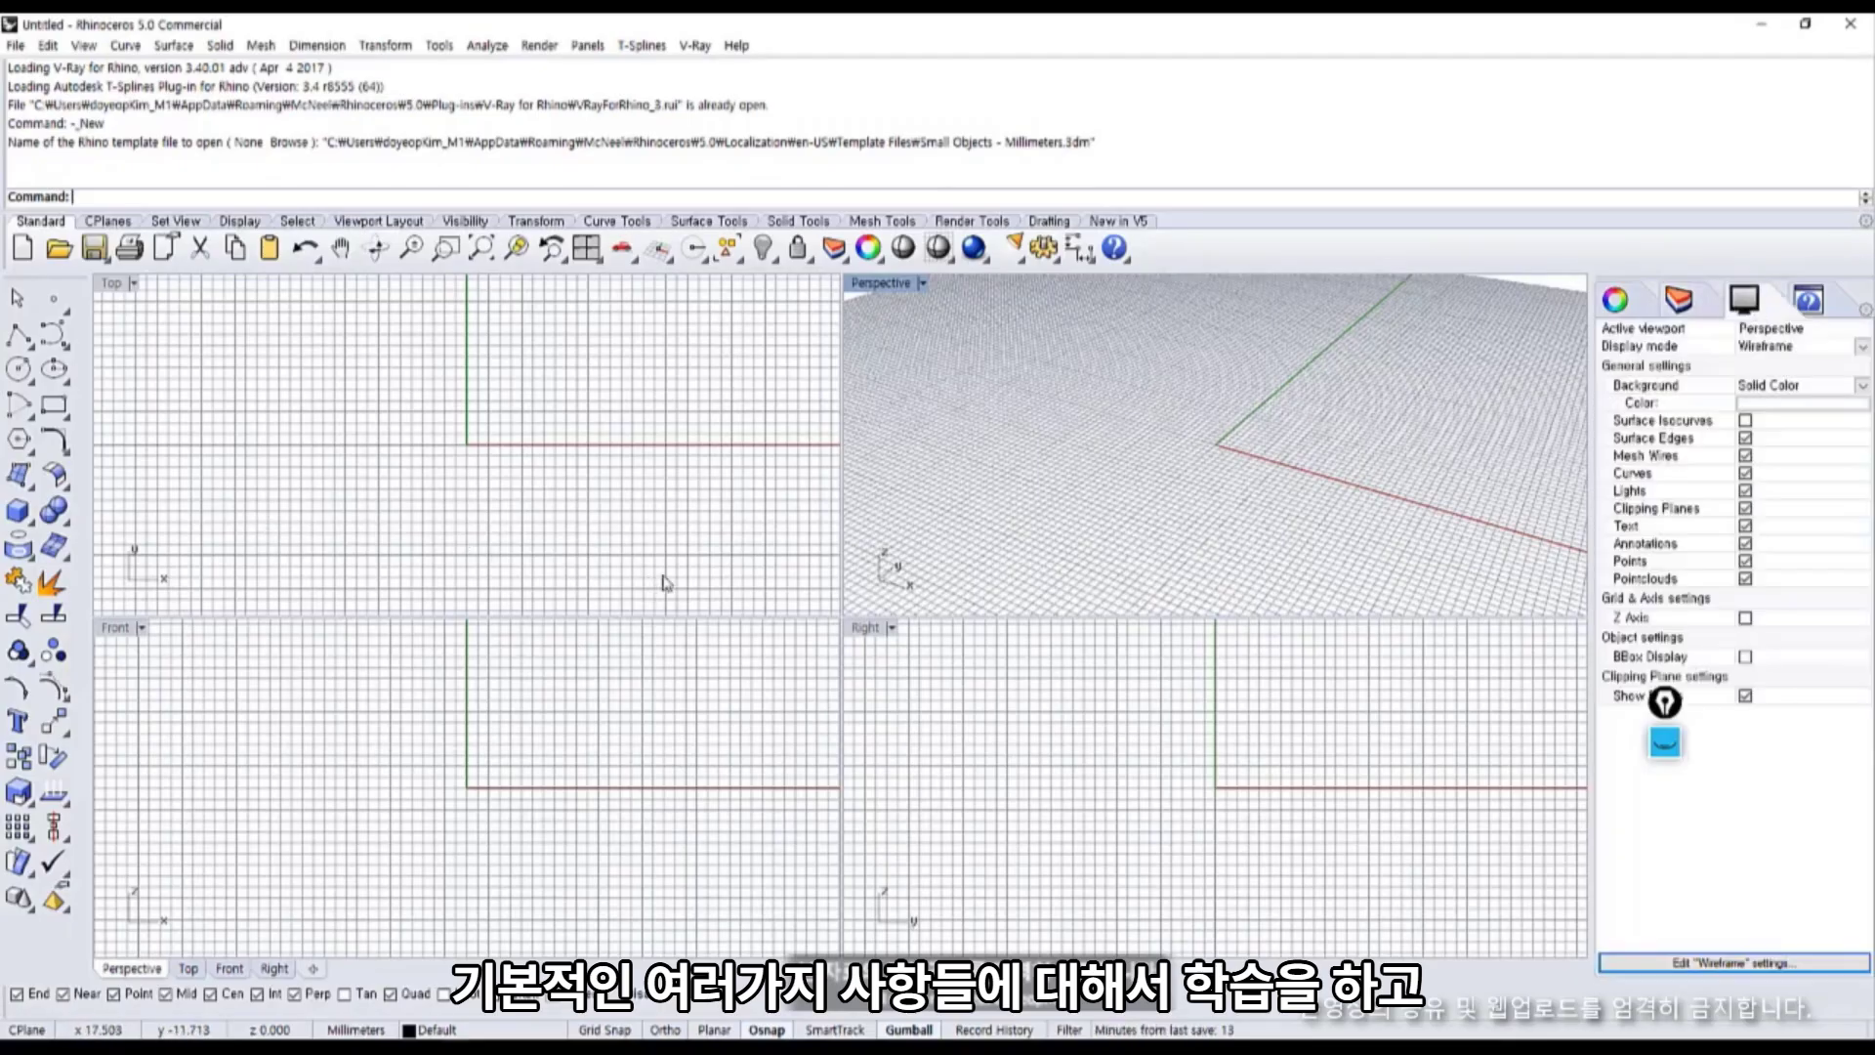
Switch to the image viewer and examine the final rendering of the pot stand, then return to Rhino.
key(alt+Tab)
click(1235, 498)
drag(1235, 498, 1202, 547)
click(889, 545)
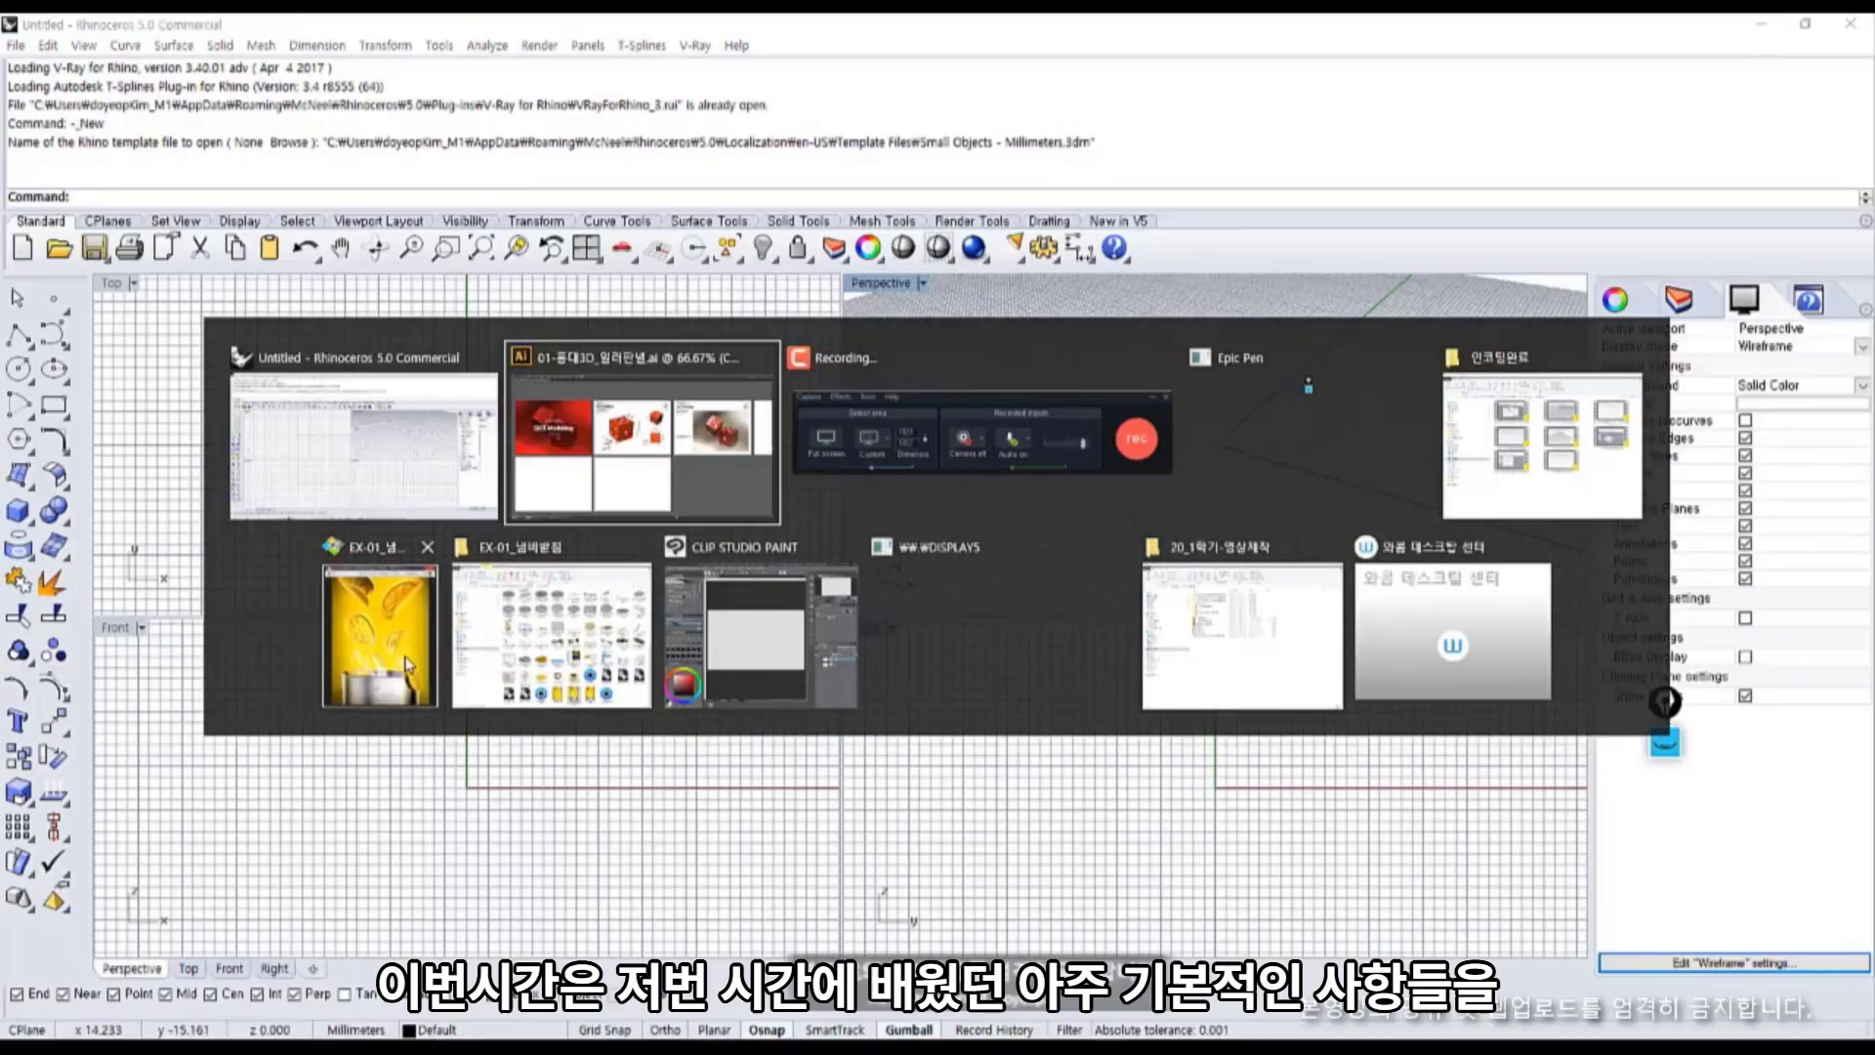
key(alt+Tab)
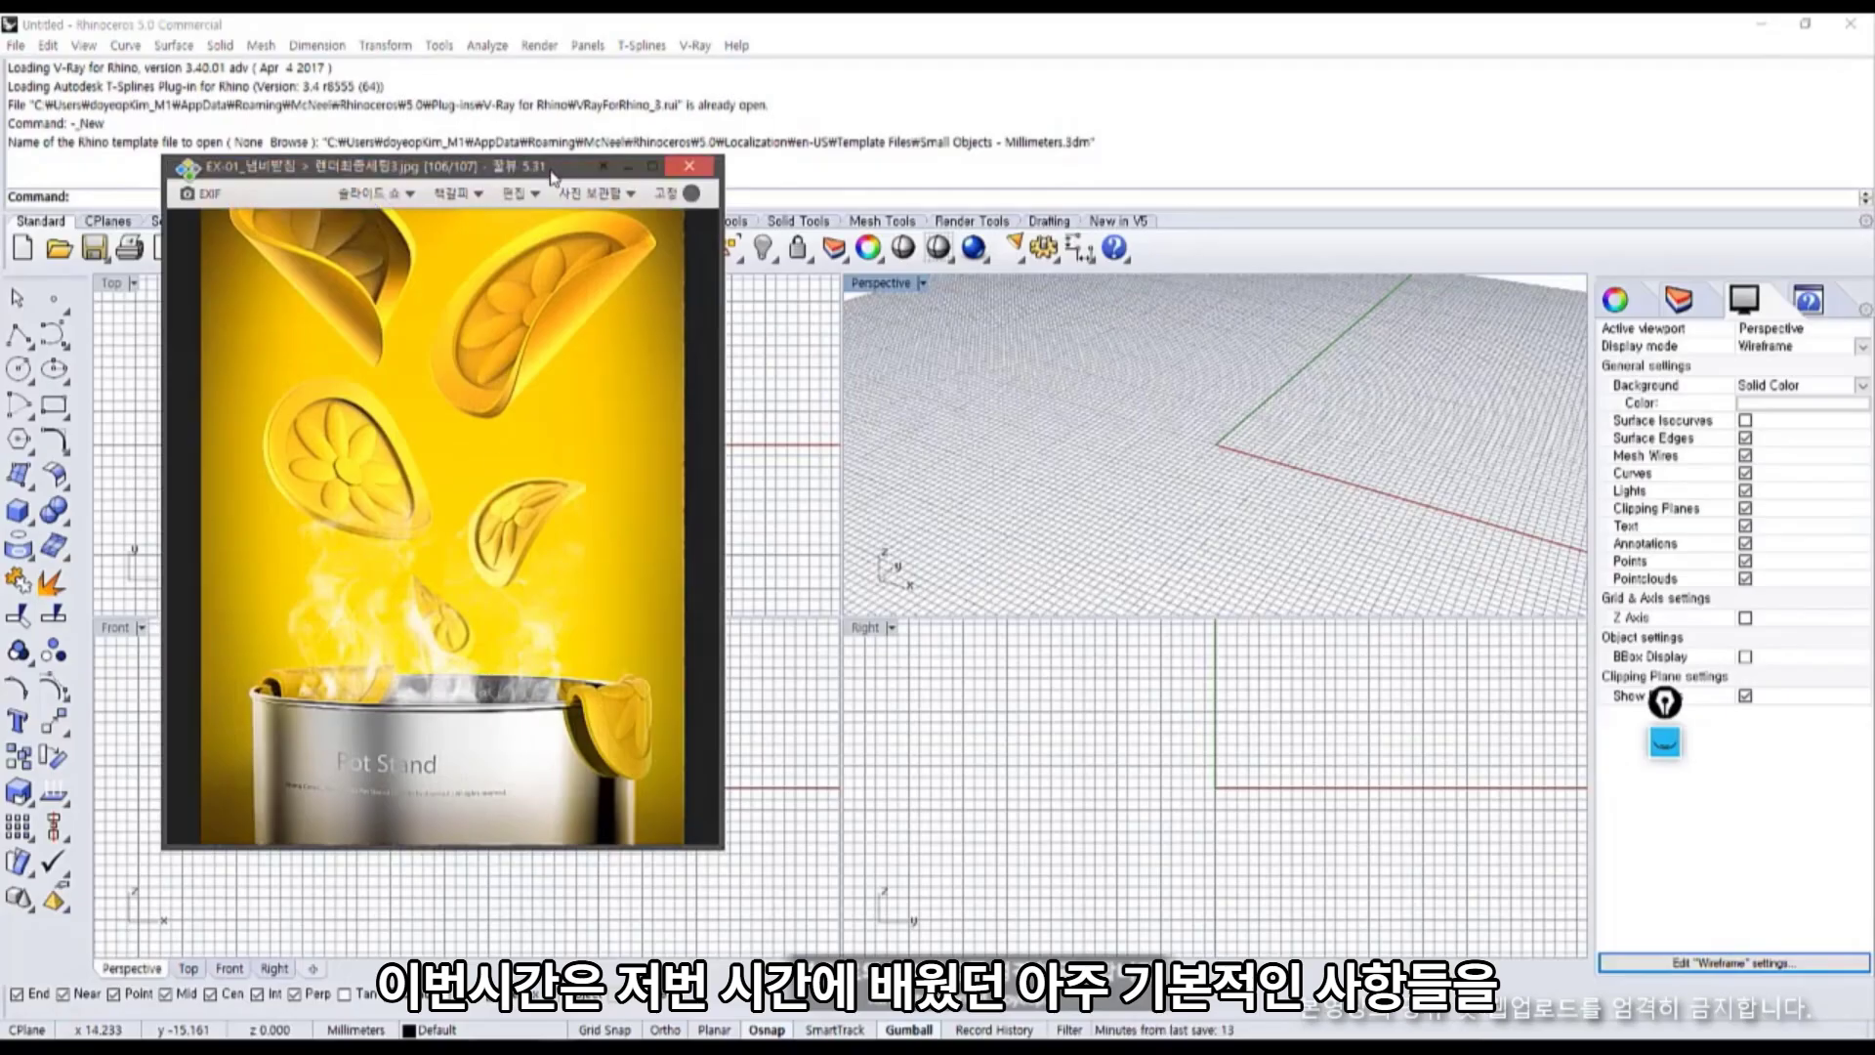
drag(550, 171, 586, 228)
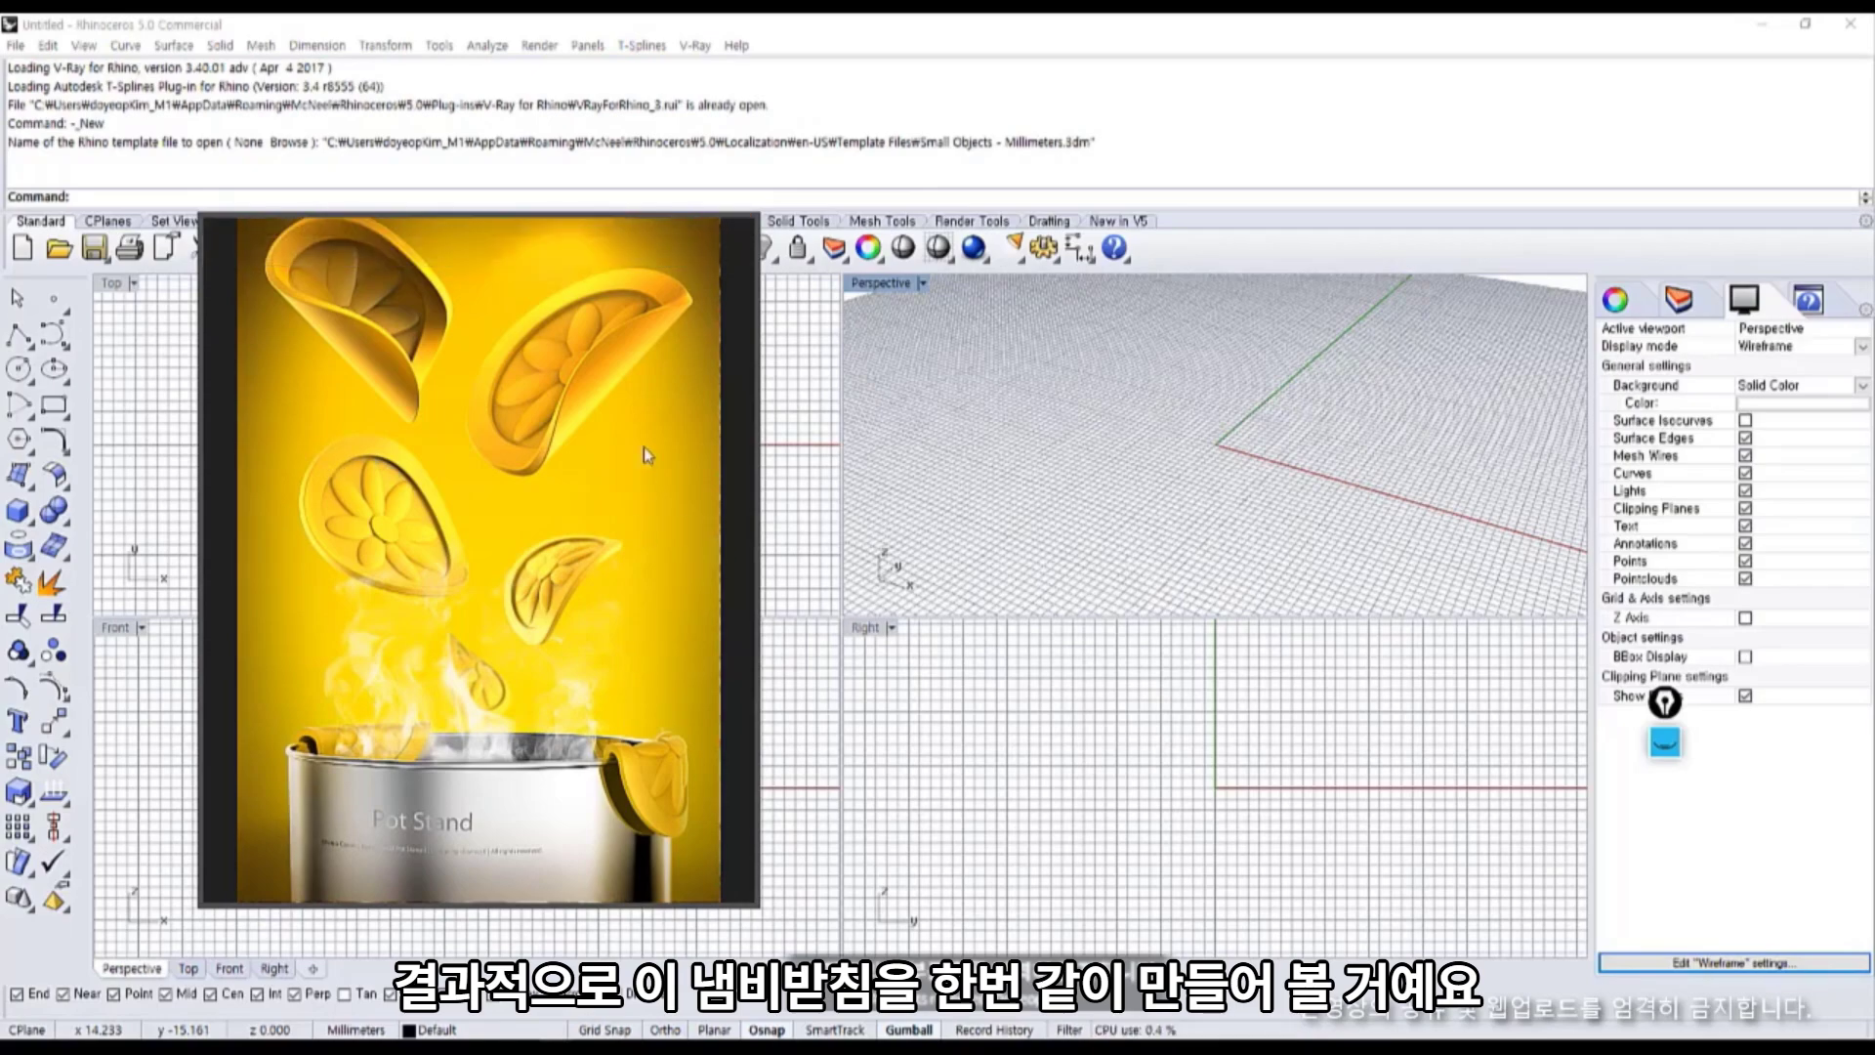
click(673, 227)
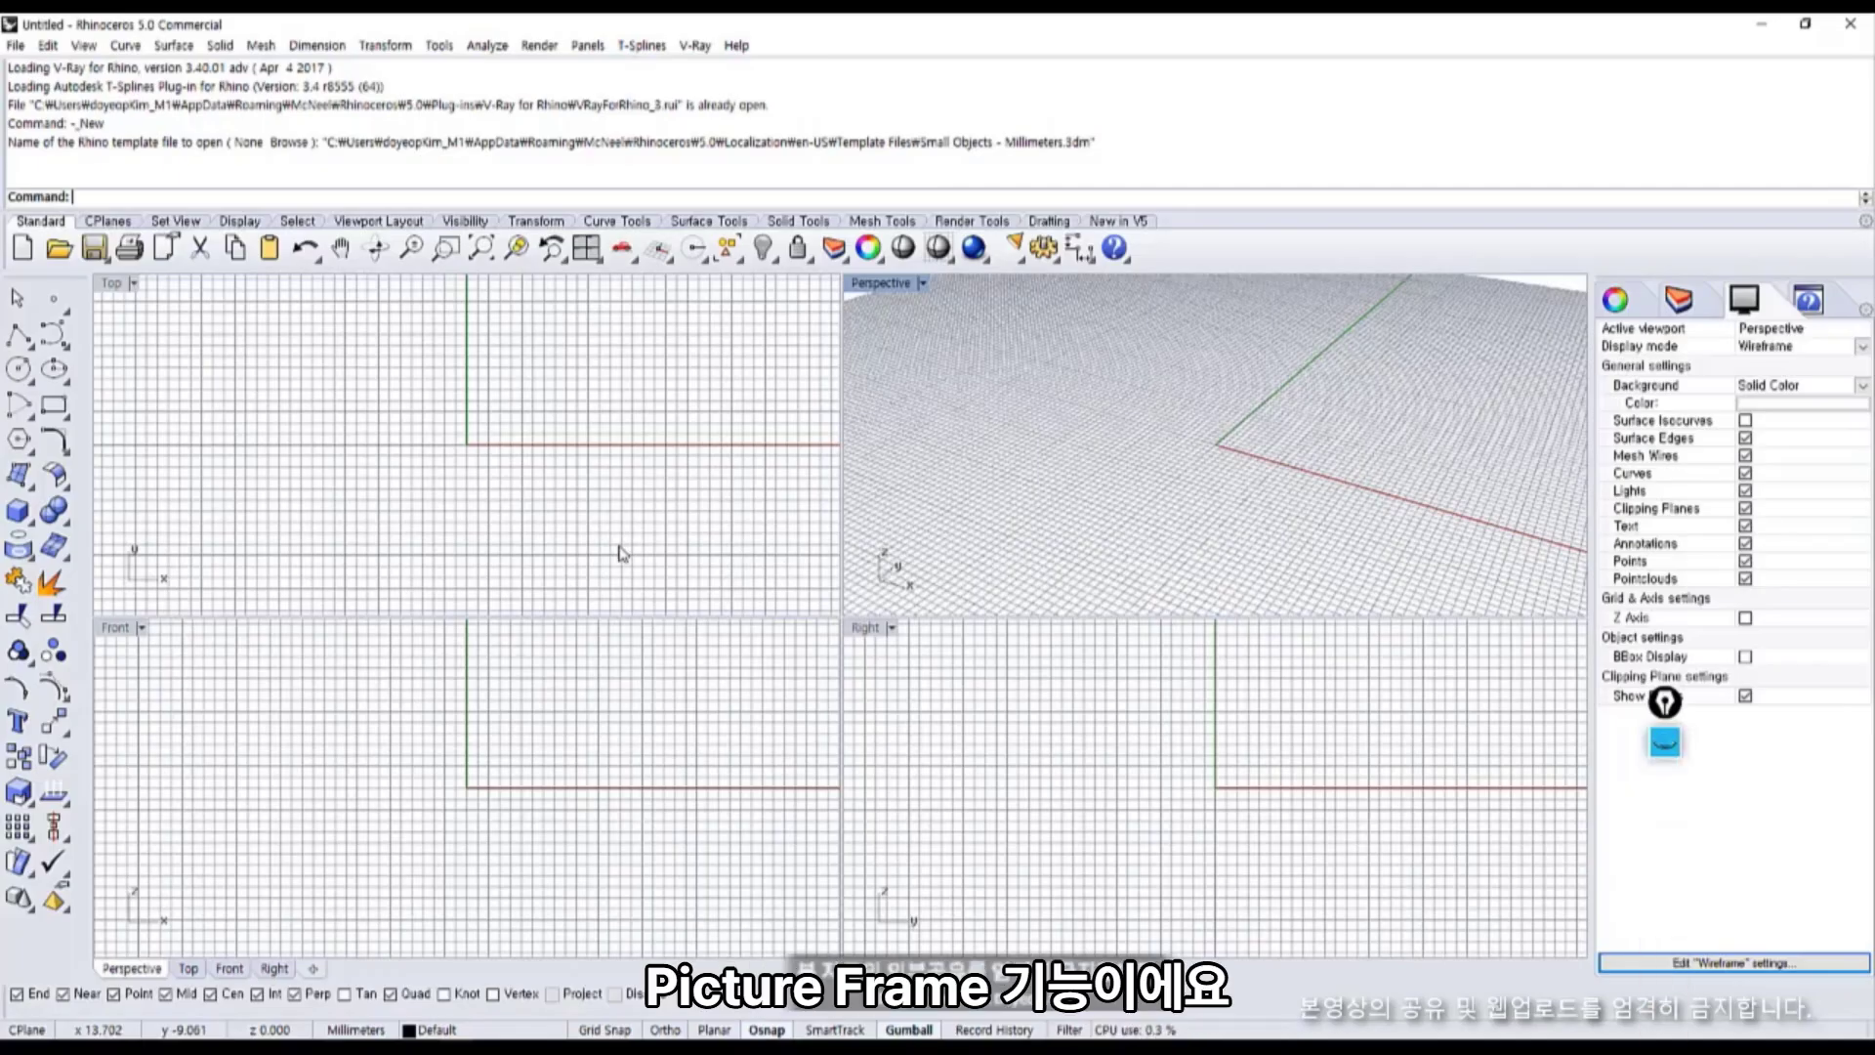
Handwrite "picture frame" over the viewports with the annotation pen and underline it.
key(ctrl+shift+p)
mouse_move(709, 488)
mouse_down()
mouse_move(730, 623)
mouse_move(723, 564)
mouse_up()
drag(763, 483, 791, 472)
drag(787, 493, 788, 543)
drag(834, 486, 849, 515)
mouse_move(844, 489)
mouse_down()
mouse_move(892, 470)
mouse_move(877, 529)
mouse_up()
mouse_move(893, 472)
mouse_down()
mouse_move(927, 507)
mouse_move(962, 476)
mouse_up()
drag(969, 479, 1020, 462)
drag(1114, 366, 1060, 493)
drag(1030, 473, 1275, 418)
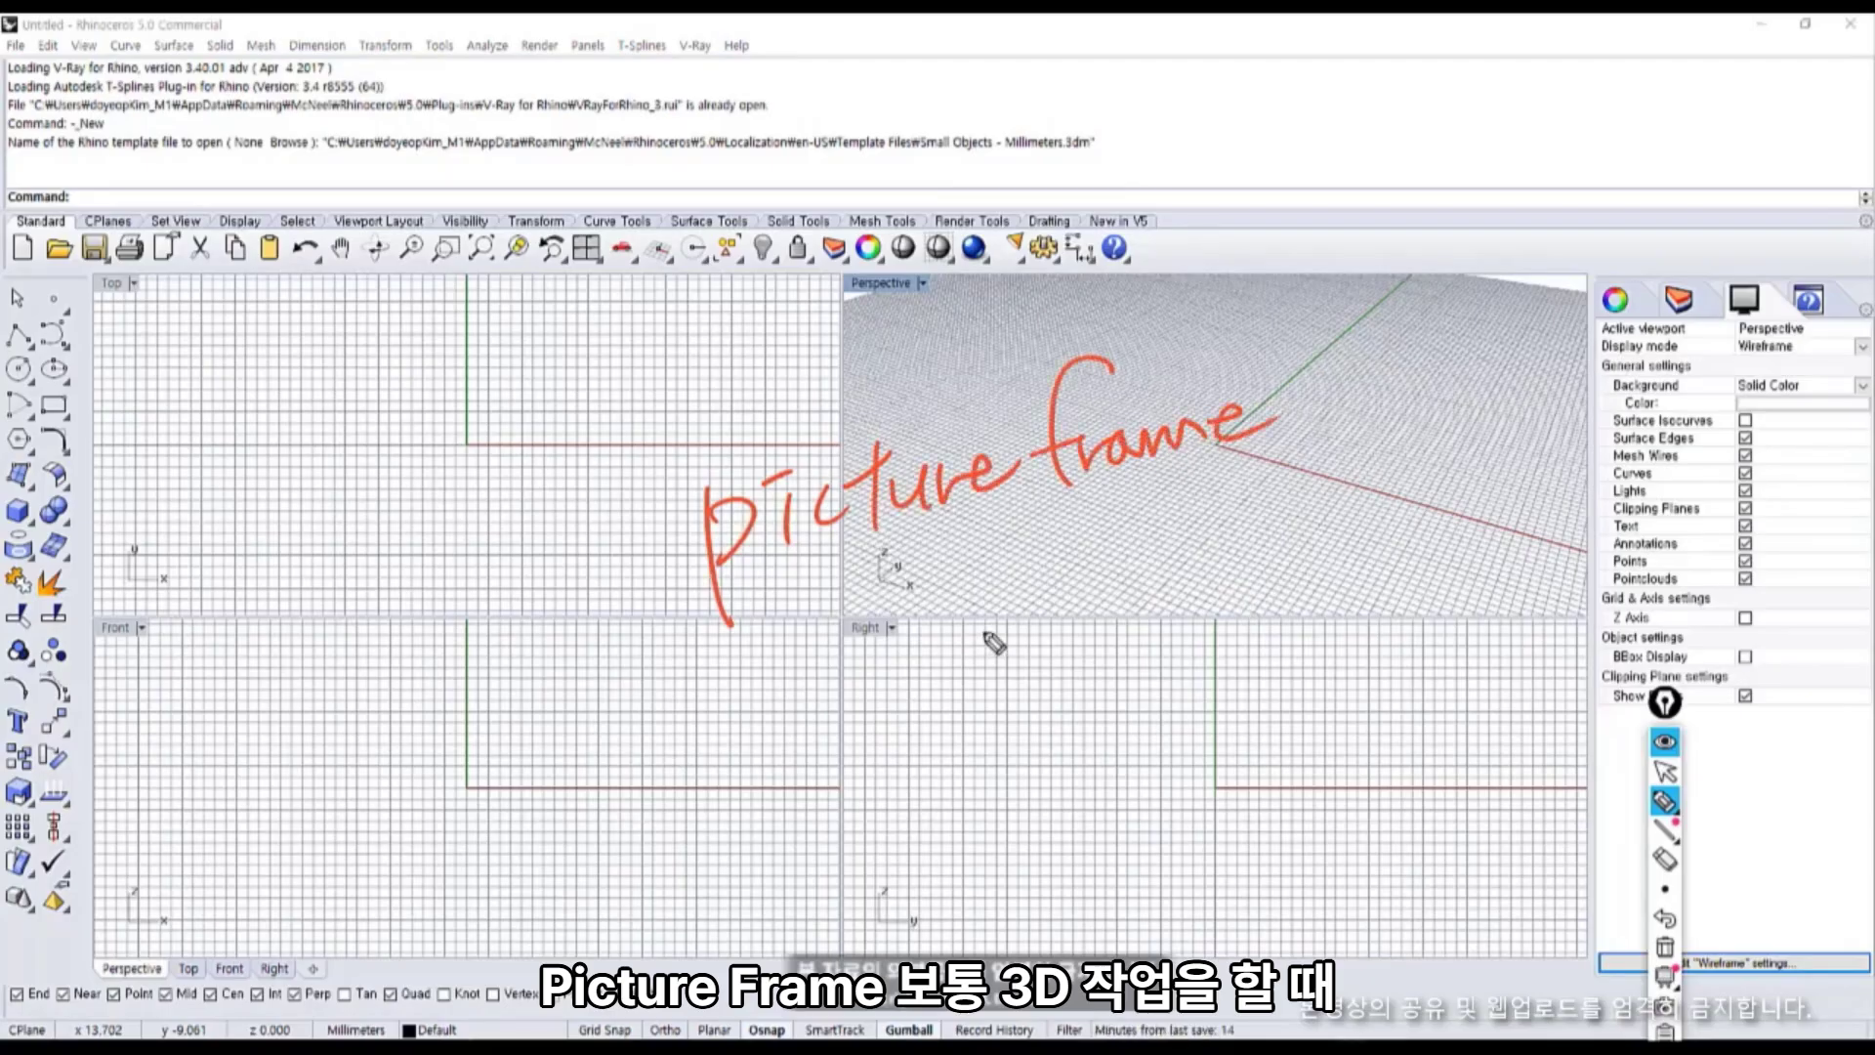
drag(699, 644, 1317, 477)
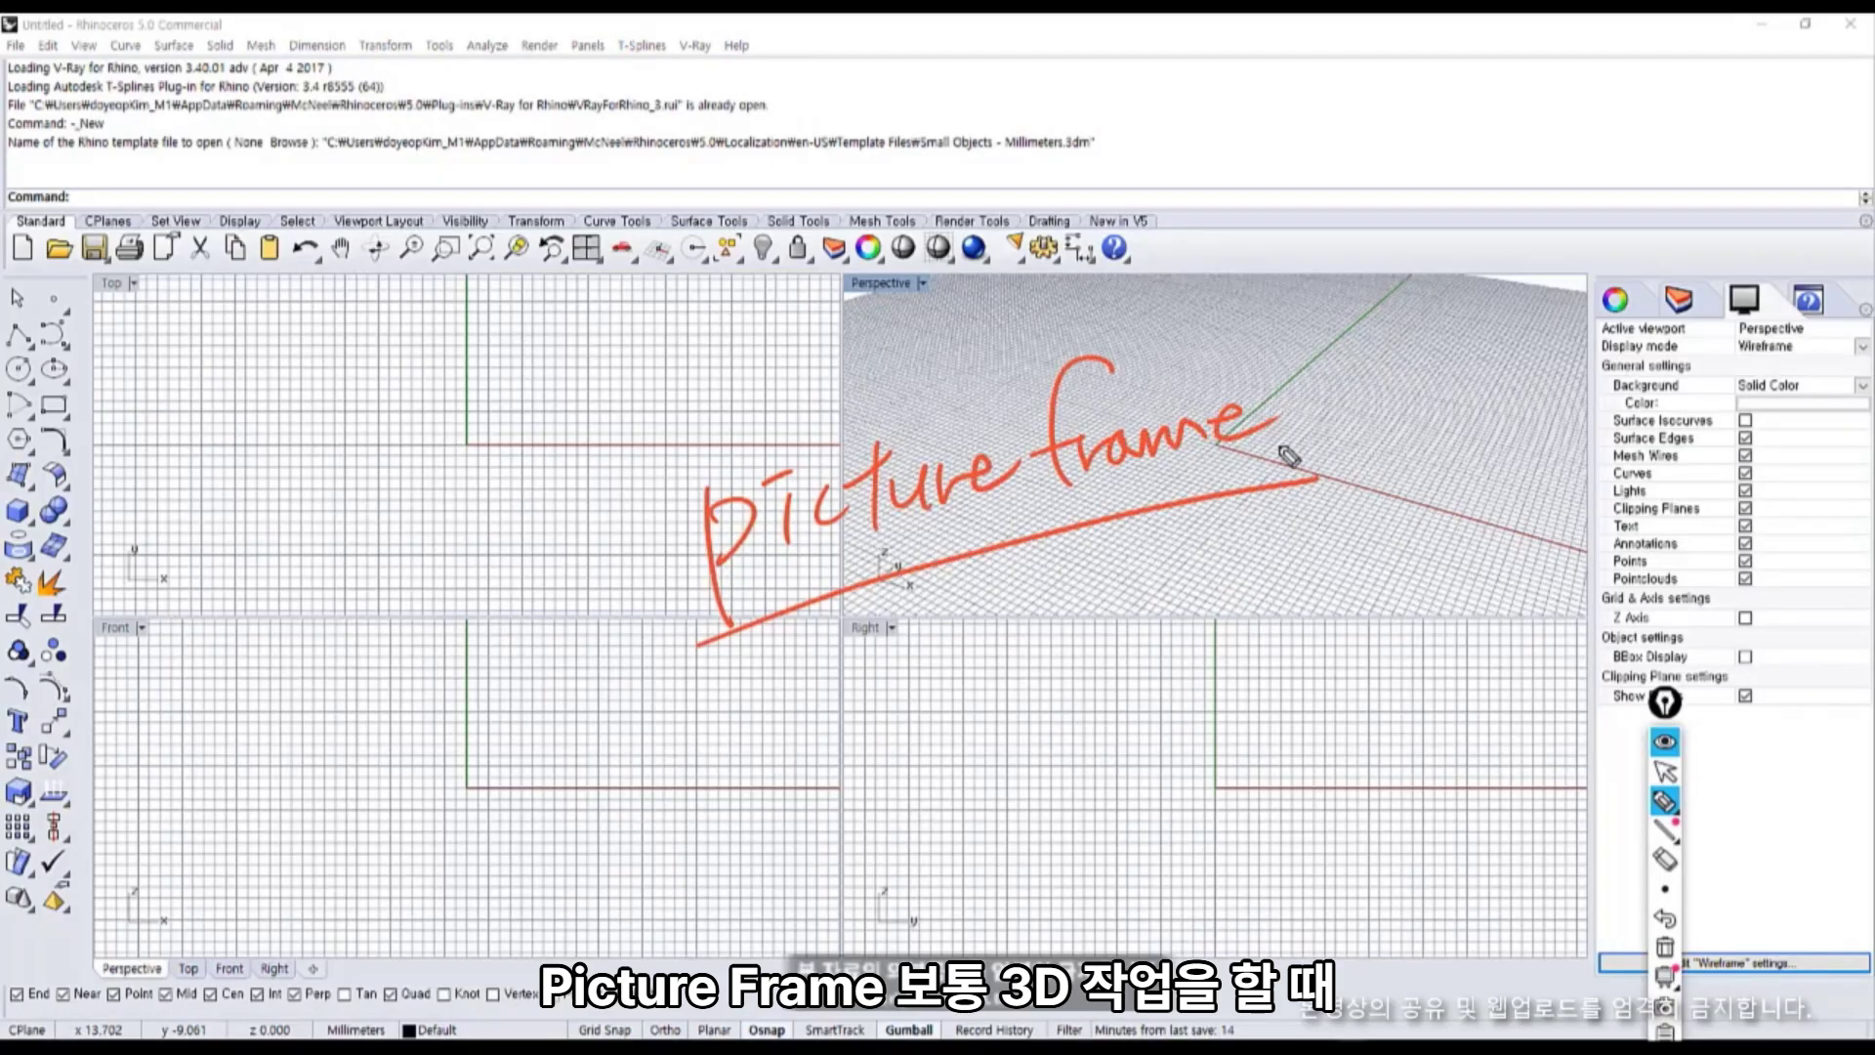
Annotate "Background image" with "도면 / 스케치 / 이미지" boxed beneath it, then clear all pen marks.
mouse_move(862, 670)
mouse_down()
mouse_move(869, 754)
mouse_move(883, 699)
mouse_move(871, 757)
mouse_move(967, 690)
mouse_move(1130, 693)
mouse_move(1352, 577)
mouse_move(1474, 636)
mouse_move(954, 824)
mouse_move(954, 878)
mouse_move(1059, 839)
mouse_move(1074, 928)
mouse_move(1308, 752)
mouse_move(1345, 860)
mouse_up()
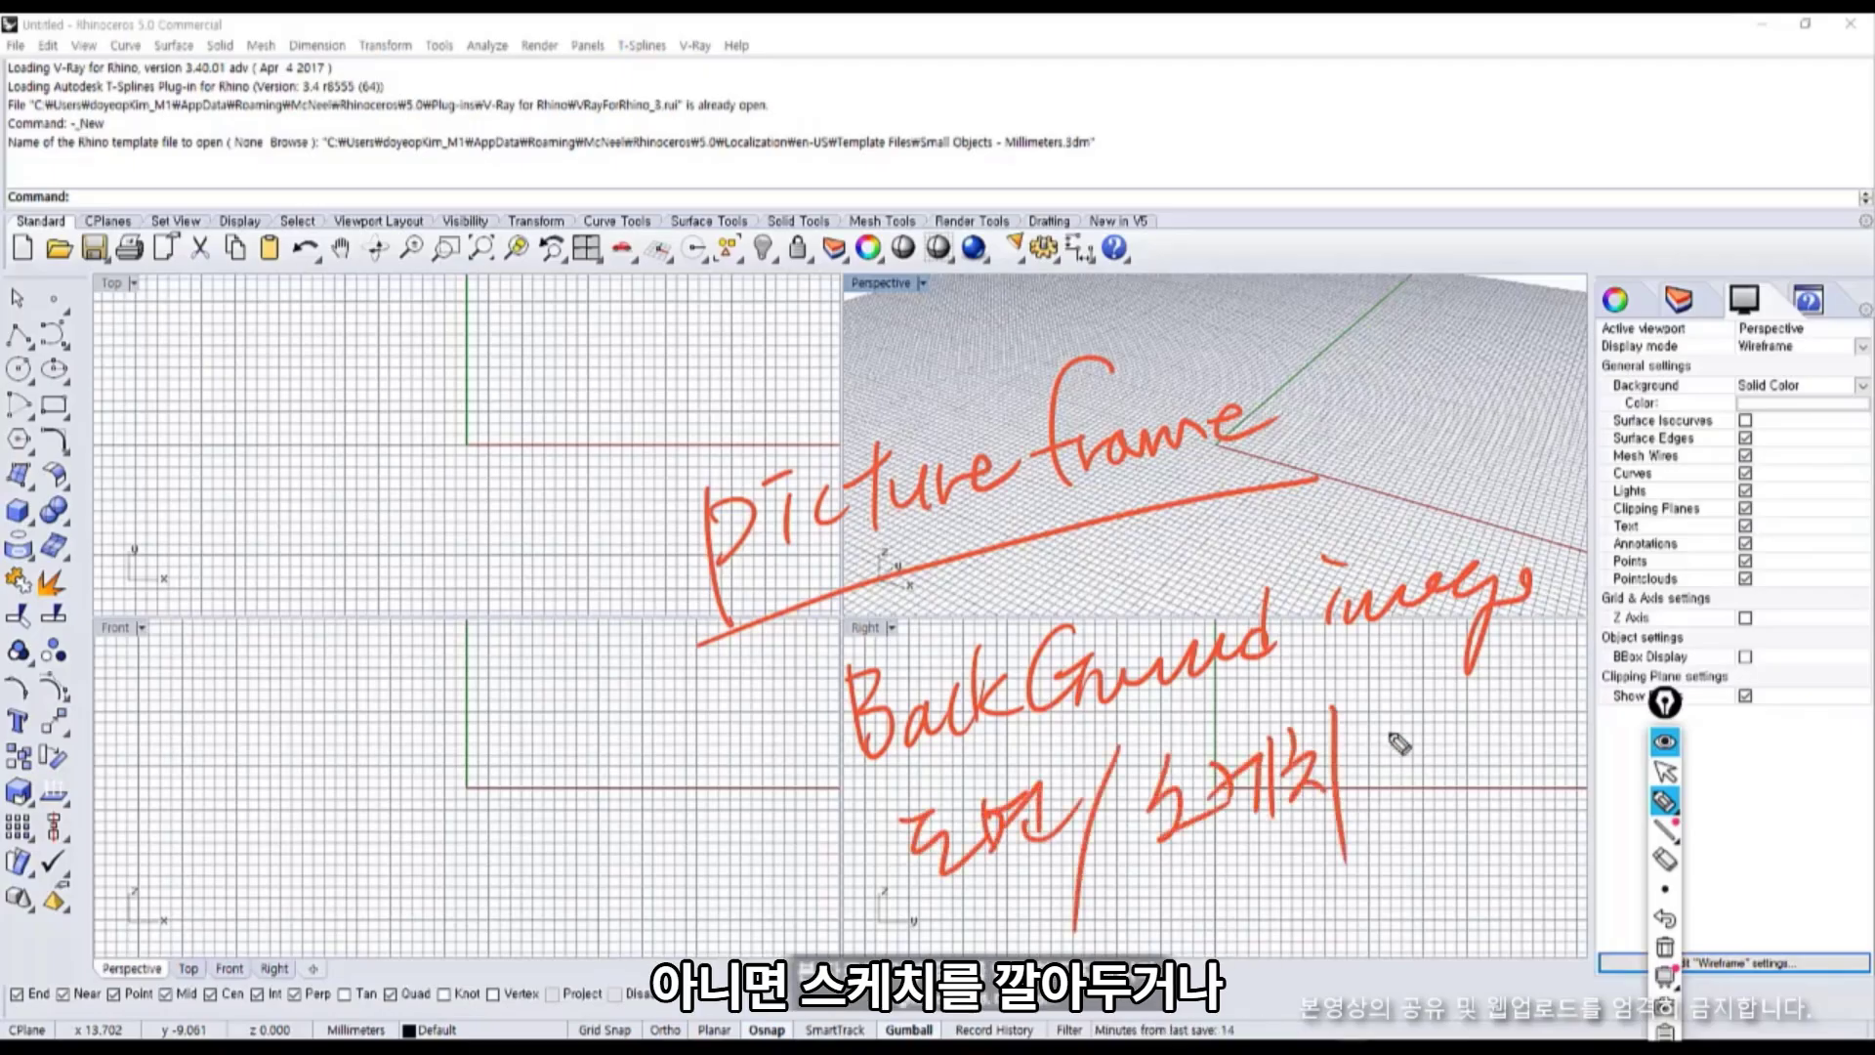
mouse_move(945, 933)
mouse_down()
mouse_move(1122, 892)
mouse_move(1410, 741)
mouse_move(1574, 781)
mouse_move(1352, 862)
mouse_move(952, 938)
mouse_move(1507, 838)
mouse_move(923, 929)
mouse_move(1006, 773)
mouse_move(1561, 644)
mouse_move(1574, 786)
mouse_up()
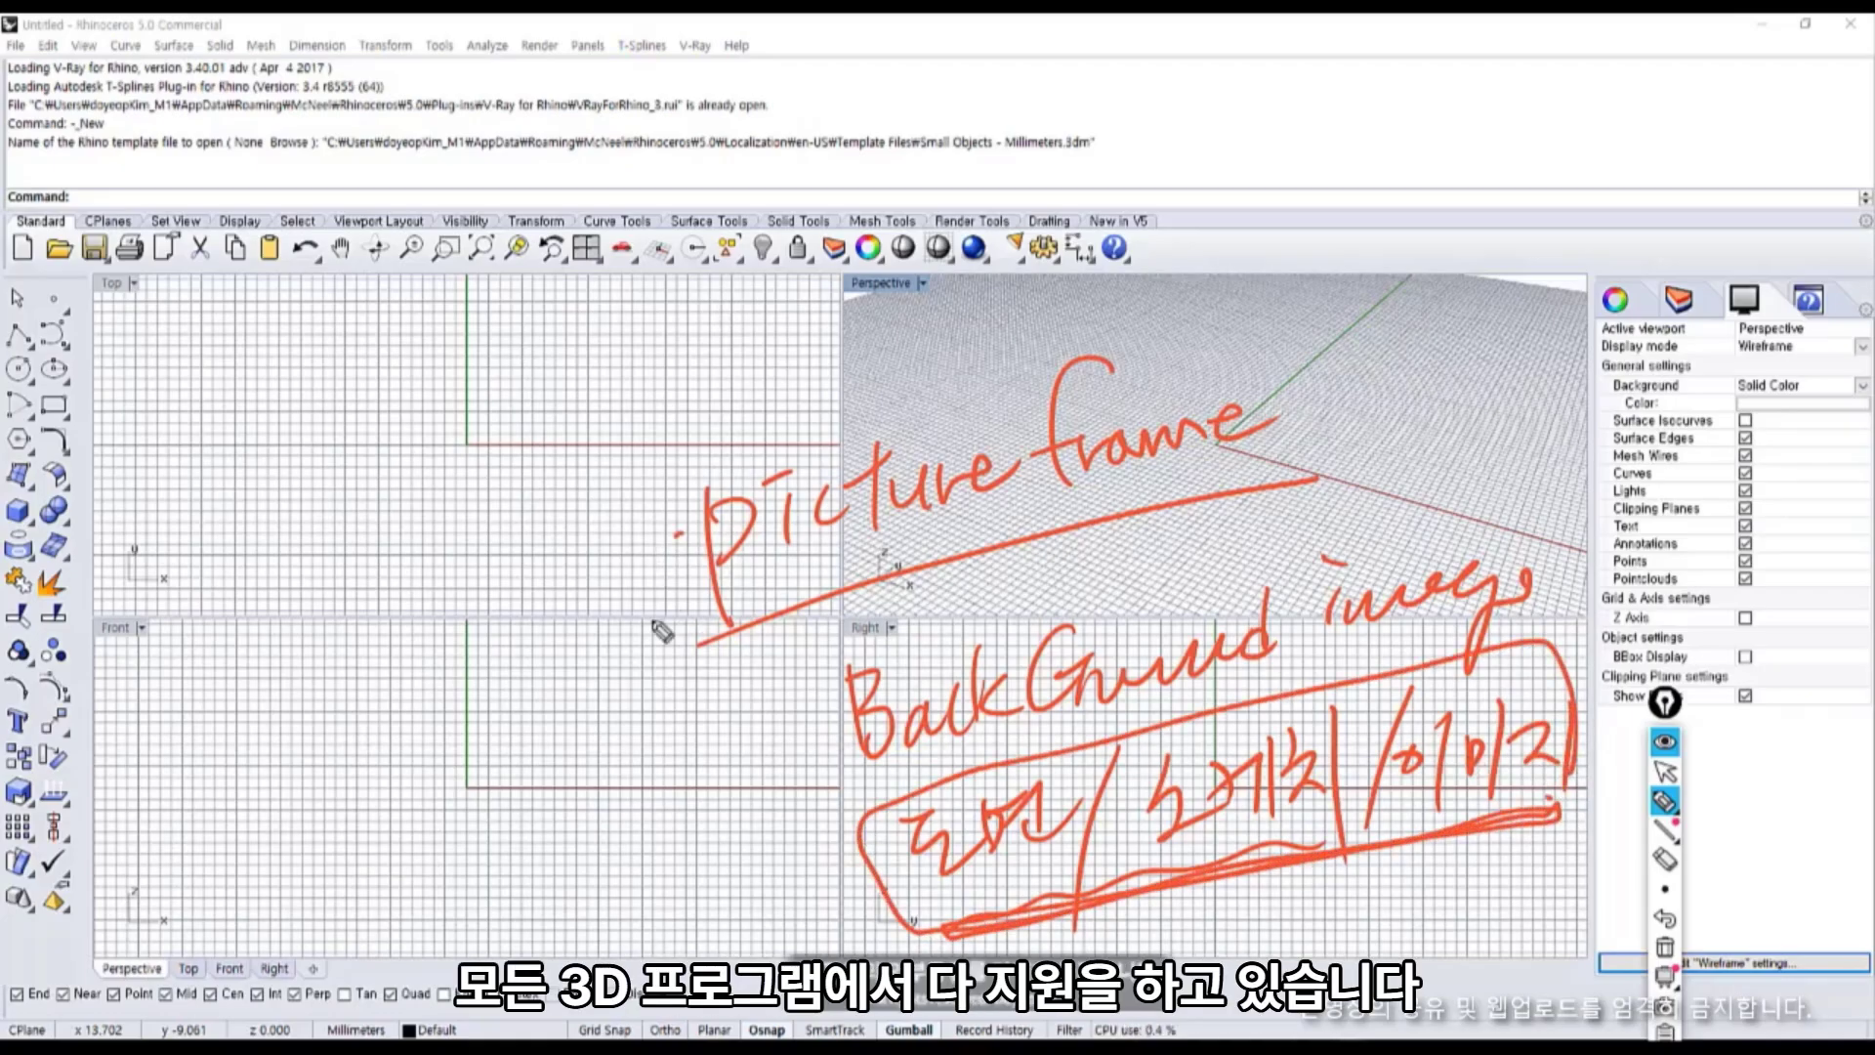
drag(683, 535, 835, 923)
key(ctrl+shift+7)
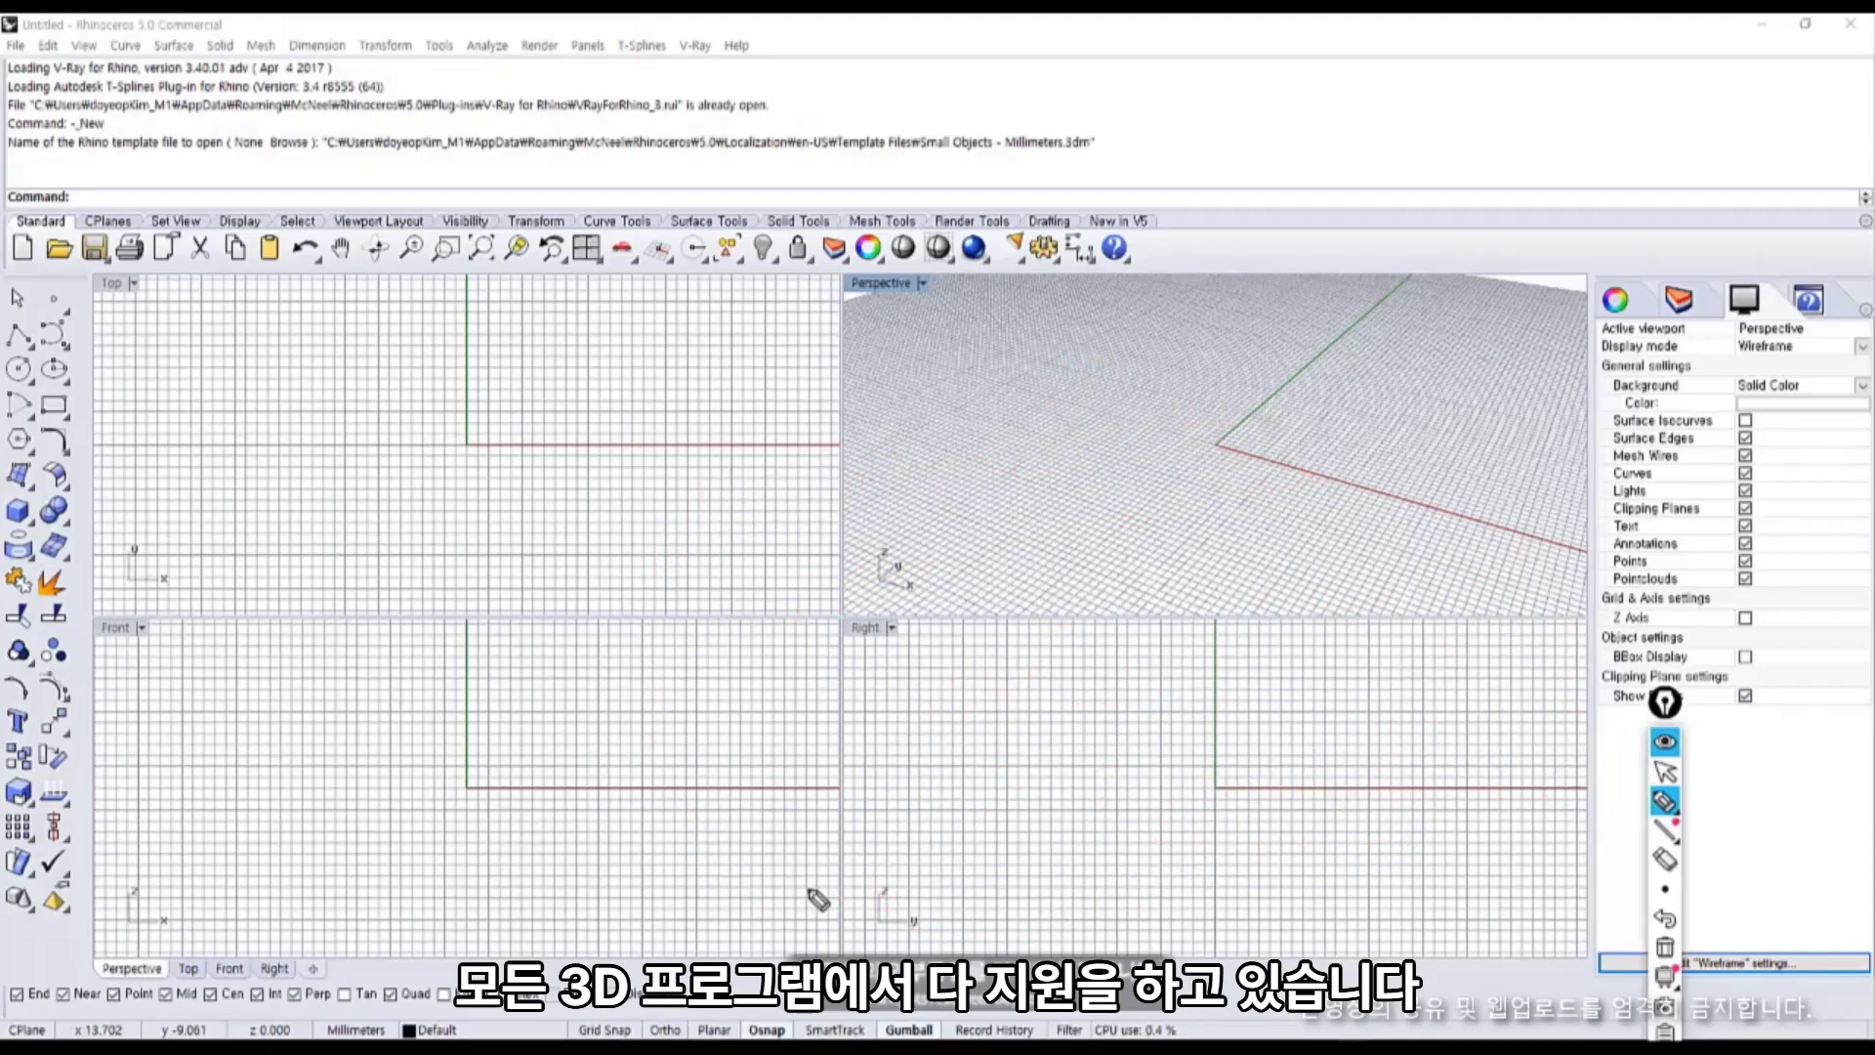
key(ctrl+shift+1)
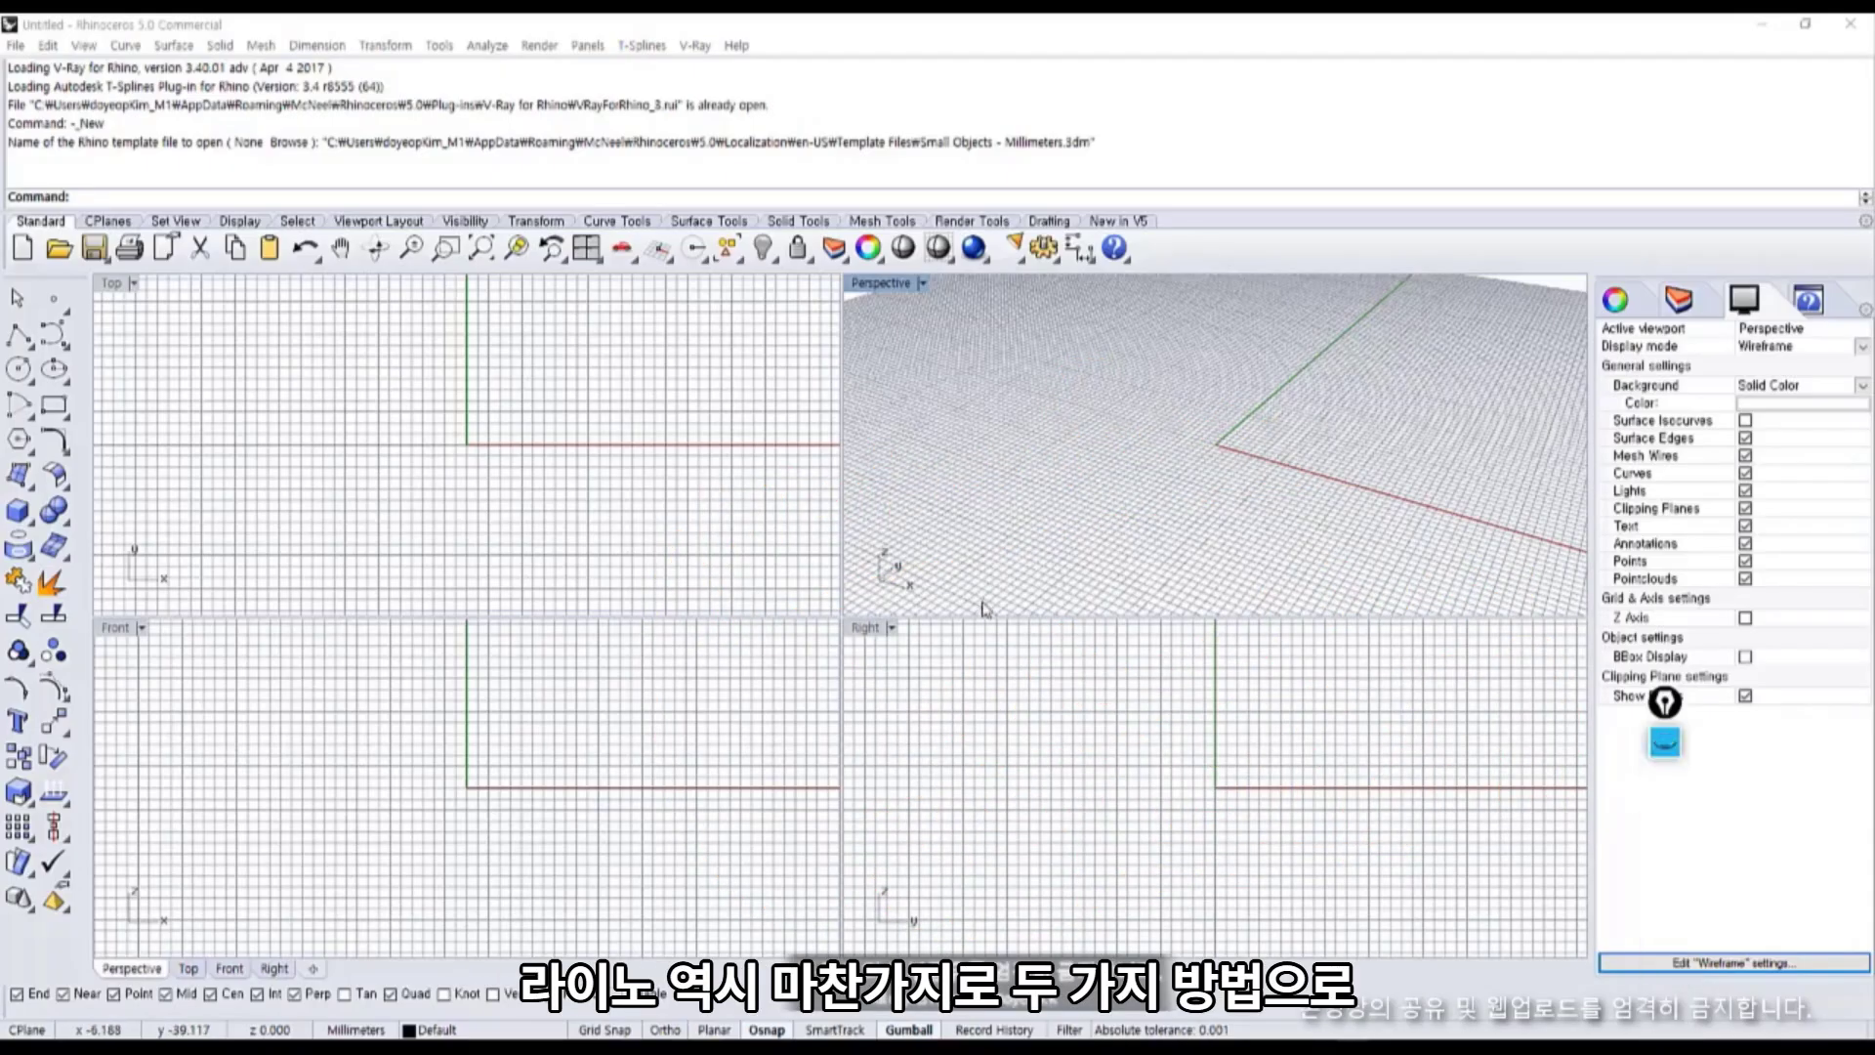
Handwrite the heading "라이노에서 BG" over the viewports, with a two-way branch numbered 2 below it.
key(ctrl+shift+1)
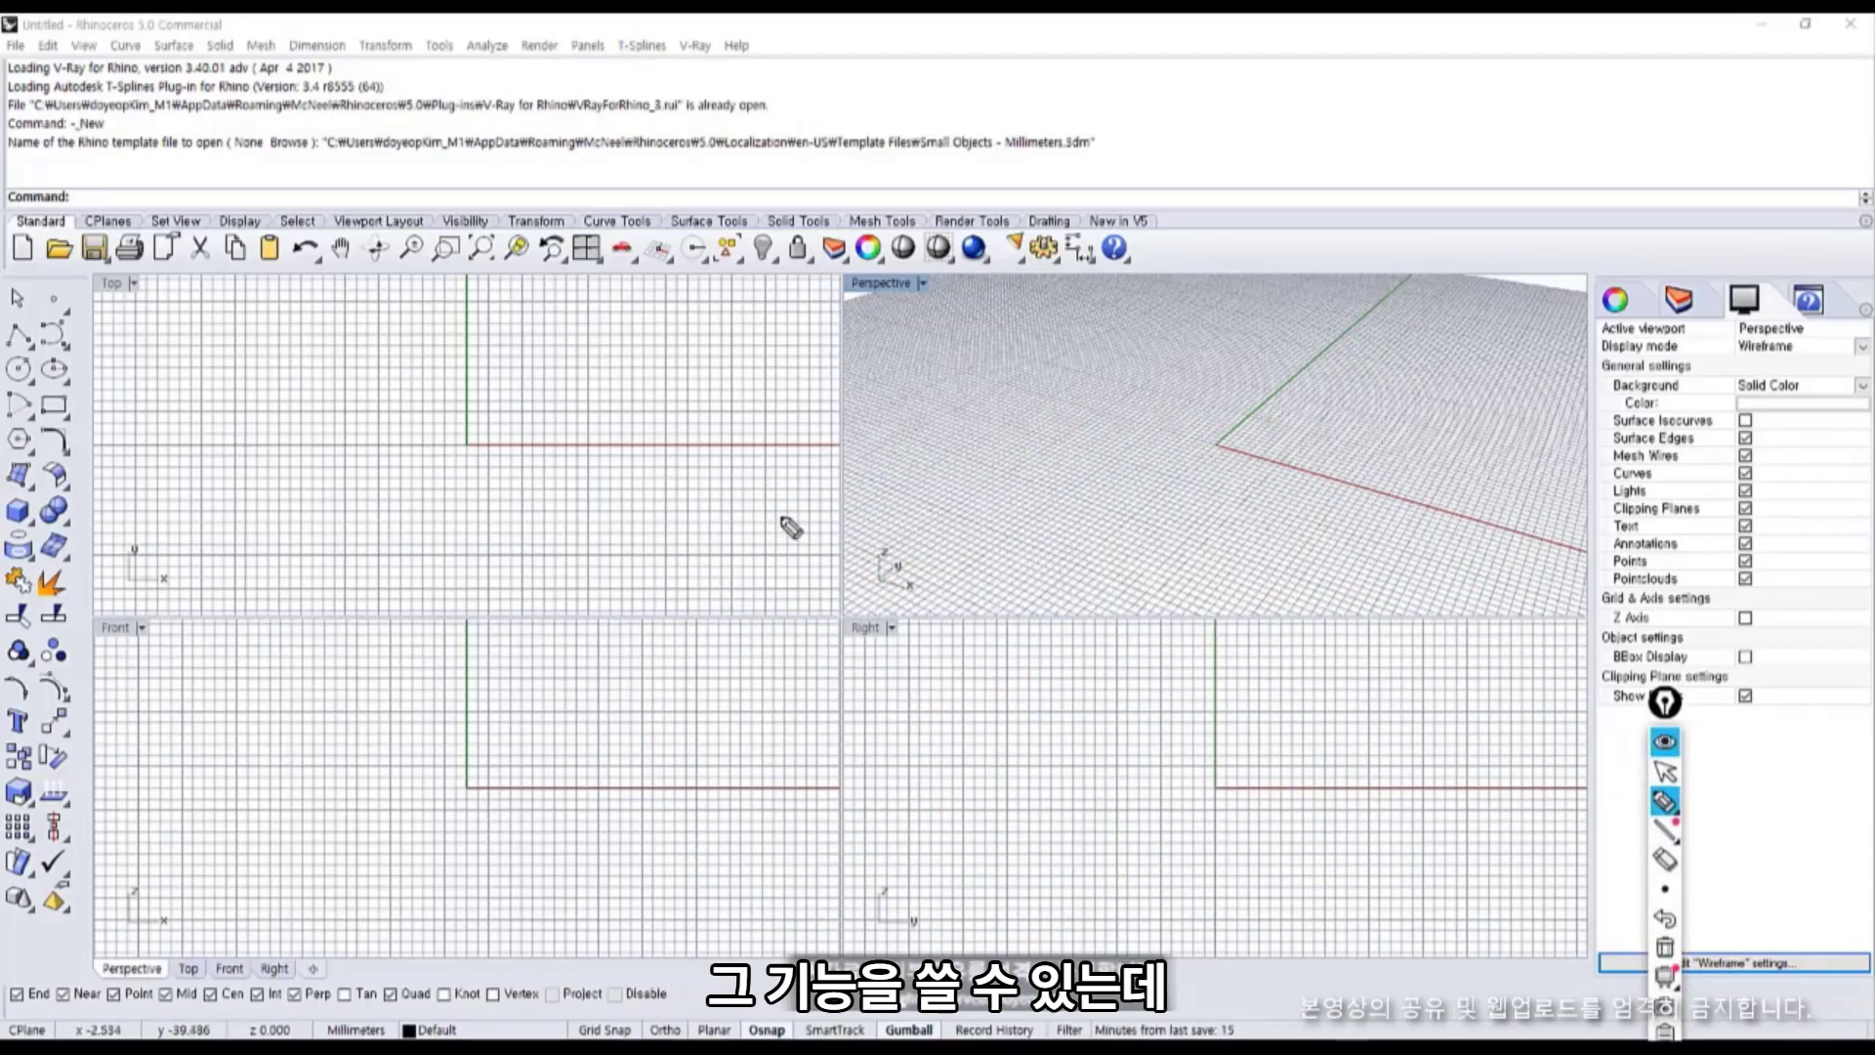
mouse_move(712, 527)
mouse_down()
mouse_move(913, 486)
mouse_move(1042, 495)
mouse_move(1109, 430)
mouse_move(1211, 442)
mouse_up()
drag(837, 608, 864, 803)
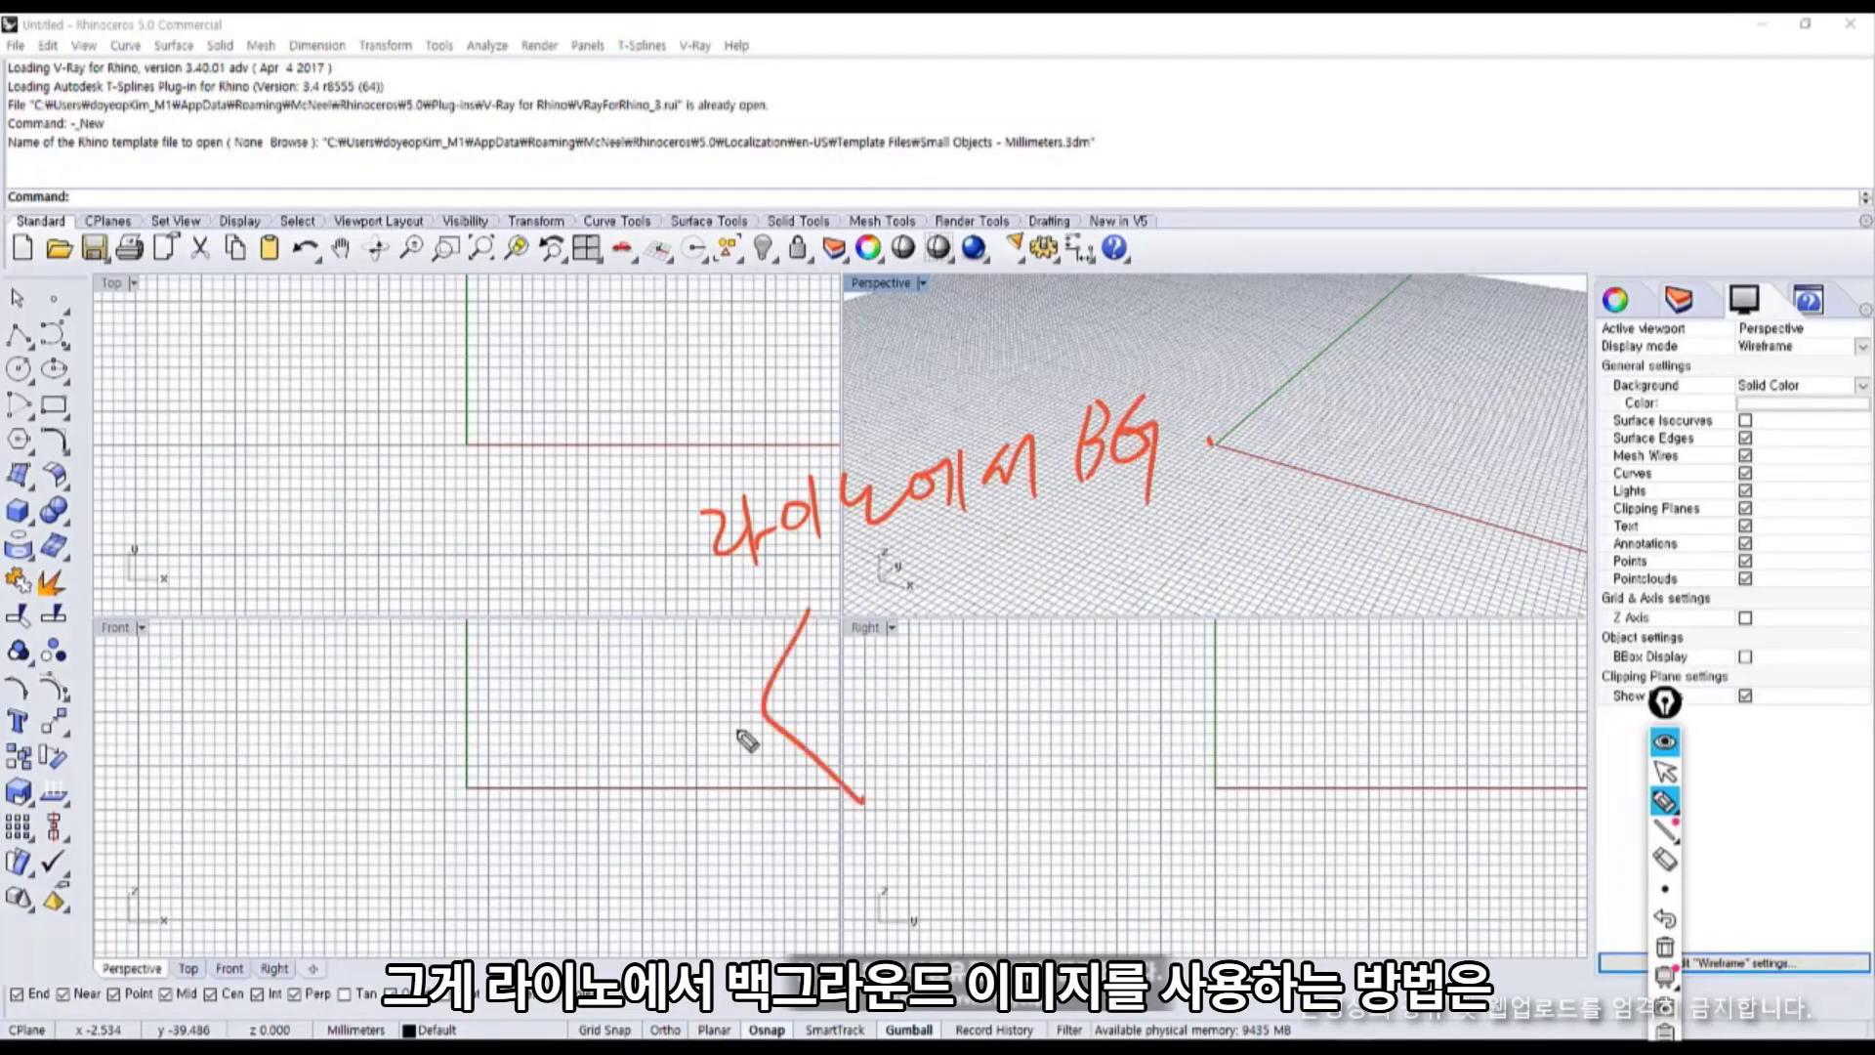
drag(667, 735, 754, 742)
drag(842, 585, 870, 664)
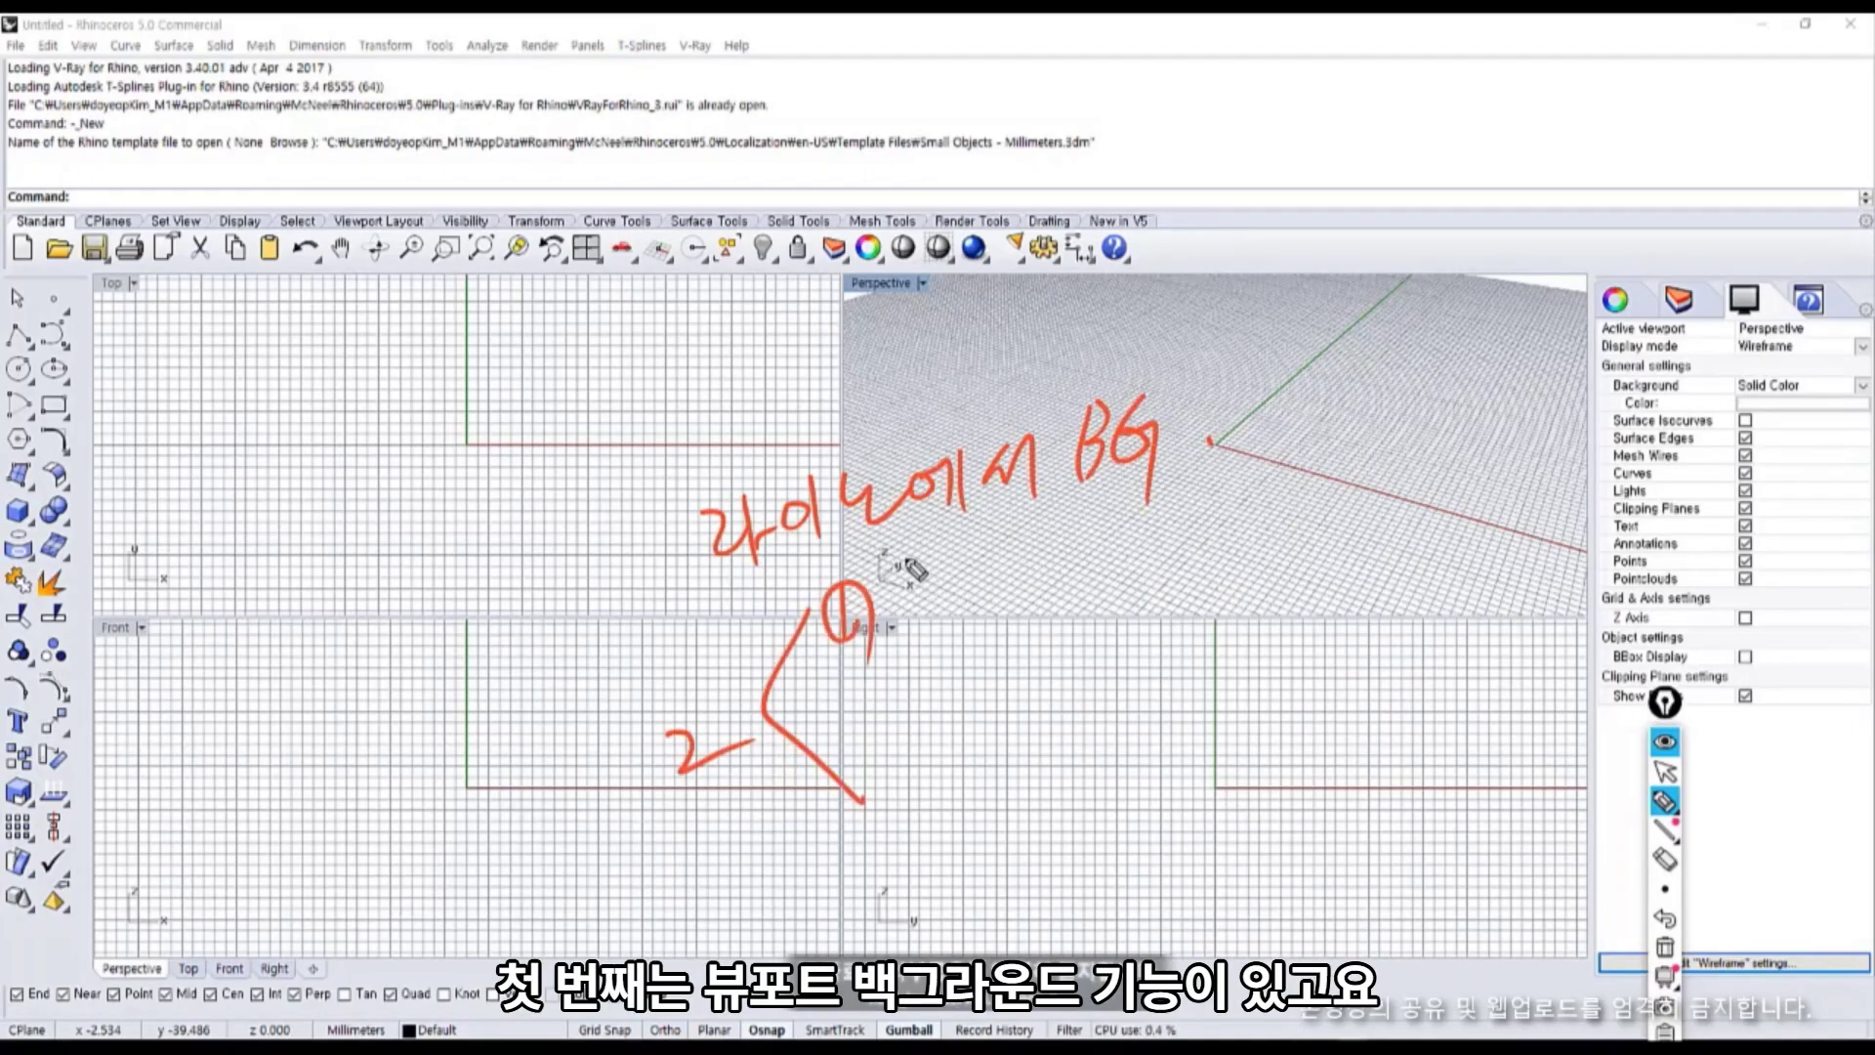
Label the two annotated branches "Viewport Background" and "picture frame", underlining the first and crossing it out.
mouse_move(908, 554)
mouse_down()
mouse_move(1518, 459)
mouse_move(1565, 424)
mouse_up()
drag(878, 762, 864, 810)
drag(874, 786, 913, 864)
mouse_move(952, 754)
mouse_down()
mouse_move(972, 781)
mouse_move(1055, 703)
mouse_move(1089, 747)
mouse_move(1205, 641)
mouse_move(1210, 694)
mouse_move(1339, 678)
mouse_move(1382, 625)
mouse_up()
drag(837, 691, 1563, 509)
drag(1343, 584, 1494, 379)
drag(1382, 482, 1523, 529)
drag(1494, 559, 1511, 557)
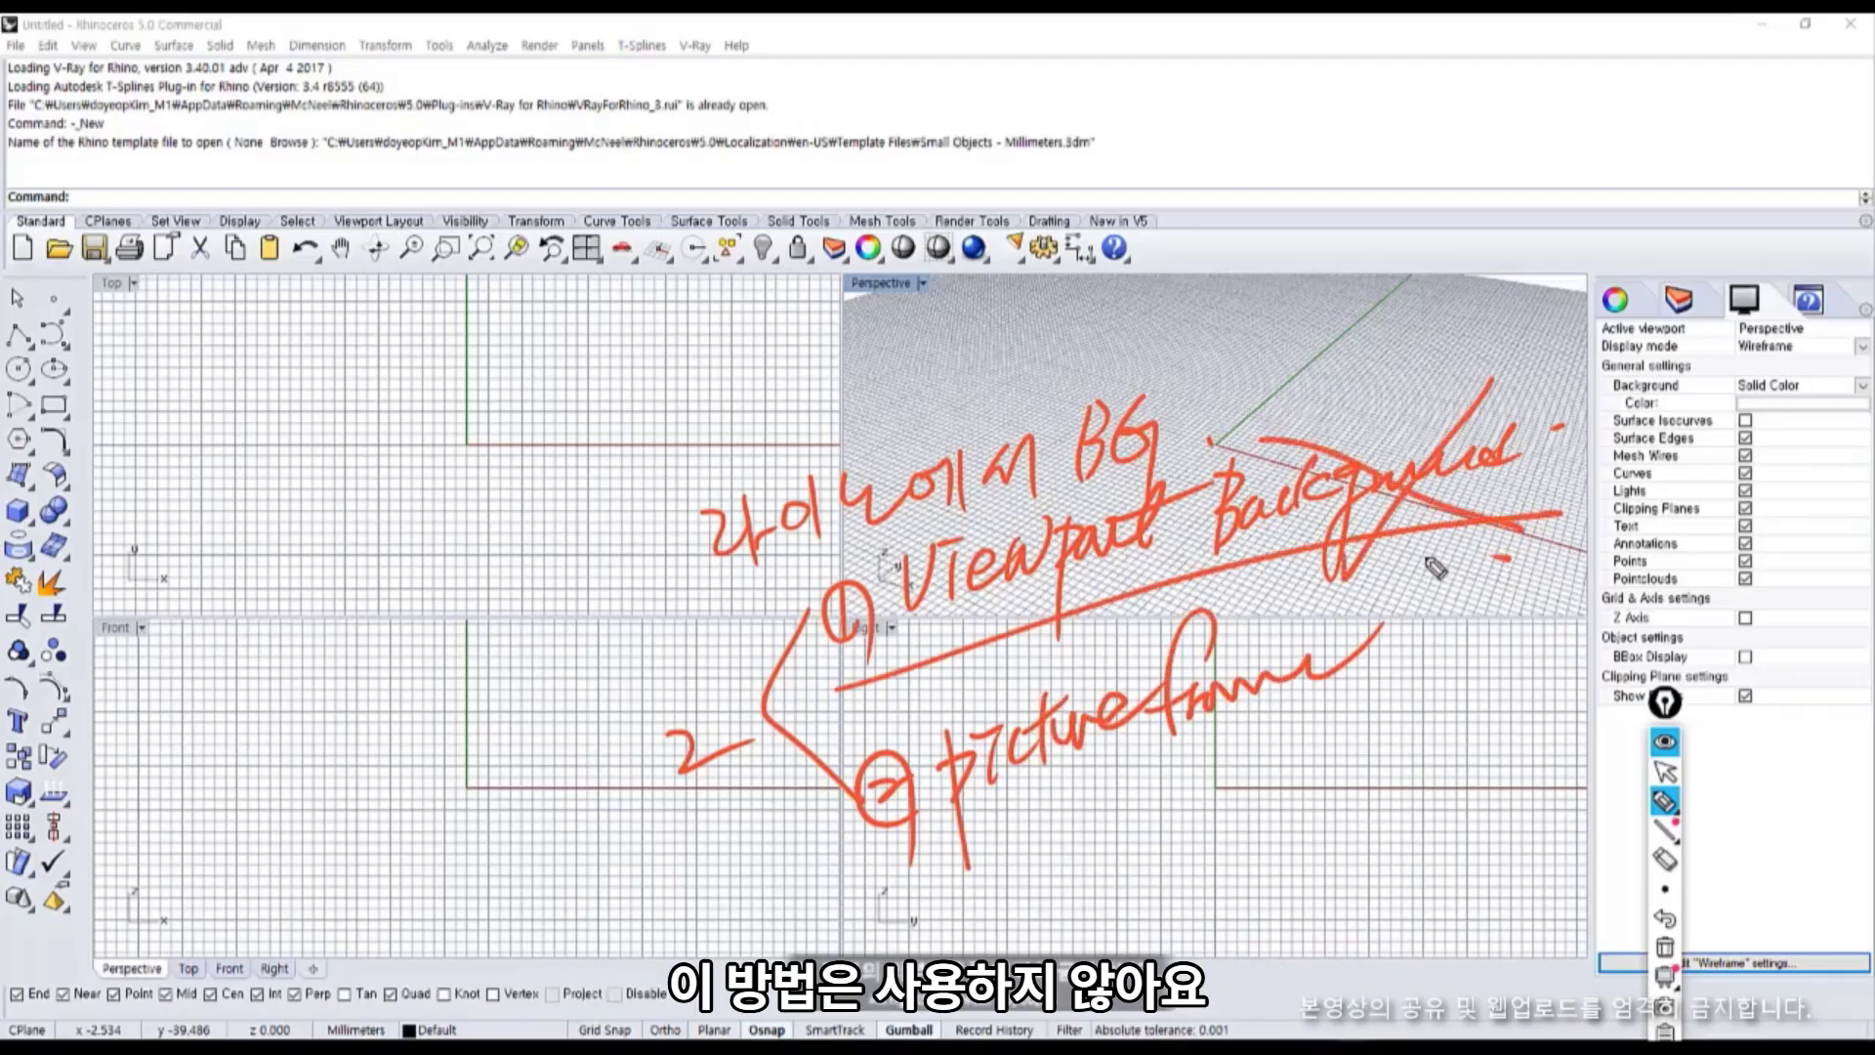
Circle the handwritten "picture frame", then clear the annotations and return to working in Rhino.
mouse_move(1109, 752)
mouse_down()
mouse_move(1435, 654)
mouse_move(889, 752)
mouse_move(1133, 876)
mouse_up()
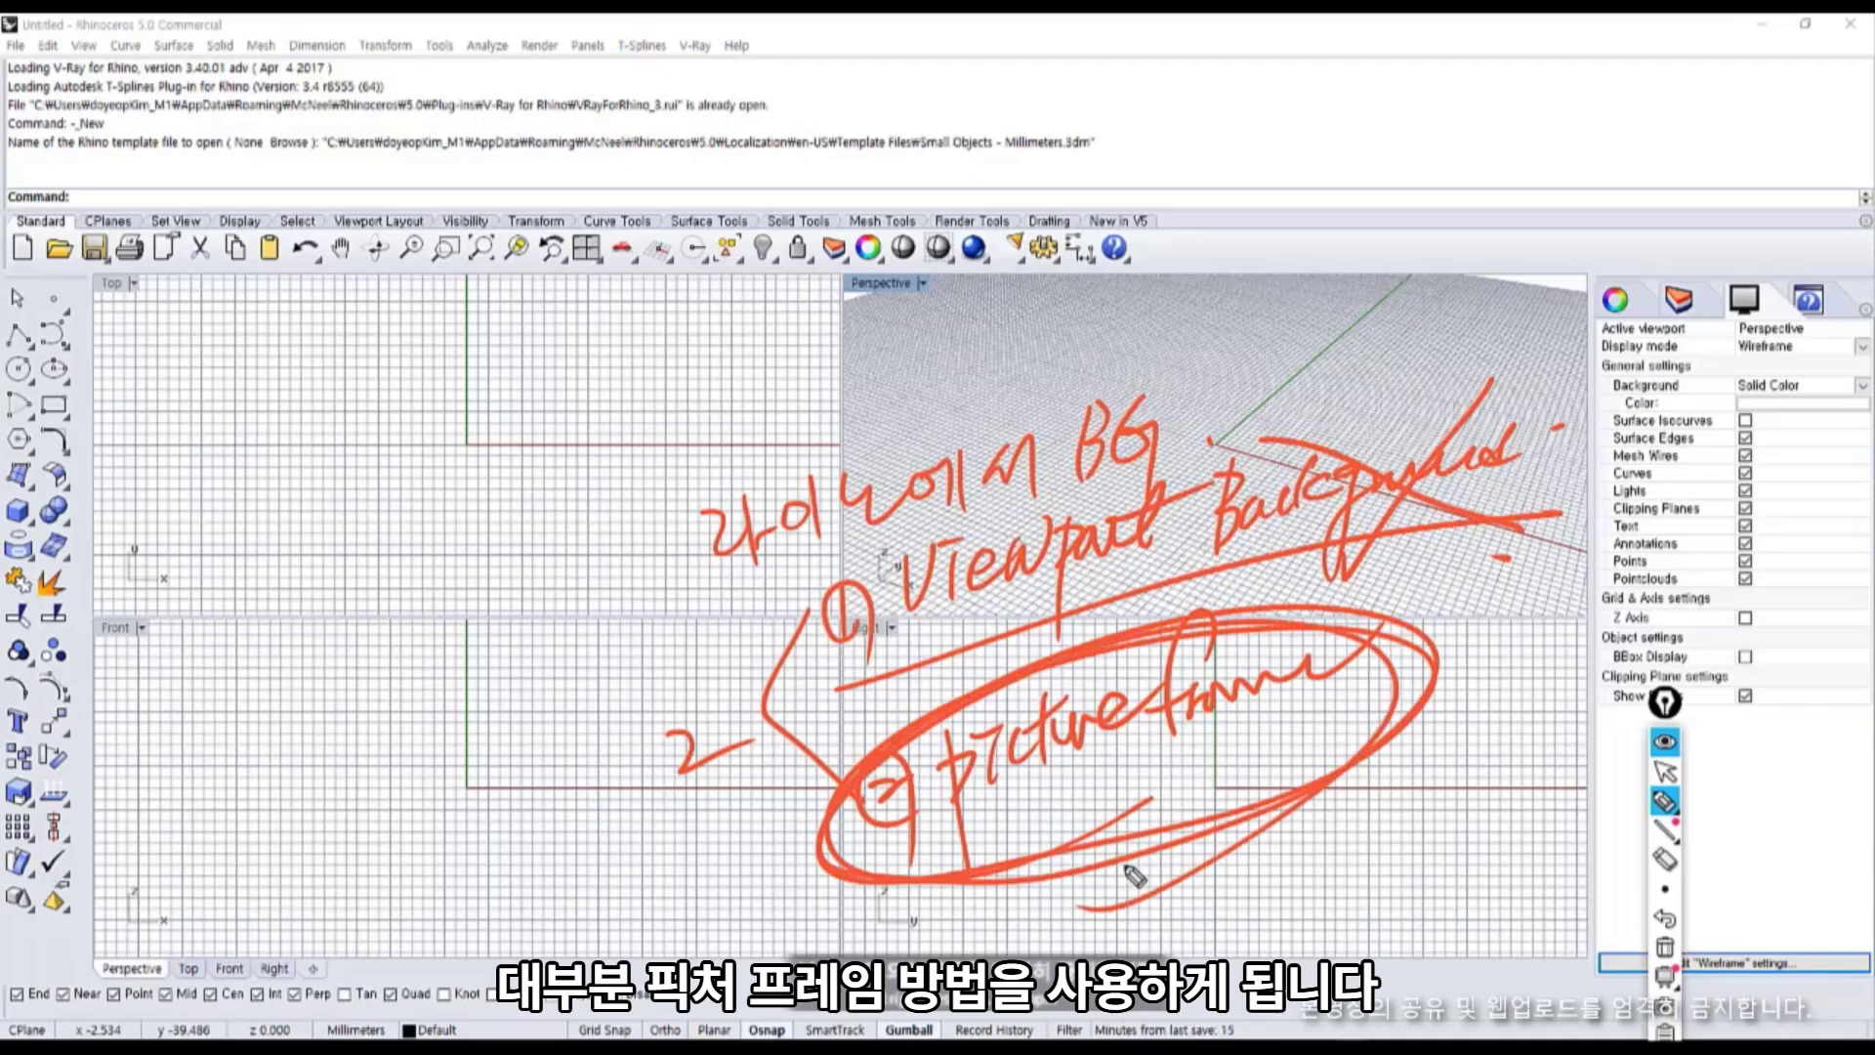
key(ctrl+shift+c)
key(alt+Tab)
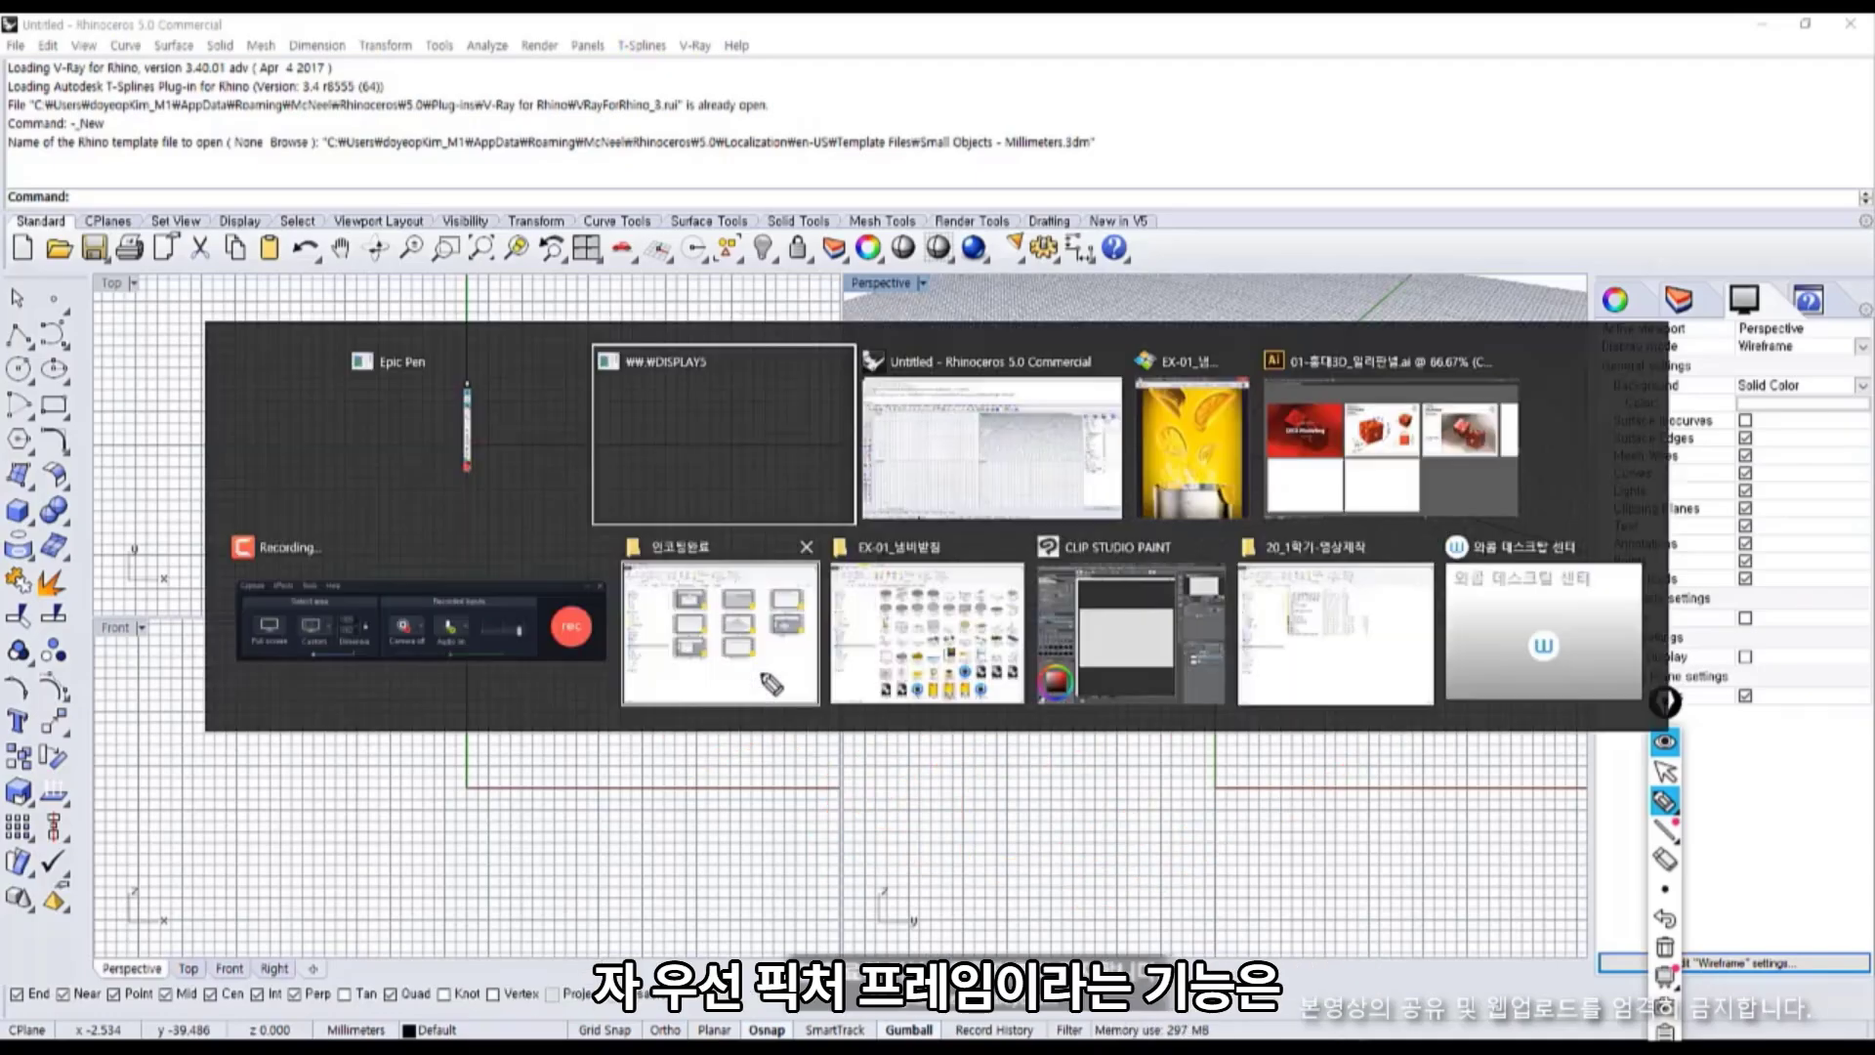
click(984, 516)
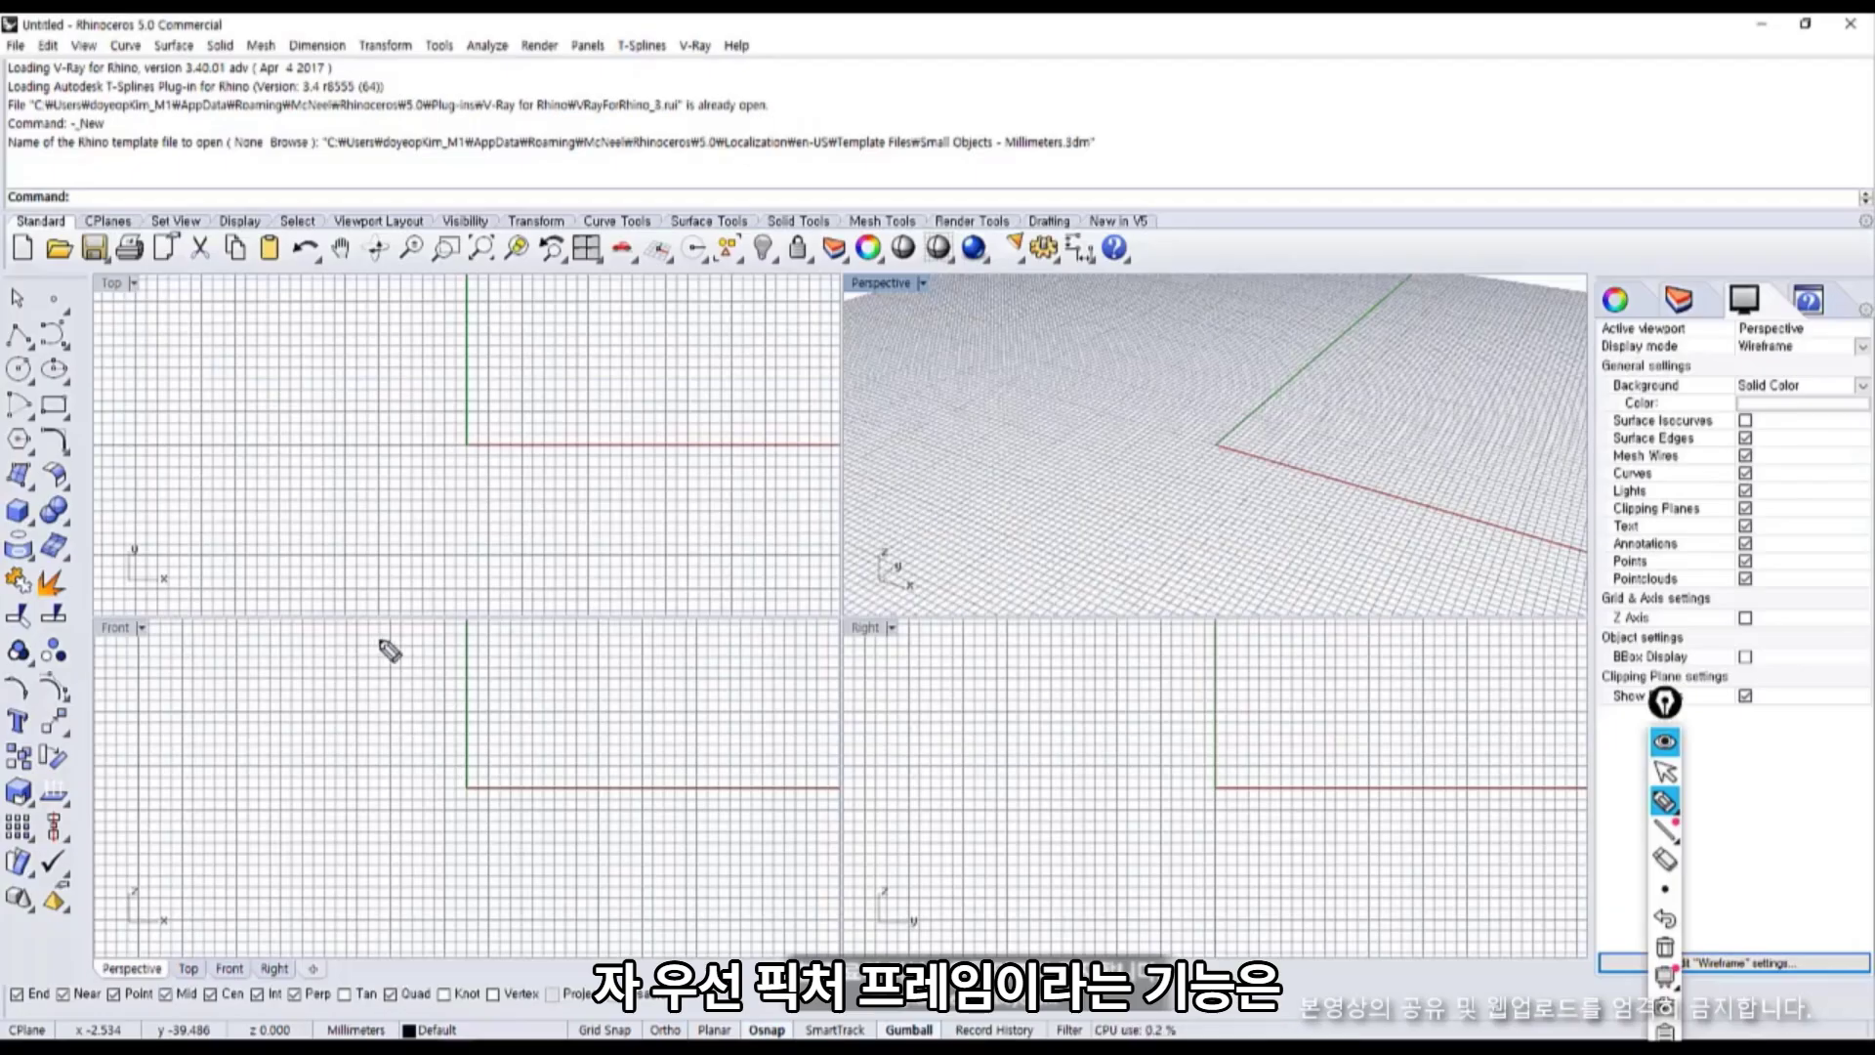
key(ctrl+shift+1)
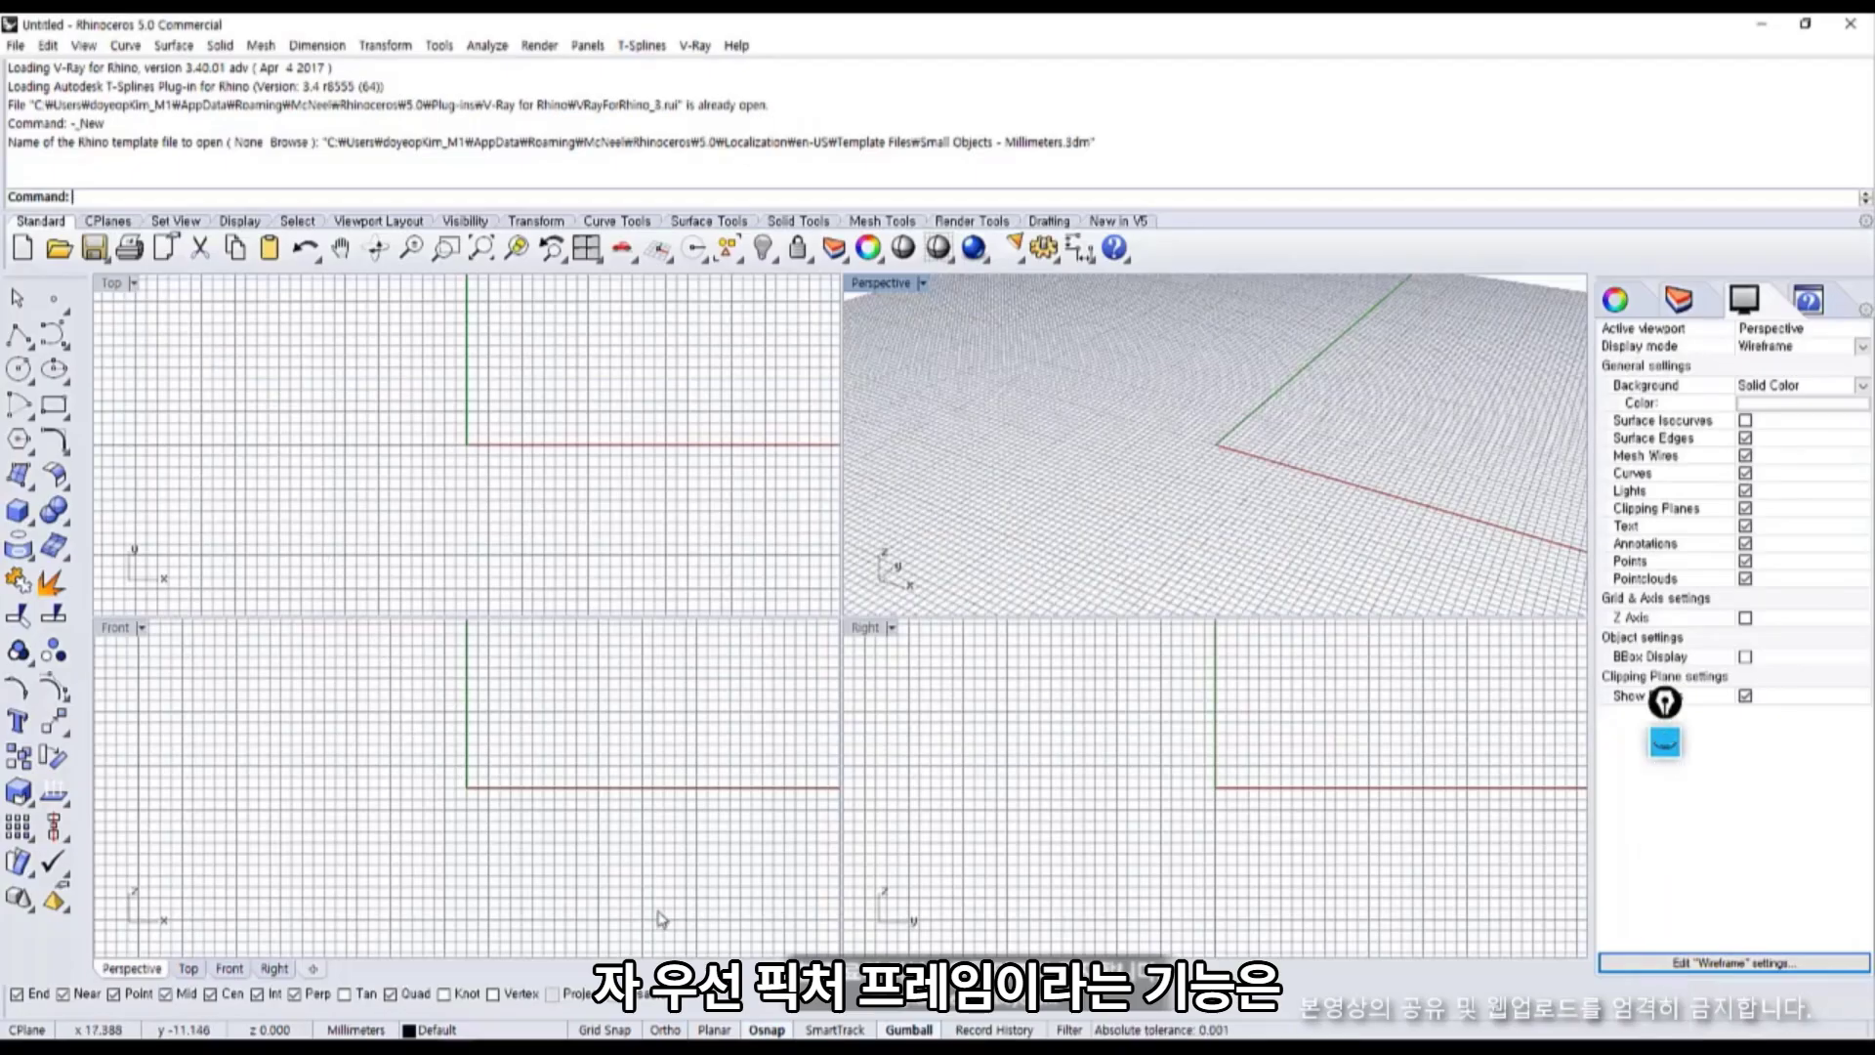
Float the Surface Creation toolbar over the Top viewport and make it wider.
click(29, 485)
drag(71, 468, 422, 371)
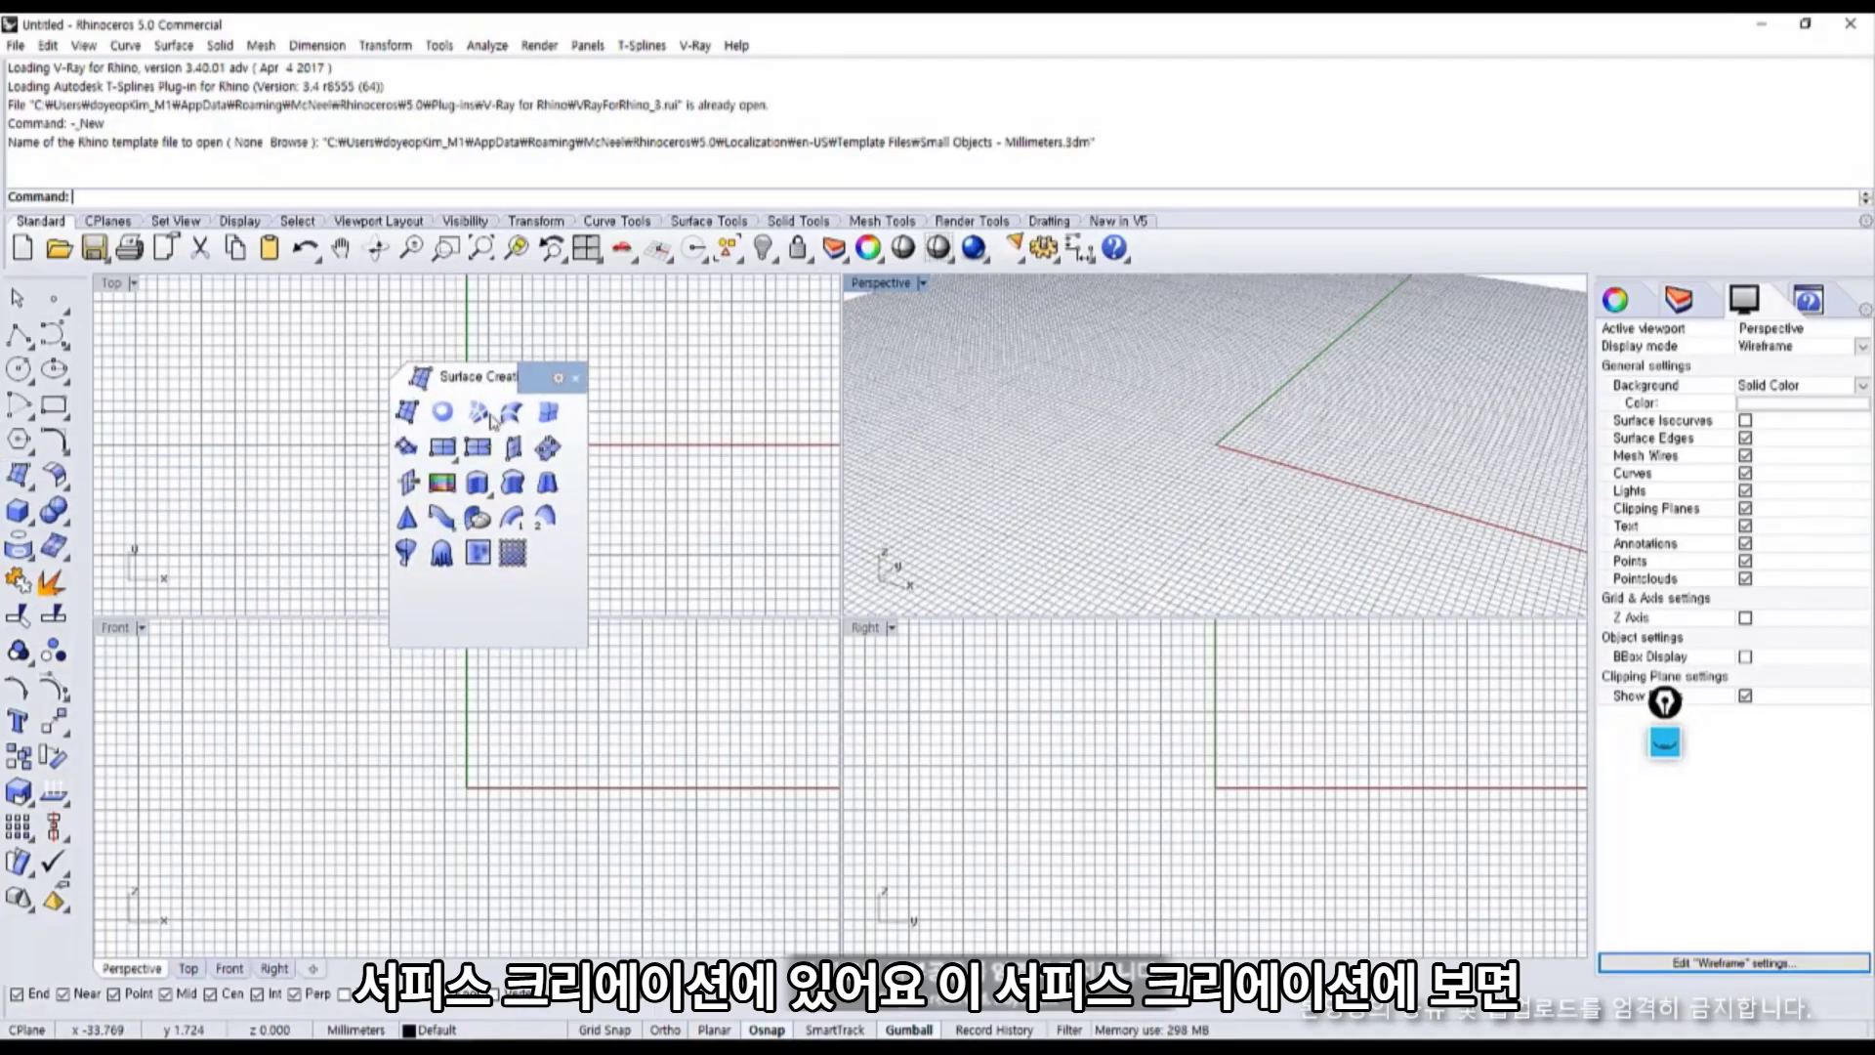
drag(589, 641, 654, 578)
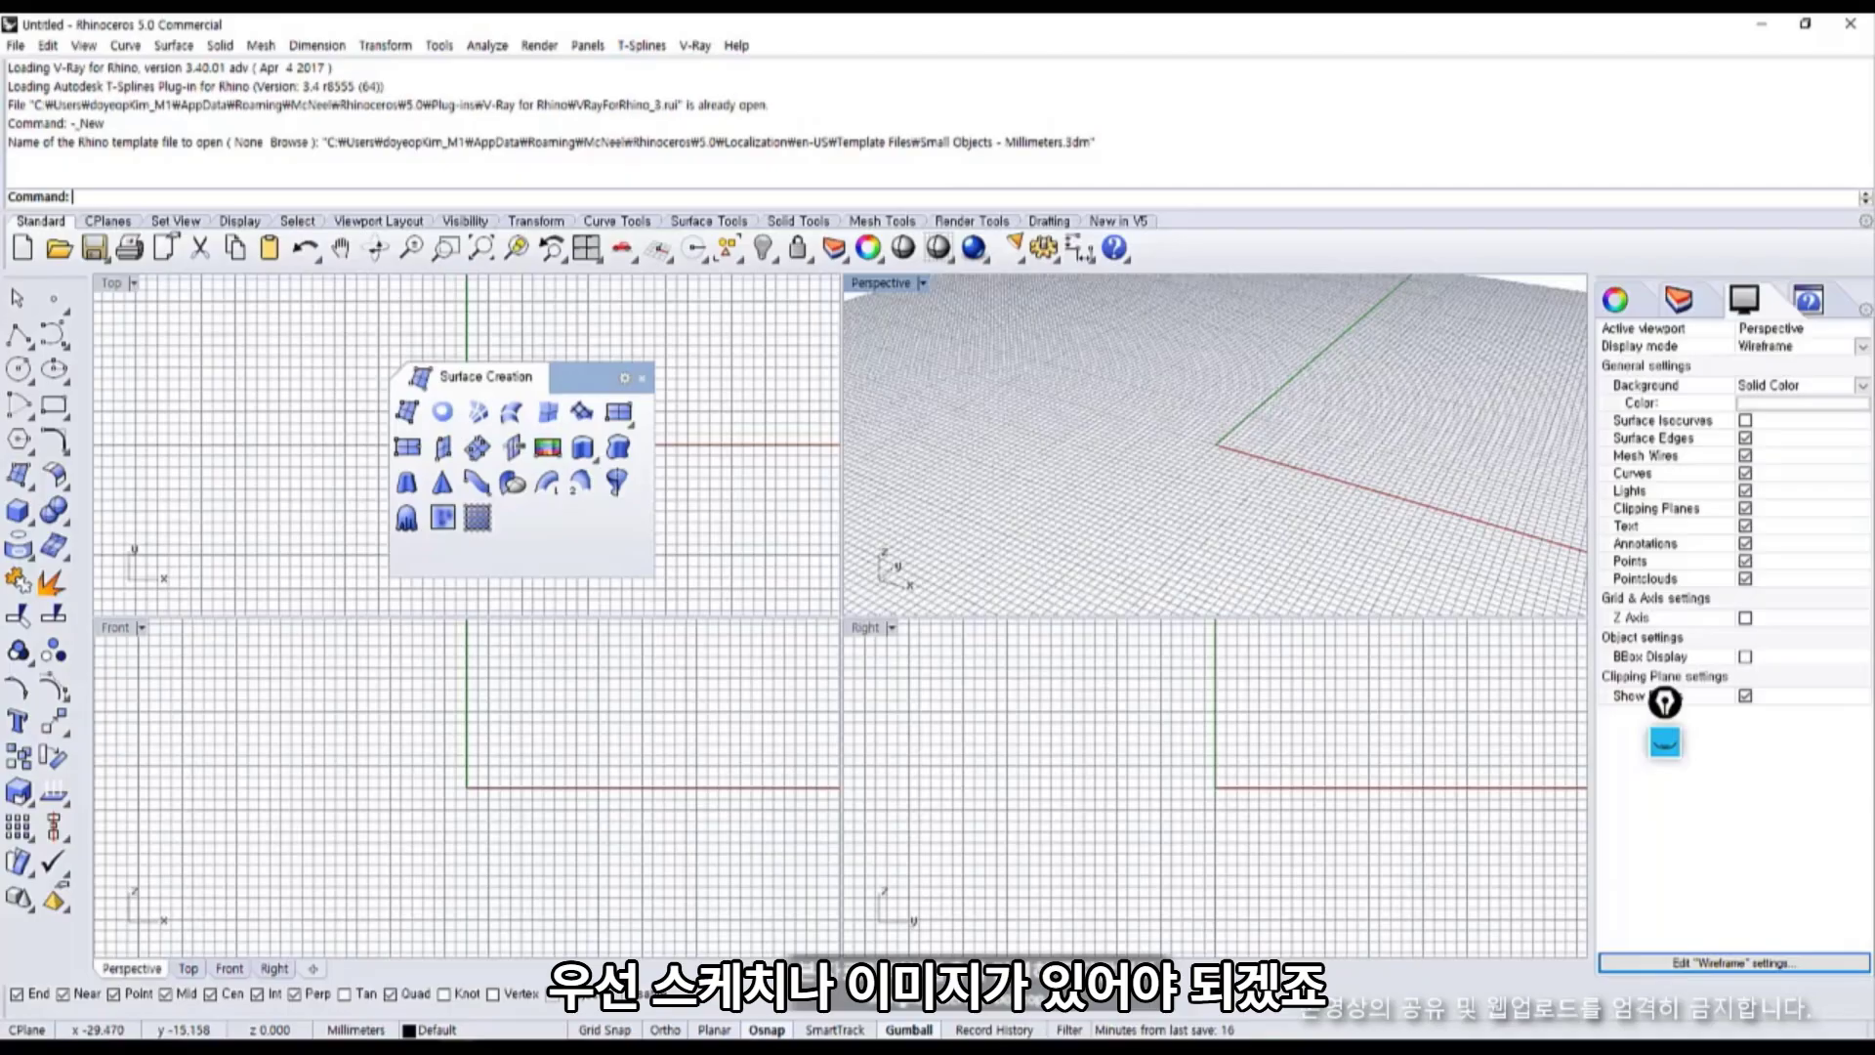
Open the EX-01_냄비받침 folder, examine the sketch IMG_0285.JPG, and return to Rhino.
click(203, 1044)
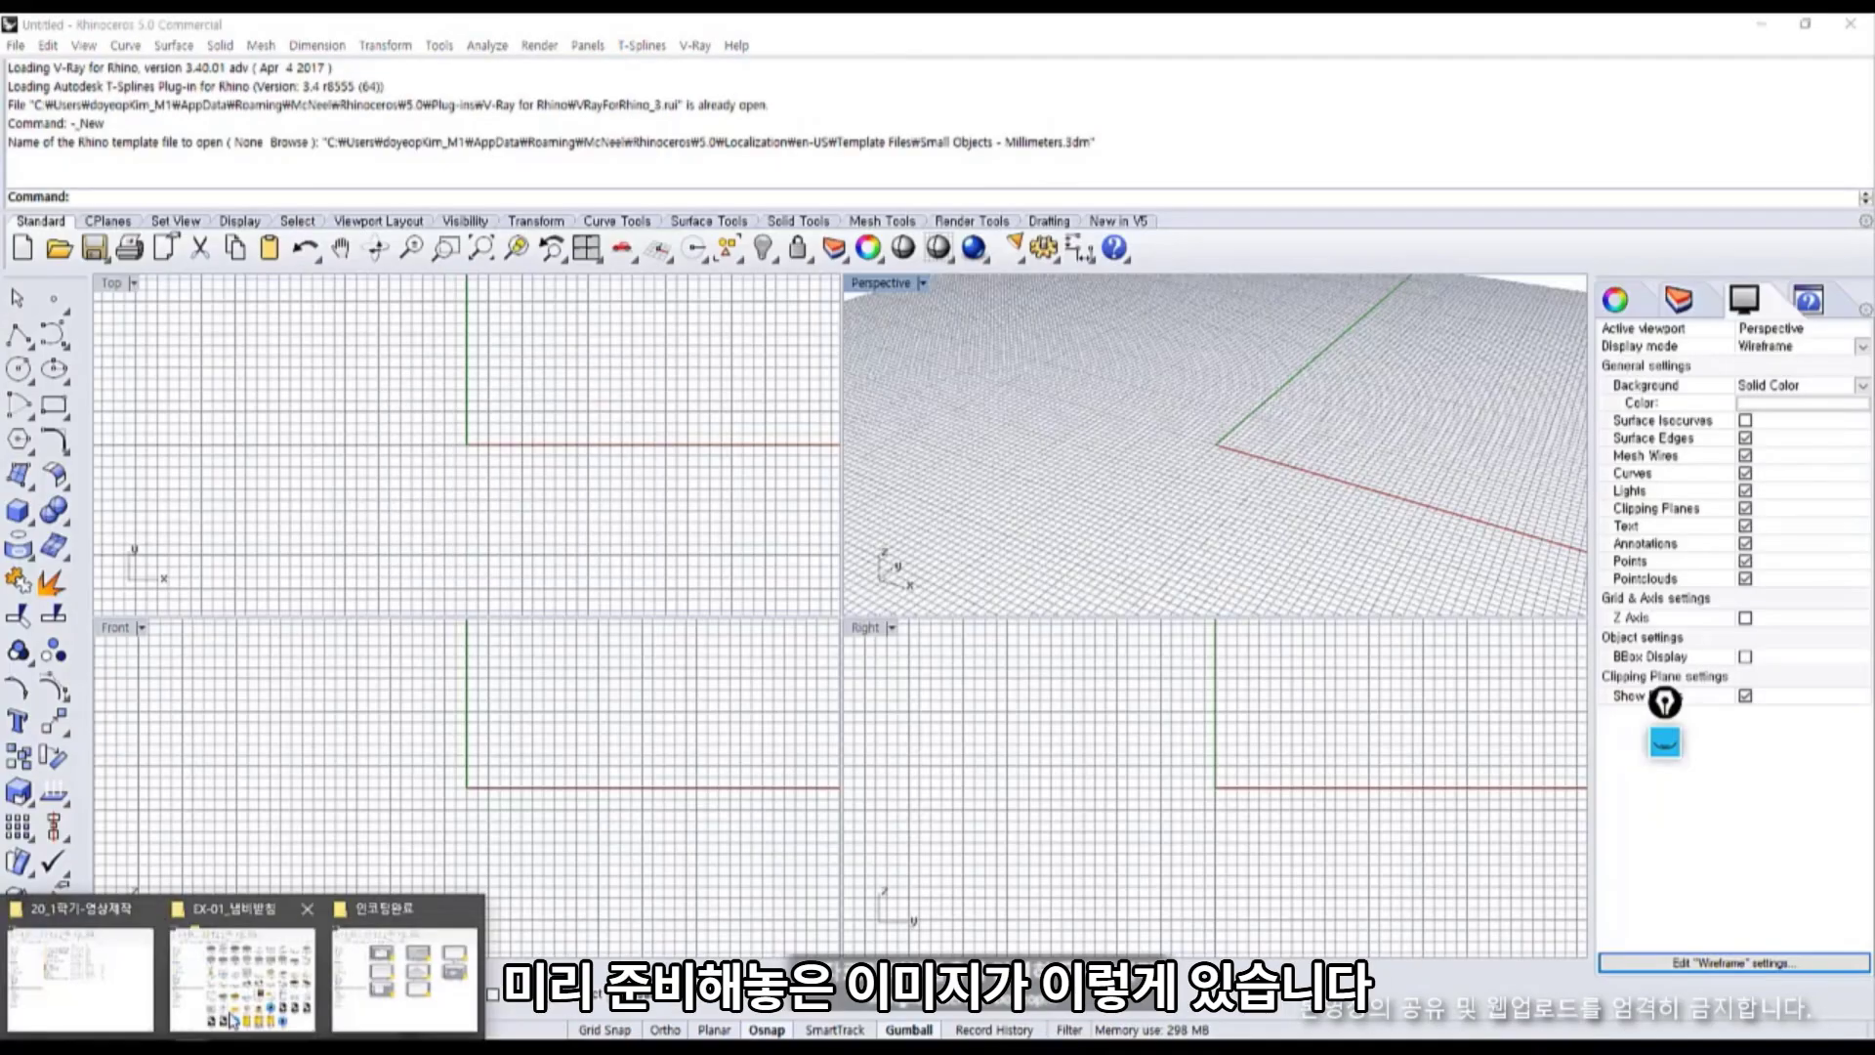
click(251, 976)
click(1358, 708)
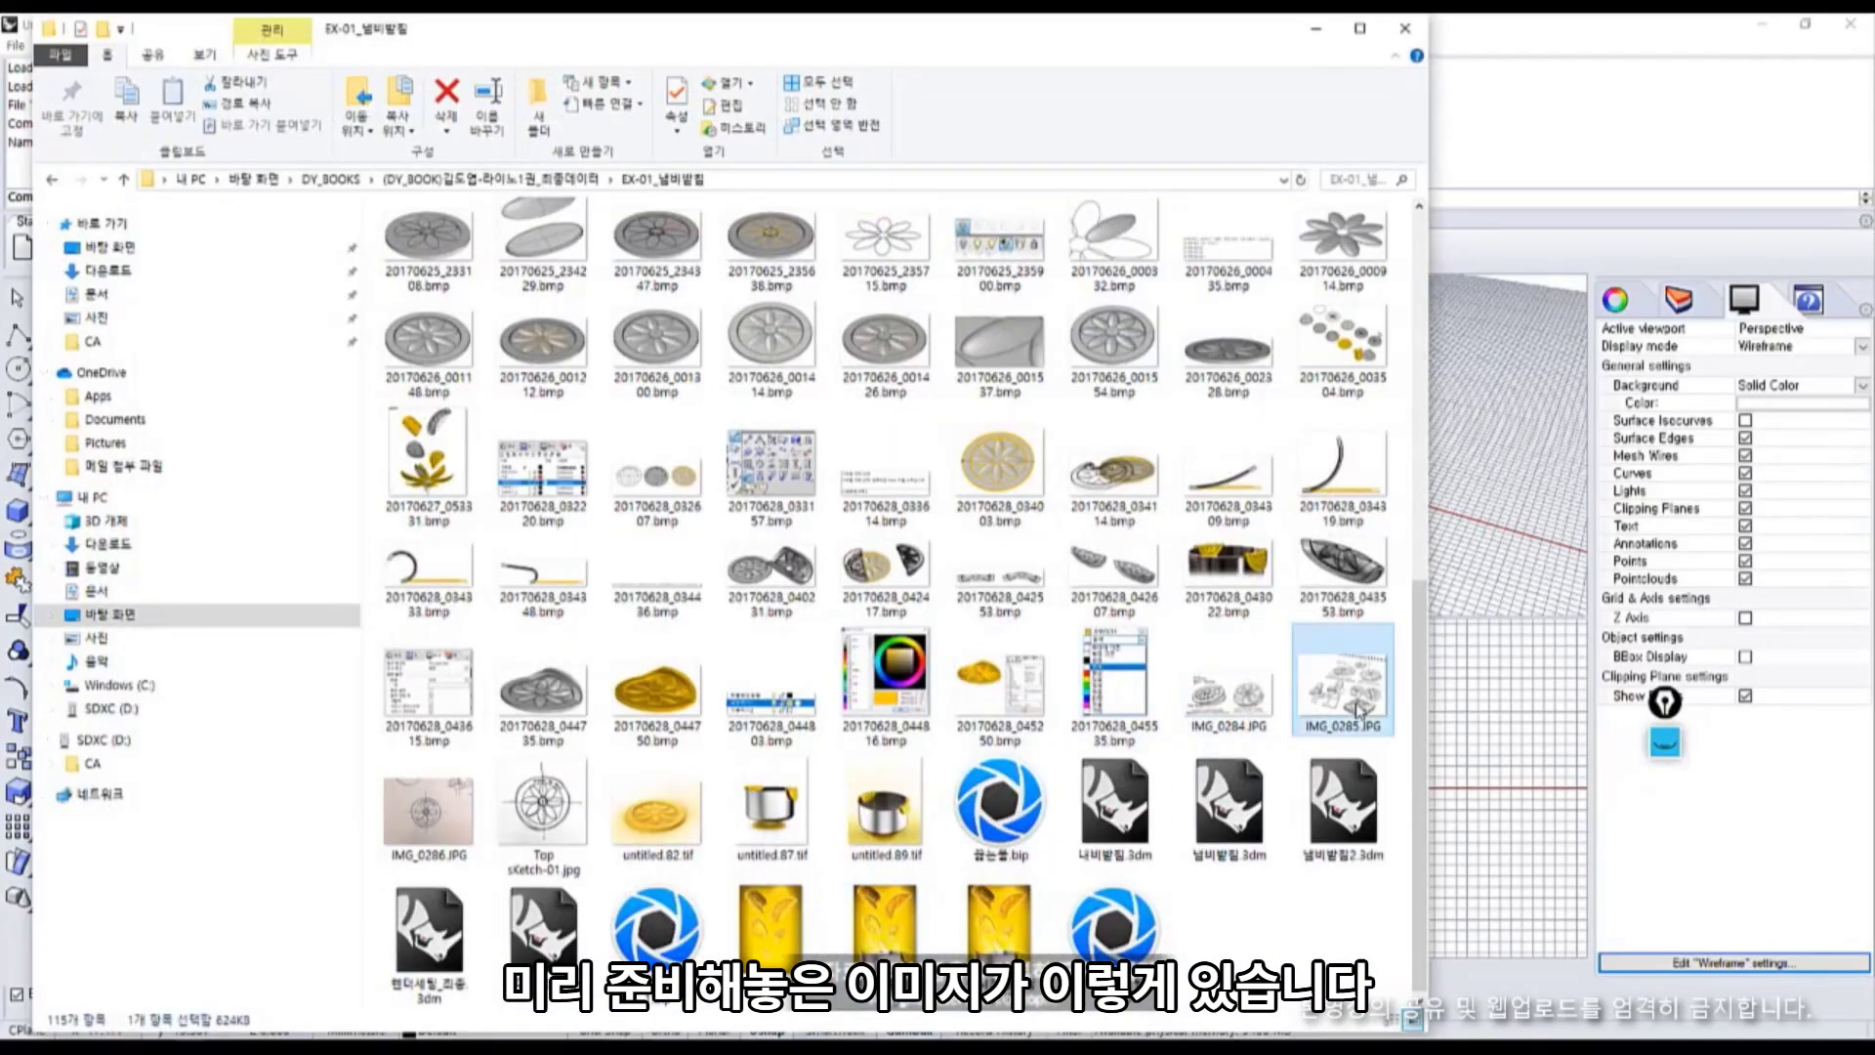
double_click(1348, 724)
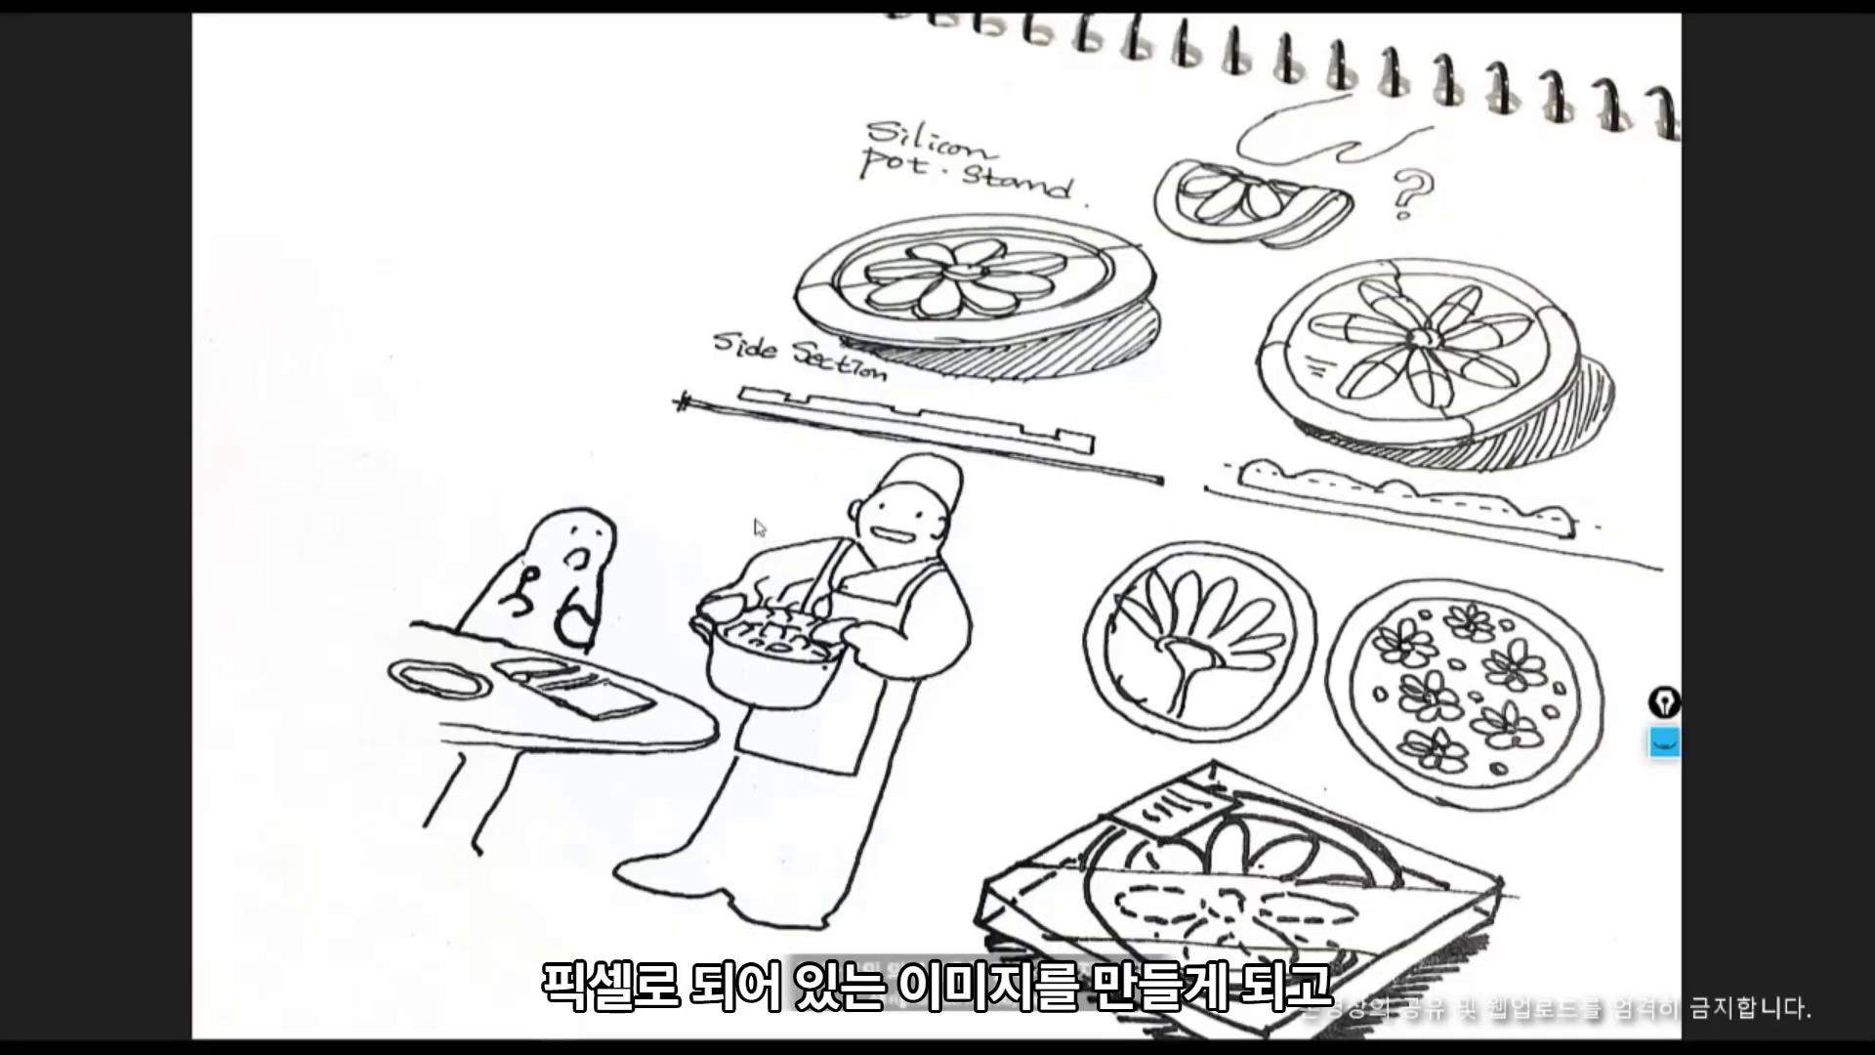
click(1852, 39)
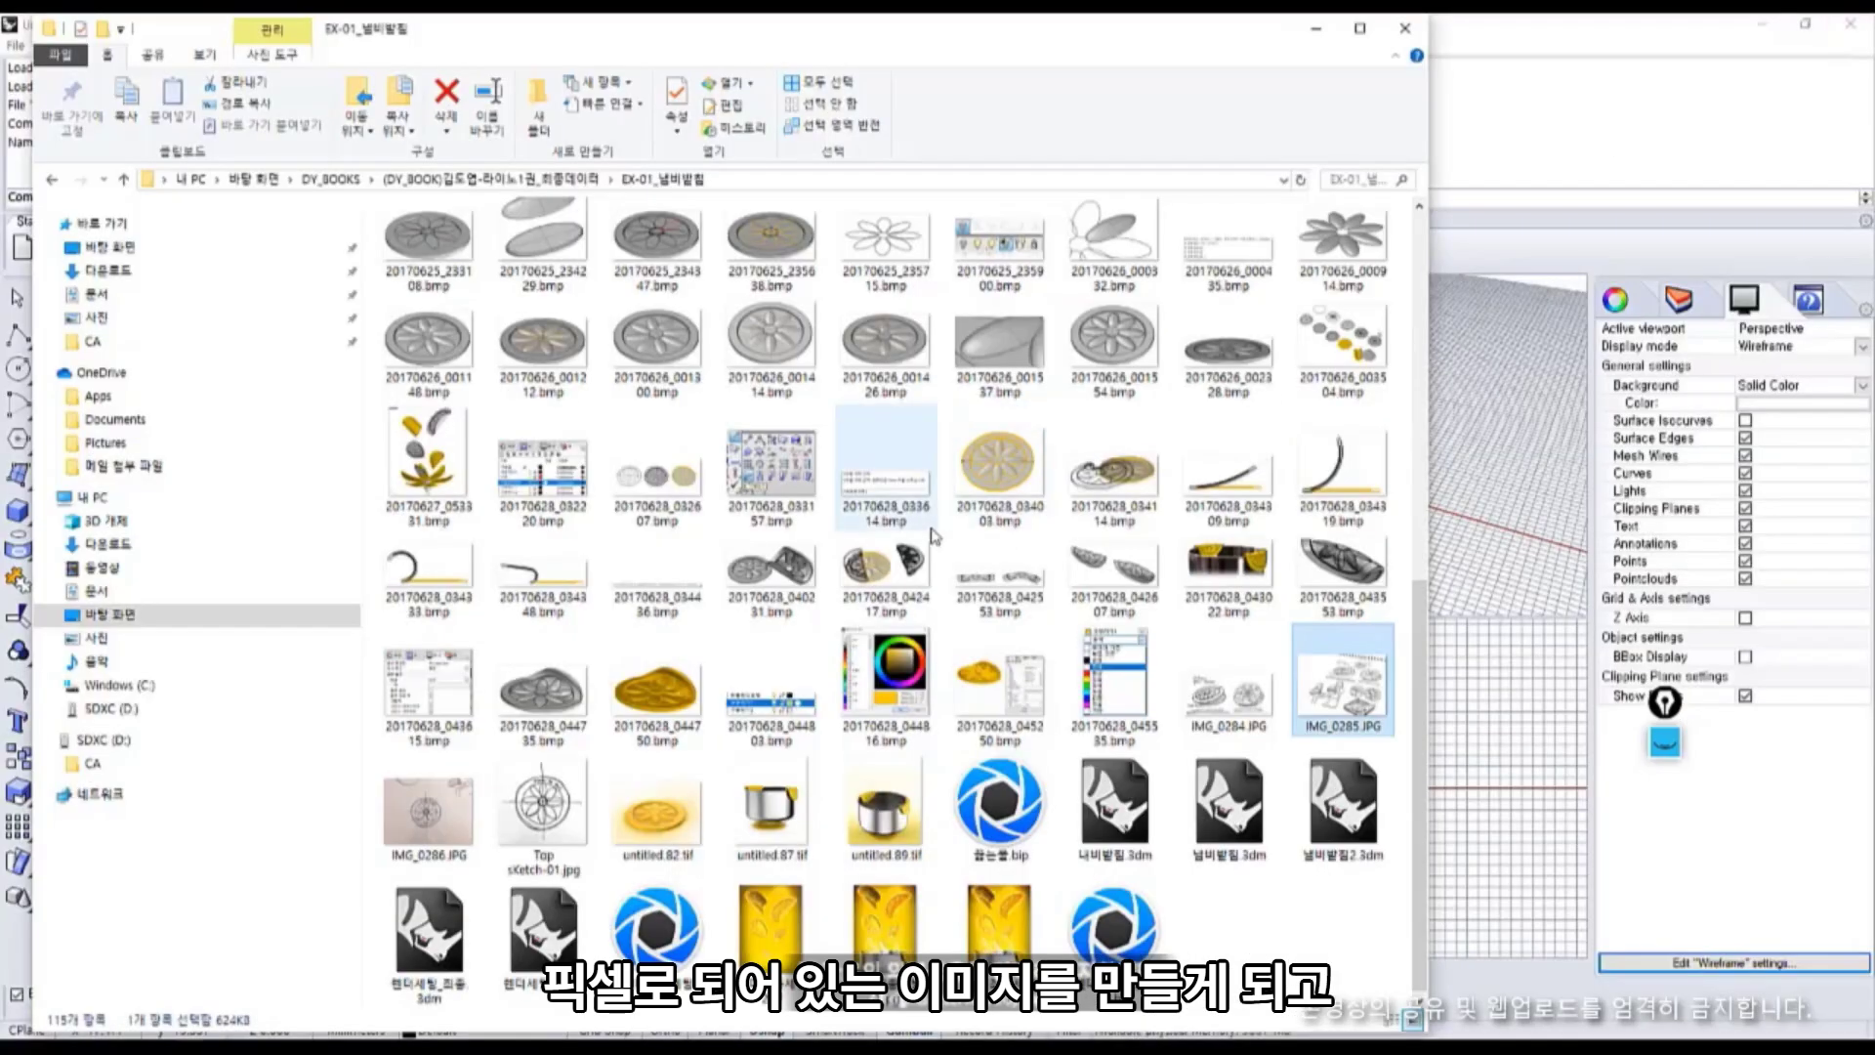
drag(1219, 35, 836, 95)
click(1097, 559)
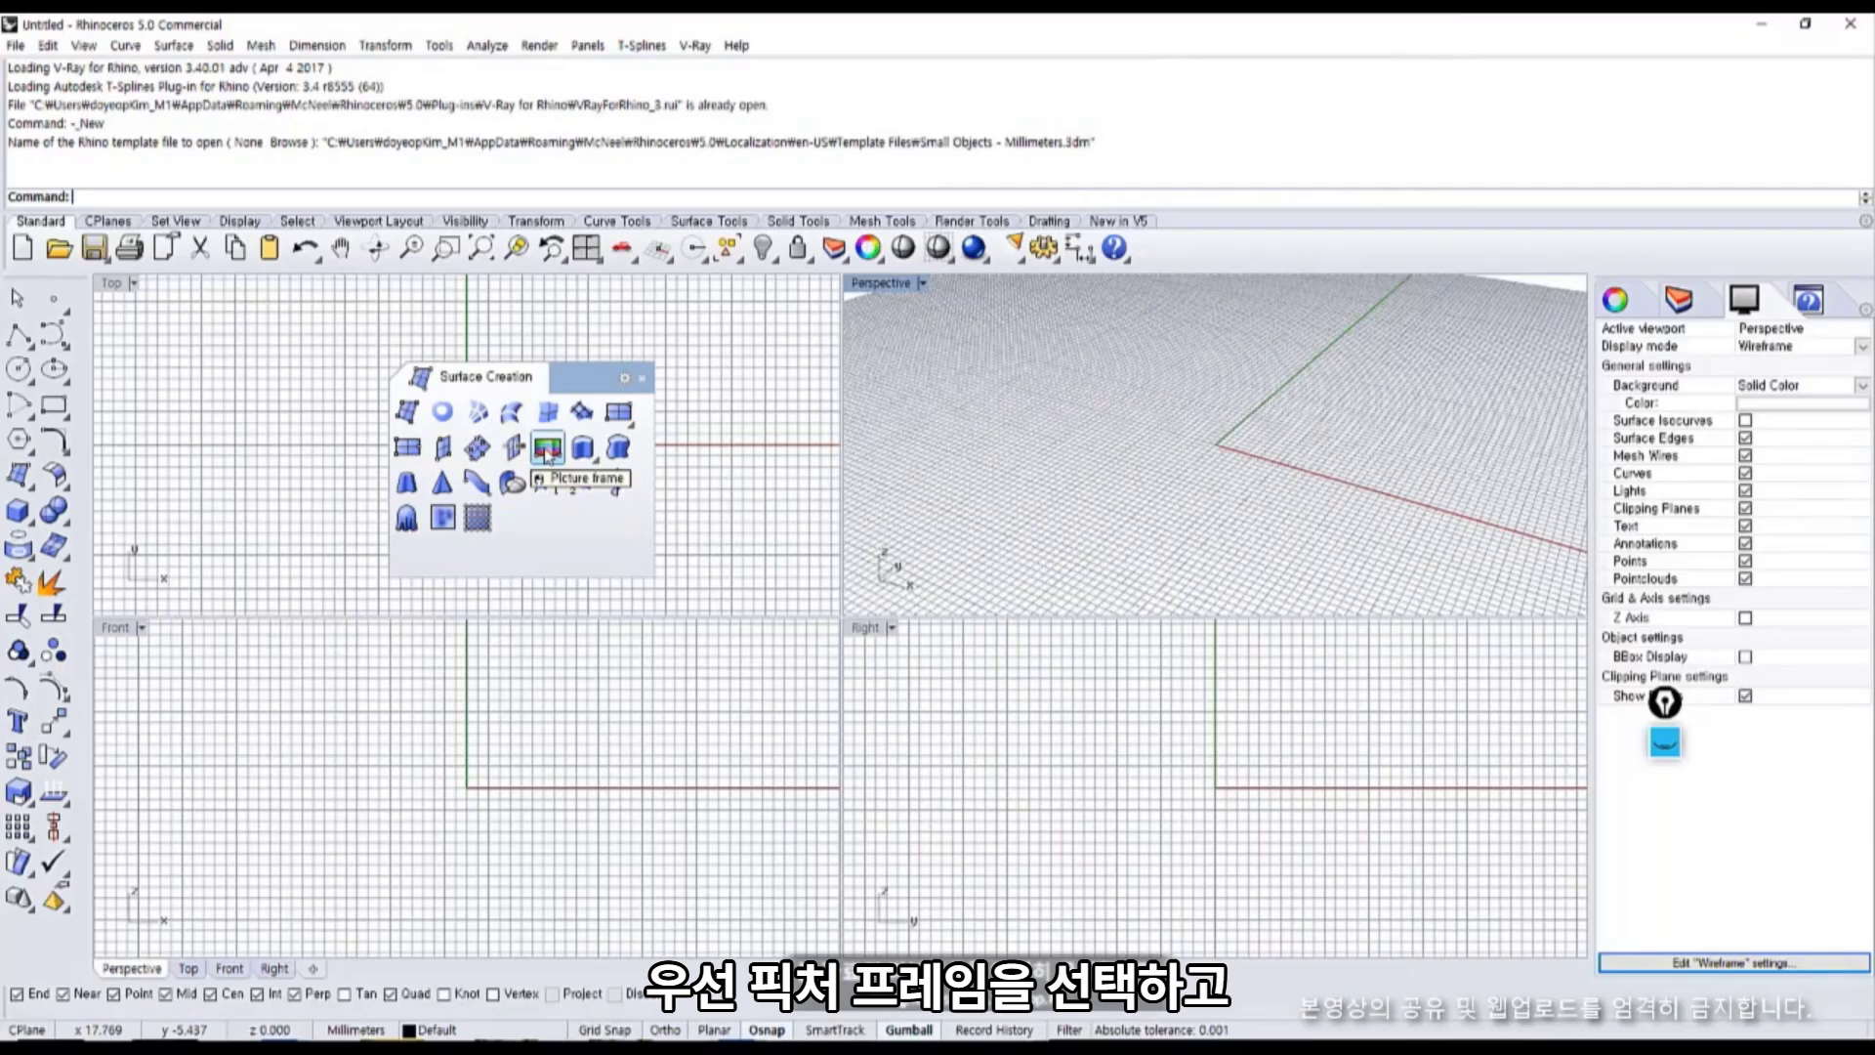
click(547, 451)
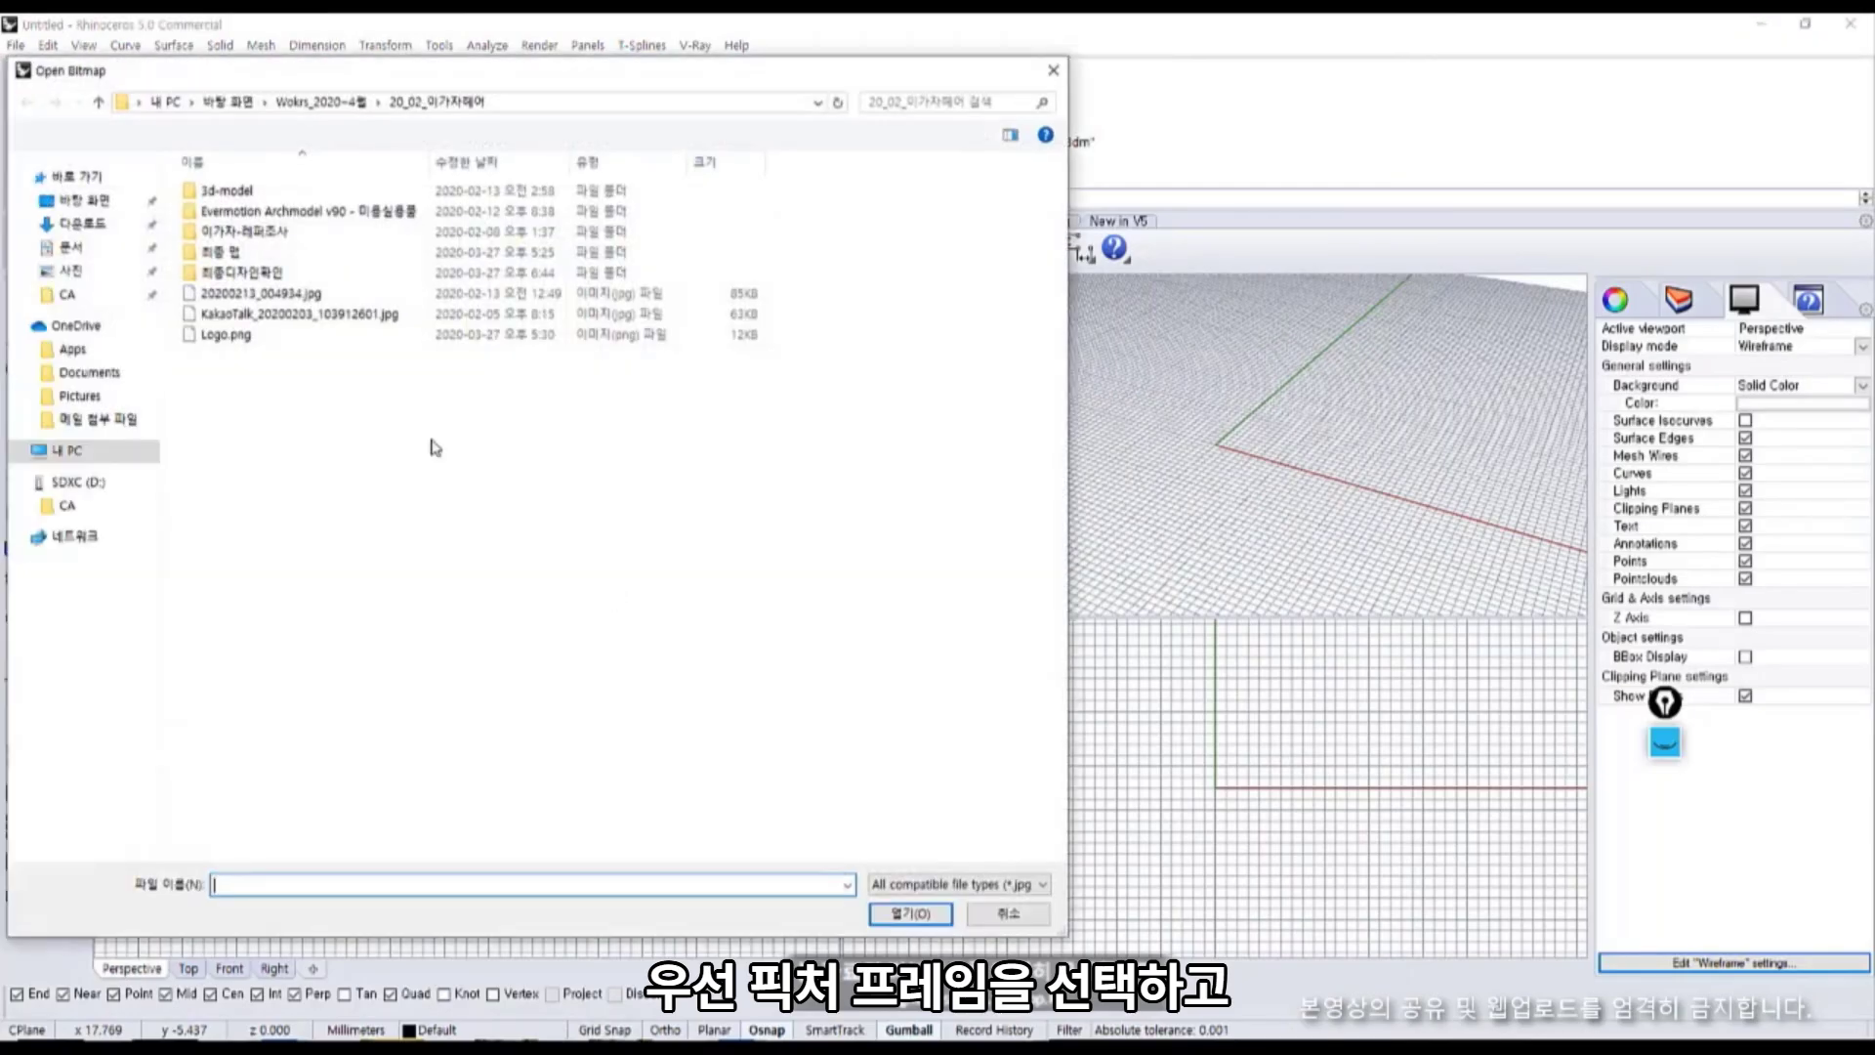
click(85, 200)
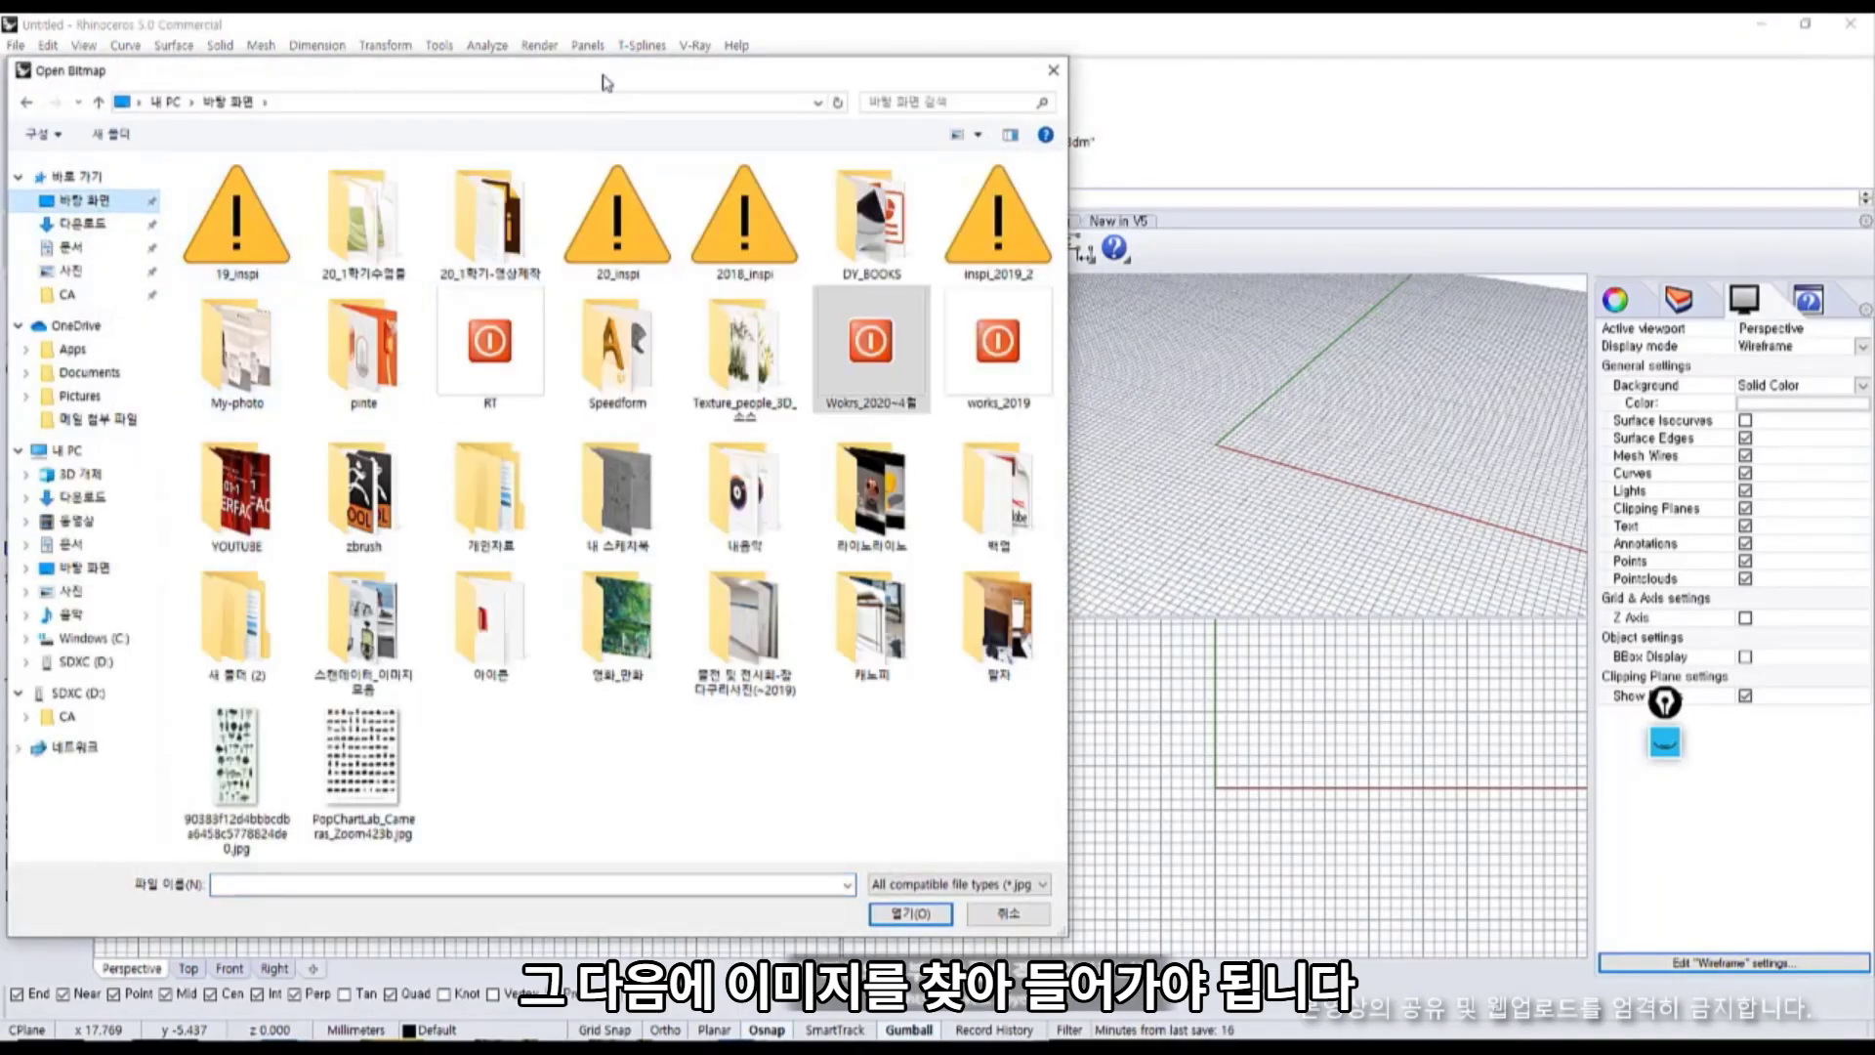
drag(601, 74, 925, 105)
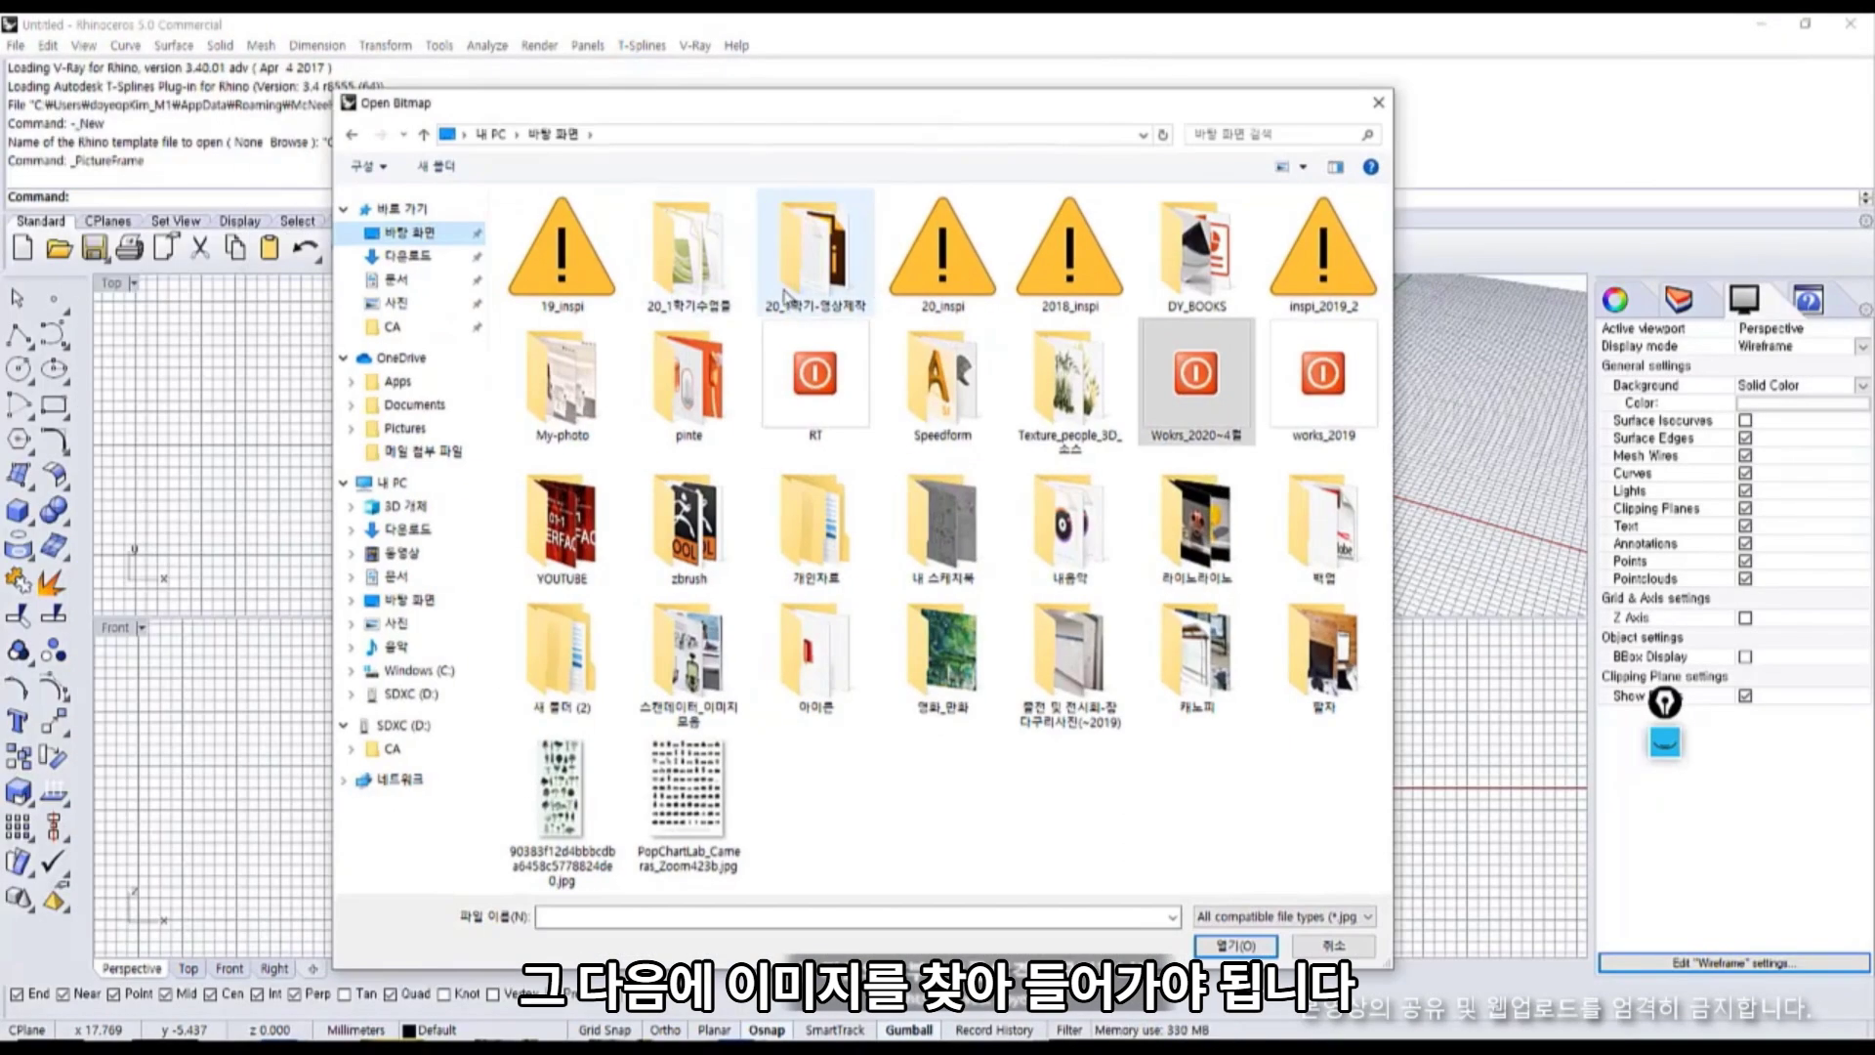
click(1334, 945)
Copy IMG_0284.JPG, IMG_0285.JPG and Top sKetch-01.jpg from the EX-01_냄비받침 folder to the desktop.
key(alt+Tab)
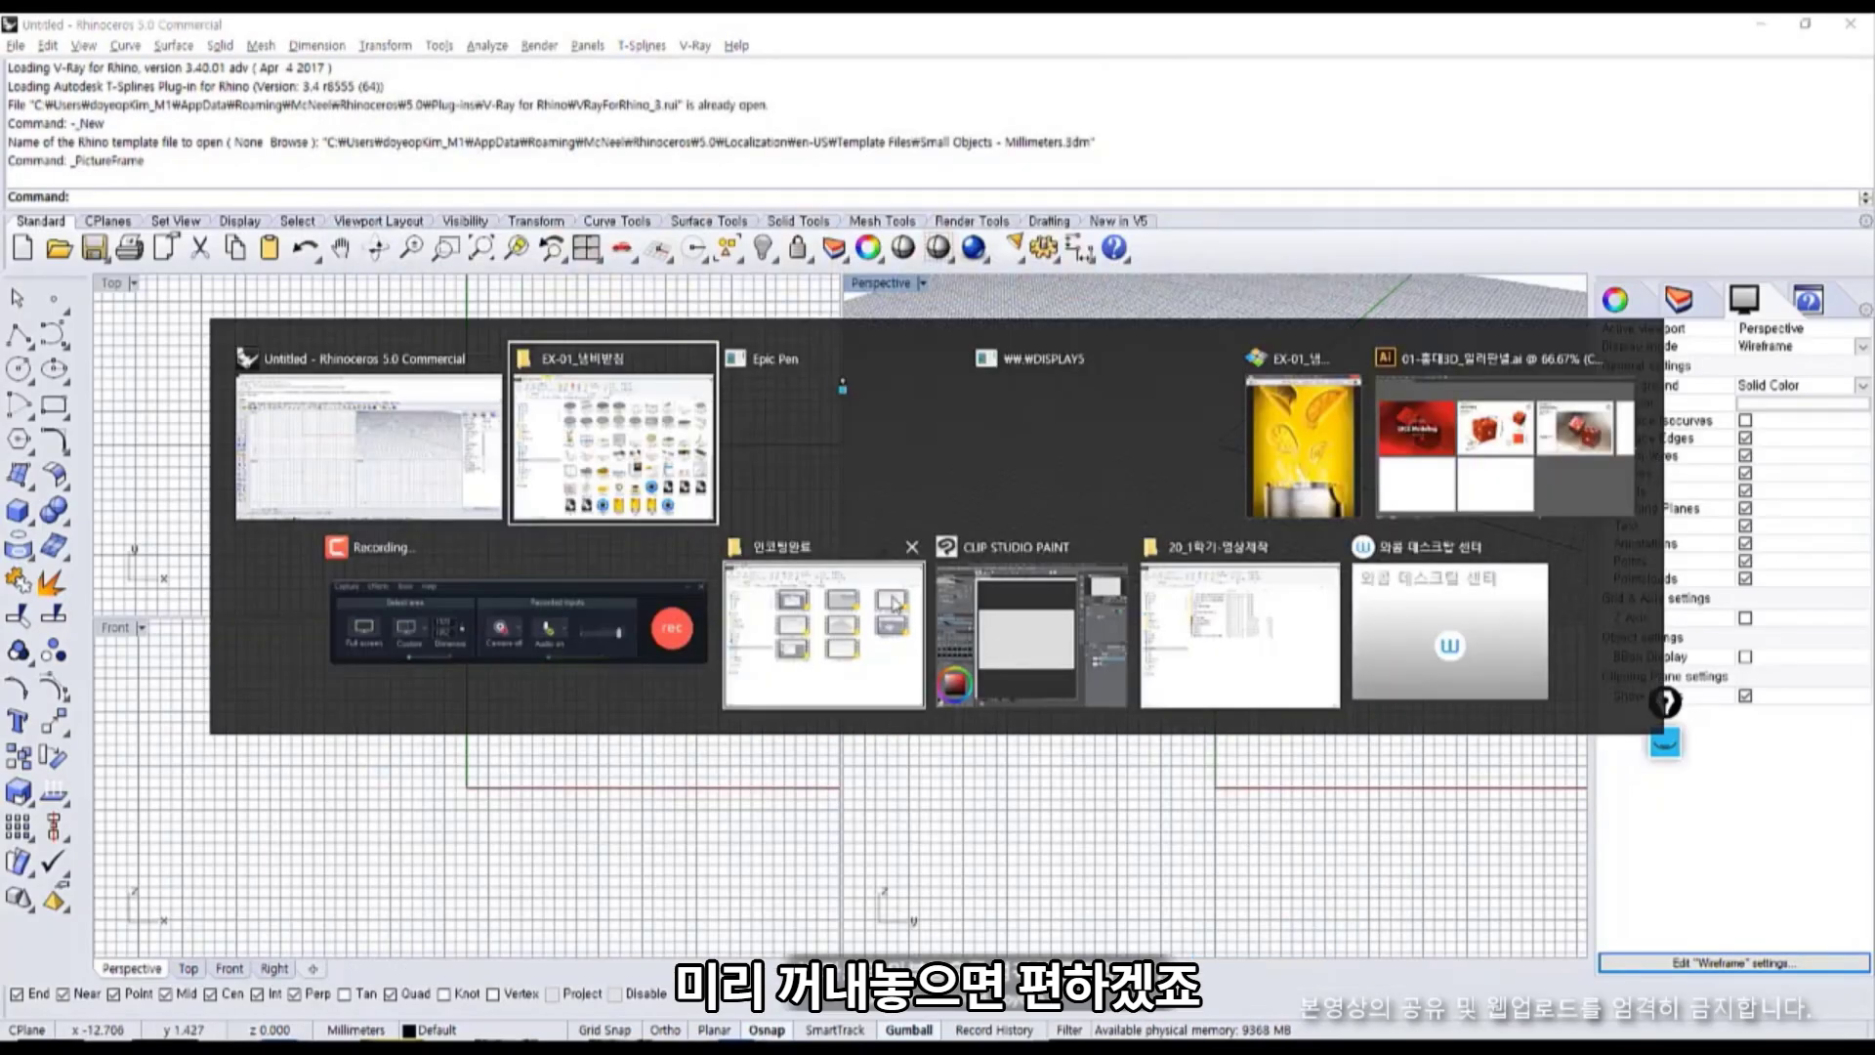
click(587, 445)
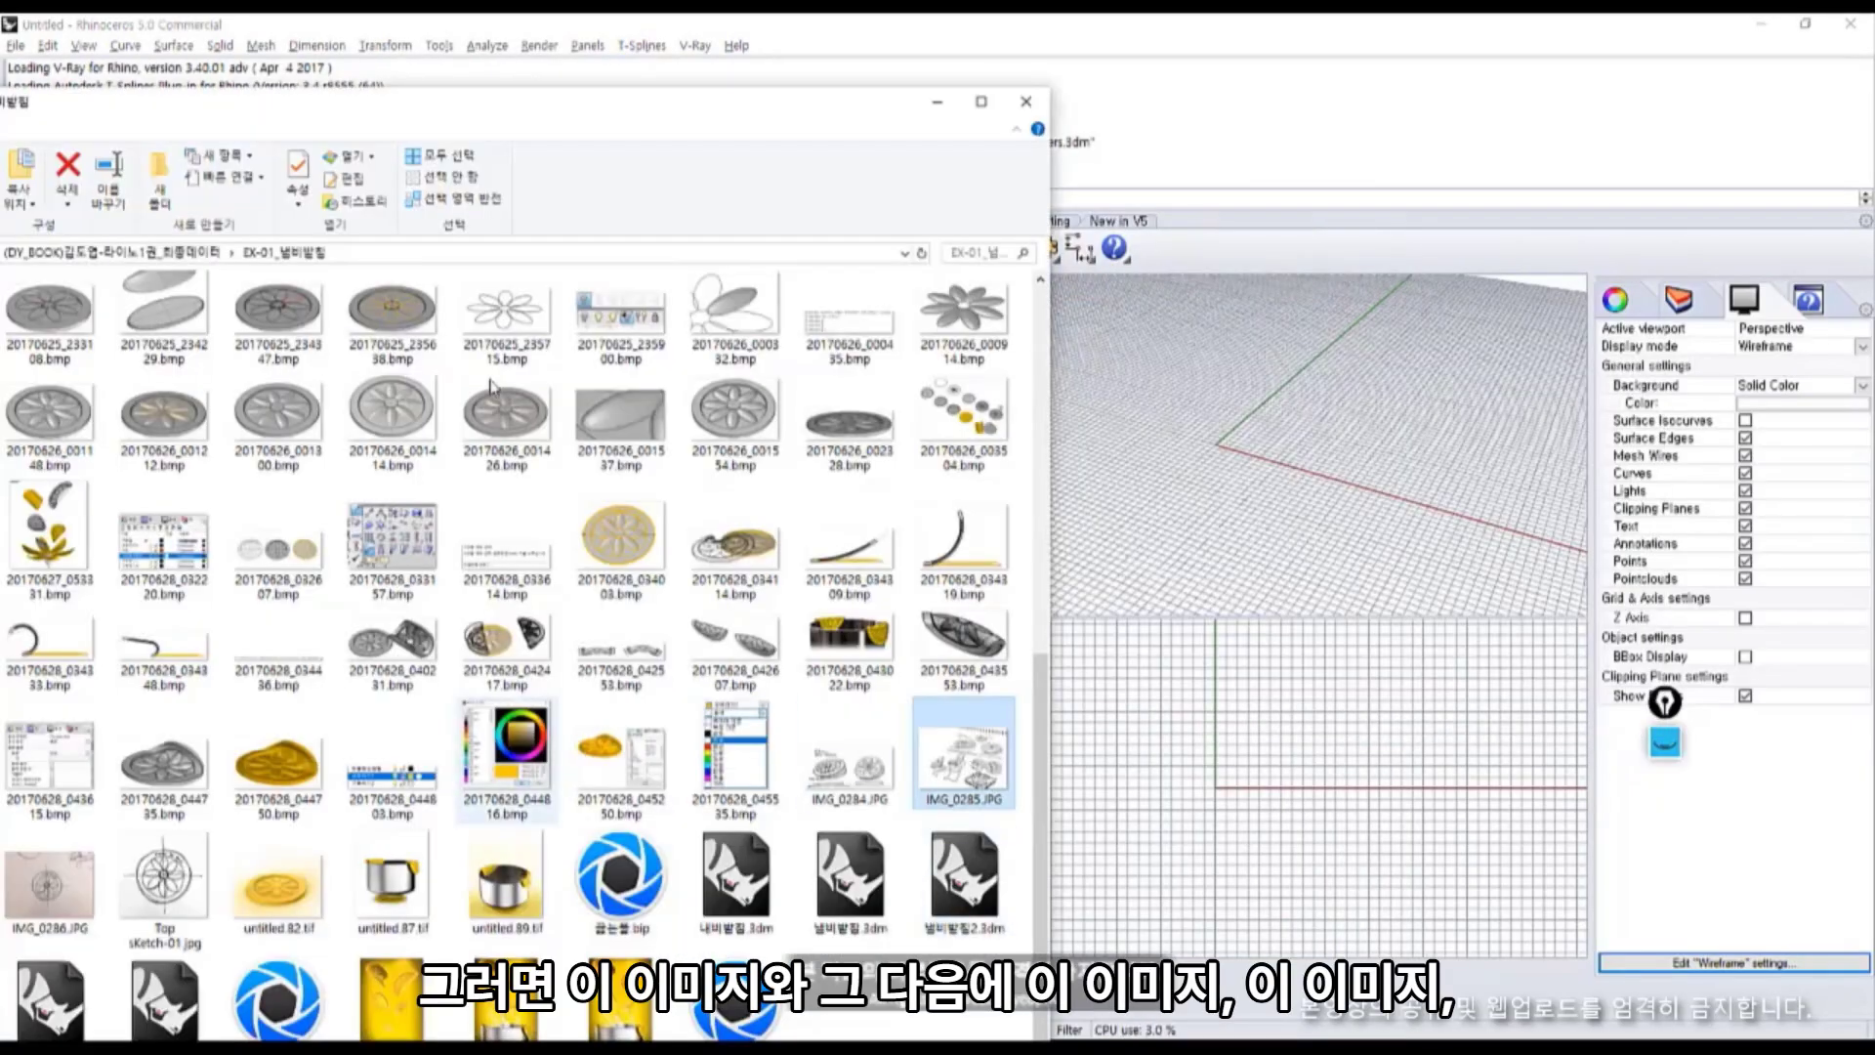
drag(590, 115, 1050, 63)
ctrl+click(647, 797)
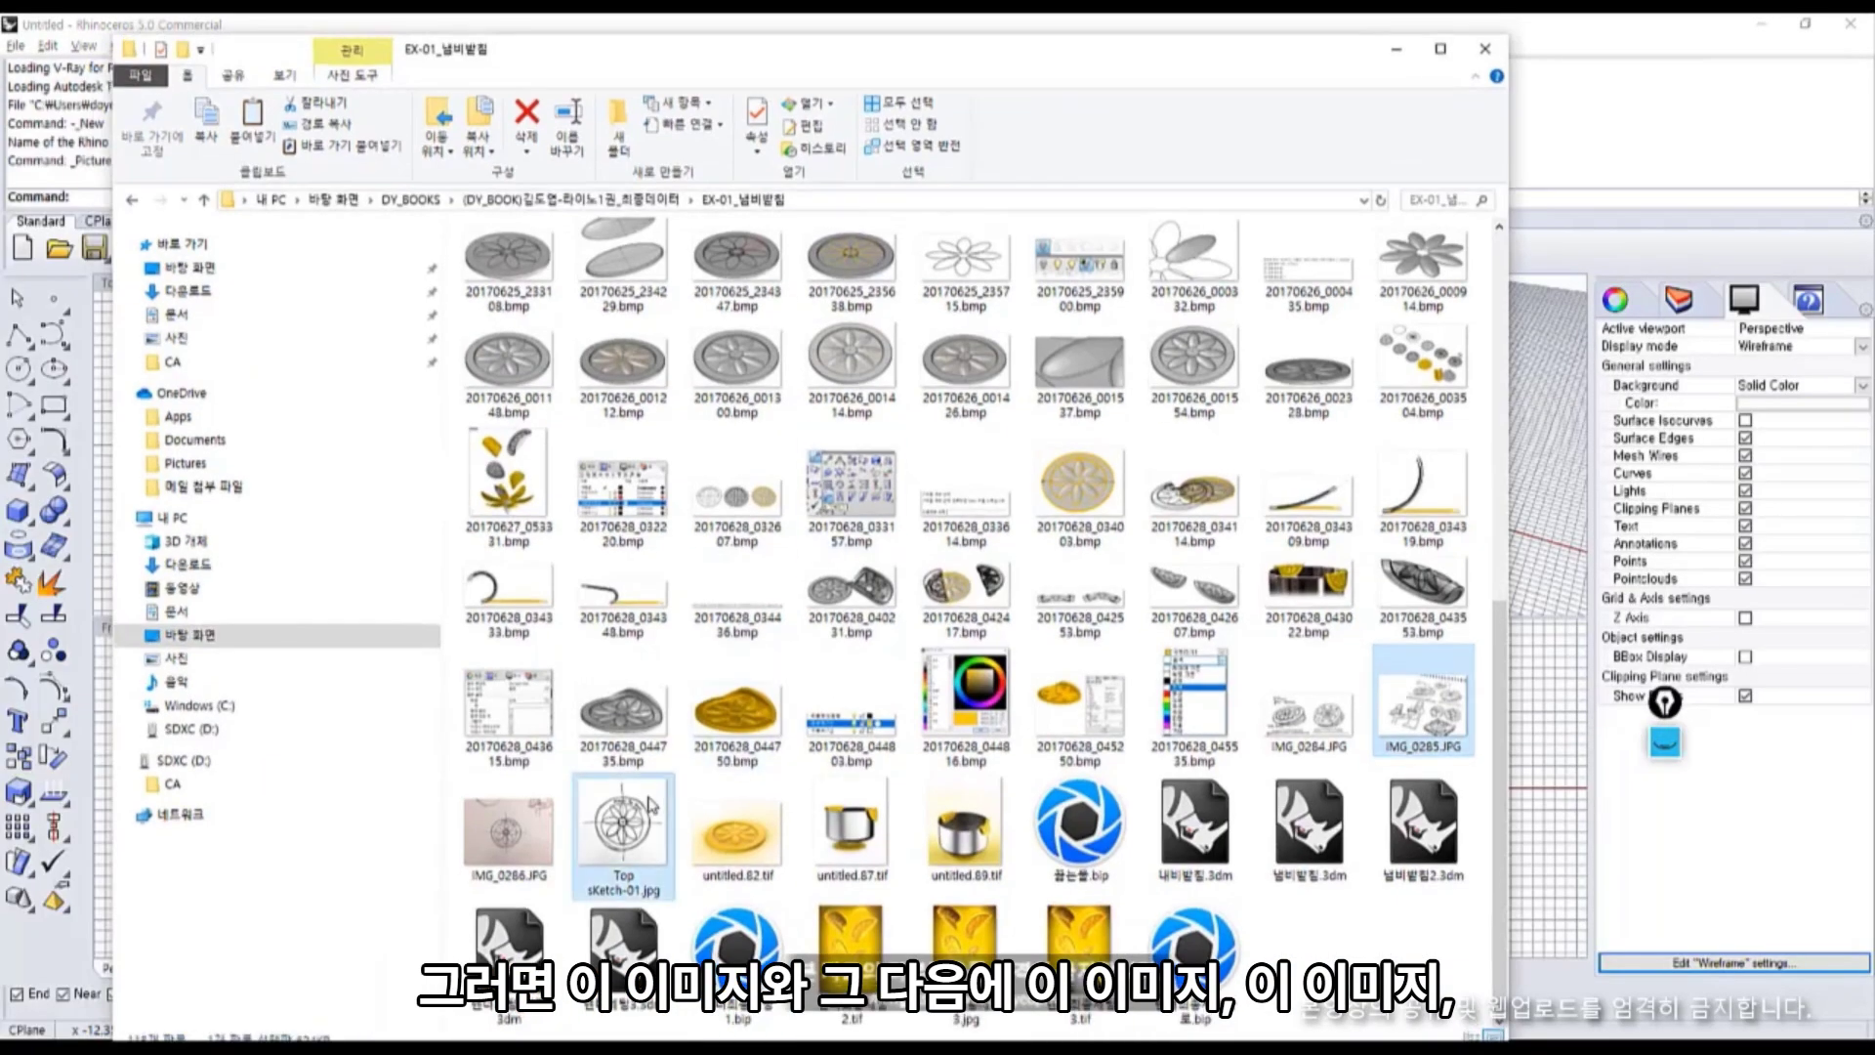
ctrl+click(1325, 738)
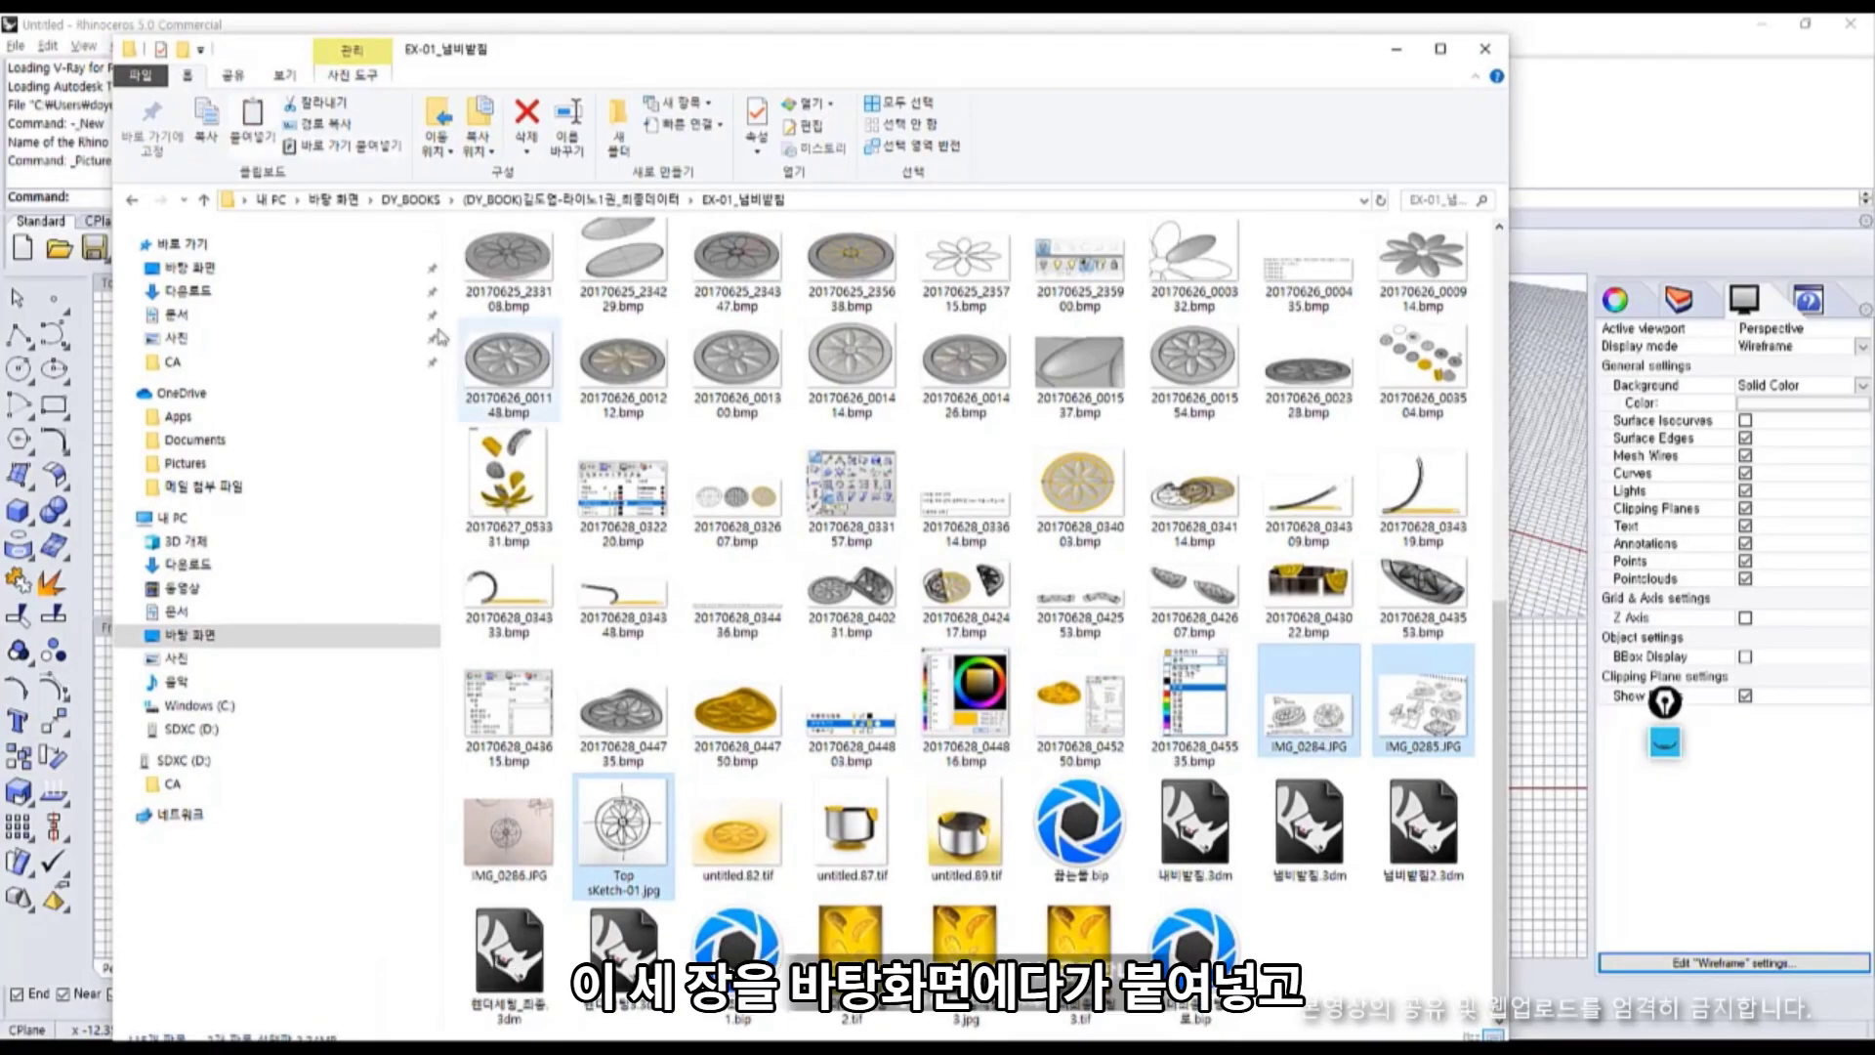
click(190, 267)
key(ctrl+v)
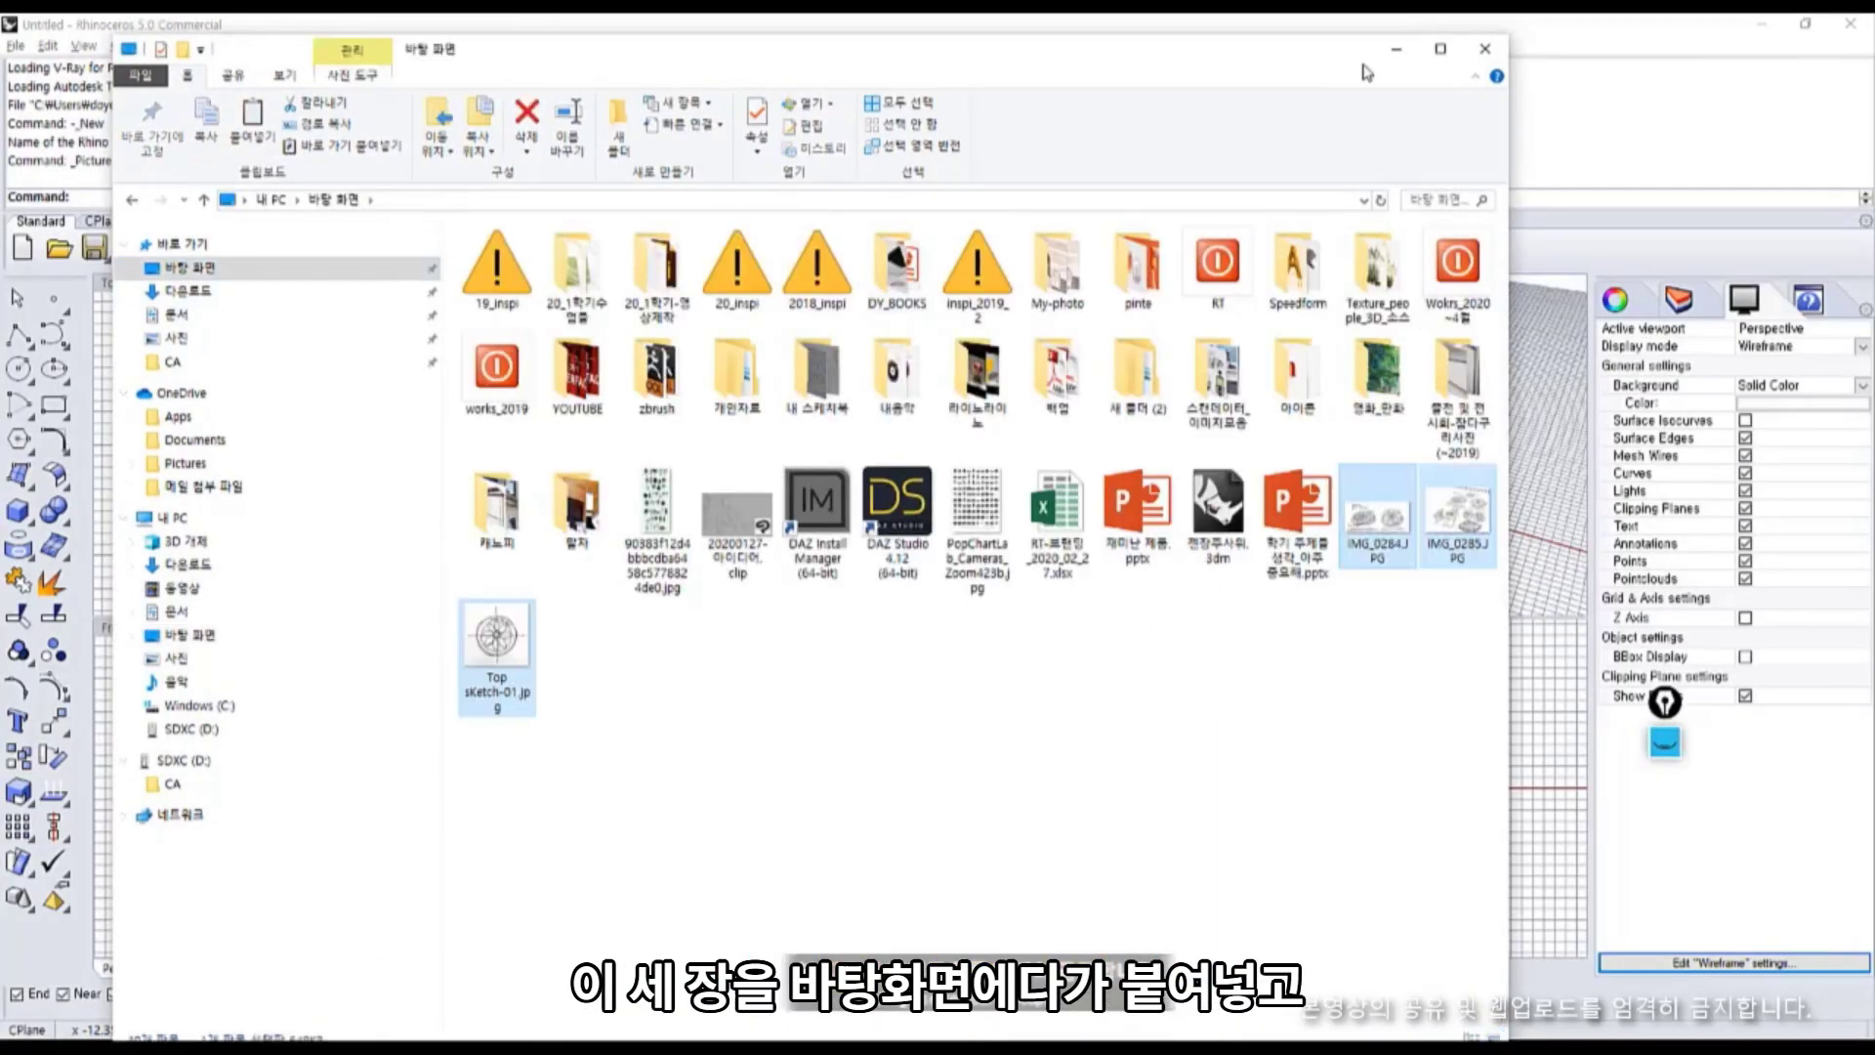
click(1396, 50)
Start Picture Frame and load IMG_0285.JPG from the desktop as the image.
click(548, 449)
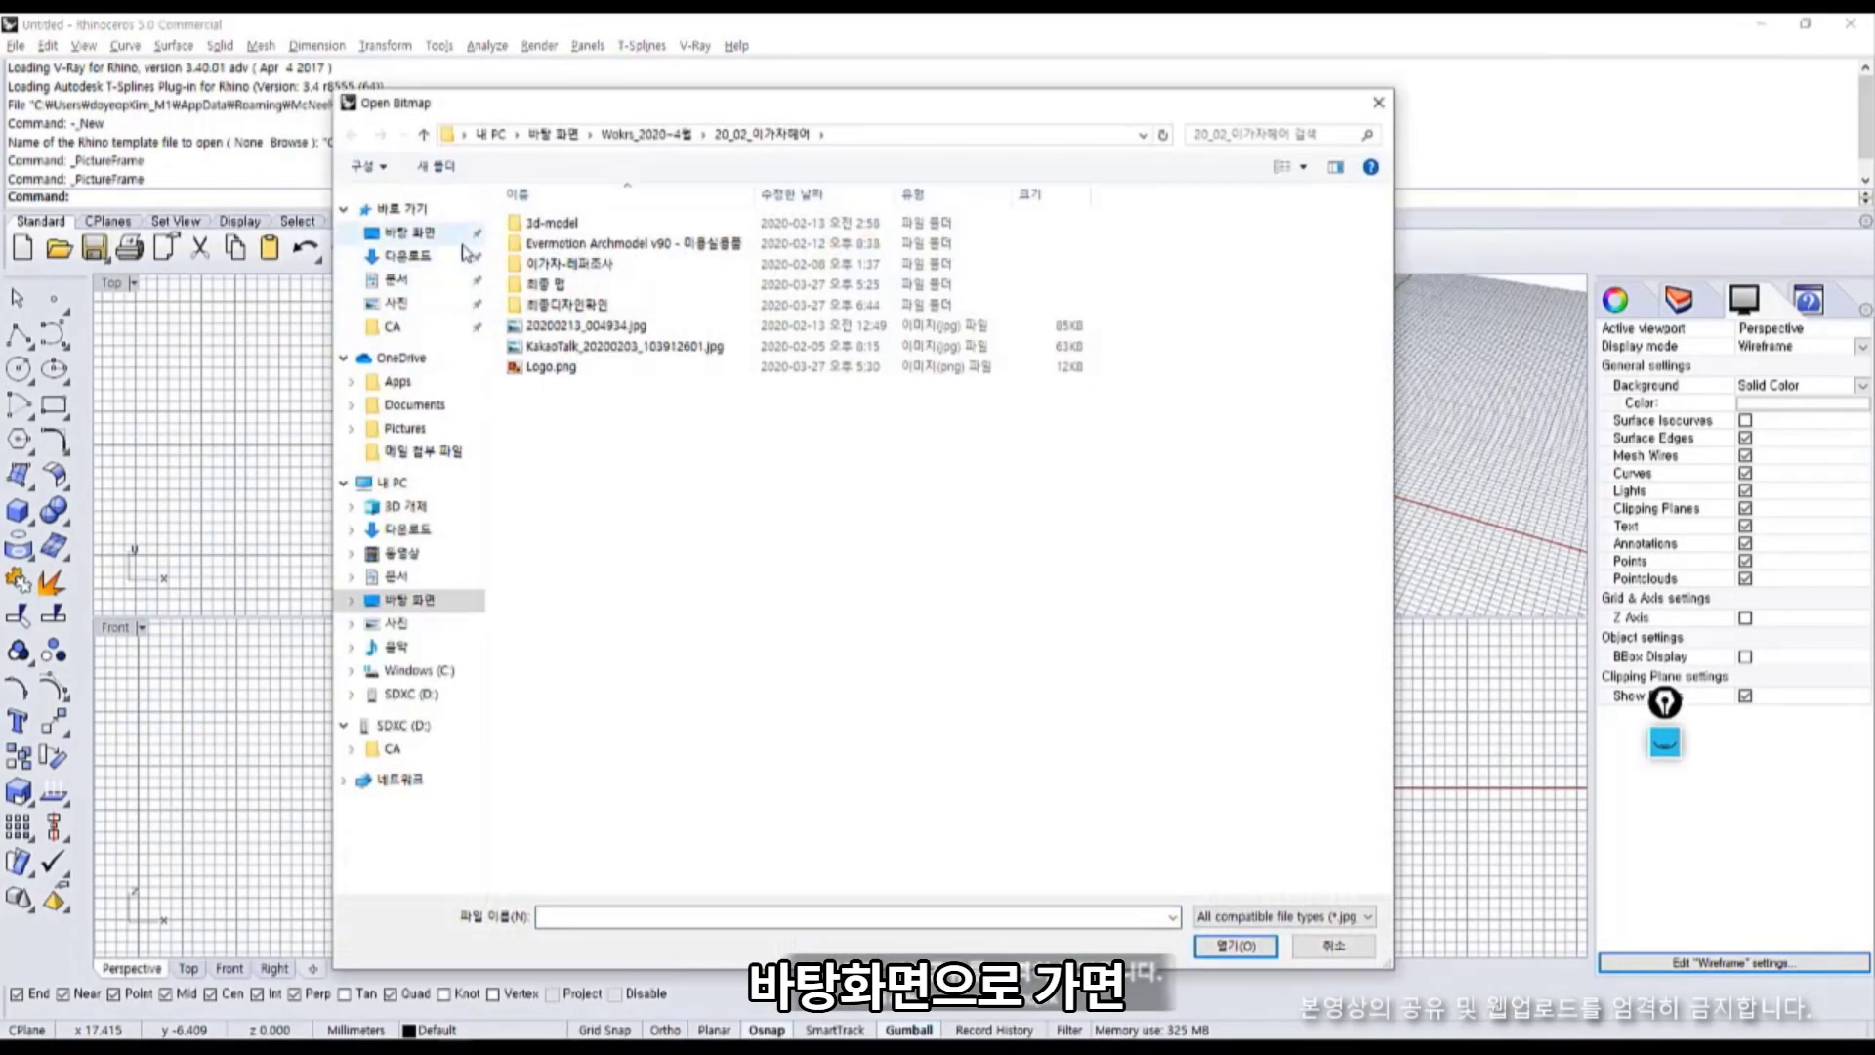
click(442, 239)
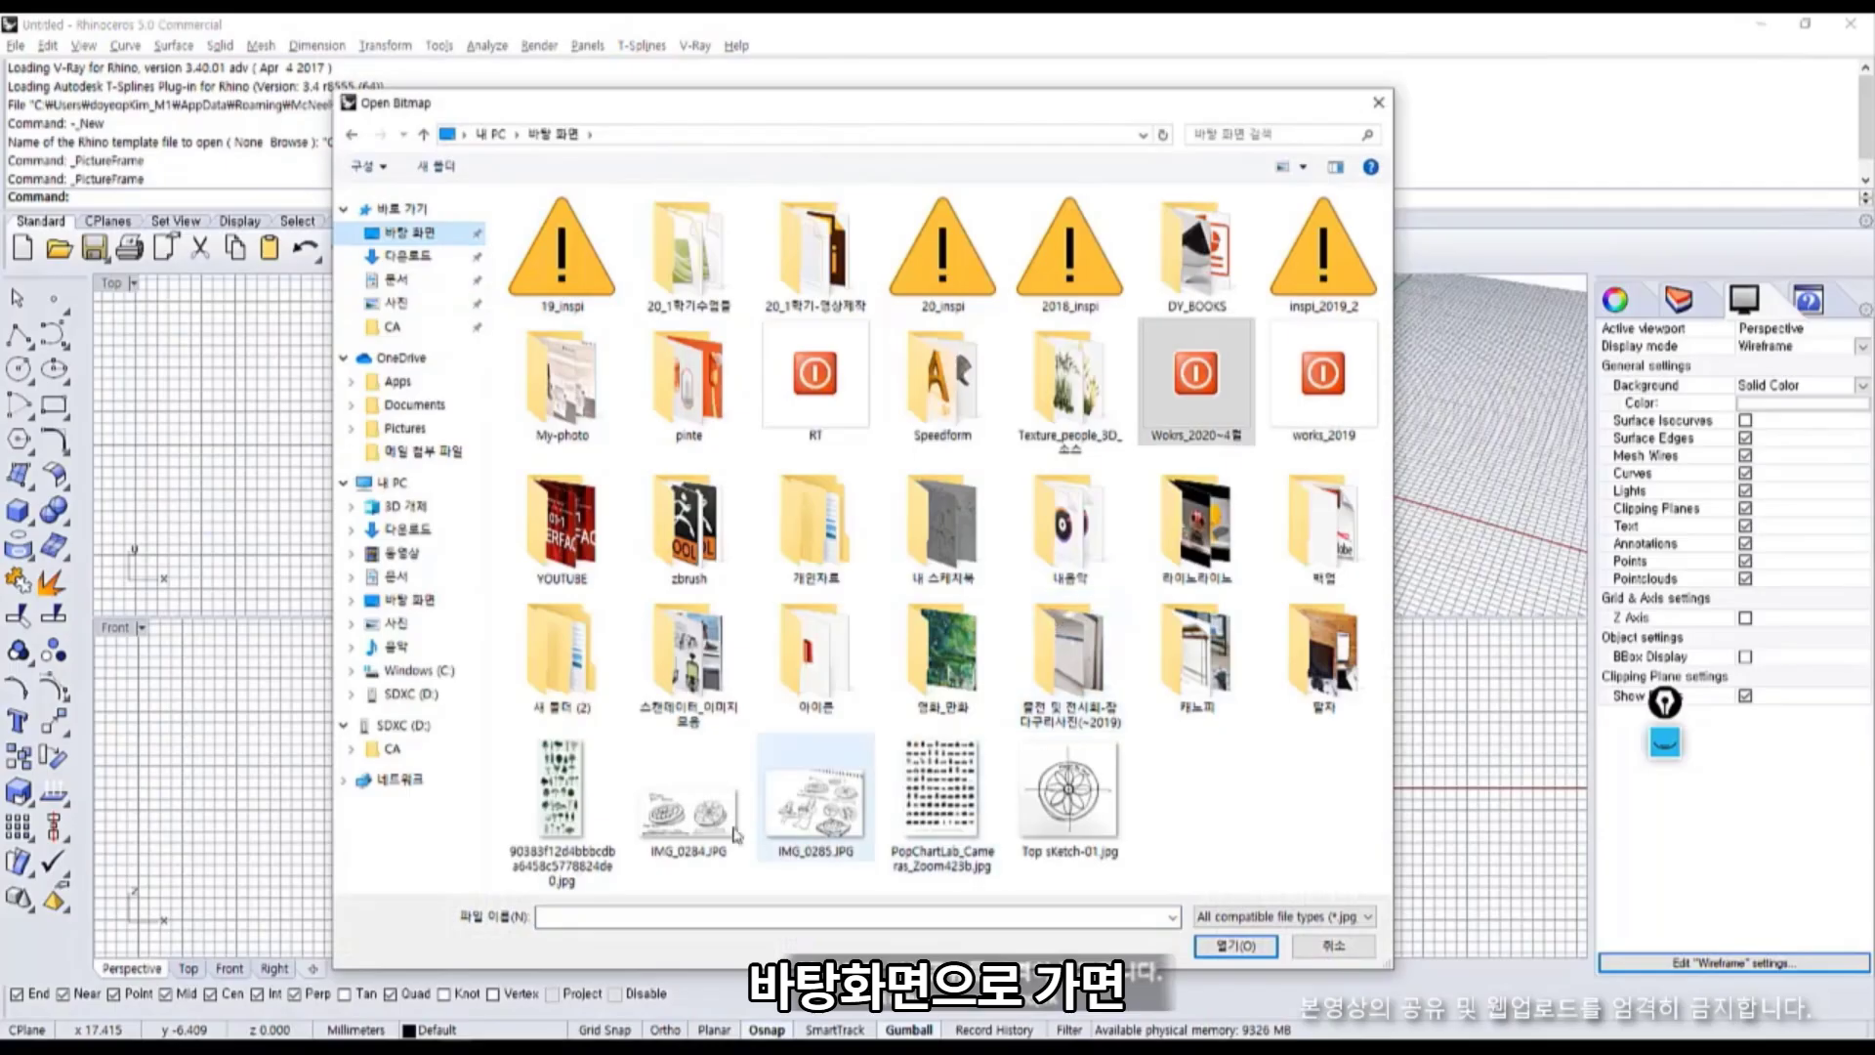
click(688, 796)
click(793, 832)
click(925, 825)
click(1060, 822)
click(816, 828)
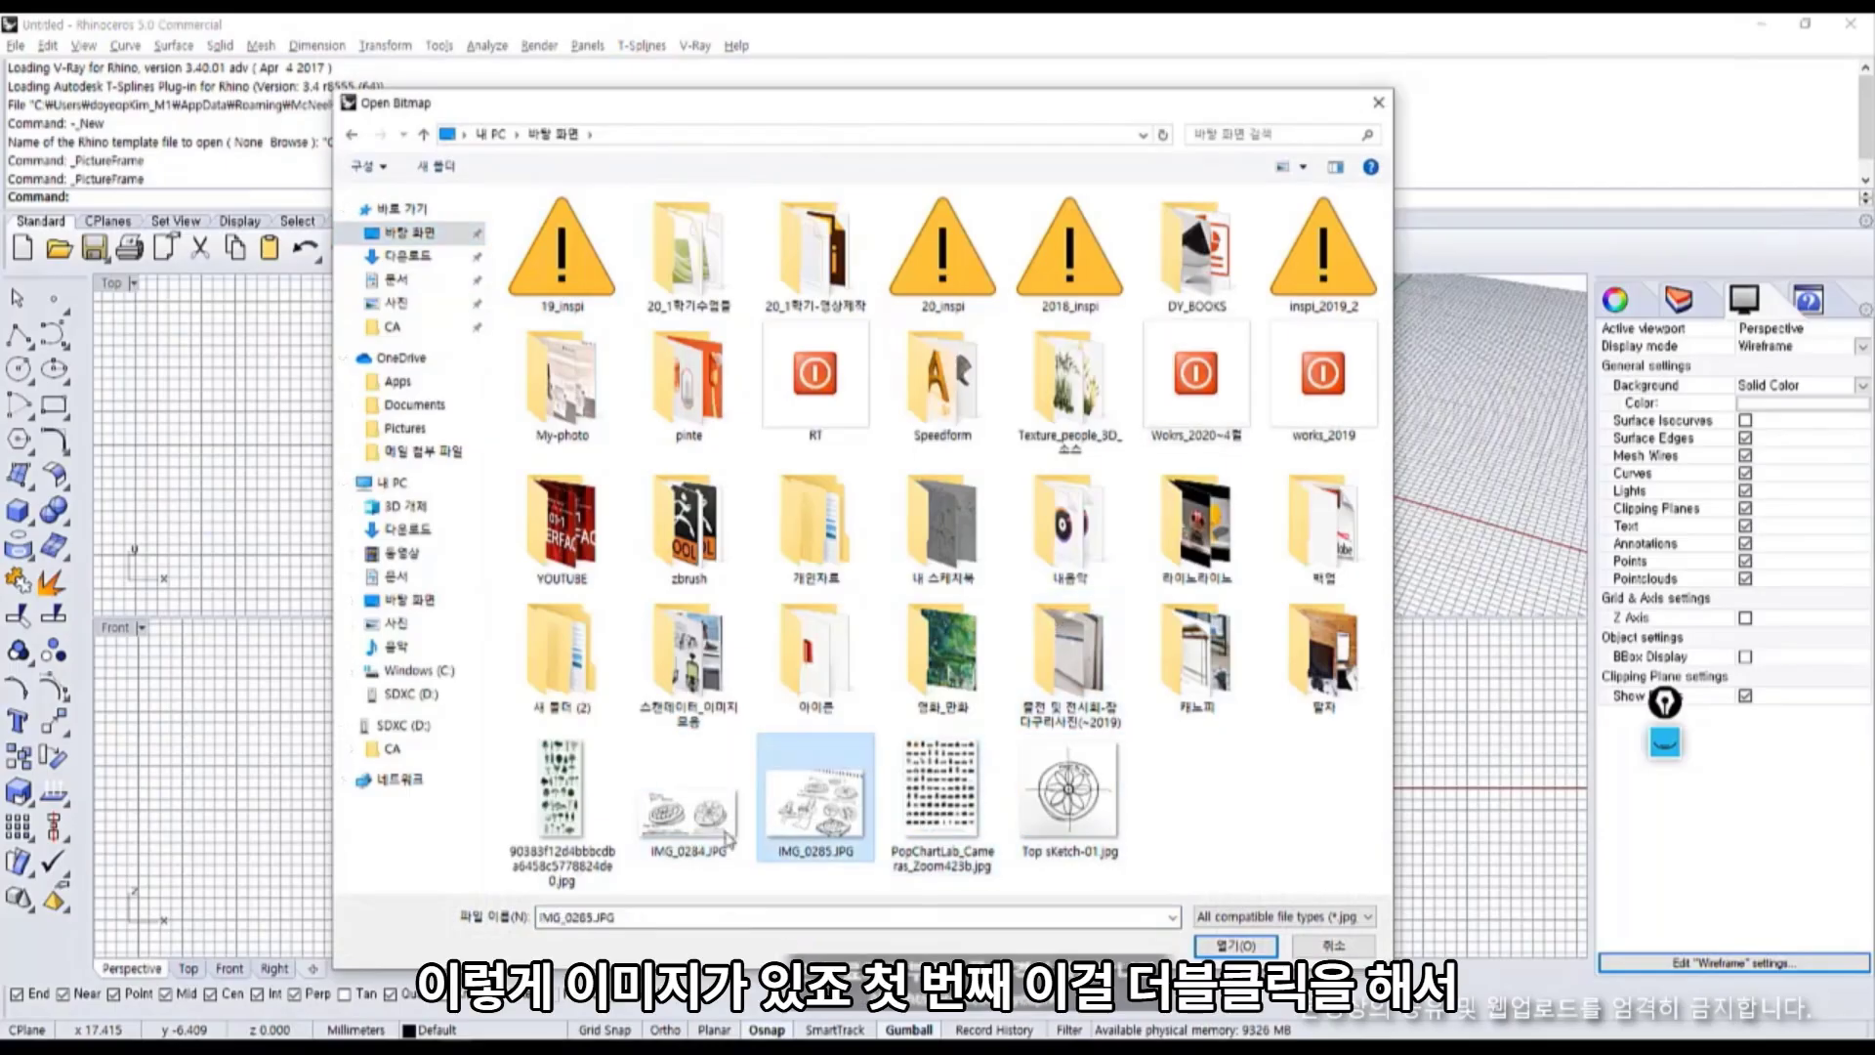
double_click(812, 816)
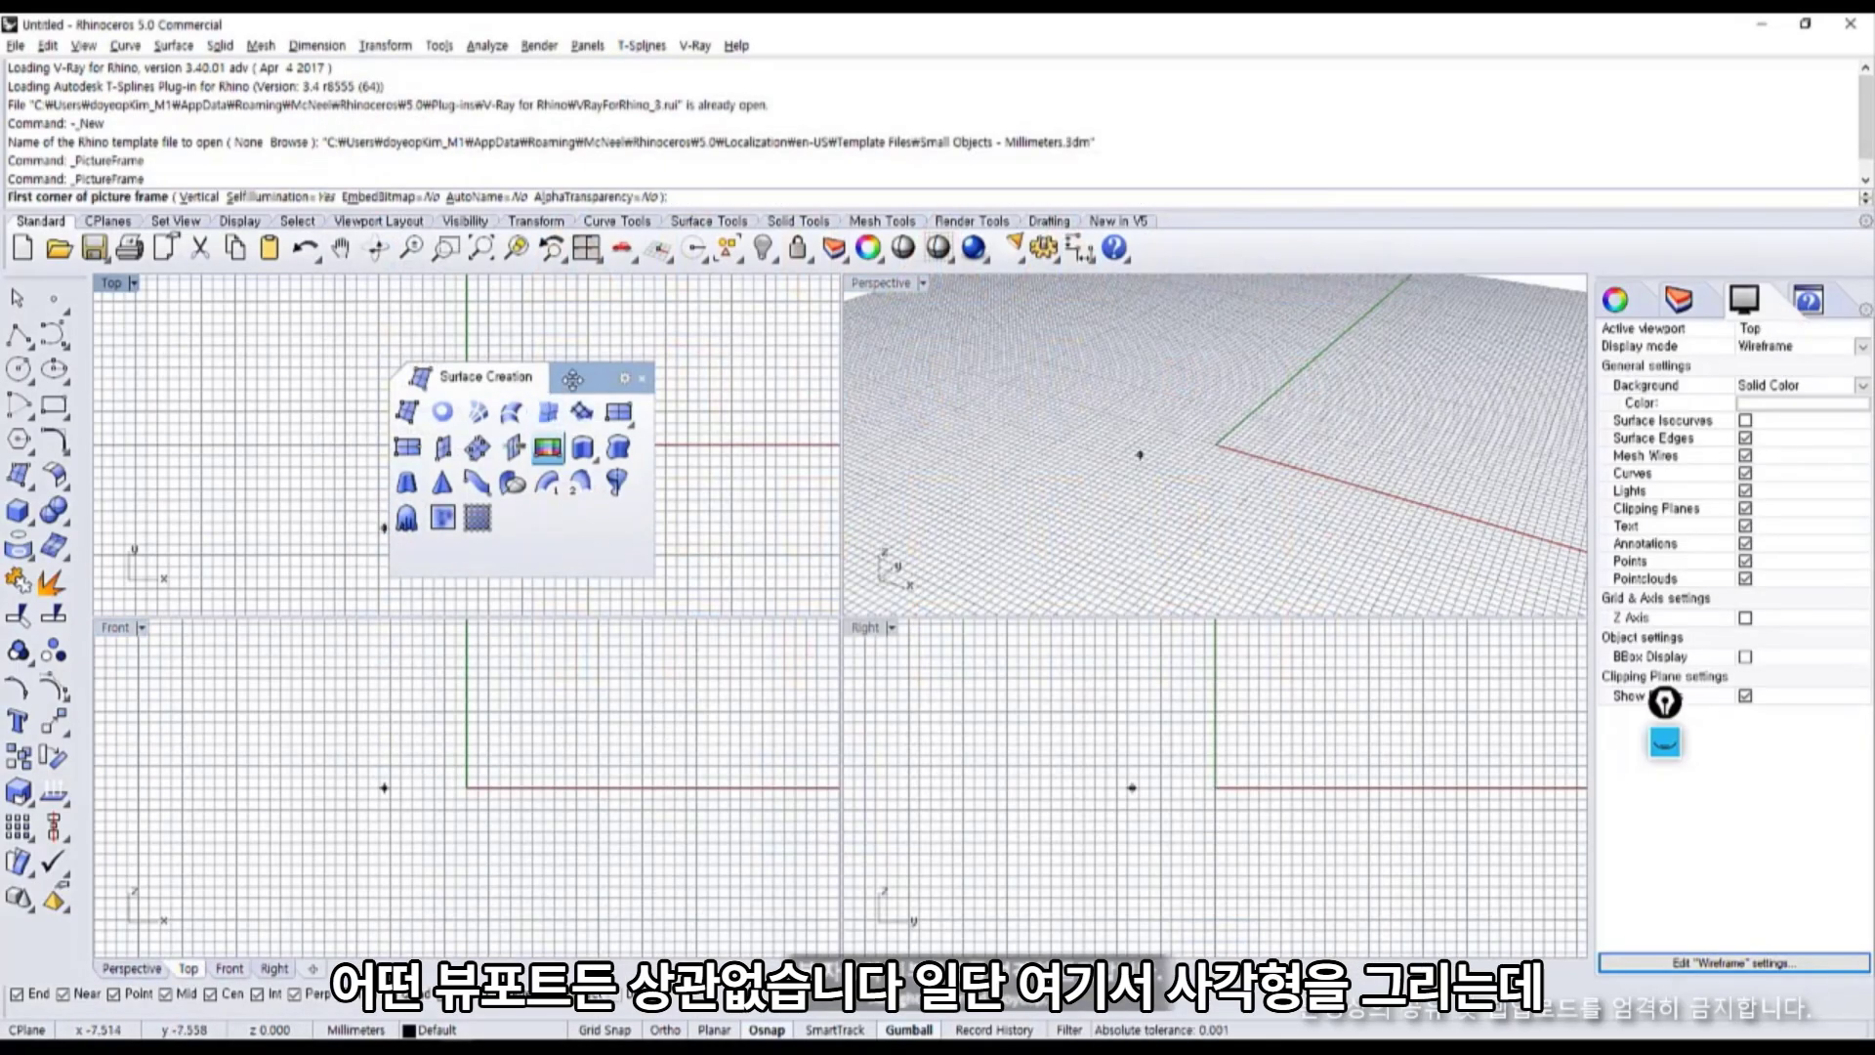
Shift the Surface Creation toolbar aside and place the IMG_0285.JPG frame horizontally across the origin in the Top viewport.
drag(571, 378, 301, 309)
click(402, 574)
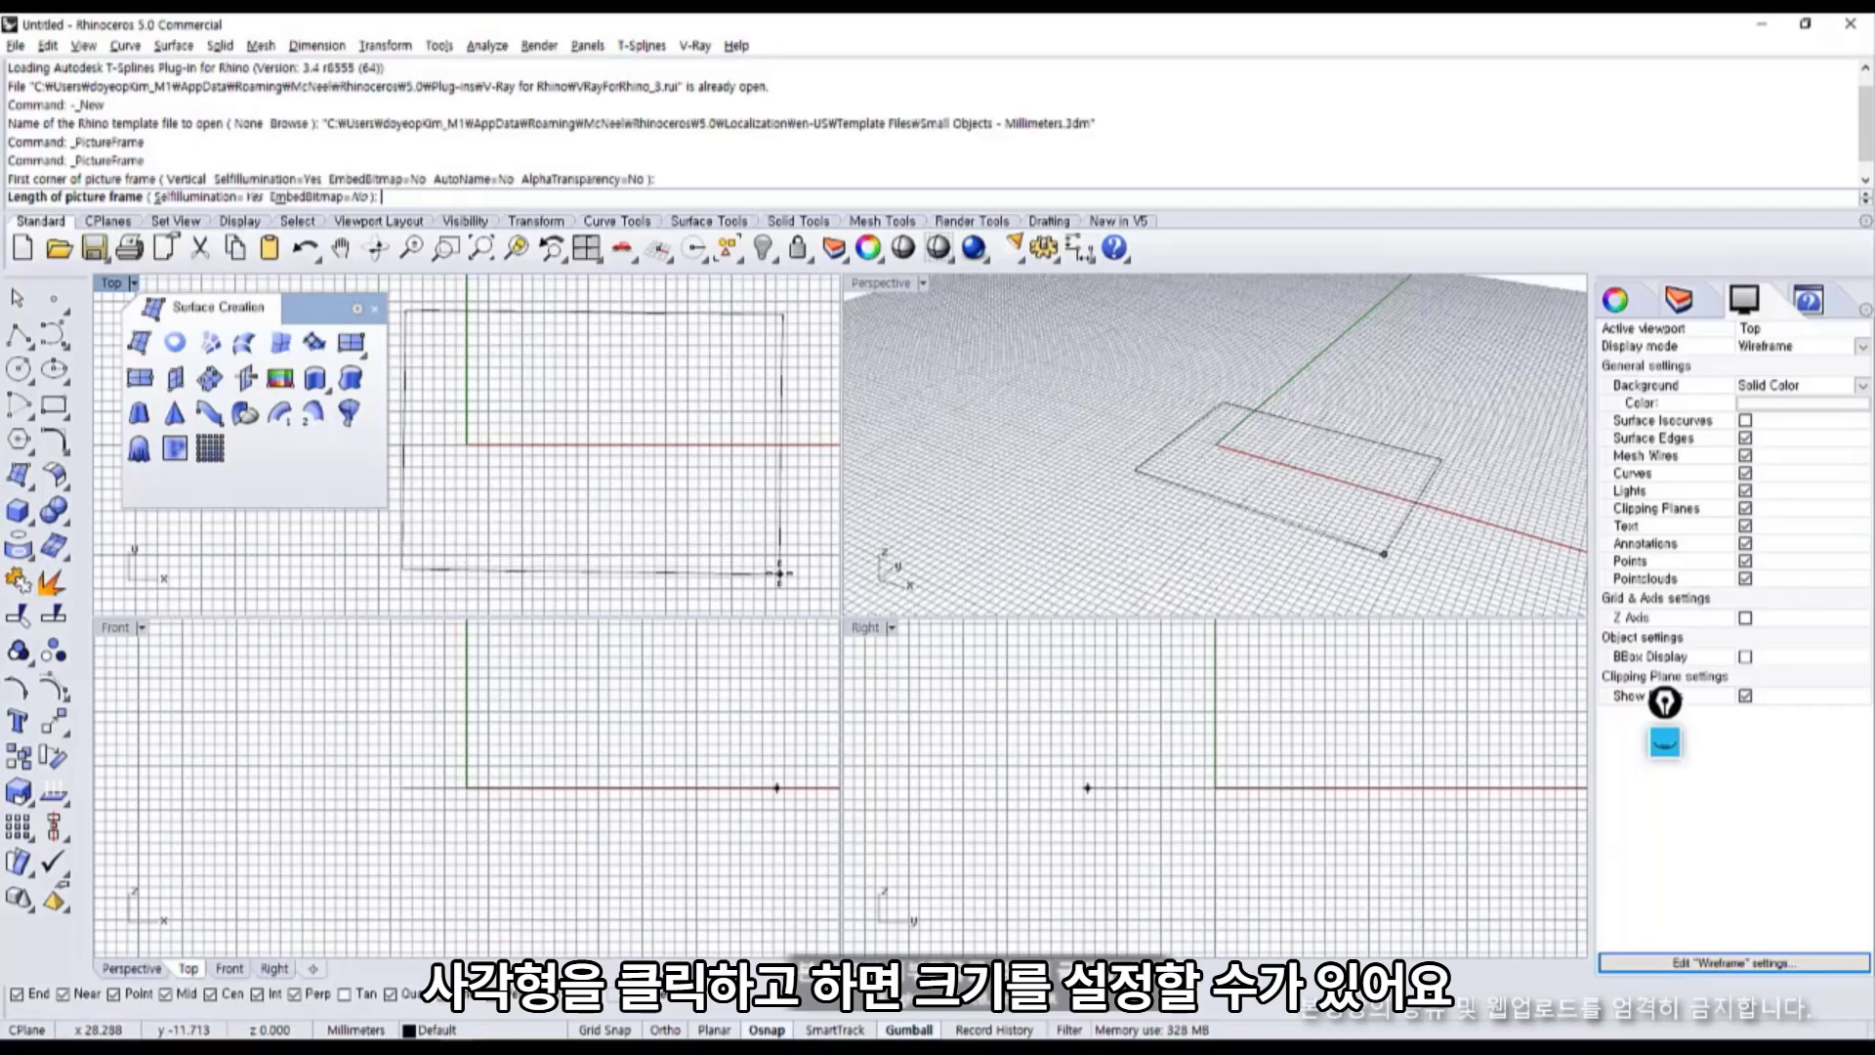
key(shift)
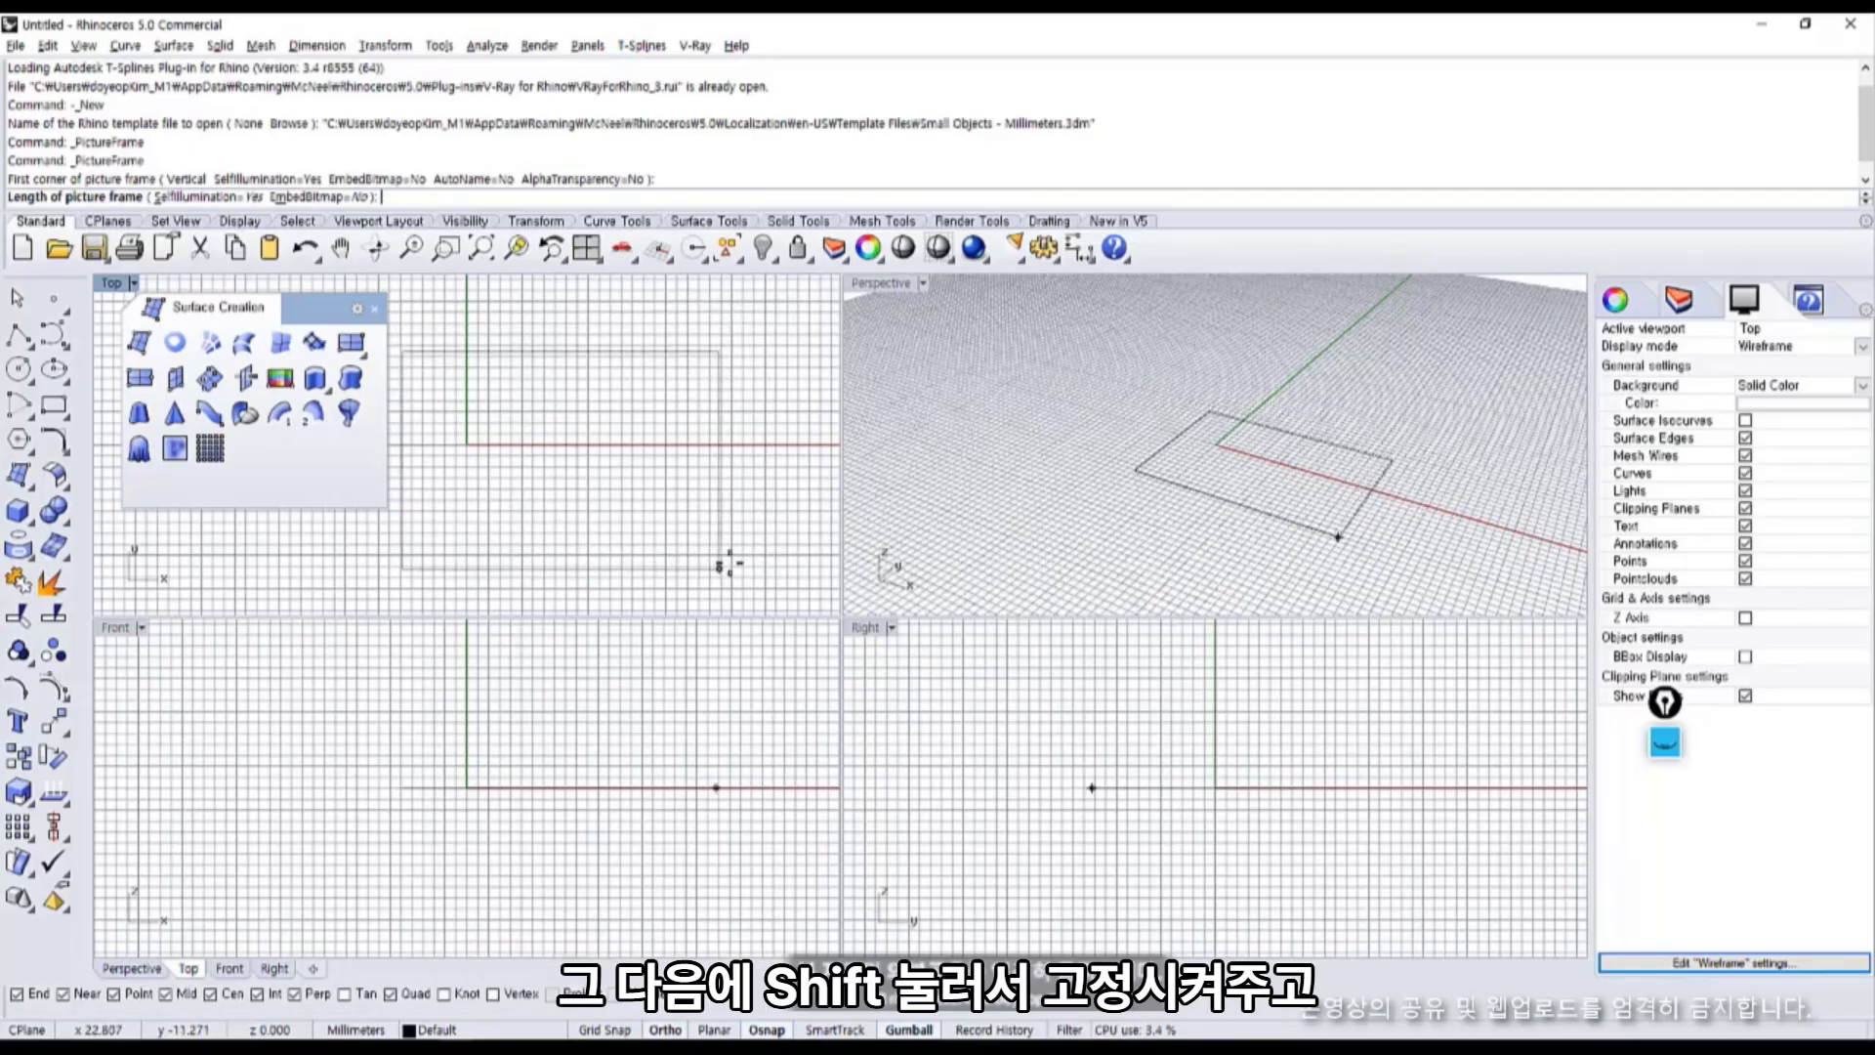
click(740, 556)
Maximize the Perspective viewport and move the IMG_0285.JPG frame off the origin, to the negative X side of the Y axis.
right_drag(1219, 532, 1045, 401)
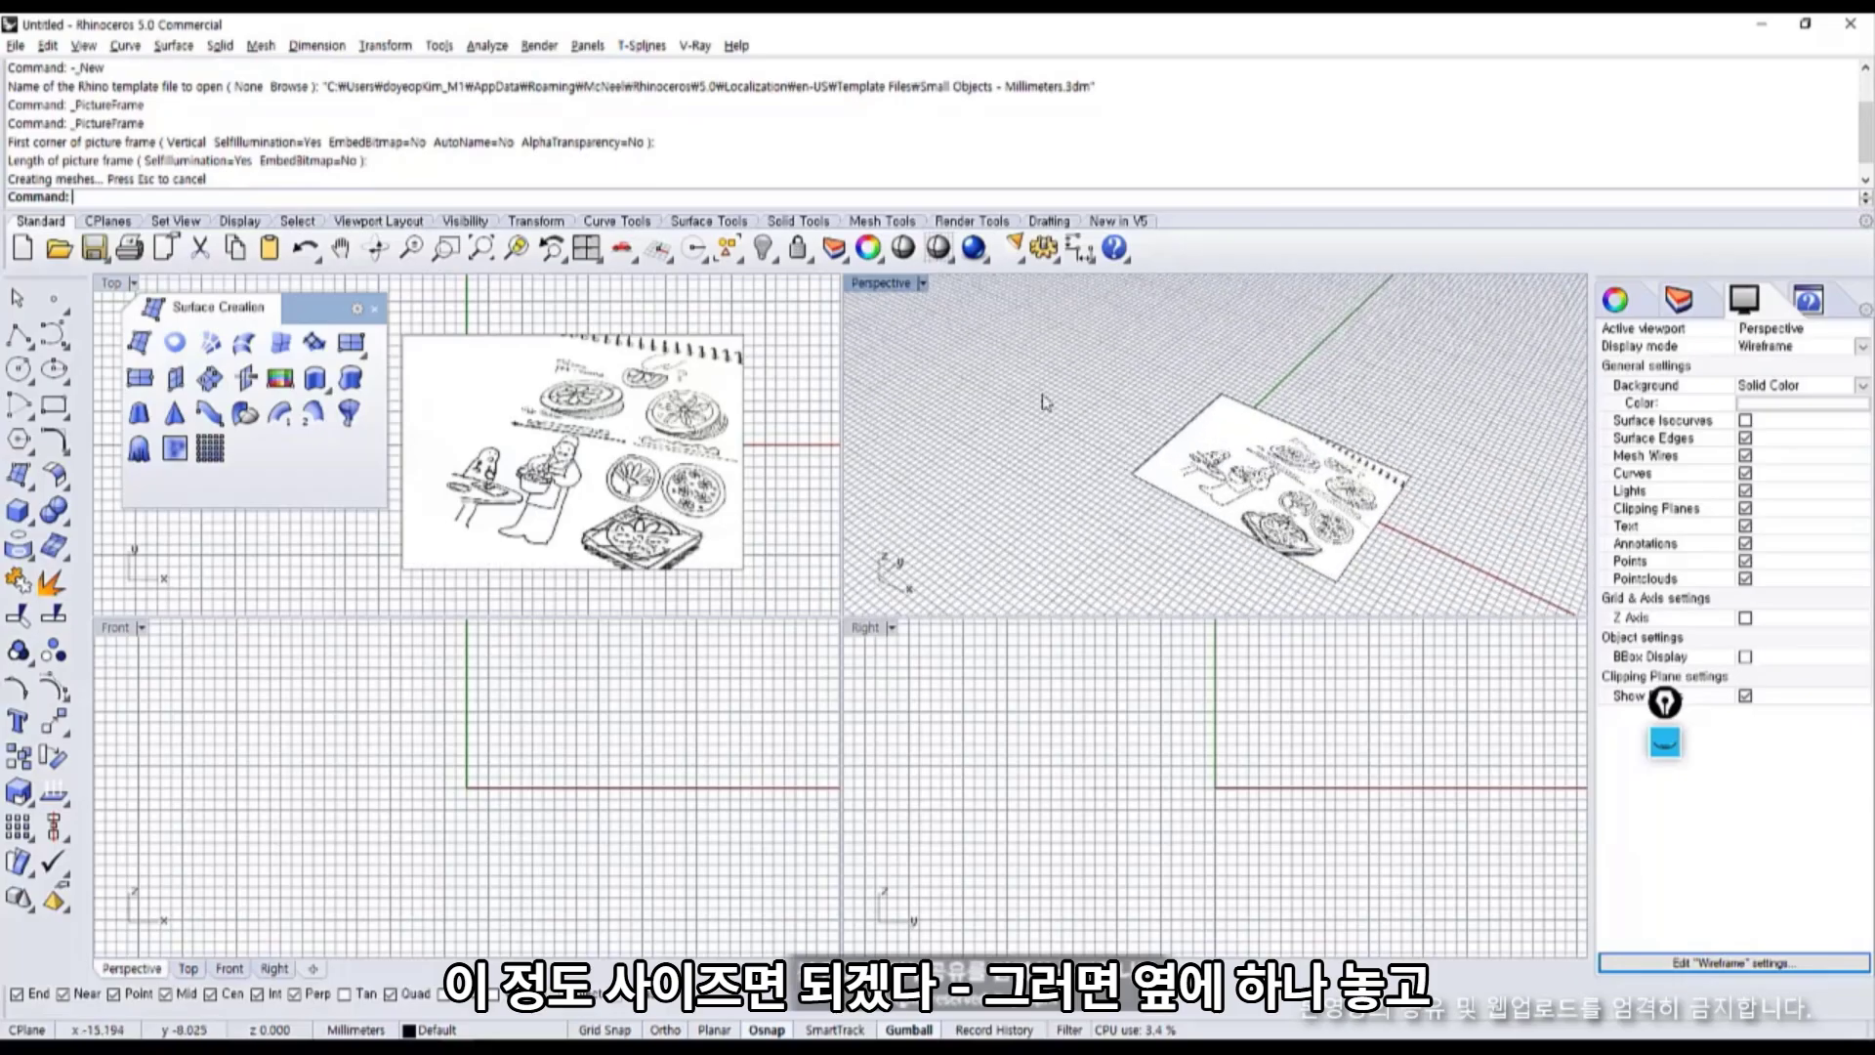
double_click(883, 285)
drag(1071, 822, 719, 613)
Place IMG_0284.JPG as a second picture frame and move it beside the first sketch, across the green axis.
click(279, 378)
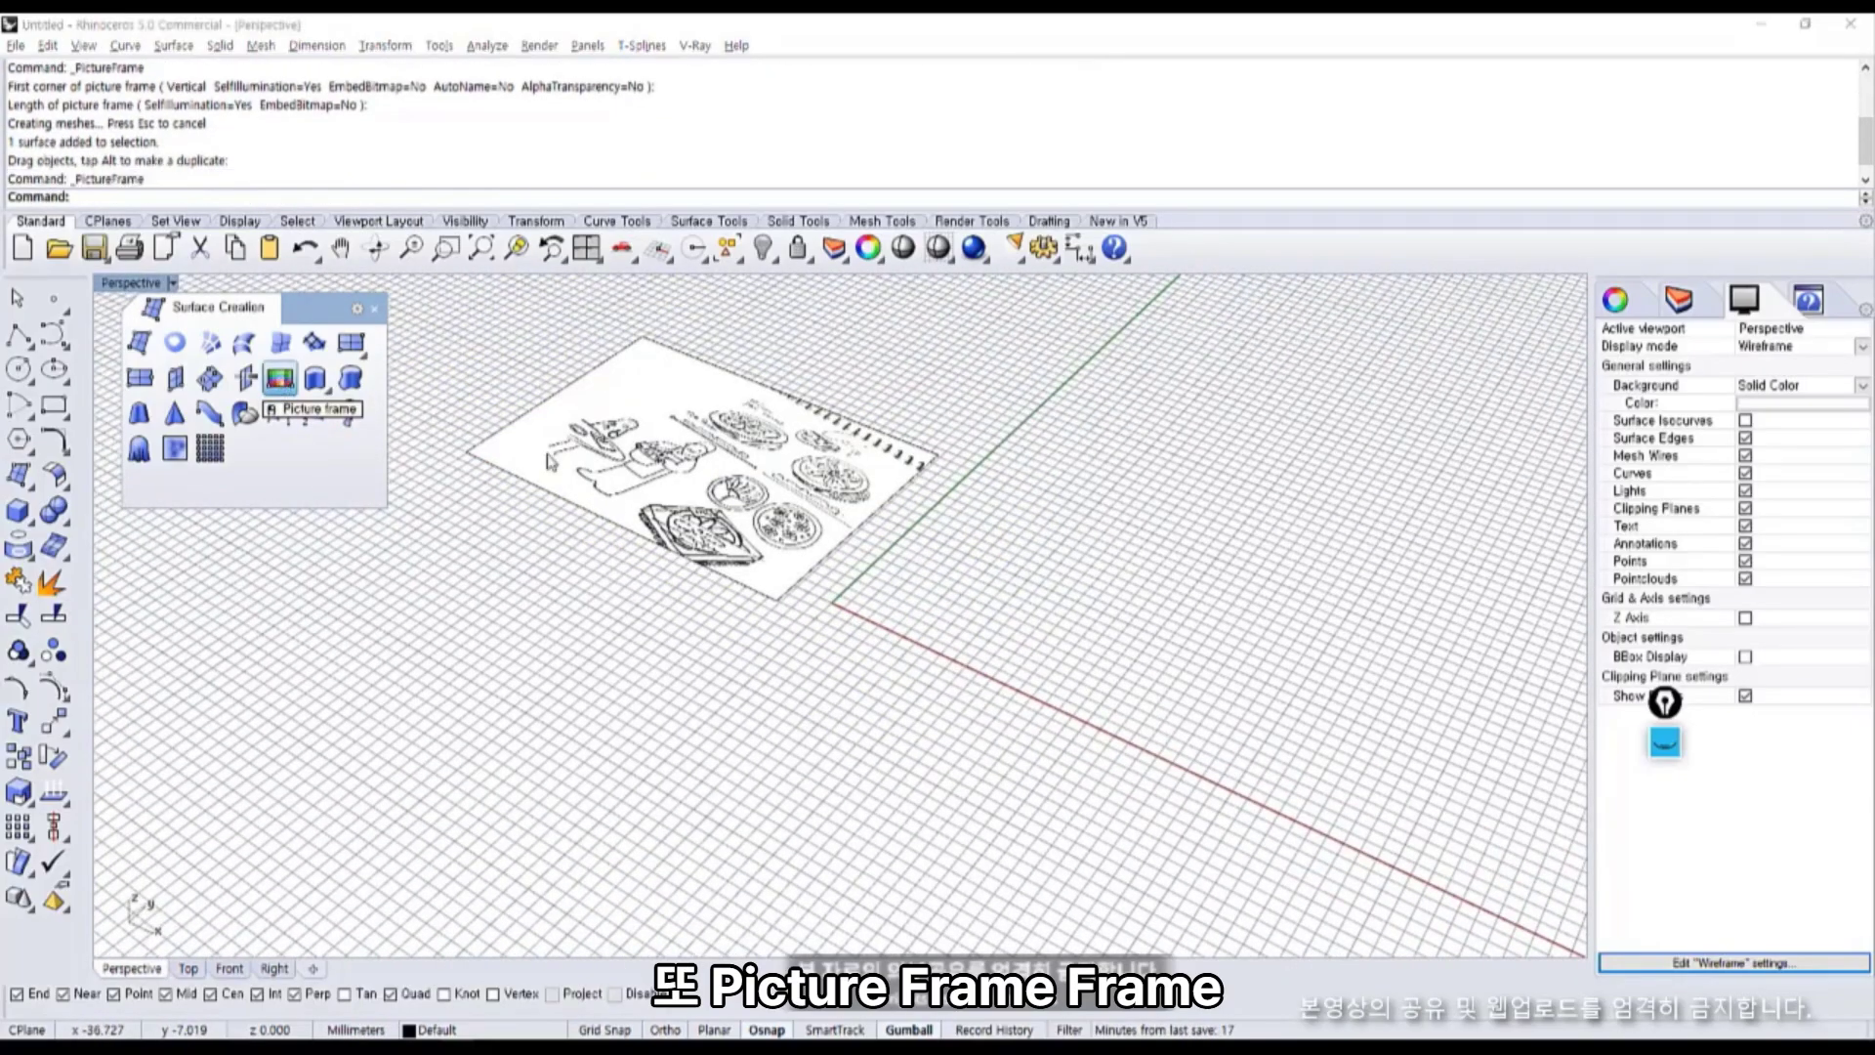
double_click(688, 810)
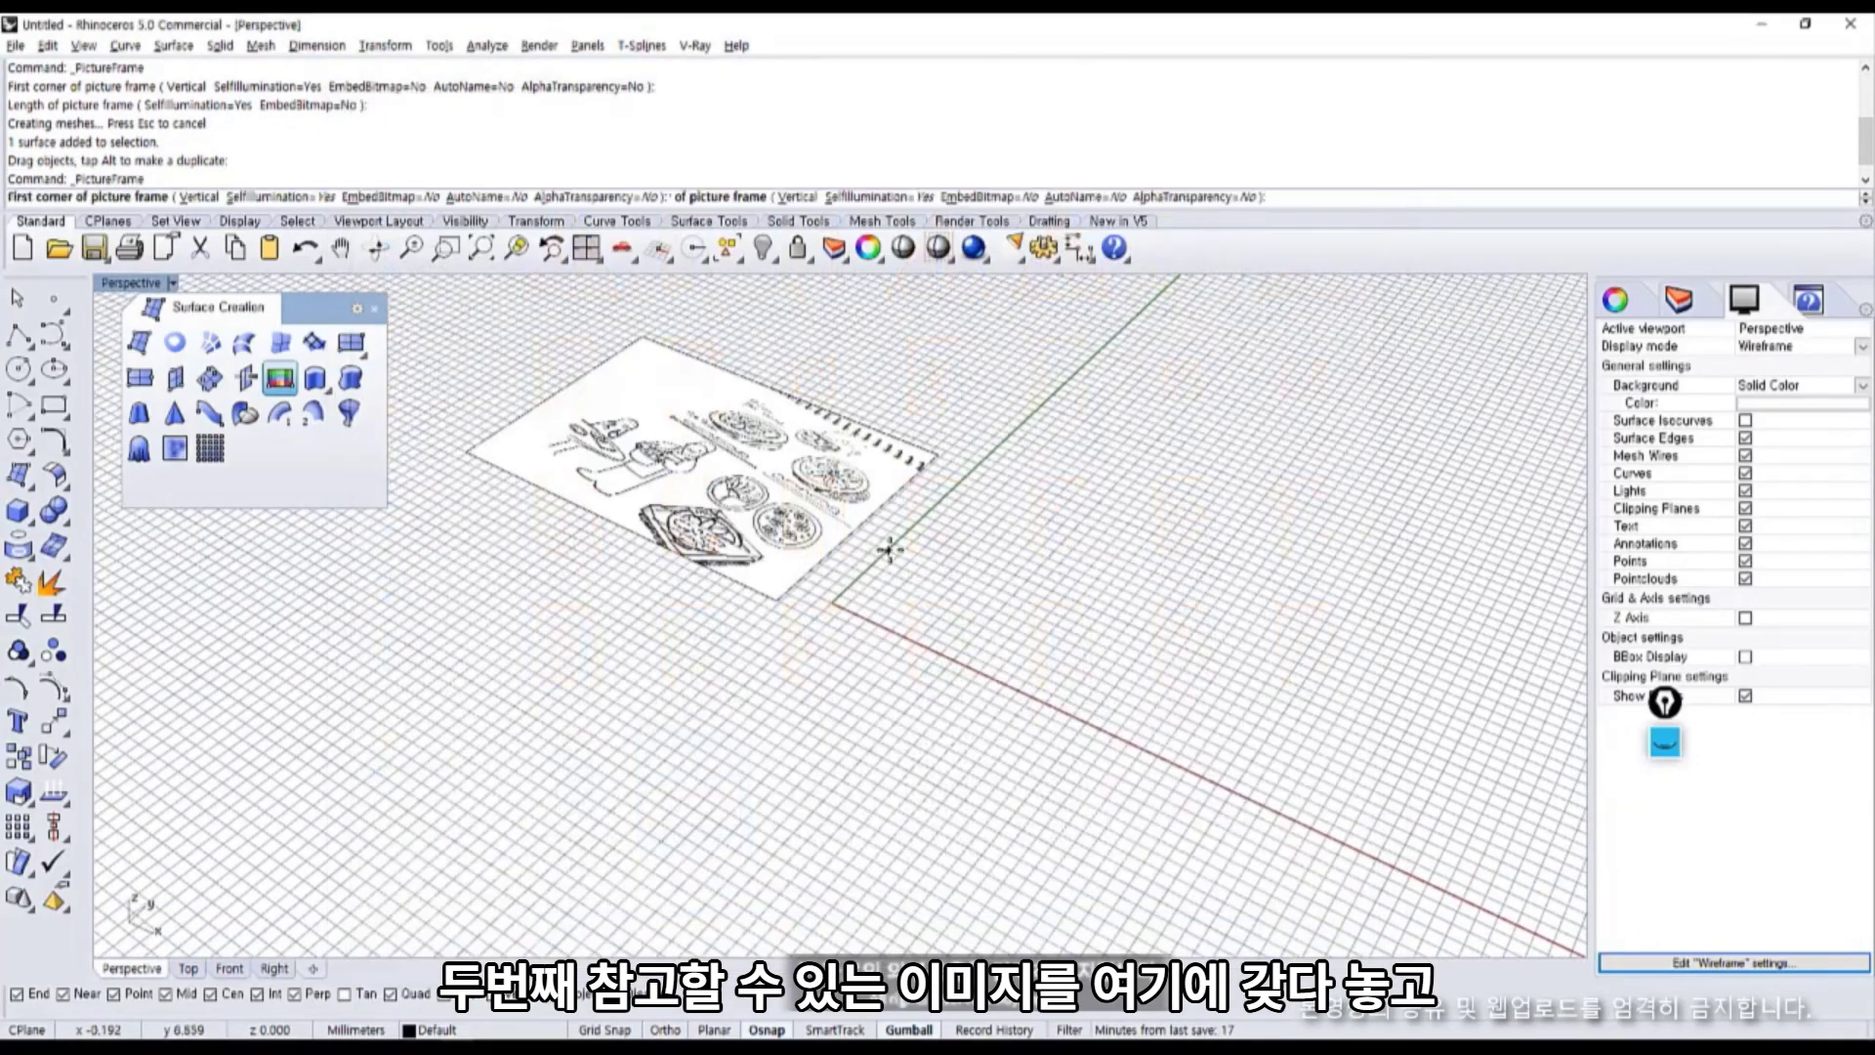
click(890, 547)
click(1387, 533)
drag(1074, 576, 977, 391)
click(956, 628)
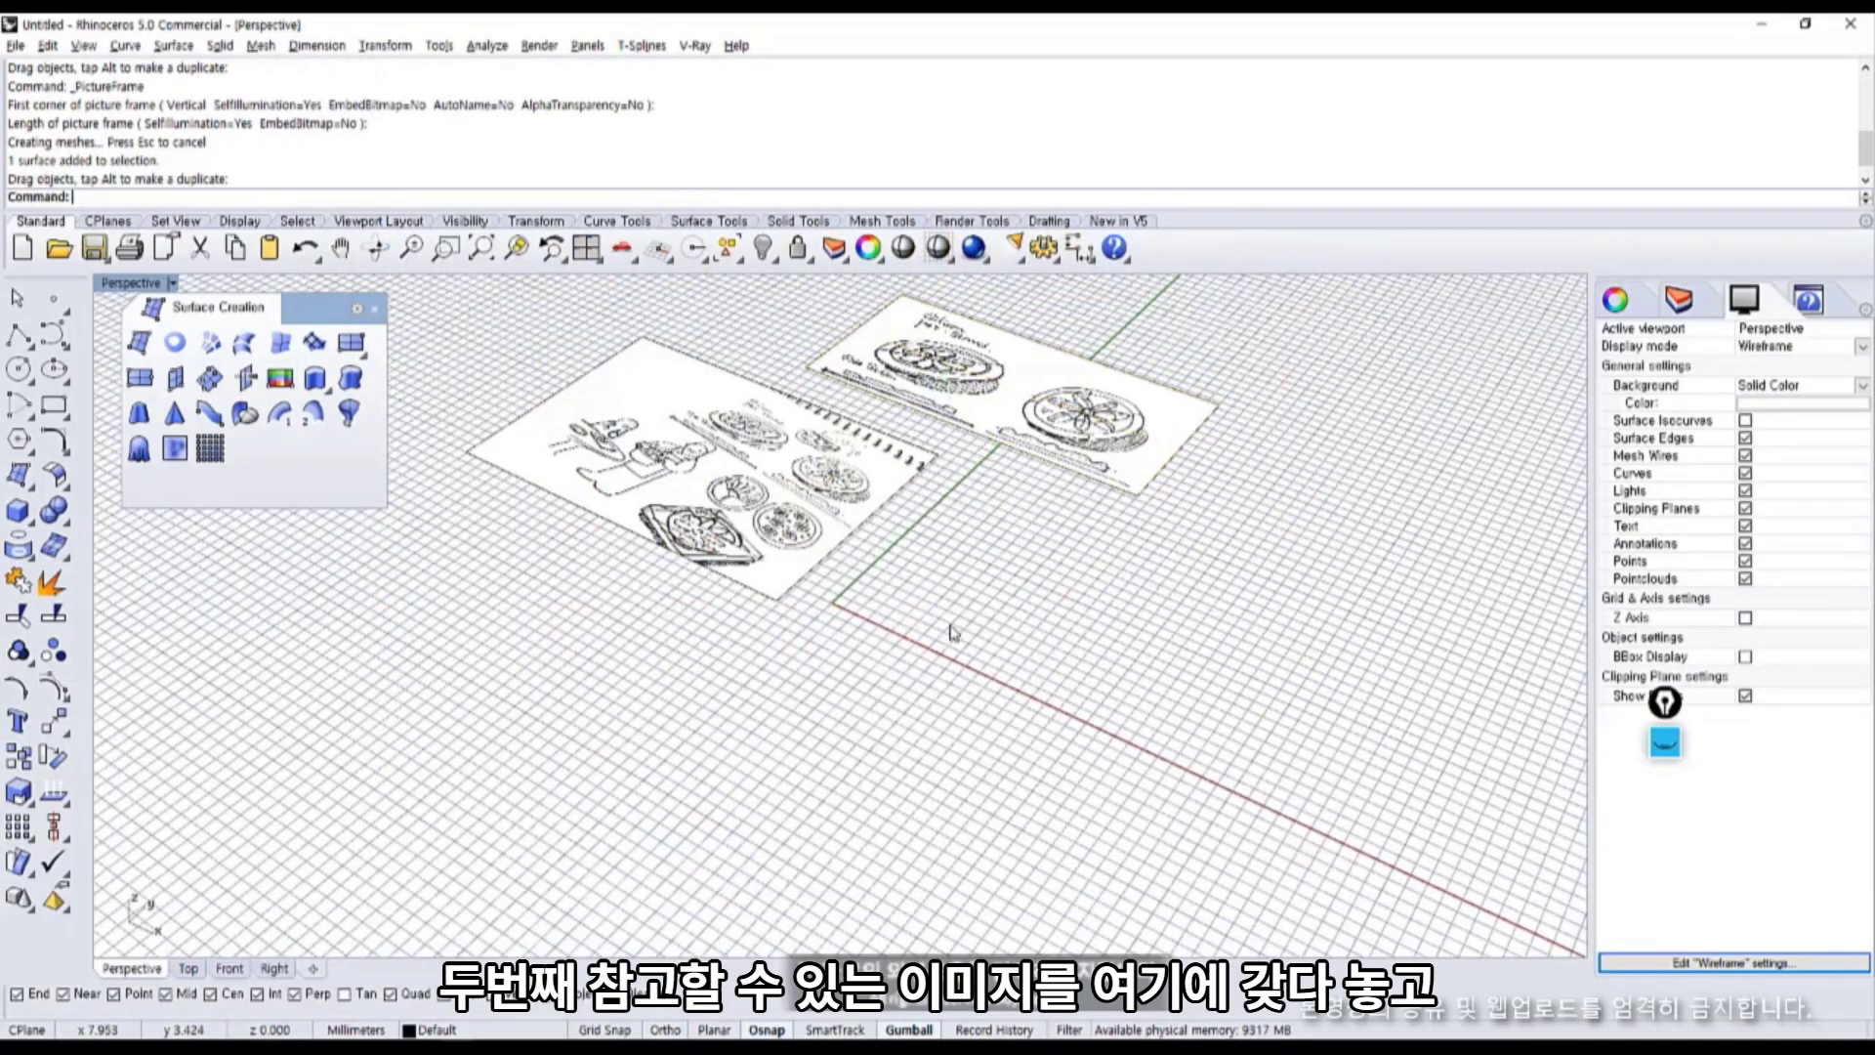
Place Top sKetch-01.jpg as a third picture frame over the red axis and move it closer to the other sketches.
click(279, 379)
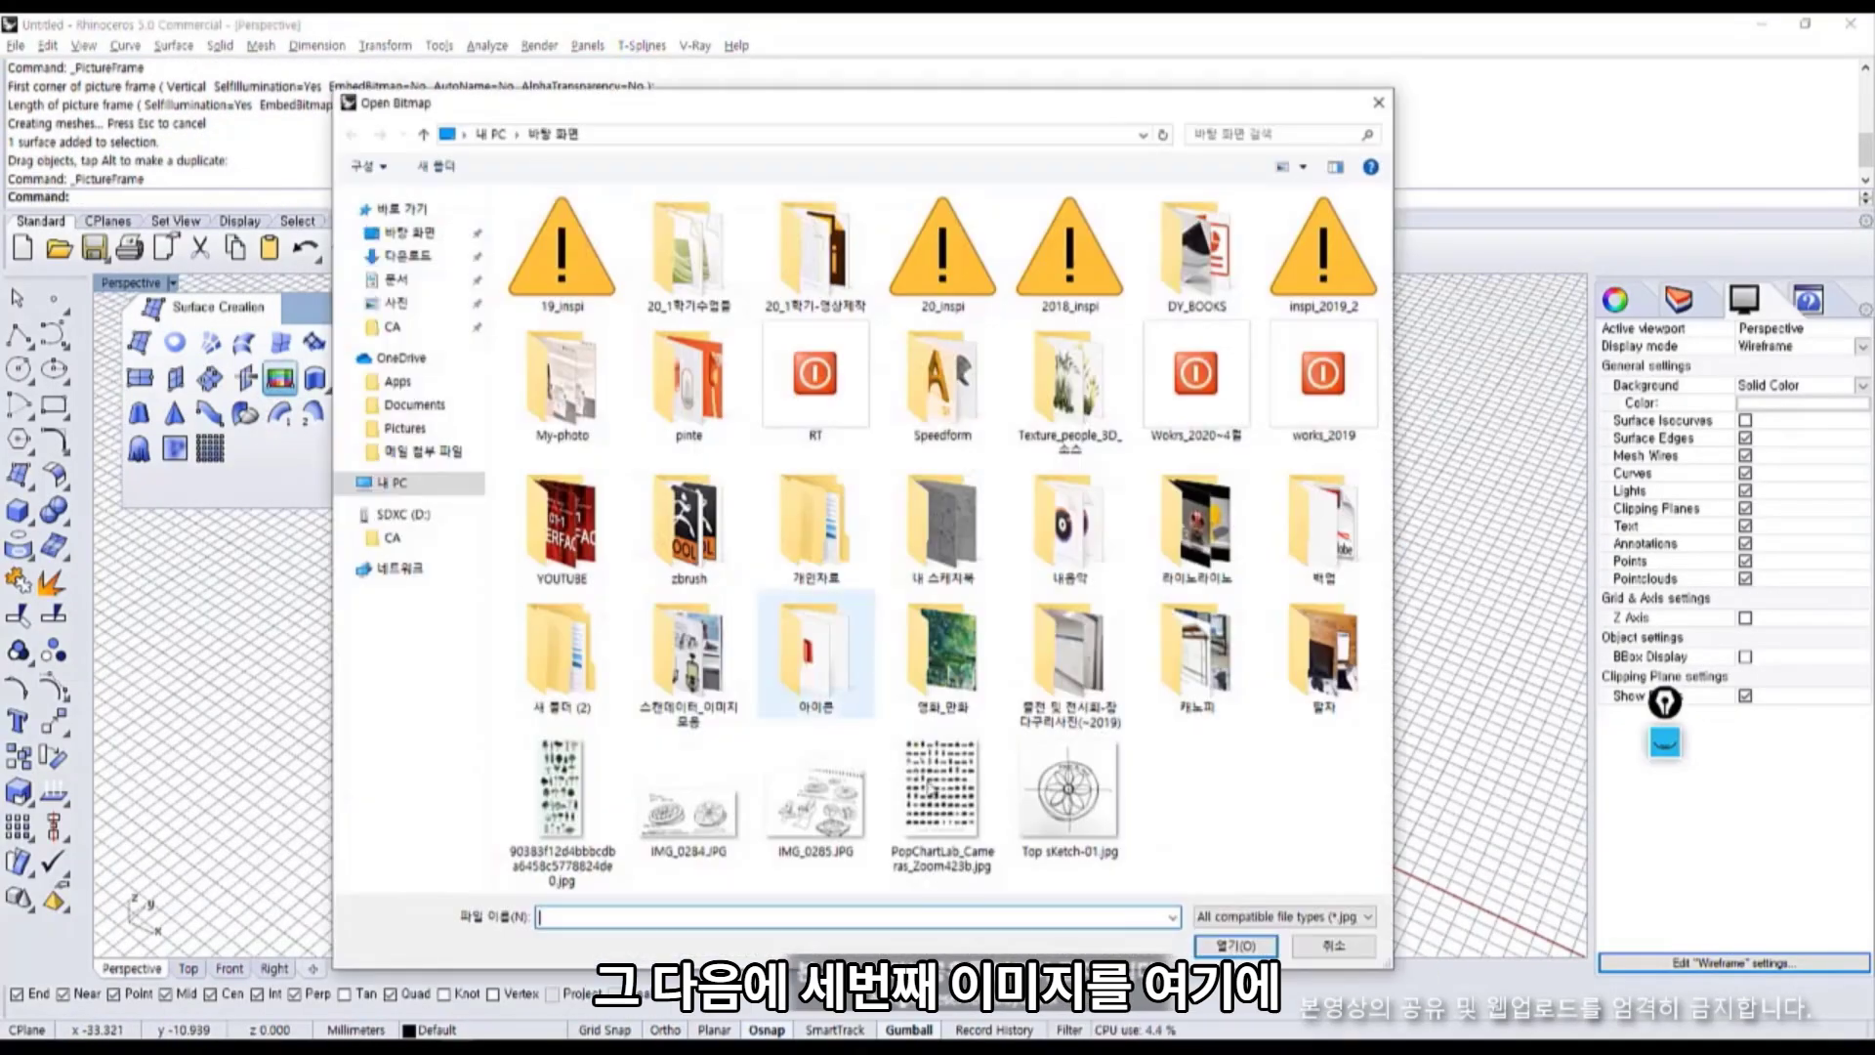
double_click(1067, 771)
click(918, 740)
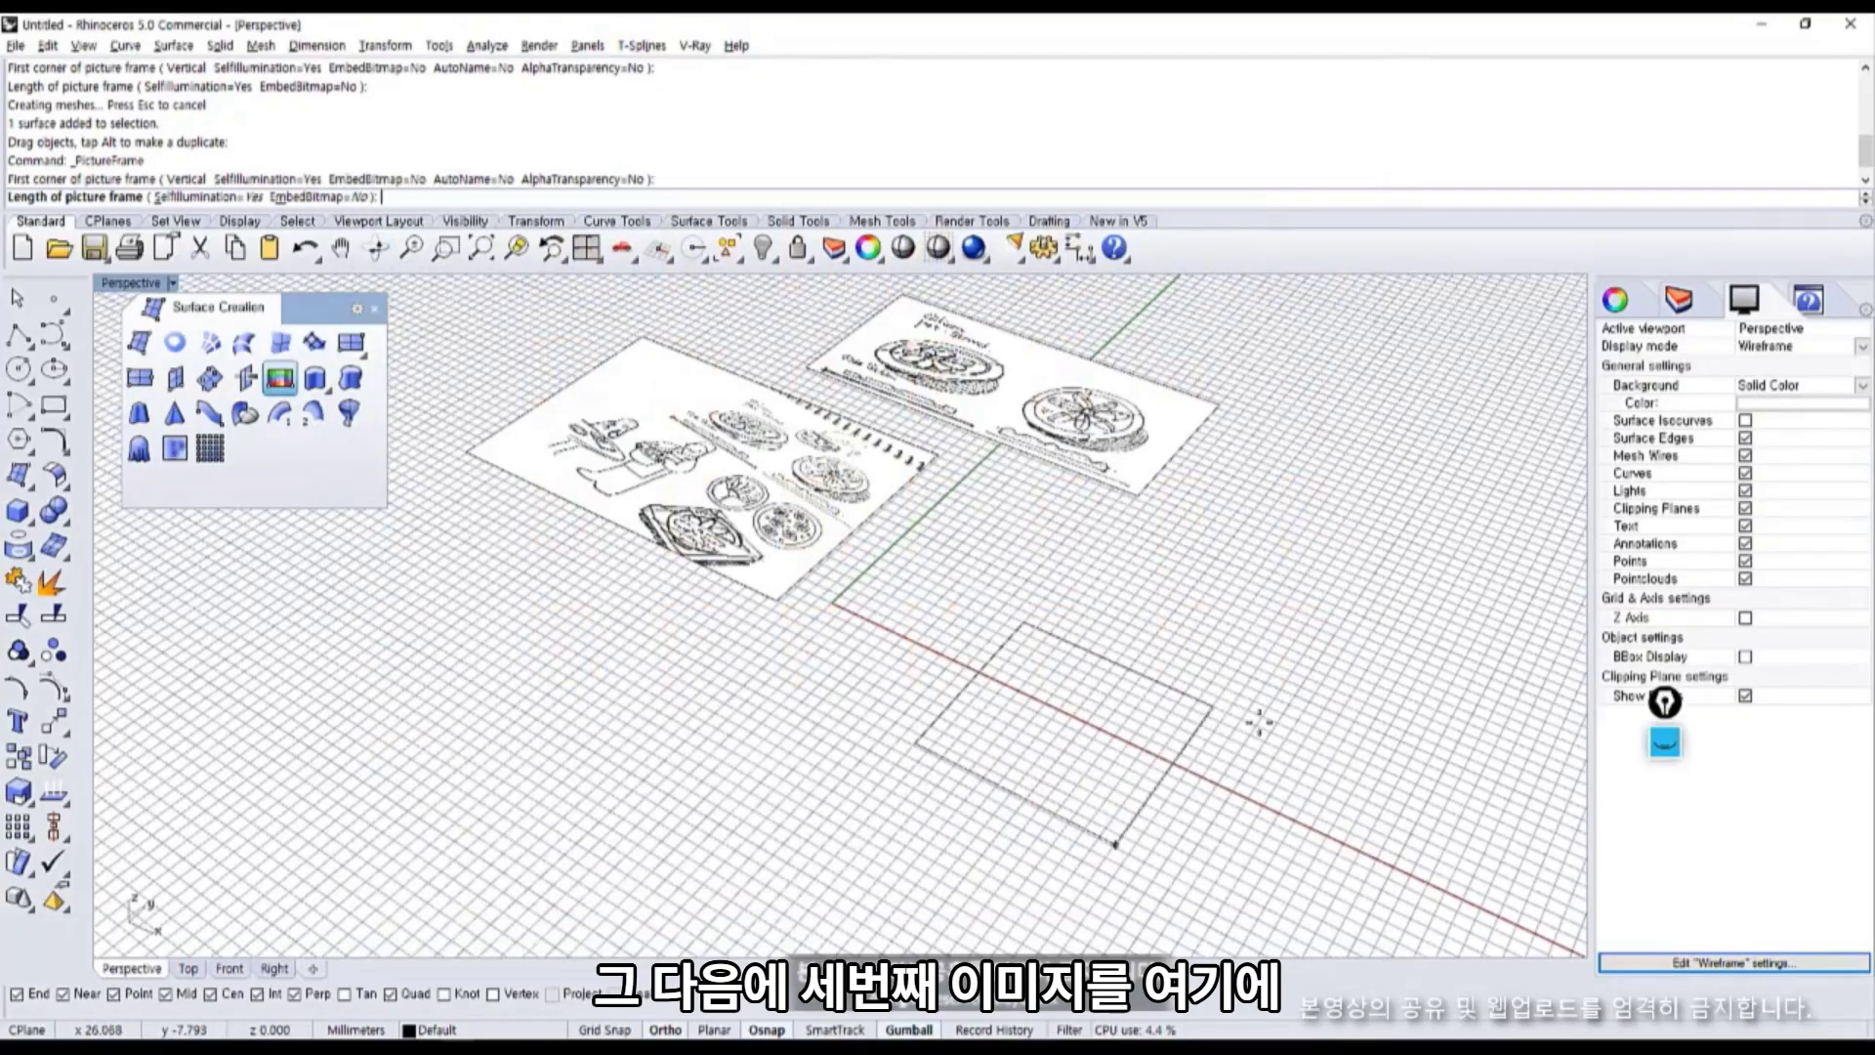
click(1428, 695)
drag(1367, 815, 1196, 776)
right_drag(1197, 776, 1074, 762)
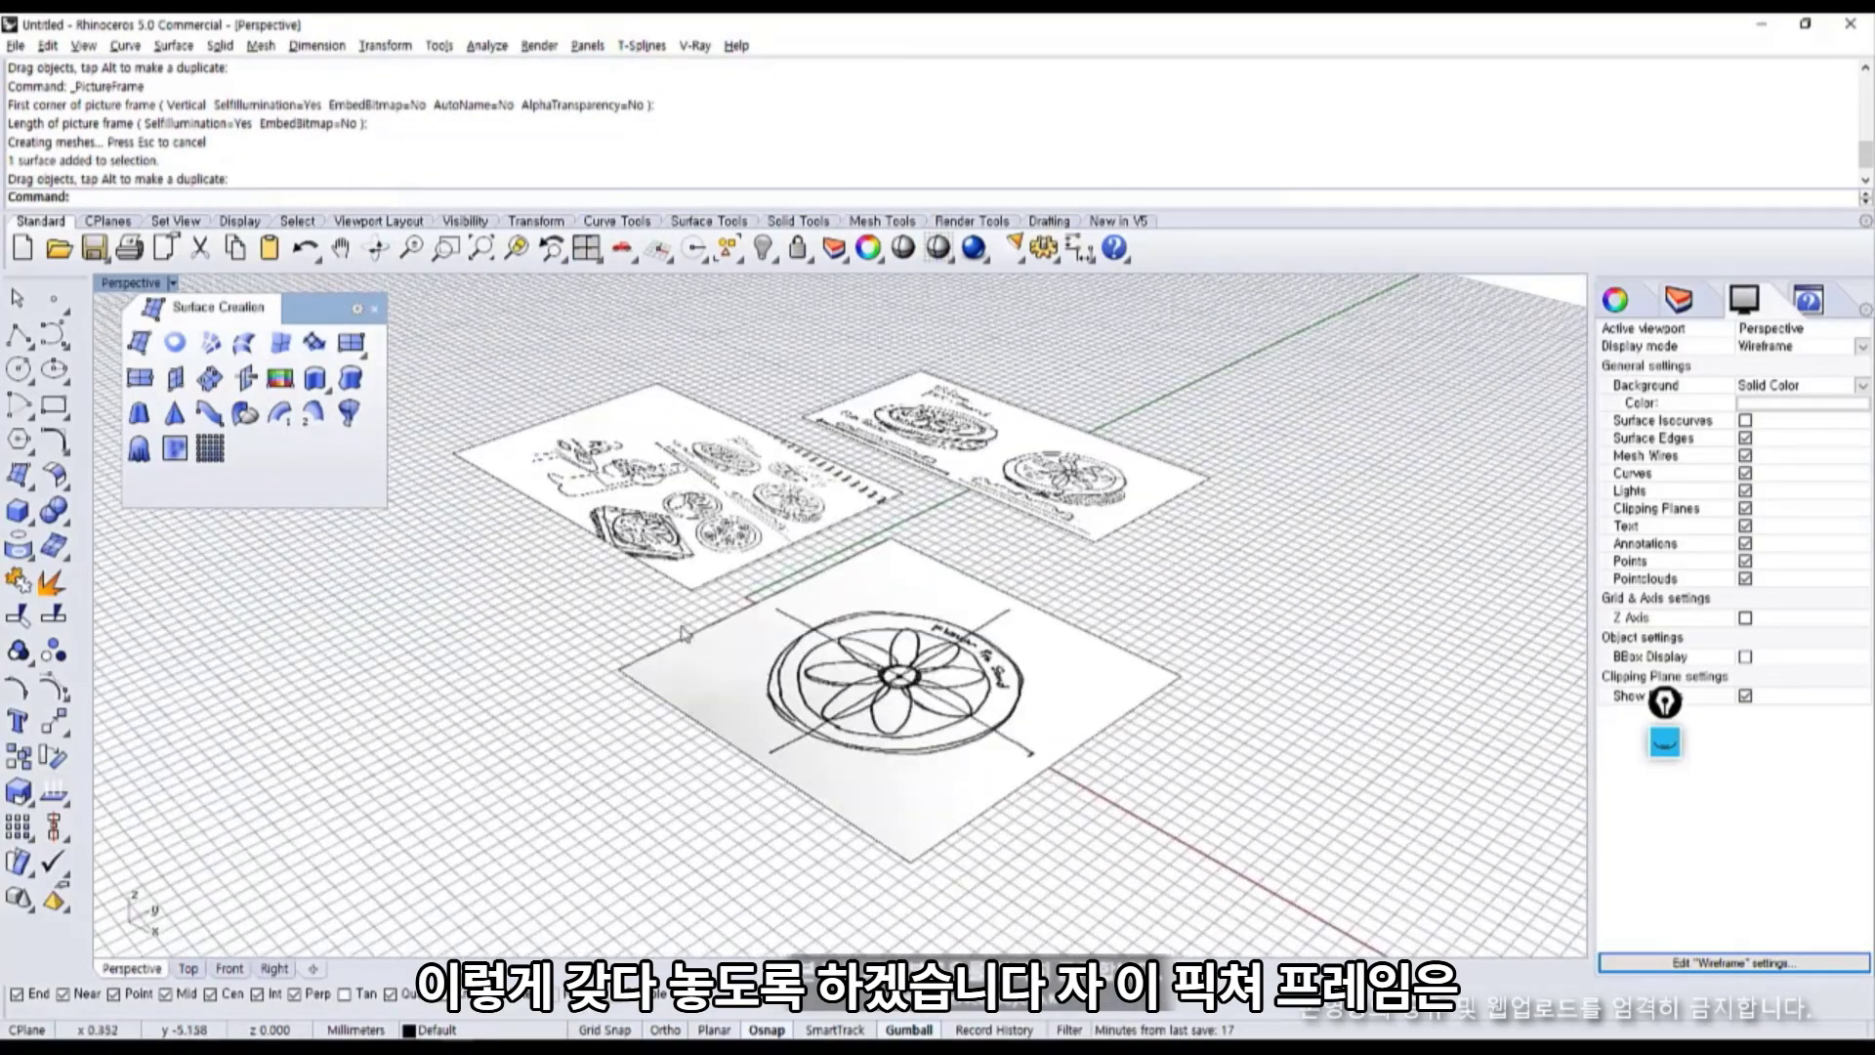
Select the IMG_0285.JPG frame and handwrite "Surface → 면" over it with the screen annotation pen.
click(714, 555)
mouse_move(849, 615)
right_down()
mouse_move(723, 578)
mouse_move(837, 636)
right_up()
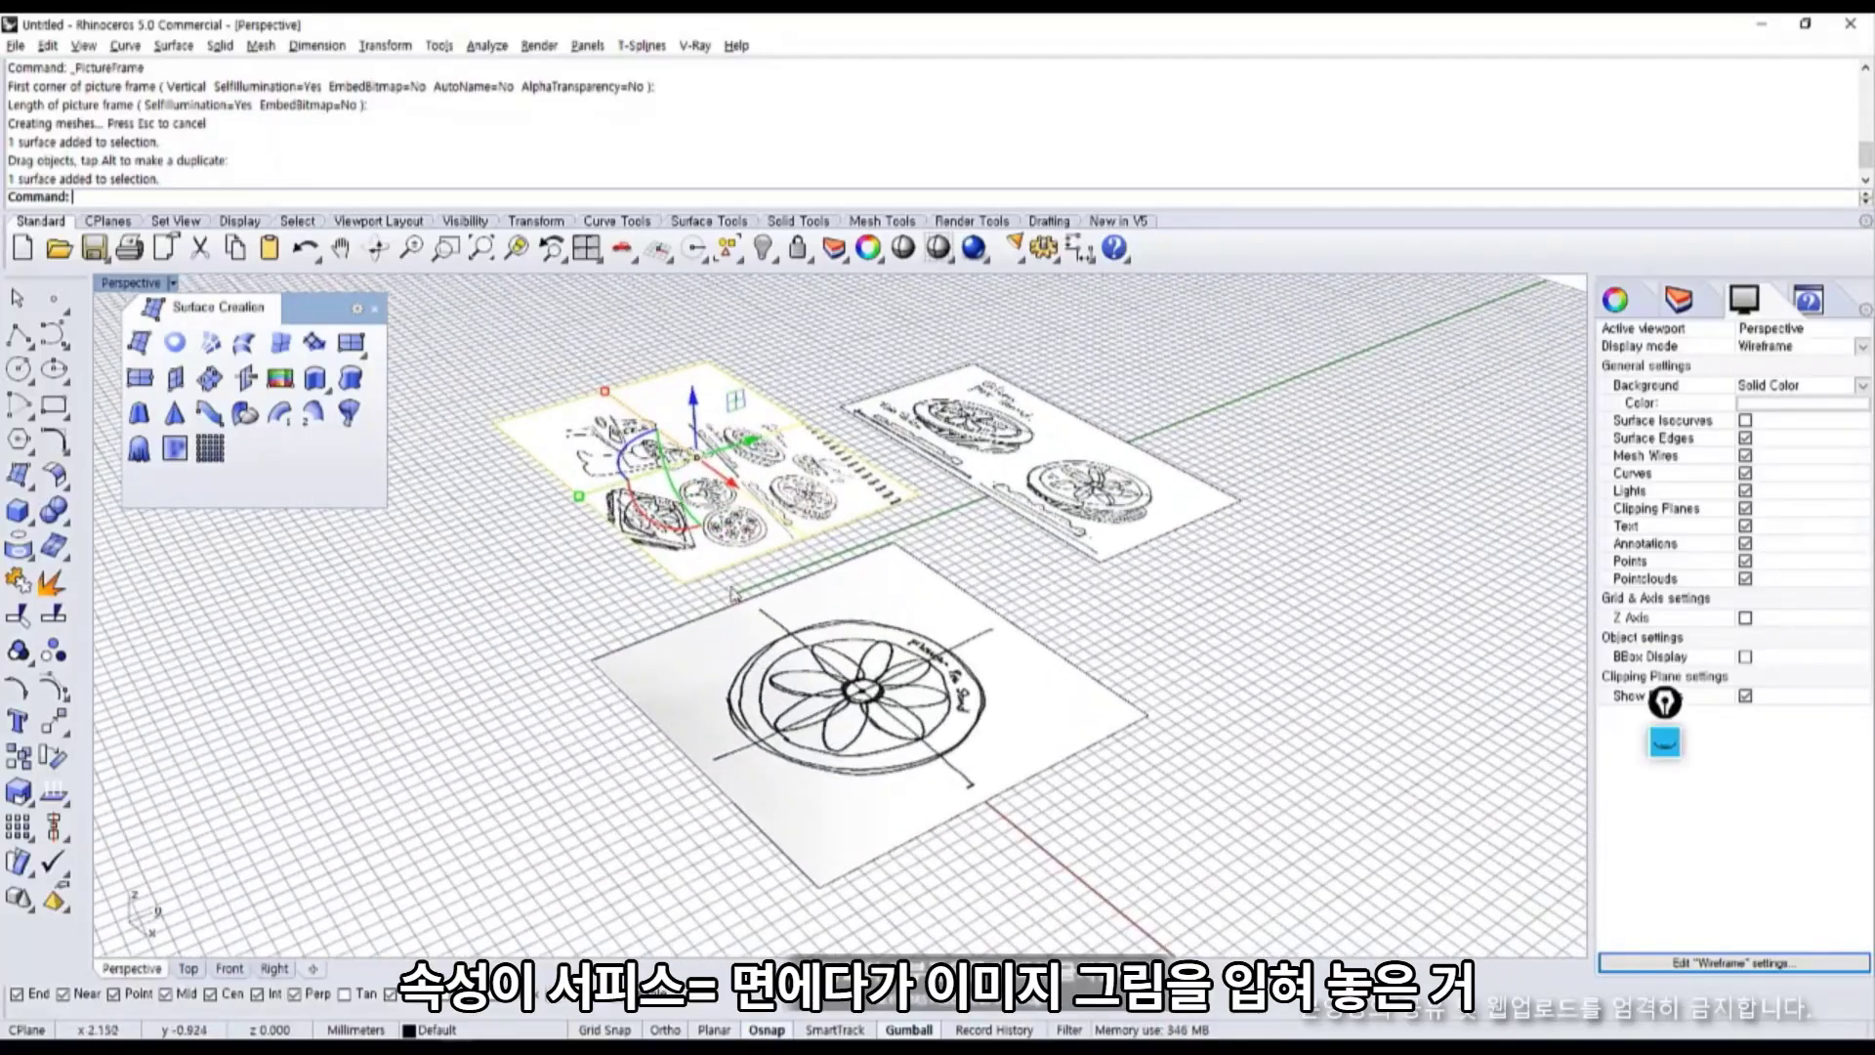
scroll(732, 592, up, 6)
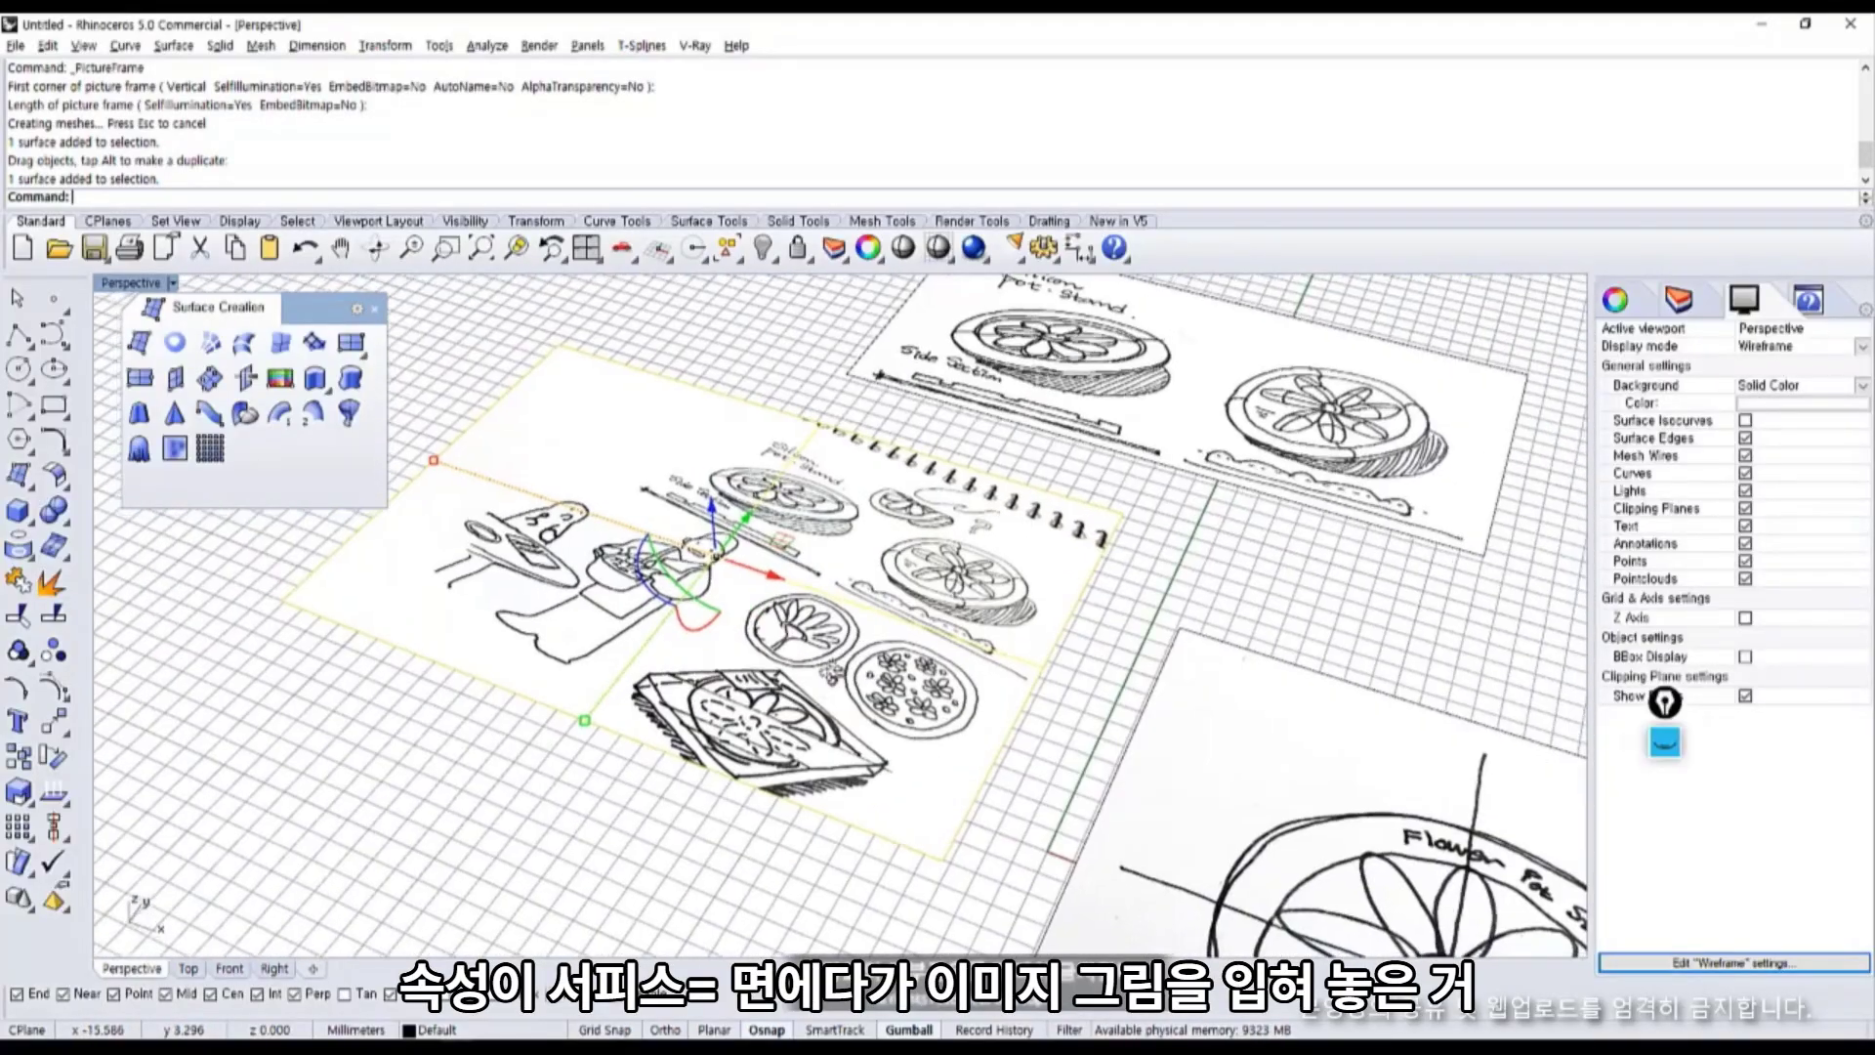
right_drag(732, 593, 811, 598)
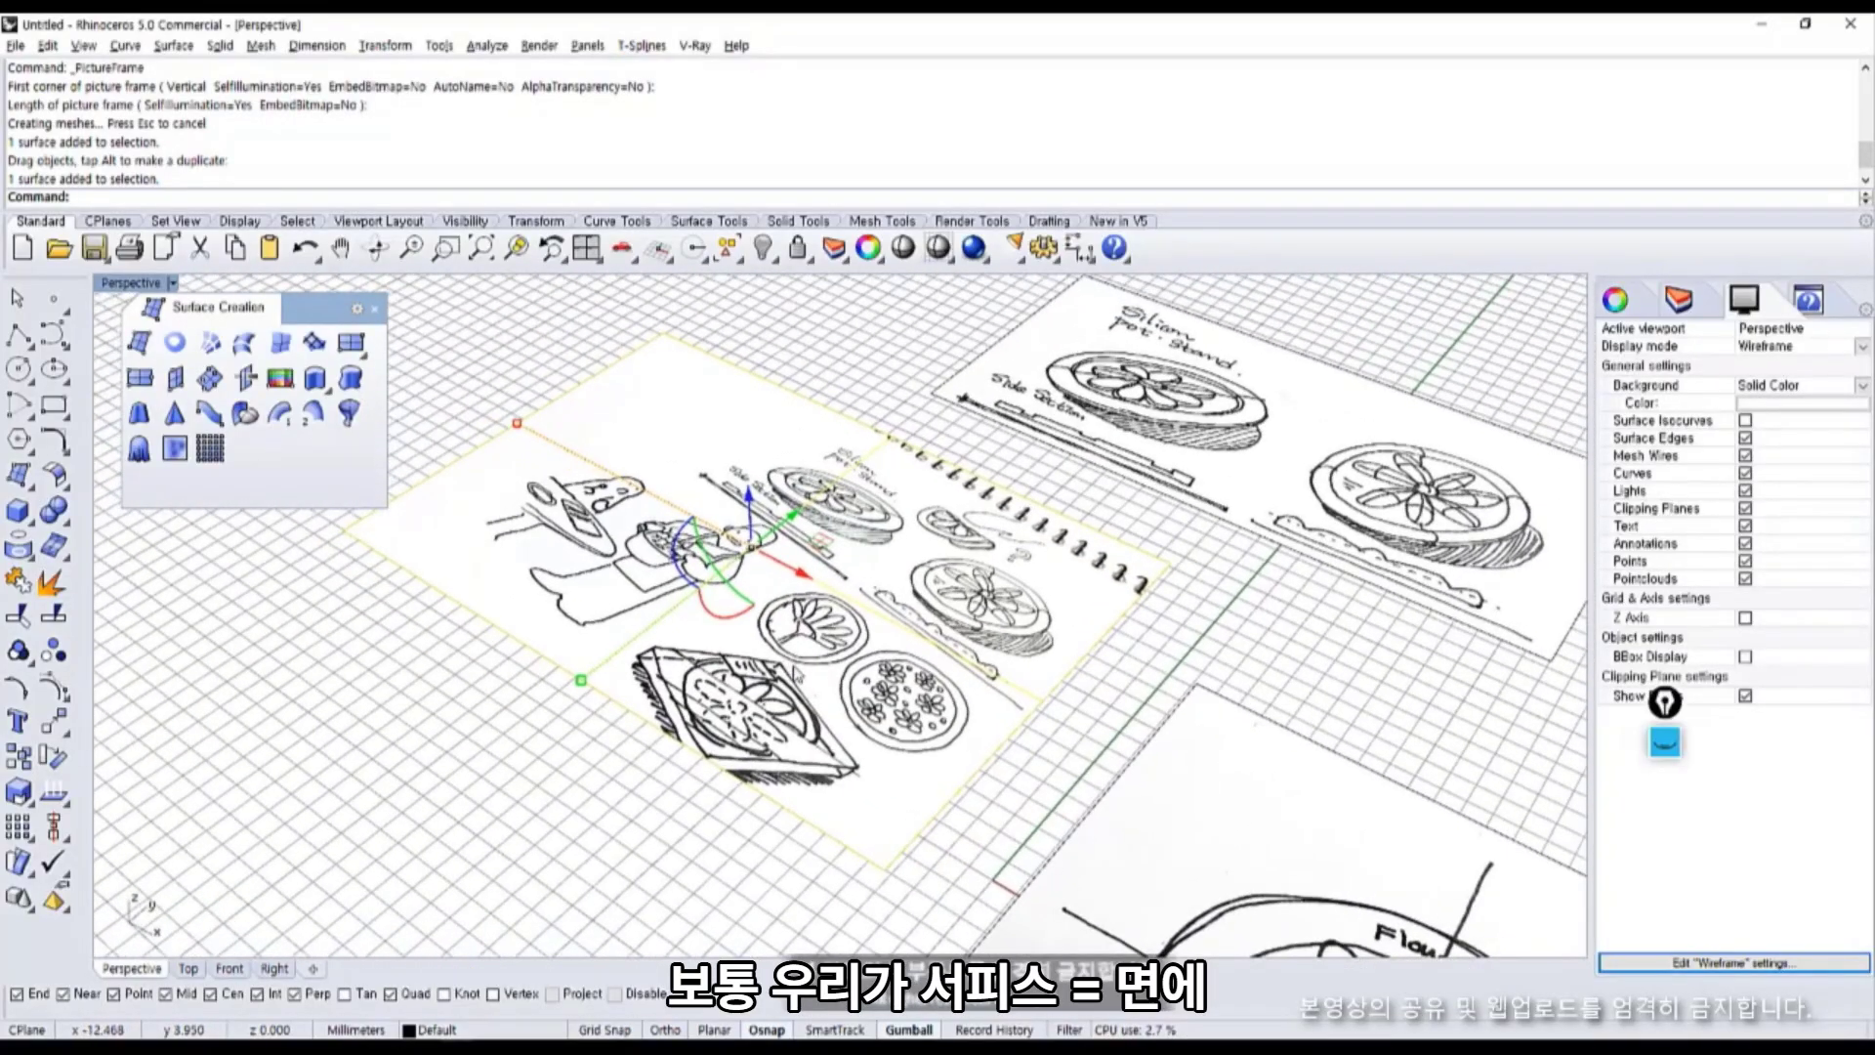
key(ctrl+shift+1)
drag(822, 402, 1094, 422)
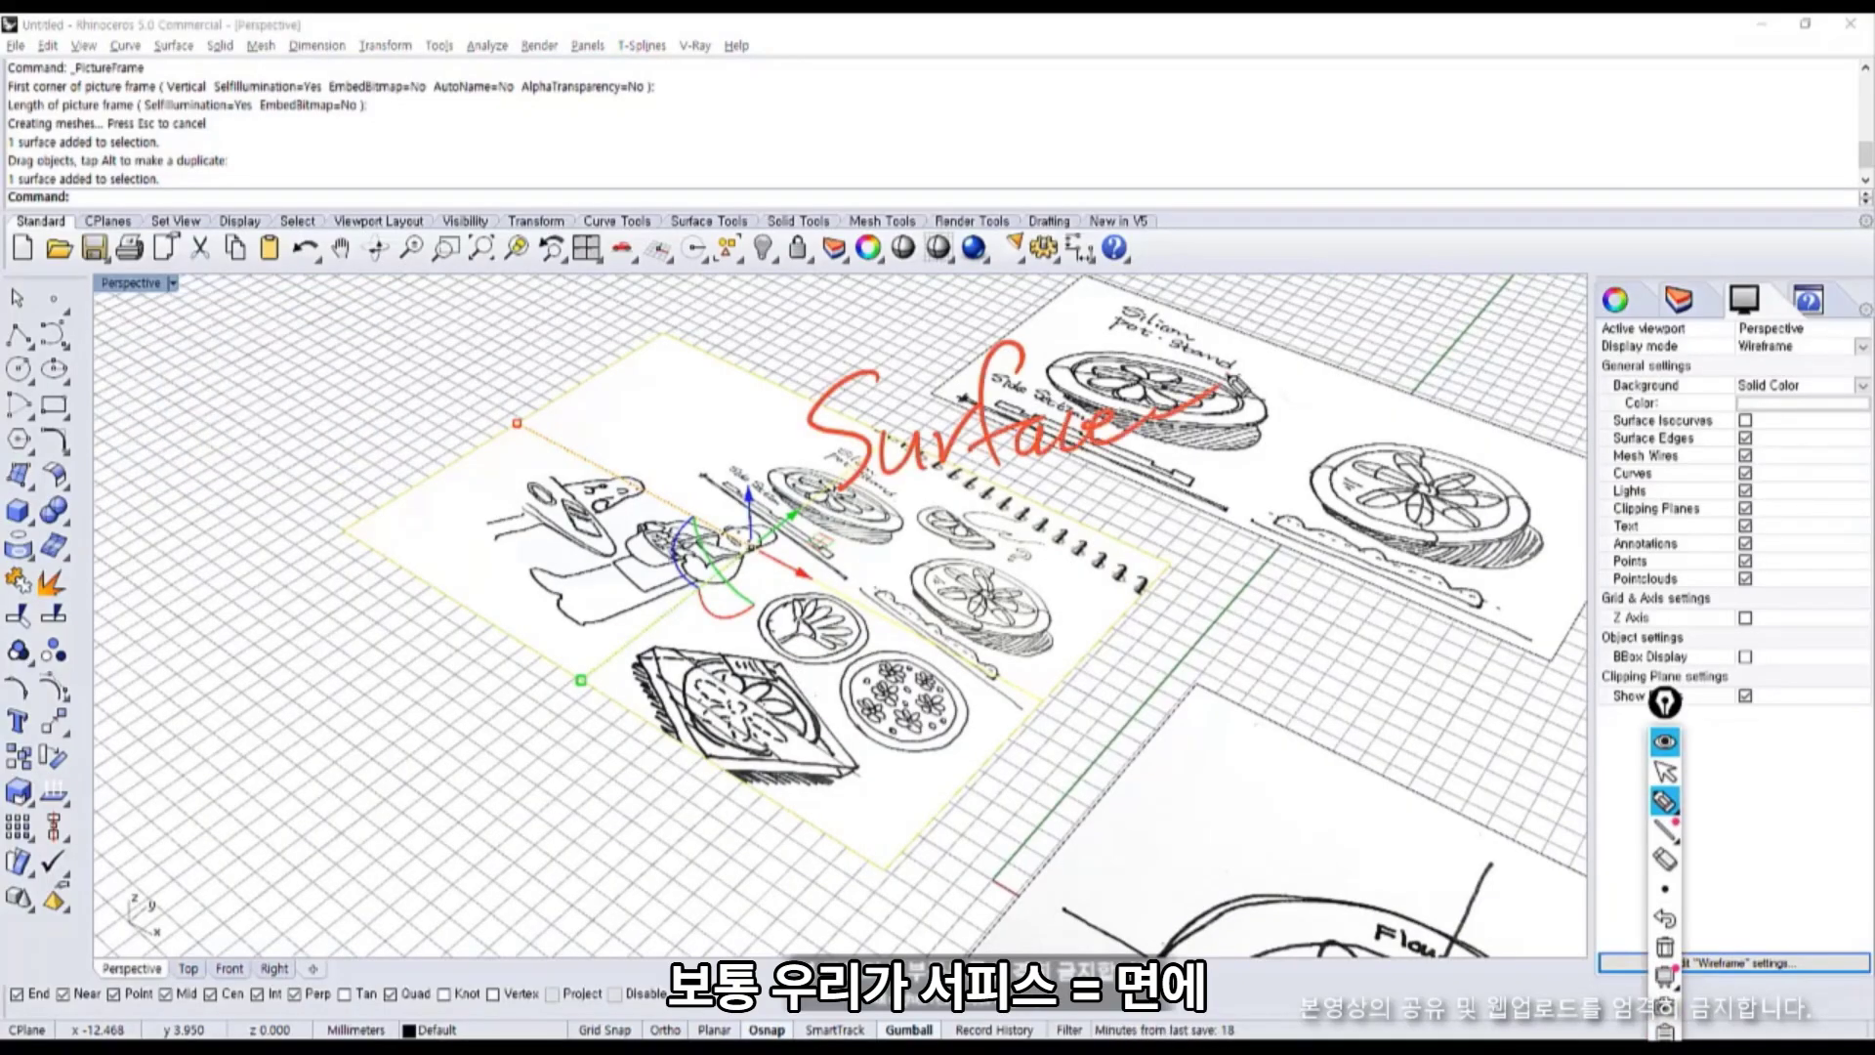
drag(1273, 393, 1308, 430)
Handwrite "이미지 입히는 과정" and "맵핑" below the first note and circle all the notes.
drag(904, 542, 897, 602)
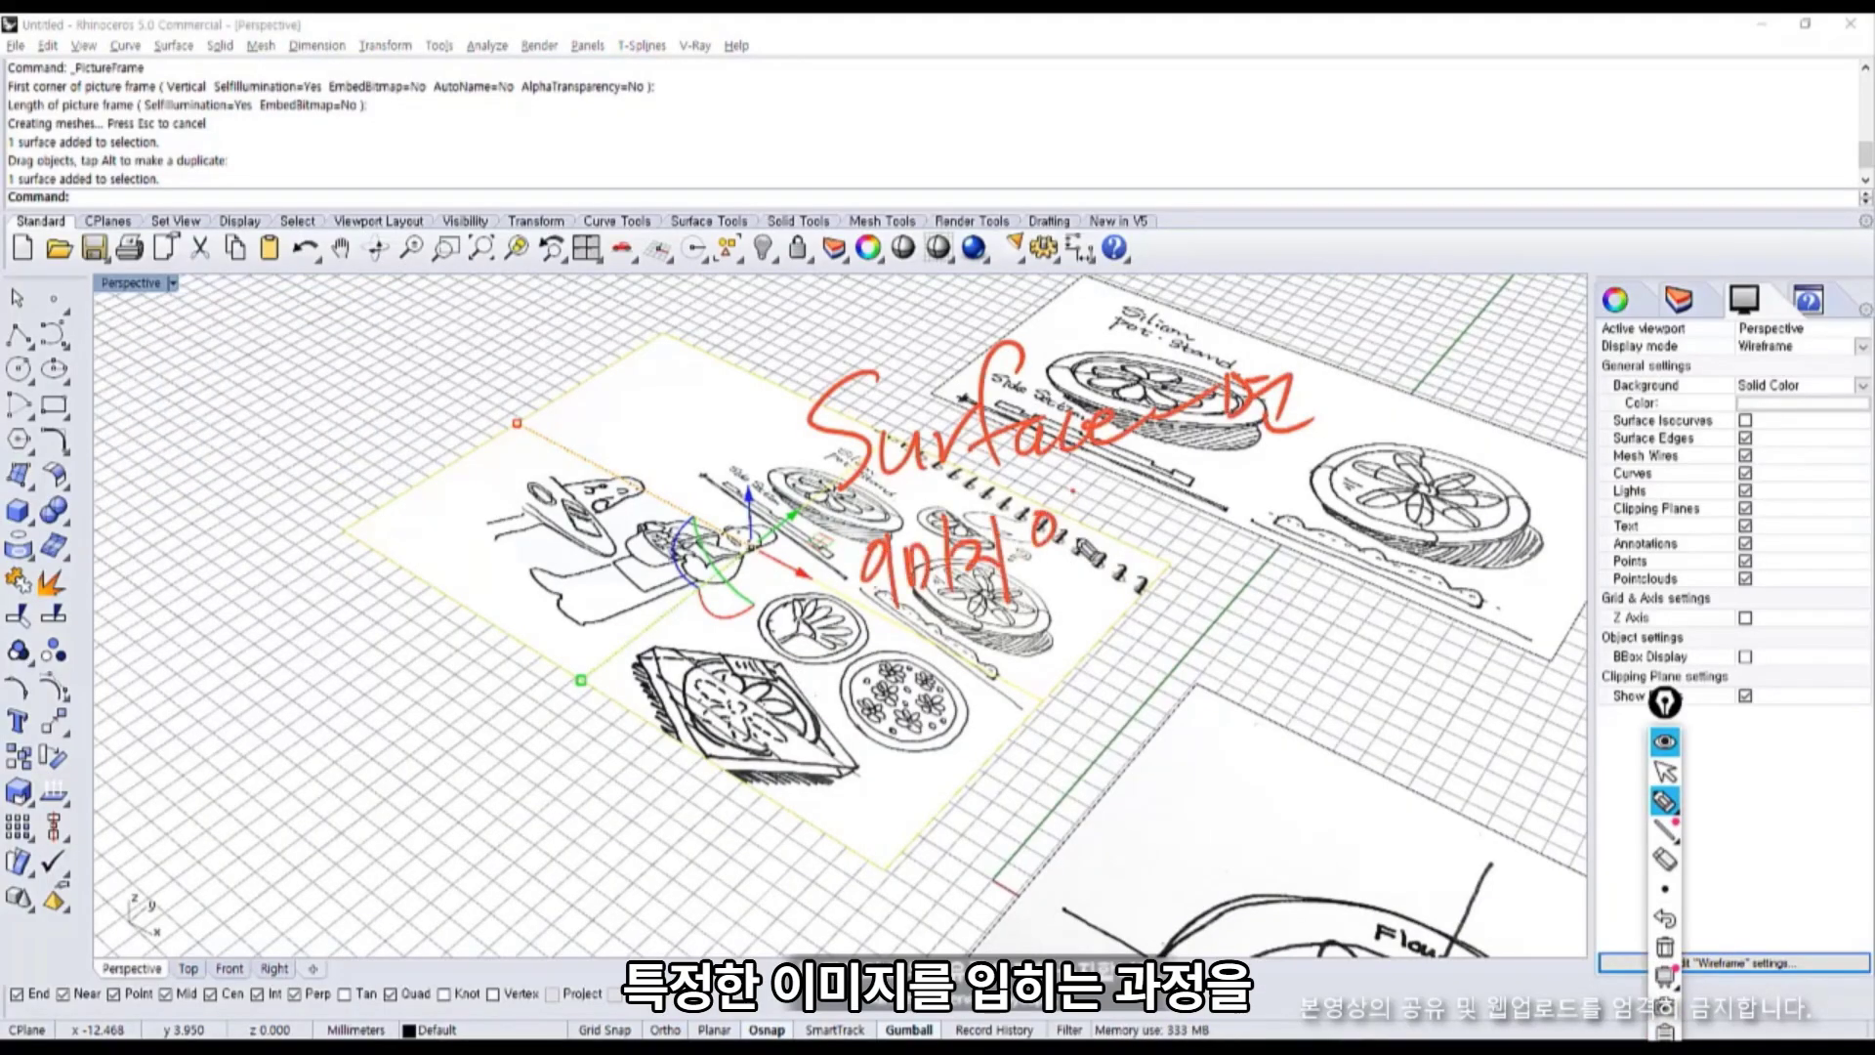
drag(1055, 569, 1073, 564)
drag(1094, 533, 1116, 529)
drag(1104, 543, 1103, 547)
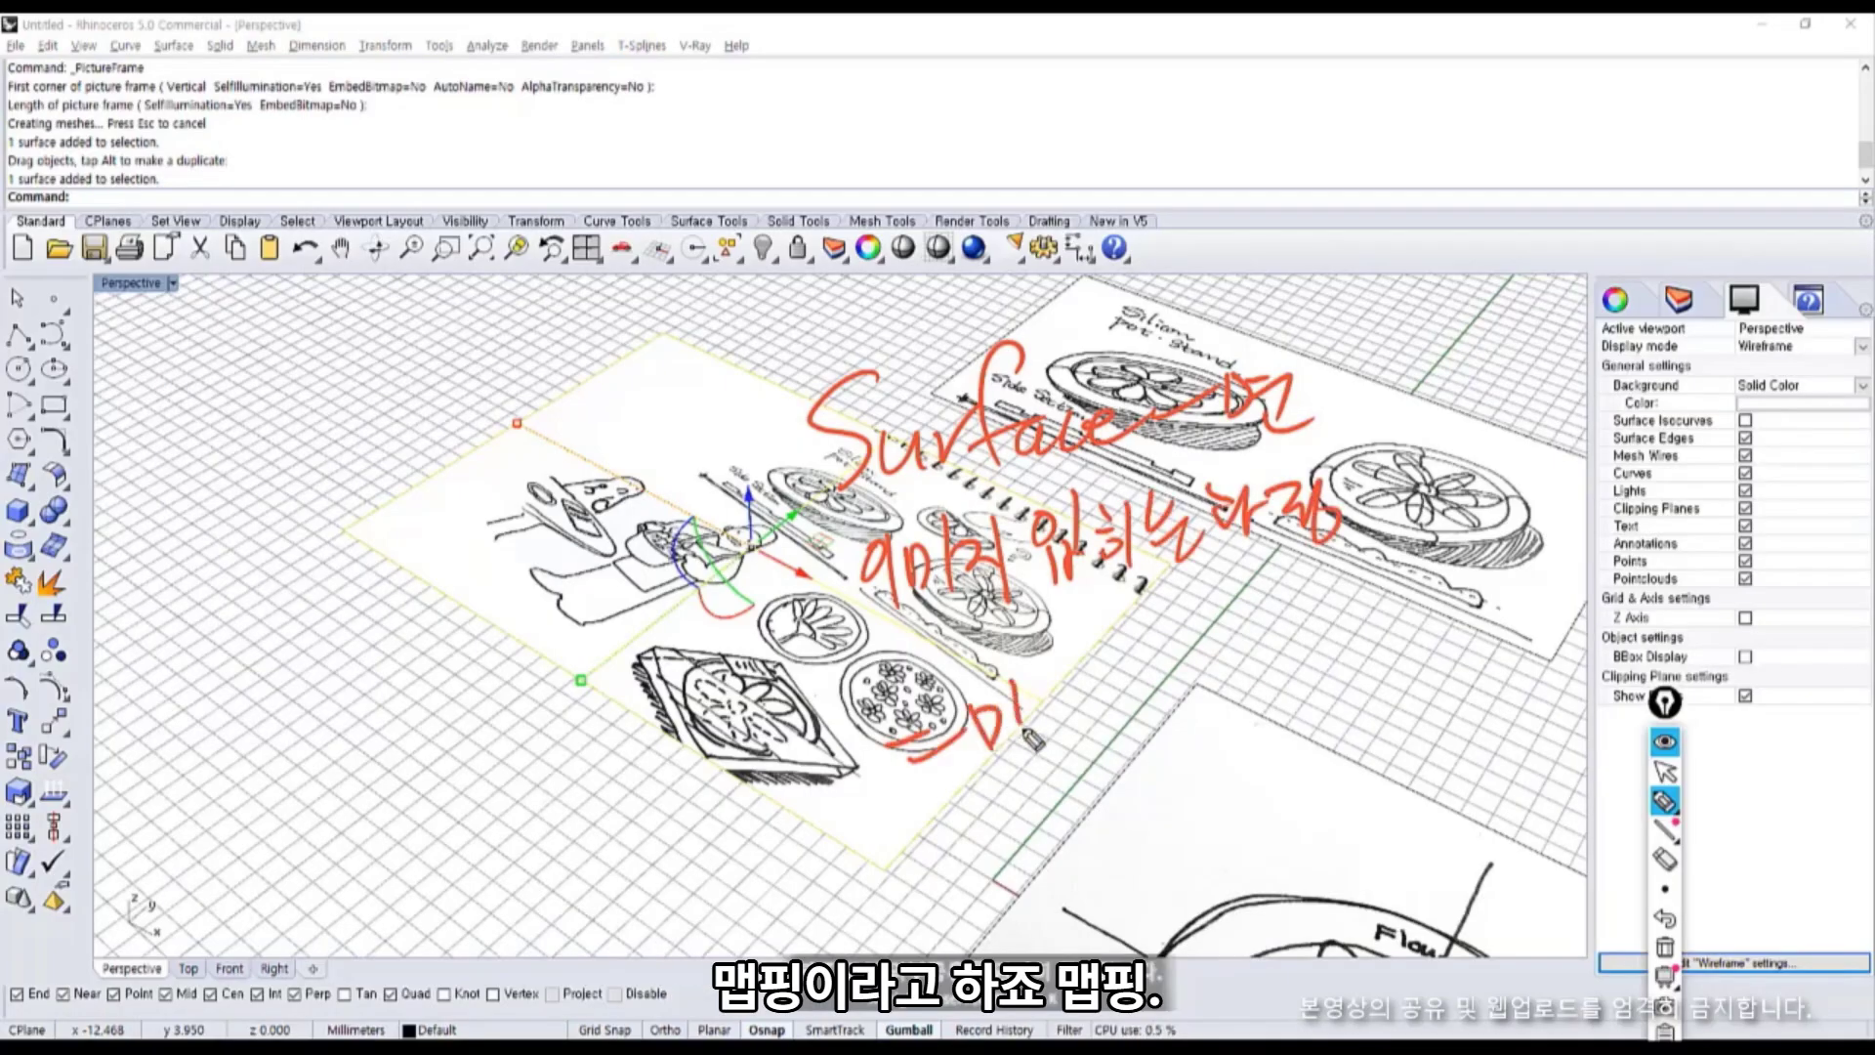
drag(1091, 689, 1153, 757)
mouse_move(1136, 806)
mouse_down()
mouse_move(840, 649)
mouse_move(776, 508)
mouse_move(1381, 464)
mouse_move(998, 852)
mouse_up()
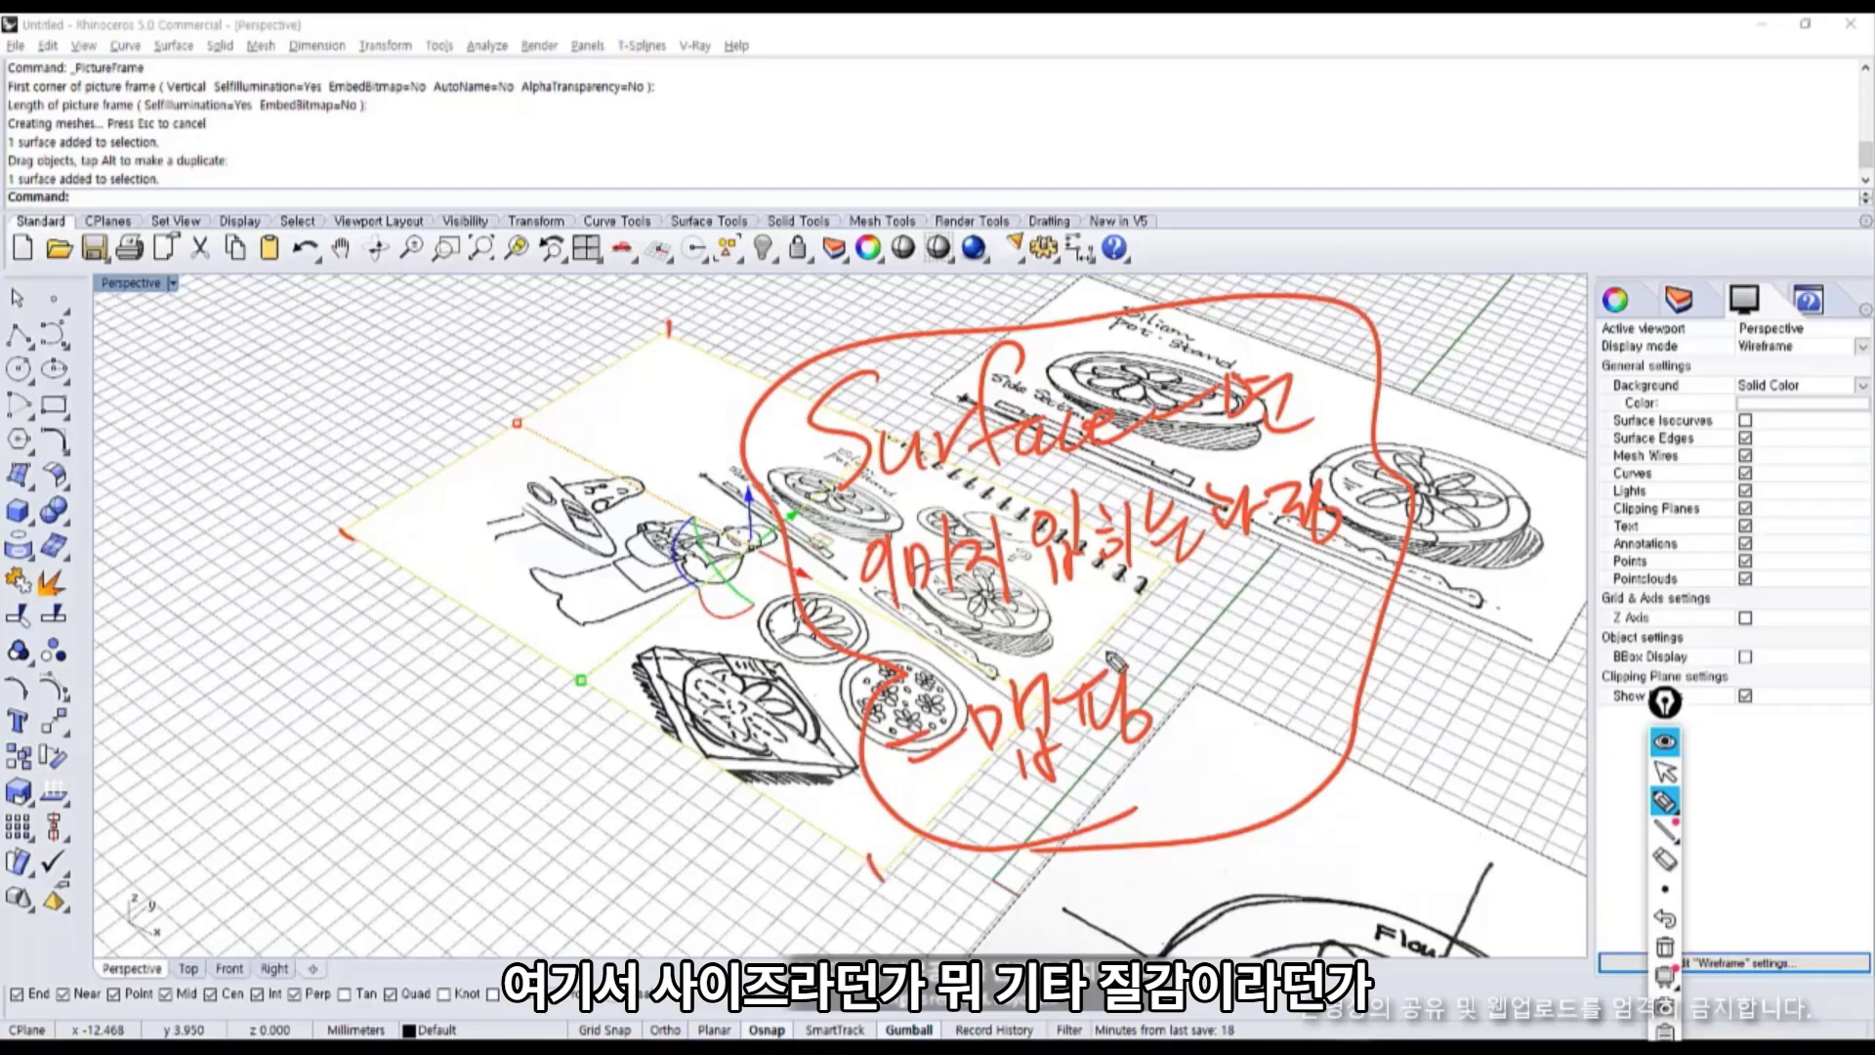
Trace the edges of the IMG_0285.JPG frame in pen, then clear all annotations and return to working in Rhino.
mouse_move(343, 532)
mouse_down()
mouse_move(654, 356)
mouse_move(883, 869)
mouse_up()
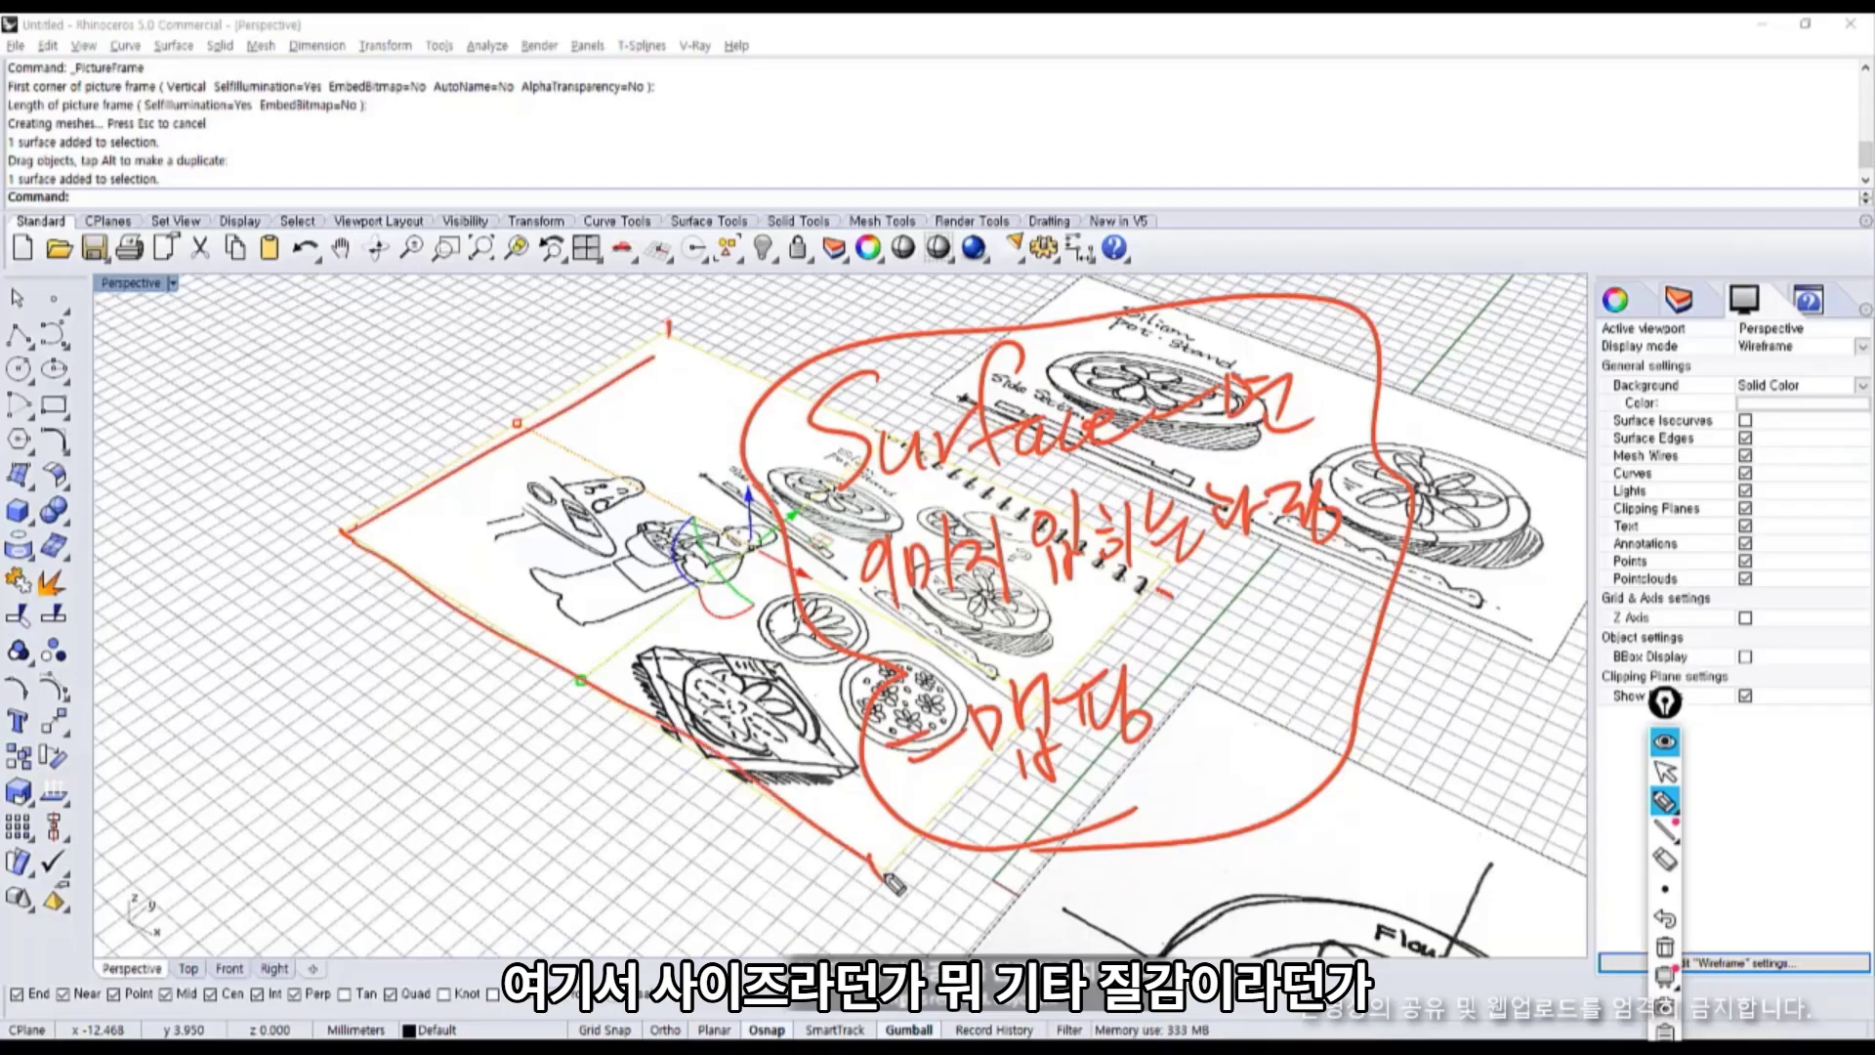
drag(969, 825, 1167, 601)
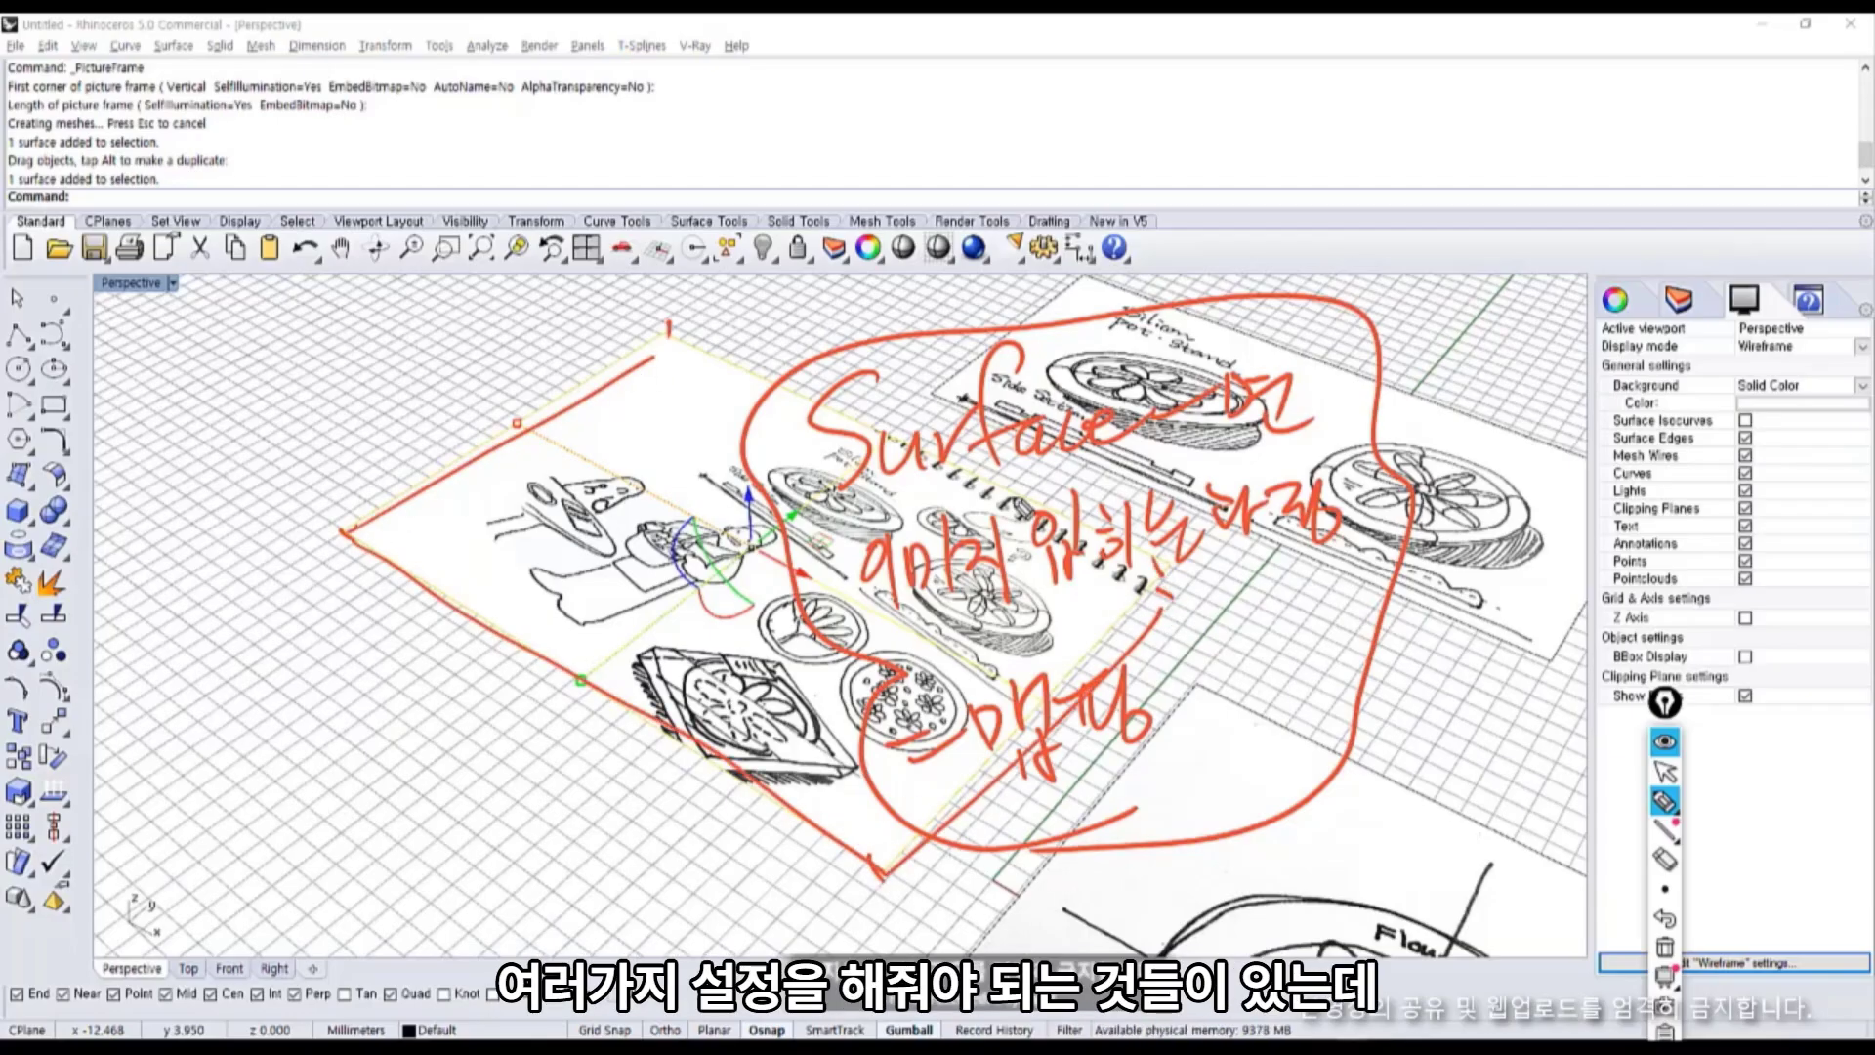
key(ctrl+shift+7)
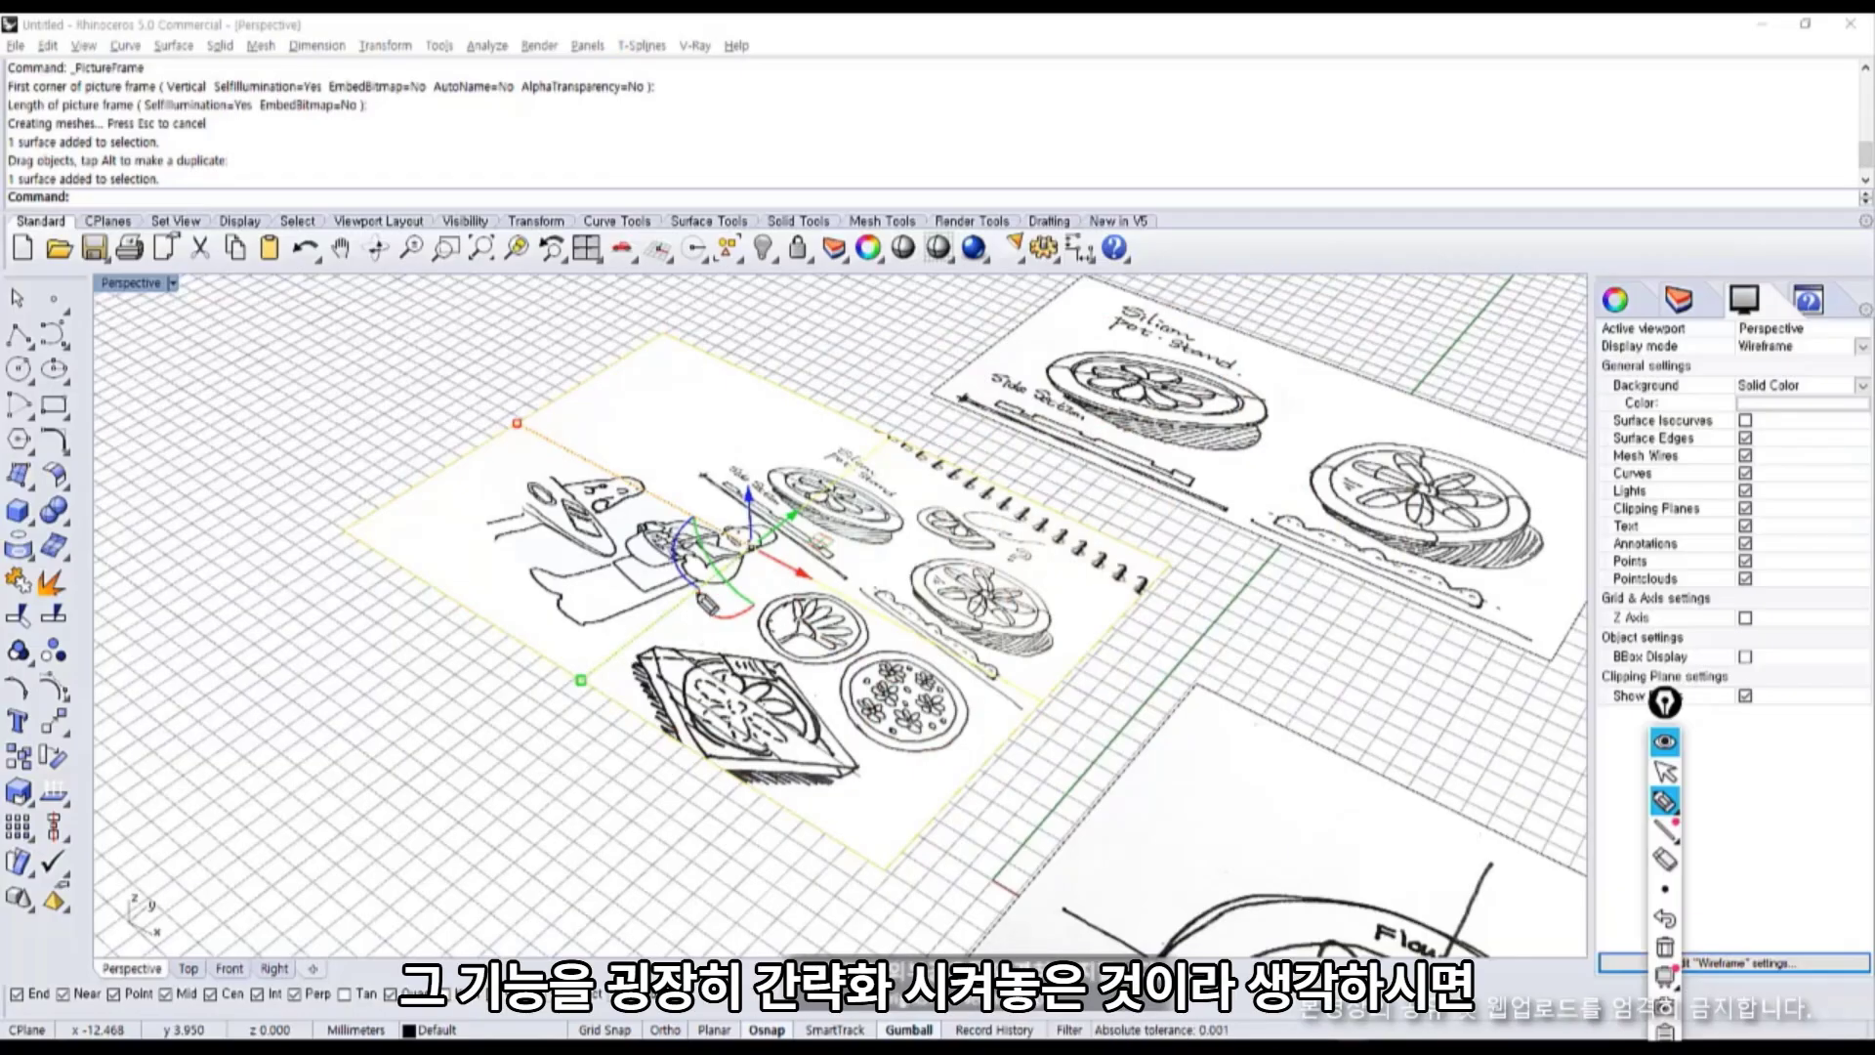
key(ctrl+shift+1)
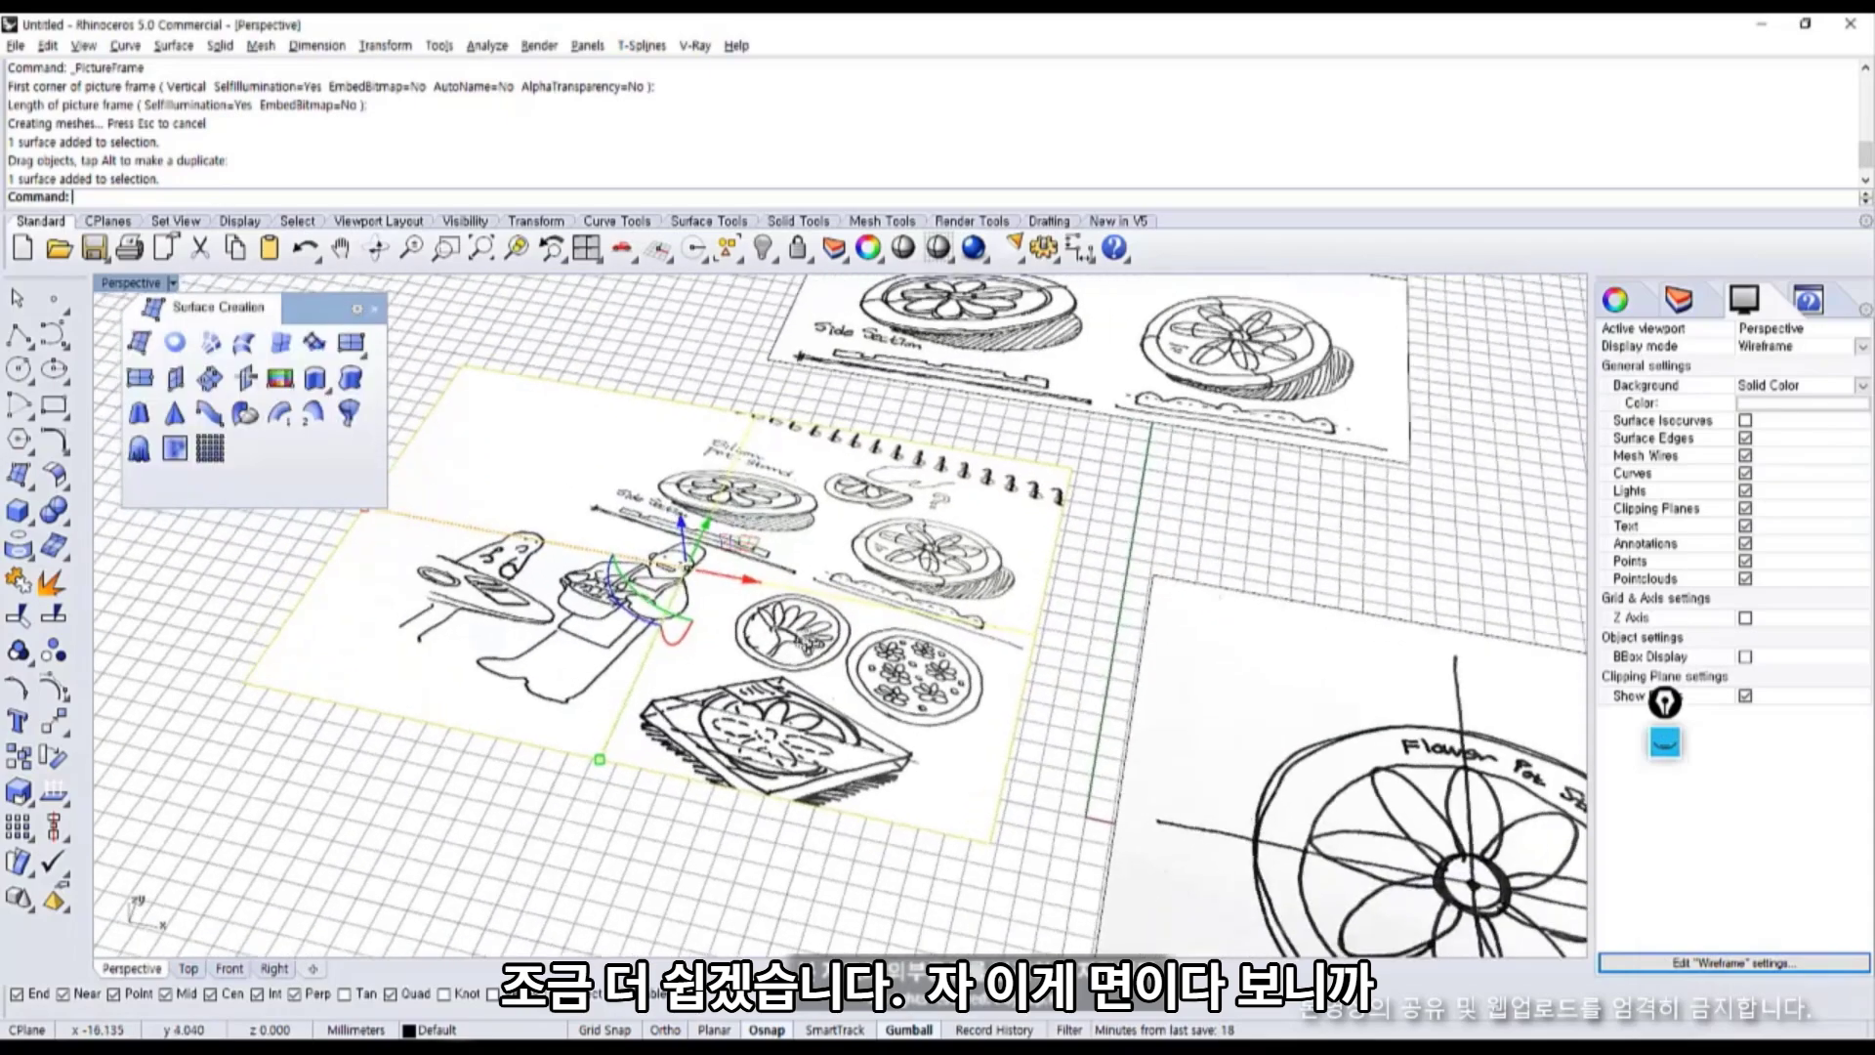
Deselect the sketch frame and hide the construction plane grid in the Perspective viewport.
scroll(761, 645, down, 3)
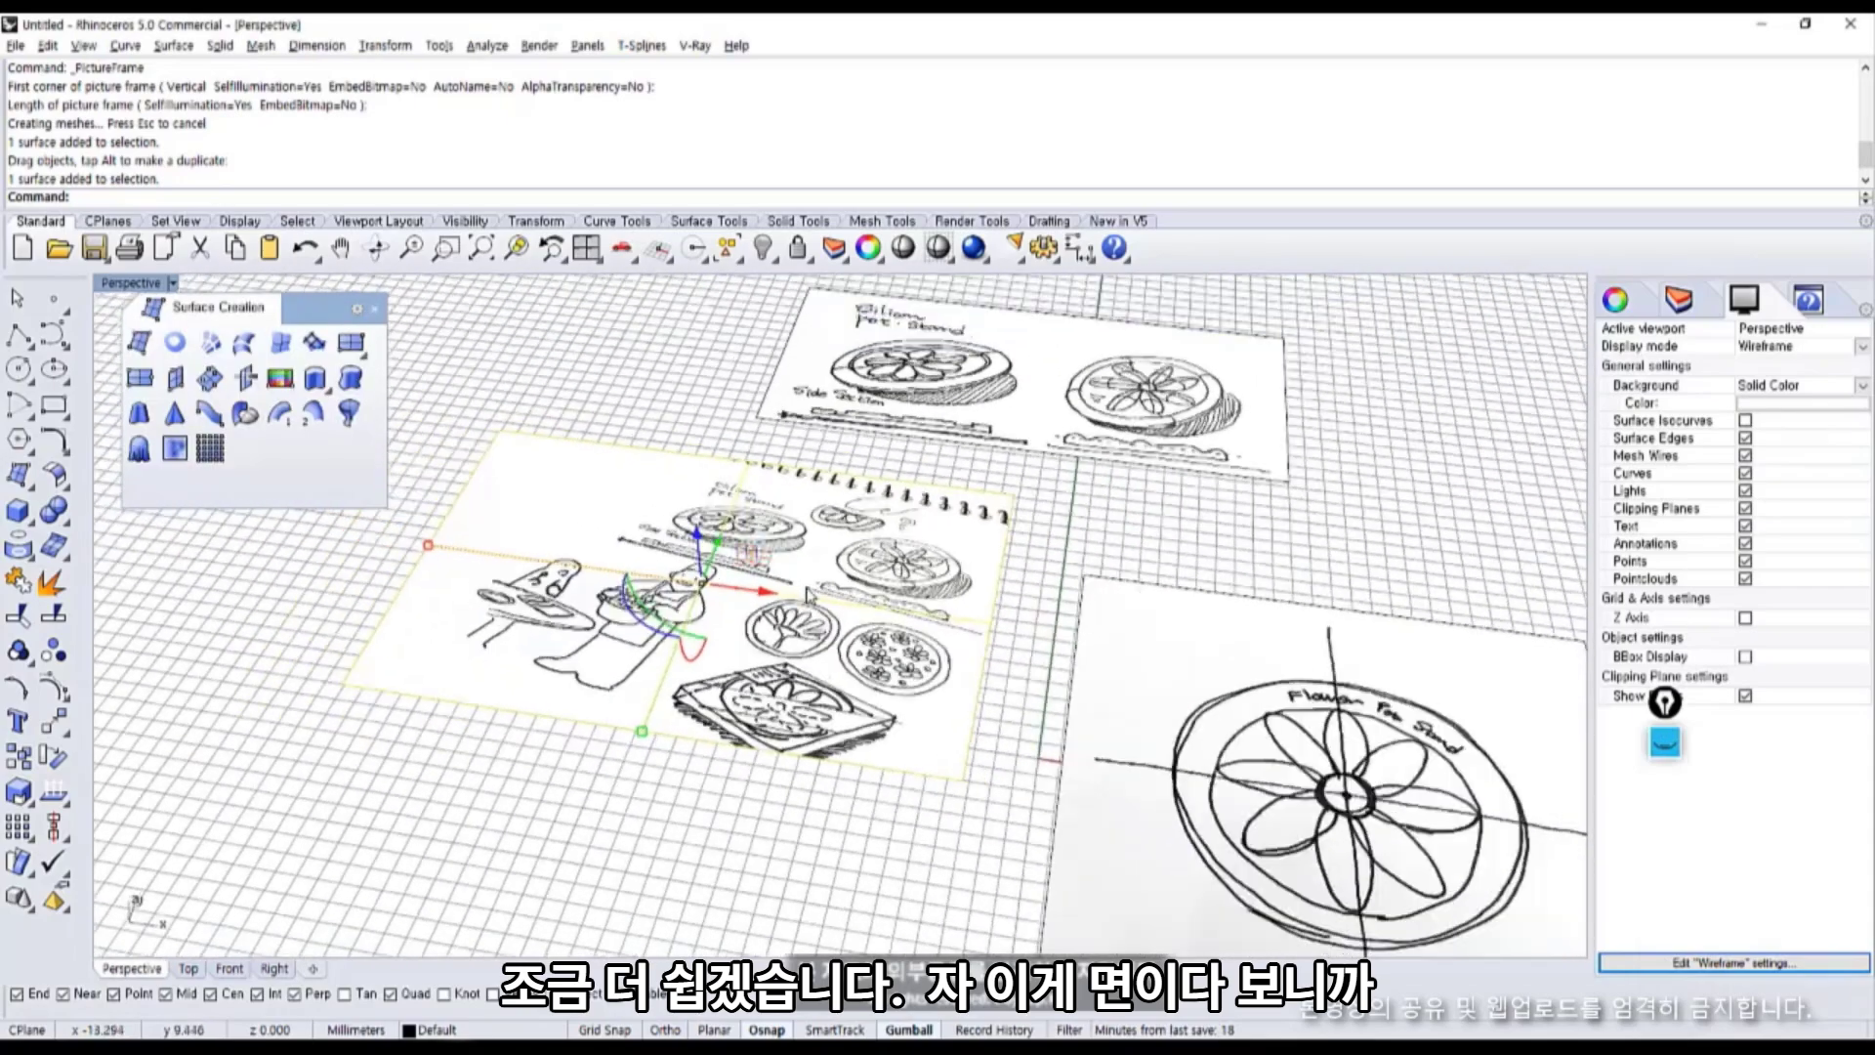
right_drag(762, 635, 727, 759)
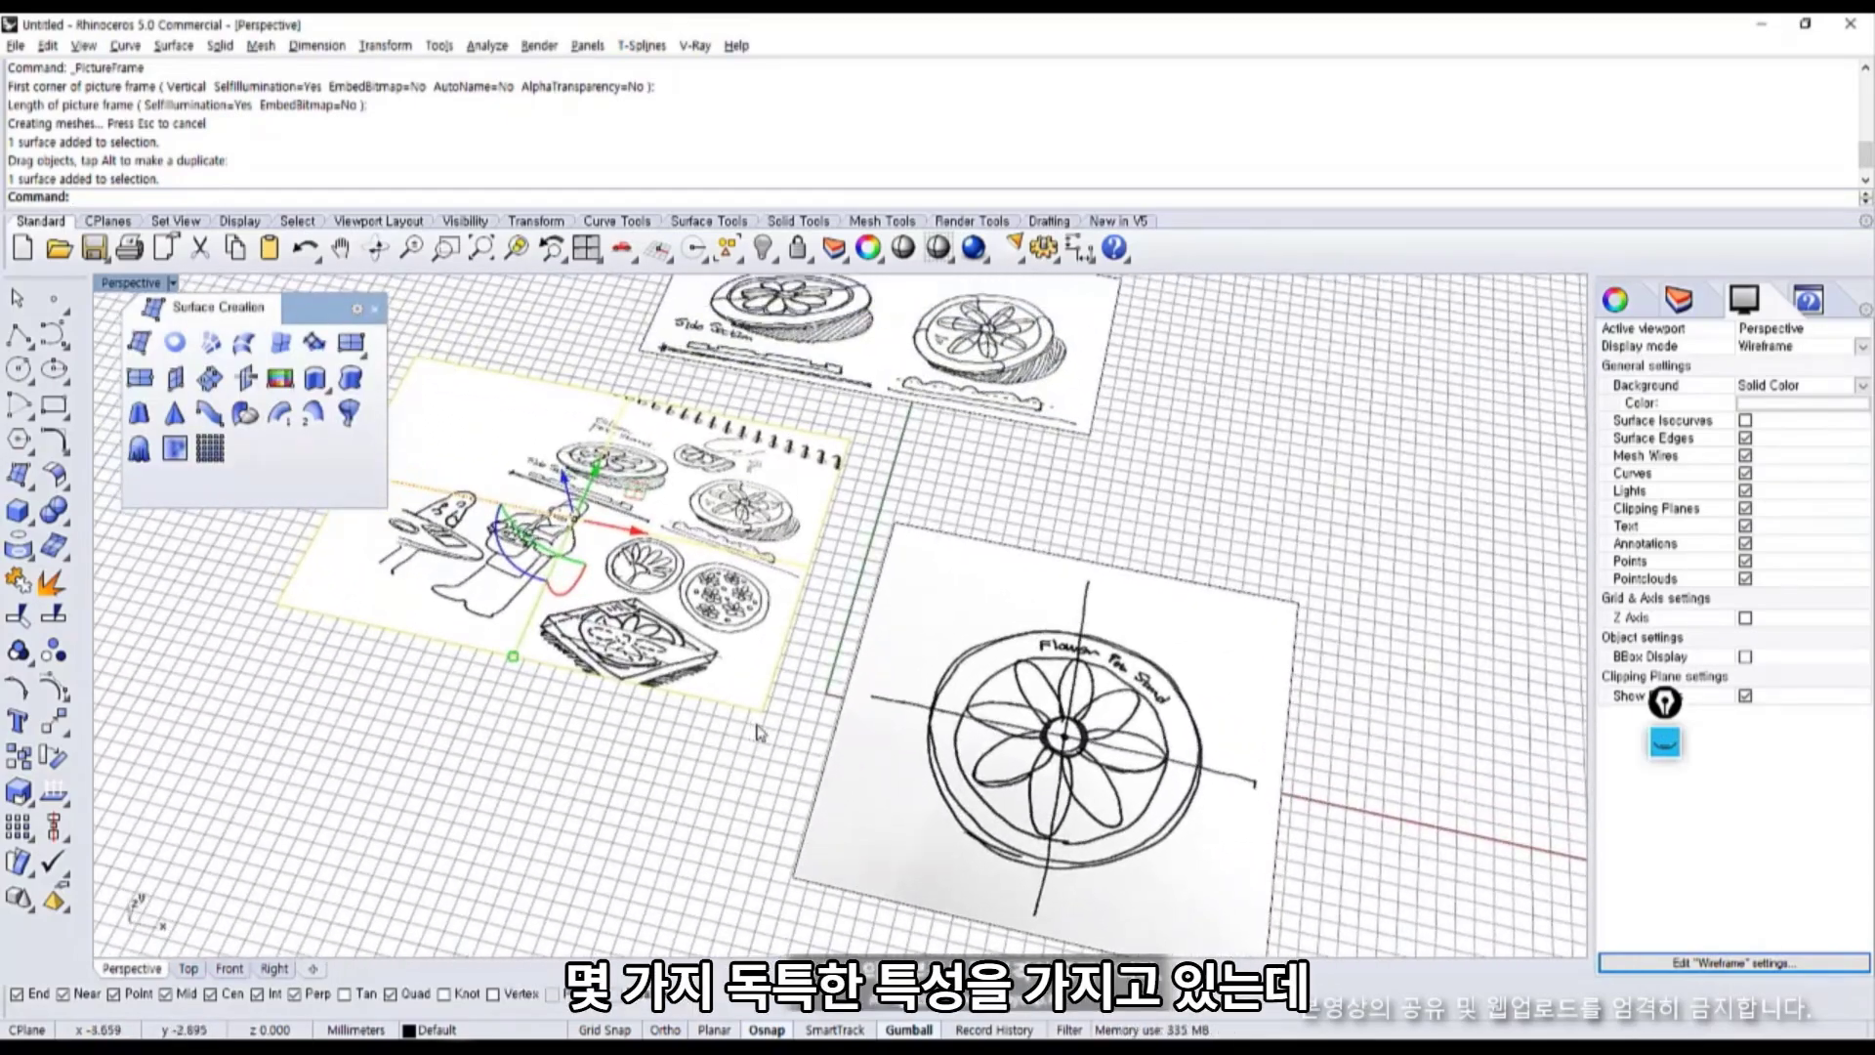
click(787, 791)
key(F7)
mouse_move(835, 649)
right_down()
mouse_move(831, 591)
mouse_move(895, 615)
mouse_move(737, 570)
mouse_move(825, 659)
right_up()
Try scaling the IMG_0285.JPG frame along its length with the gumball, then undo the change.
click(789, 588)
scroll(737, 570, up, 4)
mouse_move(583, 542)
mouse_down()
mouse_move(565, 533)
mouse_move(673, 559)
mouse_move(545, 532)
mouse_move(620, 547)
mouse_up()
key(ctrl+z)
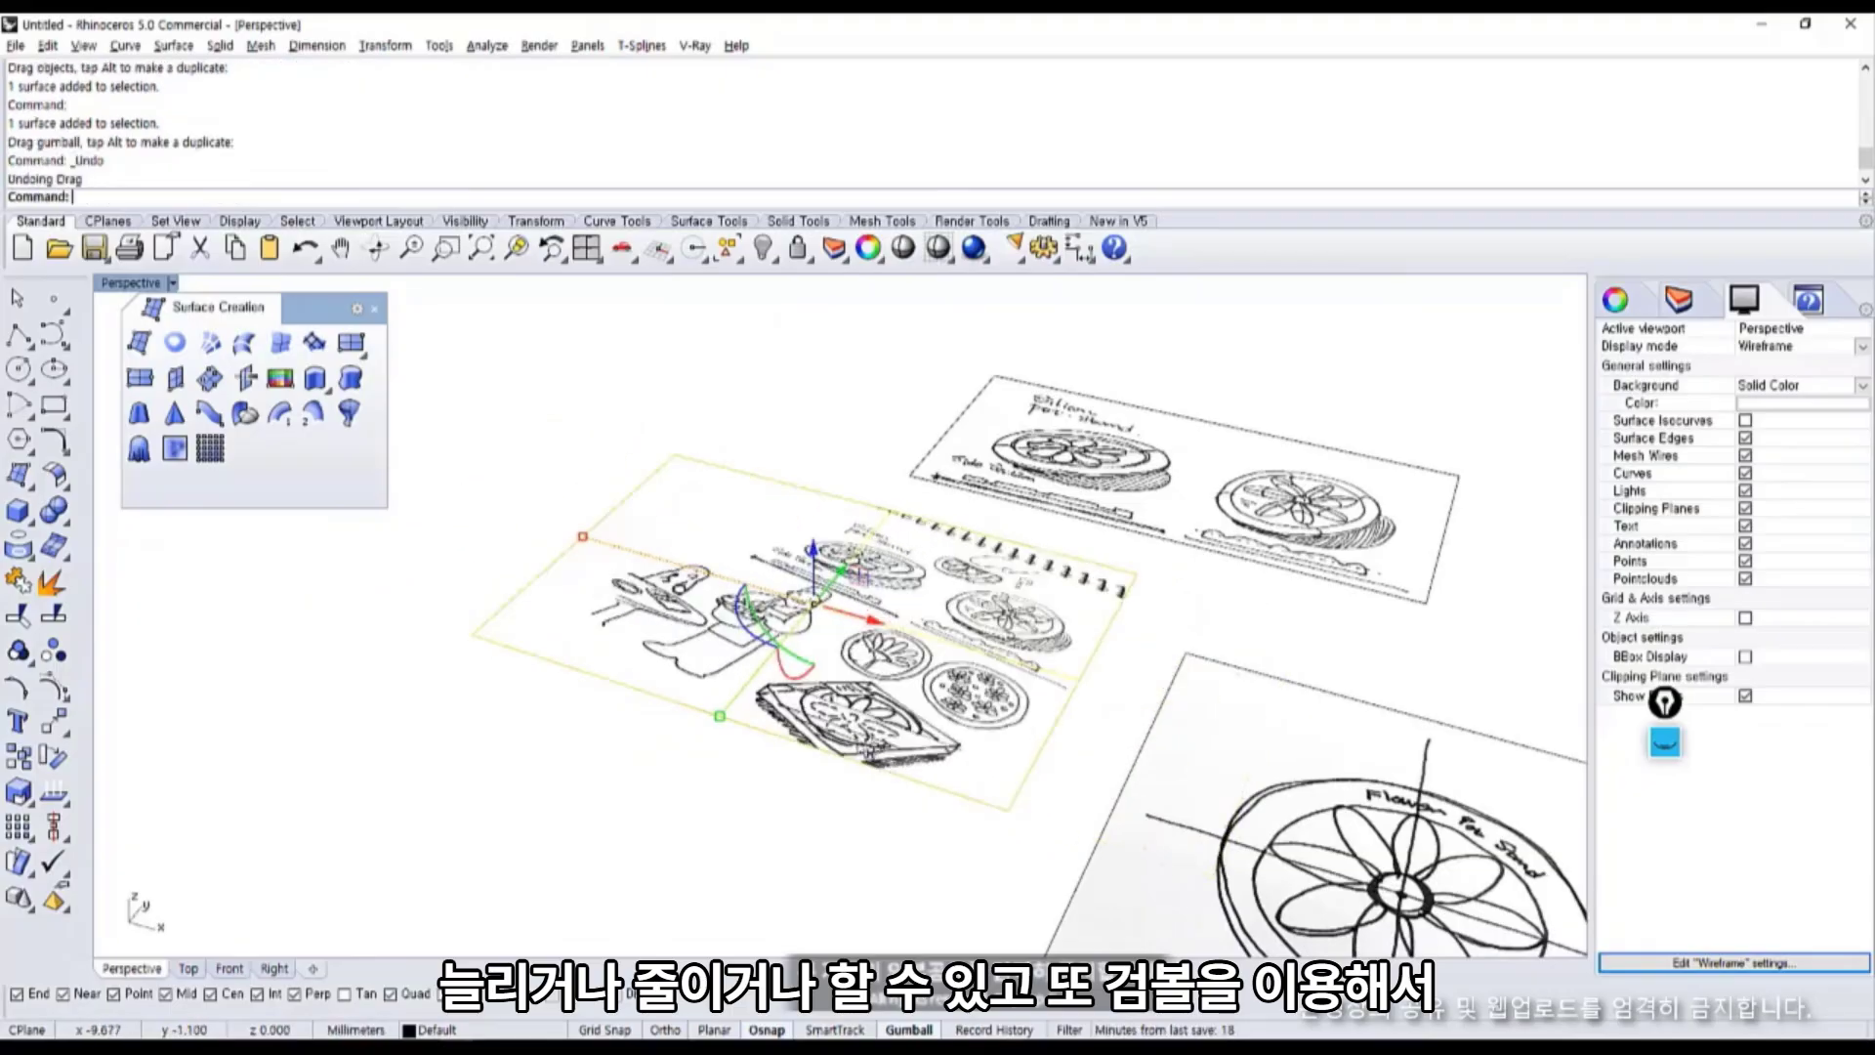
Try rotating the IMG_0285.JPG frame with the gumball, then undo the rotation and deselect the frame.
right_drag(652, 569, 450, 542)
drag(860, 705, 601, 554)
key(ctrl+z)
click(598, 548)
right_drag(588, 541, 732, 620)
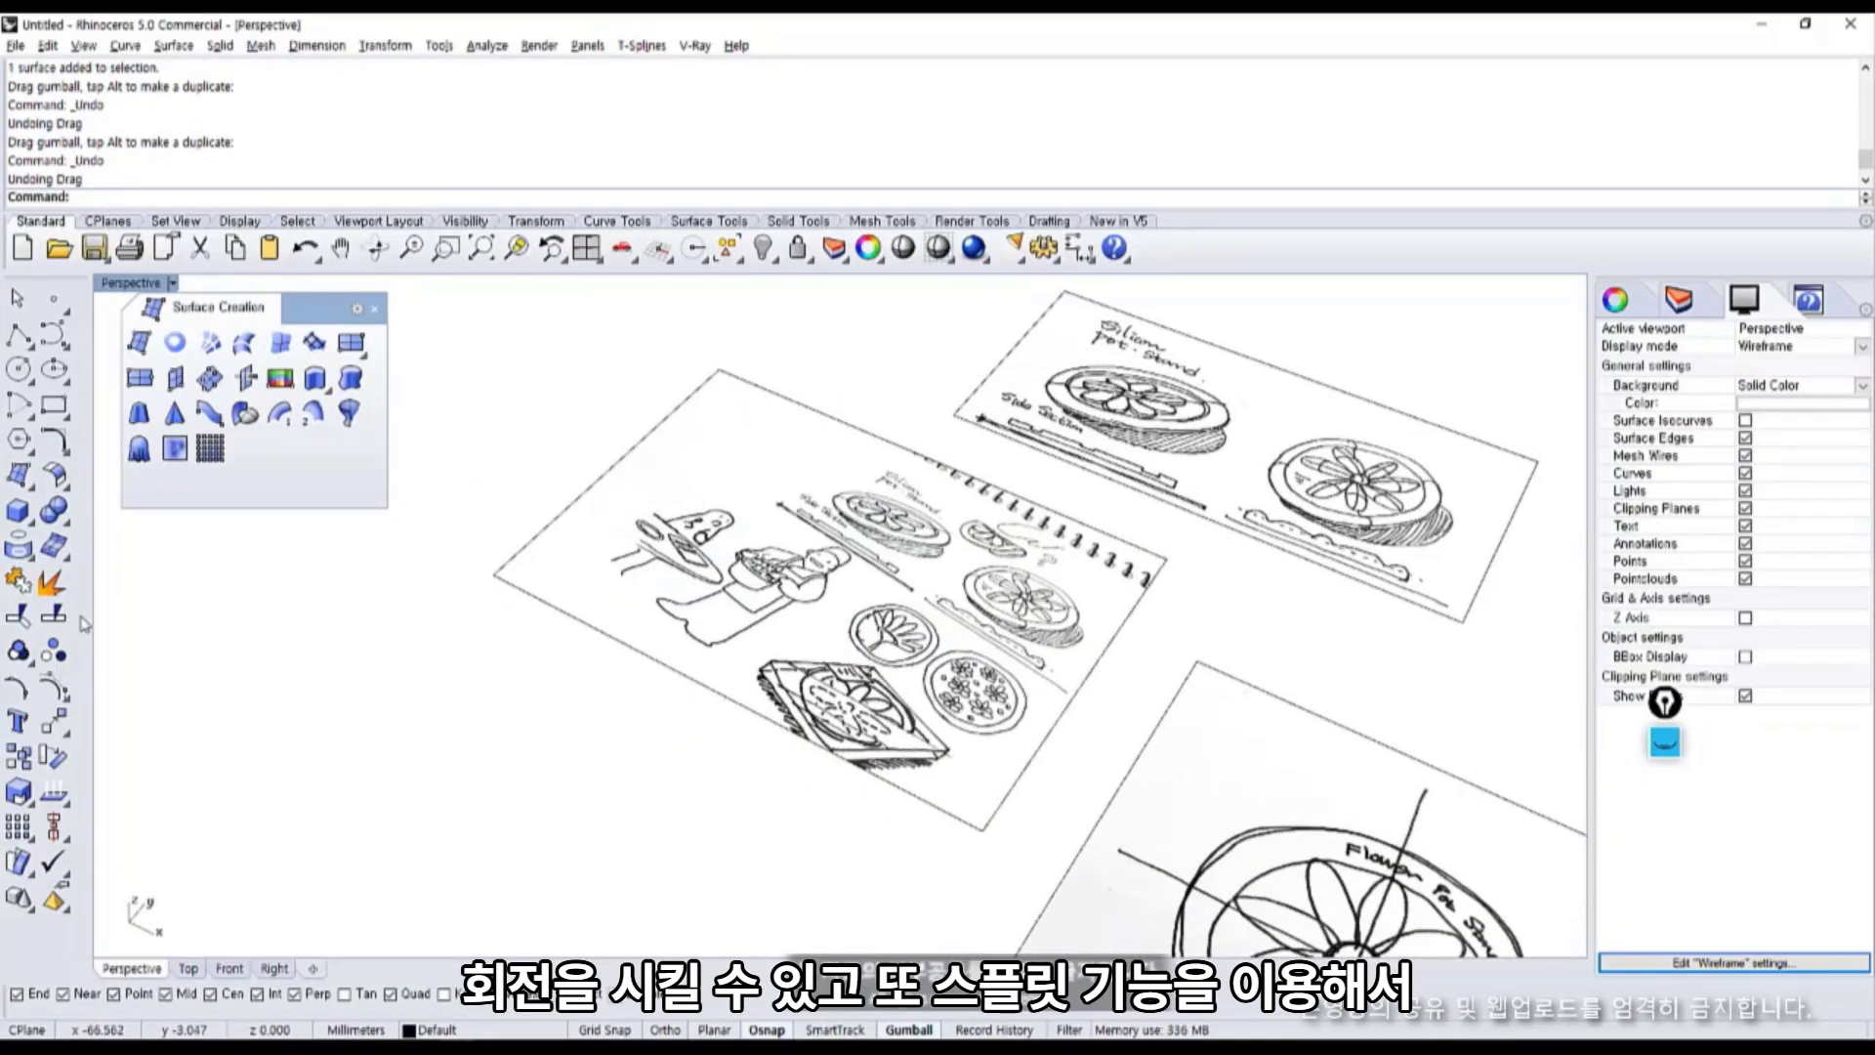
Split the IMG_0285.JPG frame by an isocurve in the V direction near its short blank edge.
click(55, 617)
click(748, 475)
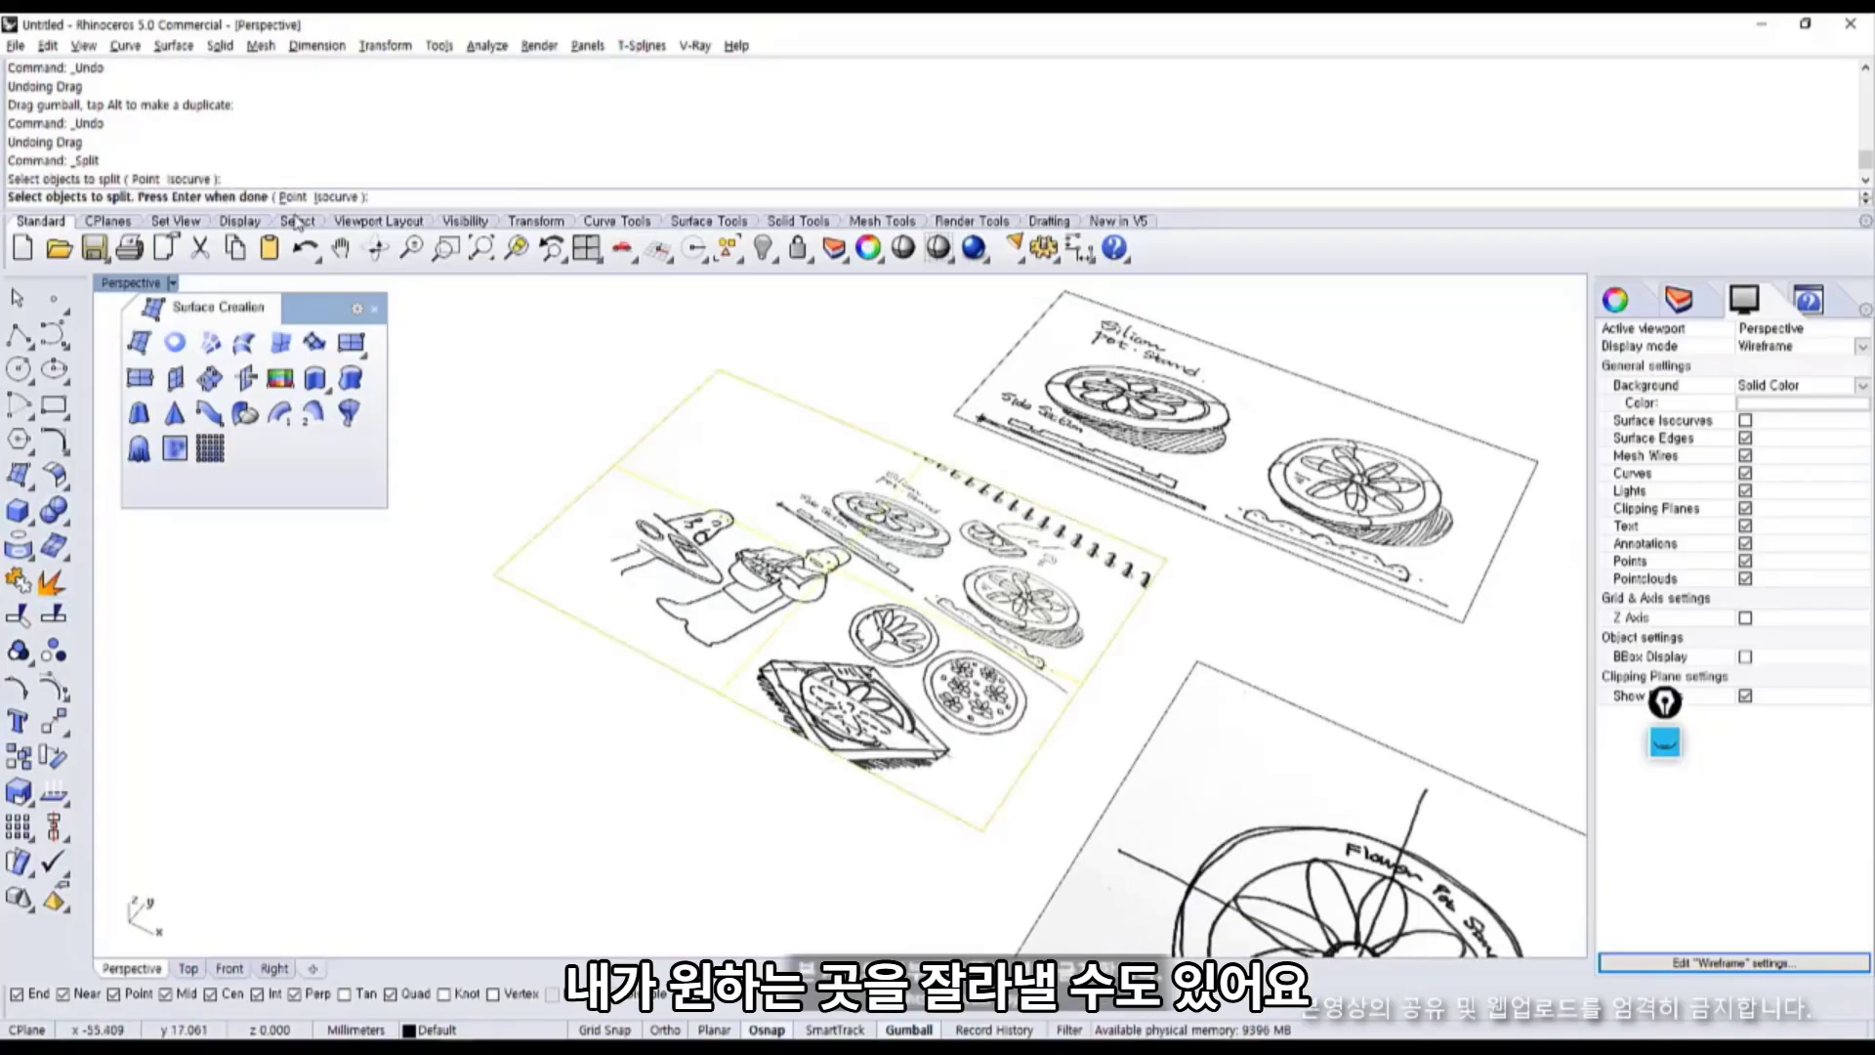
click(322, 197)
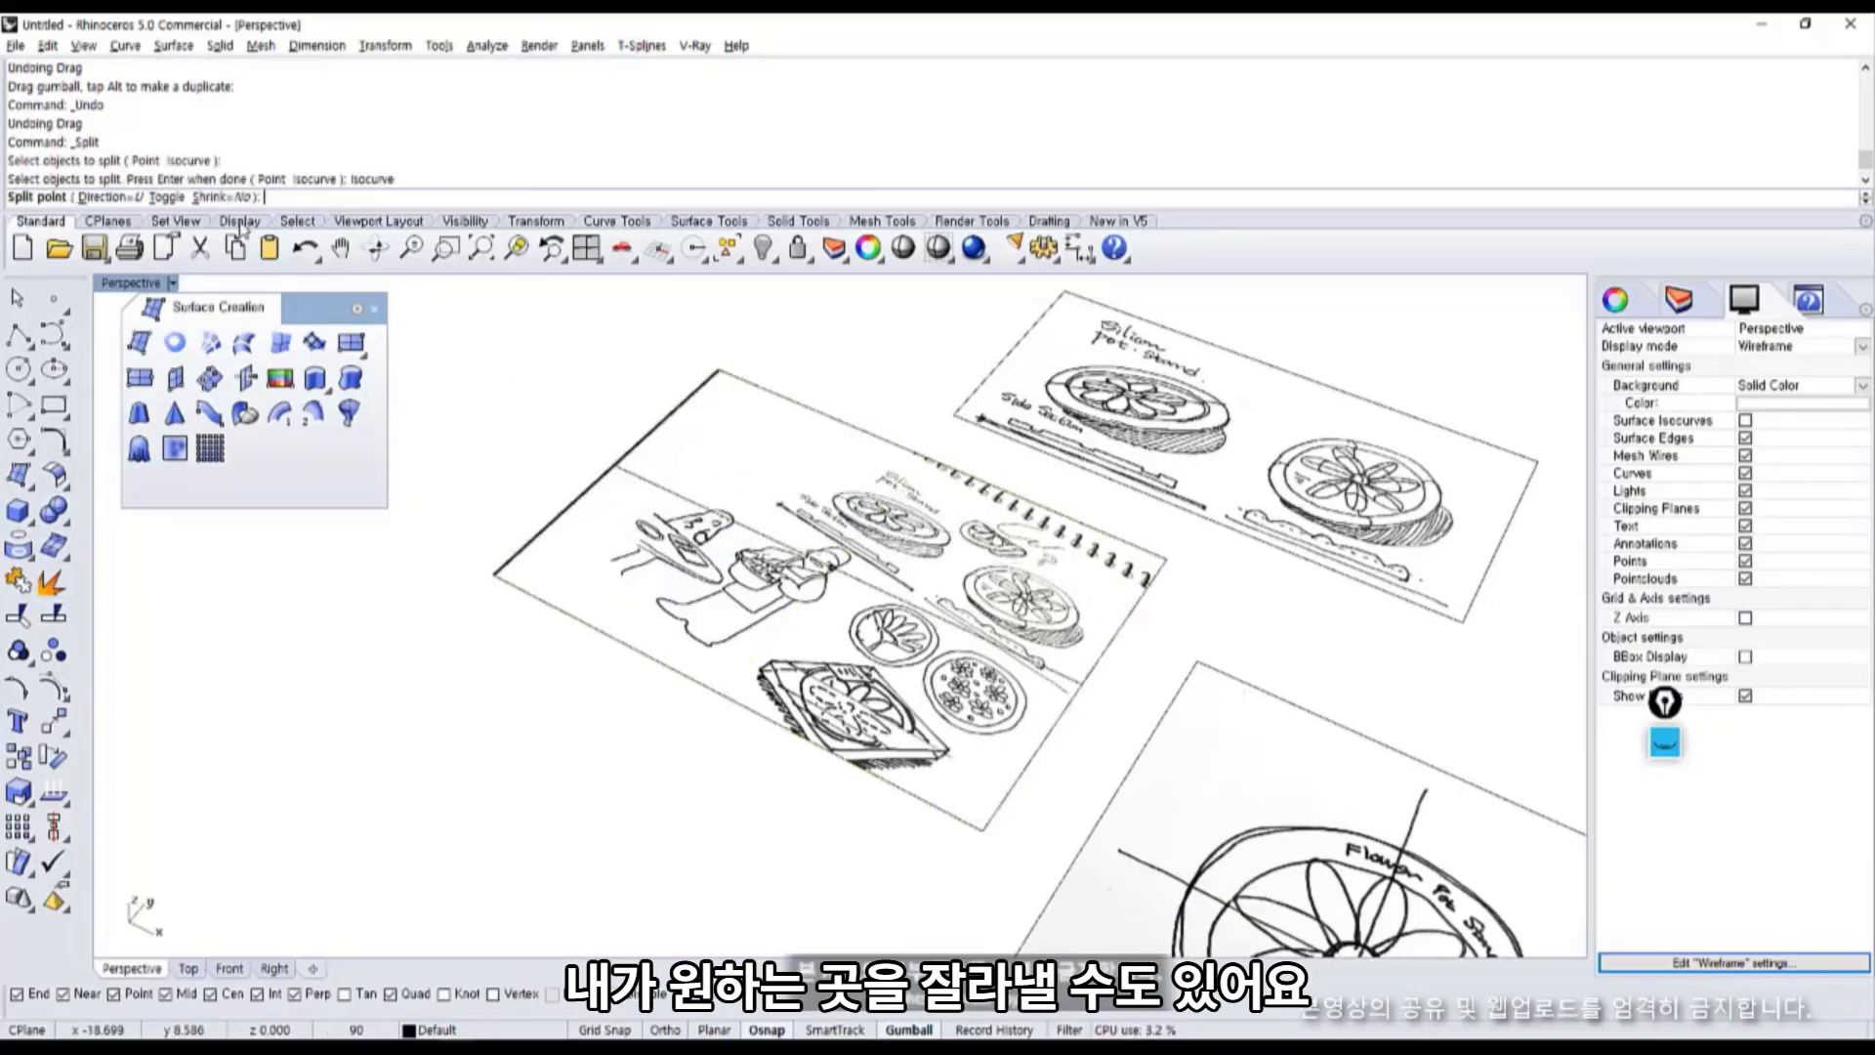
click(125, 198)
click(121, 197)
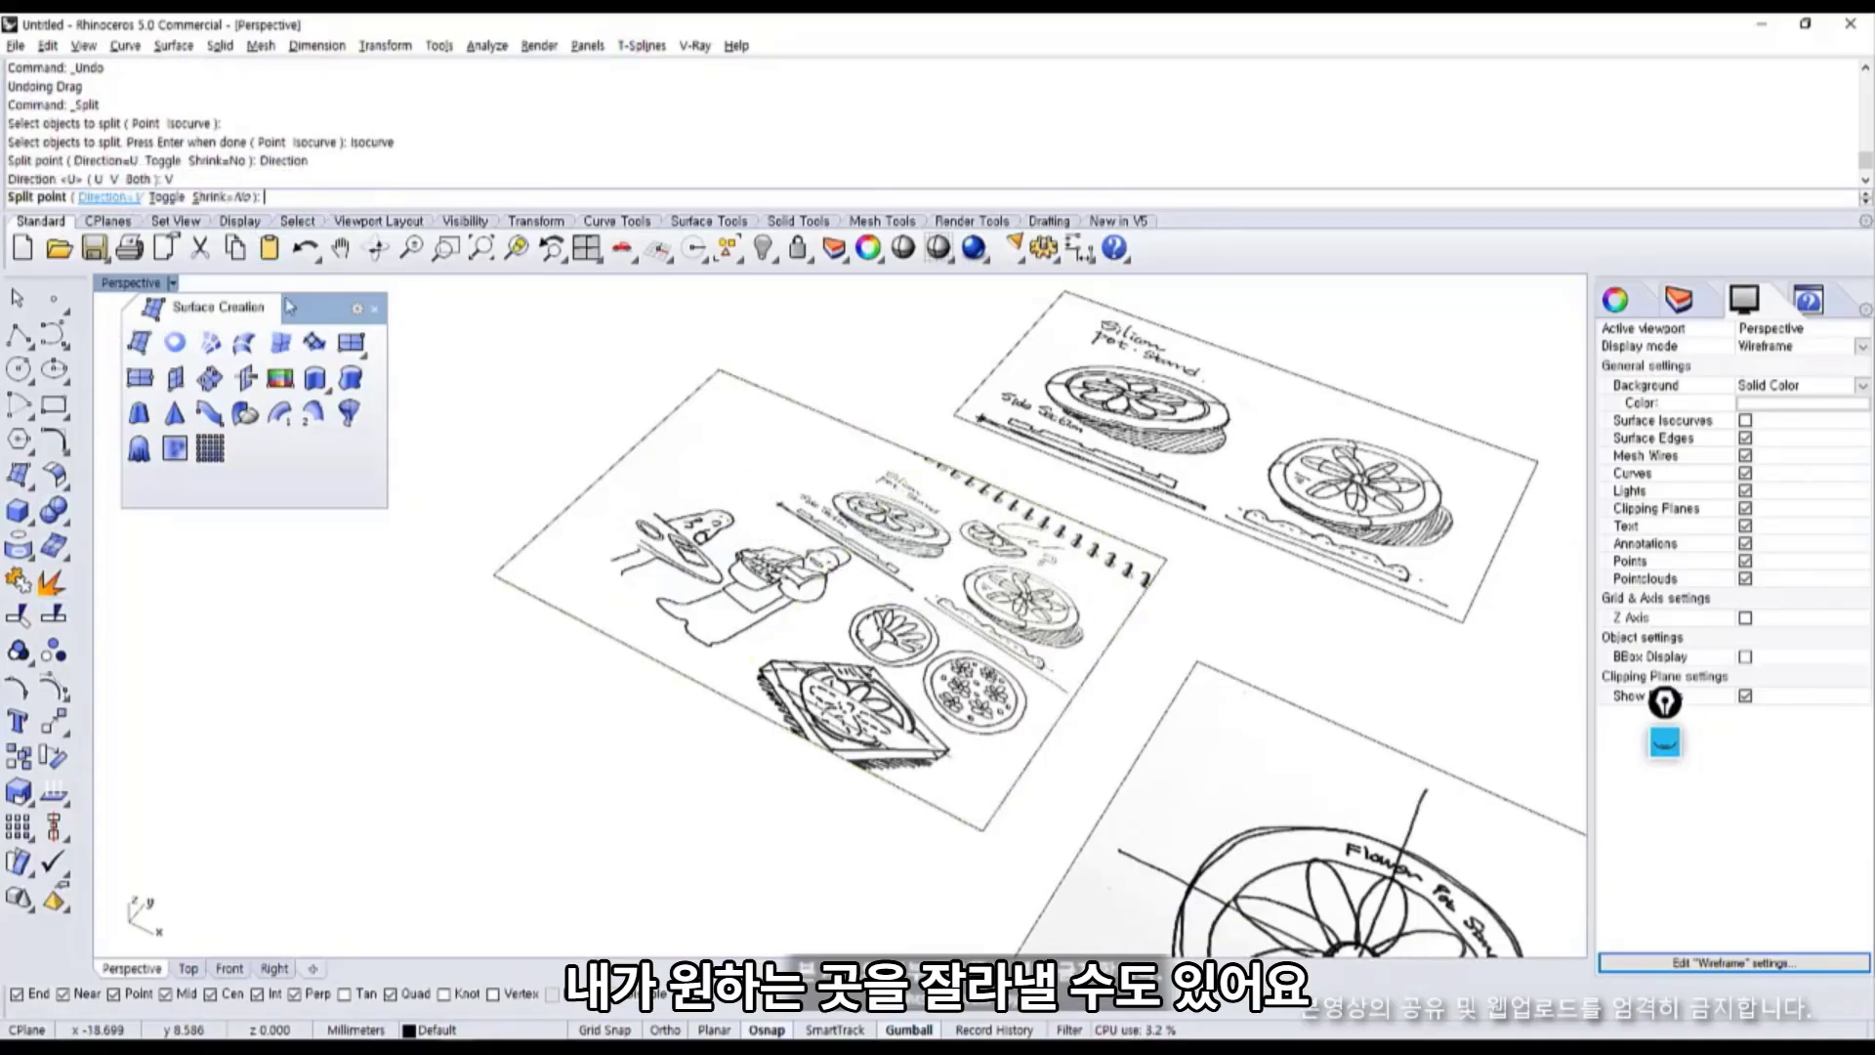
click(619, 506)
right_click(578, 604)
Move the narrow split-off strip away from the sketch, undo the move, and delete the strip.
drag(578, 604, 511, 572)
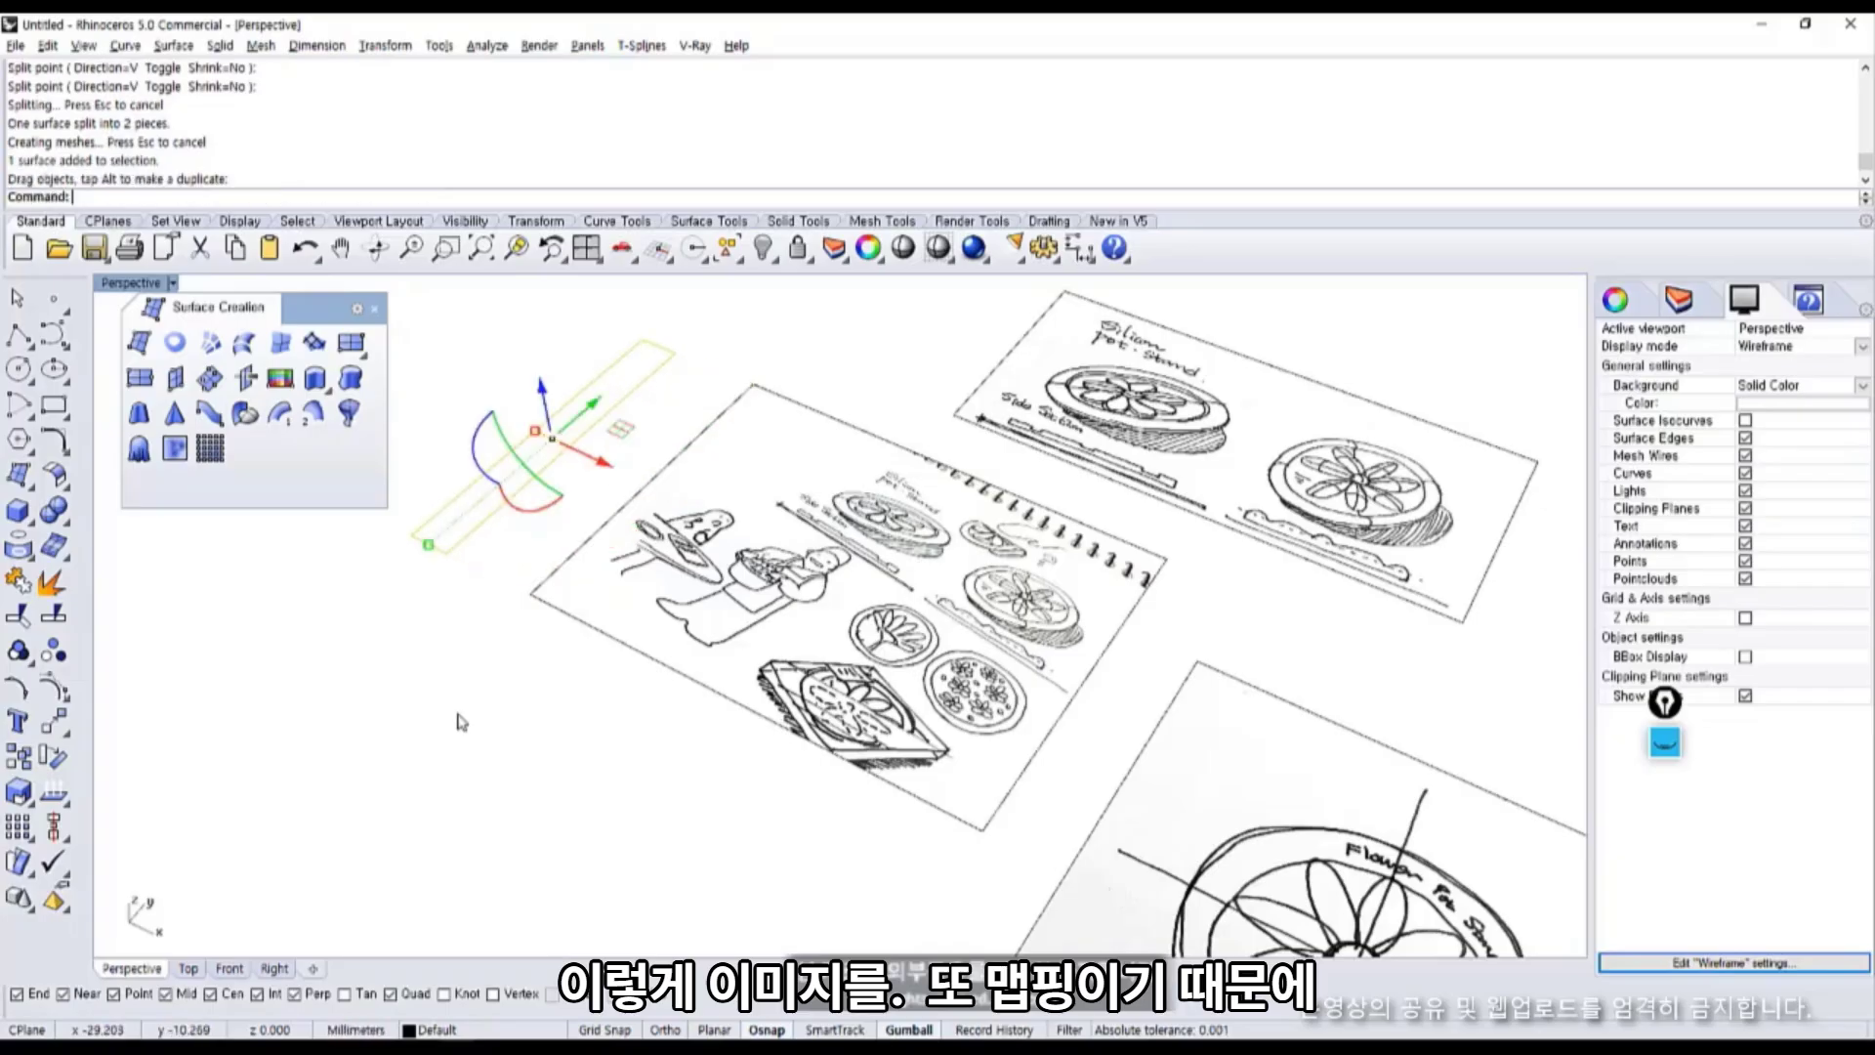
key(ctrl+z)
key(Delete)
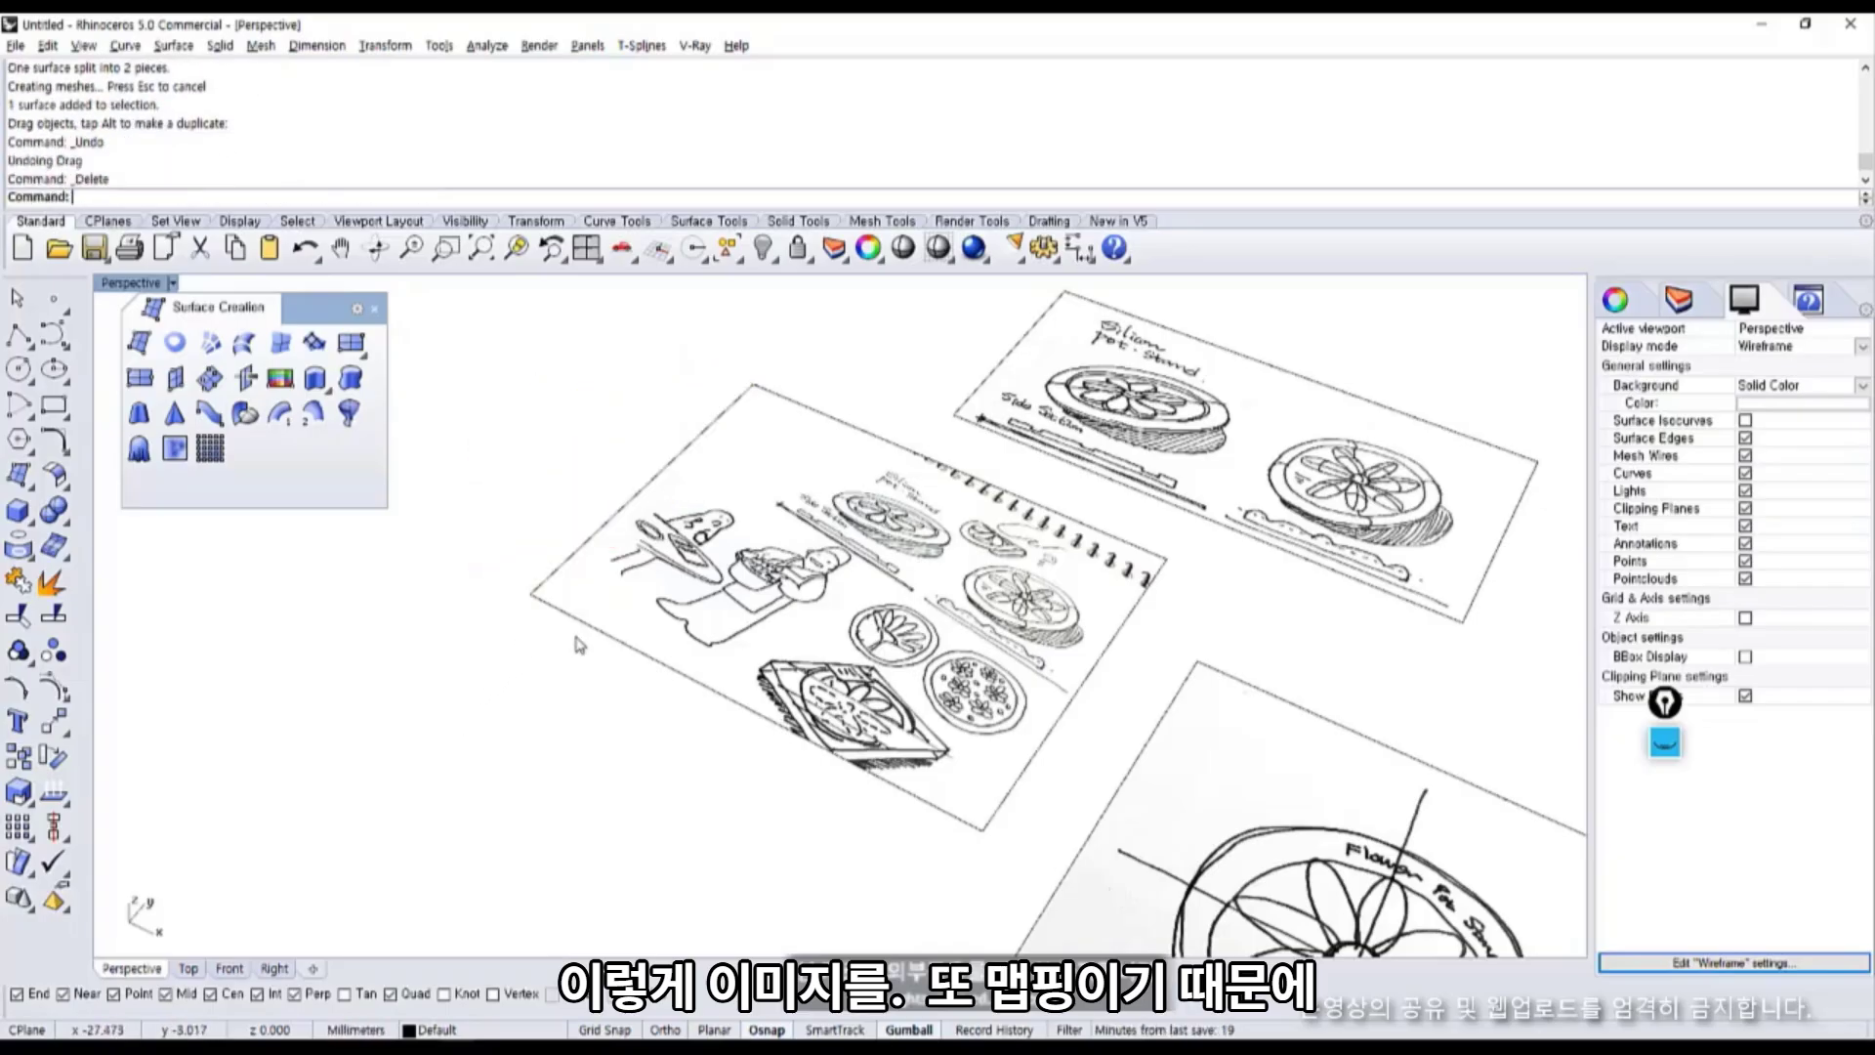
Set the Perspective view's Wireframe background to Use Application Settings.
right_drag(781, 635, 644, 586)
right_drag(977, 586, 1074, 499)
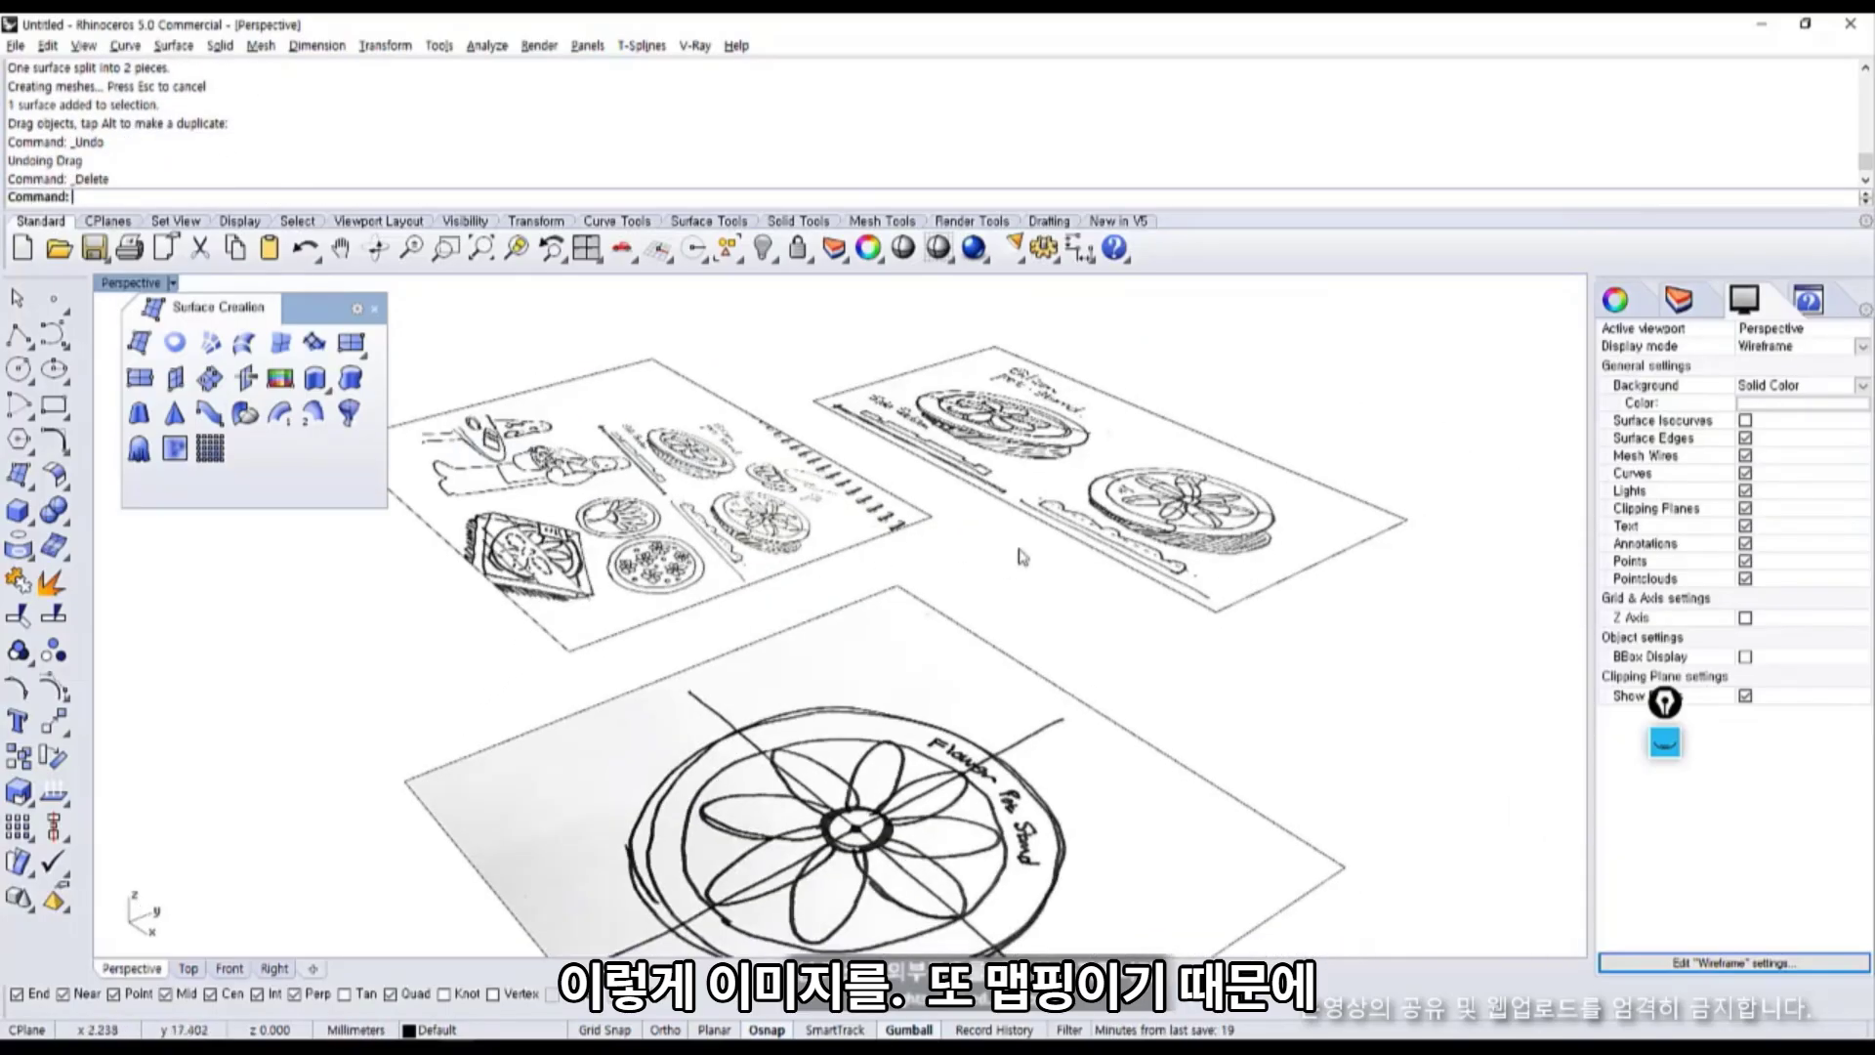
click(1074, 499)
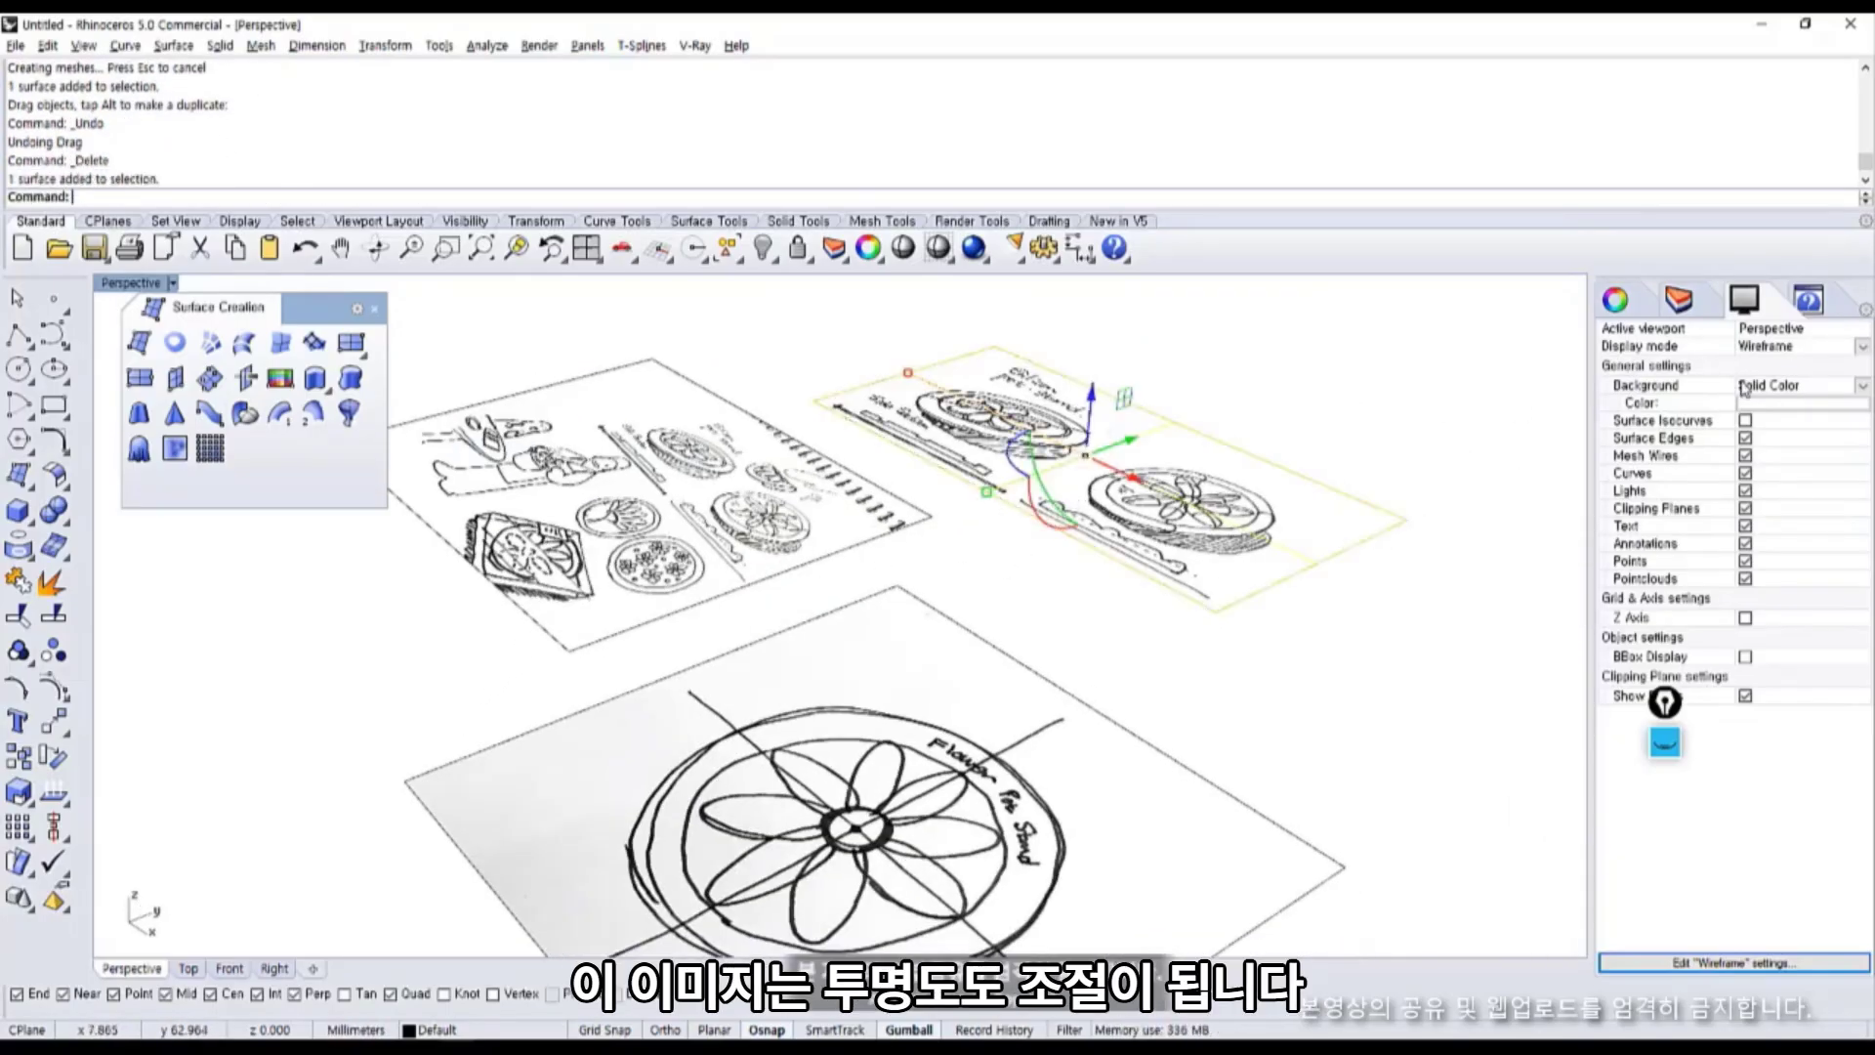
click(1697, 310)
click(1746, 310)
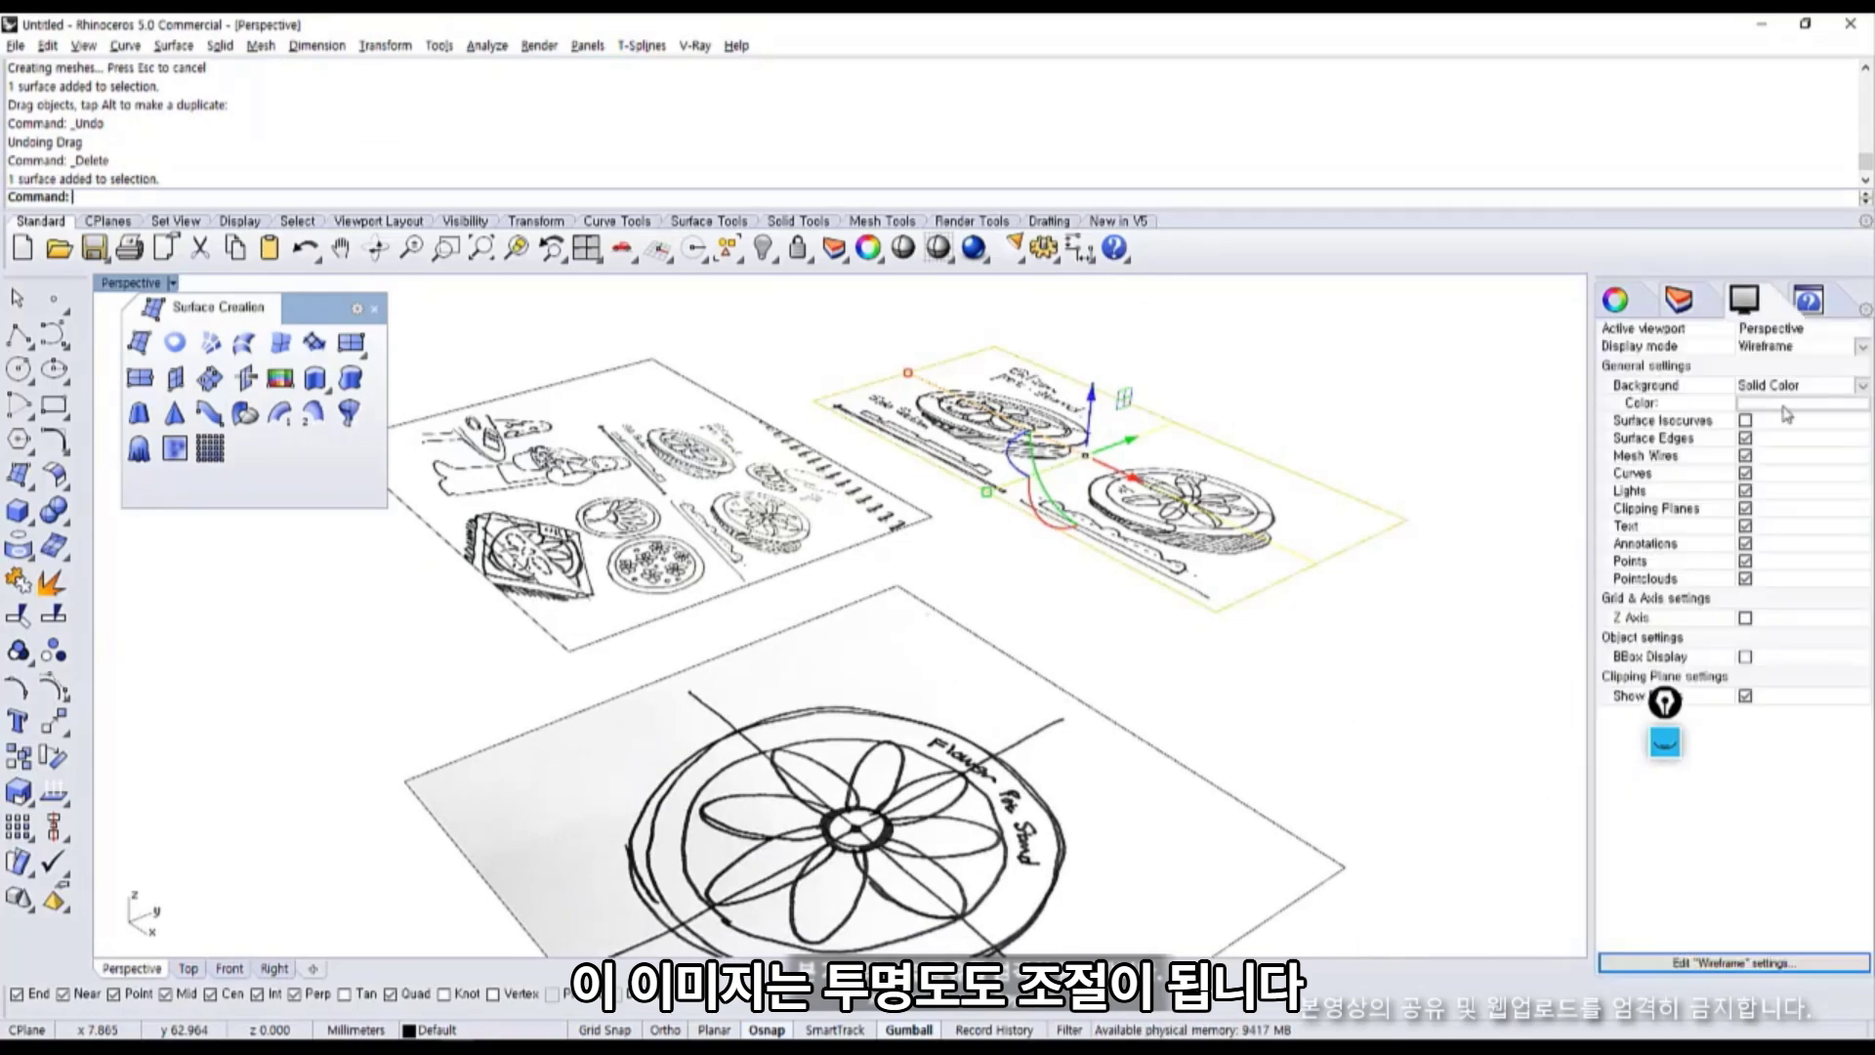
click(1787, 387)
click(1783, 401)
right_drag(1316, 601, 1336, 528)
Select the silicon pot stand frame and open its material properties, keeping the material assigned by Object.
click(884, 410)
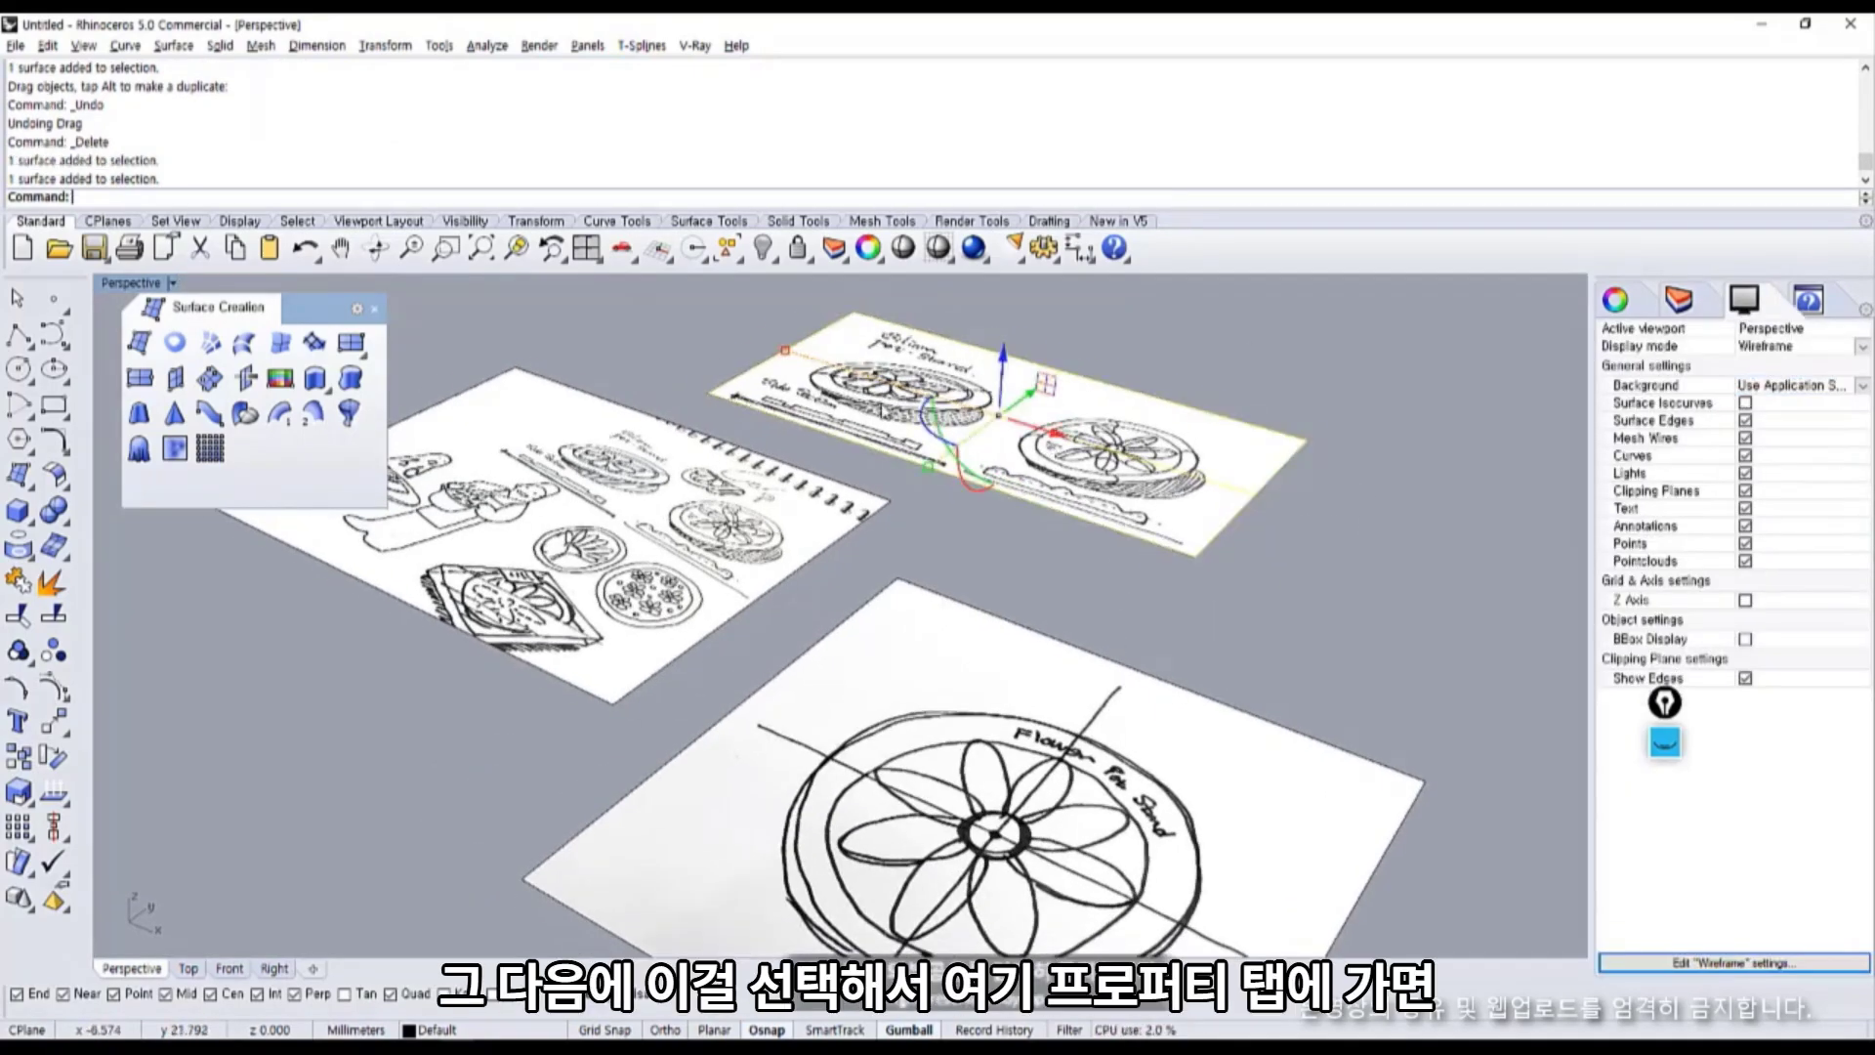
click(1633, 306)
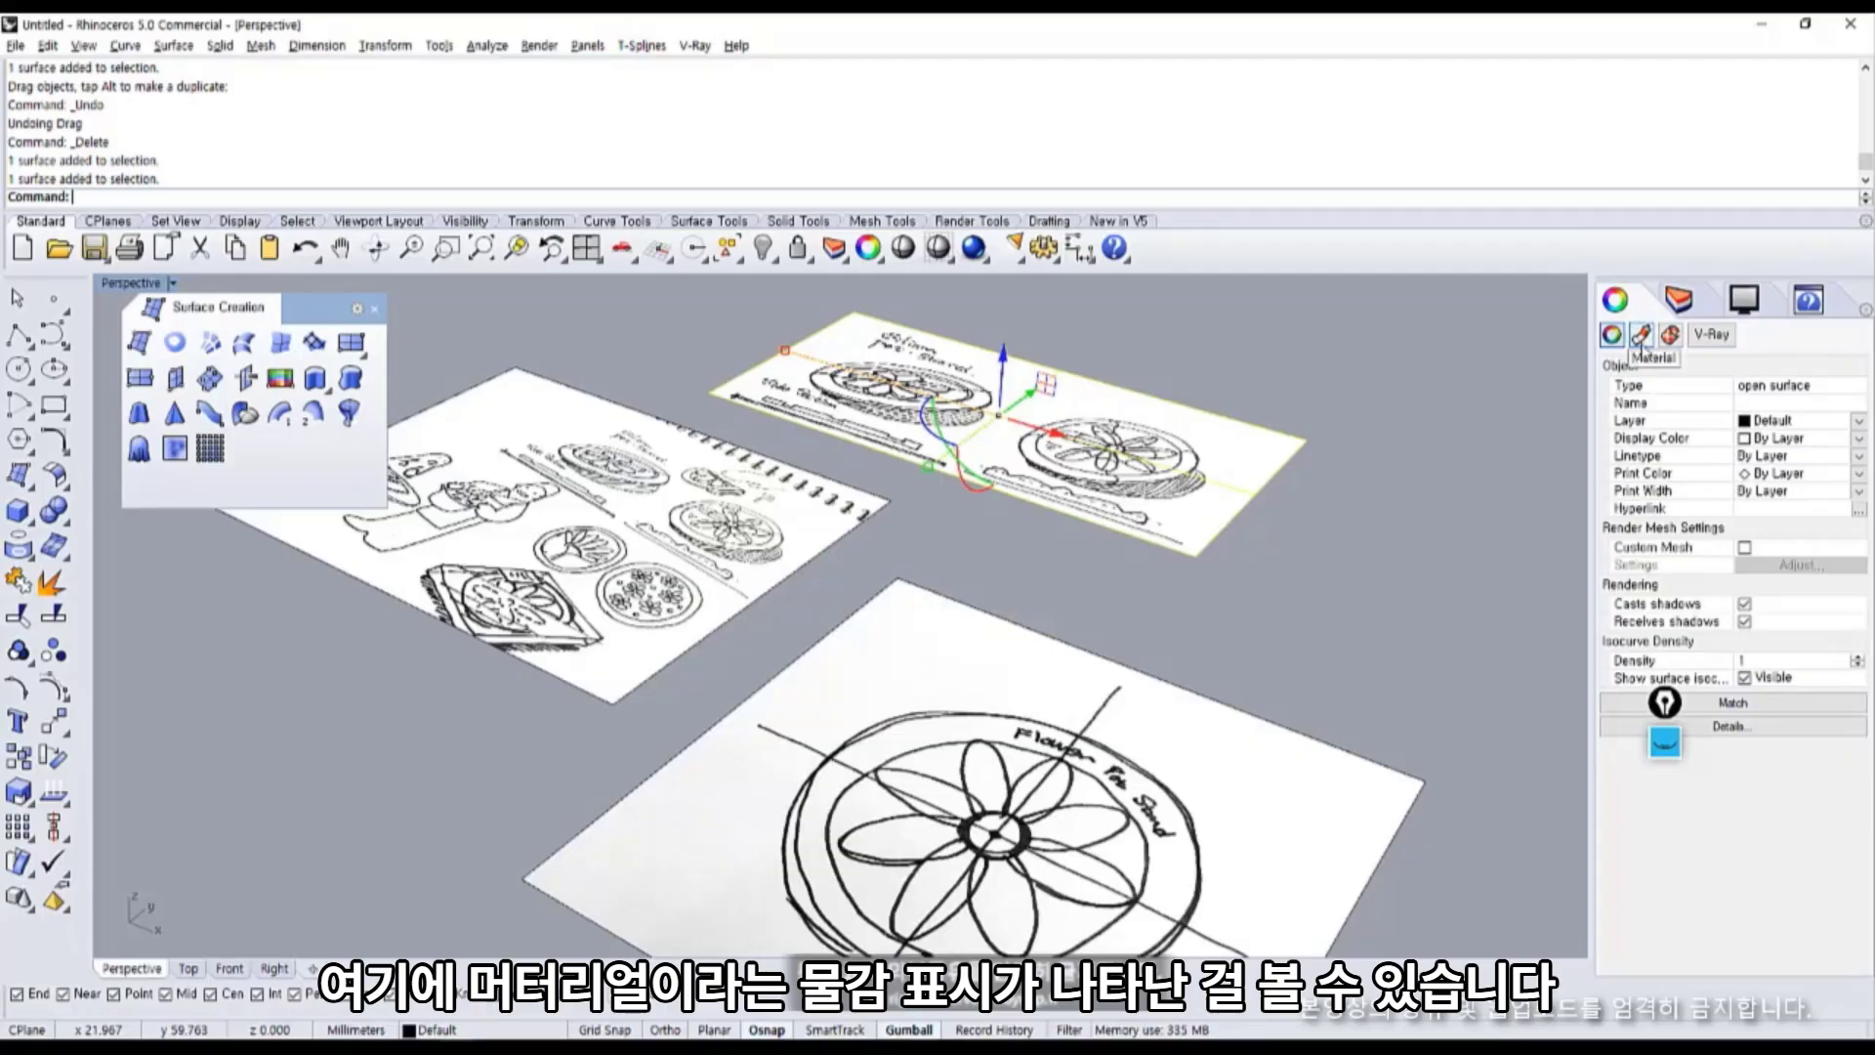
click(1640, 335)
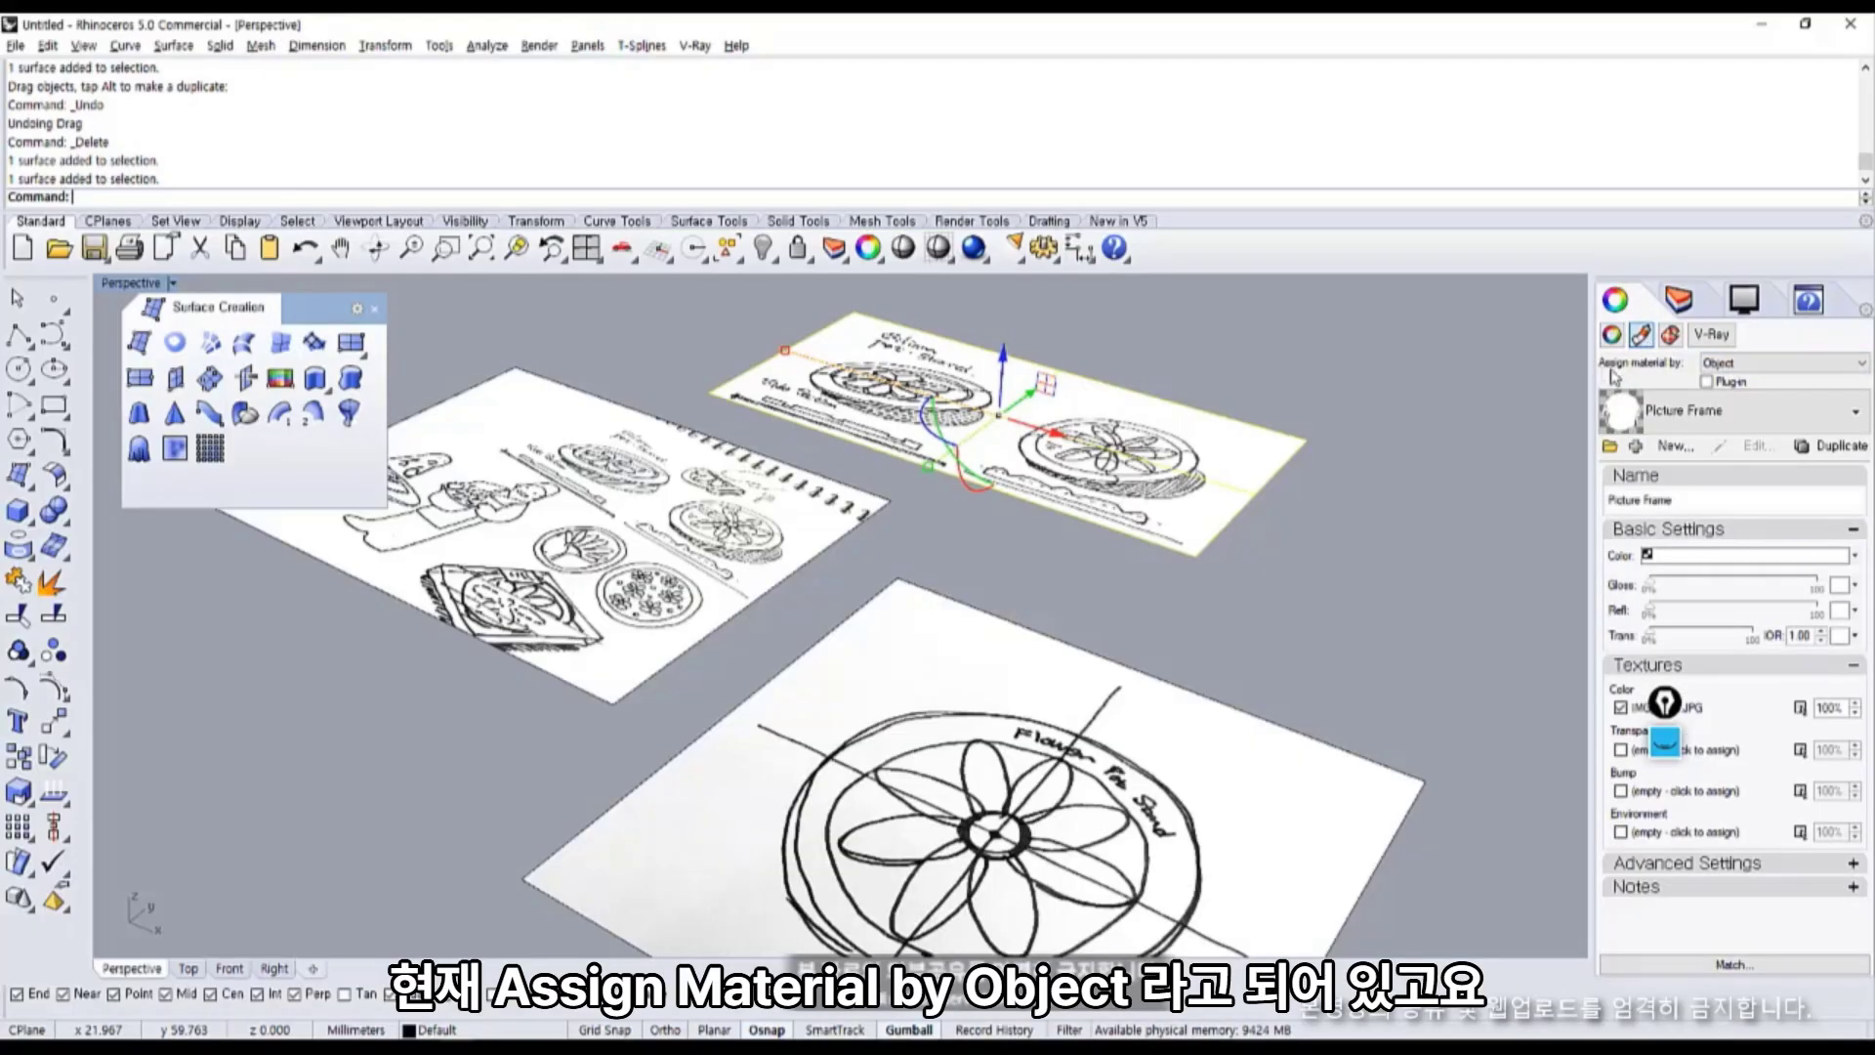
click(1737, 365)
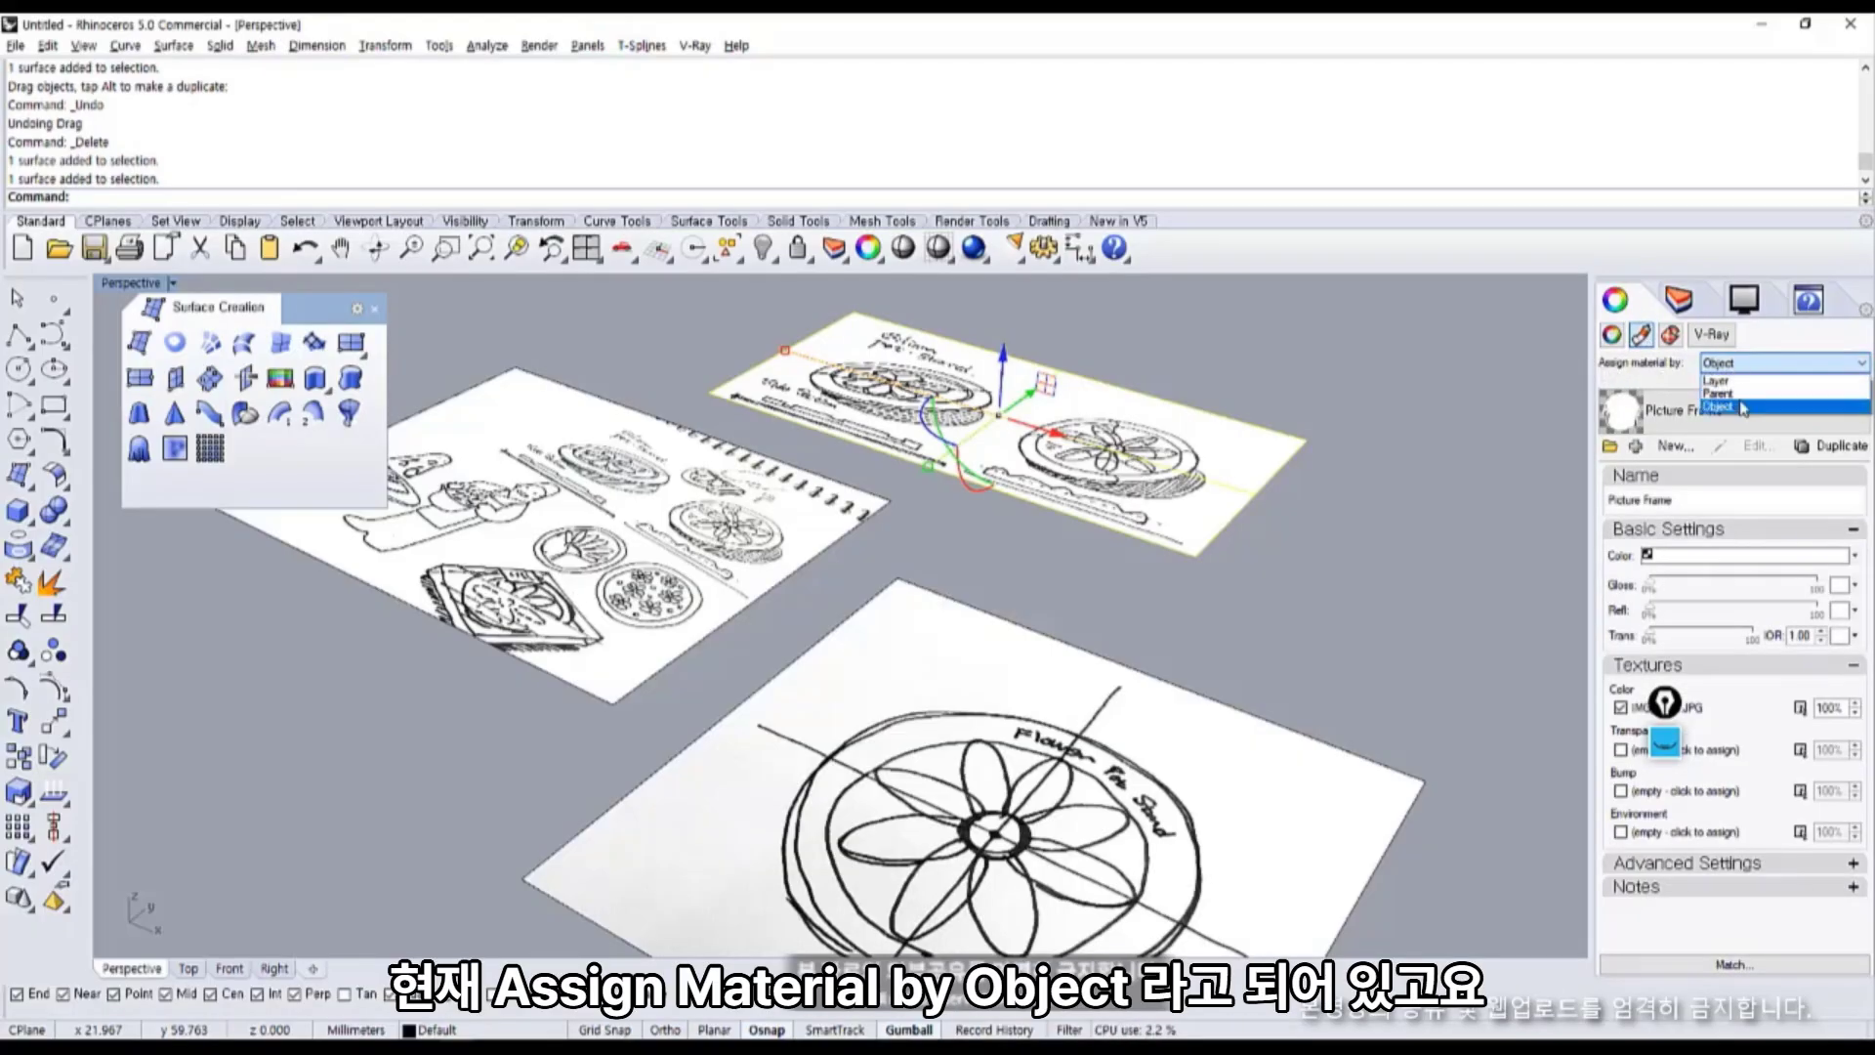
click(1742, 406)
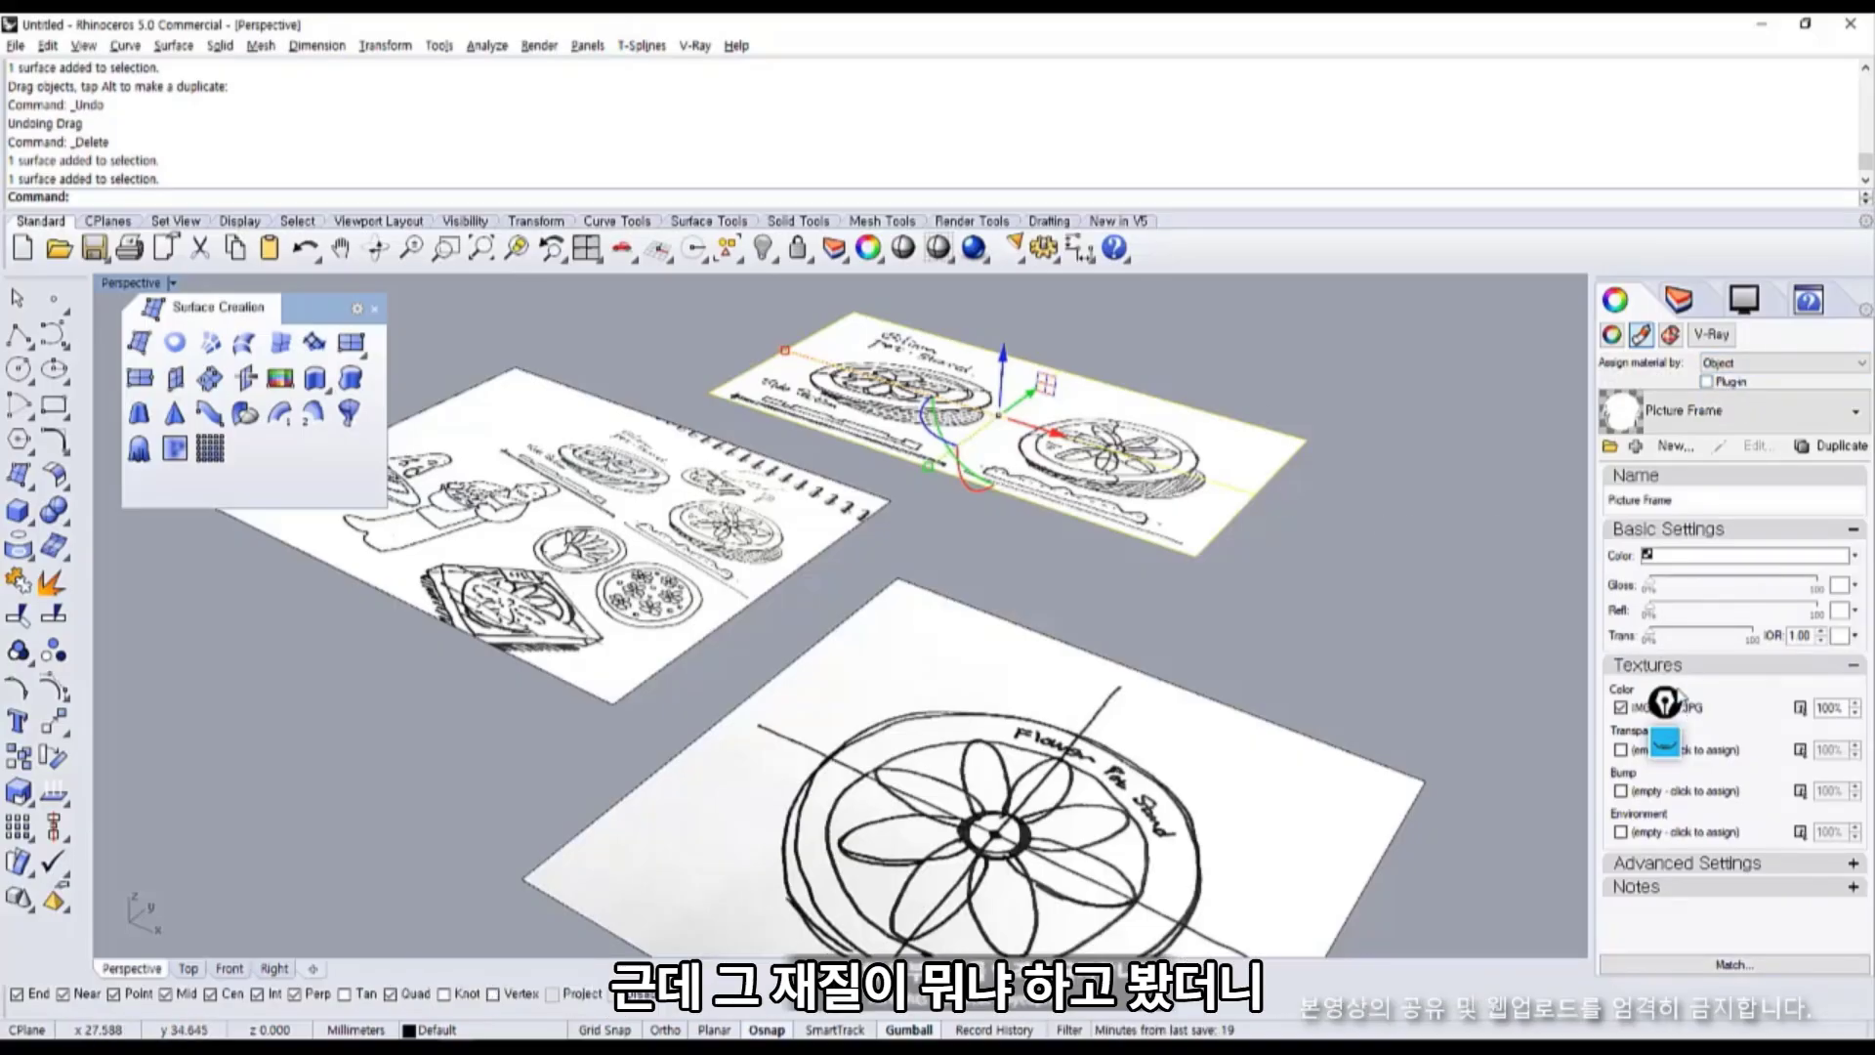
Widen the properties area and raise the IMG_0284.JPG frame's material transparency to roughly two thirds.
drag(1671, 717, 1558, 711)
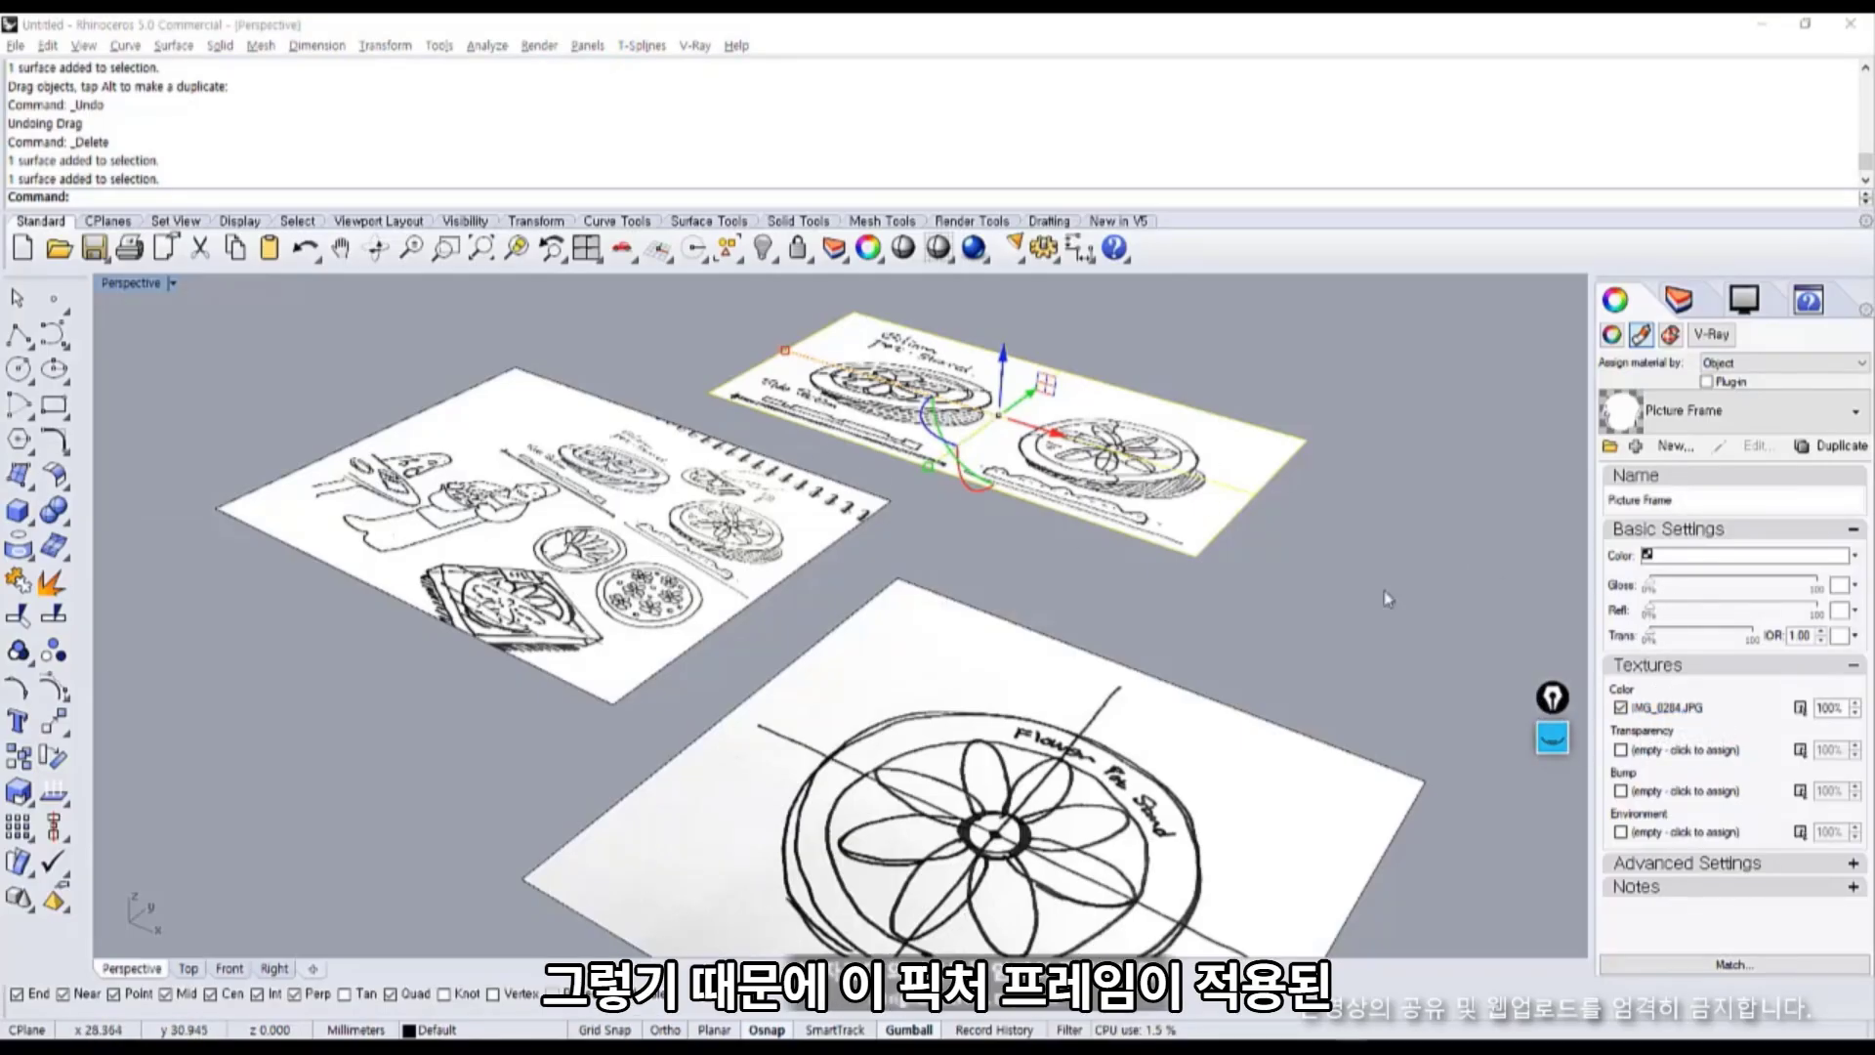
right_drag(1200, 610, 1176, 645)
scroll(1175, 644, up, 3)
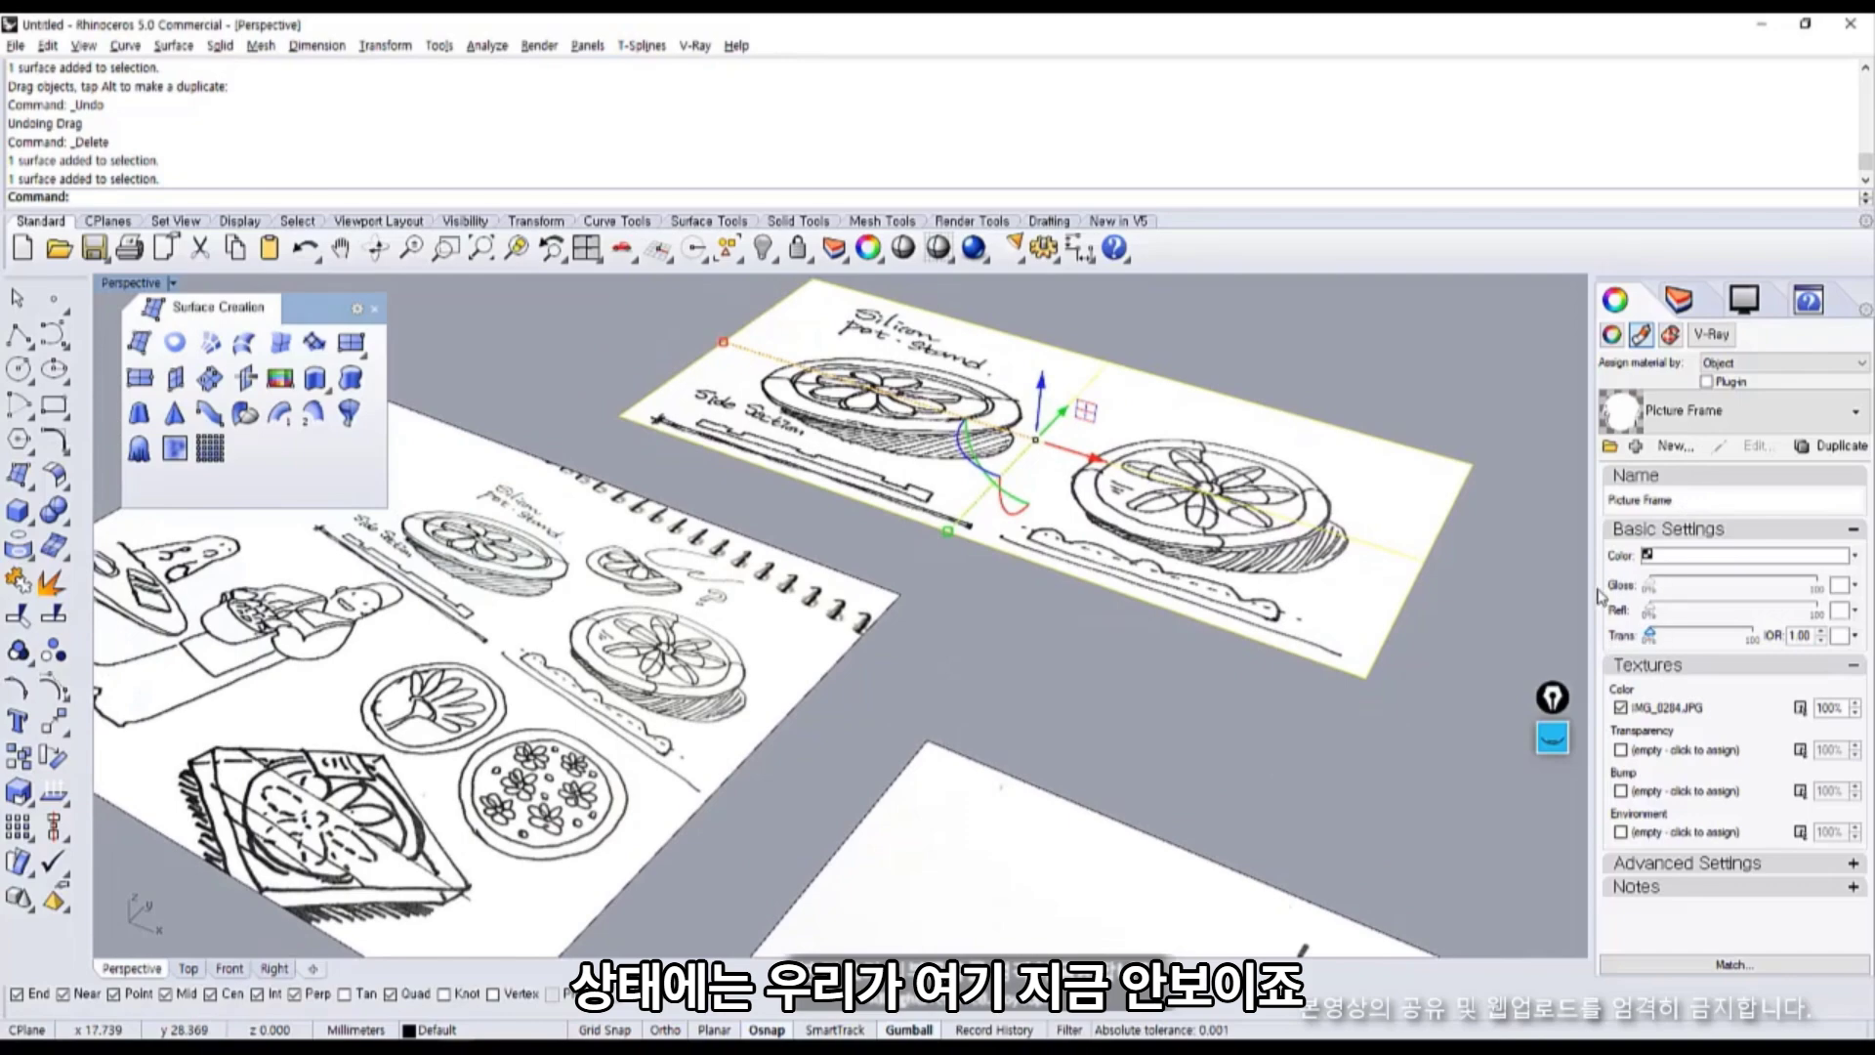
drag(1601, 596, 1508, 625)
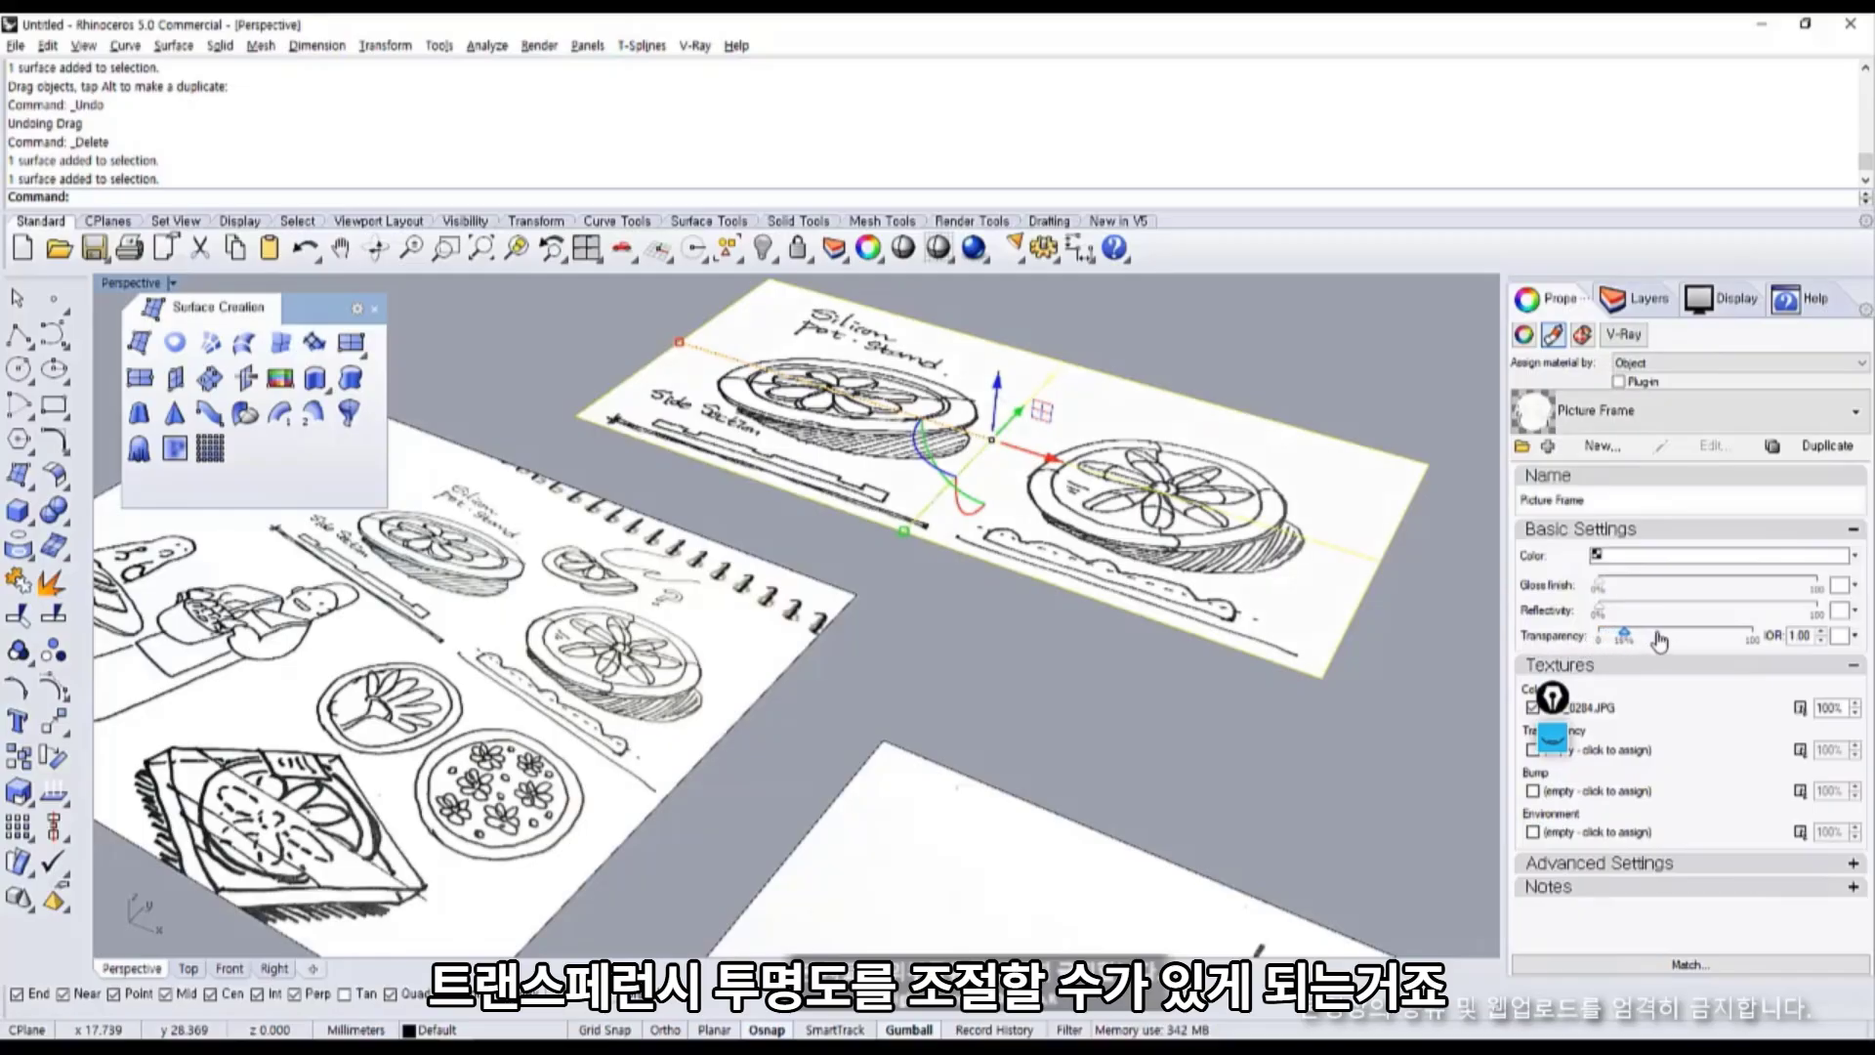
click(1716, 640)
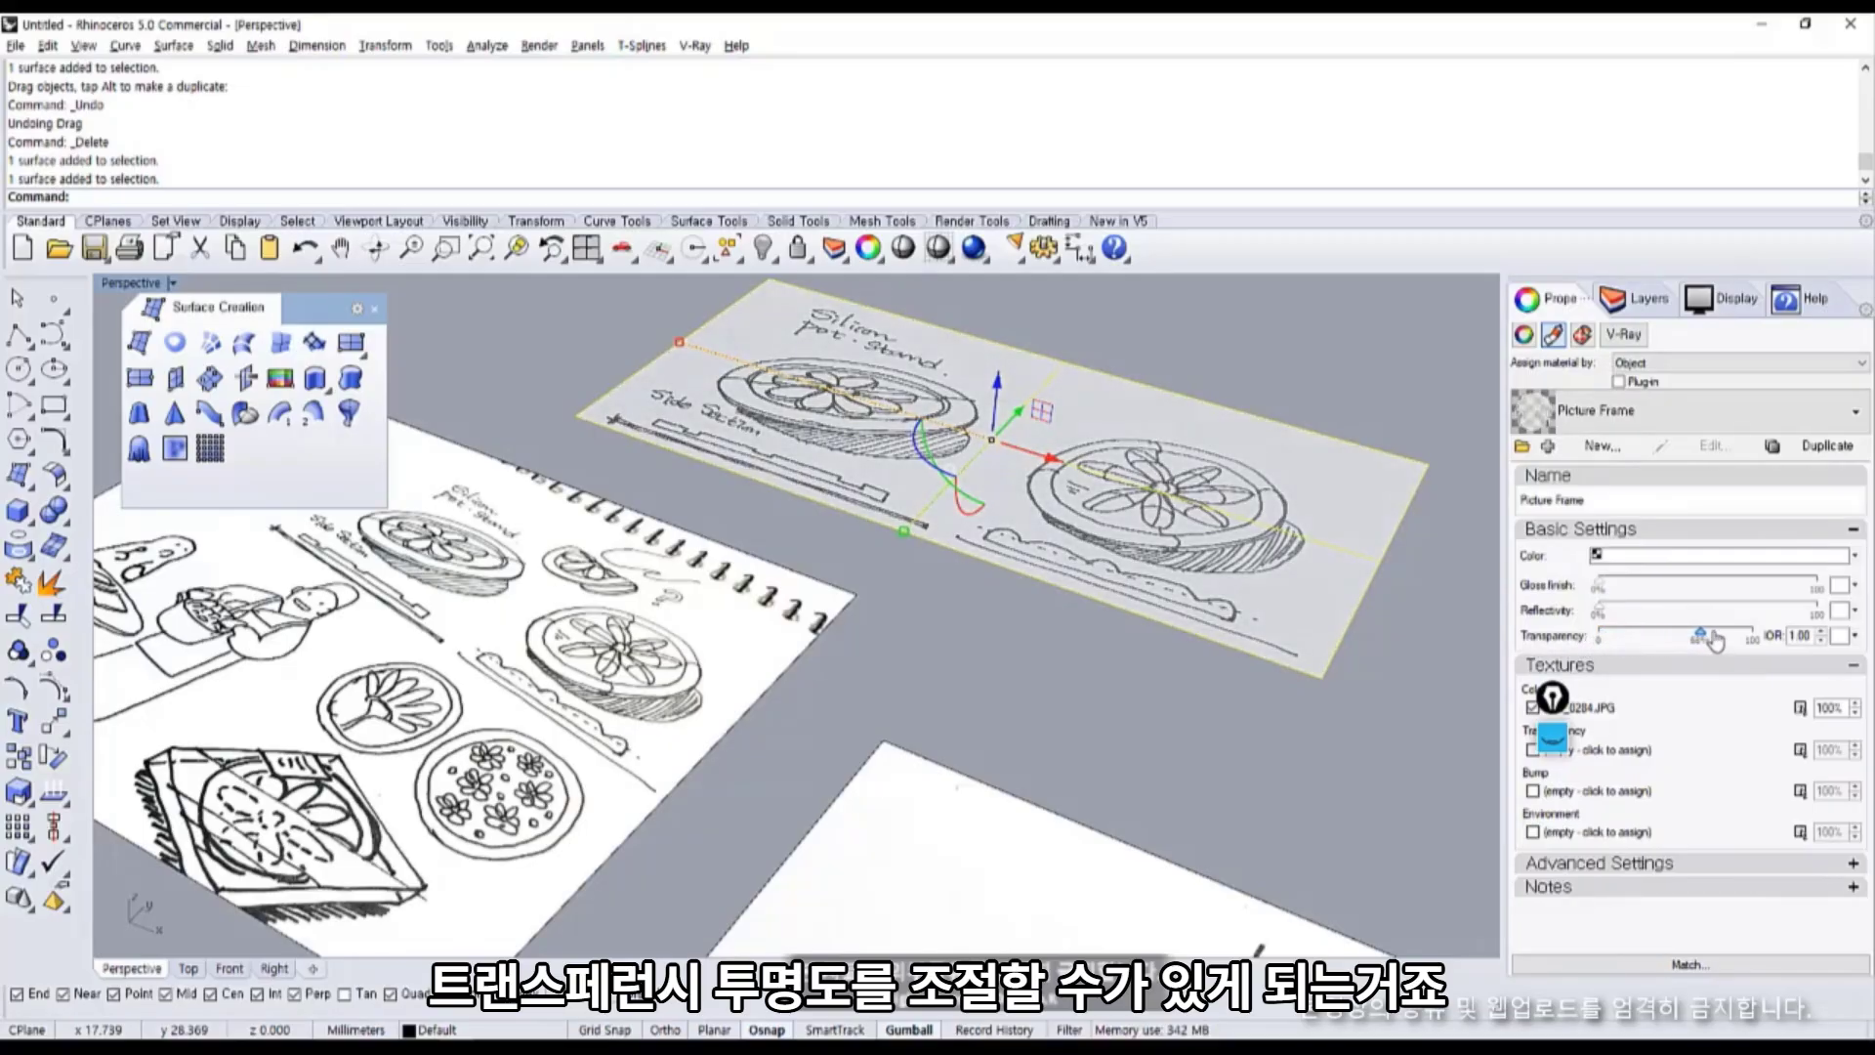
Create a box beside the semi-transparent frame and move it so it partly overlaps beneath the sketch.
right_drag(878, 767, 1047, 654)
scroll(1006, 644, down, 4)
click(887, 681)
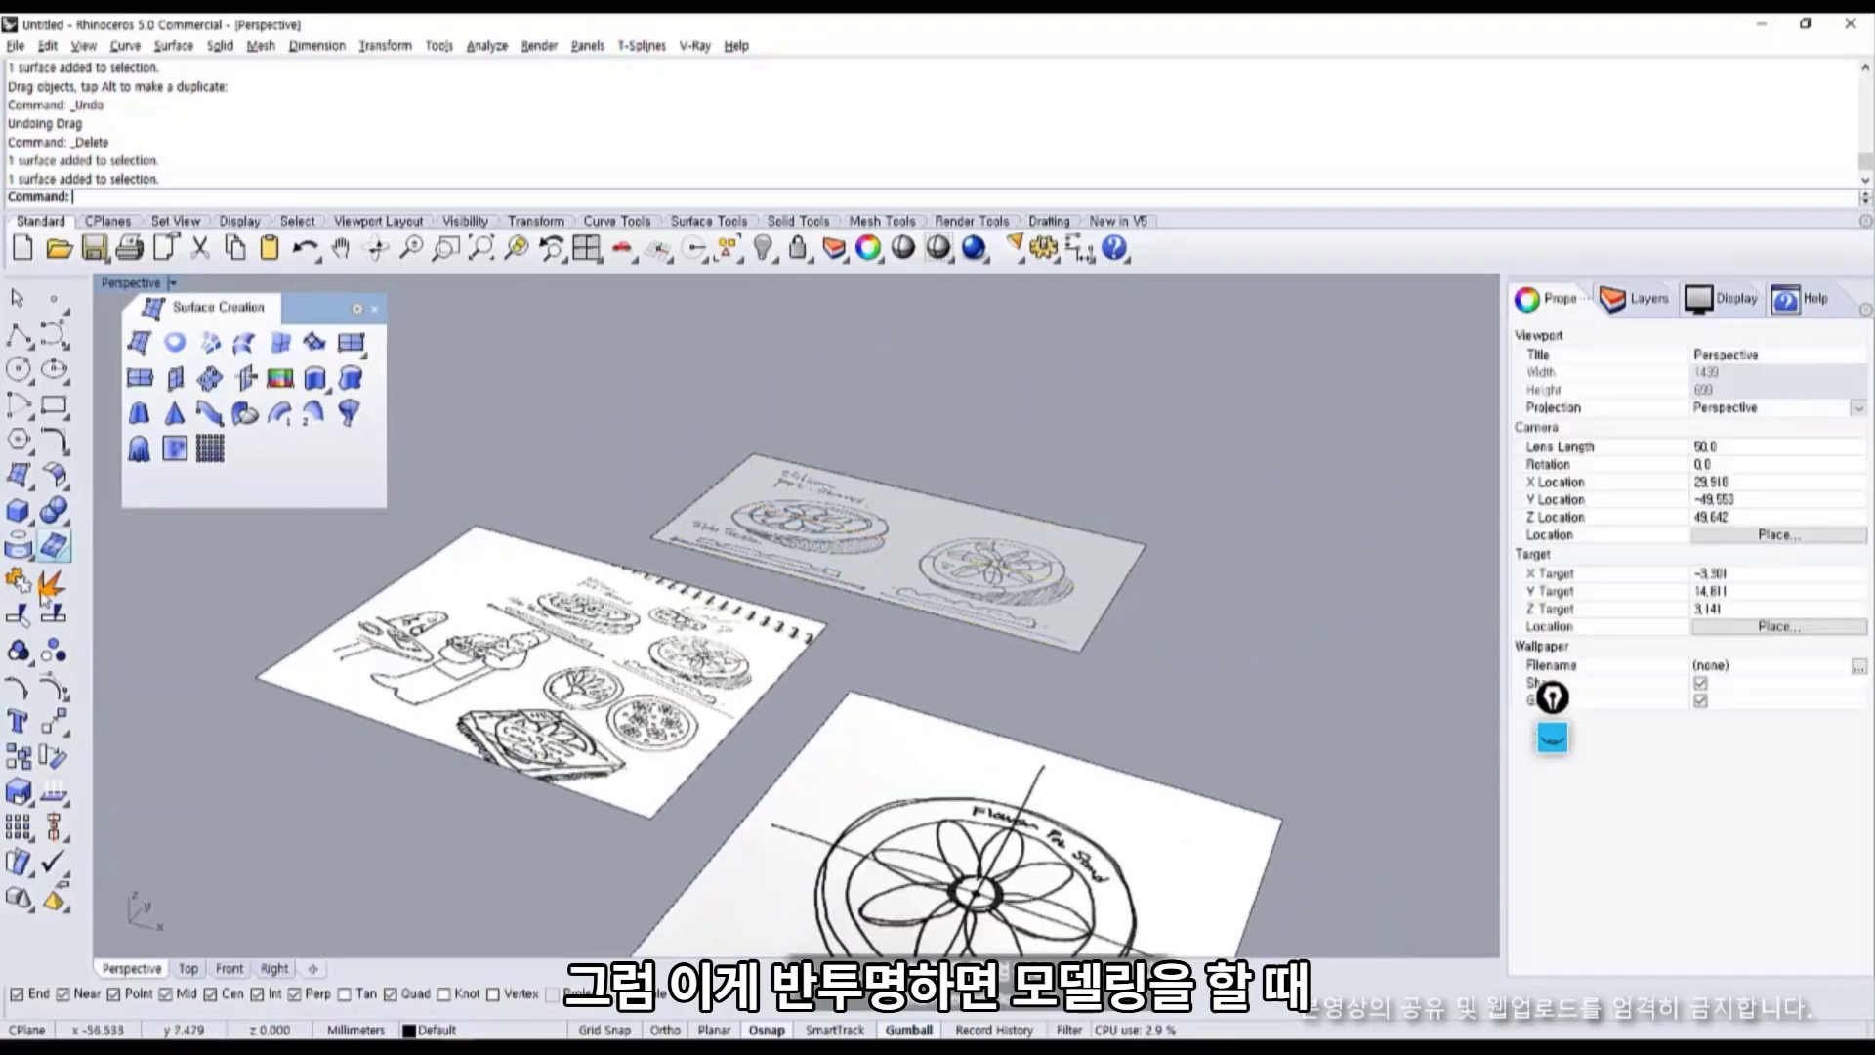
click(17, 511)
click(887, 646)
click(1158, 645)
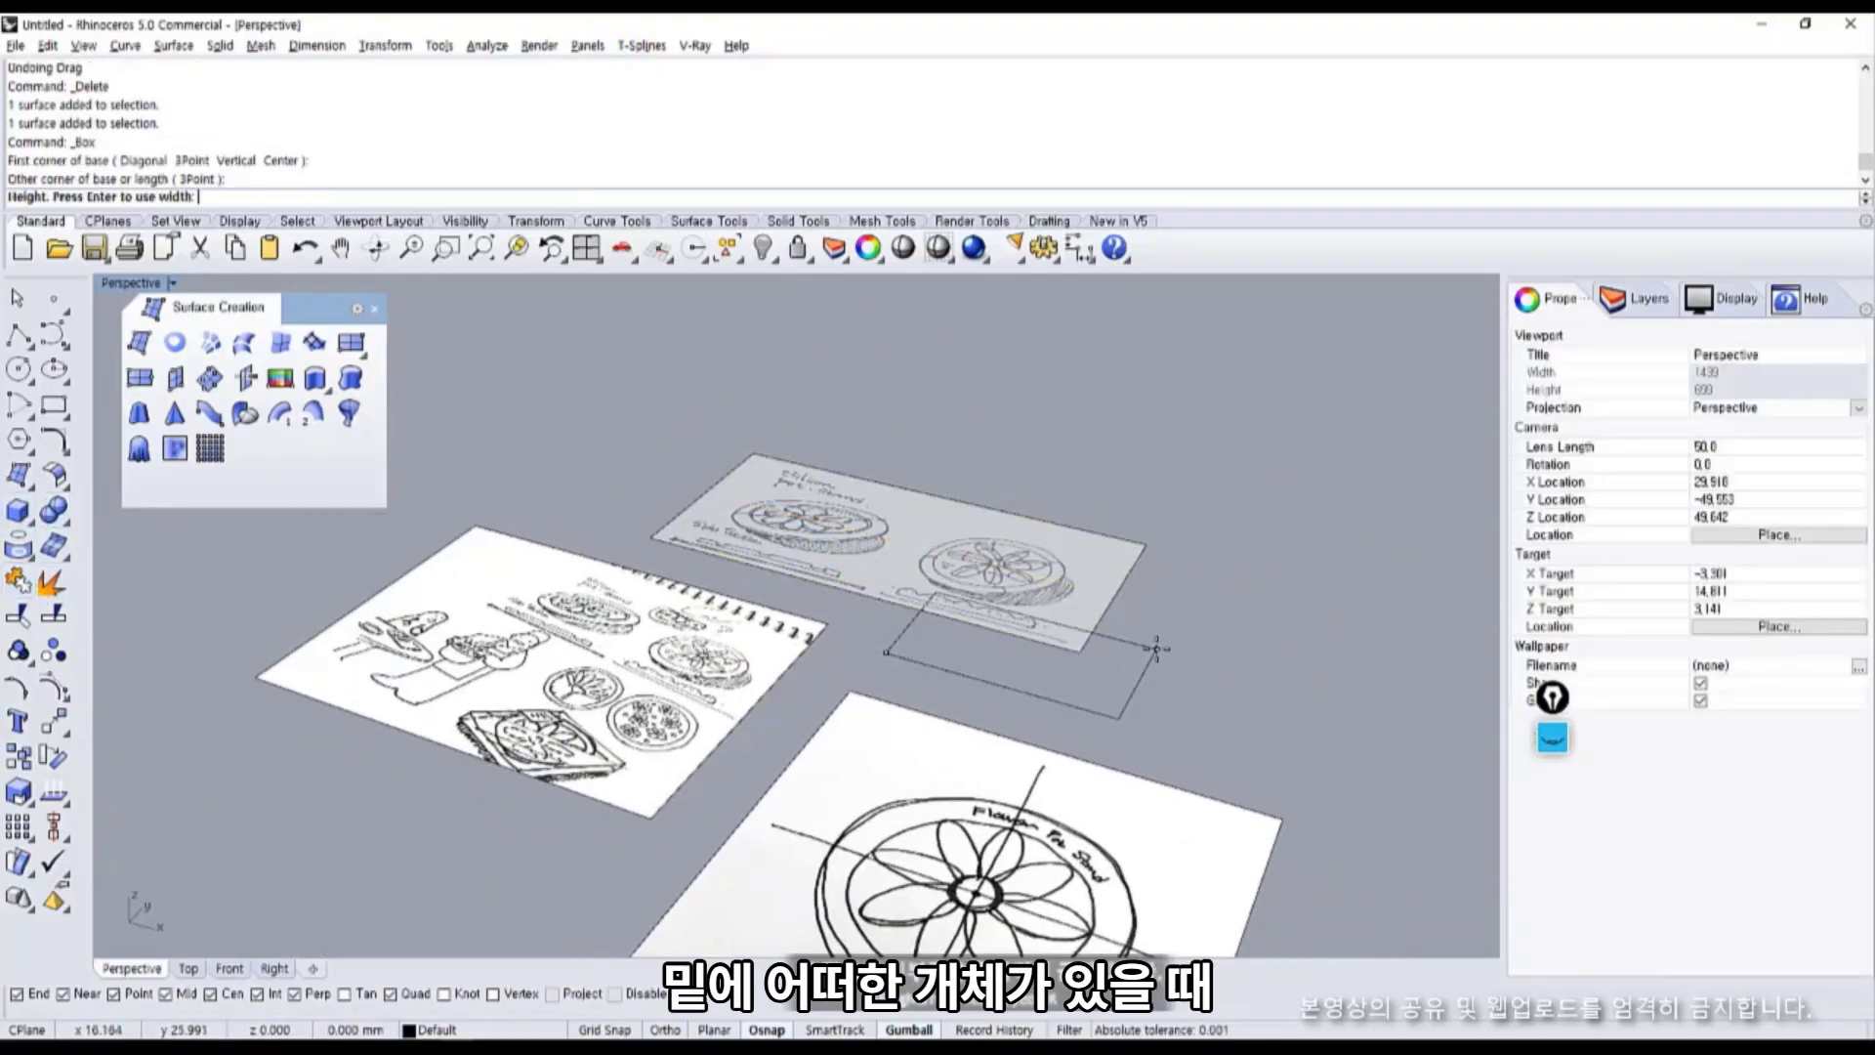
click(1160, 717)
drag(1137, 711, 1193, 661)
Switch the Perspective view to Shaded display and set its background to Use Application Settings.
click(134, 284)
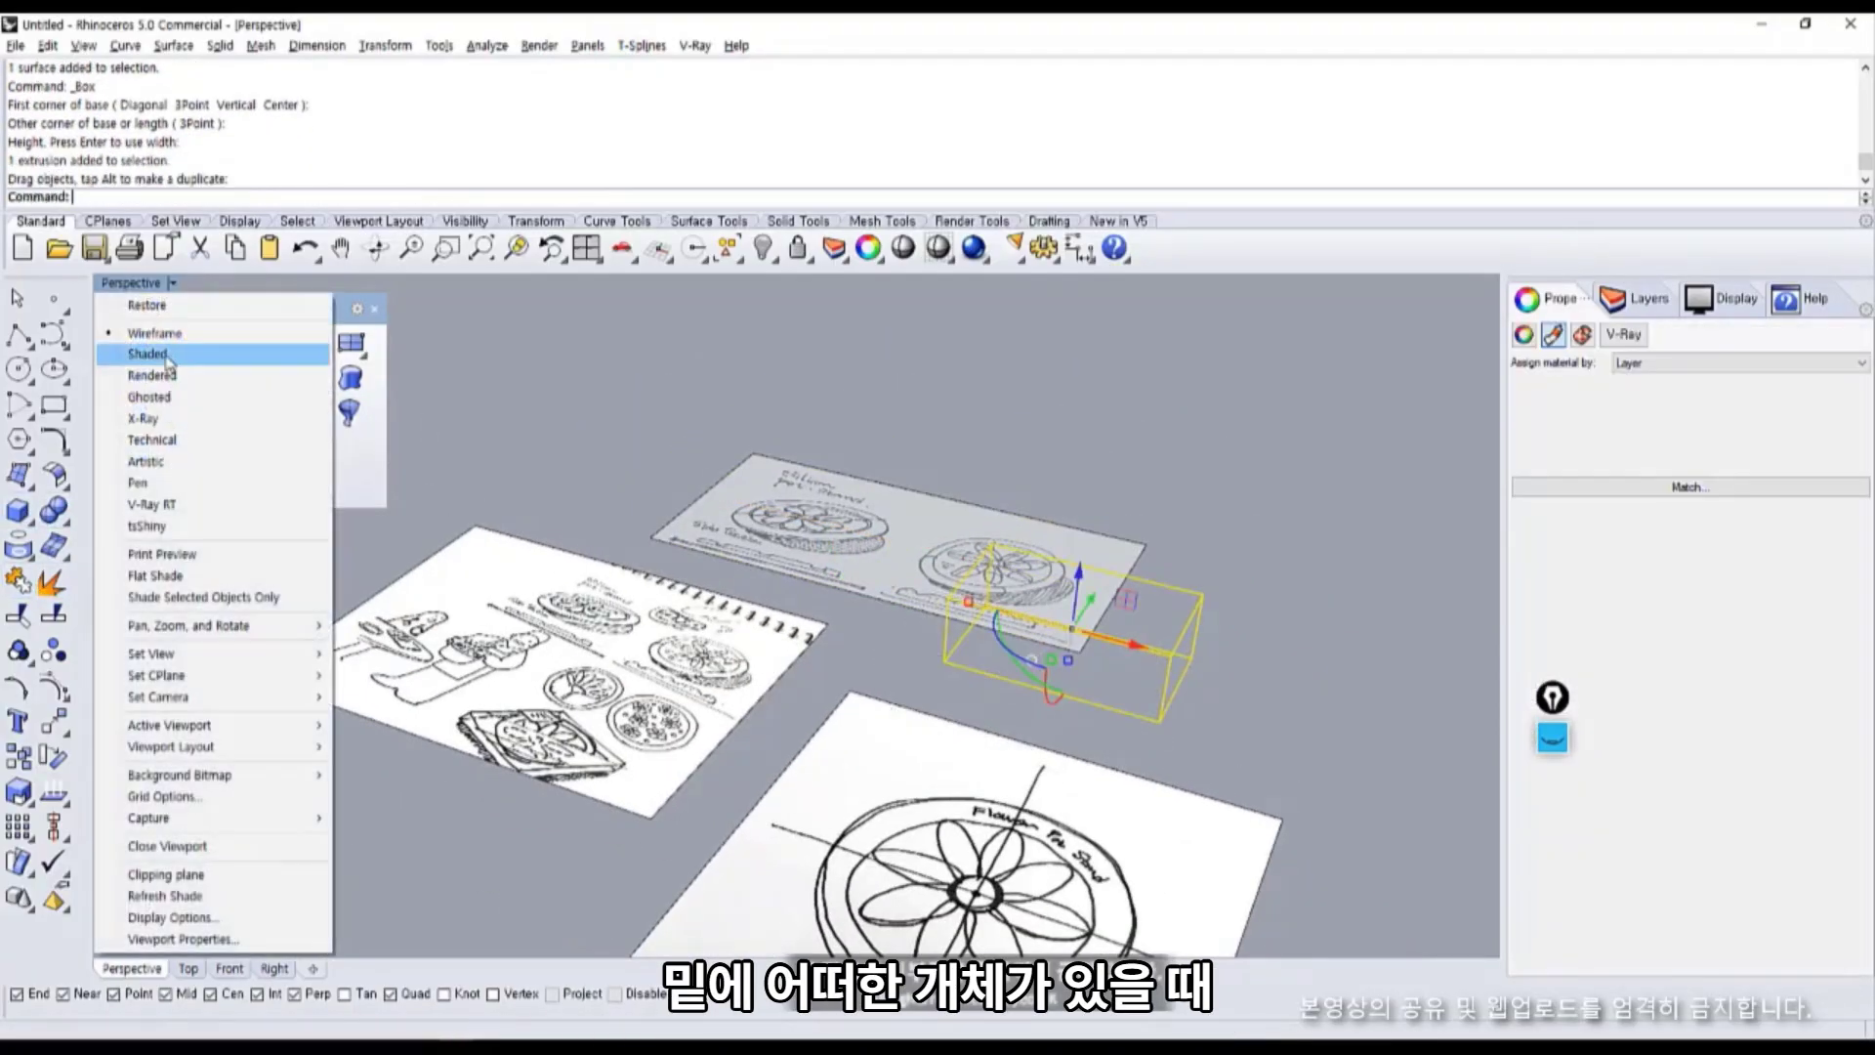
click(147, 360)
click(1634, 298)
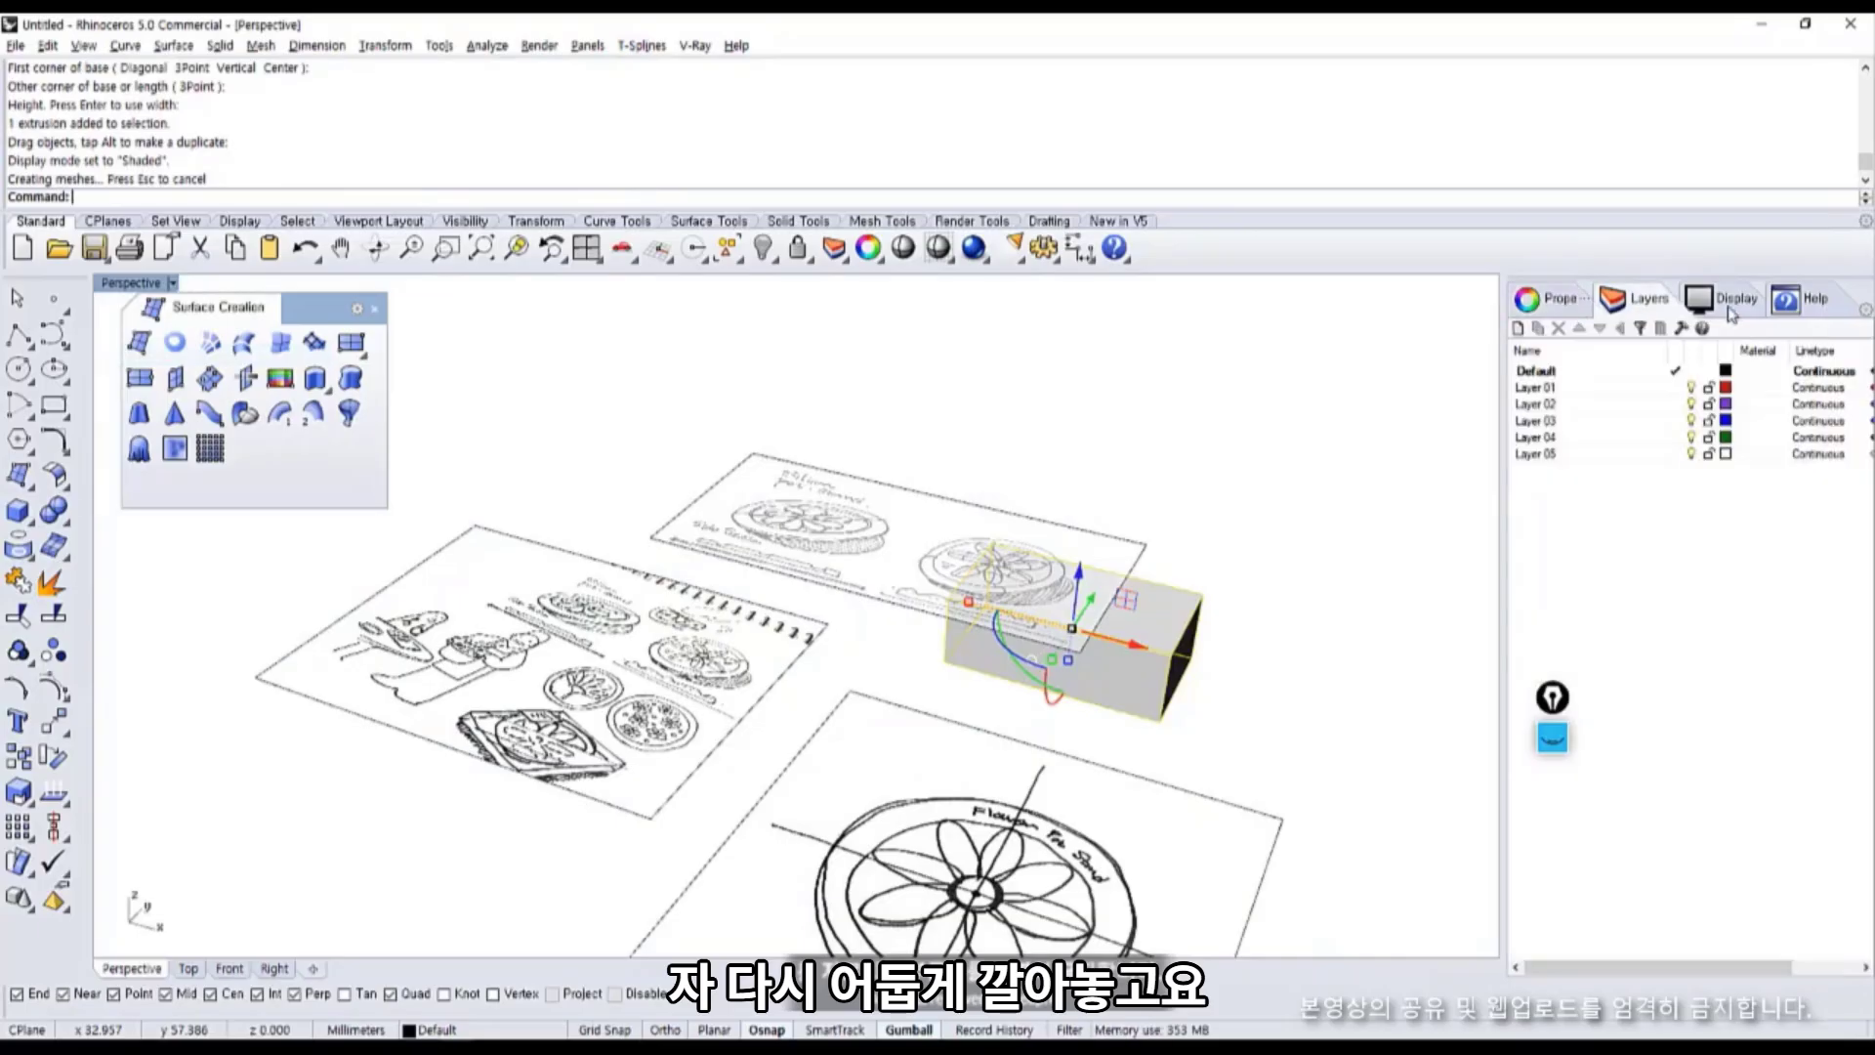
click(1725, 297)
click(1764, 385)
click(1748, 401)
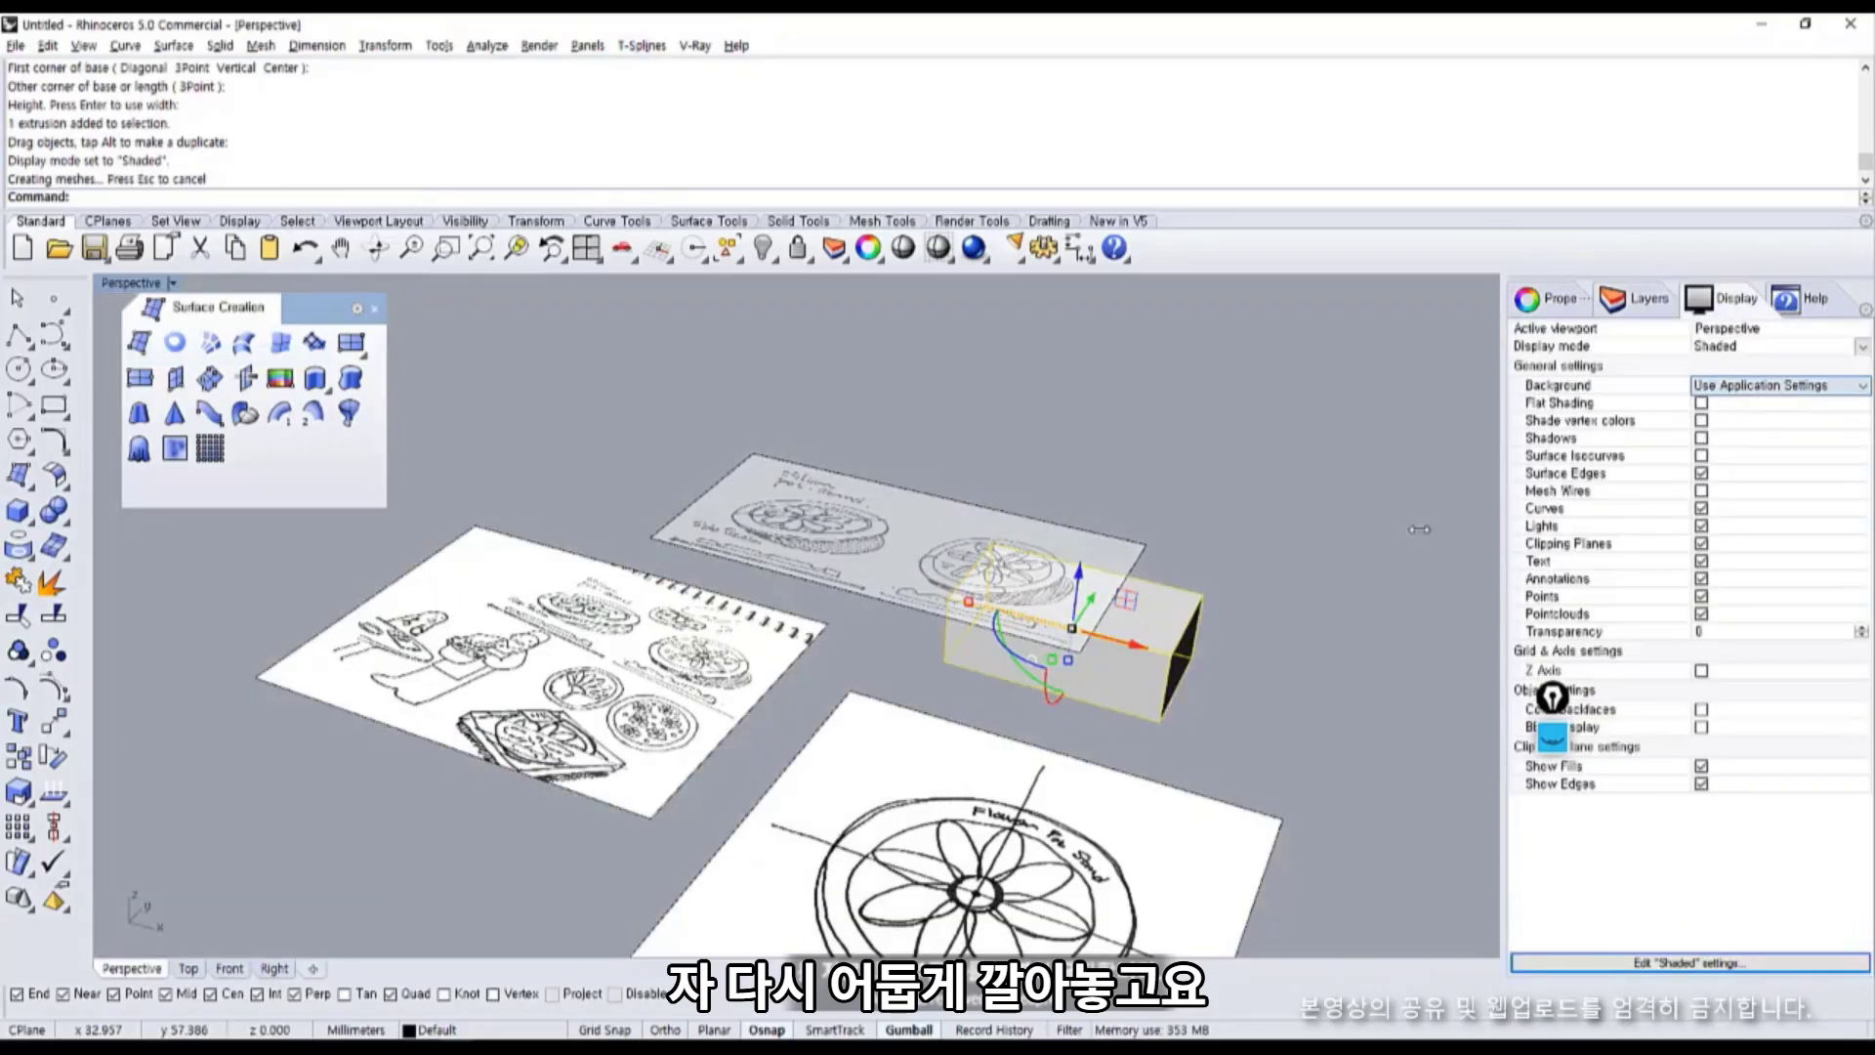
Reposition the box beneath the semi-transparent frame and examine how it shows through the sketch.
right_drag(1270, 690, 1103, 708)
drag(1101, 705, 1079, 624)
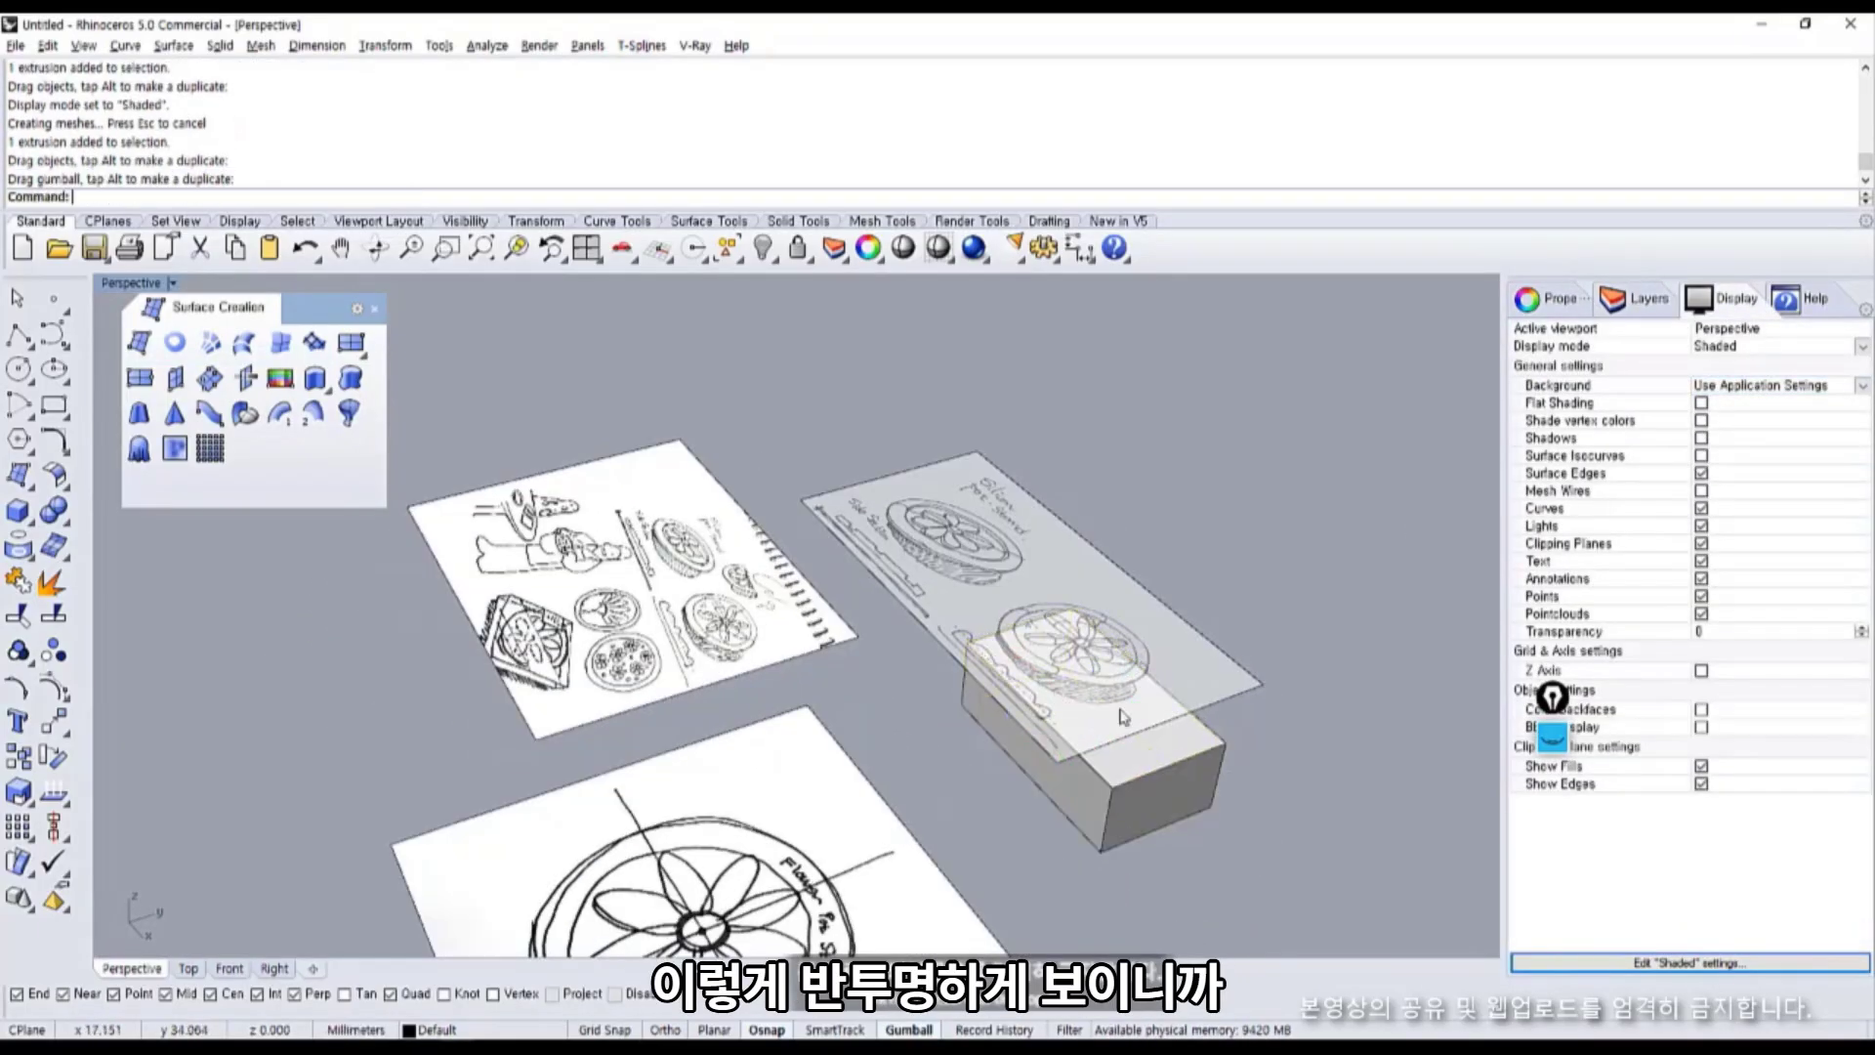
scroll(969, 682, up, 5)
mouse_move(969, 681)
right_down()
mouse_move(785, 649)
mouse_move(811, 678)
mouse_move(718, 571)
right_up()
scroll(833, 799, down, 5)
Select the sketch frames one after another and shift the box further under the semi-transparent frame.
click(713, 566)
click(914, 445)
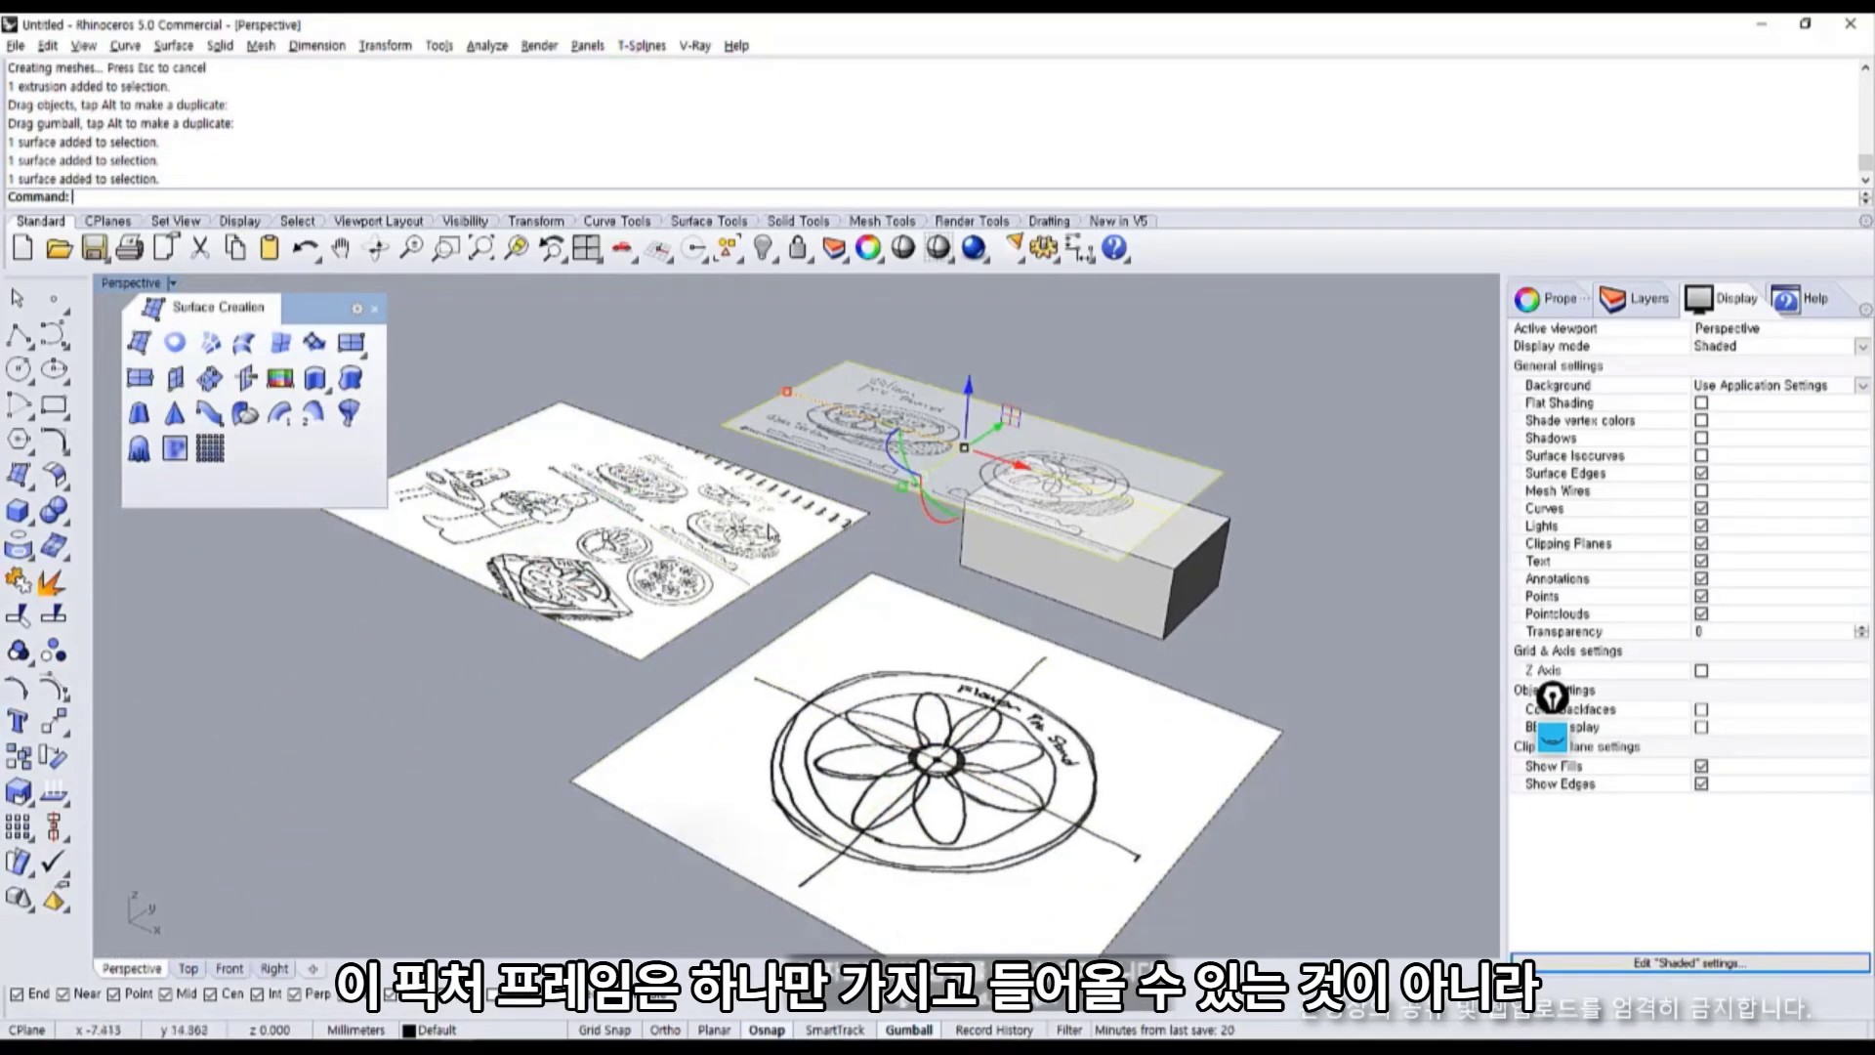
click(760, 530)
click(851, 672)
click(727, 535)
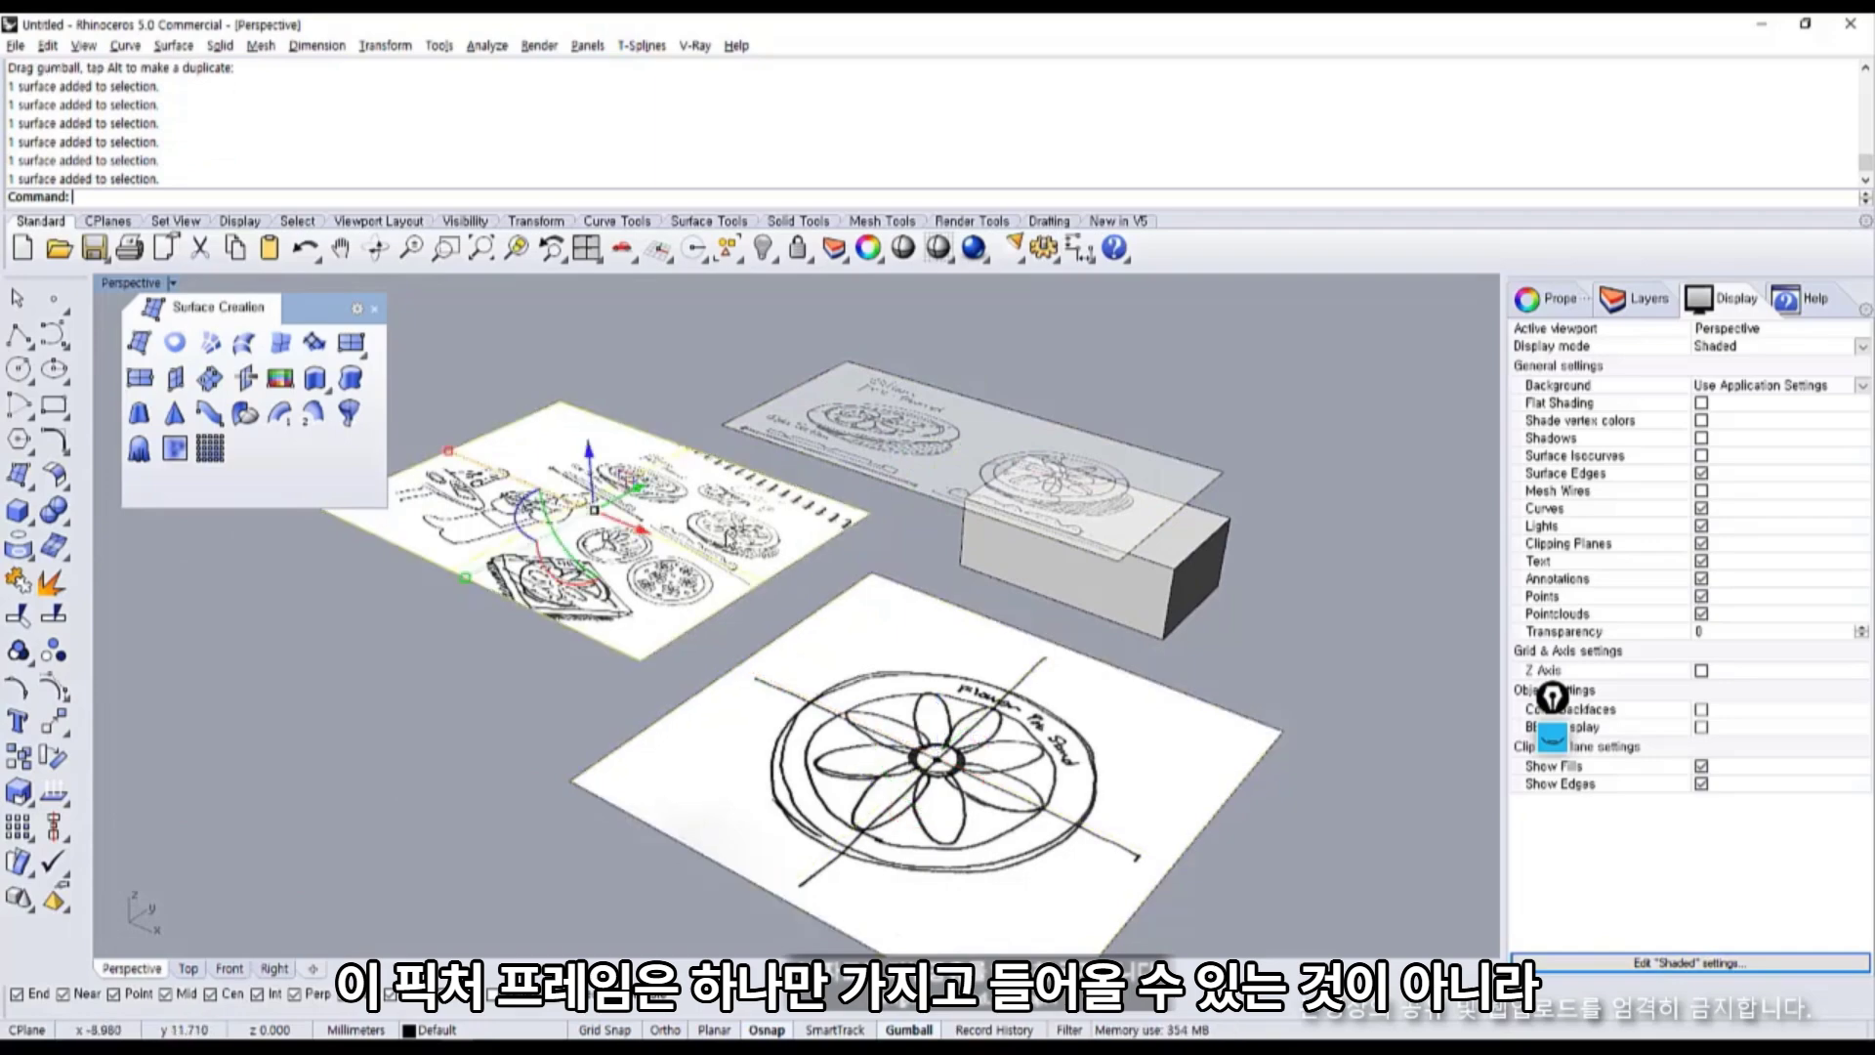
right_drag(813, 596, 856, 664)
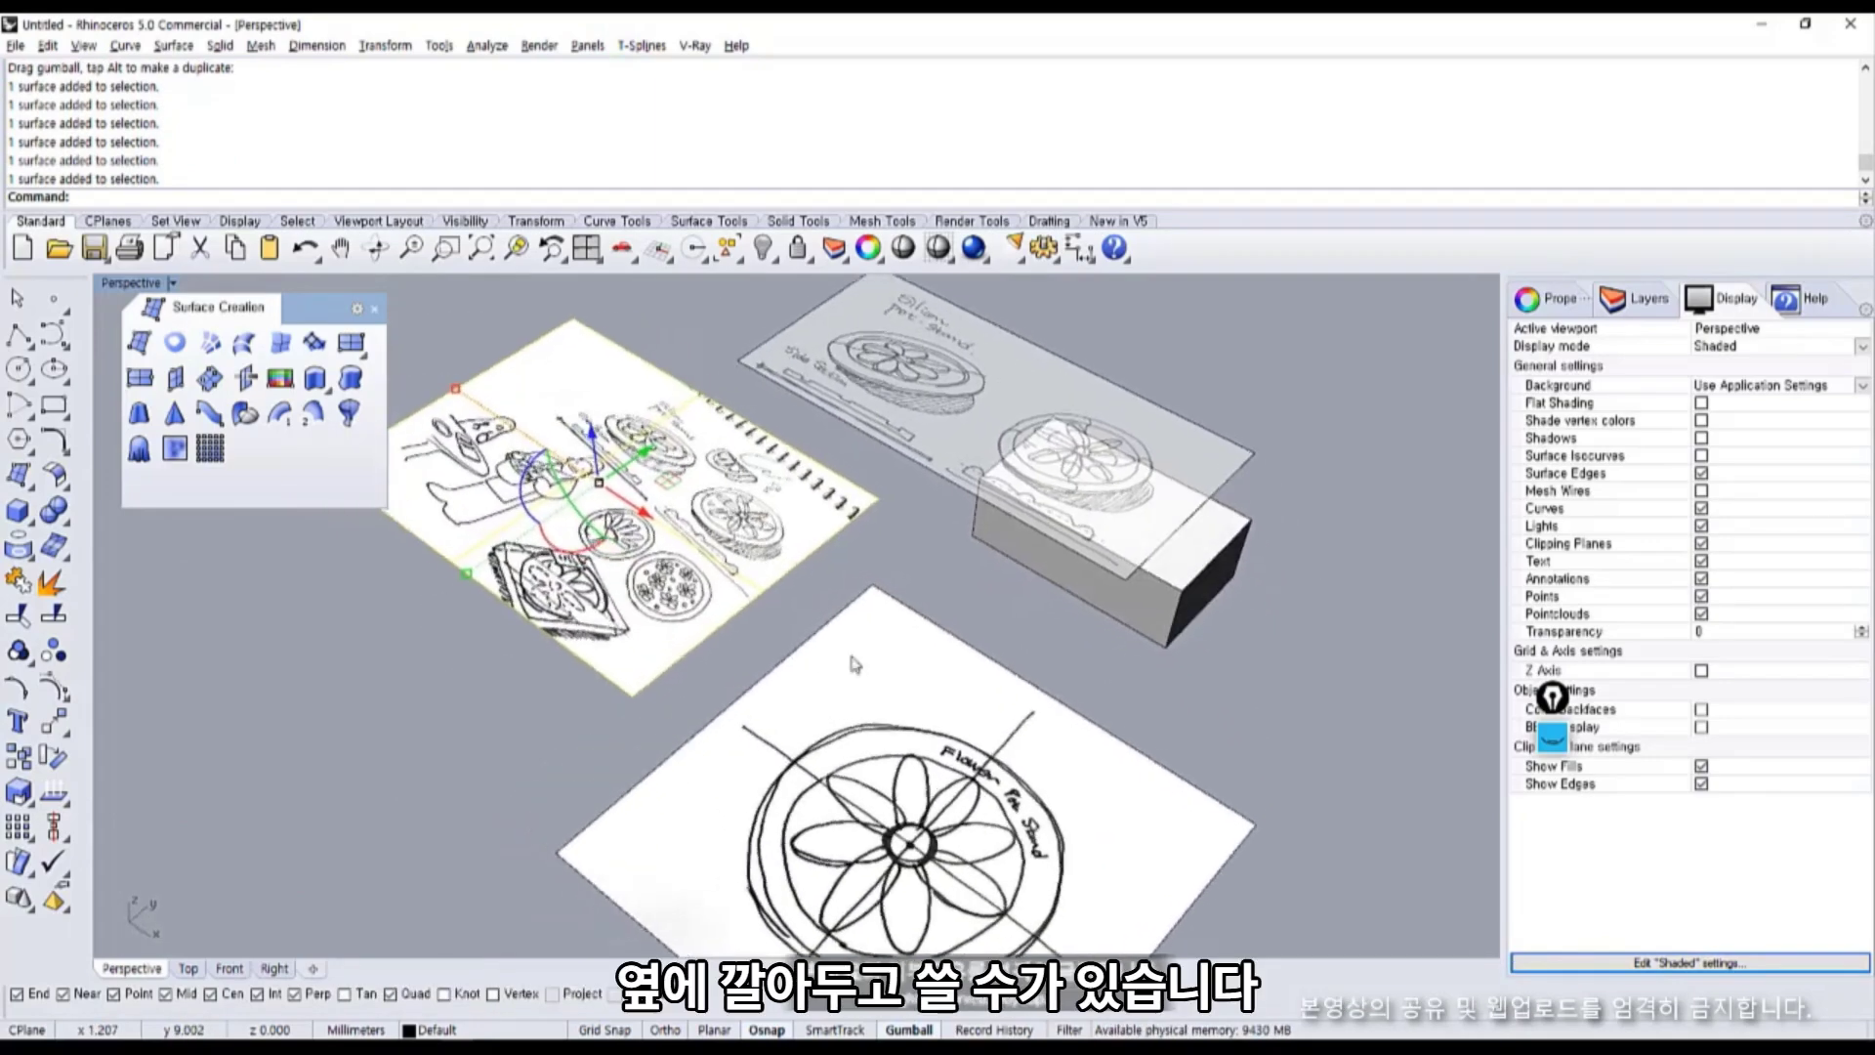
click(1098, 606)
scroll(674, 641, down, 5)
Rotate the concept sketch frame with the spiral binding upright and move it back behind the flower sketch.
click(672, 618)
scroll(671, 641, up, 3)
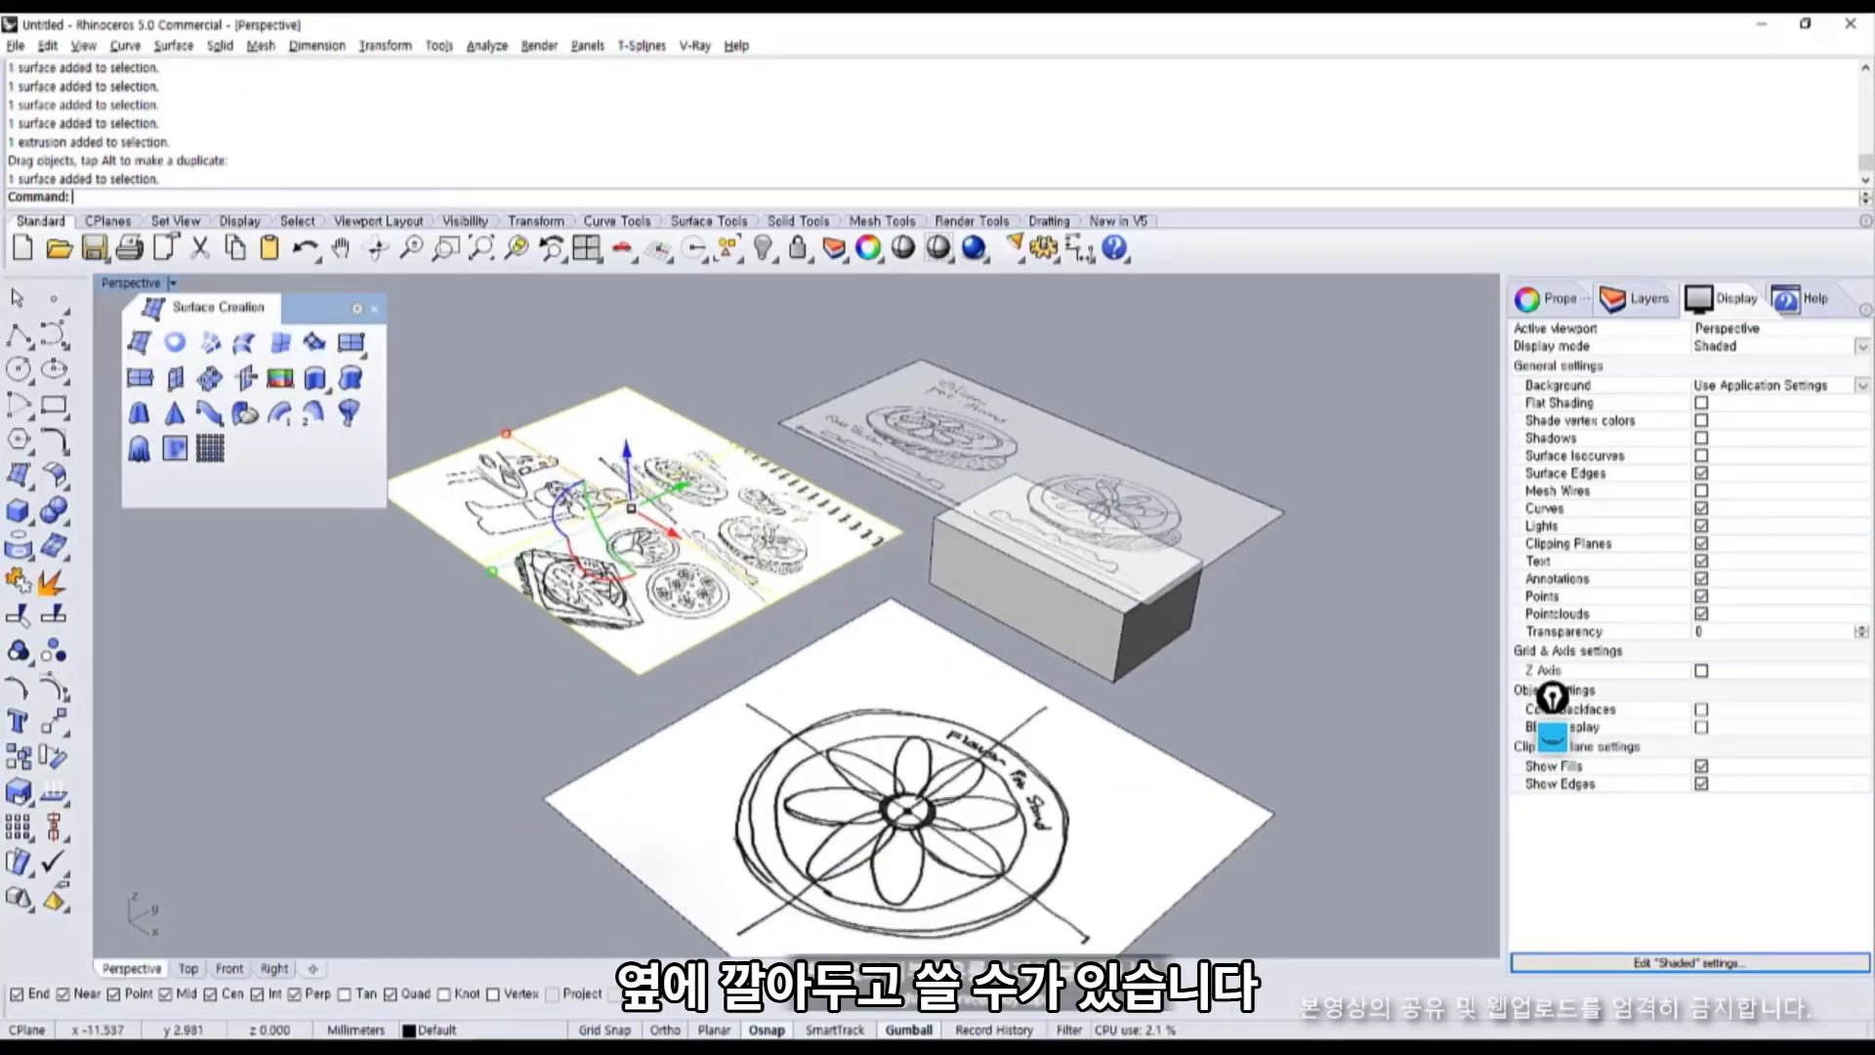
drag(591, 576, 679, 539)
right_drag(586, 699, 741, 674)
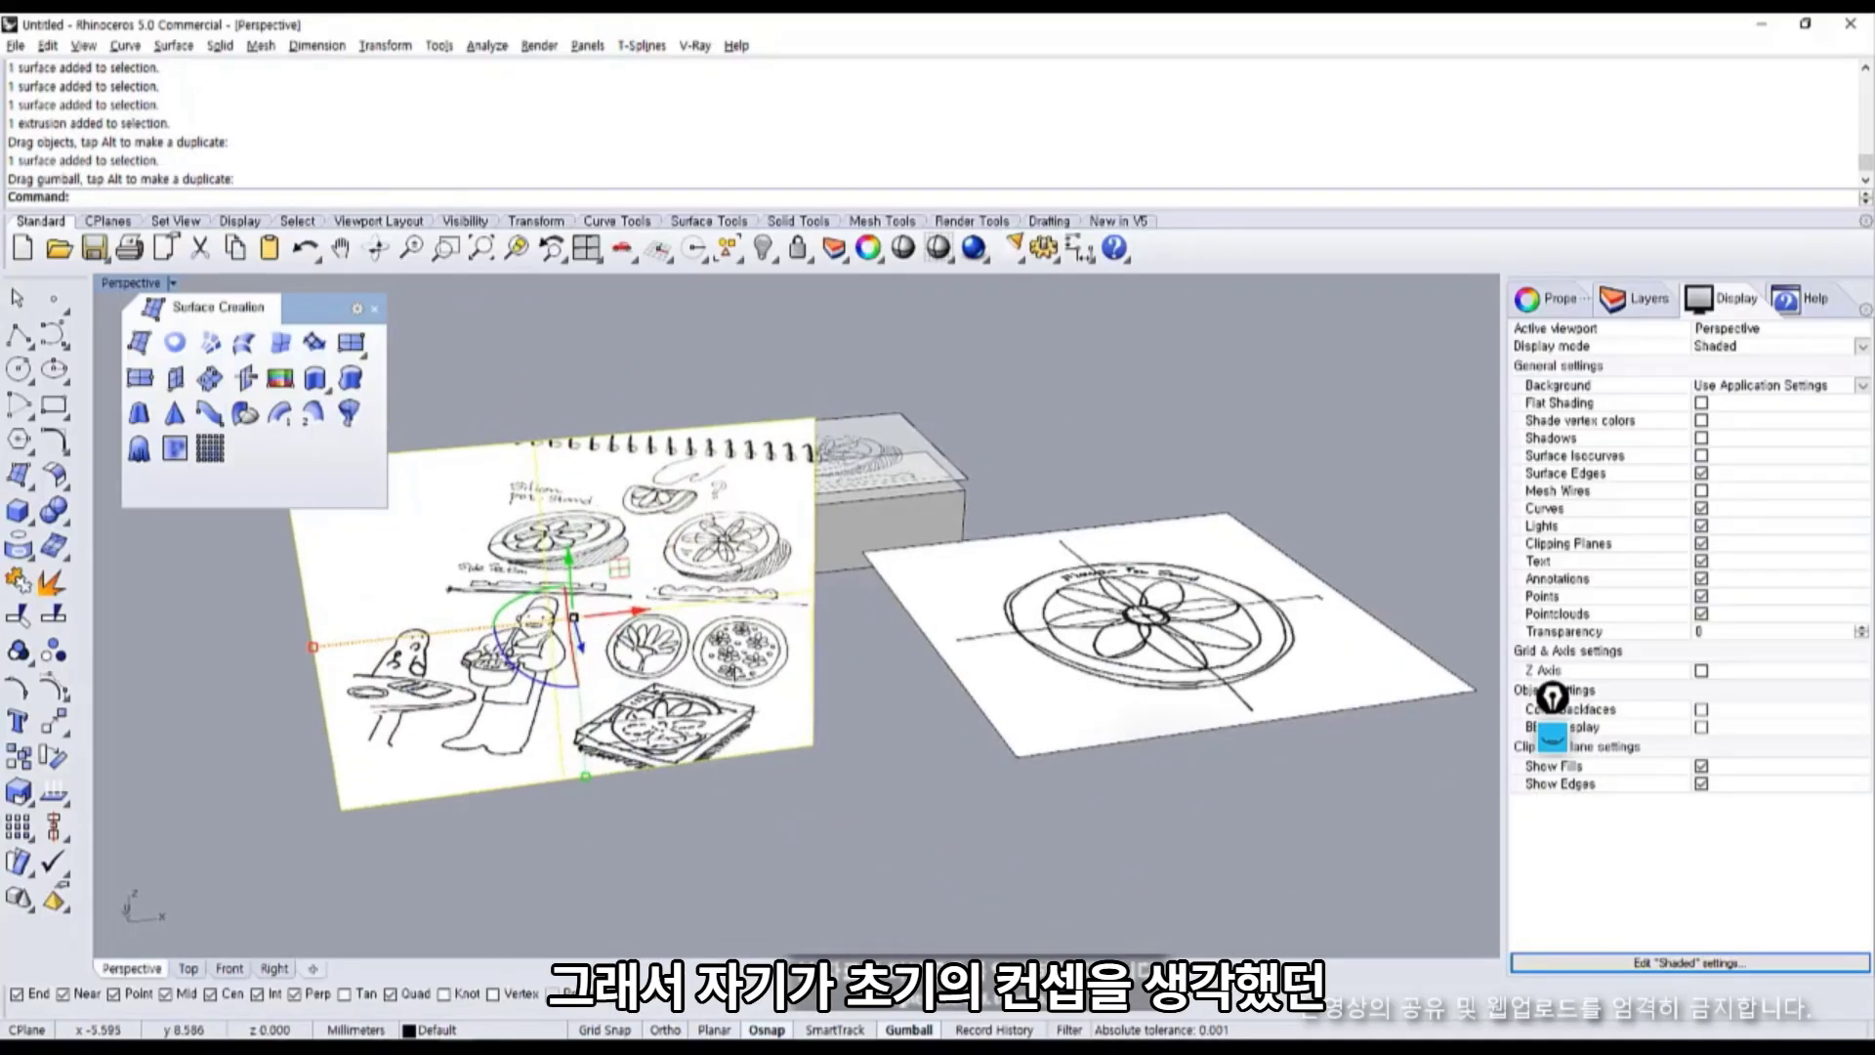
drag(776, 673, 489, 564)
Rotate the semi-transparent pot stand frame upright, move it to the back, and shift the flower sketch frame.
click(721, 457)
right_drag(1045, 537, 900, 562)
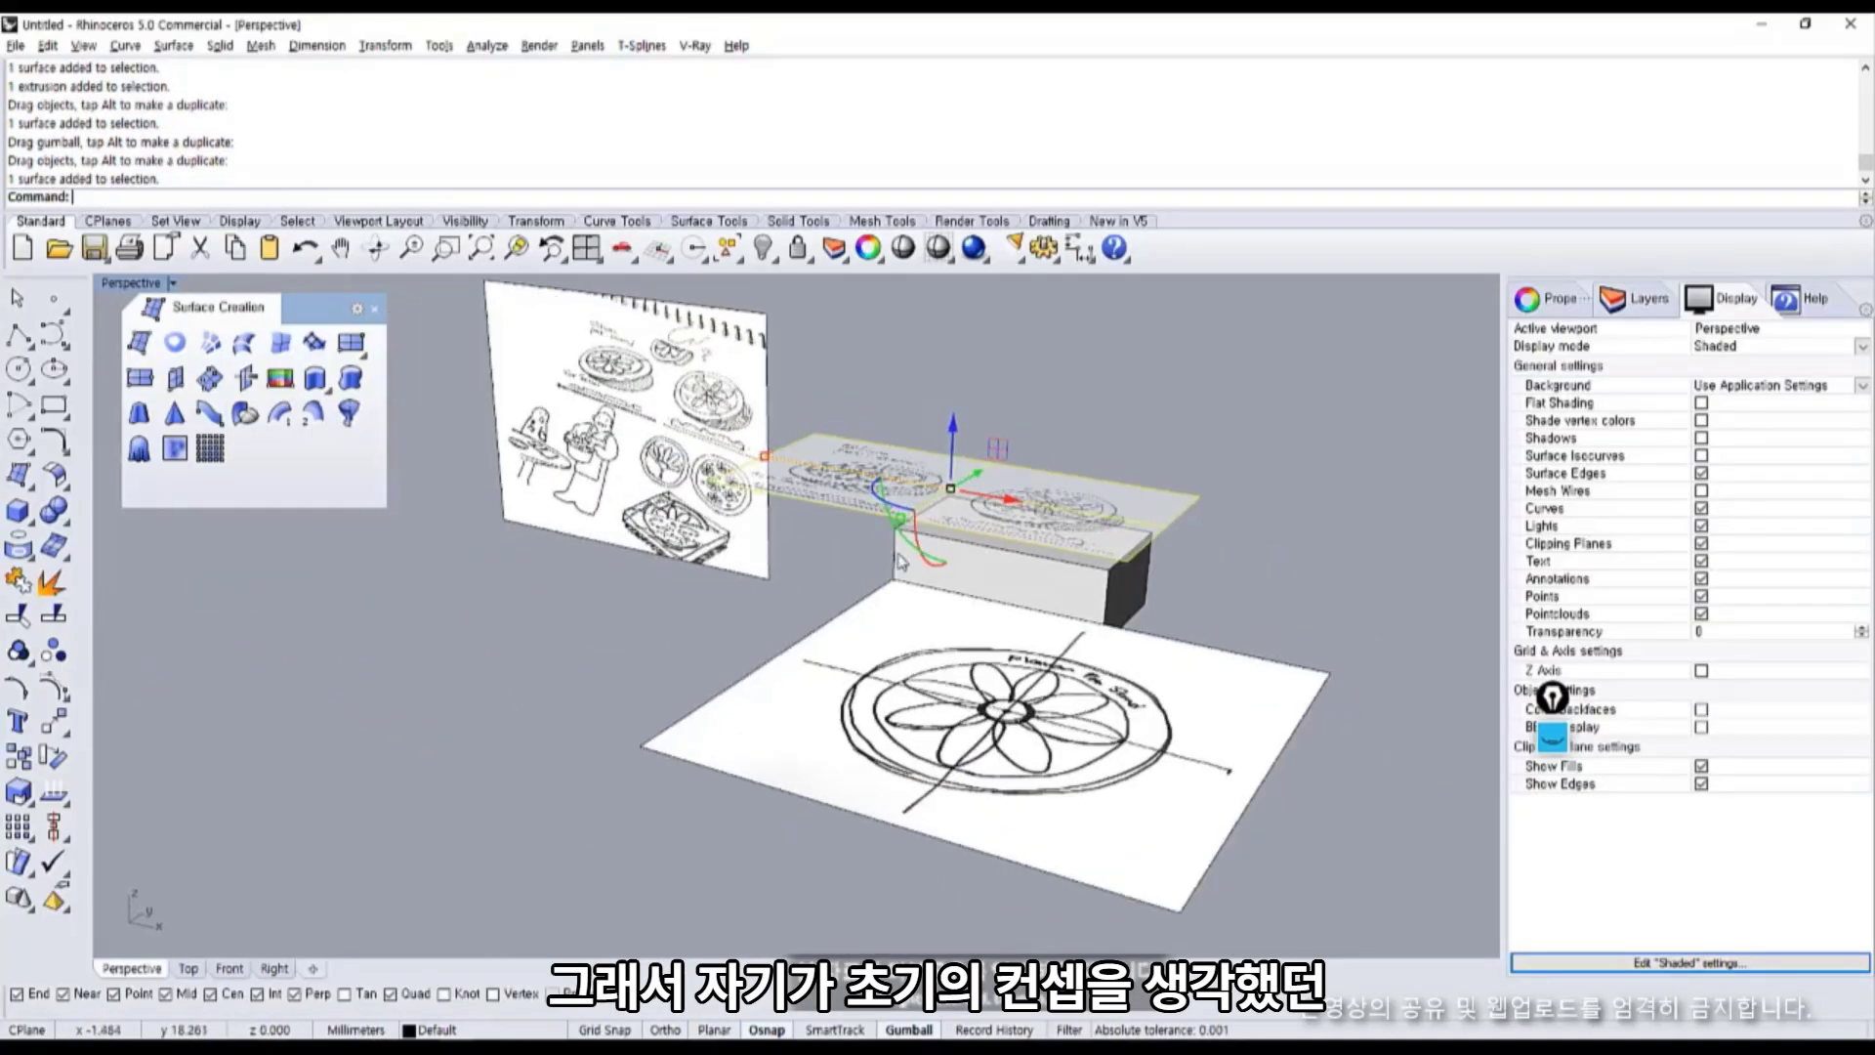
drag(928, 564, 996, 508)
drag(1123, 547, 1089, 459)
click(1159, 479)
right_drag(869, 664, 986, 704)
drag(986, 710, 698, 761)
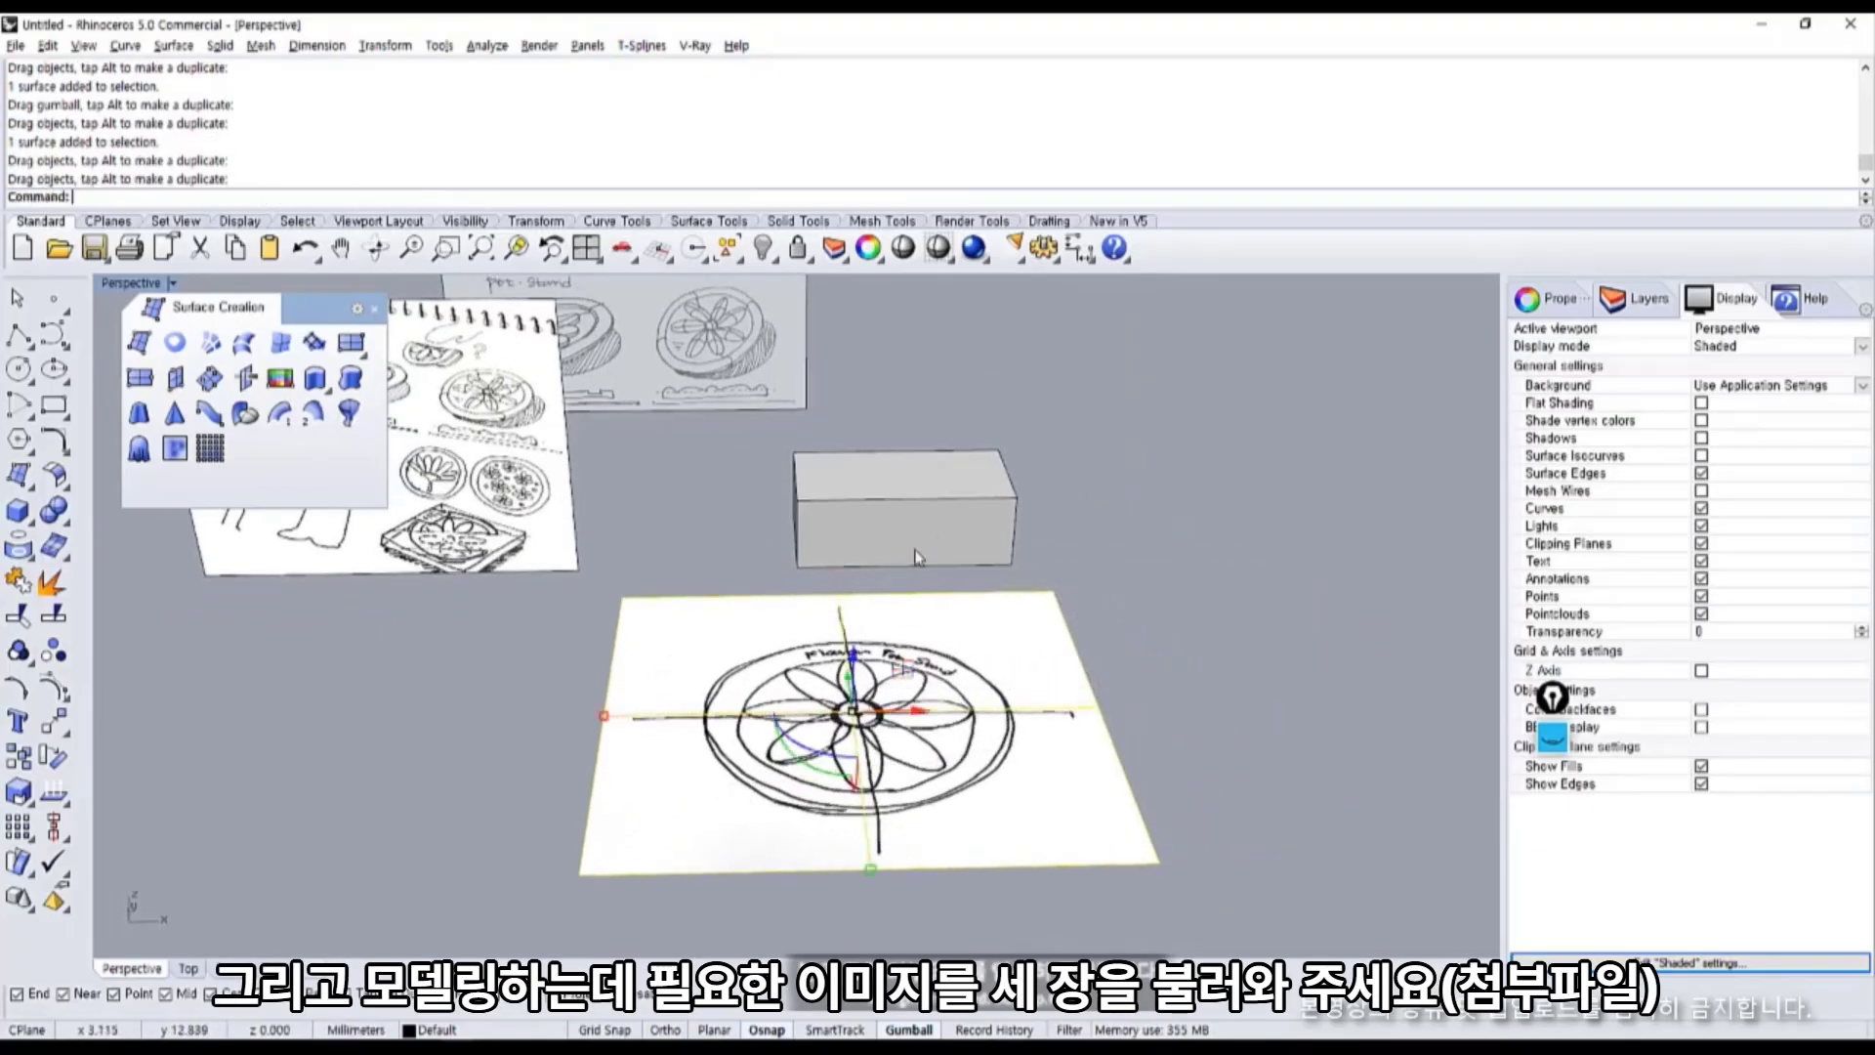
Move the box aside and delete it.
drag(923, 524, 740, 520)
key(Delete)
right_drag(865, 576, 877, 664)
scroll(770, 603, down, 5)
scroll(850, 675, up, 2)
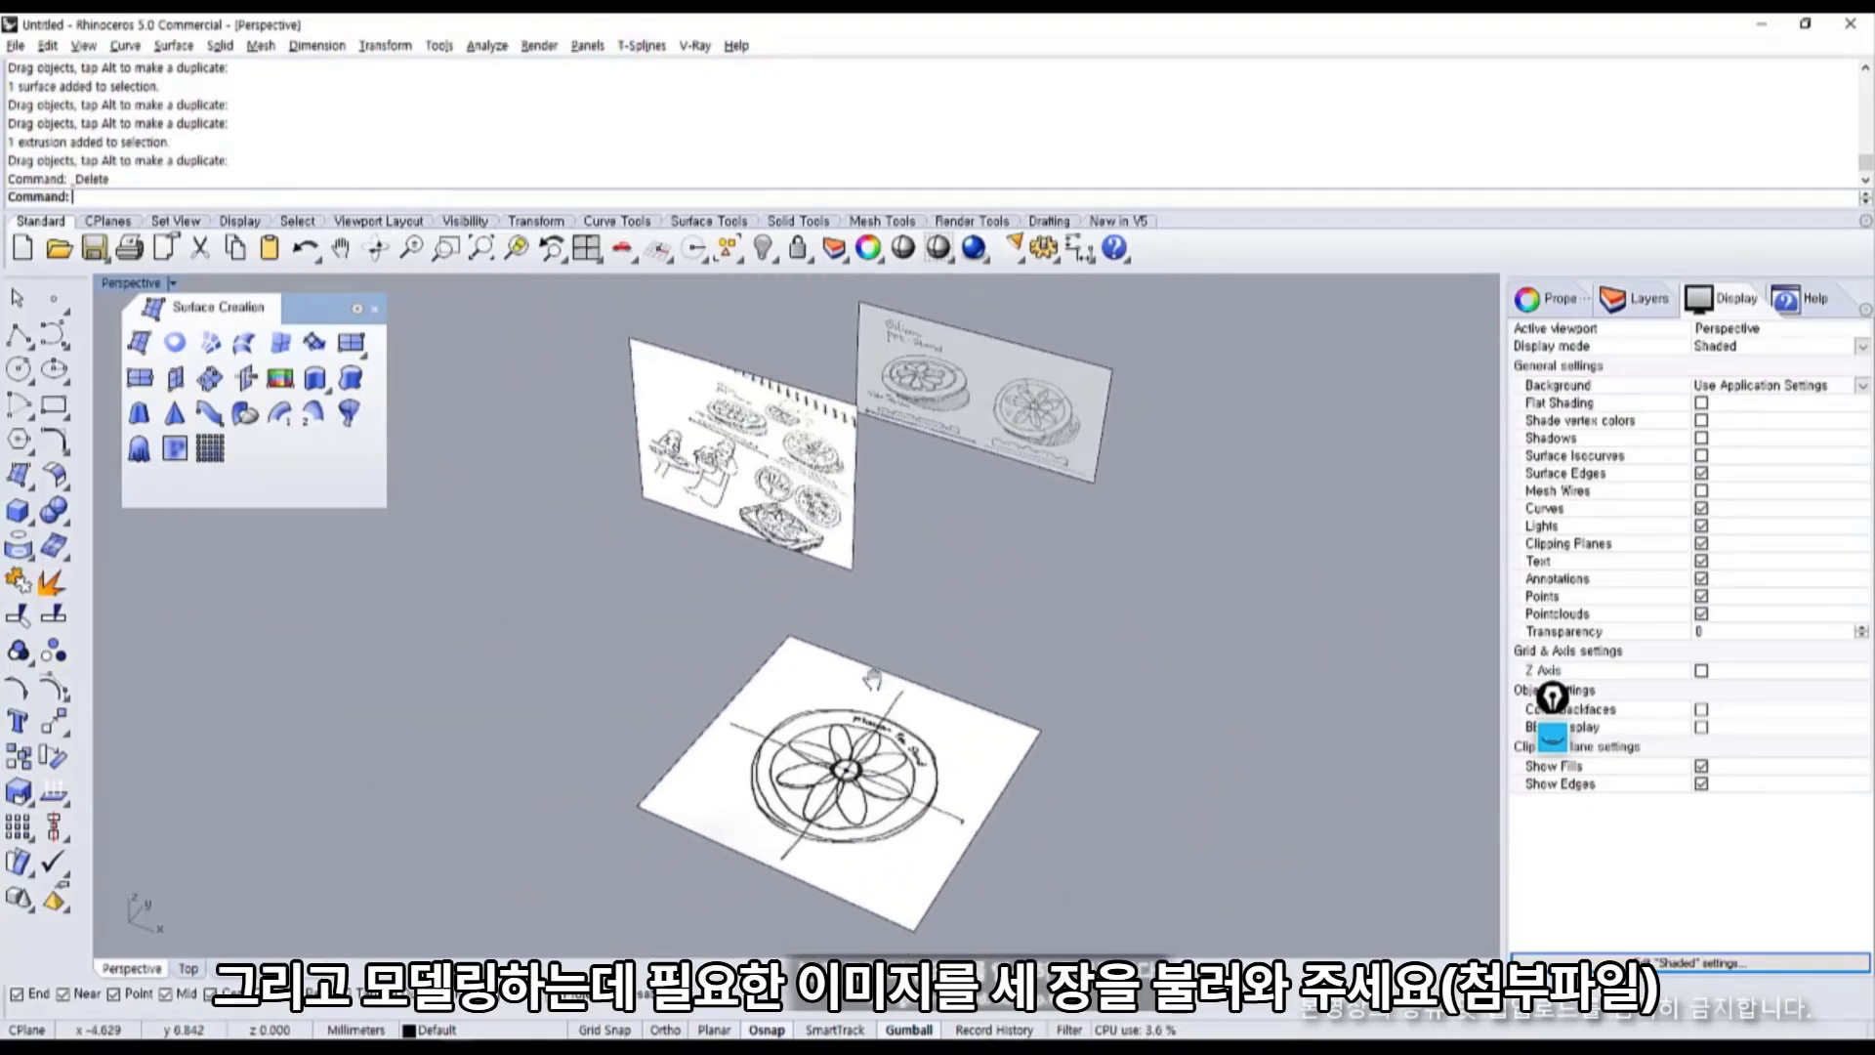
Maximize the Top view and move the flower sketch frame closer to the origin.
double_click(115, 285)
double_click(111, 284)
scroll(879, 728, down, 5)
drag(890, 741, 824, 669)
scroll(882, 648, up, 3)
Increase the transparency of the flower sketch frame's material so the grid shows through, and deselect it.
click(1646, 300)
click(1561, 309)
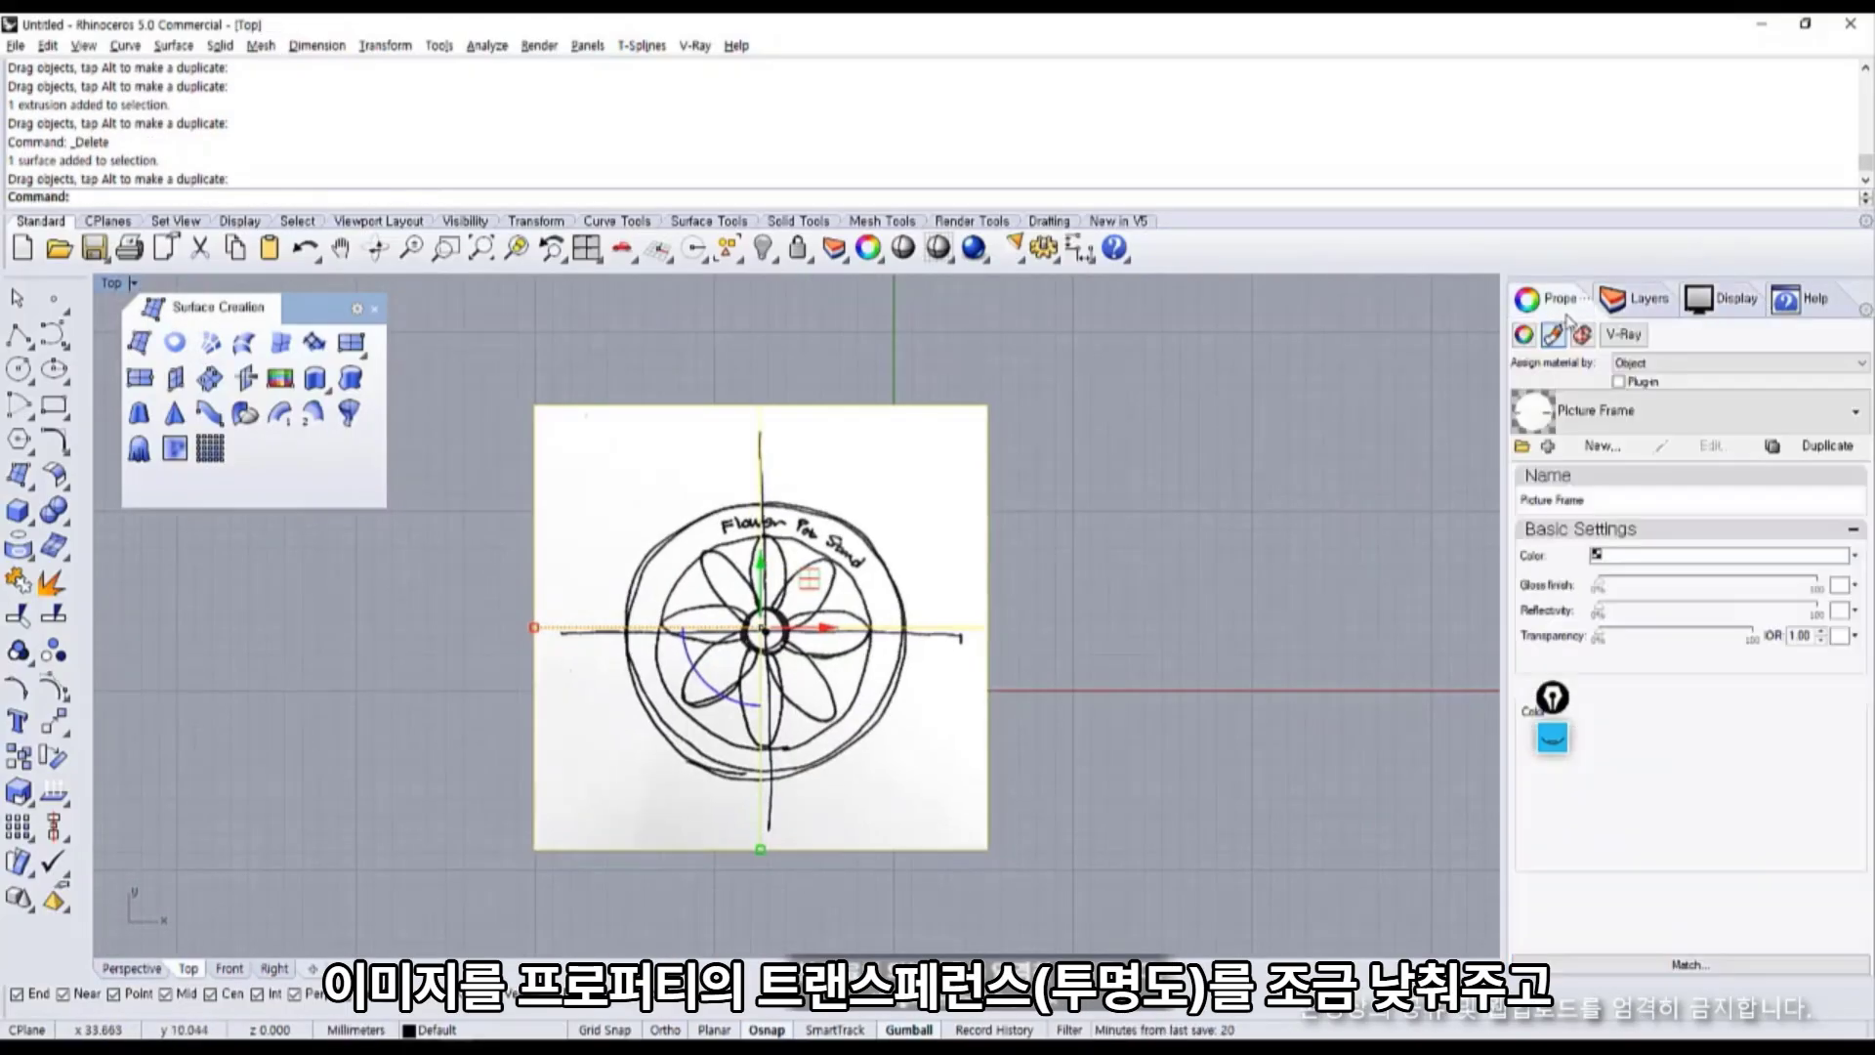
drag(1666, 636, 1725, 640)
right_drag(1186, 812, 1177, 718)
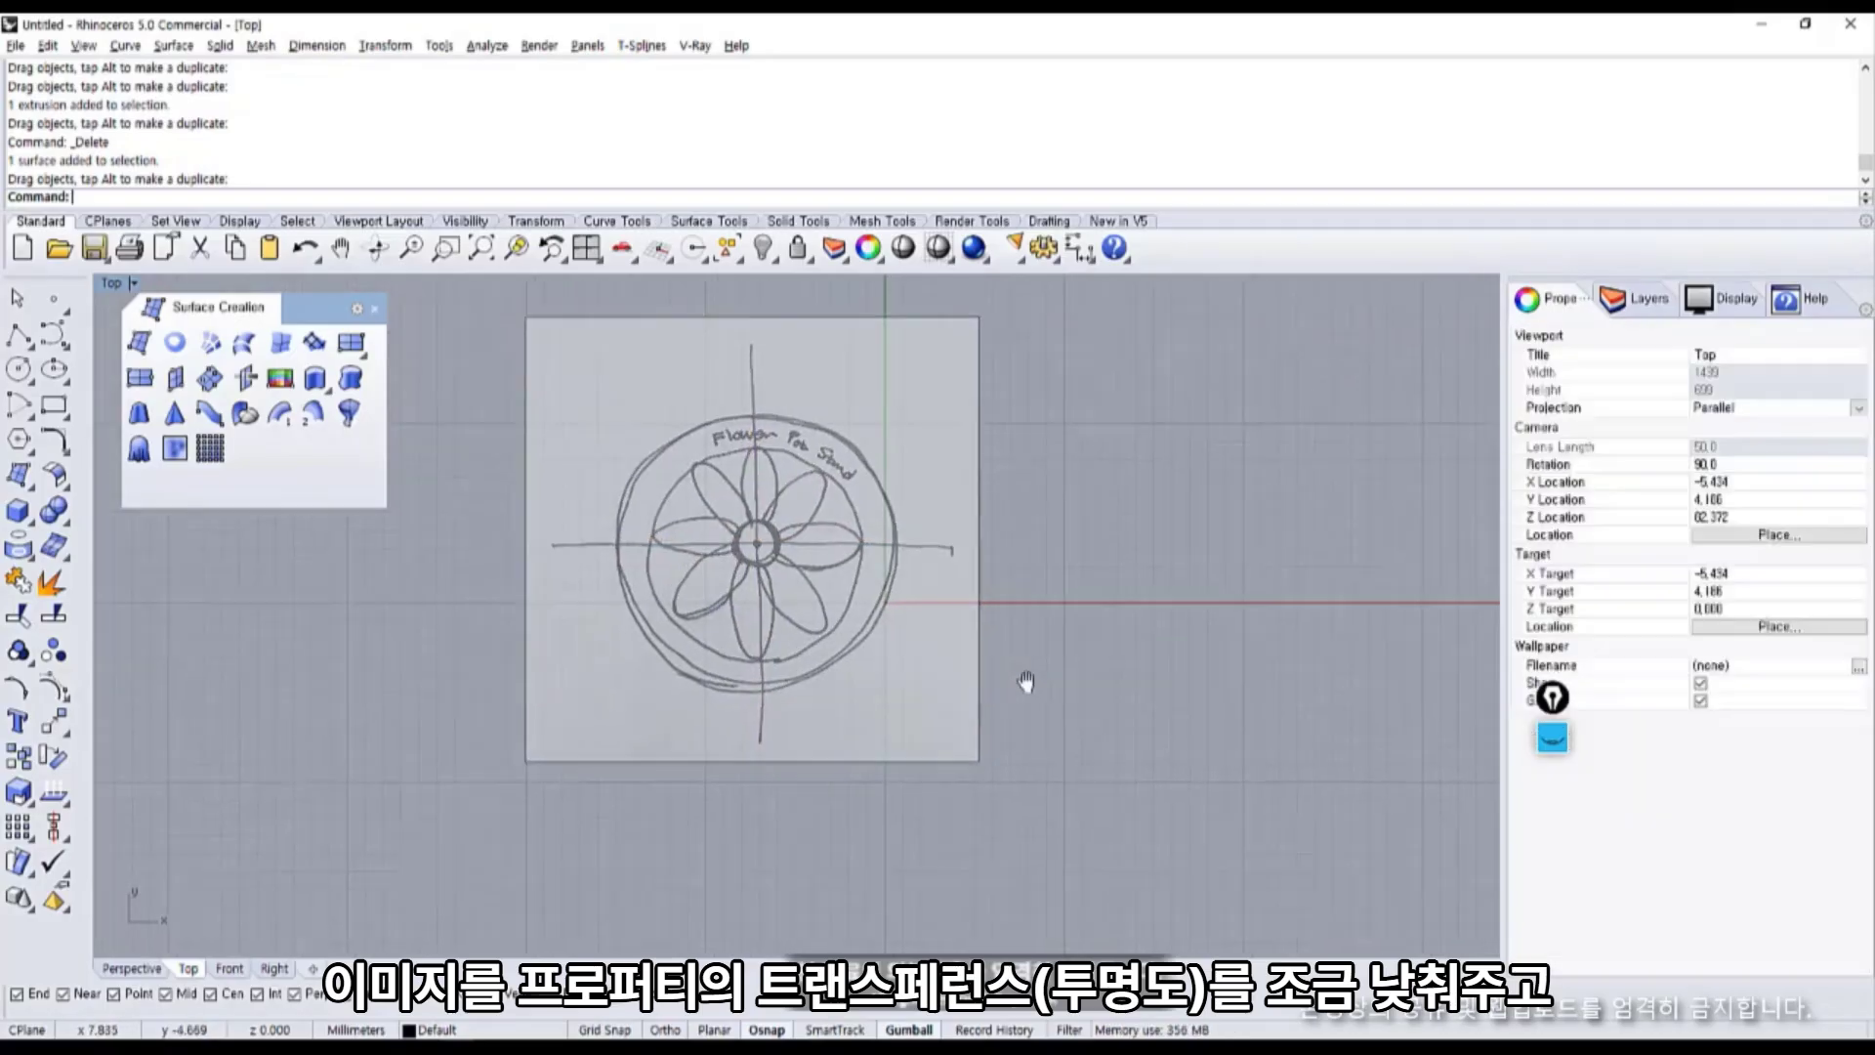
Move the flower sketch frame so the flower's centre sits on the origin.
drag(870, 508, 996, 568)
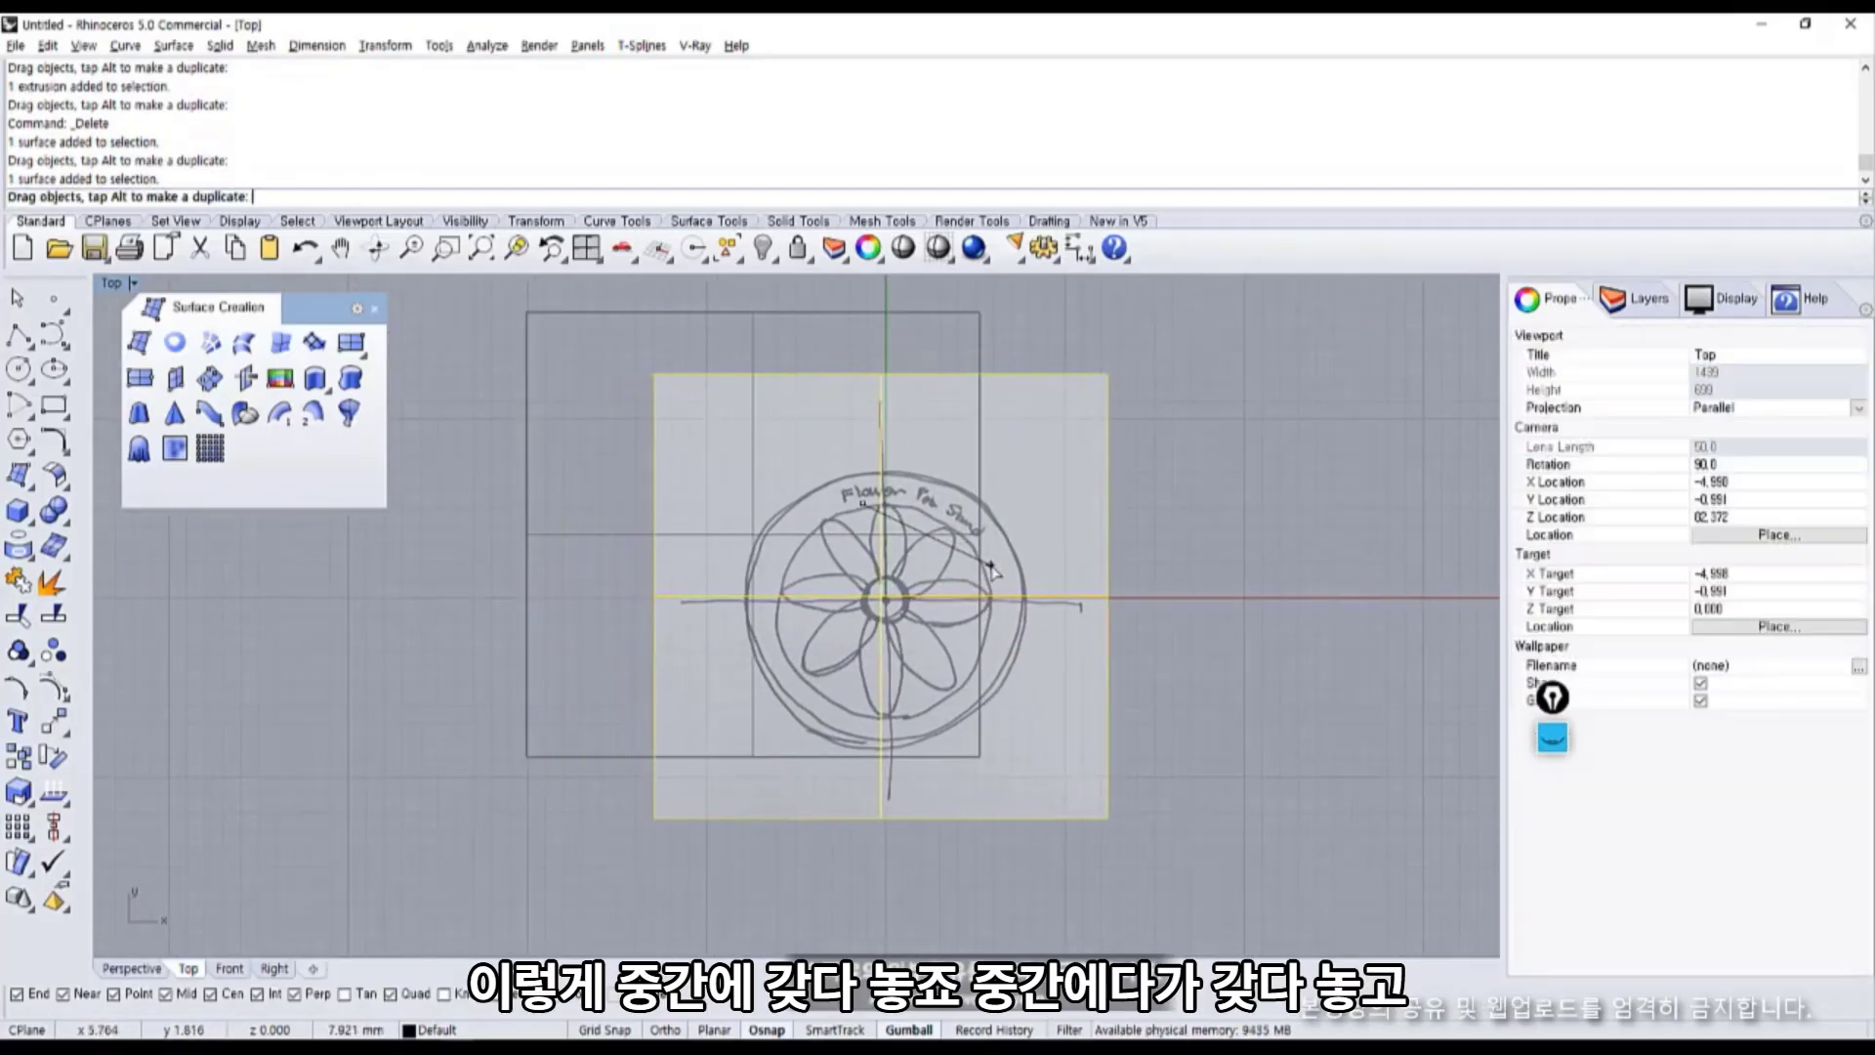
right_drag(1204, 682, 1155, 672)
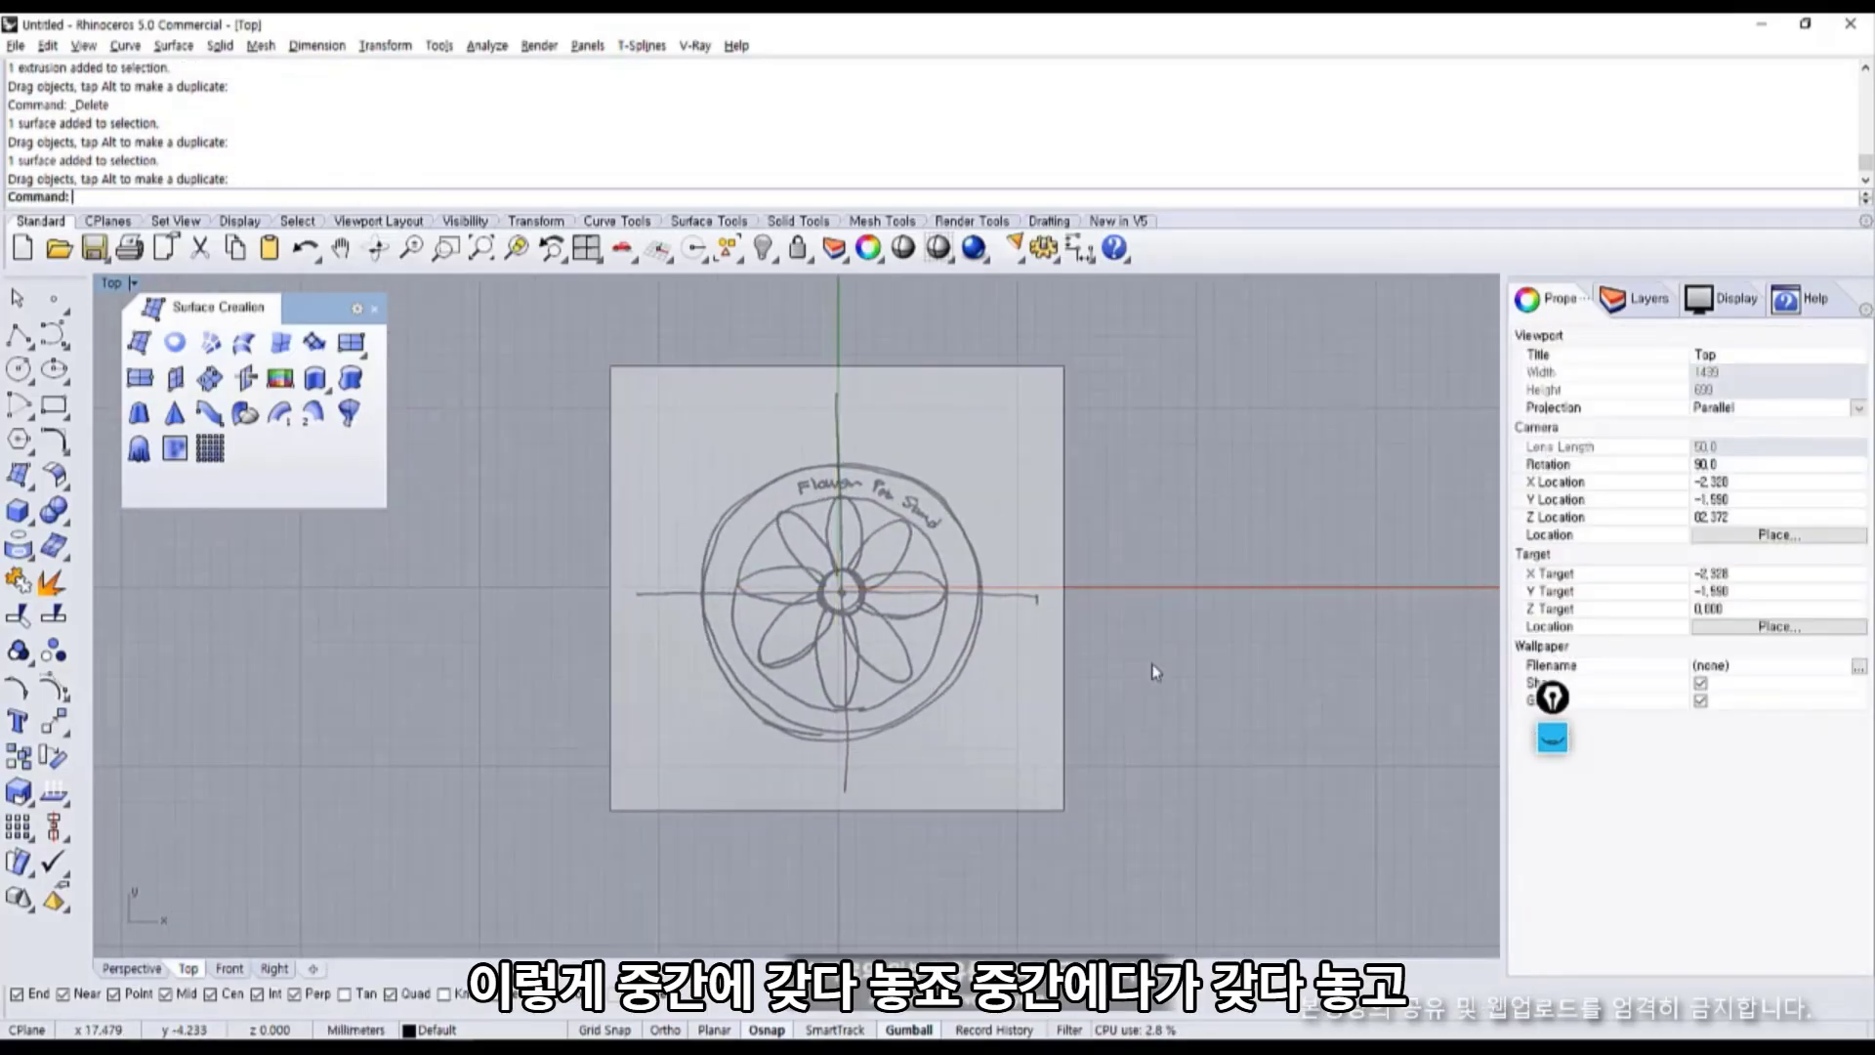
scroll(1053, 635, down, 6)
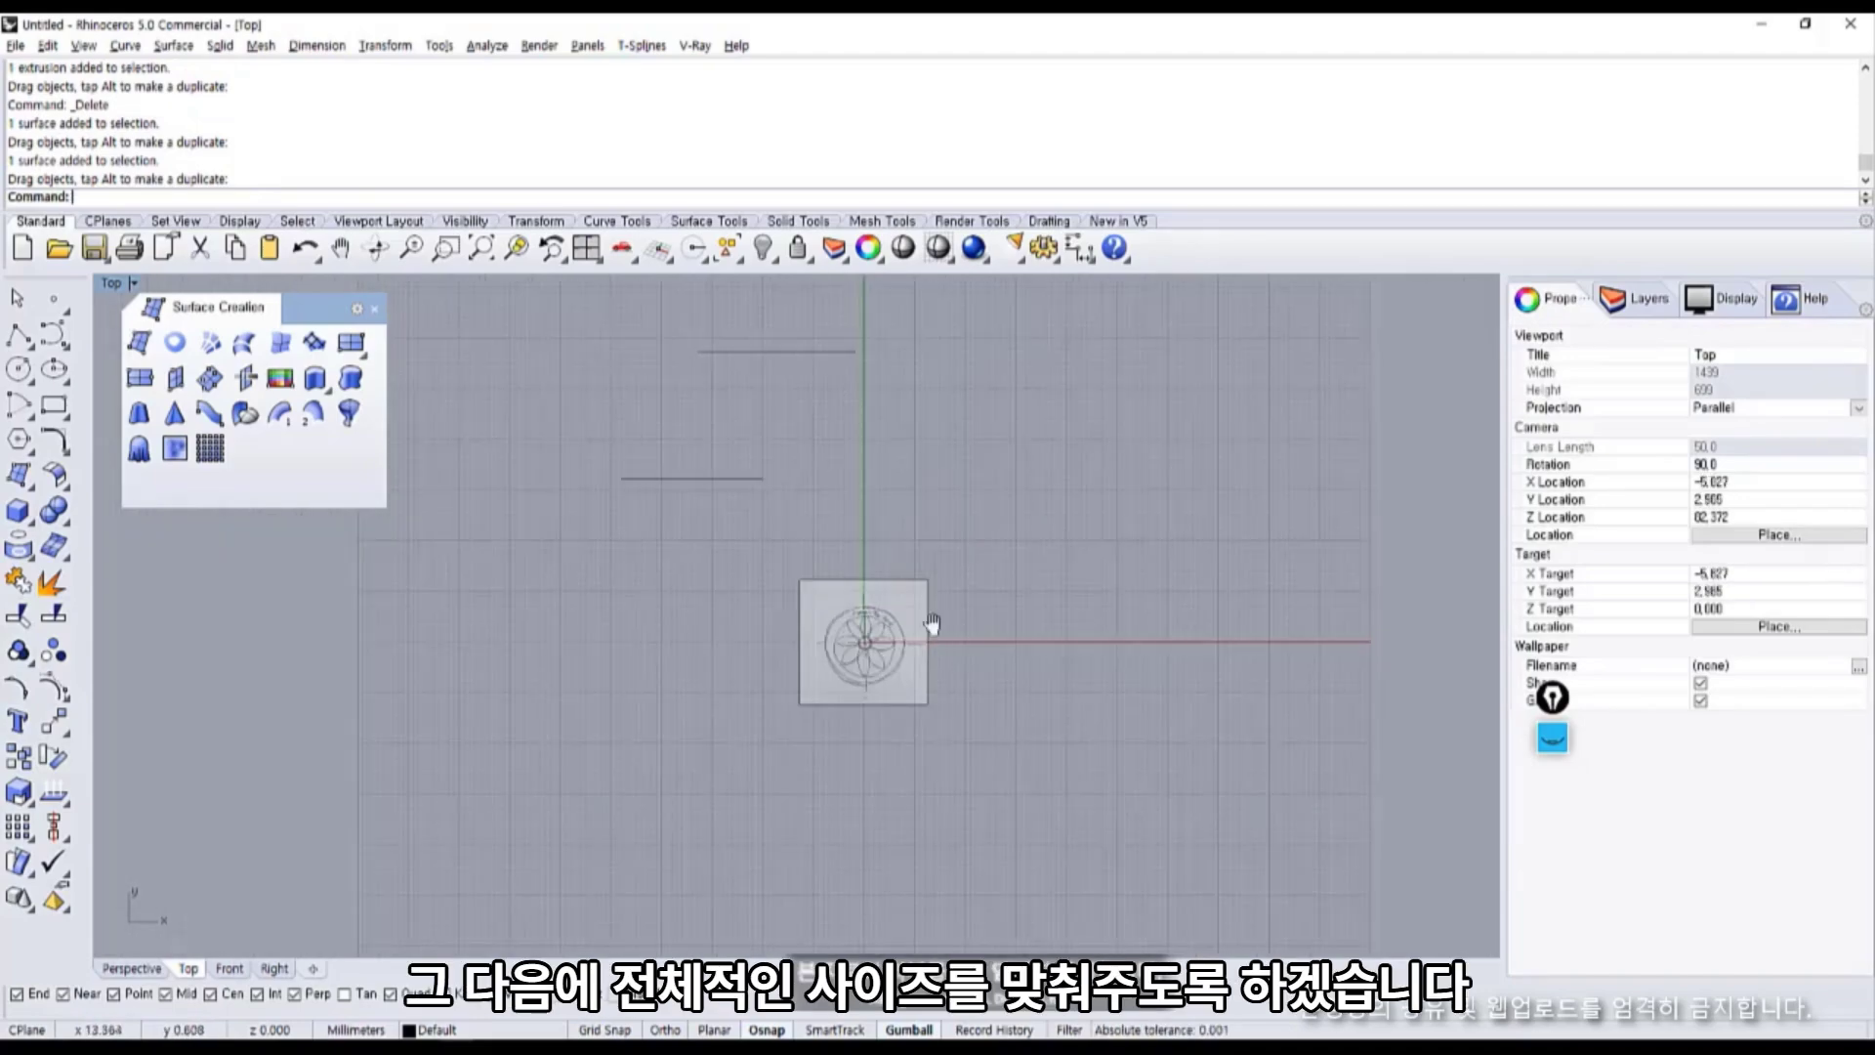
scroll(930, 628, up, 5)
scroll(910, 623, up, 3)
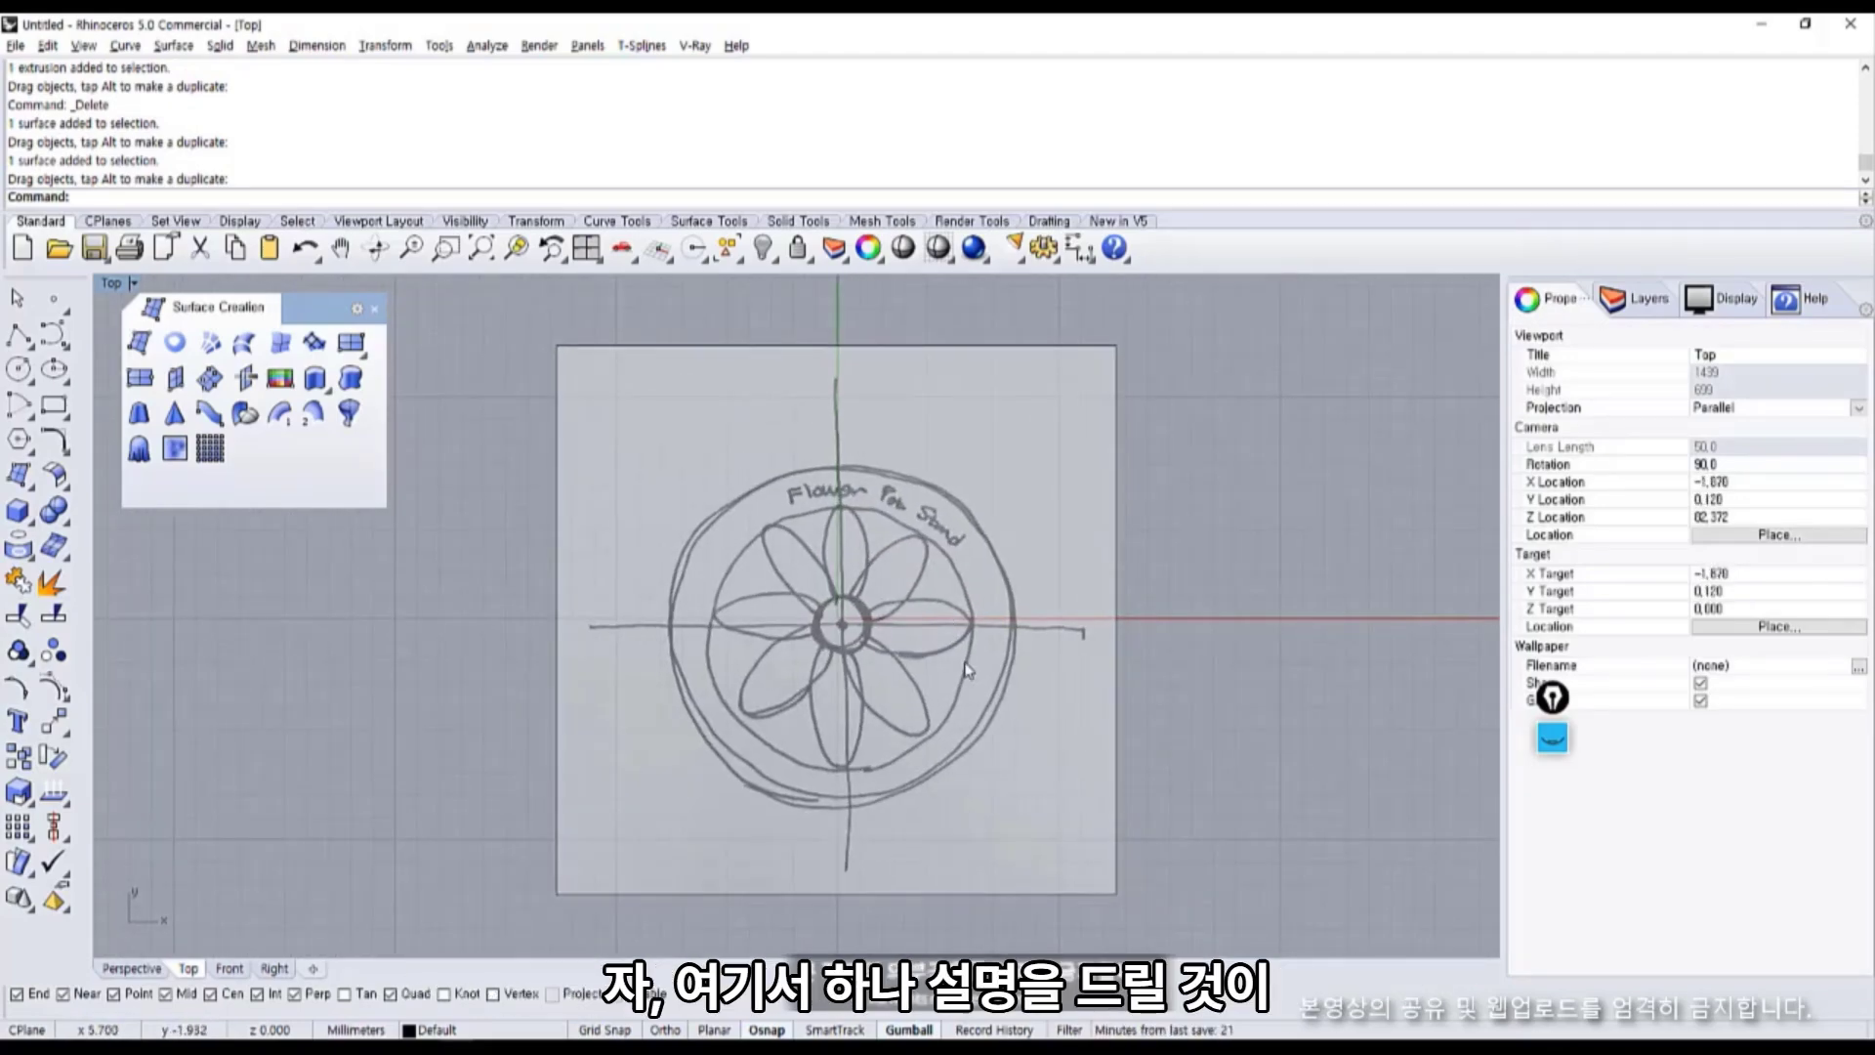
With the screen pen, write "모델링" in red beside the sketch, branching to "비례모델링" and "치수모델링".
key(ctrl+shift+1)
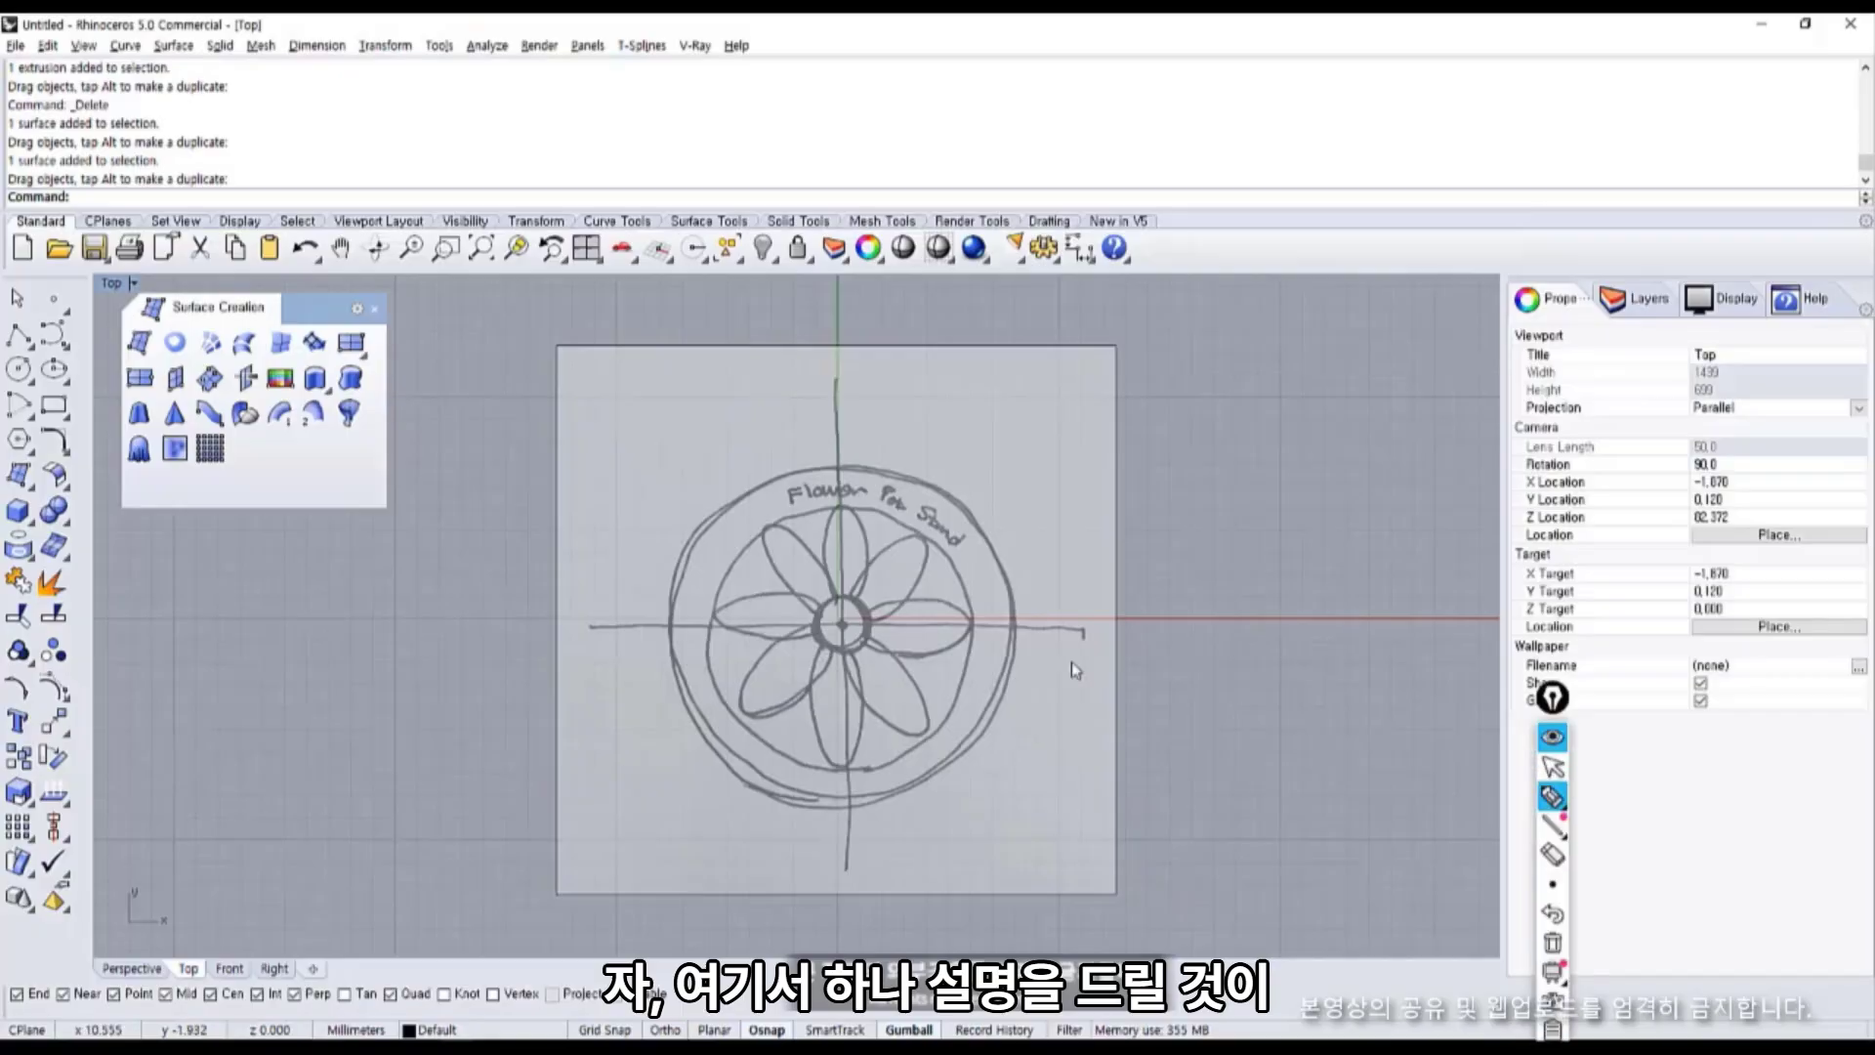
drag(908, 407, 909, 450)
mouse_move(909, 420)
mouse_down()
mouse_move(908, 451)
mouse_move(945, 473)
mouse_up()
drag(934, 426, 964, 416)
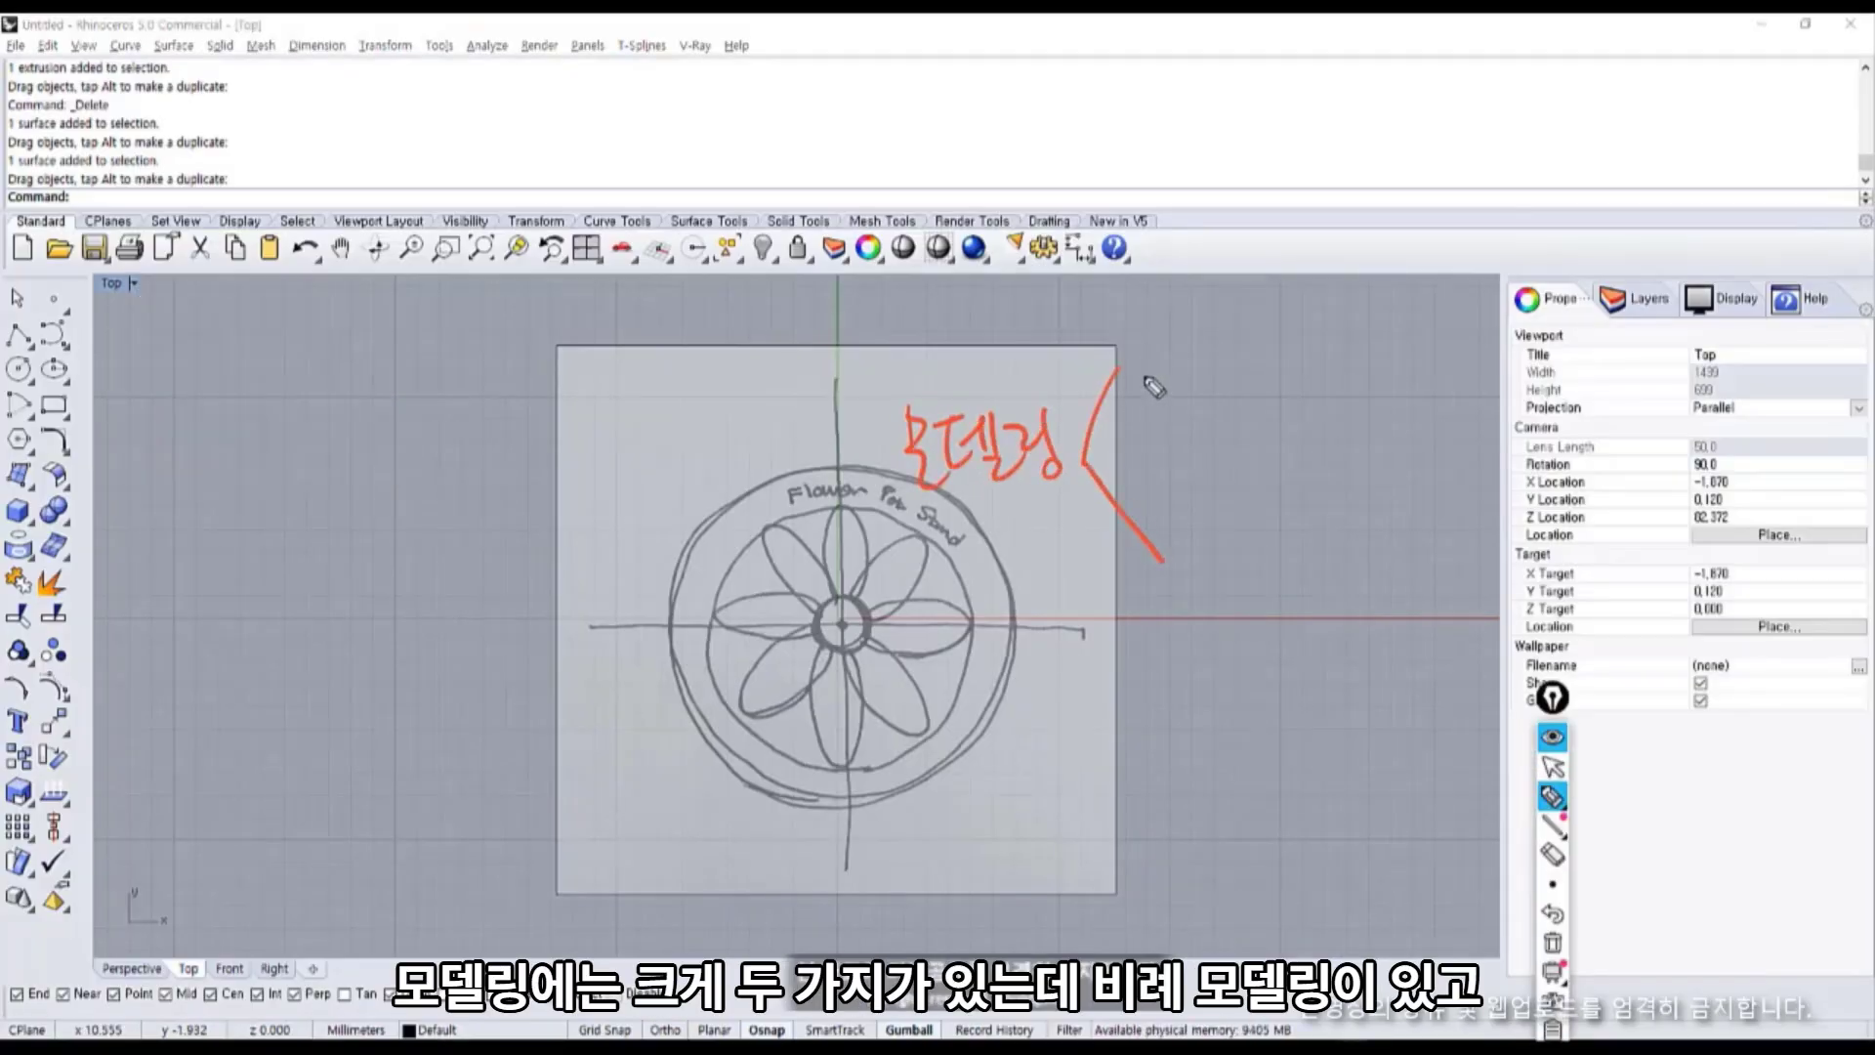
drag(1125, 396, 1125, 349)
mouse_move(1186, 368)
mouse_down()
mouse_move(1220, 420)
mouse_move(1236, 376)
mouse_move(1255, 396)
mouse_move(1289, 337)
mouse_move(1355, 399)
mouse_move(1255, 576)
mouse_move(1285, 531)
mouse_move(1428, 547)
mouse_up()
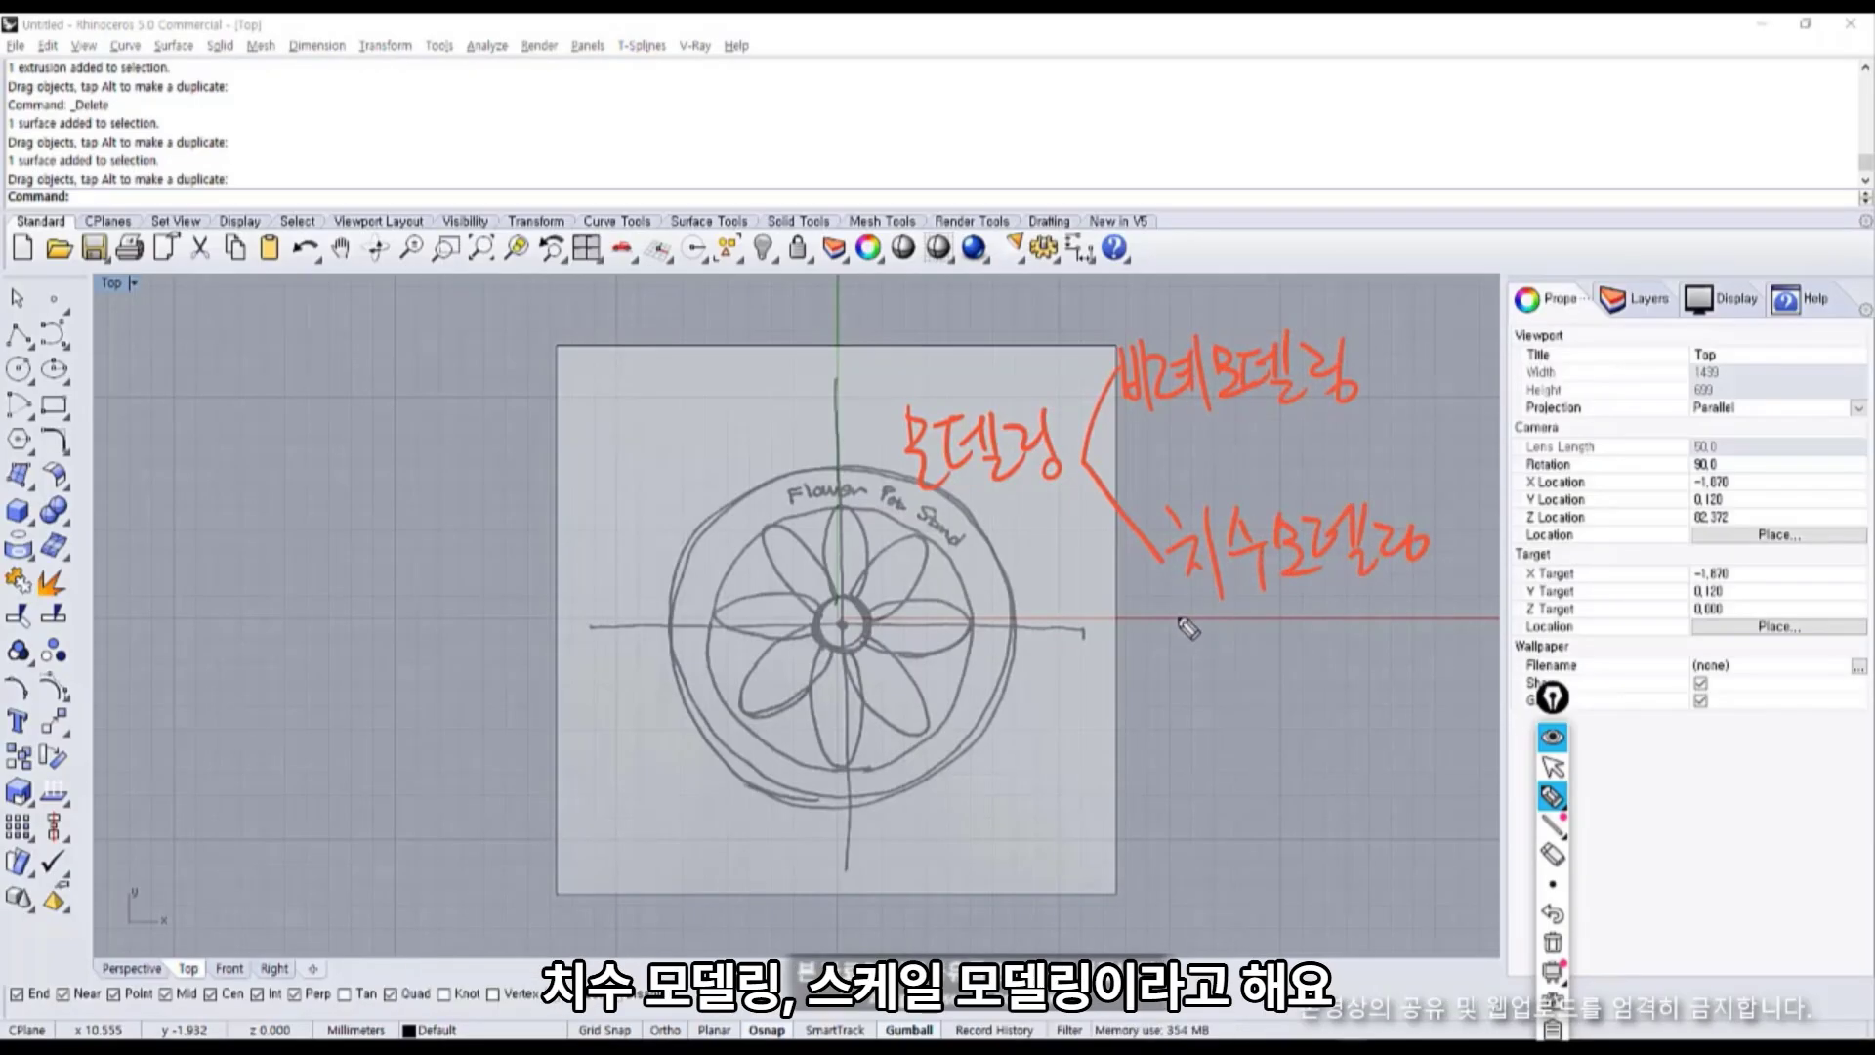
With the screen pen, write "Scale" with circled "1:1" and "1/2" under "치수모델링", and underline "비례모델링".
mouse_move(1233, 647)
mouse_down()
mouse_move(1297, 636)
mouse_move(1214, 703)
mouse_move(1234, 757)
mouse_move(1216, 782)
mouse_move(1298, 773)
mouse_up()
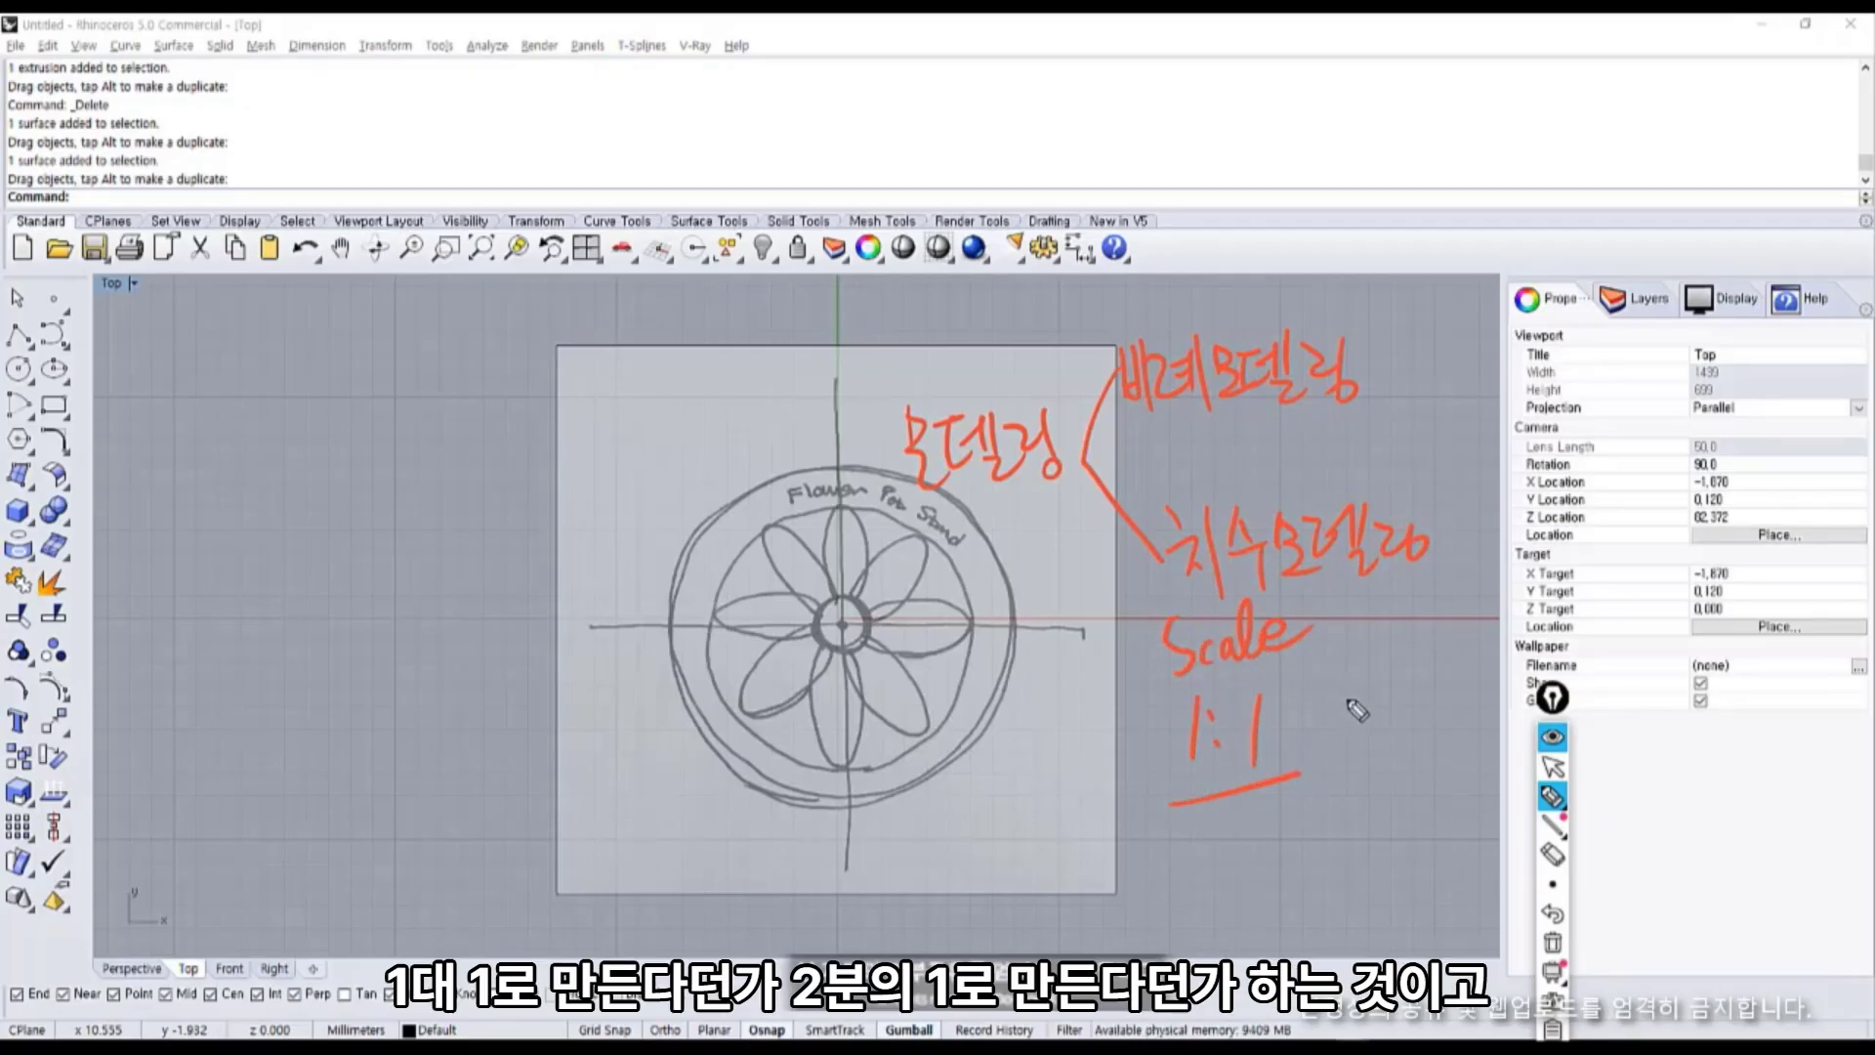
mouse_move(1340, 664)
mouse_down()
mouse_move(1411, 754)
mouse_move(1357, 796)
mouse_move(1279, 692)
mouse_move(1223, 668)
mouse_up()
drag(1121, 437, 1368, 408)
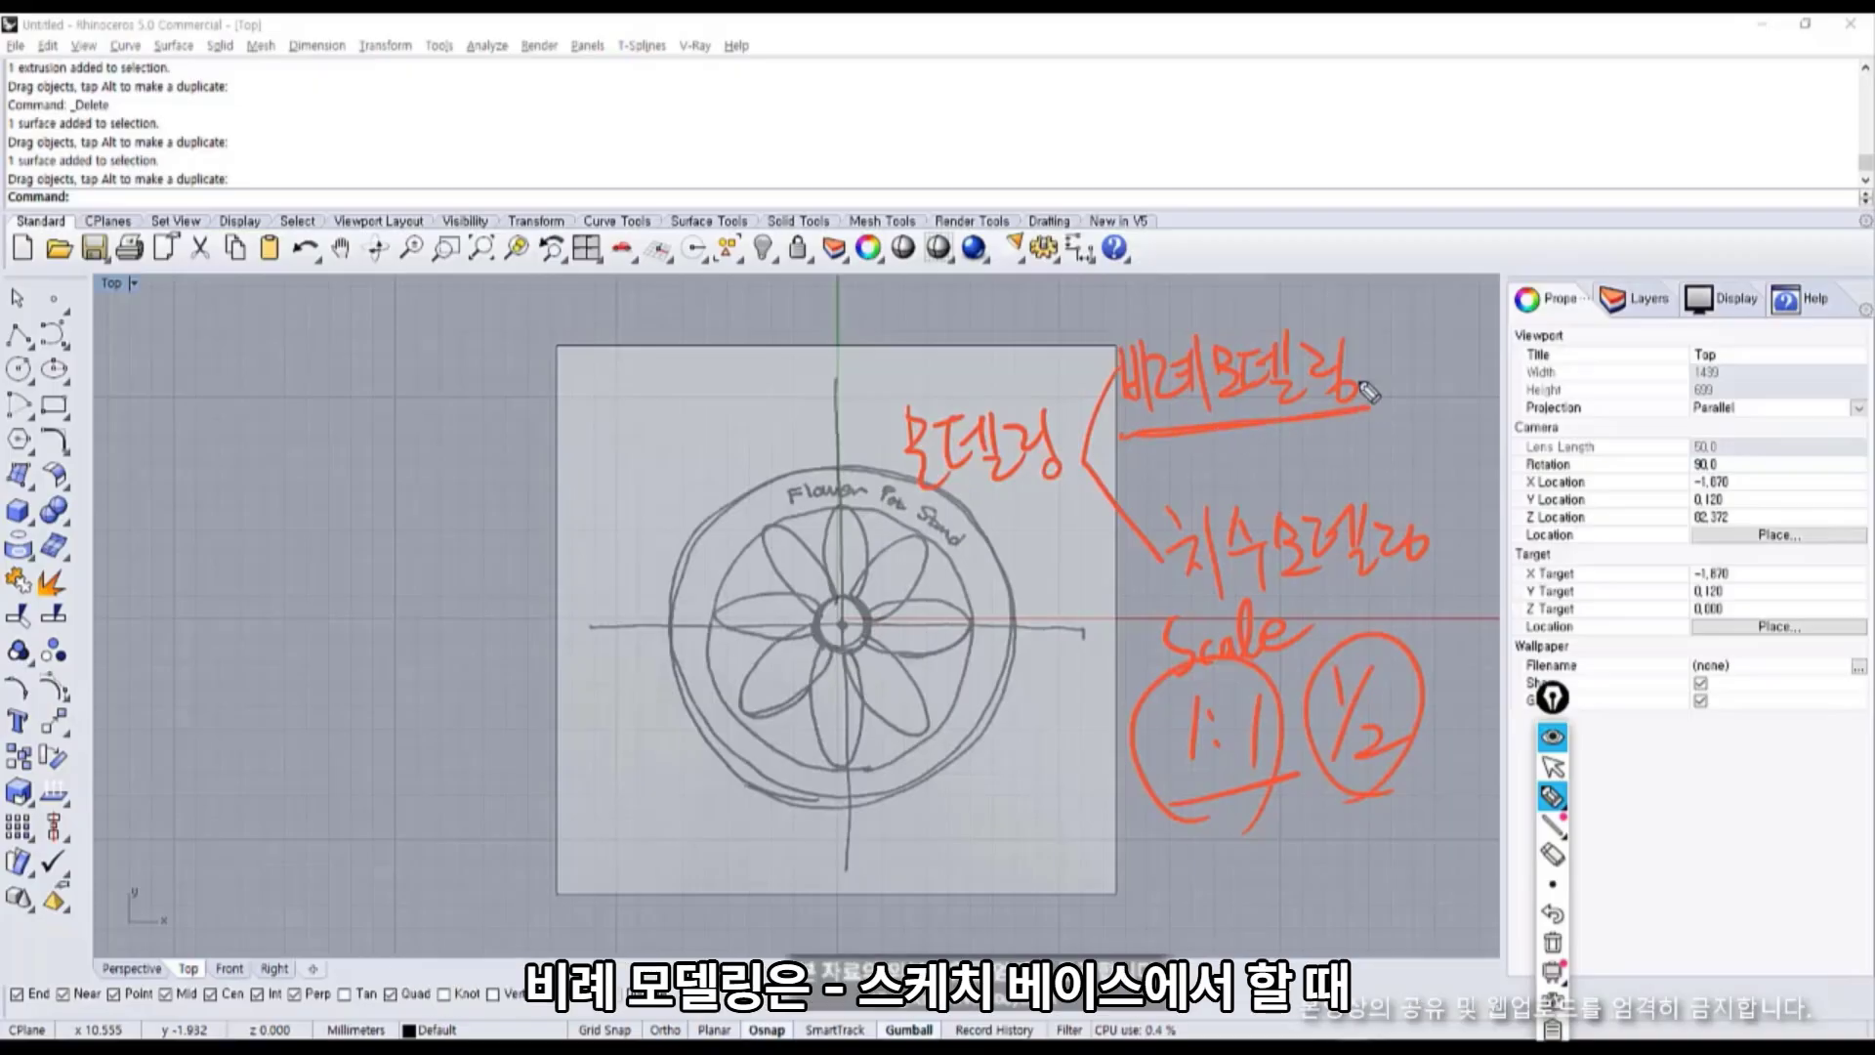
Draw an arrow from "모델링" to the flower sketch and write "스케치" and an underlined "어림짐작 모델링" beside it.
drag(1081, 482, 810, 683)
mouse_move(582, 688)
mouse_down()
mouse_move(607, 722)
mouse_move(674, 720)
mouse_move(734, 686)
mouse_up()
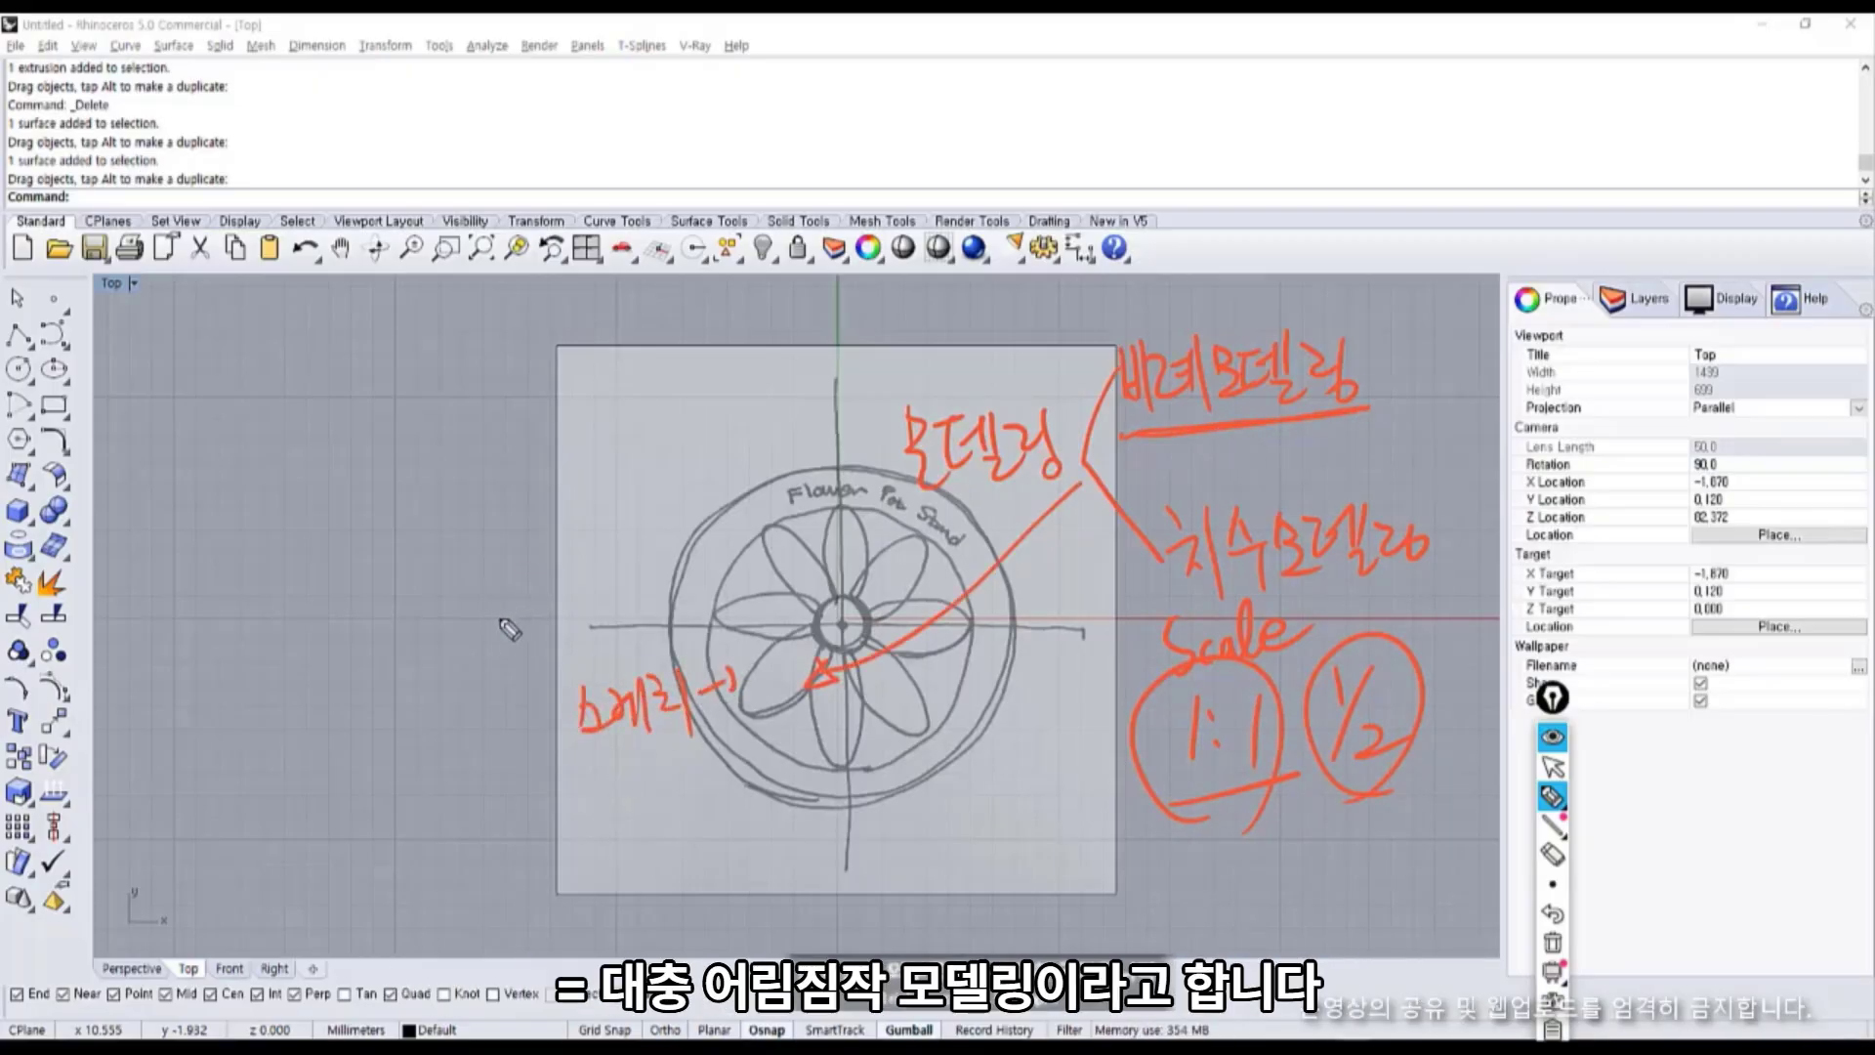
mouse_move(525, 625)
mouse_down()
mouse_move(561, 674)
mouse_move(596, 639)
mouse_move(600, 684)
mouse_move(630, 625)
mouse_move(653, 644)
mouse_move(715, 586)
mouse_move(719, 611)
mouse_move(799, 615)
mouse_move(818, 642)
mouse_up()
drag(530, 689, 820, 630)
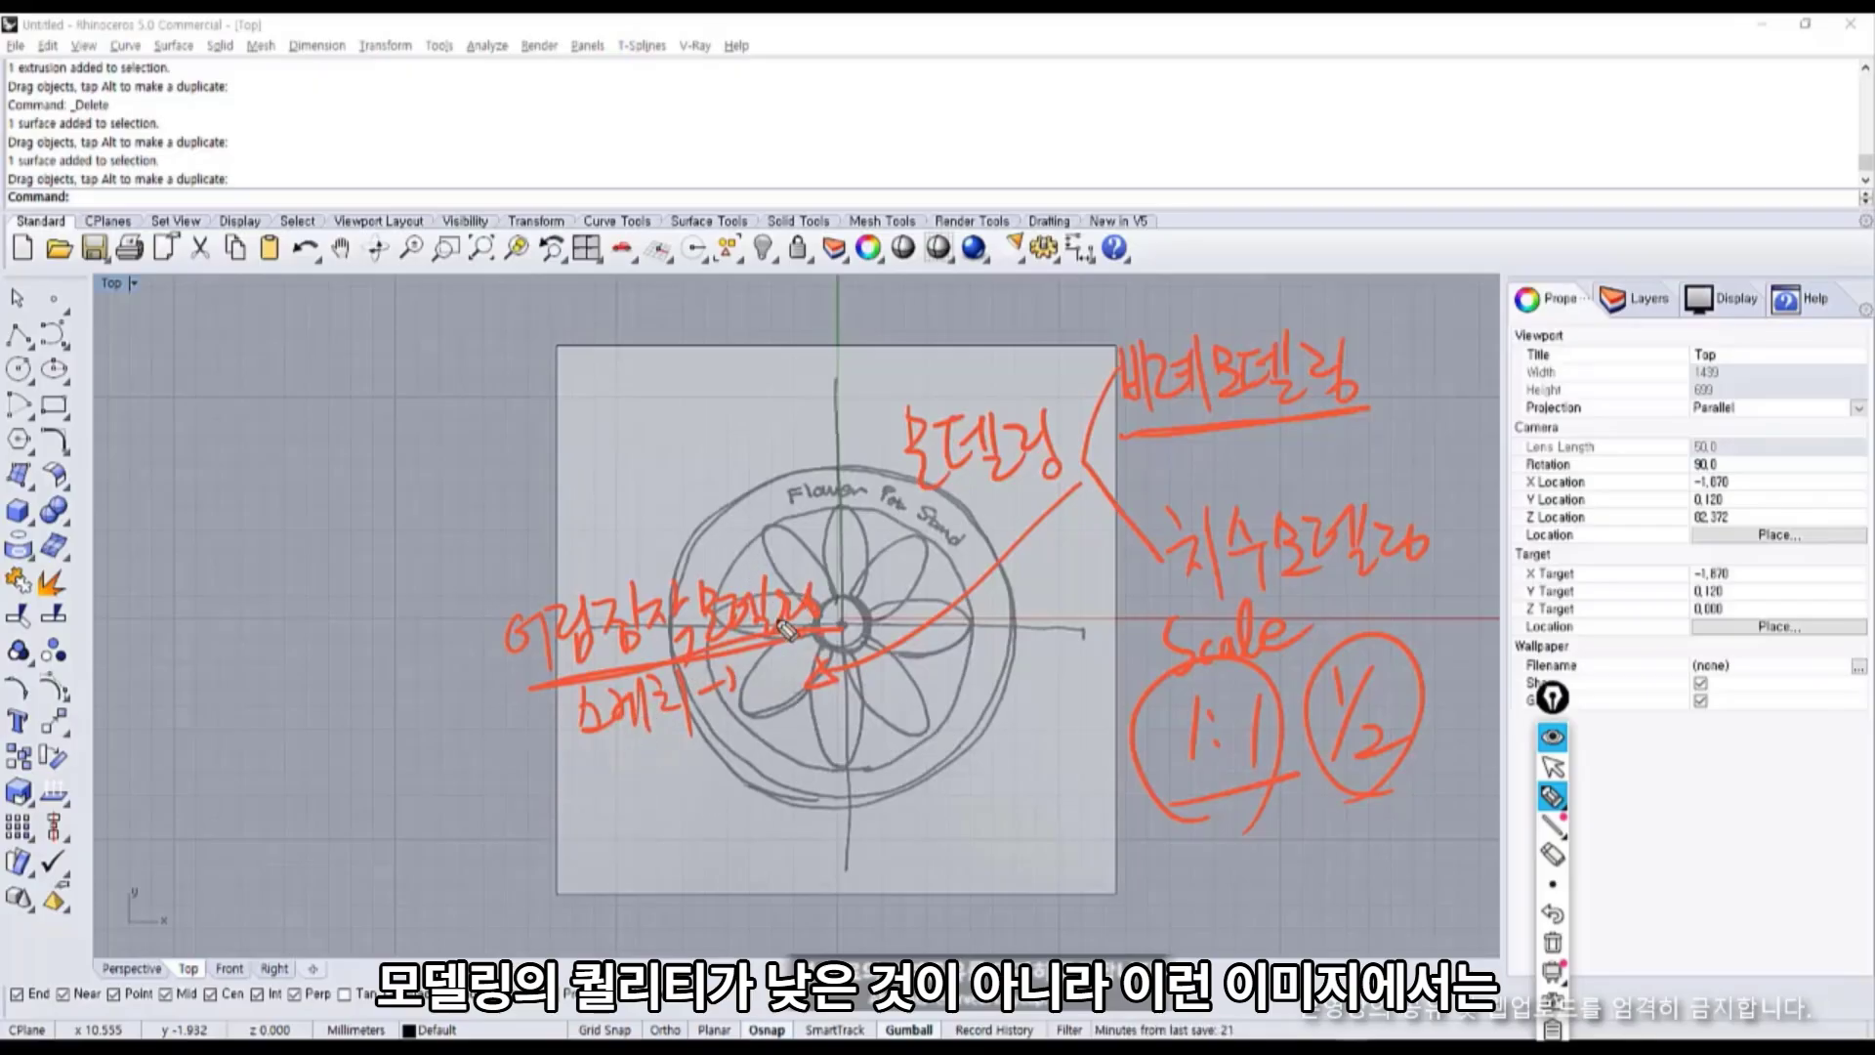
Circle the flower sketch's outer ring, mark its rim width with "치수 x", and circle the word "모델링".
mouse_move(761, 810)
mouse_down()
mouse_move(785, 478)
mouse_move(1035, 703)
mouse_move(825, 828)
mouse_up()
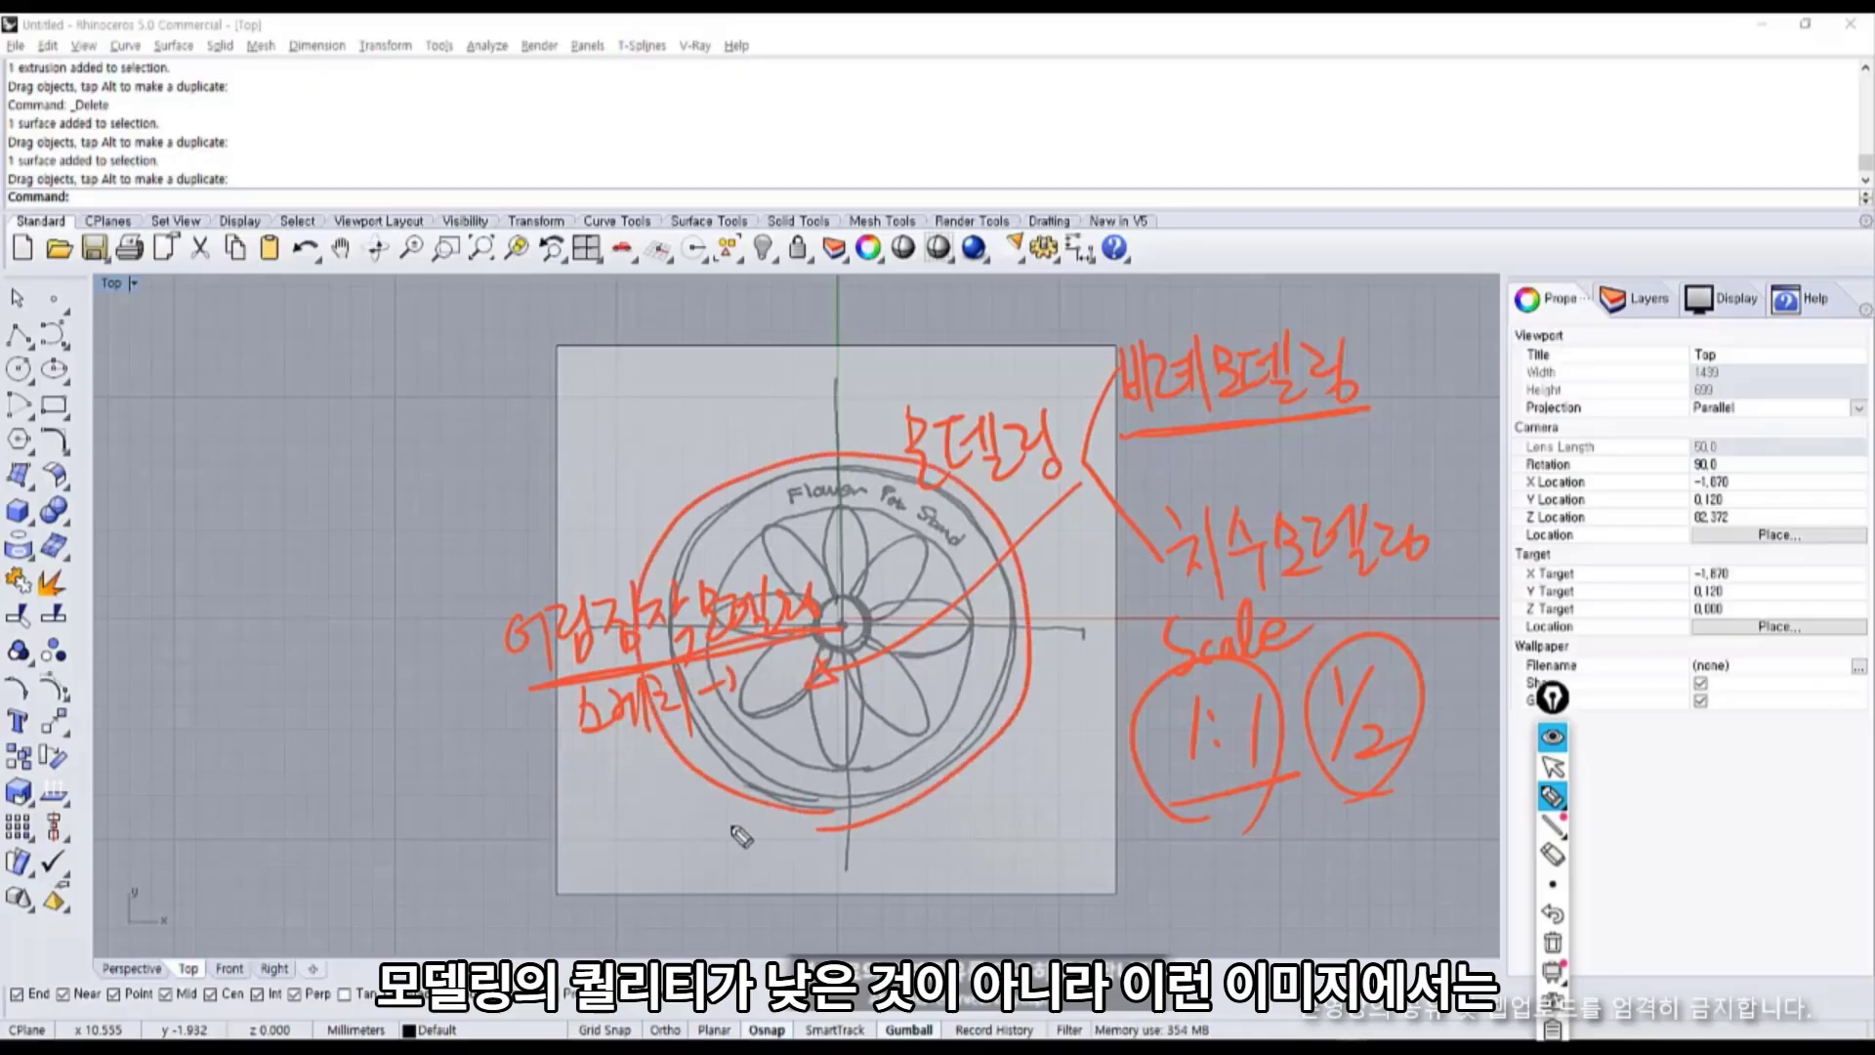
mouse_move(977, 631)
mouse_down()
mouse_move(1018, 644)
mouse_move(1067, 714)
mouse_up()
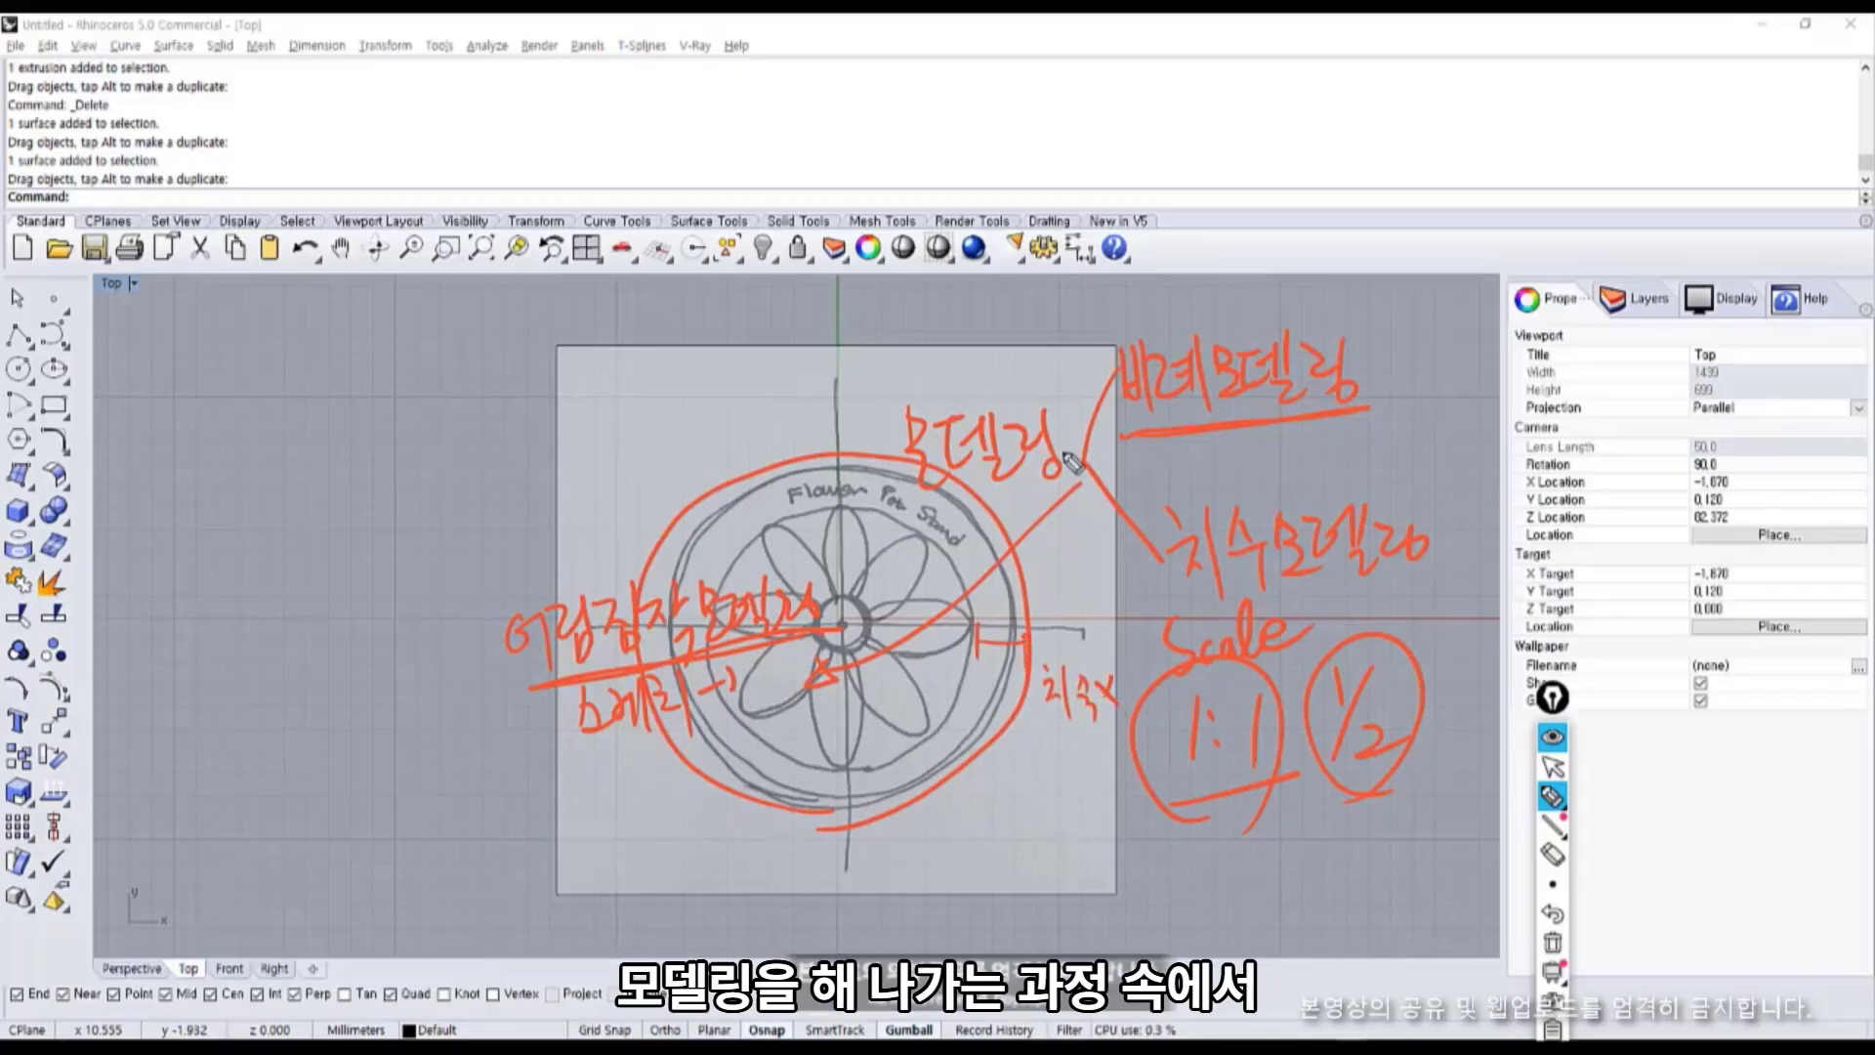
drag(852, 493, 911, 537)
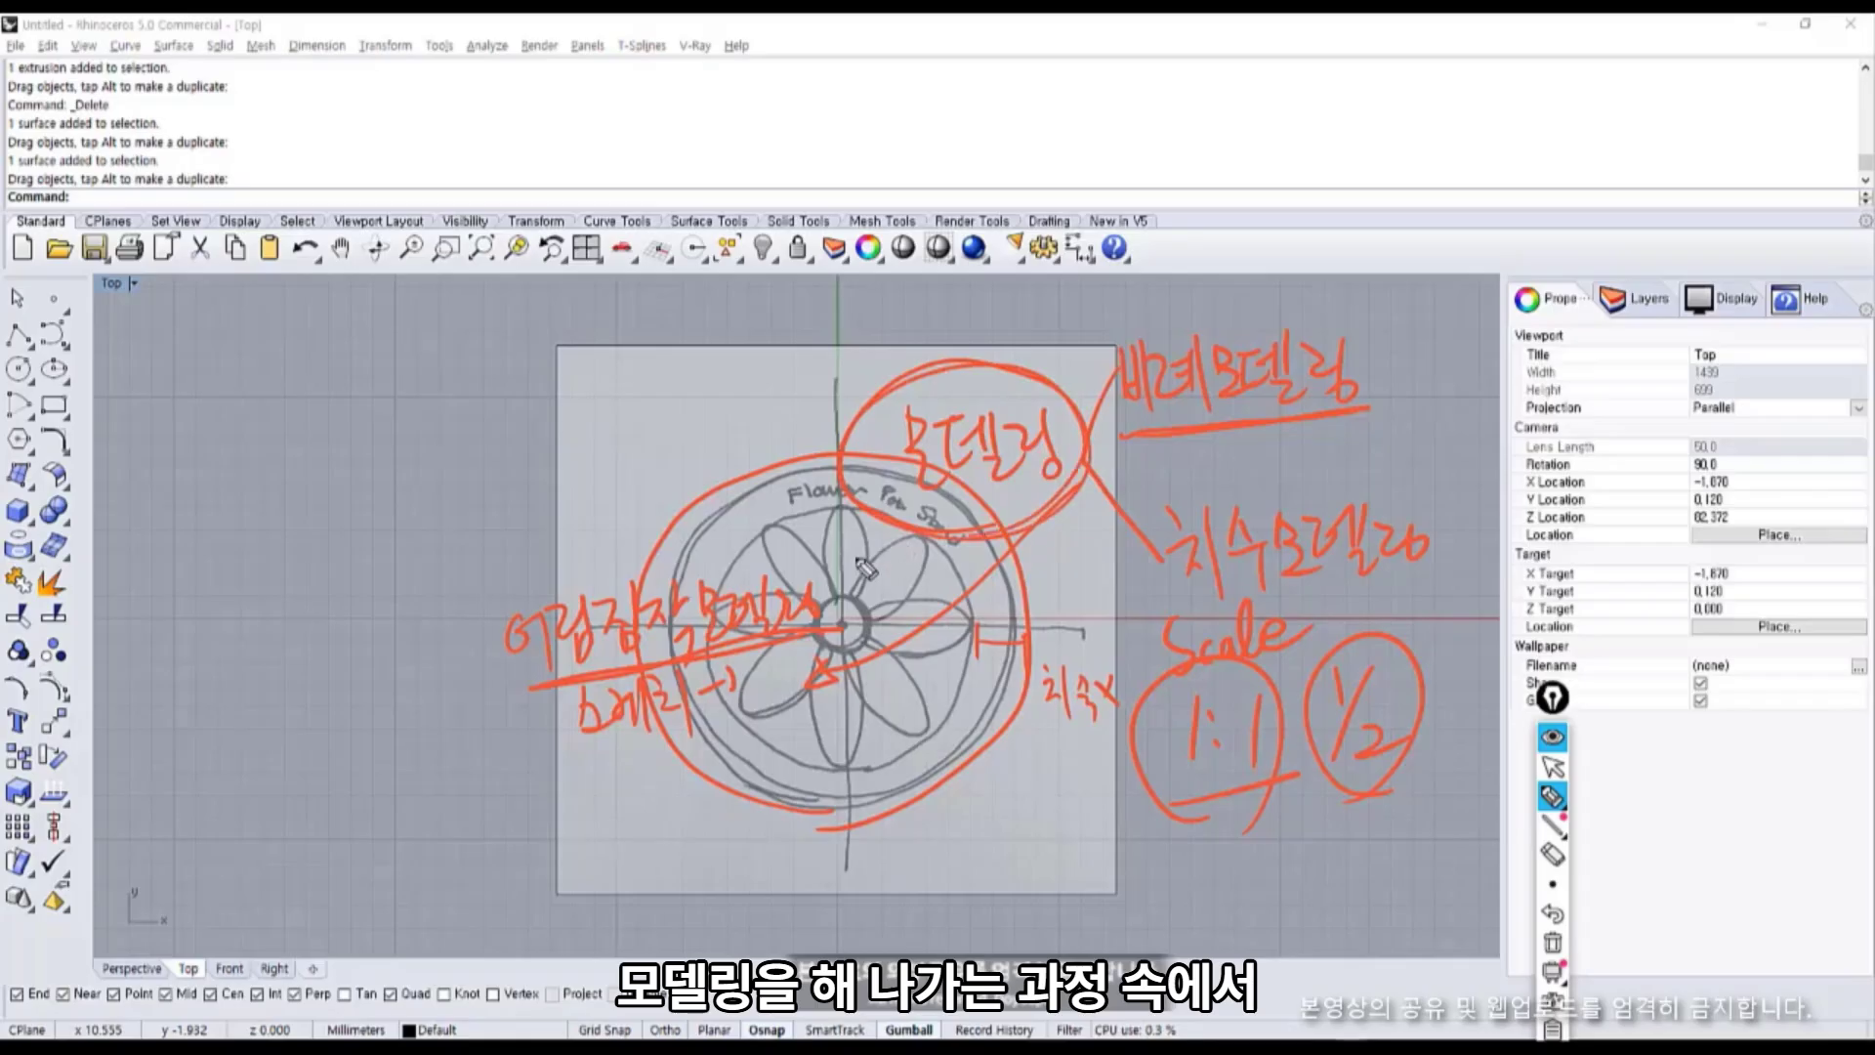
Trace short red pen marks inside the petals of the flower sketch.
drag(846, 549, 848, 510)
drag(901, 553, 919, 574)
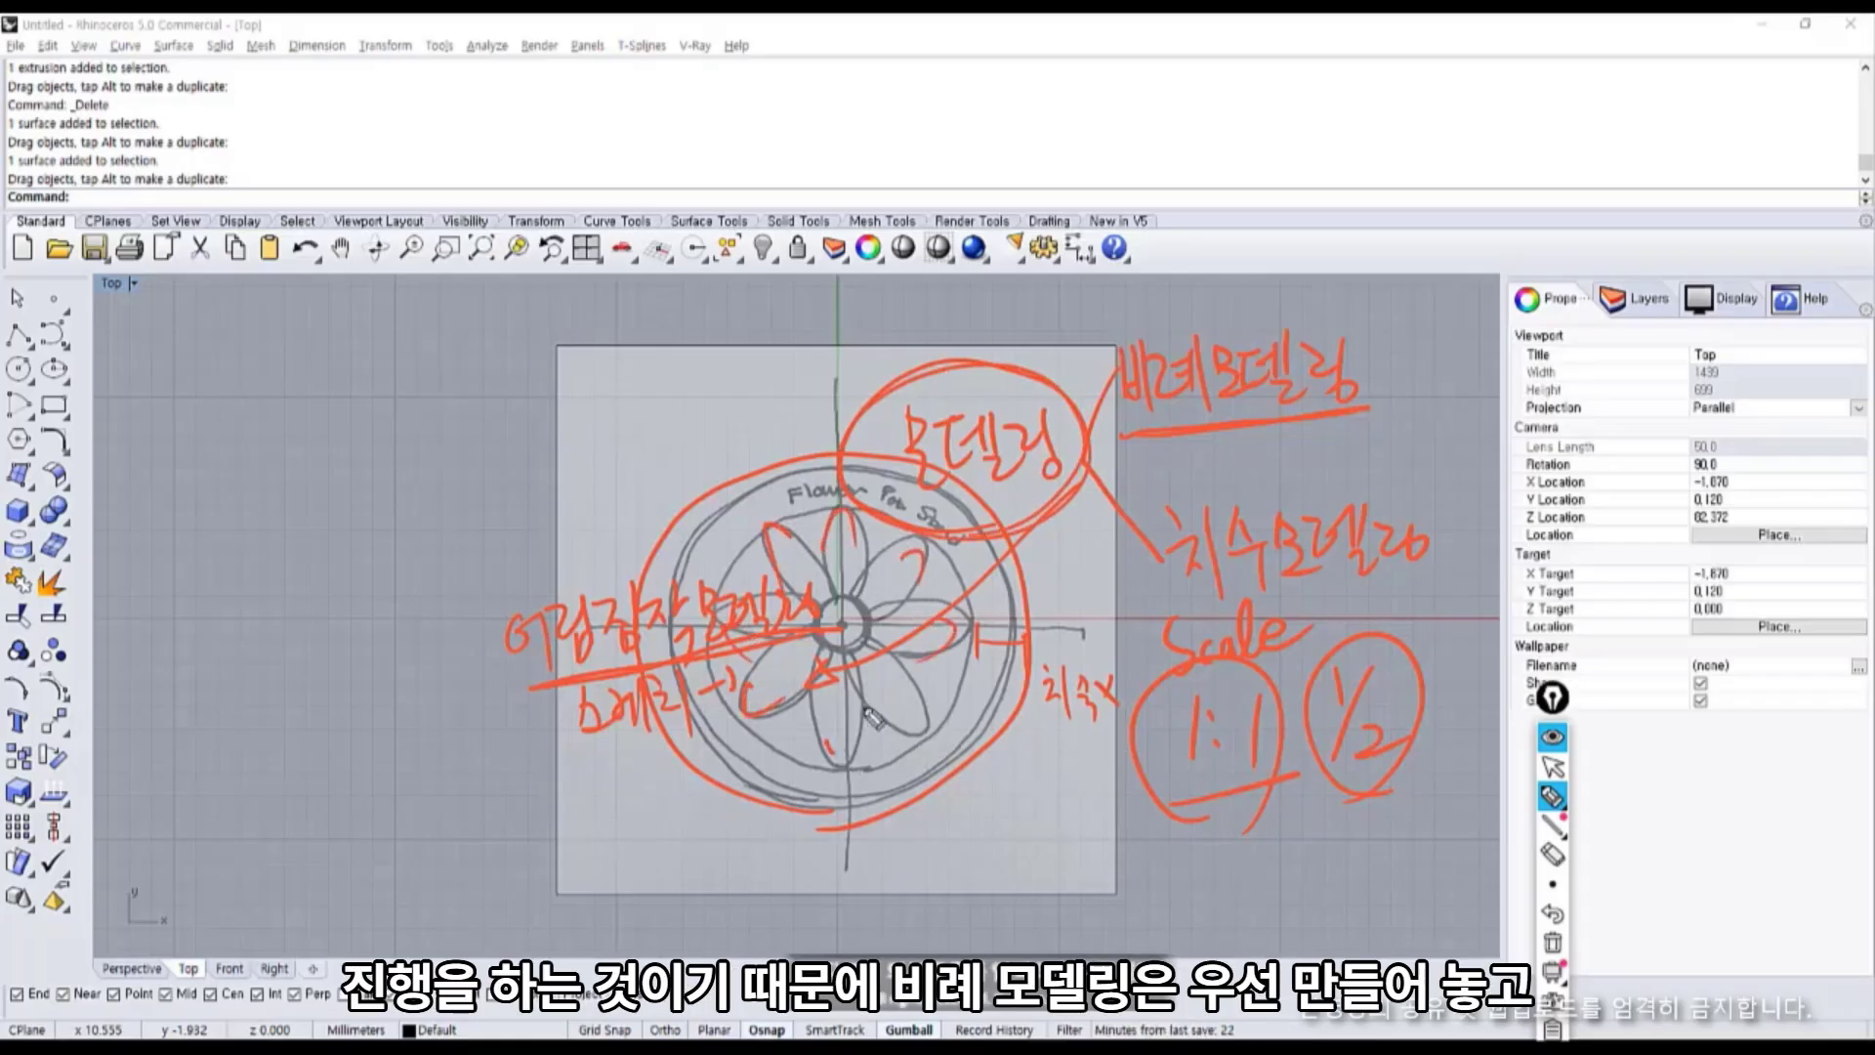
drag(829, 723, 851, 737)
drag(890, 730, 921, 696)
Enclose "비례모델링" in brackets and link it to a circled "Scale" note.
drag(1116, 330, 1107, 422)
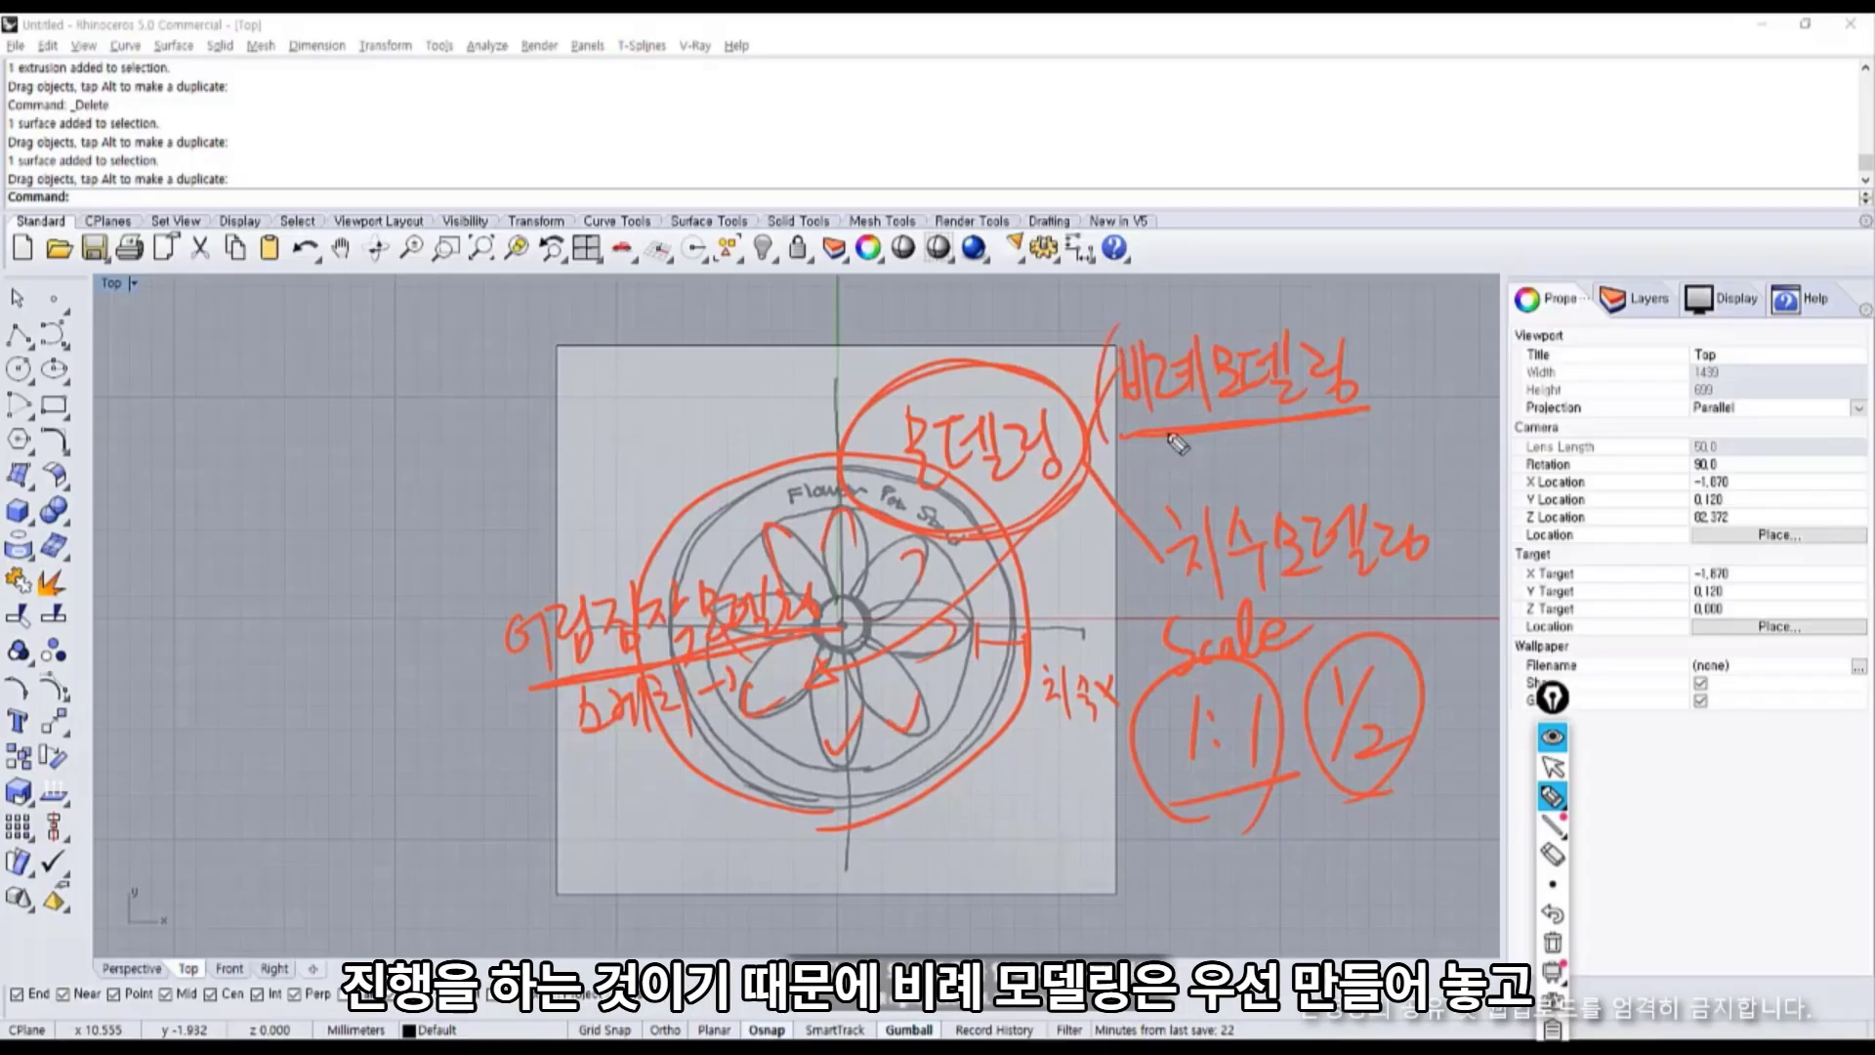
drag(1352, 314, 1365, 422)
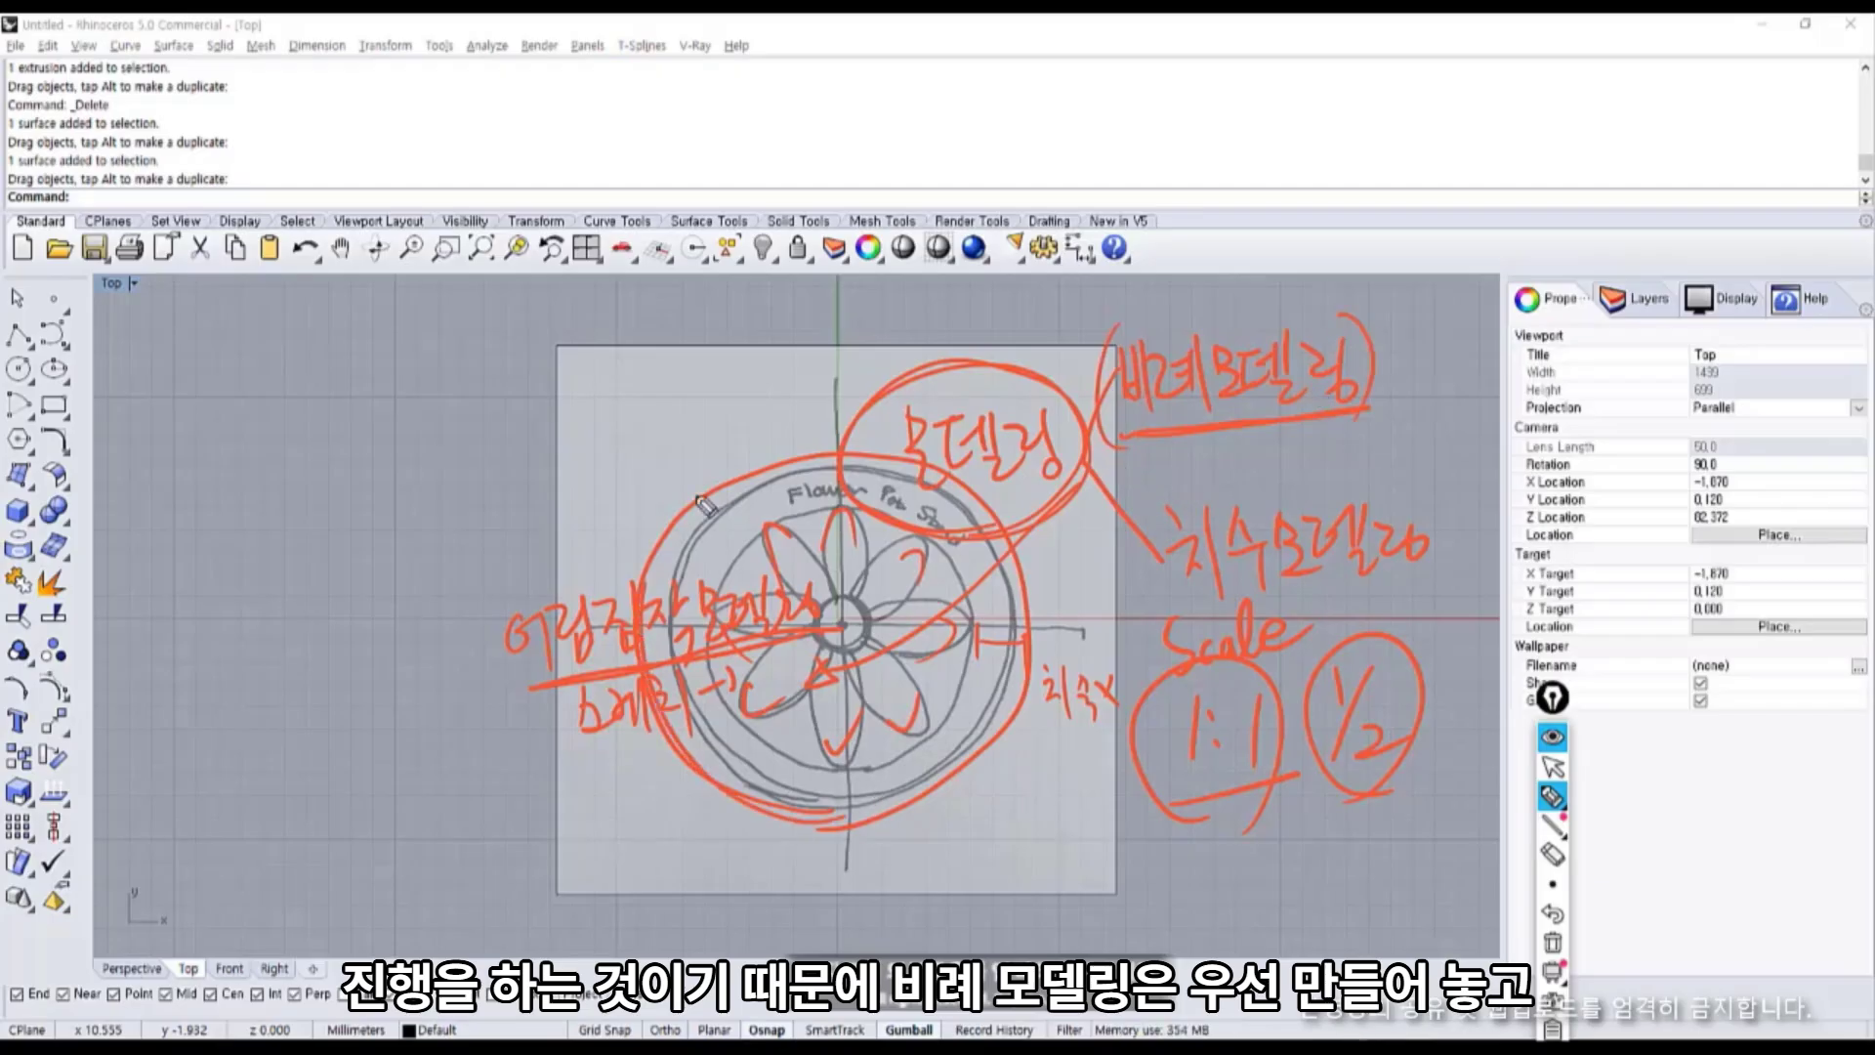
mouse_move(1404, 369)
mouse_down()
mouse_move(1438, 410)
mouse_move(1427, 508)
mouse_move(1372, 484)
mouse_move(1504, 454)
mouse_move(1495, 504)
mouse_up()
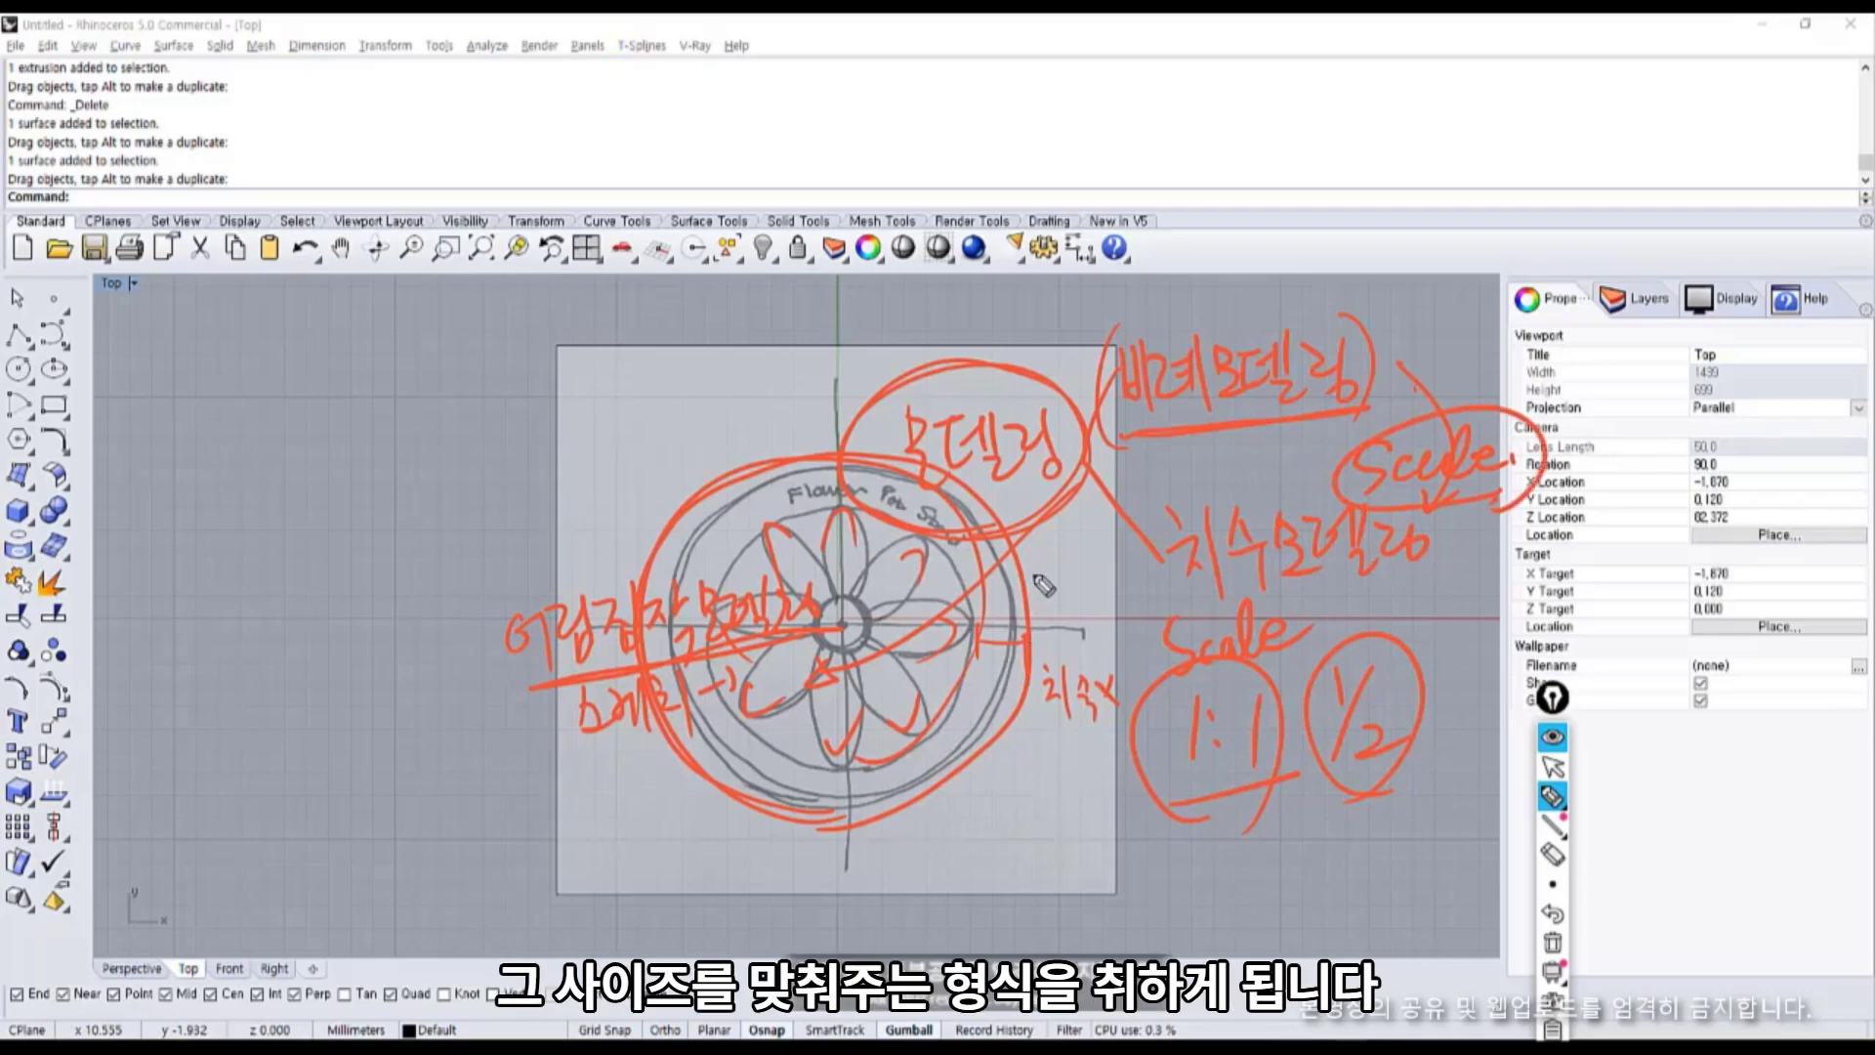
Mark the ring's side limits and underline it below, then box and re-underline "비례모델링".
drag(1037, 576, 1029, 705)
mouse_move(778, 840)
mouse_down()
mouse_move(894, 836)
mouse_move(838, 826)
mouse_up()
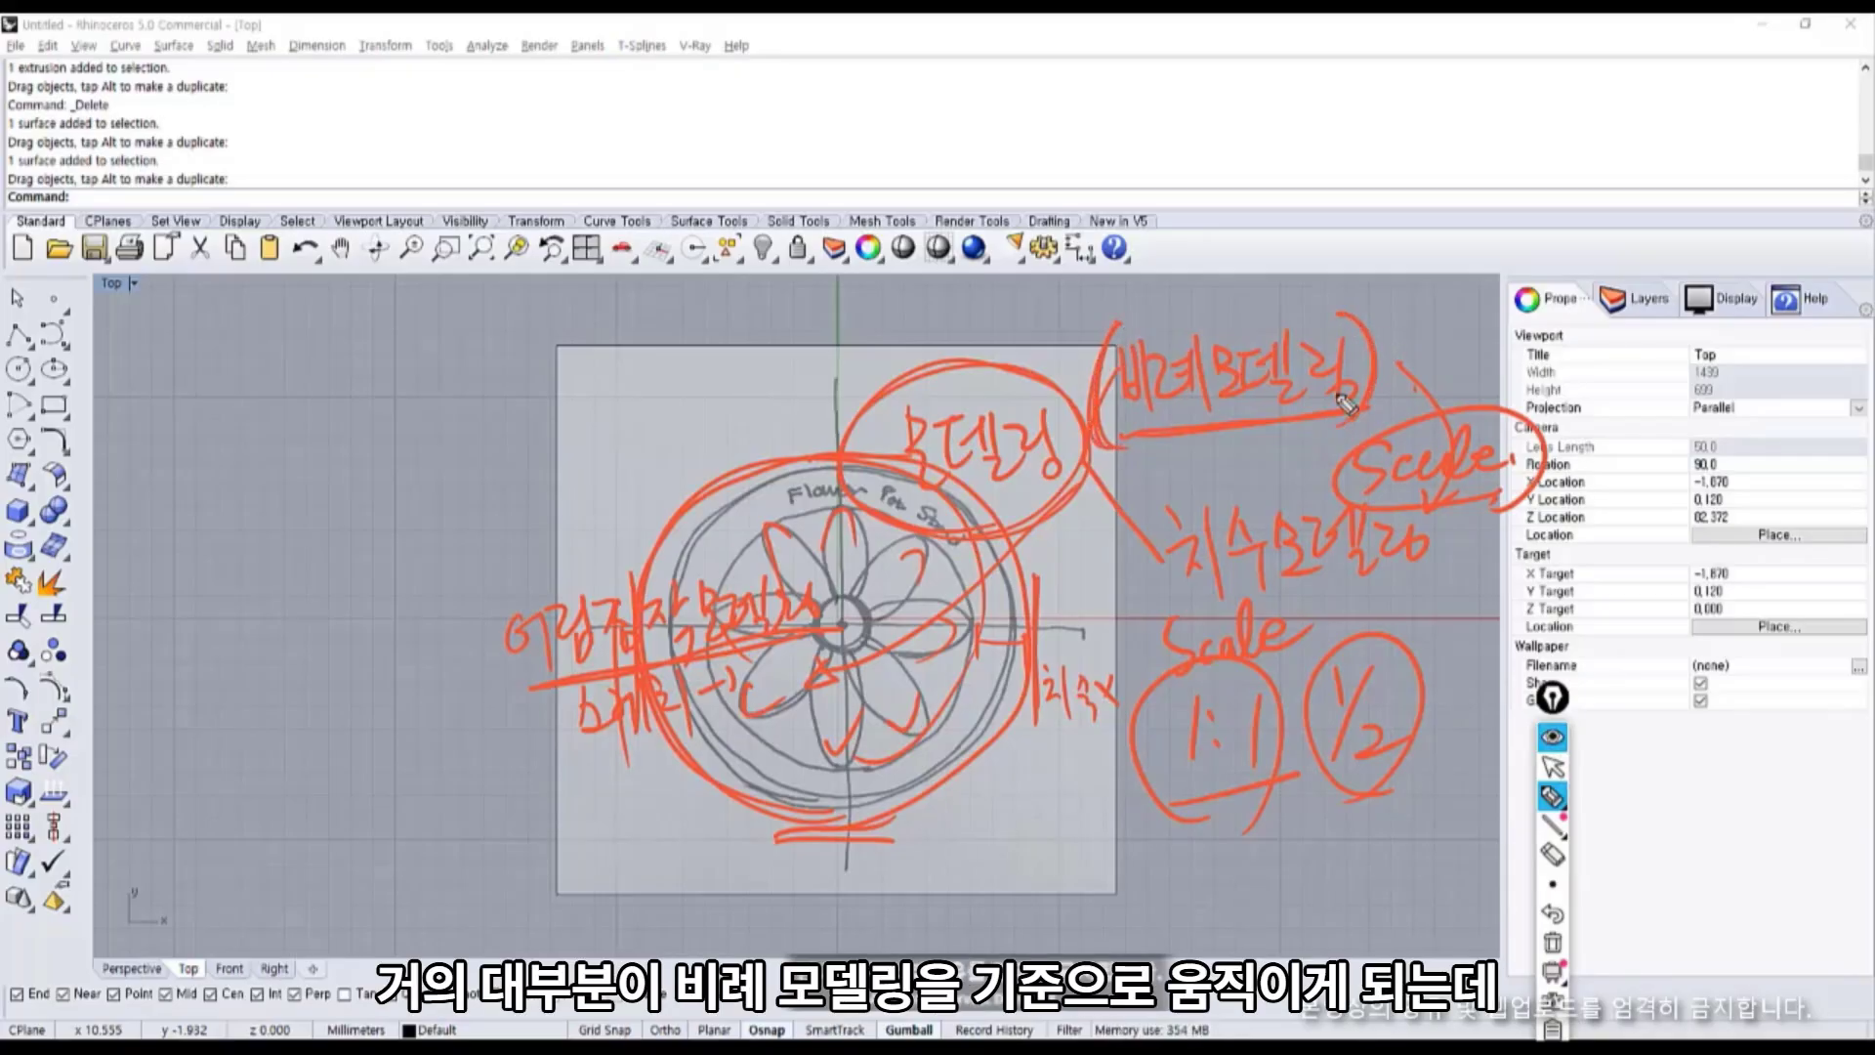
drag(1350, 314, 1365, 435)
mouse_move(1138, 451)
mouse_down()
mouse_move(1302, 444)
mouse_move(1128, 457)
mouse_up()
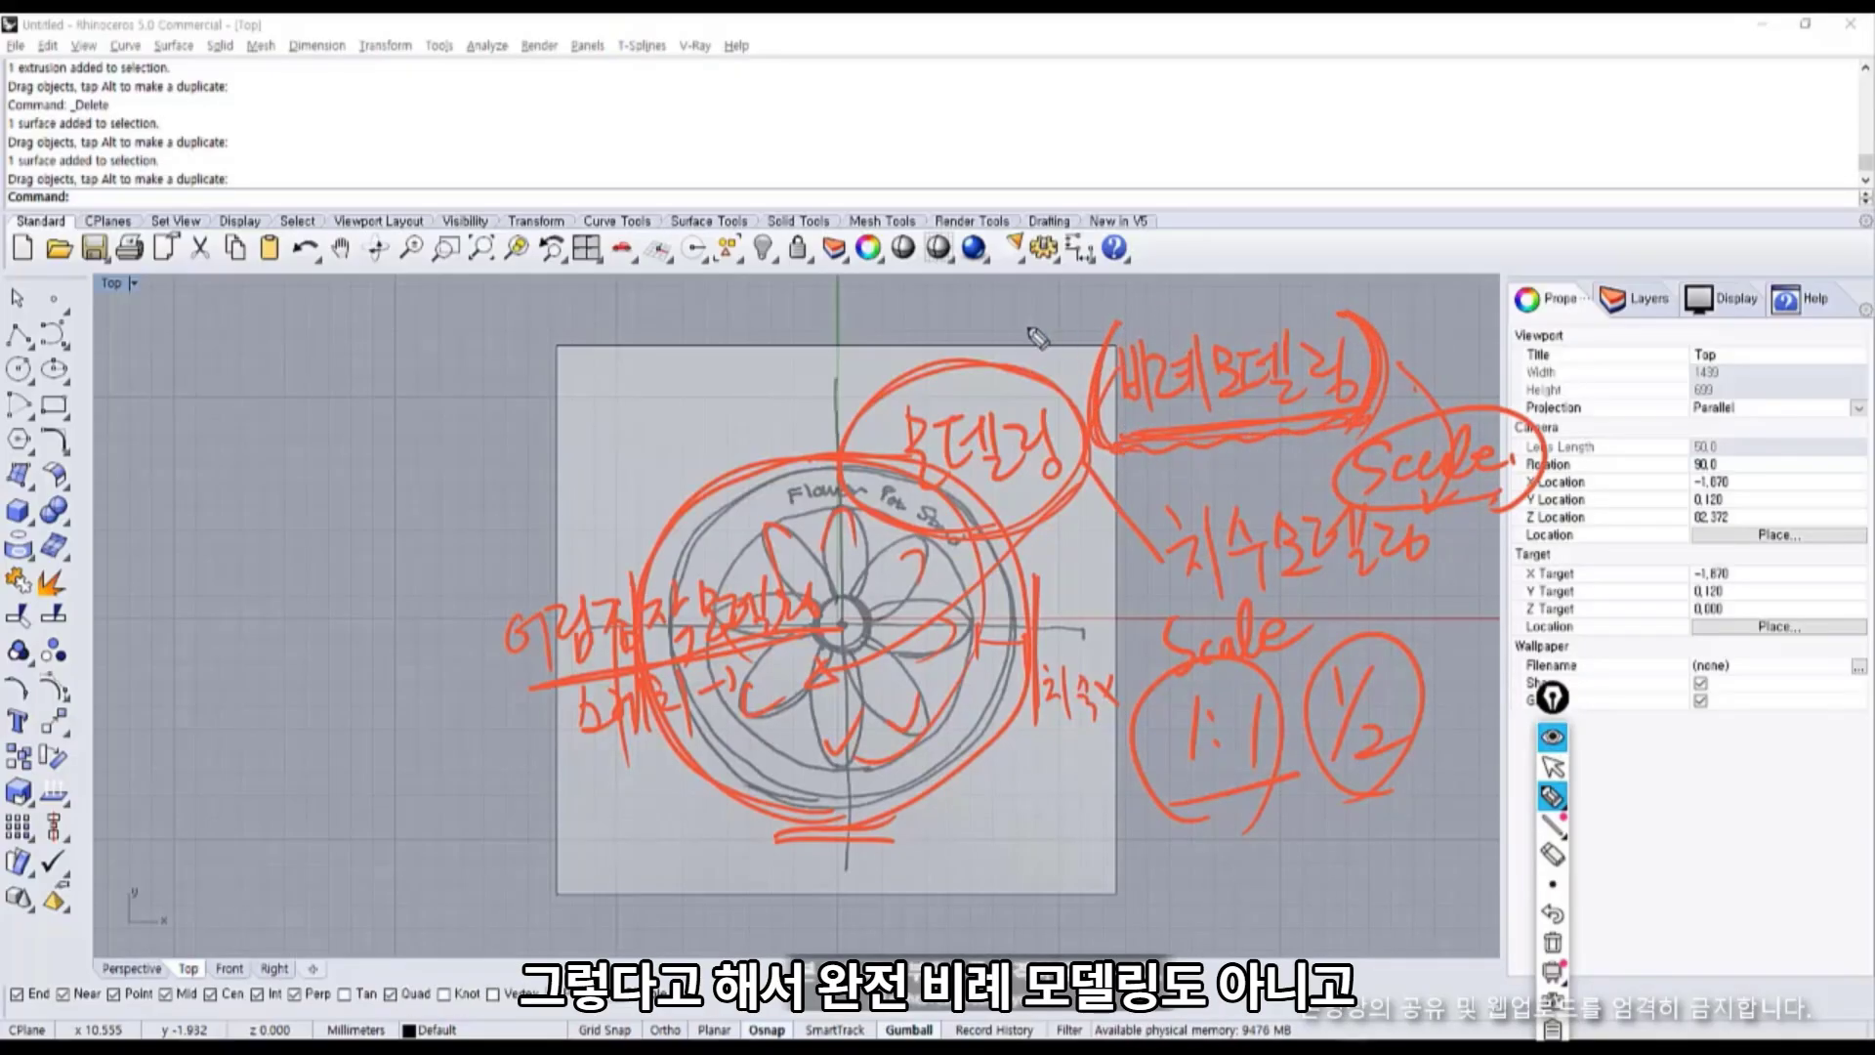
mouse_move(1077, 359)
mouse_down()
mouse_move(1396, 429)
mouse_move(1055, 372)
mouse_up()
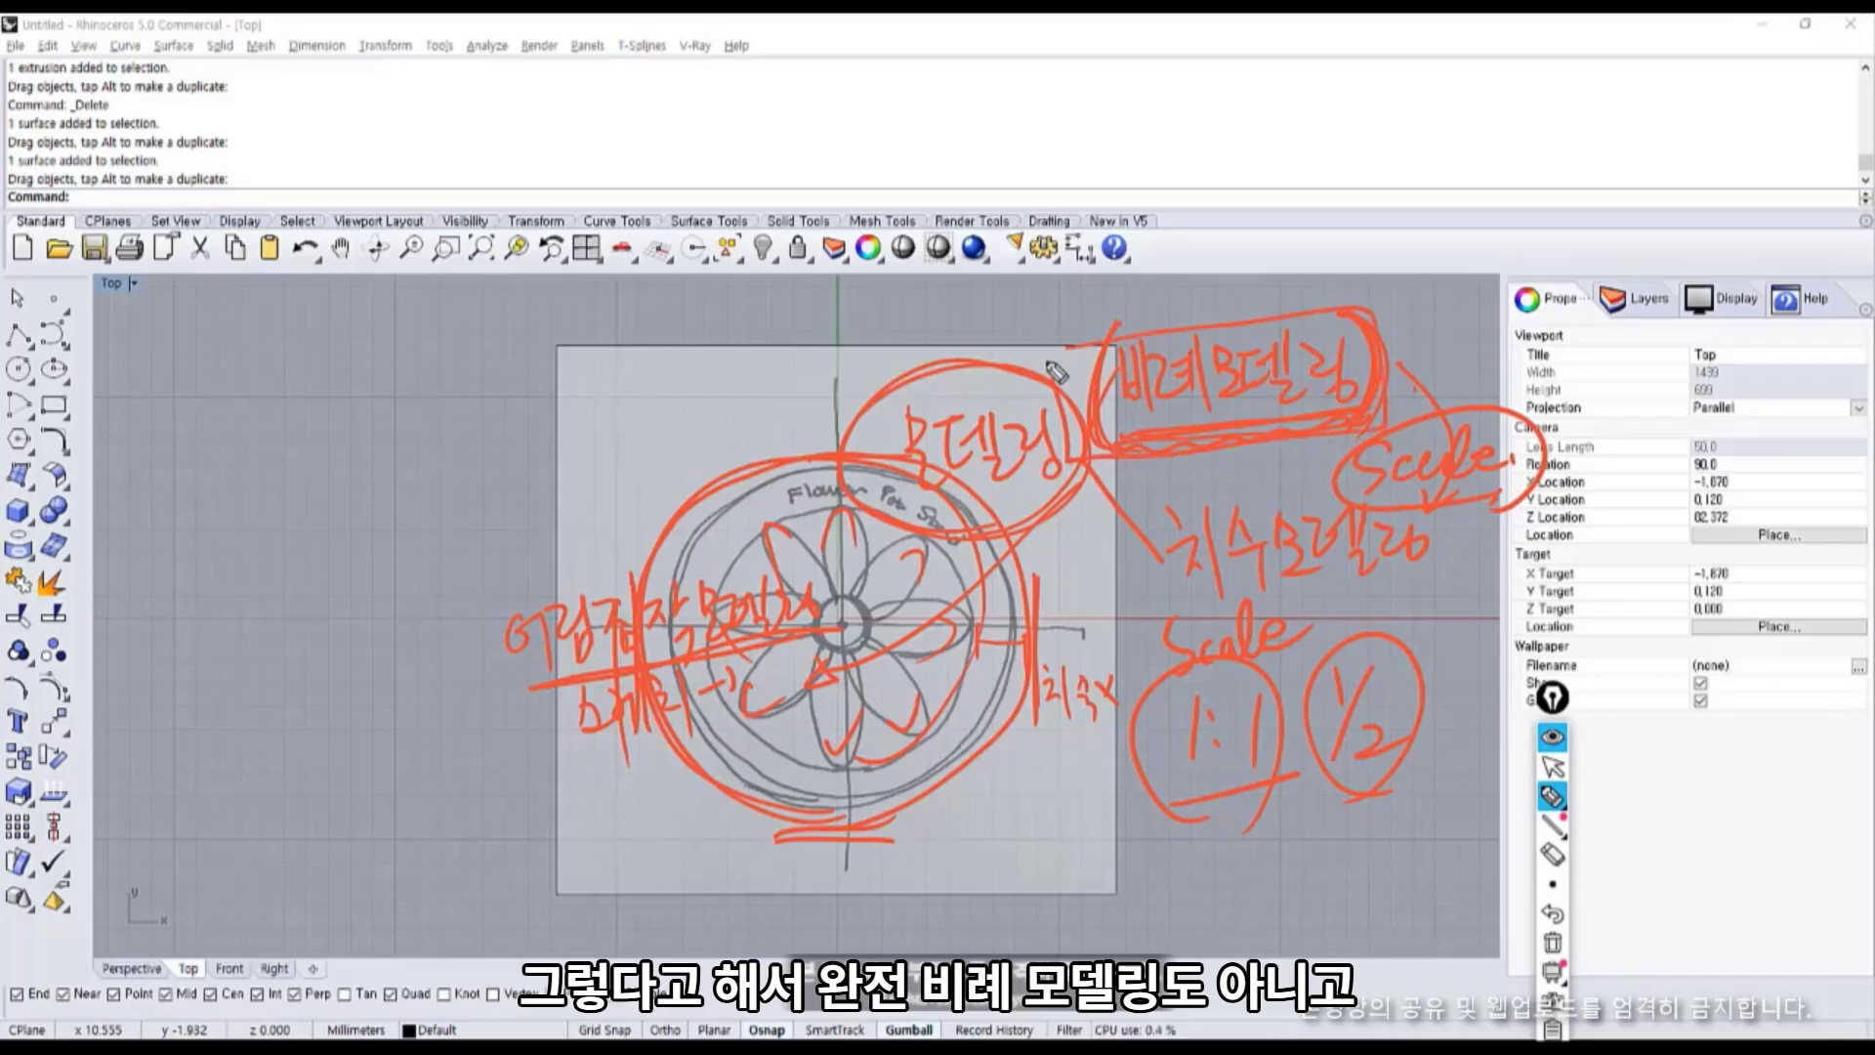
Draw a large freehand ellipse beside the sketch with a smaller curved form and a scribbled detail inside it.
mouse_move(266, 693)
mouse_down()
mouse_move(455, 361)
mouse_move(314, 677)
mouse_up()
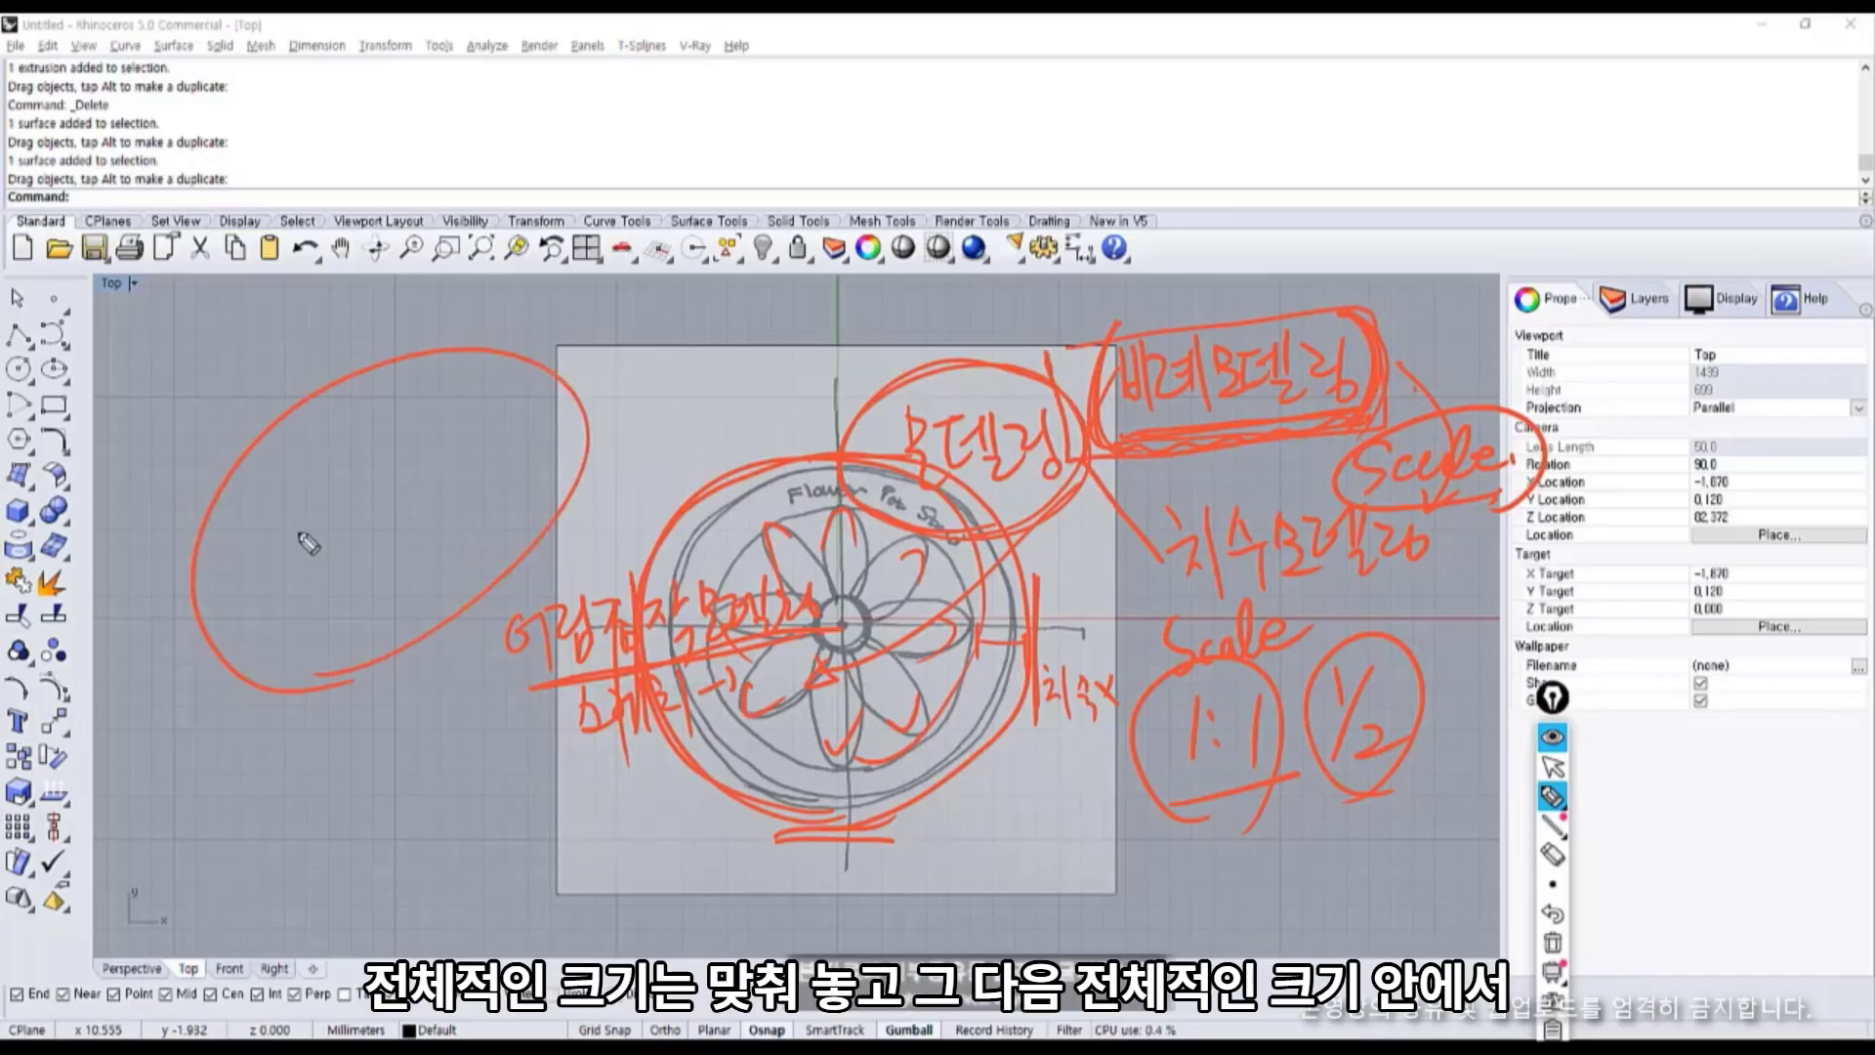
drag(250, 496, 459, 598)
mouse_move(528, 358)
mouse_down()
mouse_move(223, 676)
mouse_move(244, 720)
mouse_up()
click(251, 666)
mouse_move(311, 473)
mouse_down()
mouse_move(275, 500)
mouse_move(325, 505)
mouse_move(343, 478)
mouse_up()
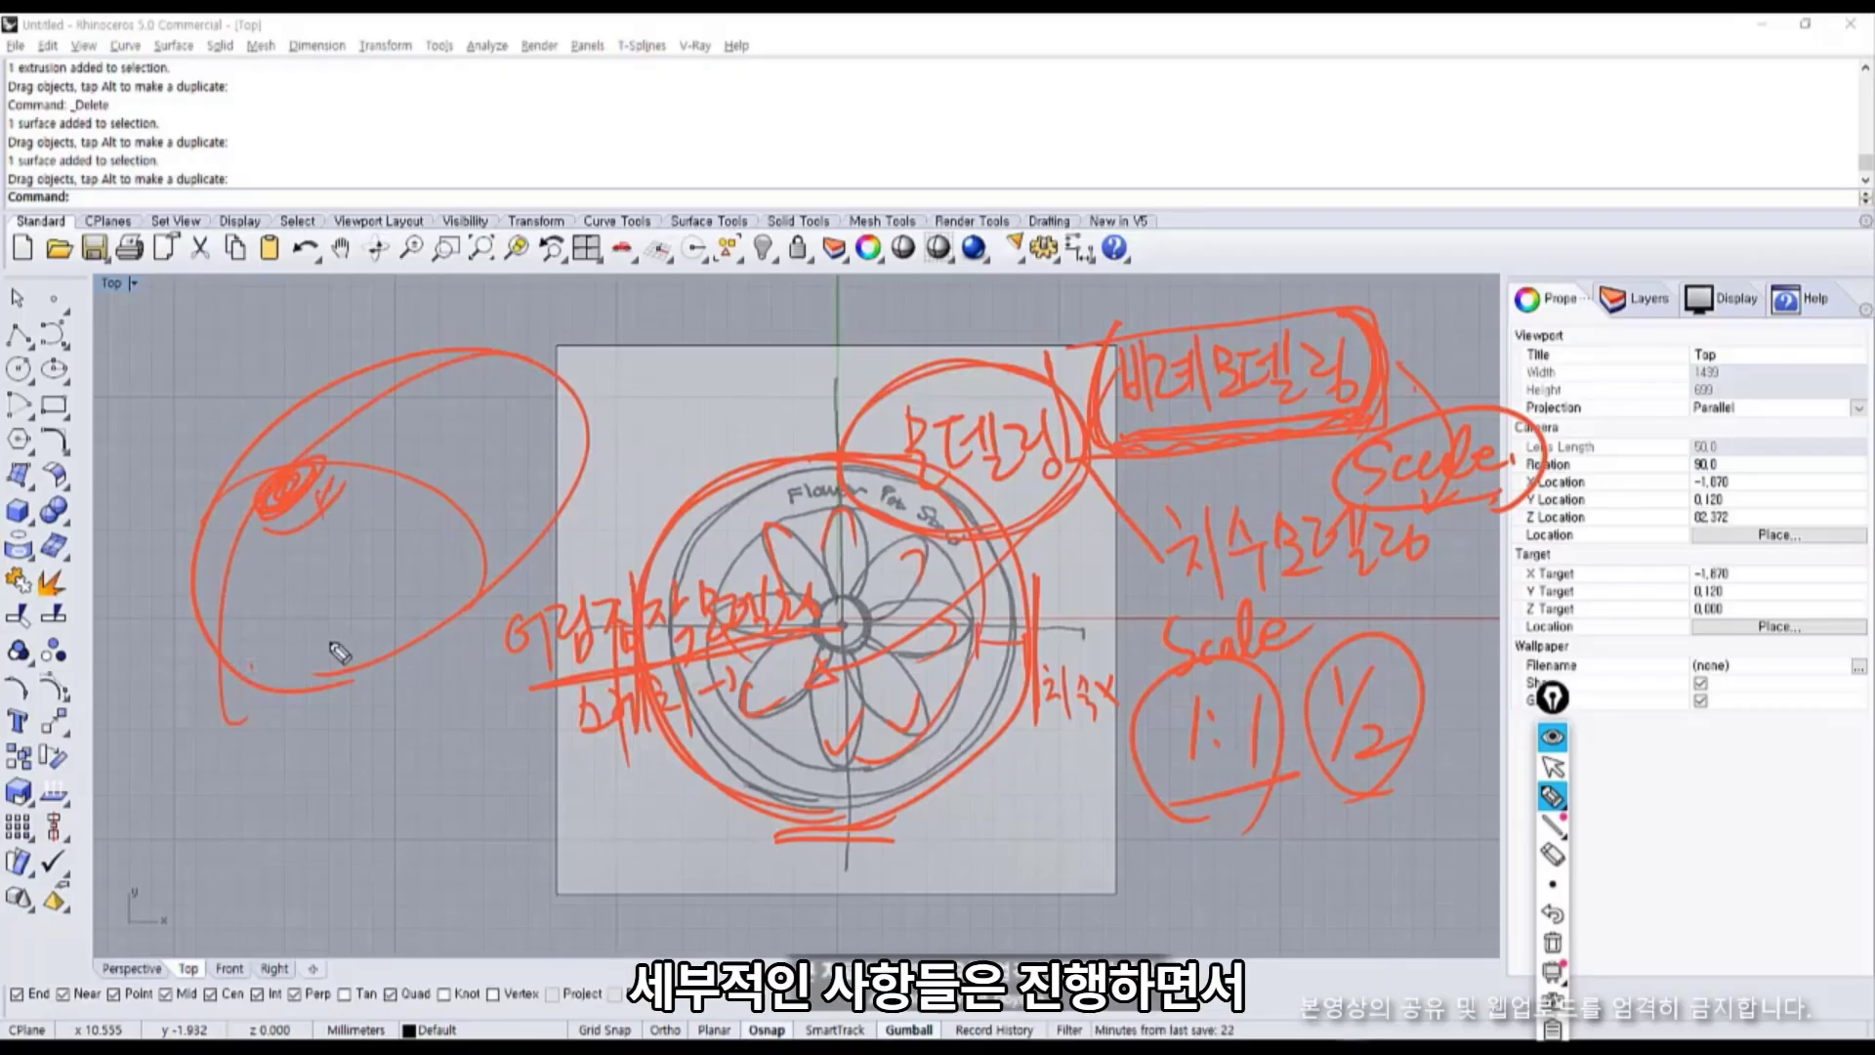
Write "보면서" inside the freehand ellipse with an arrow beneath it, and erase all the pen annotations.
drag(321, 563, 358, 617)
drag(376, 547, 415, 586)
drag(420, 537, 477, 560)
click(528, 535)
mouse_move(482, 500)
mouse_down()
mouse_move(503, 563)
mouse_move(308, 672)
mouse_up()
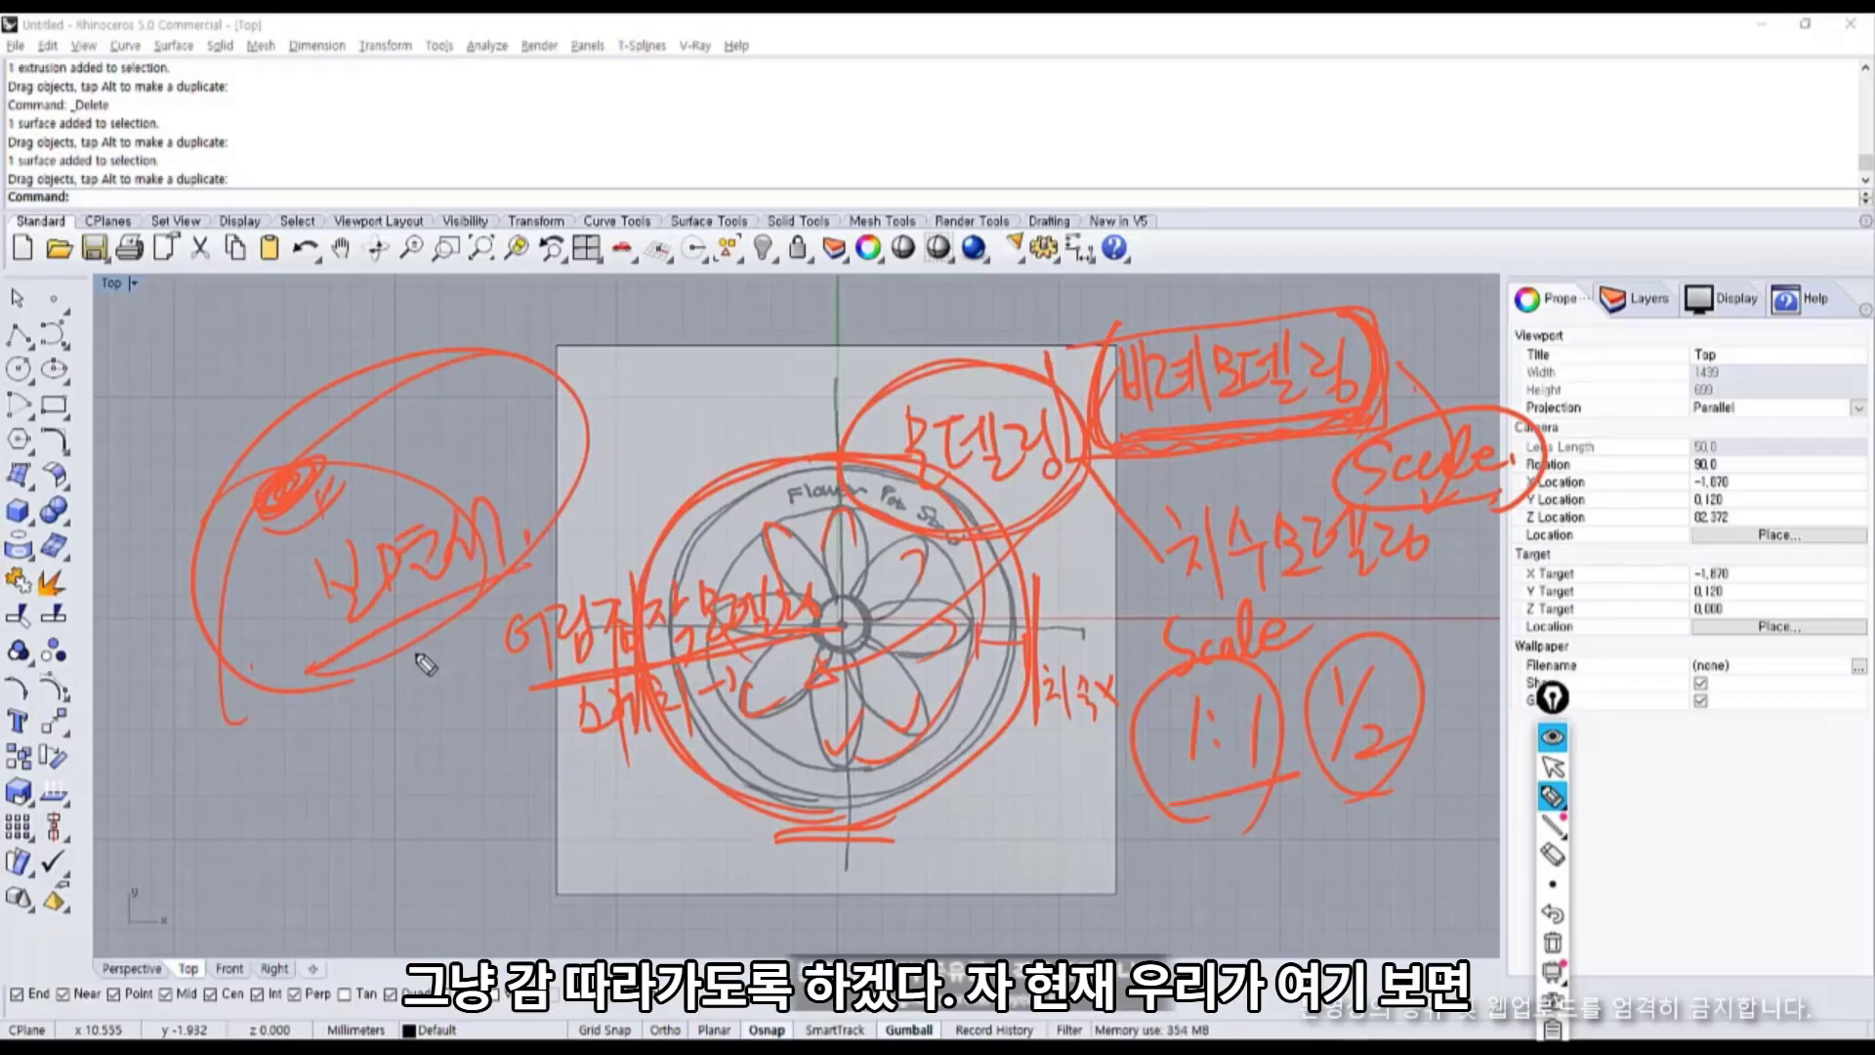
key(ctrl+shift+7)
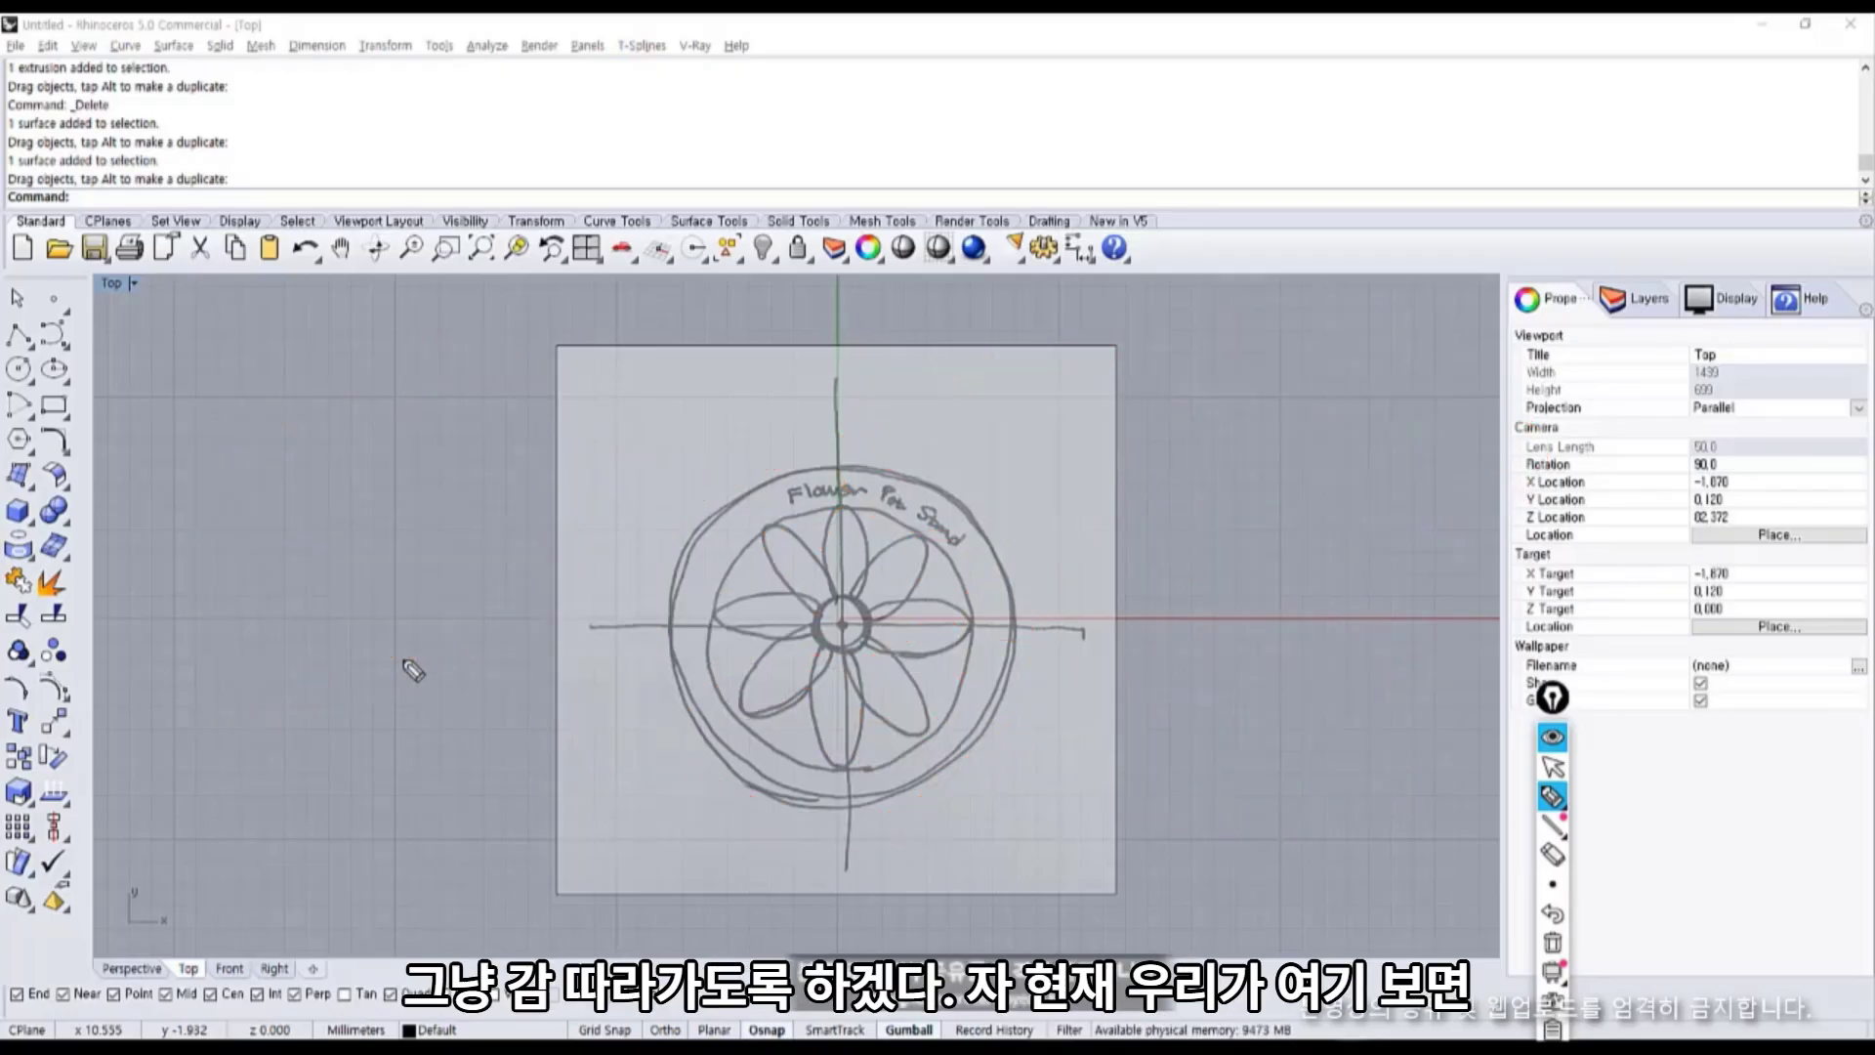
Select the flower sketch frame and compare its size with the millimetre grid squares.
scroll(714, 661, up, 5)
key(ctrl+shift+1)
click(869, 651)
scroll(870, 652, down, 6)
right_drag(870, 652, 757, 586)
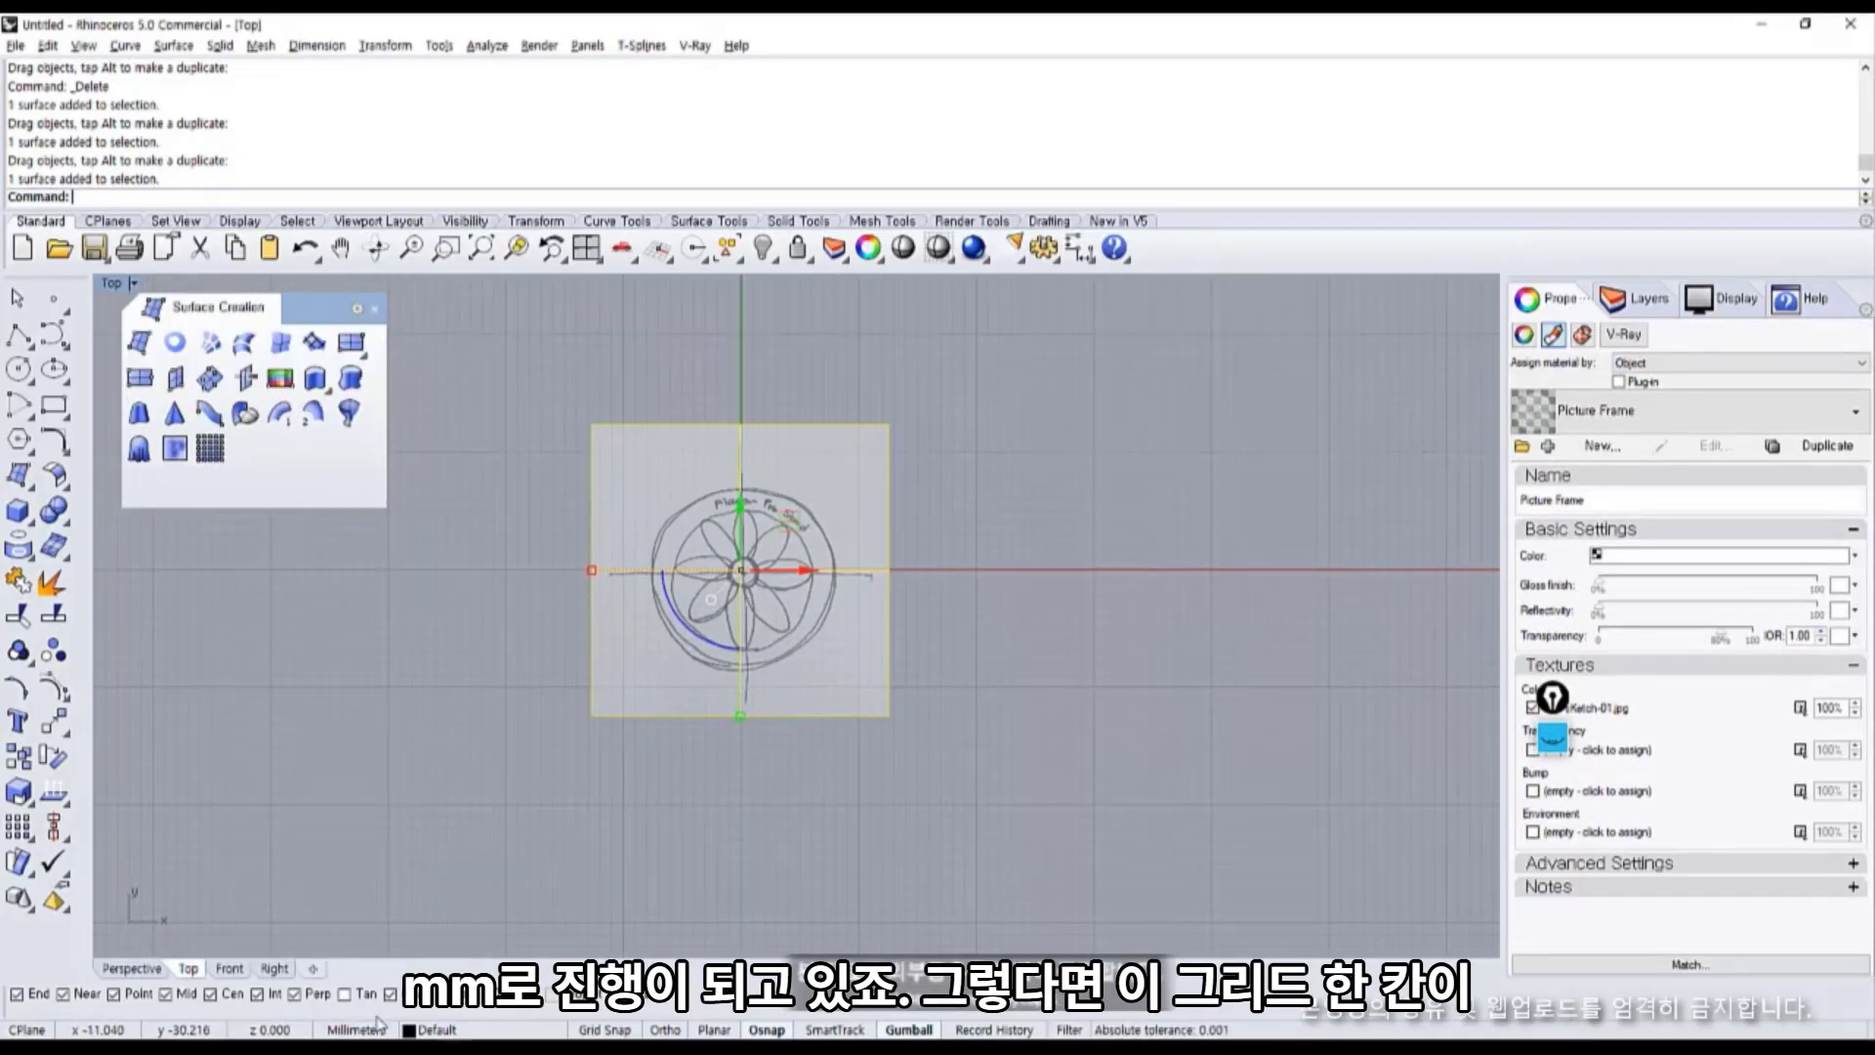
scroll(875, 605, up, 5)
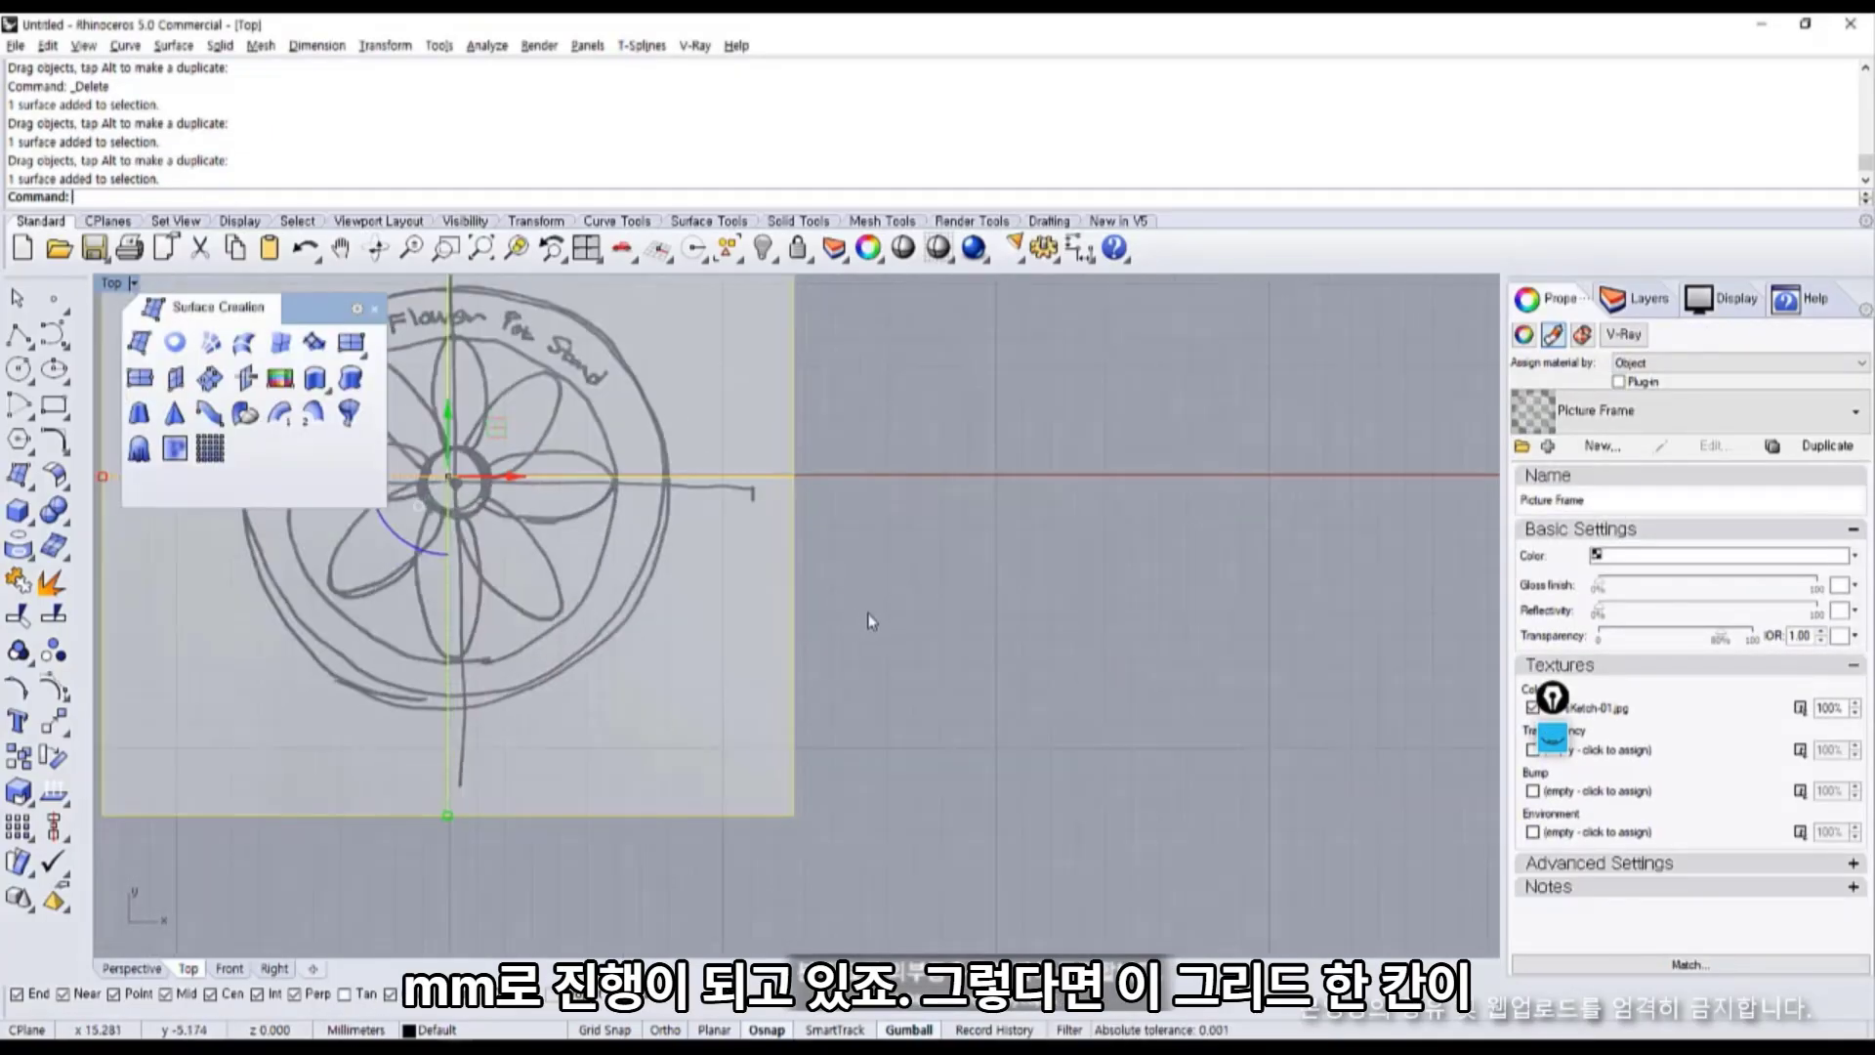
Mark a single grid square beside the sketch frame with the screen pen, and leave pen mode.
key(ctrl+shift+1)
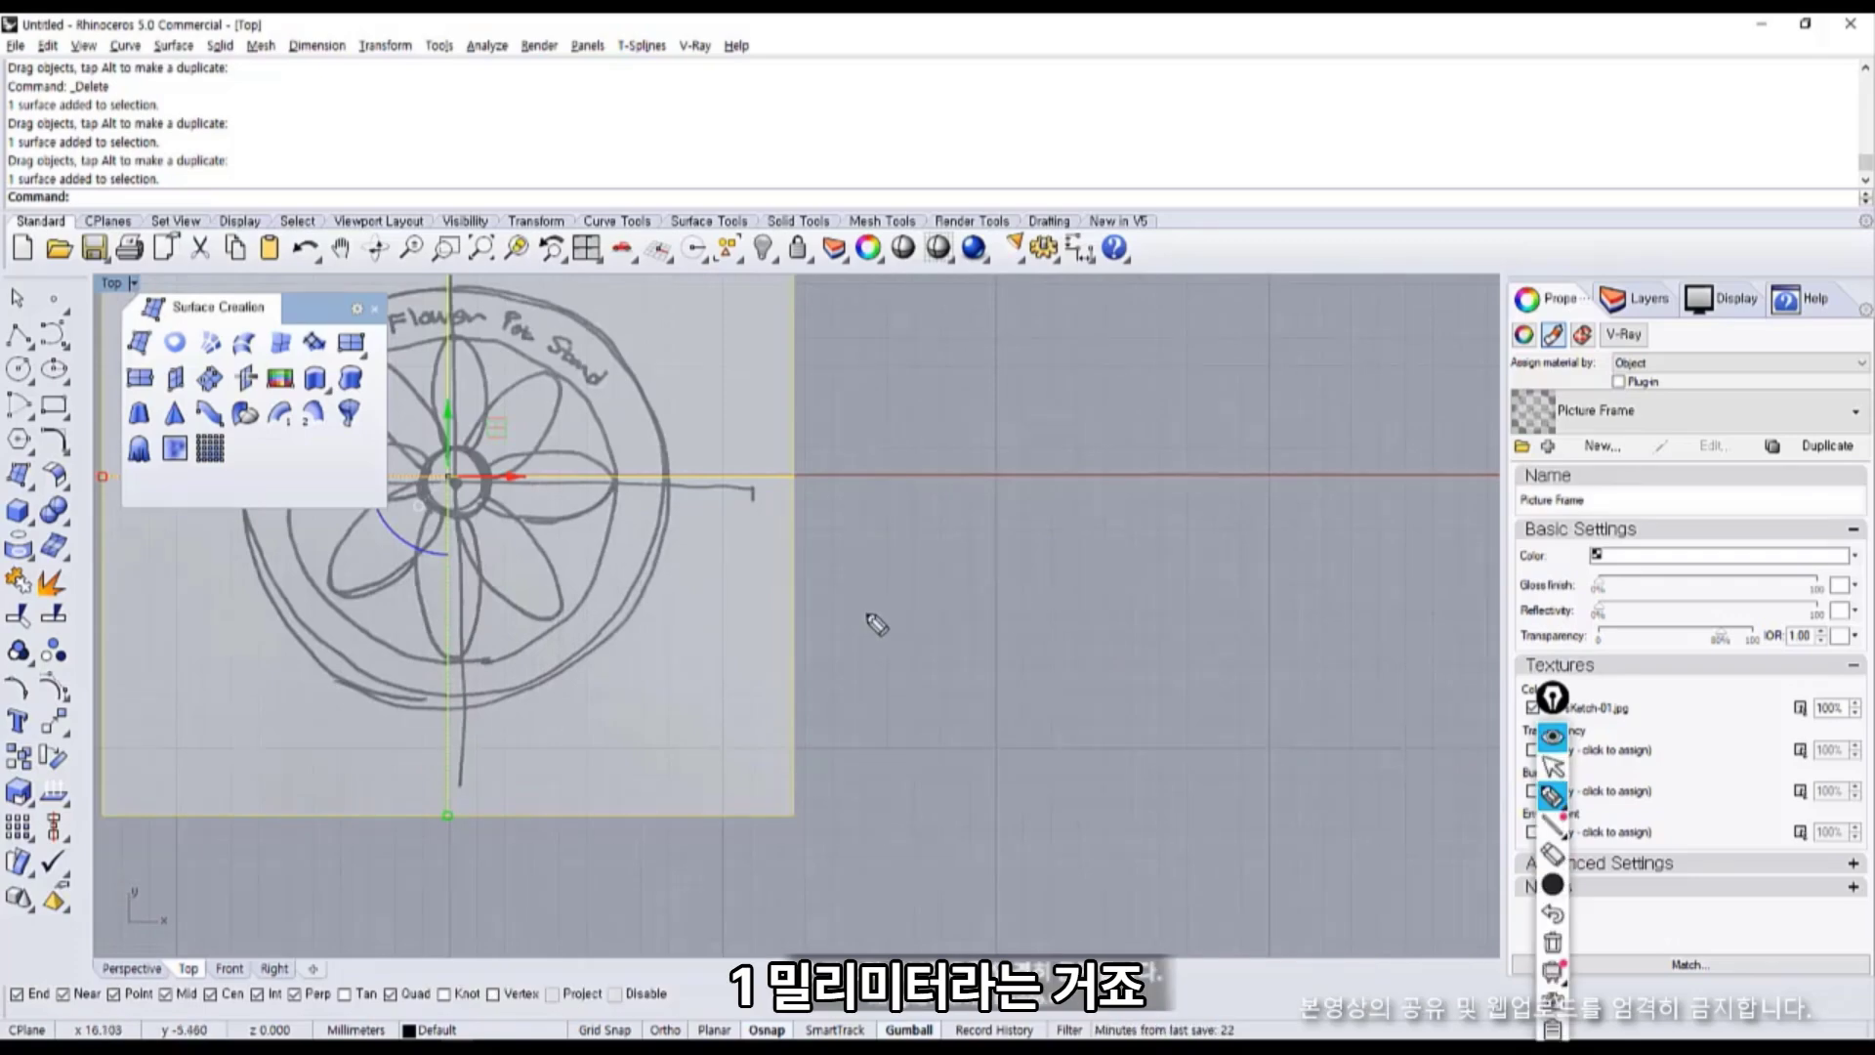
drag(865, 612, 862, 637)
drag(833, 558, 834, 599)
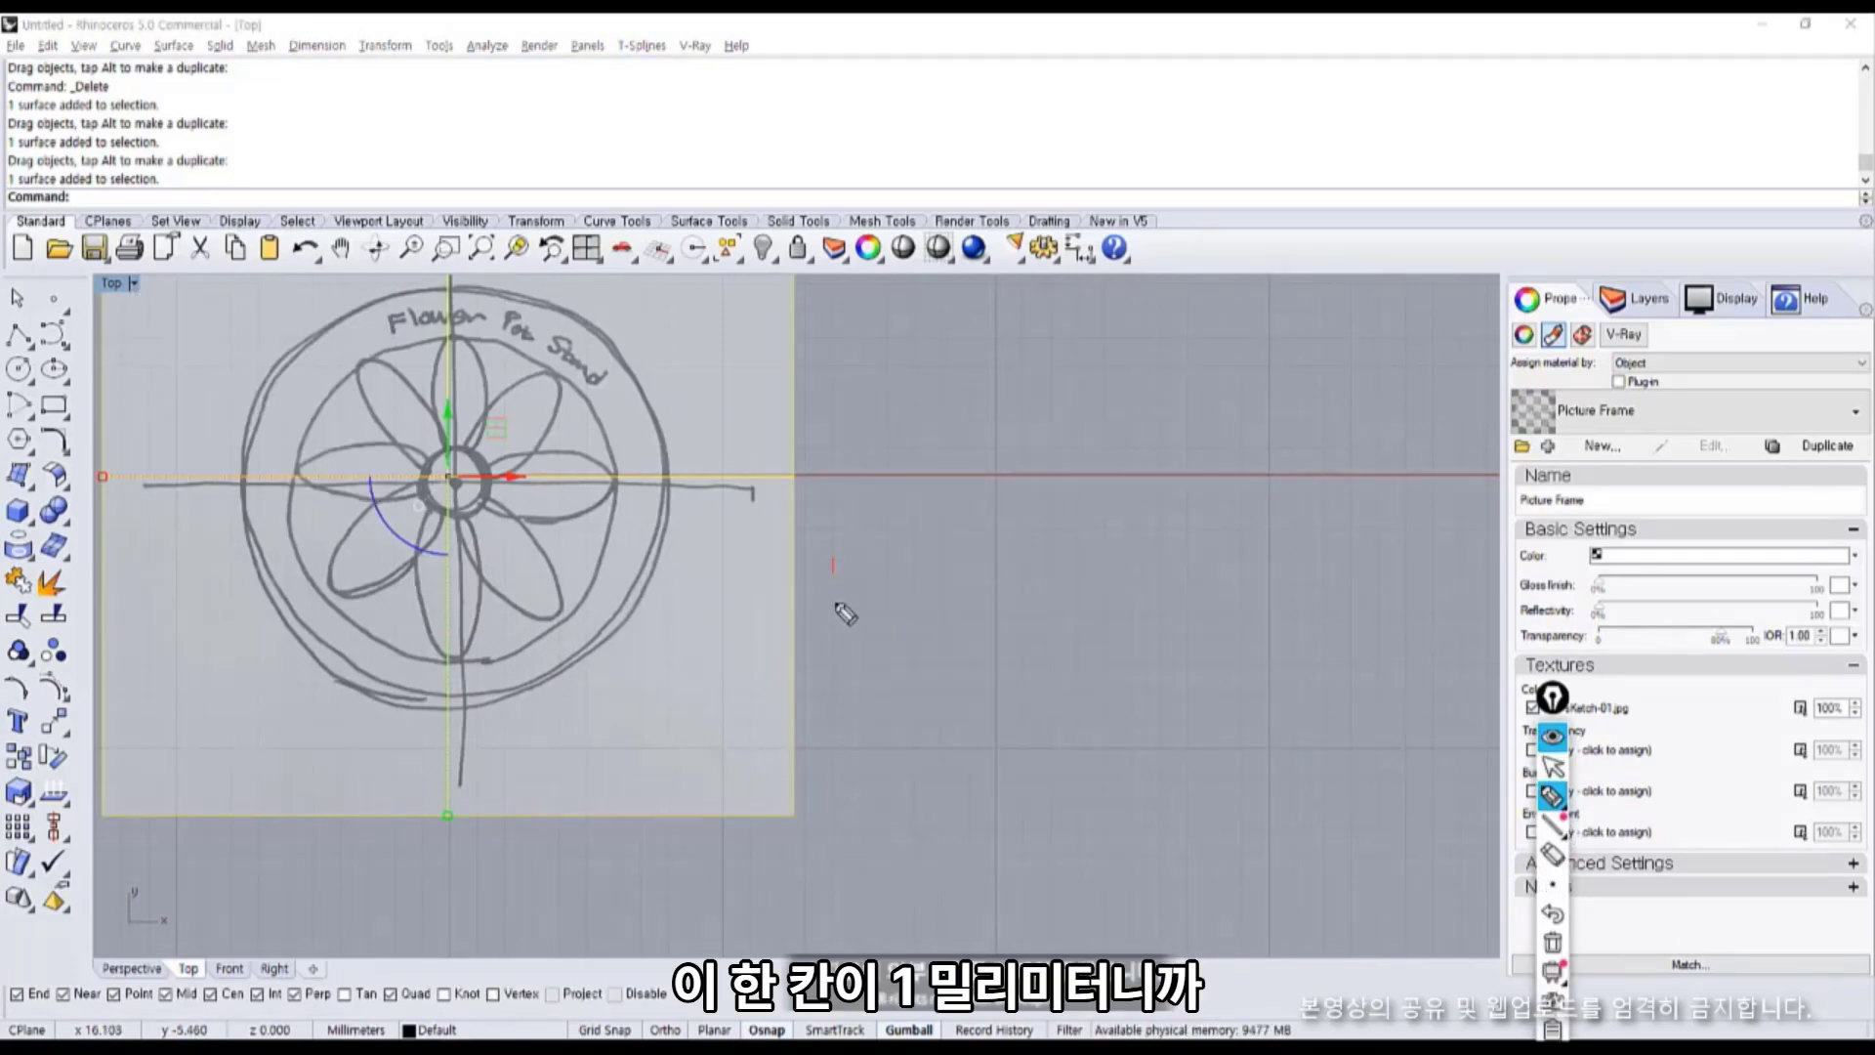
drag(863, 558, 862, 600)
drag(848, 511, 842, 555)
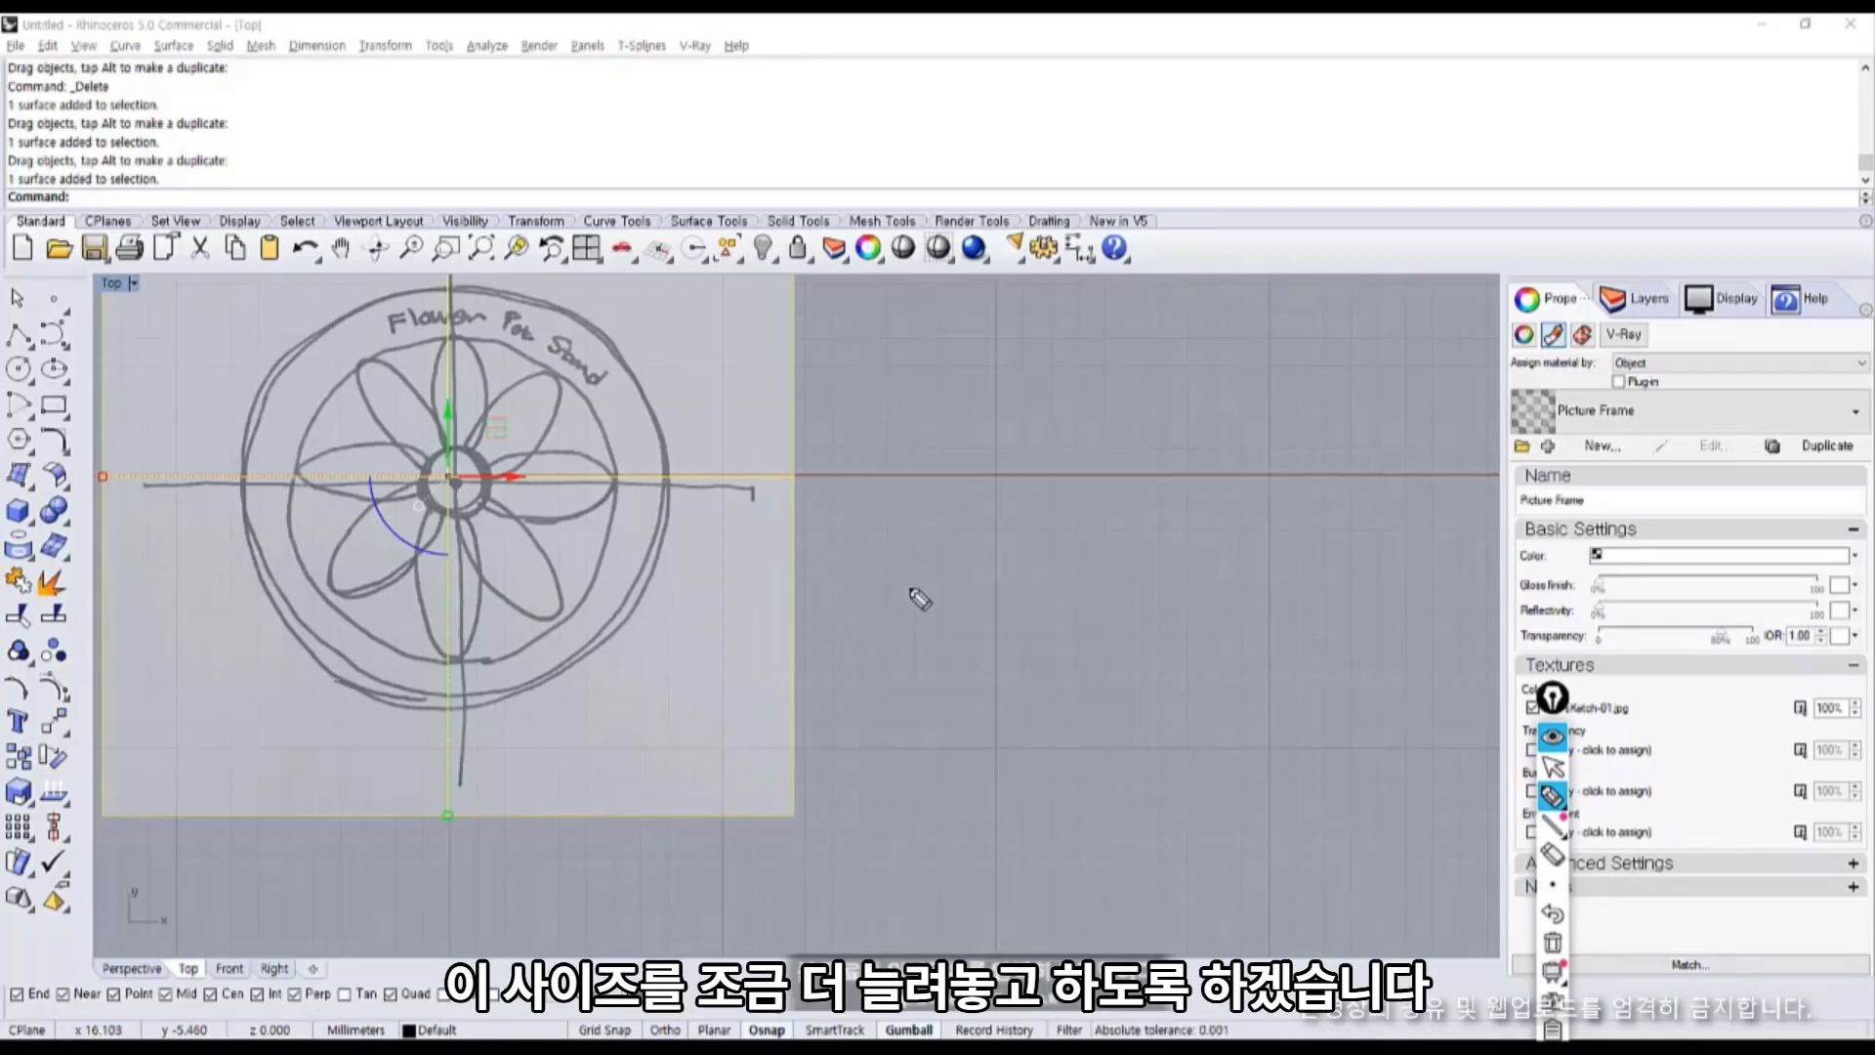
key(ctrl+shift+1)
Scale the flower sketch frame up uniformly until it covers most of the grid, and deselect it.
scroll(807, 592, down, 12)
right_drag(779, 634, 870, 661)
scroll(801, 627, up, 4)
shift+drag(829, 728, 835, 851)
scroll(927, 729, down, 5)
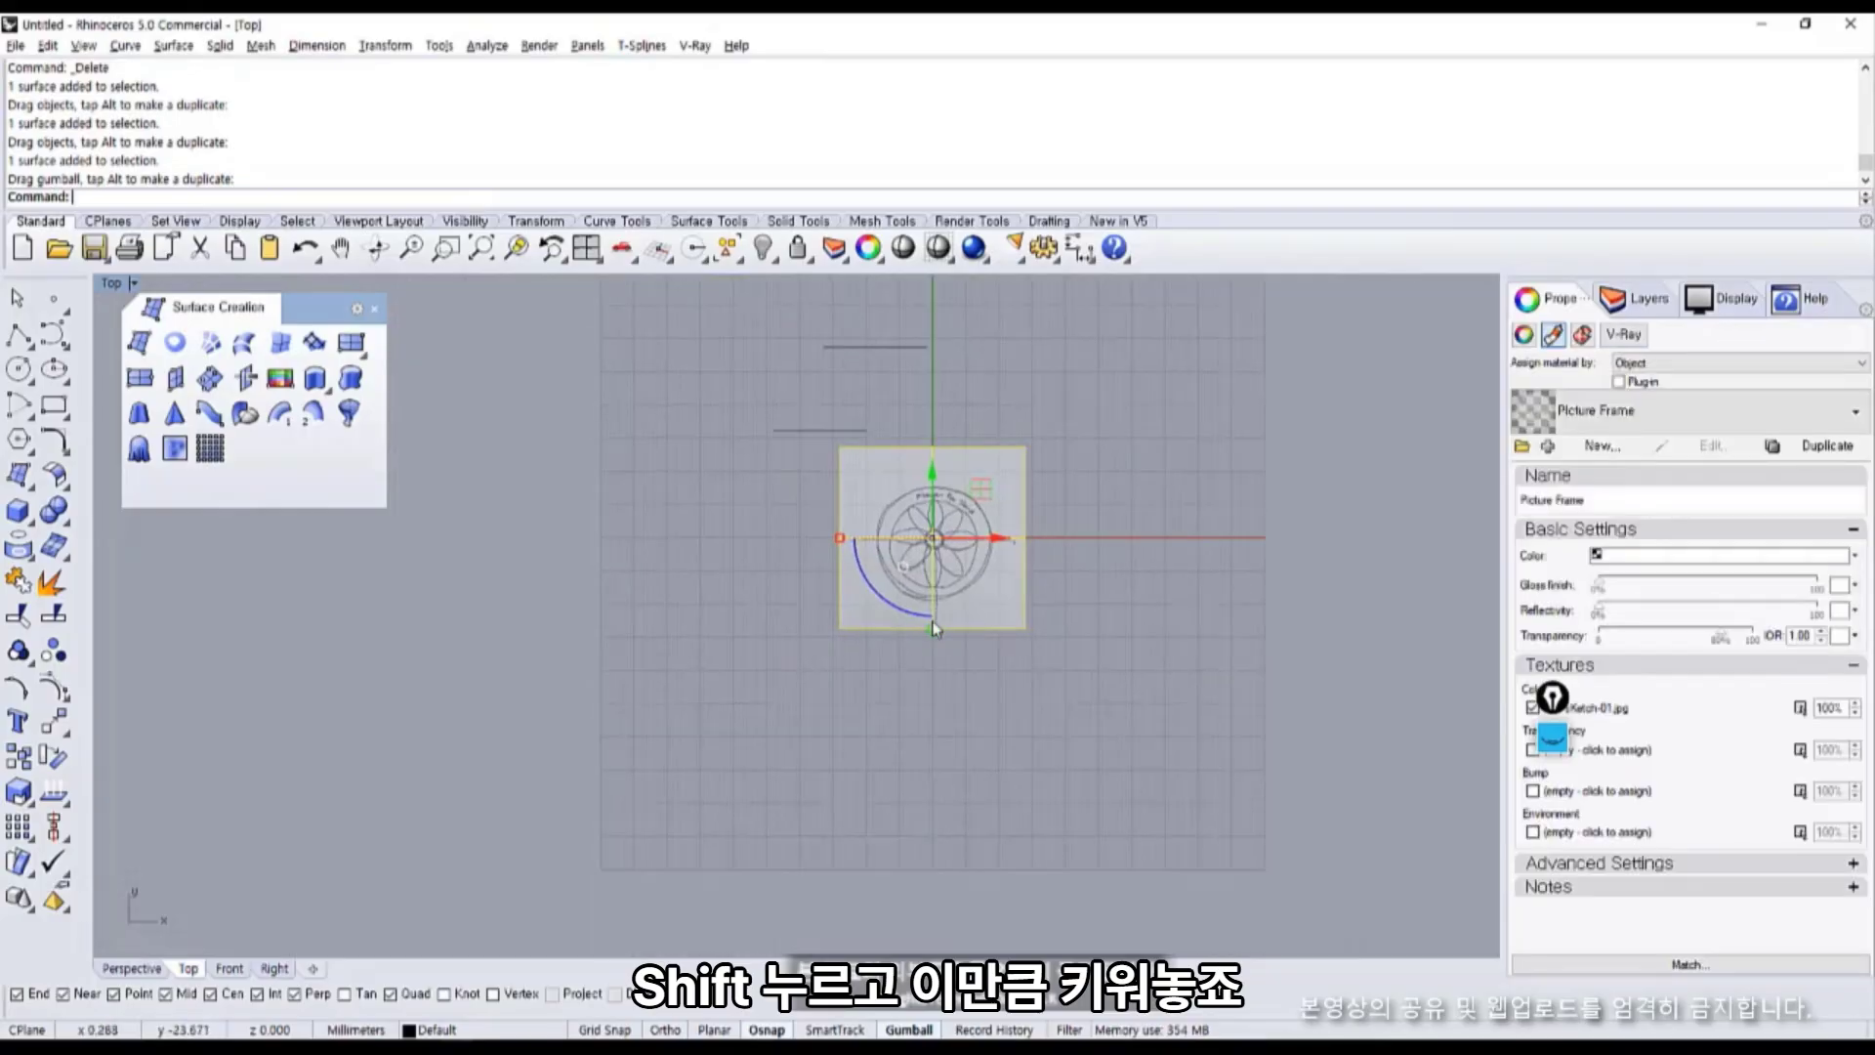
scroll(928, 729, up, 4)
click(1006, 811)
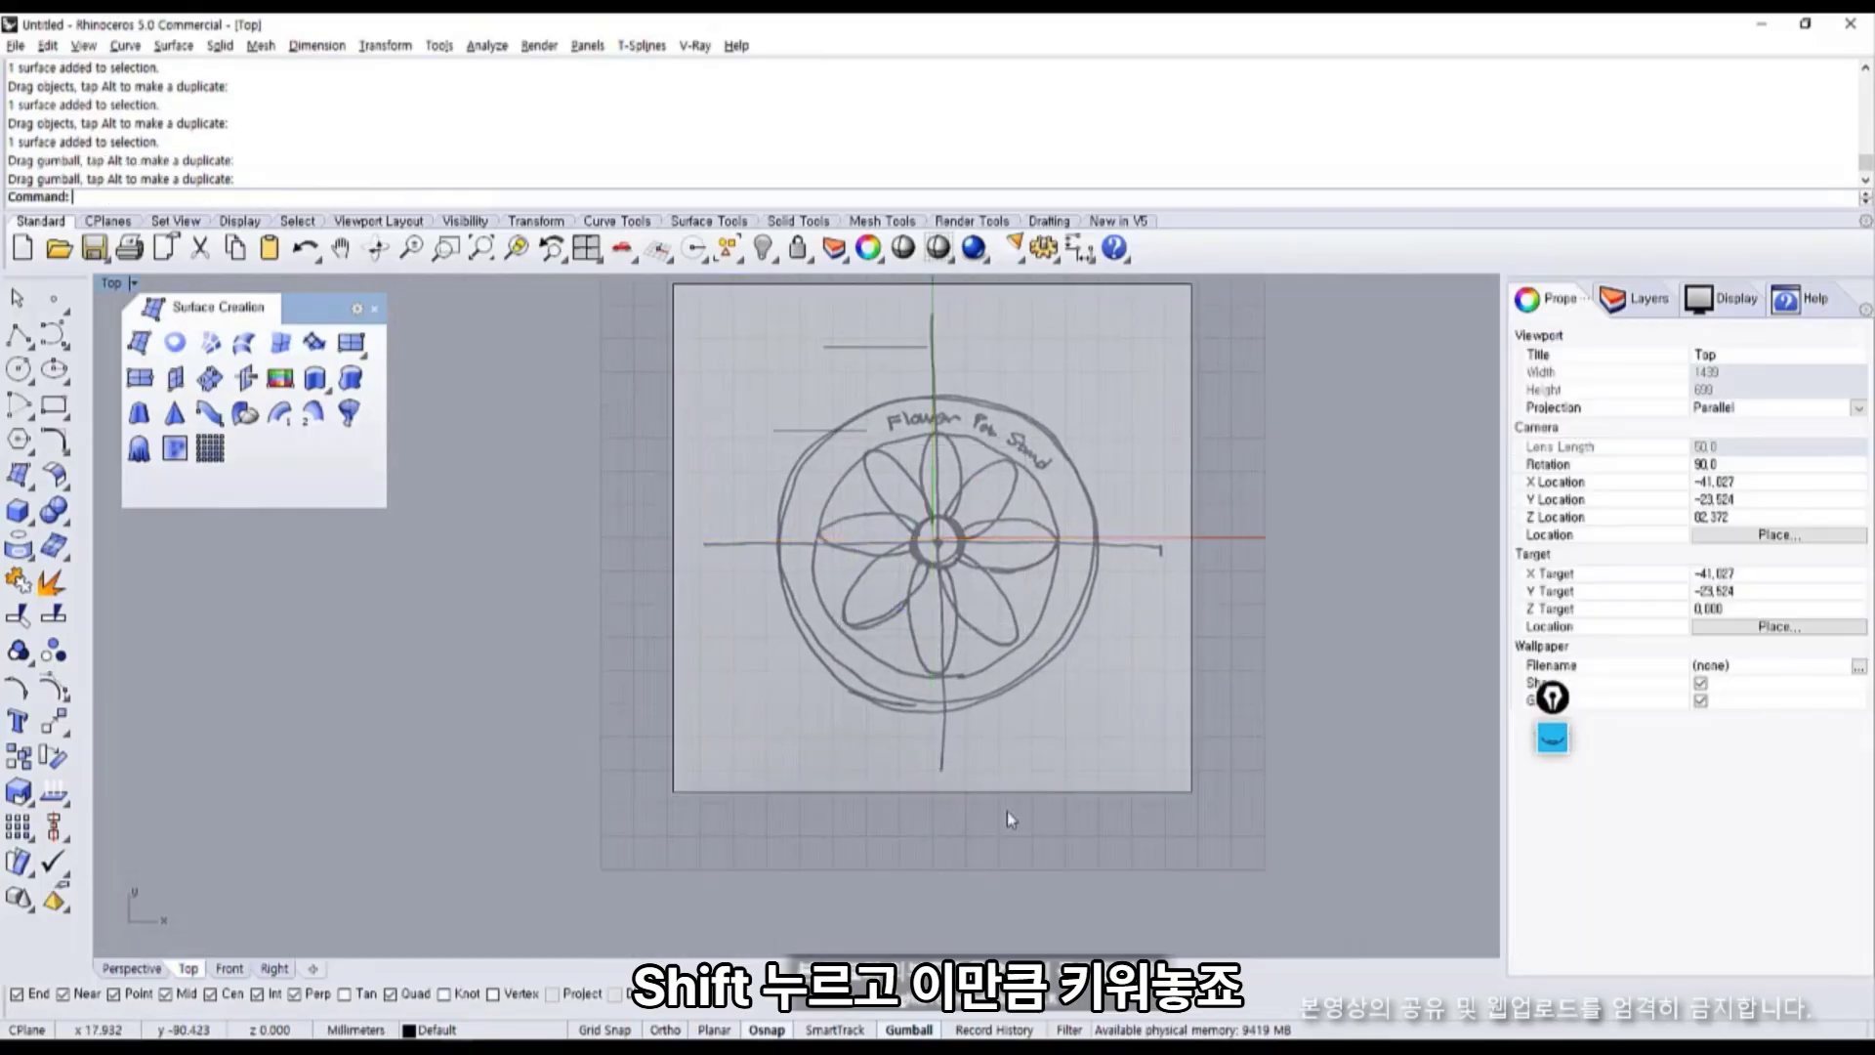
Raise the transparency of the enlarged flower sketch frame's material slightly and deselect the frame.
scroll(1005, 810, up, 3)
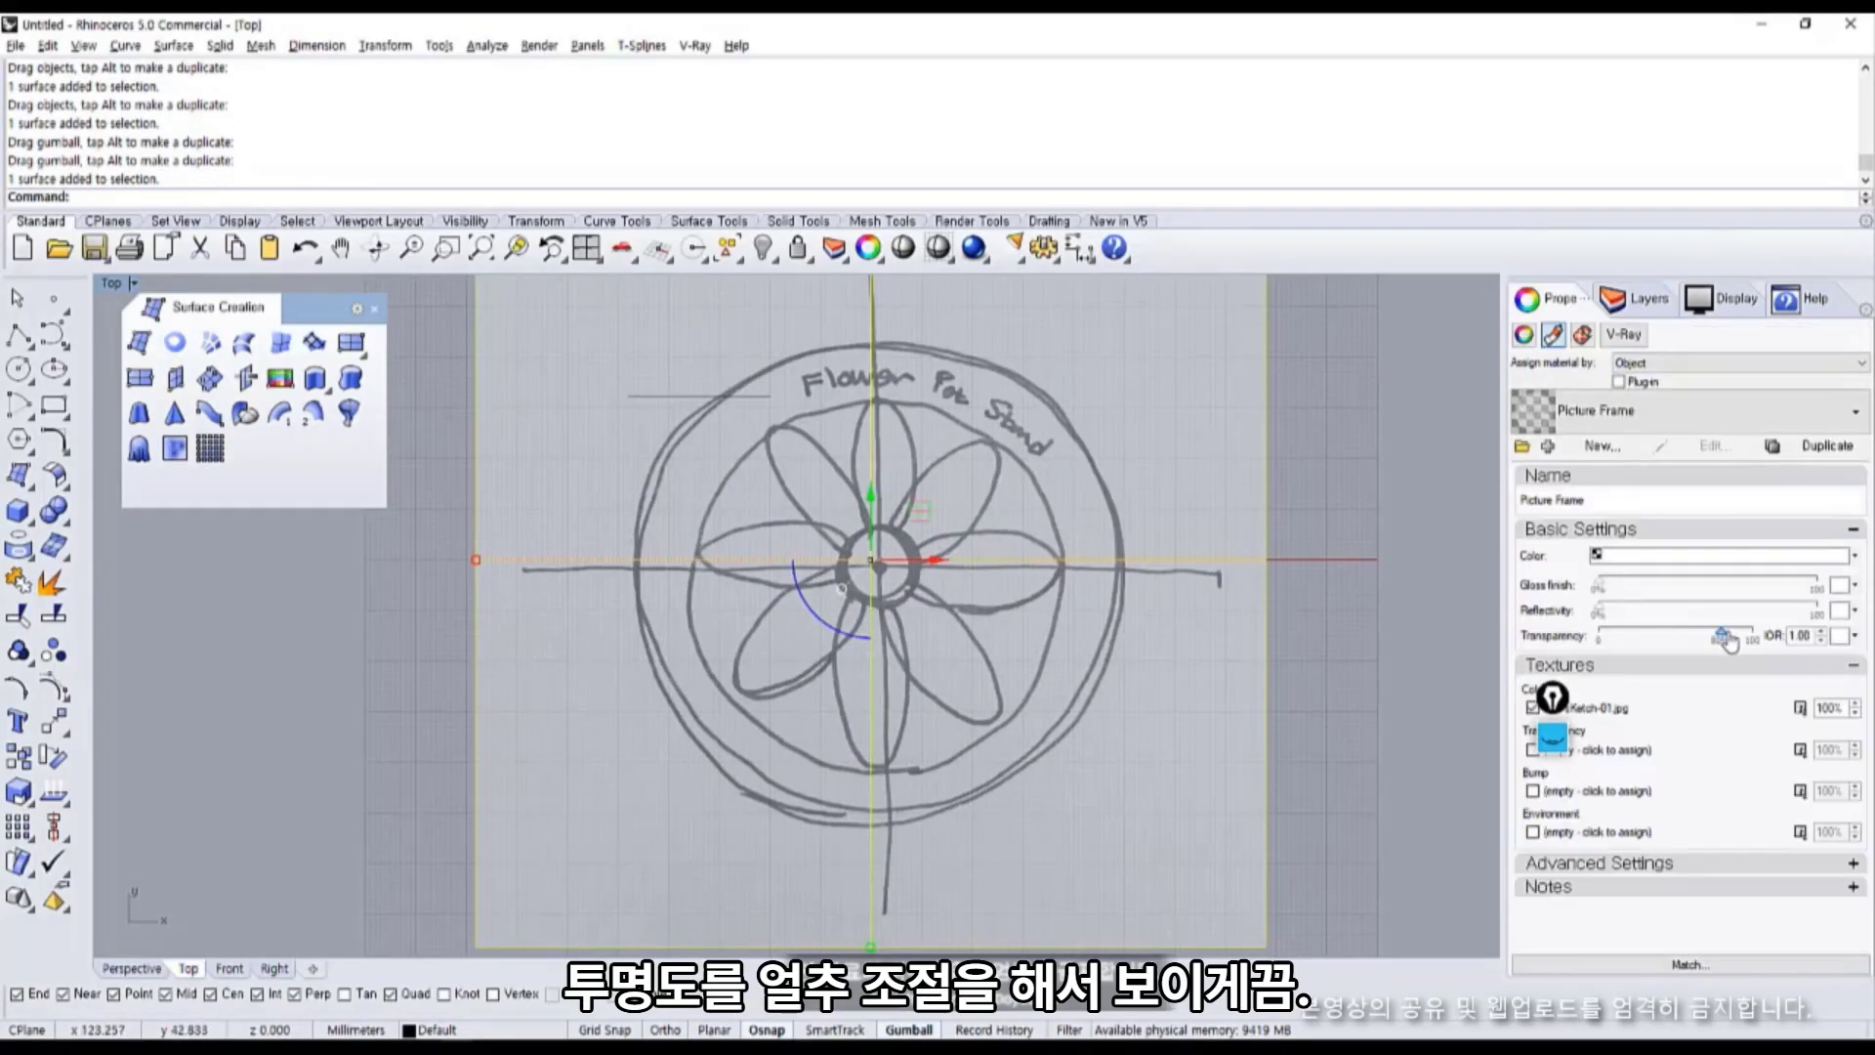
drag(1728, 639, 1740, 645)
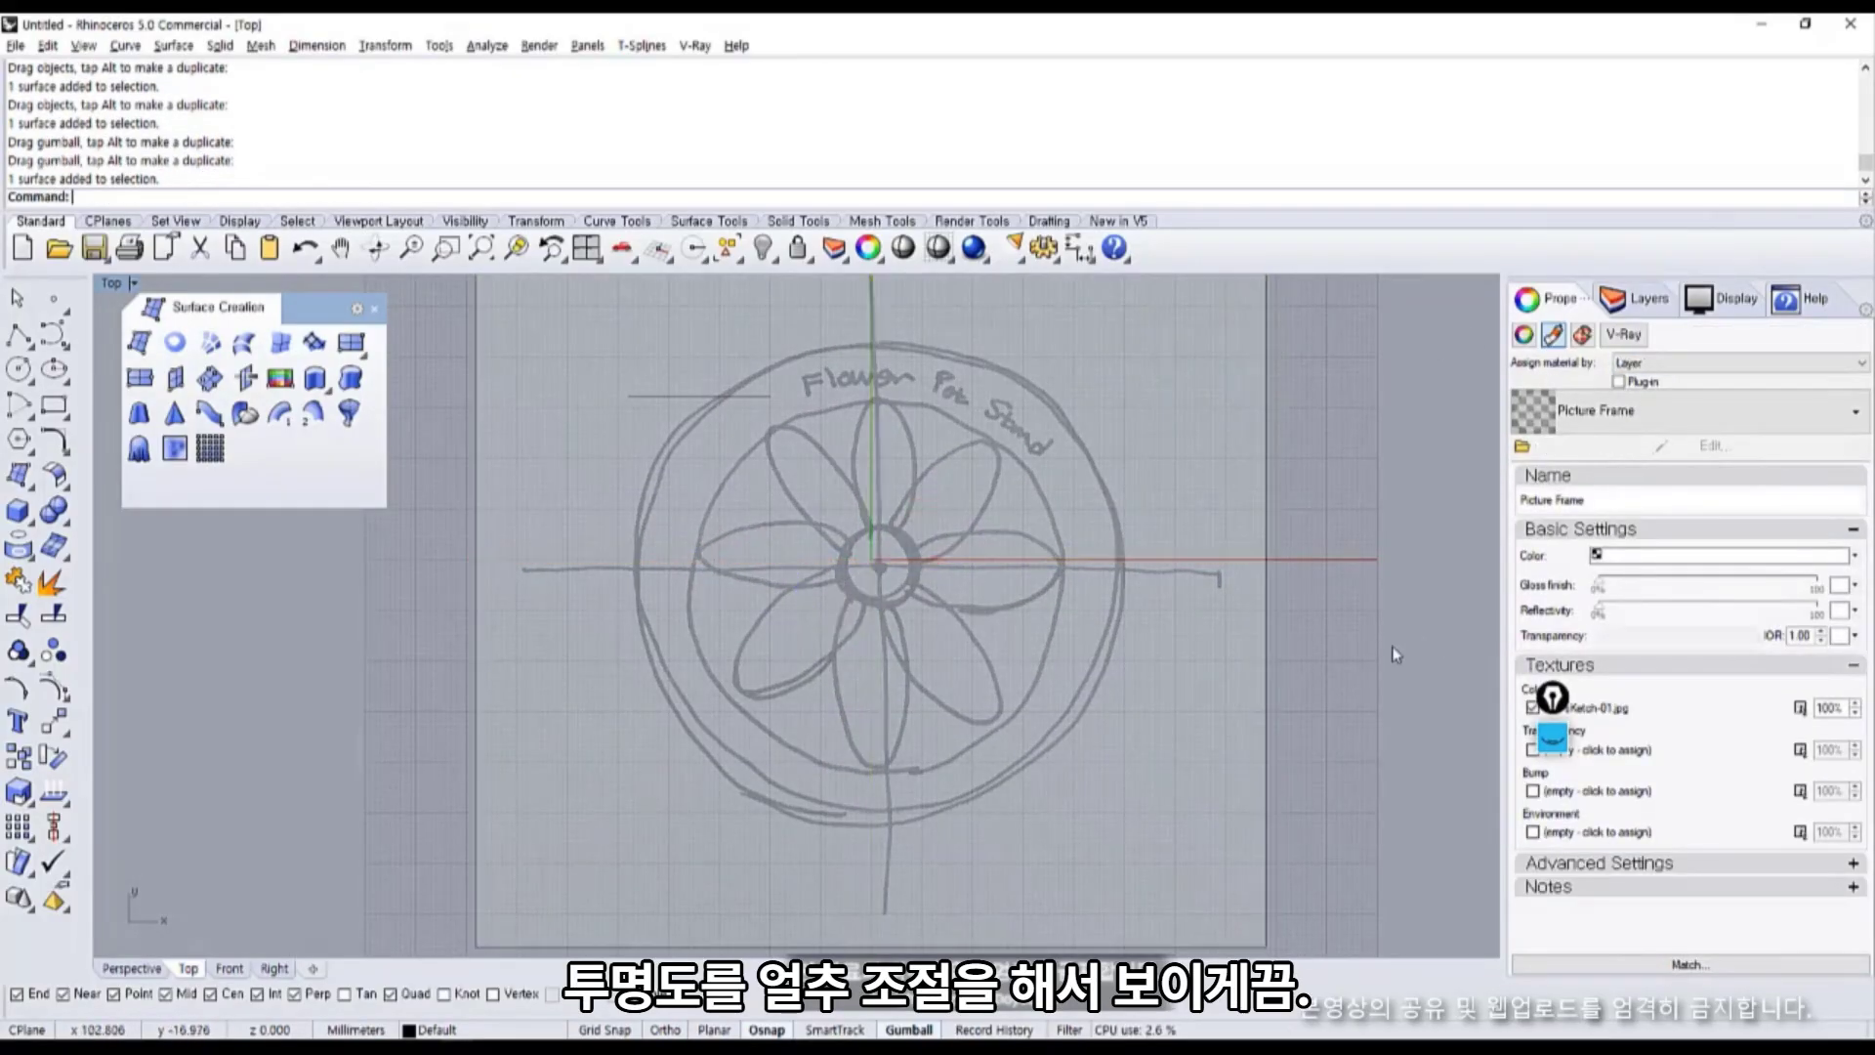
click(1285, 722)
Move the flower sketch frame so the sketch's centre dot sits on the origin, and deselect it.
scroll(869, 683, up, 5)
click(872, 714)
scroll(872, 714, up, 4)
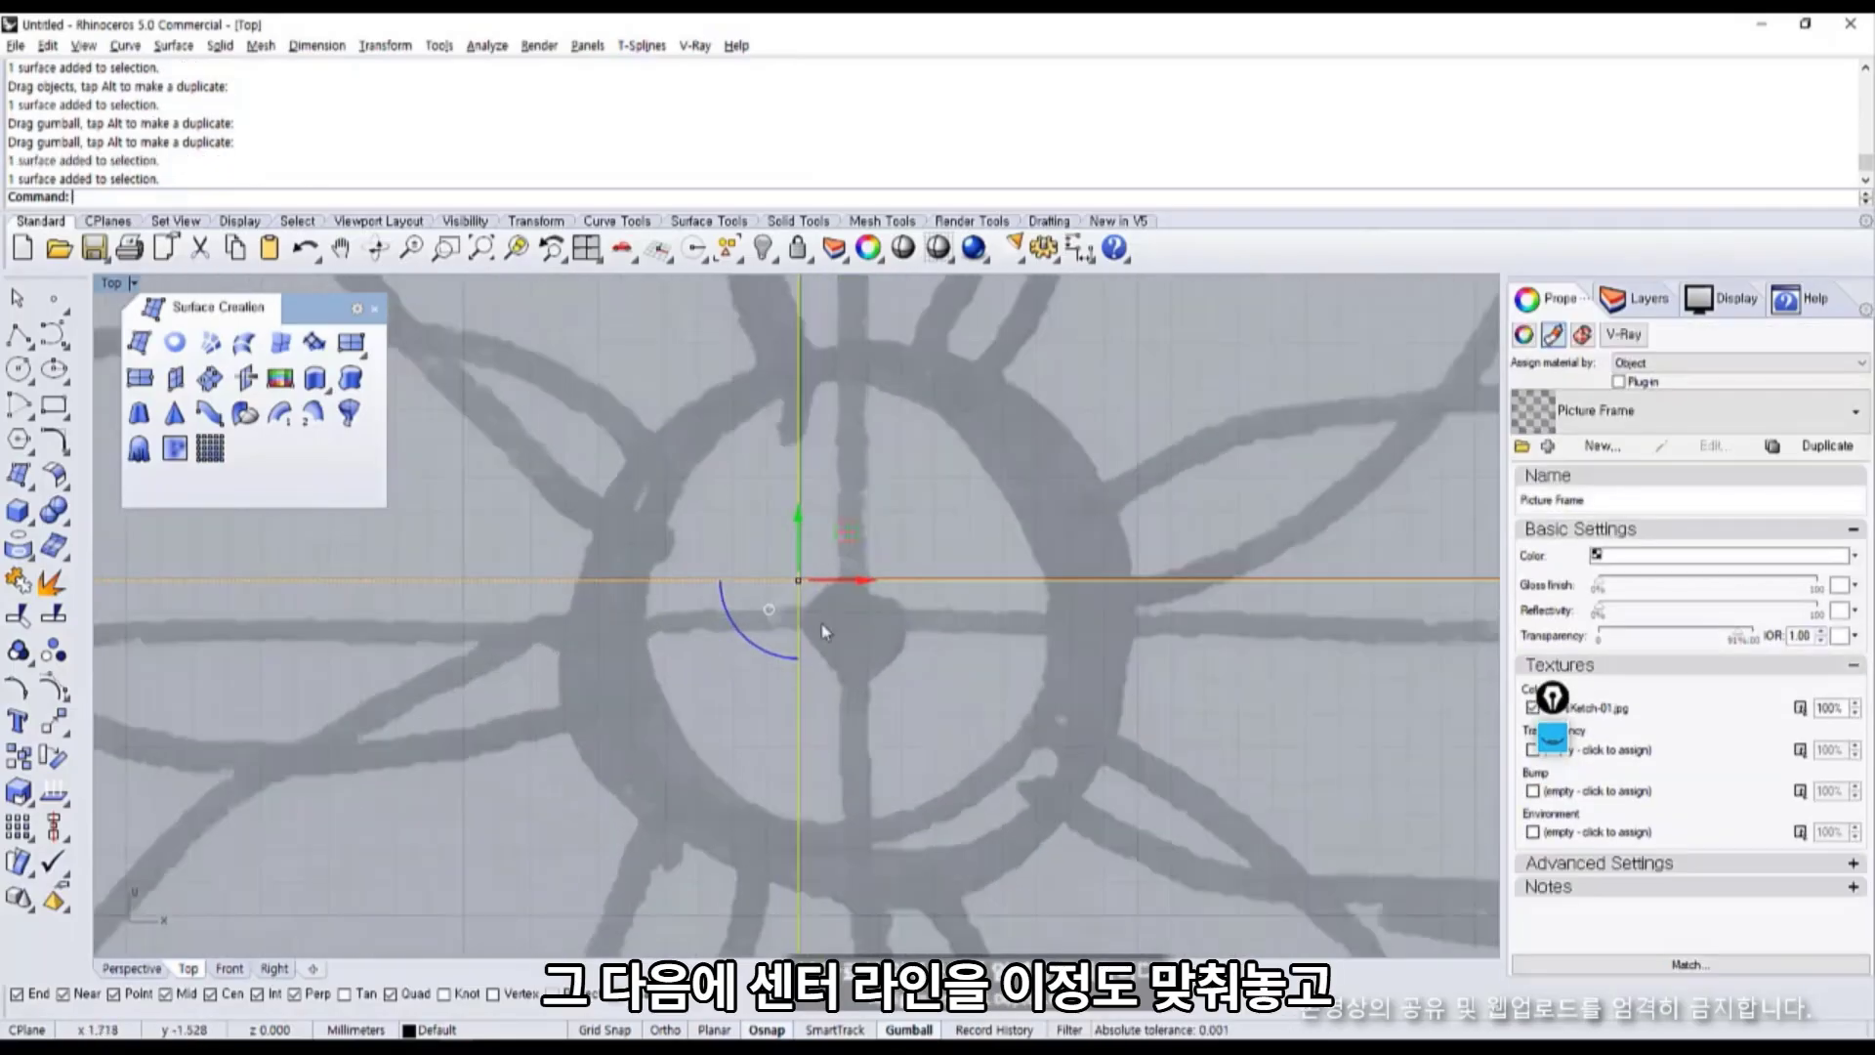
drag(914, 681, 867, 641)
scroll(882, 619, down, 4)
scroll(878, 614, down, 8)
right_drag(882, 619, 702, 585)
scroll(1203, 588, down, 4)
click(1330, 642)
Select the flower sketch frame and switch from the Top view to a maximized Perspective view.
click(566, 444)
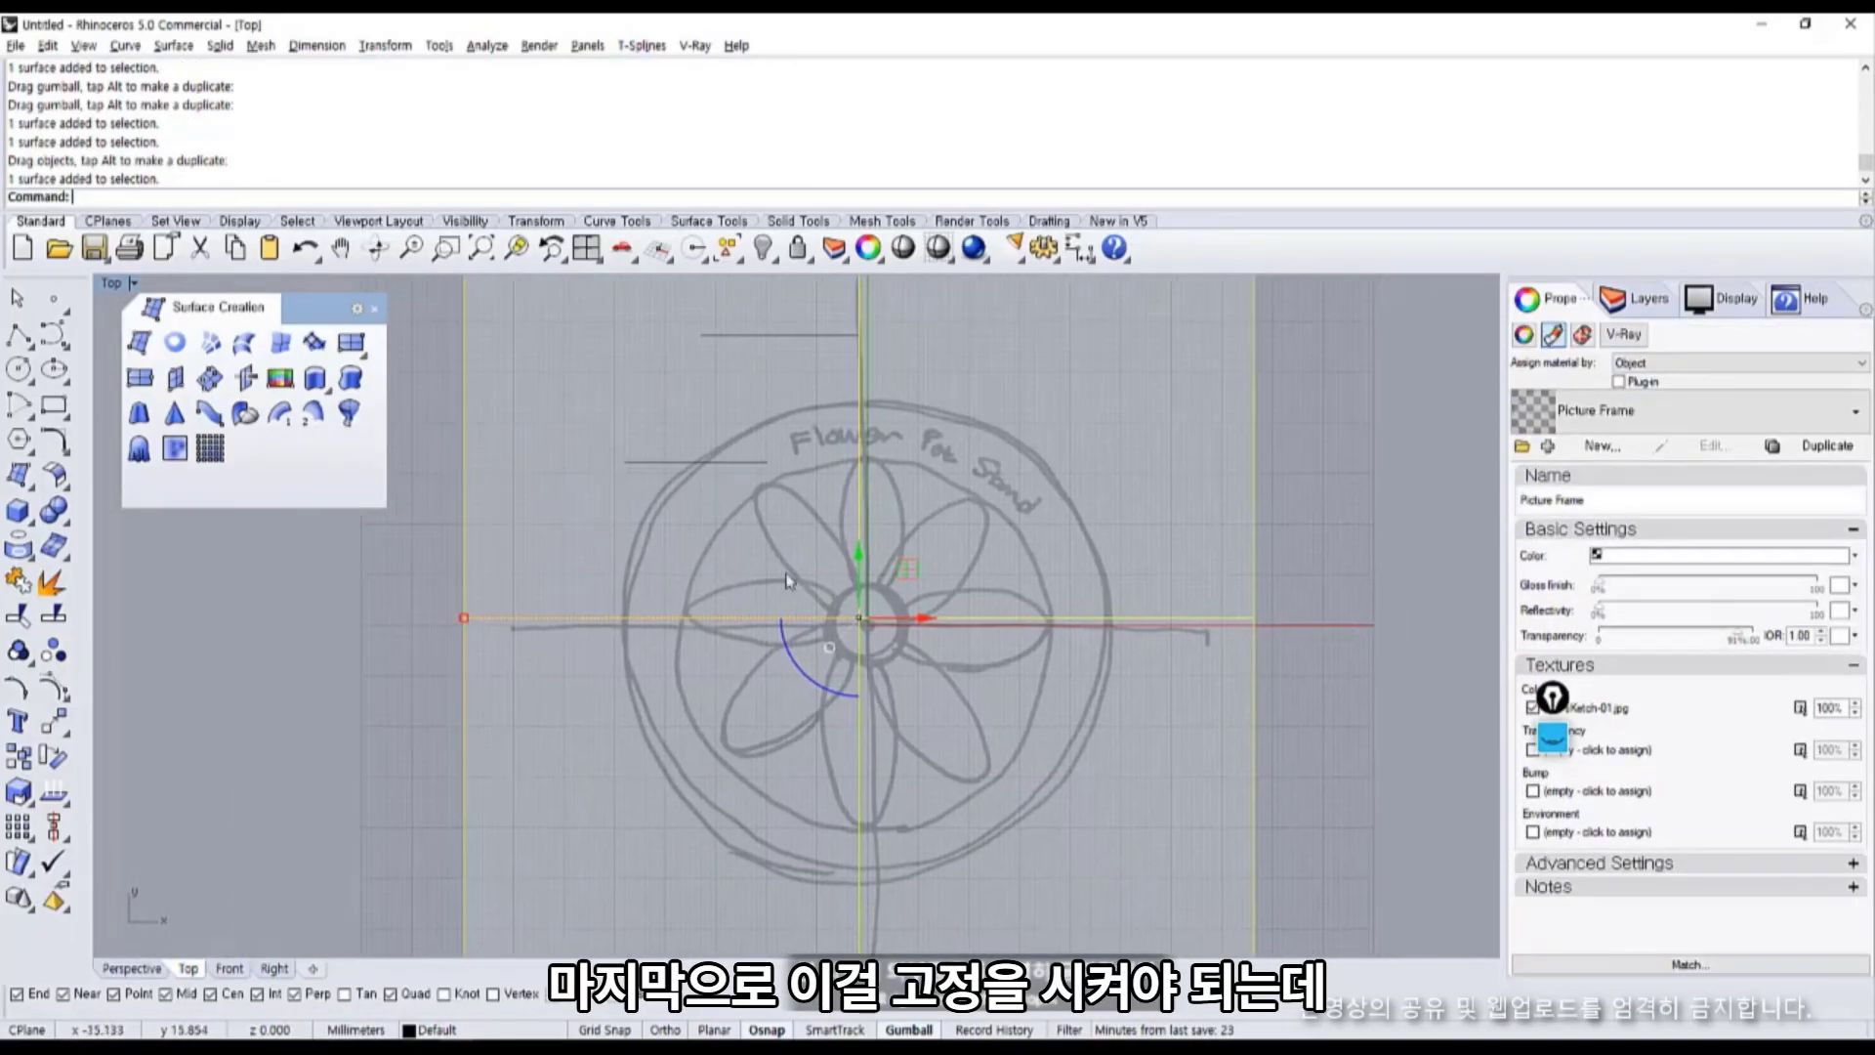
scroll(994, 536, down, 3)
right_drag(994, 535, 919, 573)
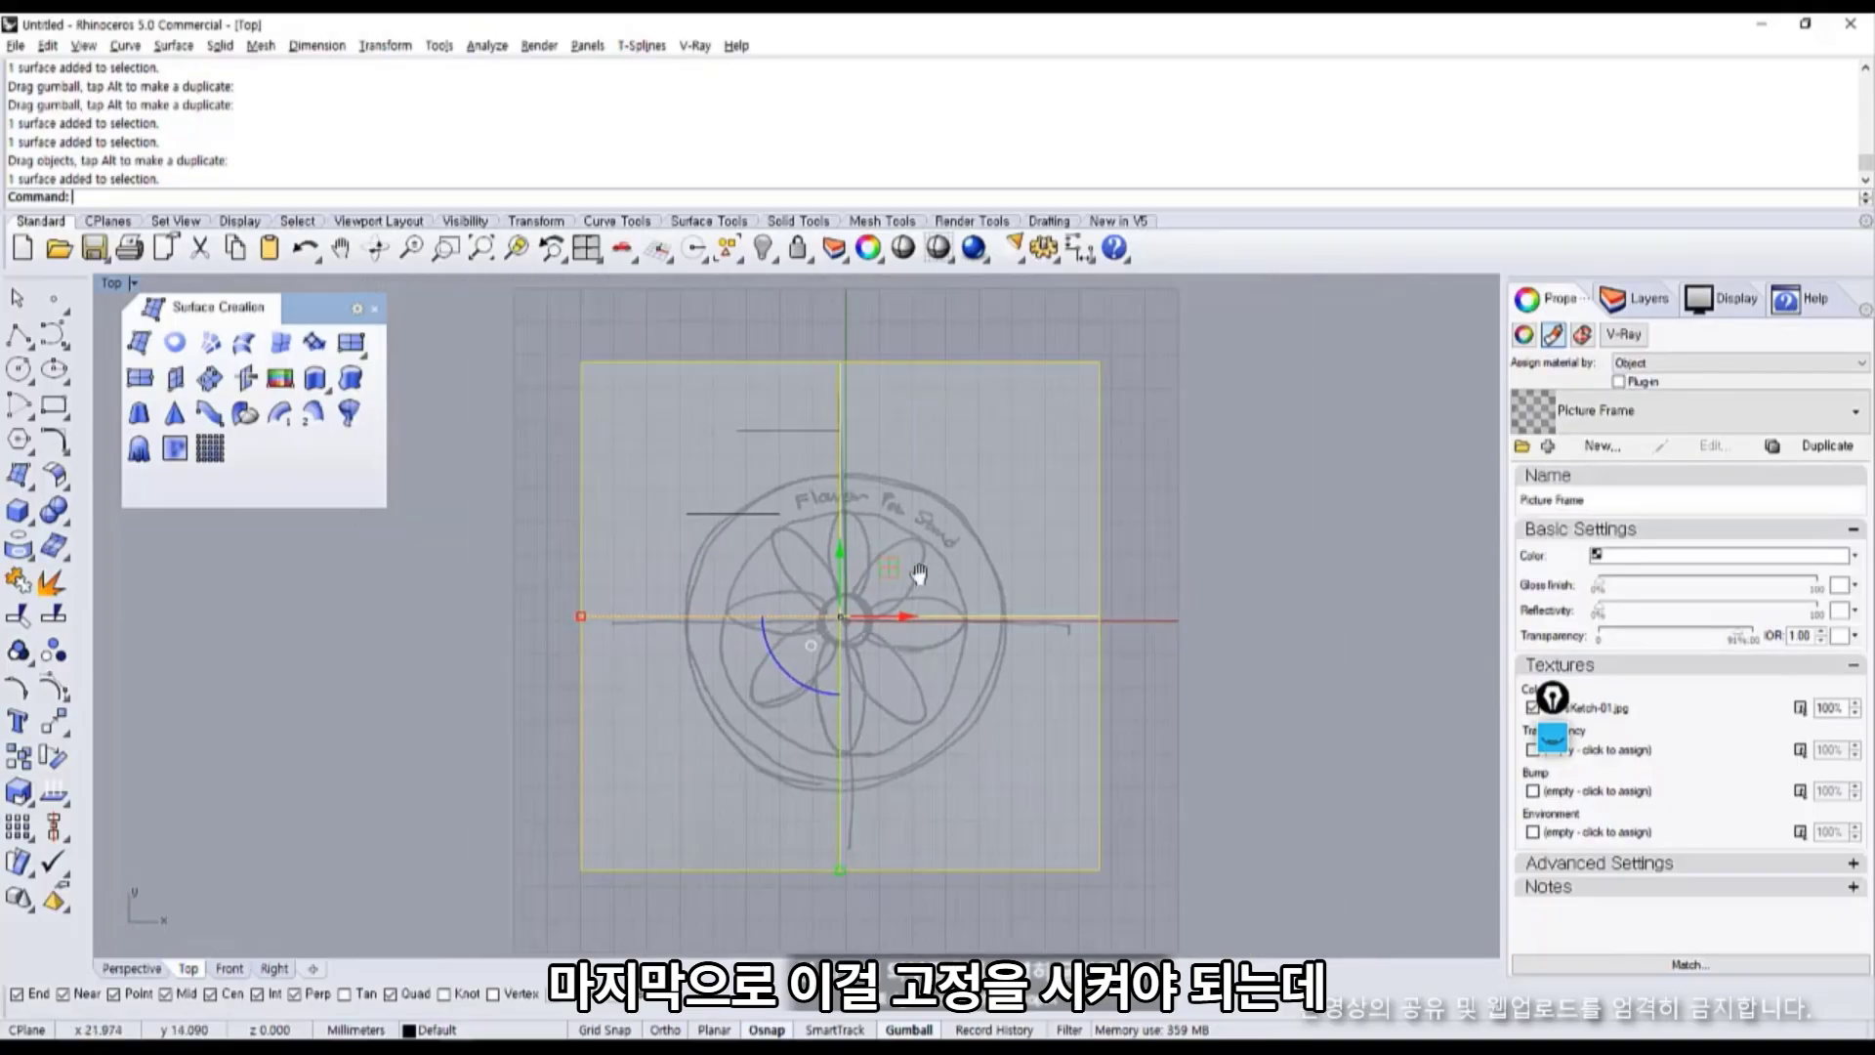
double_click(113, 283)
double_click(839, 284)
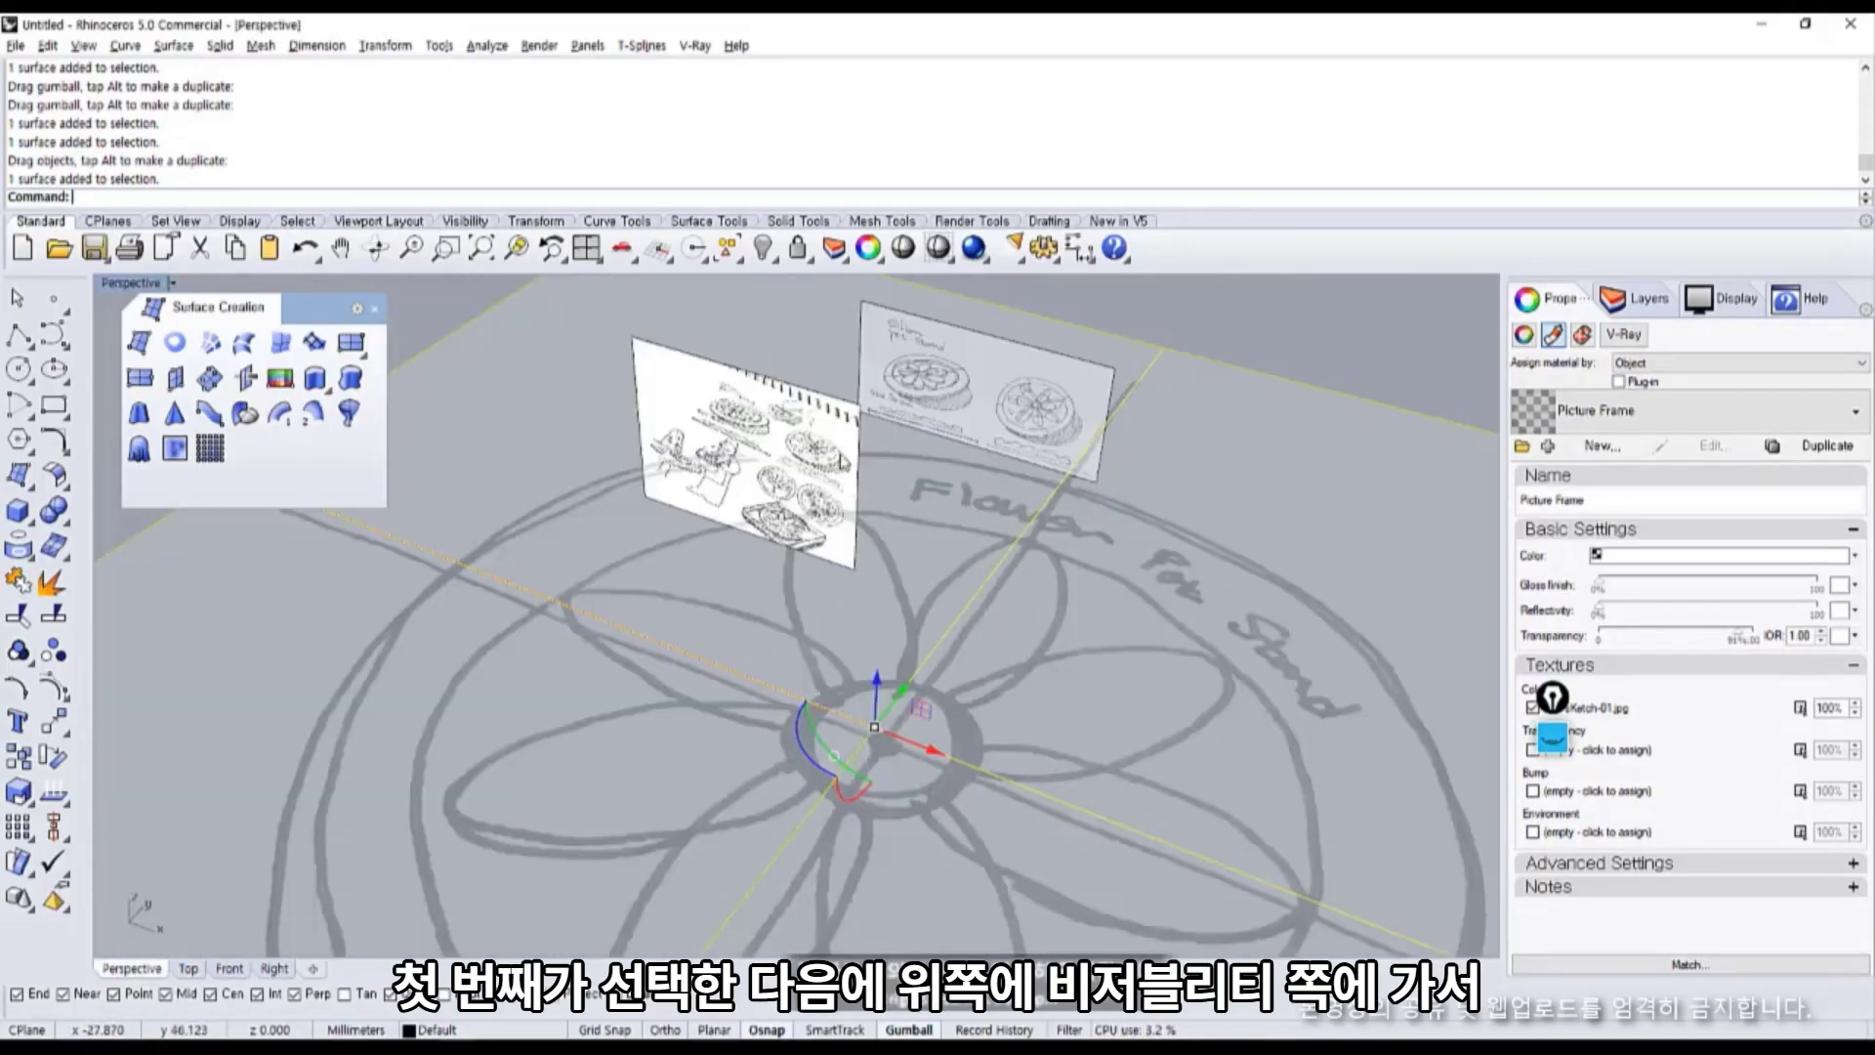
scroll(828, 513, up, 3)
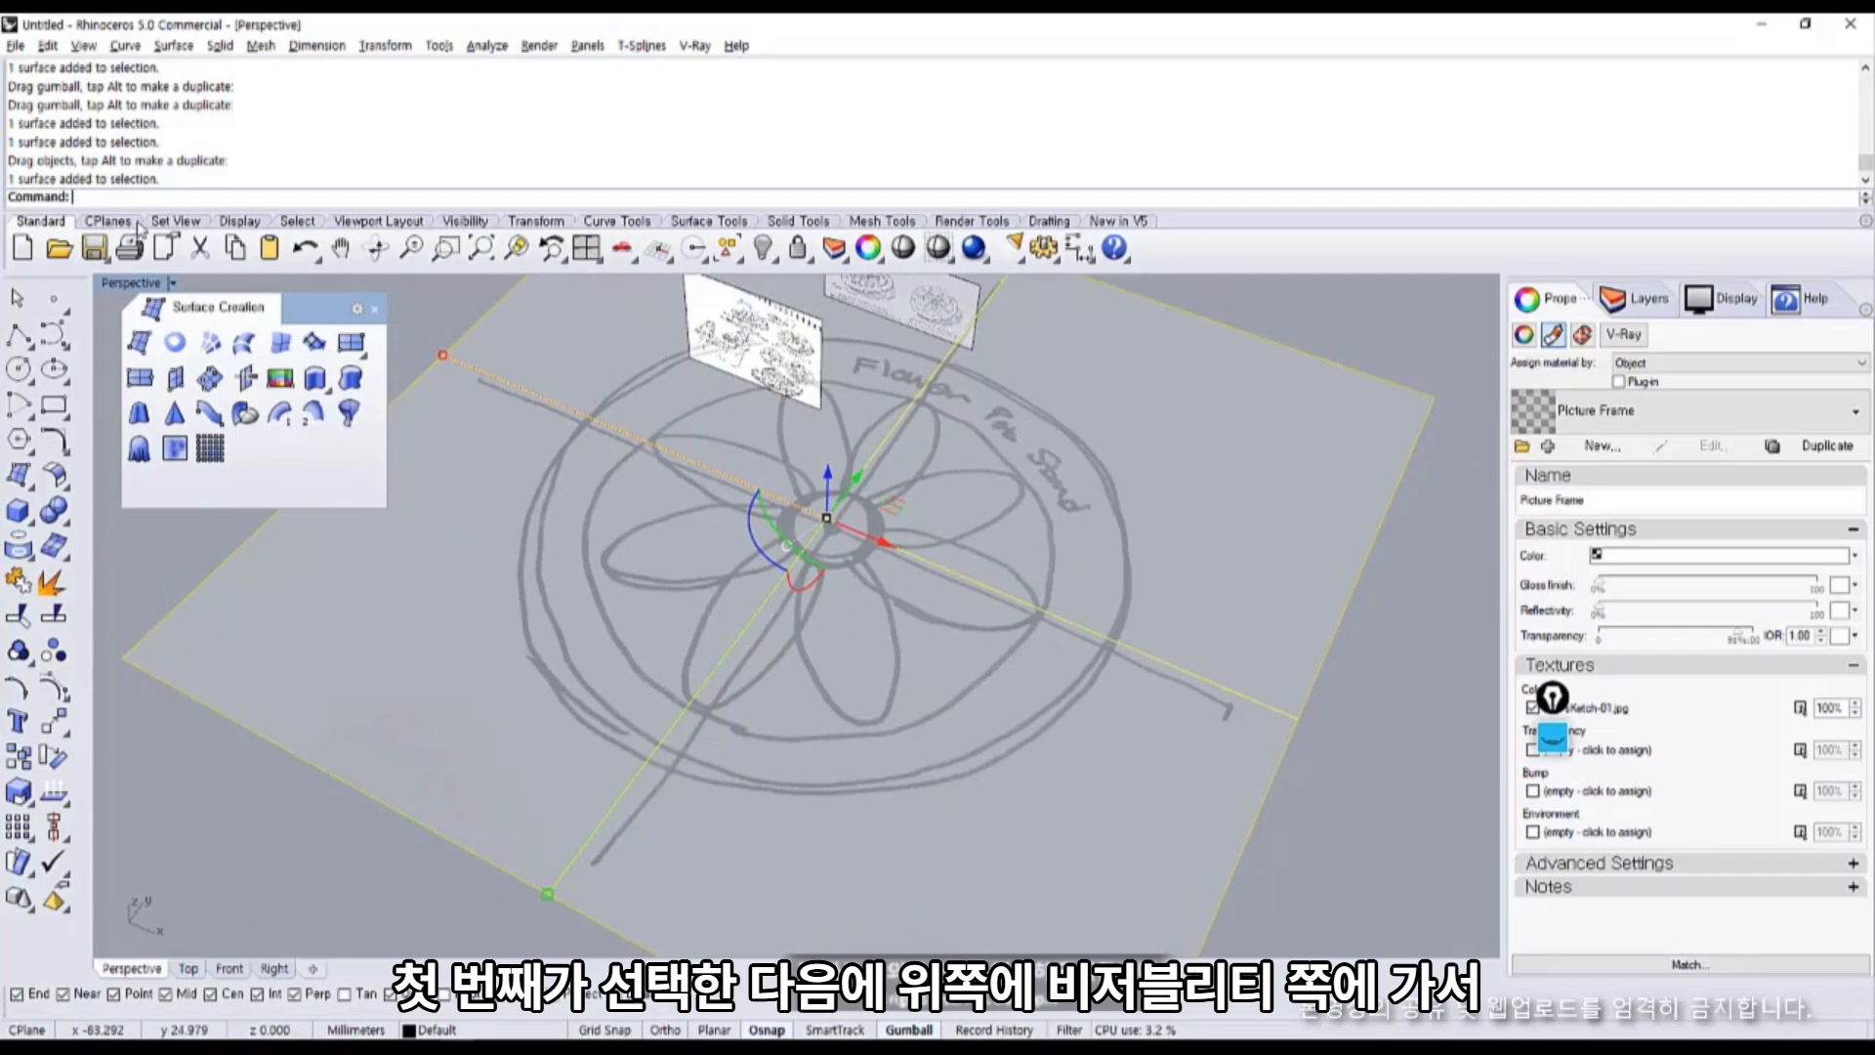
Lock the flower sketch frame and bring up the layer list.
click(387, 223)
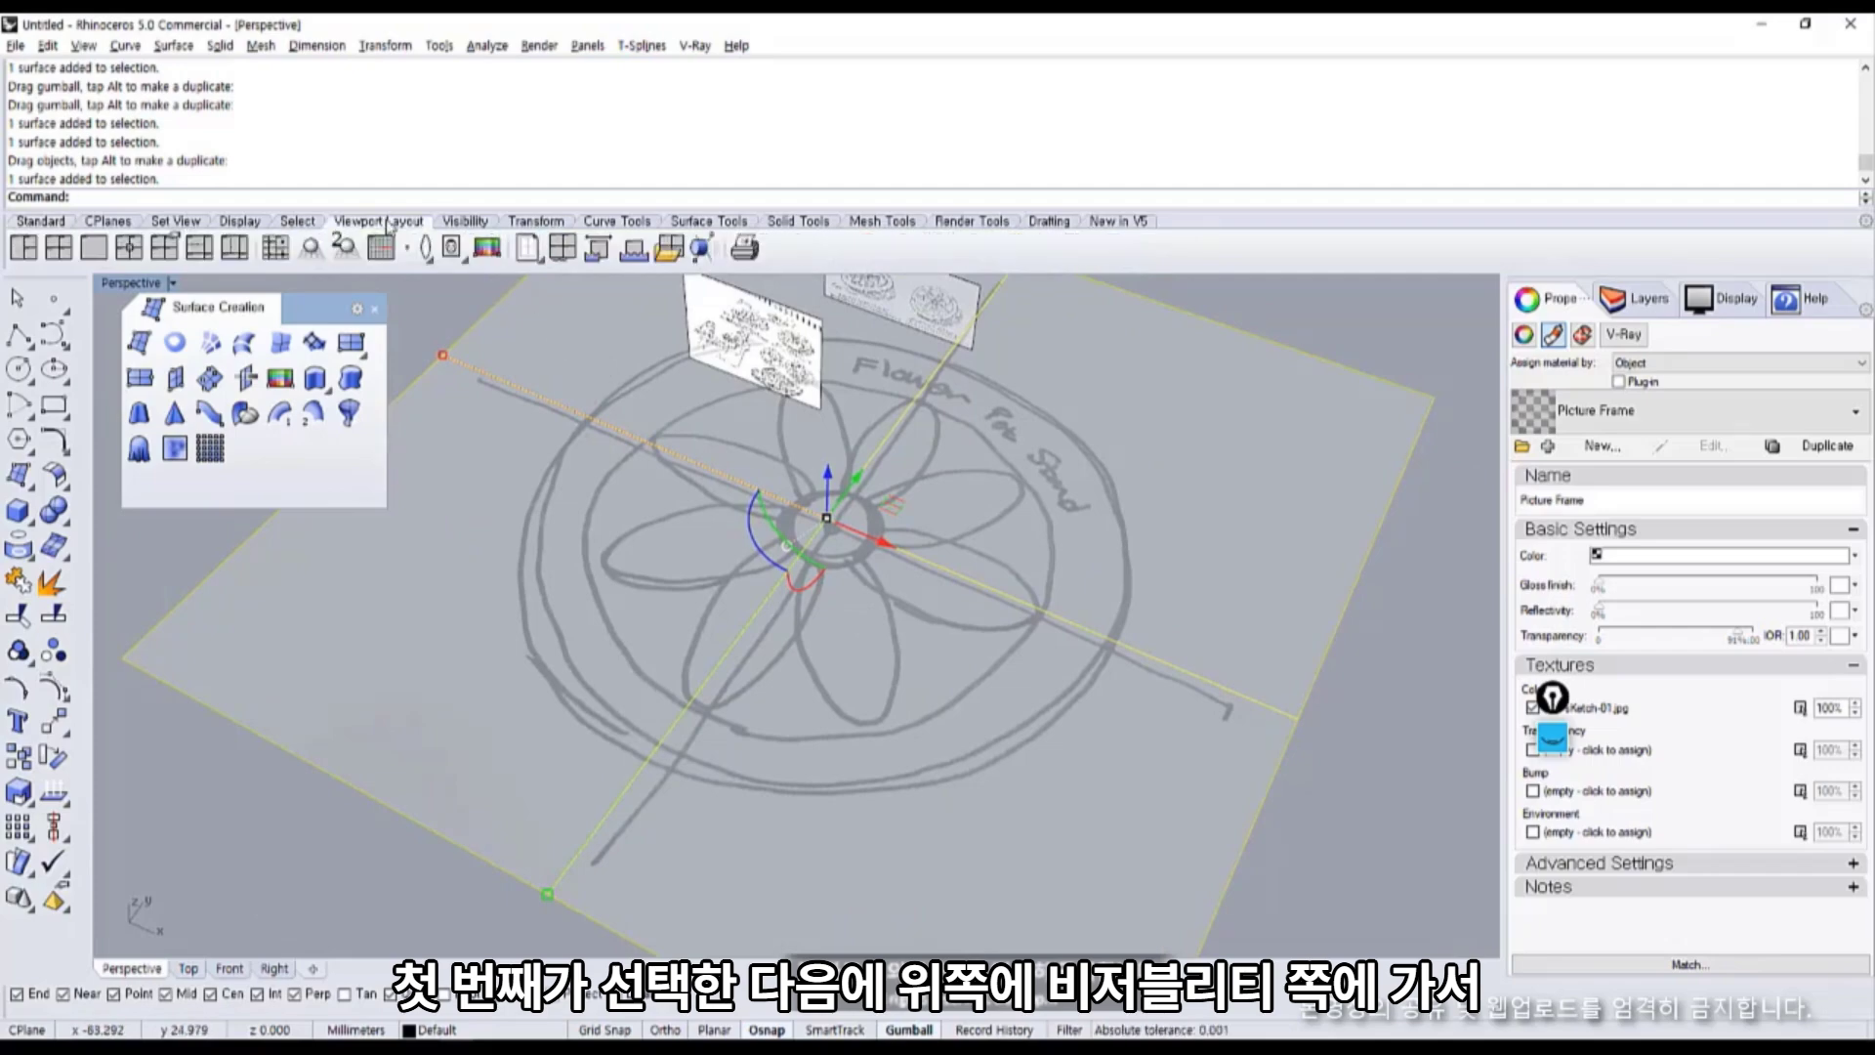
click(467, 223)
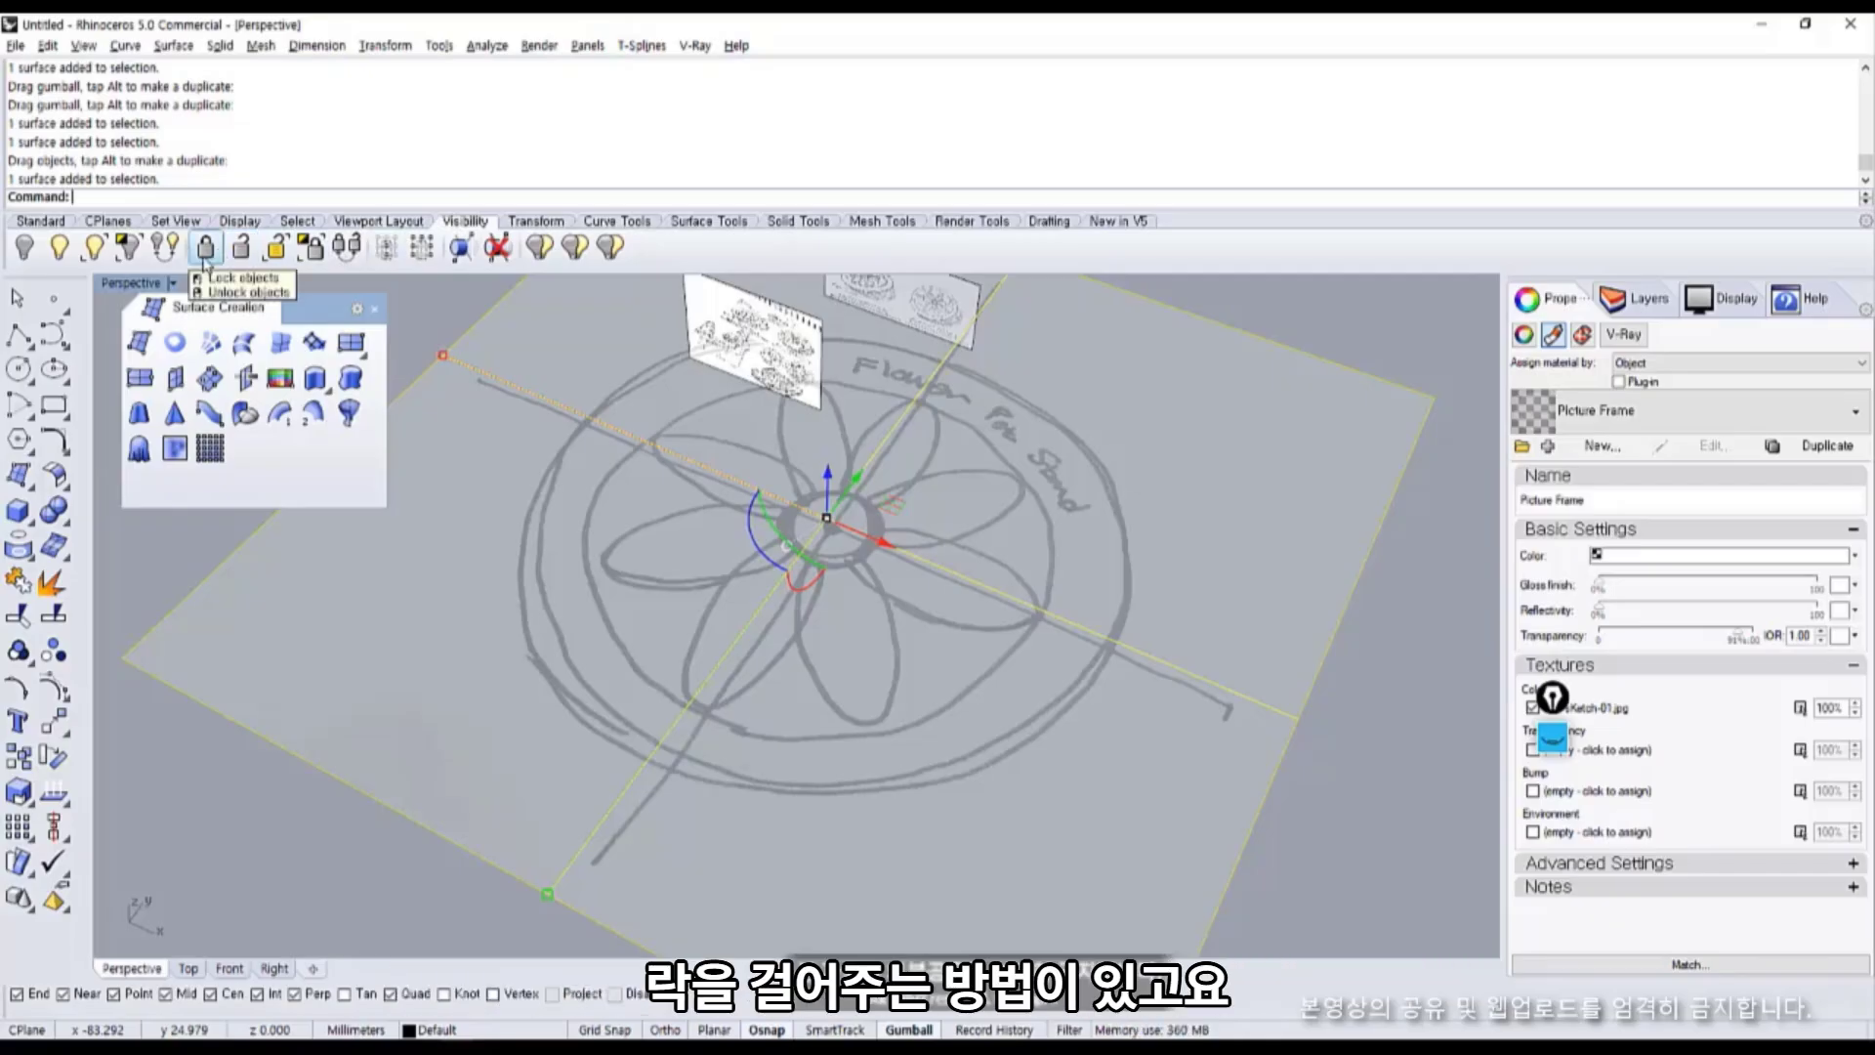
click(204, 256)
click(1638, 297)
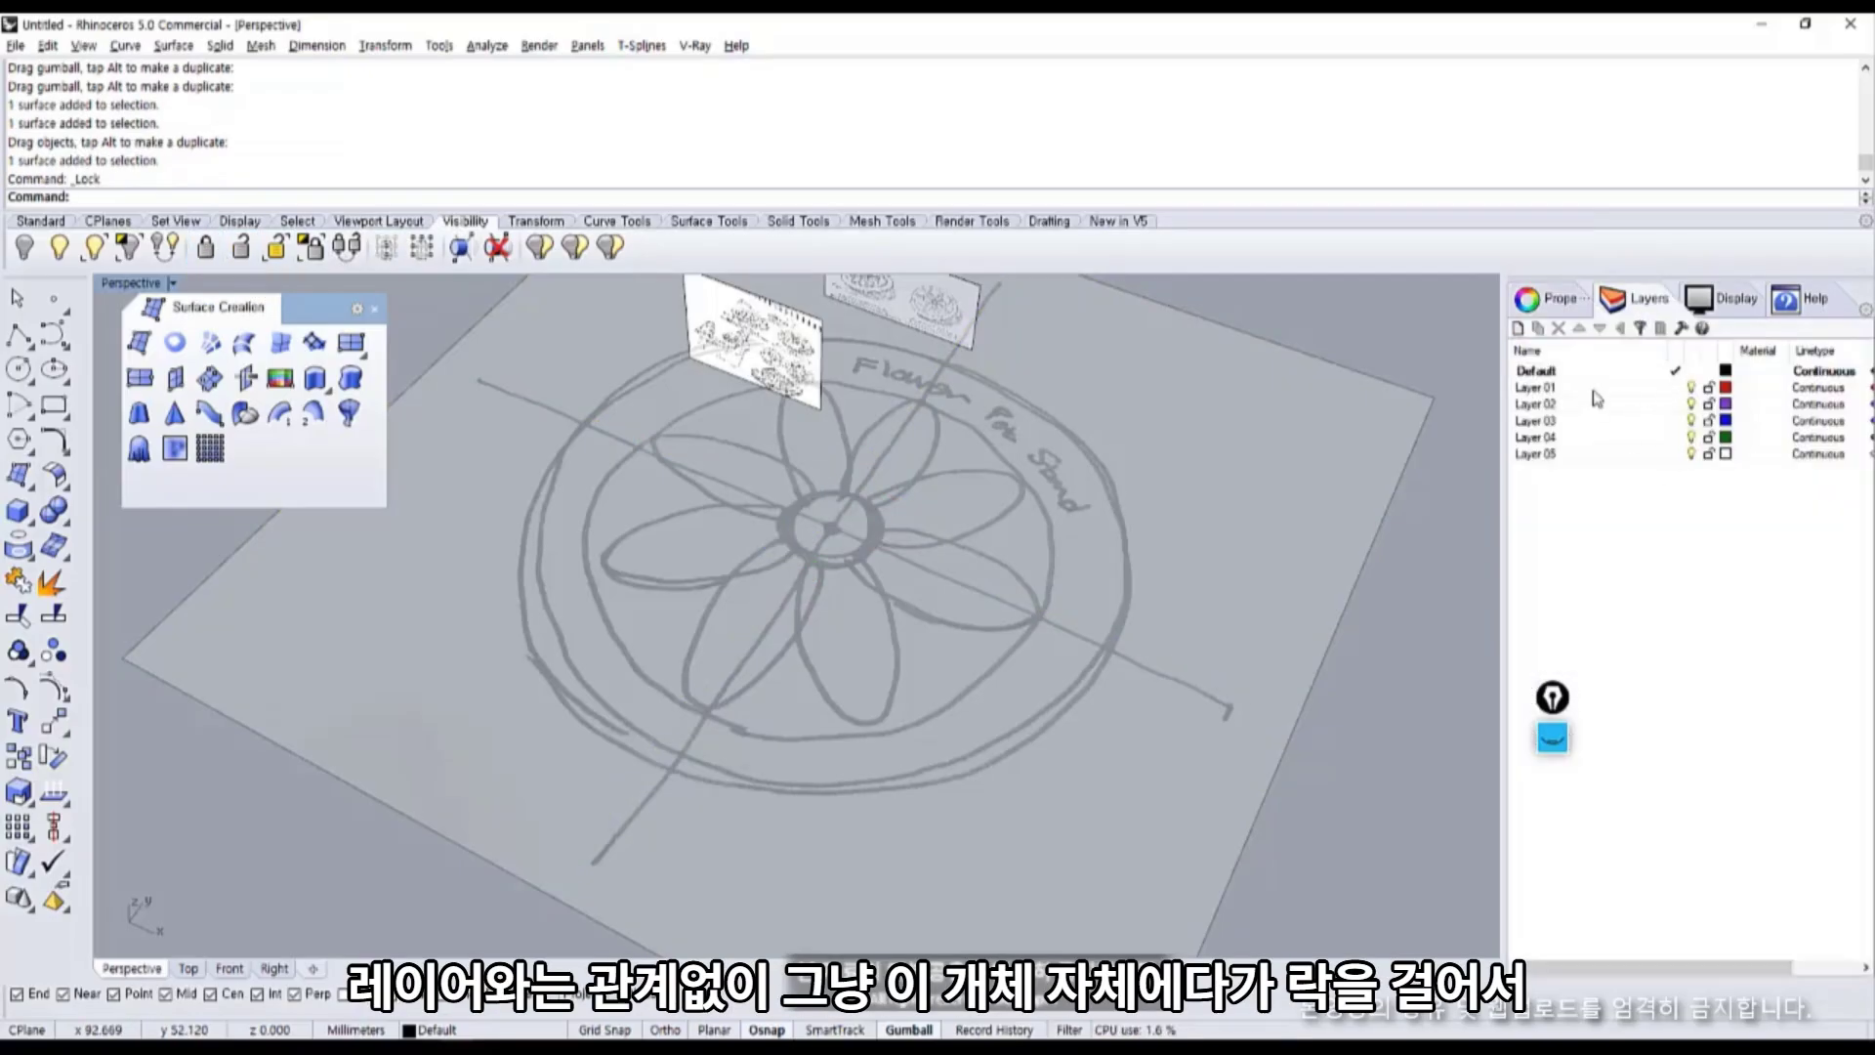
Test whether the locked flower sketch frame can still be selected together with the two upright sketch frames, and clear the selection.
right_drag(817, 694, 872, 630)
key(ctrl+a)
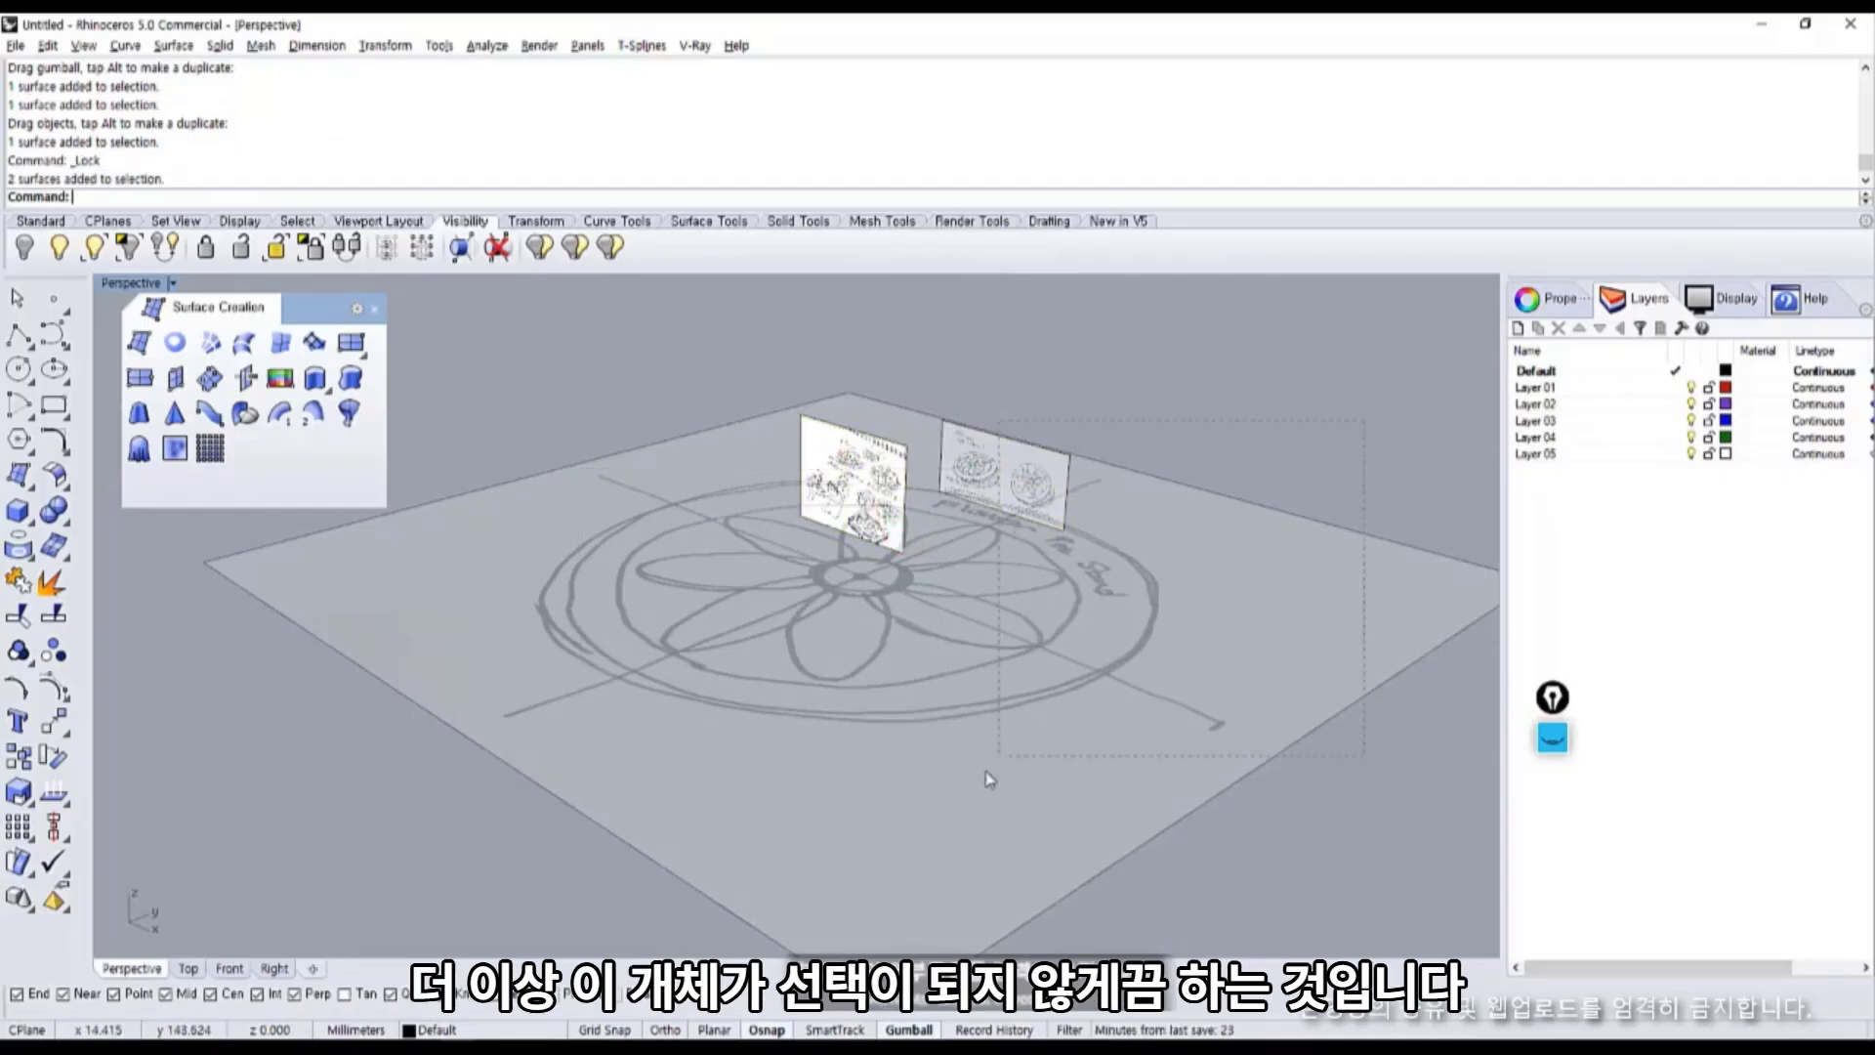
click(1006, 479)
click(677, 495)
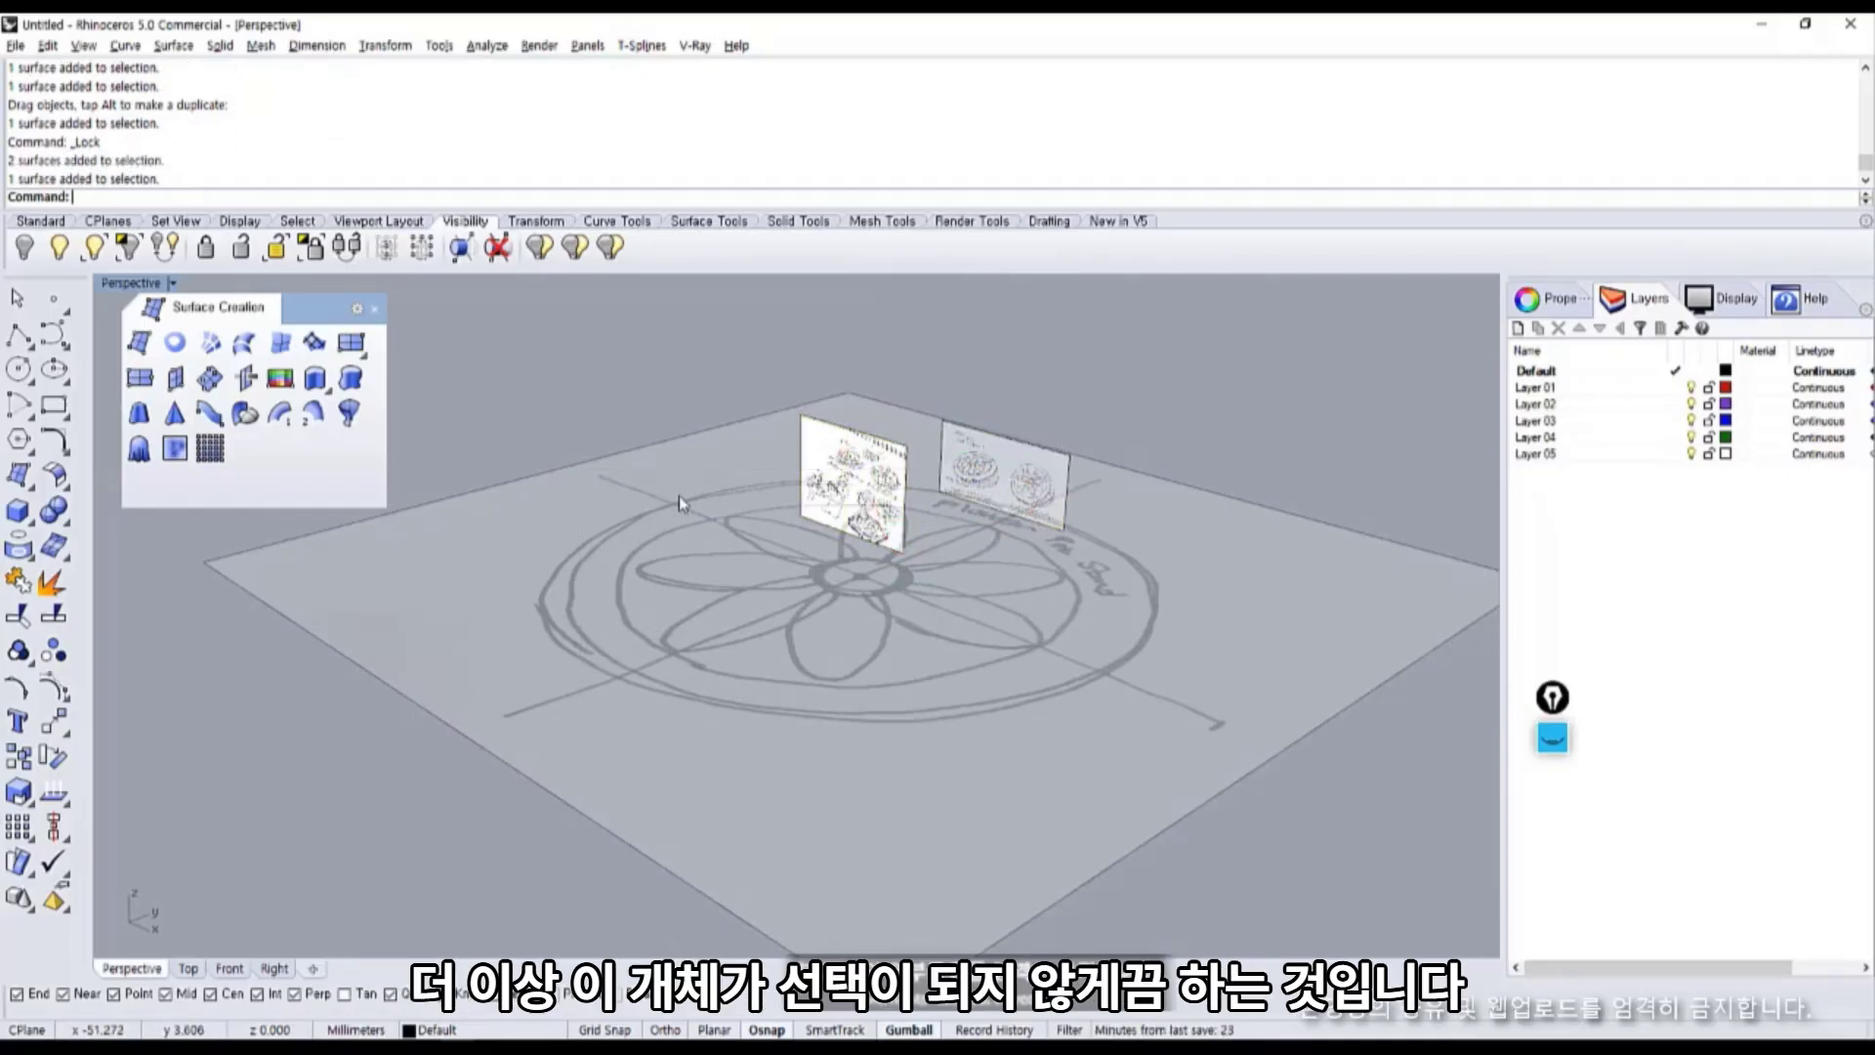
Unlock the flower sketch frame, select it to test that it is selectable, and deselect it.
click(251, 252)
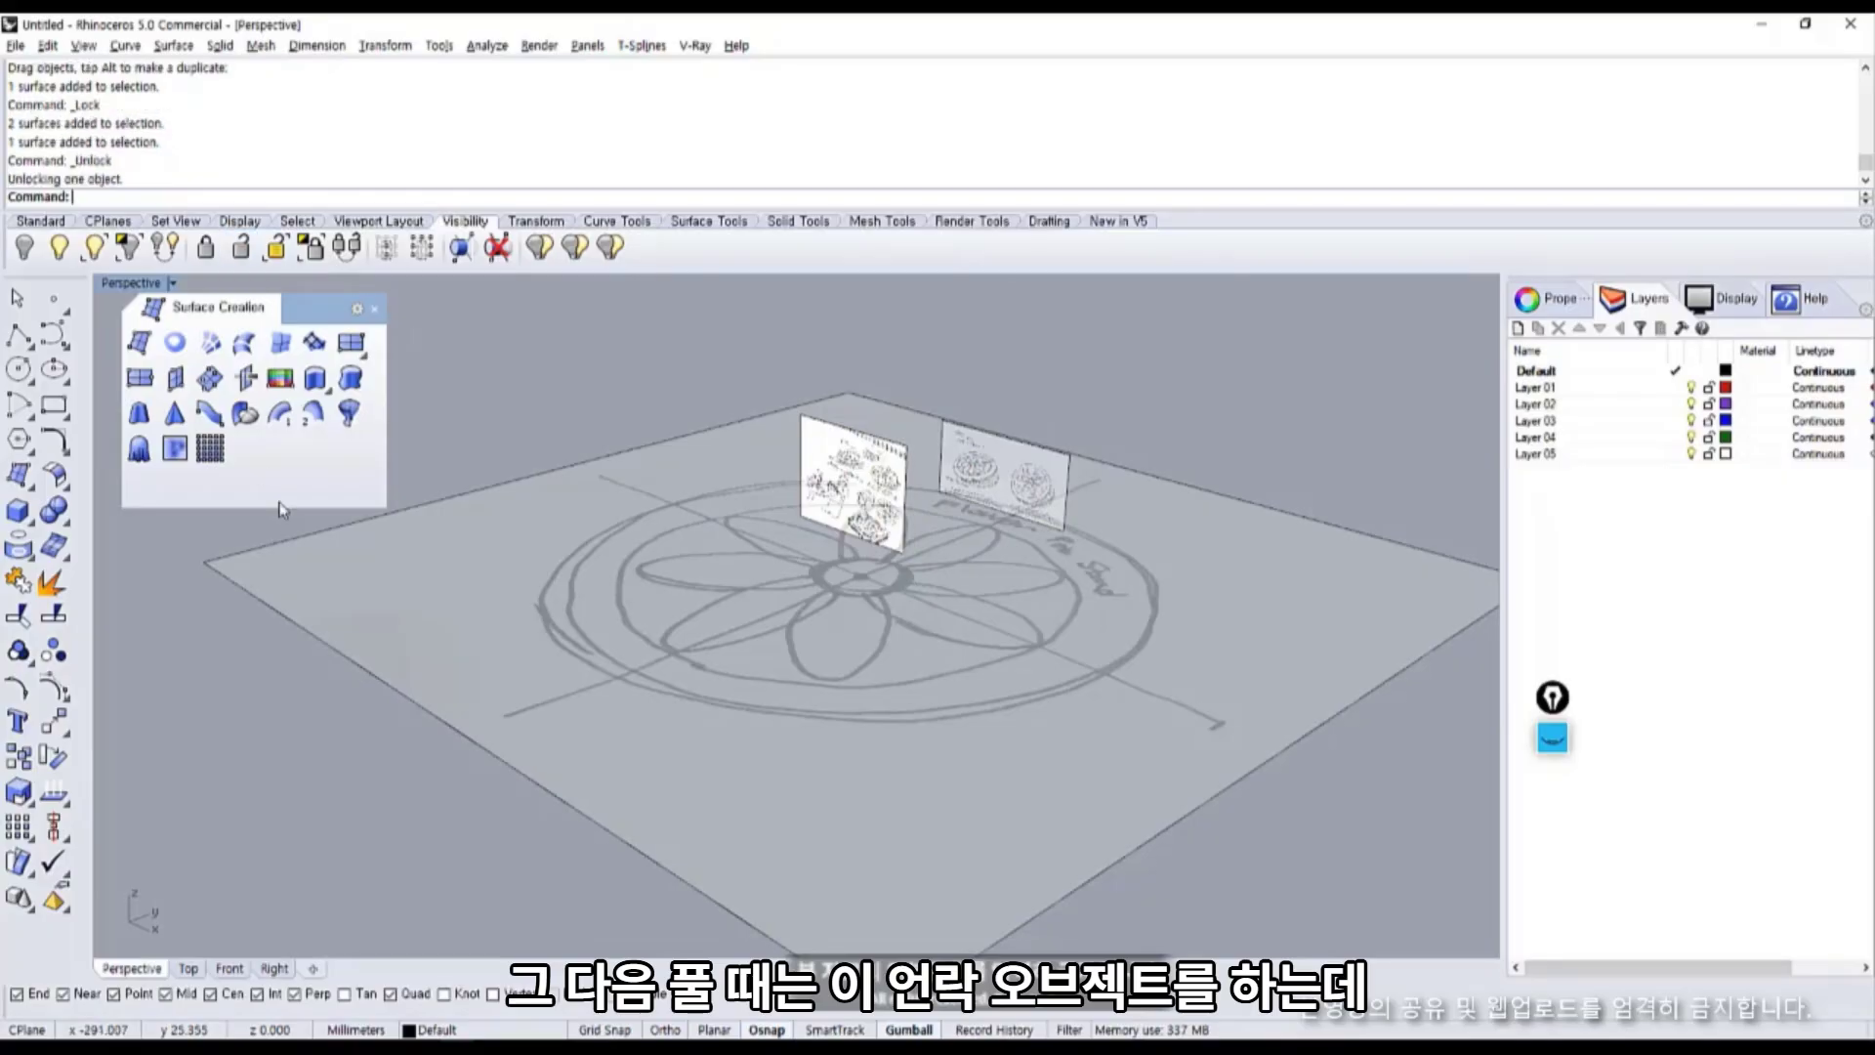
click(576, 523)
right_drag(540, 493, 713, 512)
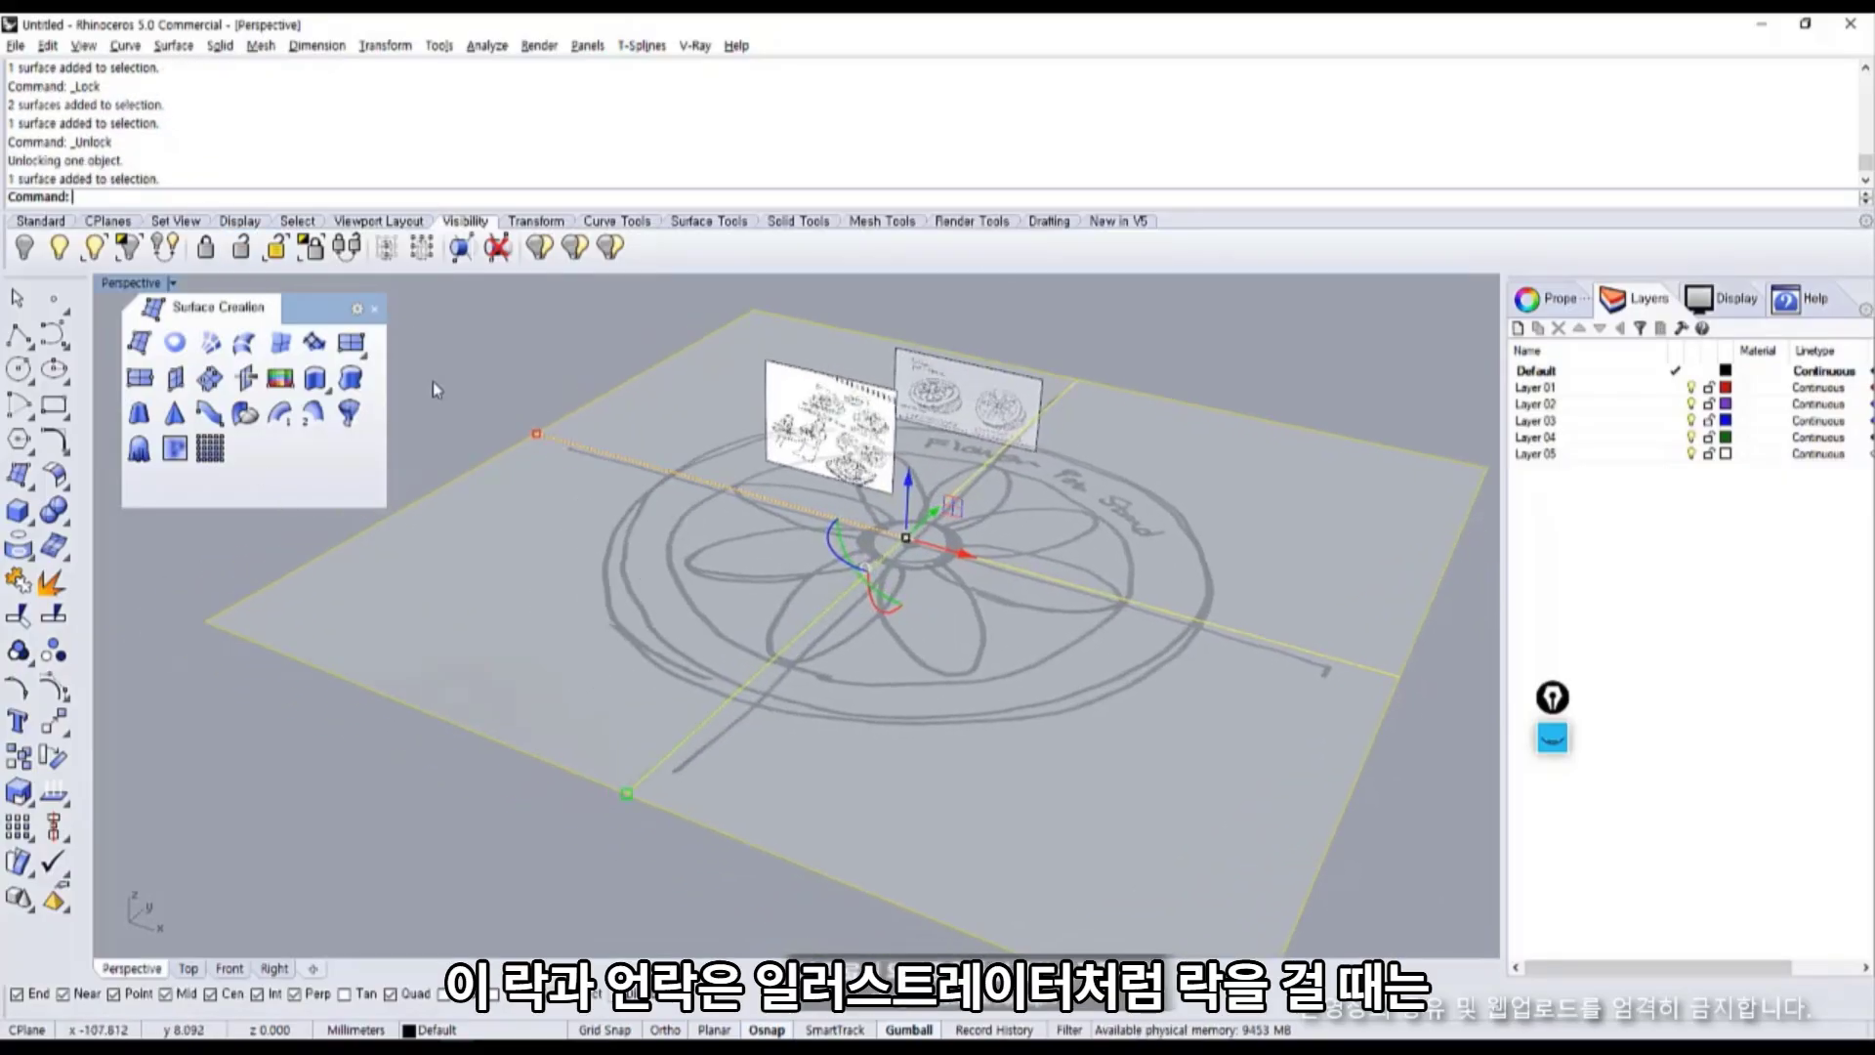
click(461, 340)
shift+right_drag(462, 340, 537, 384)
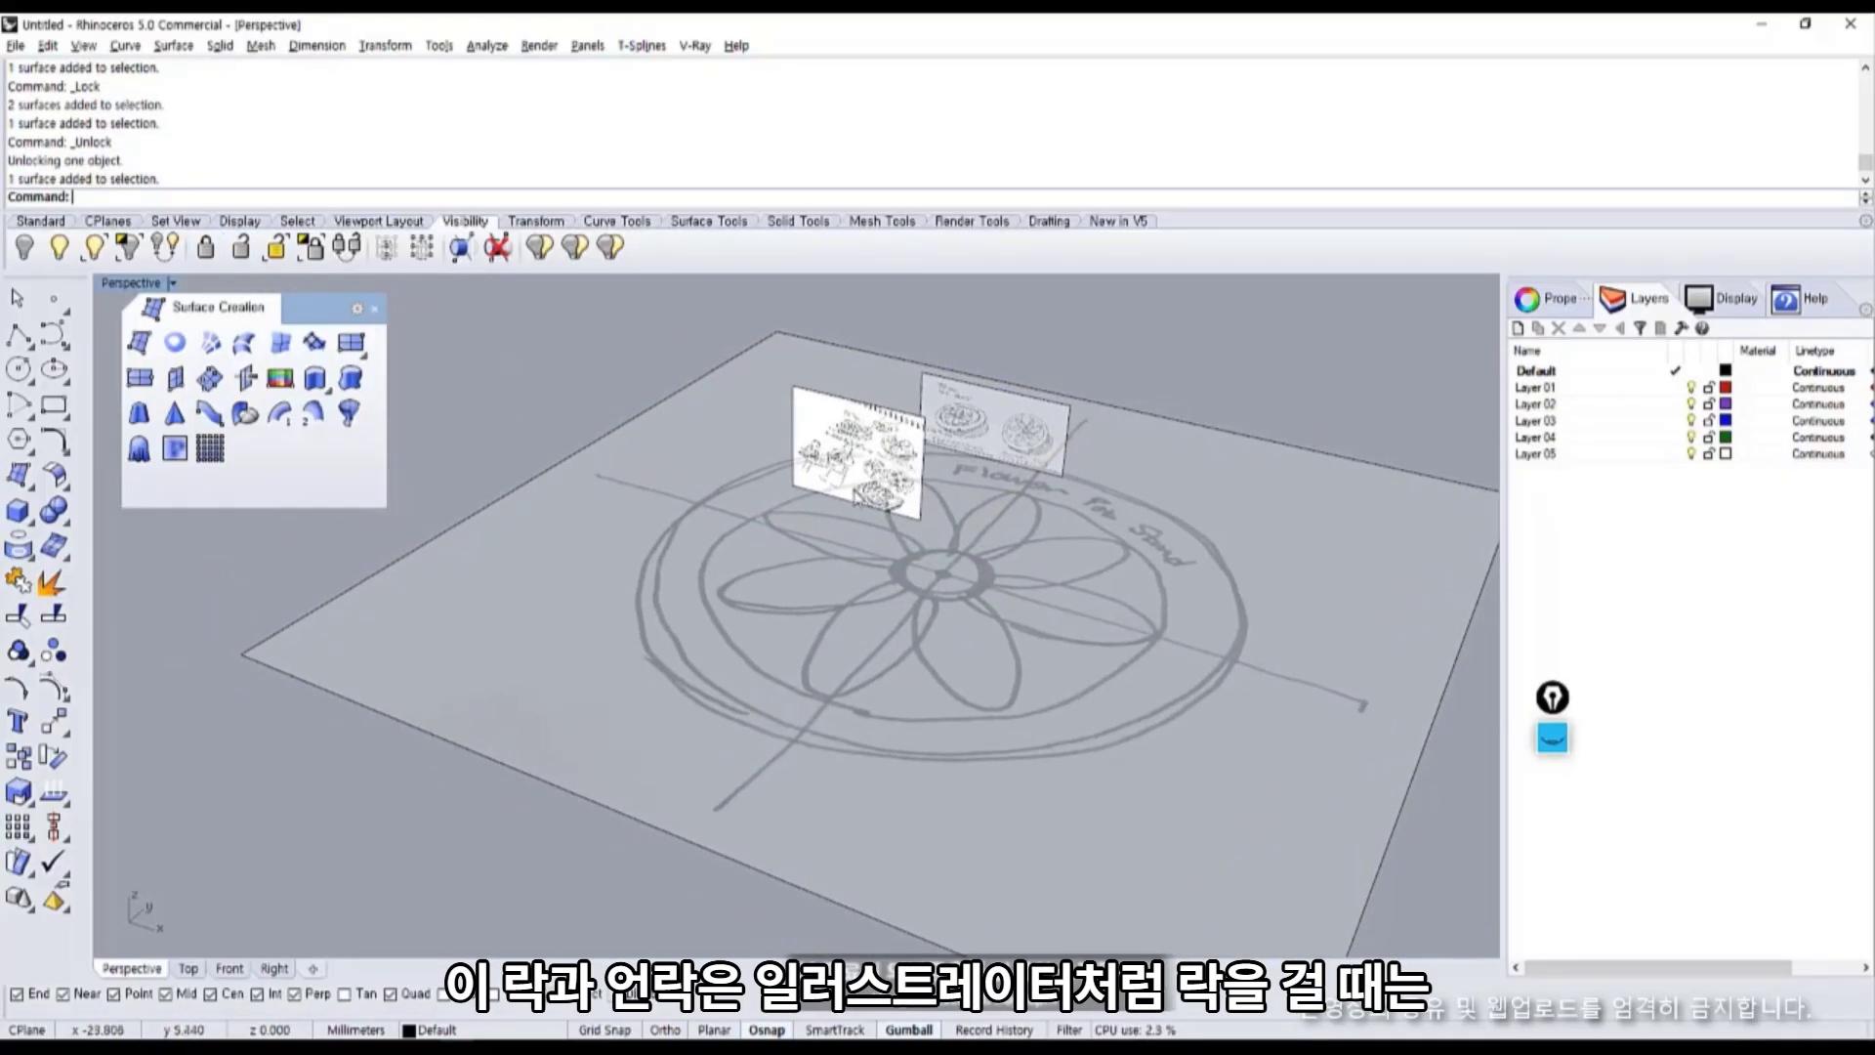
Lock the two upright sketch frames and test the selection of the flower sketch frame.
click(861, 452)
shift+click(977, 422)
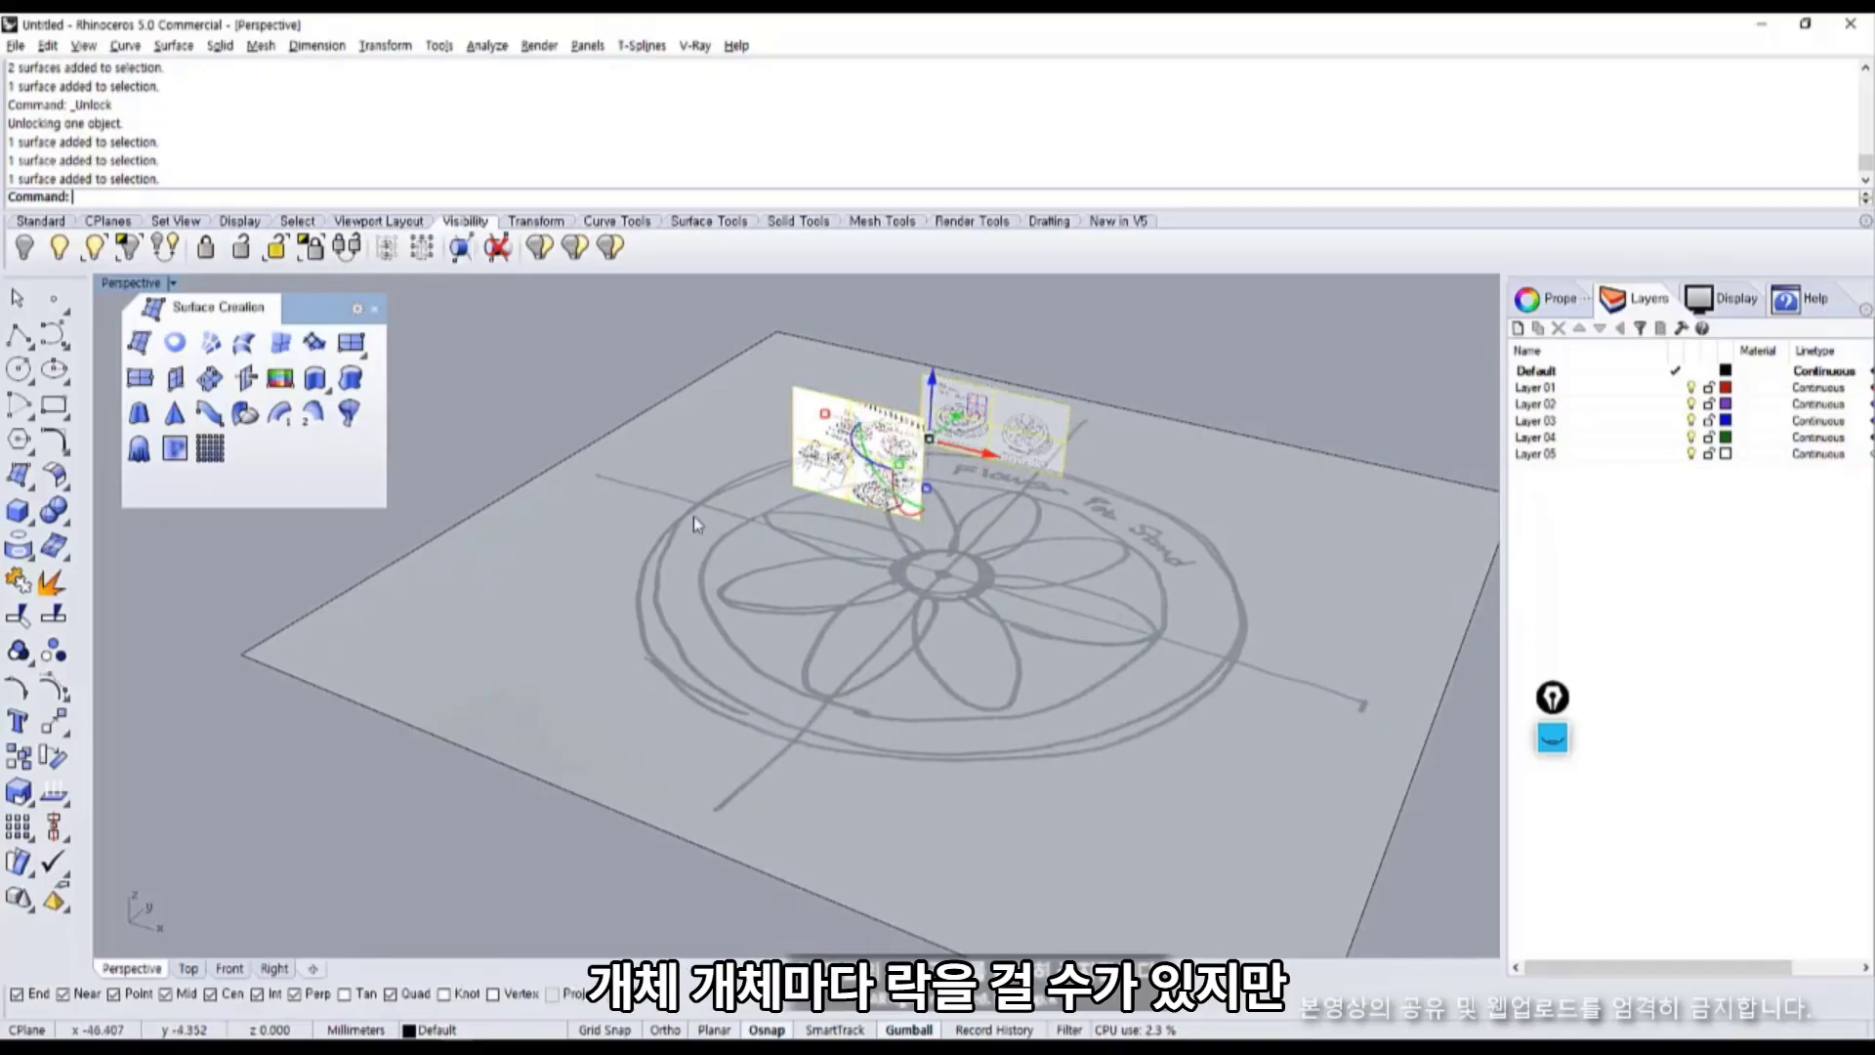
click(205, 247)
click(584, 500)
click(635, 321)
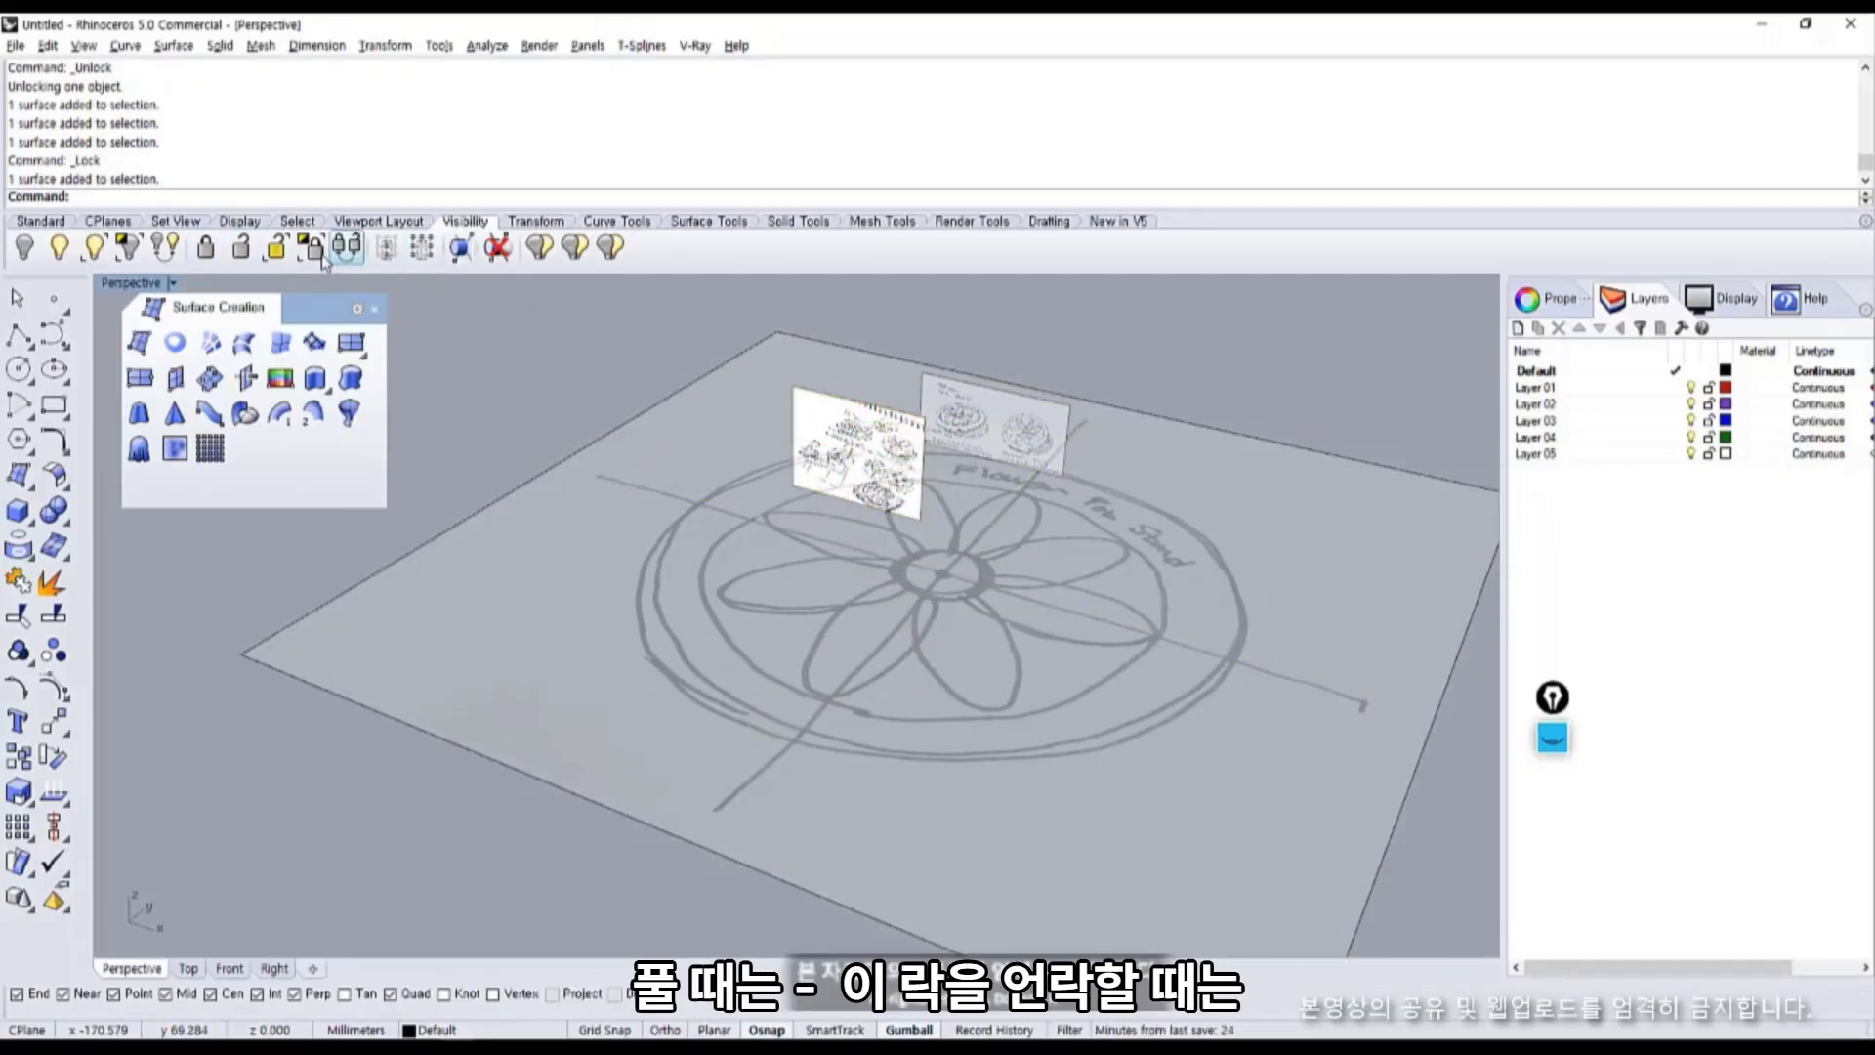
Unlock both upright sketch frames at once, select each one to test it, and clear the selection.
click(241, 247)
click(869, 445)
click(988, 415)
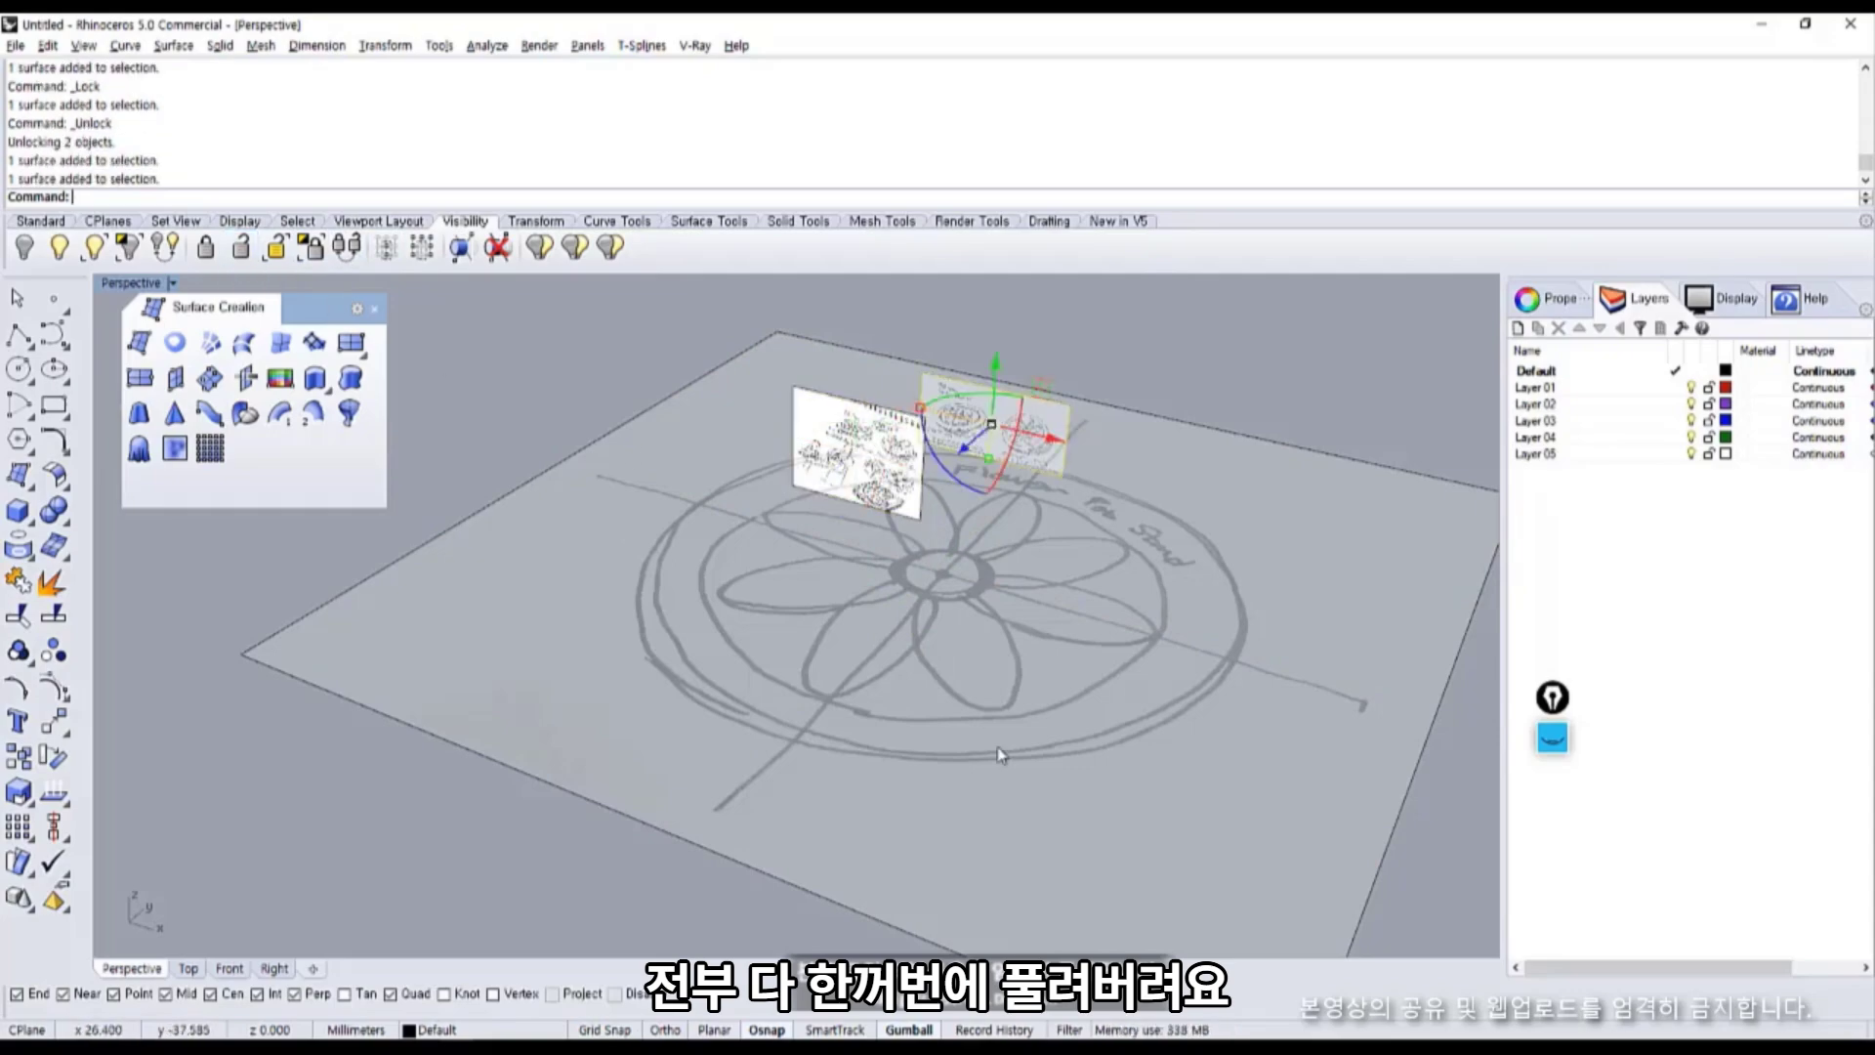
right_drag(988, 415, 1216, 494)
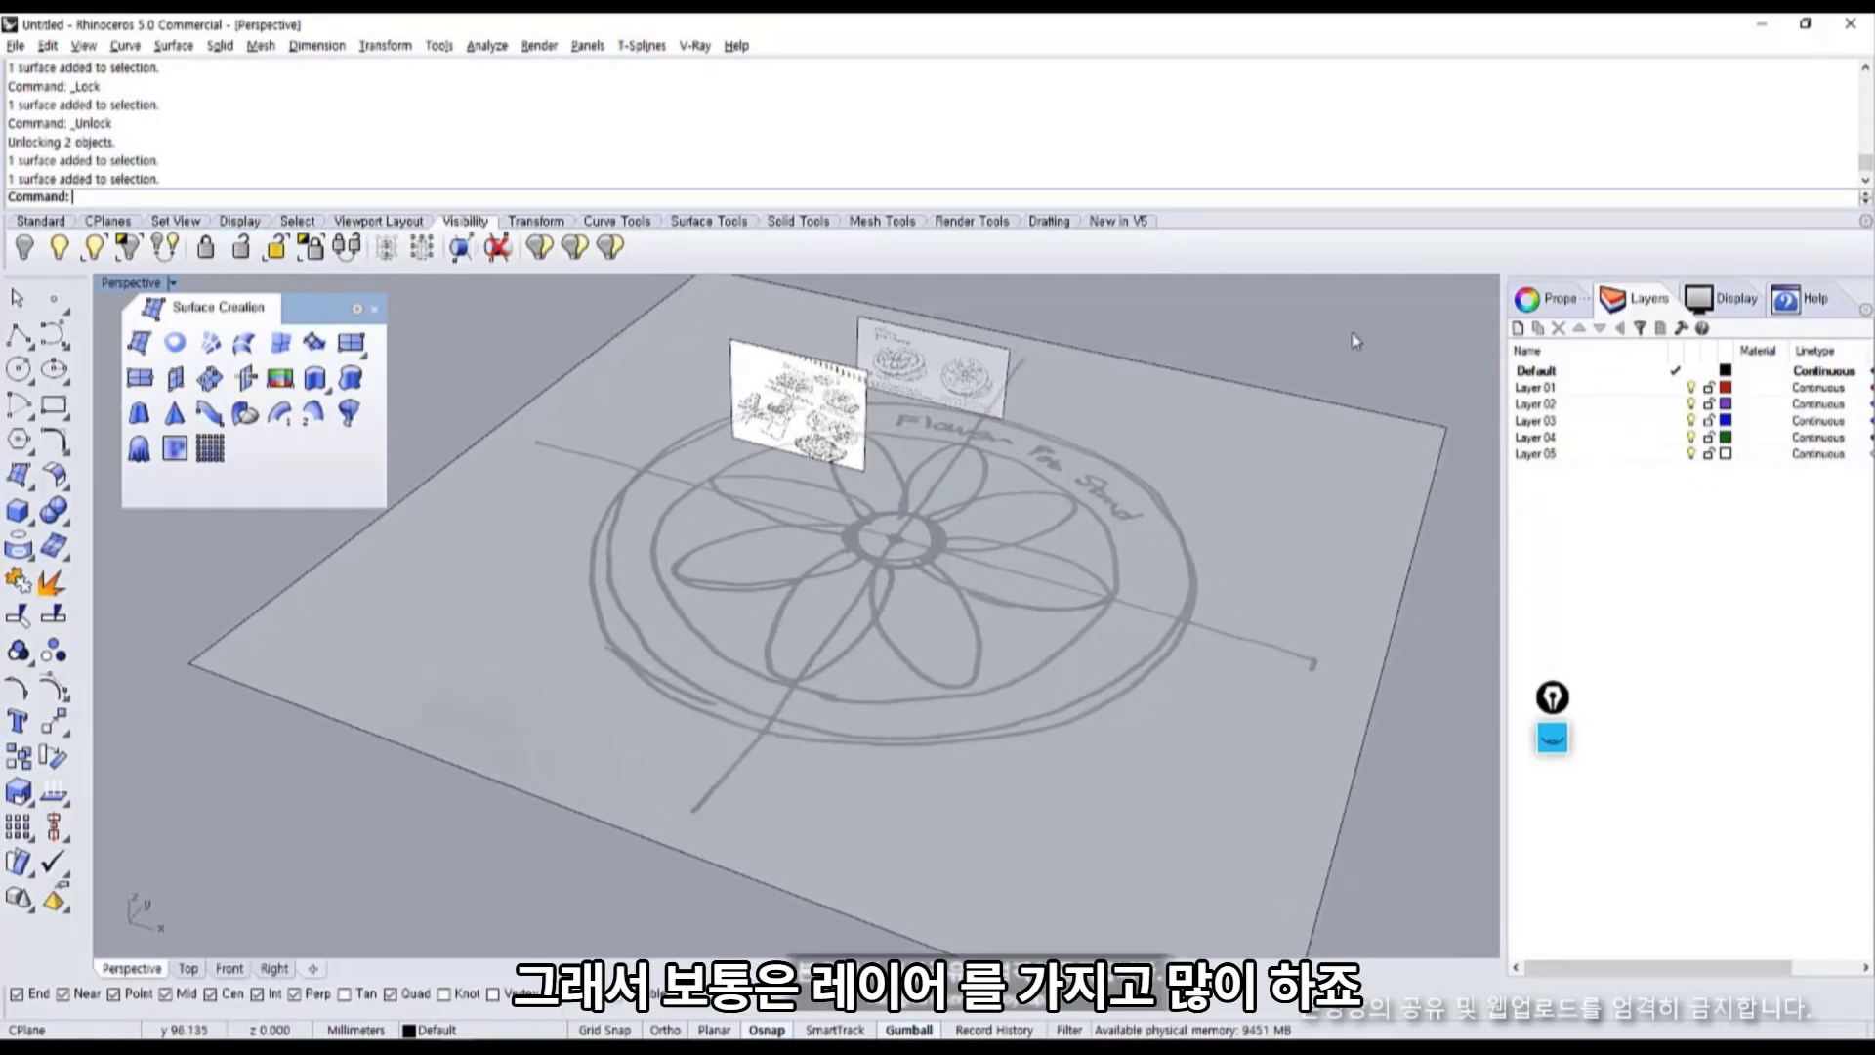
Select the flower sketch frame and change its object layer to Layer 01.
click(1080, 941)
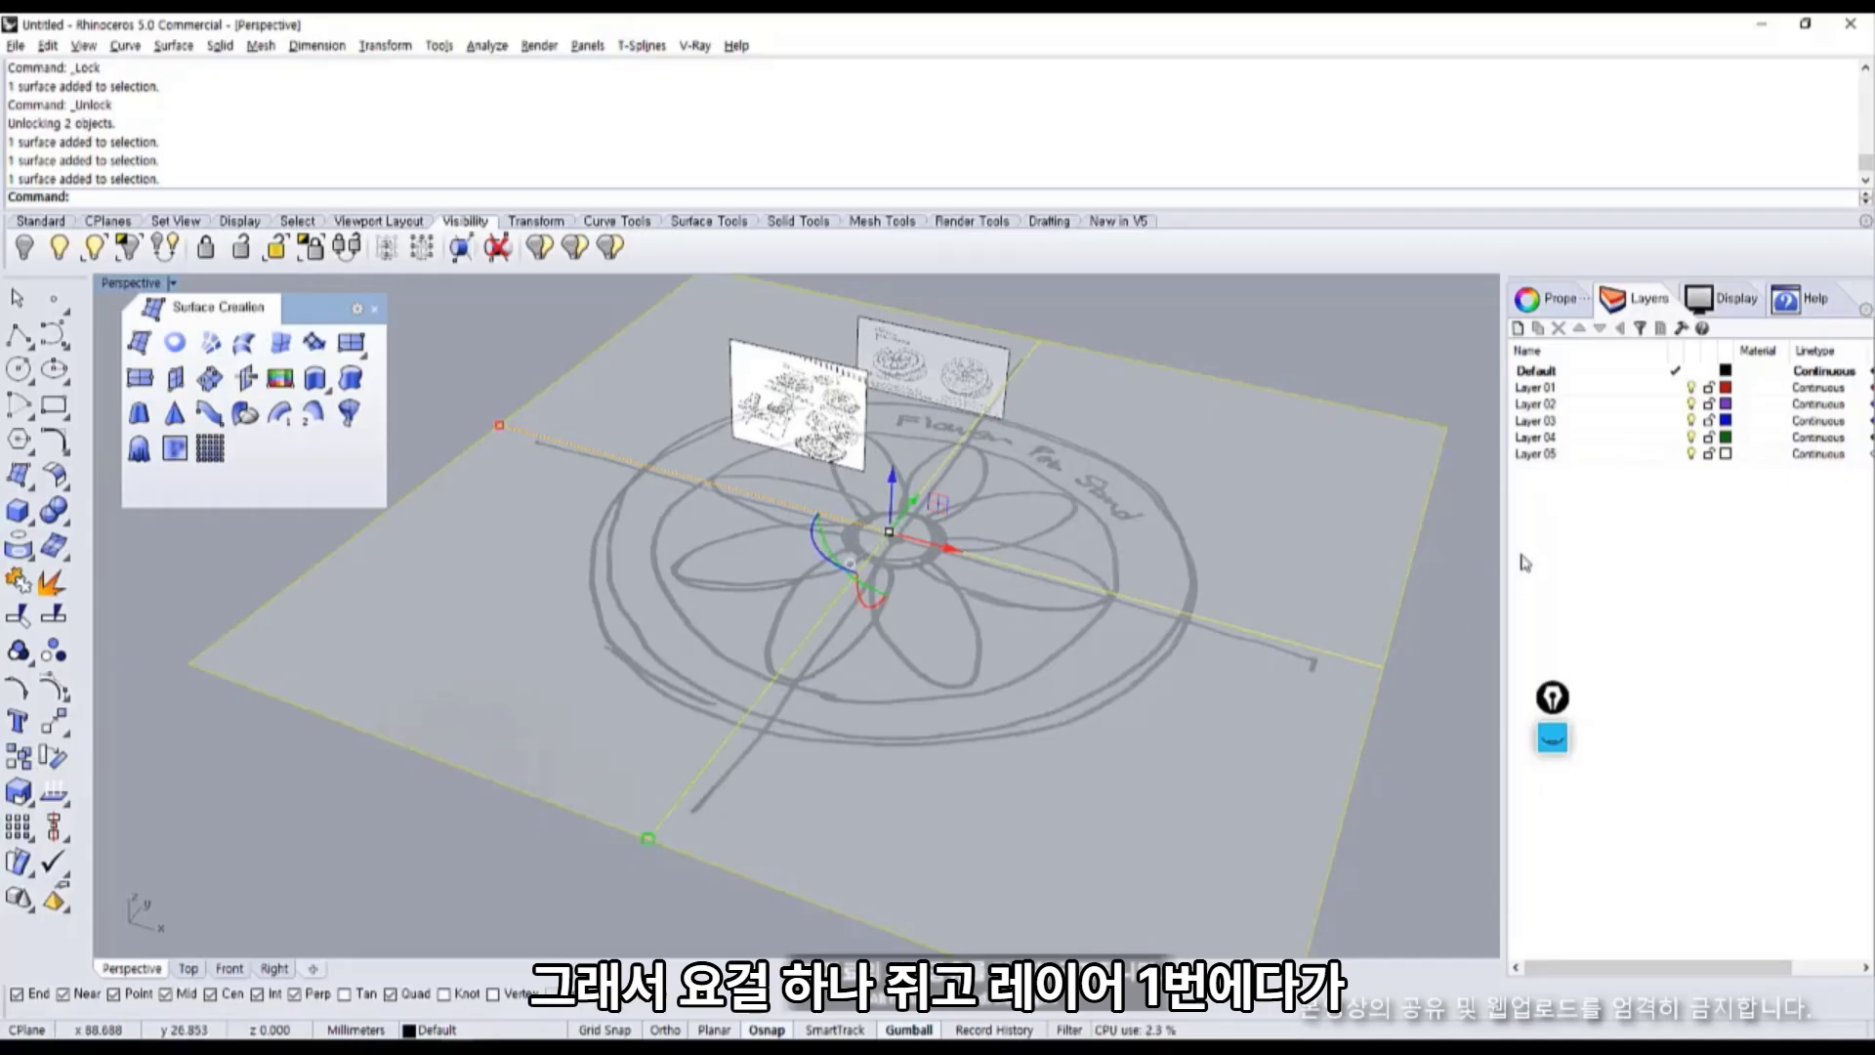
right_click(1546, 388)
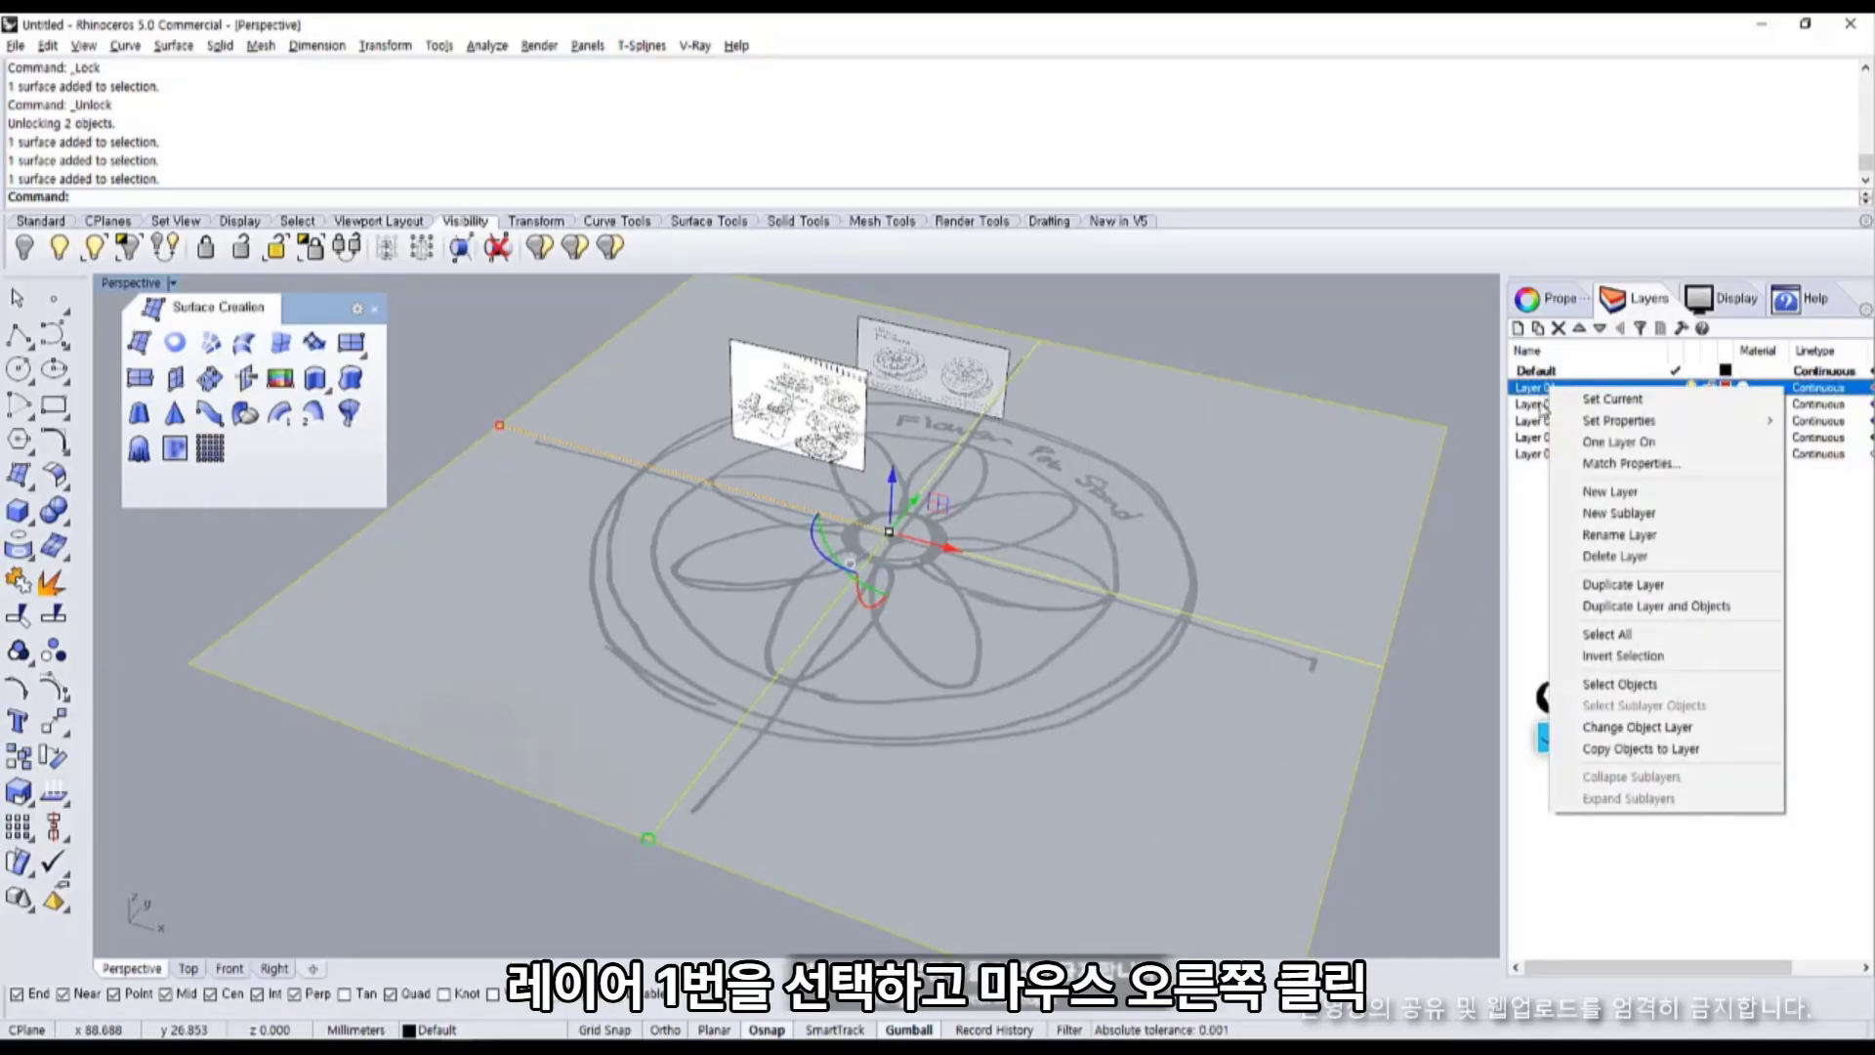
click(1653, 728)
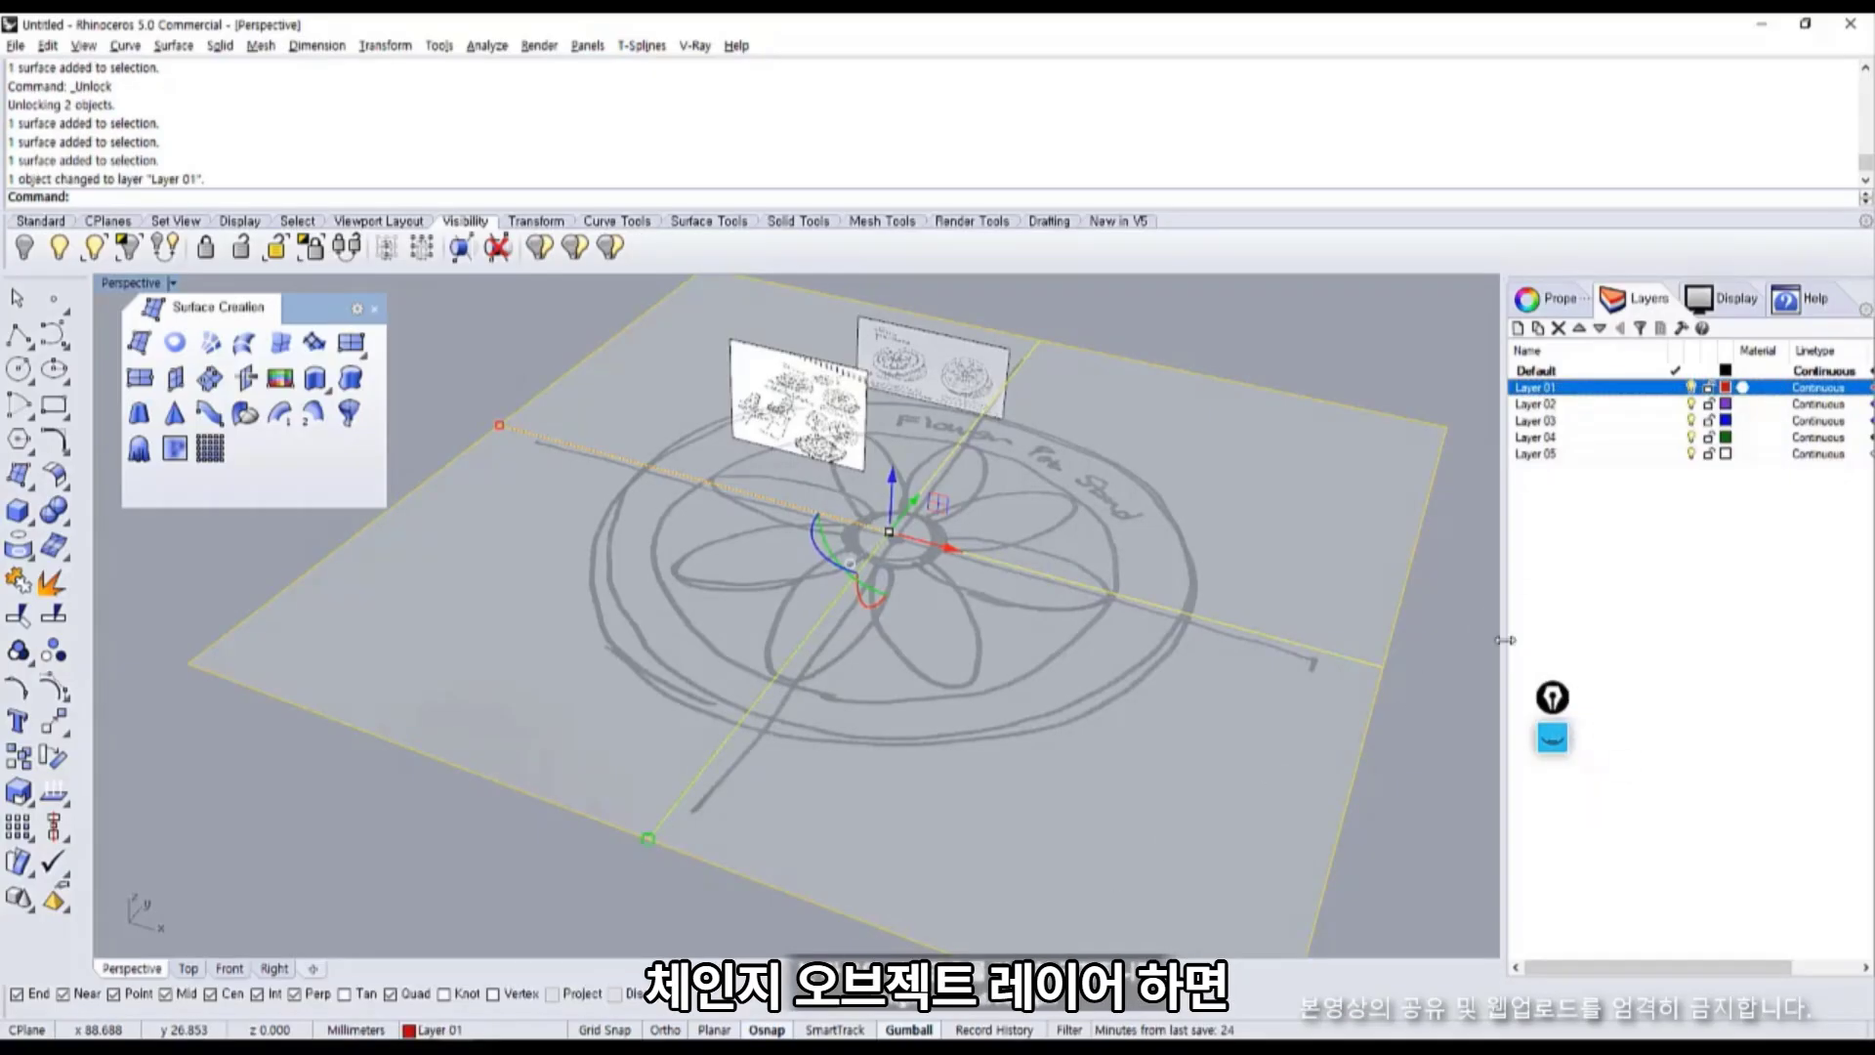
Toggle Layer 01's visibility off and on to check that it contains the flower sketch frame.
click(1691, 387)
click(1691, 388)
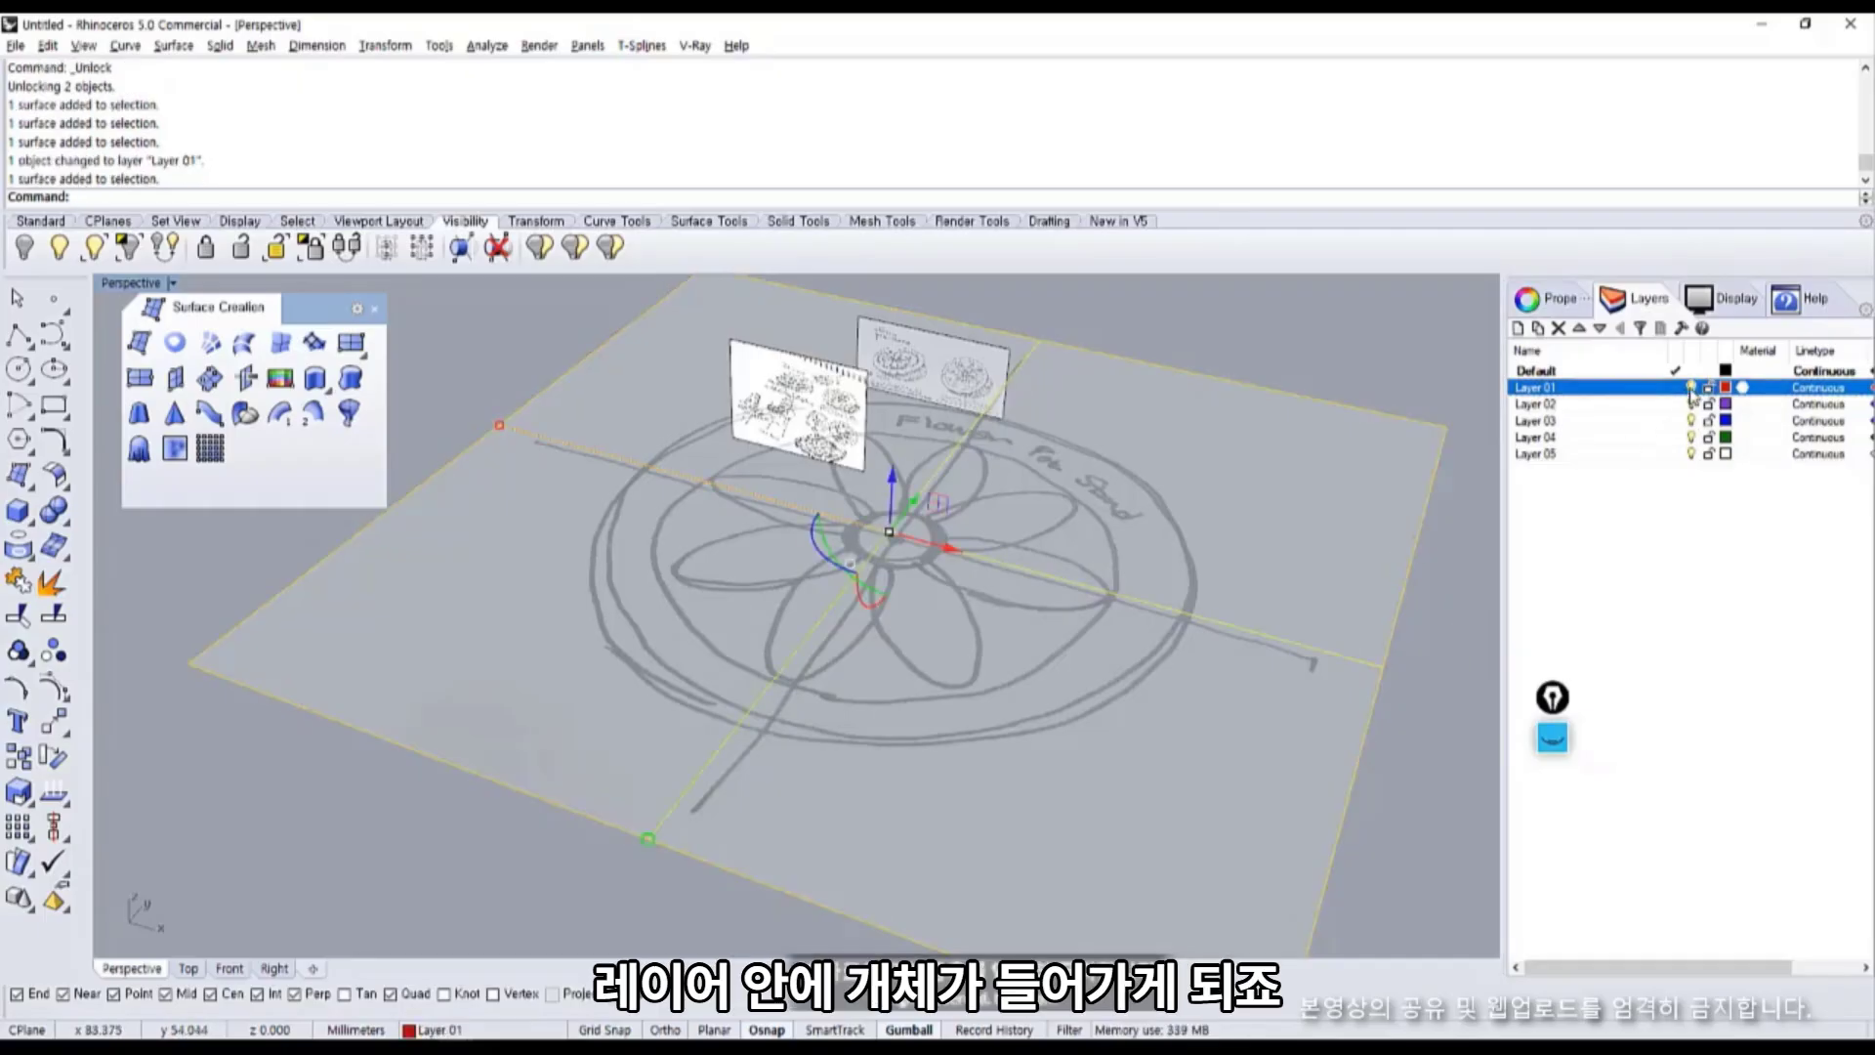
click(1690, 388)
click(1690, 388)
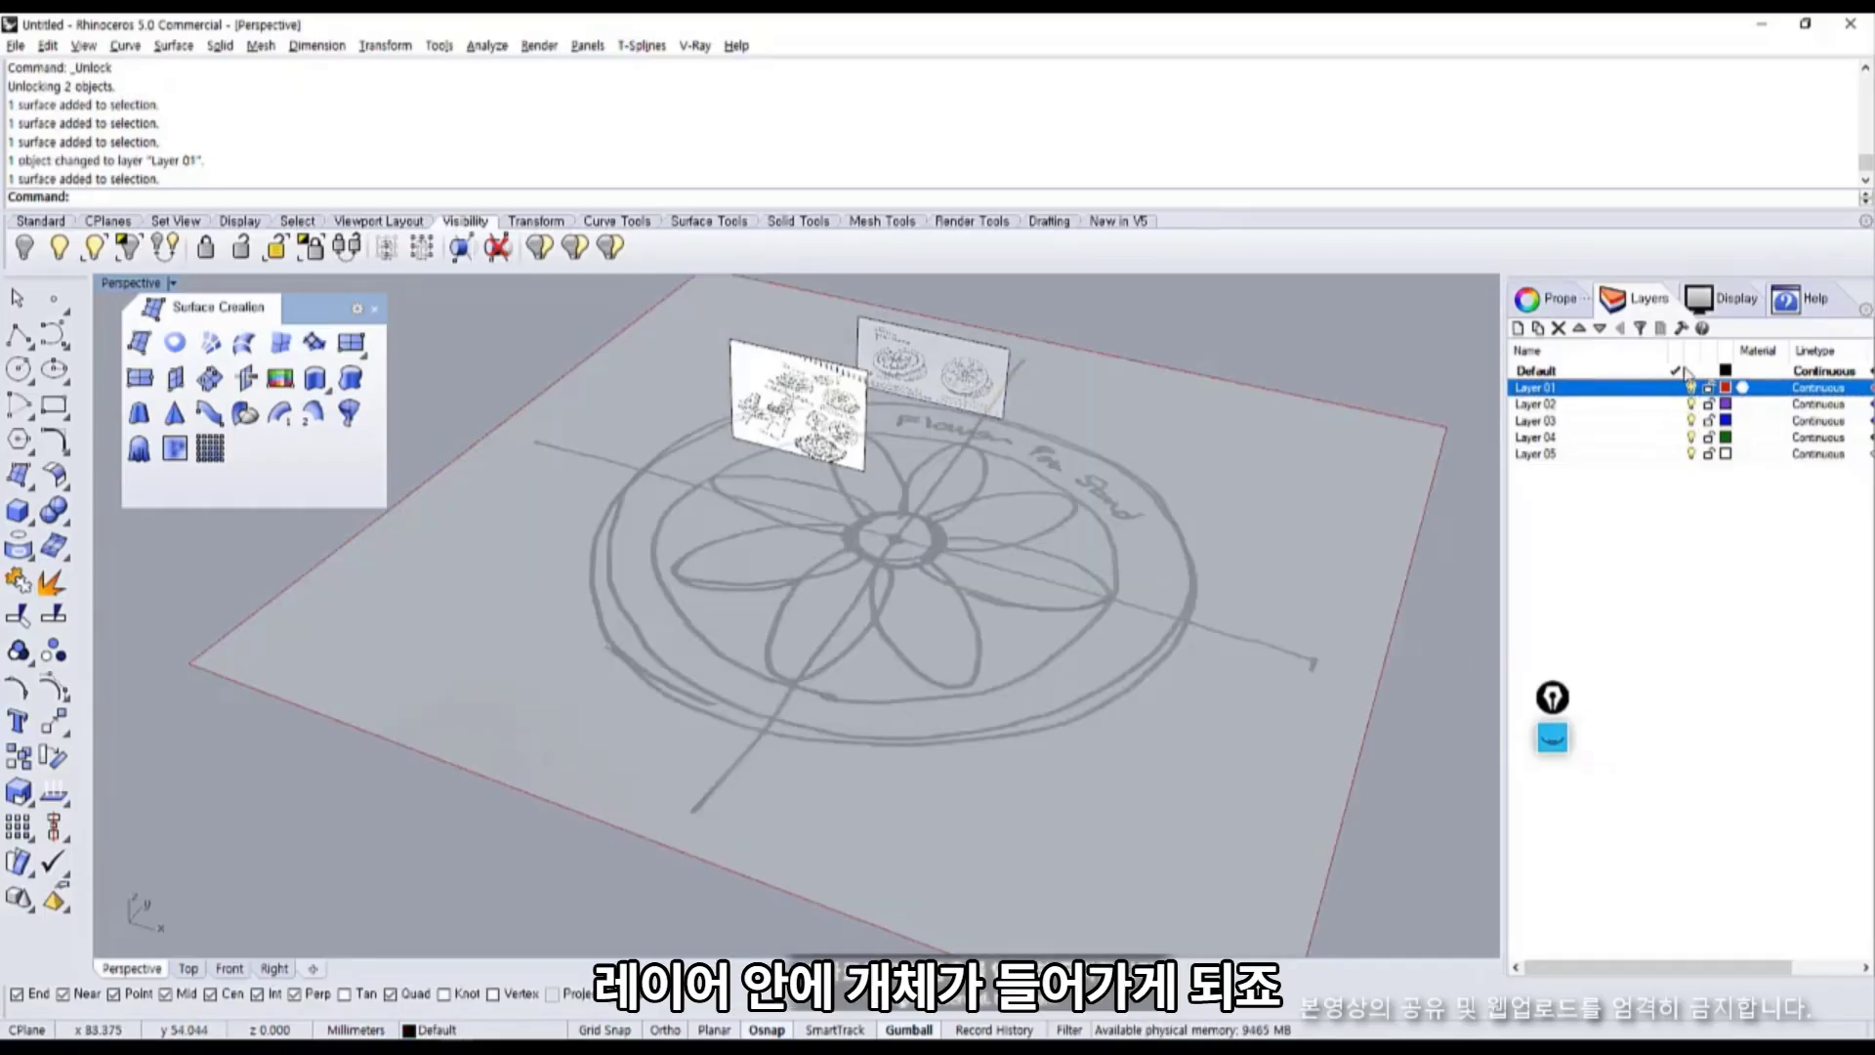
Lock Layer 01 and change its layer colour from red to black.
click(1708, 388)
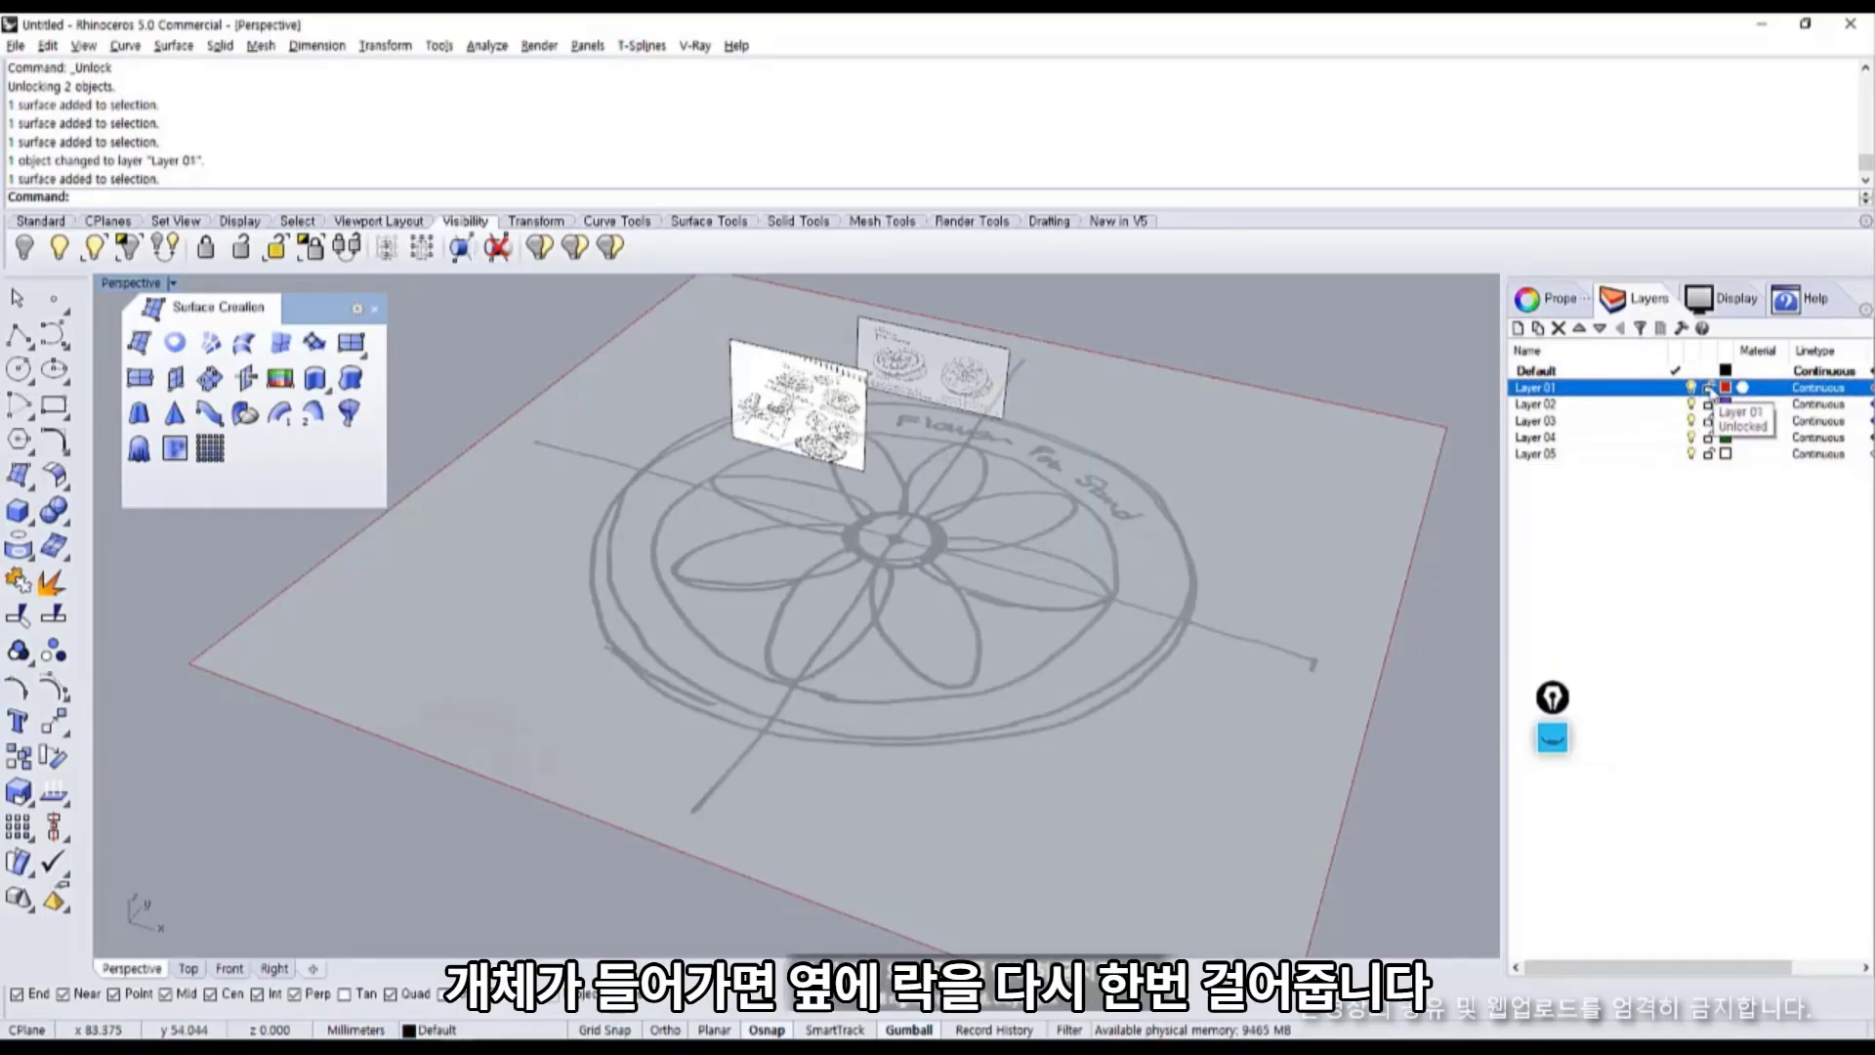
click(1706, 390)
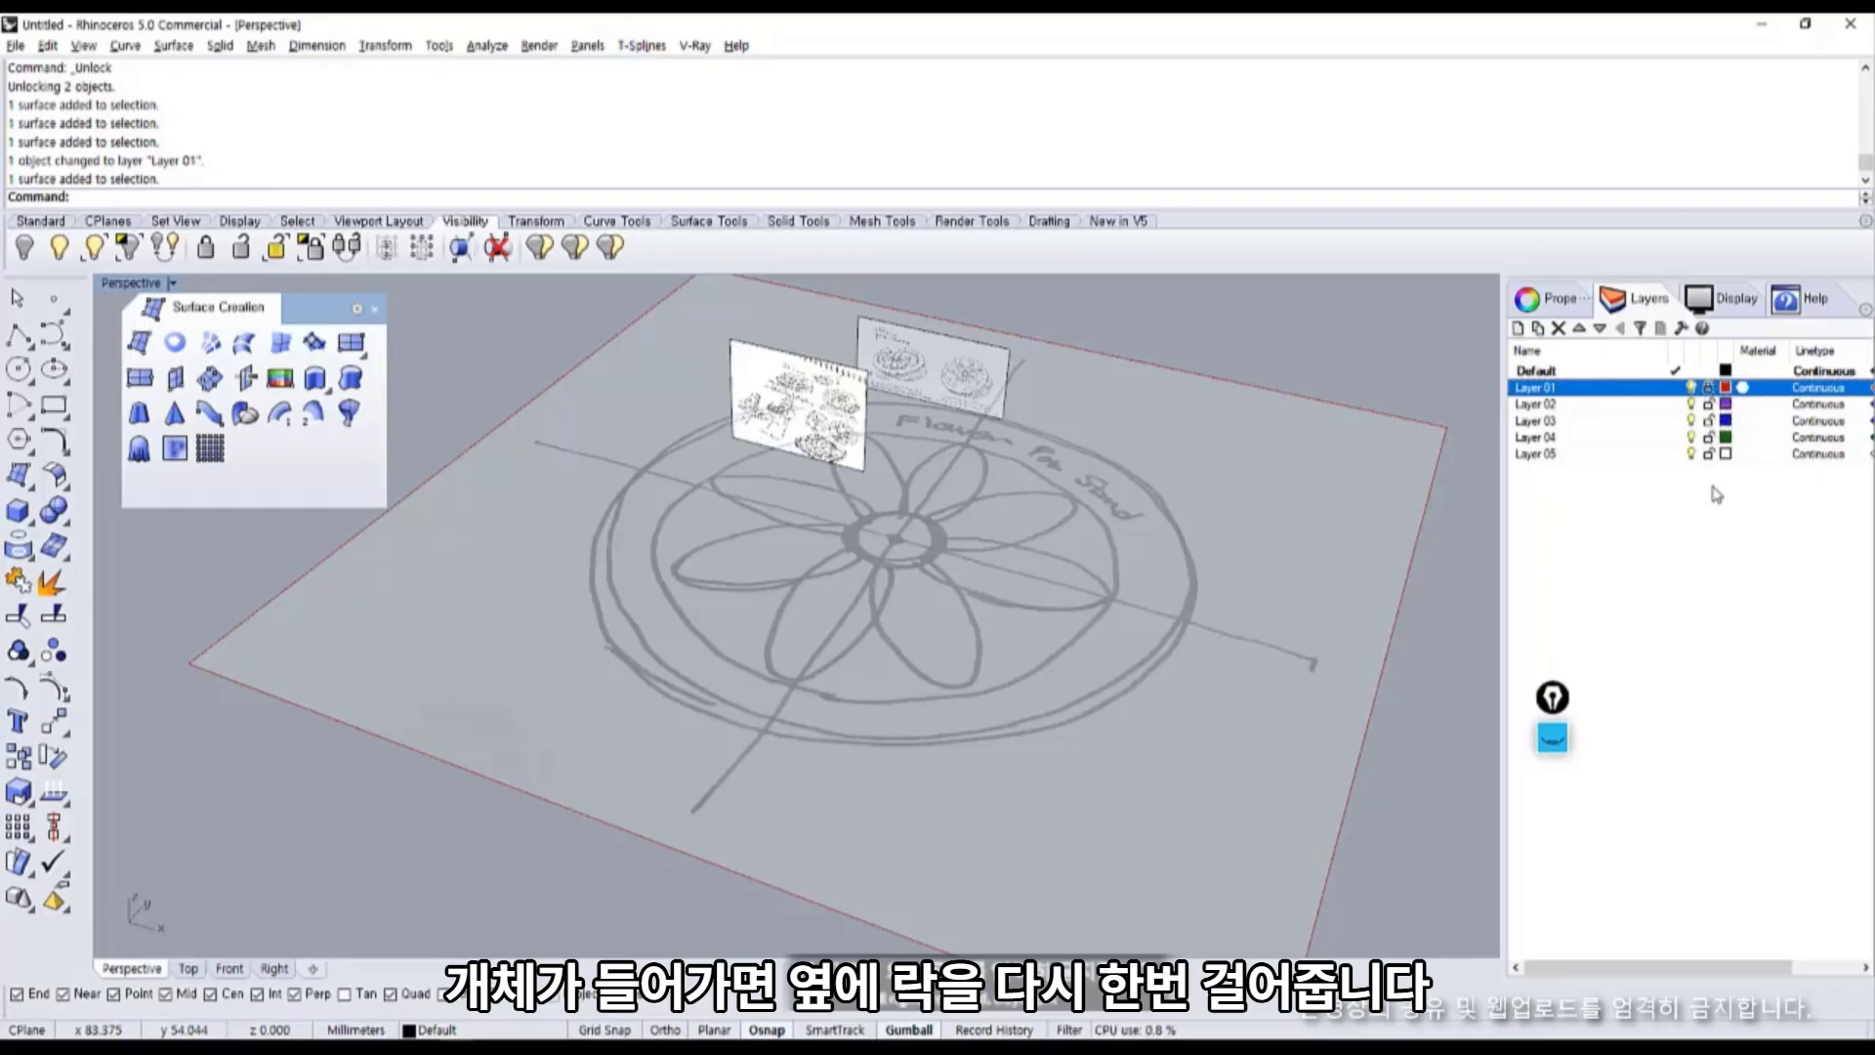
click(1726, 387)
drag(1332, 631, 1494, 785)
click(1328, 882)
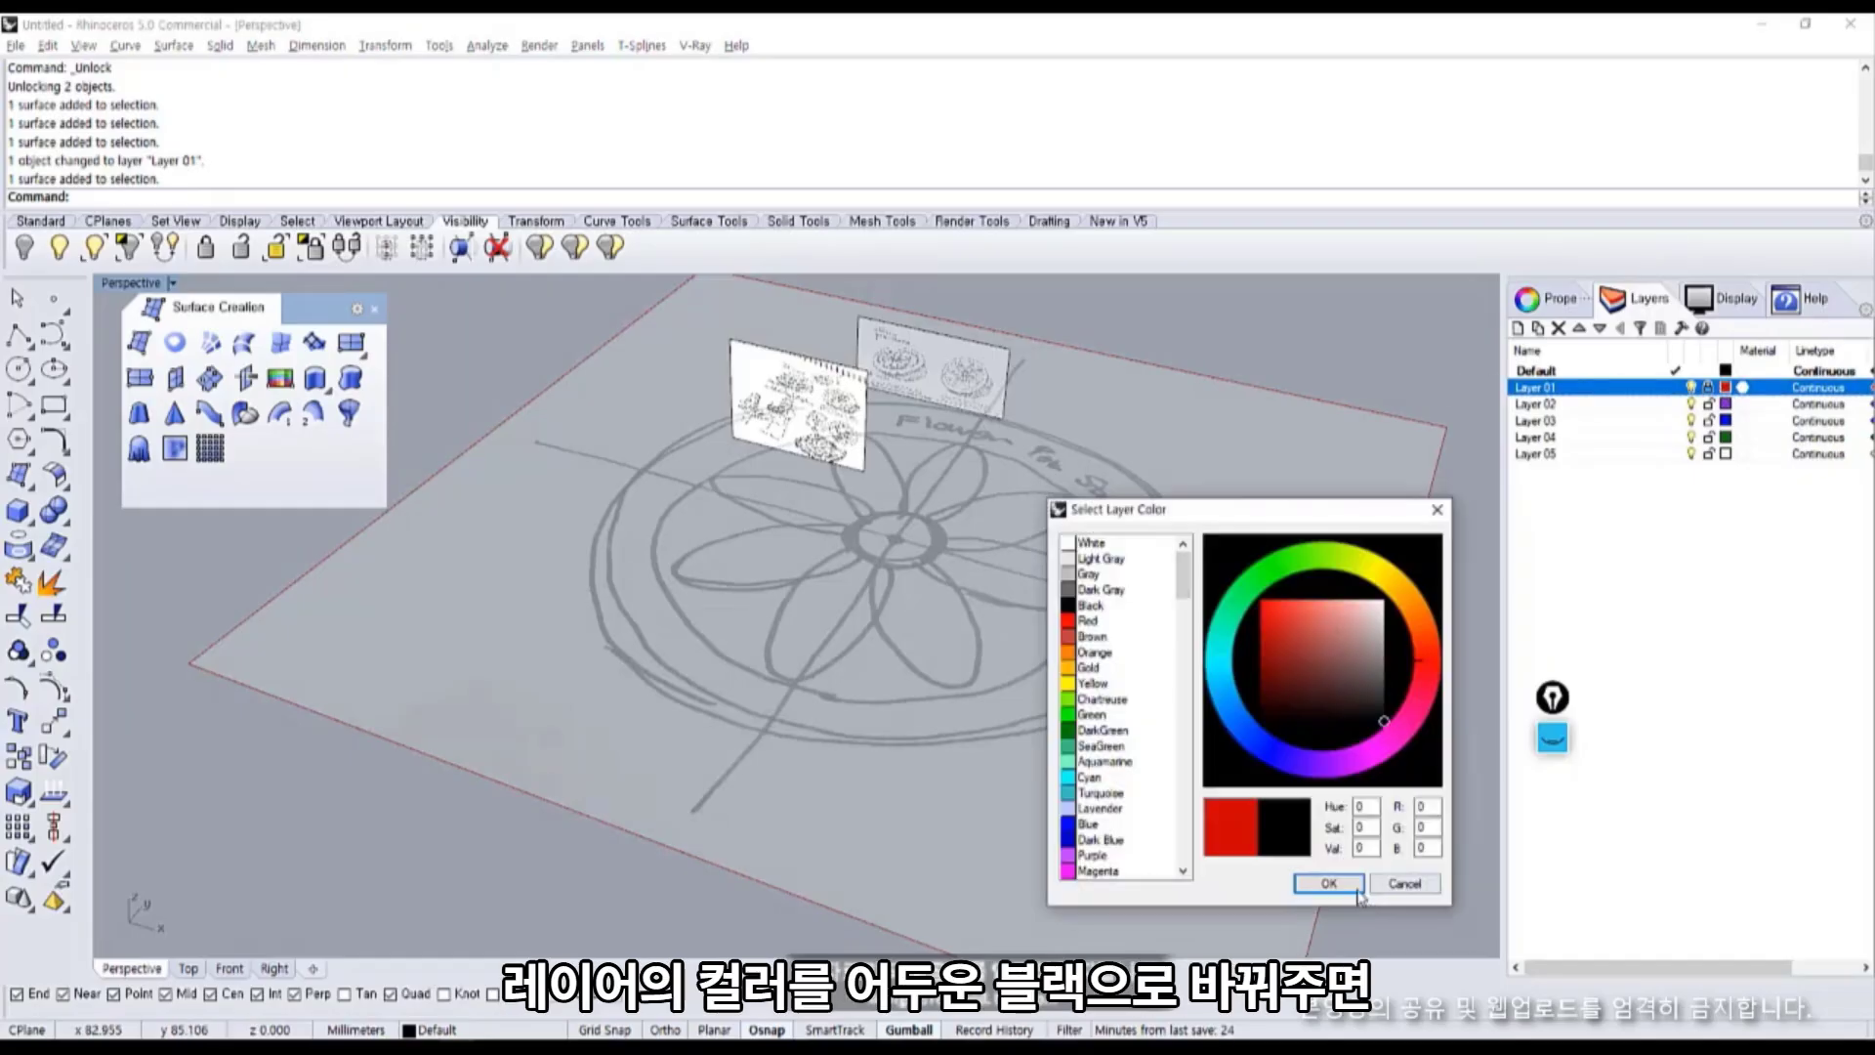
click(1328, 881)
Show the construction plane grid in the Perspective view.
mouse_move(1449, 383)
right_down()
mouse_move(1090, 620)
mouse_move(1058, 612)
right_up()
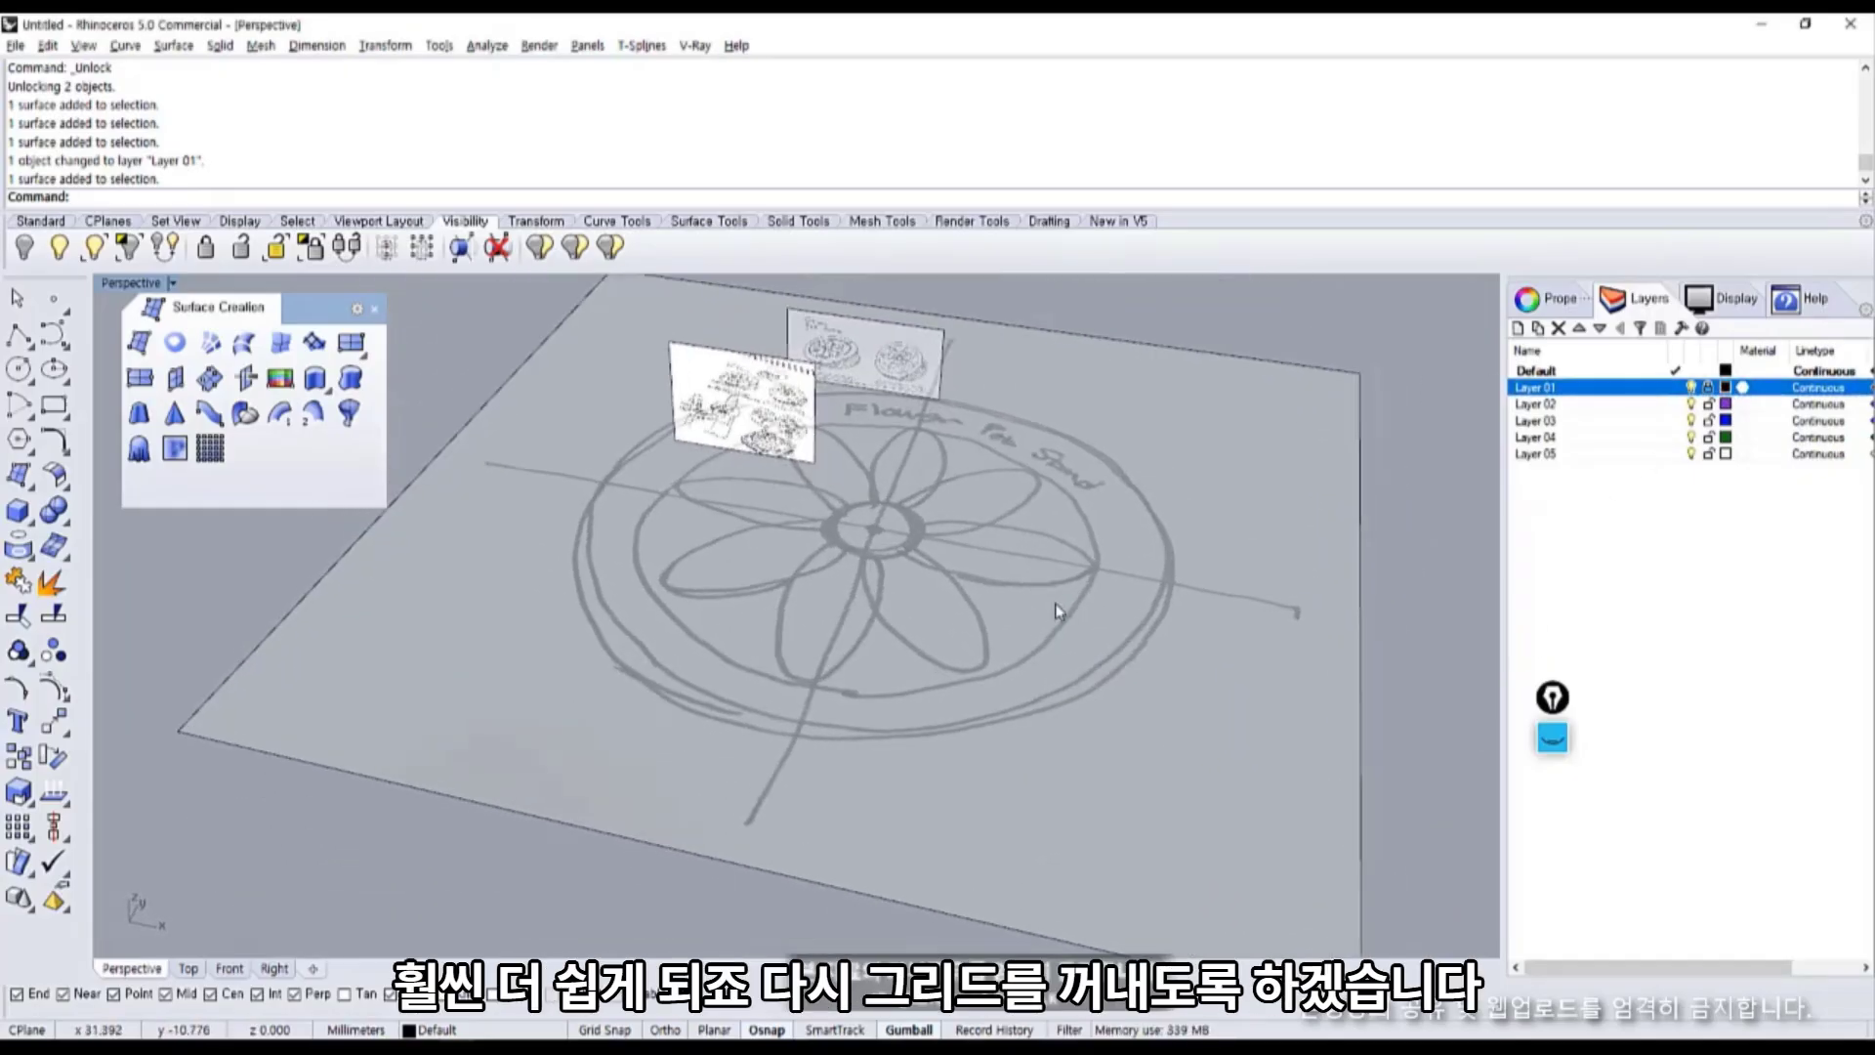
key(F7)
right_drag(945, 640, 1136, 861)
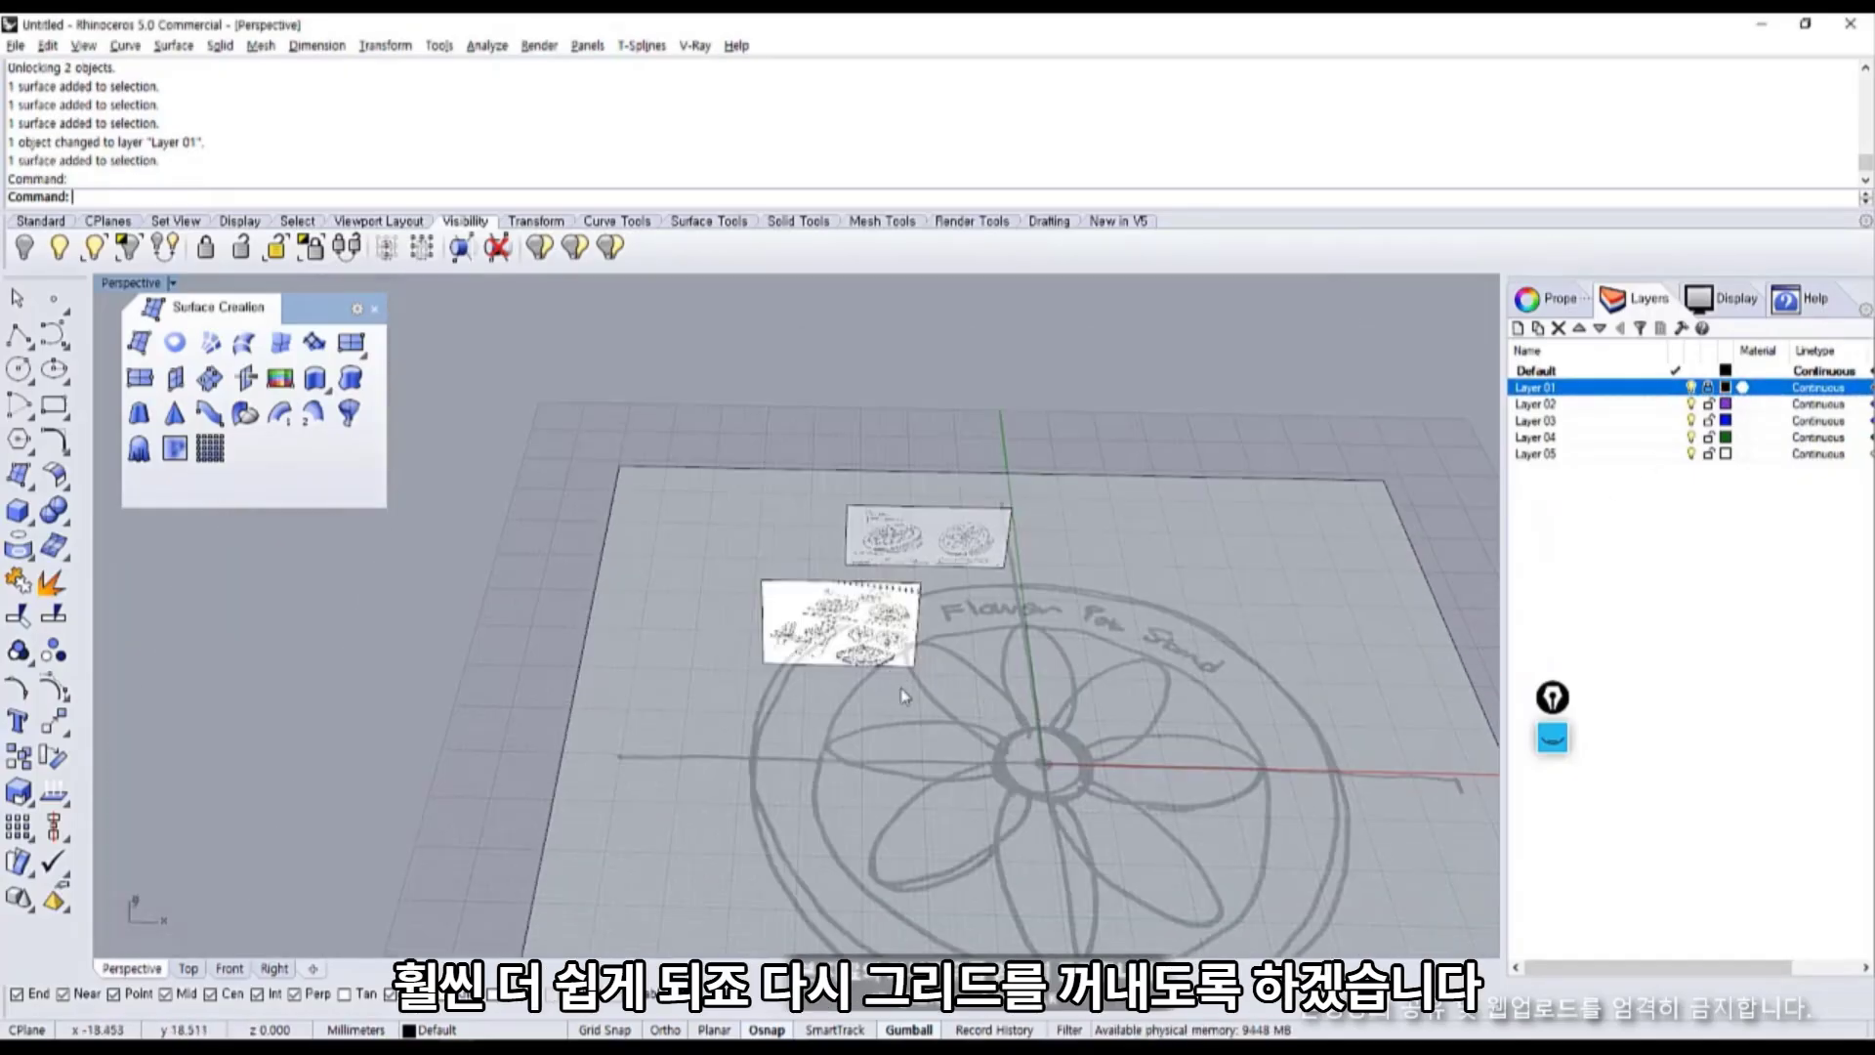
Move the two upright sketch frames to the back-left corner of the flower sketch and scale them up proportionally.
click(852, 637)
shift+click(908, 530)
drag(862, 511, 615, 457)
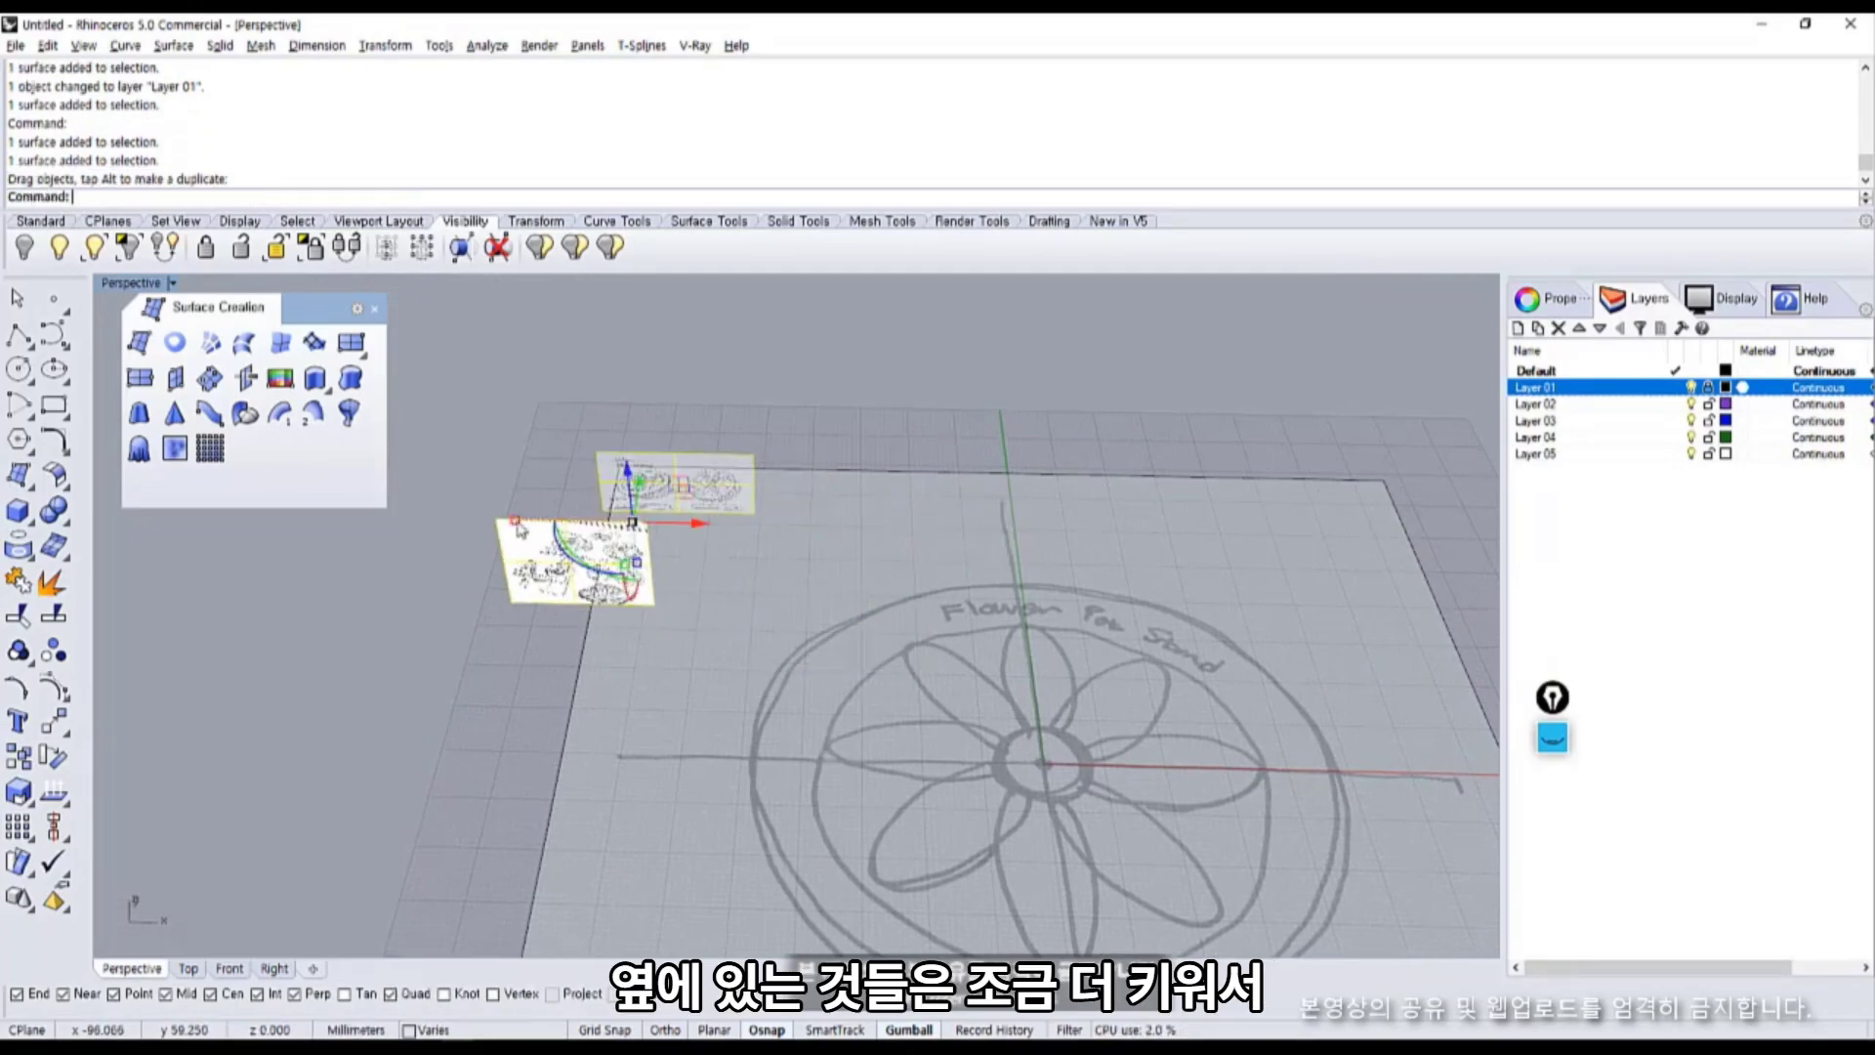
shift+drag(517, 522, 402, 529)
Raise both enlarged sketch frames above the grid and move the translucent side-section sketch clear of the other one.
right_drag(712, 672, 633, 574)
drag(705, 495, 702, 283)
click(853, 514)
mouse_move(841, 532)
right_down()
mouse_move(933, 507)
mouse_move(931, 543)
right_up()
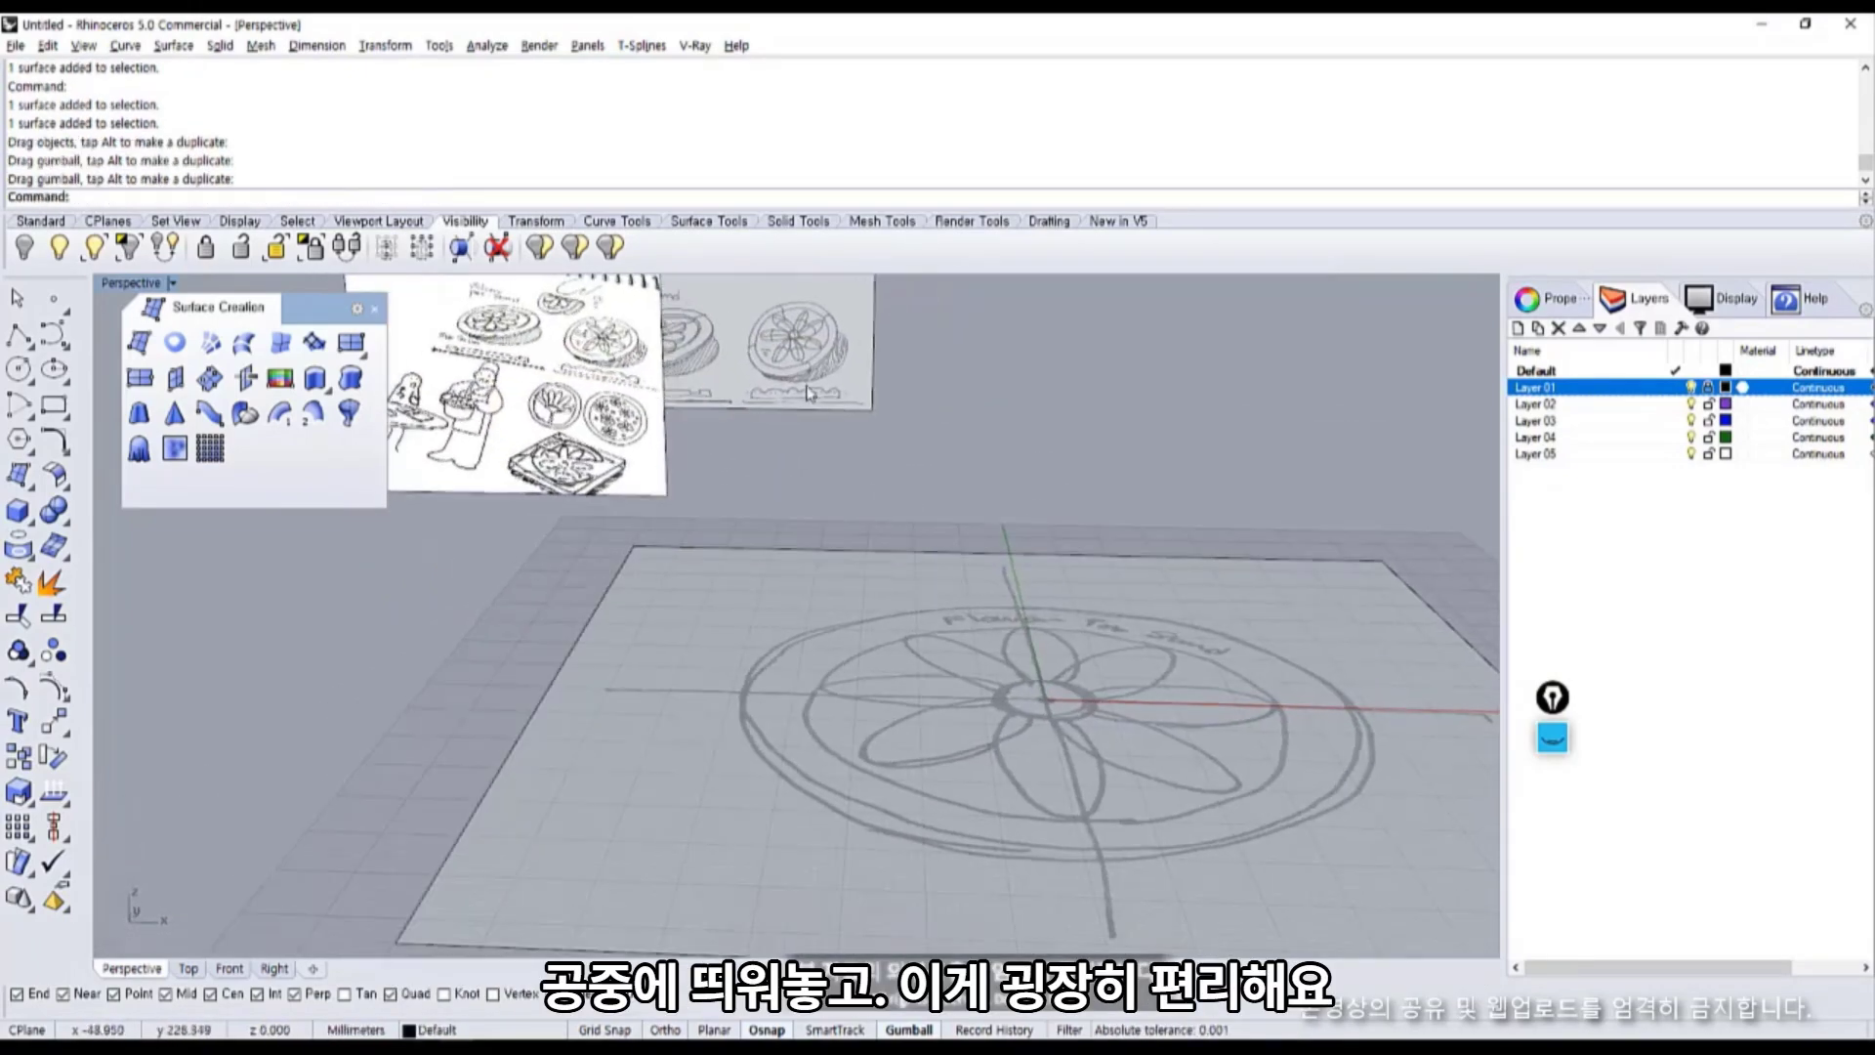
mouse_move(806, 384)
mouse_down()
mouse_move(574, 685)
mouse_move(596, 634)
mouse_move(1020, 596)
mouse_move(714, 537)
mouse_up()
Switch to the 캐노피 image folder in File Explorer, browse its enlarged thumbnails beside the model, and return to Rhino.
key(alt+Tab)
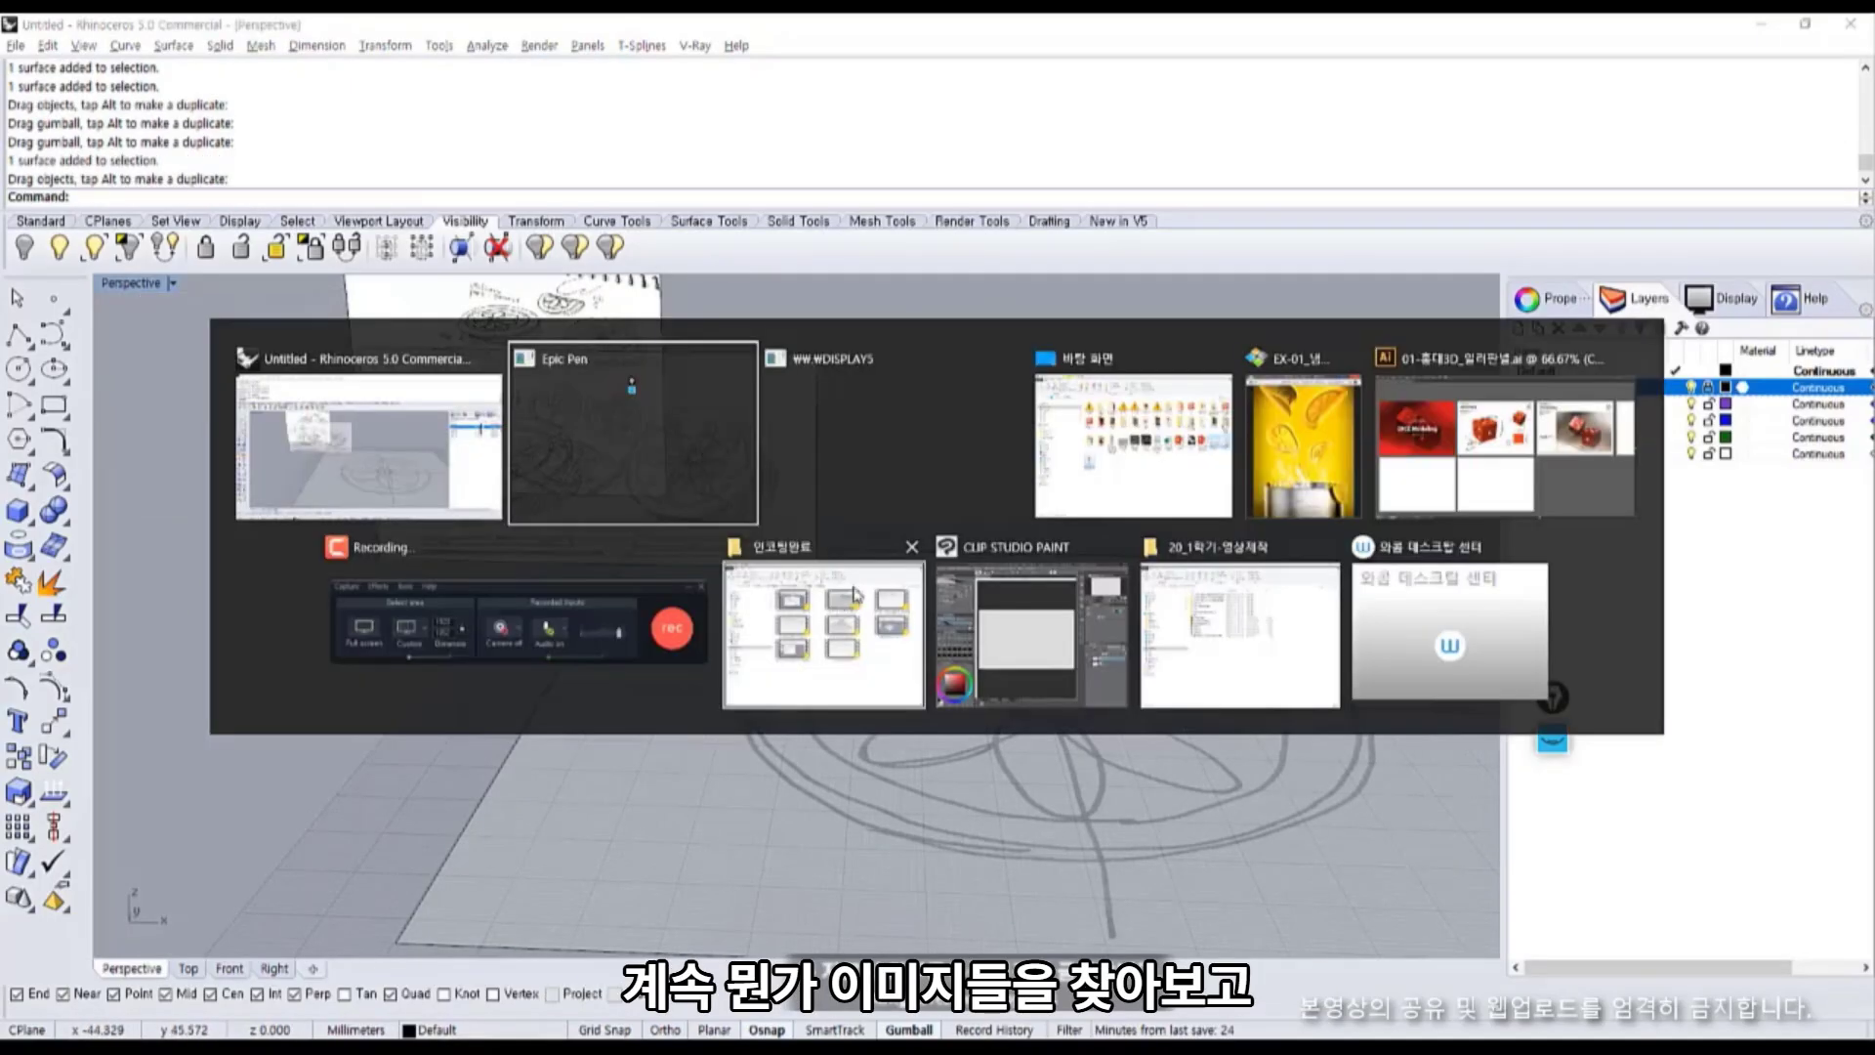
double_click(497, 510)
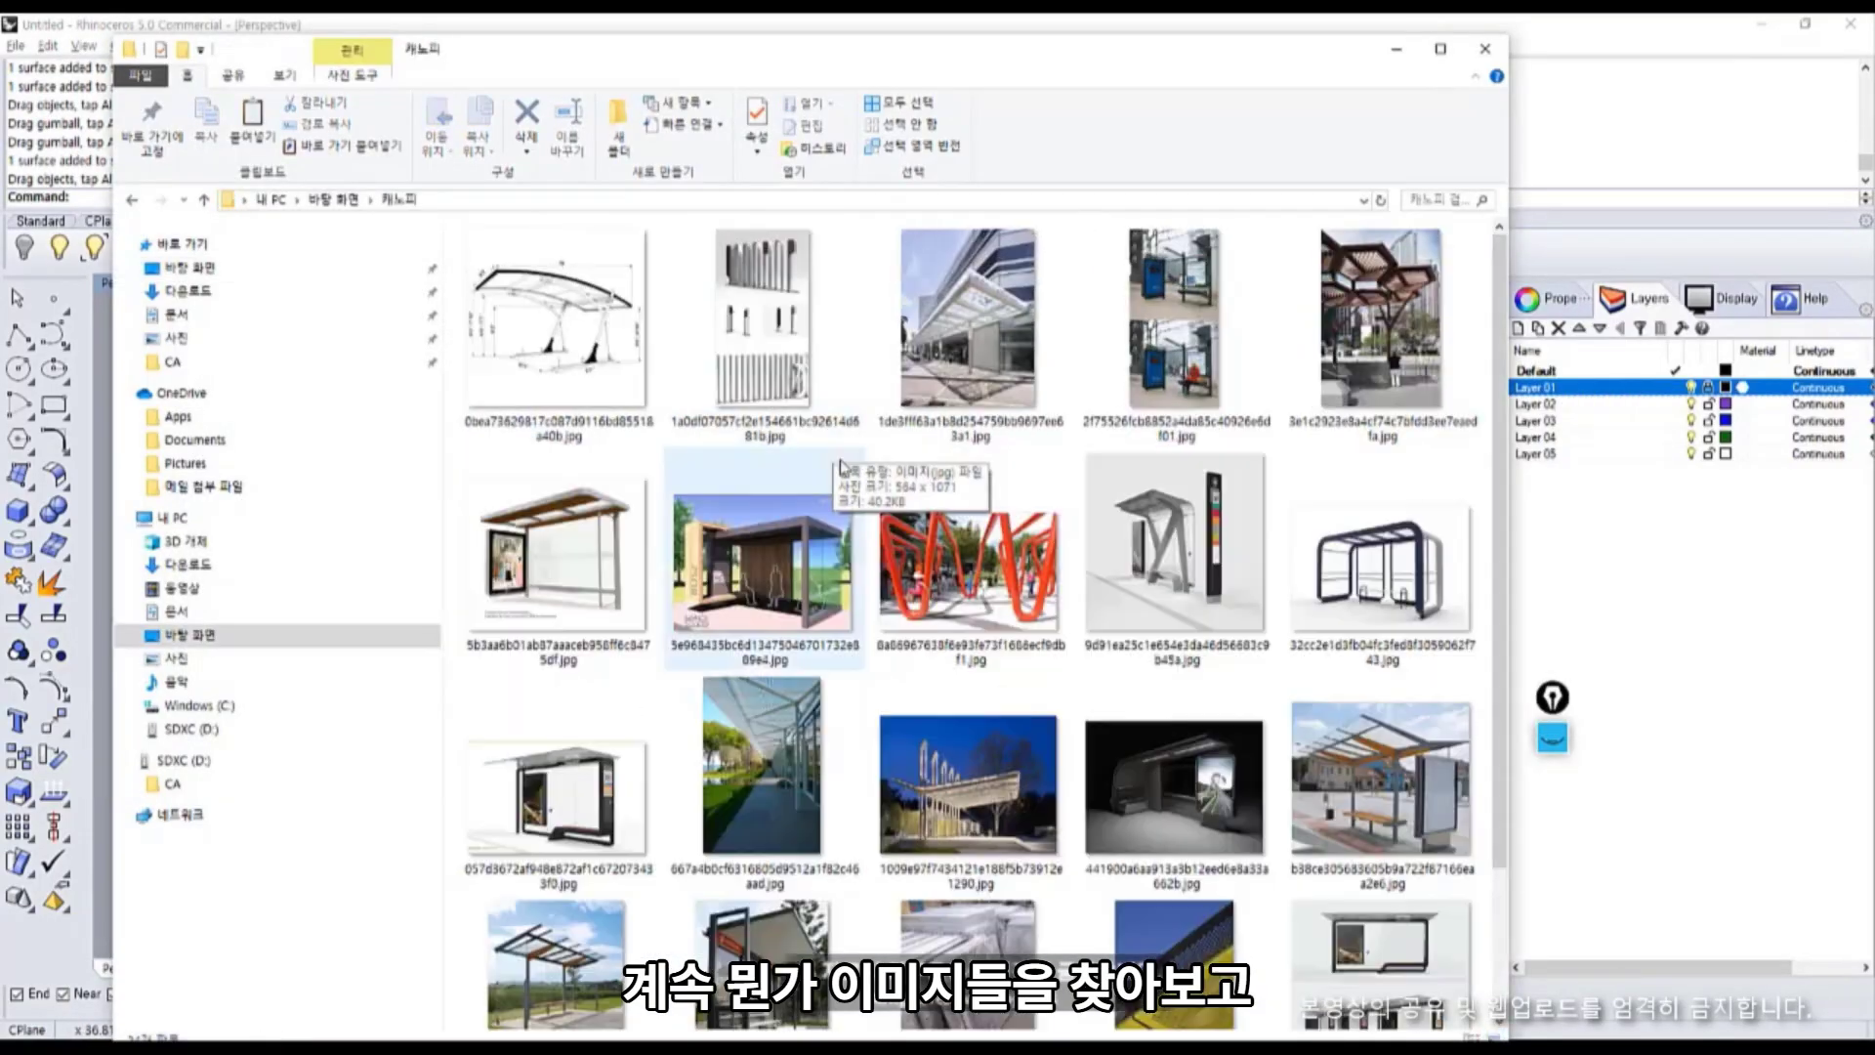
ctrl+scroll(933, 410, up, 2)
click(932, 351)
drag(493, 122, 404, 28)
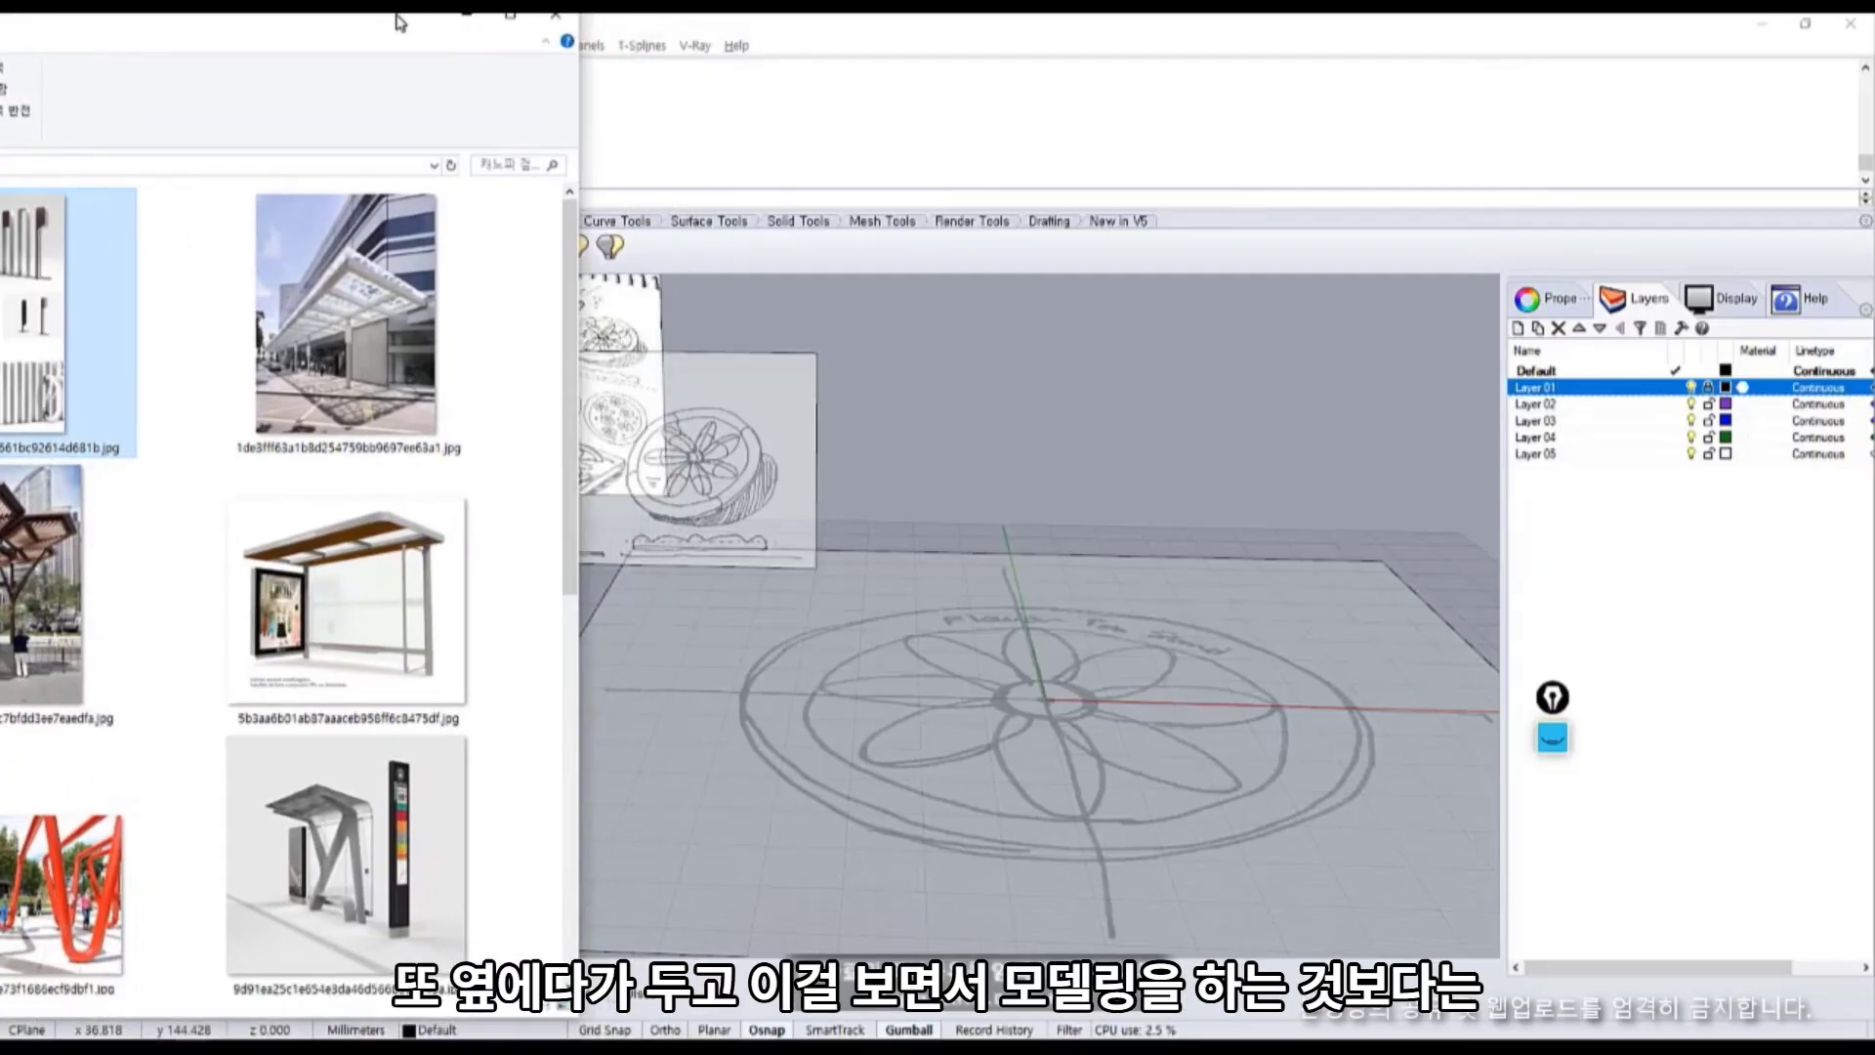
click(1156, 759)
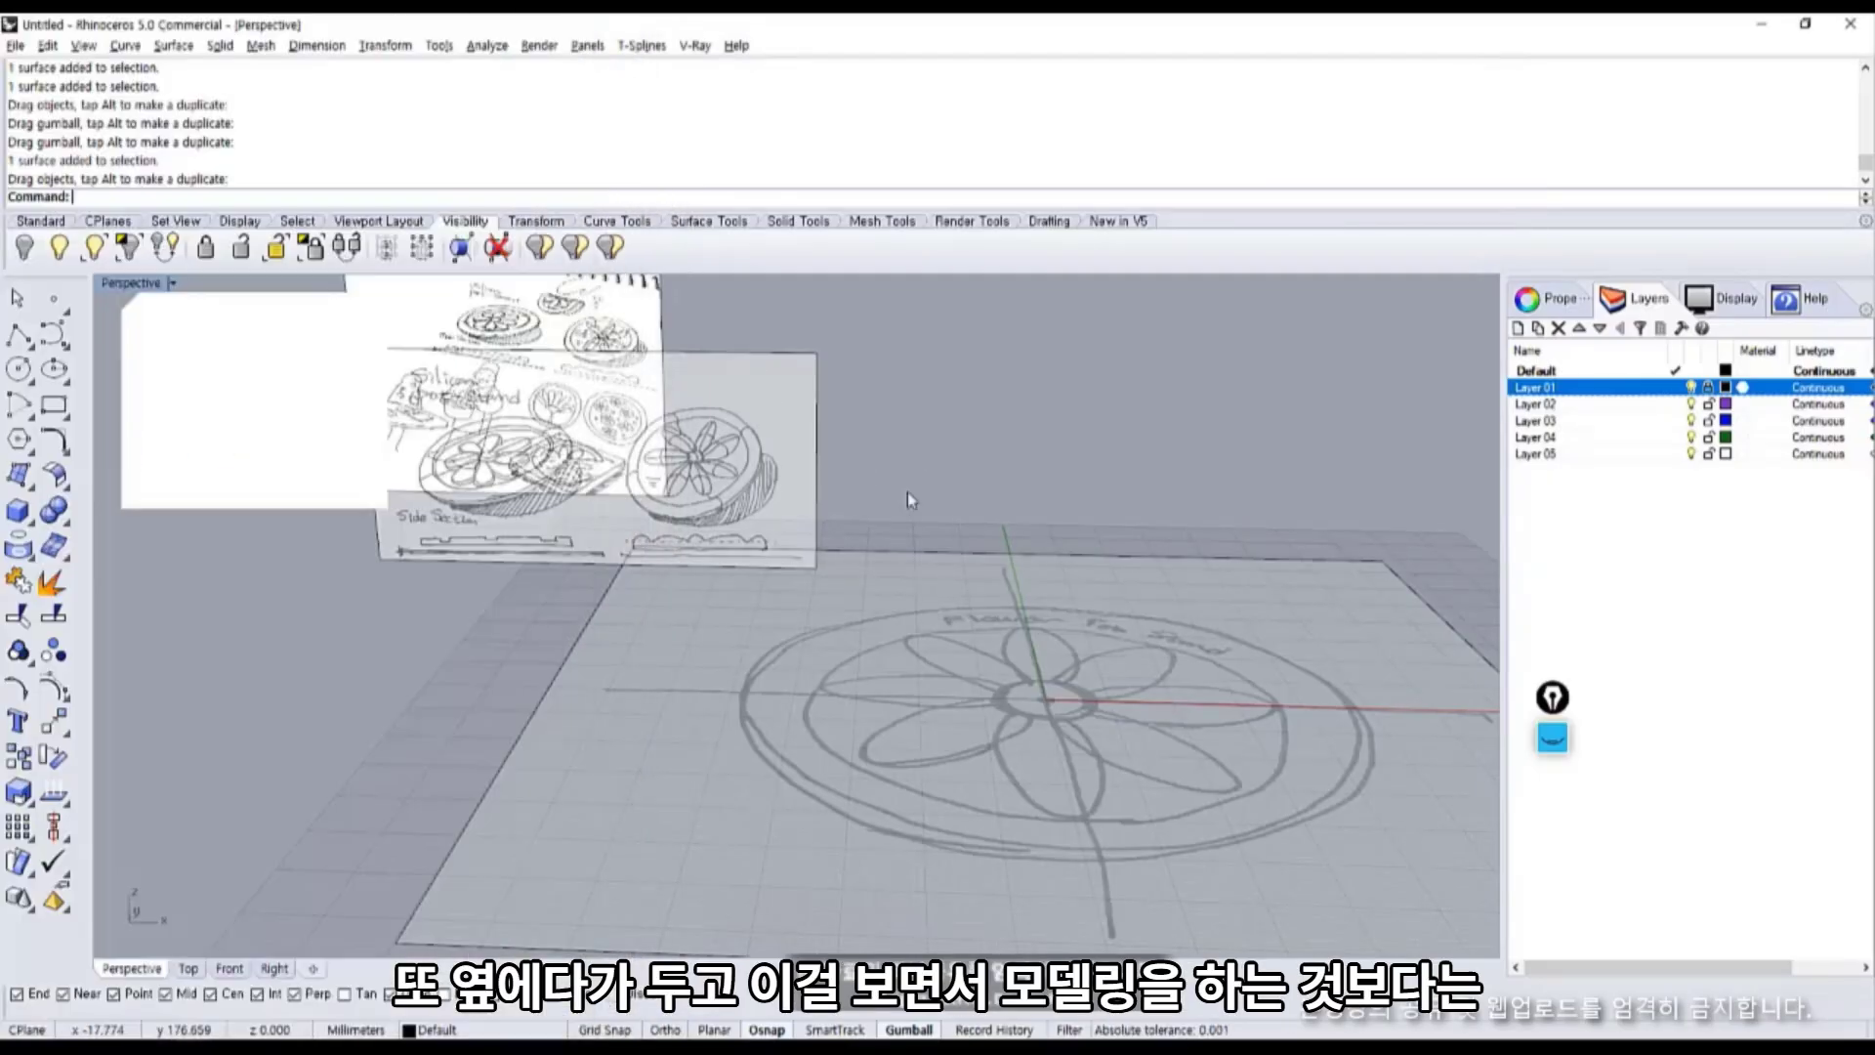
mouse_move(906, 490)
right_down()
mouse_move(859, 606)
mouse_move(542, 662)
mouse_move(506, 585)
mouse_move(747, 691)
right_up()
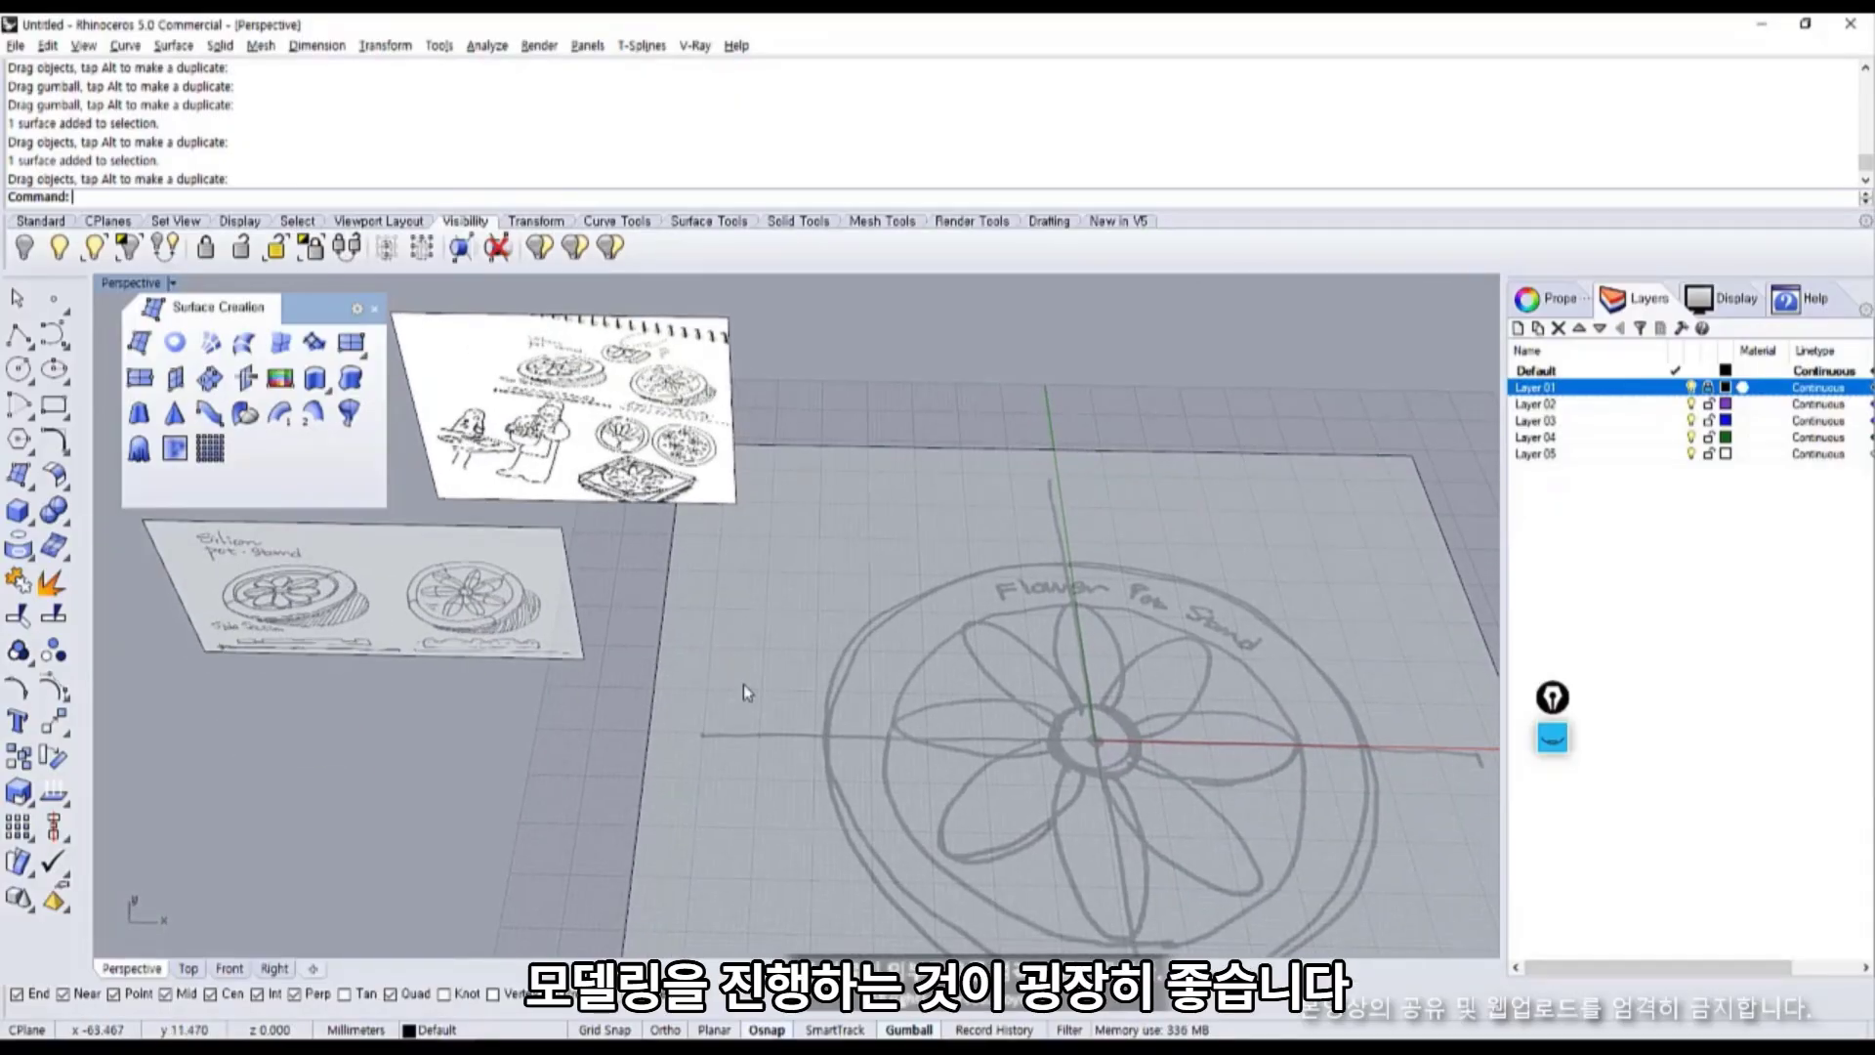
Write a circled number 2 over the viewport with the Epic Pen screen pen, erase it and hide the pen tools.
key(ctrl+shift+1)
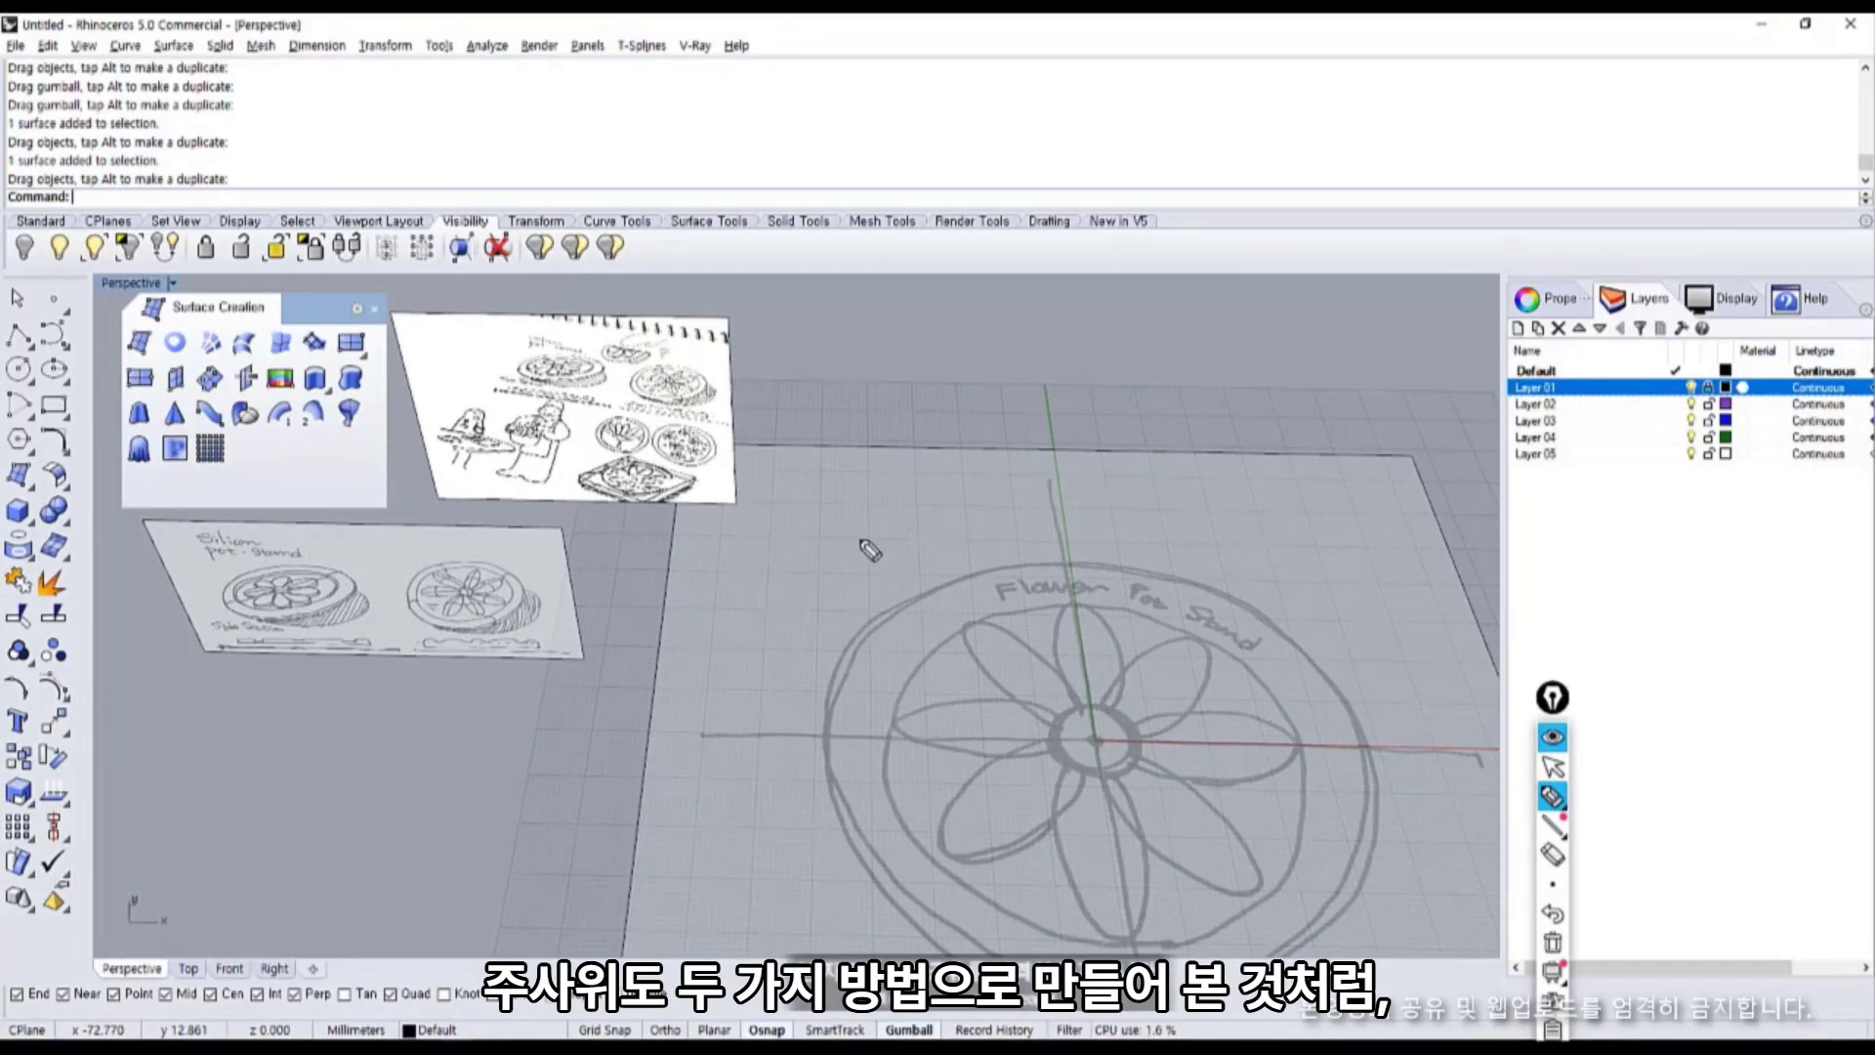
click(823, 525)
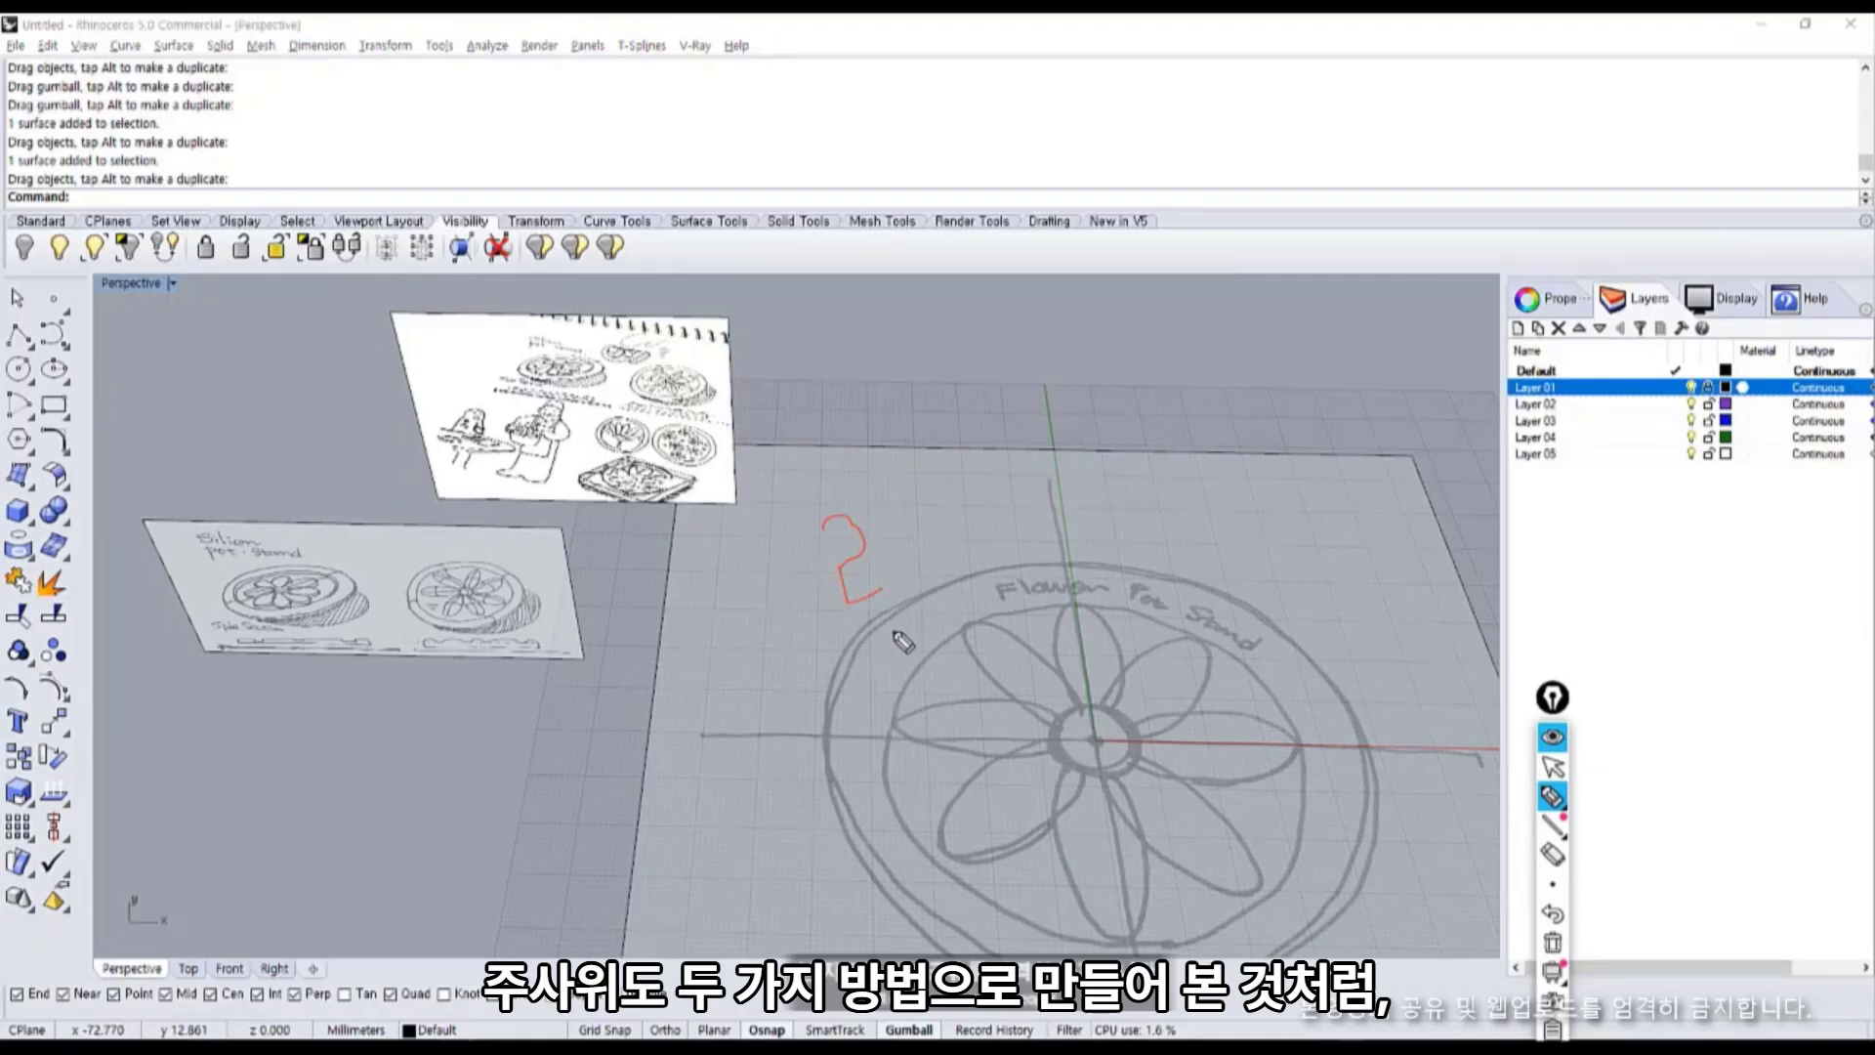
drag(842, 490, 767, 574)
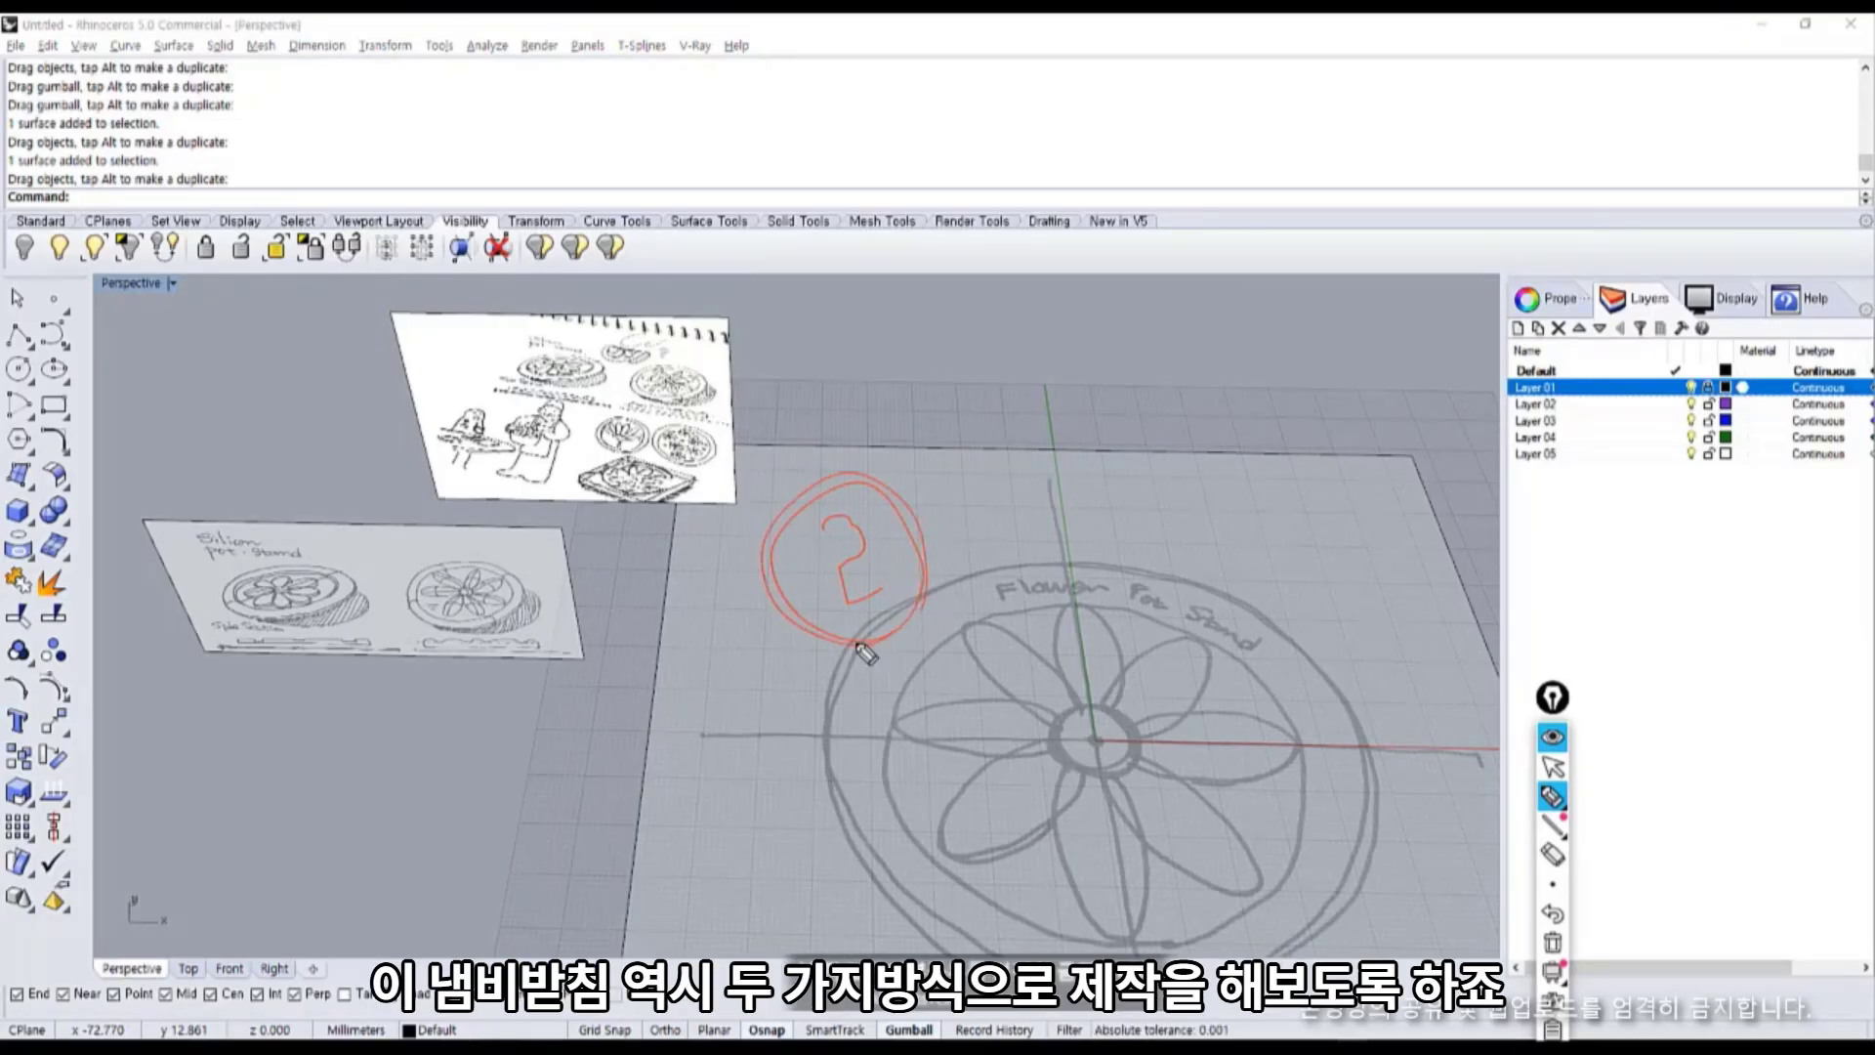
drag(901, 641, 933, 655)
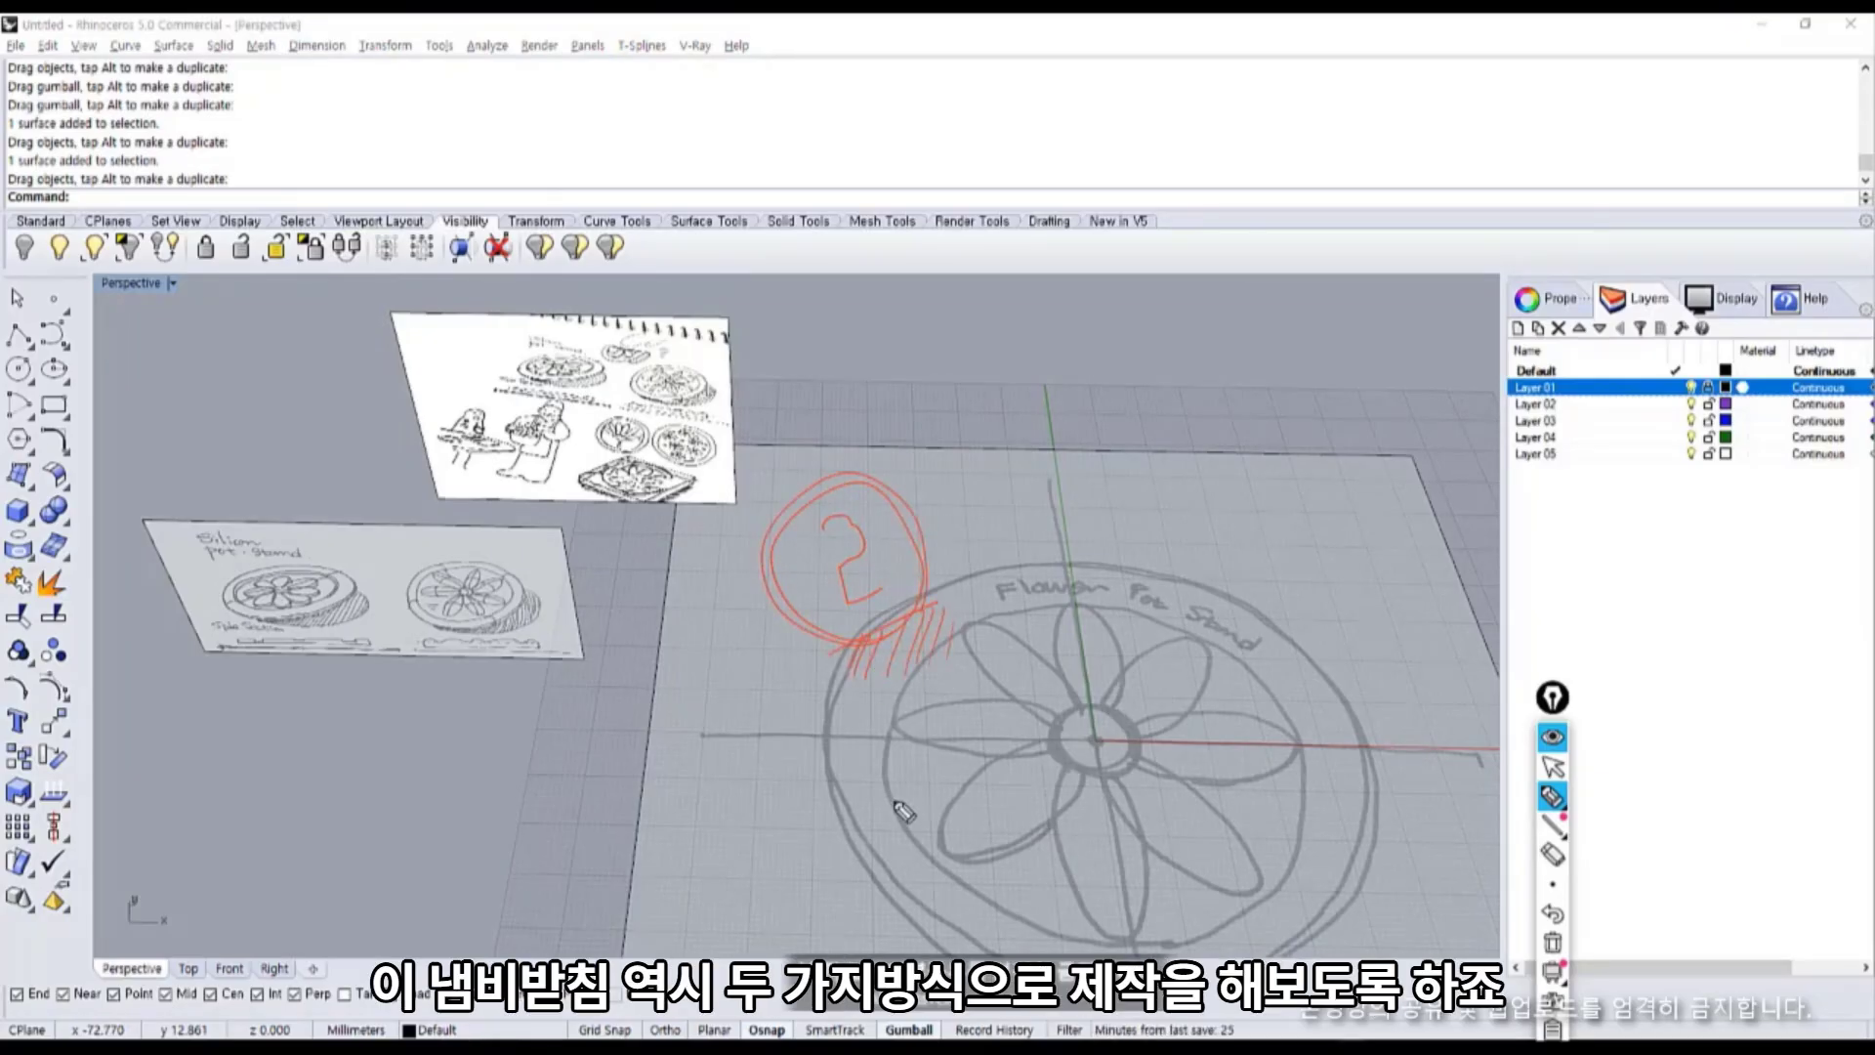
key(ctrl+shift+7)
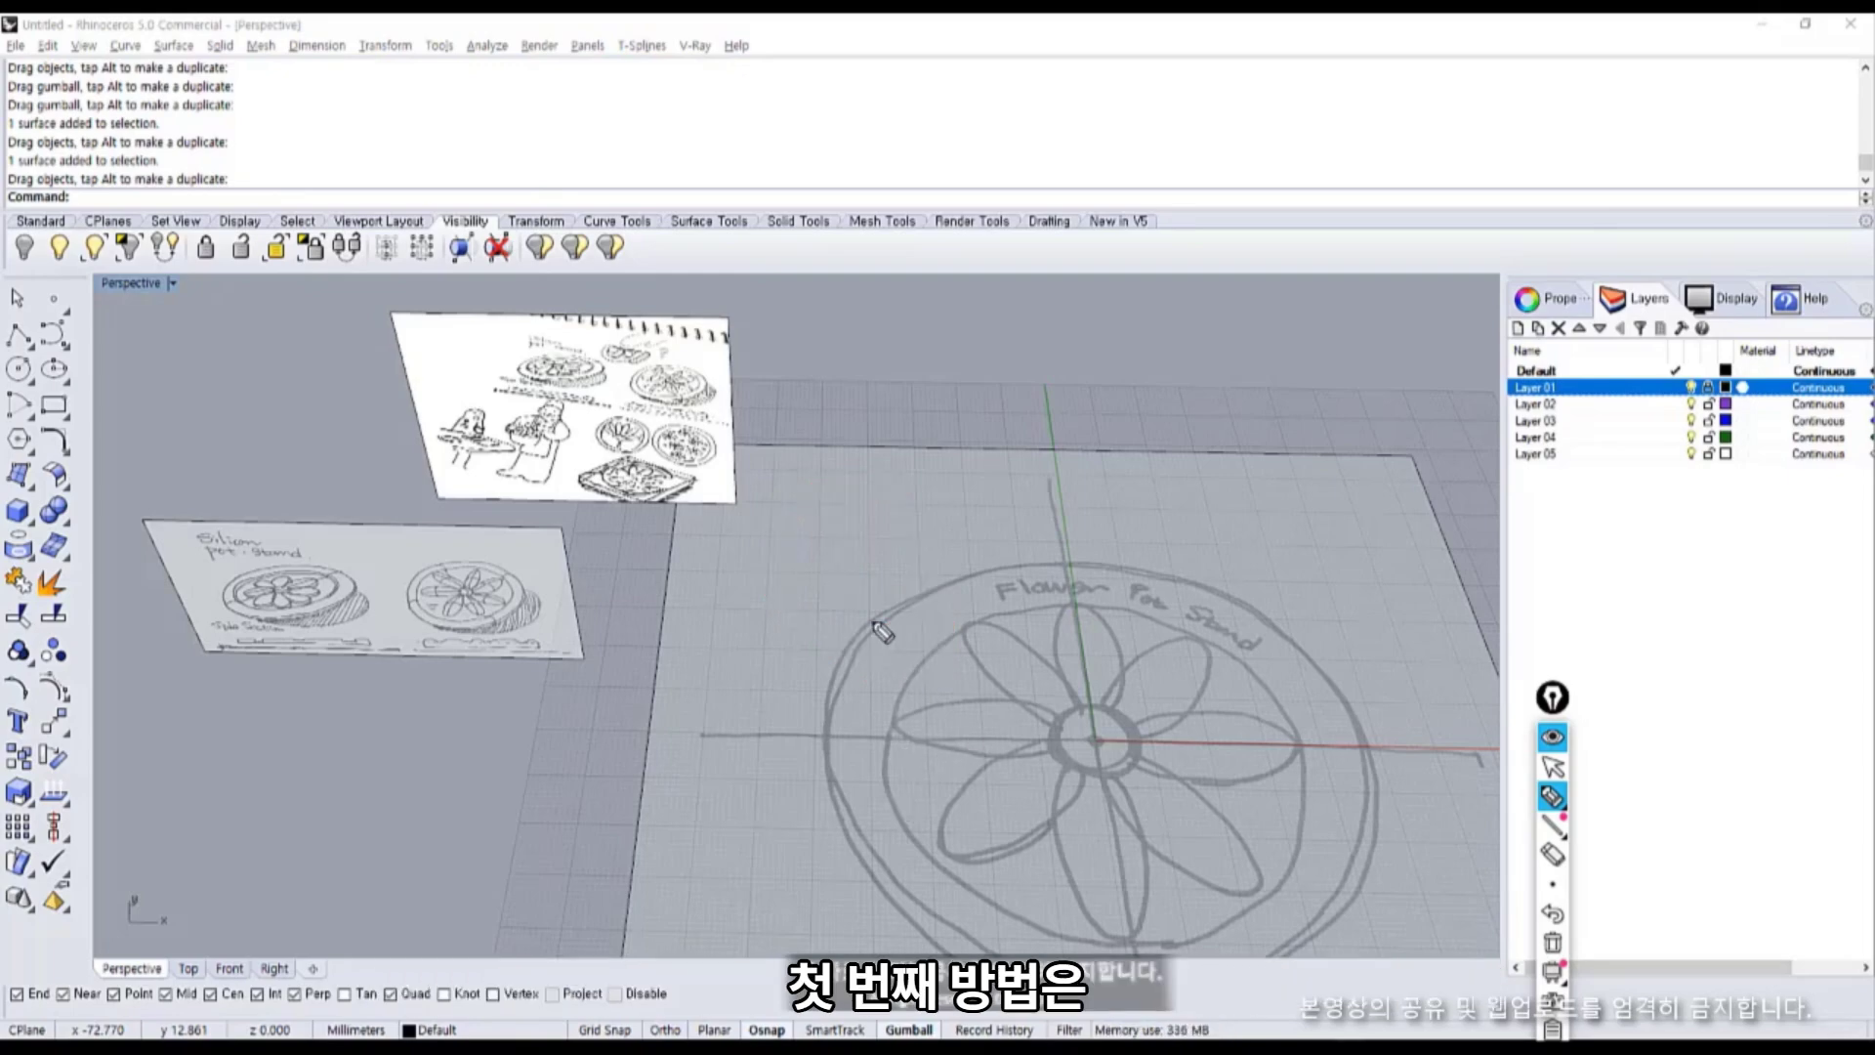
click(1550, 737)
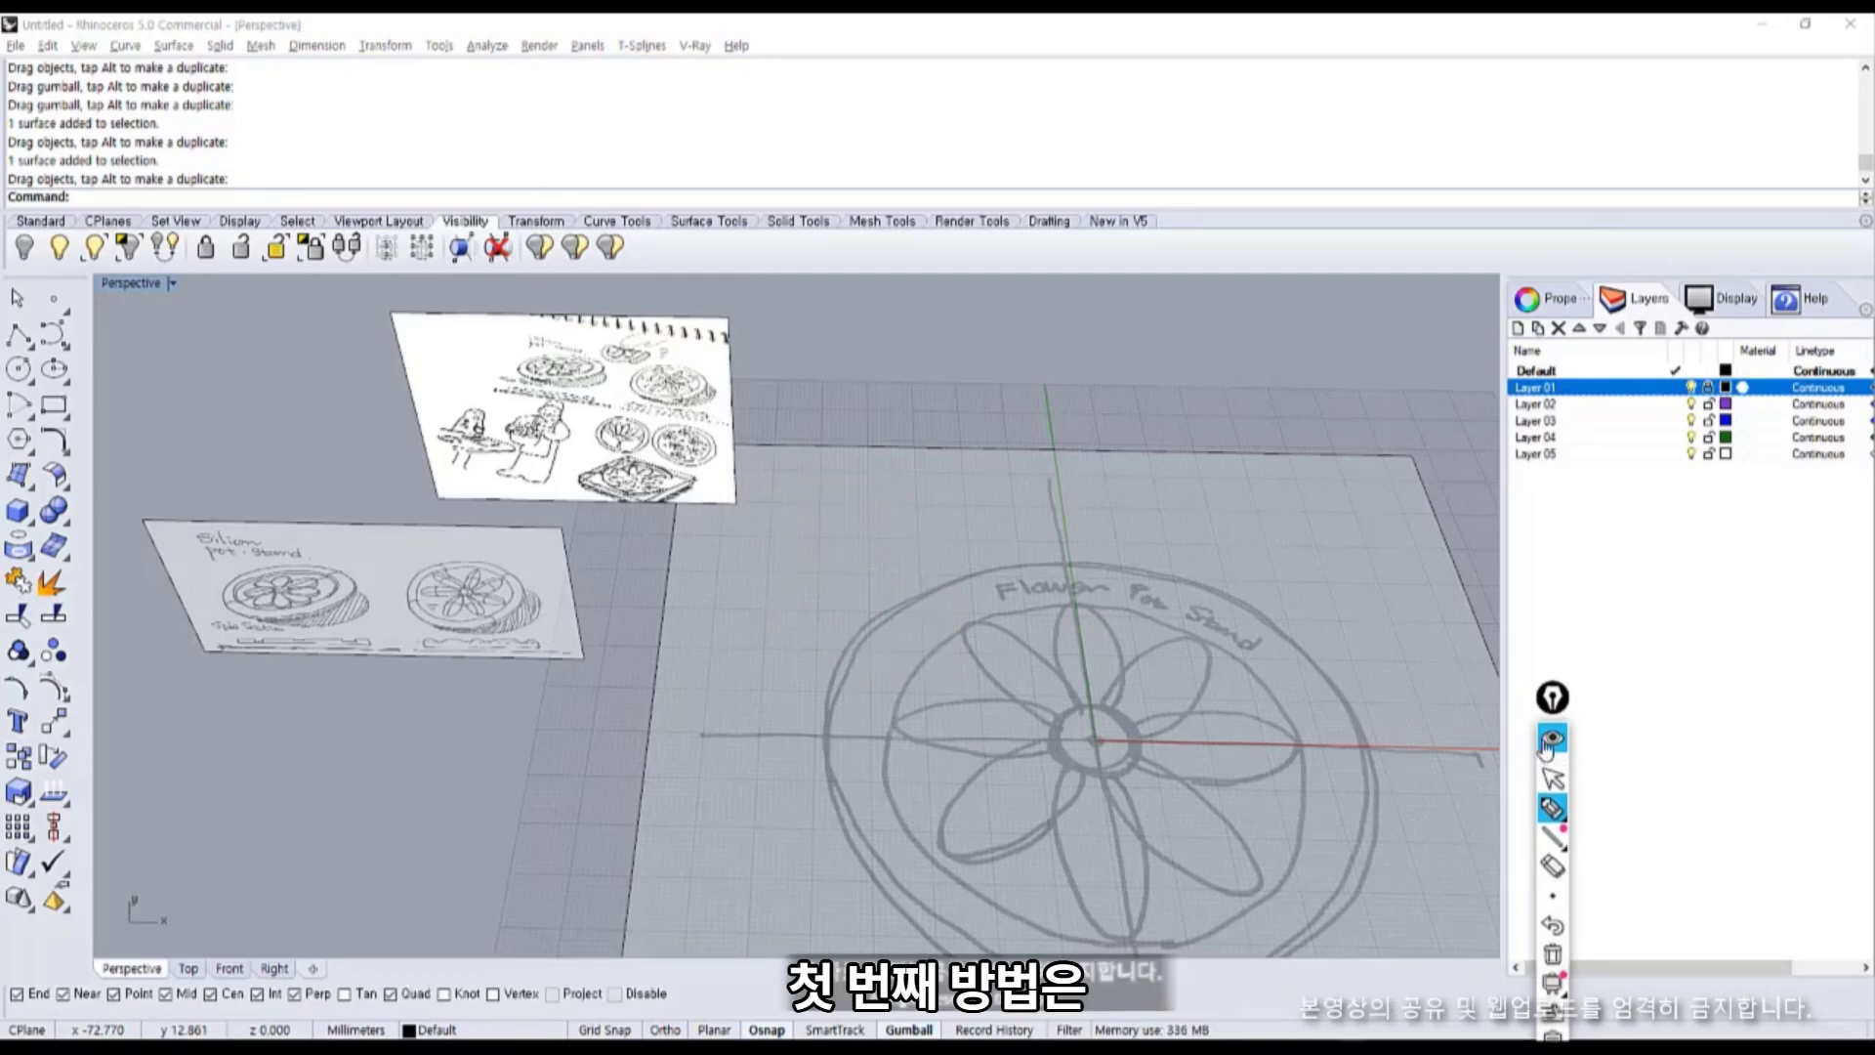
Switch from the Perspective view to a maximized Top view framed on the flower sketch's centre.
double_click(121, 284)
double_click(121, 285)
scroll(859, 645, up, 5)
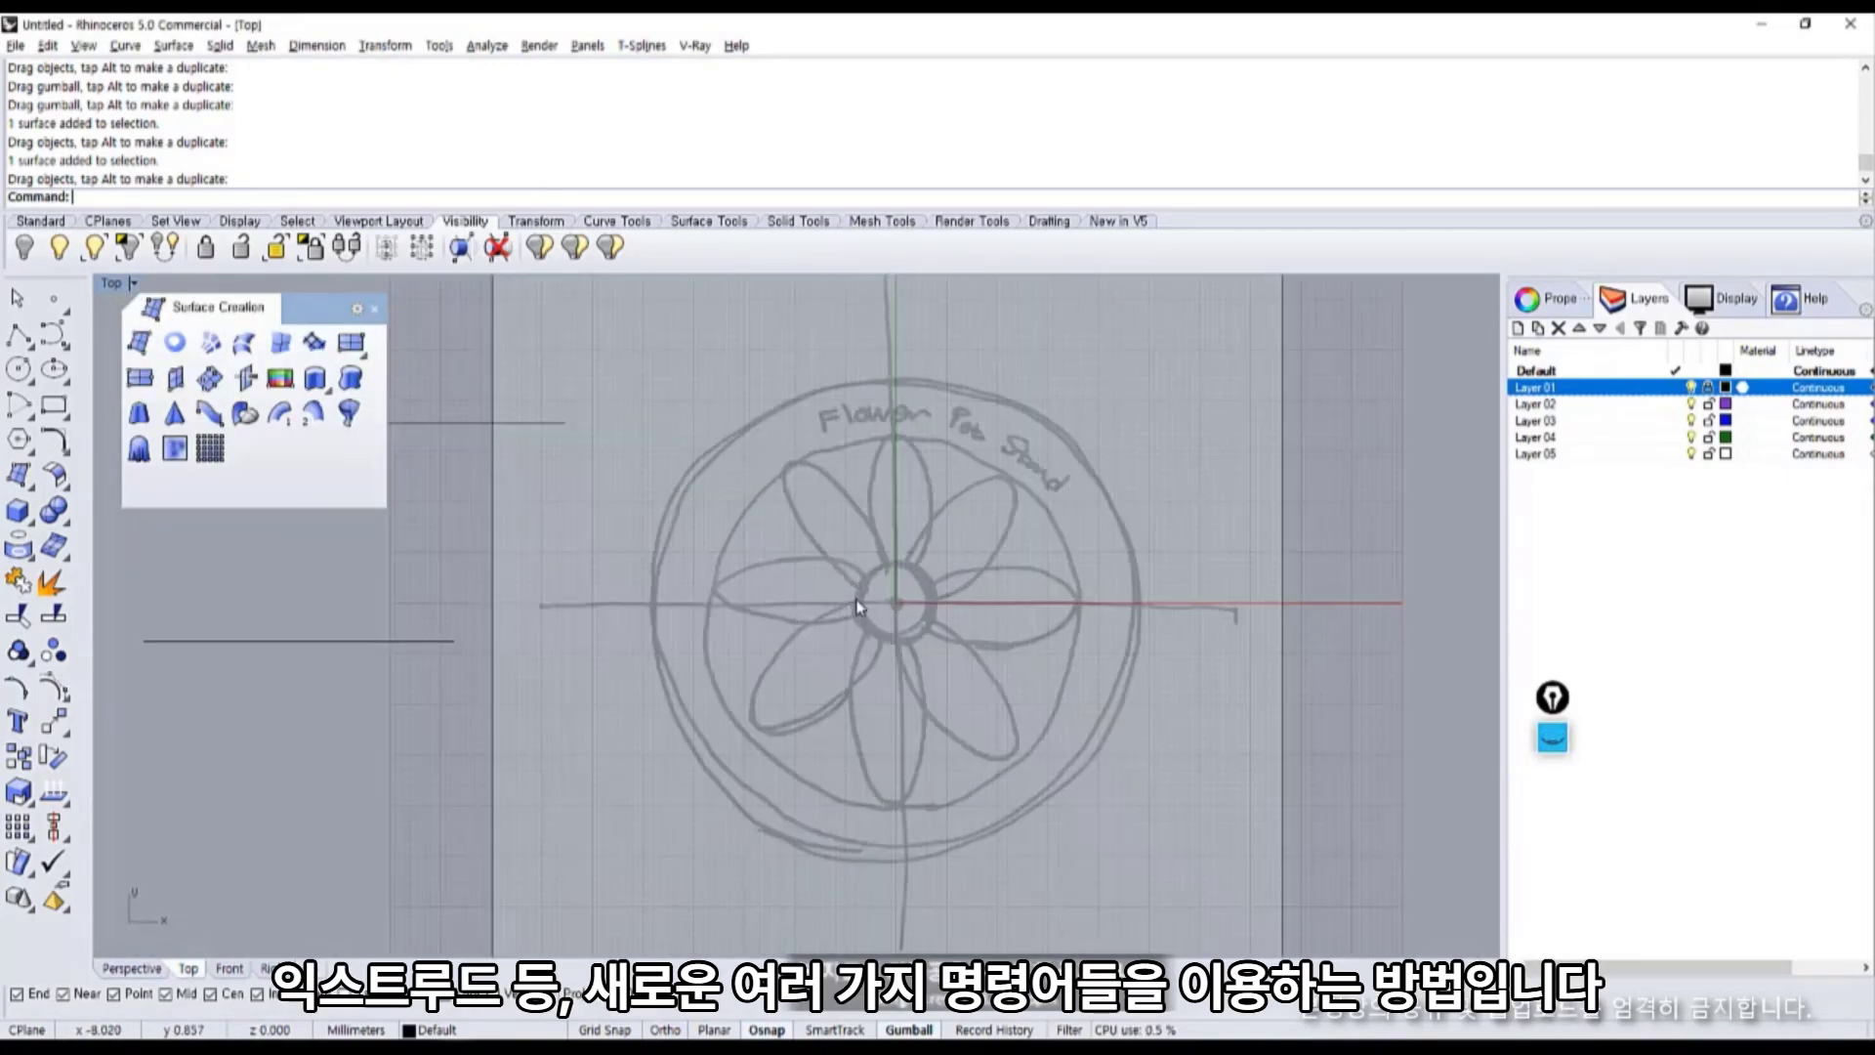
right_drag(804, 503, 834, 618)
scroll(869, 598, up, 8)
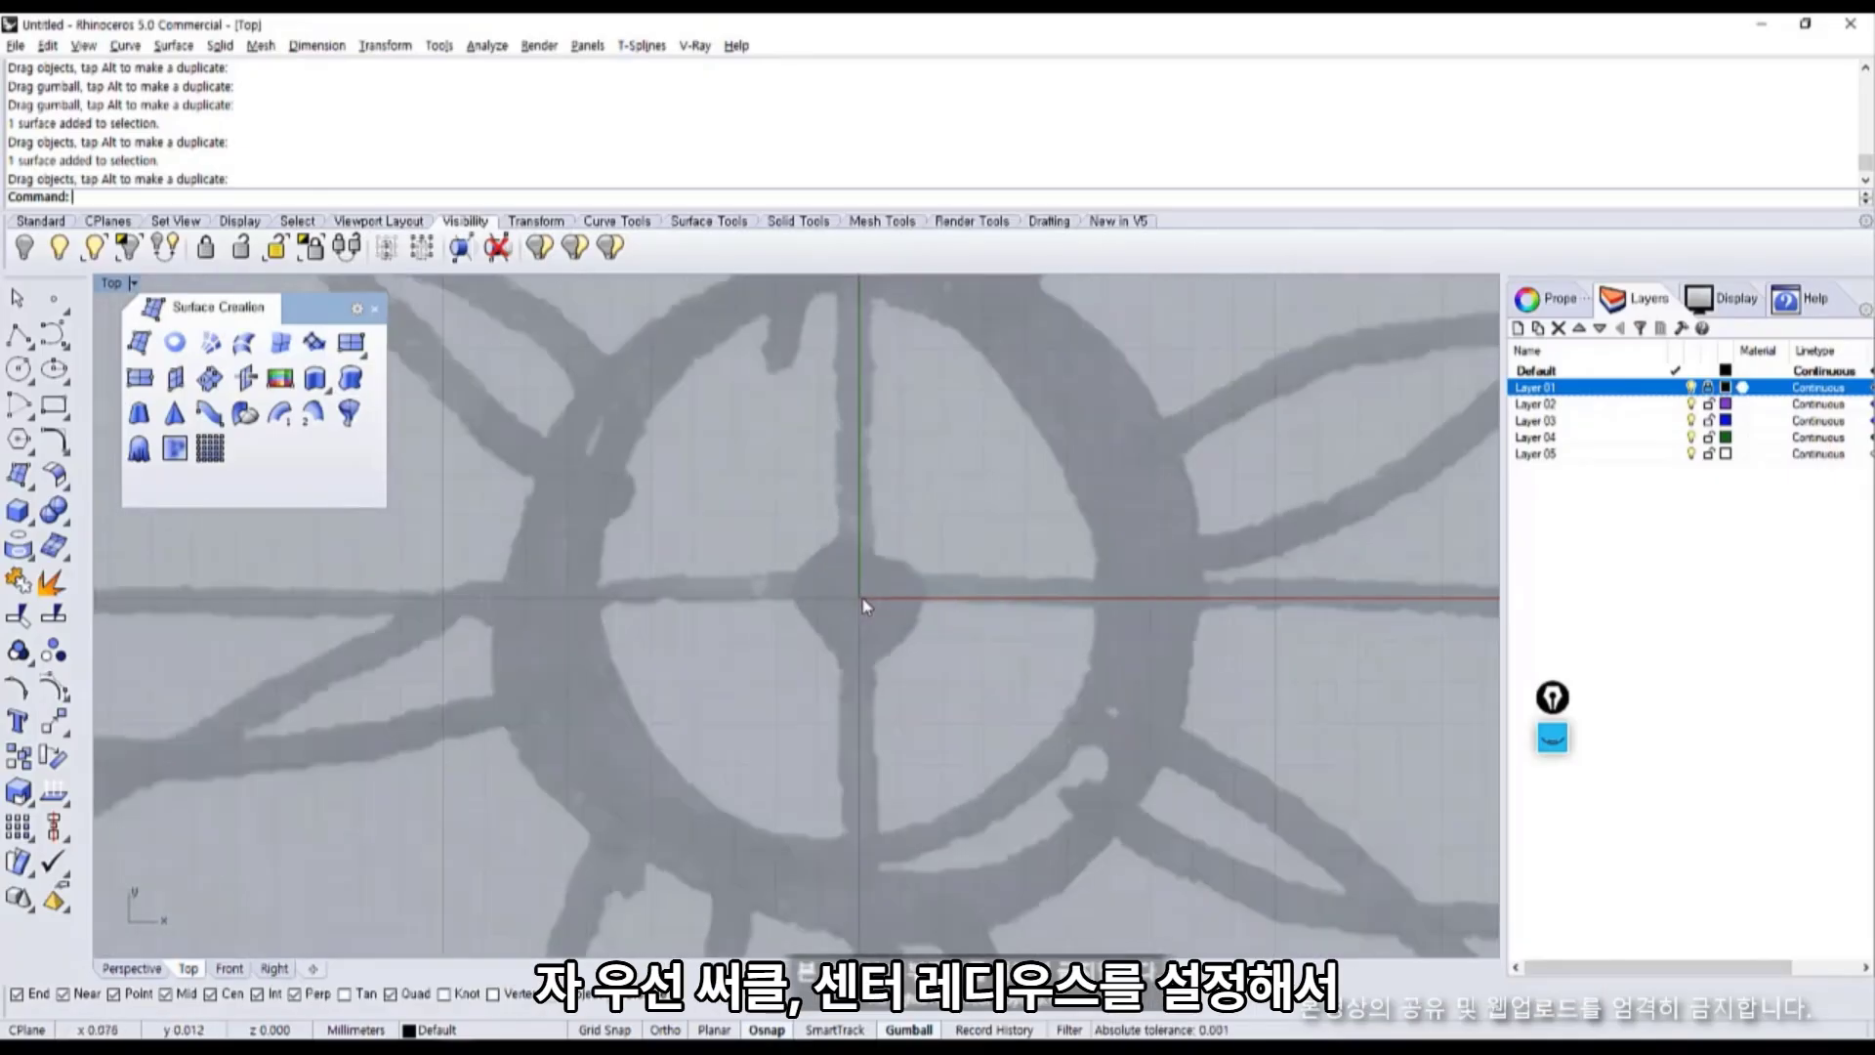
scroll(863, 623, down, 6)
scroll(842, 643, up, 2)
scroll(842, 642, down, 1)
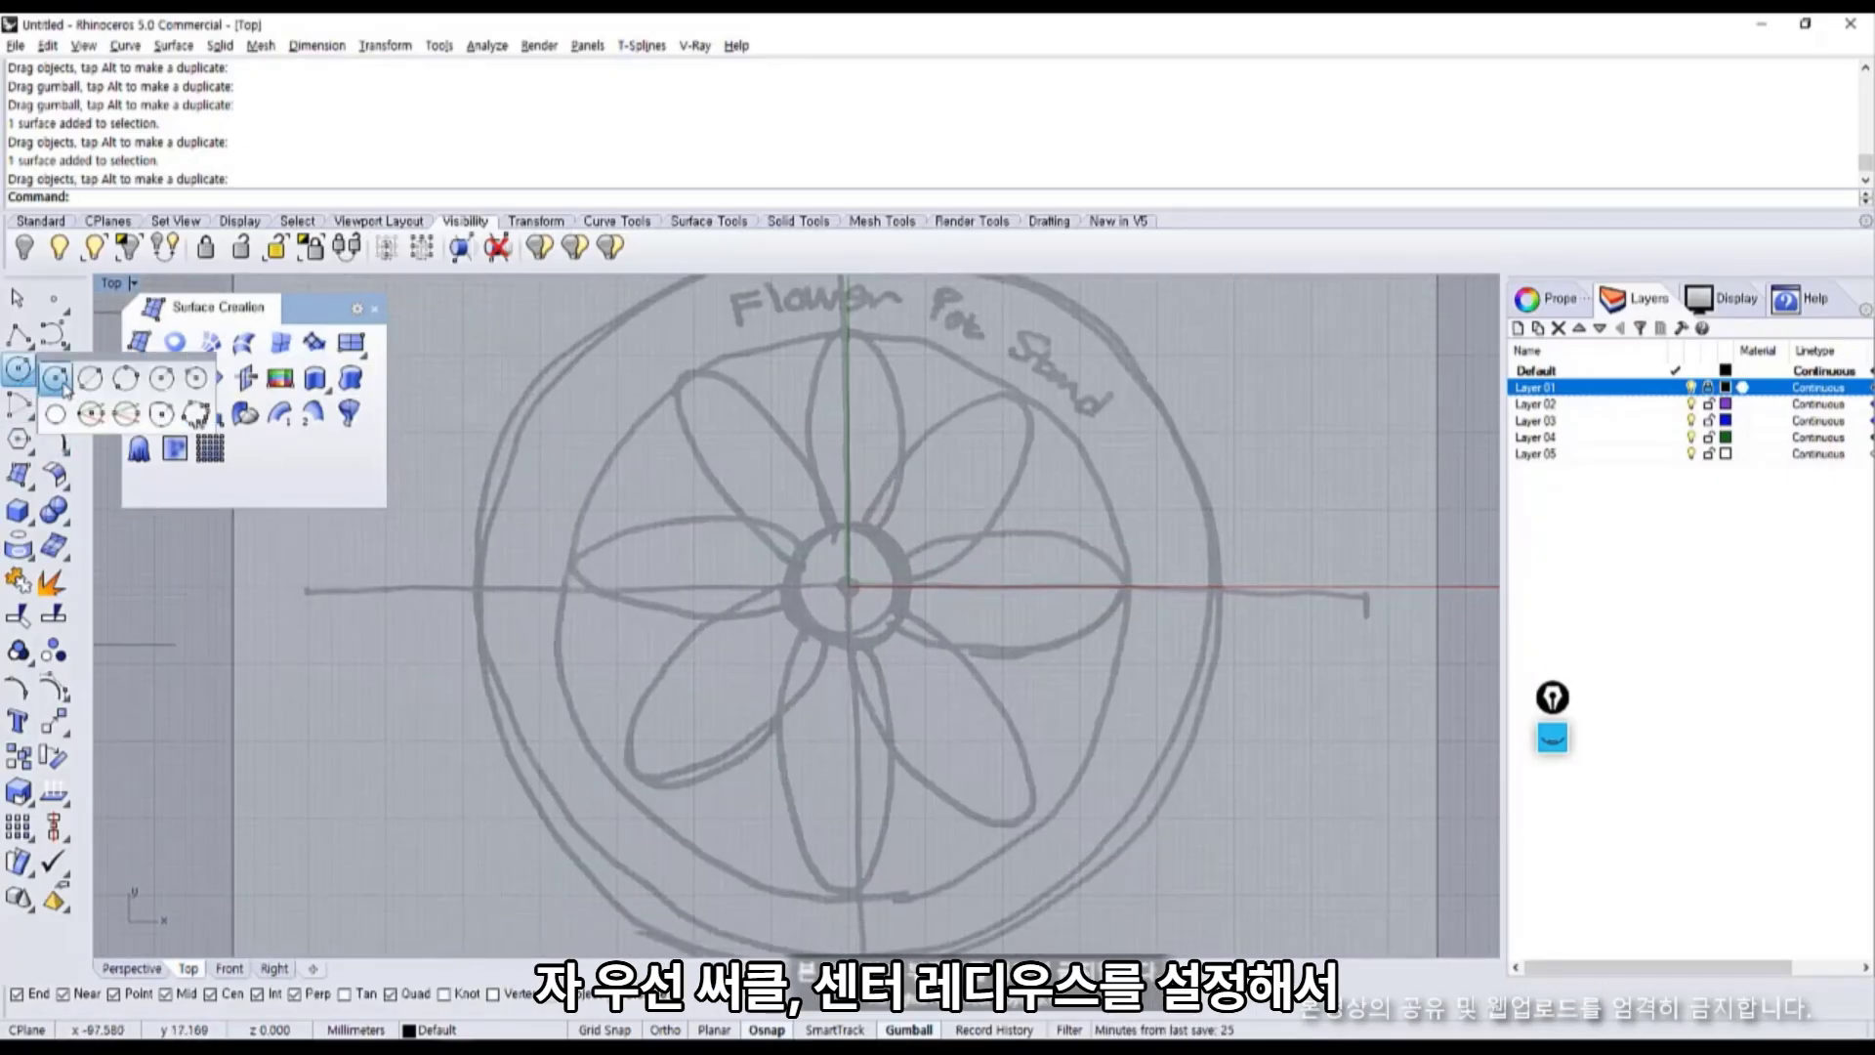
Draw a center-radius circle from the origin, about 96 mm in diameter, matching the flower sketch's outer ring.
click(20, 371)
click(27, 377)
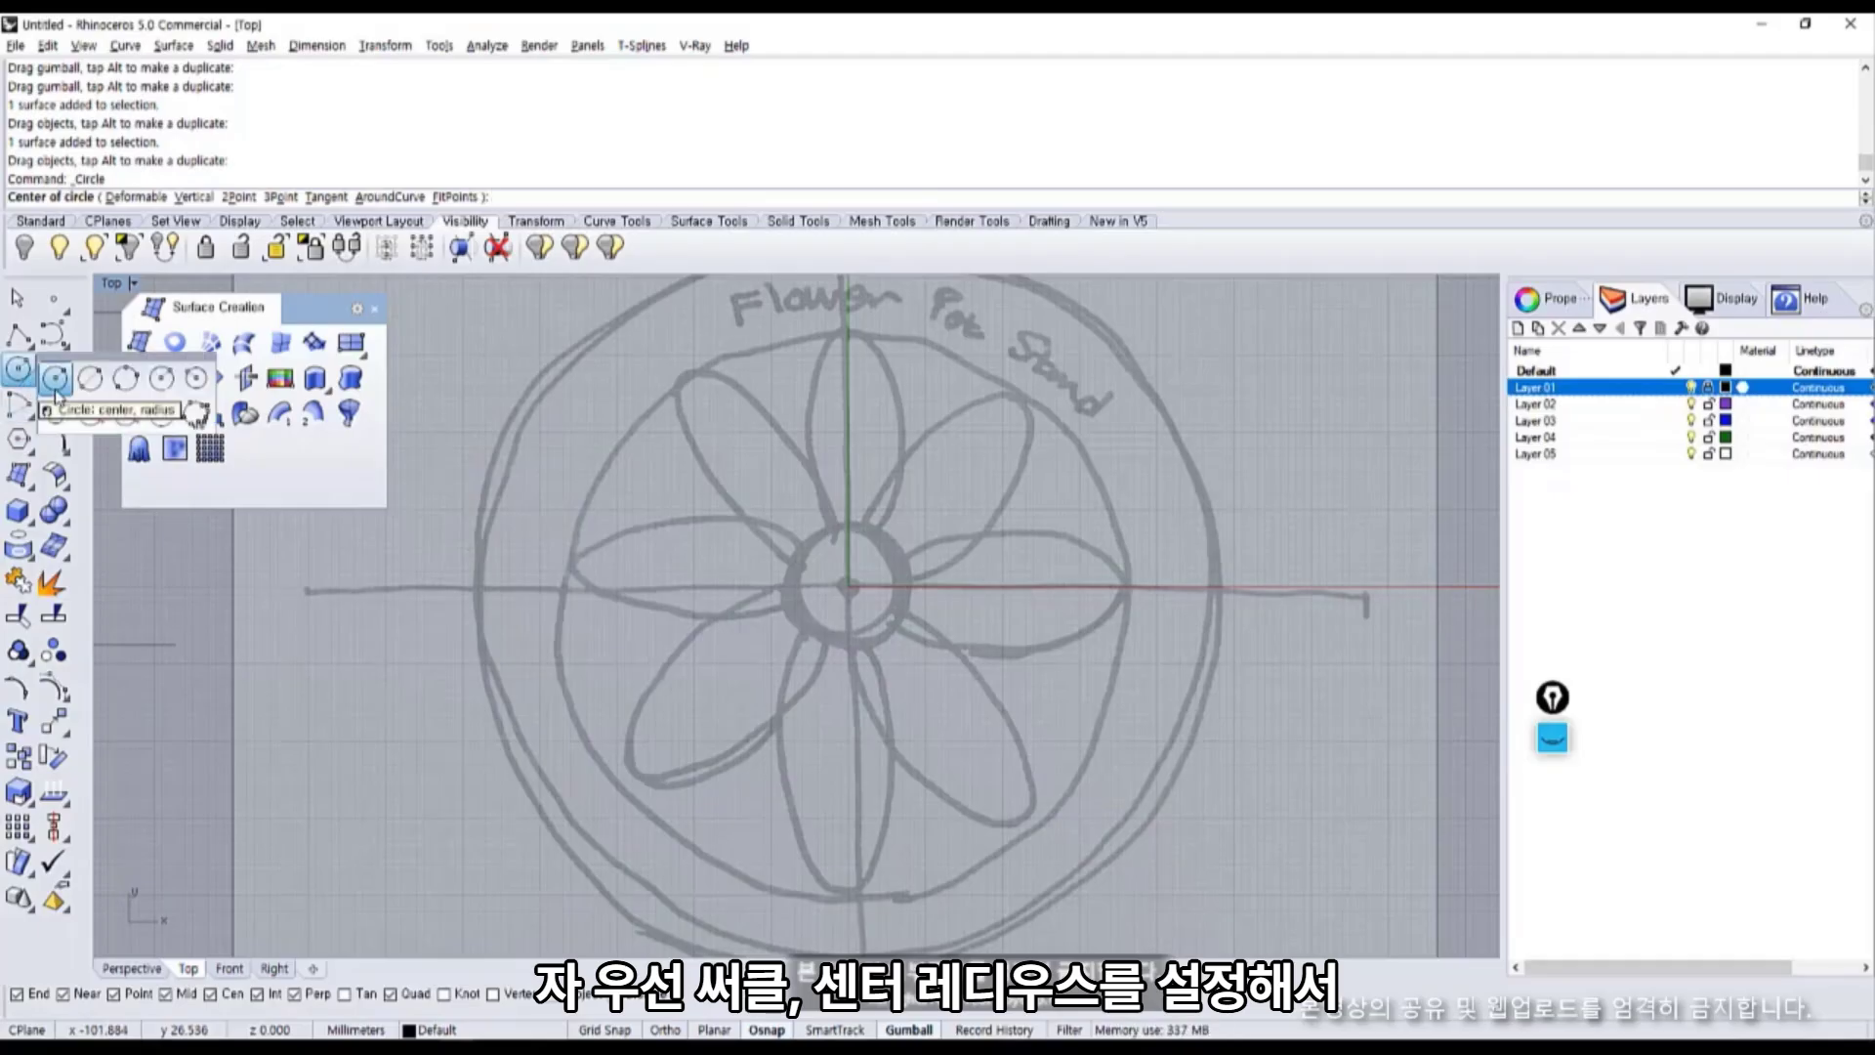
click(56, 381)
scroll(848, 589, up, 5)
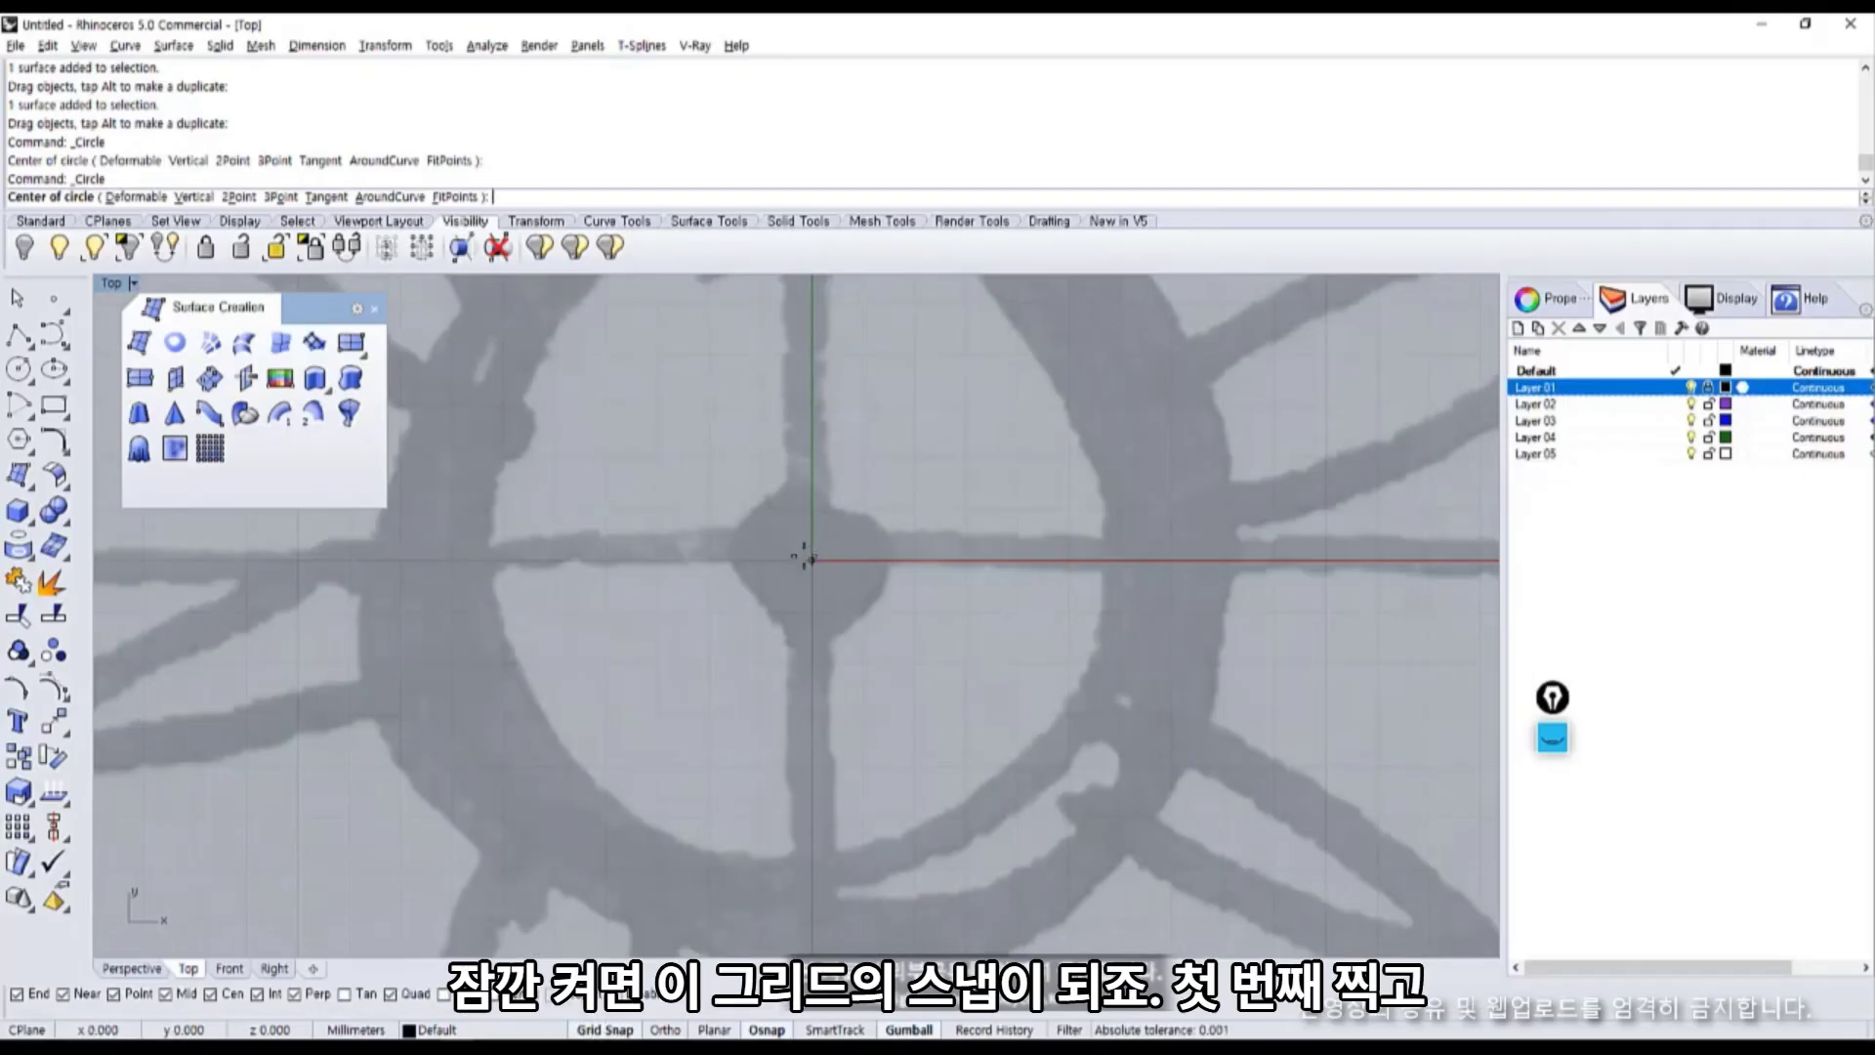
click(830, 564)
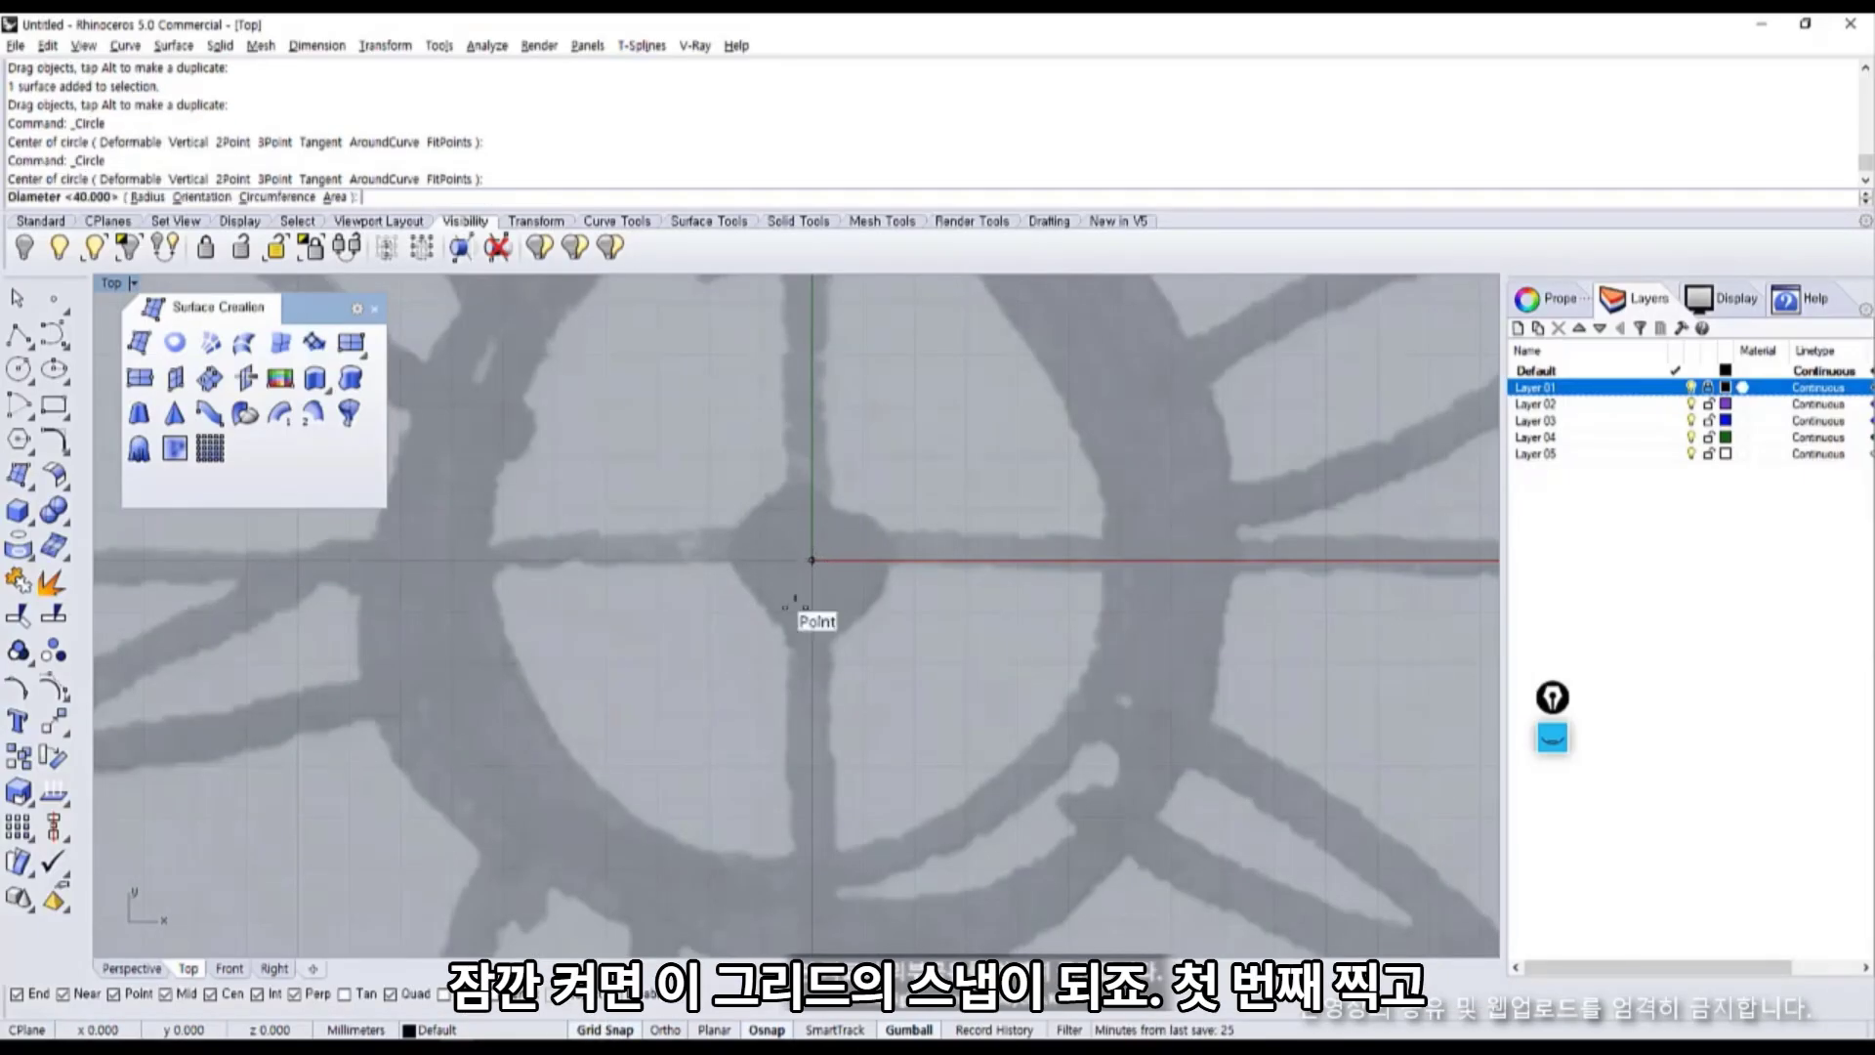
scroll(879, 683, down, 10)
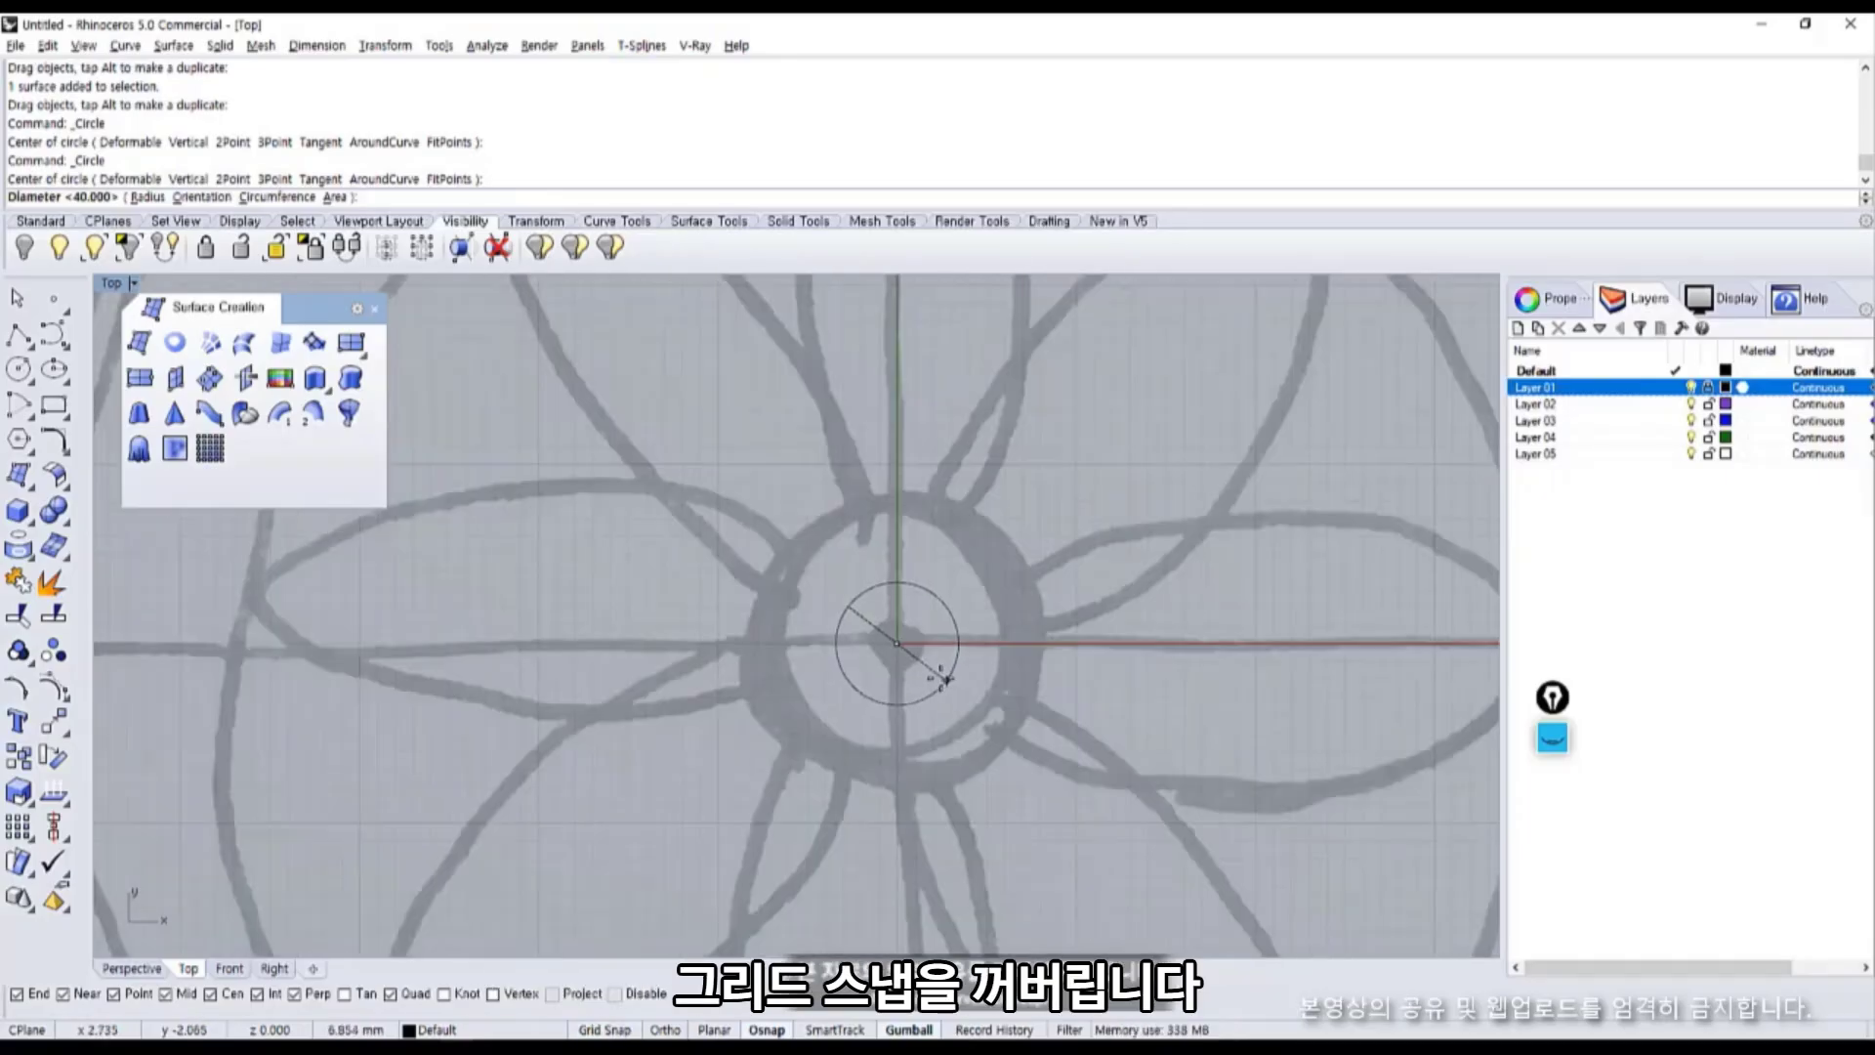
scroll(918, 674, up, 4)
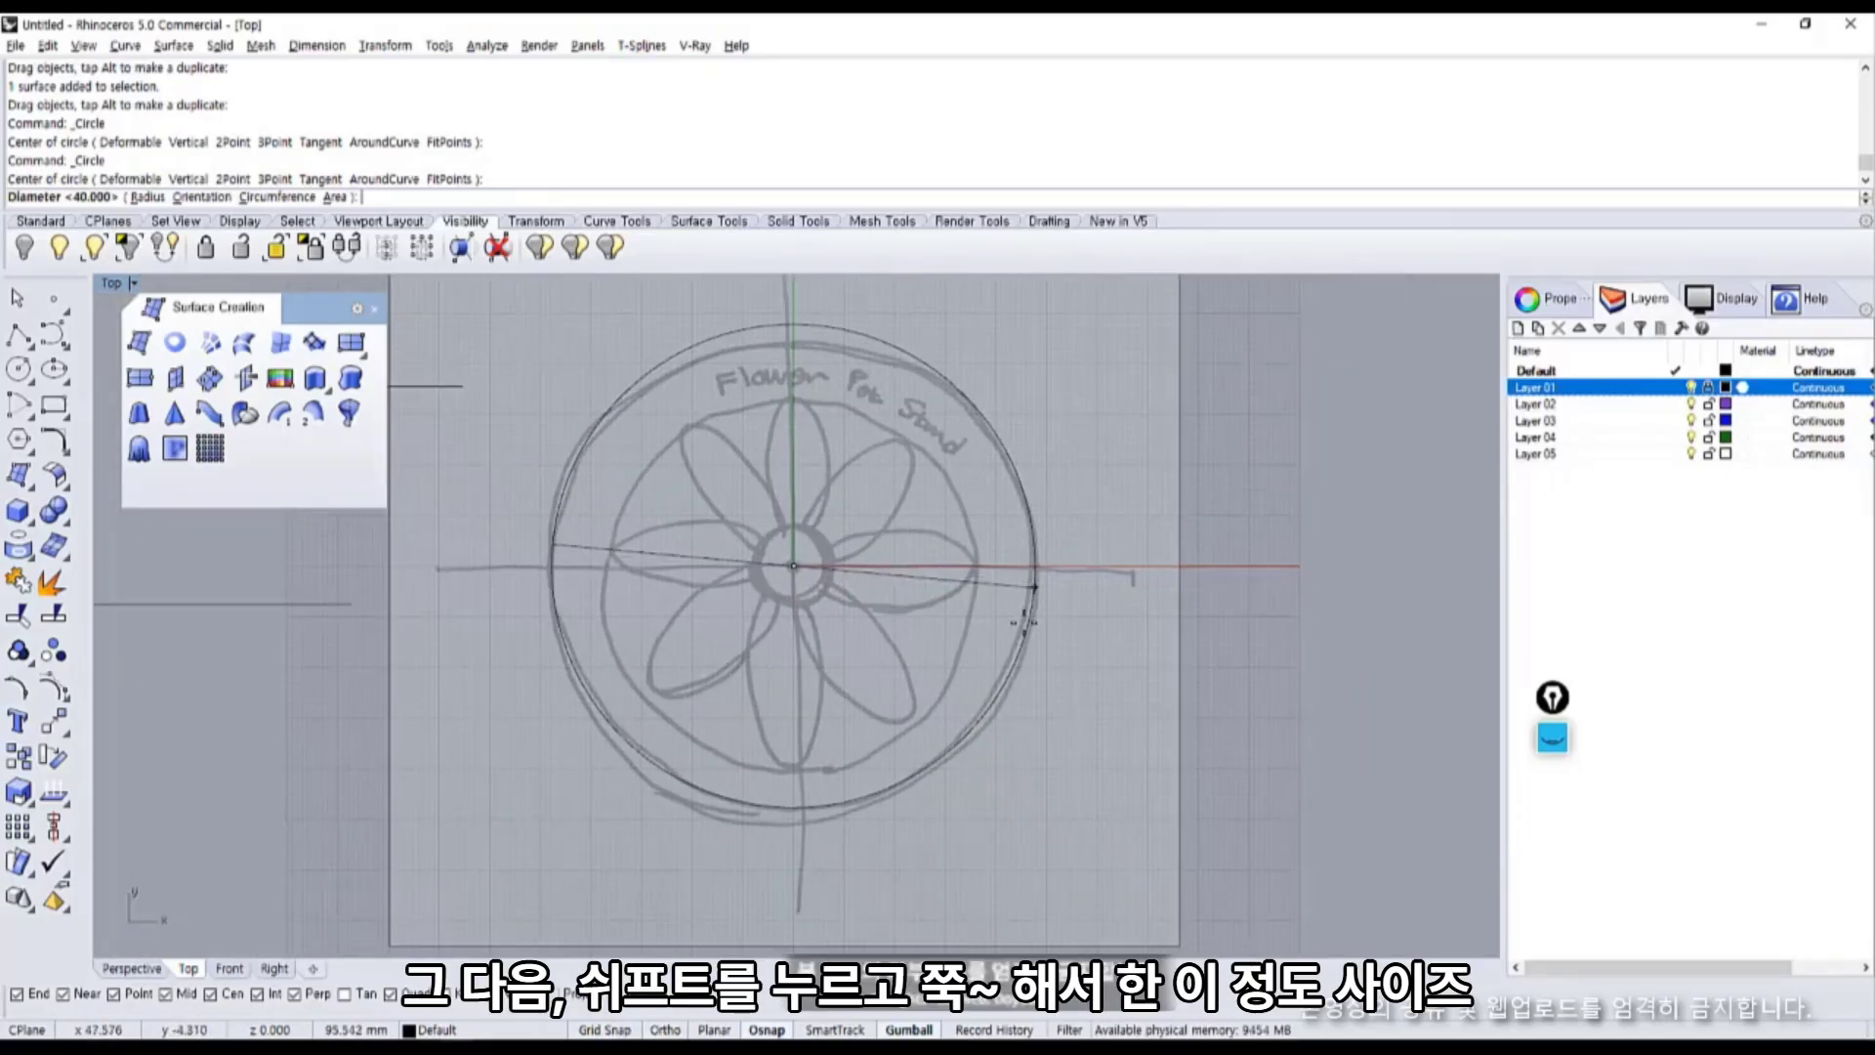
key(shift)
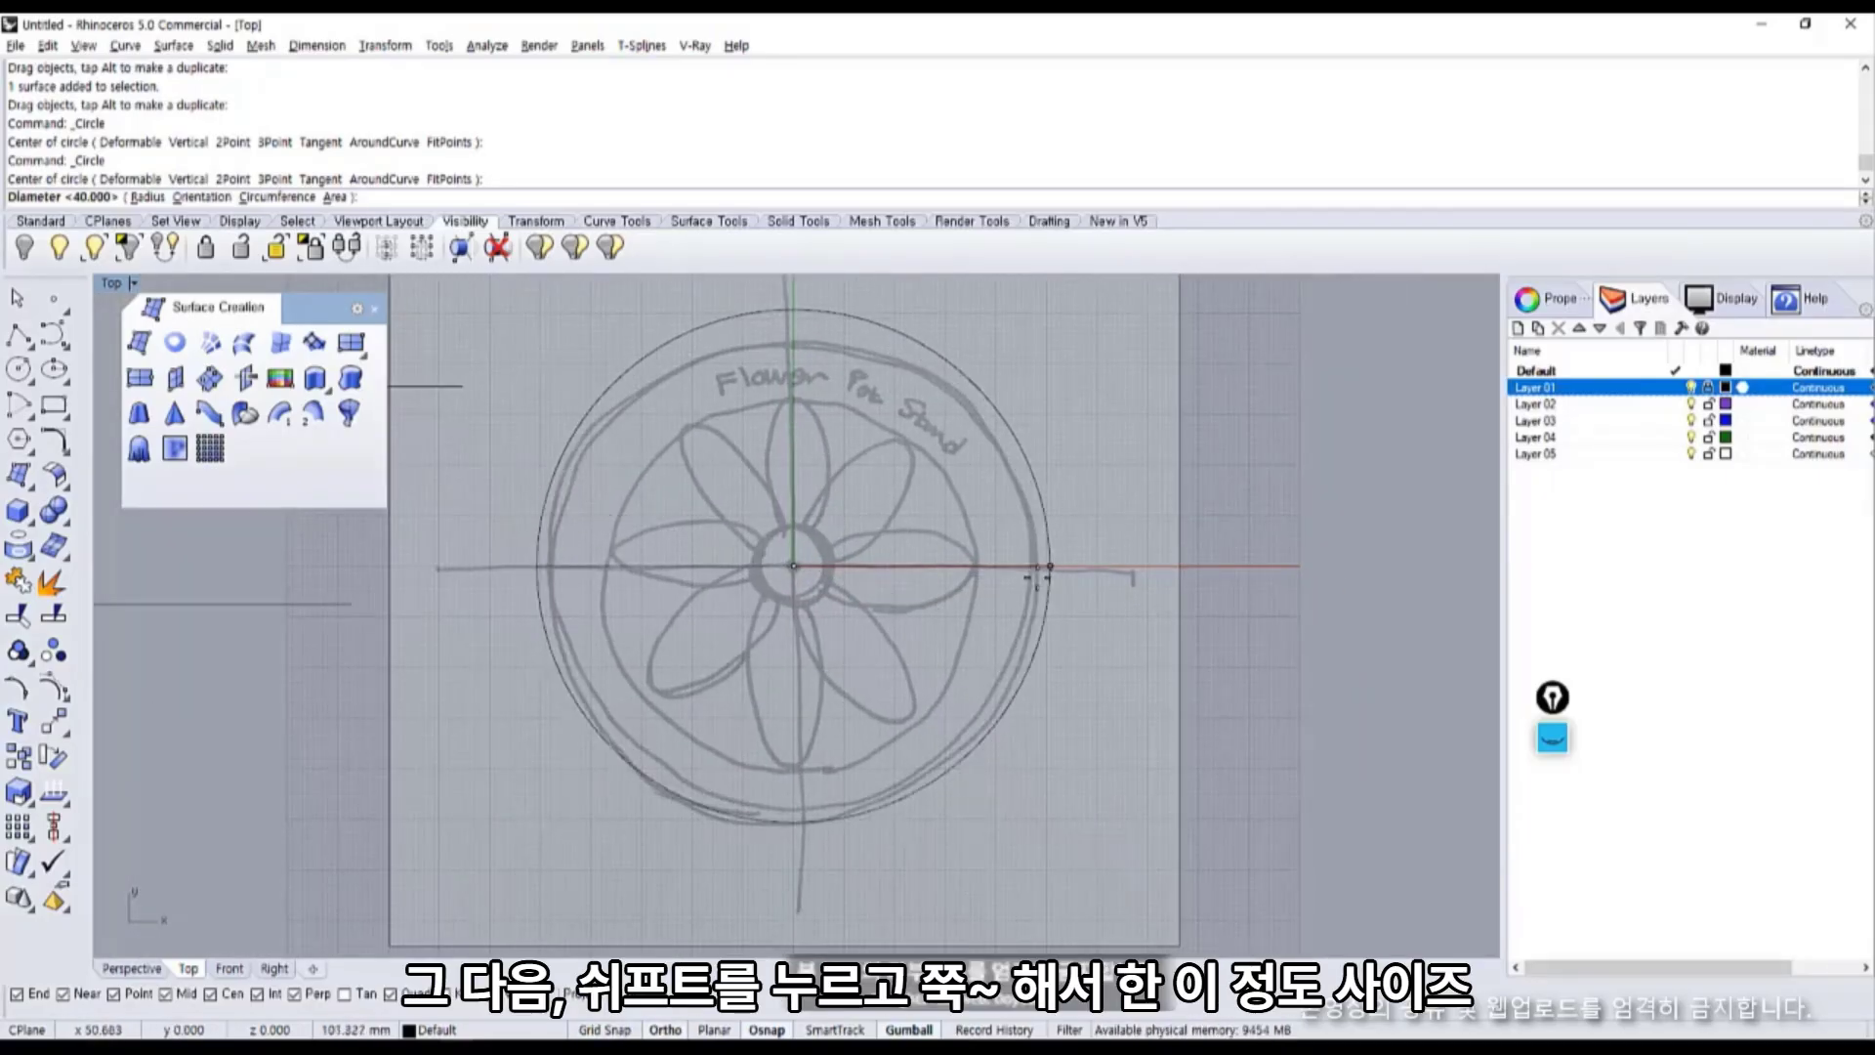
click(1037, 566)
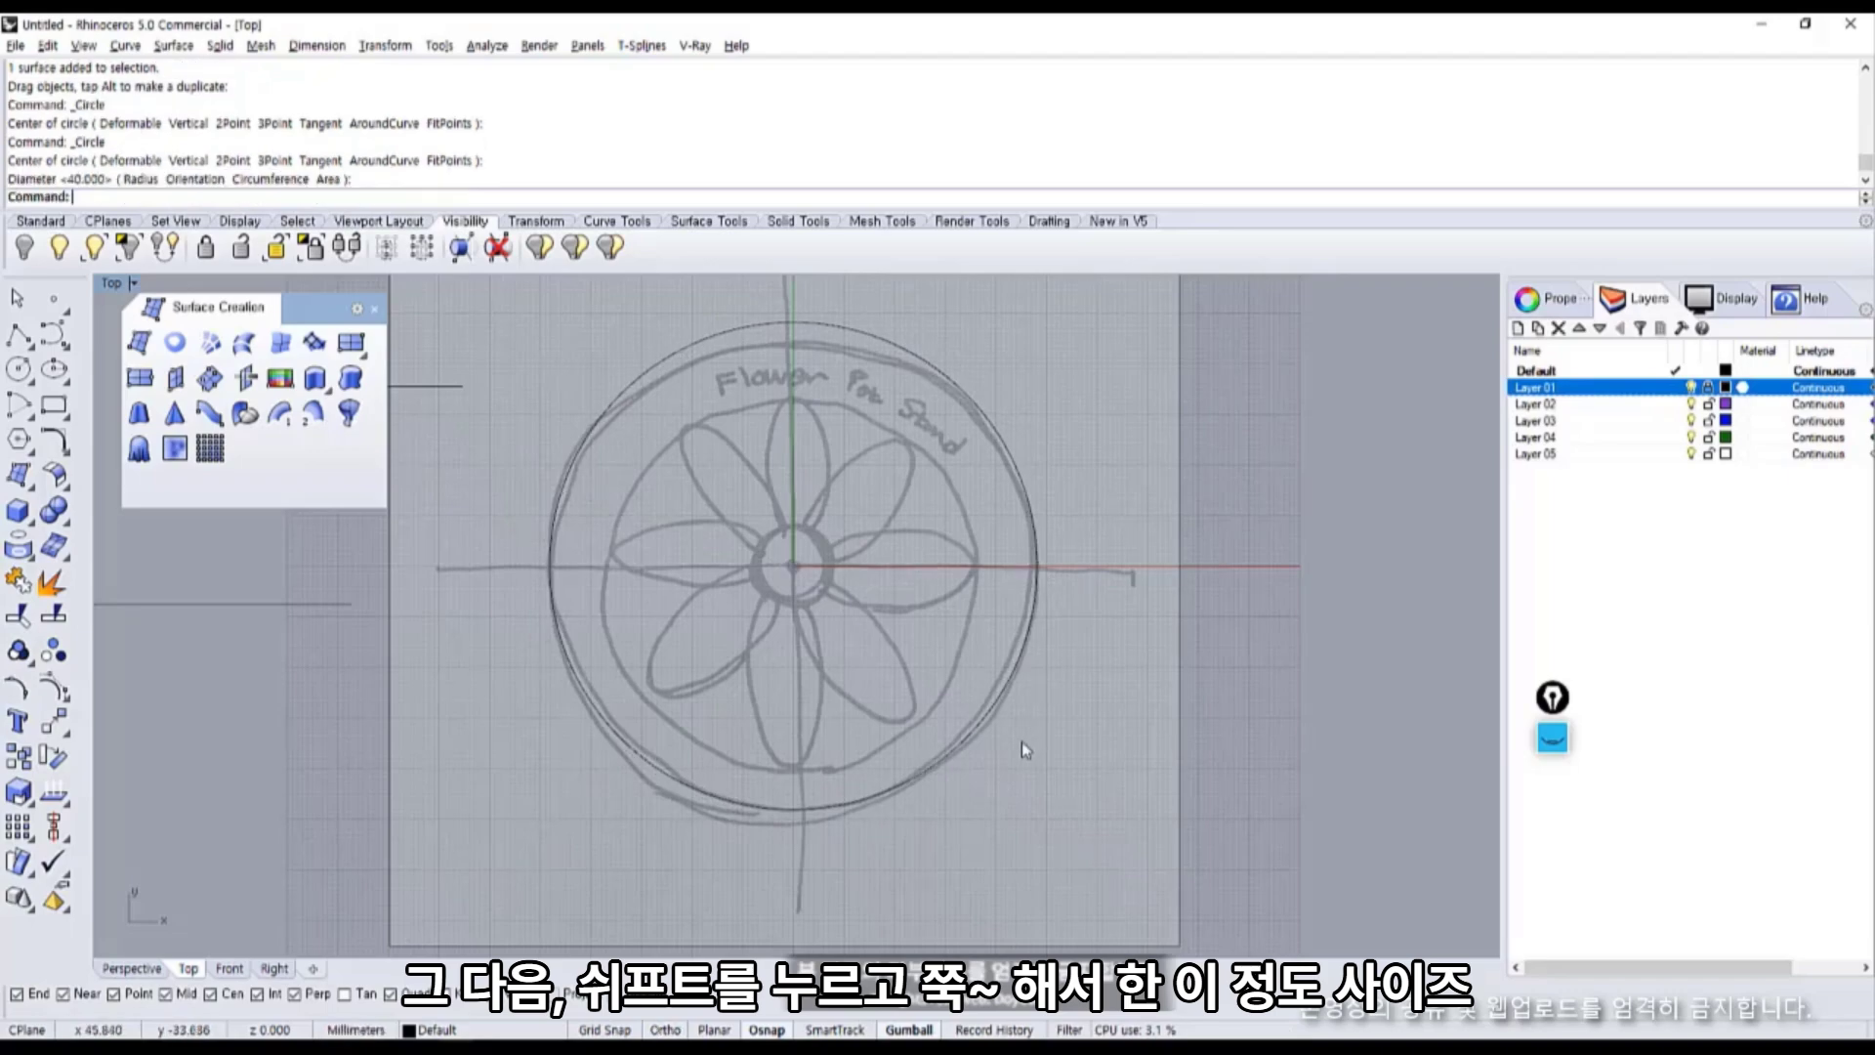
scroll(980, 711, up, 3)
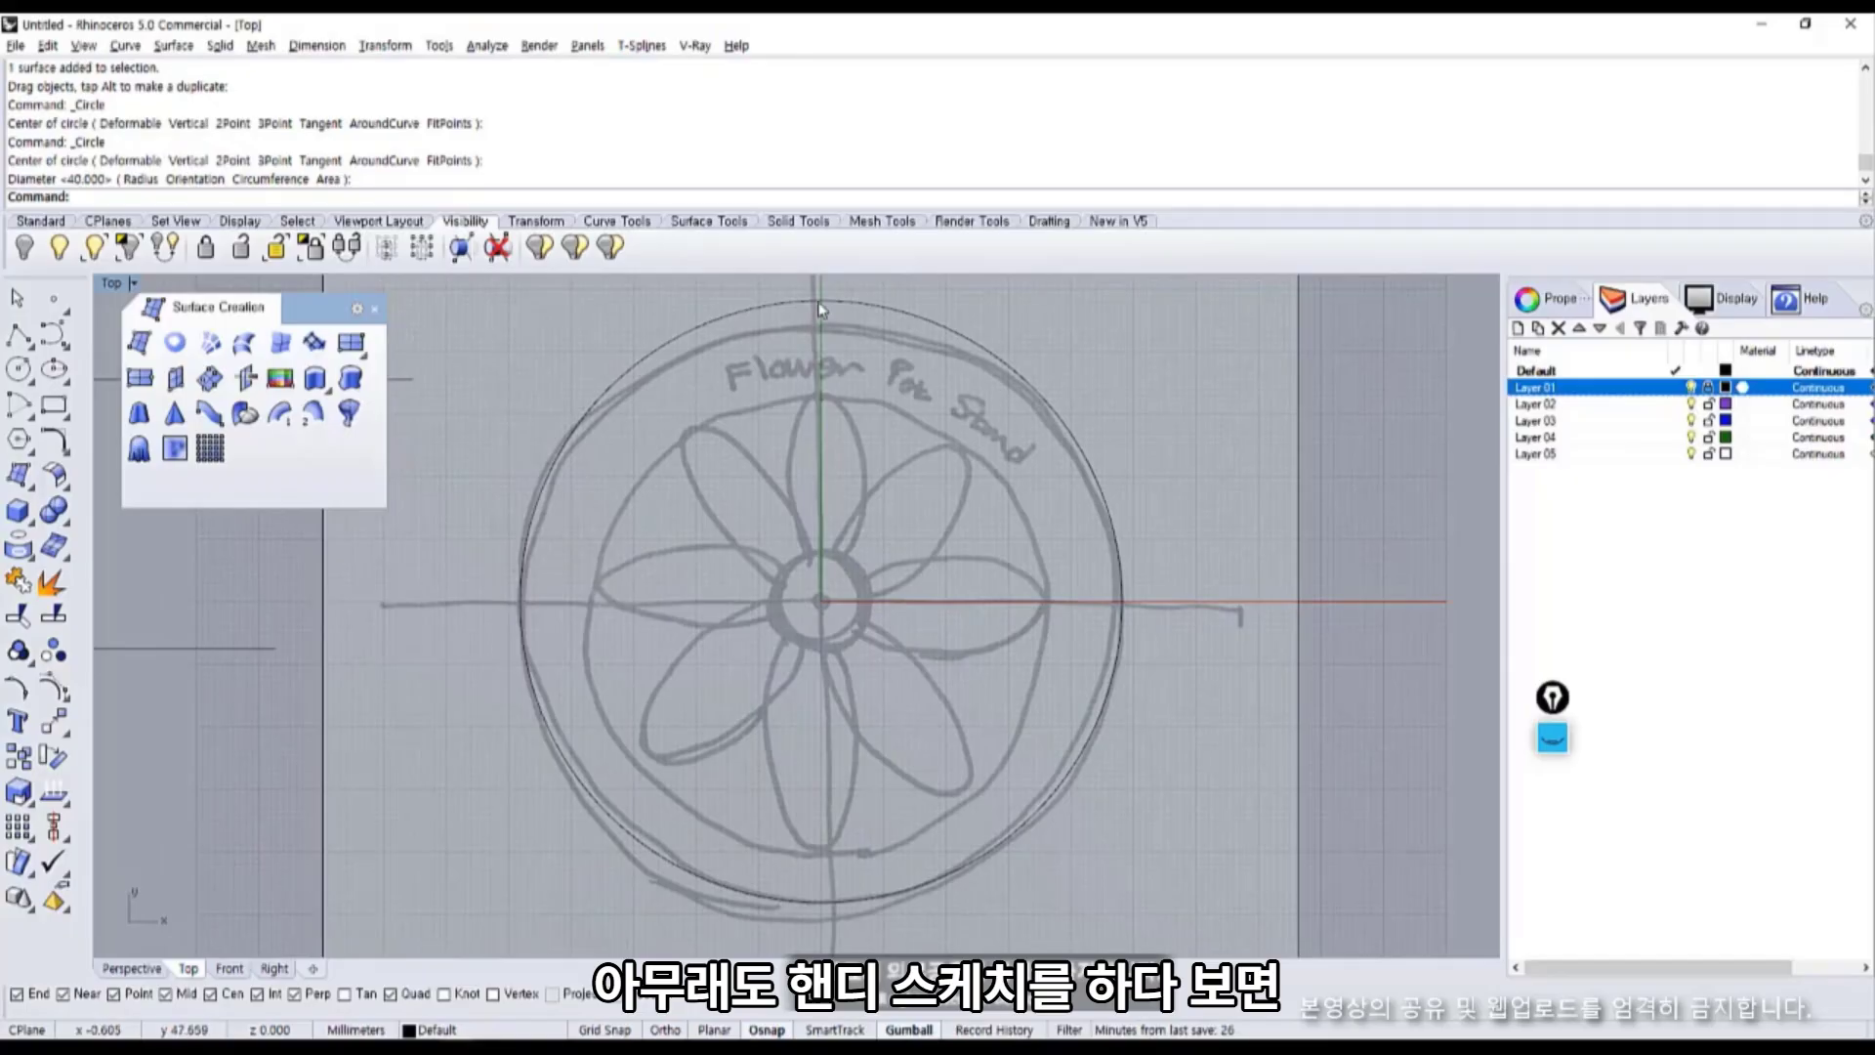
Duplicate the outer circle in place and scale the copy uniformly down to about 72 mm in diameter, near the sketch's inner ring.
click(661, 348)
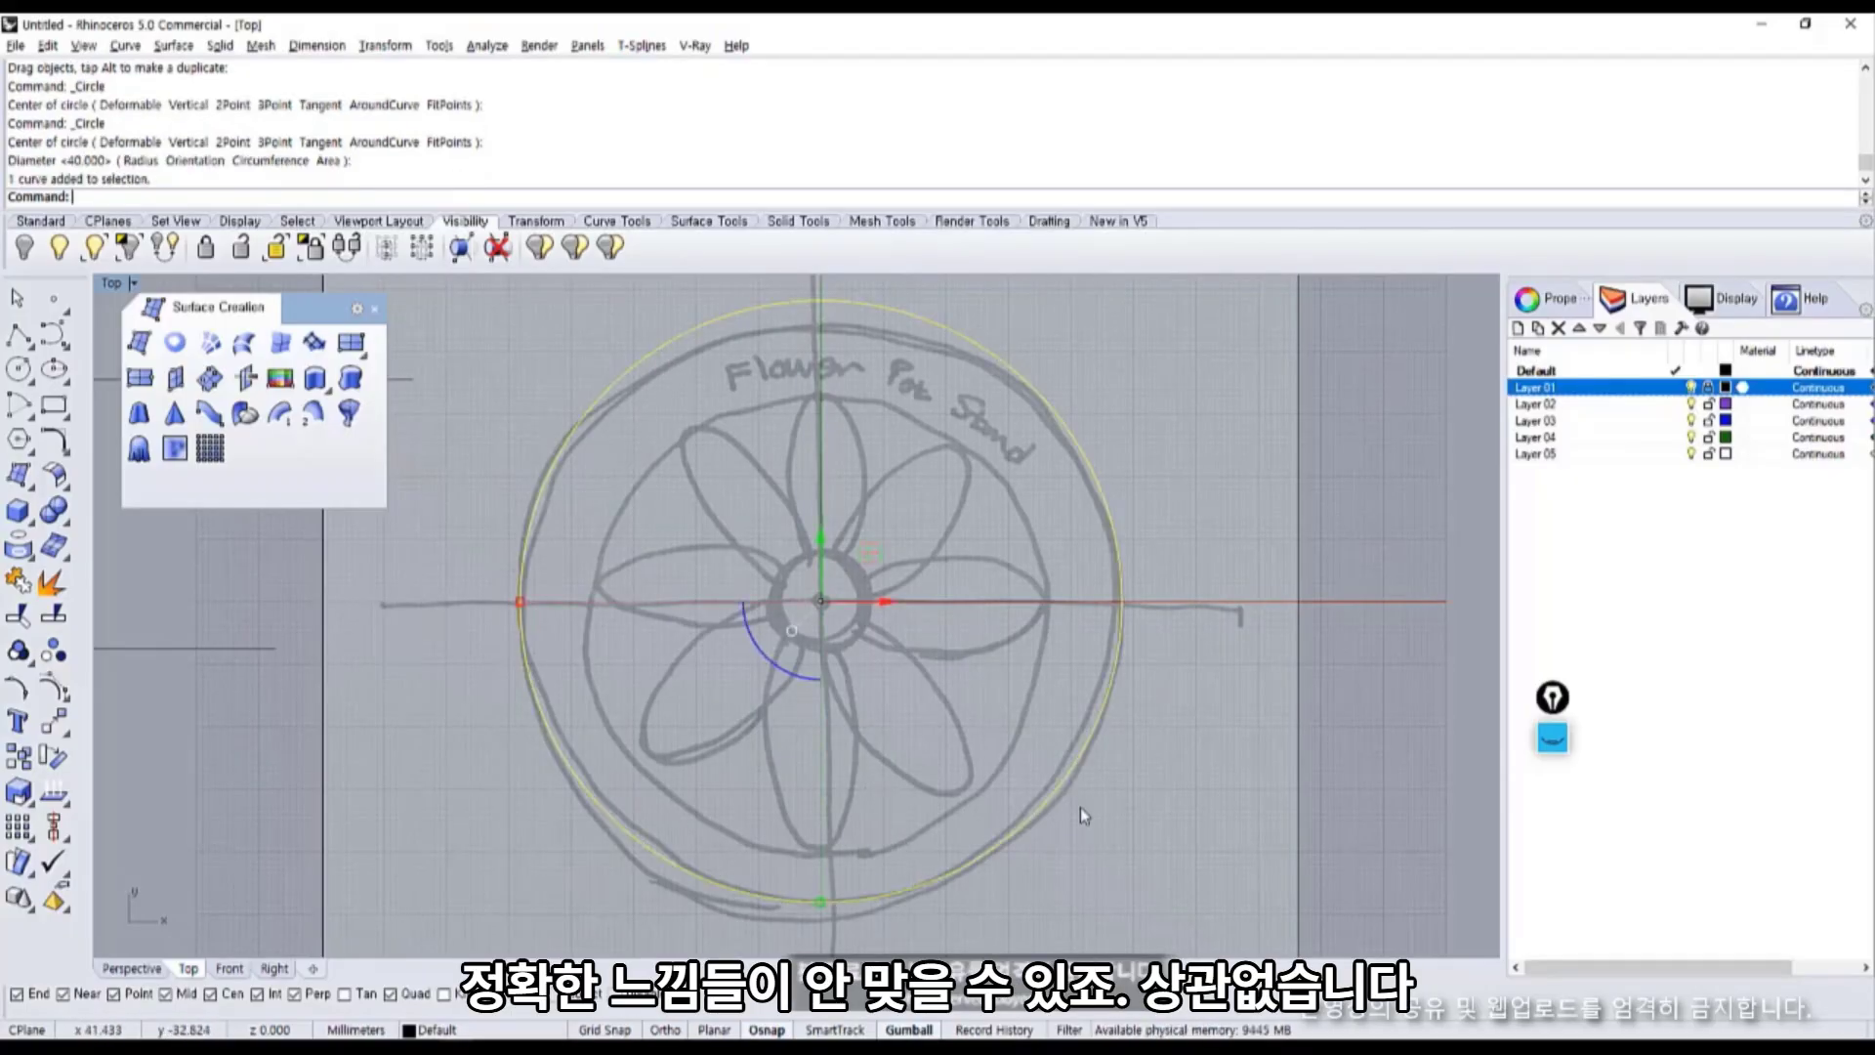
click(763, 479)
click(630, 368)
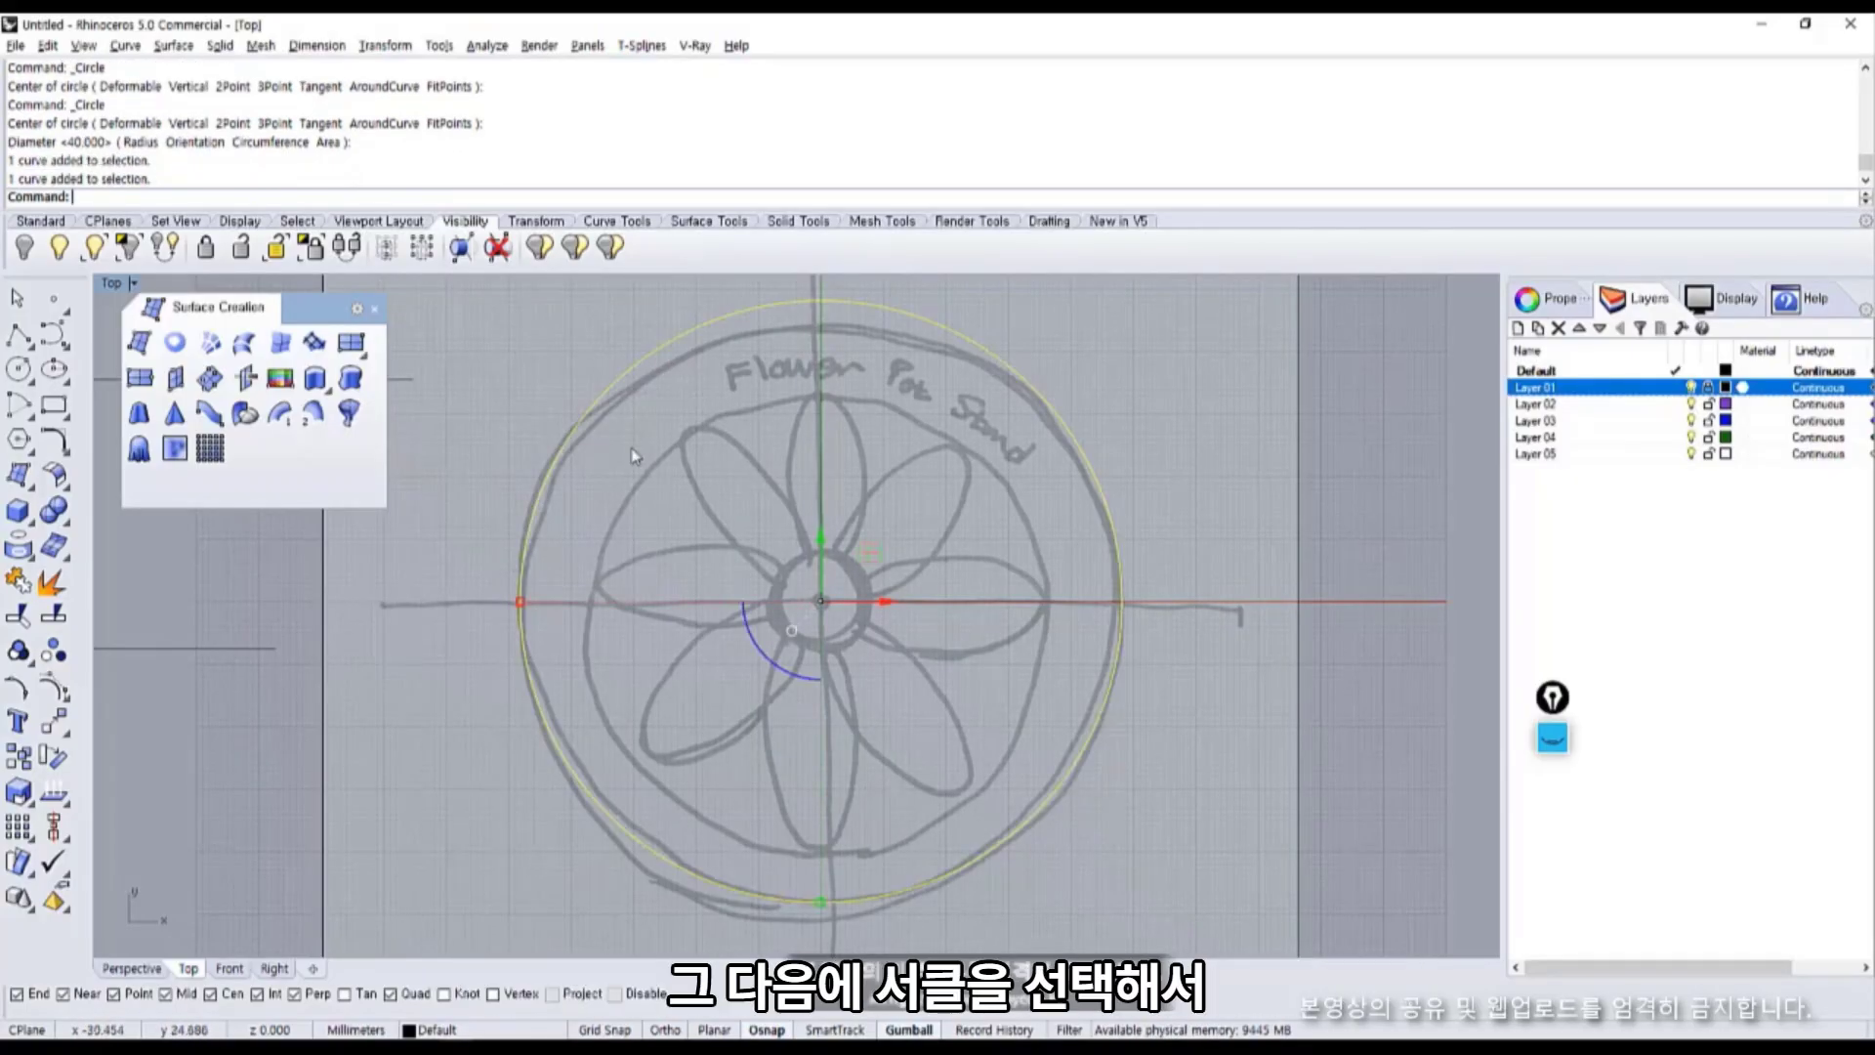
right_drag(712, 456, 711, 478)
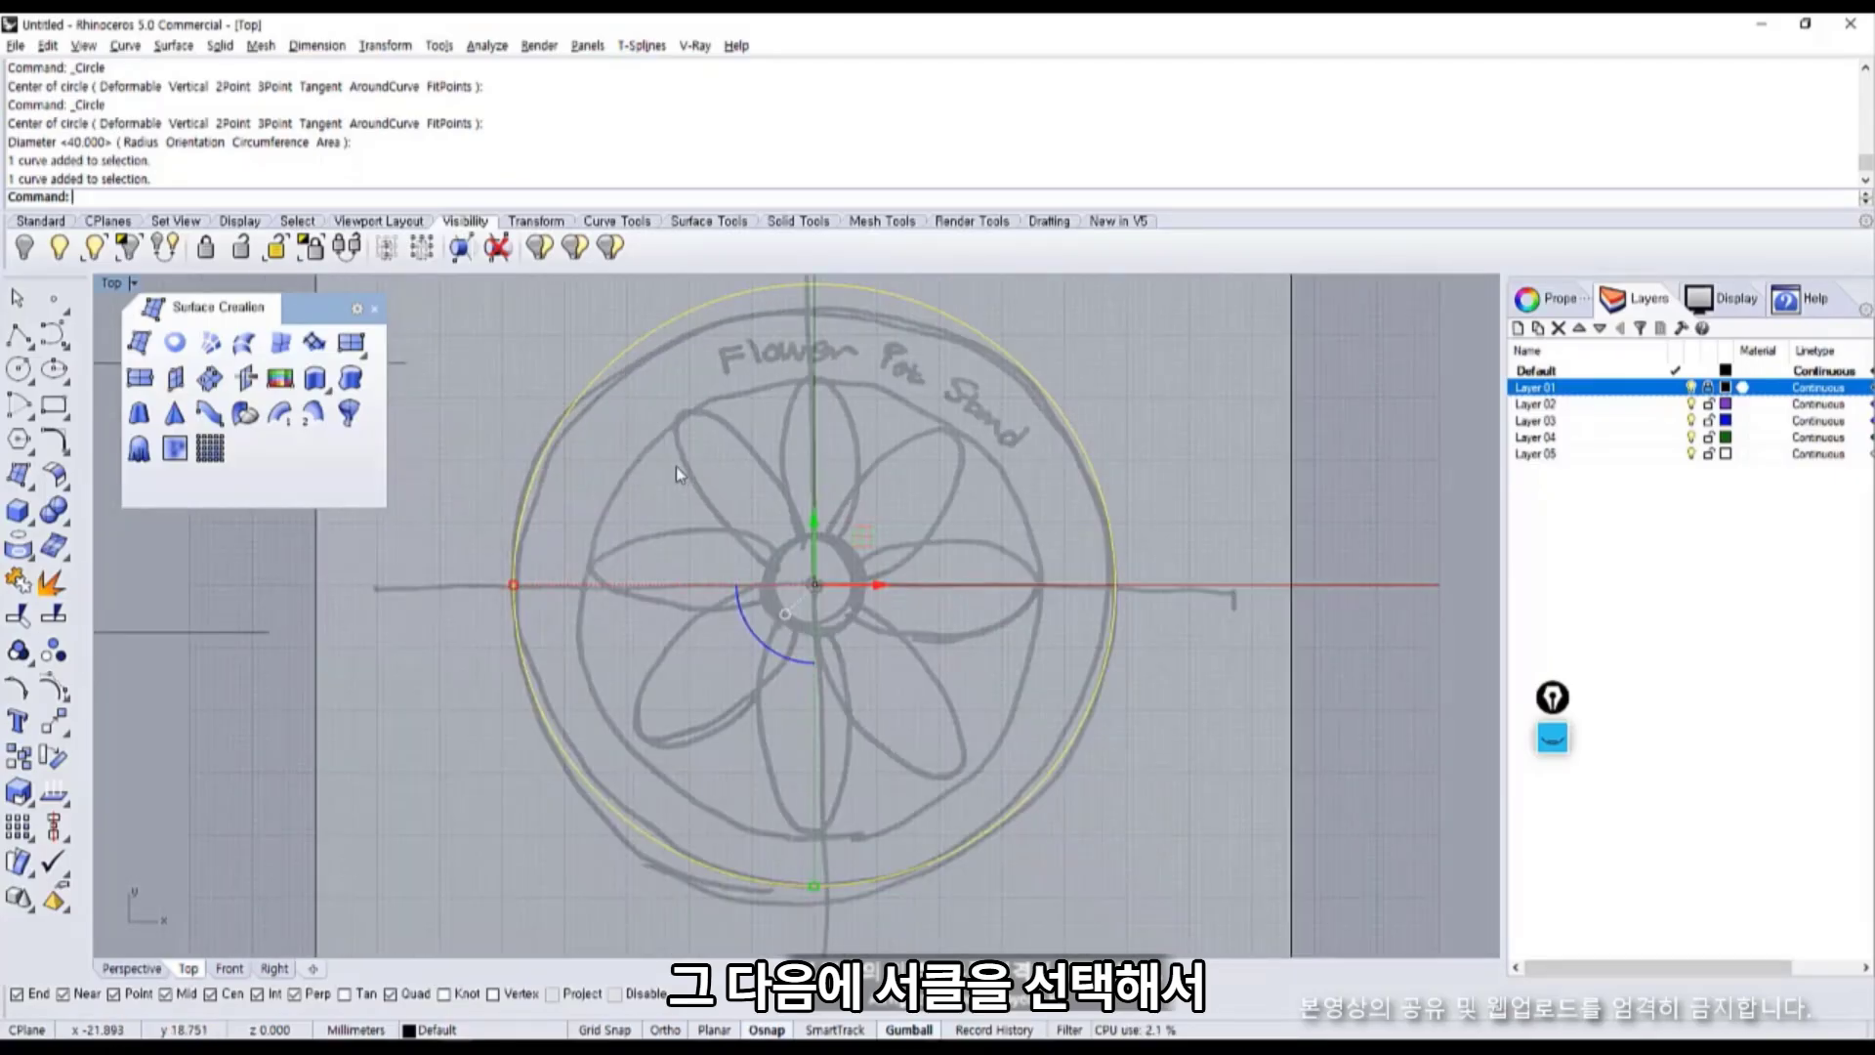
click(676, 466)
click(570, 428)
key(ctrl+c)
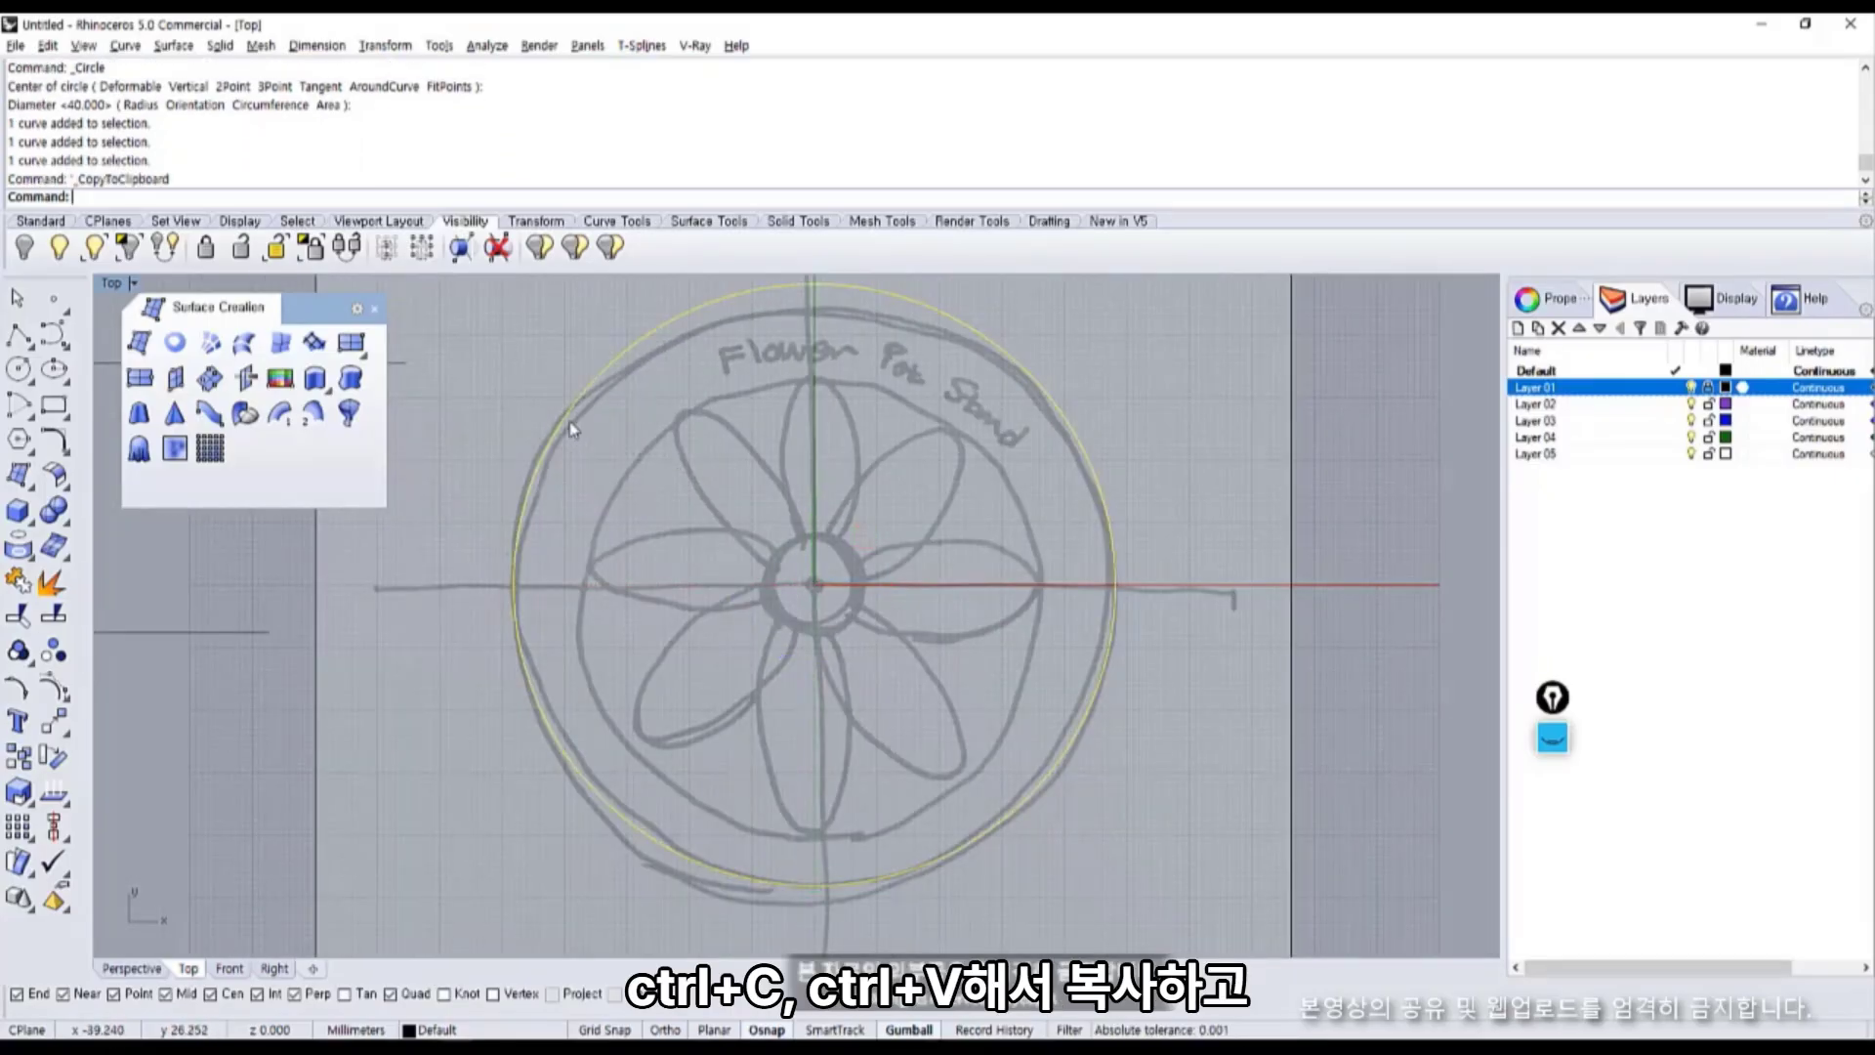
key(ctrl+v)
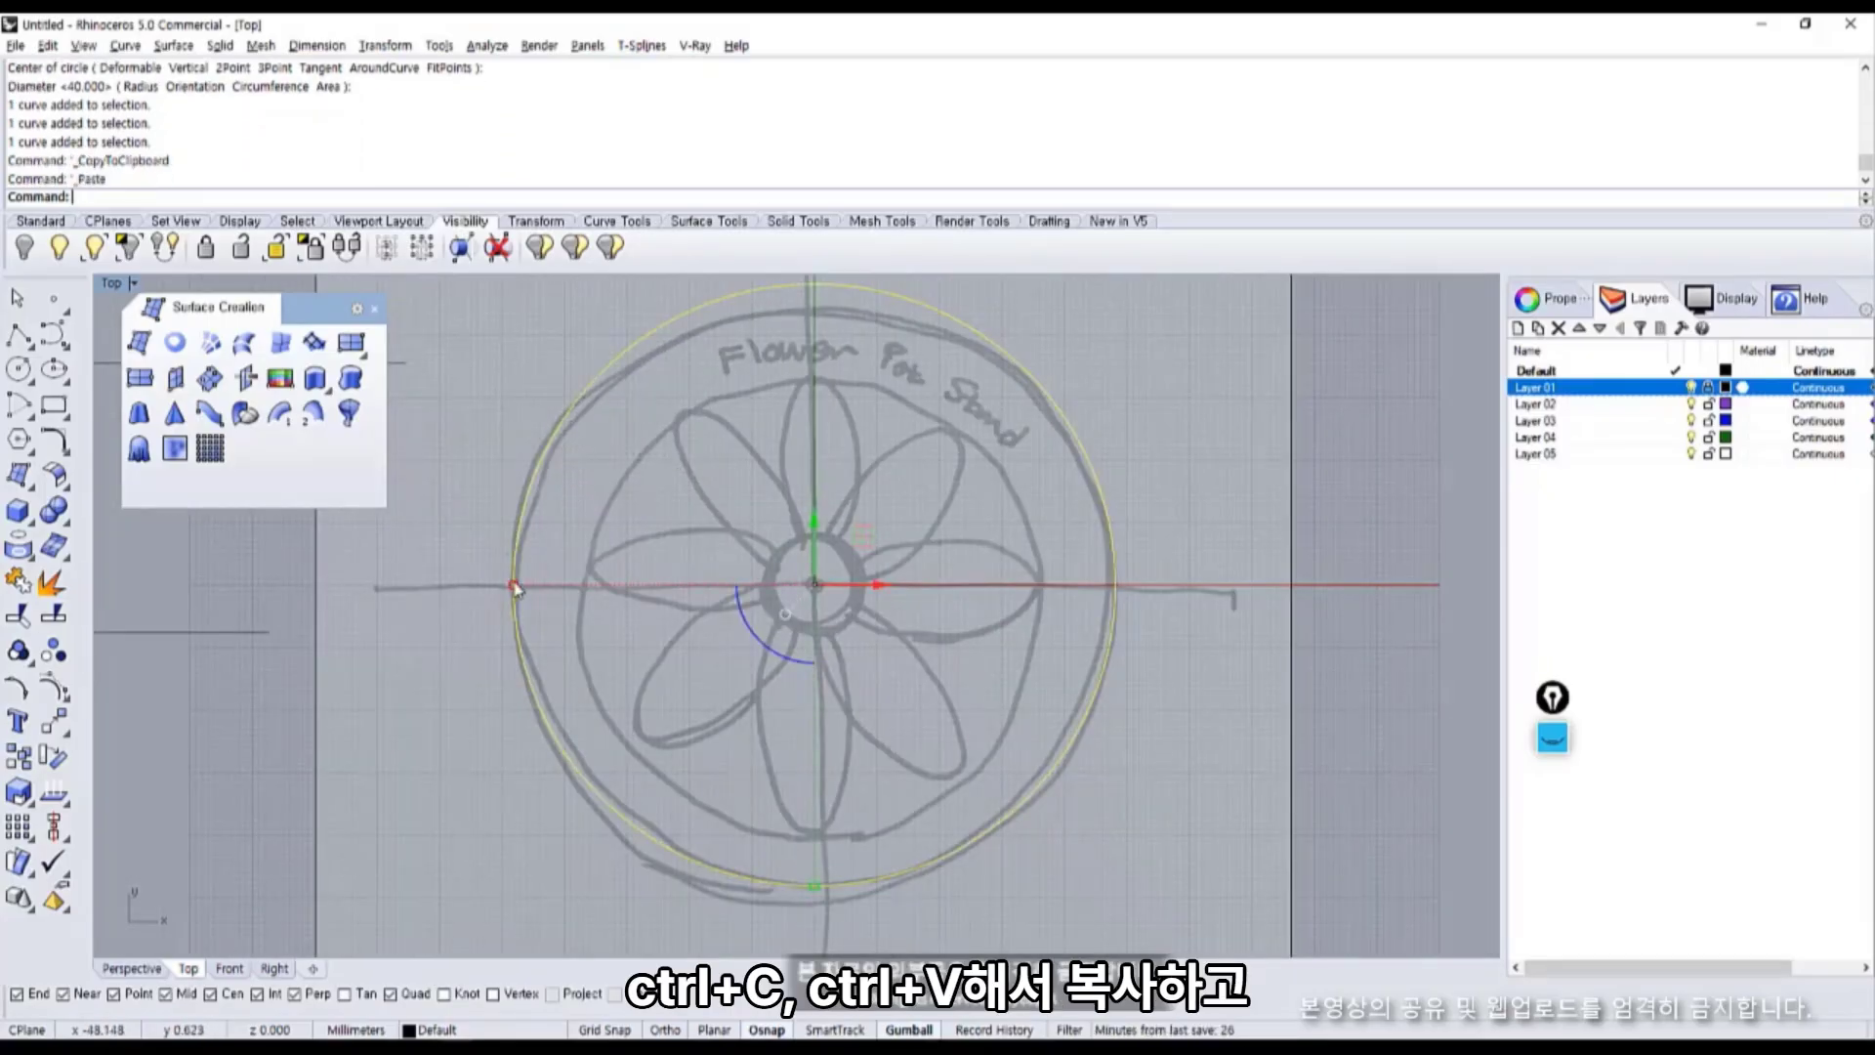
shift+drag(511, 587, 588, 593)
key(Escape)
Duplicate the inner-ring circle in place and scale the copy uniformly down to the sketch's central hub.
click(810, 810)
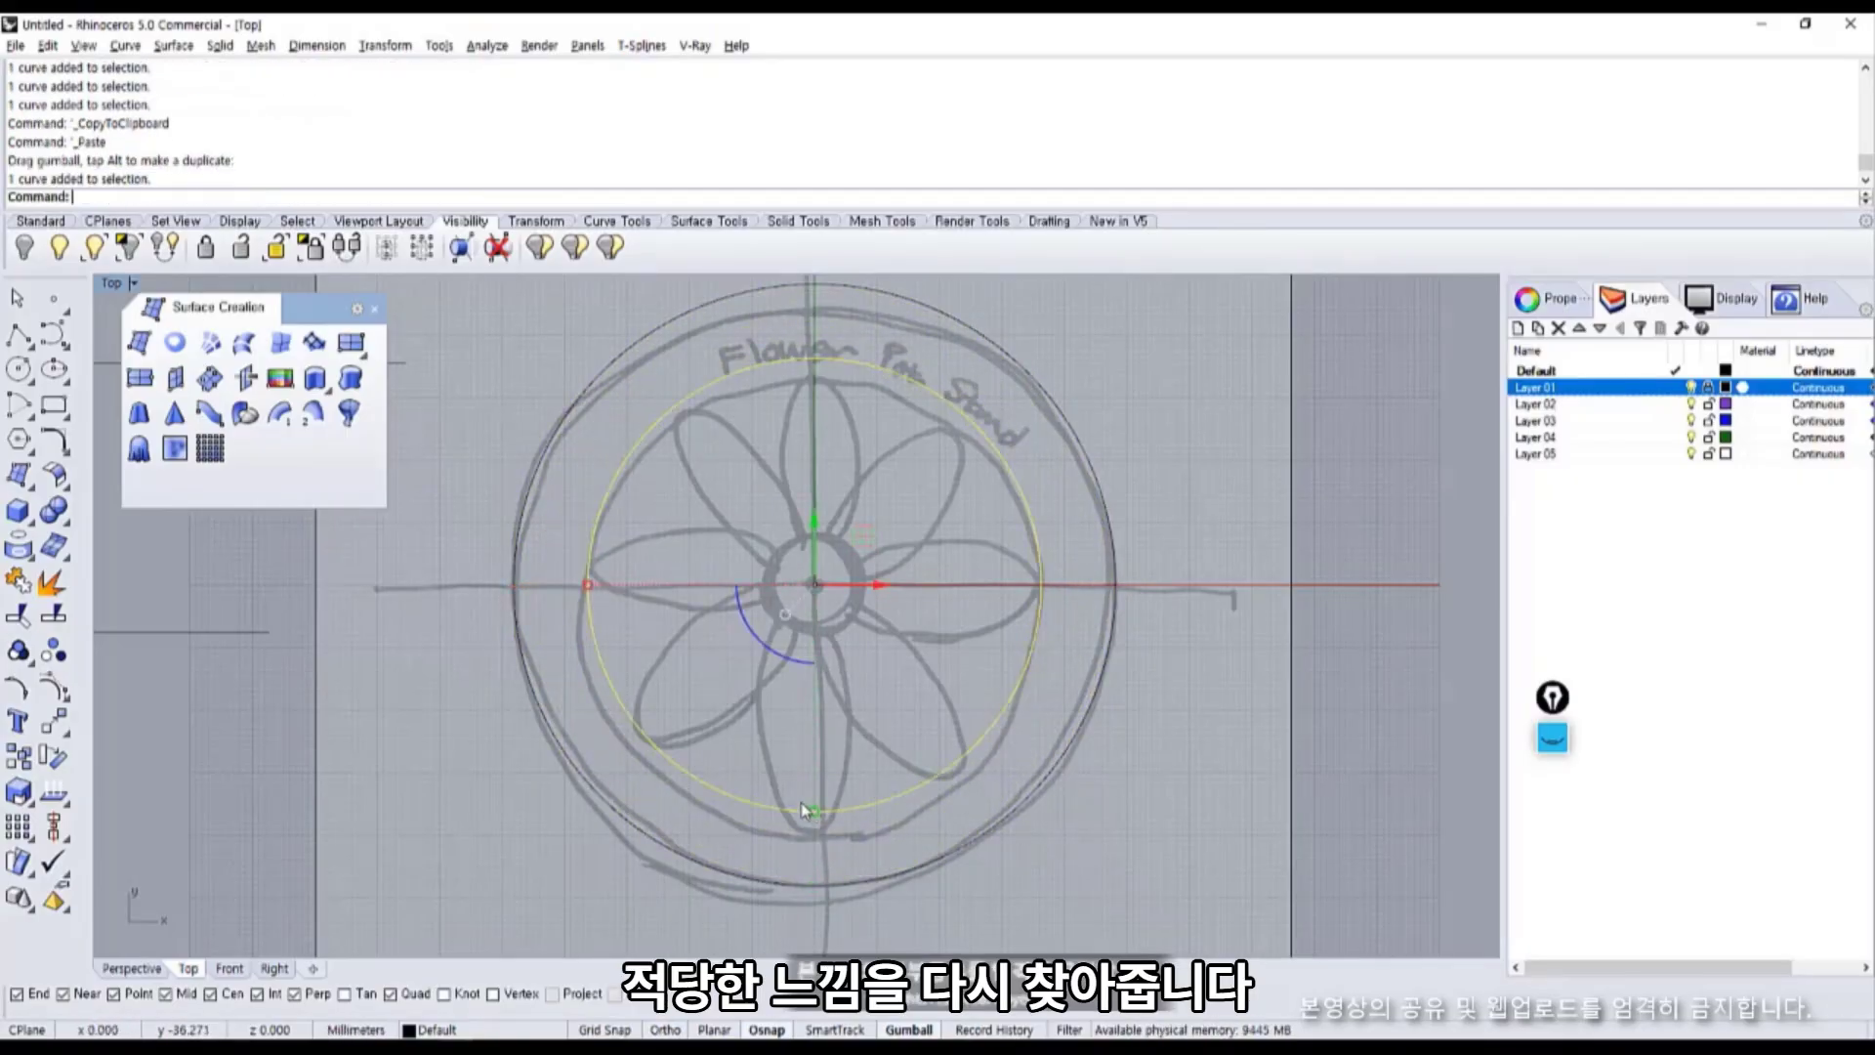
key(ctrl+c)
key(ctrl+v)
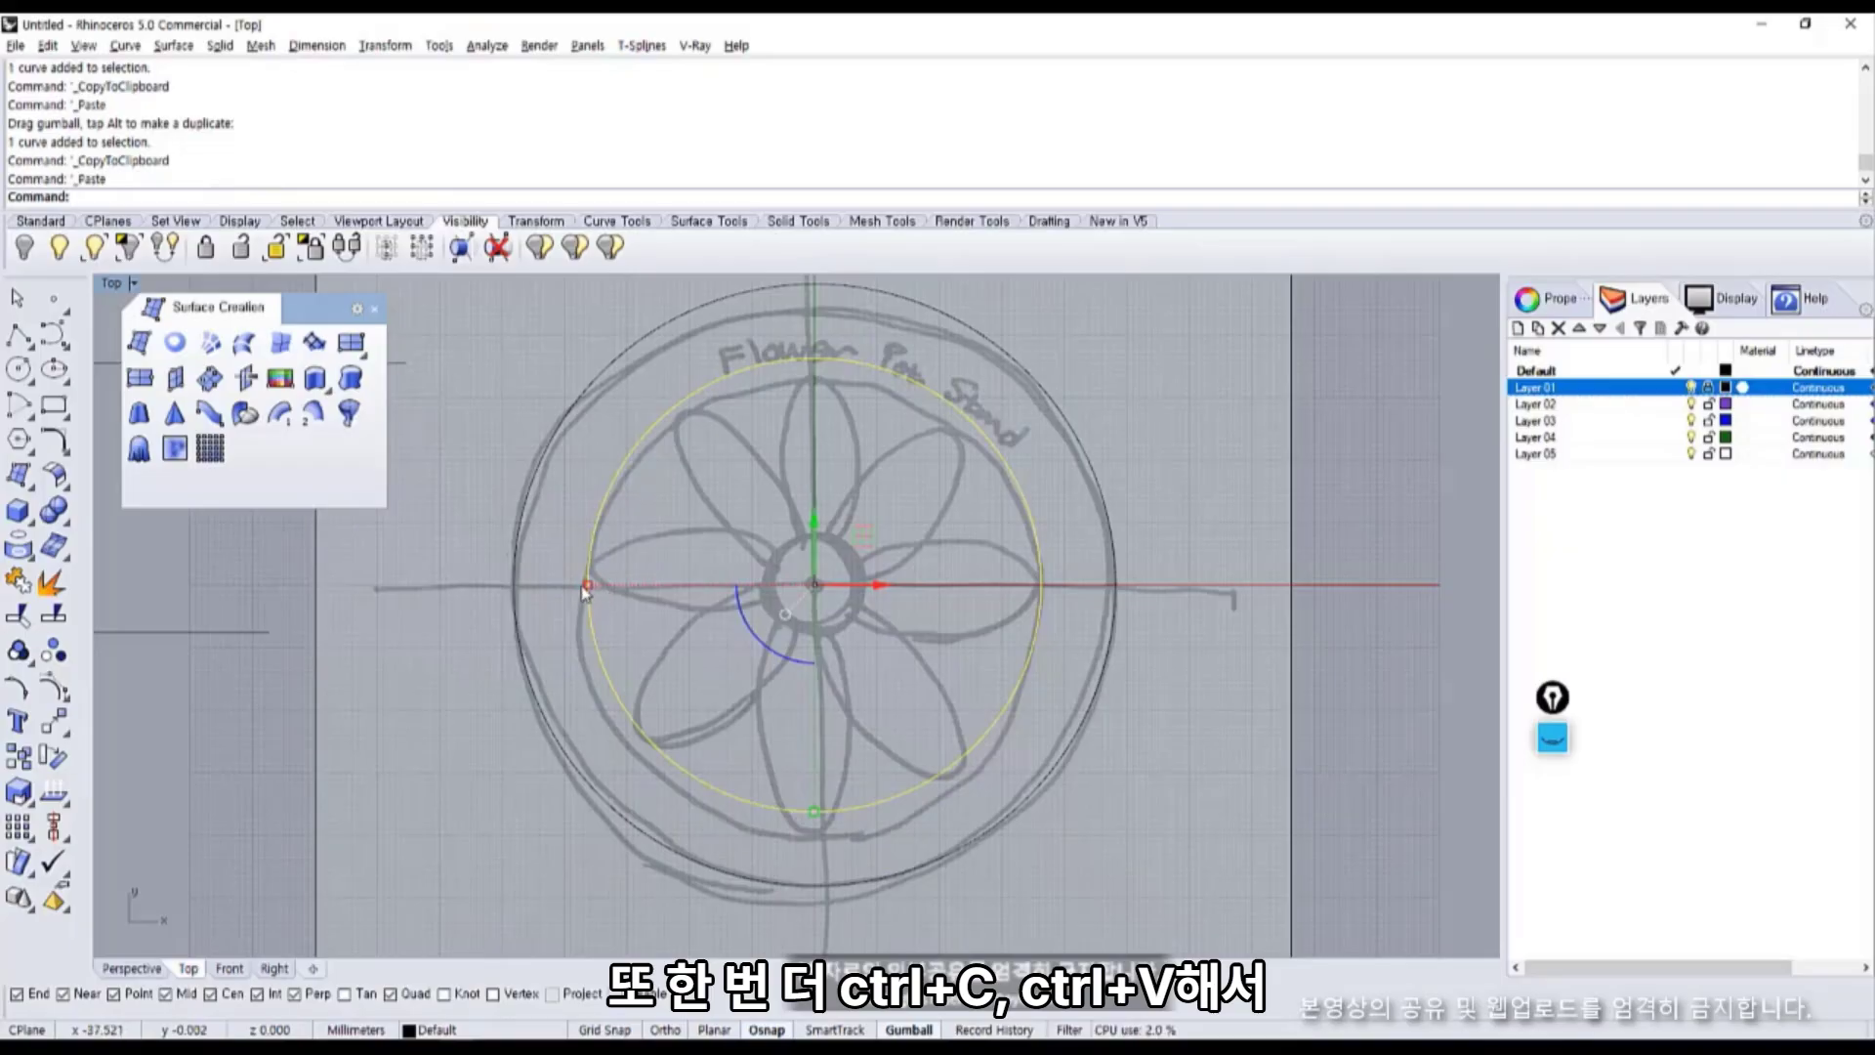
shift+drag(588, 586, 764, 590)
click(1190, 842)
right_drag(1089, 817, 1060, 820)
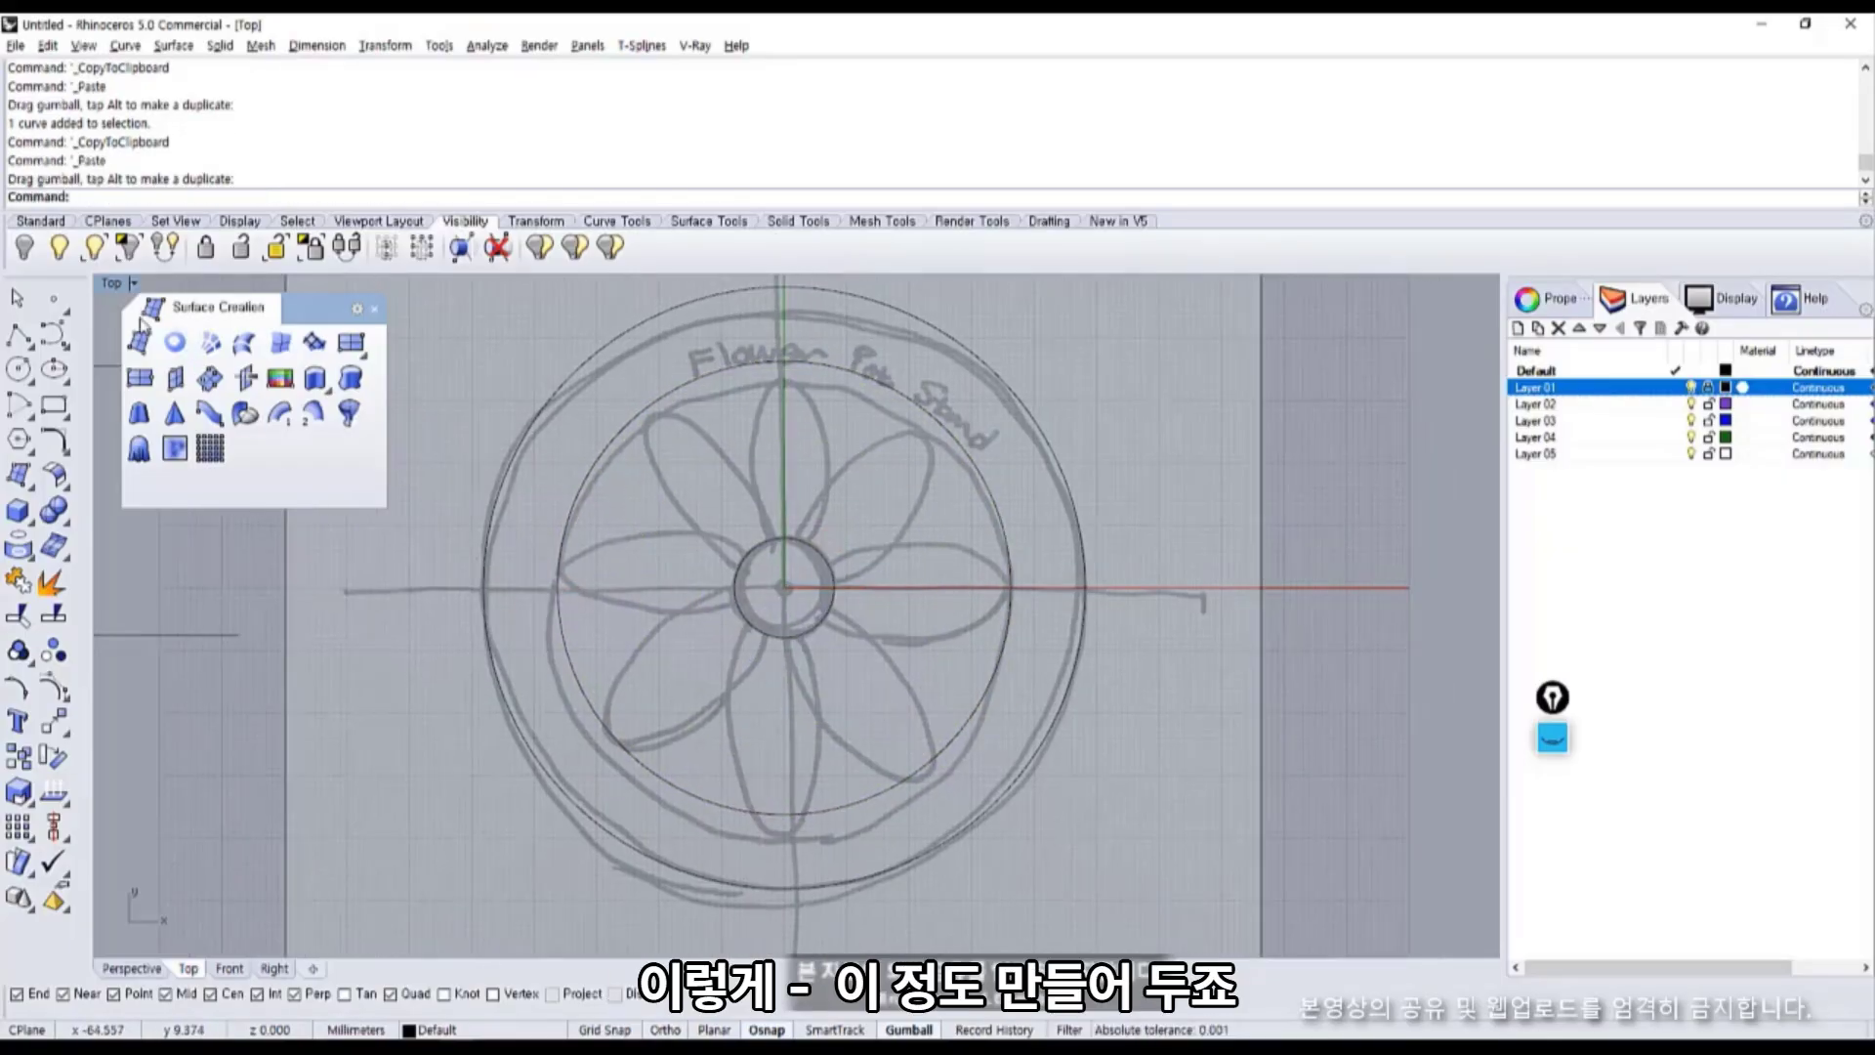
Switch to a maximized Perspective view of the three circles and reposition the floating Surface Creation toolbar.
double_click(112, 284)
double_click(817, 287)
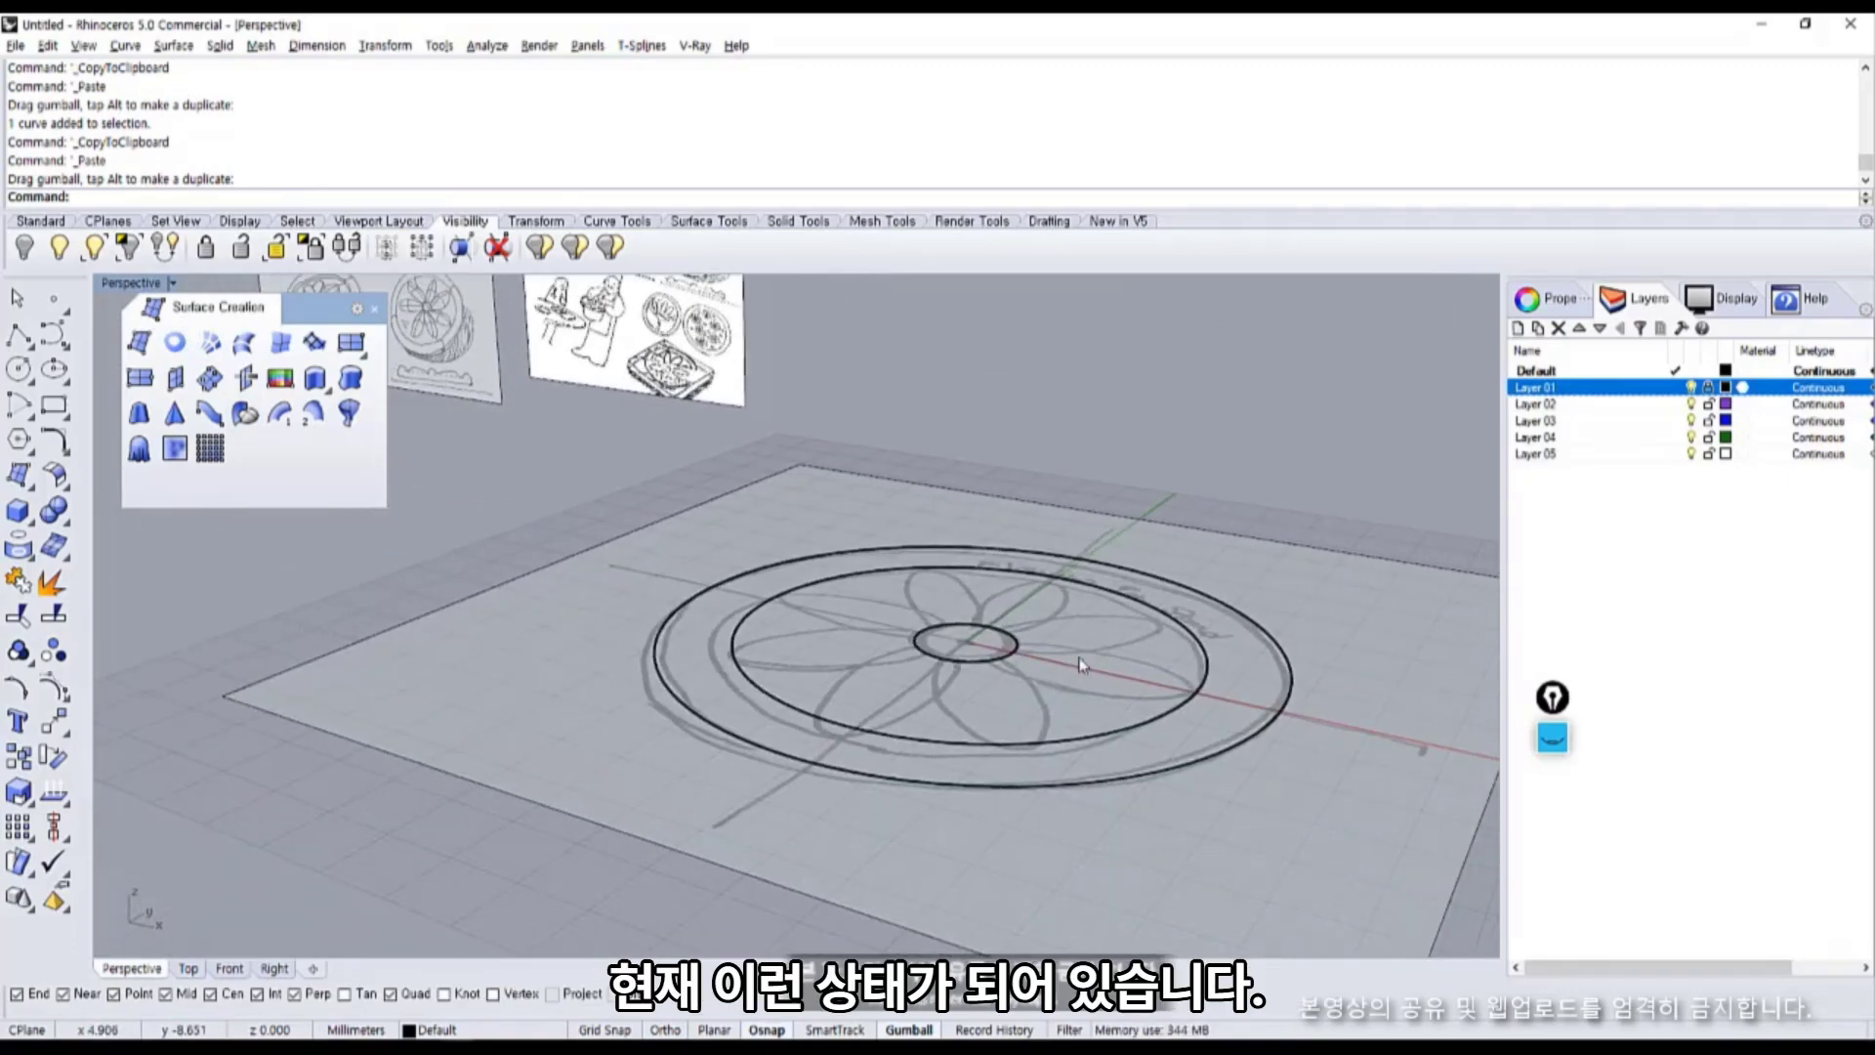
right_drag(1082, 665, 911, 649)
drag(234, 306, 338, 357)
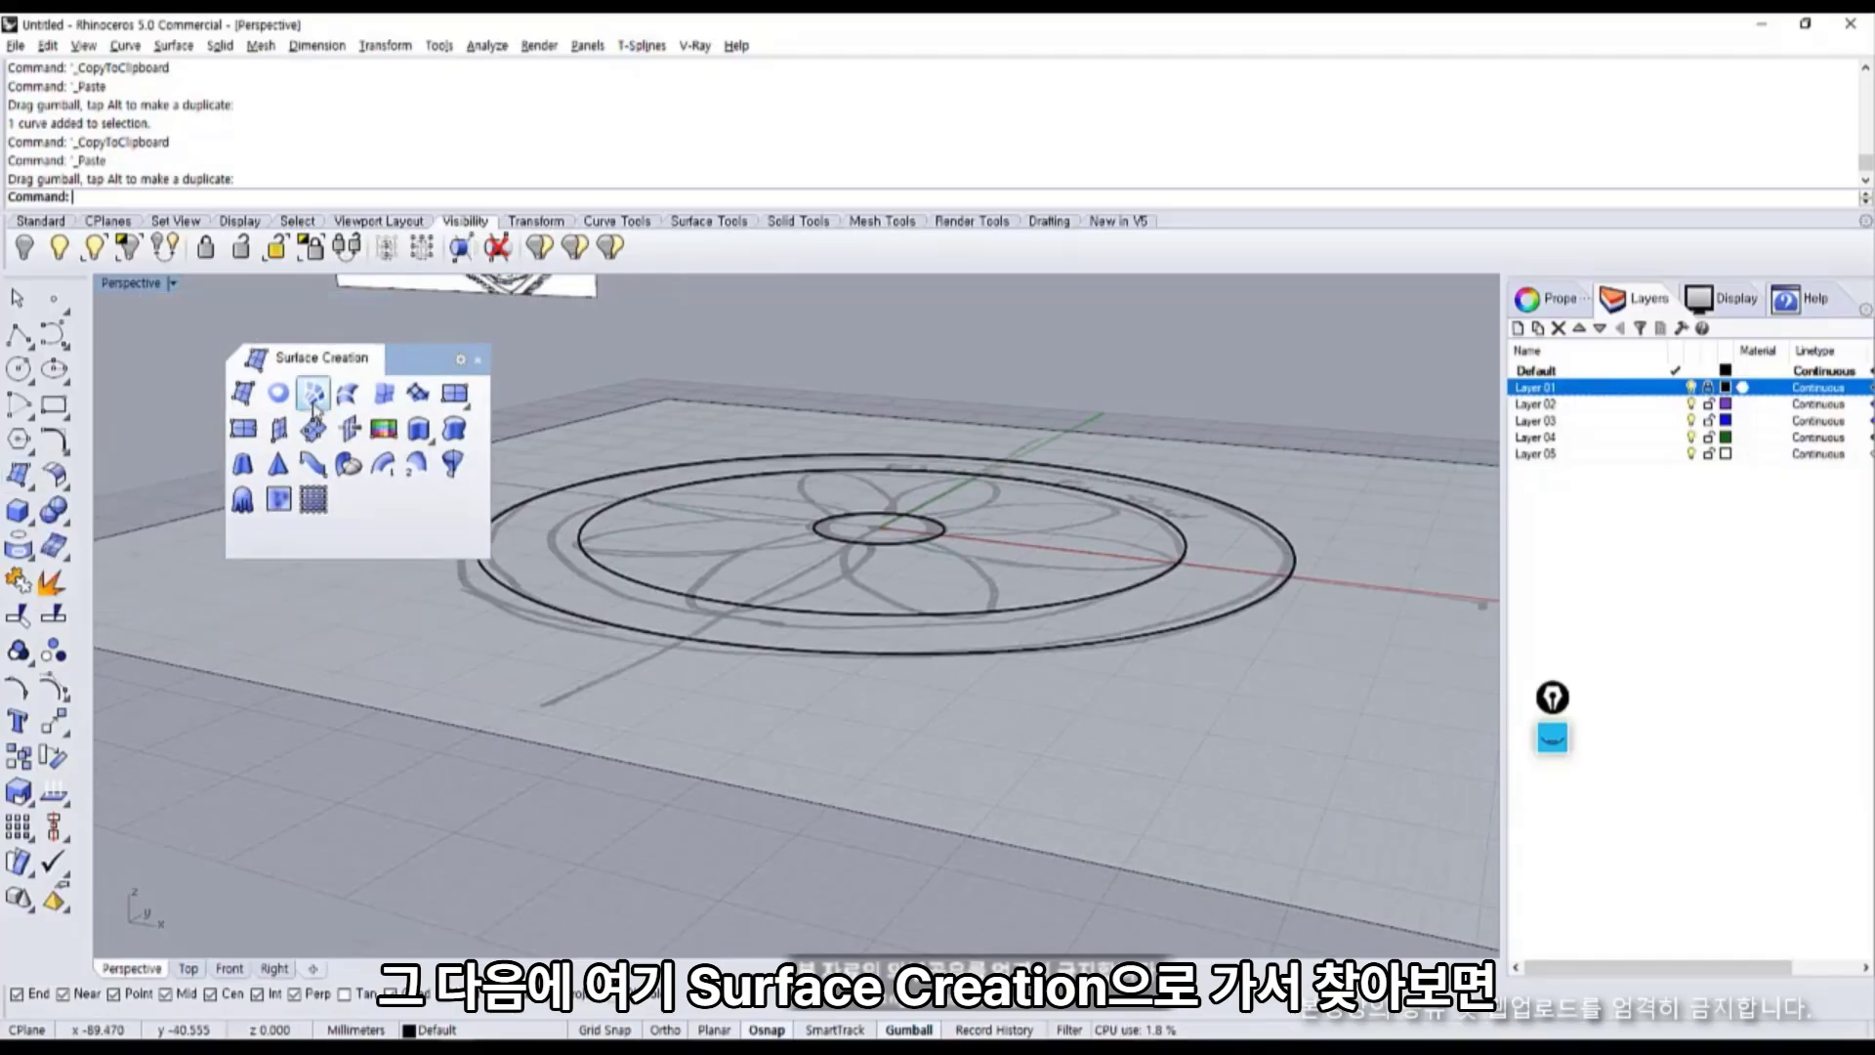
Start a straight curve extrusion of the outermost circle with Solid=No and preview it above and below the sketch plane.
click(421, 434)
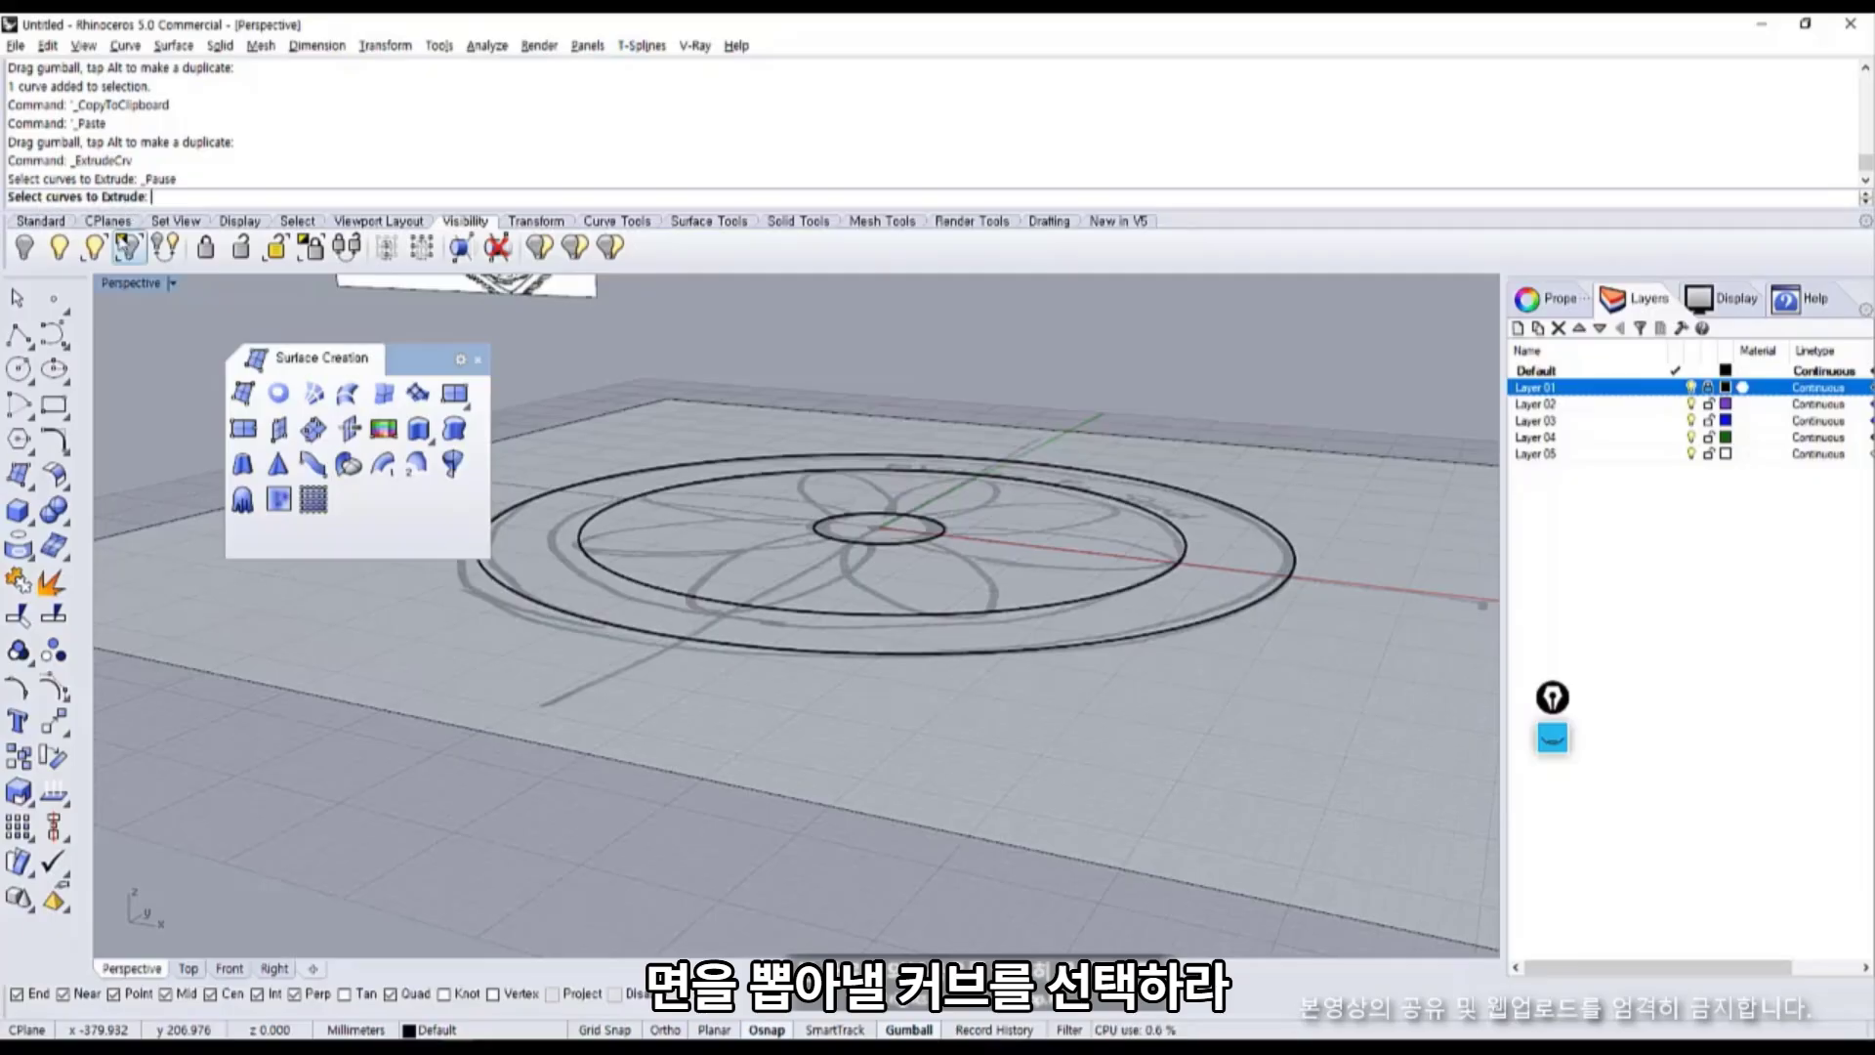
click(945, 651)
scroll(1182, 663, up, 3)
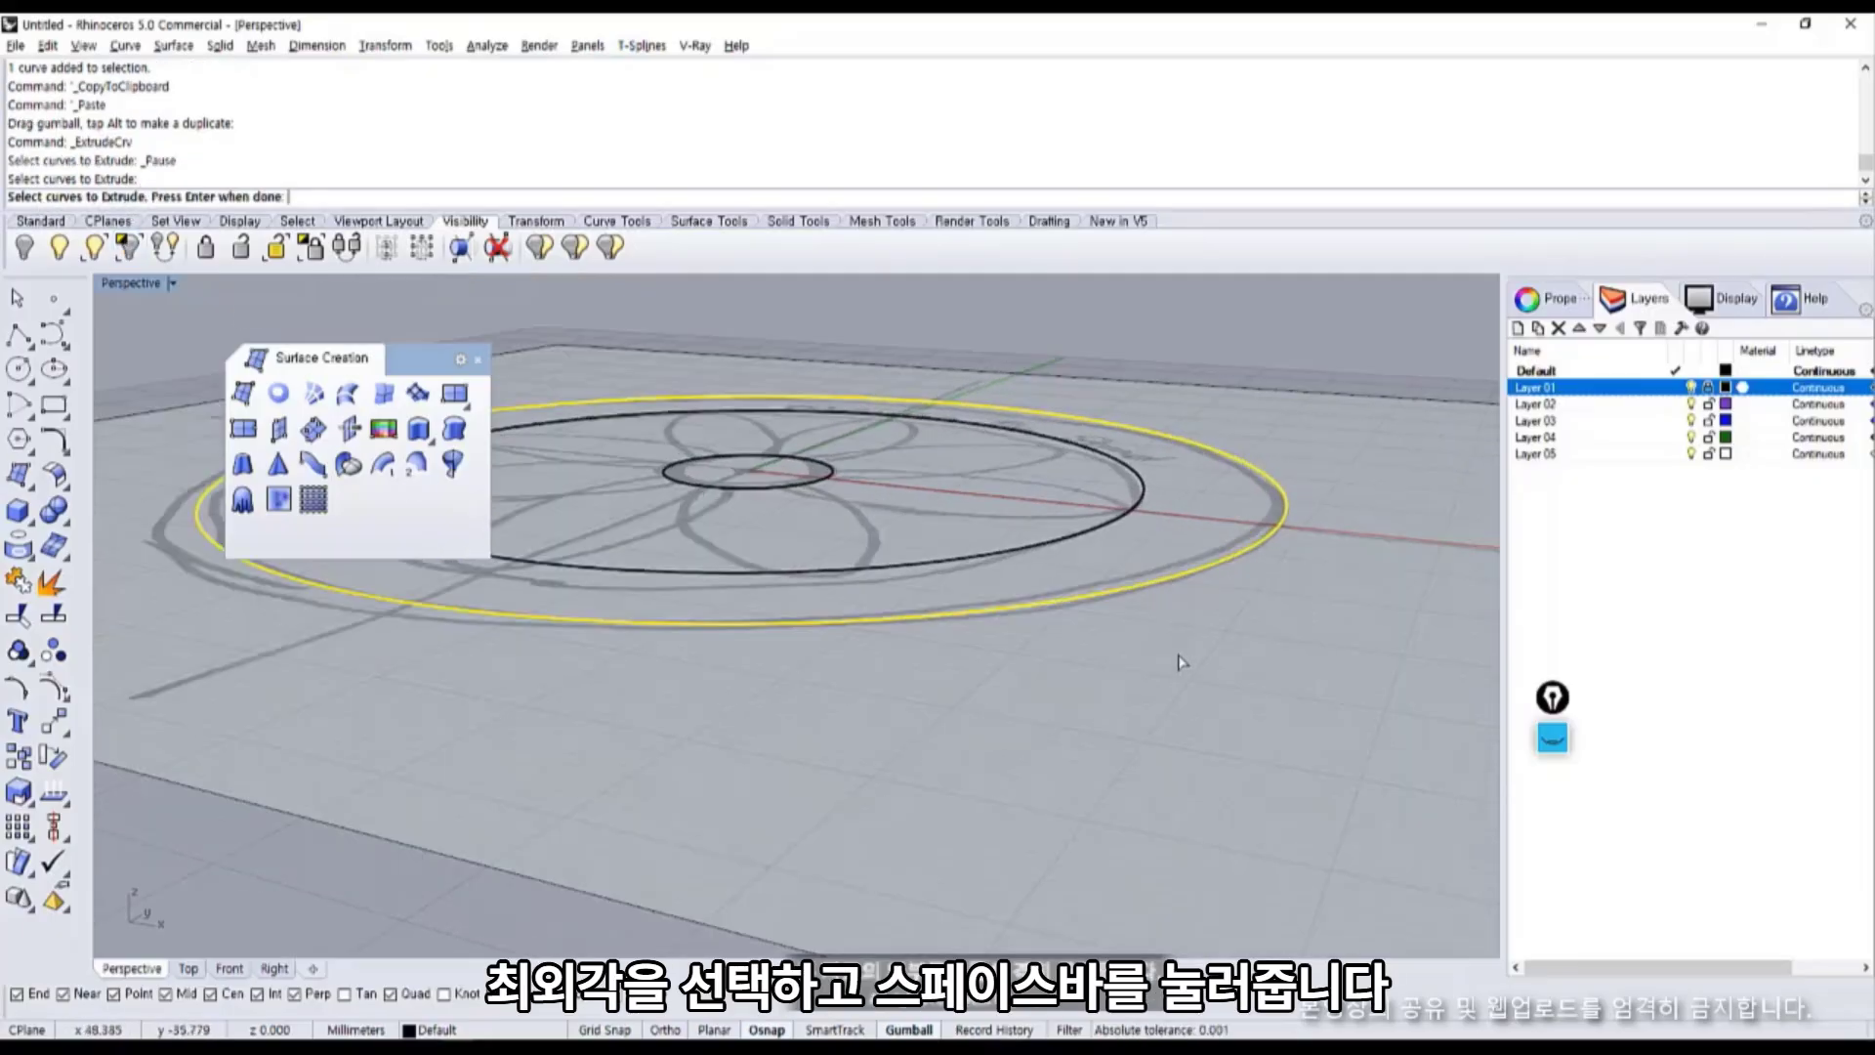
right_drag(1181, 662, 1155, 663)
key(space)
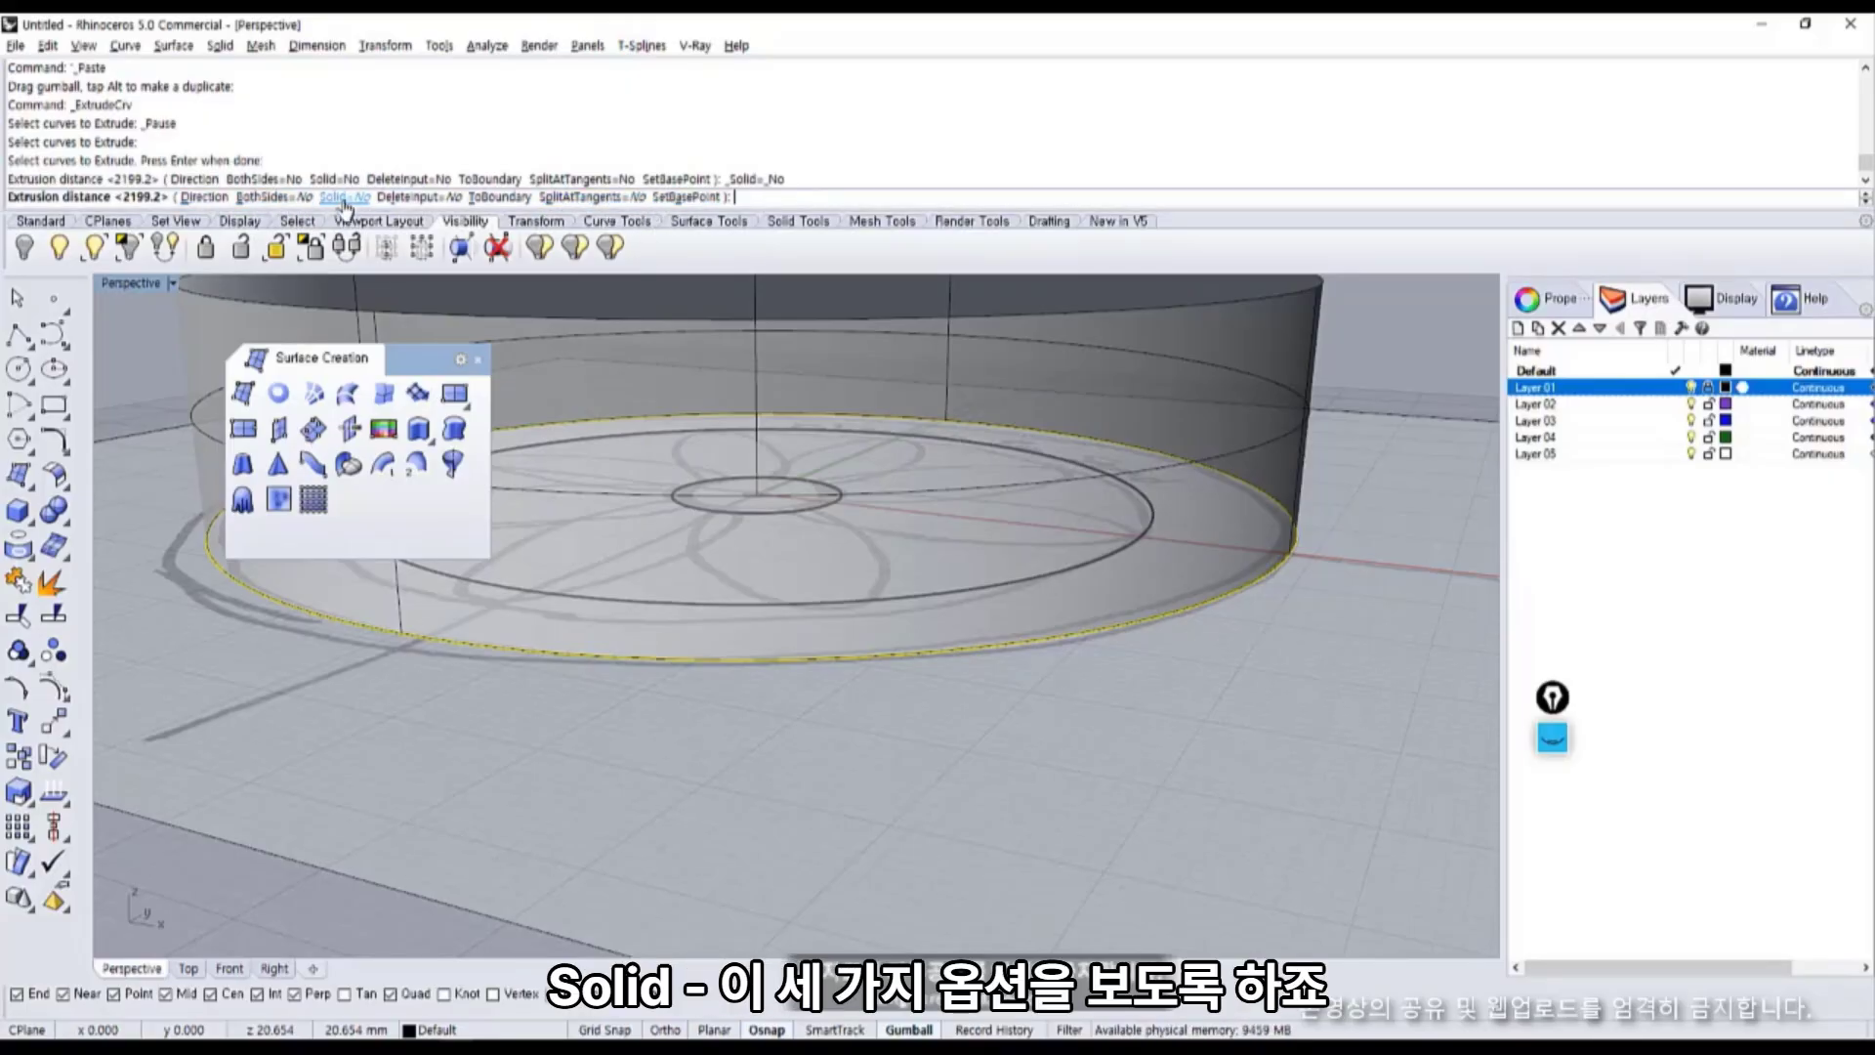
scroll(1025, 605, down, 5)
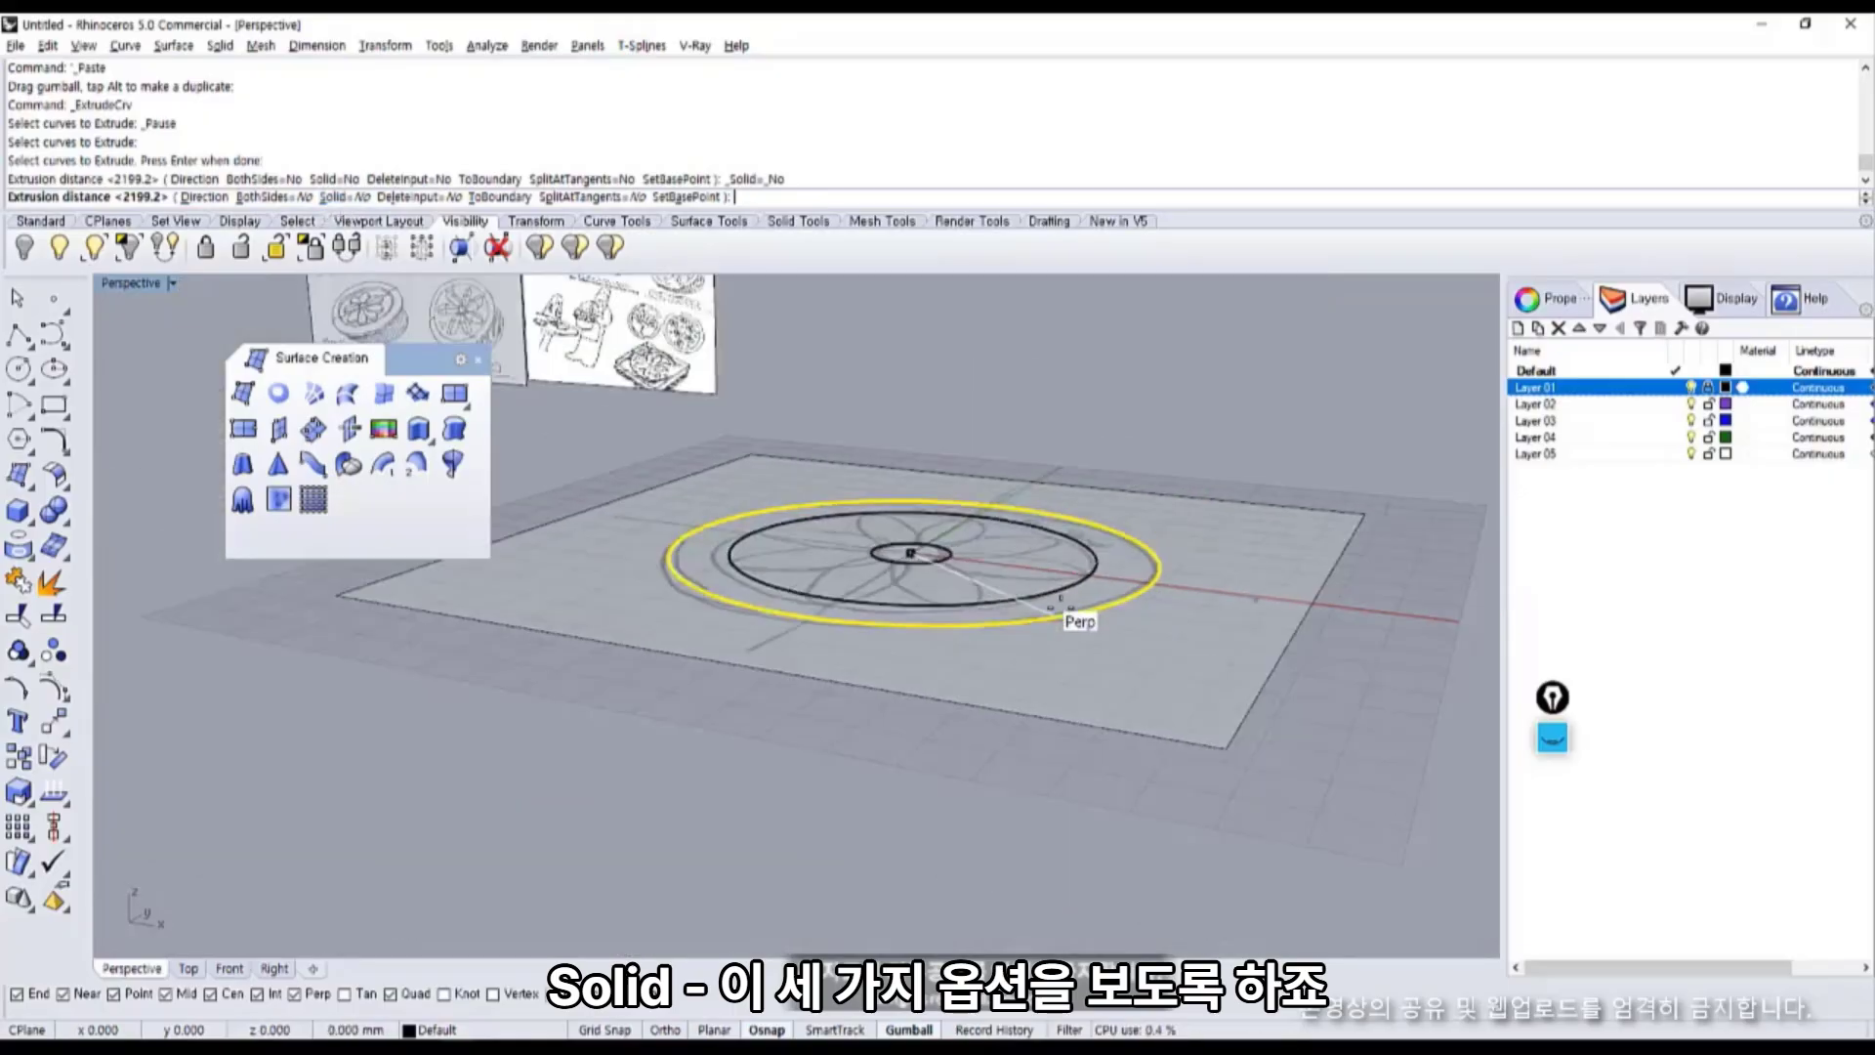
scroll(1016, 649, up, 2)
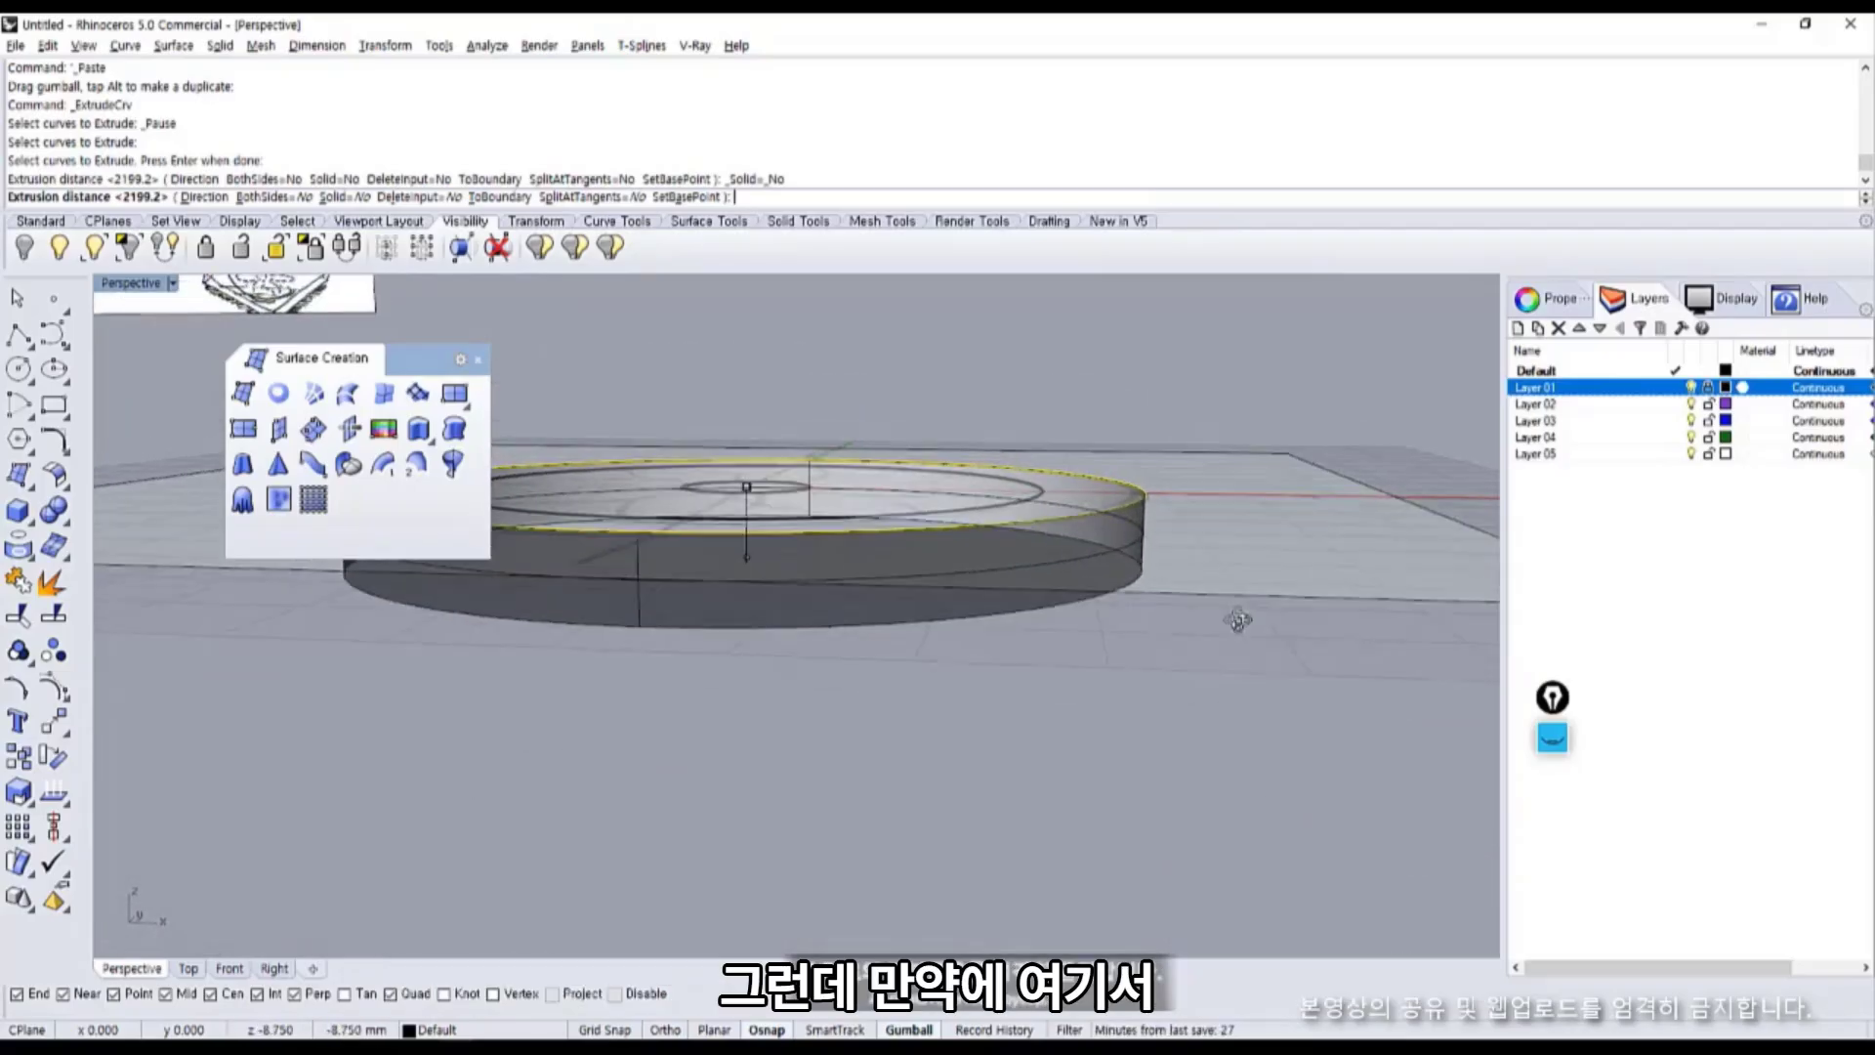
Draw slanted direction arrows and a 30° note over the extrusion preview with the Epic Pen screen pen, then hide the pen tools.
click(1553, 796)
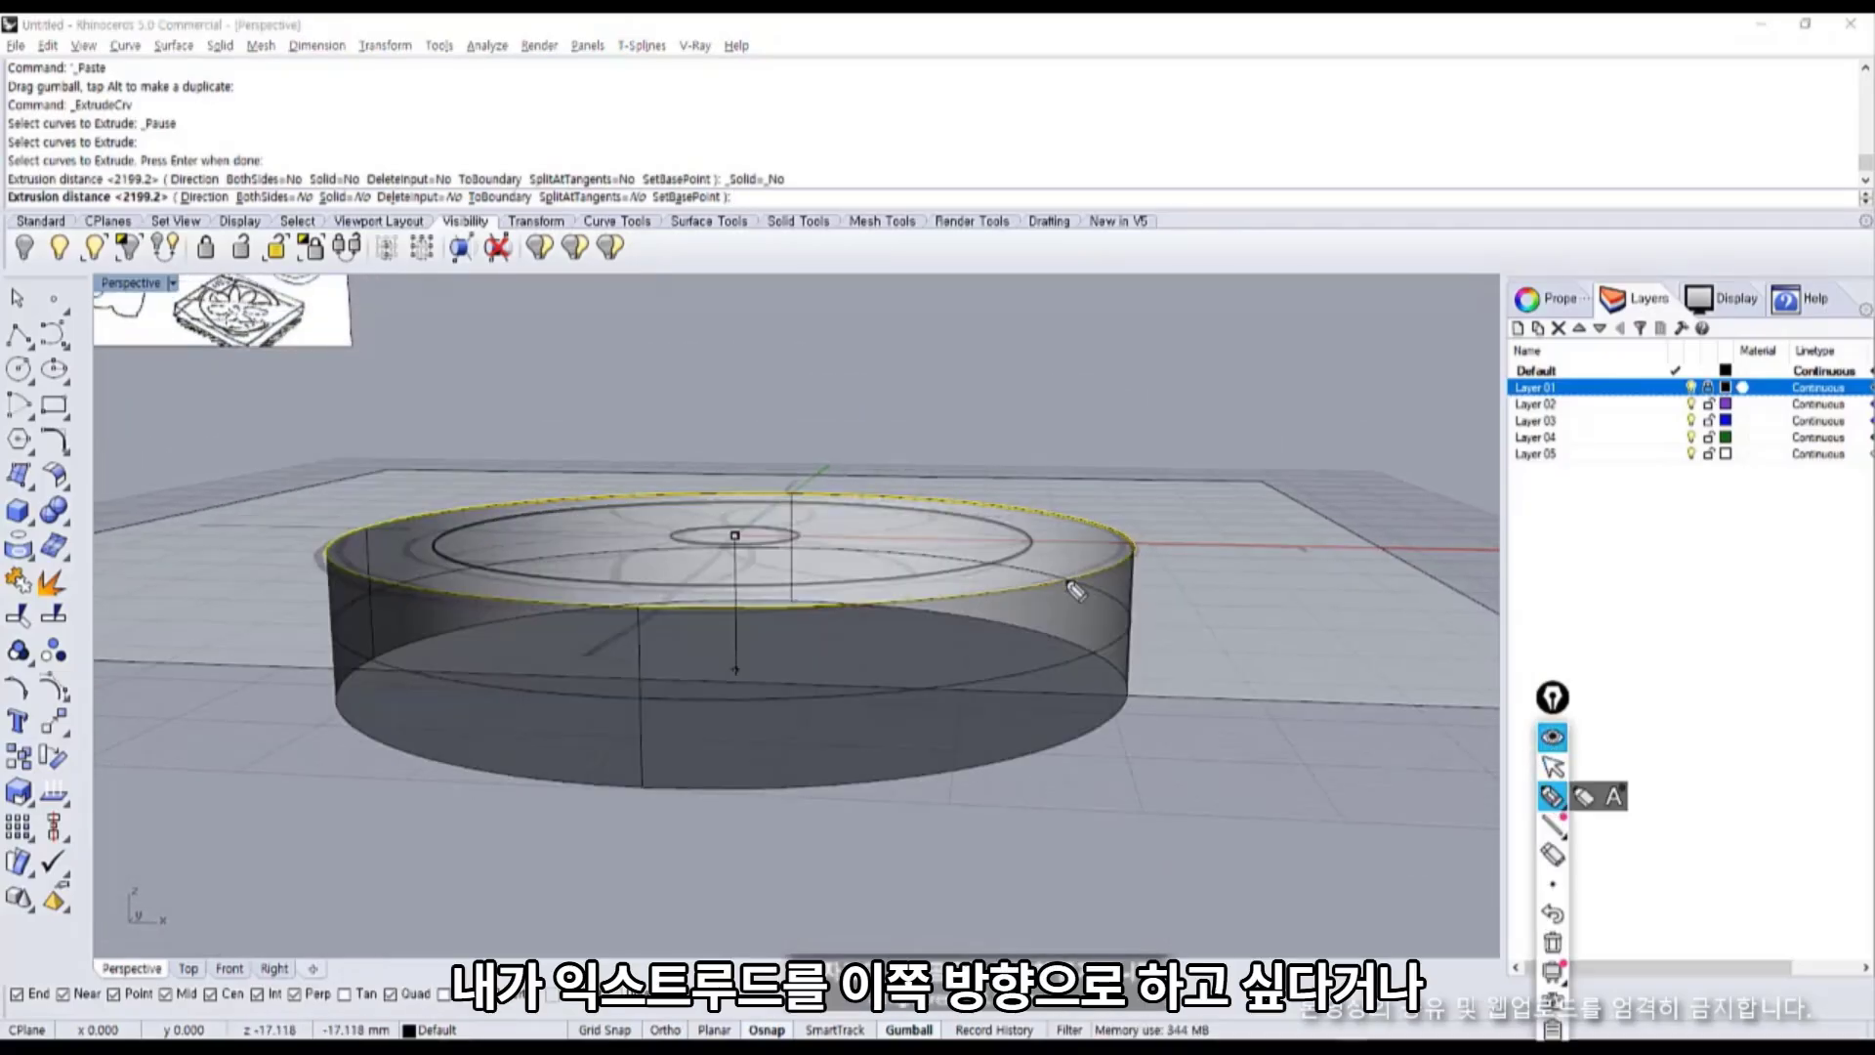
drag(1022, 636, 1172, 418)
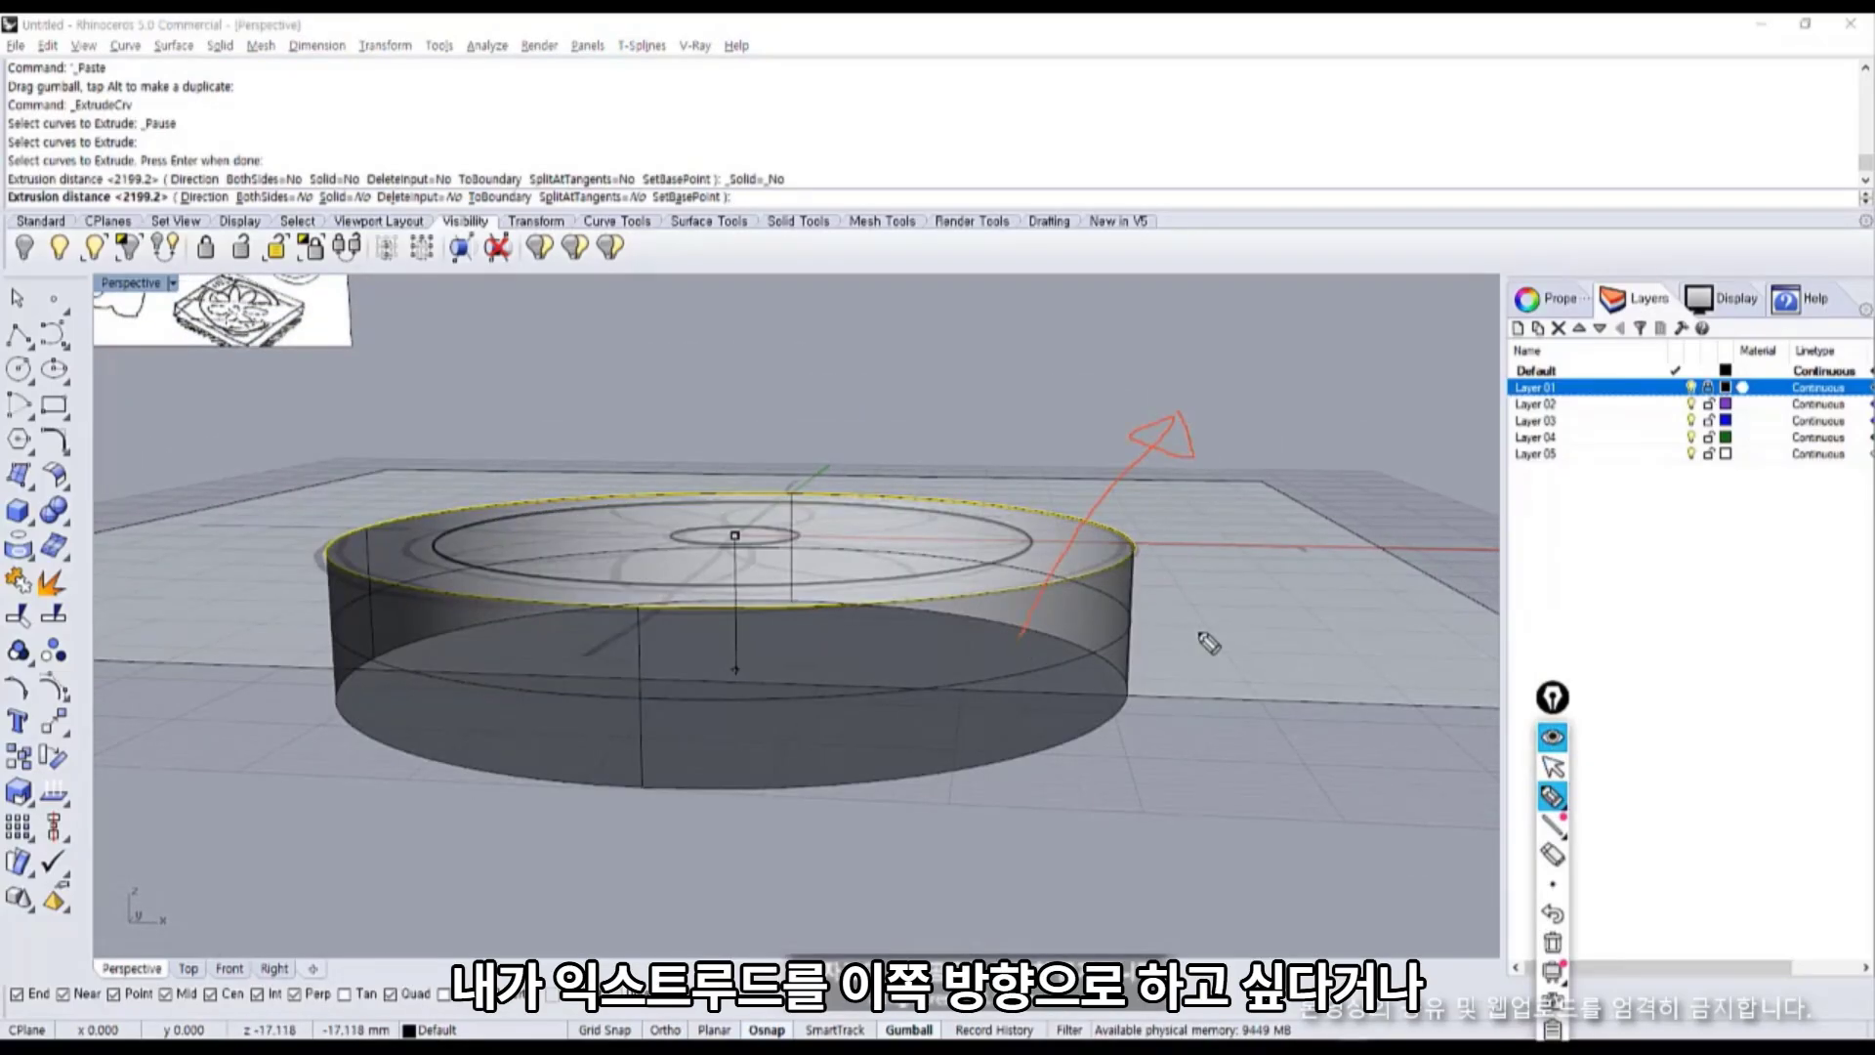
drag(1085, 626, 1095, 639)
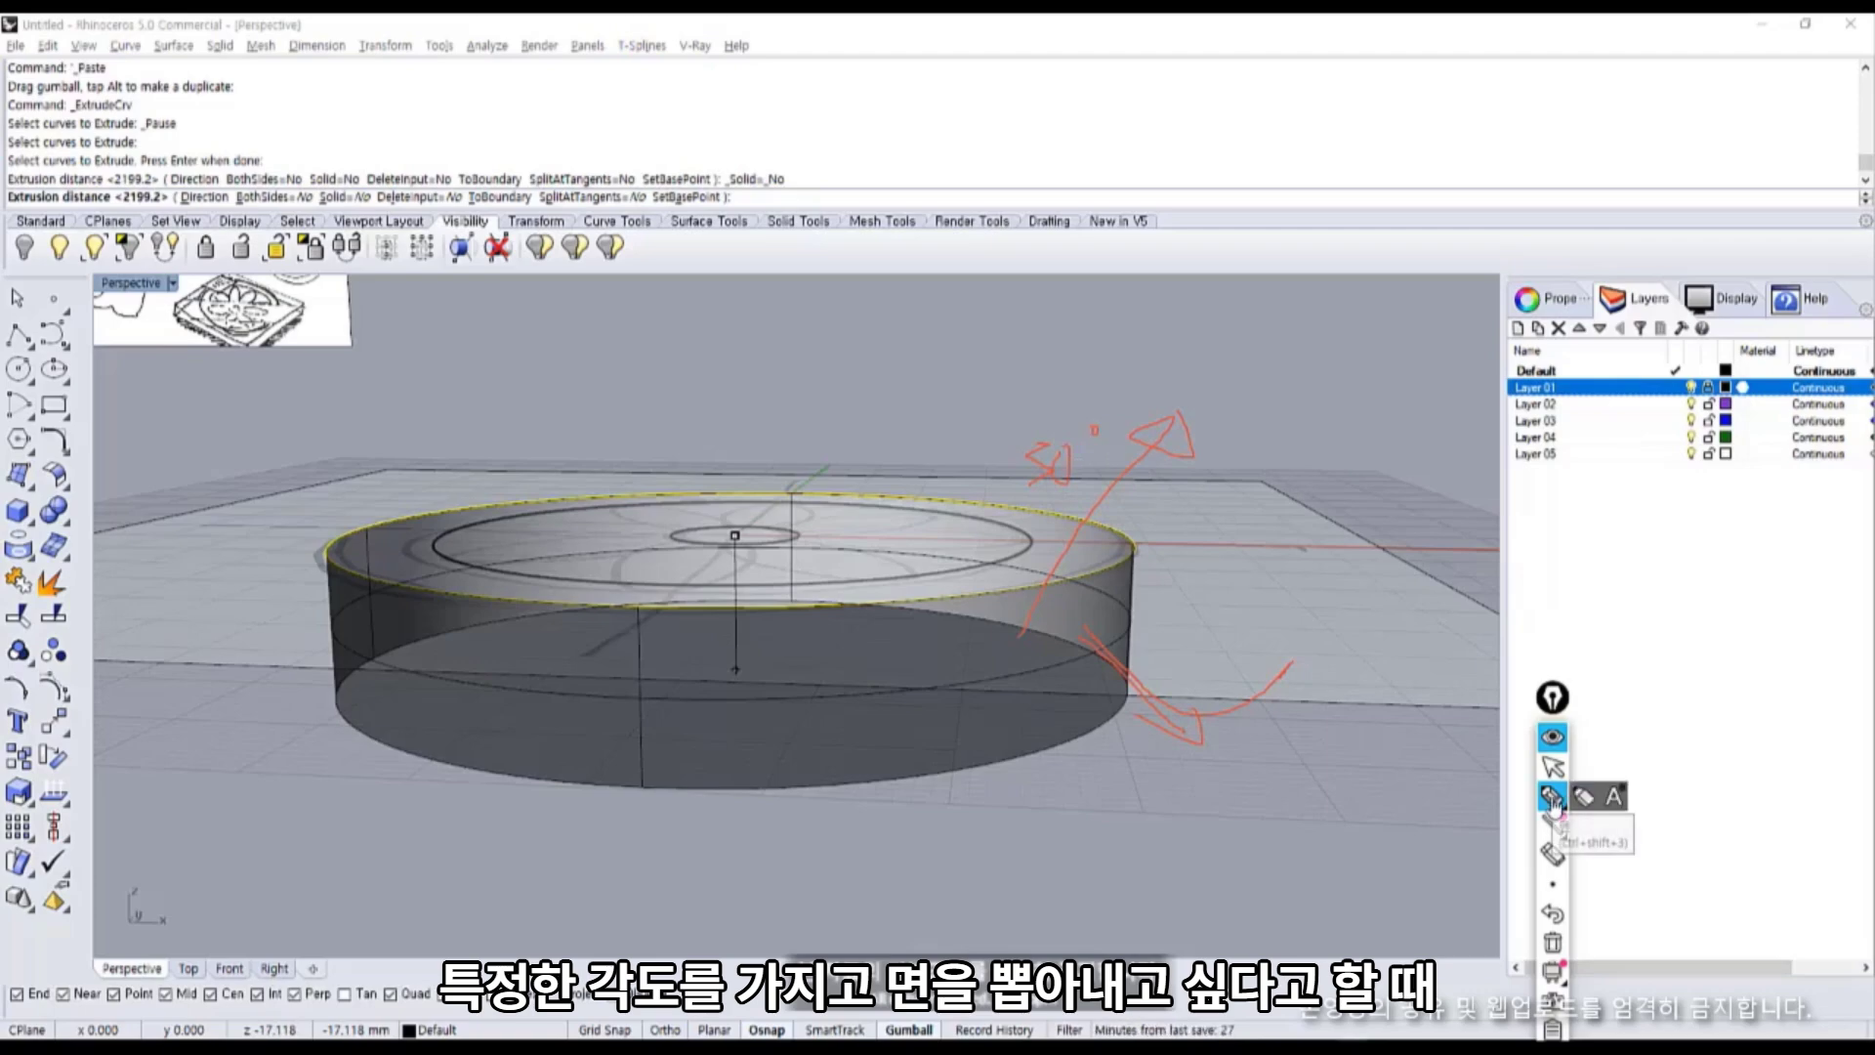
click(1548, 741)
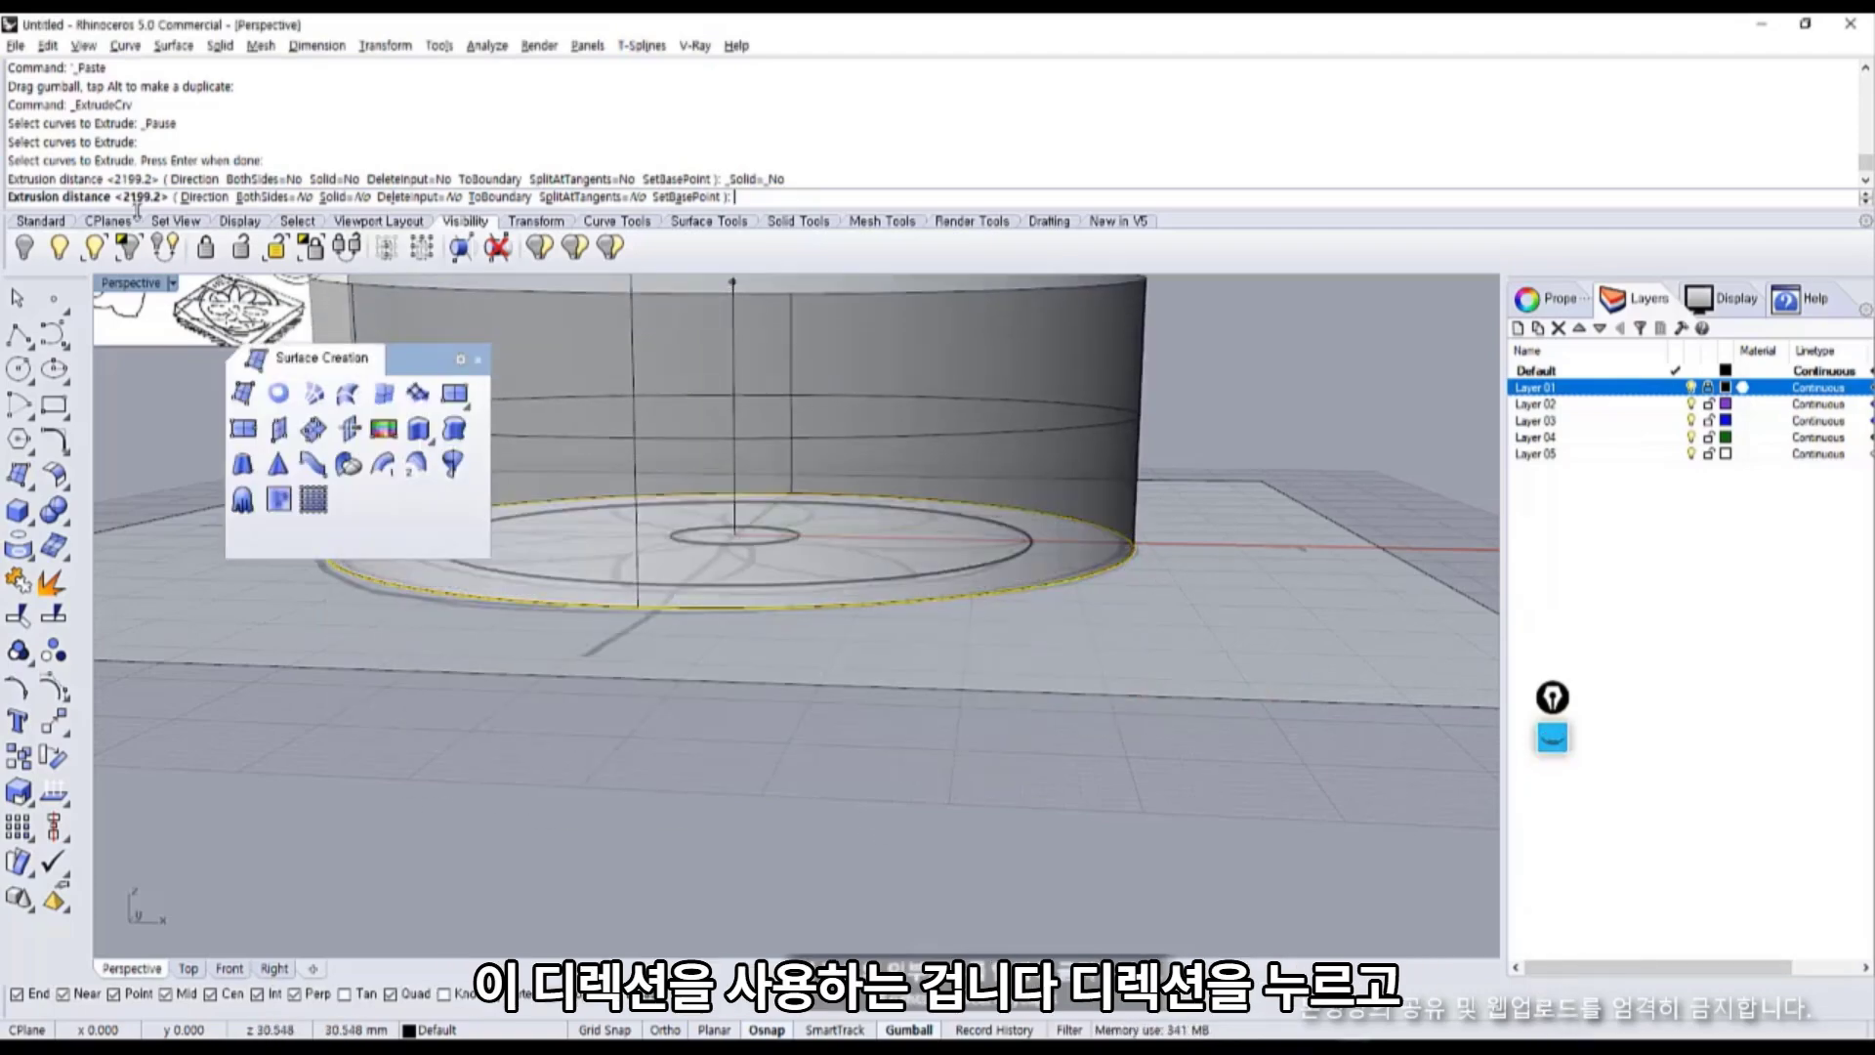
Set a diagonal extrusion direction with two points in the Front view of the four-view layout and preview the slanted extrusion in Perspective.
click(202, 197)
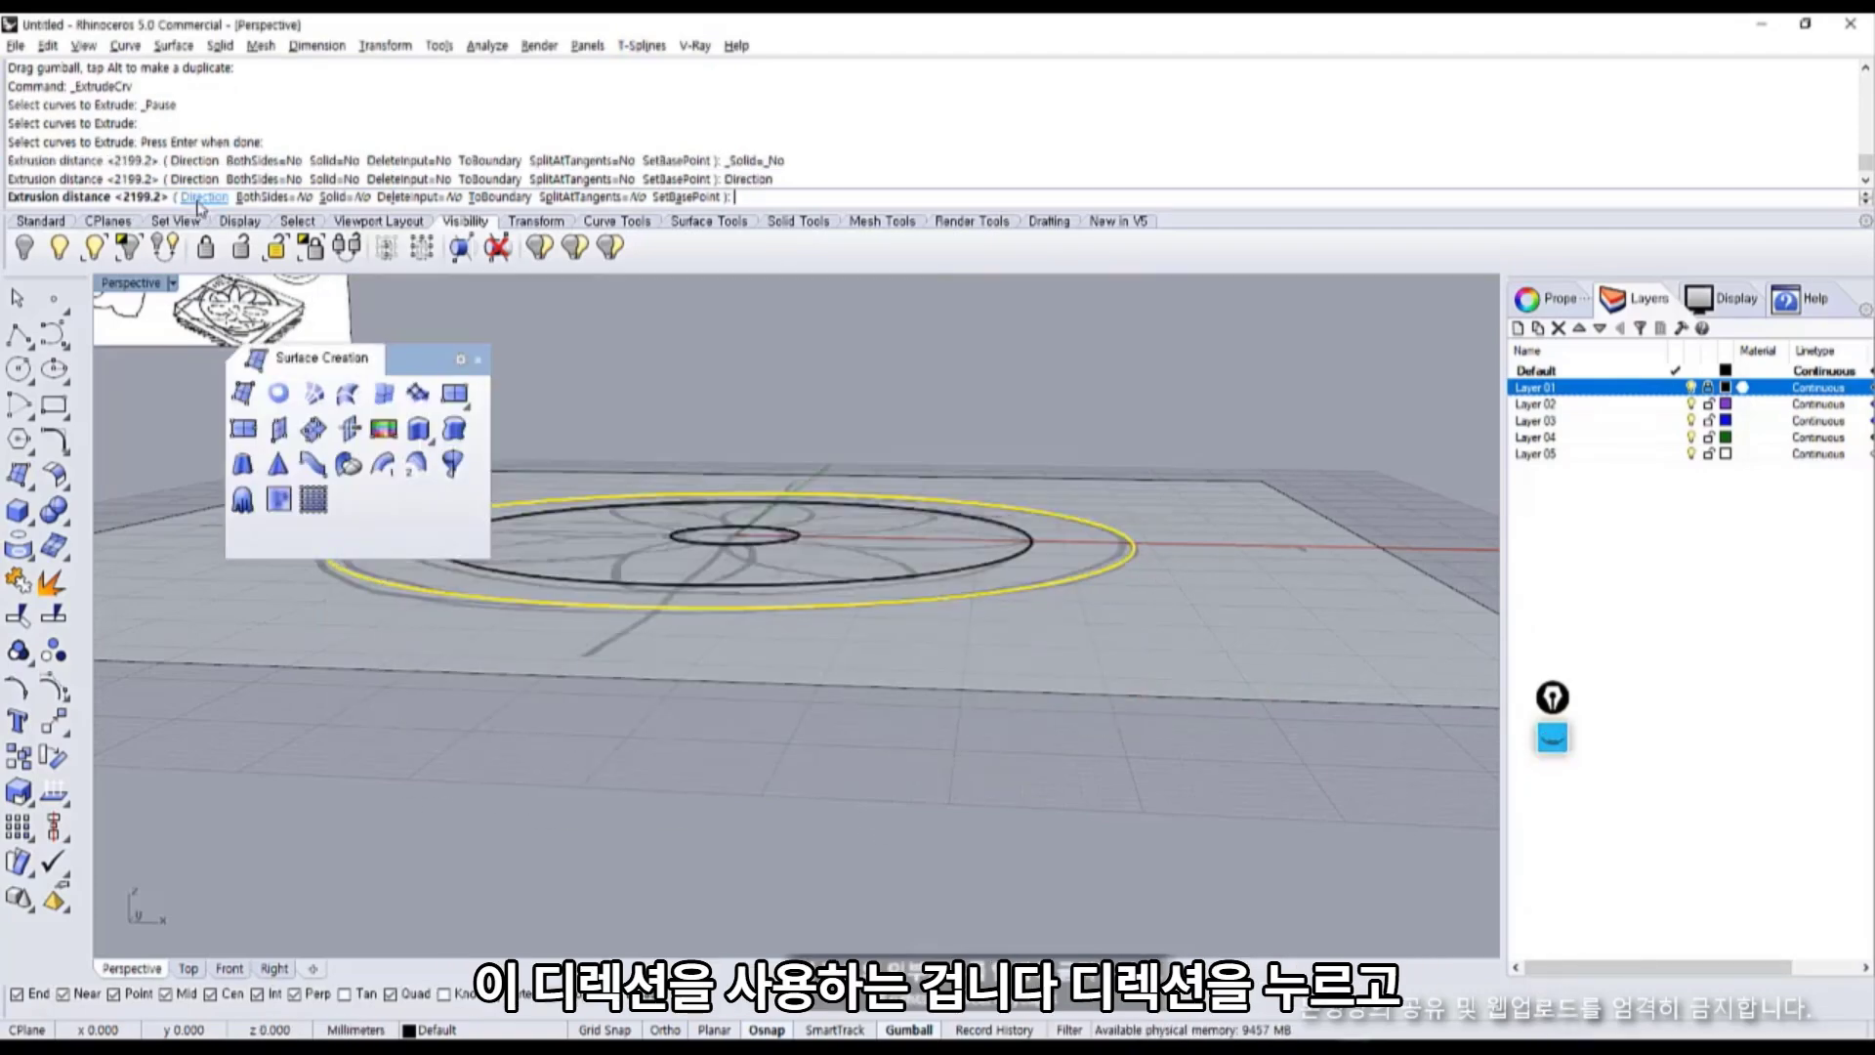
double_click(135, 283)
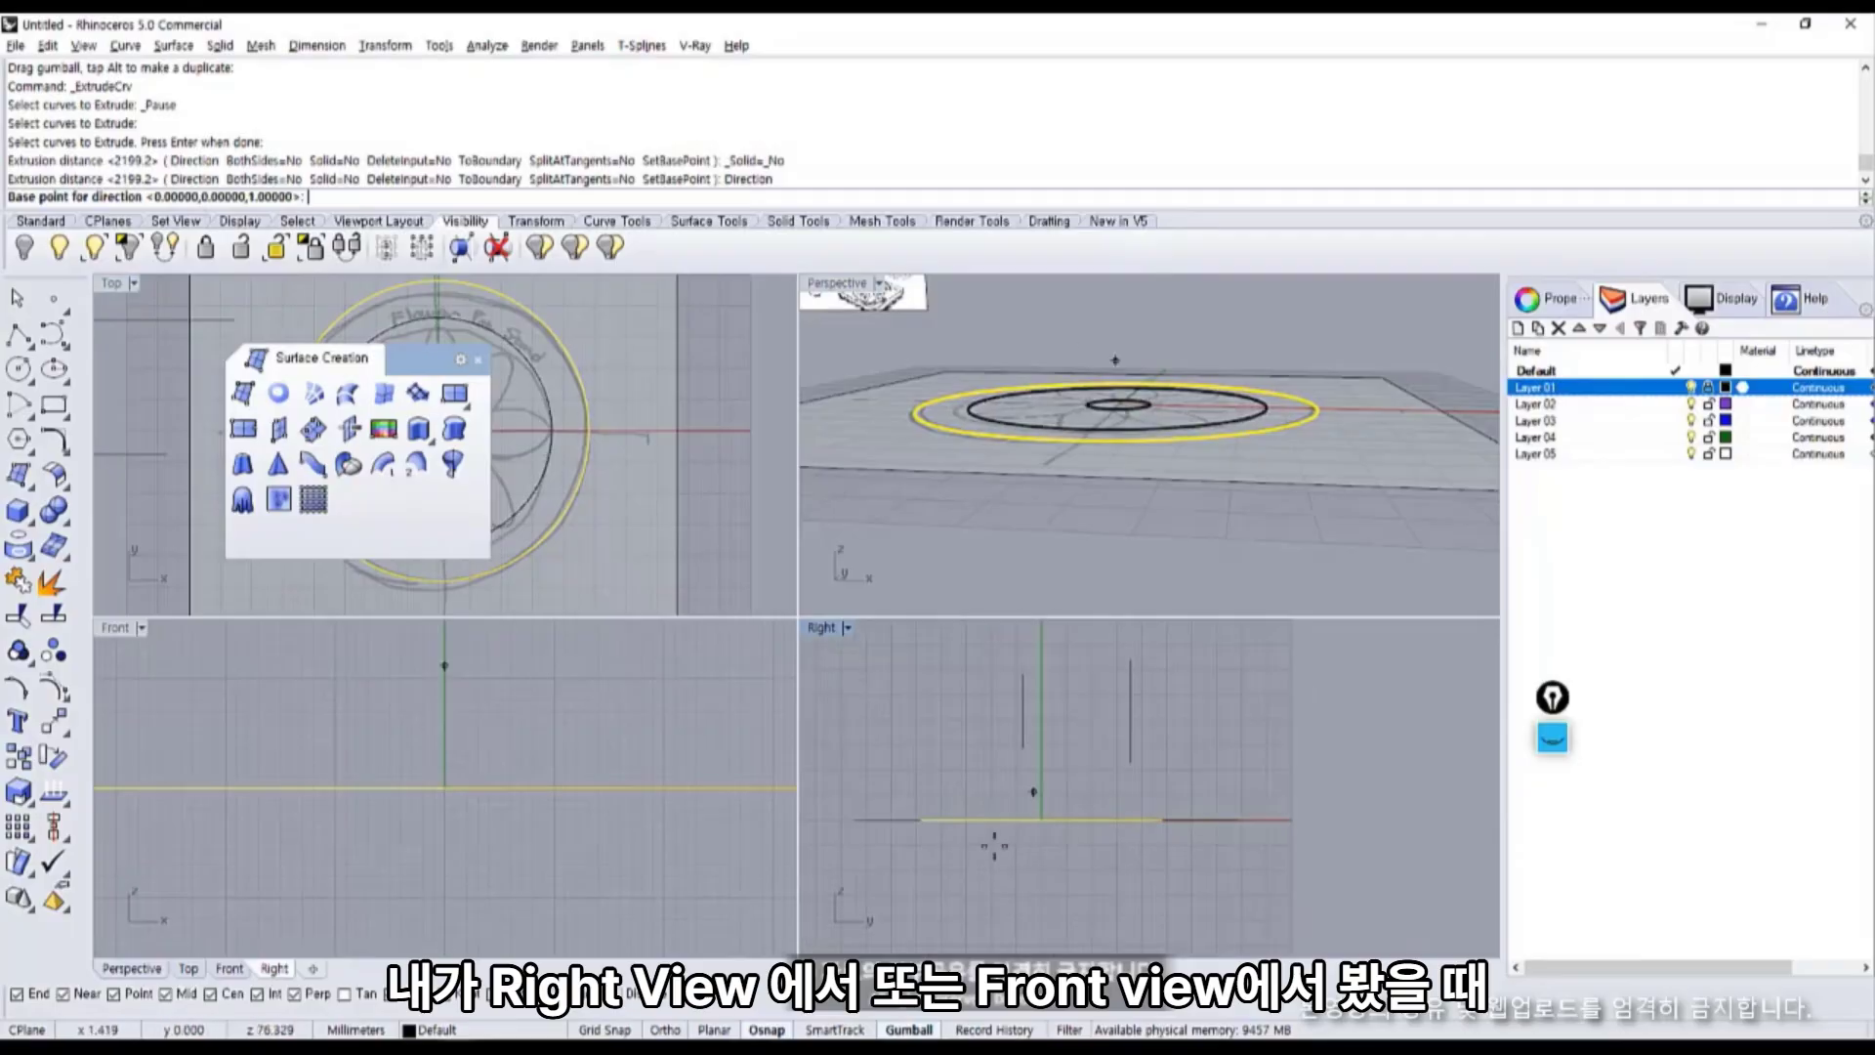
scroll(452, 745, down, 4)
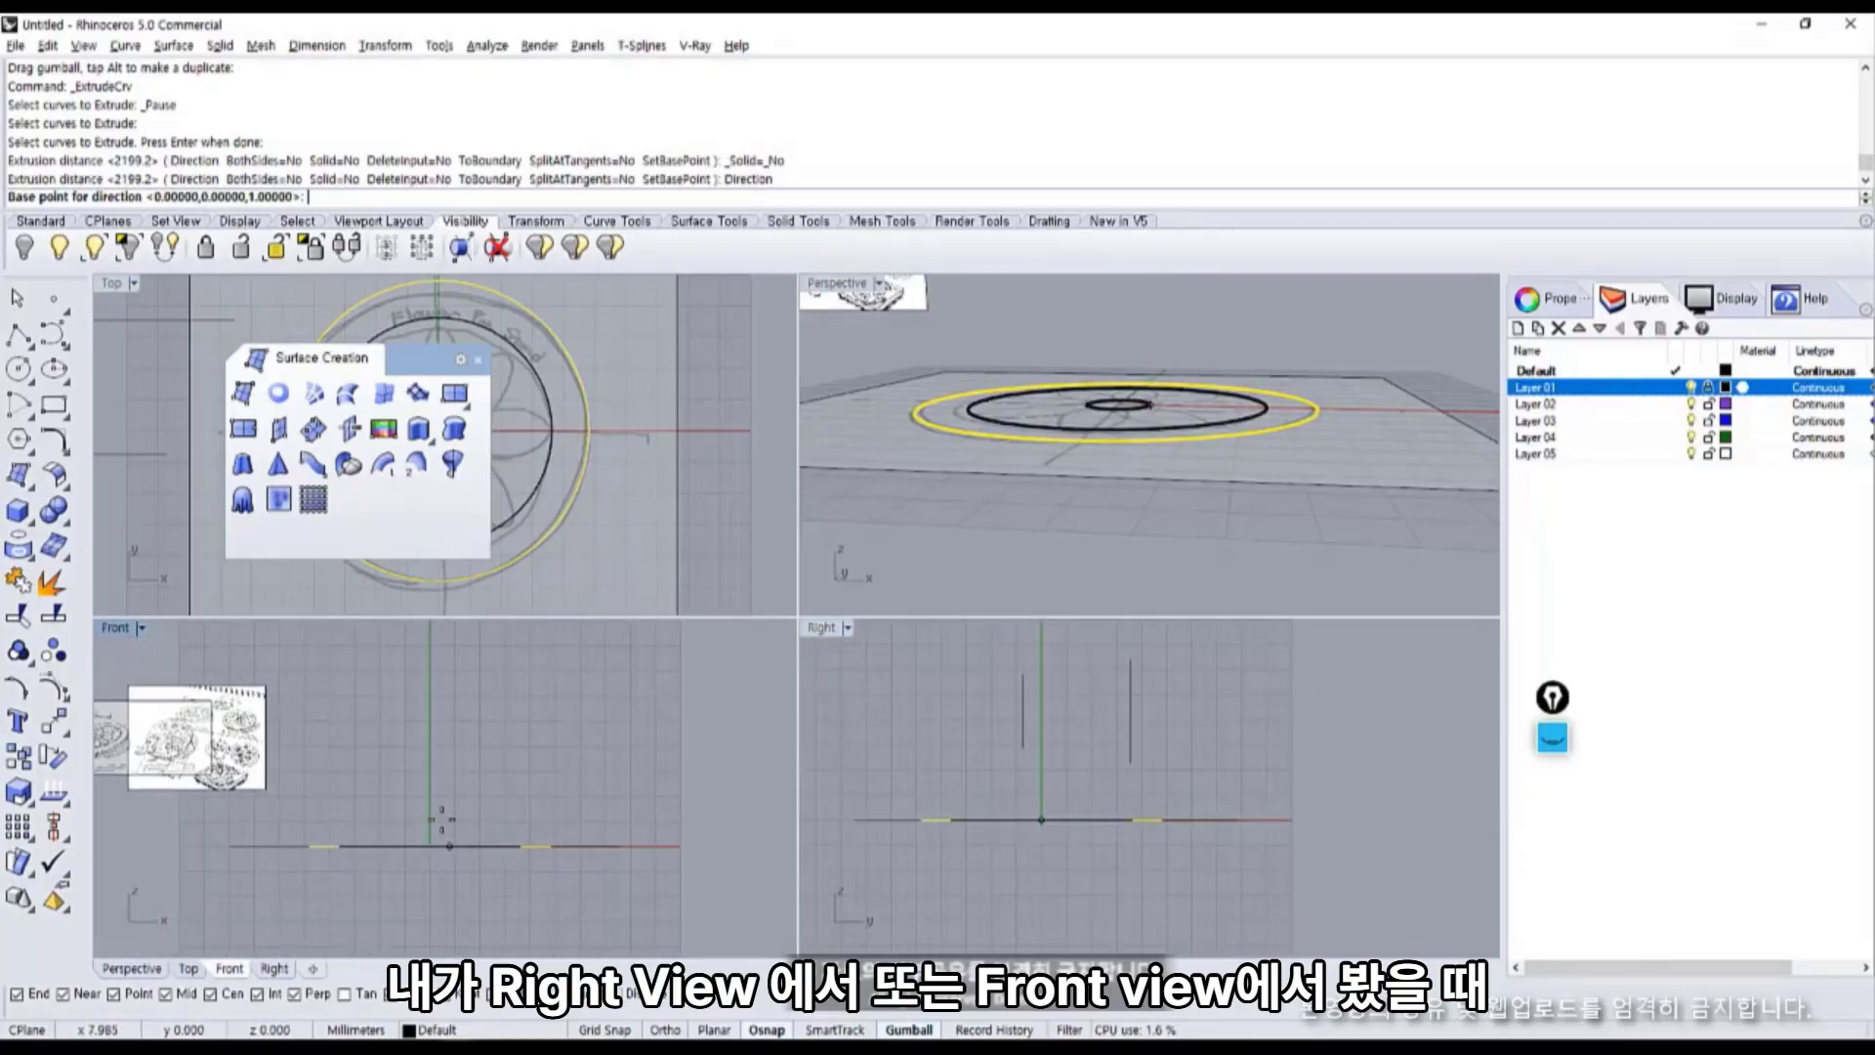
click(456, 812)
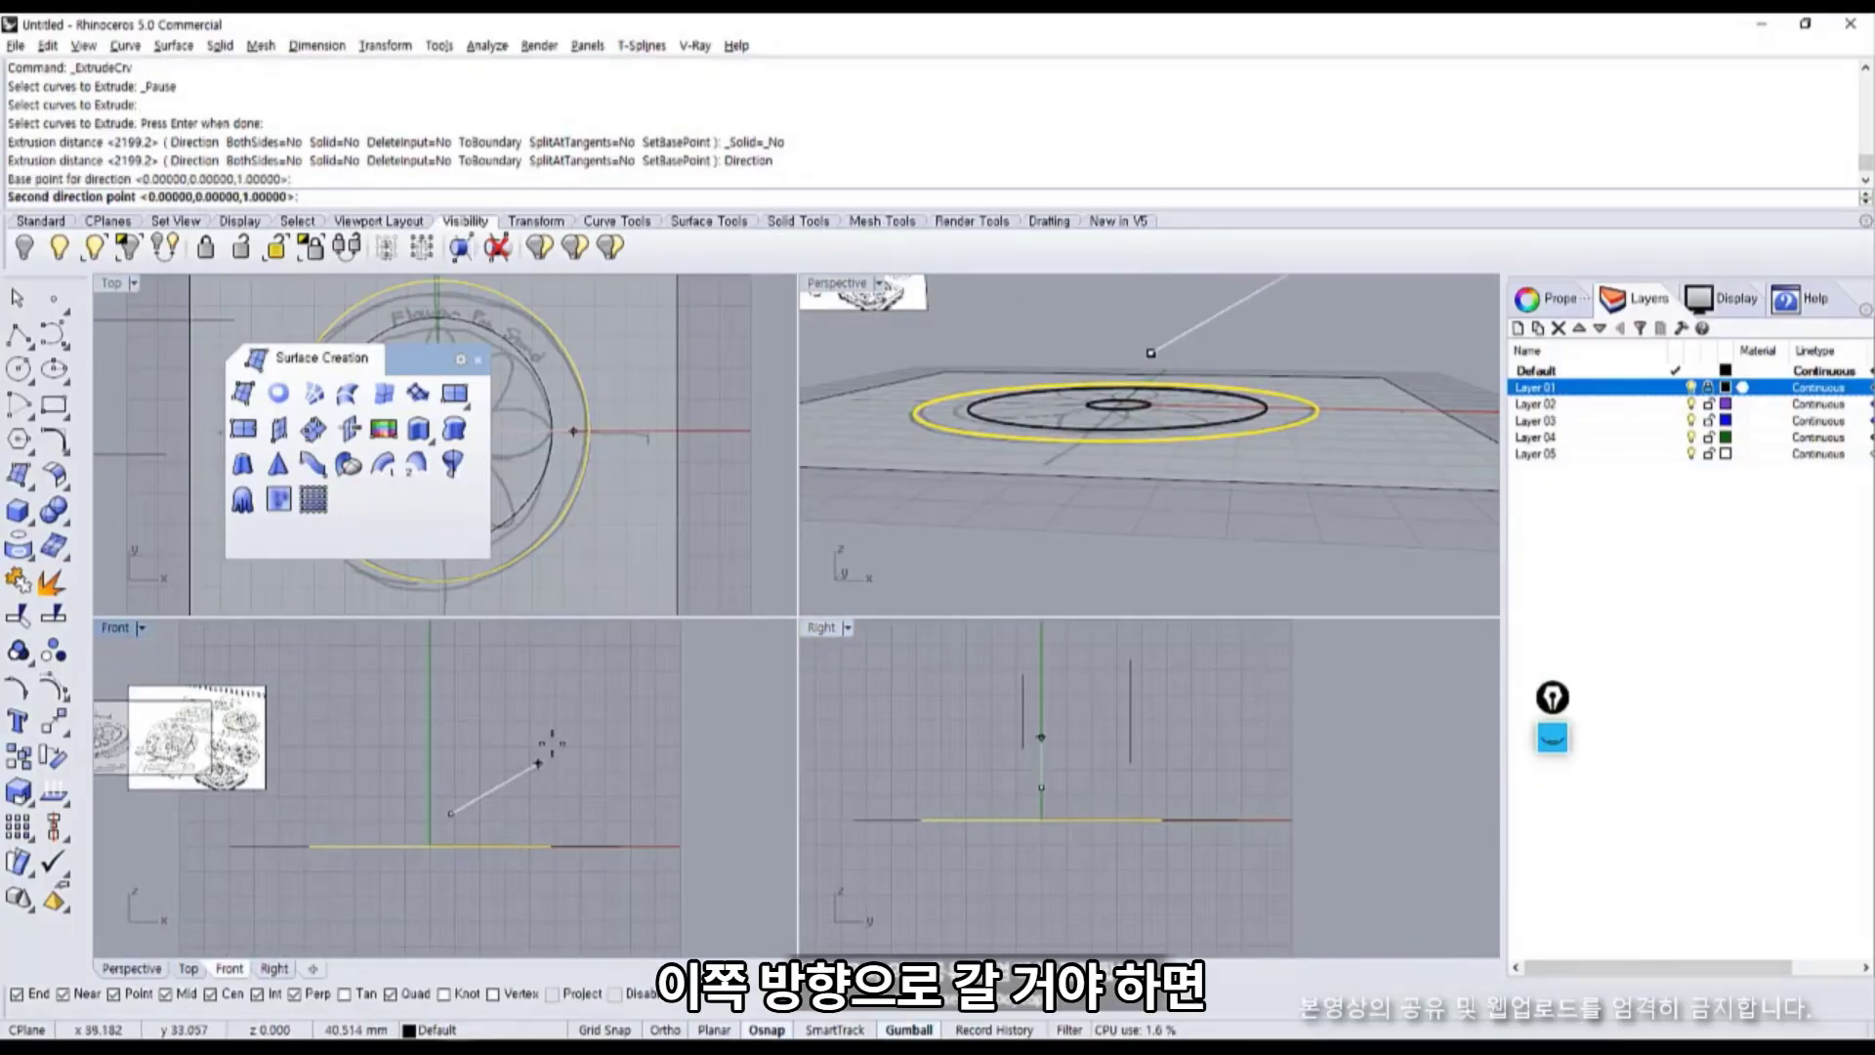
click(576, 696)
scroll(992, 459, down, 6)
right_drag(992, 465, 1007, 503)
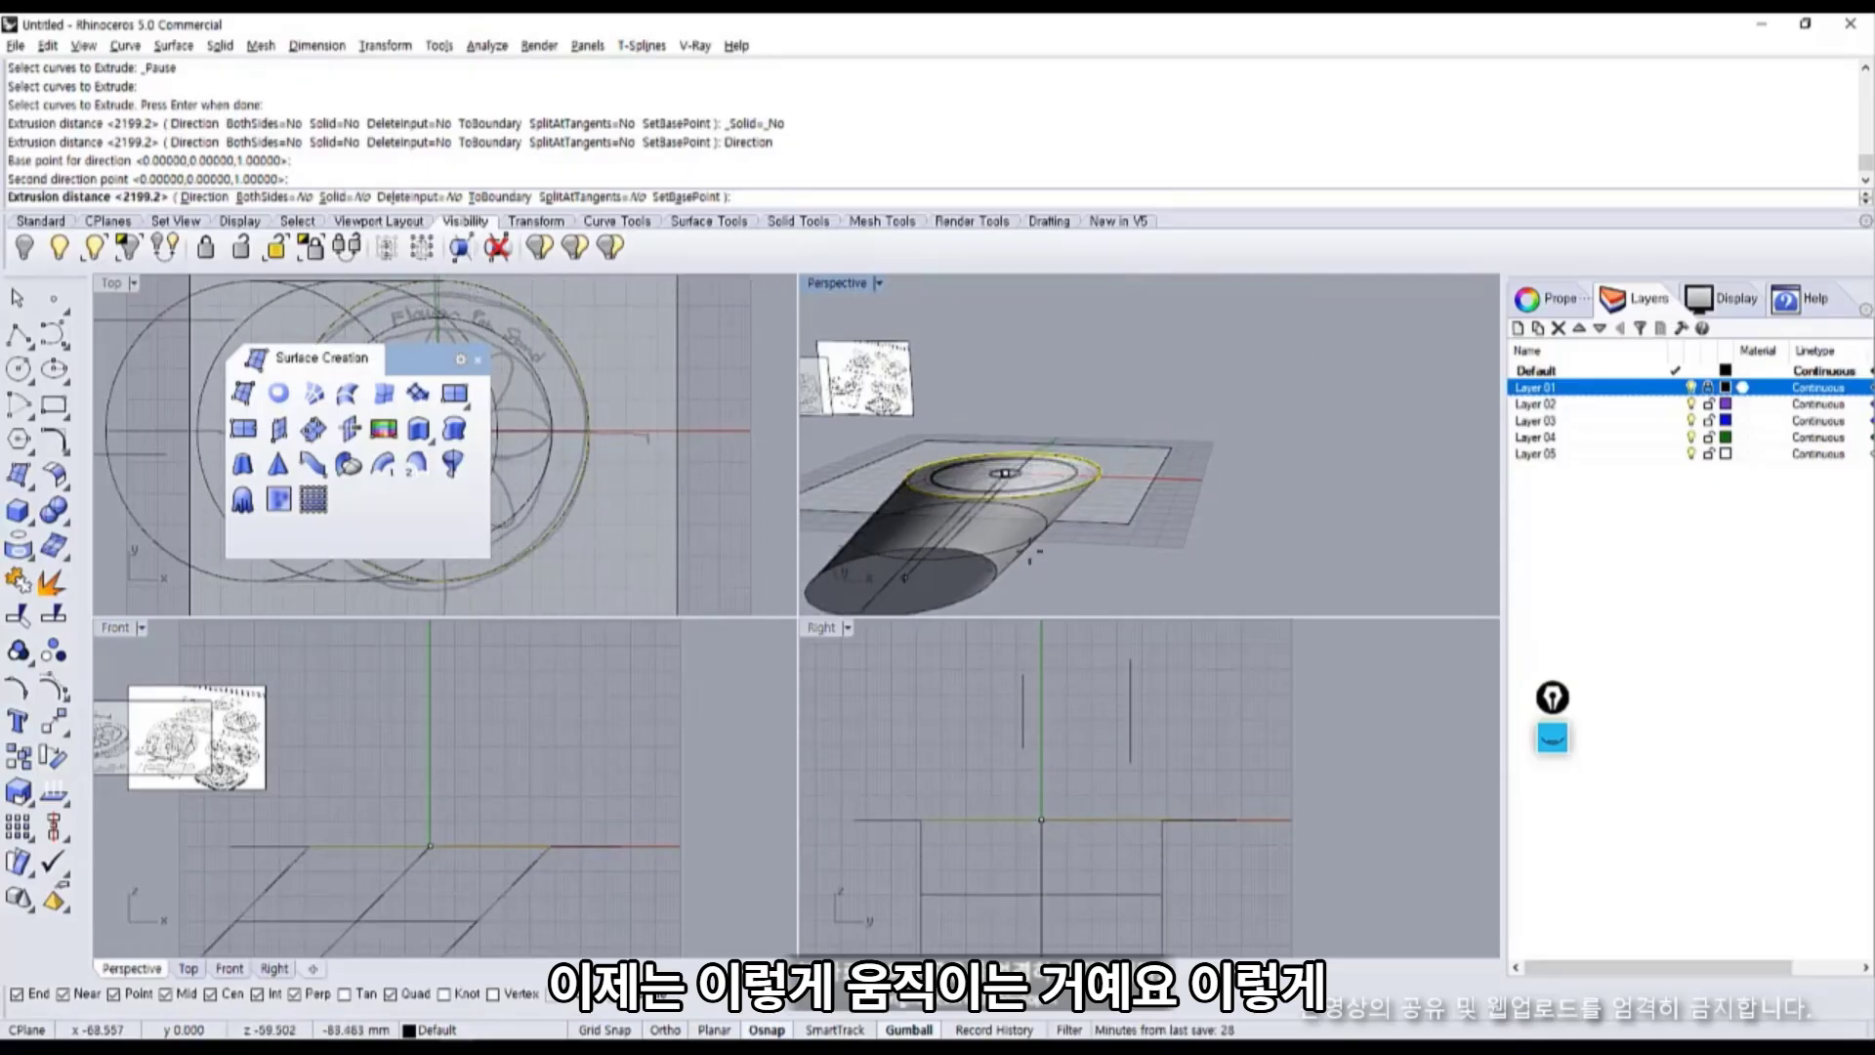
Redefine the extrusion direction as straight vertical with two points in the Front view.
click(205, 196)
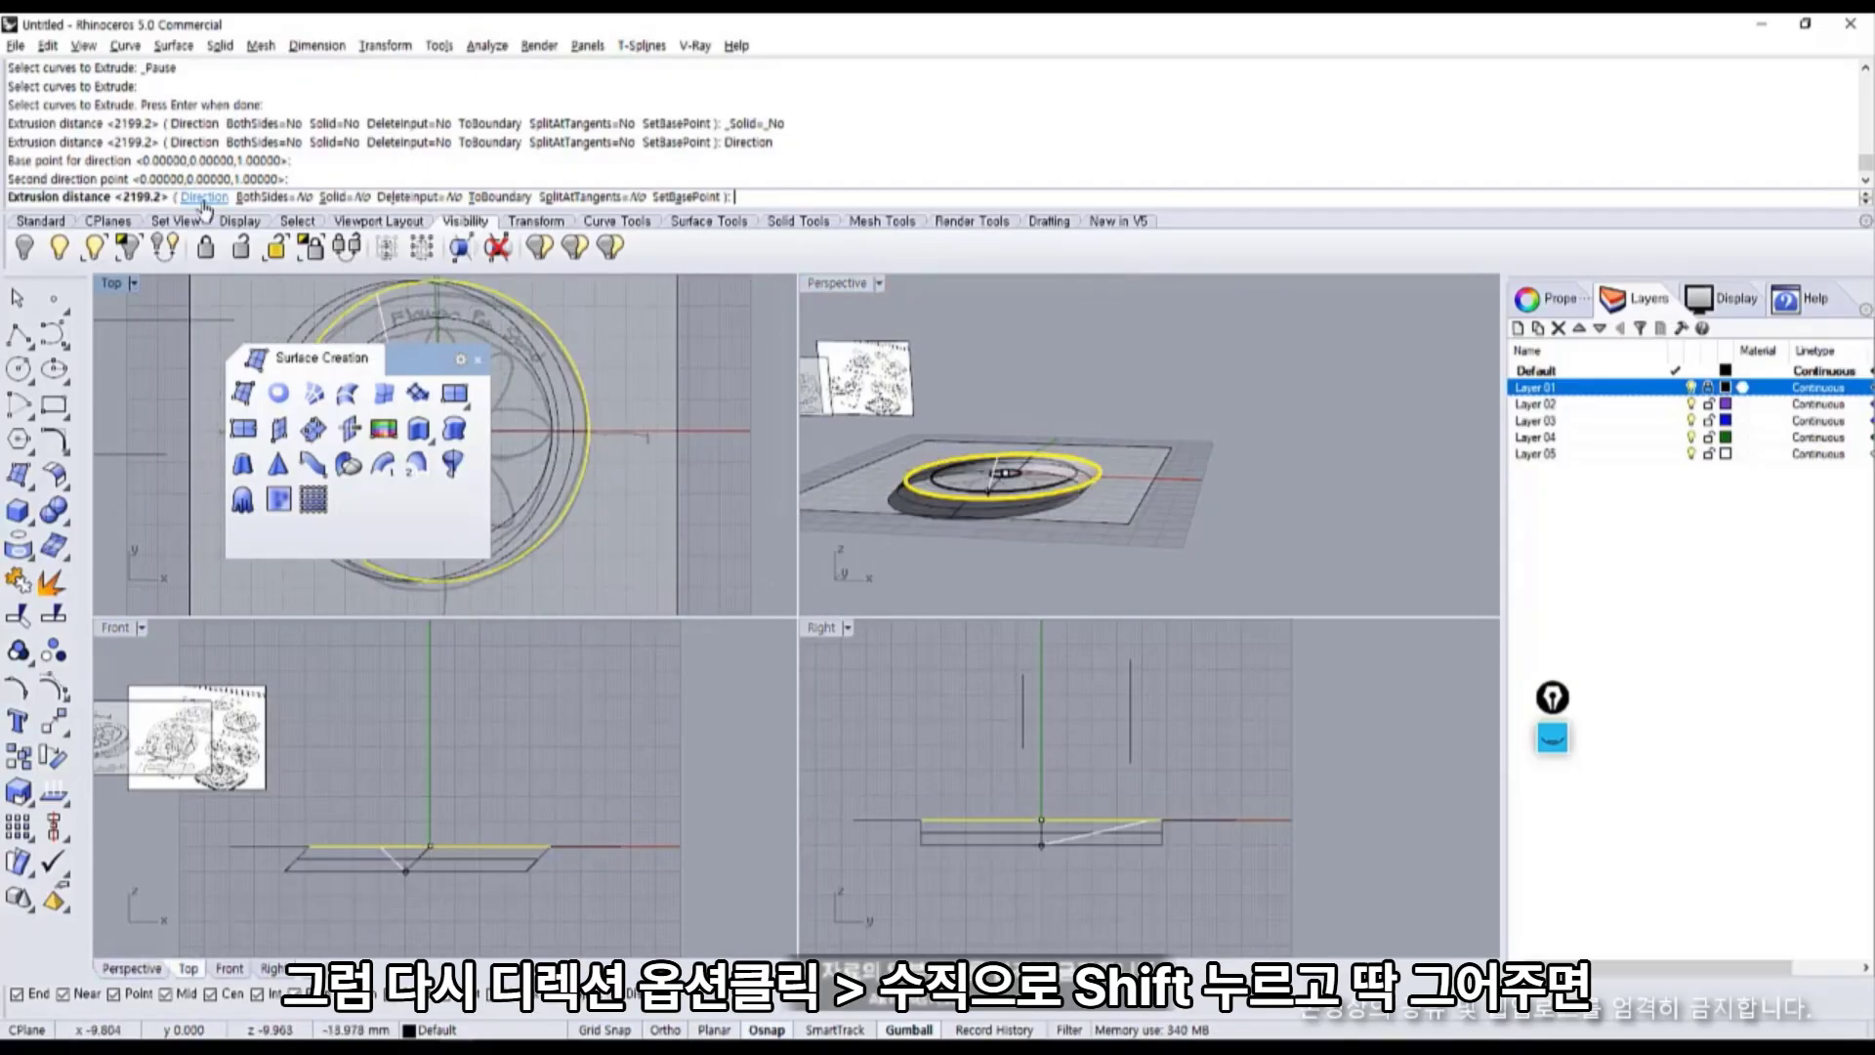
click(622, 846)
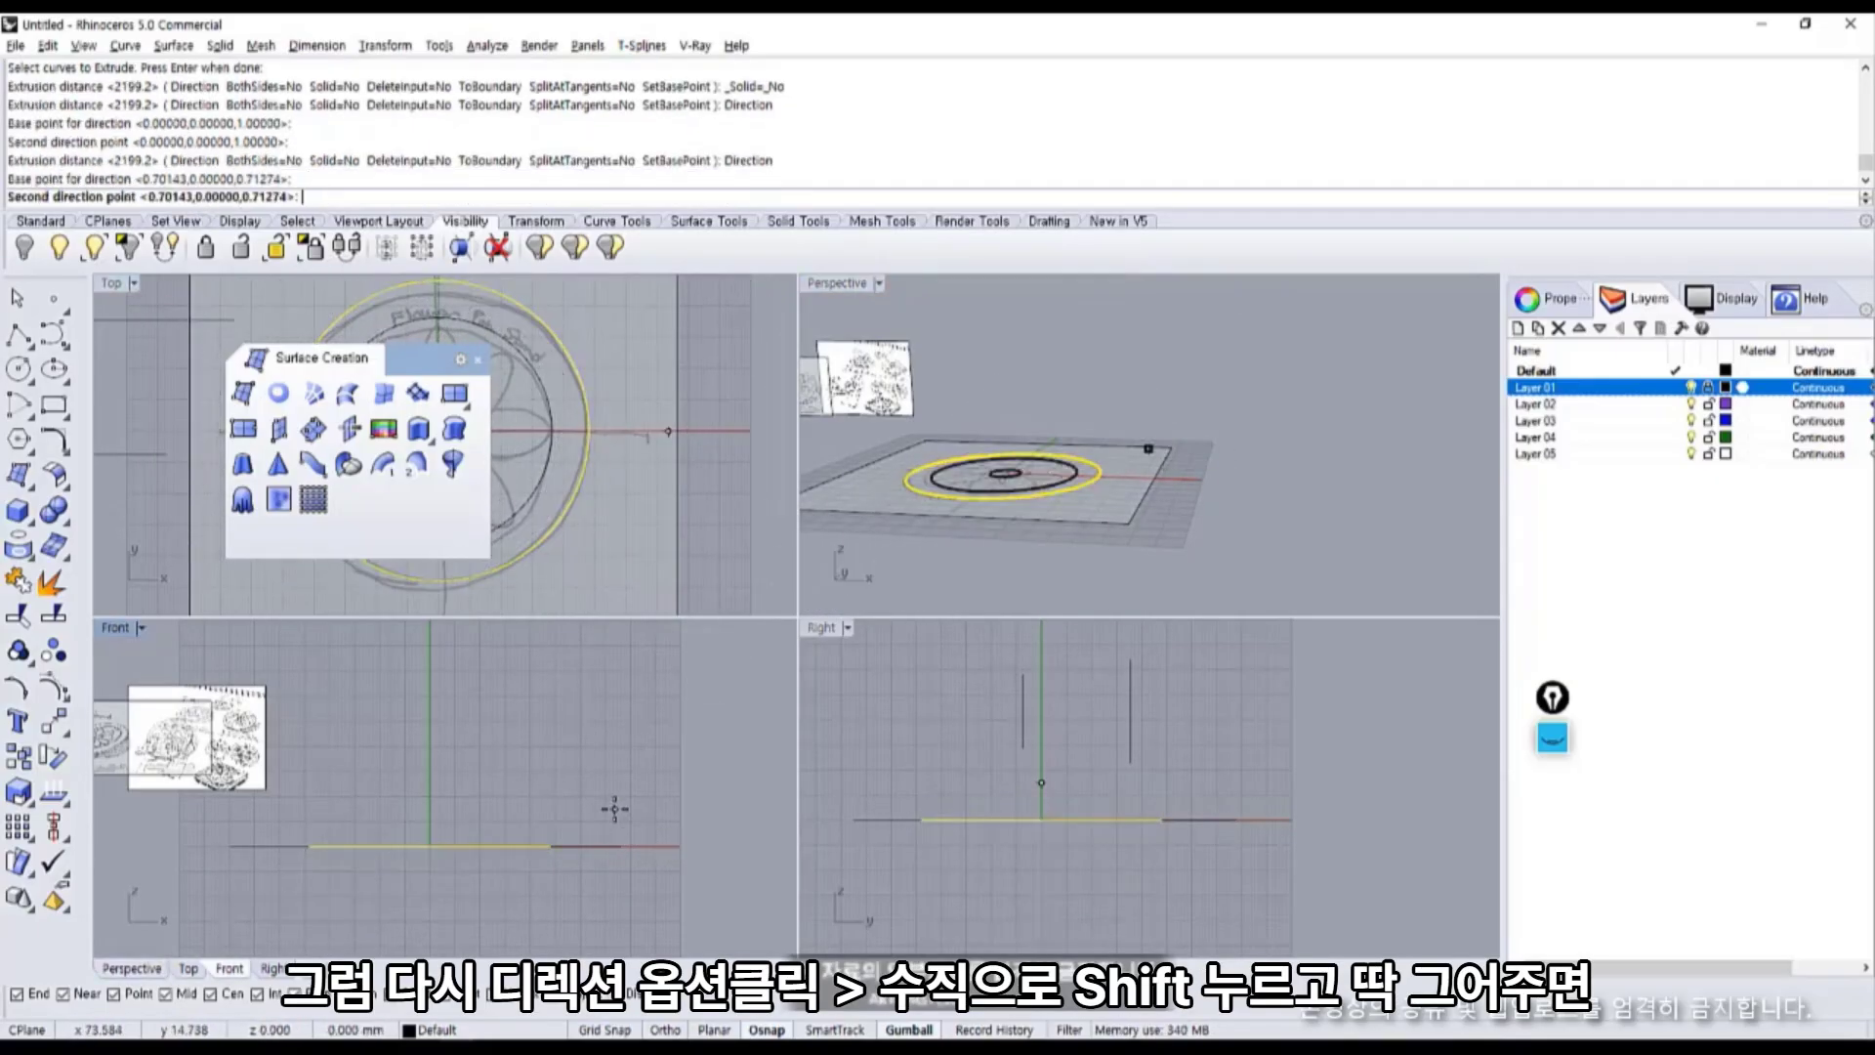
click(615, 744)
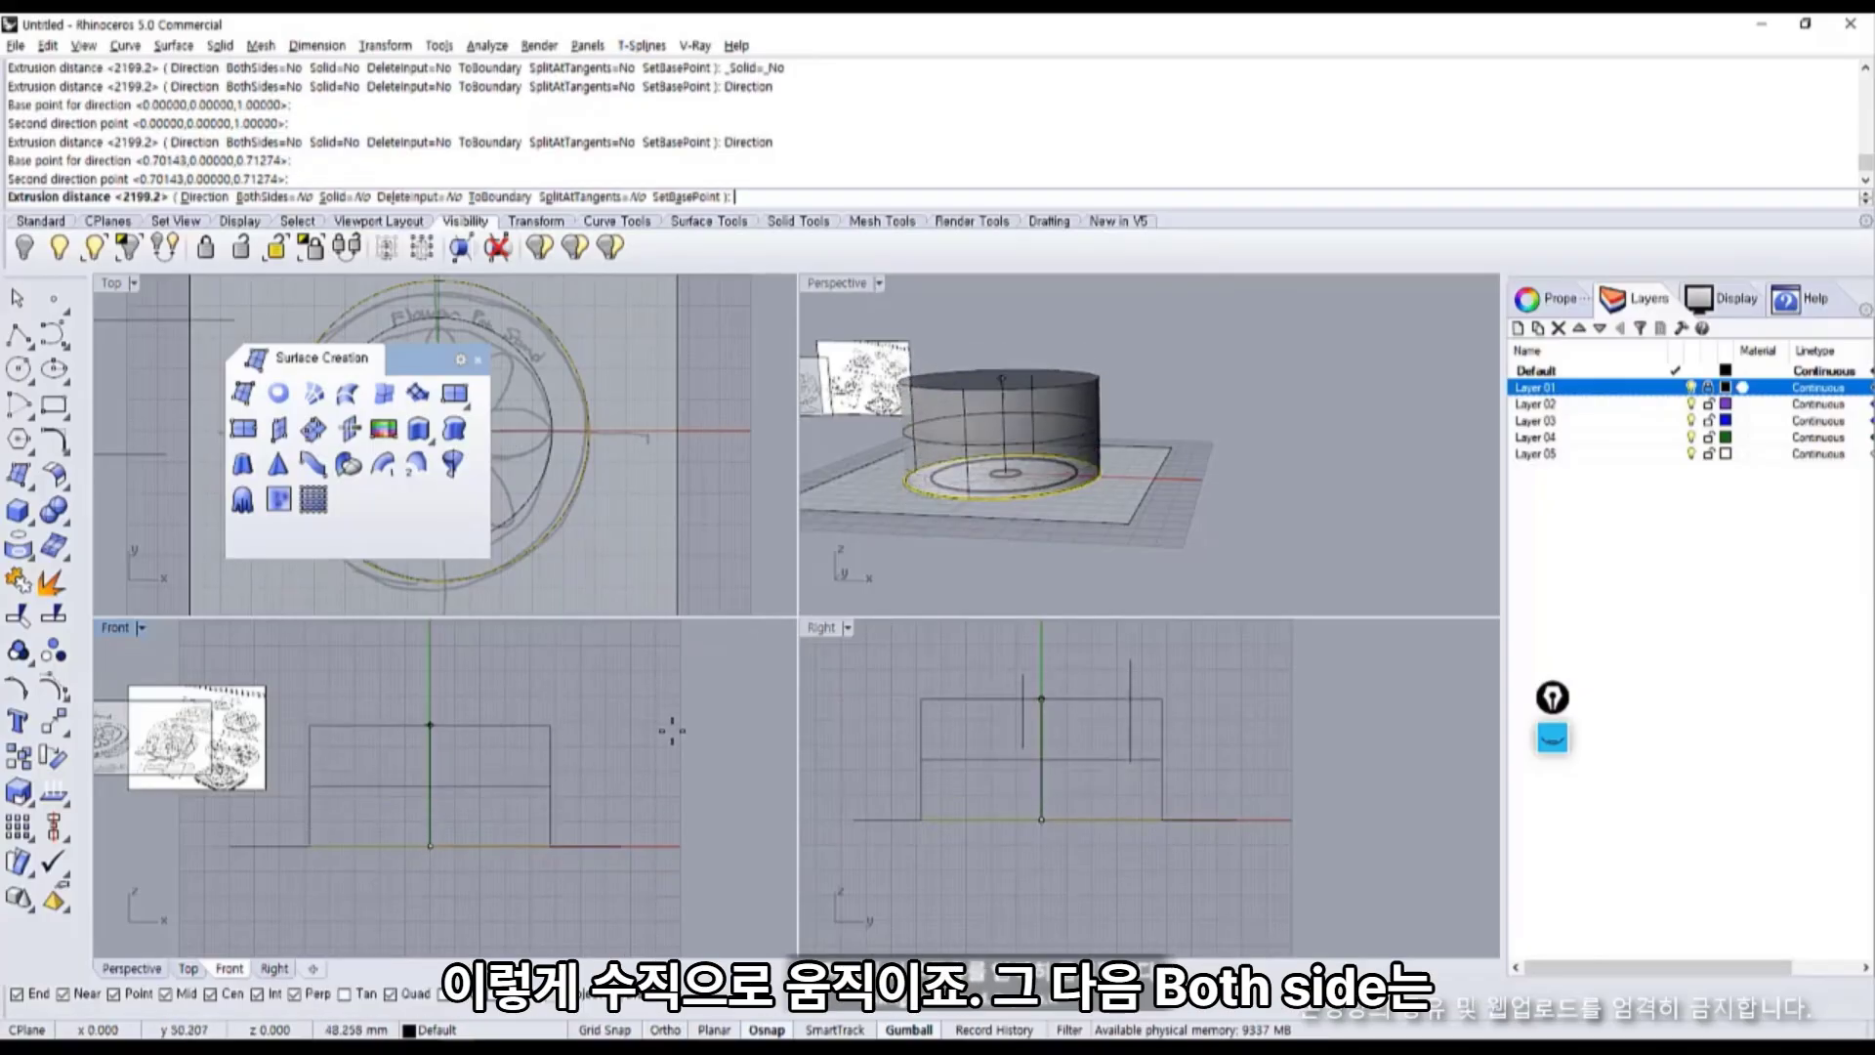
Preview the circle's extrusion with BothSides=Yes and set BothSides back to No.
scroll(1077, 476, up, 3)
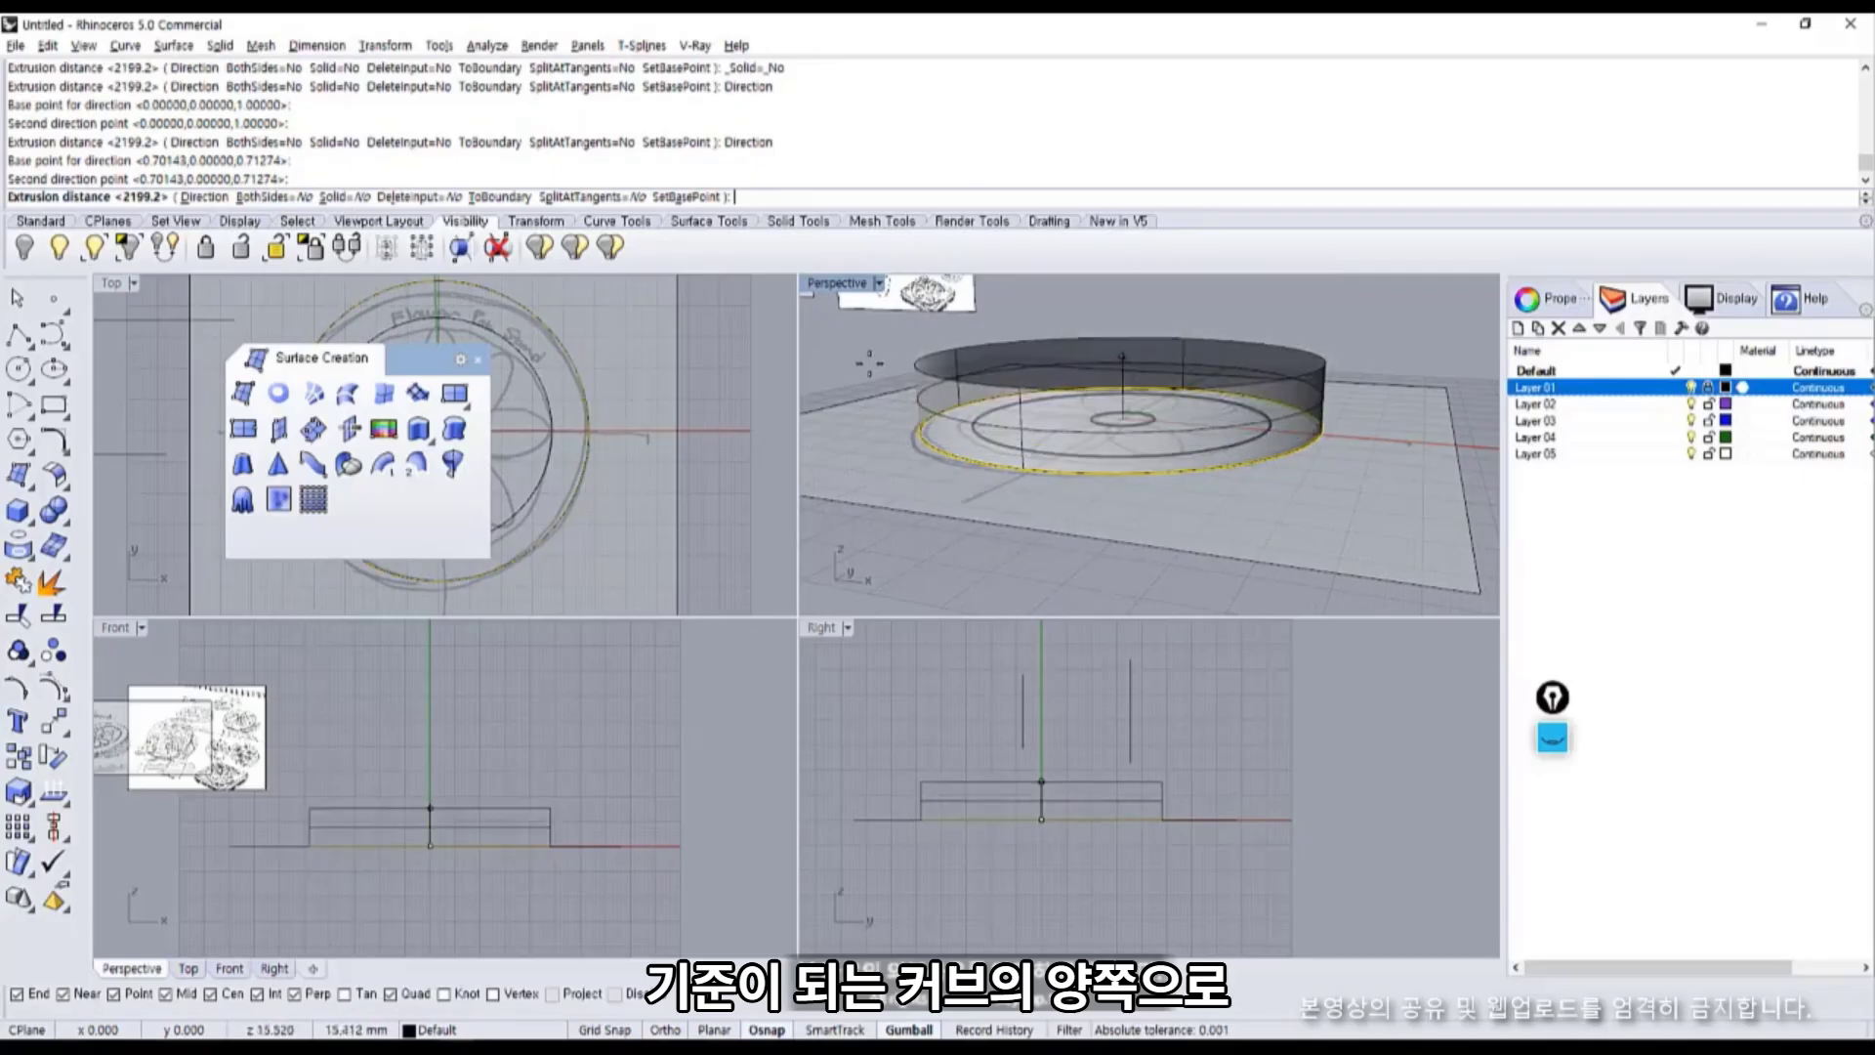
click(290, 199)
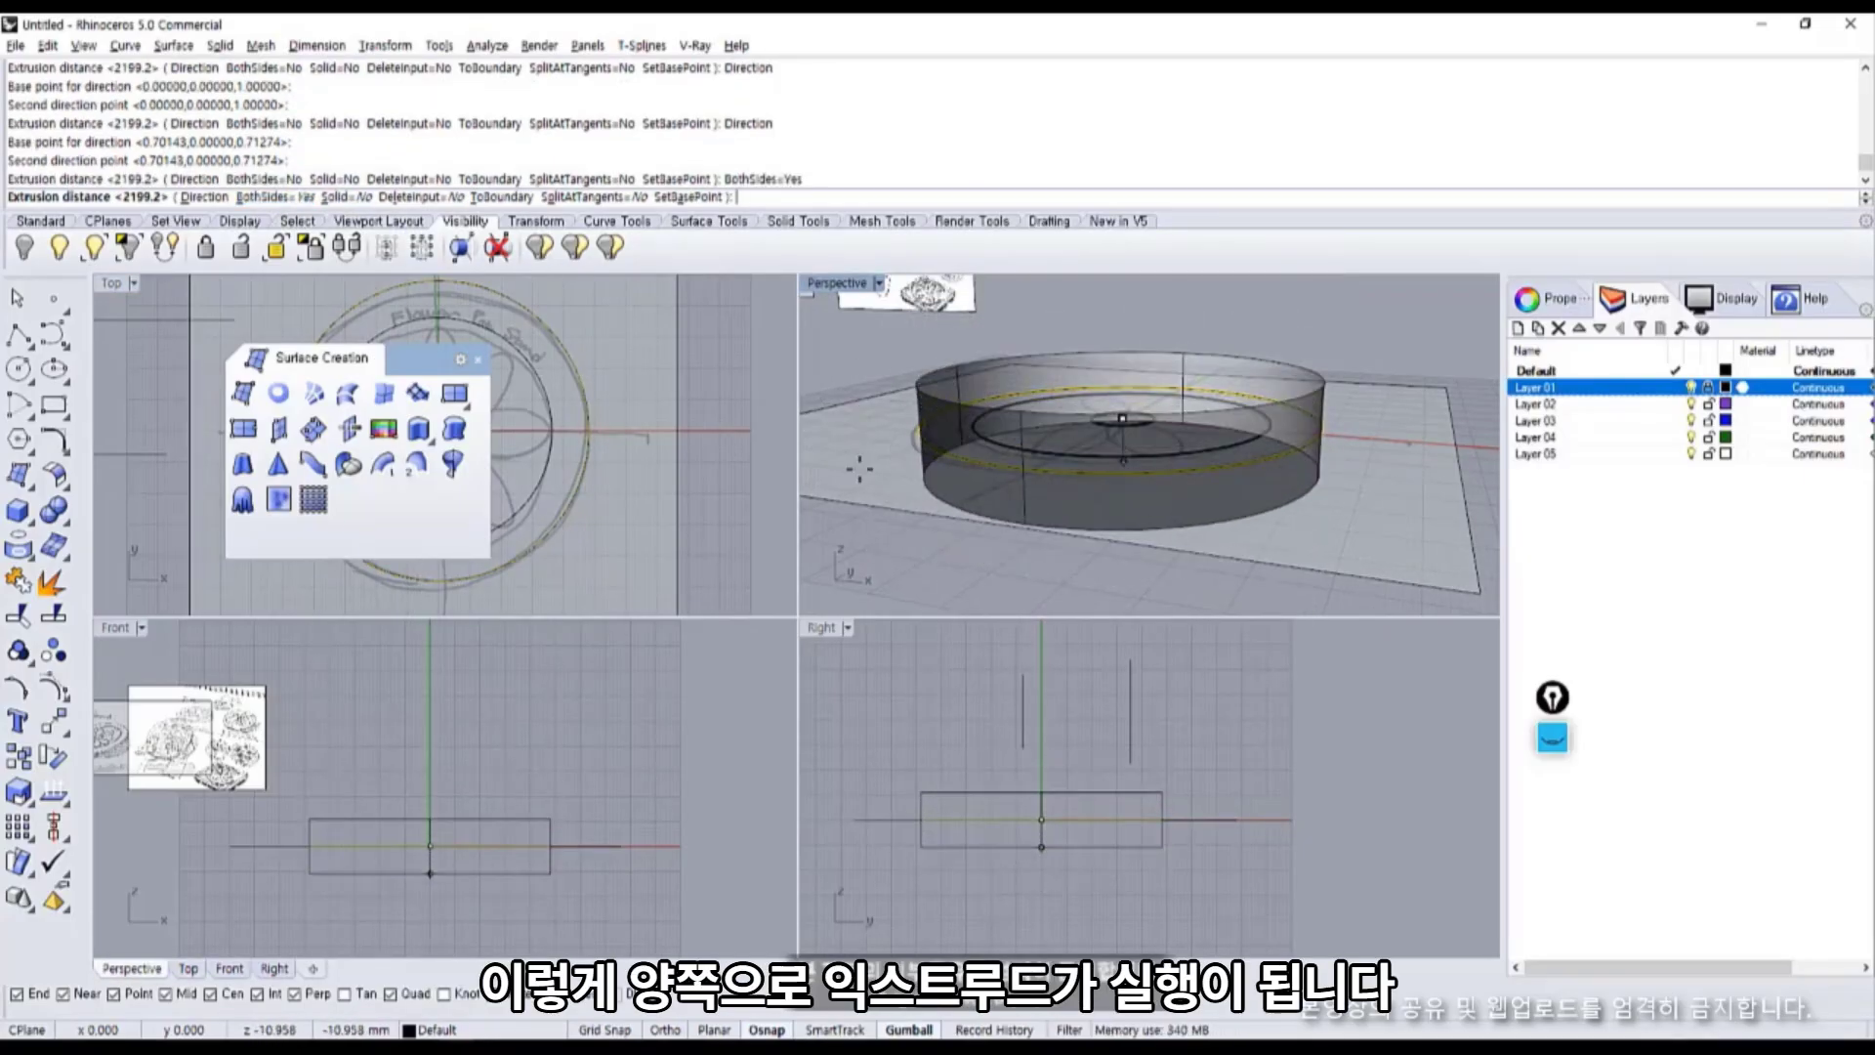
click(279, 198)
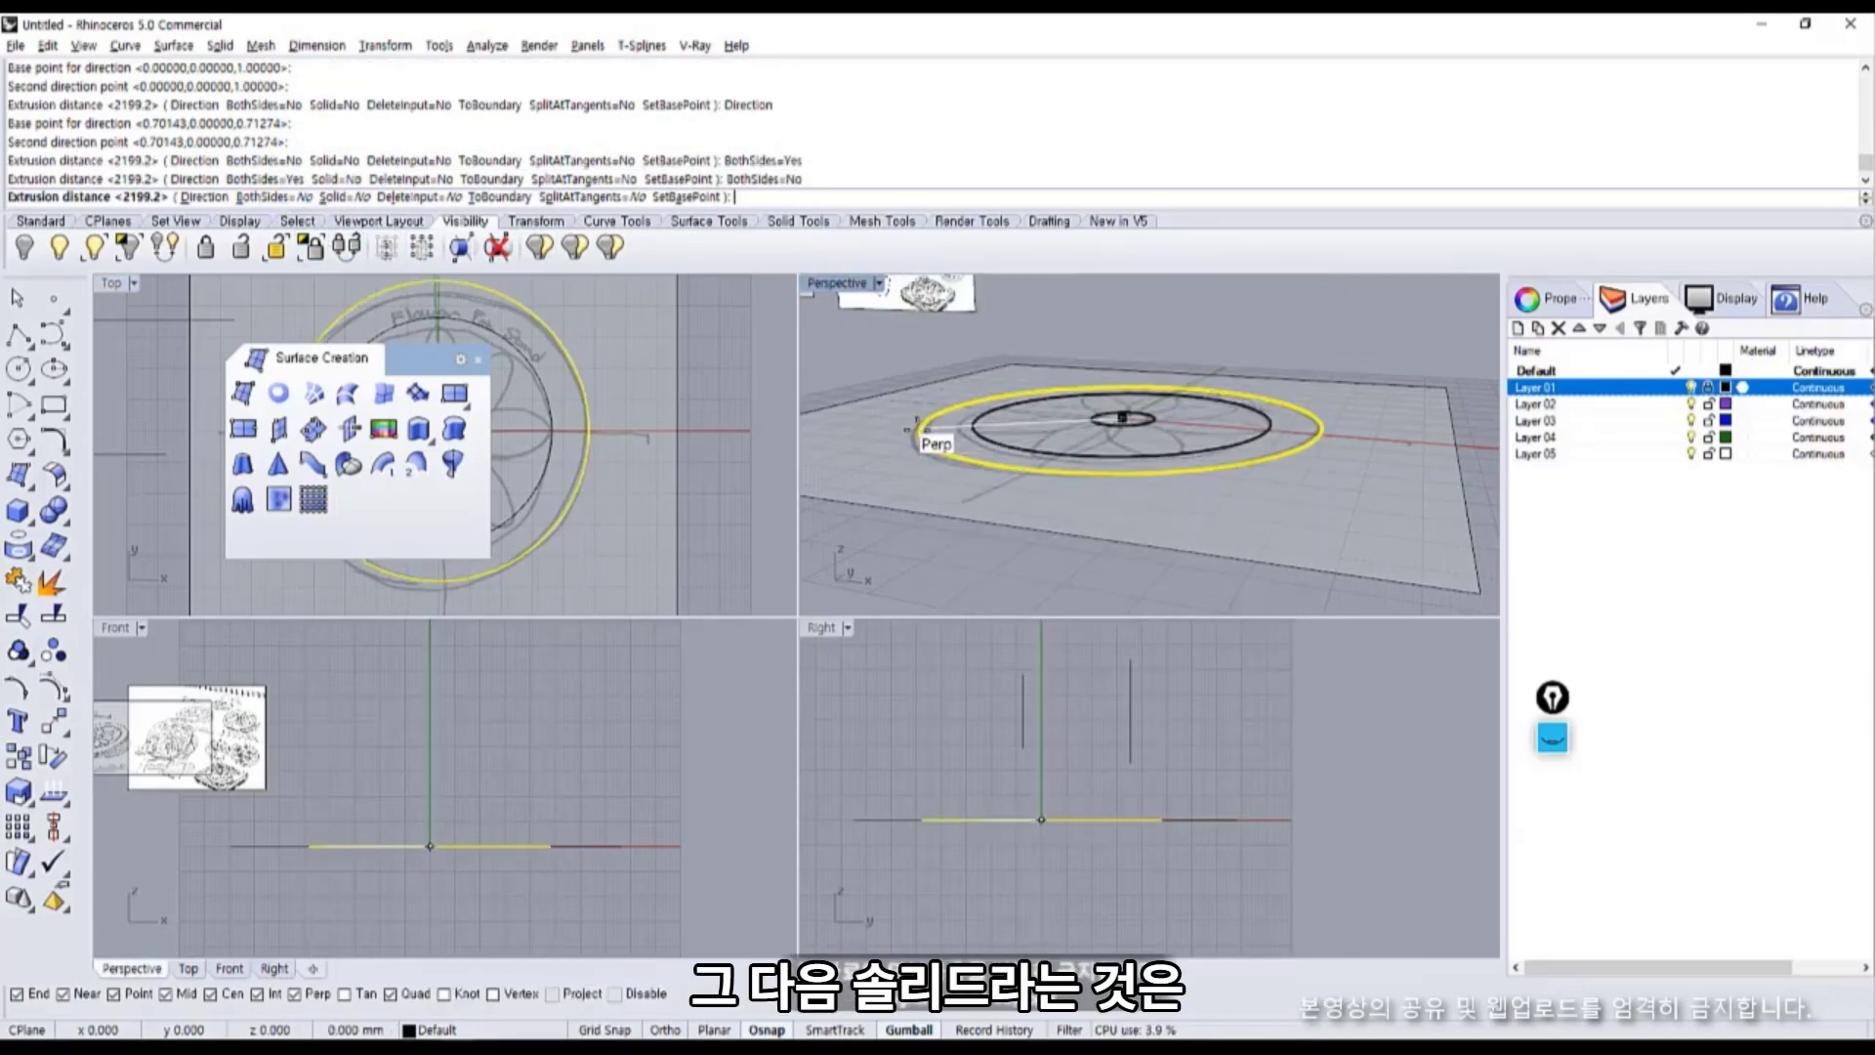
In the maximized Perspective view, extrude the outer circle upward about 28 mm as an open surface, and delete it.
double_click(830, 284)
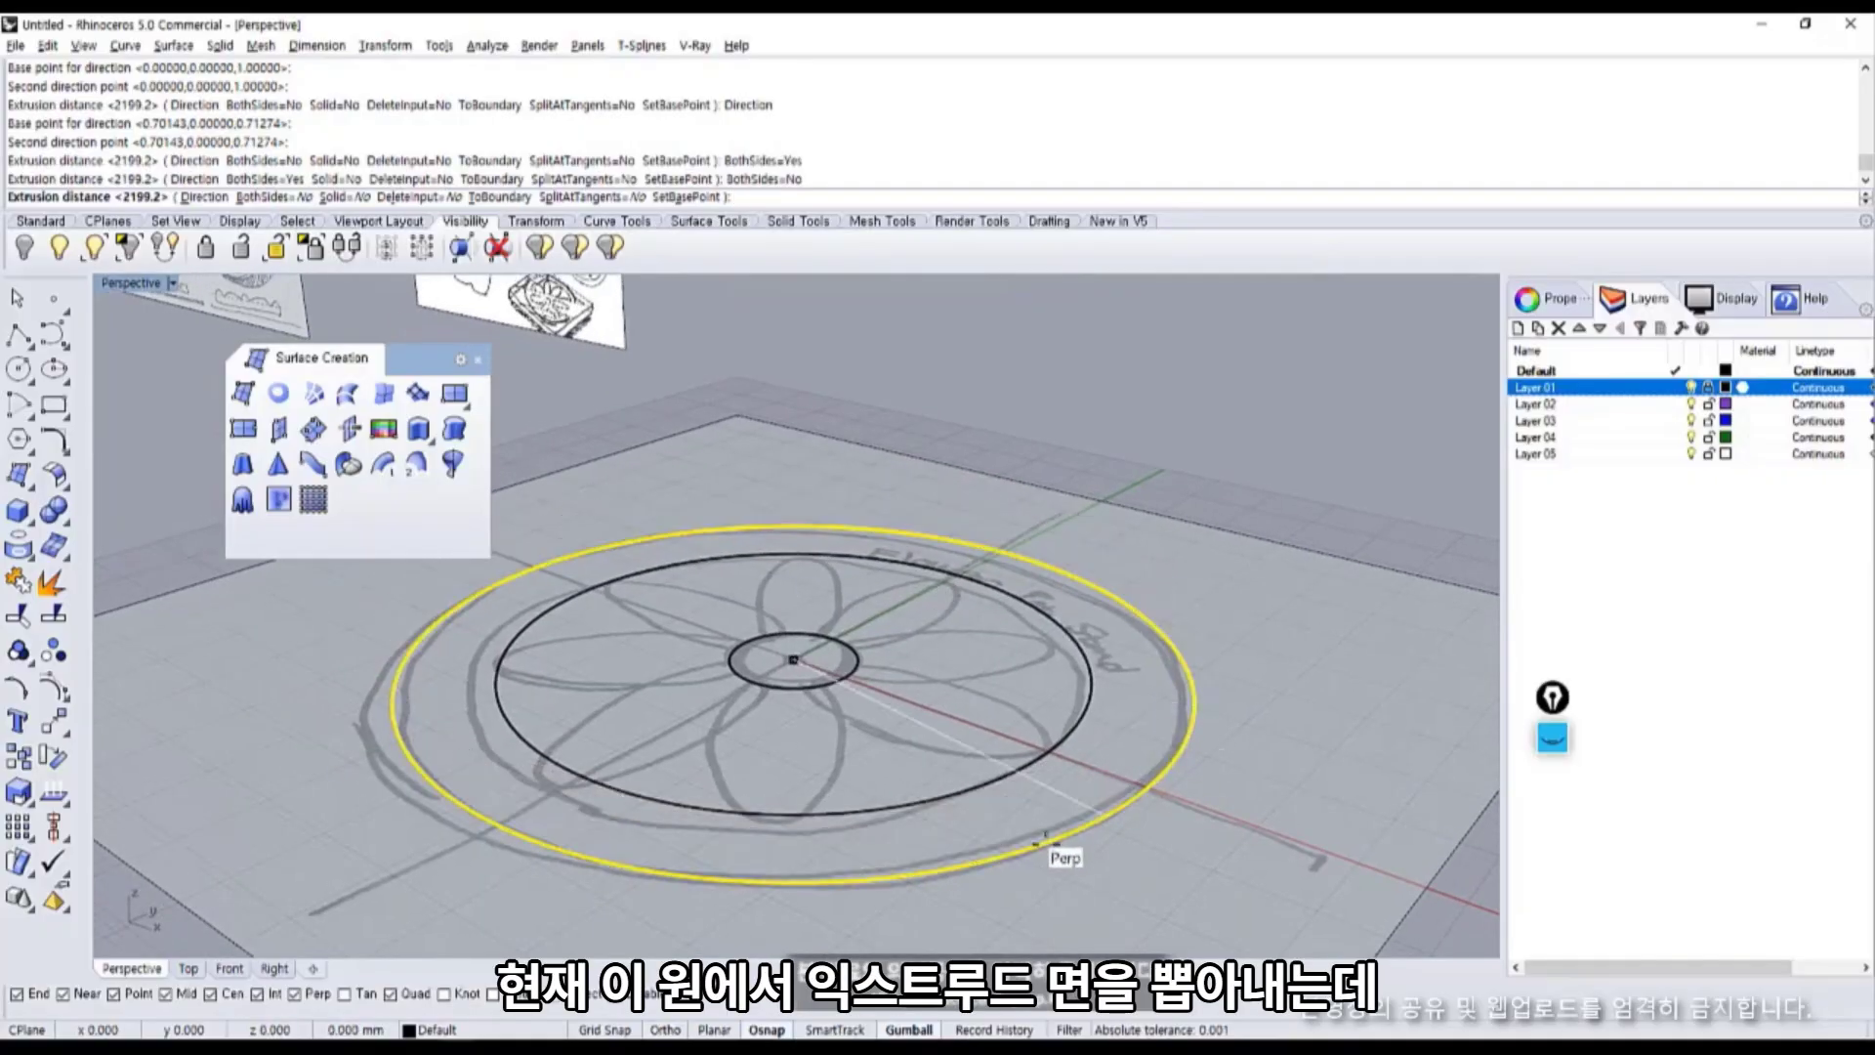
scroll(1118, 656, up, 2)
scroll(1243, 665, down, 2)
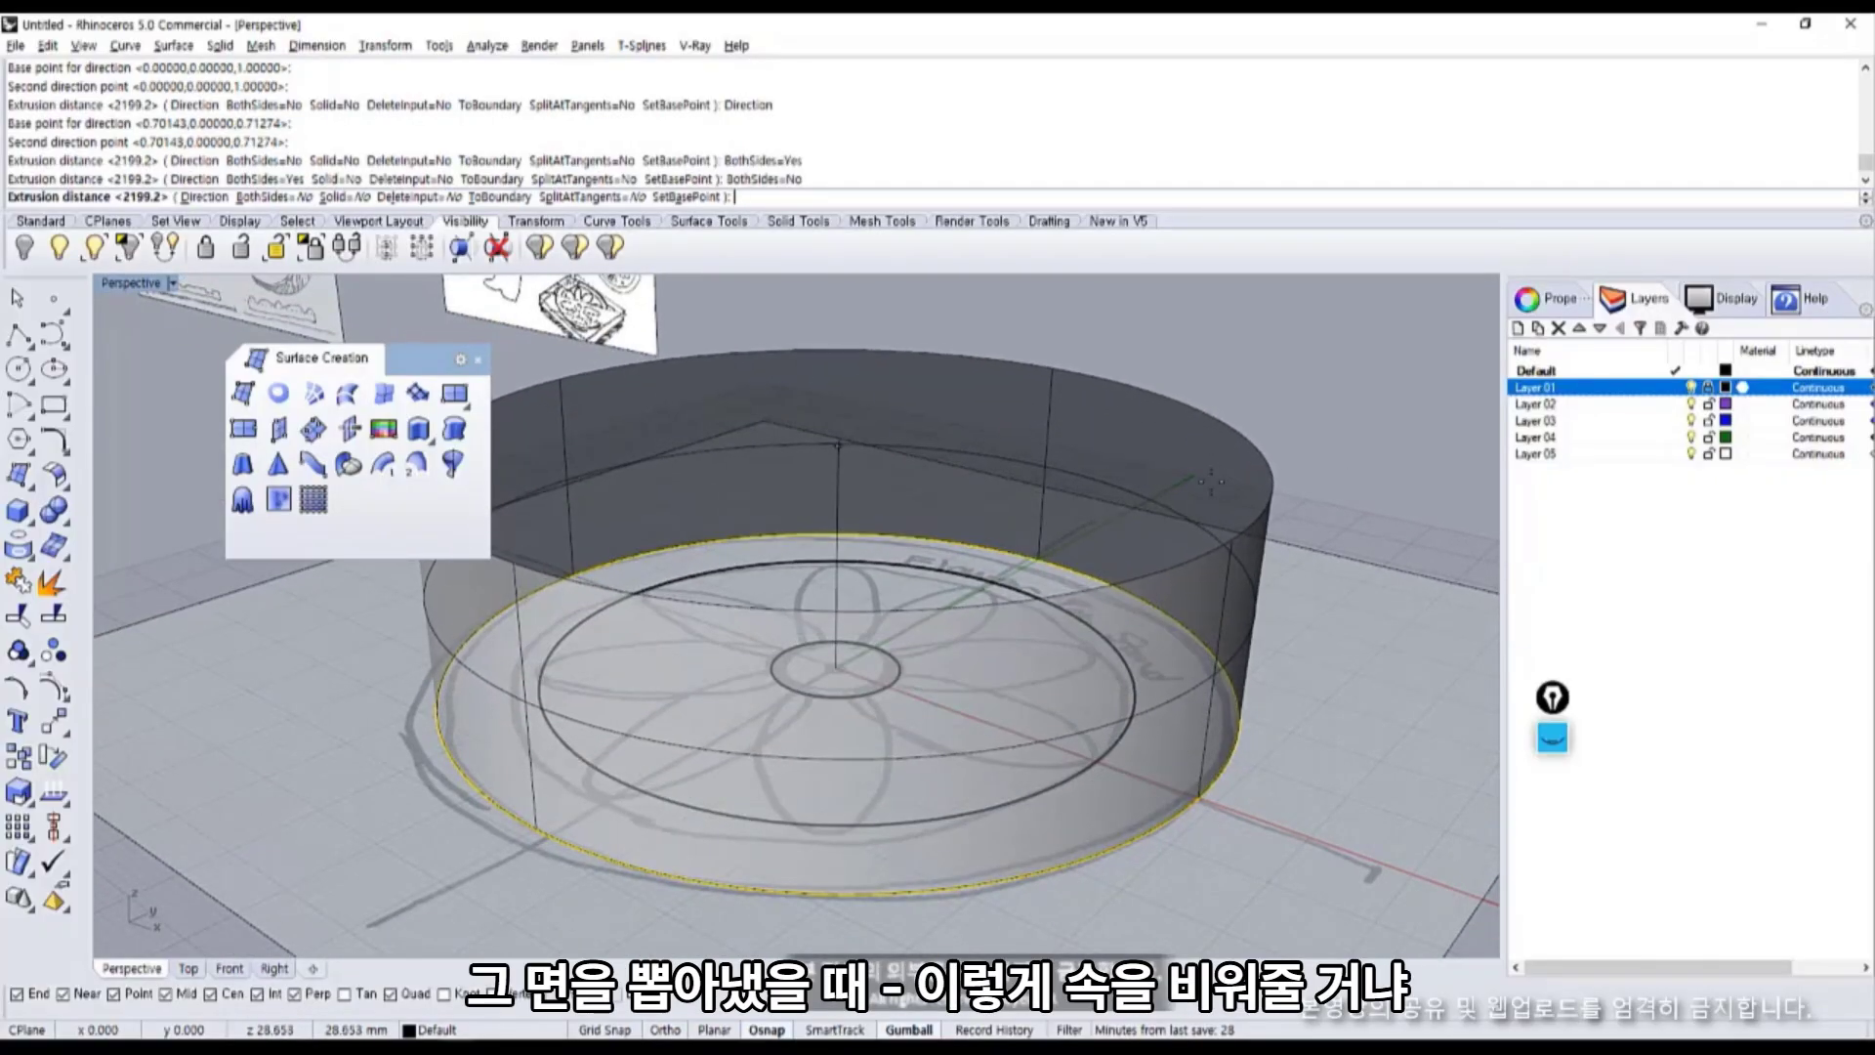
click(1204, 483)
right_drag(972, 535, 1054, 465)
click(1057, 462)
key(Delete)
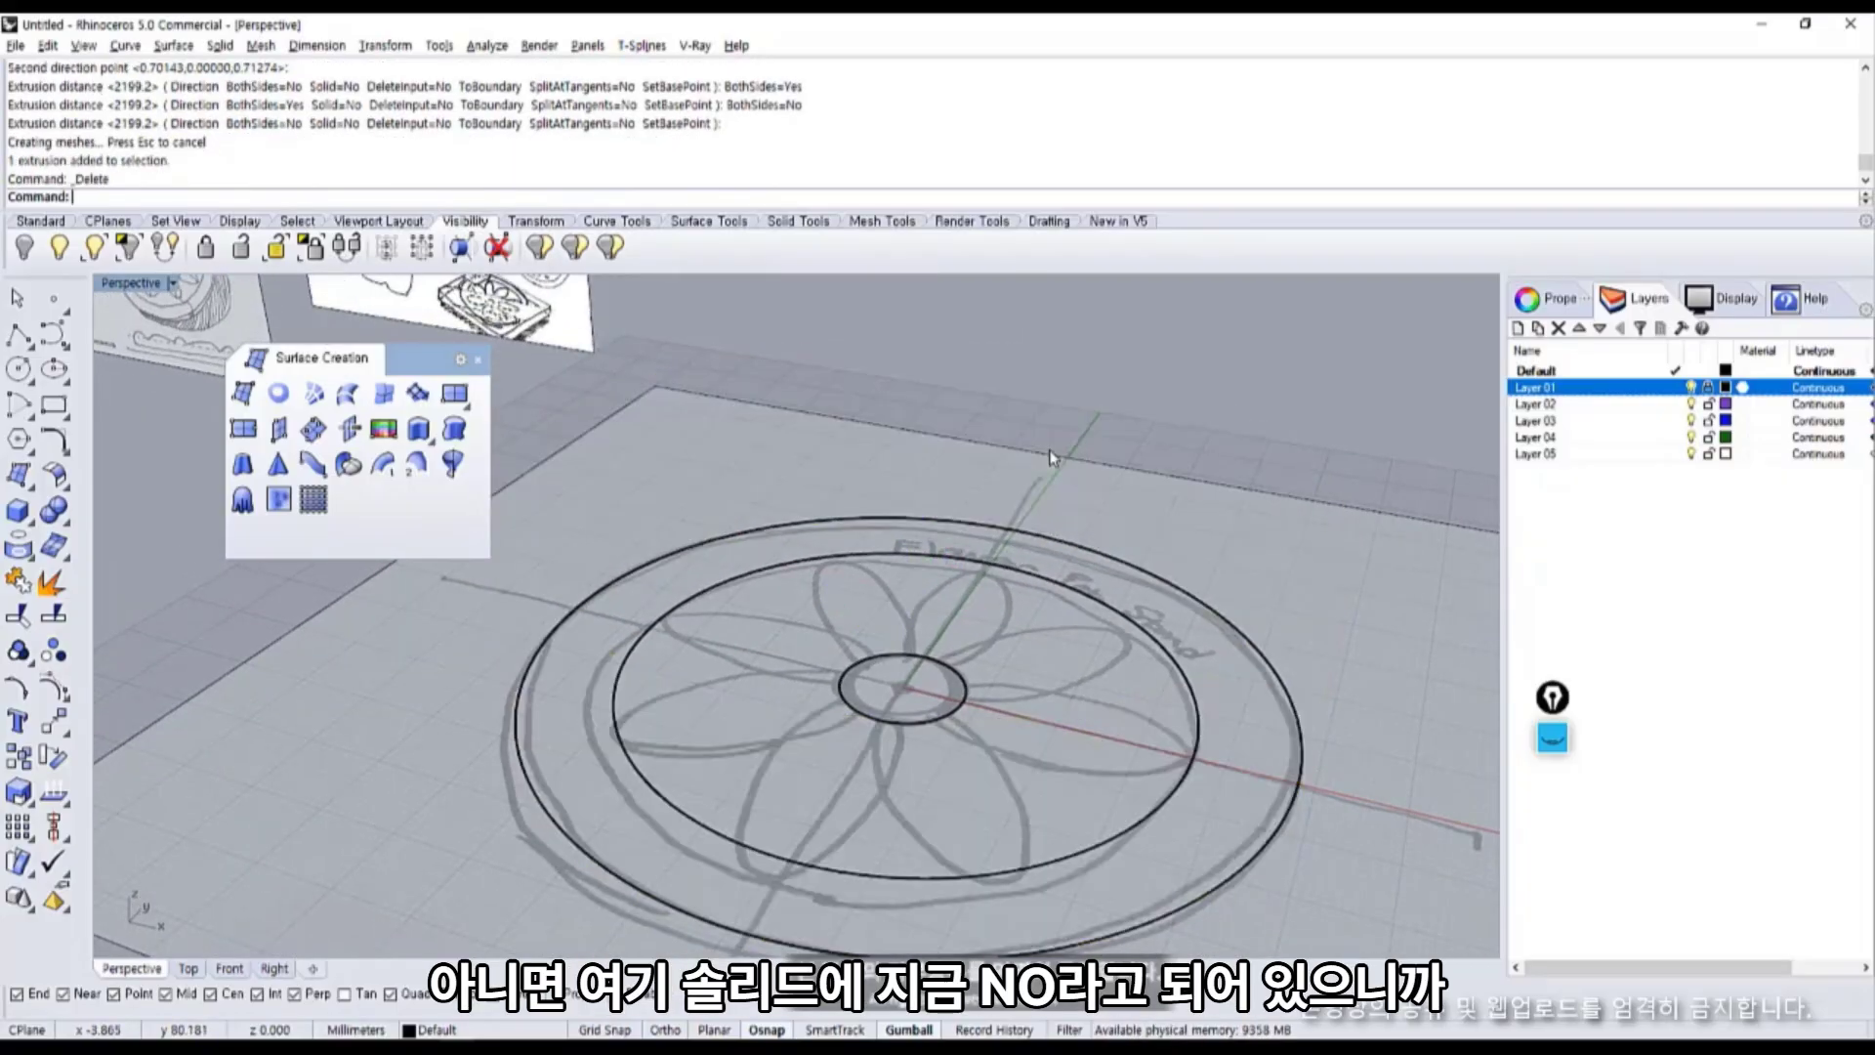
Extrude the outer circle upward about 44 mm with the Solid option set to Yes.
key(Return)
click(1074, 566)
key(Return)
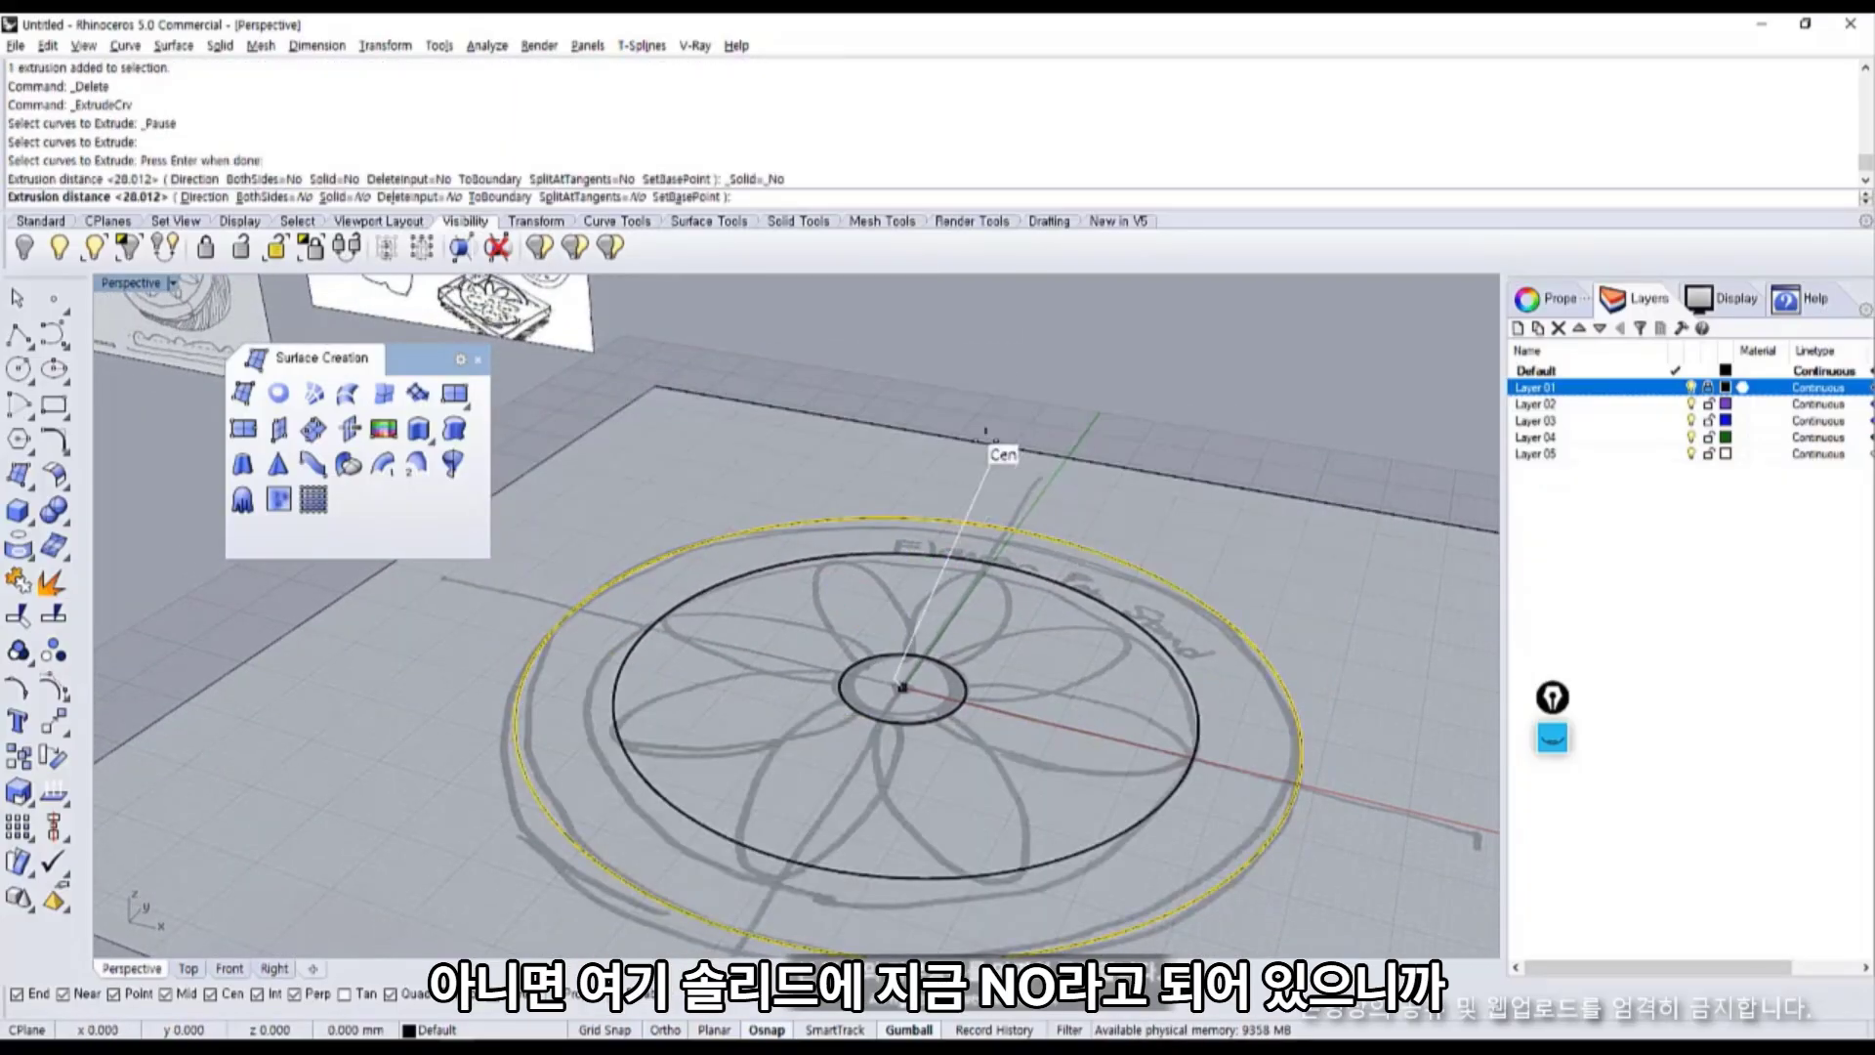
click(340, 198)
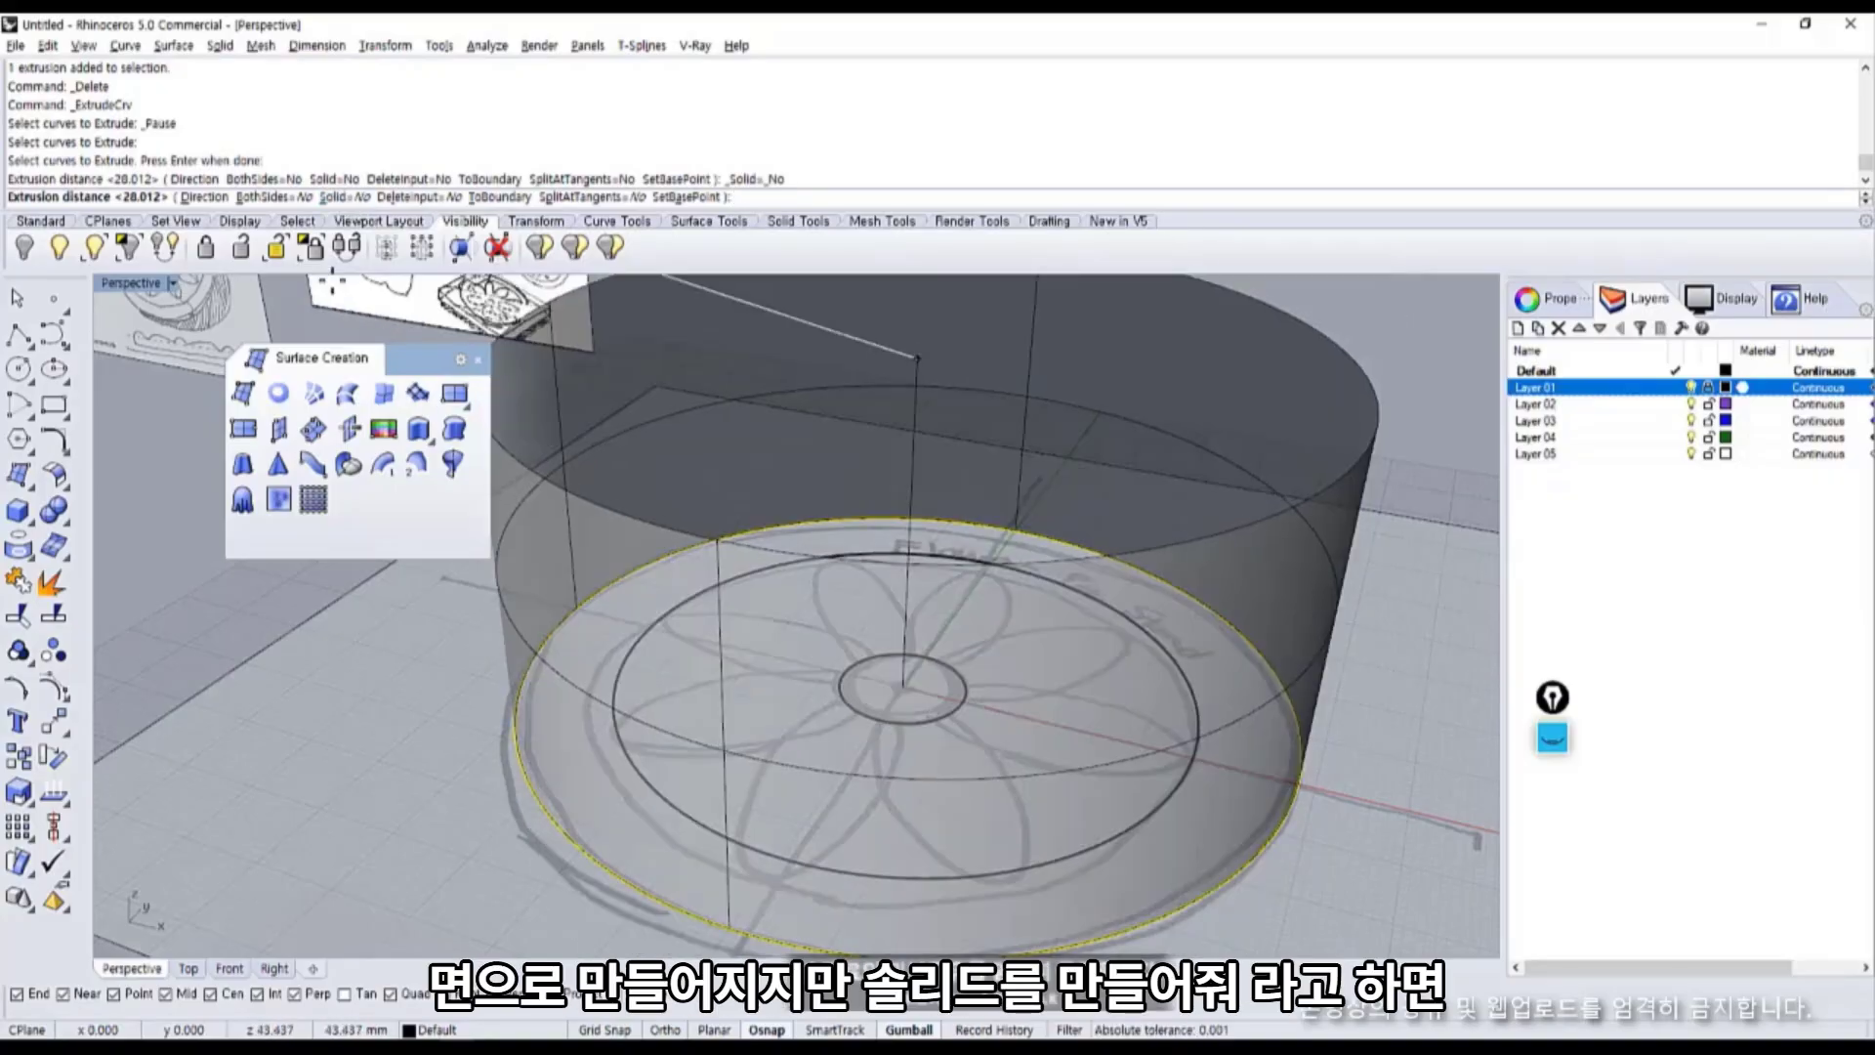
click(337, 200)
scroll(879, 459, down, 3)
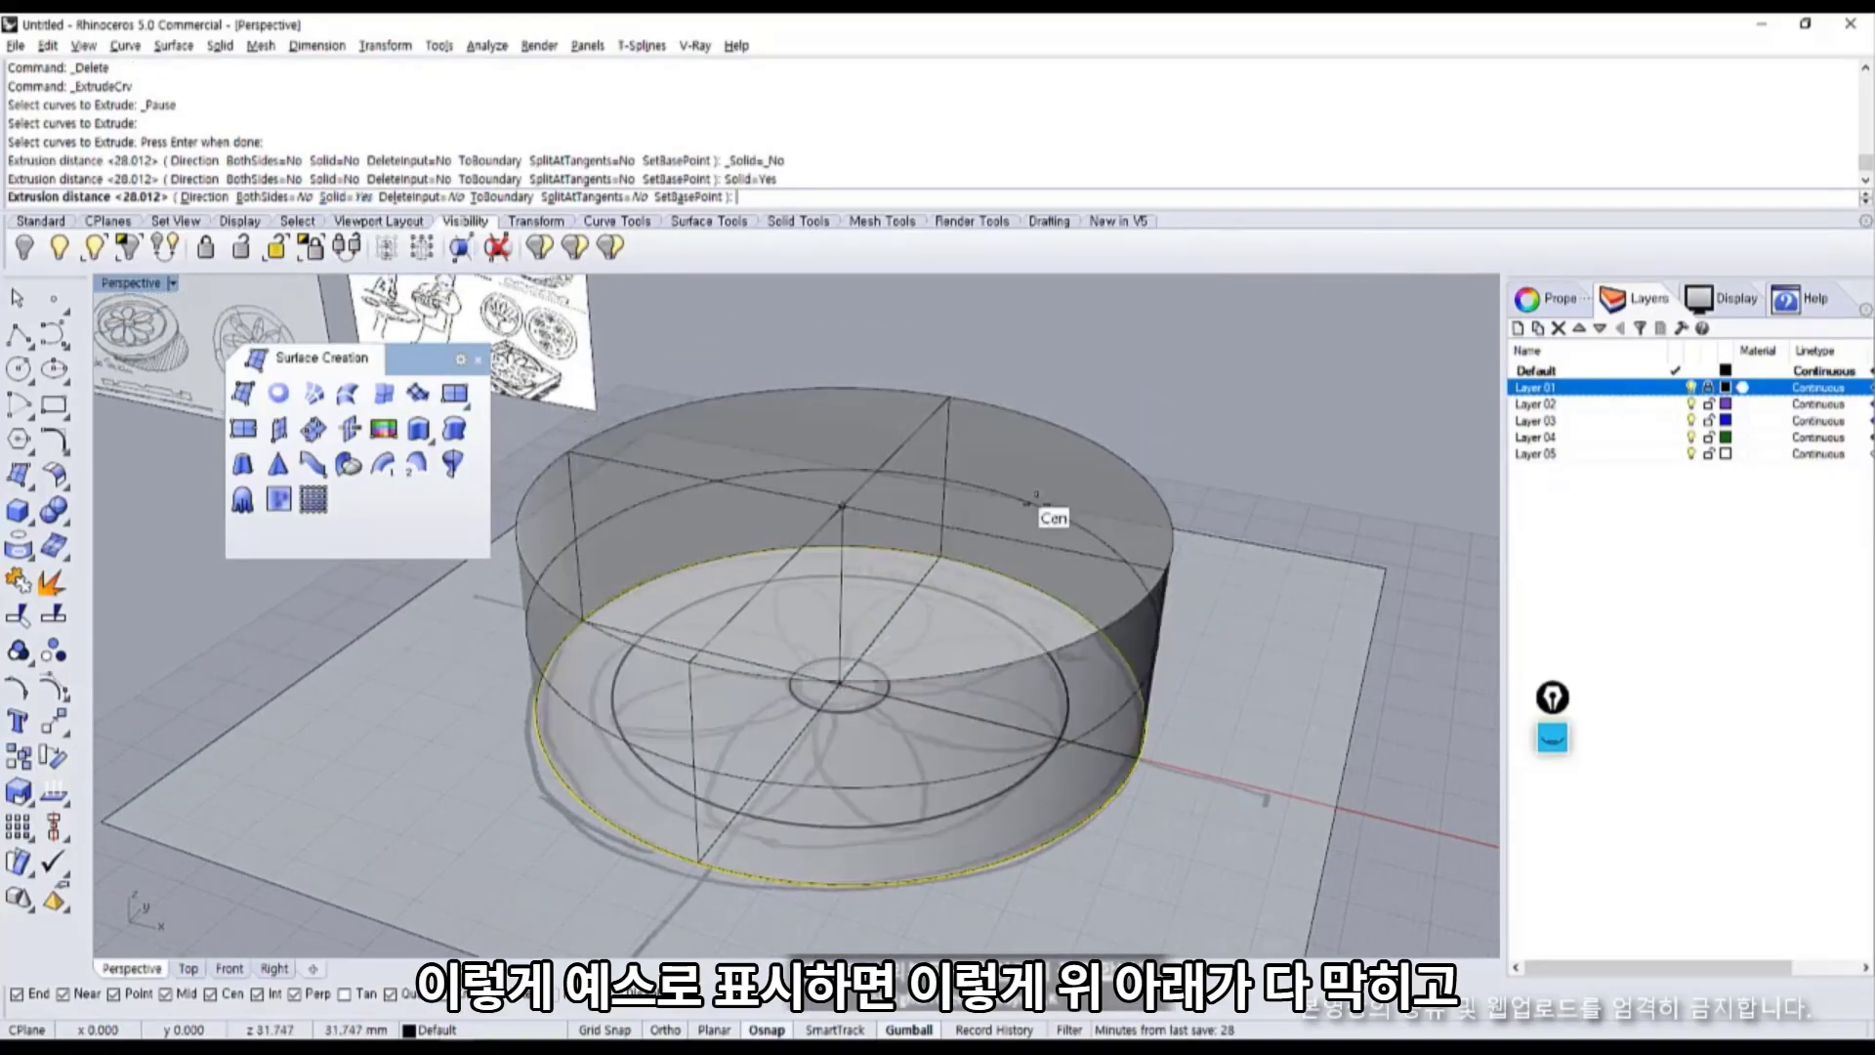
click(976, 526)
right_drag(1074, 524, 994, 561)
Explode the capped cylinder into its separate surfaces.
click(993, 561)
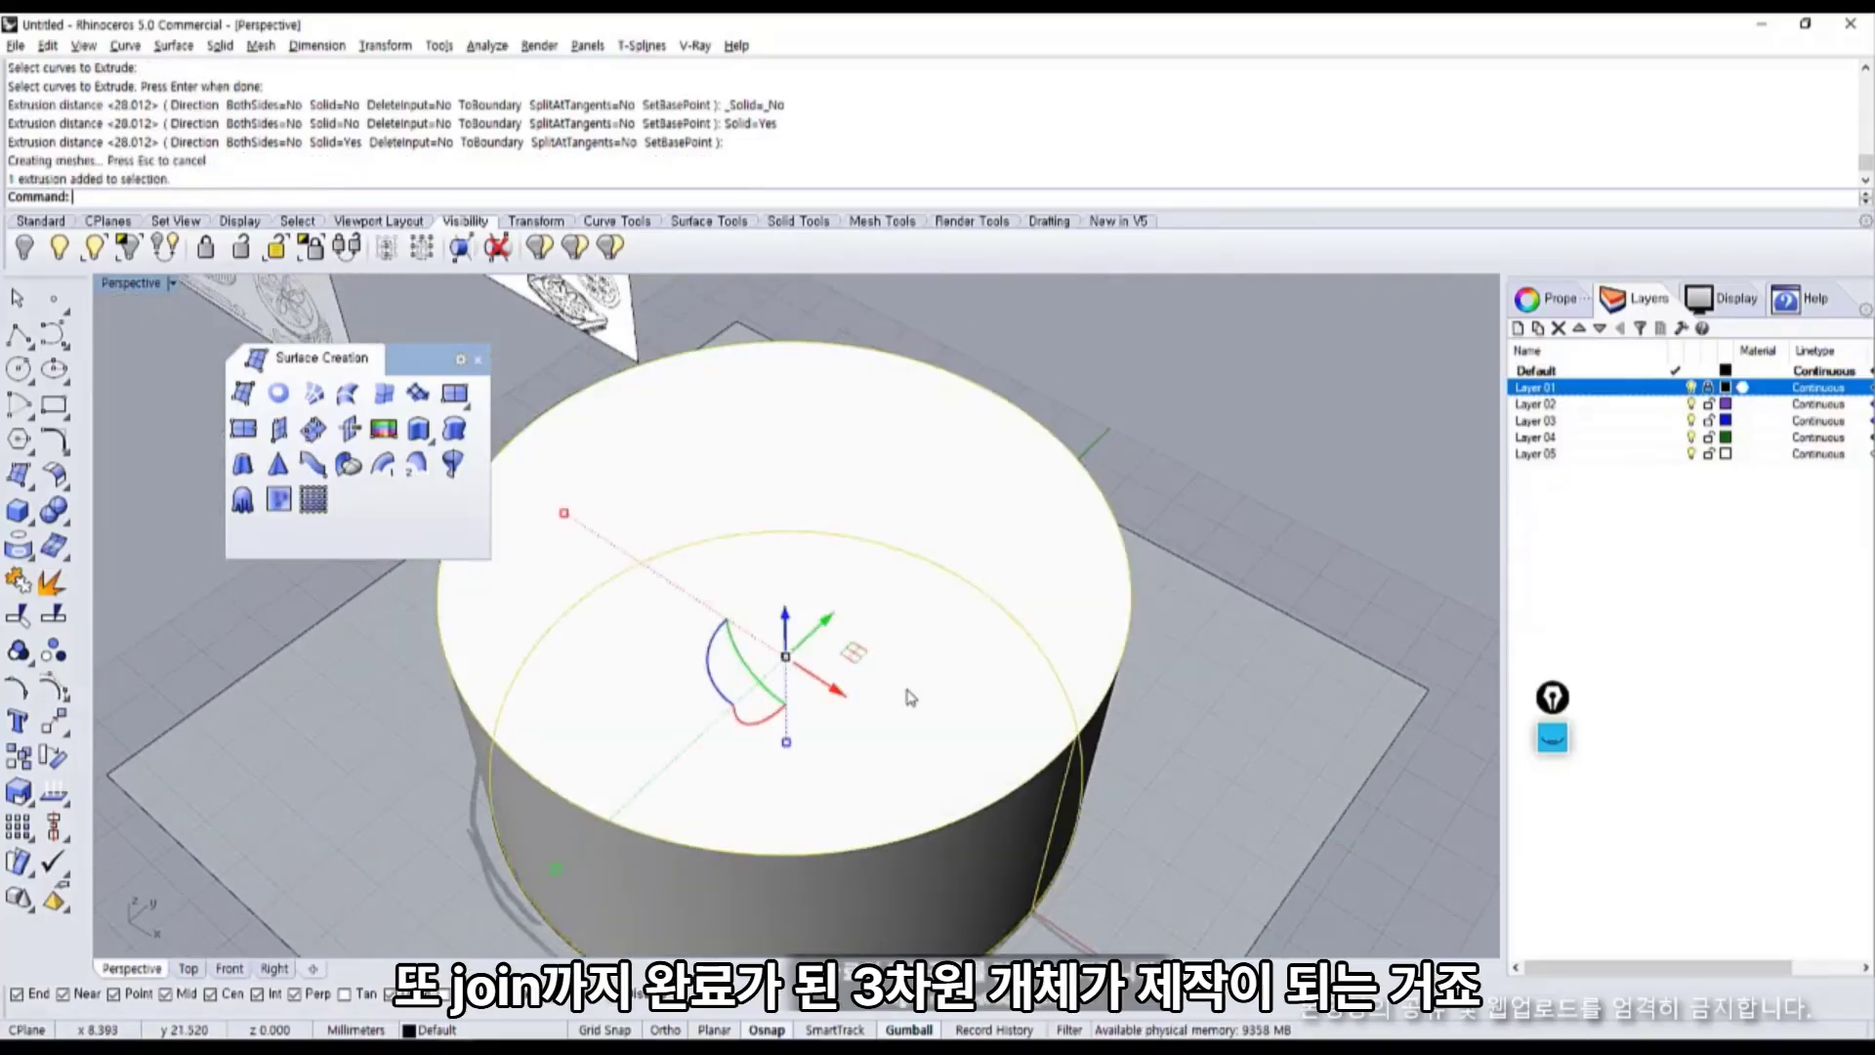
right_drag(837, 611, 863, 528)
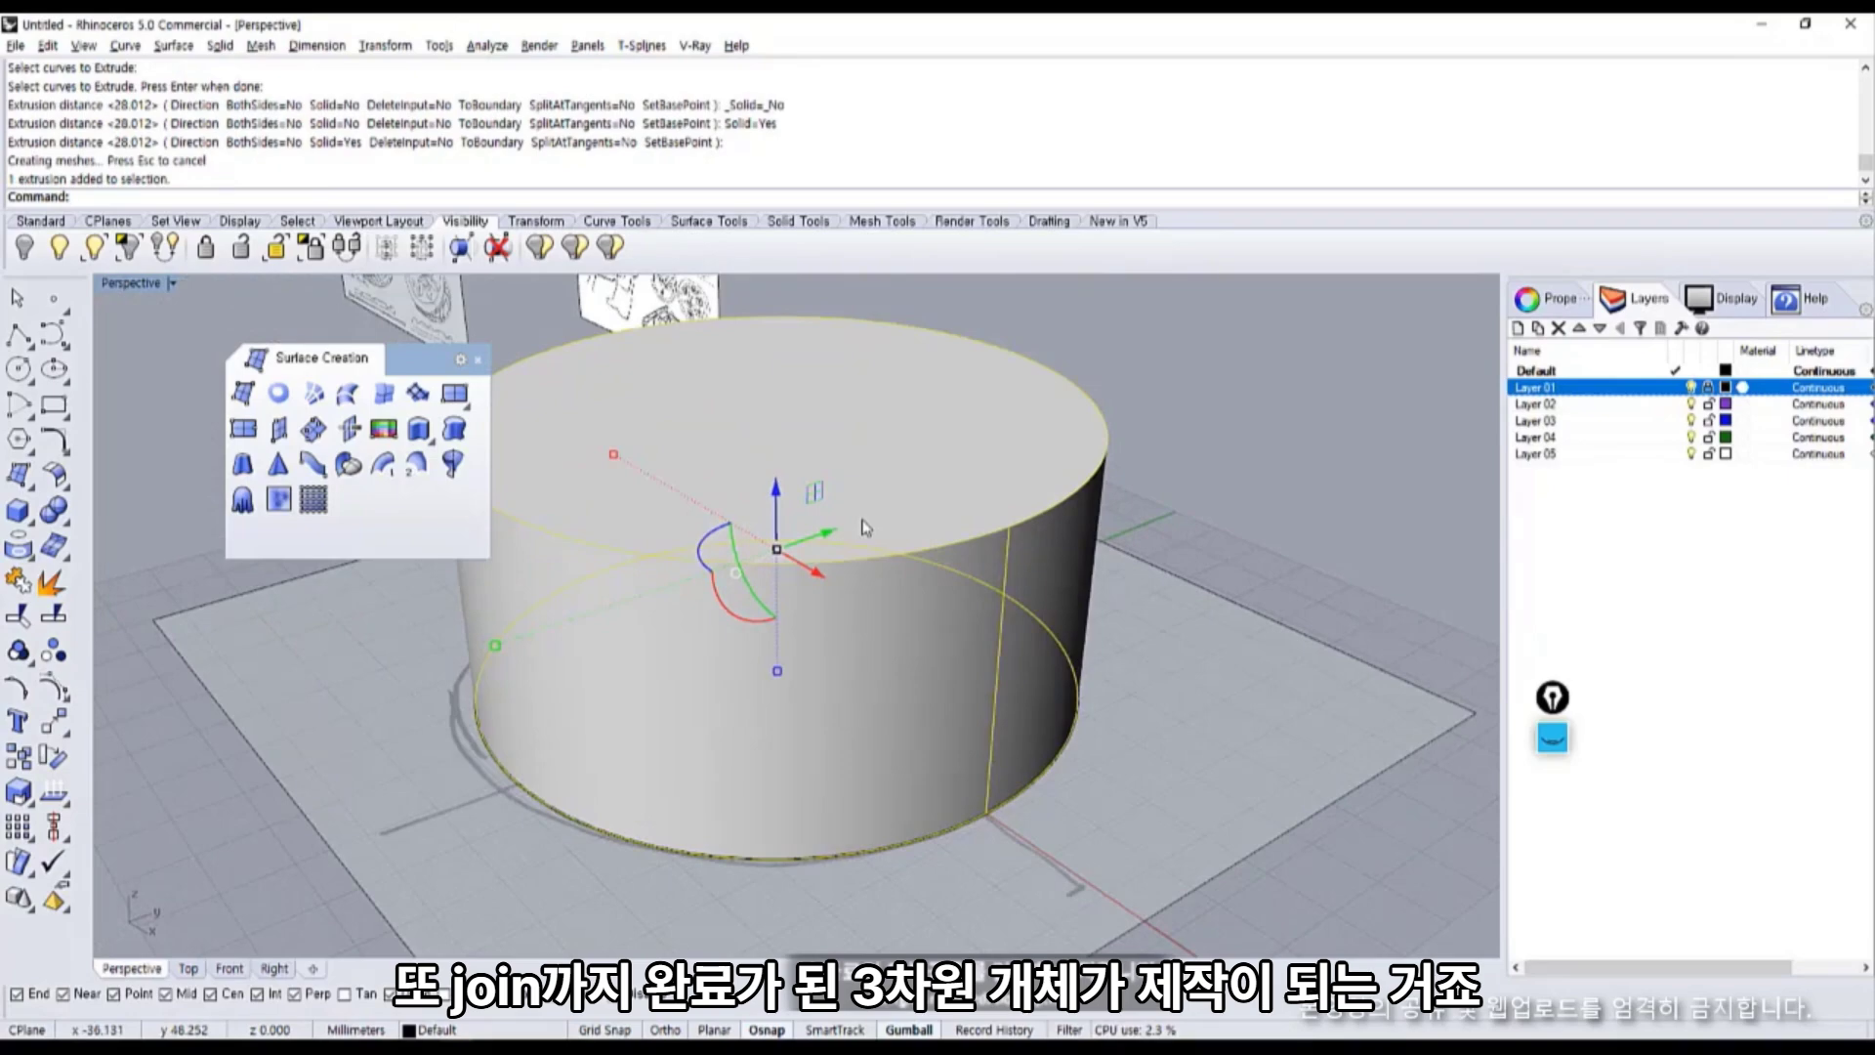
middle_click(863, 529)
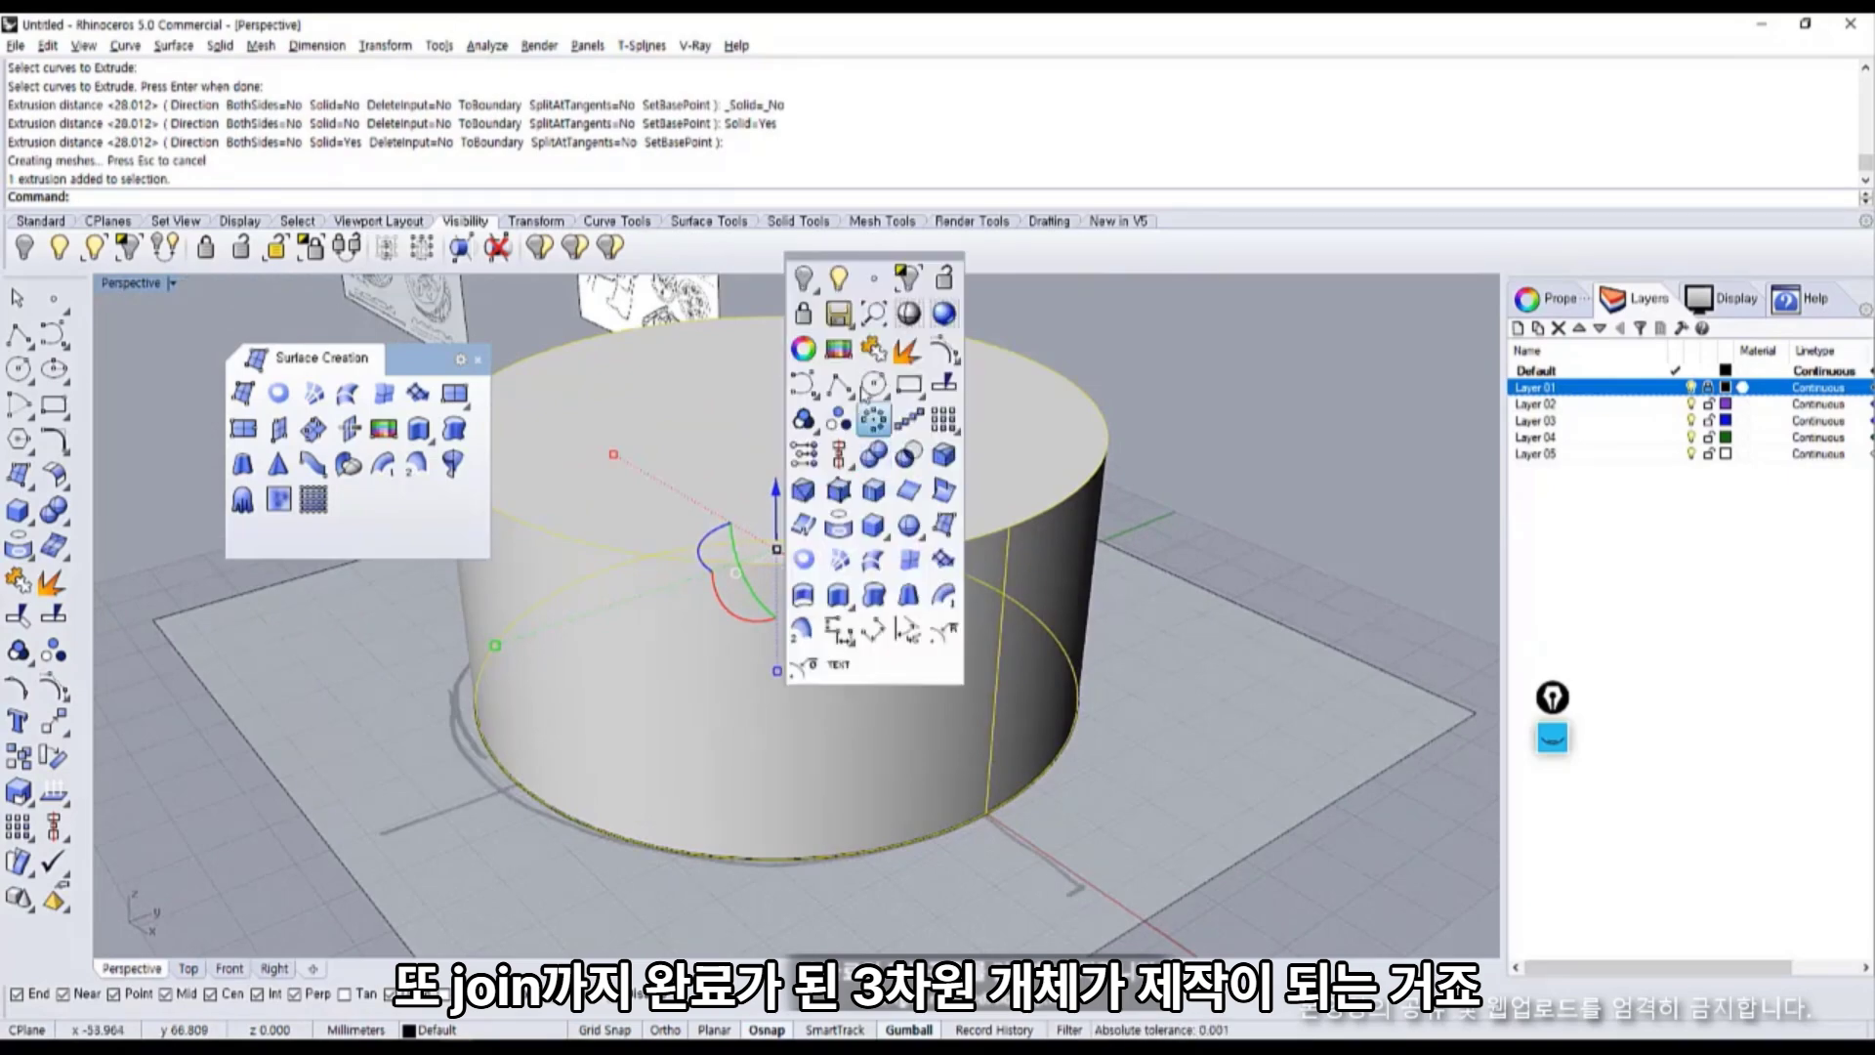
click(900, 350)
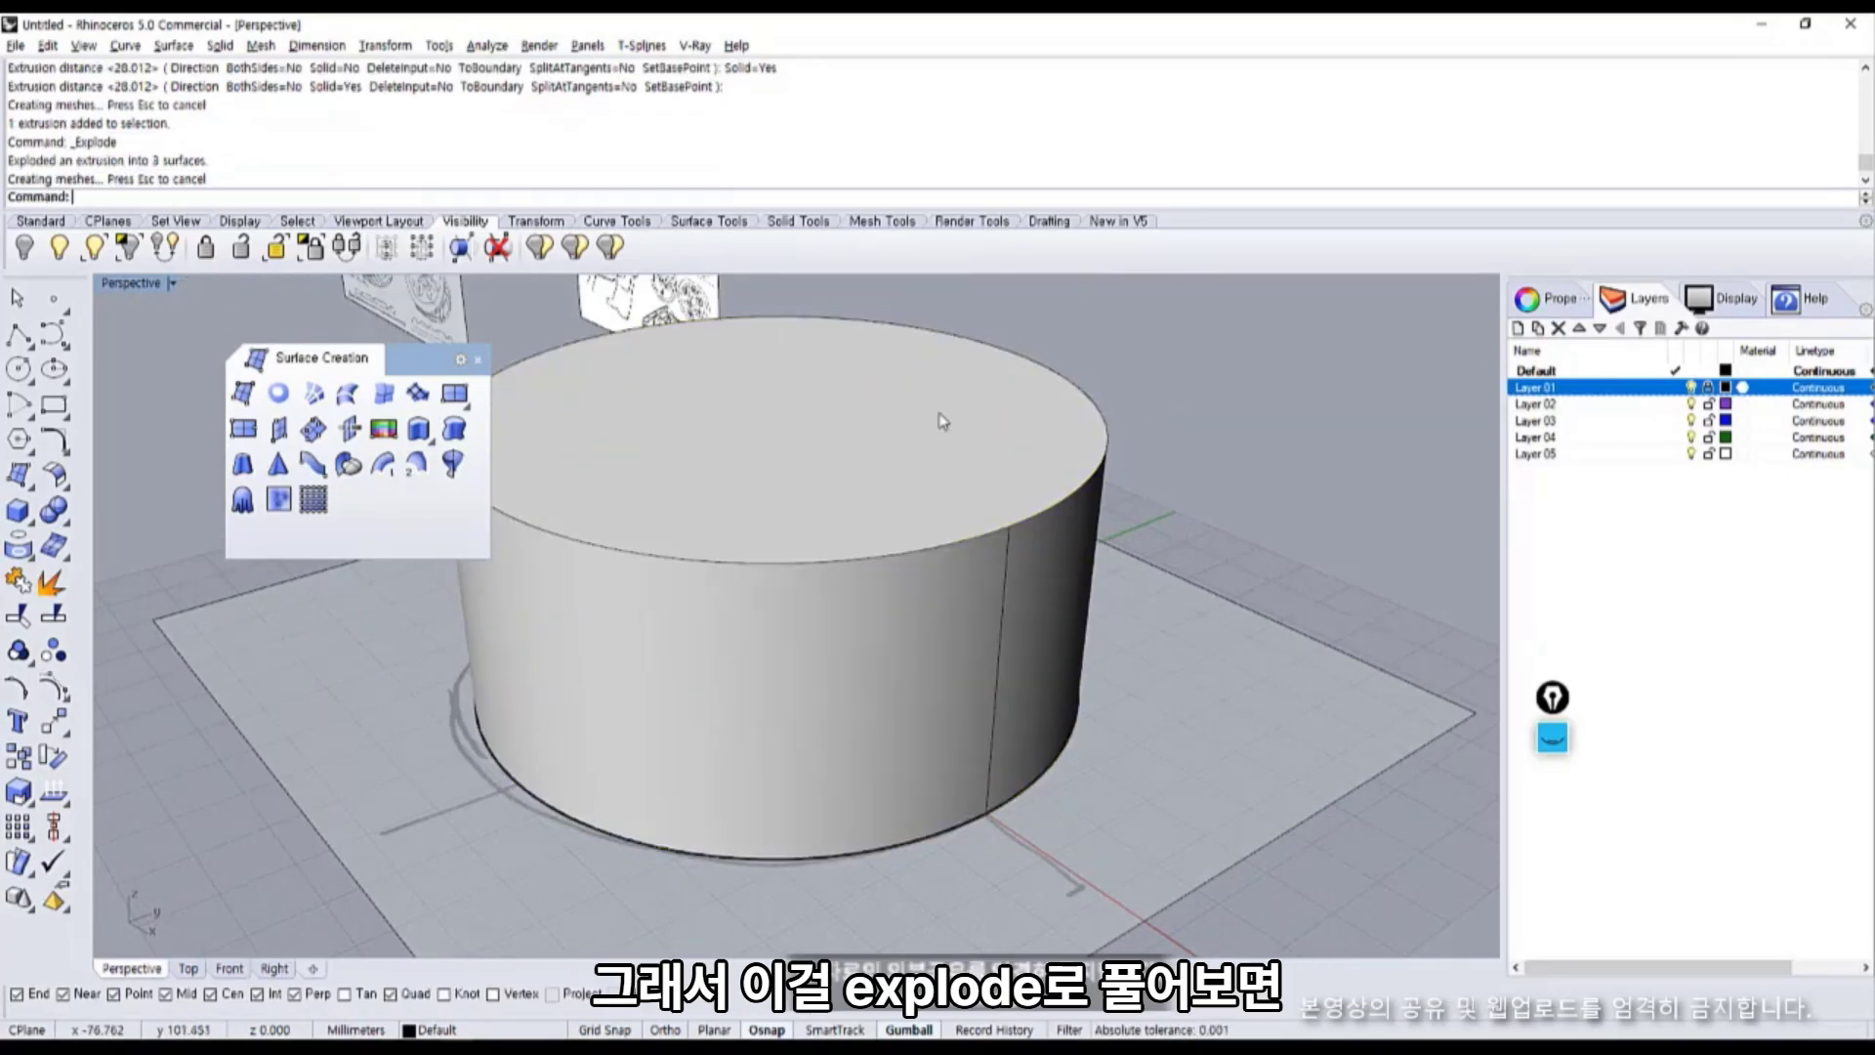
Pull the exploded cylinder's top, side and bottom surfaces apart, and delete all three.
drag(728, 425, 1140, 304)
drag(1060, 571, 1458, 567)
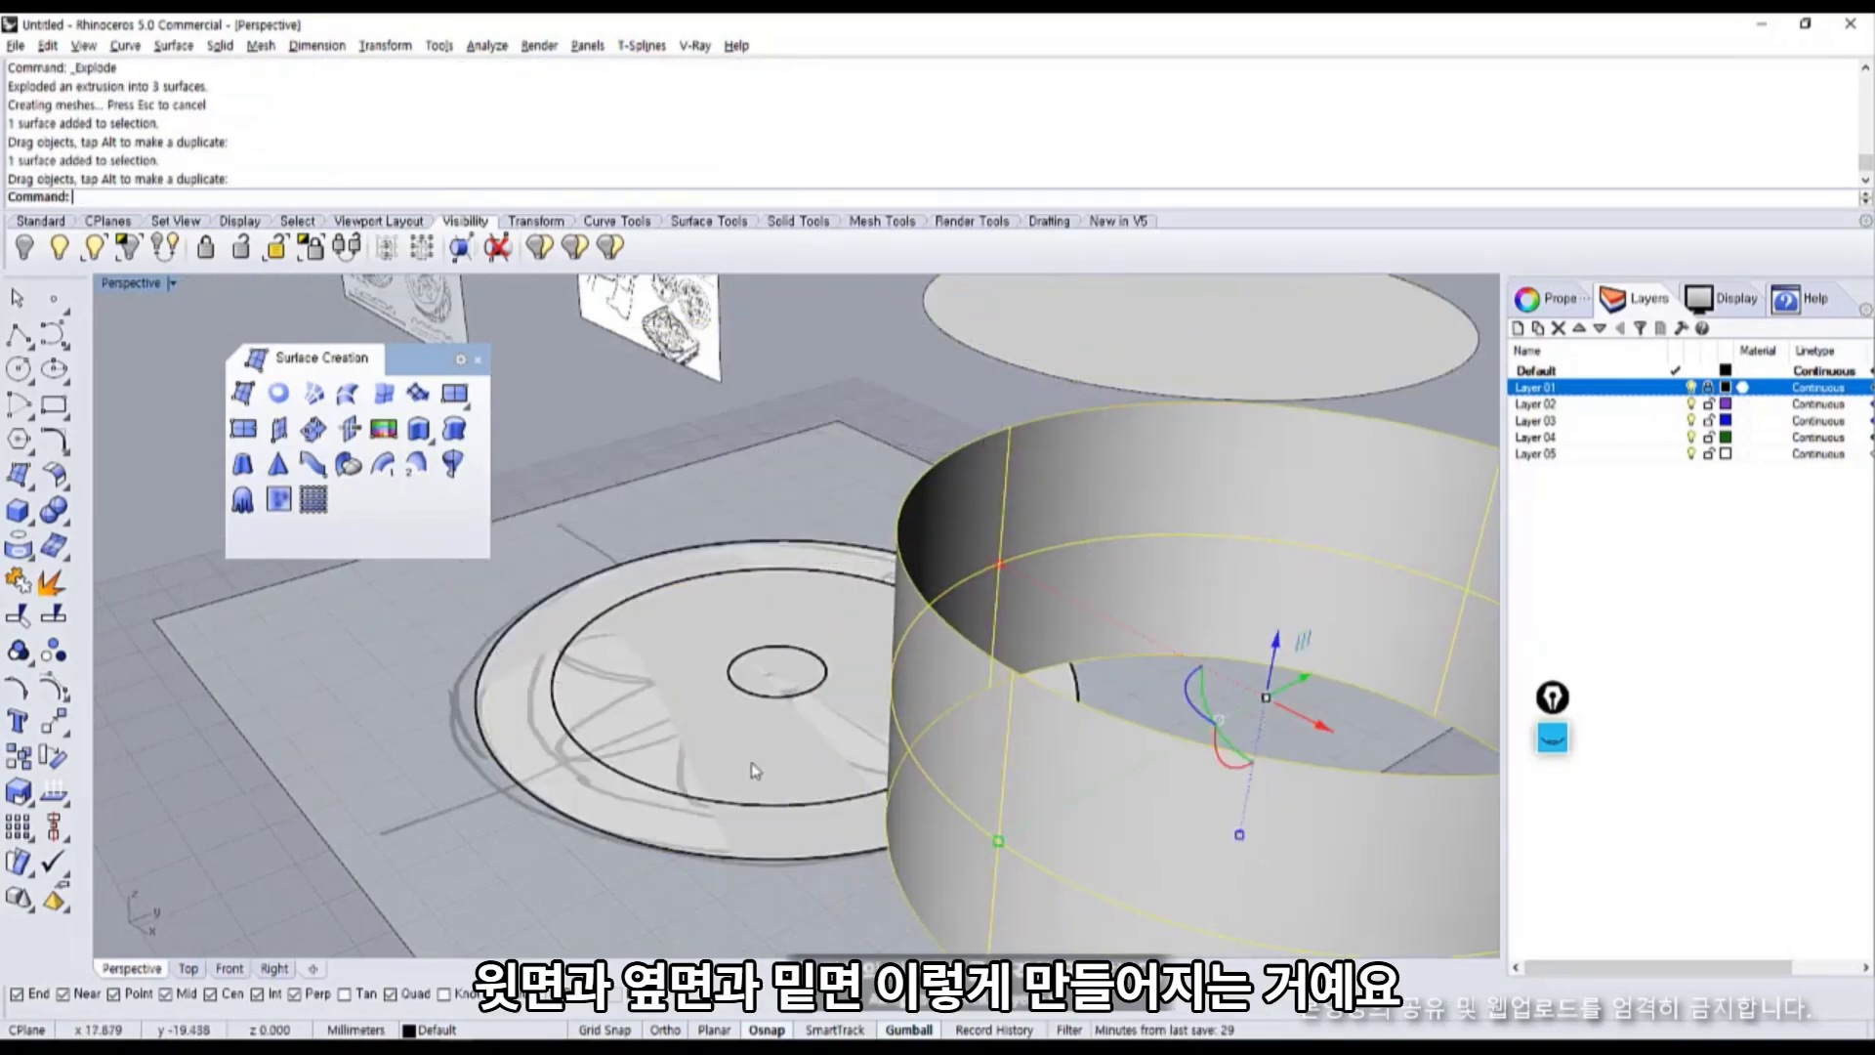
drag(753, 768, 375, 772)
shift+click(1015, 674)
shift+click(1099, 362)
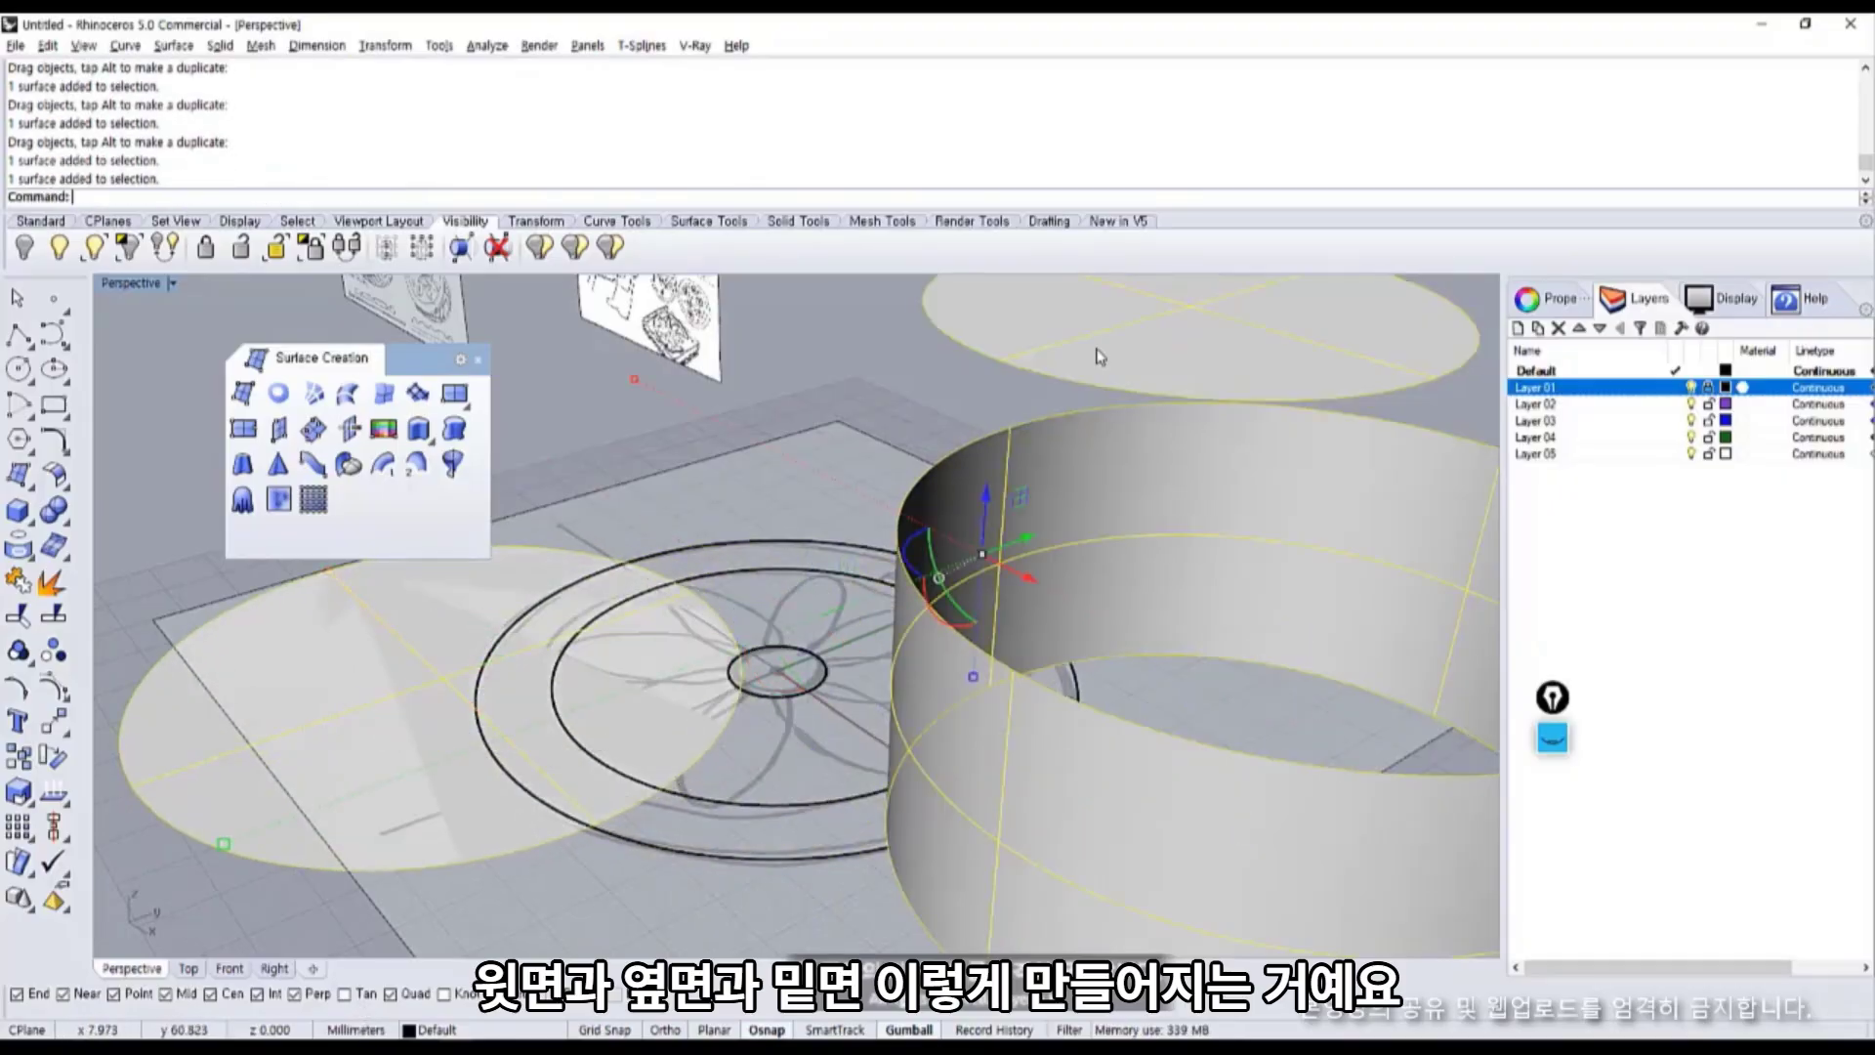
key(Delete)
Extrude the outer circle downward about 4 mm as an open wall with Solid=No.
scroll(767, 723, up, 5)
shift+right_drag(765, 734, 821, 622)
click(430, 437)
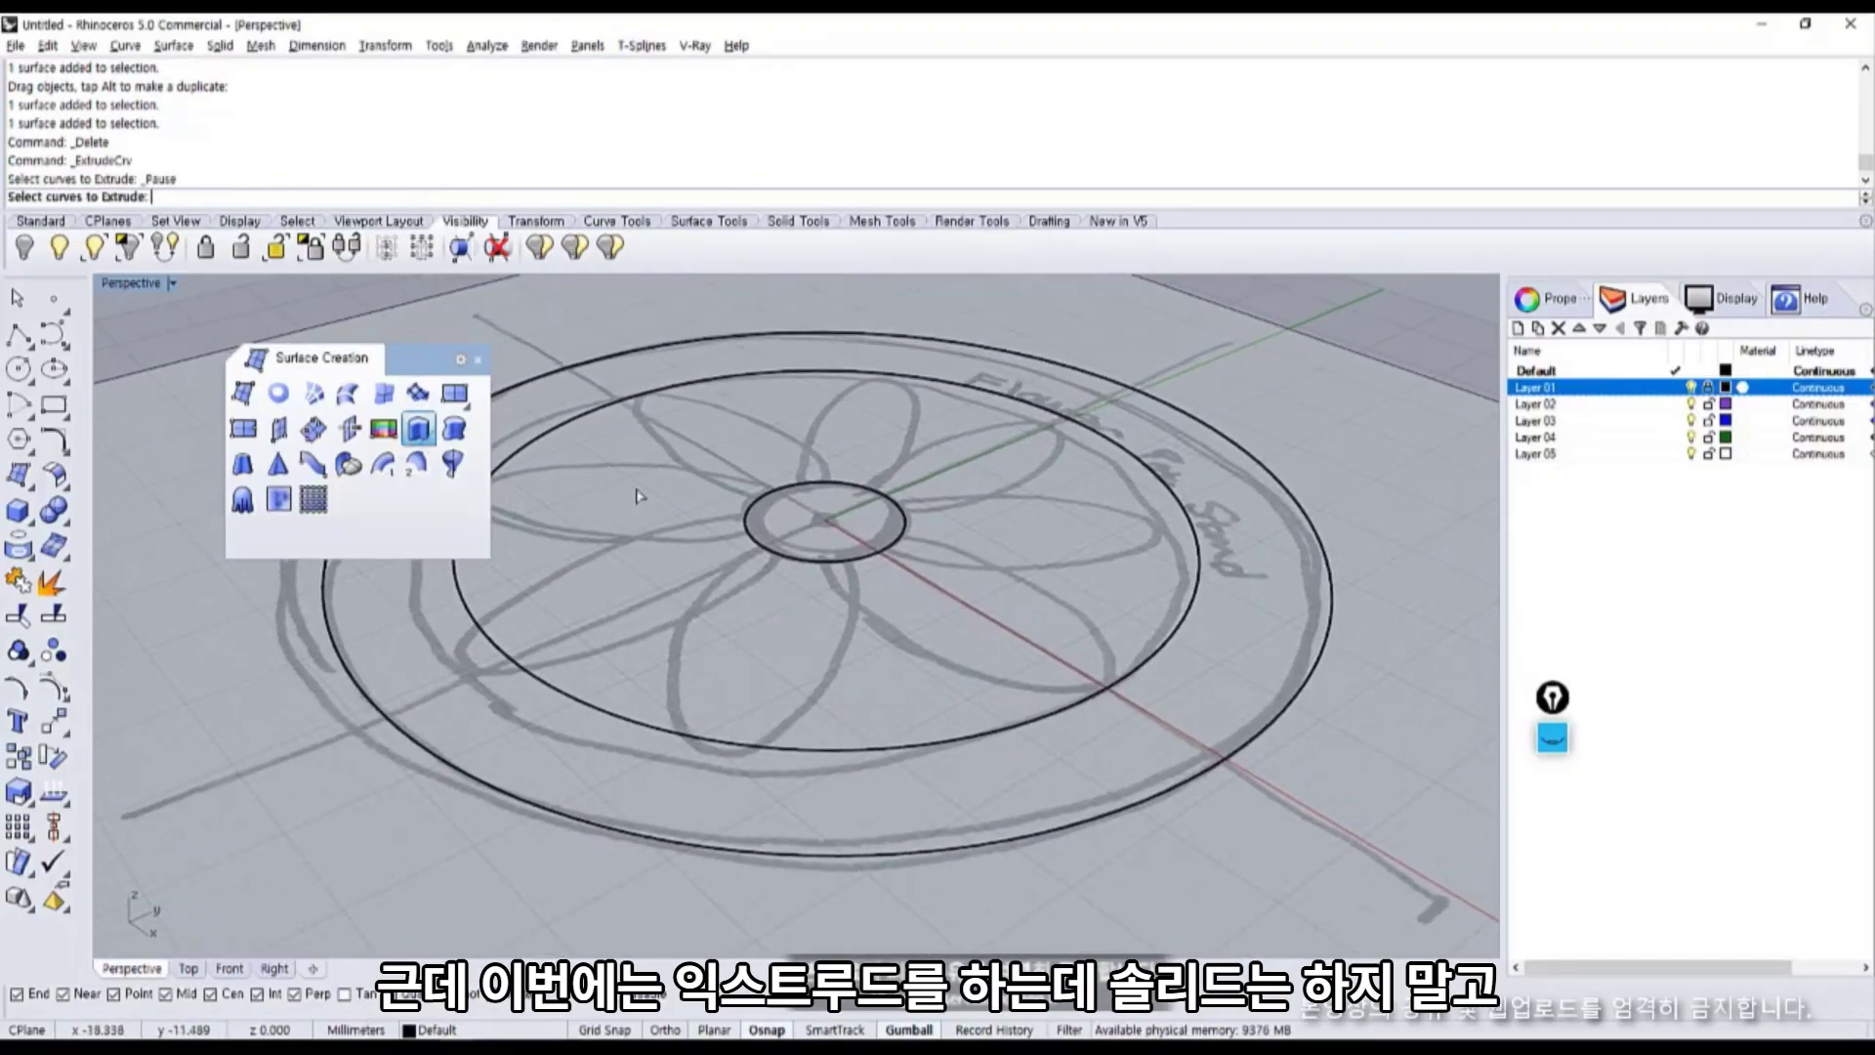
right_drag(641, 494, 625, 465)
click(1293, 594)
right_click(1293, 593)
right_drag(1295, 589, 1347, 513)
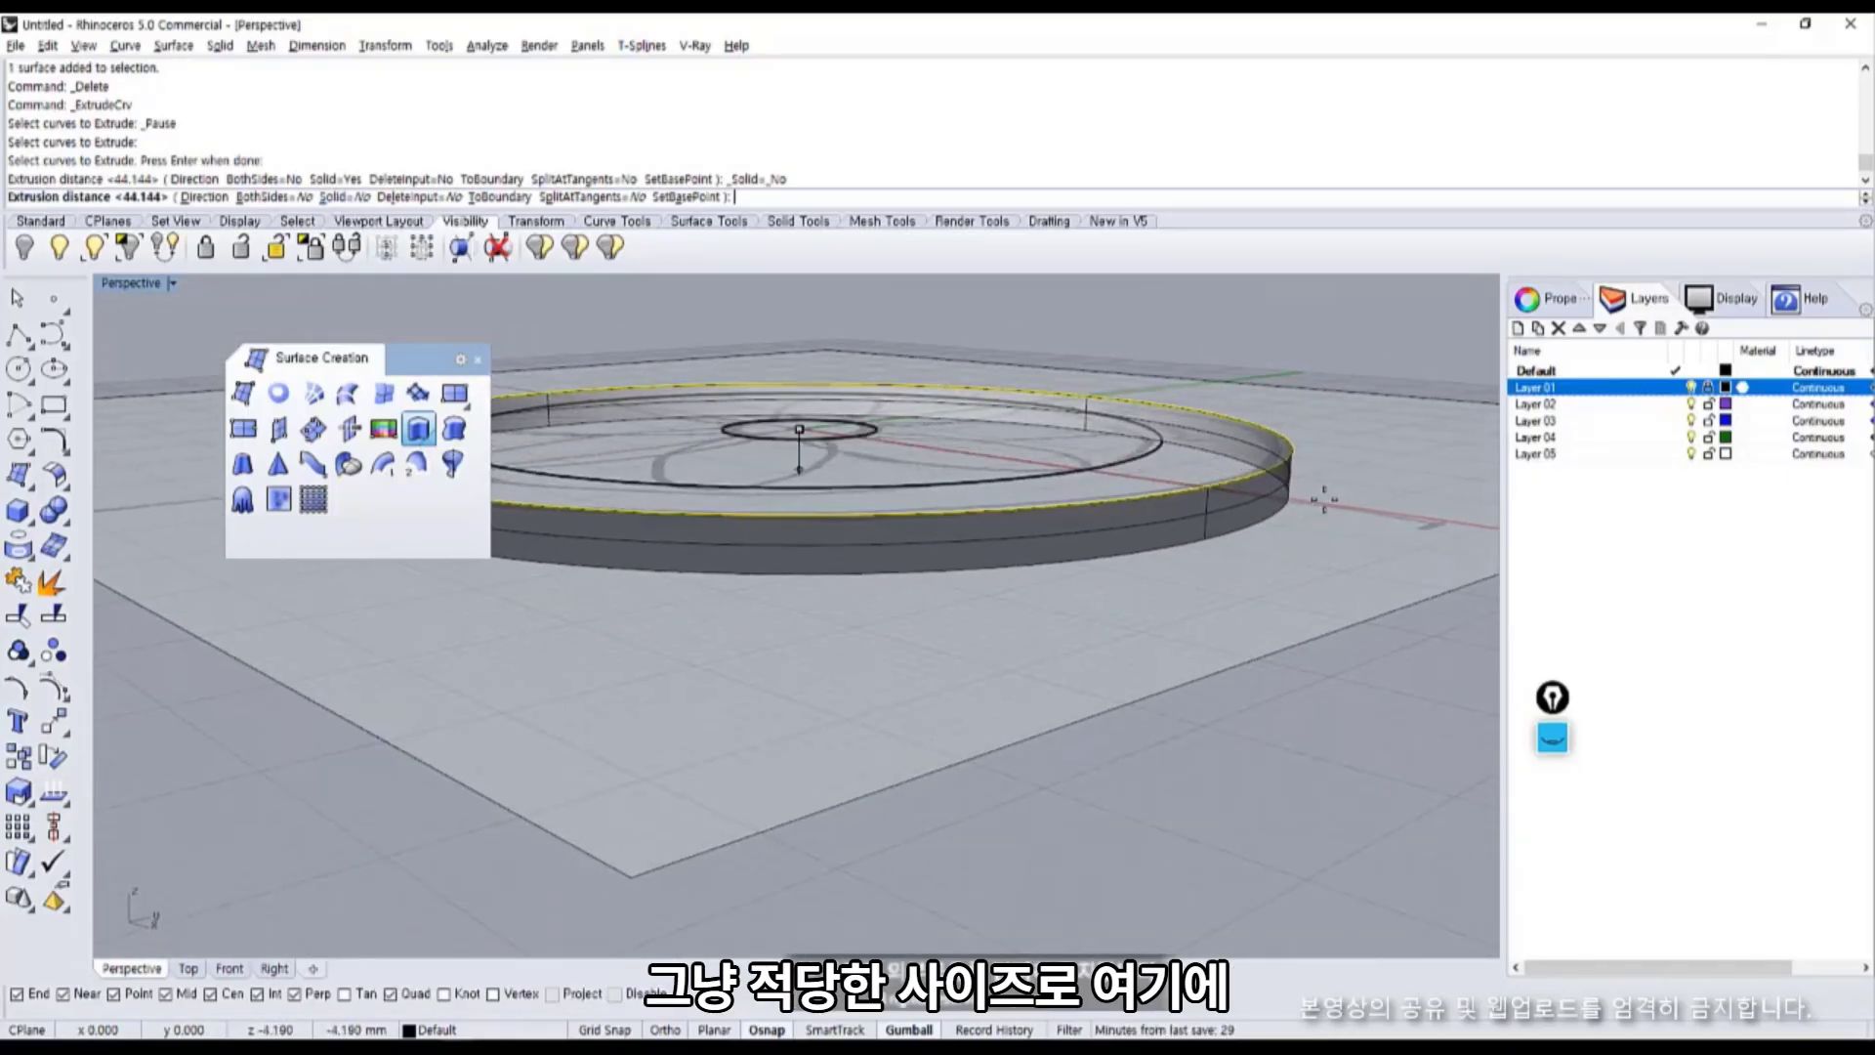
click(1324, 499)
mouse_move(1069, 666)
right_down()
mouse_move(1160, 713)
mouse_move(1214, 635)
mouse_move(1185, 573)
mouse_move(1088, 589)
mouse_move(1061, 699)
right_up()
scroll(1062, 699, up, 6)
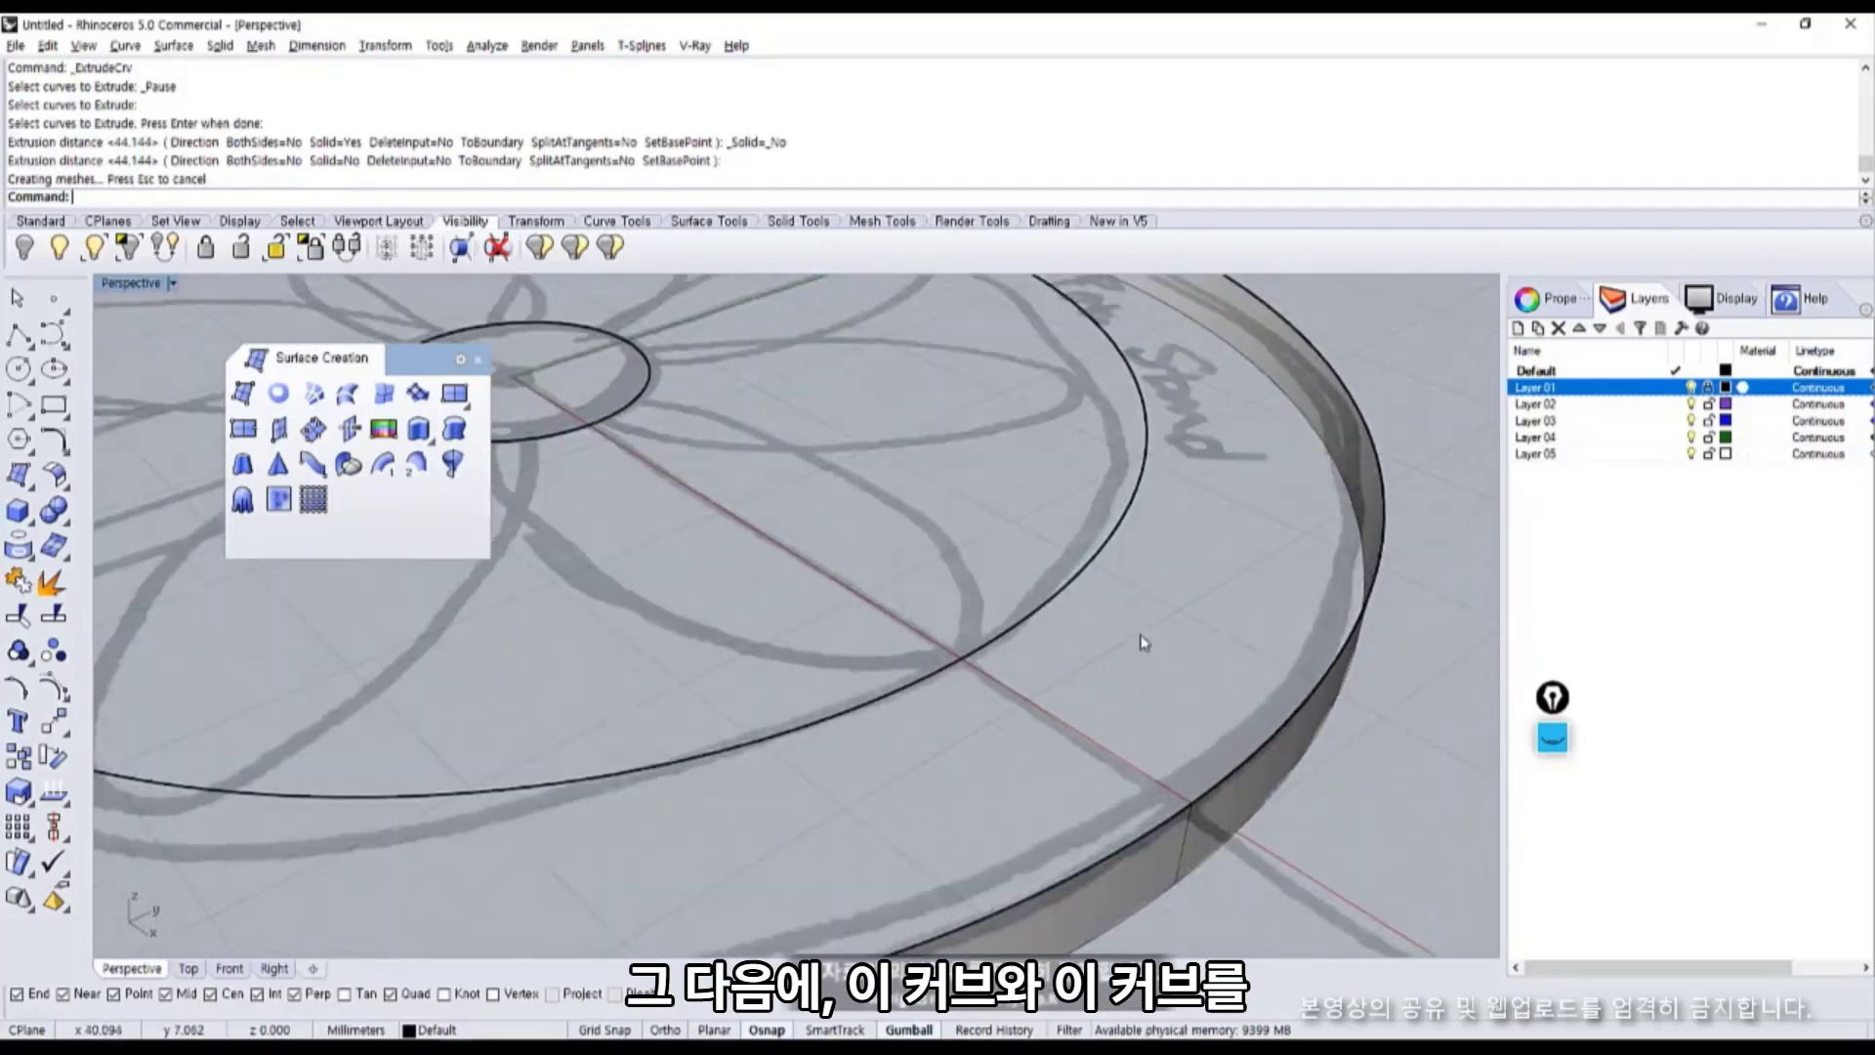
Examine the middle and outer circles, highlighting each in turn, to check that they lie in one plane.
click(1062, 571)
scroll(1062, 570, down, 4)
click(1059, 672)
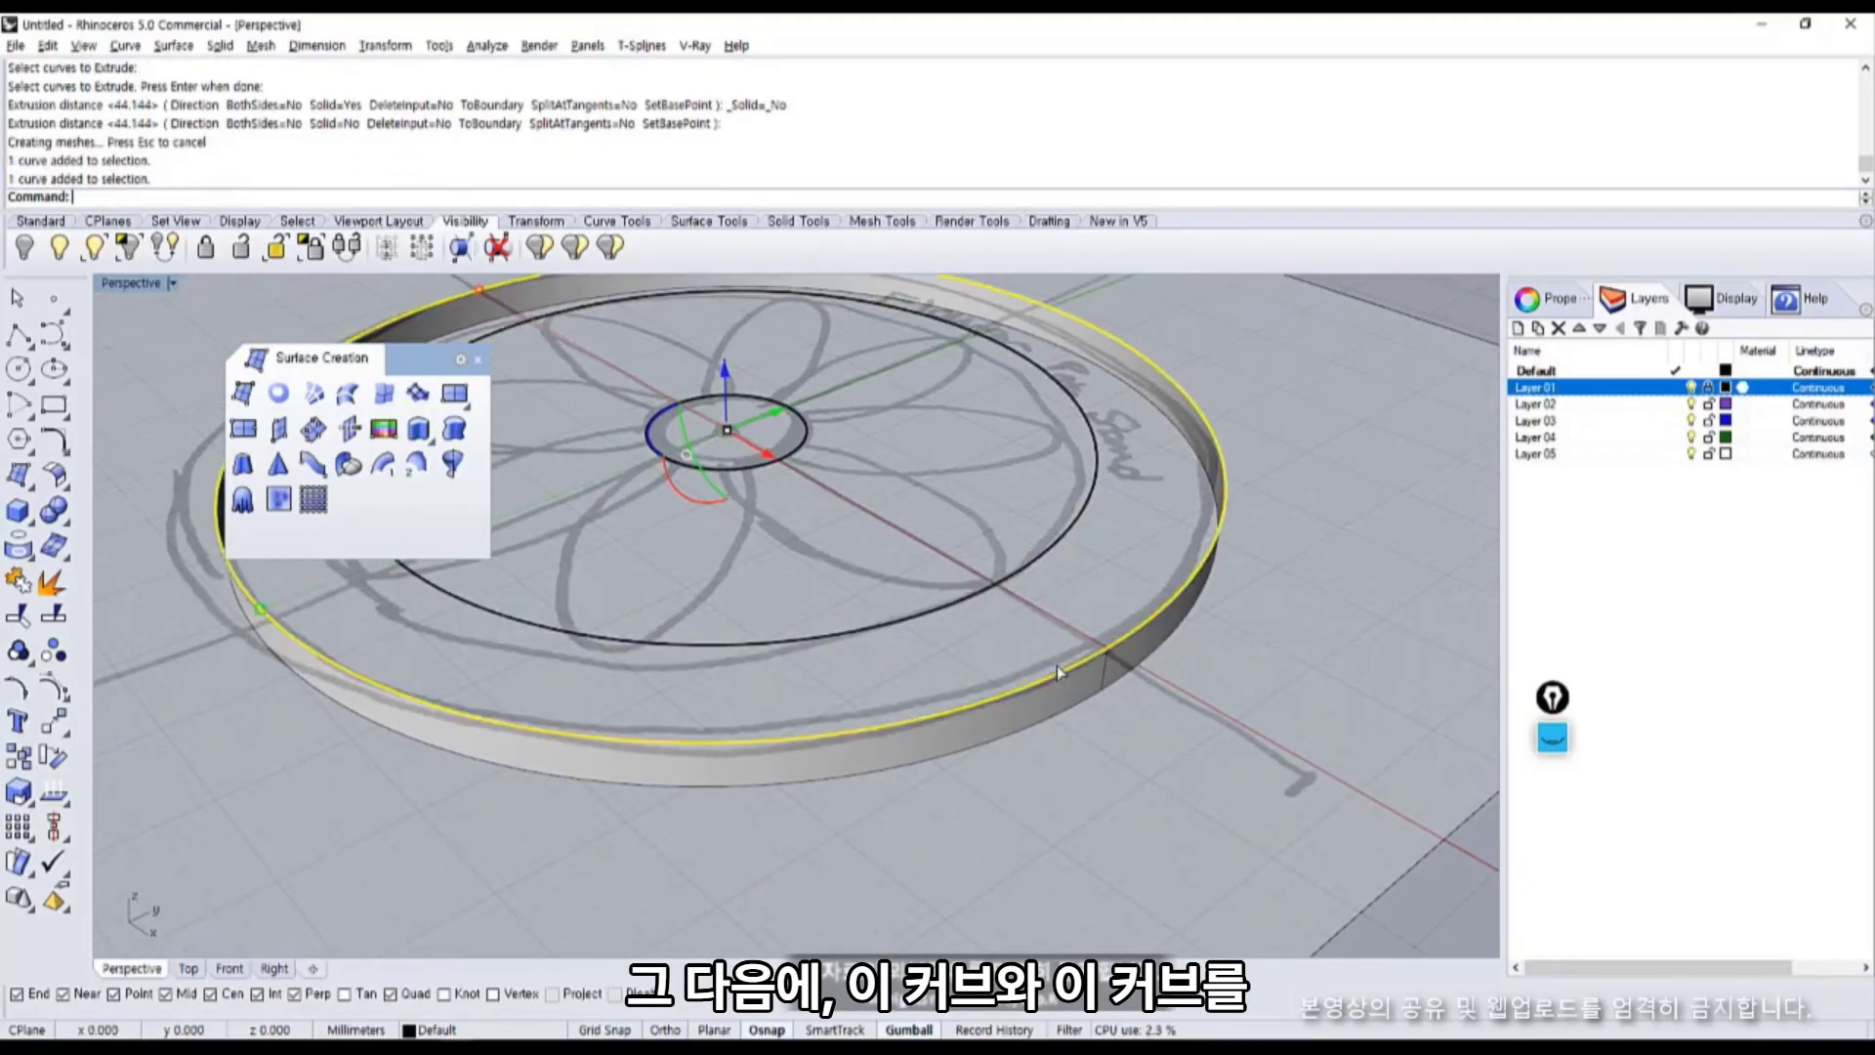
click(1009, 576)
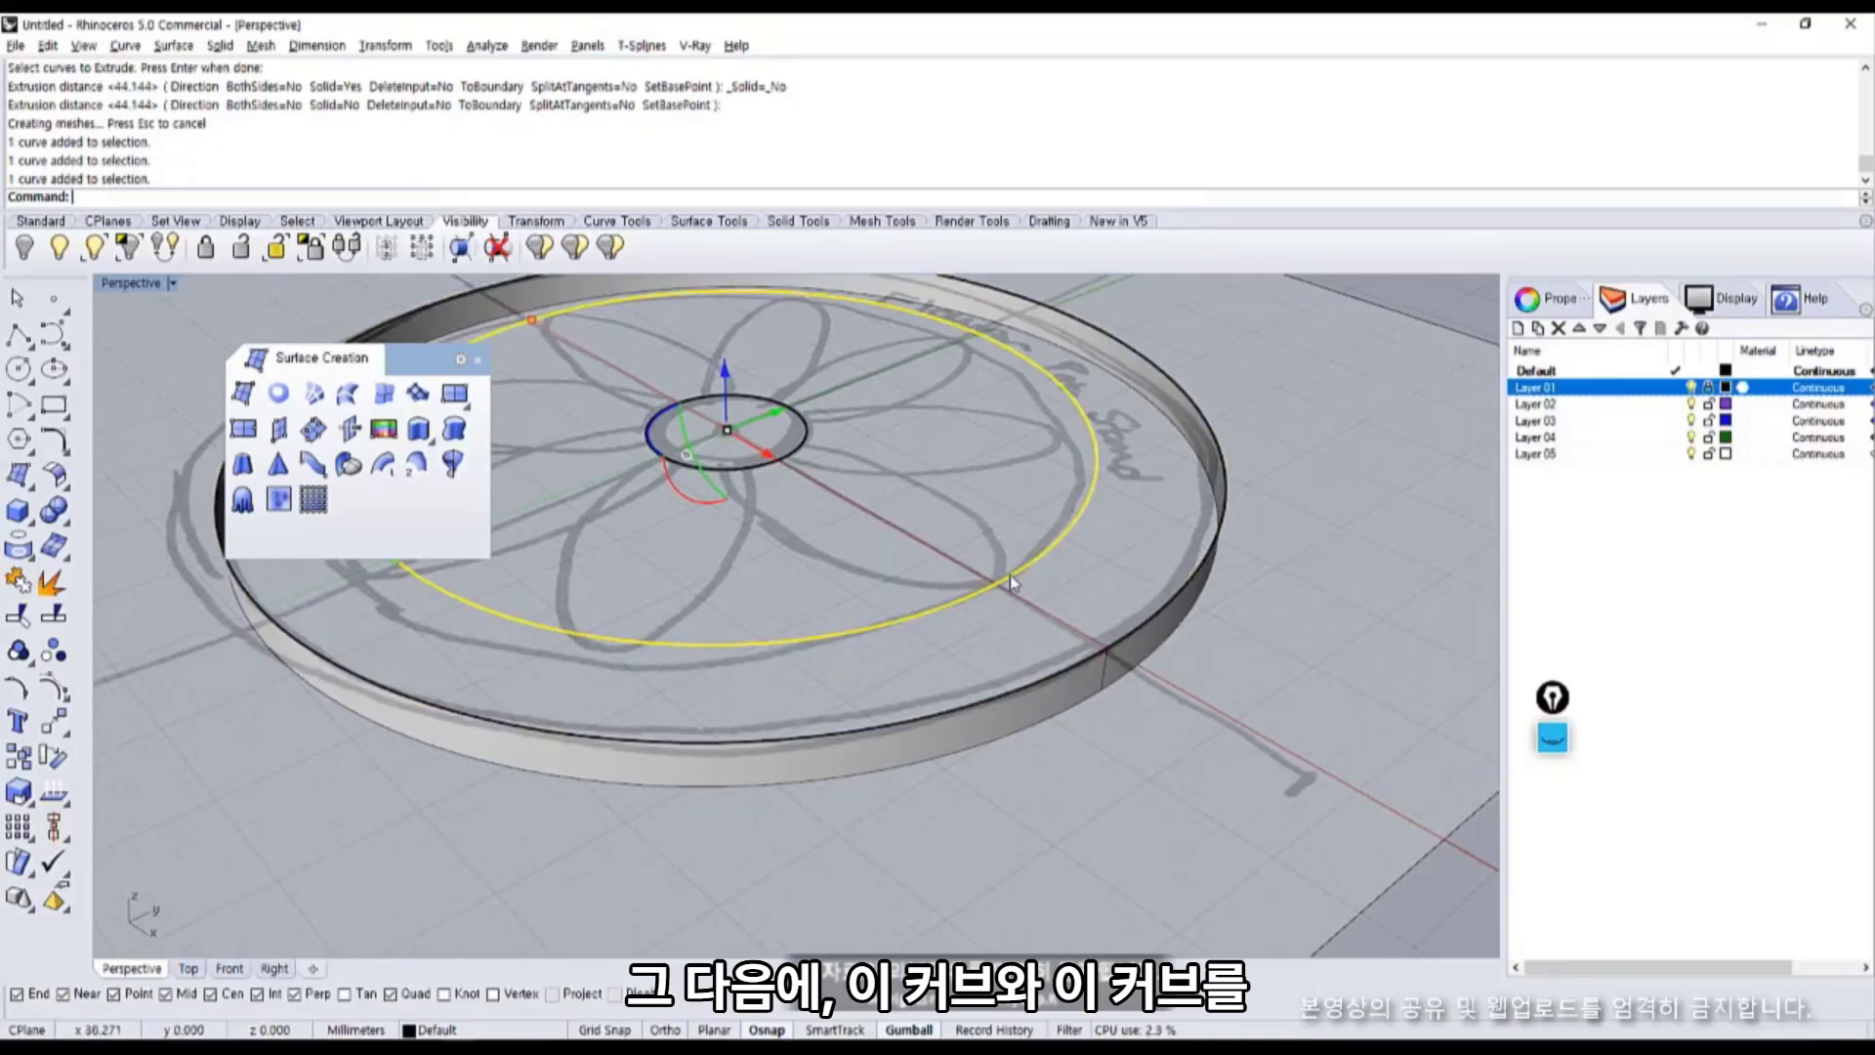
click(1056, 672)
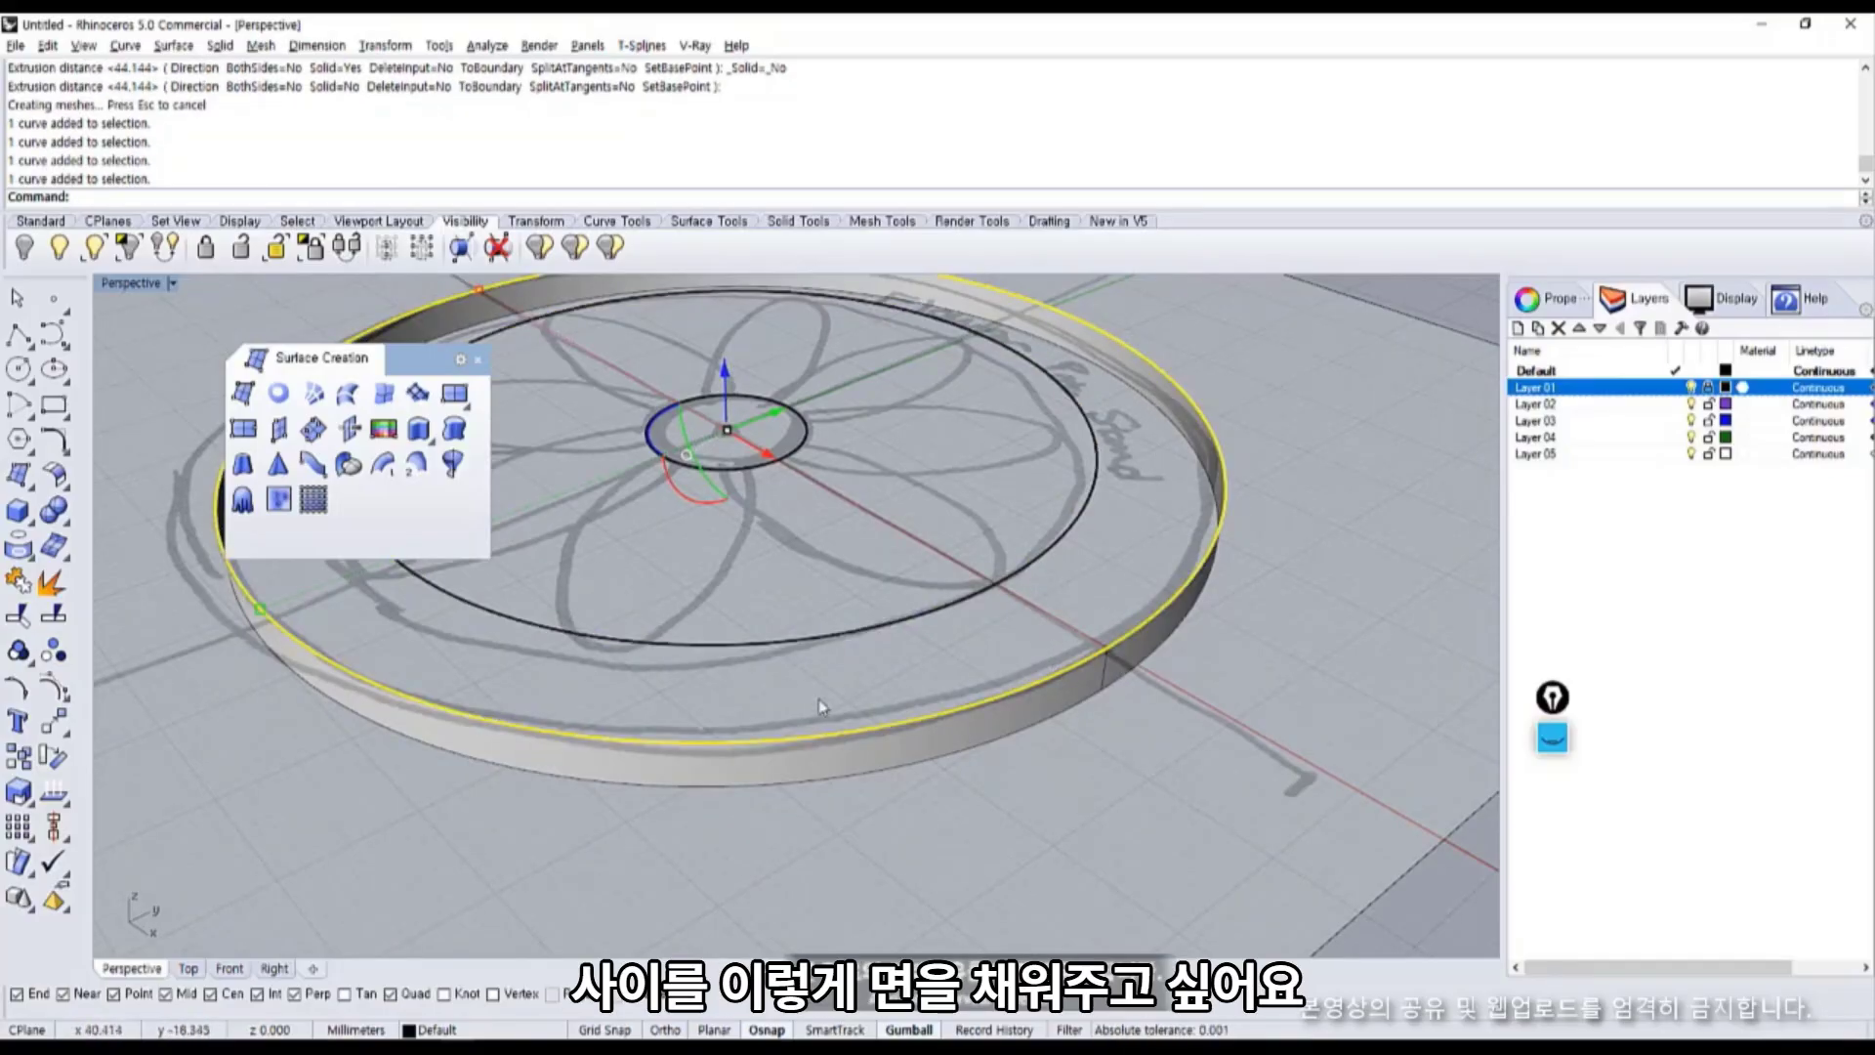
key(Escape)
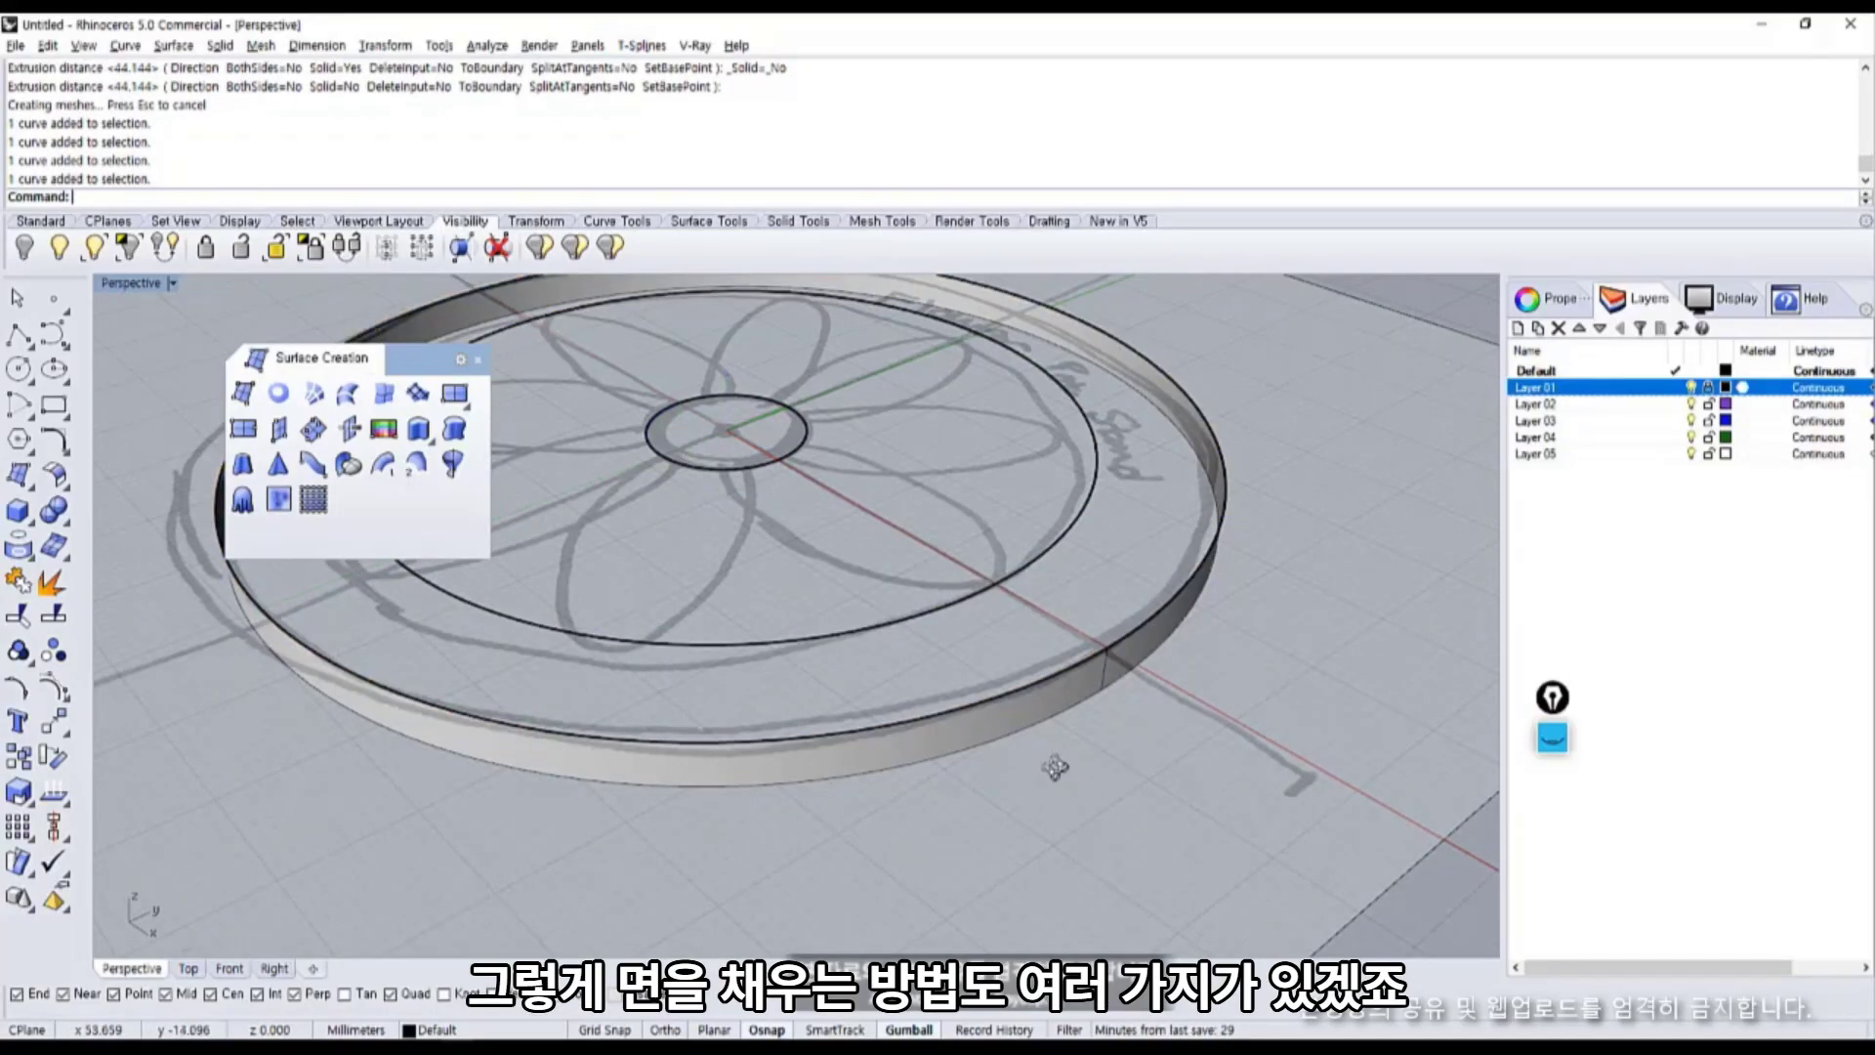
right_drag(1062, 671, 1062, 784)
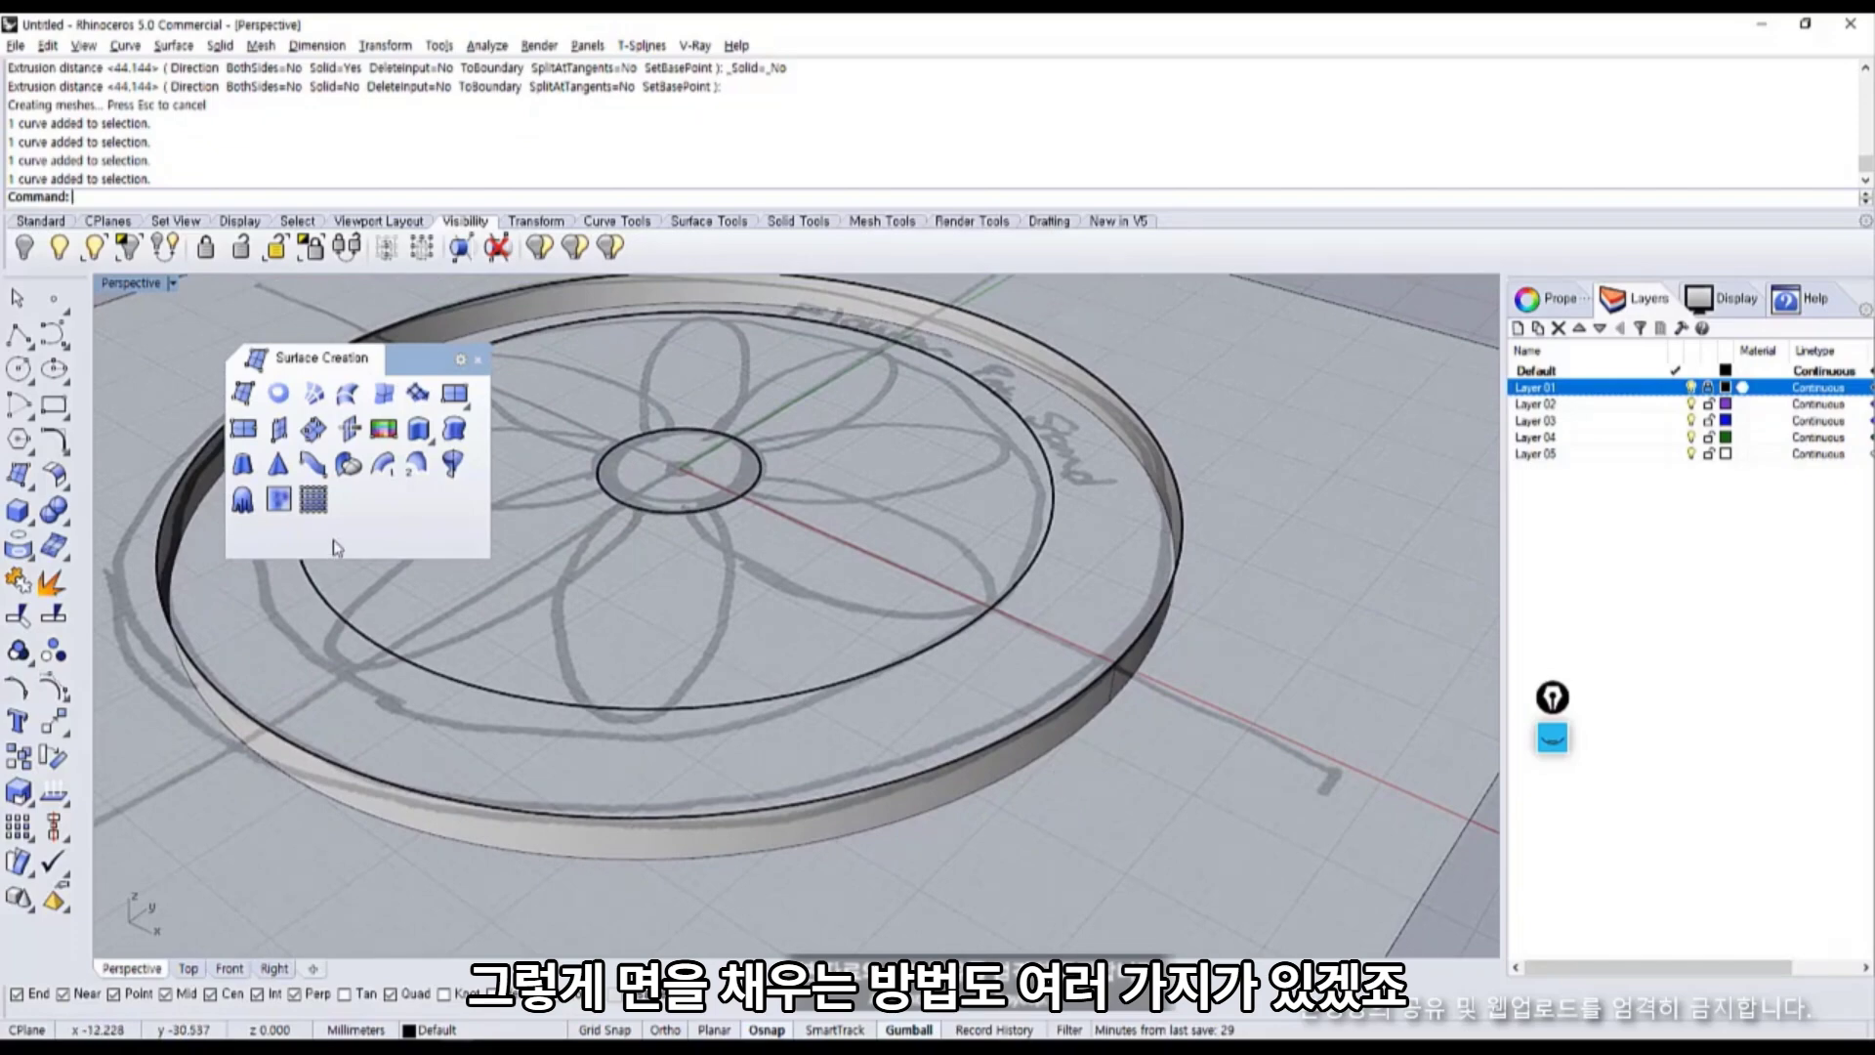
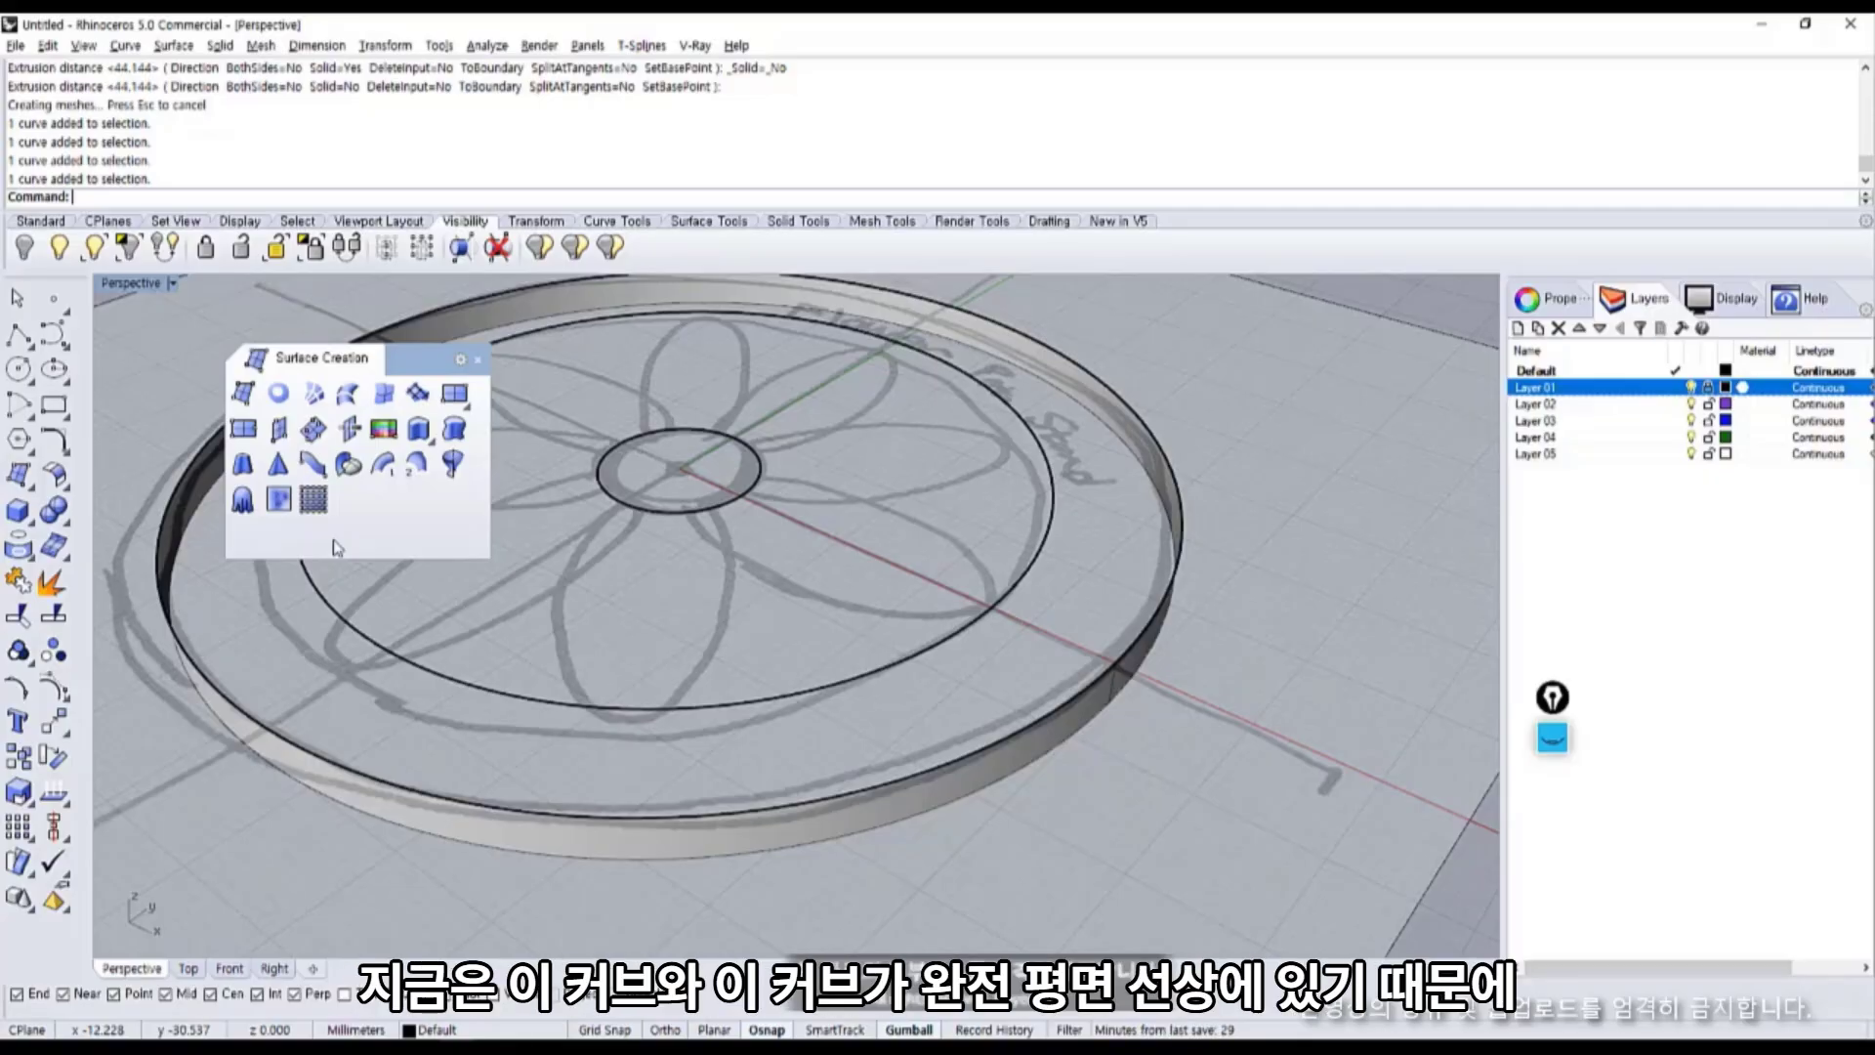
right_drag(667, 452, 945, 623)
click(945, 623)
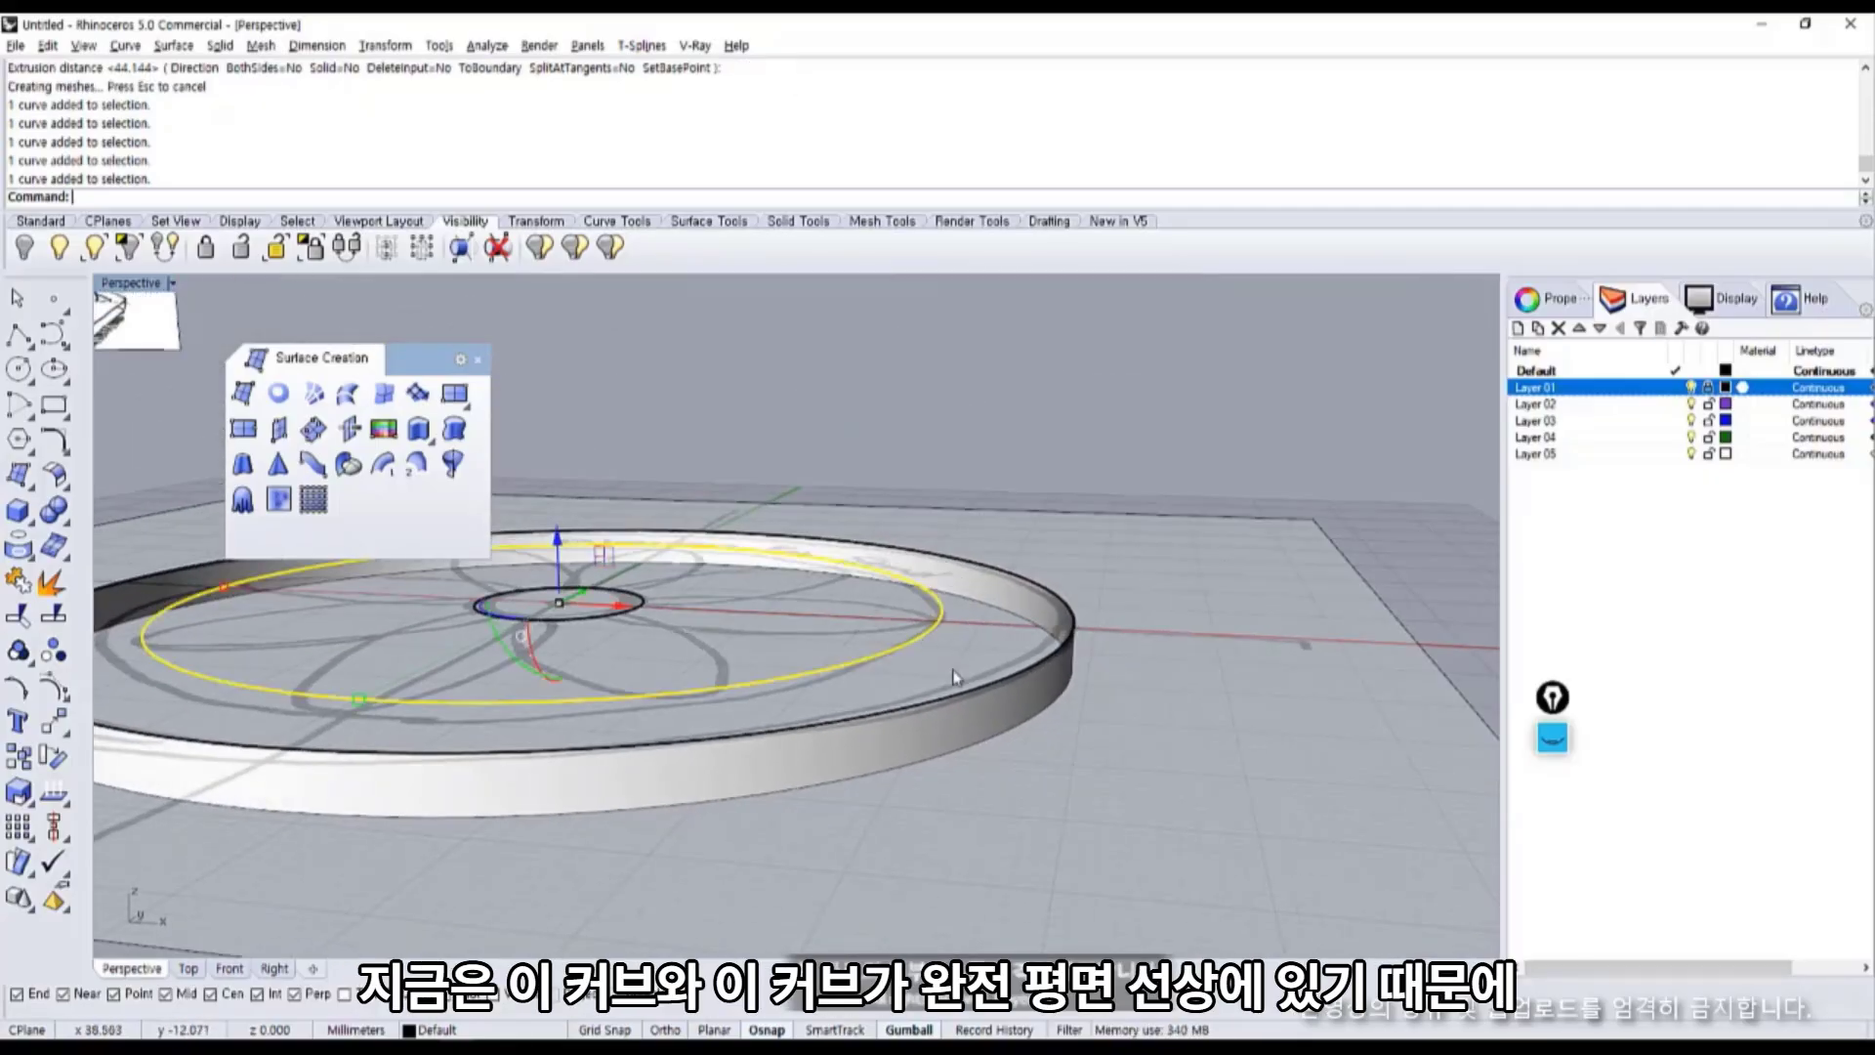
shift+click(970, 699)
right_drag(970, 699, 946, 795)
scroll(1029, 817, up, 3)
click(1030, 816)
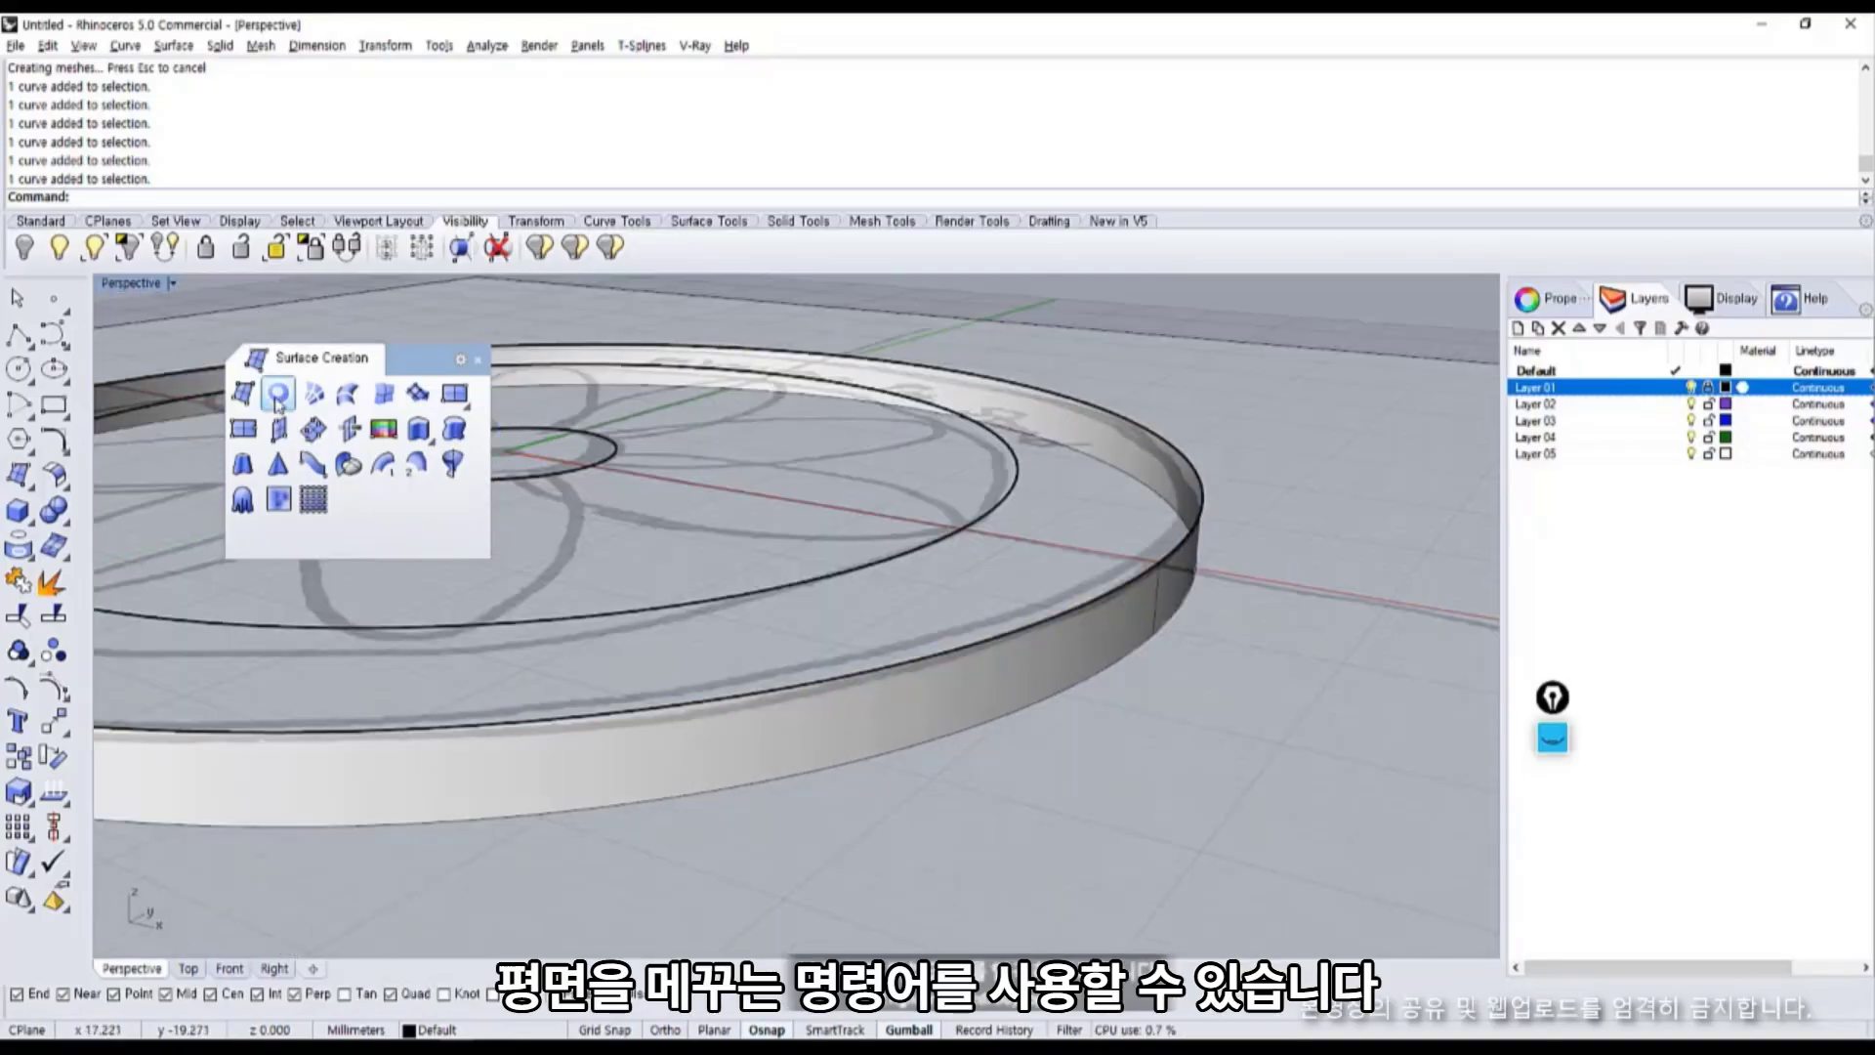
Fill the ring between the middle and outer circles with a planar surface using PlanarSrf.
click(277, 401)
click(864, 567)
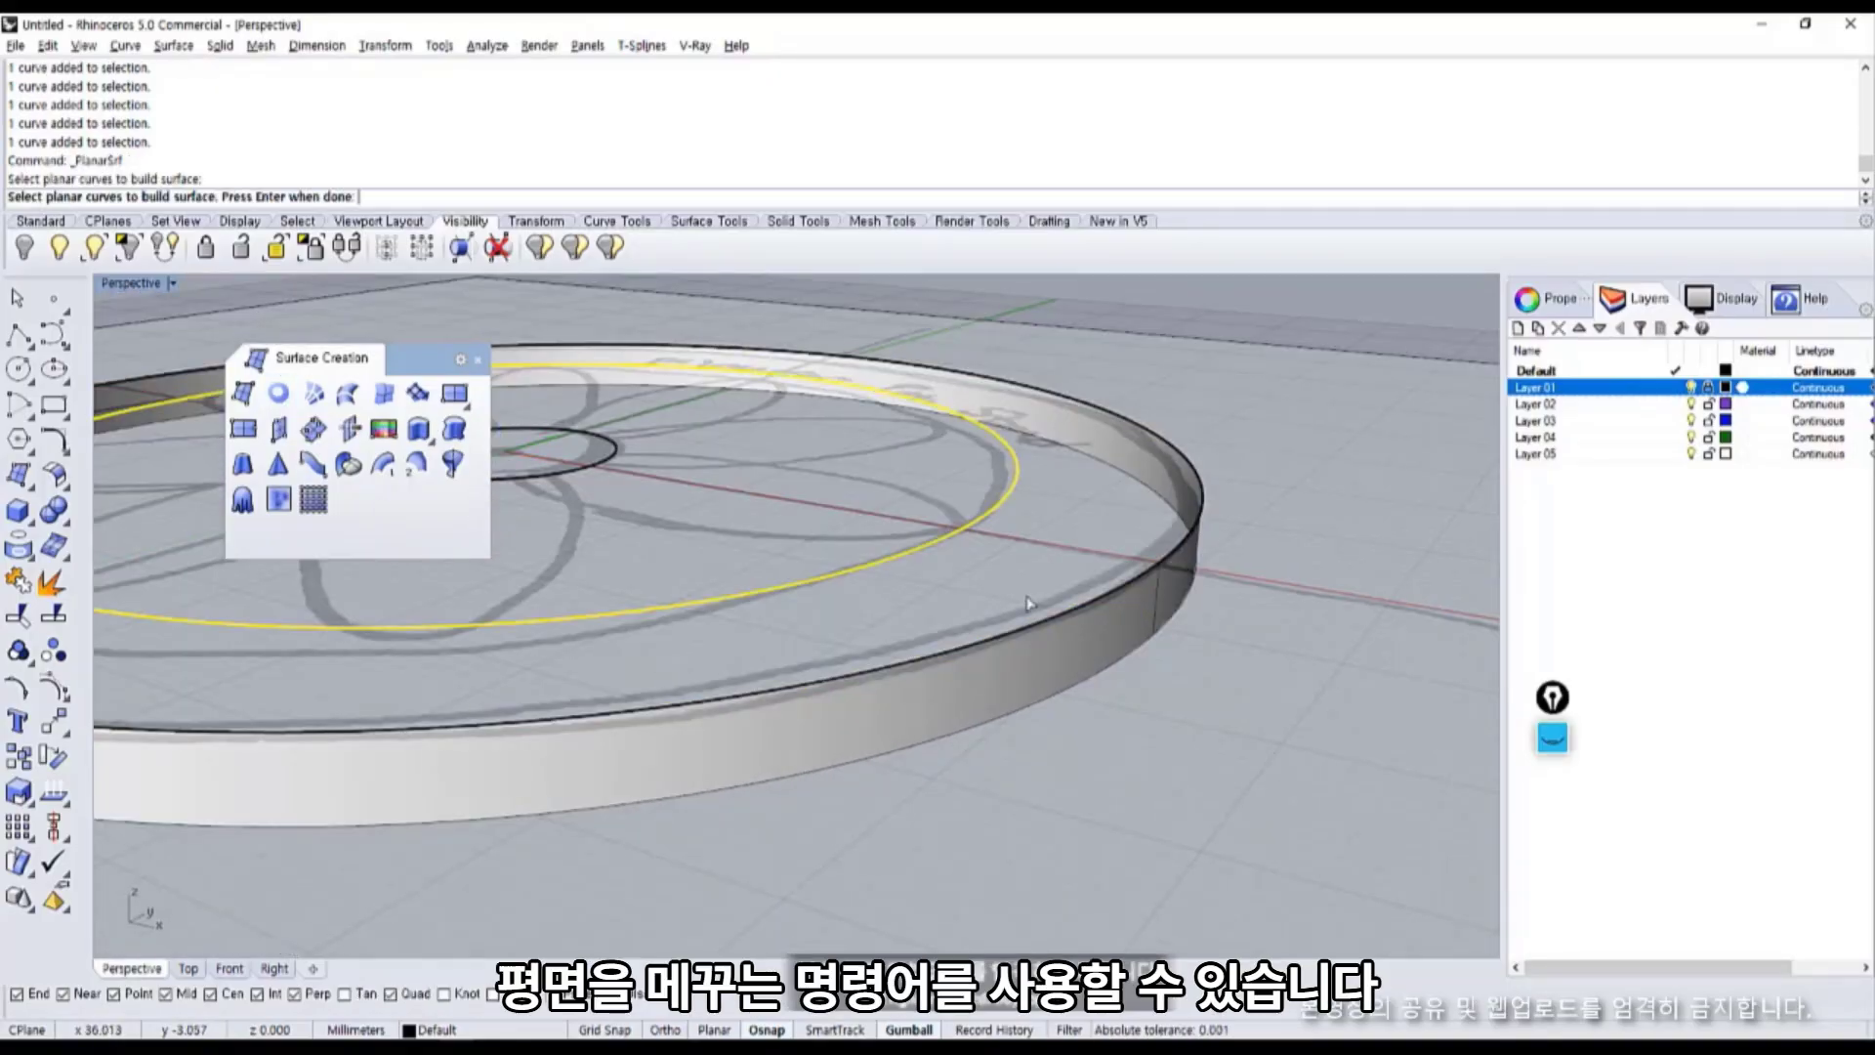
click(1058, 615)
right_click(1100, 662)
click(1083, 544)
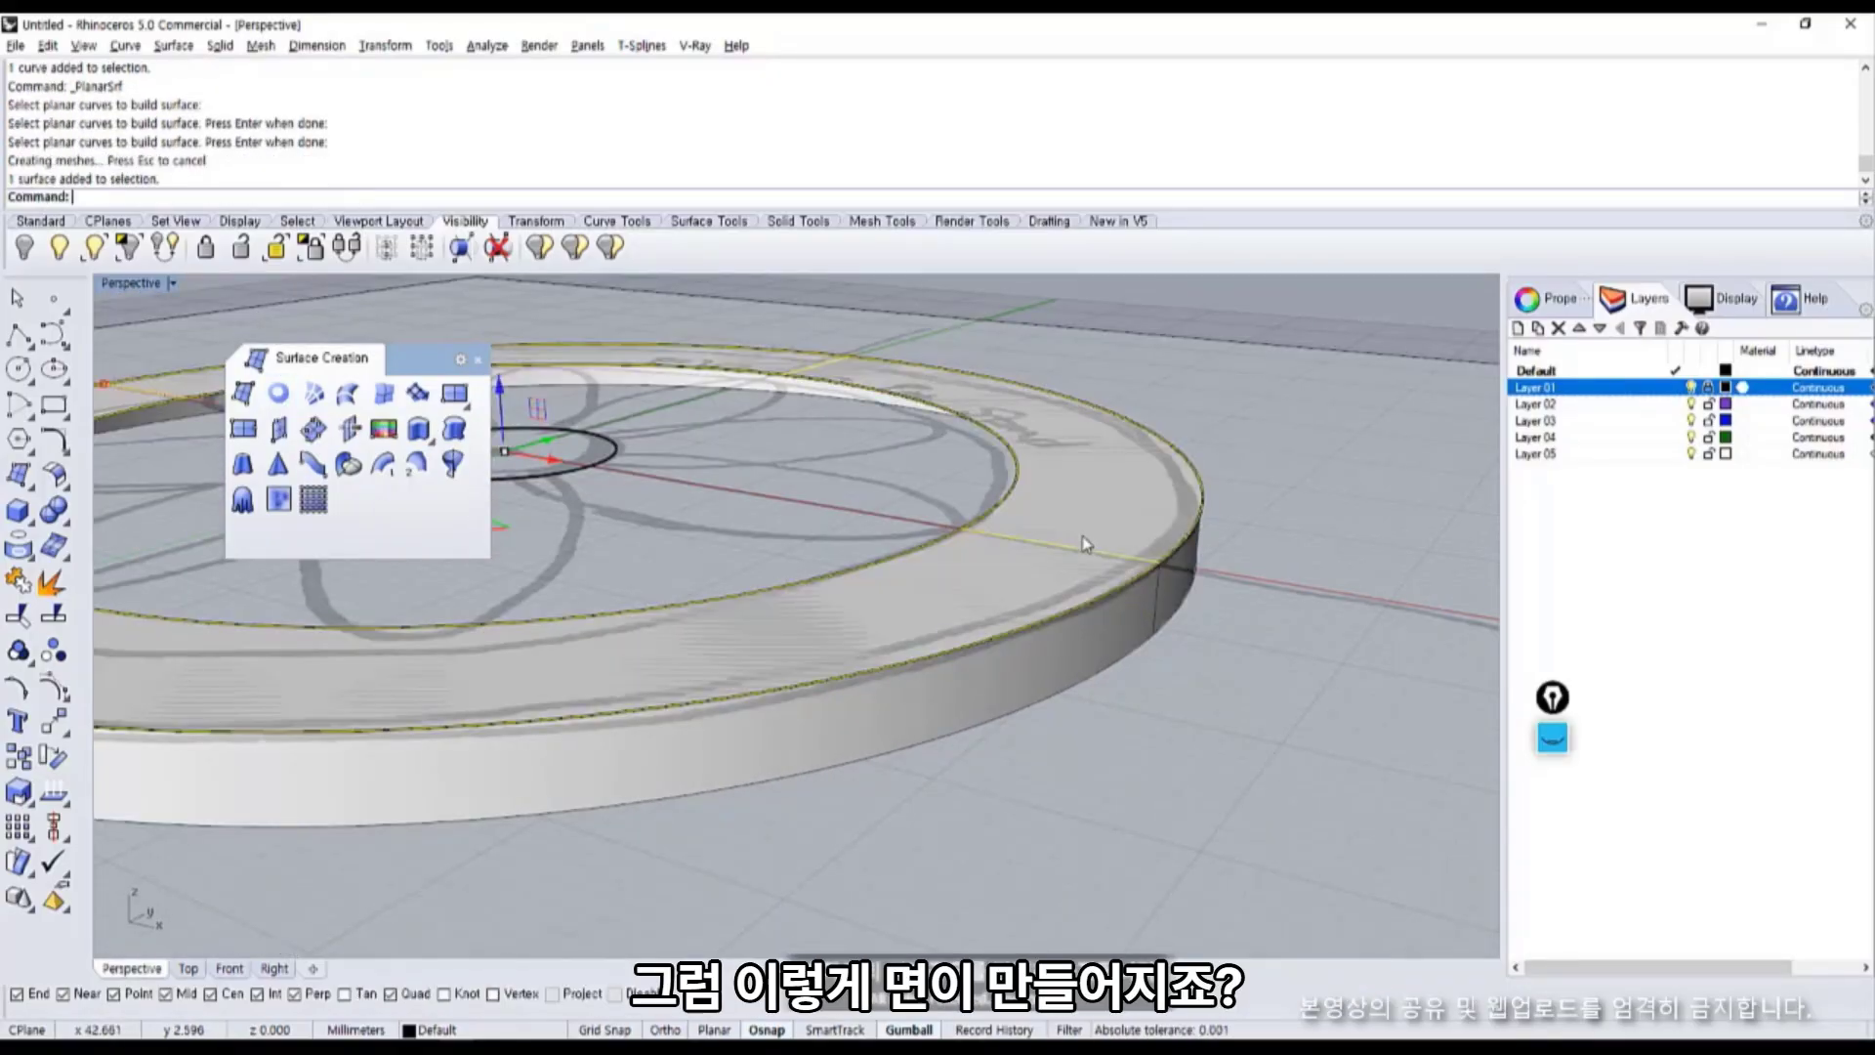
click(1080, 653)
click(1064, 559)
click(1072, 645)
click(1106, 516)
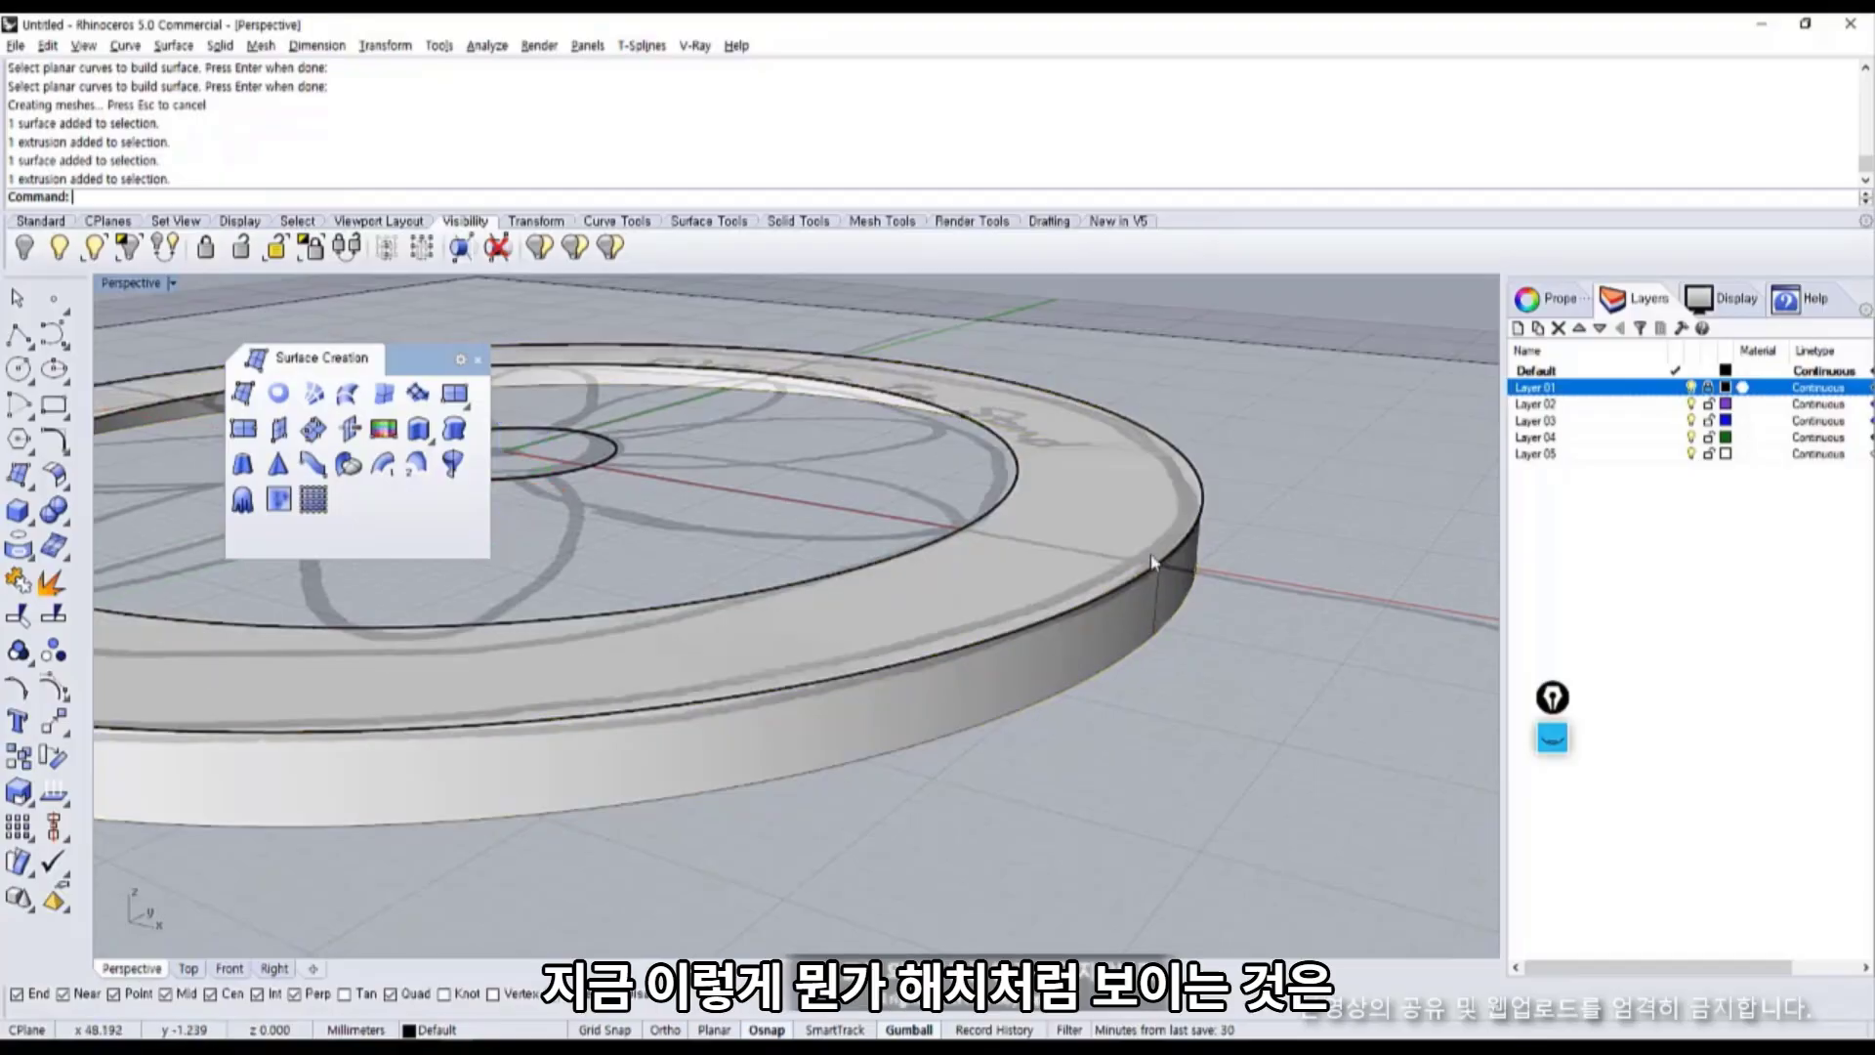
scroll(1106, 516, up, 2)
key(Escape)
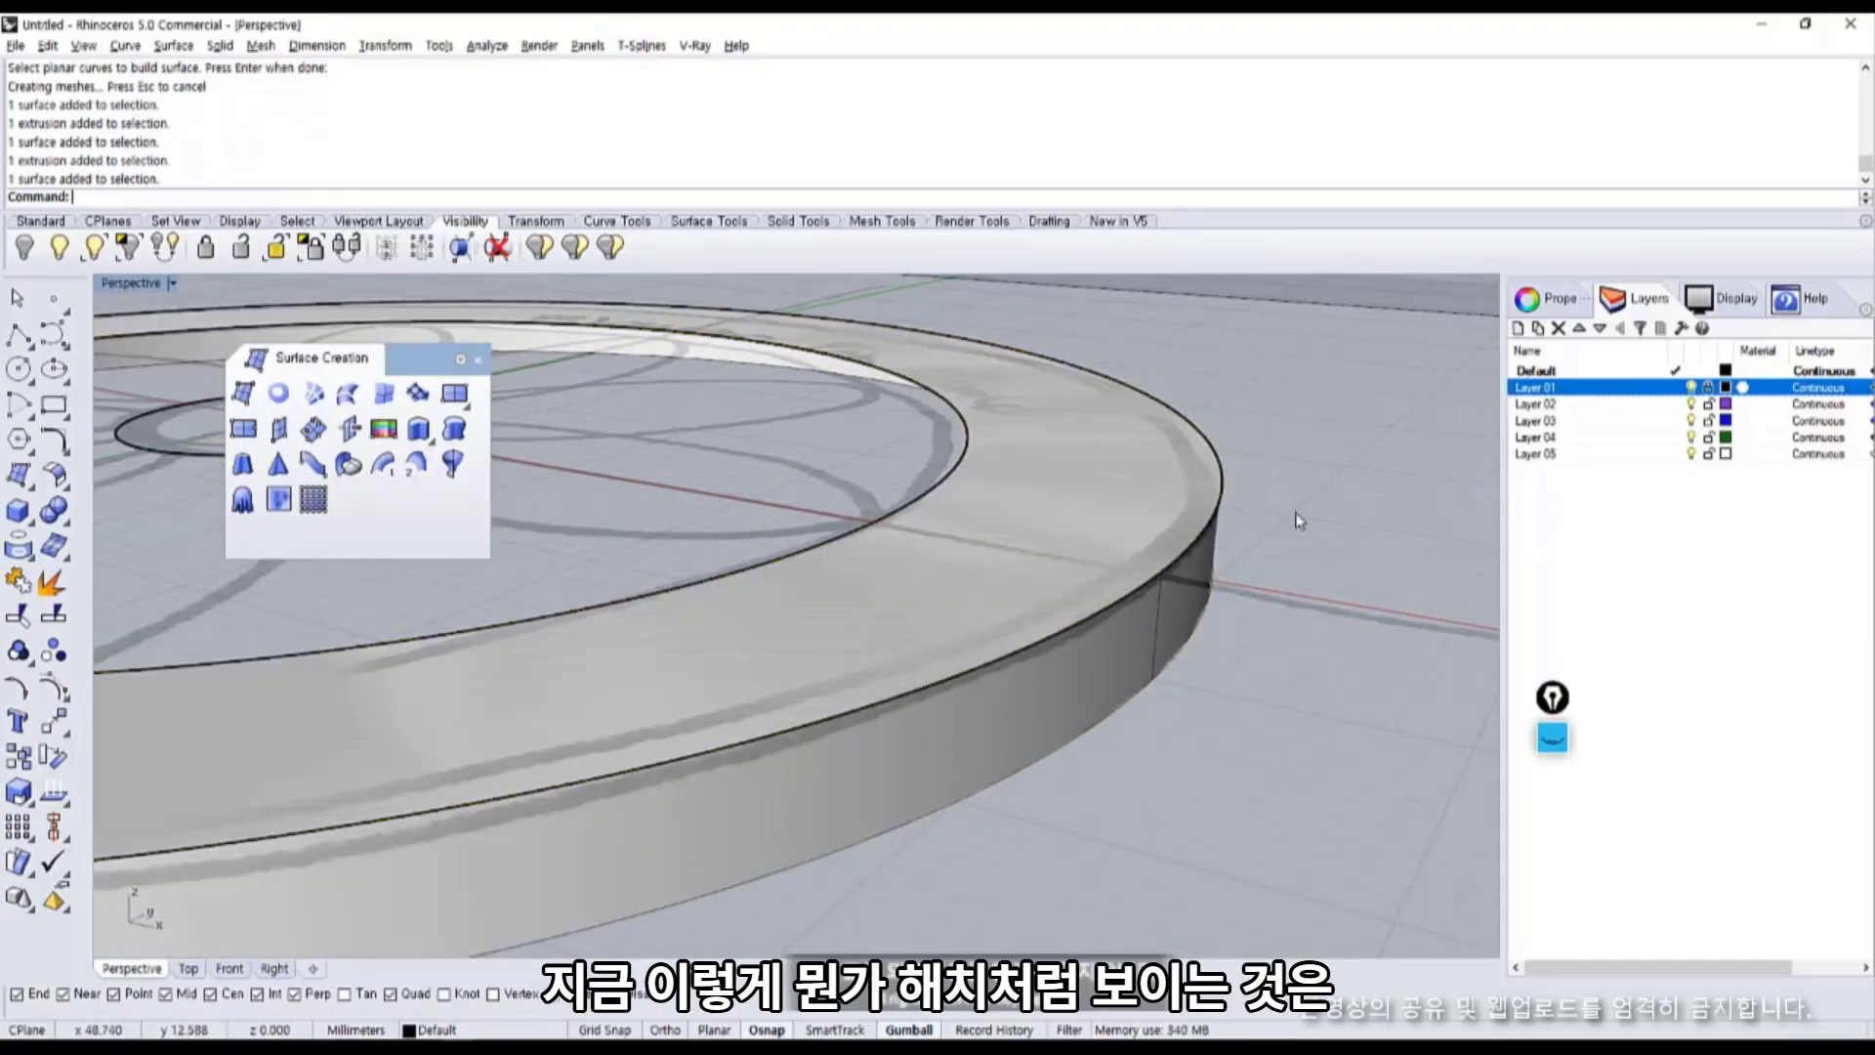
Unlock Layer 01 and move the flat sketch image slightly upward, off the plane of the ring surface.
scroll(1159, 586, down, 3)
mouse_move(1037, 630)
right_down()
mouse_move(1063, 573)
mouse_move(1062, 640)
right_up()
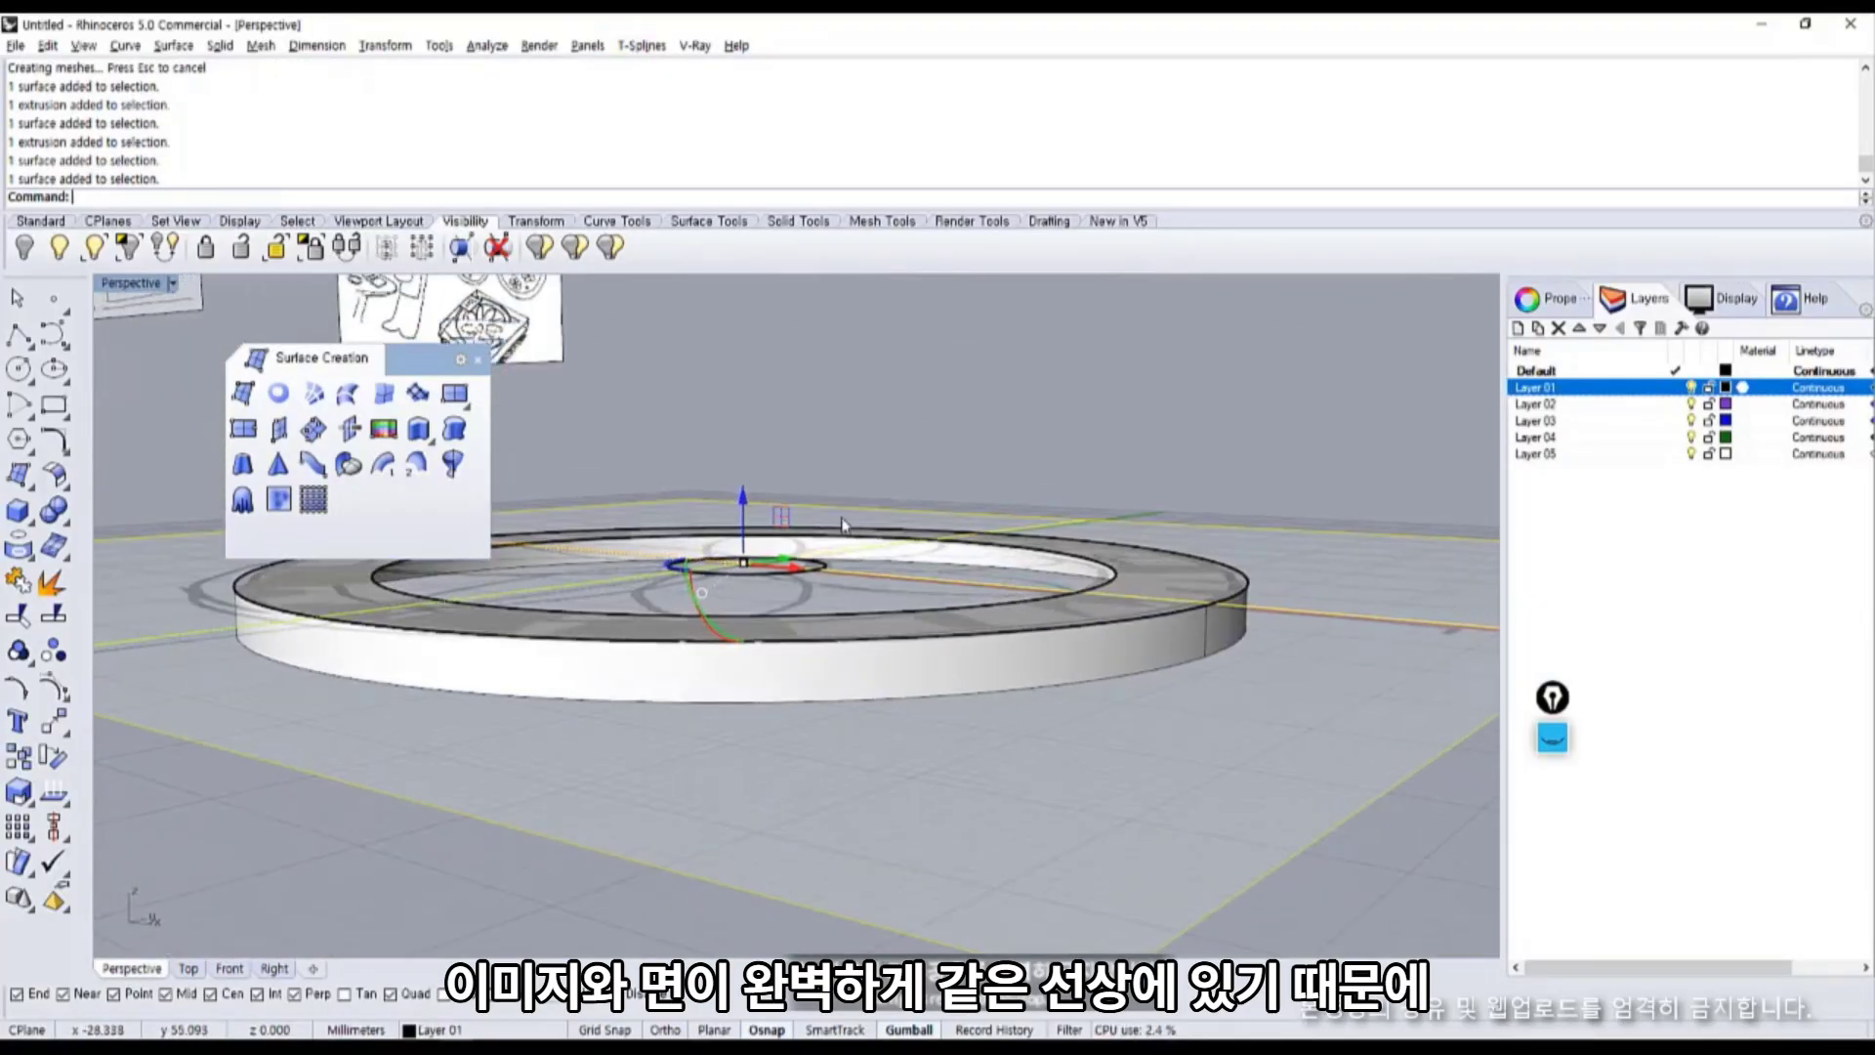
mouse_move(740, 502)
mouse_down()
mouse_move(754, 510)
mouse_move(748, 486)
mouse_up()
key(Escape)
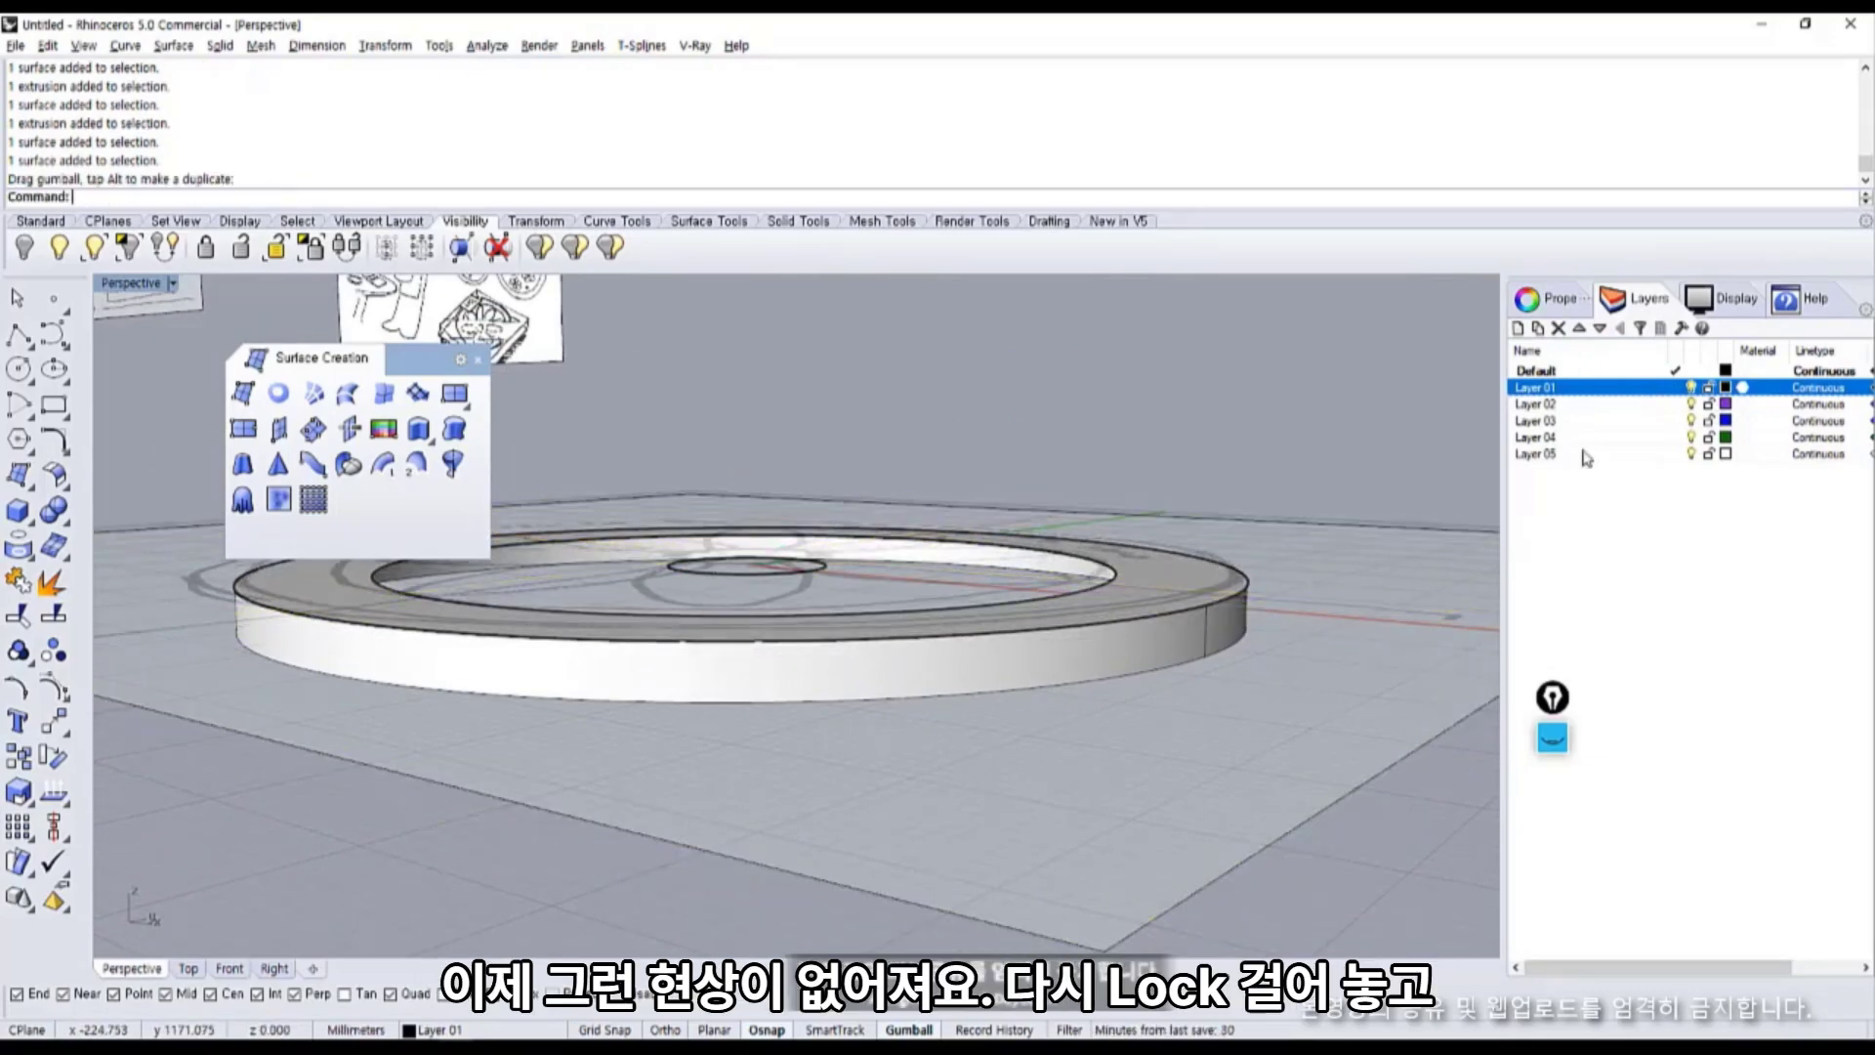
Lock Layer 01 again, leaving its layer color unchanged.
click(1375, 564)
click(1726, 388)
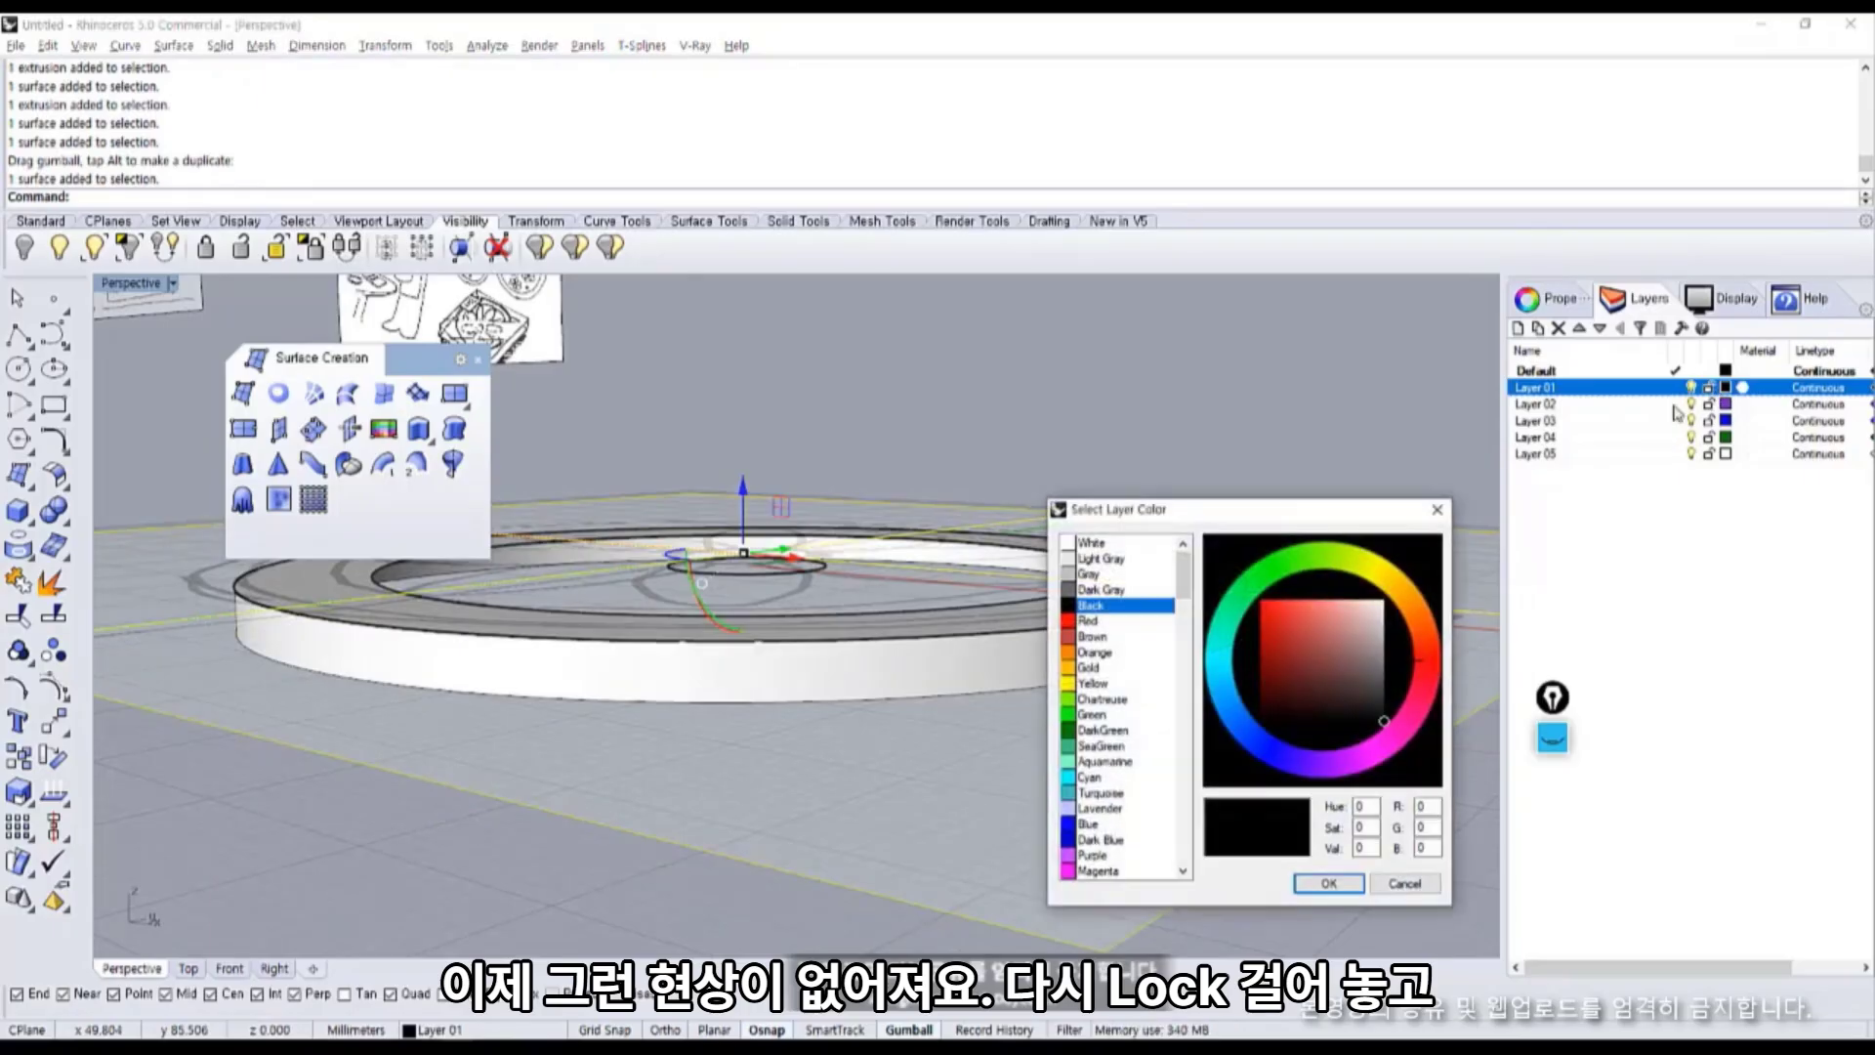
click(1437, 511)
click(1709, 387)
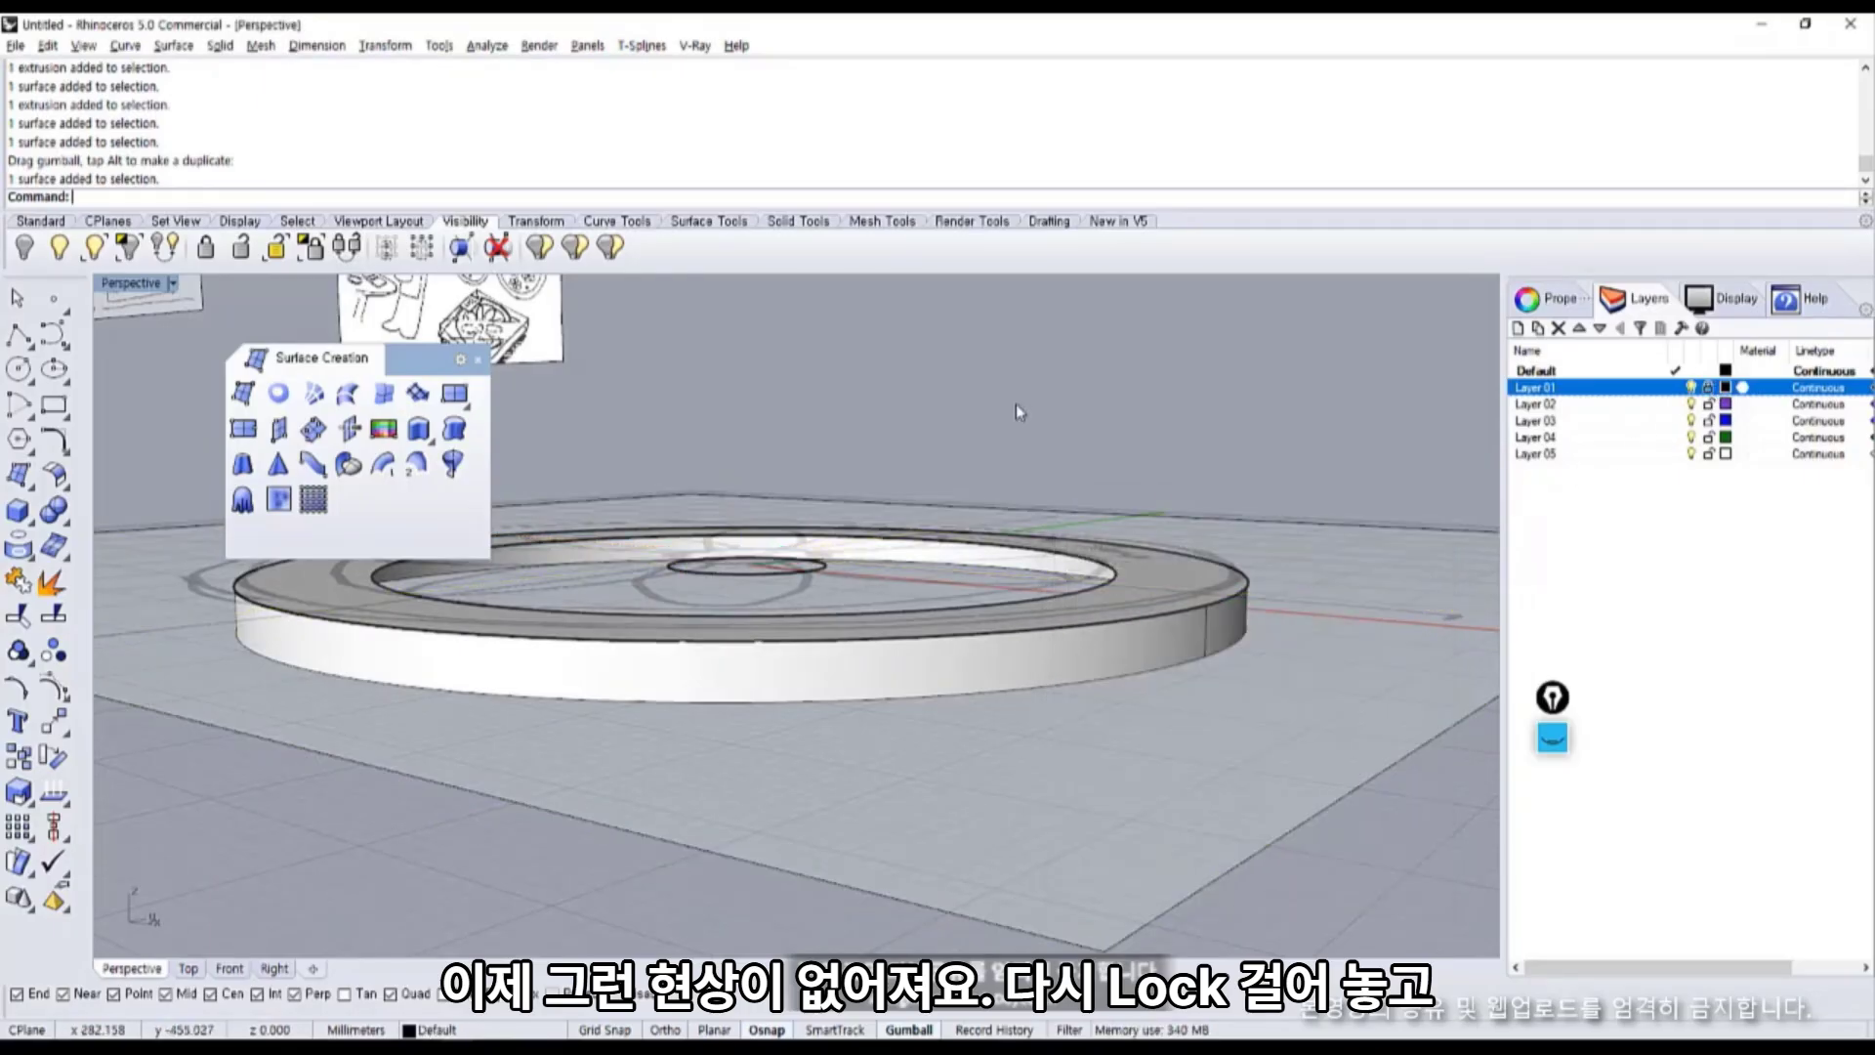
right_drag(1016, 402, 1109, 649)
scroll(1047, 598, down, 4)
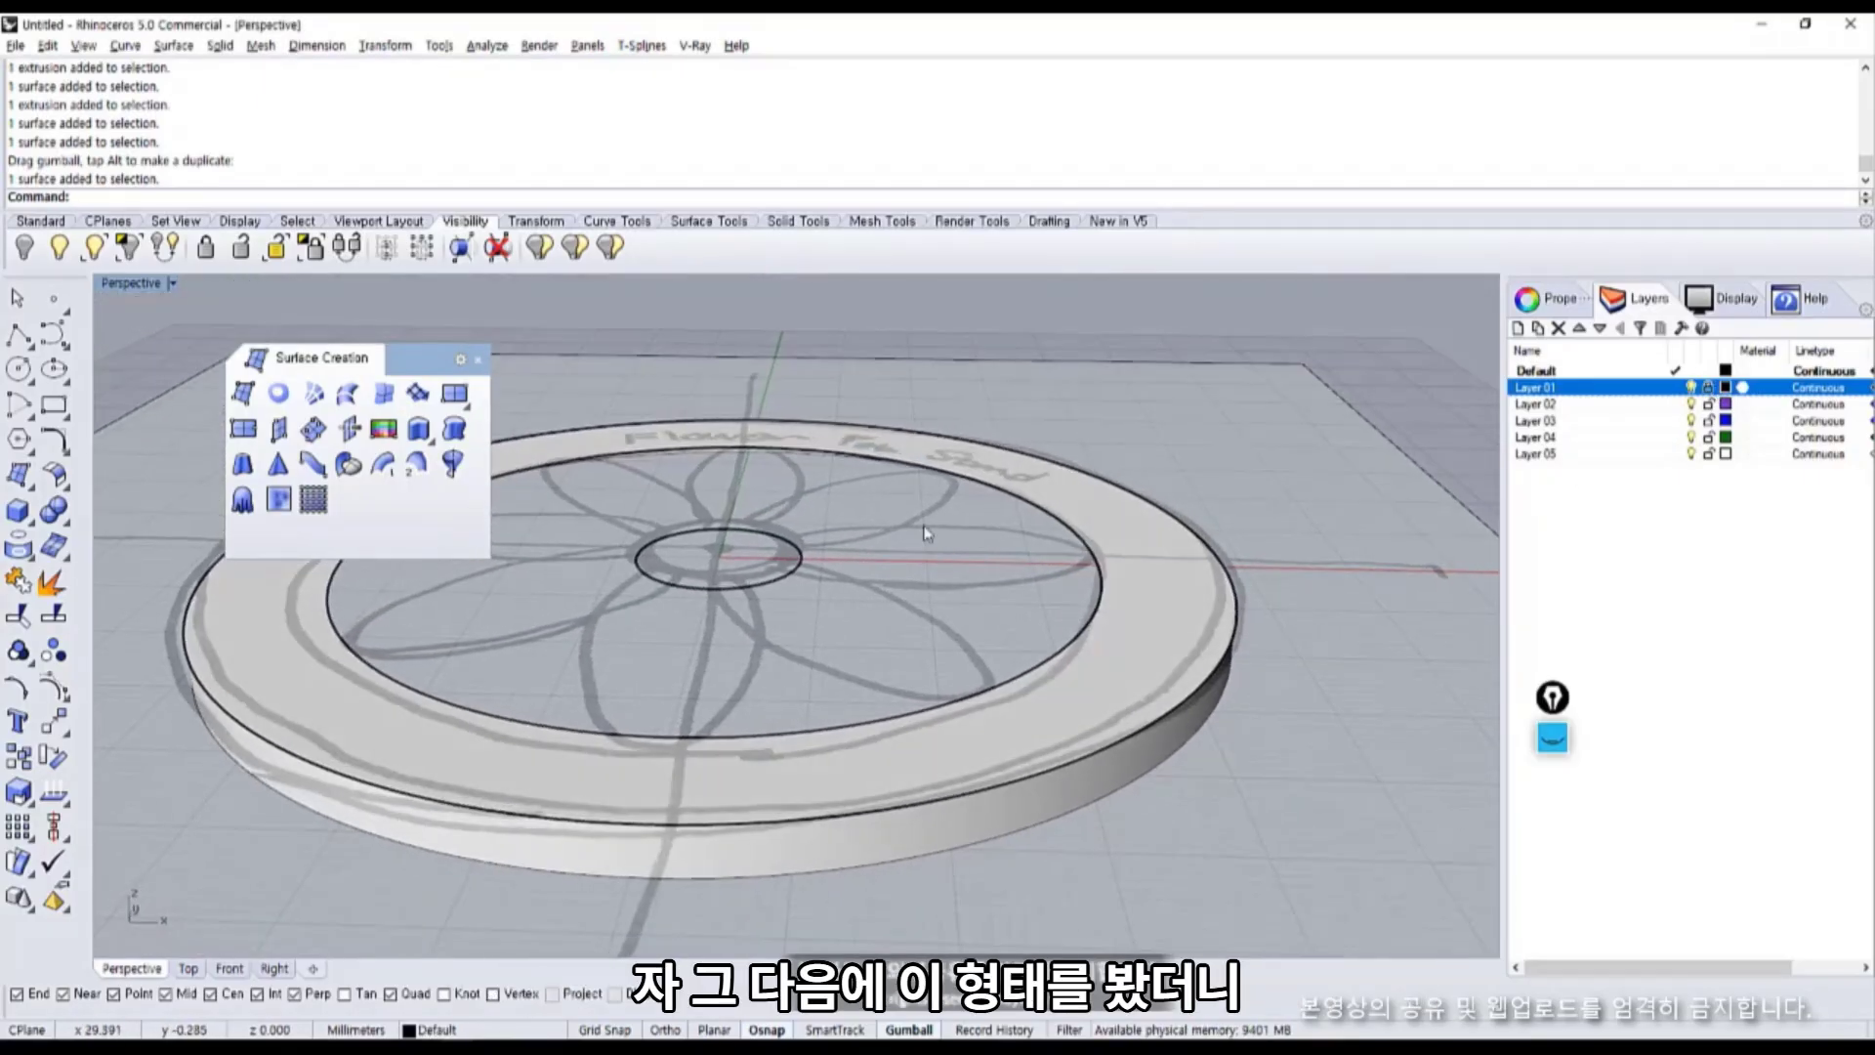
Examine the Silicon Pot Stand sketch and its side section on the reference image for the recessed inner shape.
scroll(929, 612, down, 3)
scroll(810, 479, up, 5)
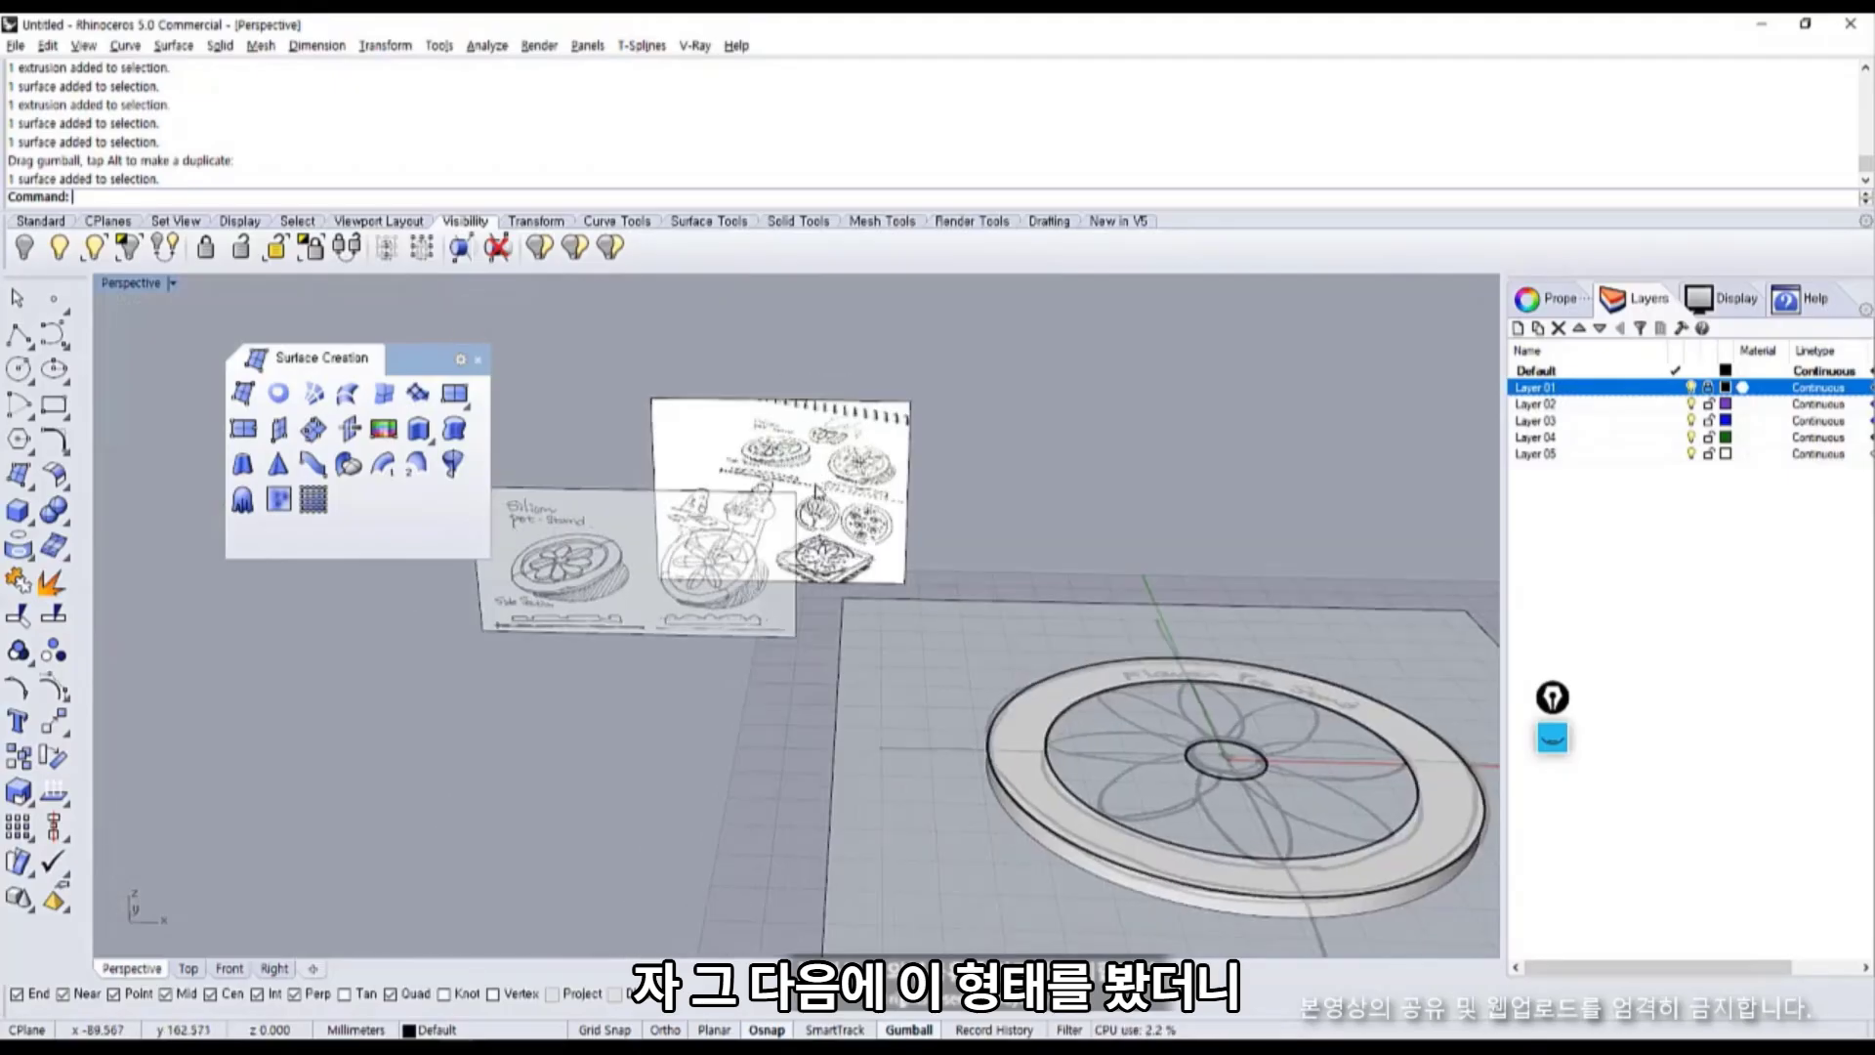
click(810, 478)
scroll(811, 478, up, 1)
key(ctrl+shift+e)
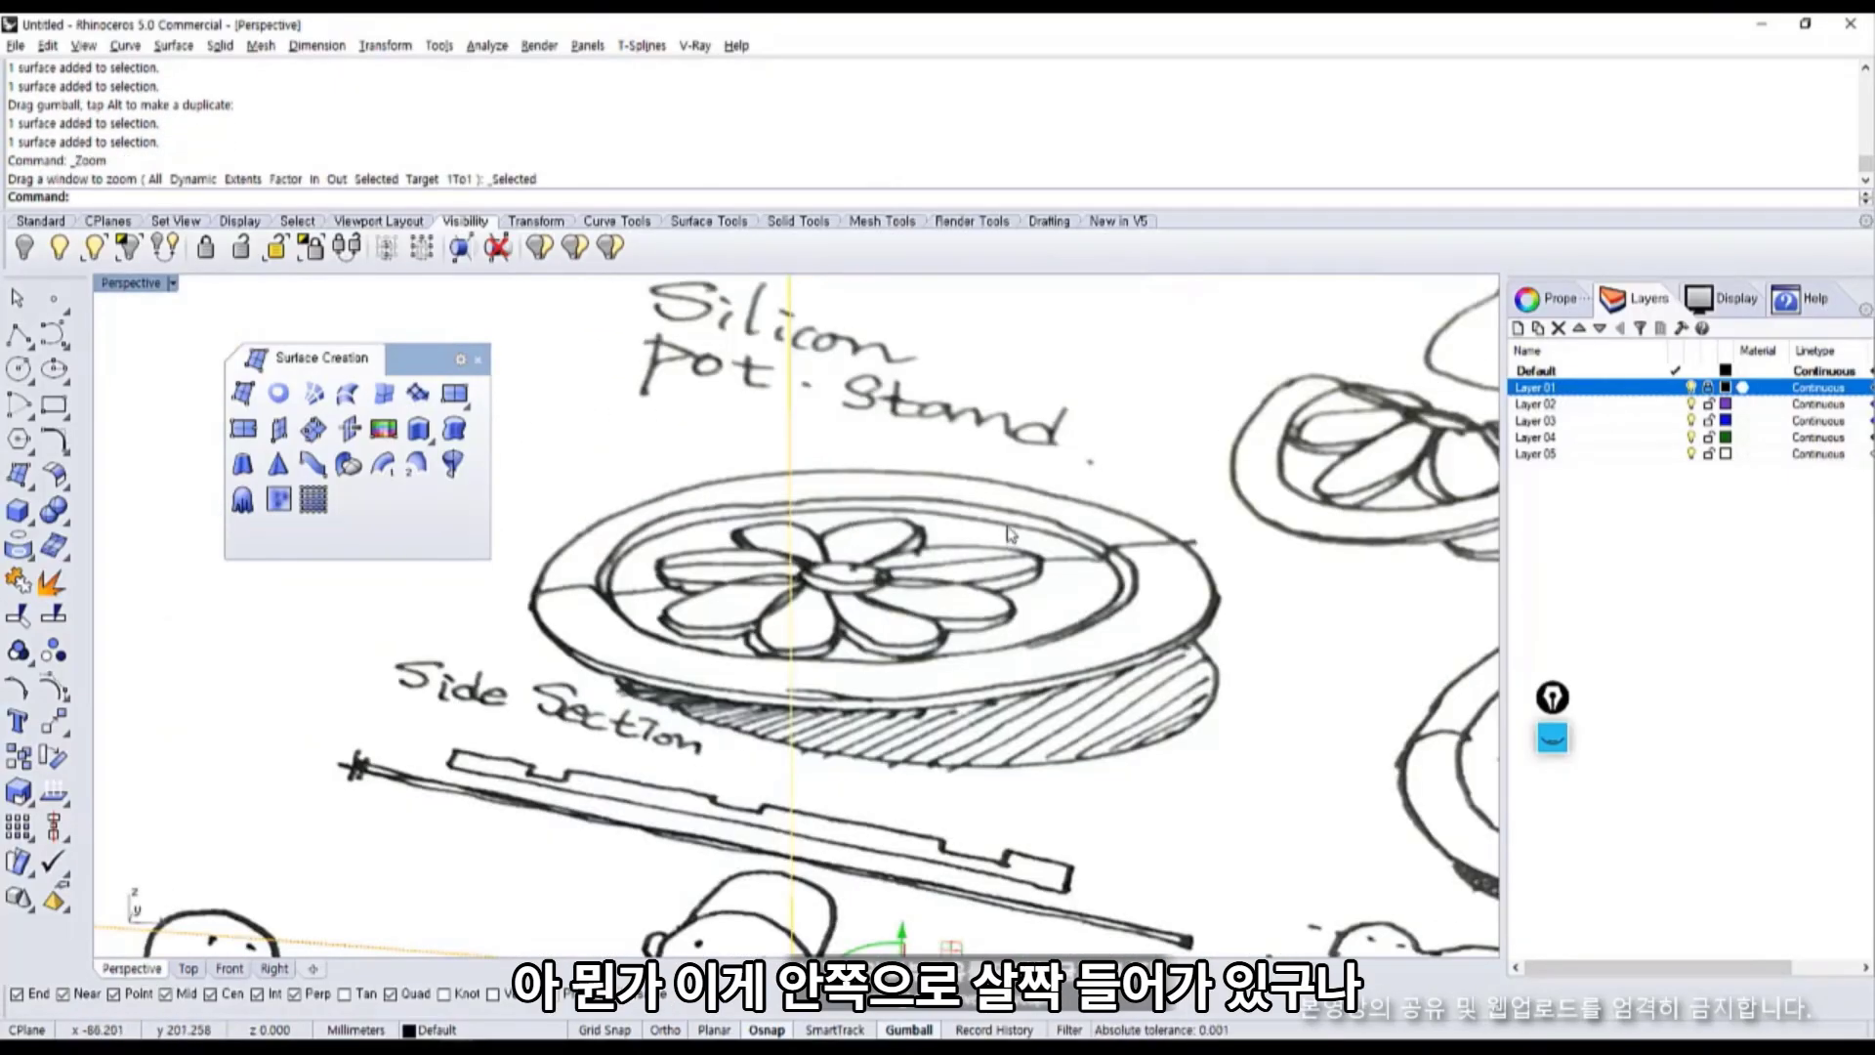
scroll(1015, 524, down, 3)
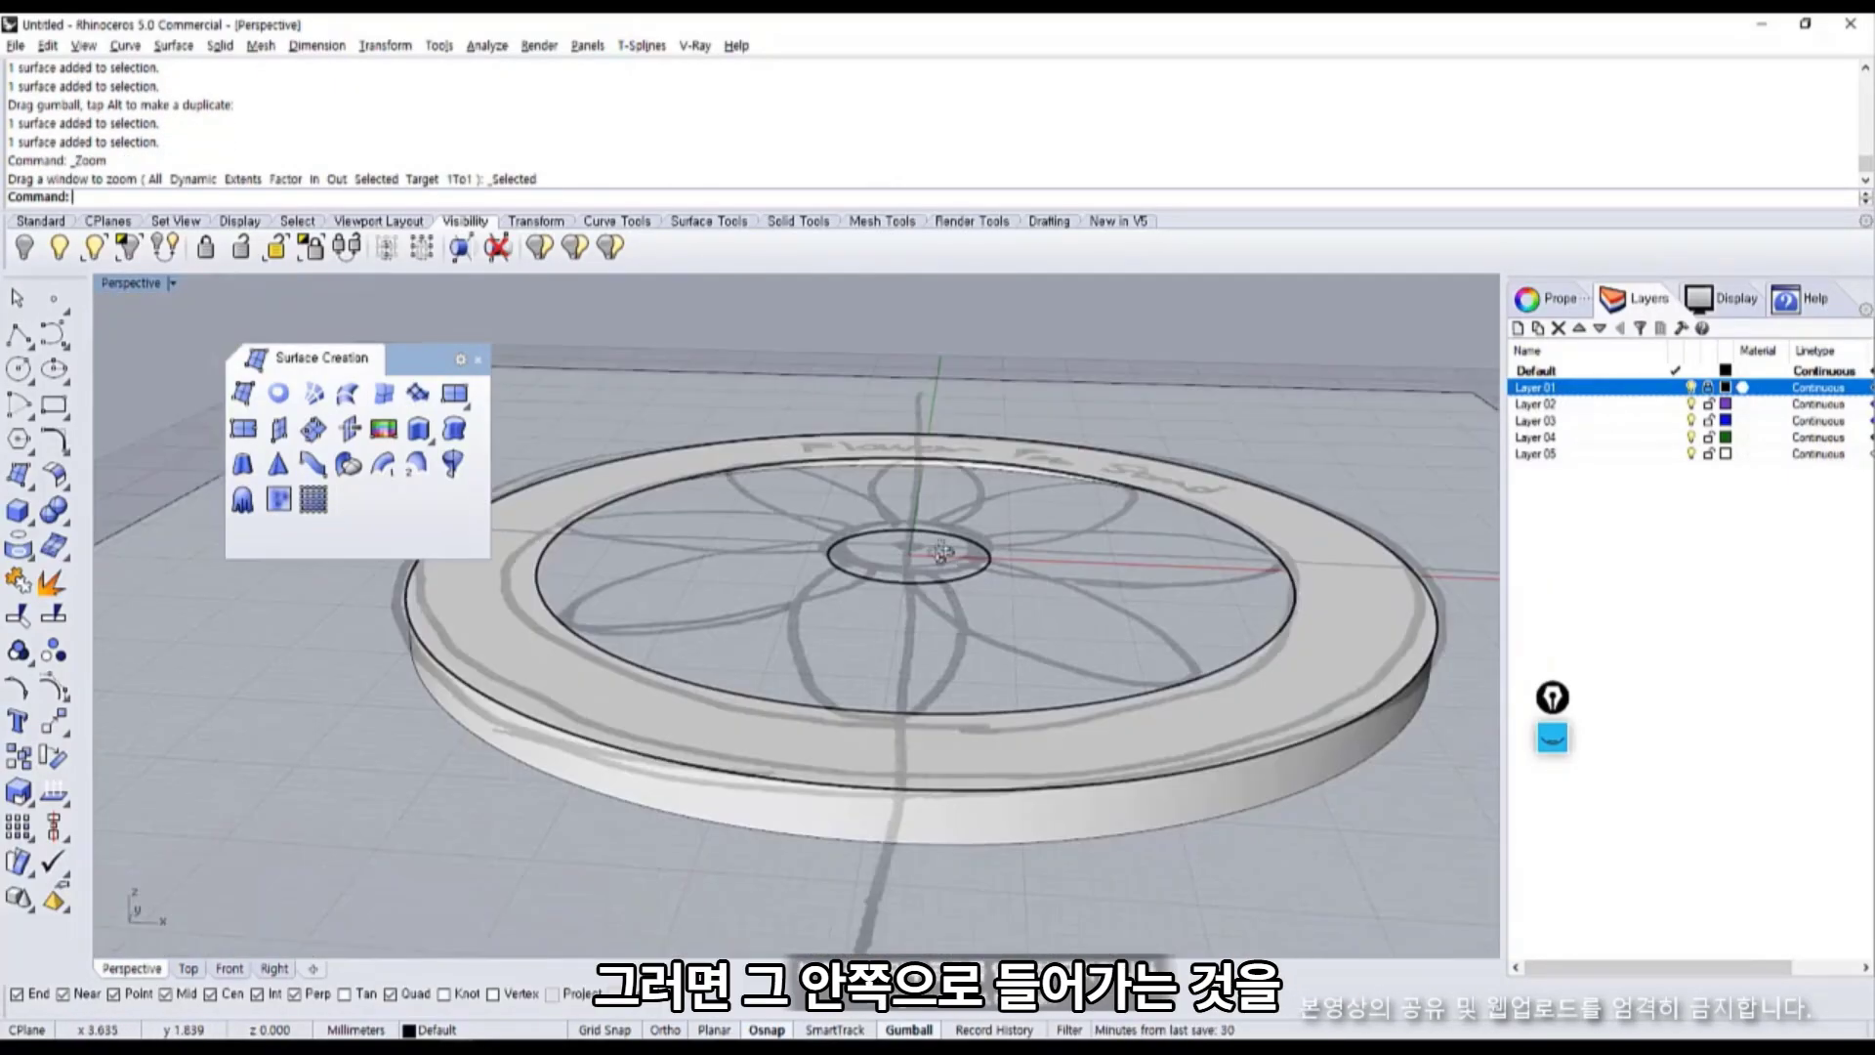
scroll(899, 561, up, 3)
shift+right_drag(900, 562, 885, 507)
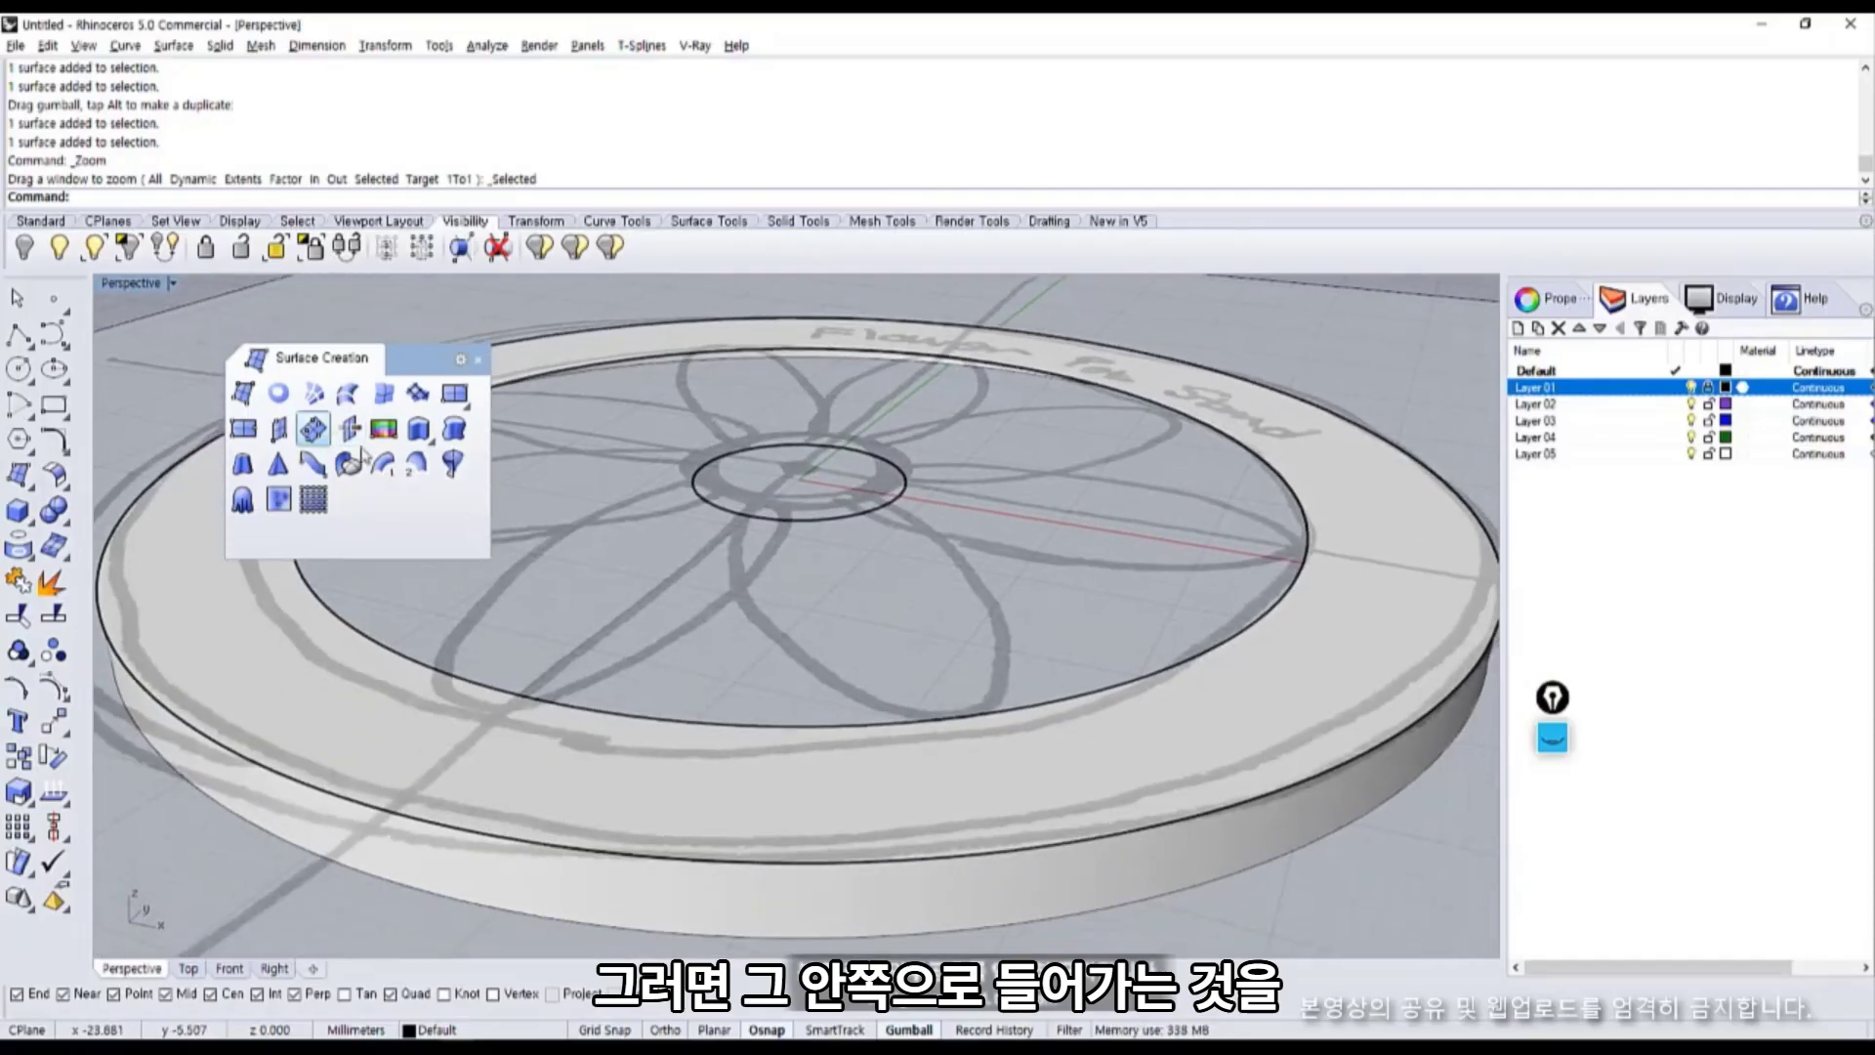
click(420, 433)
click(1136, 408)
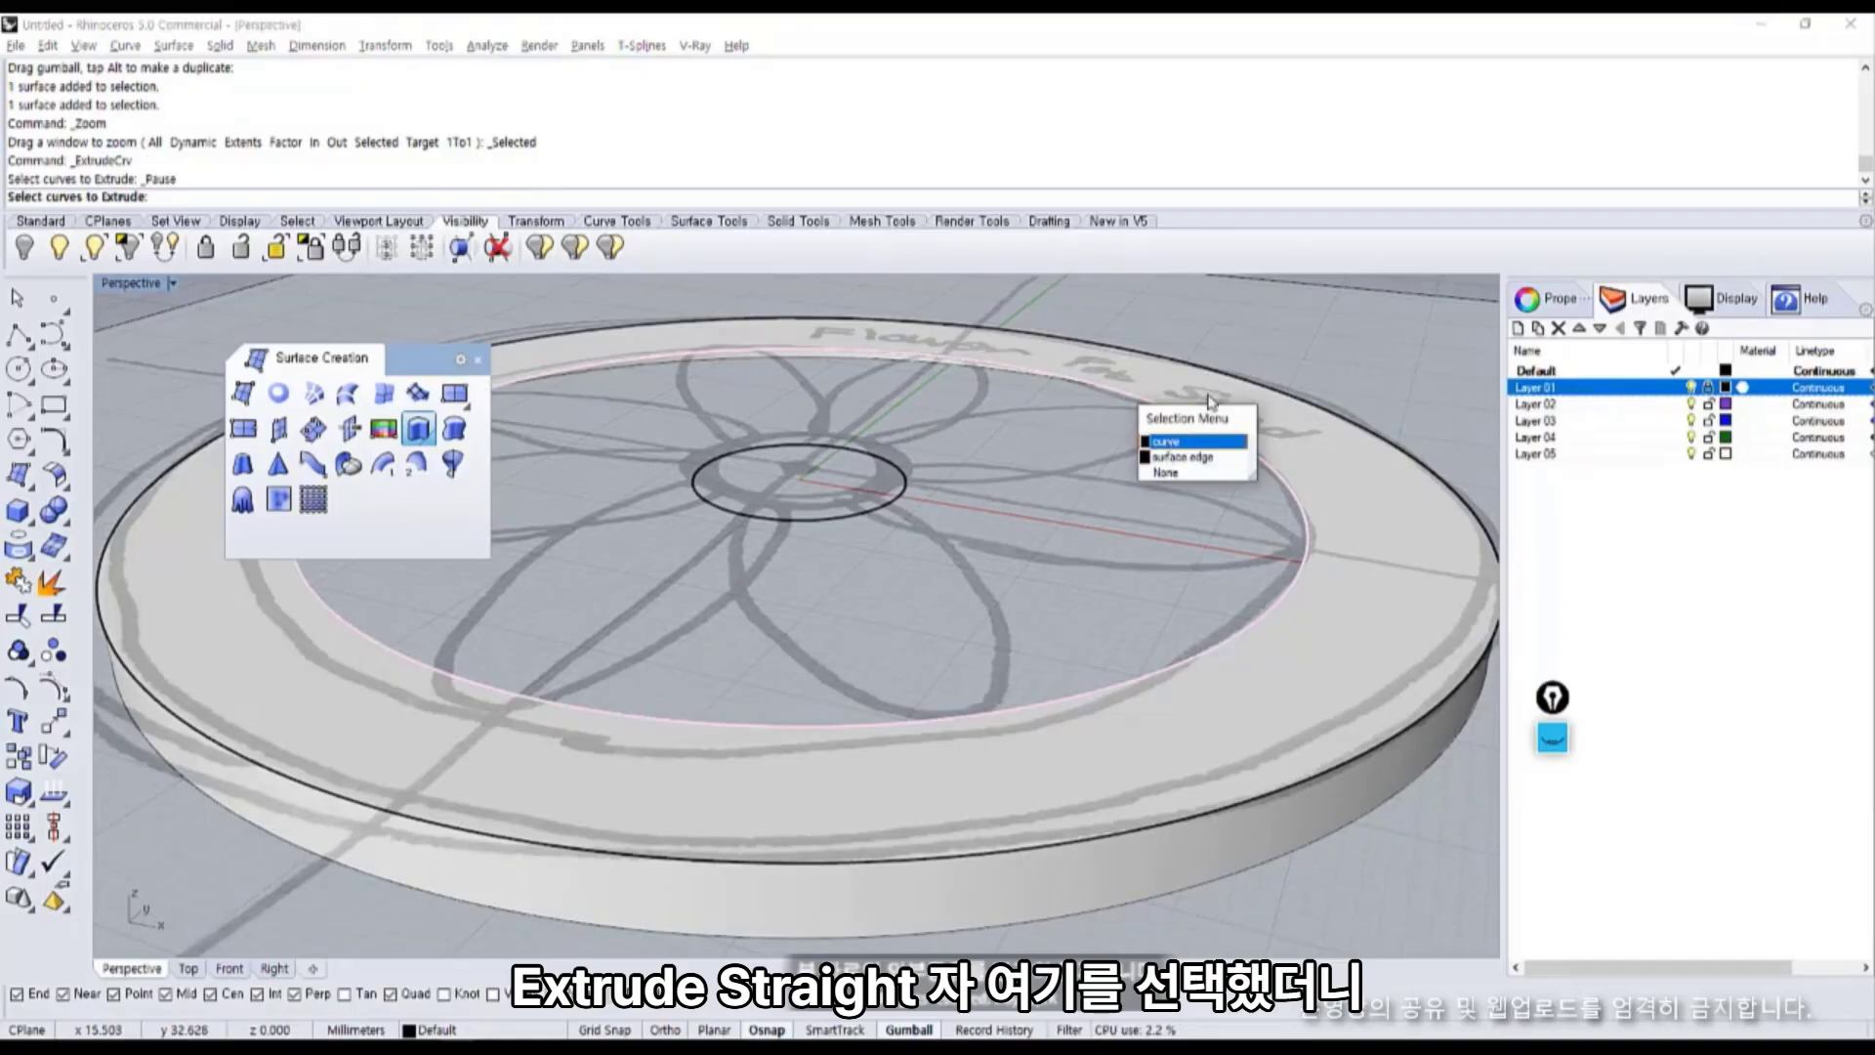
shift+right_drag(1222, 434, 1169, 437)
click(1169, 438)
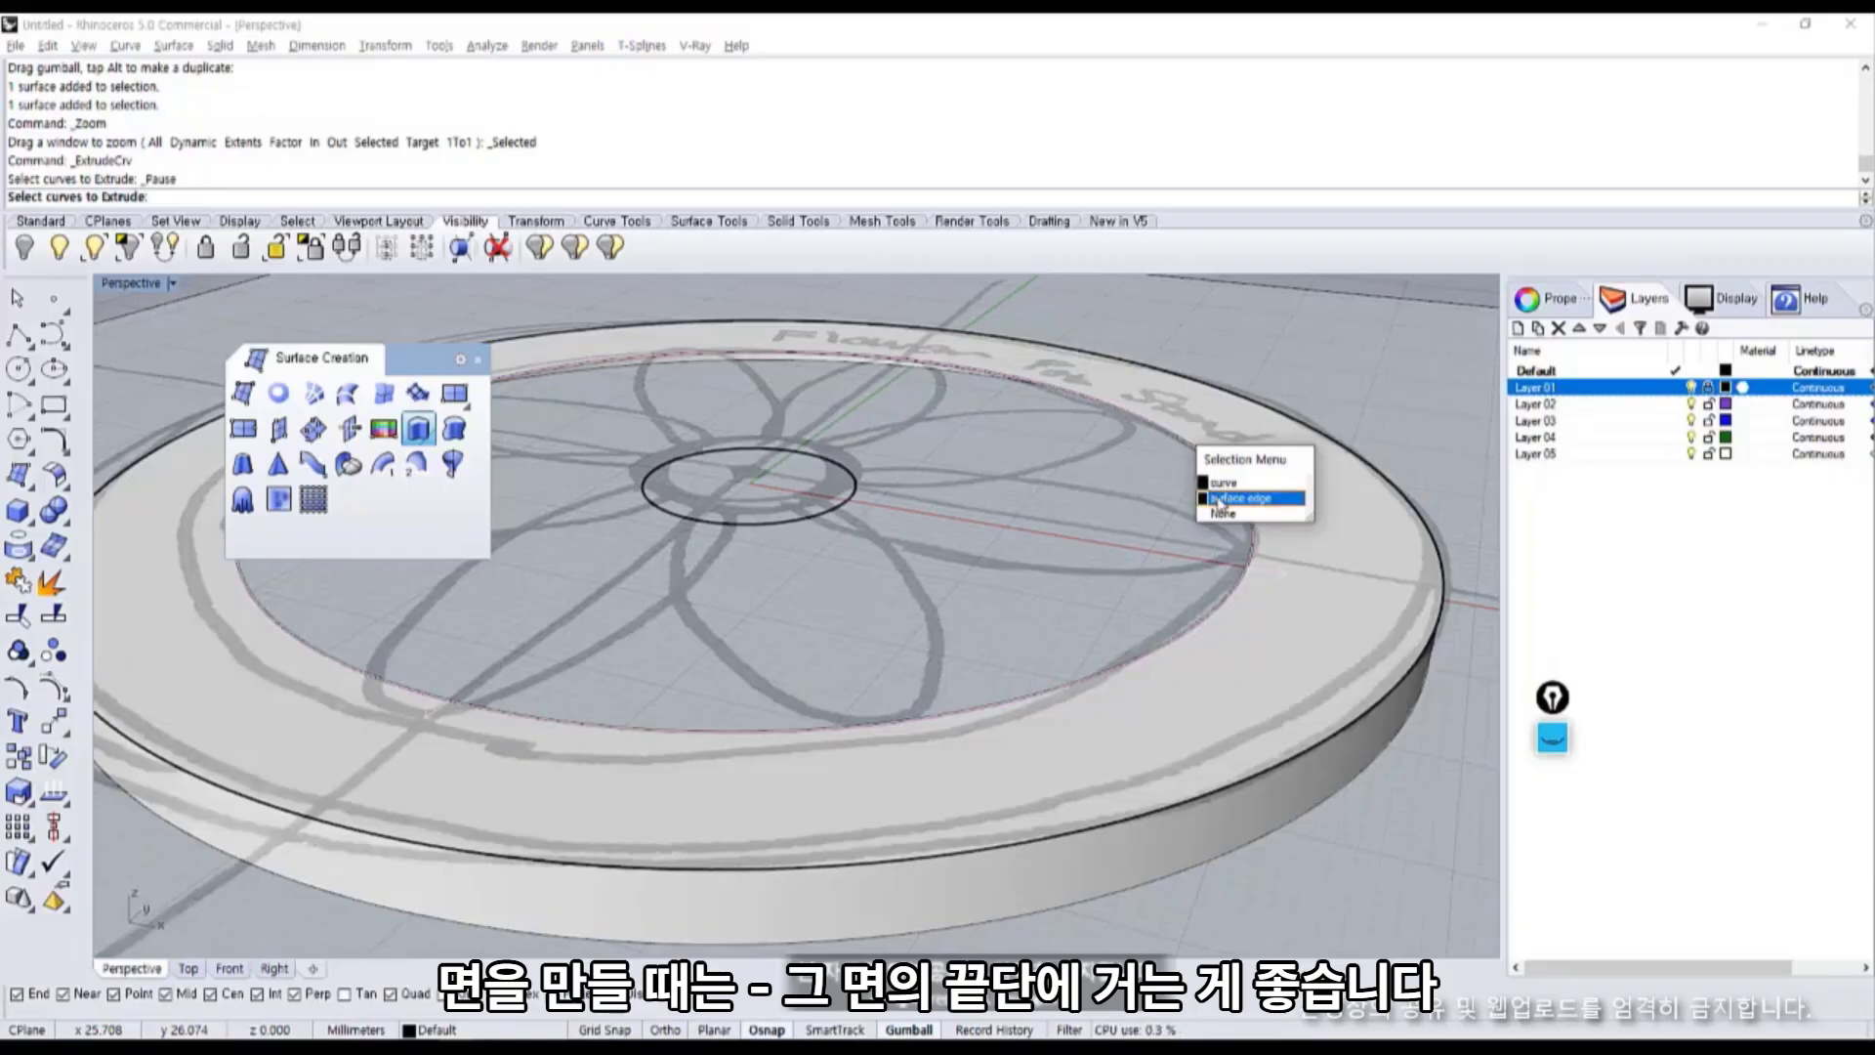
Look up the absolute tolerance of the Small Objects - Millimeters template in the startup window, and close the window.
click(740, 47)
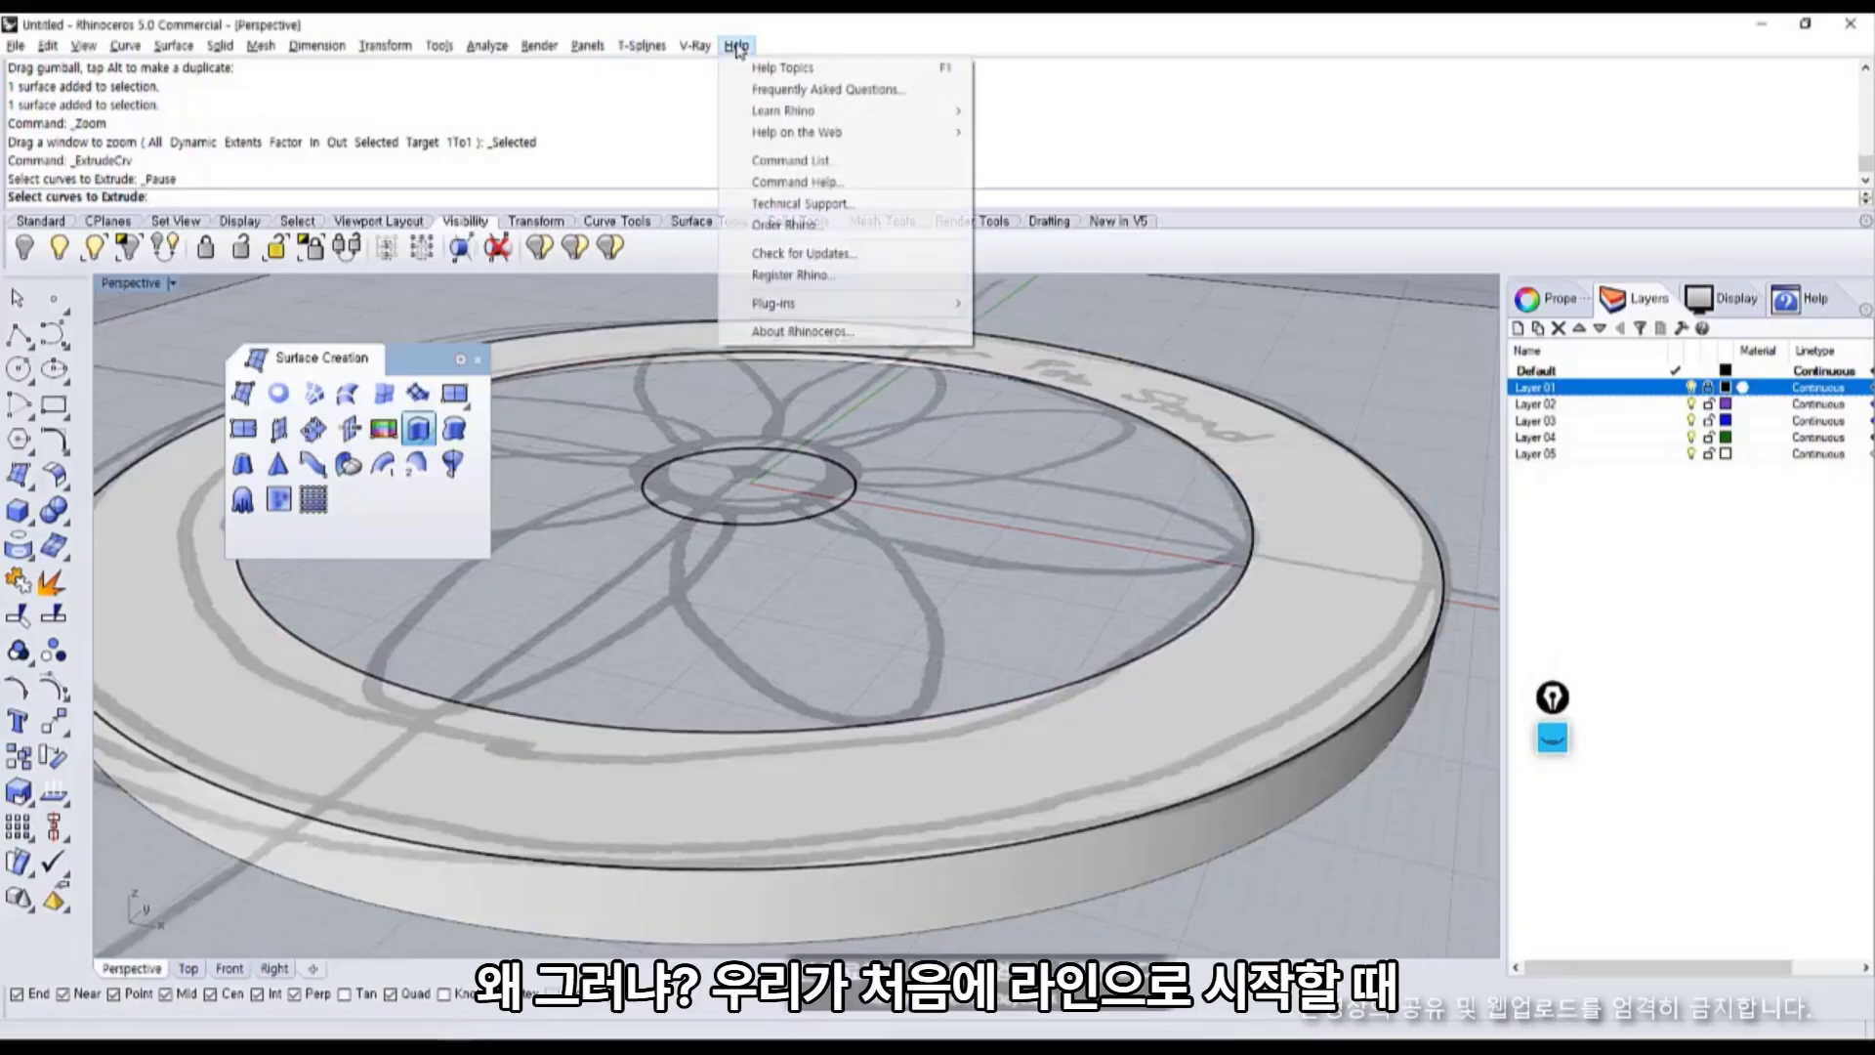
click(802, 331)
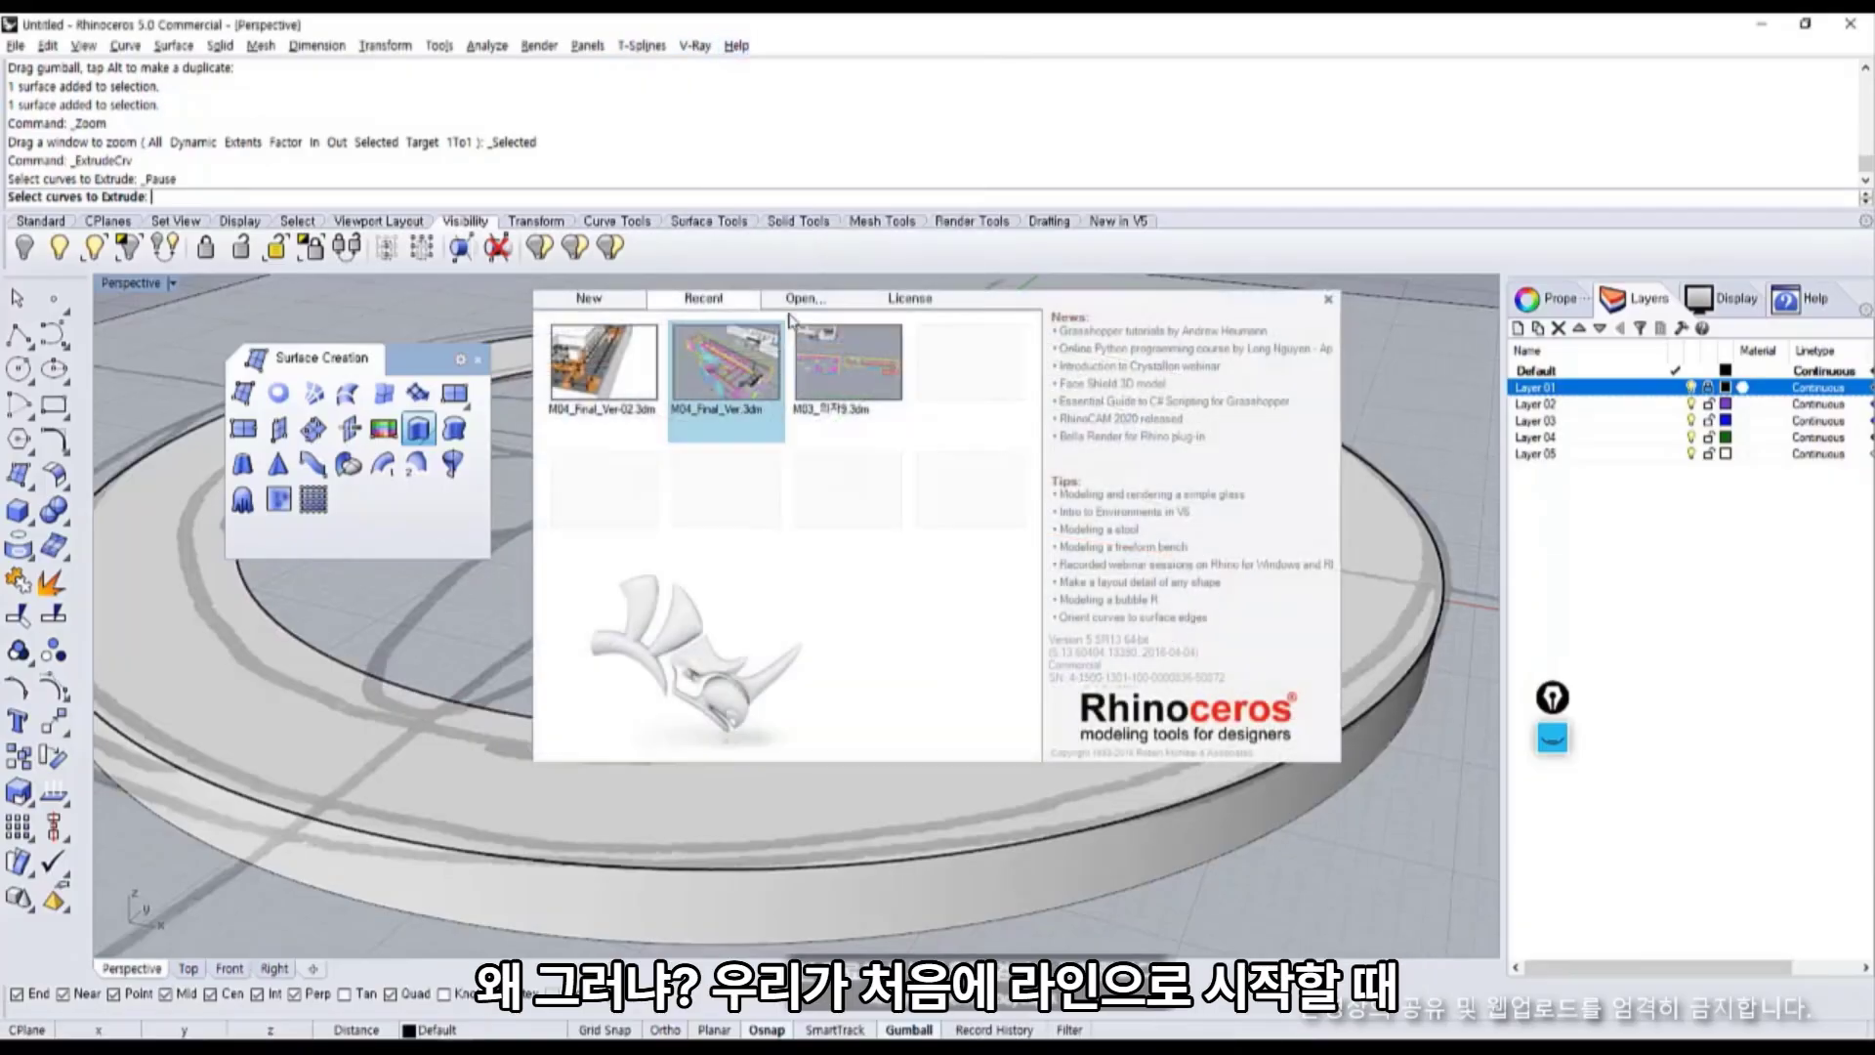
click(620, 306)
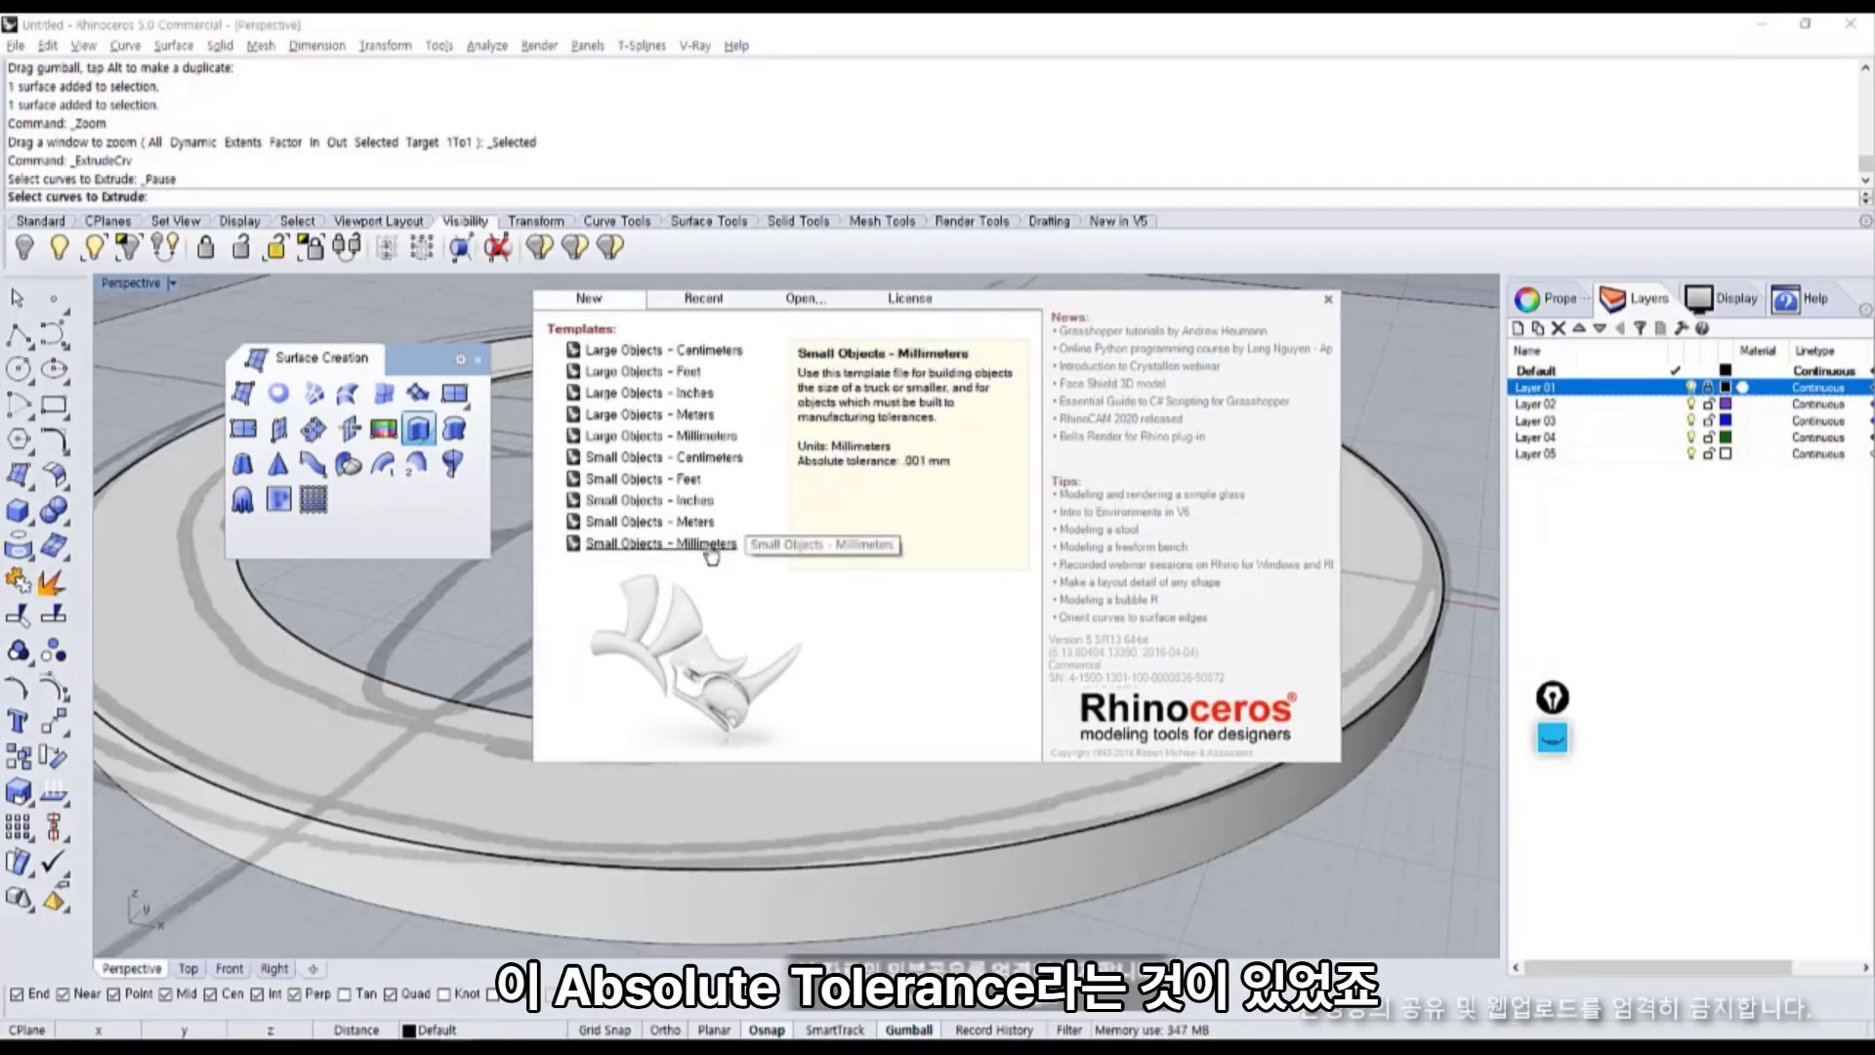
click(1328, 299)
click(1228, 477)
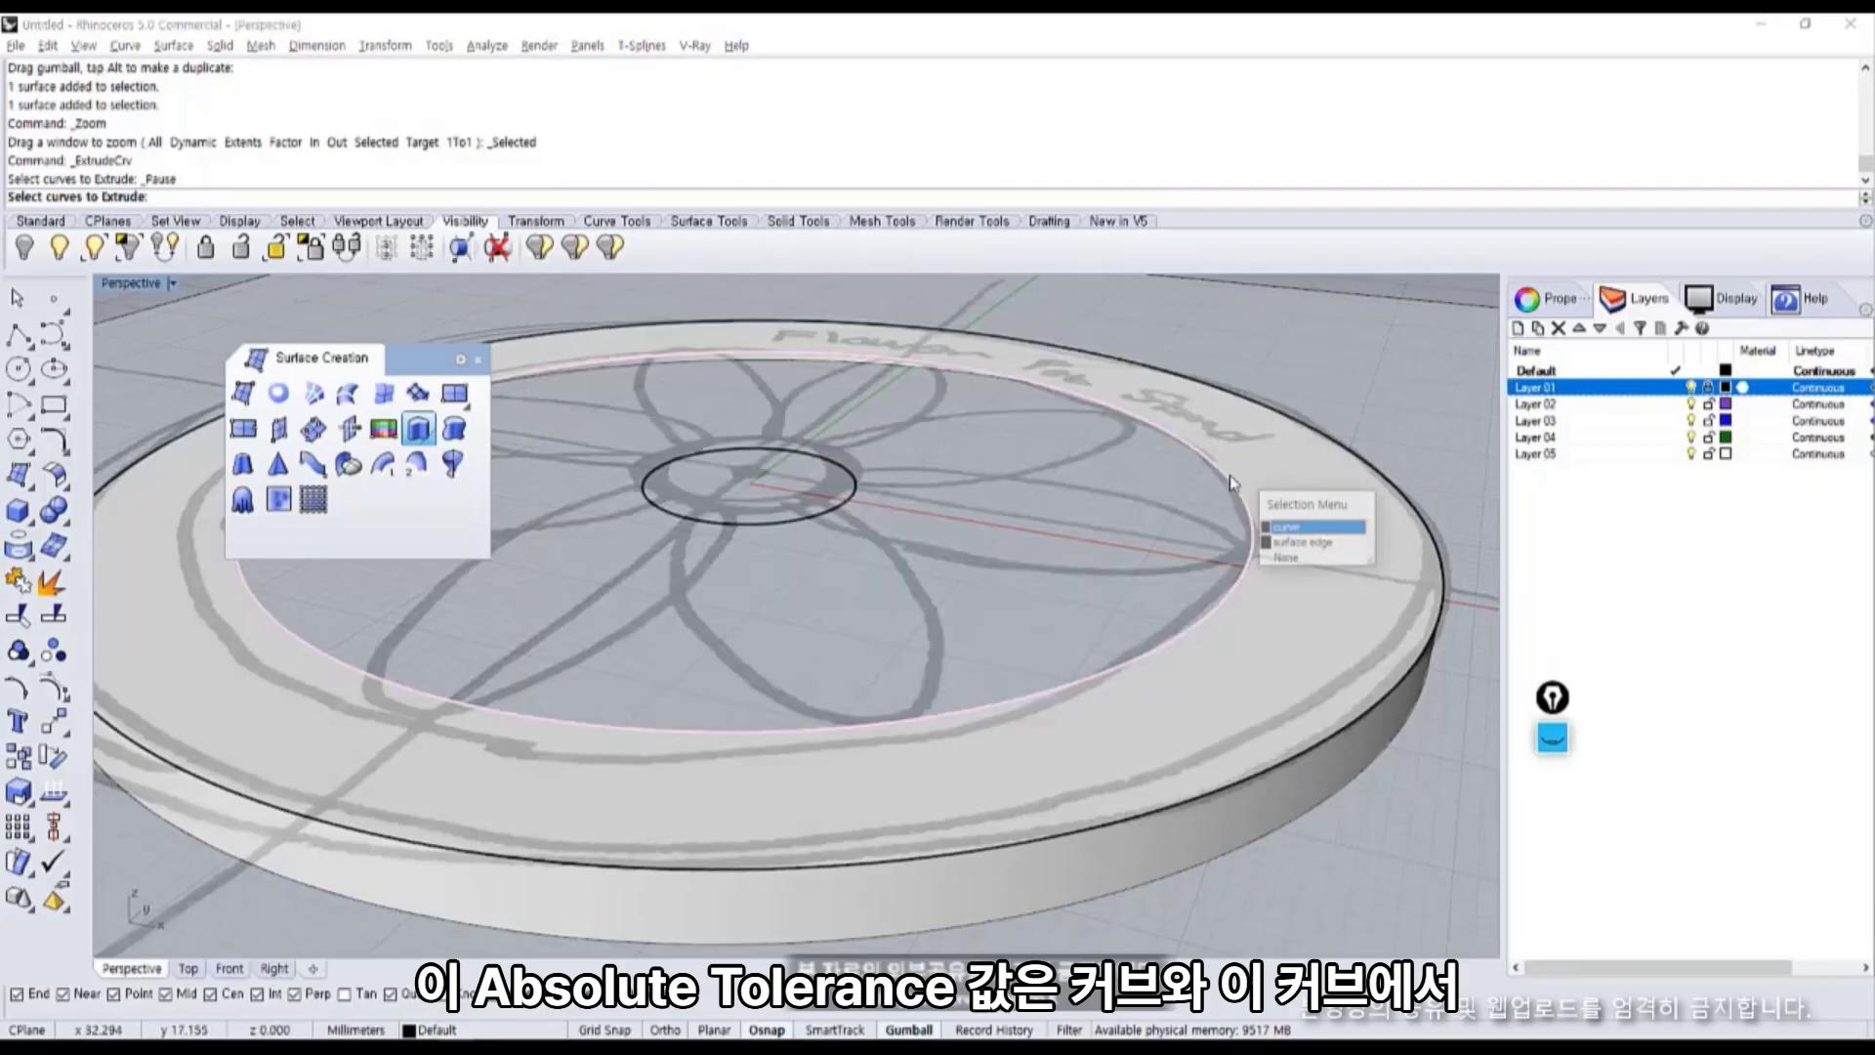
click(1285, 544)
scroll(1186, 557, up, 6)
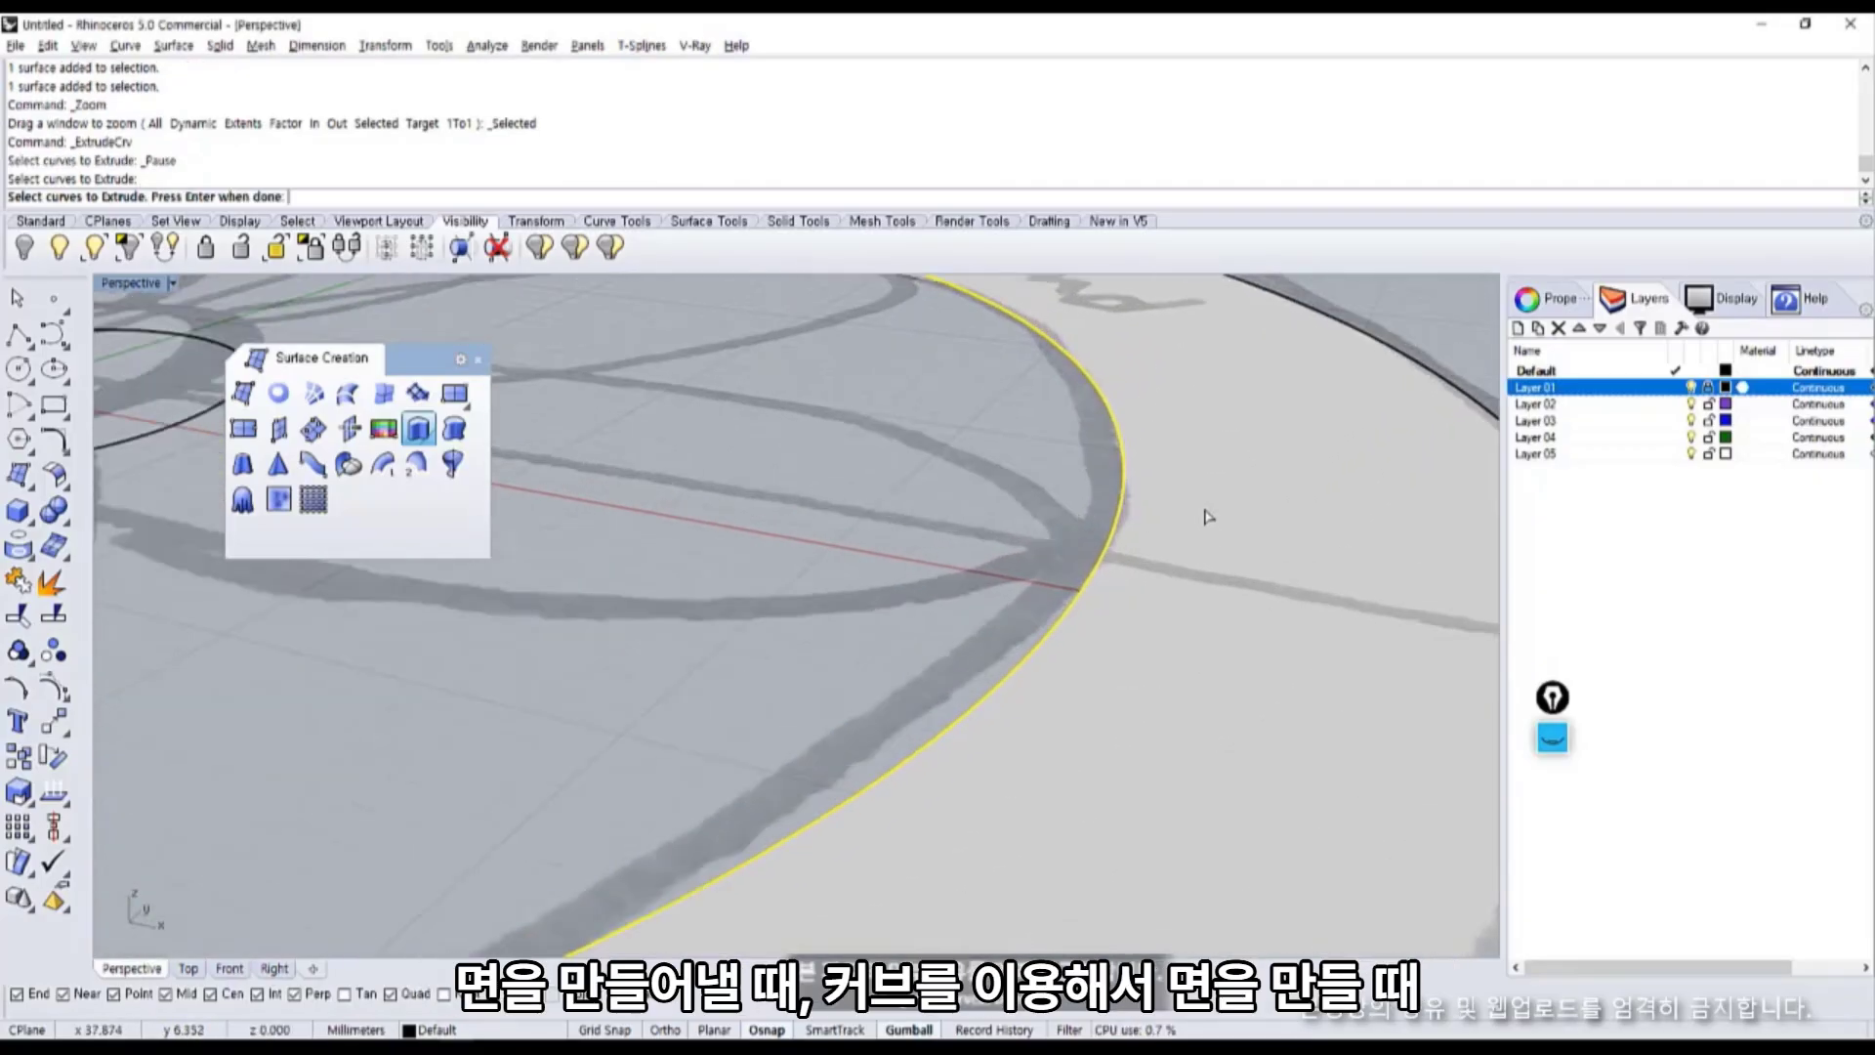
scroll(1209, 516, down, 5)
key(Escape)
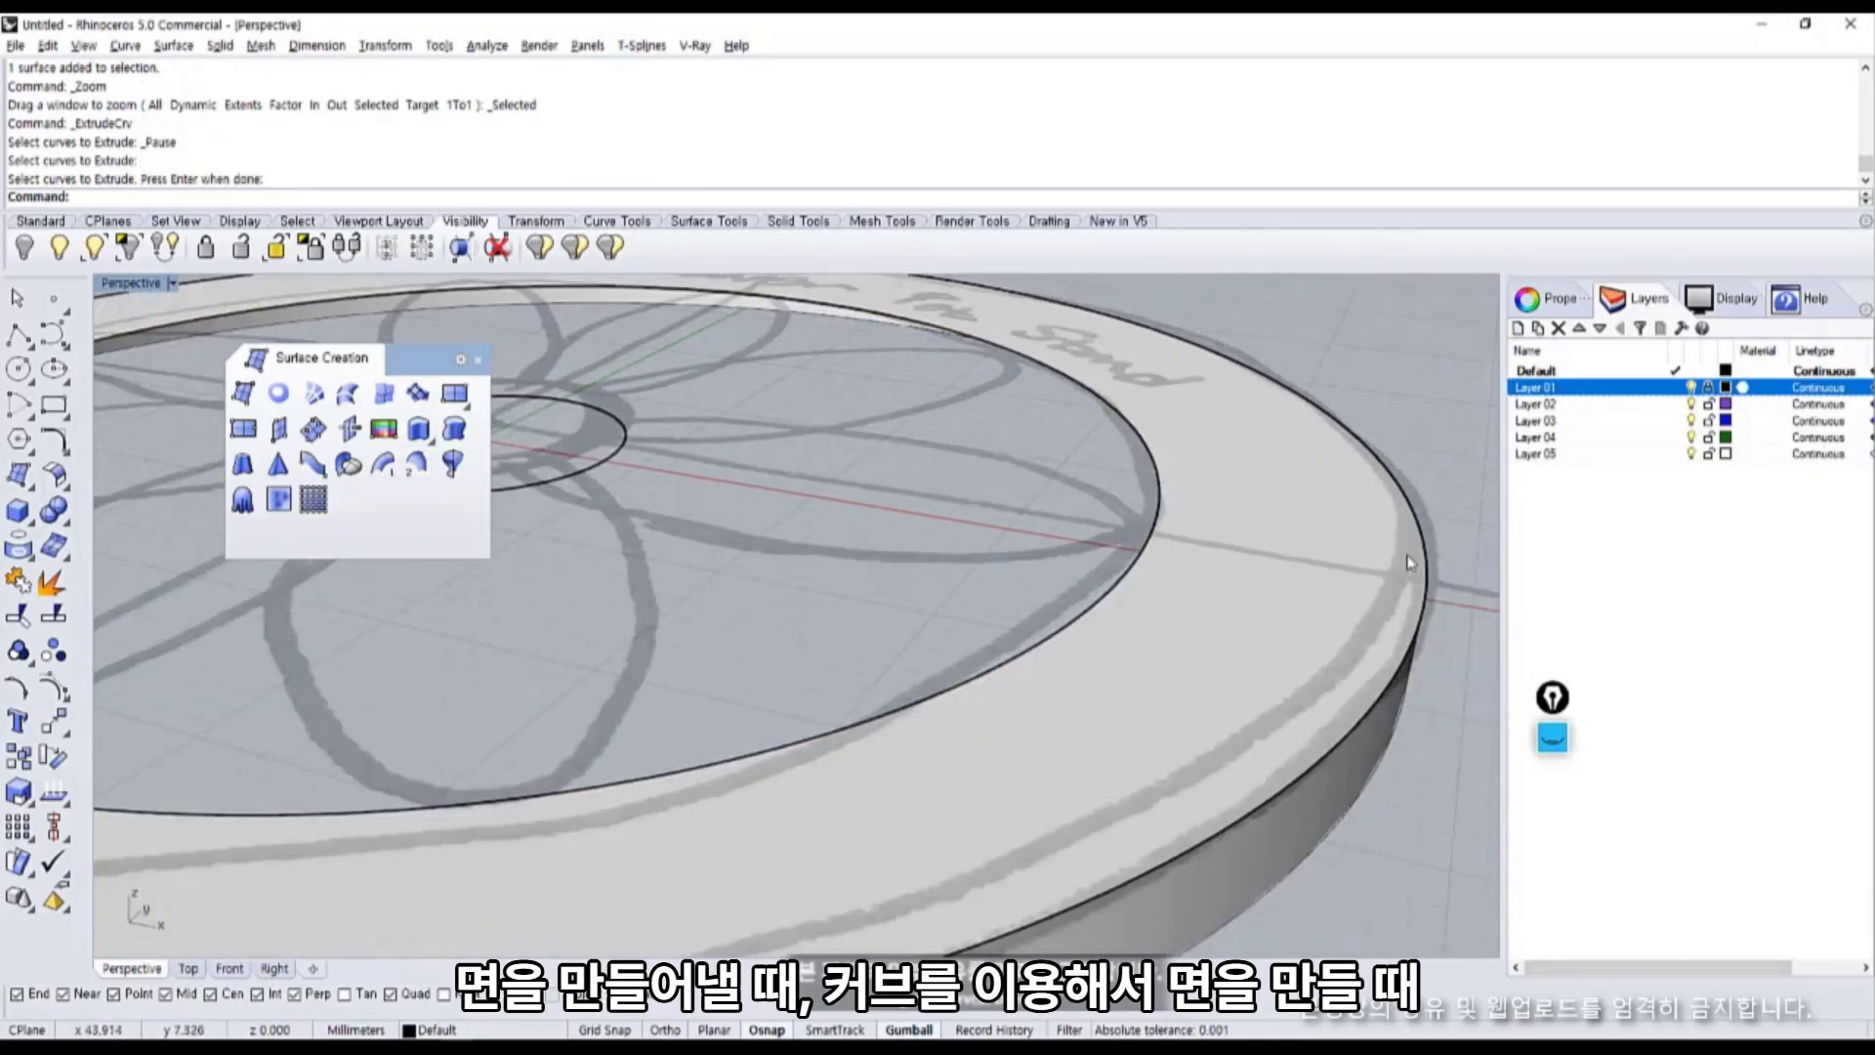
Examine up close how the middle circle meets the inner edge of the ring surface.
scroll(1023, 538, up, 8)
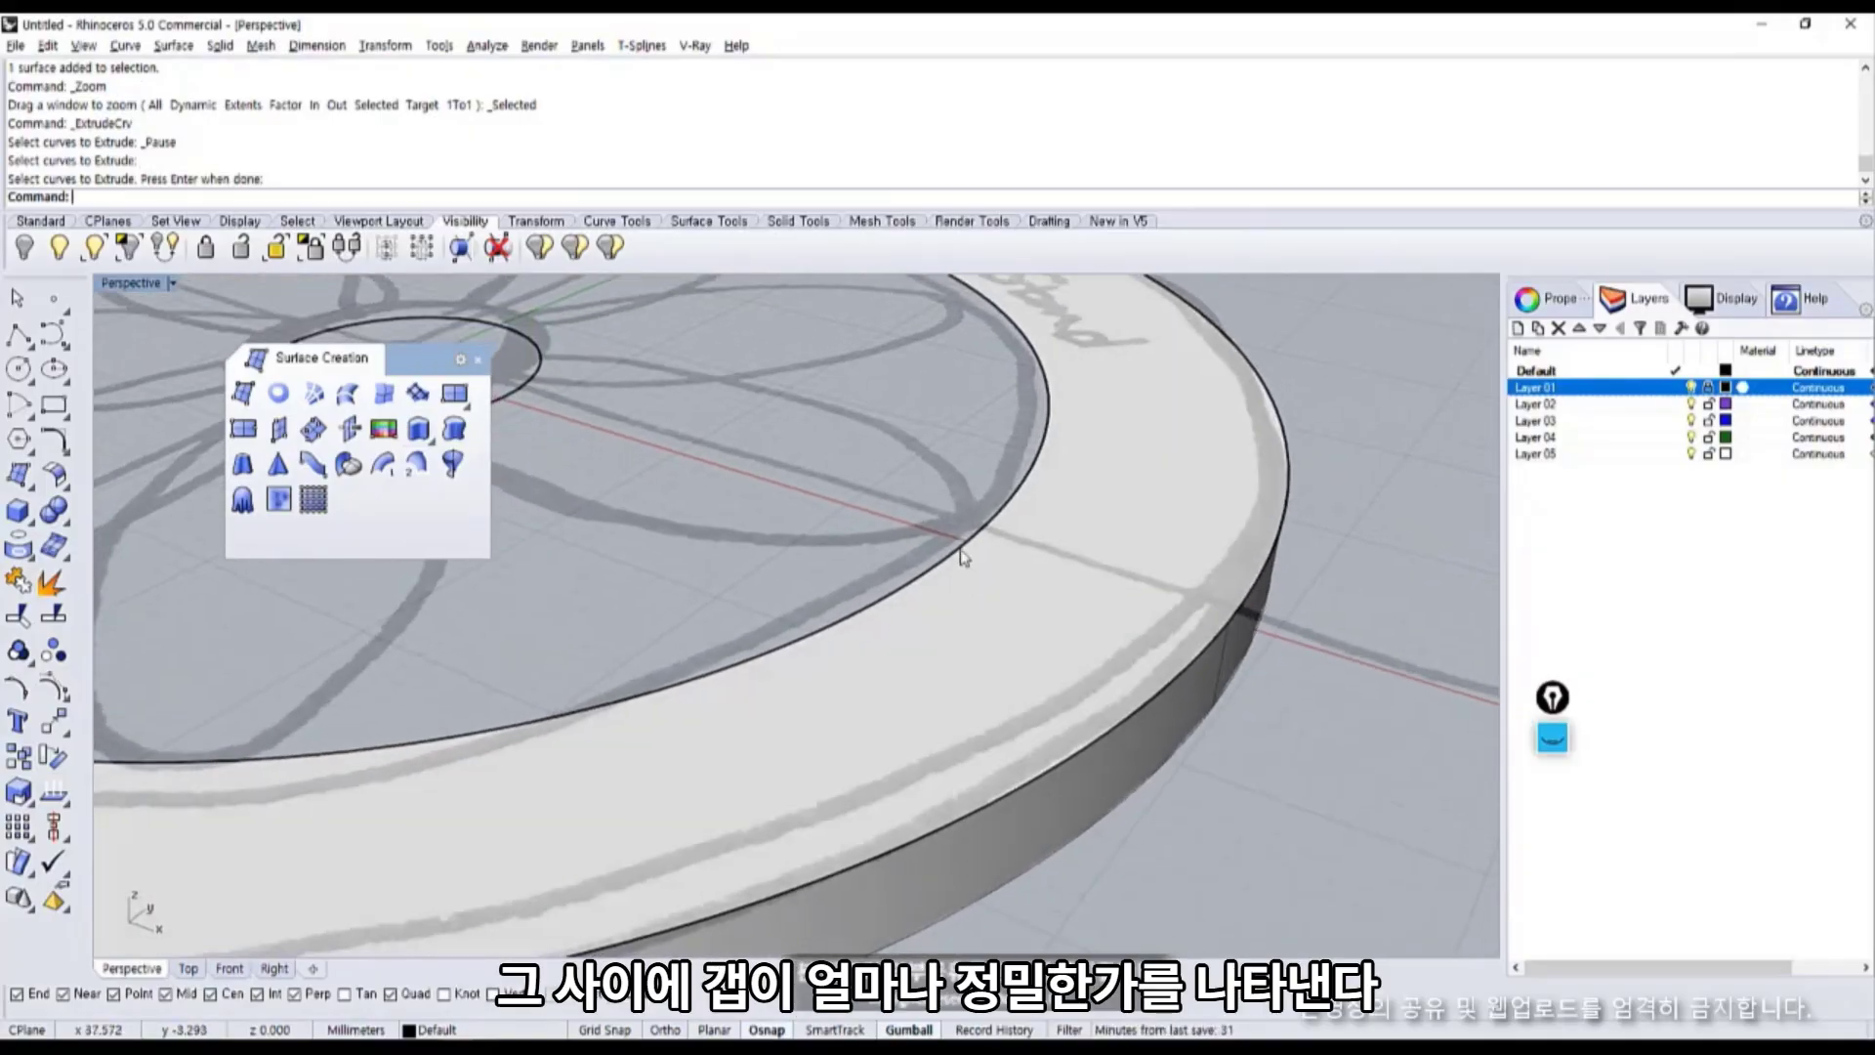
middle_click(967, 537)
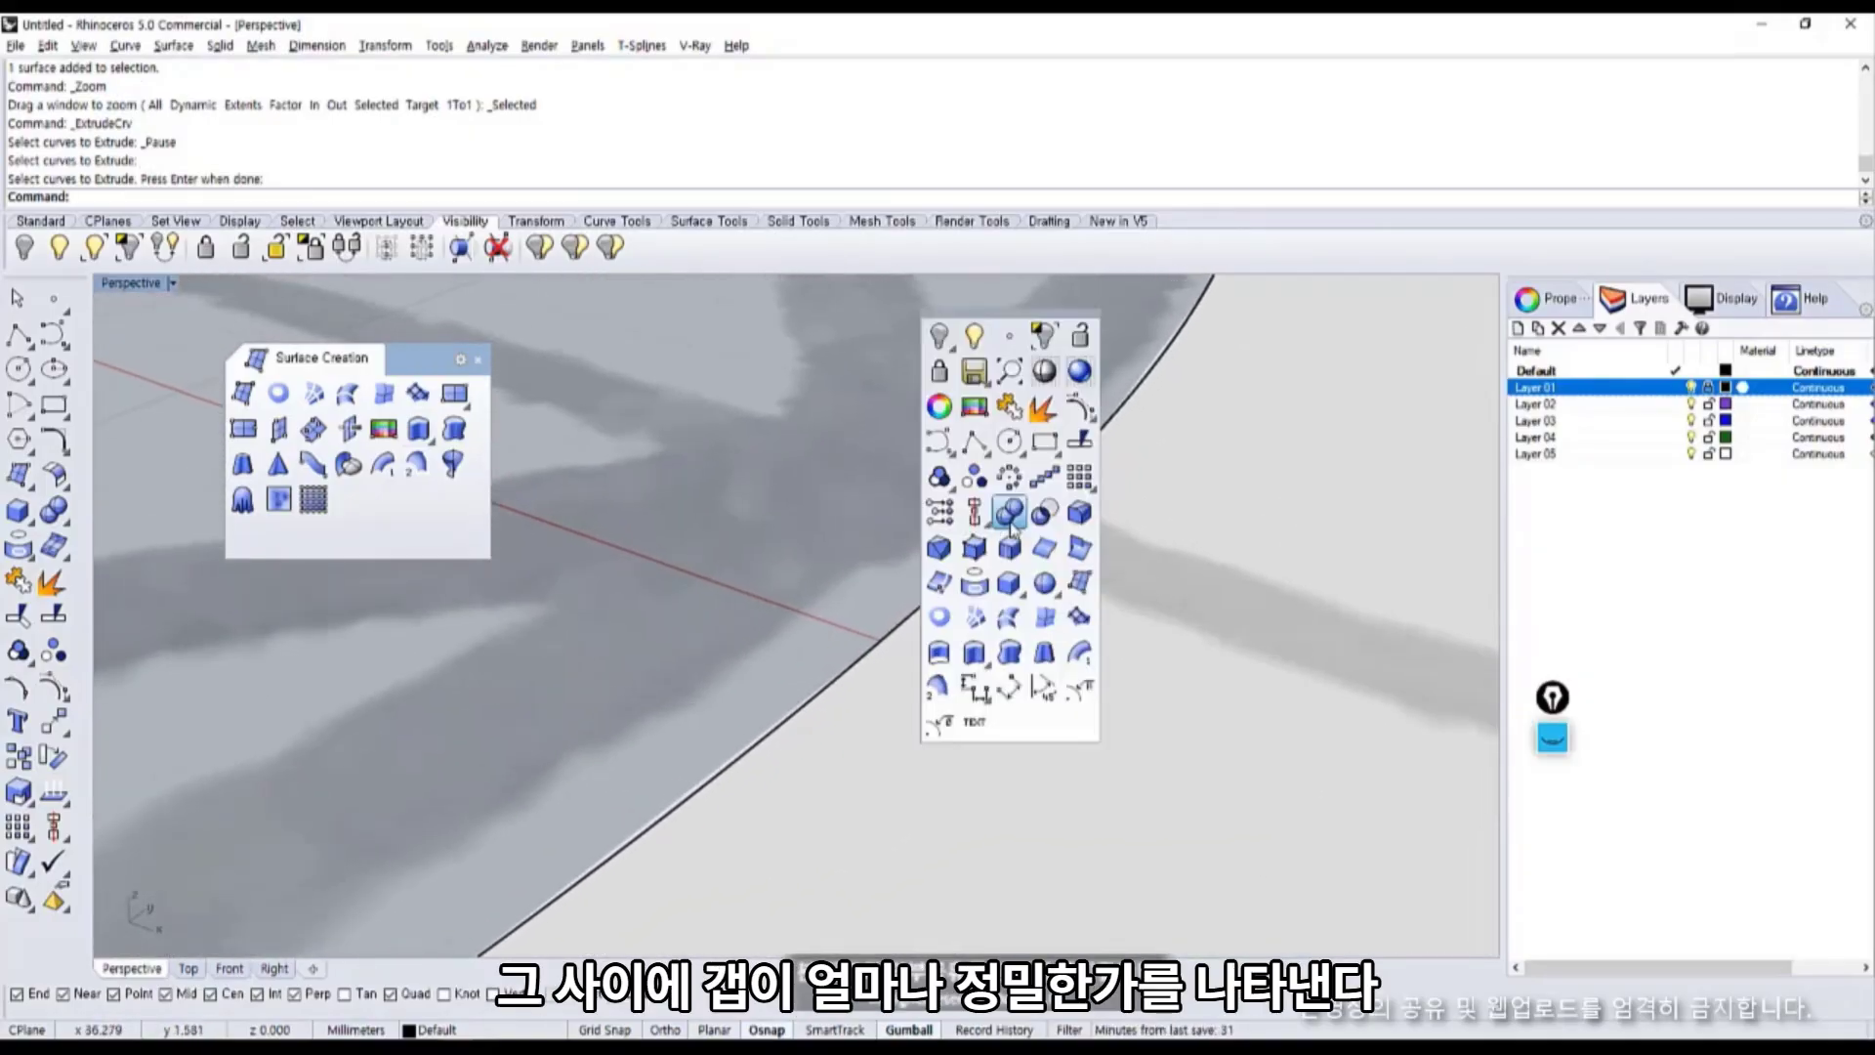
key(Escape)
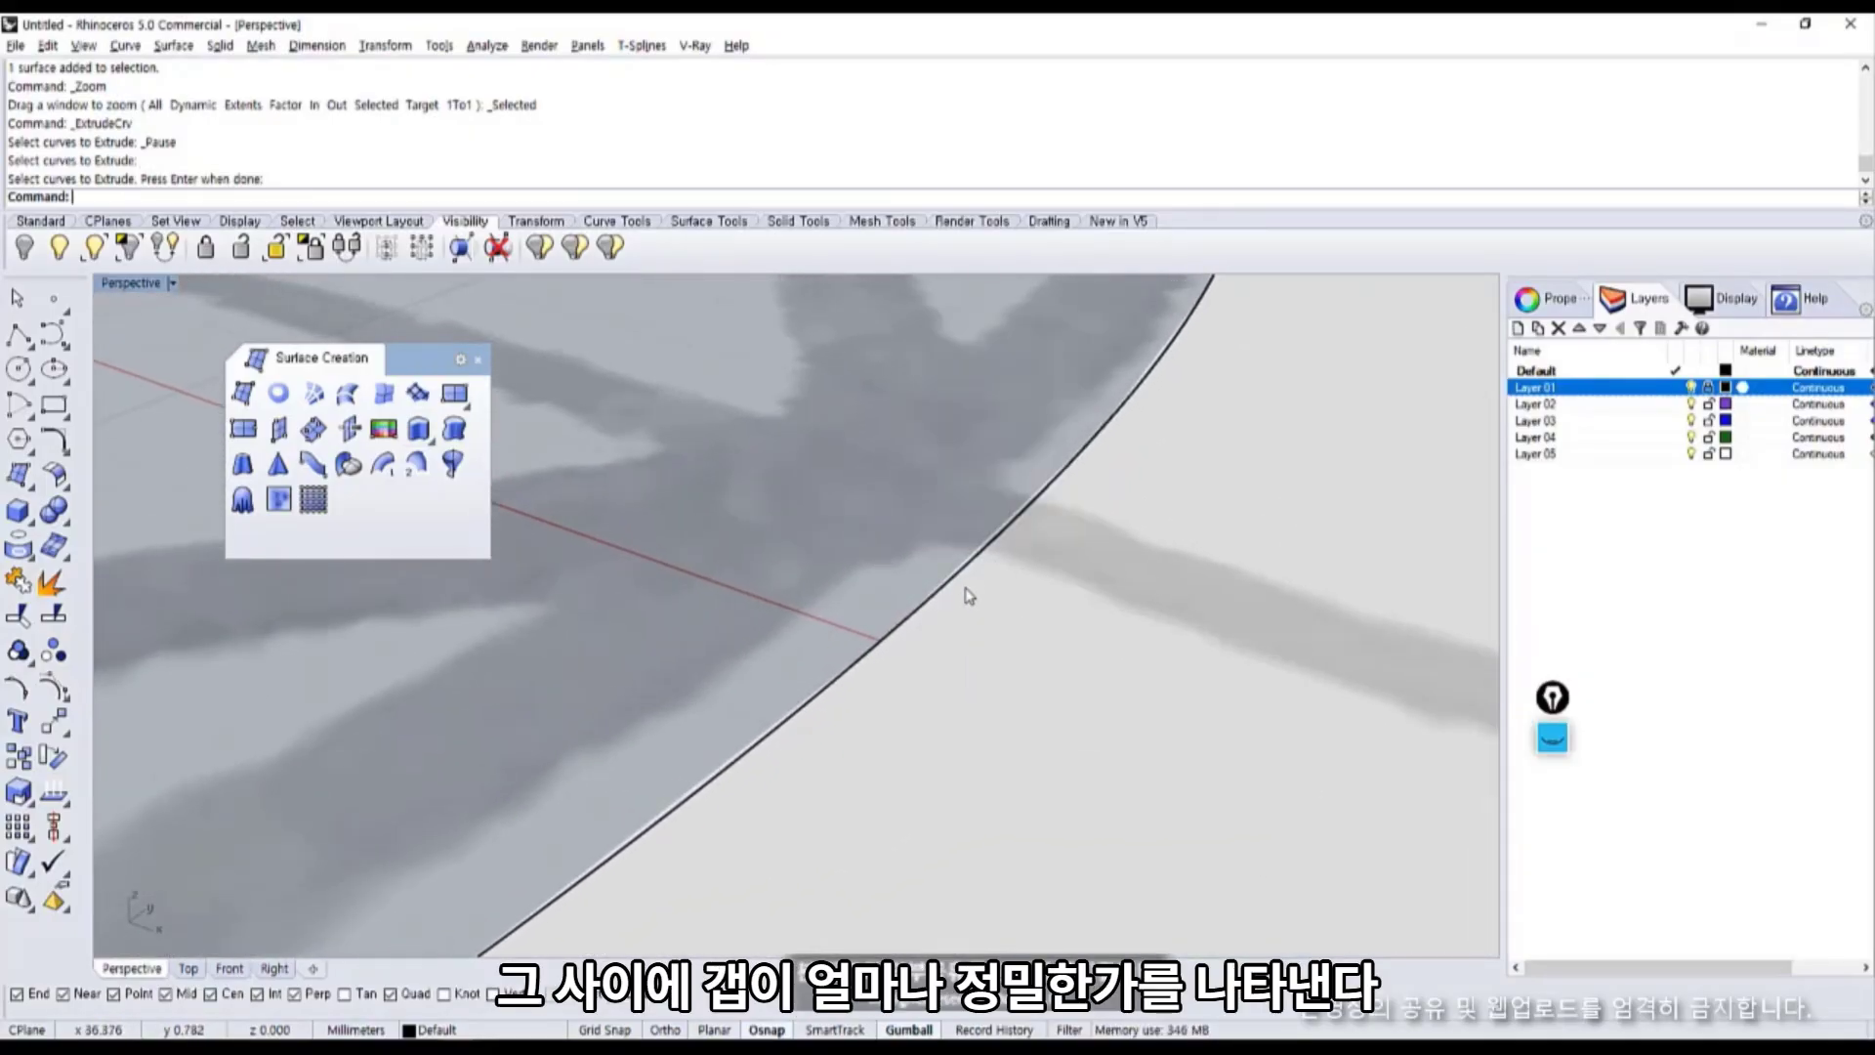
scroll(957, 591, down, 8)
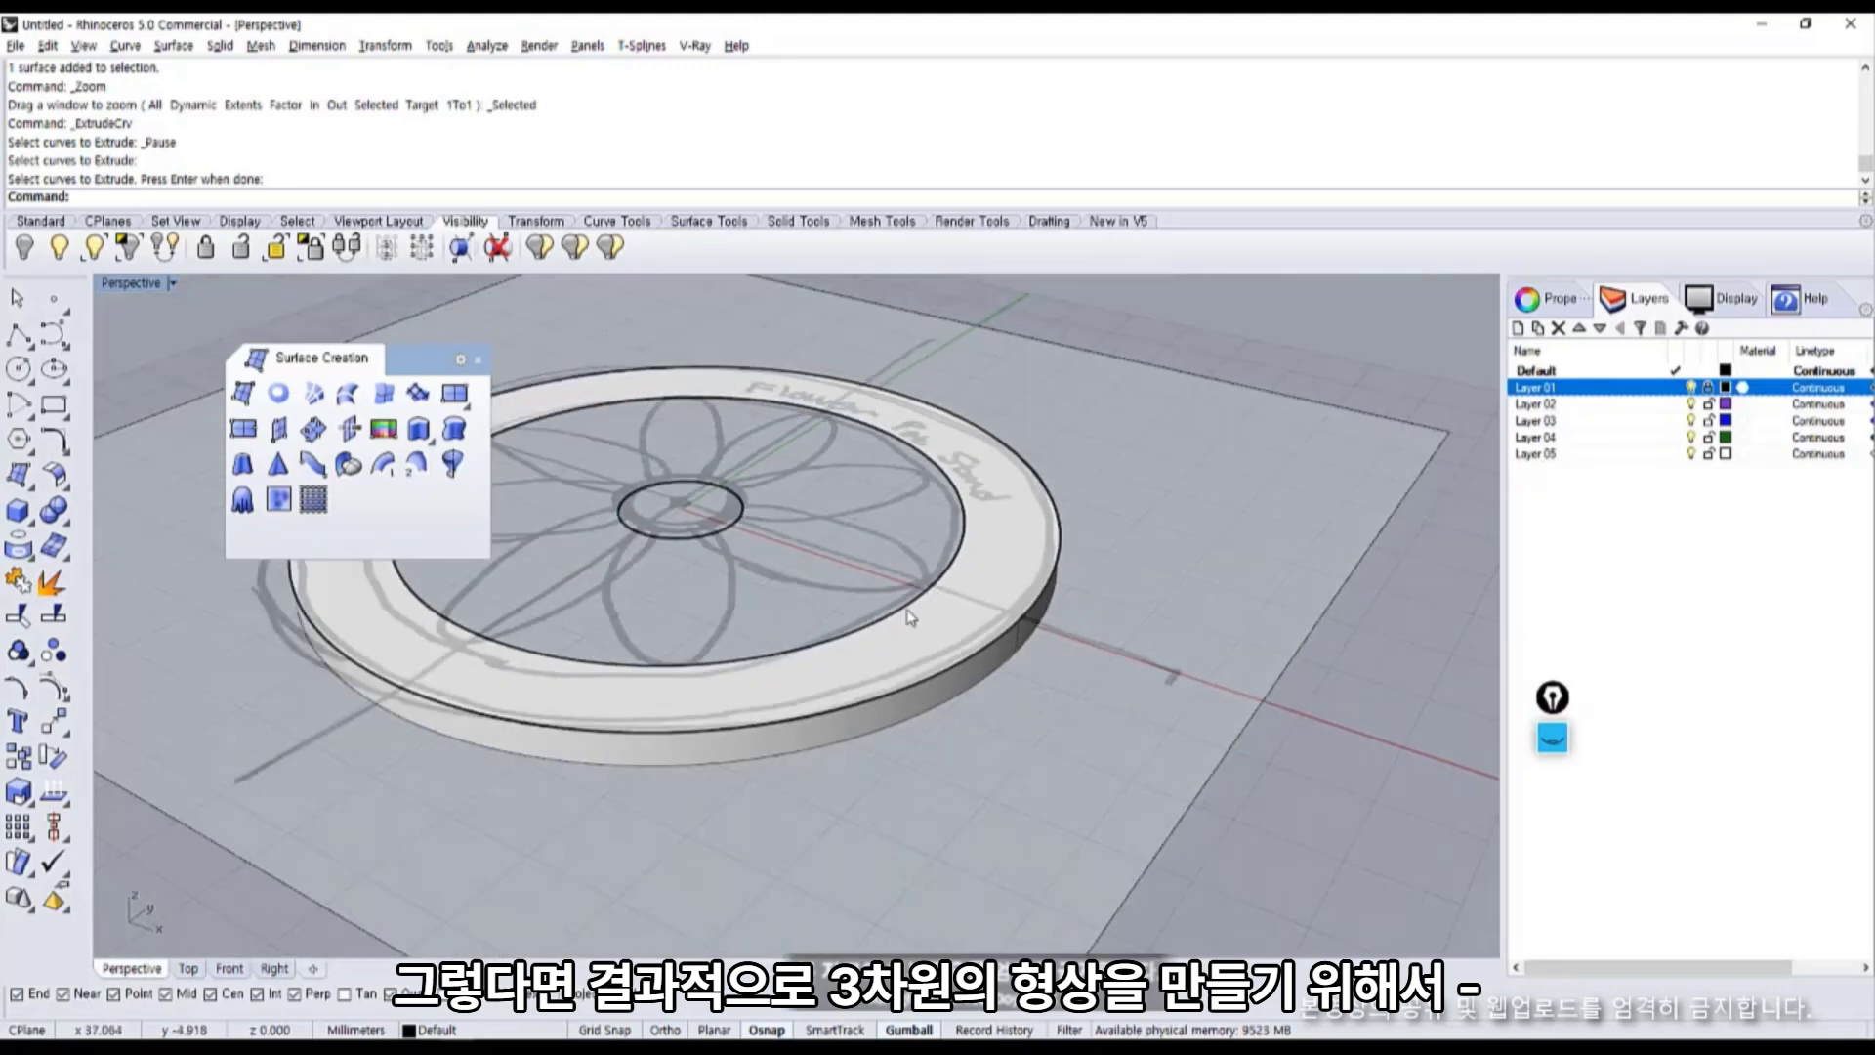
Examine the ring surface and the outer wall, highlighting each of them in turn.
shift+right_drag(904, 674, 1140, 646)
scroll(1140, 646, up, 5)
click(1144, 651)
click(1170, 730)
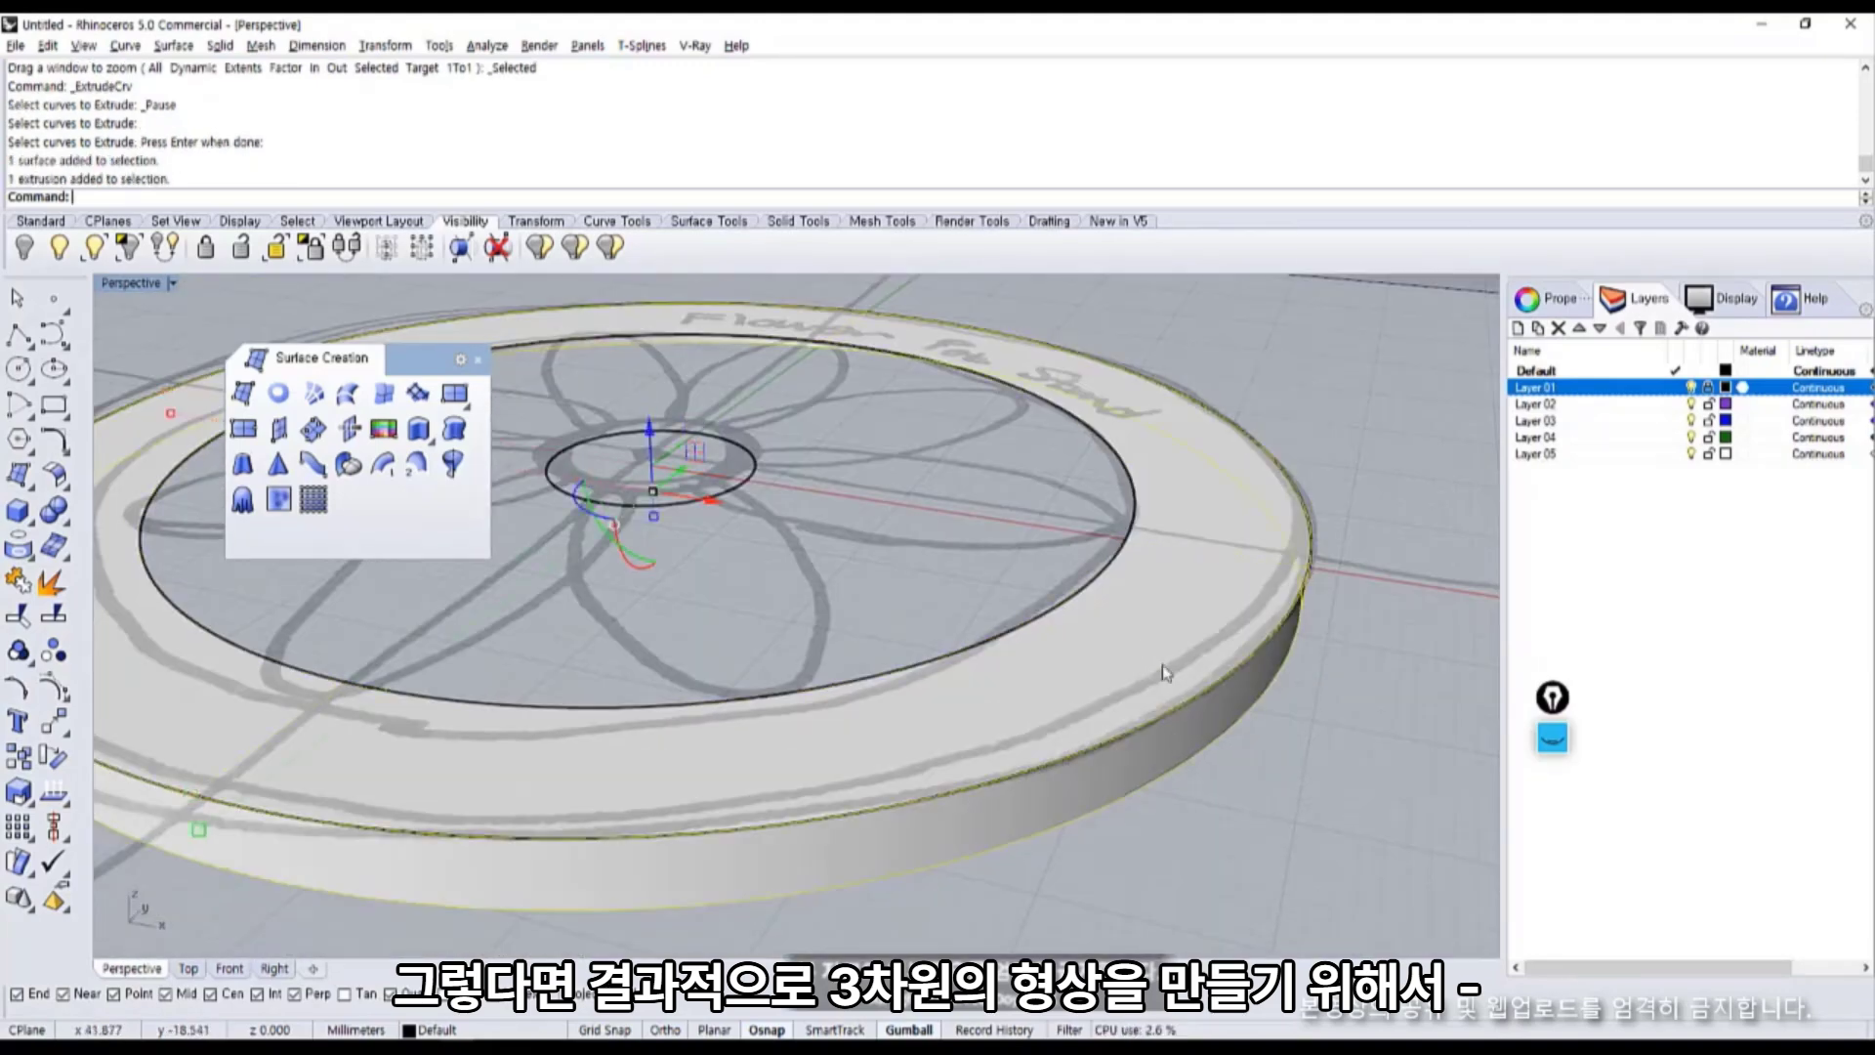
click(1166, 674)
click(1211, 738)
click(1194, 623)
click(1196, 719)
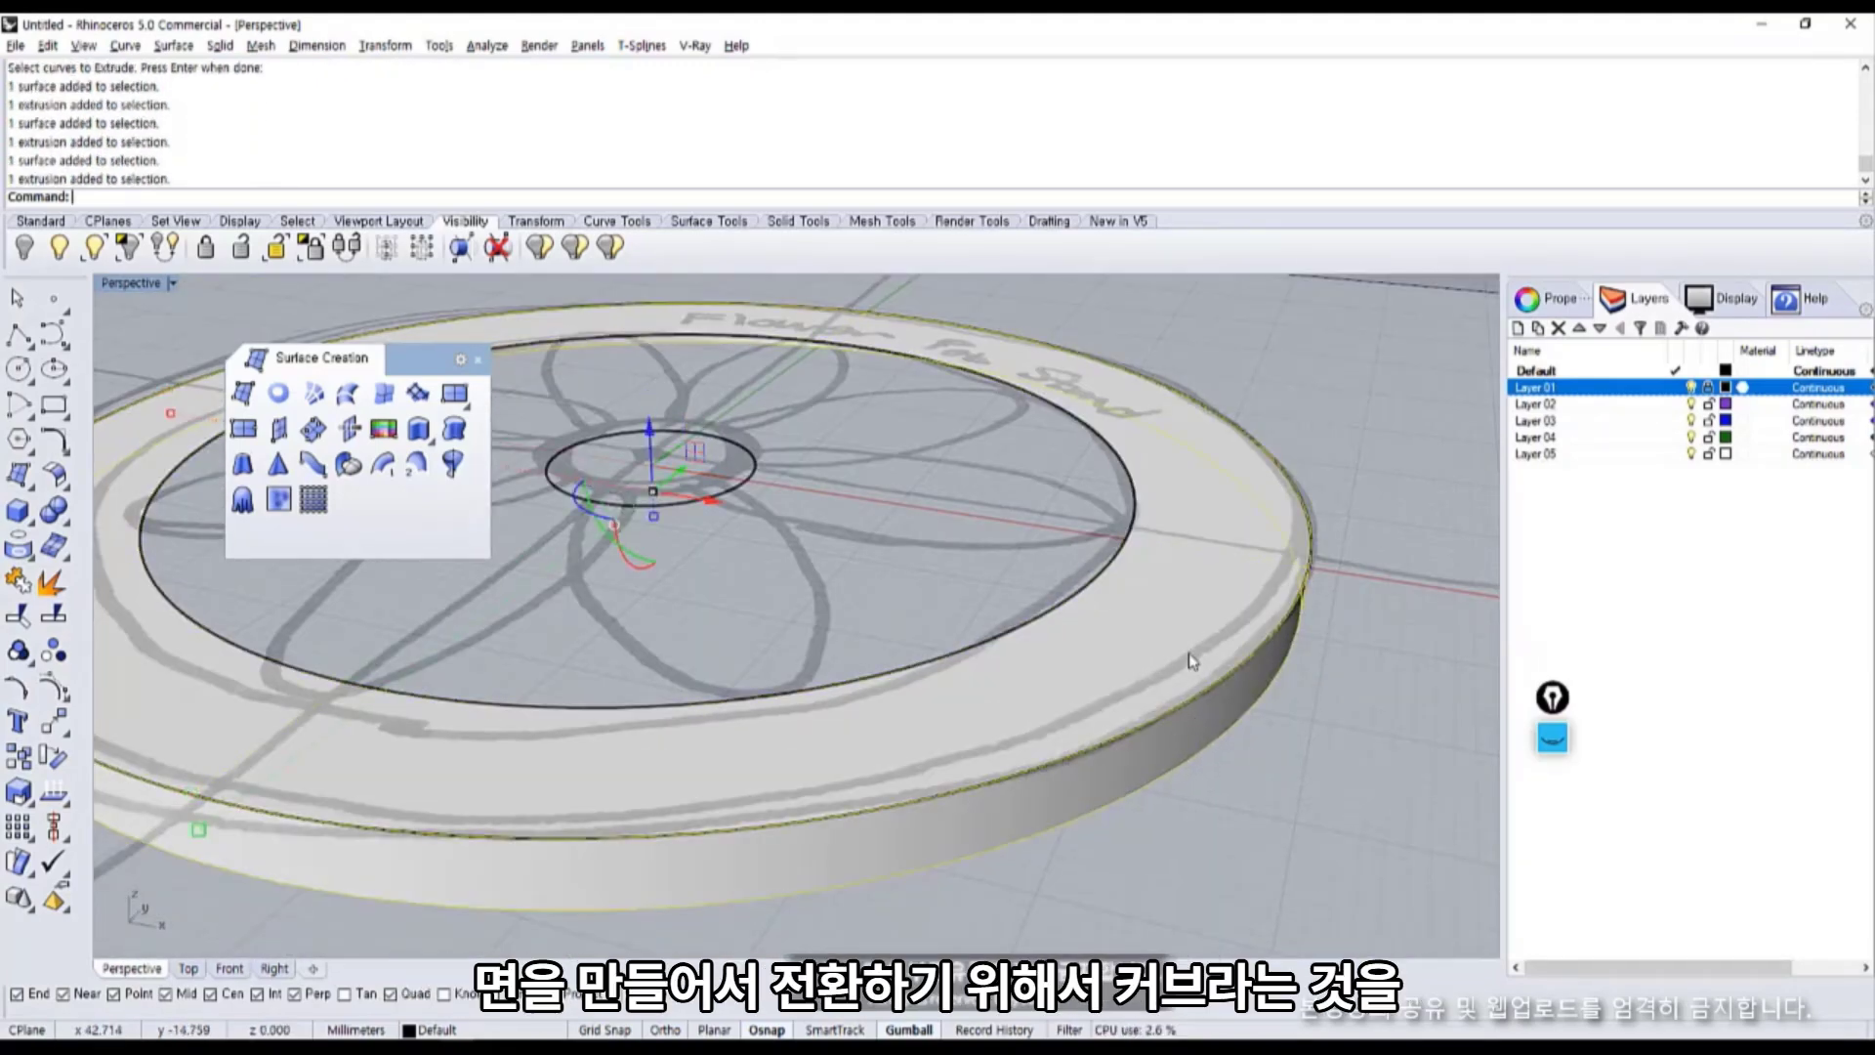
click(1193, 661)
click(1211, 684)
click(1320, 778)
Compare the middle circle with the ring surface by selecting one and then the other, and clear the selection.
right_drag(1094, 625, 1145, 680)
click(1024, 586)
click(1074, 640)
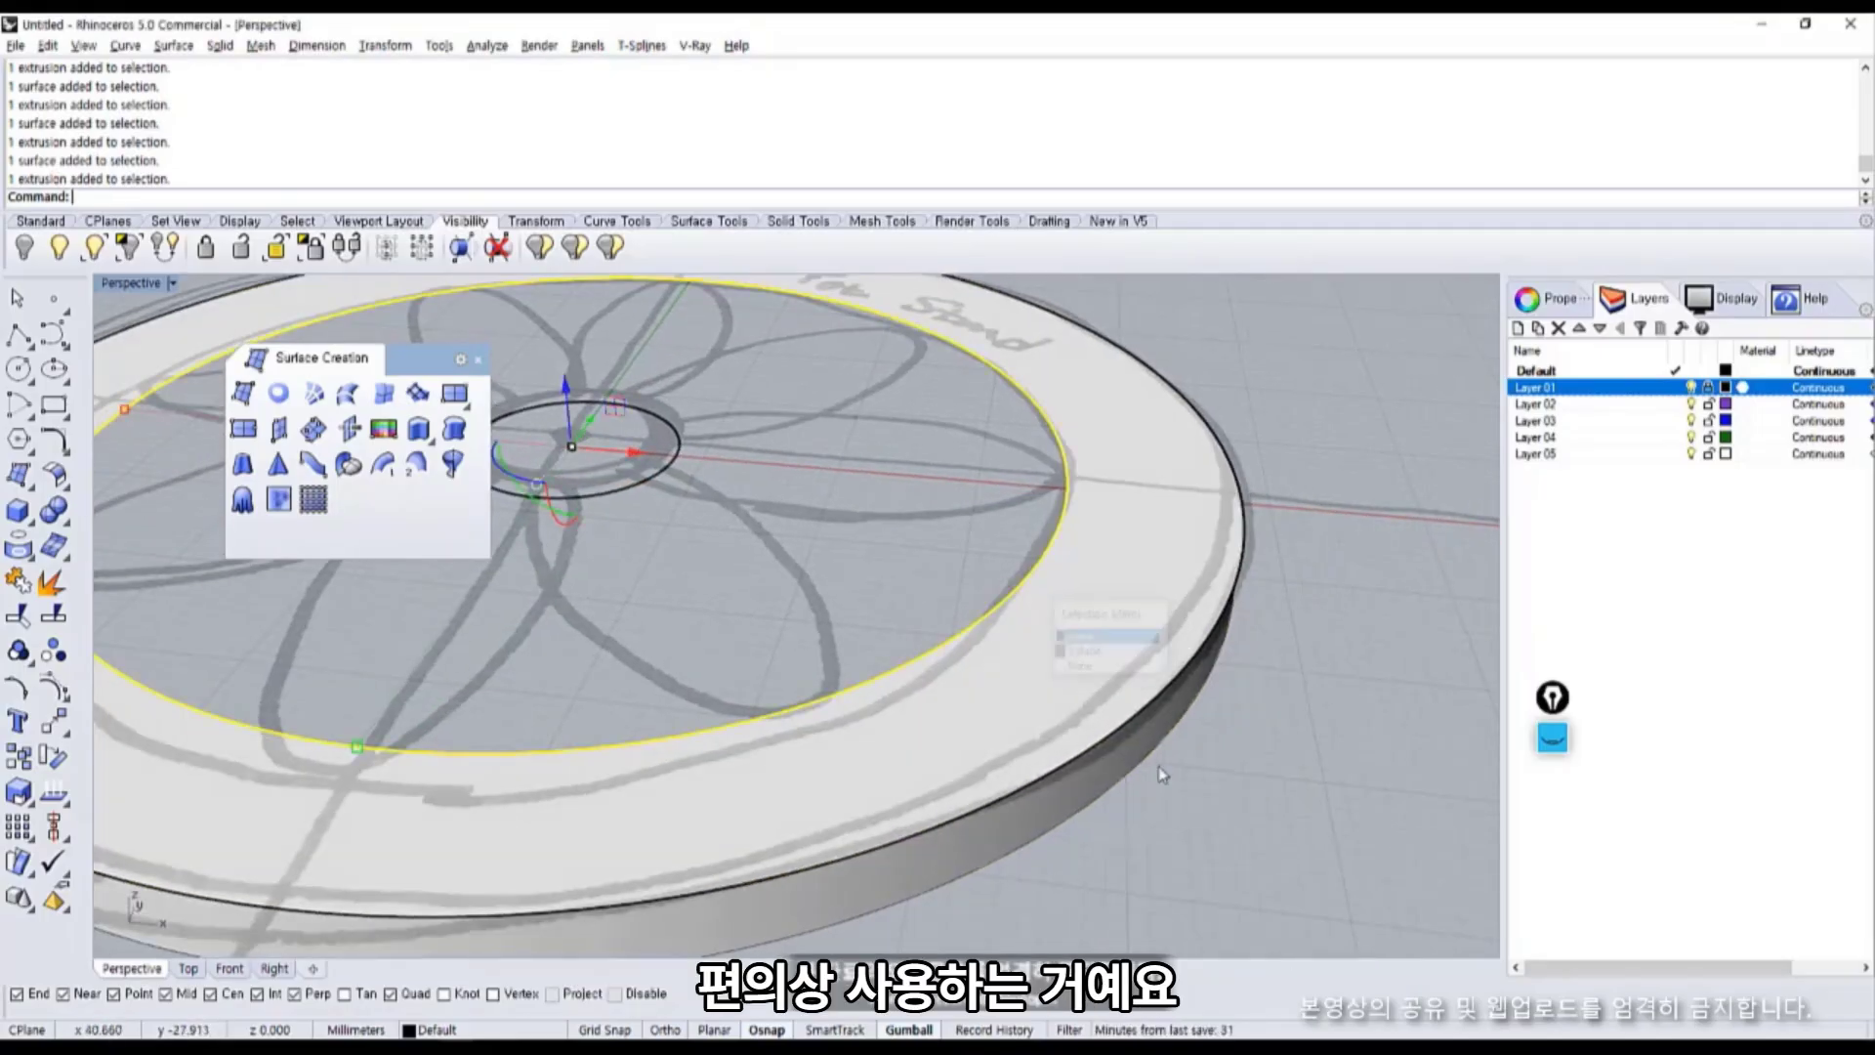
scroll(1082, 599, down, 3)
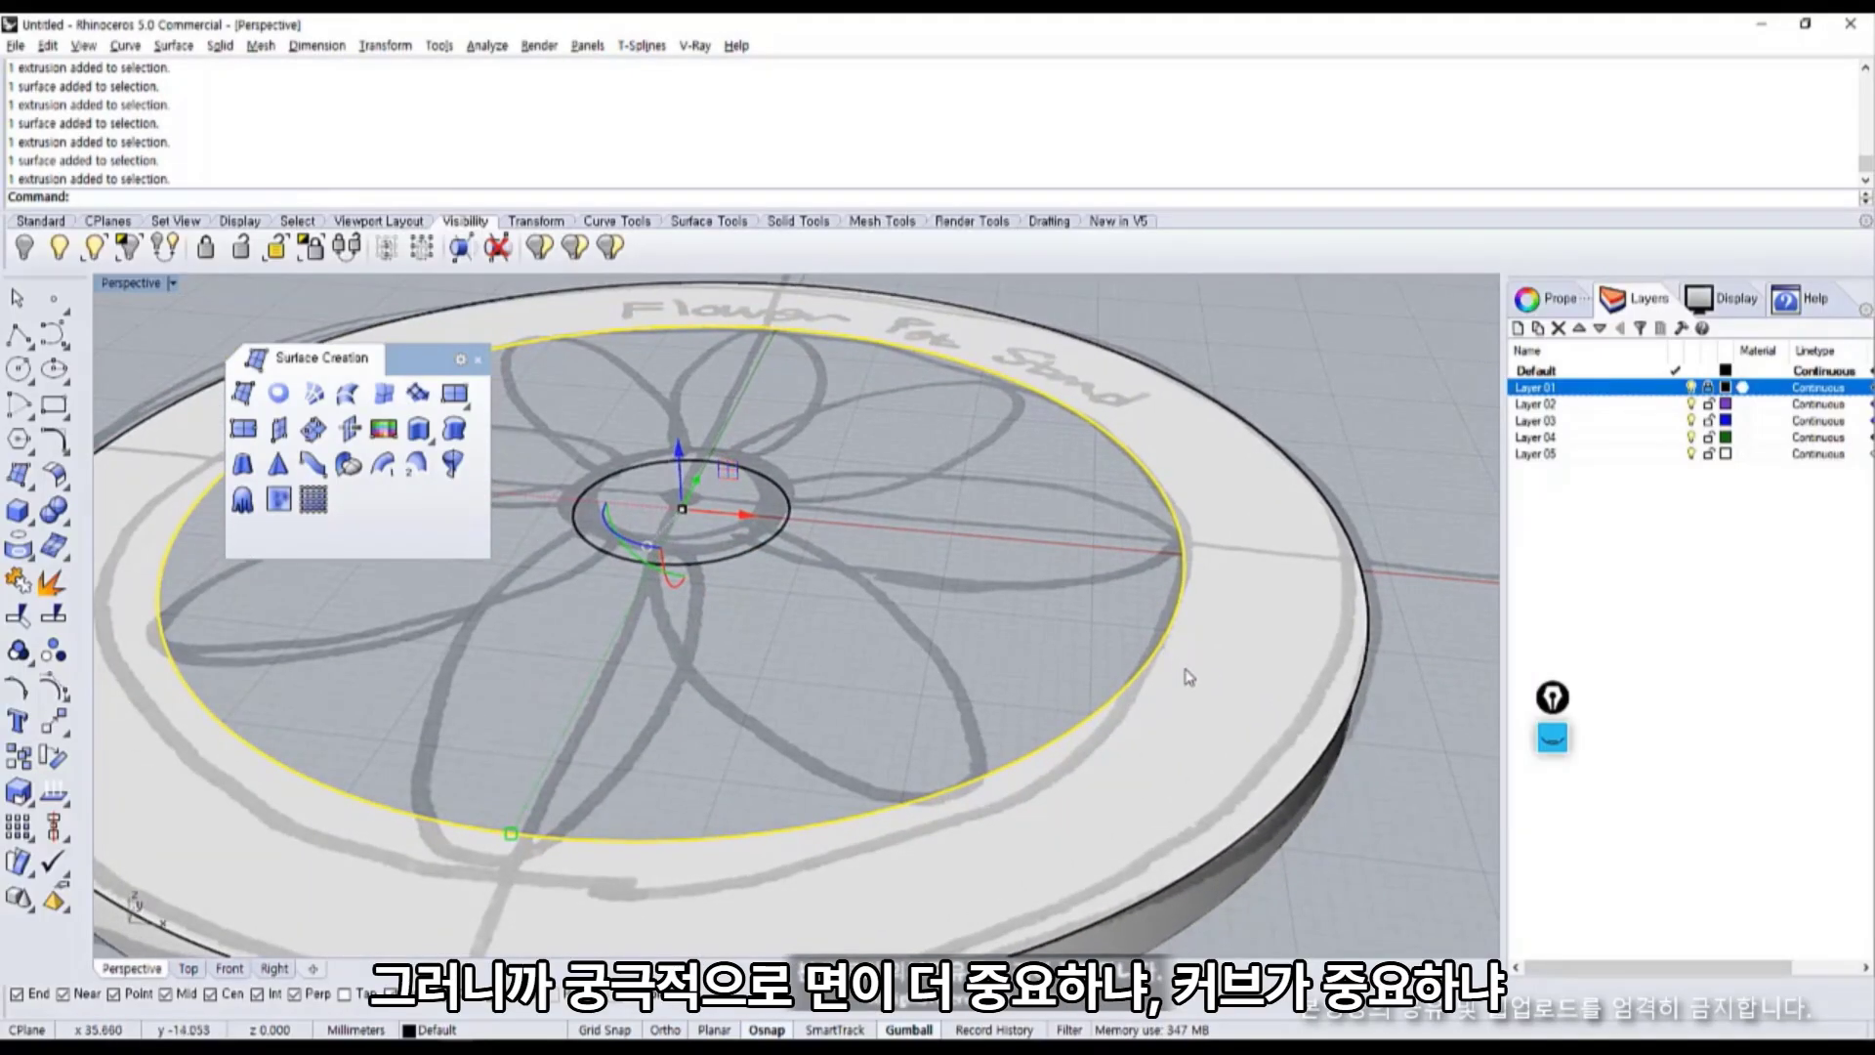
click(1188, 677)
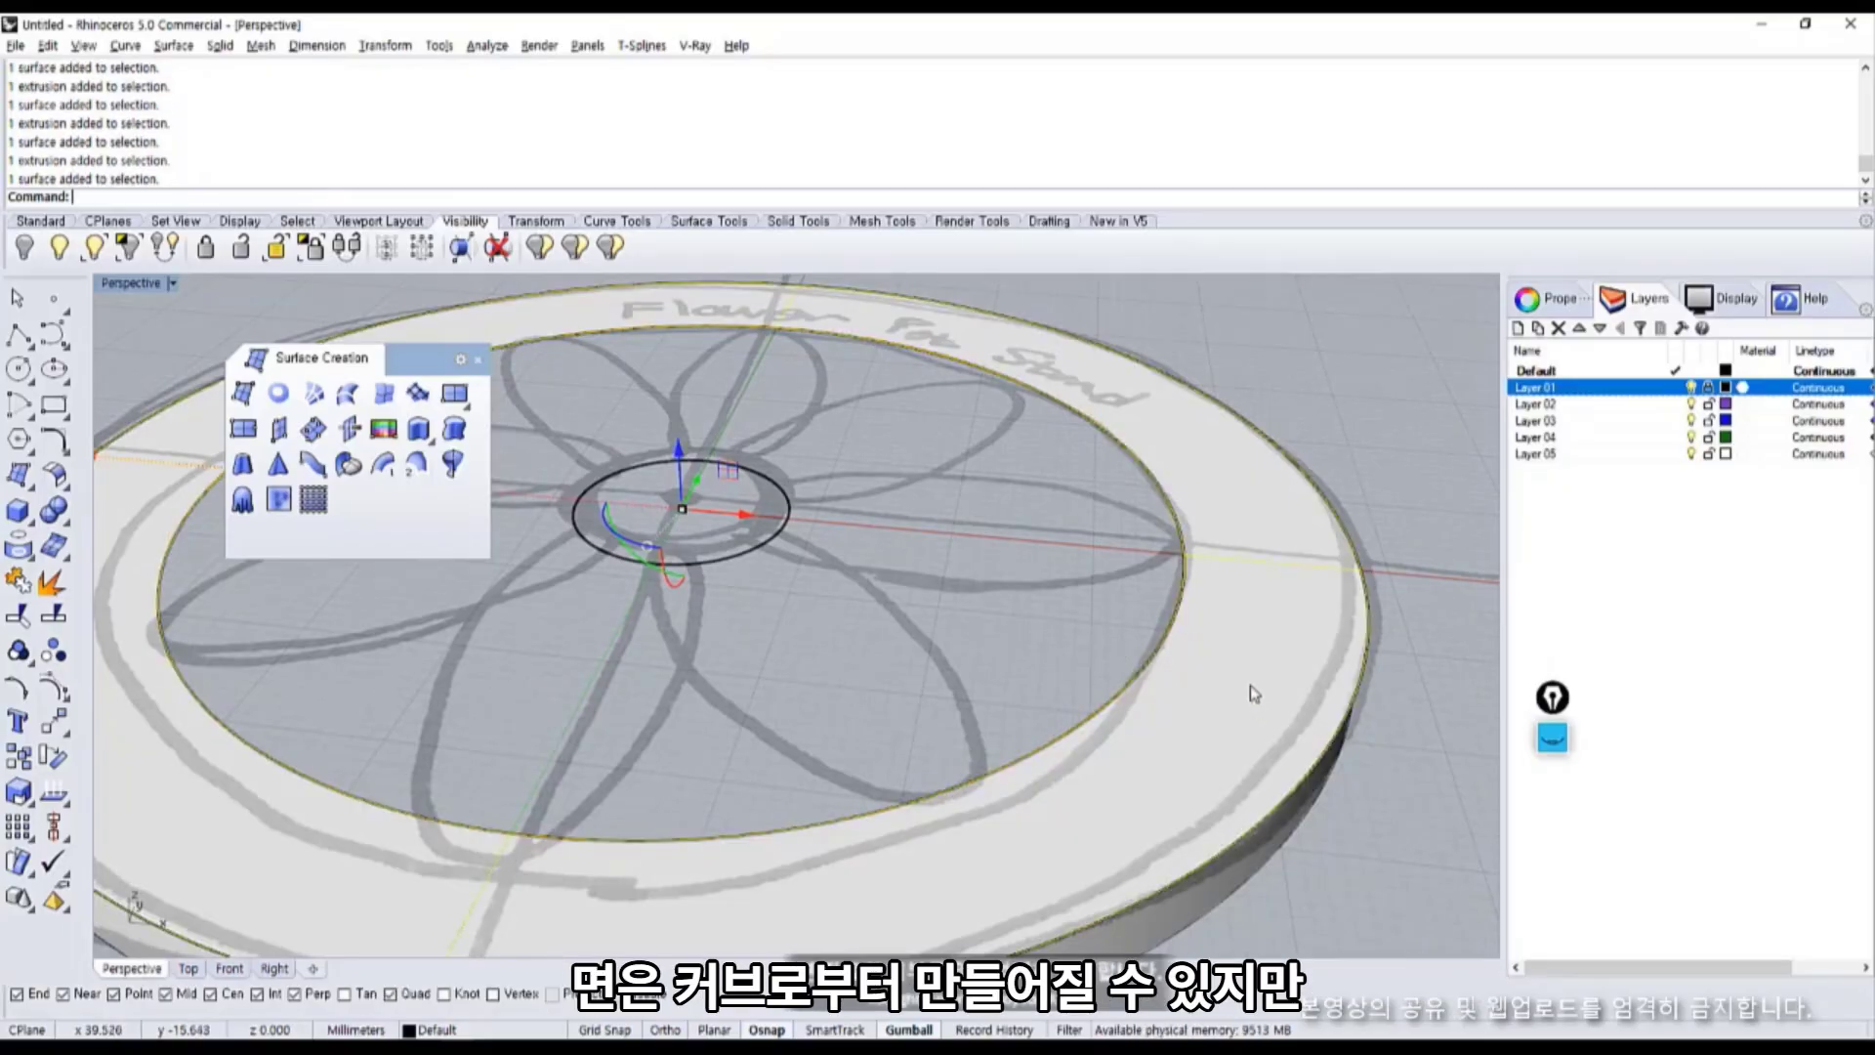
click(1145, 679)
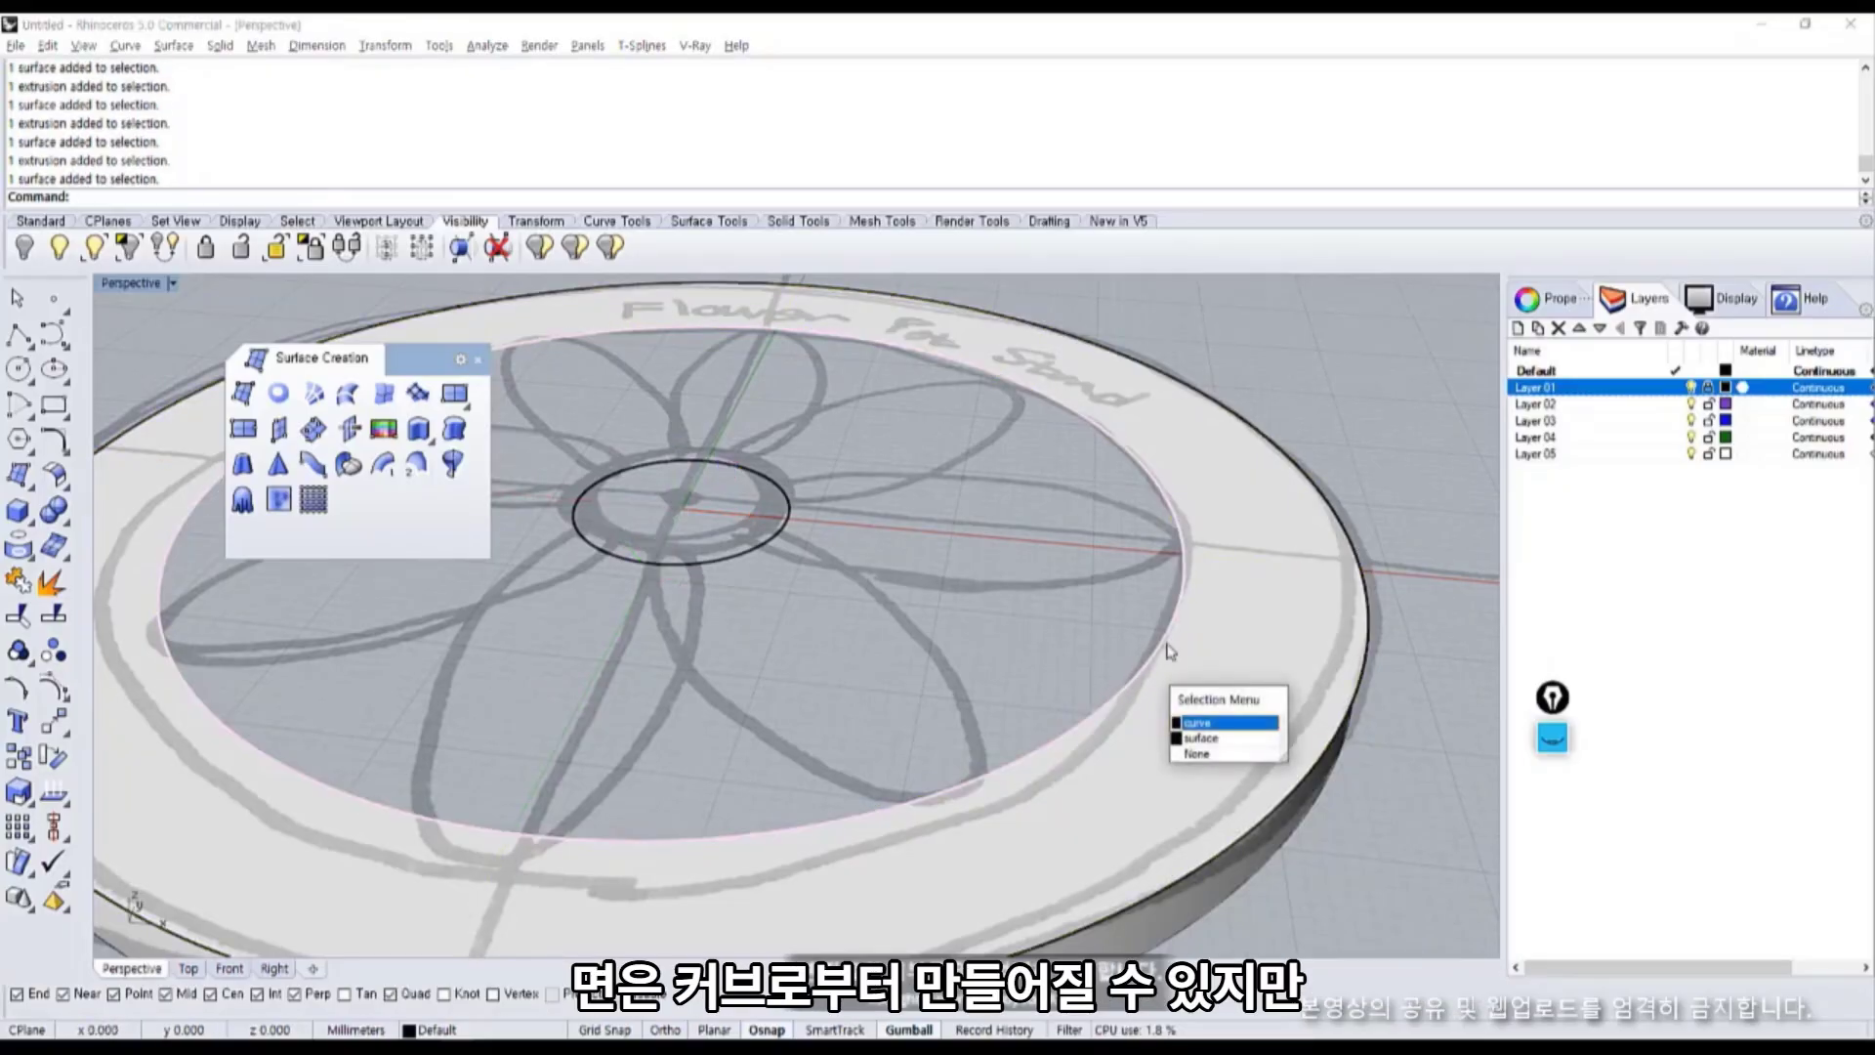
click(1211, 738)
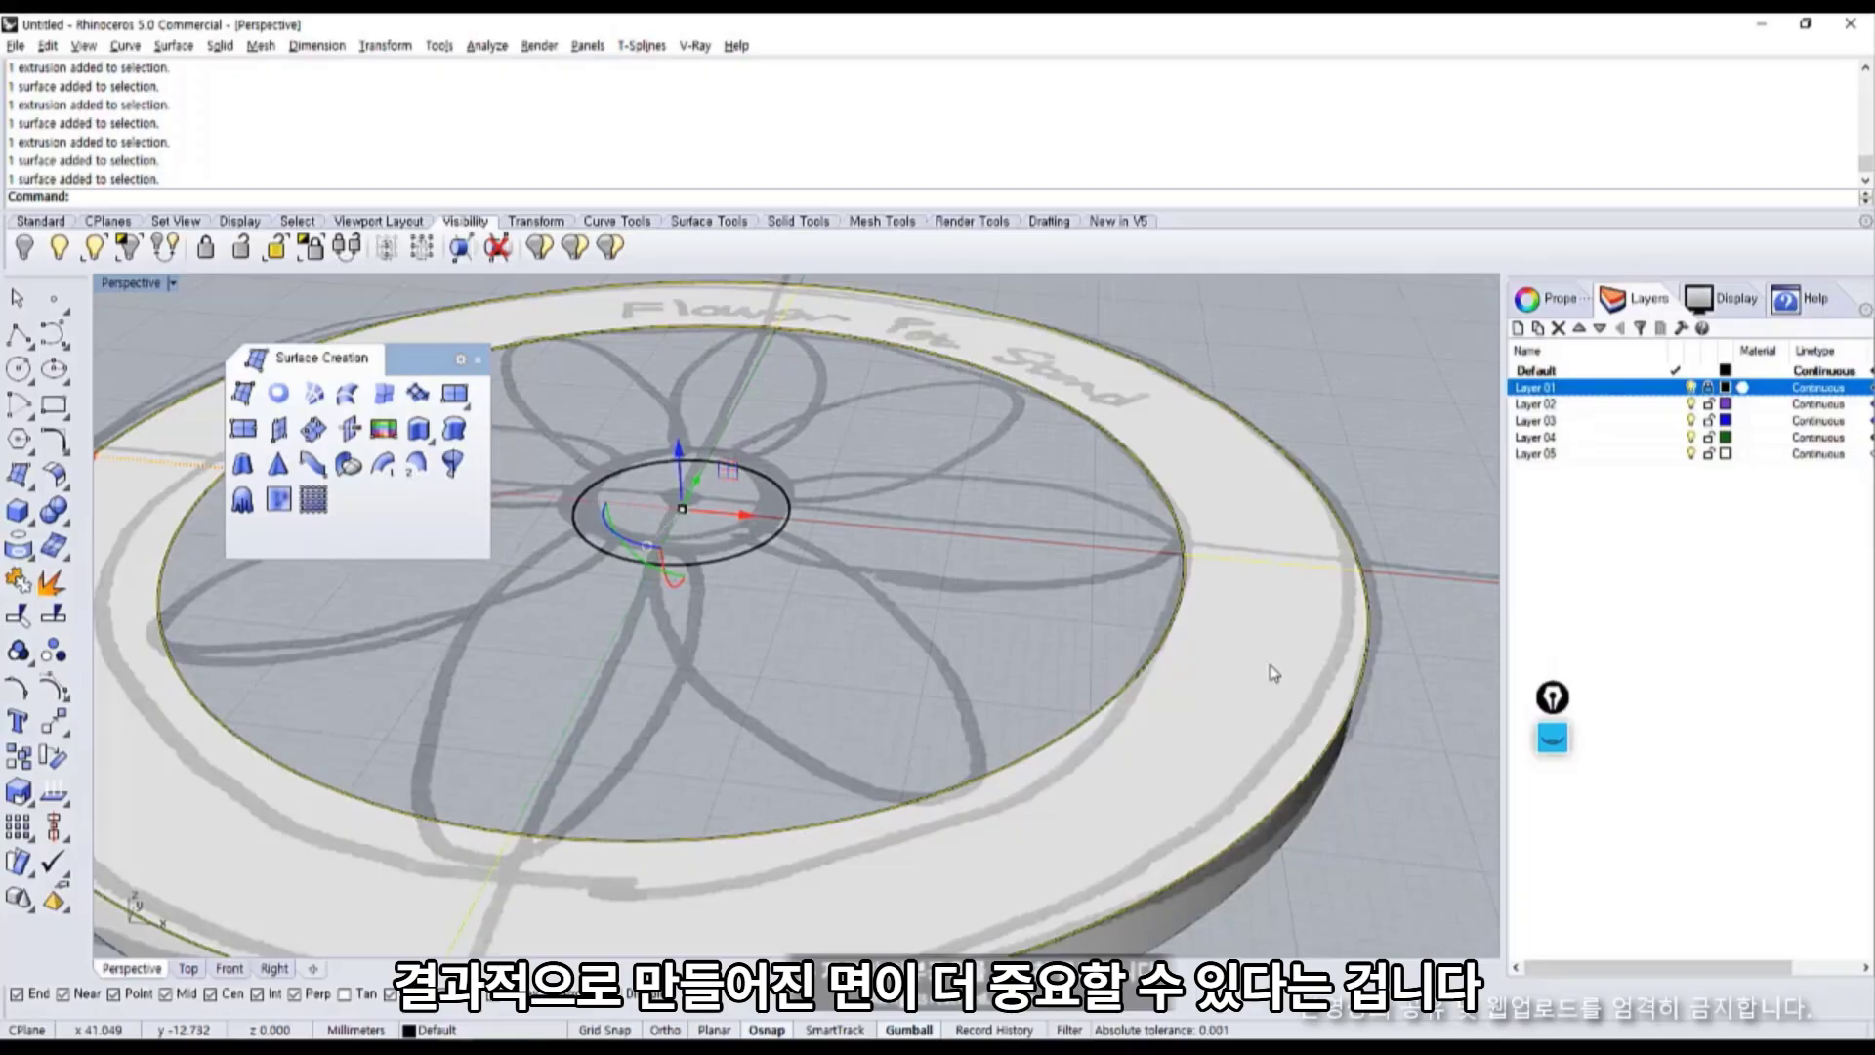
key(Escape)
Extrude the inner surface edge of the ring a short distance straight down to form the recess wall, using ExtrudeCrv.
click(420, 438)
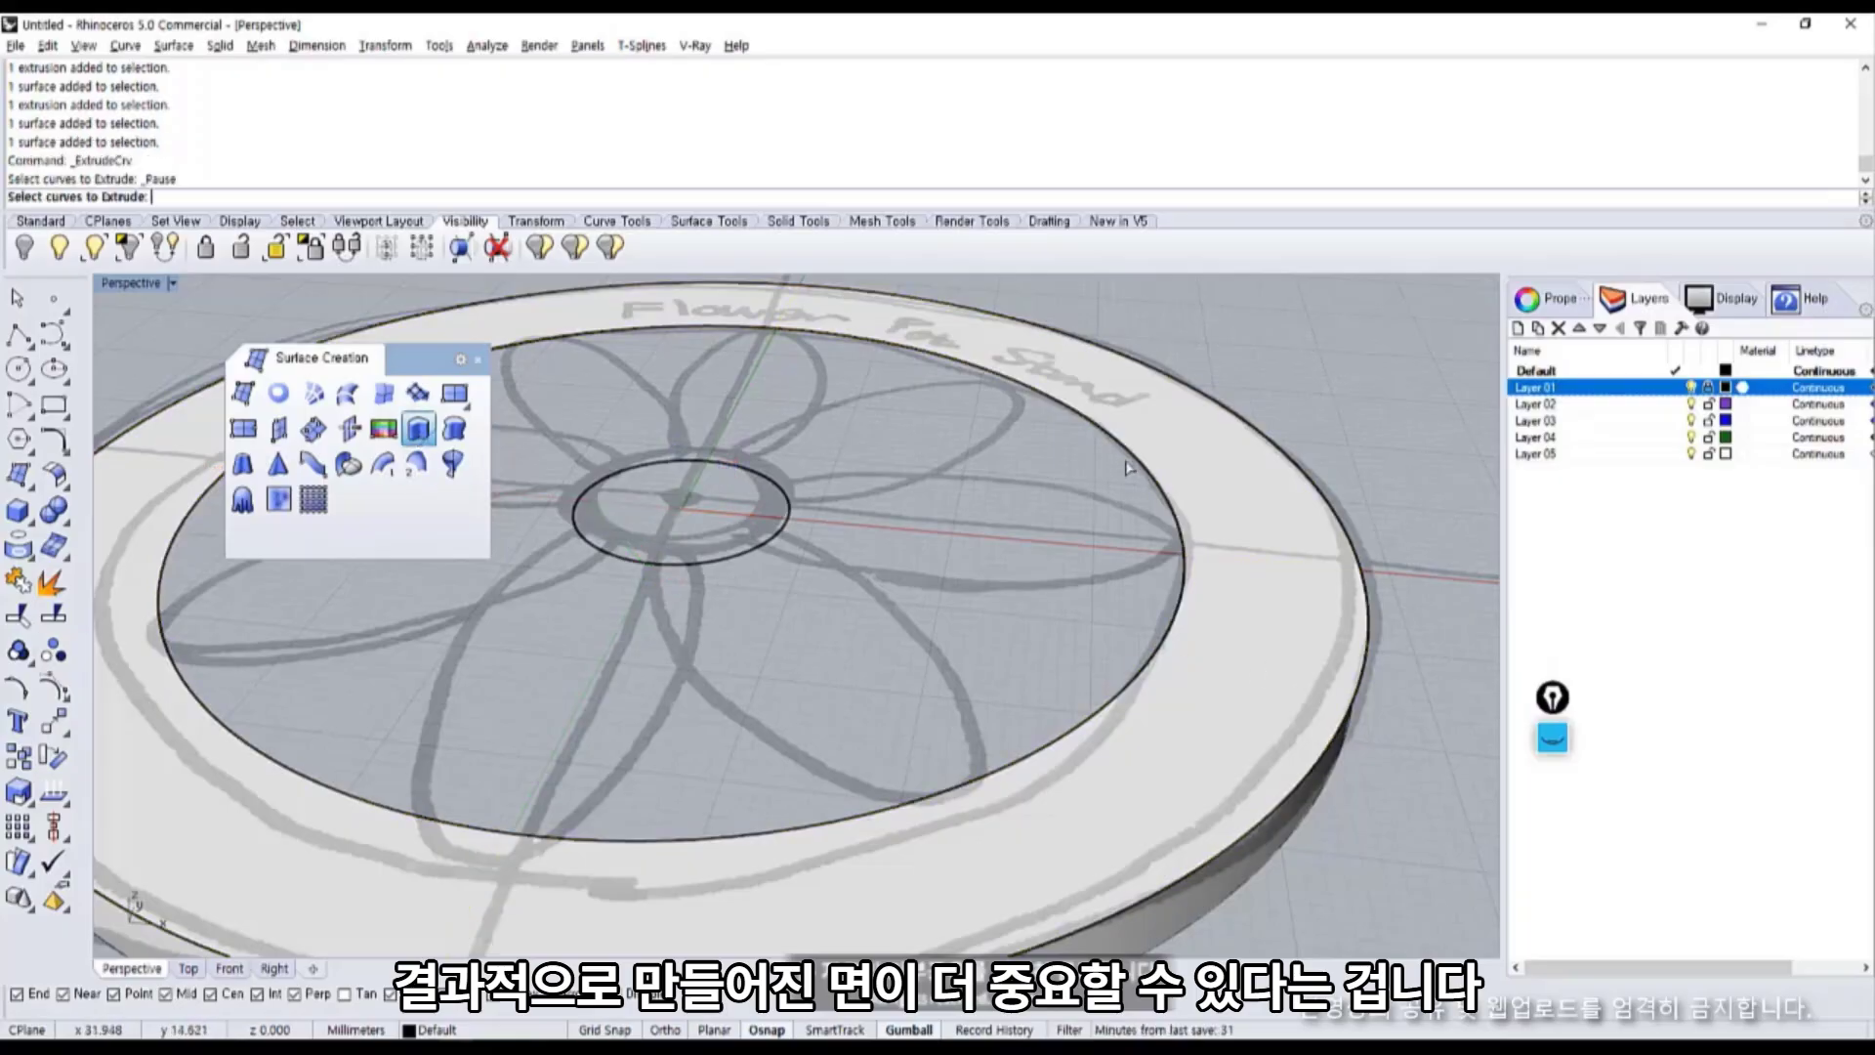
click(1165, 489)
click(1257, 556)
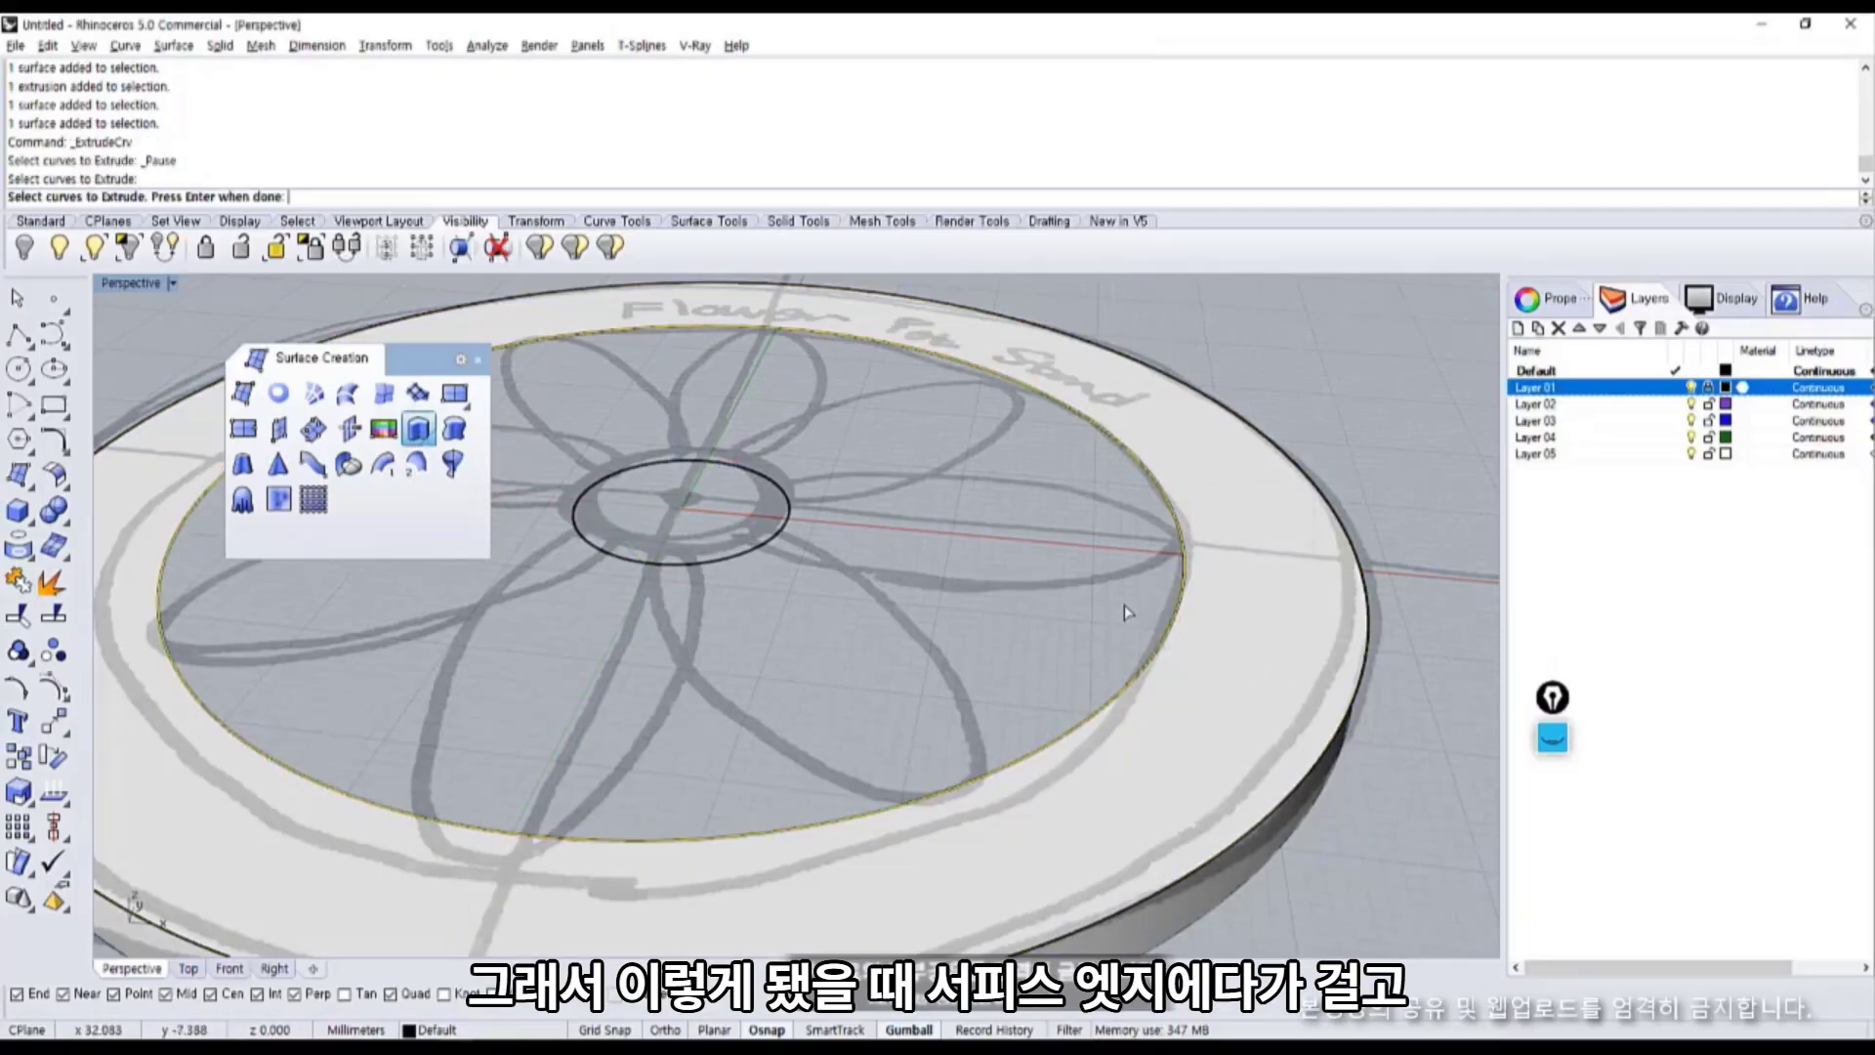
key(space)
right_drag(1105, 587, 1132, 519)
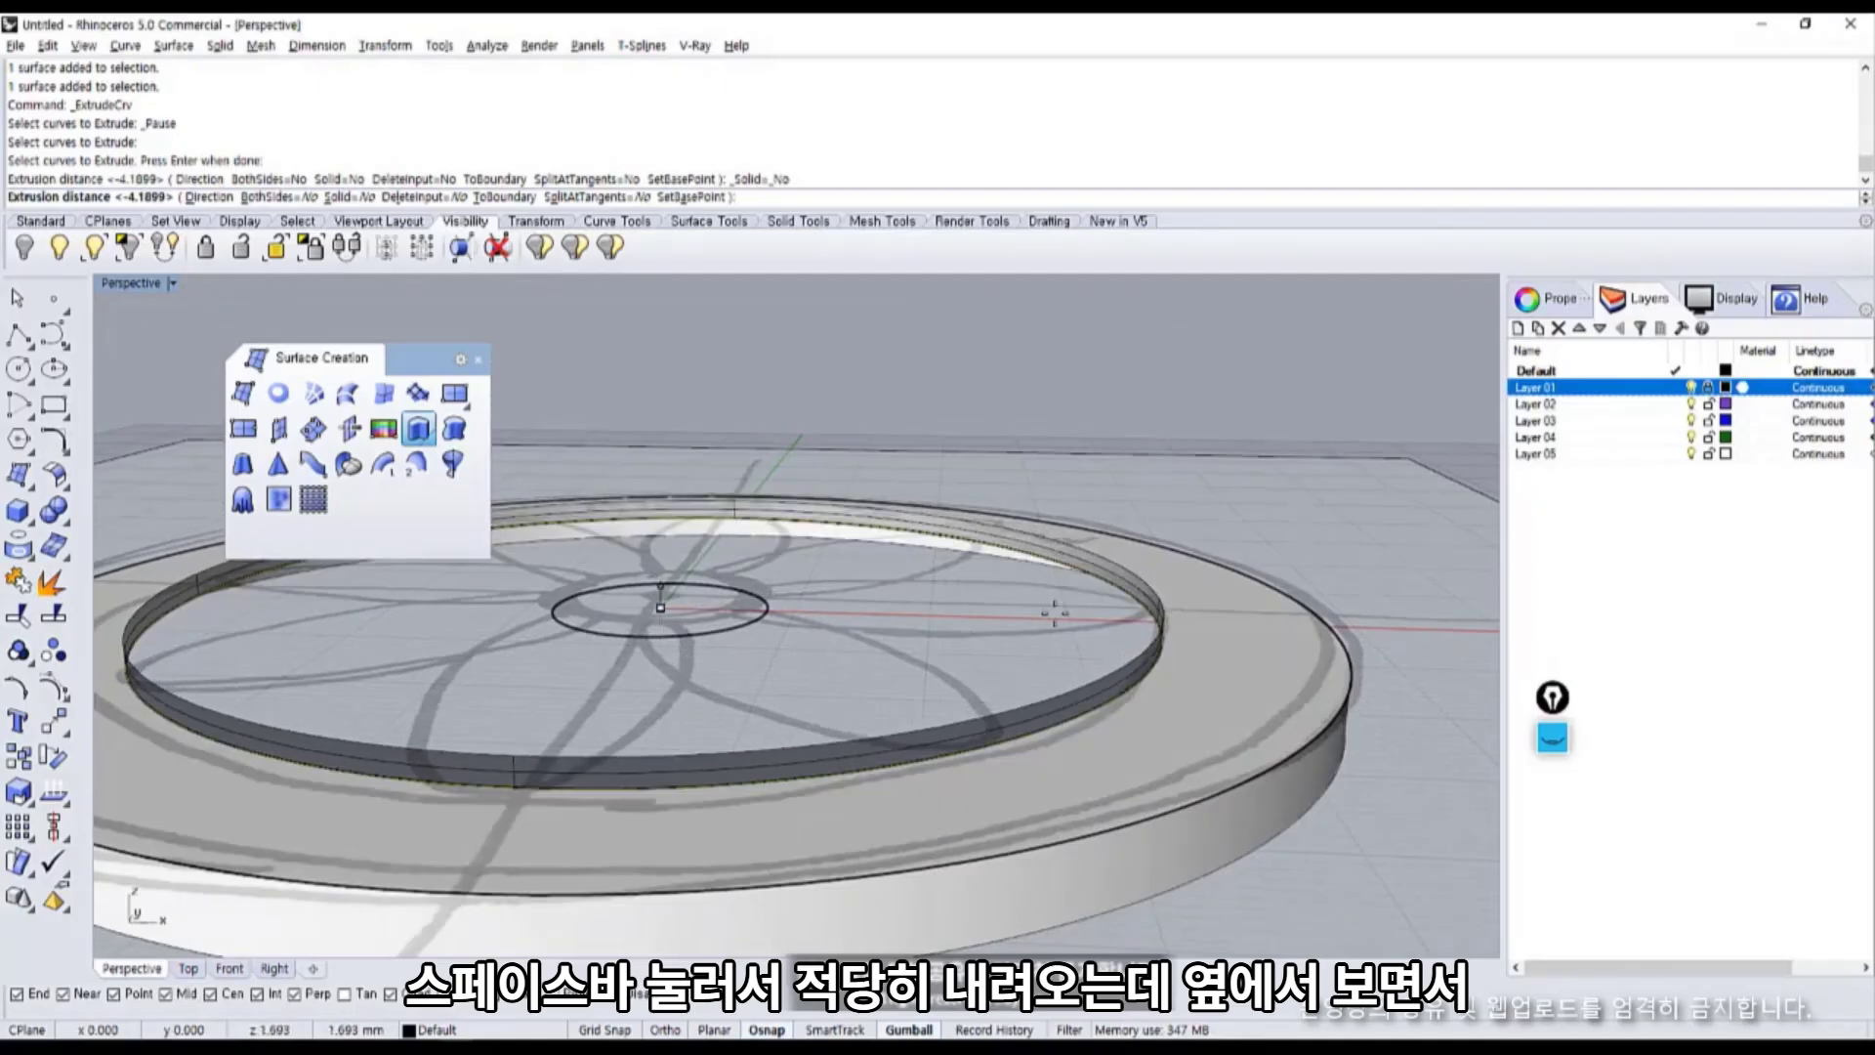
right_drag(1380, 669, 1223, 689)
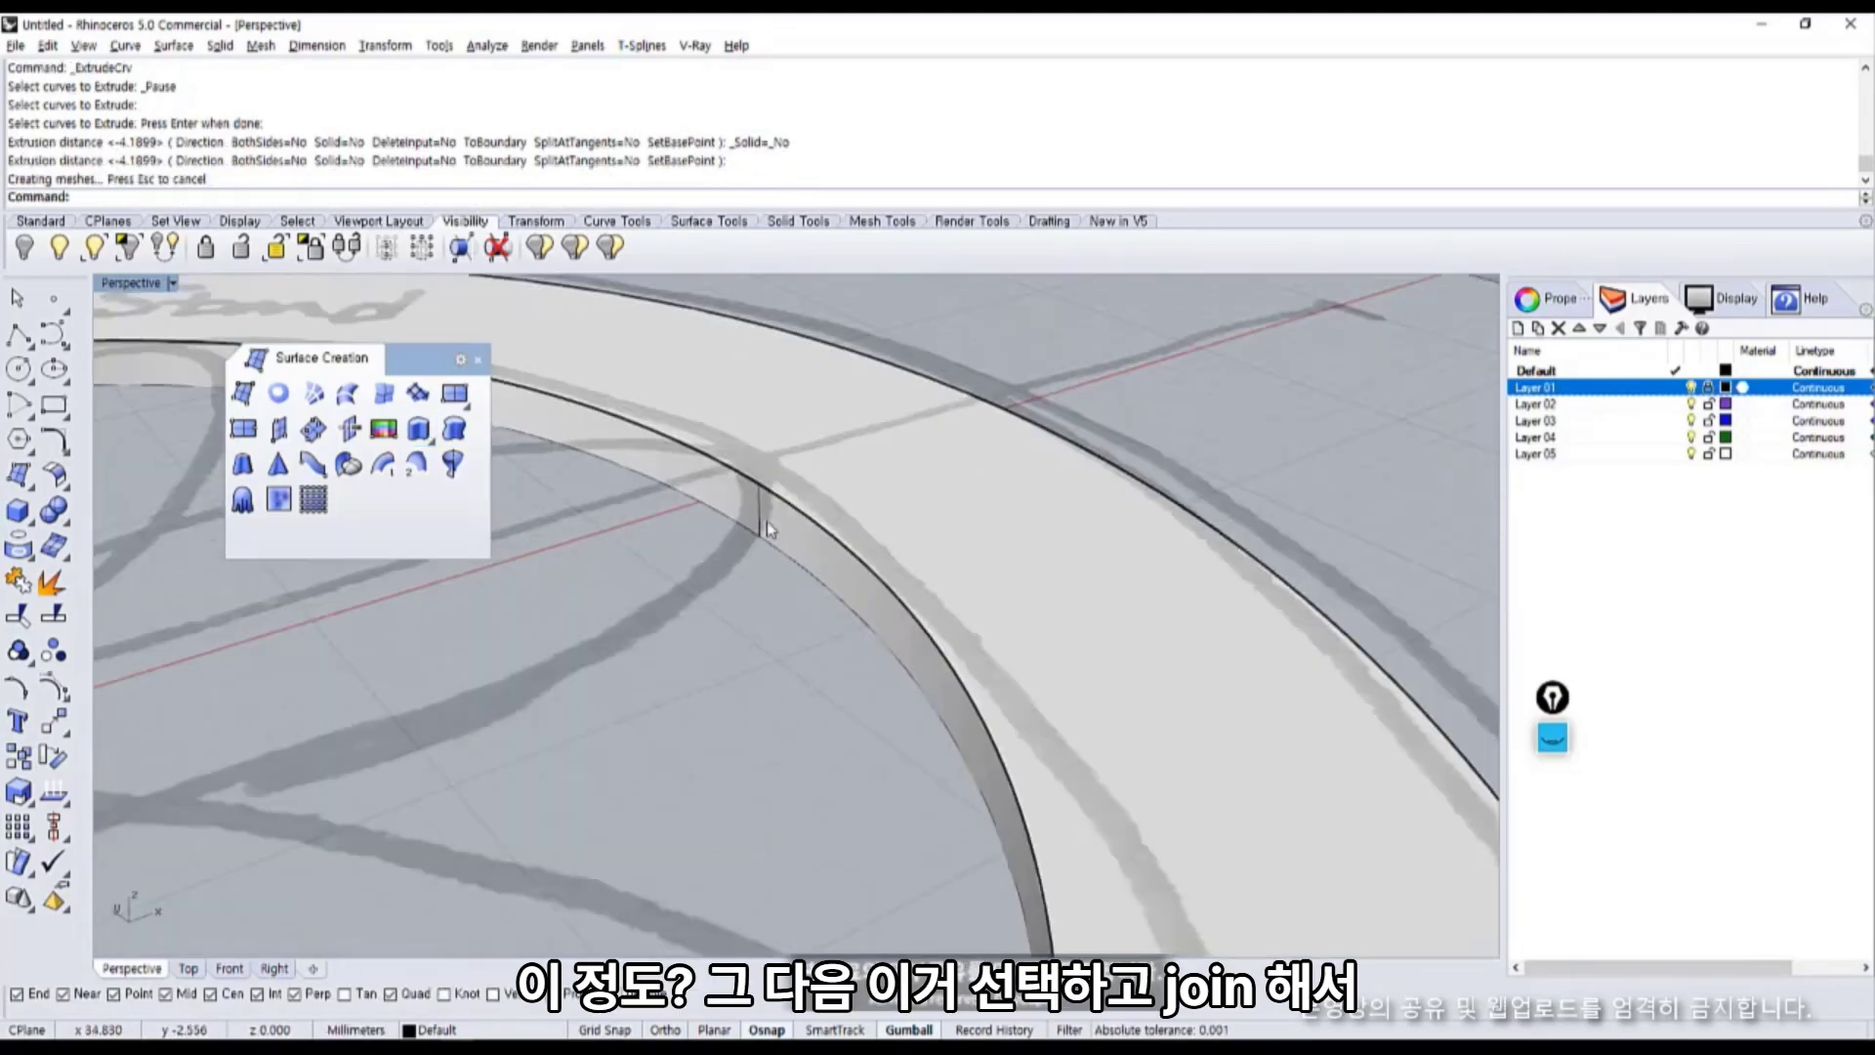
Join the recess wall with the ring surface.
click(765, 519)
shift+click(859, 583)
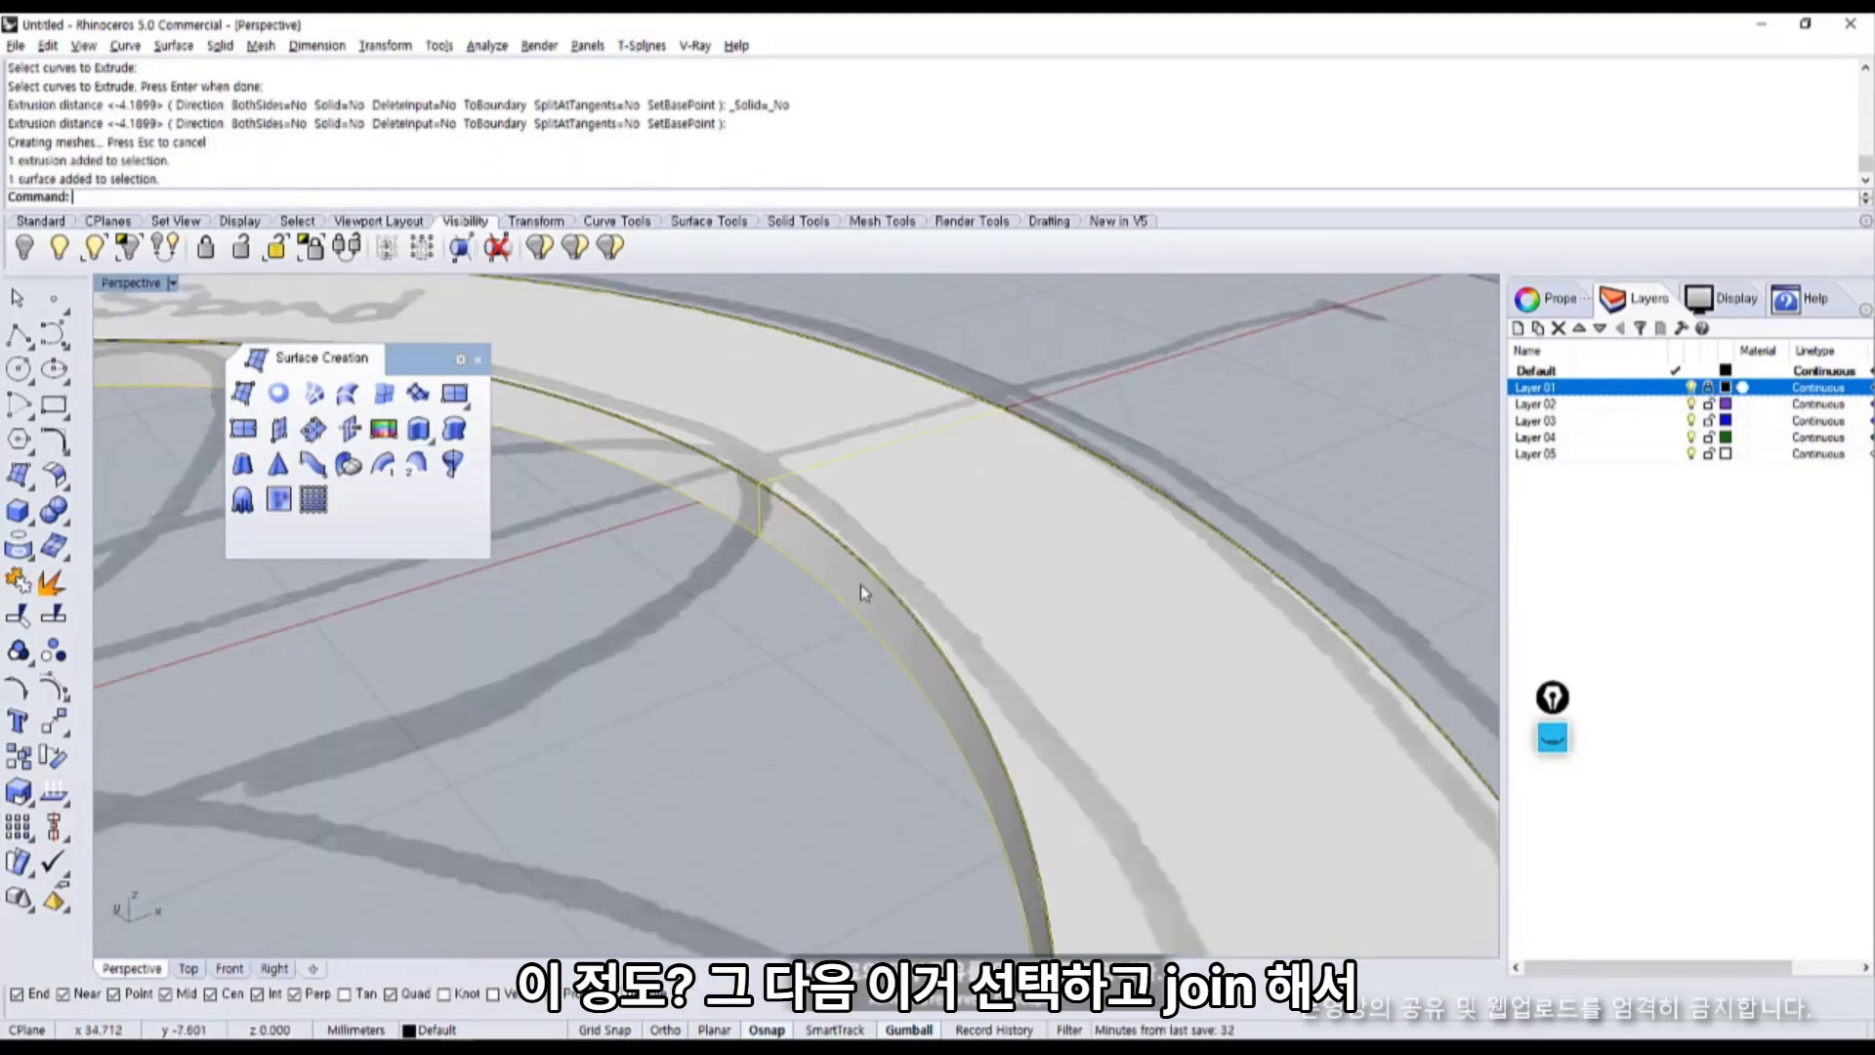
click(41, 584)
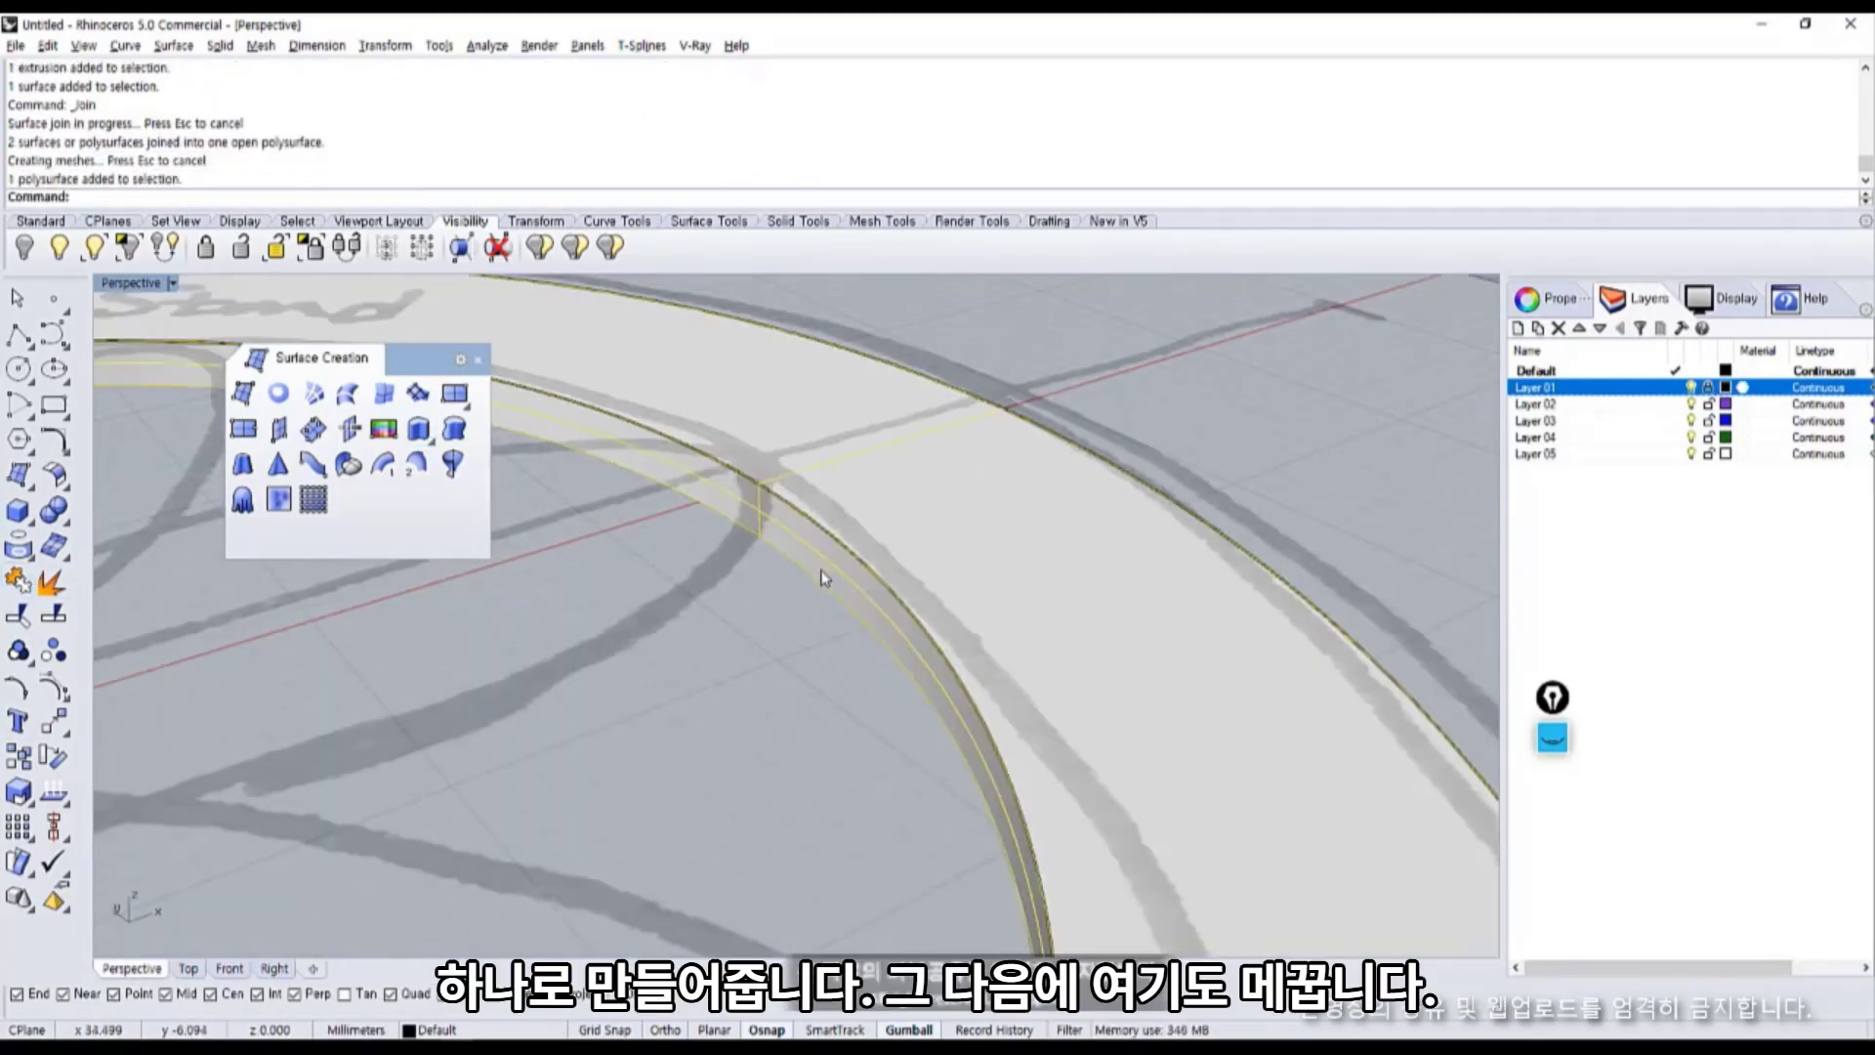
Close the recess with a flat floor by applying PlanarSrf to the lower edge of the recess wall.
scroll(937, 547, down, 6)
right_drag(943, 544, 757, 624)
click(869, 625)
right_drag(875, 625, 867, 590)
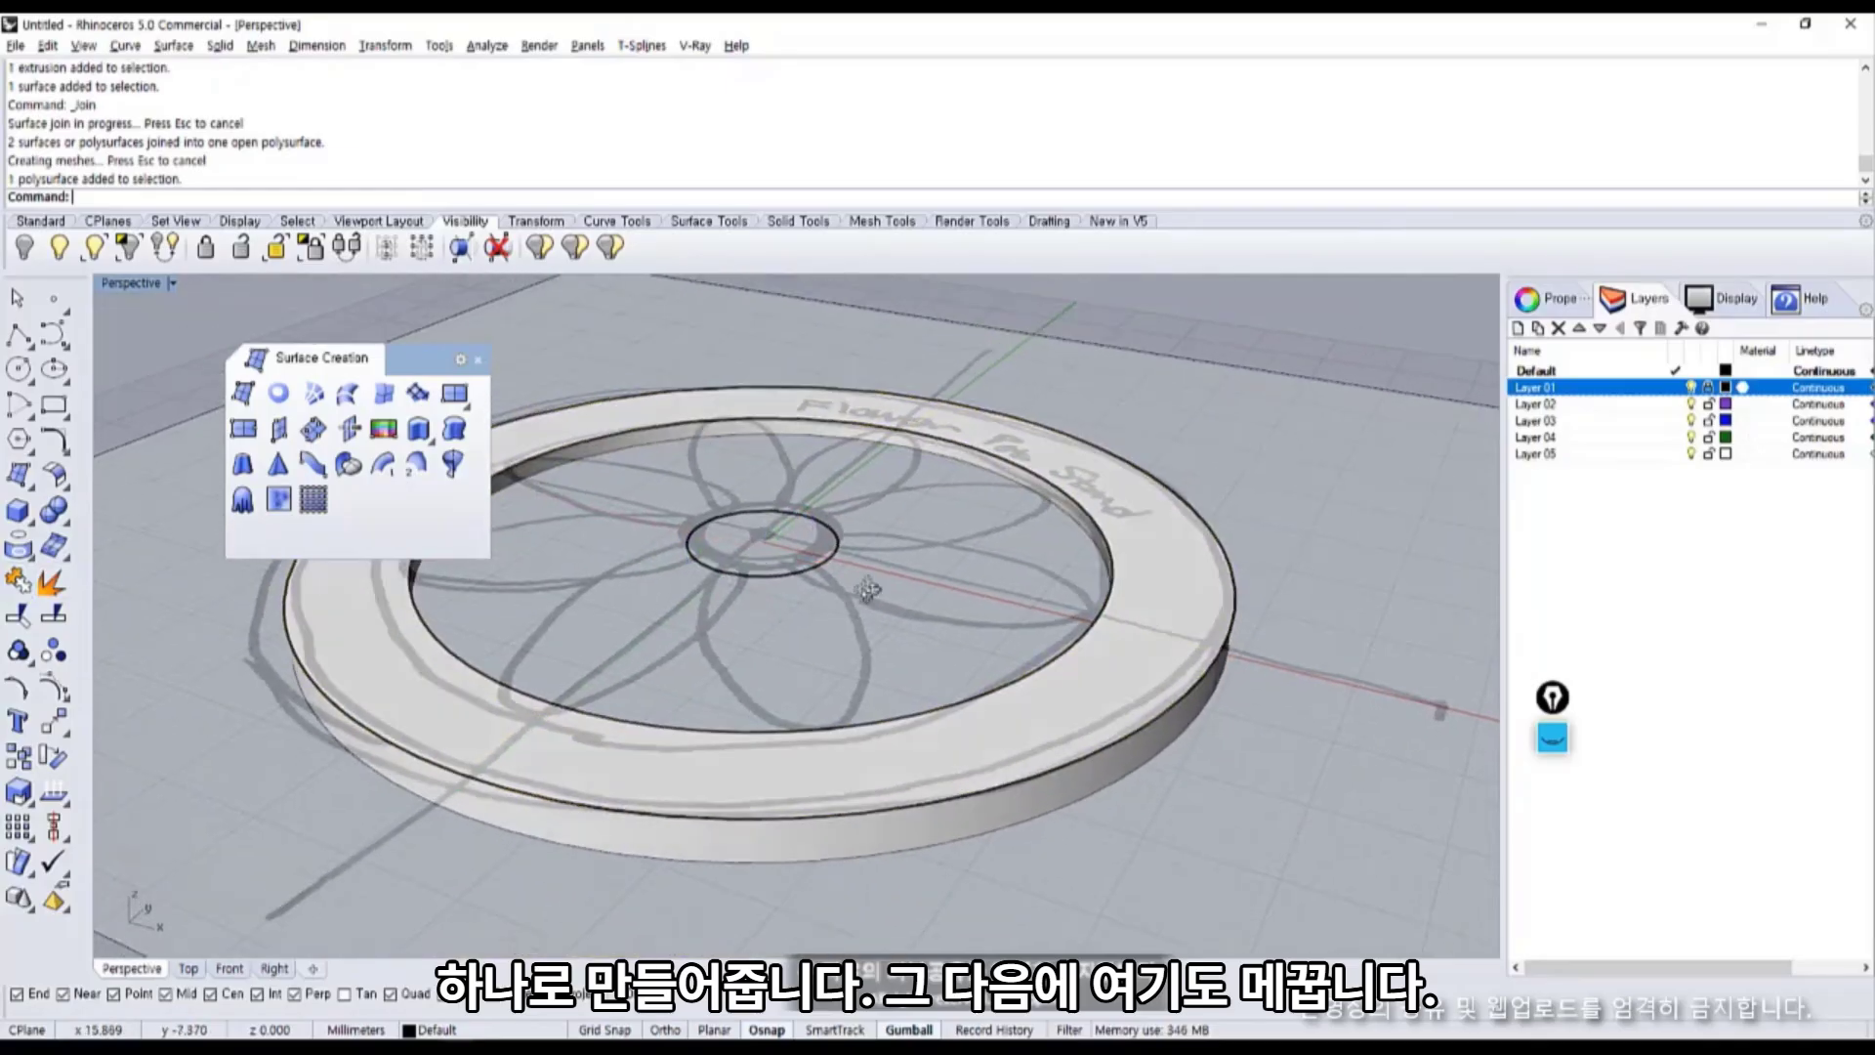
scroll(872, 527, up, 3)
click(951, 466)
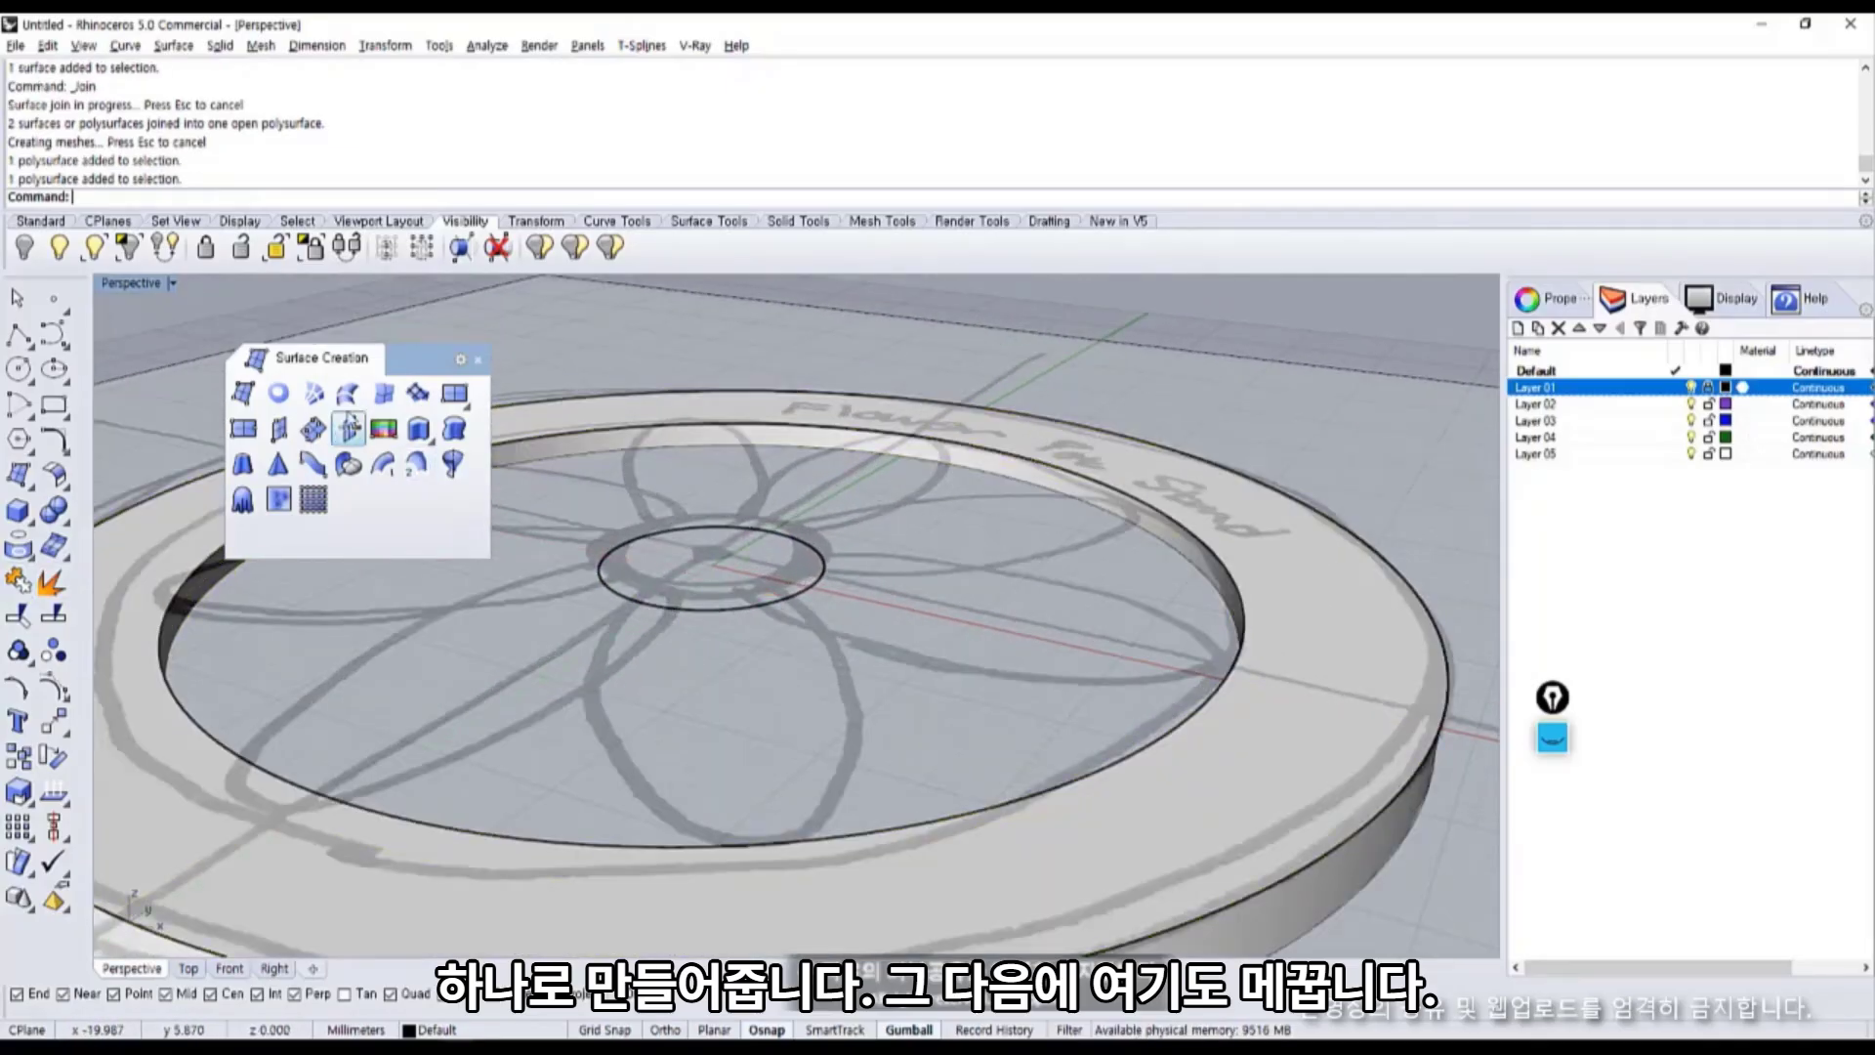
click(278, 392)
click(749, 447)
right_click(754, 467)
Join the recess floor, the ring with its recess wall, and the outer wall into one polysurface.
mouse_move(1016, 599)
right_down()
mouse_move(1010, 652)
mouse_move(1021, 626)
right_up()
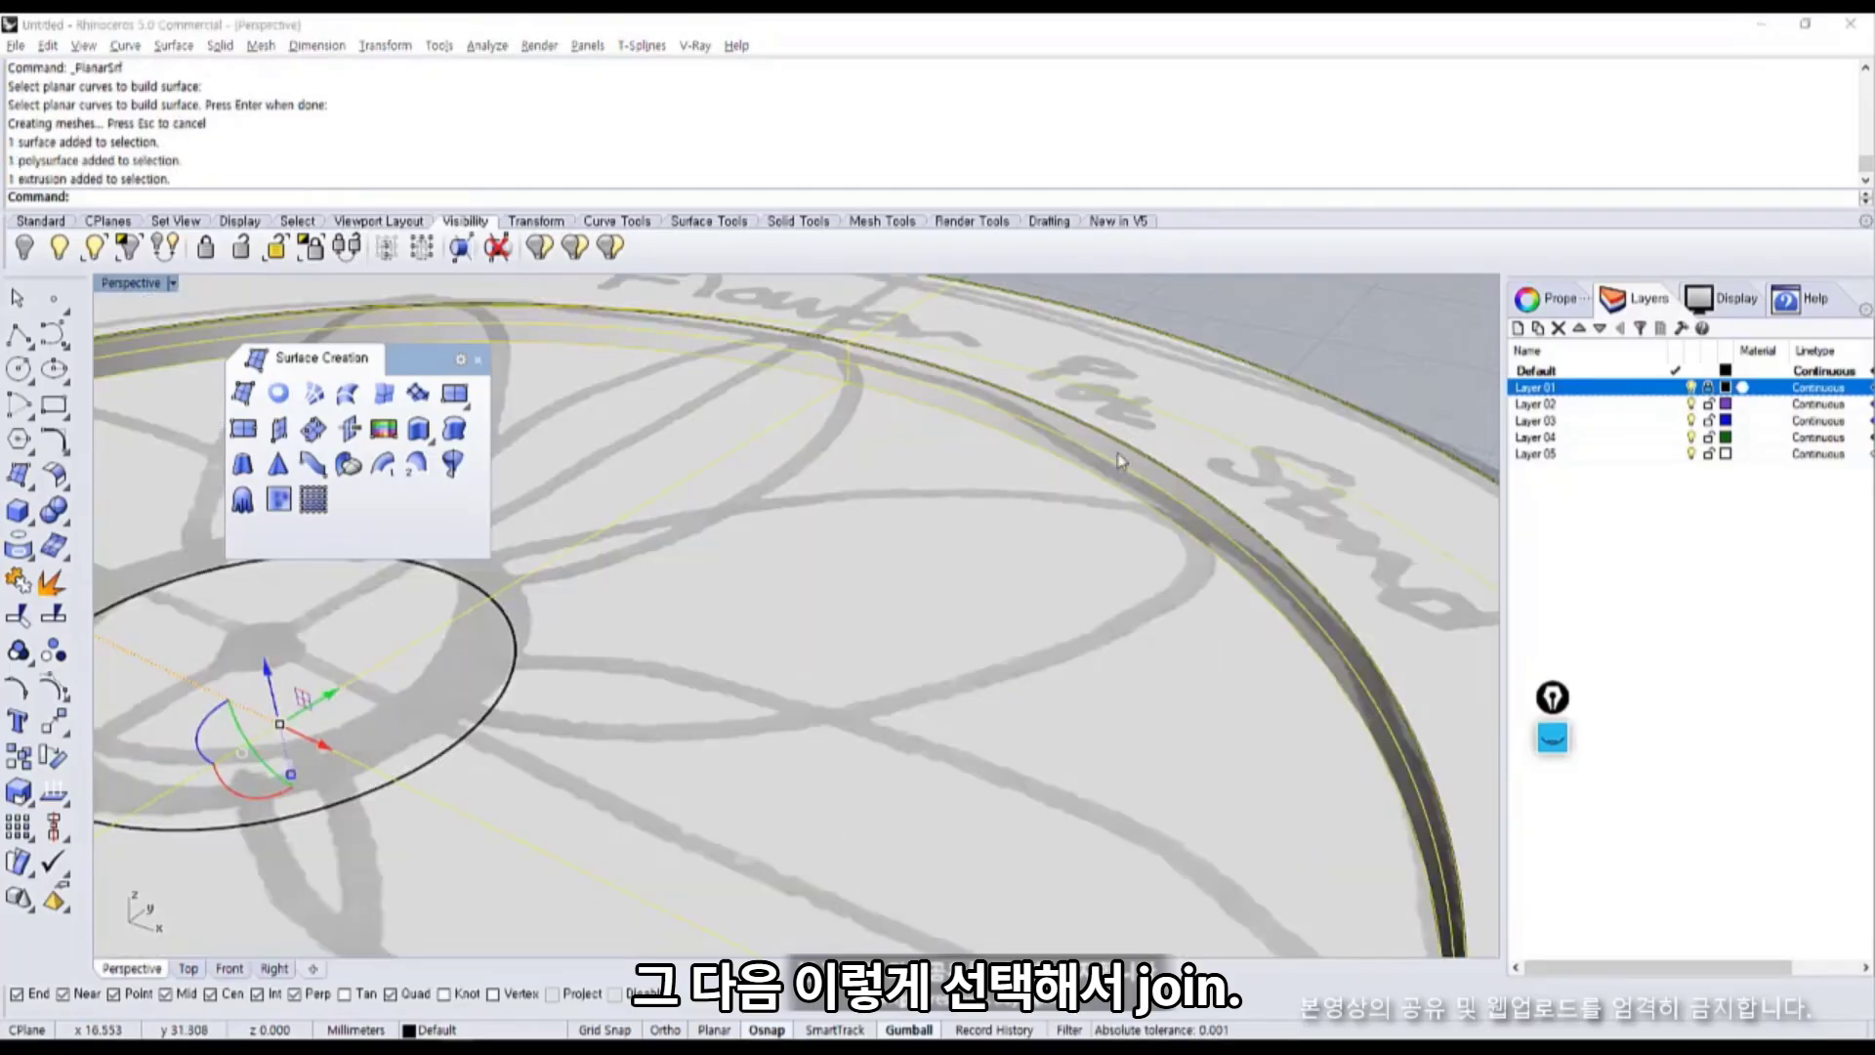
middle_click(1039, 246)
click(17, 582)
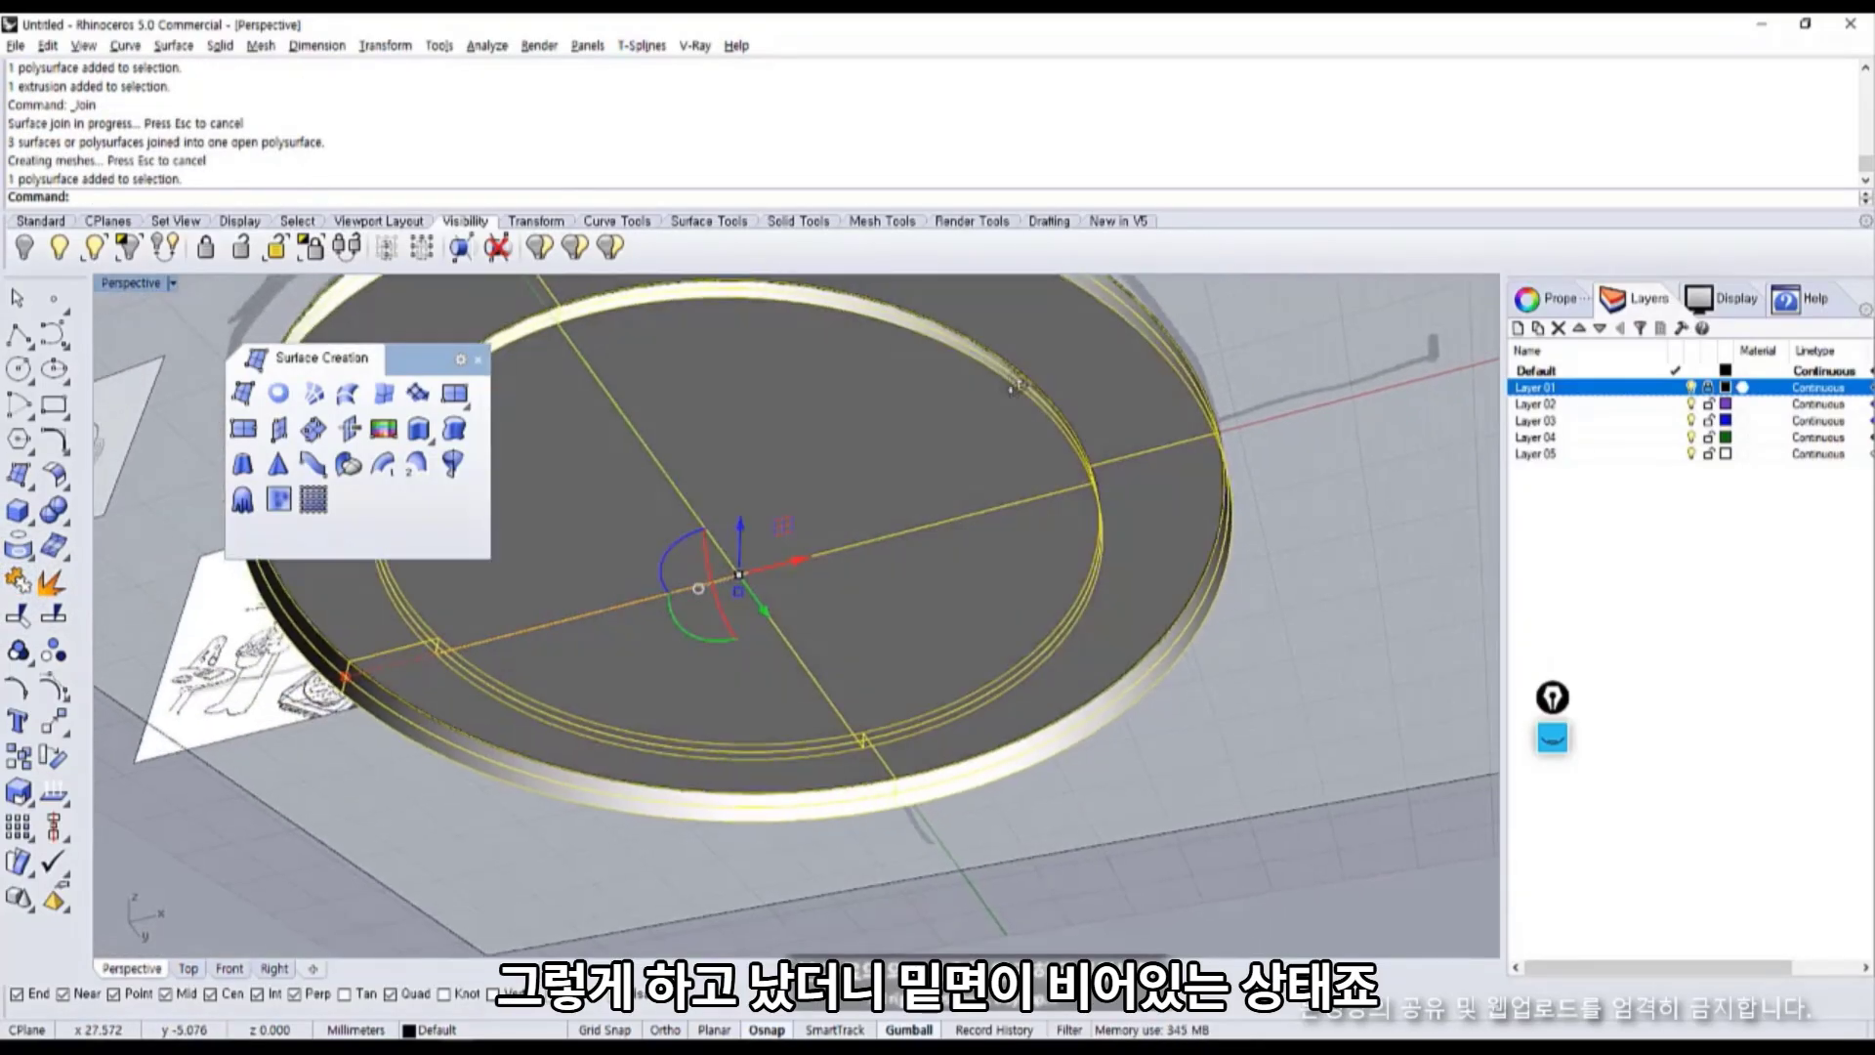
Fill the open underside of the stand with a planar surface from the outer wall's bottom edge, using PlanarSrf.
mouse_move(1221, 860)
right_down()
mouse_move(1299, 894)
mouse_move(817, 703)
right_up()
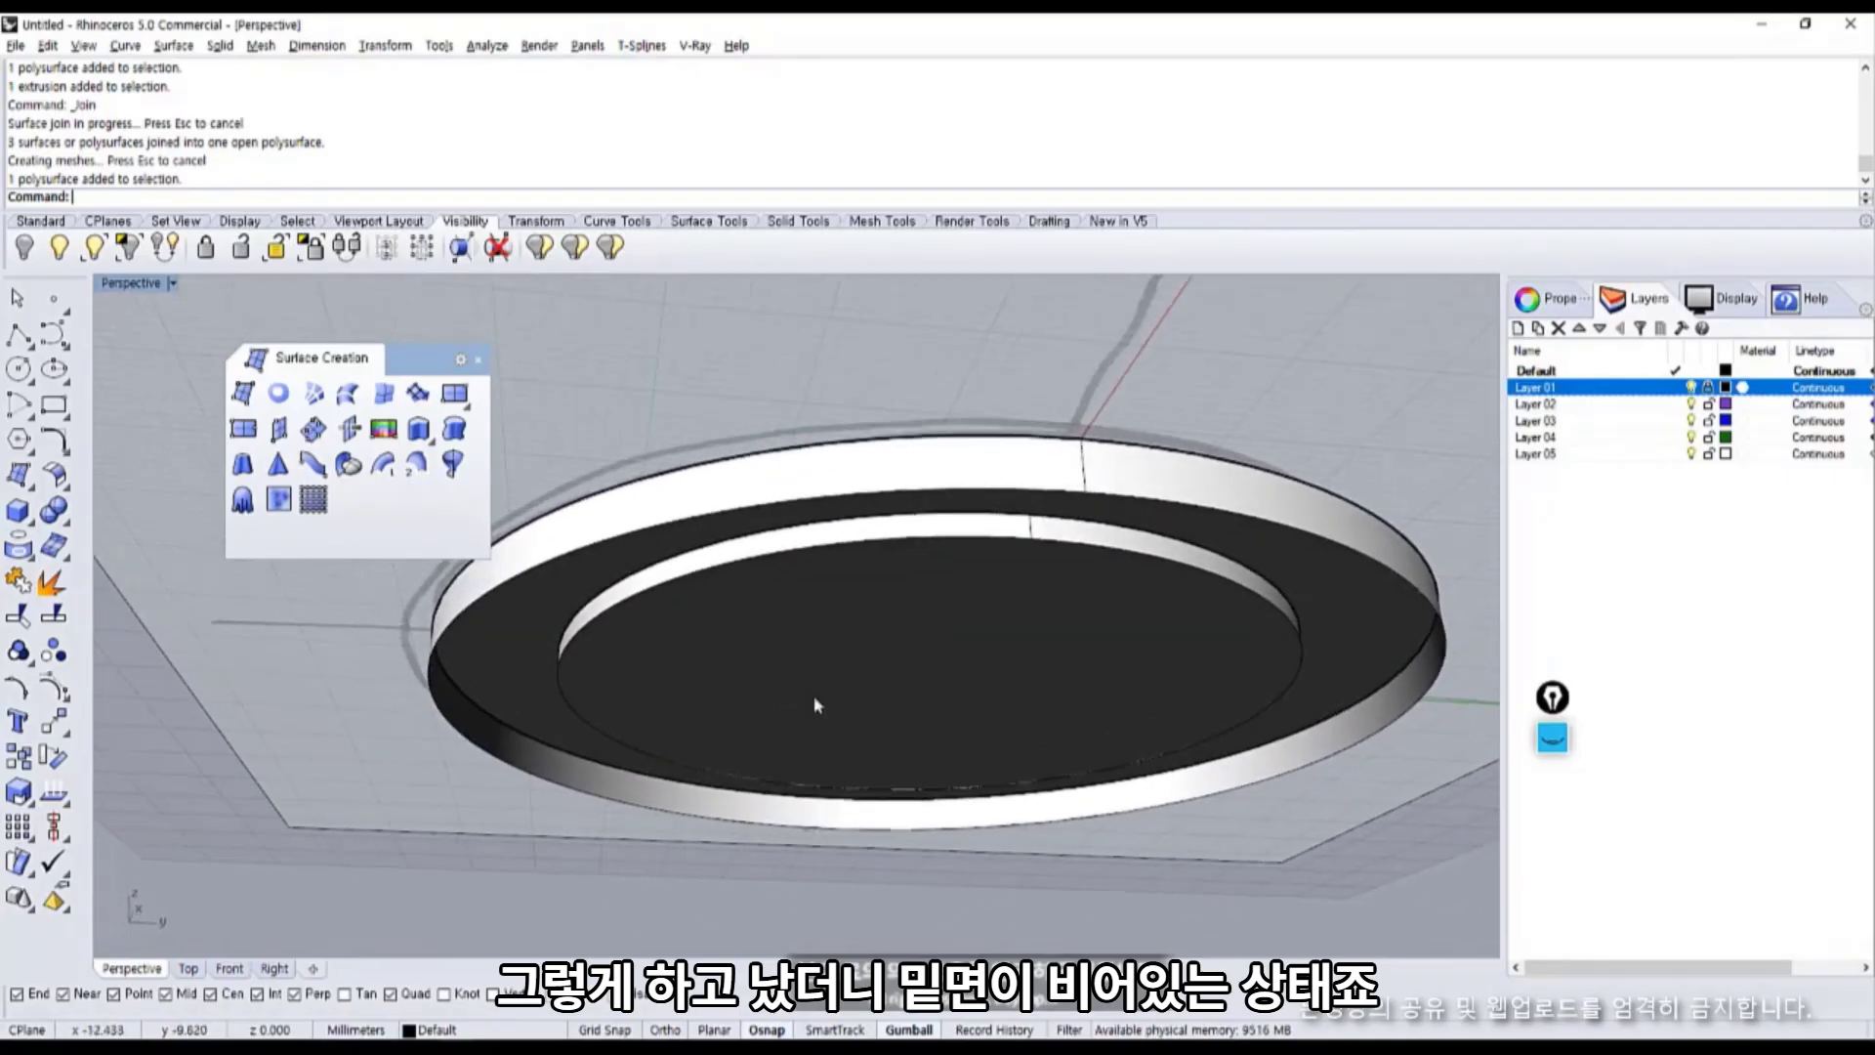
click(278, 393)
click(470, 608)
key(Return)
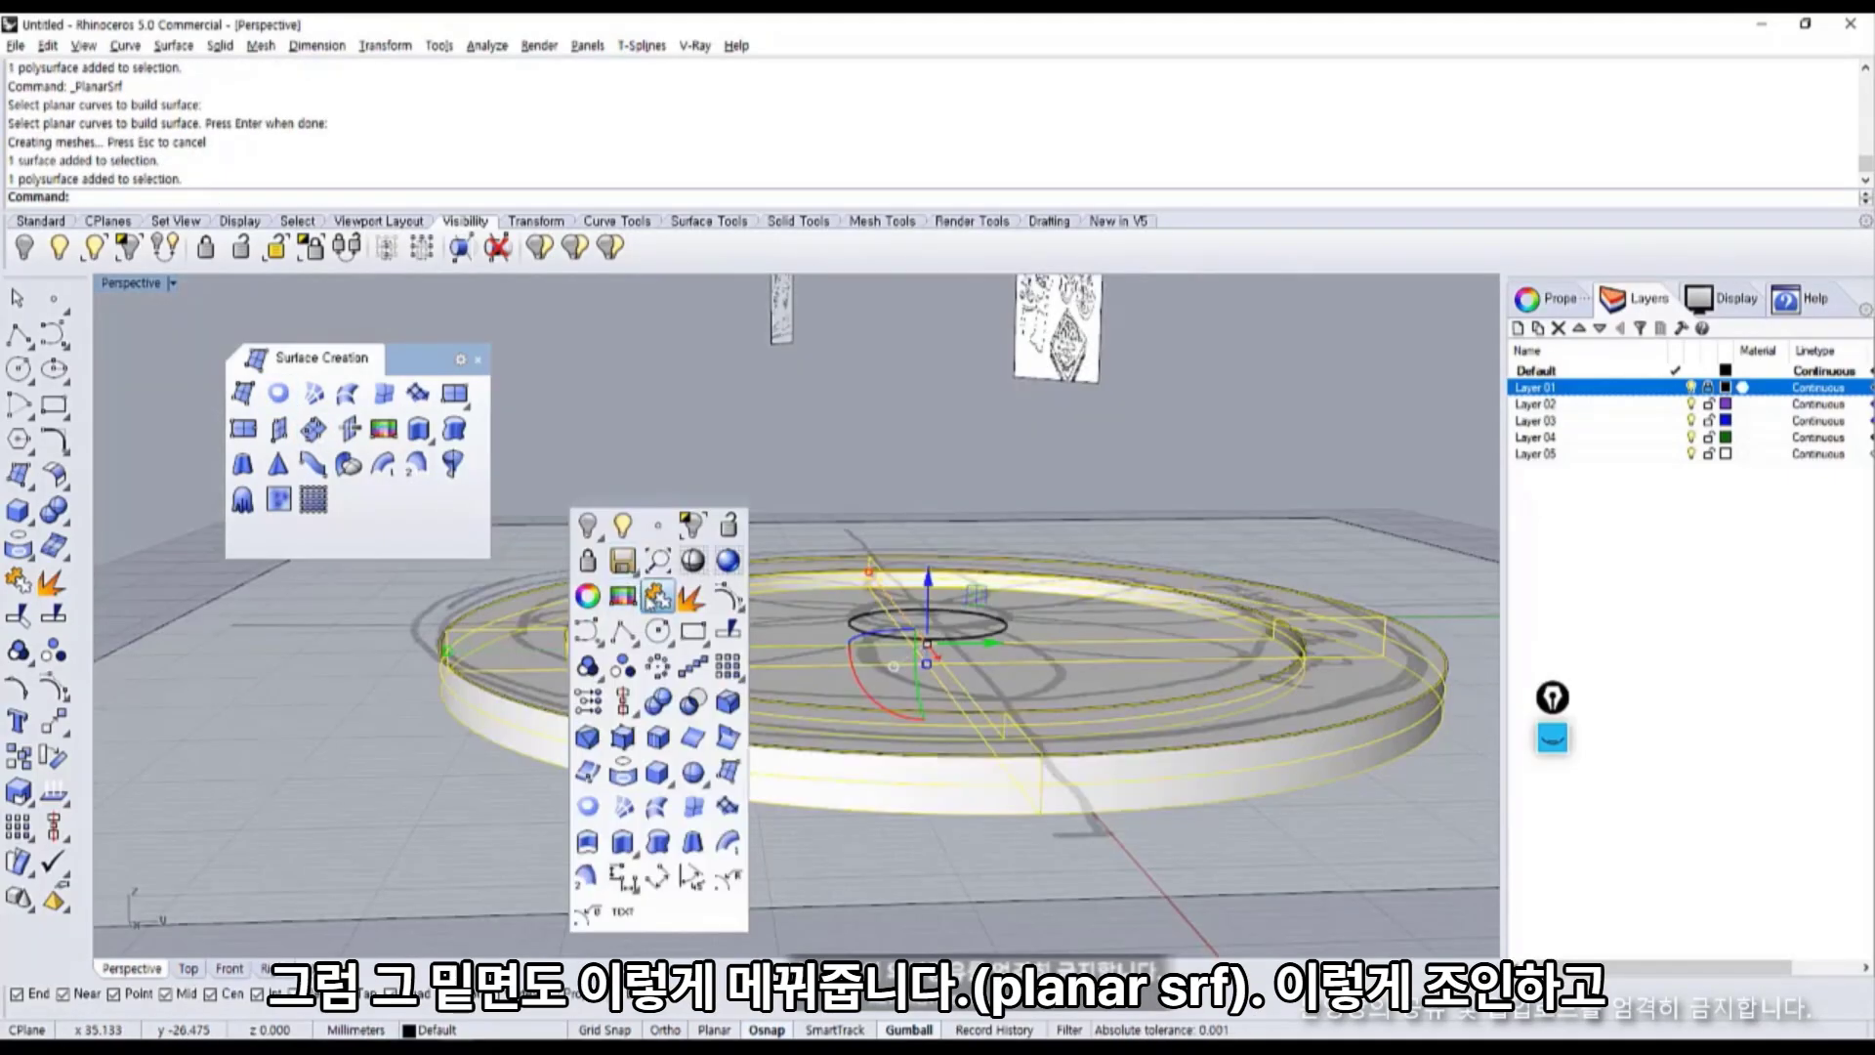
Join the underside surface with the rest of the stand body and hide Layer 01, which holds the traced sketch.
click(625, 546)
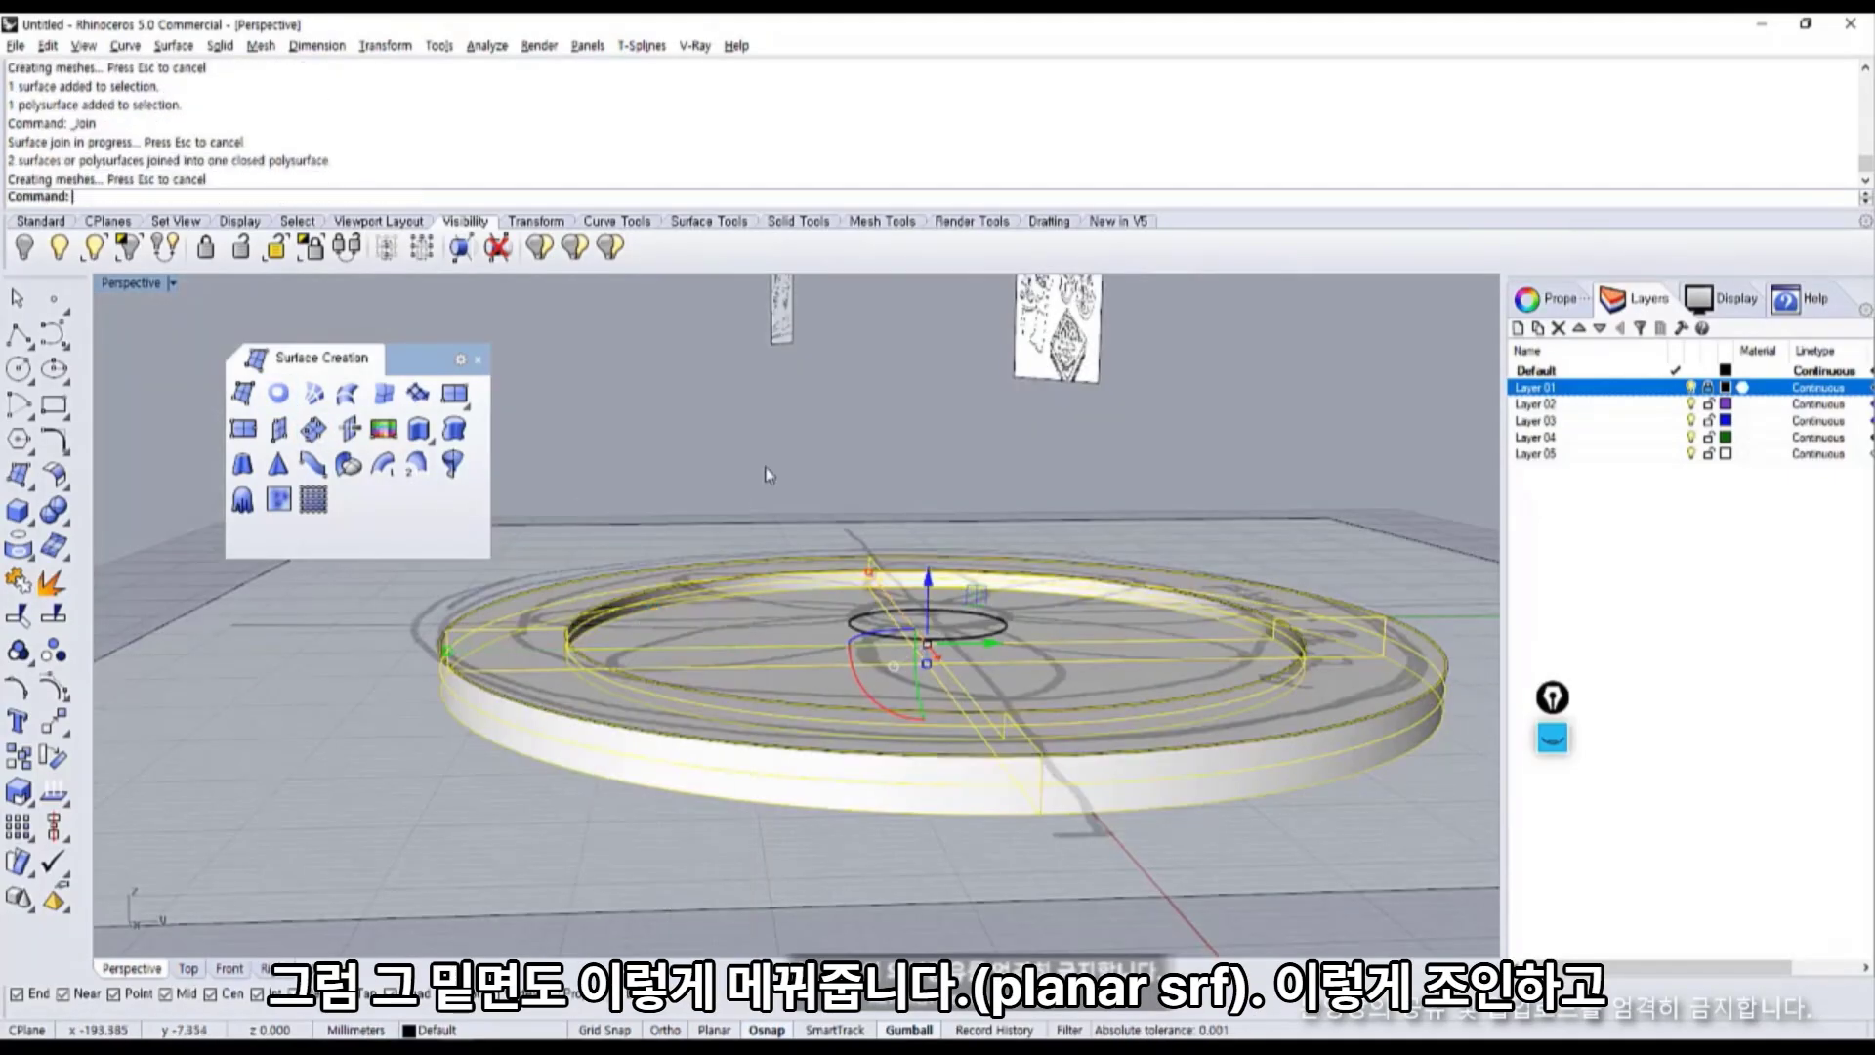
click(1692, 387)
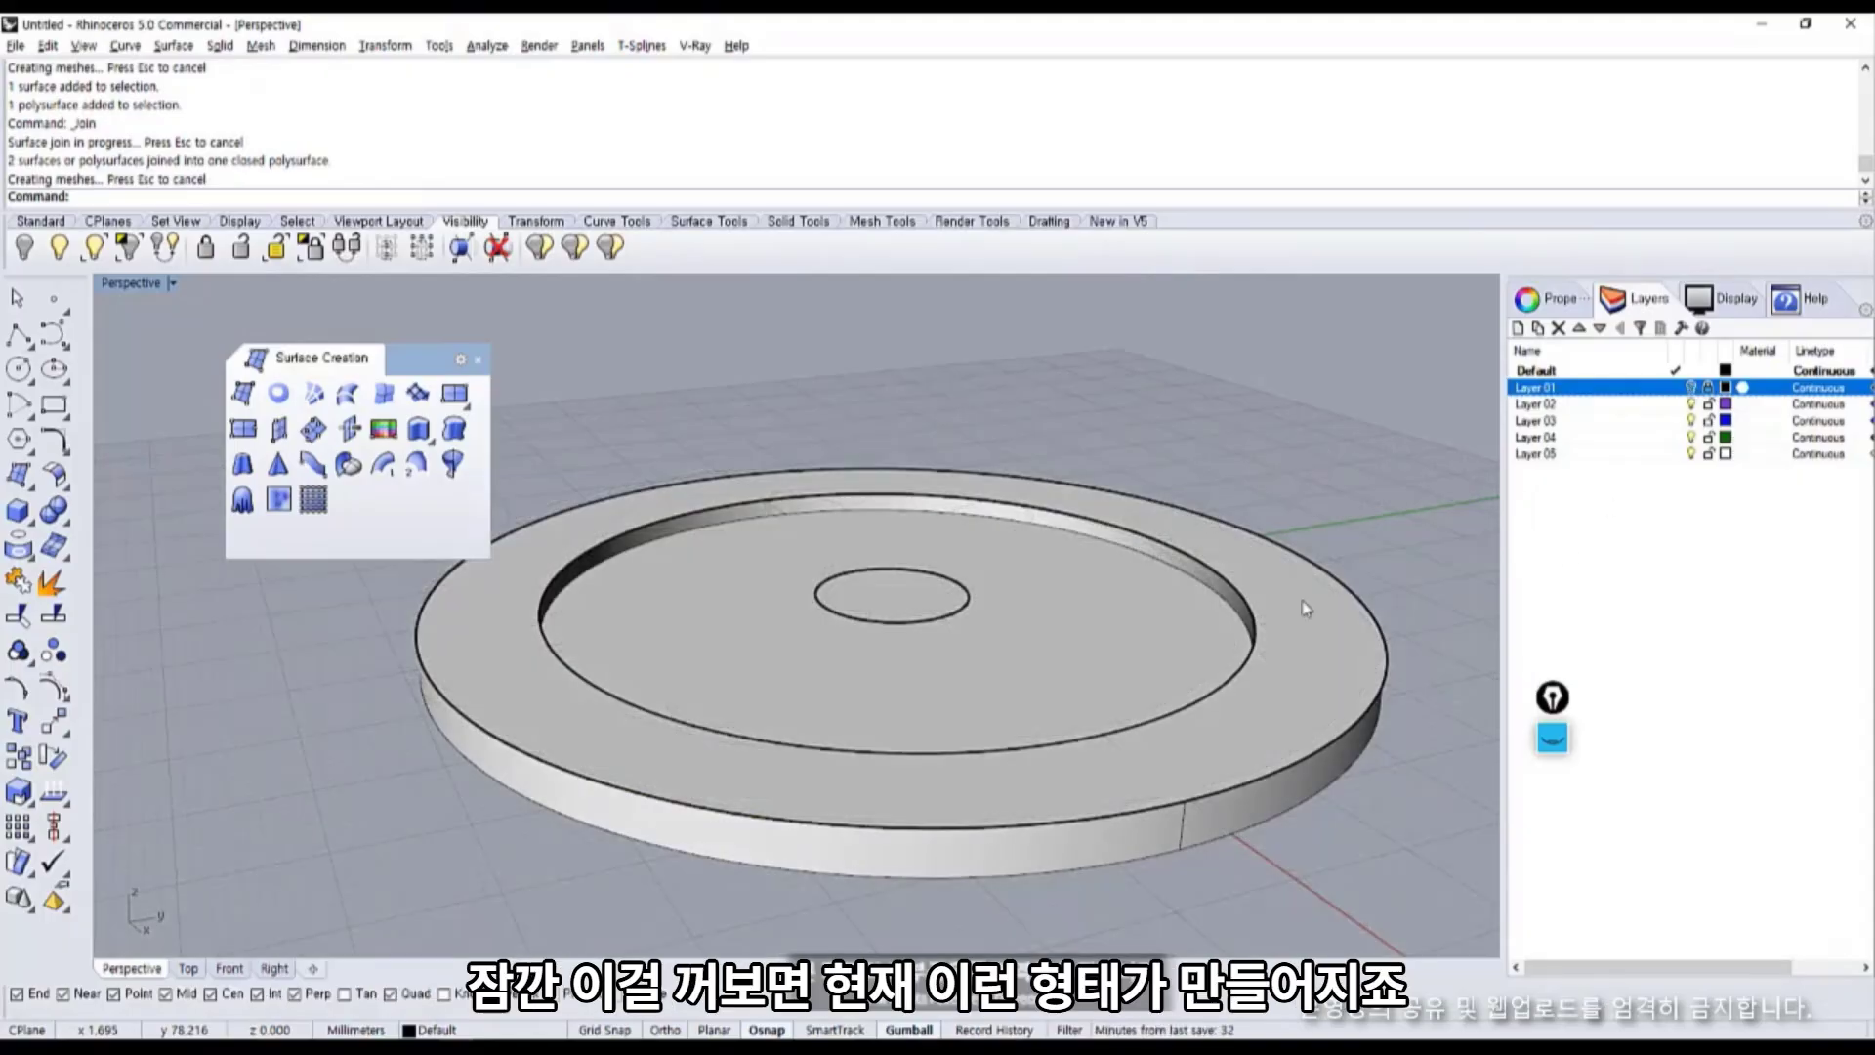
mouse_move(946, 610)
right_down()
mouse_move(1071, 599)
mouse_move(1035, 536)
mouse_move(1000, 588)
right_up()
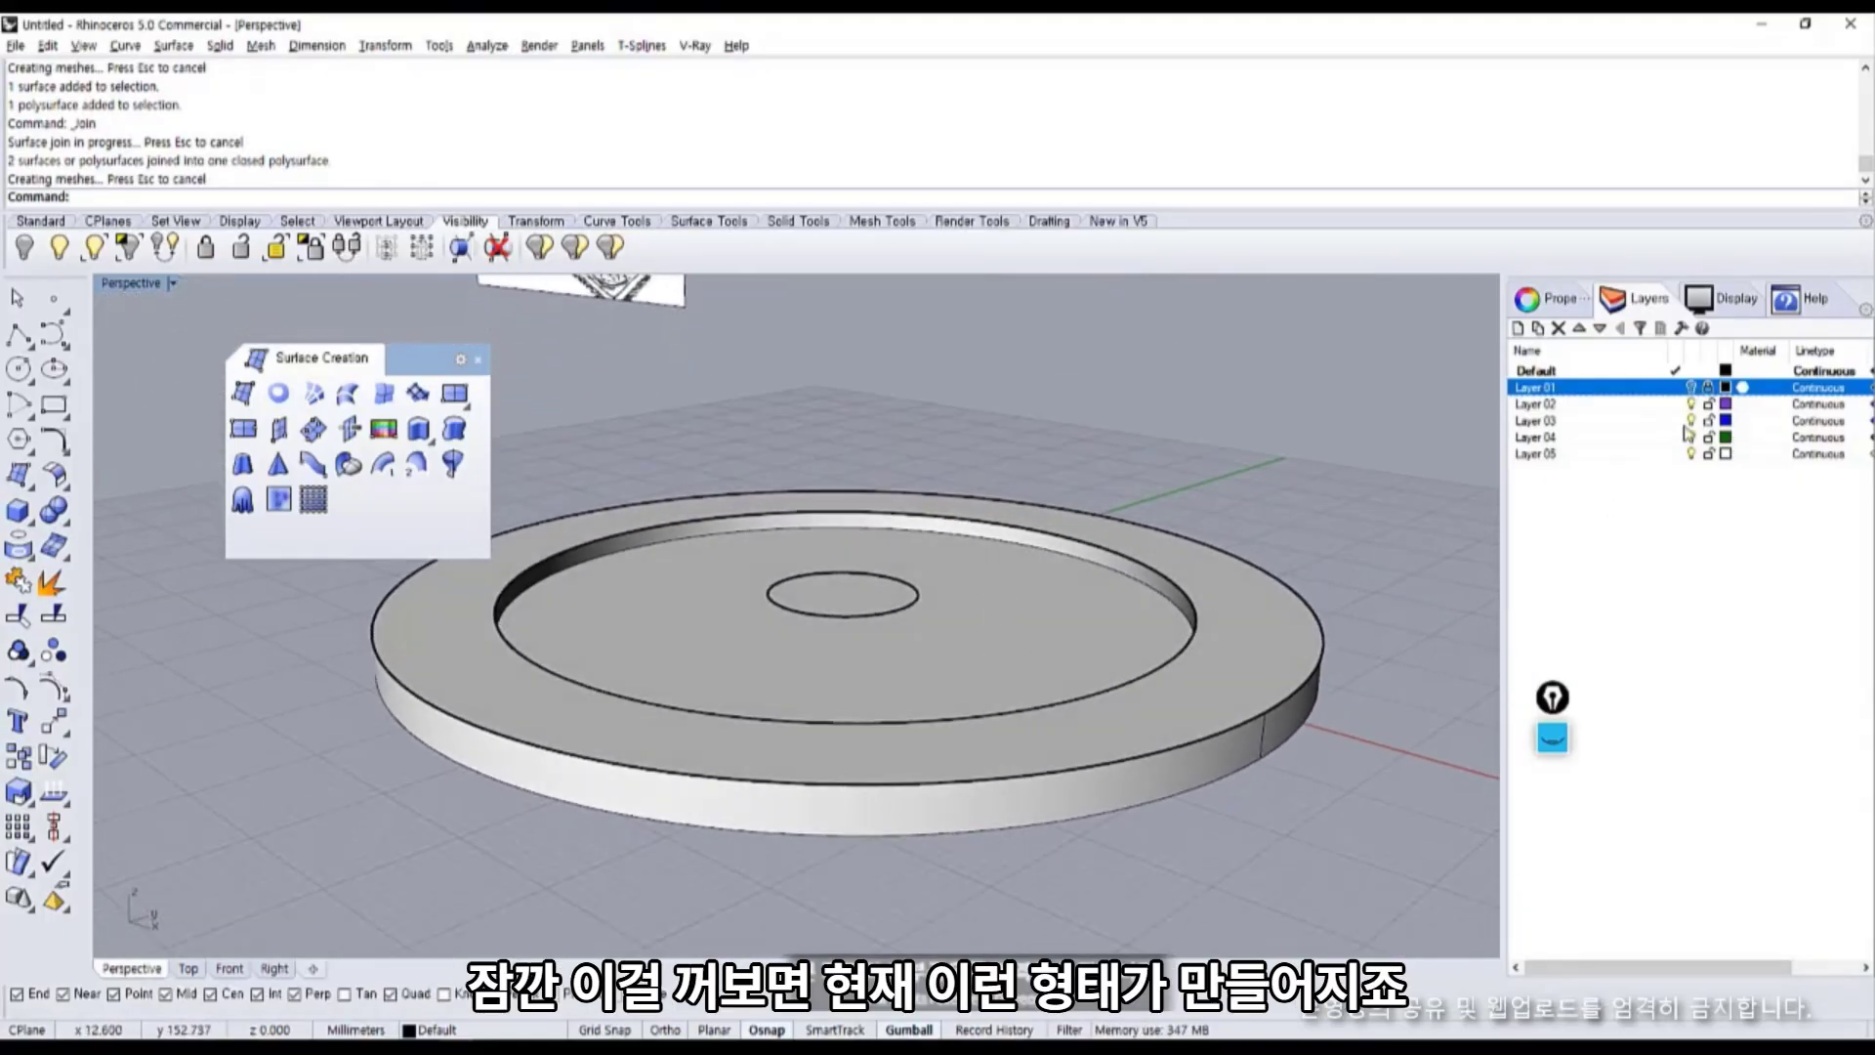
Rename Layer 02 as 커브 to hold the stand's original curves.
click(1101, 695)
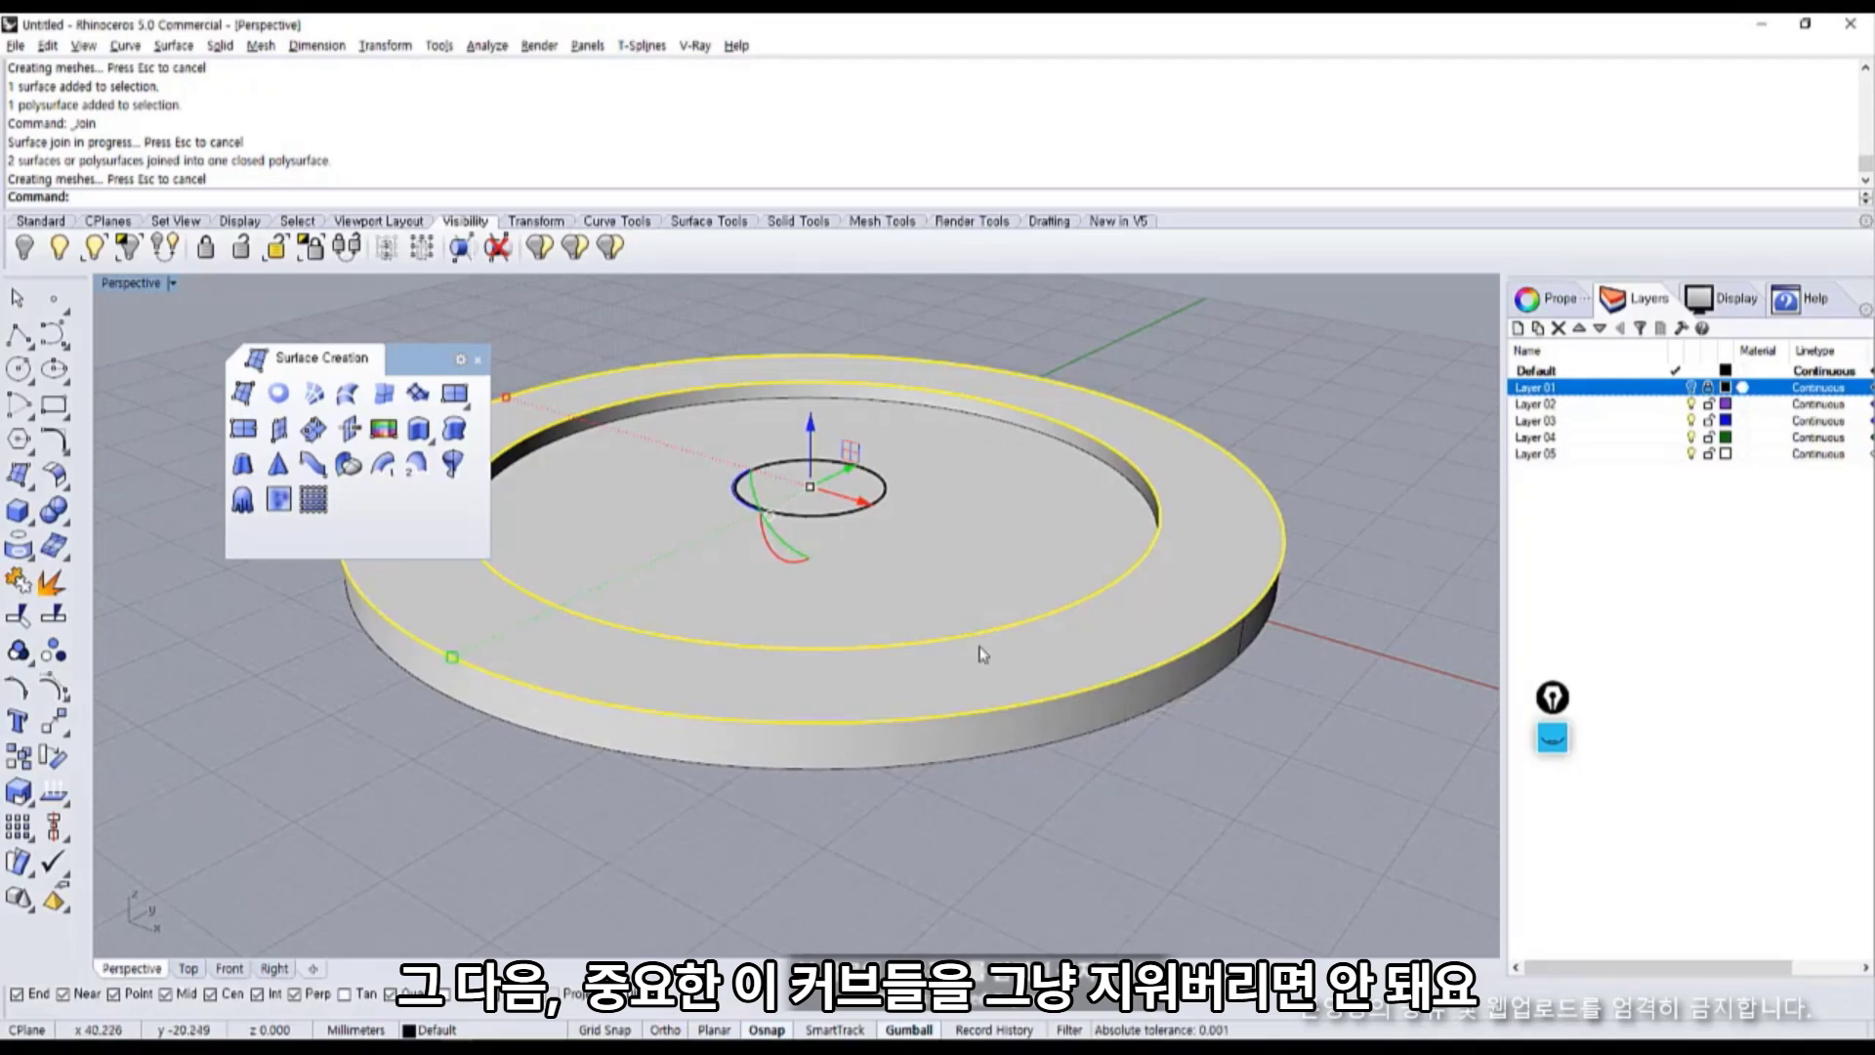
click(1406, 511)
click(1543, 389)
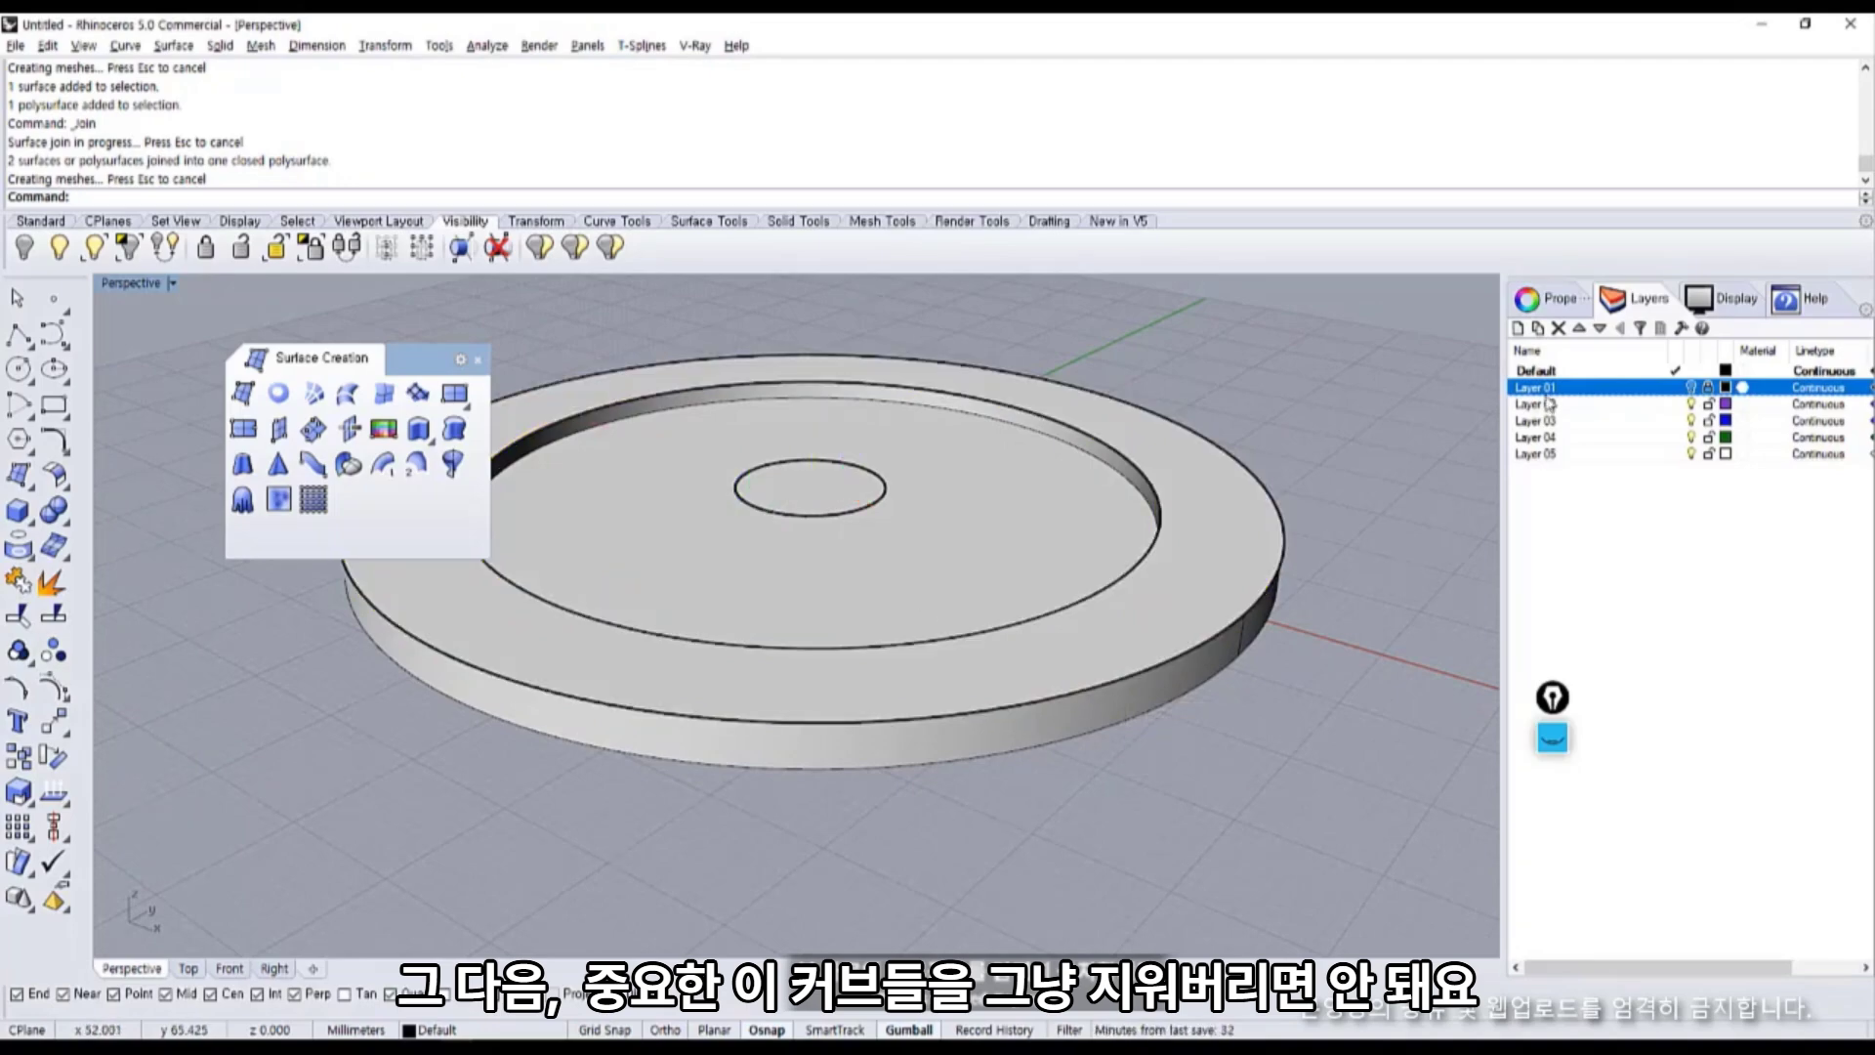
click(1547, 406)
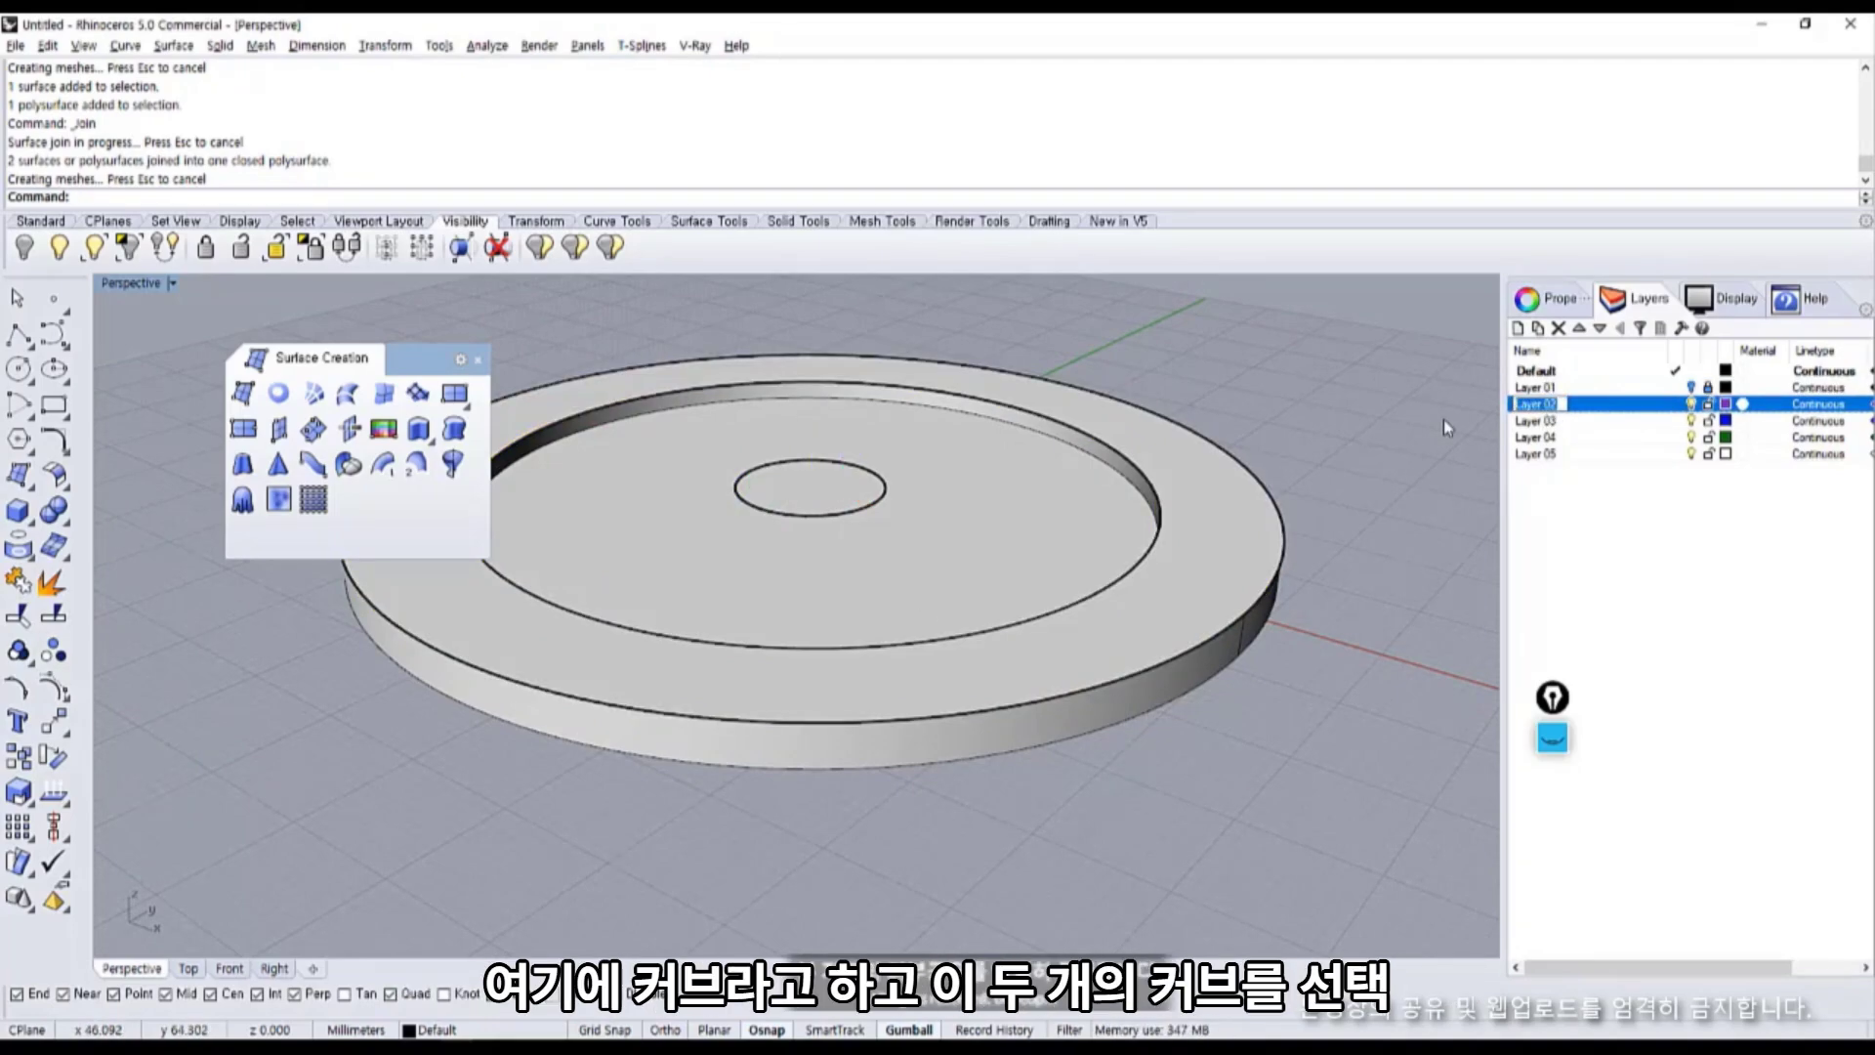
key(BackSpace)
text(커브)
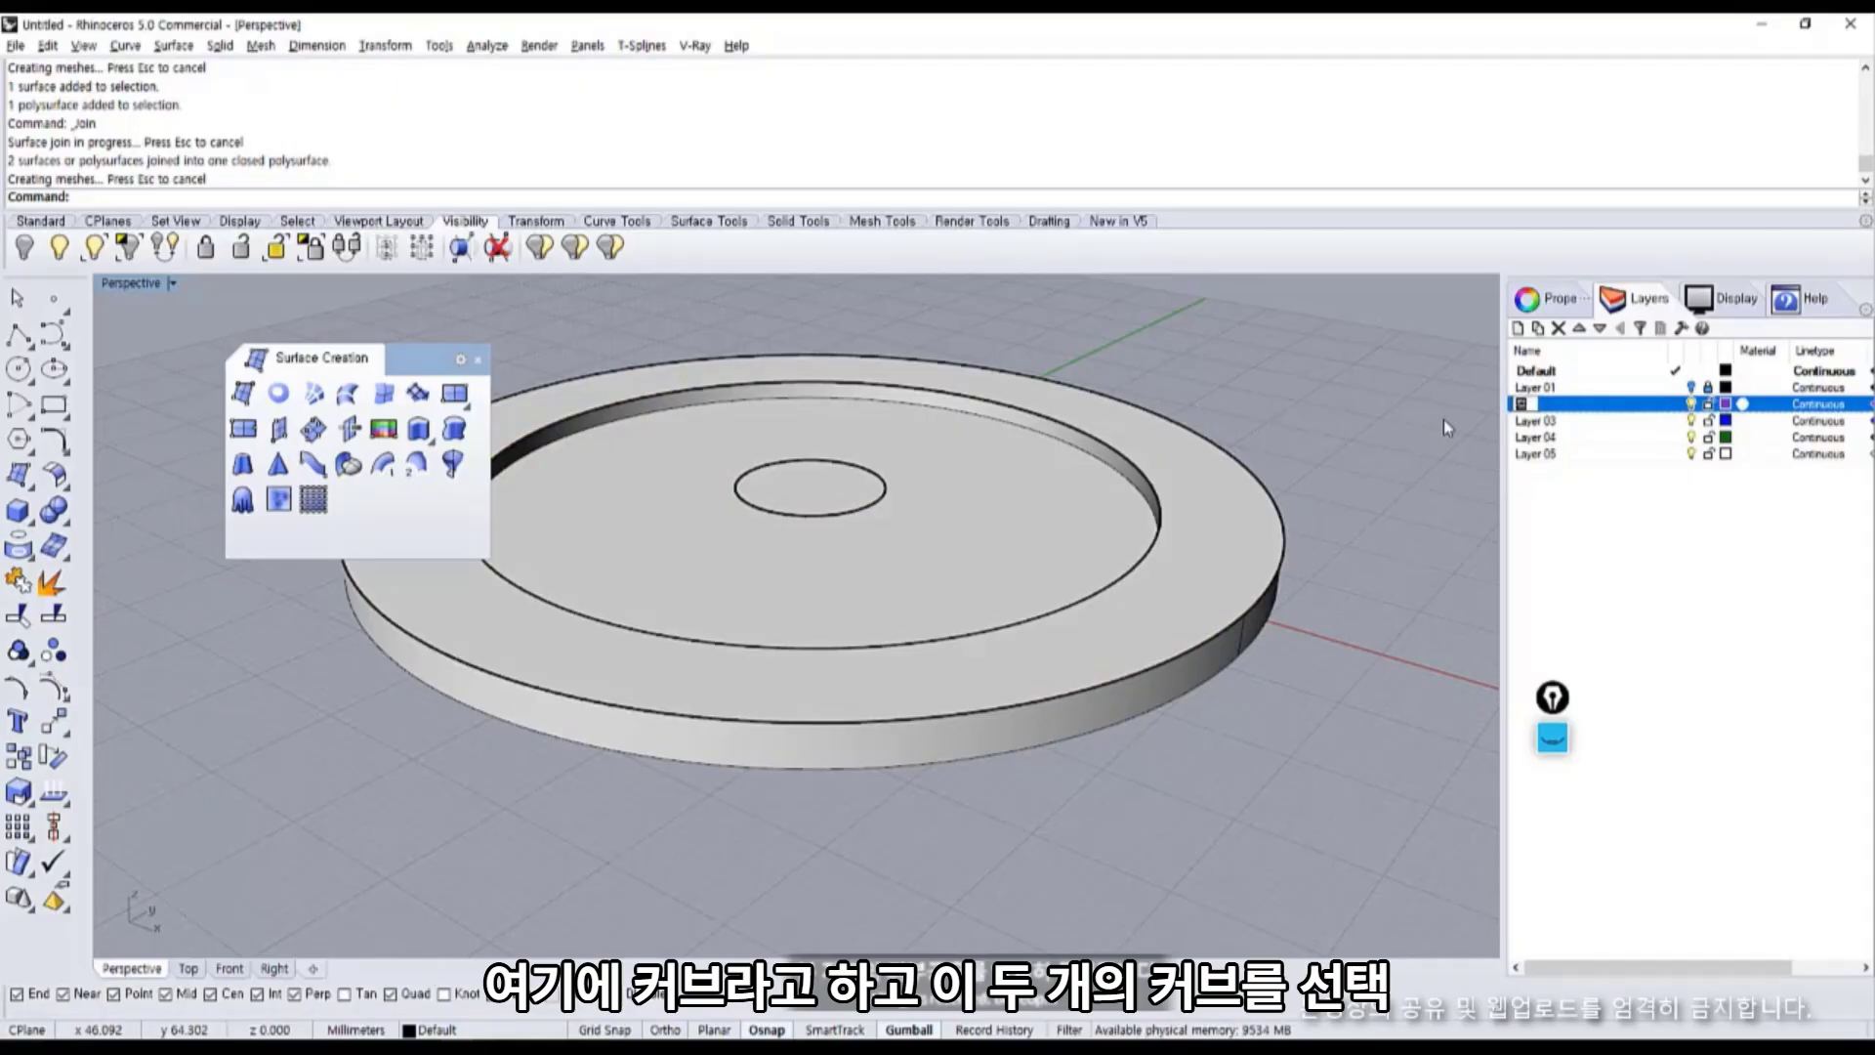
key(Return)
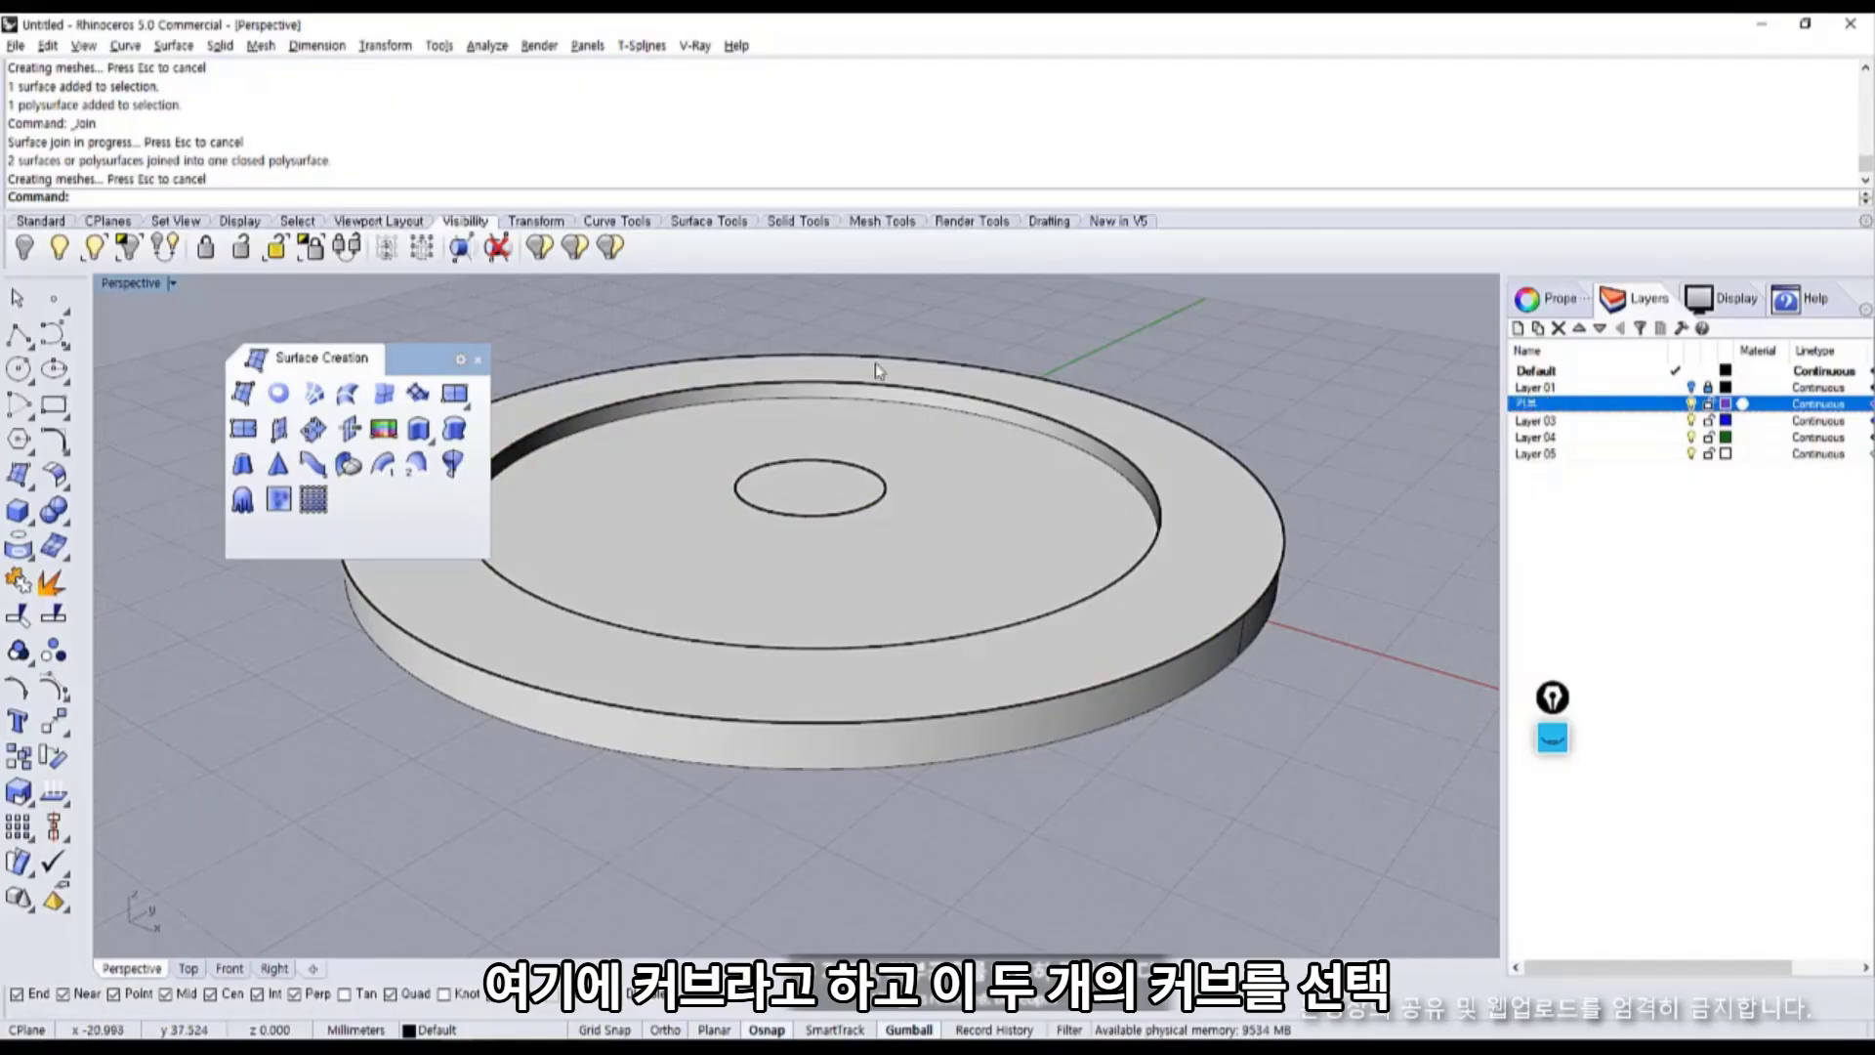
Move the stand's outer circle and recess circle curves to the 커브 layer.
drag(876, 363, 1296, 464)
click(1296, 465)
click(1150, 465)
click(1201, 519)
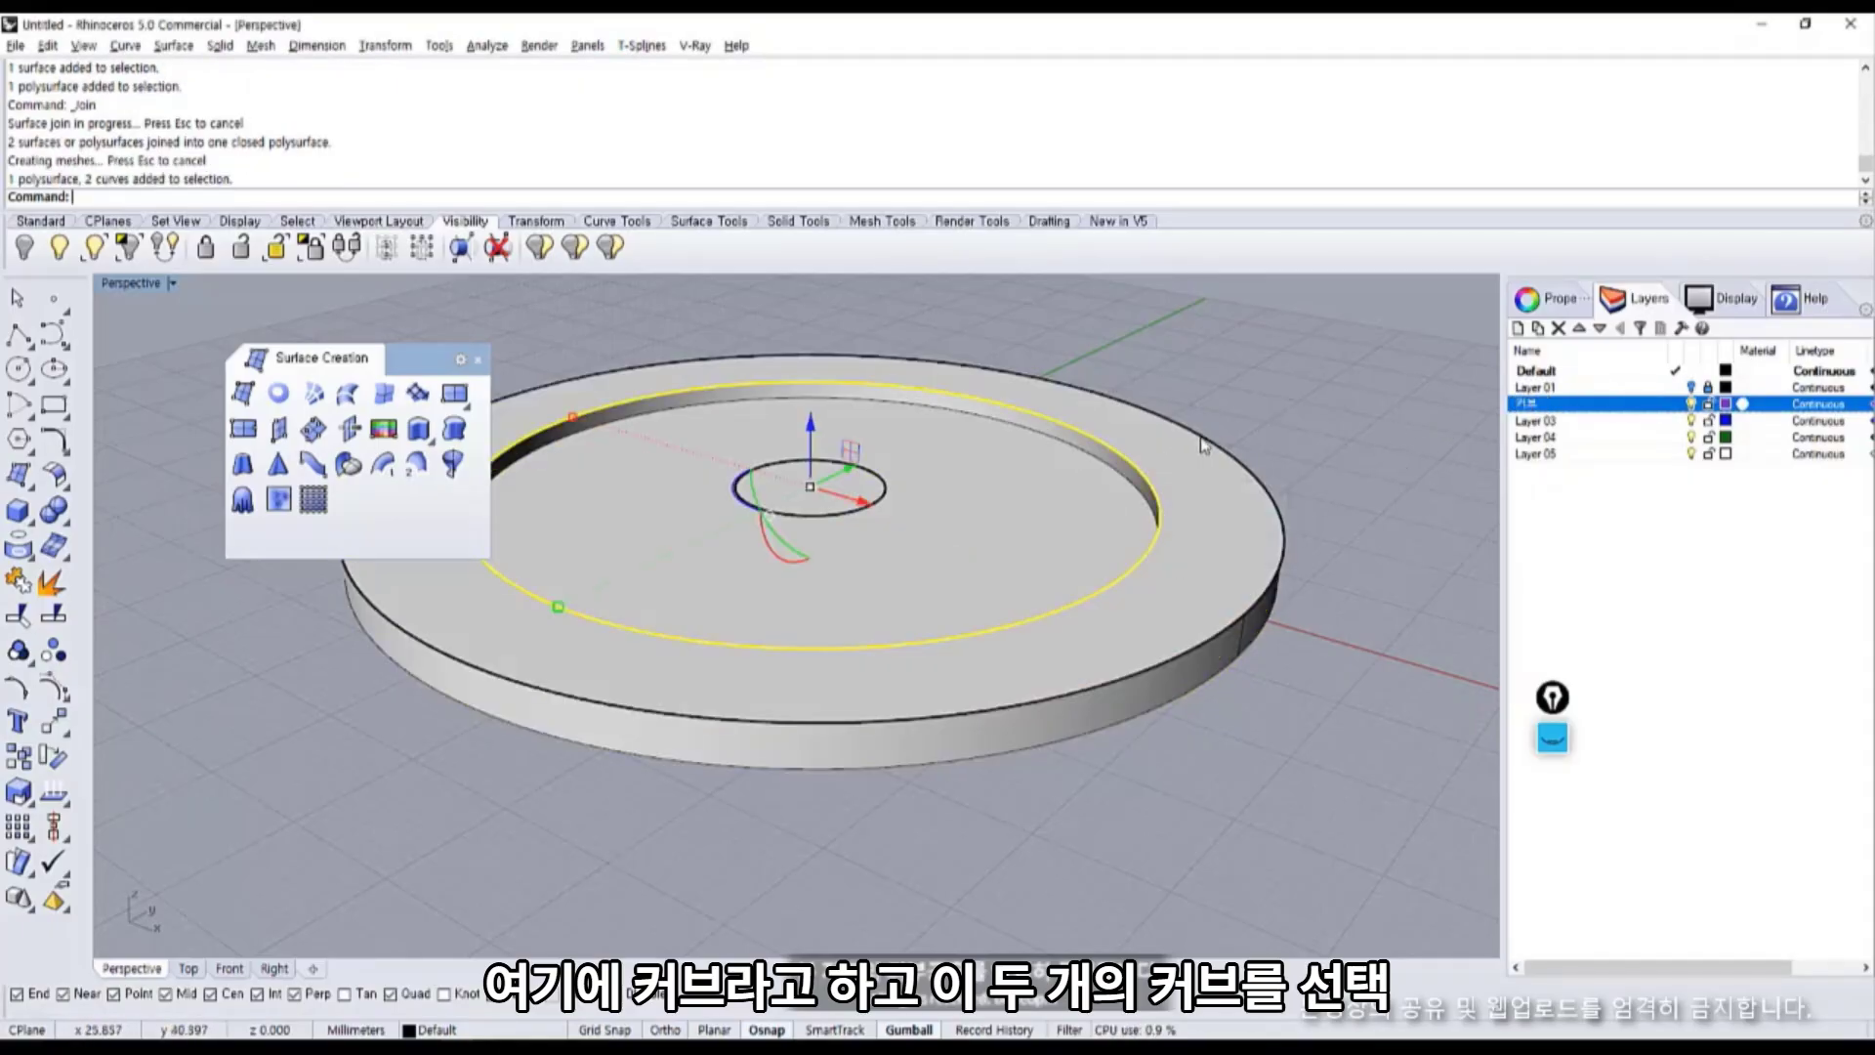
shift+click(1203, 447)
click(1270, 485)
right_click(1525, 403)
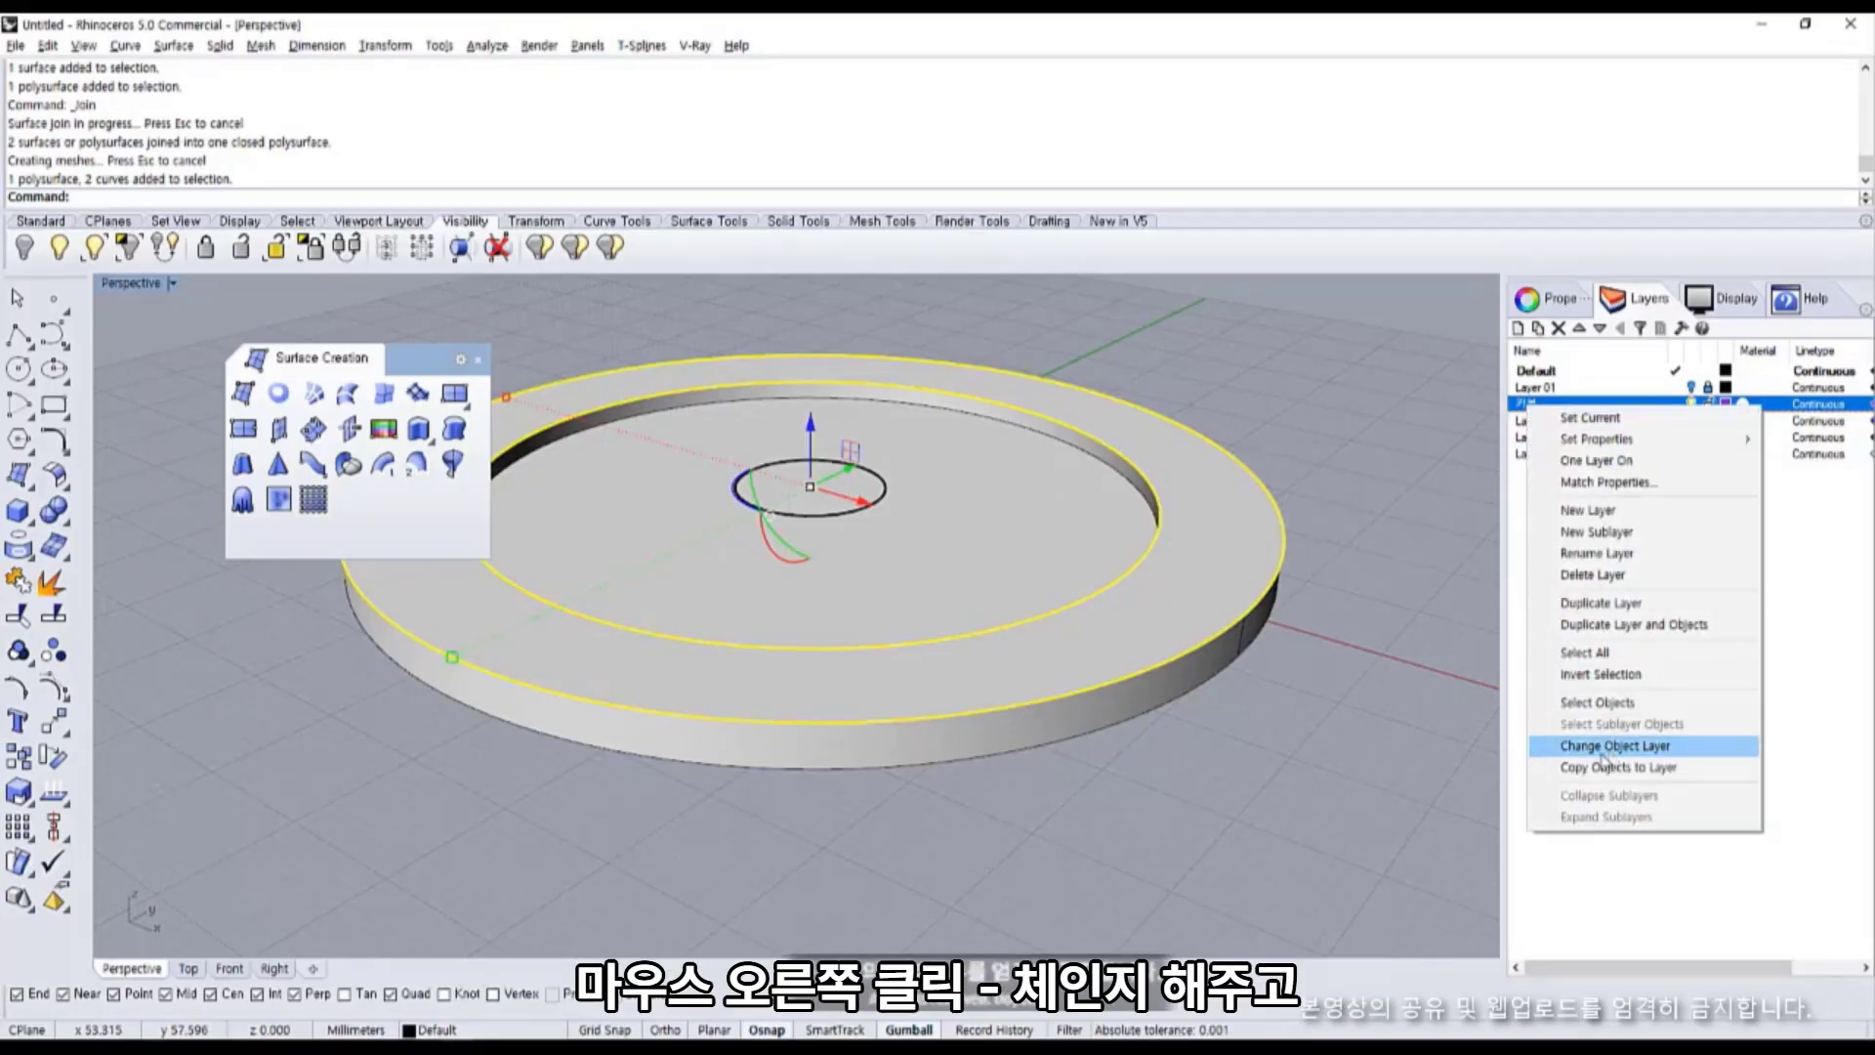
click(1602, 748)
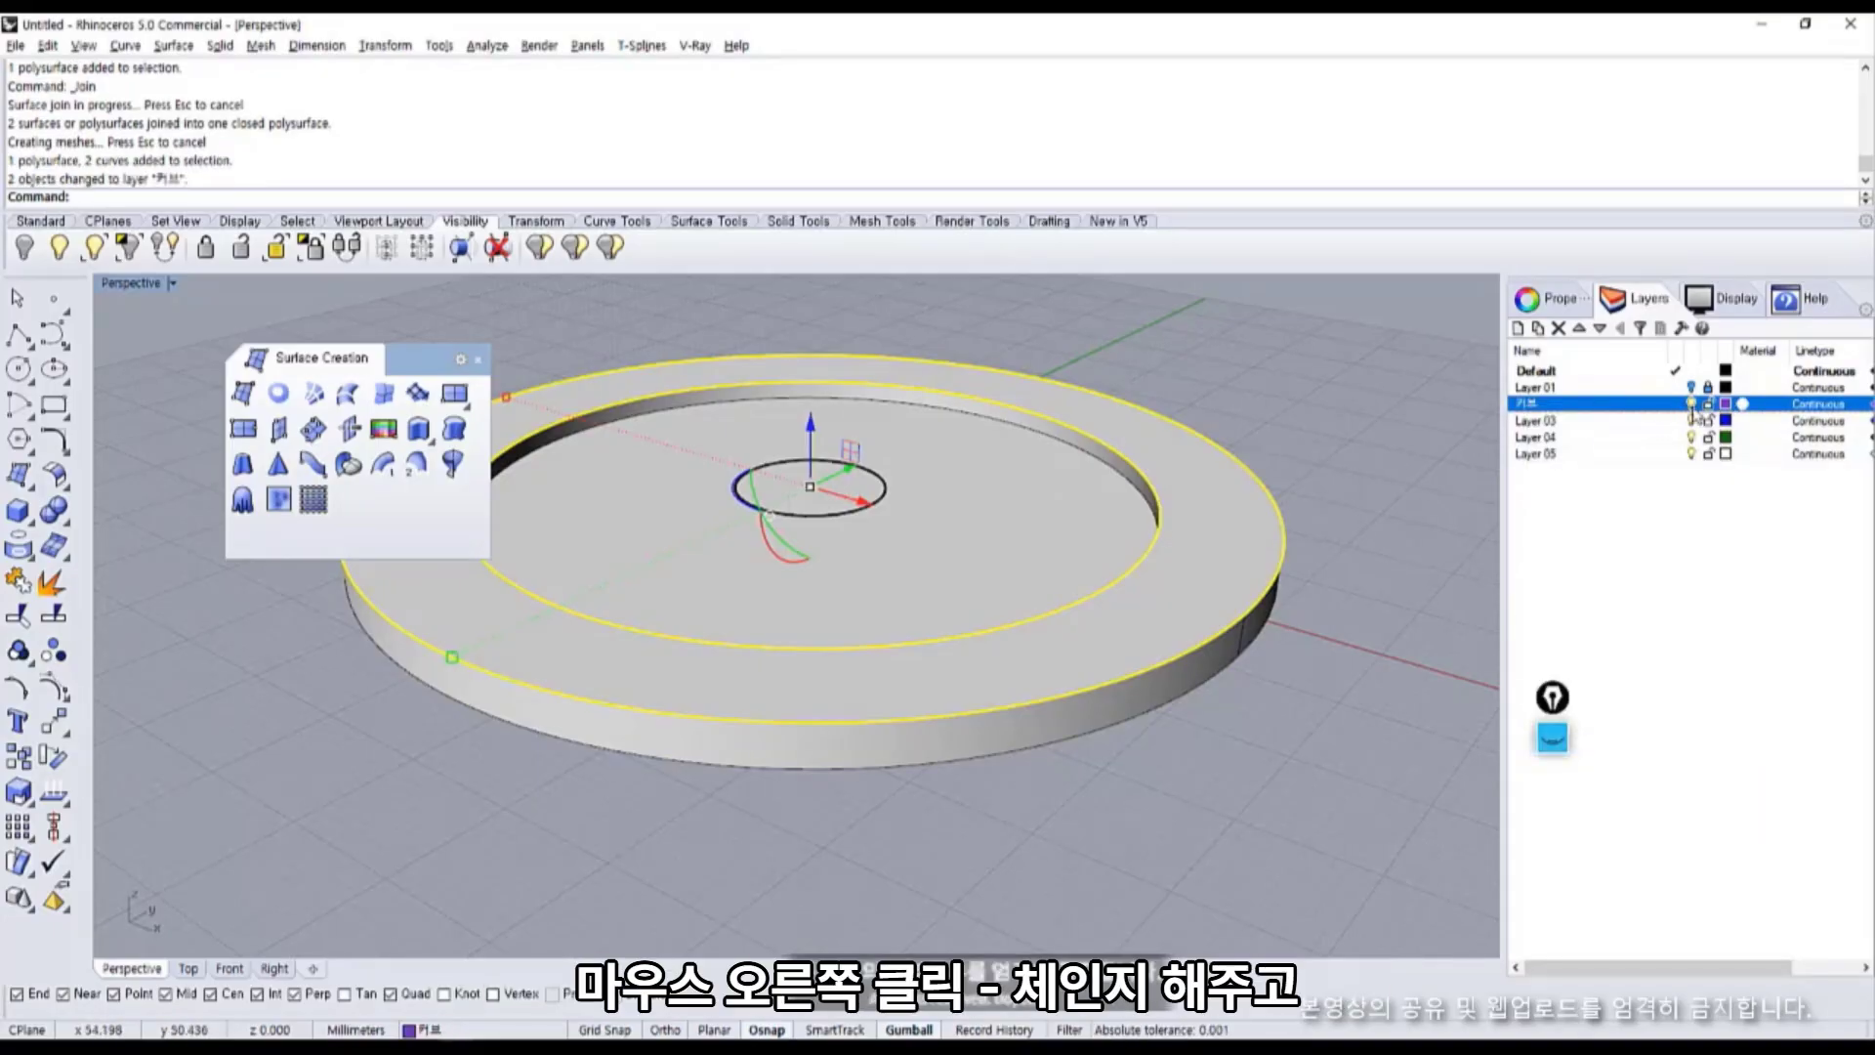
Turn off the layer with the two circles so they are hidden, and rename it 원본커브.
click(1449, 508)
right_drag(1180, 646, 1175, 637)
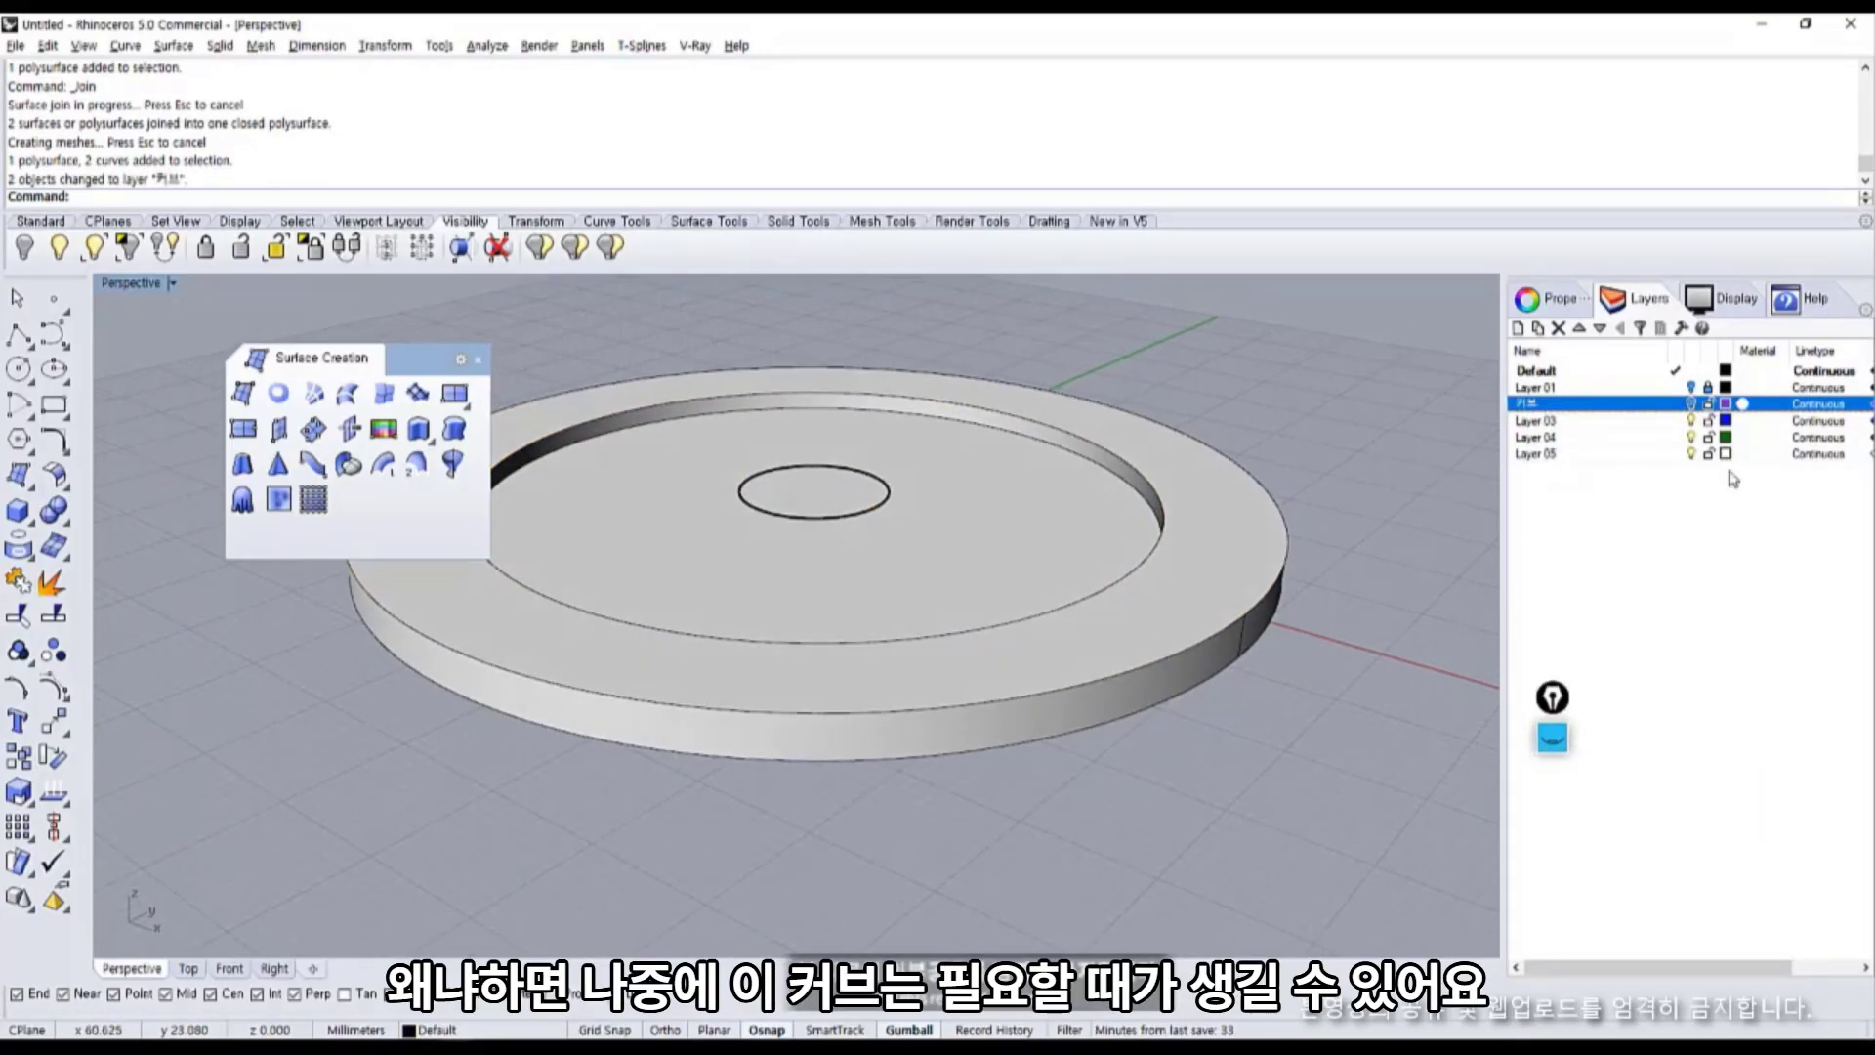
click(1691, 404)
click(1691, 404)
click(1692, 405)
click(1691, 404)
click(1692, 405)
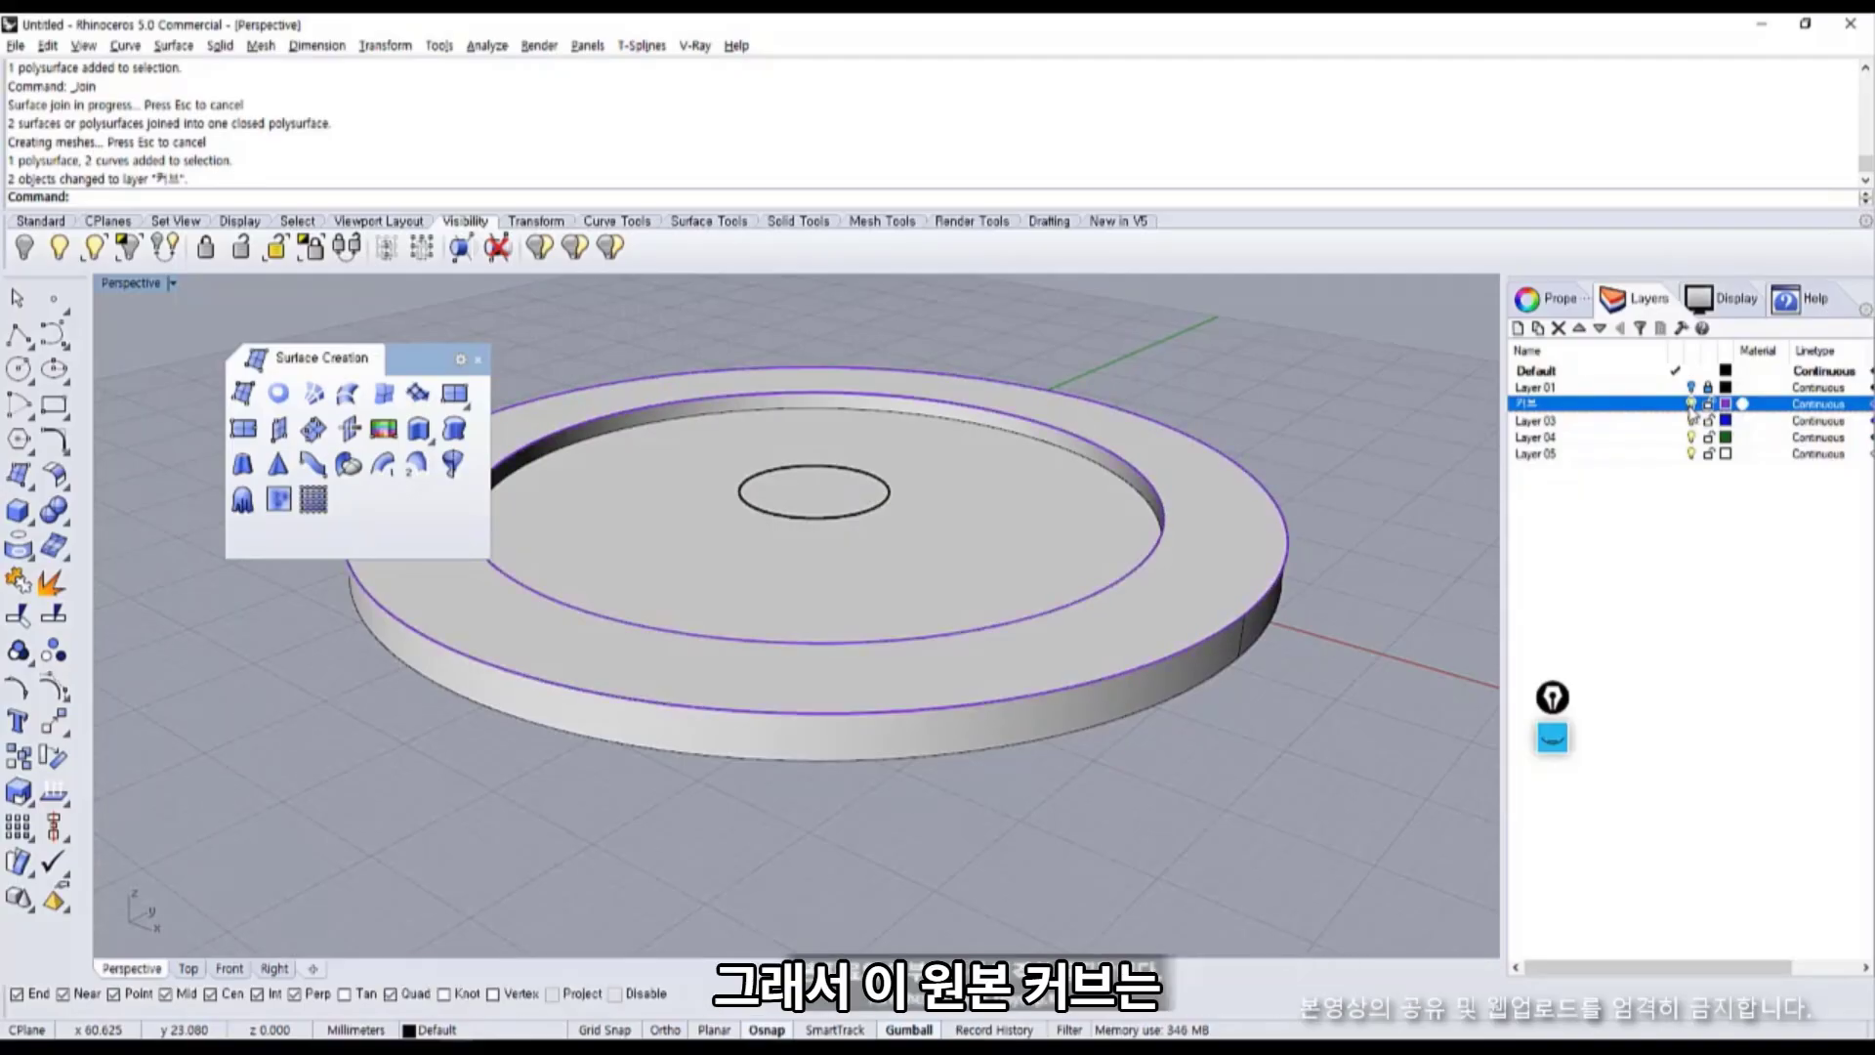
click(1691, 404)
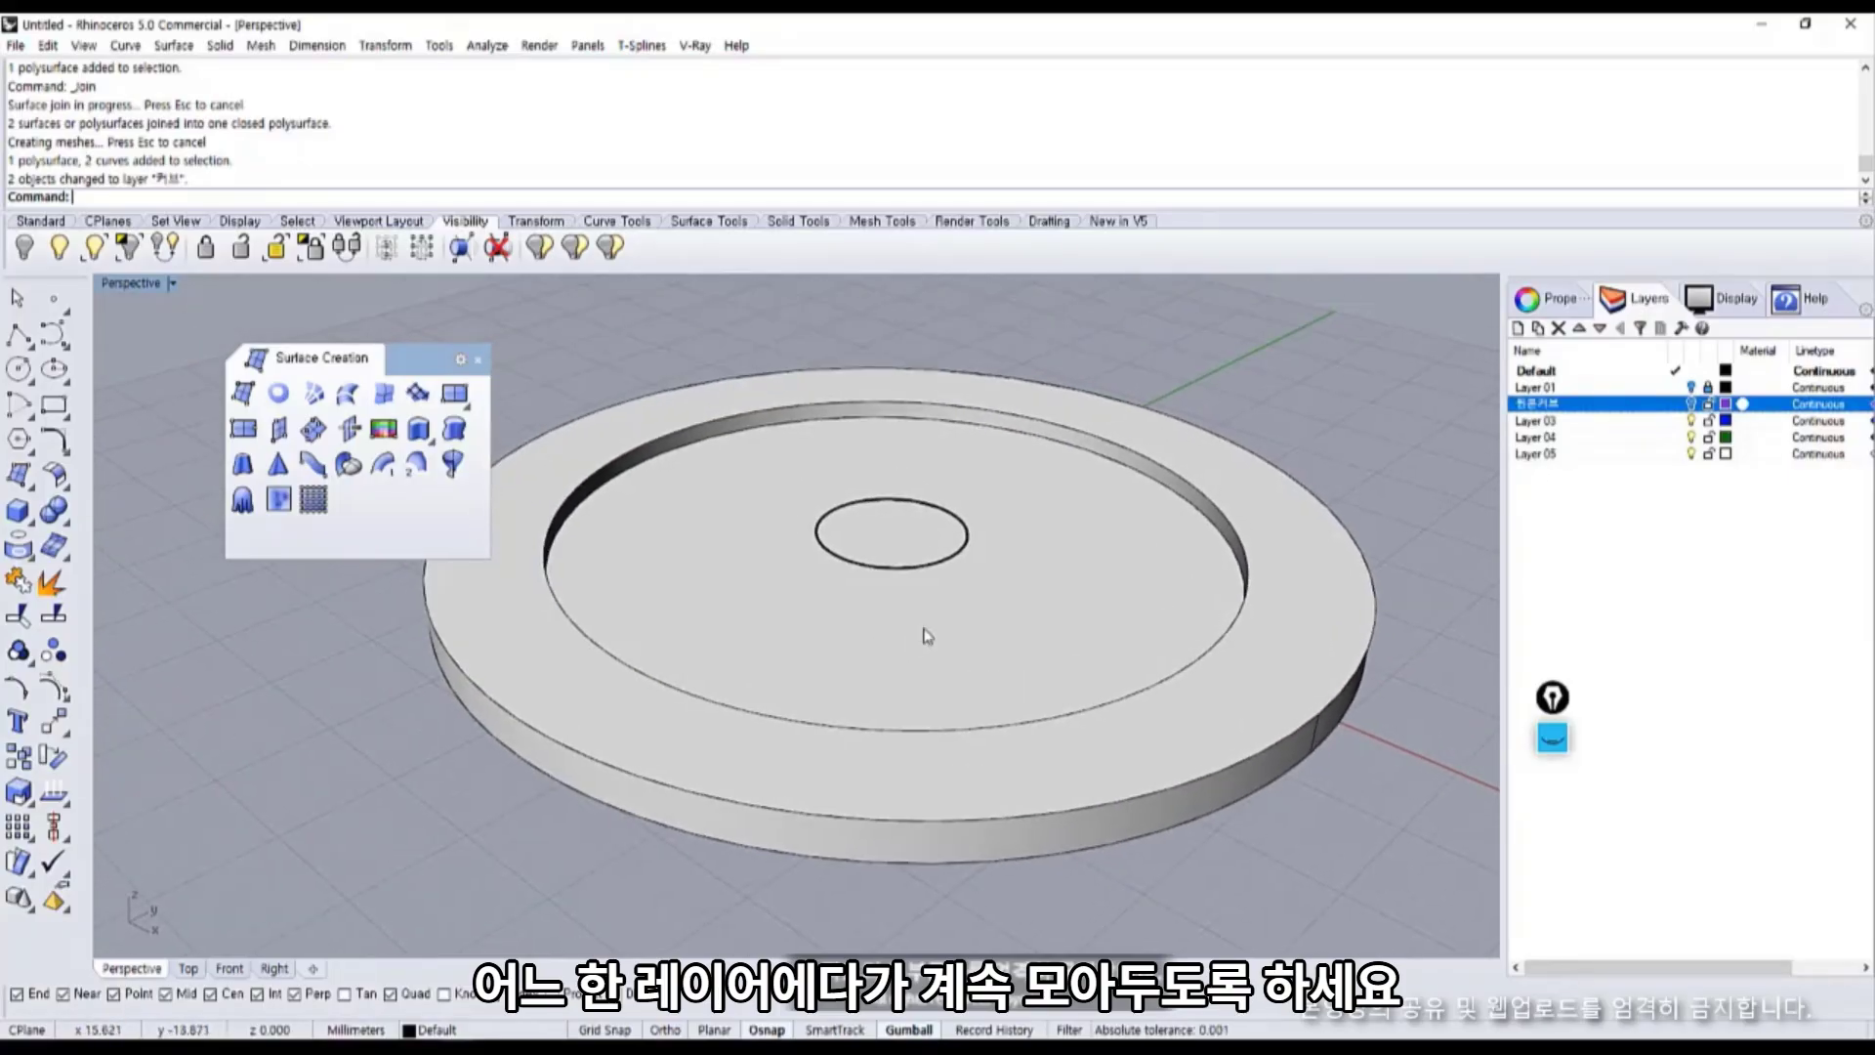
Examine the flower shape at the center of the silicon pot stand in the reference sketch, and return to the model.
scroll(956, 583, up, 5)
click(971, 607)
mouse_move(979, 653)
right_down()
mouse_move(946, 619)
mouse_move(918, 626)
mouse_move(930, 650)
mouse_move(864, 659)
right_up()
scroll(918, 626, down, 8)
click(884, 517)
text(zs)
key(space)
scroll(781, 471, up, 10)
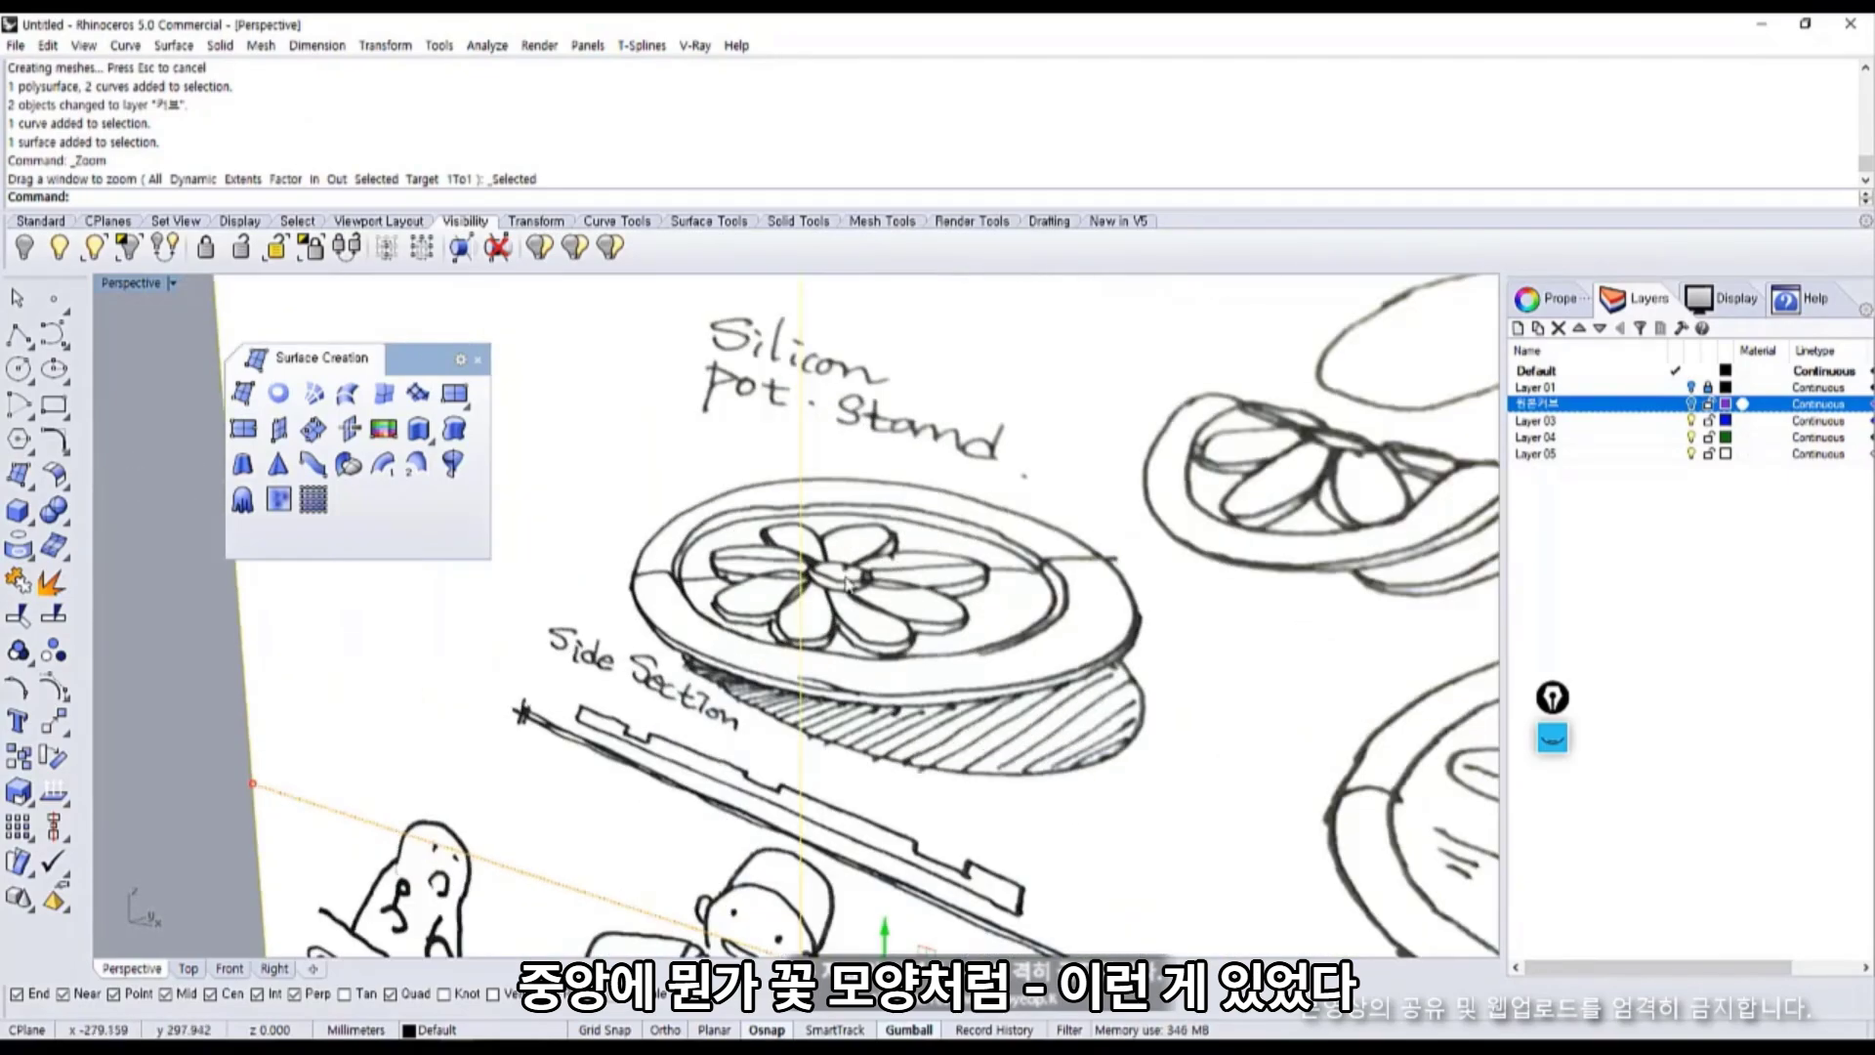
scroll(889, 619, down, 12)
shift+right_drag(863, 557, 747, 323)
shift+right_drag(1051, 703, 915, 425)
mouse_move(954, 501)
right_down()
mouse_move(946, 461)
mouse_move(944, 522)
right_up()
shift+right_drag(945, 522, 942, 460)
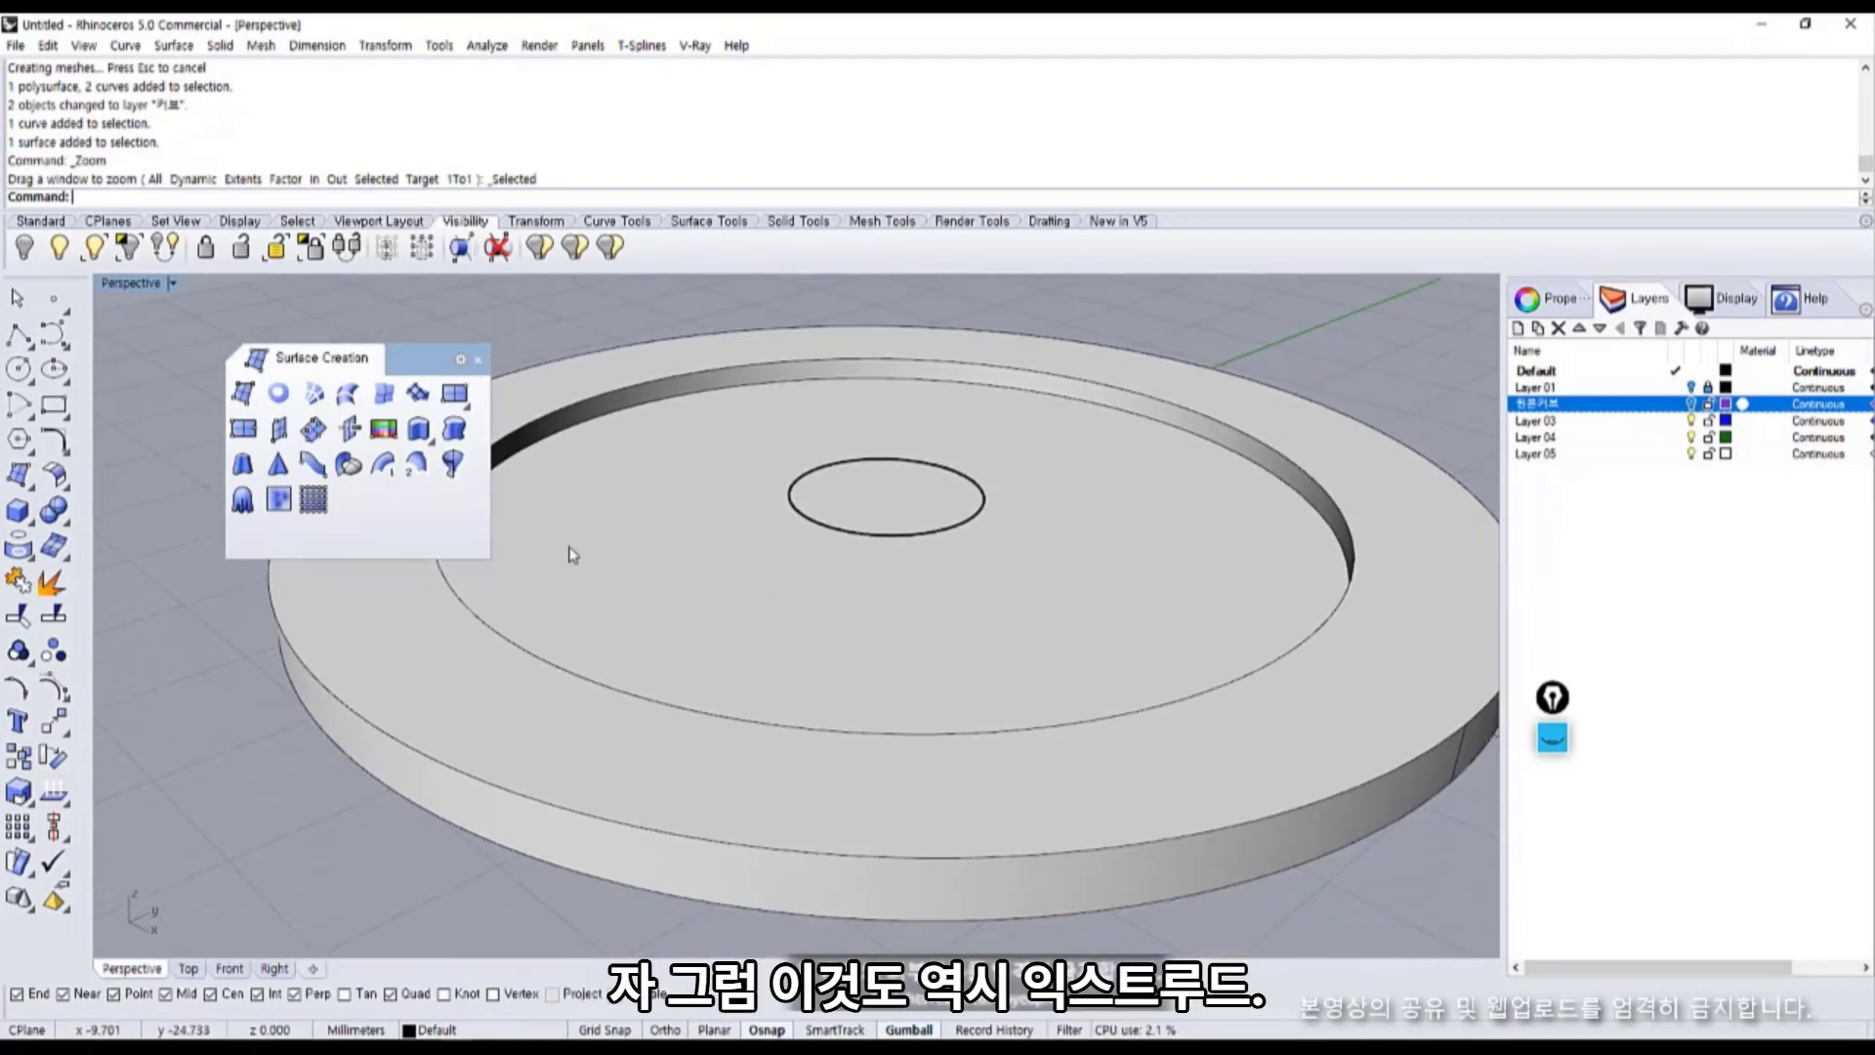
Extrude the small center circle about 3.3 mm downward with ExtrudeCrv and Solid=Yes, sinking it below the recess floor in Ghosted display.
click(428, 436)
click(422, 433)
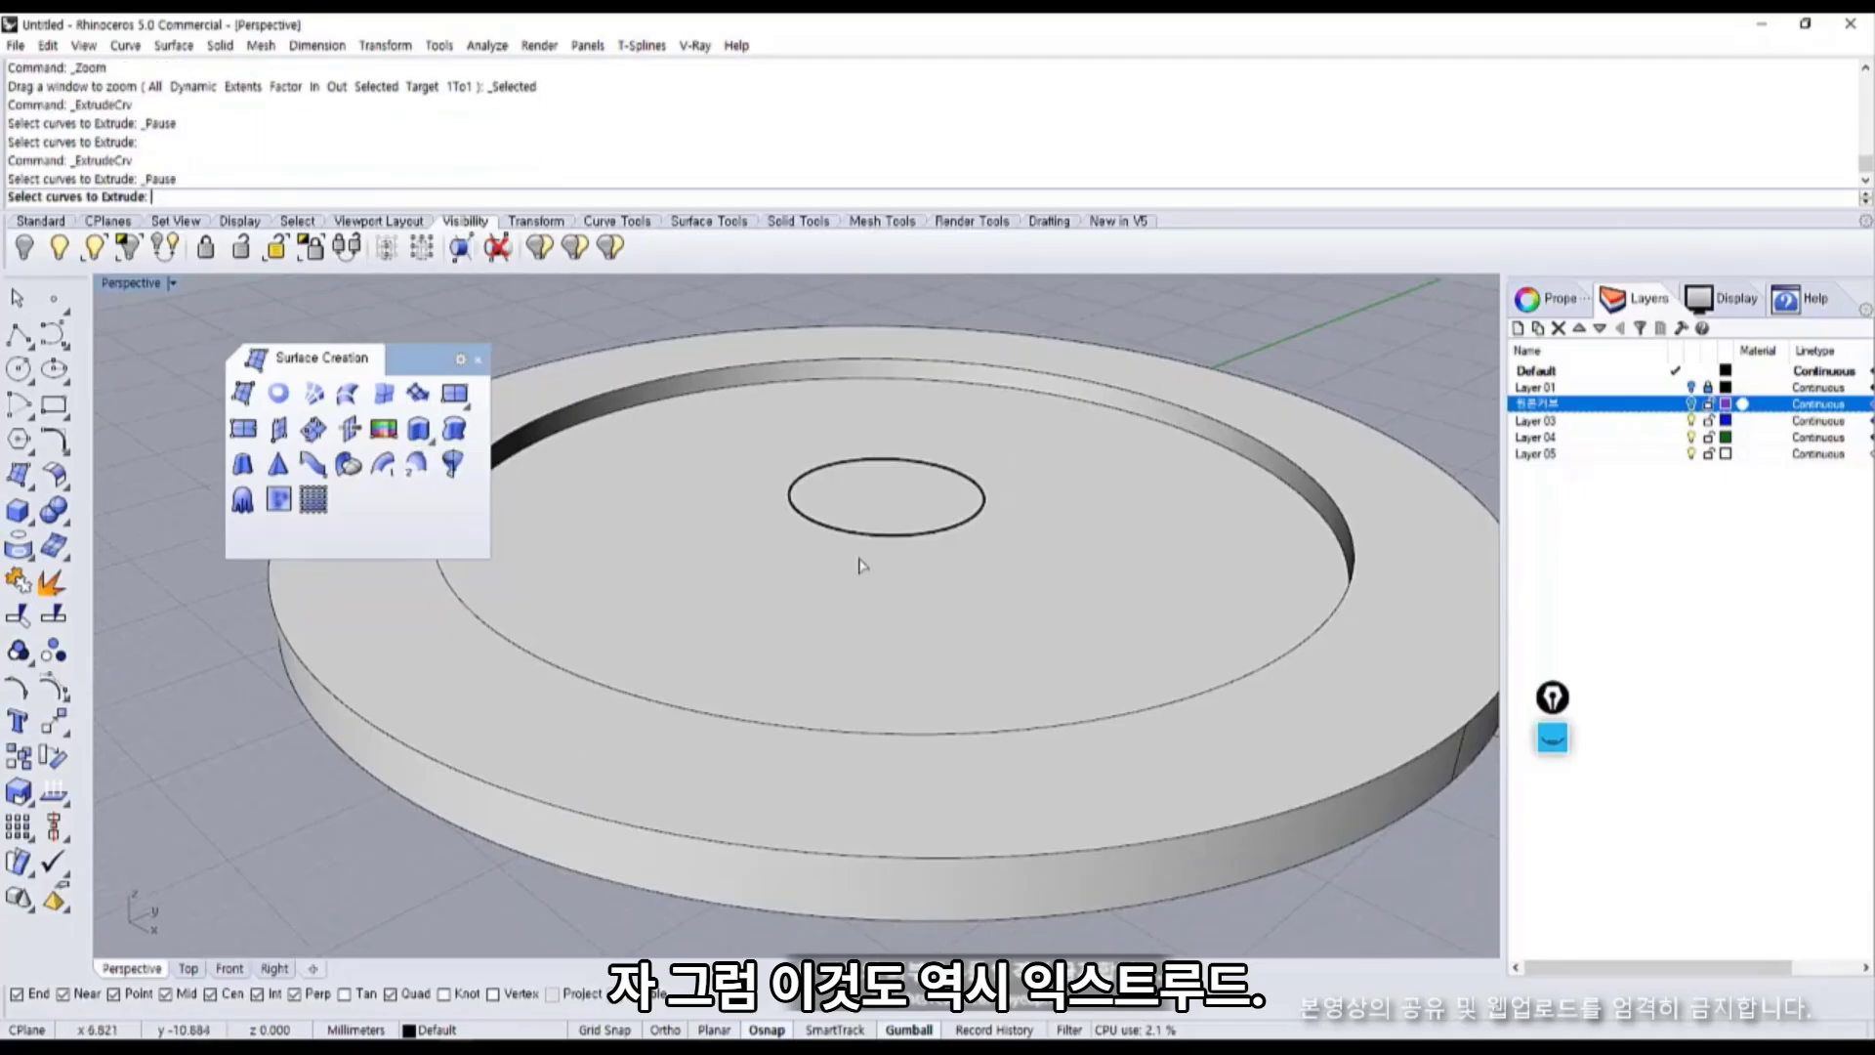
click(908, 535)
right_click(983, 564)
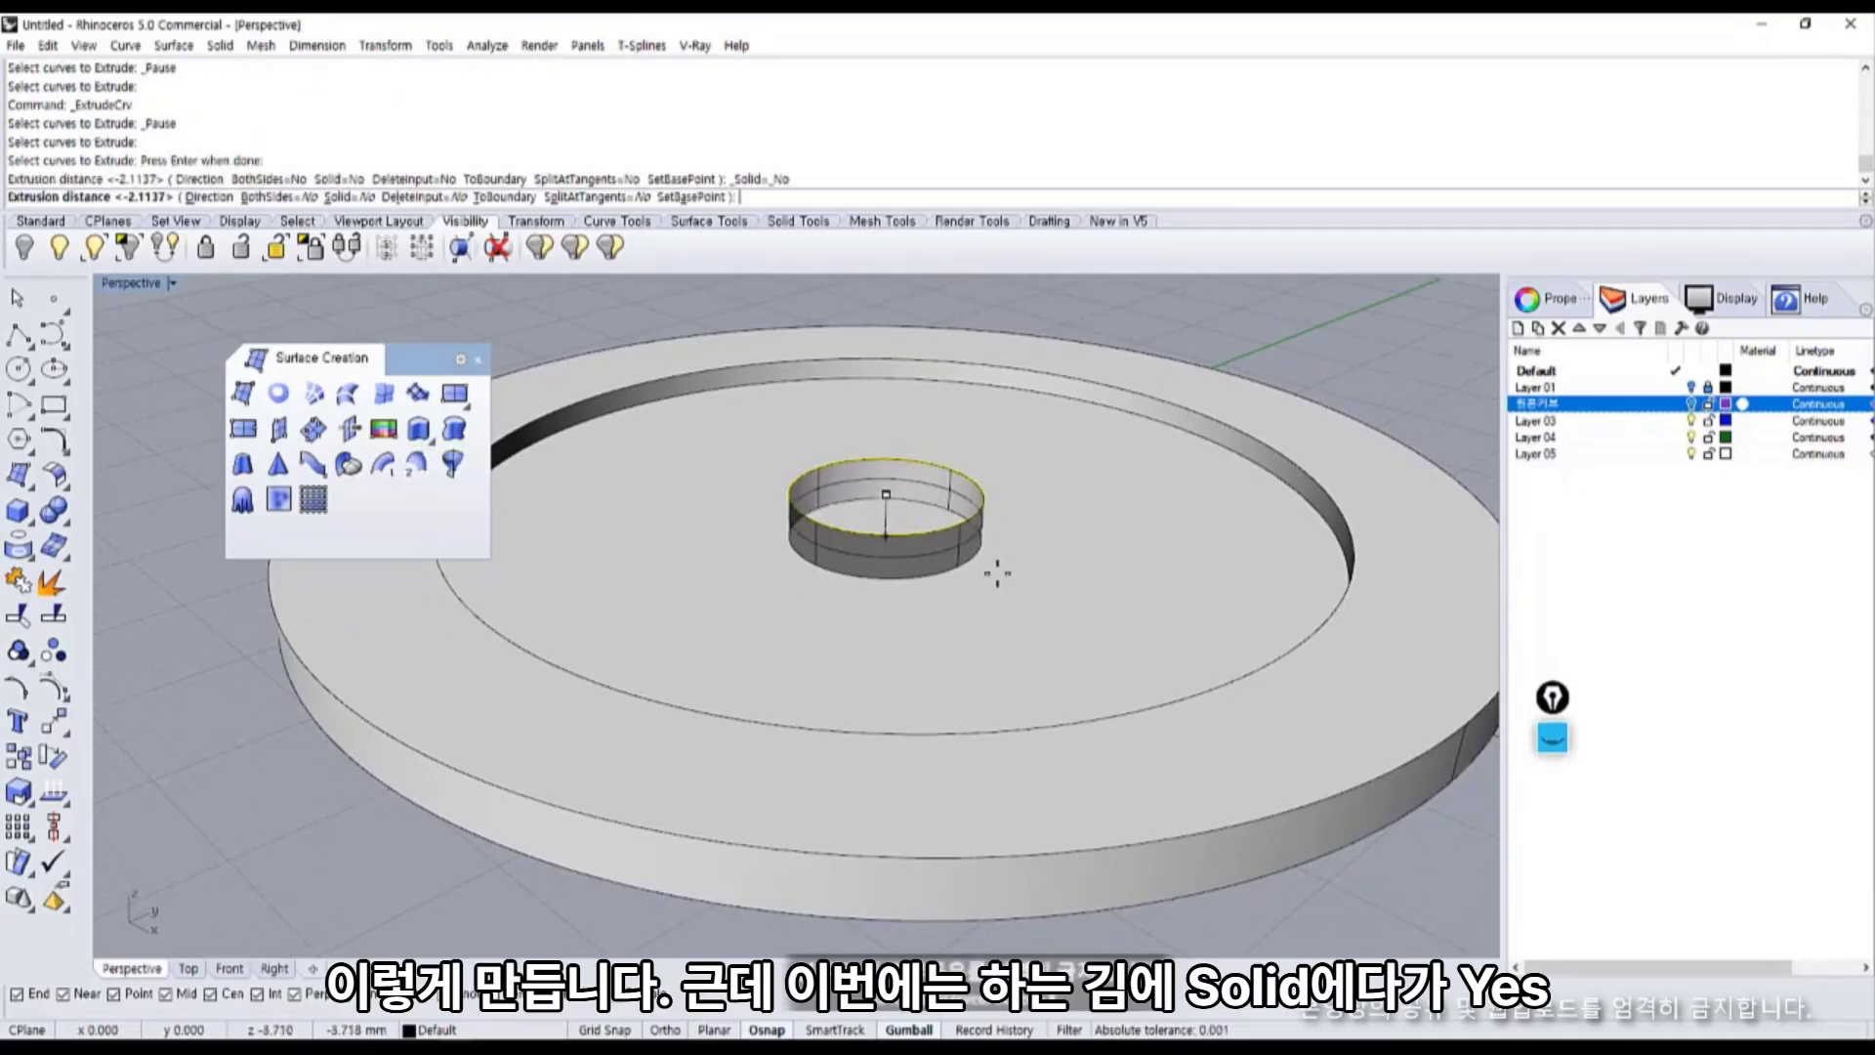
right_drag(996, 569, 943, 533)
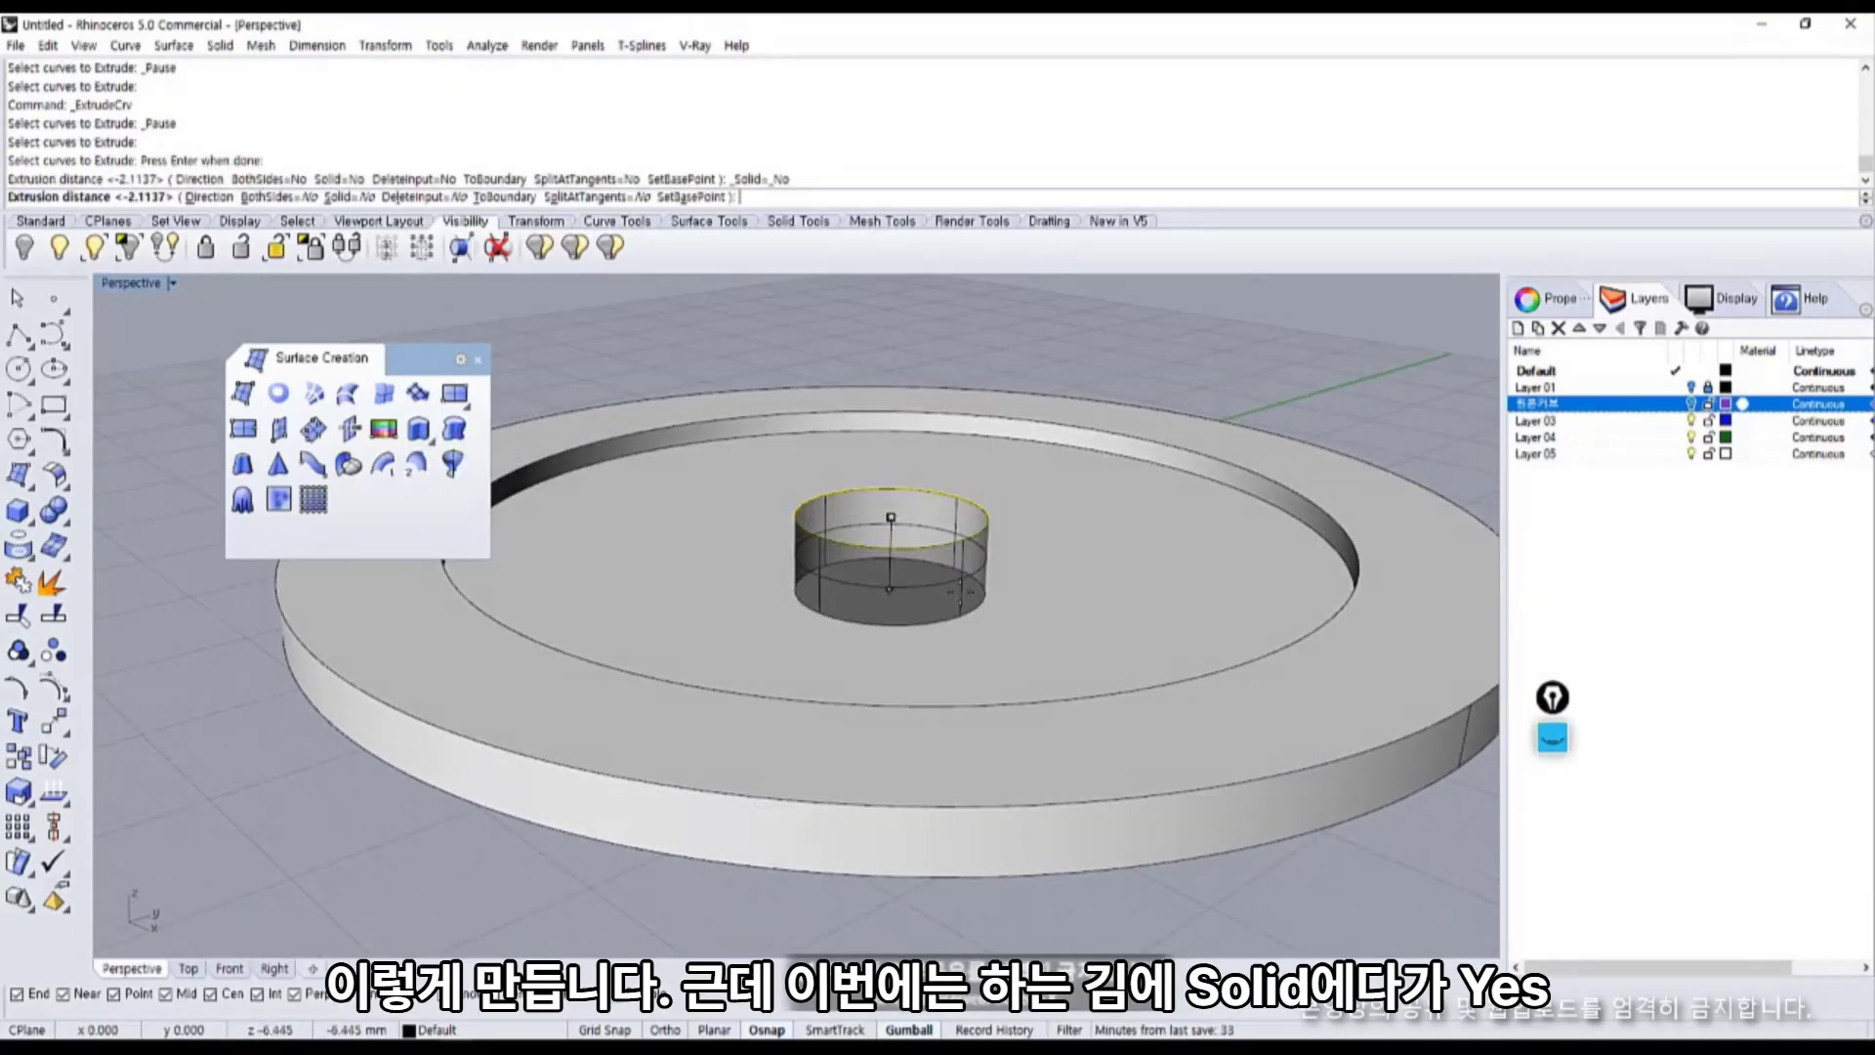
click(340, 198)
right_drag(937, 576, 1374, 665)
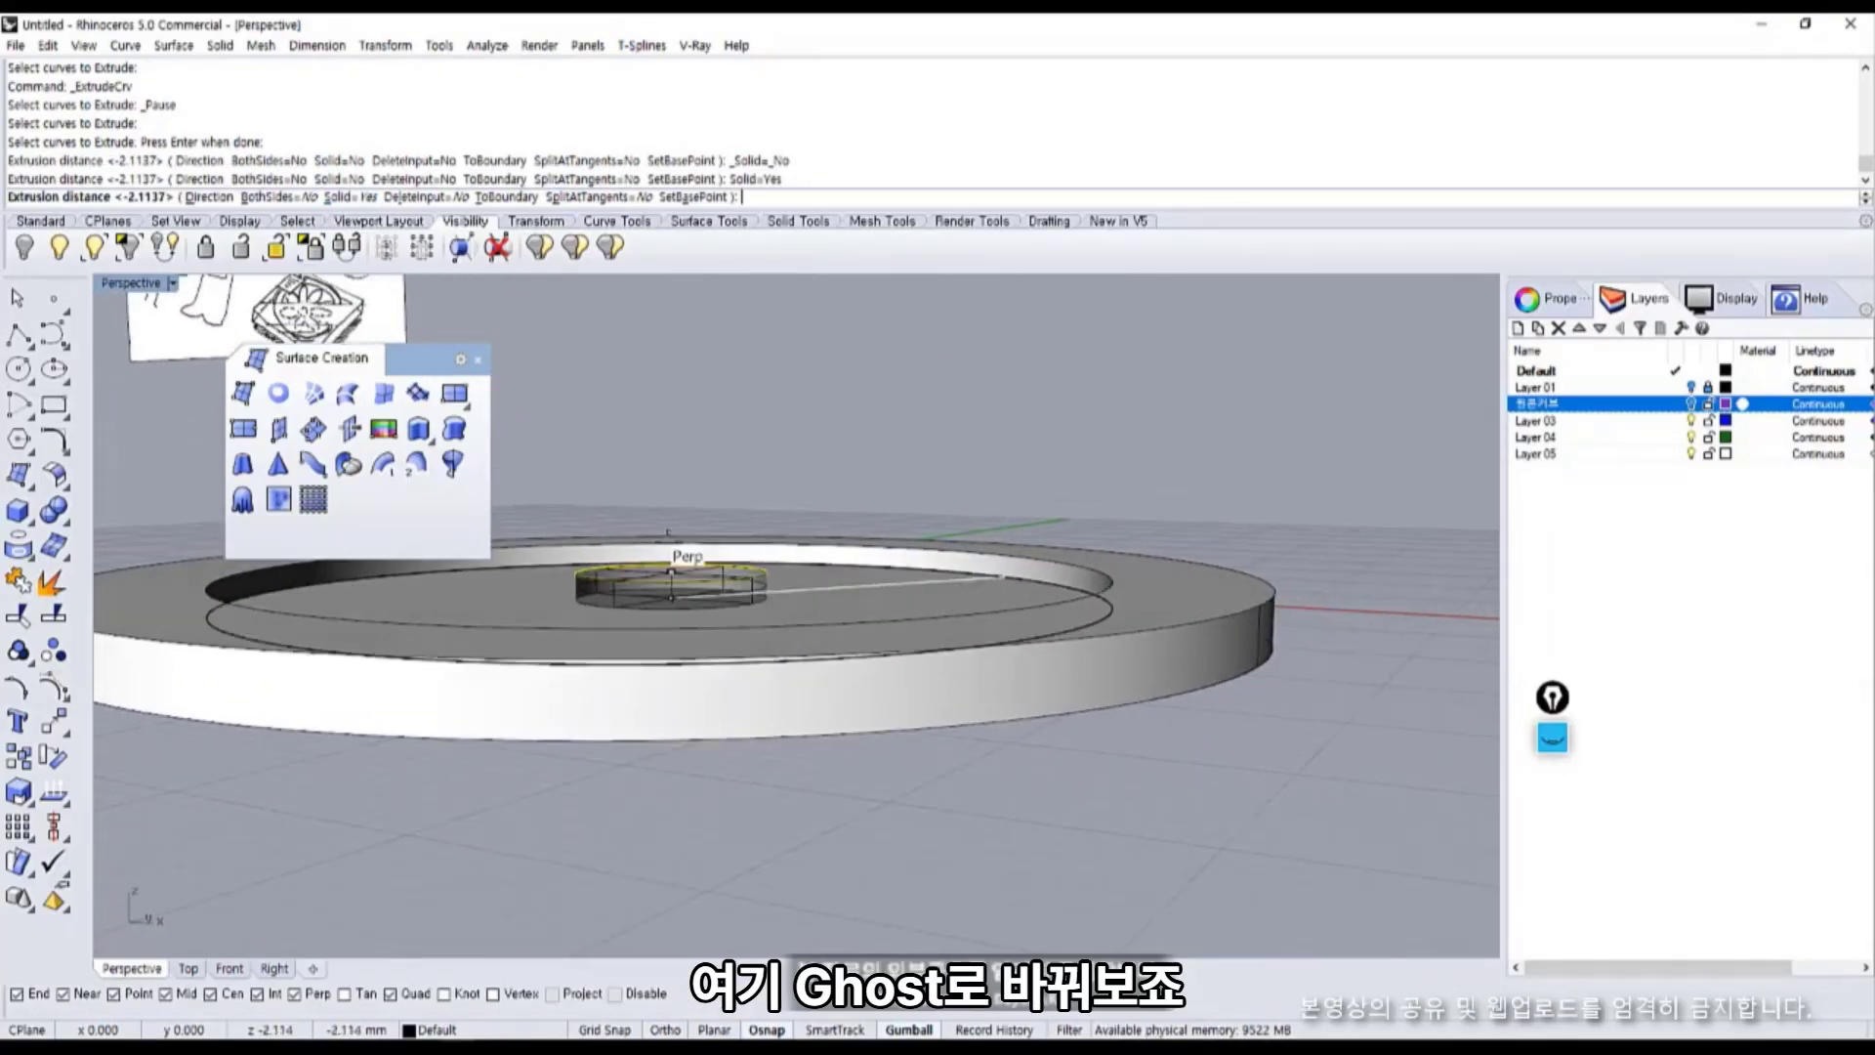
click(127, 283)
click(147, 394)
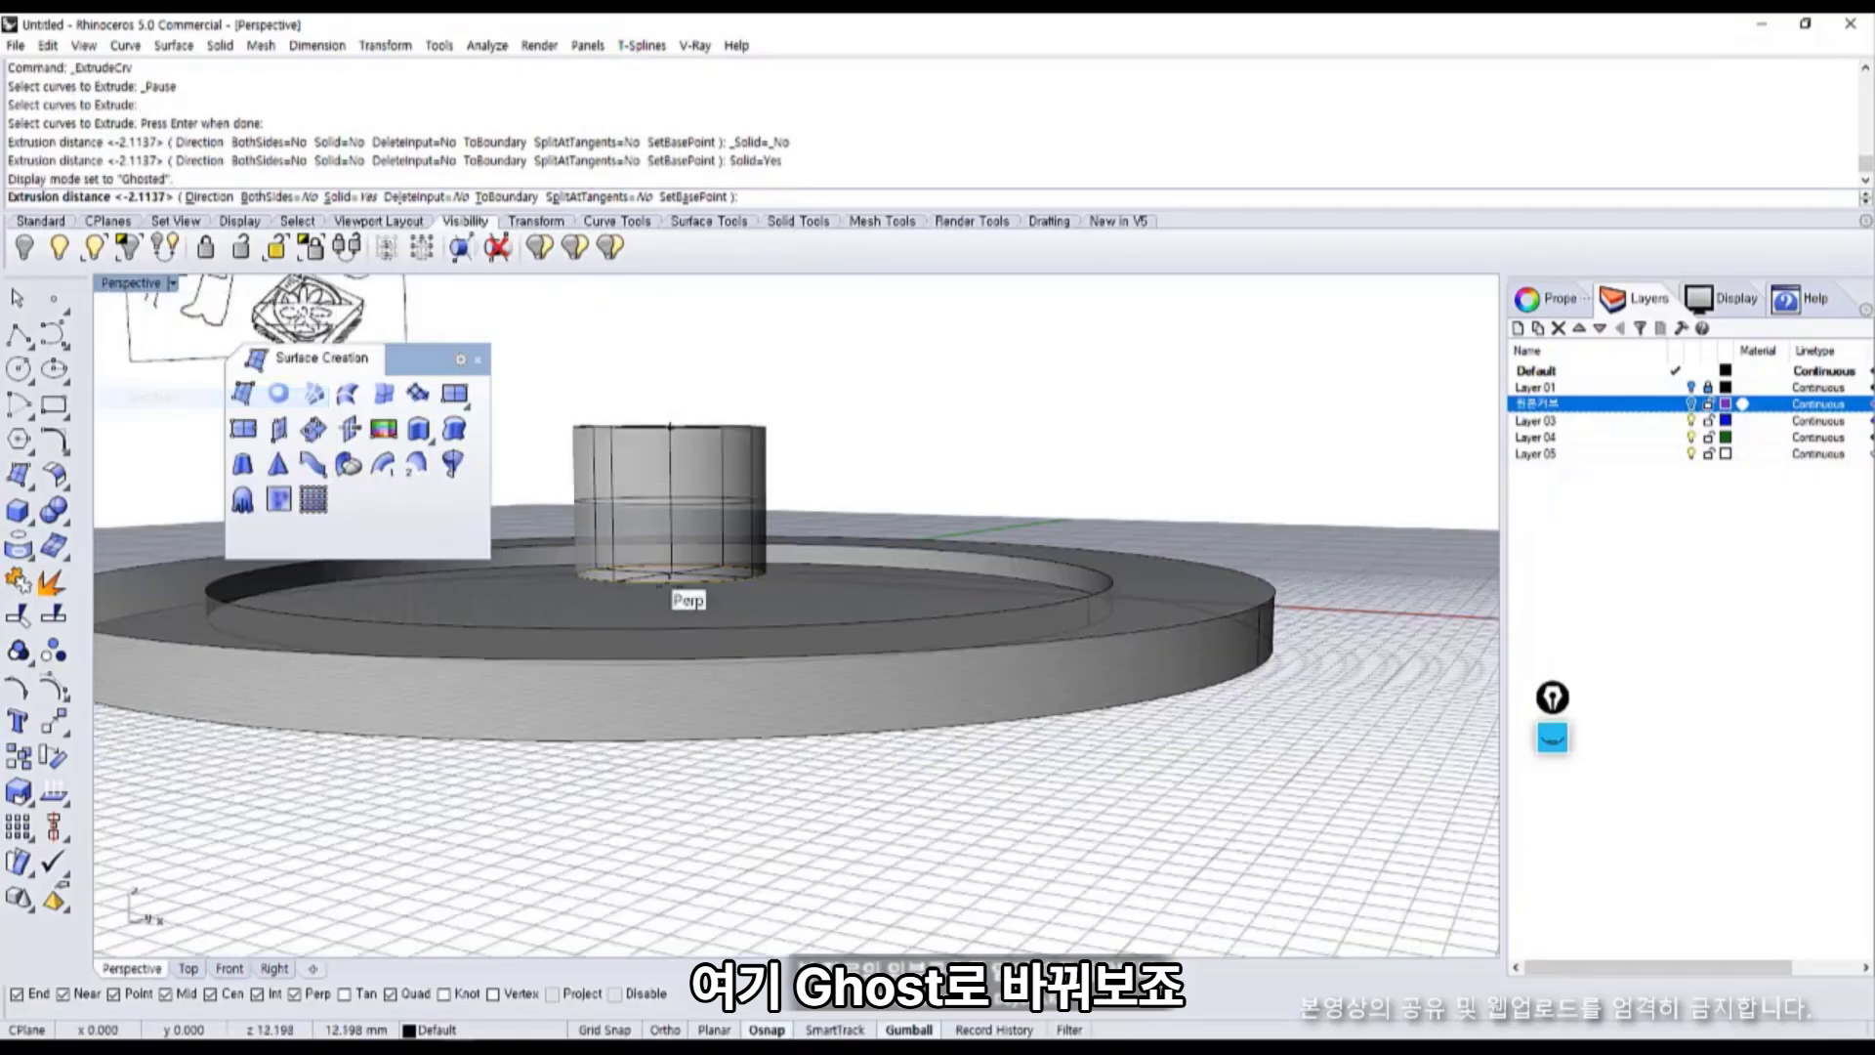
right_drag(846, 592, 843, 625)
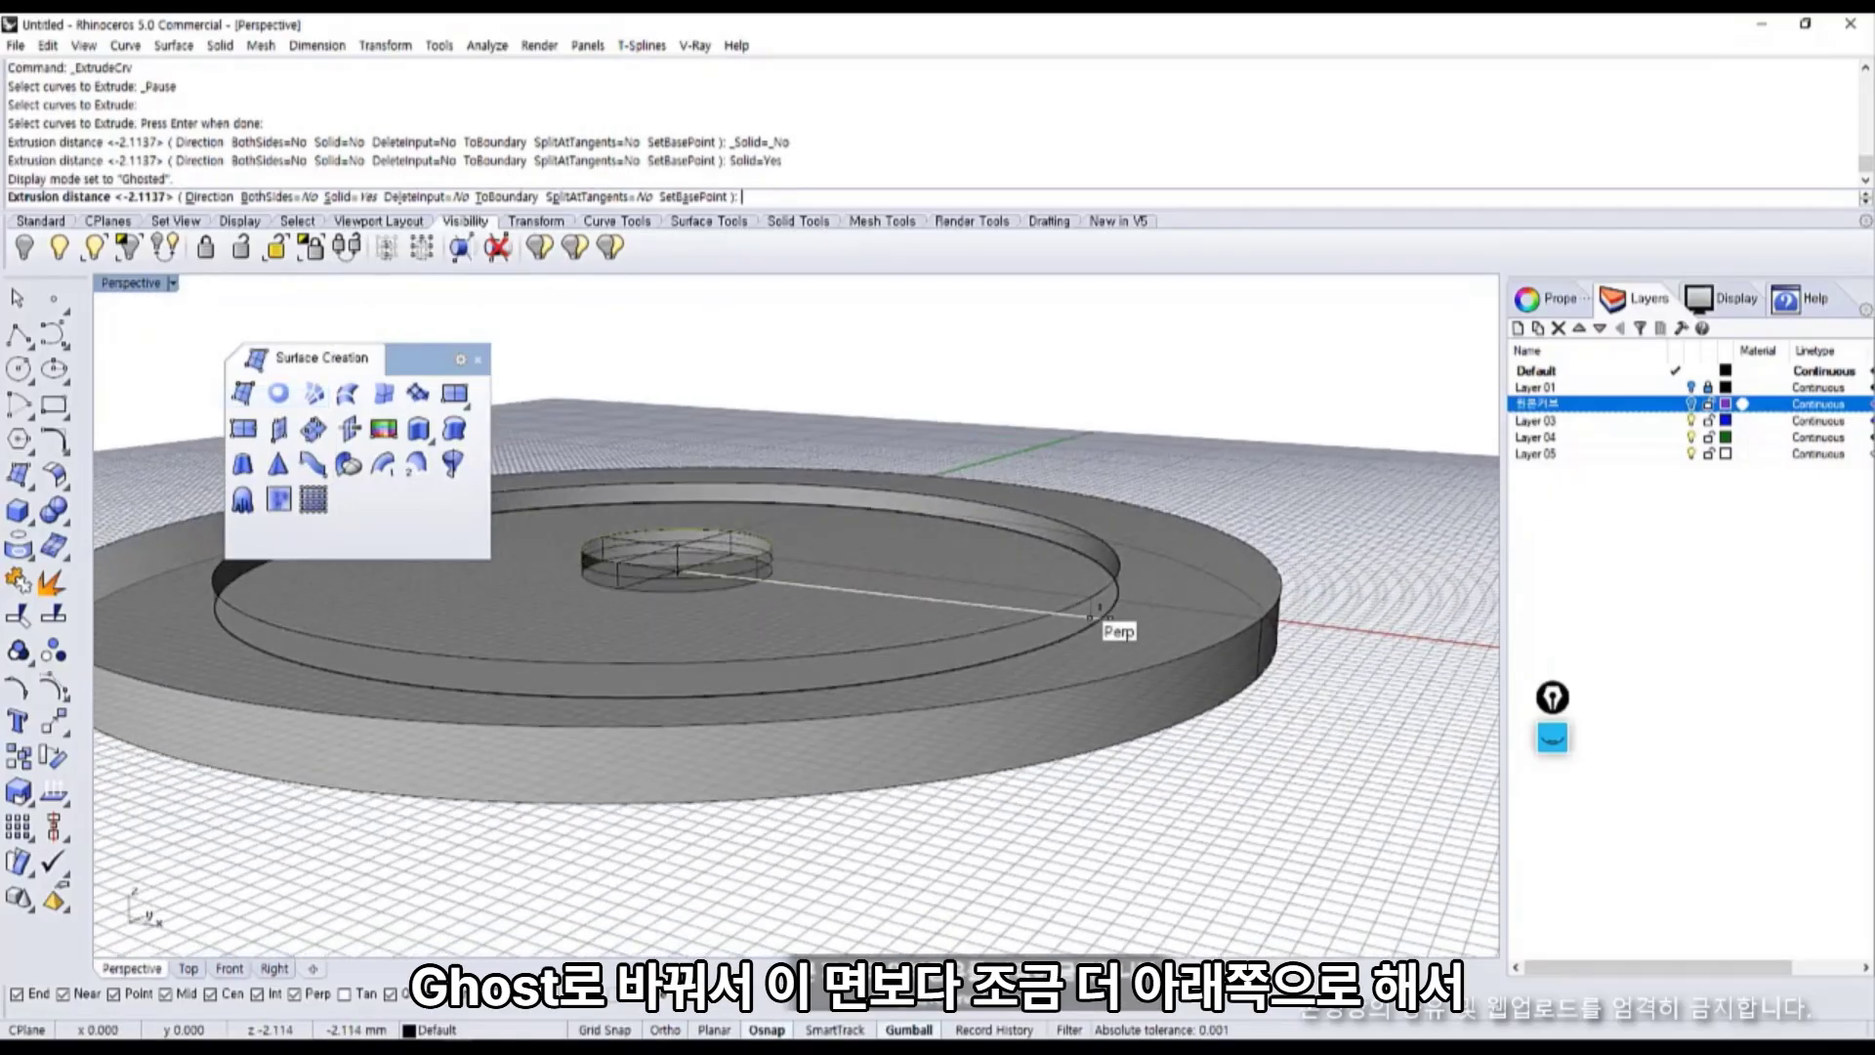
right_drag(1285, 683, 1334, 645)
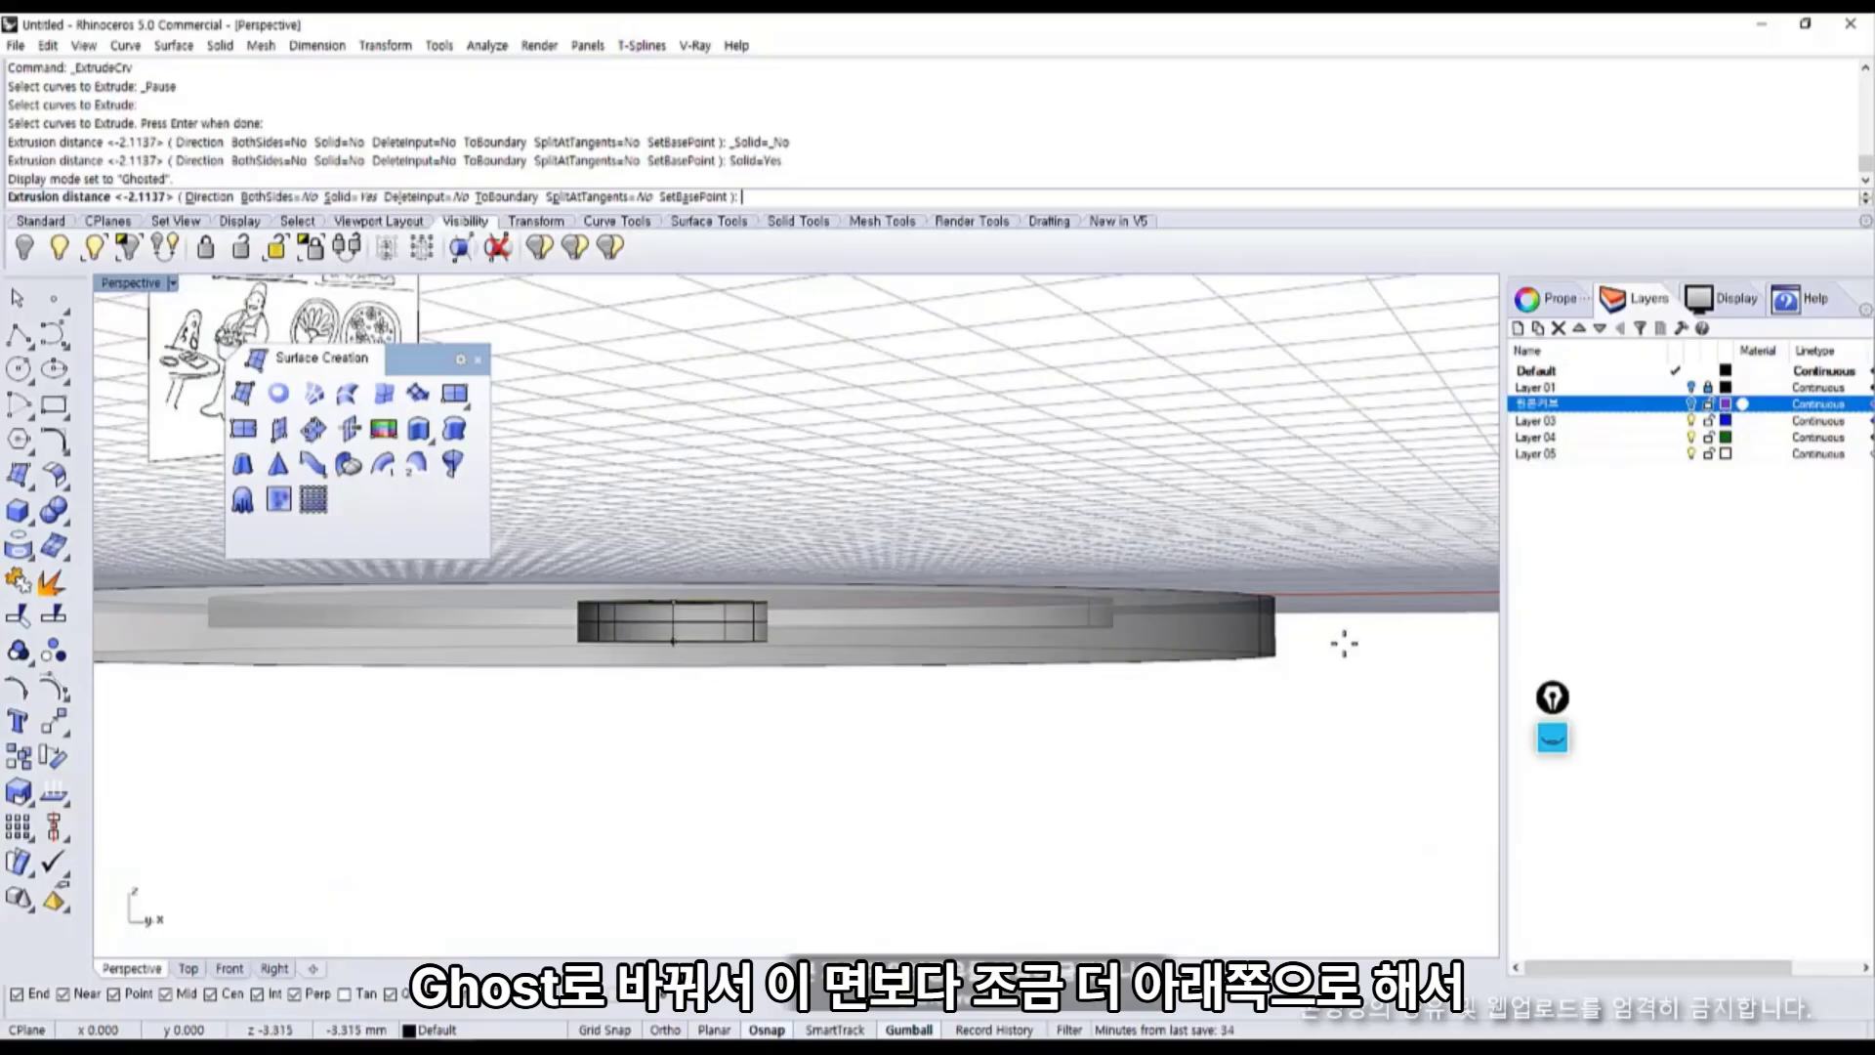
click(1344, 644)
right_drag(946, 686, 886, 743)
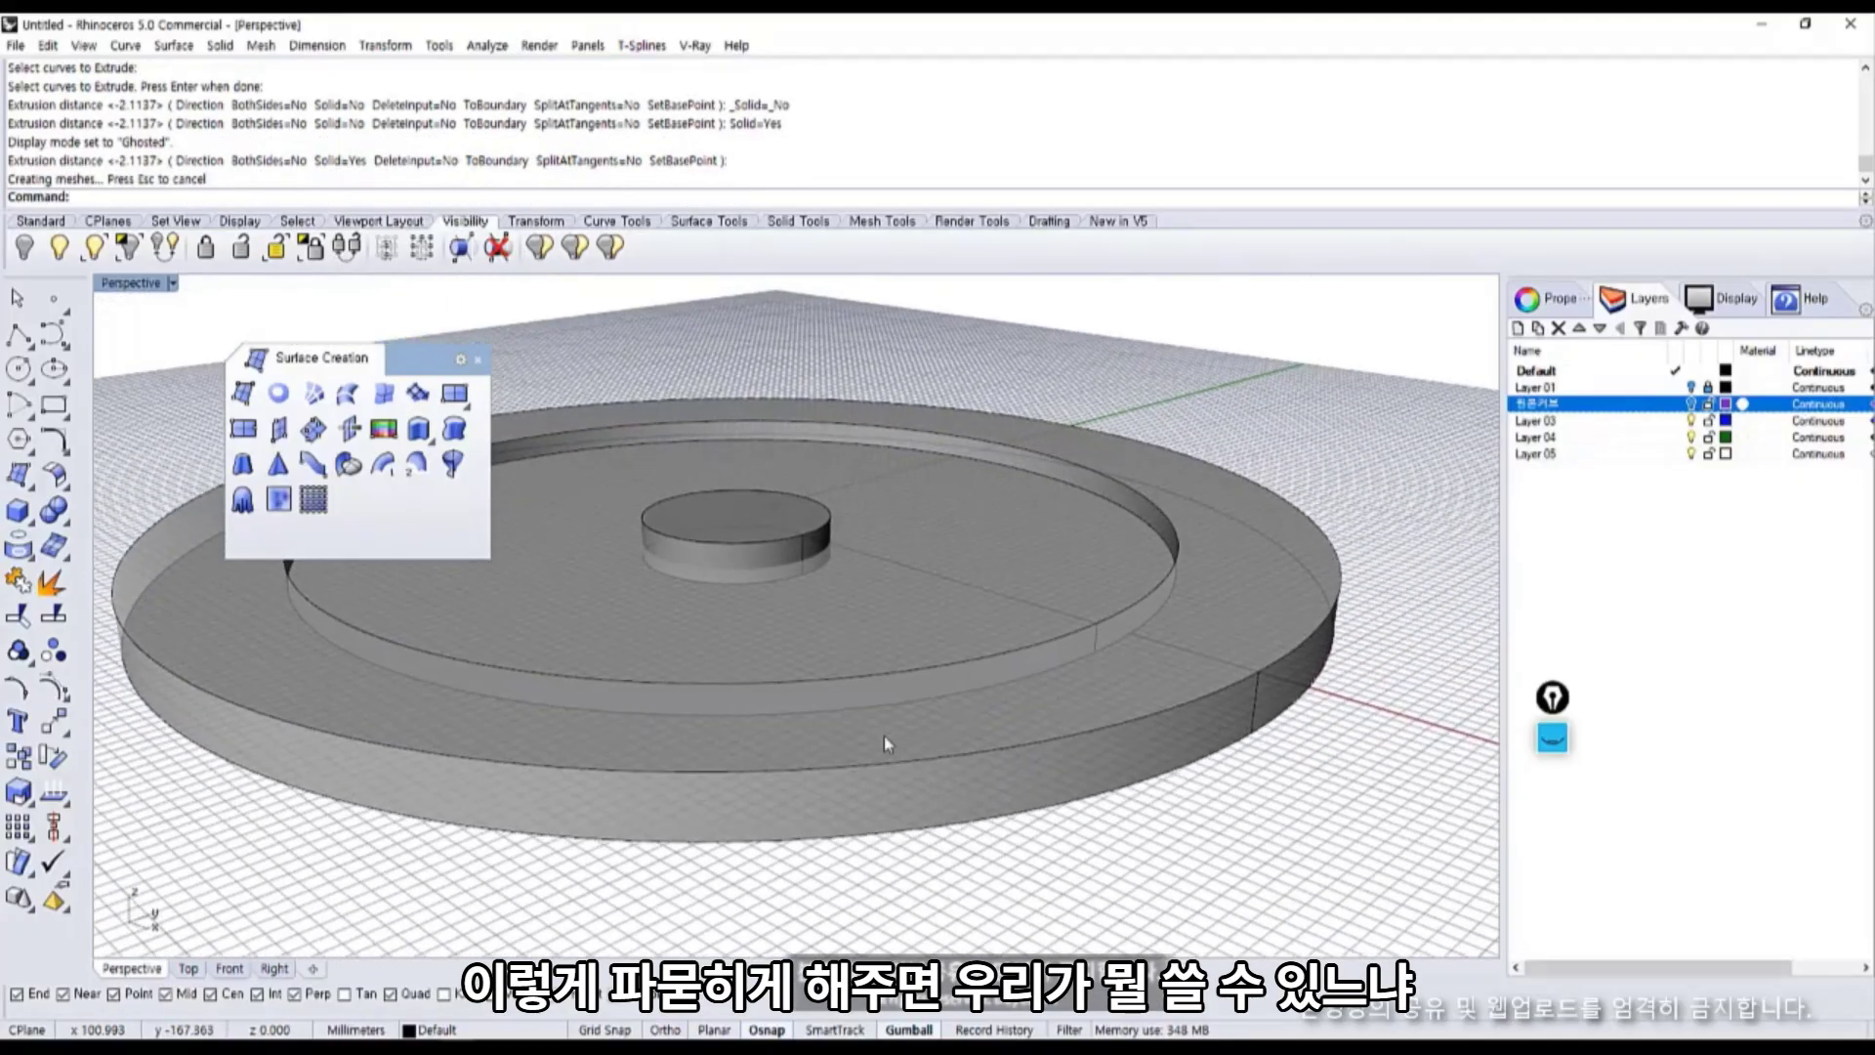
Switch the perspective view to X-Ray display.
click(135, 282)
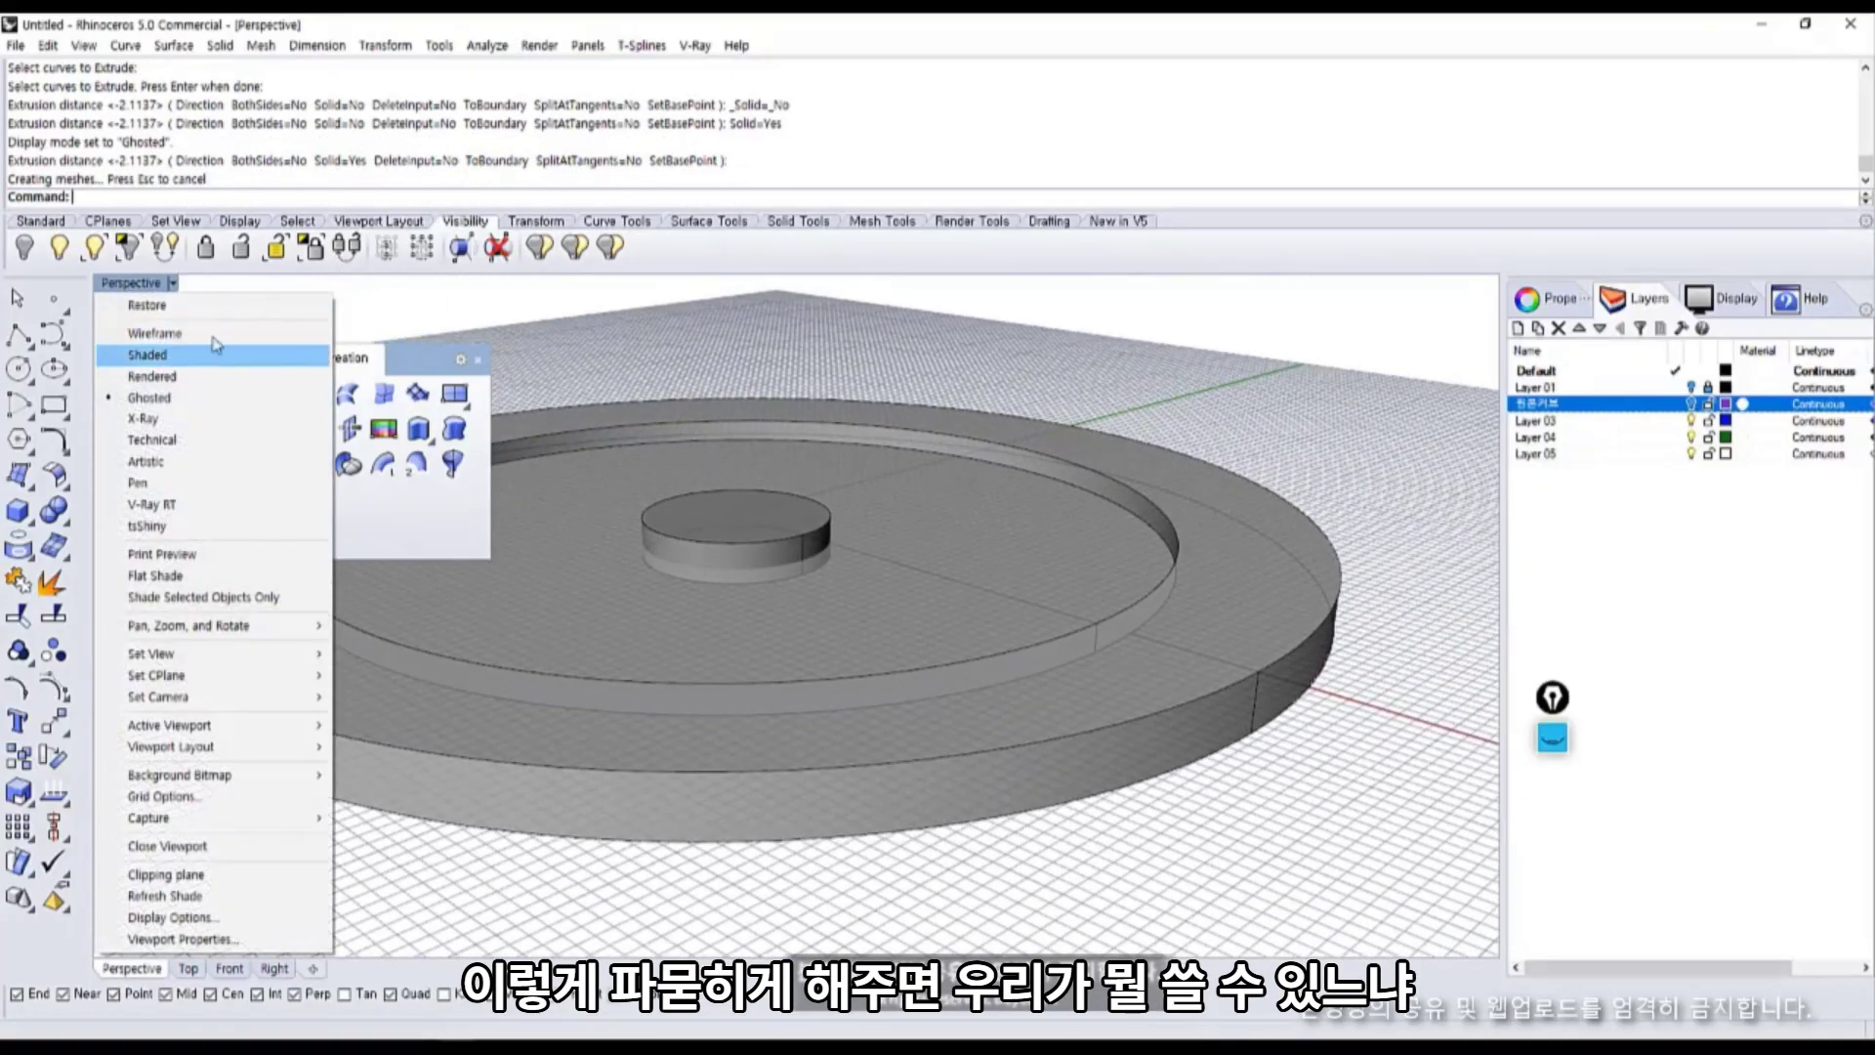
key(Escape)
click(135, 282)
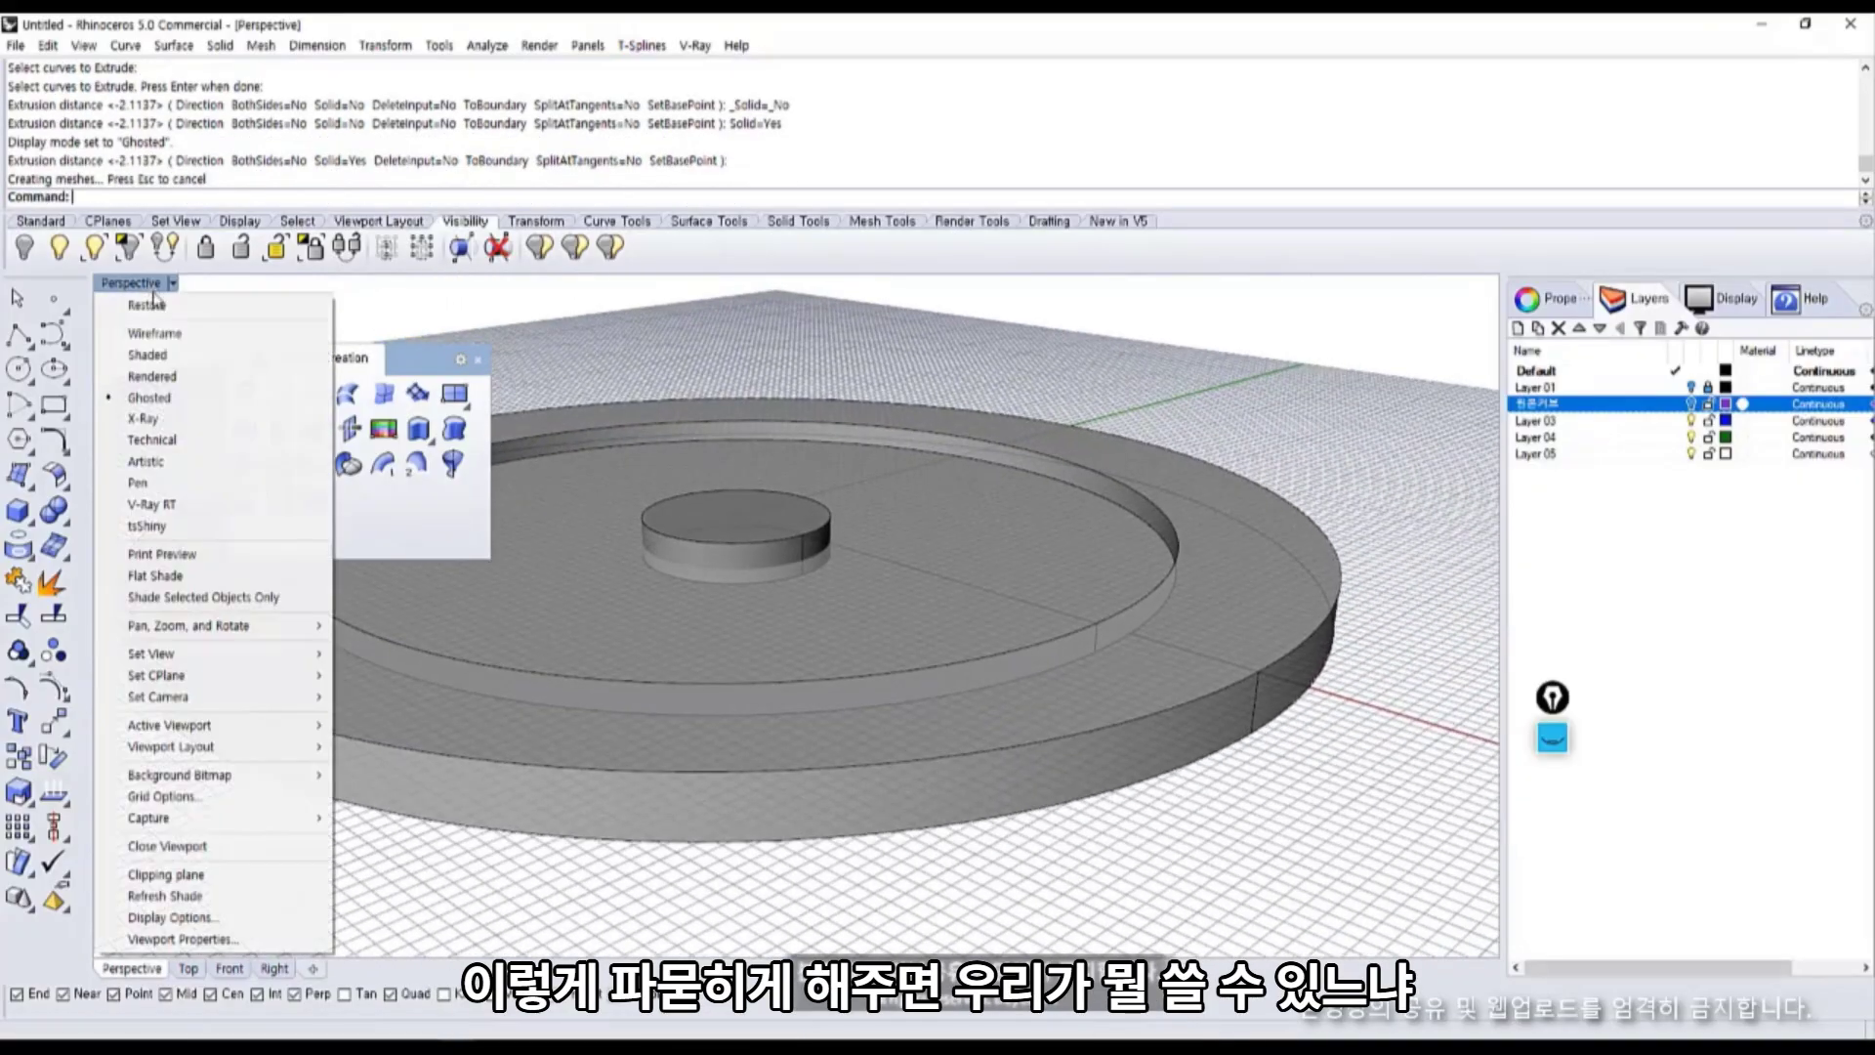
click(164, 424)
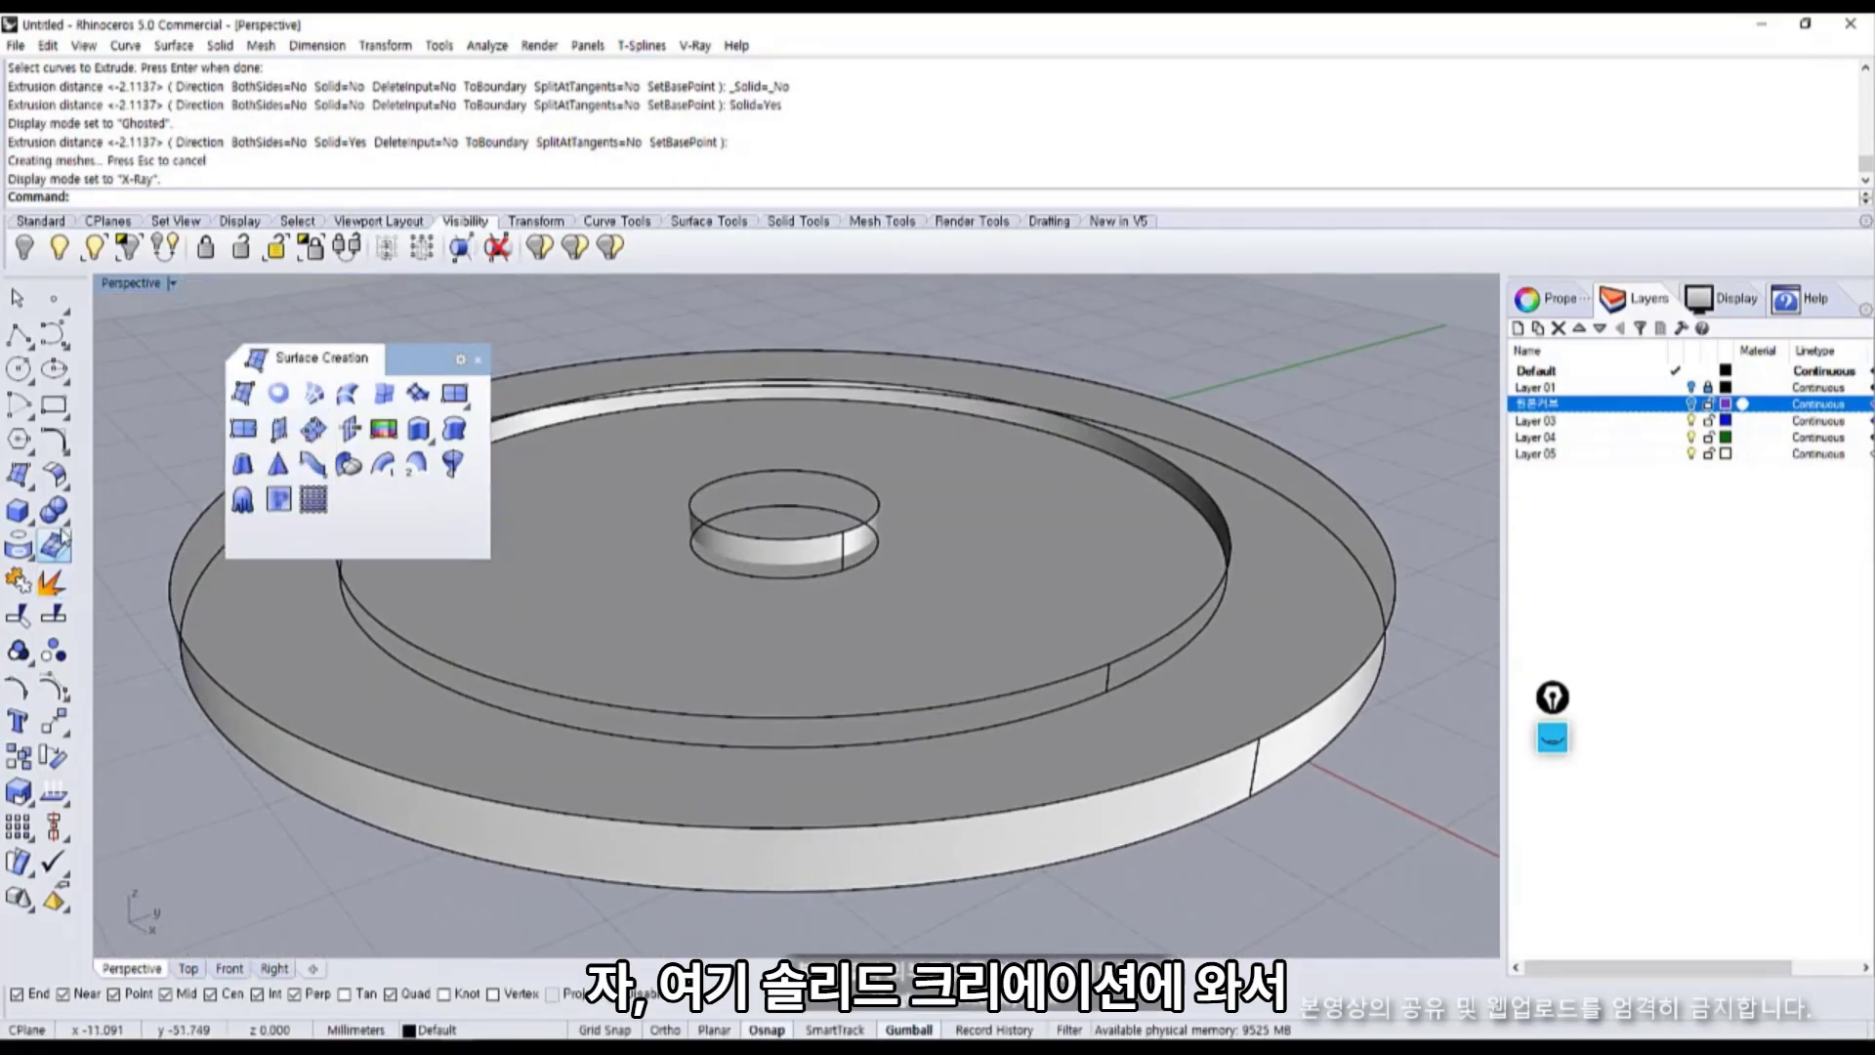
Float the Solid Tools palette over the view, and inspect the stand body and the center cylinder by selecting each in turn.
click(65, 526)
drag(102, 507, 194, 620)
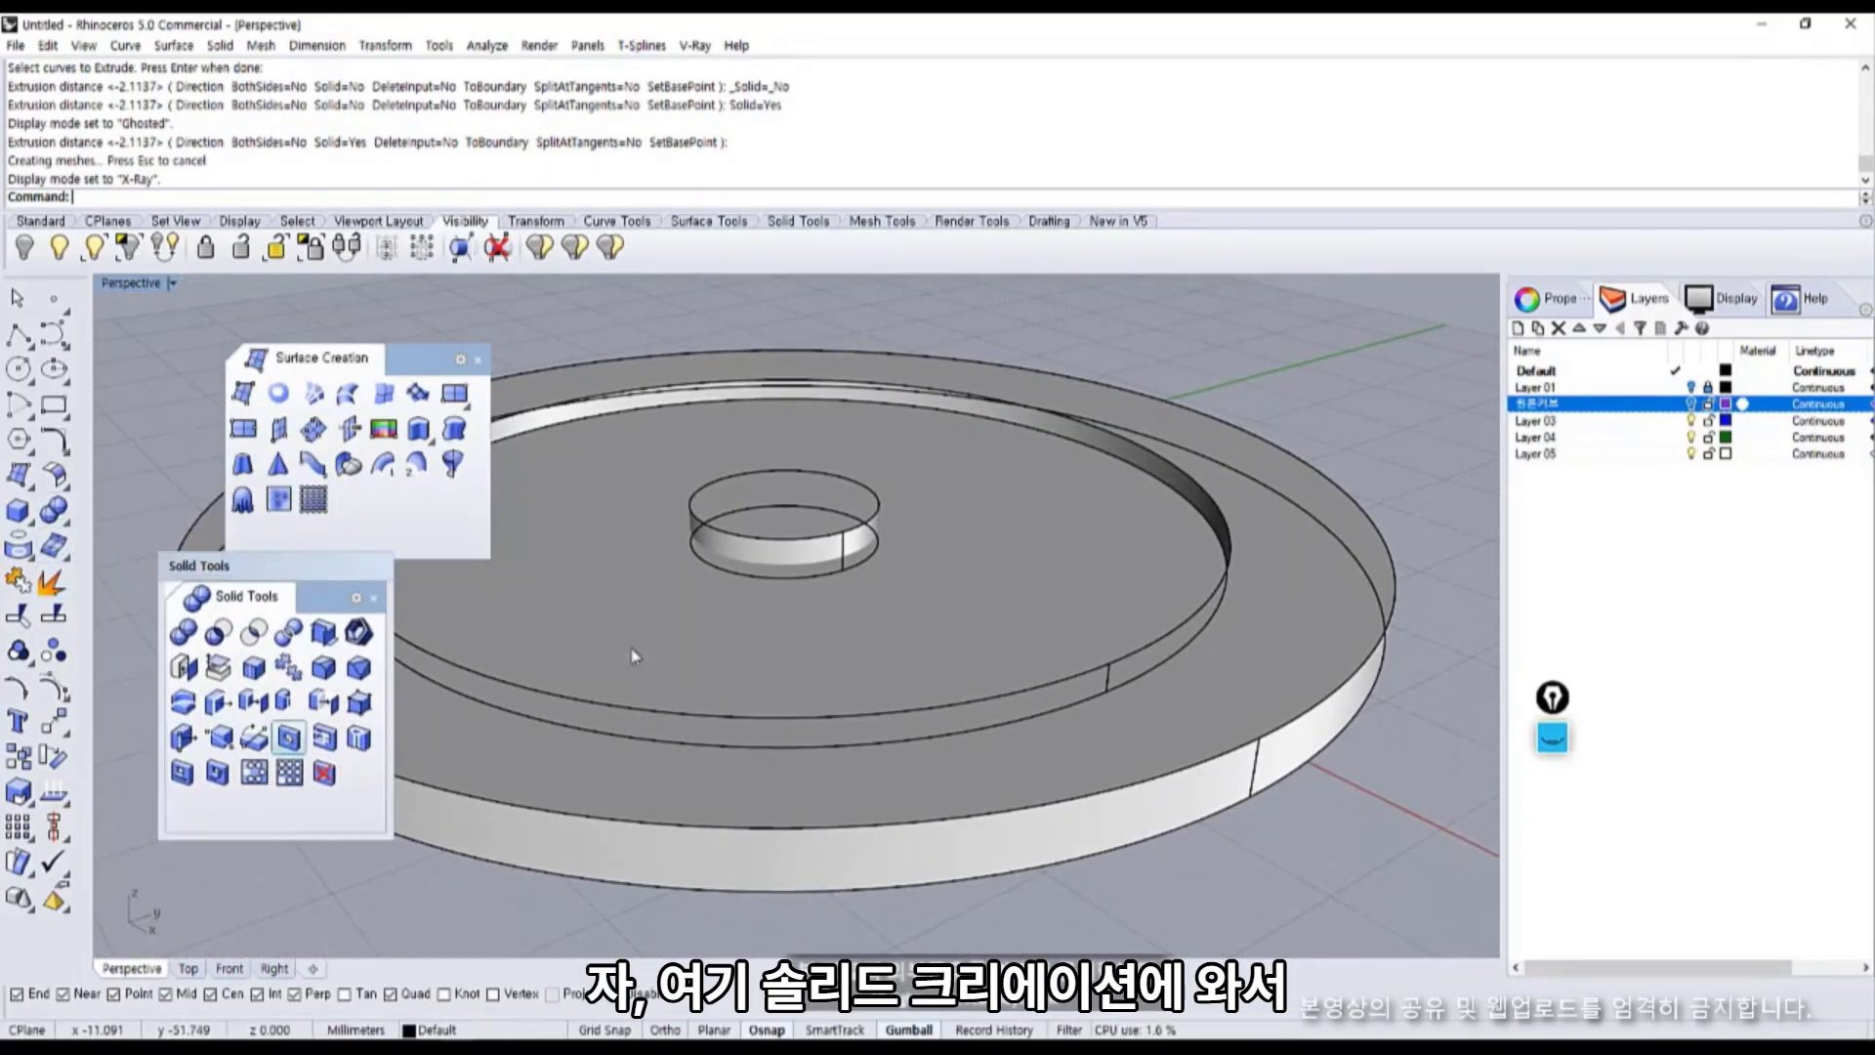
click(838, 637)
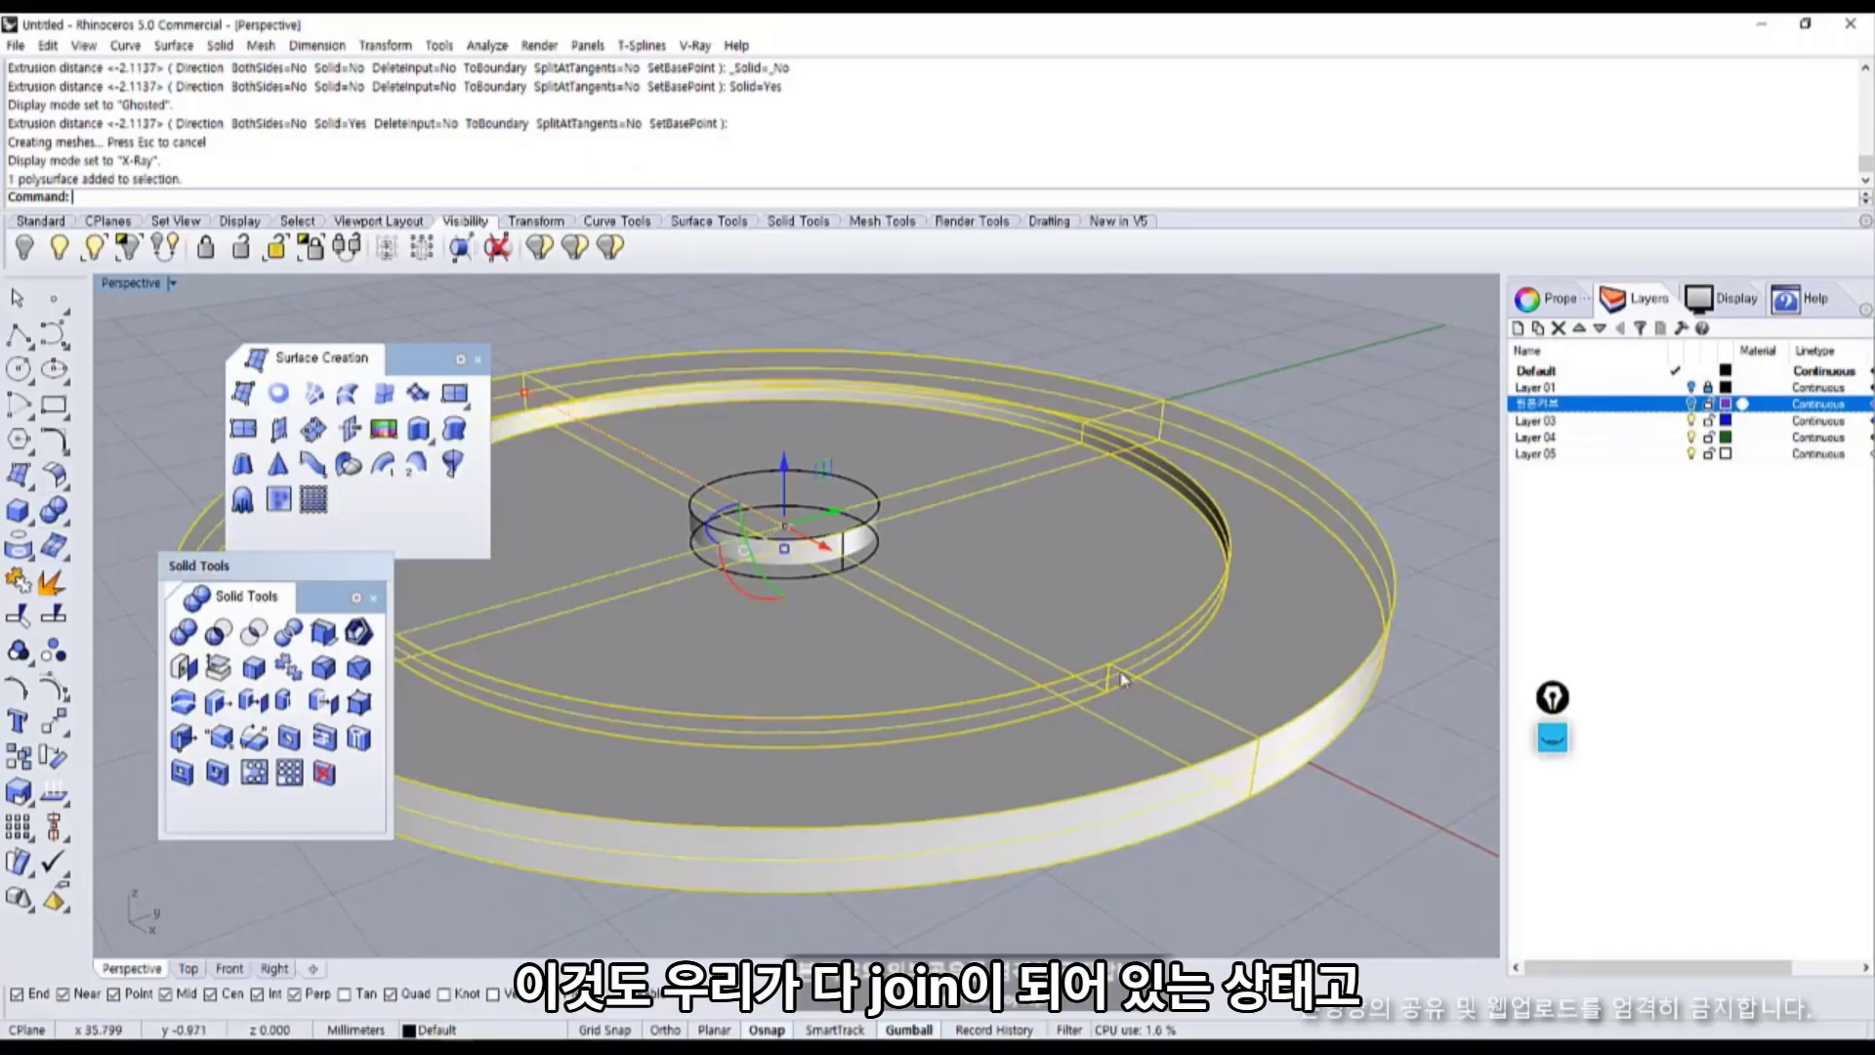
click(768, 515)
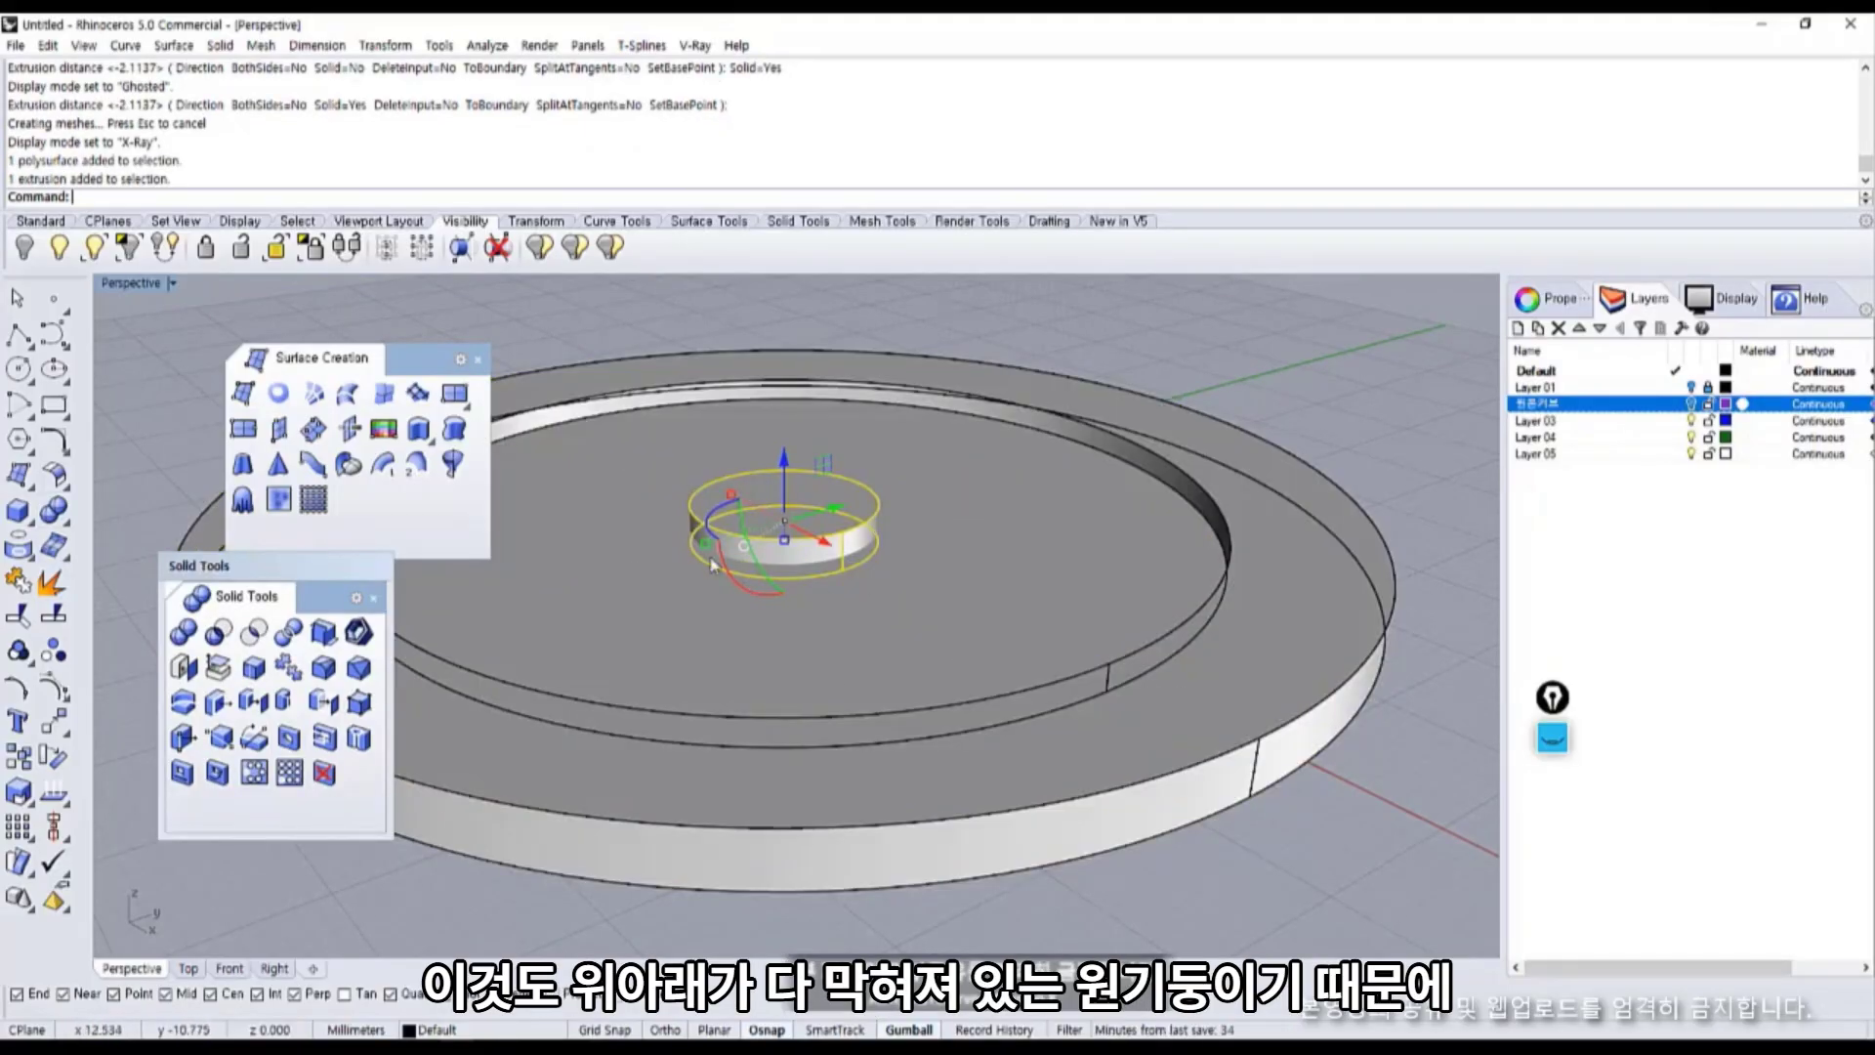
key(Escape)
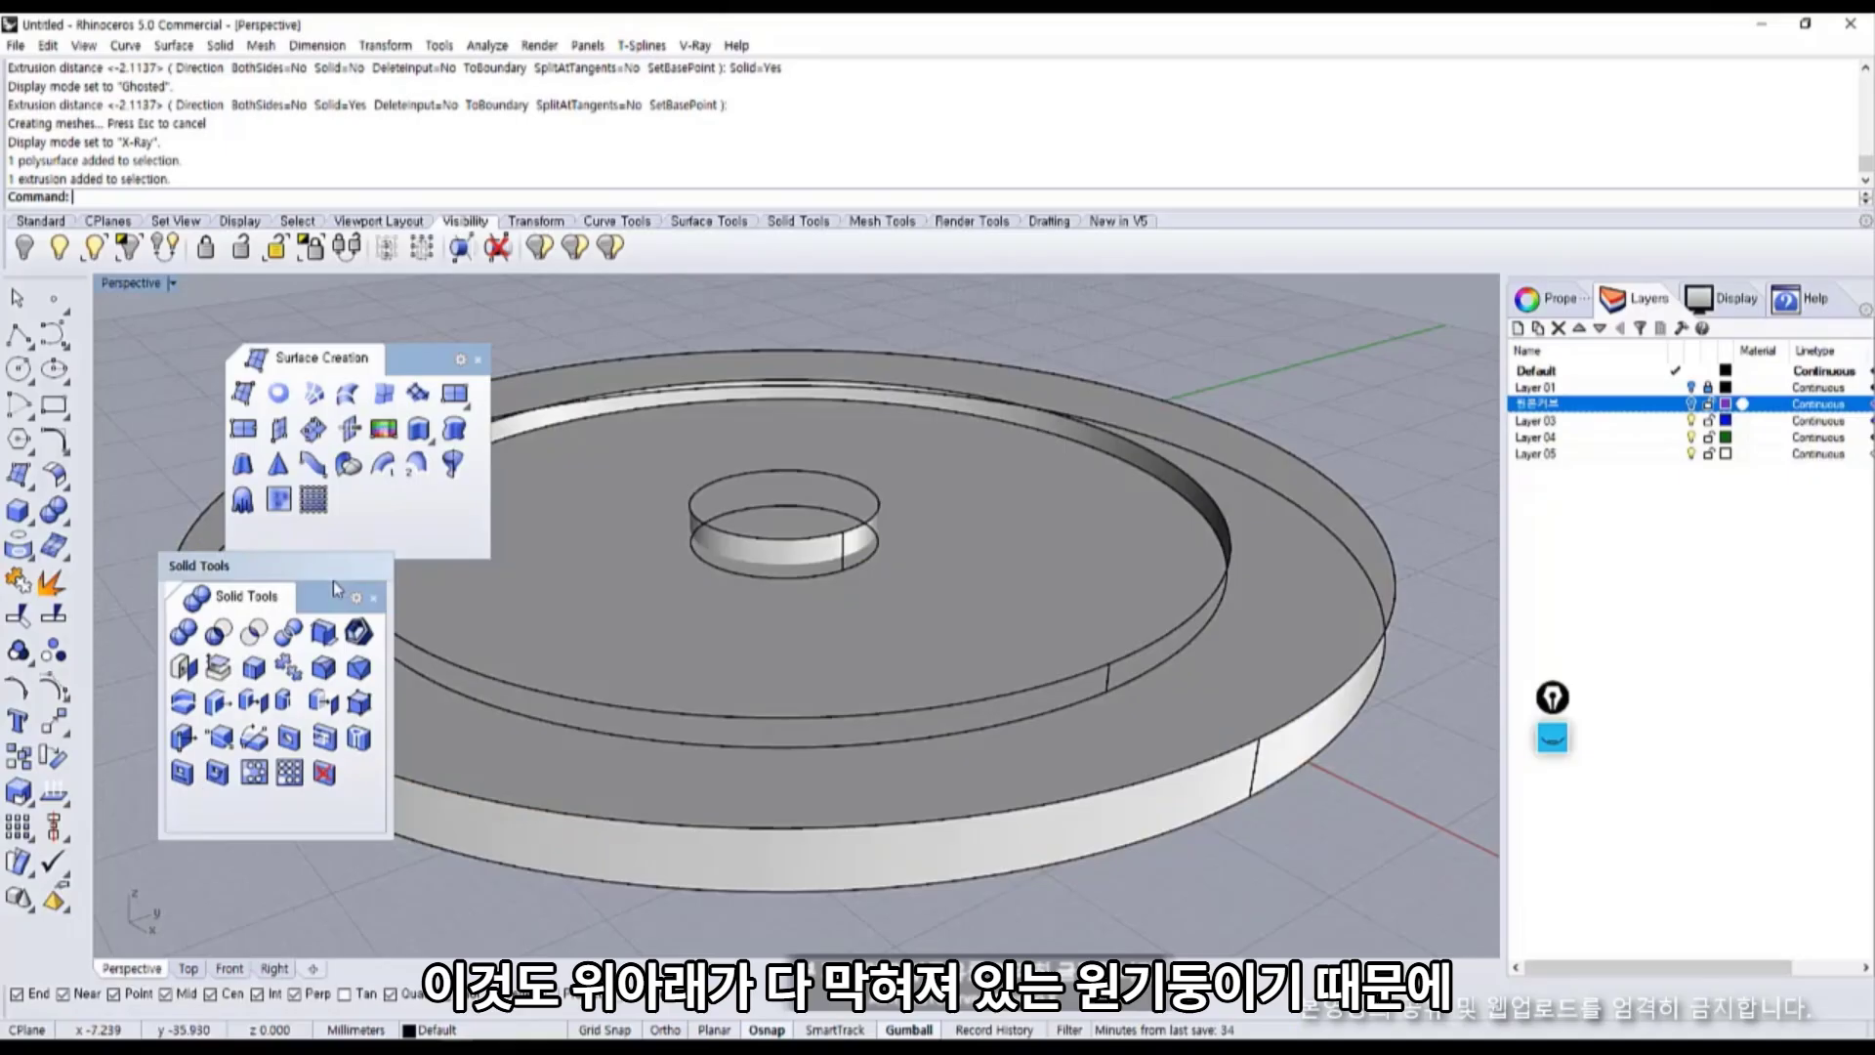
Merge the center cylinder and the stand body into one solid with BooleanUnion.
click(183, 634)
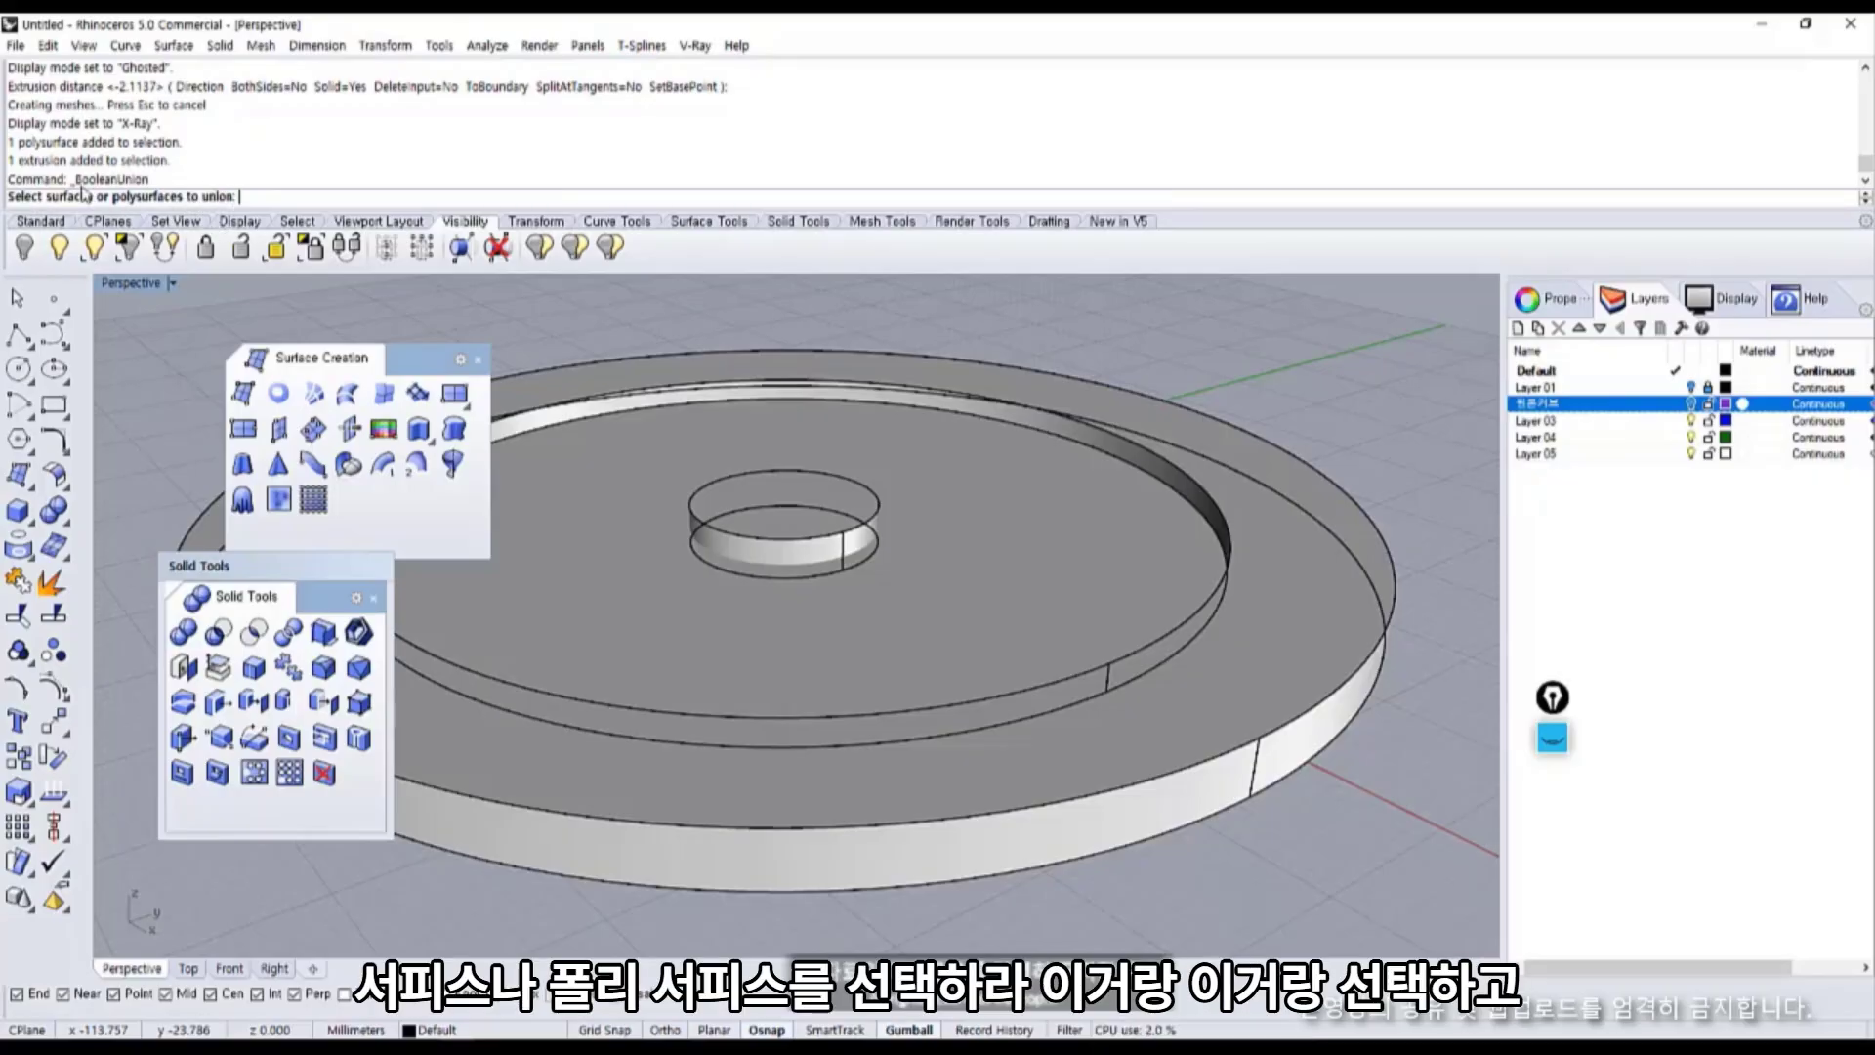
click(729, 491)
click(670, 670)
key(space)
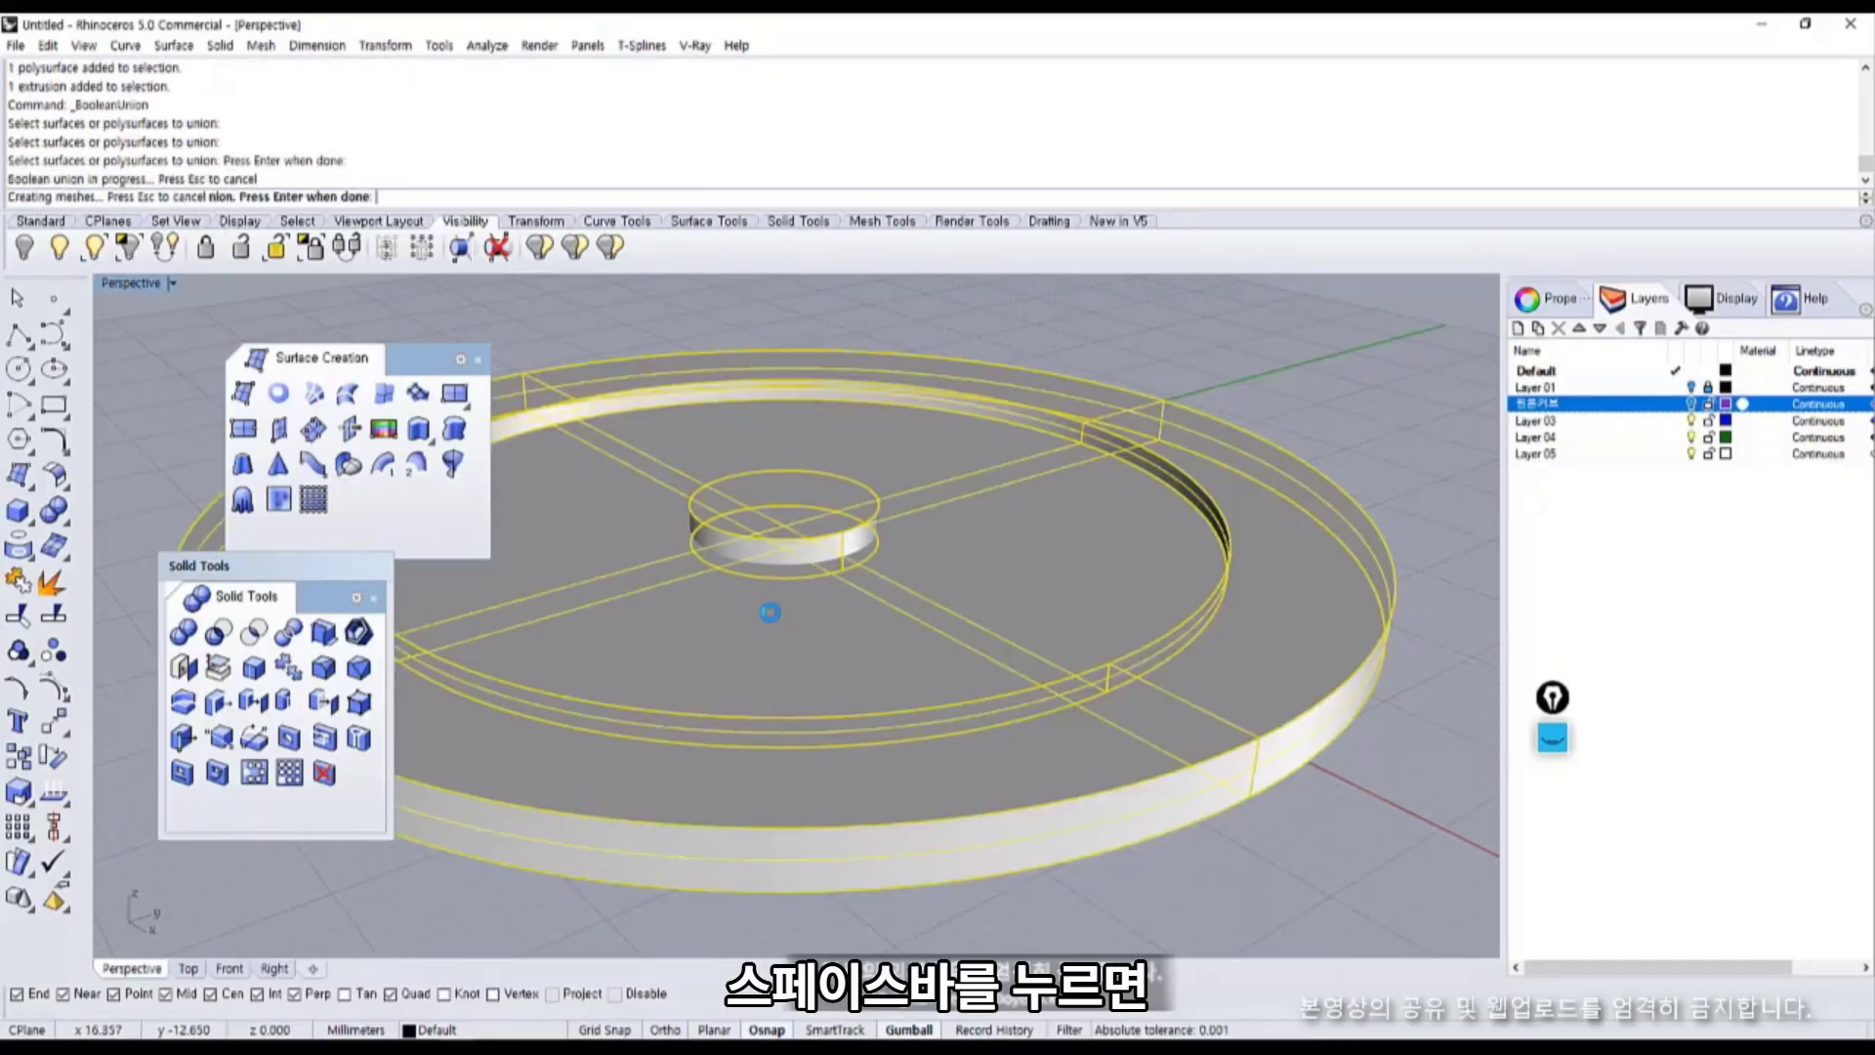
click(771, 616)
click(799, 607)
key(Escape)
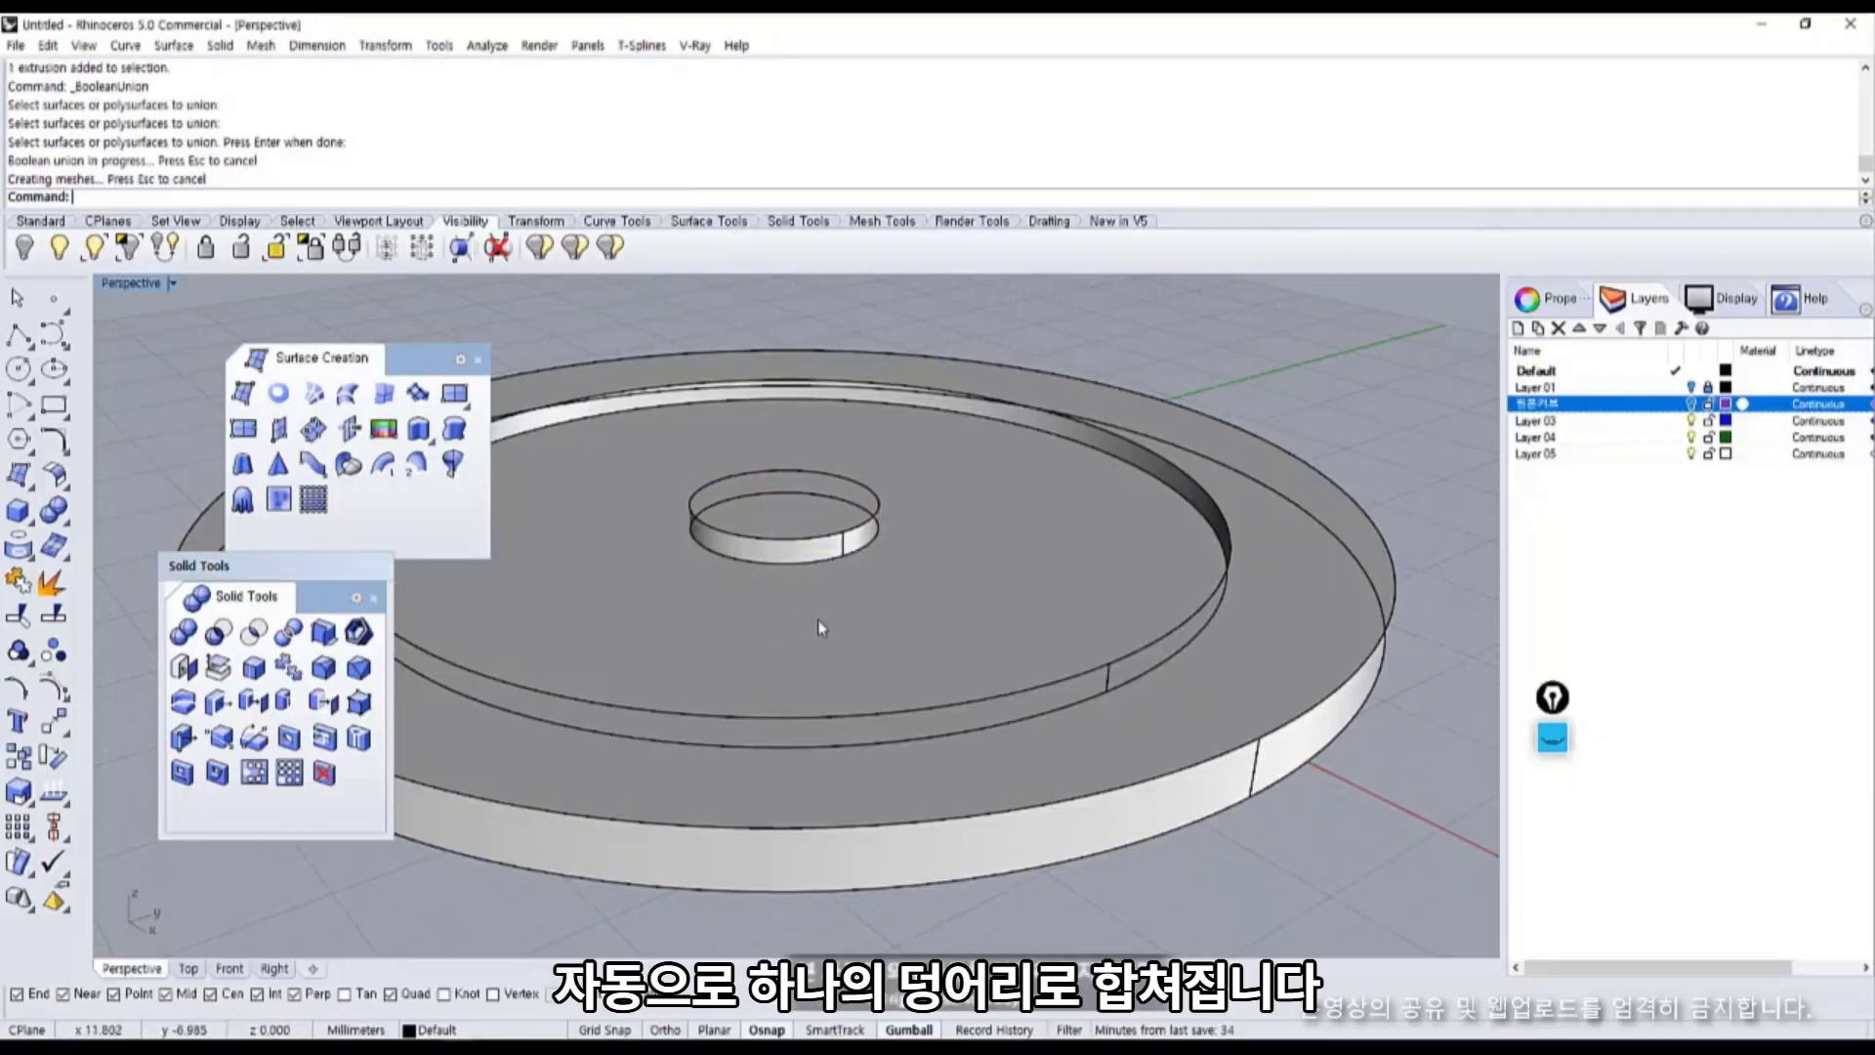
click(820, 625)
right_drag(820, 625, 881, 588)
scroll(980, 633, up, 5)
key(Escape)
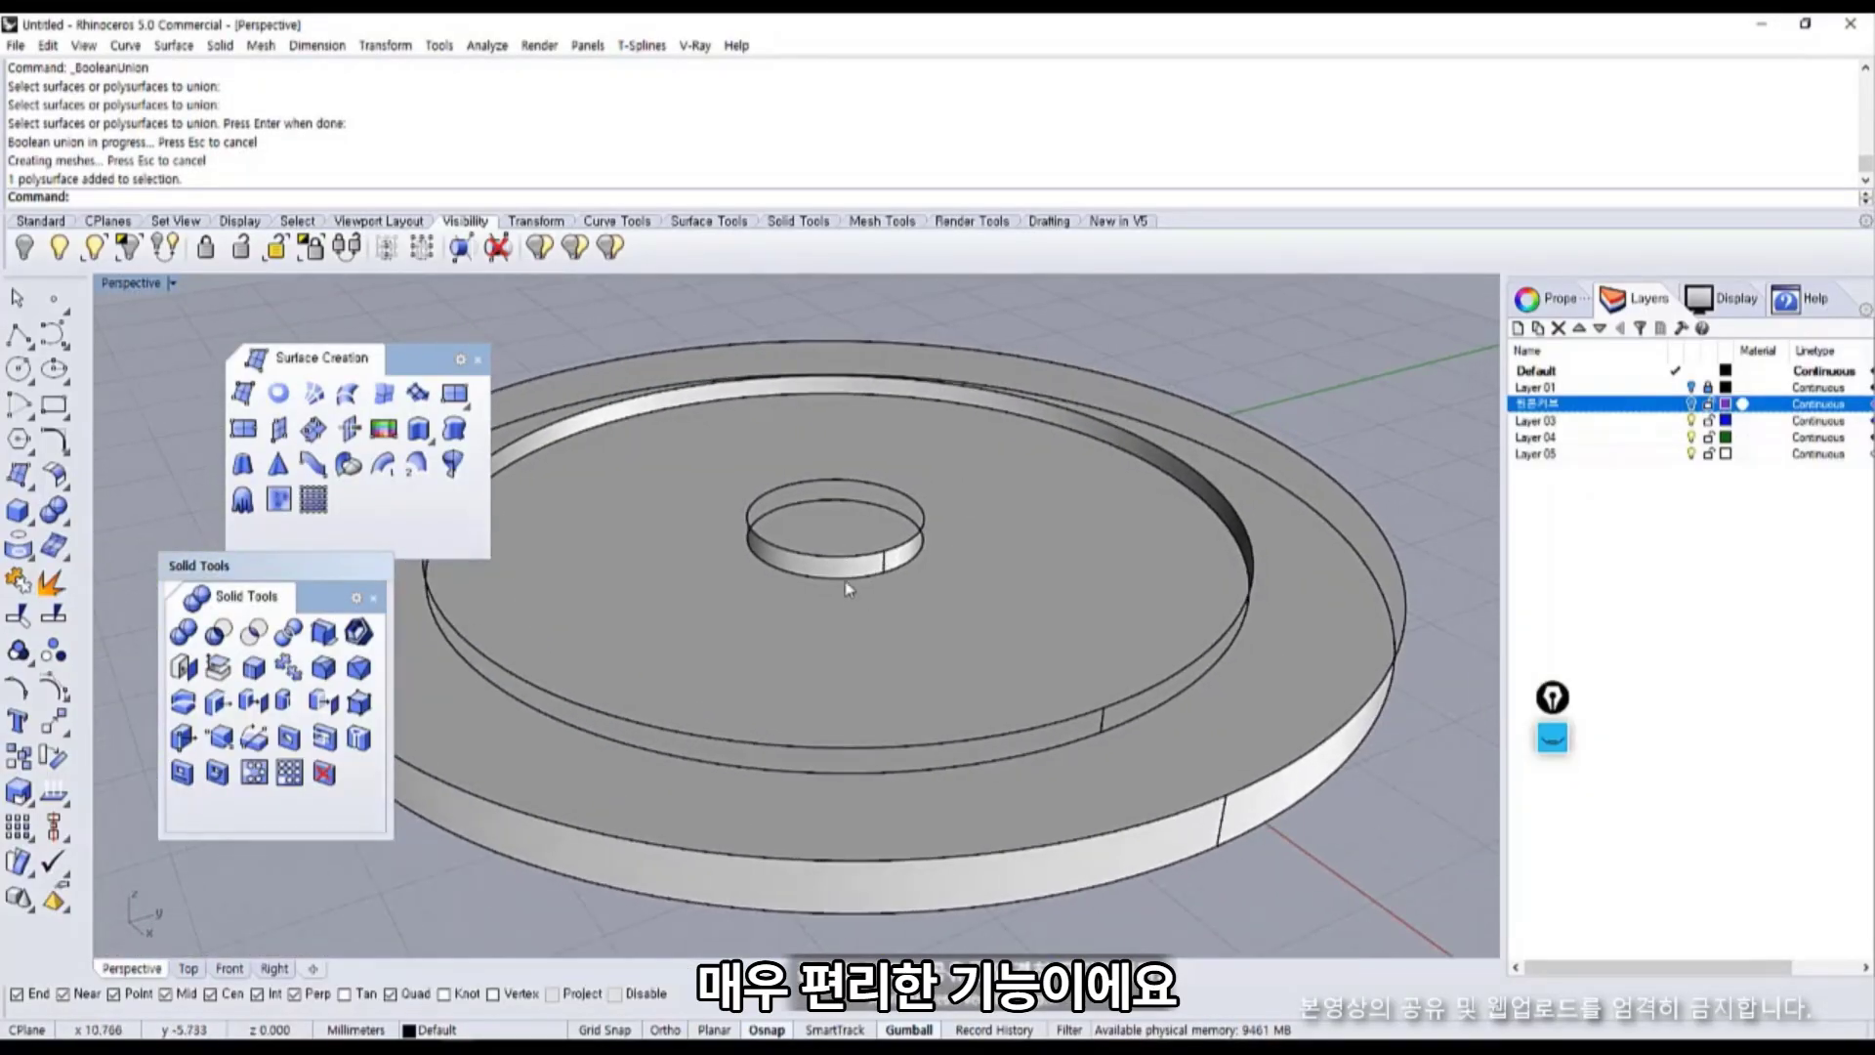
Return the perspective view to Shaded display.
scroll(848, 589, up, 5)
click(133, 284)
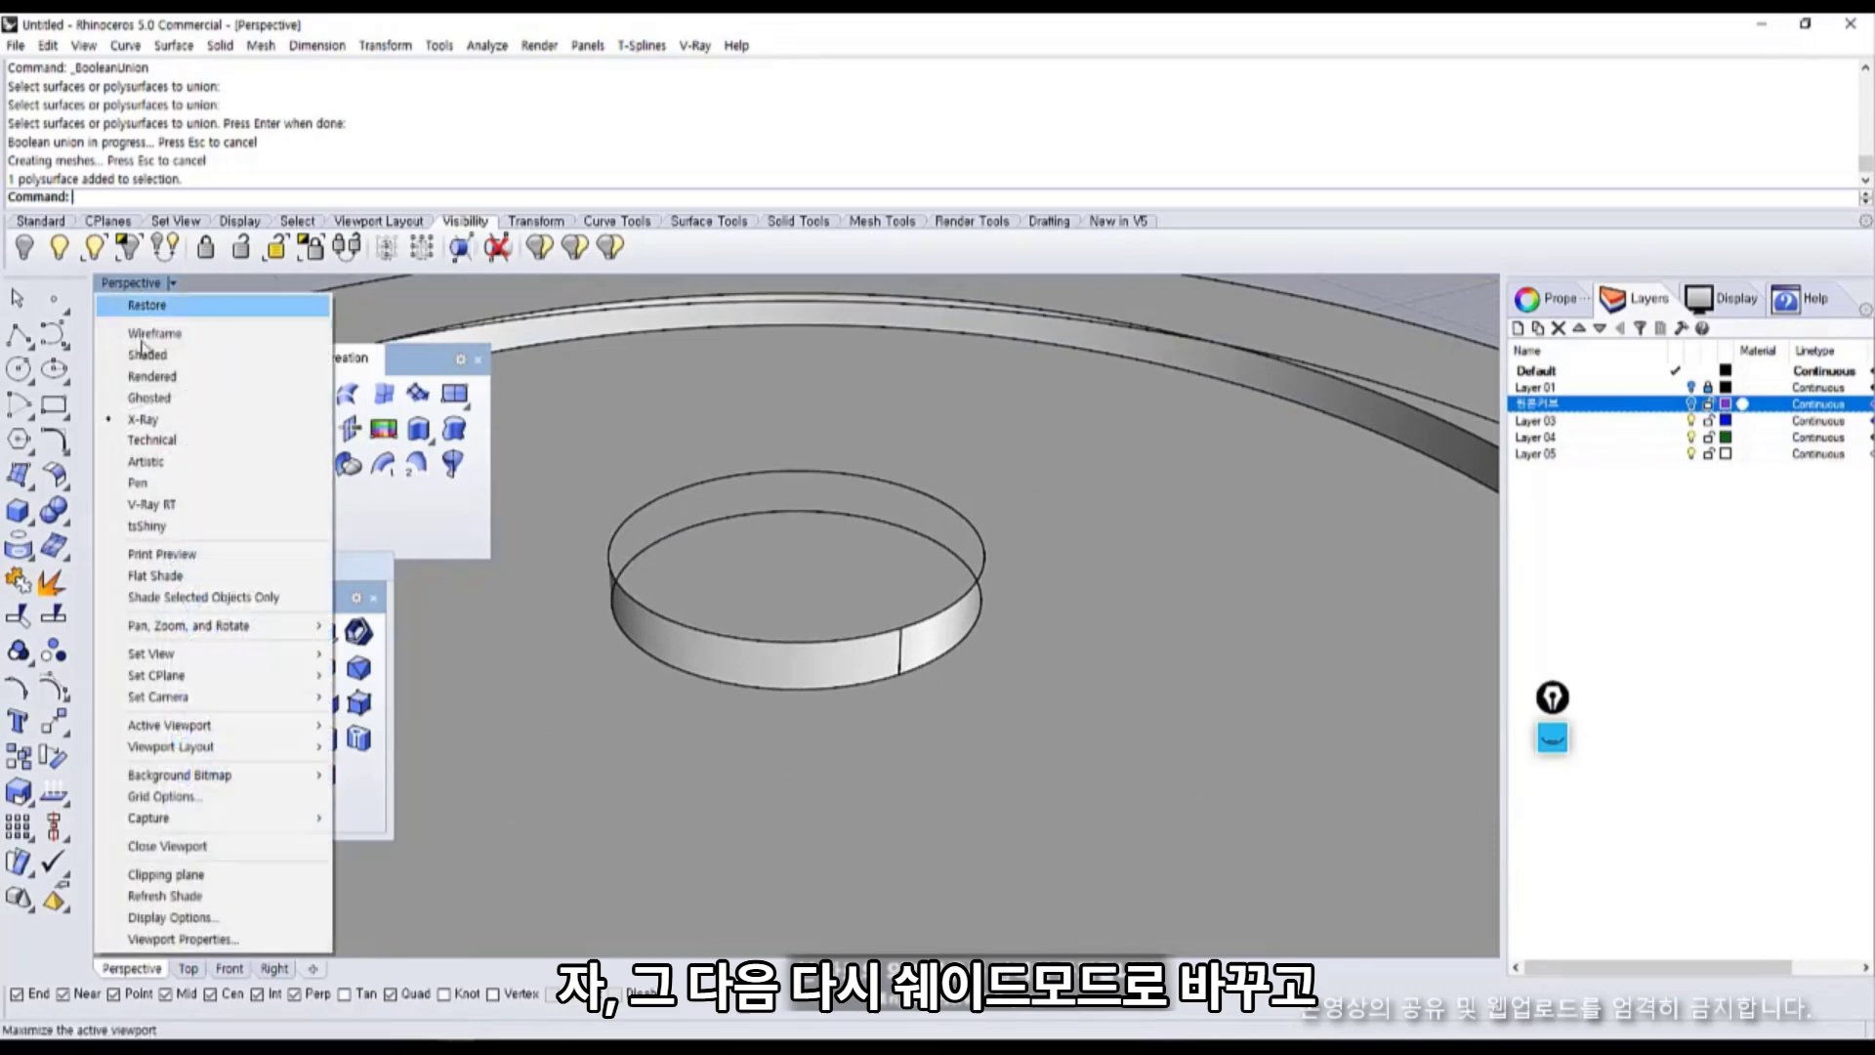
click(147, 353)
scroll(879, 616, down, 5)
Move the center circle curve on top of the raised cylinder to the 원본커브 layer.
click(899, 582)
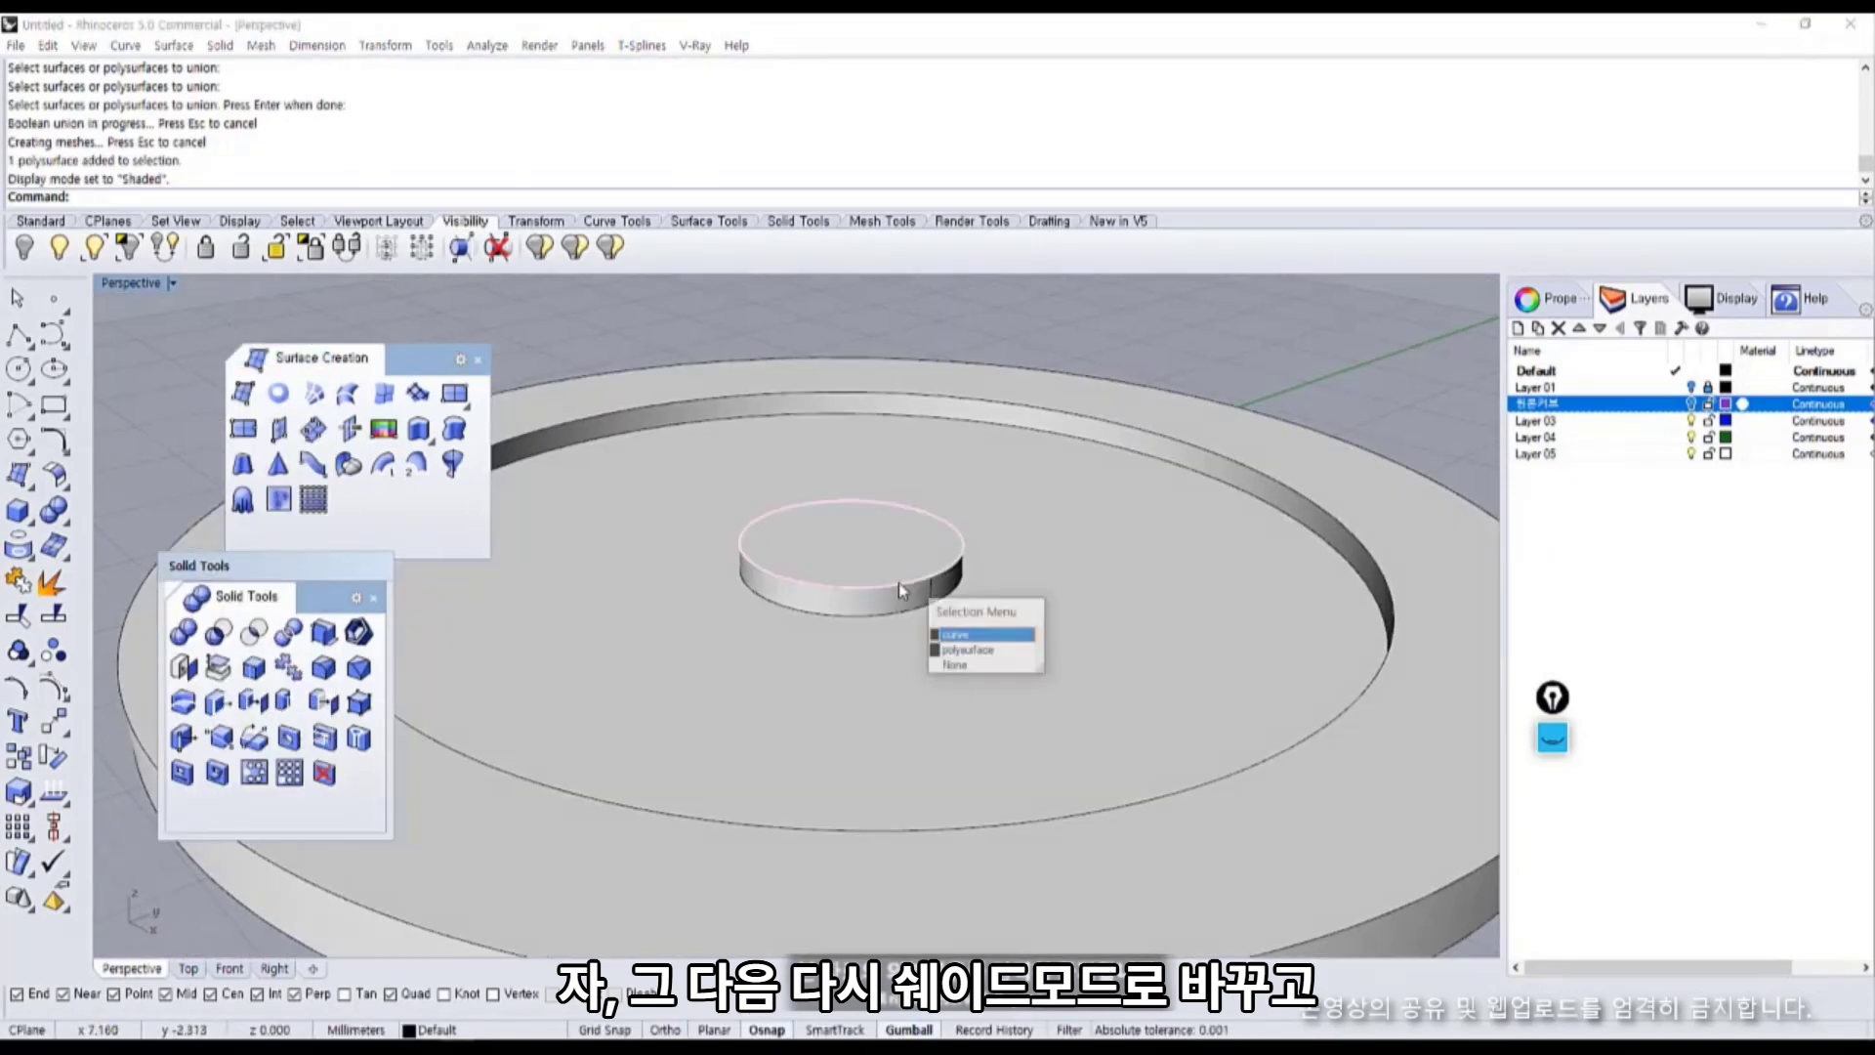
click(982, 634)
right_click(1597, 403)
right_click(1566, 404)
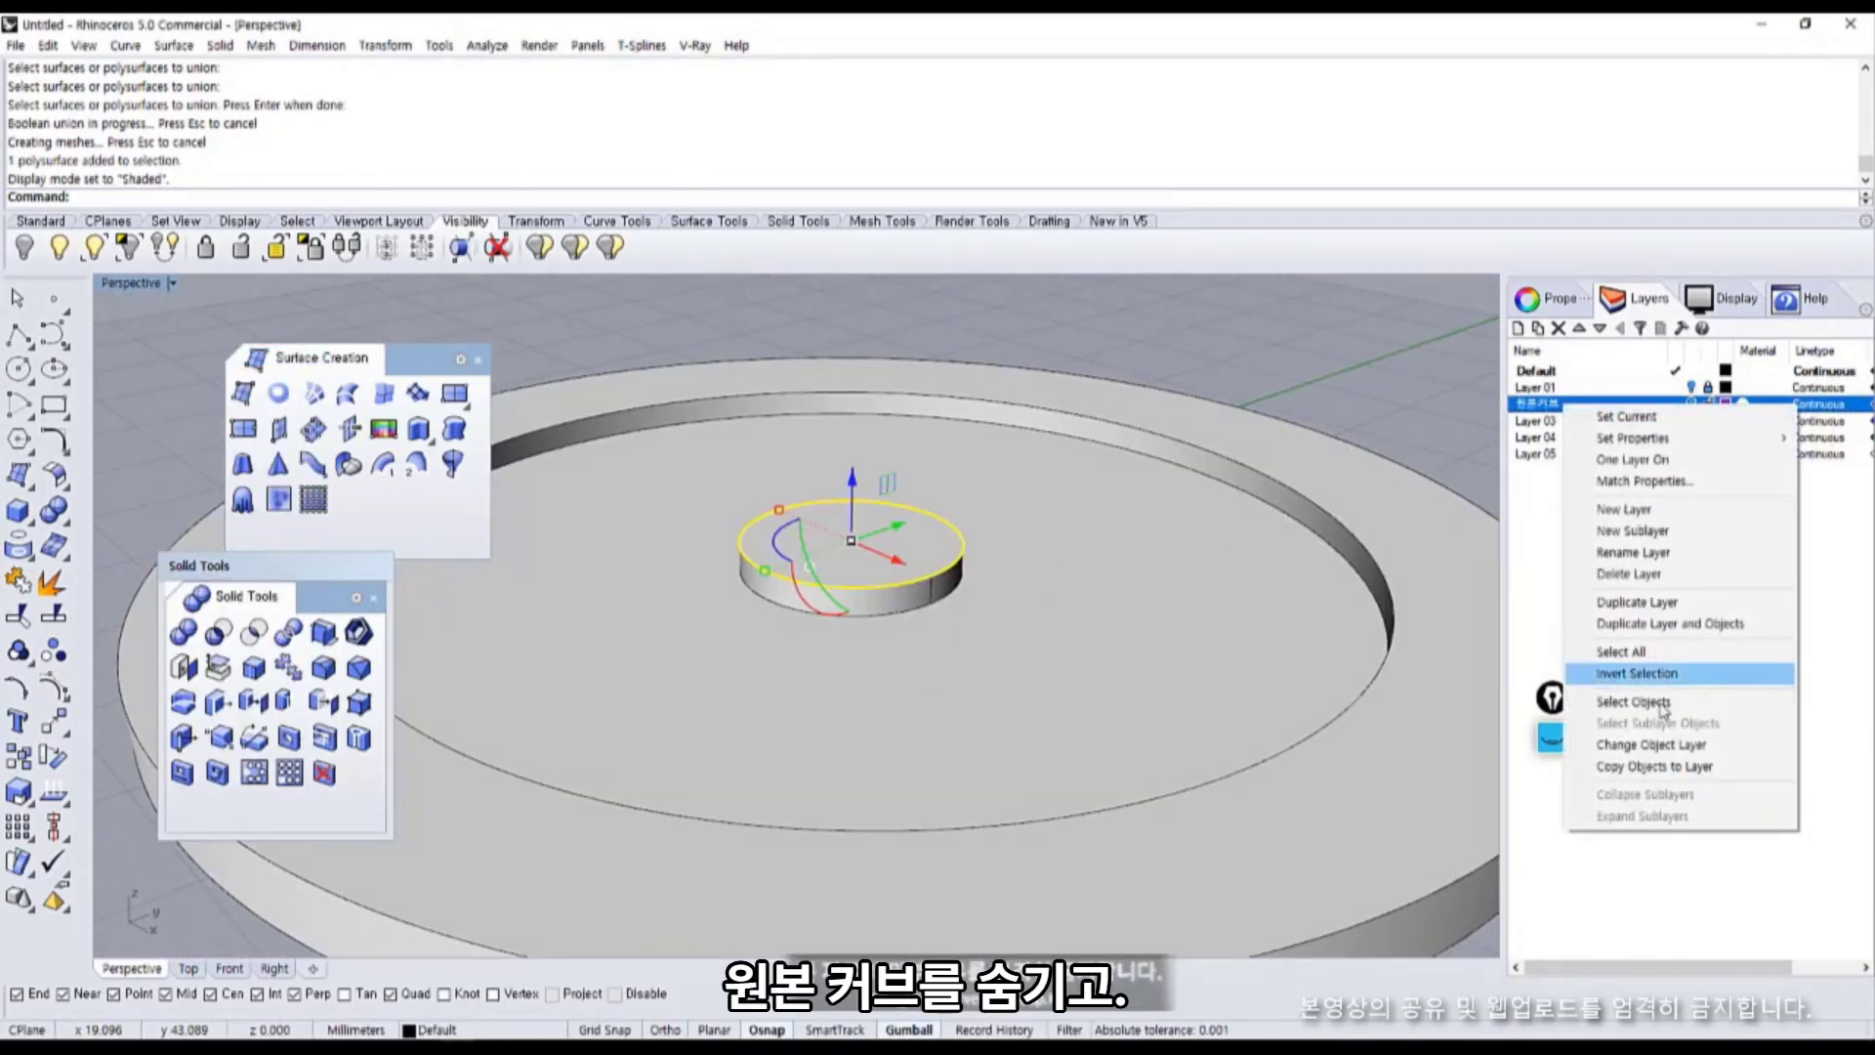
Move the selected circle on the small central disc to the 원본커브 layer.
click(1650, 744)
scroll(990, 545, down, 5)
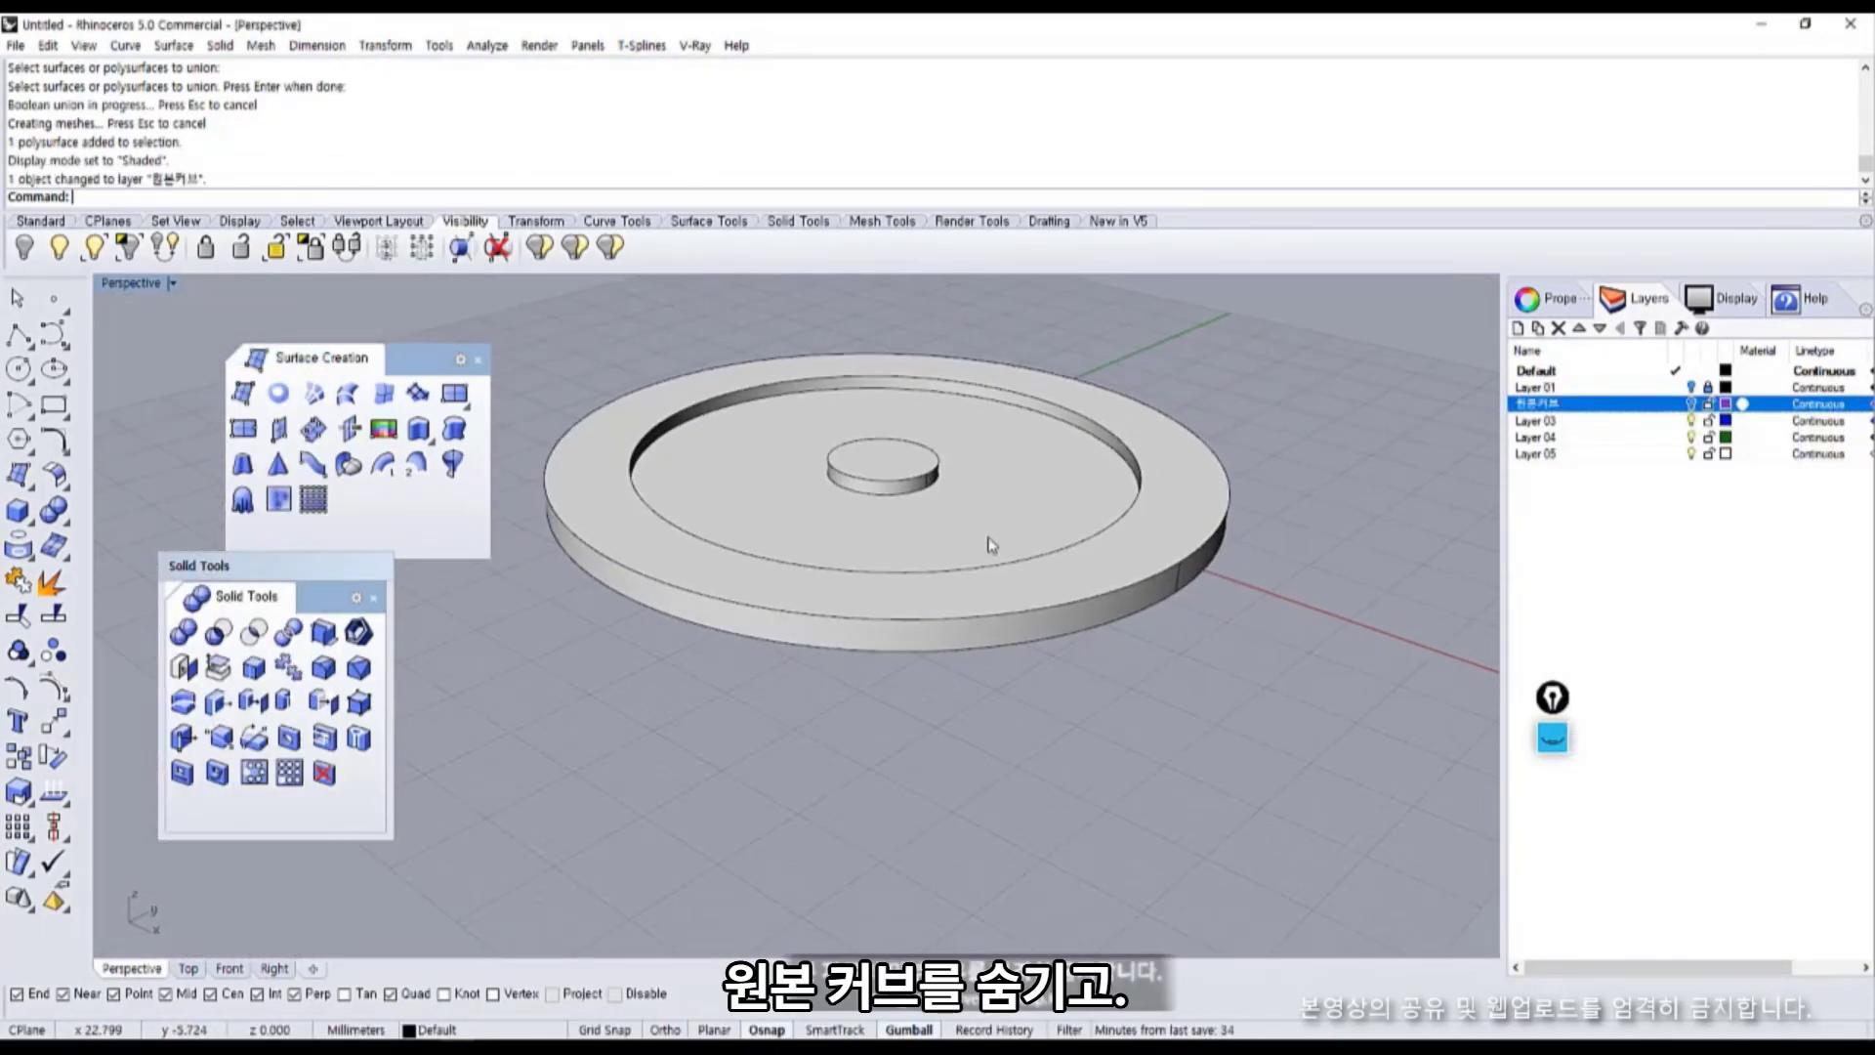
right_drag(989, 545, 639, 535)
scroll(868, 594, up, 2)
scroll(736, 523, up, 4)
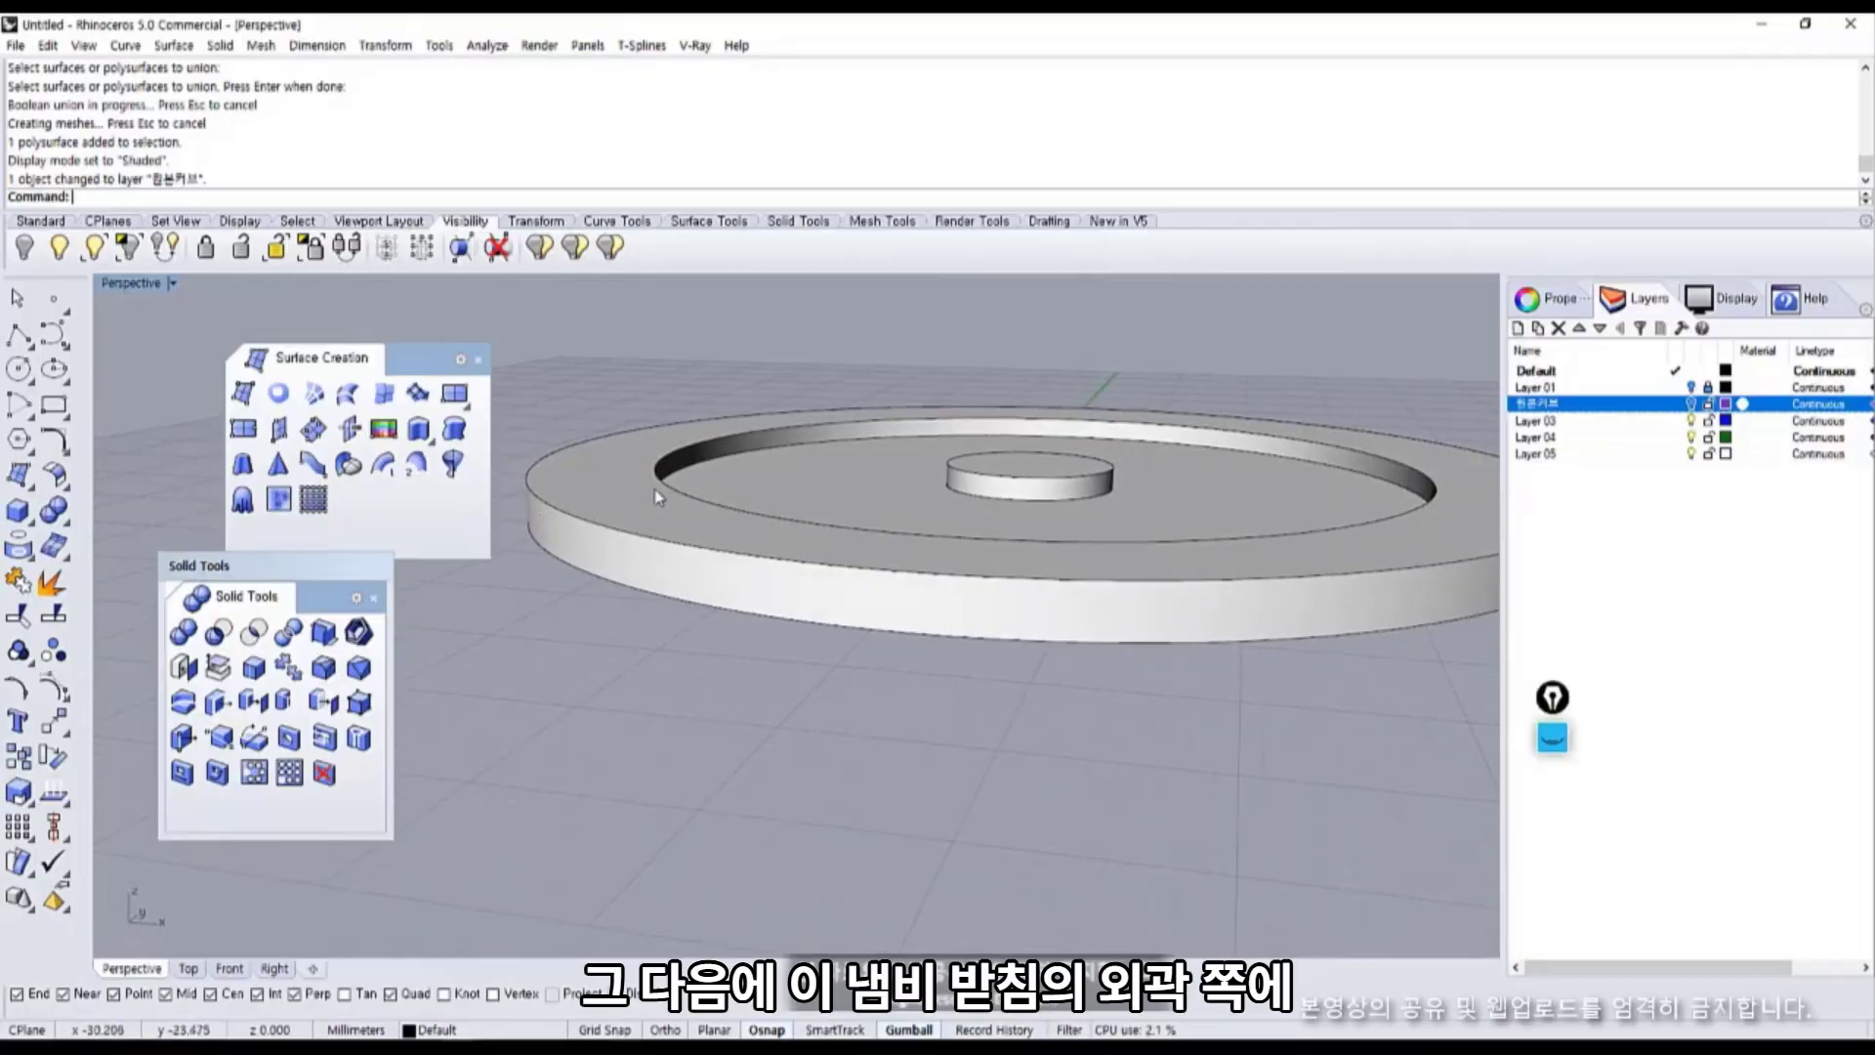
right_drag(820, 531, 364, 569)
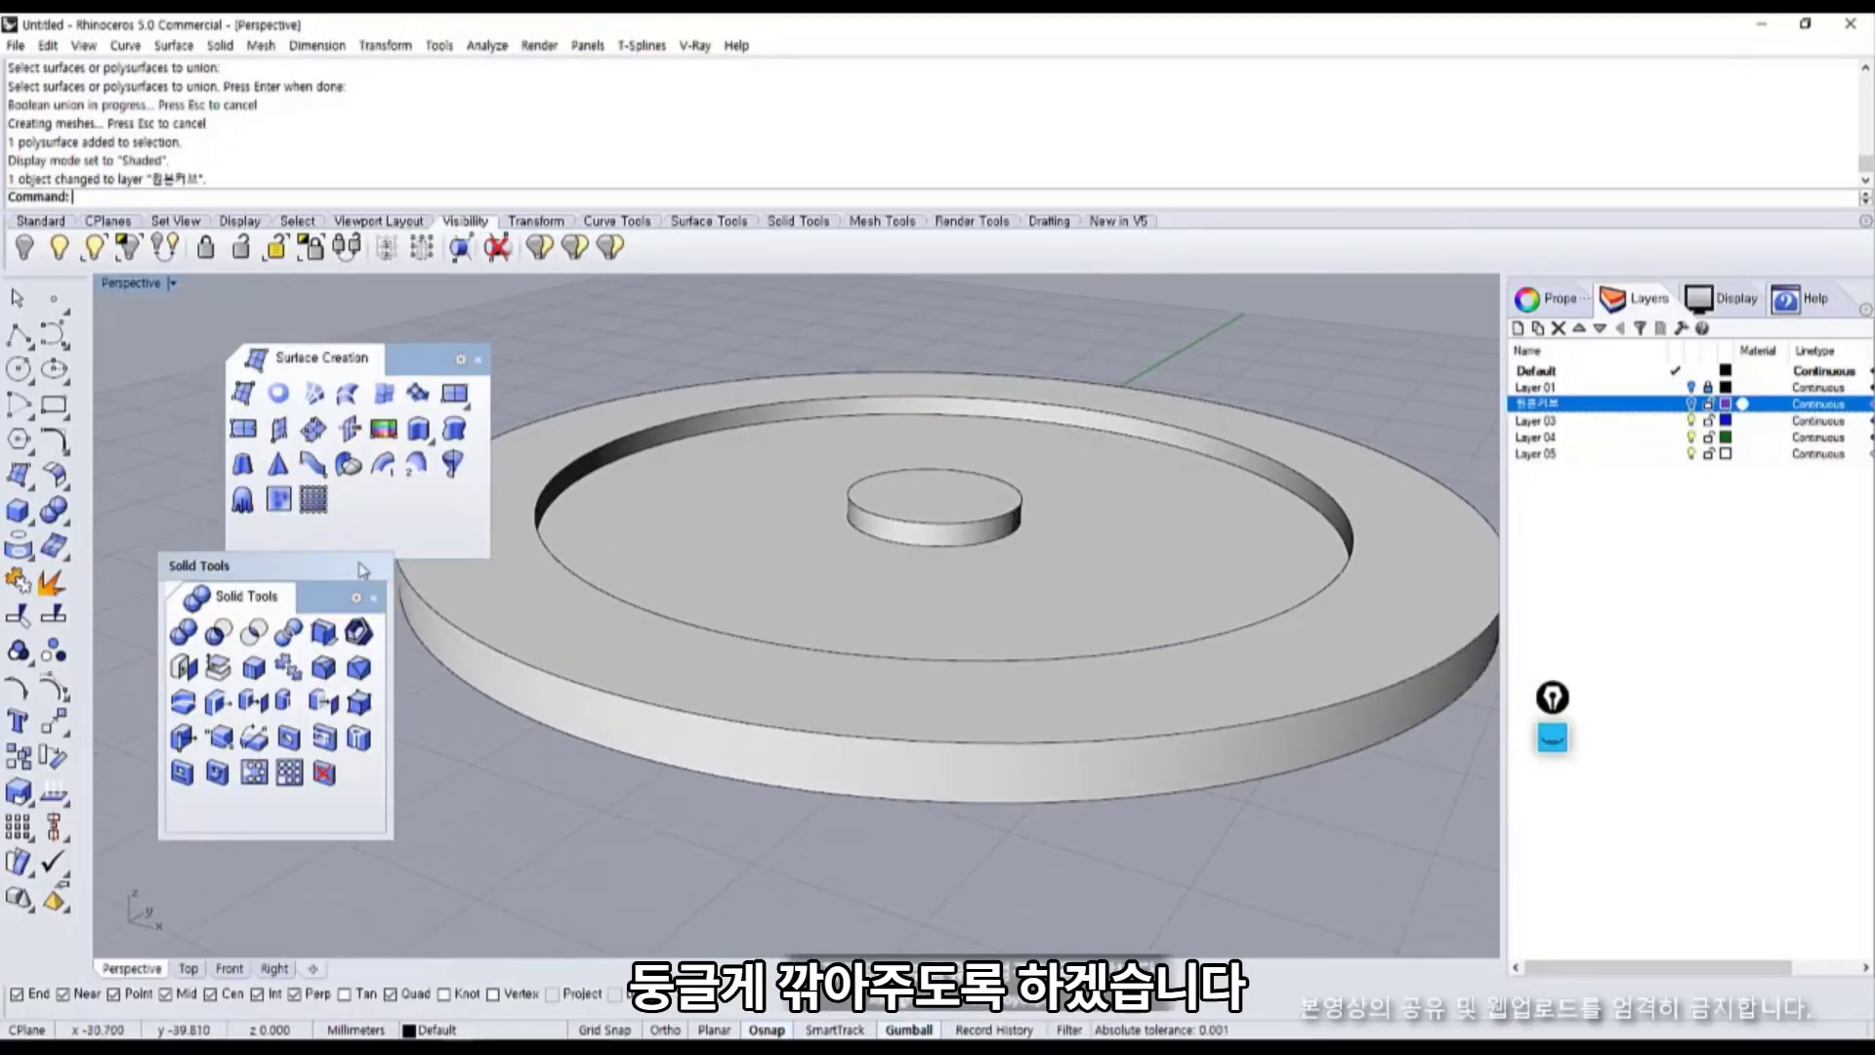
Close the floating Surface Creation and Solid Tools palettes, and float a new Solid Tools palette beside the model.
click(478, 359)
click(375, 598)
click(60, 519)
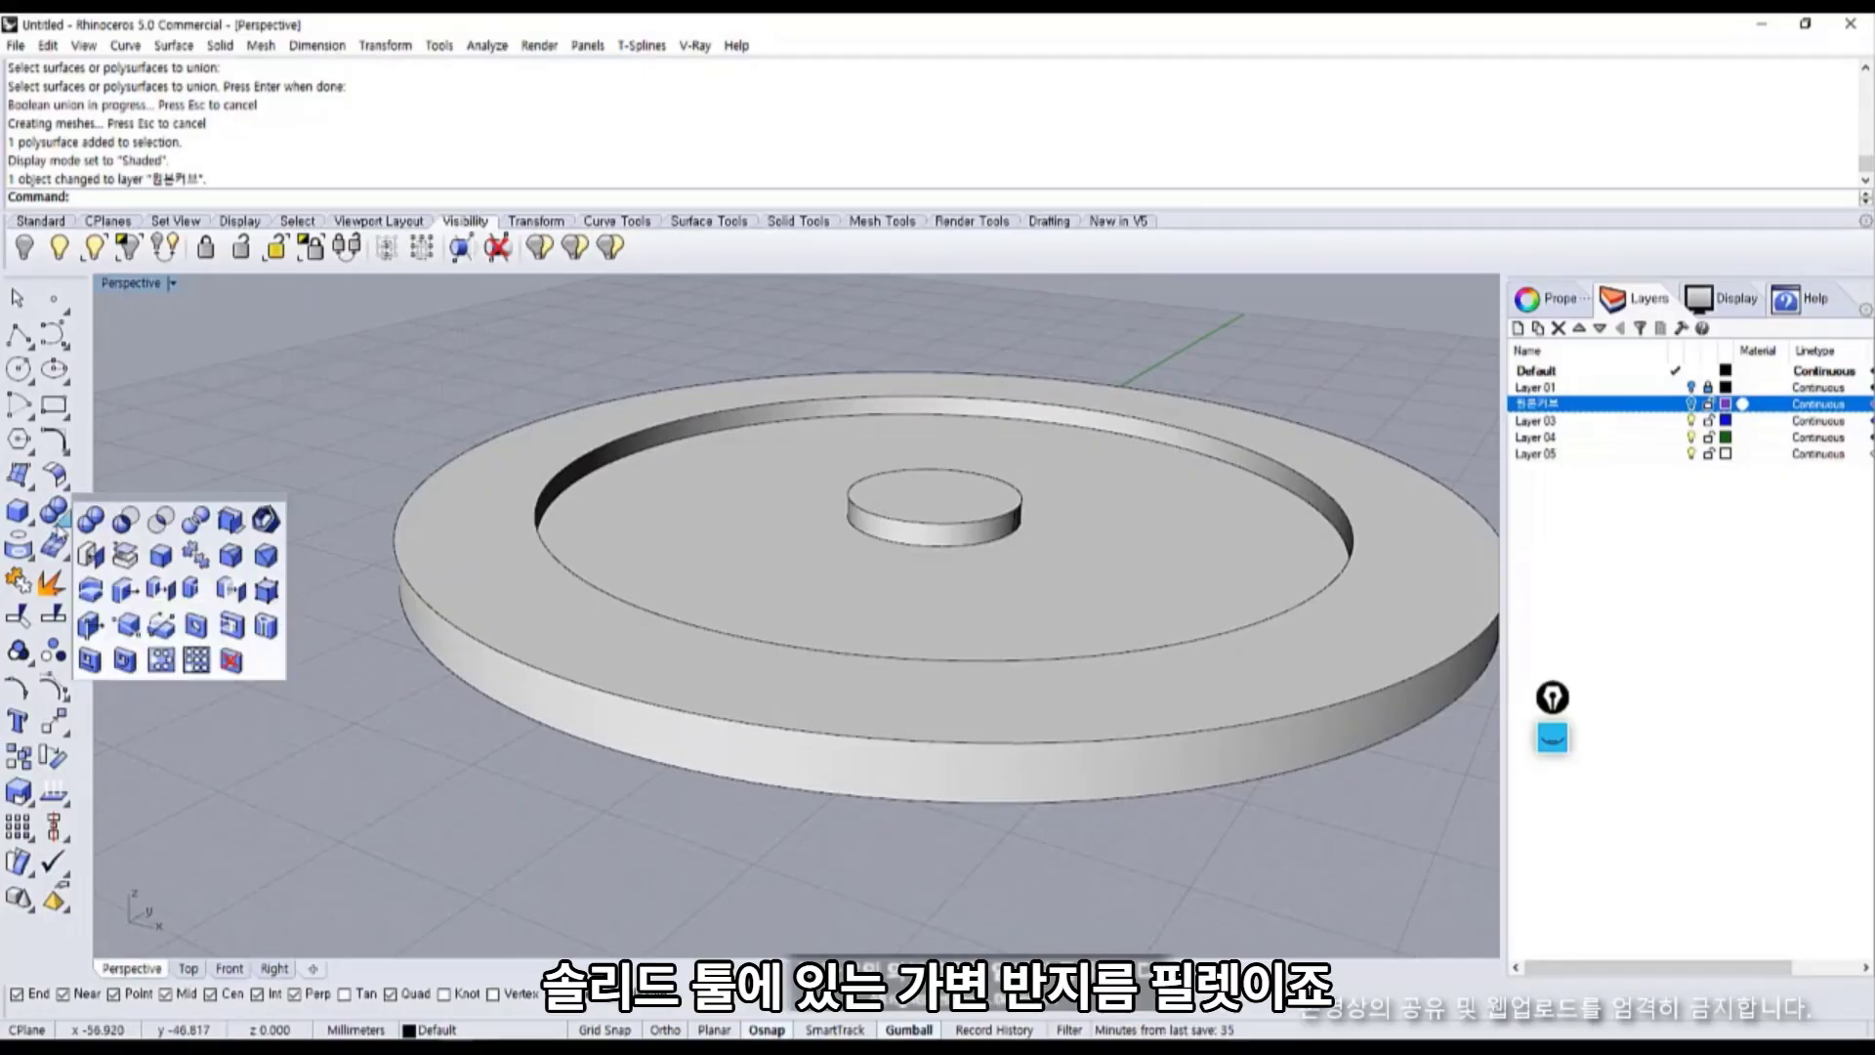
drag(111, 506, 179, 412)
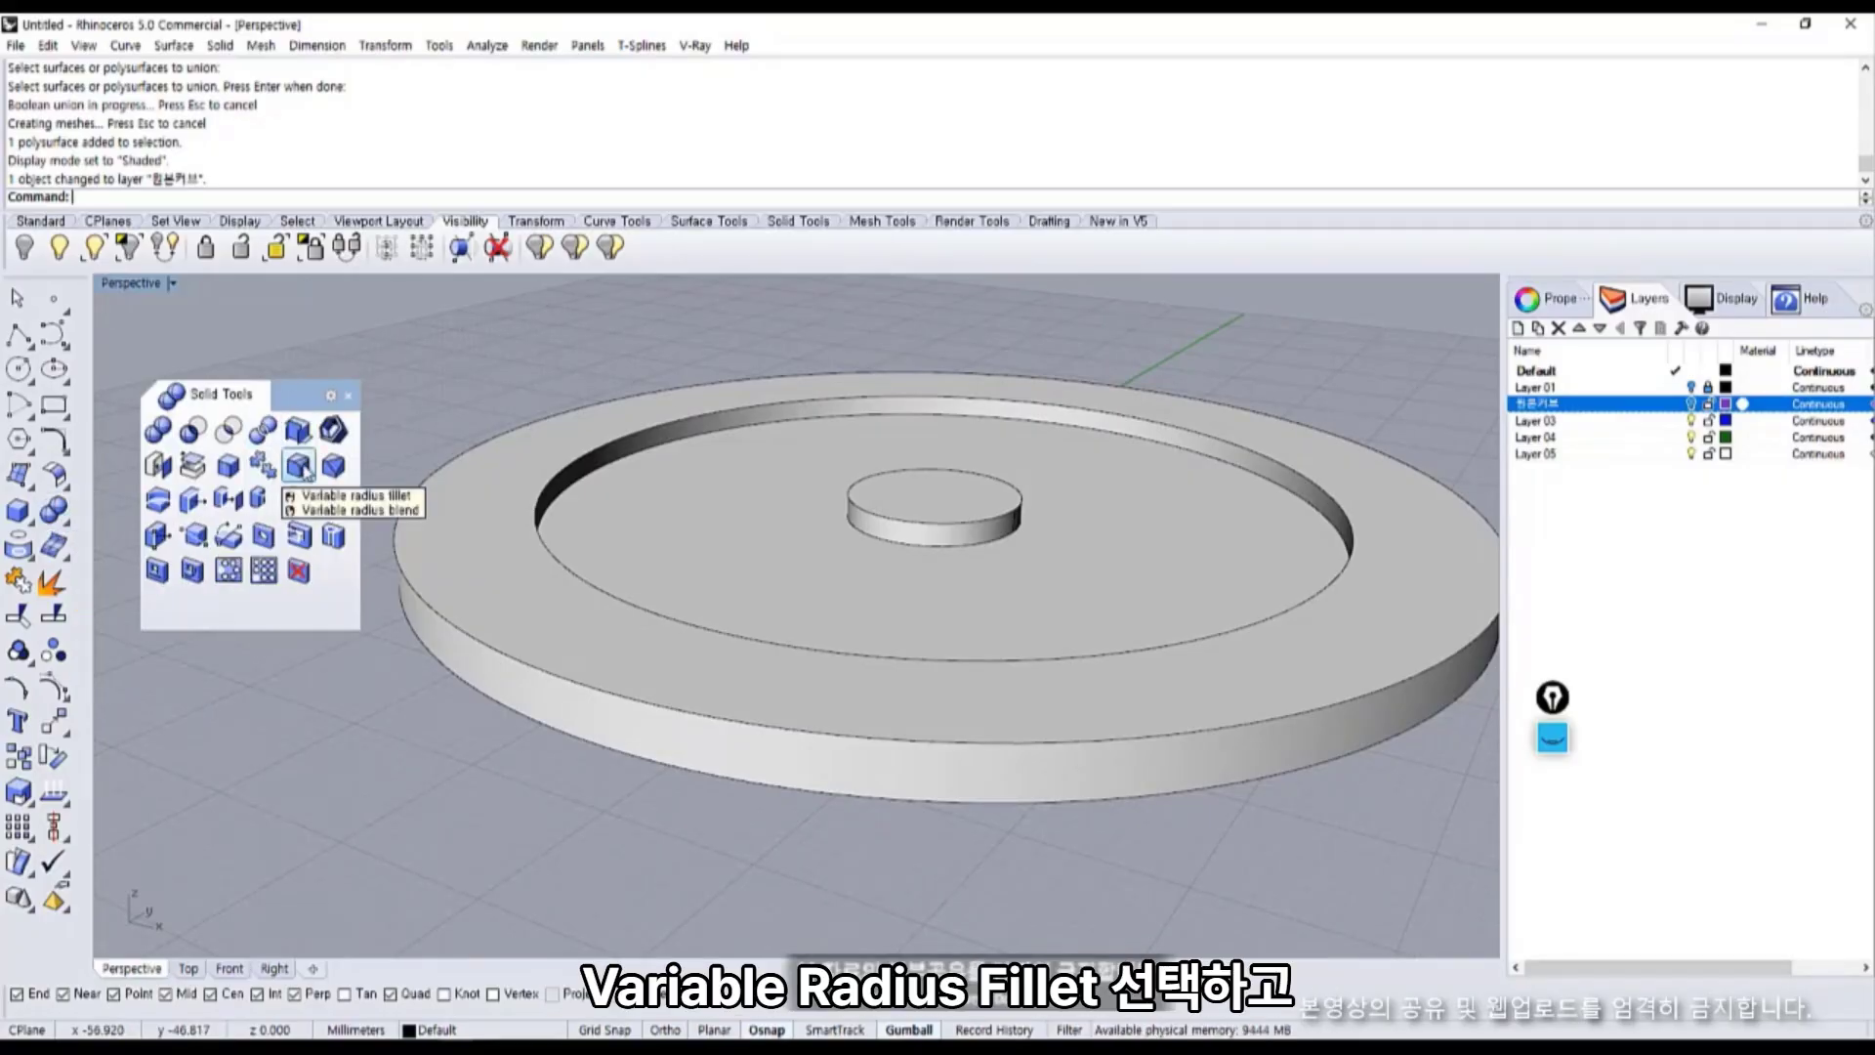
Start a variable radius fillet with a next radius of 1.5 mm and accept the tray's upper outer edge for it.
click(299, 467)
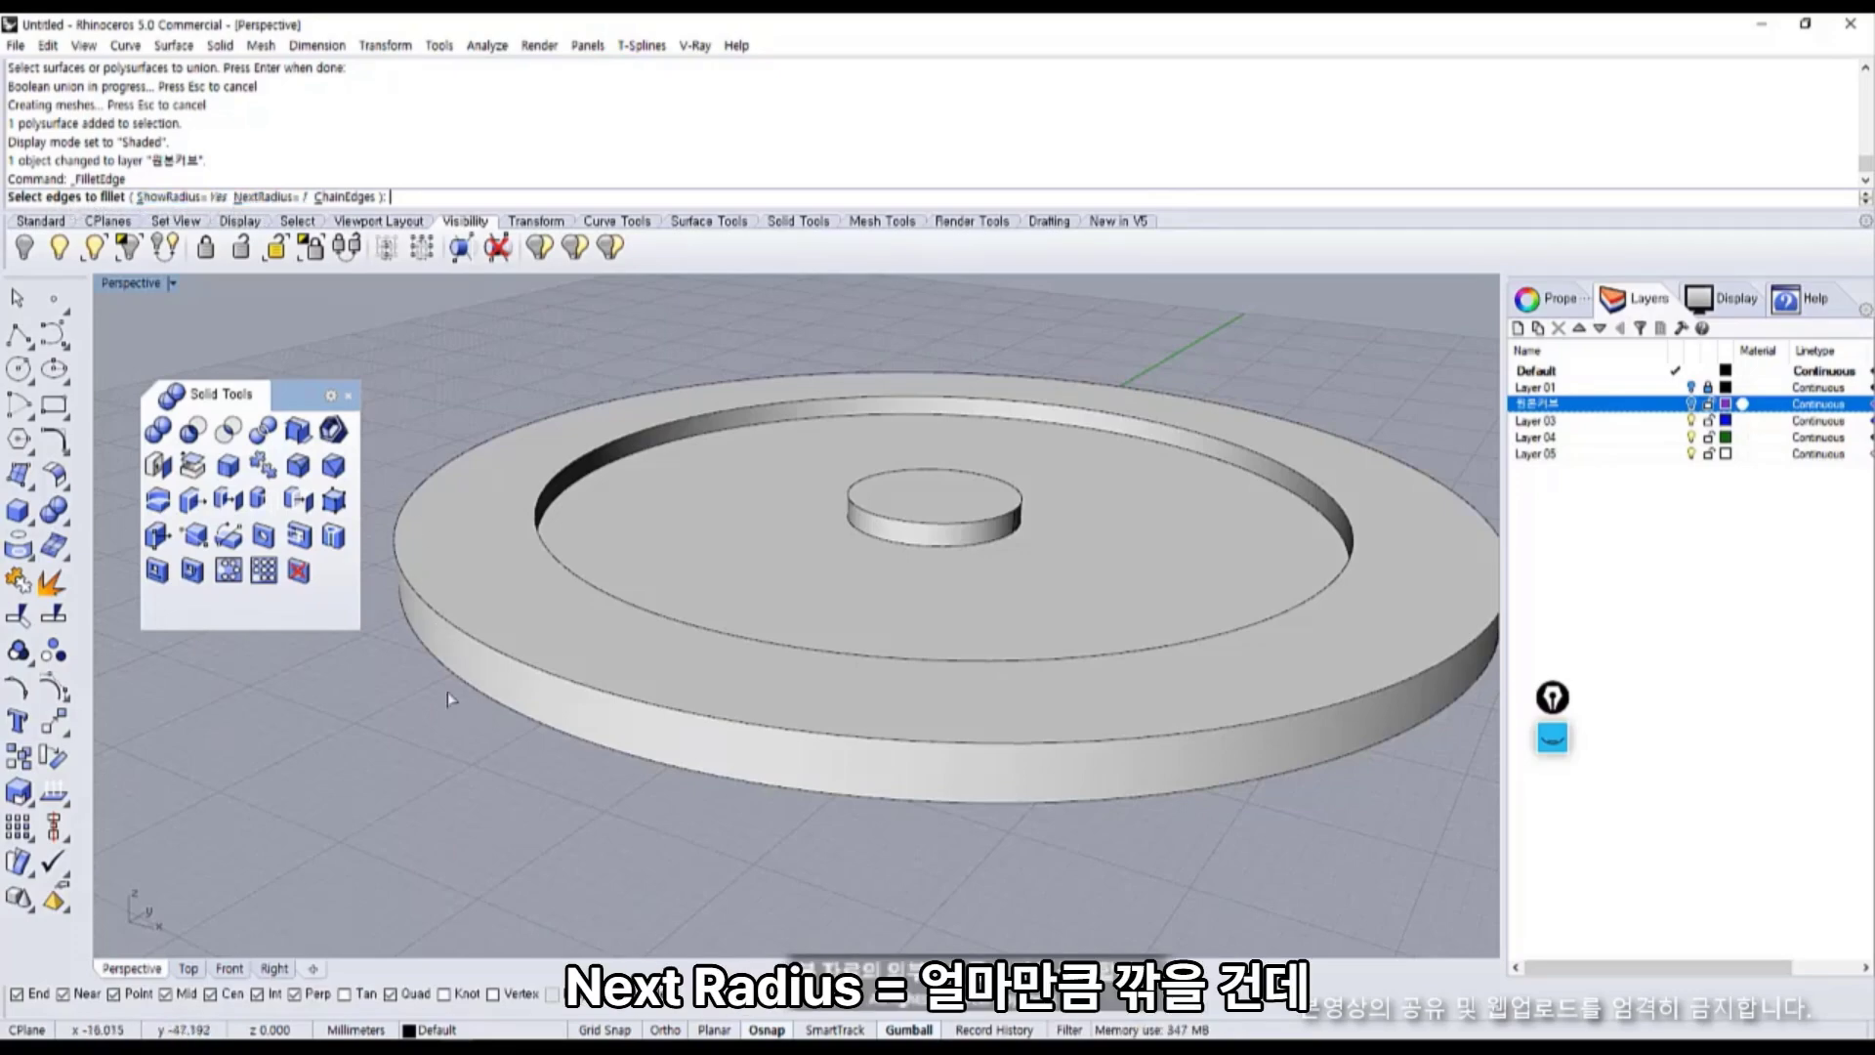
scroll(447, 693, up, 10)
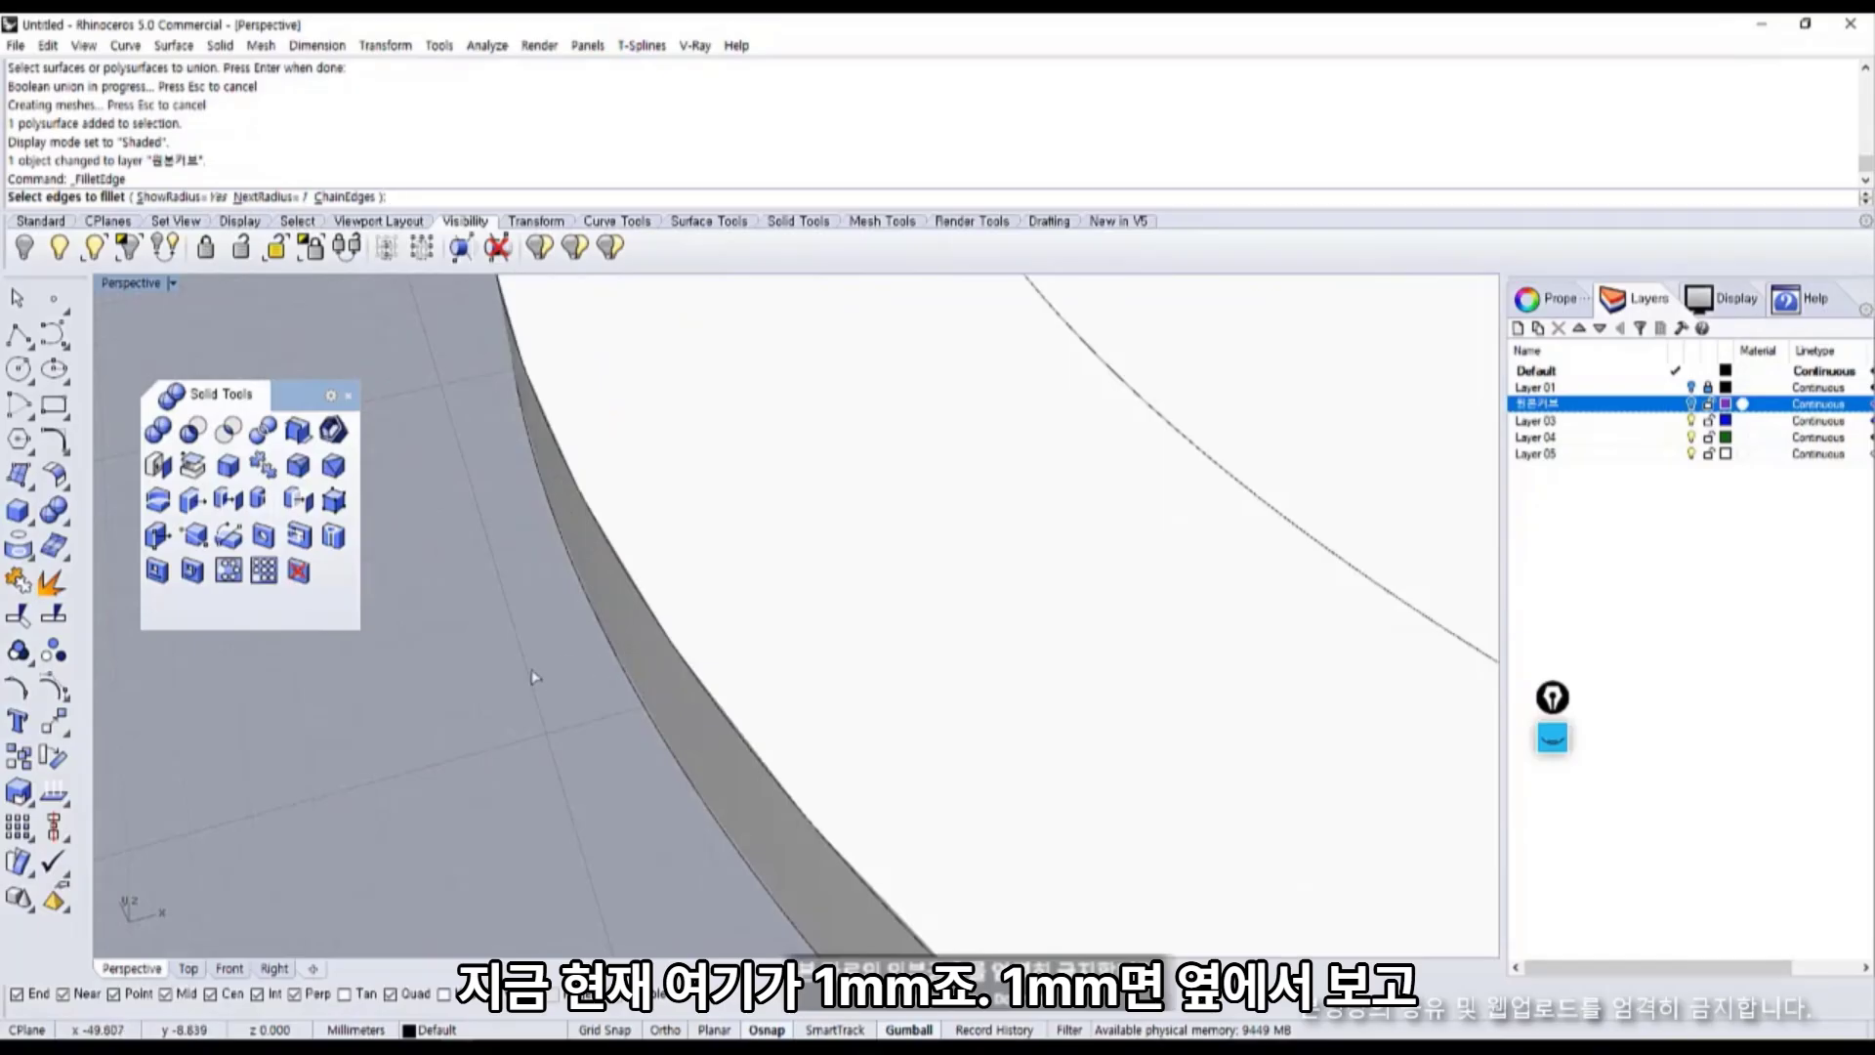
scroll(576, 645, down, 10)
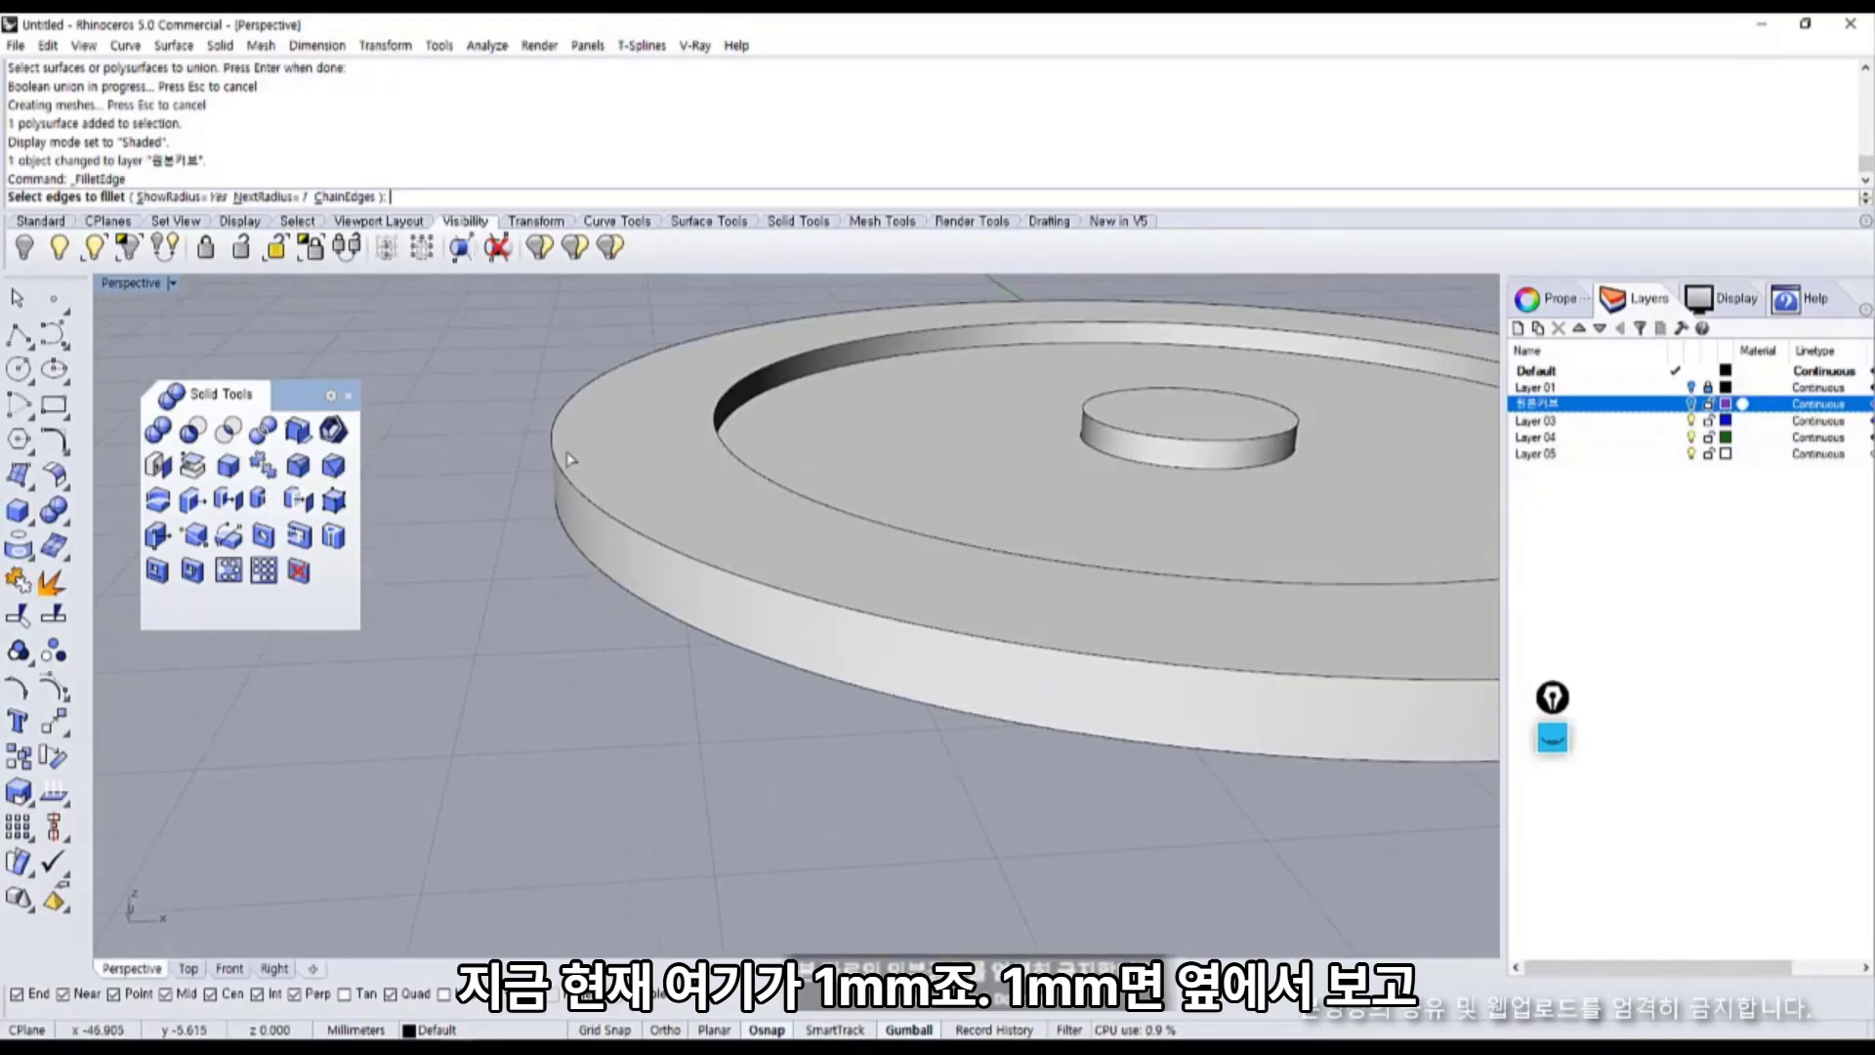
scroll(620, 524, down, 2)
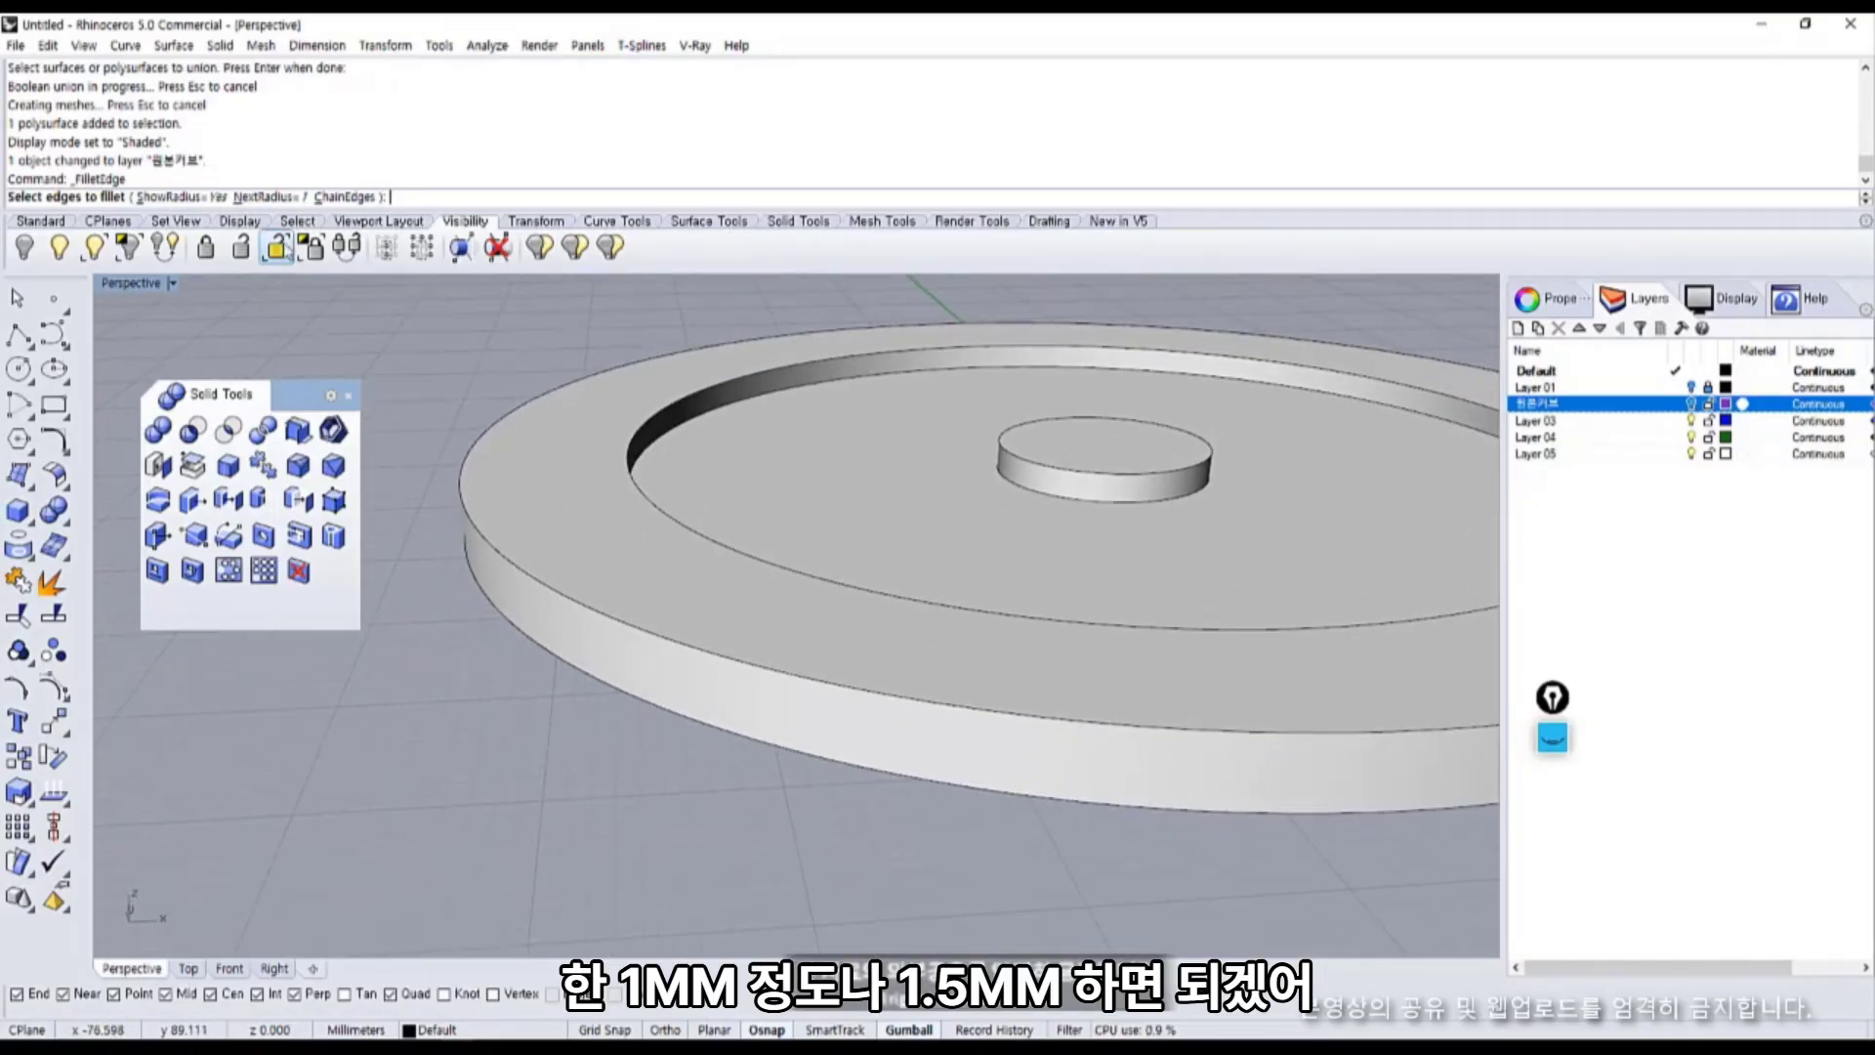
click(269, 197)
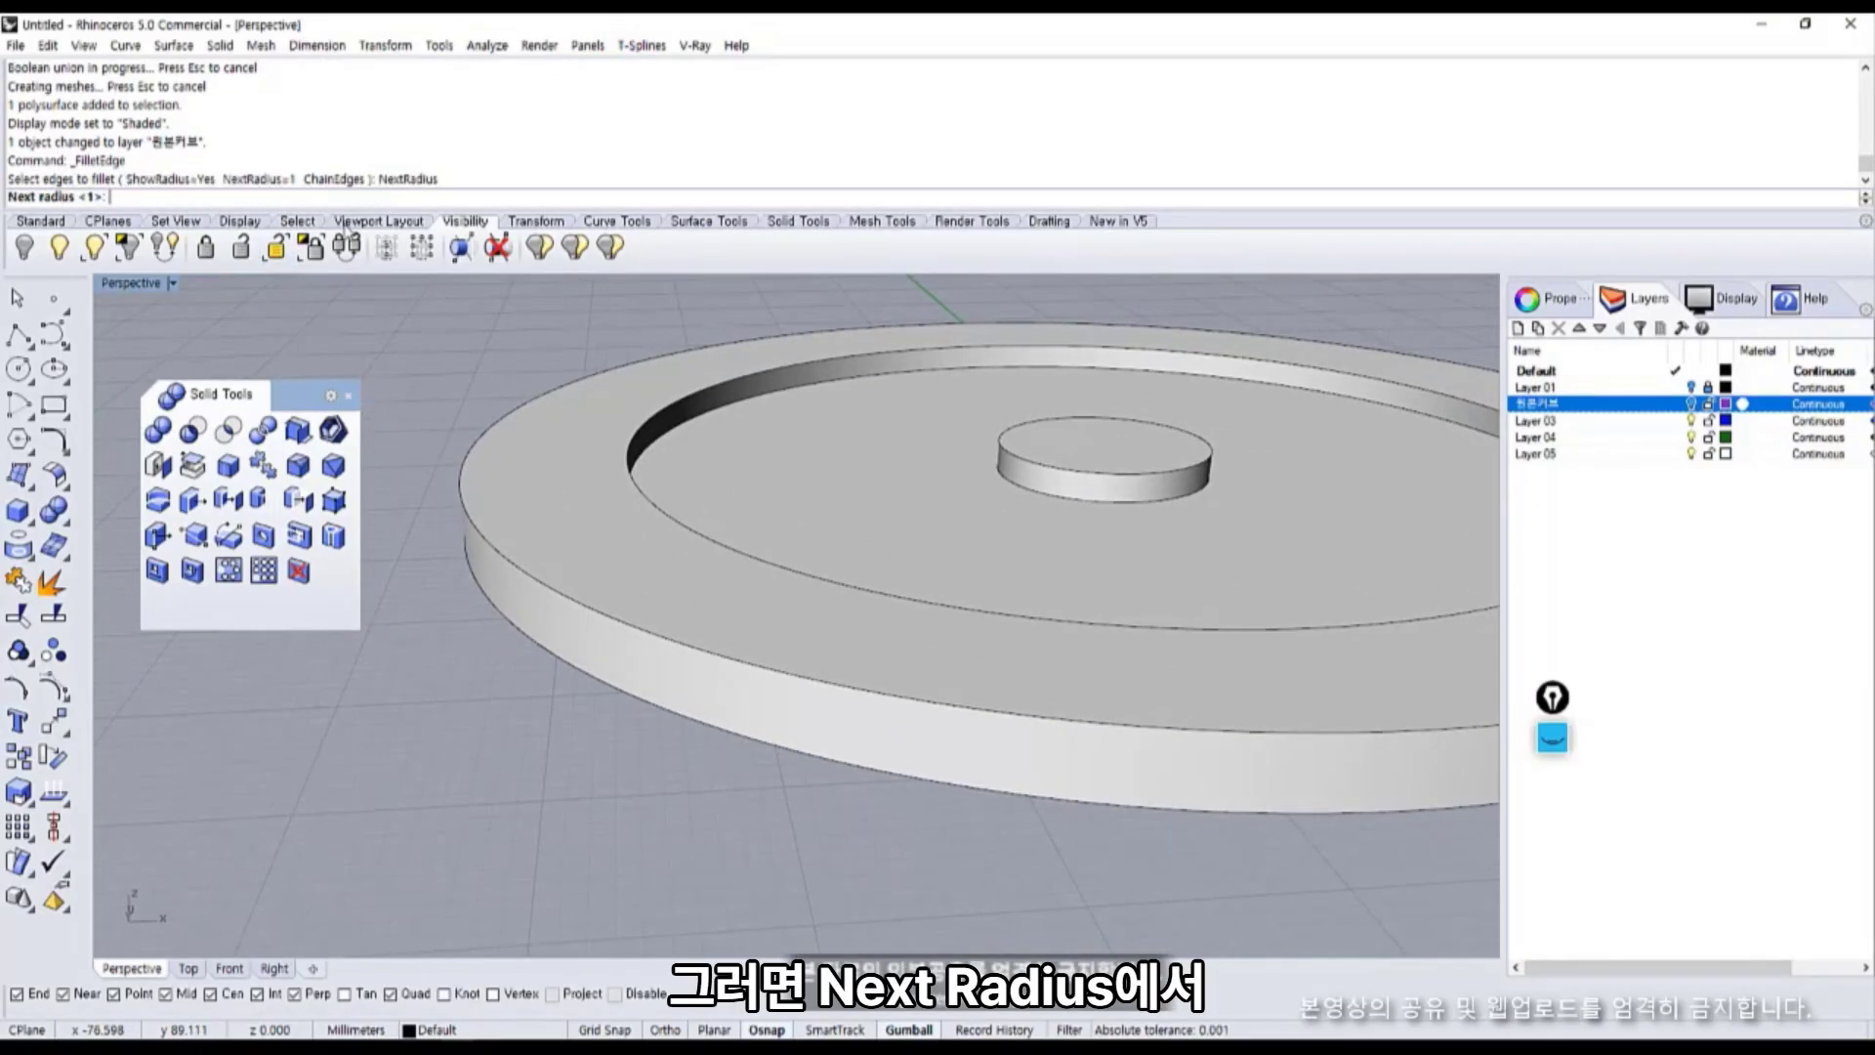
text(1.5)
key(Return)
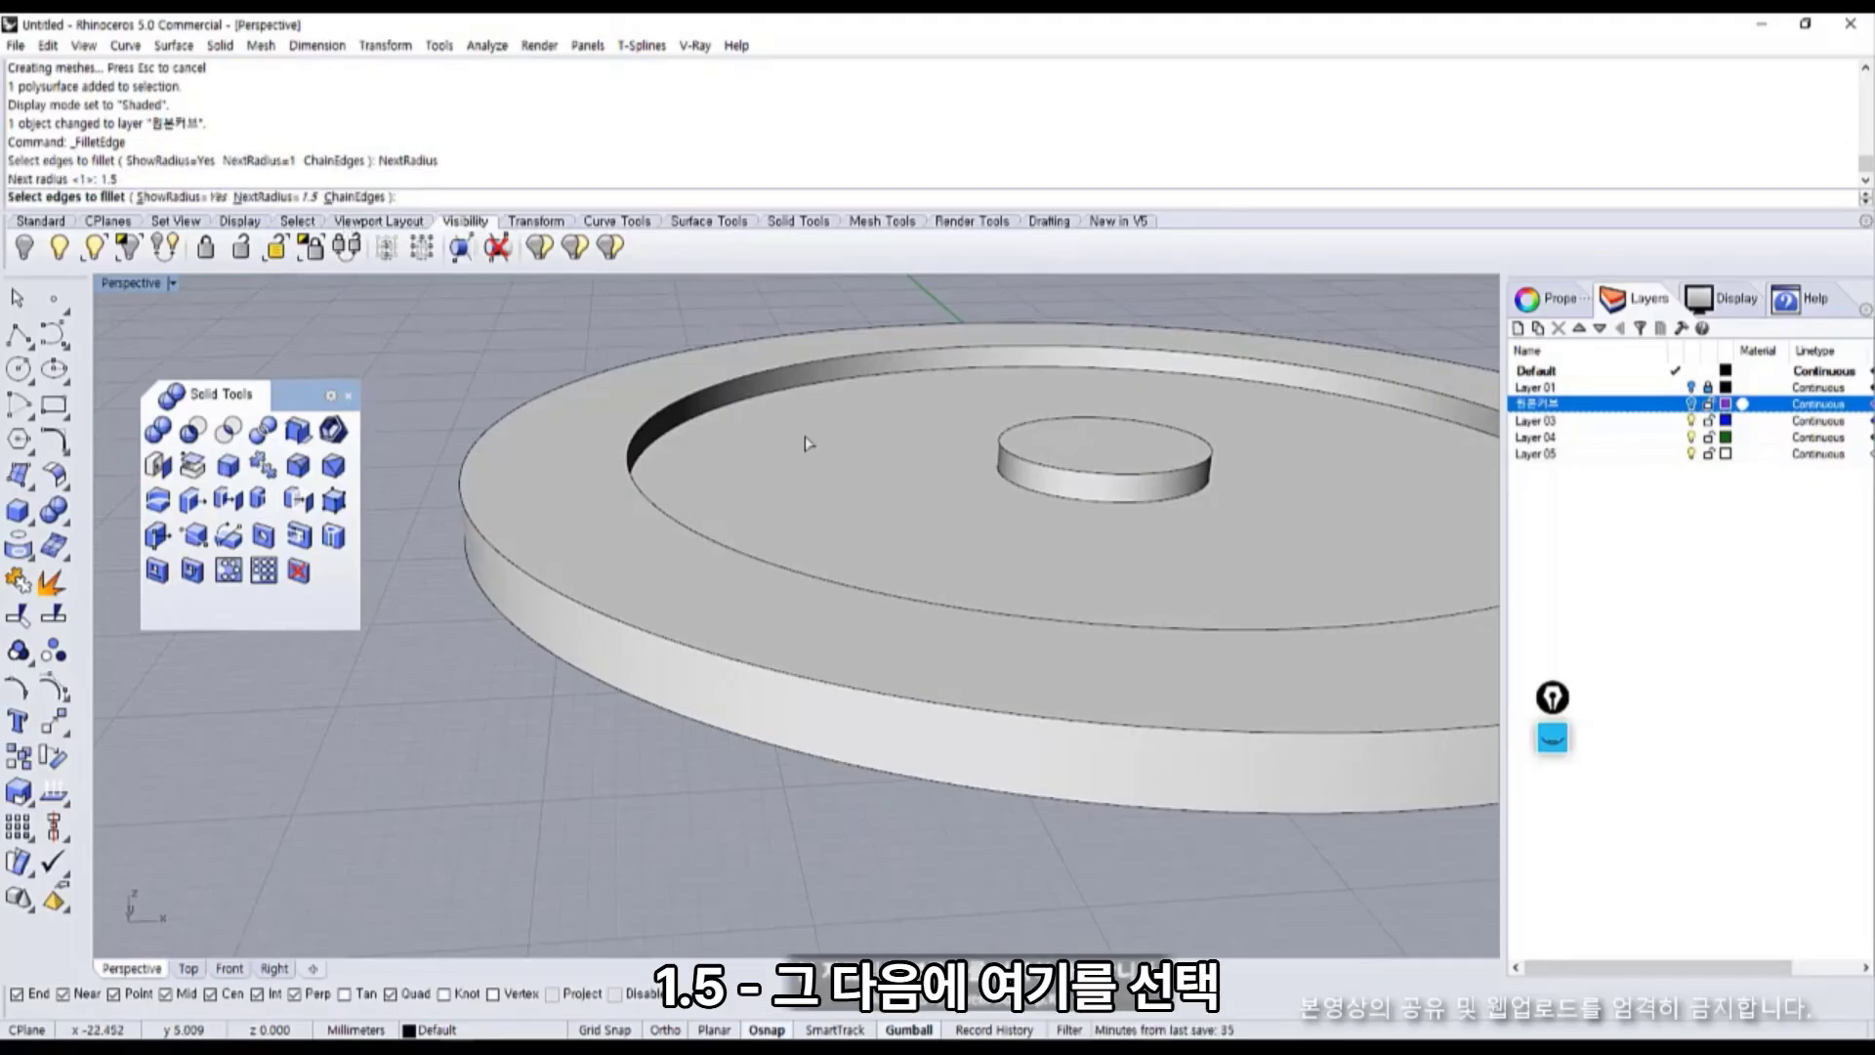
click(467, 489)
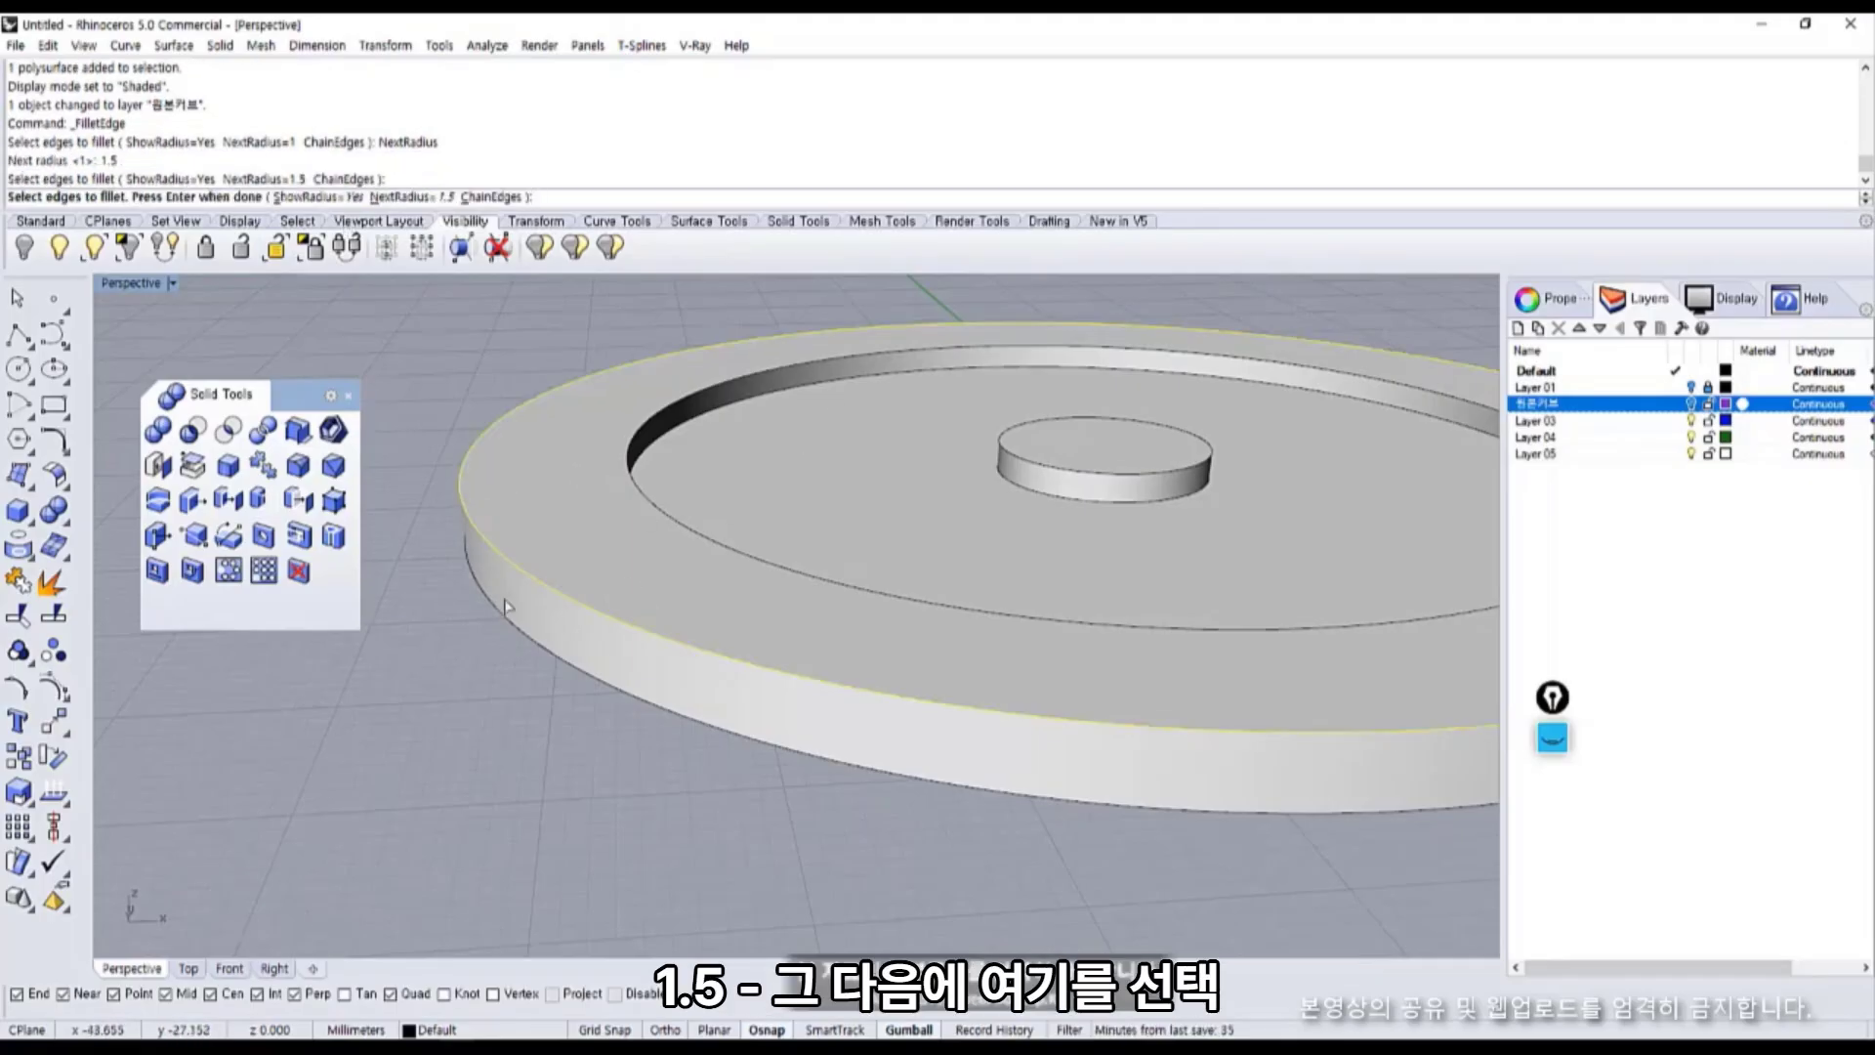
scroll(817, 590, down, 2)
scroll(1110, 502, up, 6)
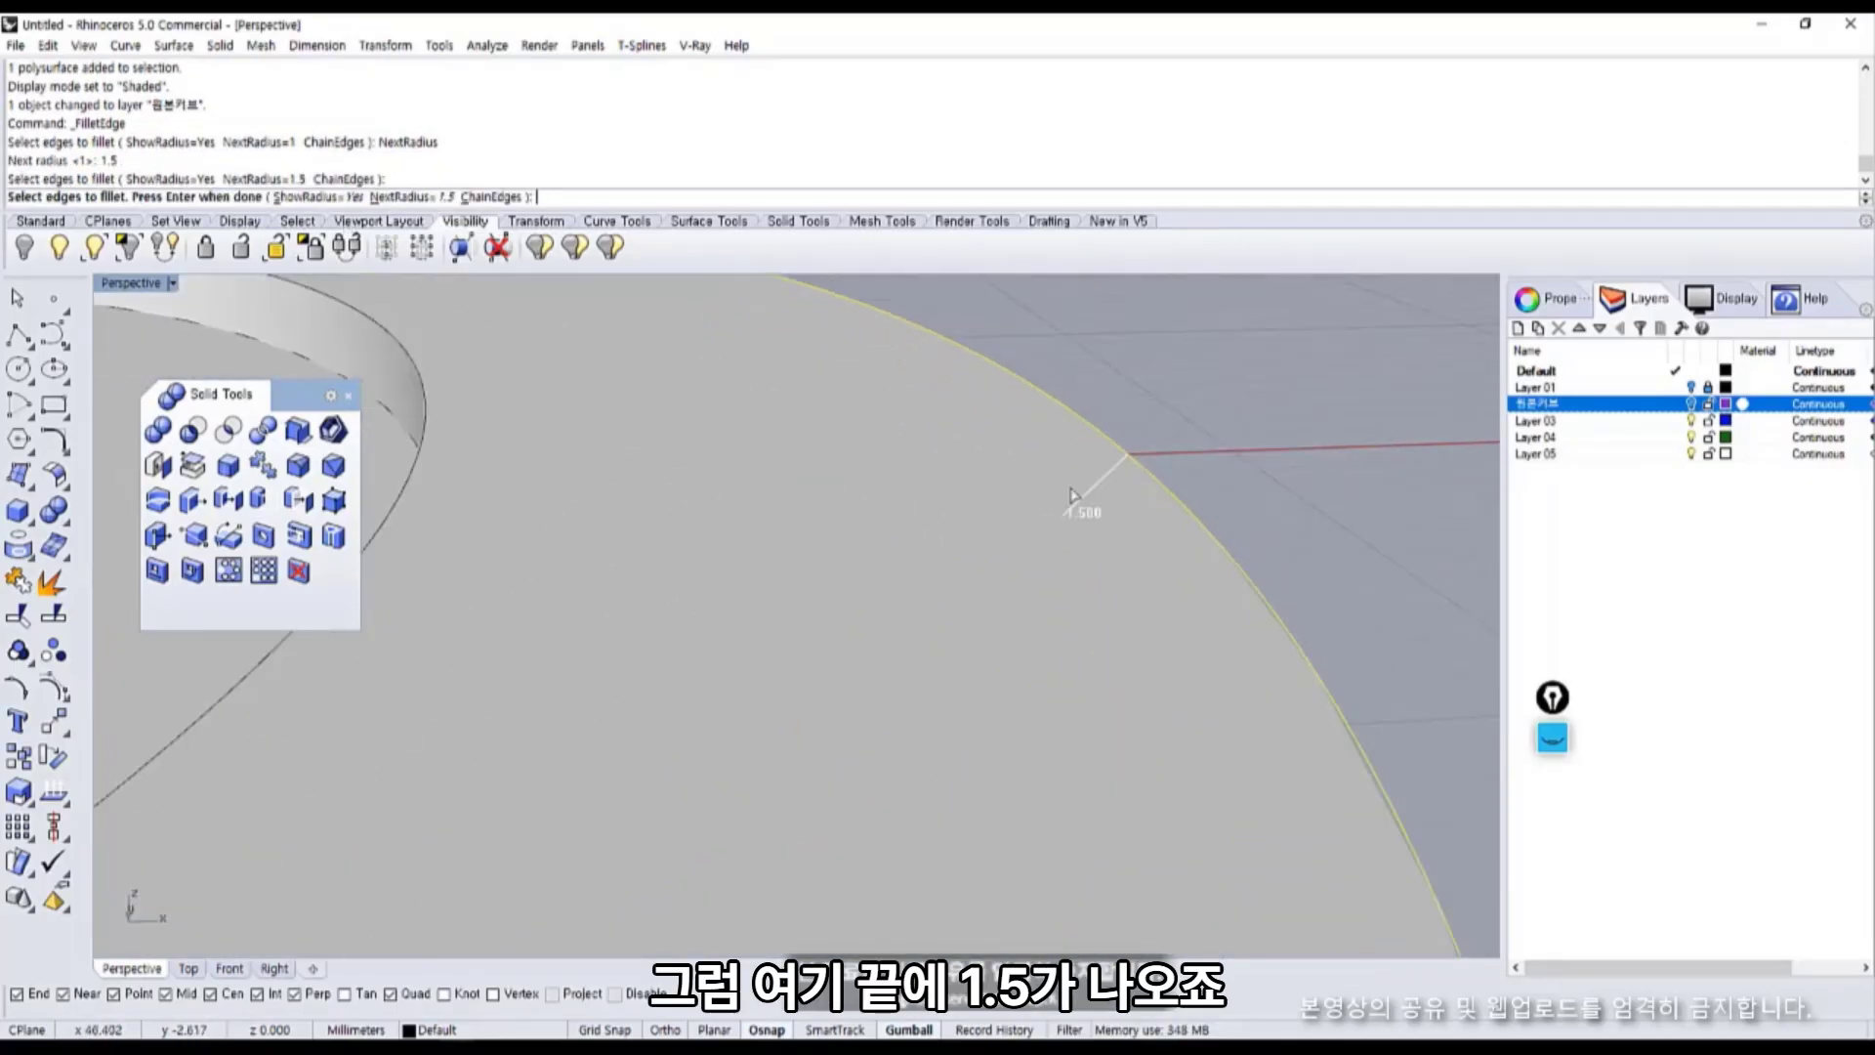
scroll(1081, 506, down, 2)
key(space)
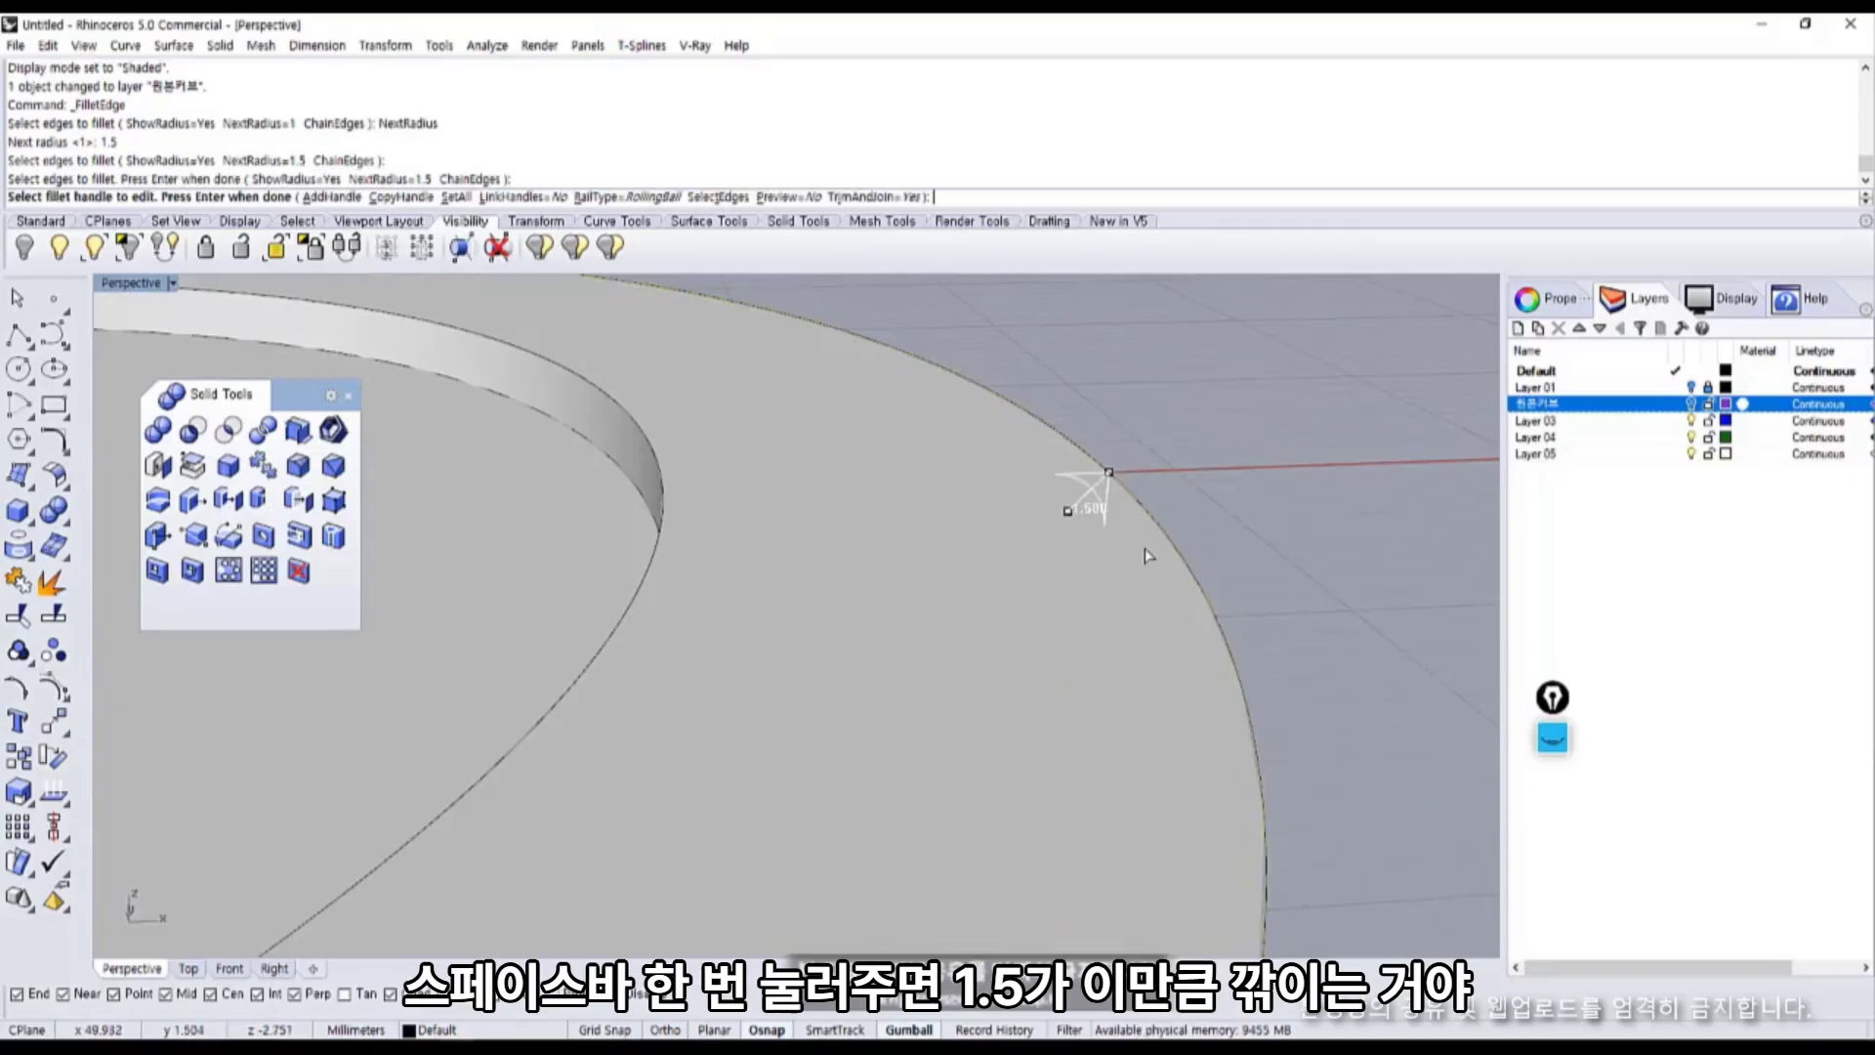
Check the radius handle on the upper outer edge, keep it at 1.5 mm, and complete the fillet.
right_drag(1149, 556, 1038, 527)
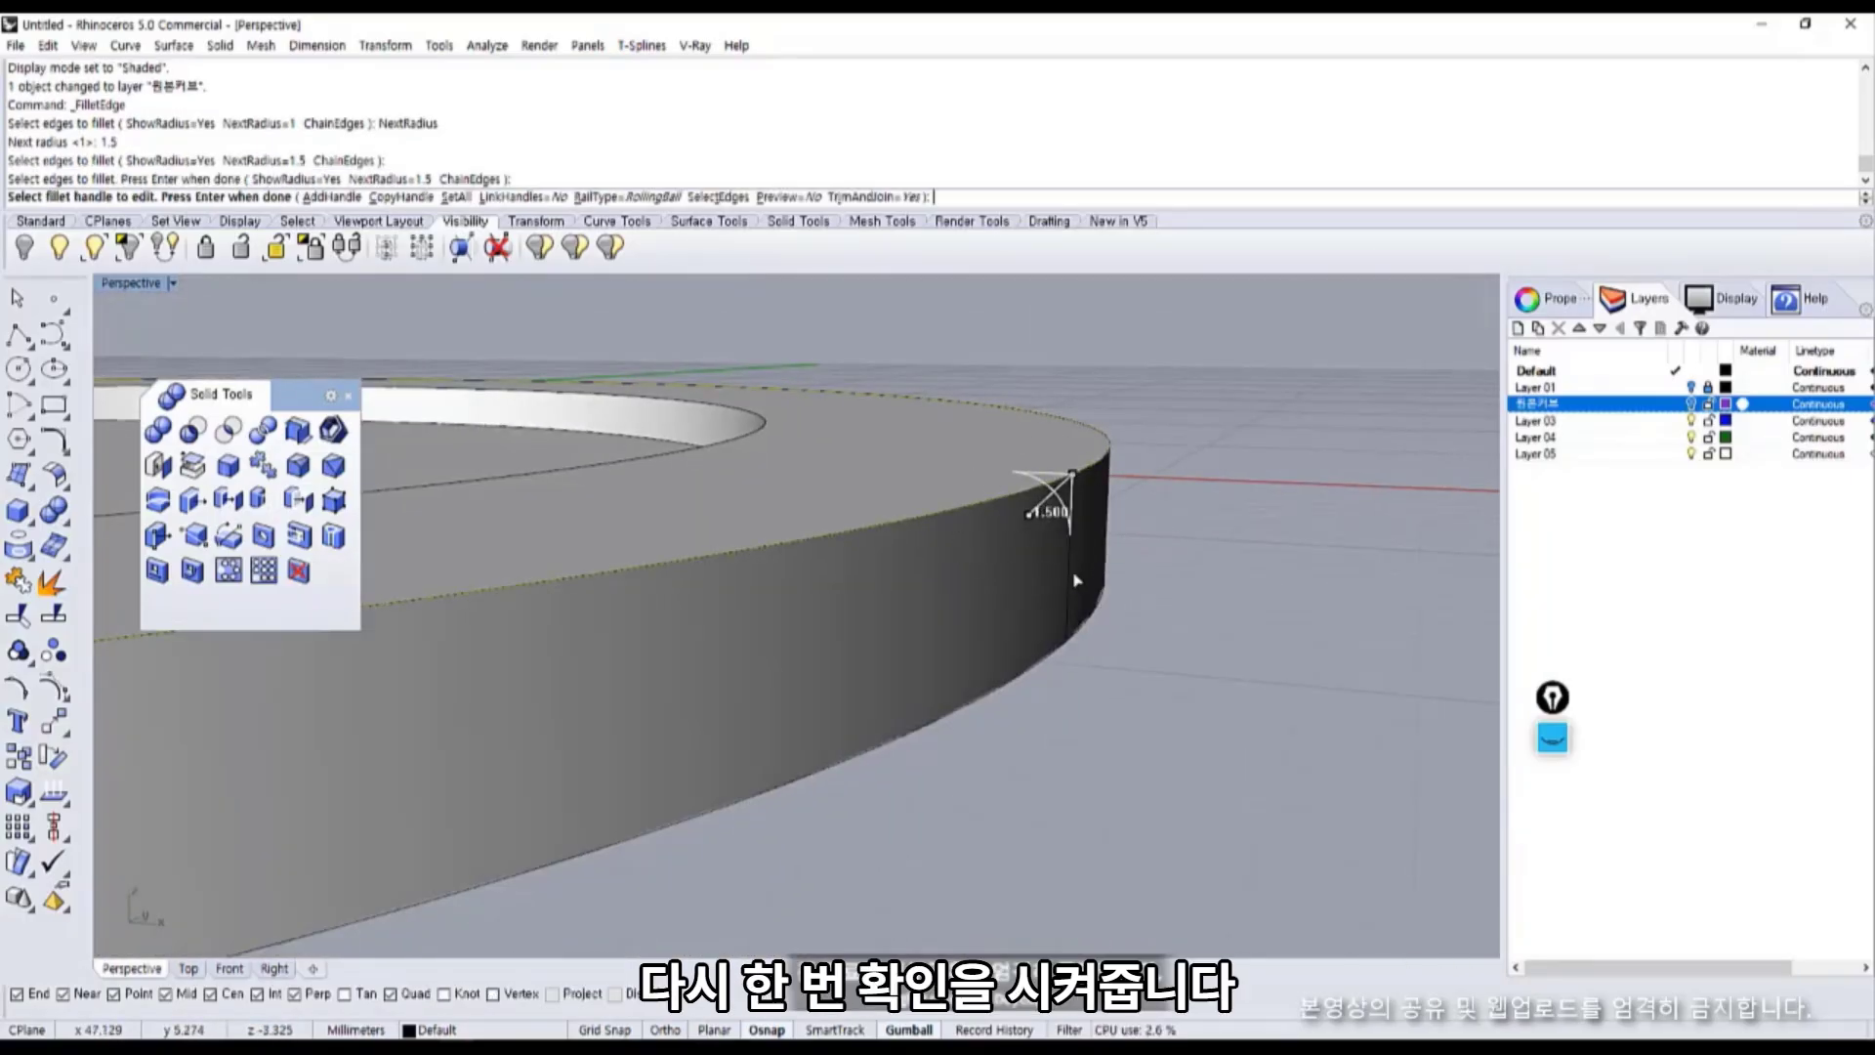
right_drag(1077, 582, 1001, 502)
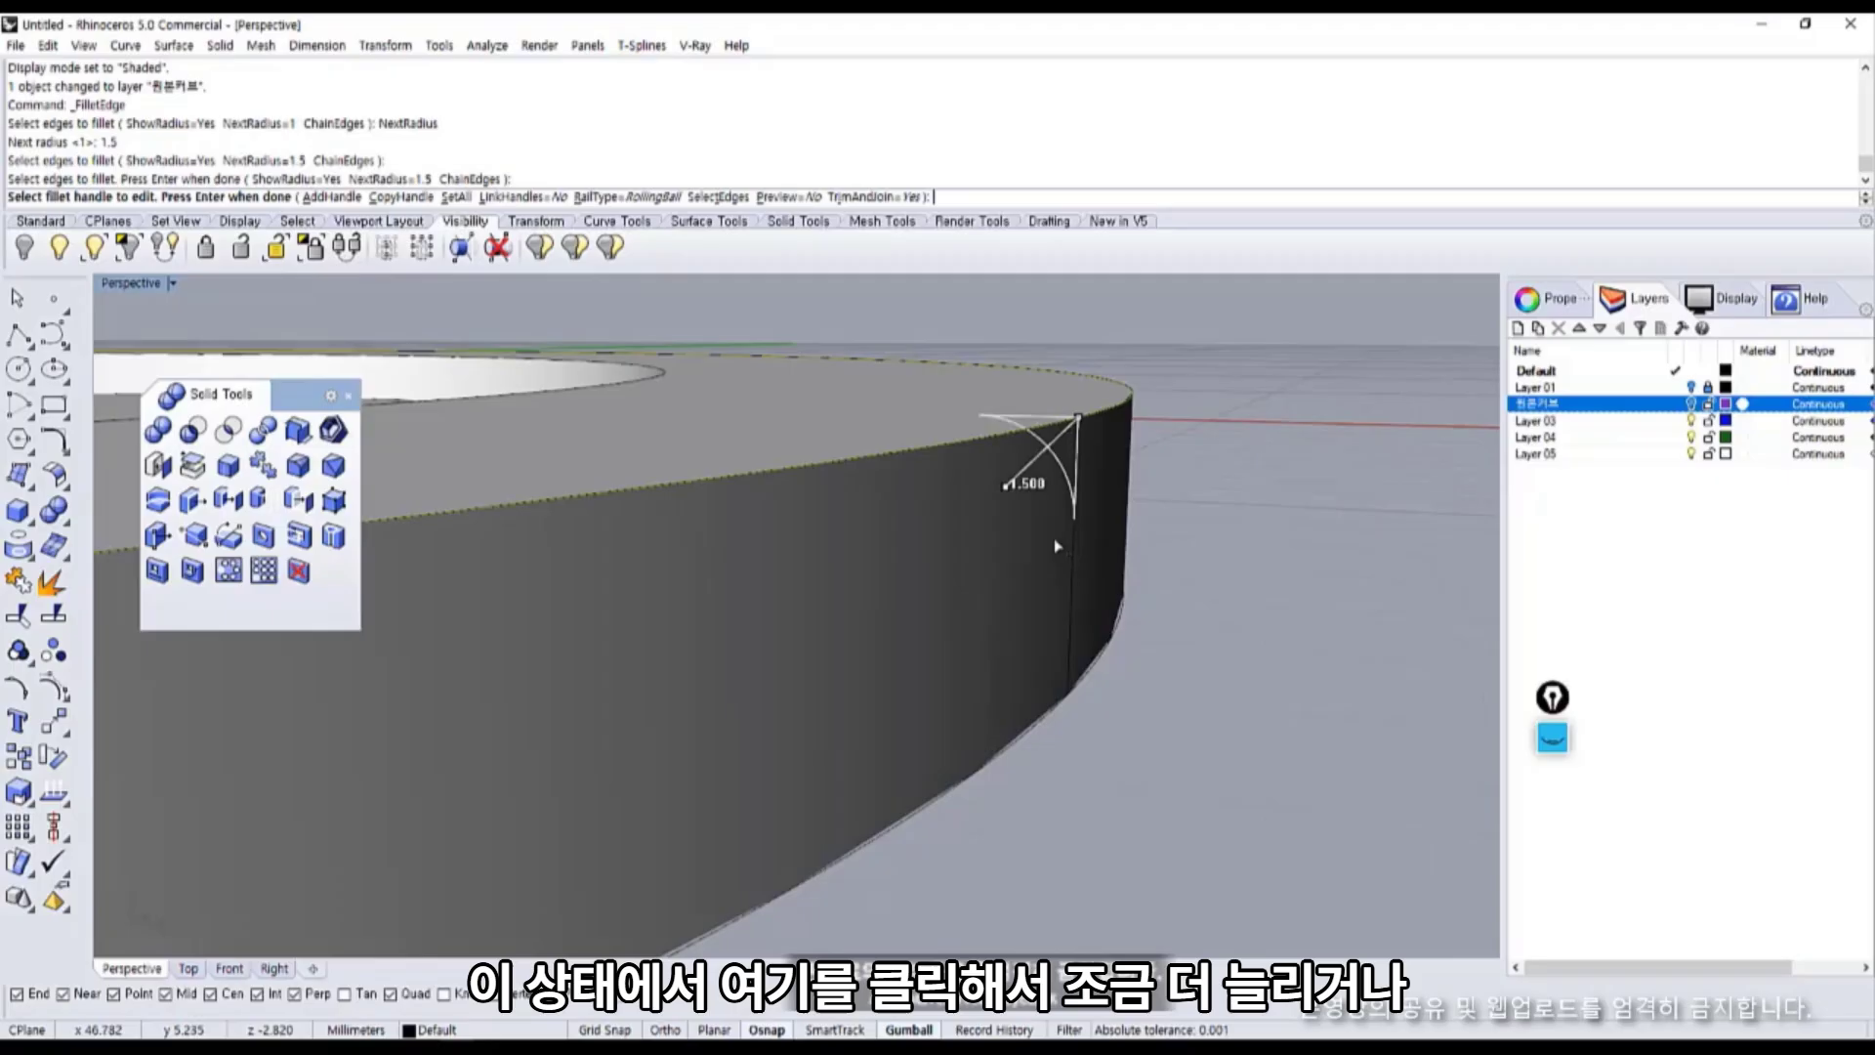
click(1006, 488)
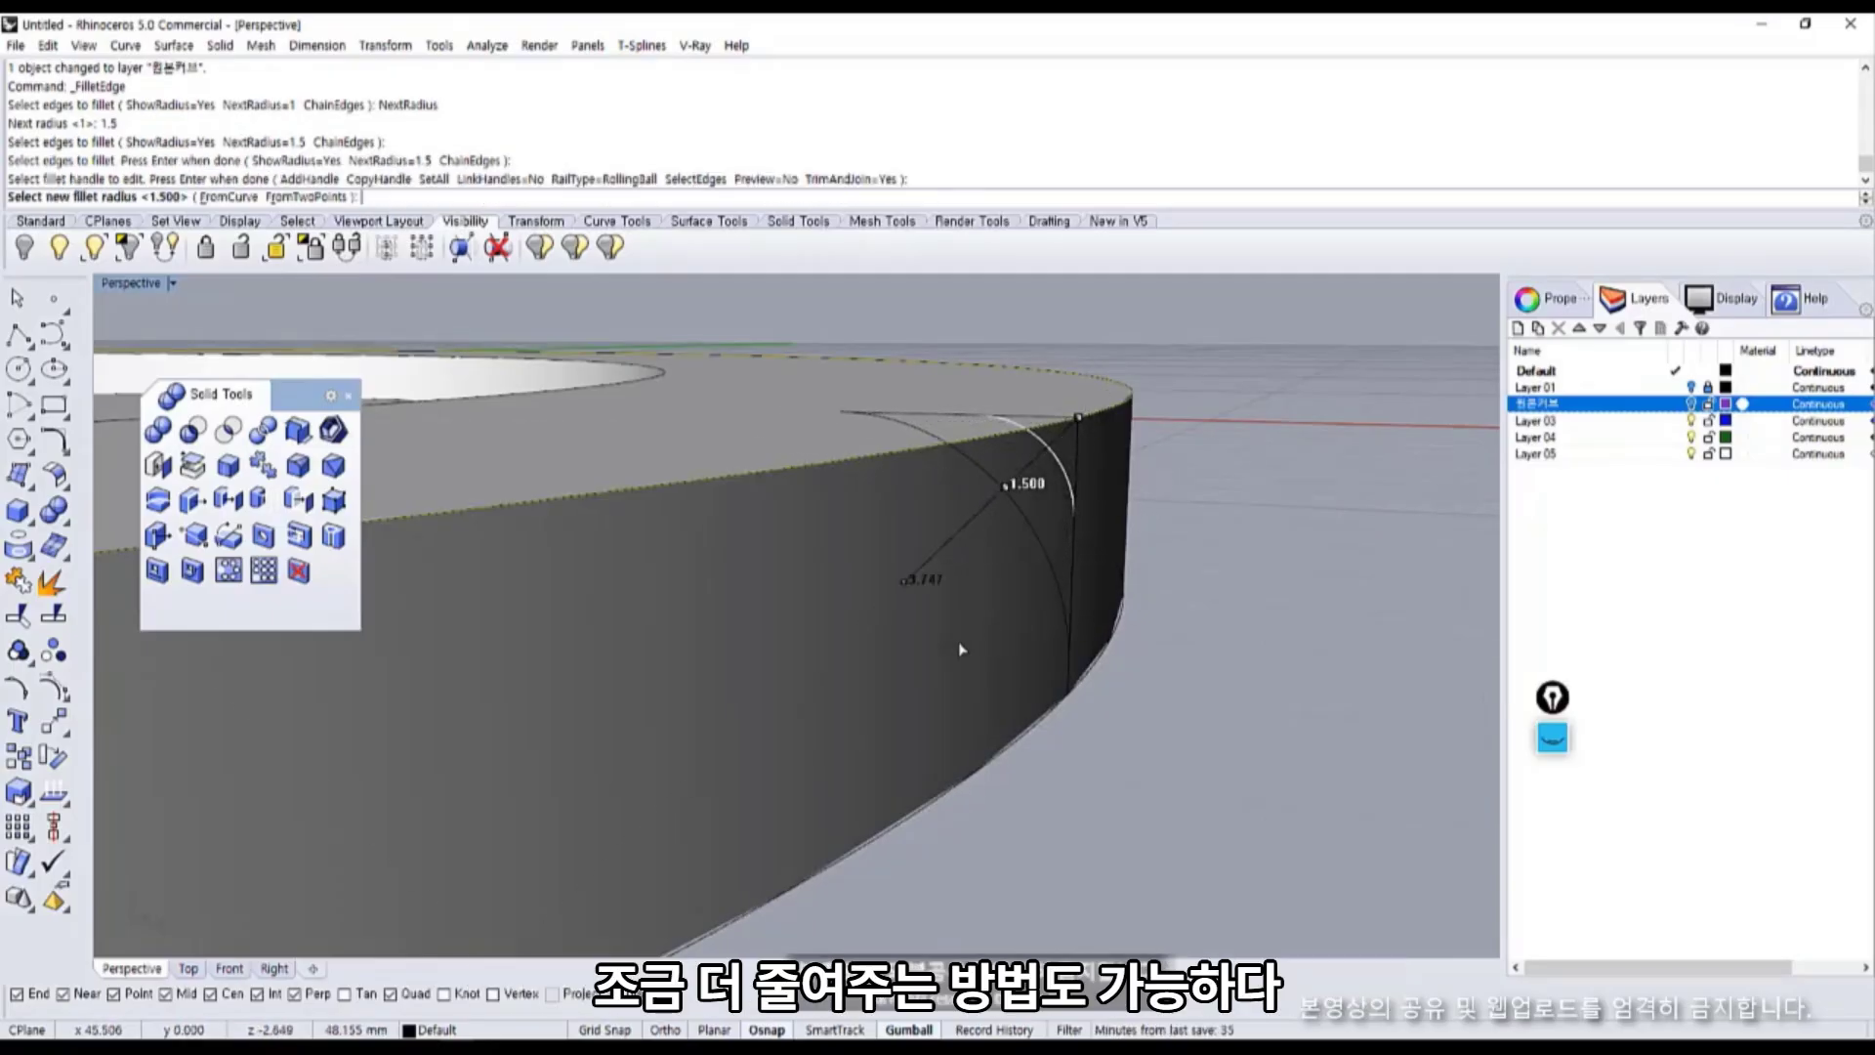
key(Return)
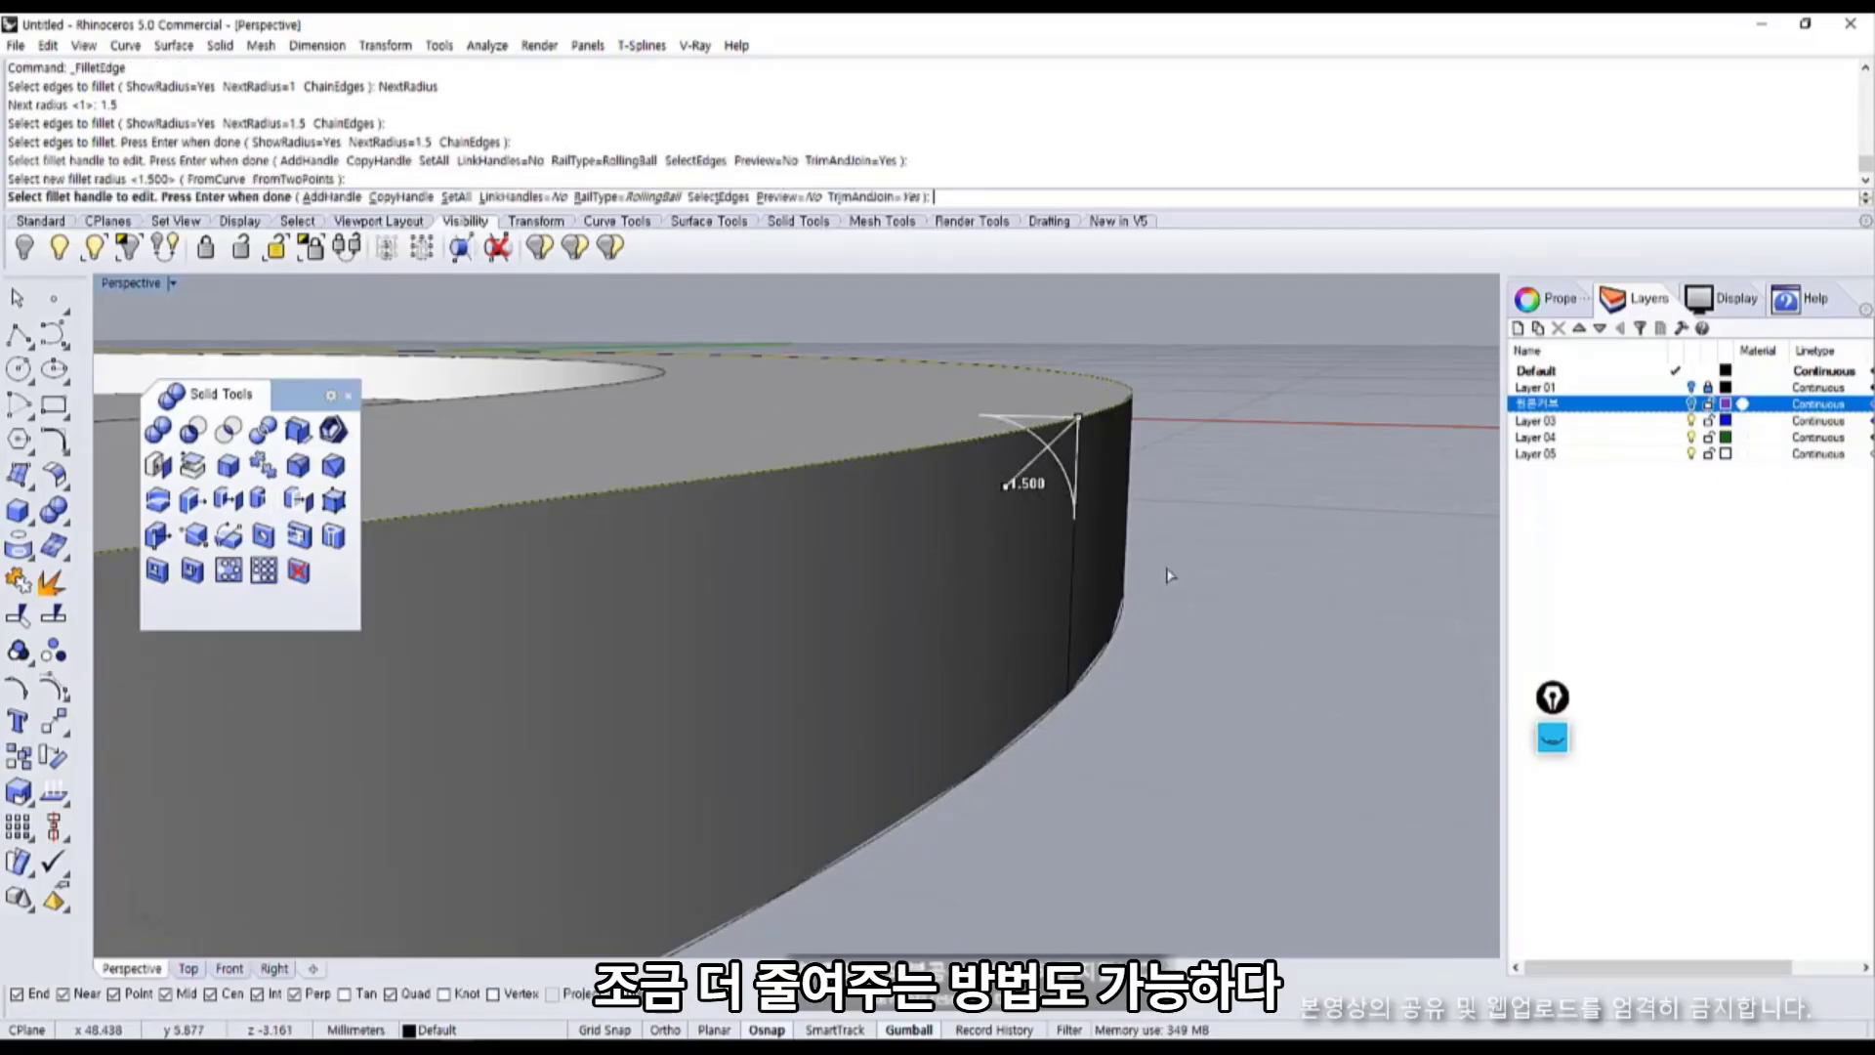
scroll(1169, 576, down, 6)
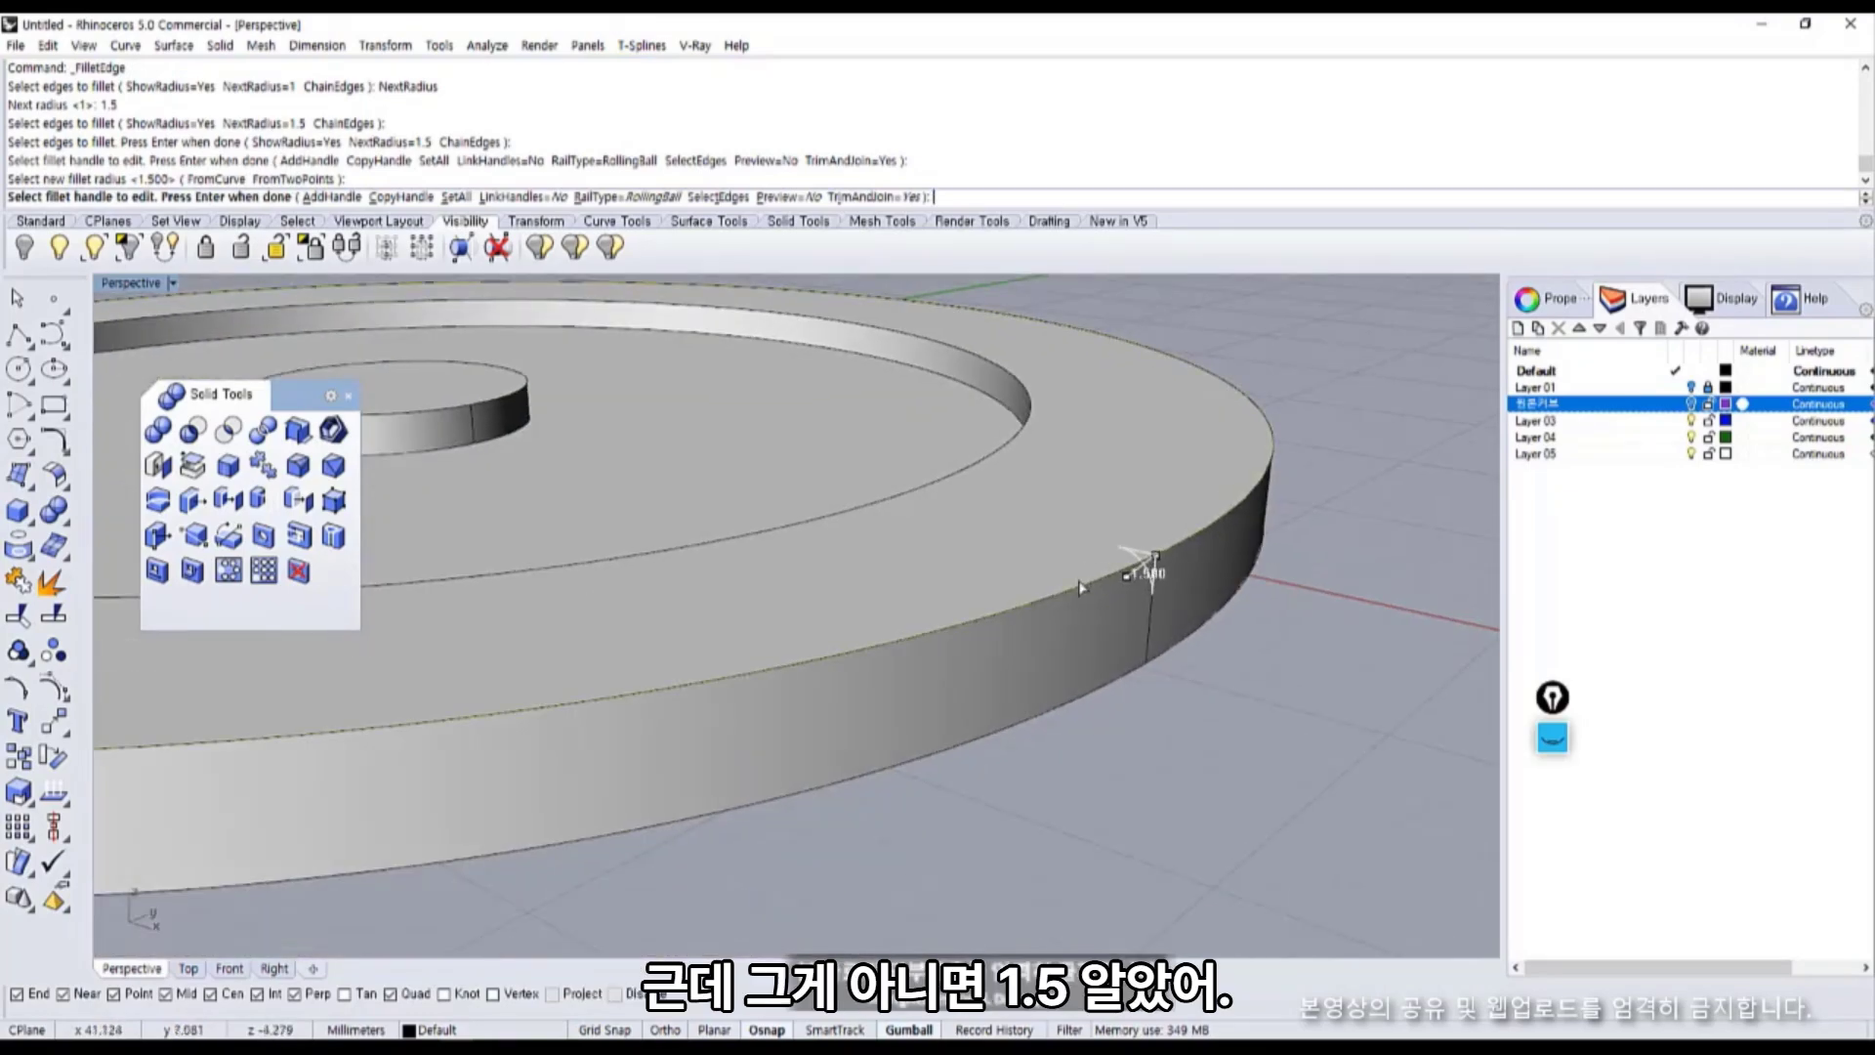
key(space)
scroll(1026, 605, down, 3)
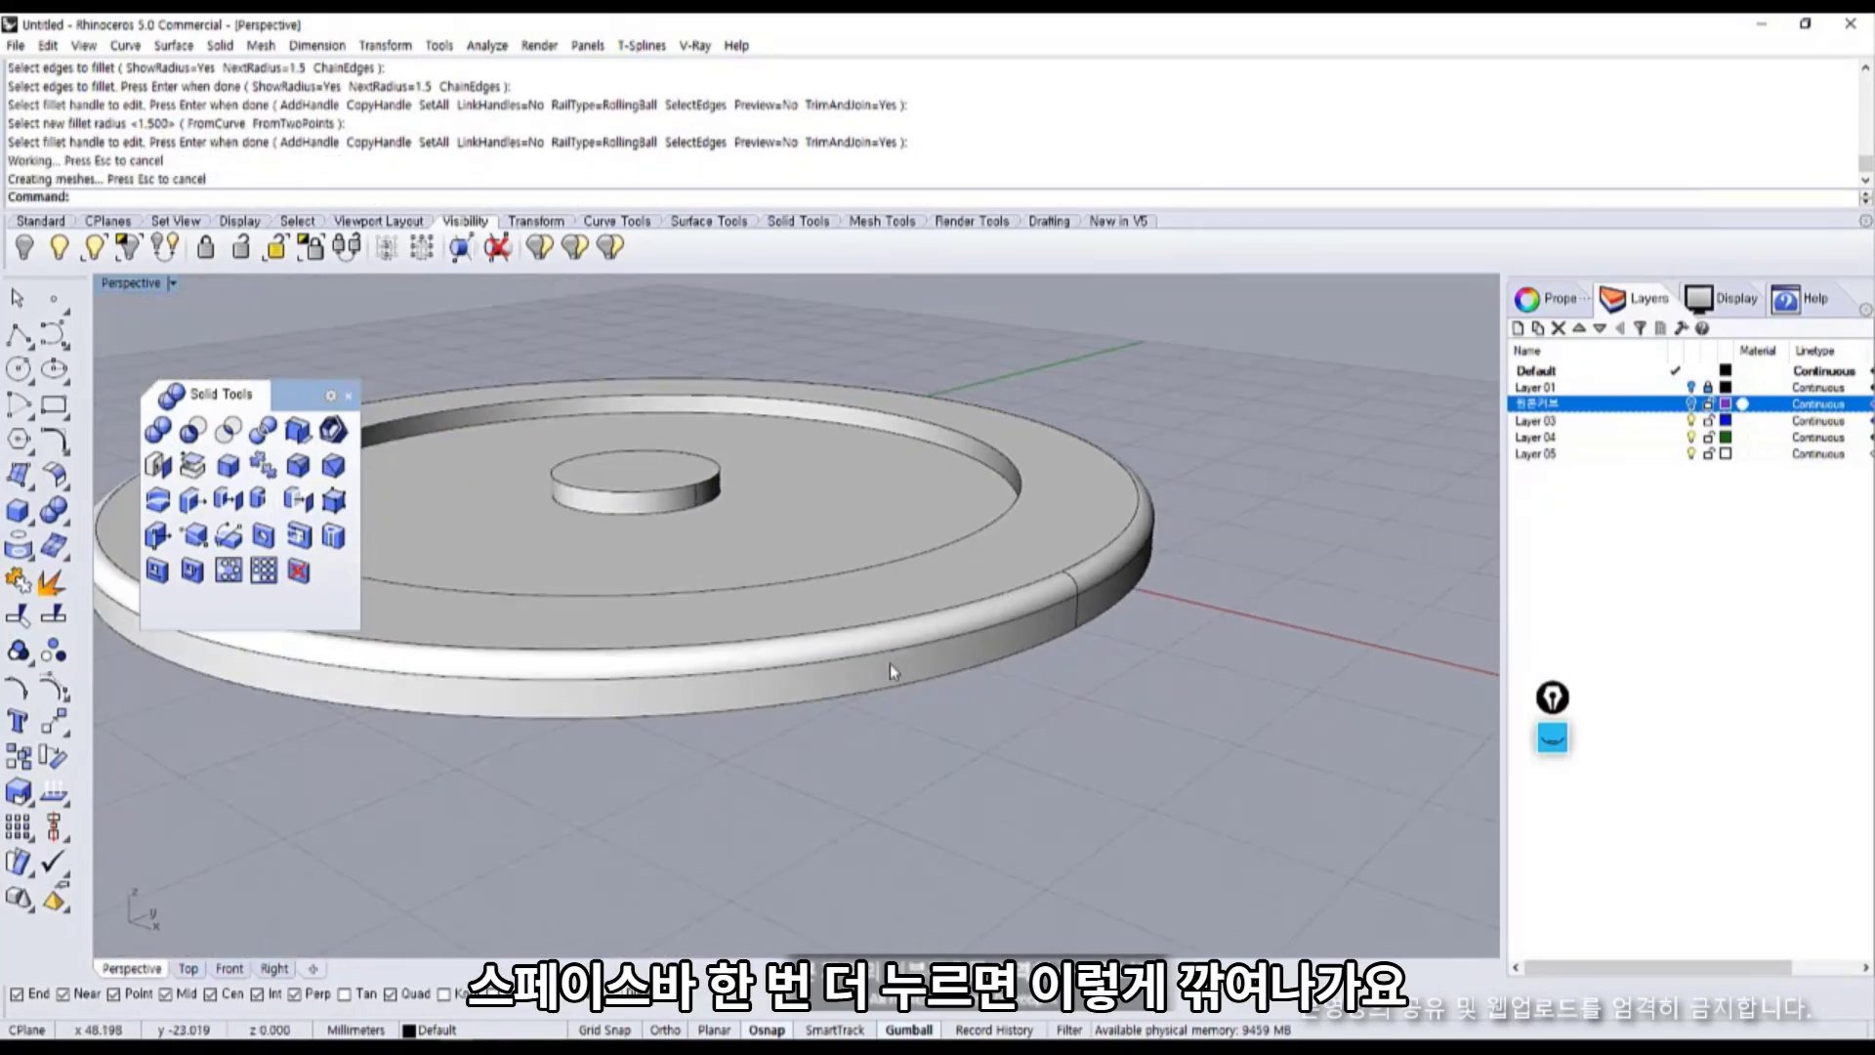
Start a variable radius fillet and accept the tray's bottom outer edge for it.
right_drag(889, 671, 443, 578)
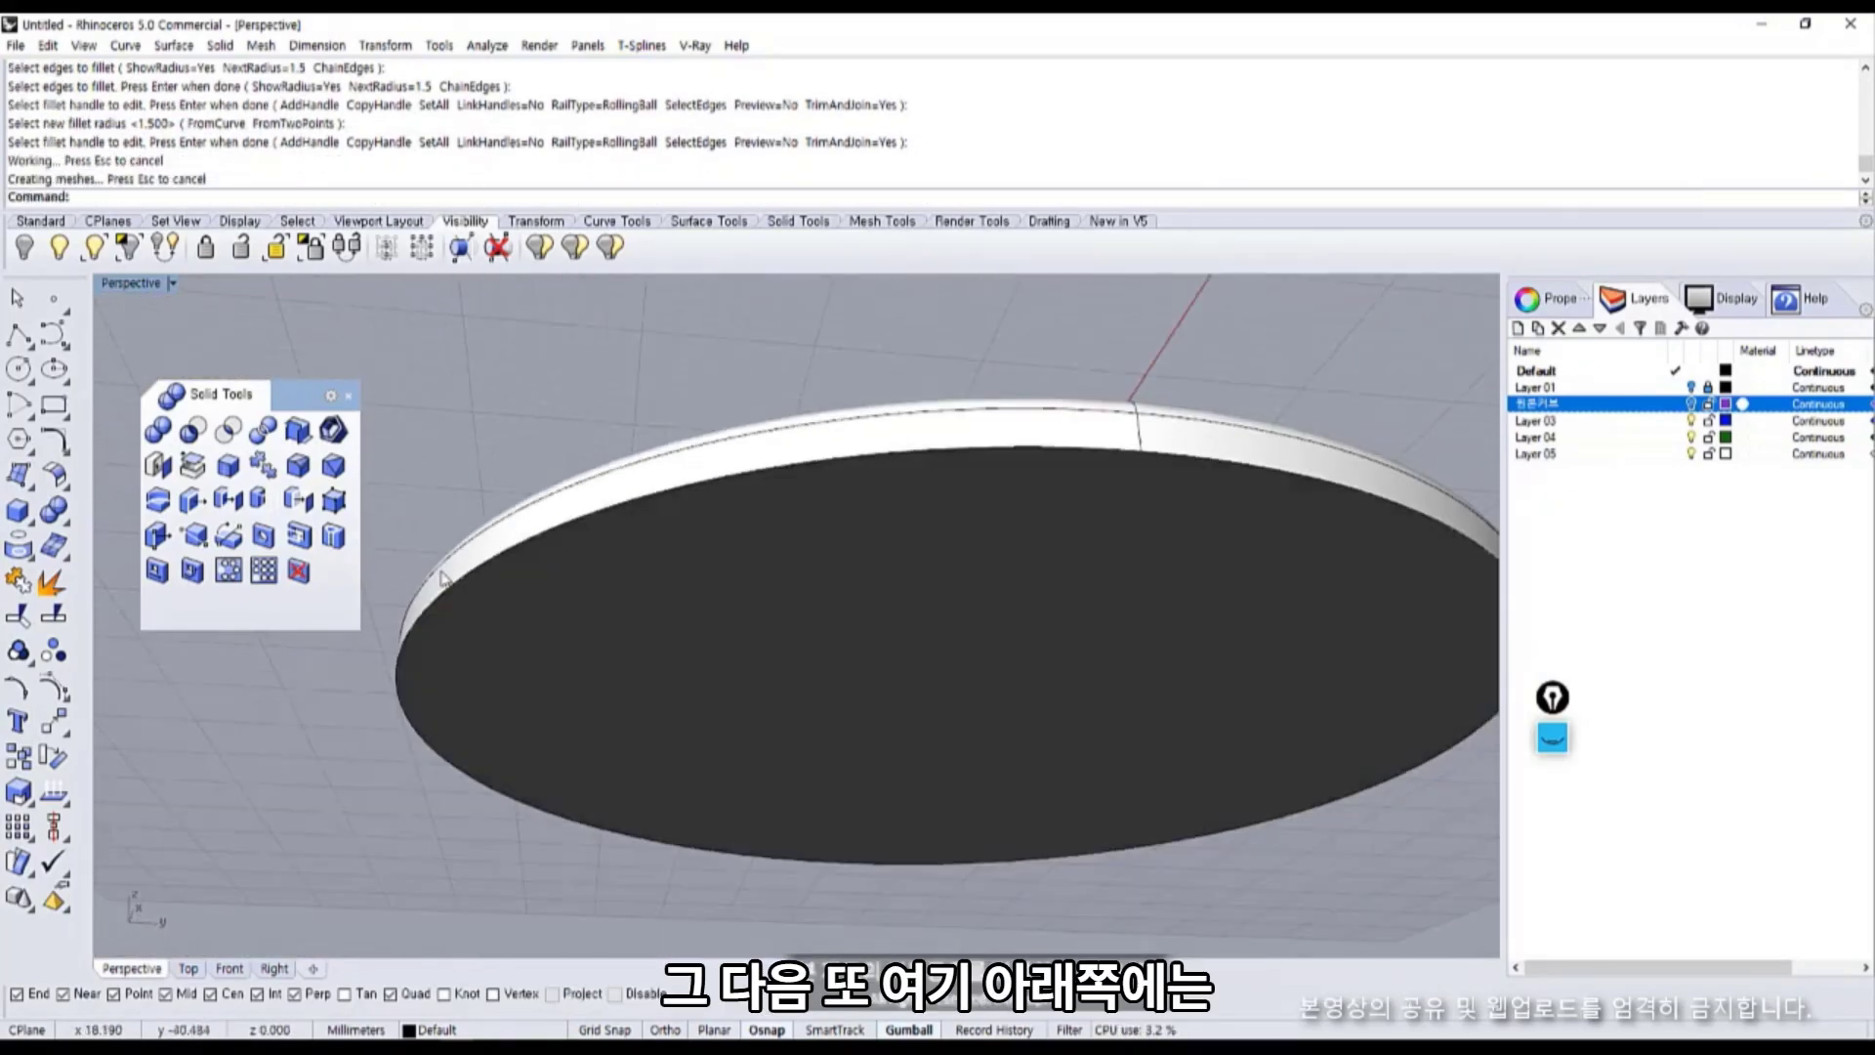
click(298, 465)
click(459, 551)
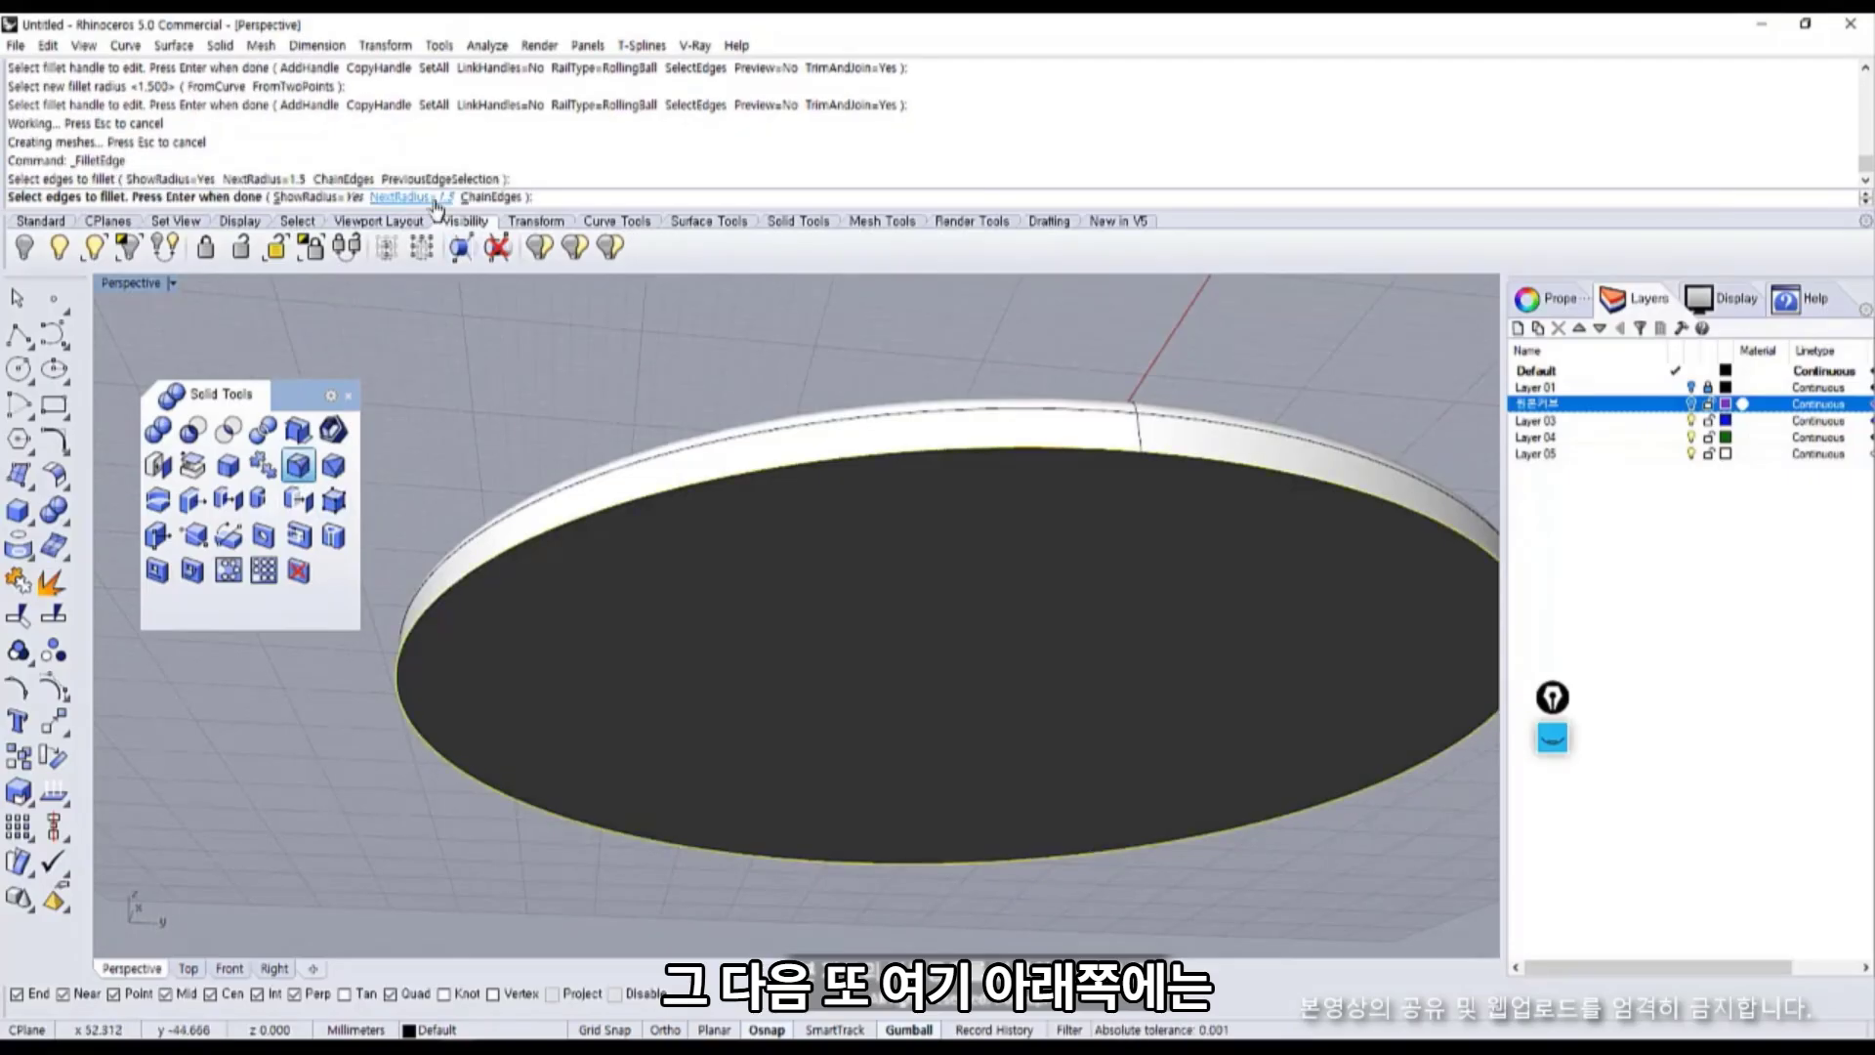
key(space)
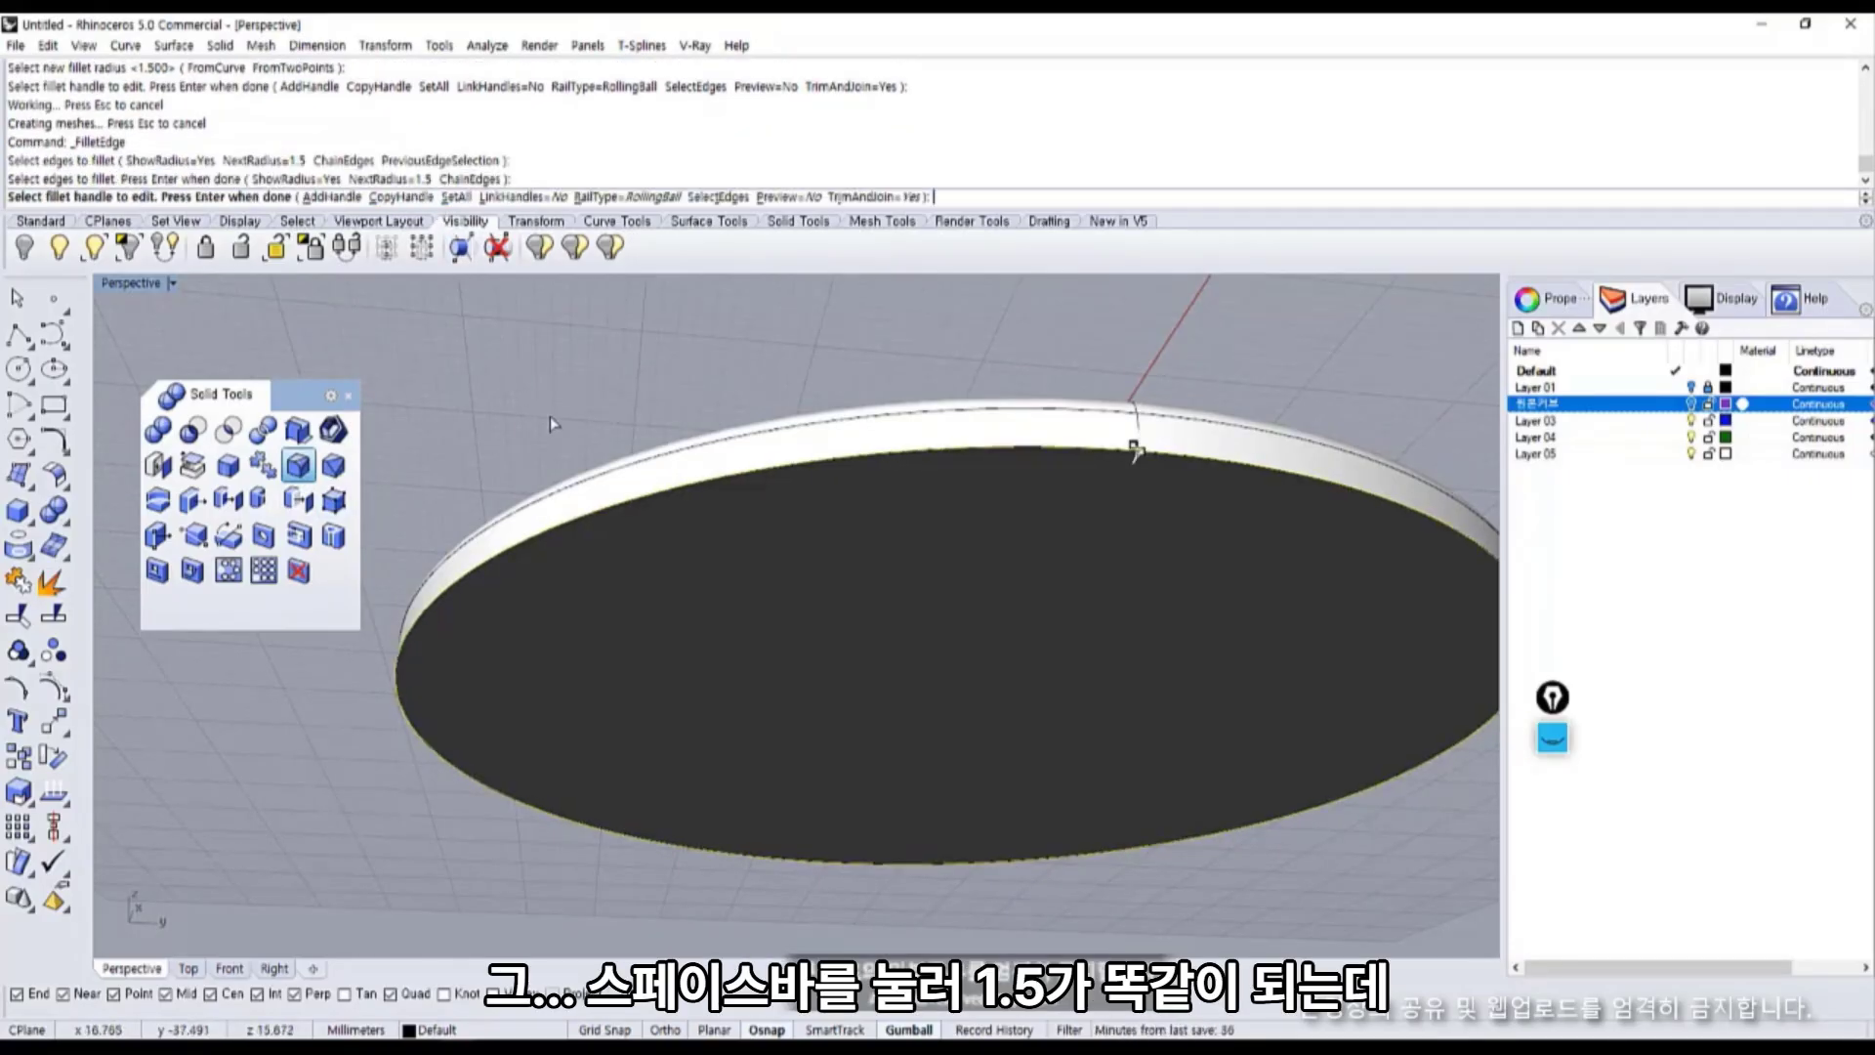
Reduce the bottom edge's fillet radius freehand to about 1.025 mm with its radius handle.
right_drag(549, 416, 1200, 660)
scroll(1199, 660, up, 6)
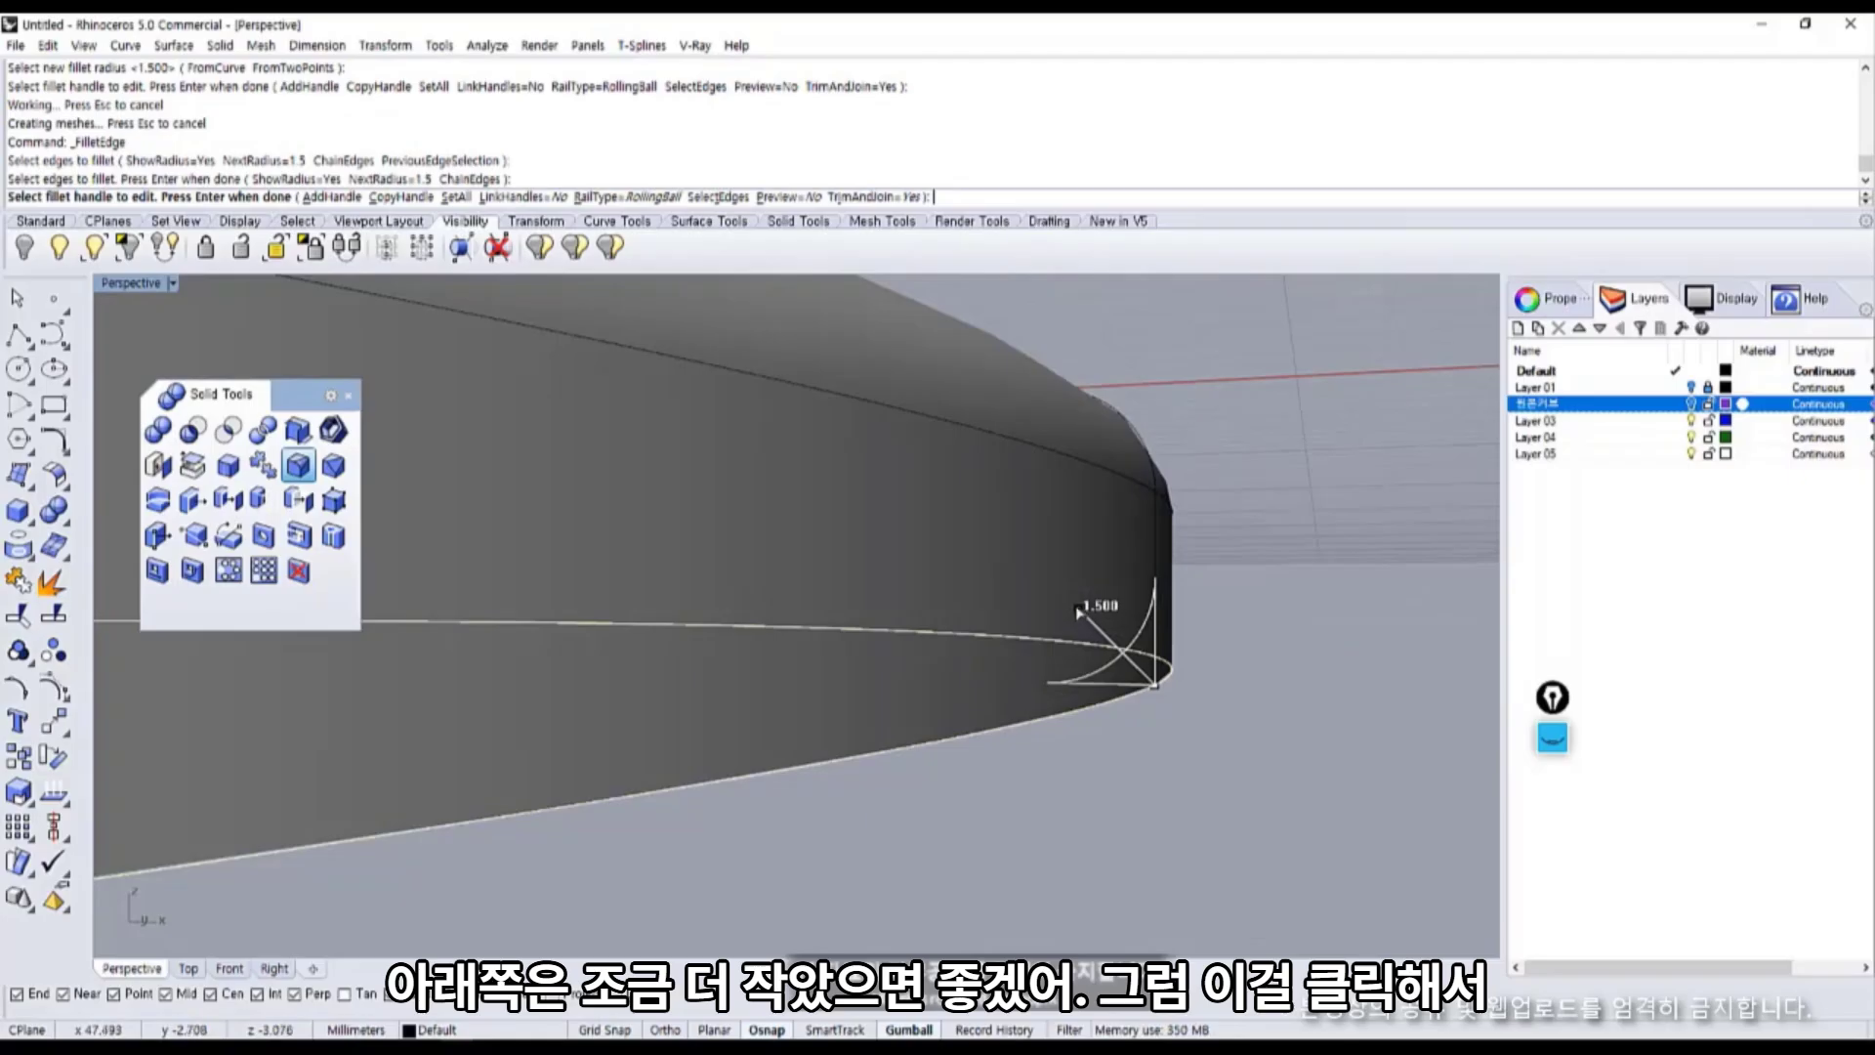
scroll(1123, 662, up, 3)
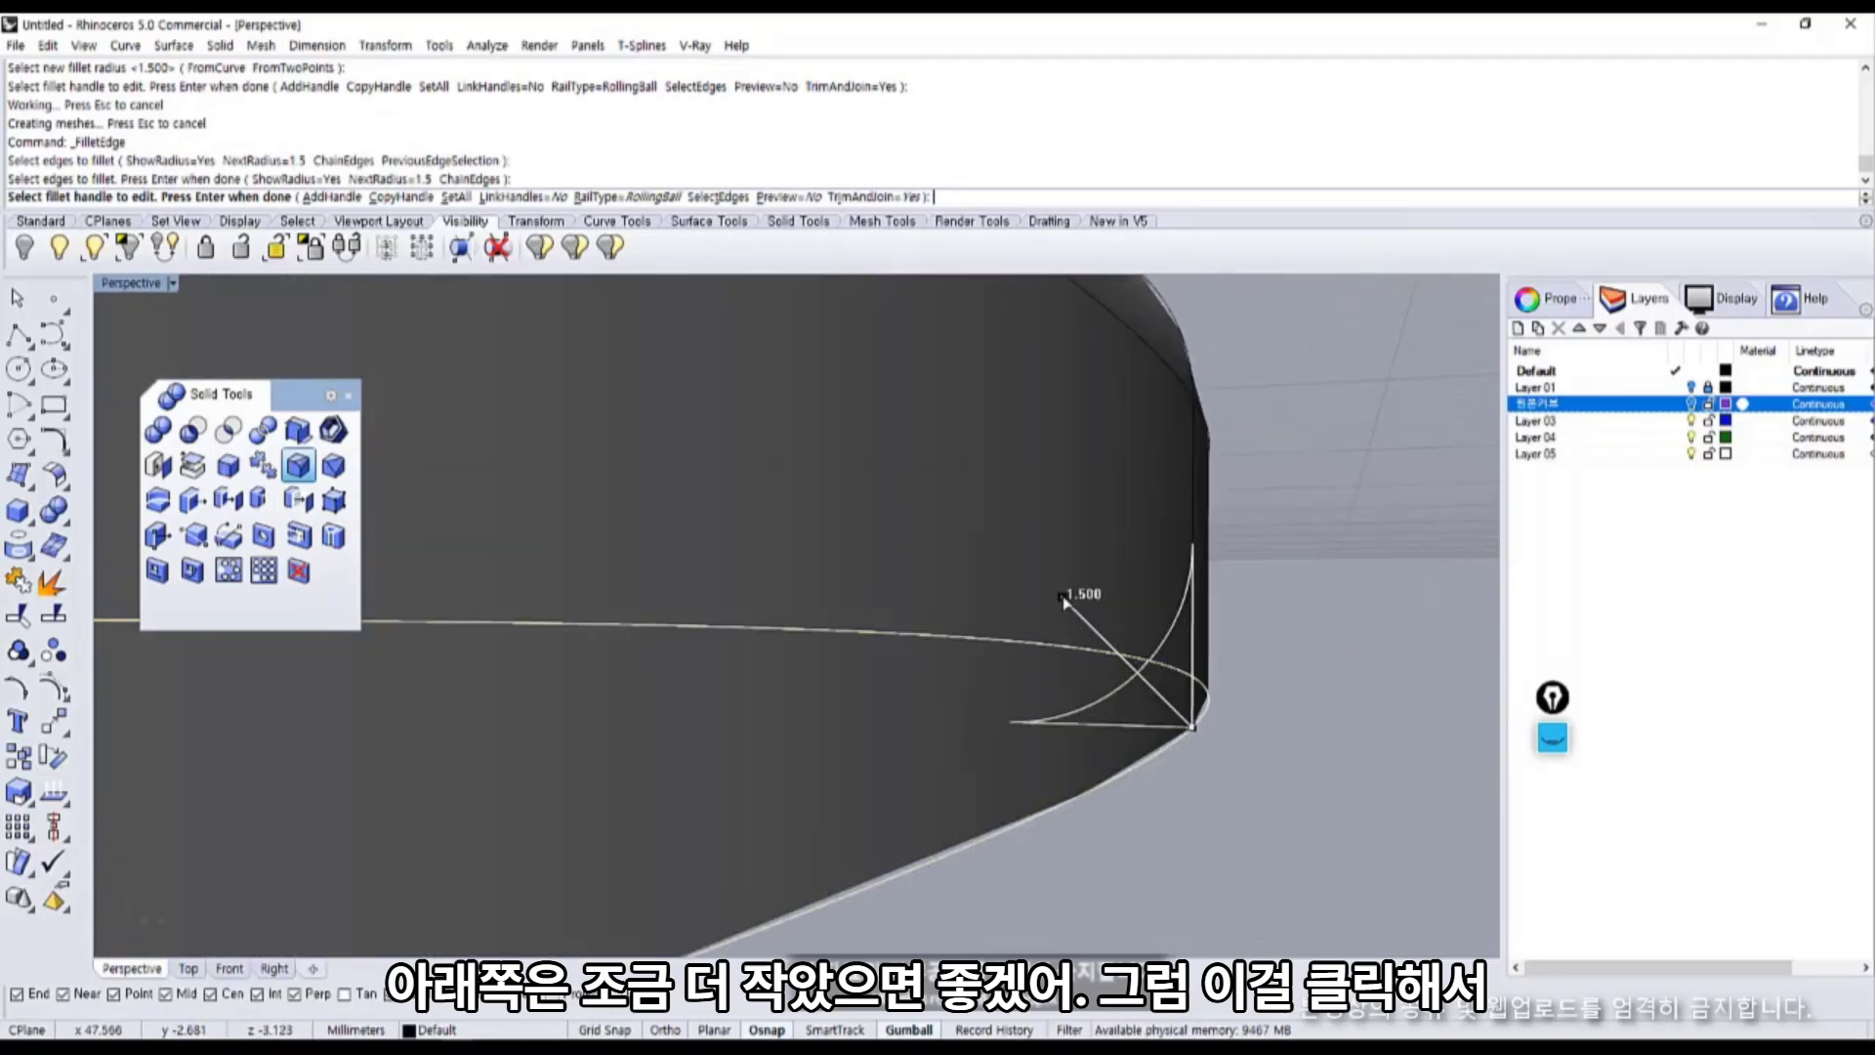
click(1062, 597)
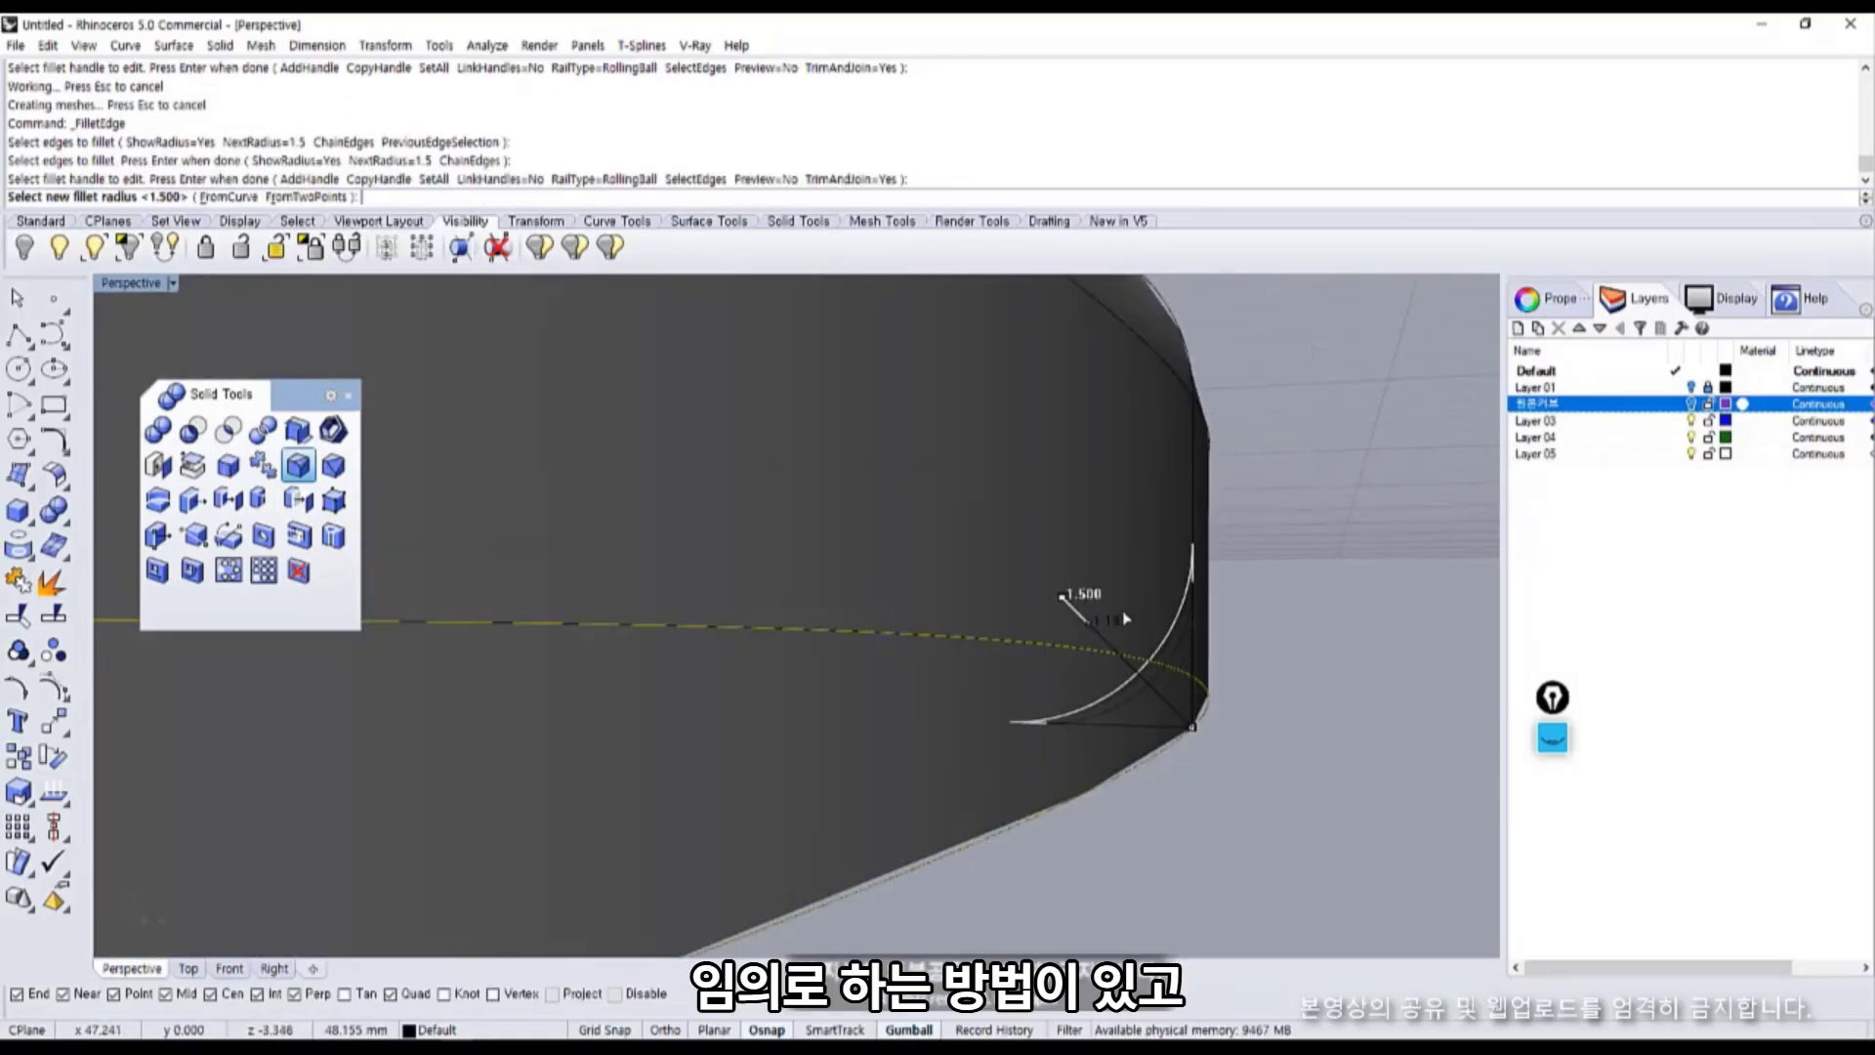
click(1102, 641)
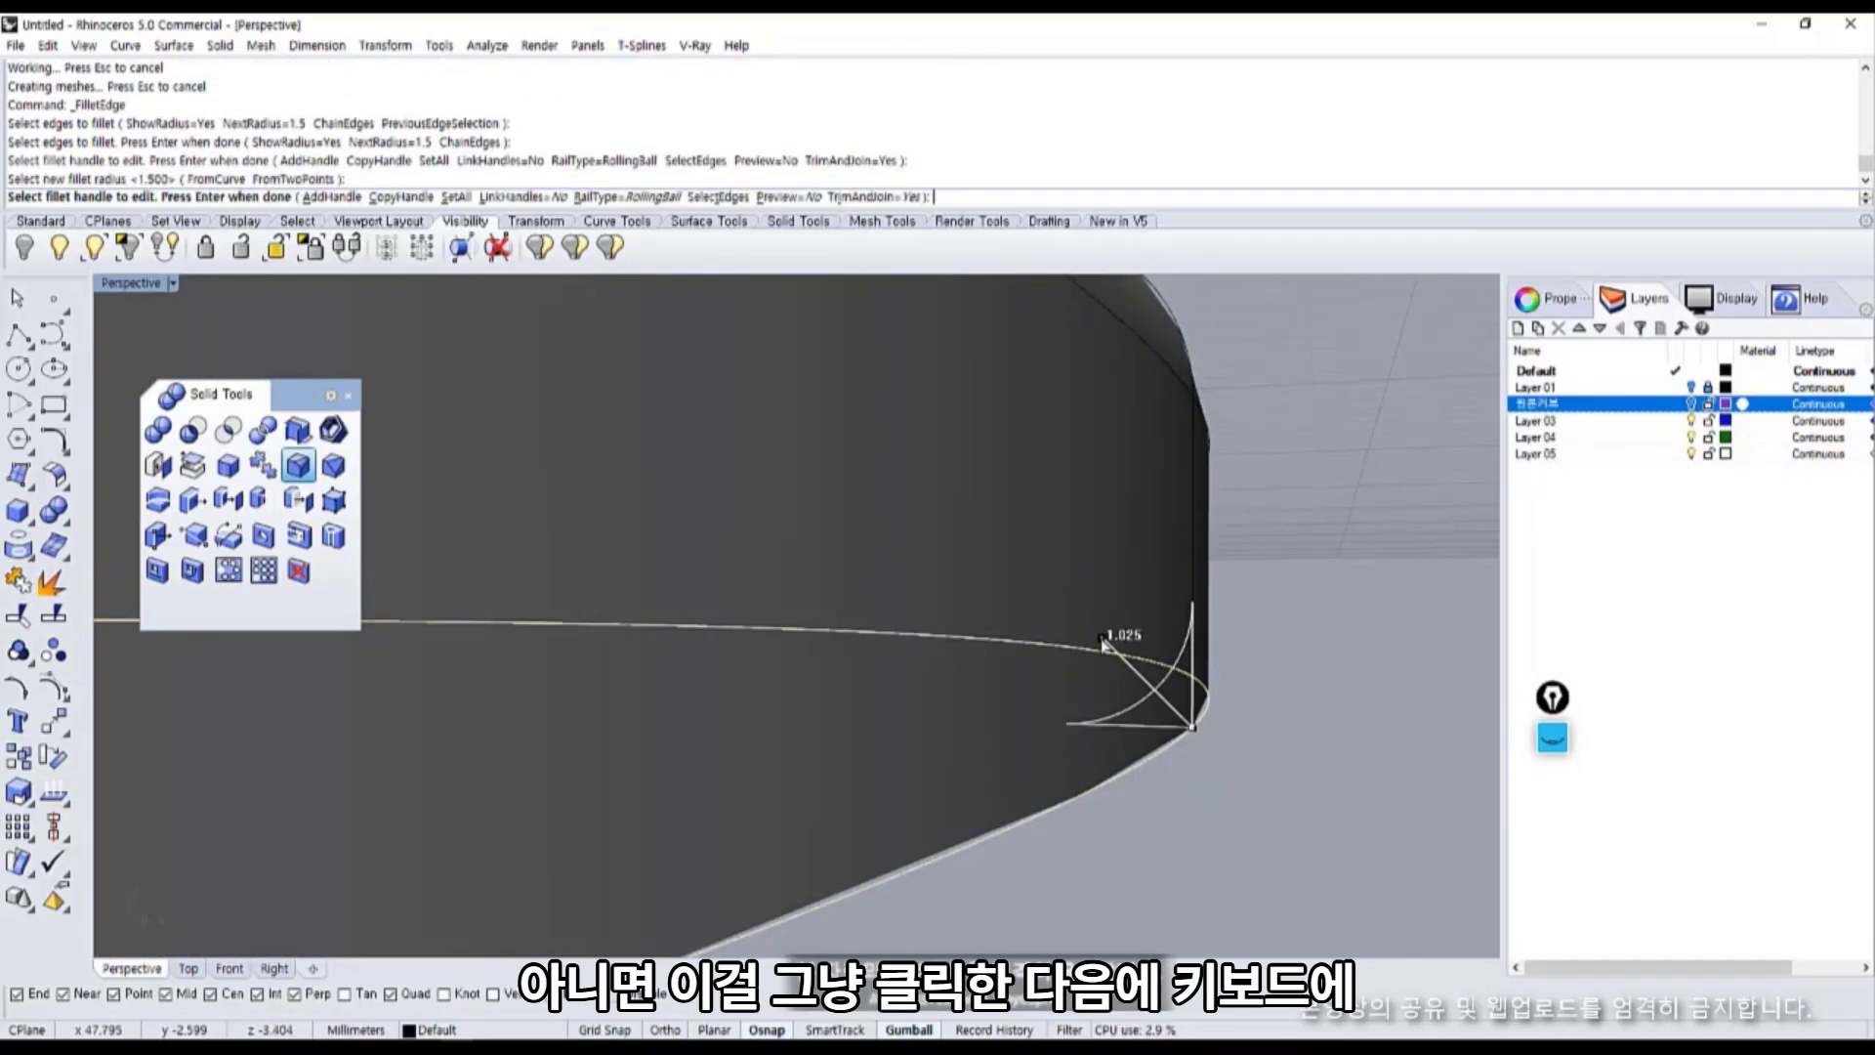
Set the bottom edge's fillet radius to 0.7 mm and complete the fillet.
click(1102, 639)
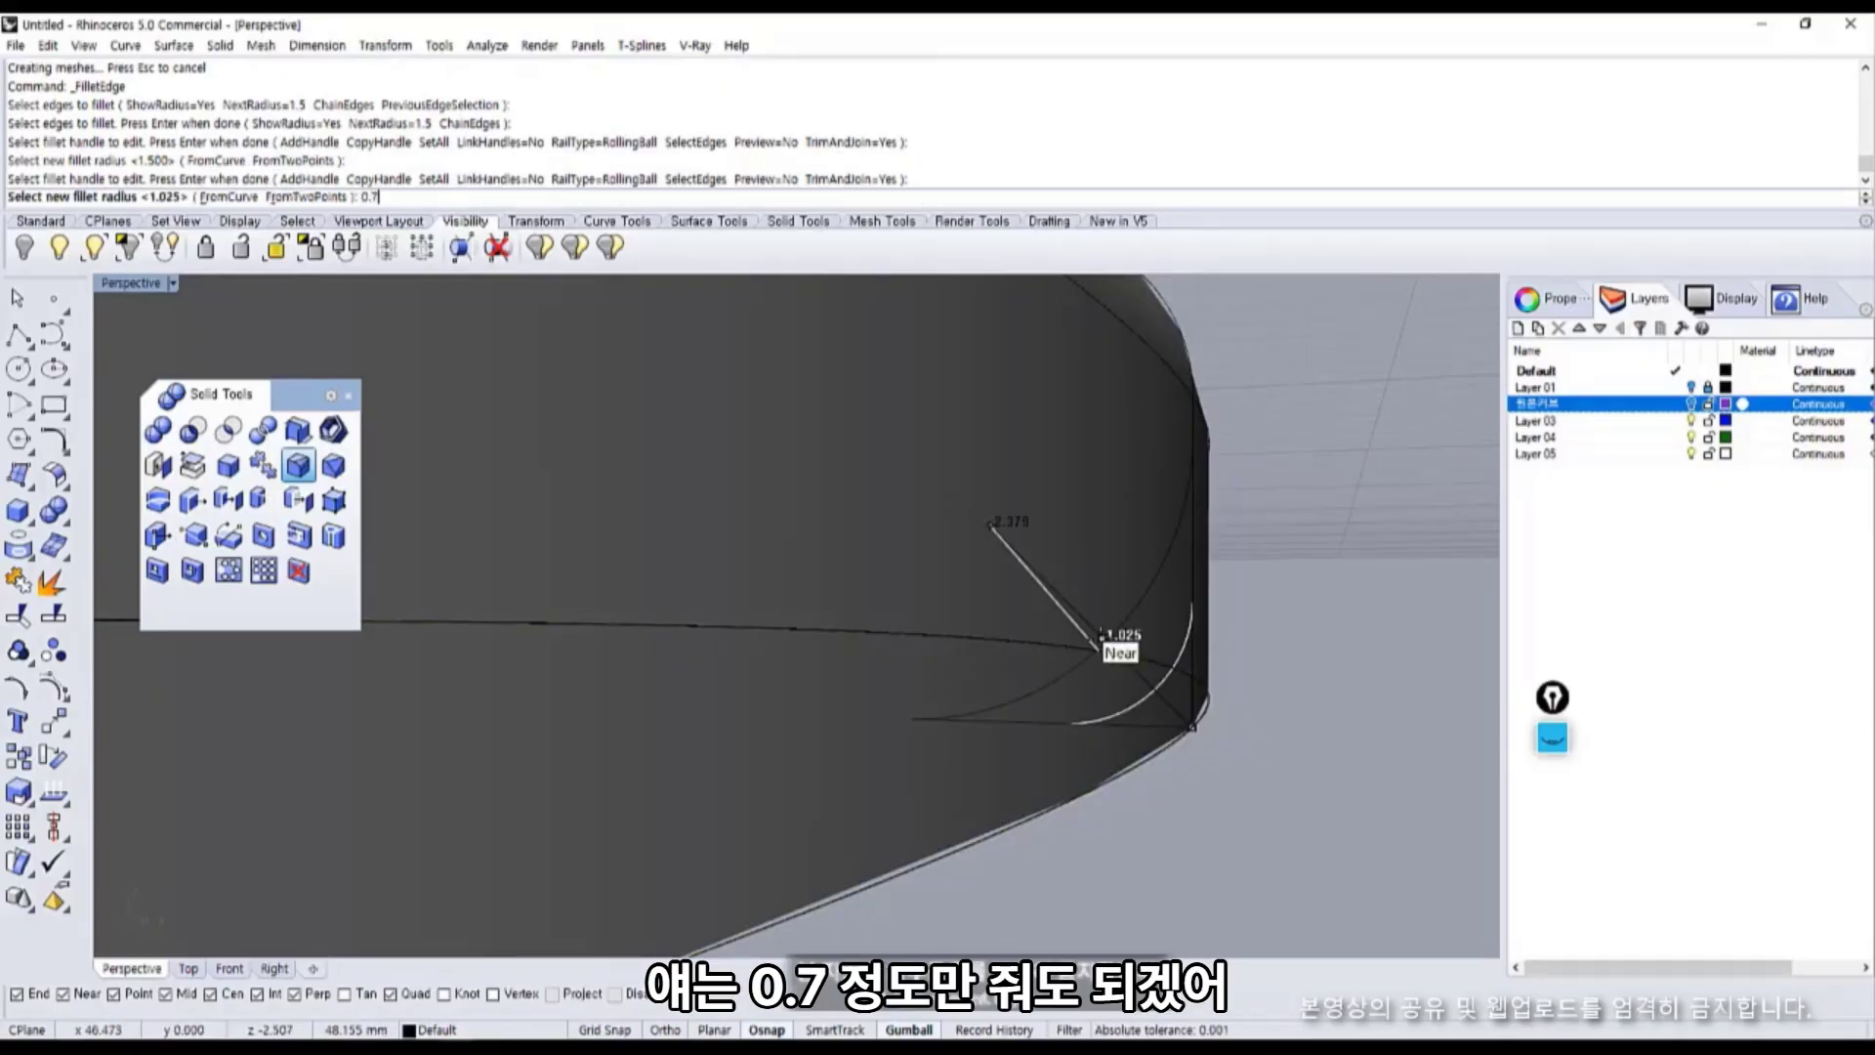
key(Return)
key(Return)
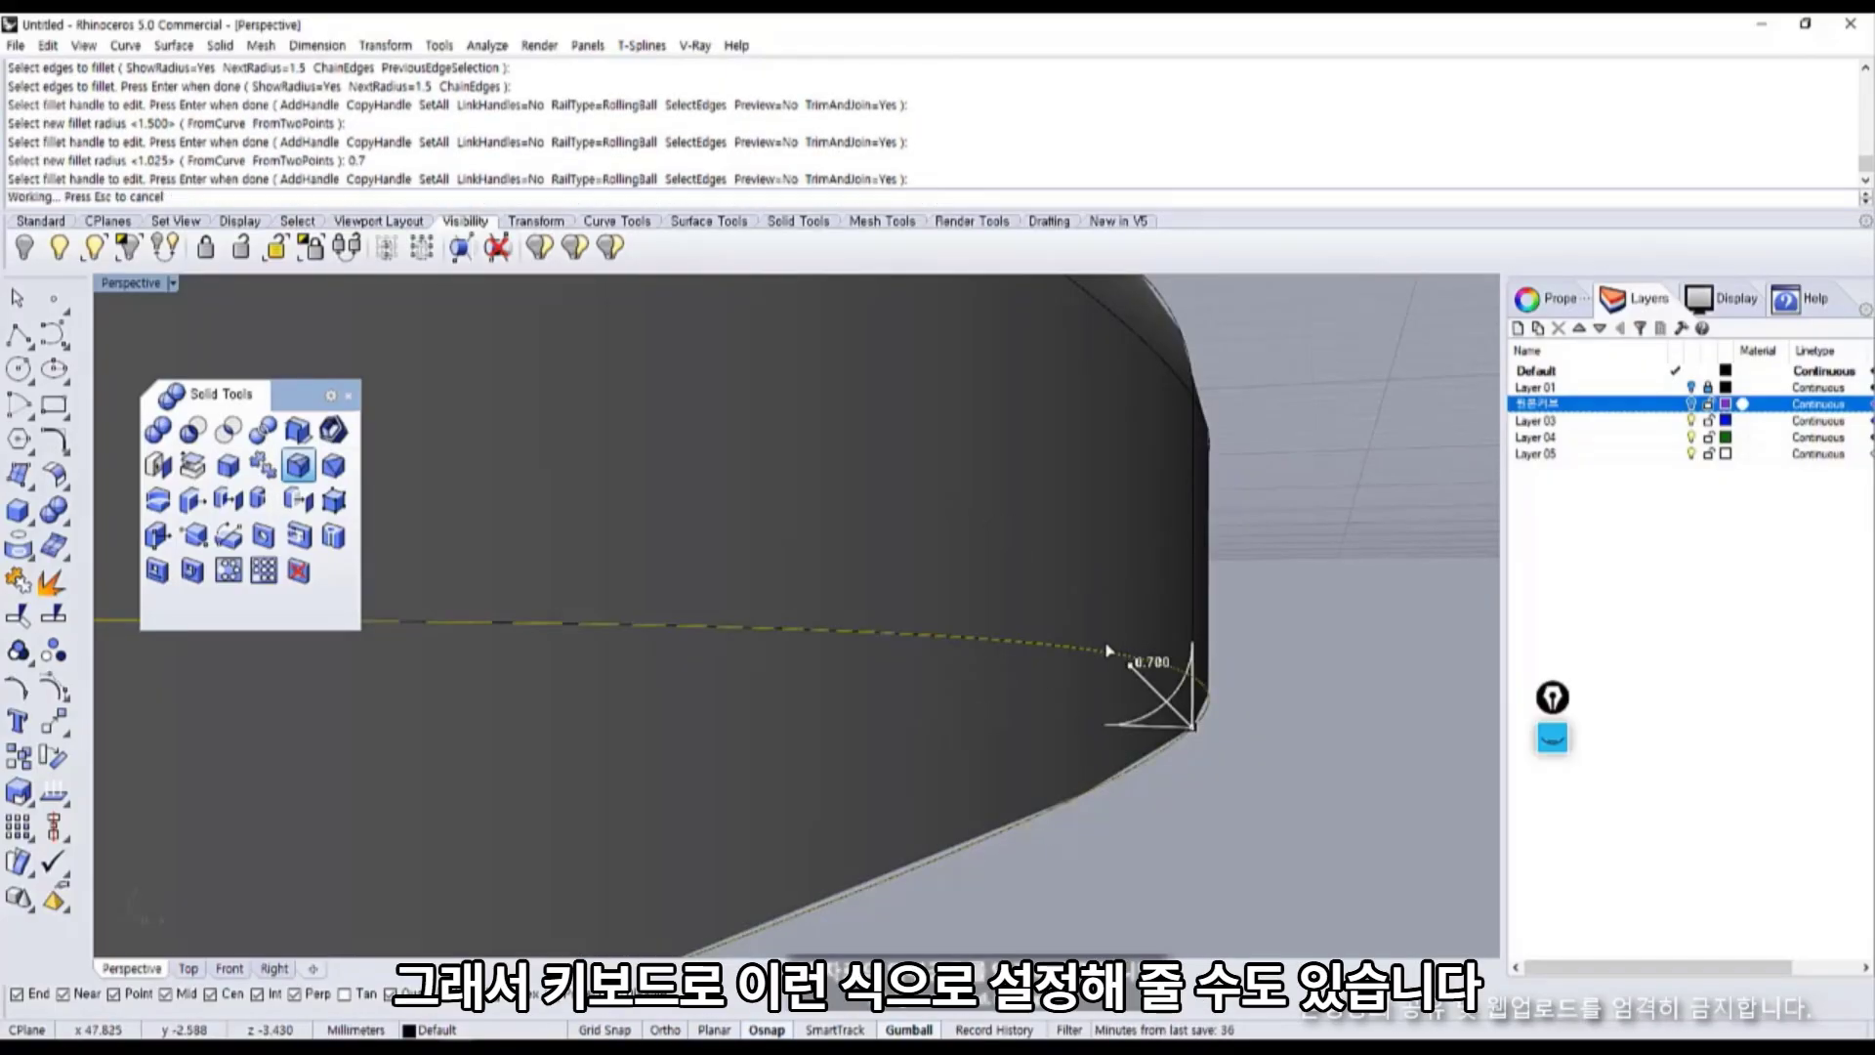
Fillet both the upper and lower edges of the tray's recess wall with a 0.7 mm variable radius fillet.
scroll(1067, 656, down, 5)
right_drag(1060, 654, 667, 585)
scroll(963, 576, down, 5)
scroll(667, 585, up, 5)
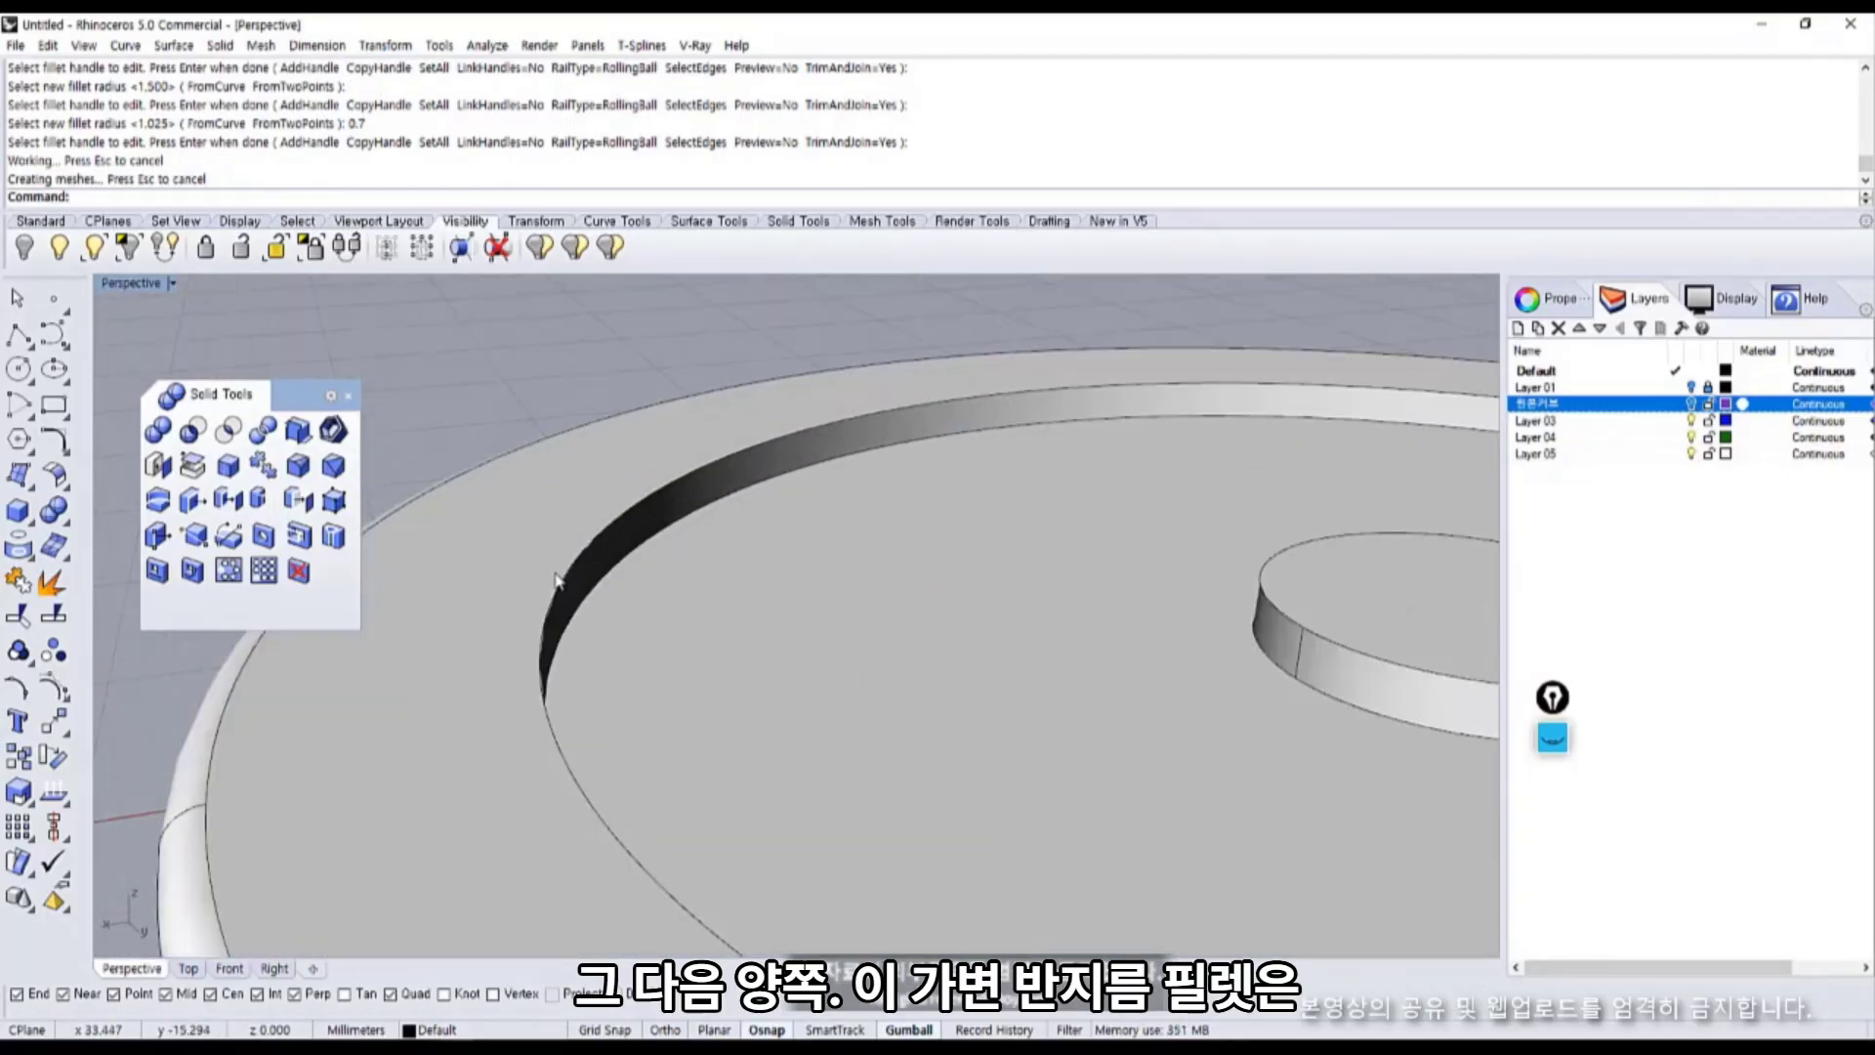
click(300, 467)
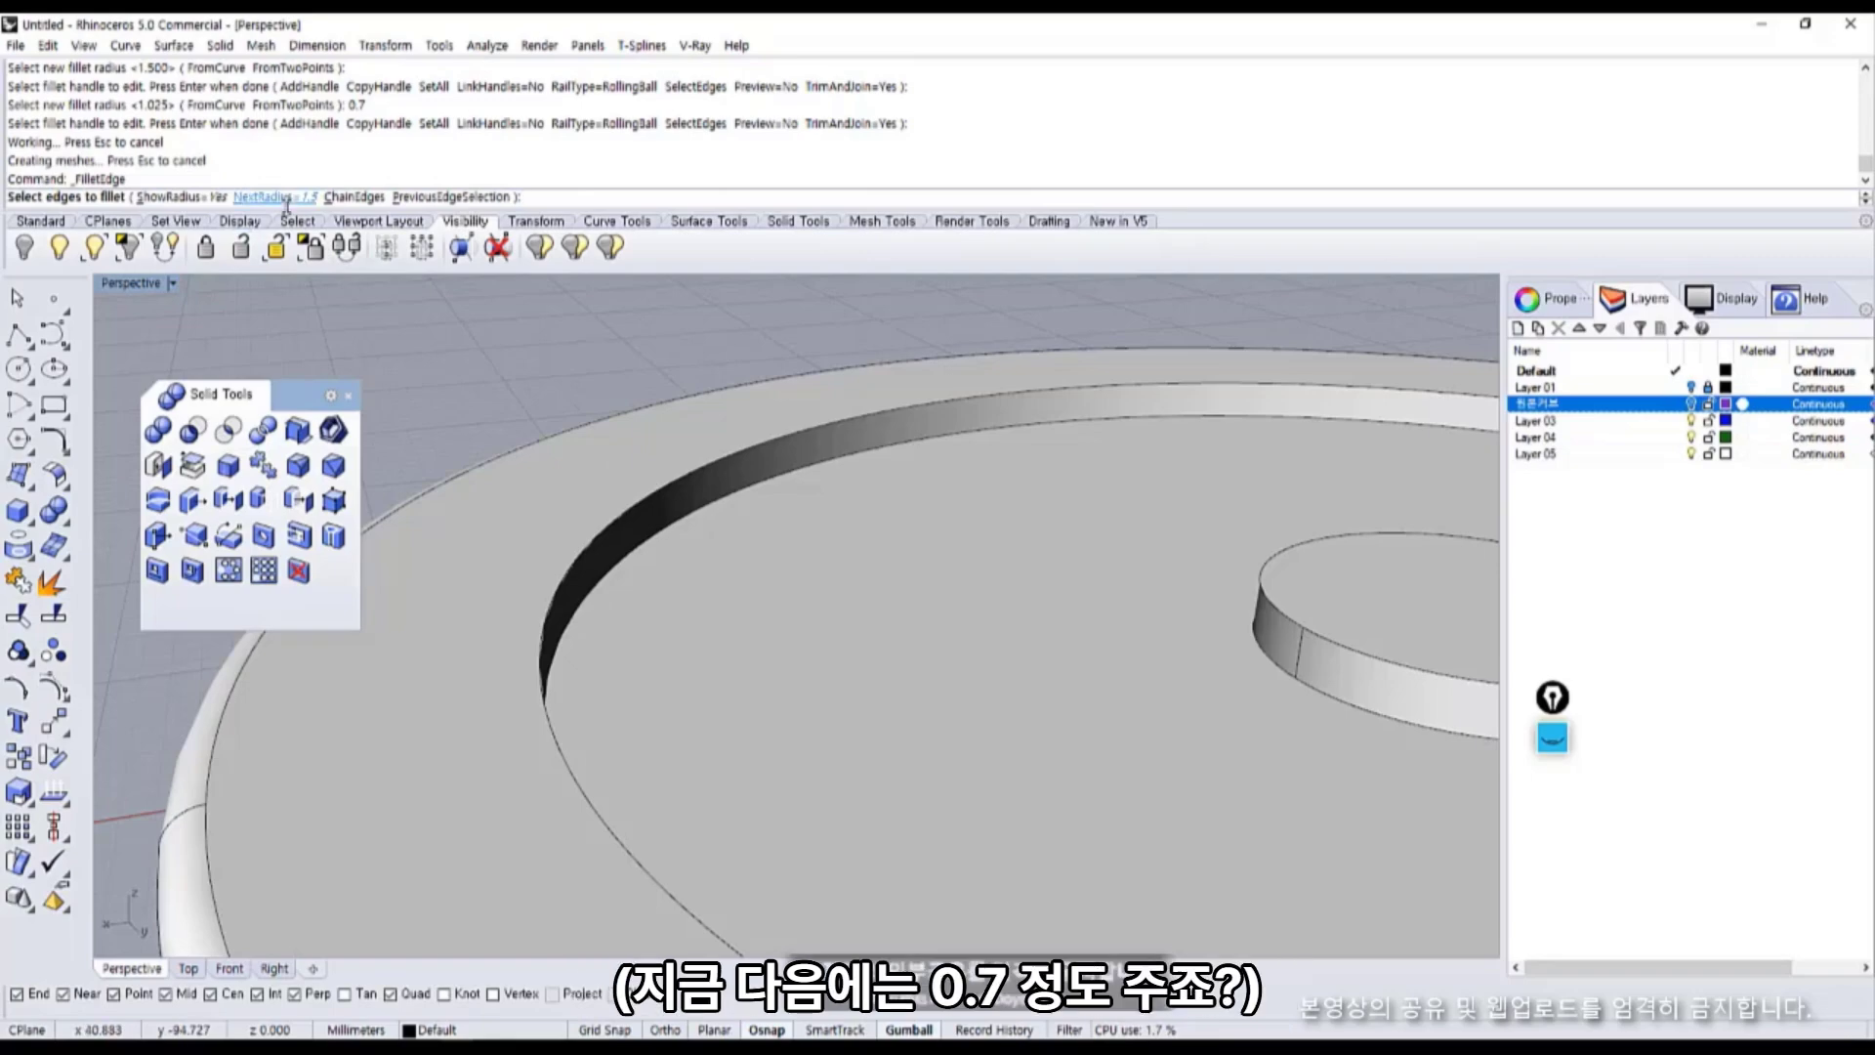
click(304, 195)
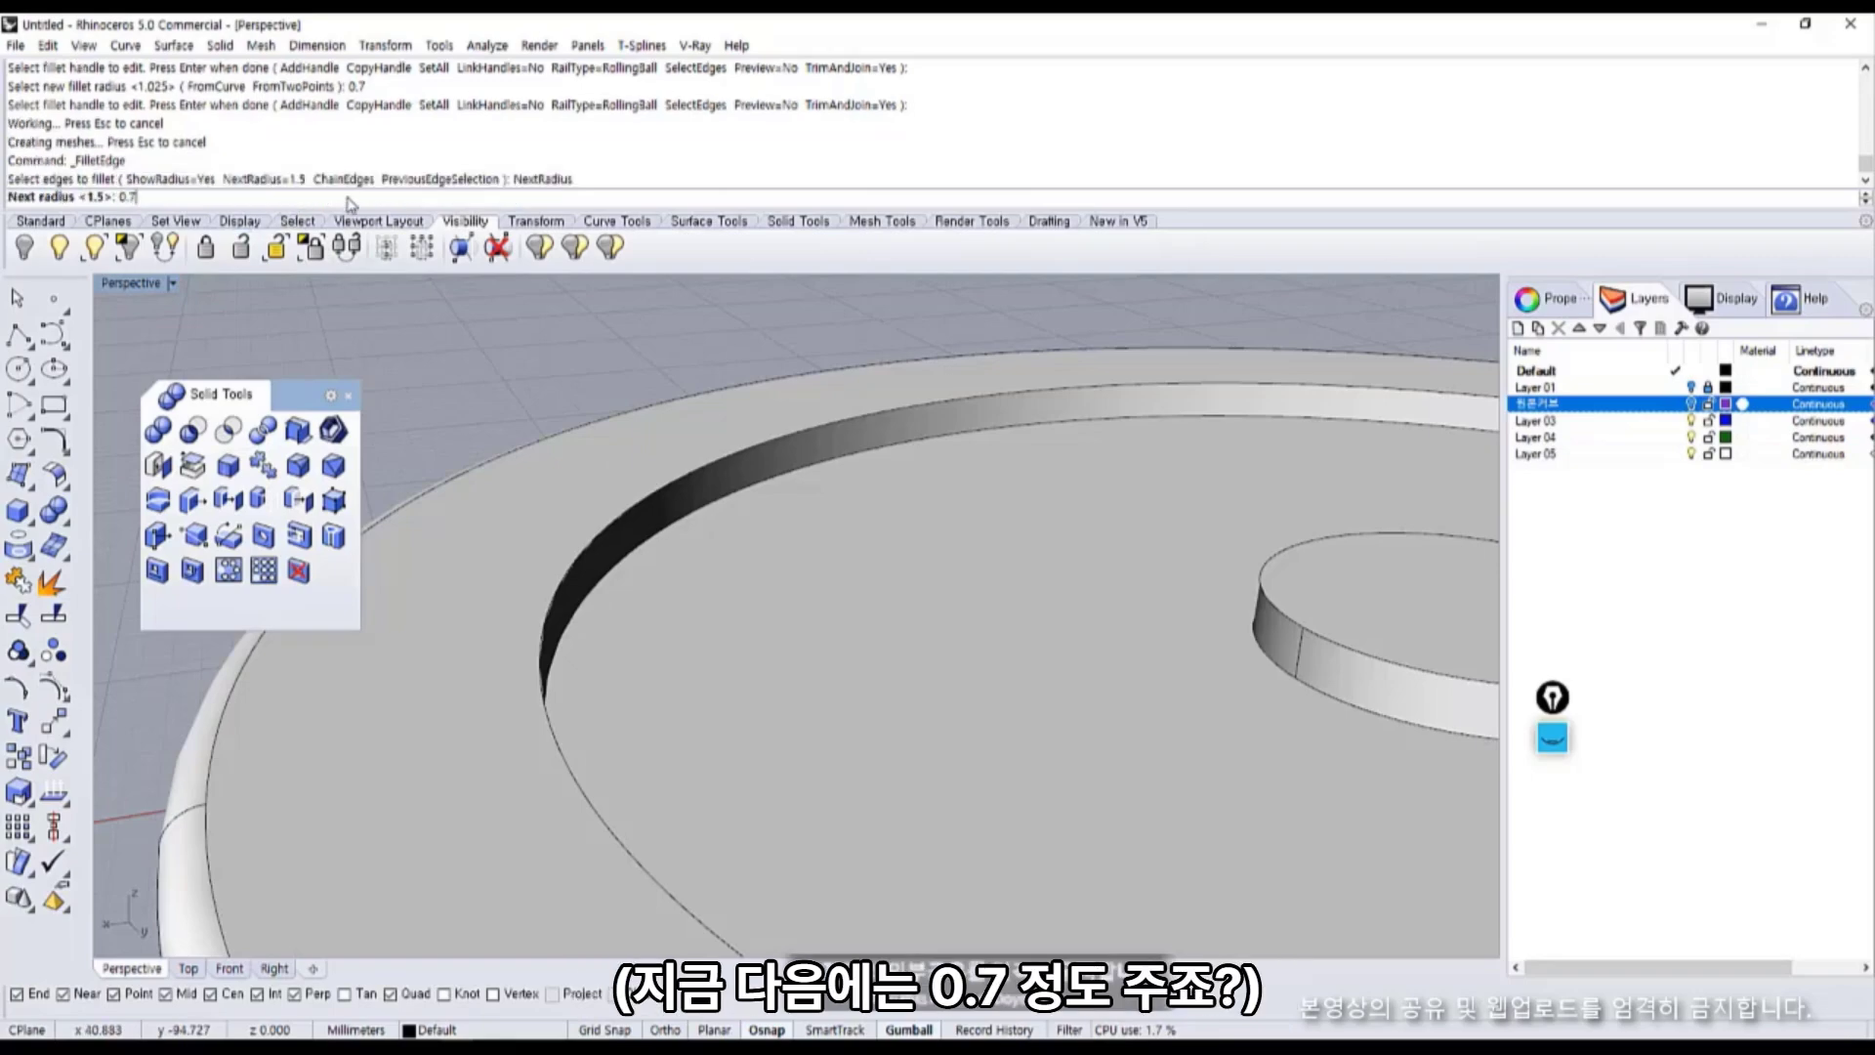
key(Return)
click(681, 511)
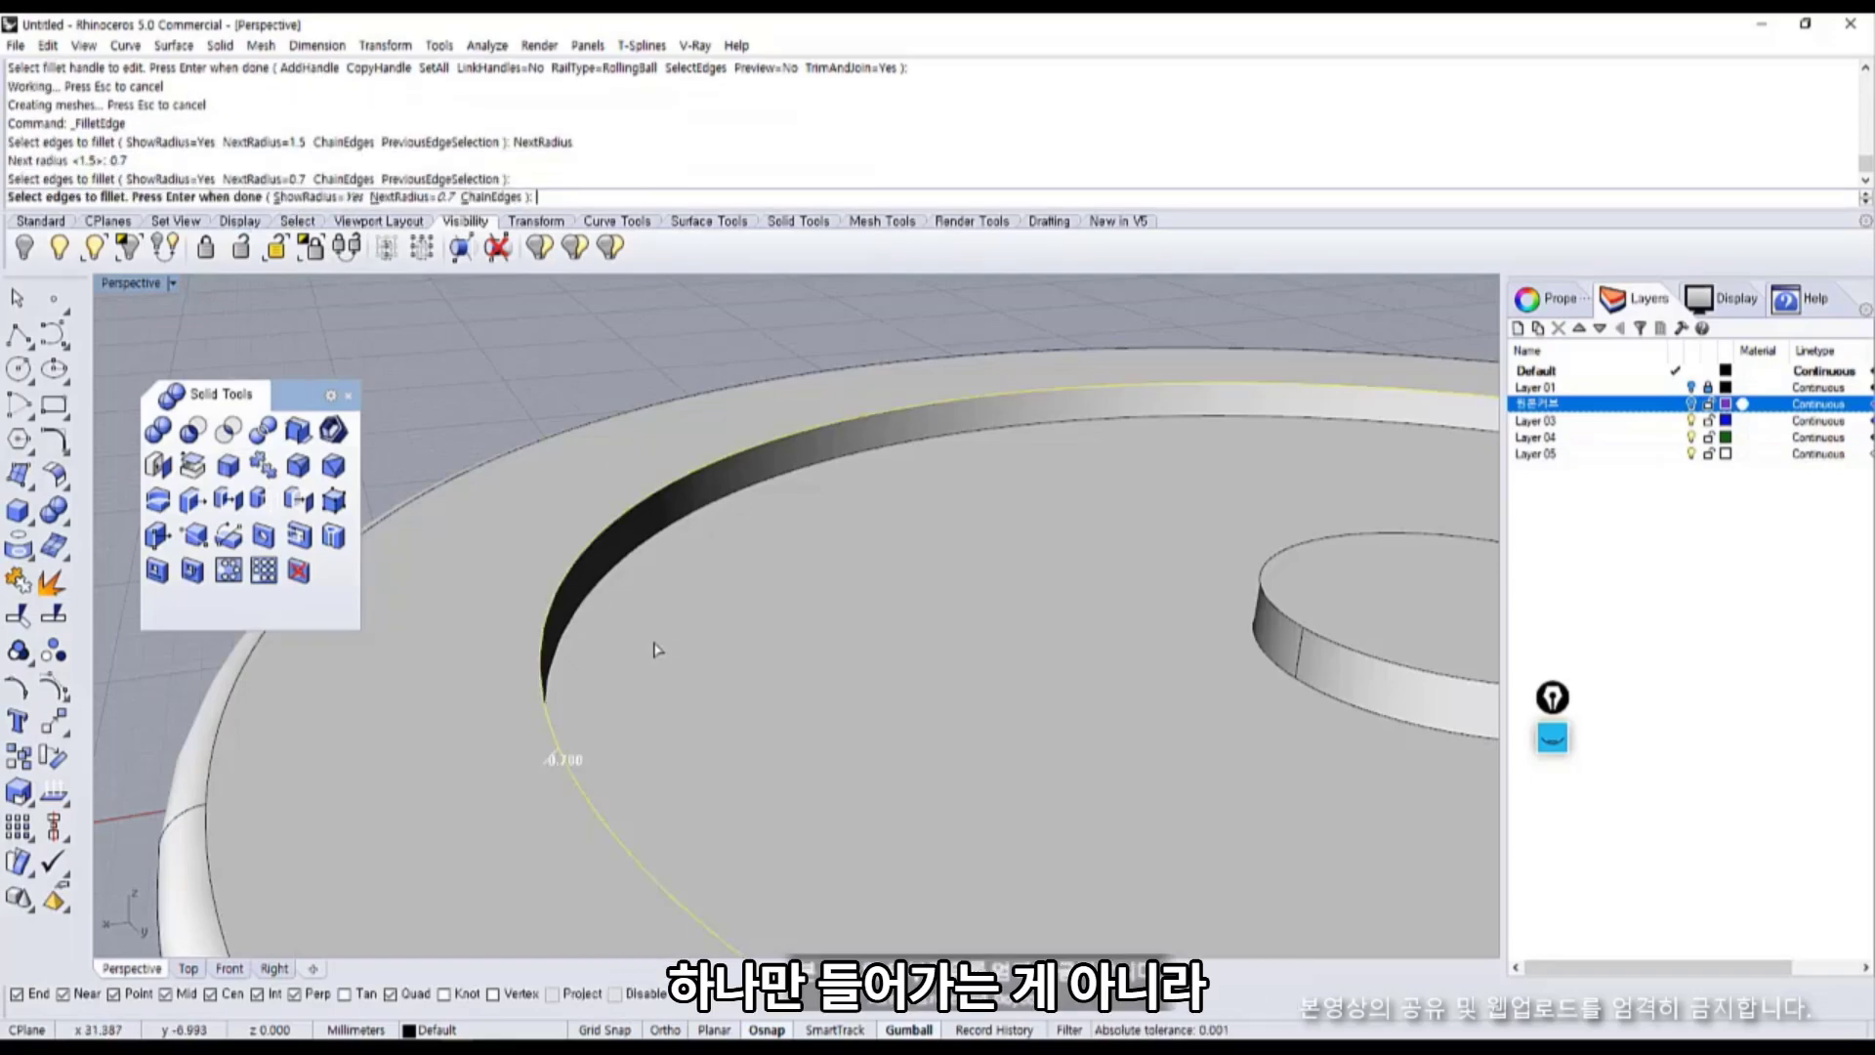
click(632, 555)
scroll(797, 717, up, 2)
right_drag(785, 717, 672, 773)
key(Return)
key(space)
Fillet the upper and lower edges of the central disc with a 0.7 mm edge fillet.
scroll(642, 704, down, 8)
scroll(722, 767, up, 6)
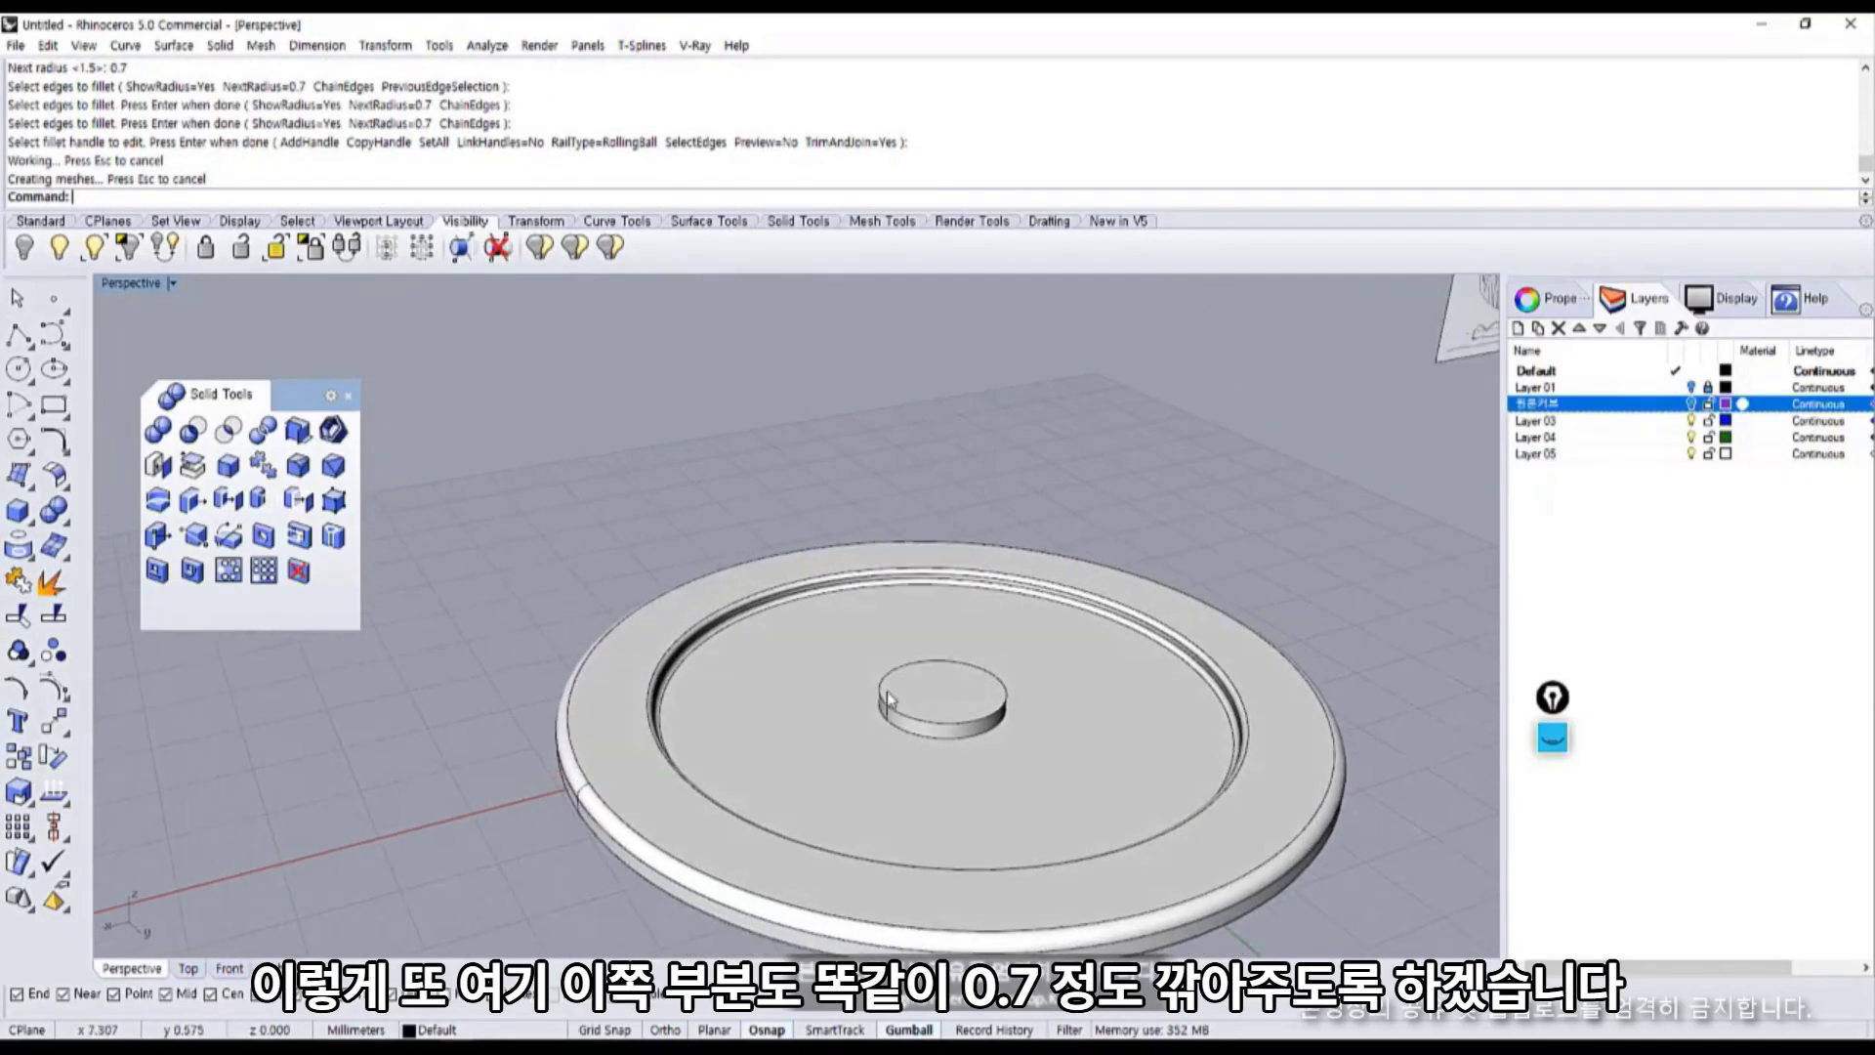
shift+right_drag(891, 740, 770, 678)
scroll(772, 693, up, 2)
key(space)
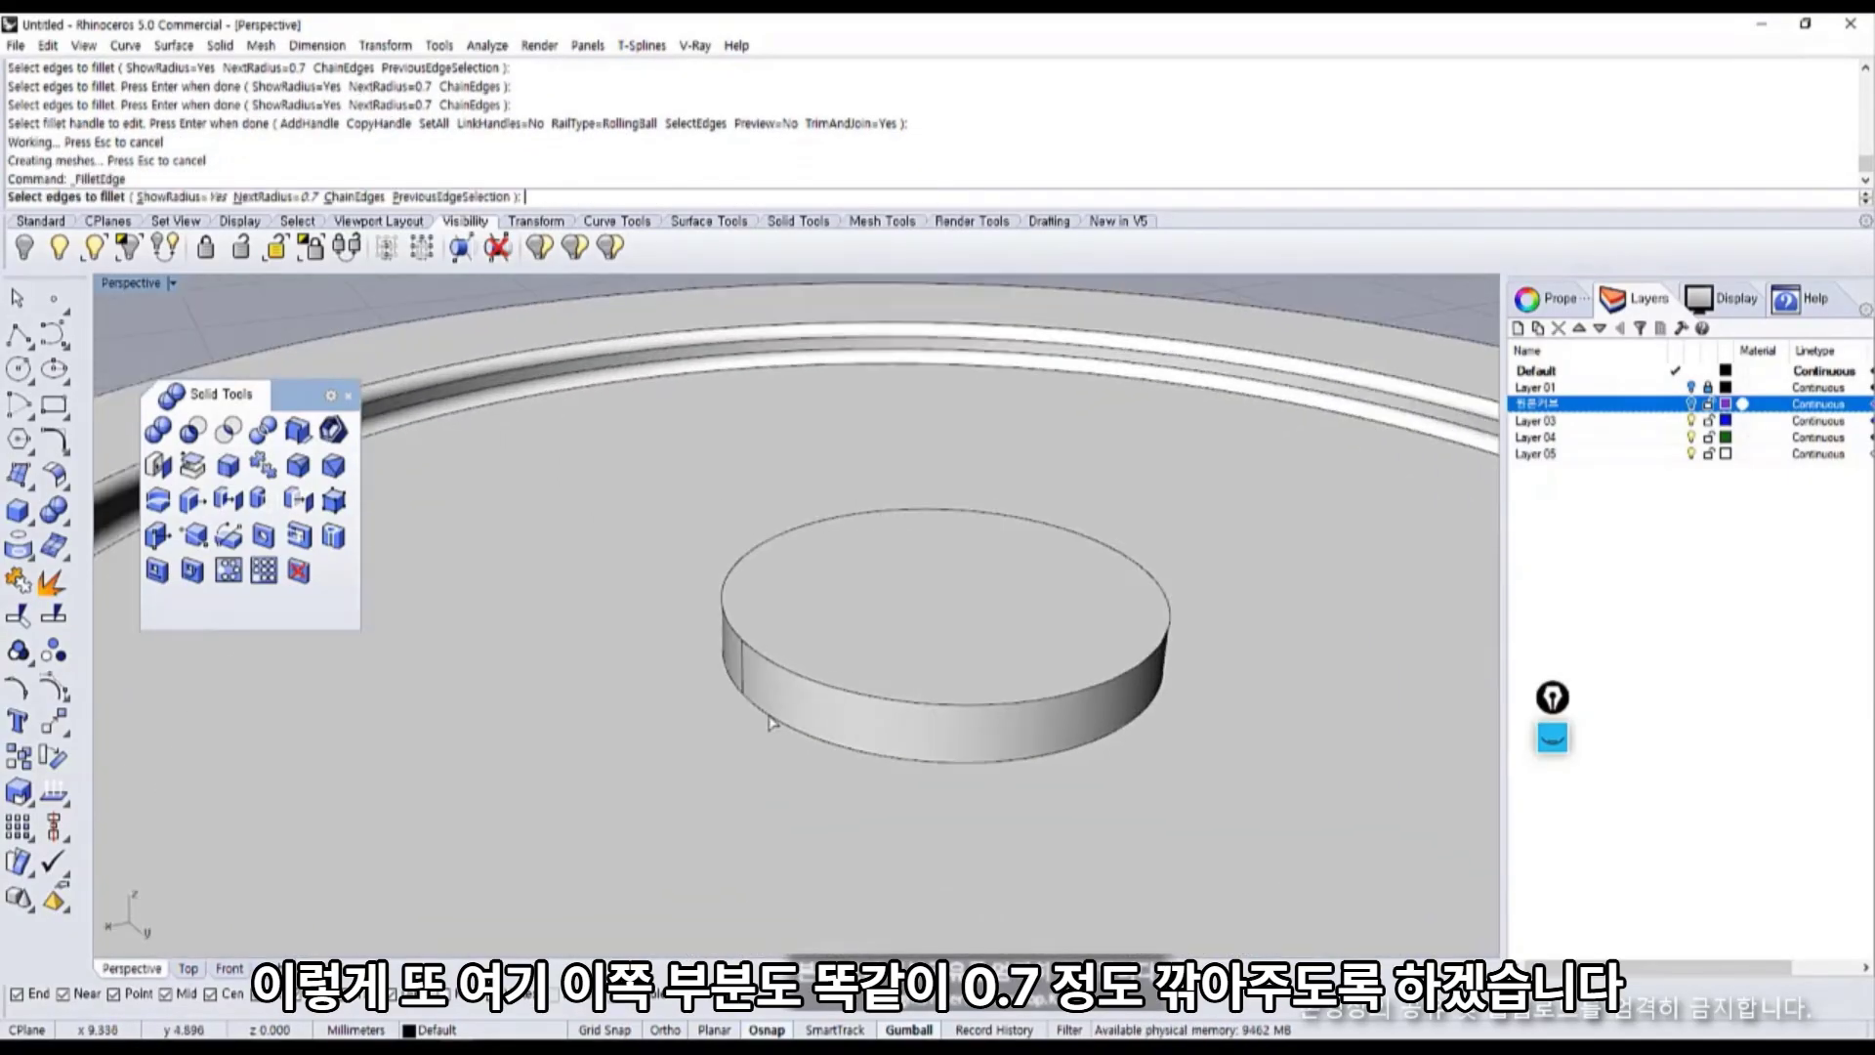
click(768, 705)
key(Return)
key(Return)
scroll(810, 752, down, 5)
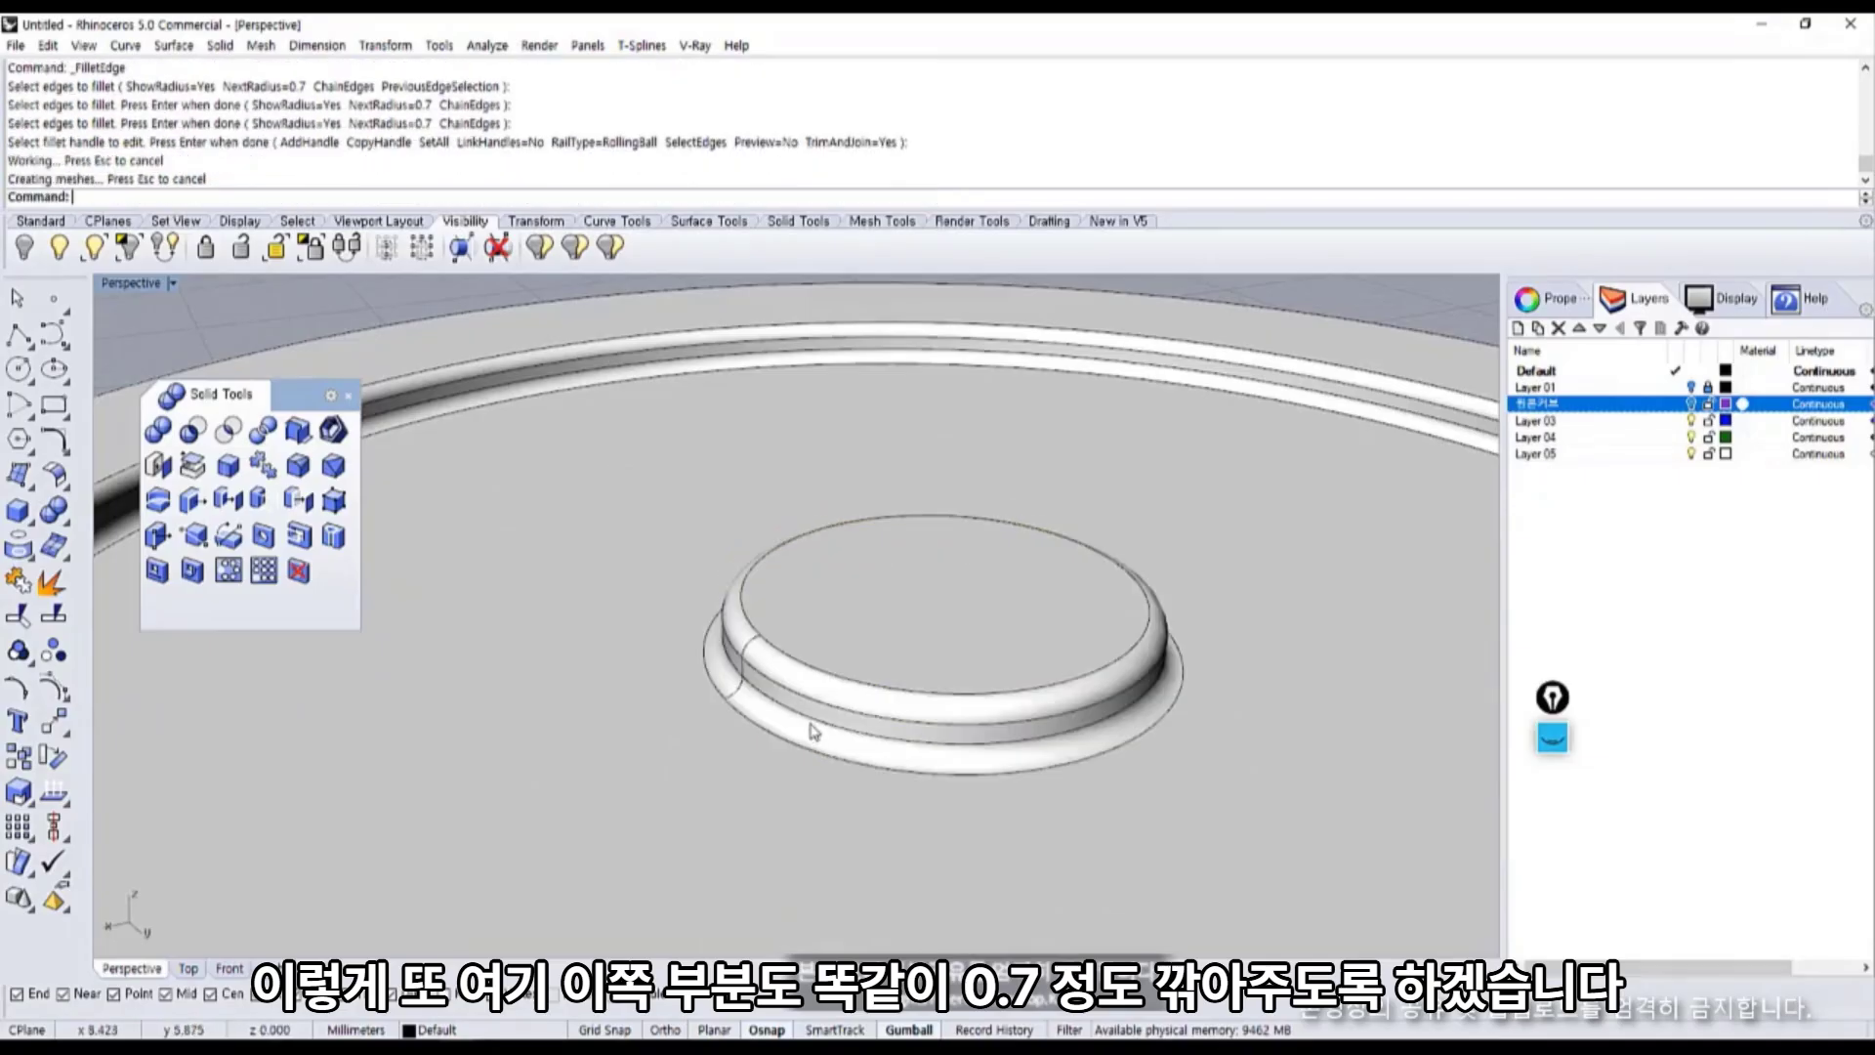
Examine the flower-petal pot stand sketches on the reference image beside the model.
scroll(810, 752, down, 6)
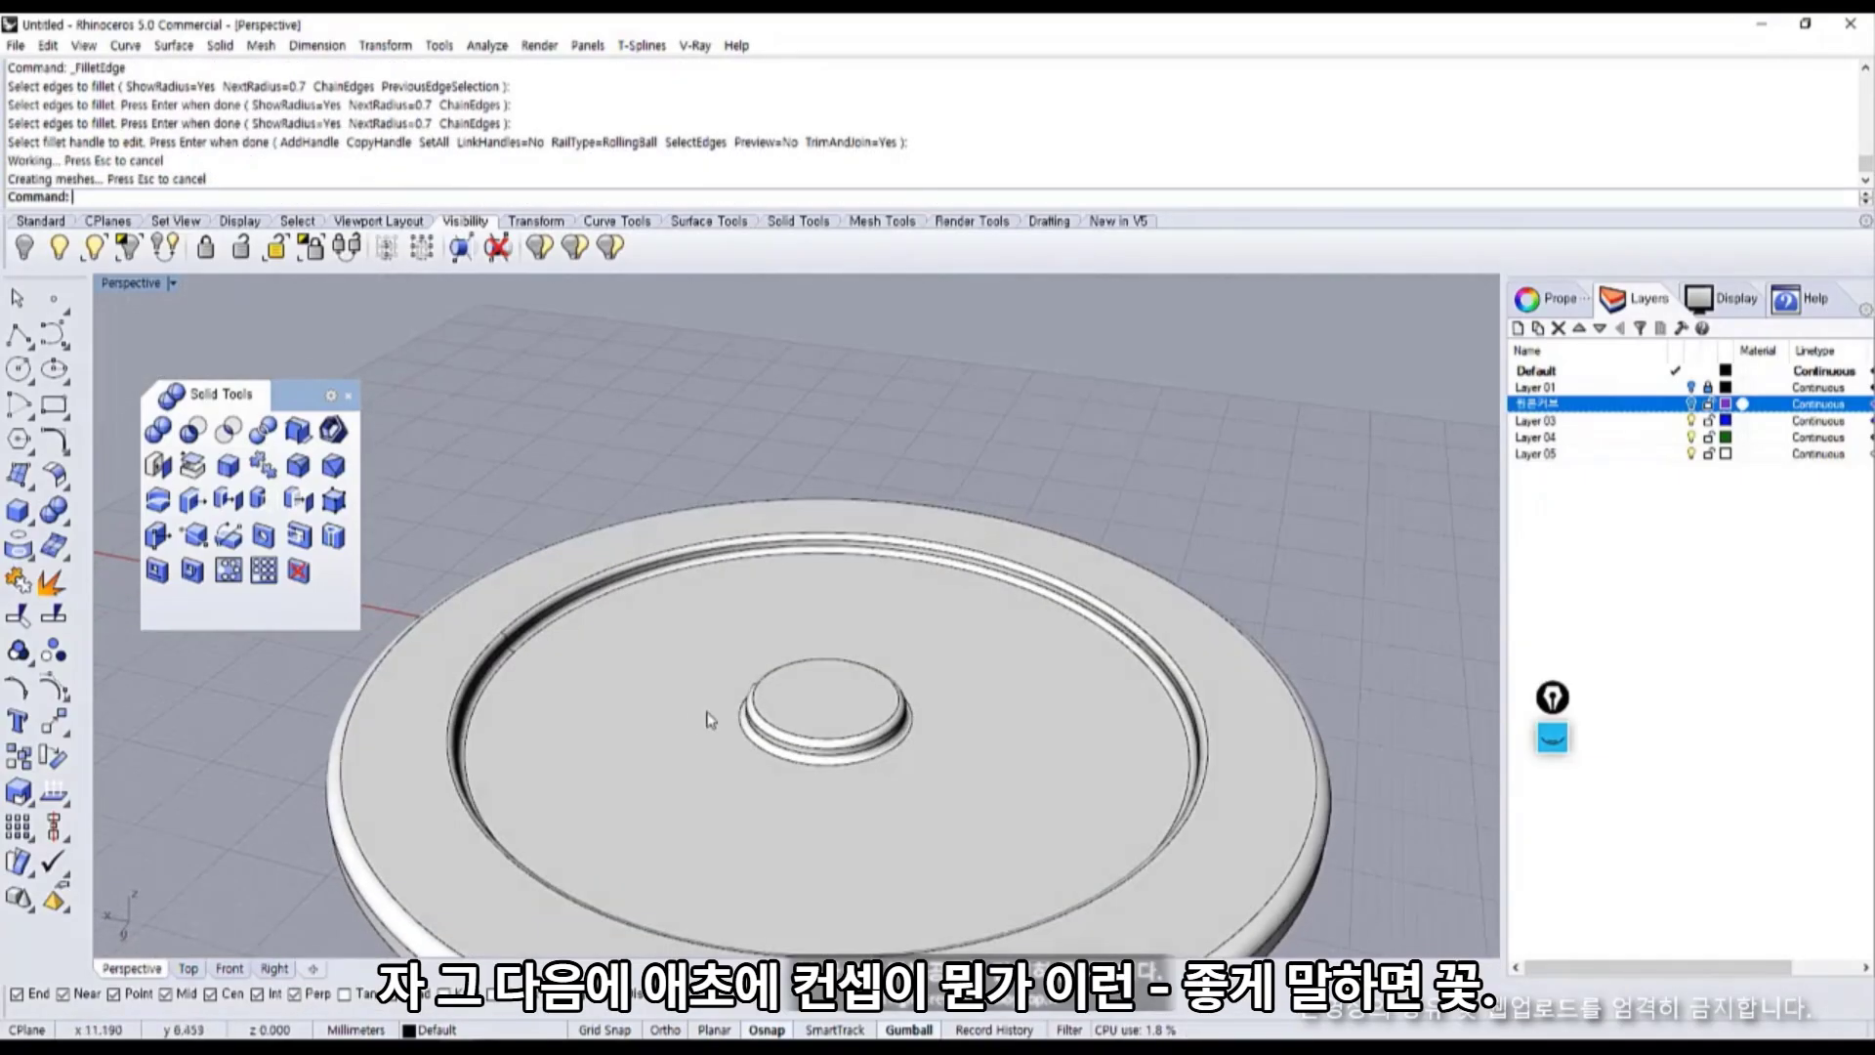
scroll(1062, 451, up, 10)
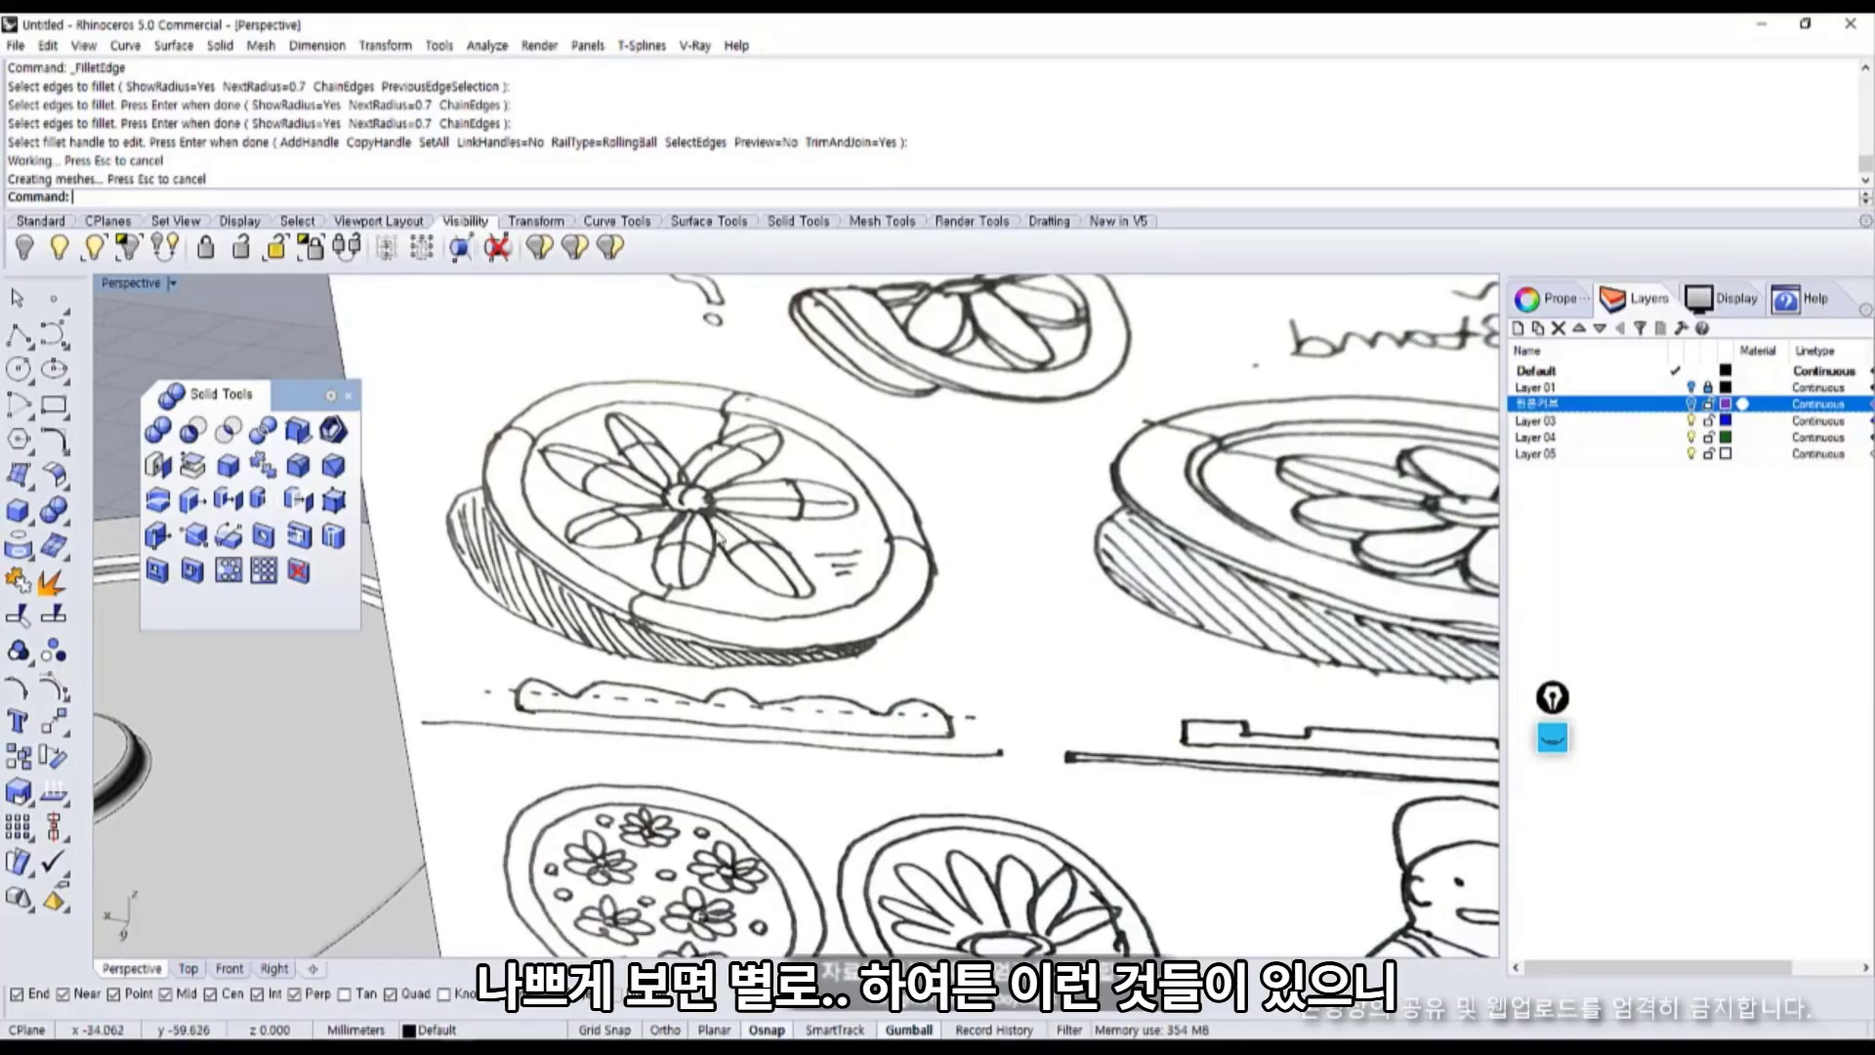
scroll(609, 517, down, 10)
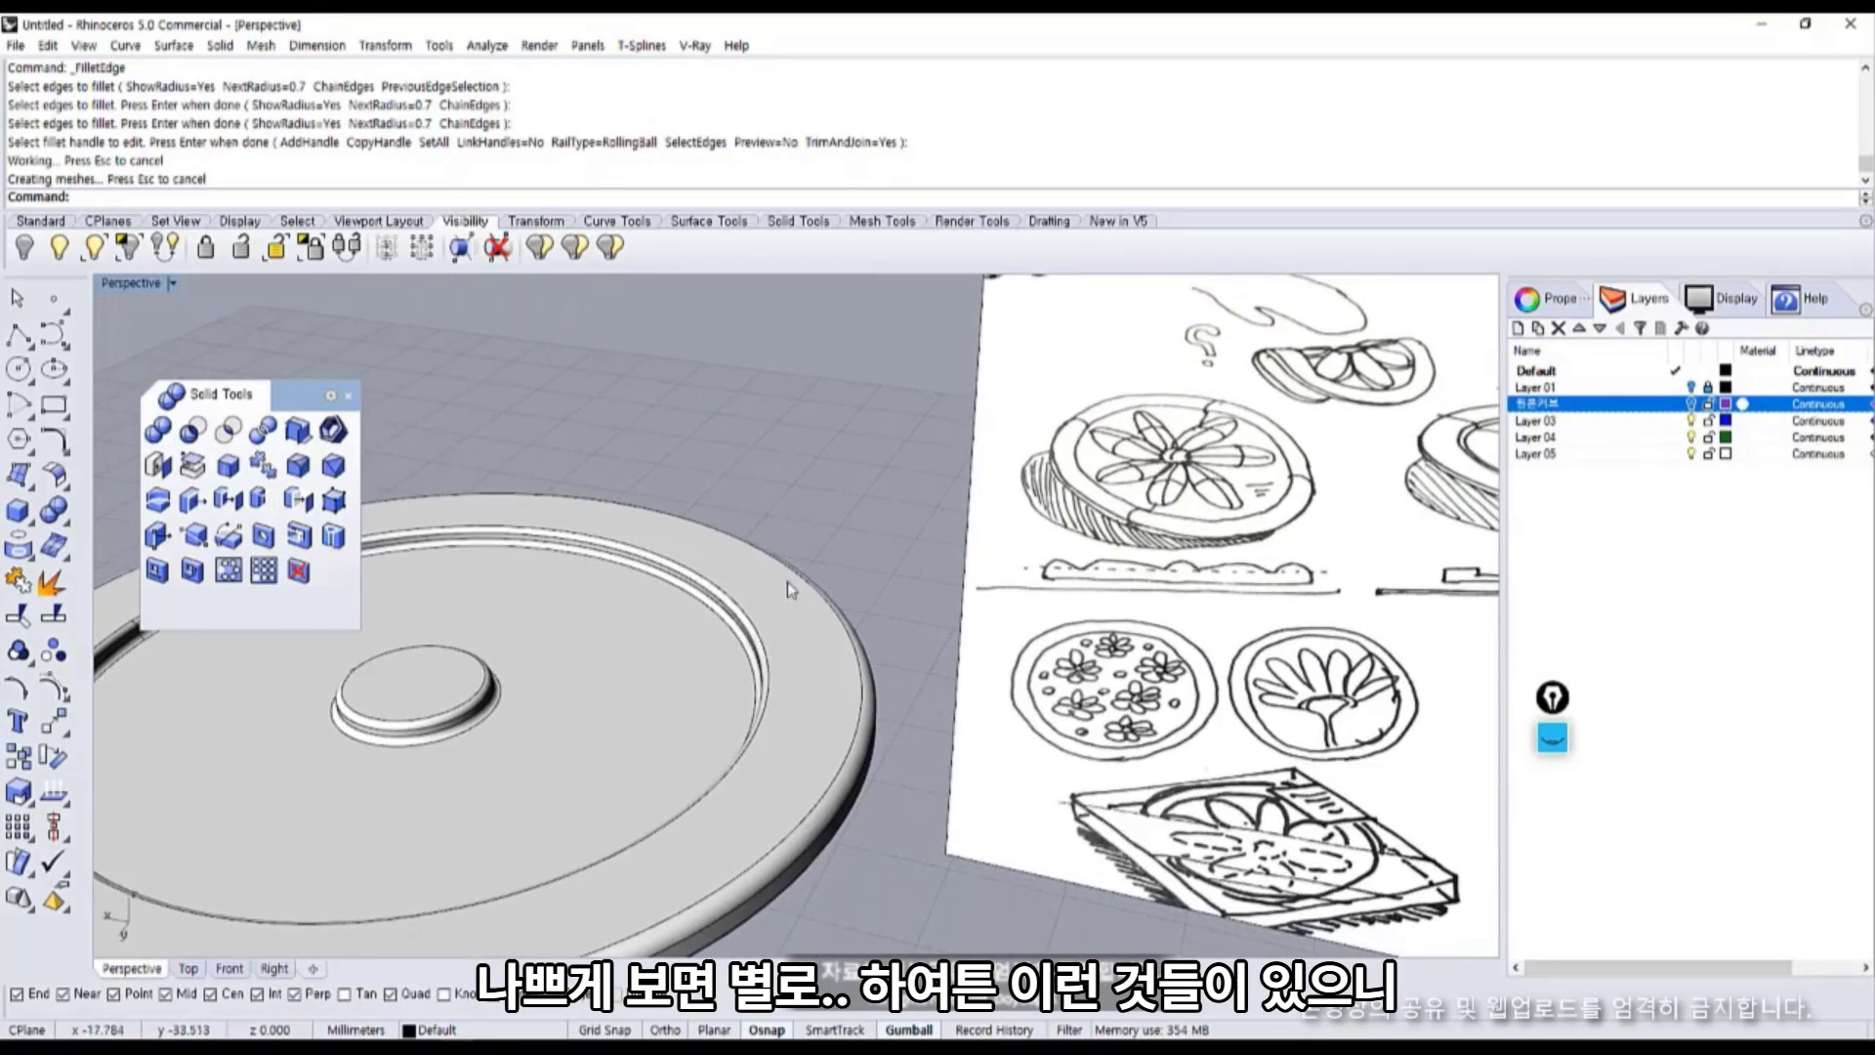
mouse_move(753, 600)
right_down()
mouse_move(870, 602)
mouse_move(814, 625)
mouse_move(829, 653)
mouse_move(690, 599)
mouse_move(904, 593)
mouse_move(898, 635)
right_up()
scroll(904, 593, down, 6)
scroll(899, 595, up, 6)
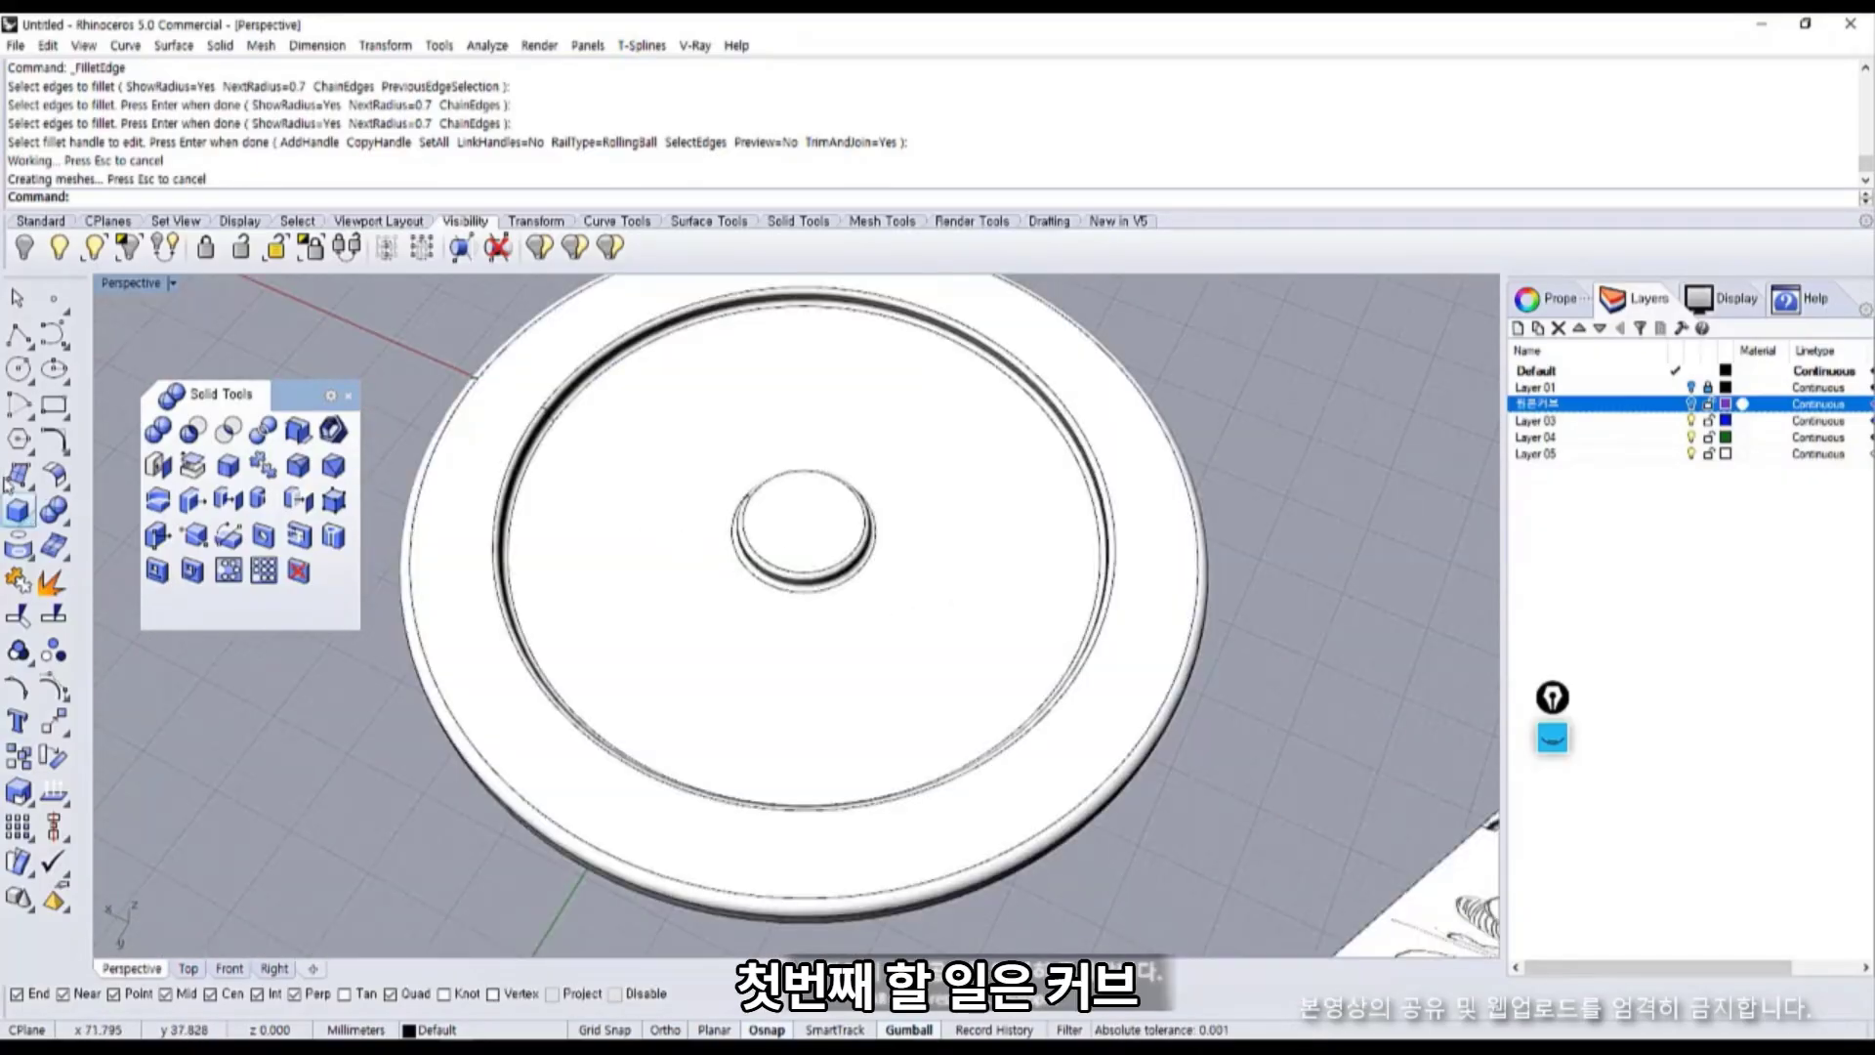
click(30, 345)
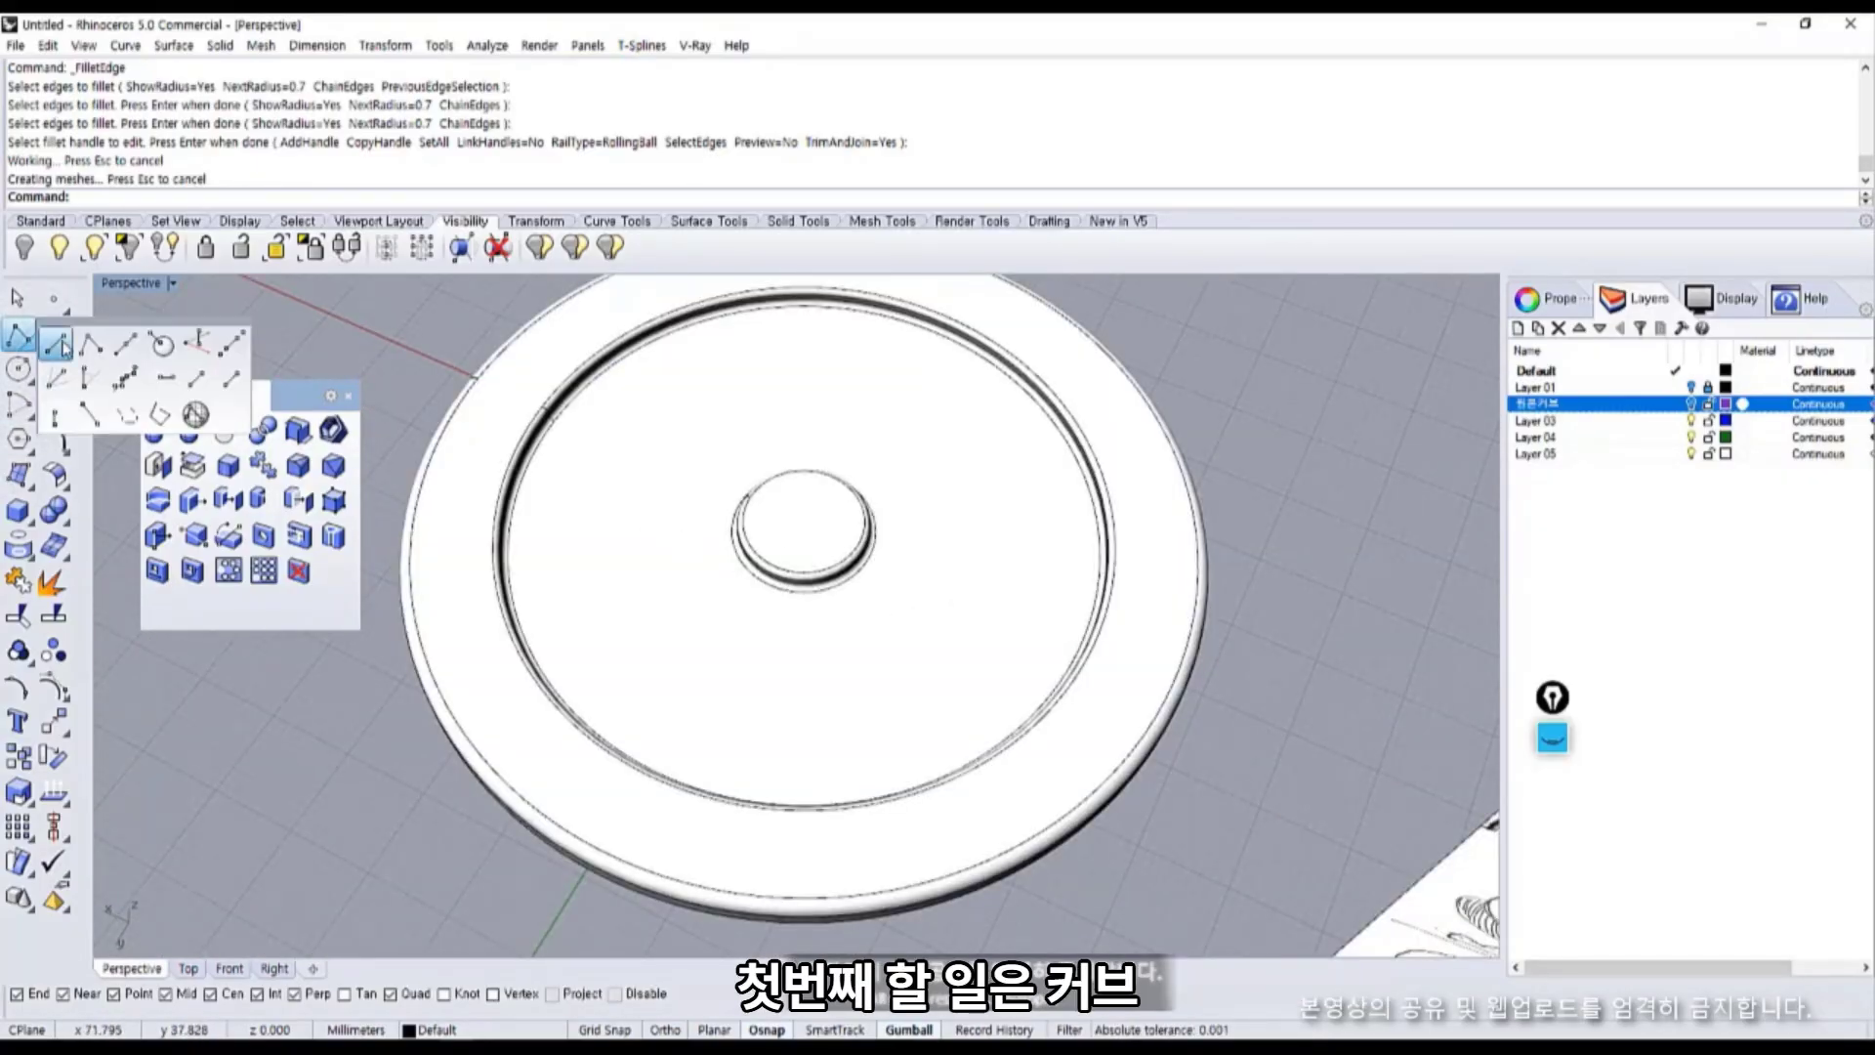
click(58, 343)
right_drag(733, 746, 913, 658)
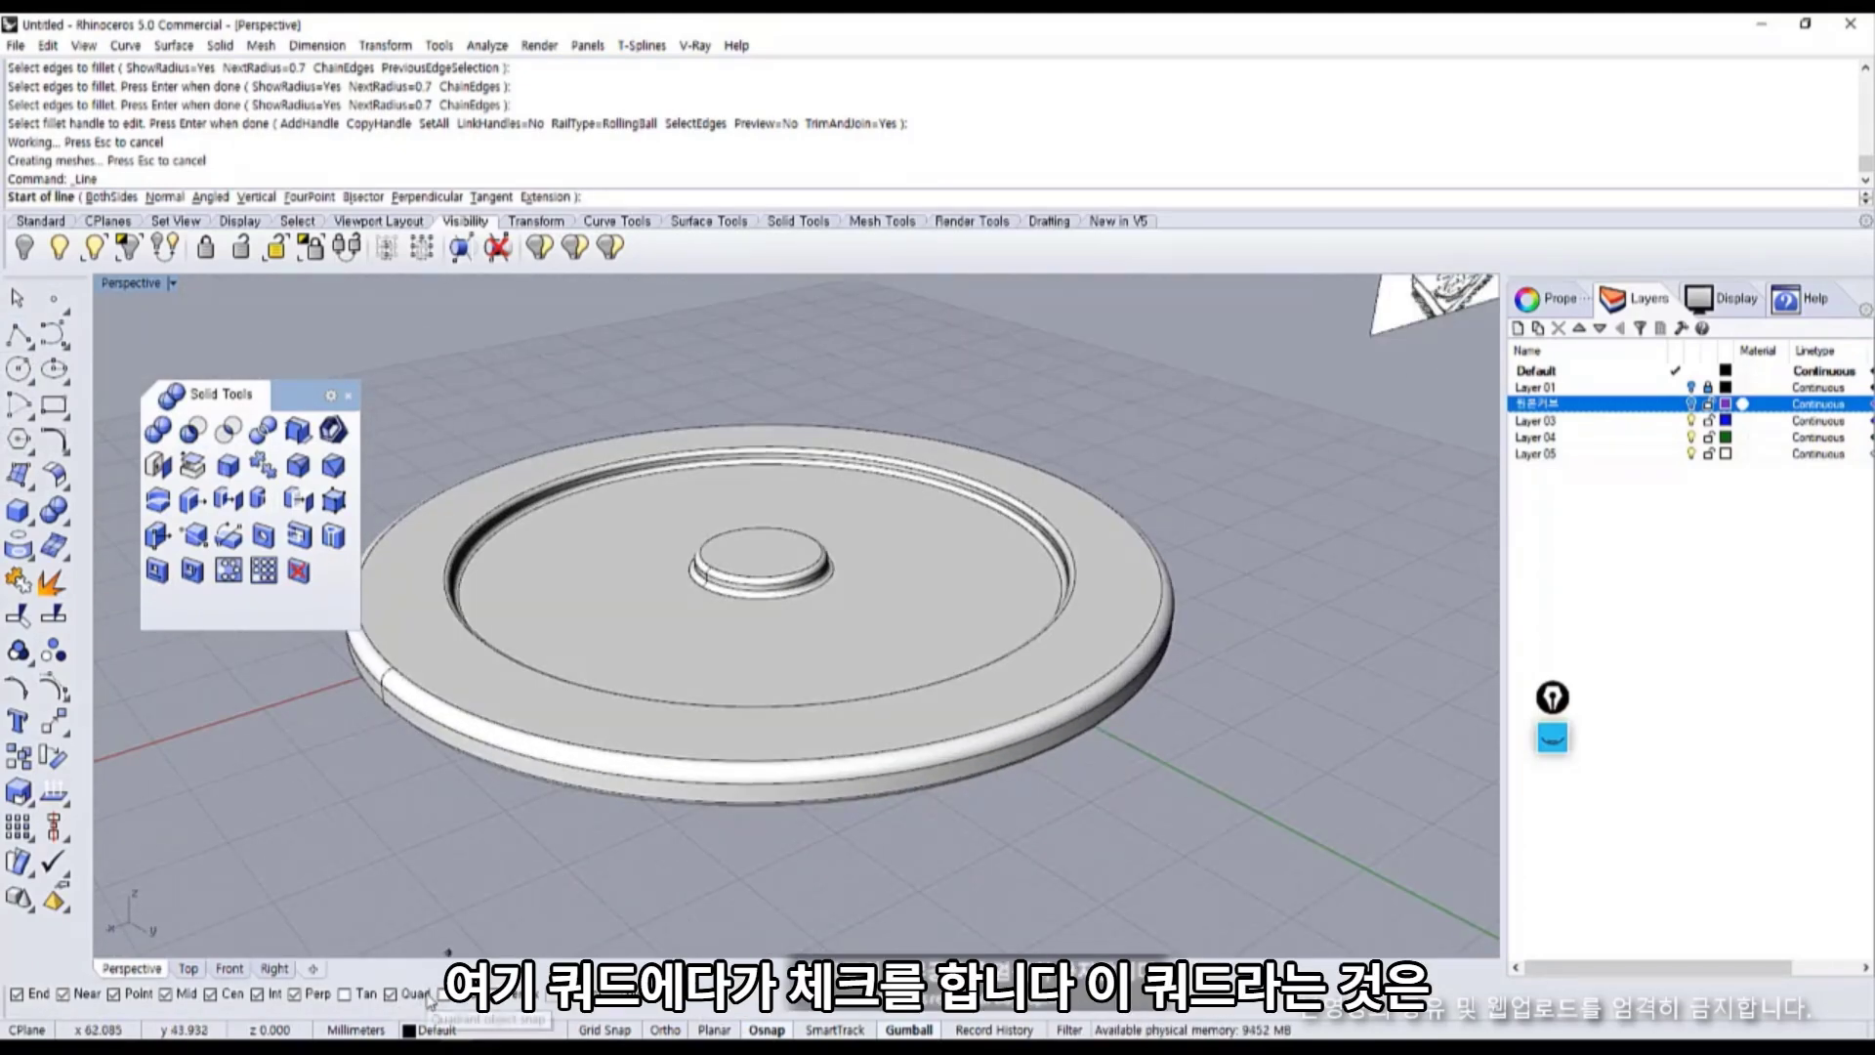
click(1551, 742)
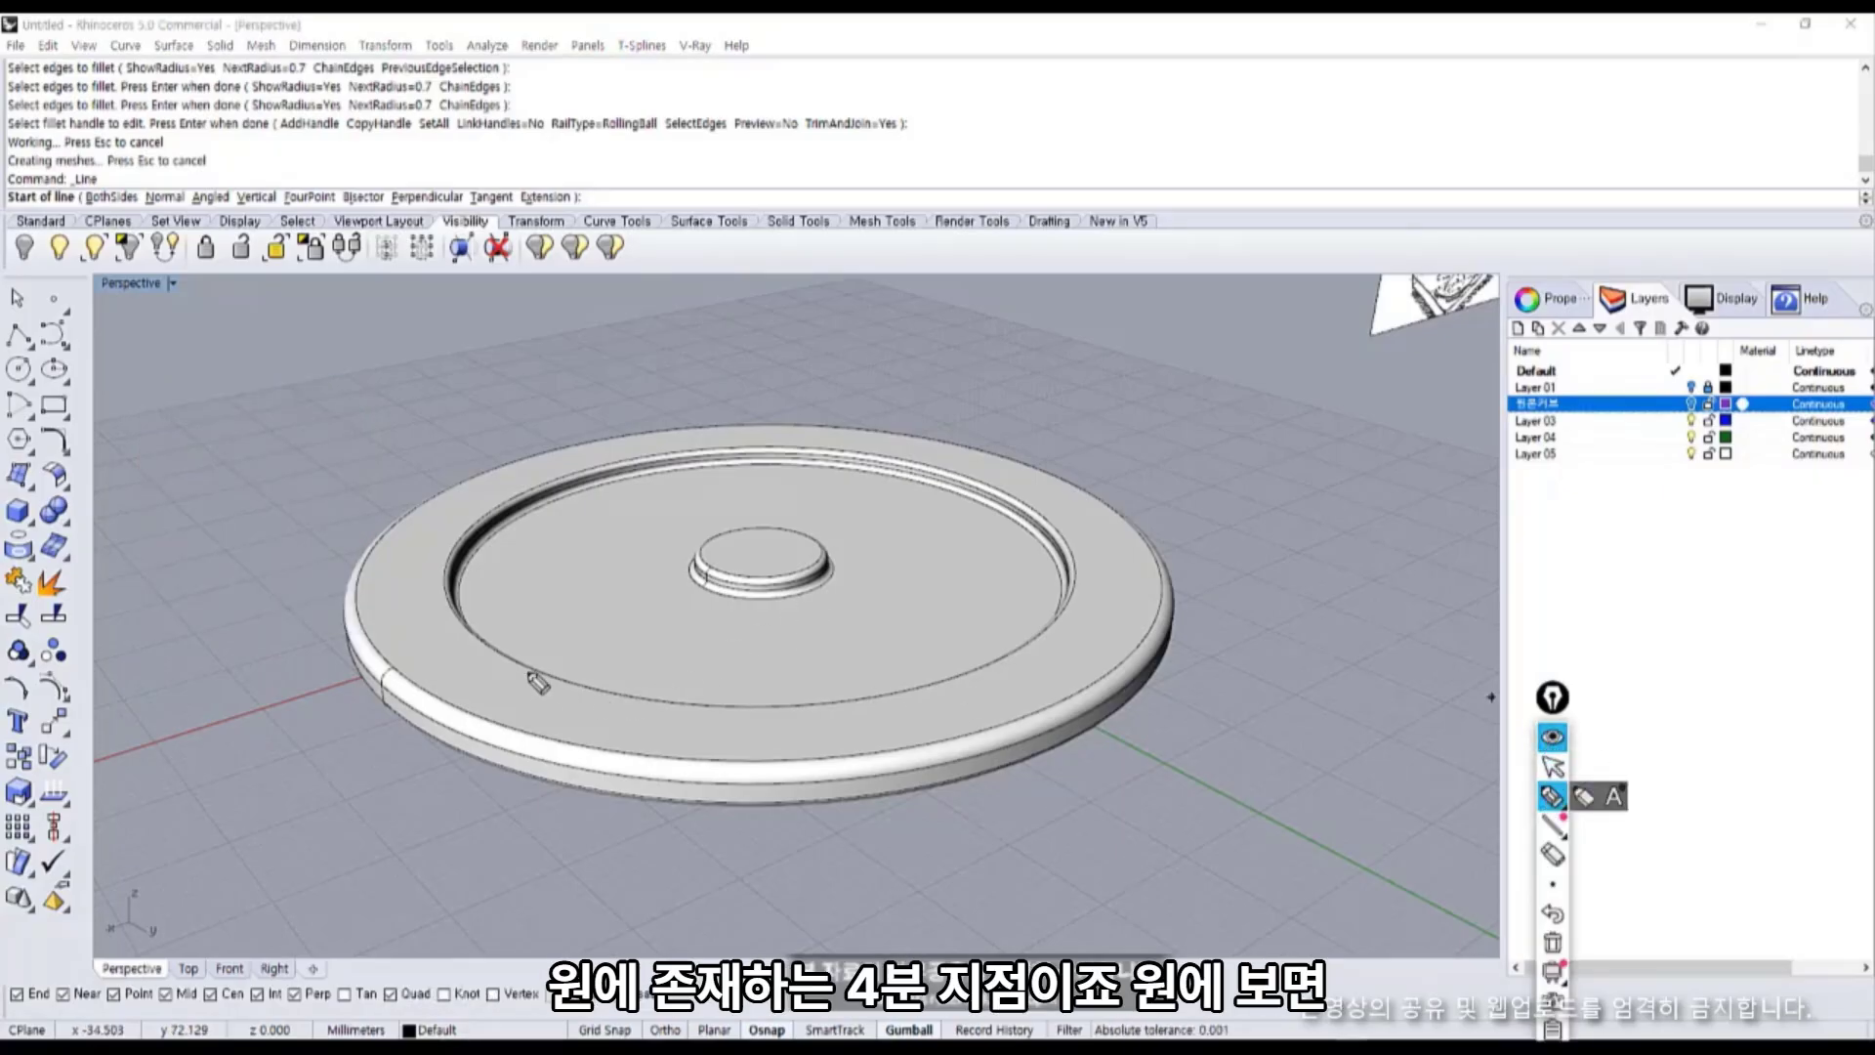
drag(923, 683, 959, 695)
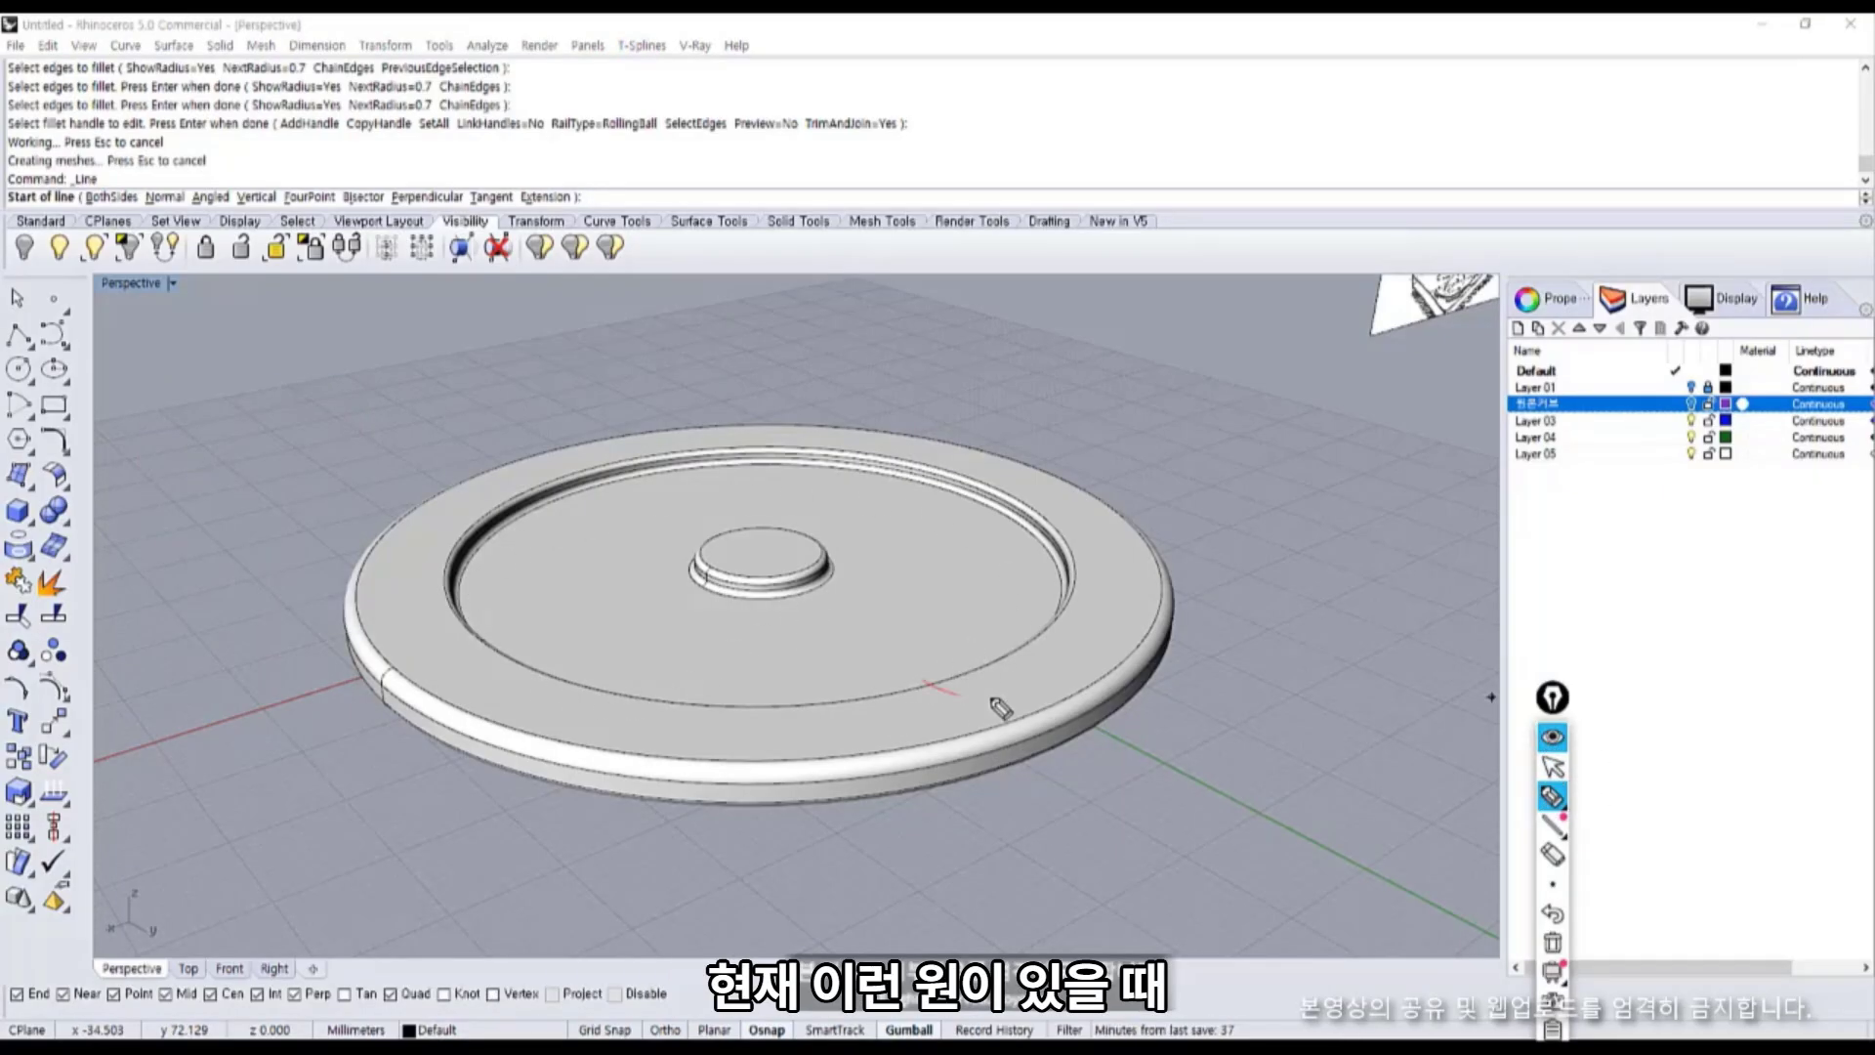
drag(465, 648, 514, 632)
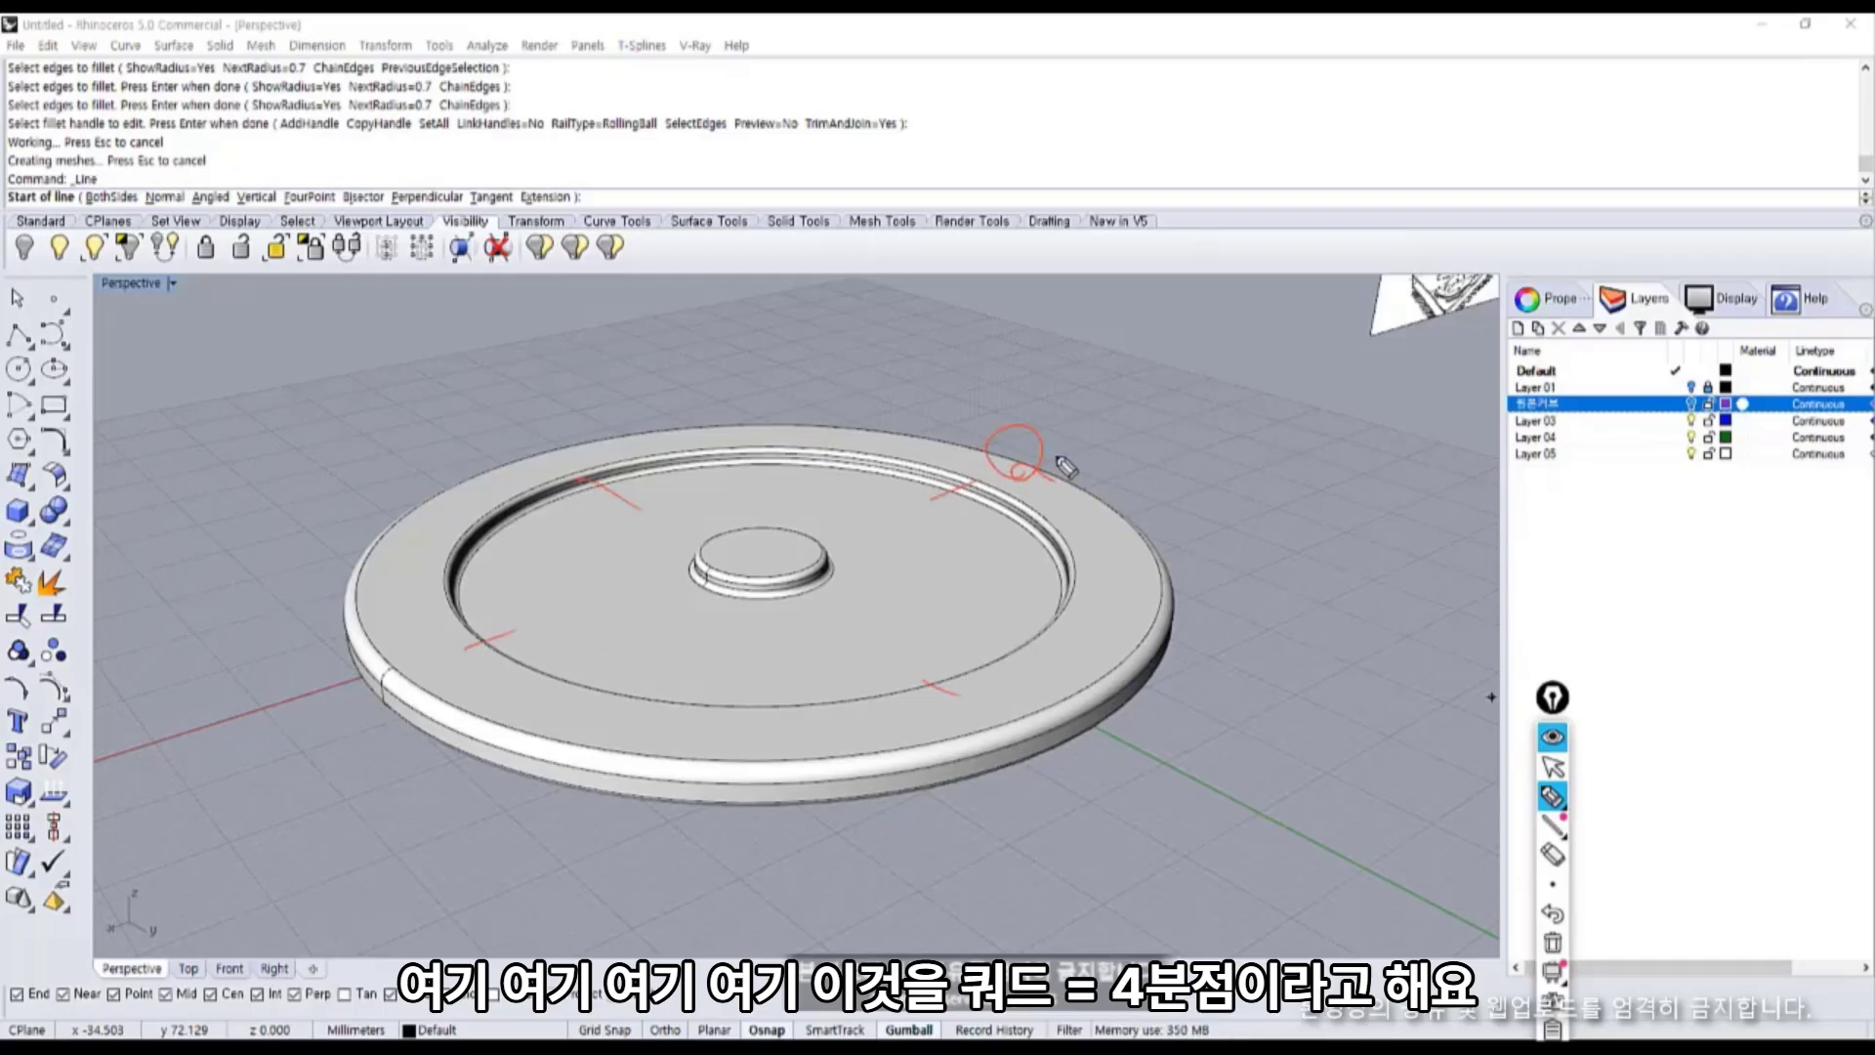
drag(1094, 486, 1155, 450)
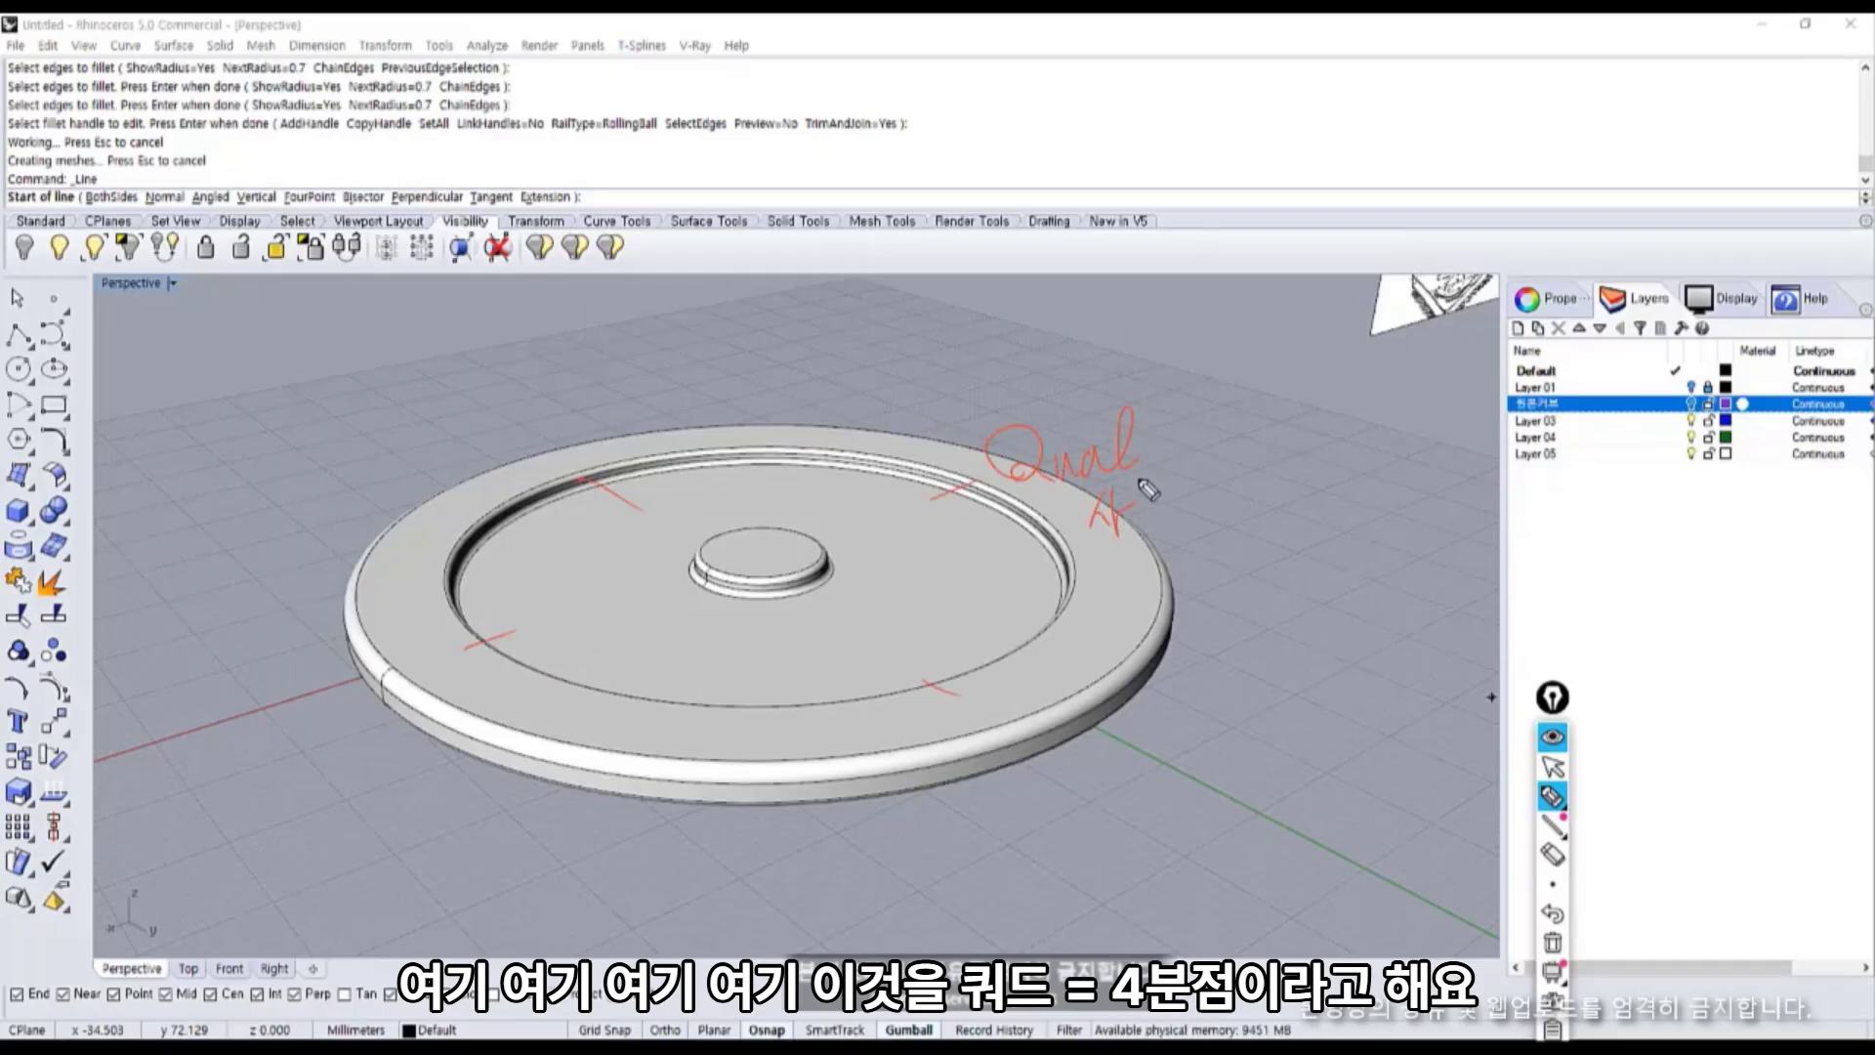
drag(1197, 526, 1228, 554)
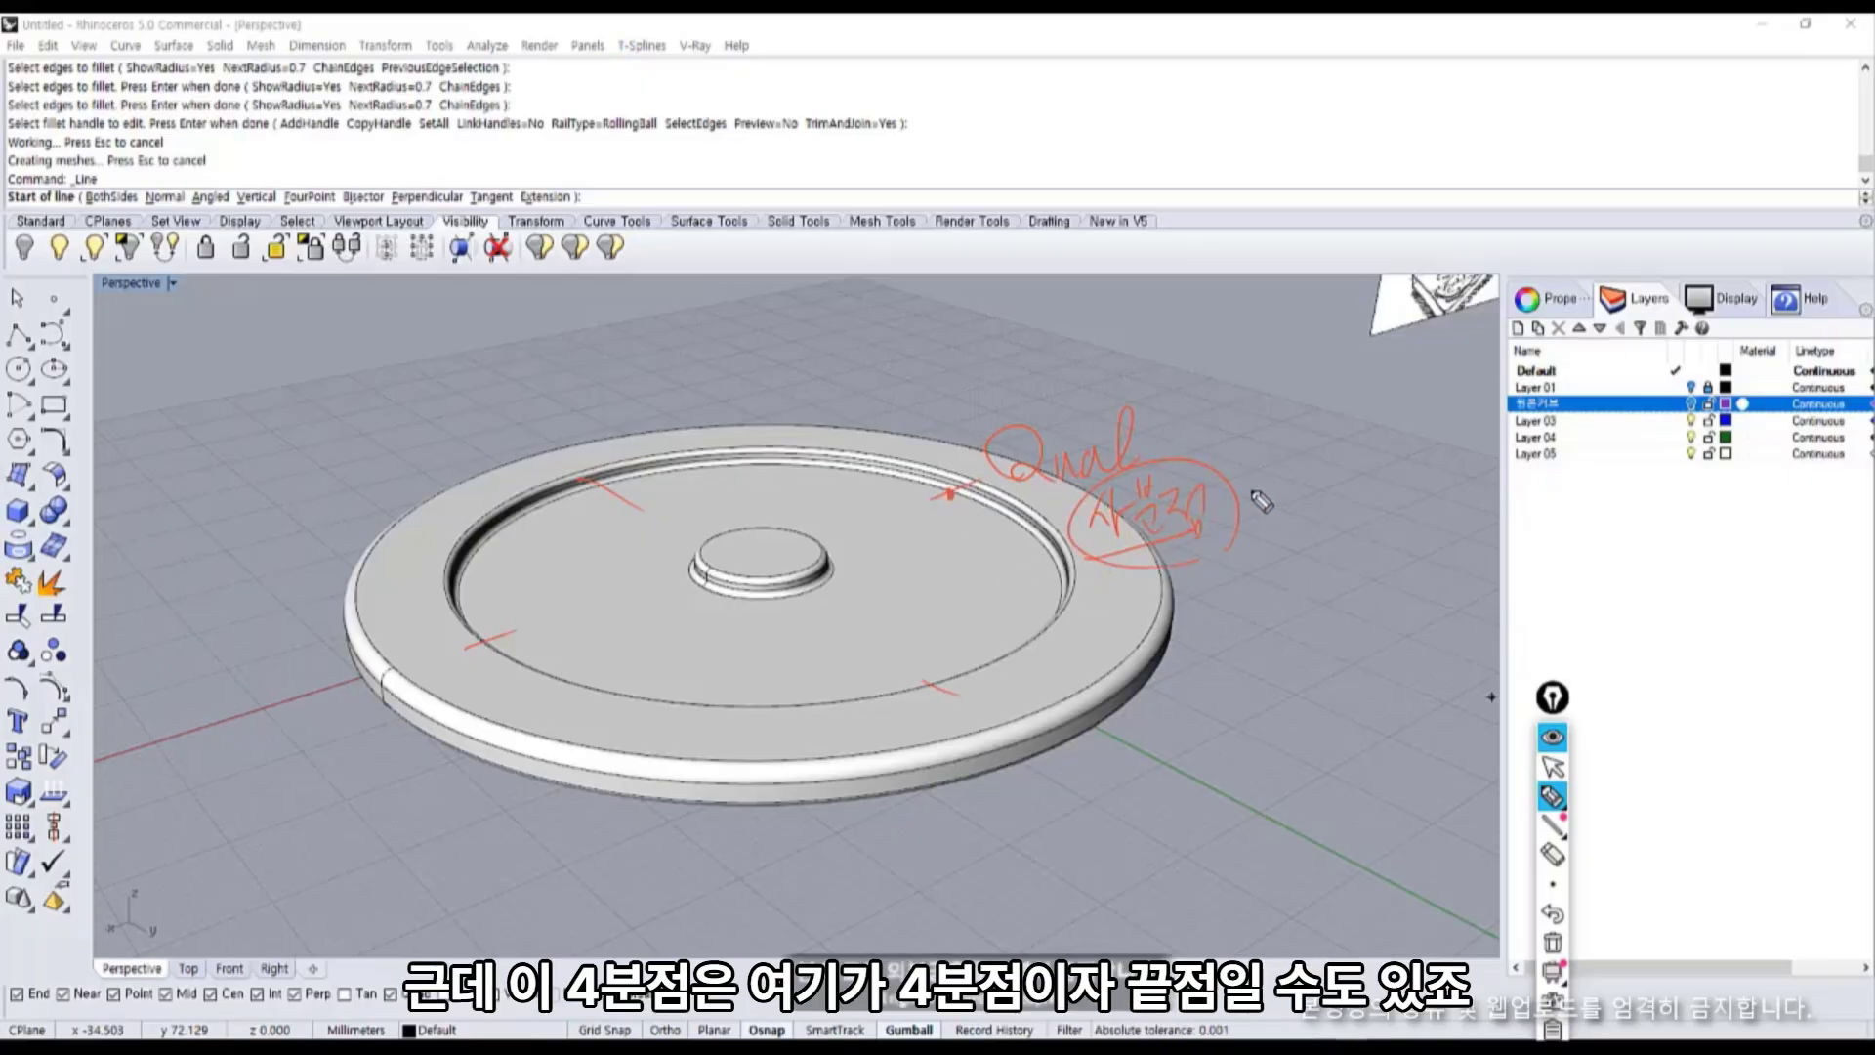
drag(1301, 473, 1320, 496)
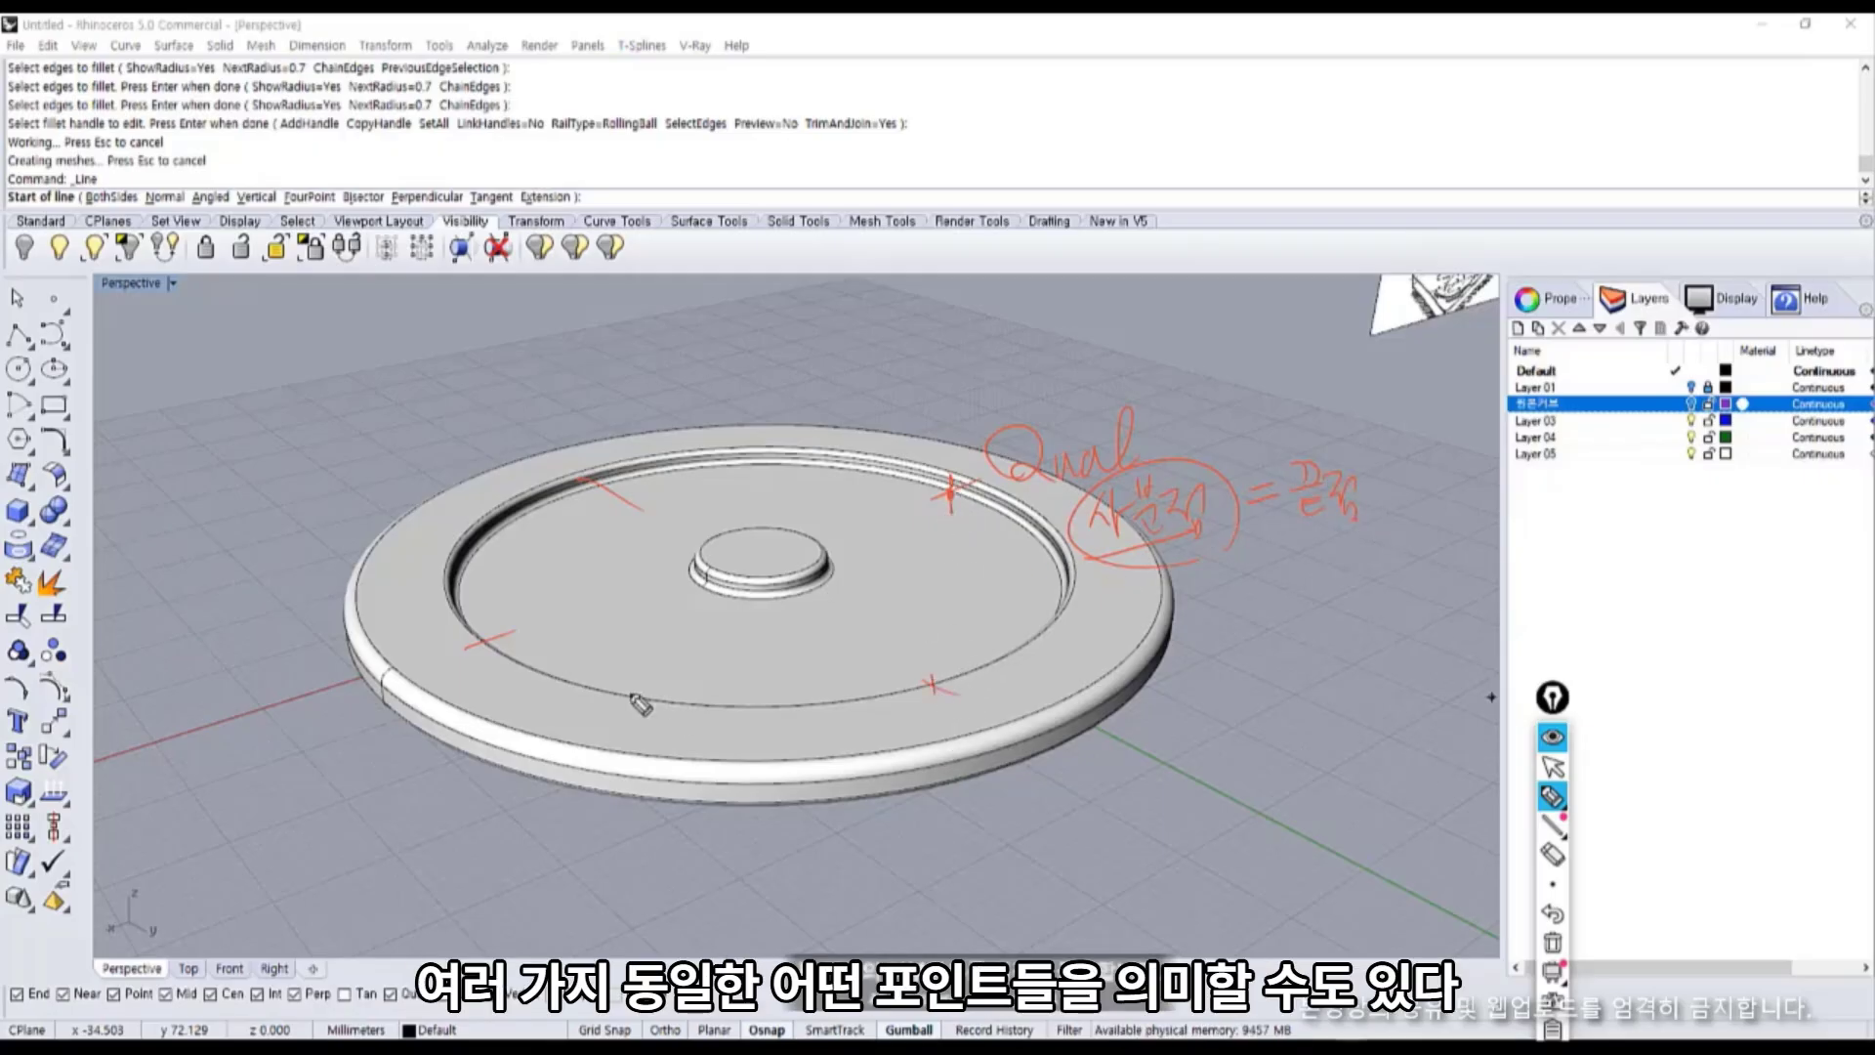
drag(251, 1017, 241, 1021)
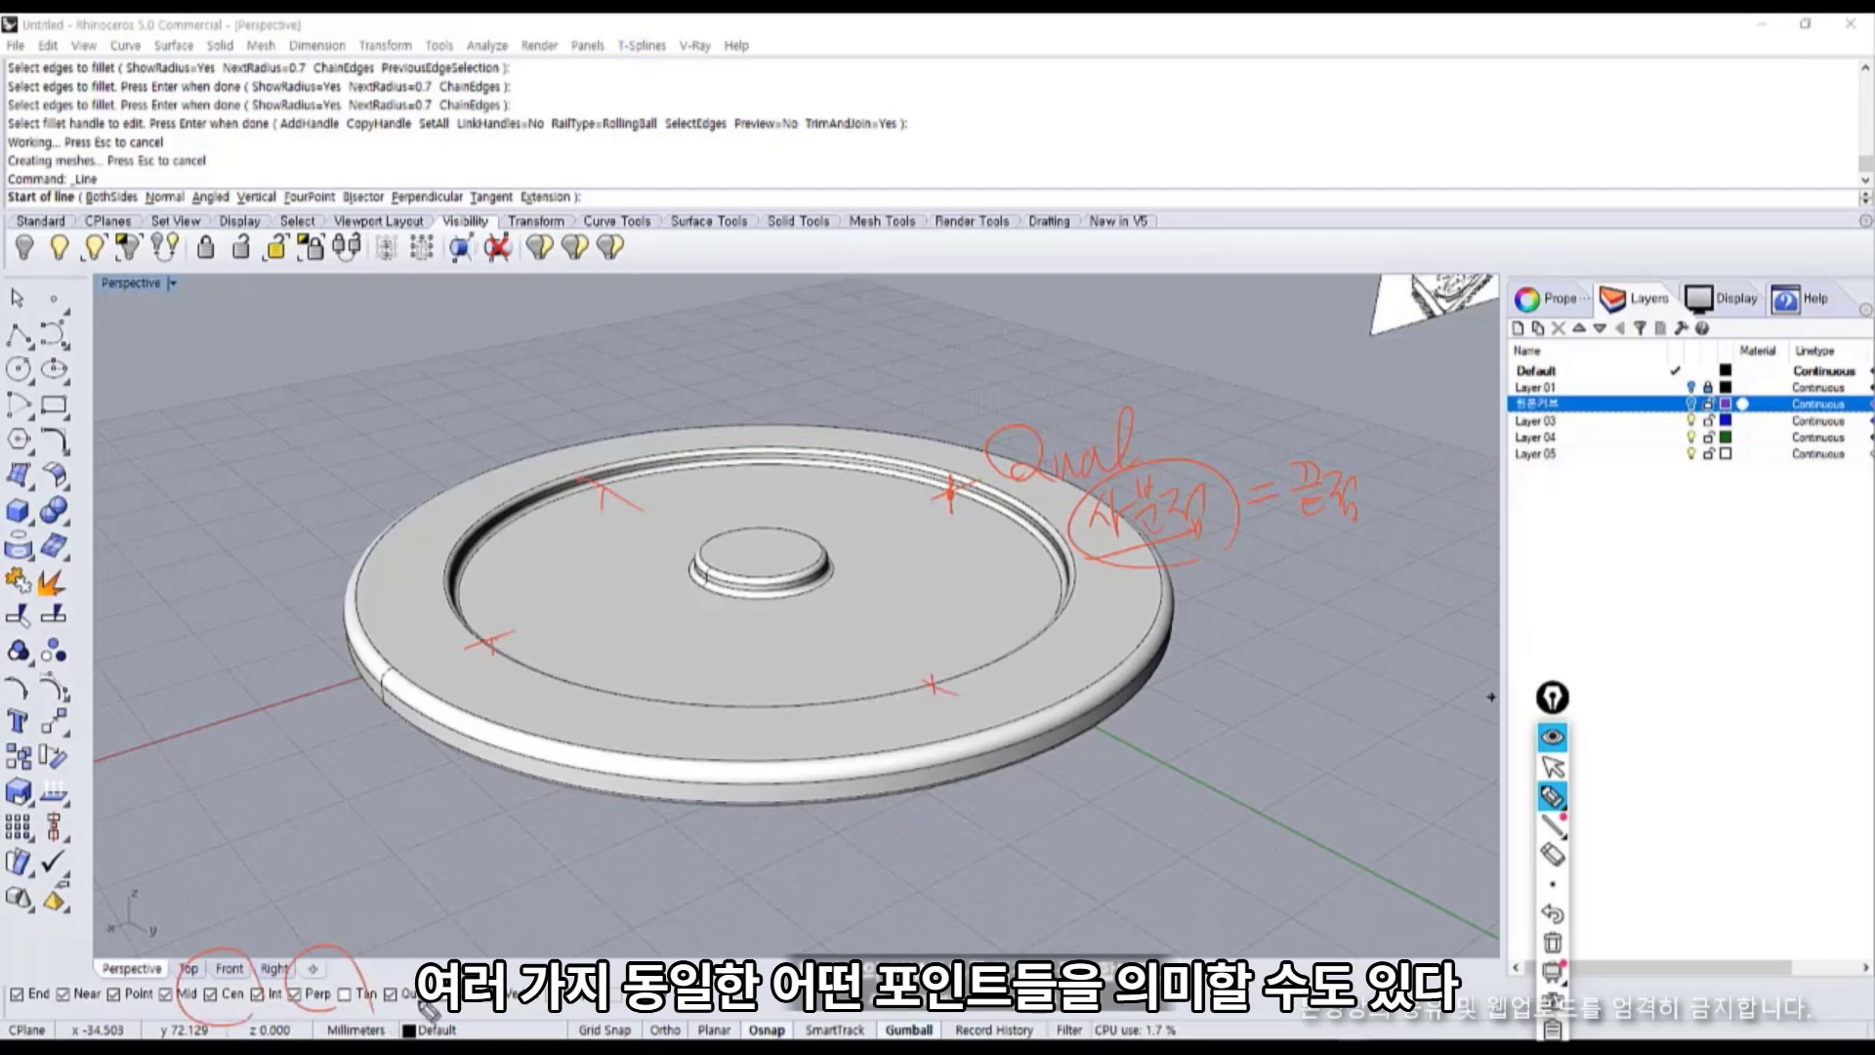
key(ctrl+shift+c)
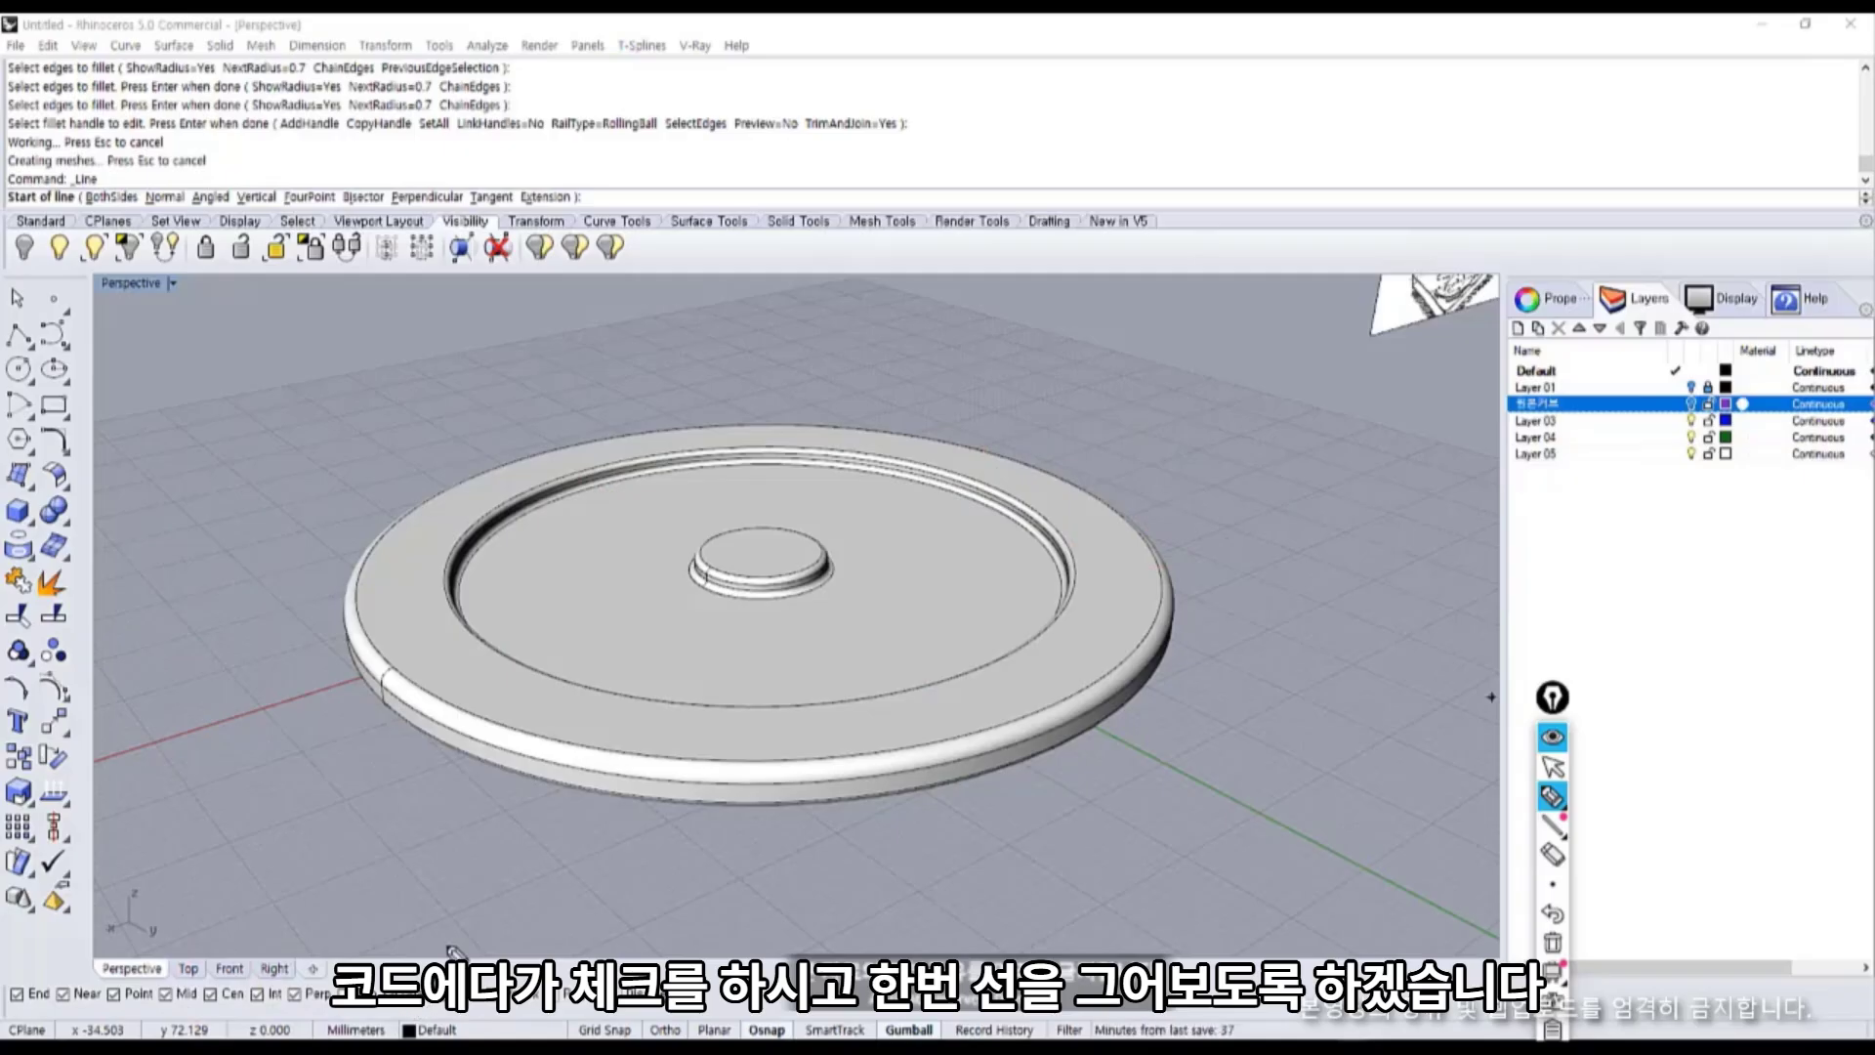
key(ctrl+shift+1)
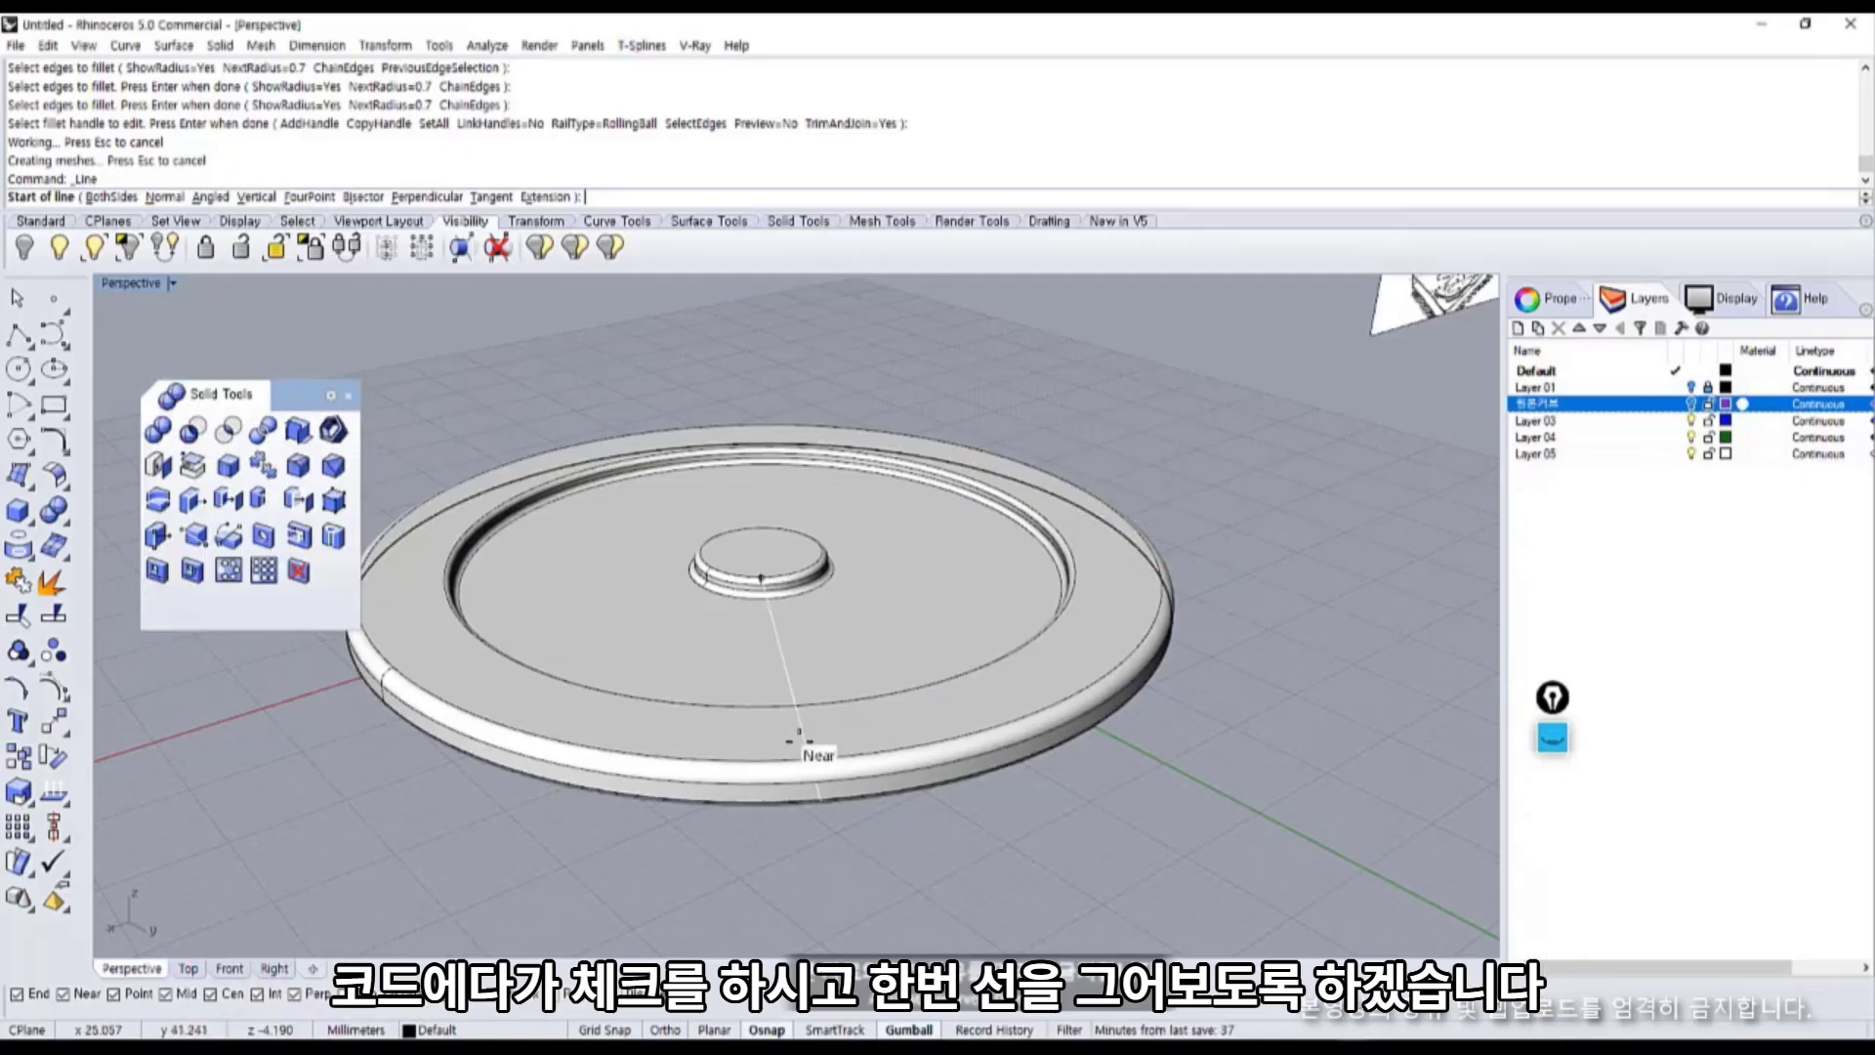
Turn off the Center snap and draw a line across the recess between its two opposite quadrant points.
click(28, 344)
click(59, 345)
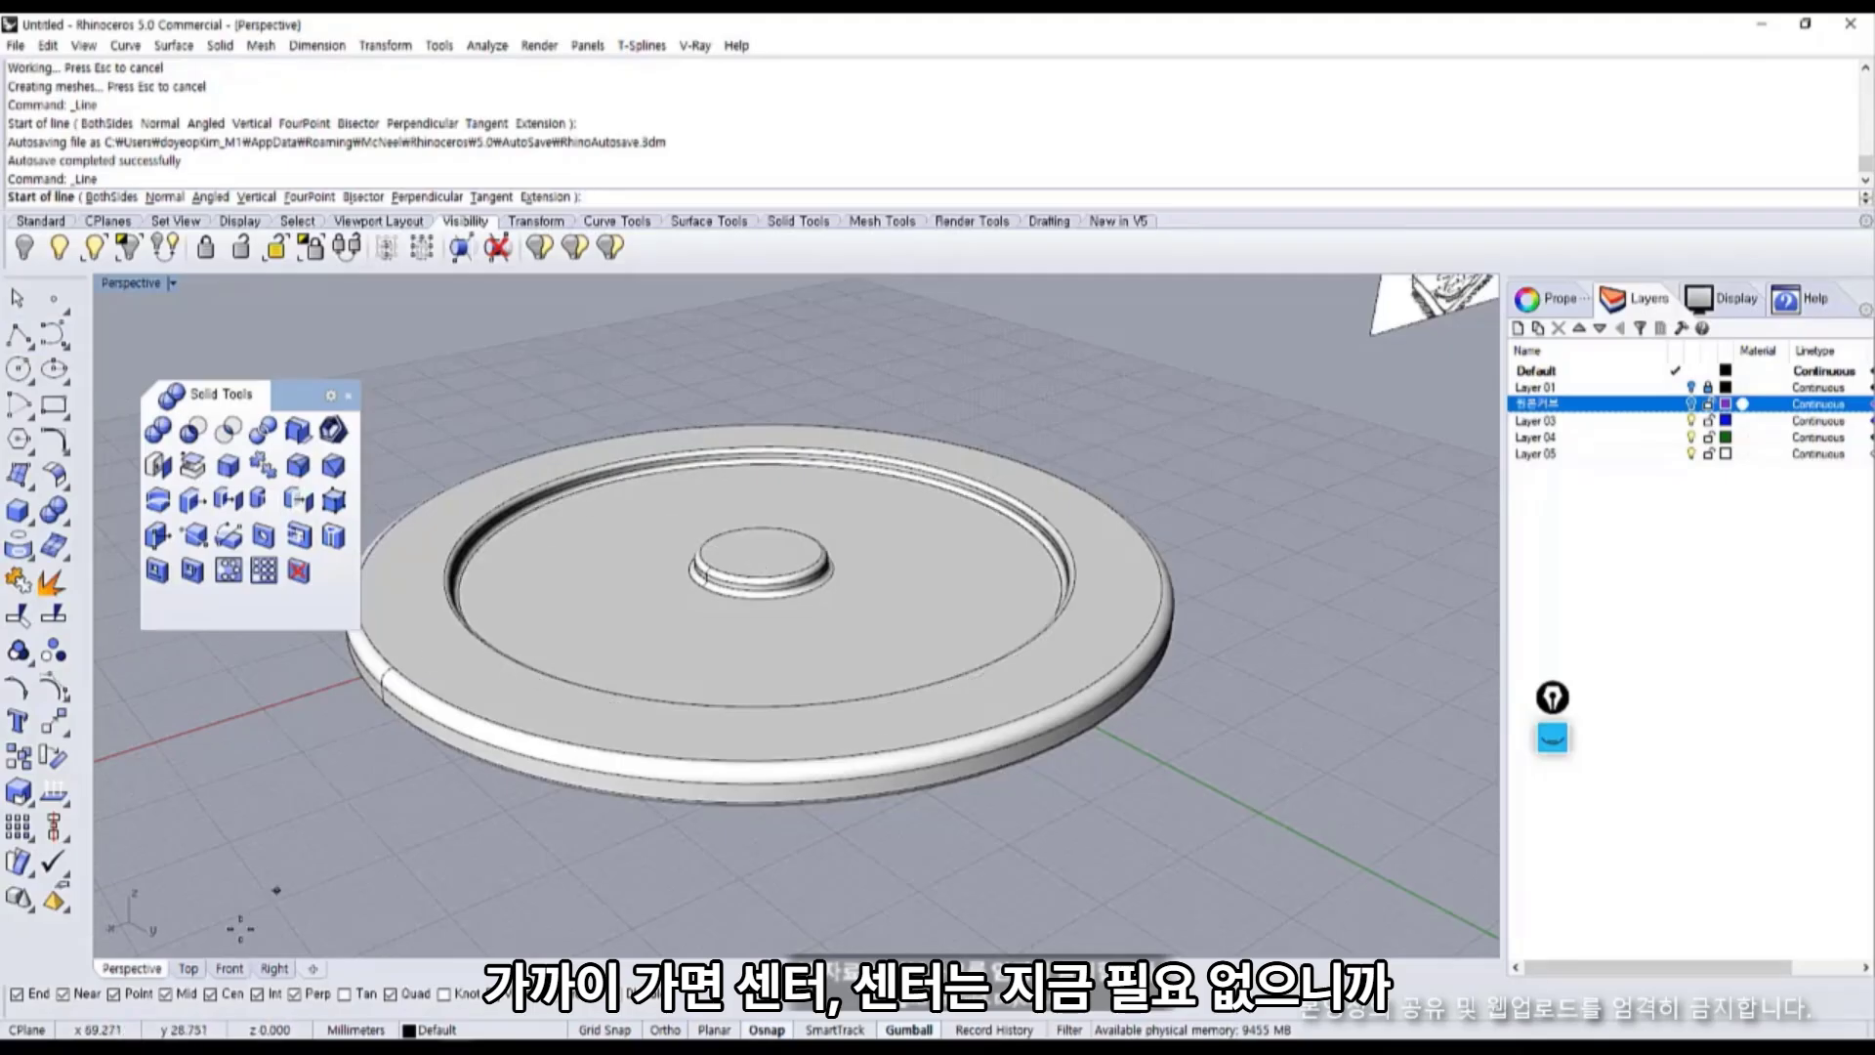
click(210, 993)
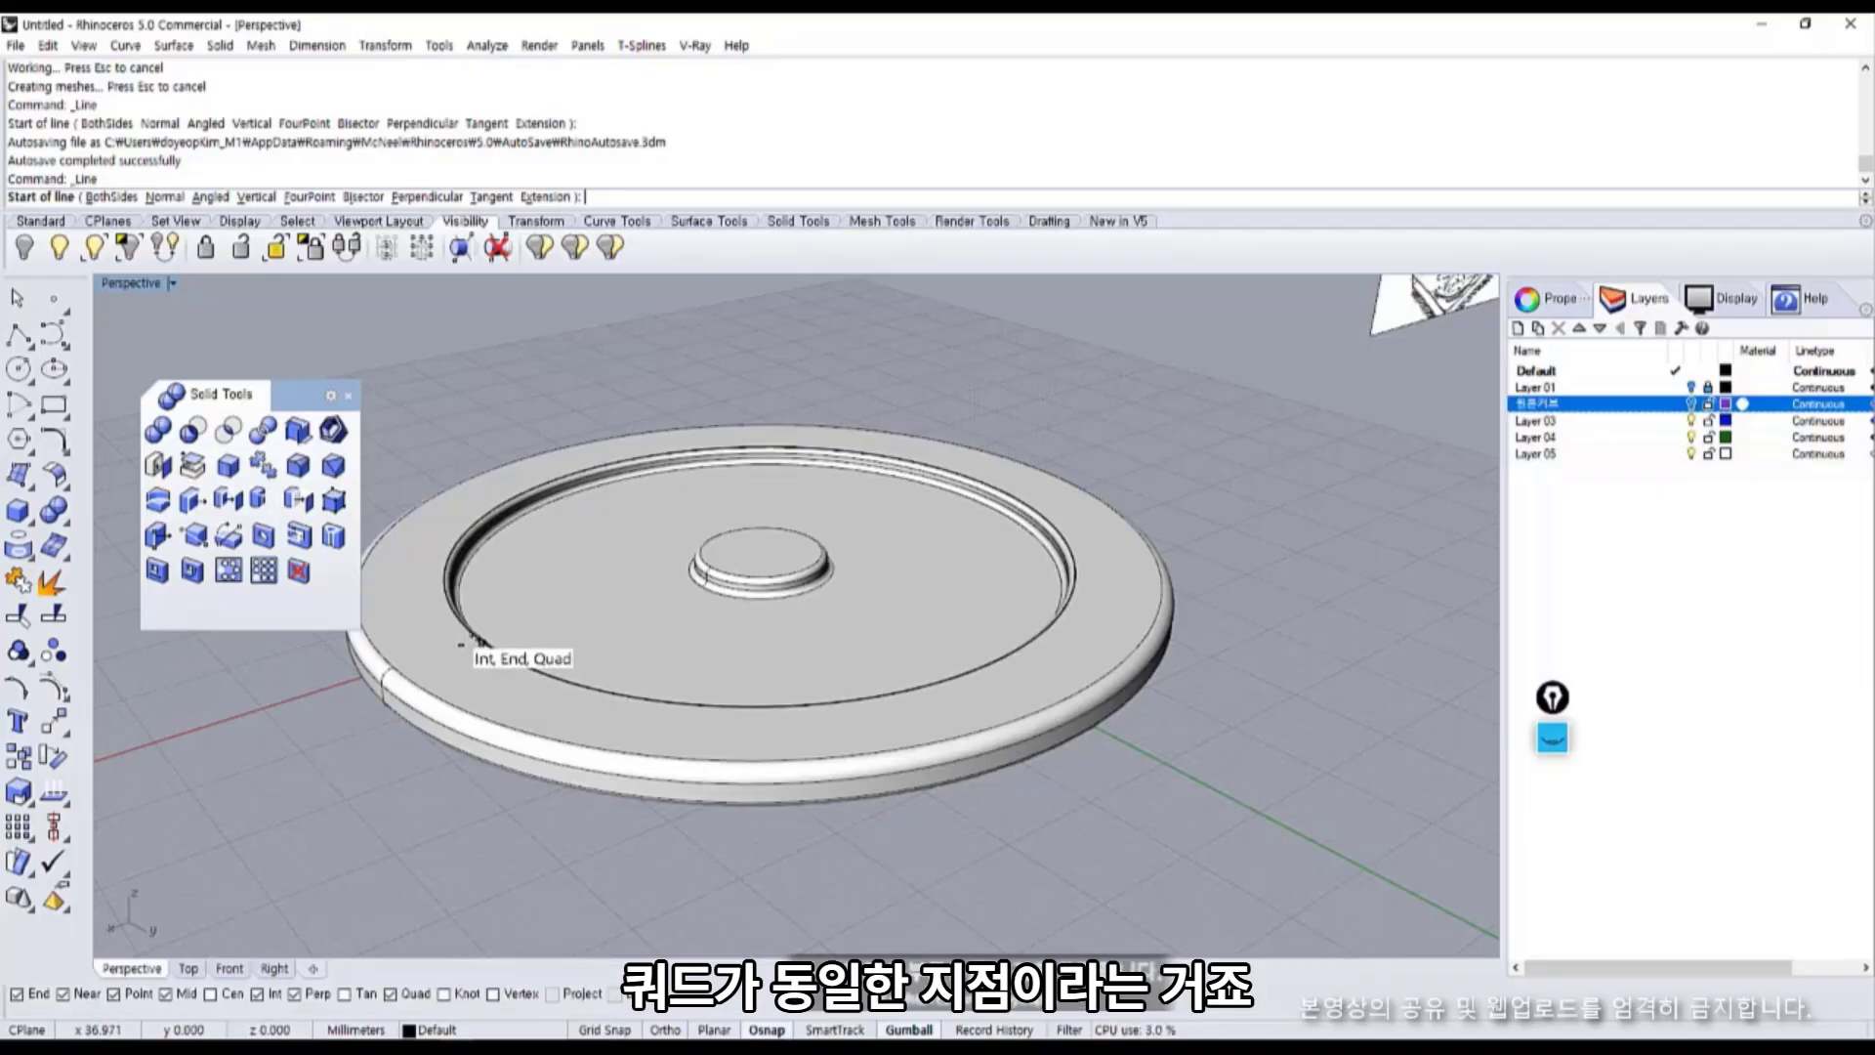
right_drag(422, 656, 410, 682)
shift+right_drag(626, 448, 674, 531)
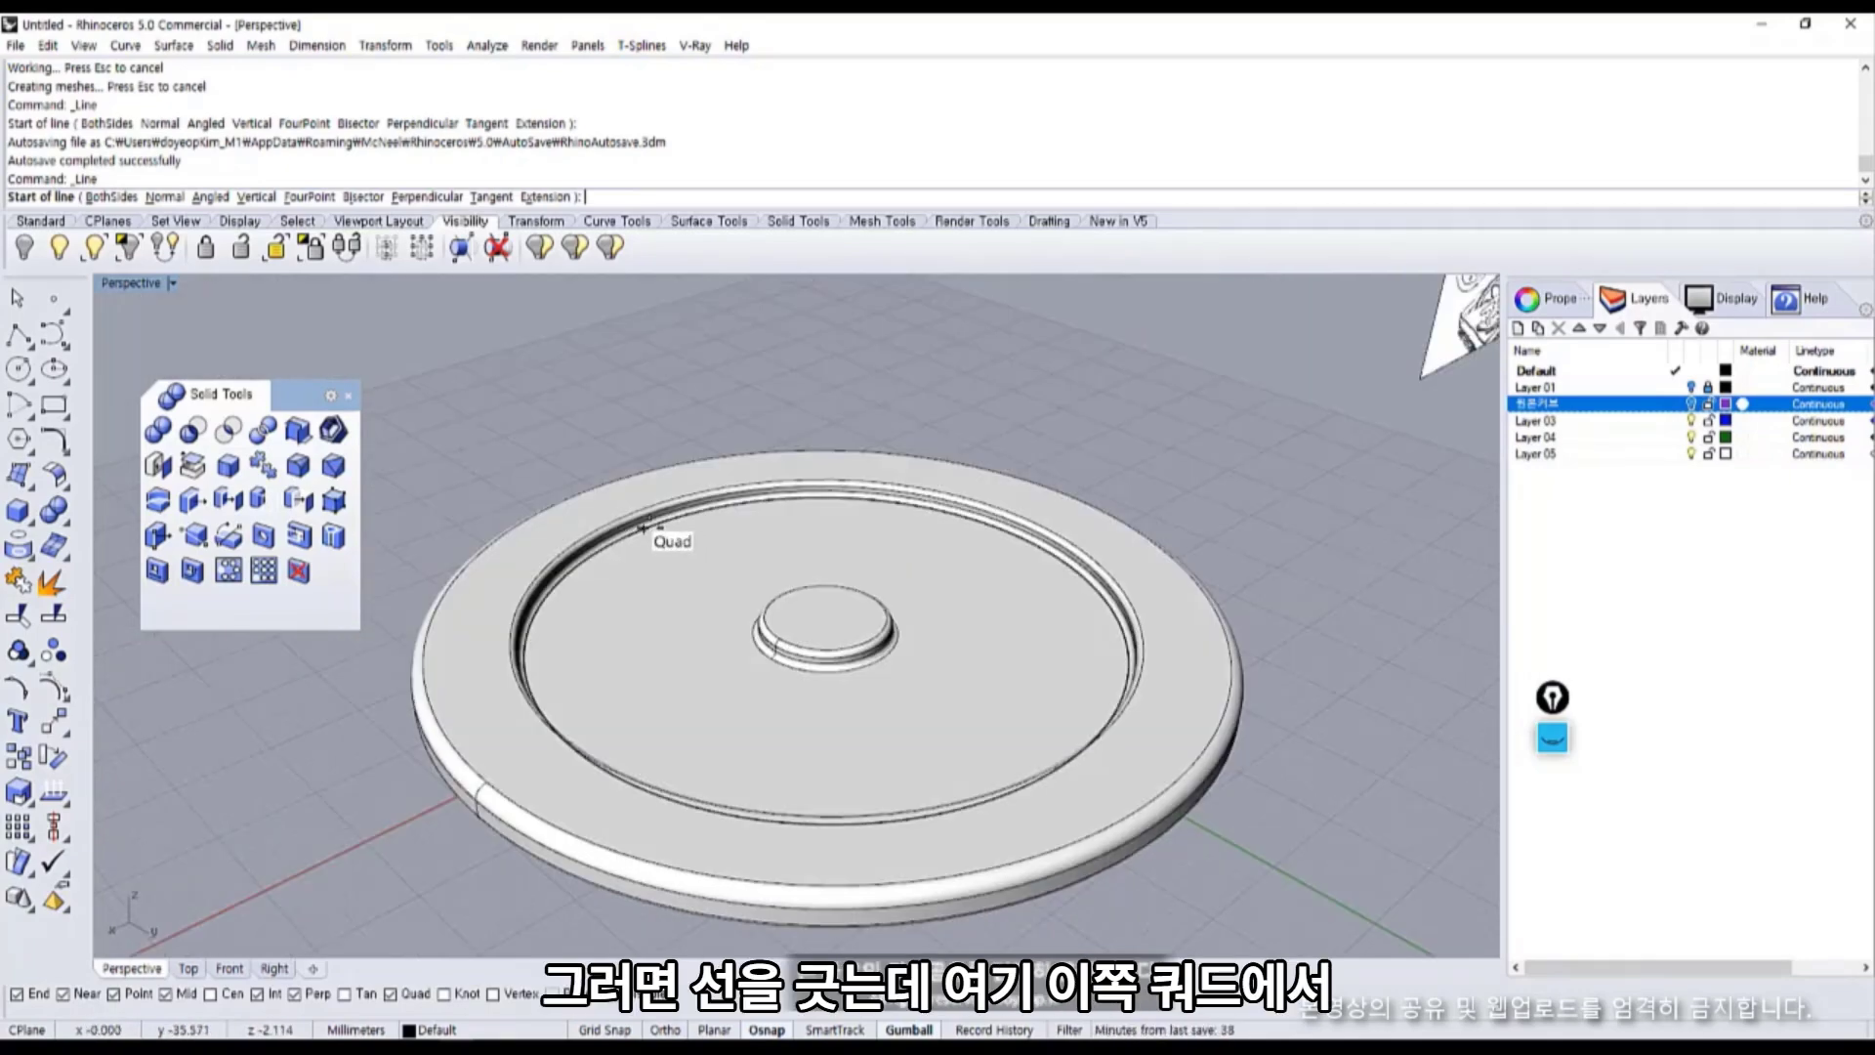
click(643, 528)
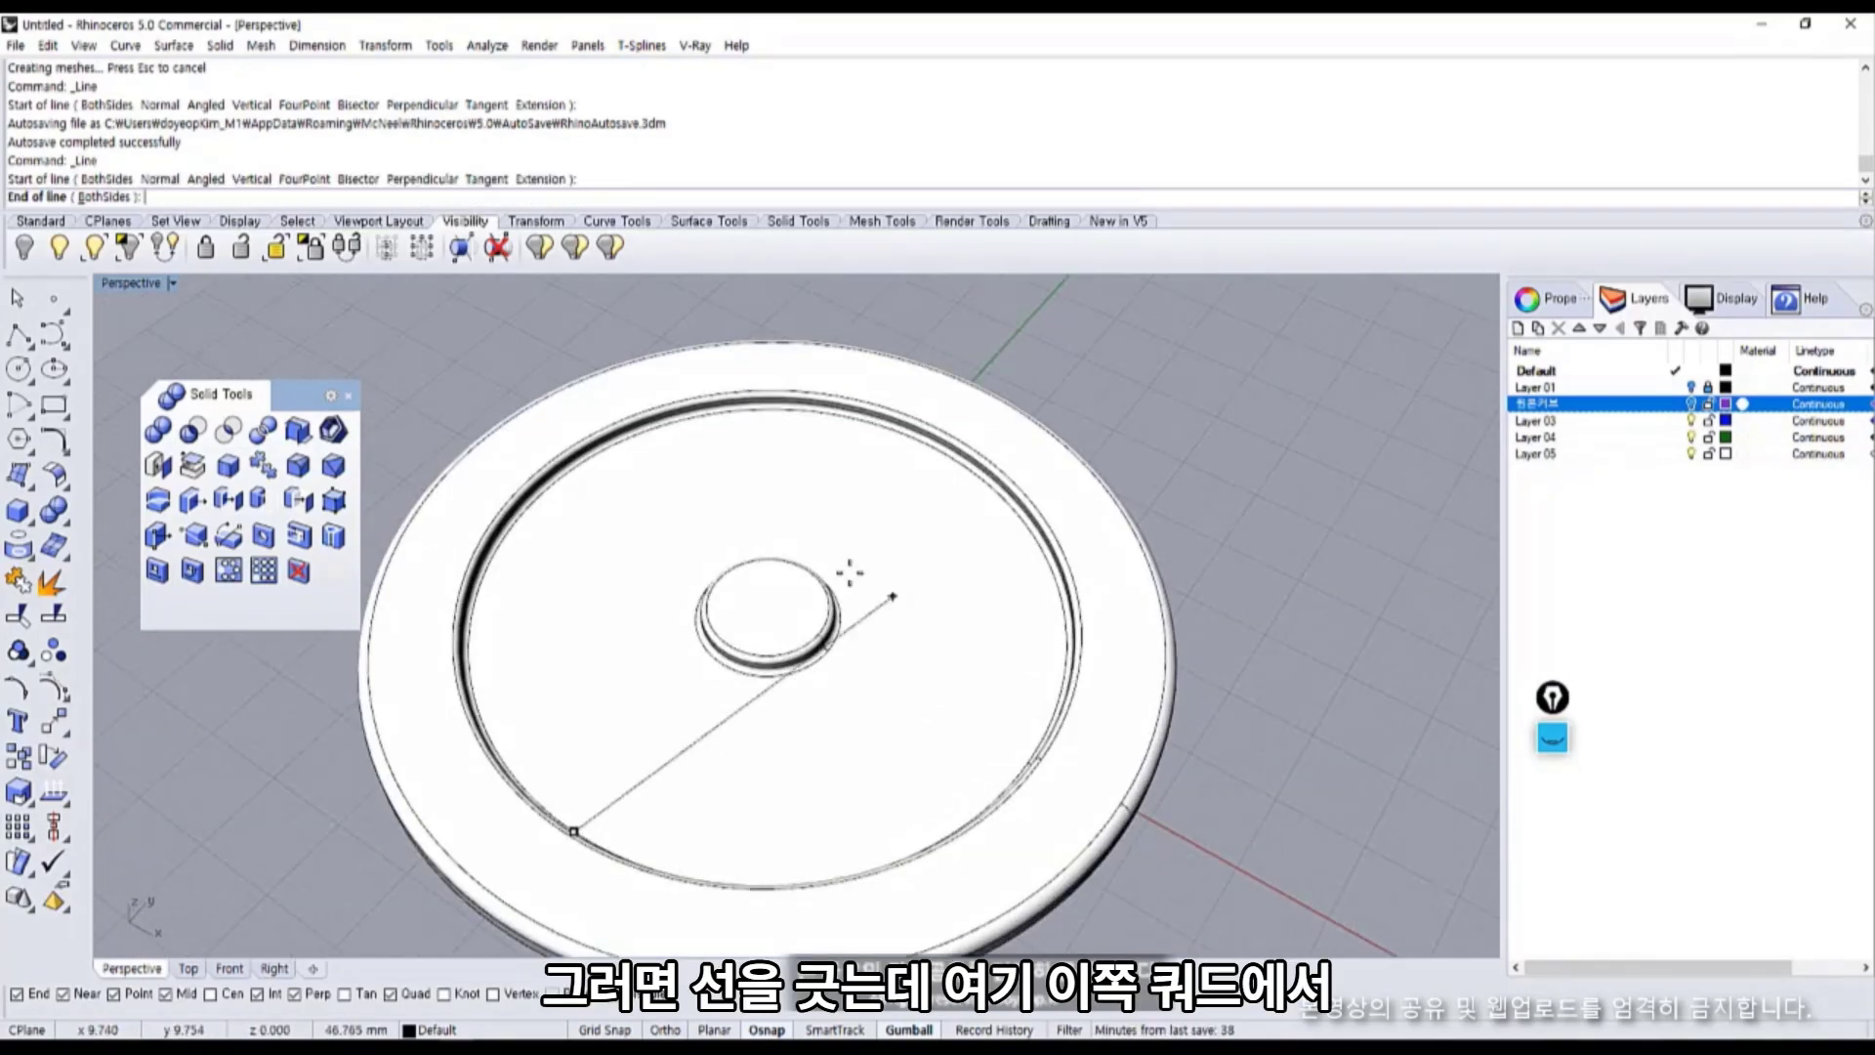
click(922, 443)
Detach the Solid Creation tools as a floating palette over the model.
right_drag(938, 544, 791, 689)
scroll(761, 714, down, 10)
scroll(796, 691, up, 10)
right_drag(882, 779, 677, 616)
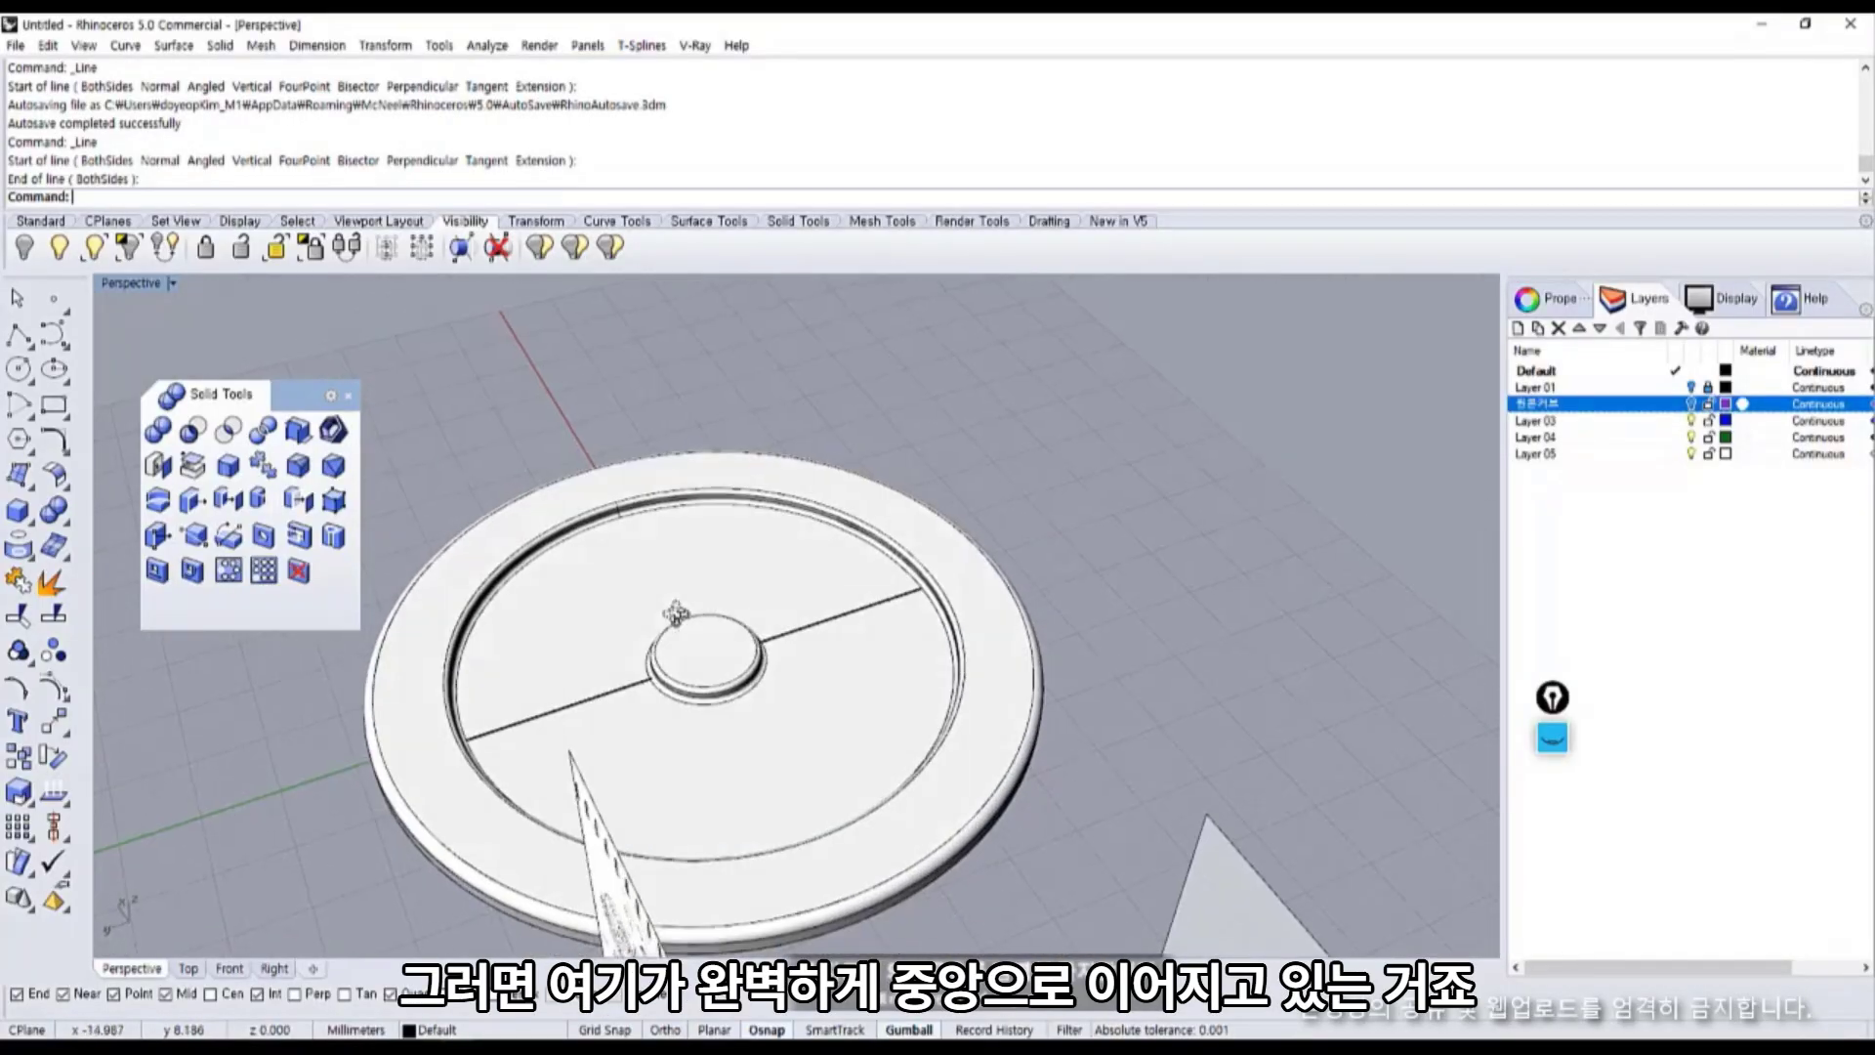
scroll(830, 652, up, 8)
shift+right_drag(816, 658, 934, 636)
right_drag(990, 697, 804, 627)
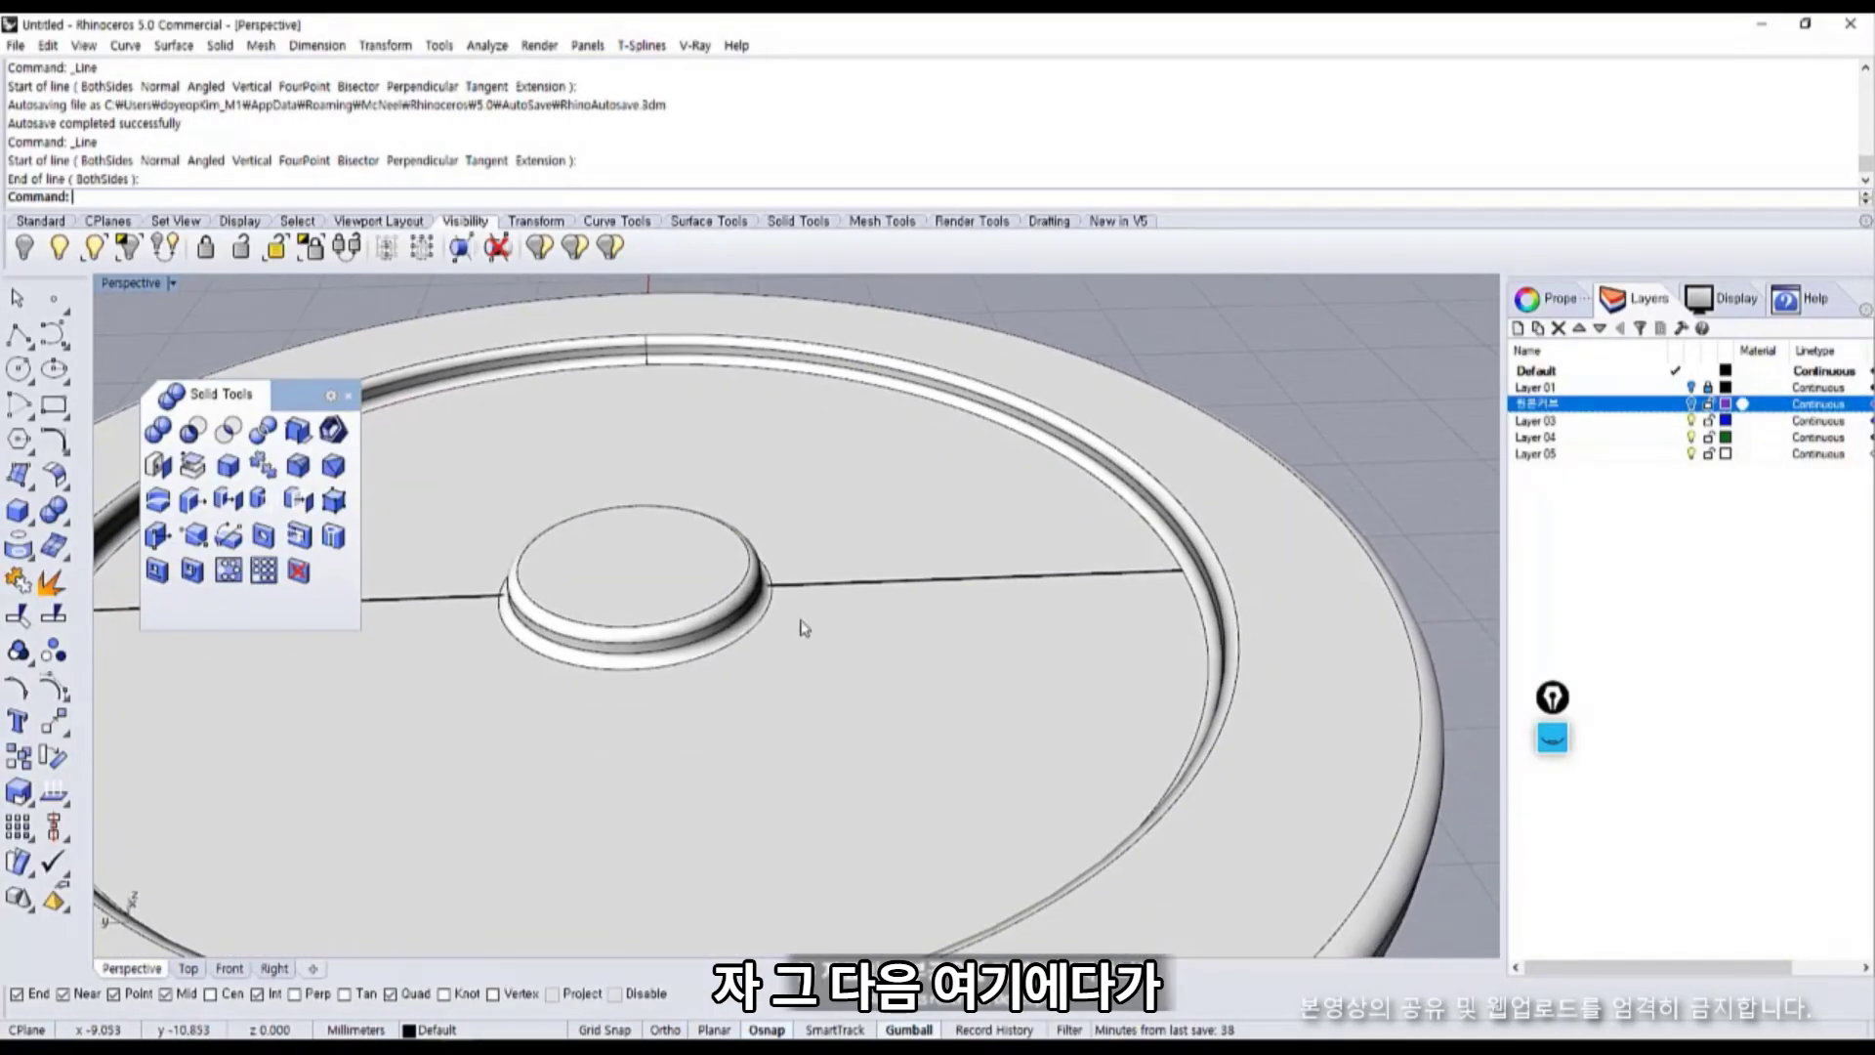
click(32, 524)
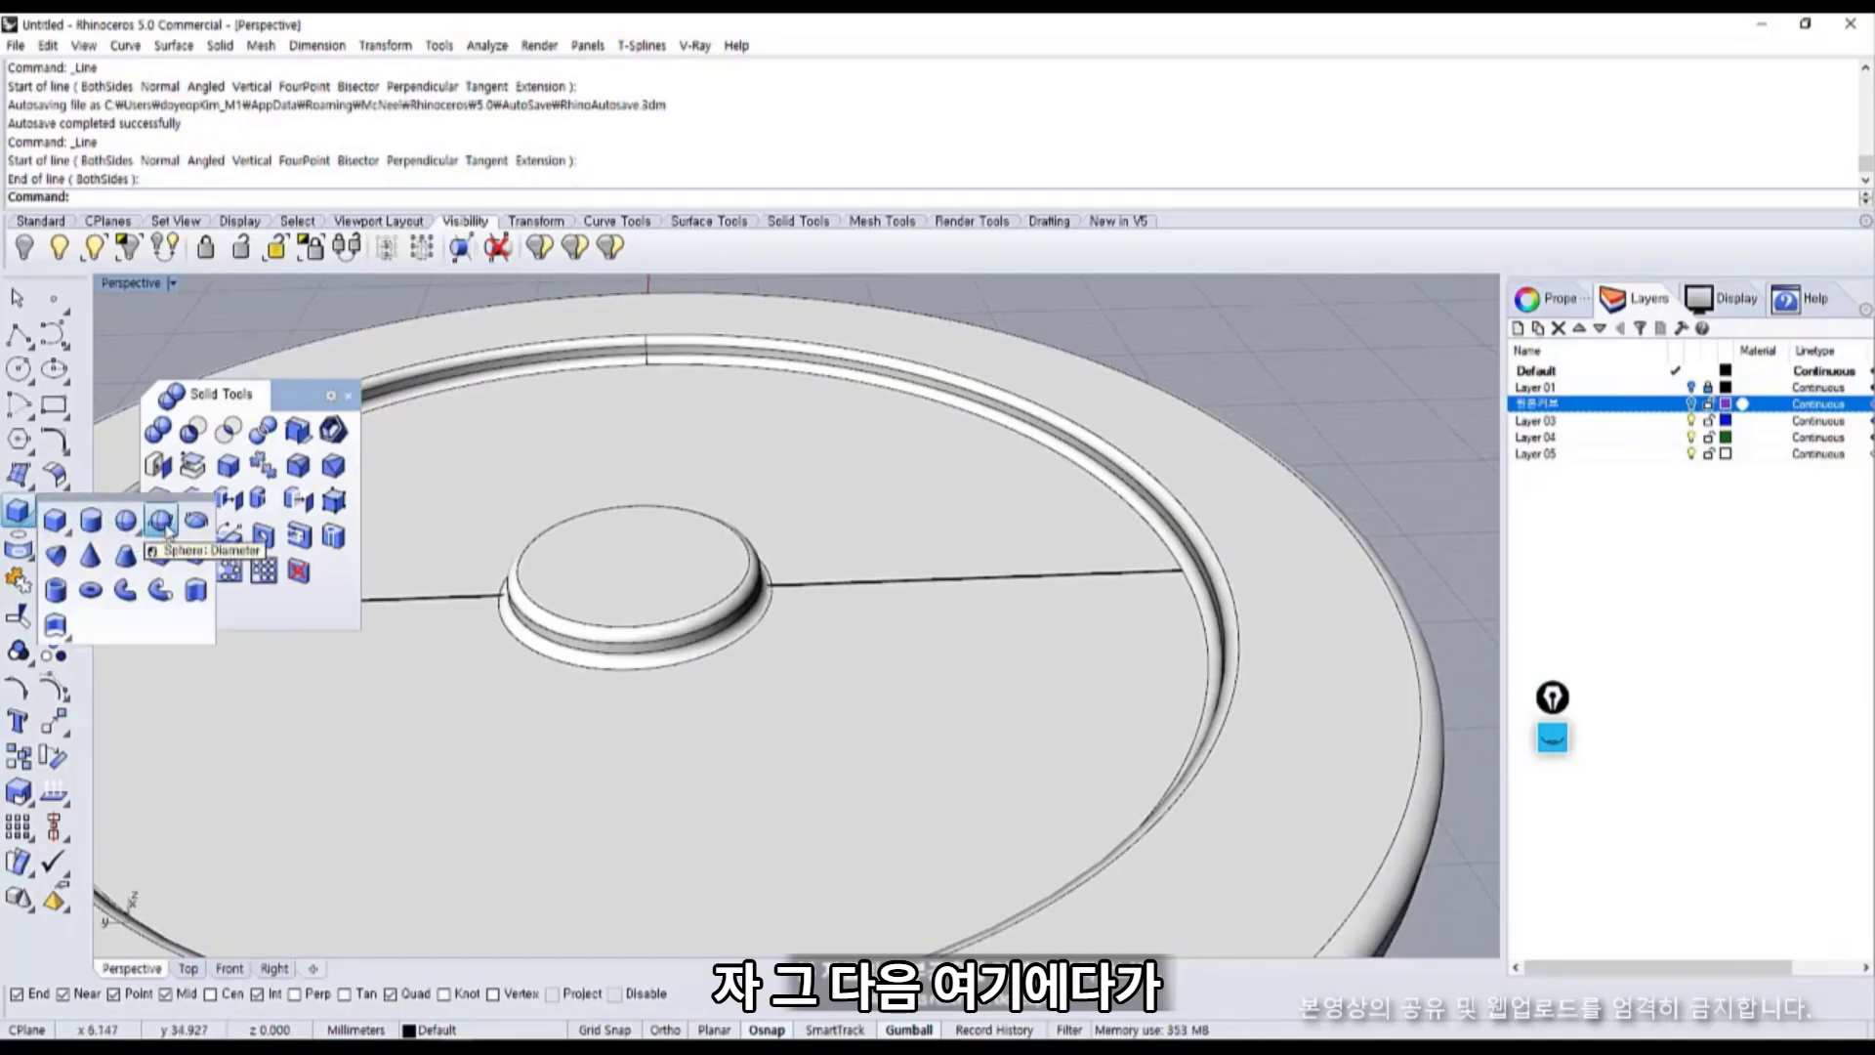
drag(146, 502, 514, 327)
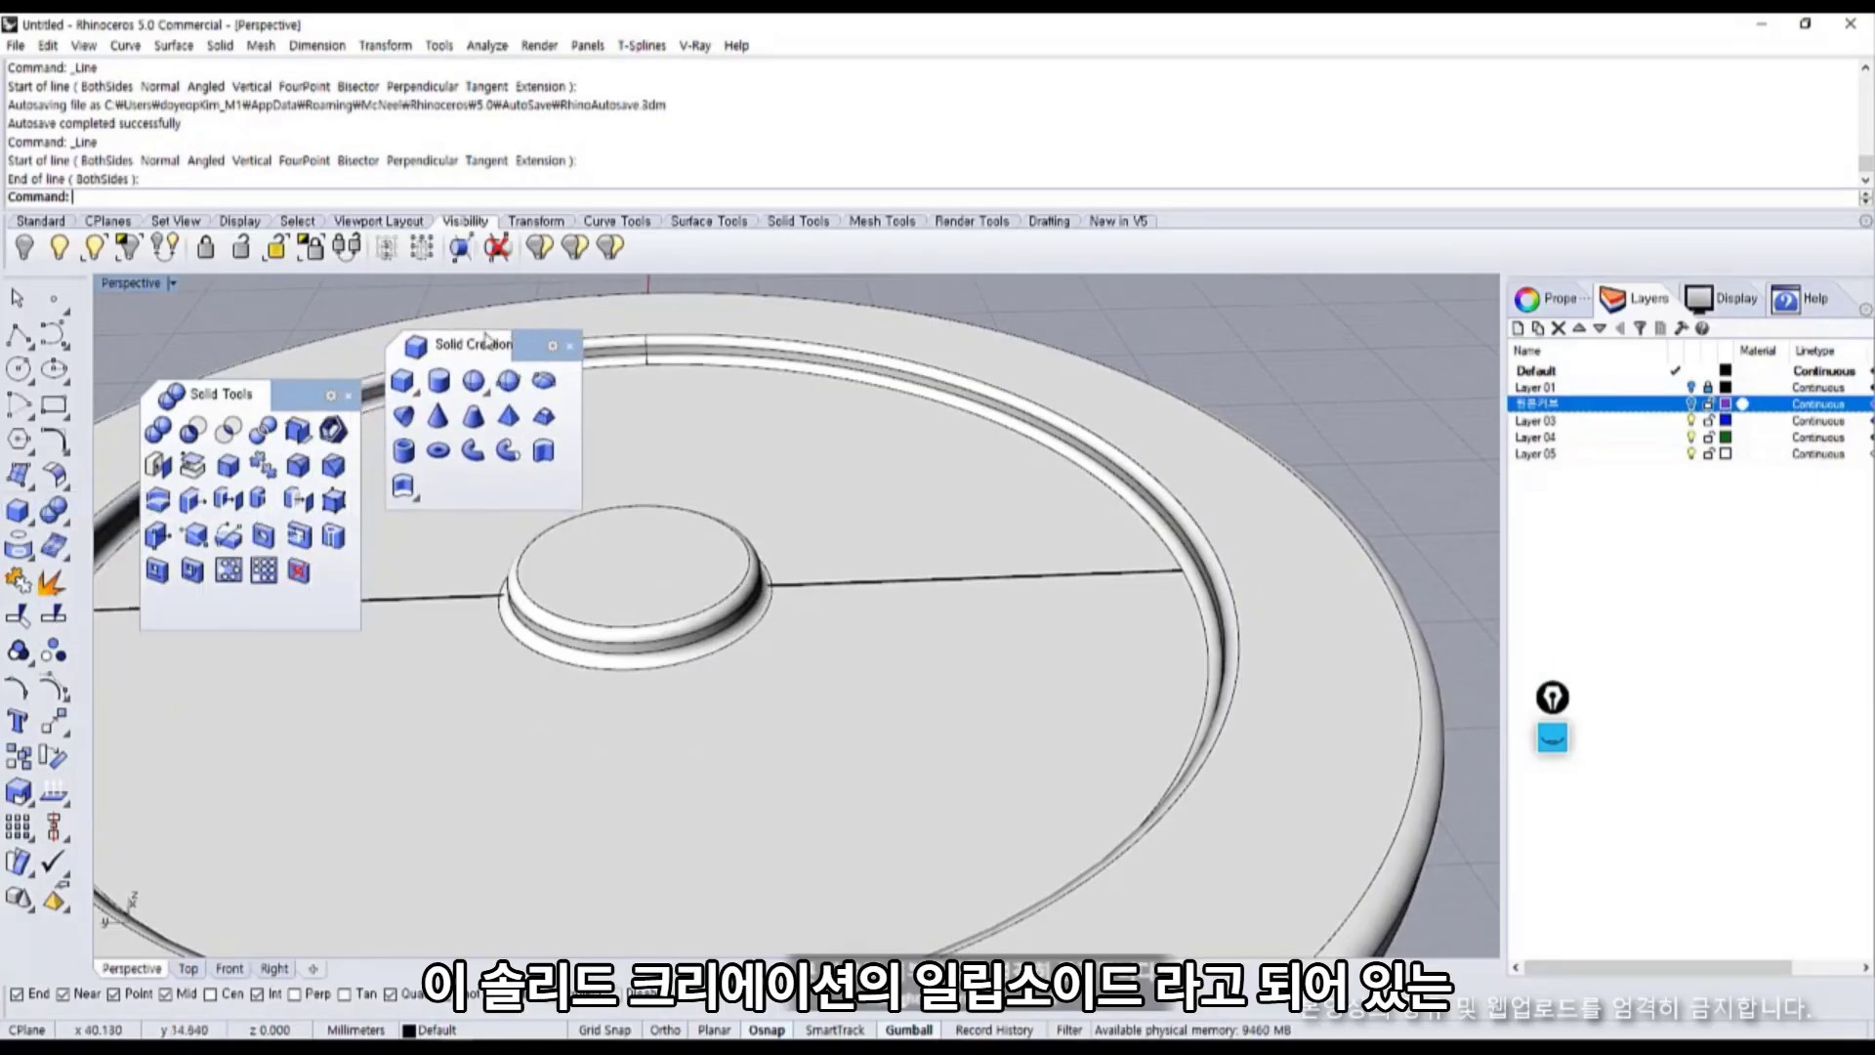
click(544, 384)
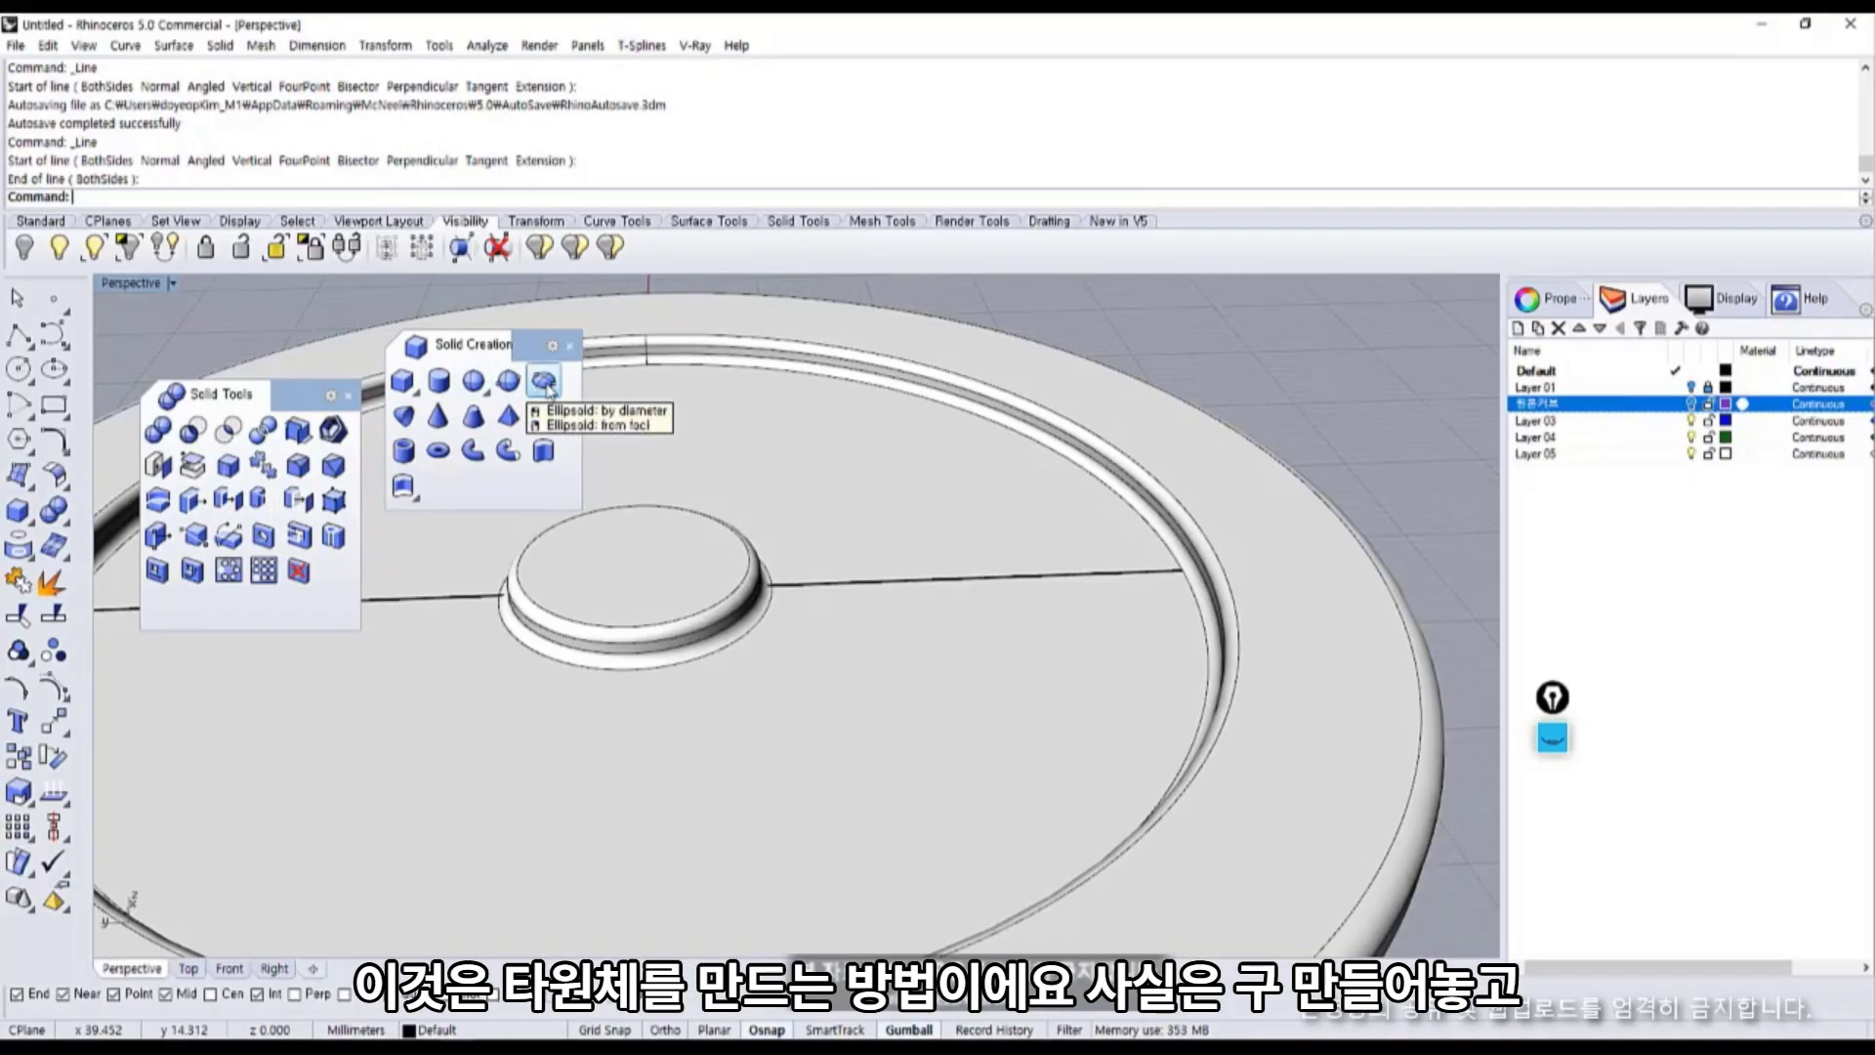
Try a sphere centred on the line between disc and rim, stretch it lengthwise along the line, and delete it.
click(473, 380)
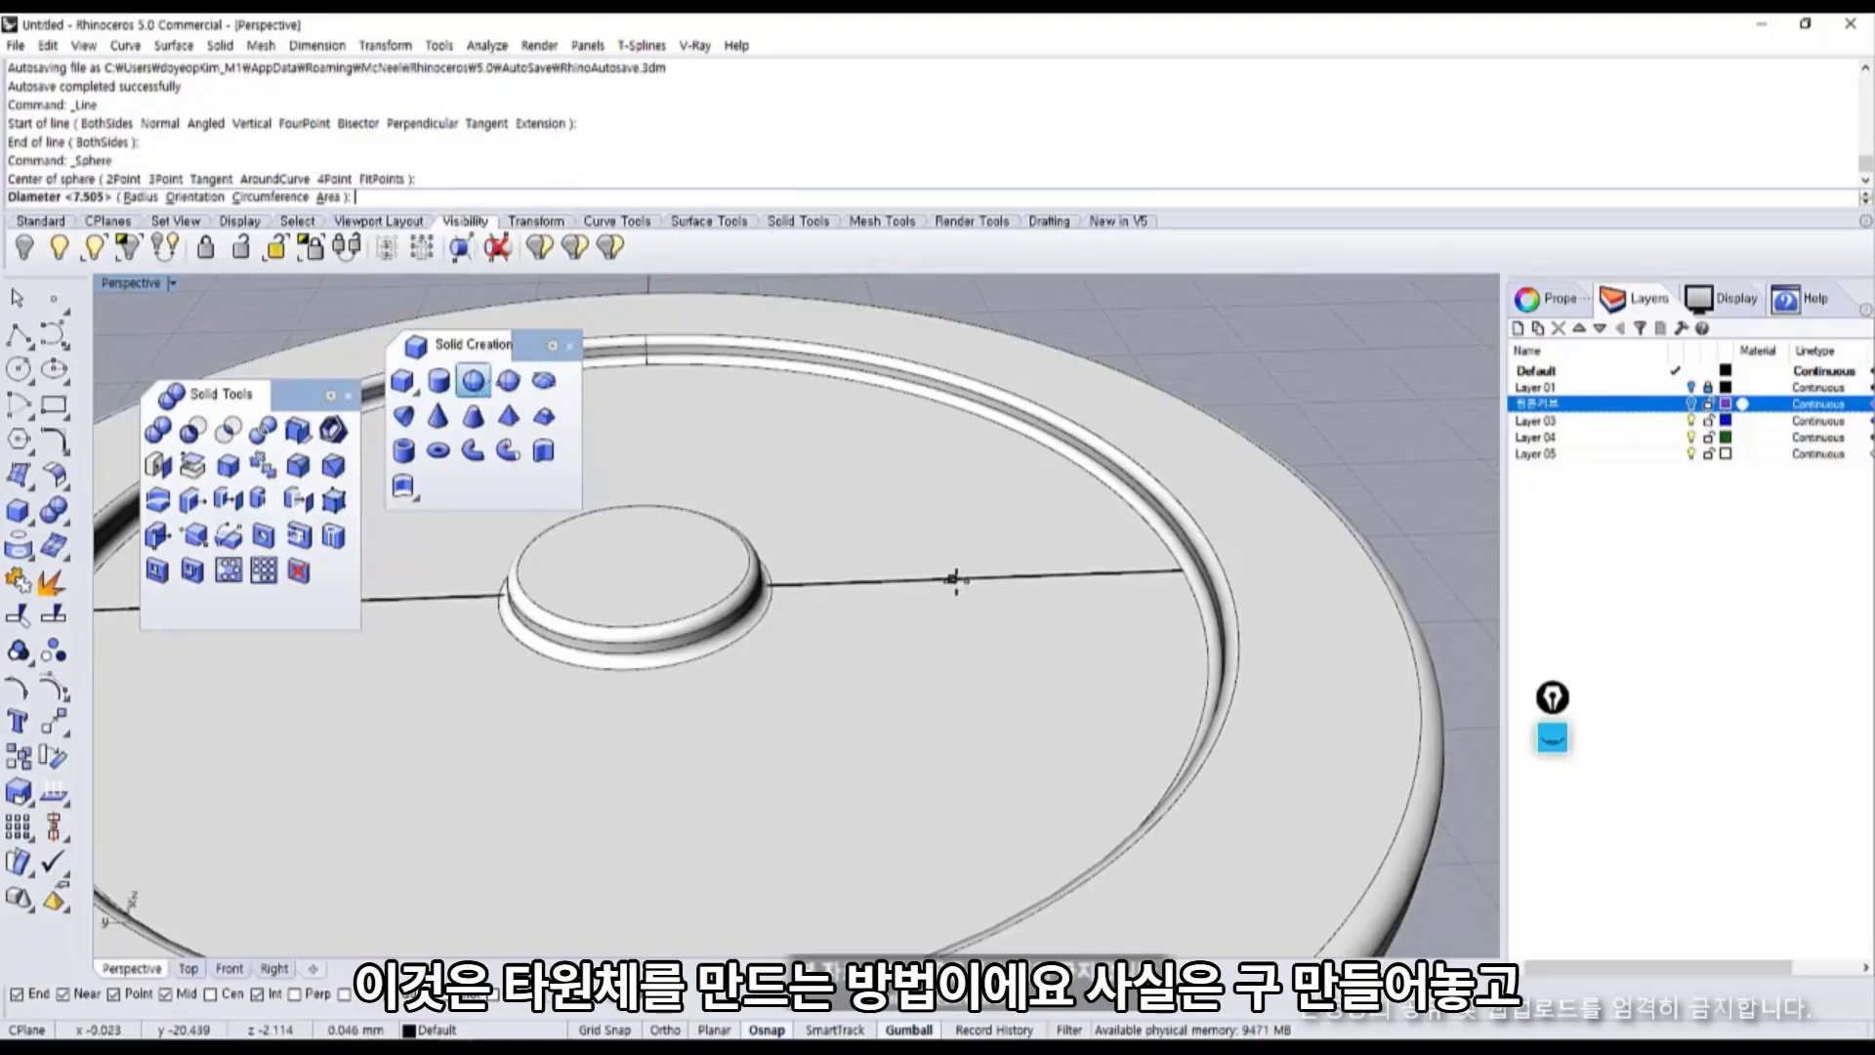
click(960, 610)
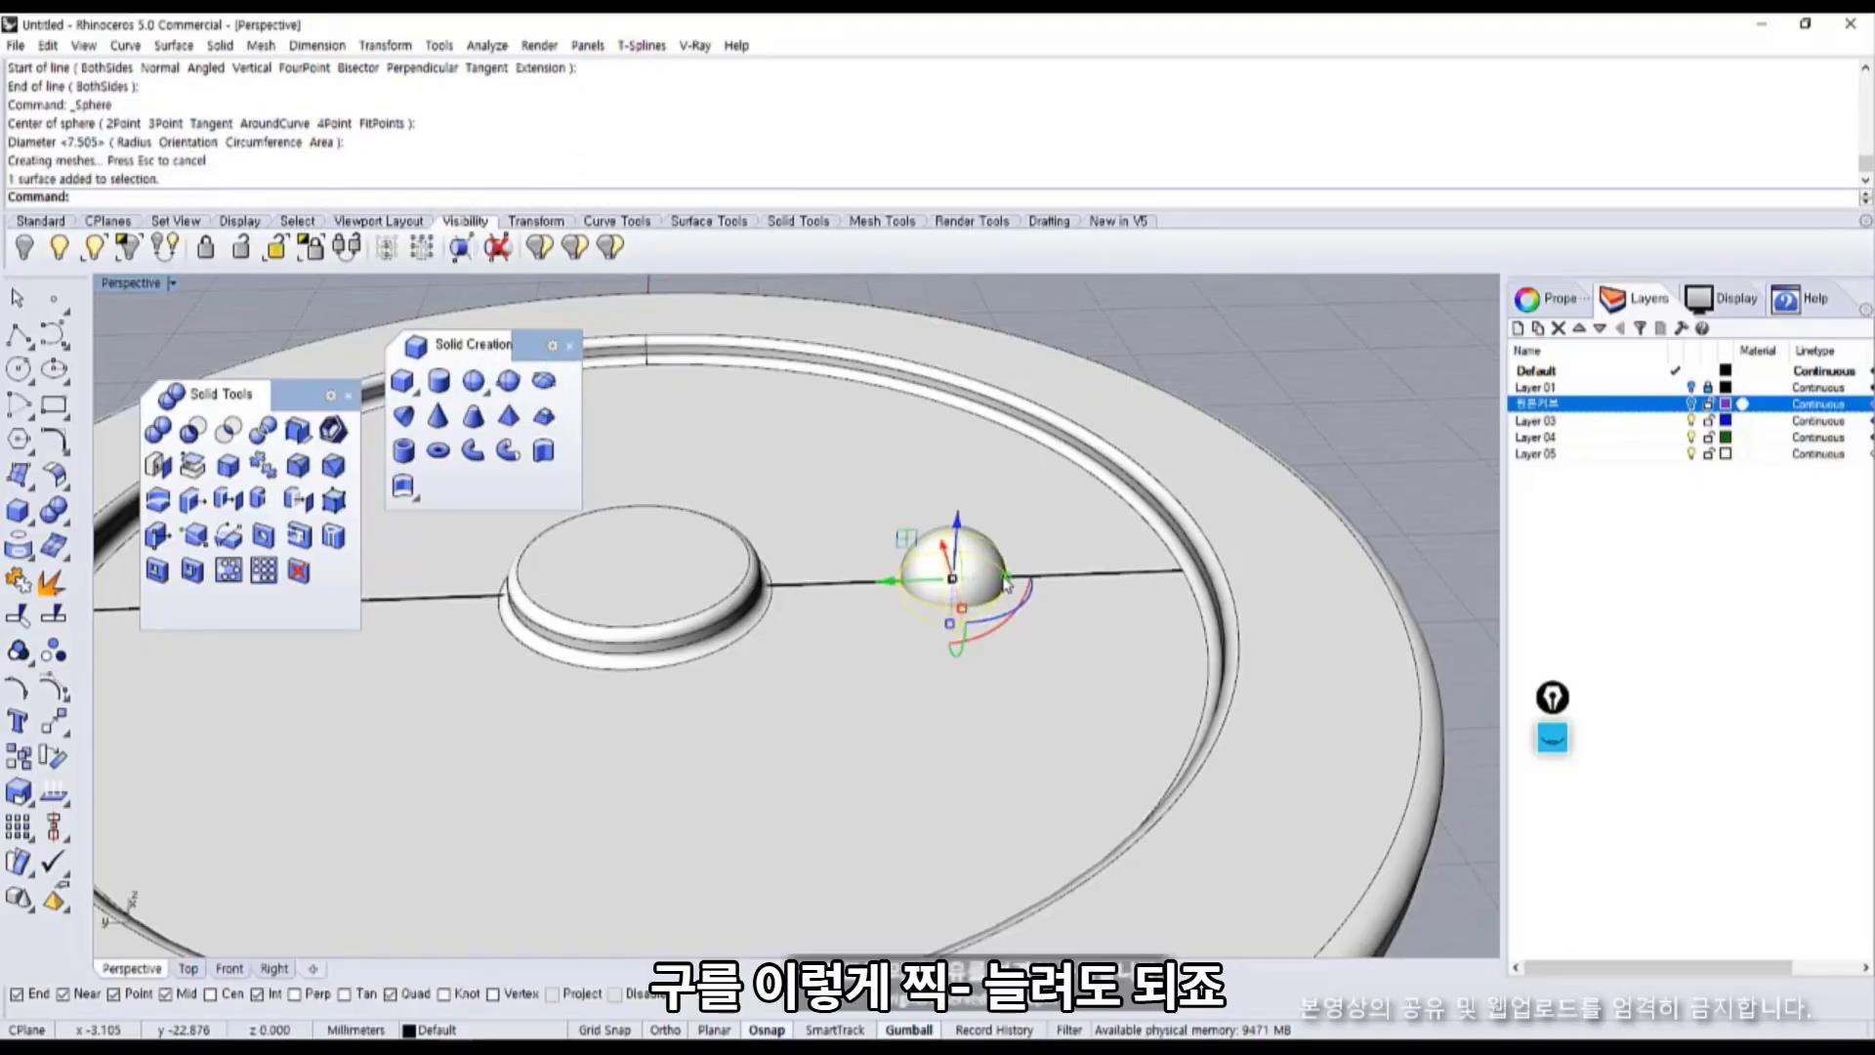
drag(938, 596, 767, 618)
click(840, 584)
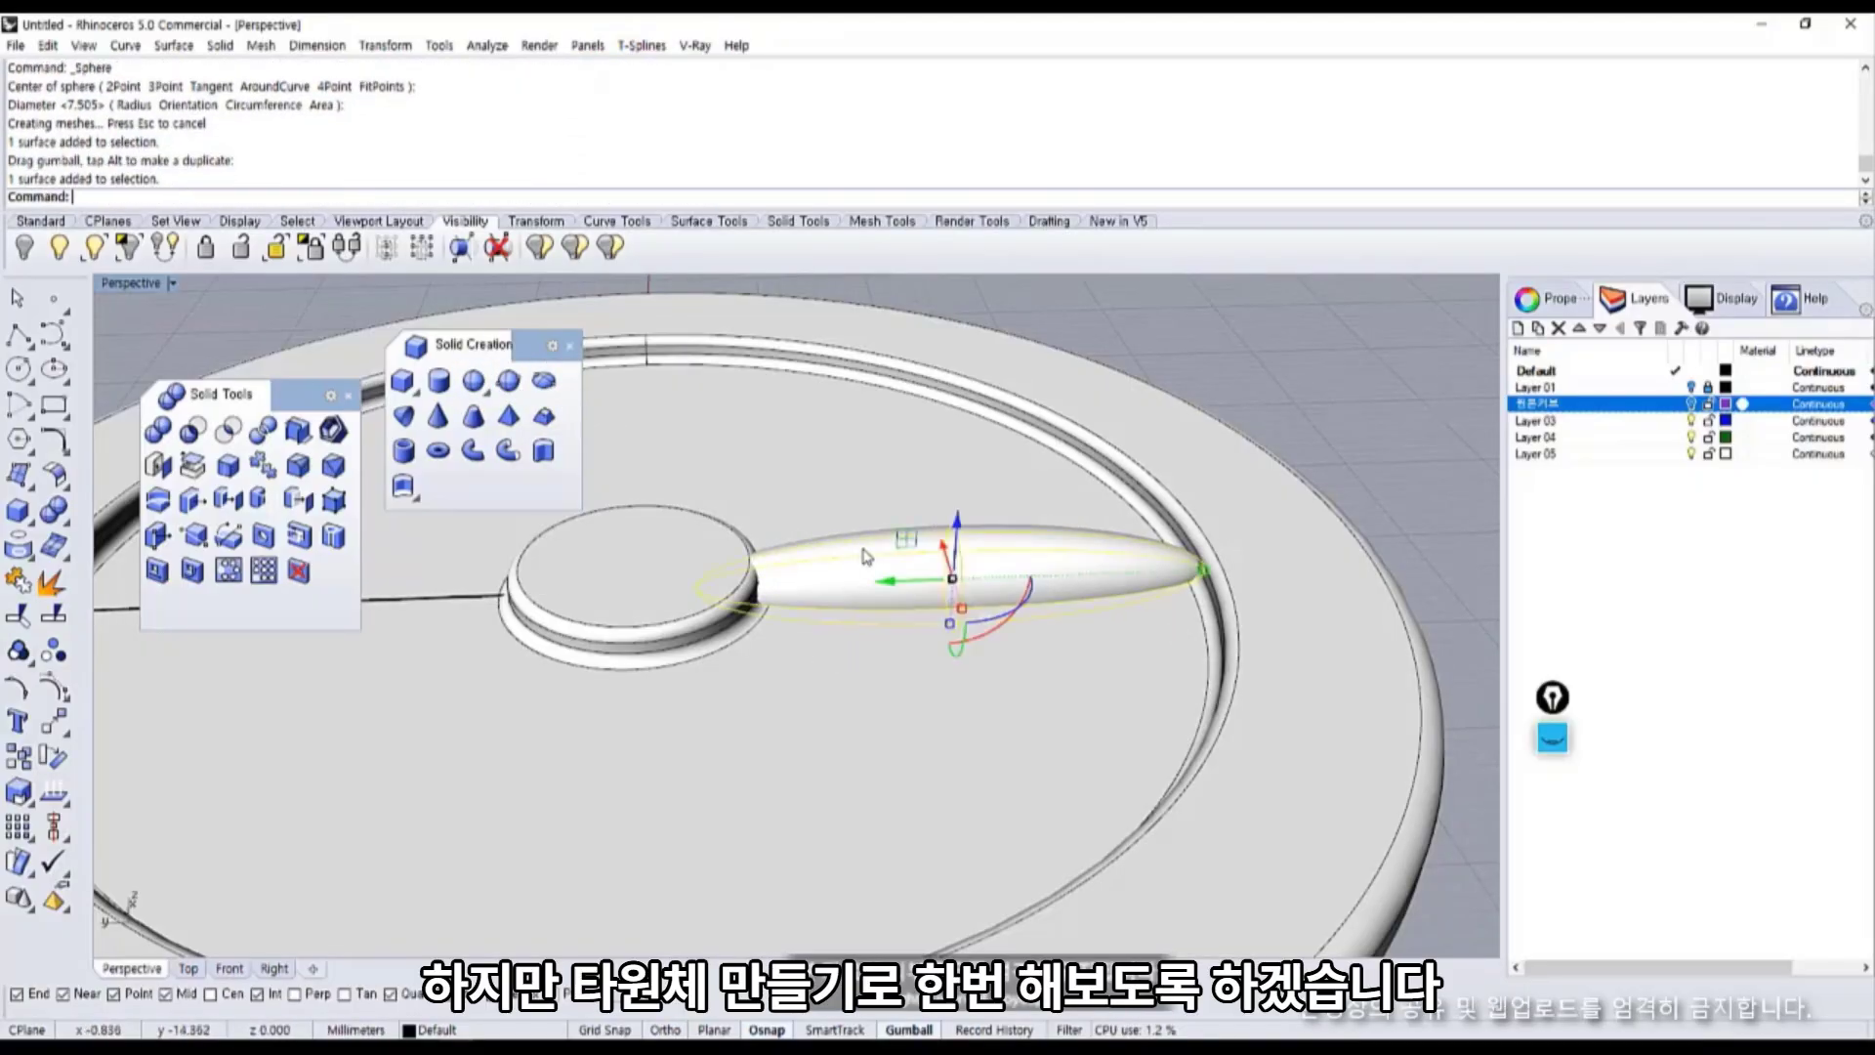
key(Delete)
Start an ellipsoid by diameter with its first axis along the line from the central disc's base to the recess rim.
click(544, 380)
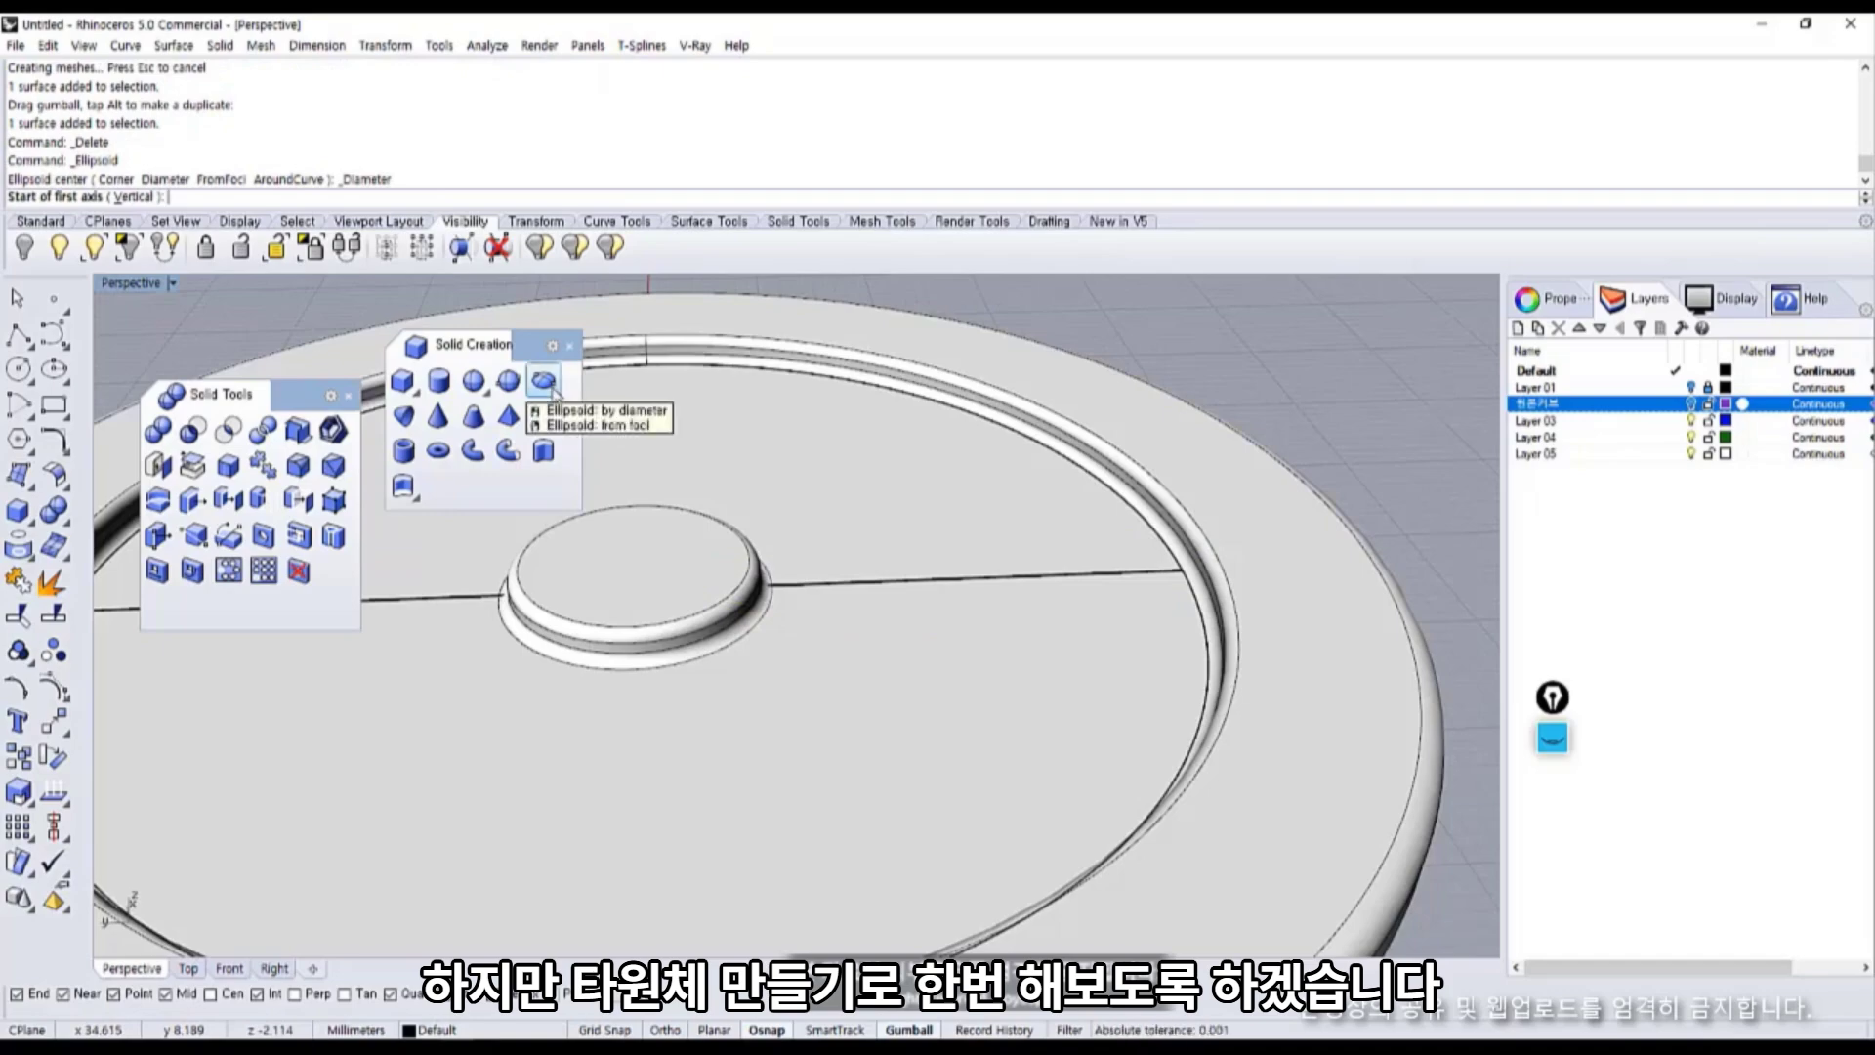
key(Escape)
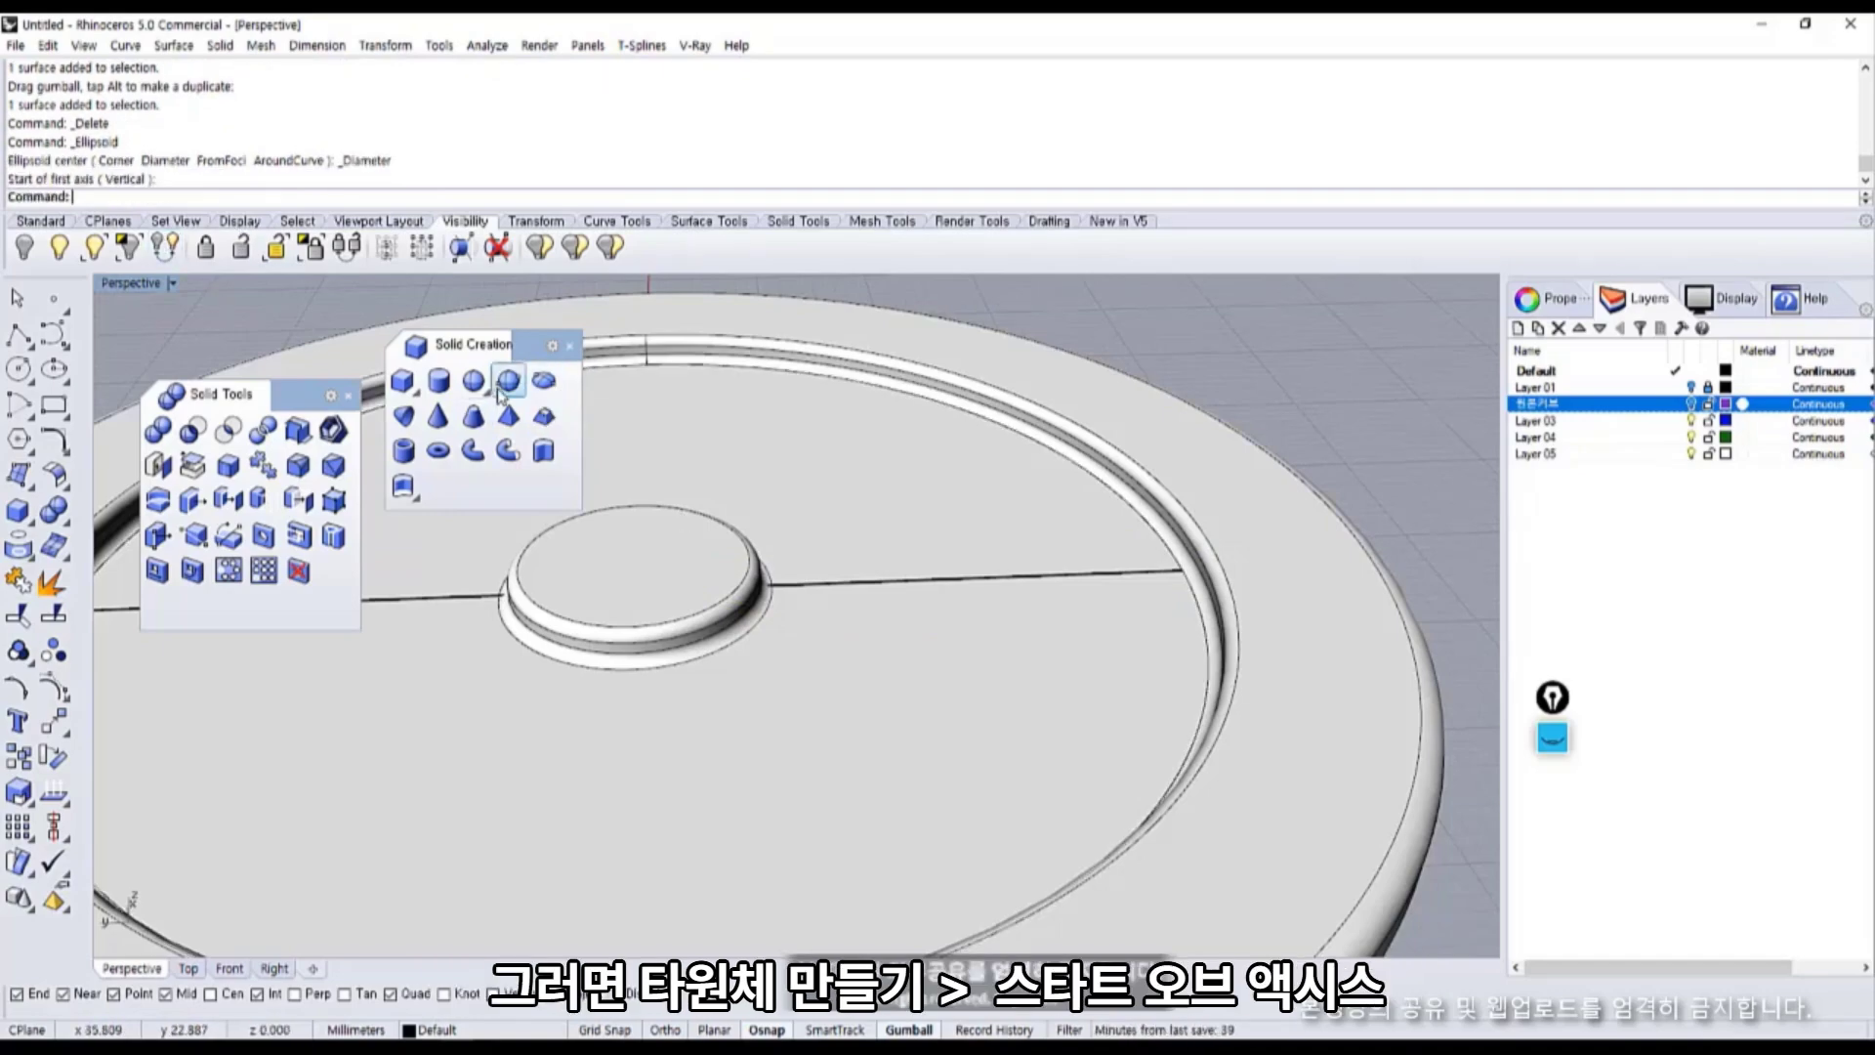
click(543, 381)
right_drag(511, 494, 657, 567)
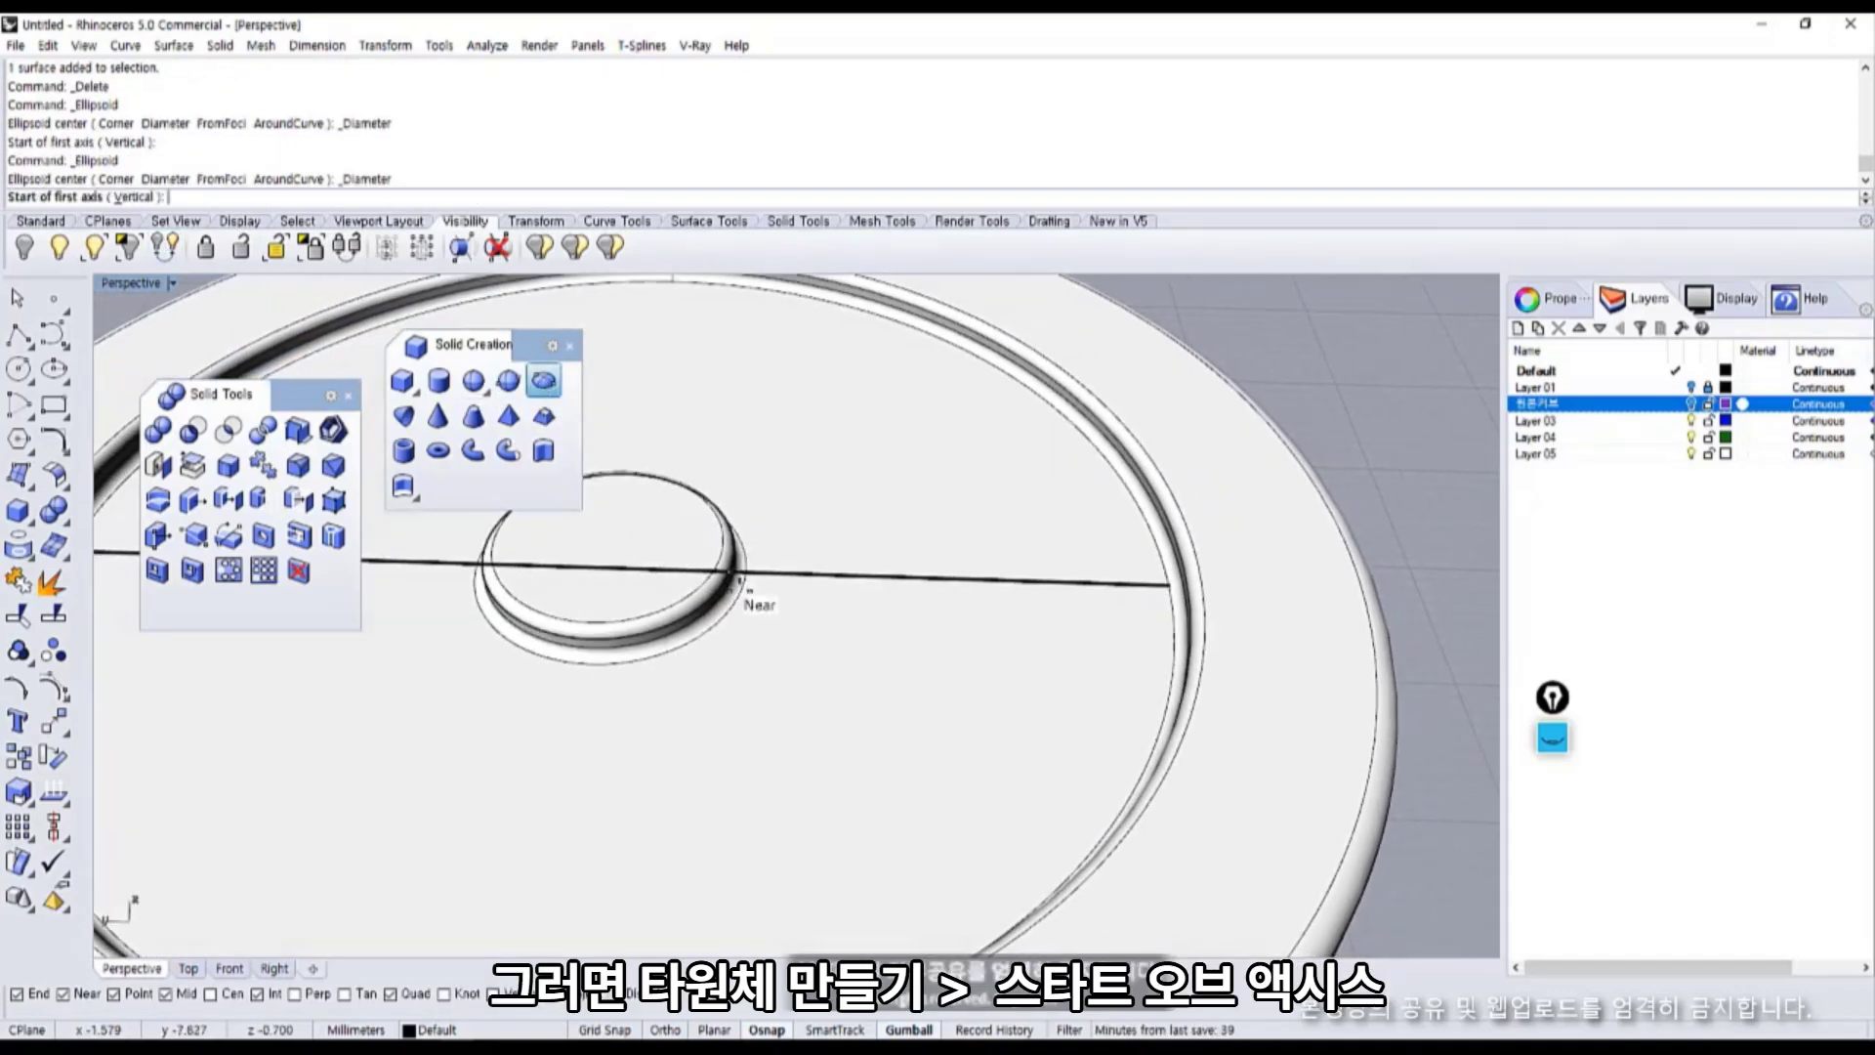
scroll(762, 572, up, 5)
click(765, 564)
scroll(771, 571, down, 5)
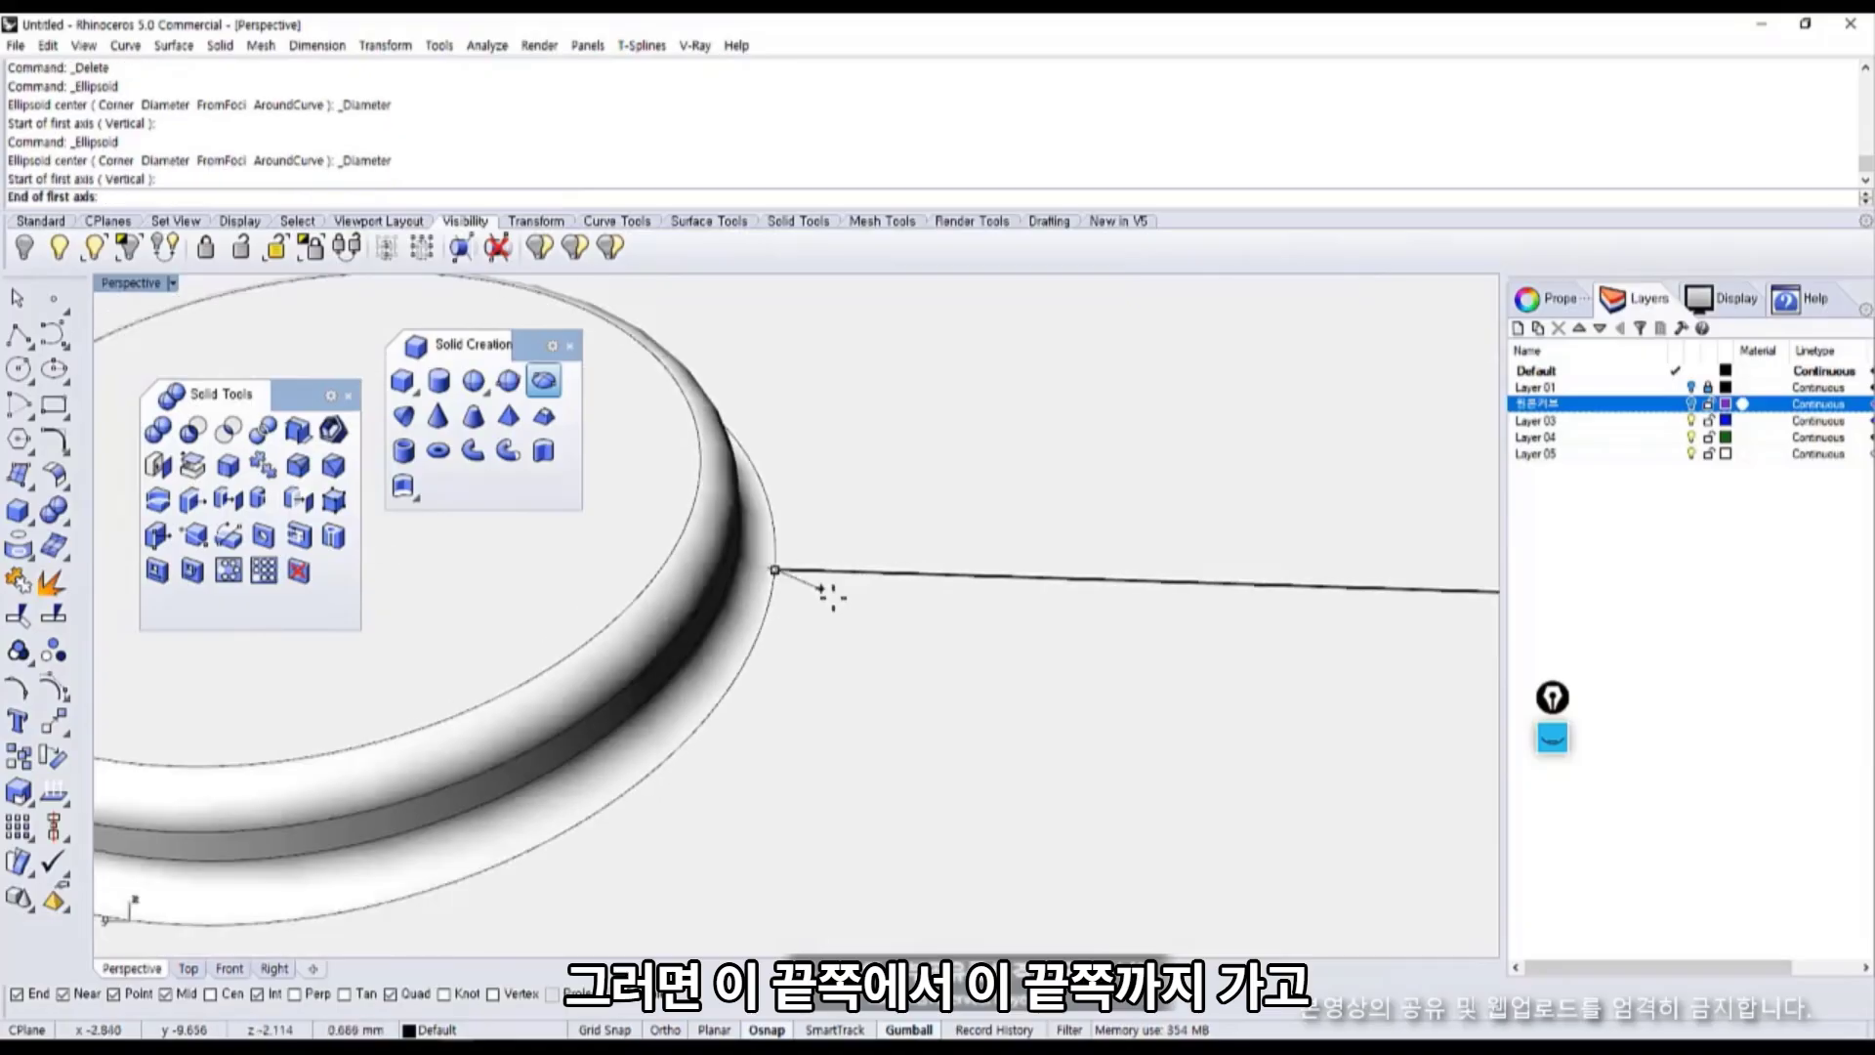
click(1261, 518)
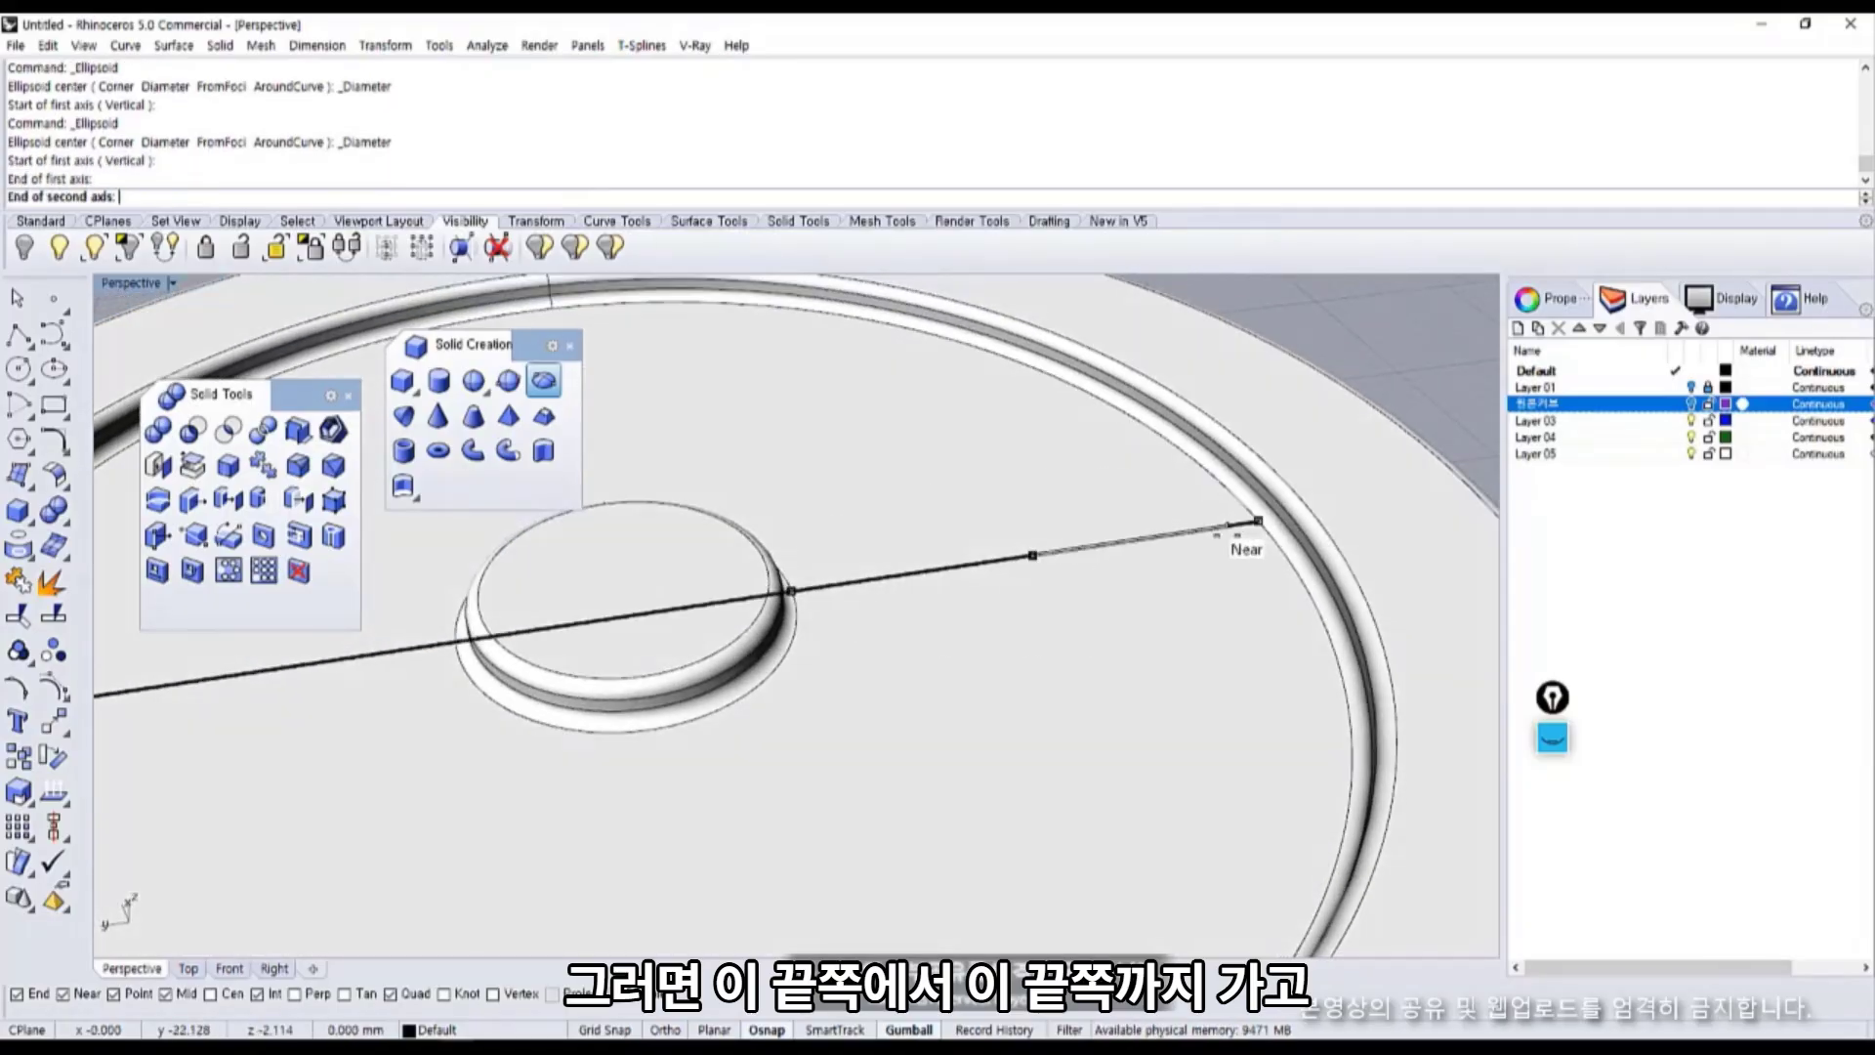
Give the ellipsoid a second axis reaching about 6 mm from its centre and a low third axis for a flattened petal.
right_drag(1138, 577, 1339, 699)
scroll(933, 557, down, 5)
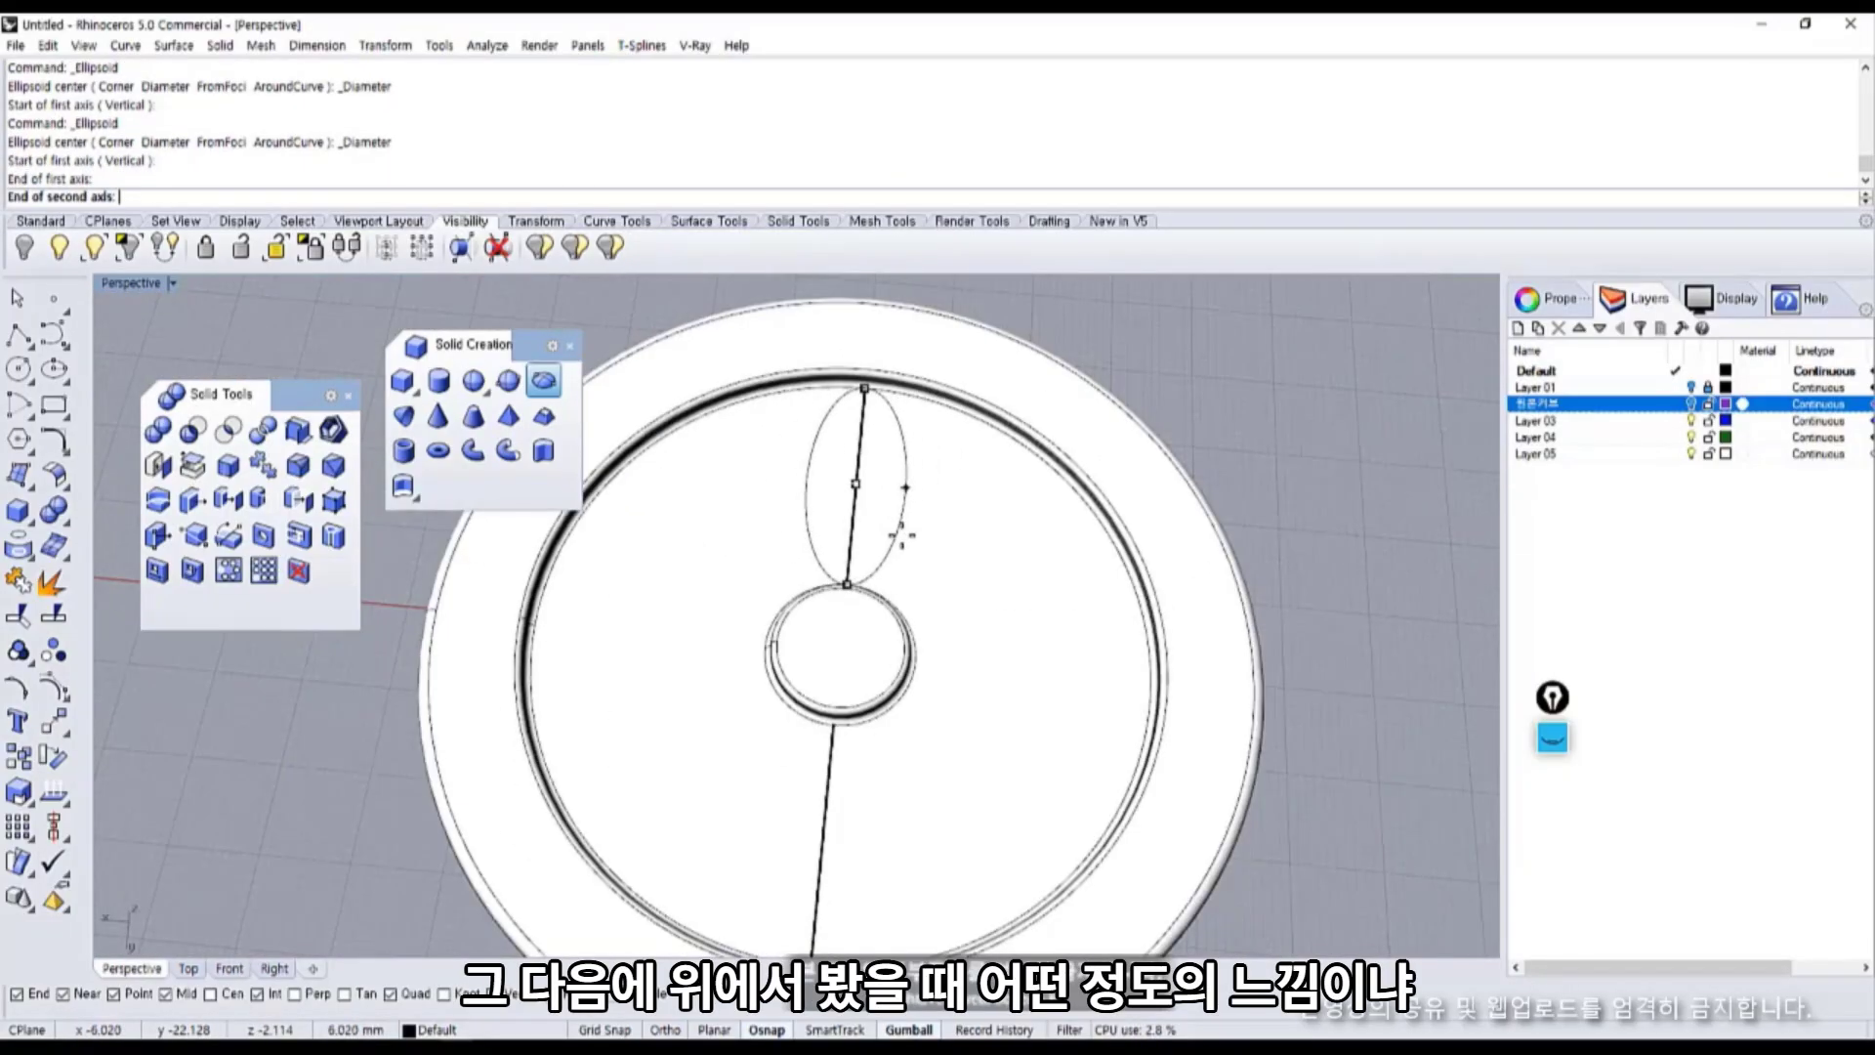
click(902, 535)
right_drag(946, 586, 678, 369)
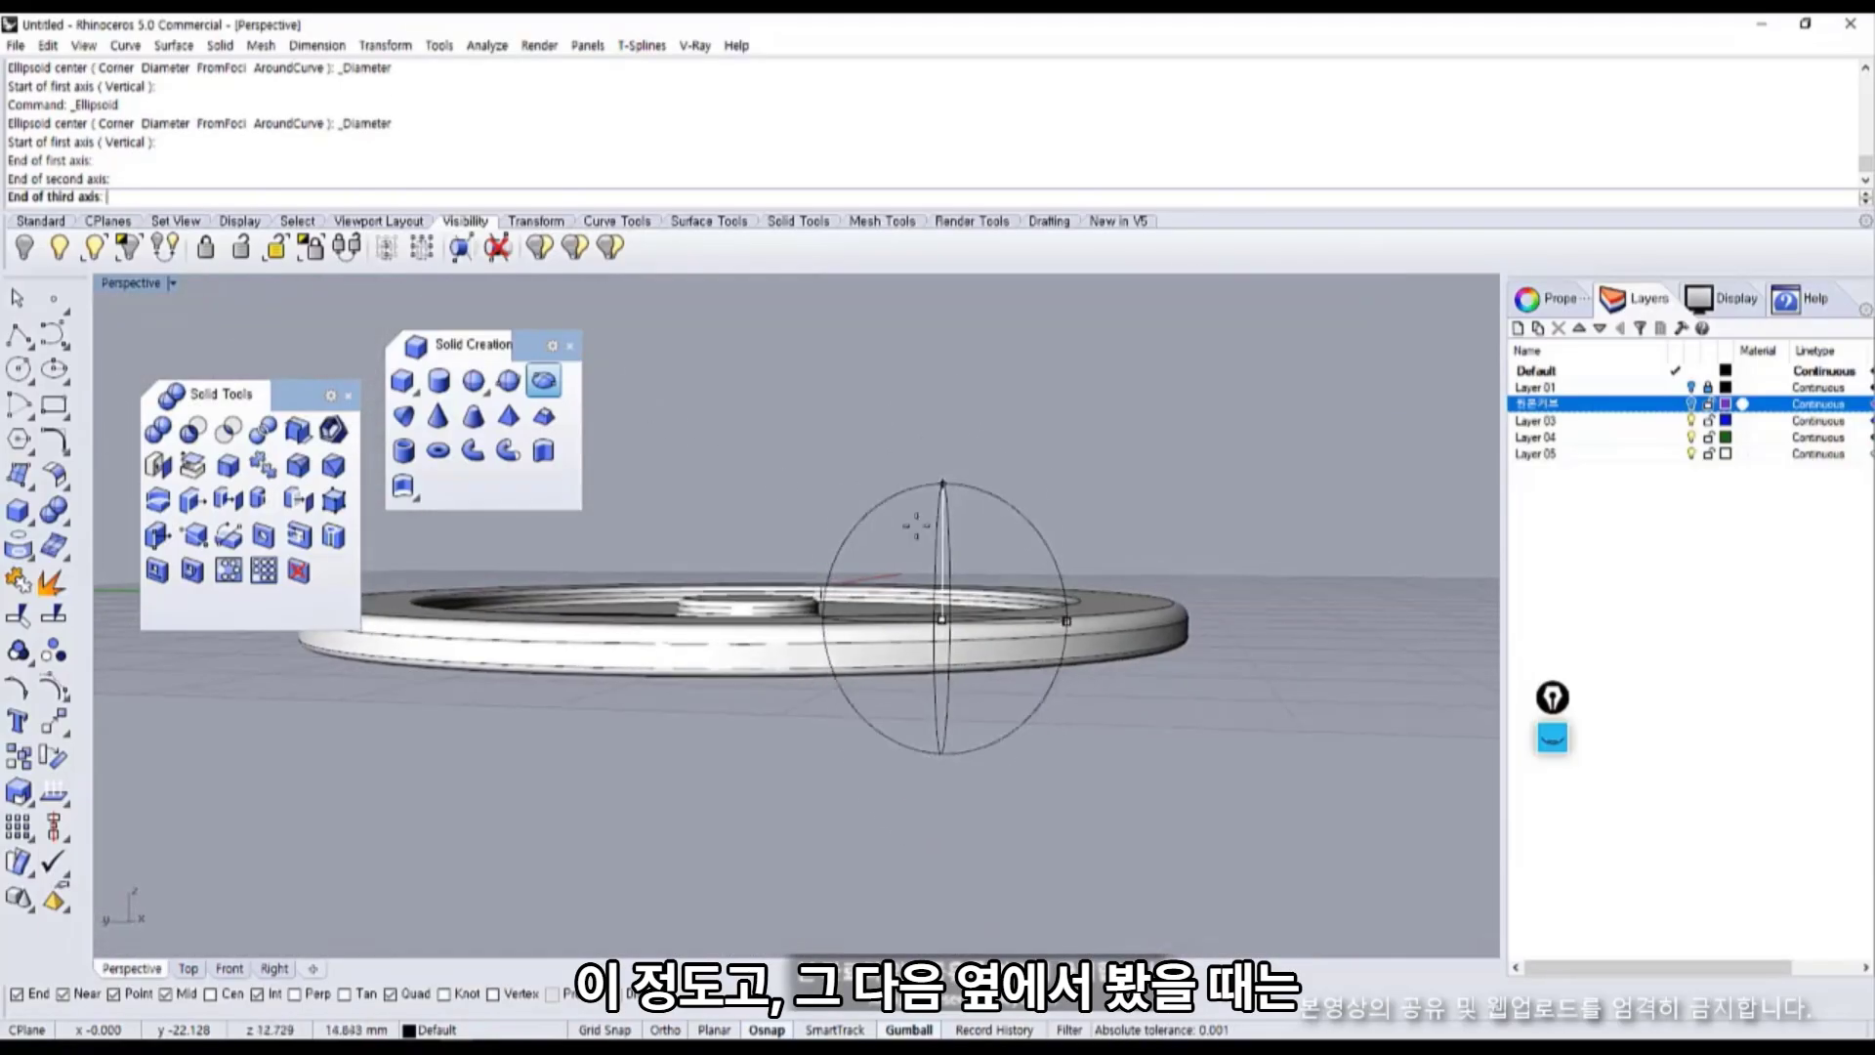
click(1237, 607)
right_drag(1237, 607, 930, 618)
Widen and lengthen the petal ellipsoid and shift it along the line so its inner end sinks into the central disc.
click(931, 617)
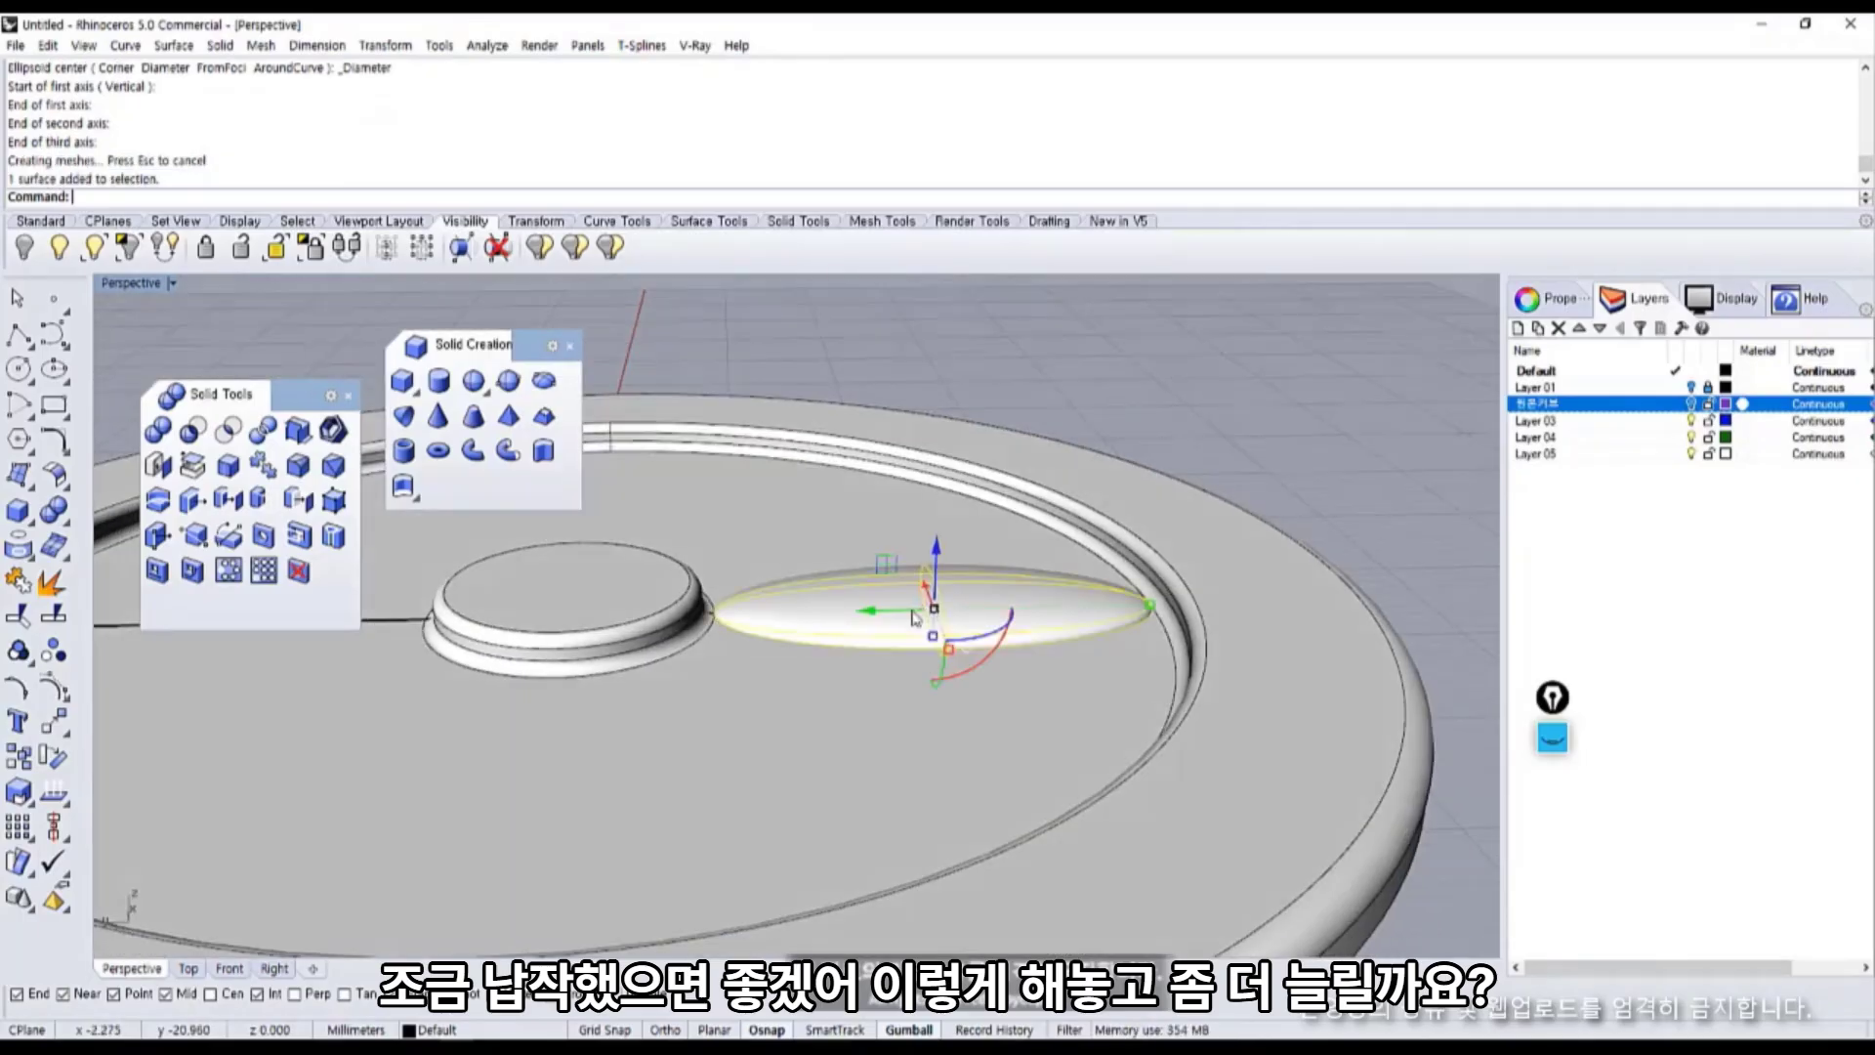
drag(945, 655, 813, 621)
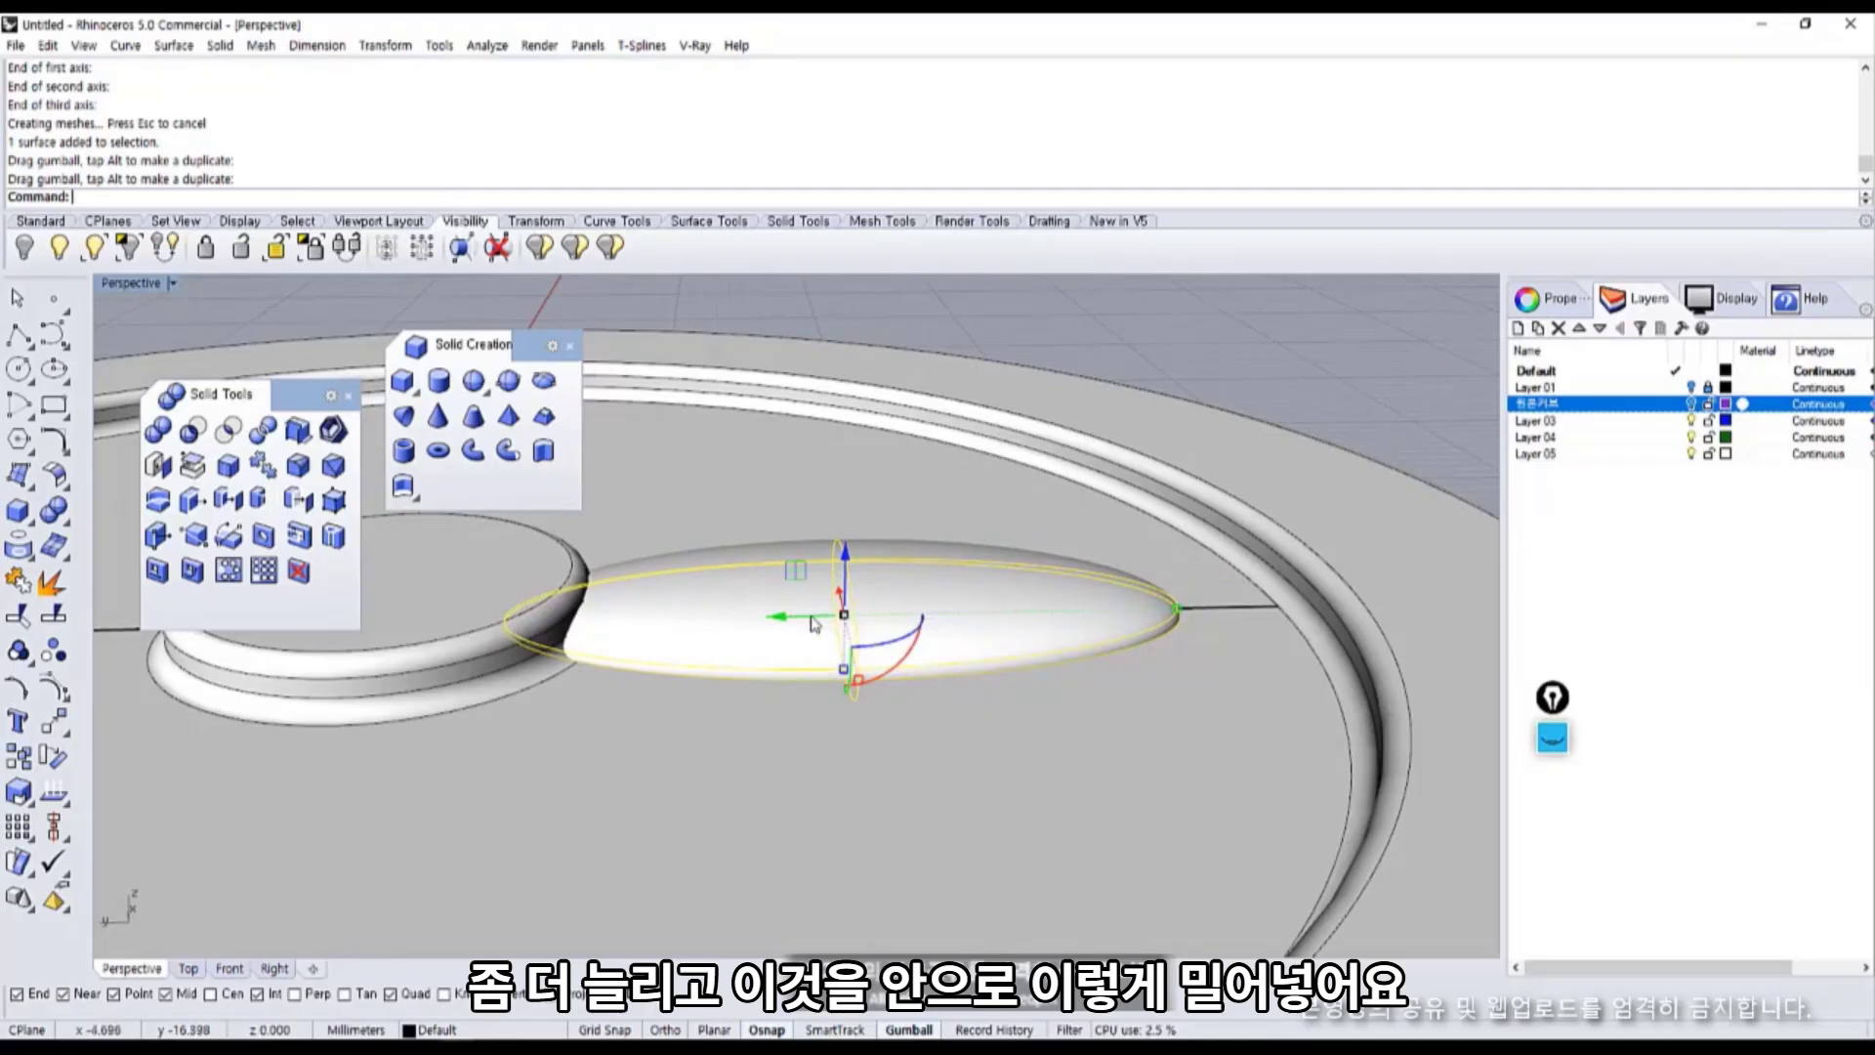
drag(1182, 614, 1200, 610)
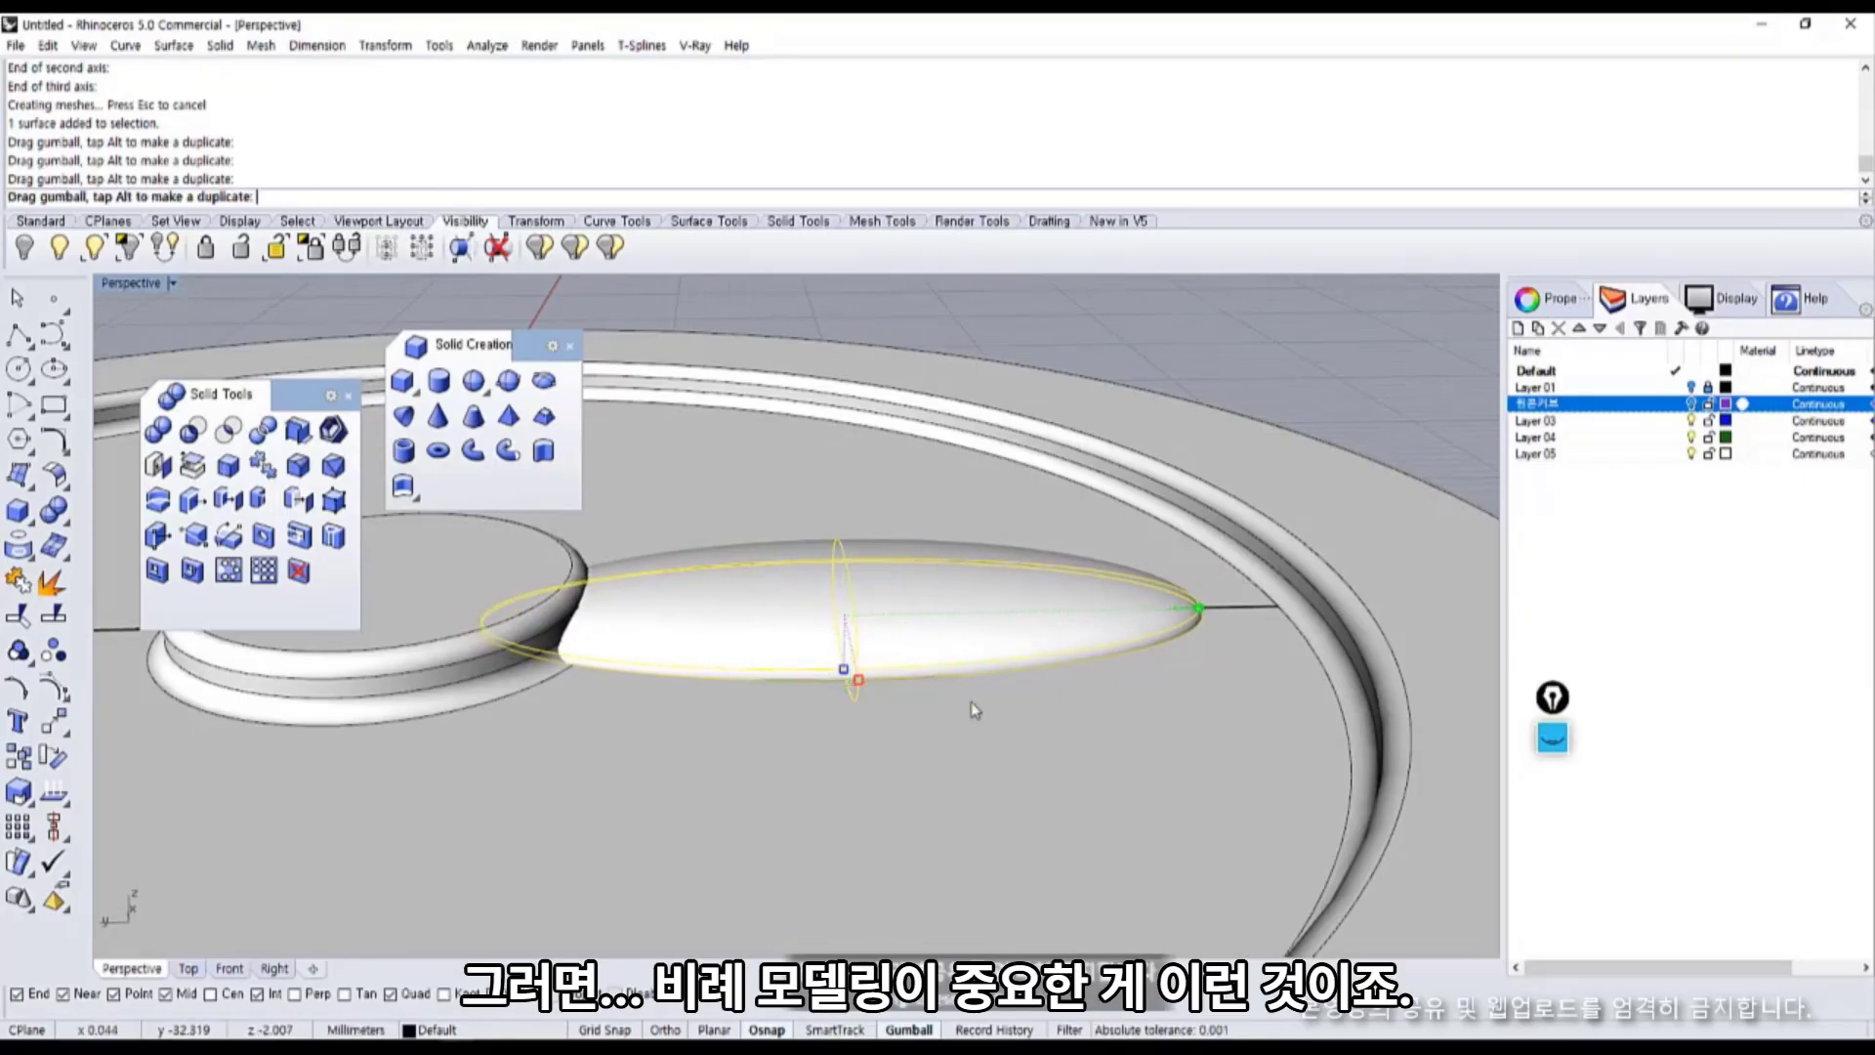
drag(863, 685, 866, 696)
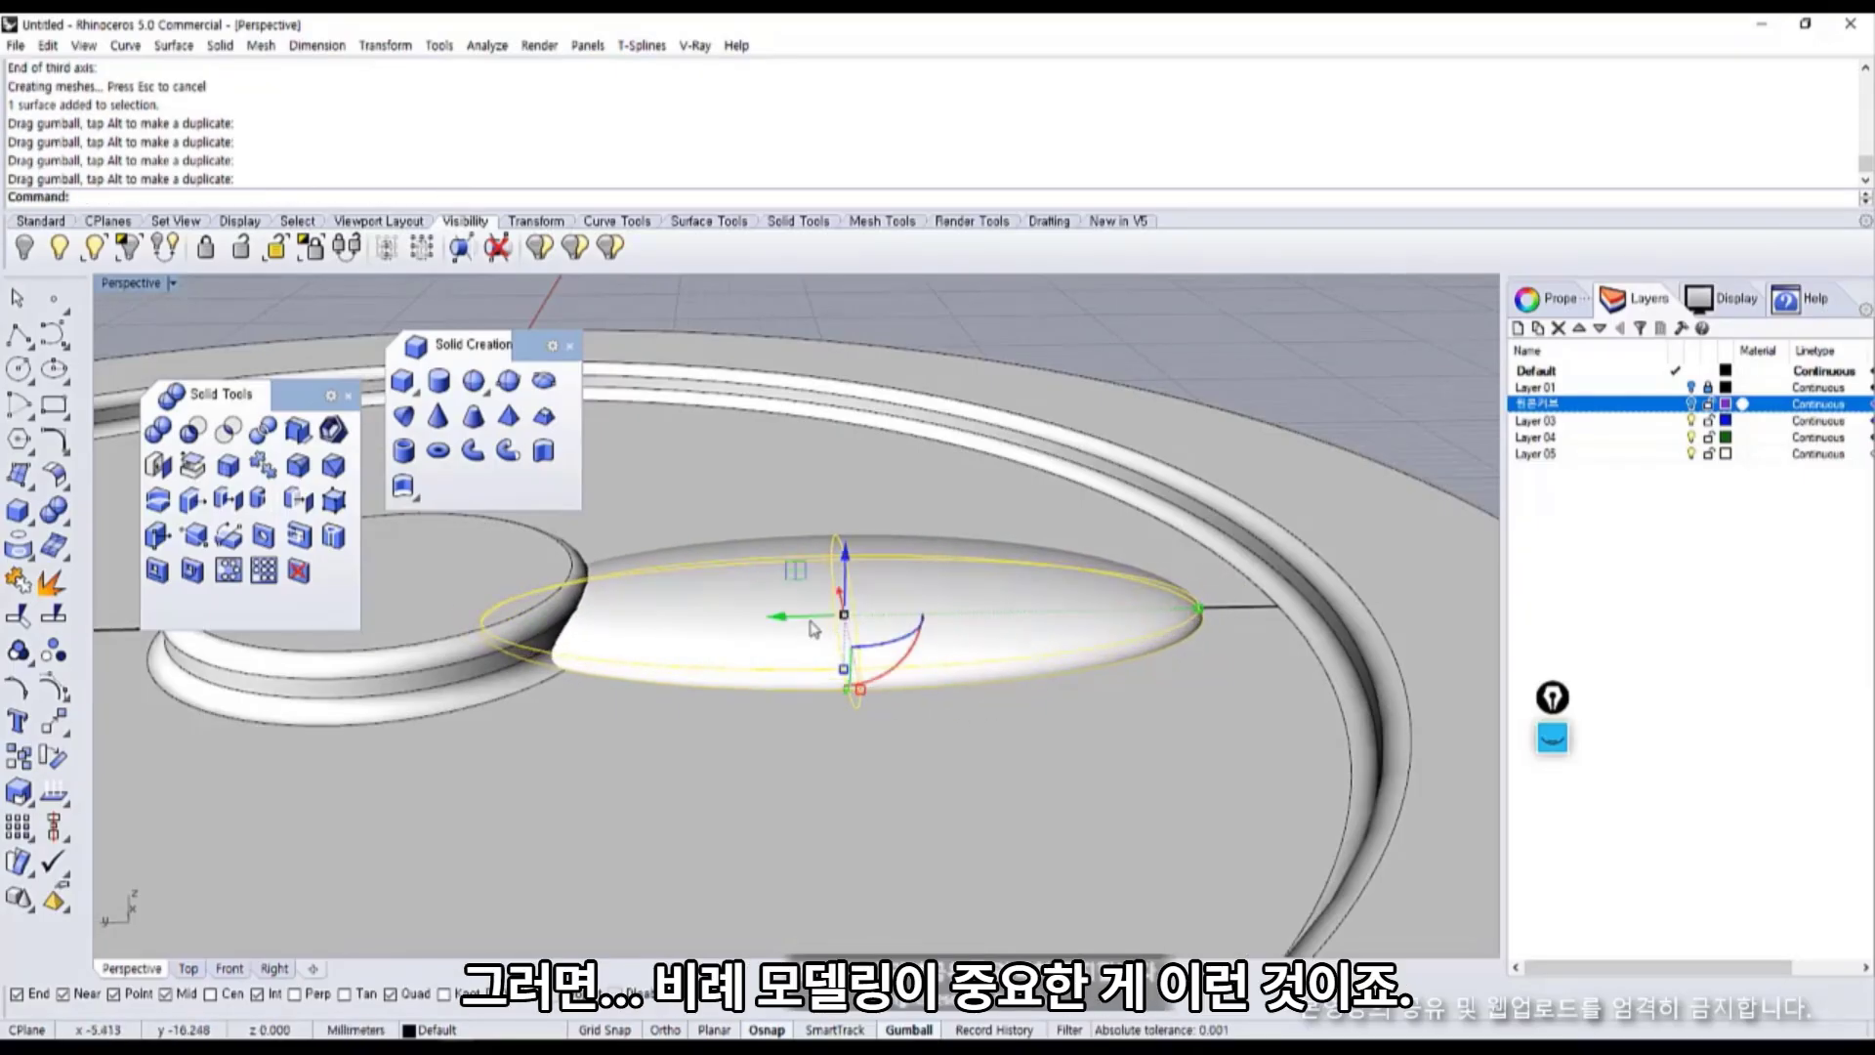
drag(811, 622, 842, 634)
Fine-tune the petal ellipsoid's proportions so it spans from inside the central disc to just short of the recess rim.
right_drag(736, 741, 900, 774)
drag(881, 776, 880, 764)
scroll(822, 705, down, 10)
right_drag(822, 708, 927, 796)
scroll(851, 507, up, 8)
drag(936, 502, 941, 504)
scroll(966, 621, down, 10)
shift+right_drag(1011, 720, 988, 643)
click(1253, 774)
Draw a line across the central disc's top face between its two opposite quadrant points.
right_drag(1254, 777, 914, 699)
scroll(918, 706, up, 4)
click(957, 564)
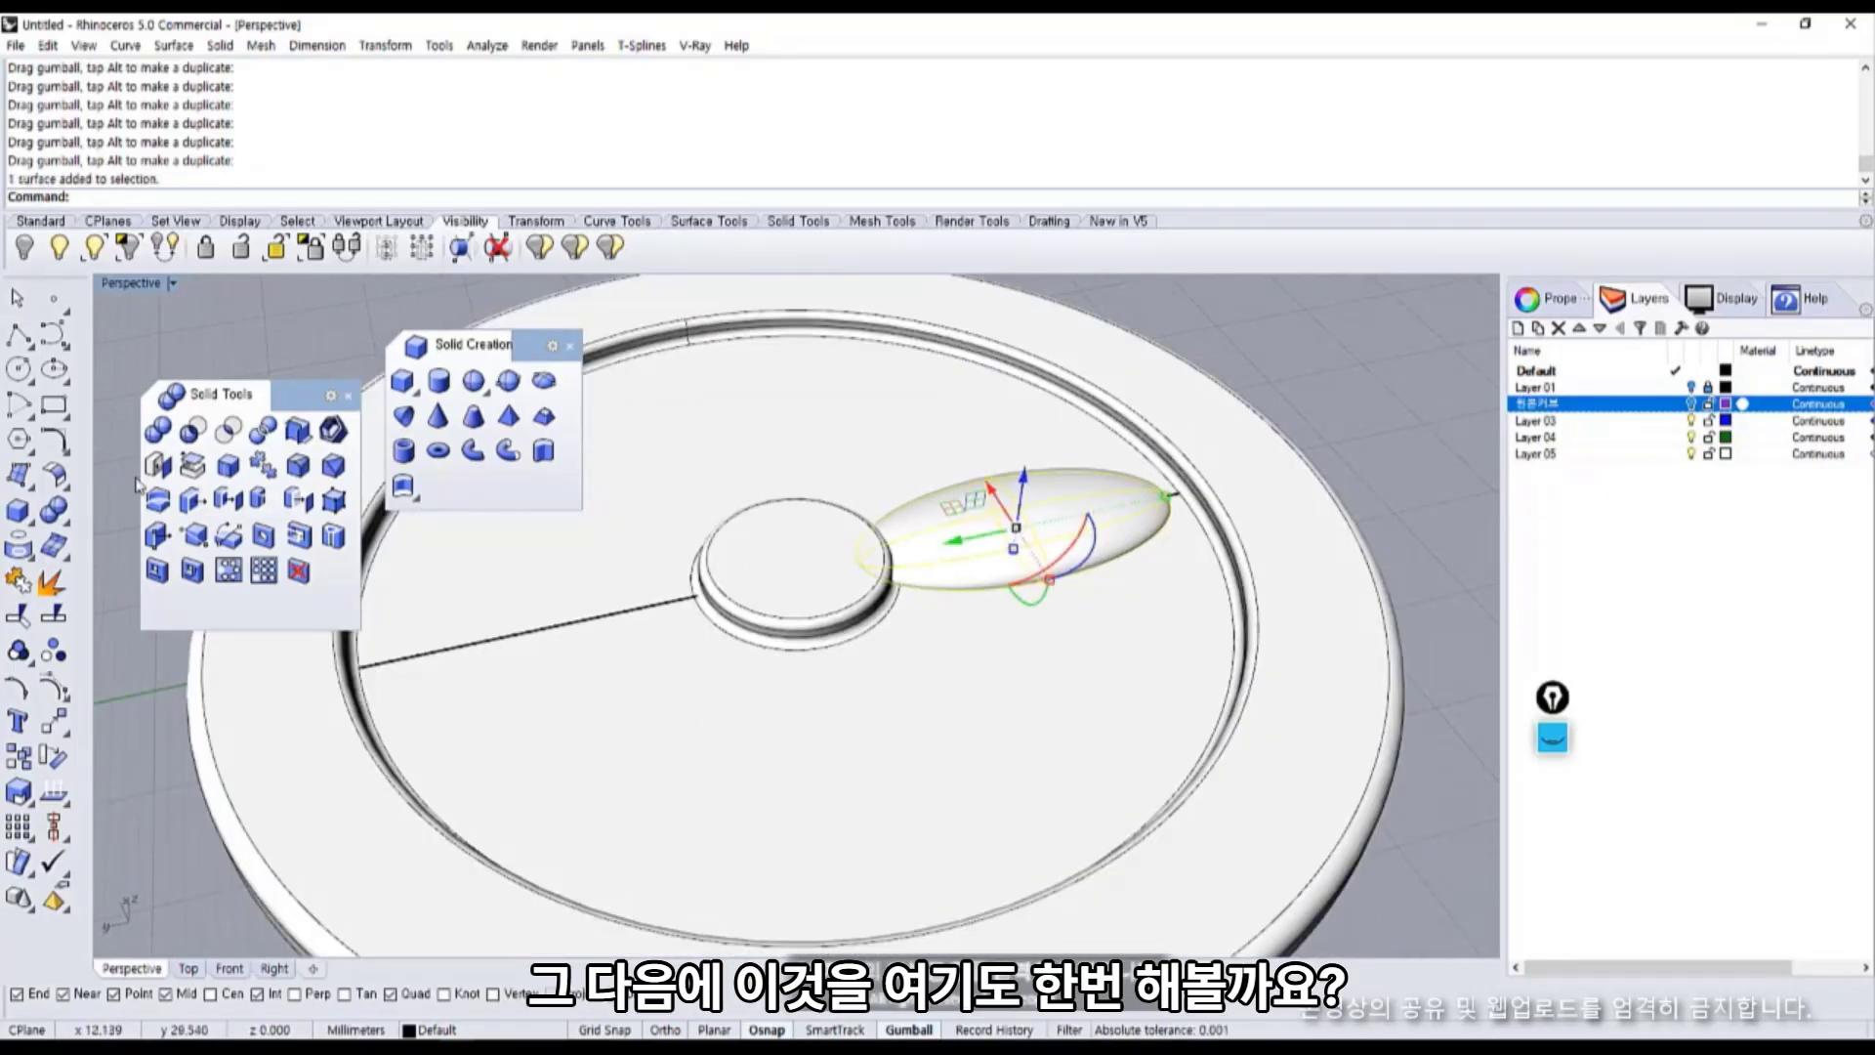
key(Escape)
click(17, 337)
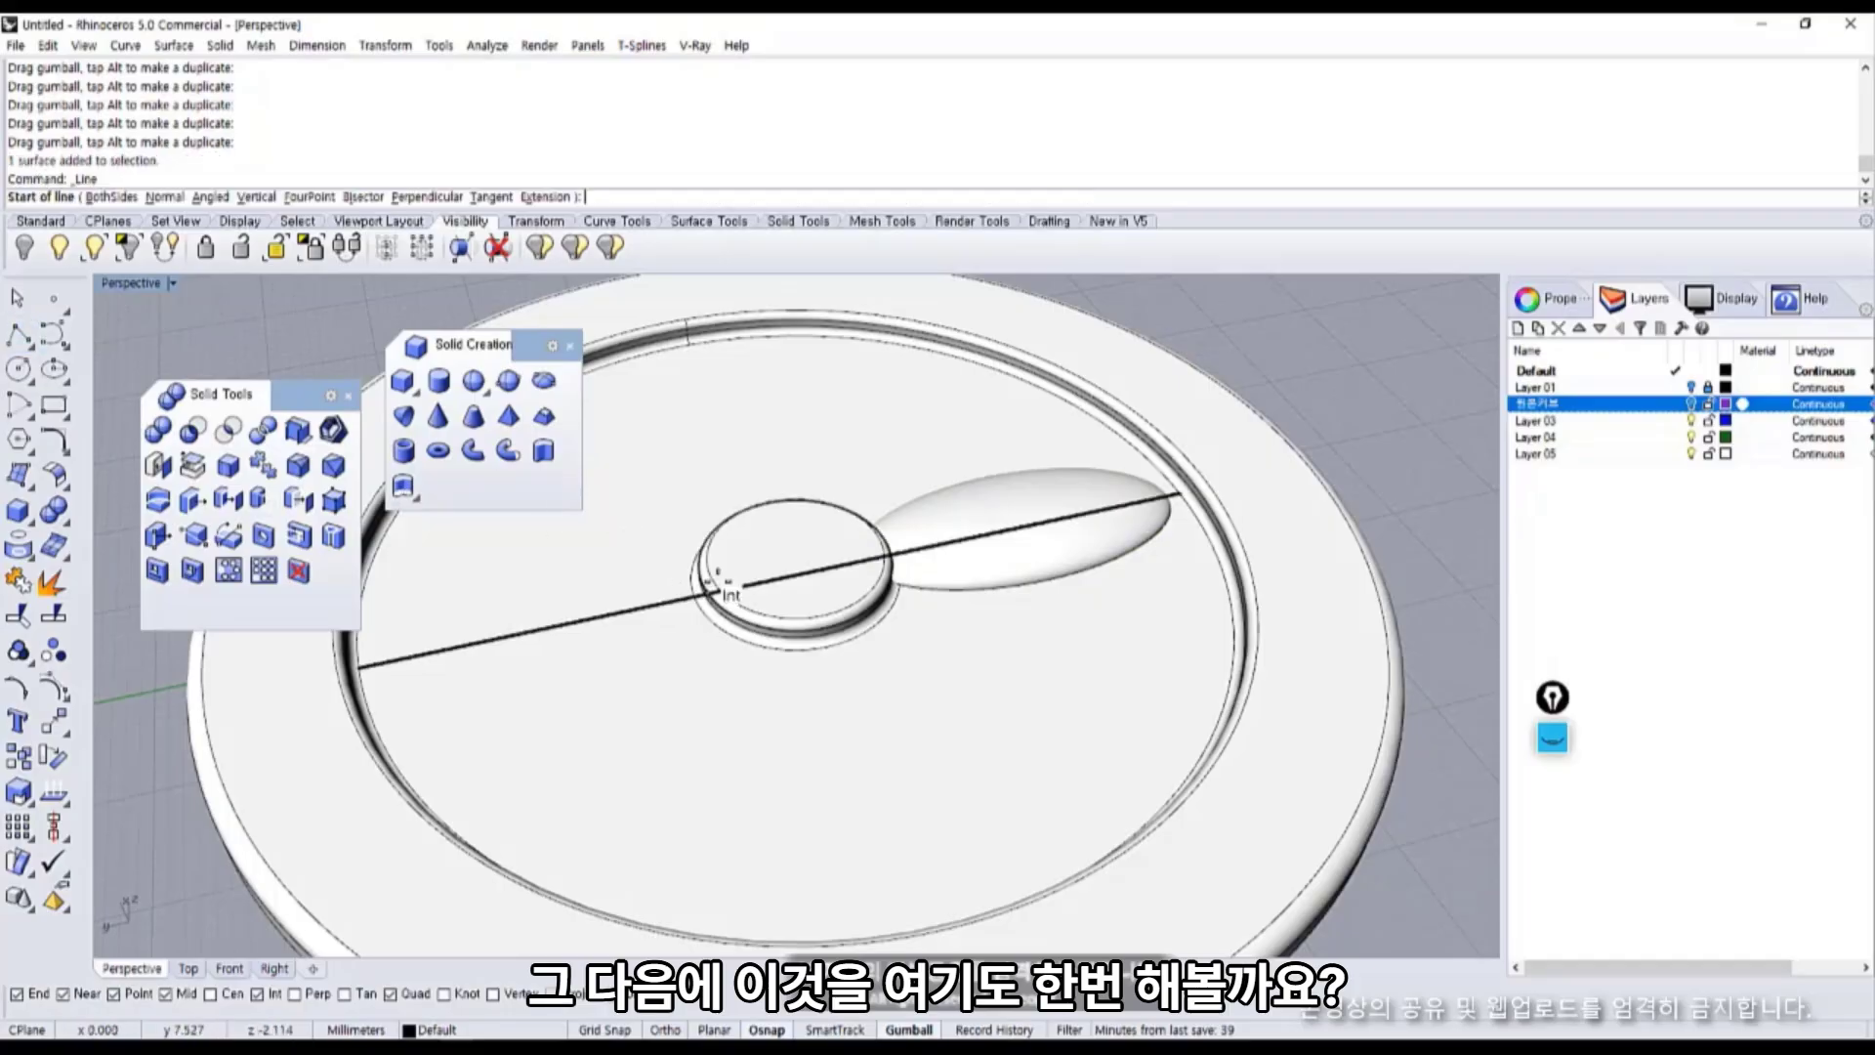
click(709, 575)
scroll(784, 555, up, 3)
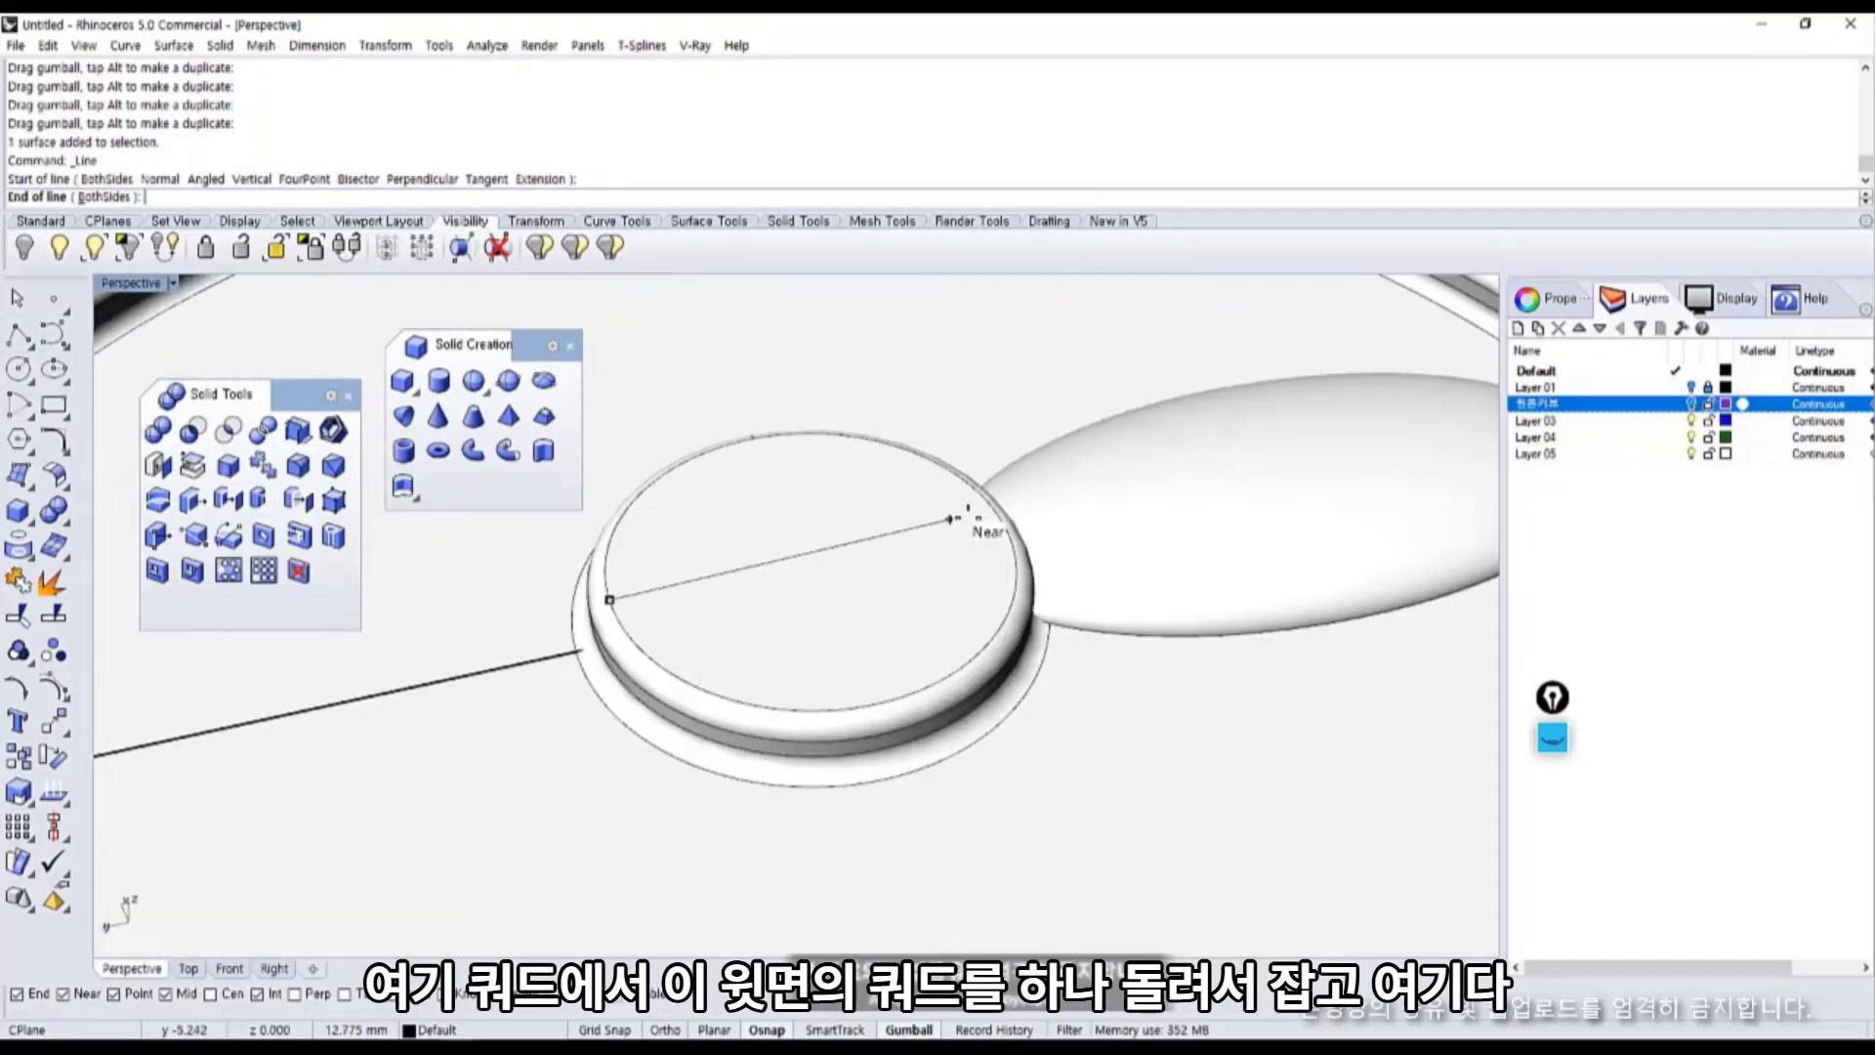
scroll(879, 458, up, 1)
right_drag(883, 455, 703, 463)
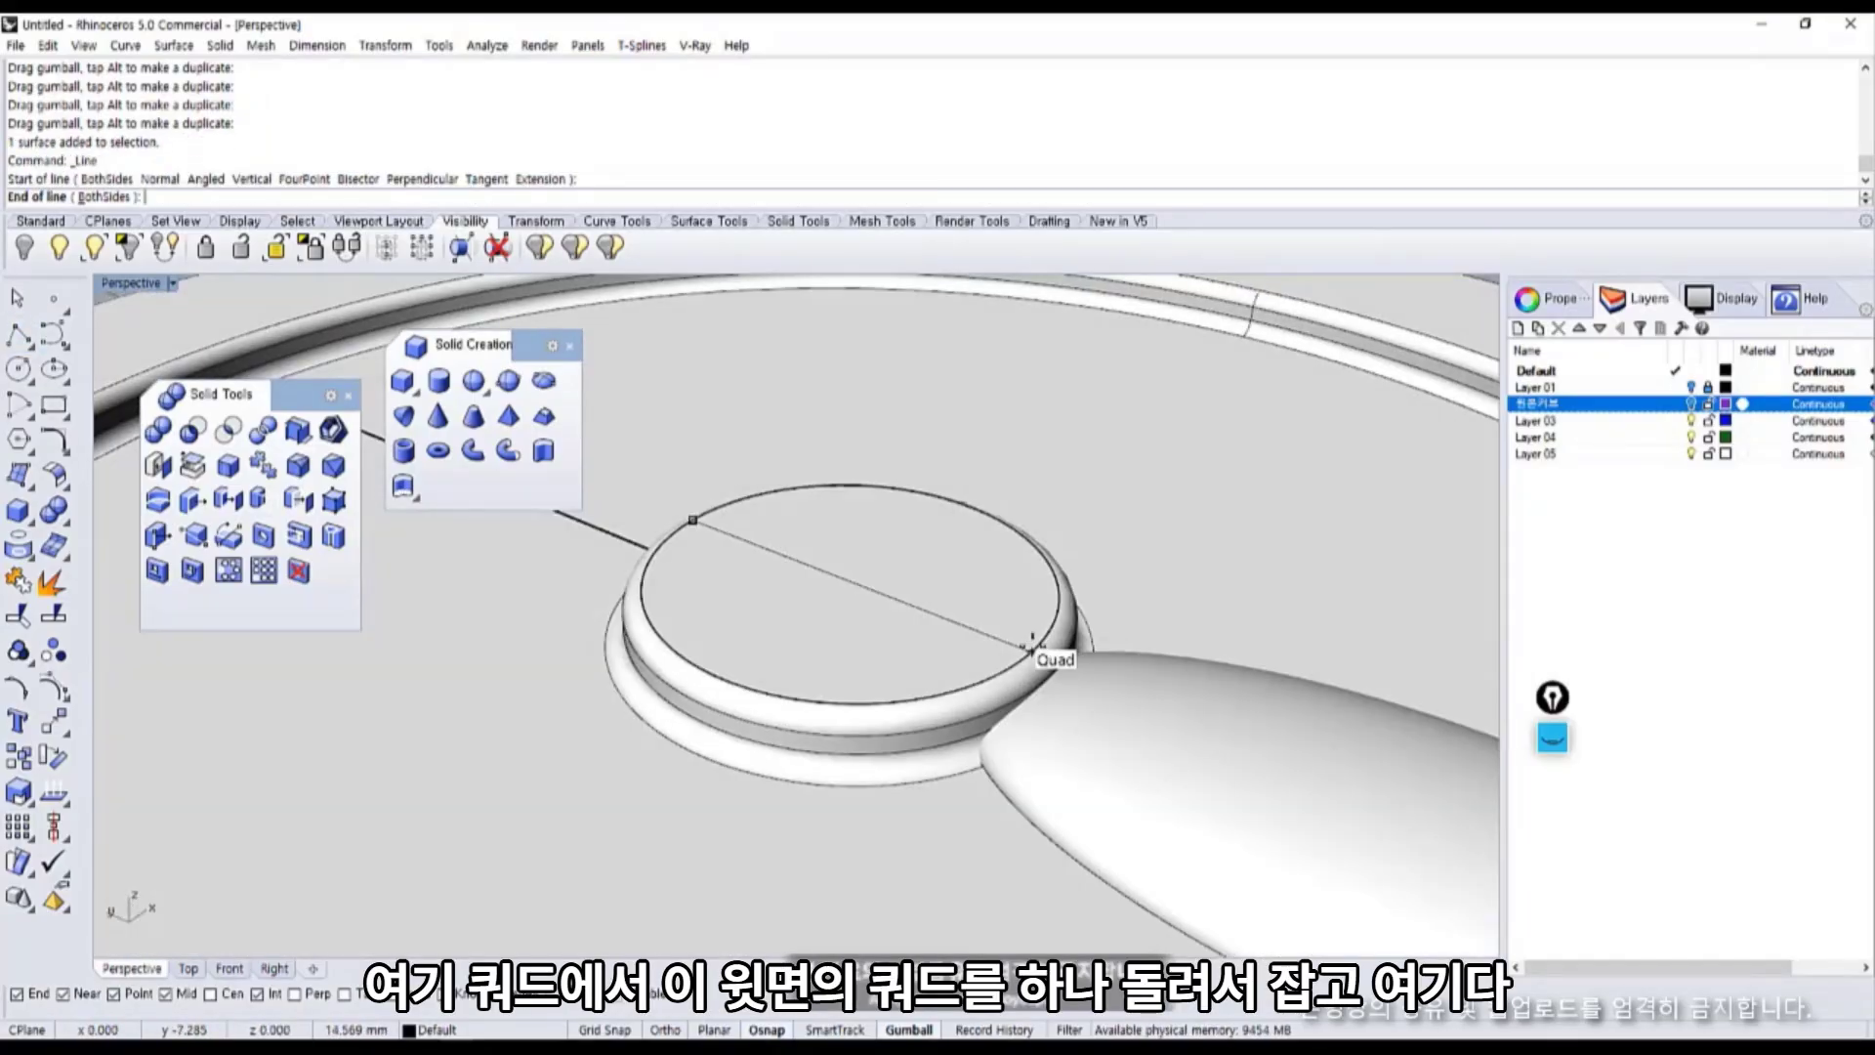
click(1033, 641)
Place a point object at the midpoint of the line across the disc's top face.
right_drag(777, 617, 860, 615)
click(53, 297)
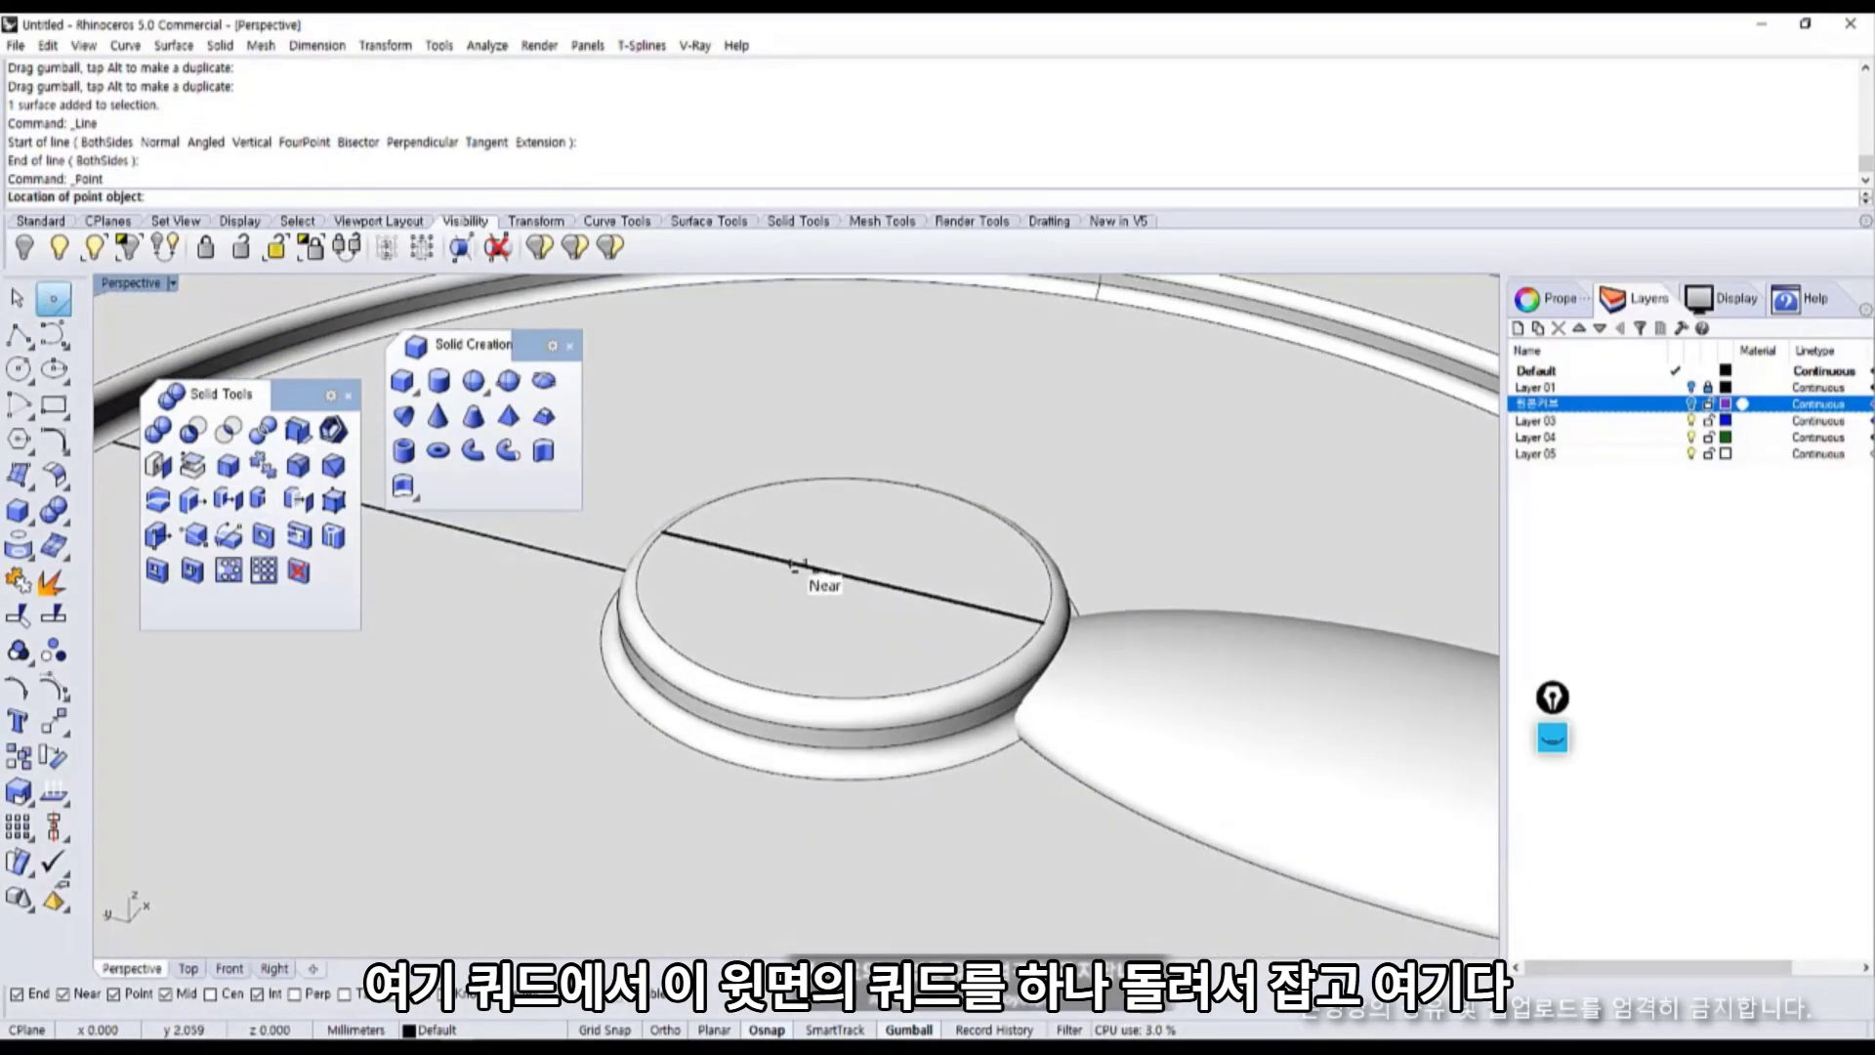
click(843, 574)
mouse_move(747, 686)
right_down()
mouse_move(799, 582)
mouse_move(937, 720)
mouse_move(879, 674)
right_up()
scroll(822, 590, down, 2)
click(889, 546)
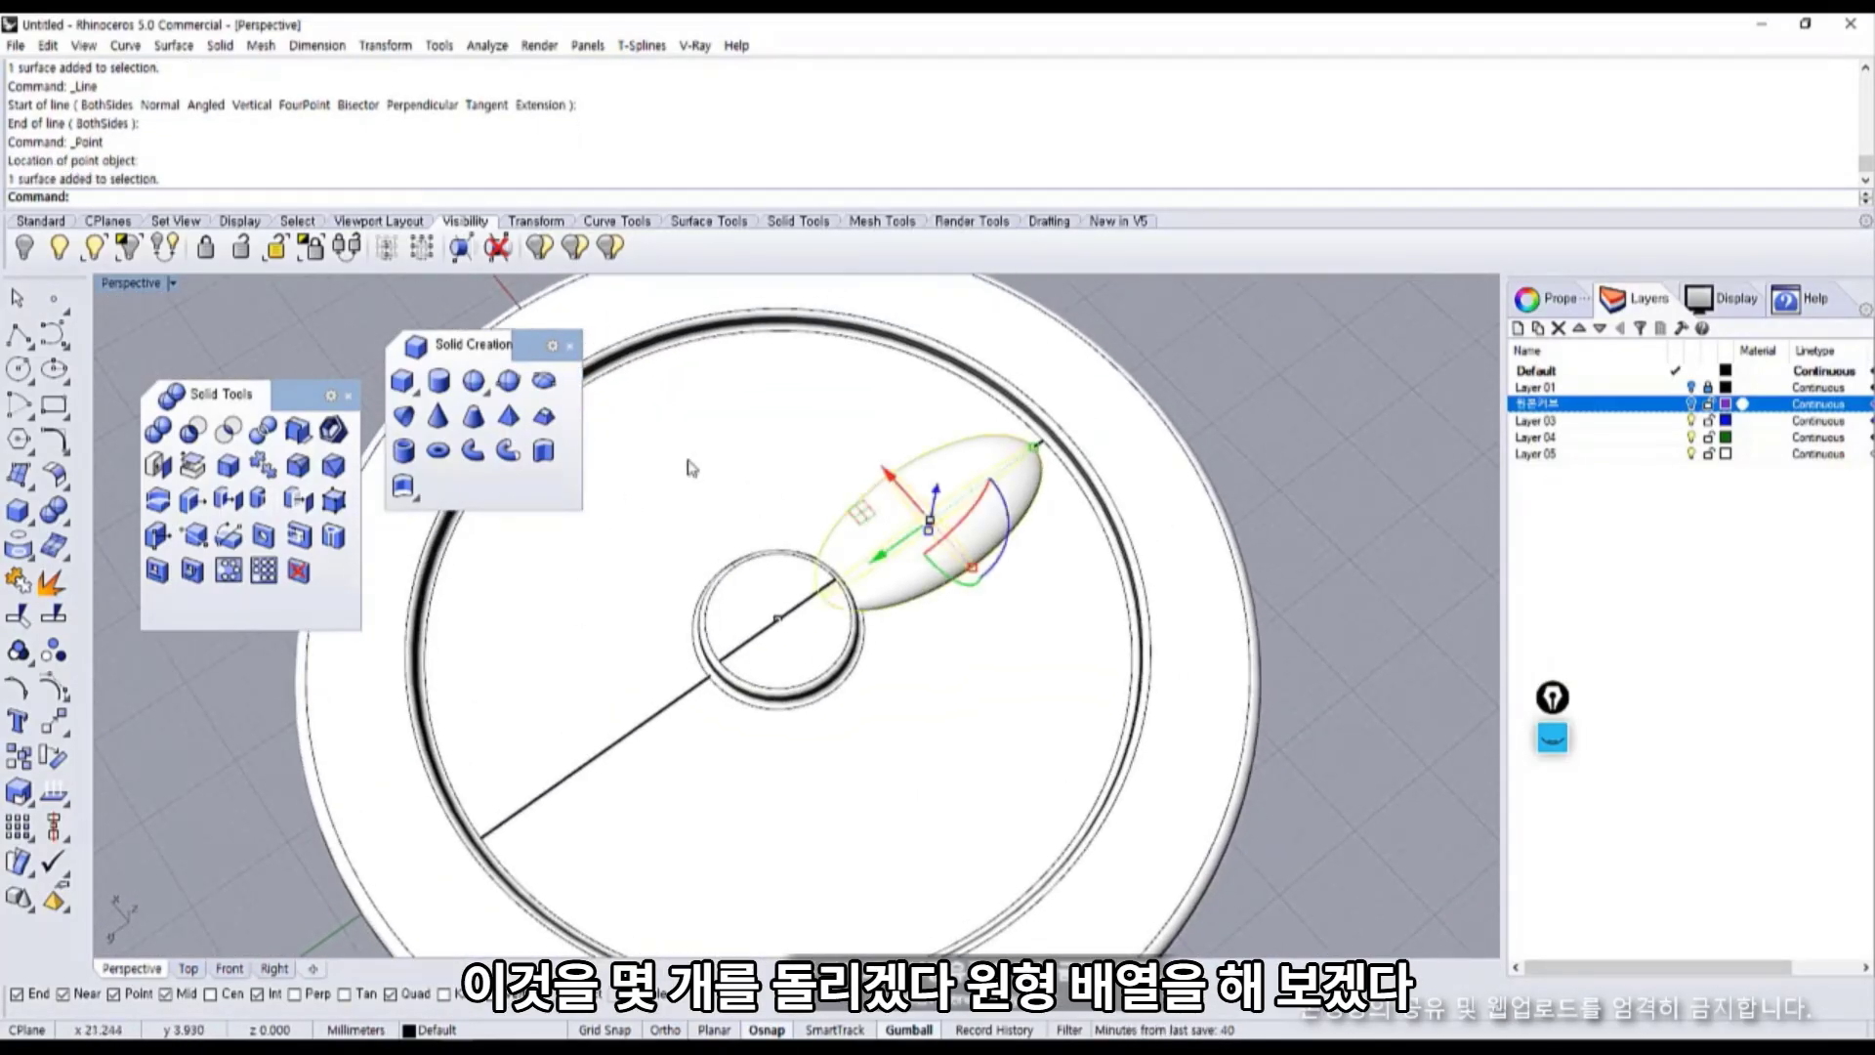
scroll(859, 761, down, 3)
right_drag(903, 744, 895, 726)
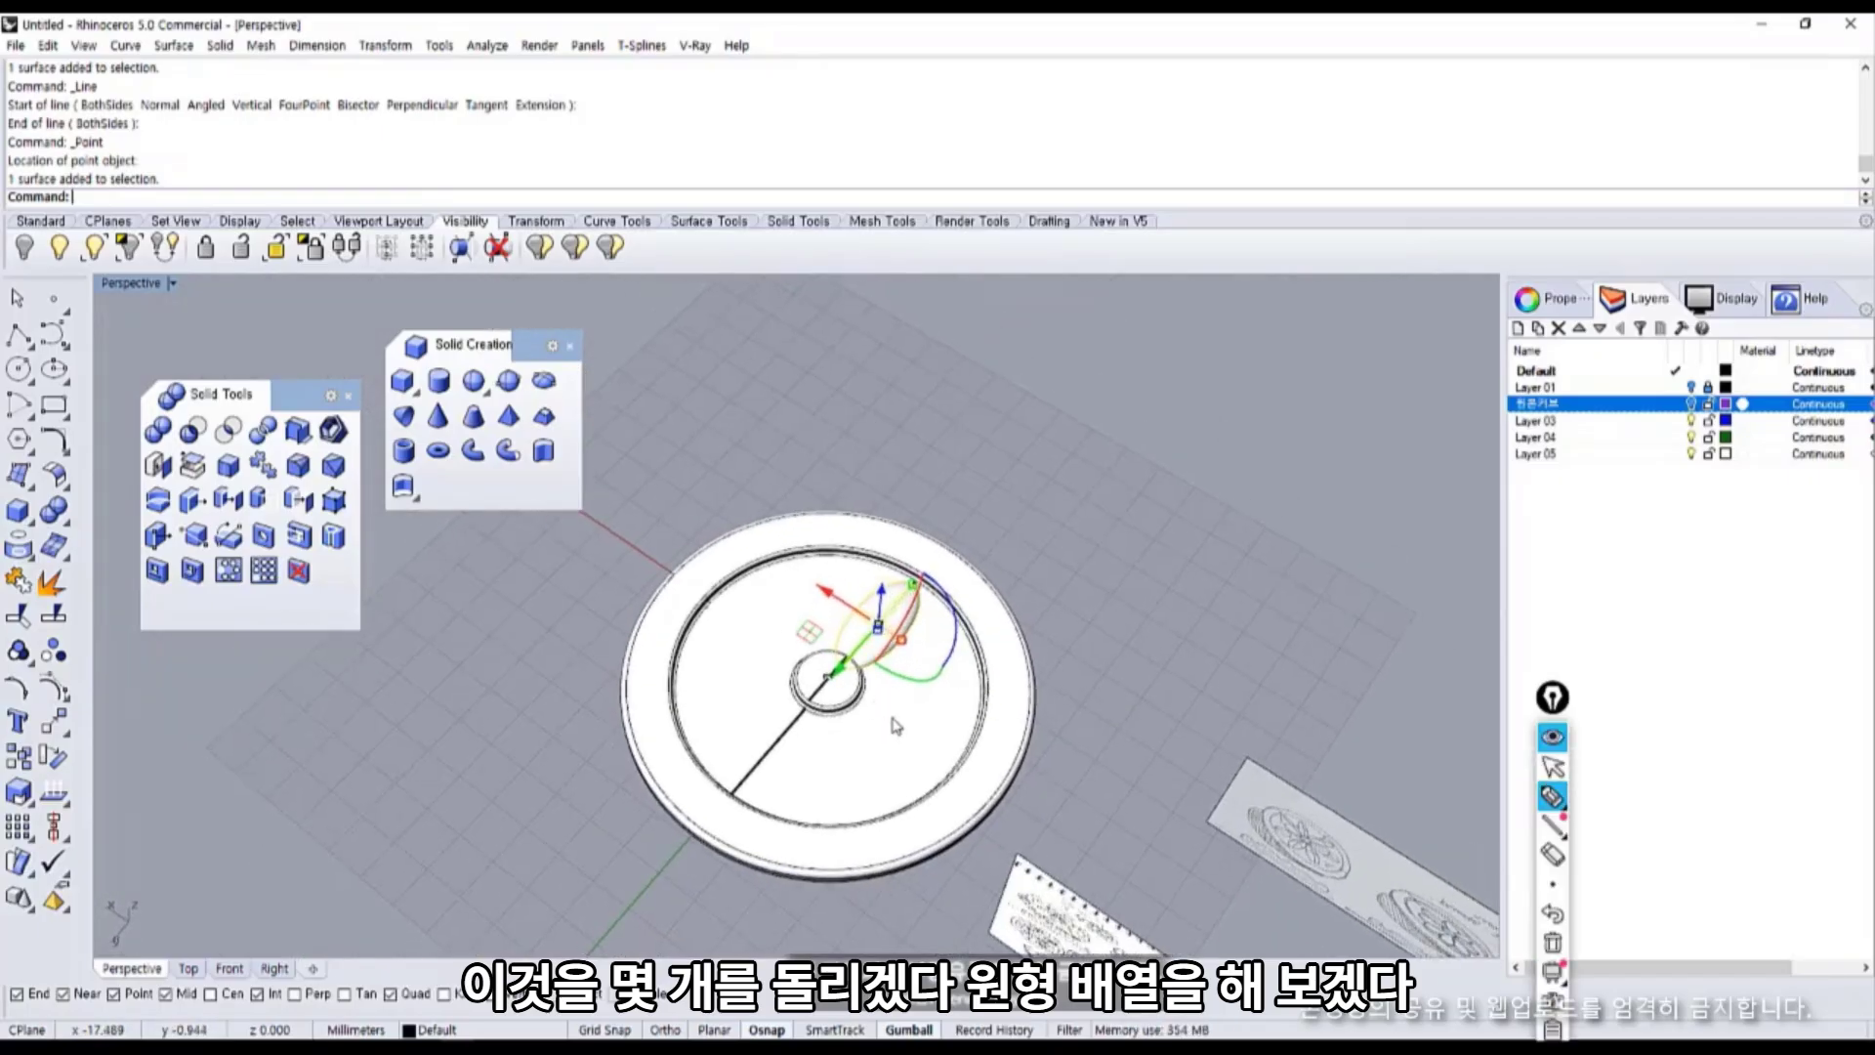
mouse_move(1037, 557)
mouse_down()
mouse_move(1025, 591)
mouse_move(1105, 632)
mouse_move(1187, 625)
mouse_move(1248, 576)
mouse_move(1275, 621)
mouse_up()
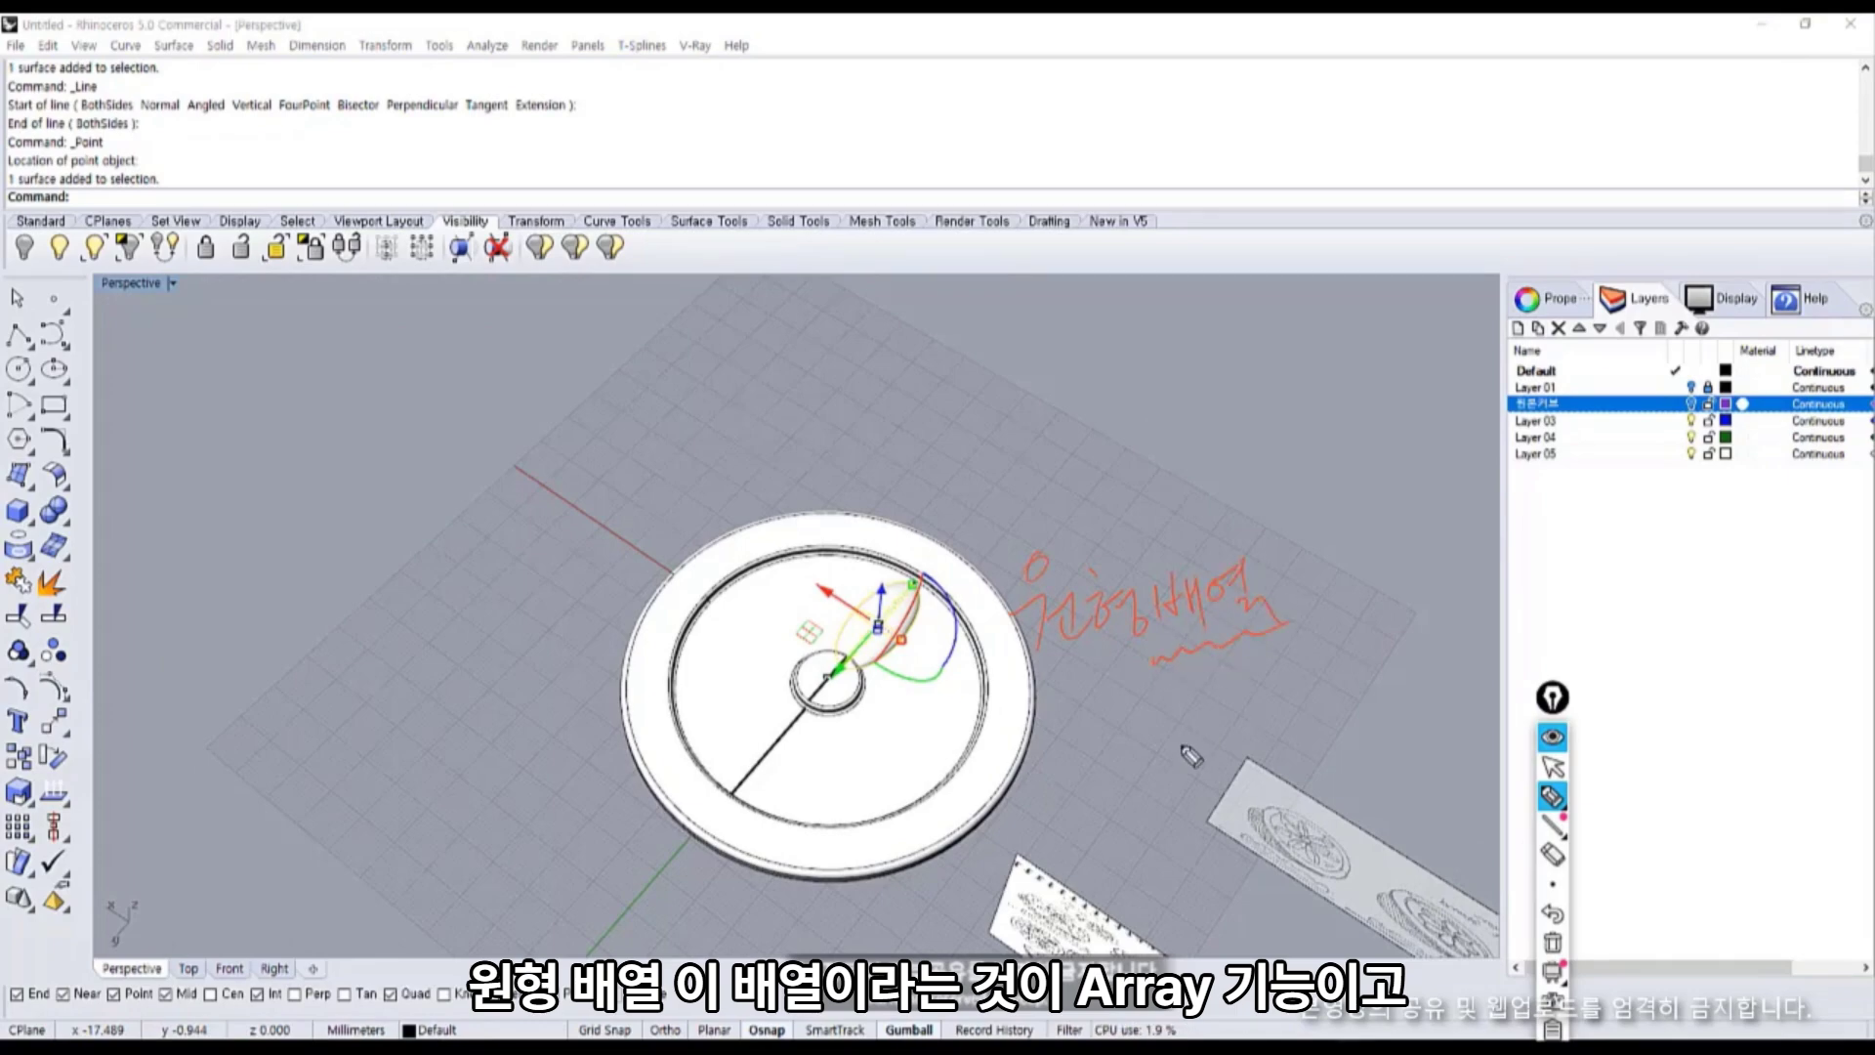
mouse_move(1177, 754)
mouse_down()
mouse_move(1254, 711)
mouse_move(1196, 796)
mouse_move(1261, 787)
mouse_up()
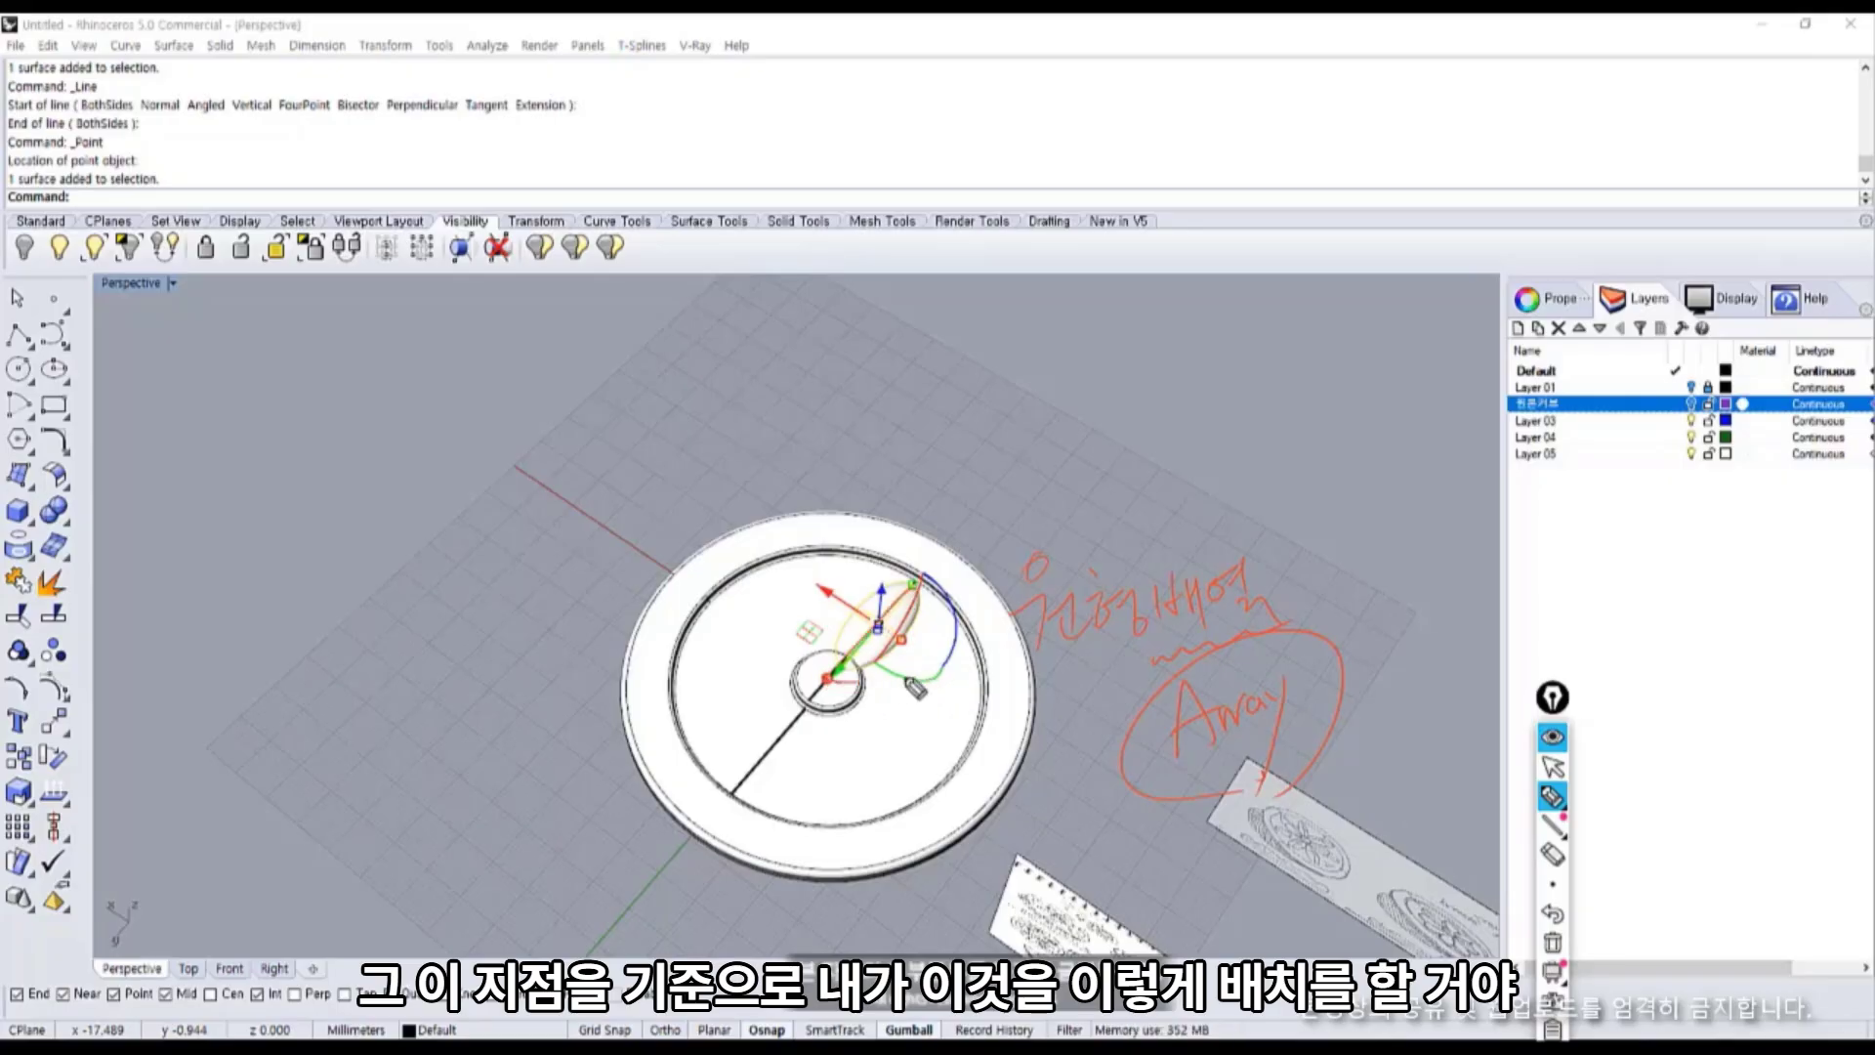
drag(906, 678, 943, 683)
drag(827, 681, 899, 769)
drag(827, 683, 856, 813)
mouse_move(826, 684)
mouse_down()
mouse_move(750, 798)
mouse_move(714, 760)
mouse_up()
mouse_move(827, 682)
mouse_down()
mouse_move(776, 694)
mouse_move(822, 684)
mouse_move(810, 709)
mouse_move(838, 687)
mouse_move(968, 747)
mouse_up()
key(ctrl+shift+7)
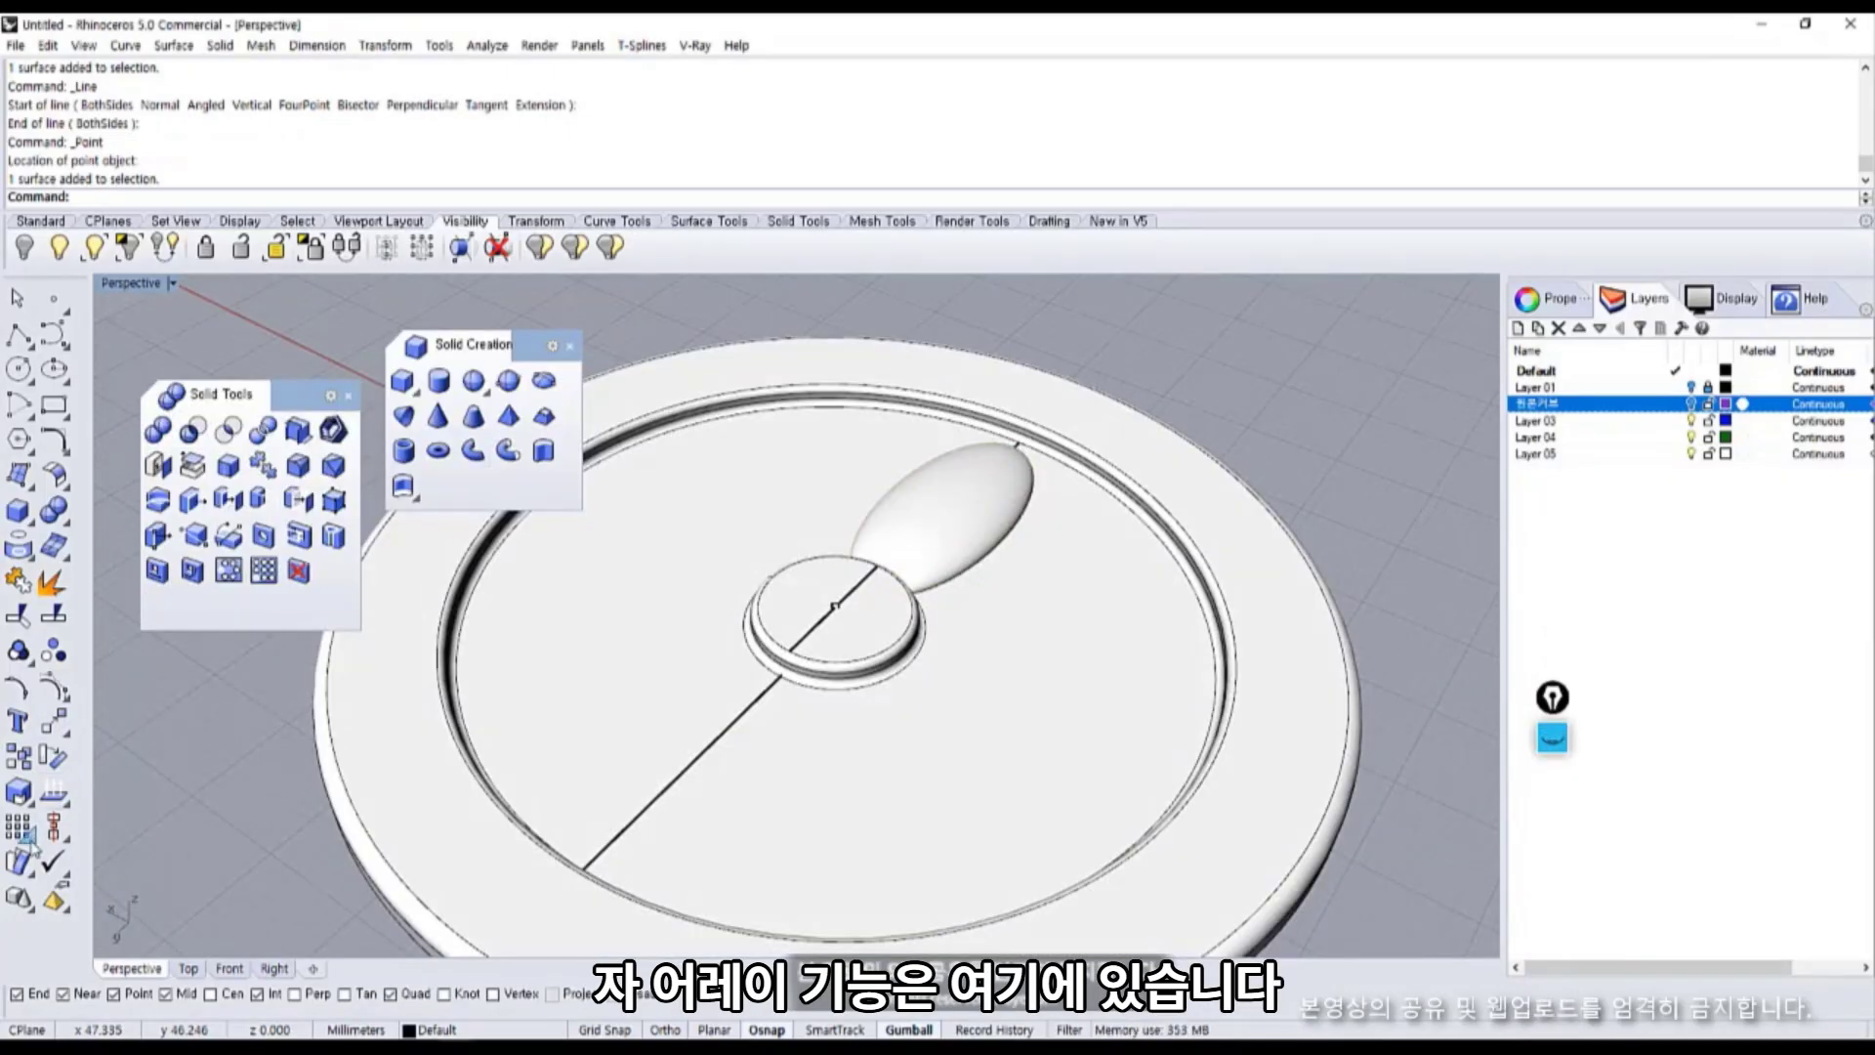
Detach the Array tools as a floating palette and set up a polar array of the petal about the disc's centre point with 8 items.
click(19, 828)
drag(122, 814, 740, 324)
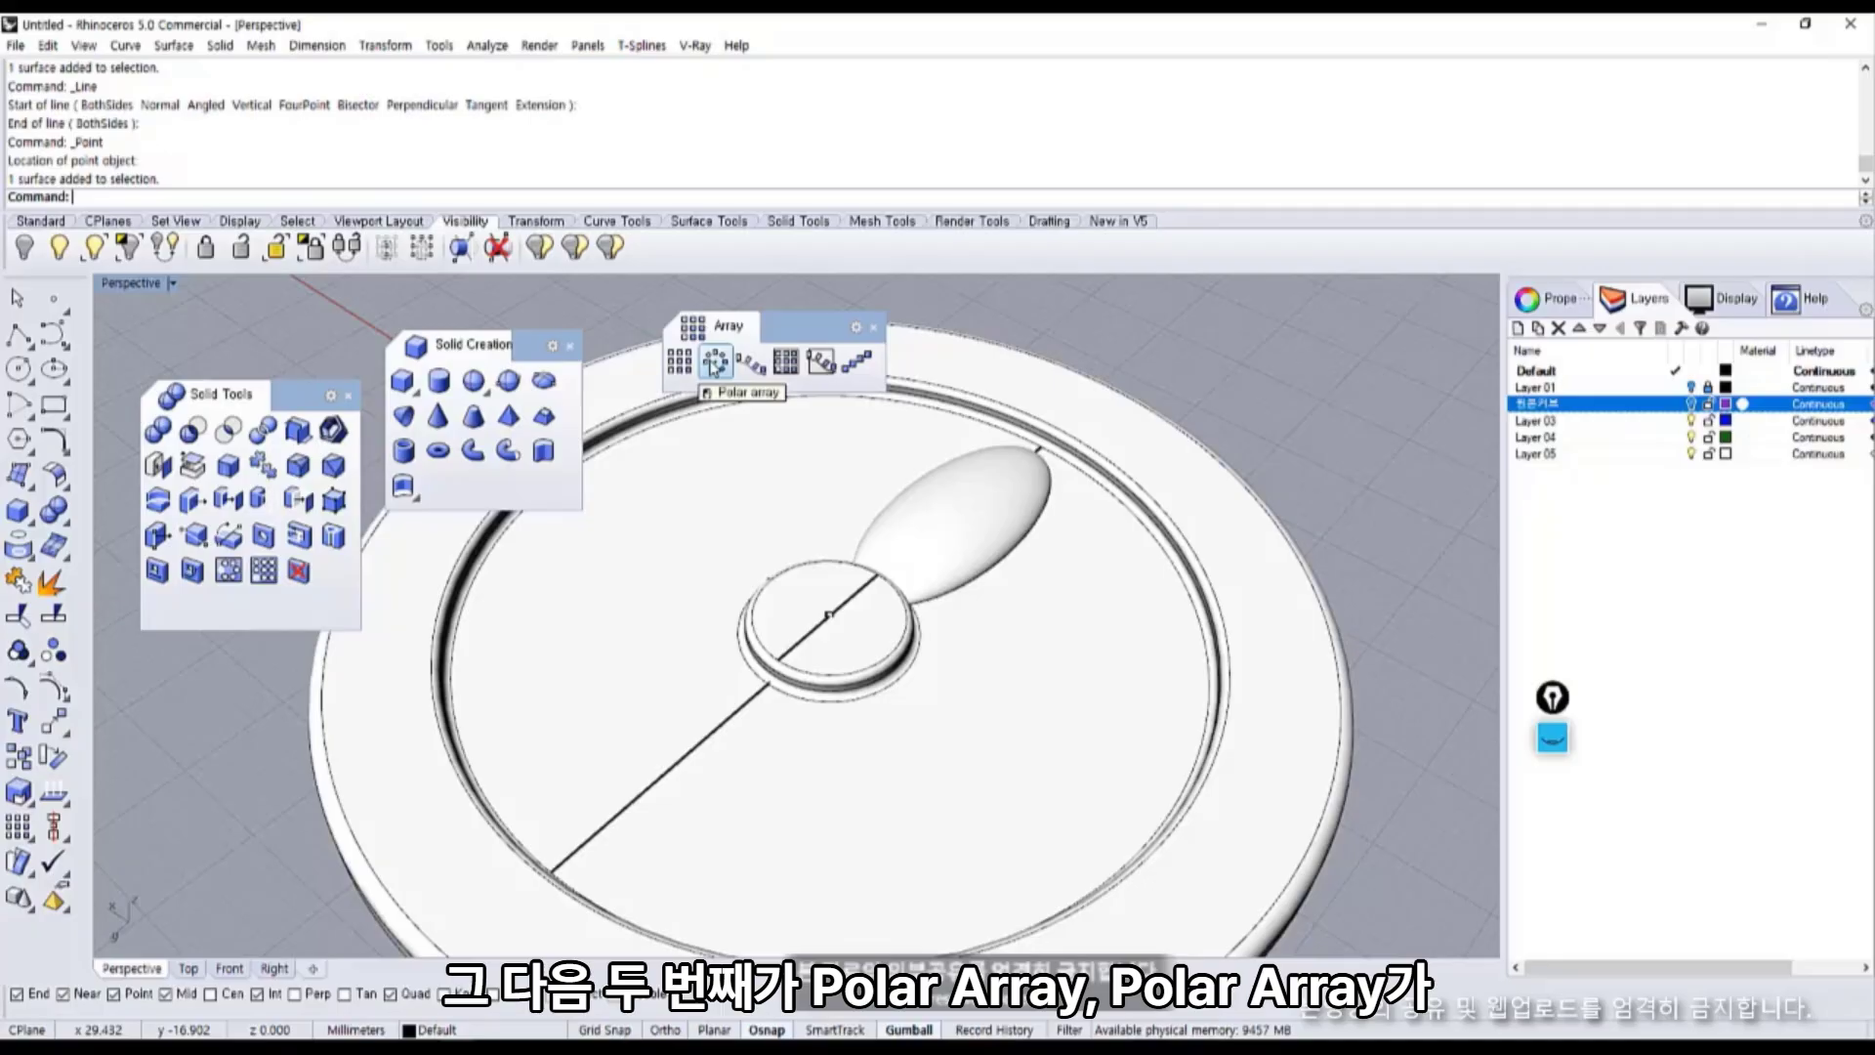
click(713, 364)
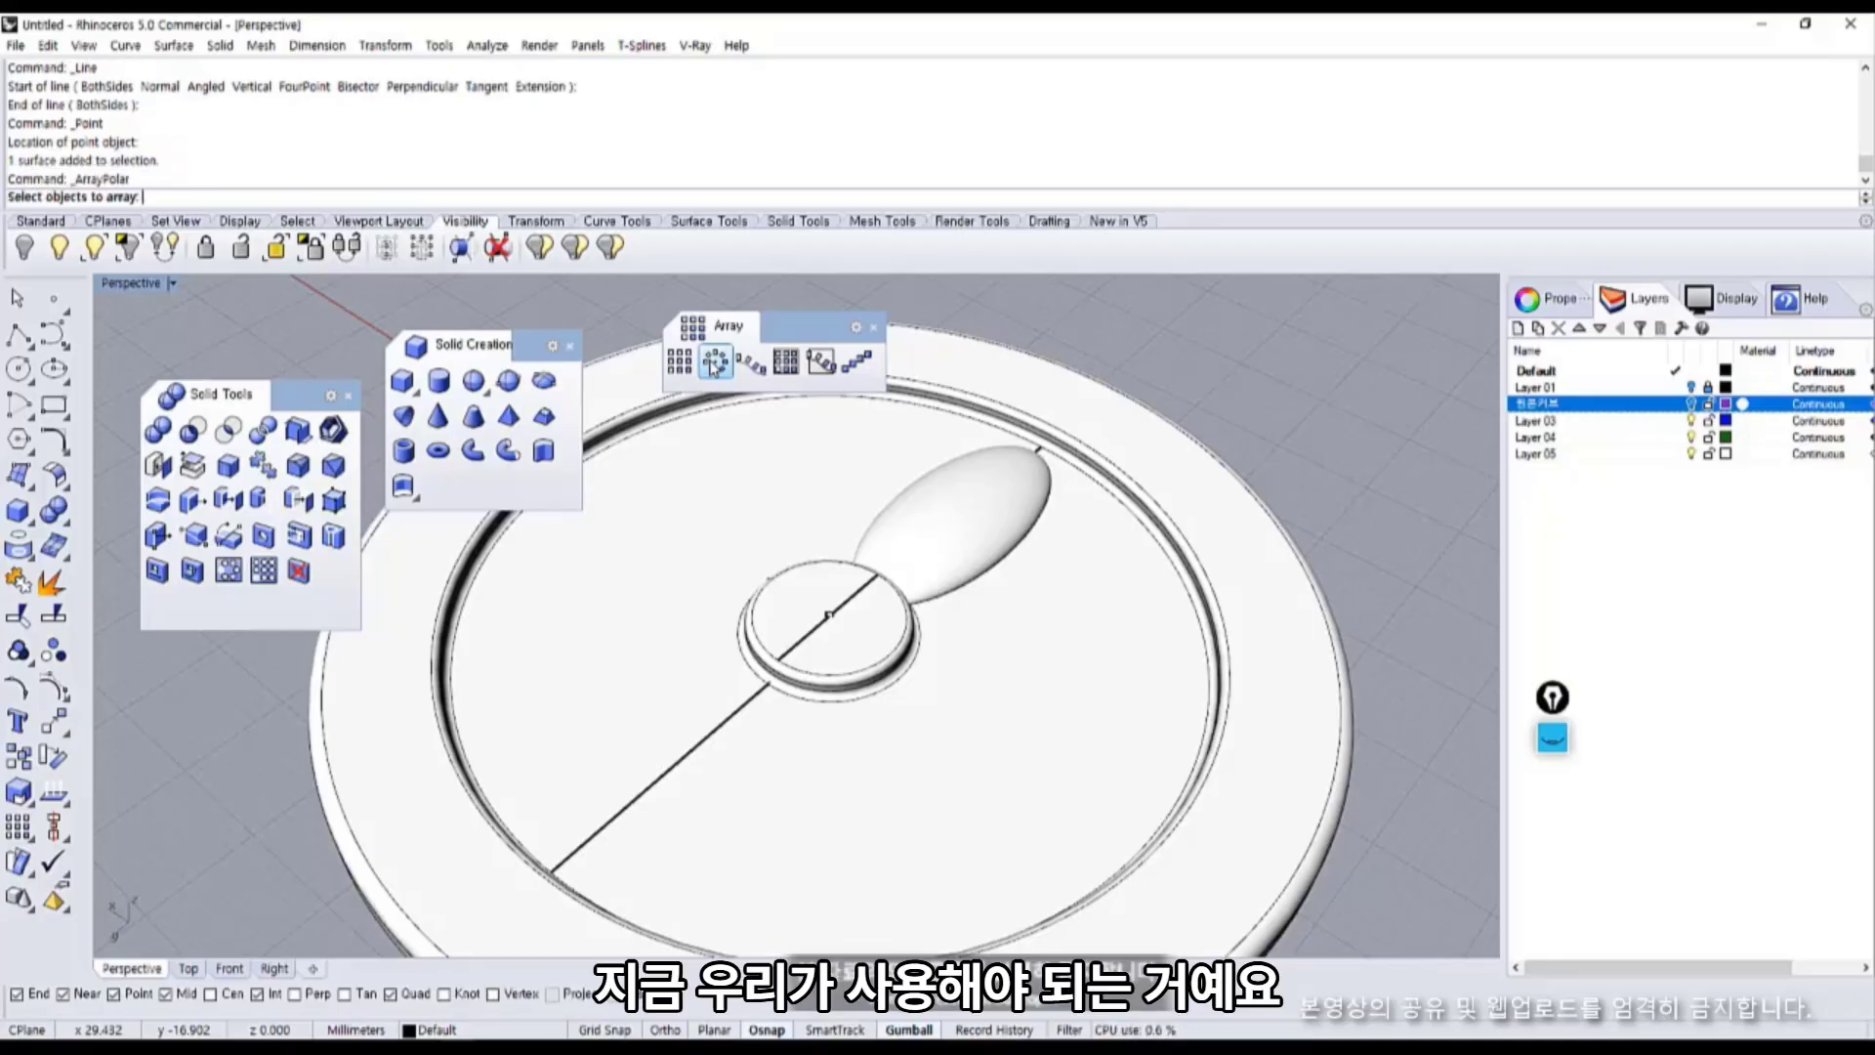
click(964, 522)
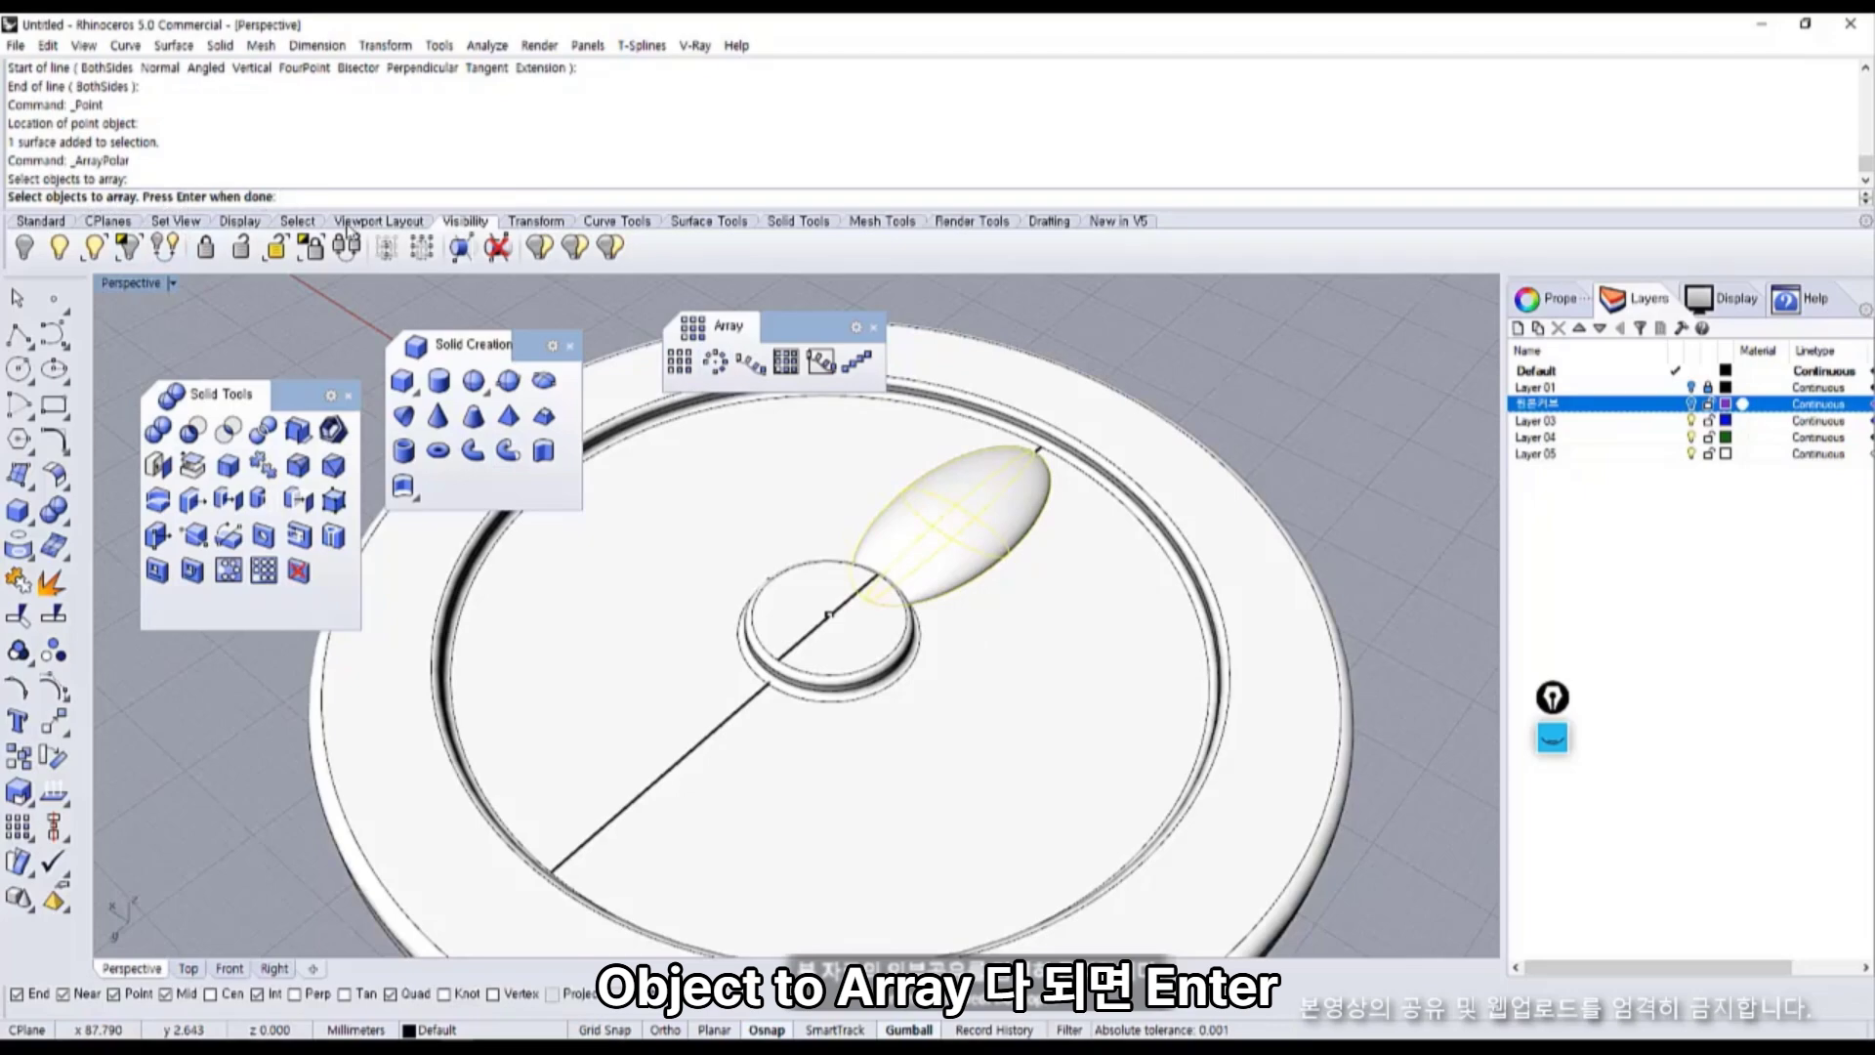
key(space)
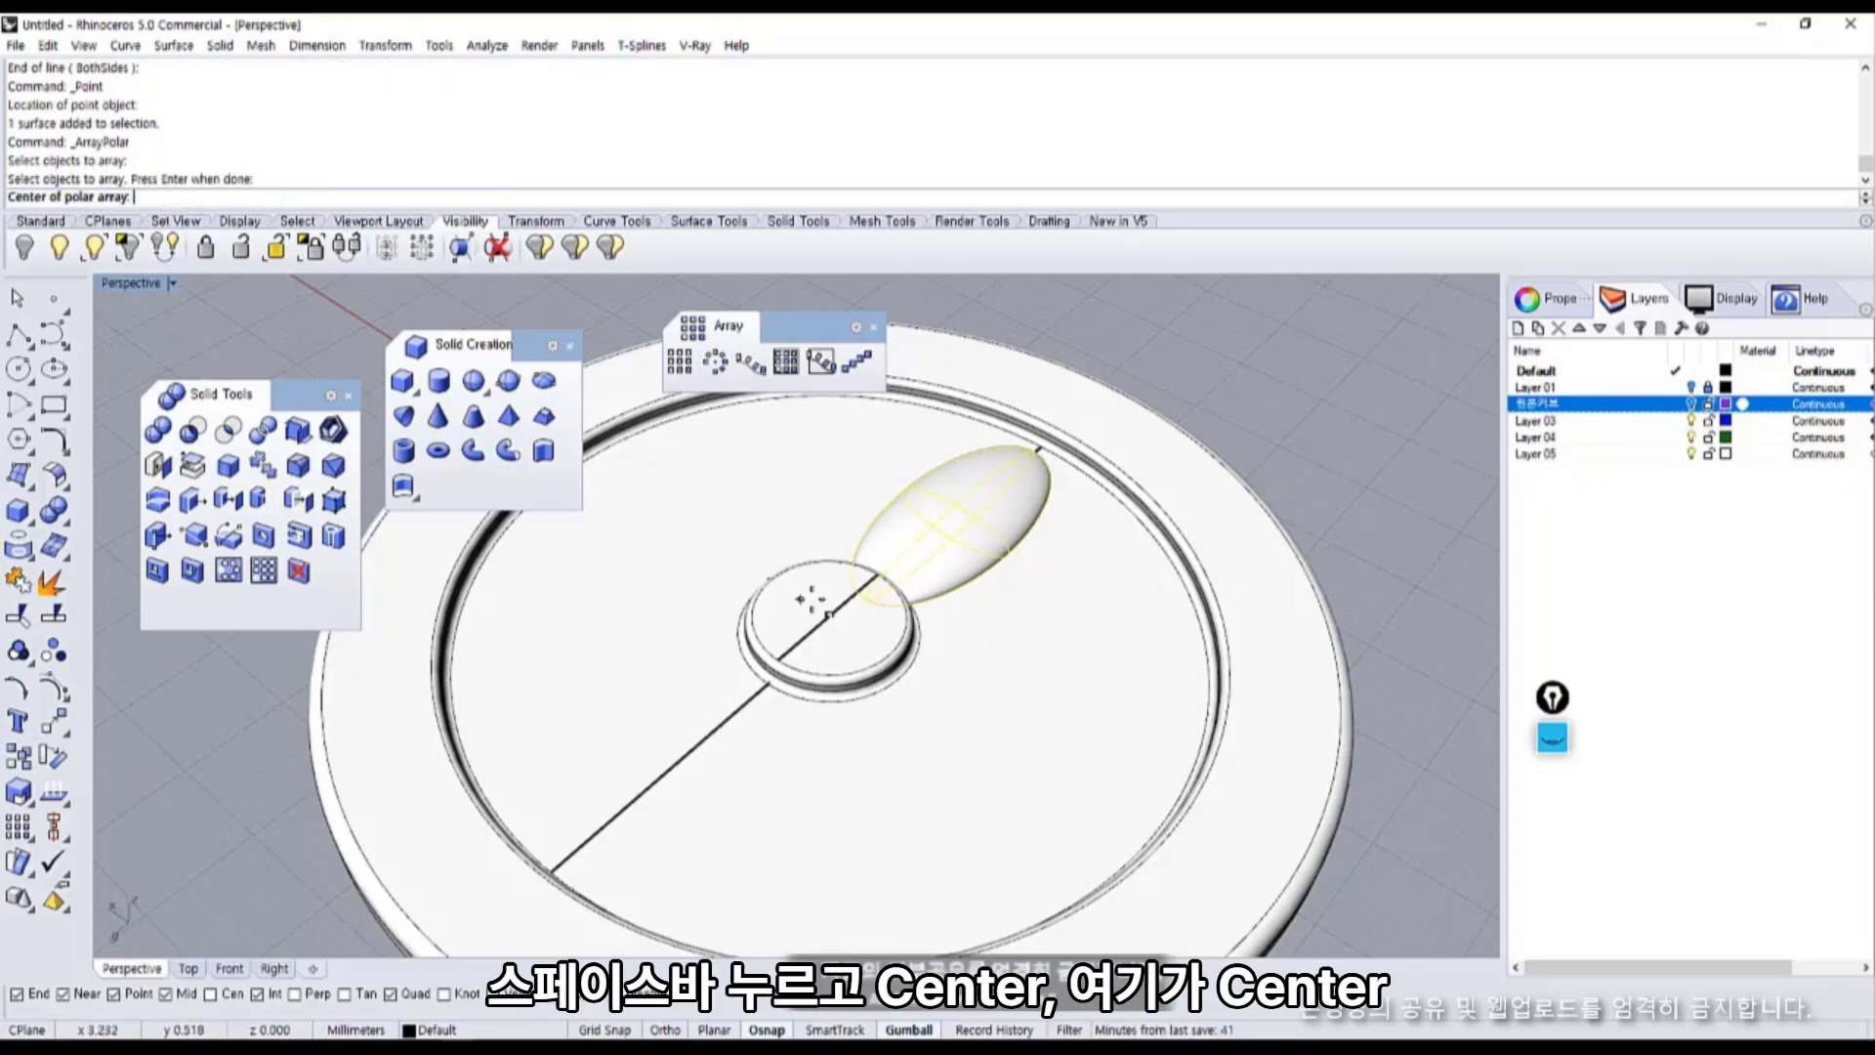
click(826, 612)
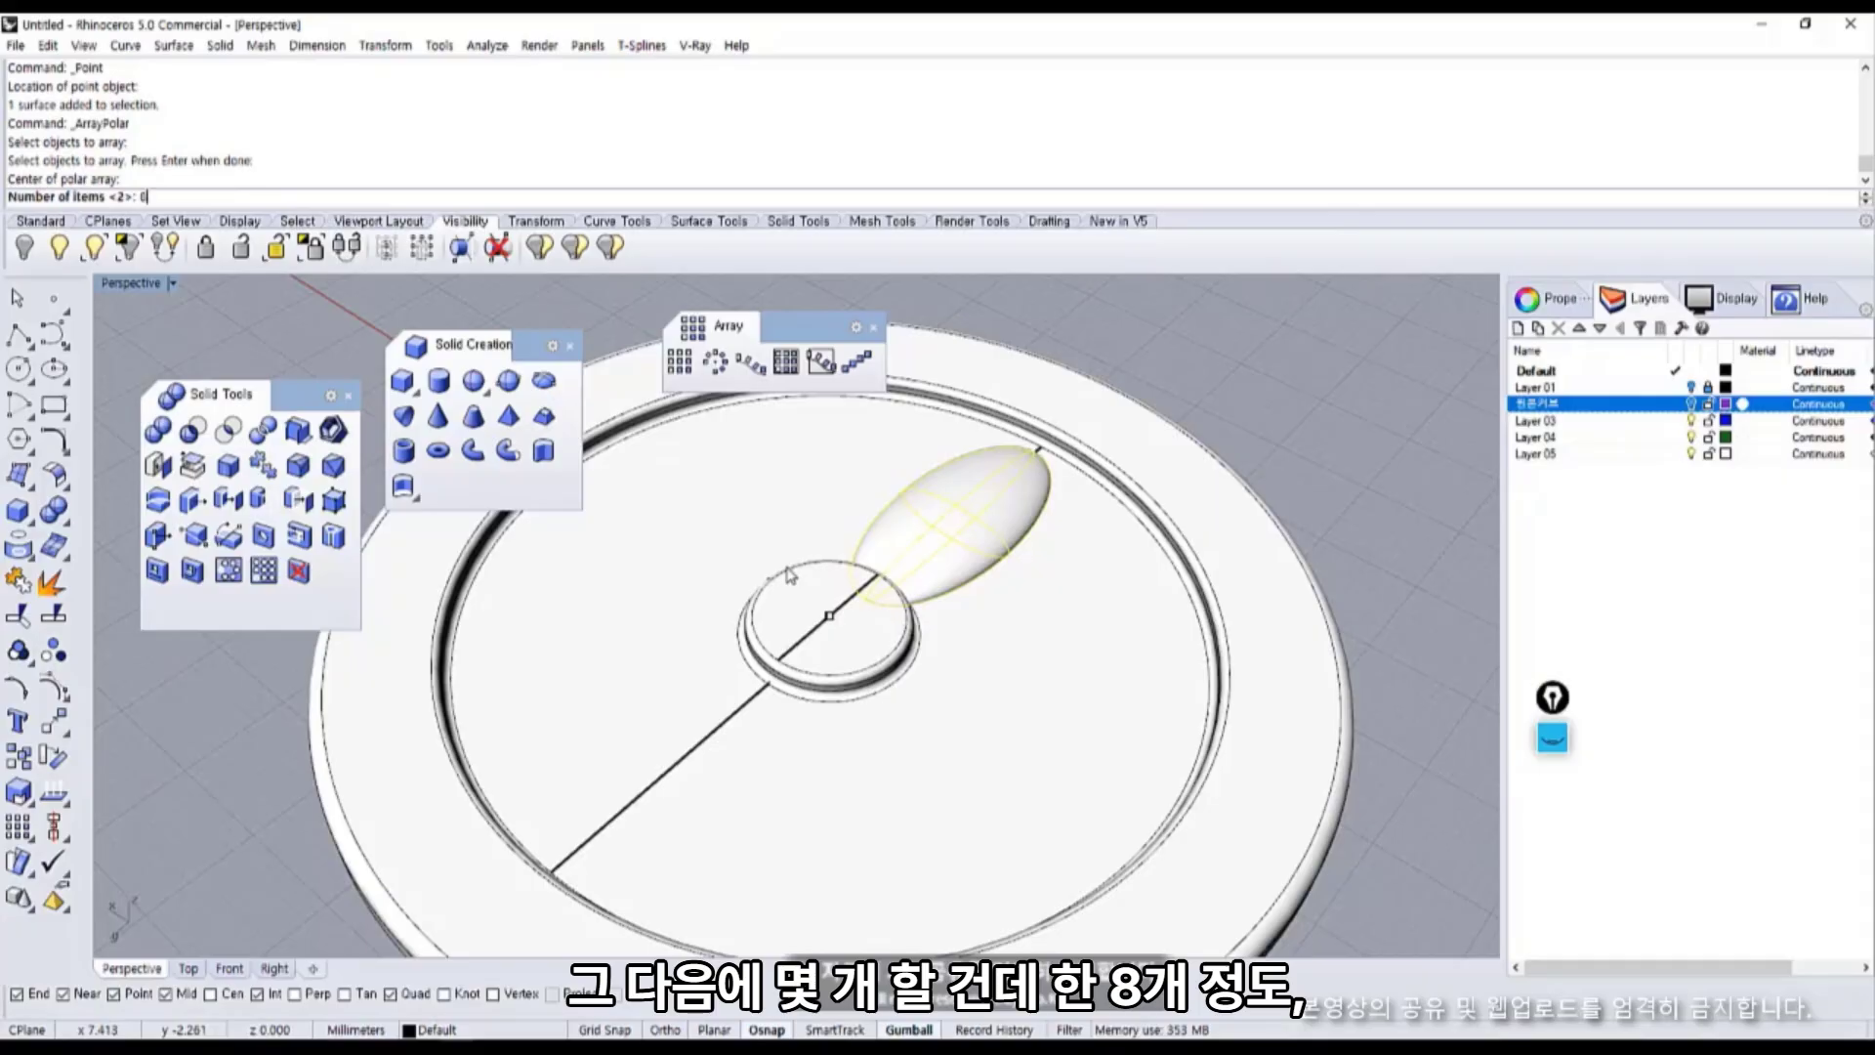
key(Return)
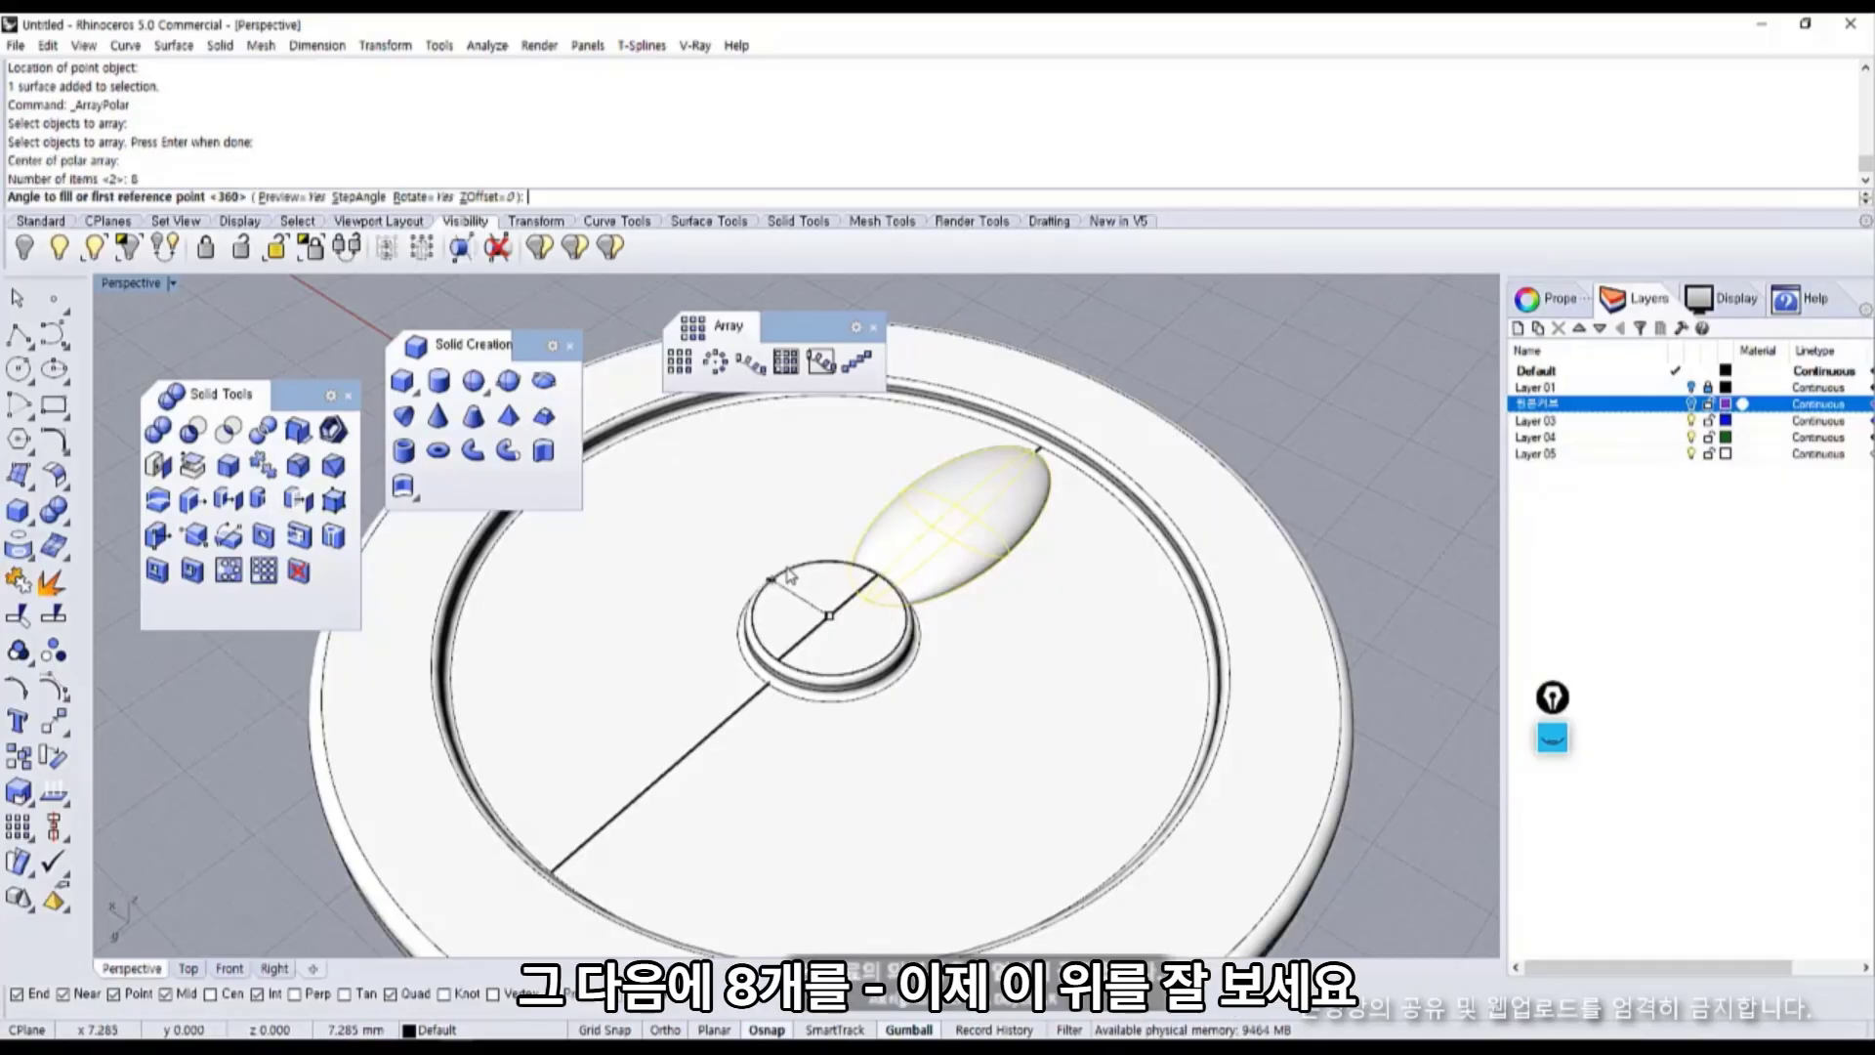
scroll(942, 631, down, 3)
mouse_move(938, 635)
shift+right_down()
mouse_move(891, 531)
mouse_move(968, 648)
shift+right_up()
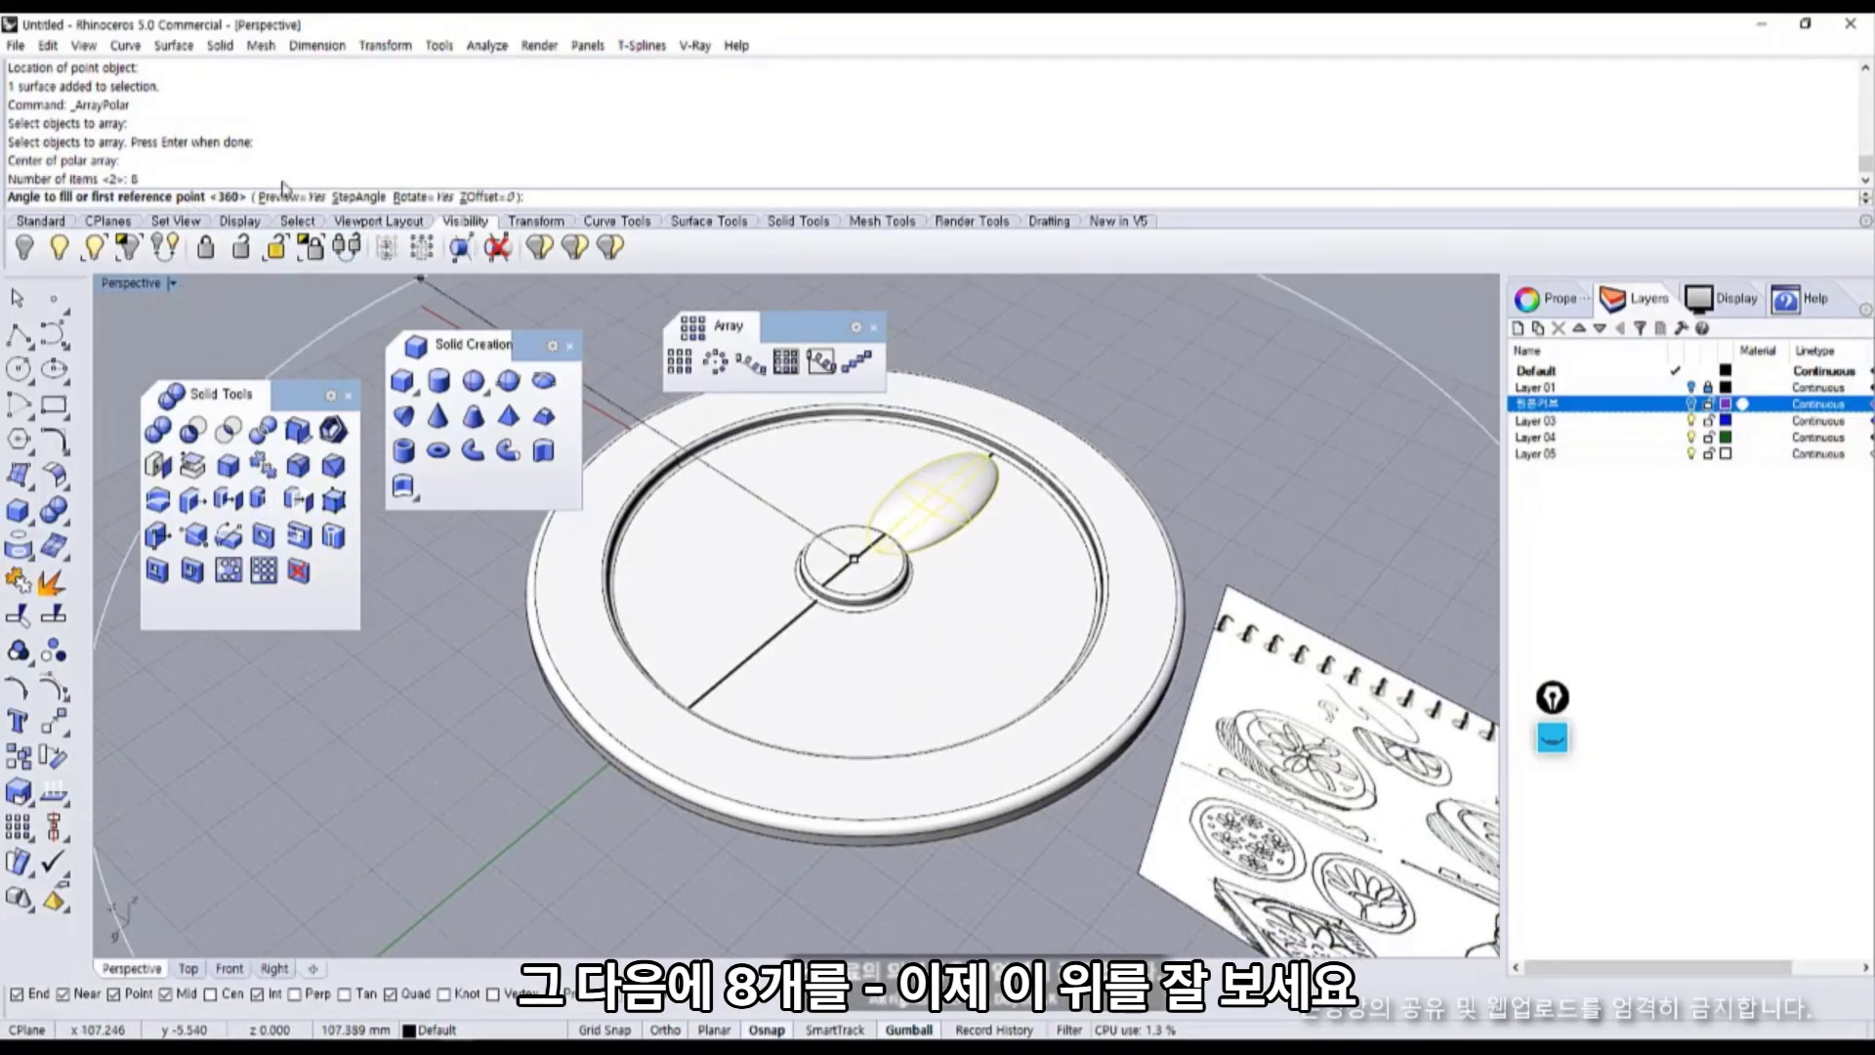
key(ctrl+shift+3)
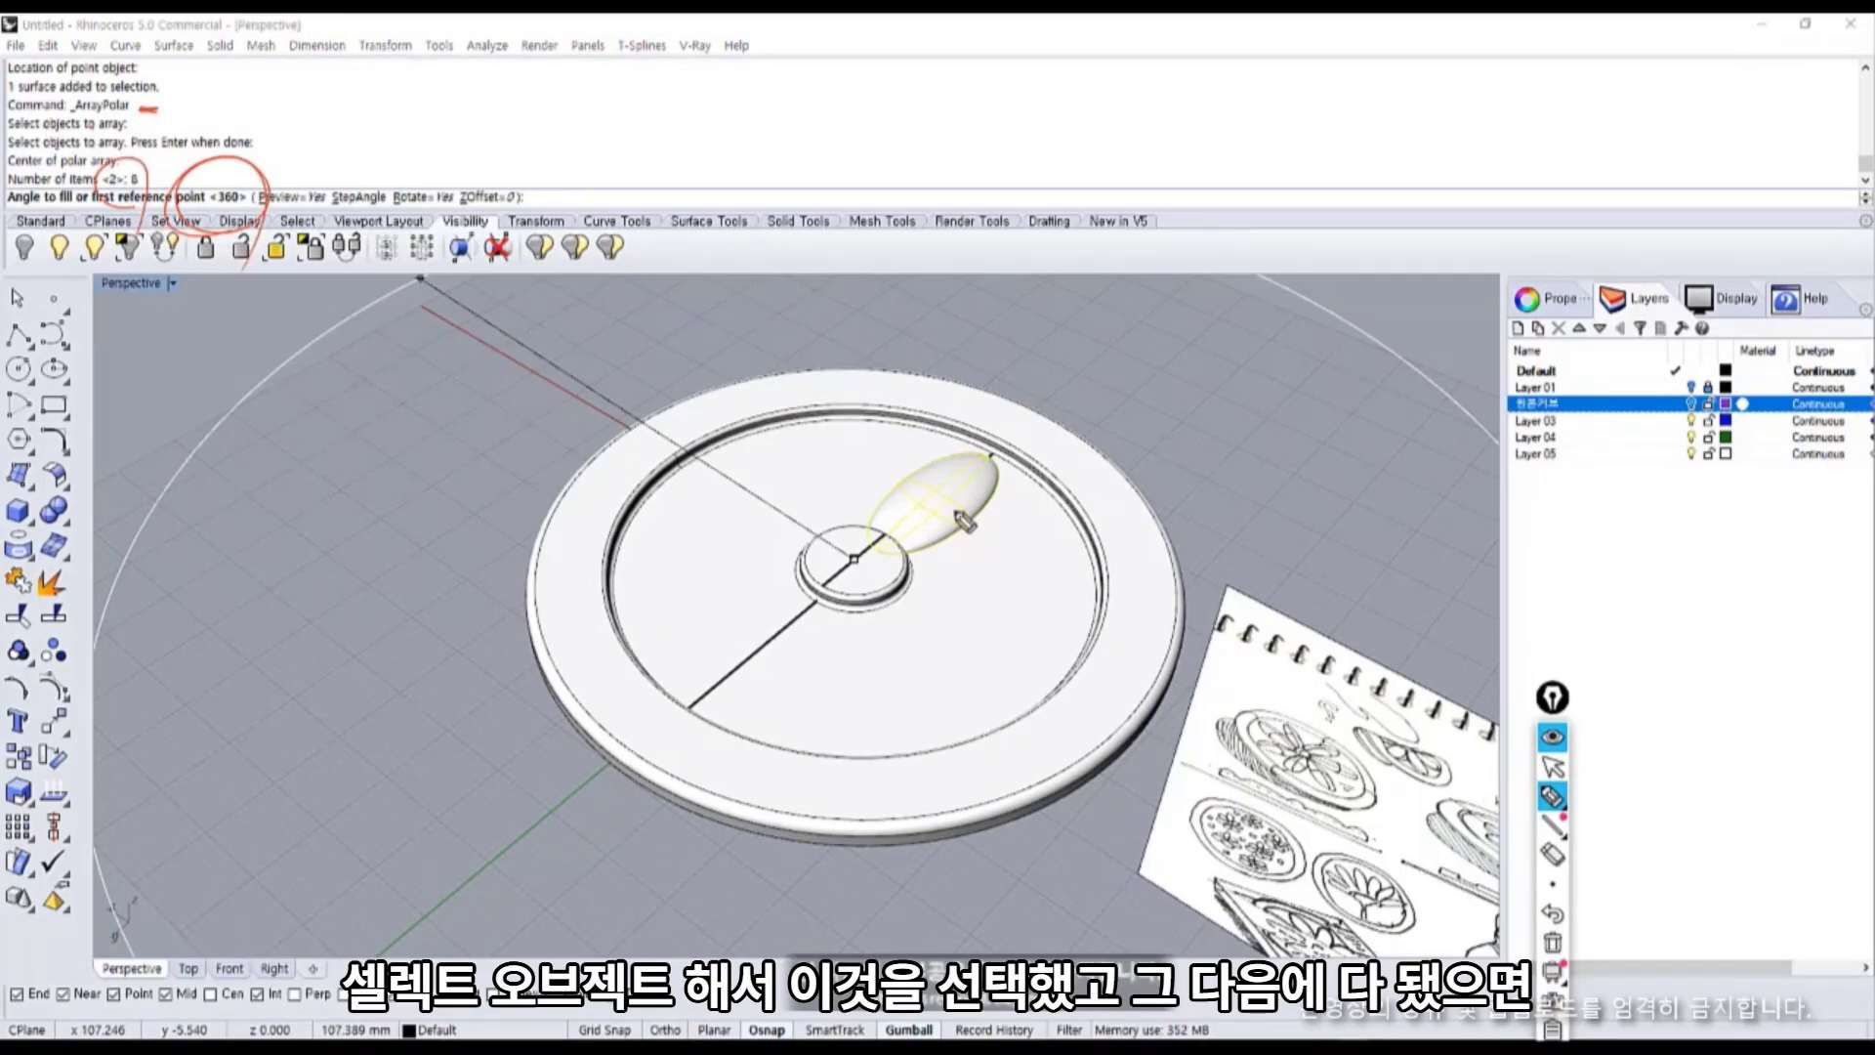
drag(964, 379, 949, 438)
drag(139, 120, 156, 116)
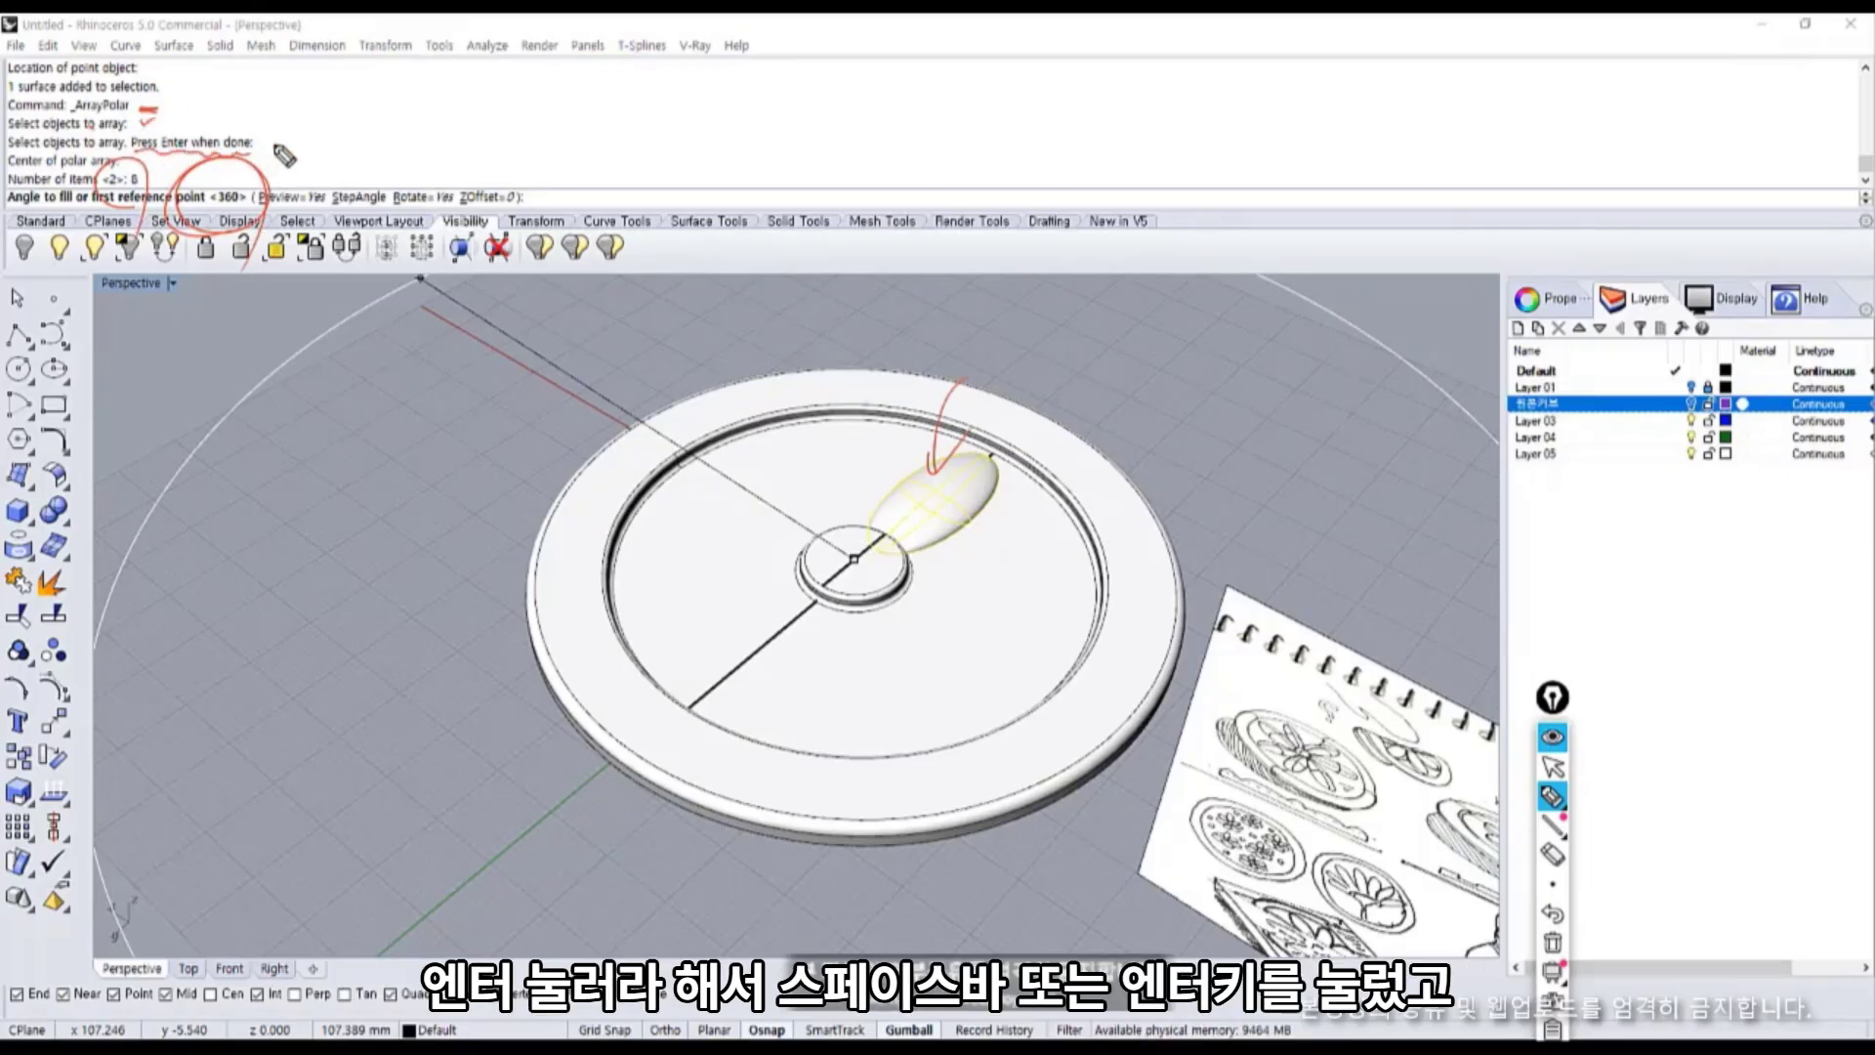
drag(267, 135, 303, 111)
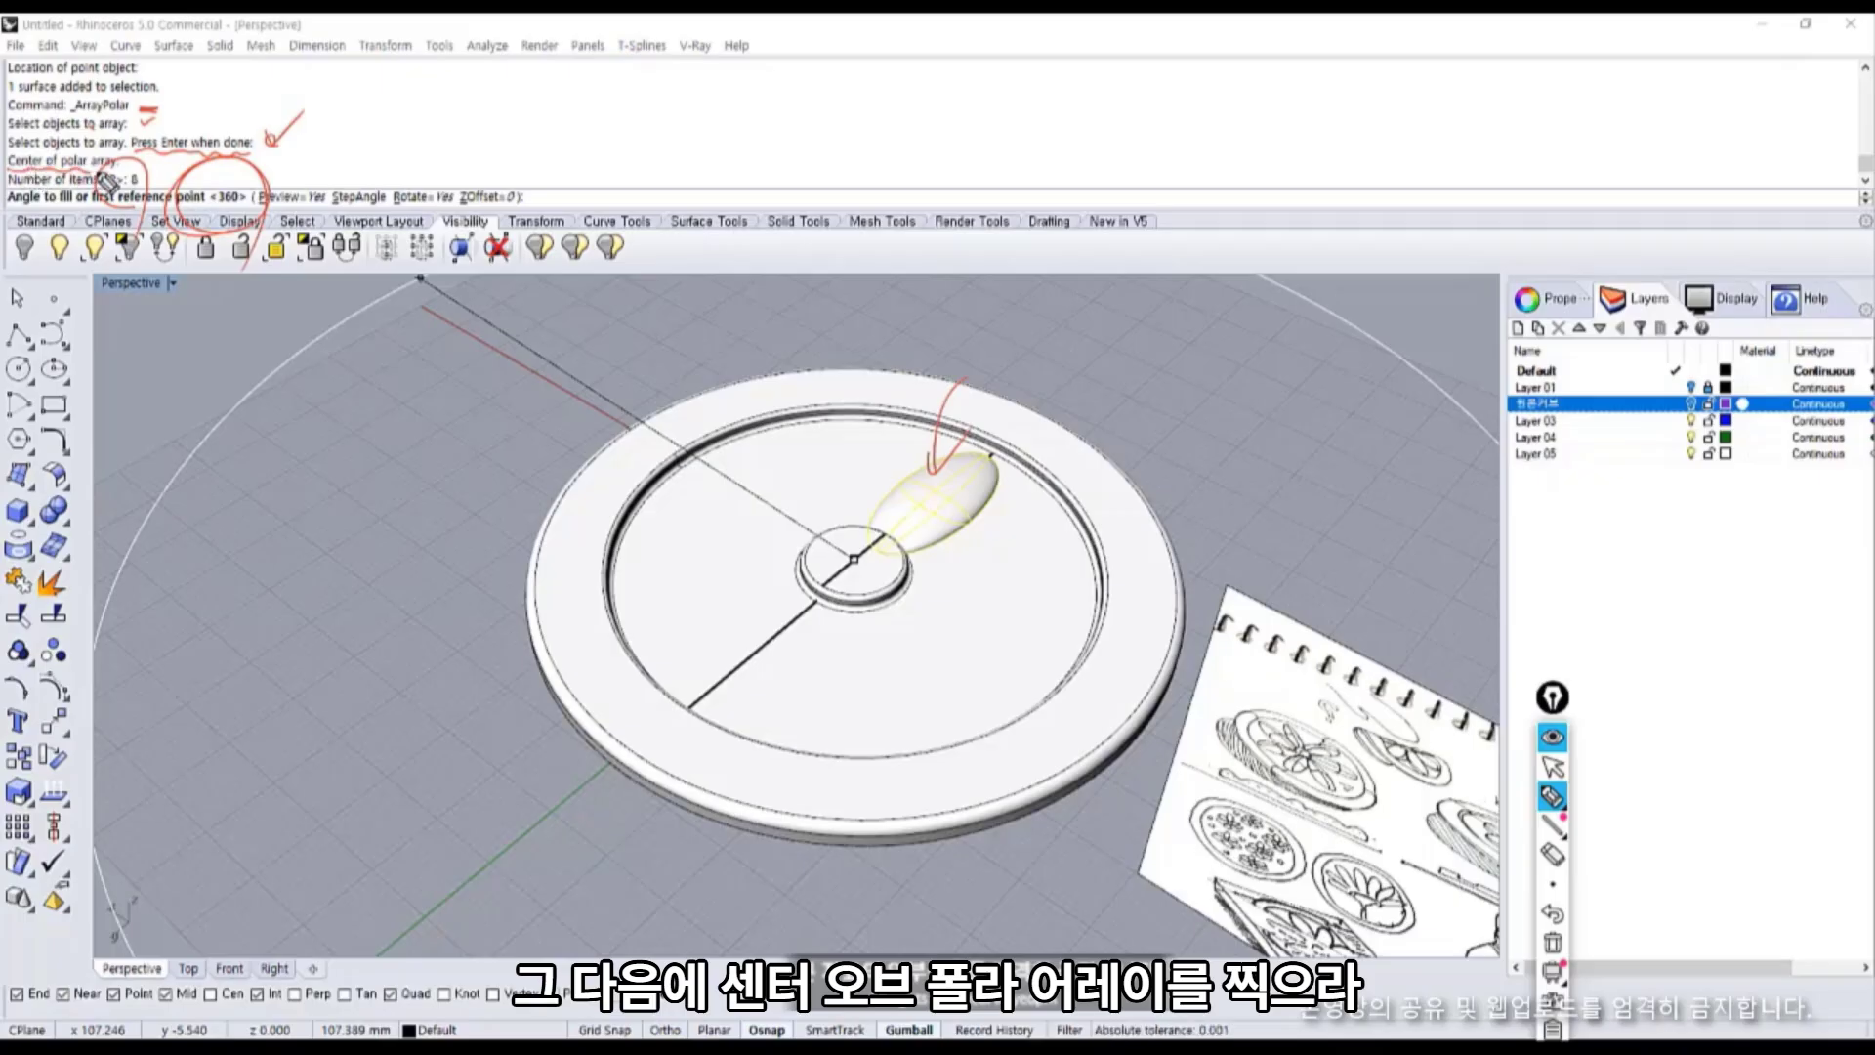
mouse_move(863, 584)
mouse_down()
mouse_move(853, 547)
mouse_move(856, 590)
mouse_up()
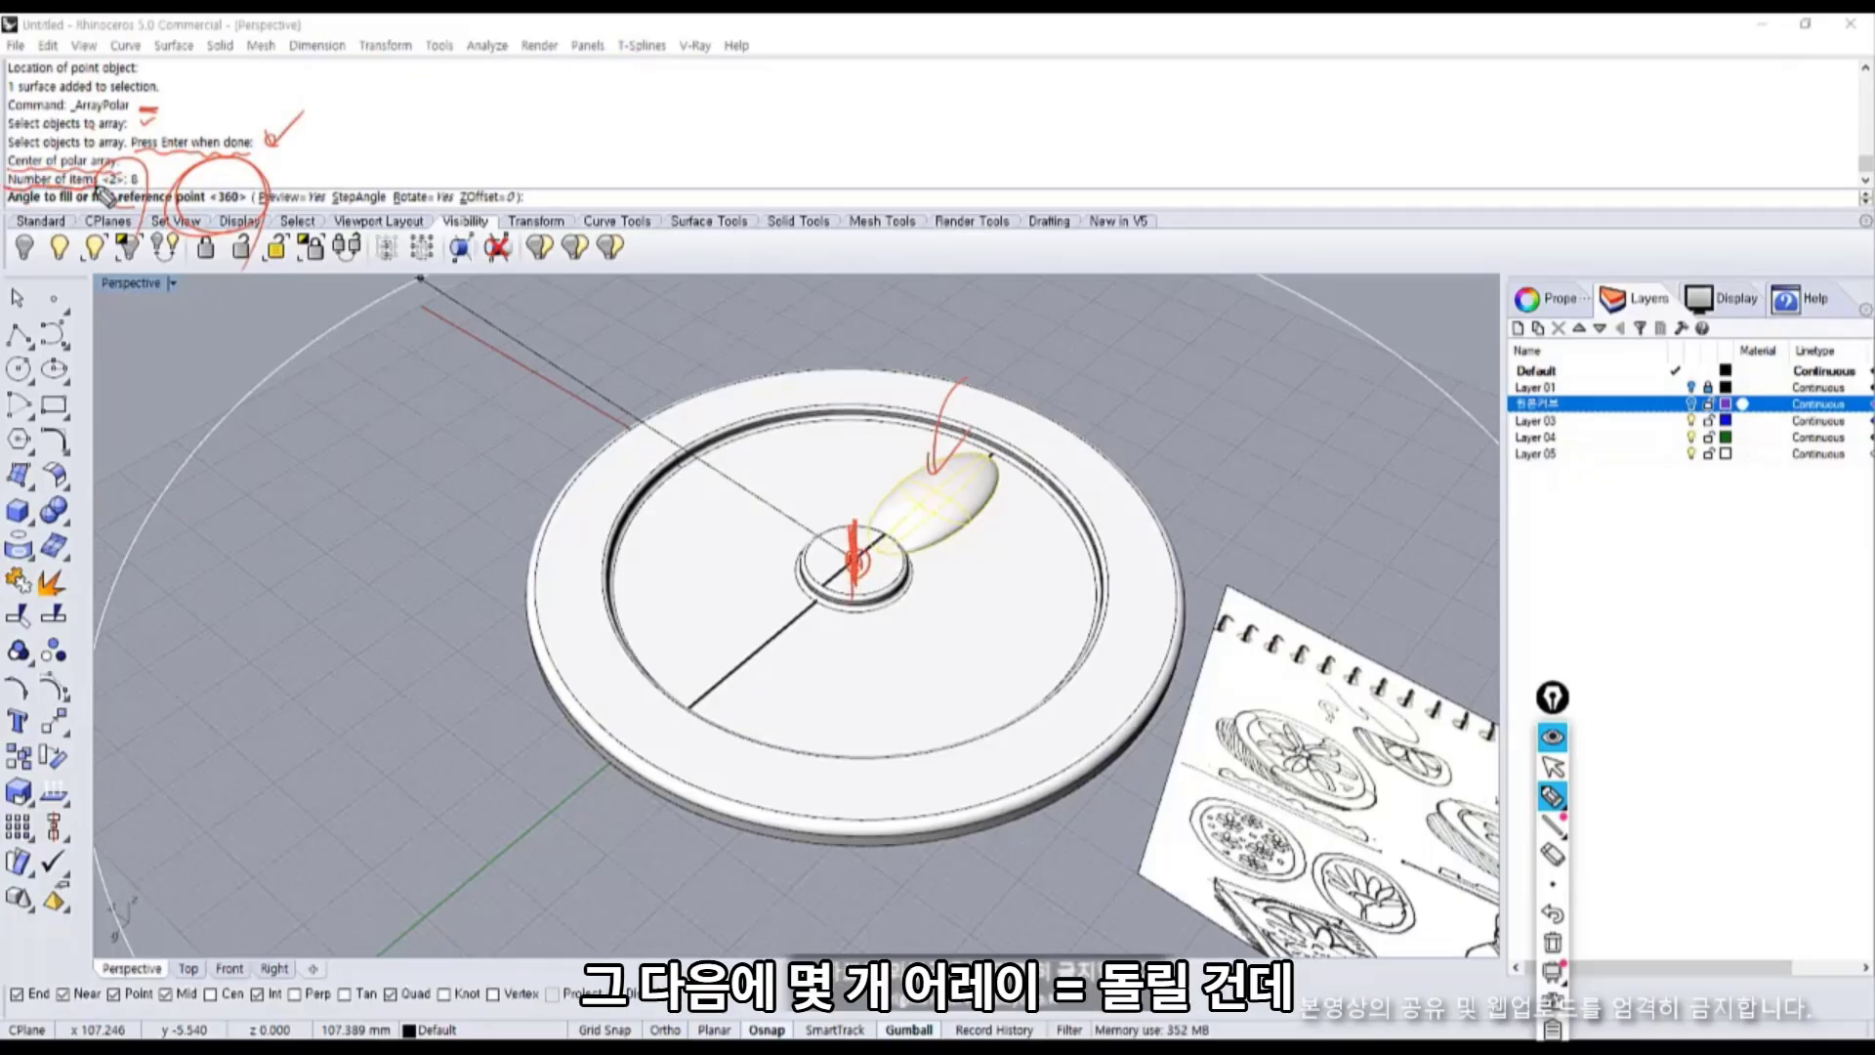
drag(146, 174, 137, 187)
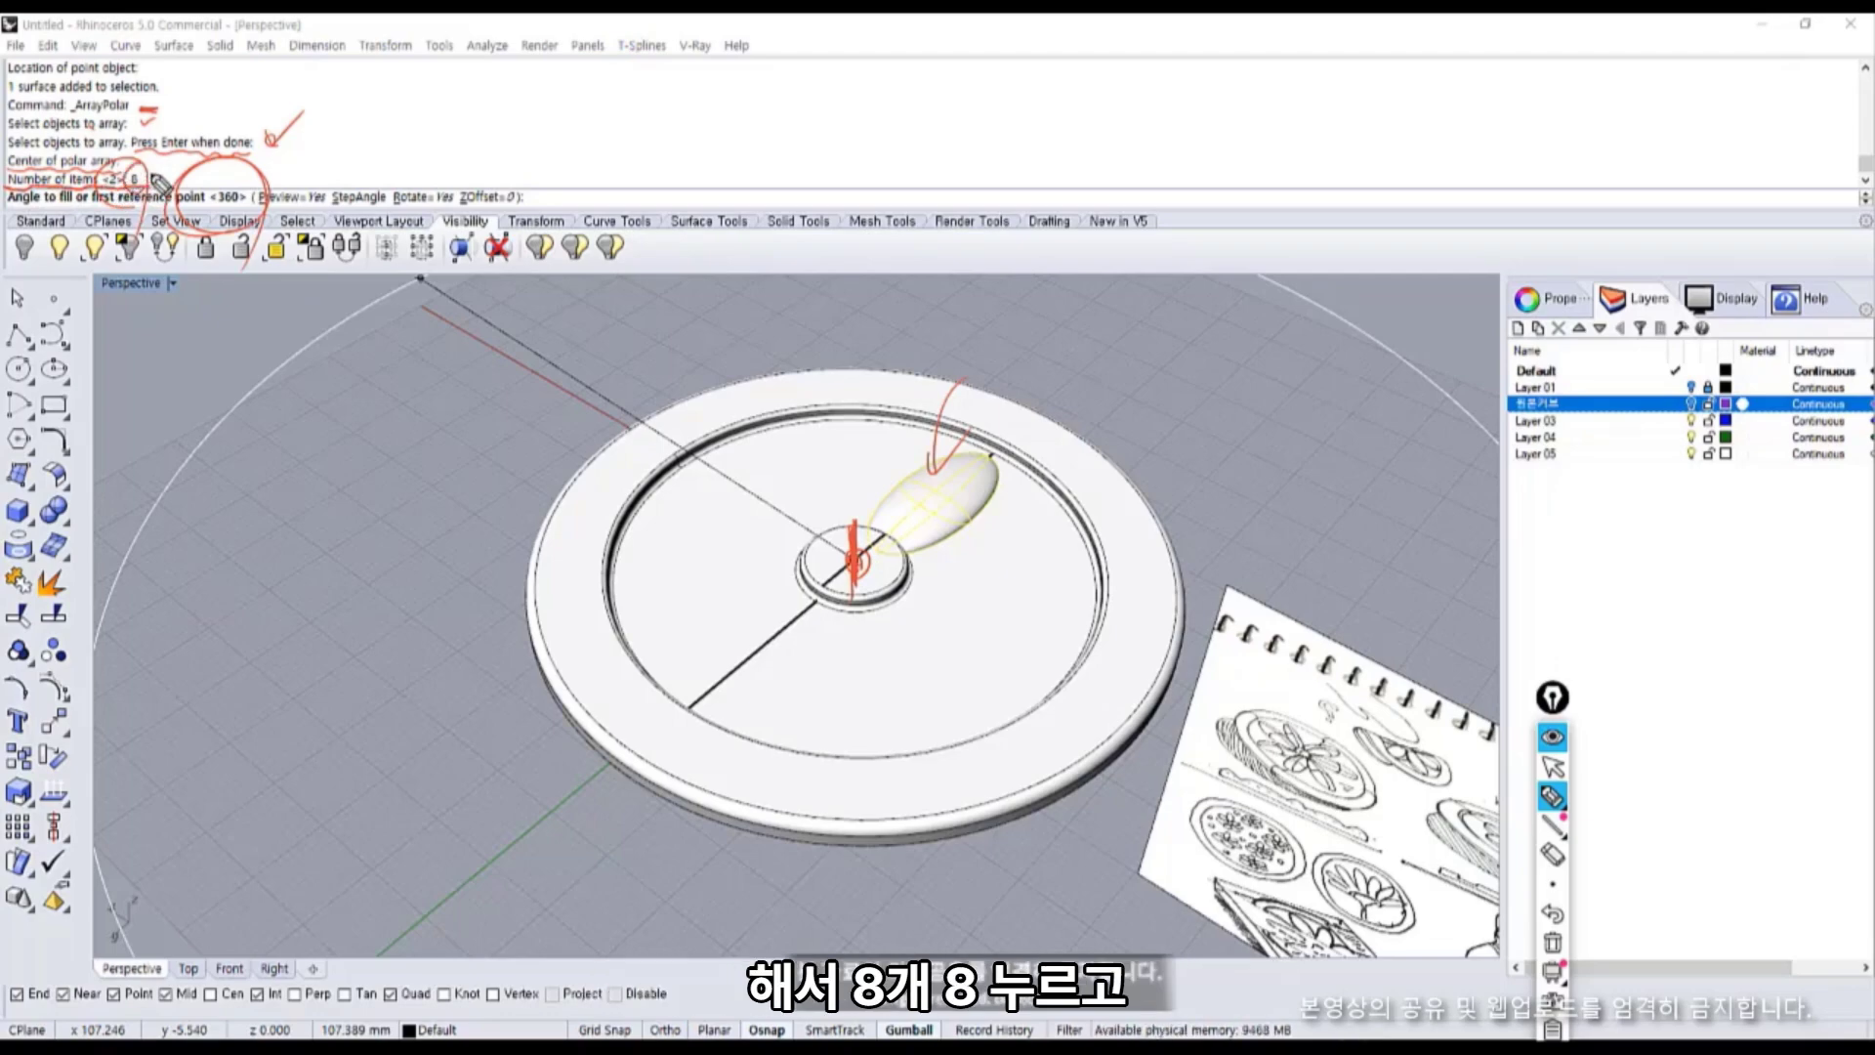
mouse_move(1015, 569)
mouse_down()
mouse_move(868, 769)
mouse_move(684, 601)
mouse_move(696, 491)
mouse_move(825, 525)
mouse_up()
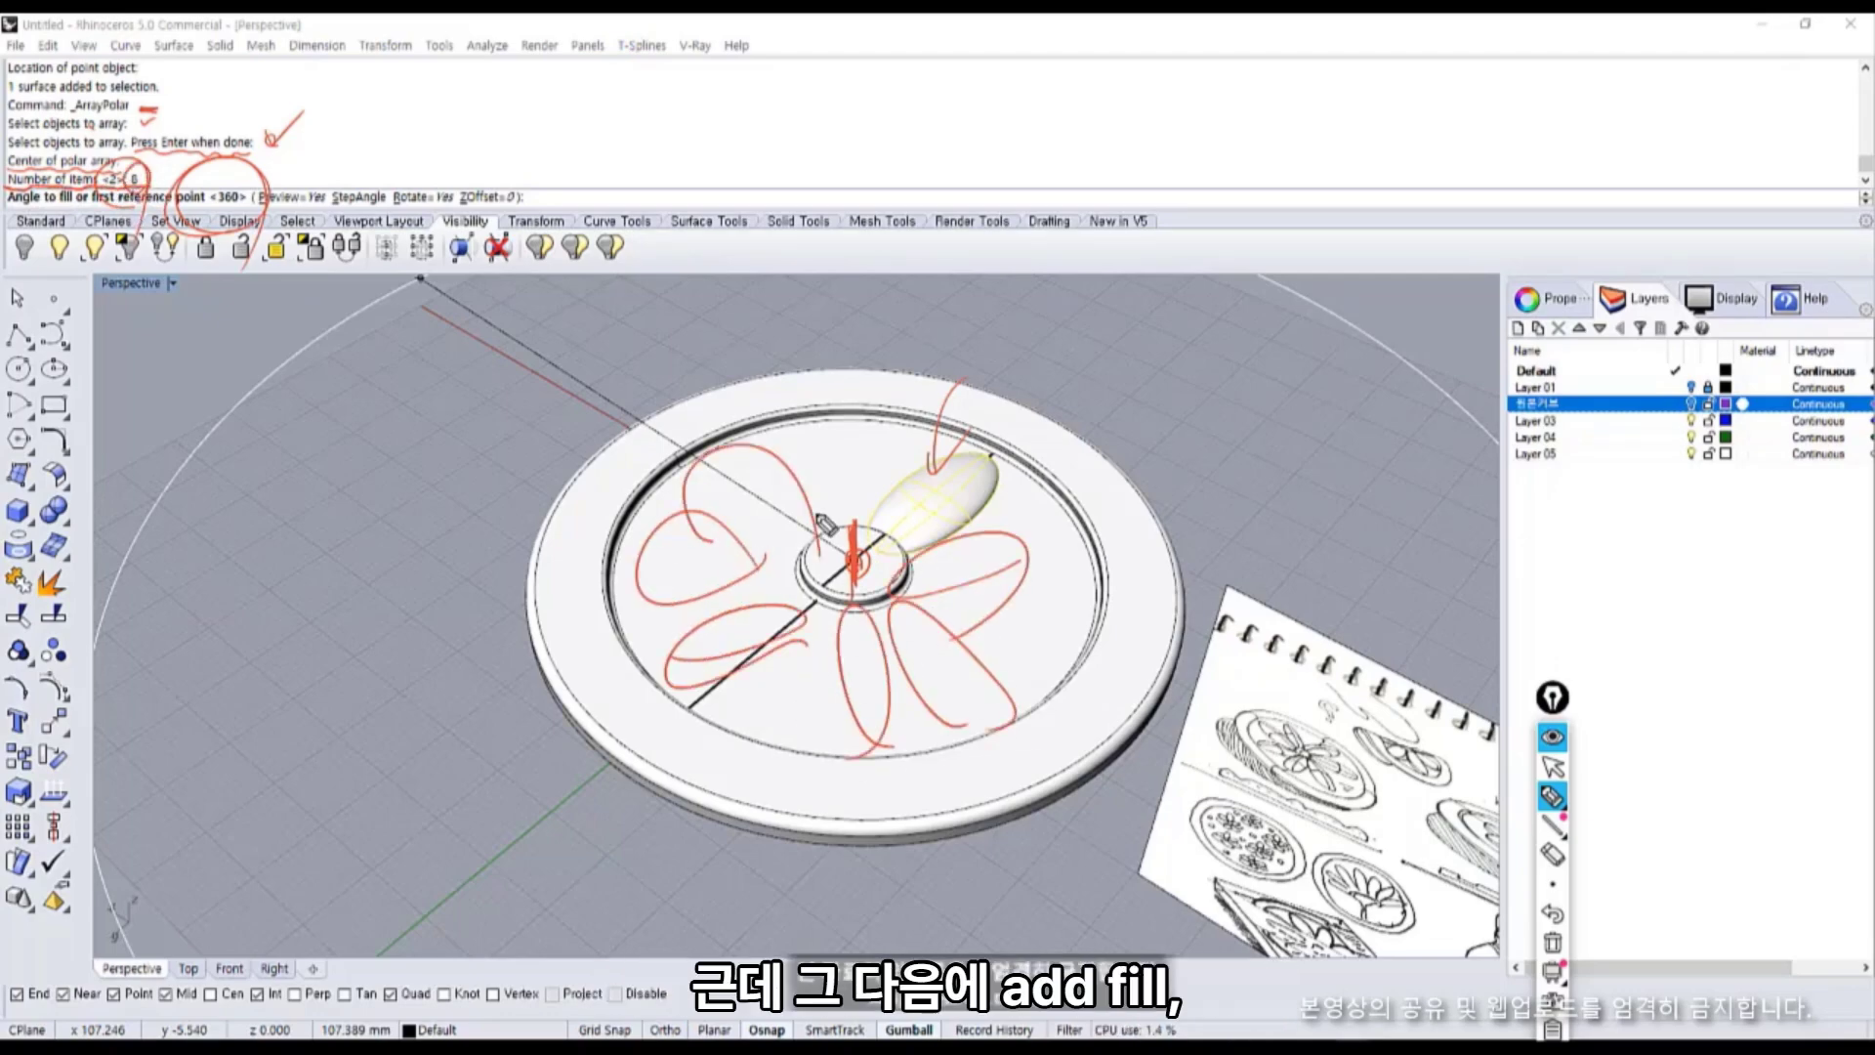
key(ctrl+shift+7)
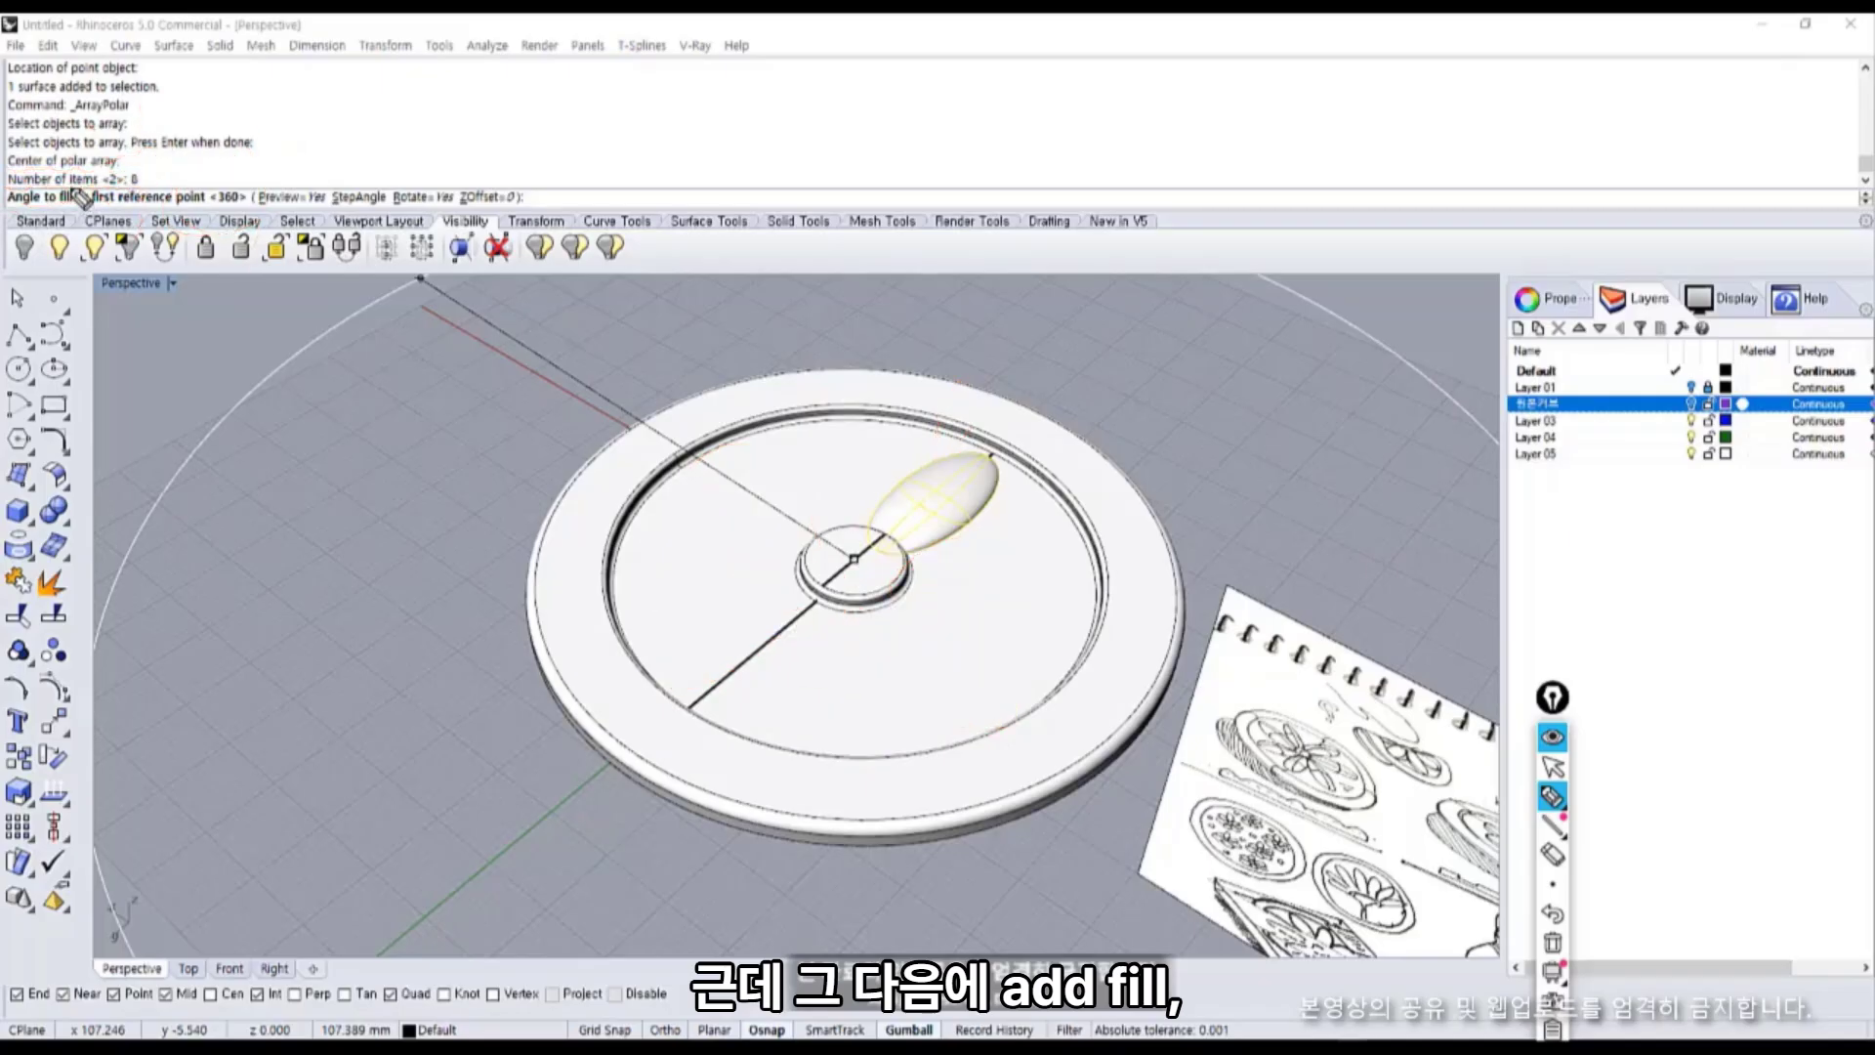
drag(35, 211, 80, 205)
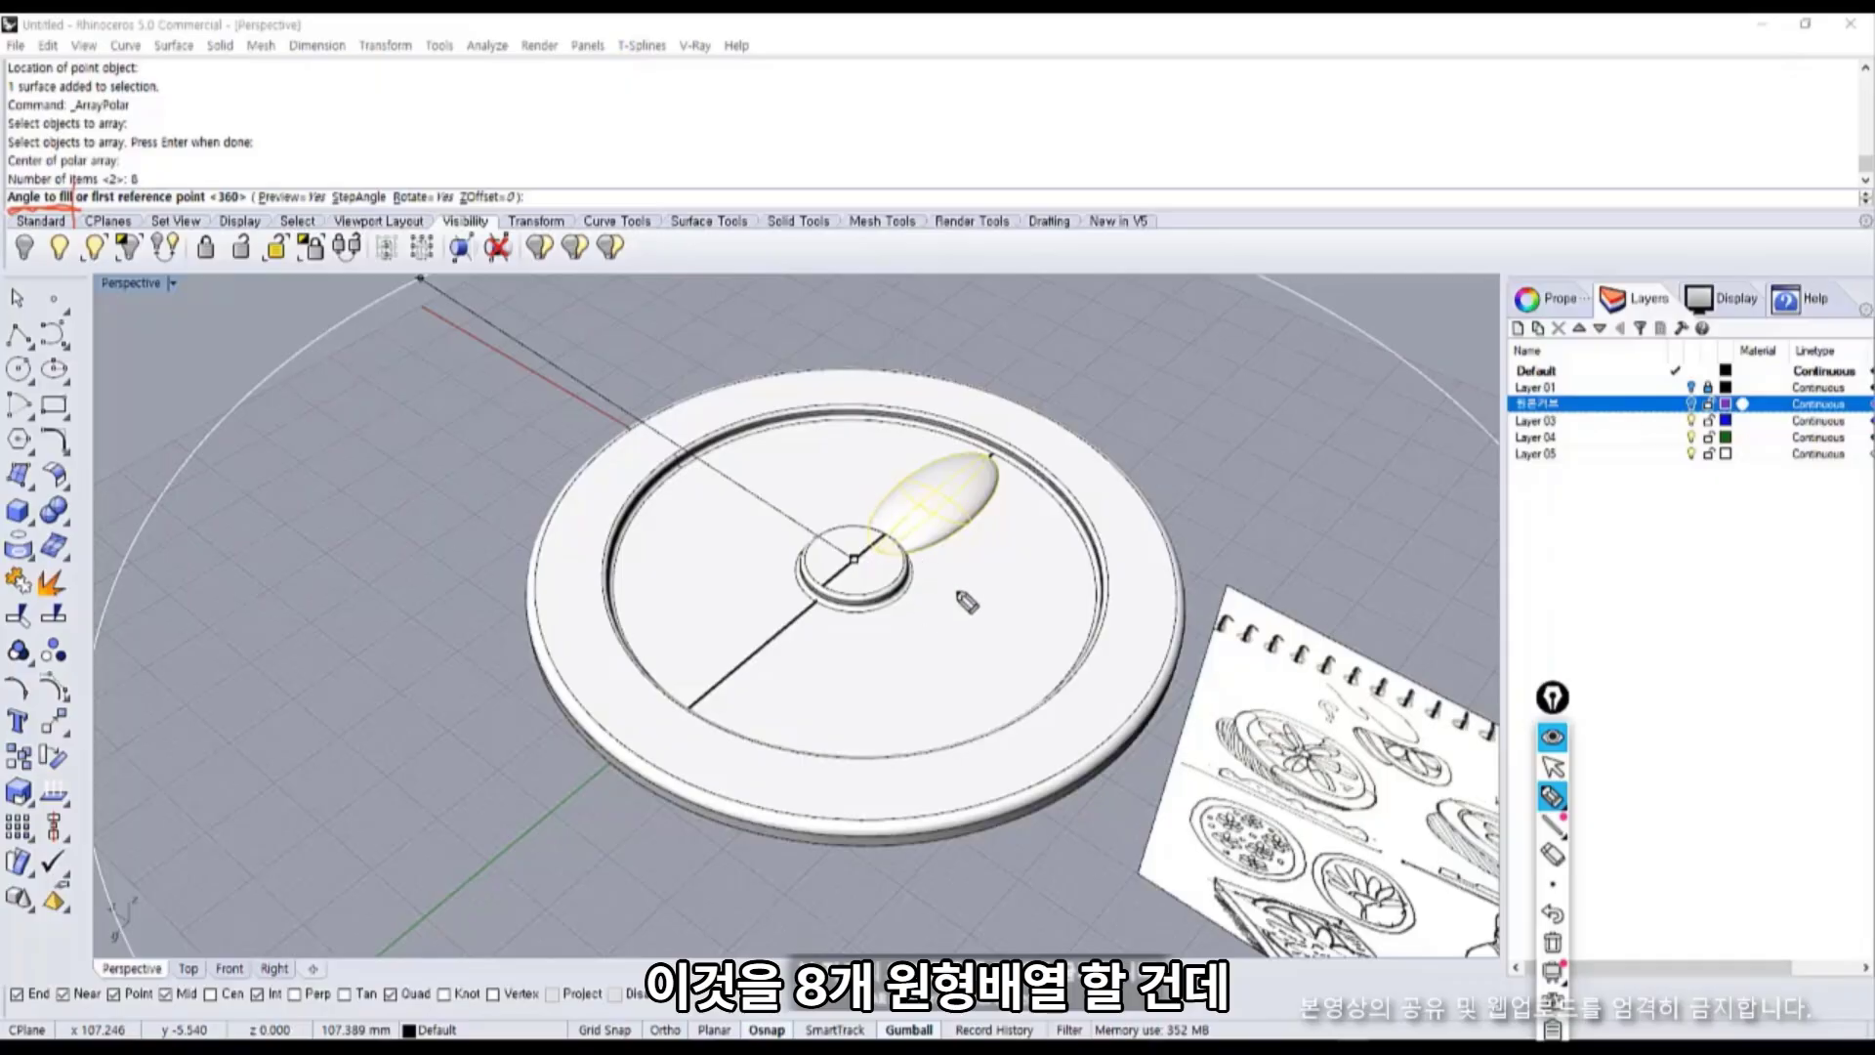
drag(1099, 448, 1072, 485)
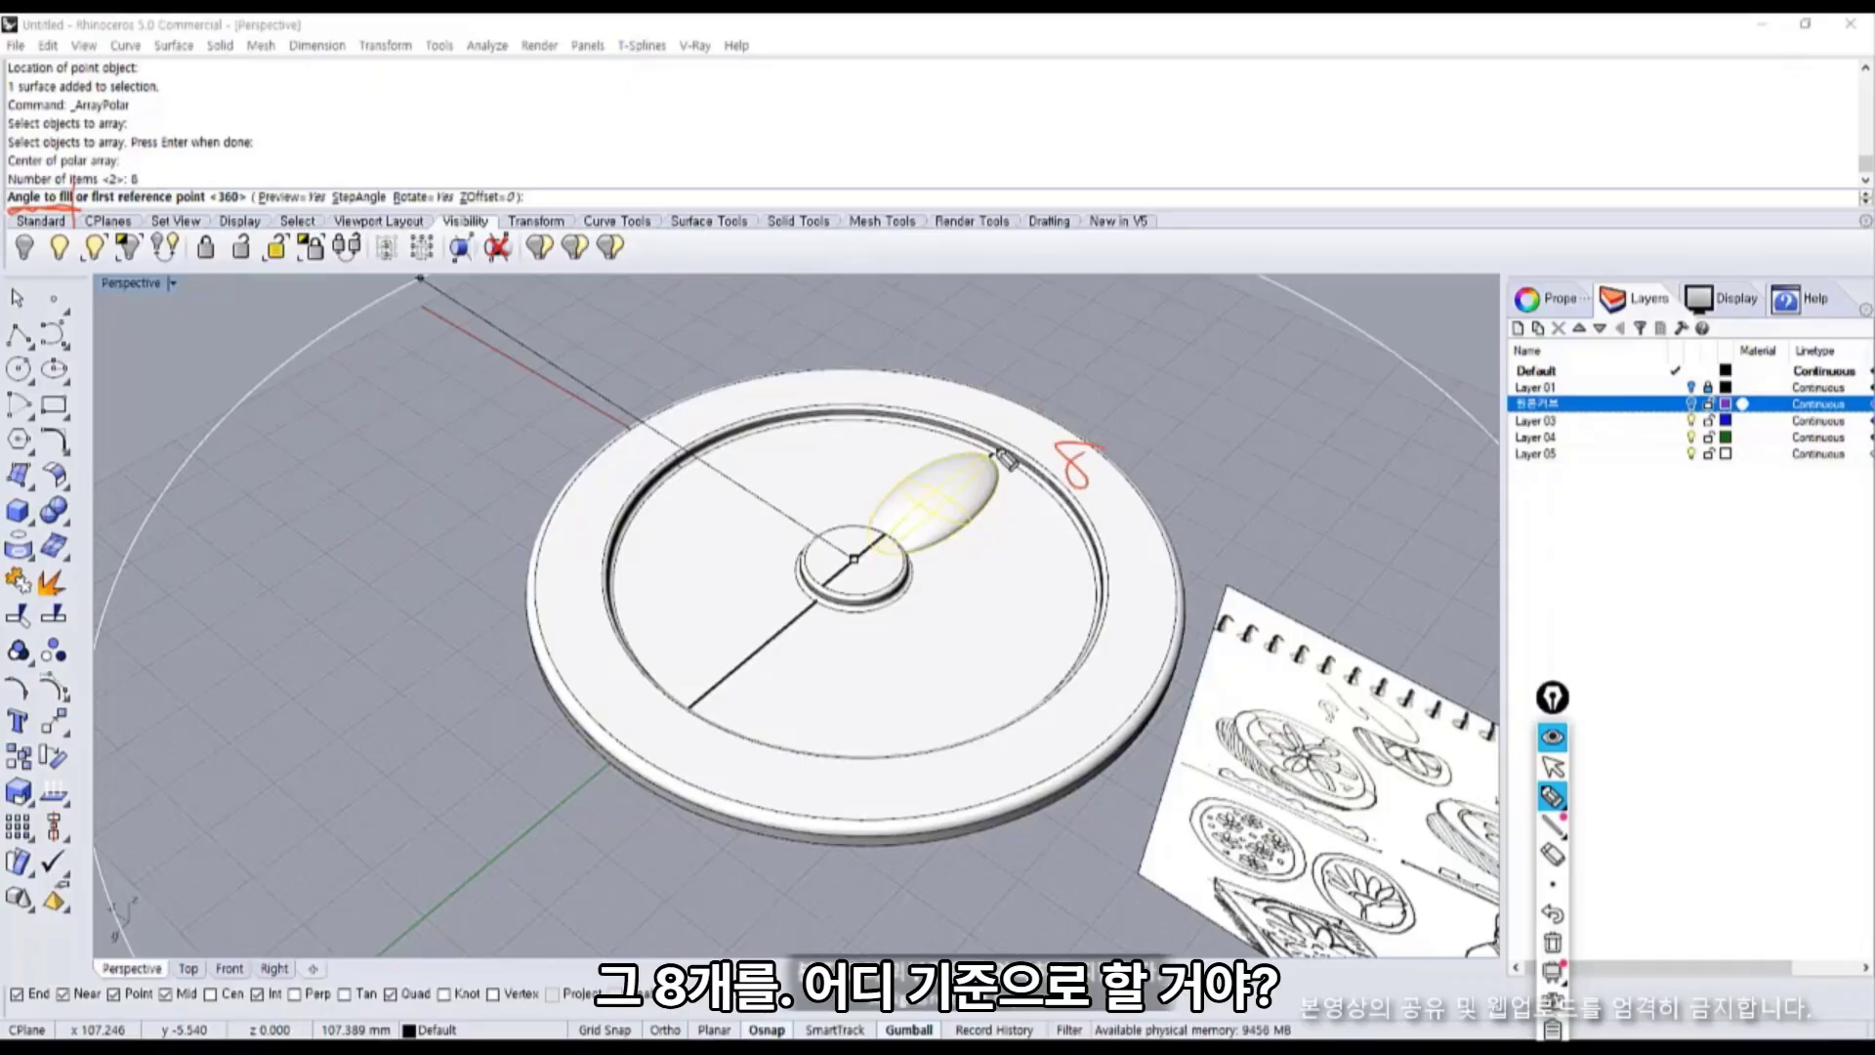
drag(1038, 412, 669, 741)
drag(851, 586, 784, 775)
mouse_move(853, 586)
mouse_down()
mouse_move(869, 776)
mouse_move(969, 737)
mouse_up()
drag(859, 582, 1018, 674)
mouse_move(861, 580)
mouse_down()
mouse_move(1049, 617)
mouse_move(1073, 543)
mouse_up()
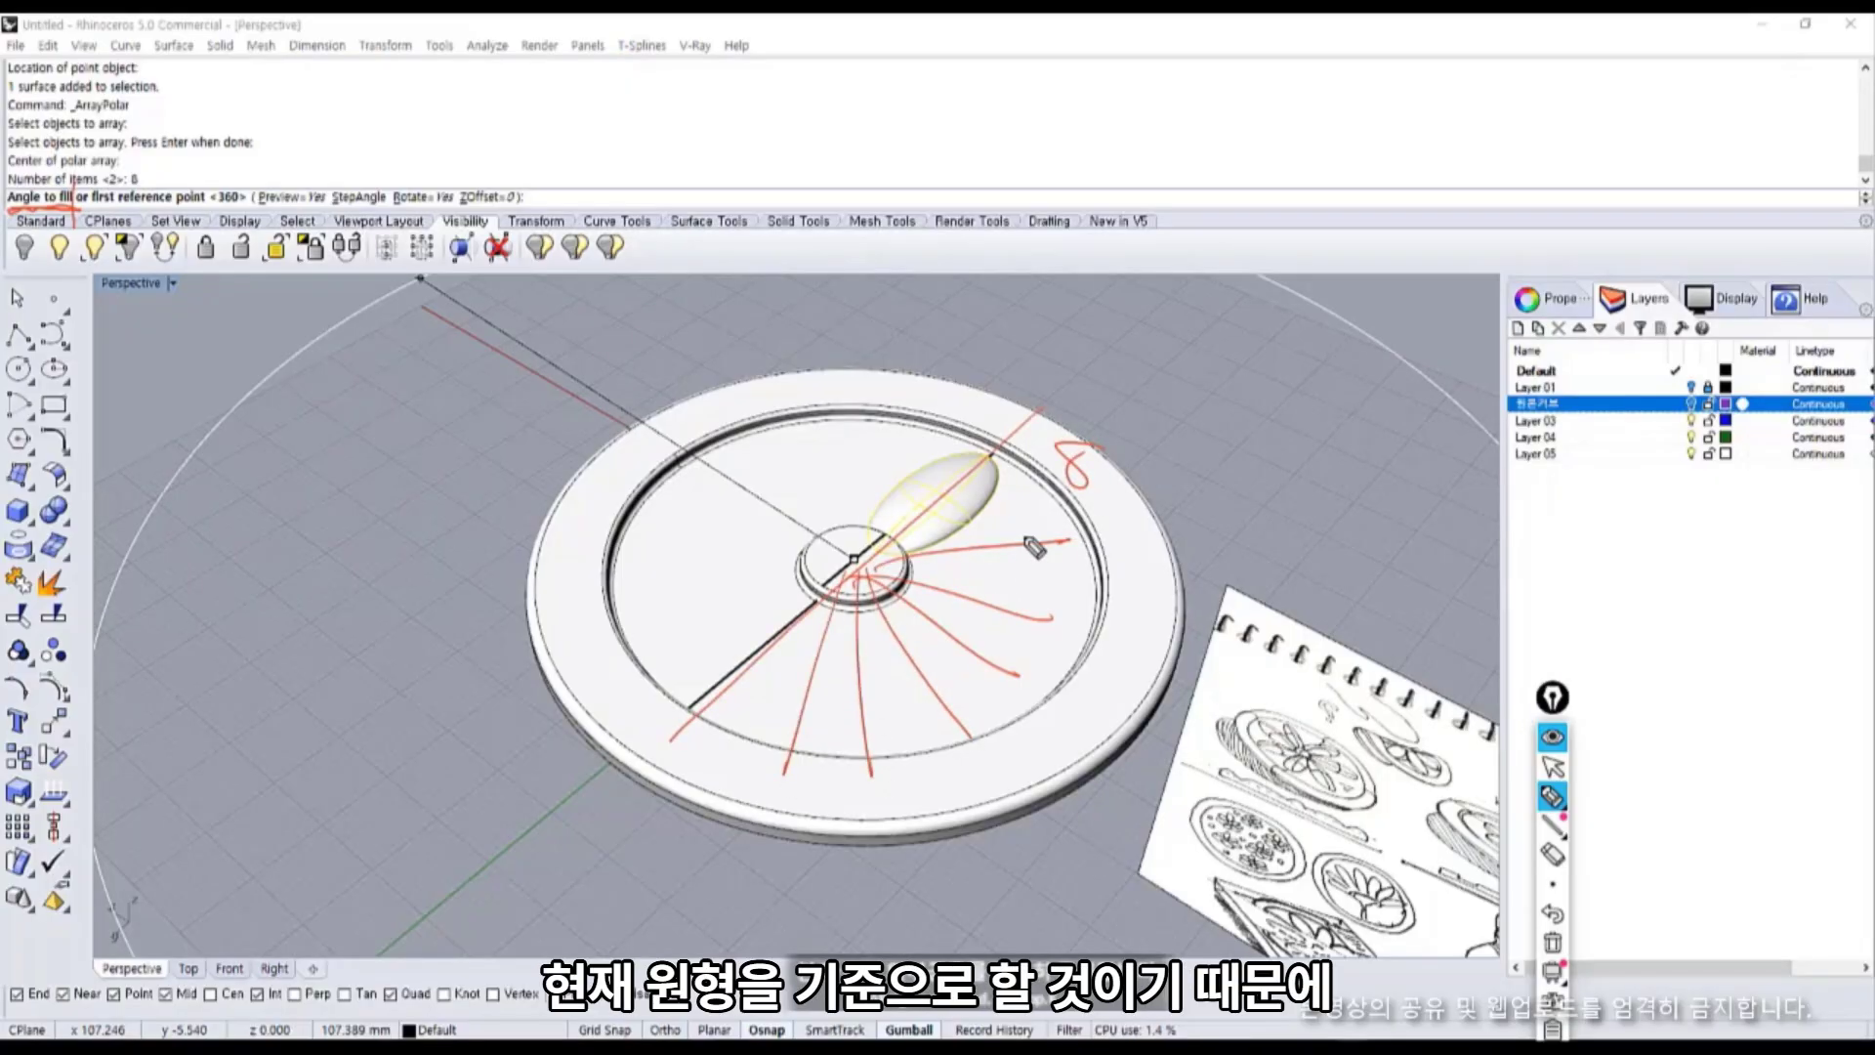
key(ctrl+shift+7)
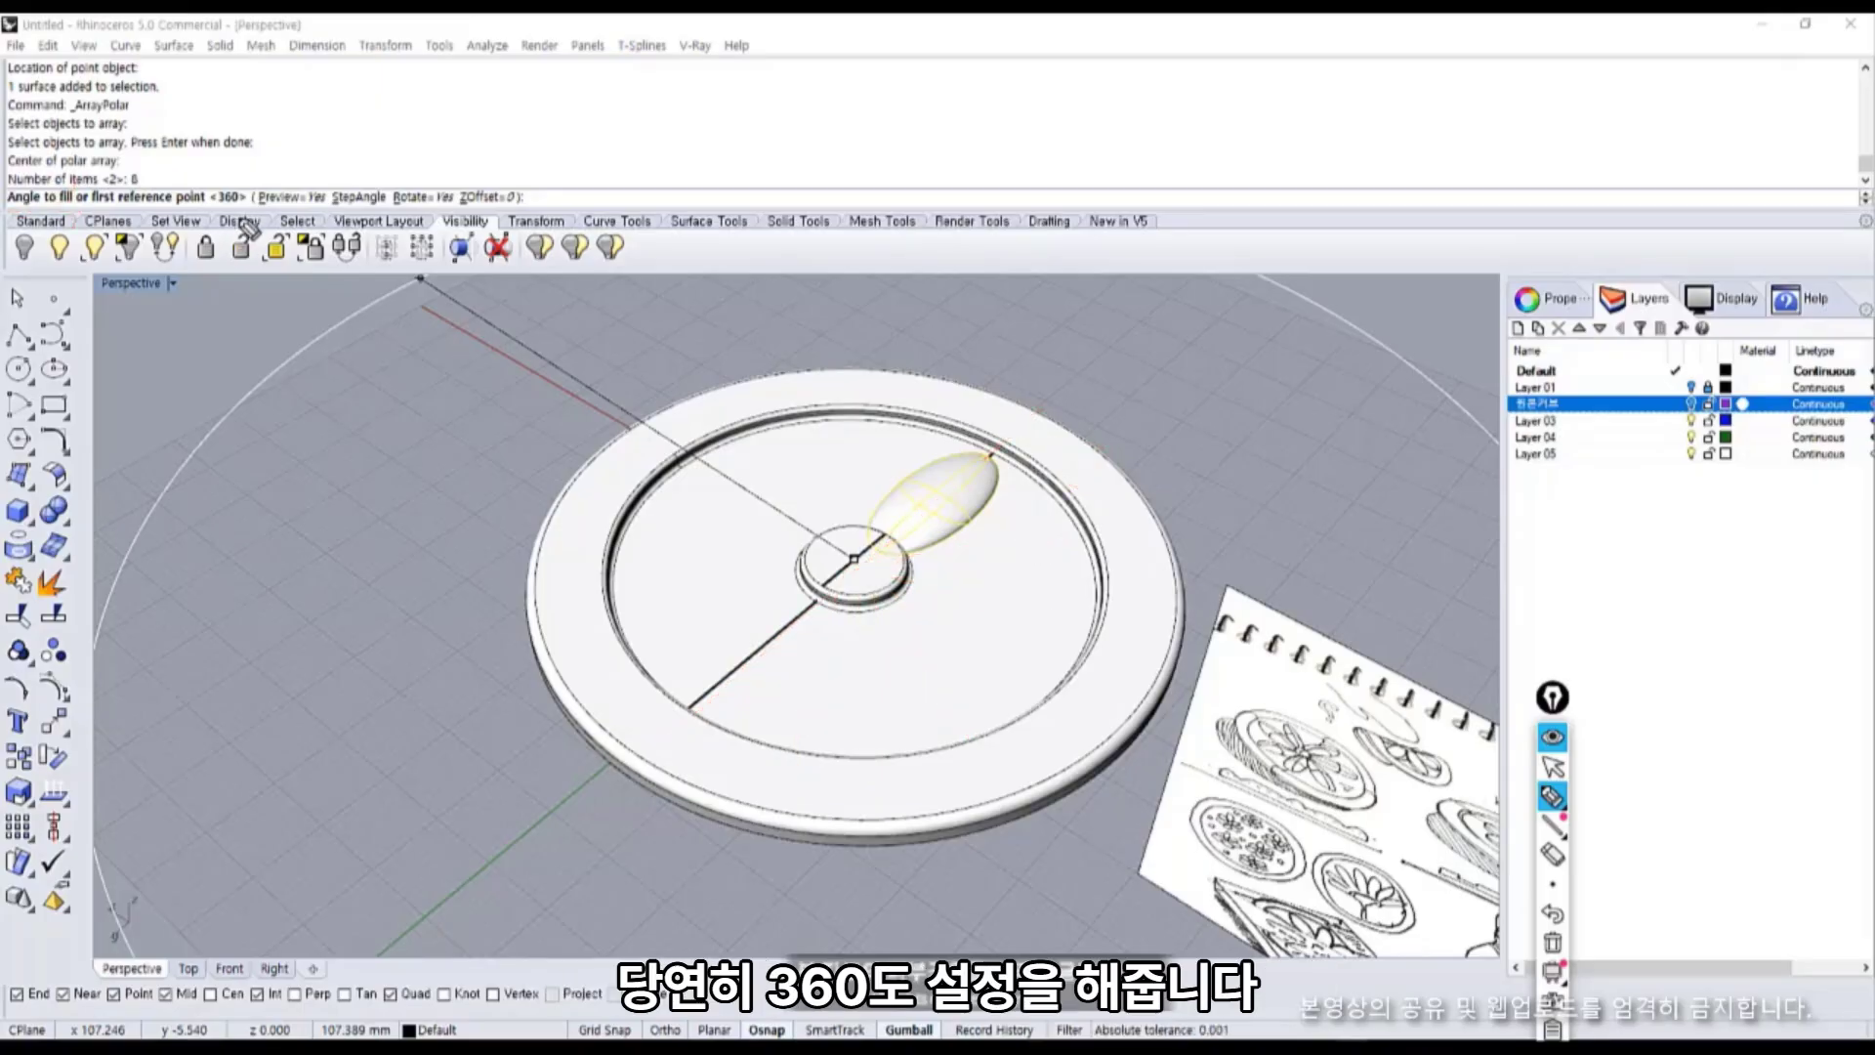
drag(244, 229, 250, 301)
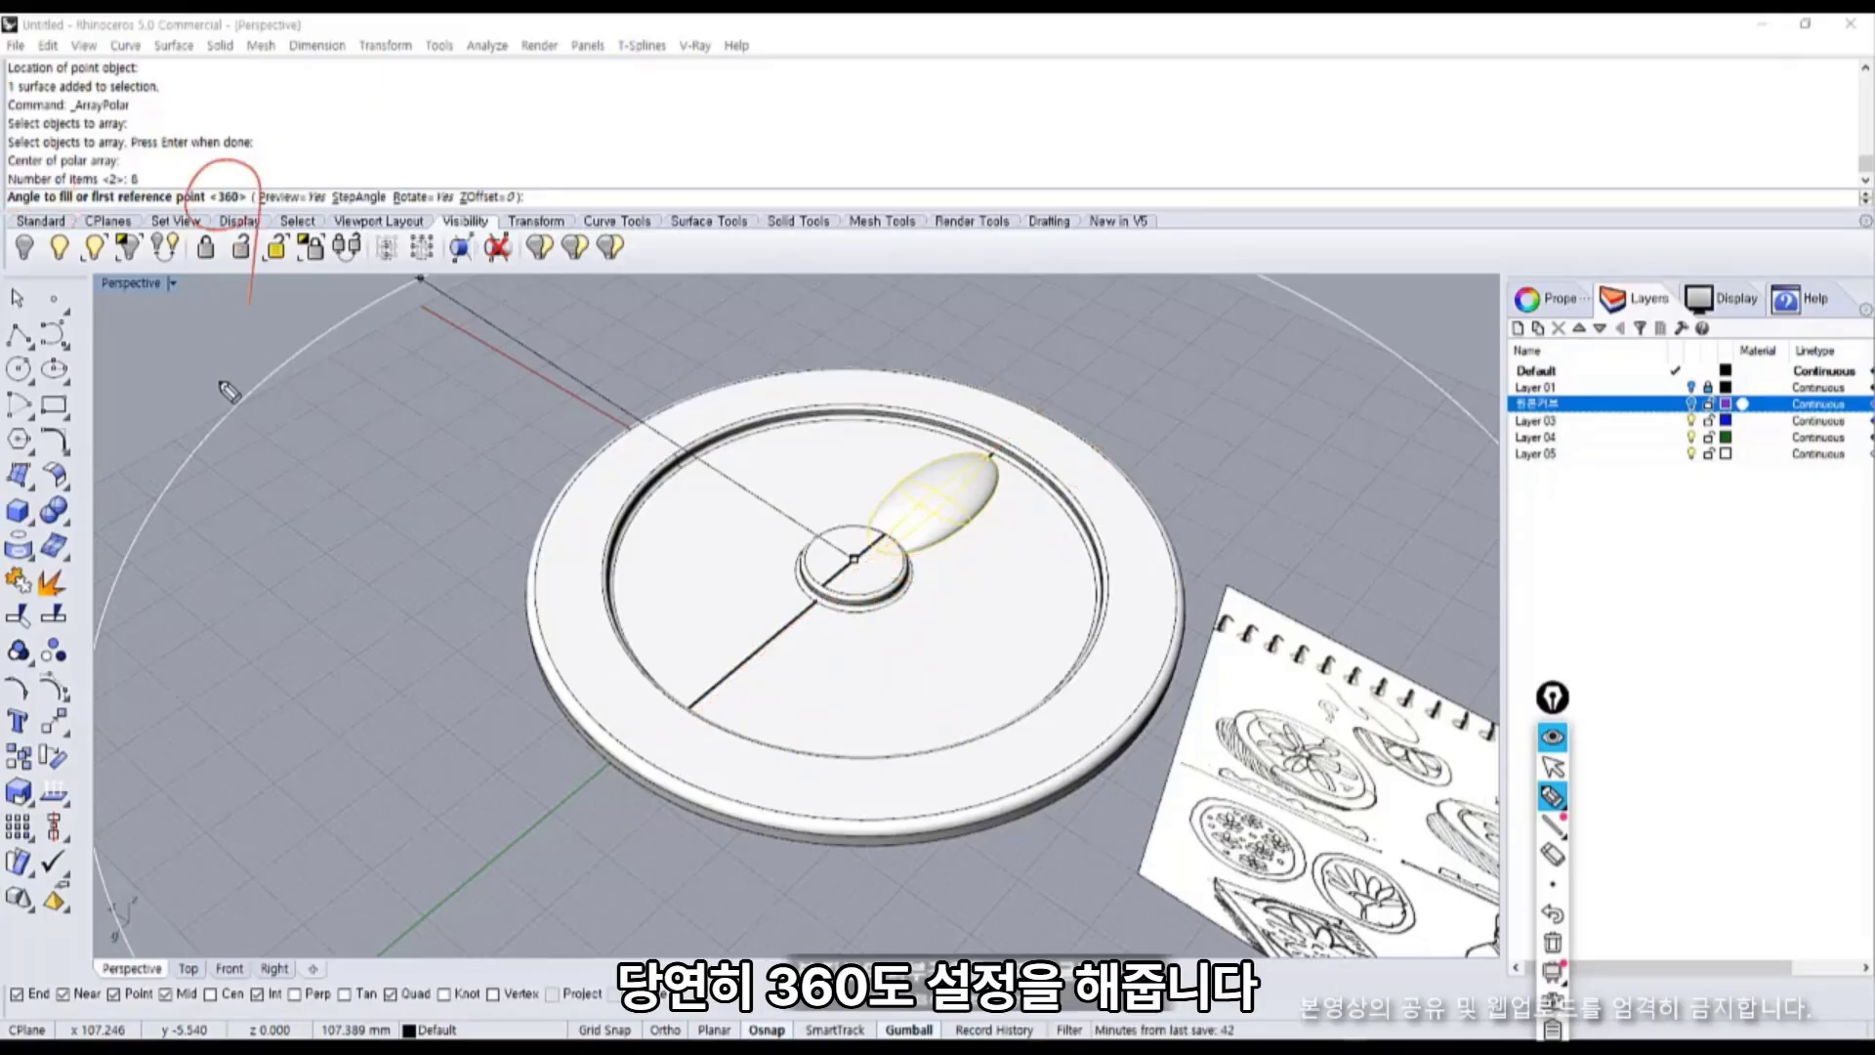
key(ctrl+shift+7)
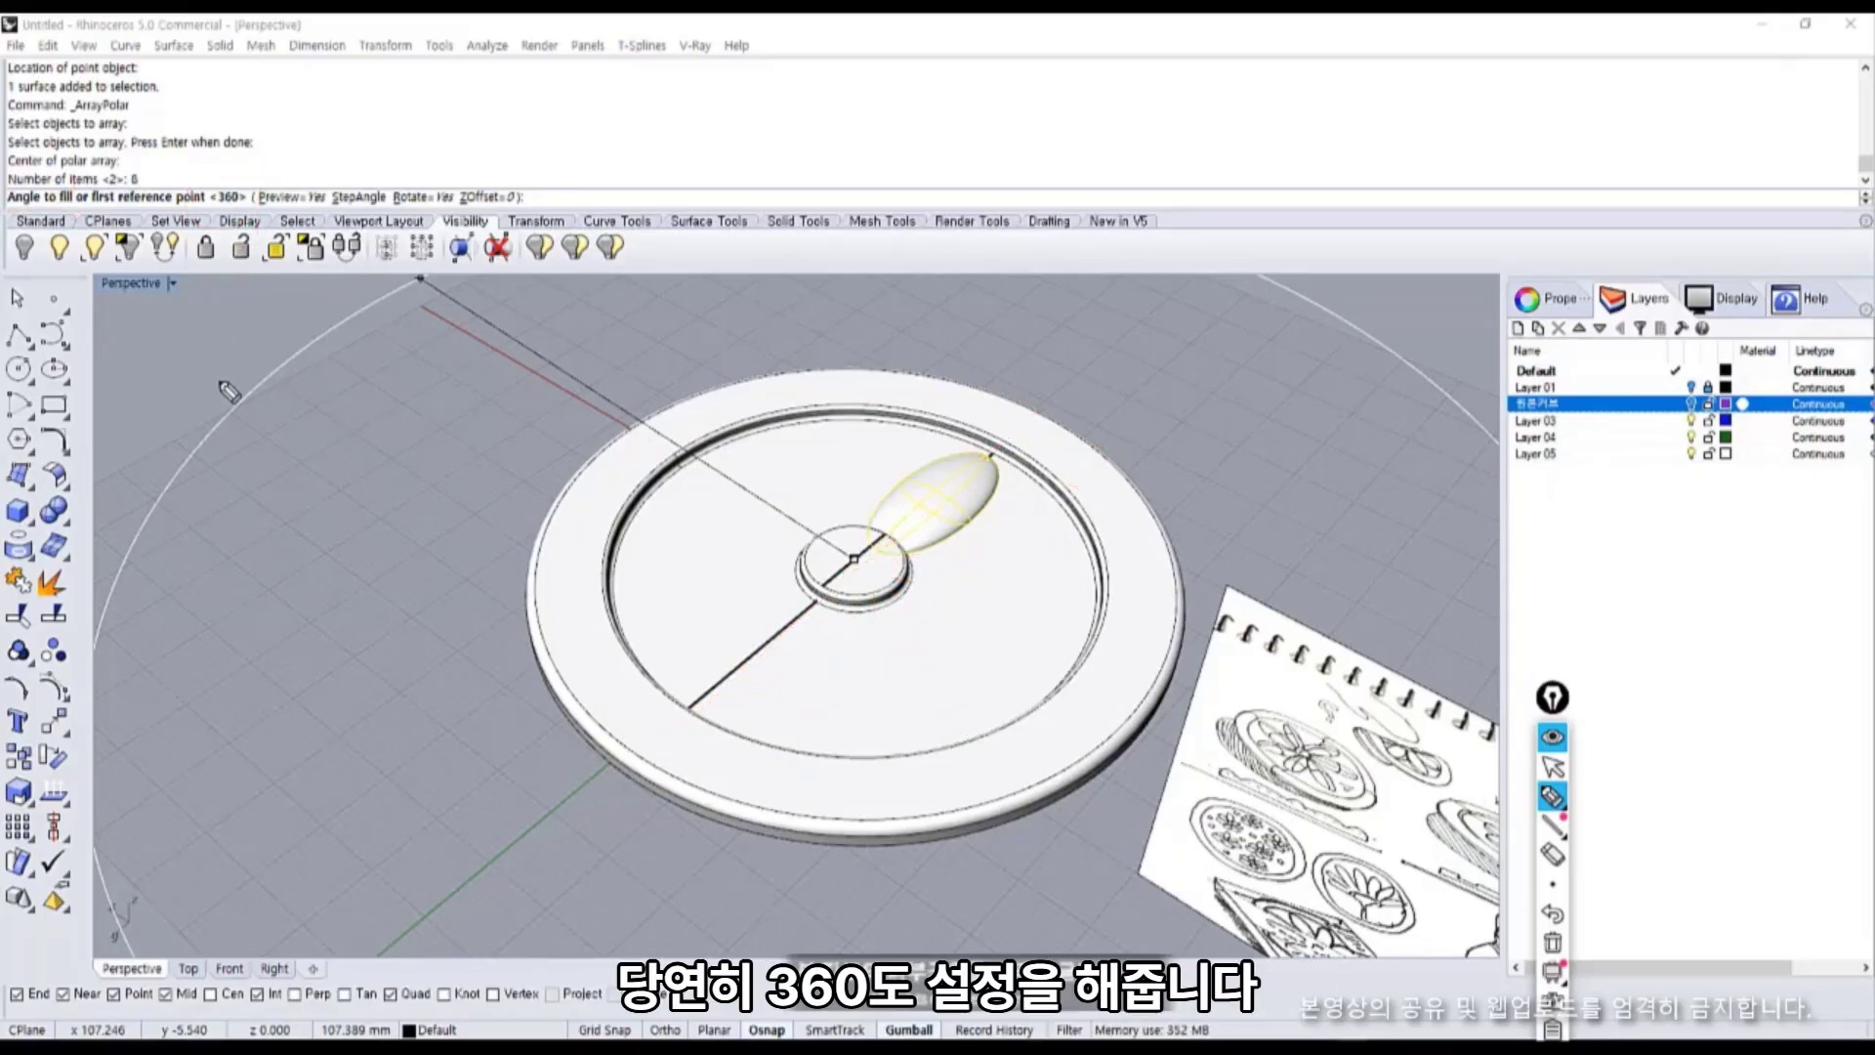
key(ctrl+shift+1)
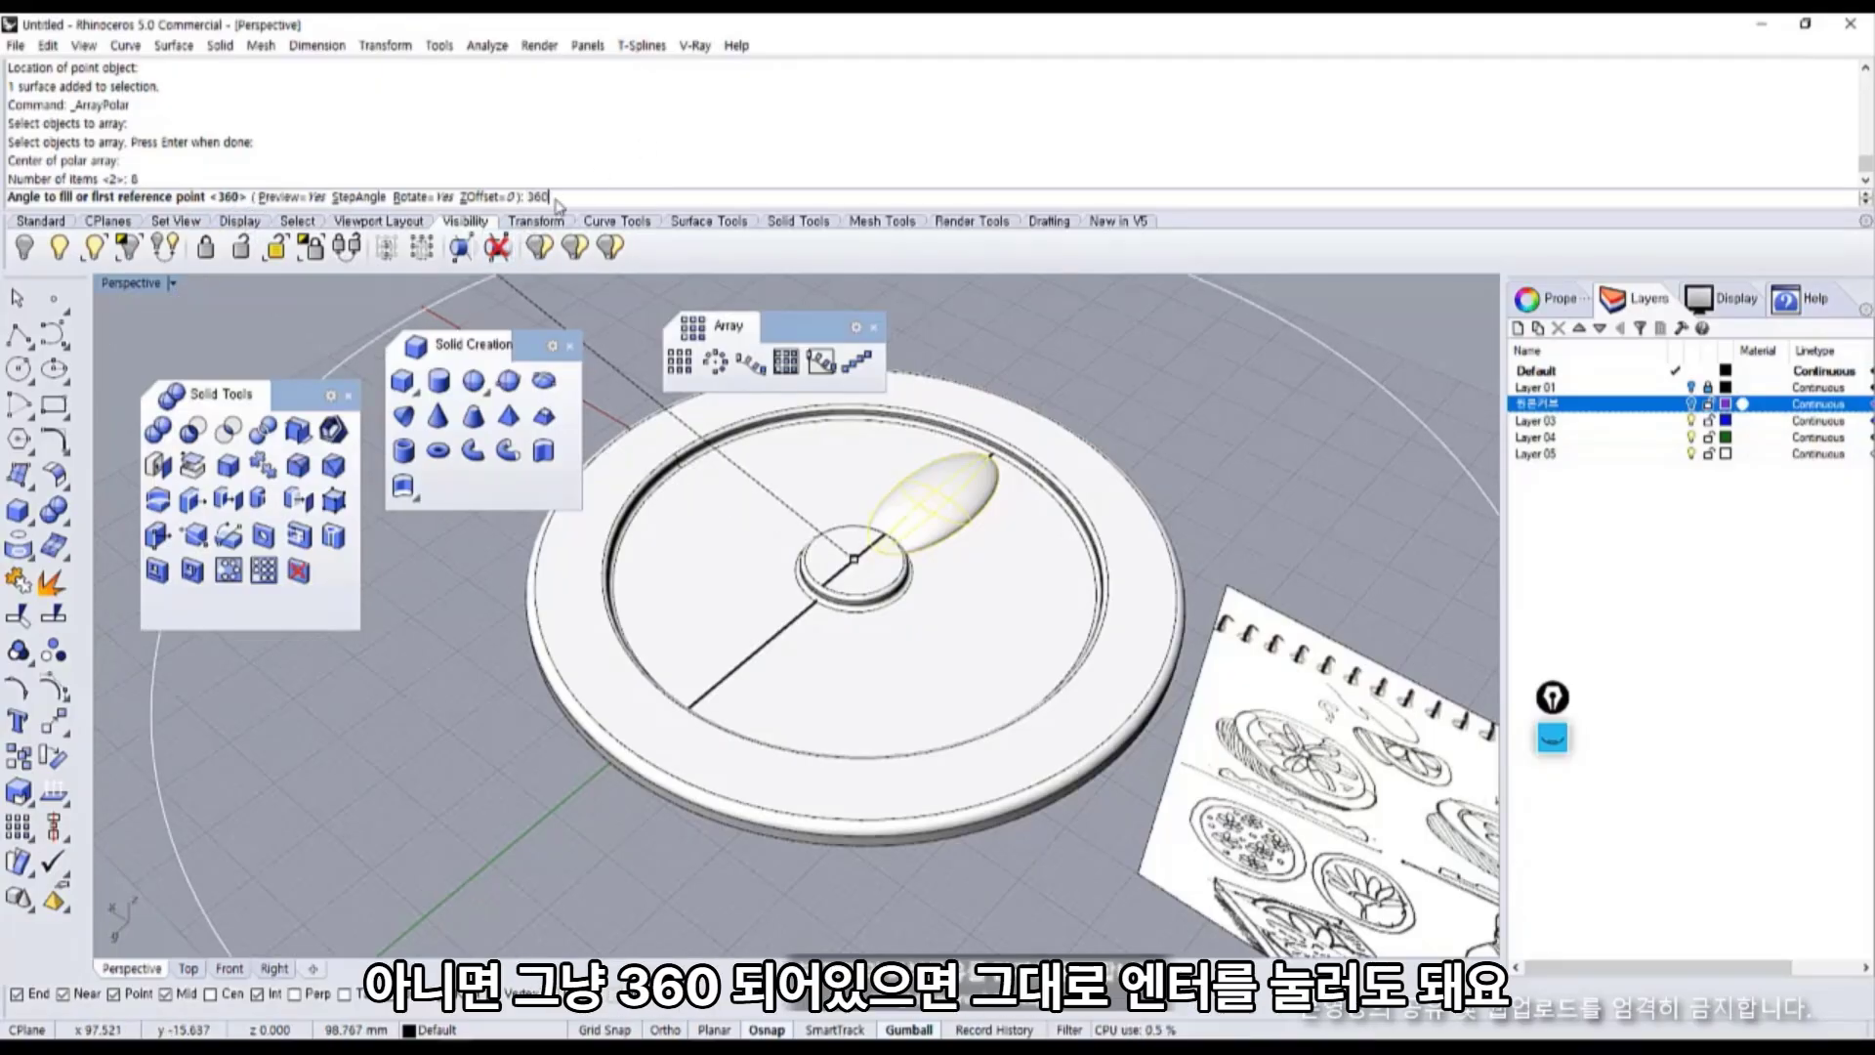
Set the petal array's fill angle to 360 degrees and inspect the array preview from a lower angle and close up.
key(Return)
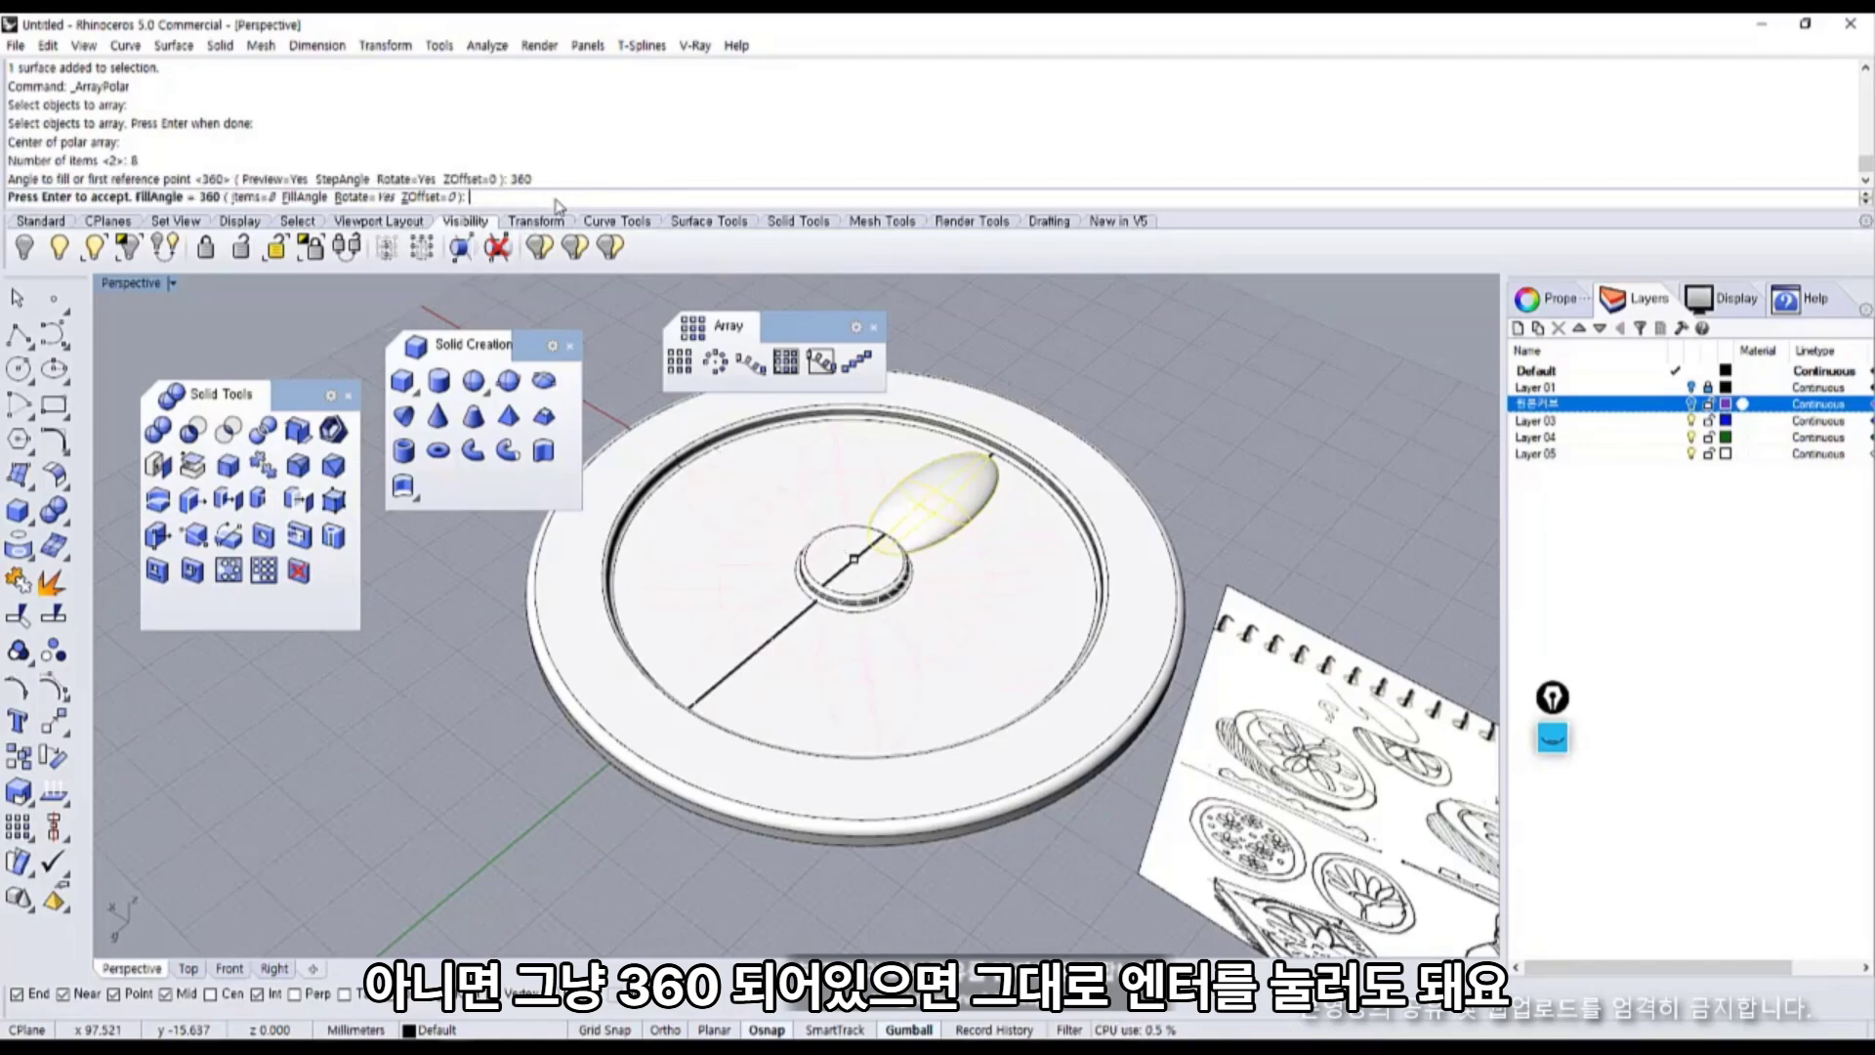
right_drag(961, 625, 605, 527)
right_drag(764, 561, 532, 527)
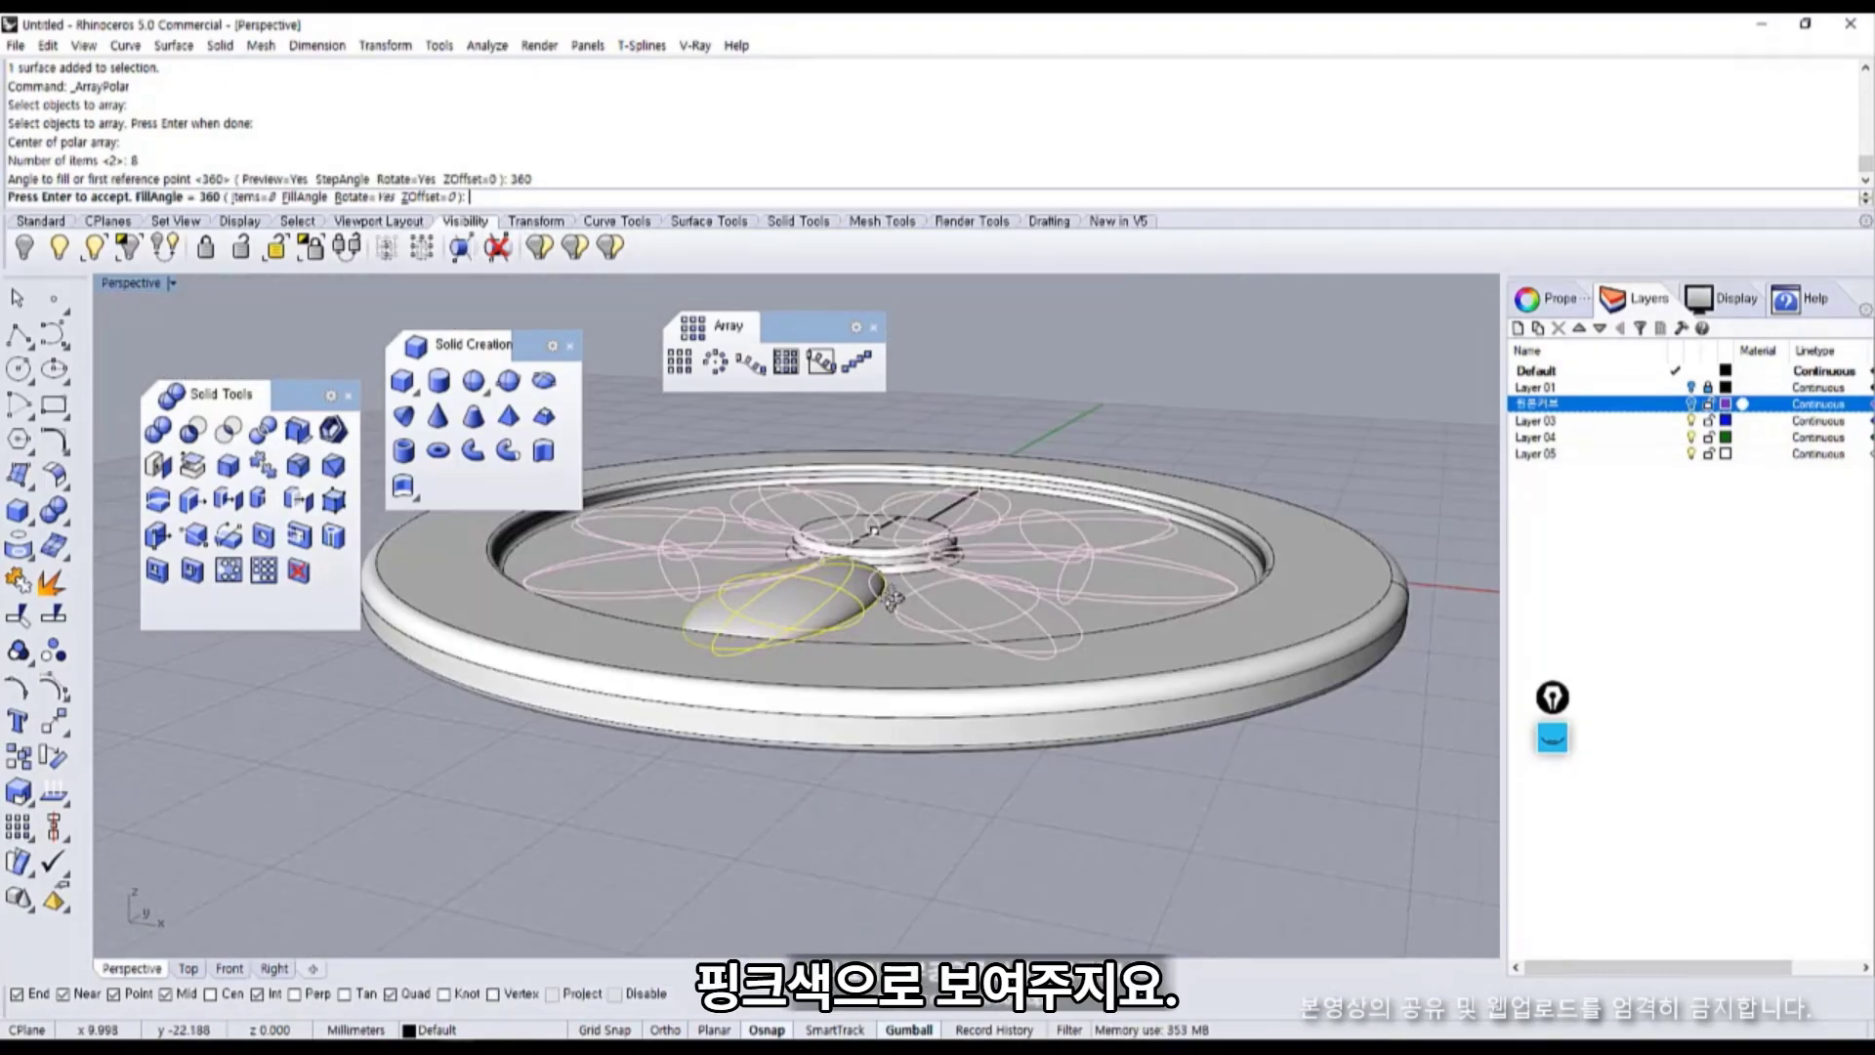
scroll(915, 580, up, 2)
scroll(916, 580, up, 1)
scroll(867, 577, down, 5)
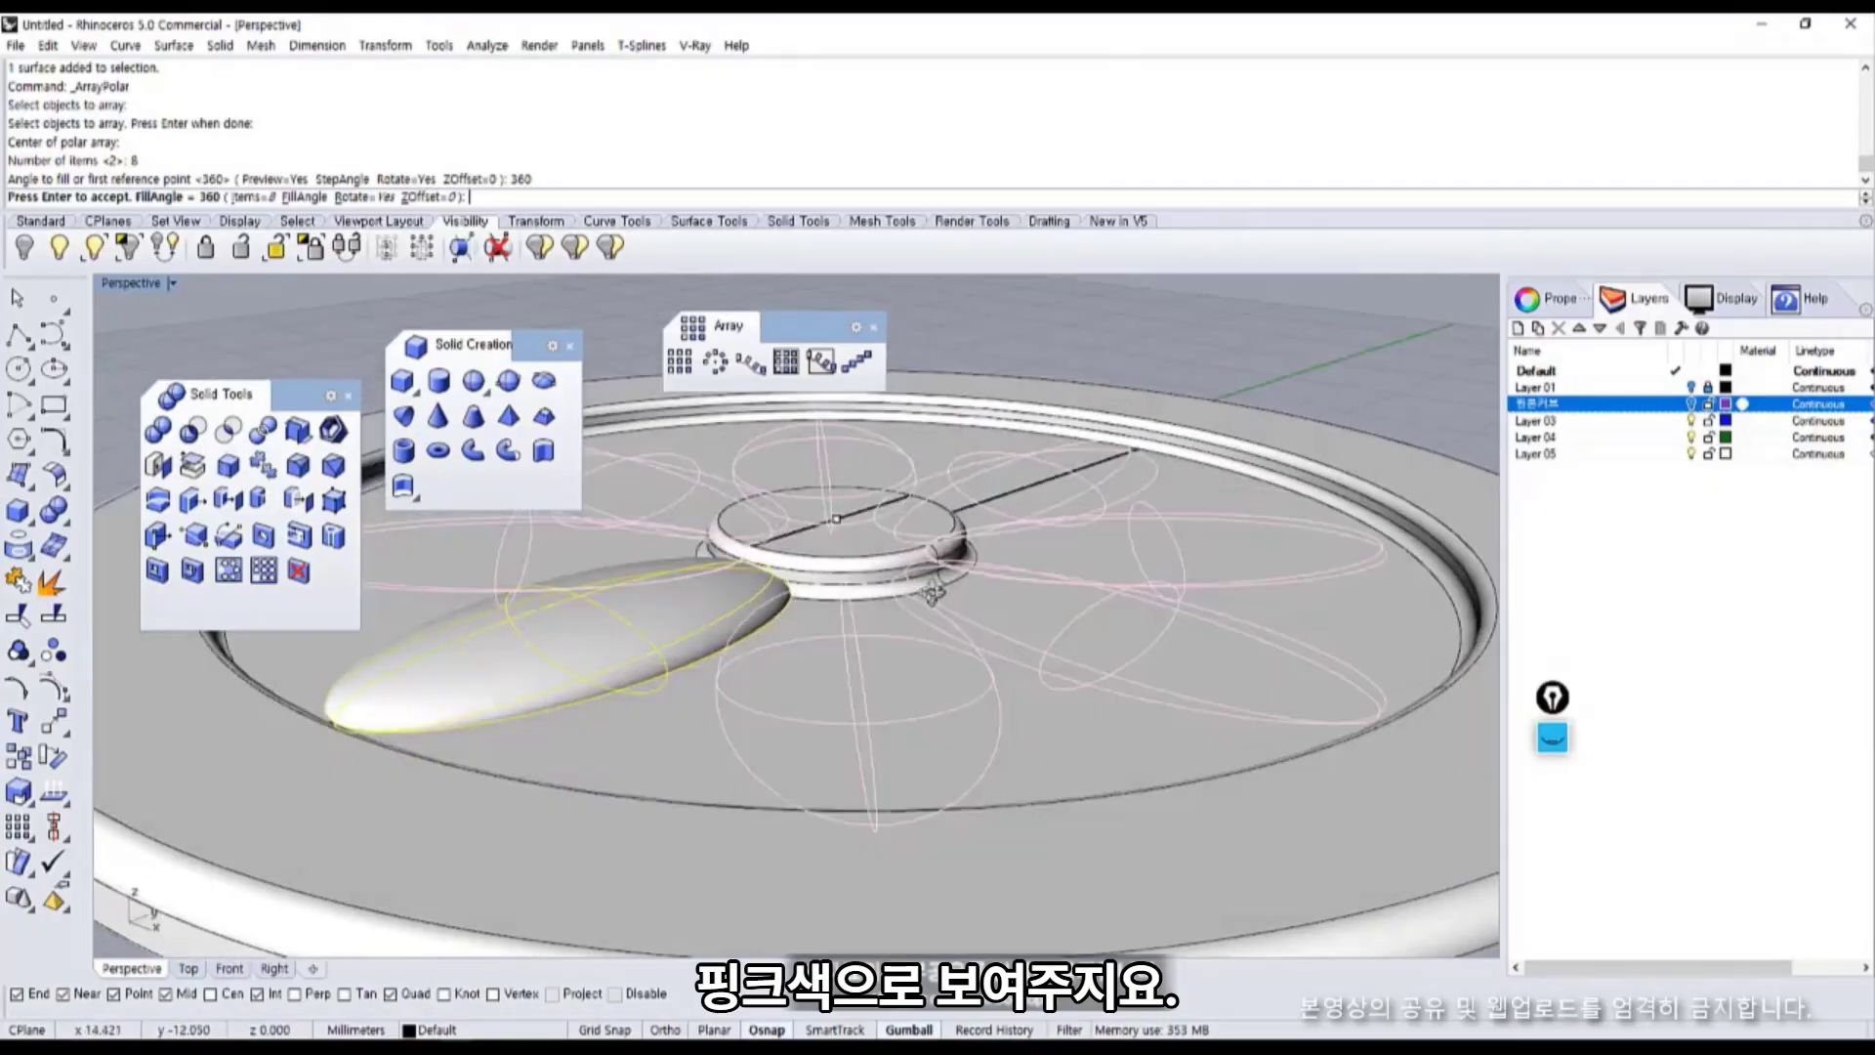
scroll(735, 634, down, 5)
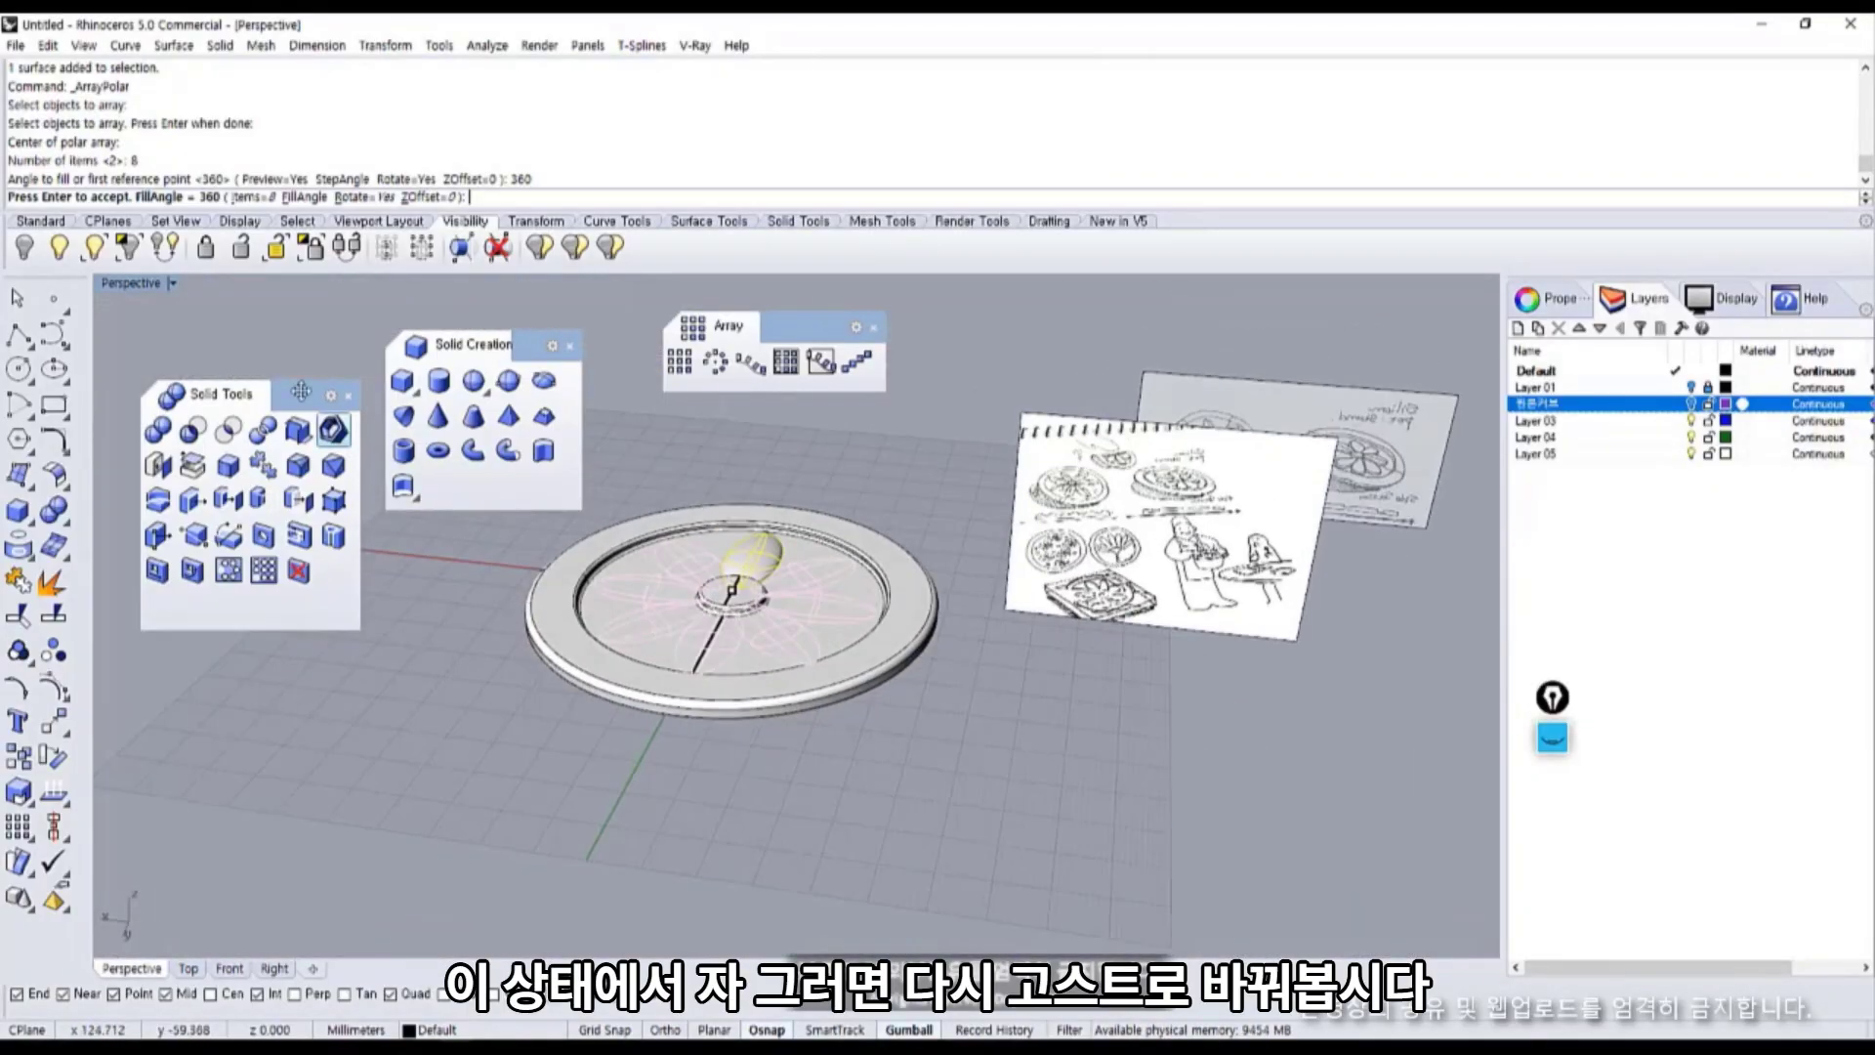
Switch the Perspective viewport to the Ghosted display mode while the petal array preview is active.
click(135, 283)
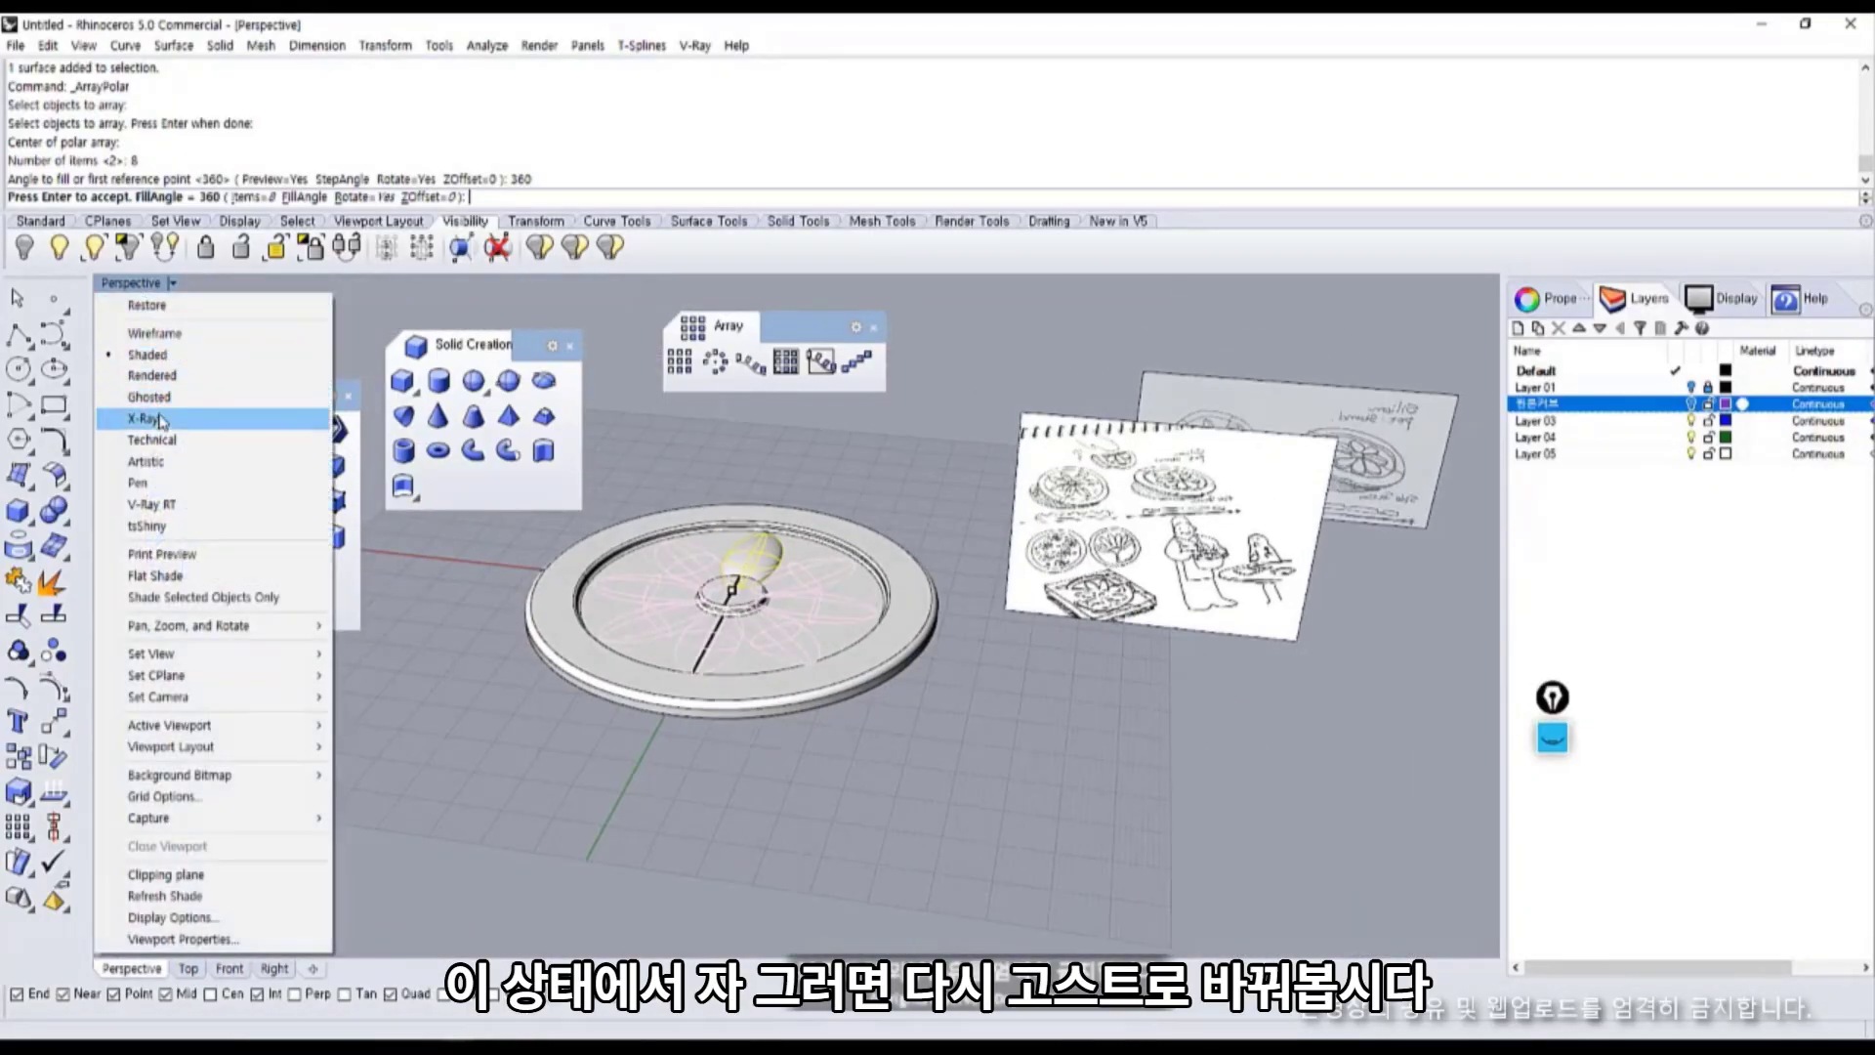
click(150, 396)
scroll(801, 669, up, 5)
right_drag(800, 669, 1047, 768)
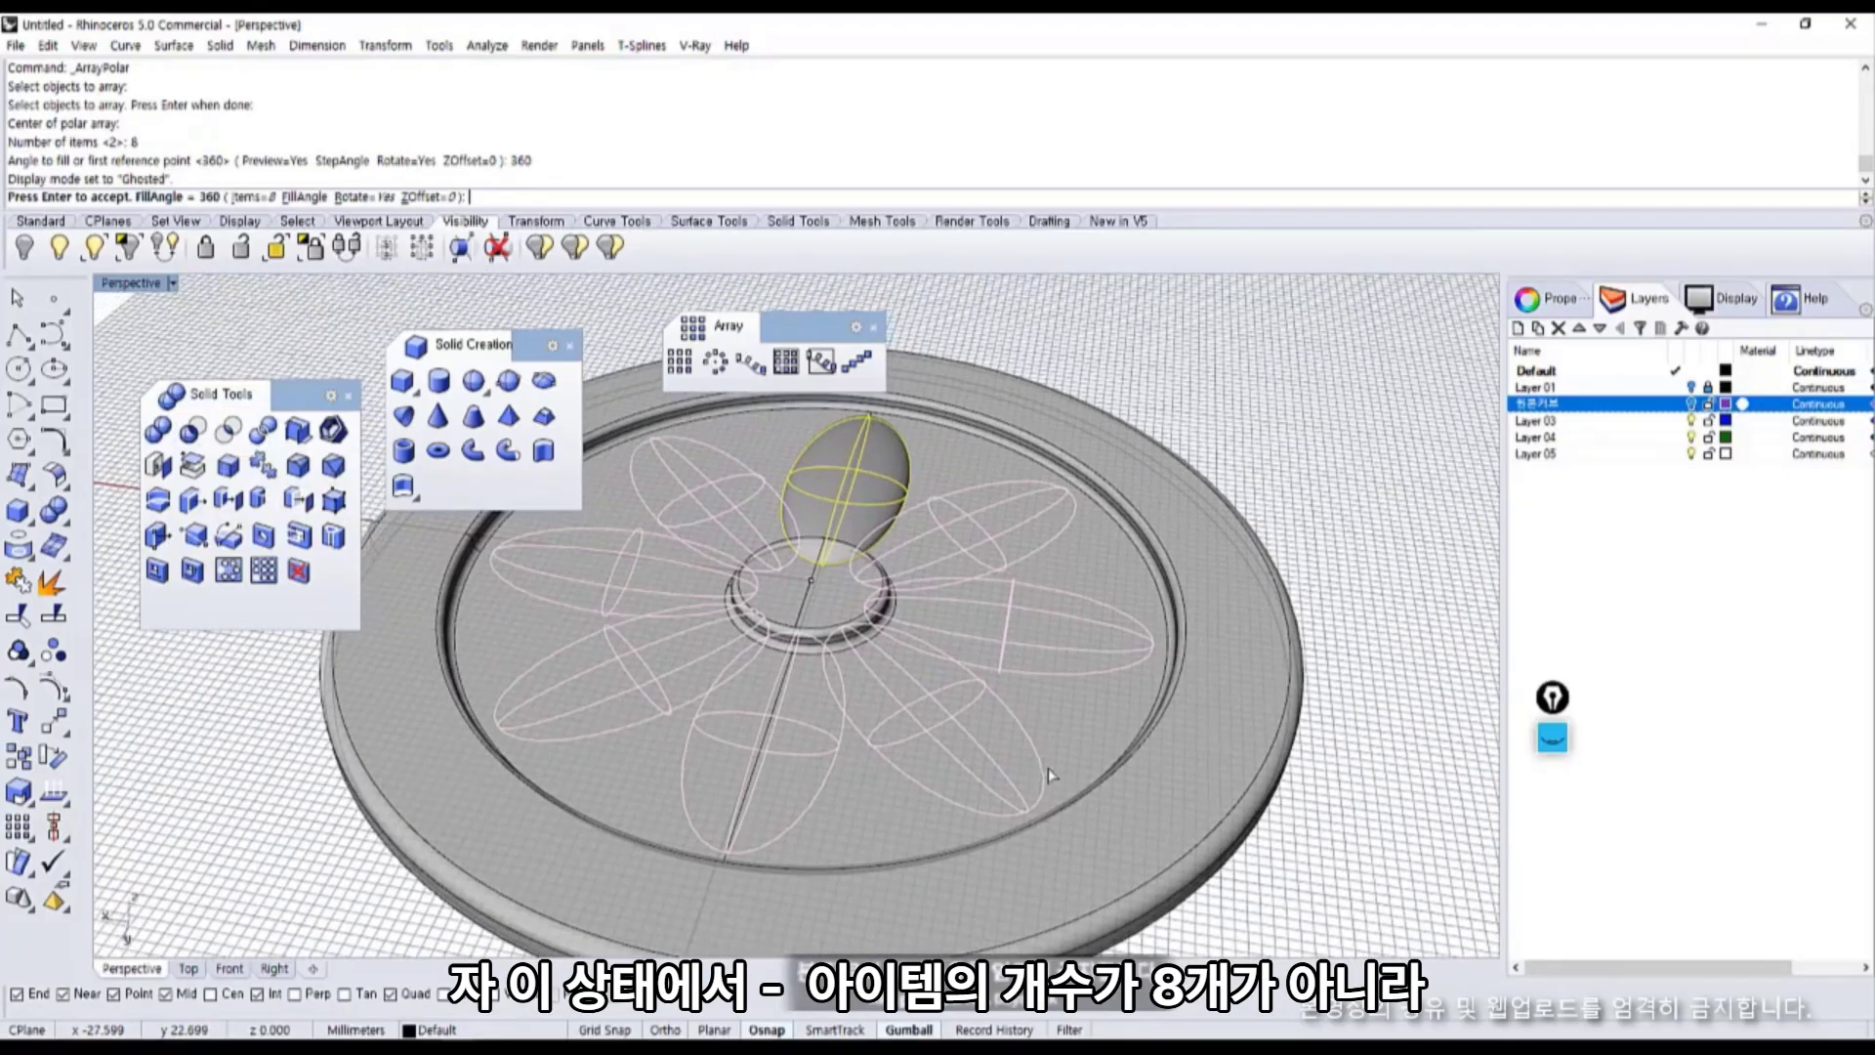
Try the petal array preview with 12 items and with 6 items.
click(249, 196)
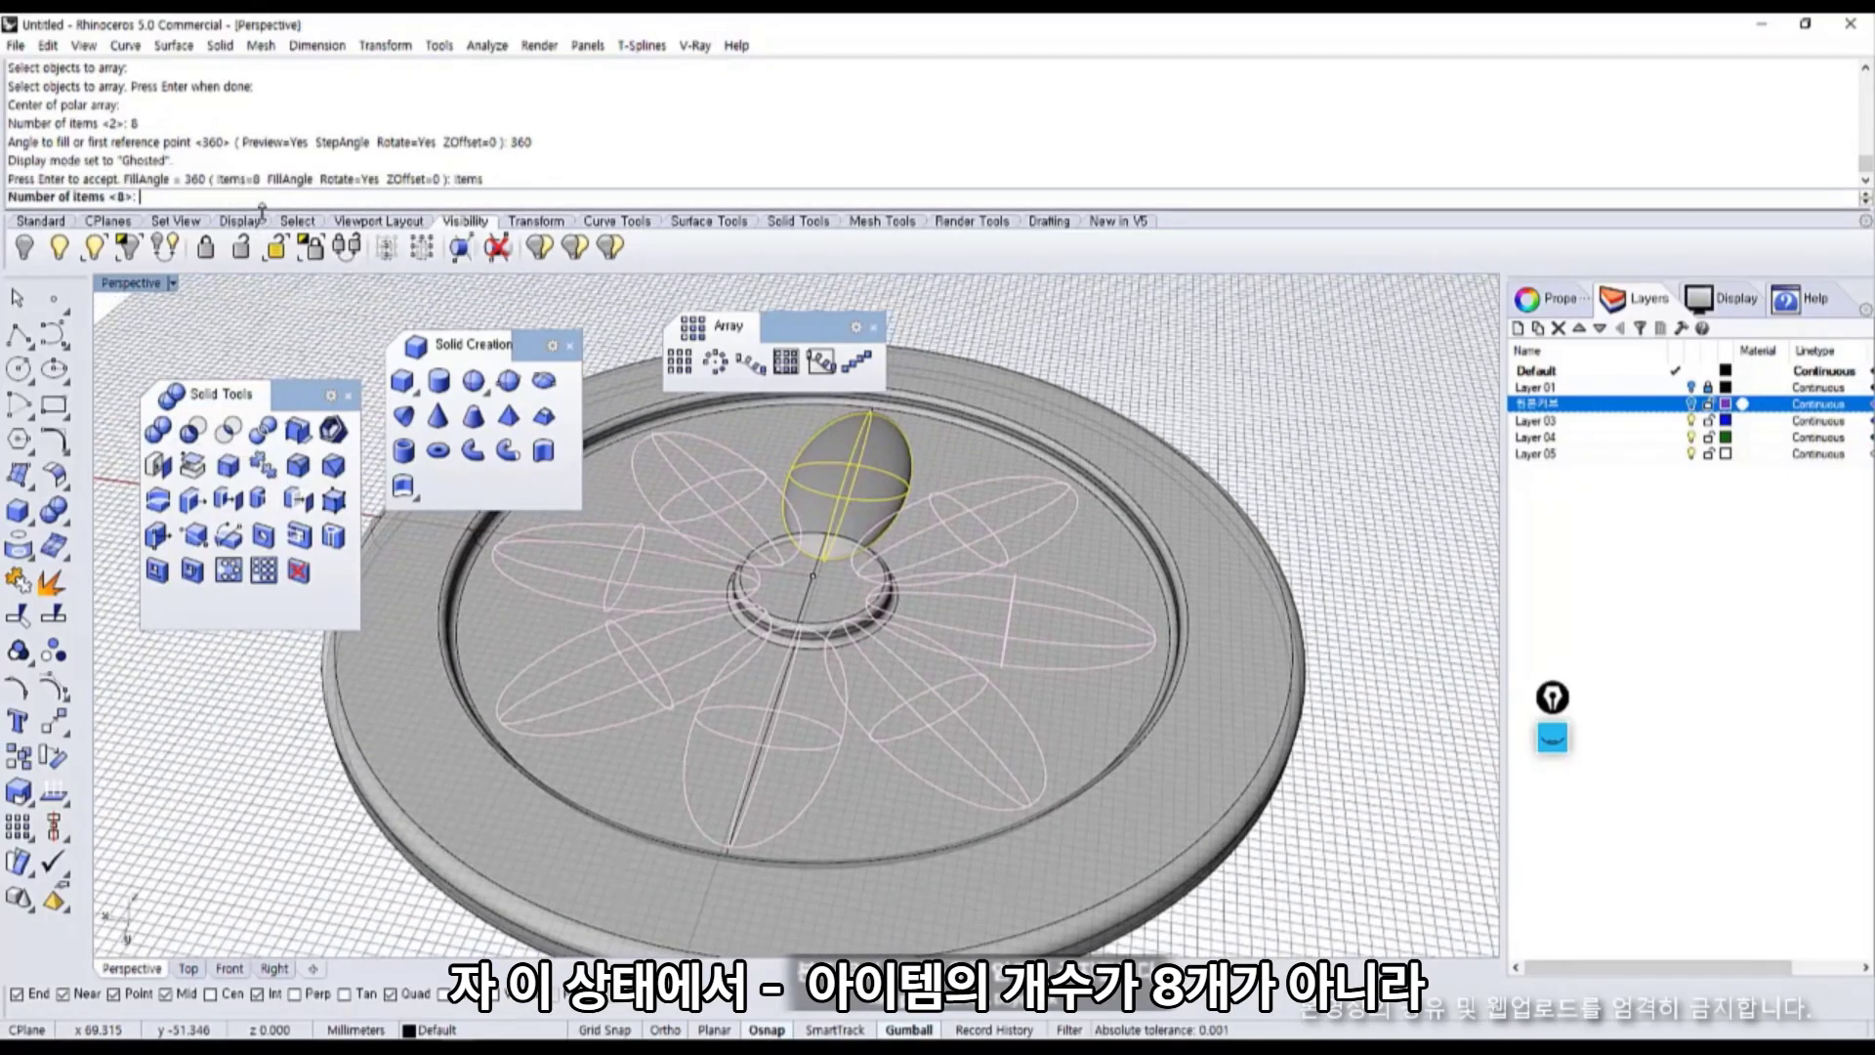
text(12)
key(Return)
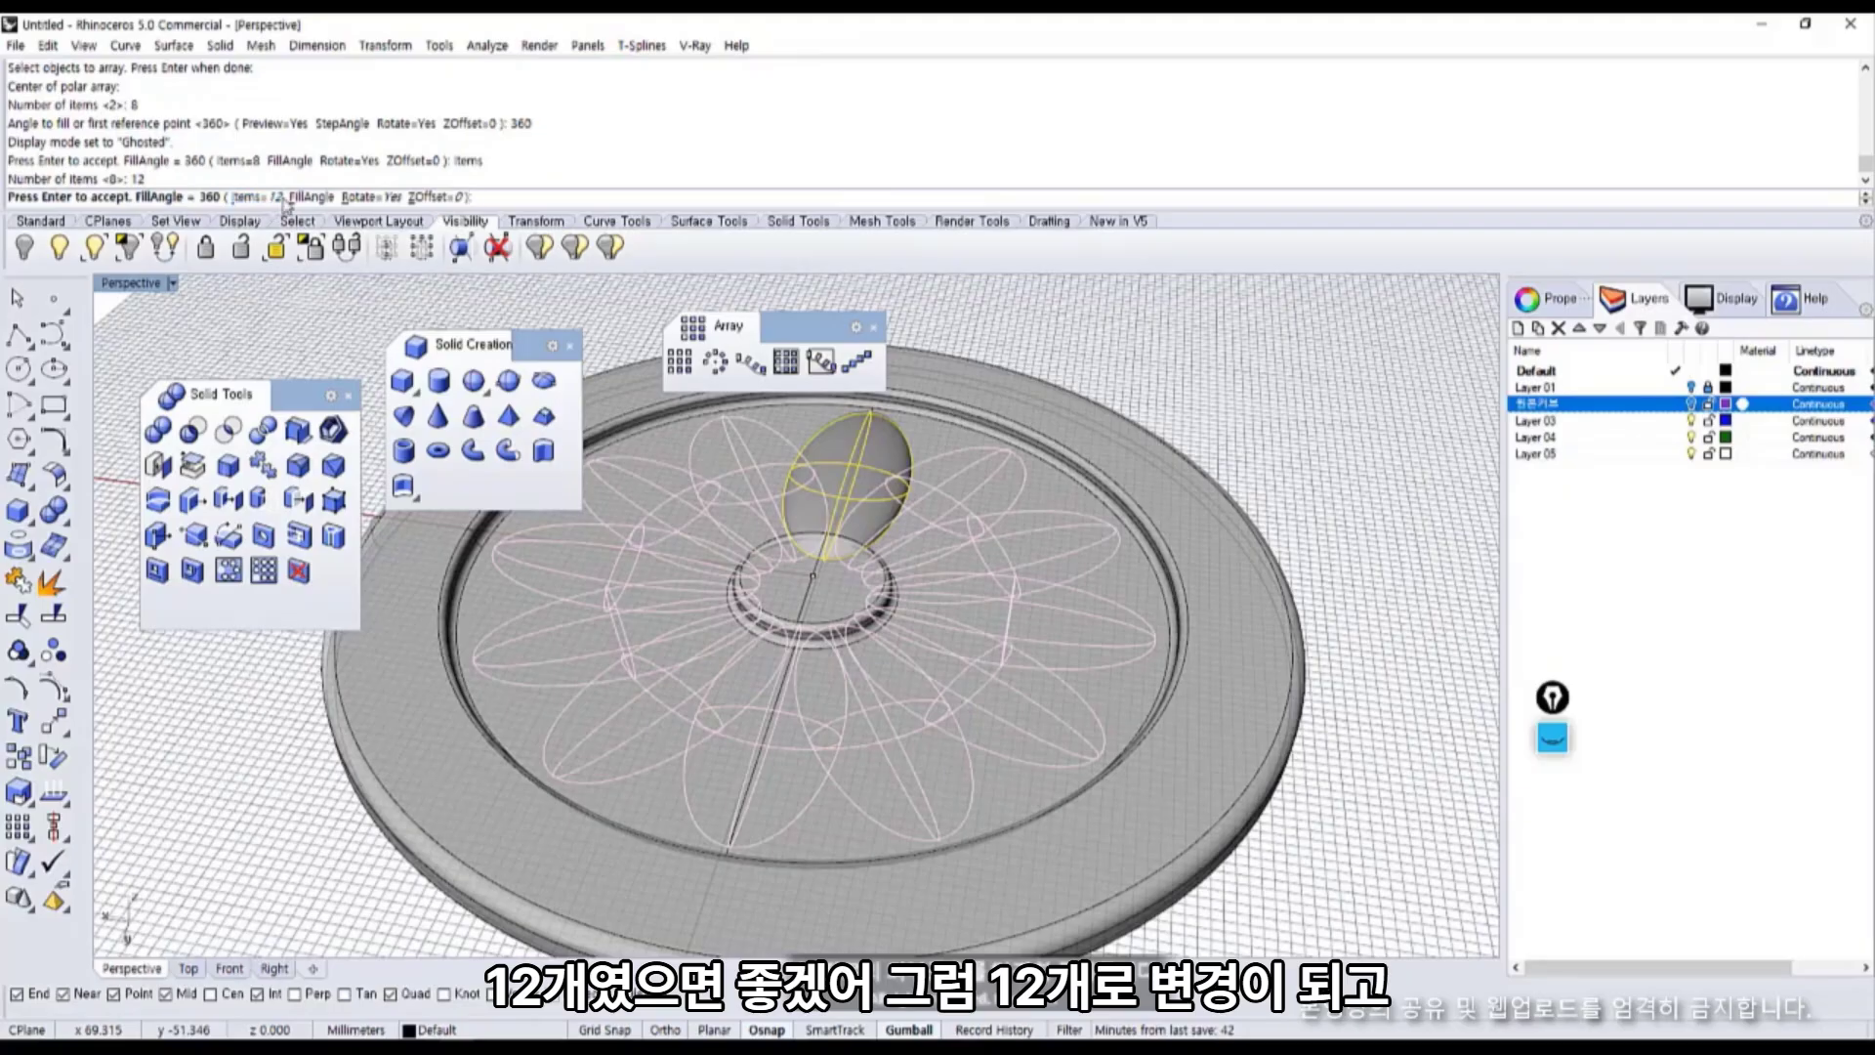
click(247, 197)
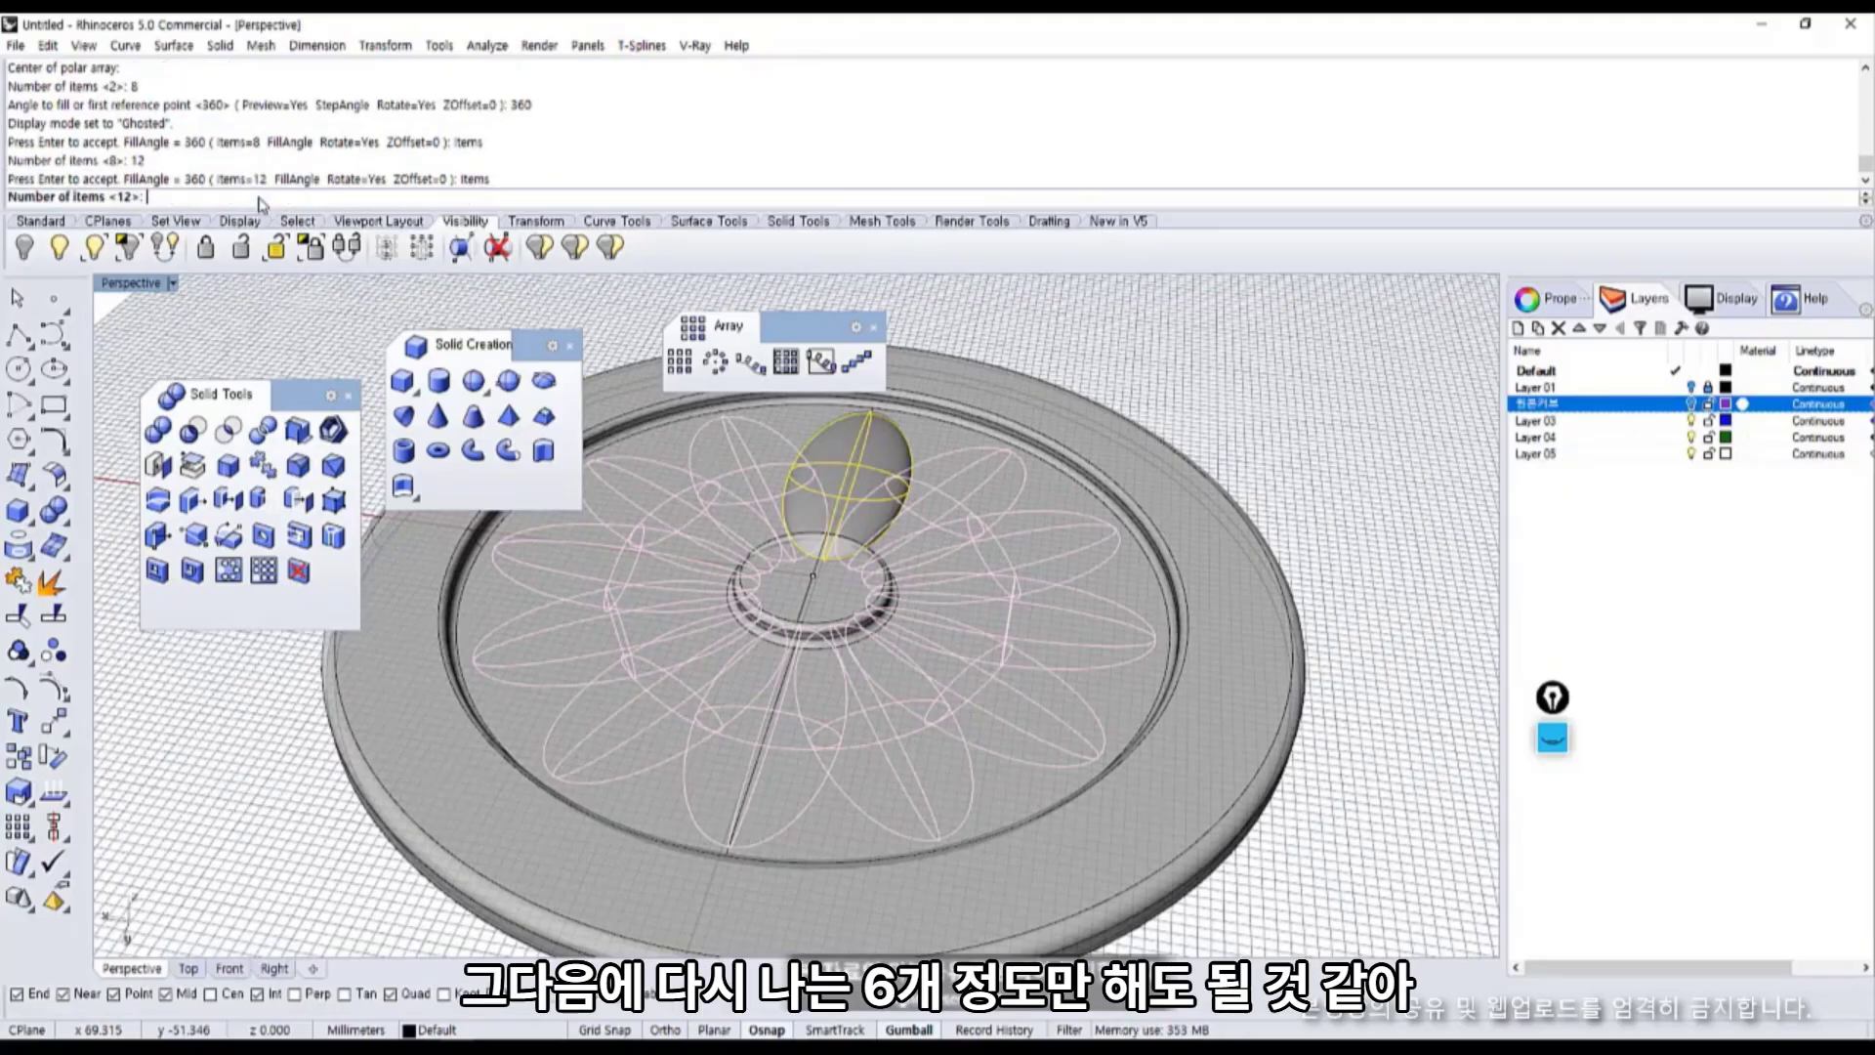
text(6)
key(Return)
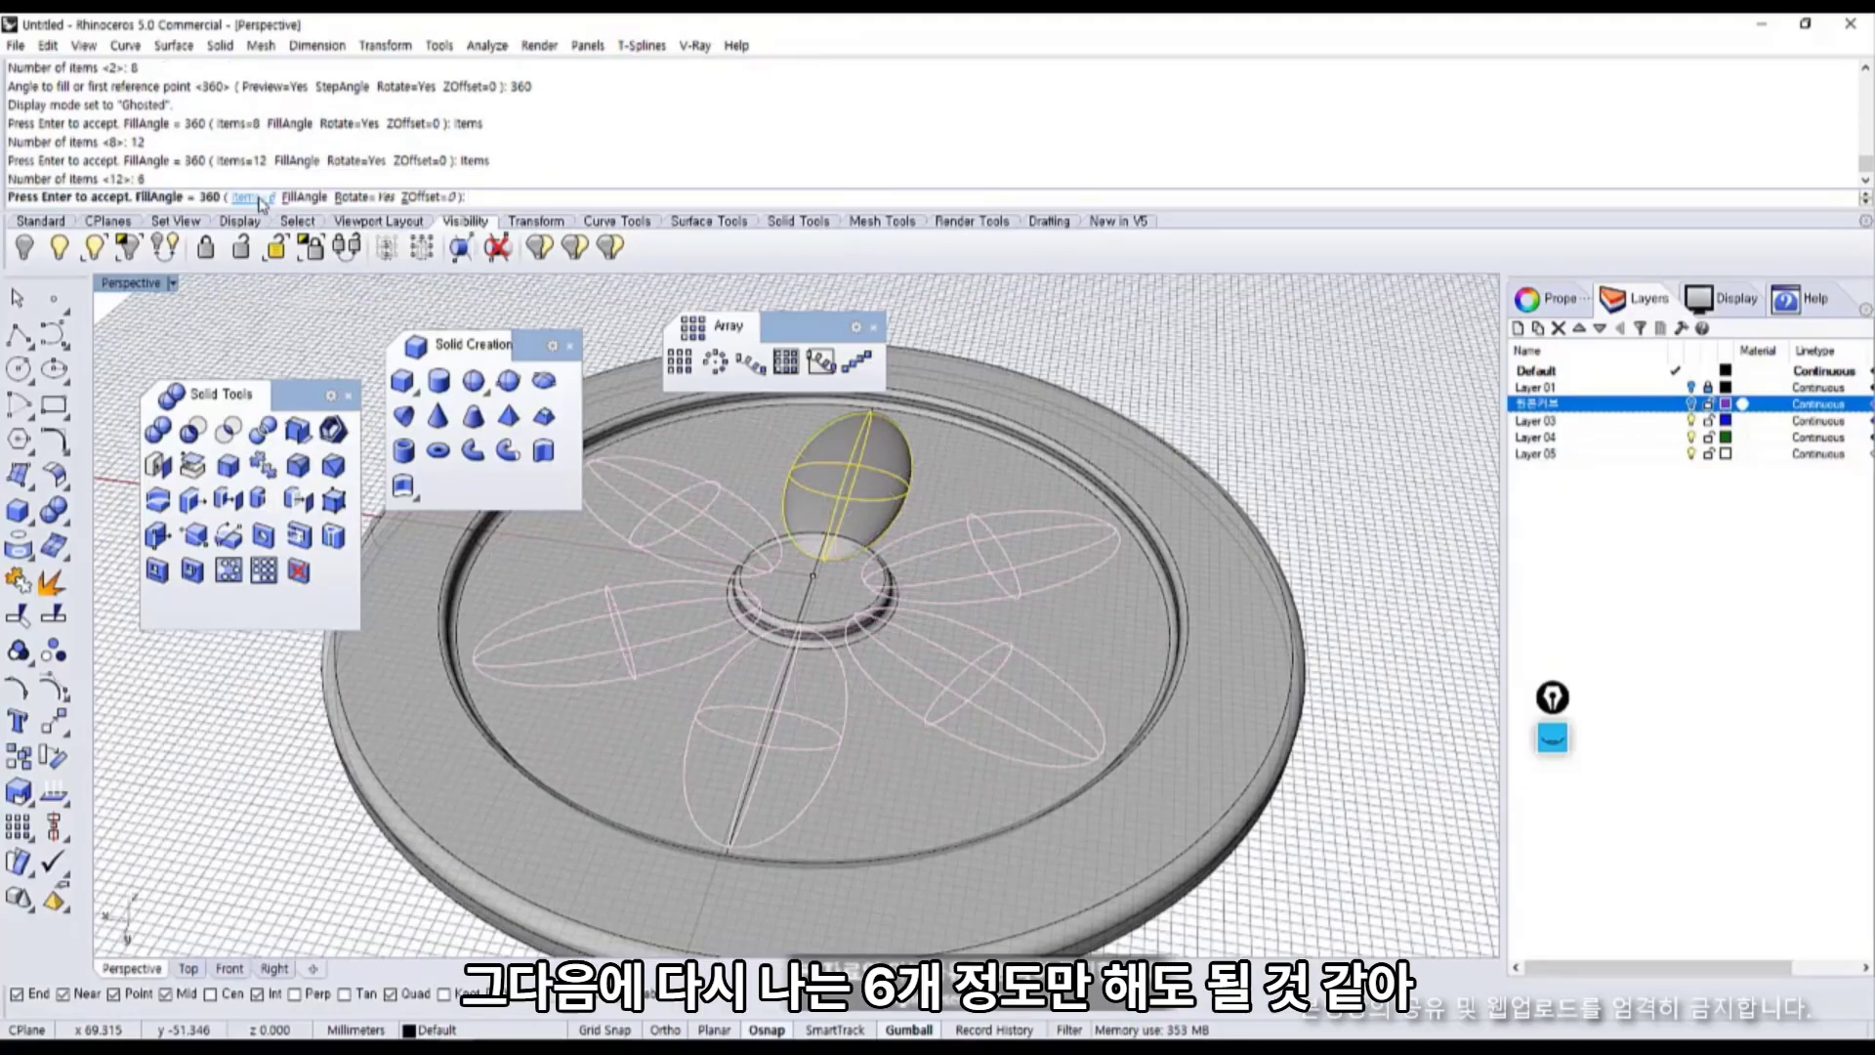
Try 7 items in the petal array preview, and return the item count to 8.
click(257, 198)
text(7)
key(Return)
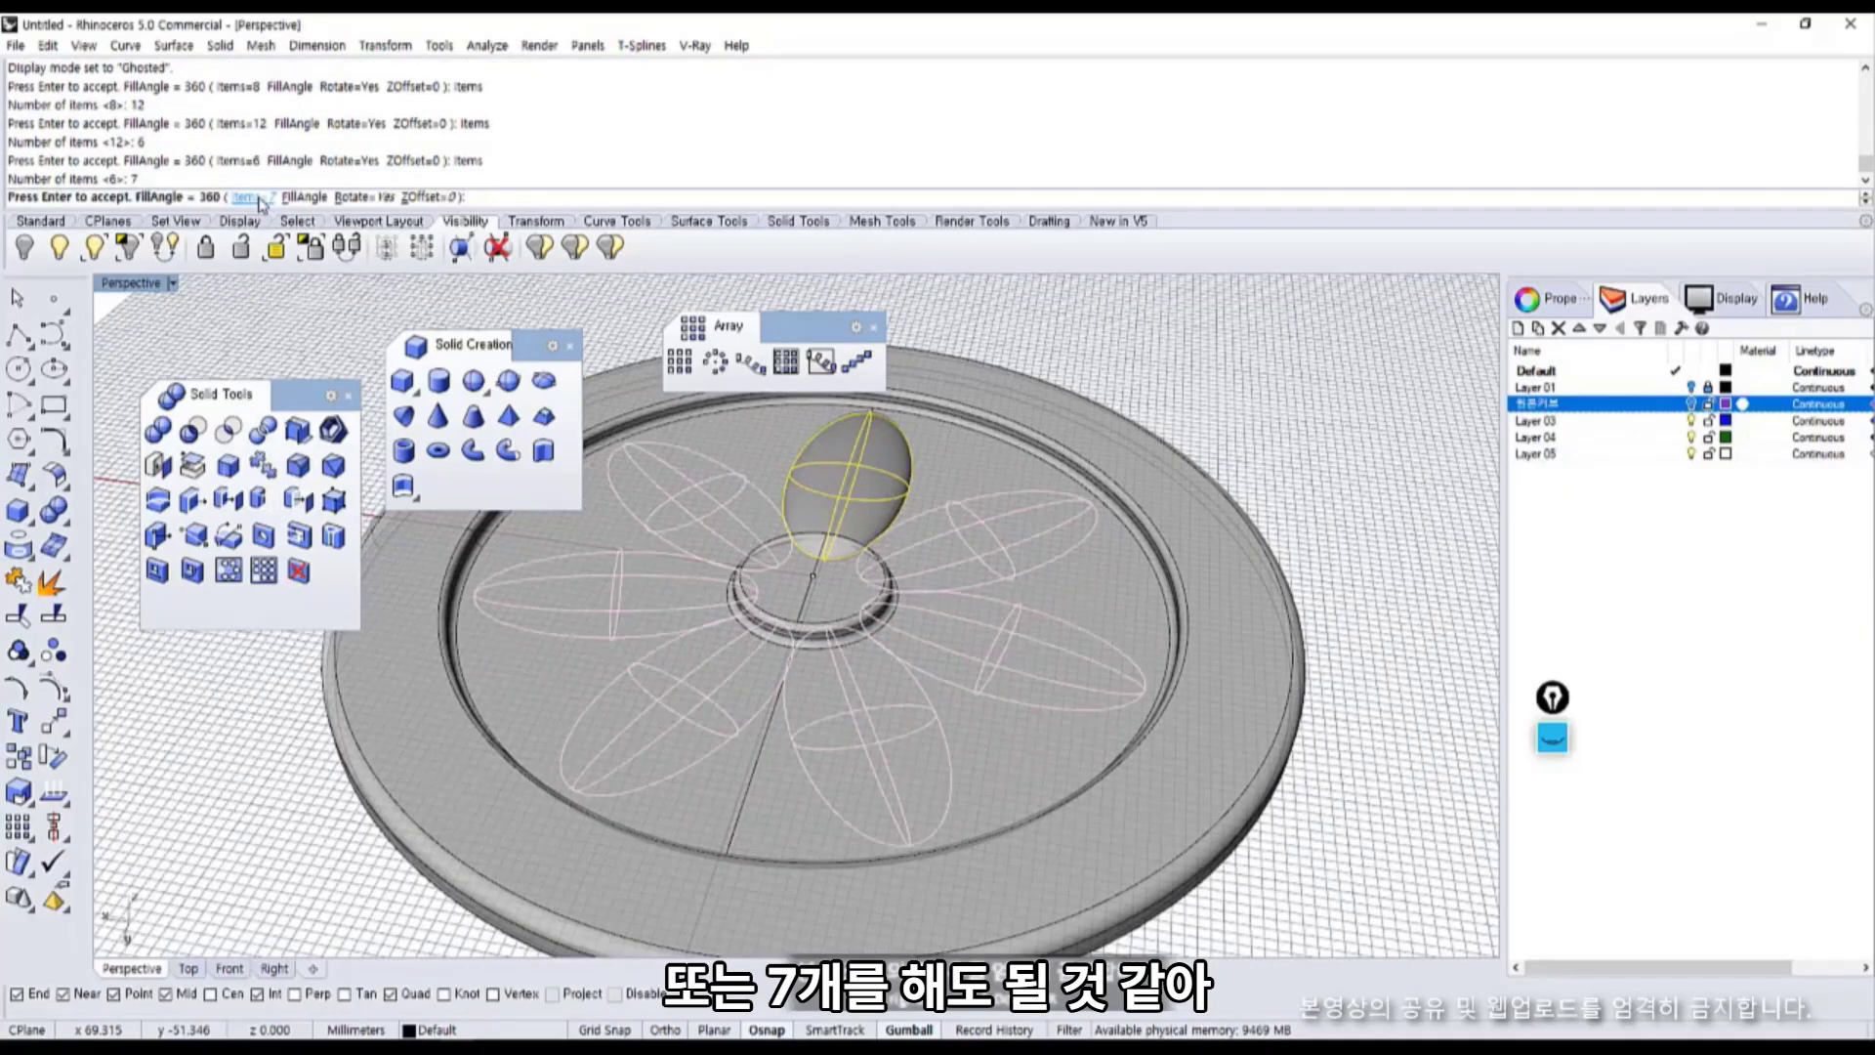
click(252, 198)
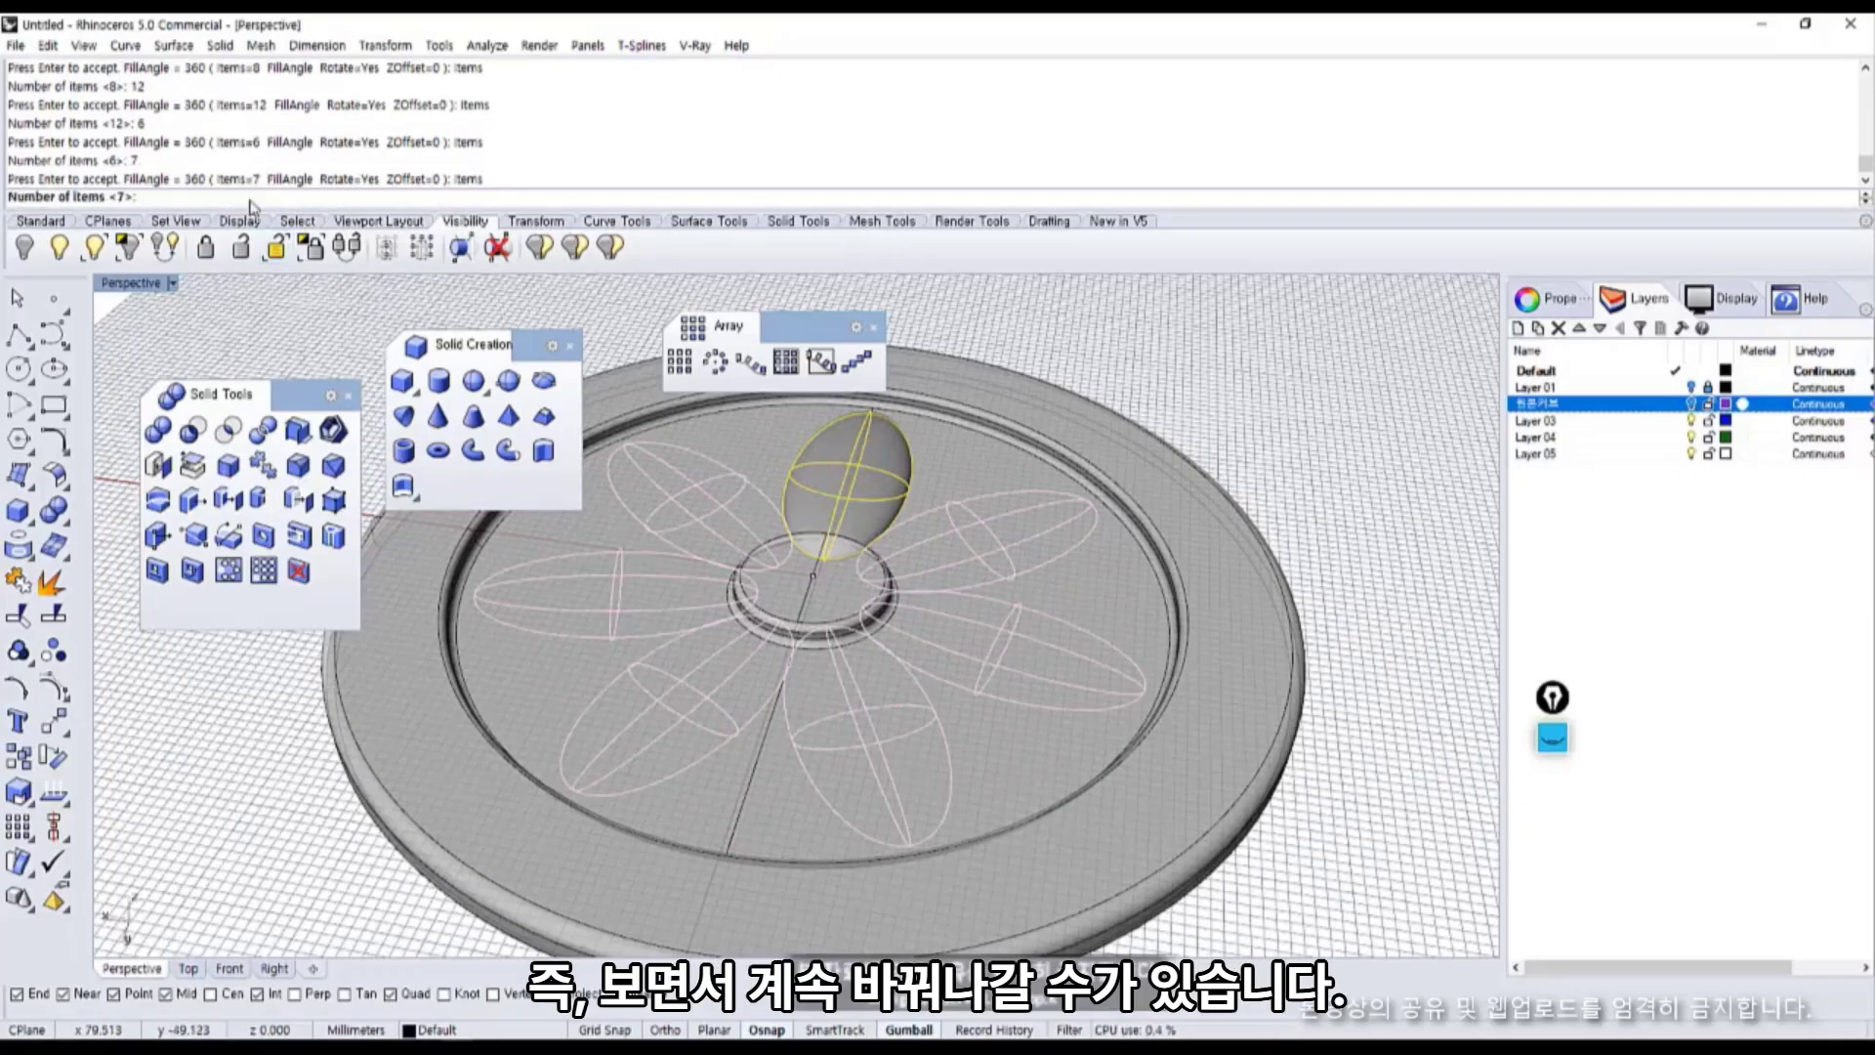
text(8)
key(Return)
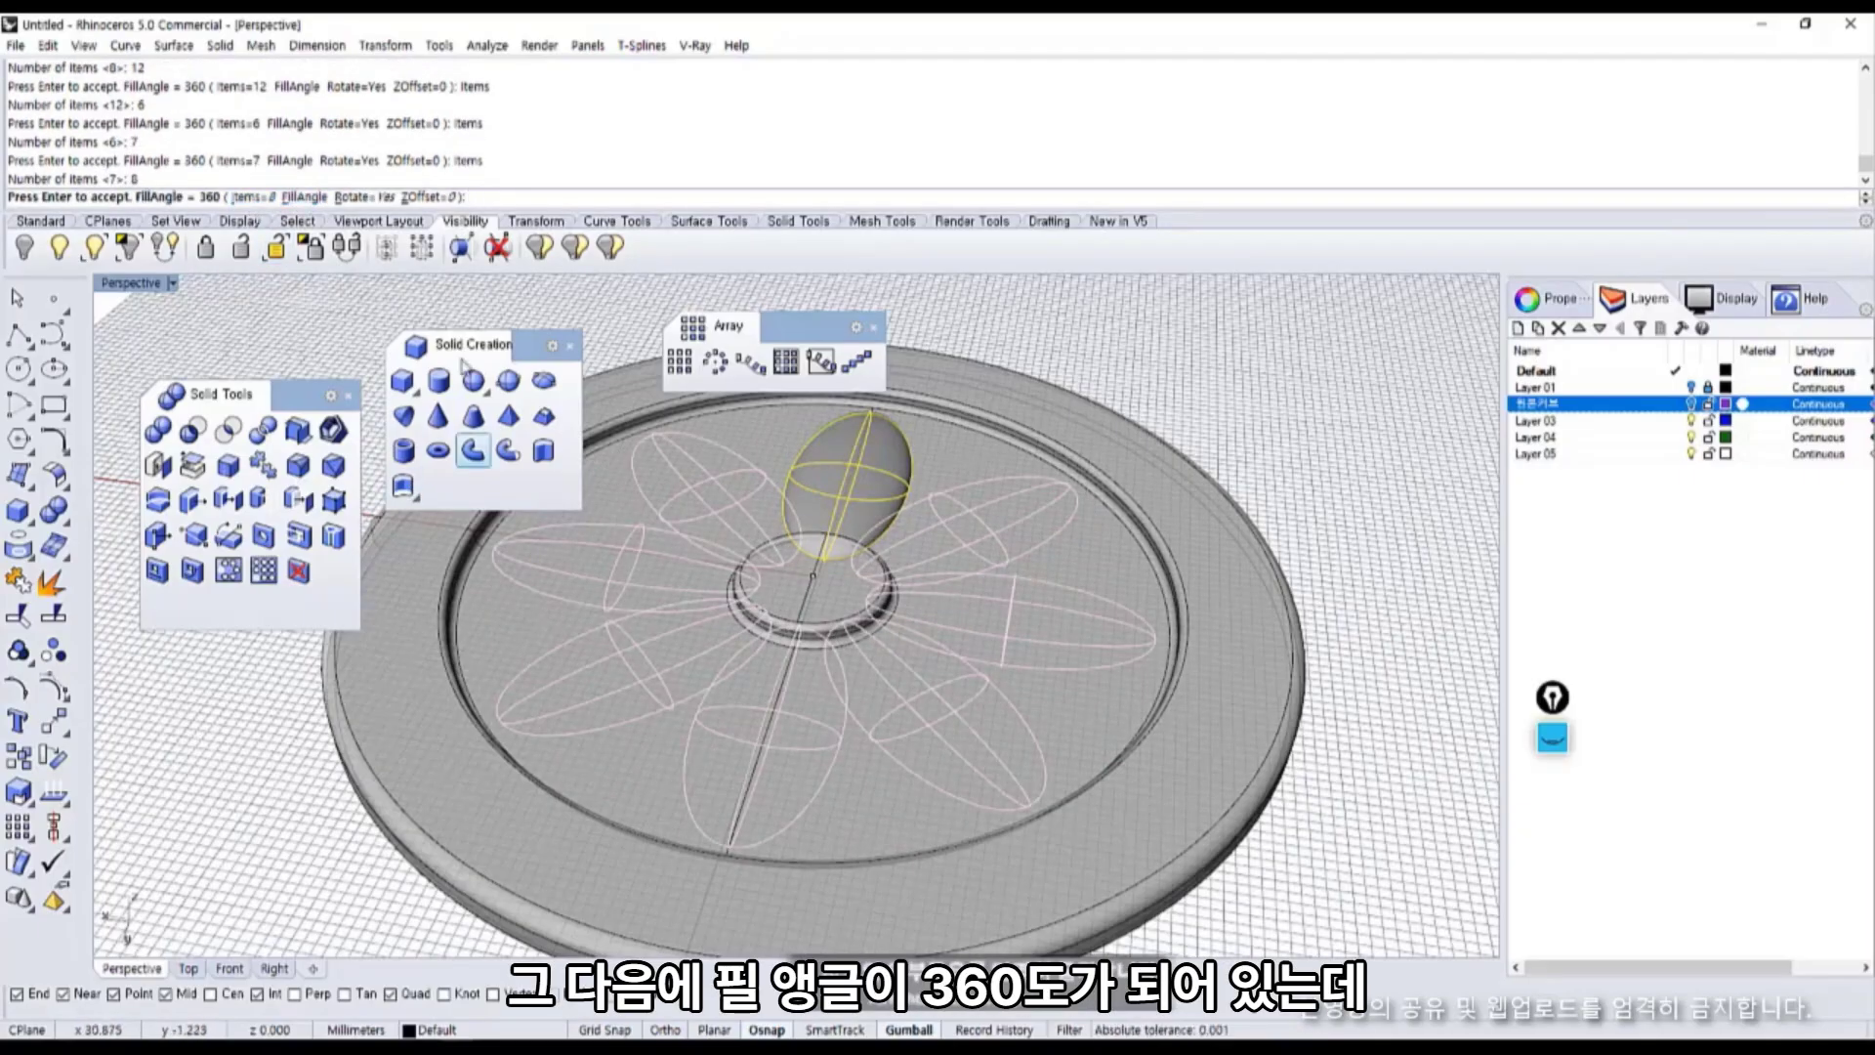
Try a fill angle of 180 degrees for the 8-item petal array and view the preview.
click(291, 198)
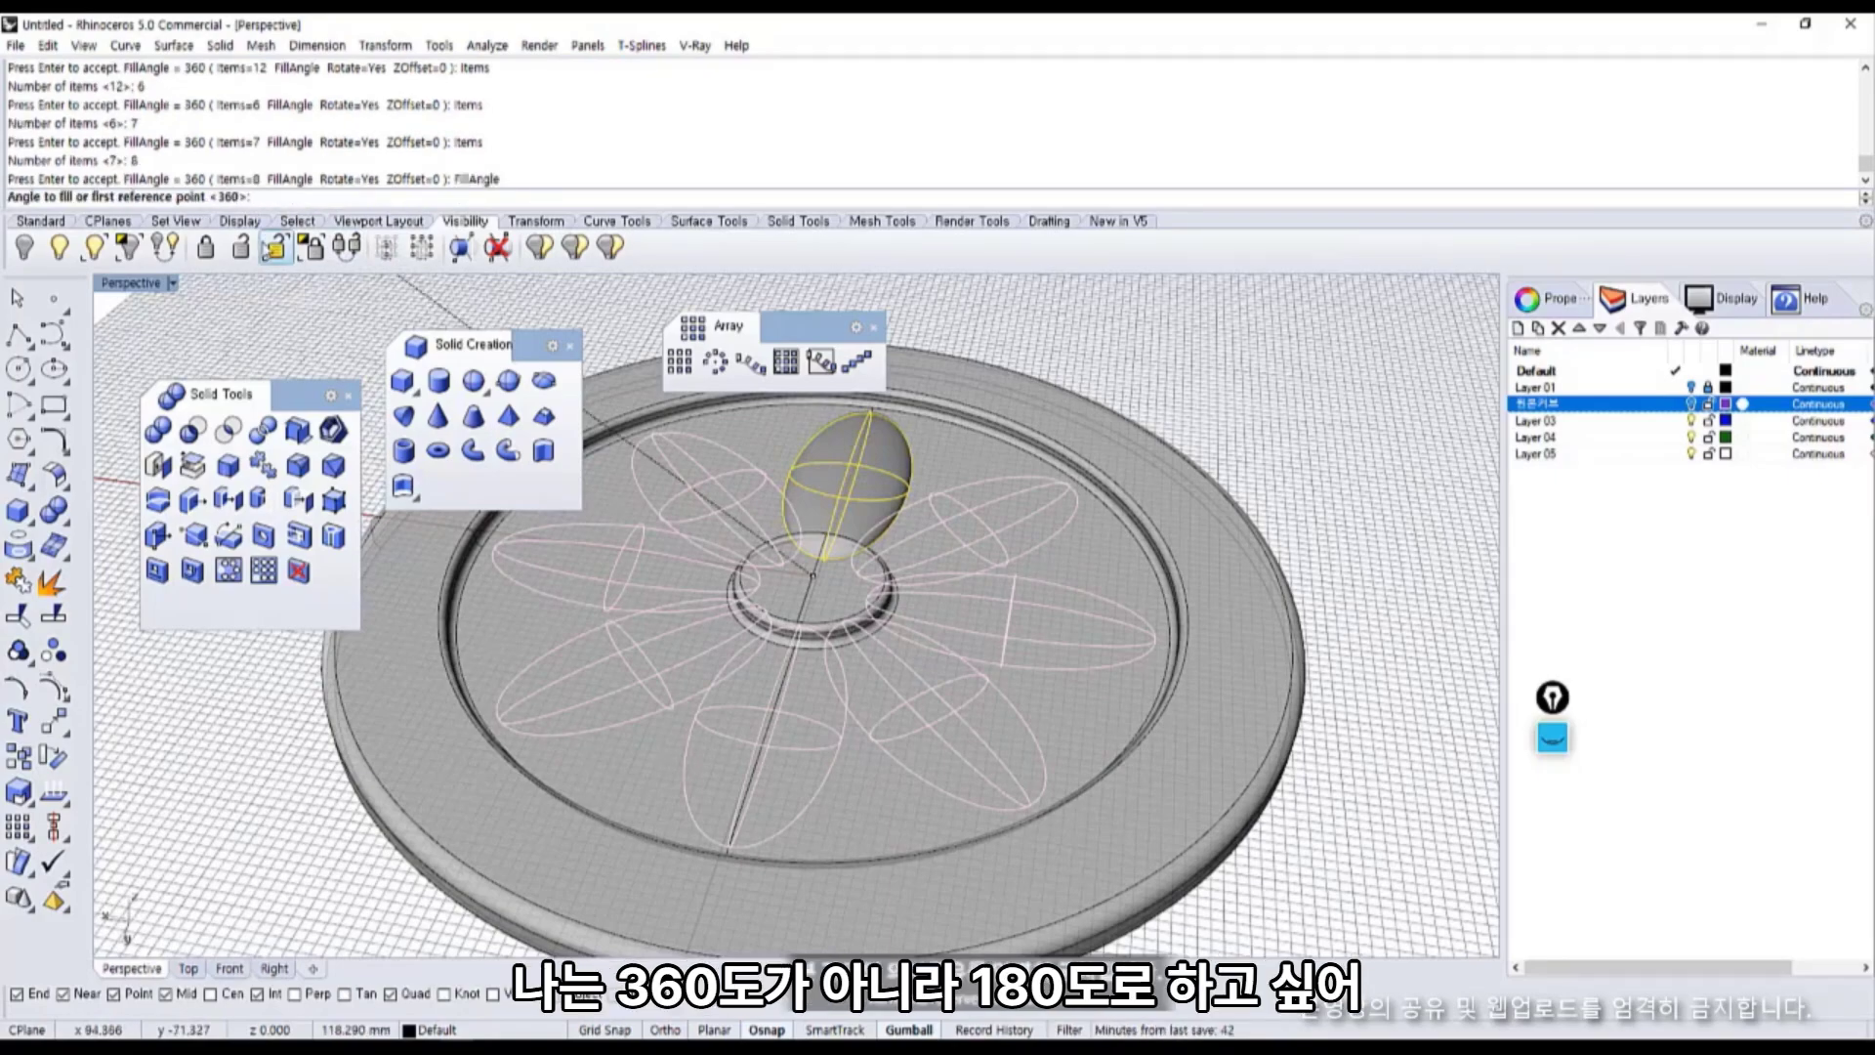
text(180)
key(Return)
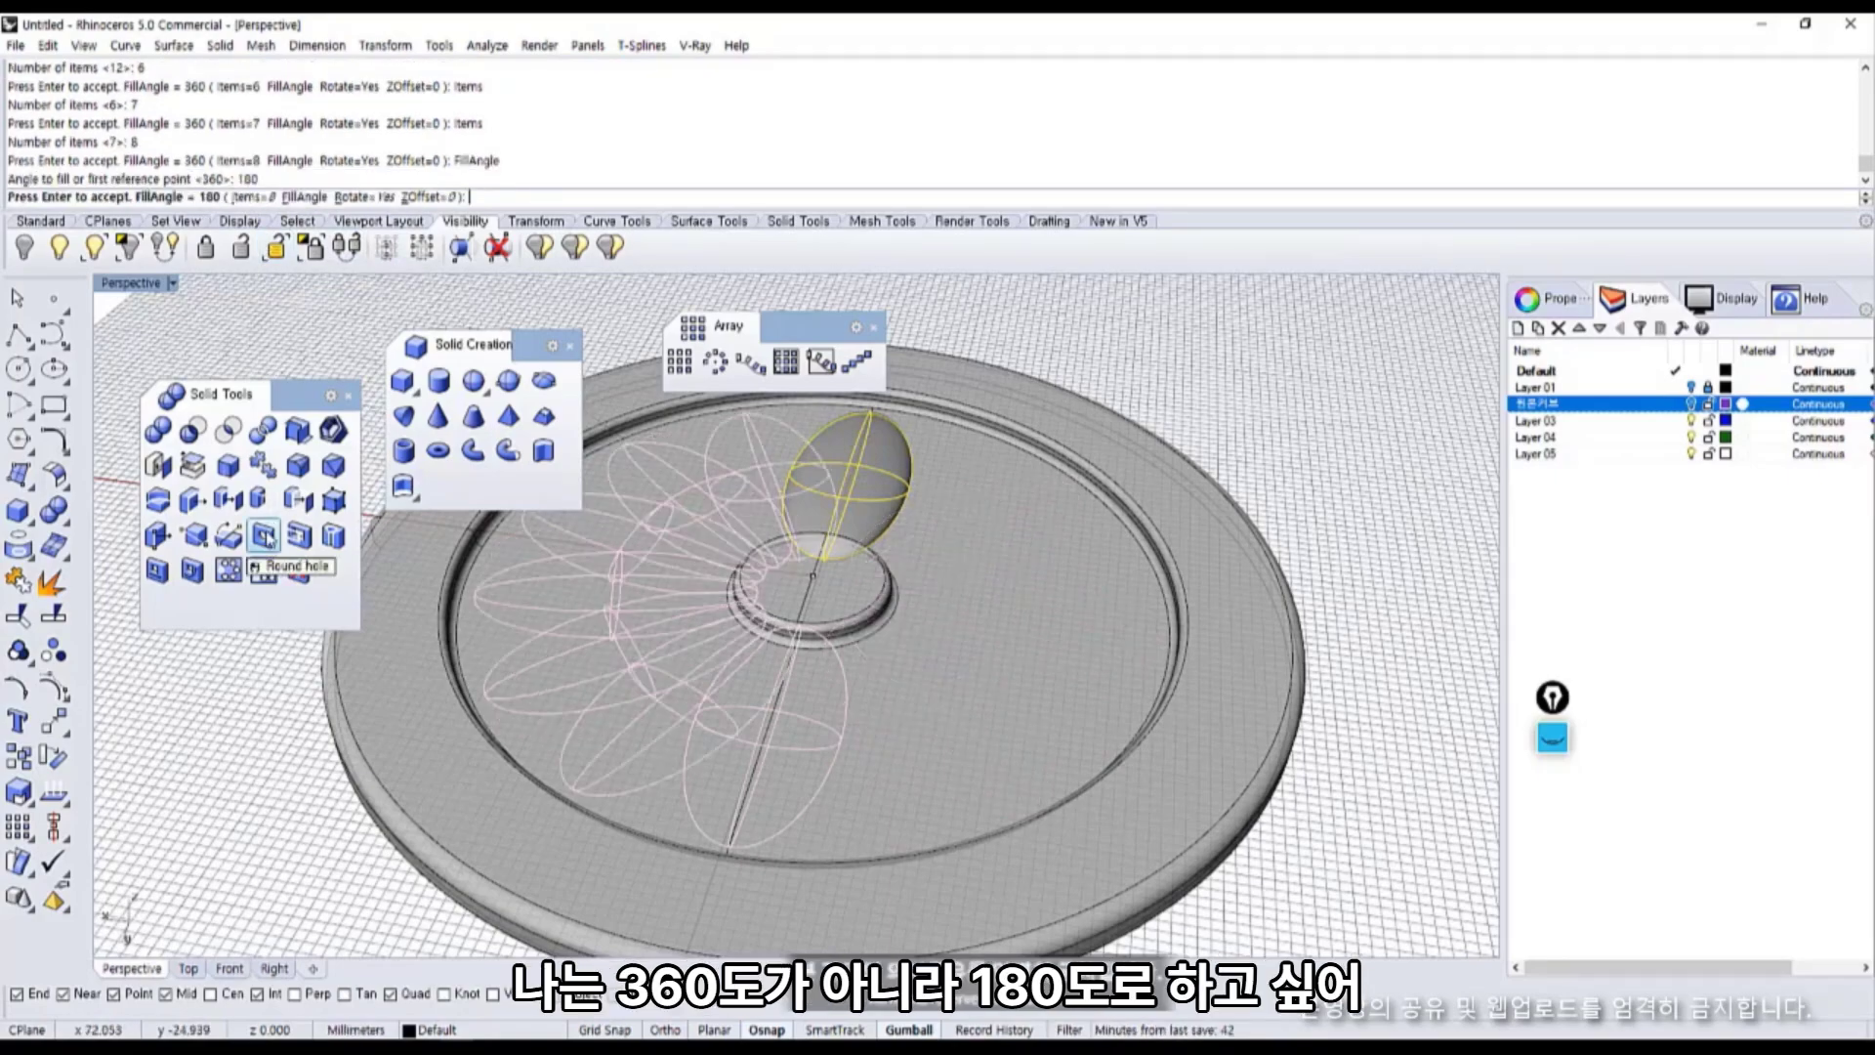
right_drag(417, 633, 828, 708)
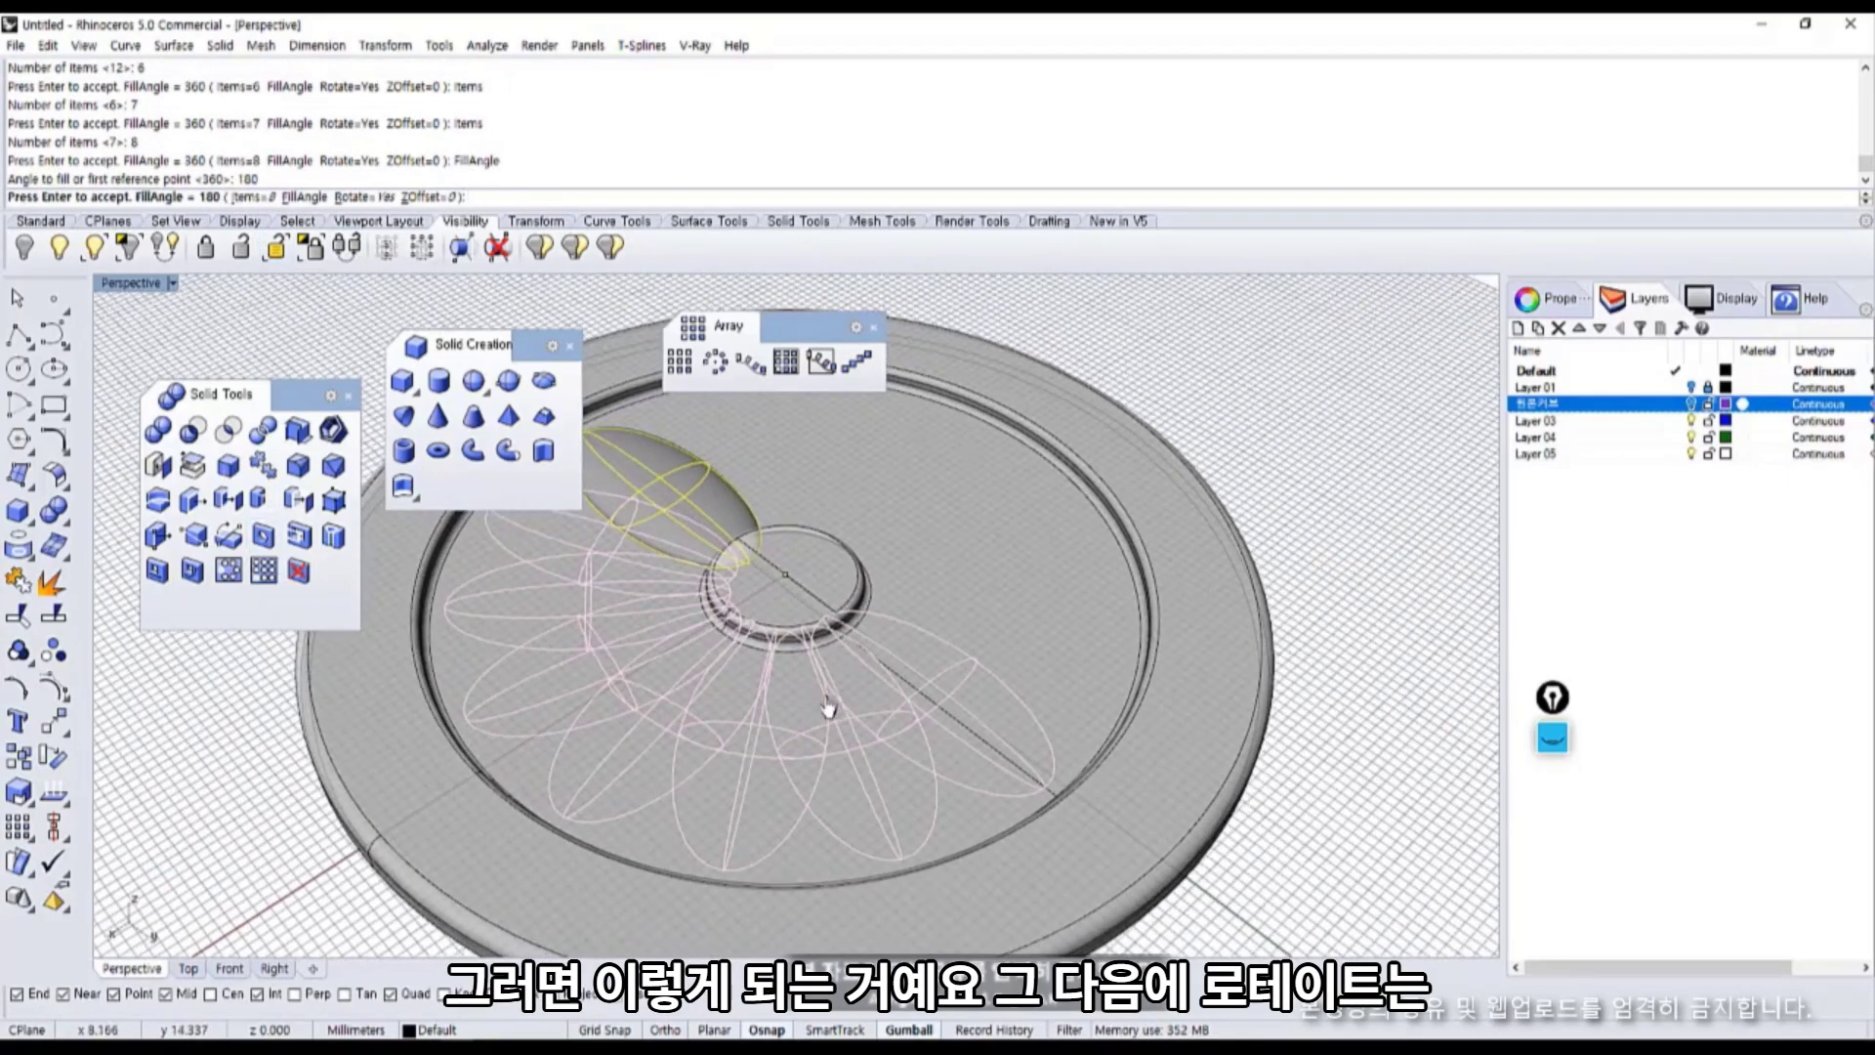
Turn off rotation of the arrayed petals to compare the preview, and turn rotation back on.
click(350, 198)
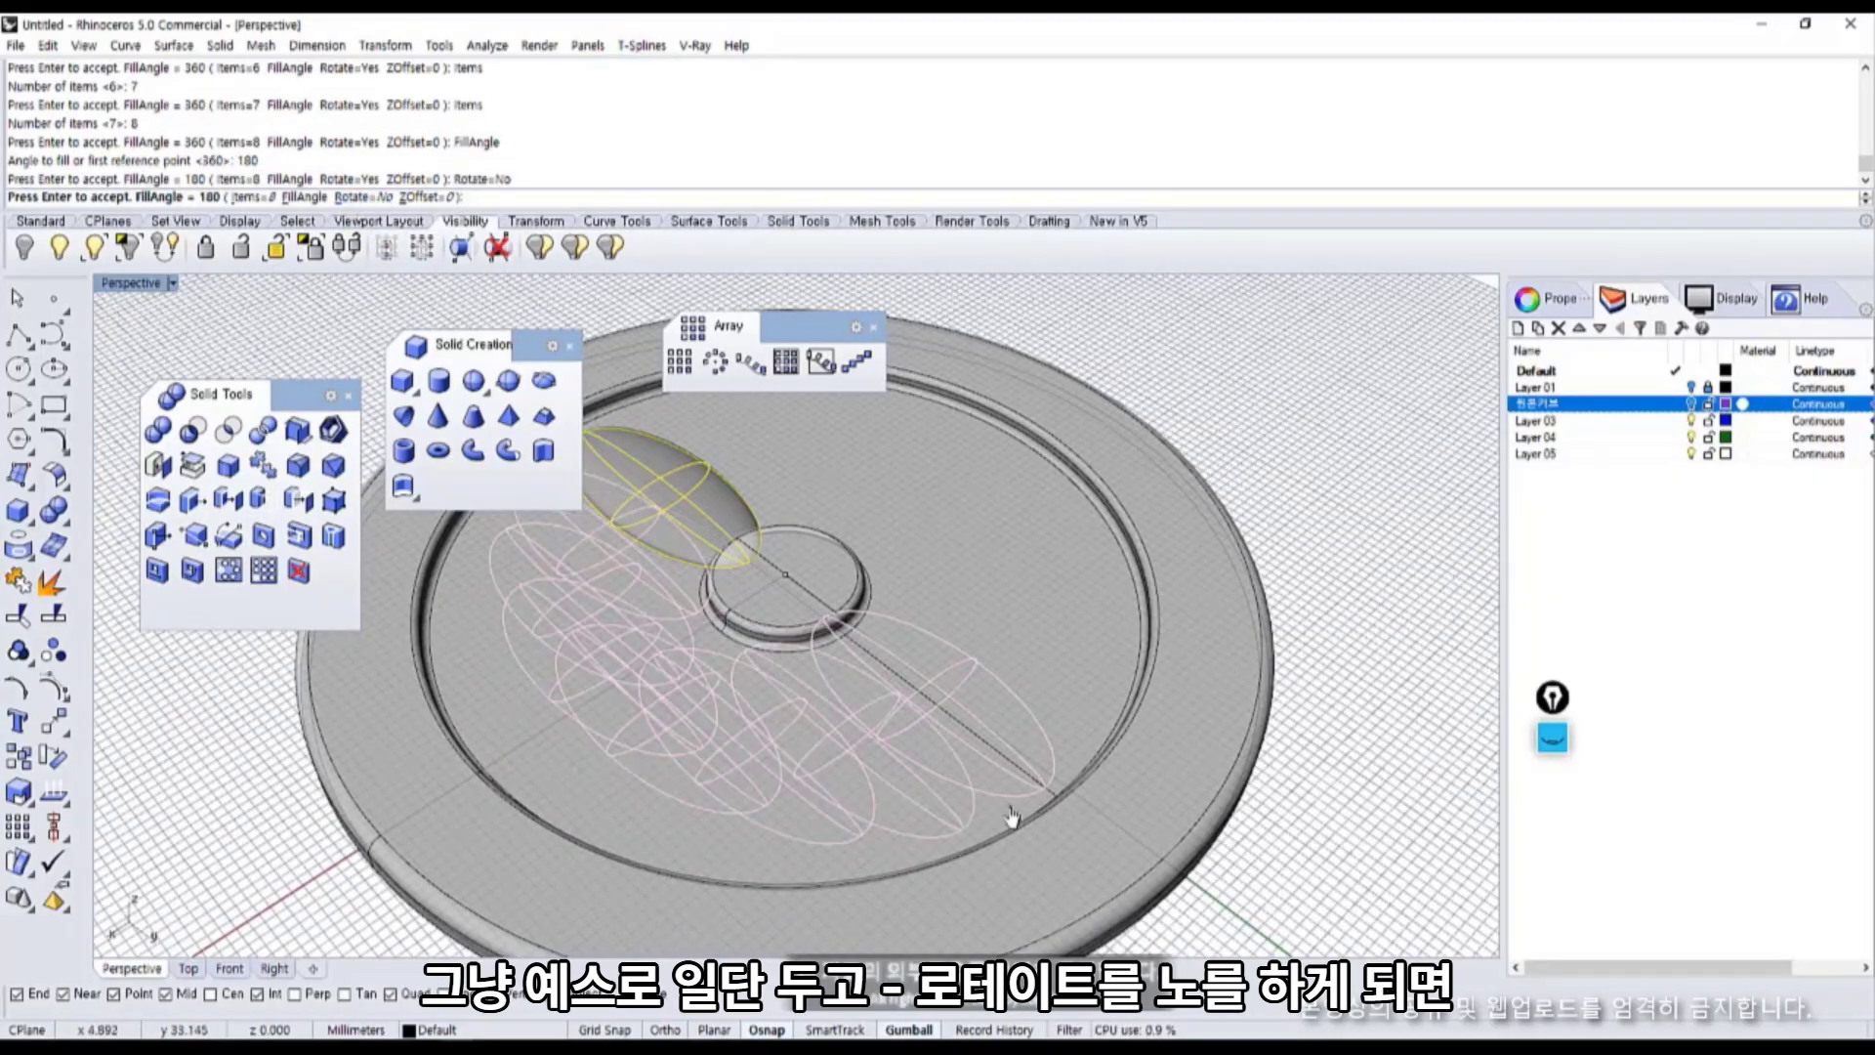
right_drag(1016, 822, 990, 684)
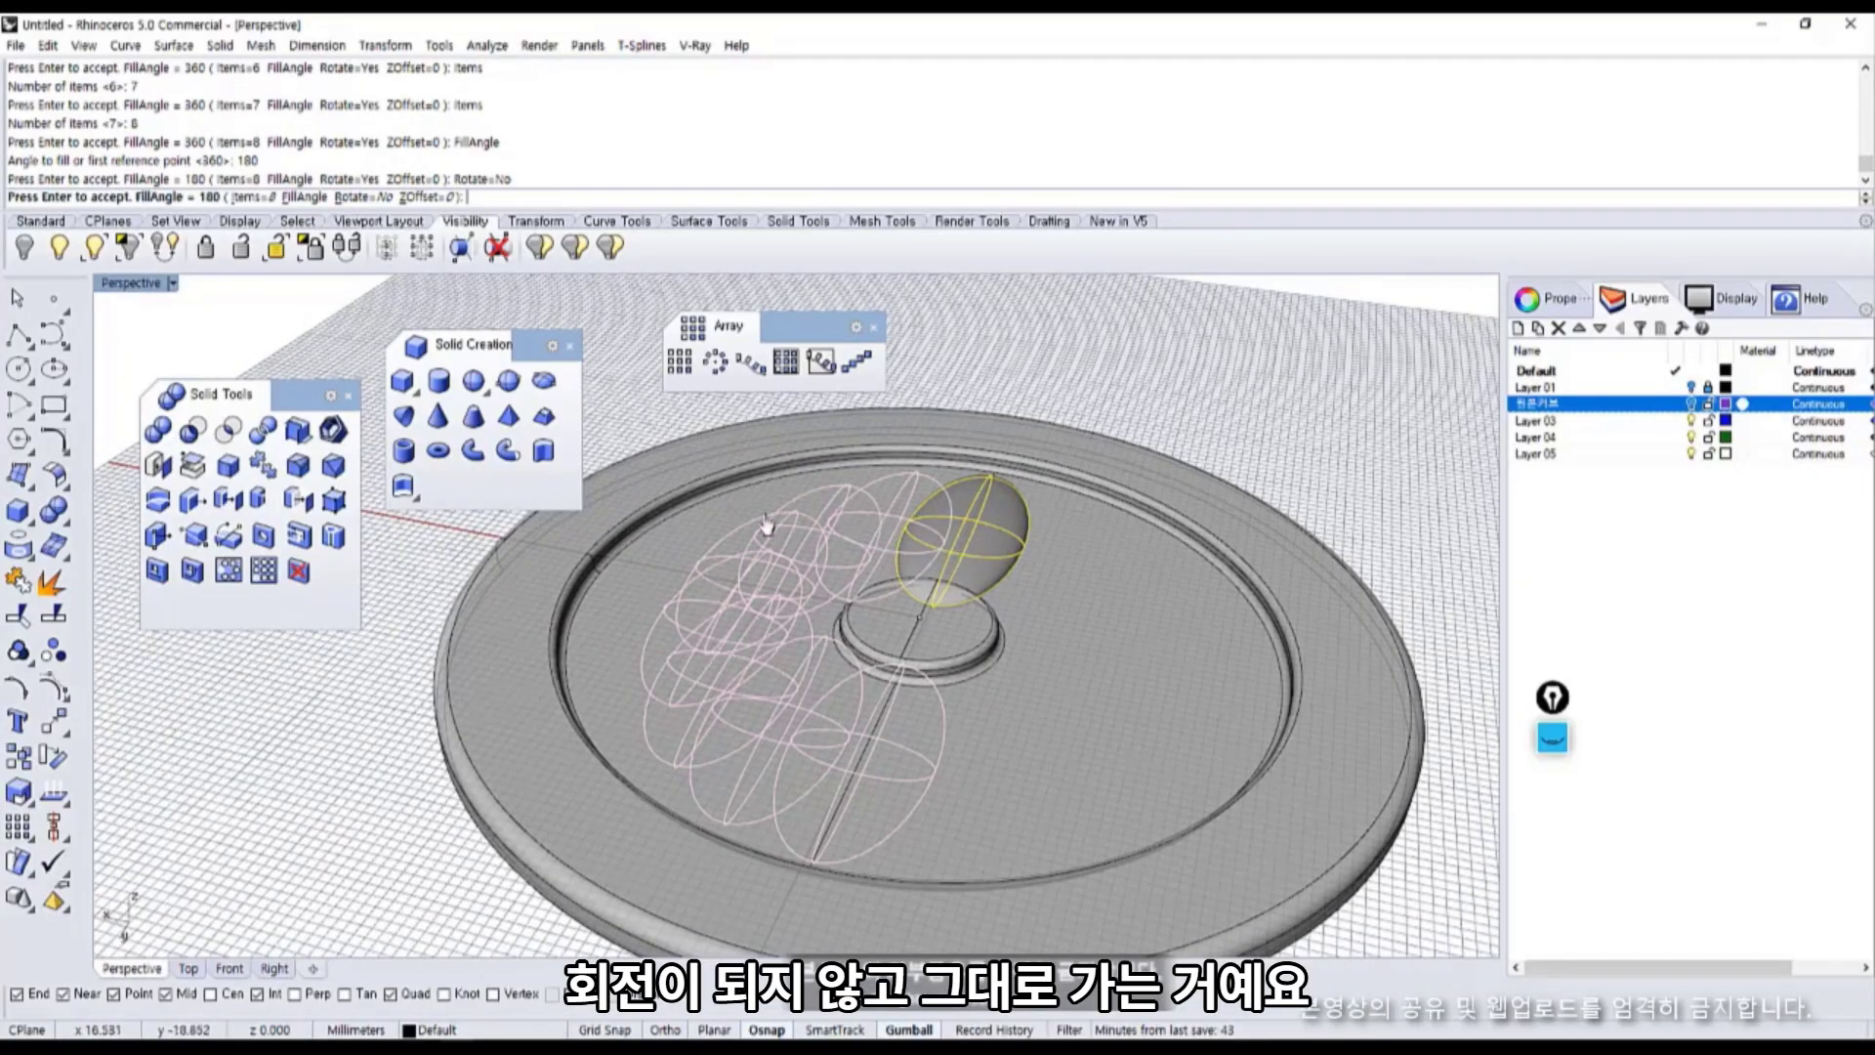
click(351, 197)
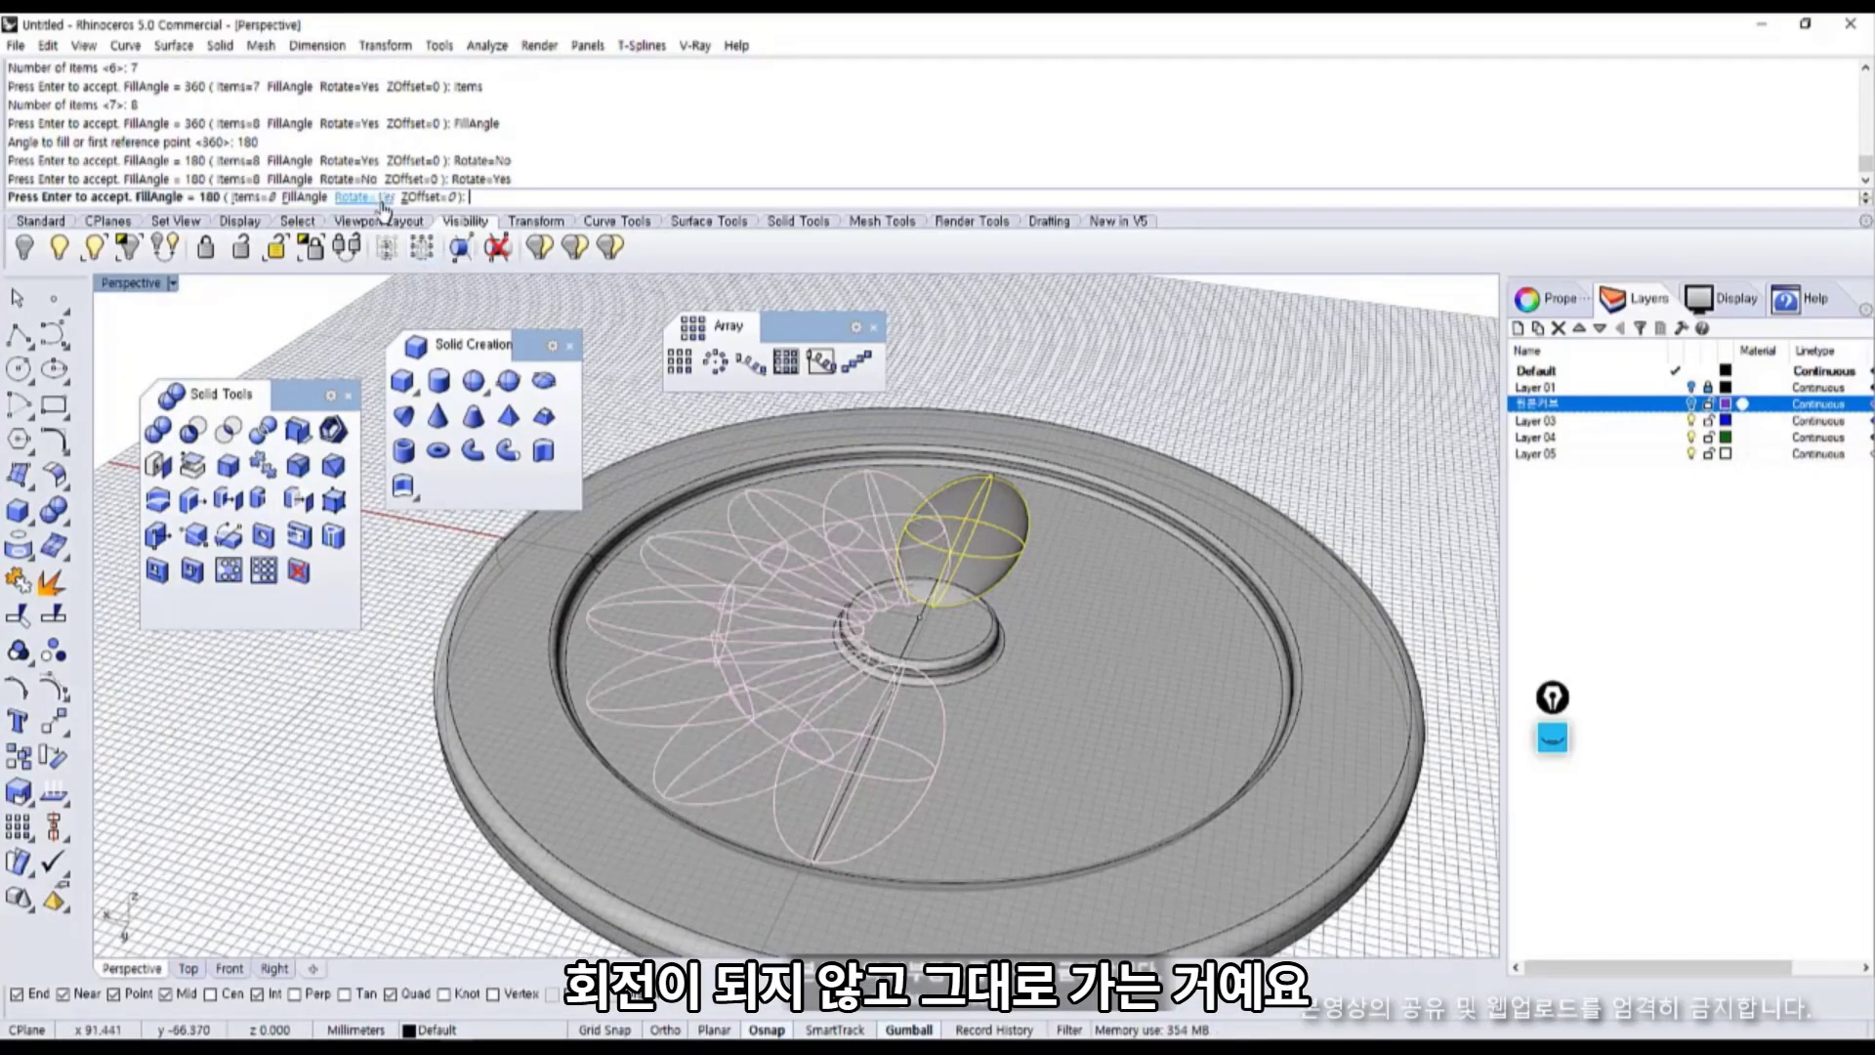
Set the fill angle to 360 degrees and accept the polar array of petals around the central disc.
click(304, 197)
text(3)
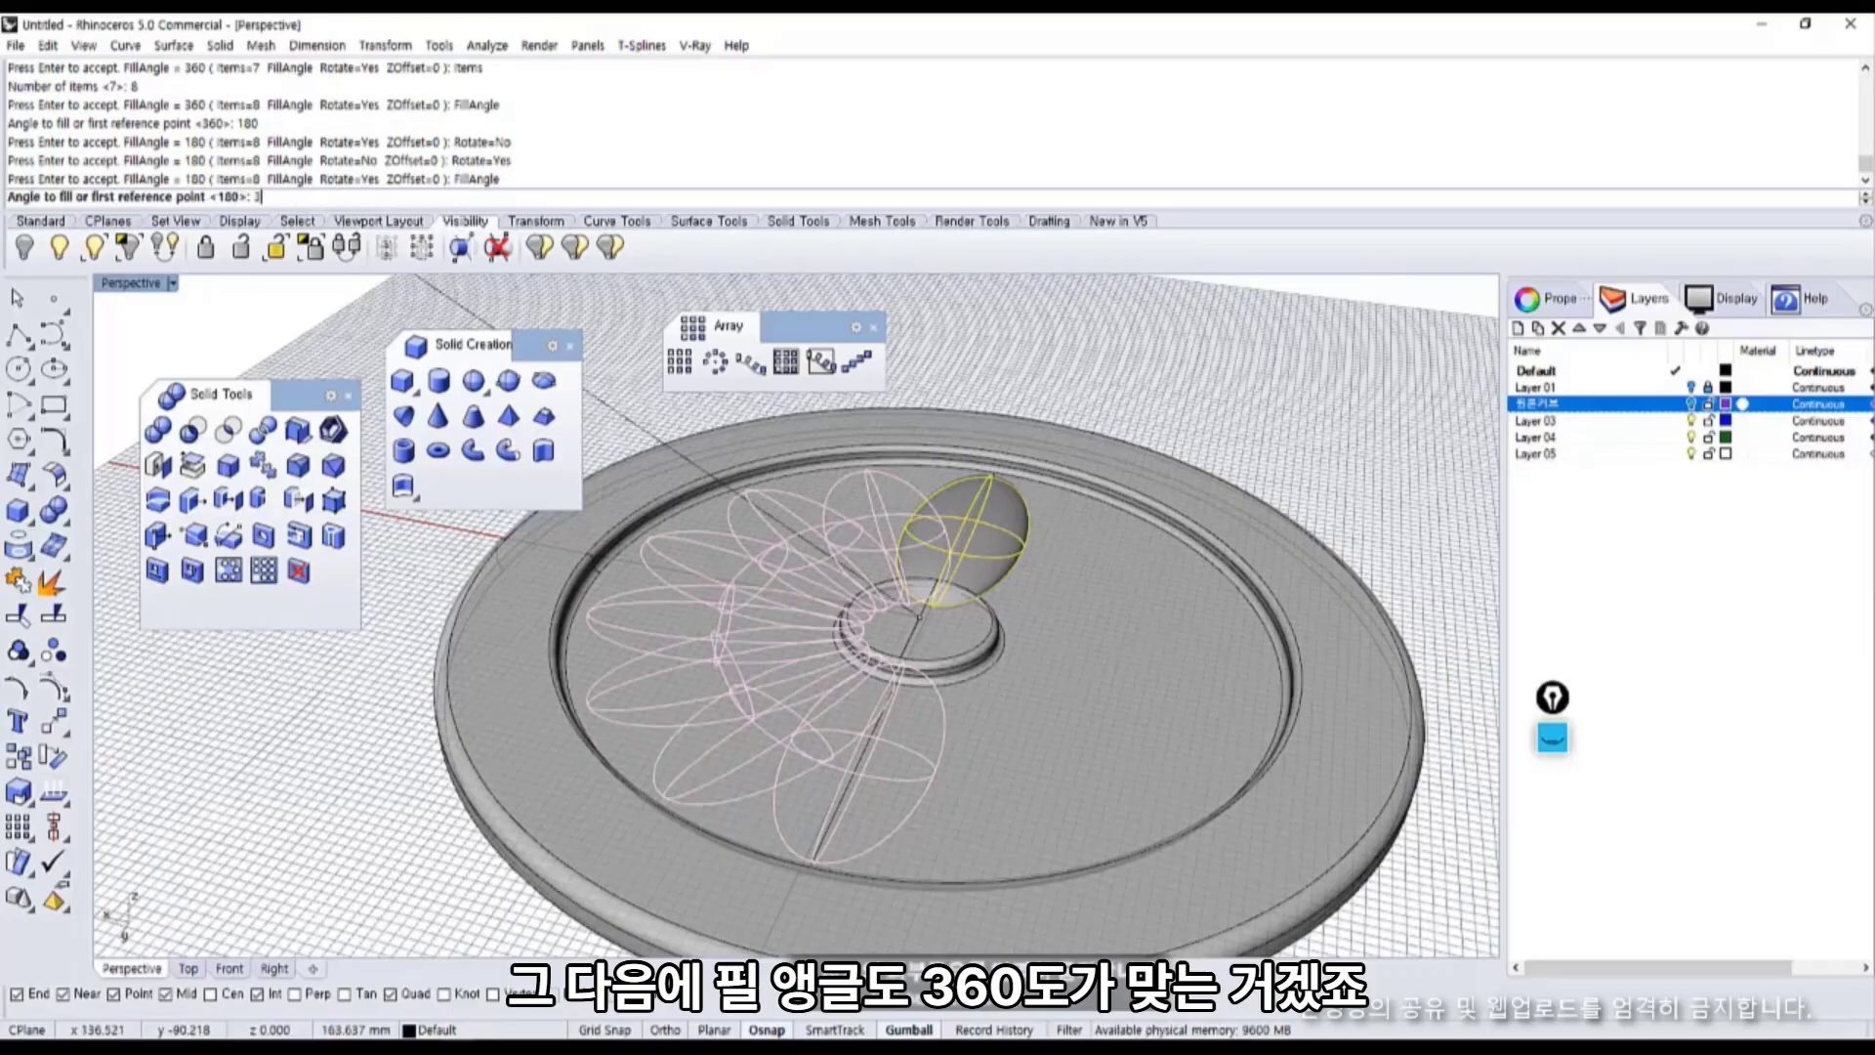
text(60)
key(Return)
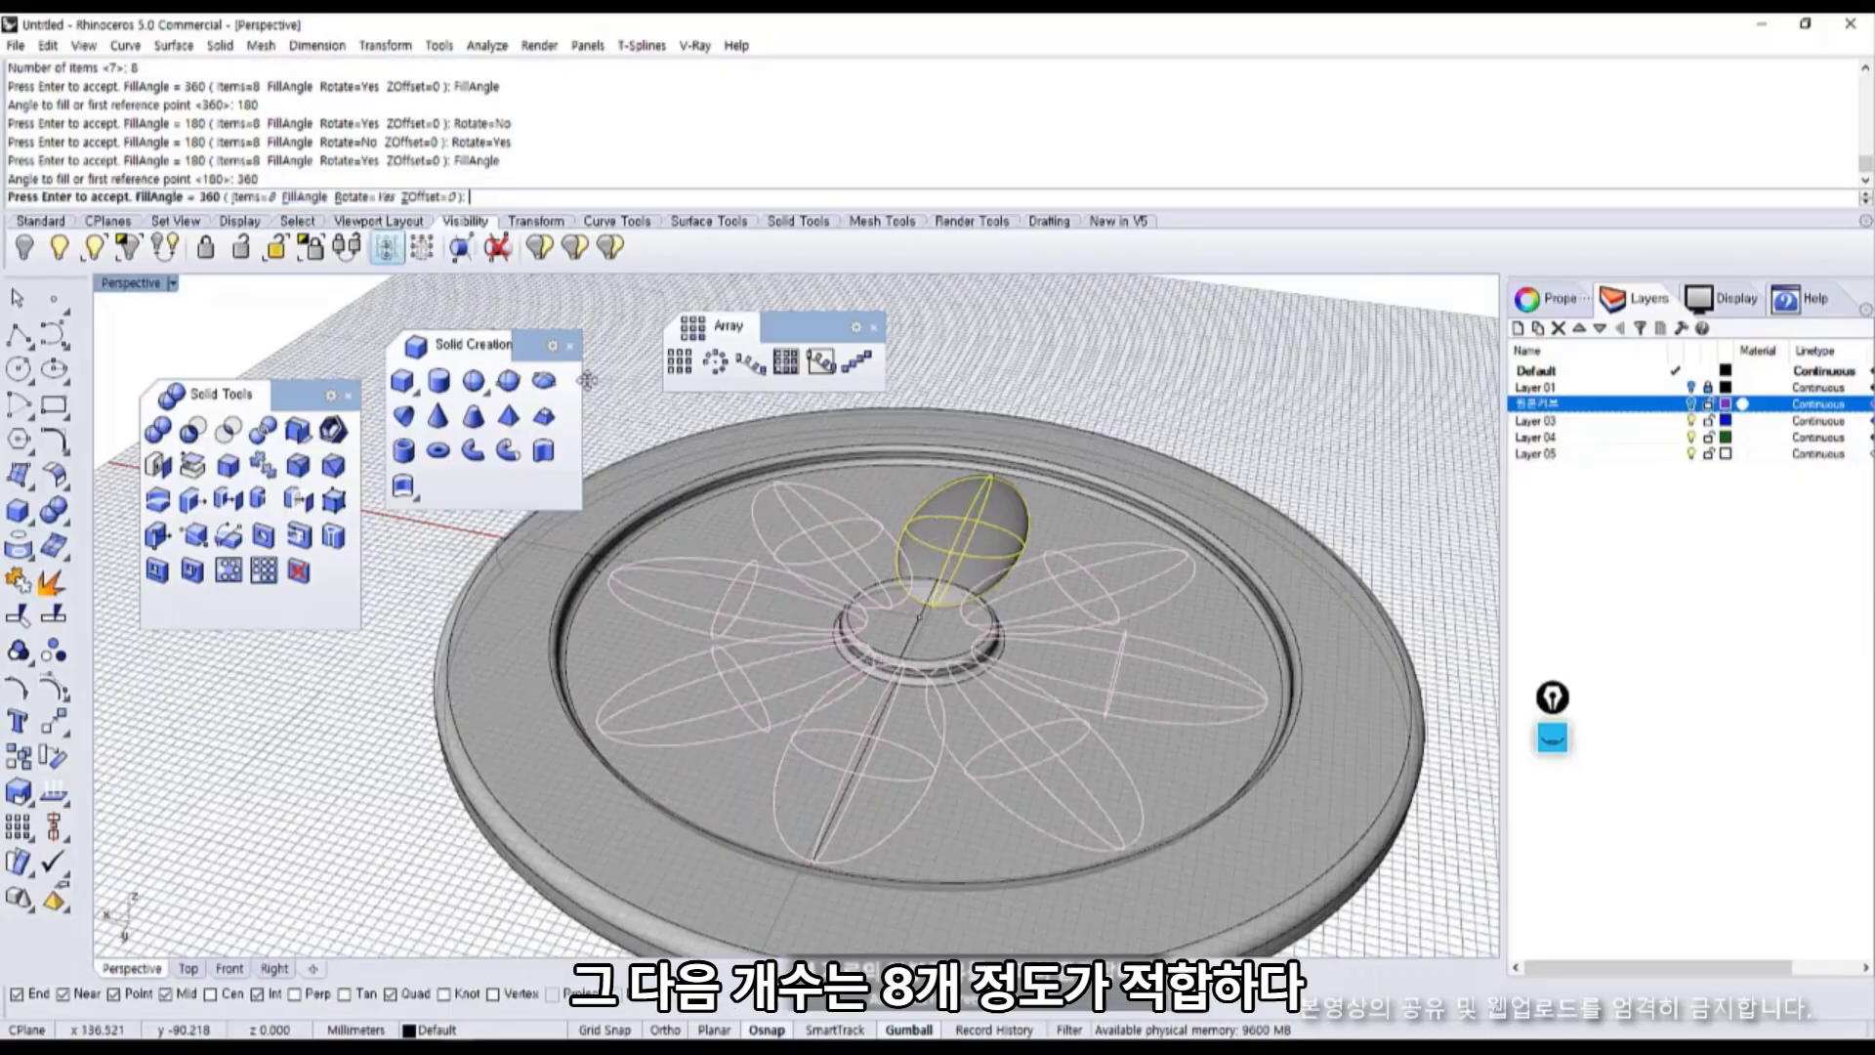
right_drag(1016, 673, 1014, 769)
right_drag(887, 603, 864, 613)
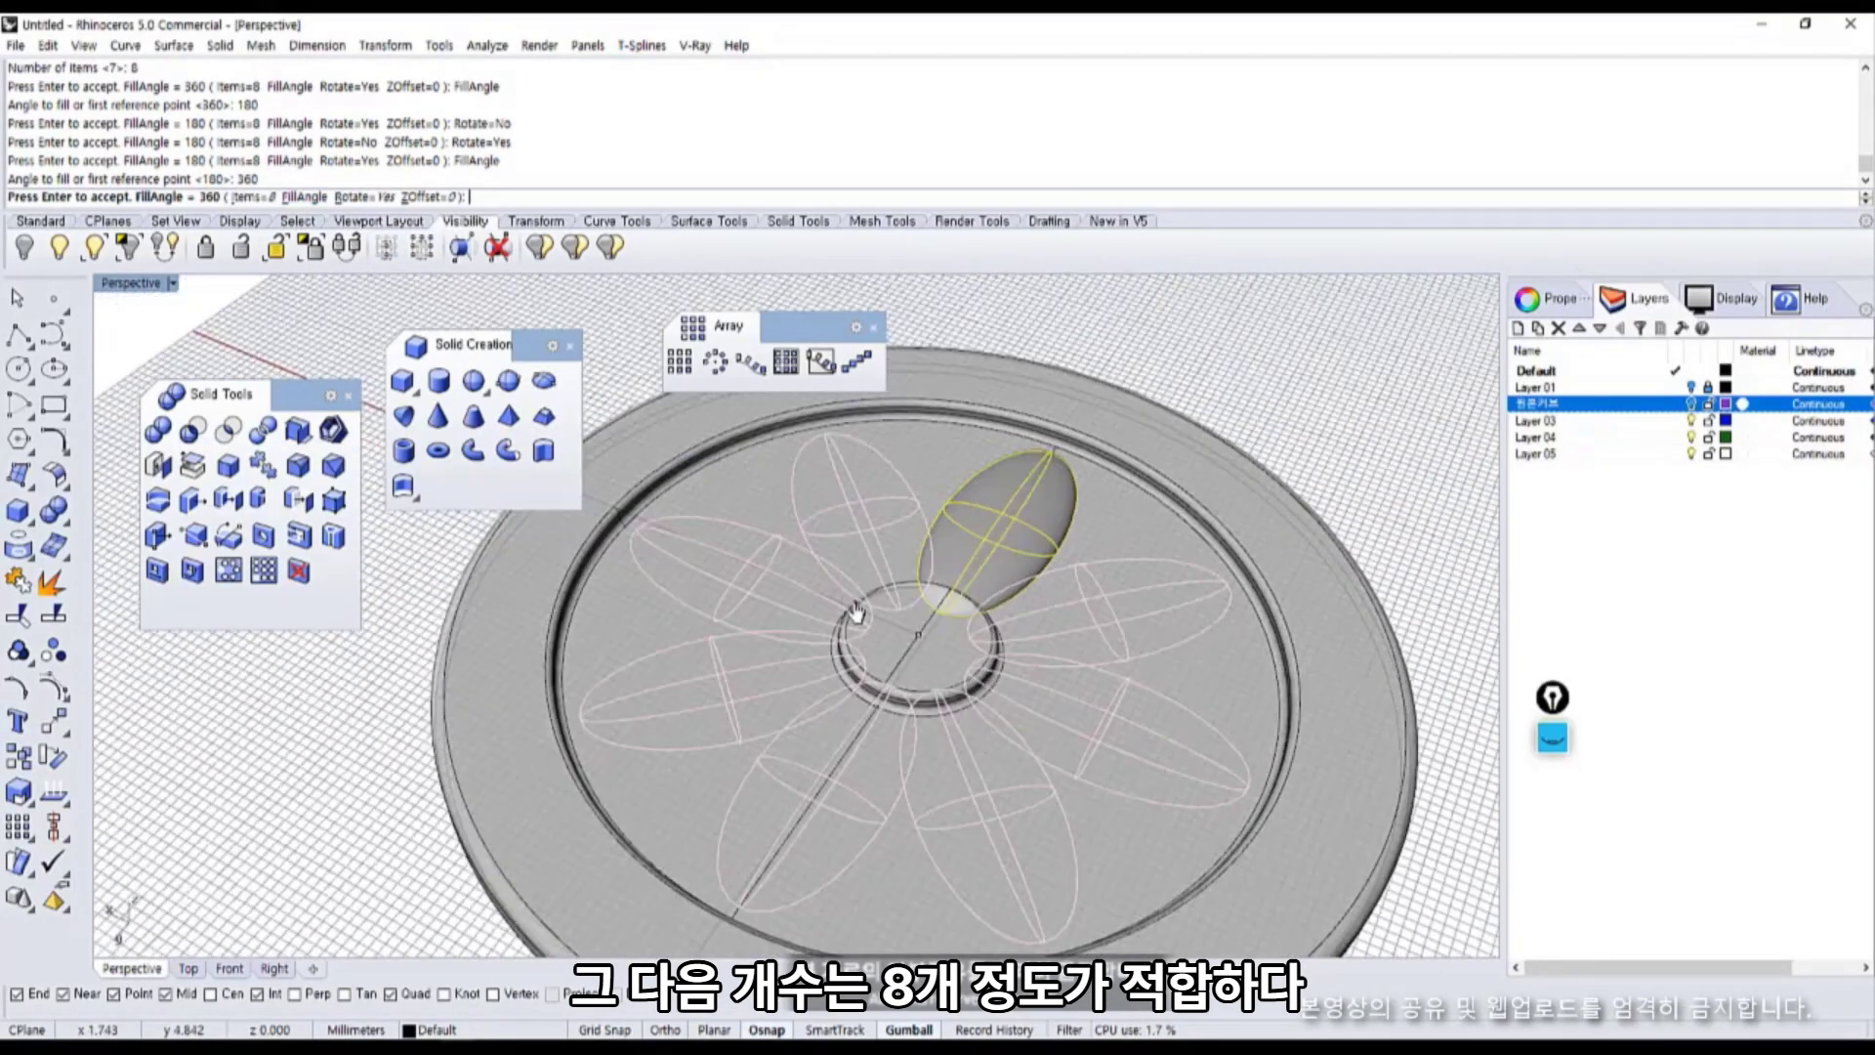
key(space)
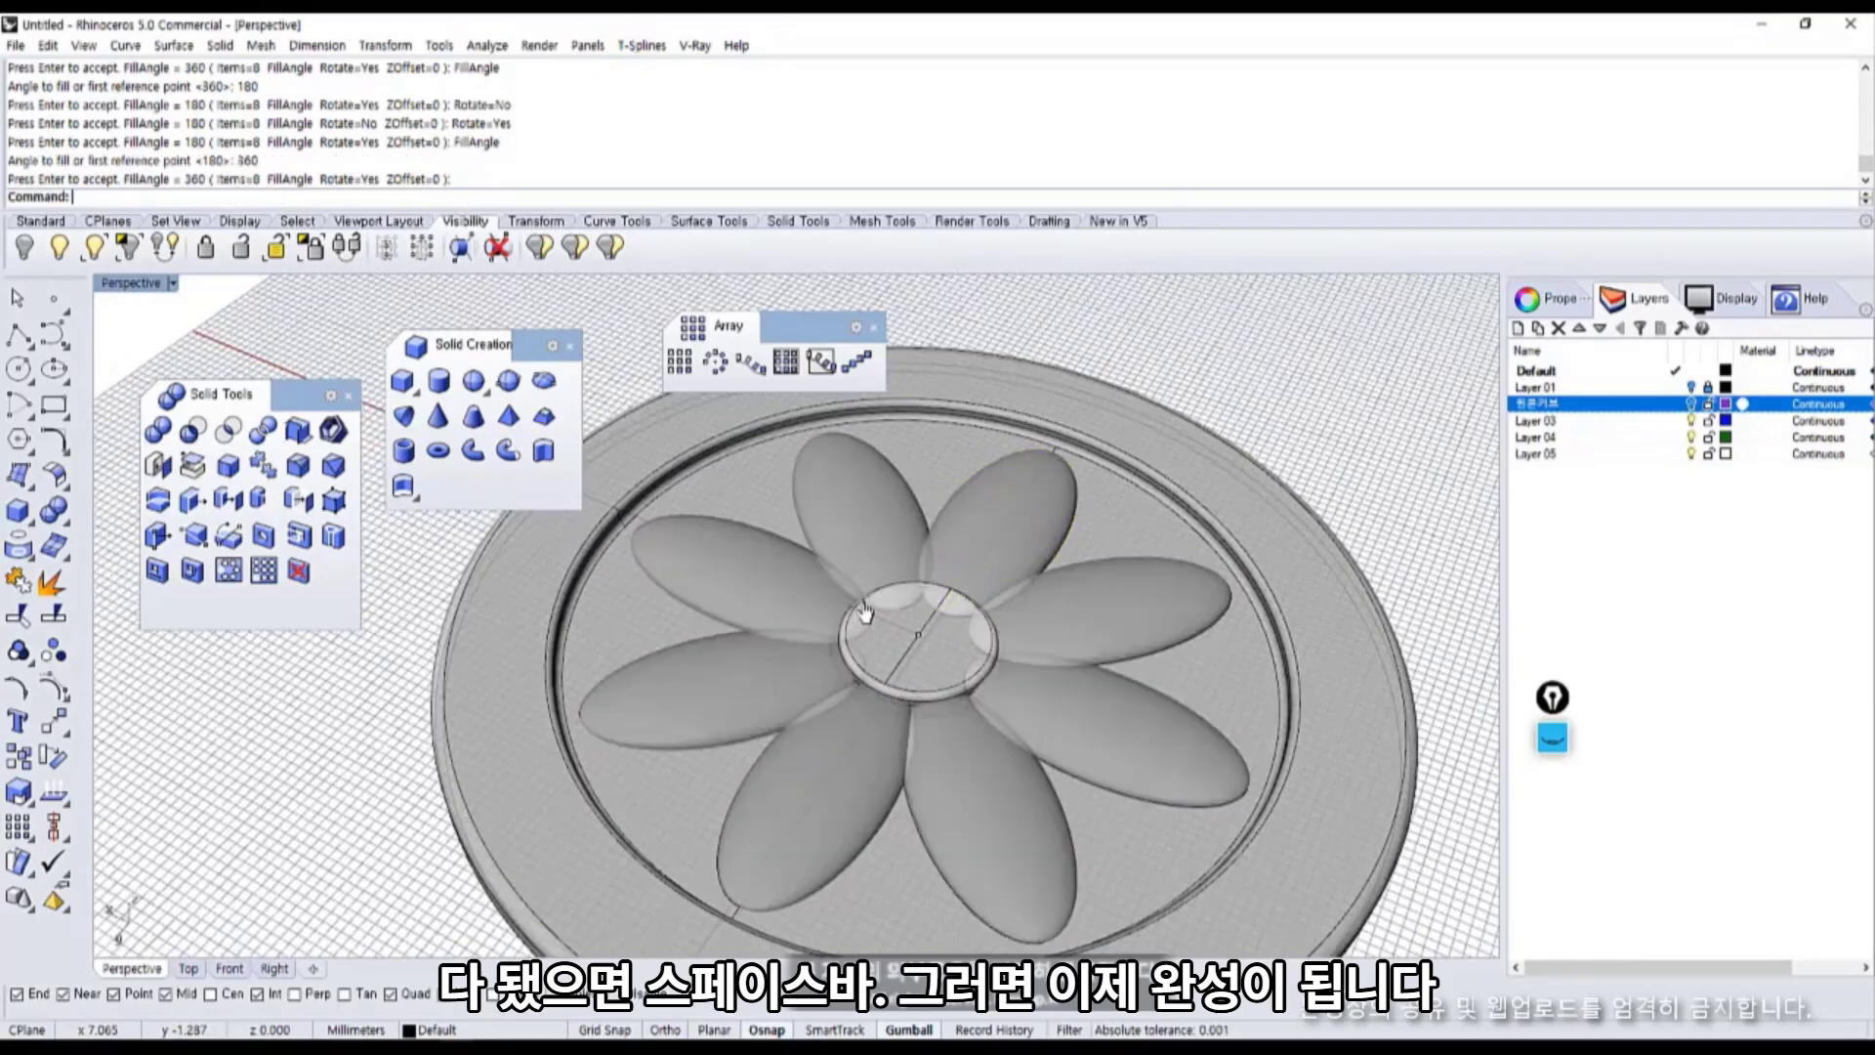
Examine where the petals overlap one another and the central disc, selecting the disc and individual petals in turn.
scroll(909, 632, up, 5)
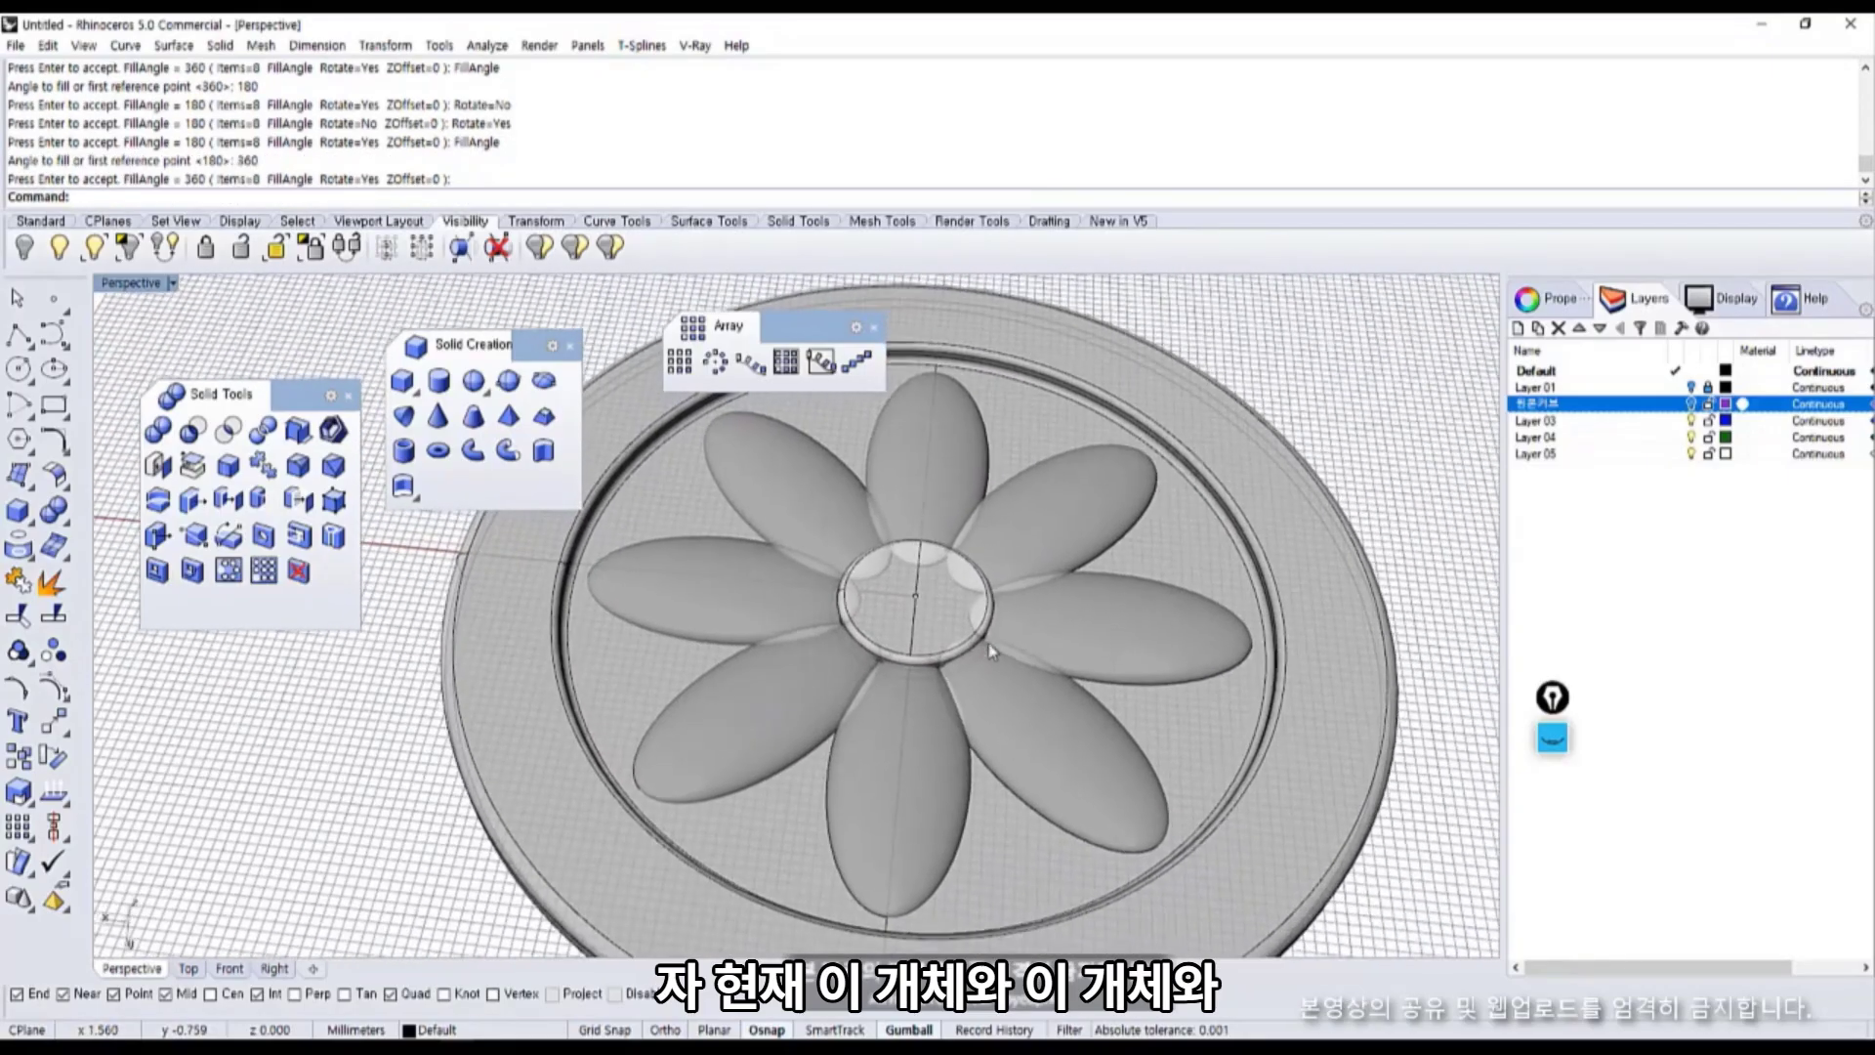
scroll(989, 601, up, 4)
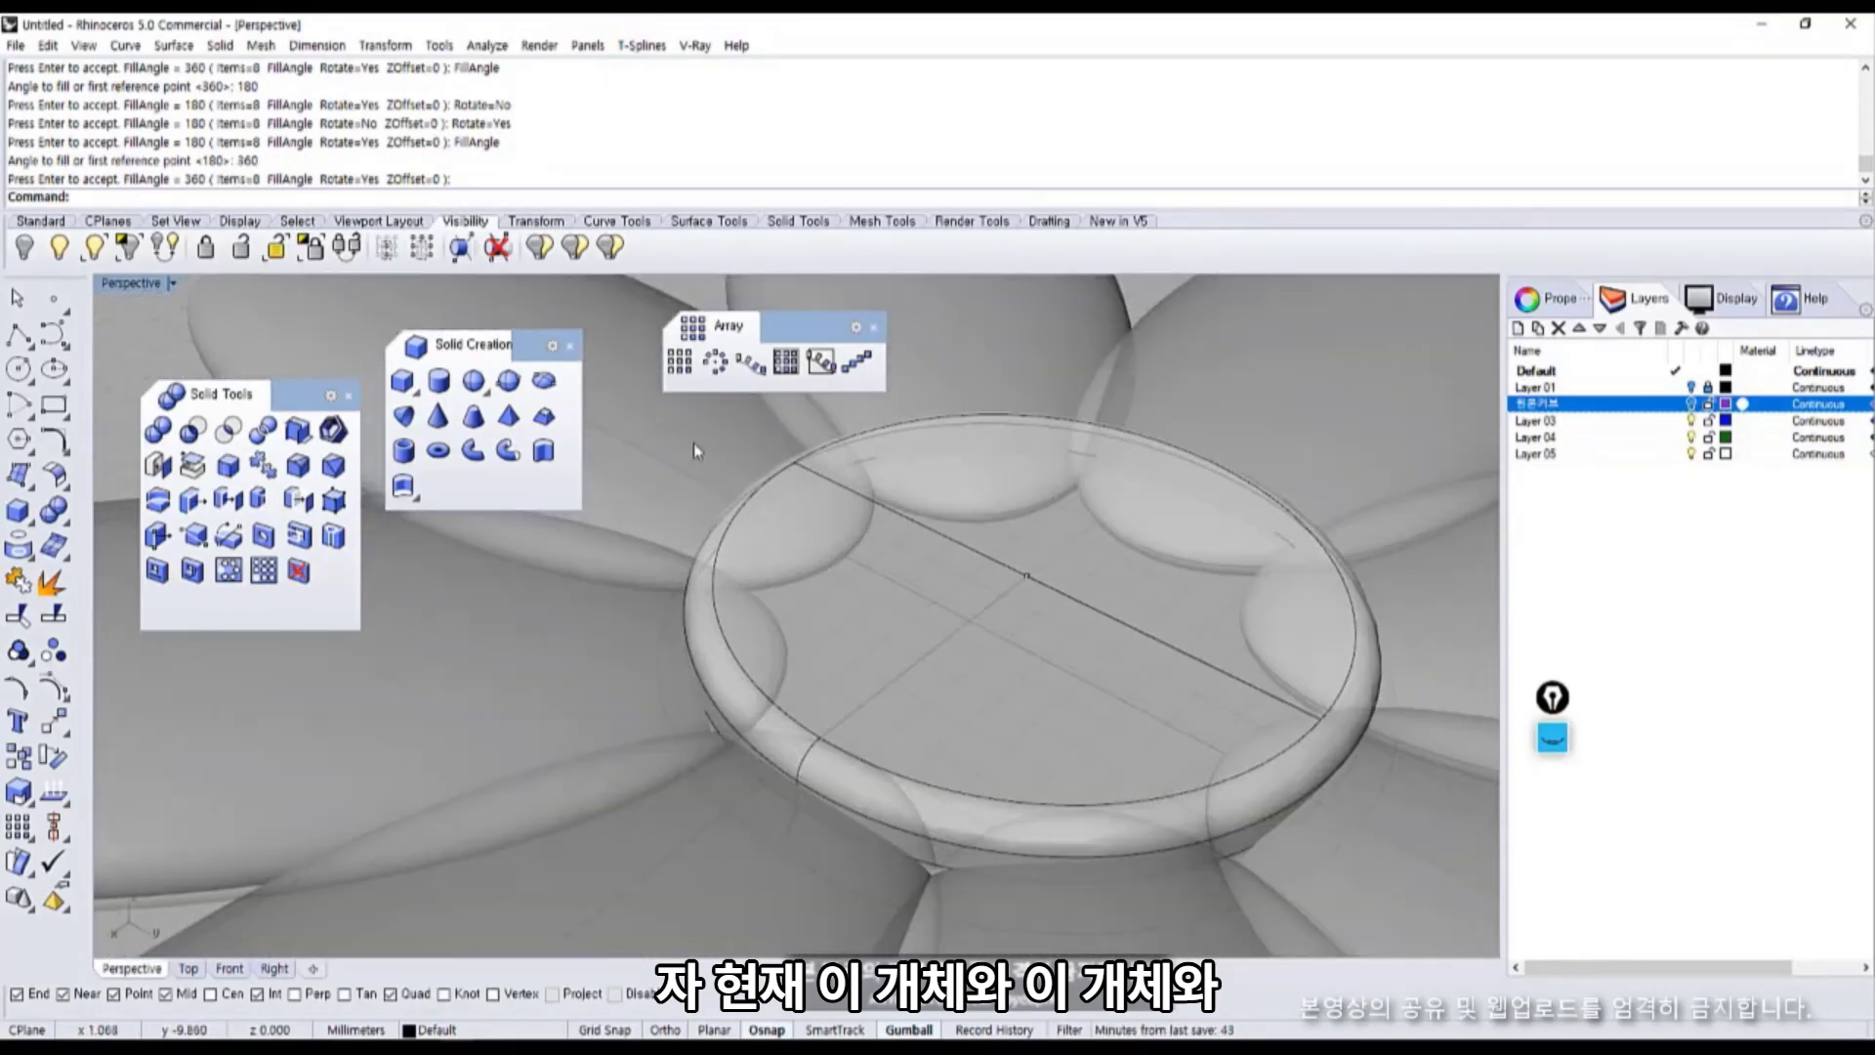
click(694, 442)
shift+click(856, 647)
click(504, 719)
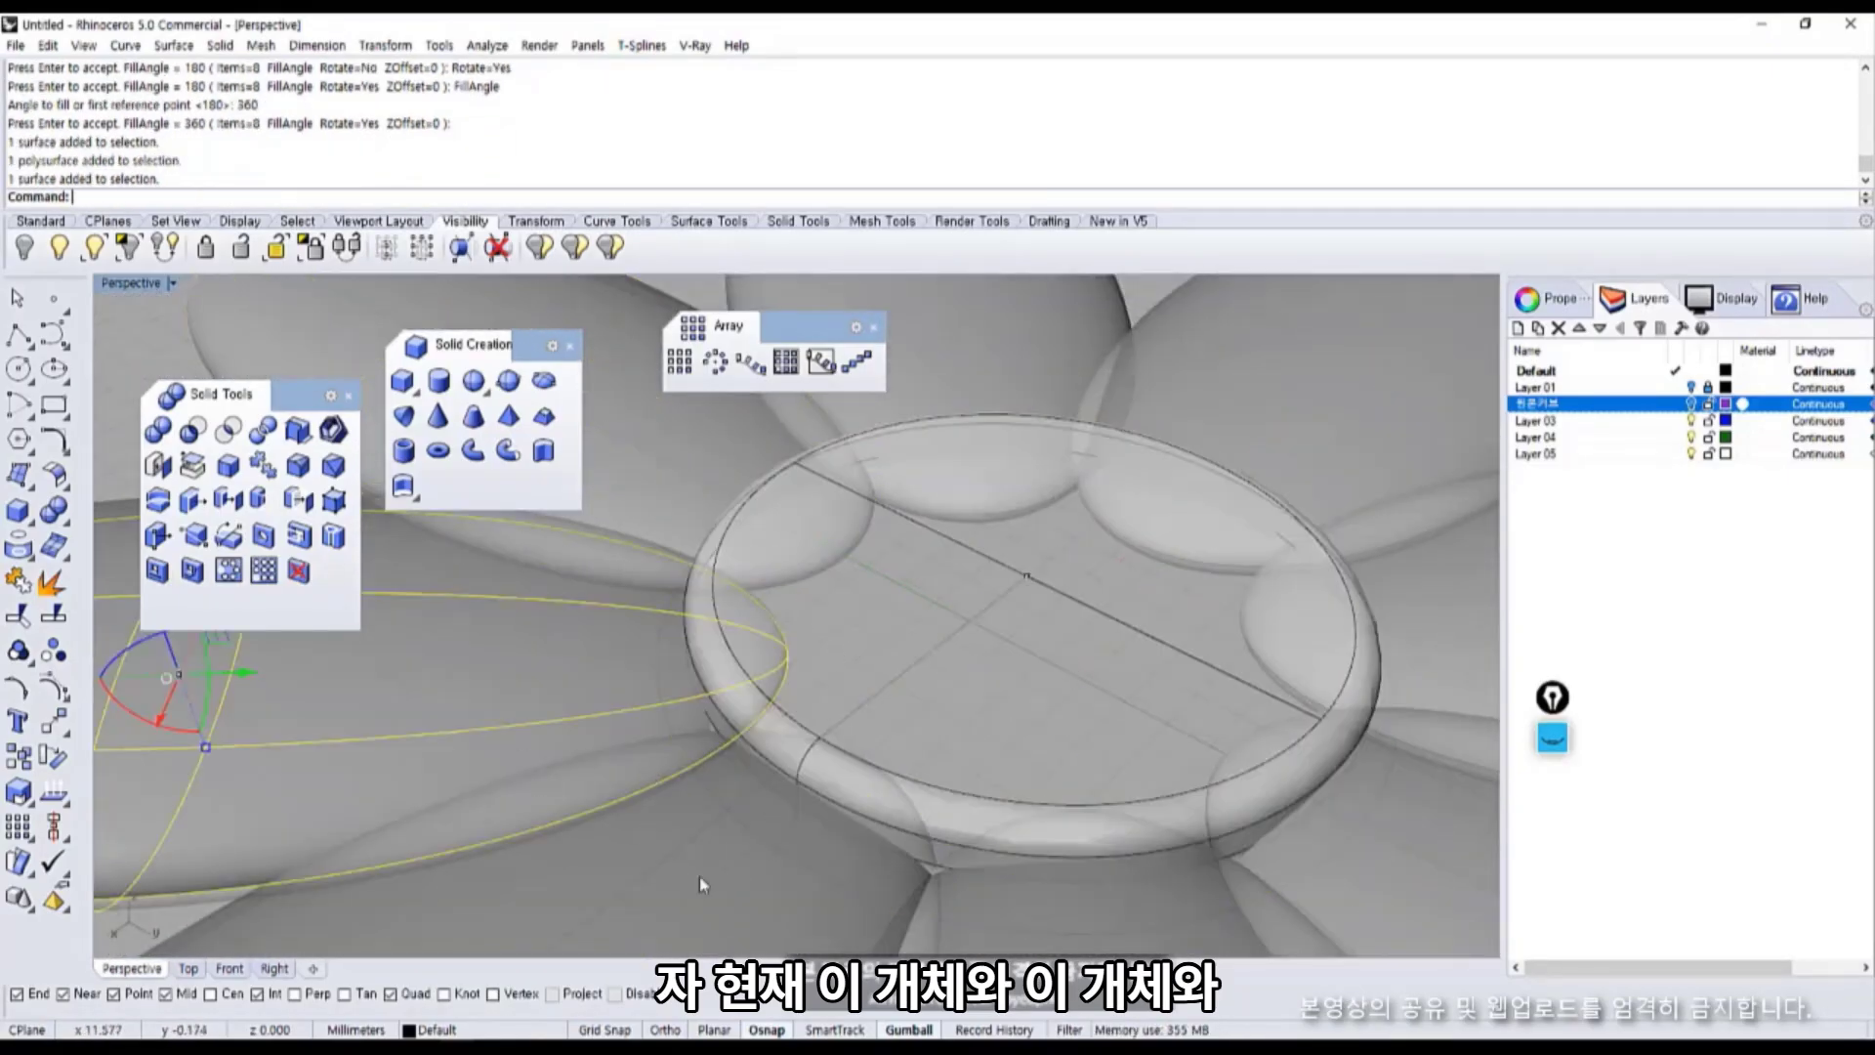
click(700, 878)
click(1036, 916)
scroll(1048, 834, down, 6)
click(1137, 705)
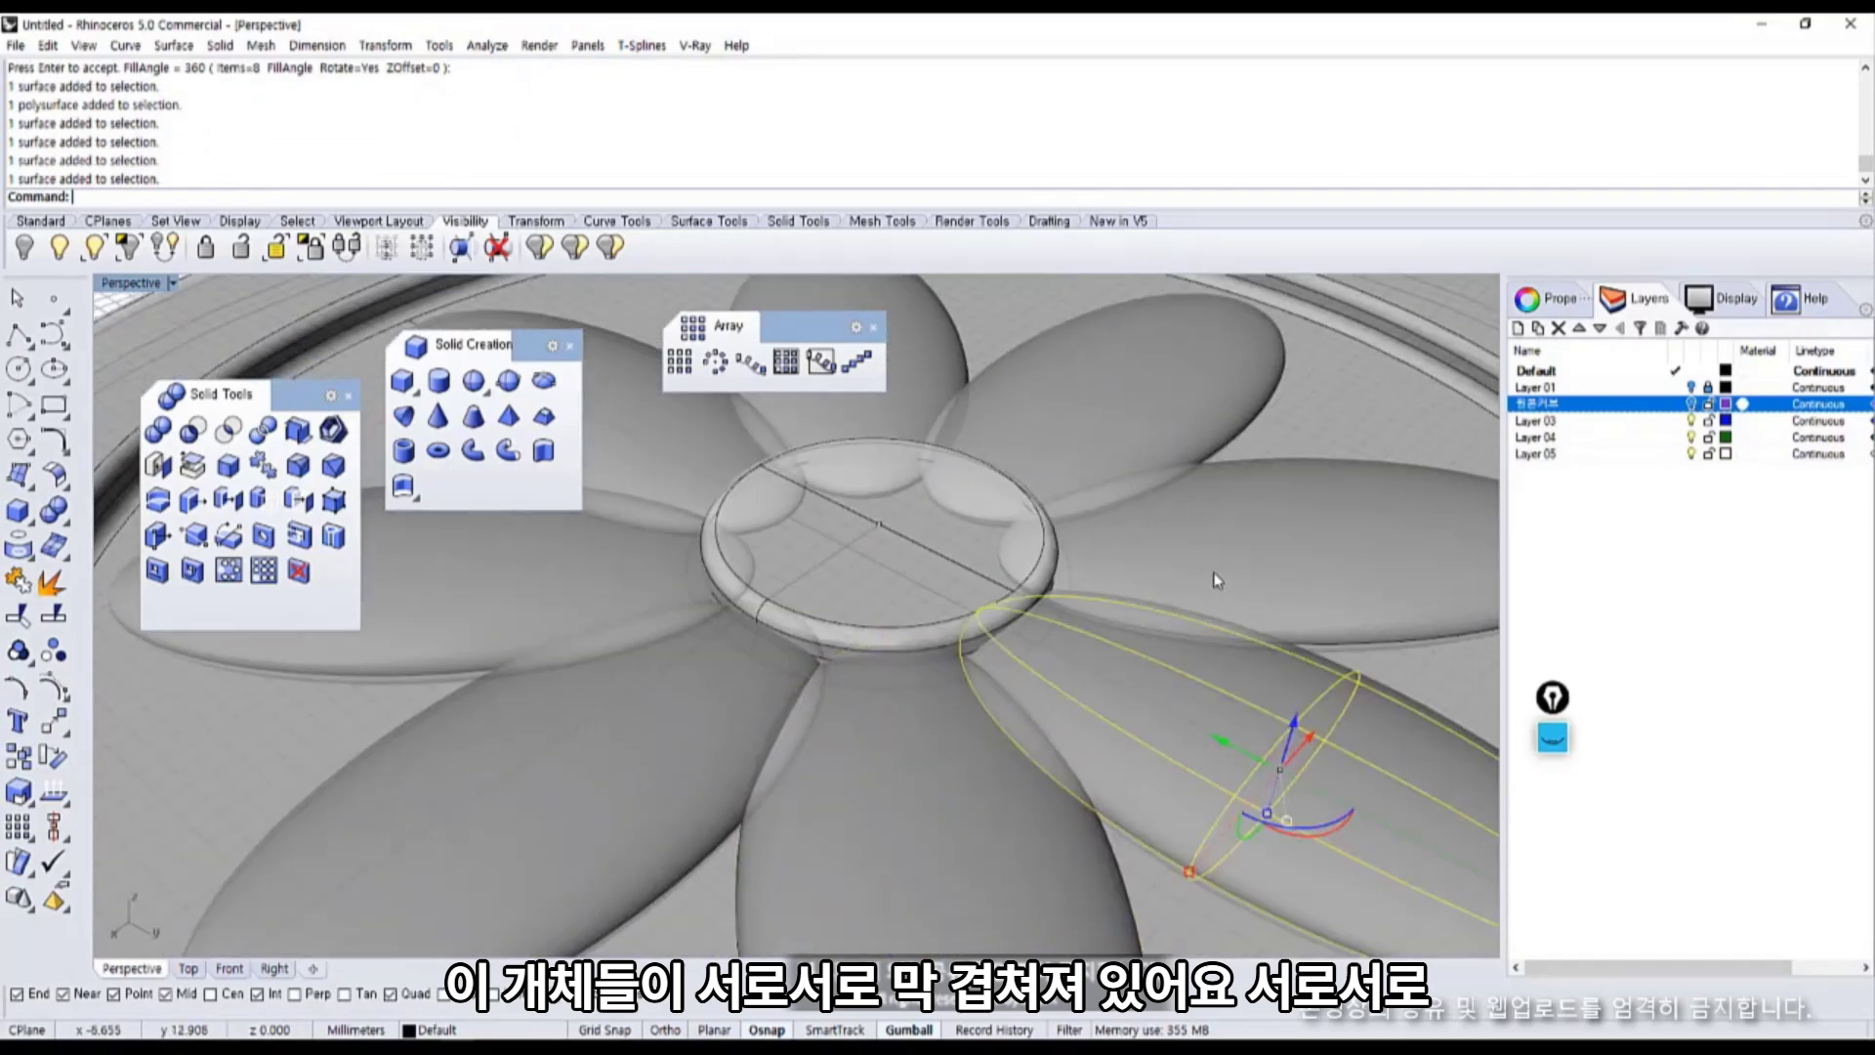
click(1211, 575)
click(1121, 398)
click(928, 358)
scroll(916, 357, down, 8)
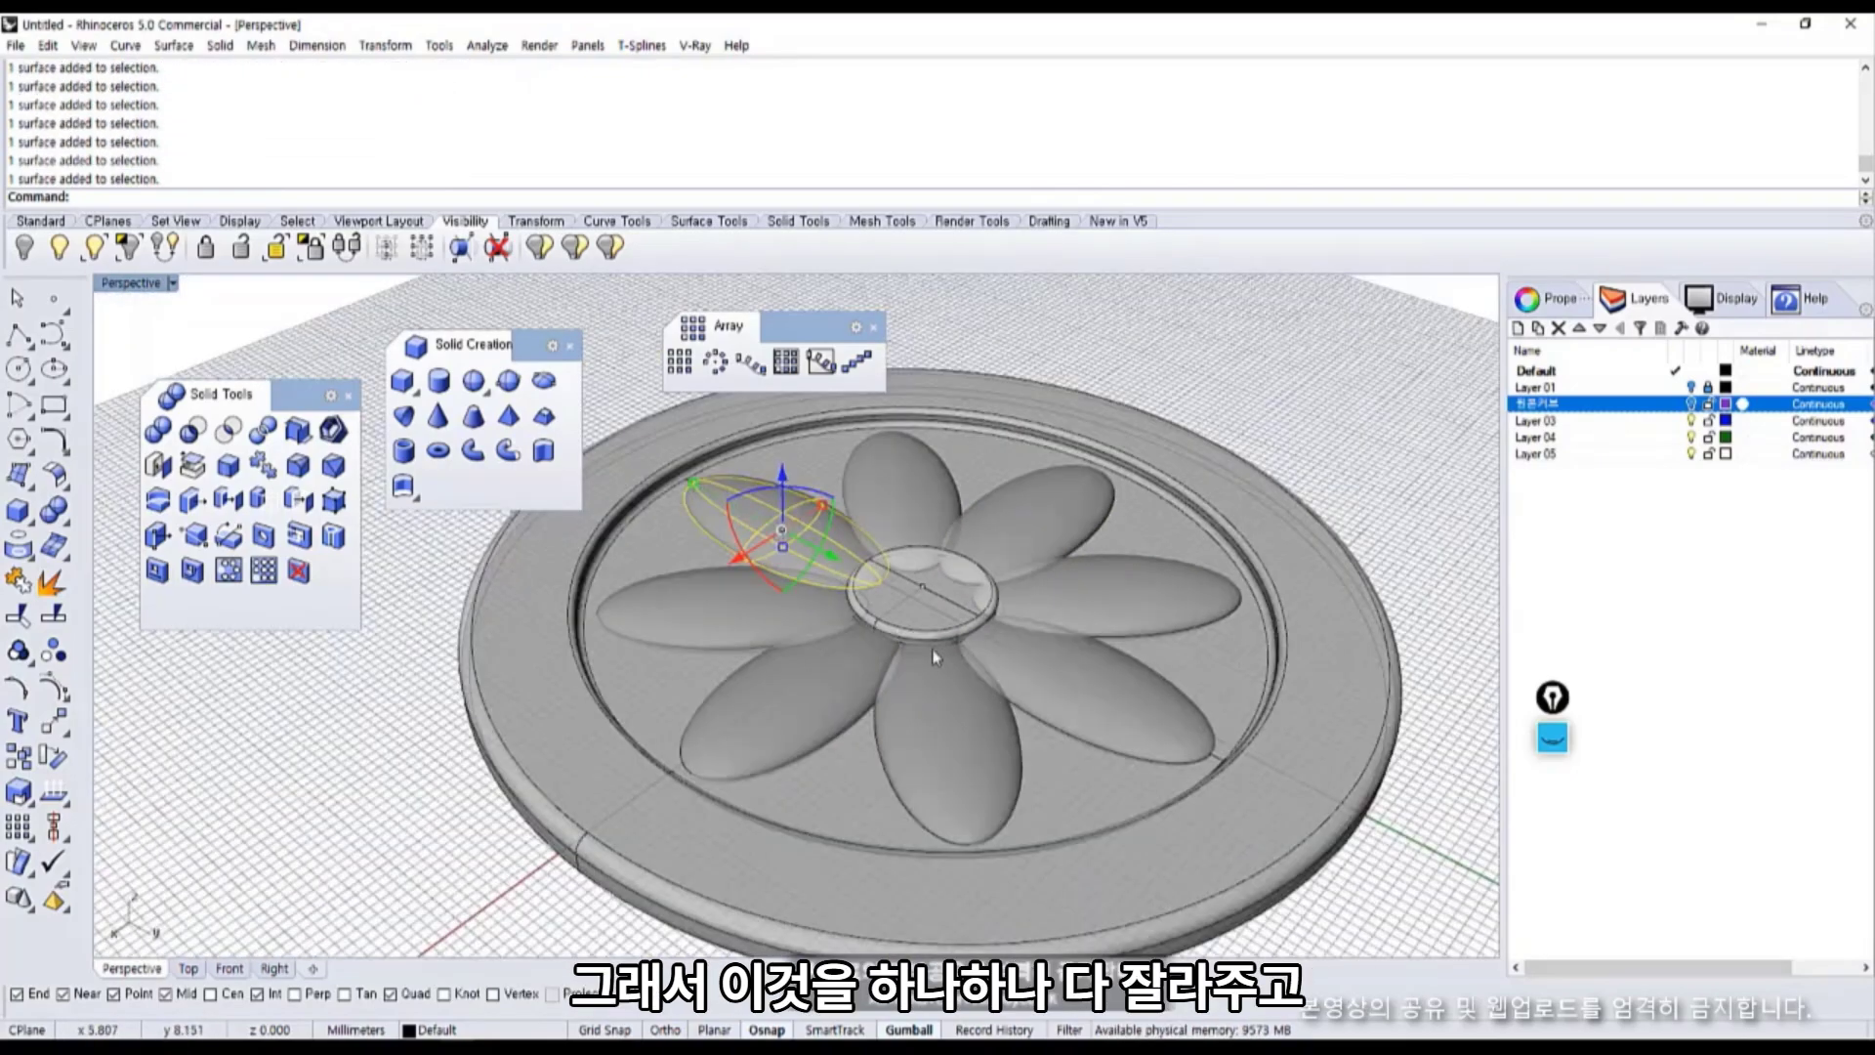
Set the Perspective viewport's display mode to Shaded.
scroll(795, 574, up, 5)
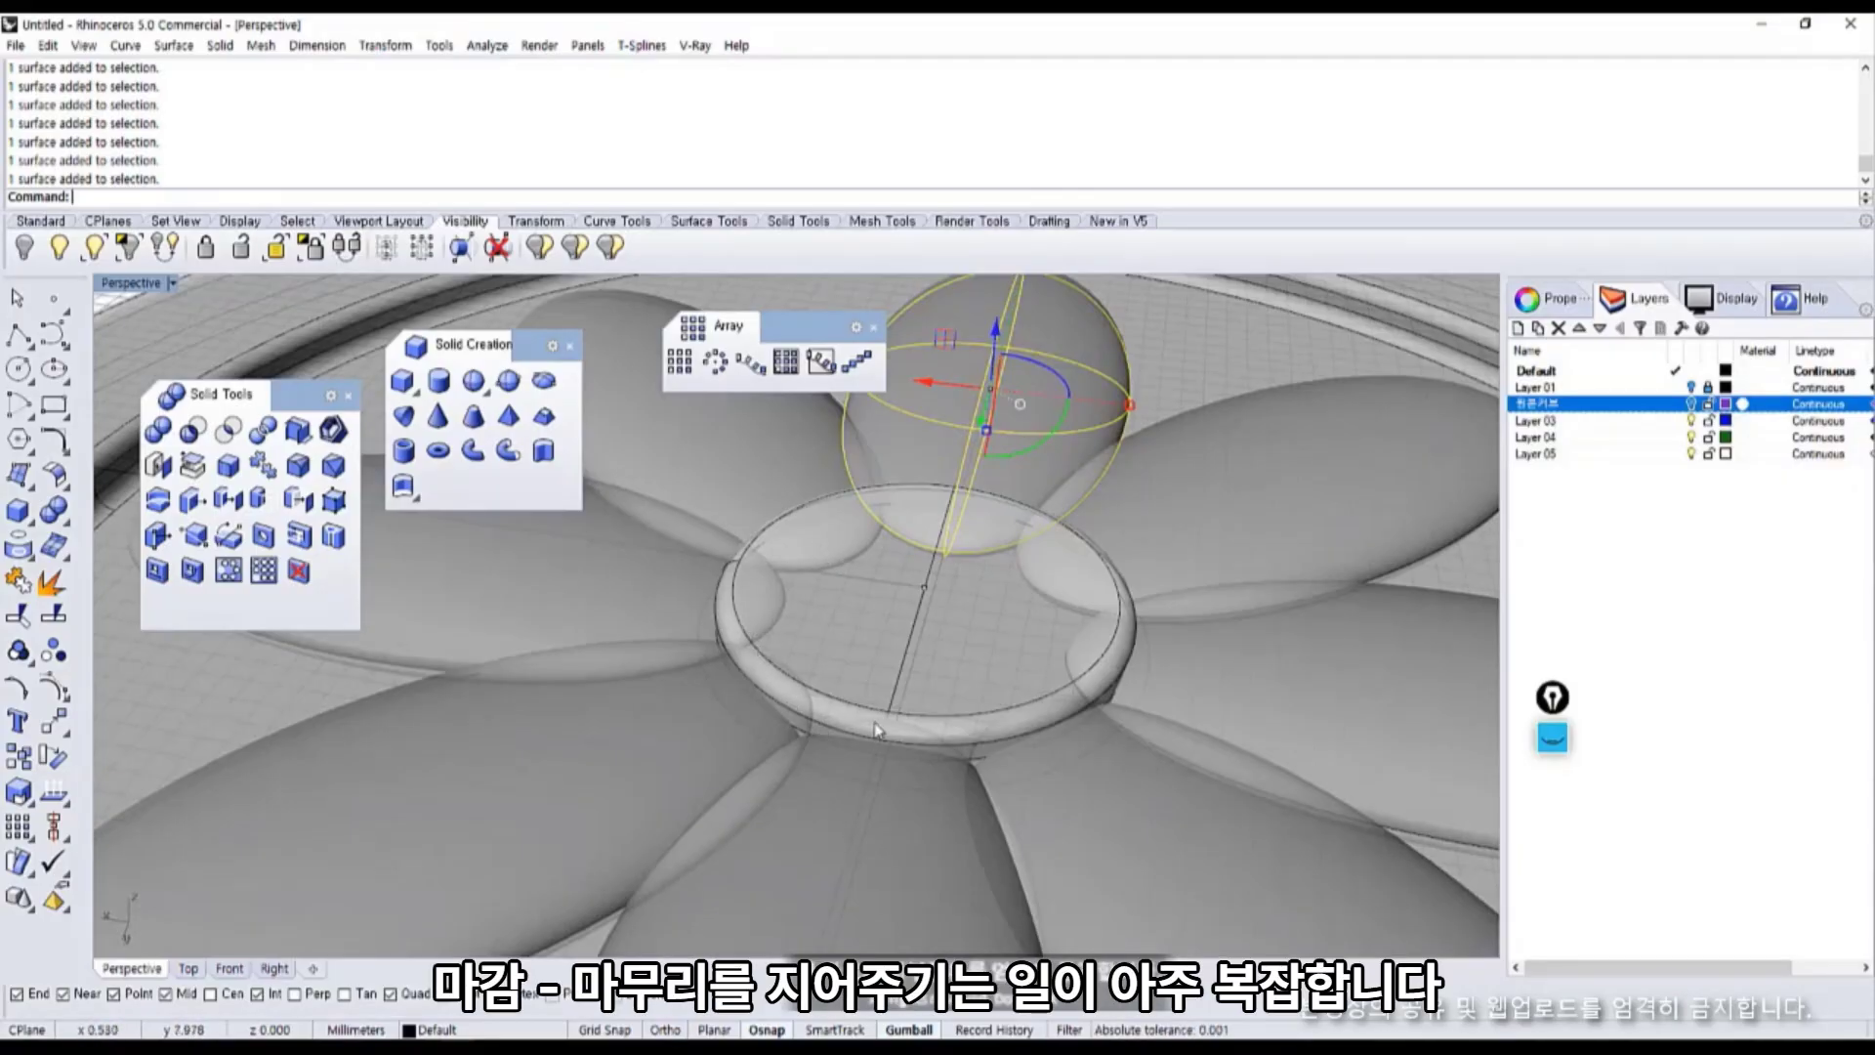
scroll(878, 731, down, 5)
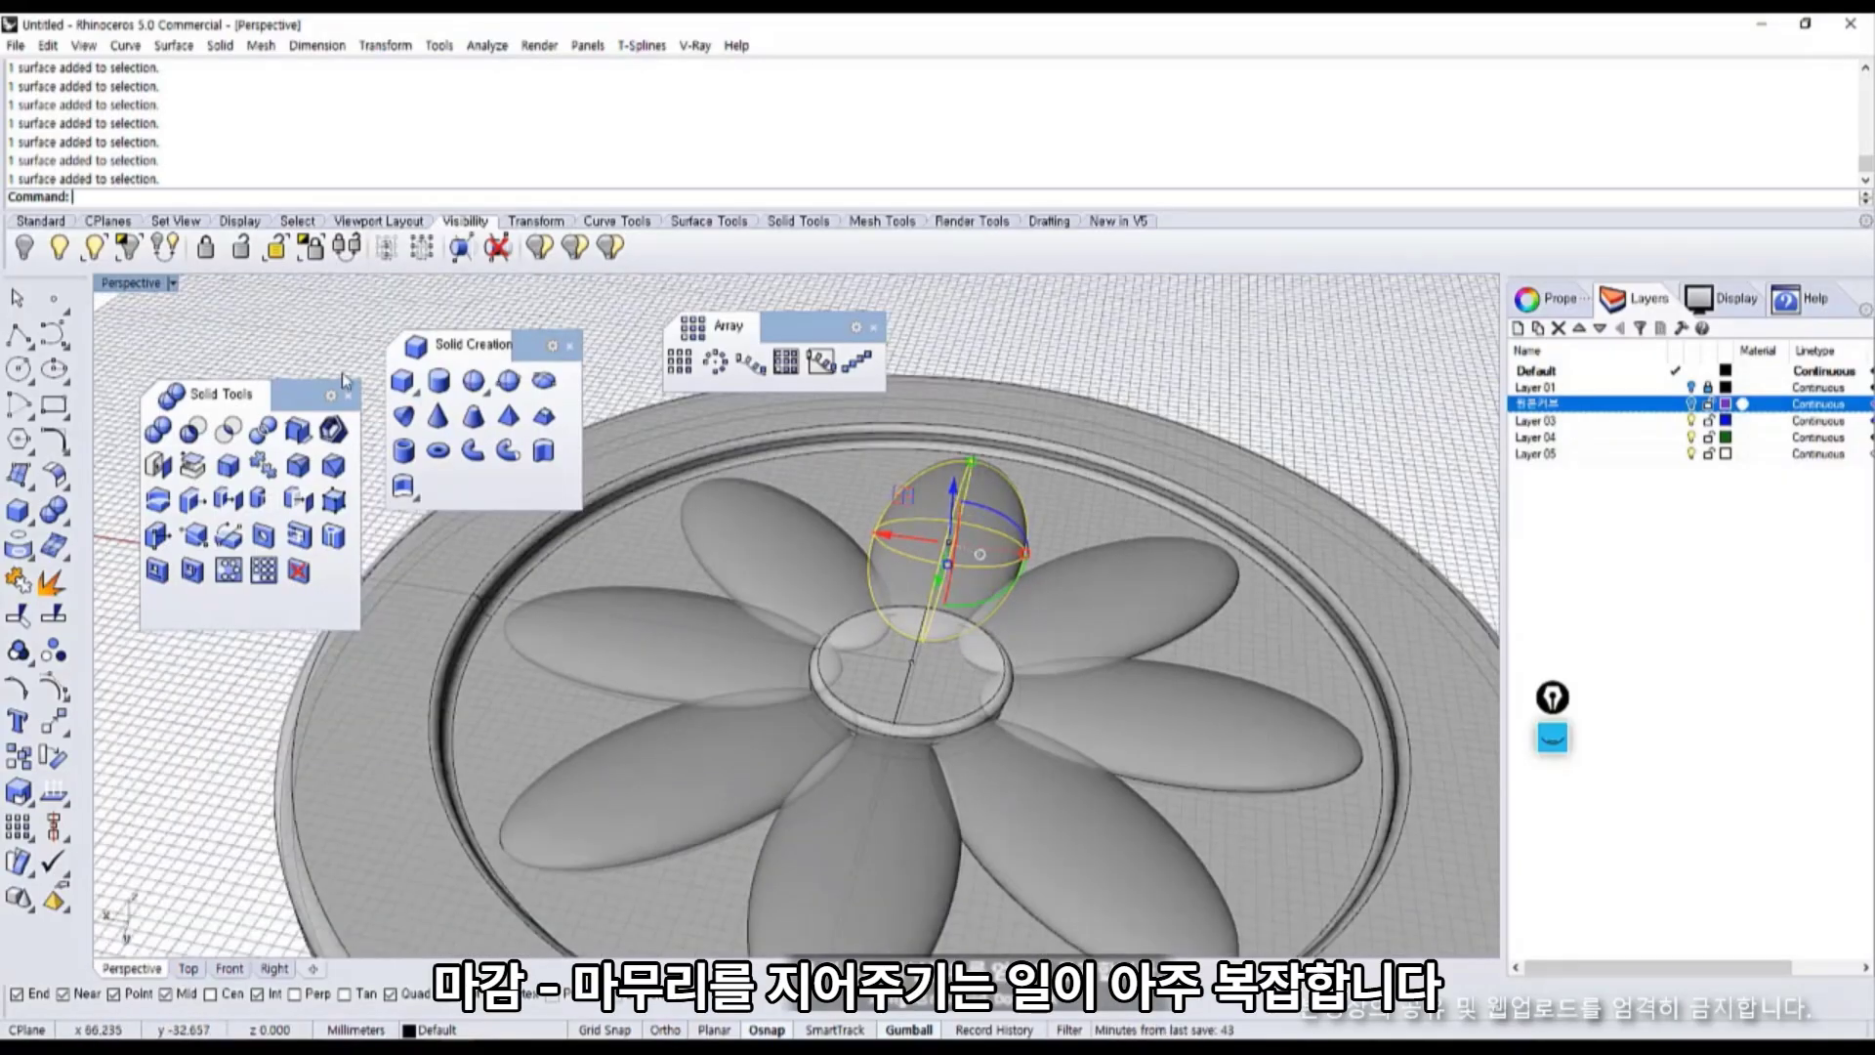
click(139, 283)
click(147, 355)
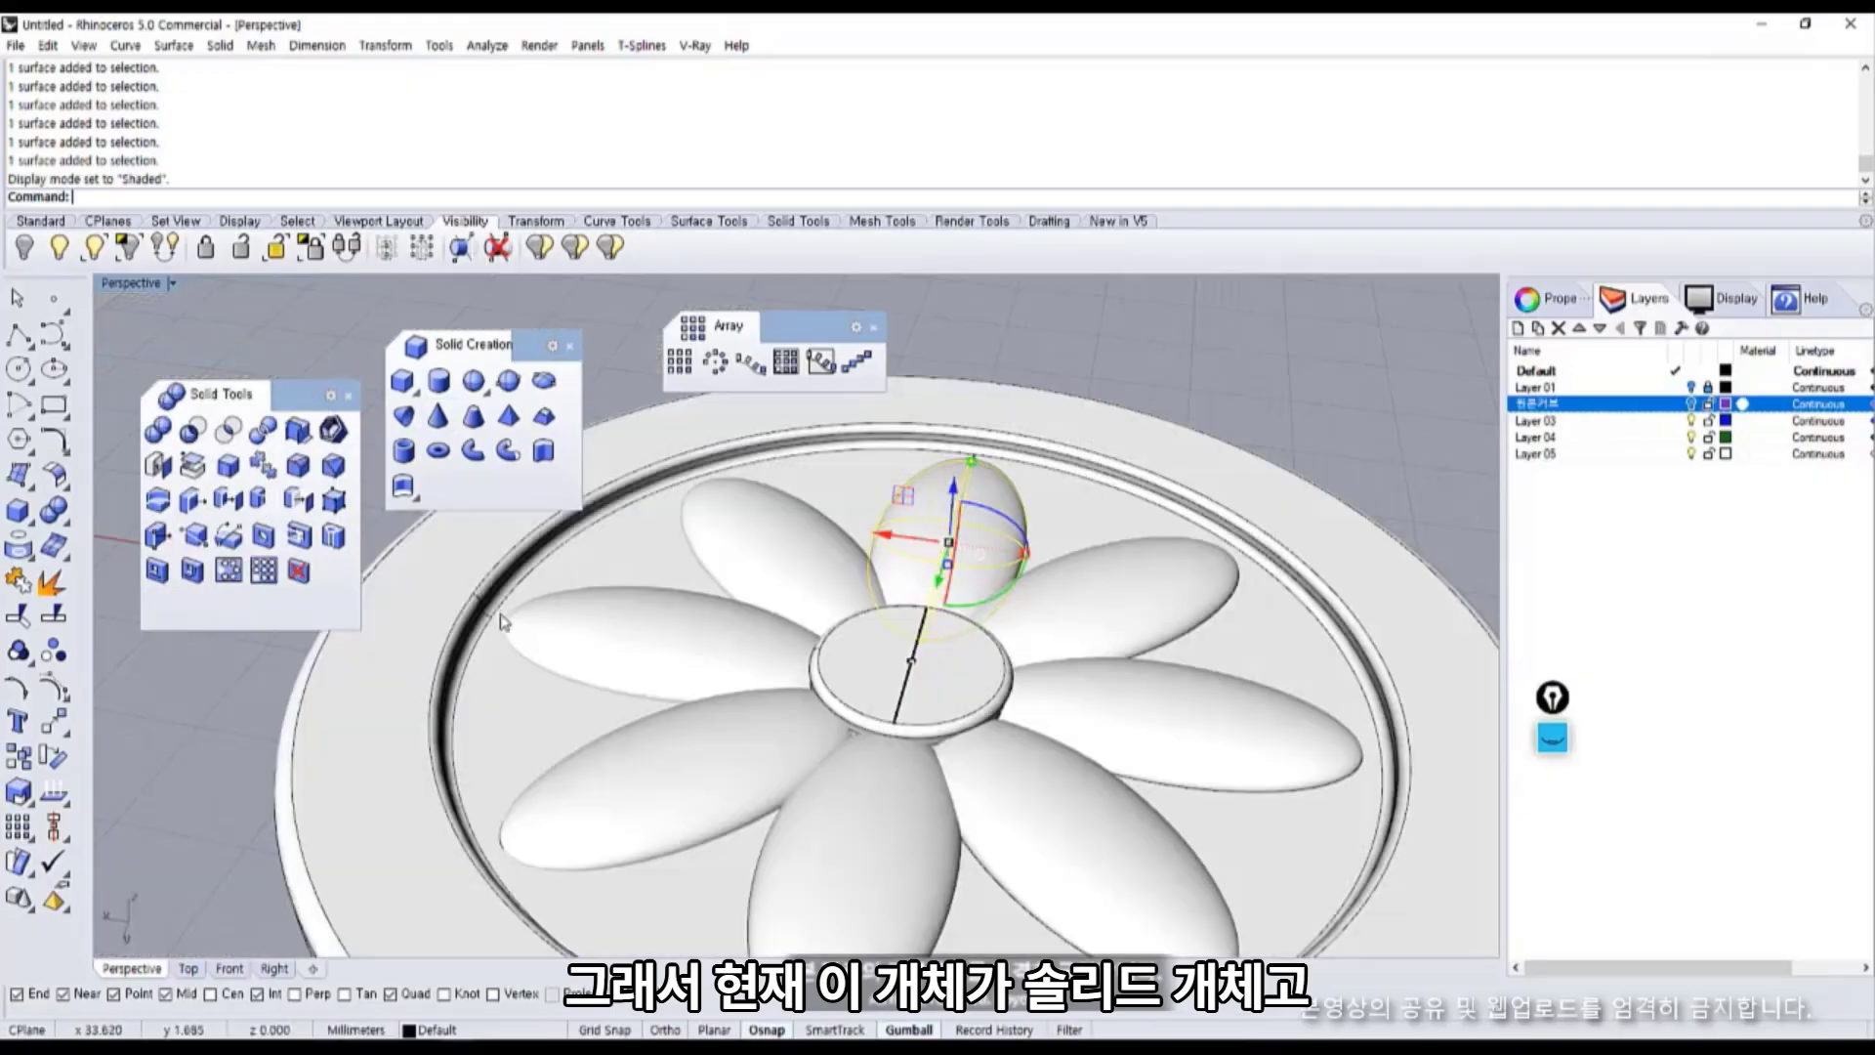
Check the plate and the individual petals as separate objects by selecting them one after another, and clear the selection.
click(498, 625)
mouse_move(498, 625)
right_down()
mouse_move(623, 643)
mouse_move(669, 625)
right_up()
click(654, 644)
click(625, 586)
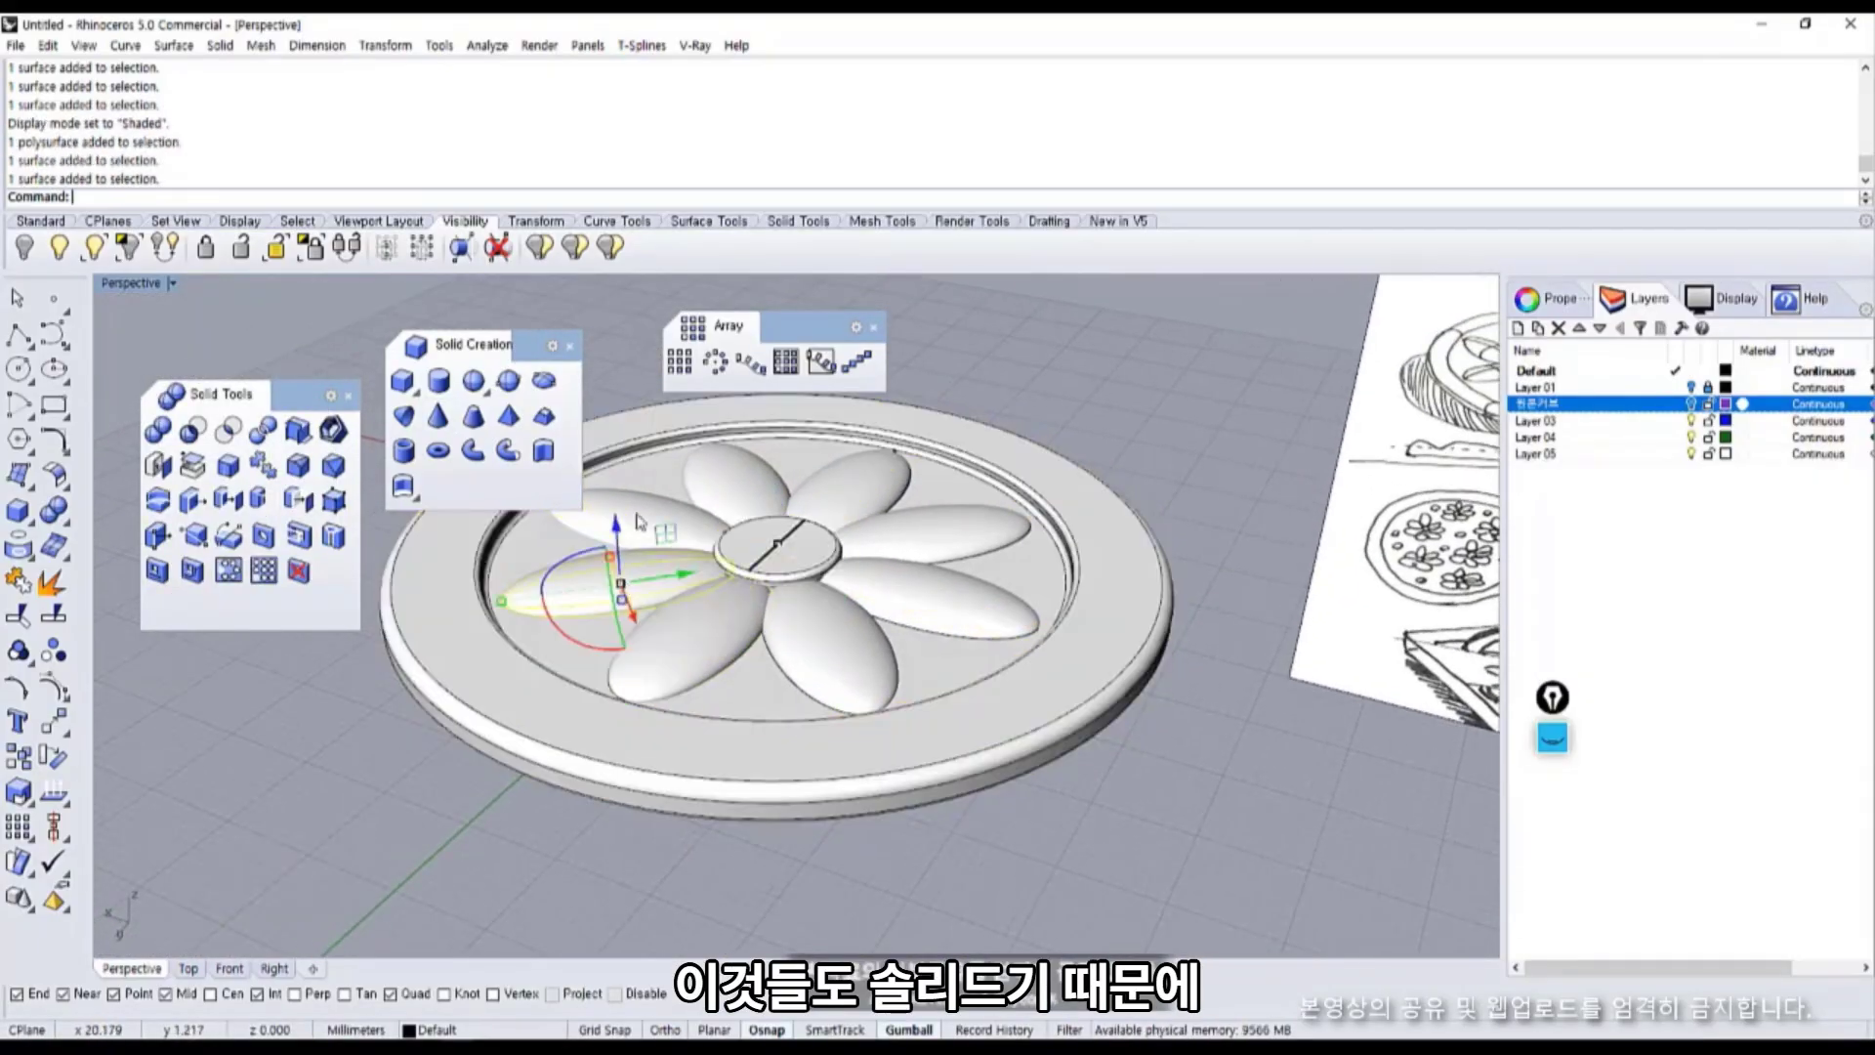
click(639, 517)
click(747, 468)
click(828, 493)
click(923, 547)
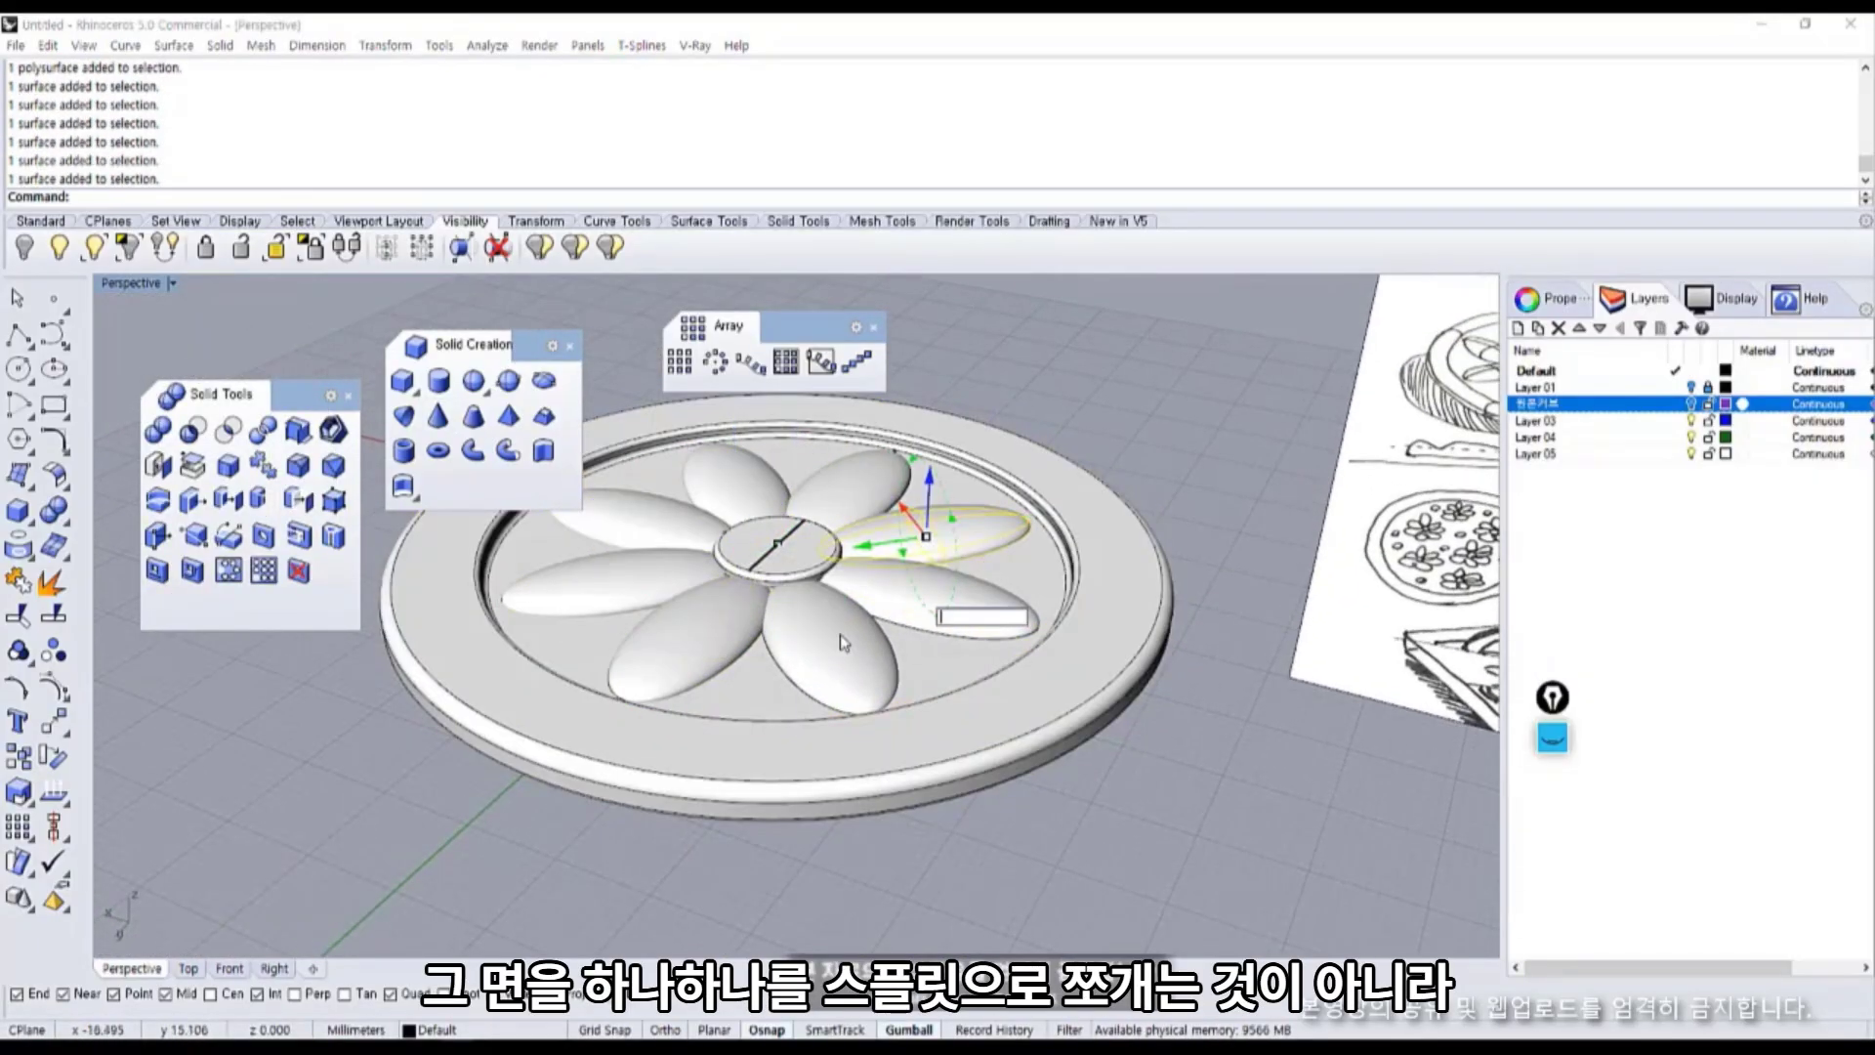
click(840, 664)
key(Escape)
right_drag(840, 674, 845, 738)
scroll(846, 738, up, 5)
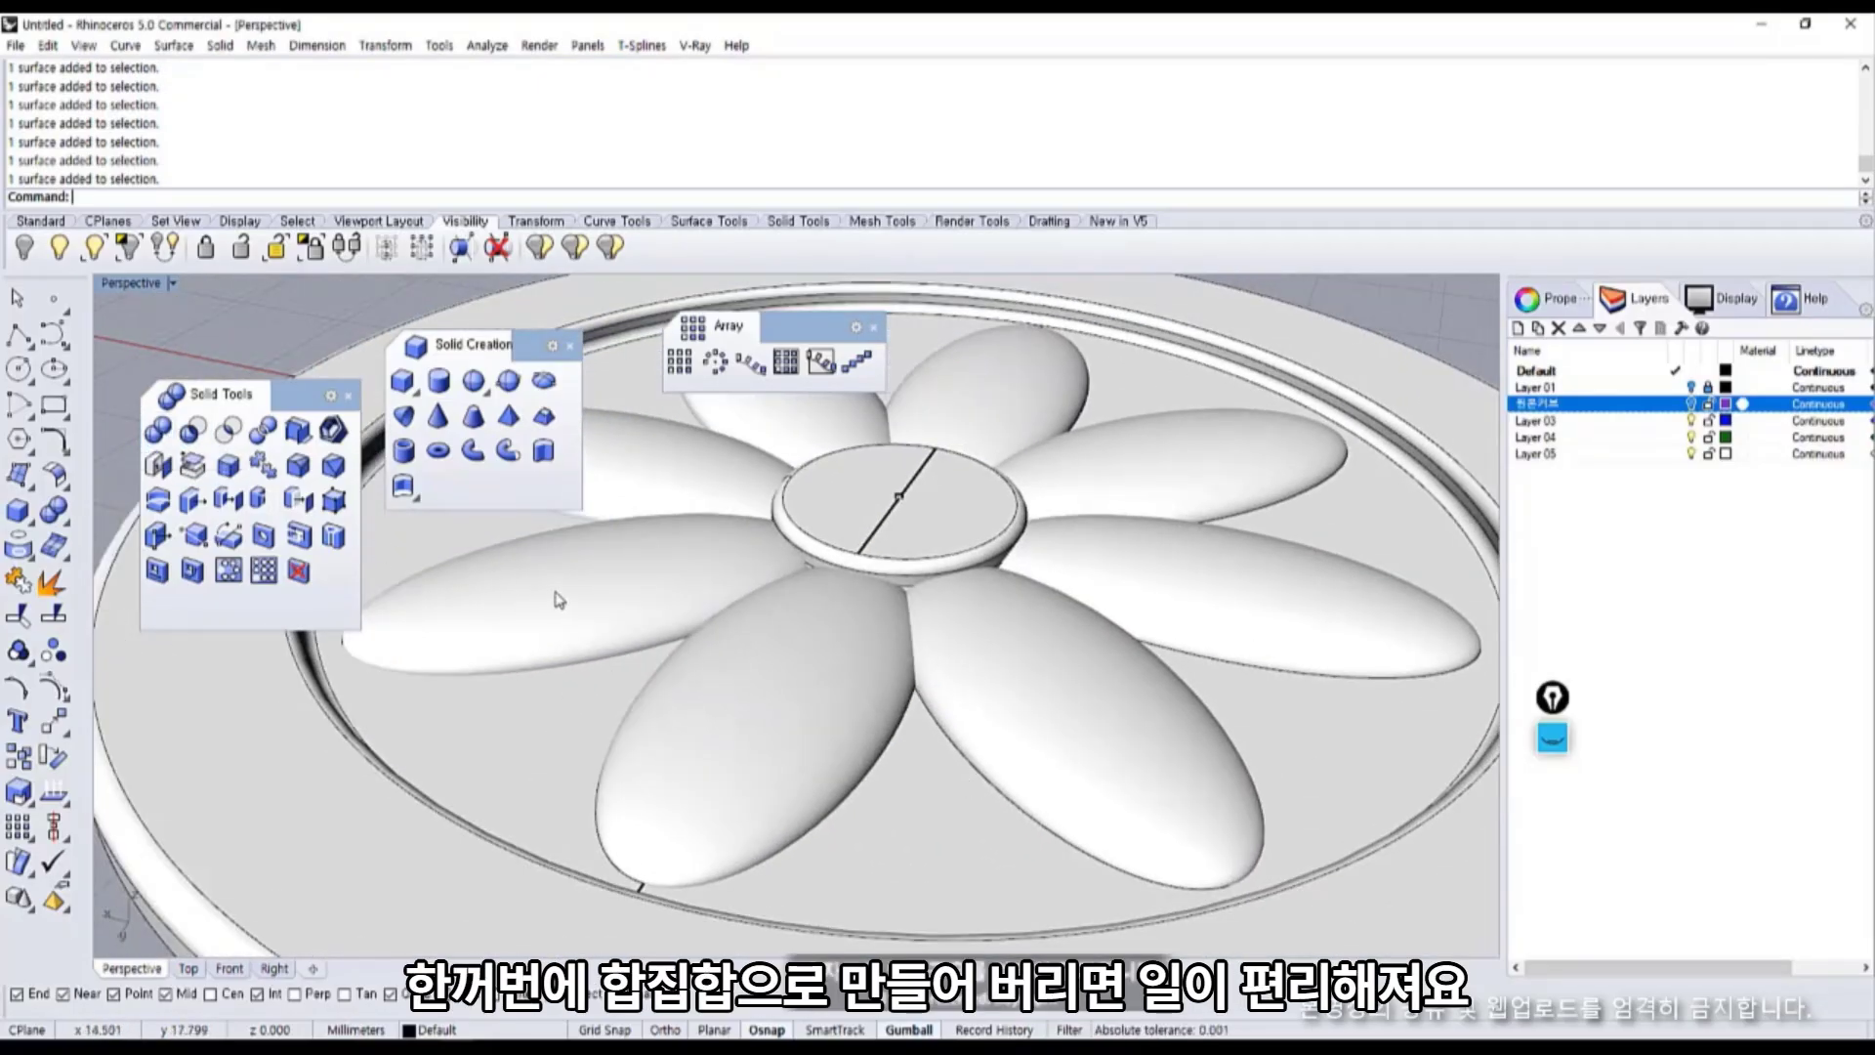
Lift one front petal above the plate to examine the seam line along its surface, and undo the move.
click(593, 607)
right_drag(636, 684, 860, 601)
scroll(859, 601, up, 5)
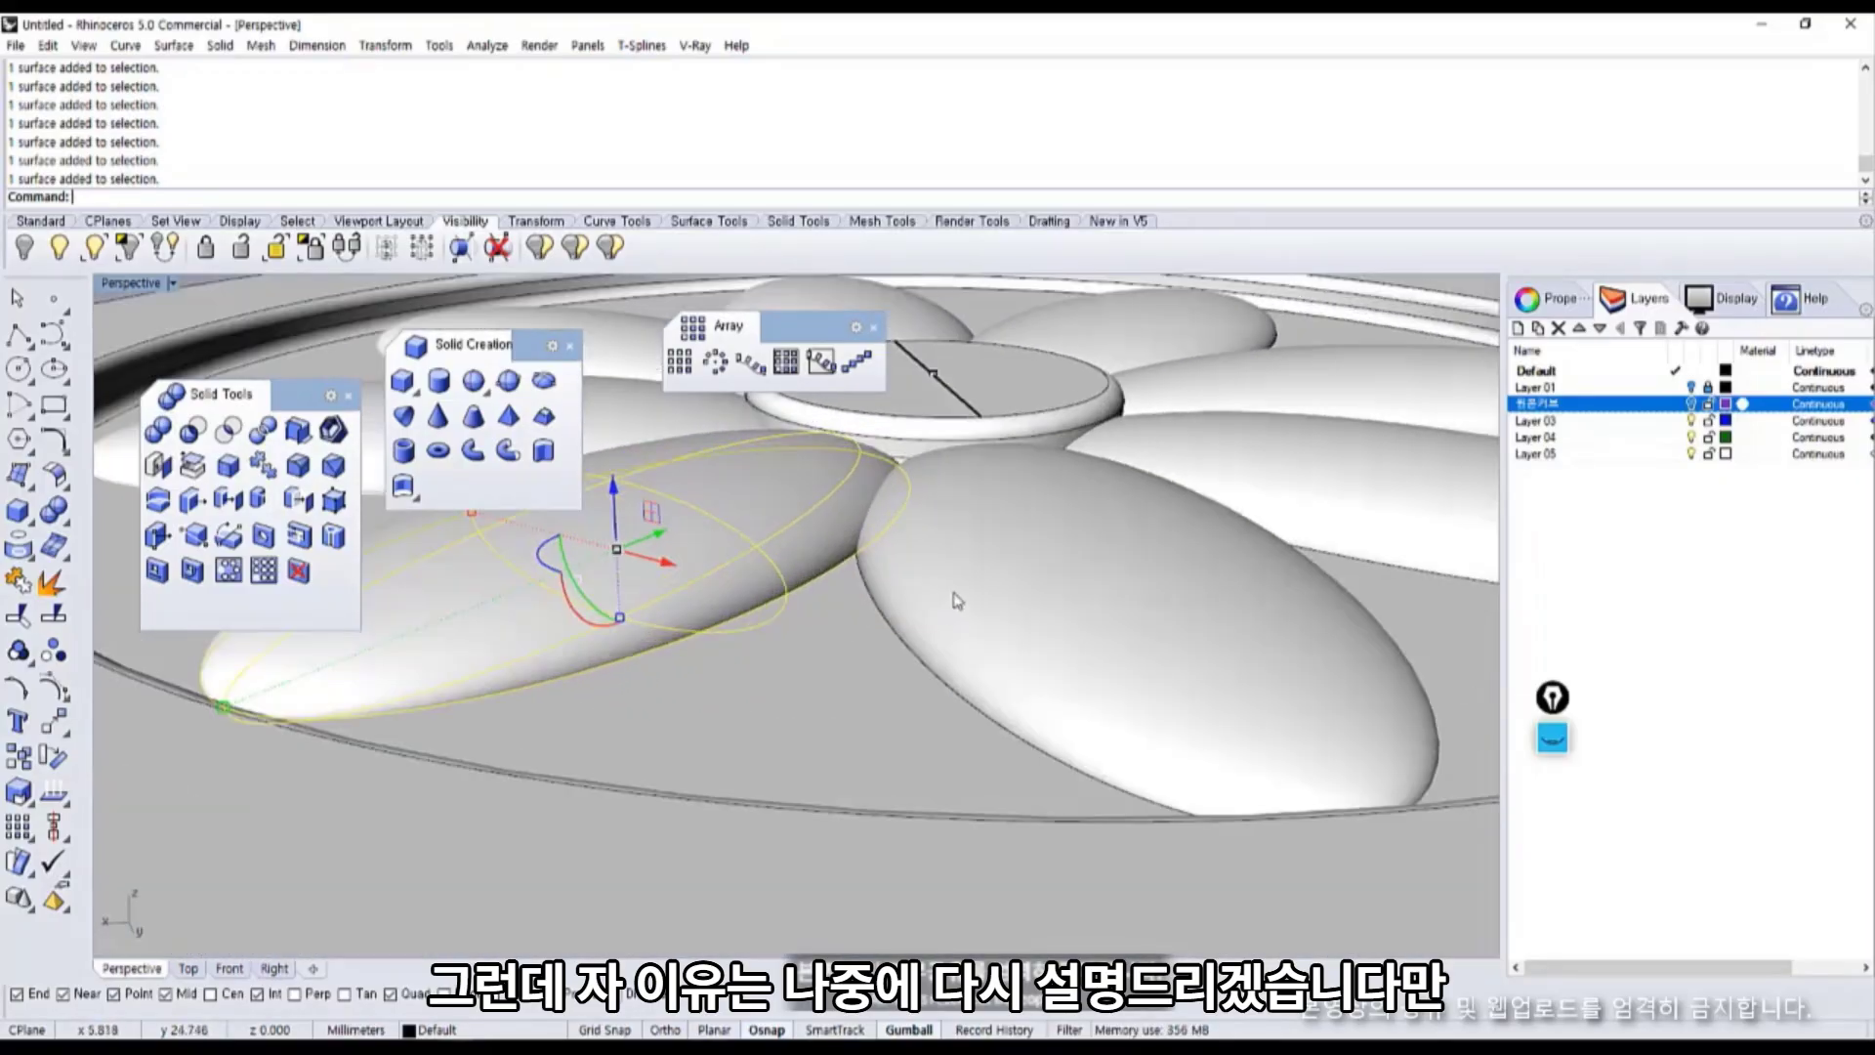
scroll(1059, 603, down, 2)
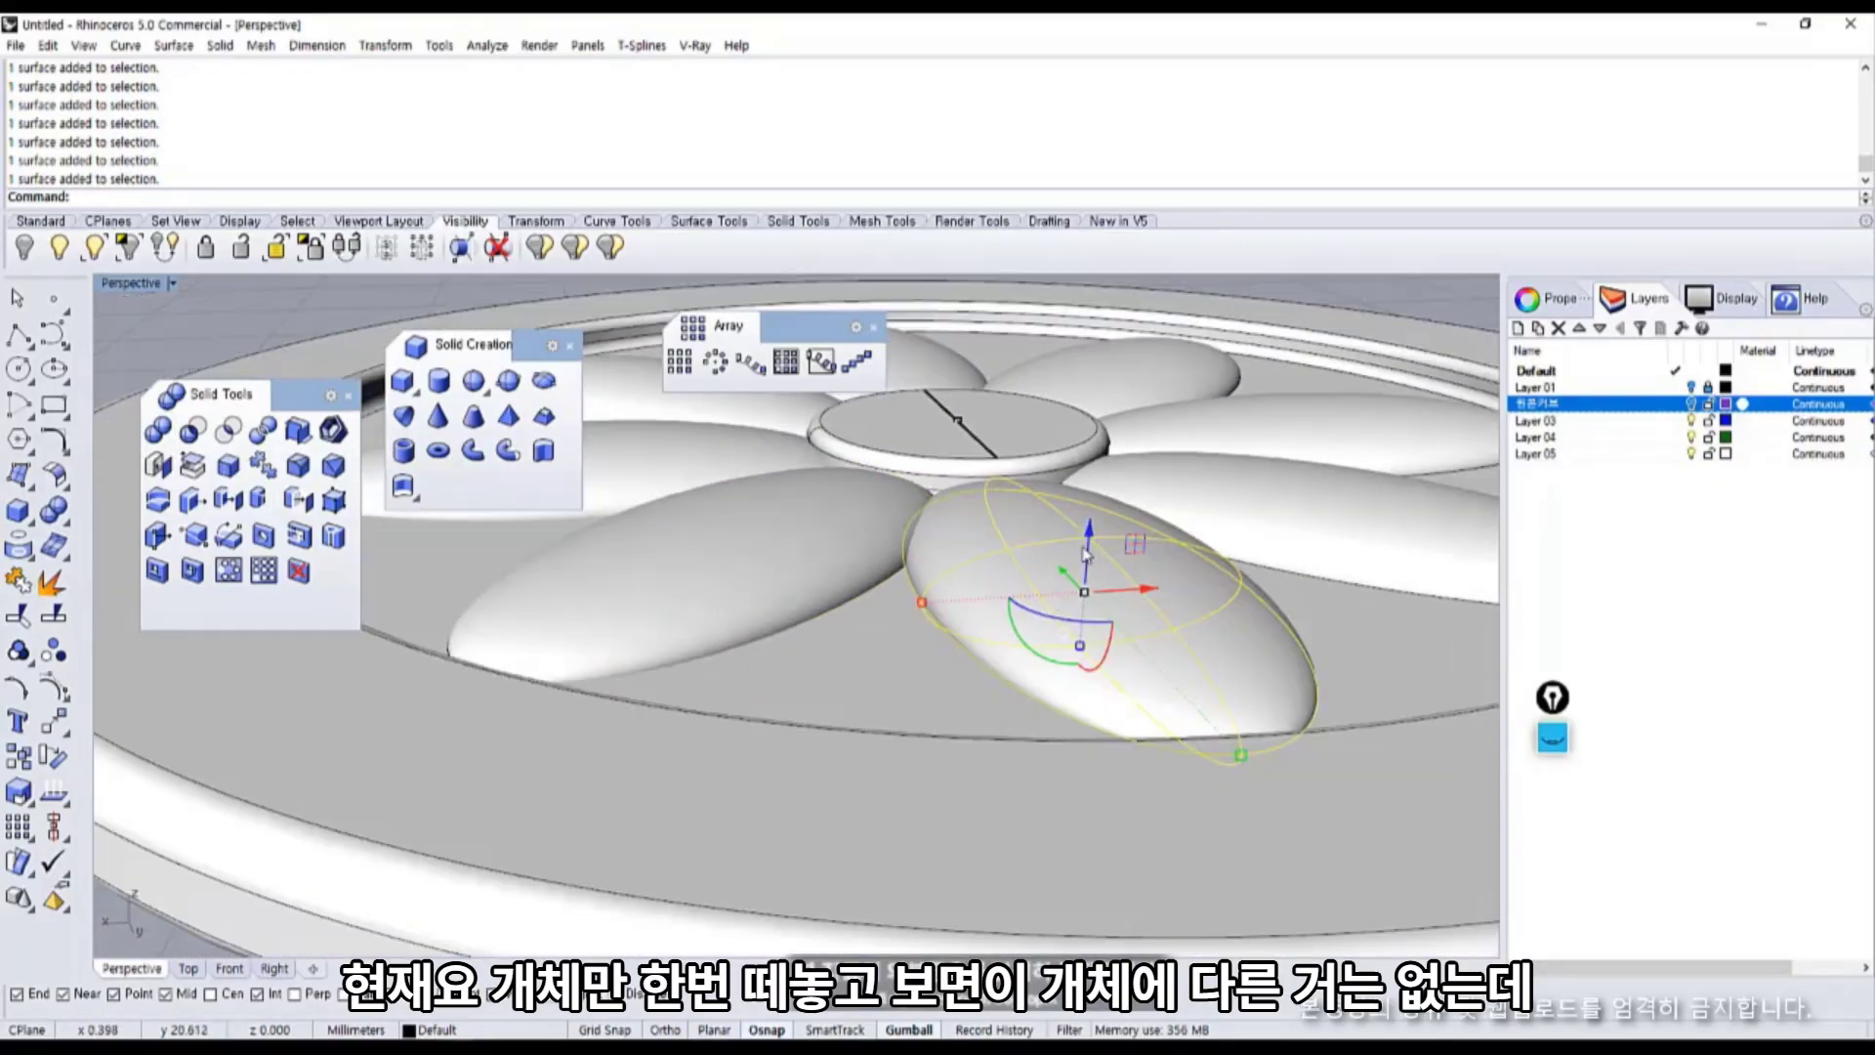
drag(1089, 539, 1099, 355)
shift+right_drag(1074, 356, 1035, 471)
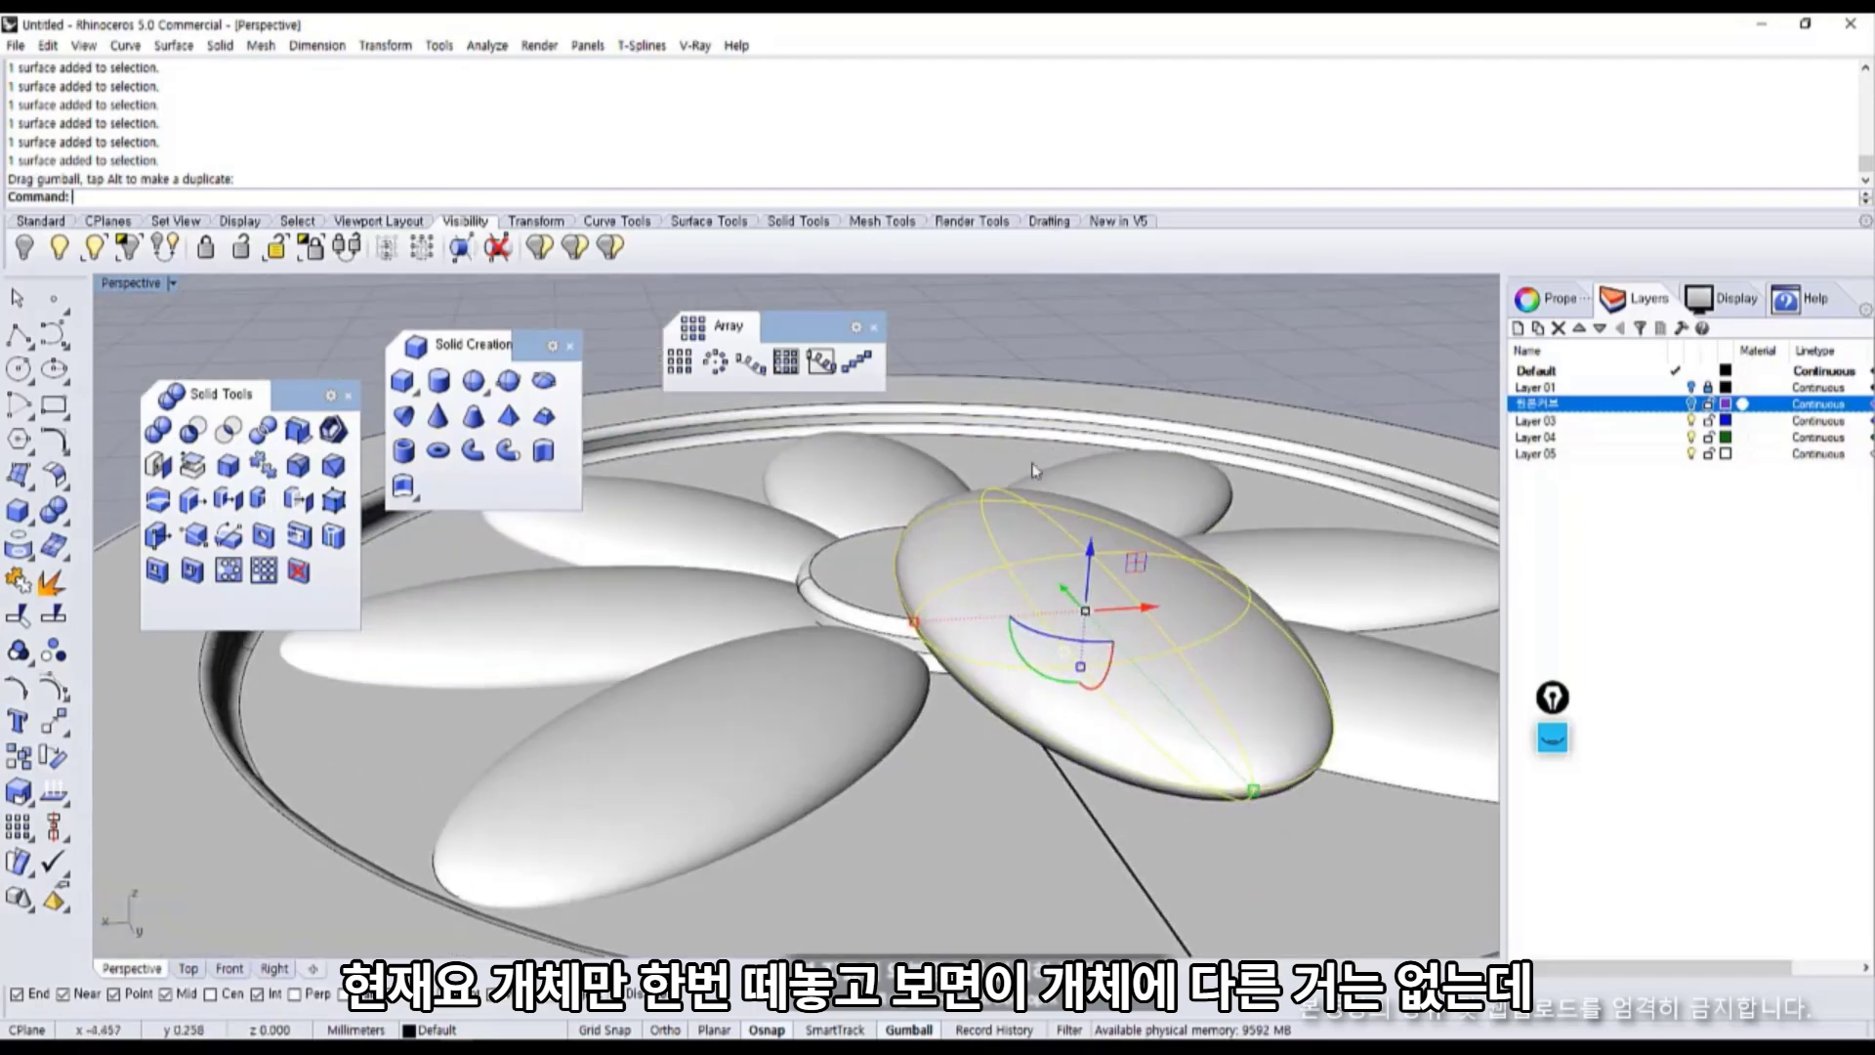
key(Escape)
right_drag(1094, 568, 1102, 521)
scroll(1228, 434, up, 3)
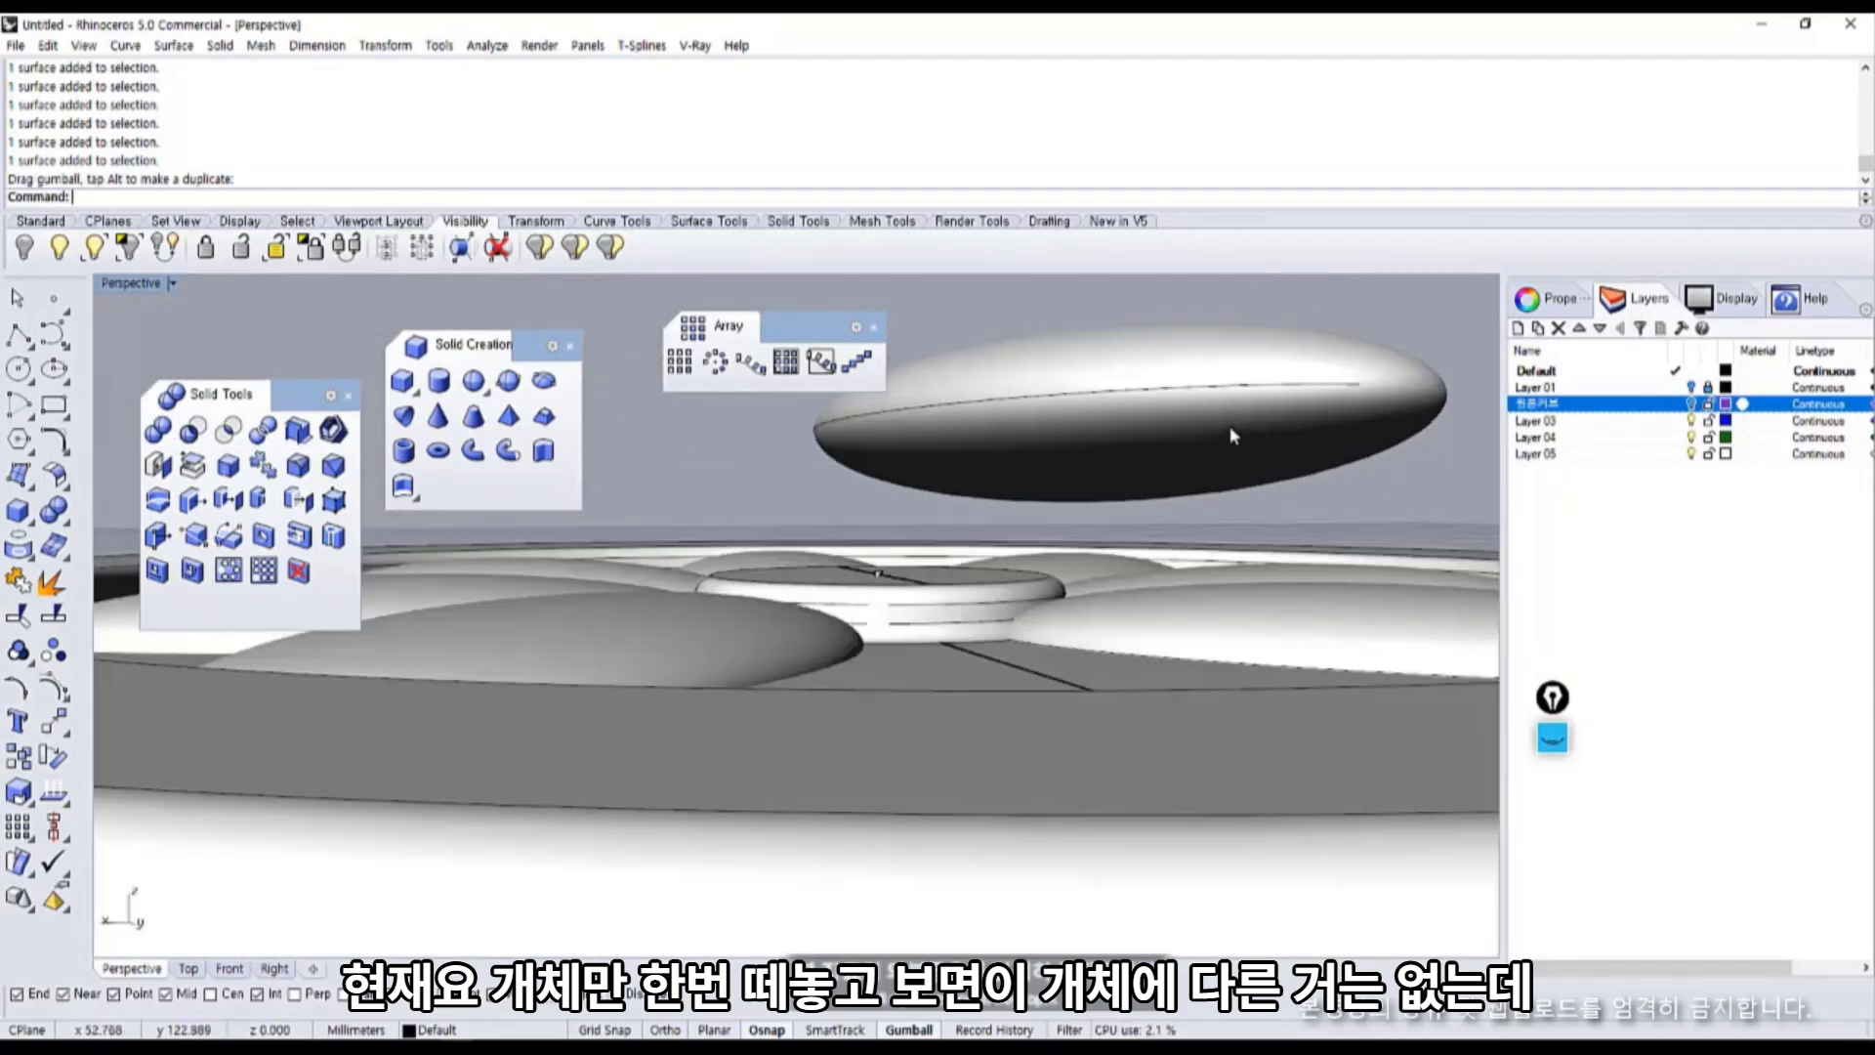
scroll(1230, 434, up, 2)
shift+right_drag(1230, 435, 1133, 612)
key(ctrl+z)
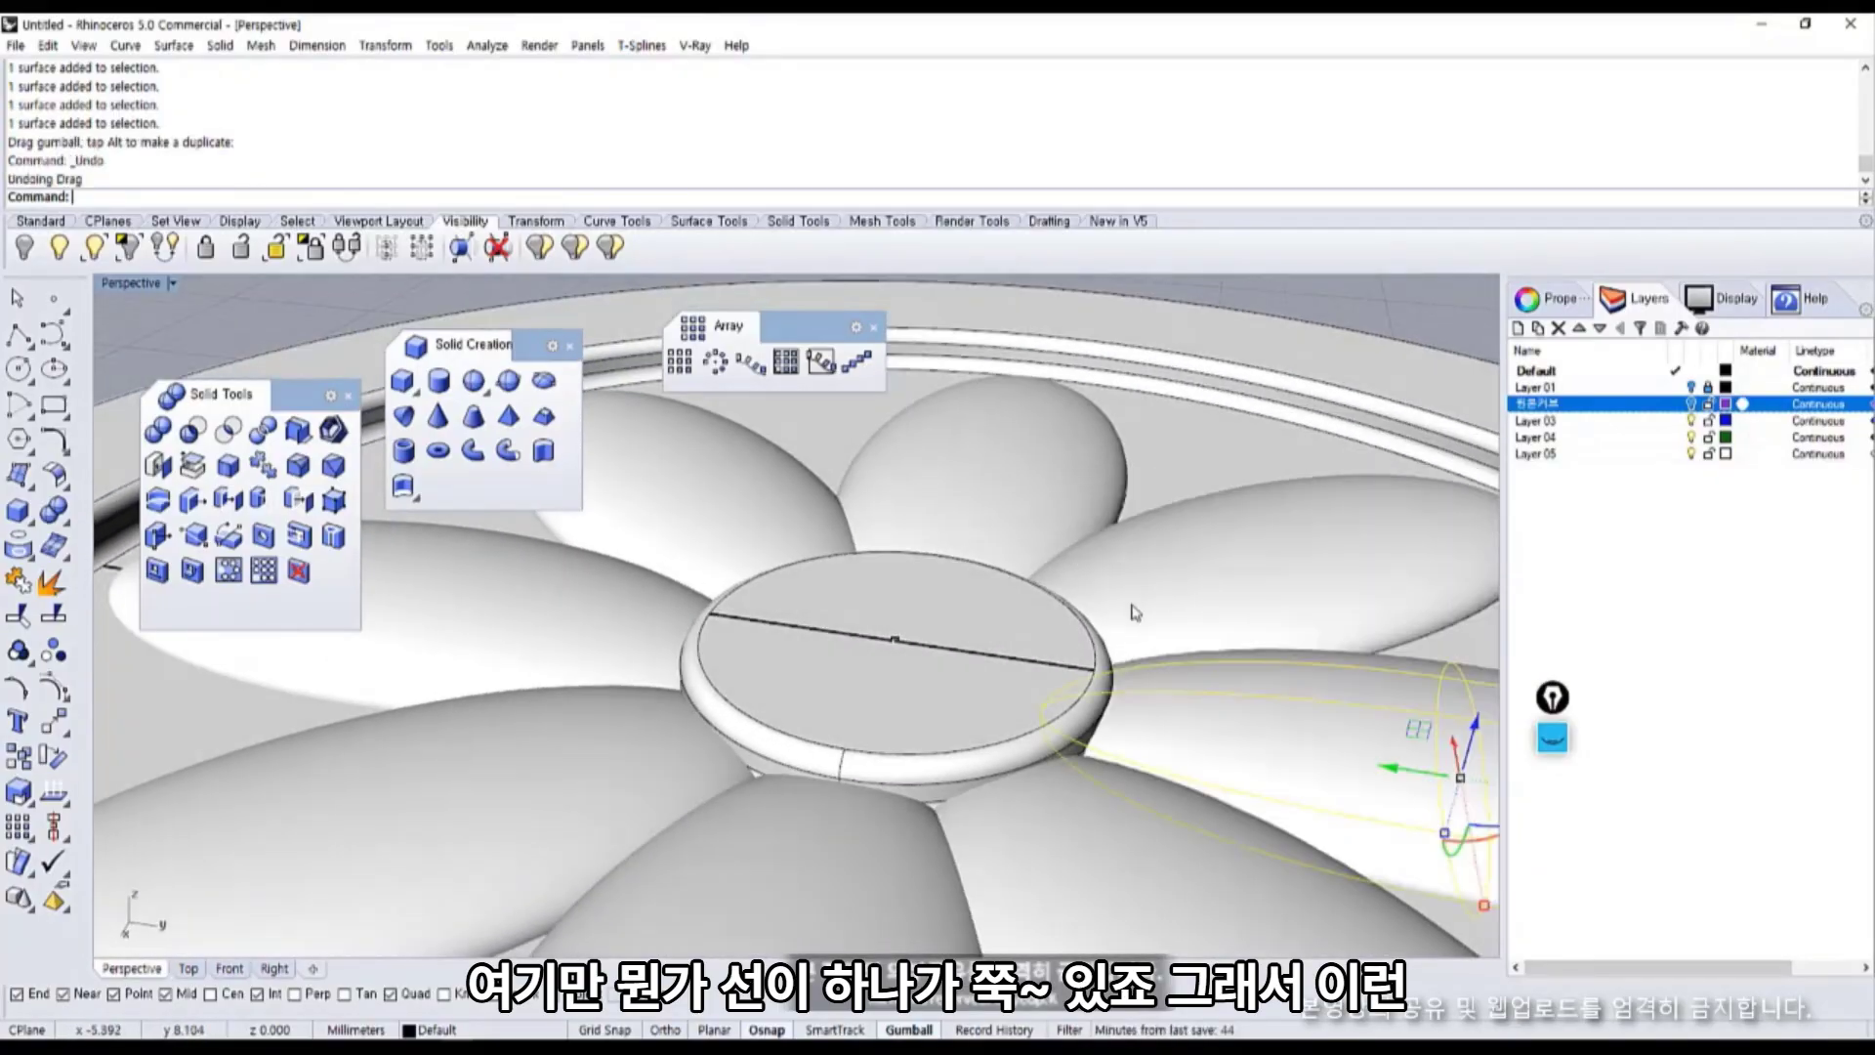
With two neighbouring petals selected, annotate the view with "Seam" and sketches of a flat sheet rolled into a closed form, and clear the annotations.
scroll(1133, 612, down, 4)
shift+click(667, 748)
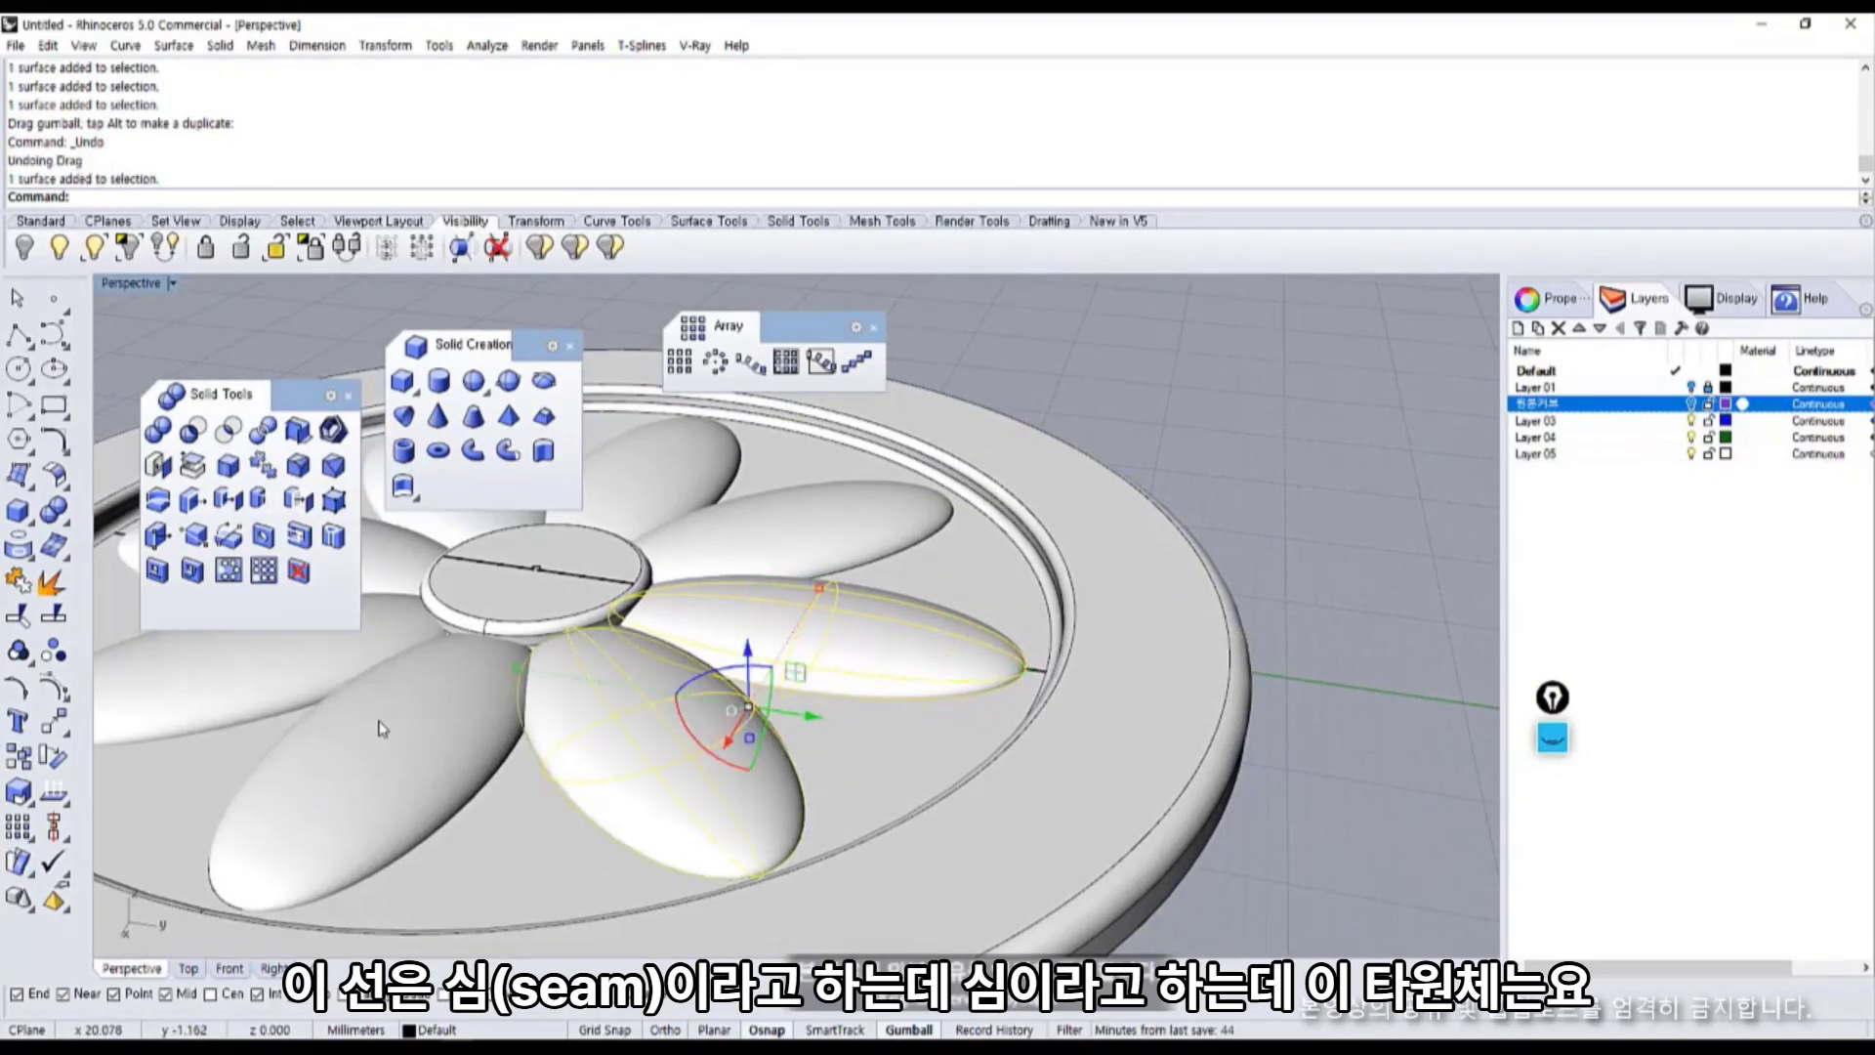
key(ctrl+shift+1)
drag(965, 429, 975, 472)
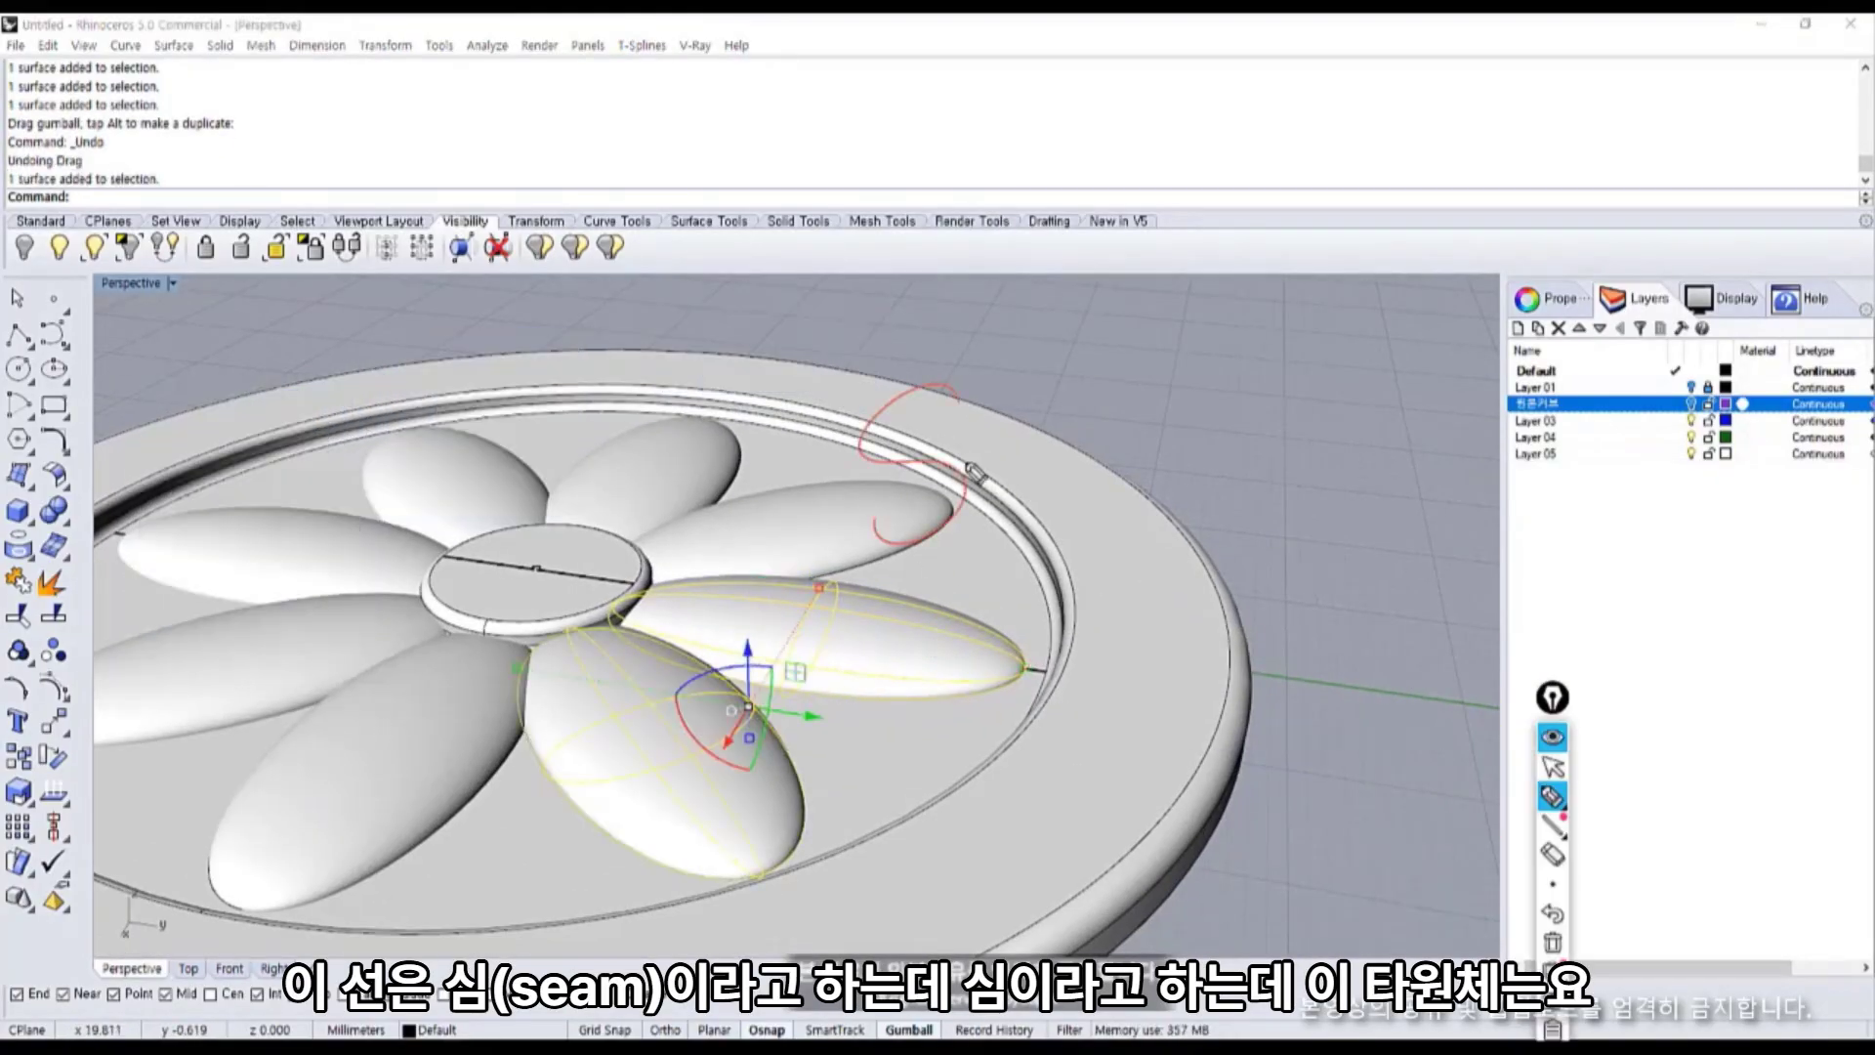
drag(1092, 450, 1242, 500)
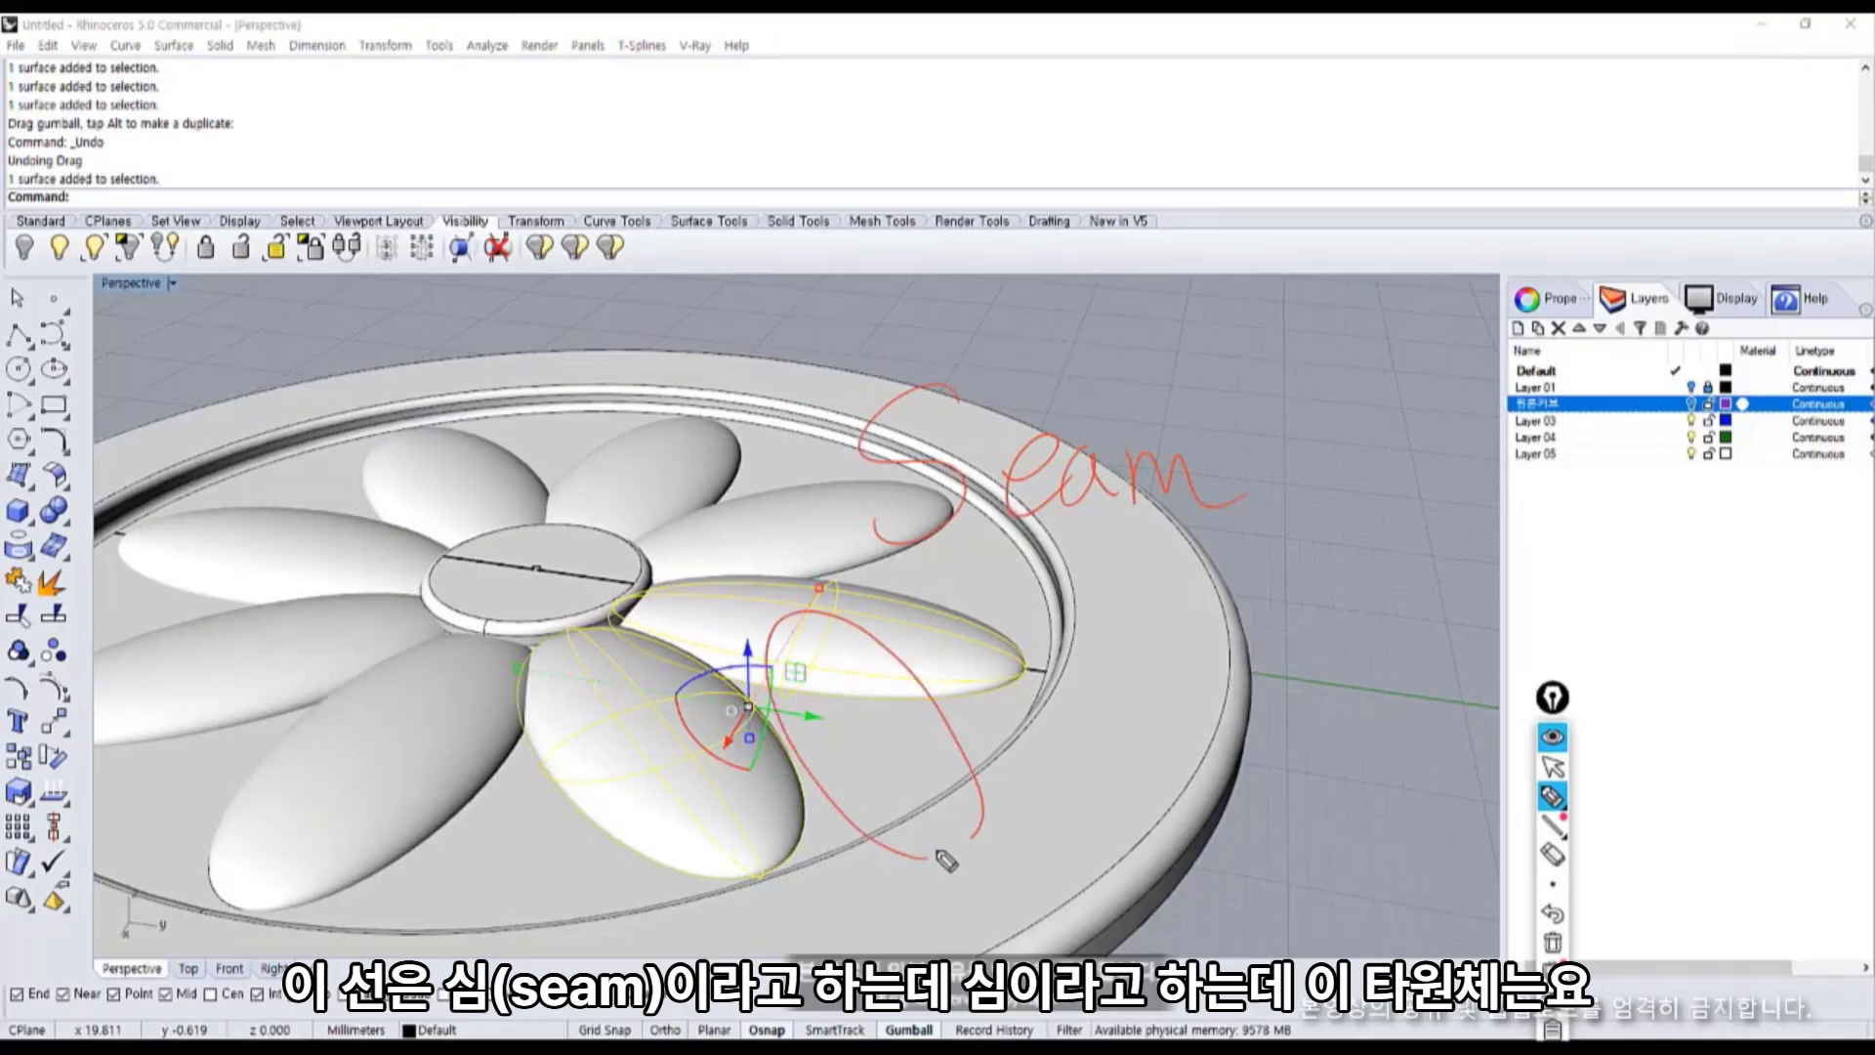
drag(939, 855, 816, 739)
drag(968, 702, 994, 697)
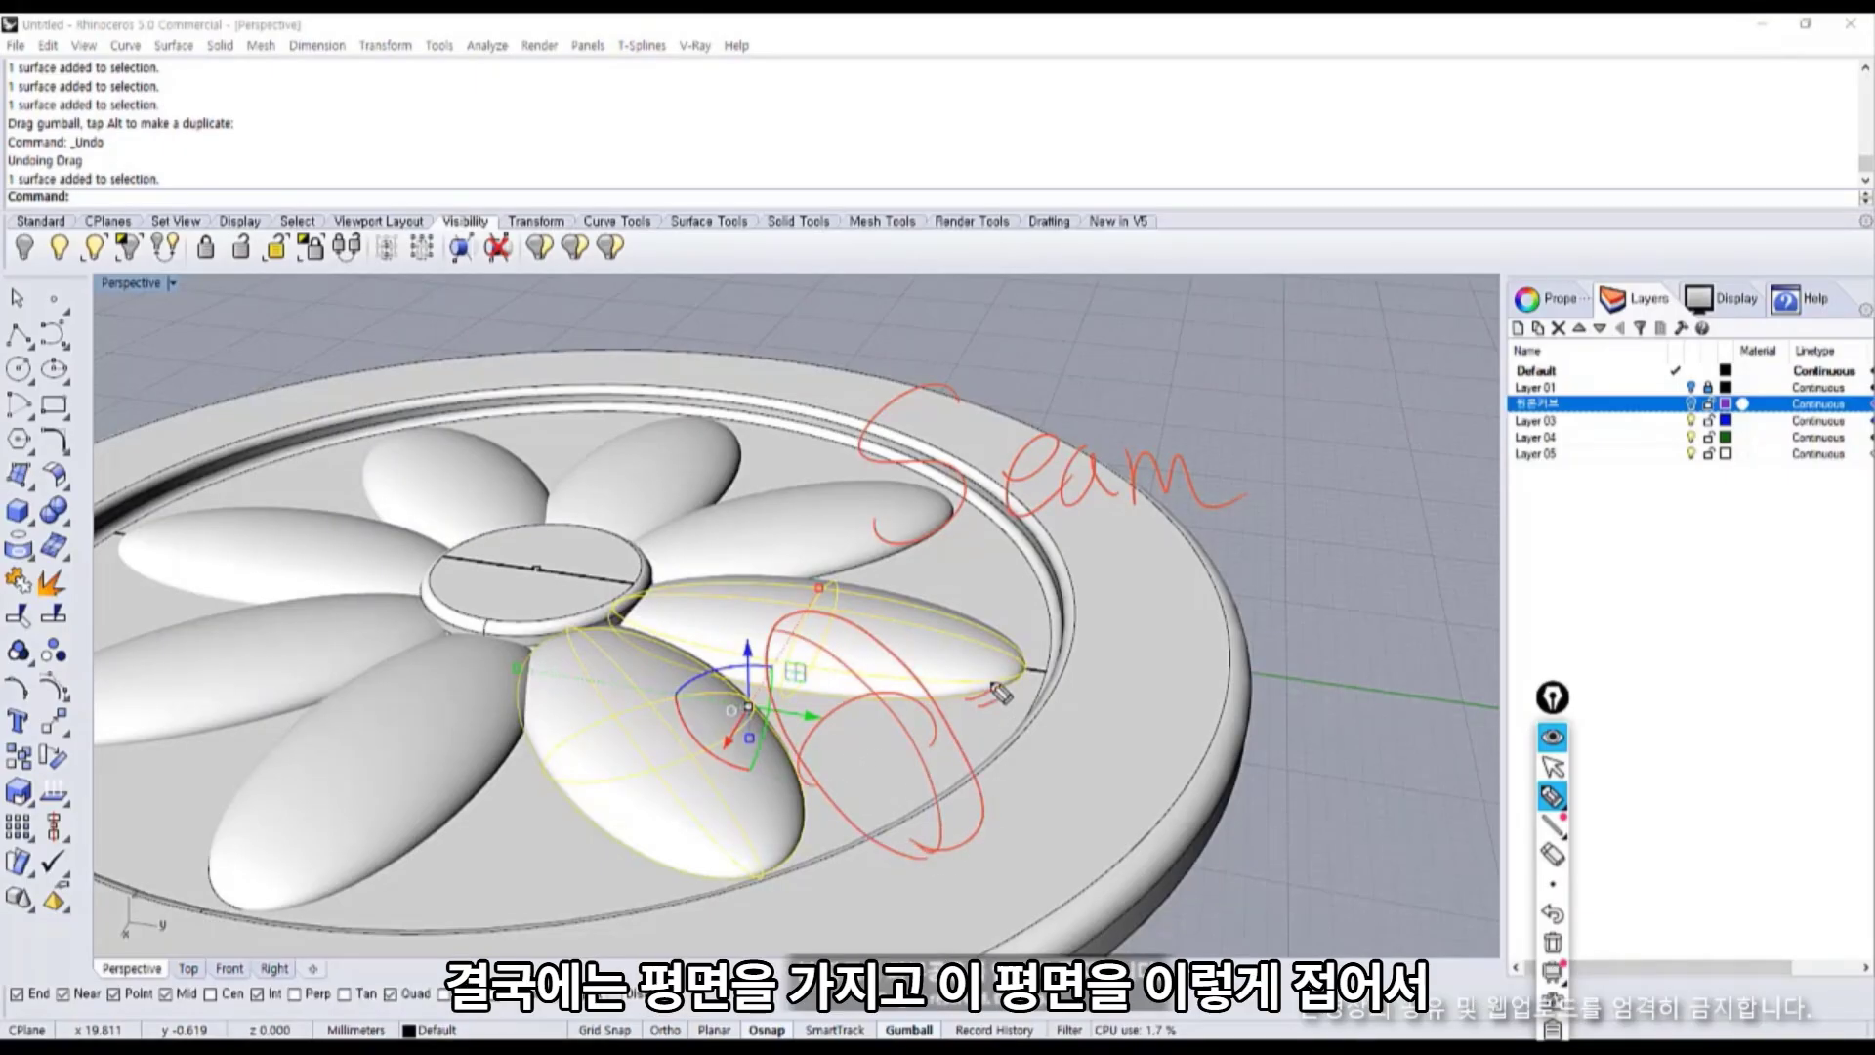
drag(994, 601, 1269, 713)
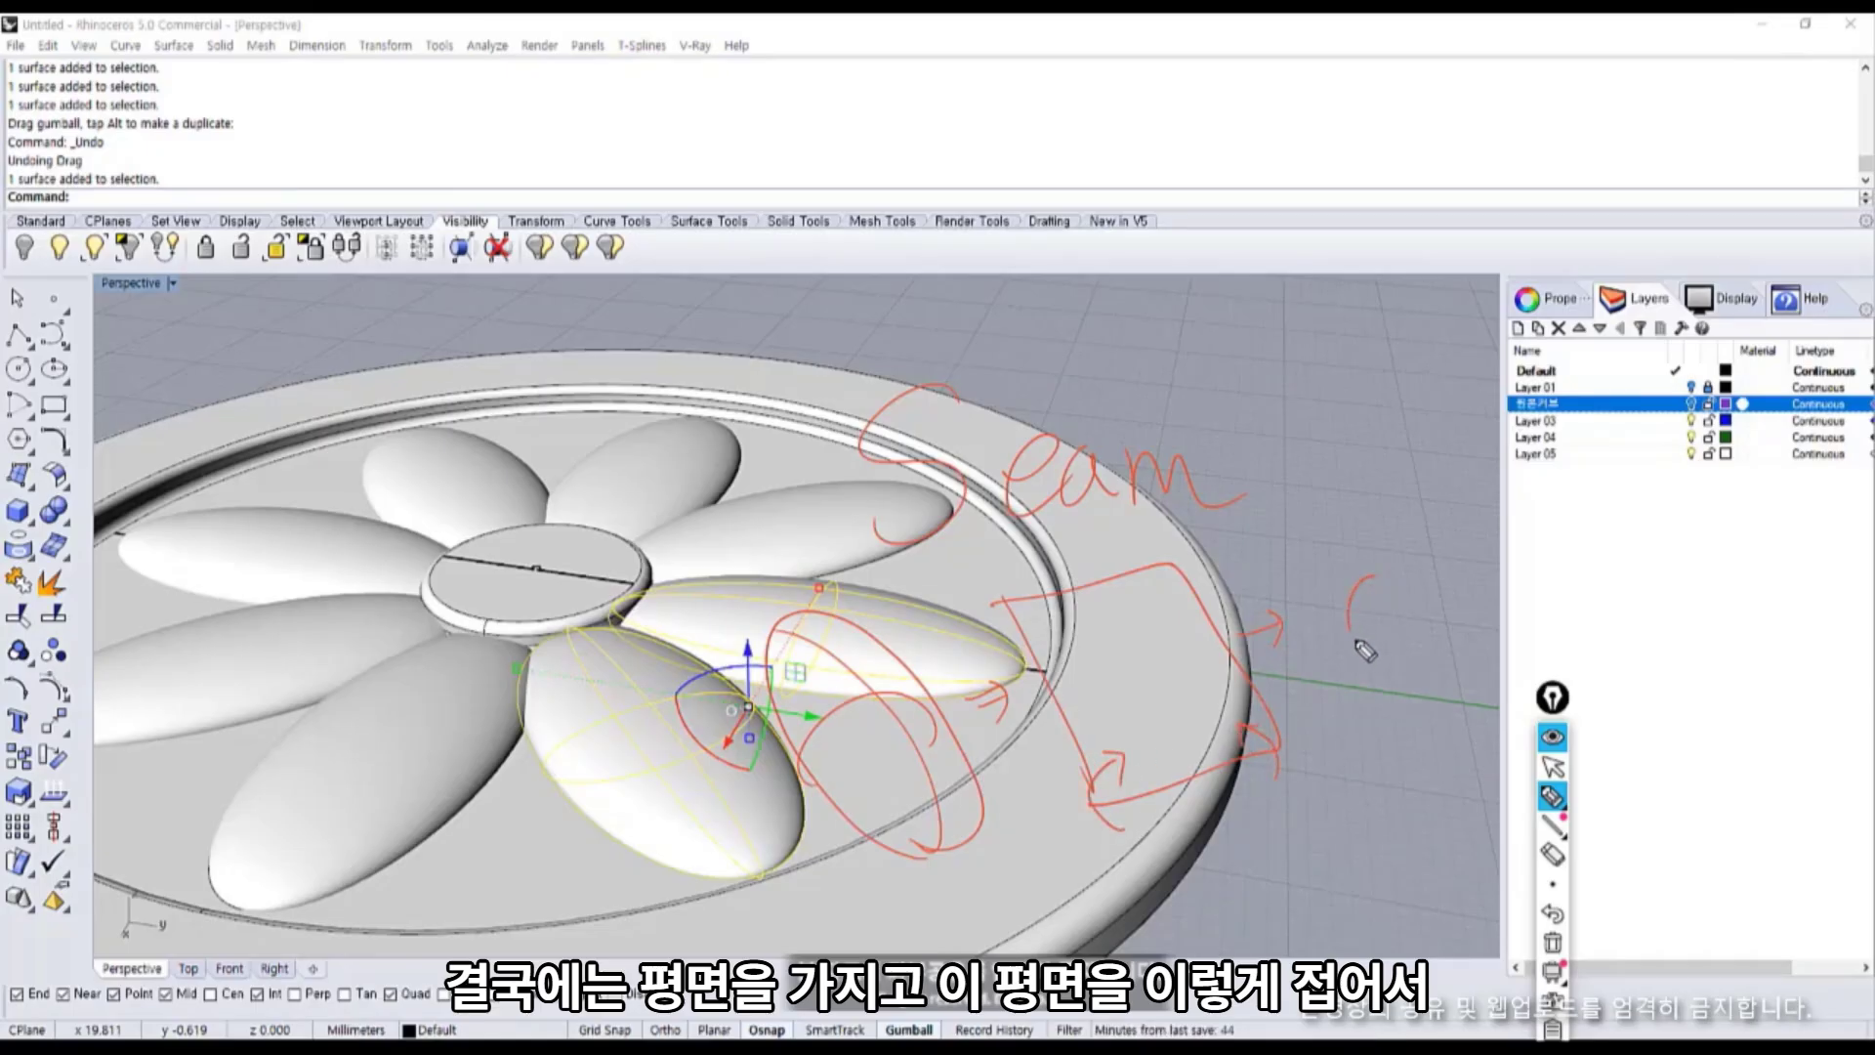
drag(1366, 651, 1298, 518)
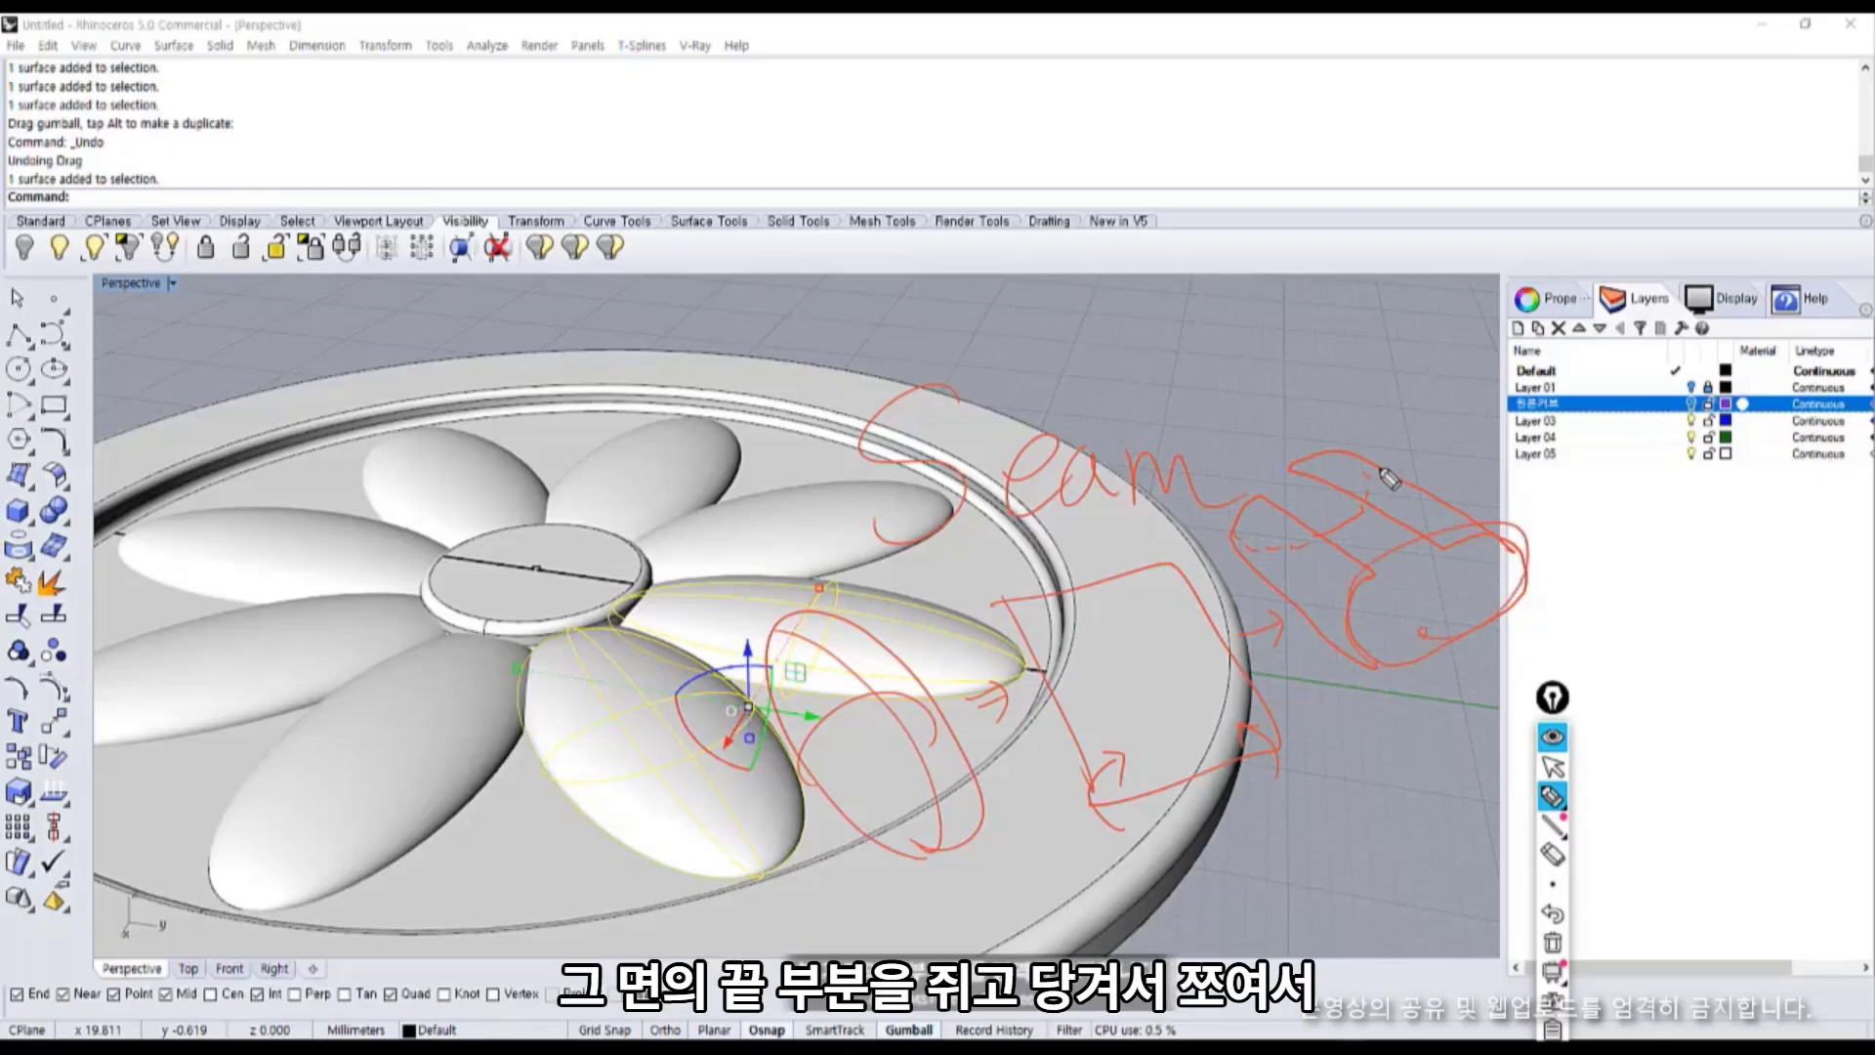
drag(1568, 622, 1496, 607)
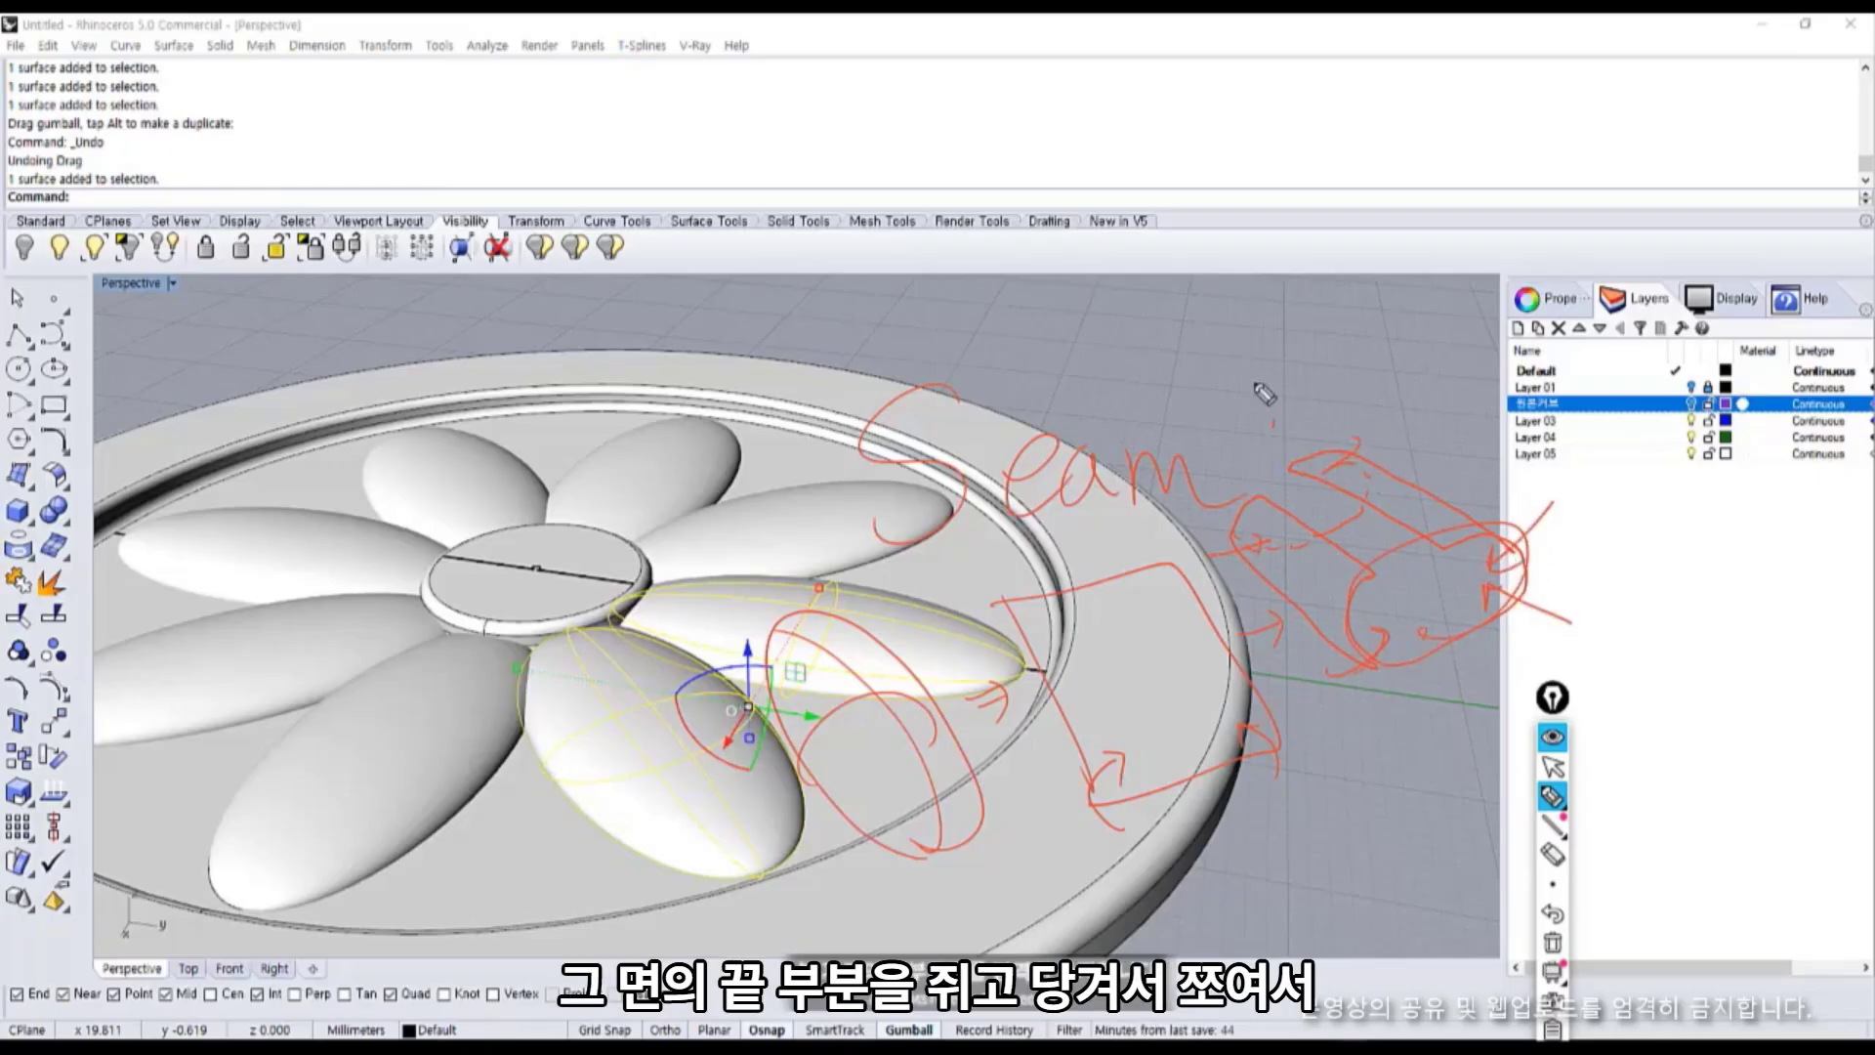
drag(1126, 366, 1194, 357)
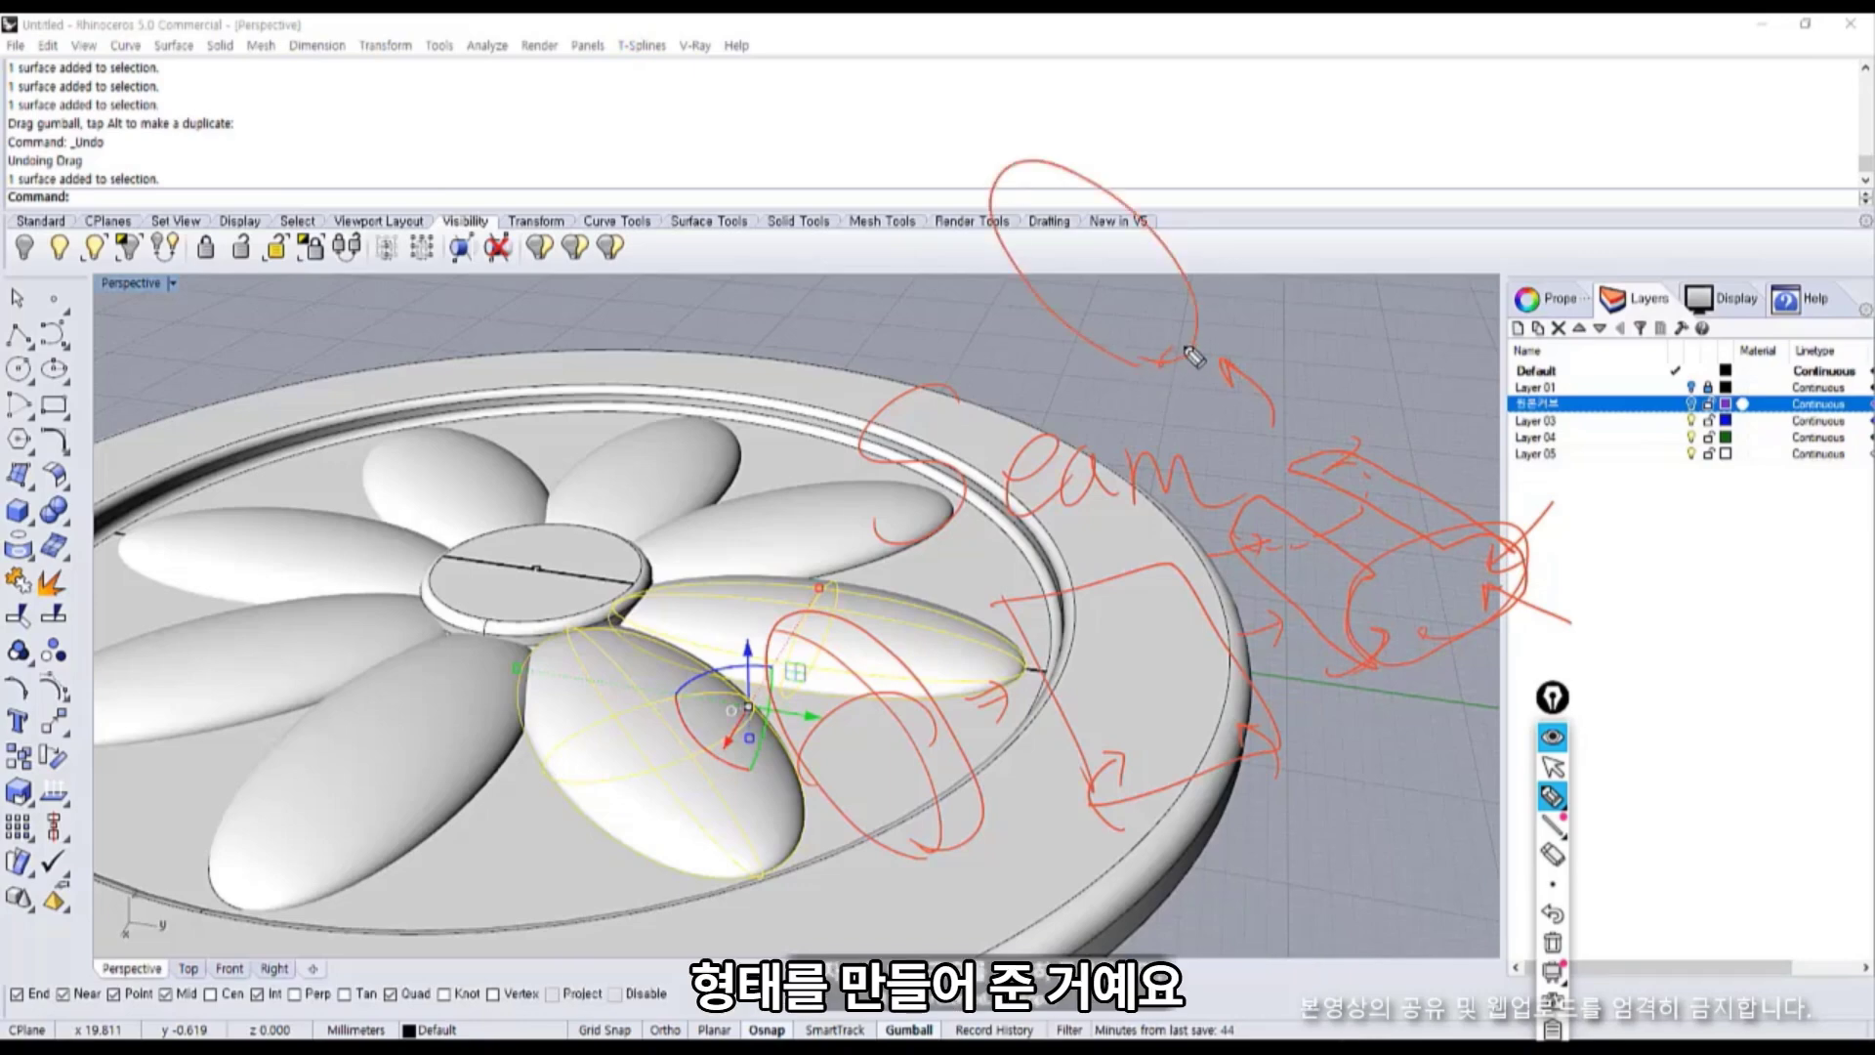
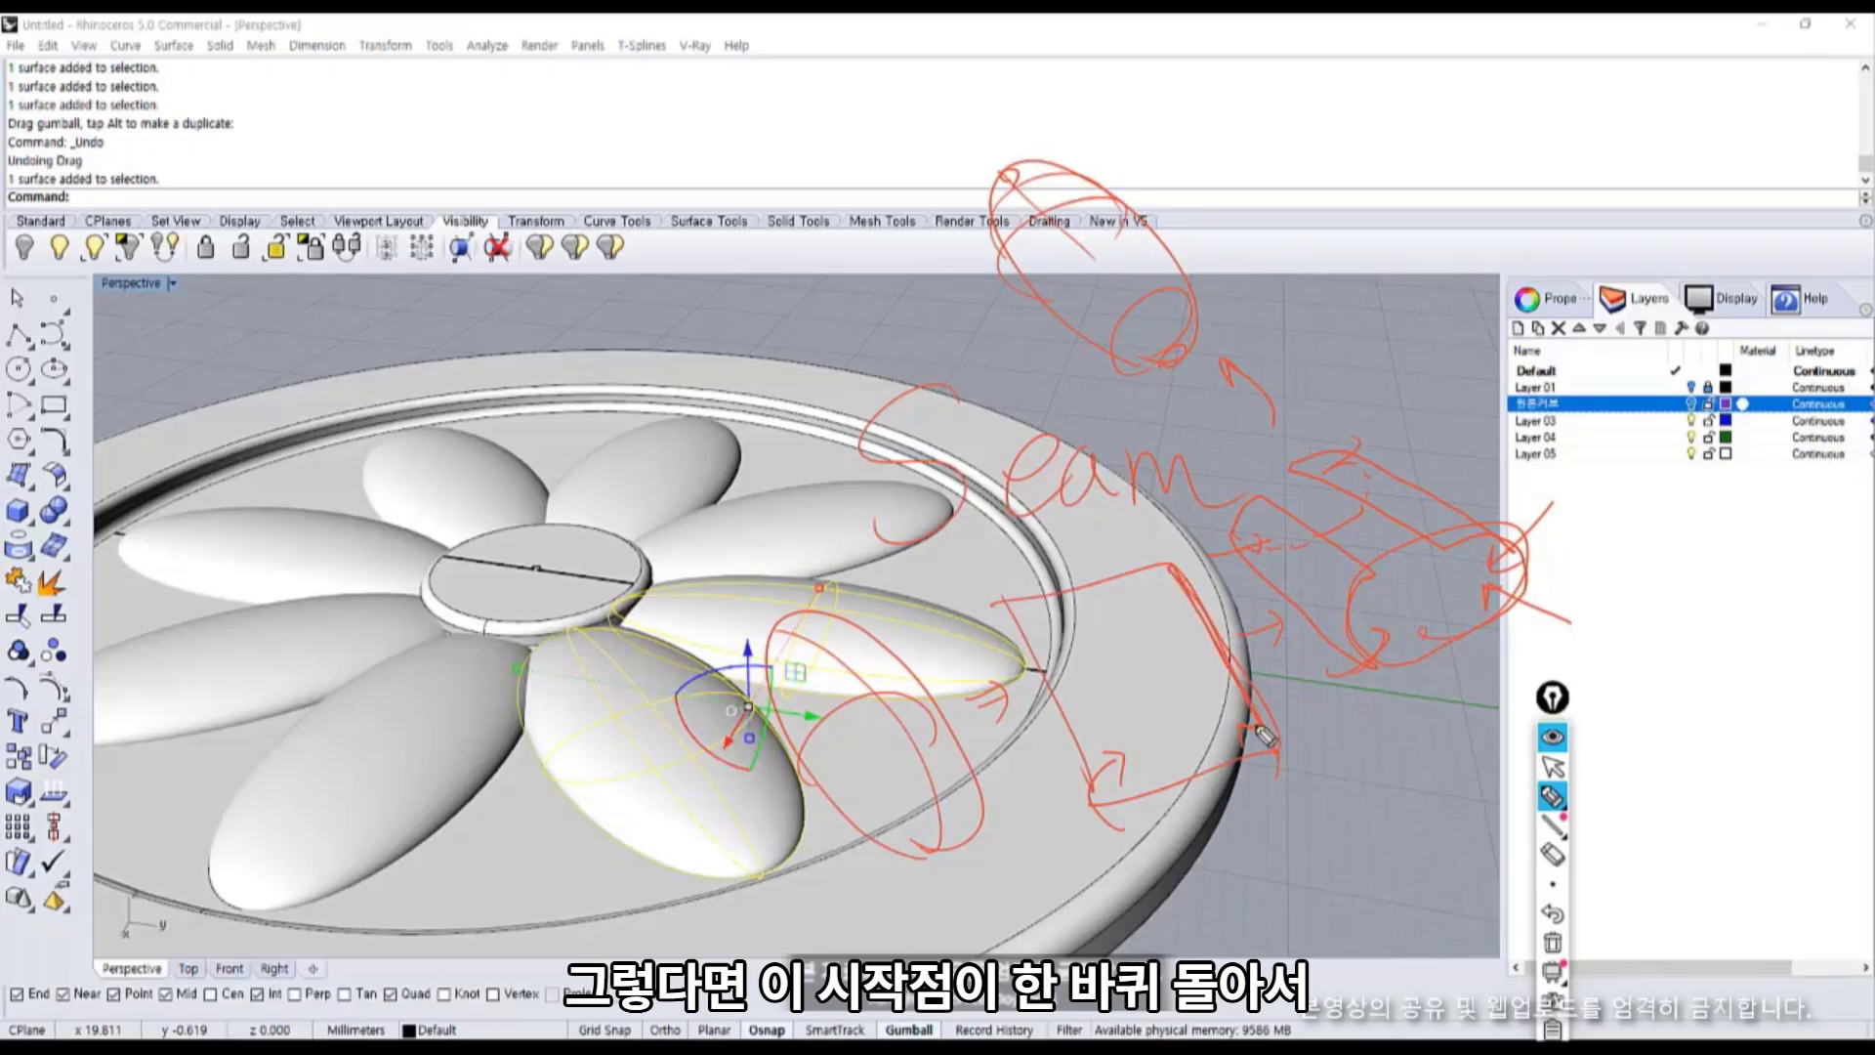
drag(1265, 736, 1263, 660)
drag(1258, 494, 1375, 566)
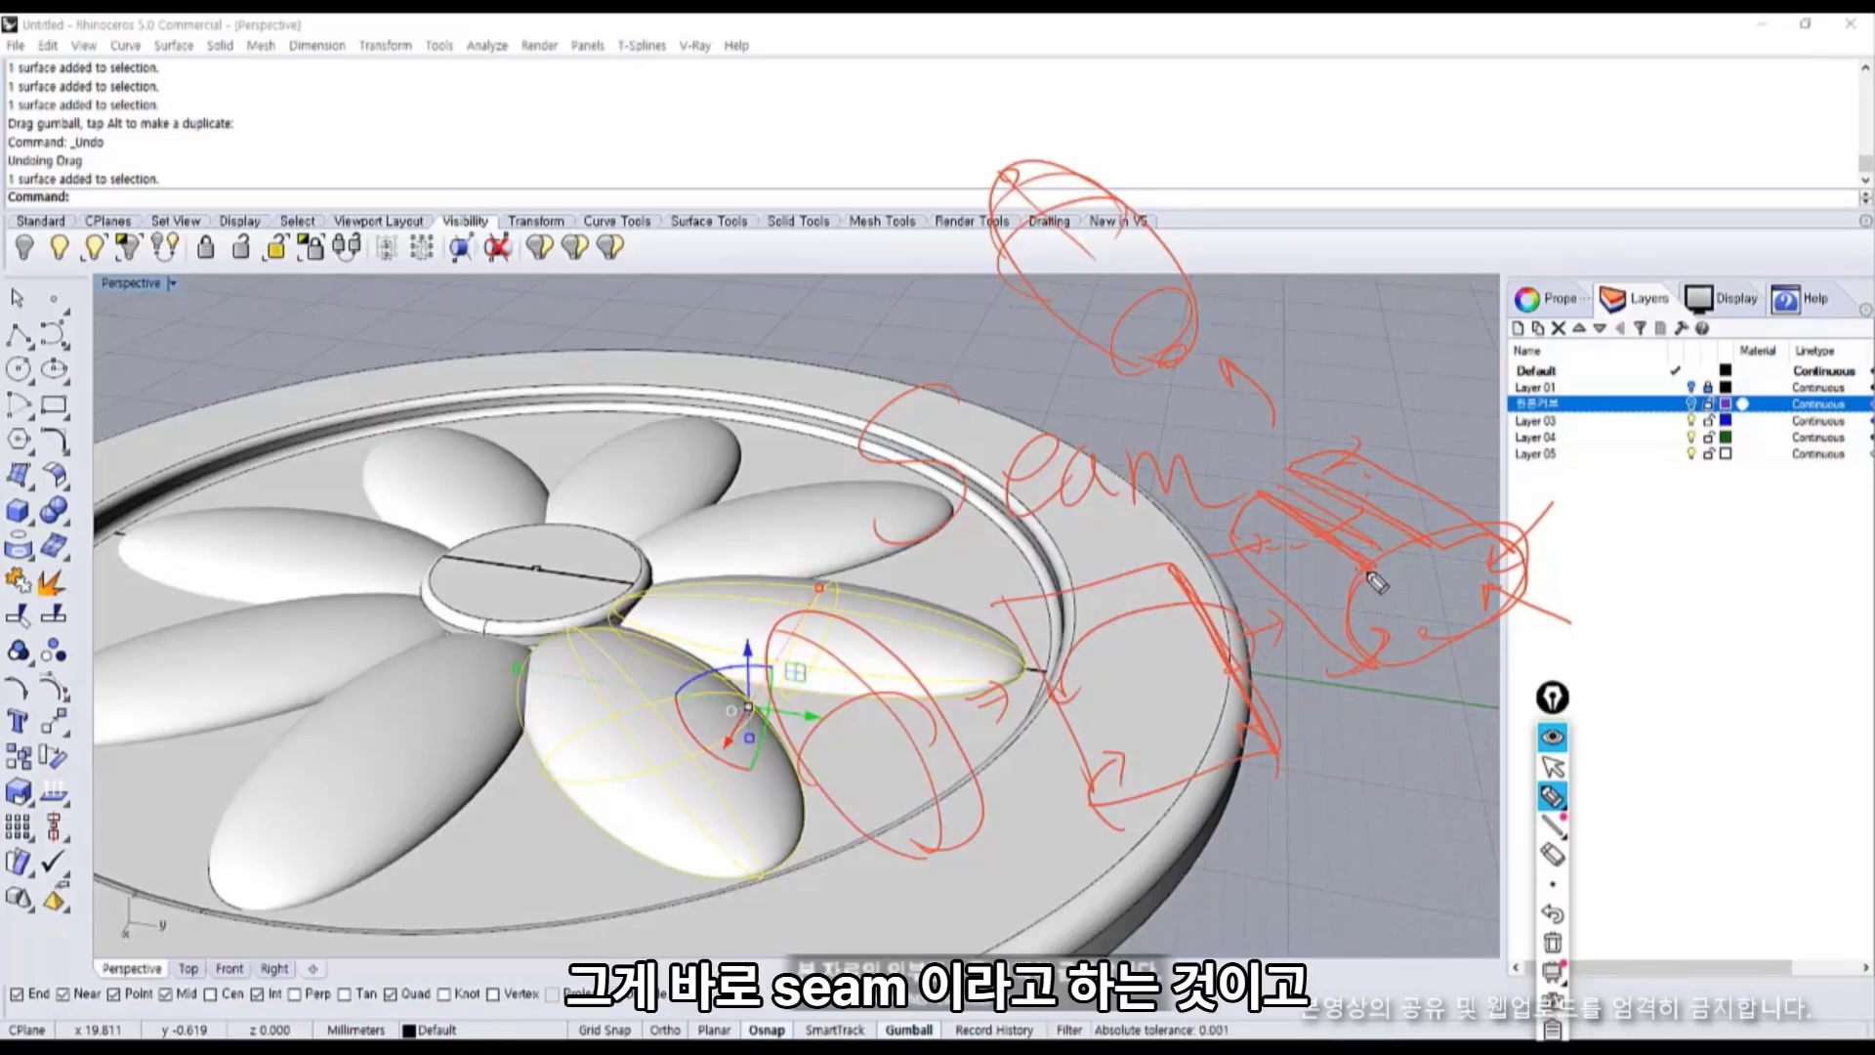
mouse_move(1181, 542)
mouse_down()
mouse_move(801, 420)
mouse_move(967, 586)
mouse_move(1193, 535)
mouse_up()
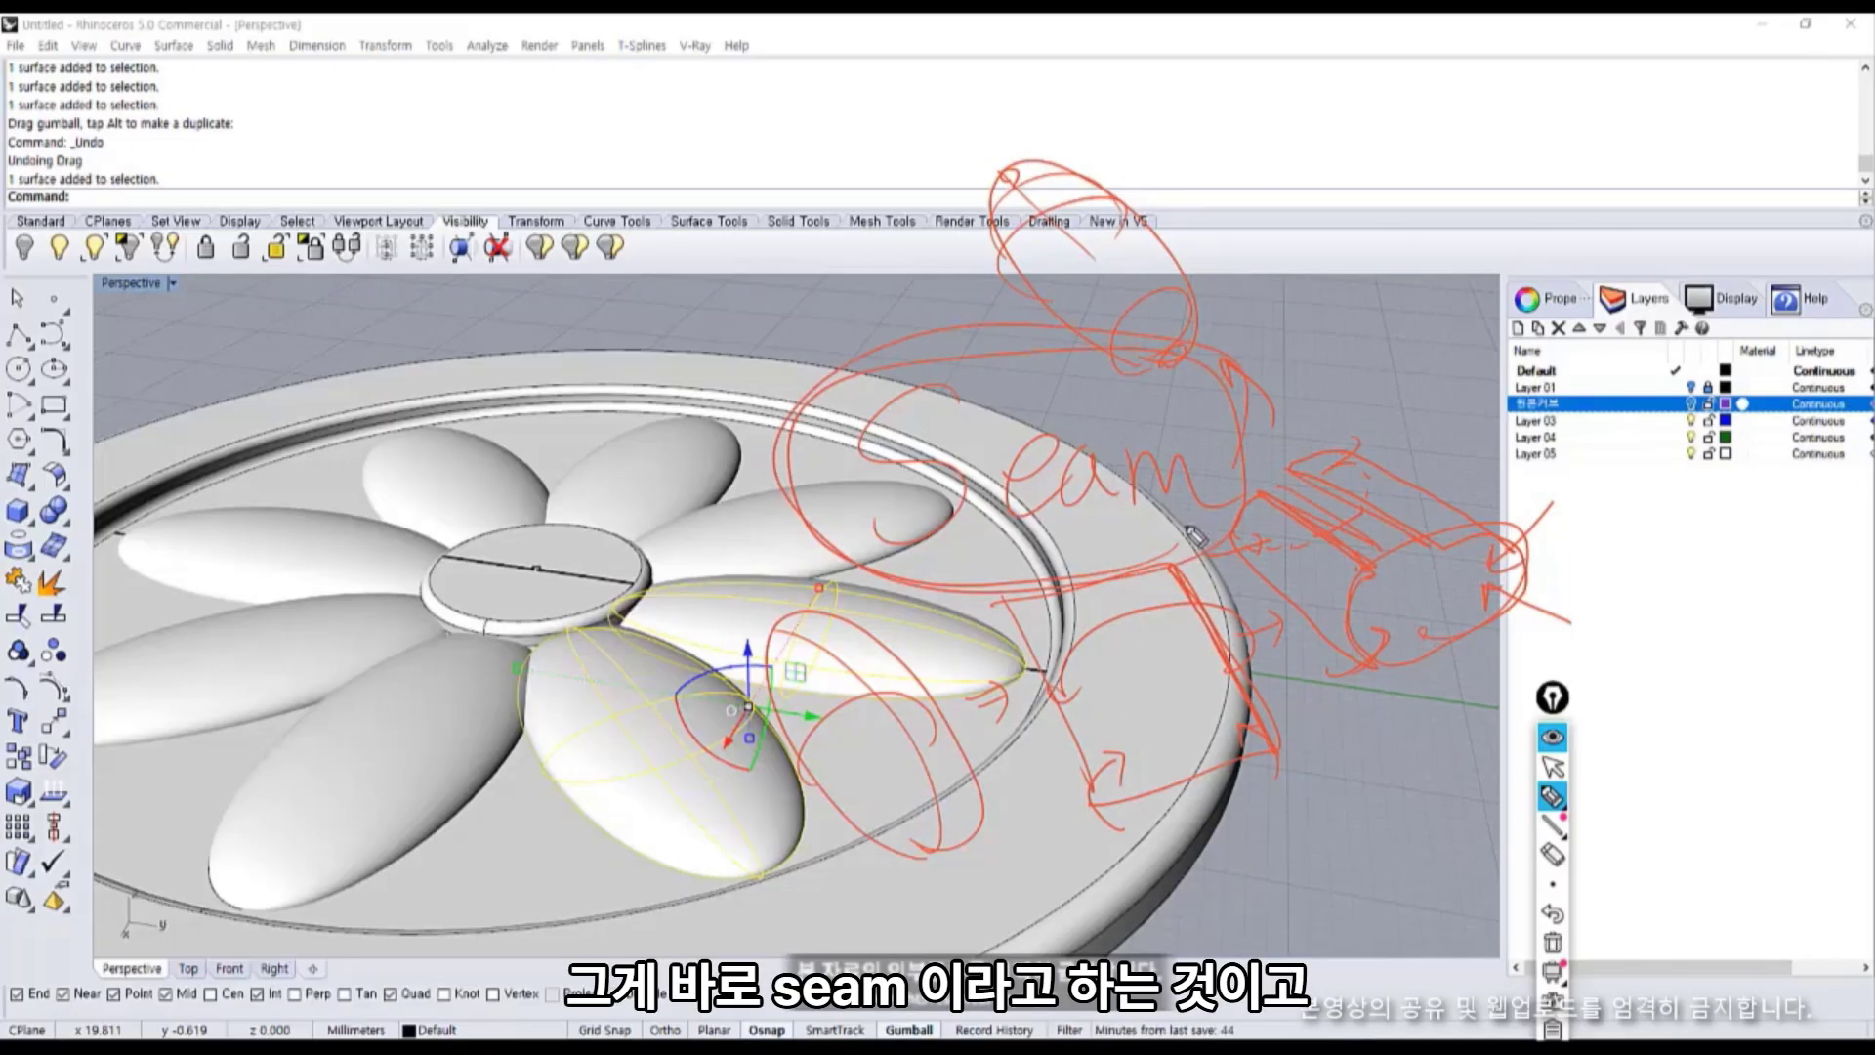
key(ctrl+shift+7)
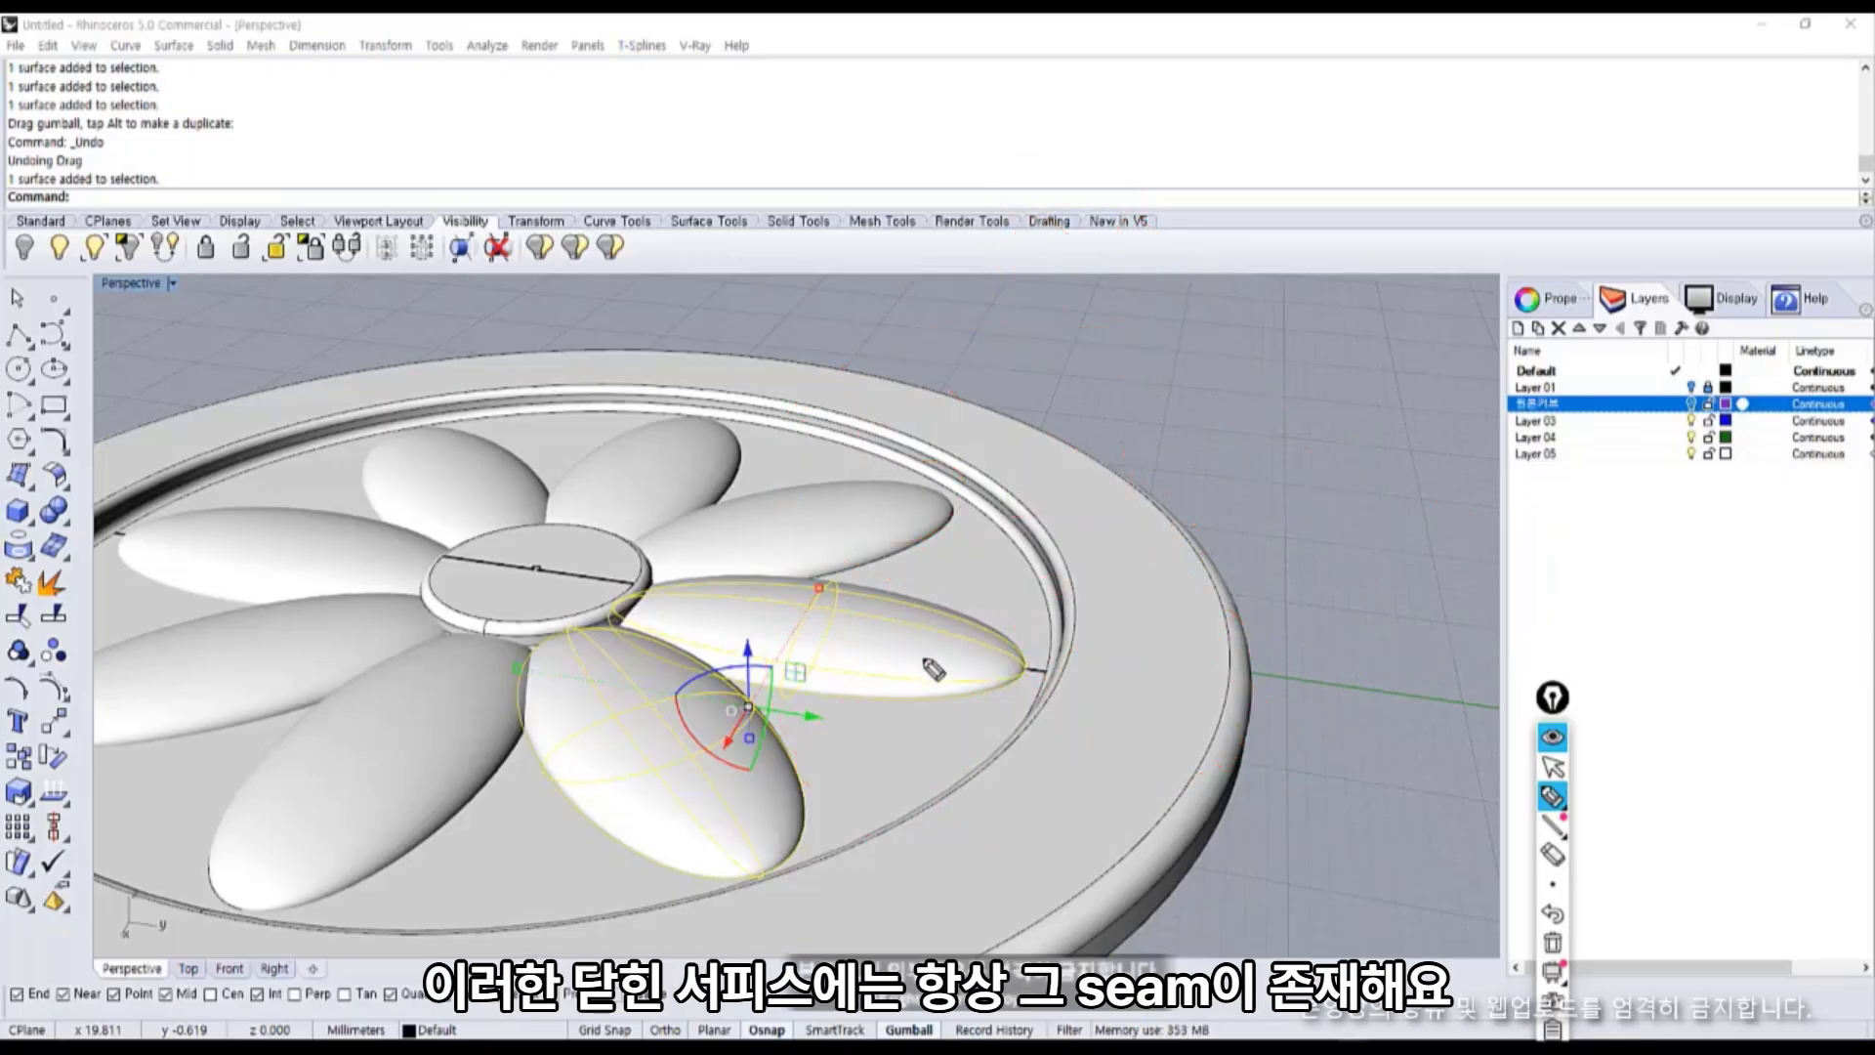
key(ctrl+shift+1)
Raise the two selected petals off the plate to view the seam from the side, and undo the move.
right_drag(877, 648, 776, 619)
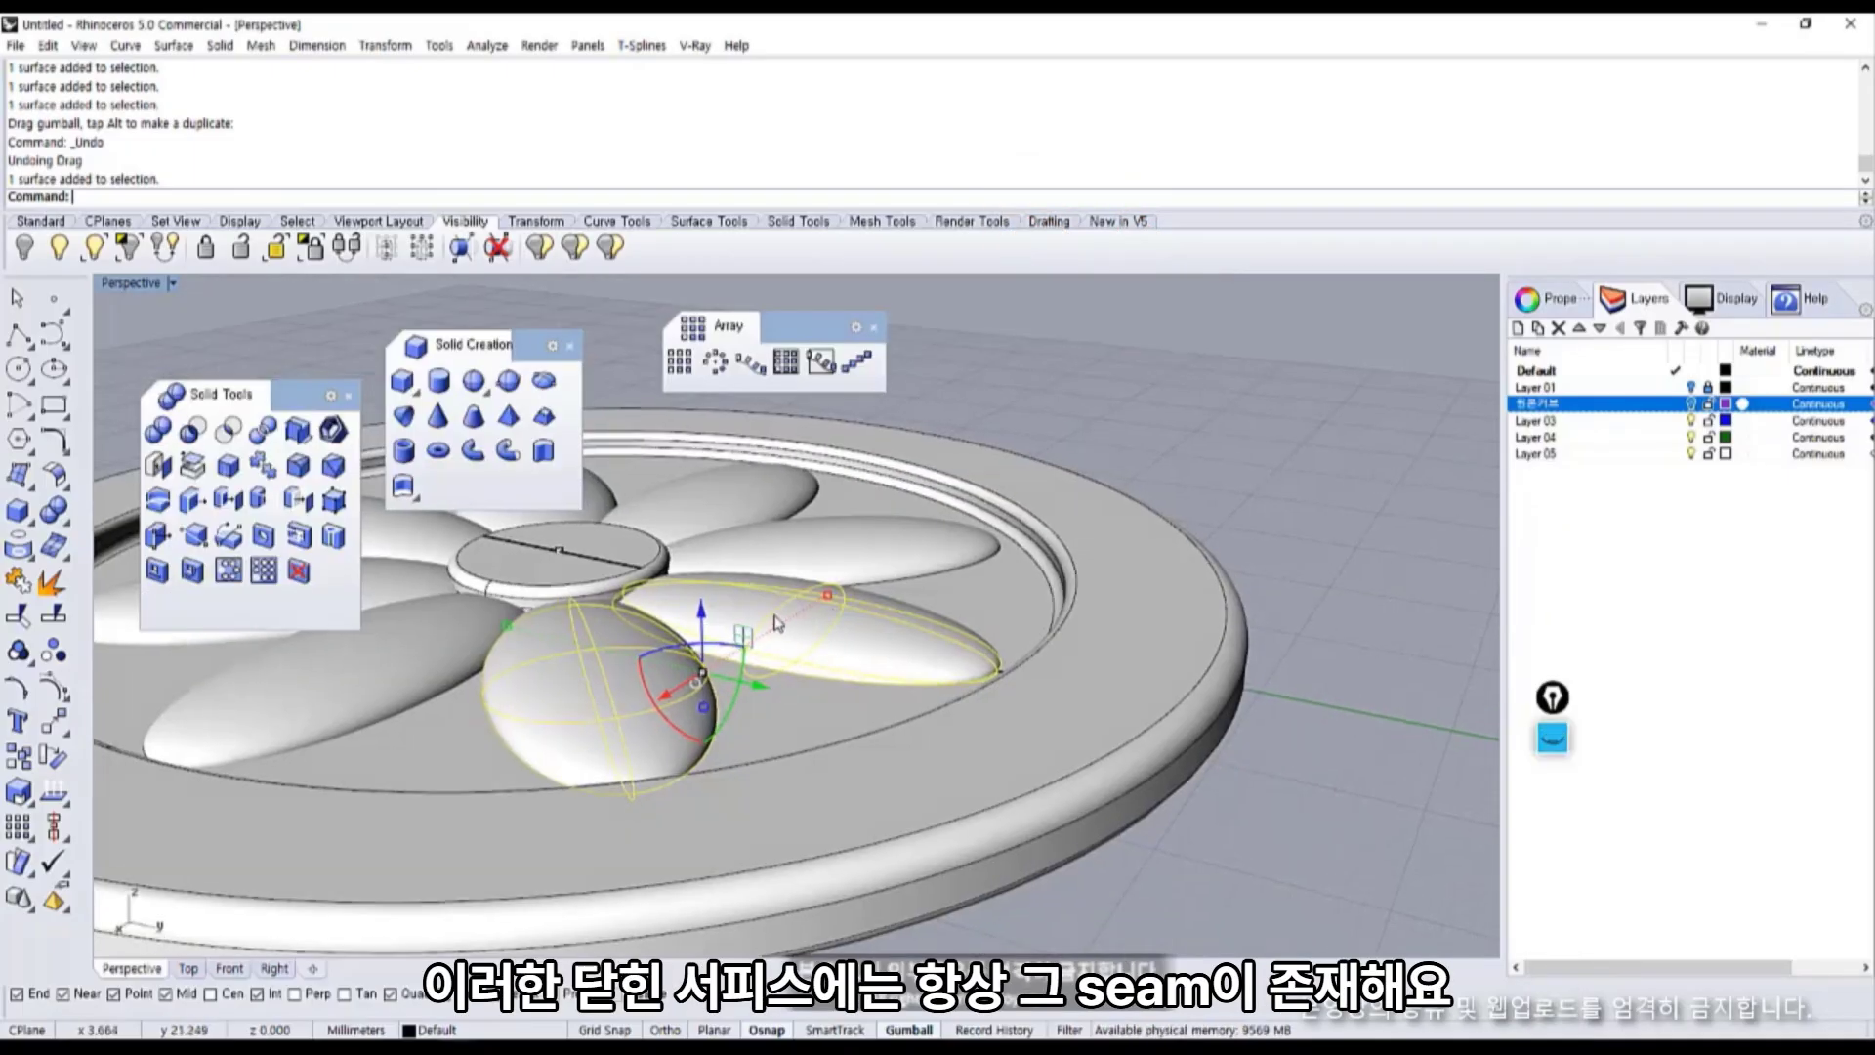
scroll(777, 619, up, 5)
right_drag(618, 703, 1092, 421)
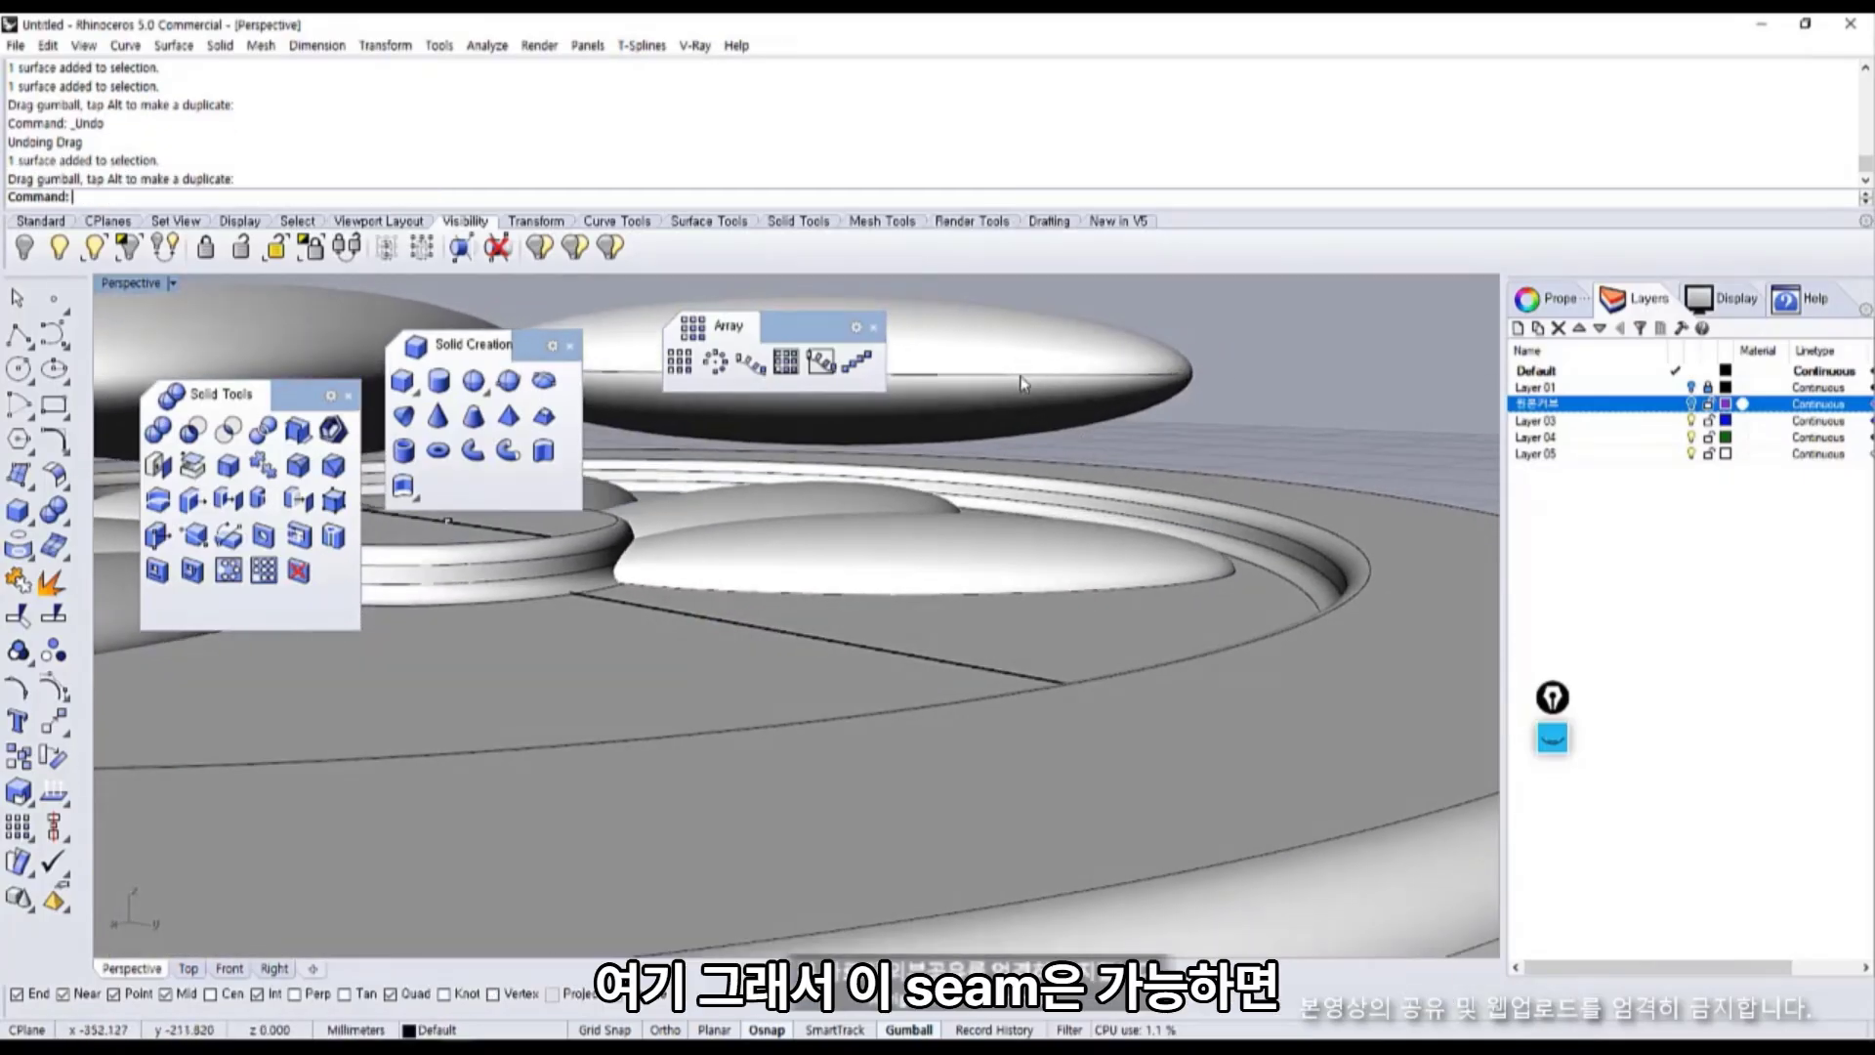
key(ctrl+z)
right_drag(1191, 390, 930, 710)
scroll(939, 586, down, 5)
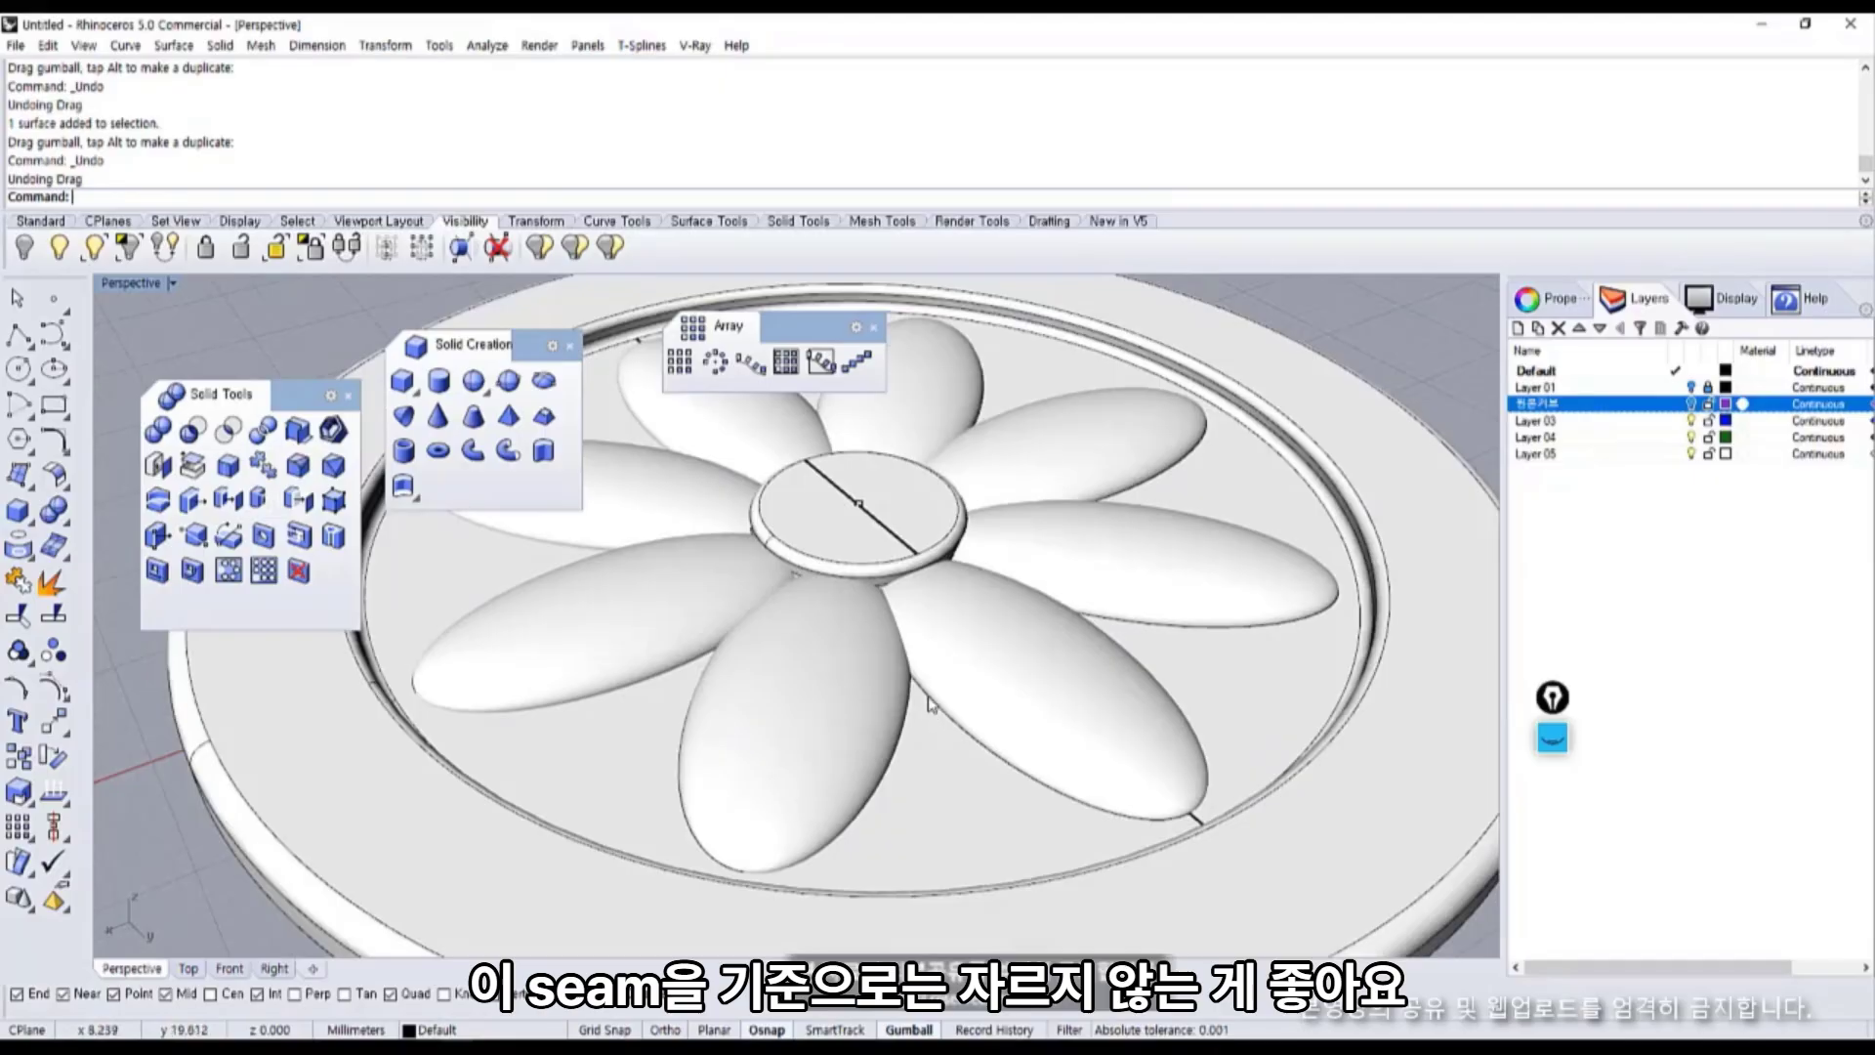
Select all eight petals around the central disc.
click(835, 690)
shift+click(695, 597)
shift+click(688, 500)
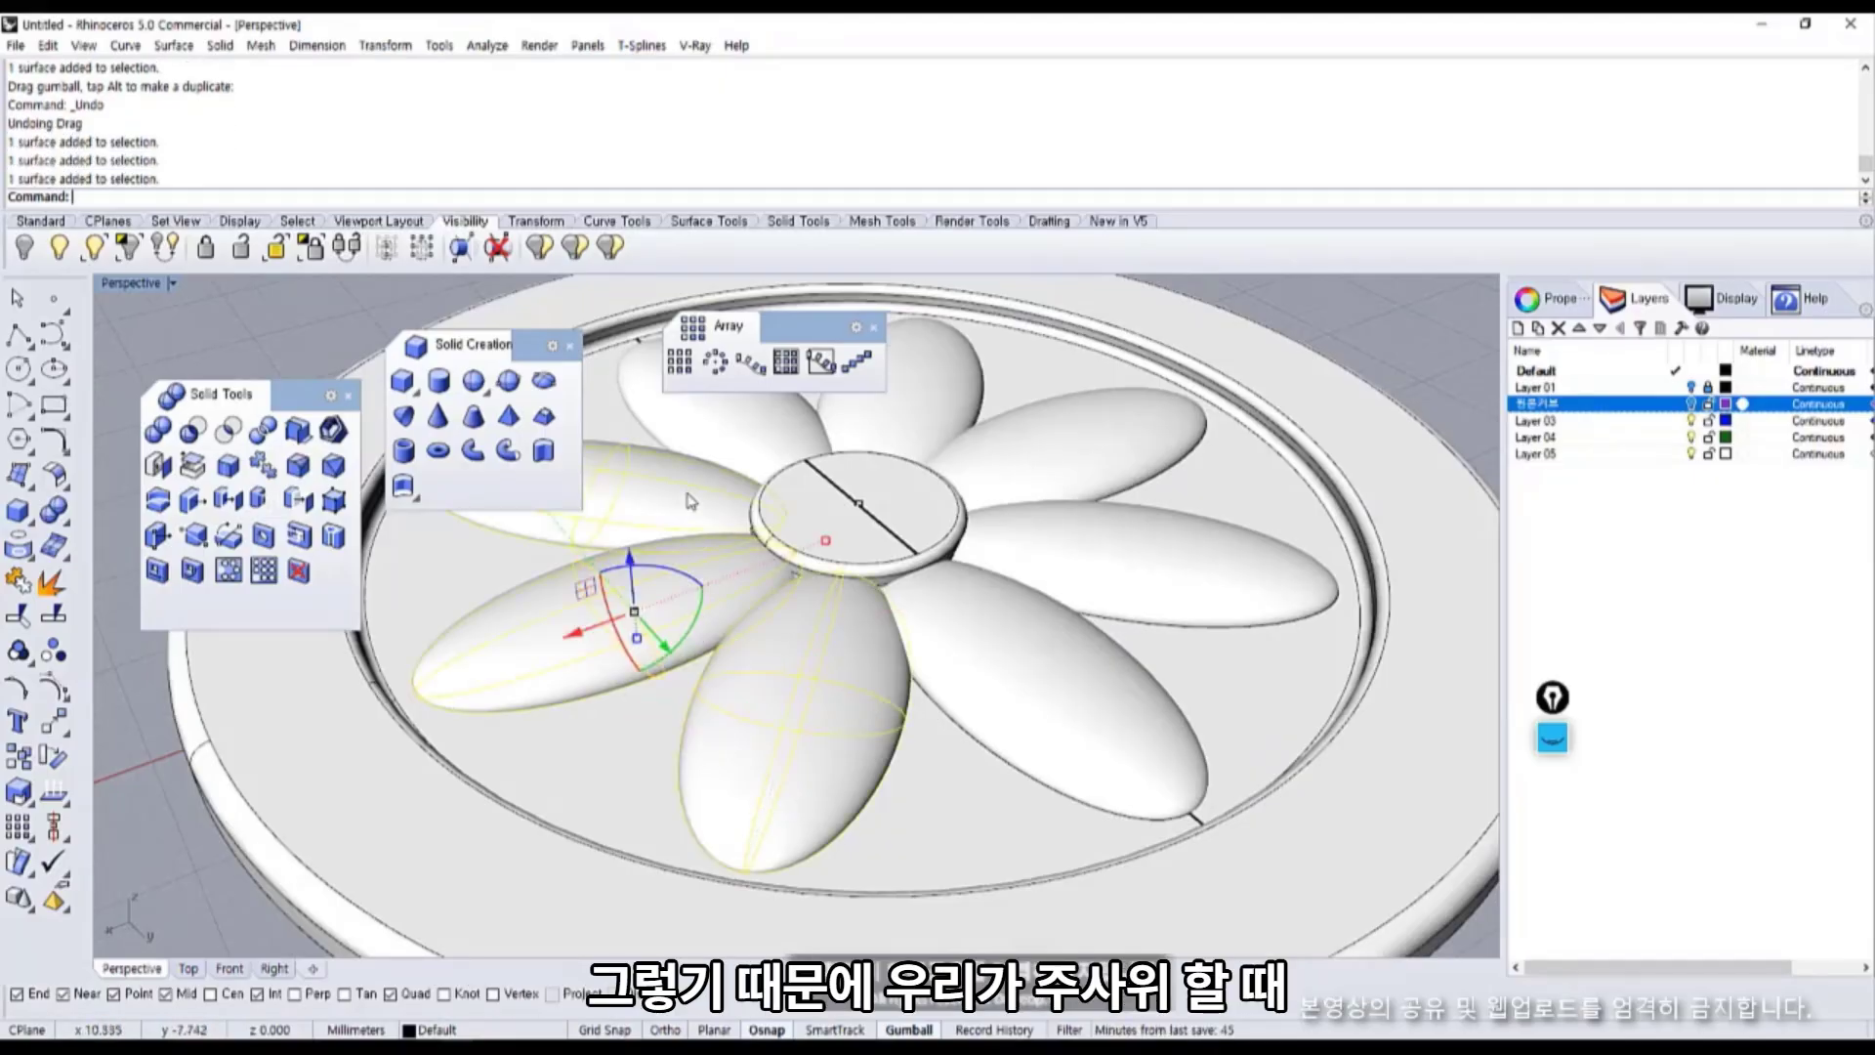
shift+click(763, 430)
shift+click(900, 414)
shift+click(1045, 449)
shift+click(1060, 524)
shift+click(1041, 716)
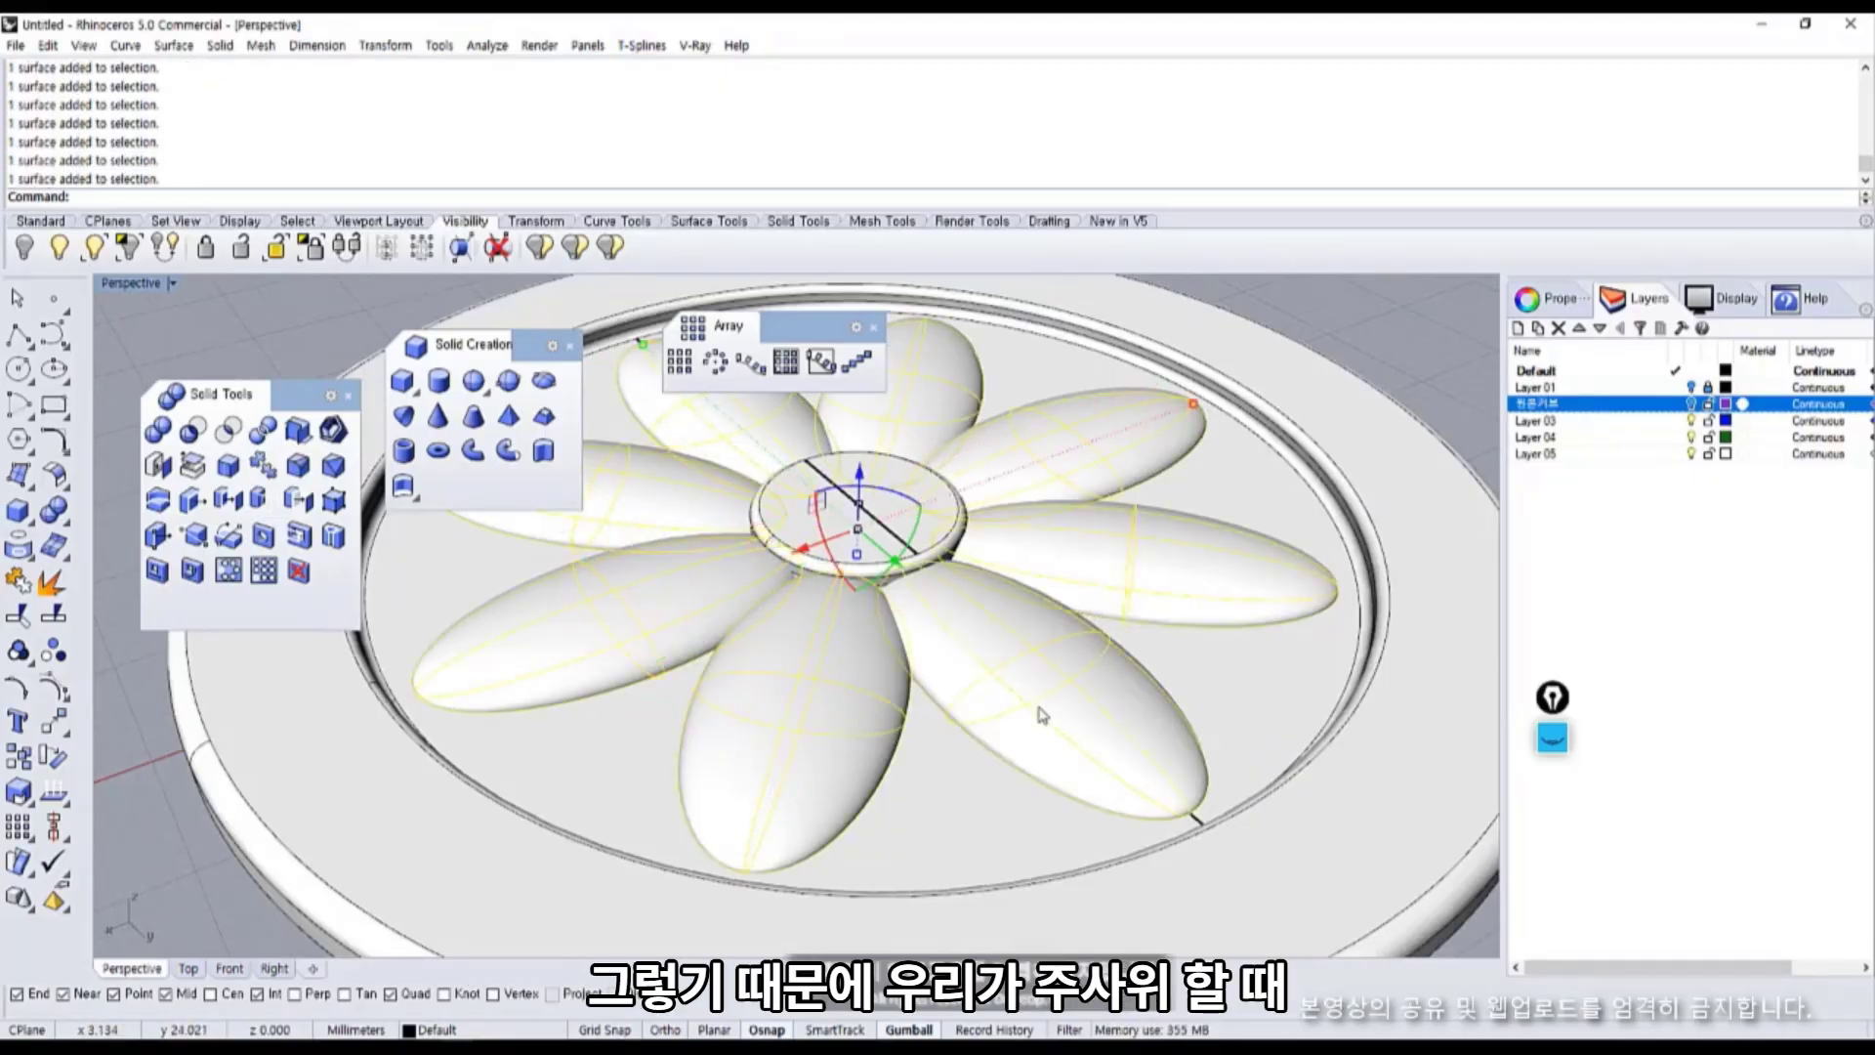
Switch to Illustrator to examine the sphere-cut holes on the DICE Modeling drawing, and return to the Rhino model.
key(alt+Tab)
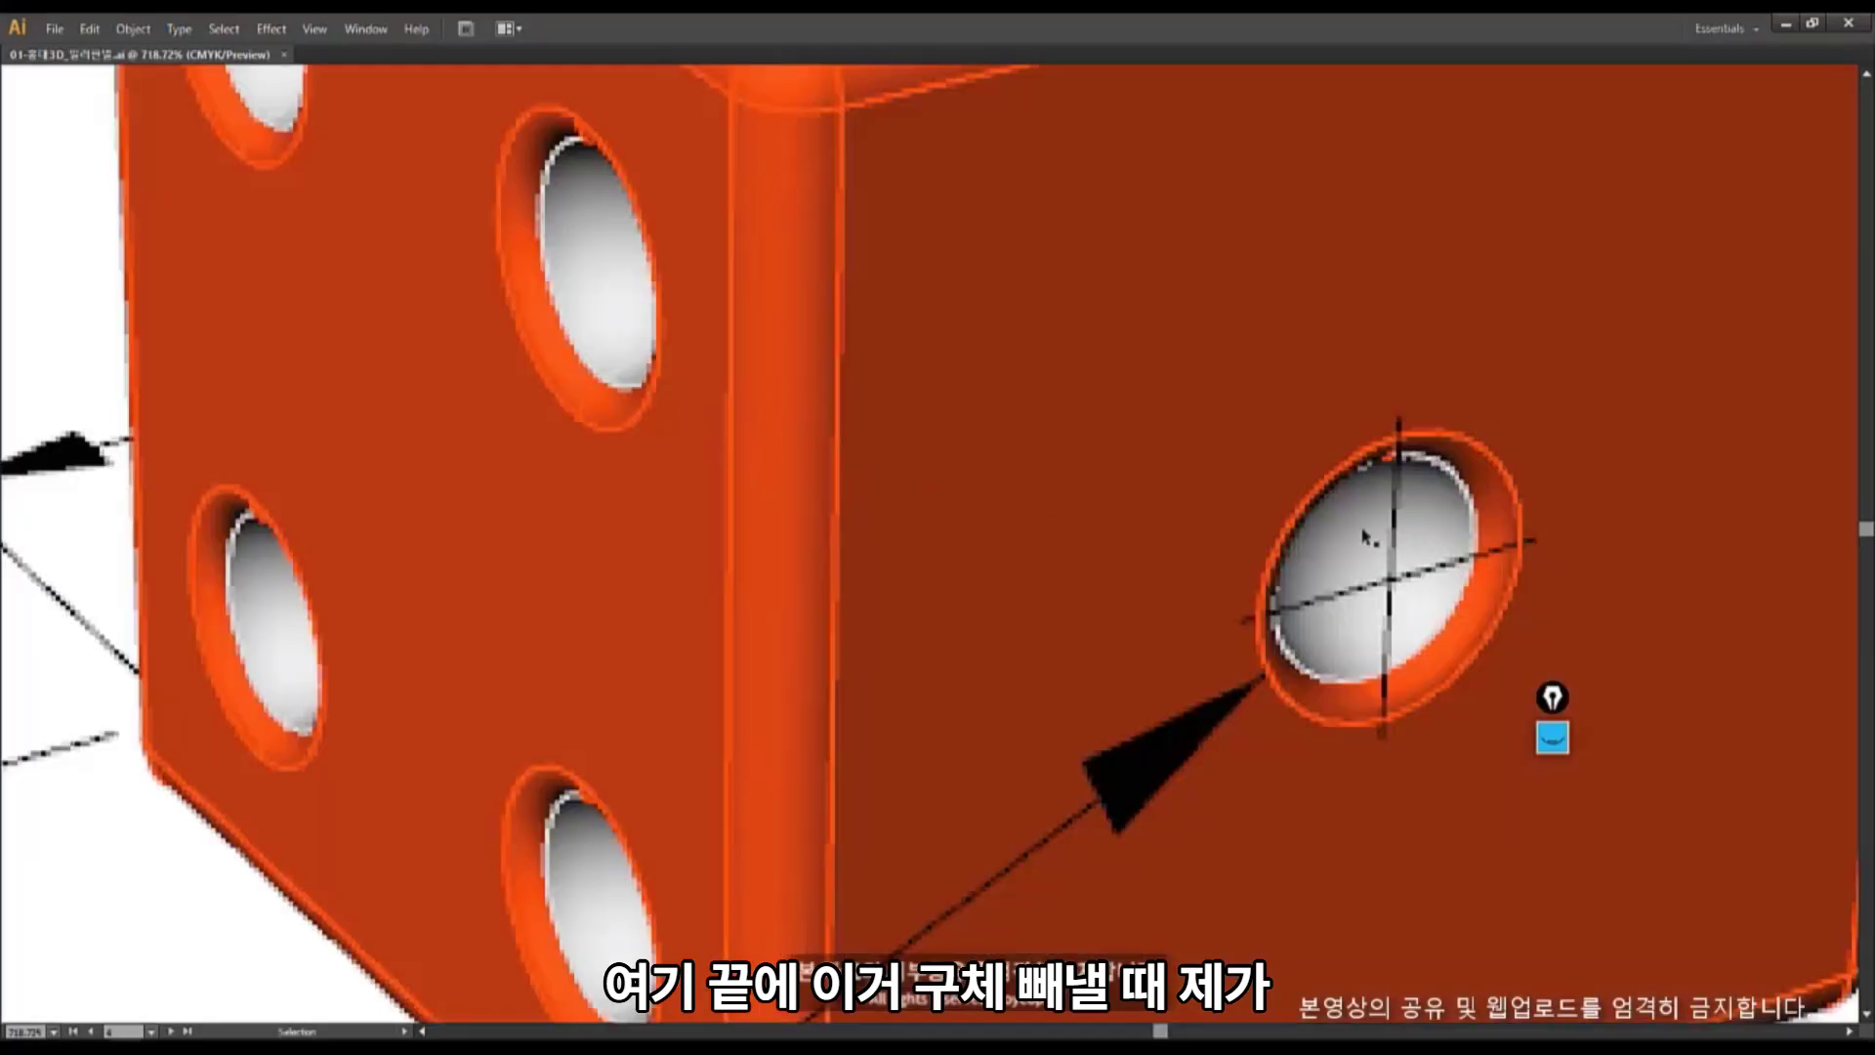
alt+scroll(1269, 540, down, 3)
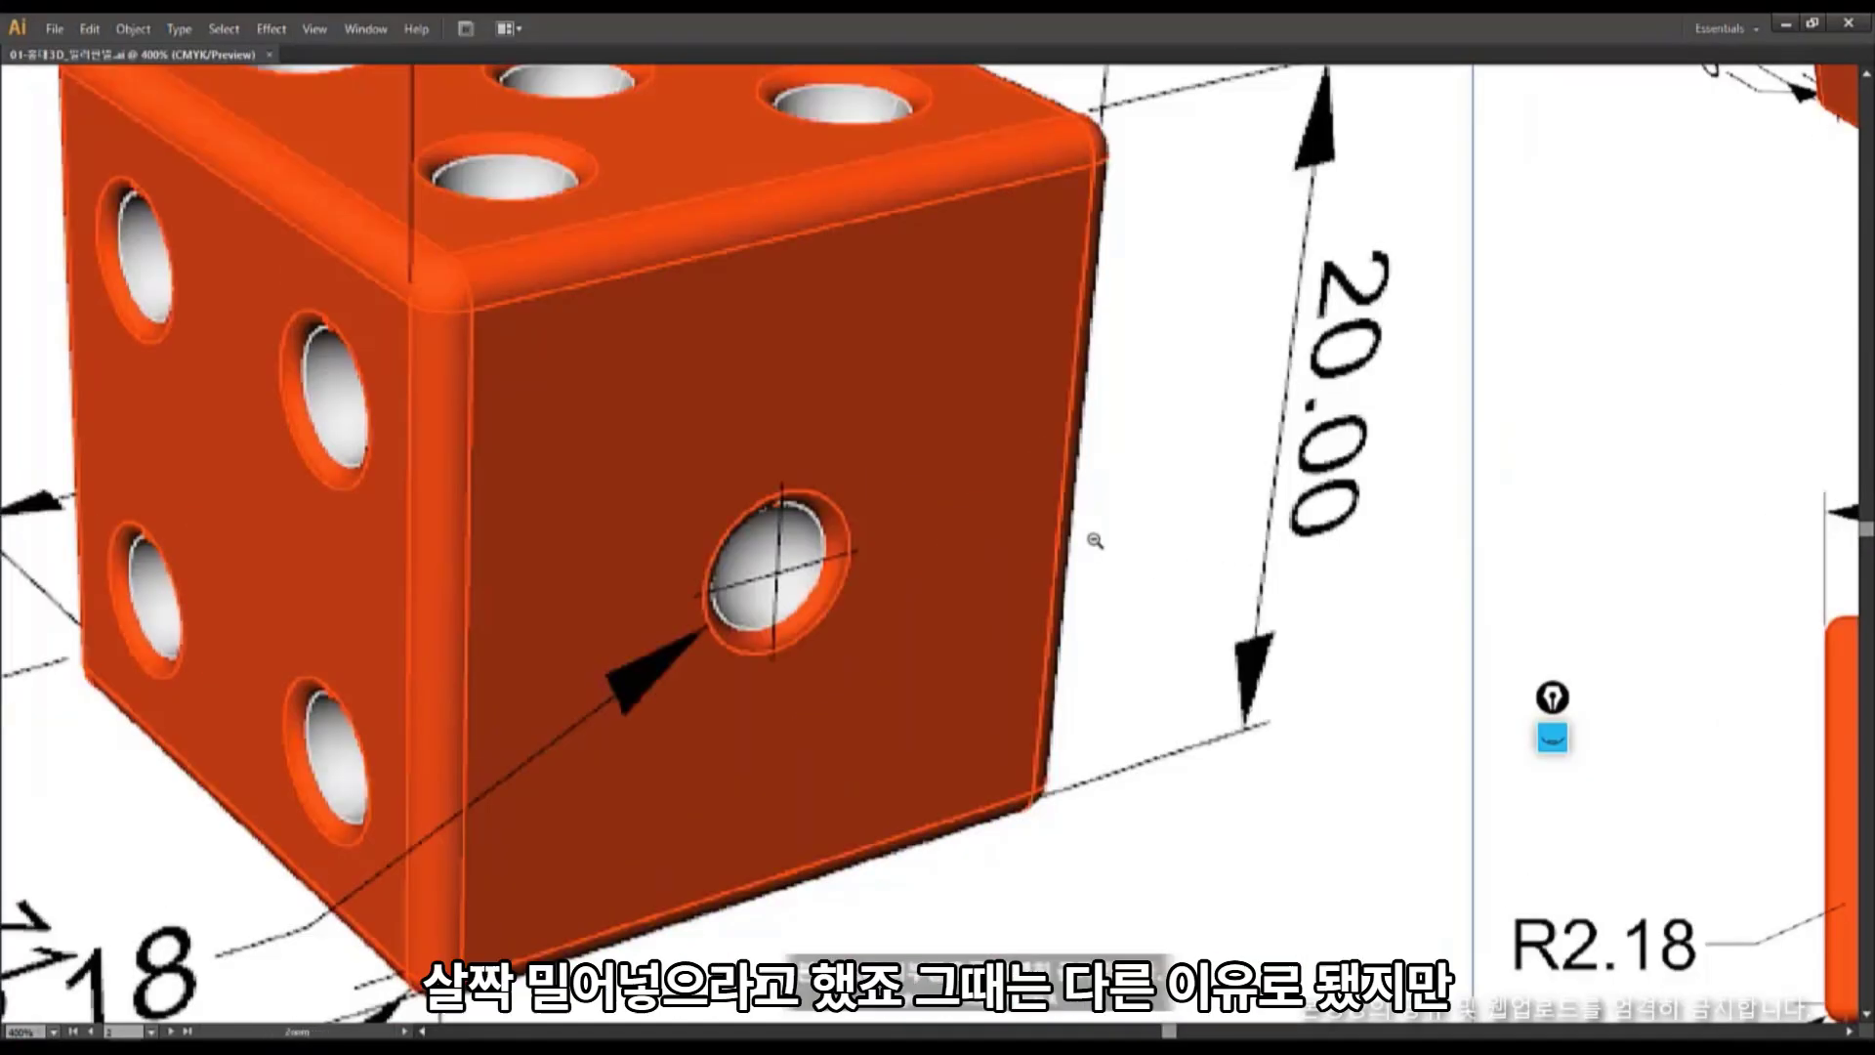
alt+scroll(1098, 547, down, 1)
alt+scroll(1103, 564, down, 2)
scroll(1102, 565, up, 1)
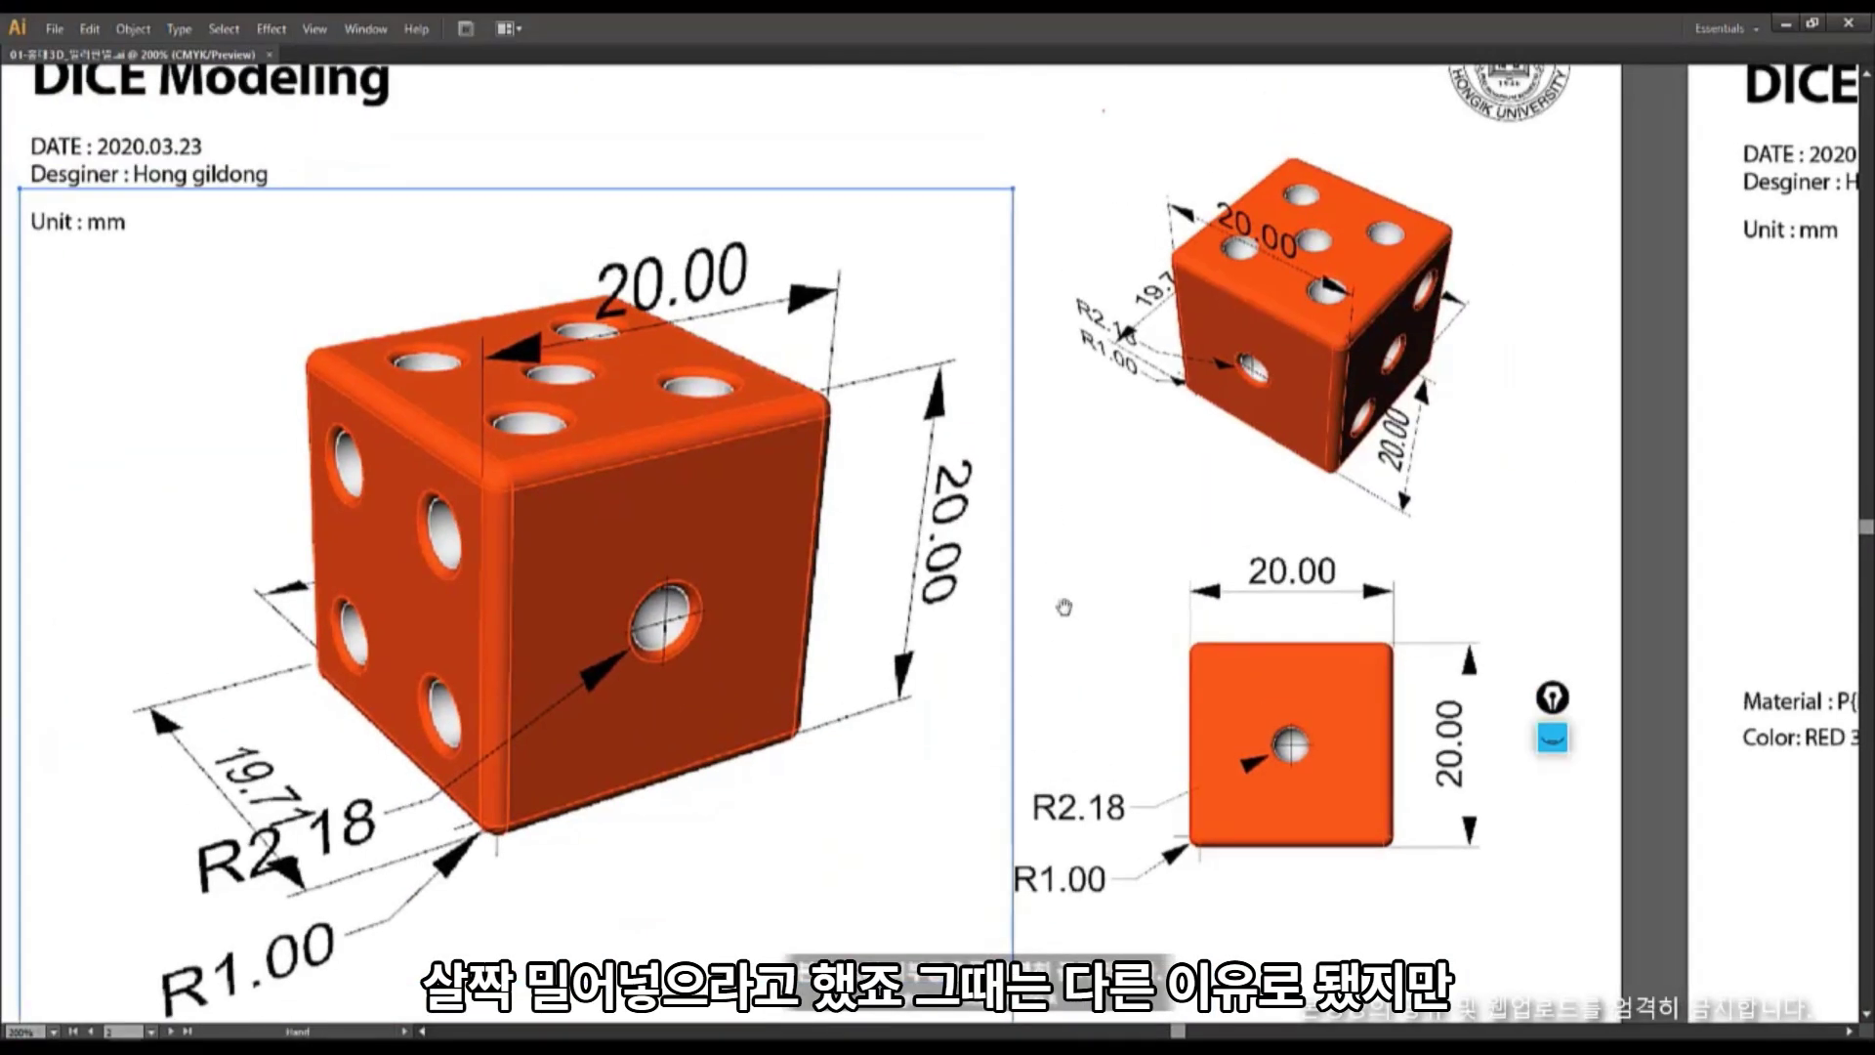
key(alt+Tab)
click(778, 499)
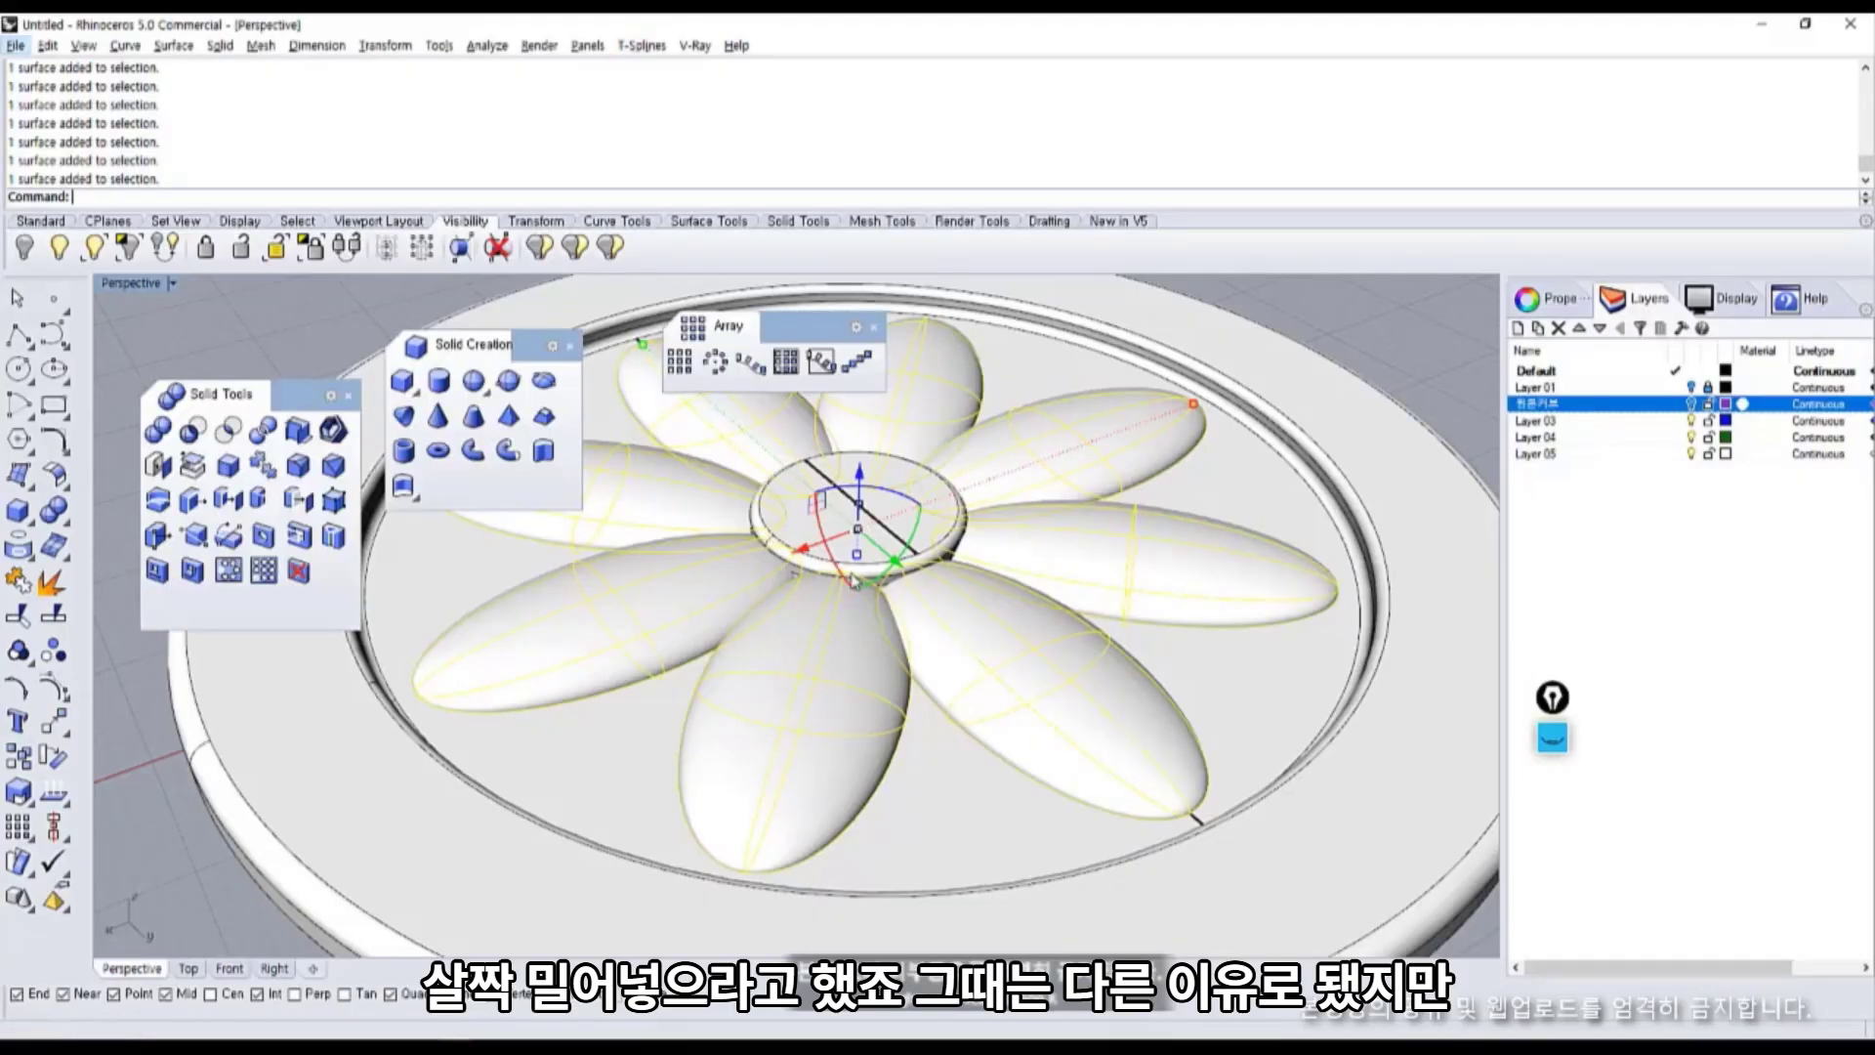
Move the eight selected petals slightly down into the plate, deselect them and inspect where they meet the central disc.
right_drag(853, 581, 744, 553)
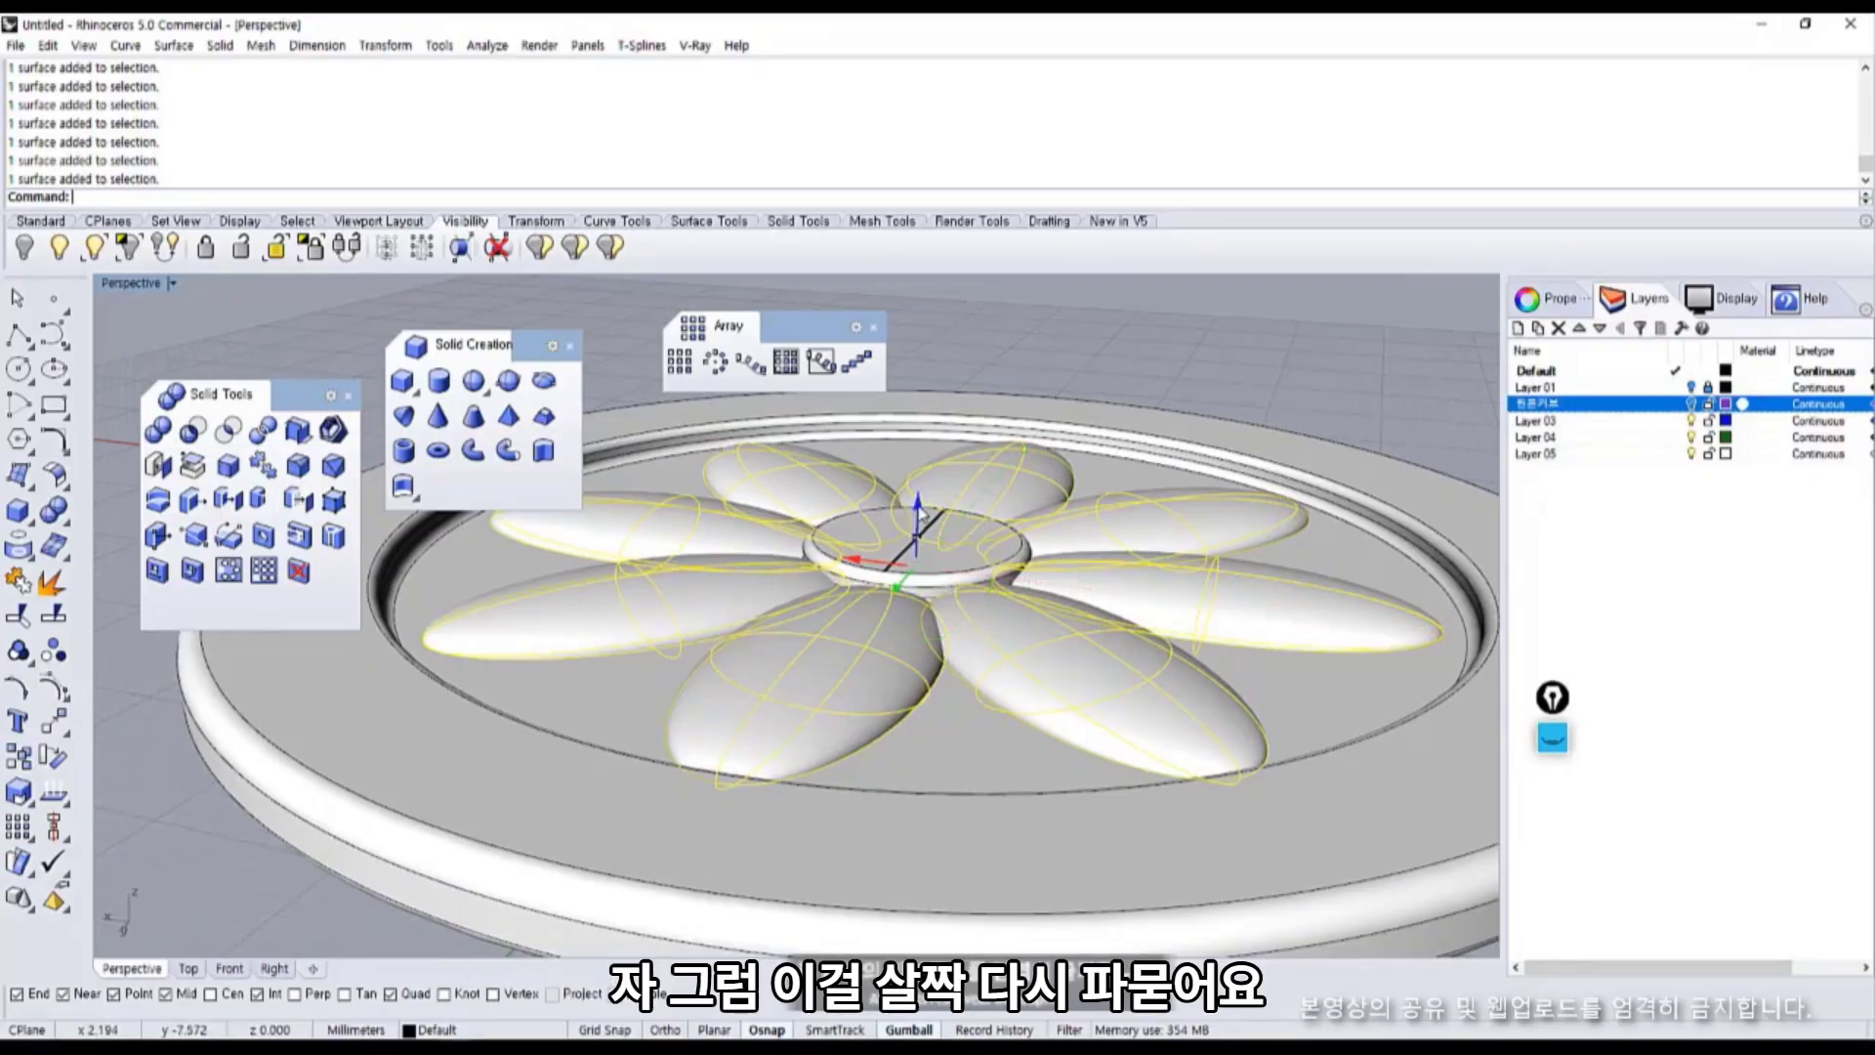
drag(921, 516, 921, 532)
click(1160, 373)
right_drag(1168, 367, 1018, 379)
scroll(881, 731, up, 6)
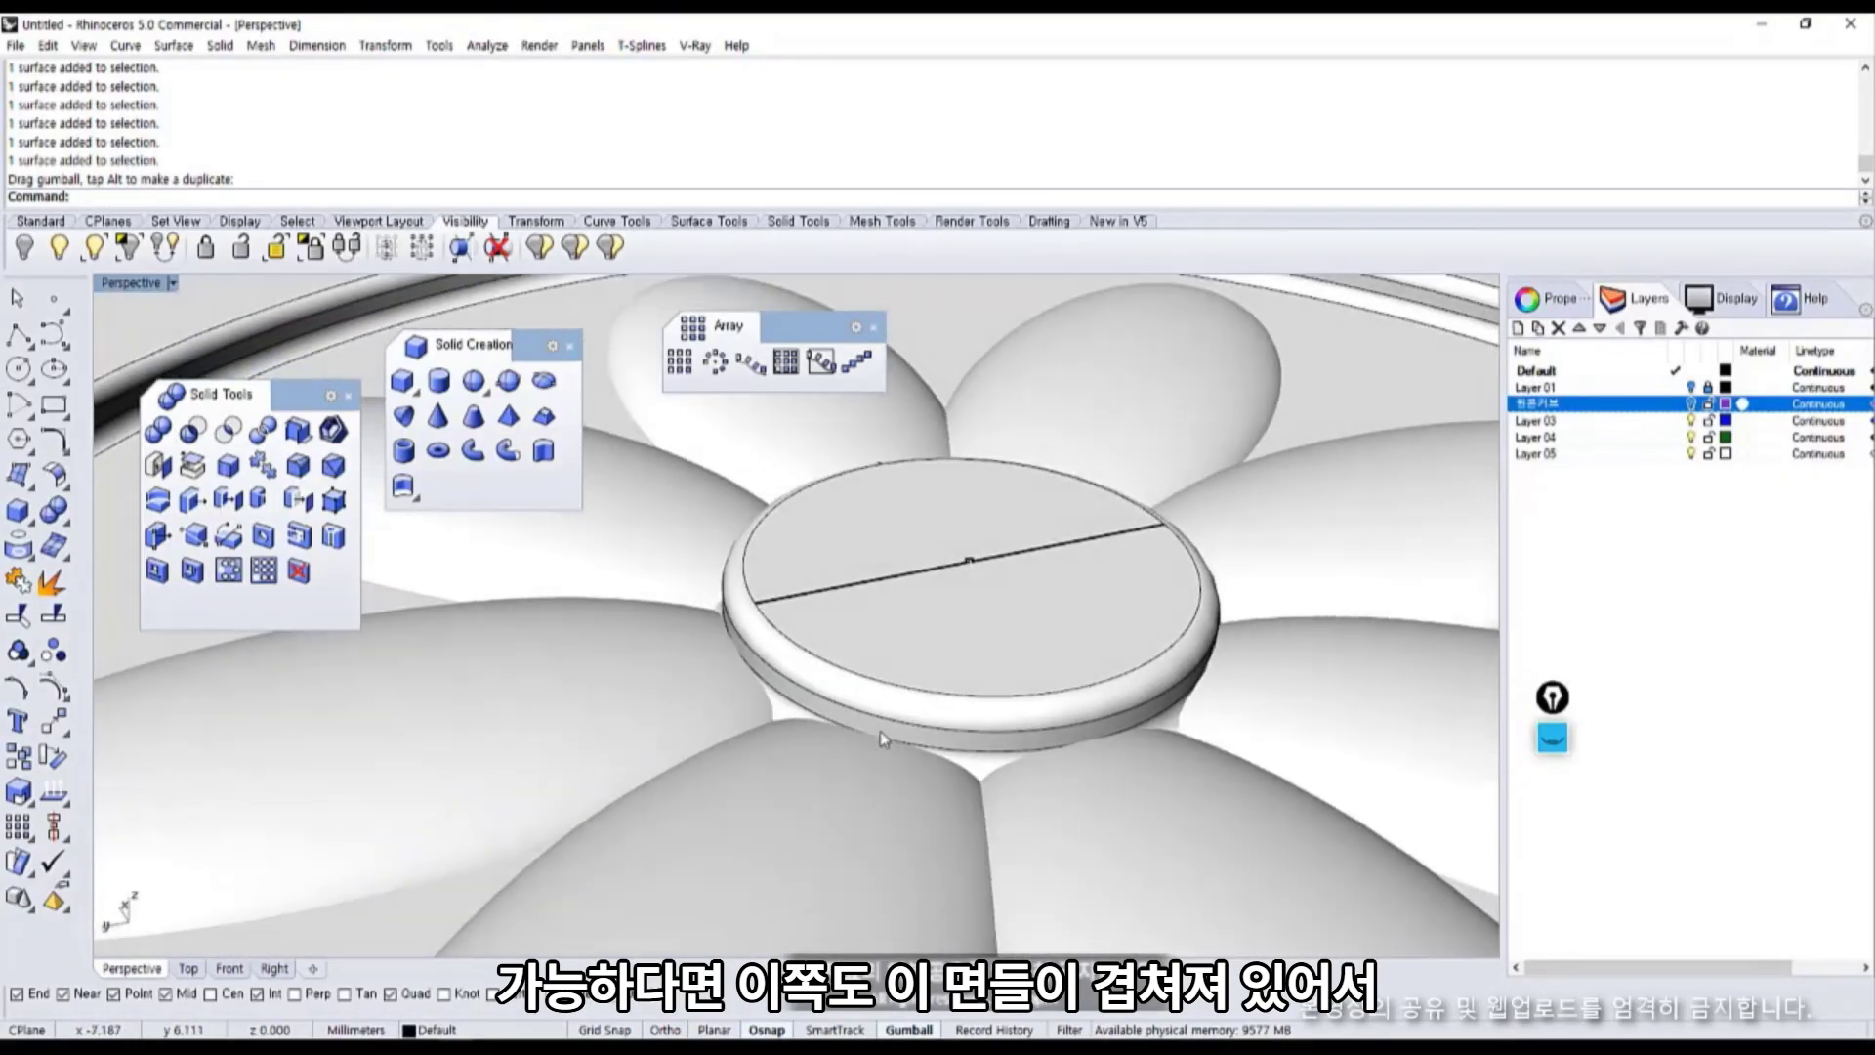
click(764, 705)
key(Escape)
right_drag(723, 695, 1016, 682)
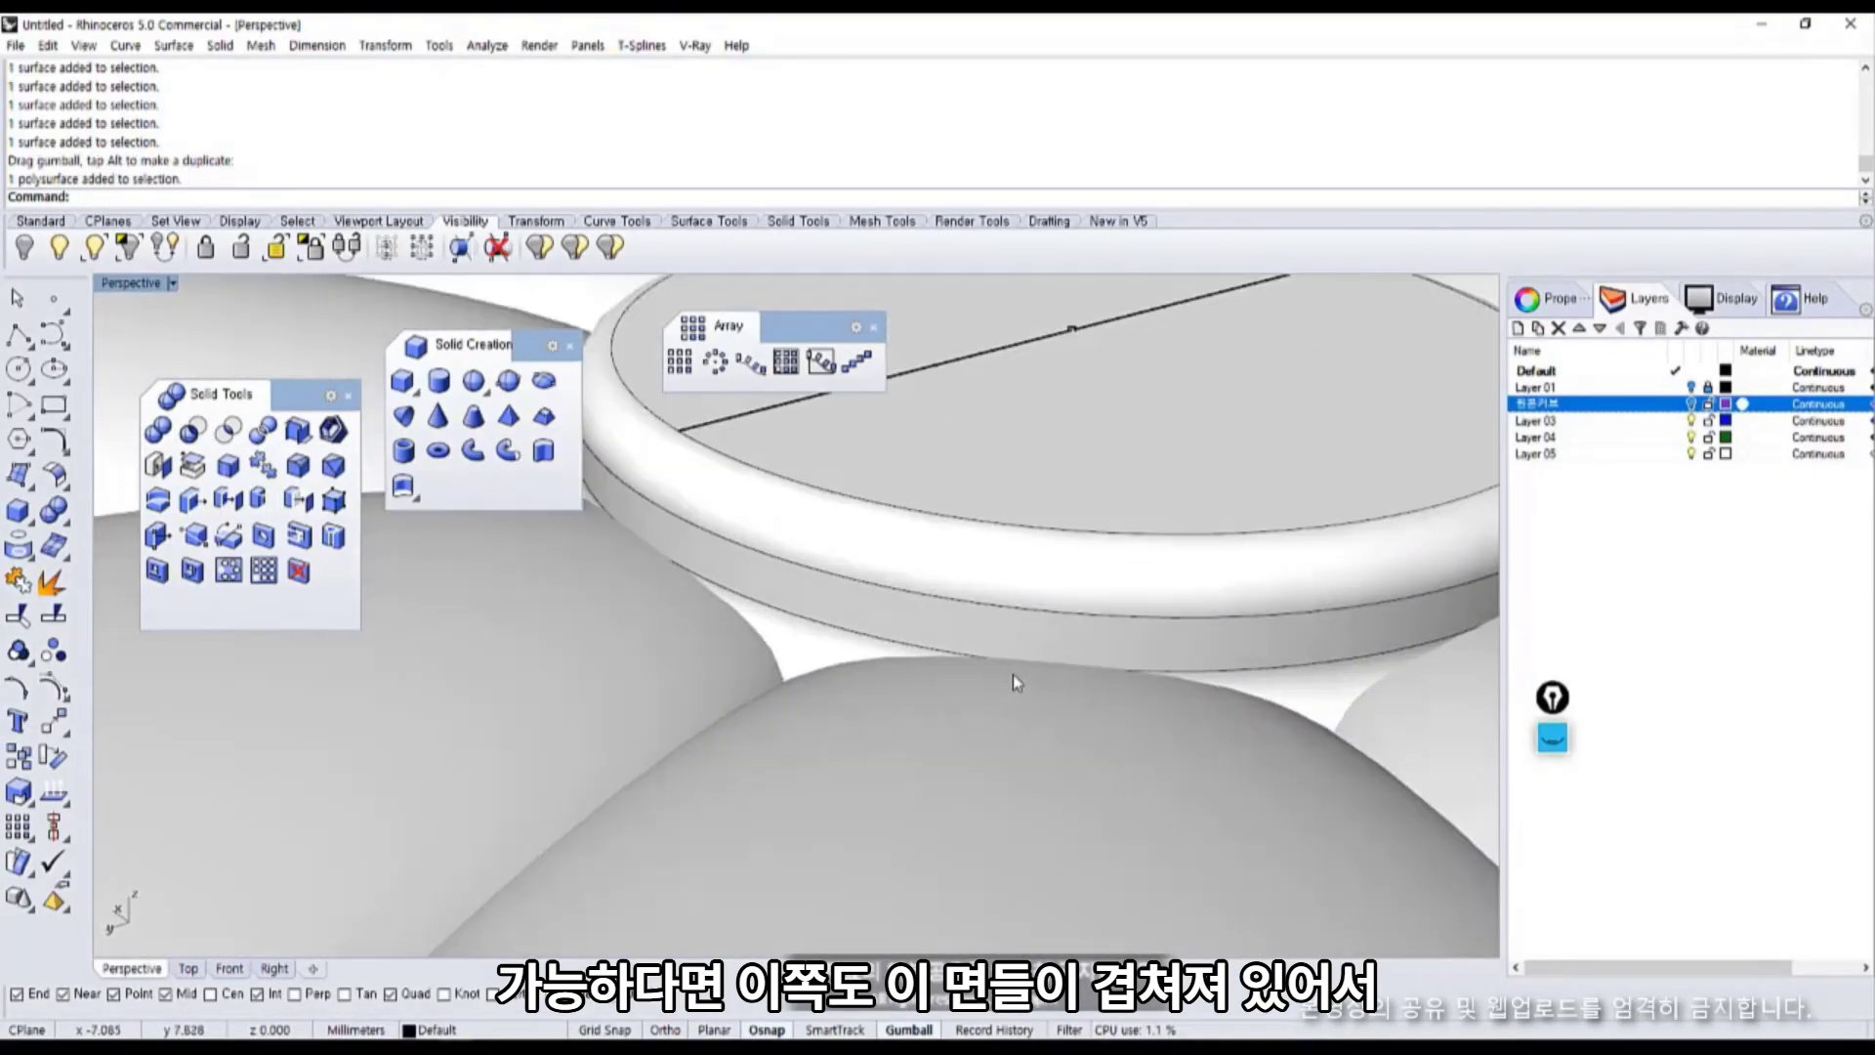
Select all the petals around the central disc and sink them slightly deeper into the plate.
scroll(899, 669, down, 5)
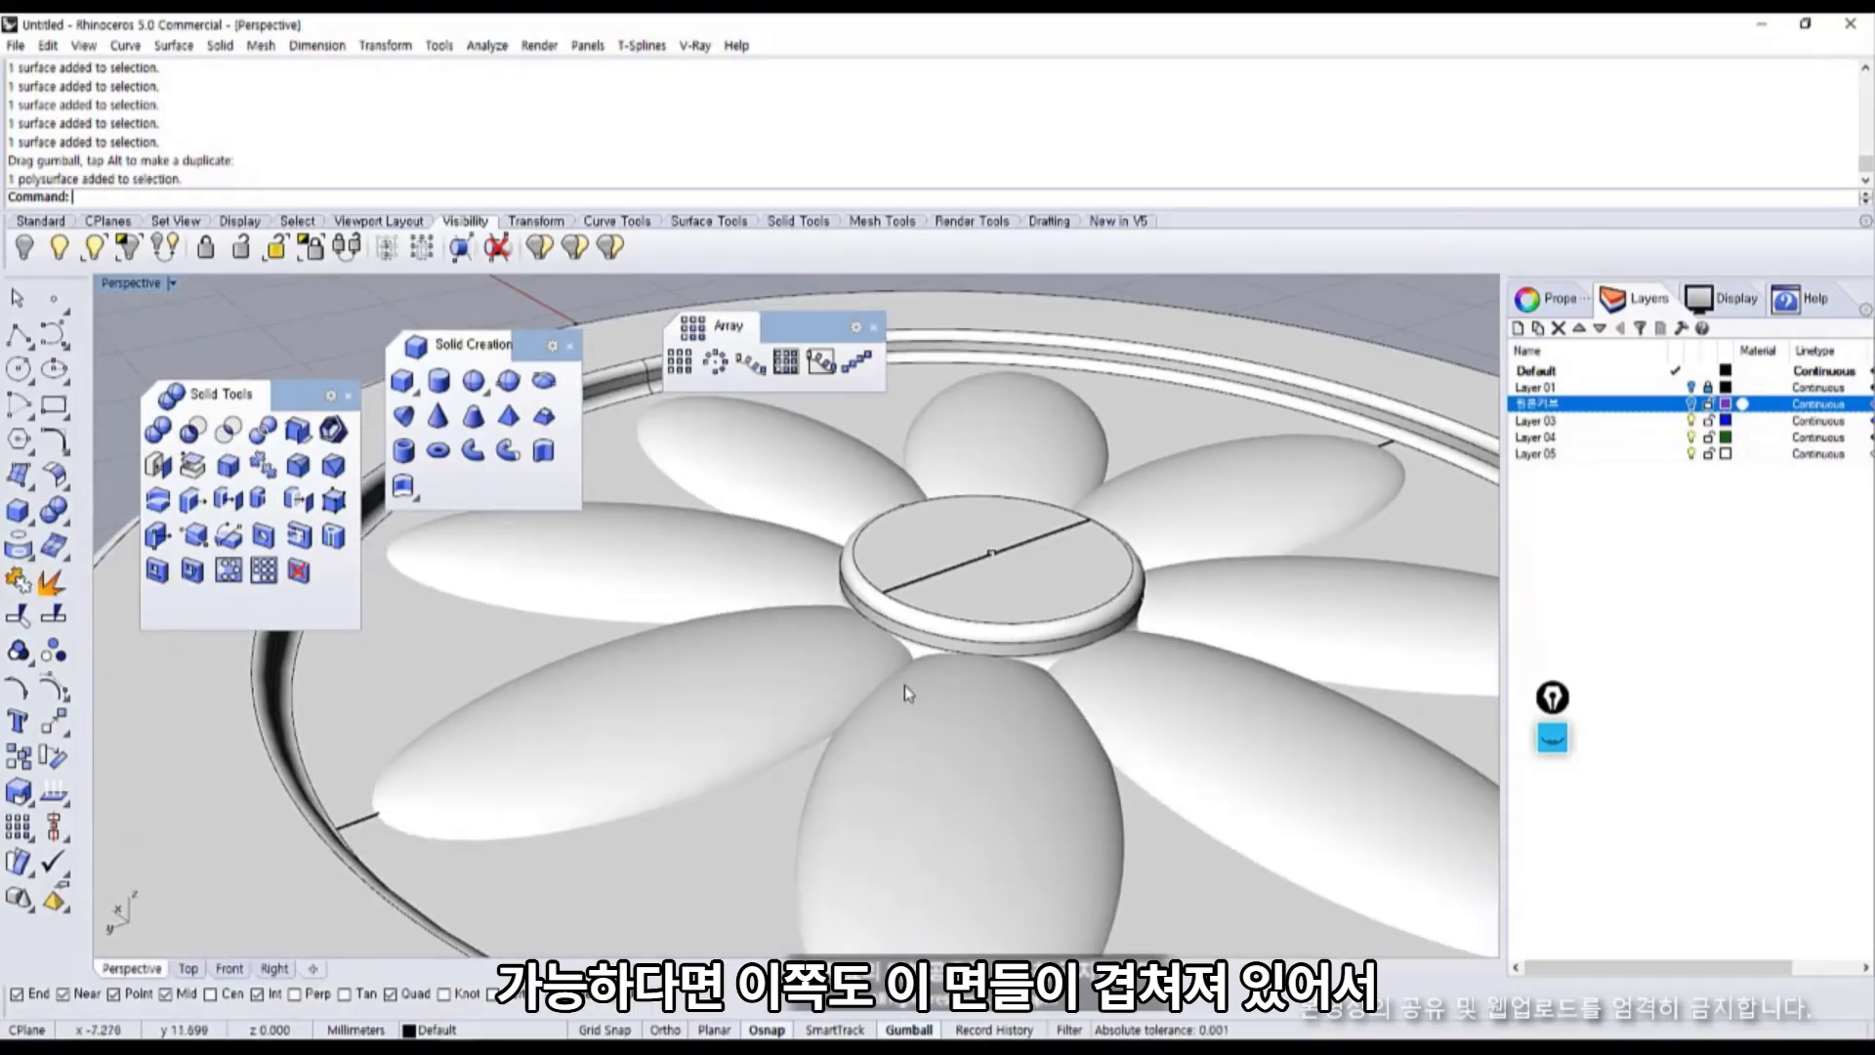
click(813, 658)
shift+click(821, 532)
shift+click(823, 508)
shift+click(1000, 434)
shift+click(1167, 484)
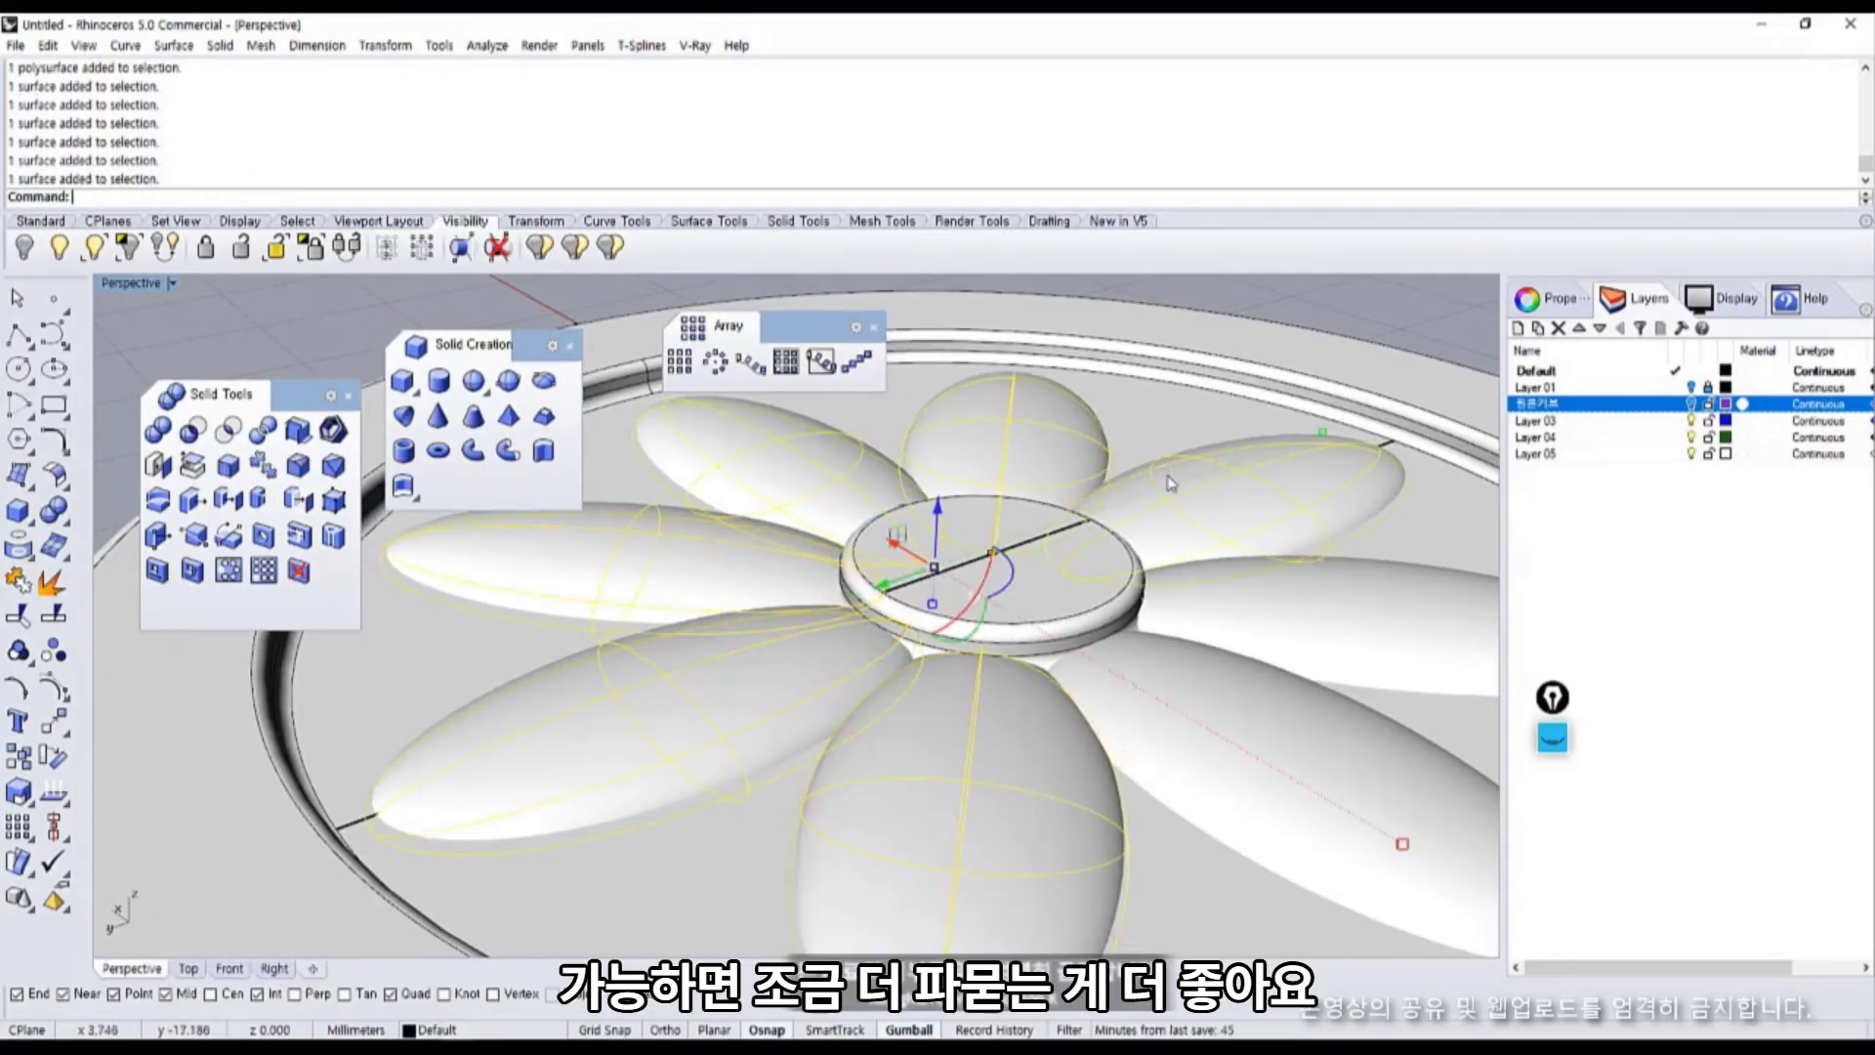
right_drag(840, 635, 967, 645)
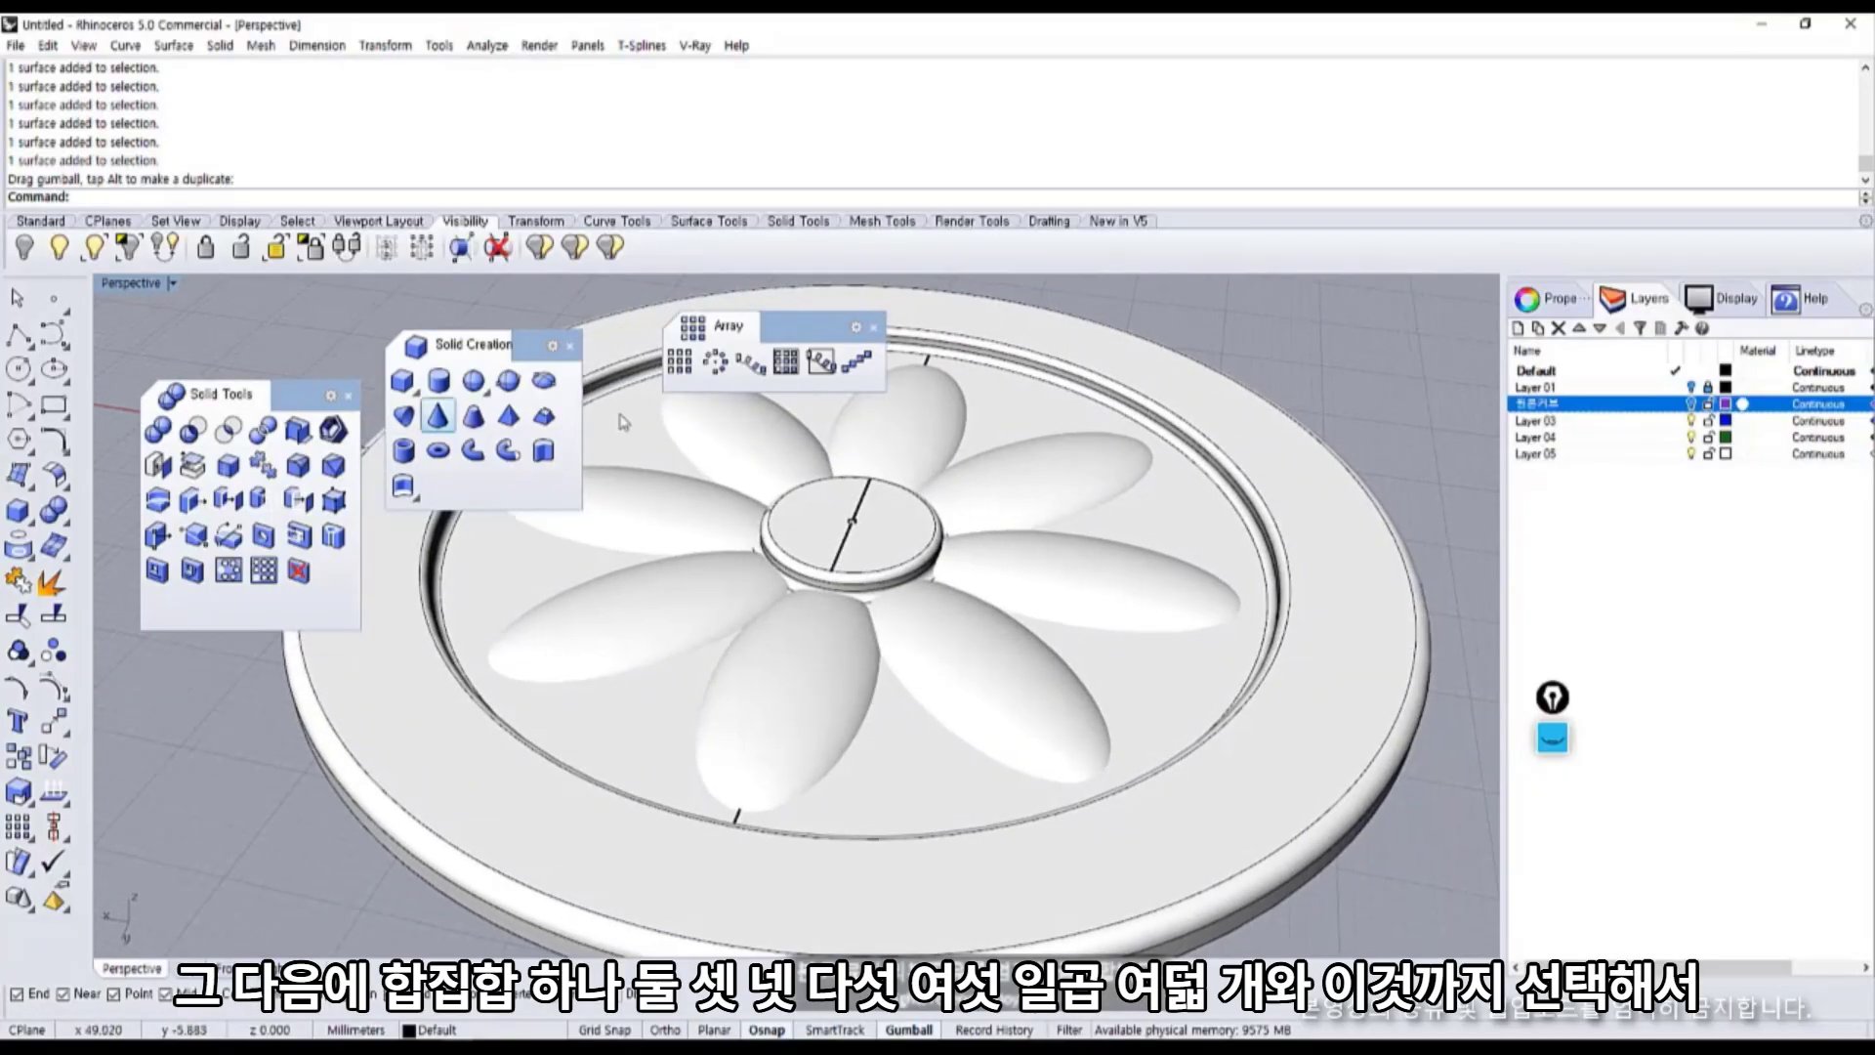
Boolean-union the eight petals with the round plate and its central disc.
click(157, 429)
click(625, 630)
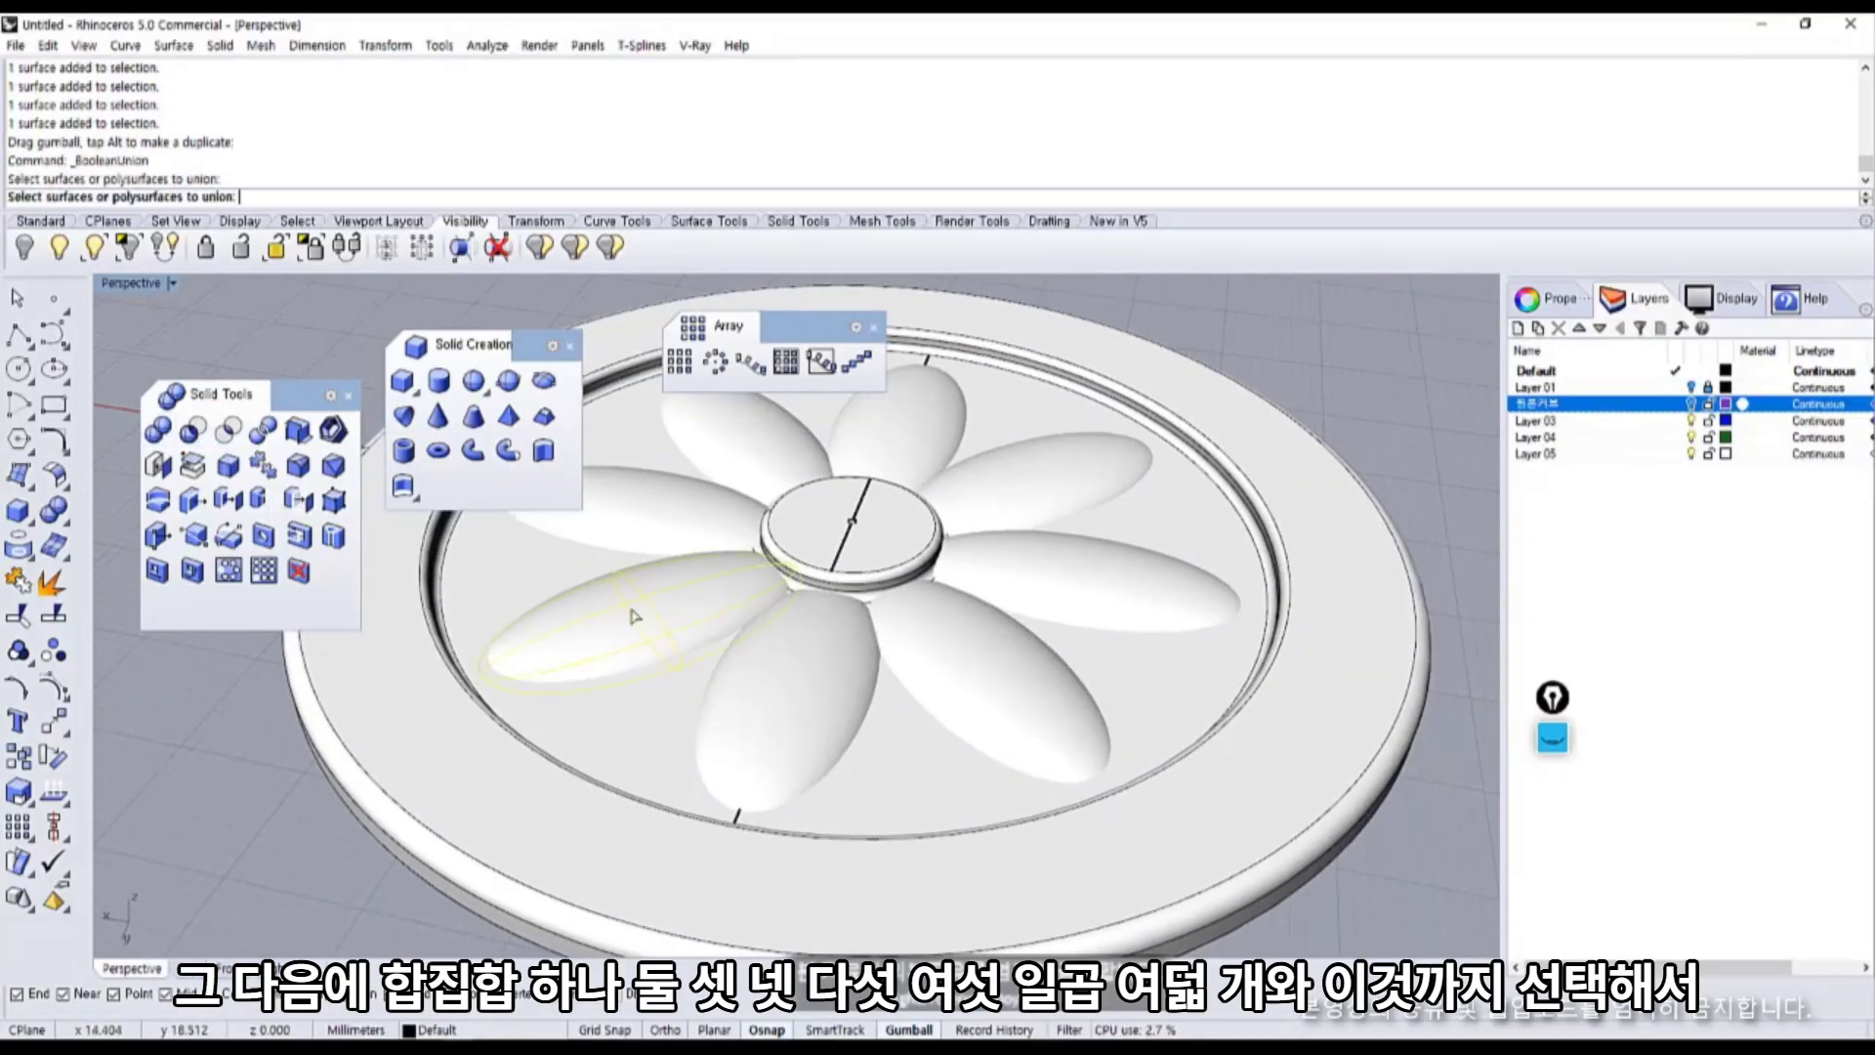
click(664, 512)
click(745, 472)
click(875, 448)
click(1016, 478)
click(1017, 576)
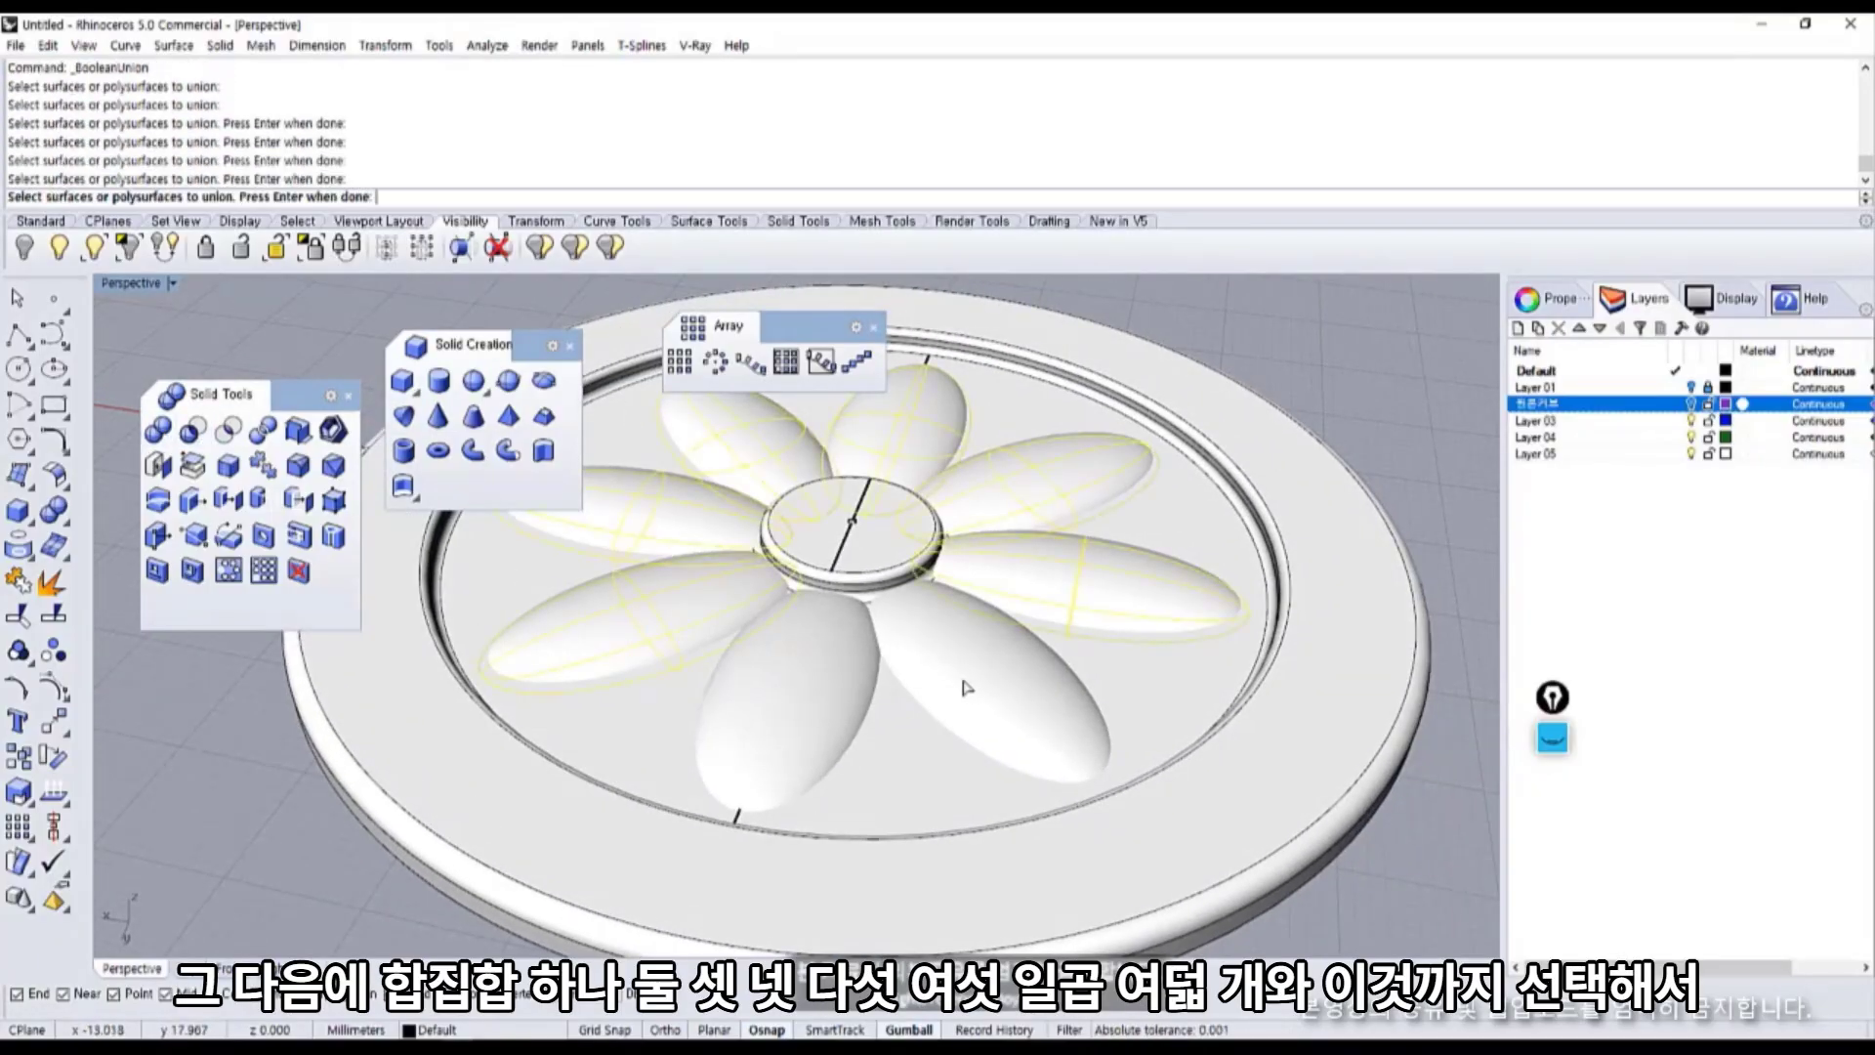
click(971, 696)
click(825, 686)
click(561, 819)
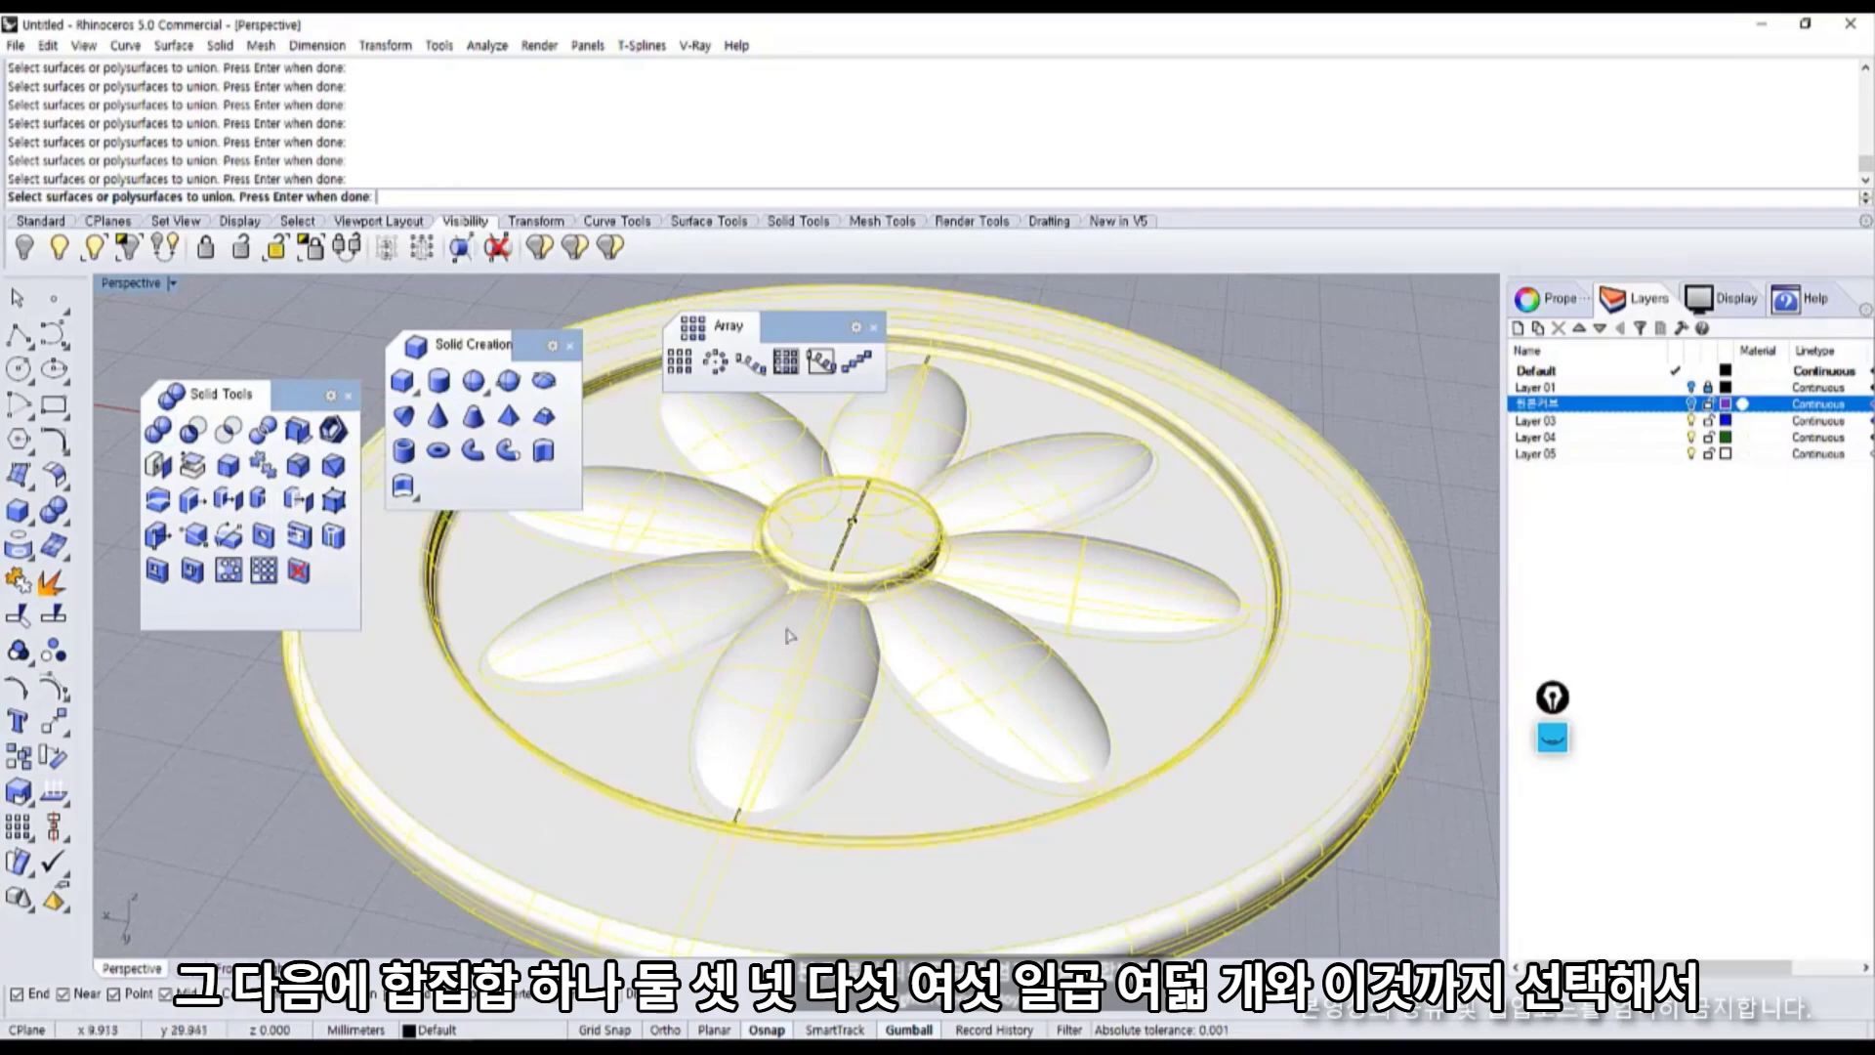
key(space)
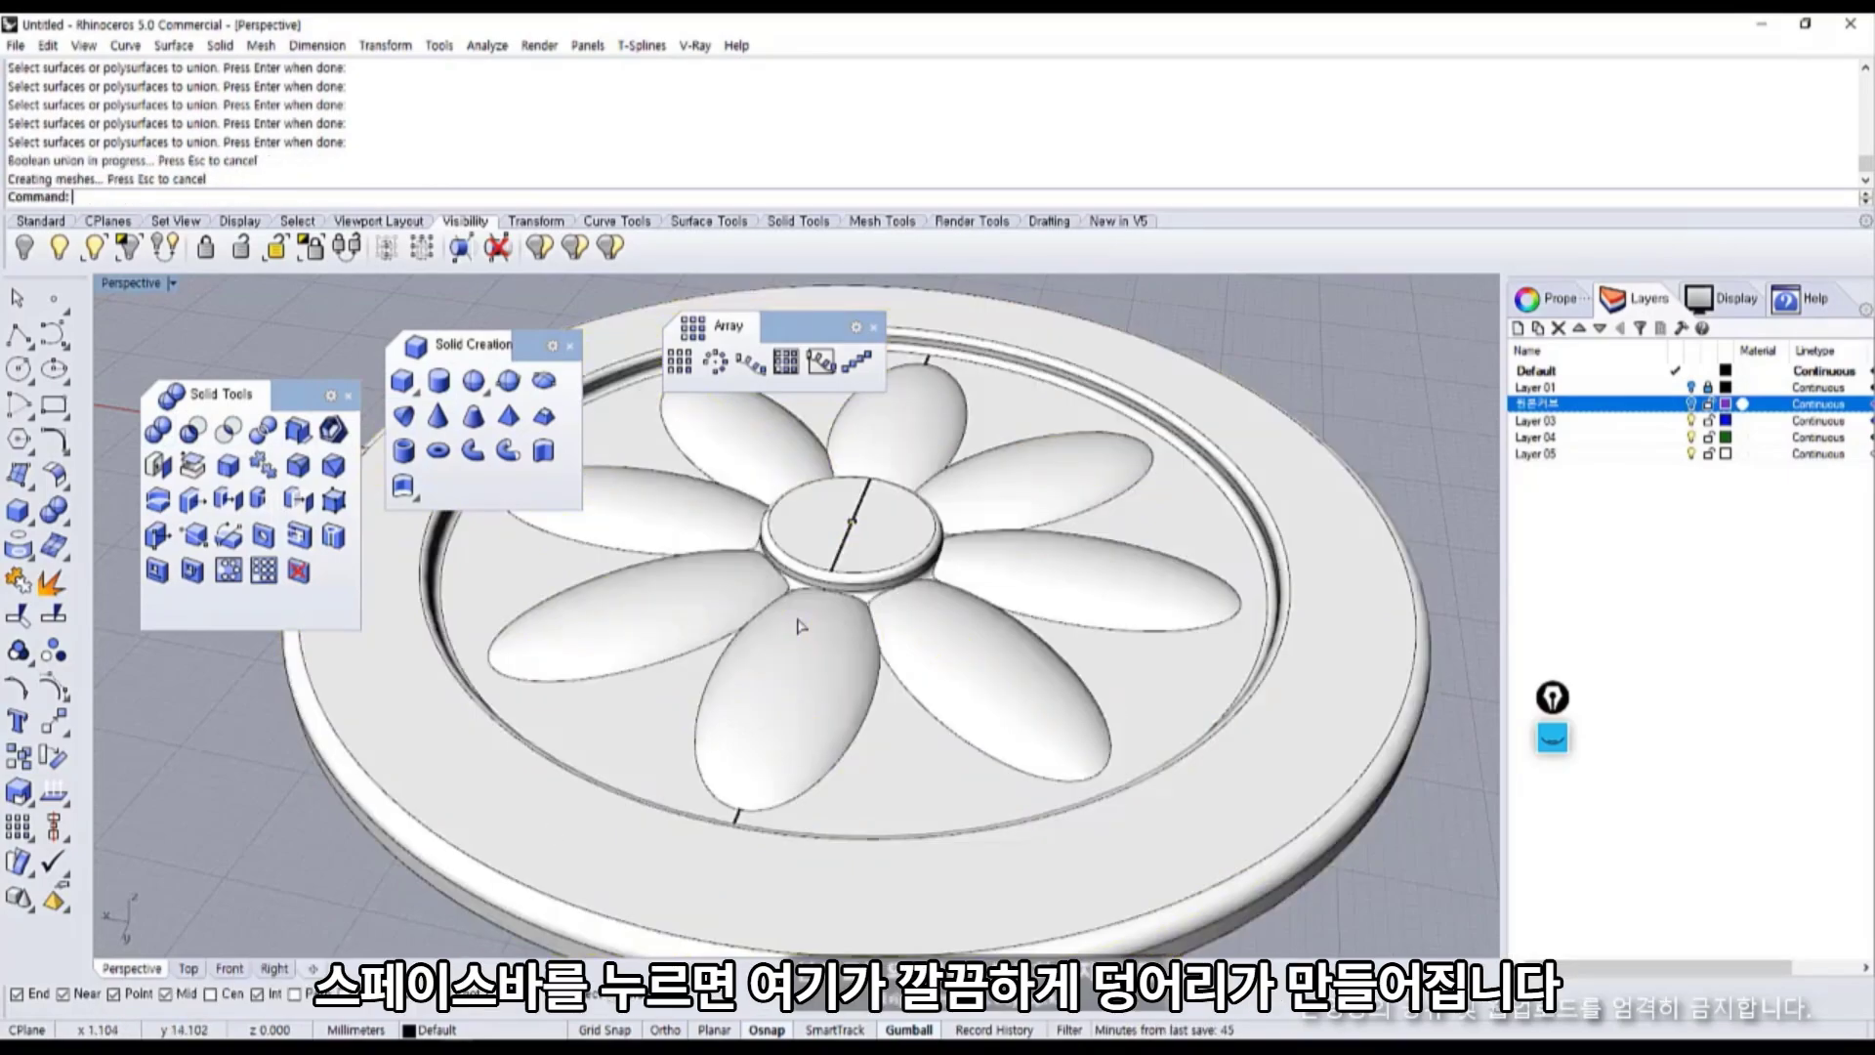
Inspect the petal joints near the central disc and examine the underside of the united stand.
scroll(830, 670, up, 5)
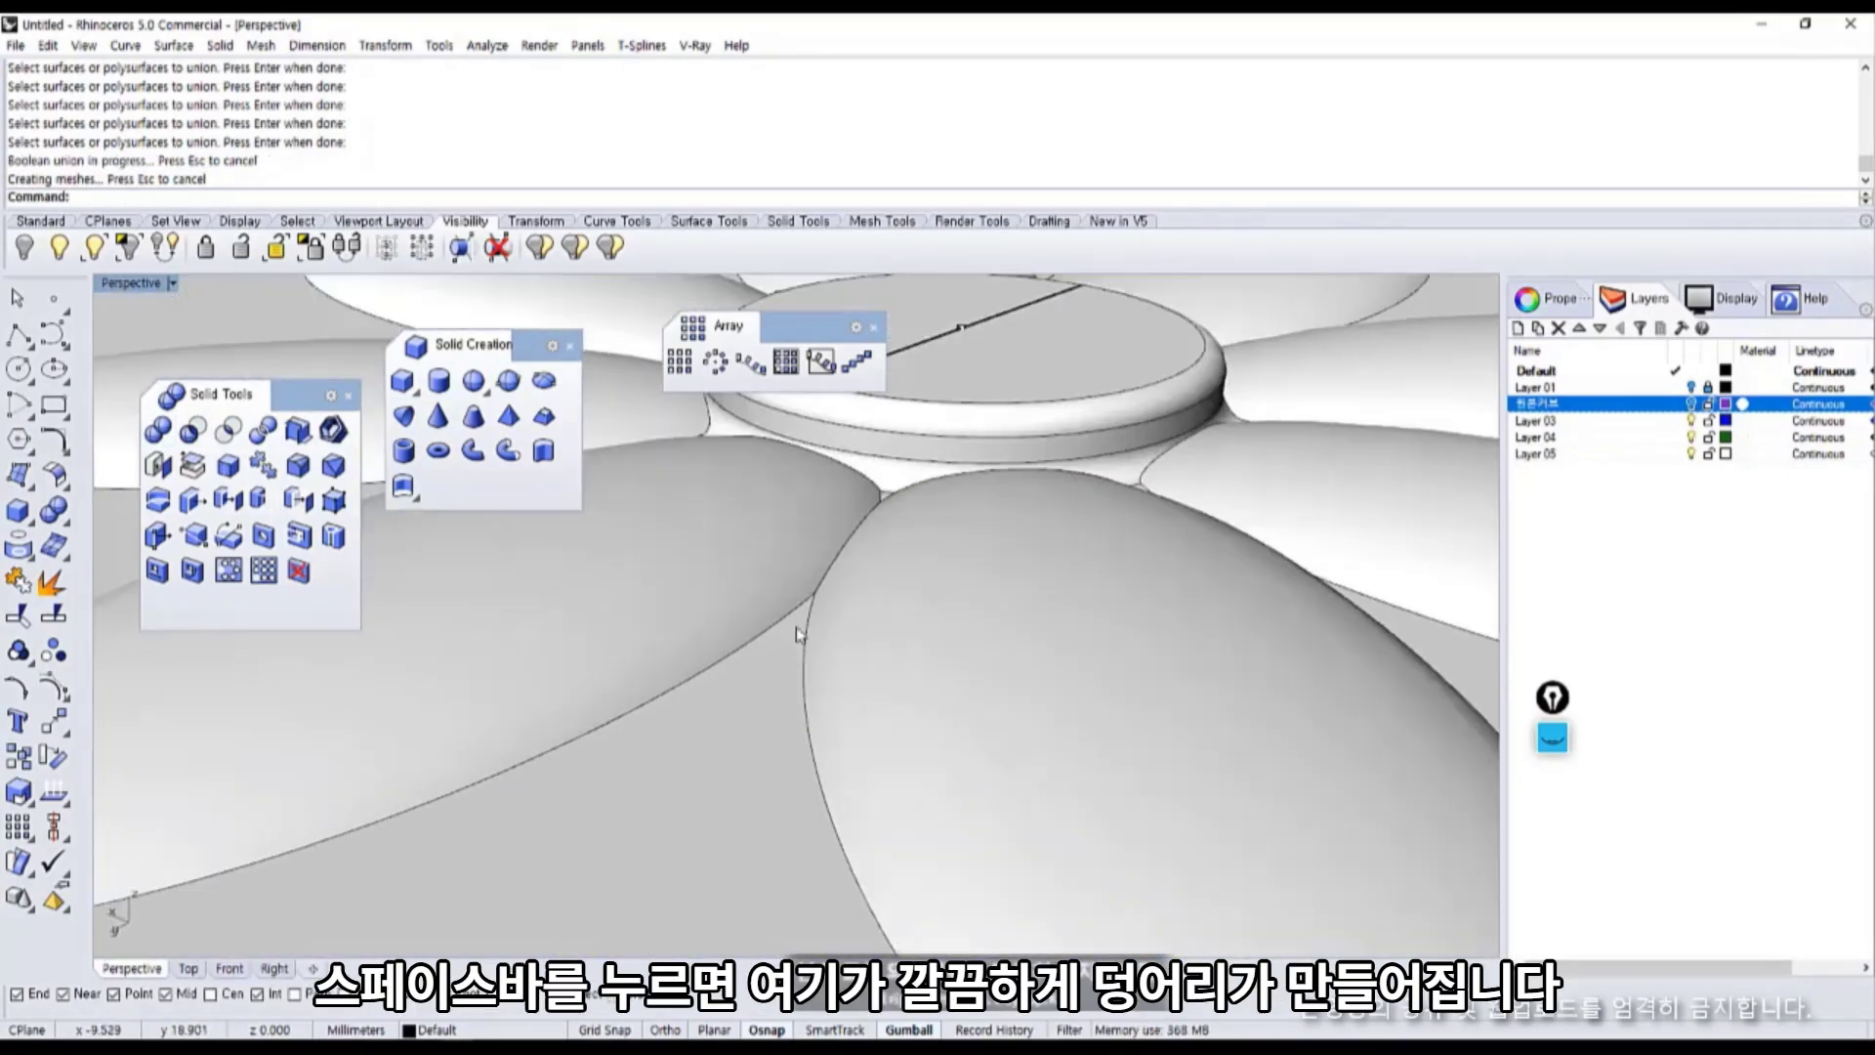
click(807, 696)
scroll(807, 695, down, 5)
right_drag(807, 696, 824, 574)
right_drag(611, 799, 859, 672)
click(342, 851)
scroll(707, 727, down, 3)
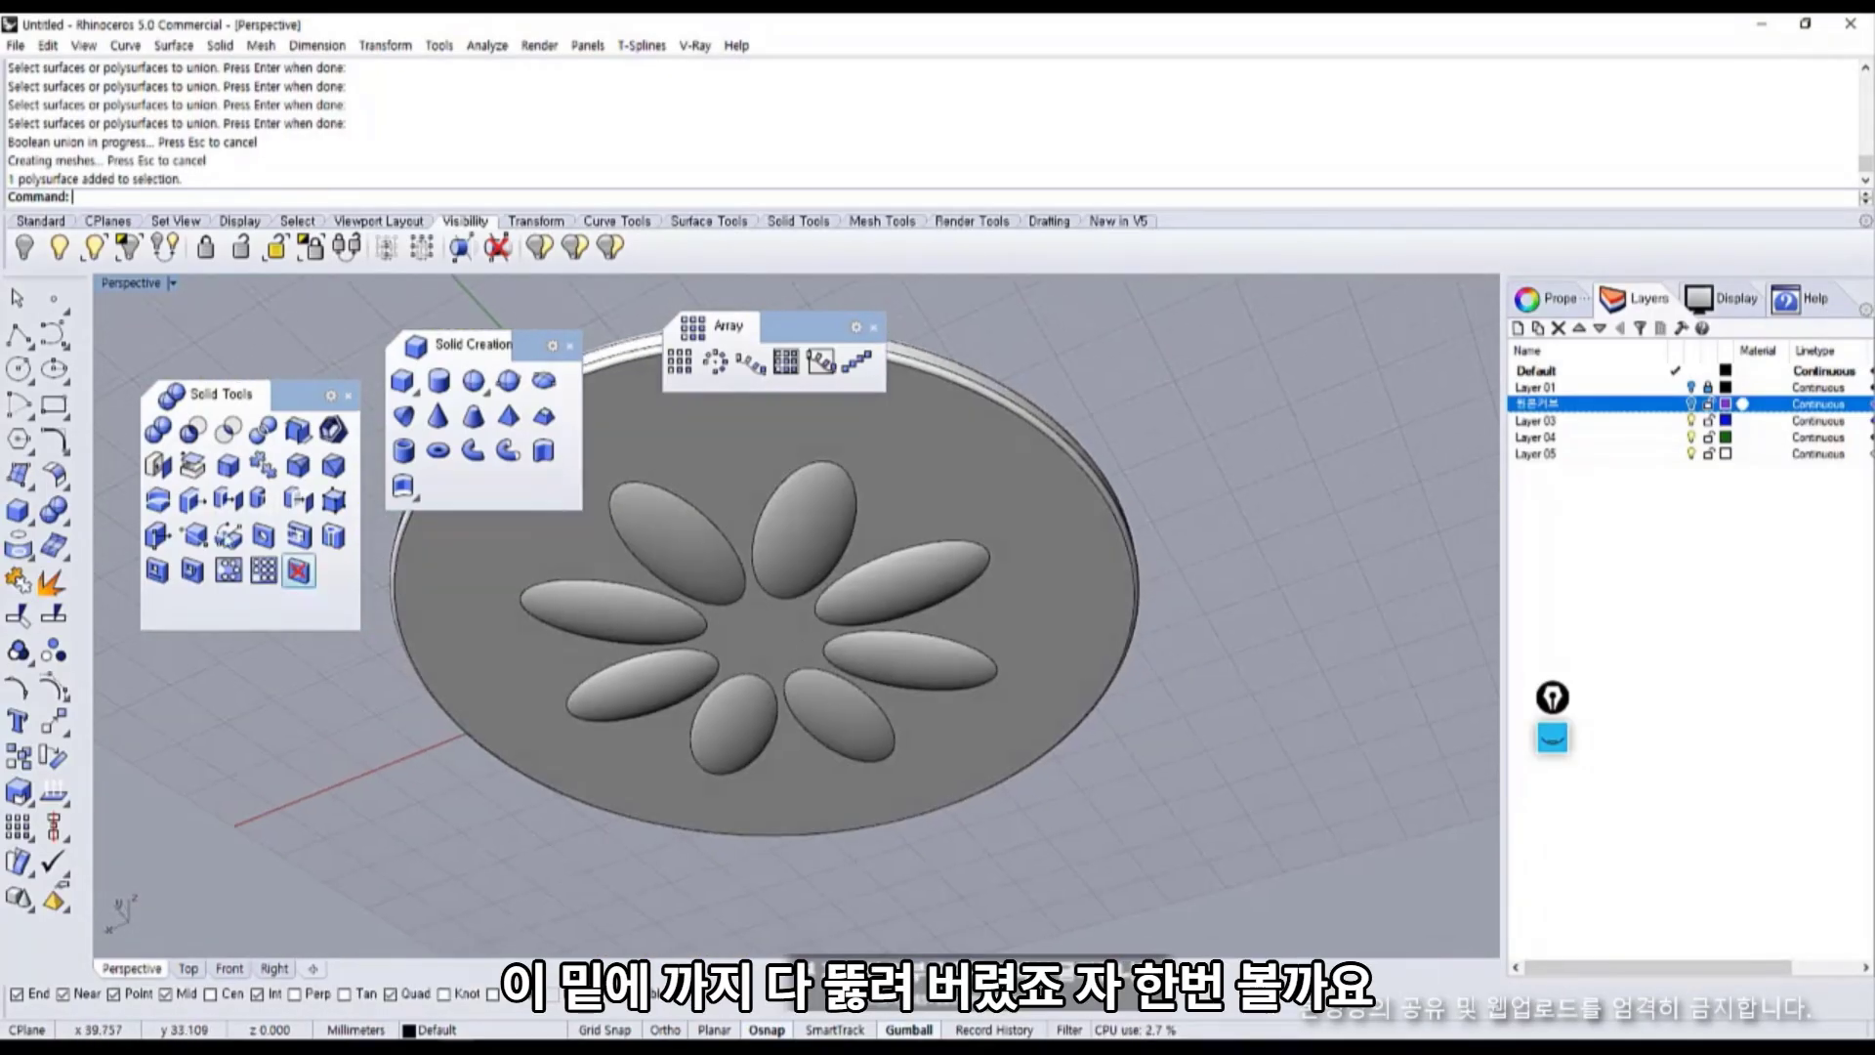
Explode the united stand and move its bottom face down to examine the petal surfaces inside.
click(52, 583)
click(469, 607)
right_click(470, 610)
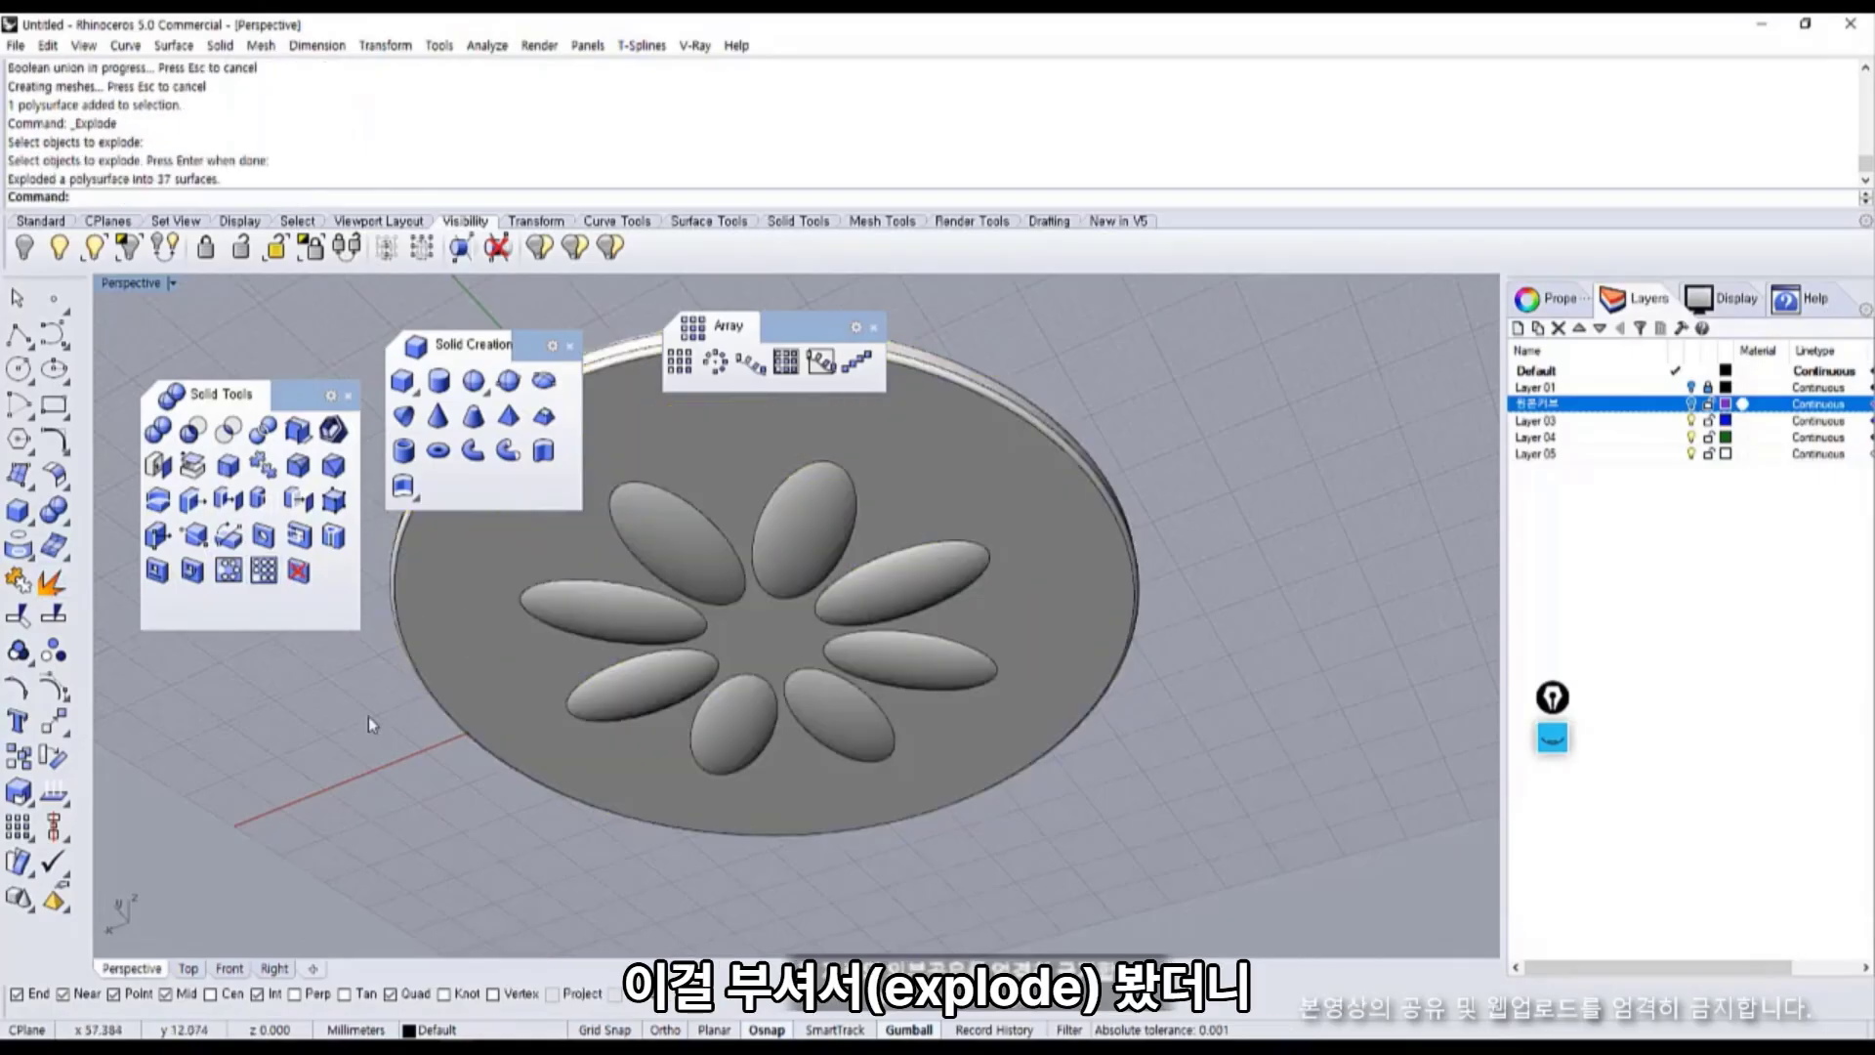
click(502, 664)
right_drag(625, 668, 765, 619)
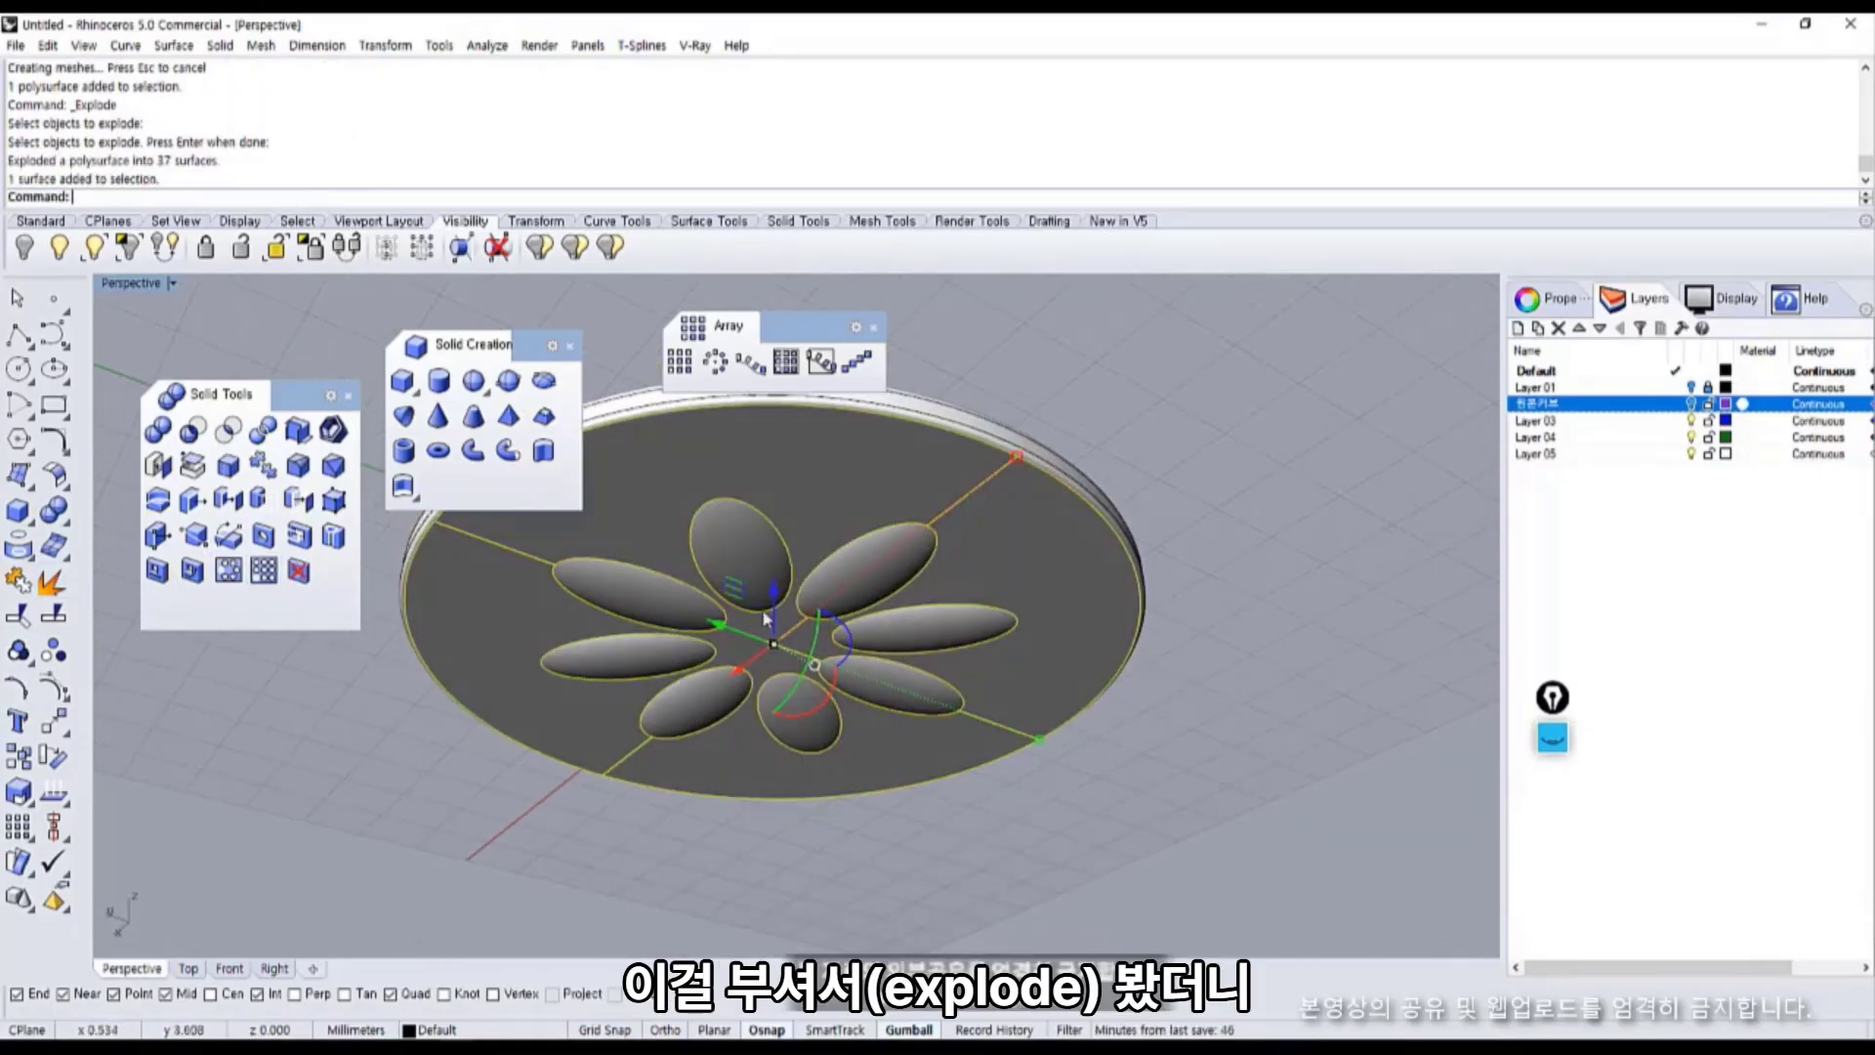
drag(781, 597, 777, 879)
right_drag(878, 791, 772, 586)
scroll(753, 559, up, 5)
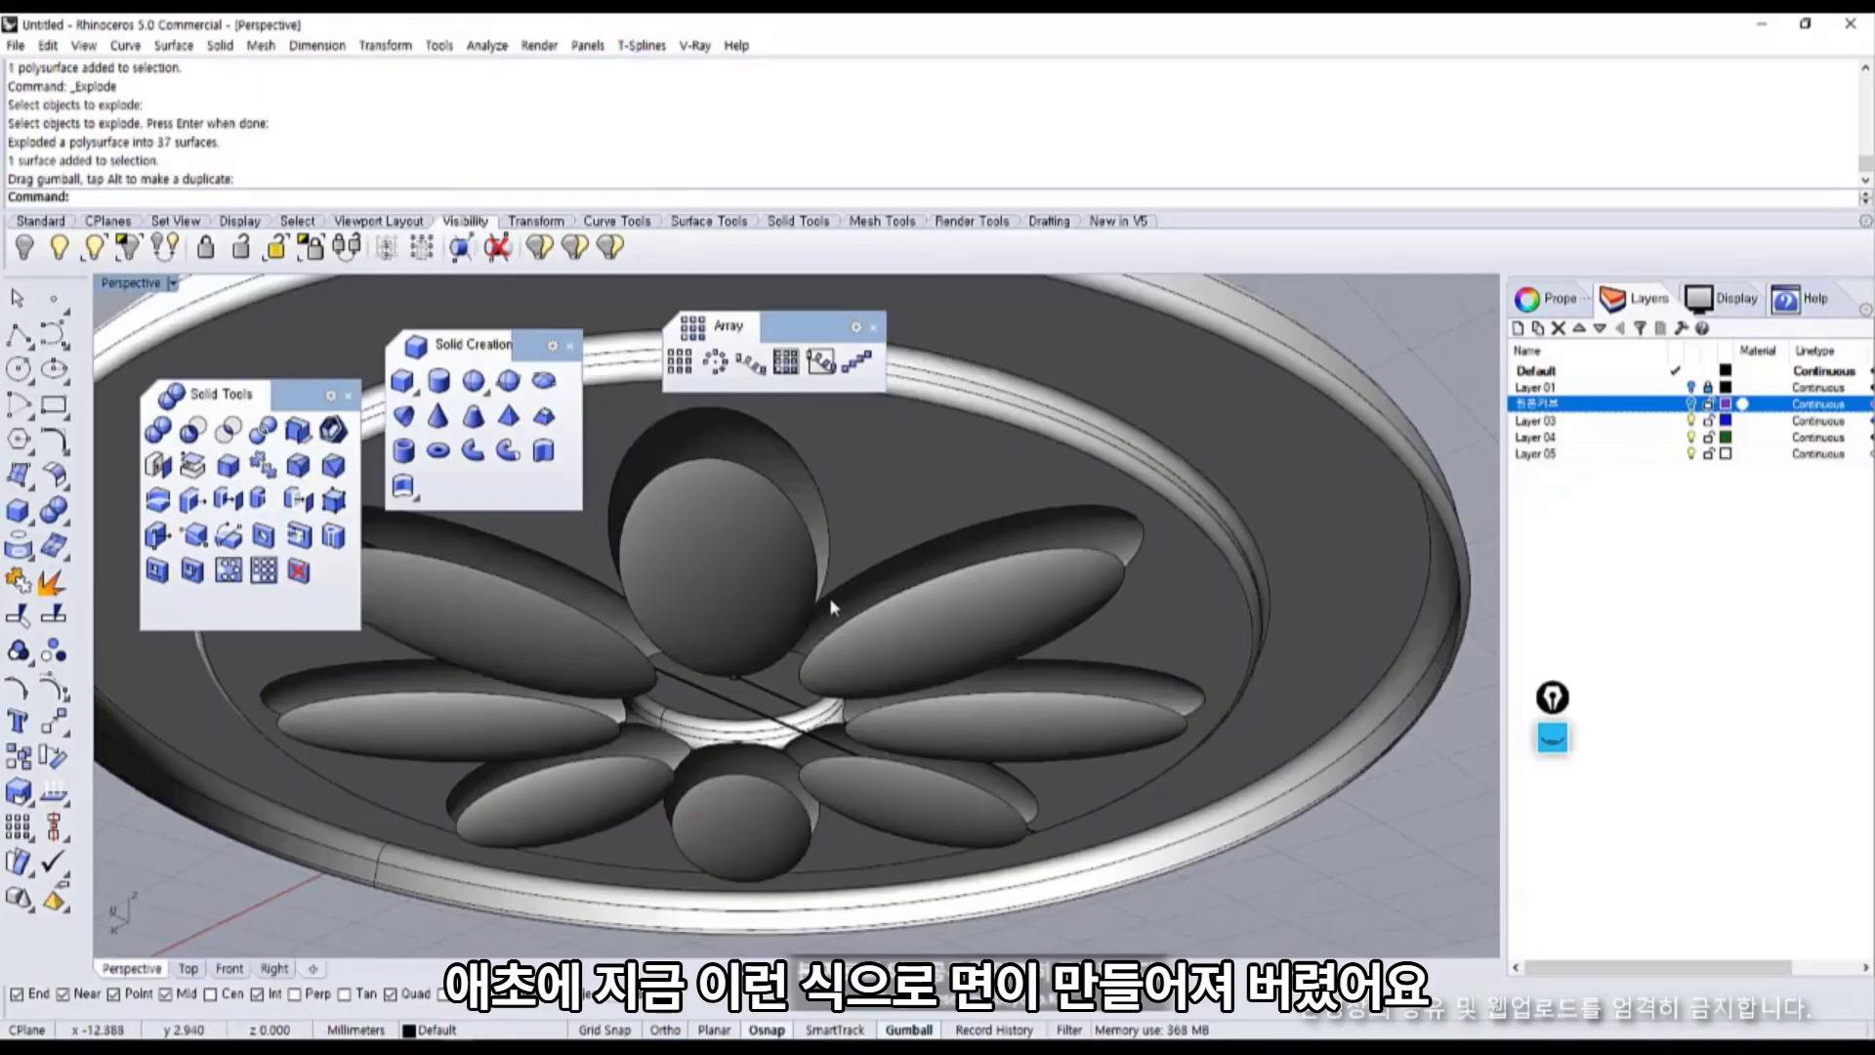
Undo the bottom face move, the explode and the Boolean union, and clear the selection.
key(ctrl+z)
key(ctrl+z)
key(ctrl+z)
scroll(830, 595, down, 5)
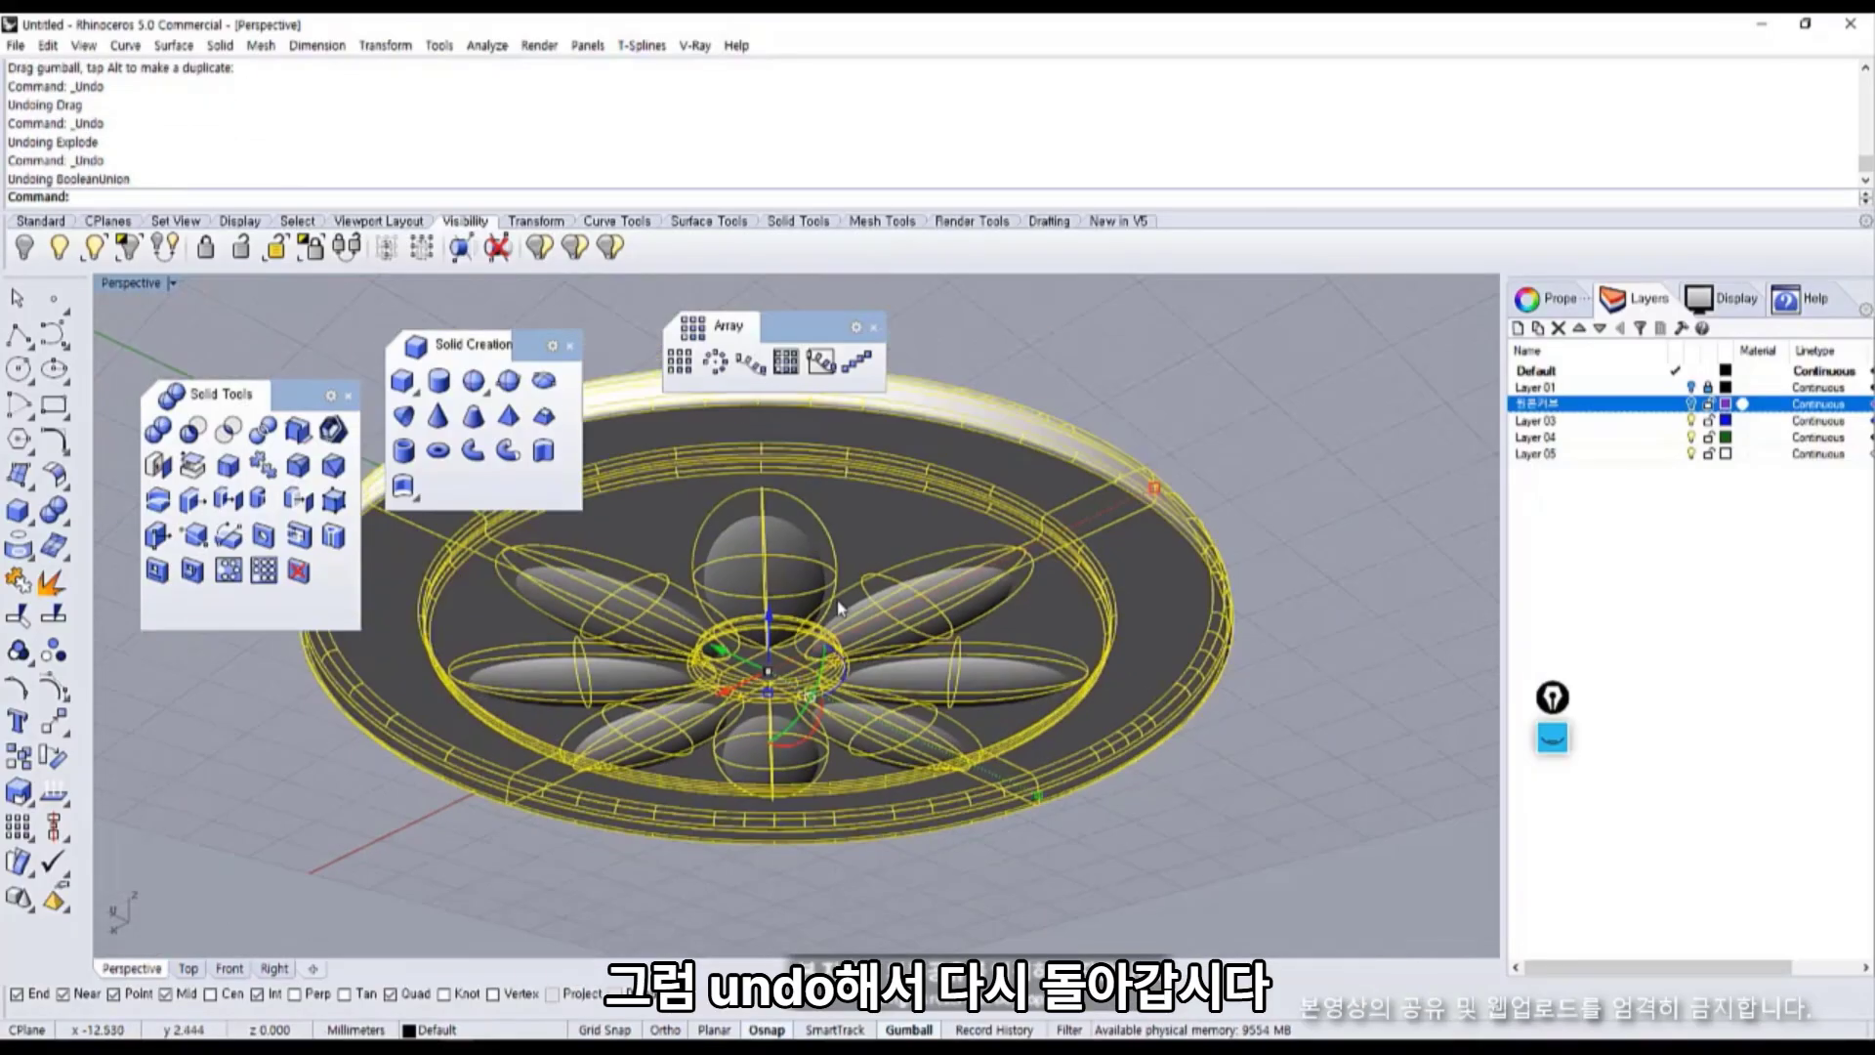
click(982, 902)
mouse_move(982, 902)
right_down()
mouse_move(963, 670)
mouse_move(1067, 807)
mouse_move(899, 914)
mouse_move(877, 850)
right_up()
click(877, 849)
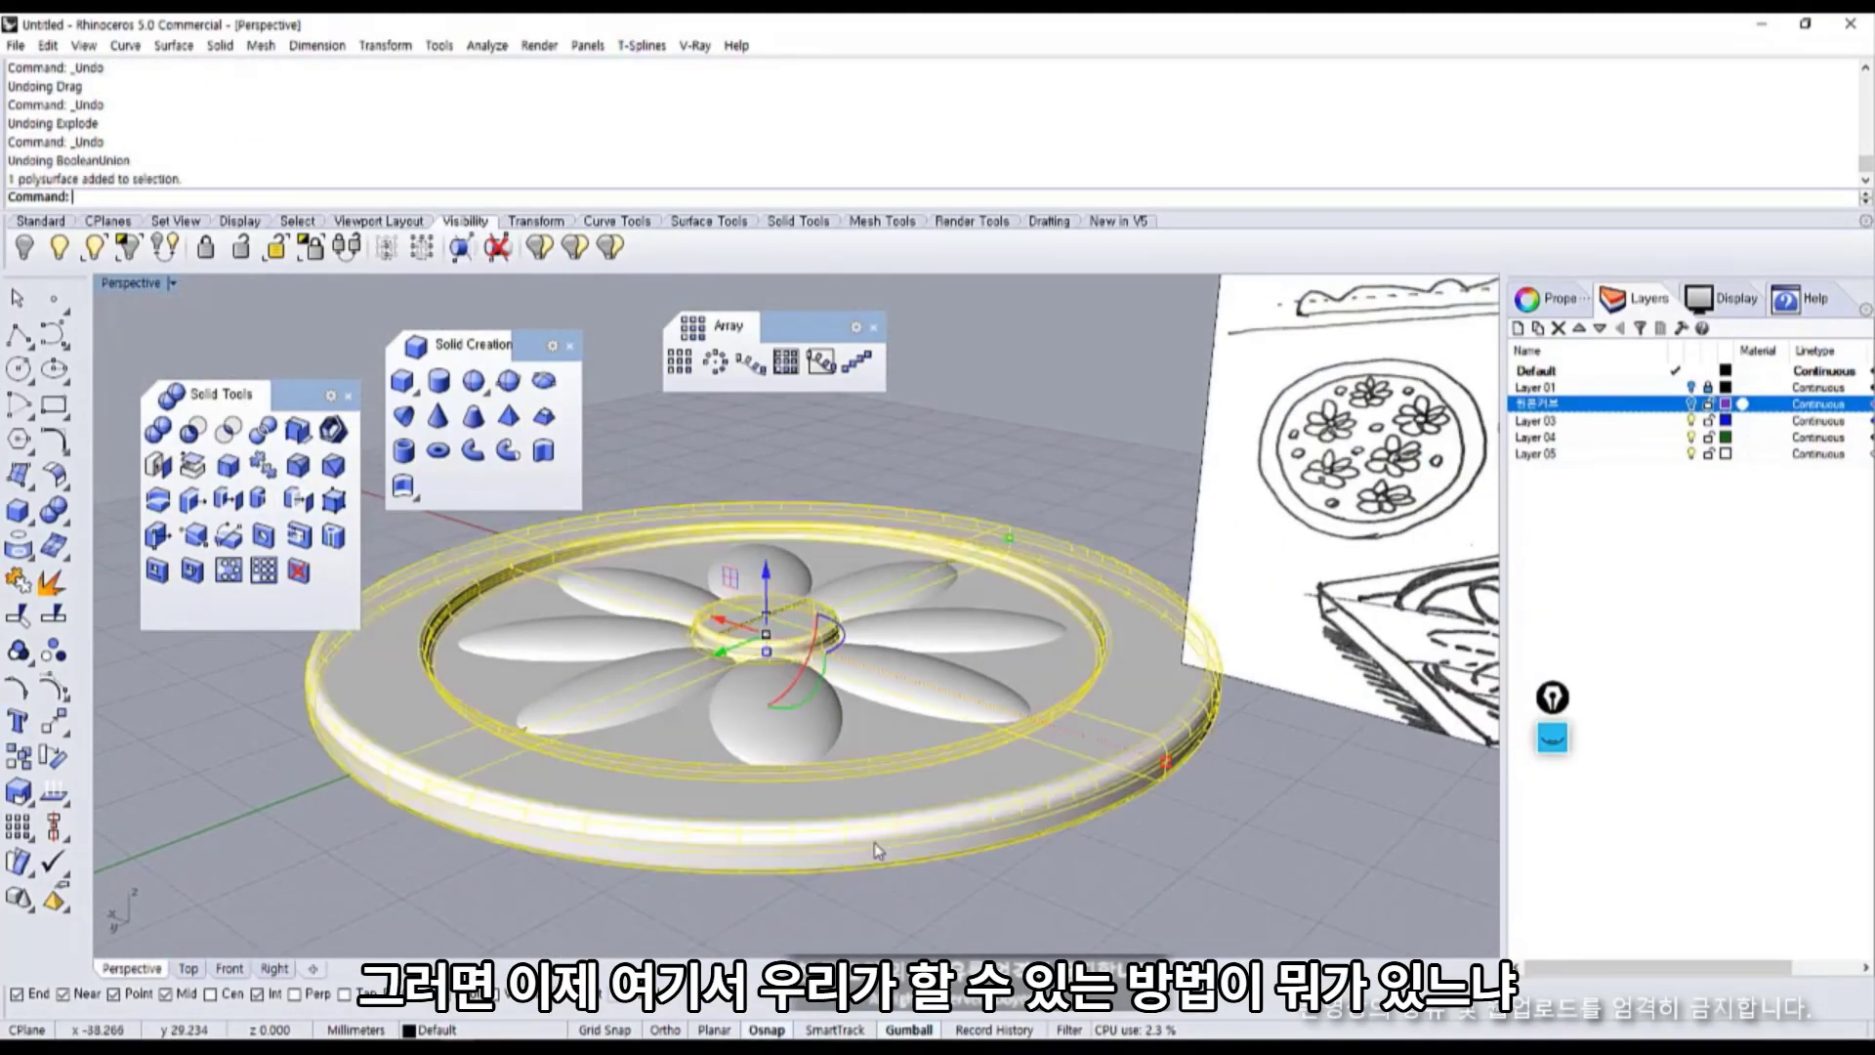
click(818, 735)
click(937, 889)
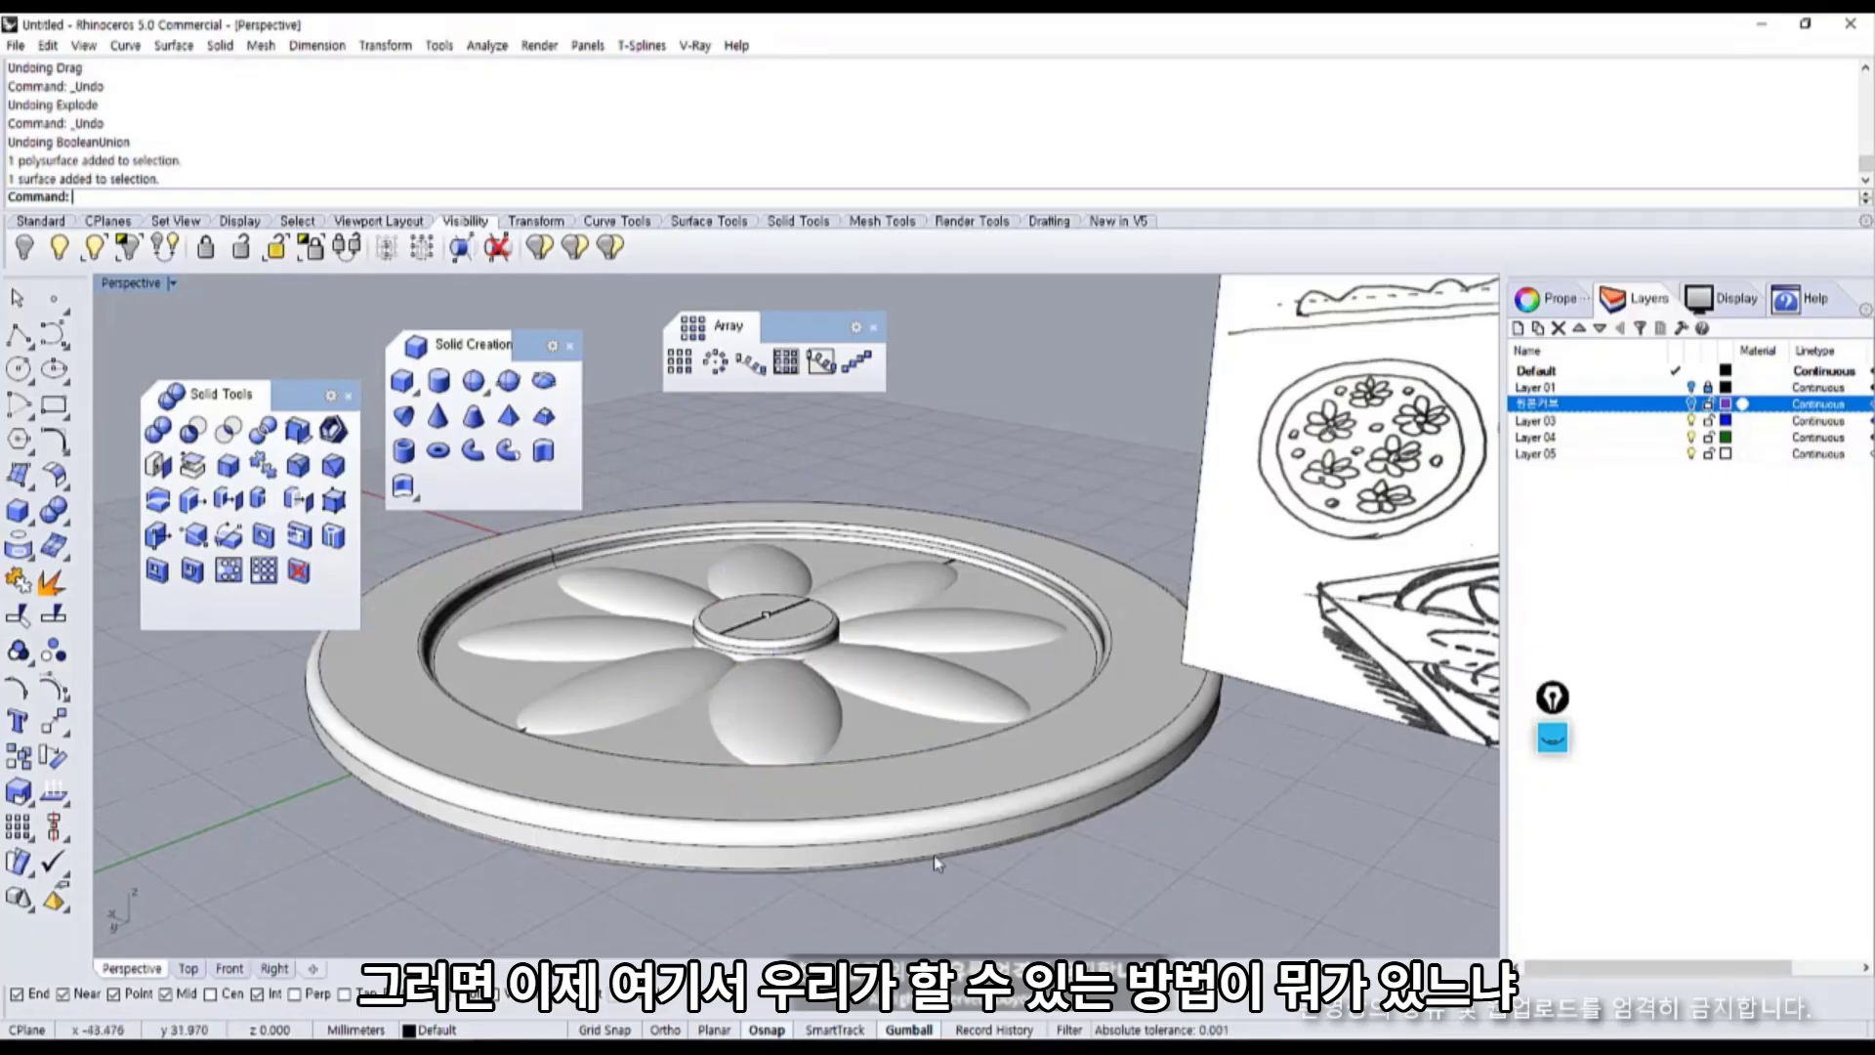
Join the eight separate petals and the round plate into one solid with a Boolean union.
right_drag(306, 765, 571, 770)
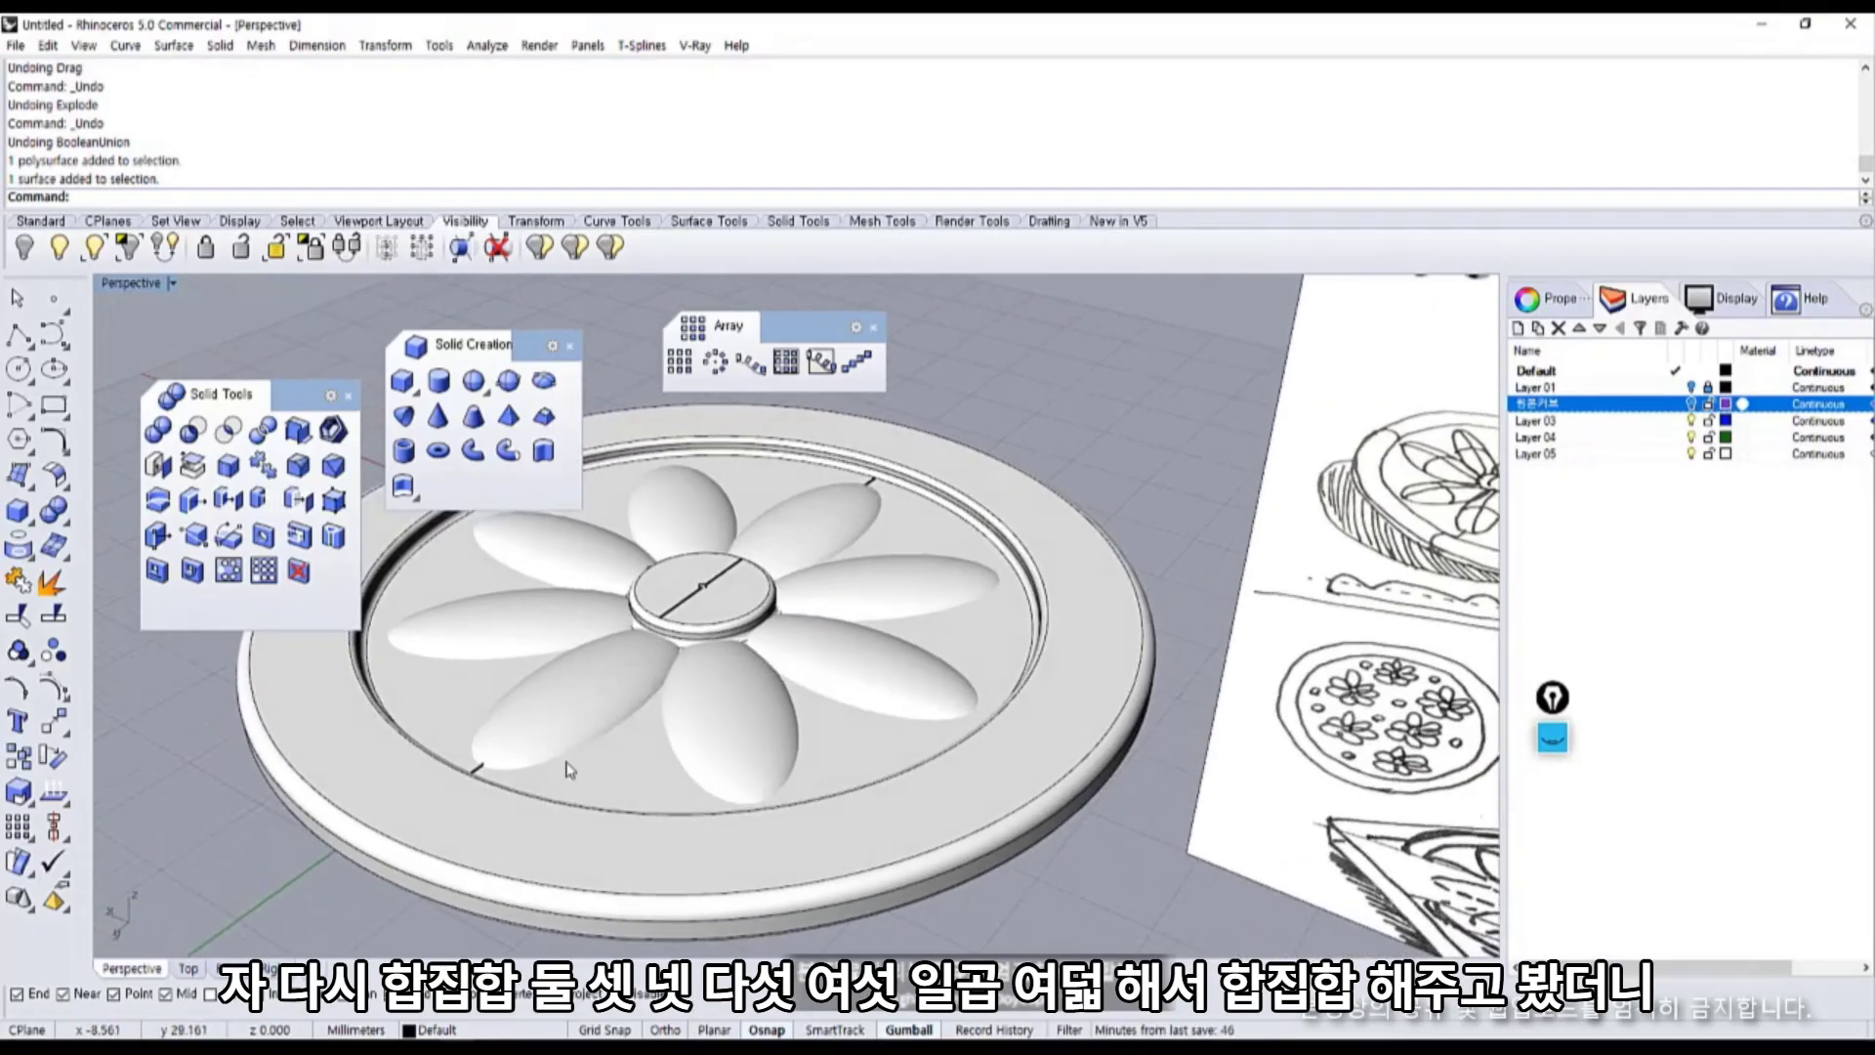
click(157, 430)
right_drag(458, 634, 553, 635)
click(552, 636)
click(586, 562)
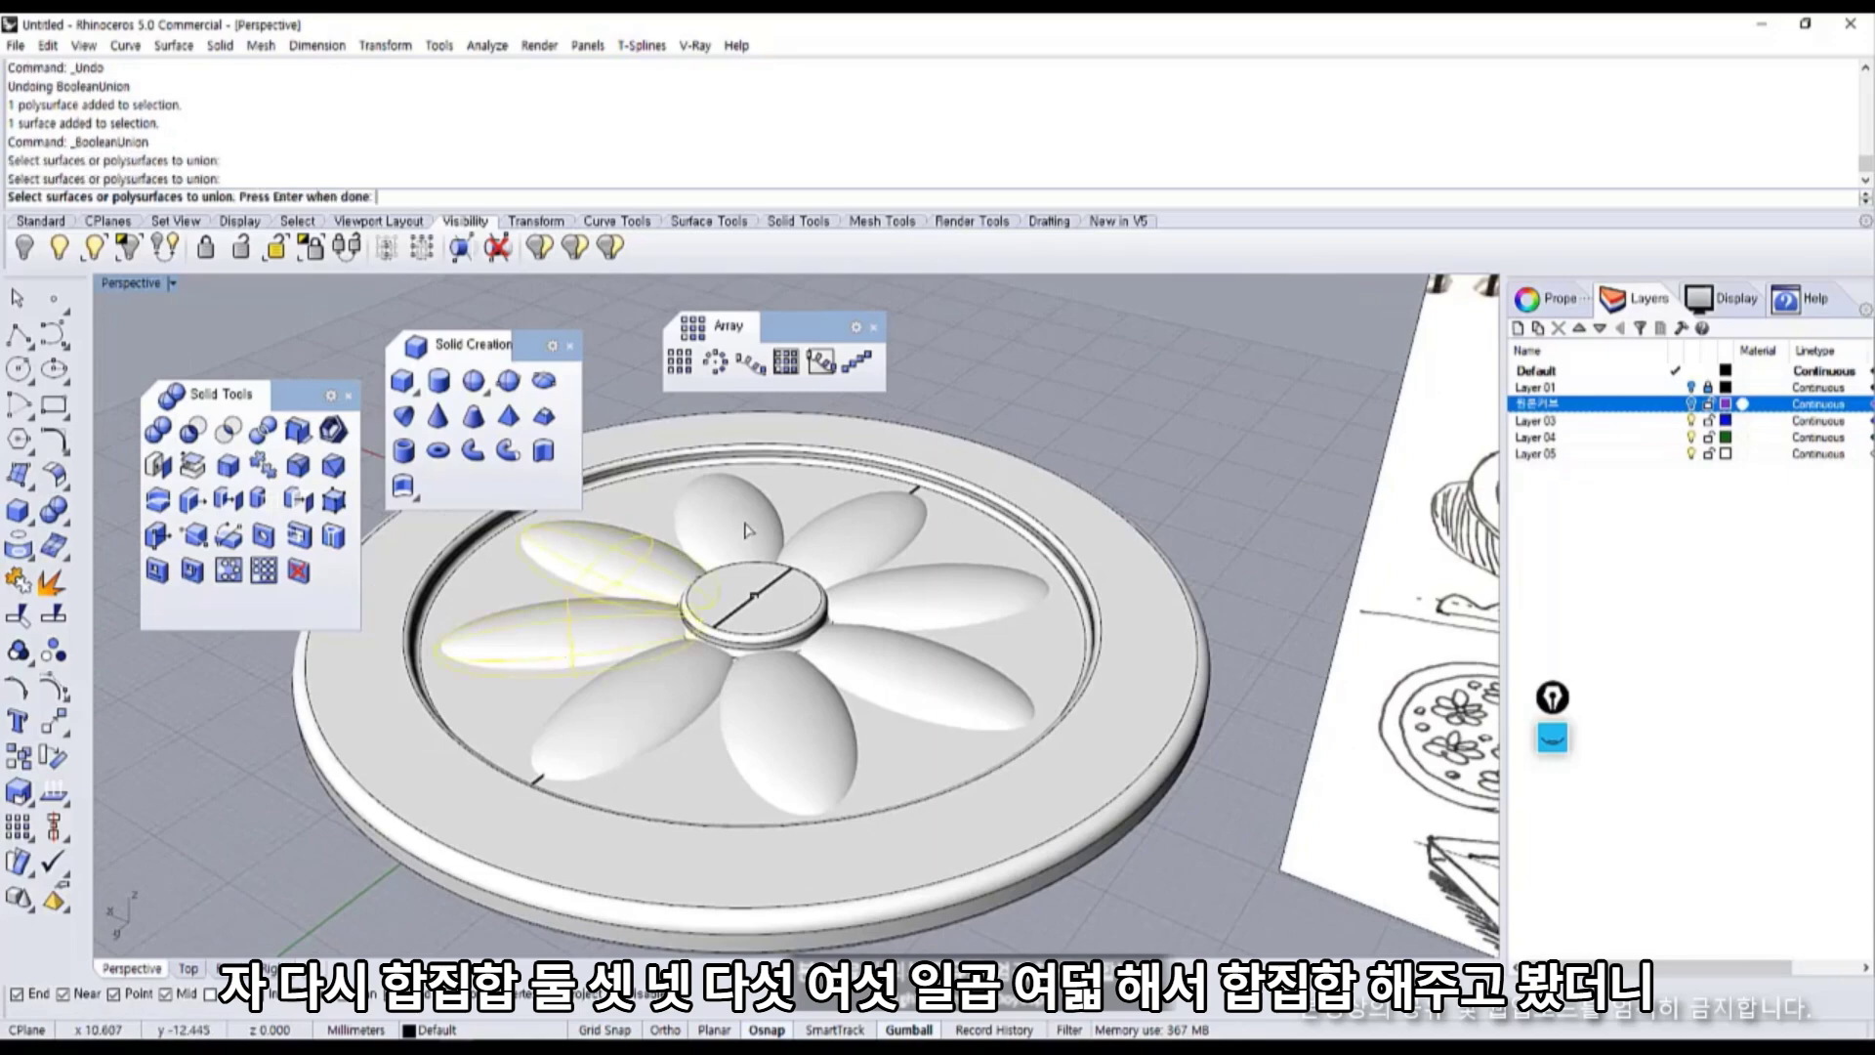
click(727, 517)
click(850, 532)
click(937, 596)
click(903, 686)
click(625, 728)
click(786, 732)
click(878, 754)
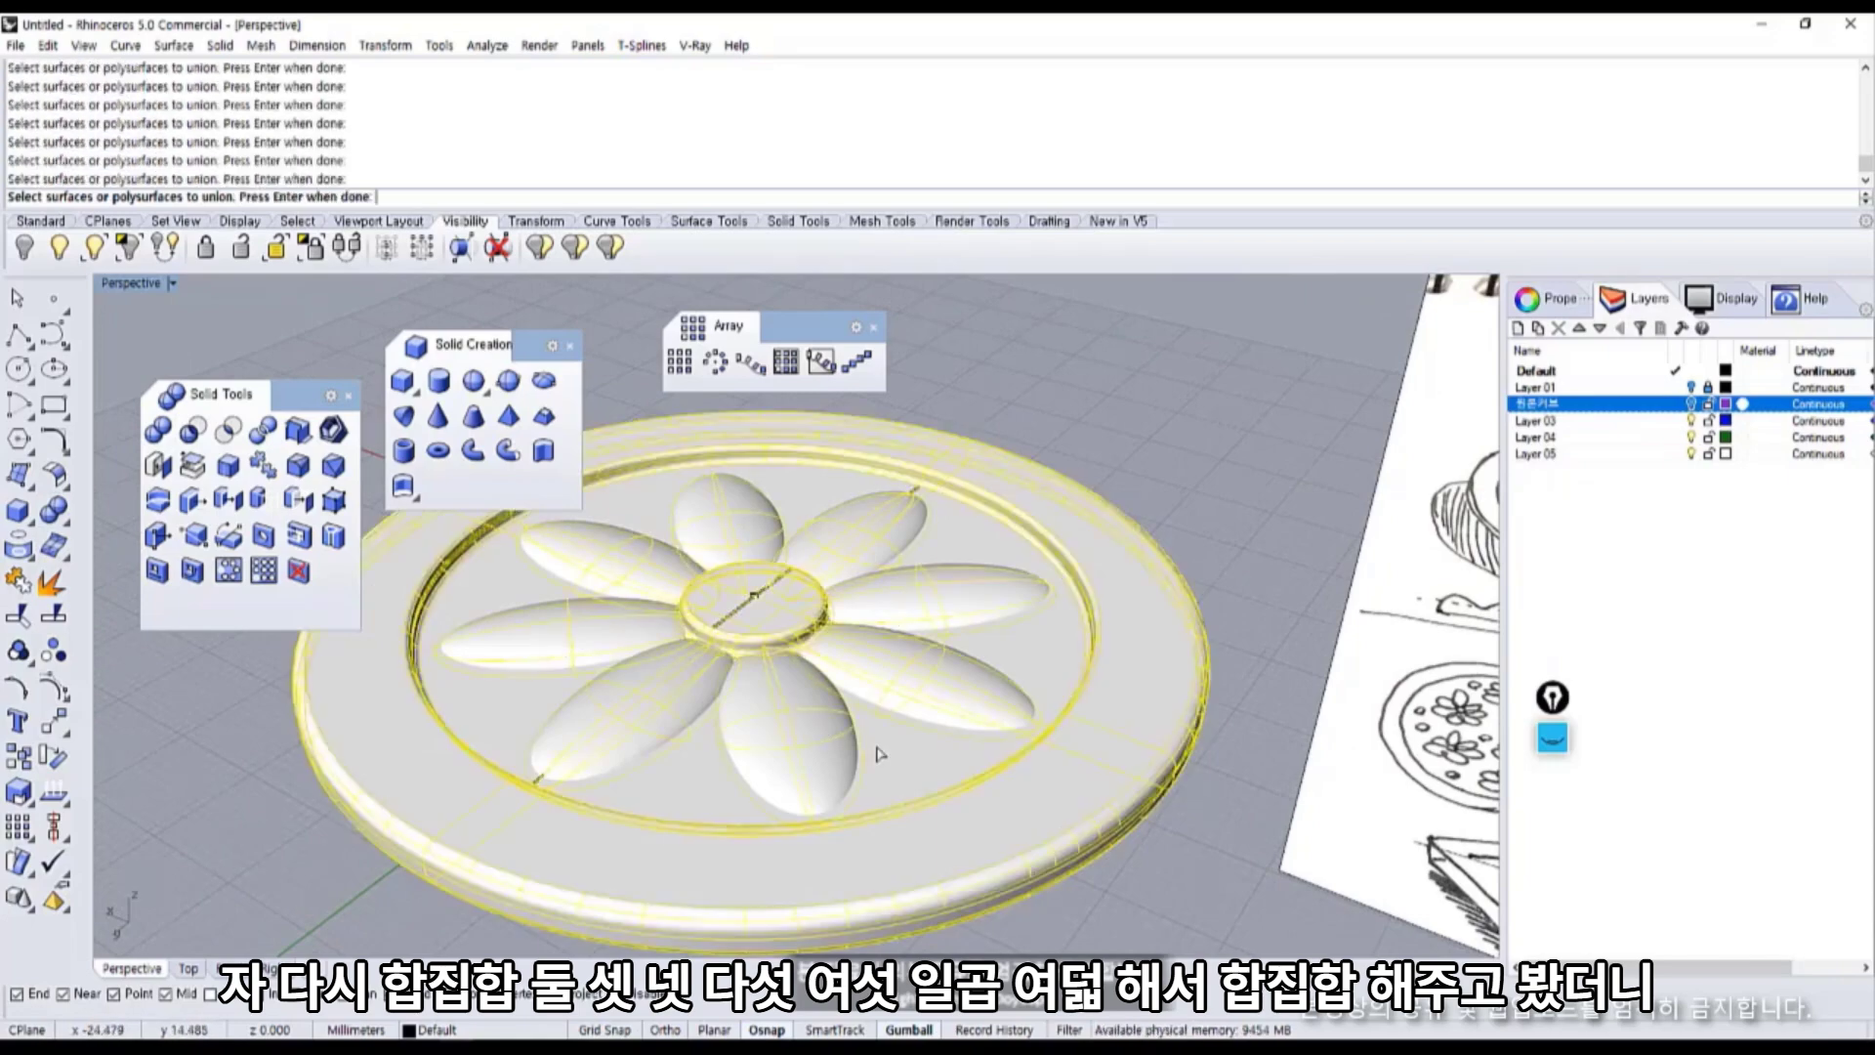
key(Return)
Explode the united stand into separate surfaces and turn its underside into view.
right_drag(904, 778, 841, 583)
click(842, 583)
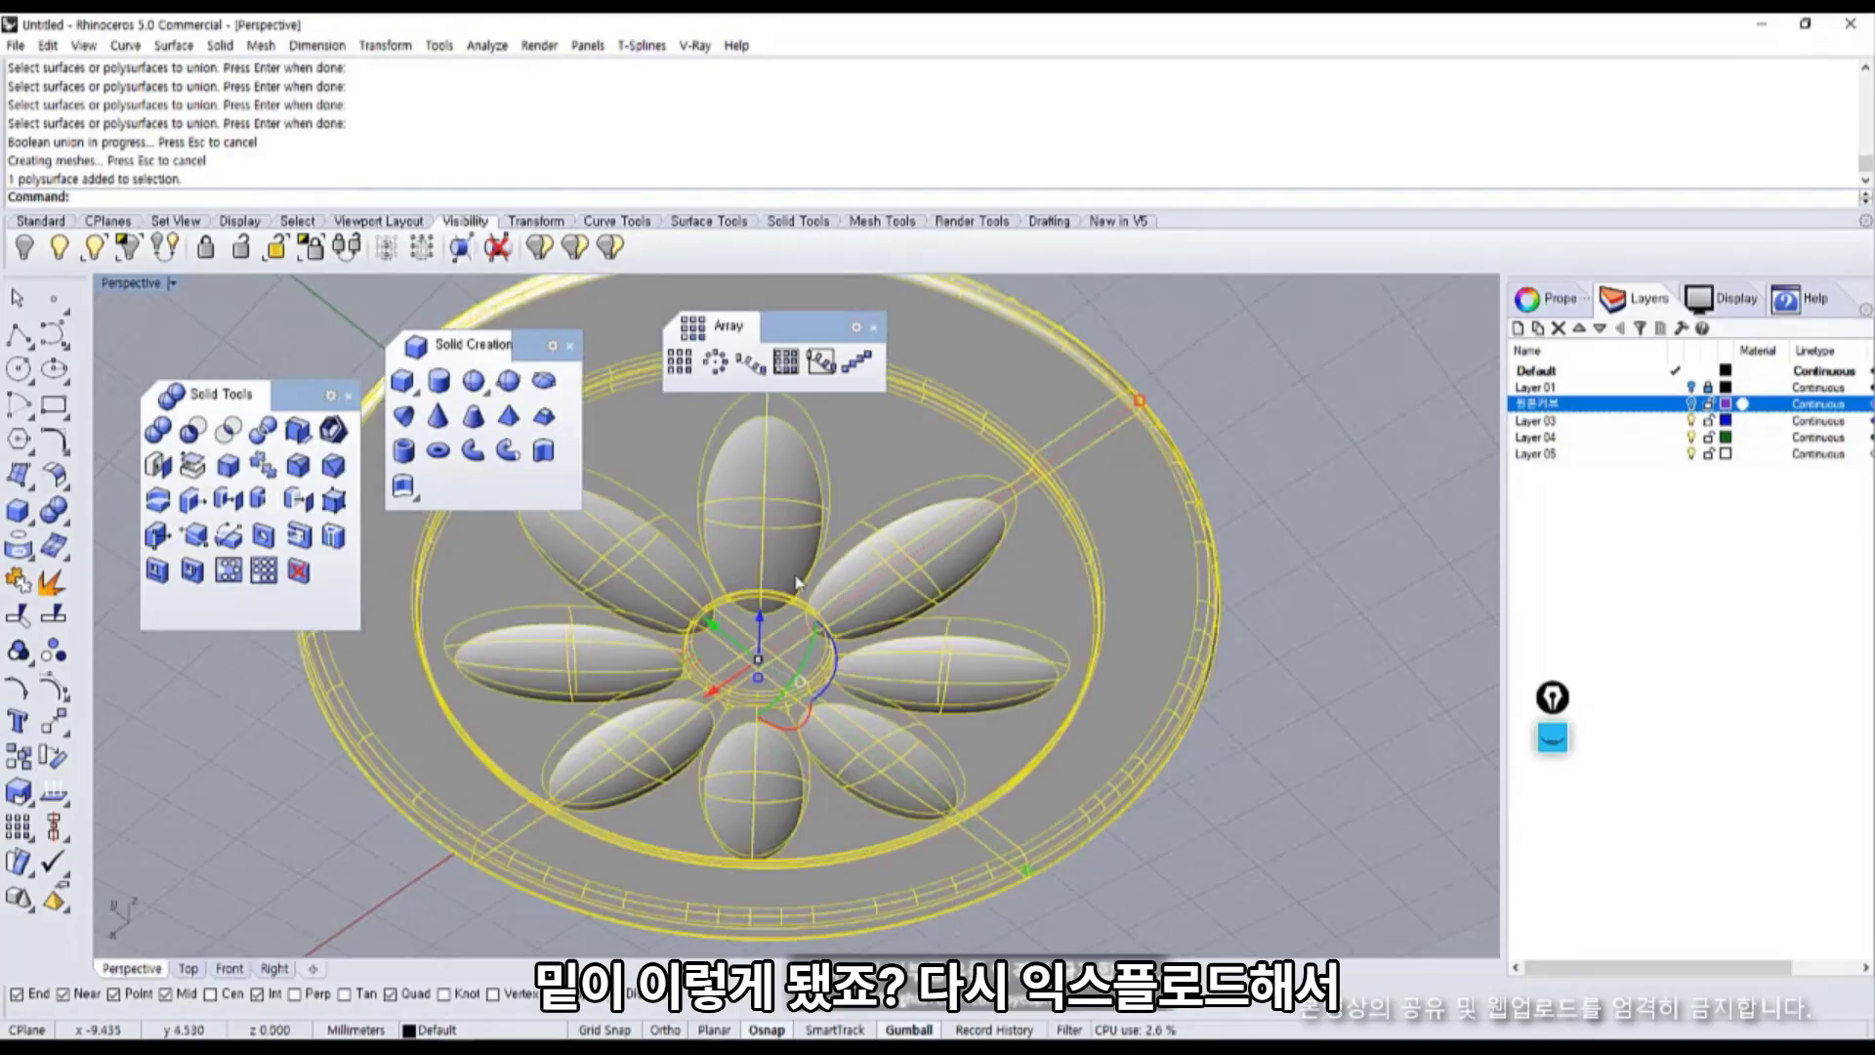
click(49, 580)
click(186, 758)
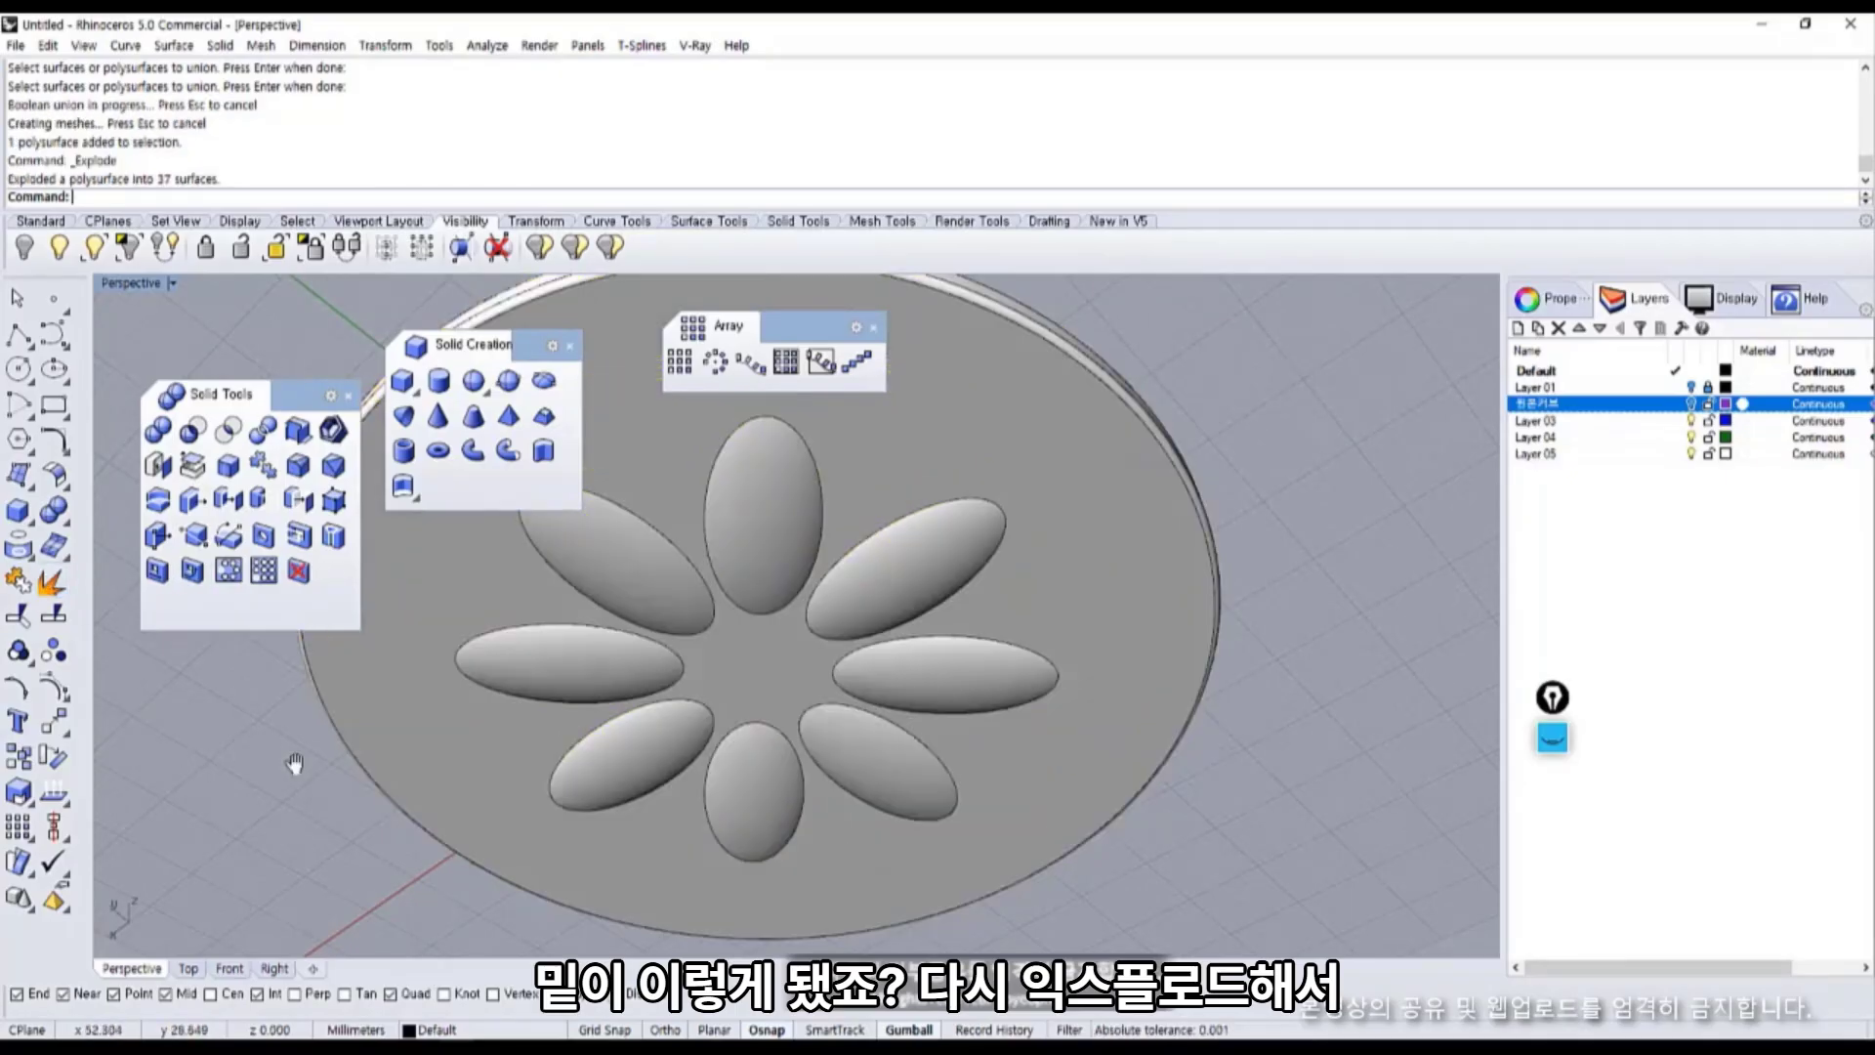
shift+right_drag(293, 762, 455, 816)
click(472, 704)
right_drag(469, 621, 531, 683)
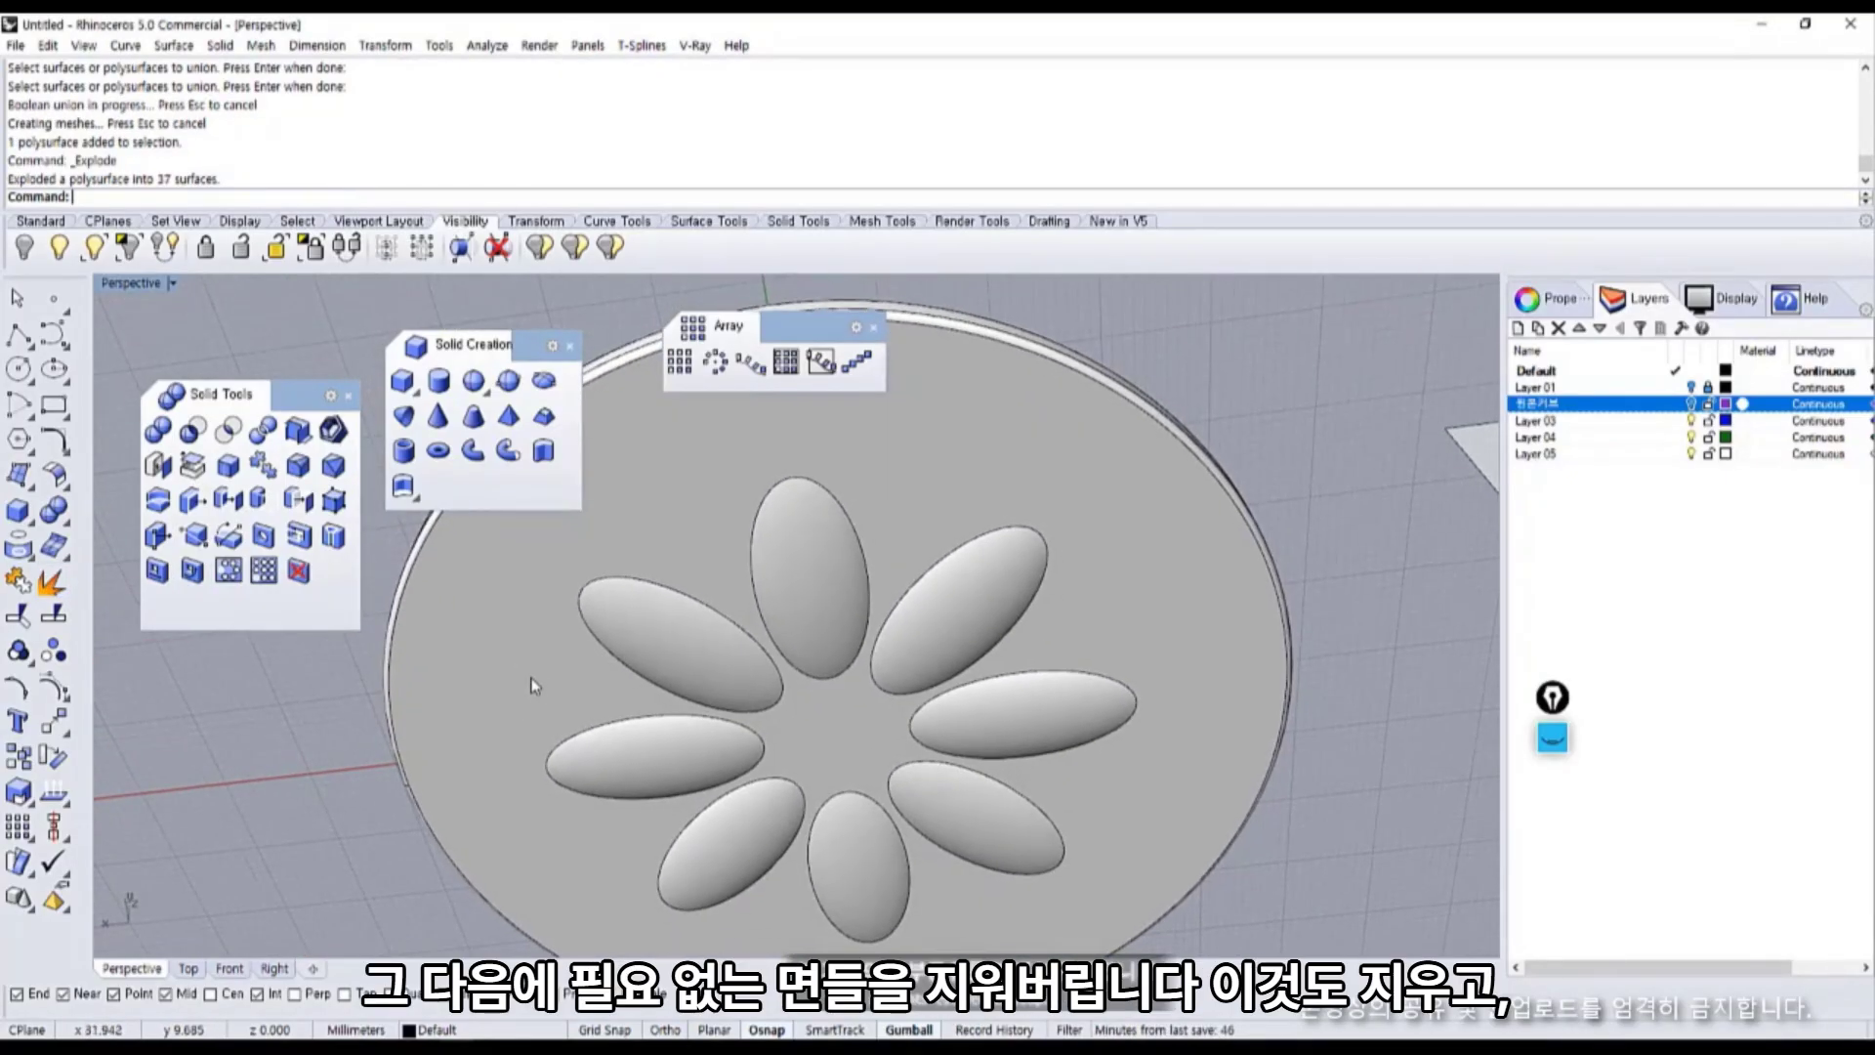
Delete two of the petal surfaces bulging from the stand's underside, and undo the mistaken deletion of the bottom face.
click(869, 701)
scroll(877, 703, down, 2)
right_drag(877, 705, 811, 733)
click(811, 646)
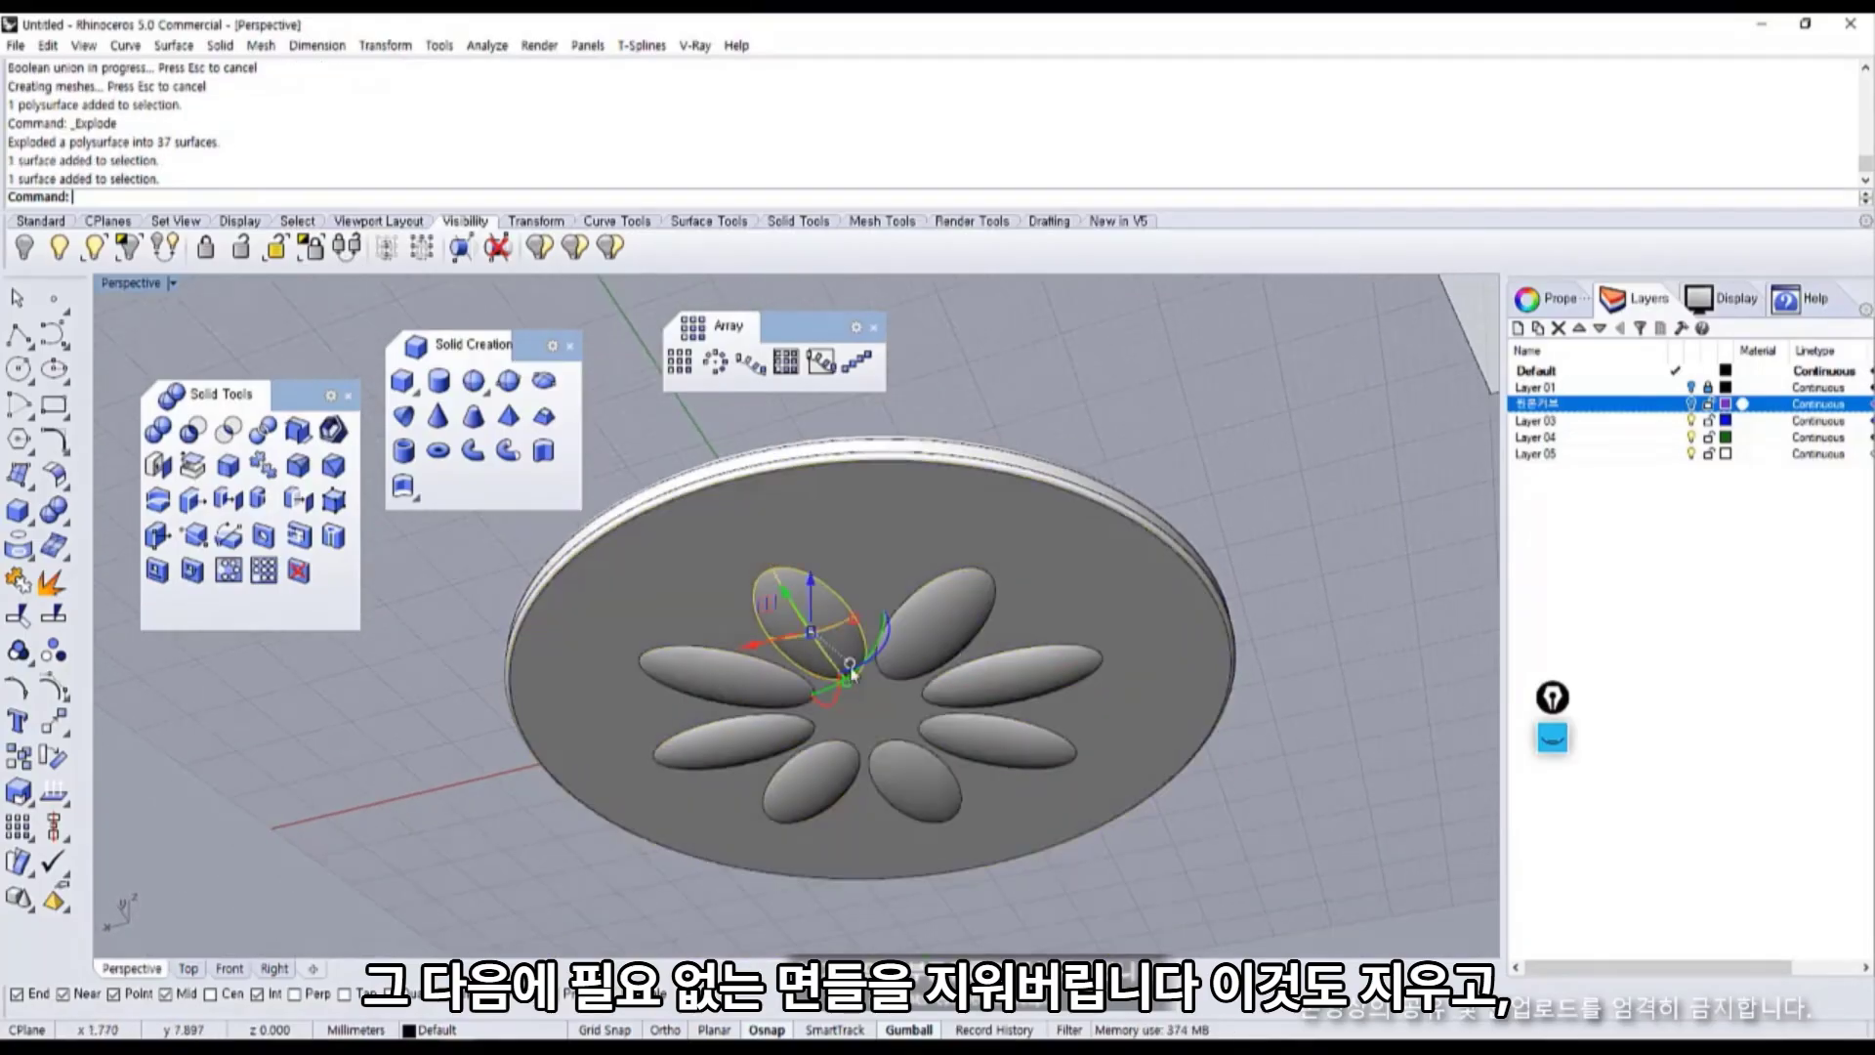
key(Delete)
click(918, 636)
key(Delete)
click(978, 713)
key(Delete)
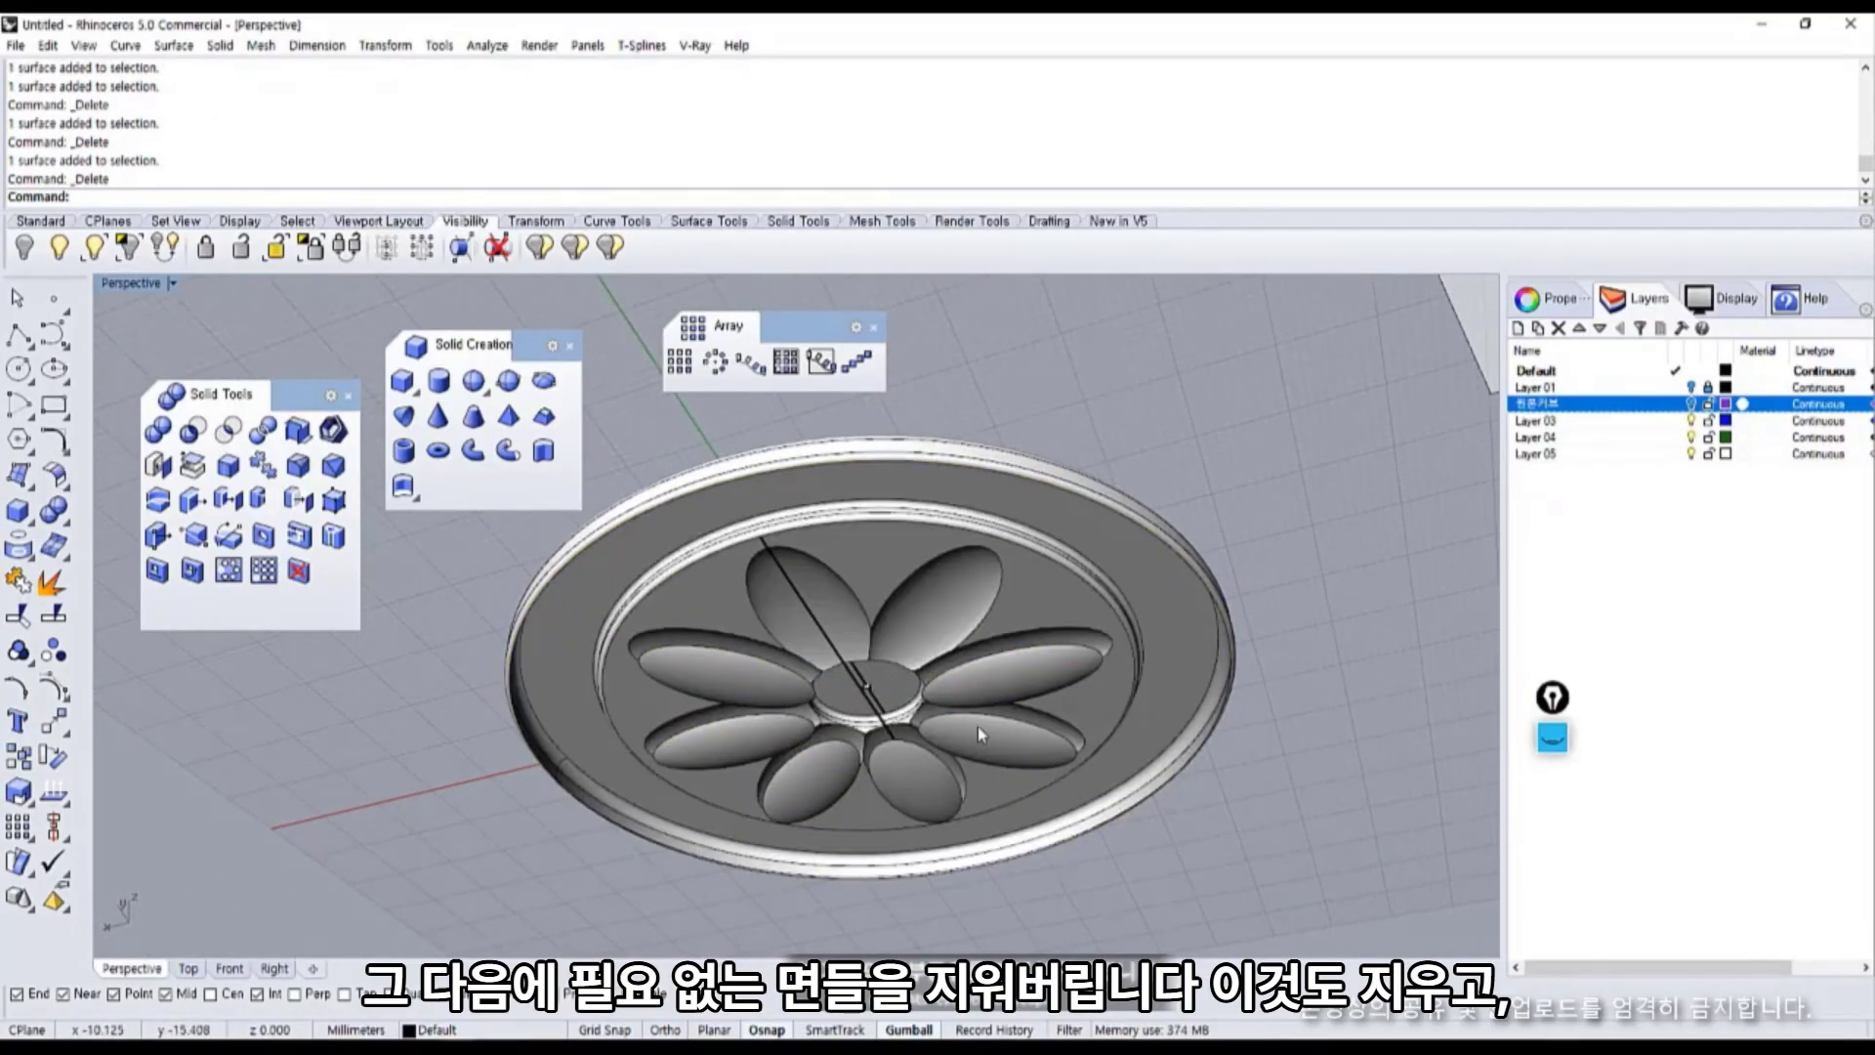
key(ctrl+z)
Delete the remaining six petal surfaces that protrude through the bottom face.
scroll(980, 698, up, 6)
click(980, 683)
key(Delete)
click(963, 805)
key(Delete)
click(846, 894)
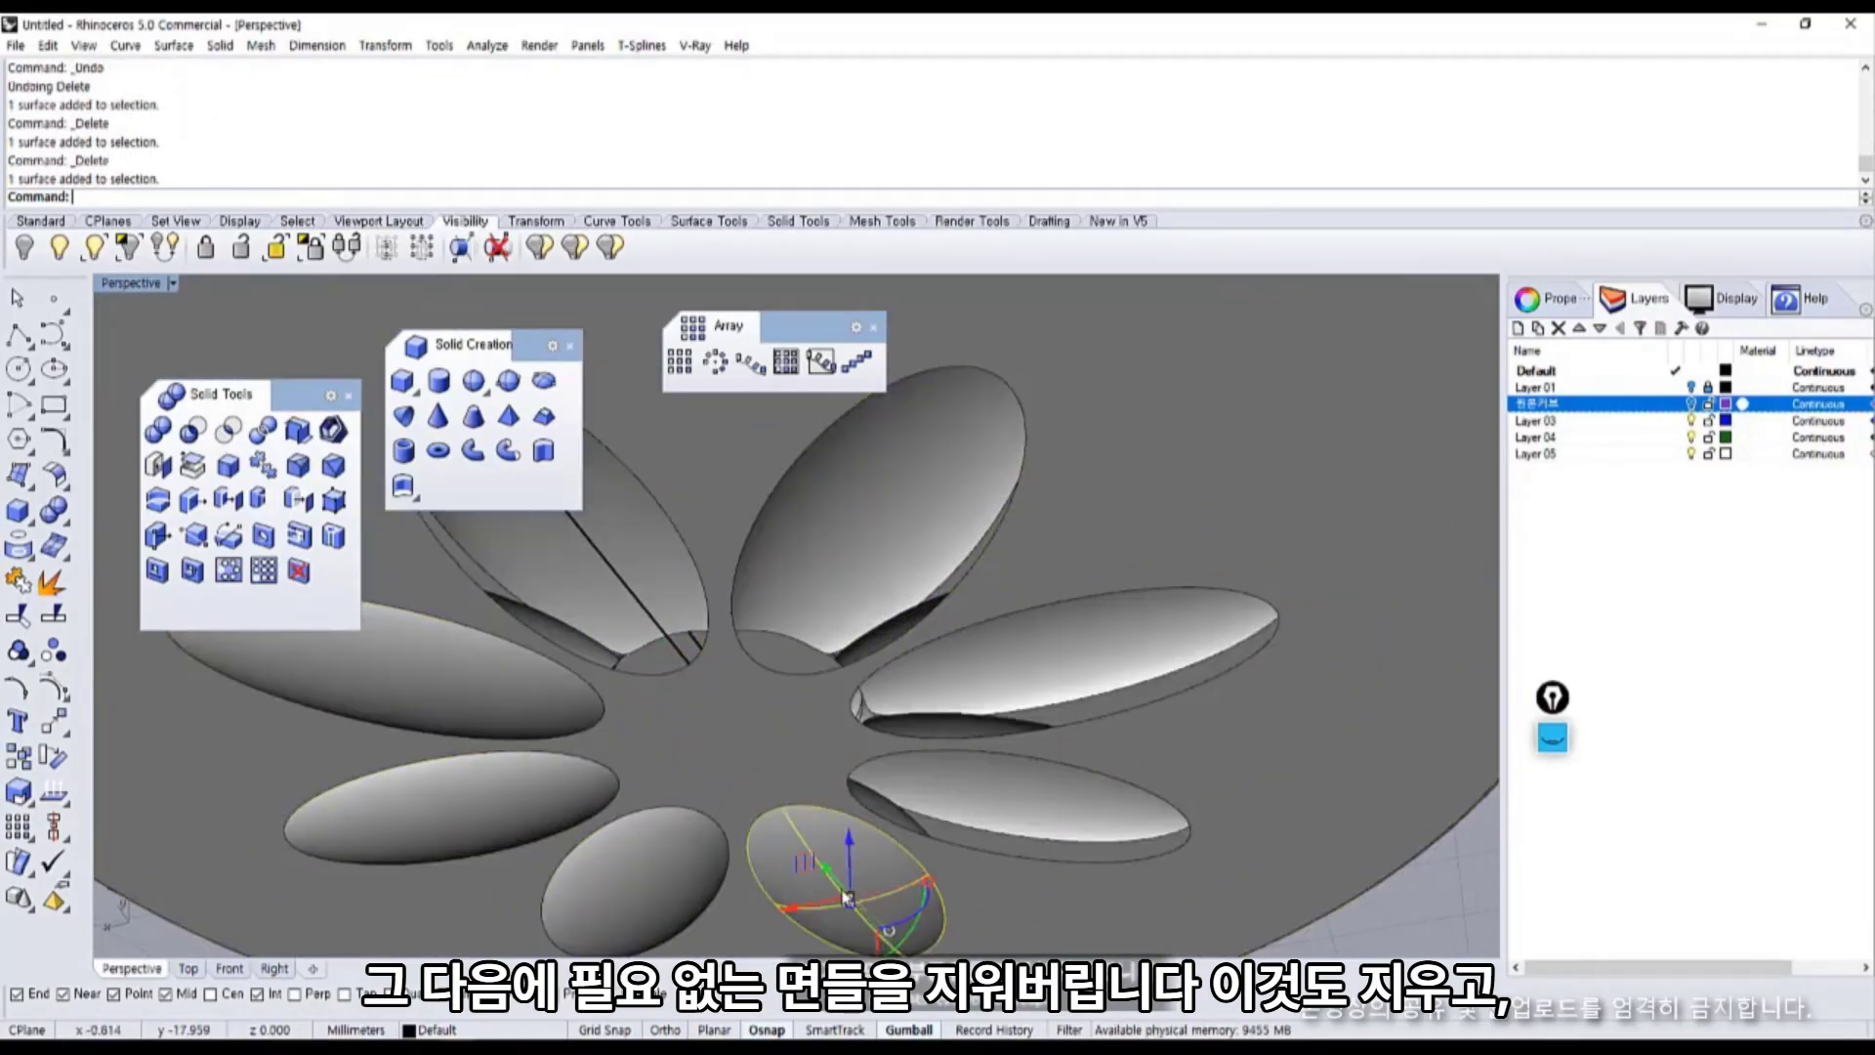
key(Delete)
click(609, 884)
key(Delete)
click(478, 805)
key(Delete)
click(465, 721)
key(Delete)
Move the perforated bottom face away below the stand and inspect the petal surfaces inside.
click(723, 746)
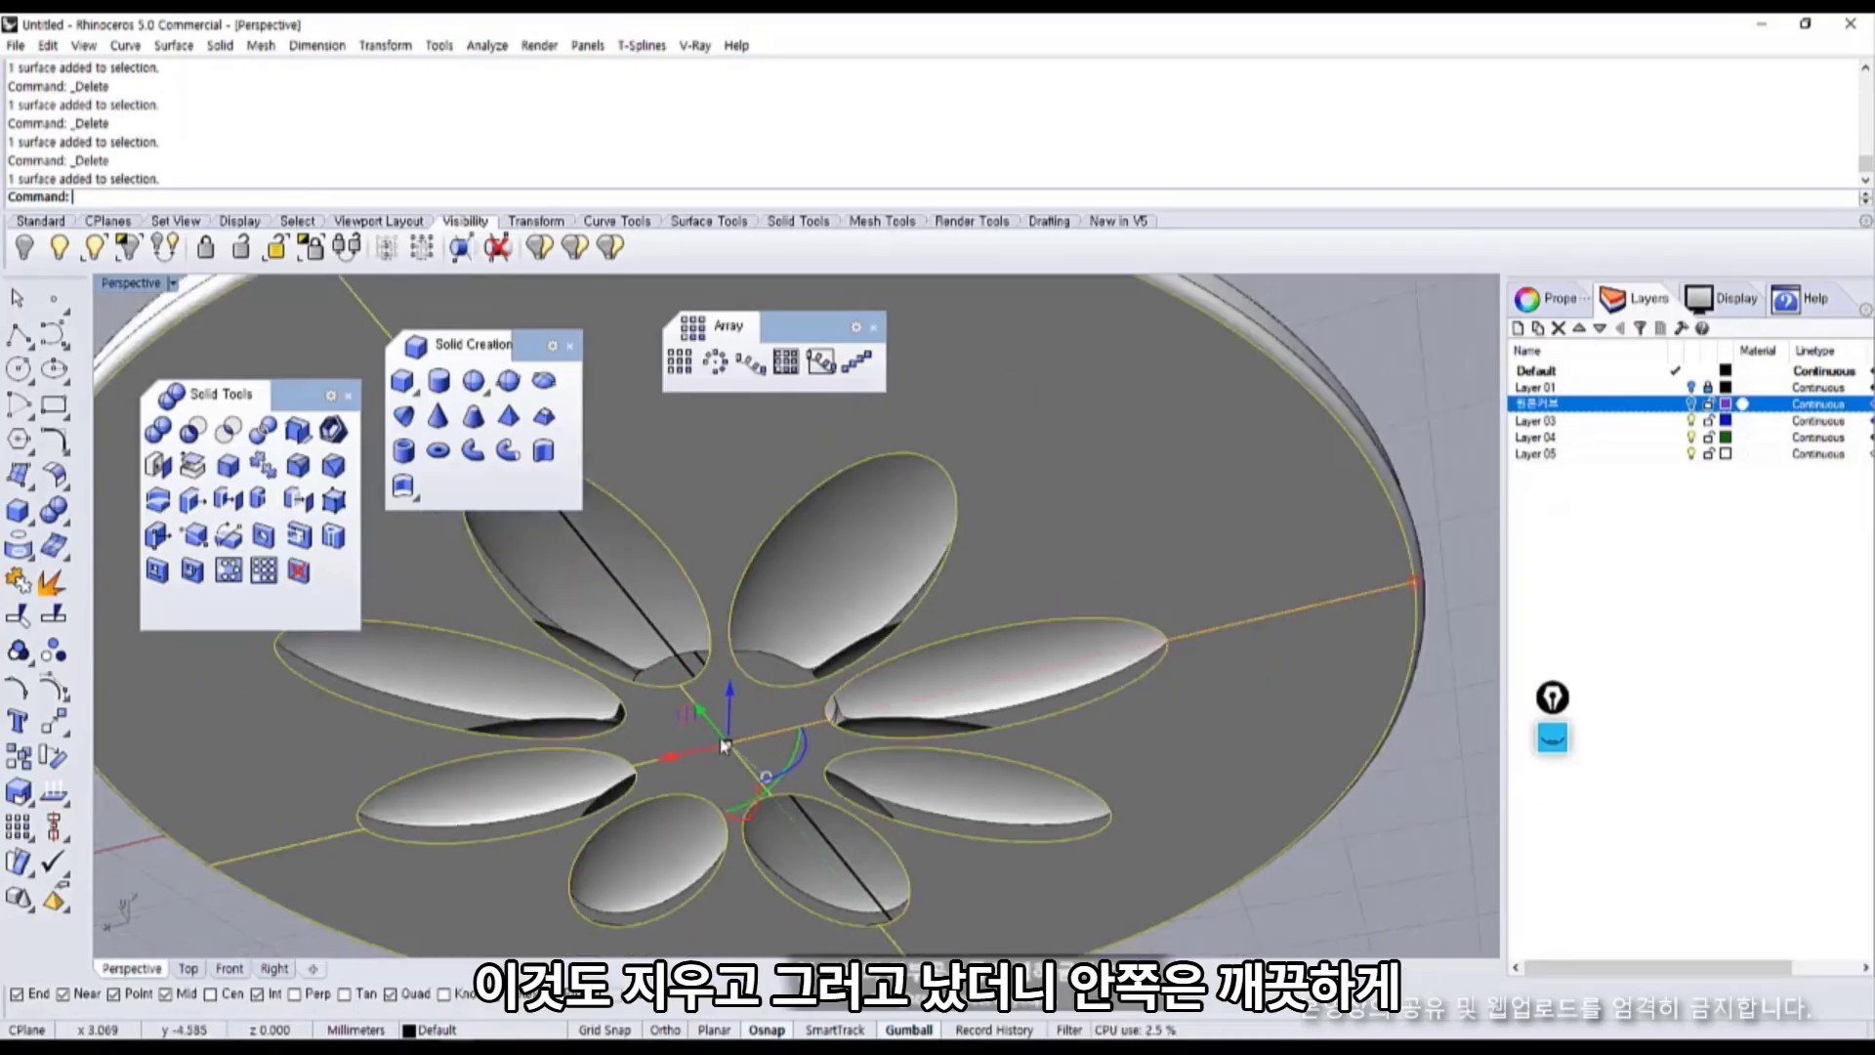
scroll(724, 747, down, 3)
drag(742, 630, 996, 842)
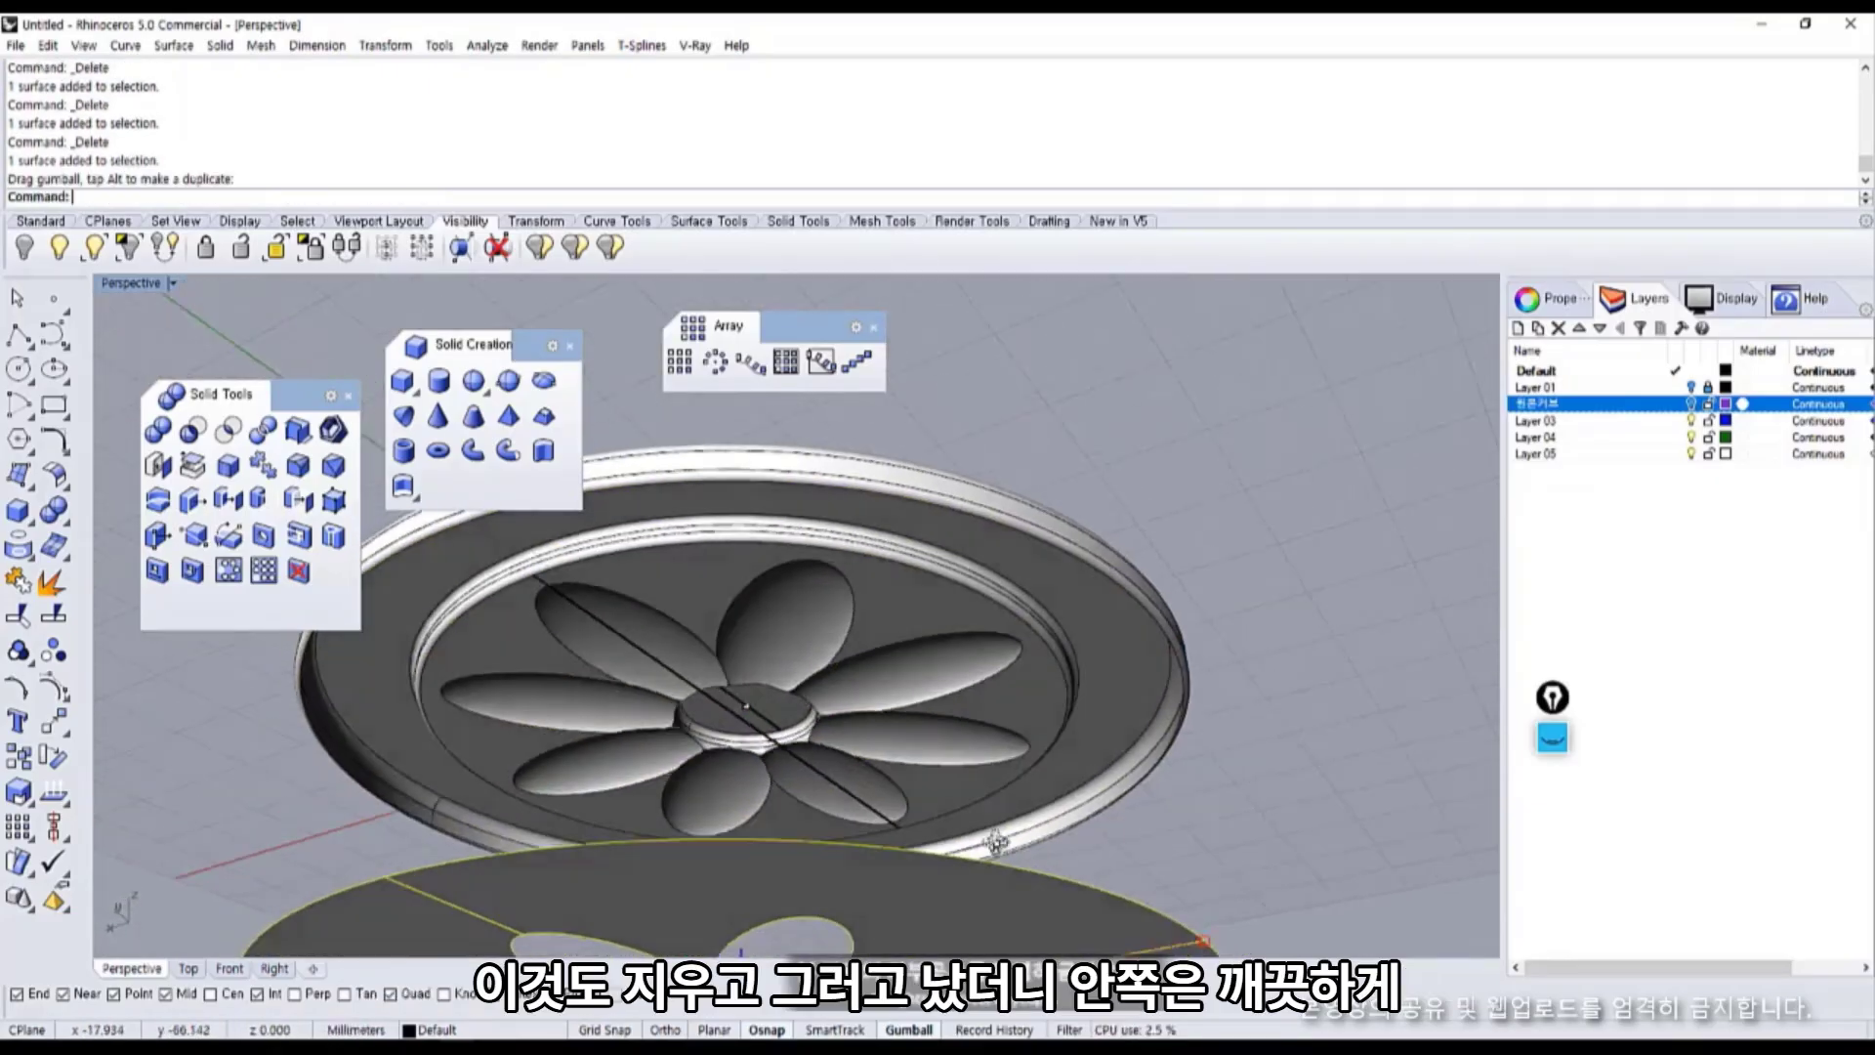
scroll(642, 696, up, 8)
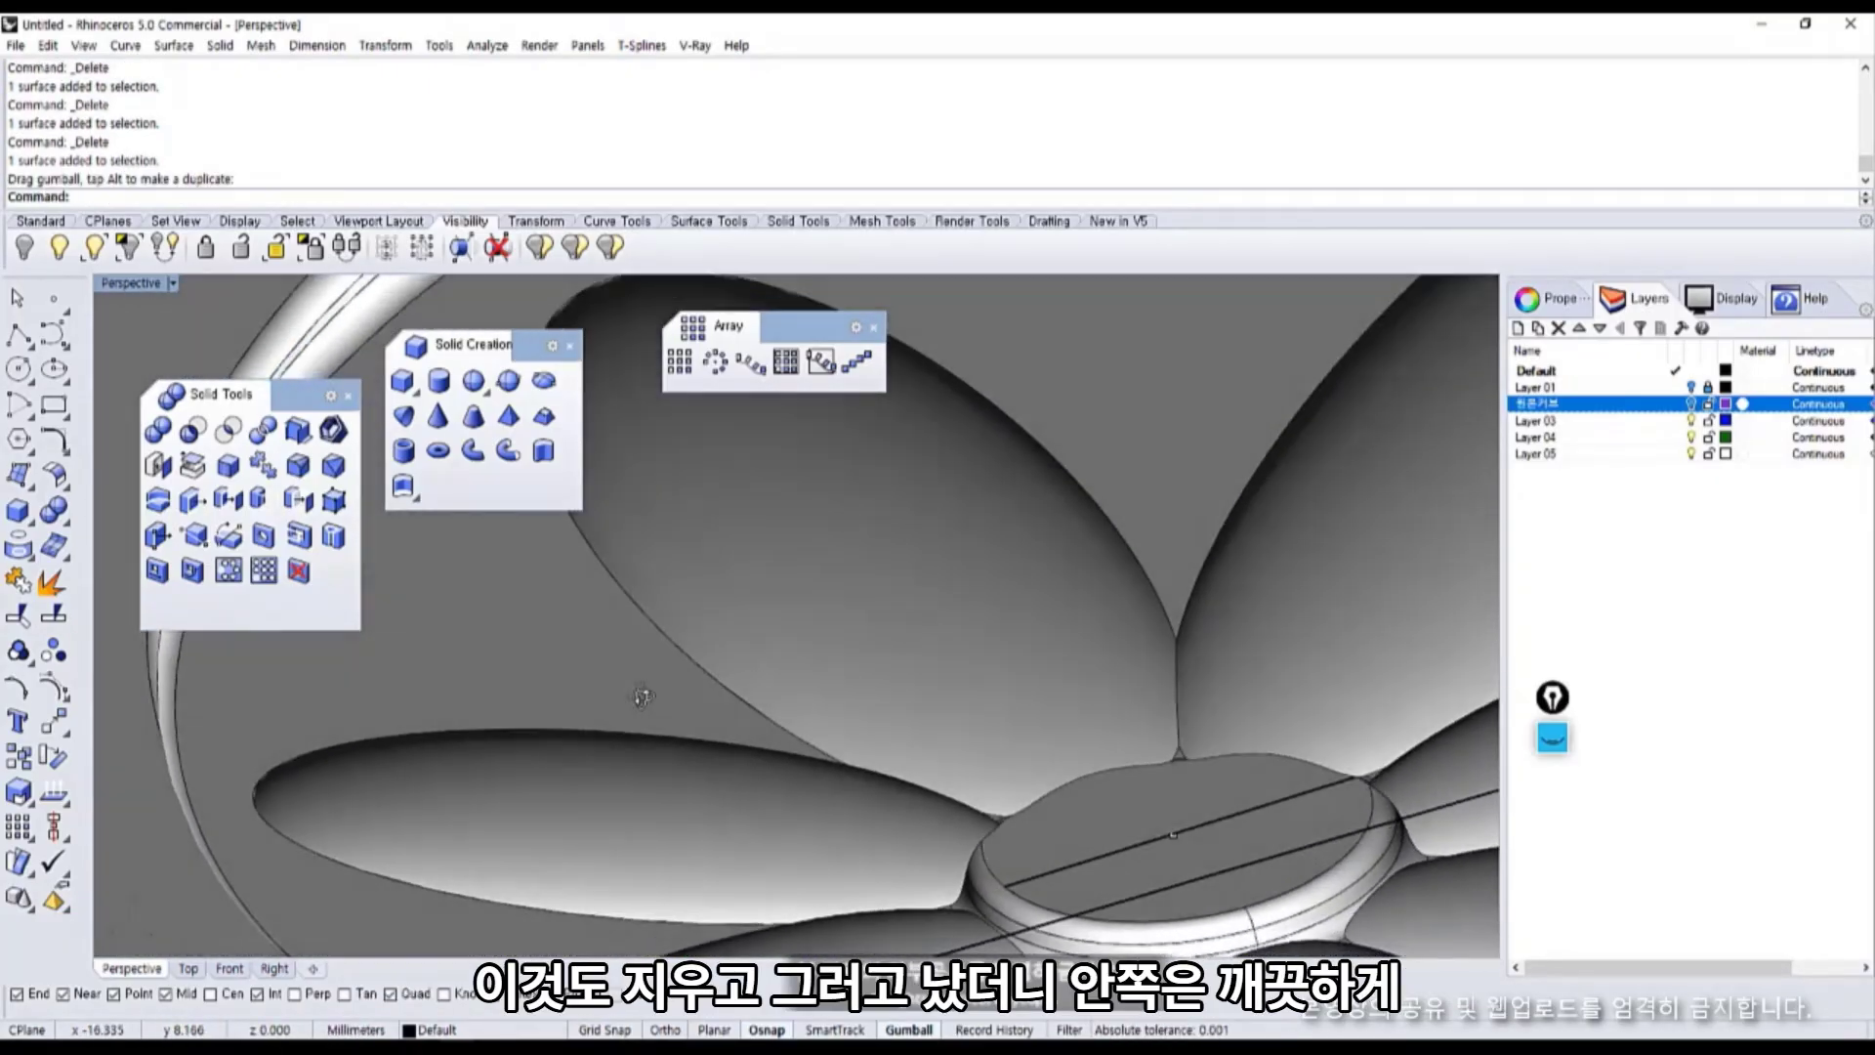
scroll(643, 696, up, 6)
scroll(962, 867, down, 8)
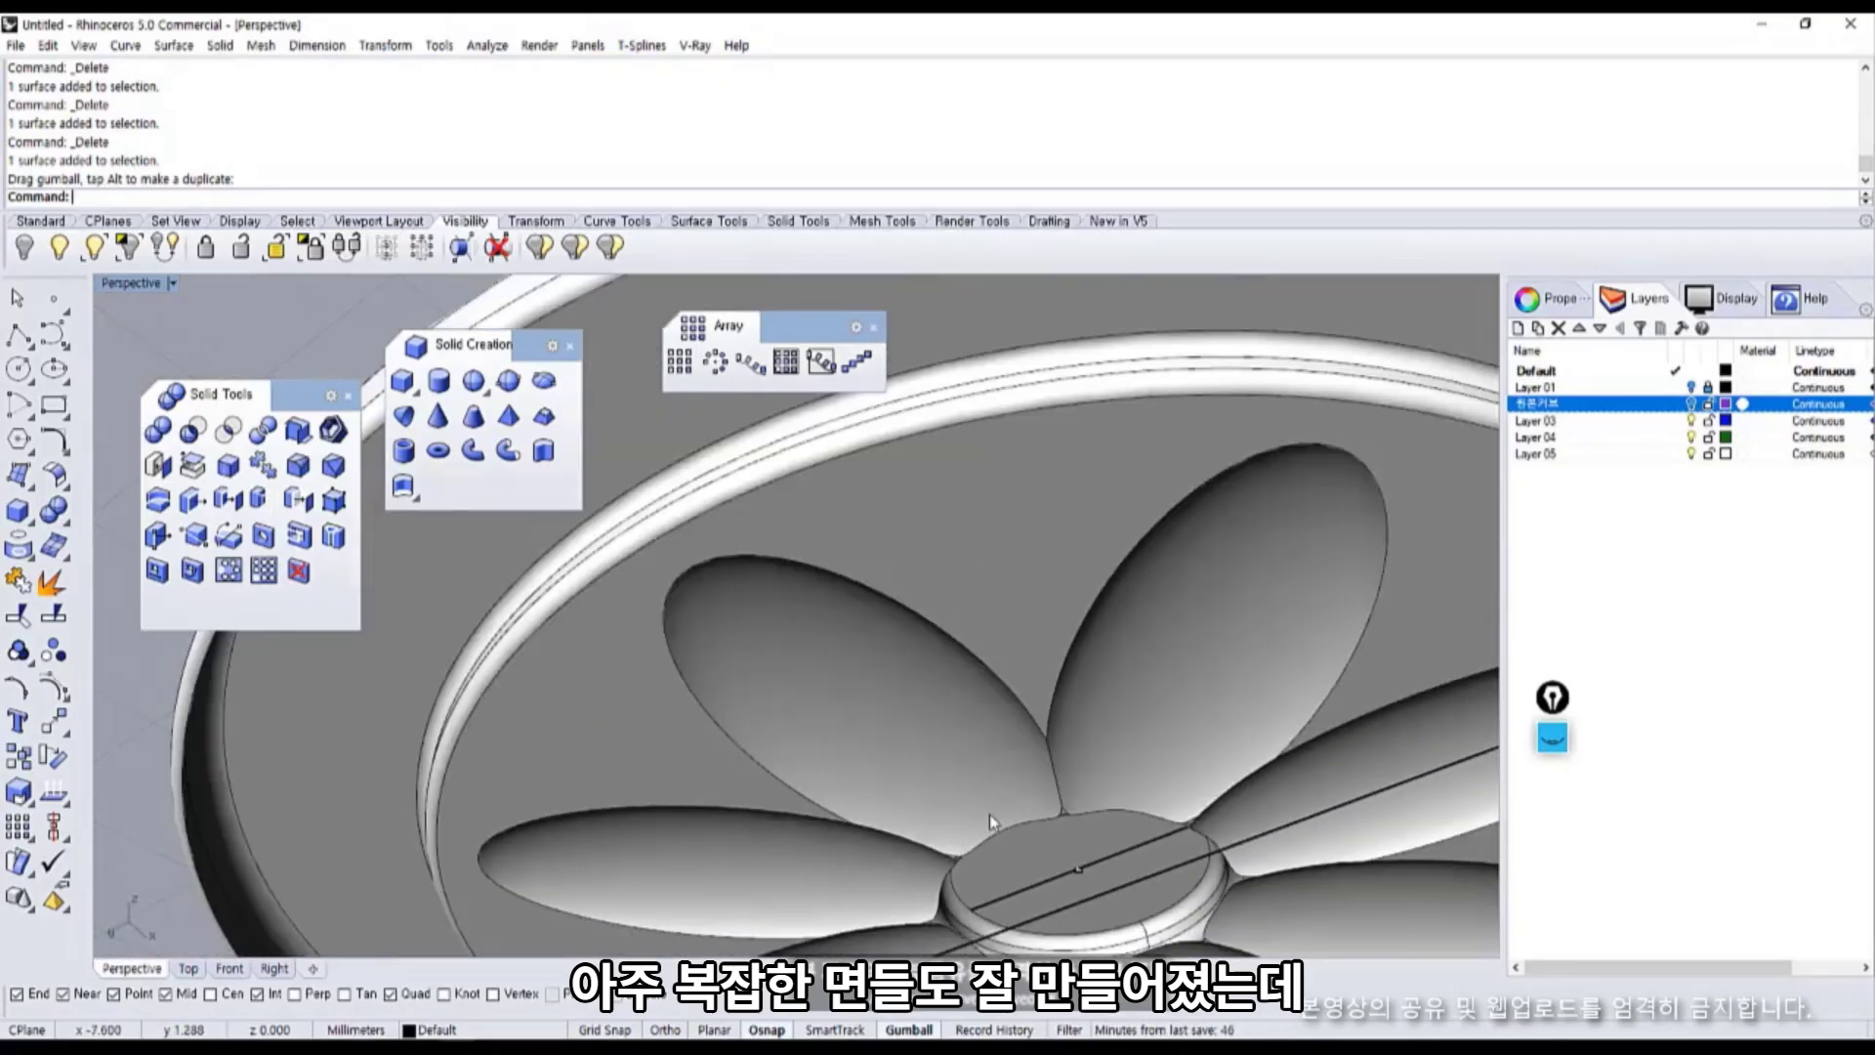
right_drag(988, 813, 814, 836)
scroll(817, 840, down, 8)
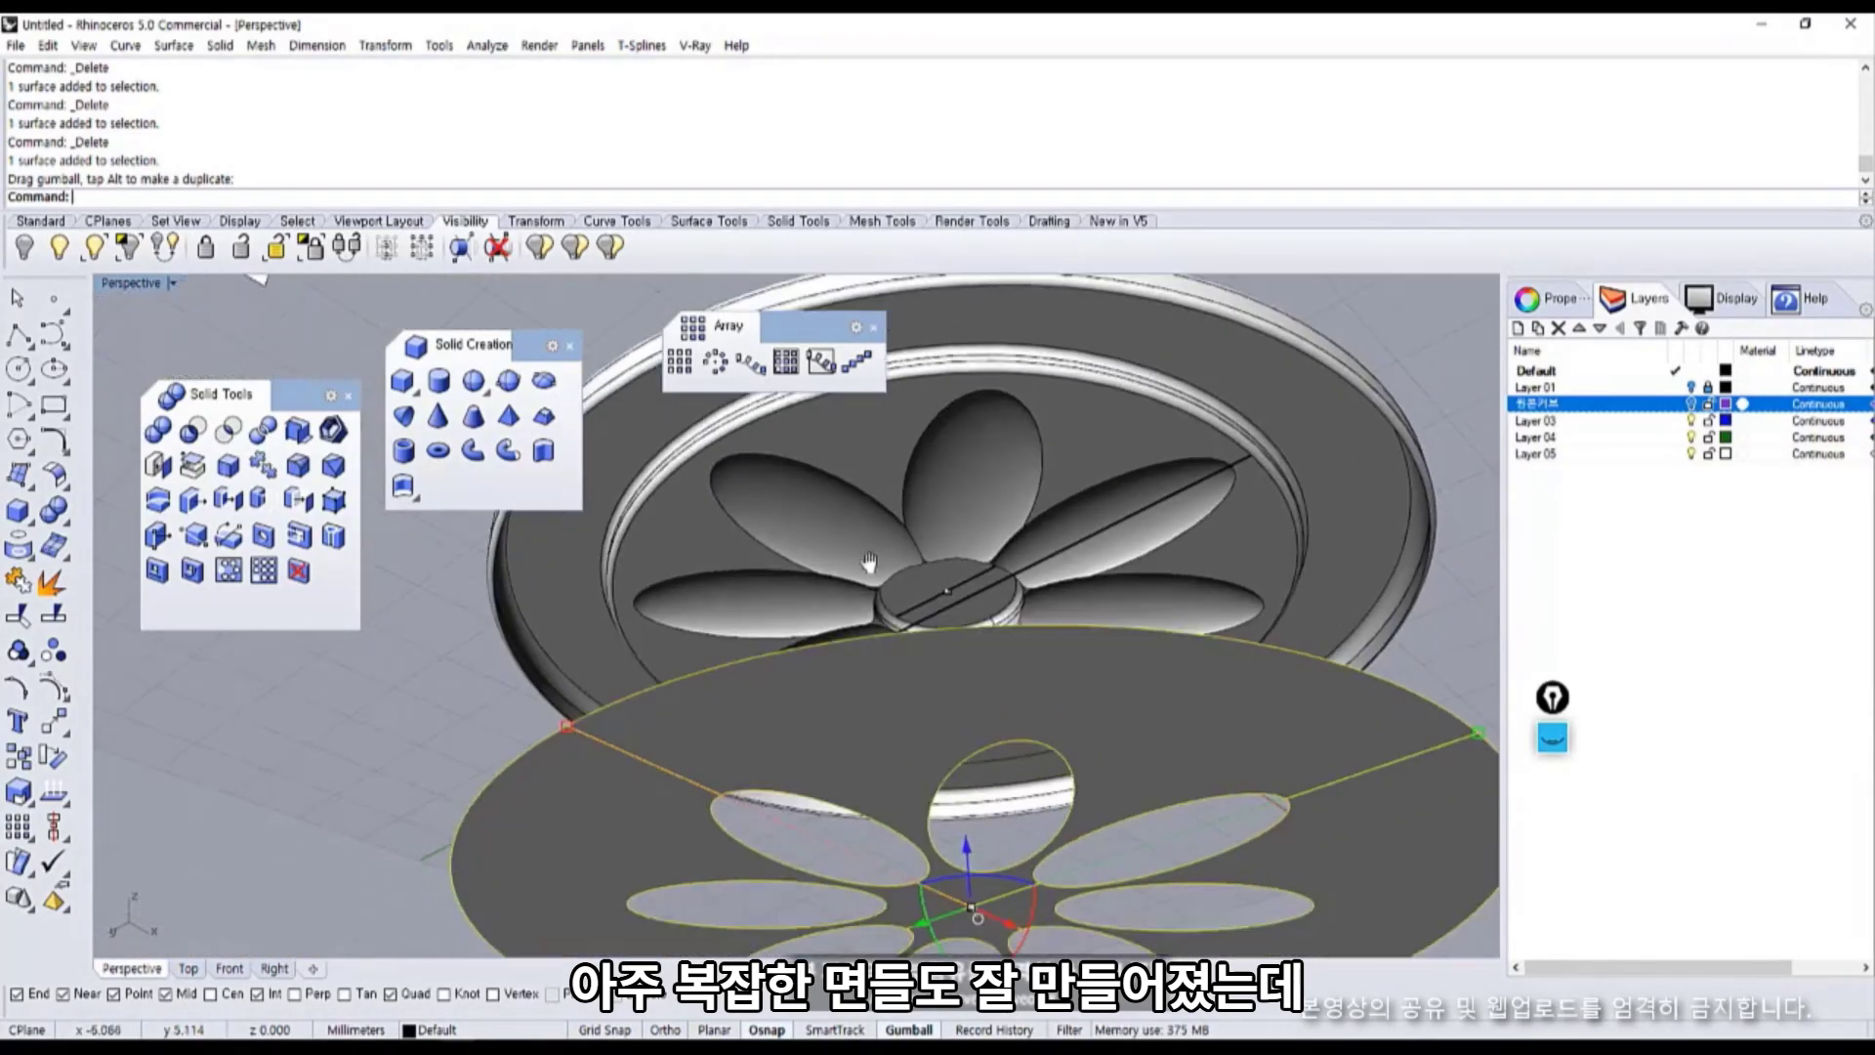
right_drag(869, 561, 799, 601)
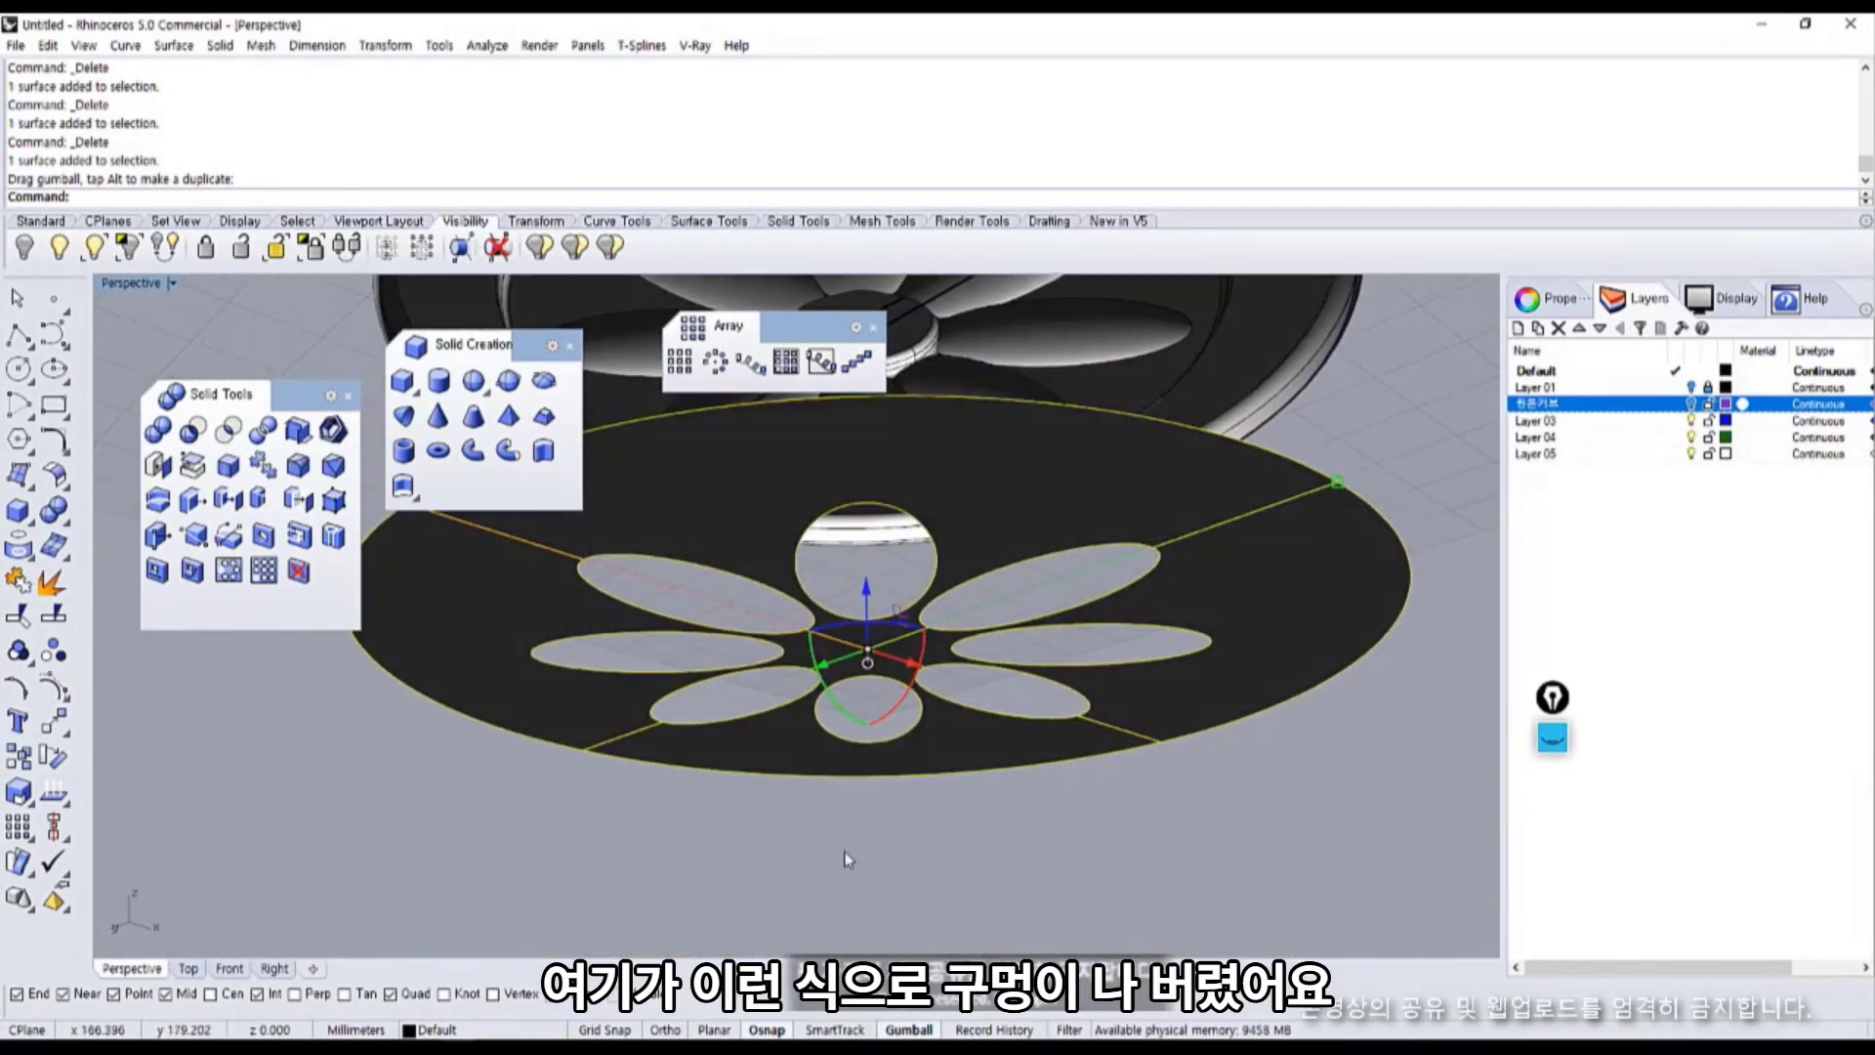
Delete the detached bottom face with the petal-shaped holes.
click(848, 868)
right_drag(831, 819, 826, 807)
click(832, 812)
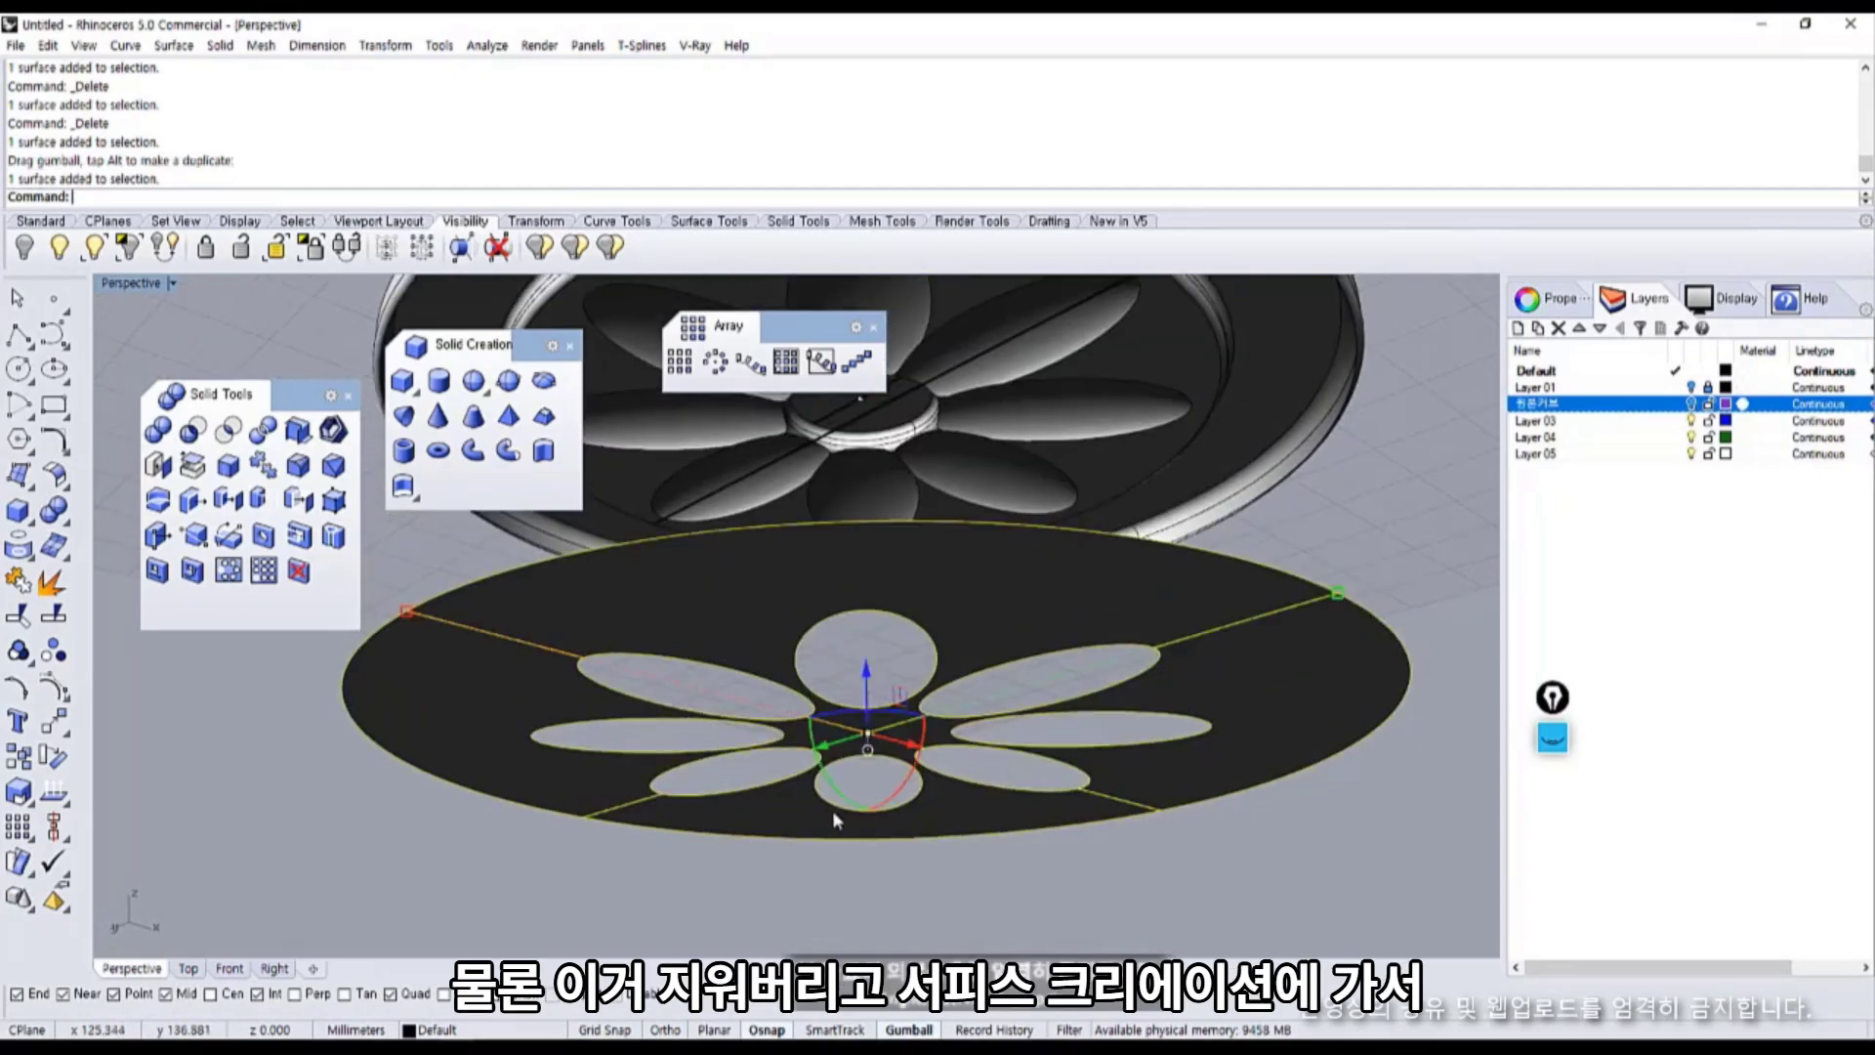
key(Delete)
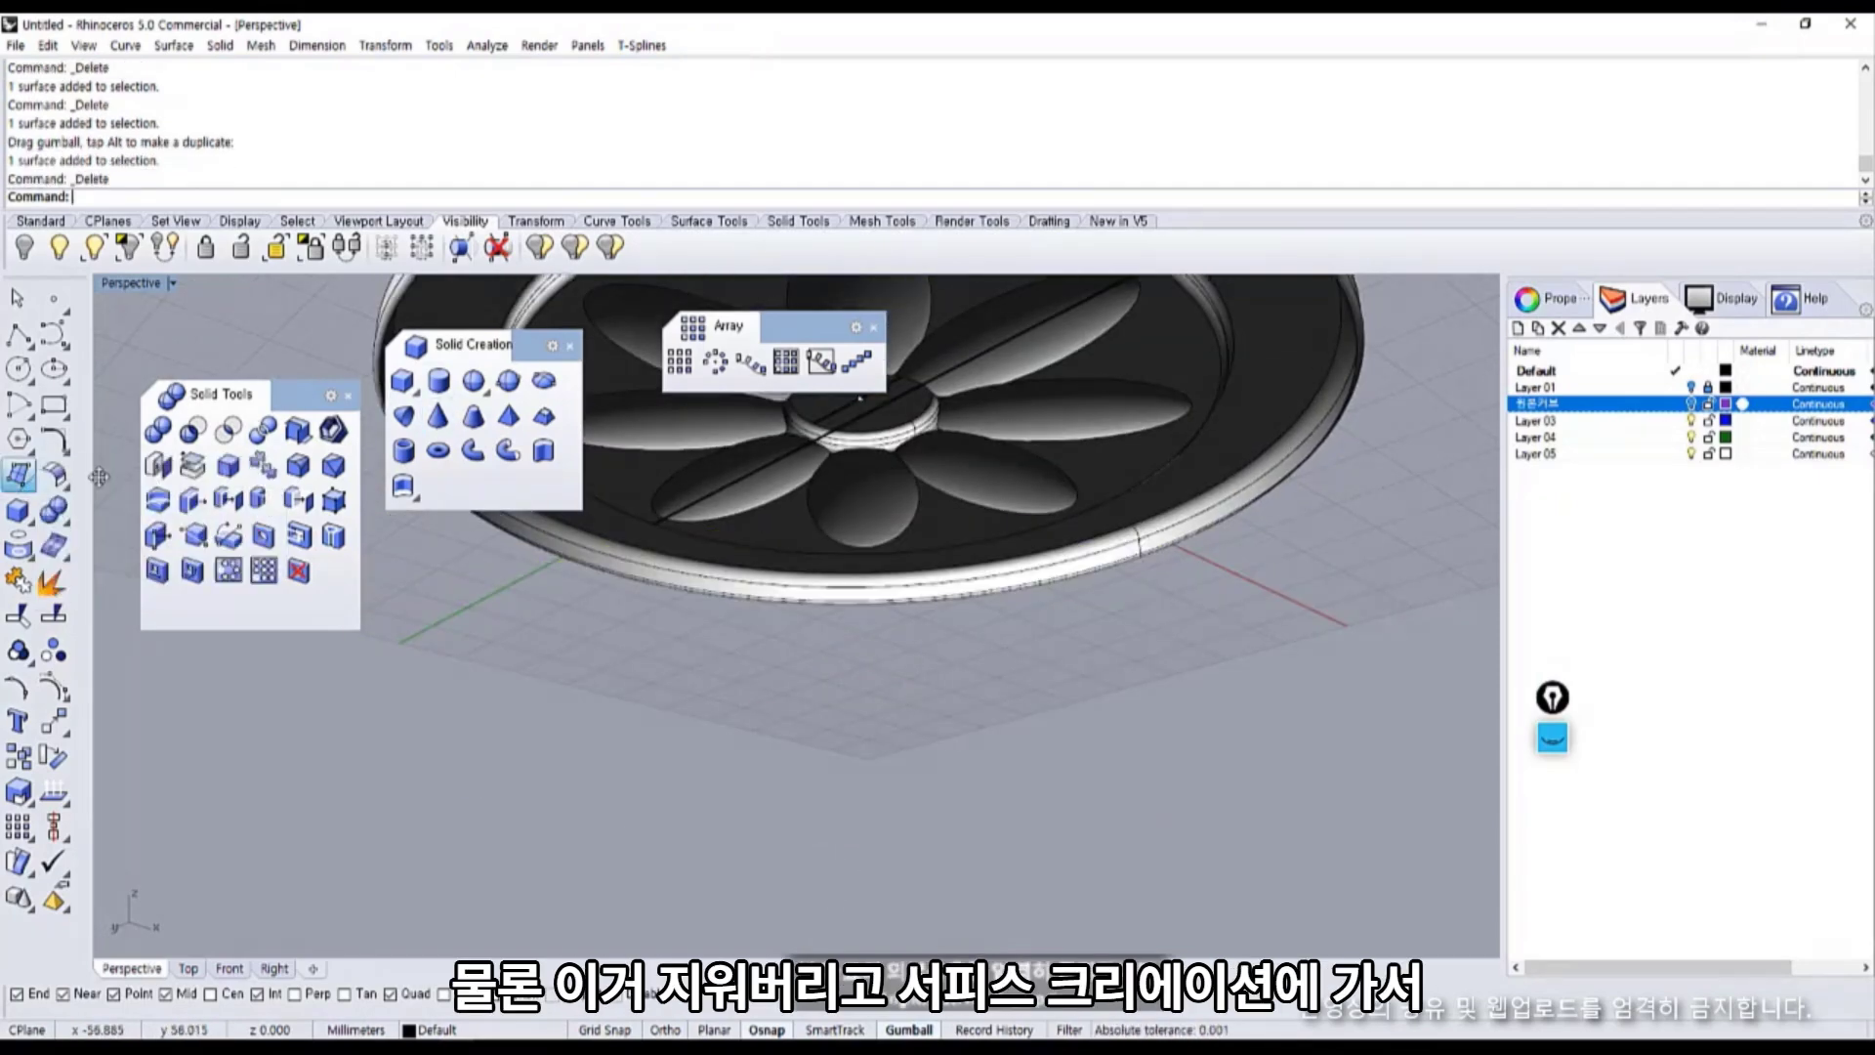
Try closing the stand's underside with a planar surface from its outer bottom edge, and undo it.
click(51, 478)
click(313, 582)
click(728, 603)
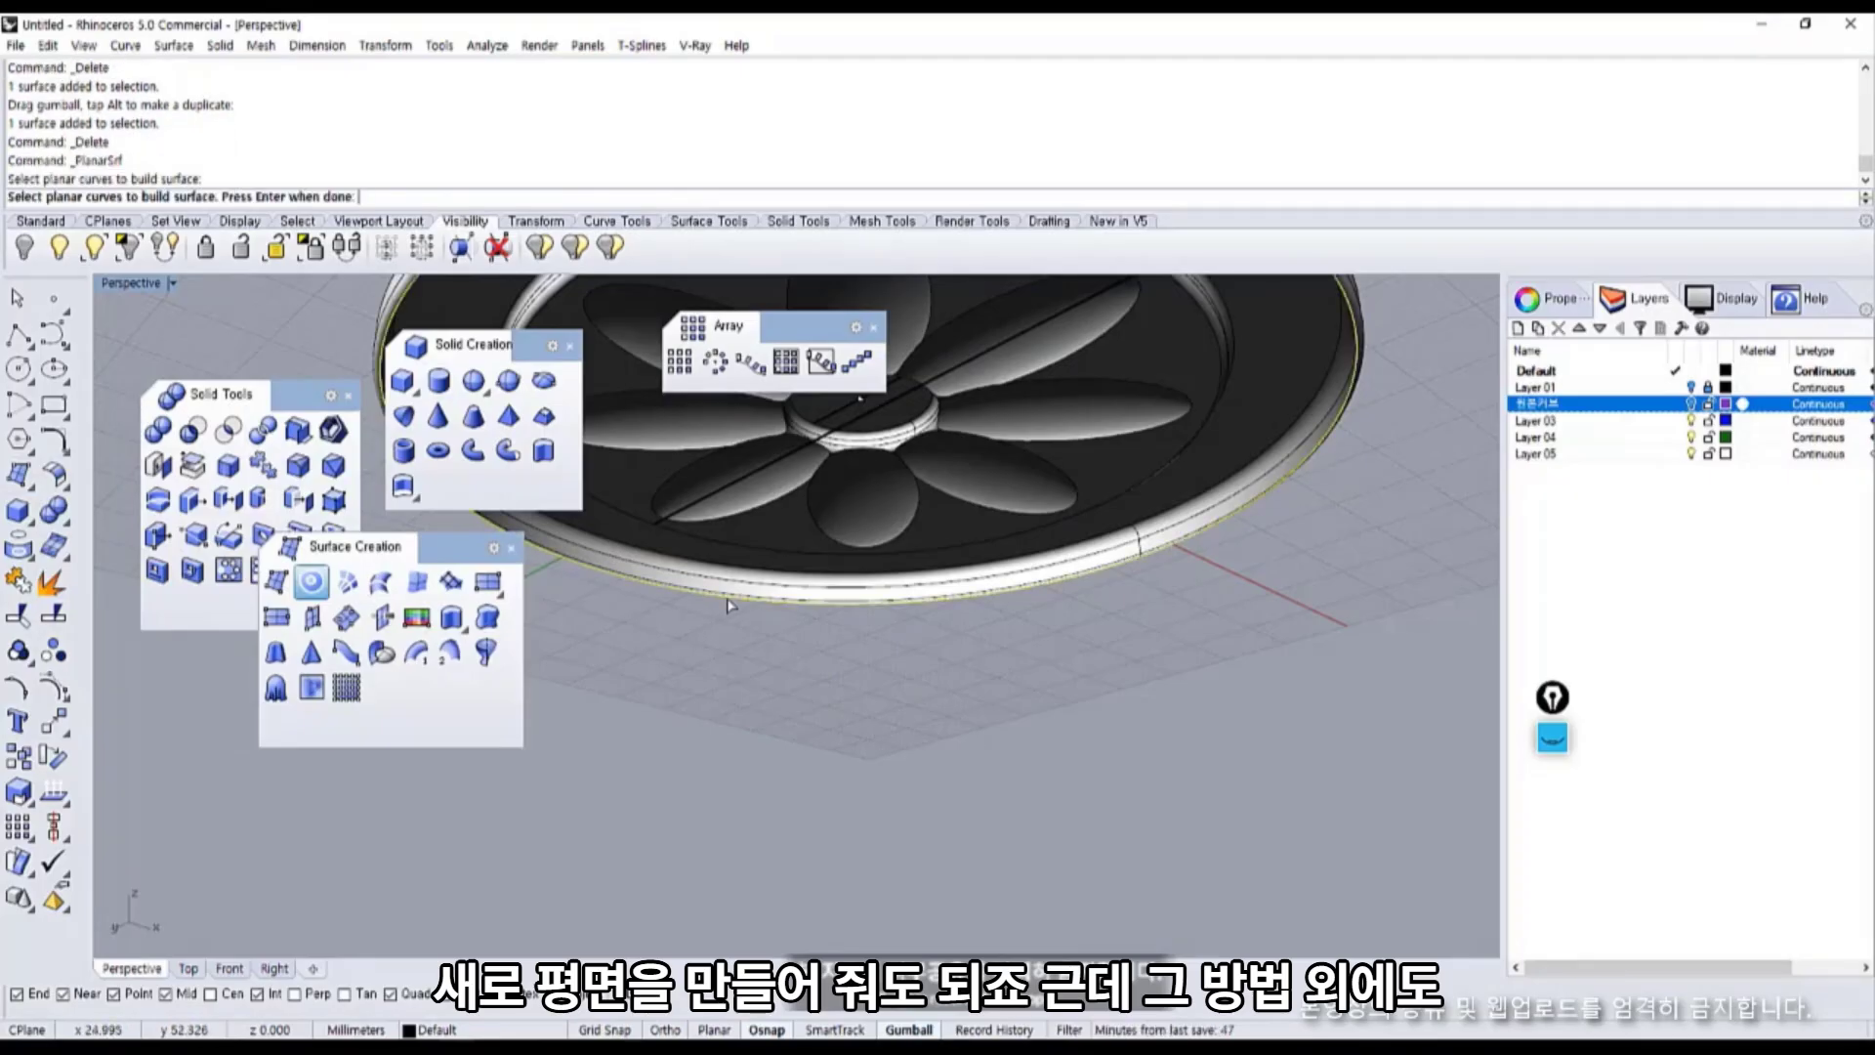
key(Return)
key(ctrl+z)
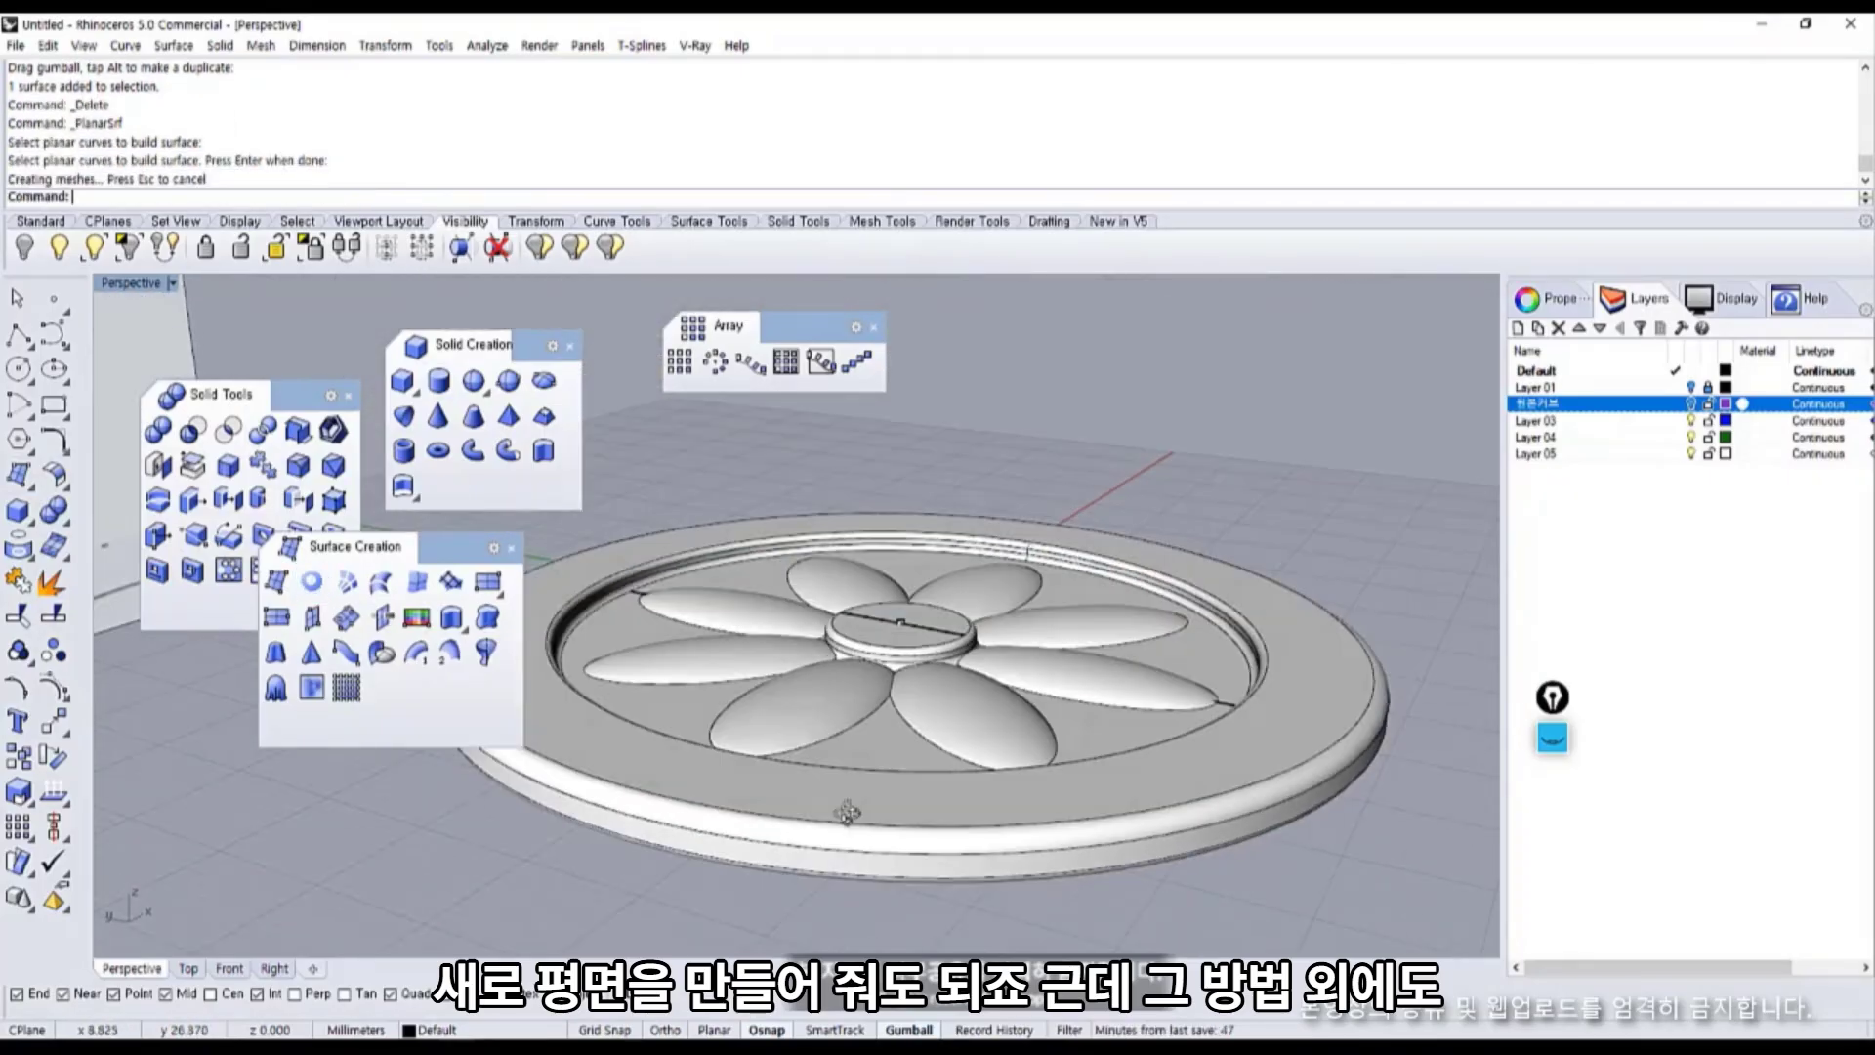
scroll(857, 834, down, 3)
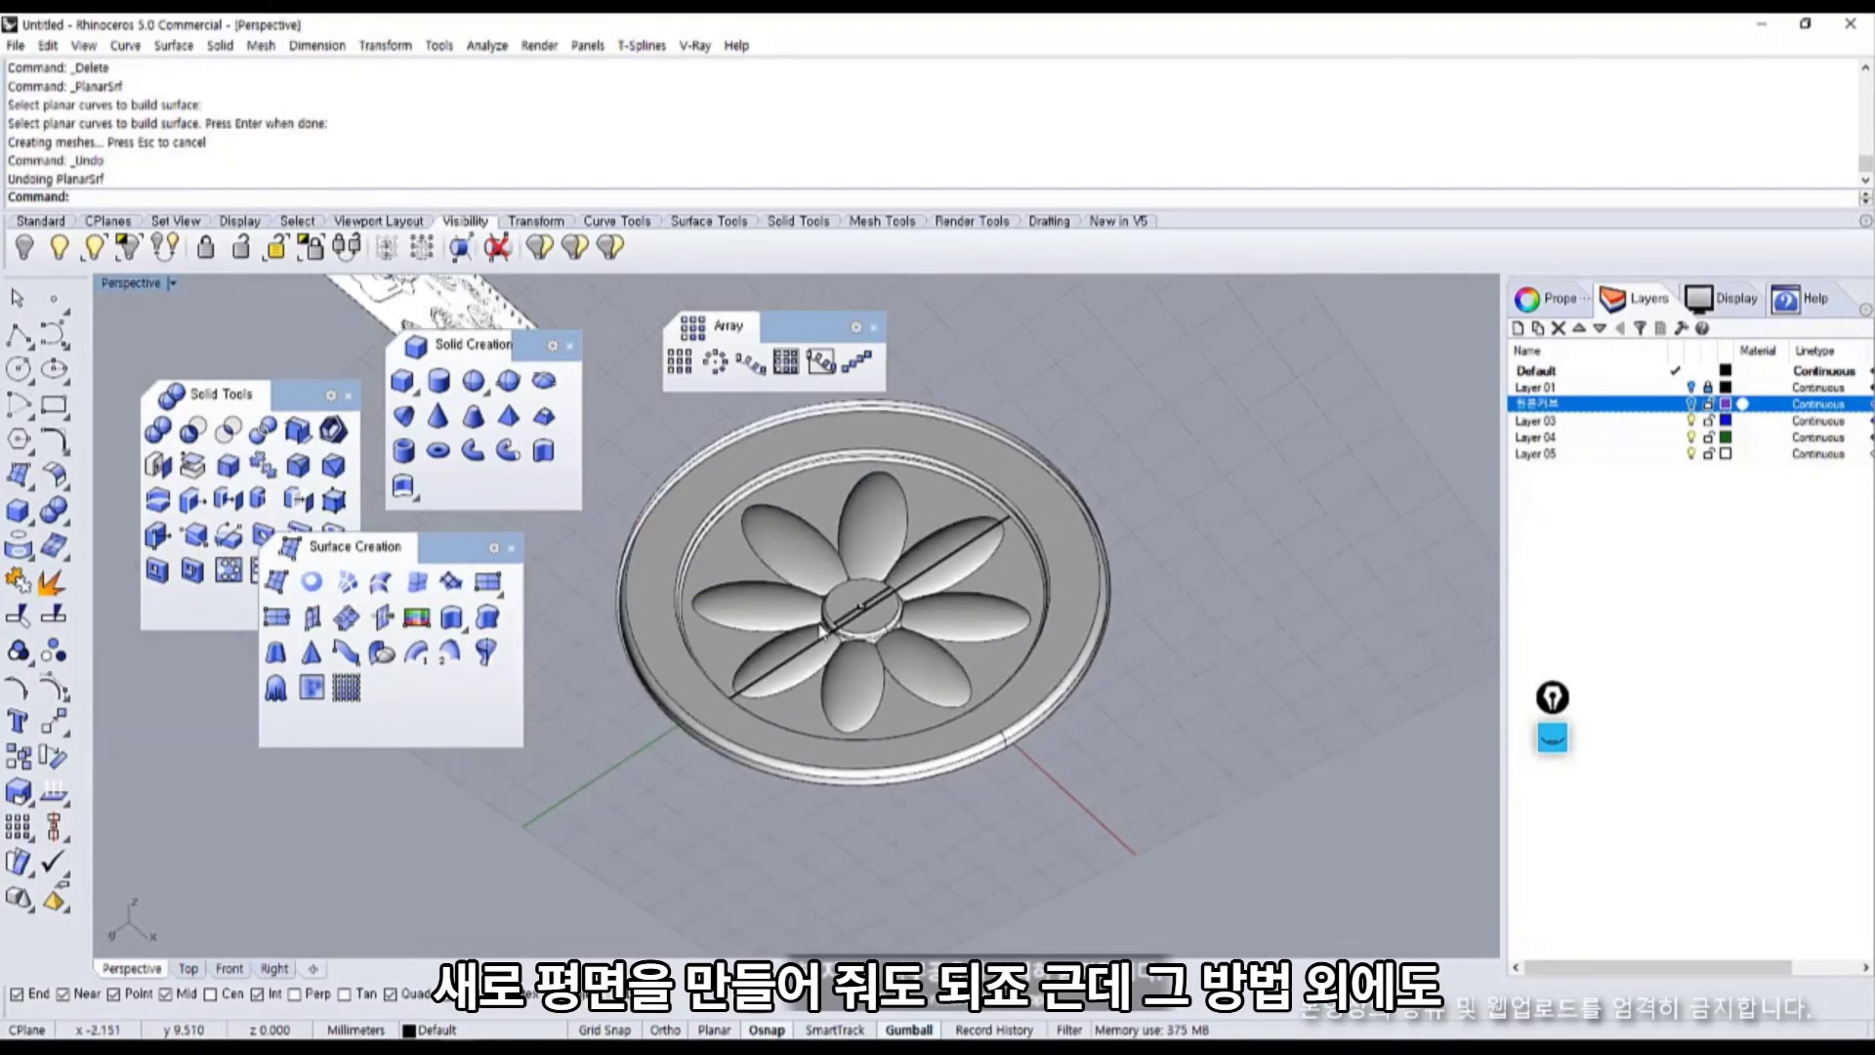
Undo the deletion of the bottom face with the petal-shaped holes and move that face farther away from the stand.
key(ctrl+z)
scroll(644, 616, up, 6)
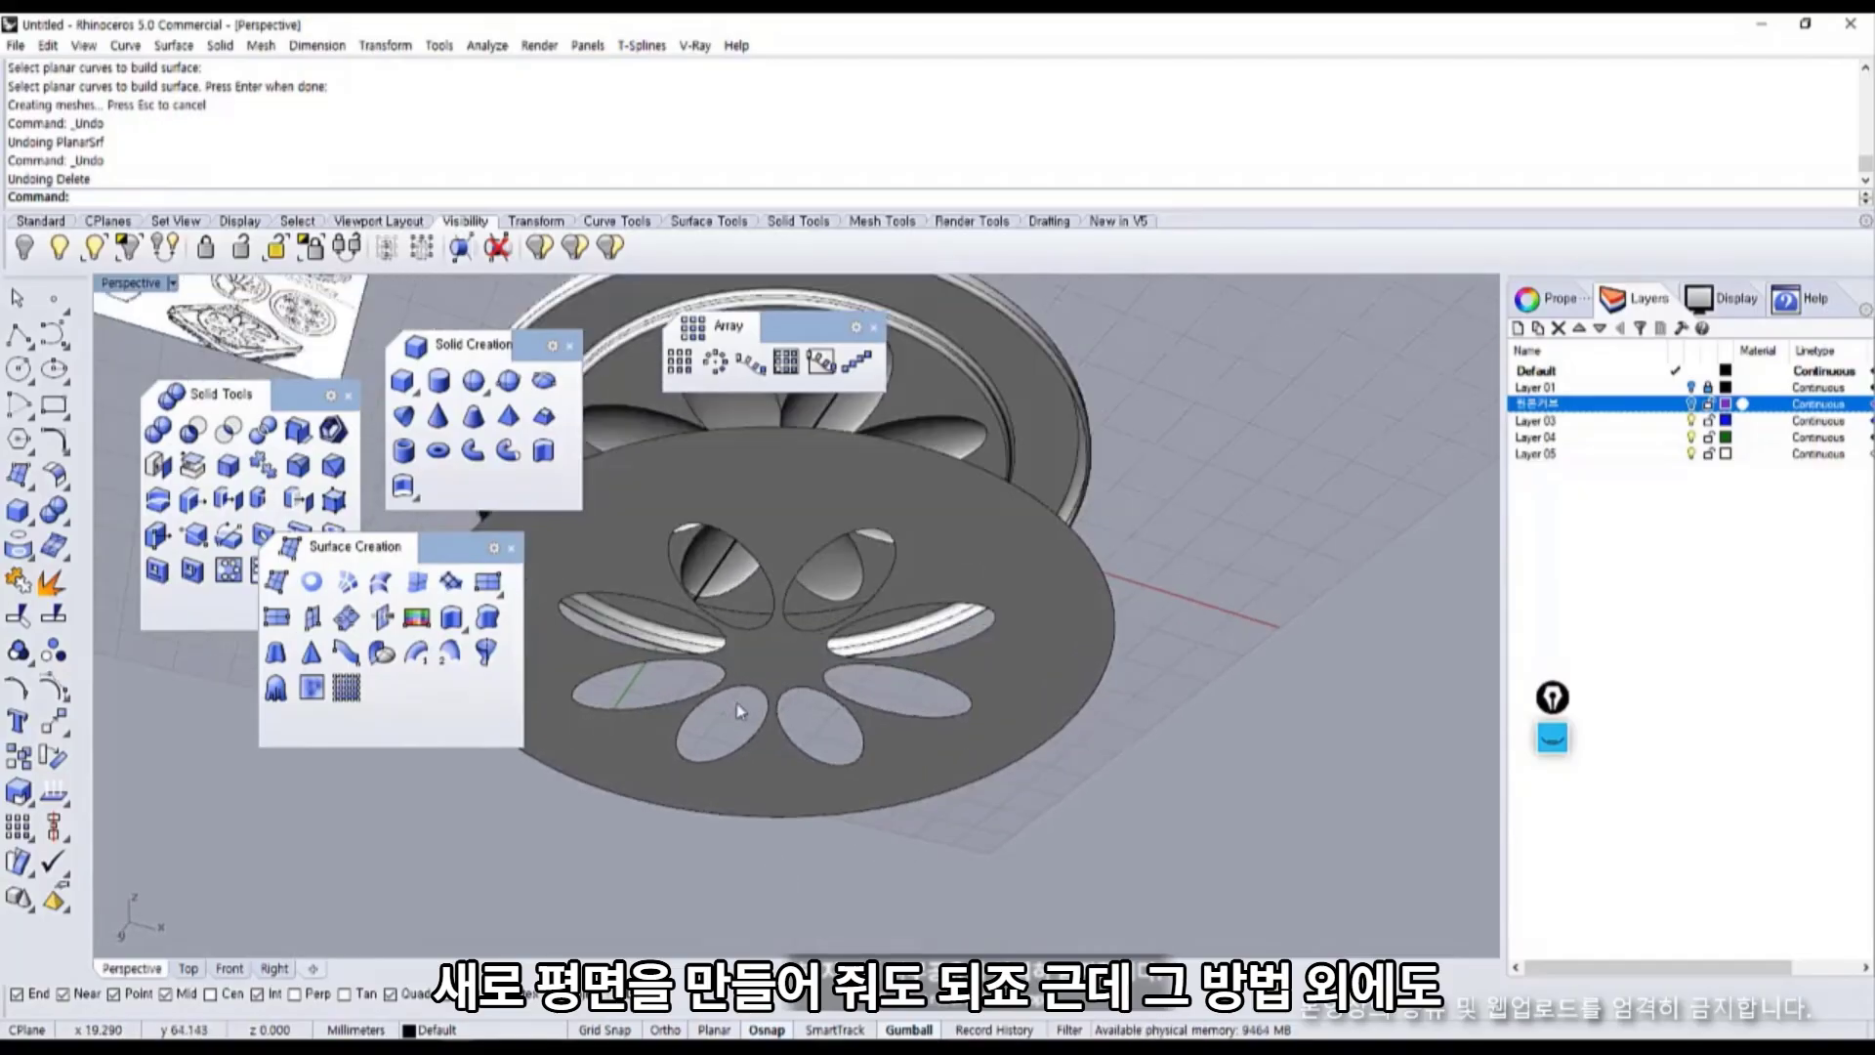
click(856, 630)
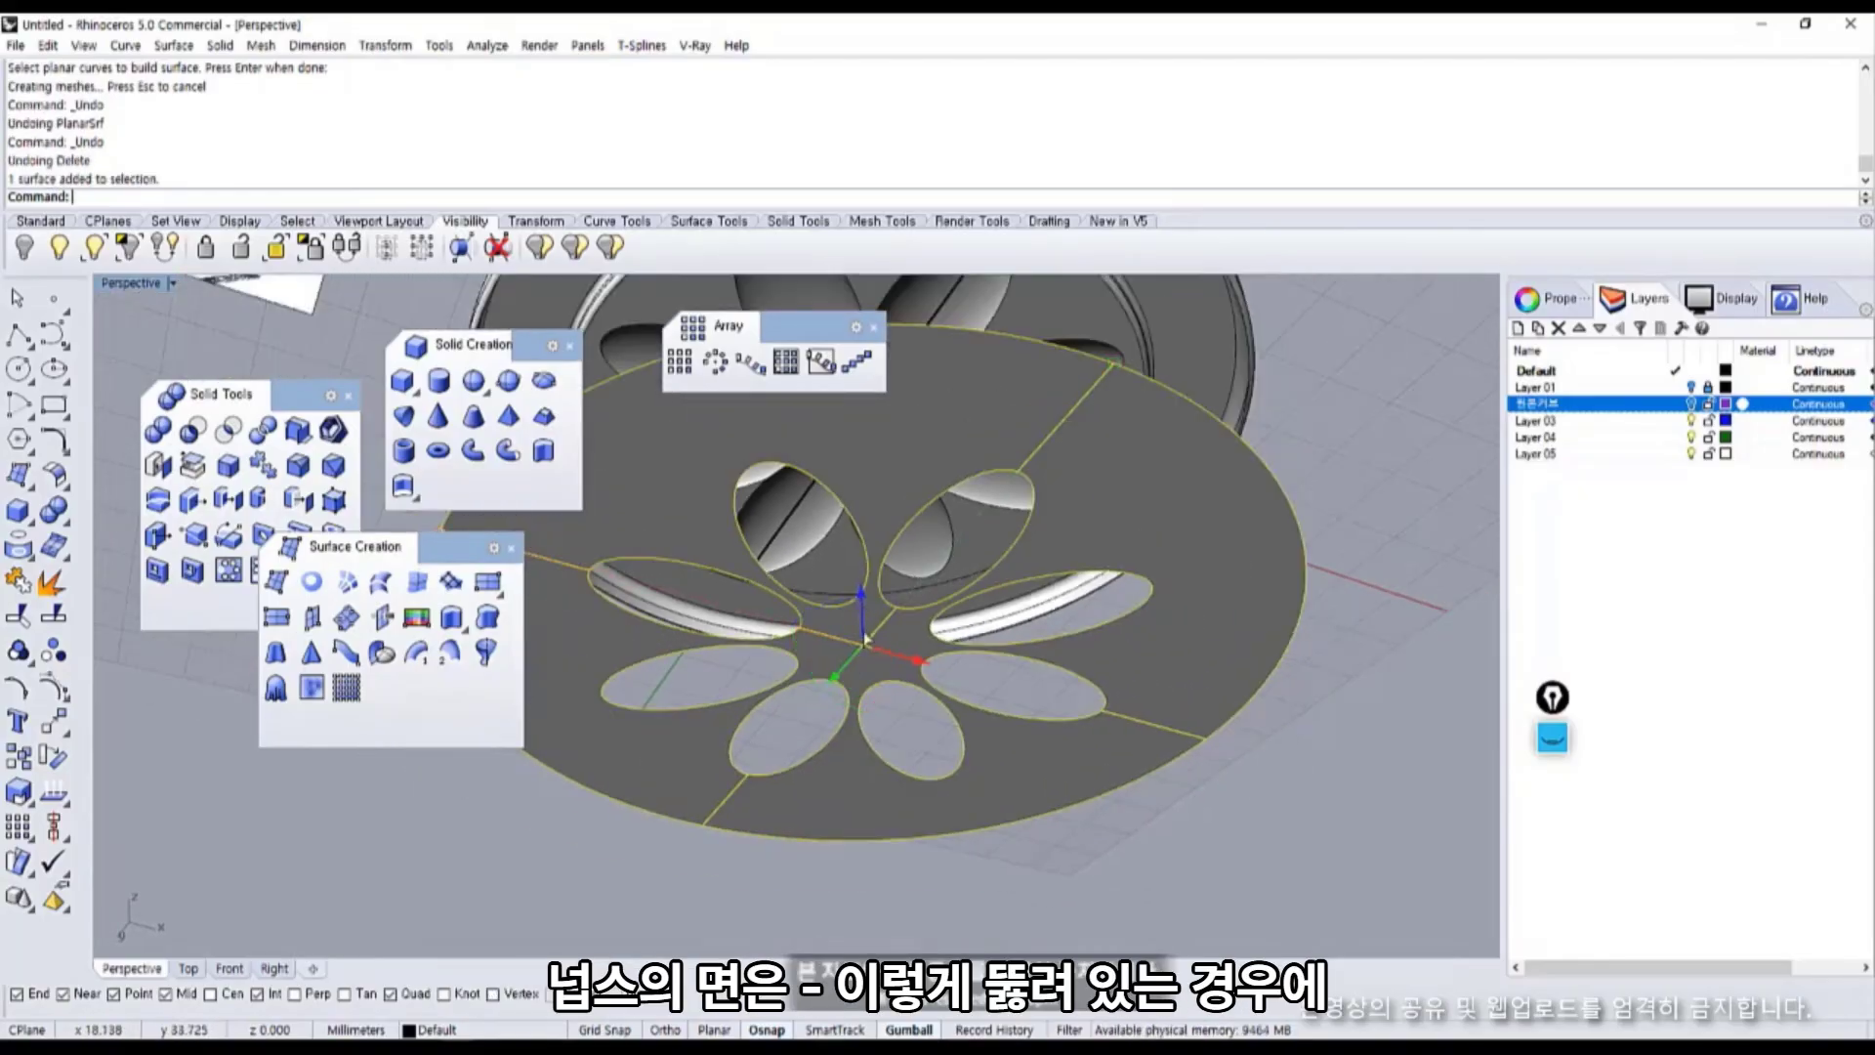
drag(864, 639, 801, 586)
click(801, 586)
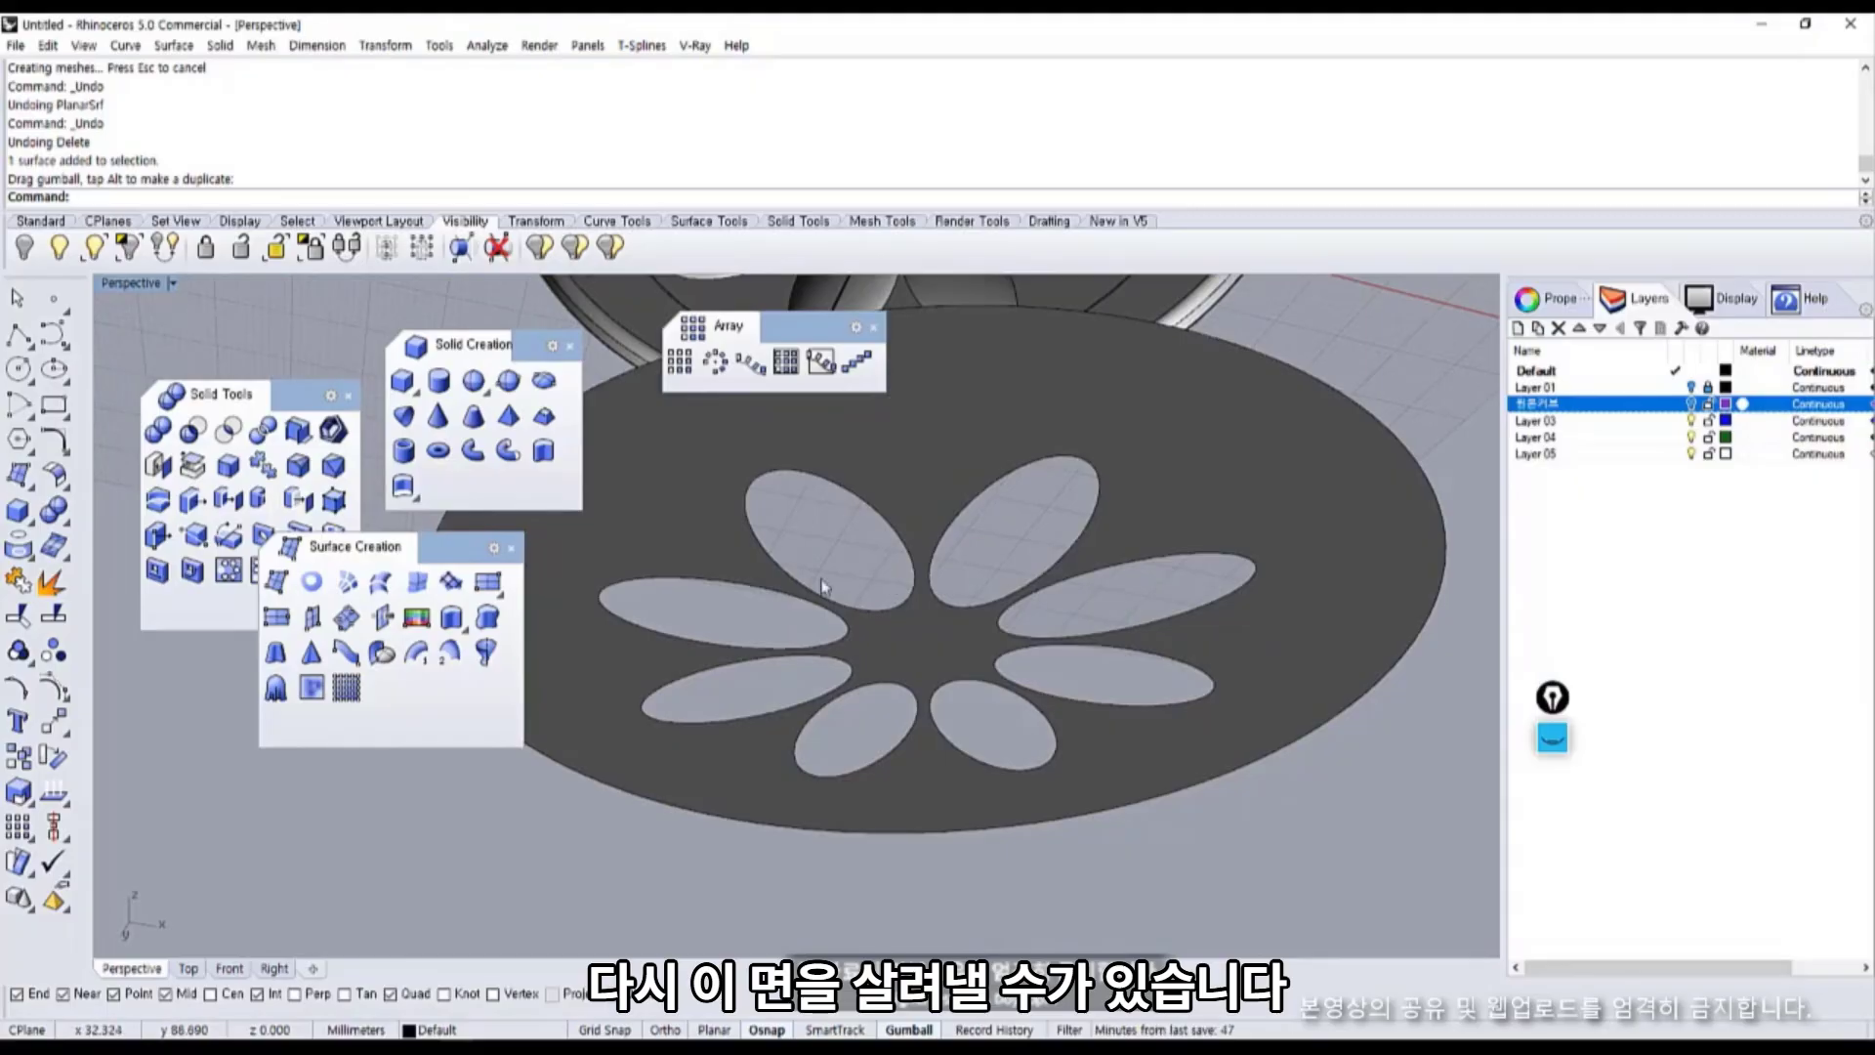
Try filling one petal-shaped hole in the detached bottom face with a planar surface, and delete the patch.
click(311, 582)
click(913, 591)
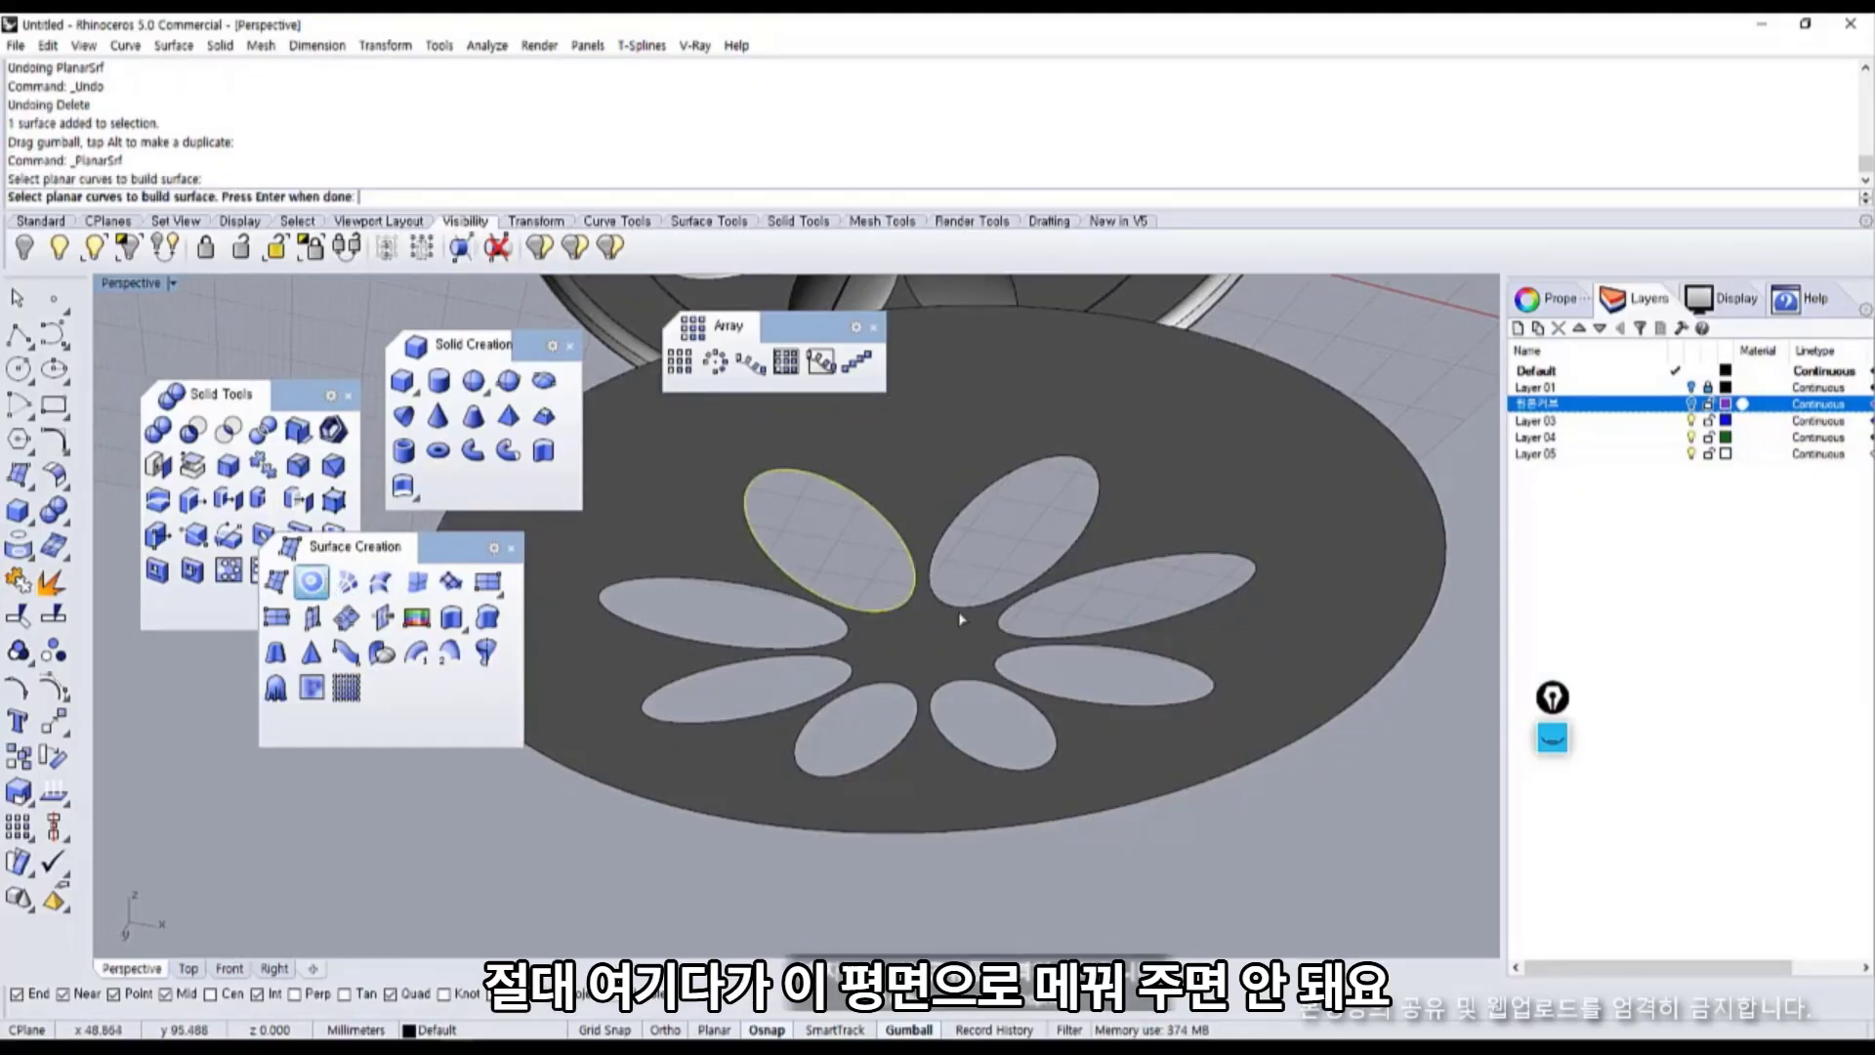
key(Return)
click(957, 611)
click(865, 562)
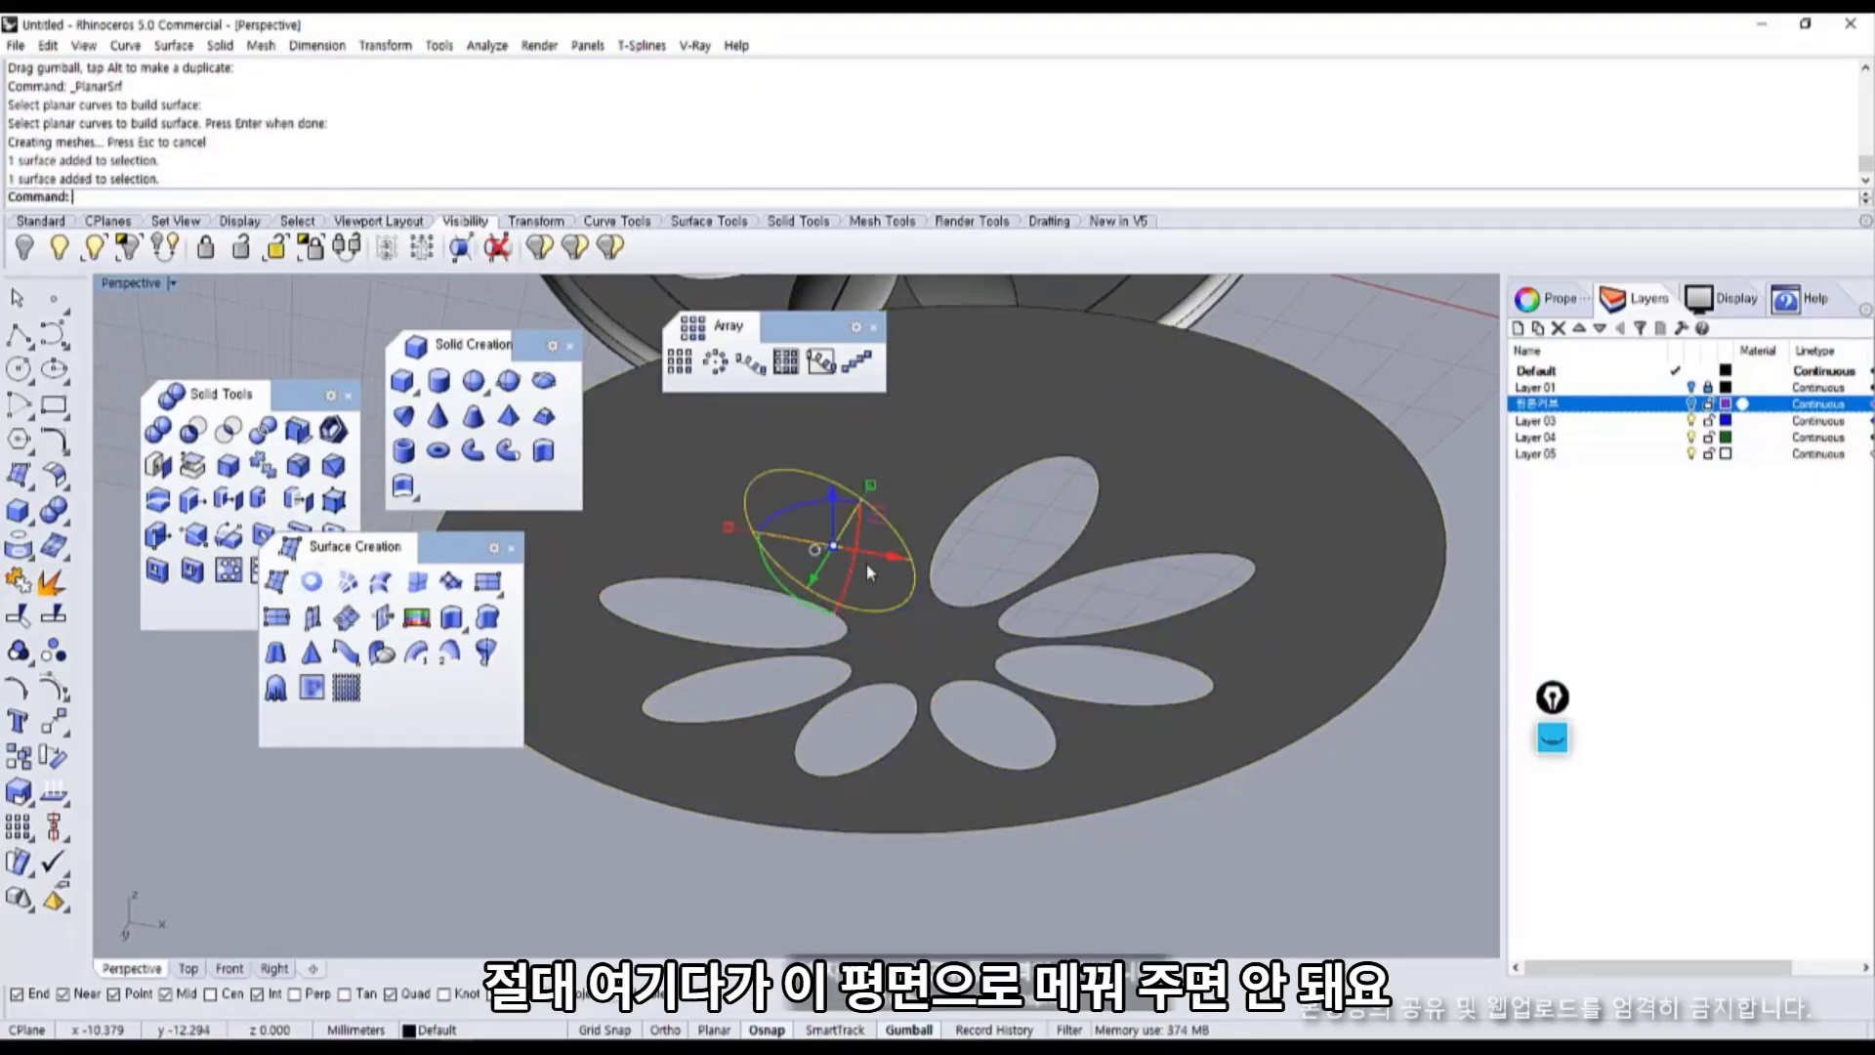
key(Delete)
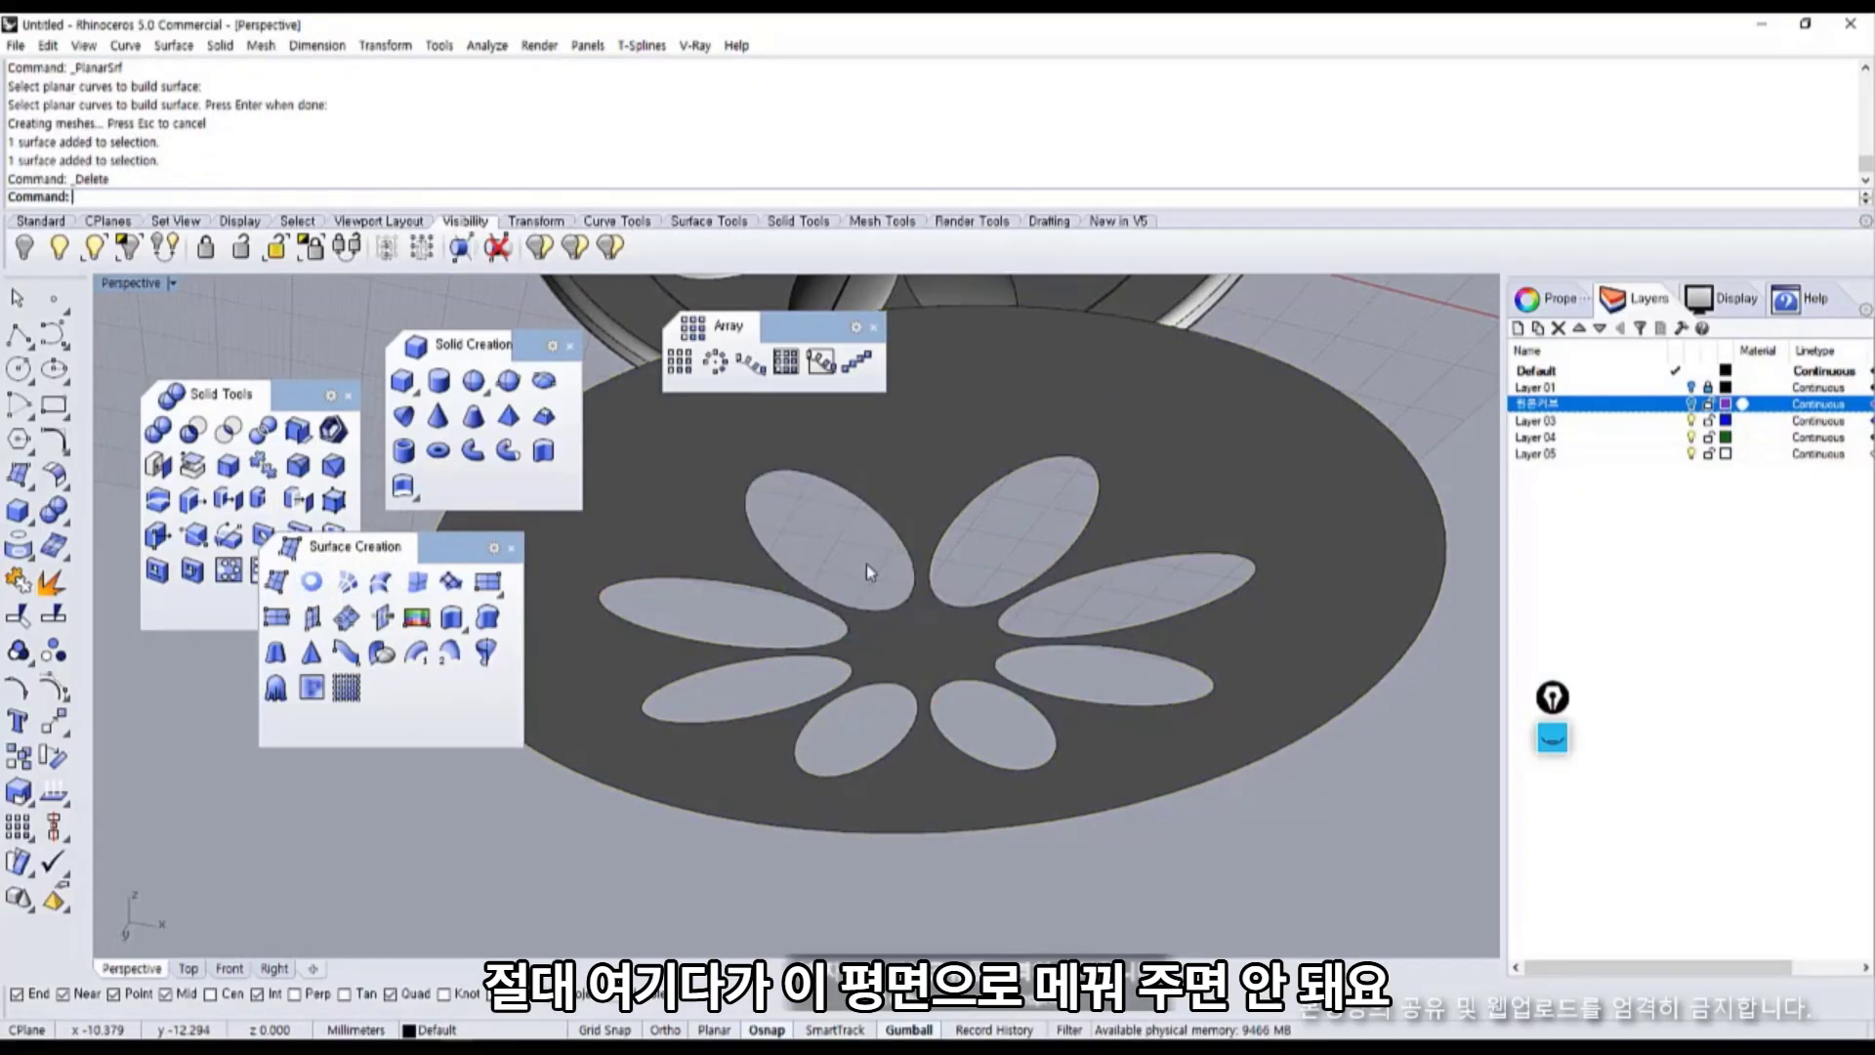
Untrim all eight petal-shaped holes in the detached bottom face to restore it as a full disc.
right_click(22, 616)
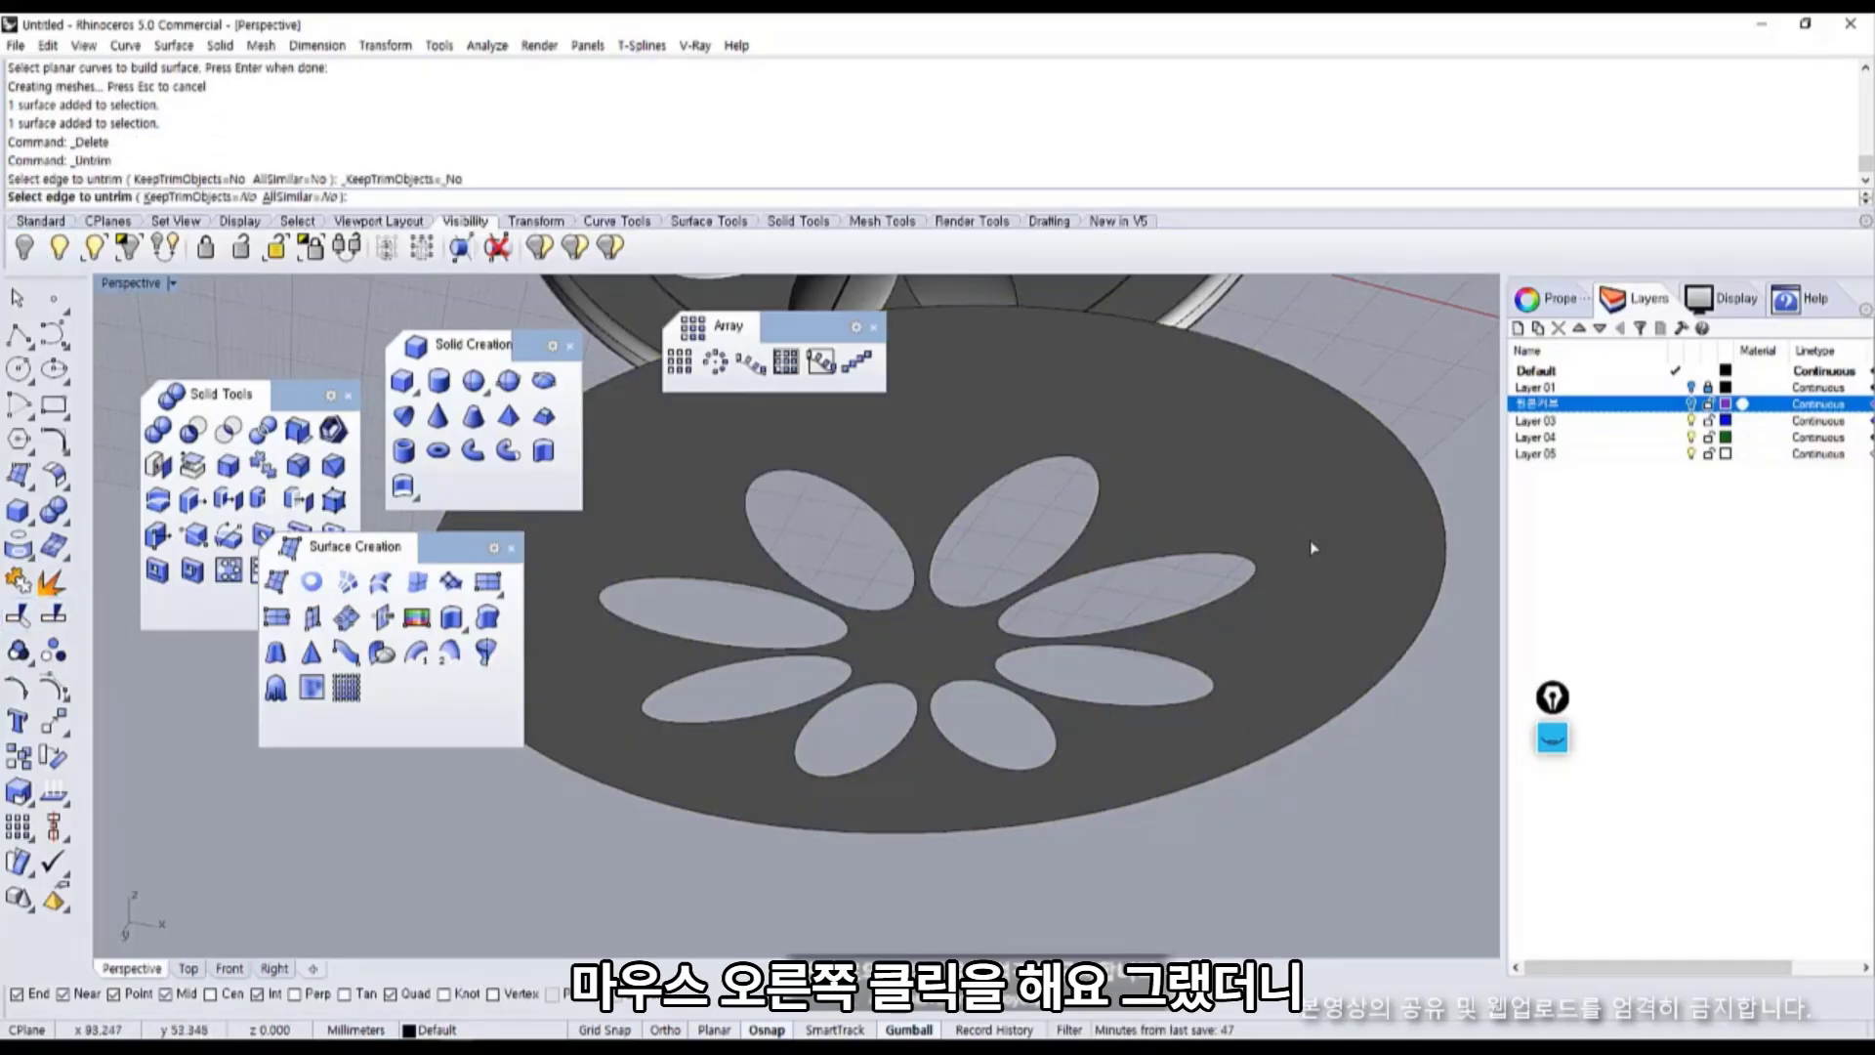
drag(9, 207, 51, 207)
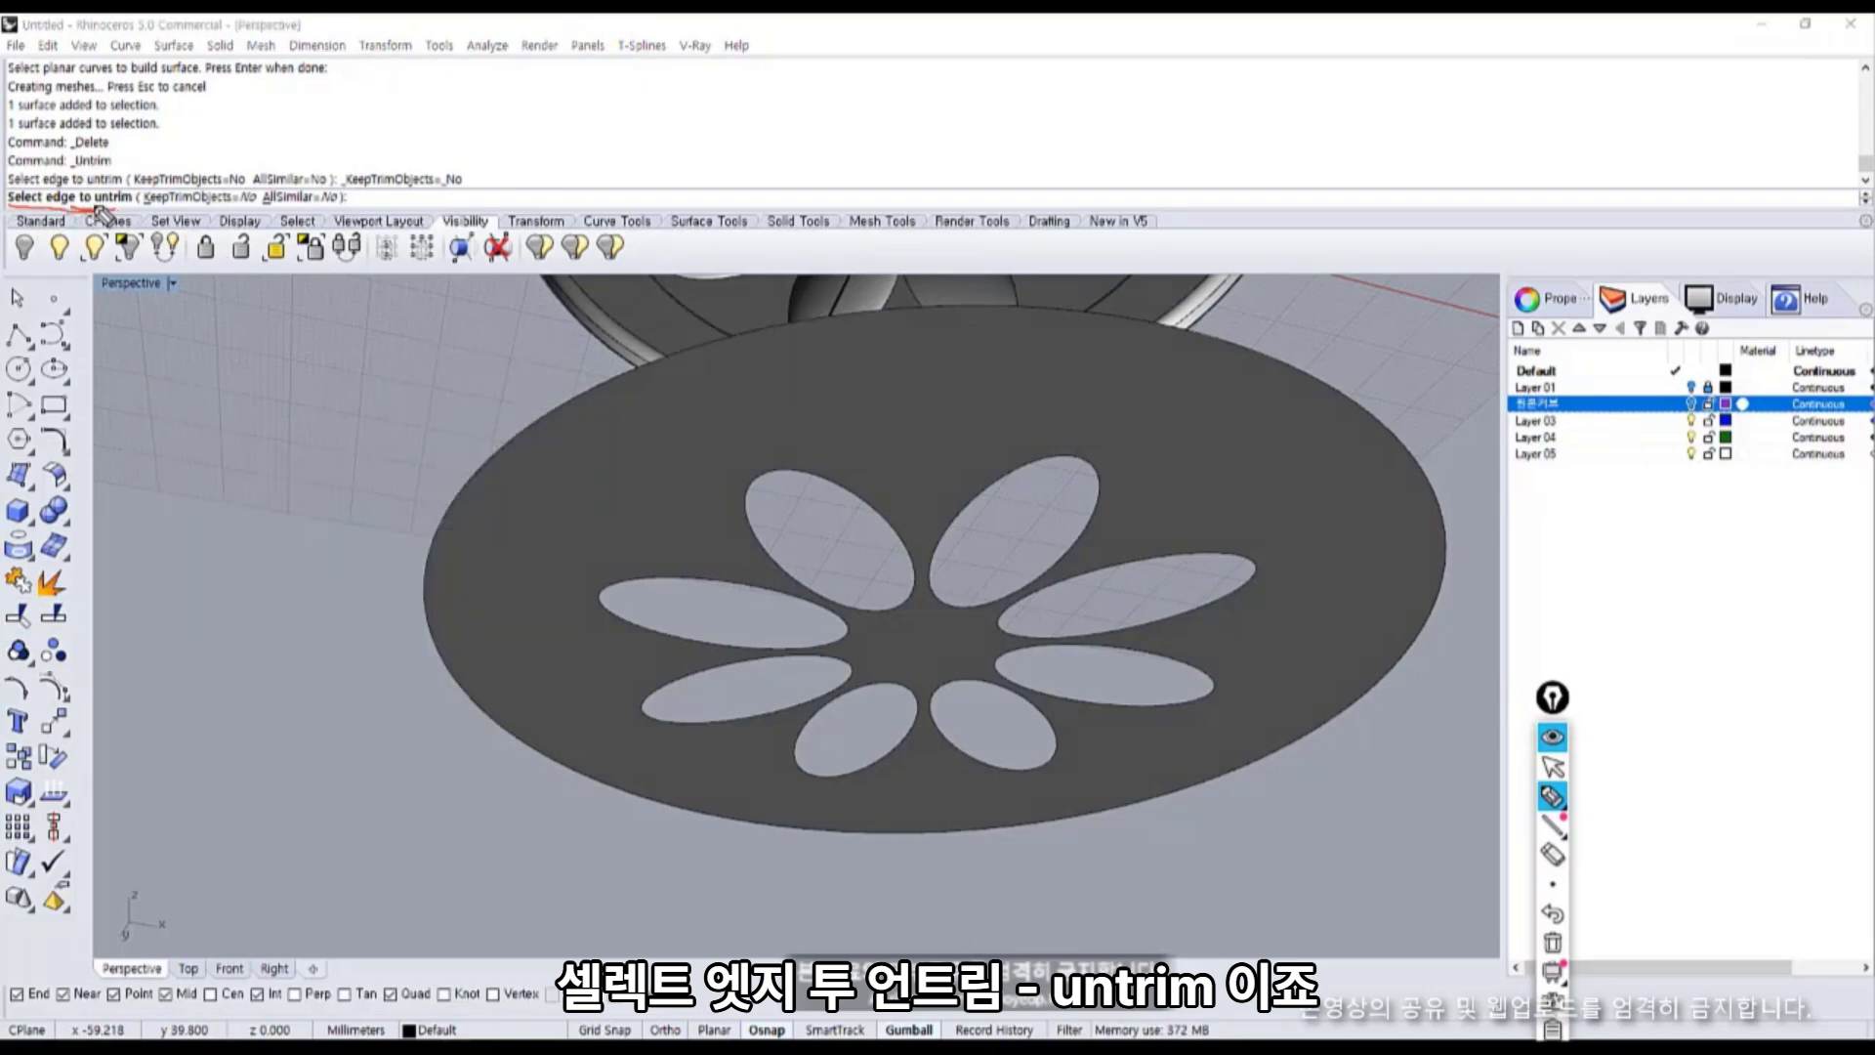
drag(124, 189, 135, 200)
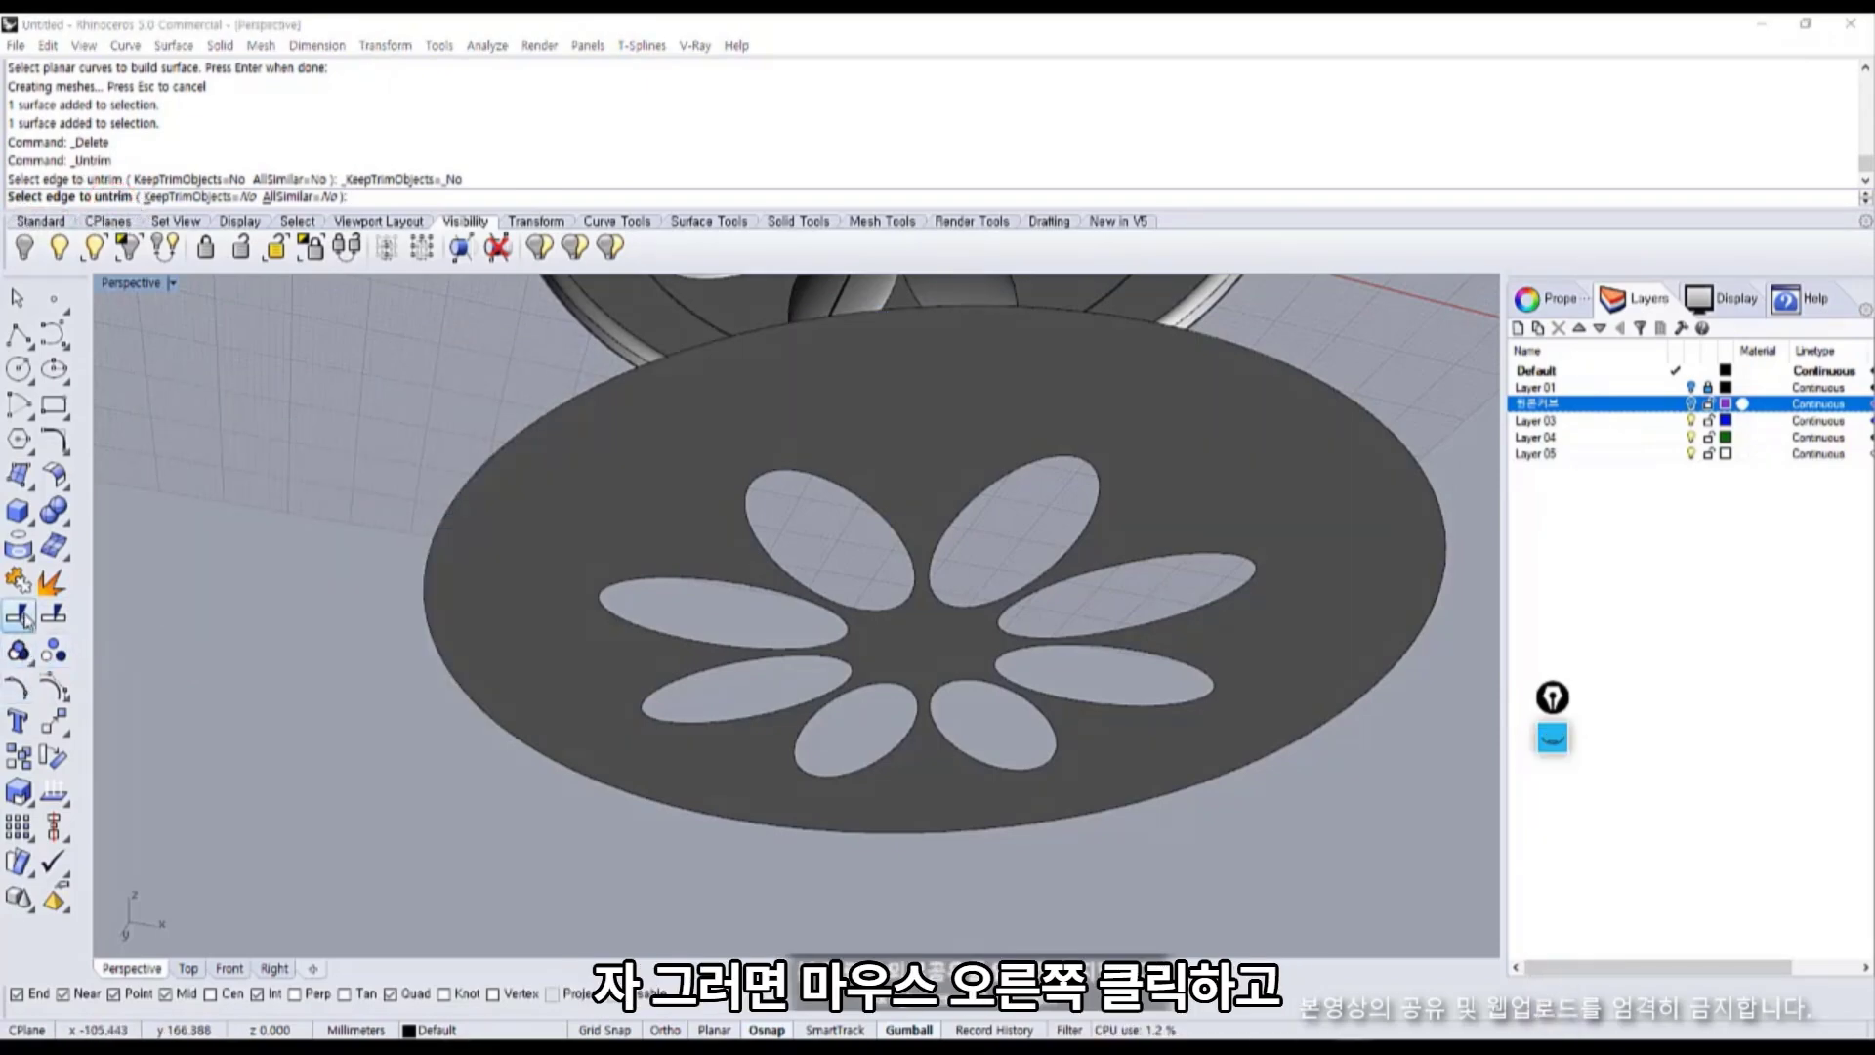
click(21, 615)
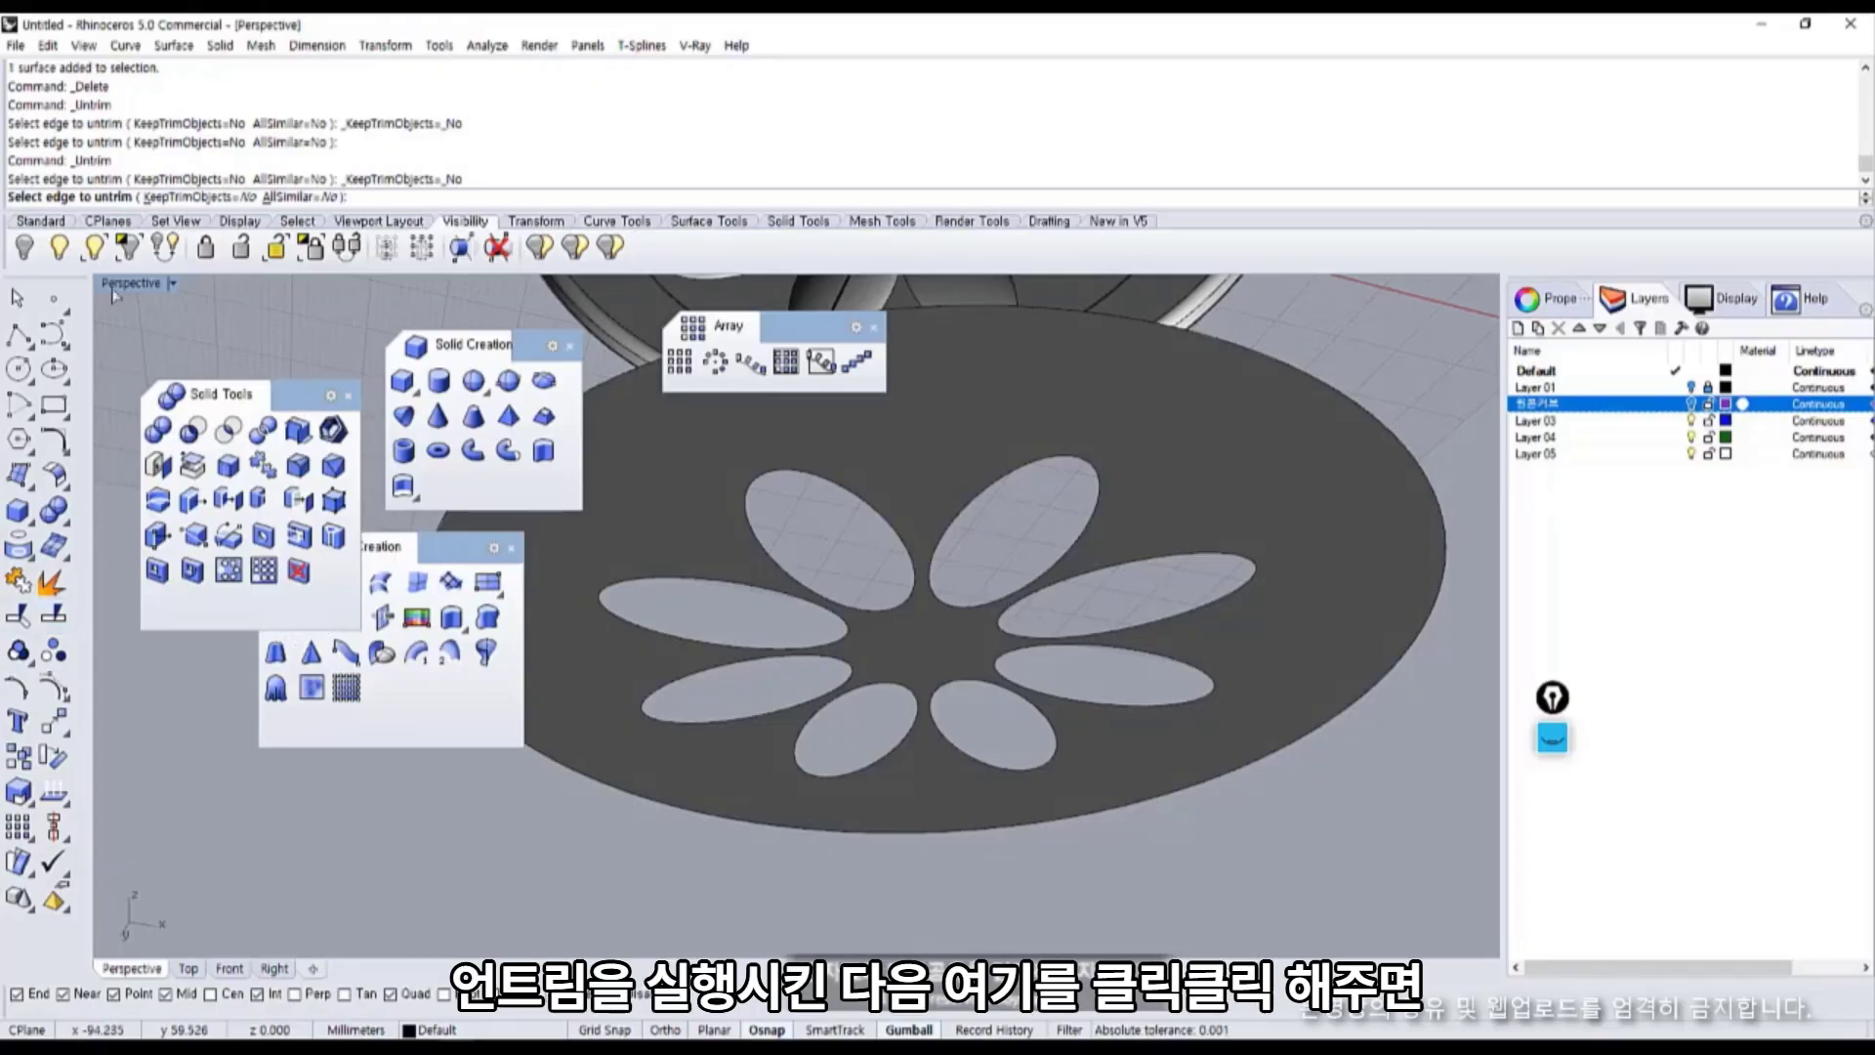
click(750, 561)
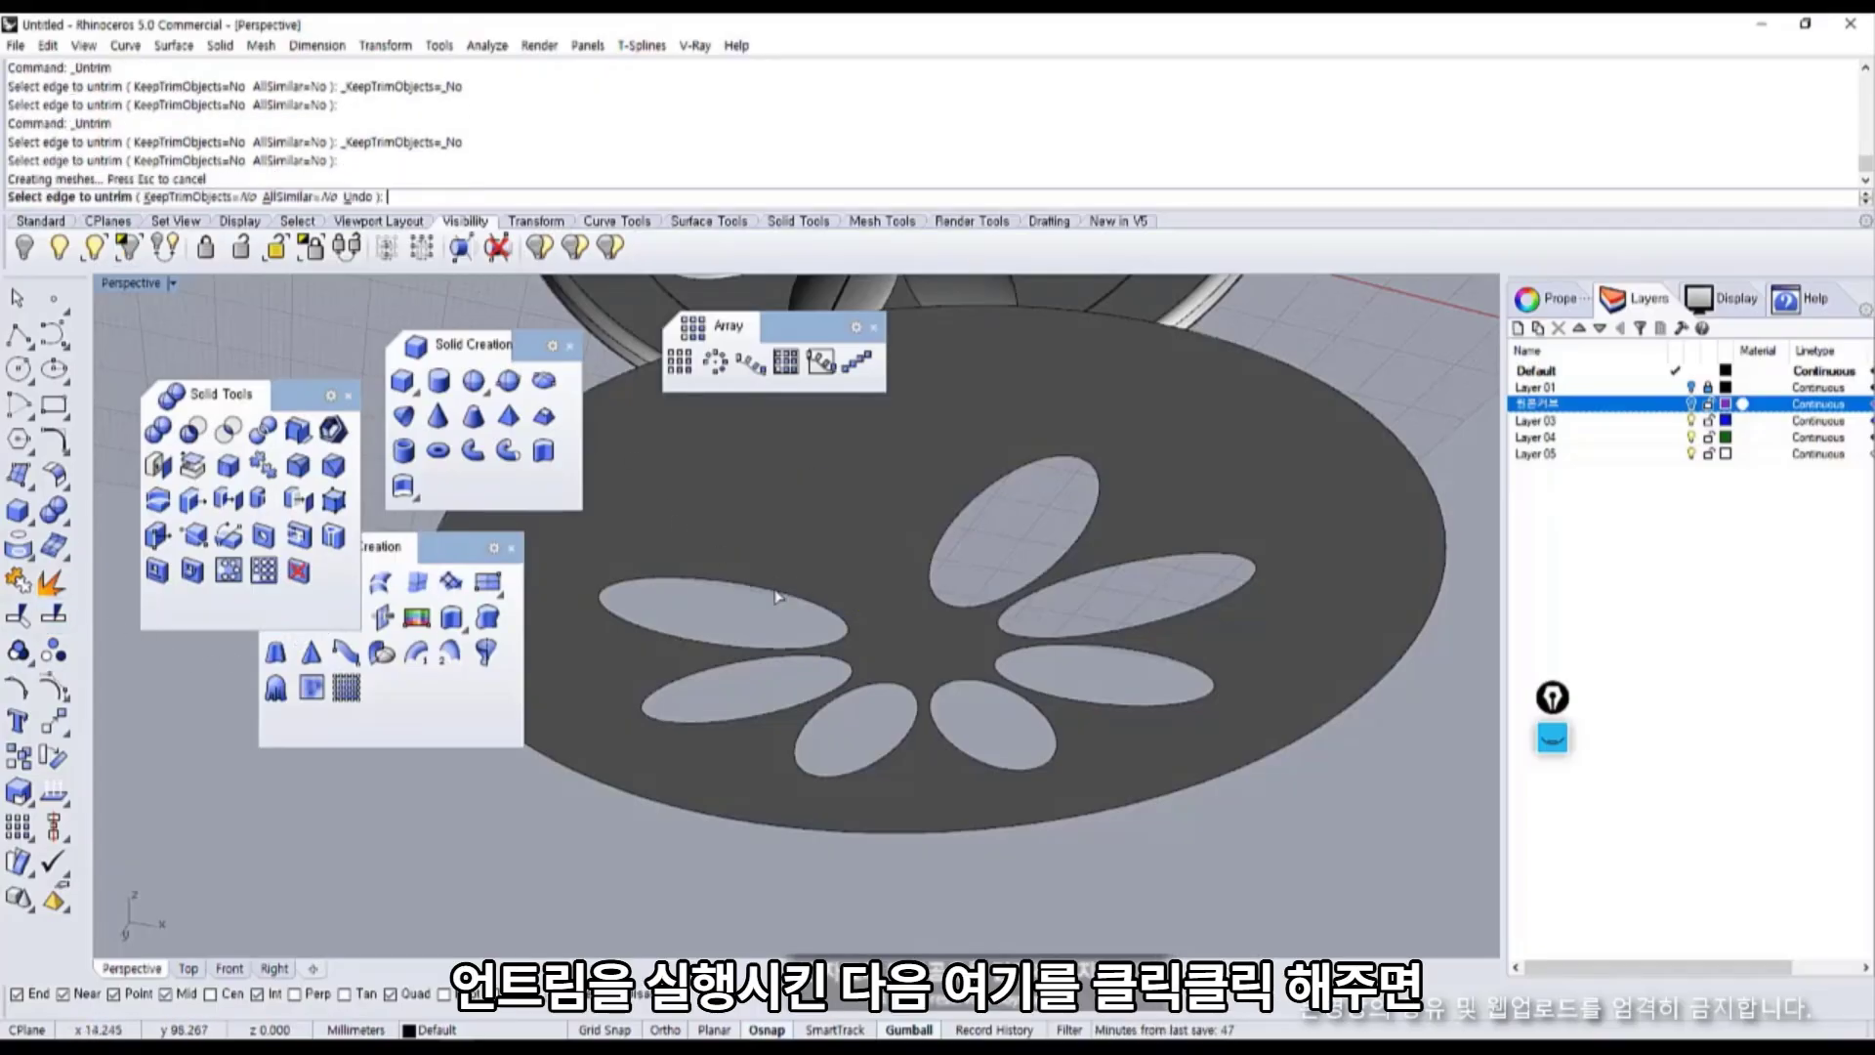
click(782, 591)
click(814, 668)
click(859, 695)
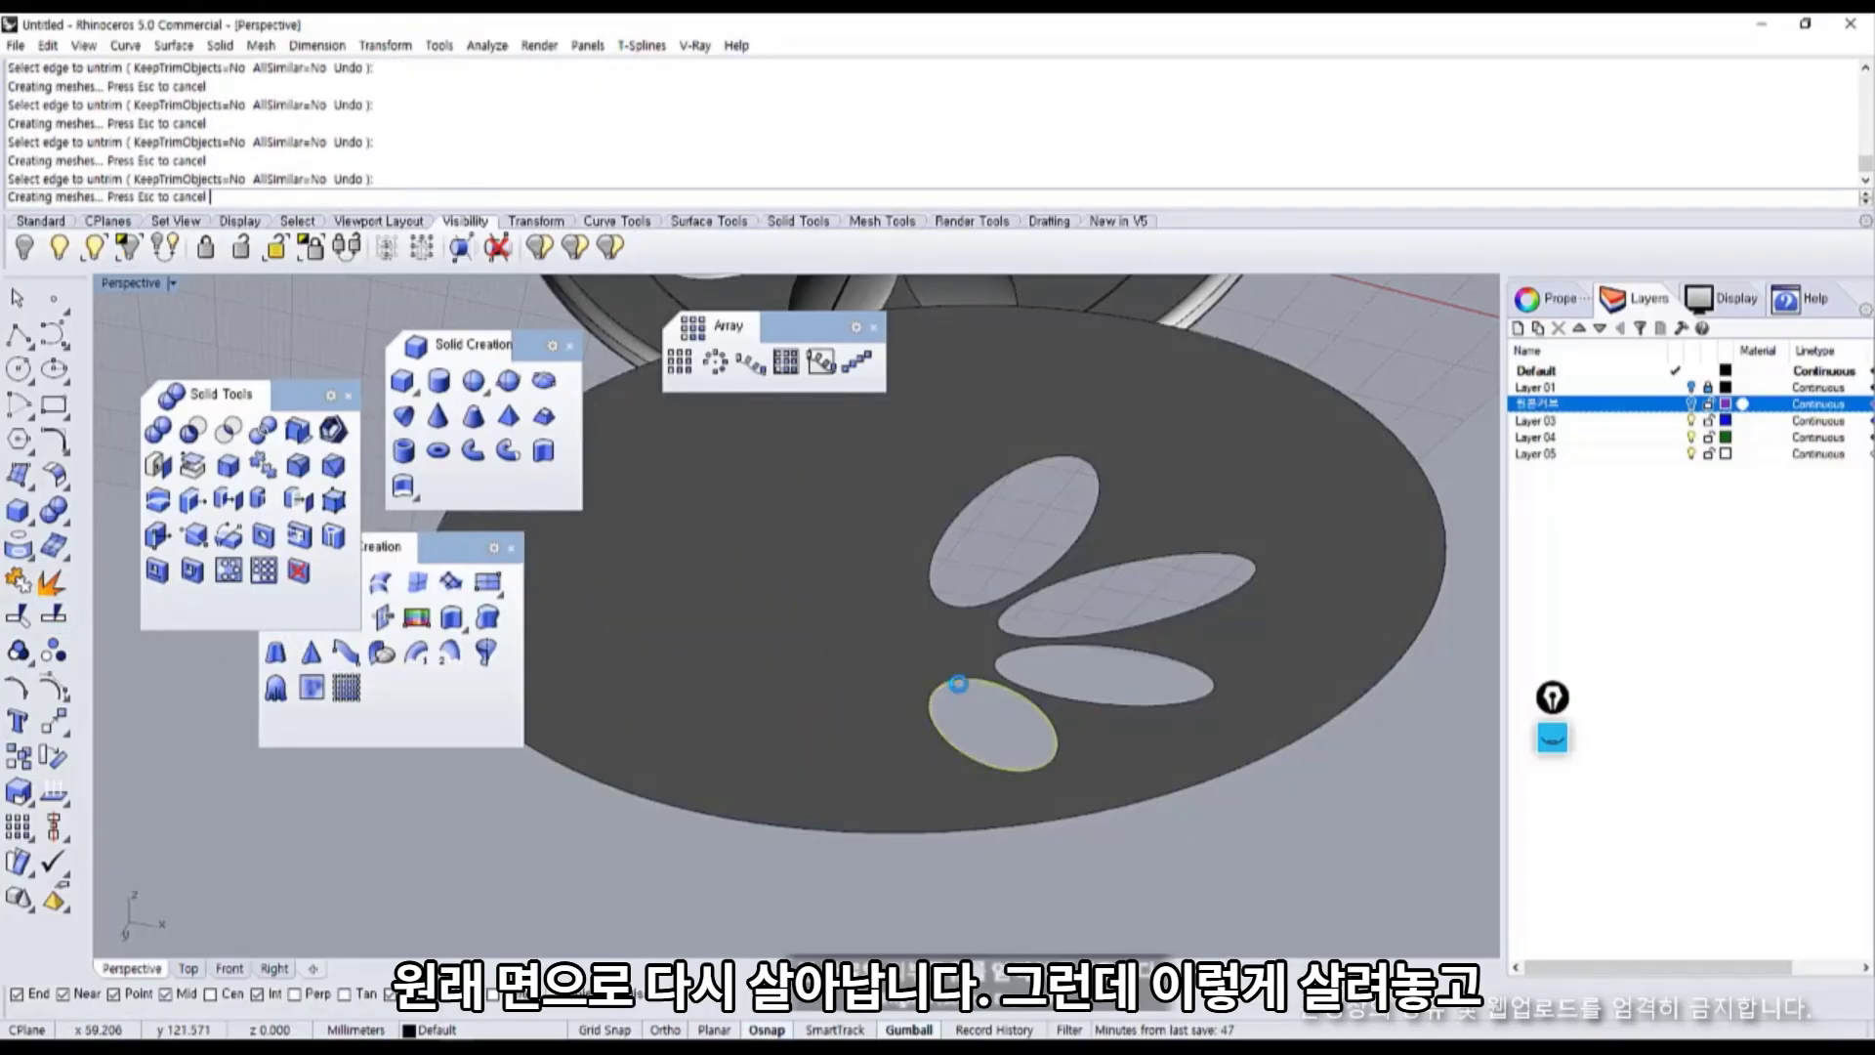
click(954, 681)
click(1037, 684)
click(1000, 594)
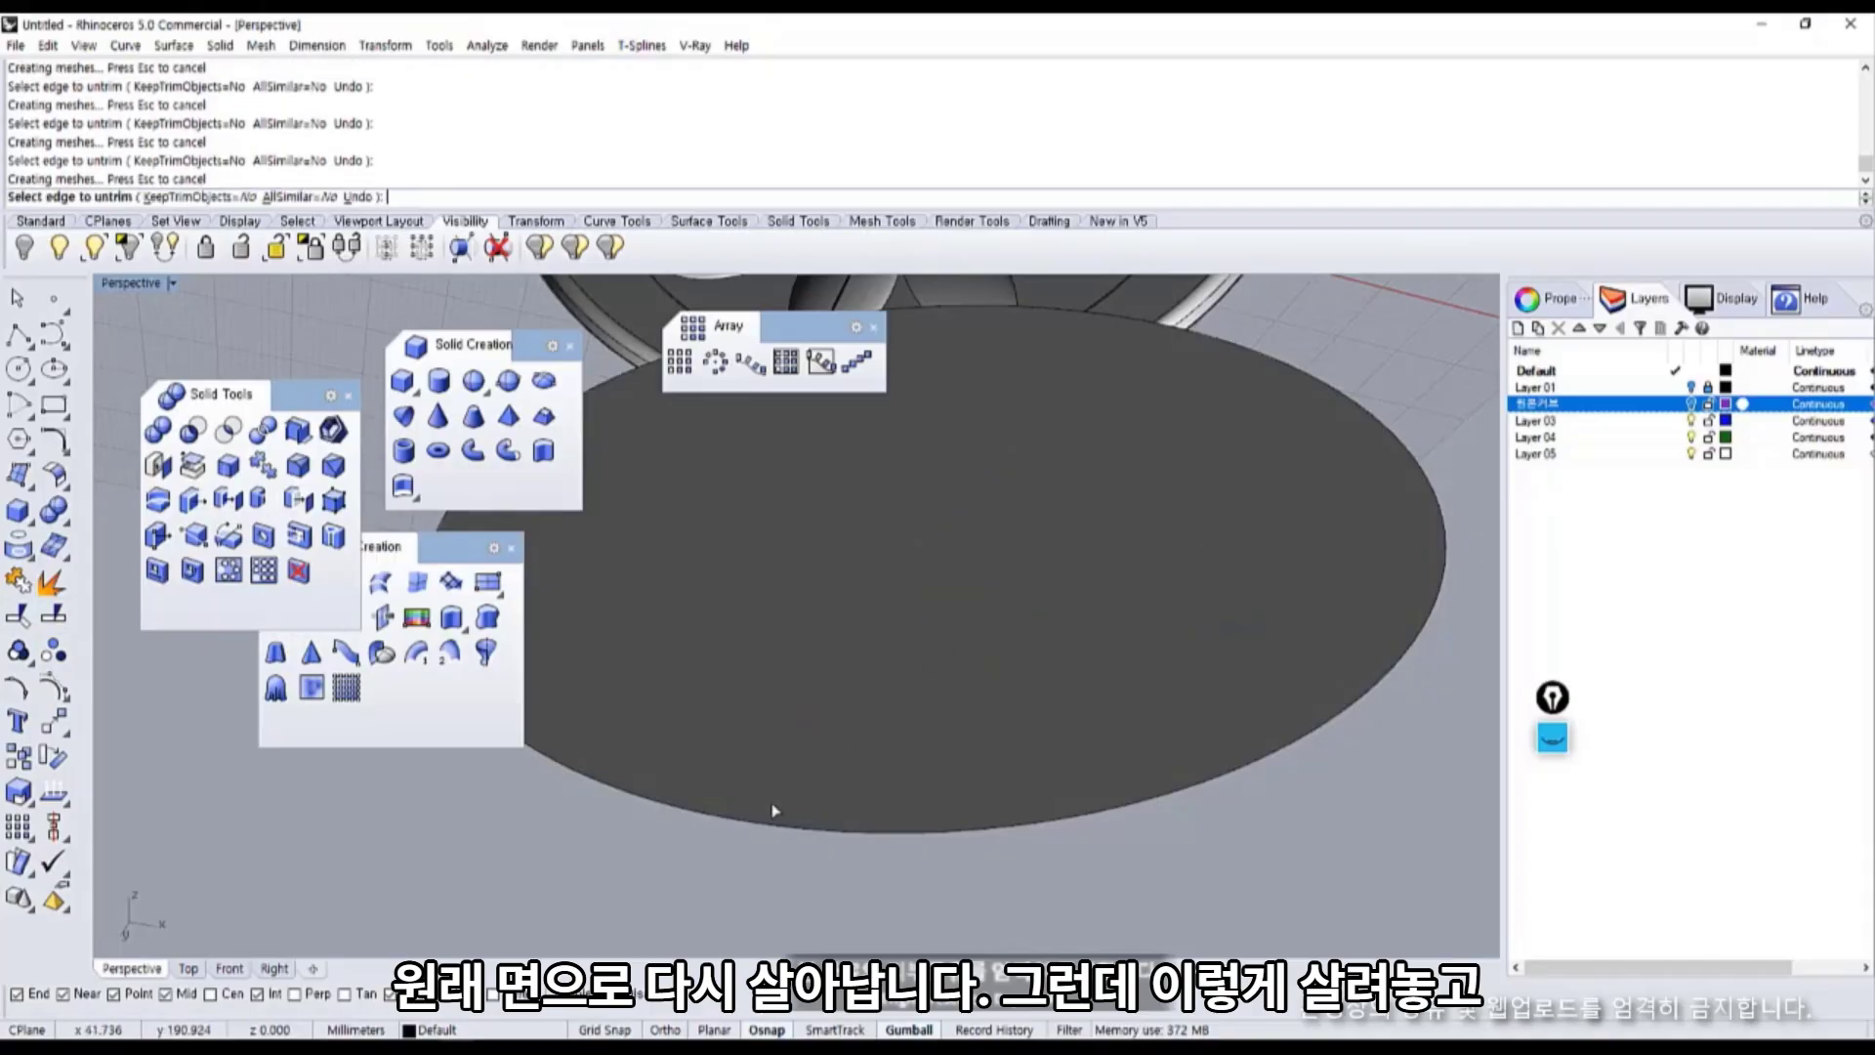
scroll(789, 745, down, 5)
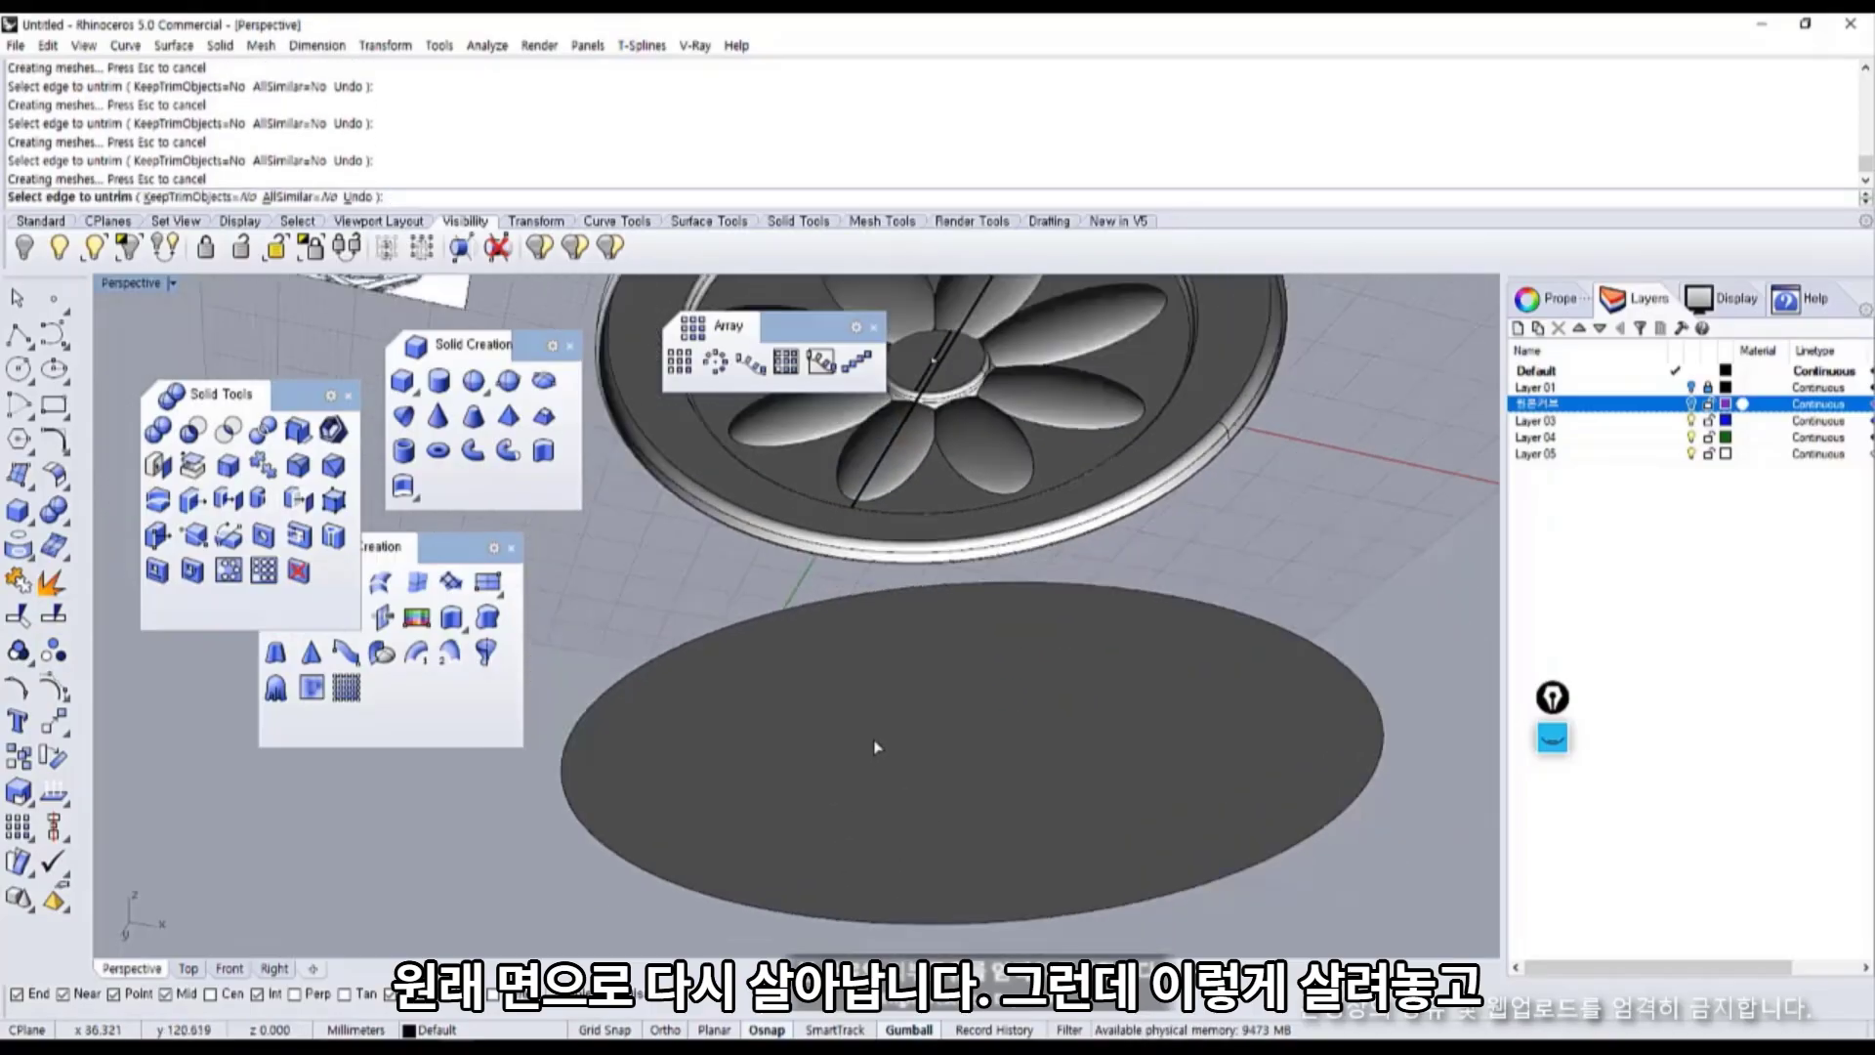
shift+right_drag(912, 722, 971, 779)
key(Return)
Raise the restored bottom face vertically, closer to the stand's open underside.
click(963, 810)
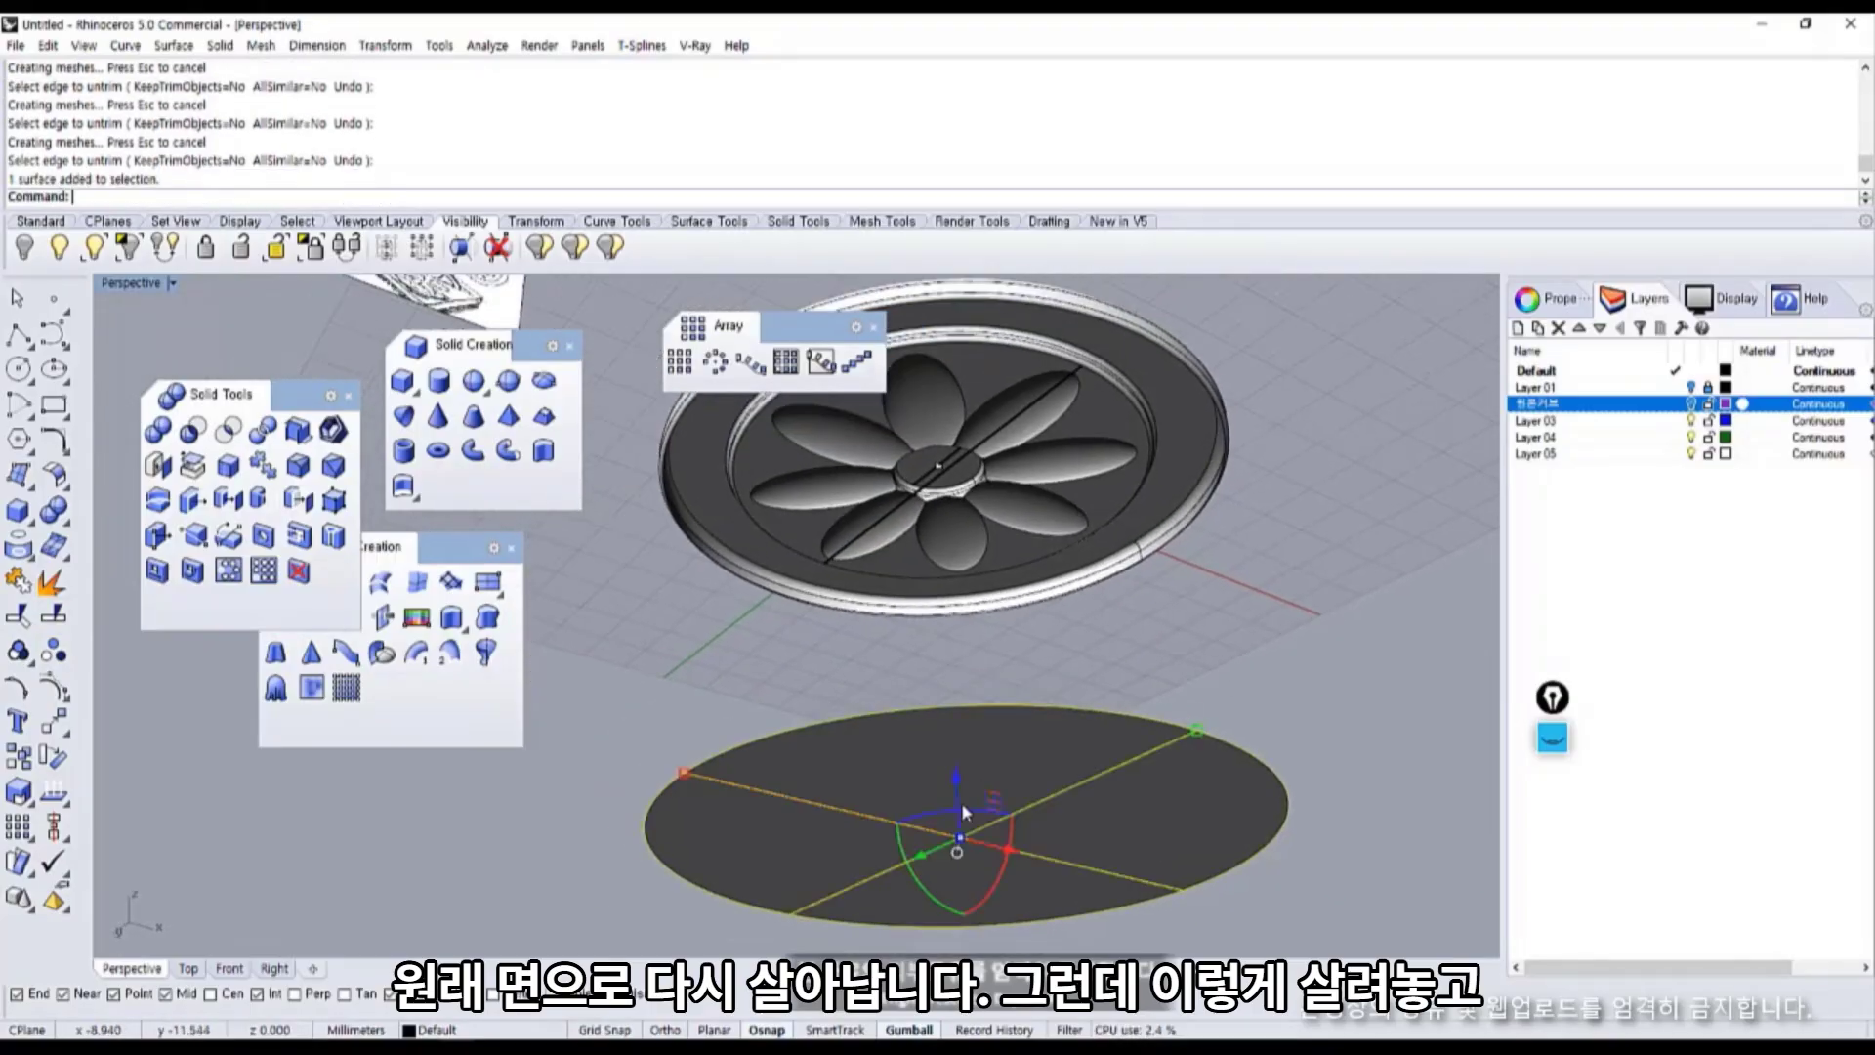
drag(957, 775, 957, 578)
right_drag(962, 625, 914, 779)
click(662, 758)
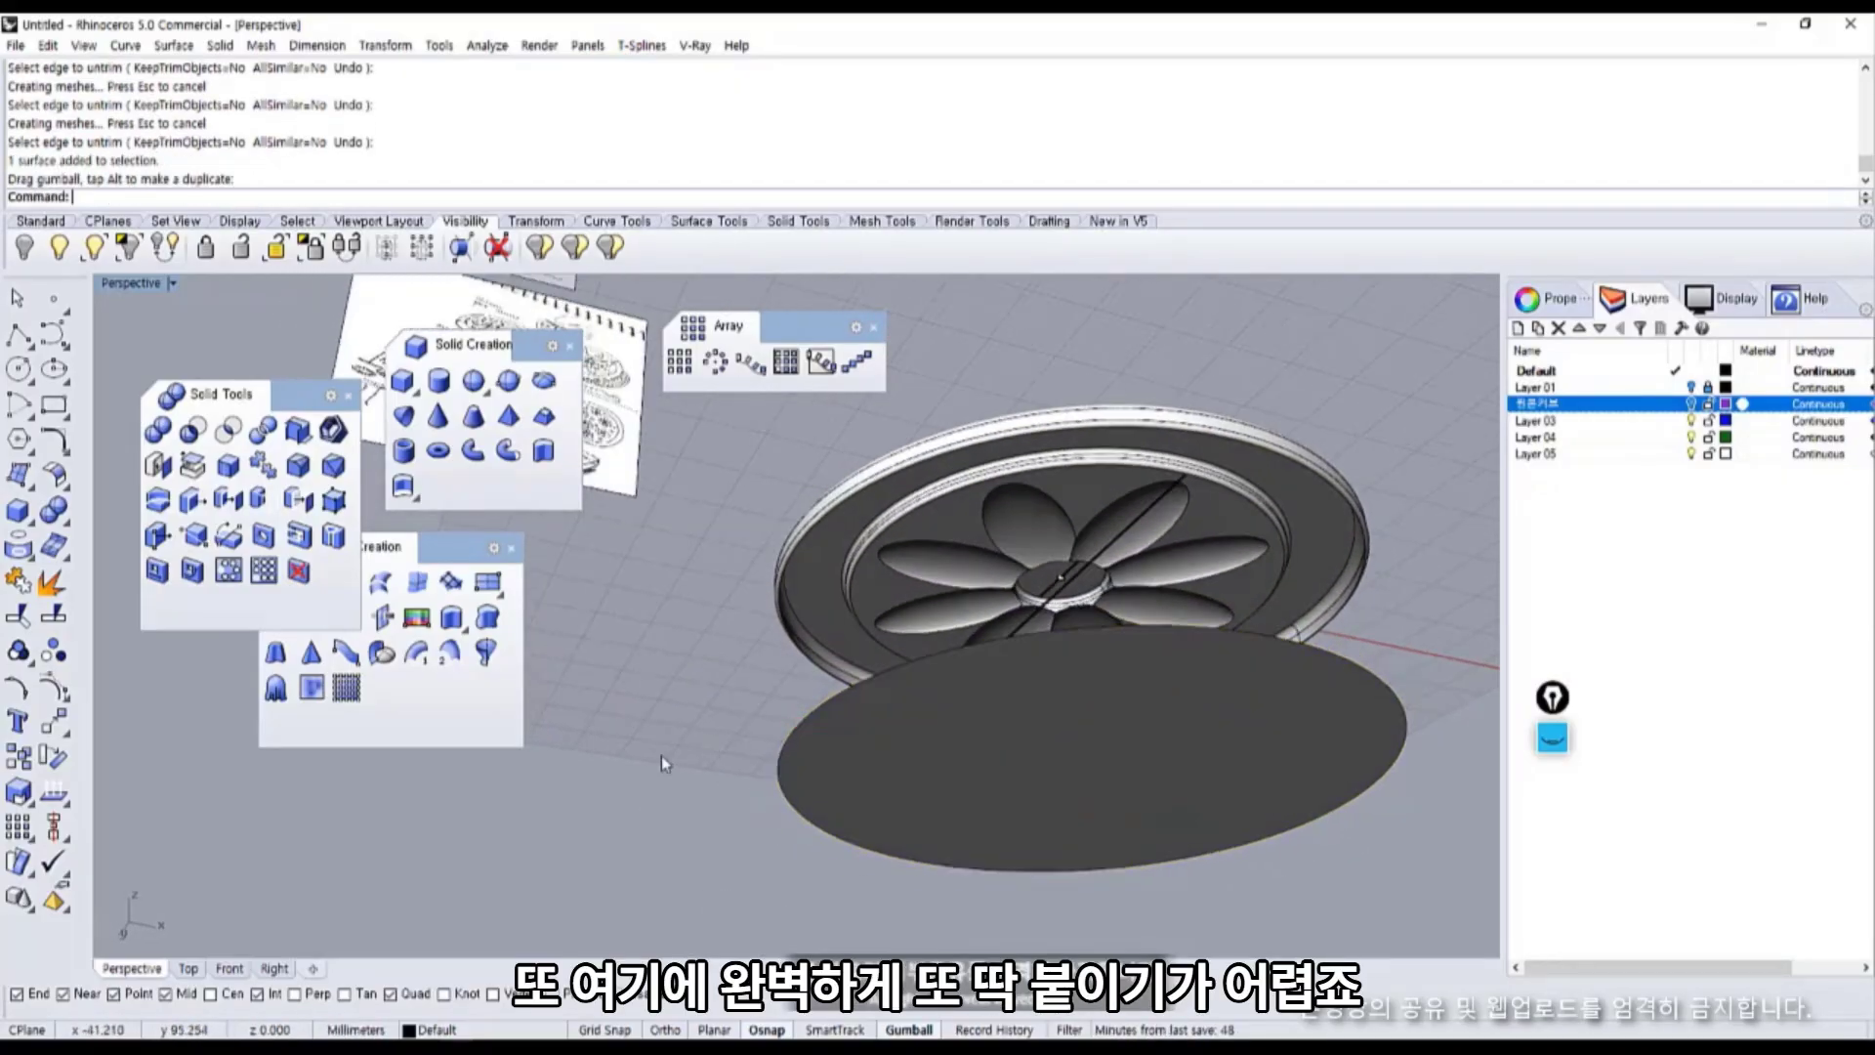
shift+right_drag(661, 755, 566, 780)
Move the restored bottom face onto the stand's underside, snapping its edge point to the midpoint of the stand's bottom edge.
click(57, 722)
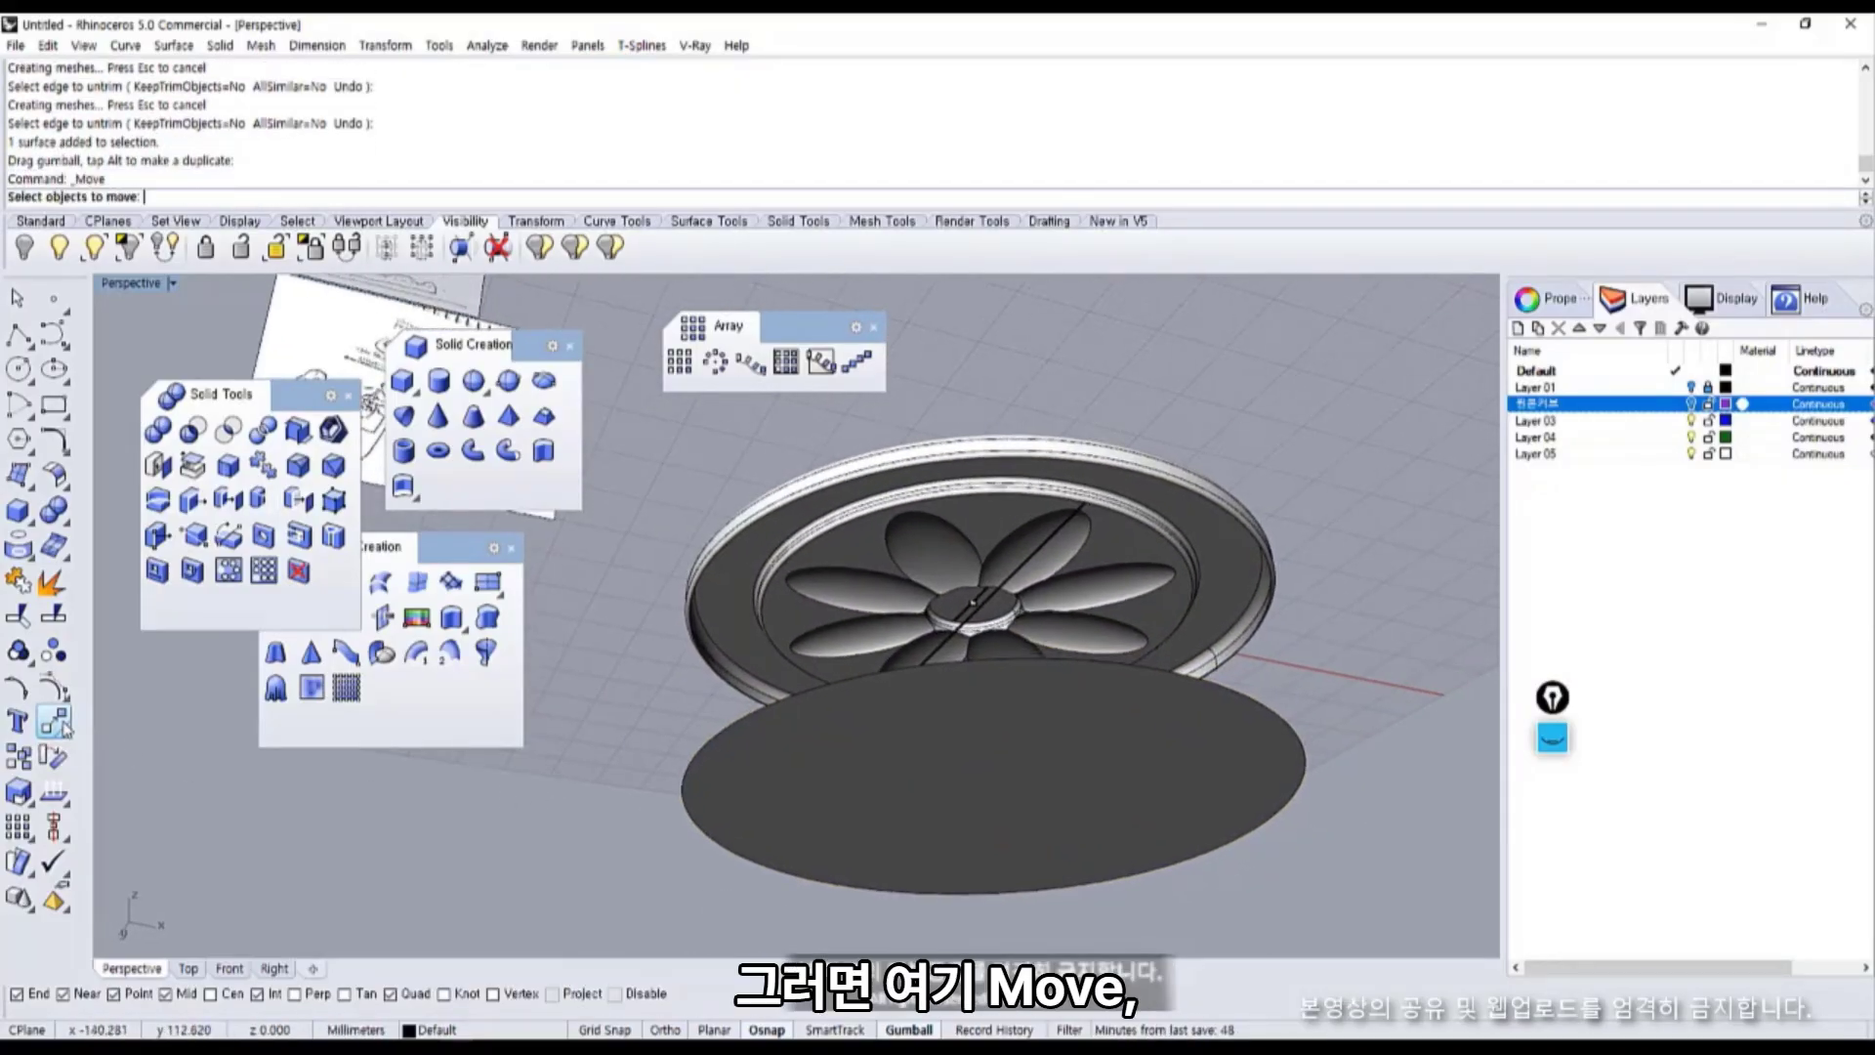
click(807, 786)
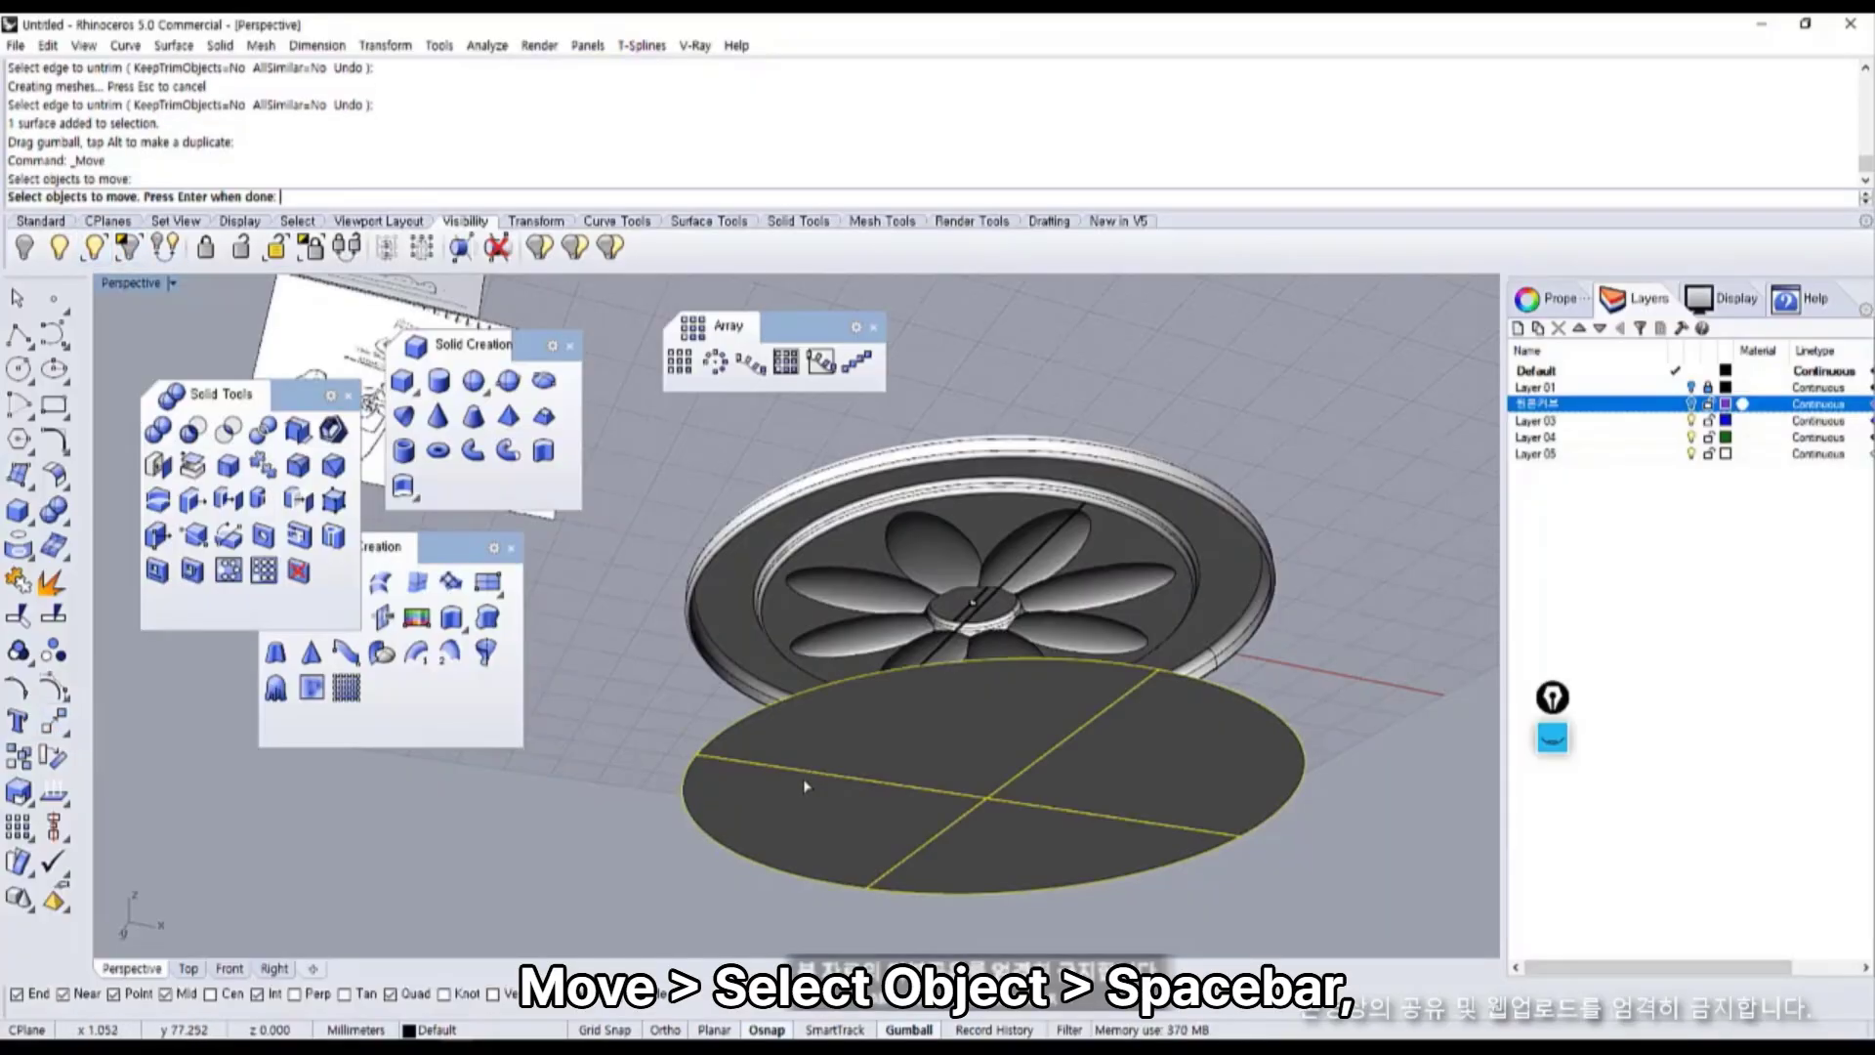
key(space)
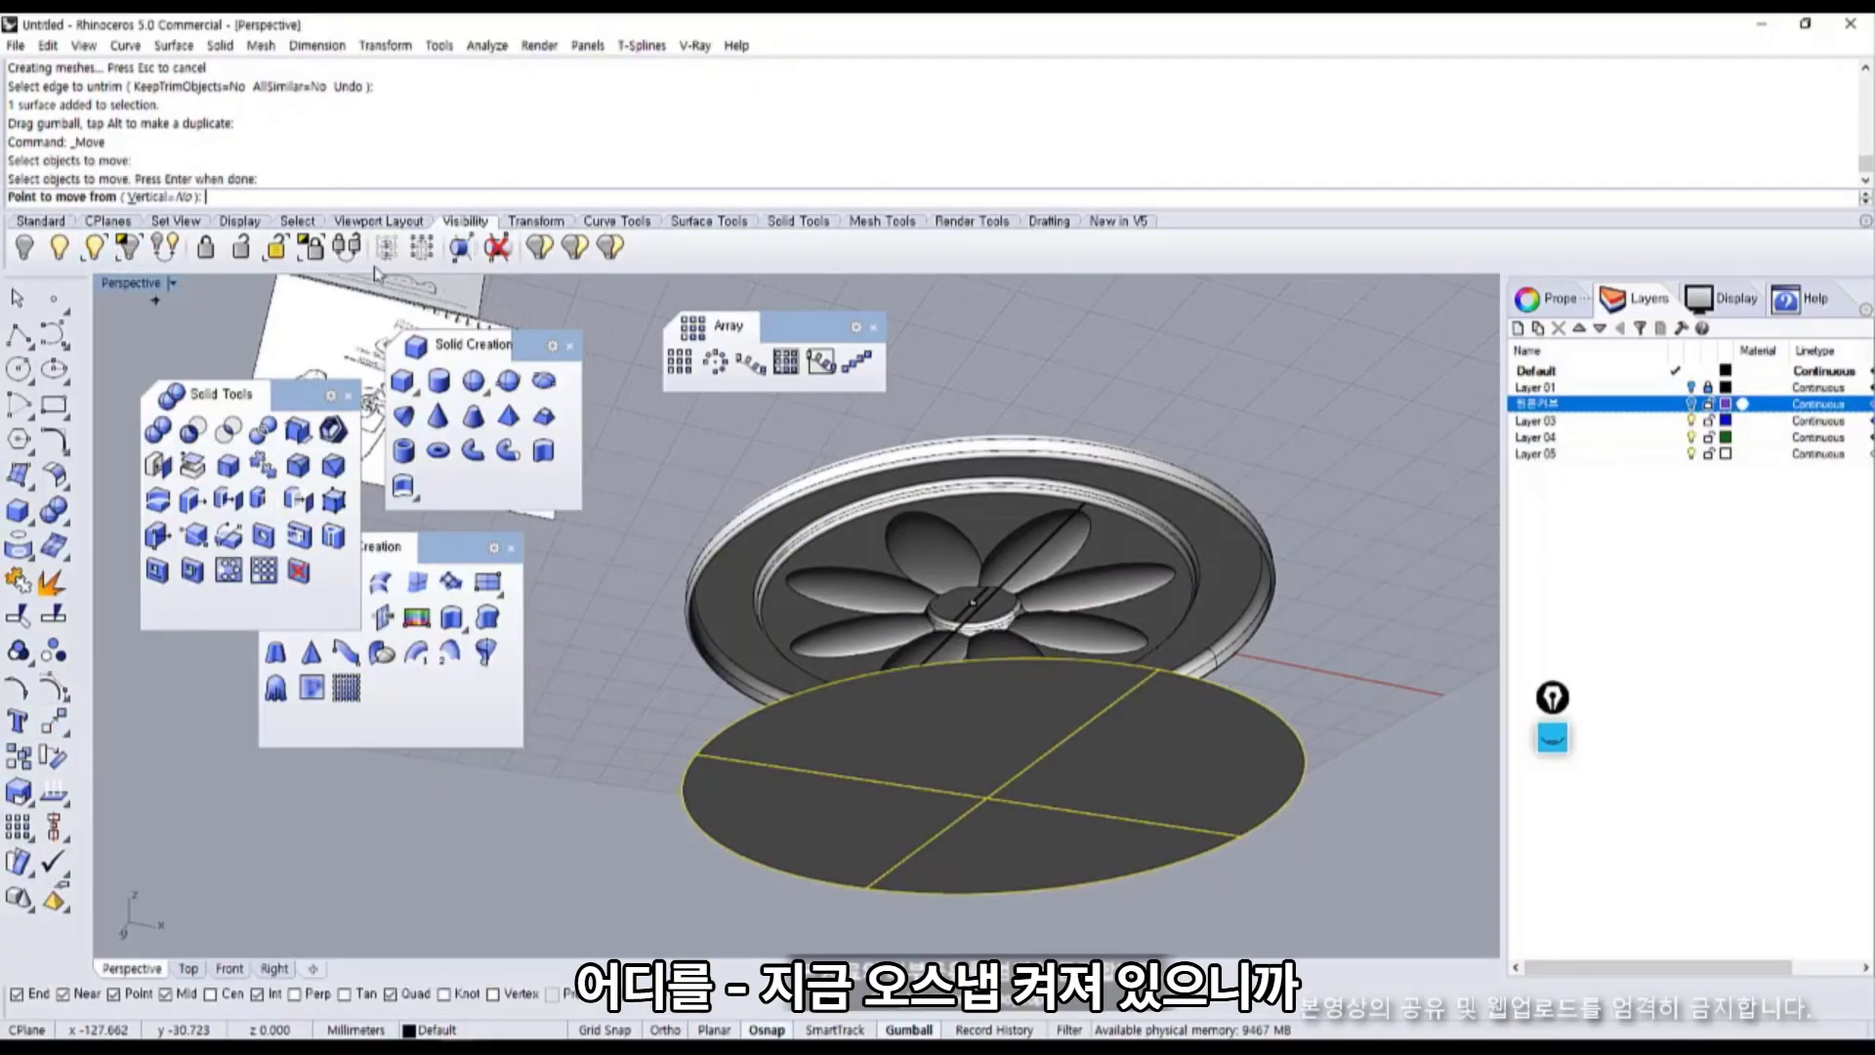
click(678, 747)
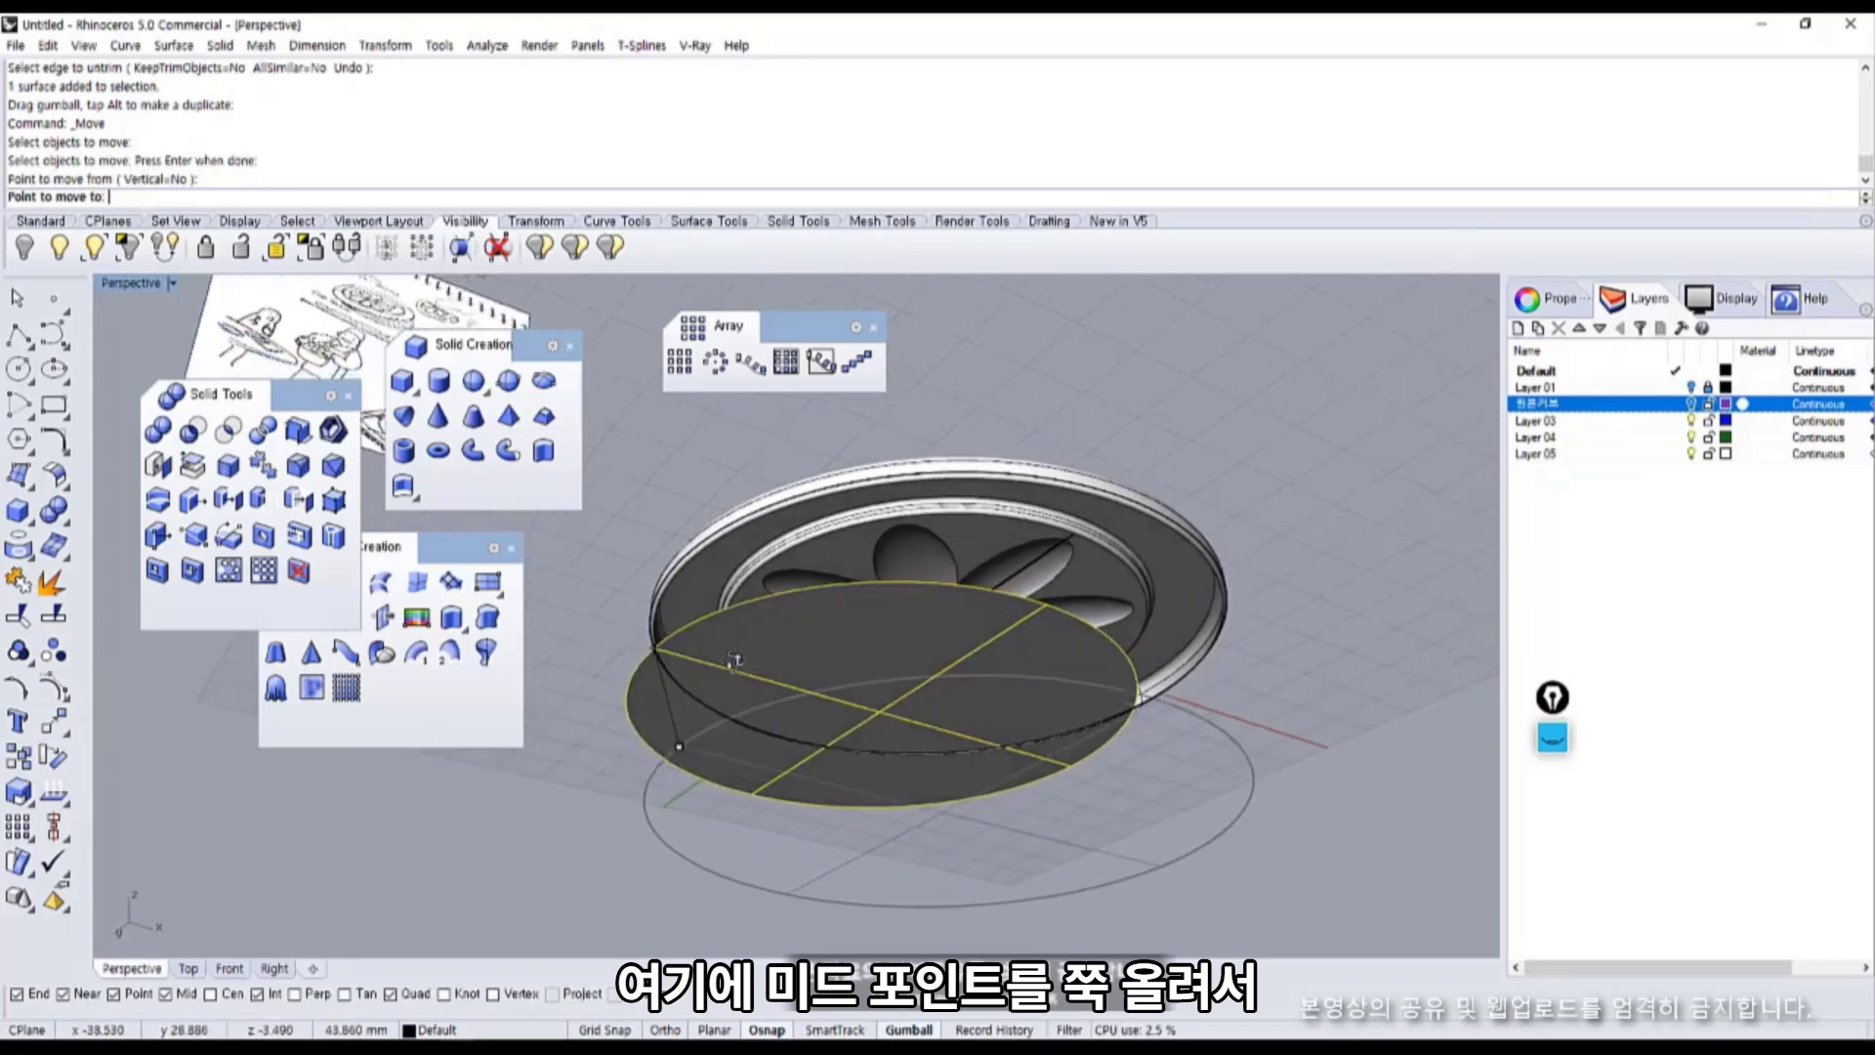
scroll(684, 455, up, 3)
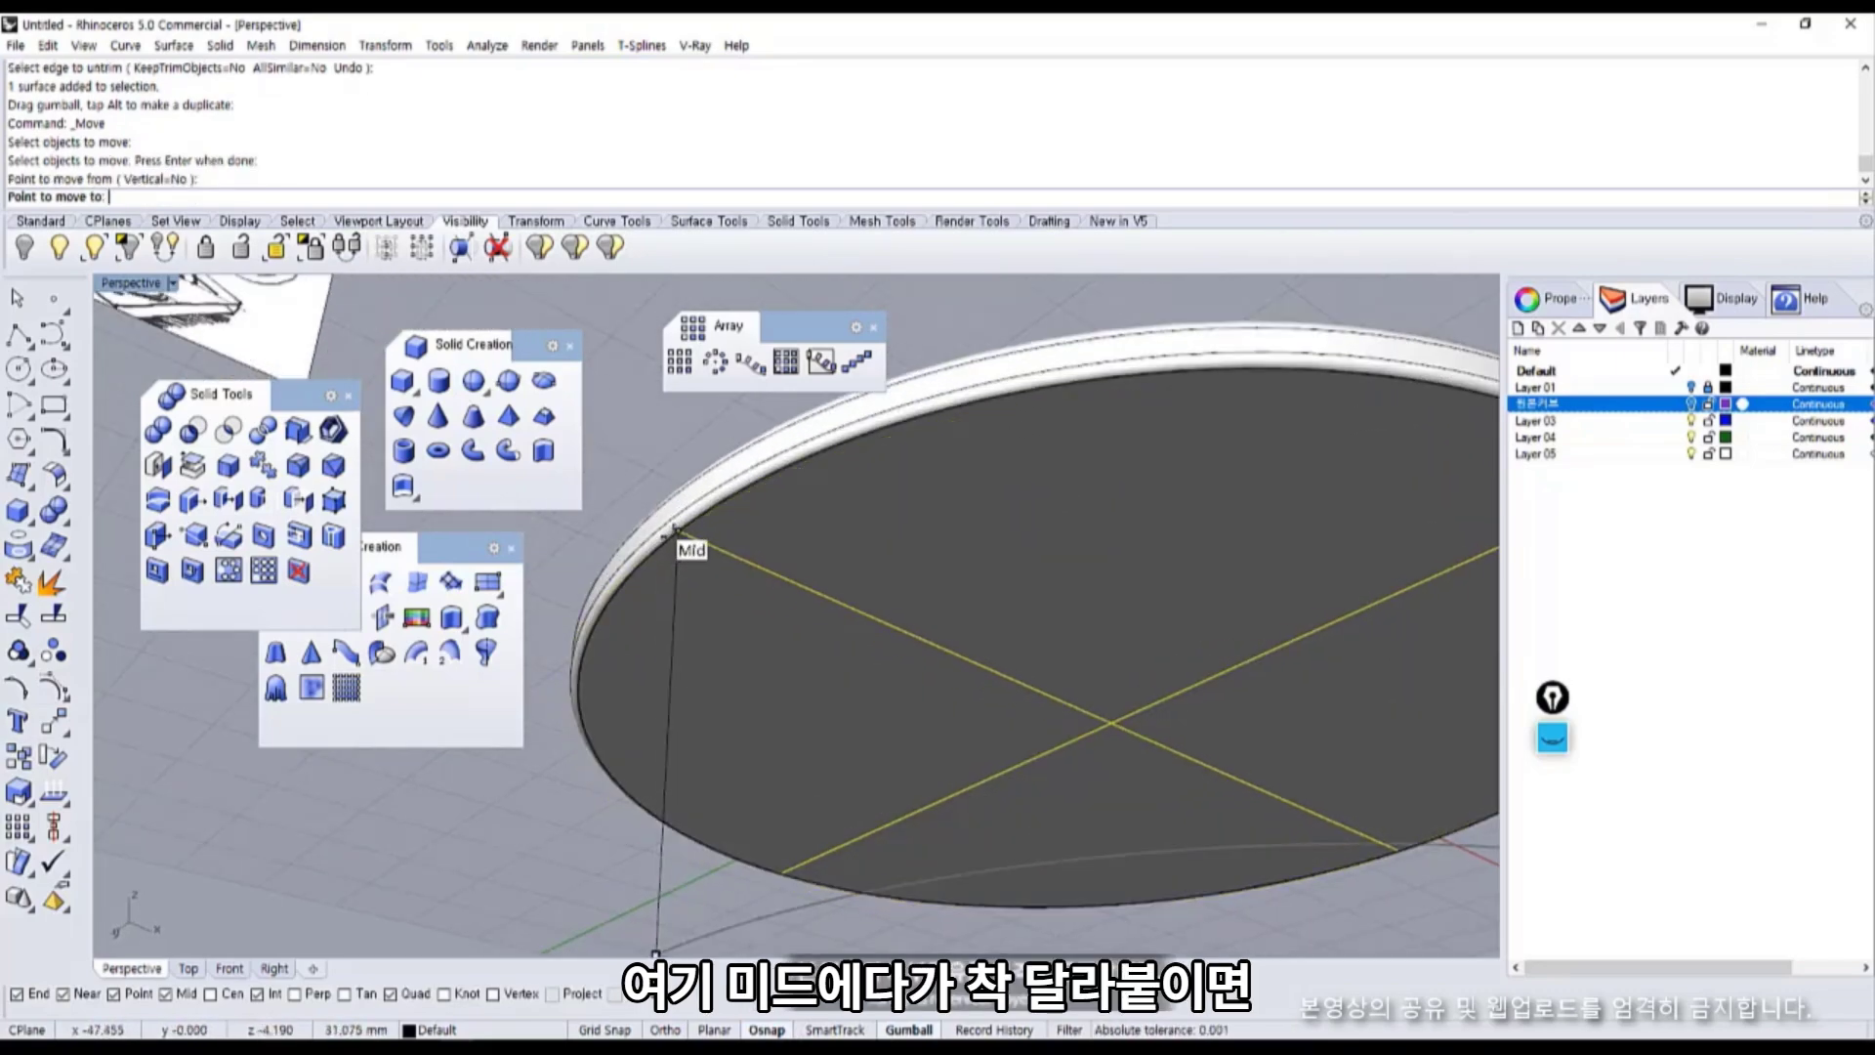
click(674, 533)
scroll(781, 576, down, 6)
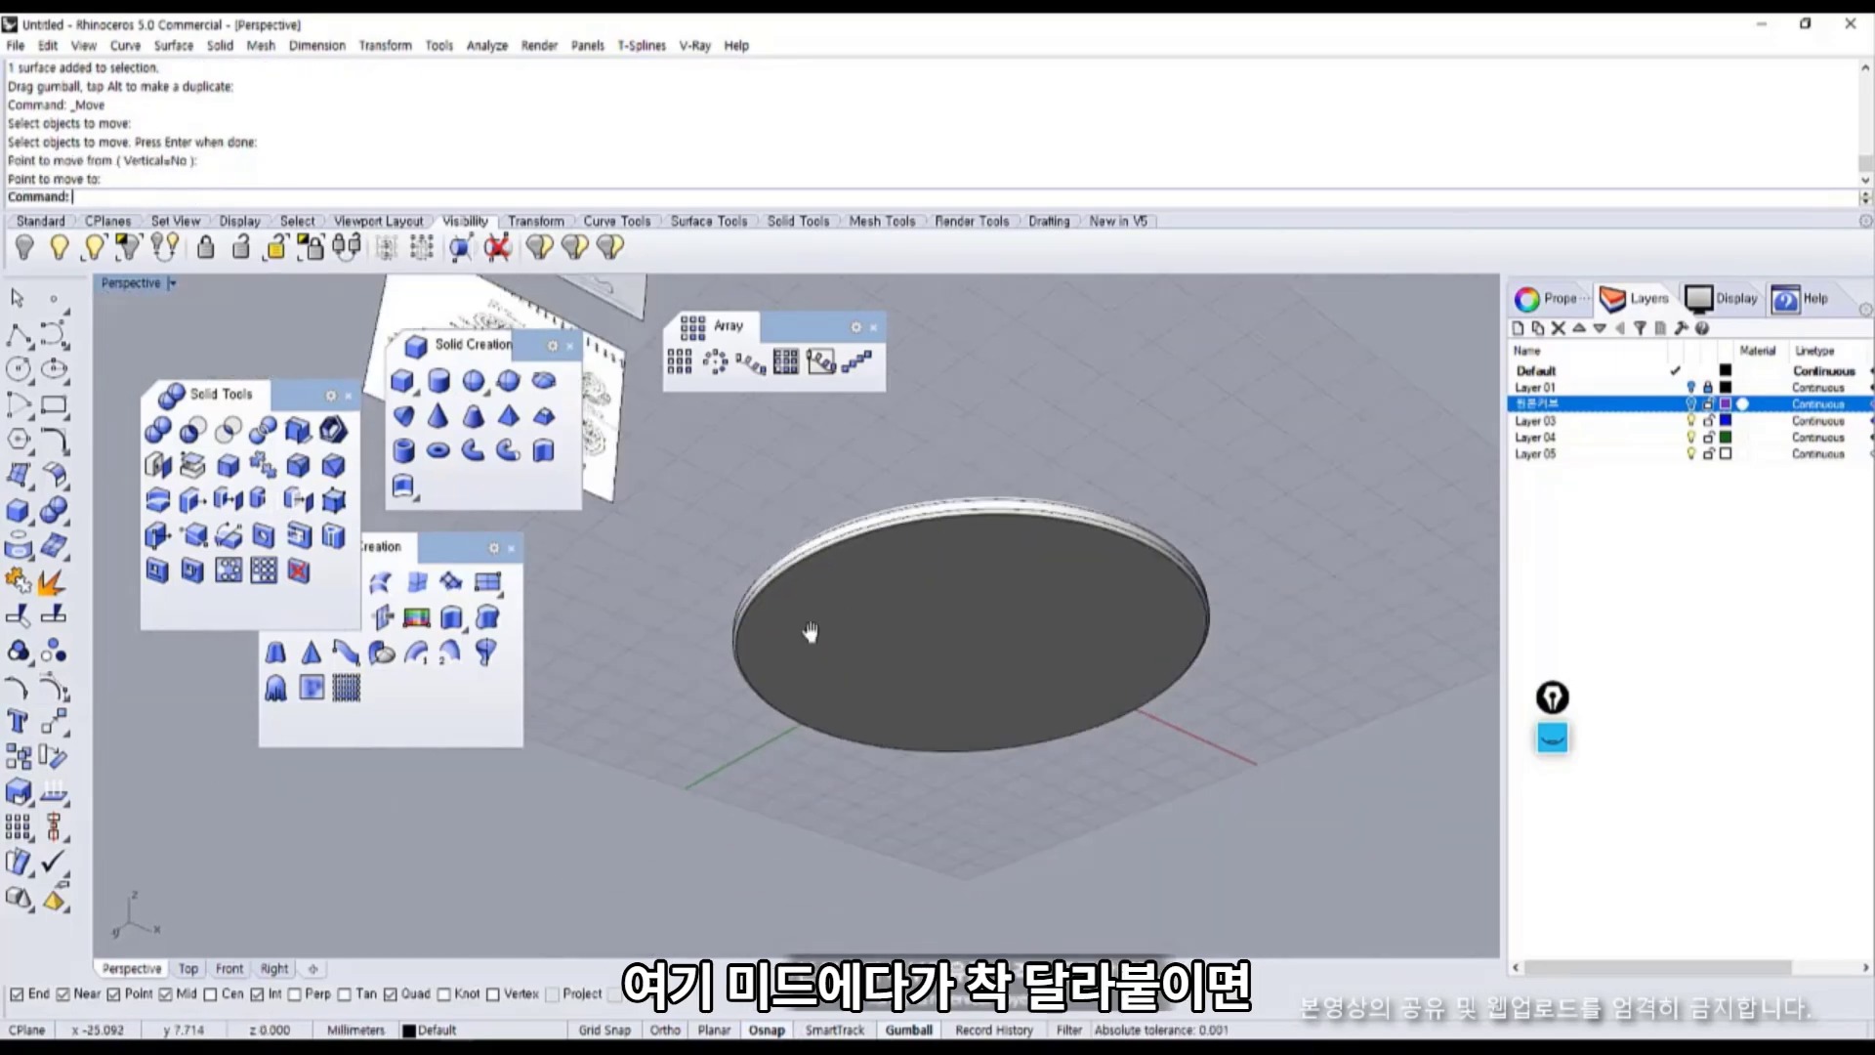
Join all of the stand's surfaces, including the restored bottom face, into one polysurface.
right_drag(810, 630, 765, 639)
drag(652, 457, 1478, 842)
middle_click(1153, 684)
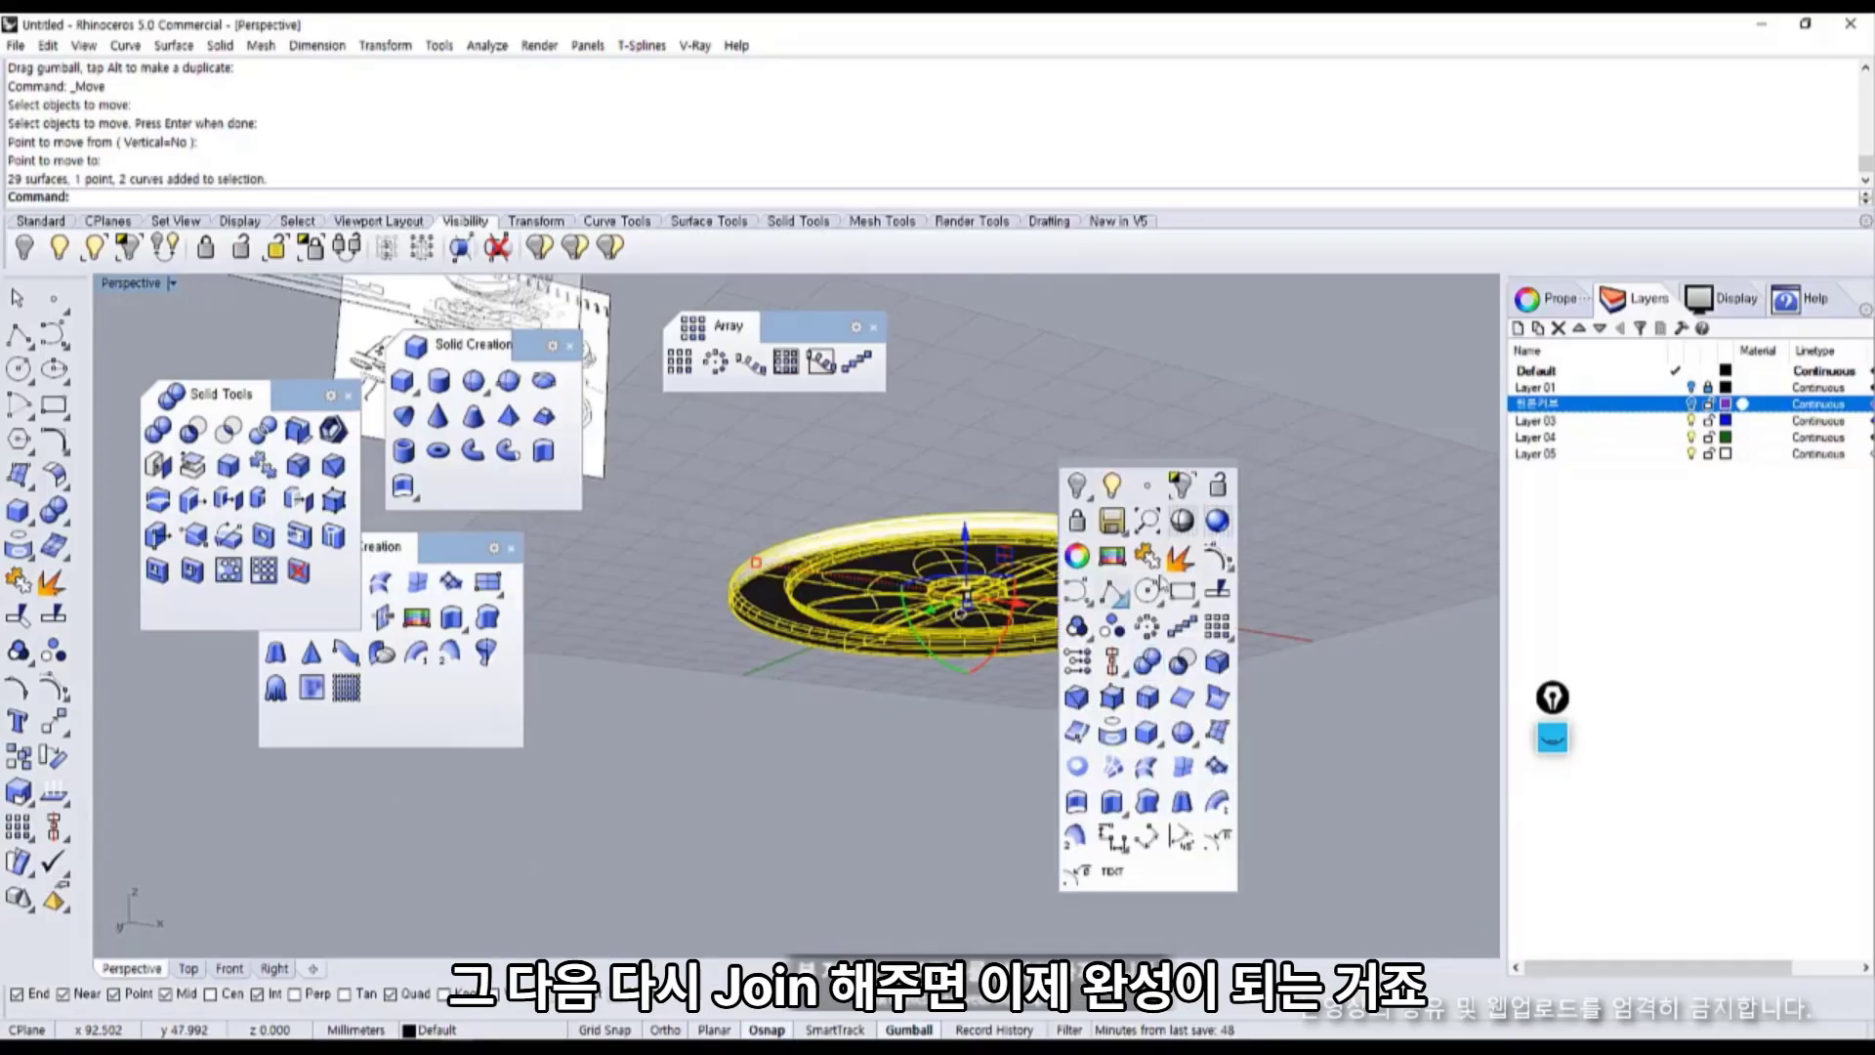
click(1158, 559)
click(1264, 620)
Inspect the joined stand from above and the narrow junctions where neighbouring petals meet beside the central disc.
right_drag(1123, 532, 952, 764)
click(952, 764)
click(1067, 879)
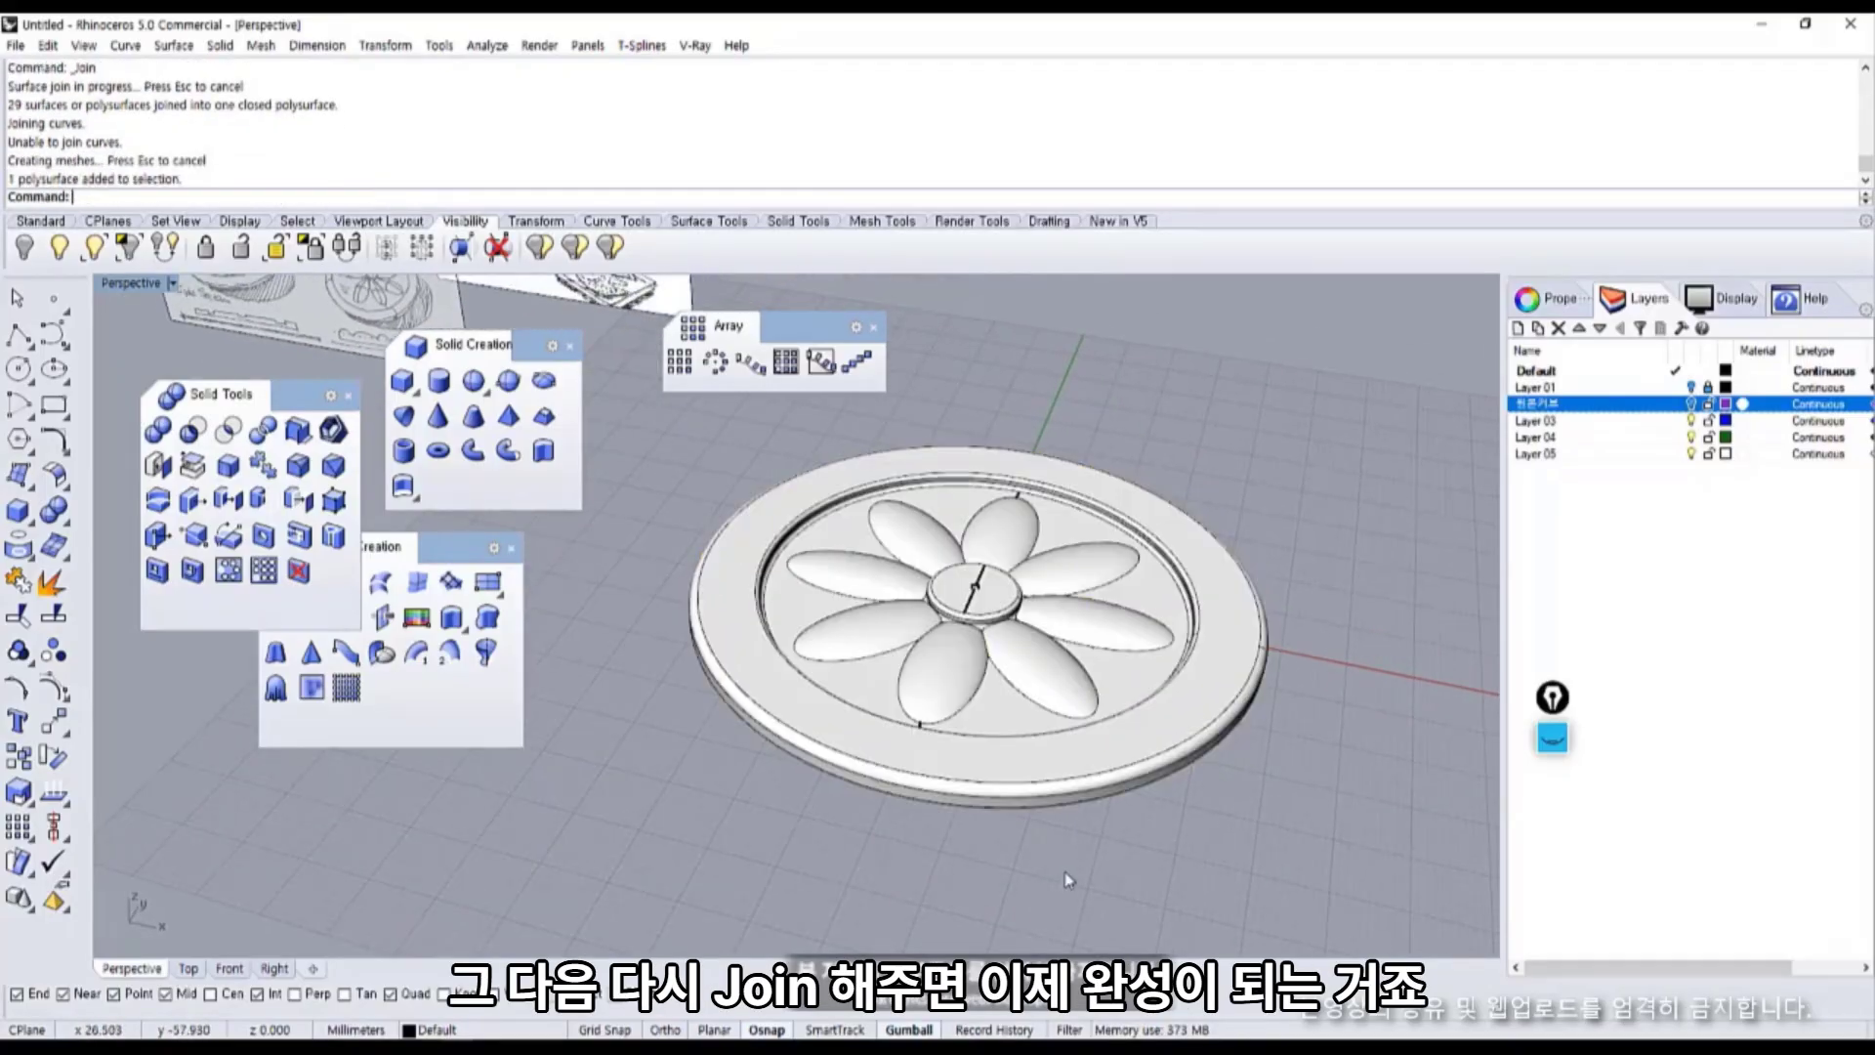
scroll(1006, 683, up, 6)
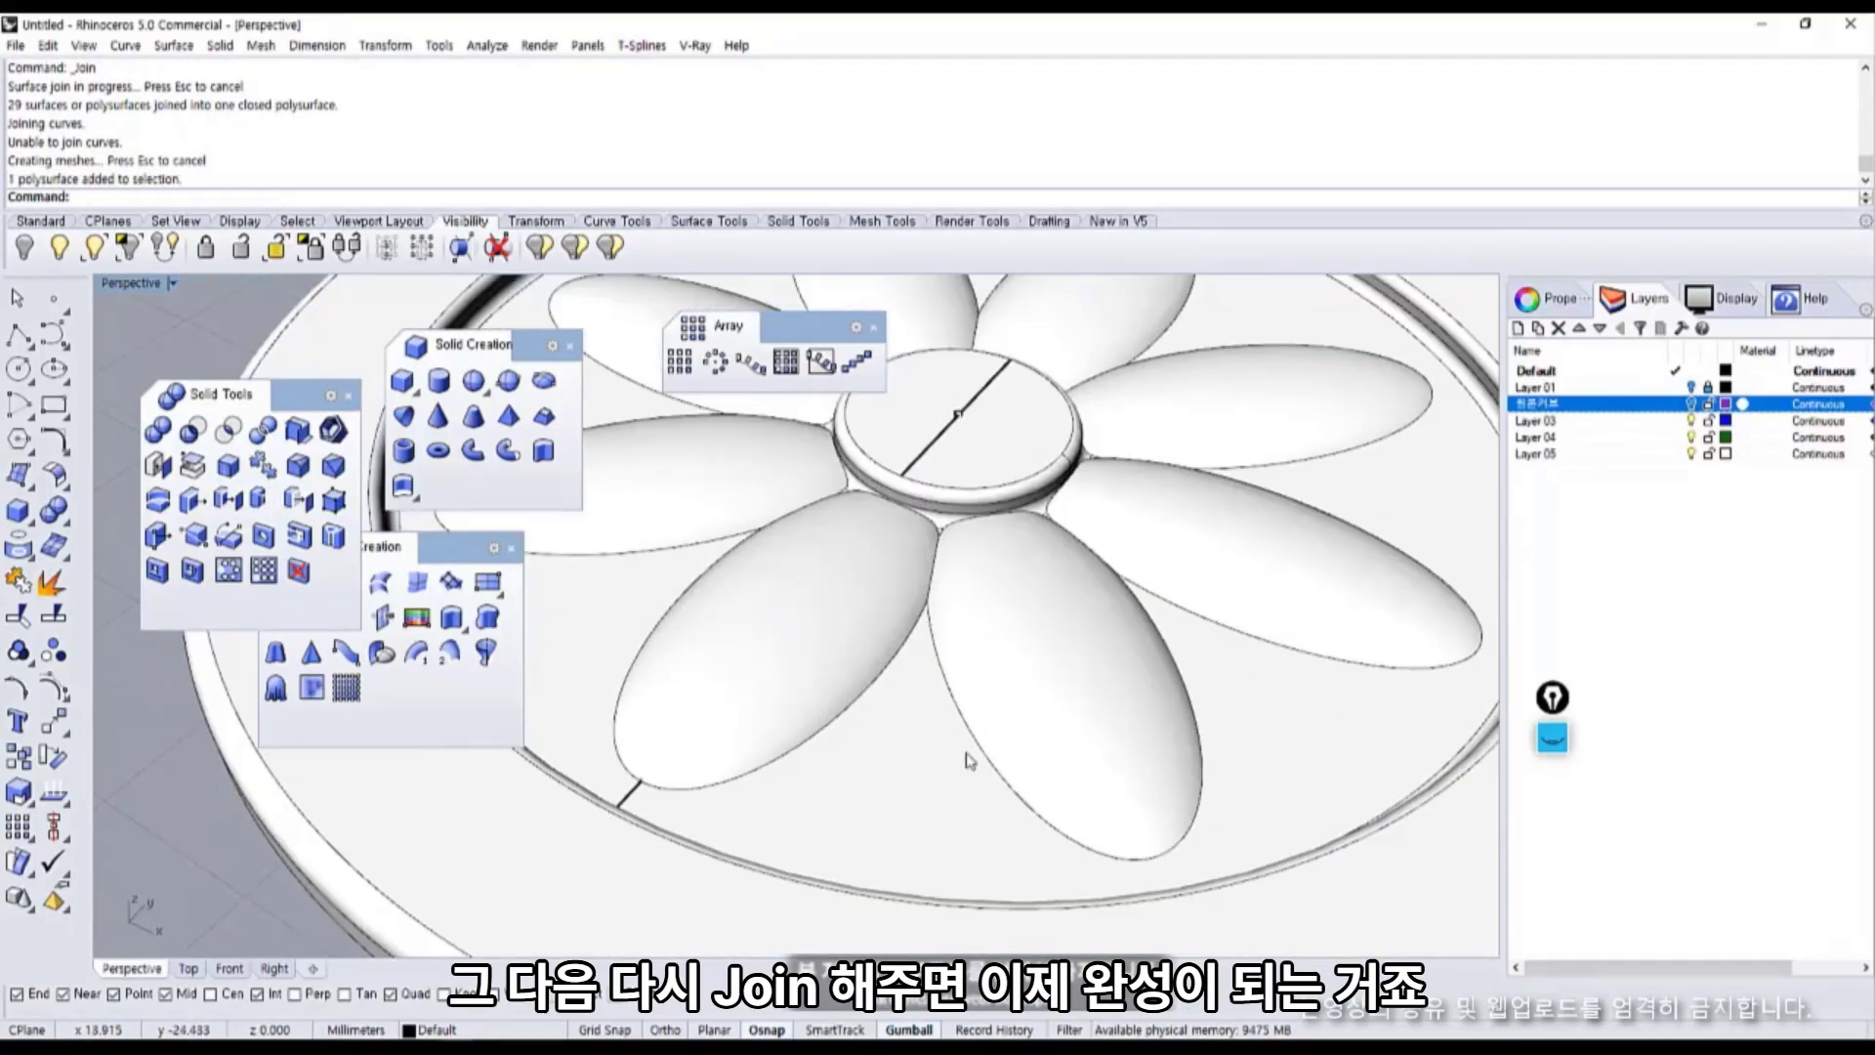
scroll(976, 596, up, 3)
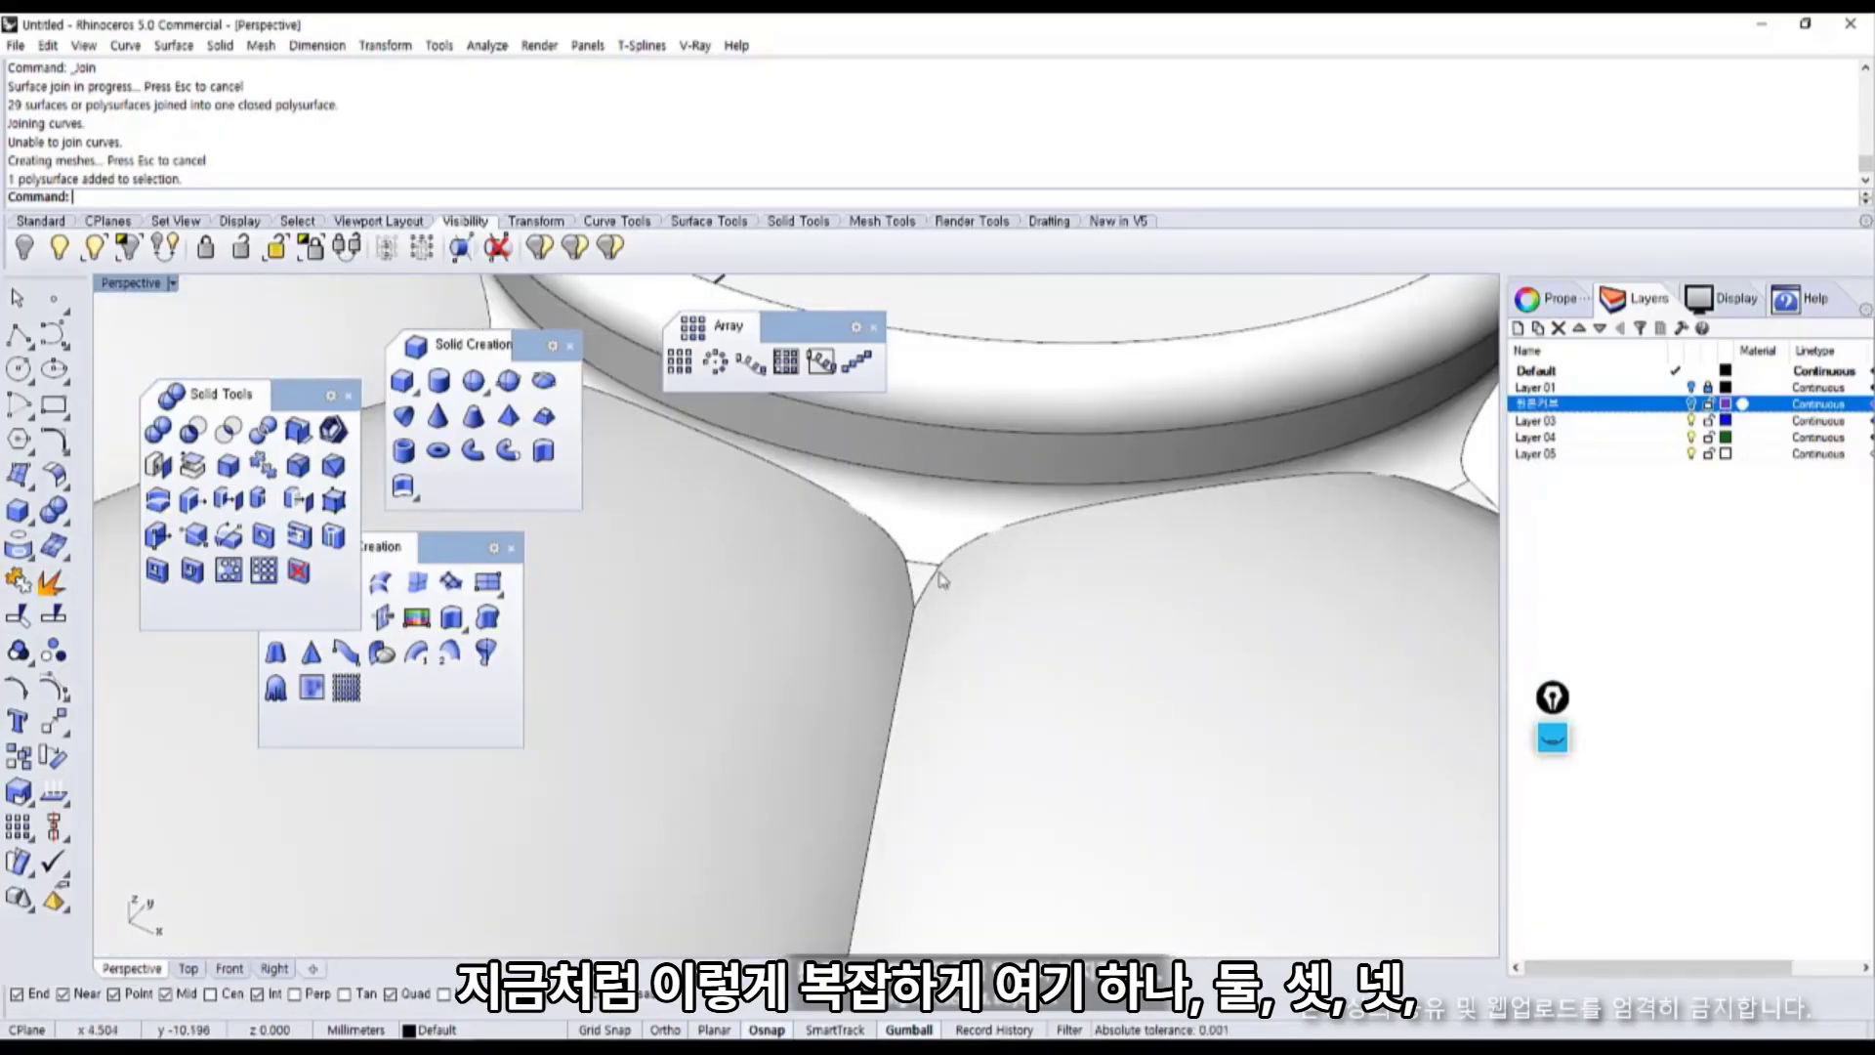
scroll(976, 547, down, 3)
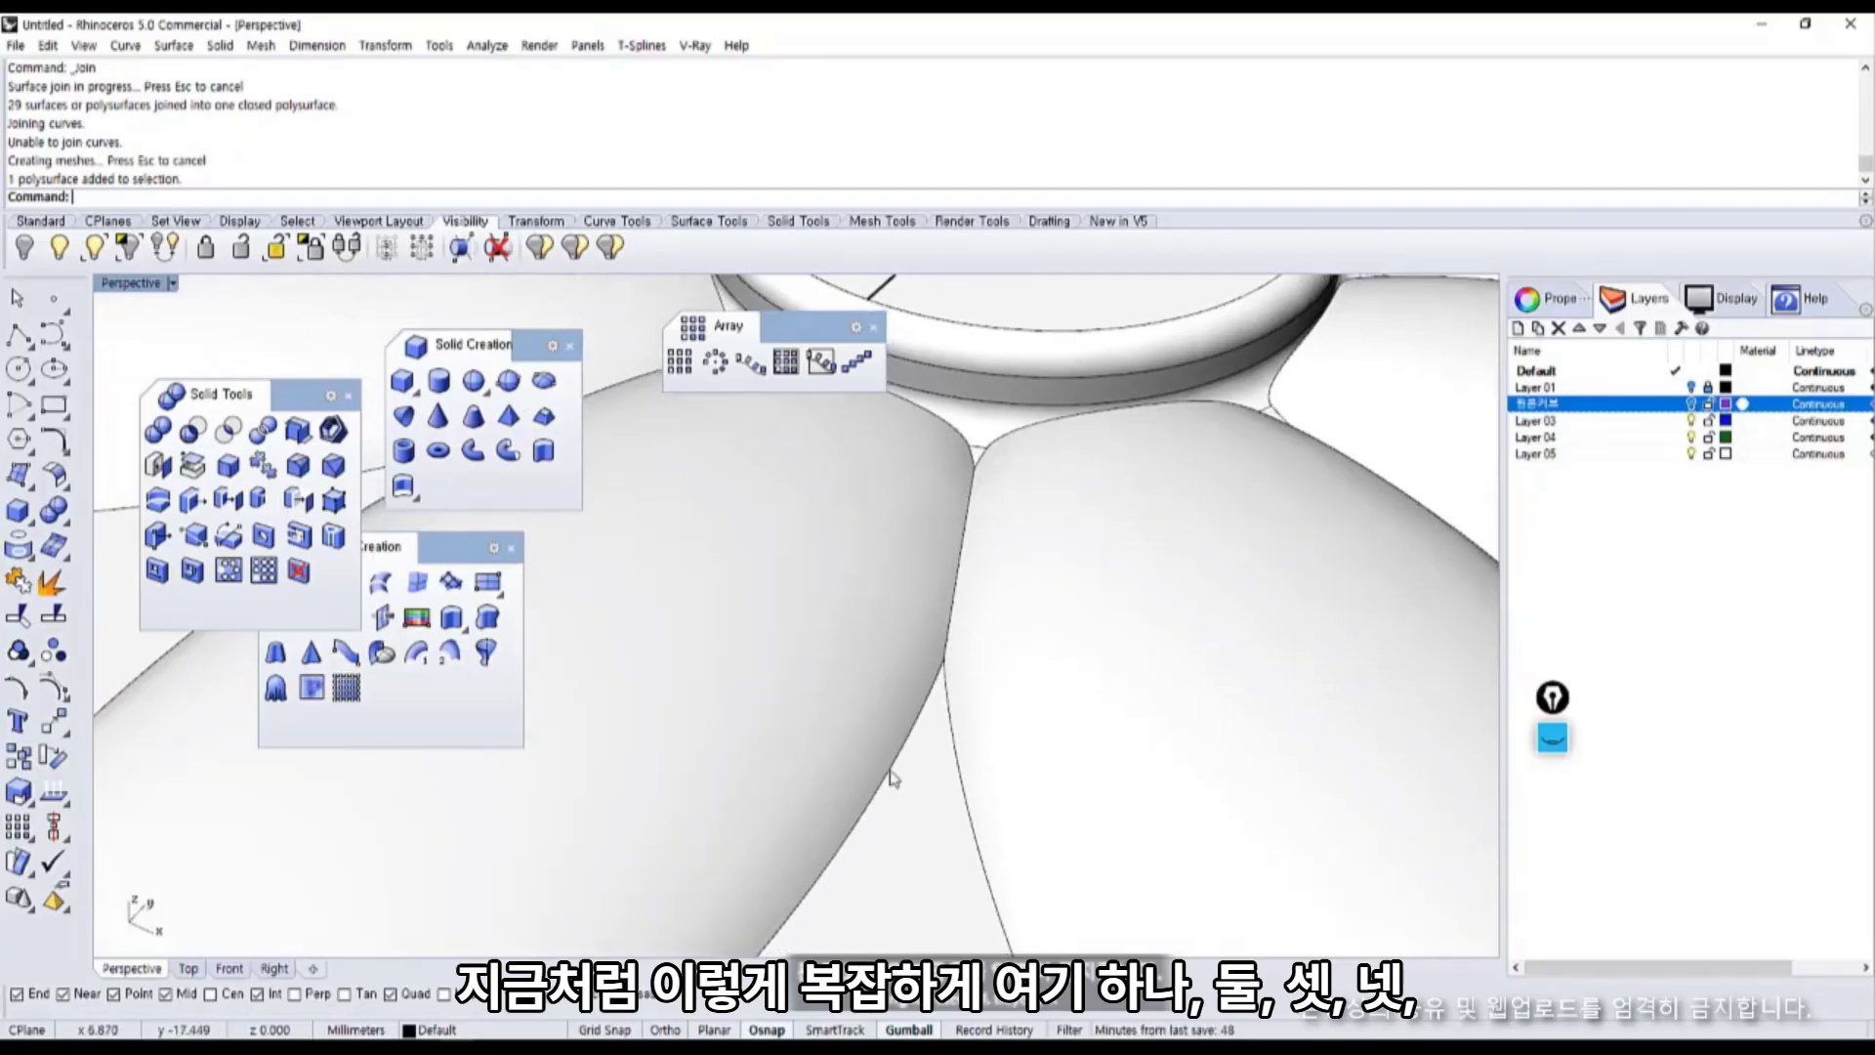
scroll(952, 772, down, 7)
right_drag(945, 772, 742, 634)
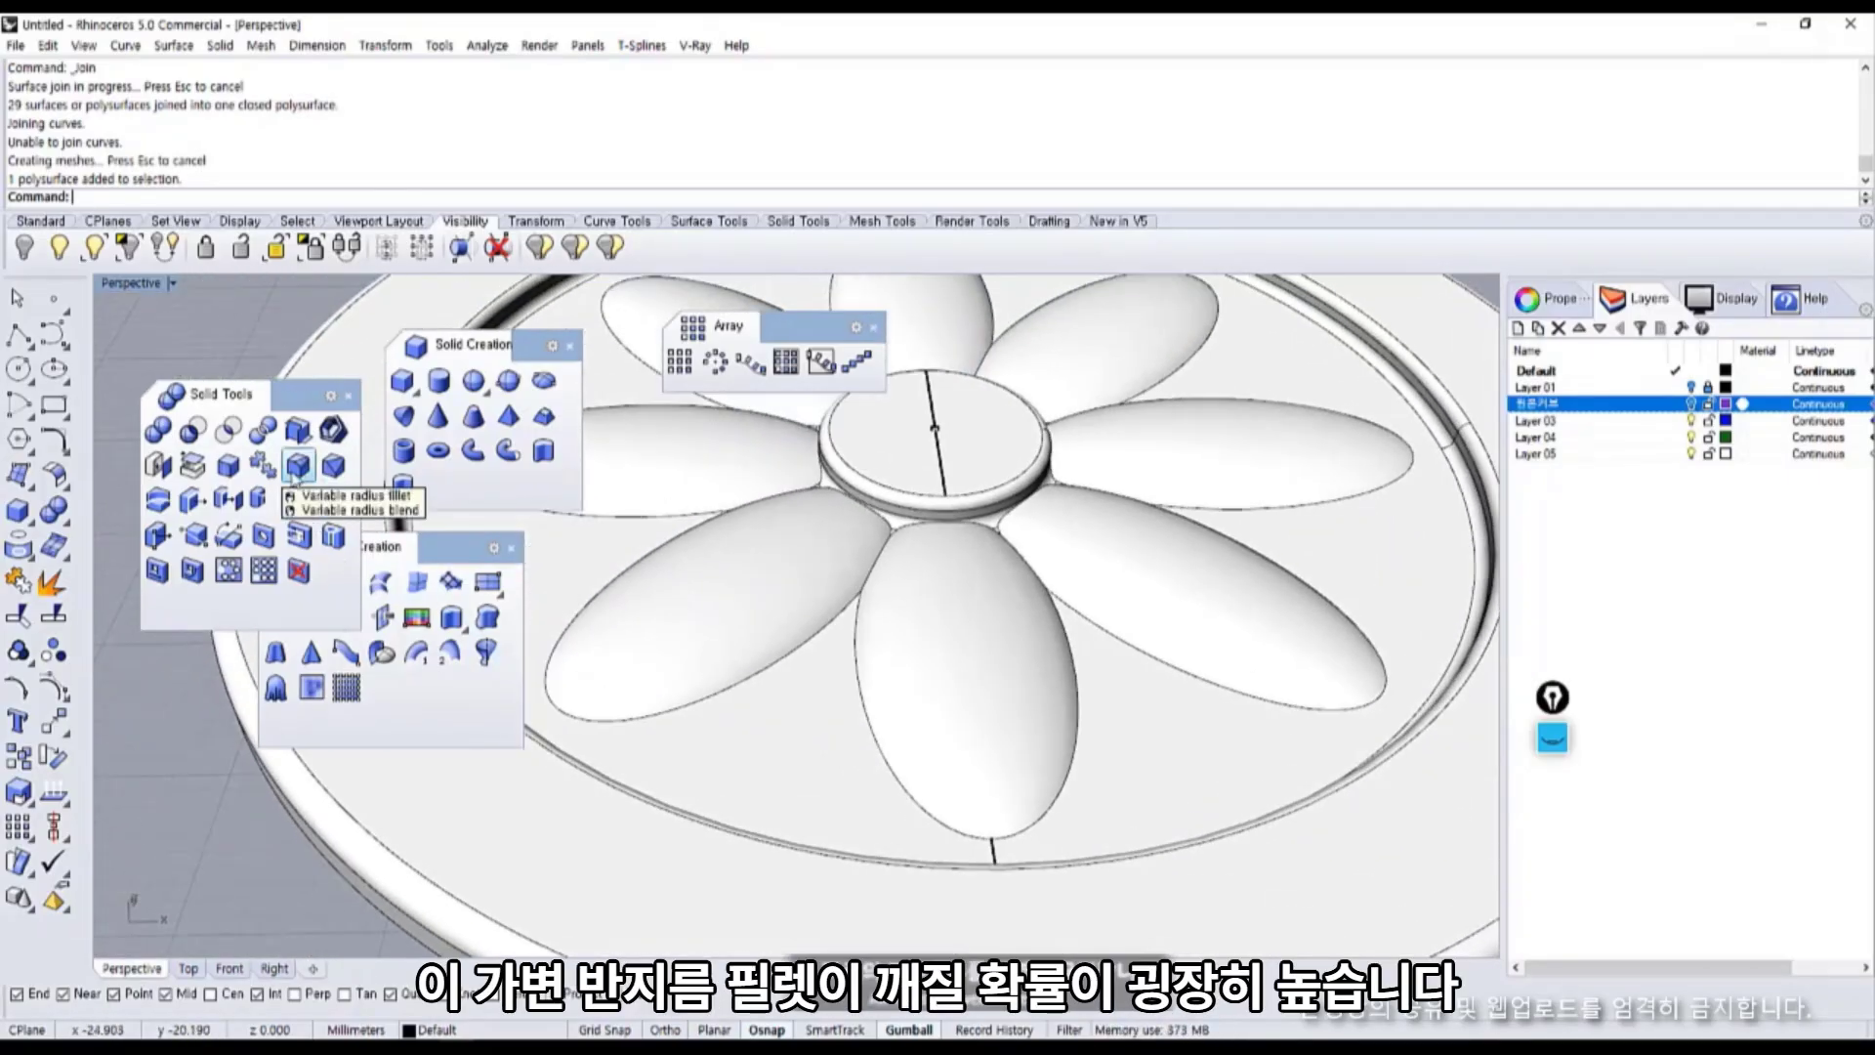
Apply a variable radius fillet with radius 0.2 to the outline edges and shared junction of two adjacent front petals.
click(302, 471)
click(289, 199)
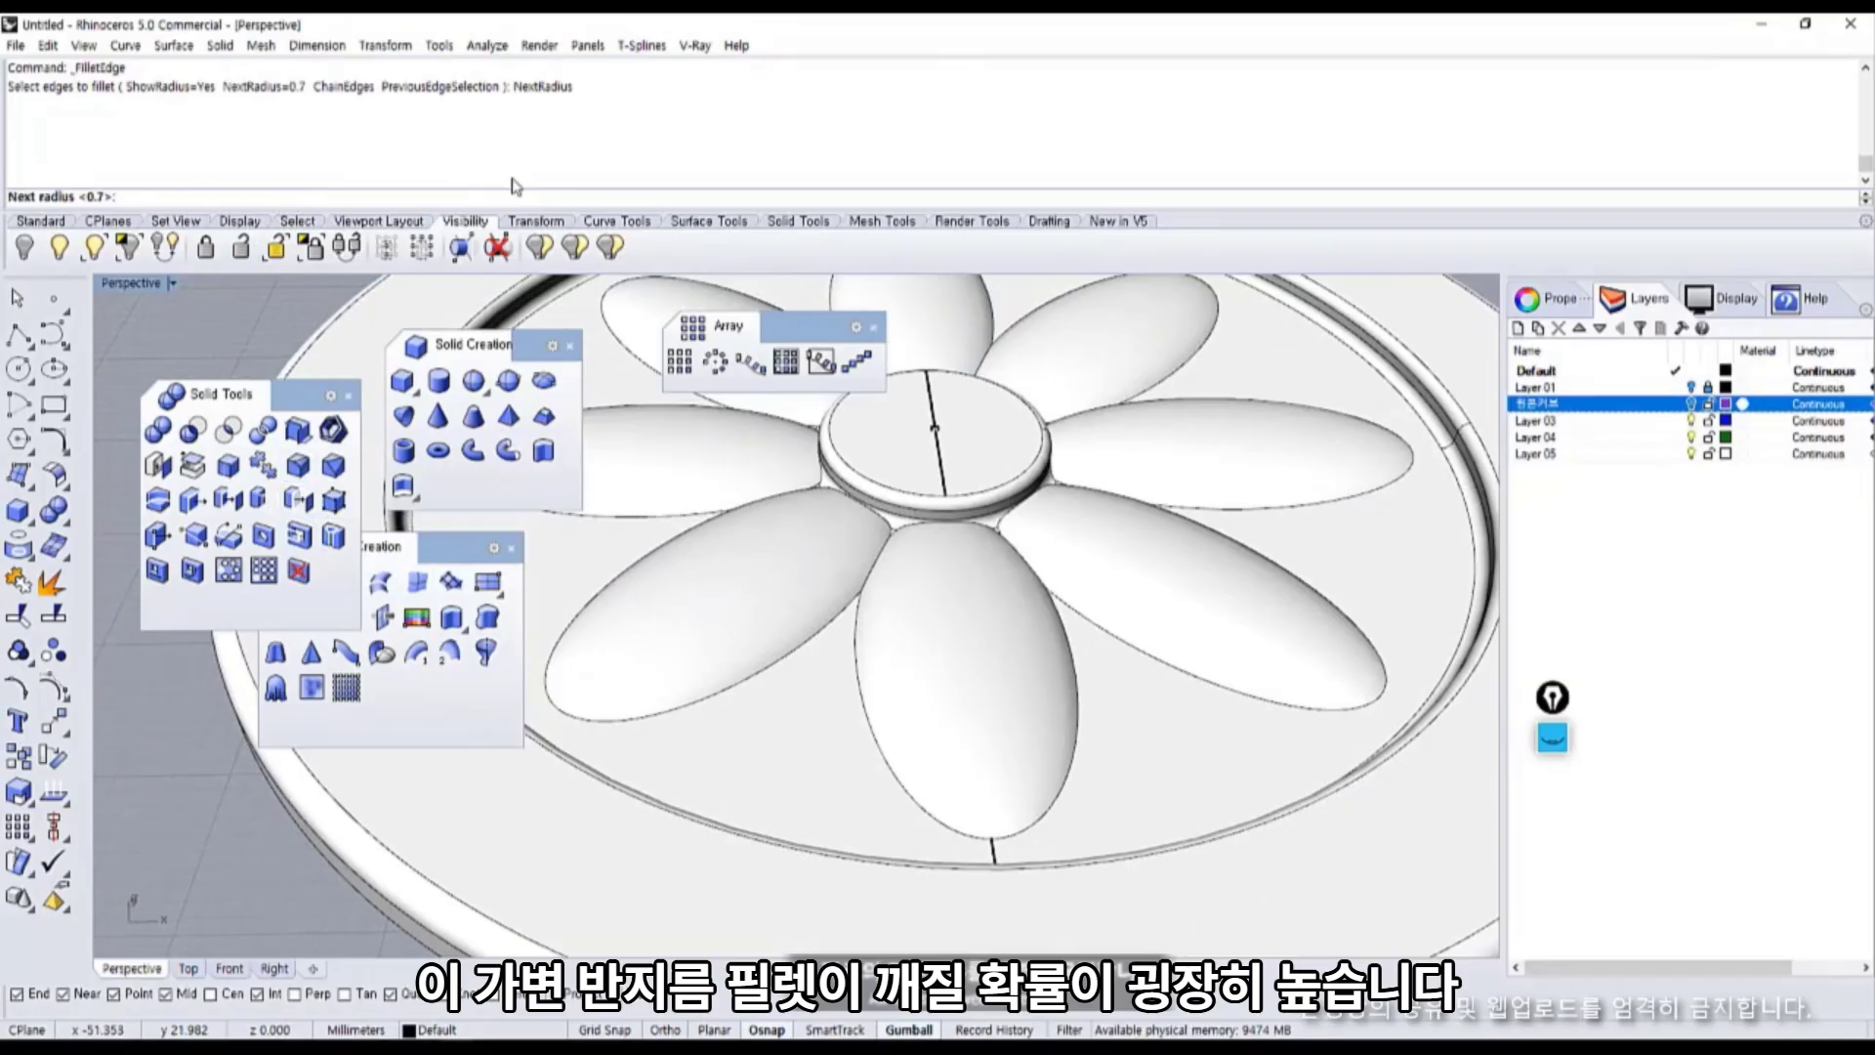
text(0.2)
key(Return)
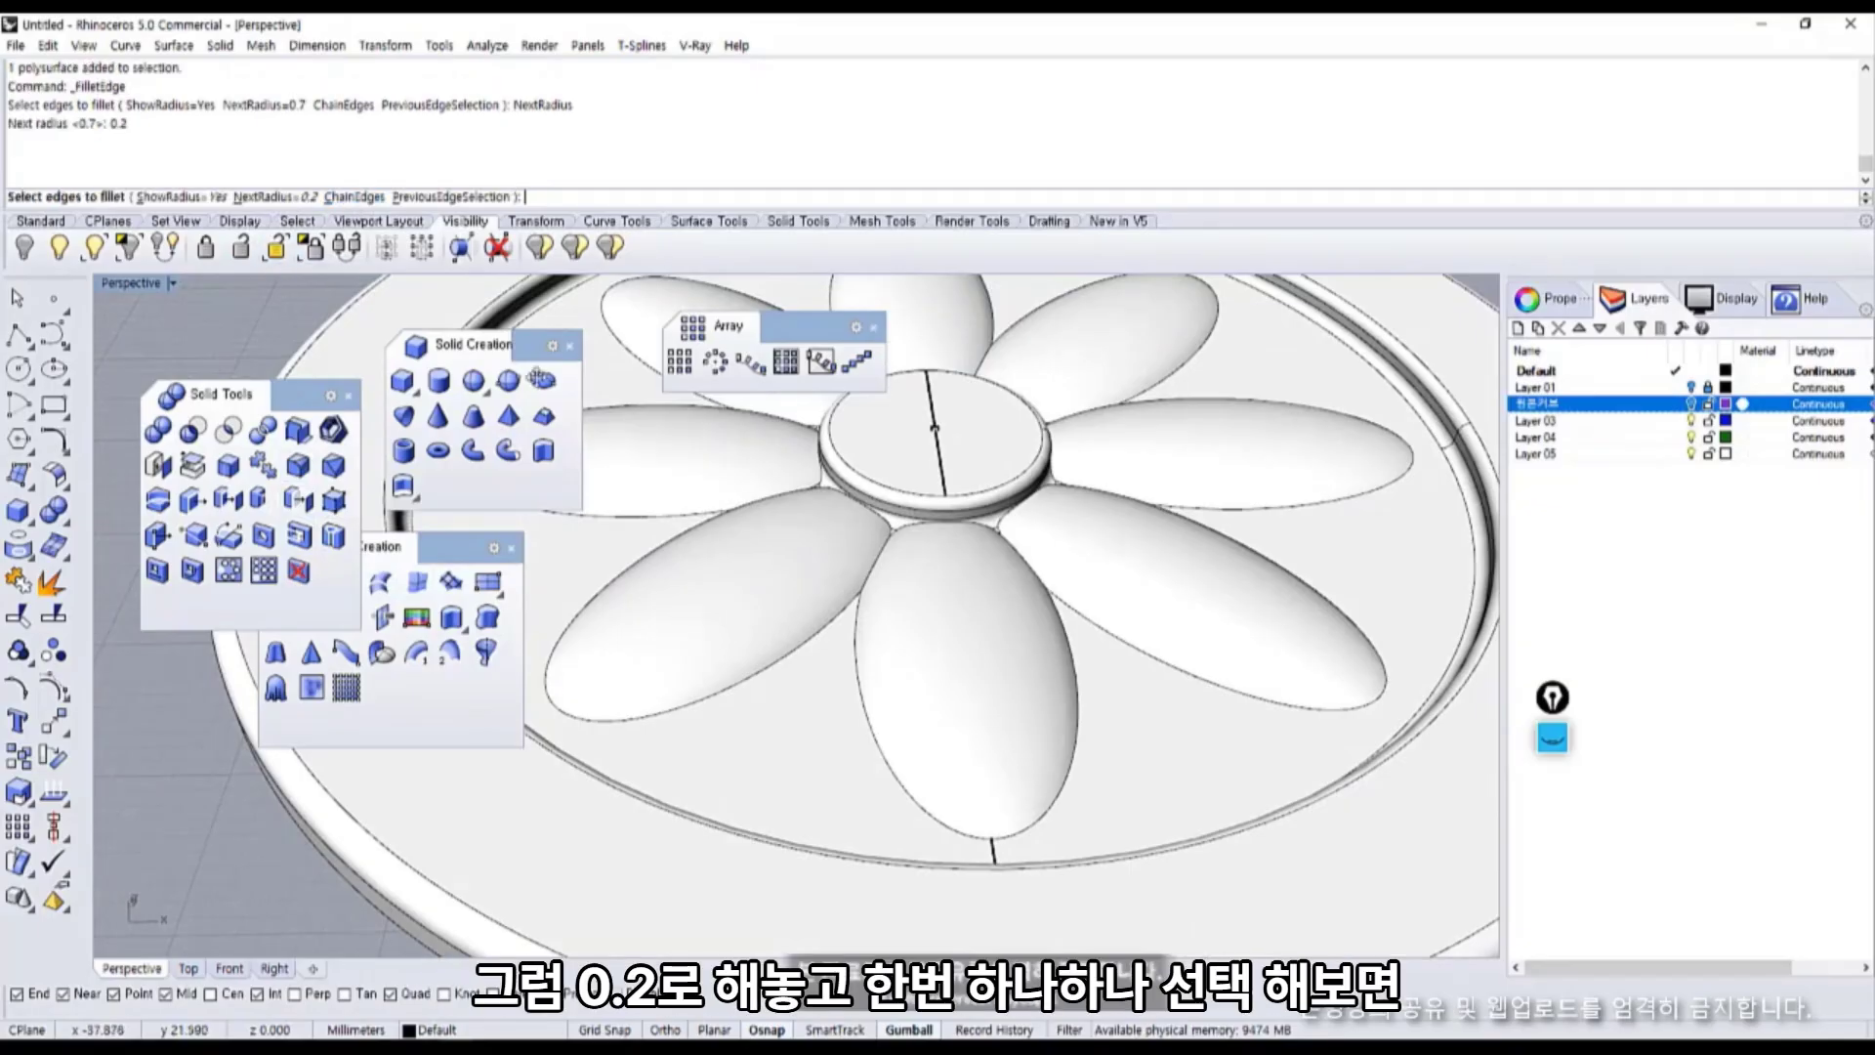
click(818, 633)
click(868, 580)
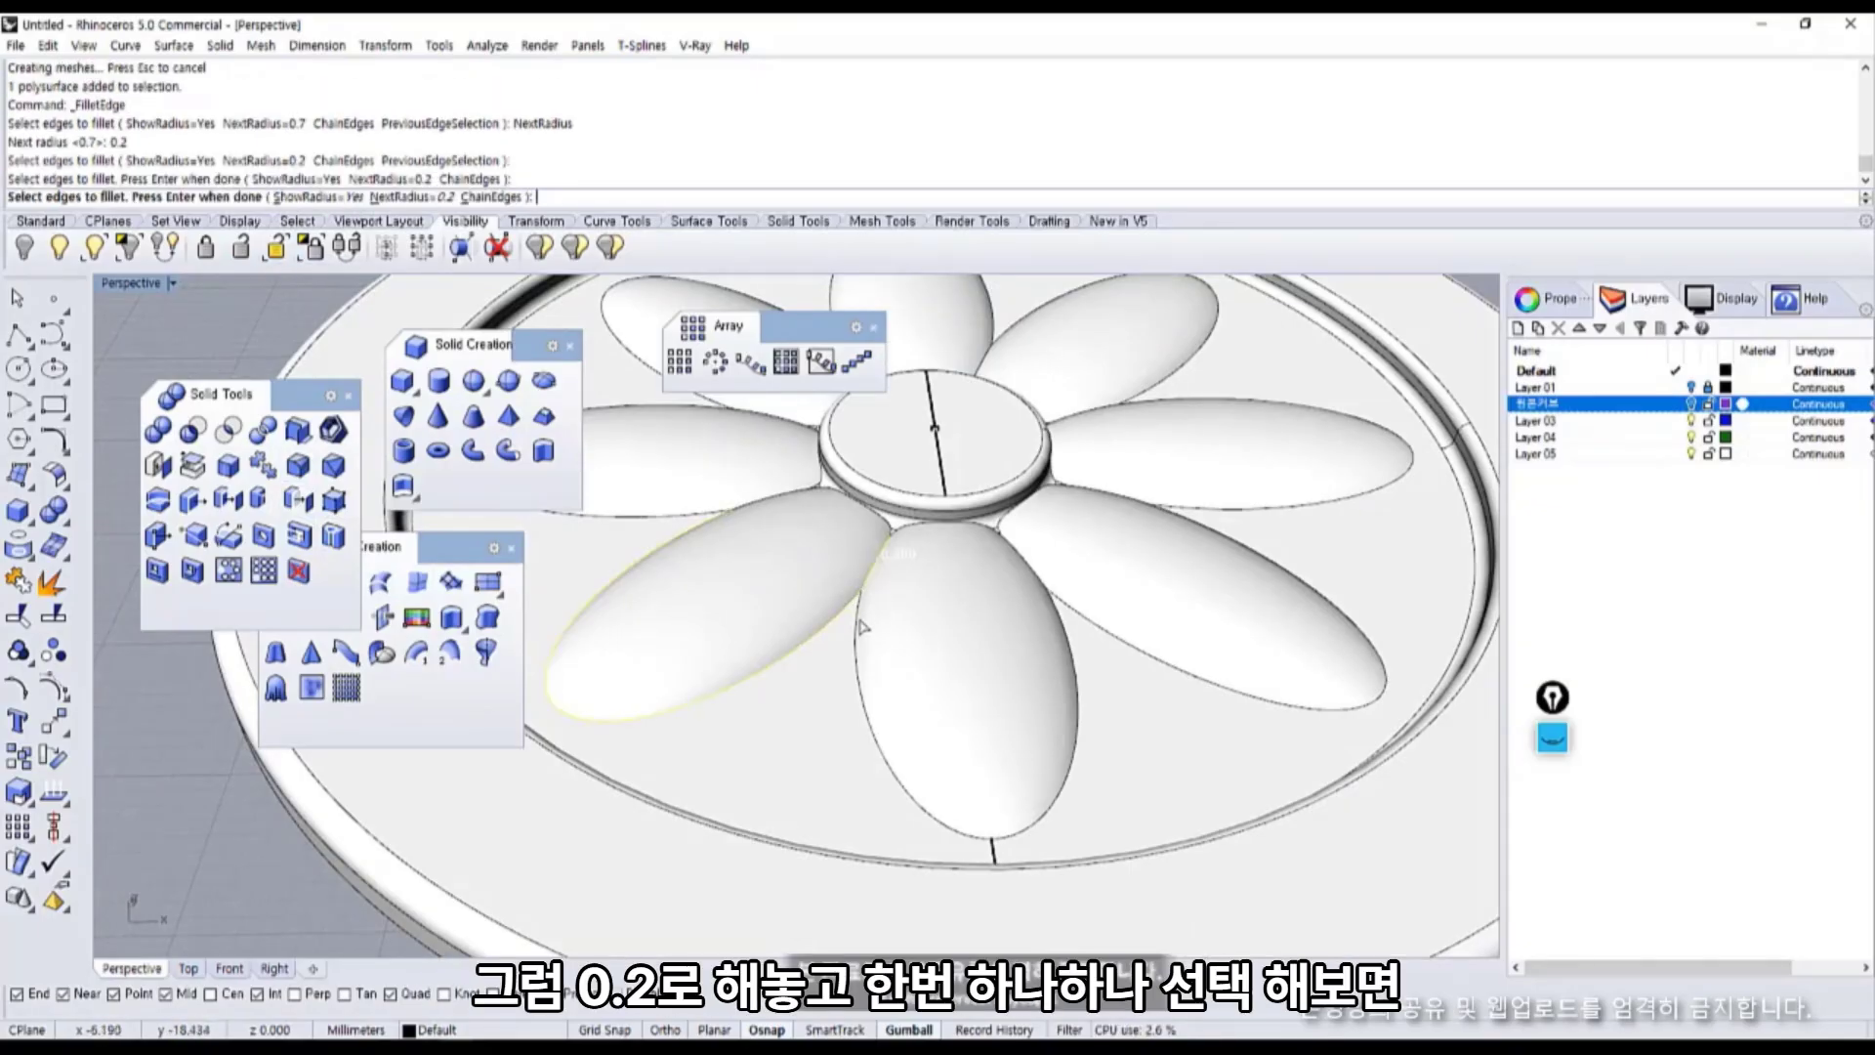
click(858, 622)
scroll(886, 529, up, 9)
click(865, 531)
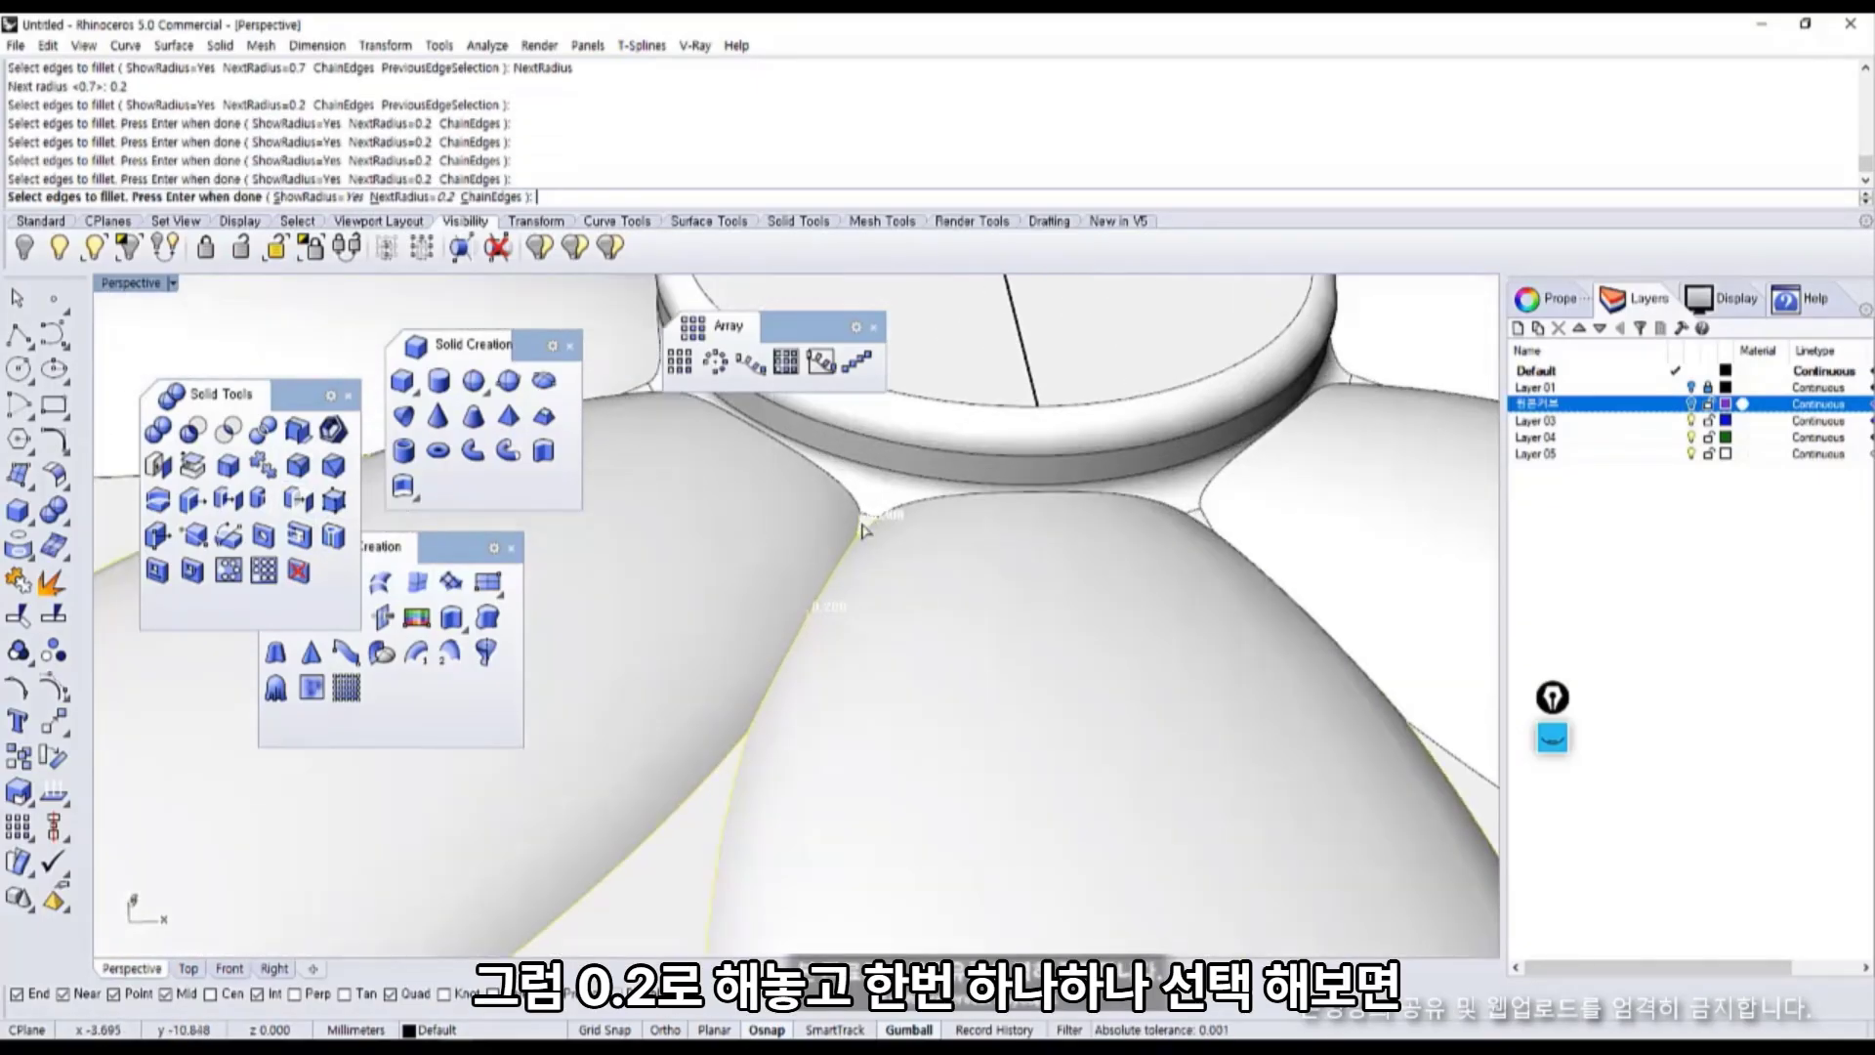
click(897, 506)
click(854, 501)
scroll(963, 420, down, 8)
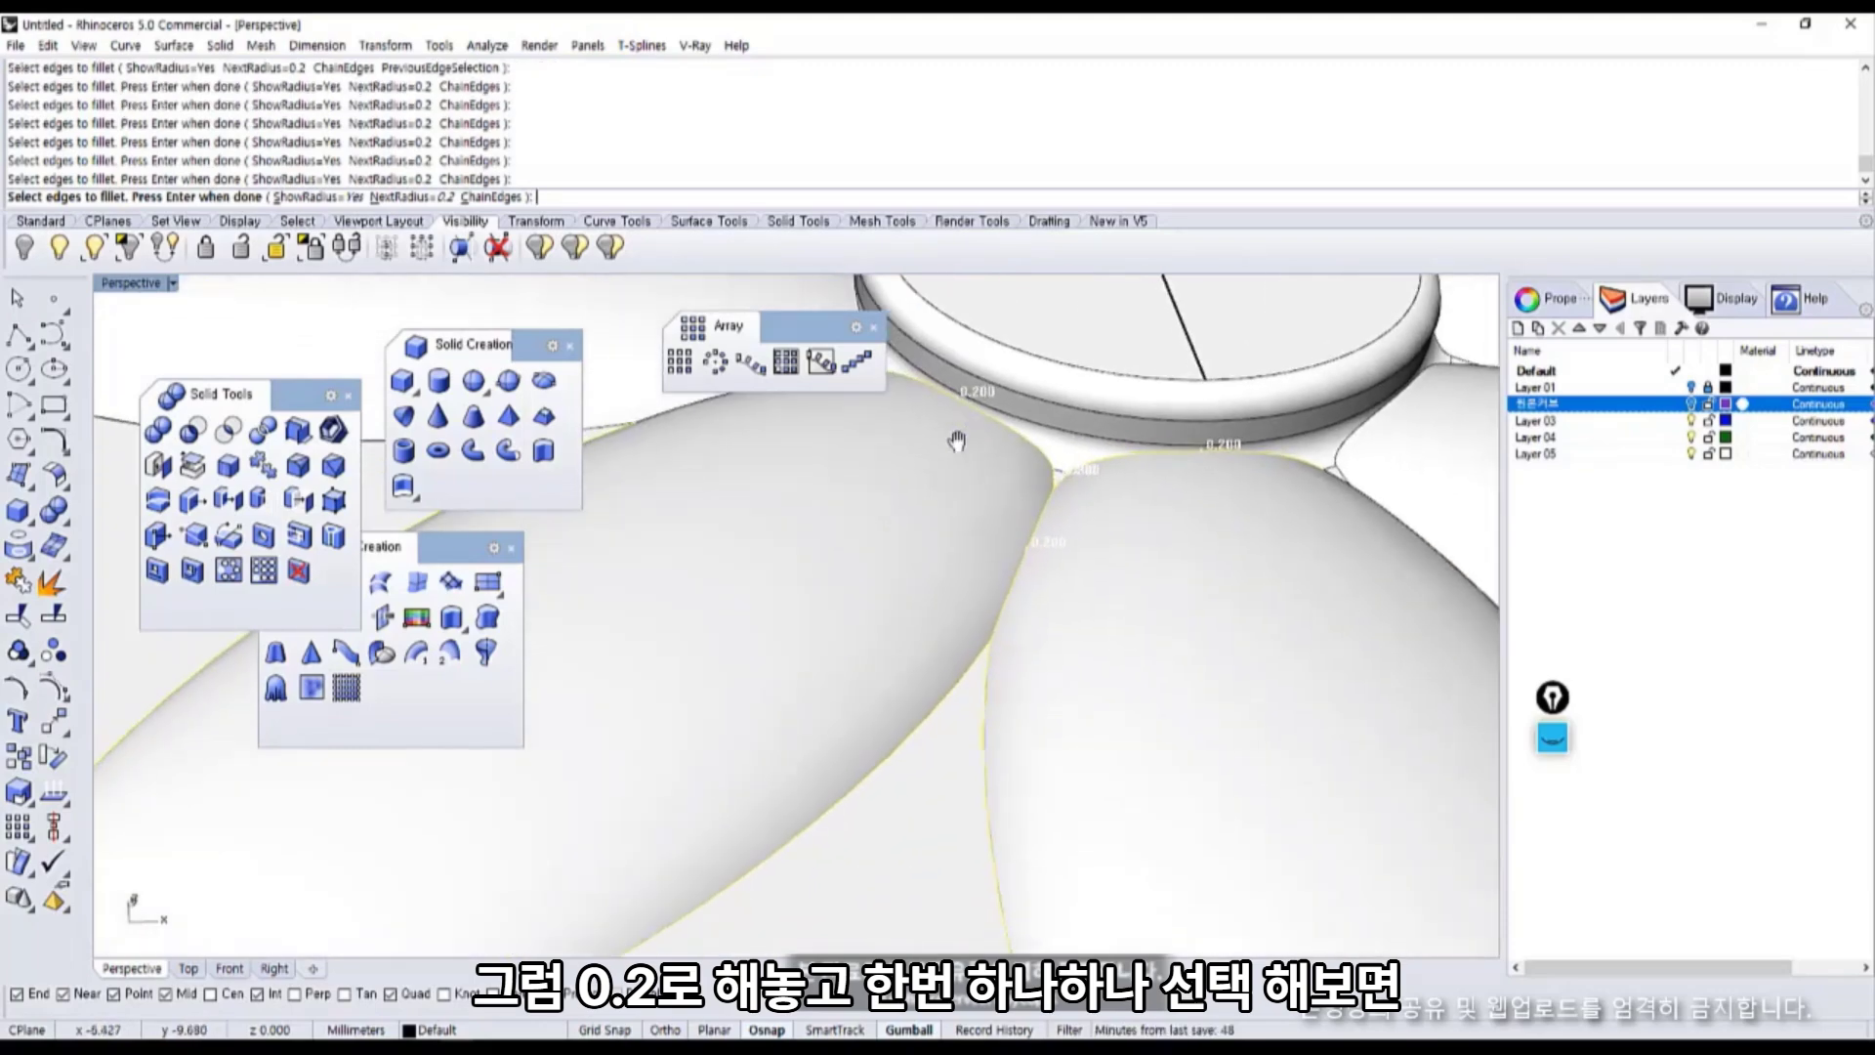
scroll(1030, 569, up, 5)
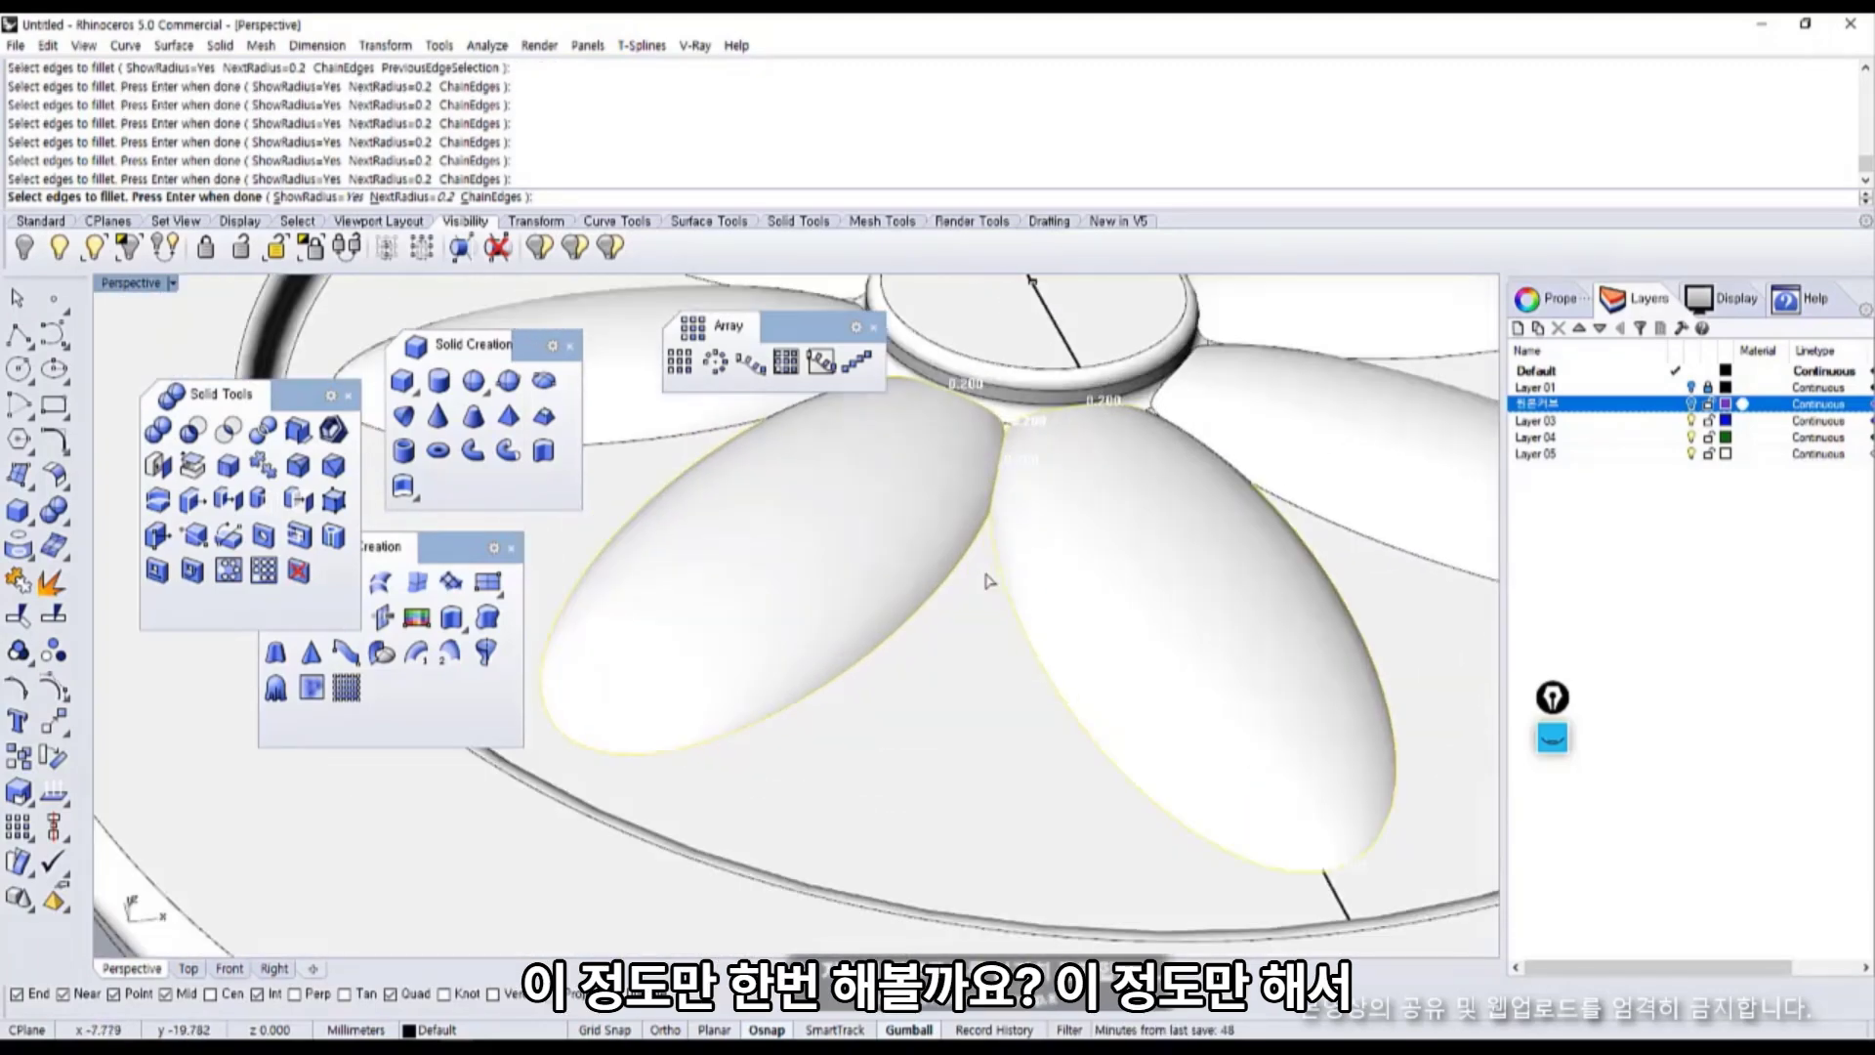
key(space)
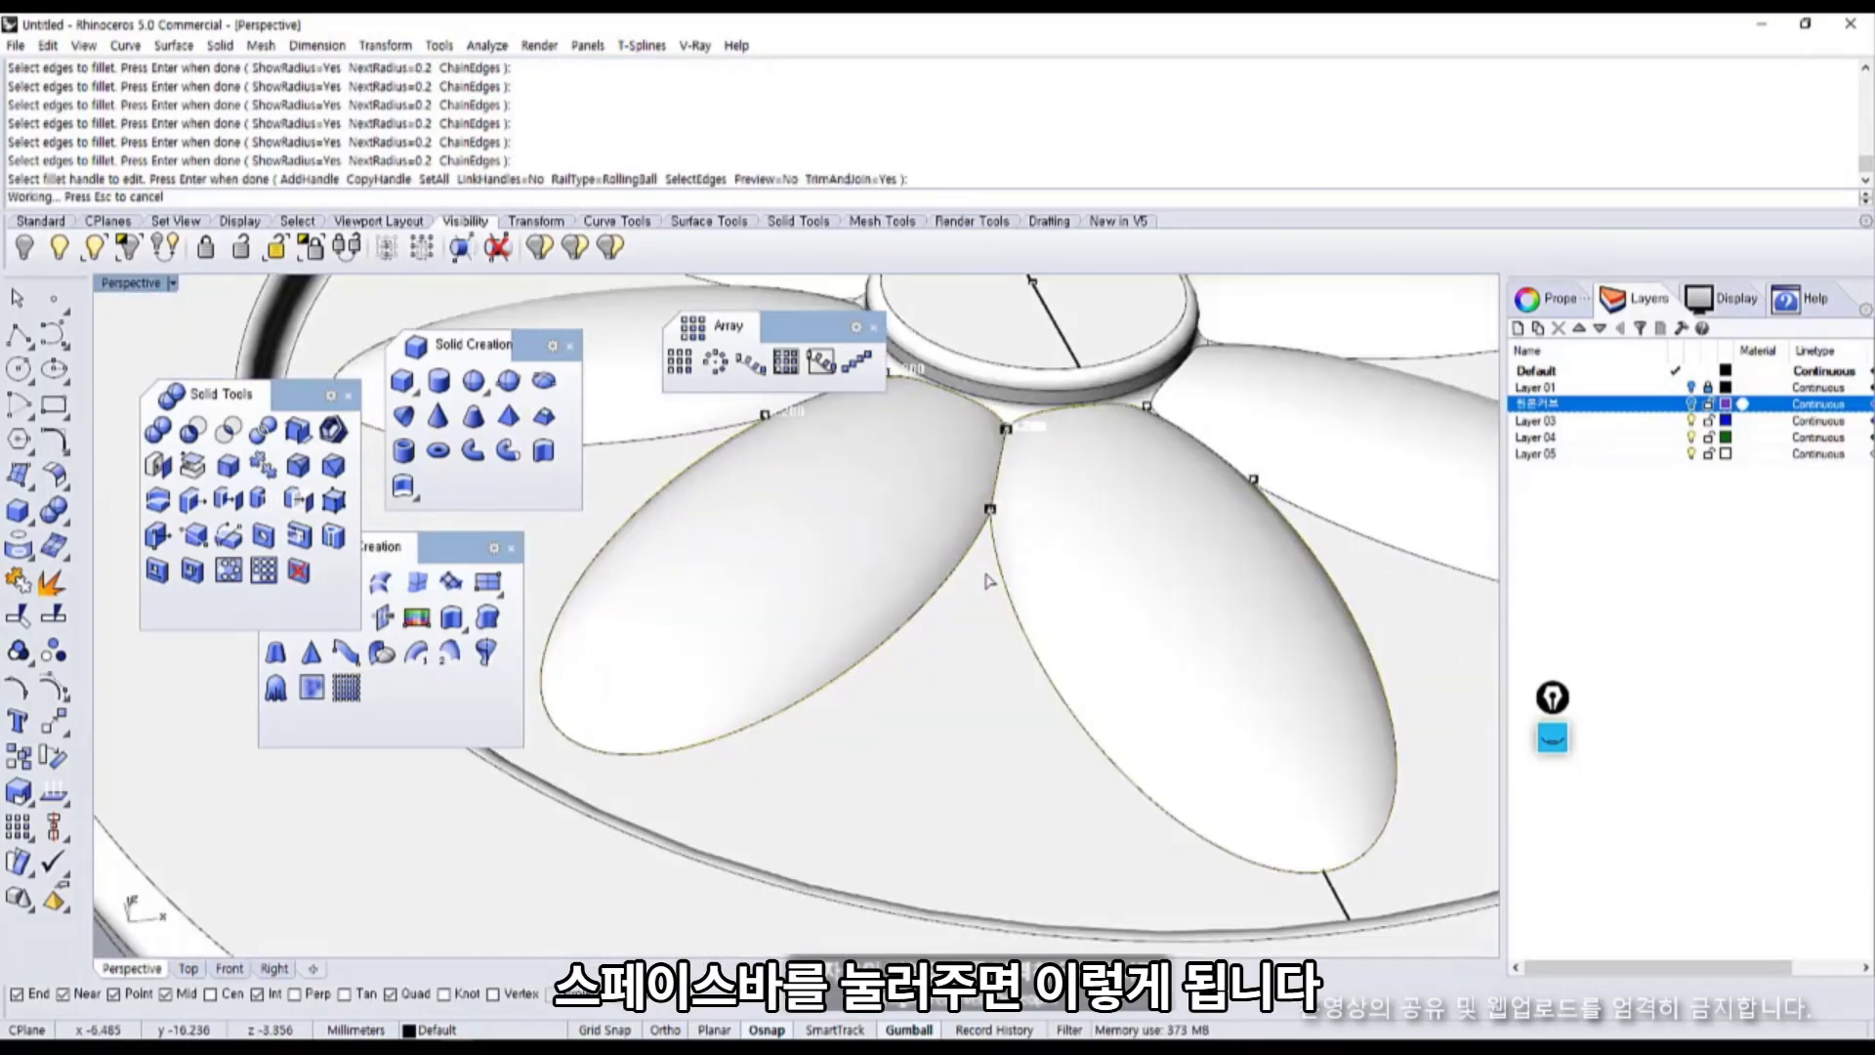
Examine the fillet surfaces at the junction between the two front petals and along the strip beside the central disc.
scroll(1029, 544, up, 6)
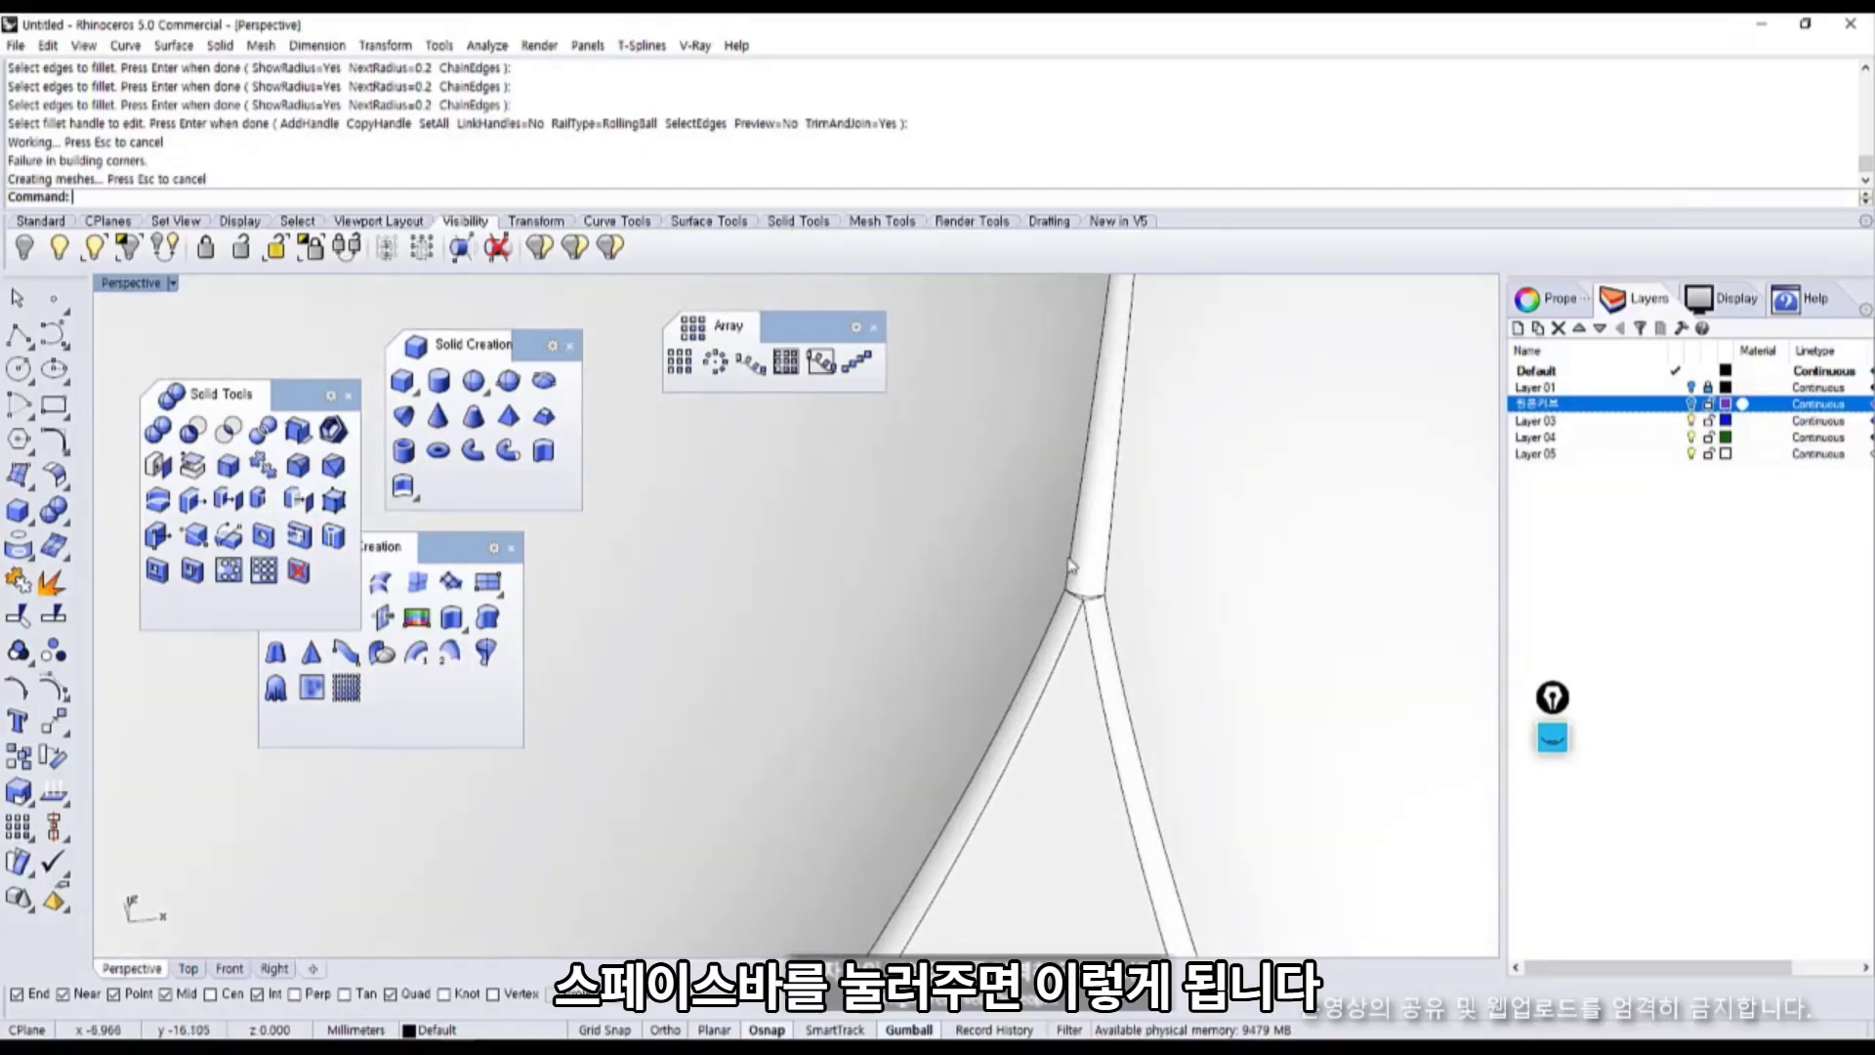
click(1079, 635)
click(1068, 660)
click(1121, 677)
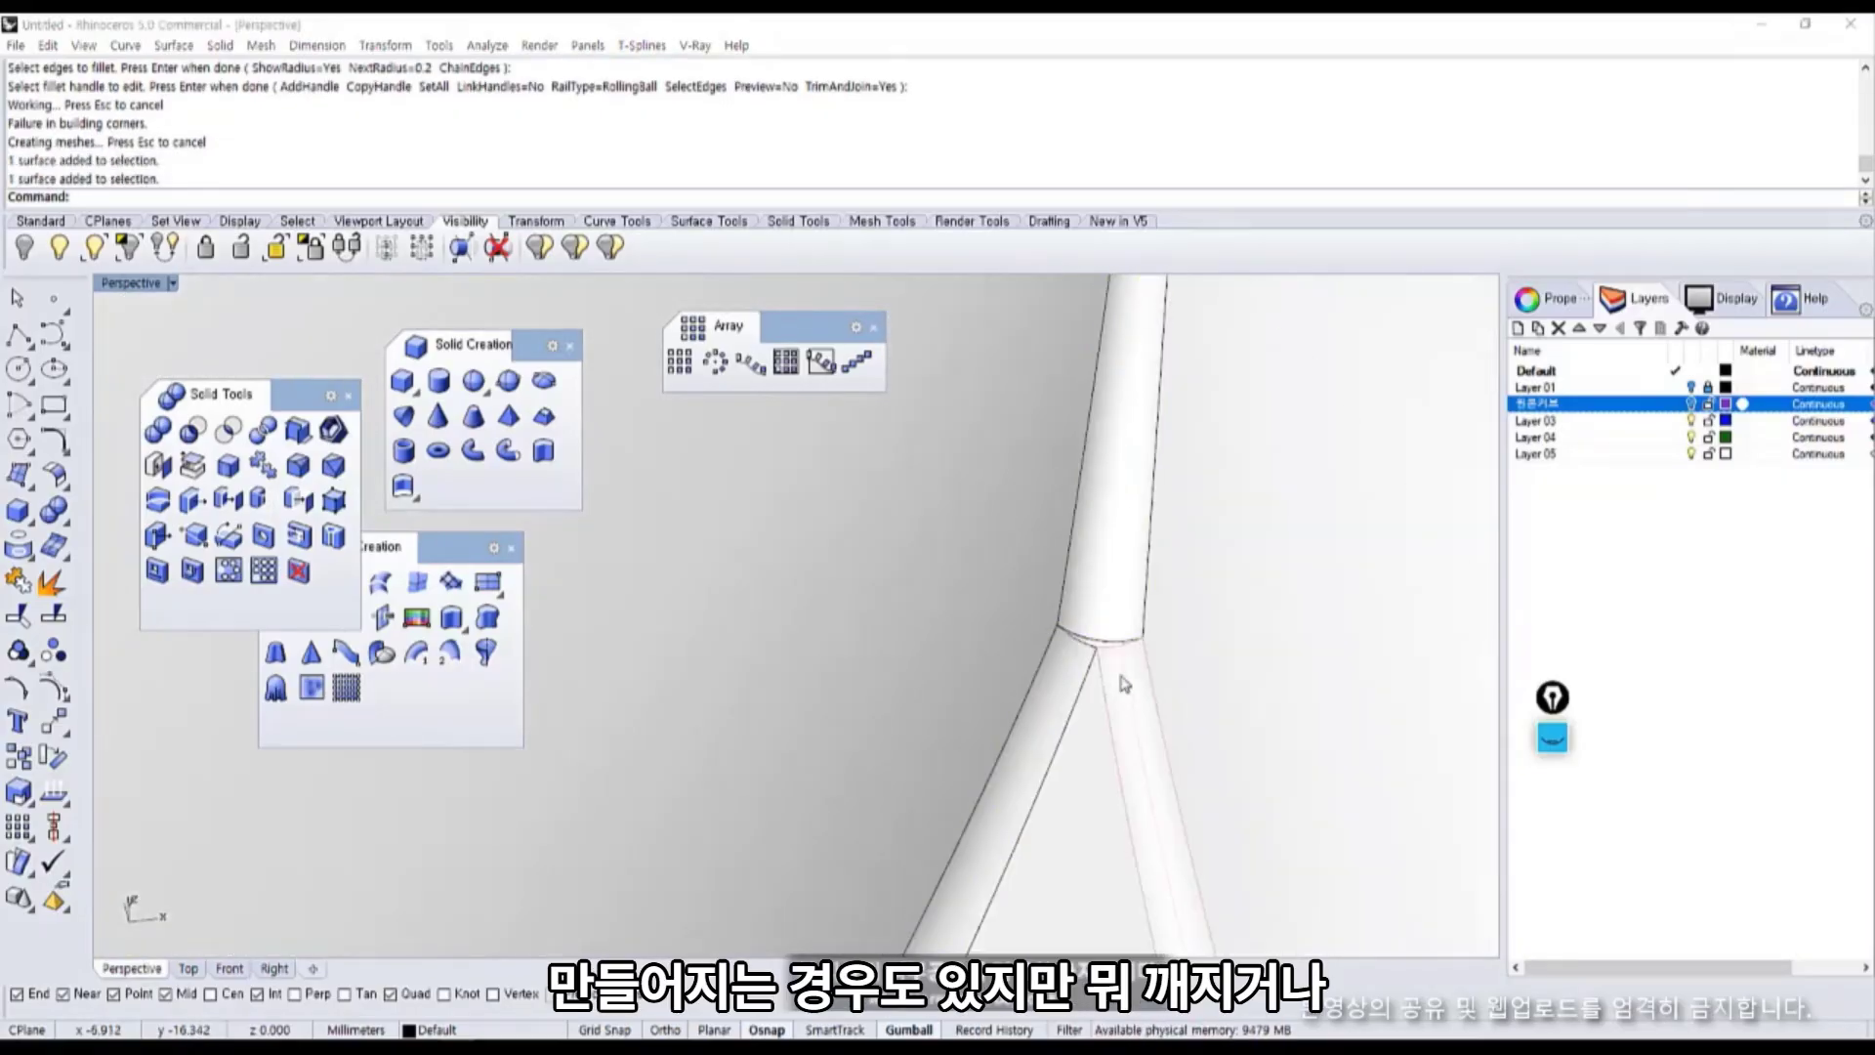
scroll(1100, 643, down, 7)
right_drag(1048, 619, 1015, 547)
scroll(918, 459, up, 5)
shift+right_drag(884, 578, 1071, 739)
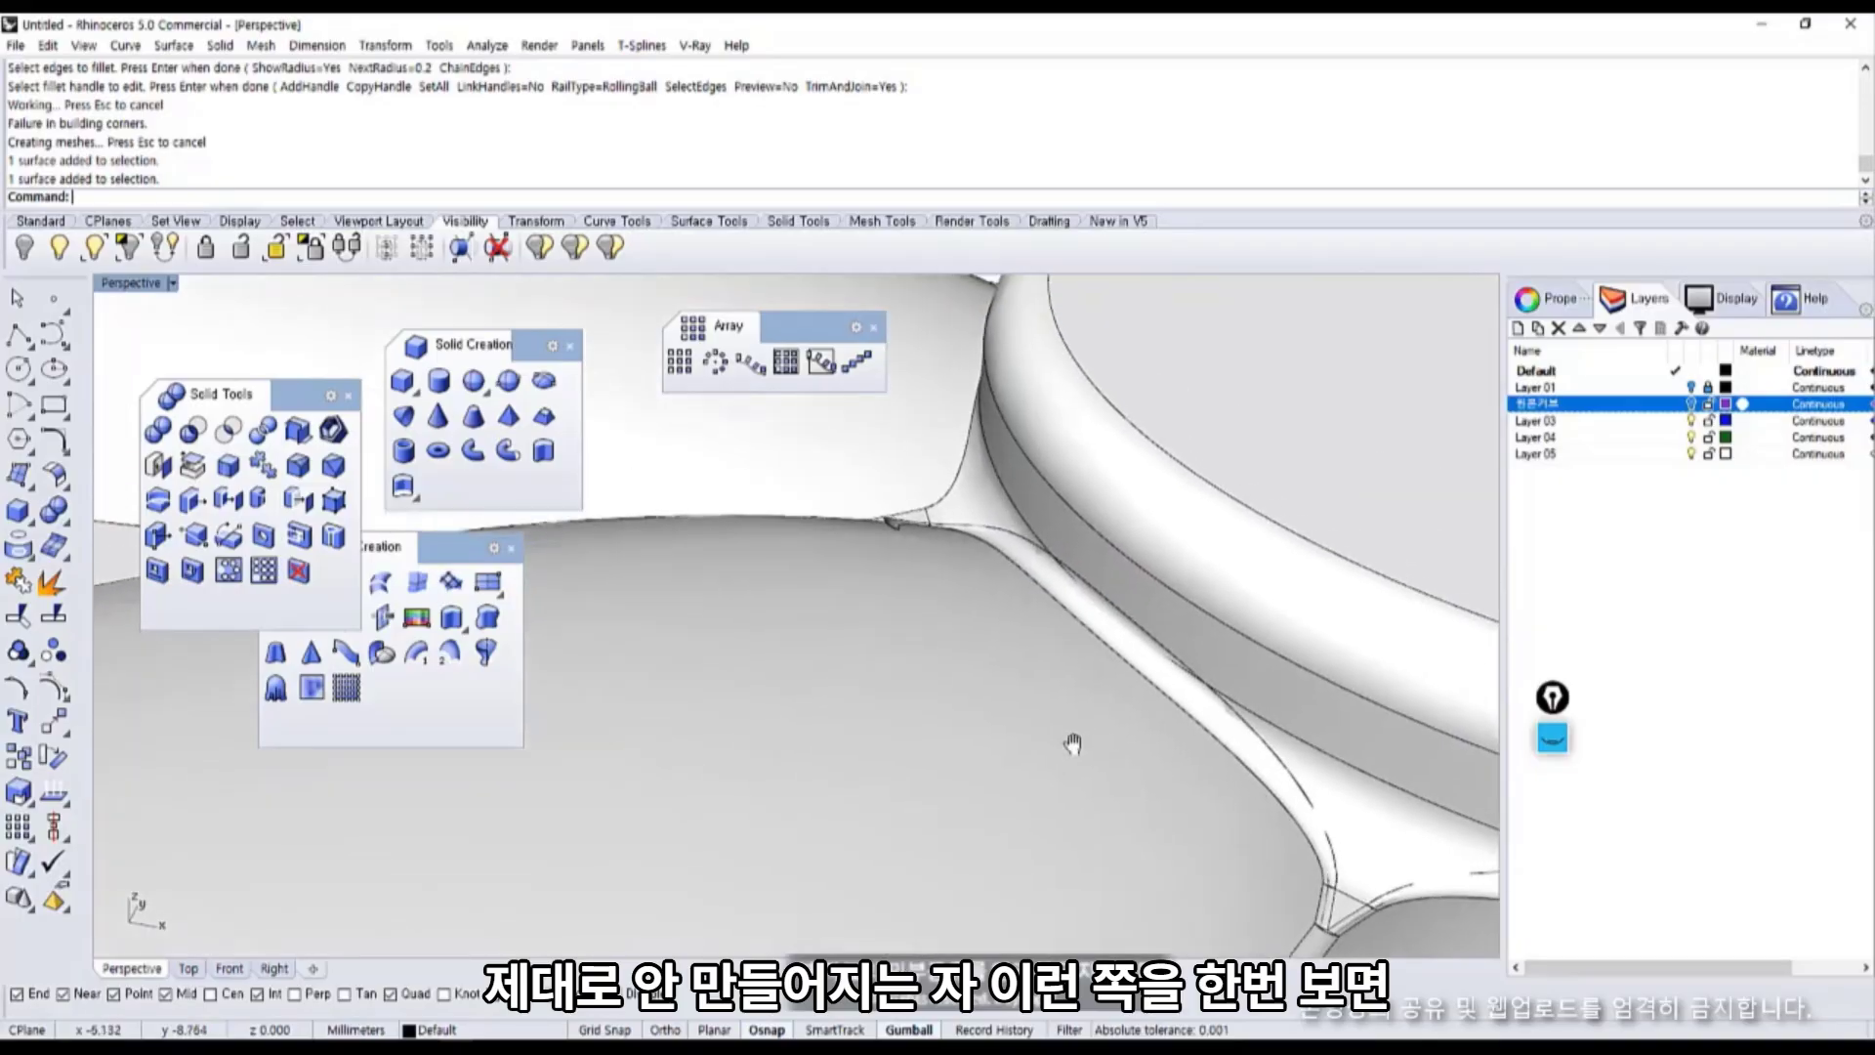
Examine the end of the fillet strip that runs around the petal's inner tip beside the central disc.
click(980, 544)
click(1069, 594)
text(zs)
key(Return)
shift+right_drag(740, 529, 1122, 723)
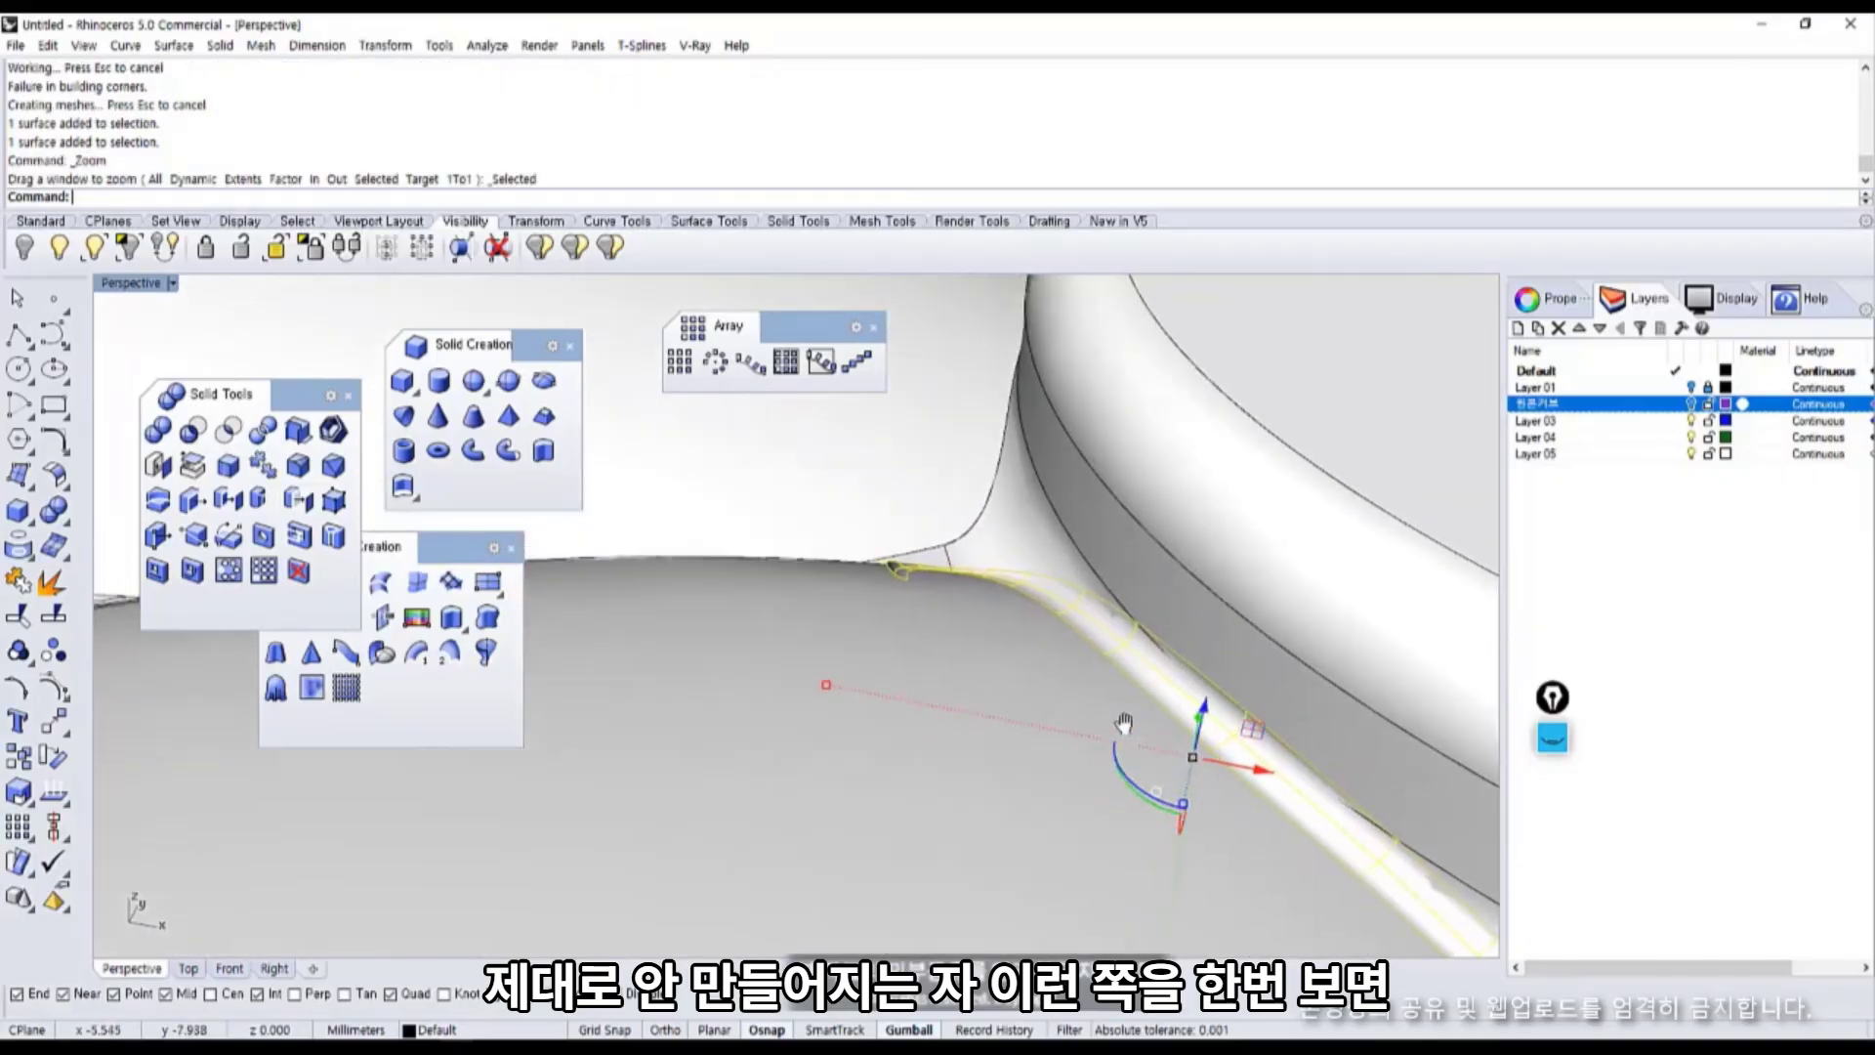
right_drag(782, 600, 988, 615)
shift+right_drag(738, 571, 974, 633)
scroll(952, 566, up, 6)
right_drag(946, 567, 825, 583)
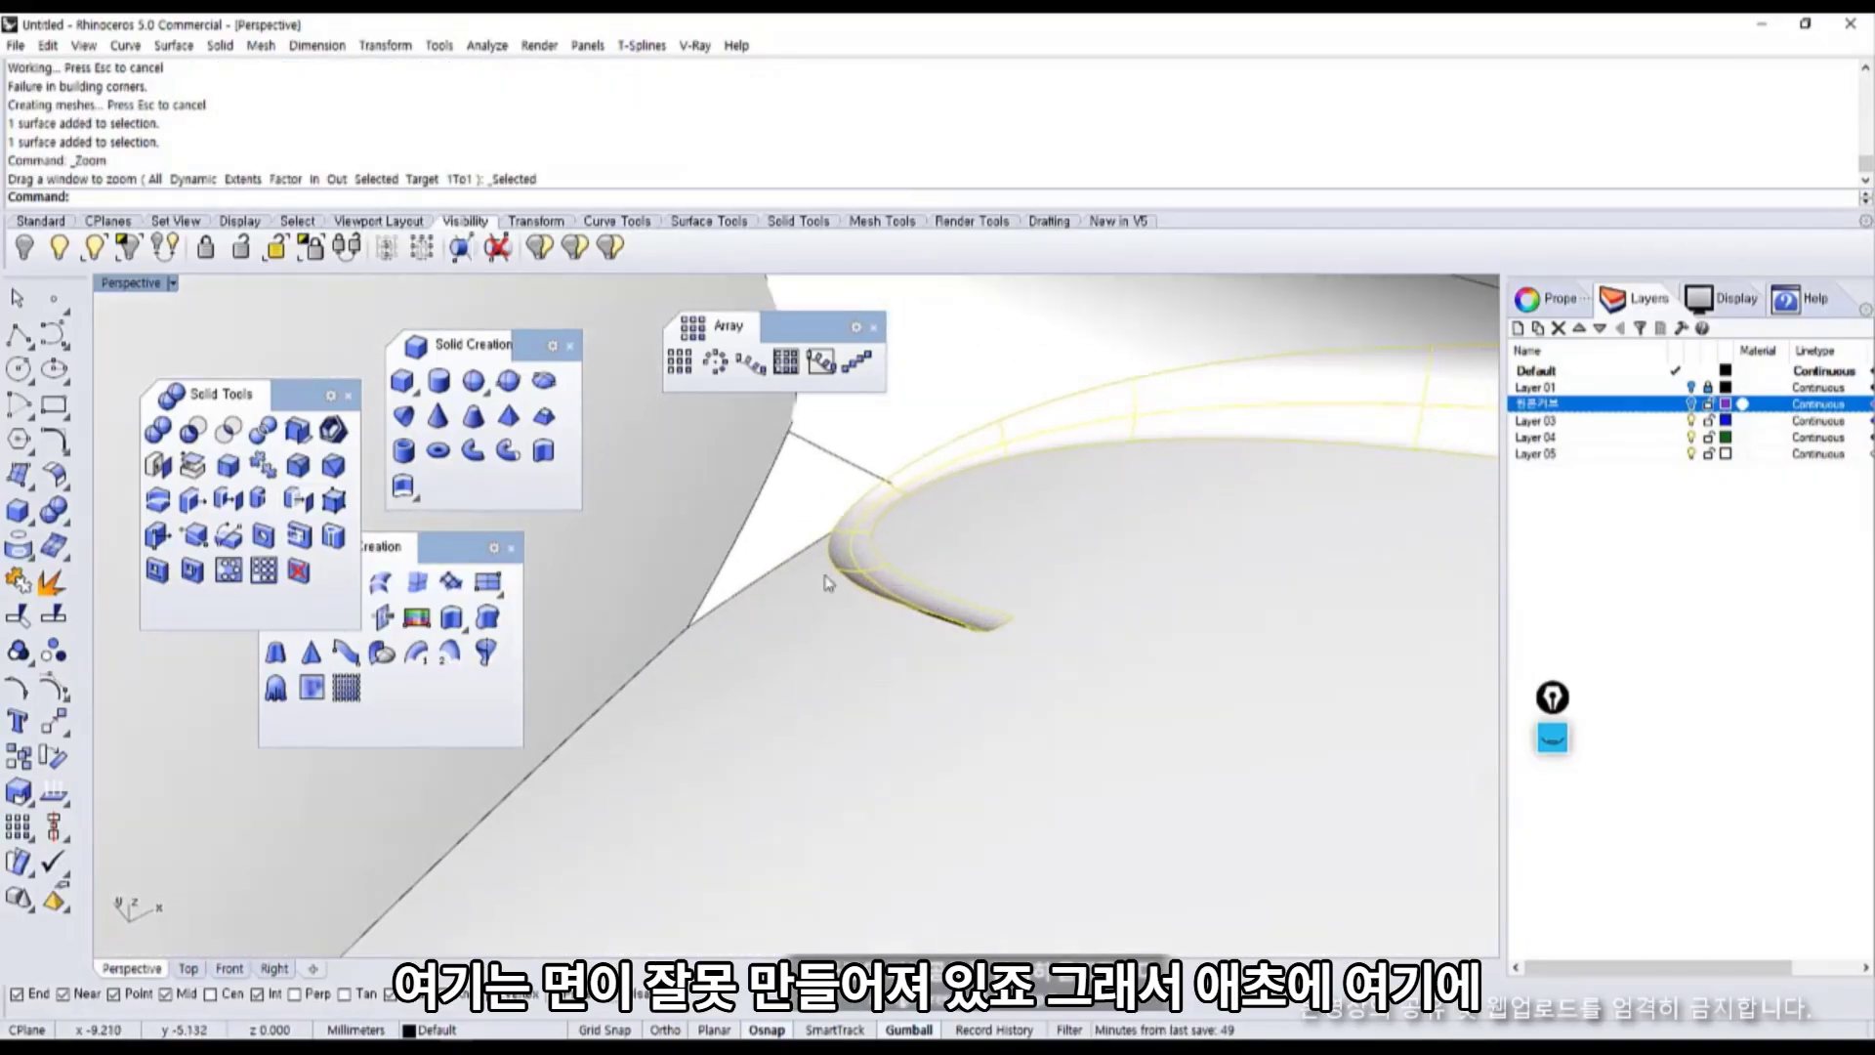
Undo the variable radius fillet on the two front petals.
key(ctrl+z)
scroll(937, 576, down, 8)
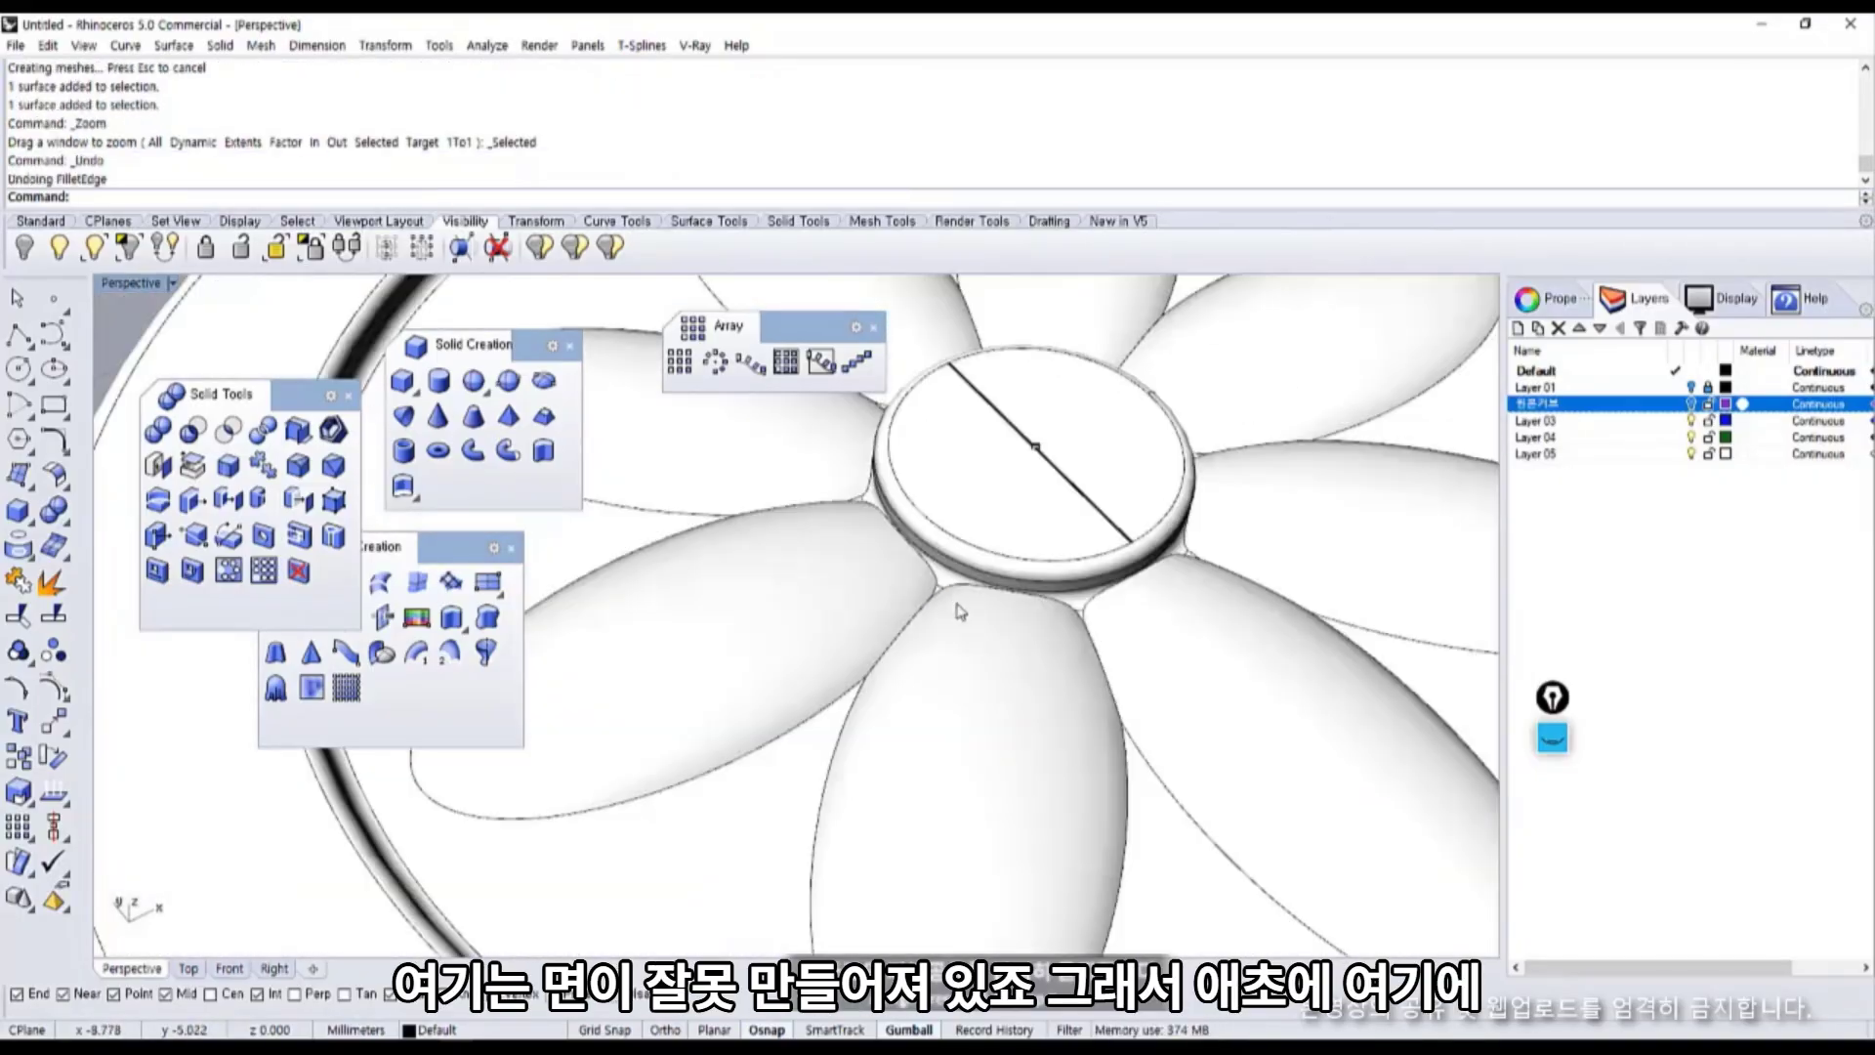
scroll(952, 664, up, 5)
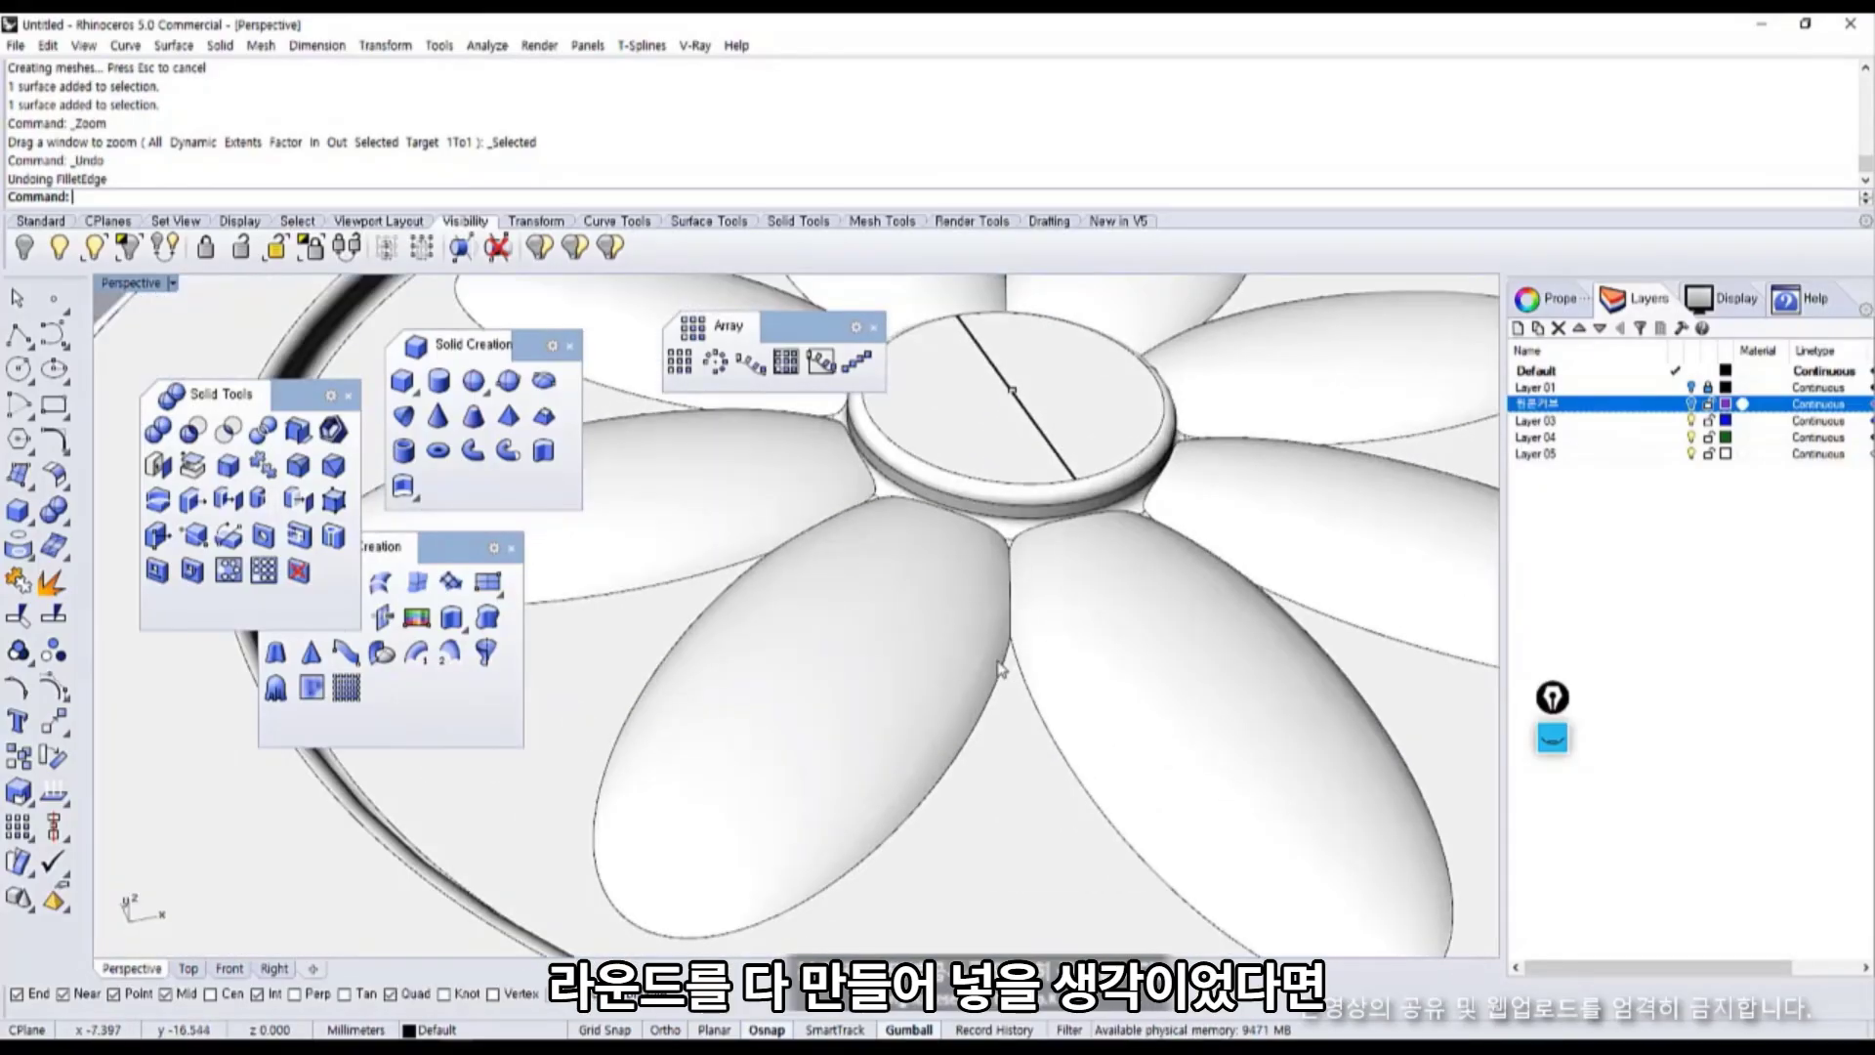
Undo the join of the stand's surfaces, select one front petal surface, and redo the join.
key(ctrl+z)
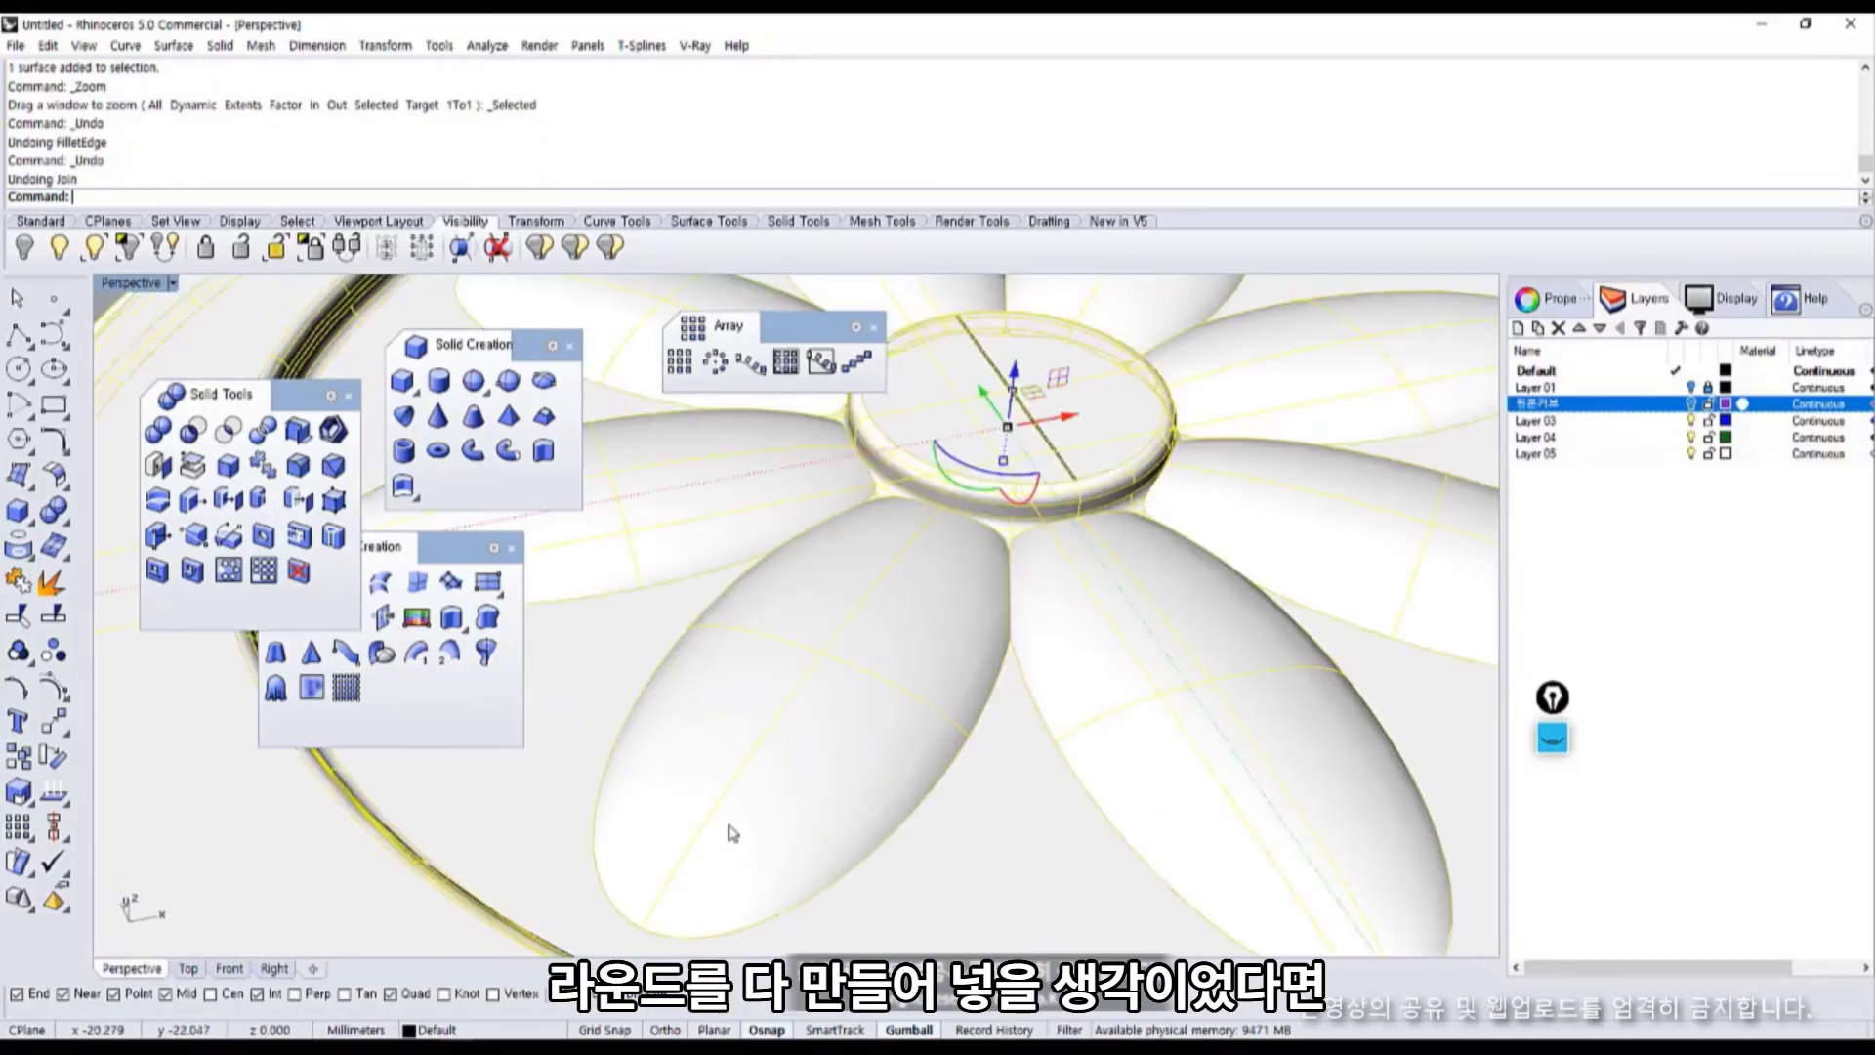
key(Escape)
click(913, 686)
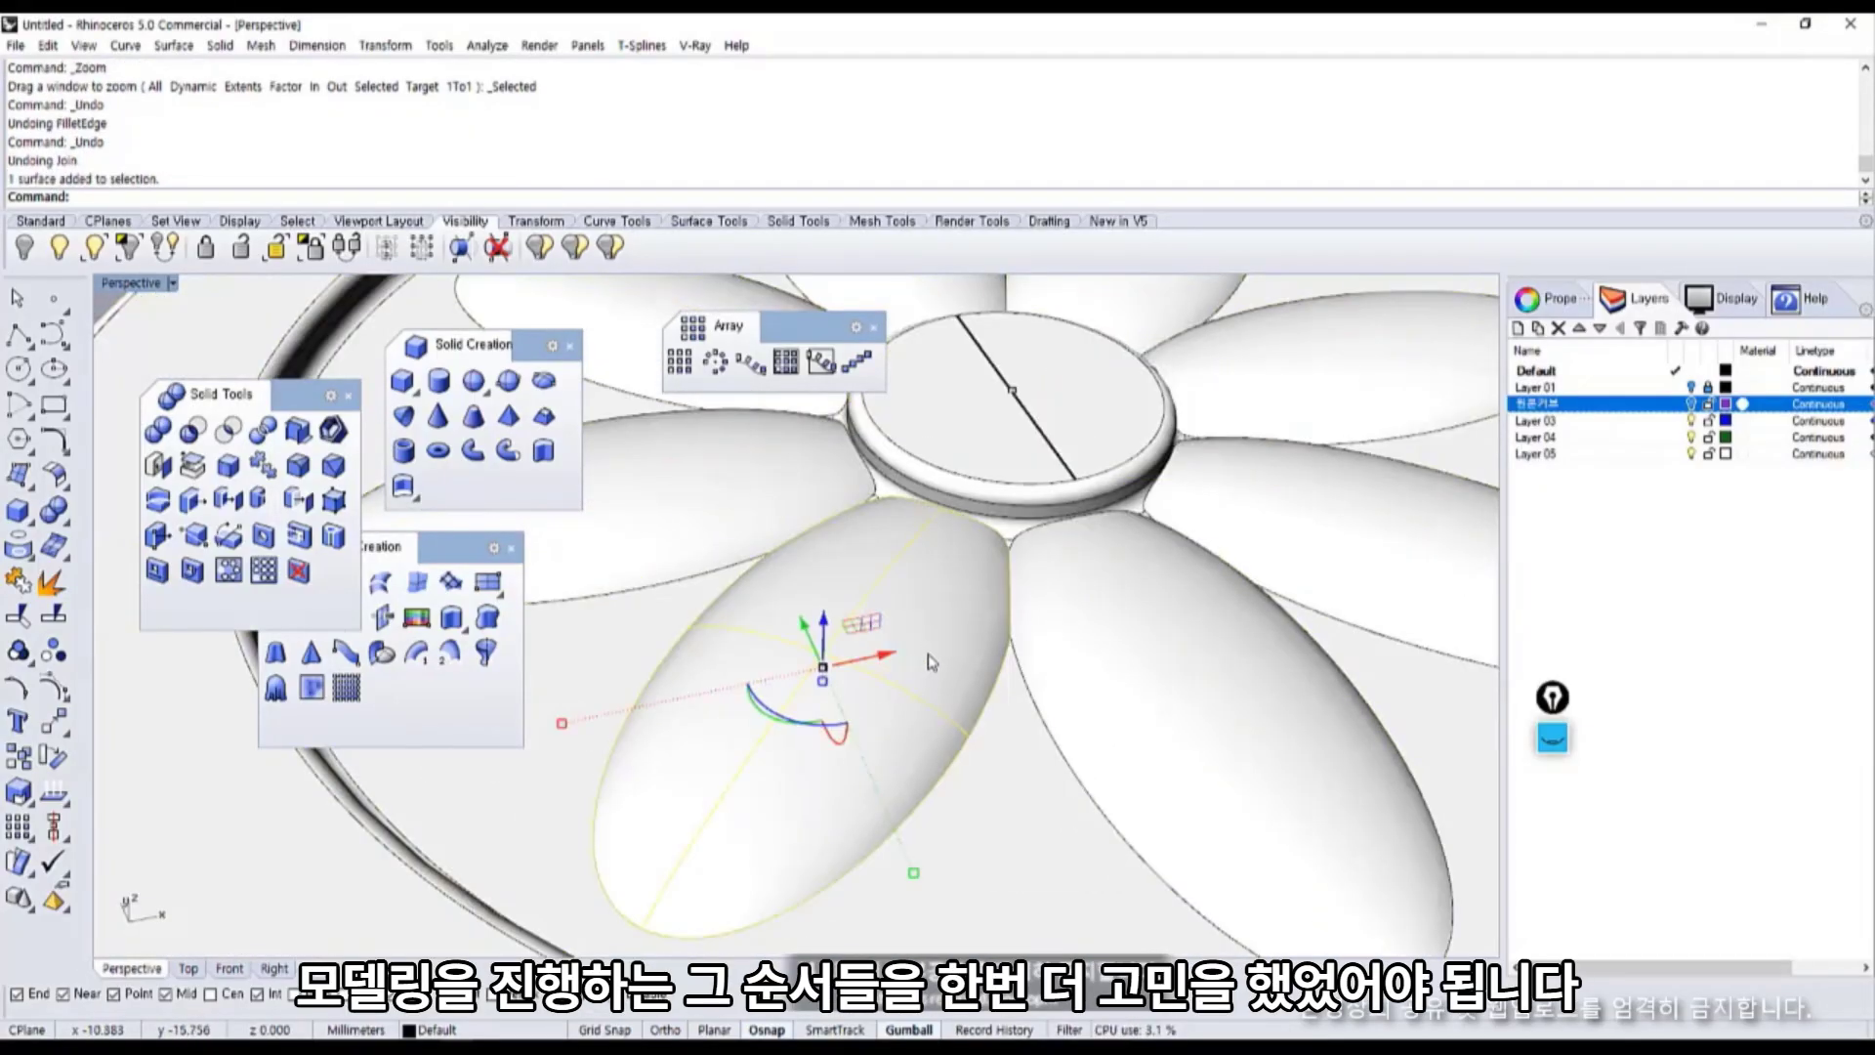
scroll(1006, 703, down, 5)
key(ctrl+y)
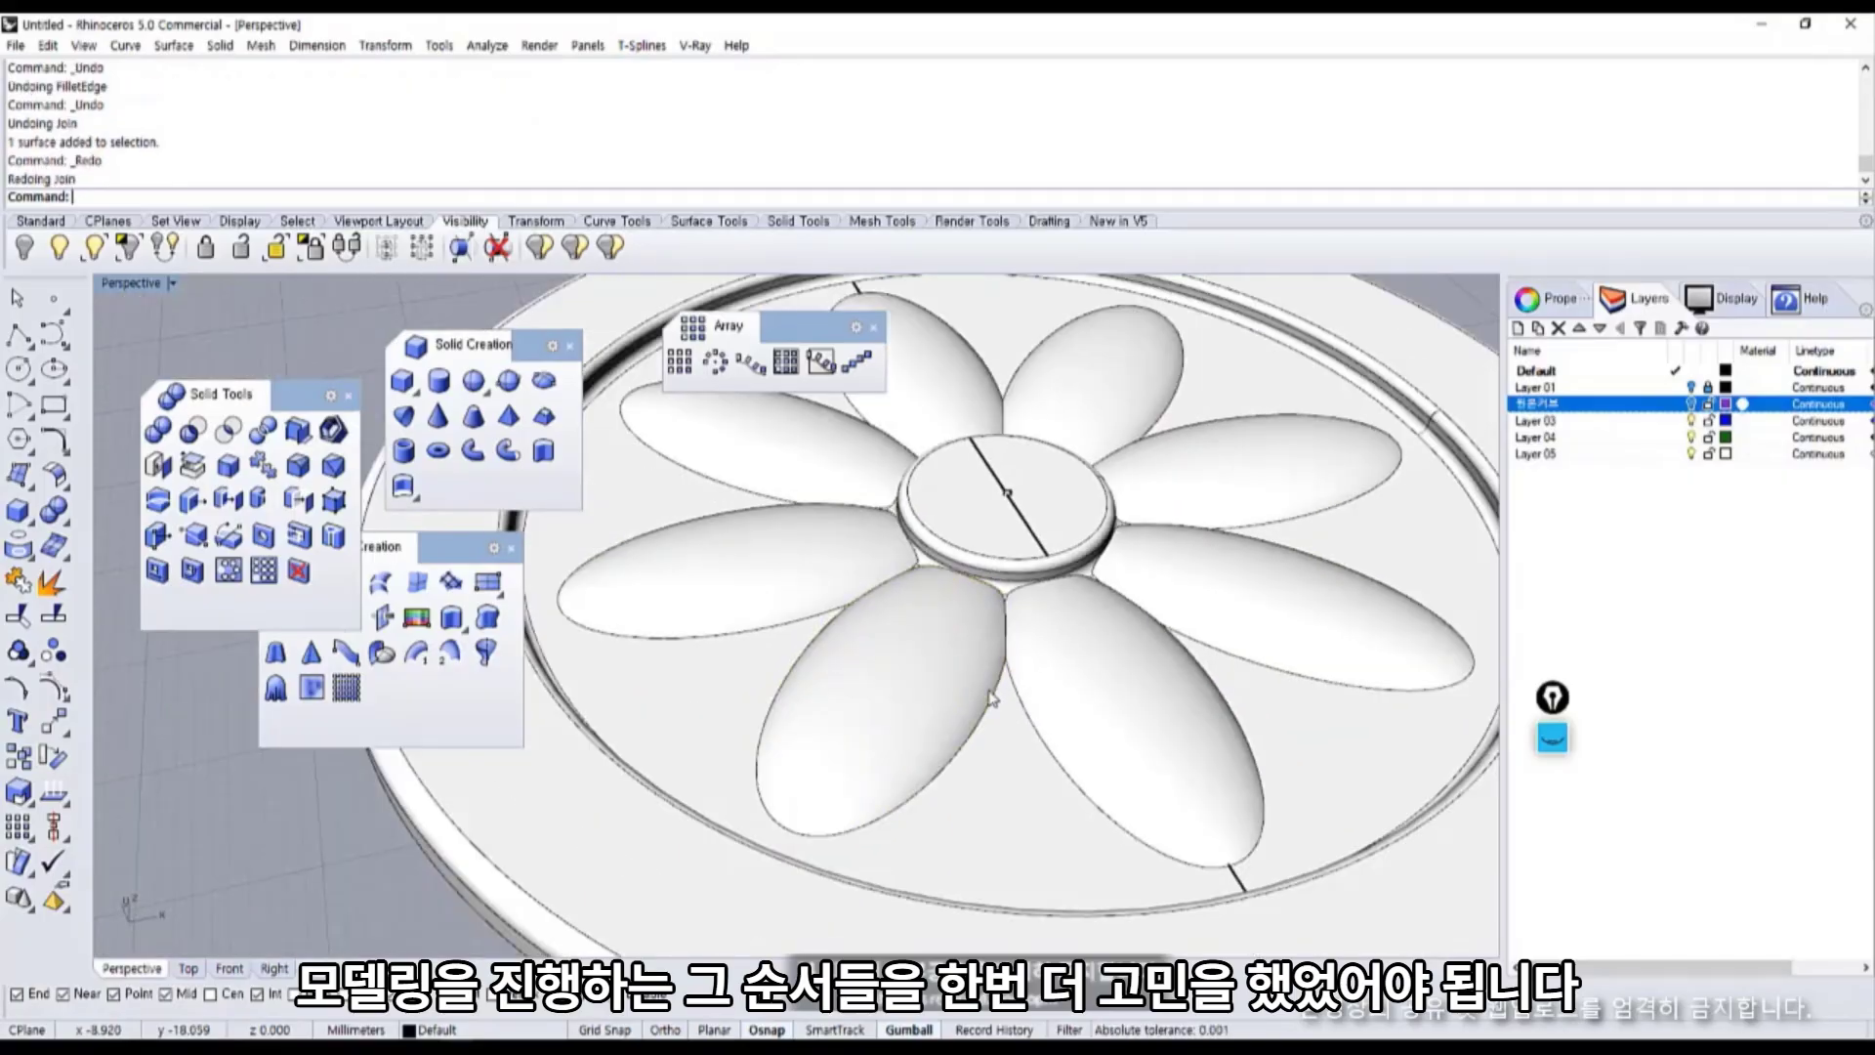
Clear the selection and turn on the layer holding the original circle curves, 원본커브.
right_drag(951, 705, 849, 645)
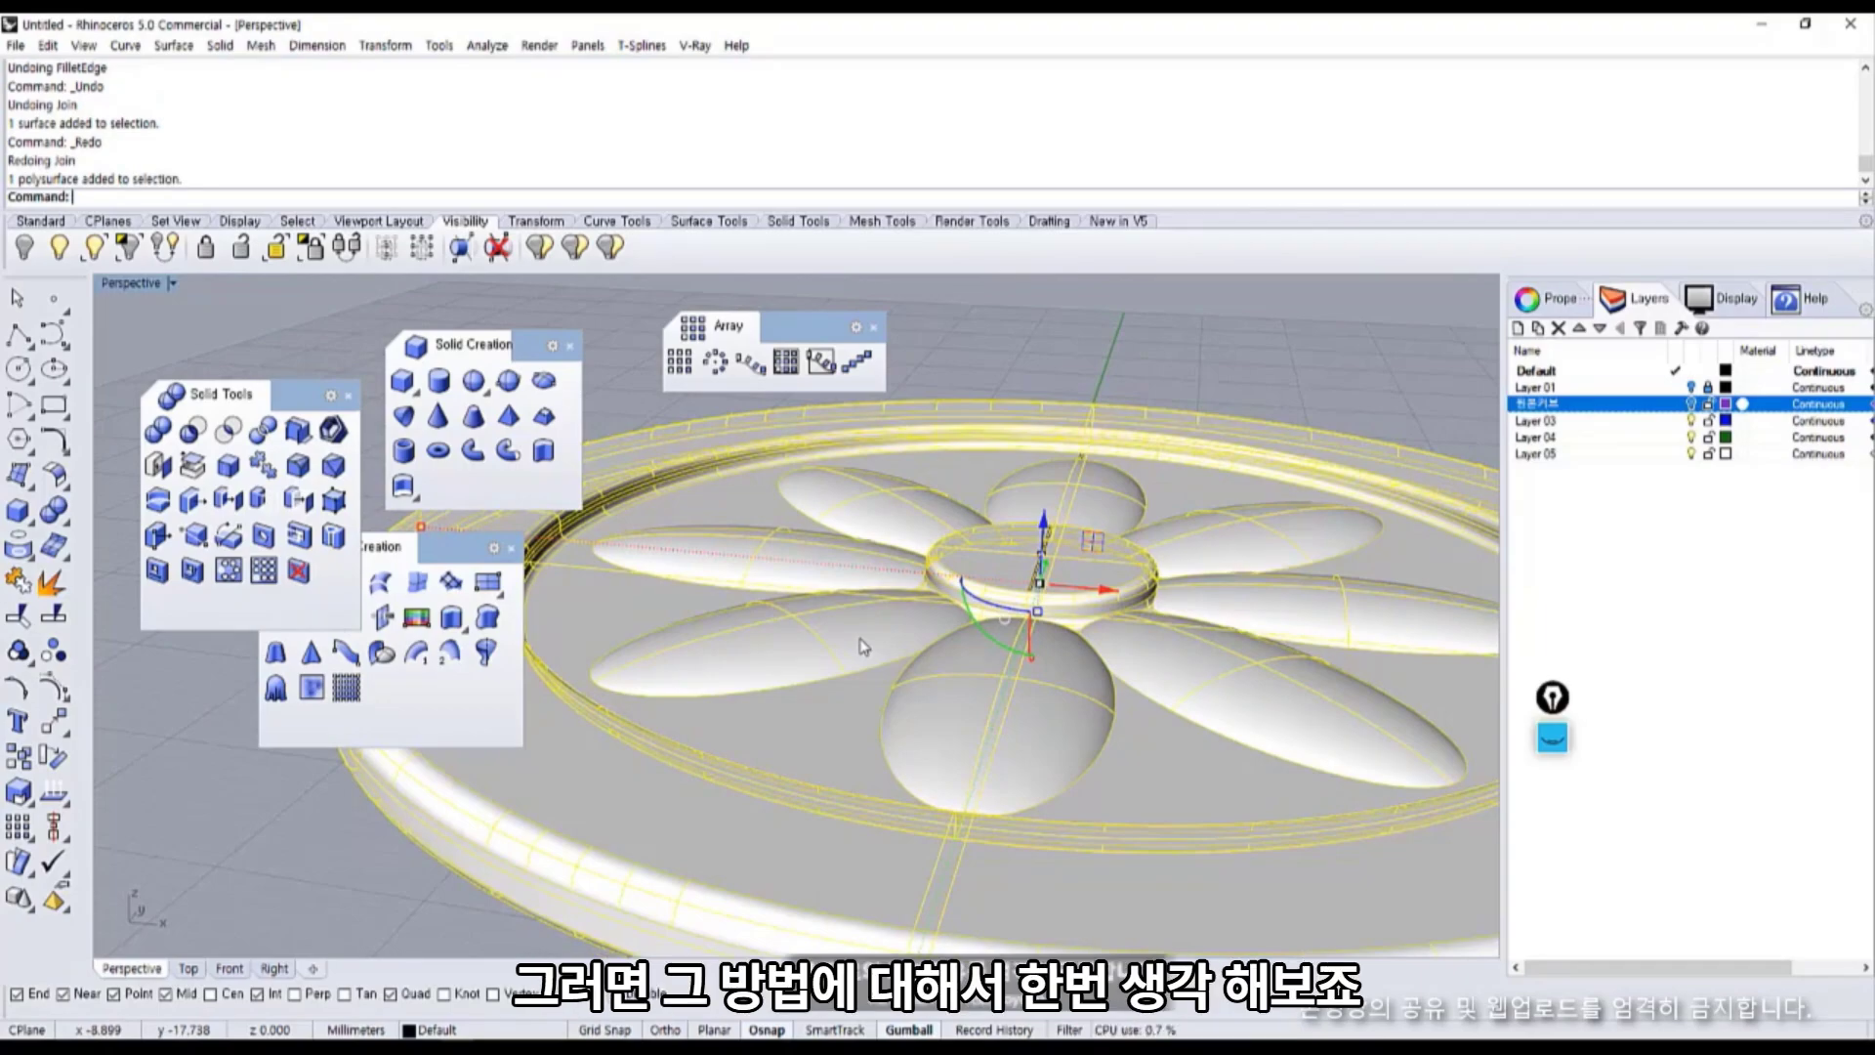
scroll(828, 613, down, 6)
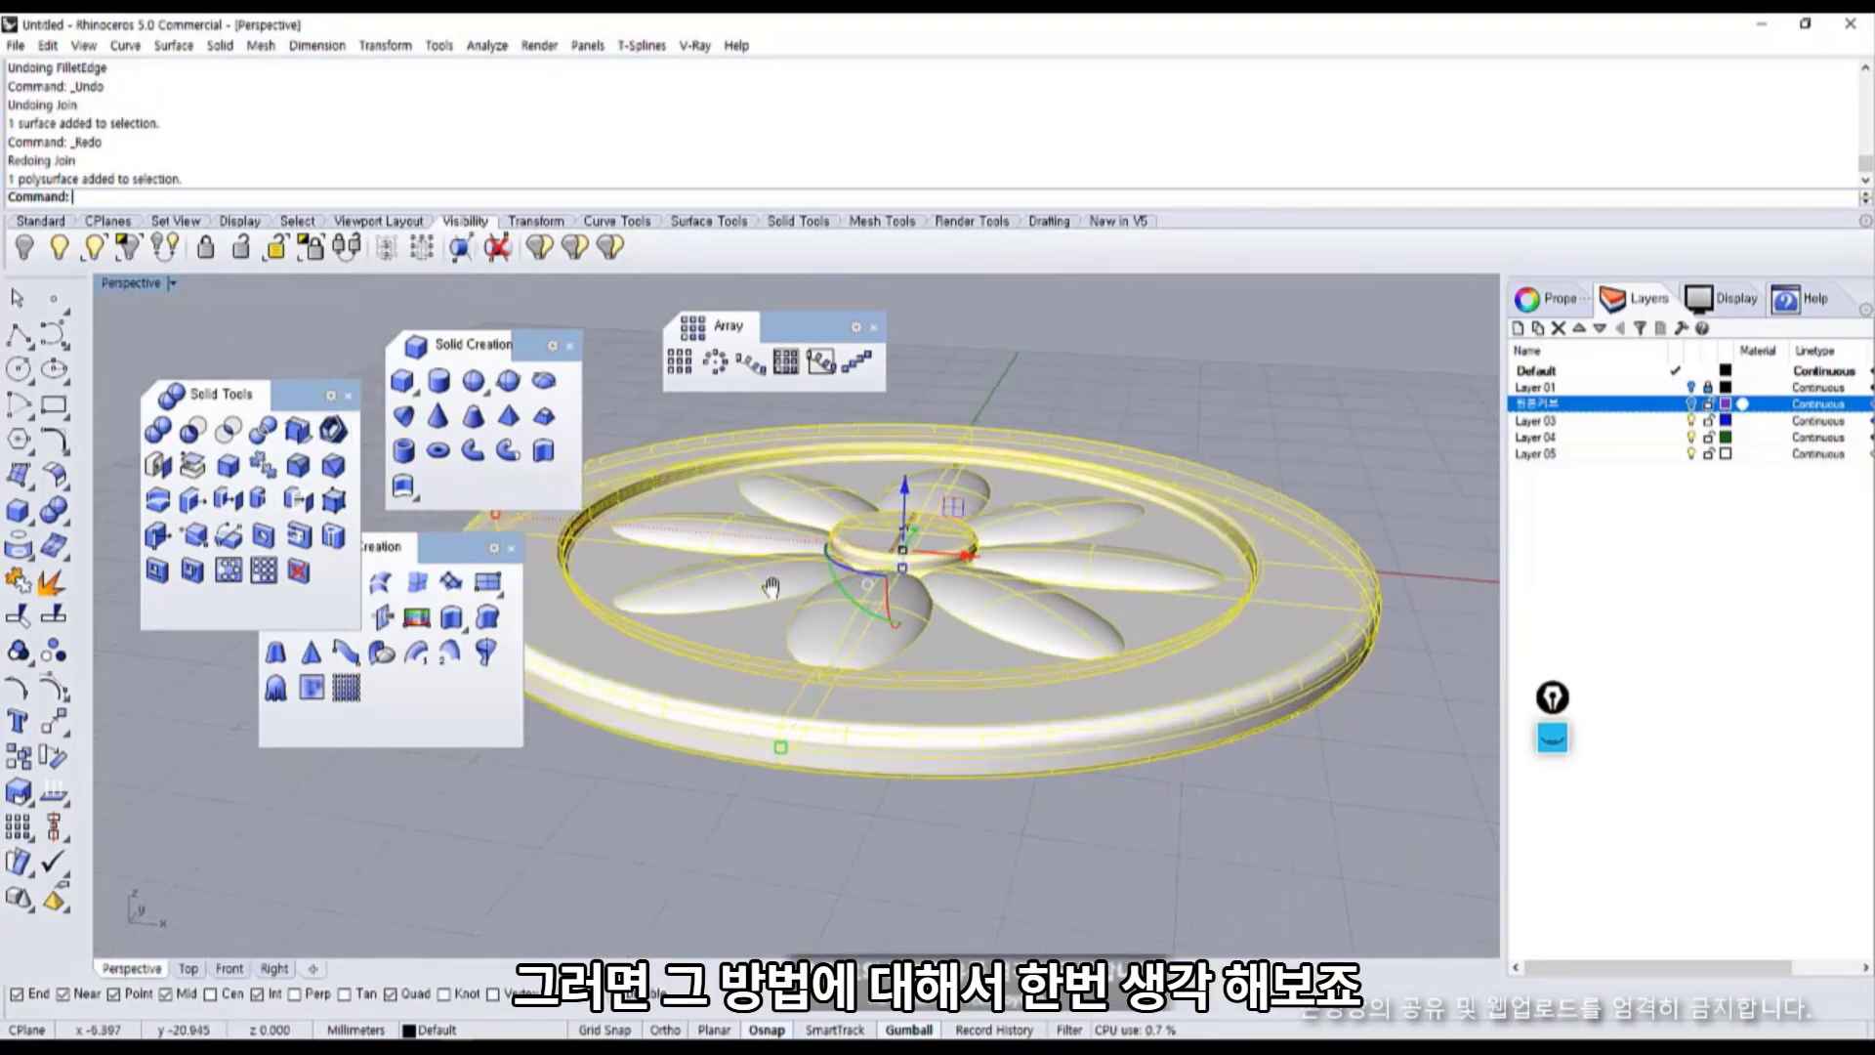
scroll(874, 703, up, 2)
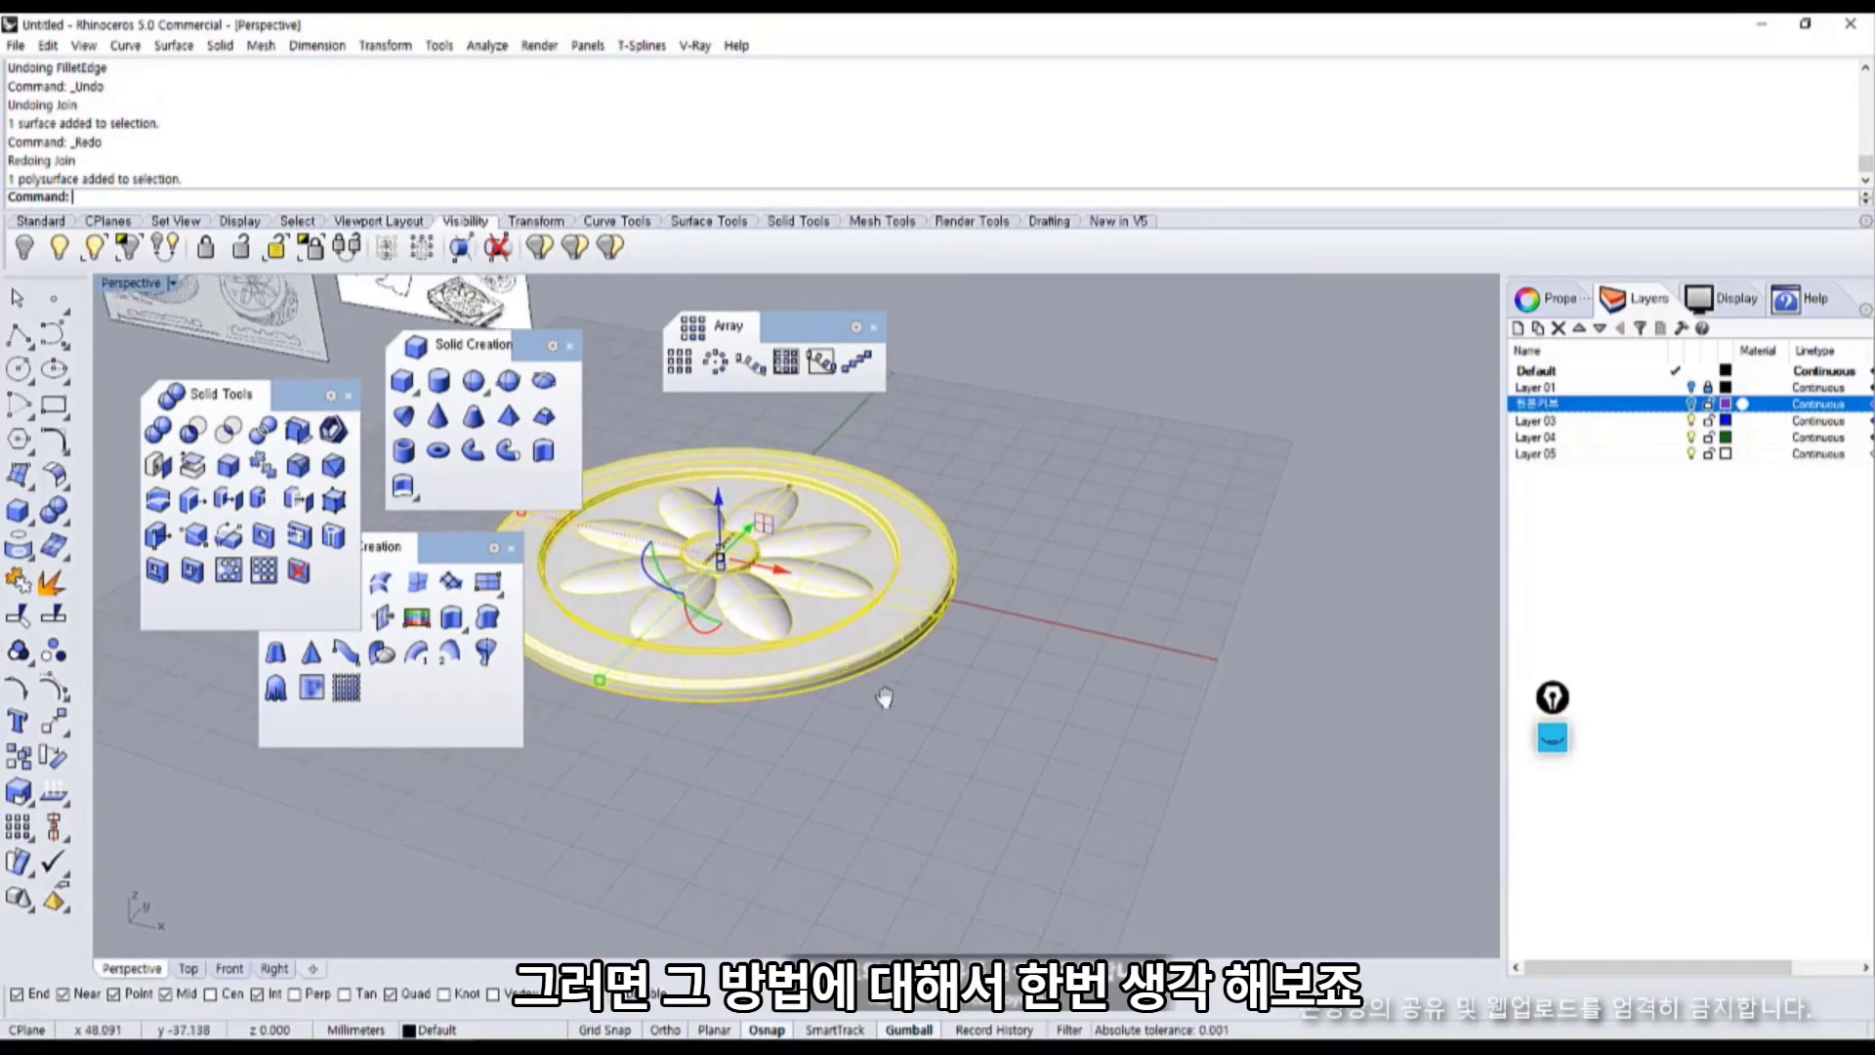
click(894, 723)
click(1690, 403)
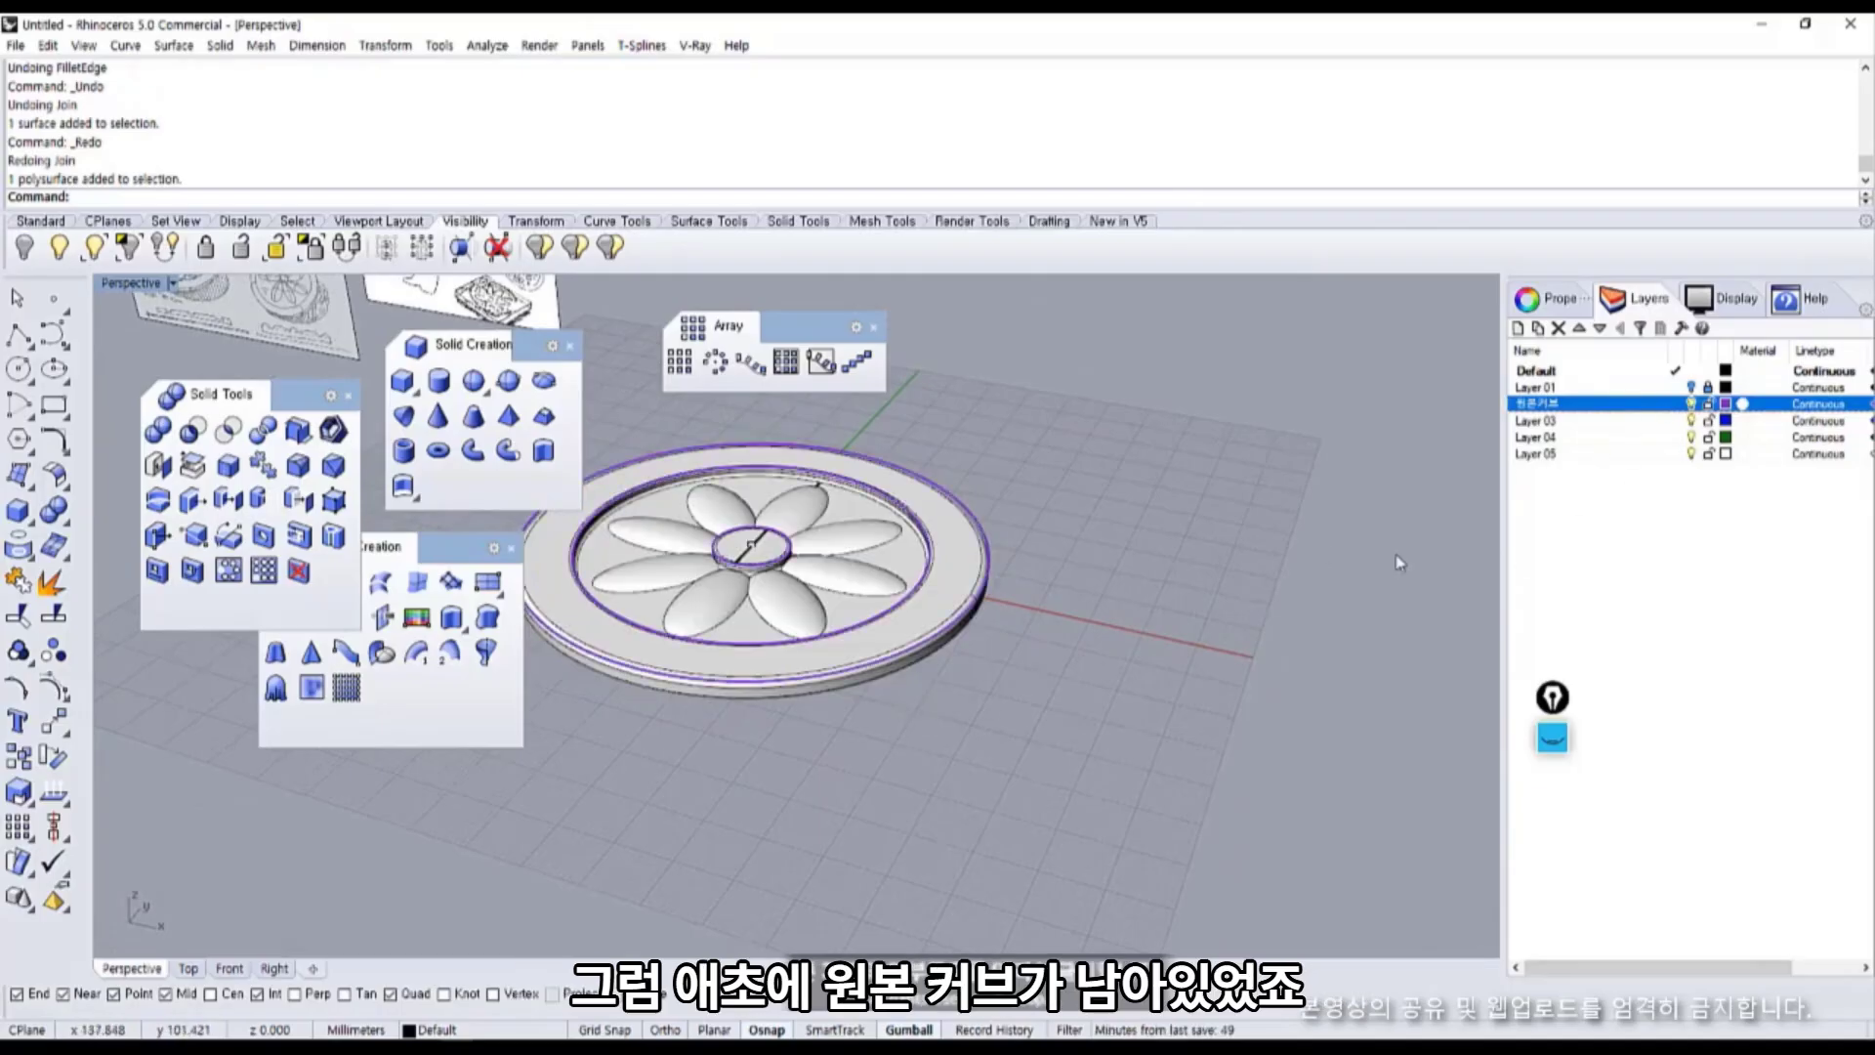
Copy the three original circles with the centre lines and point to the empty area beside the stand.
scroll(831, 552, up, 3)
click(833, 559)
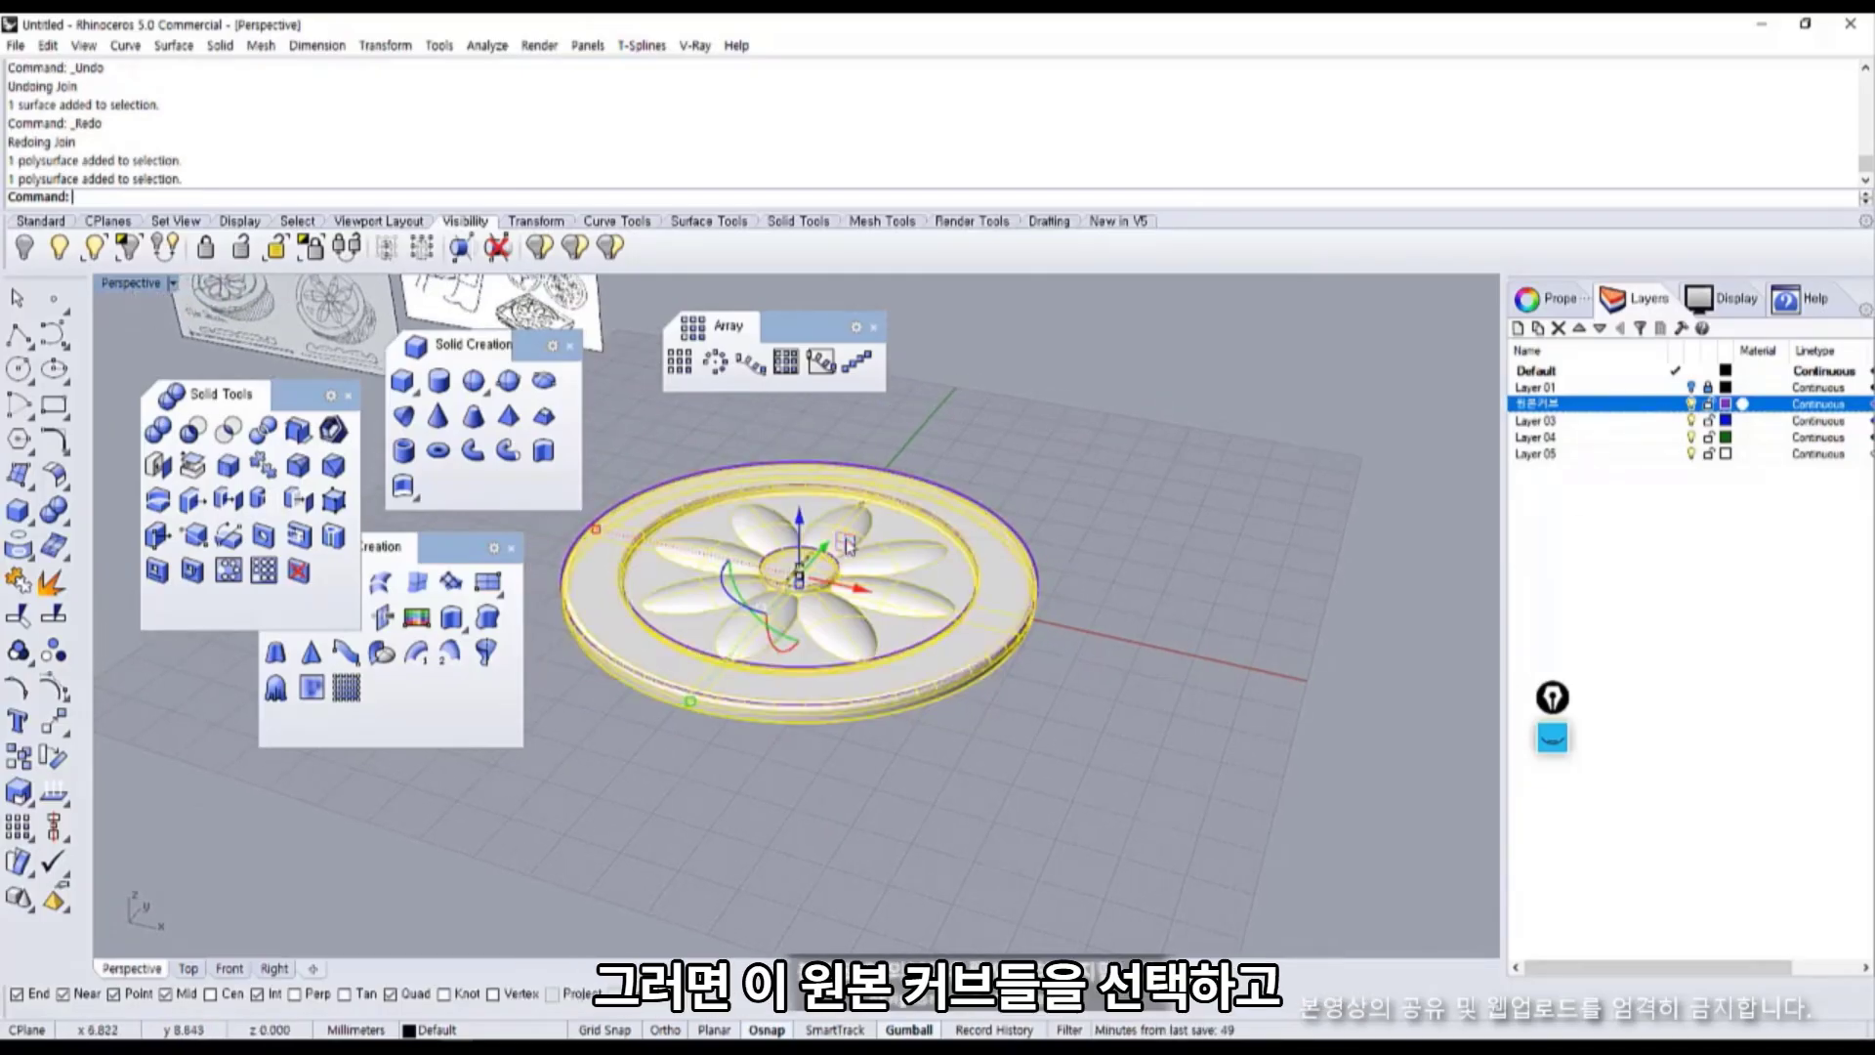
click(703, 436)
drag(703, 435, 879, 659)
scroll(994, 625, up, 6)
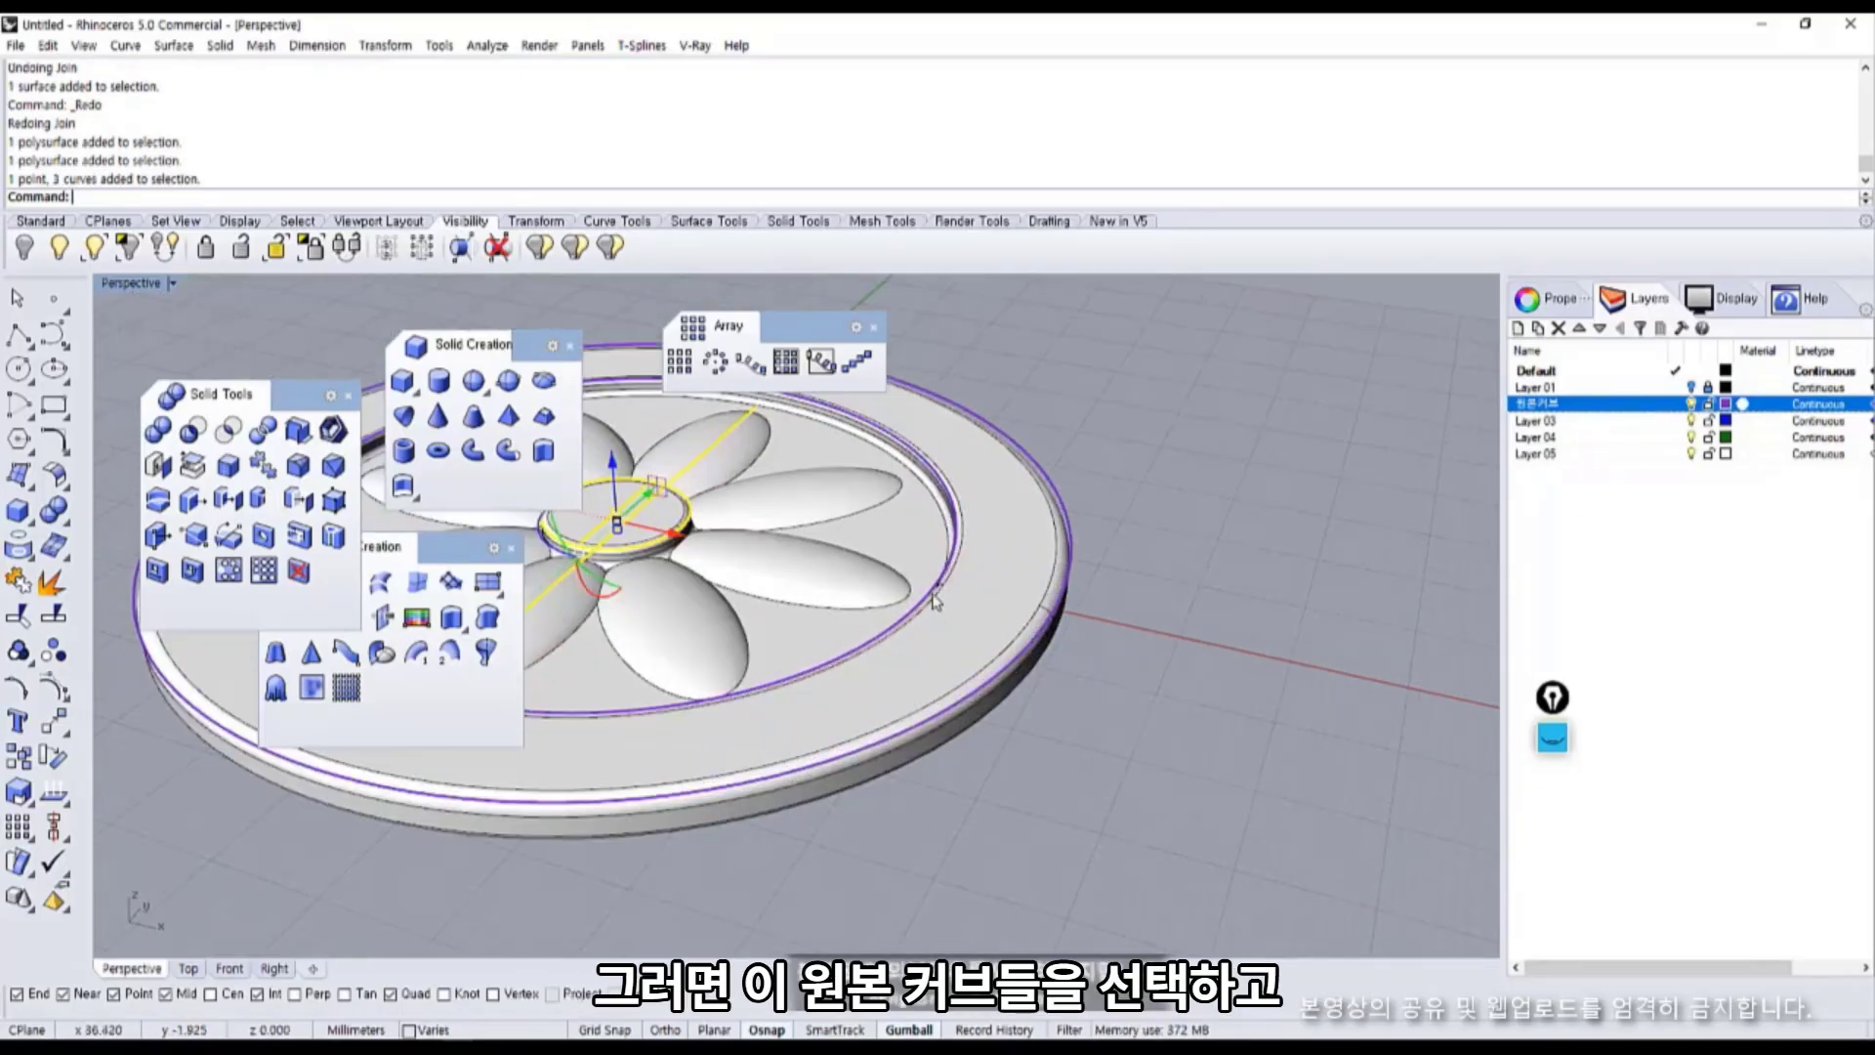
click(1037, 676)
click(1074, 696)
scroll(900, 646, down, 5)
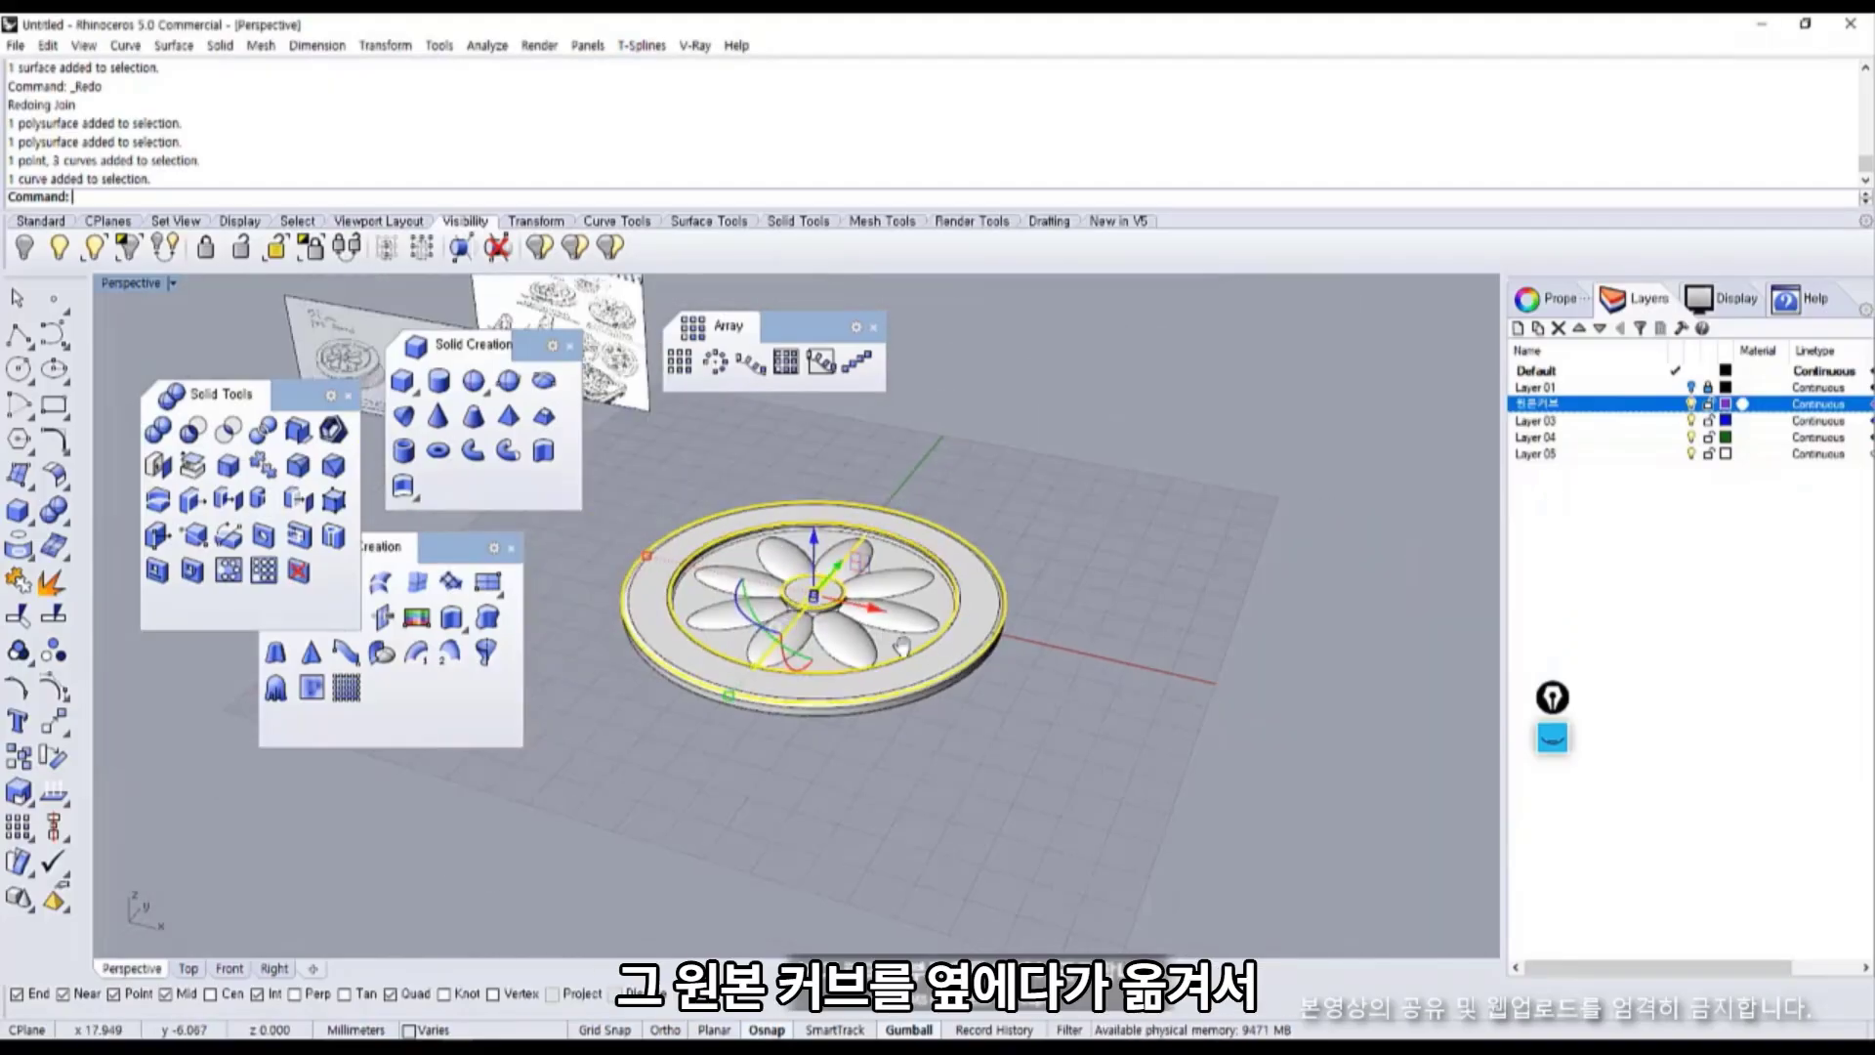
drag(899, 647, 1384, 787)
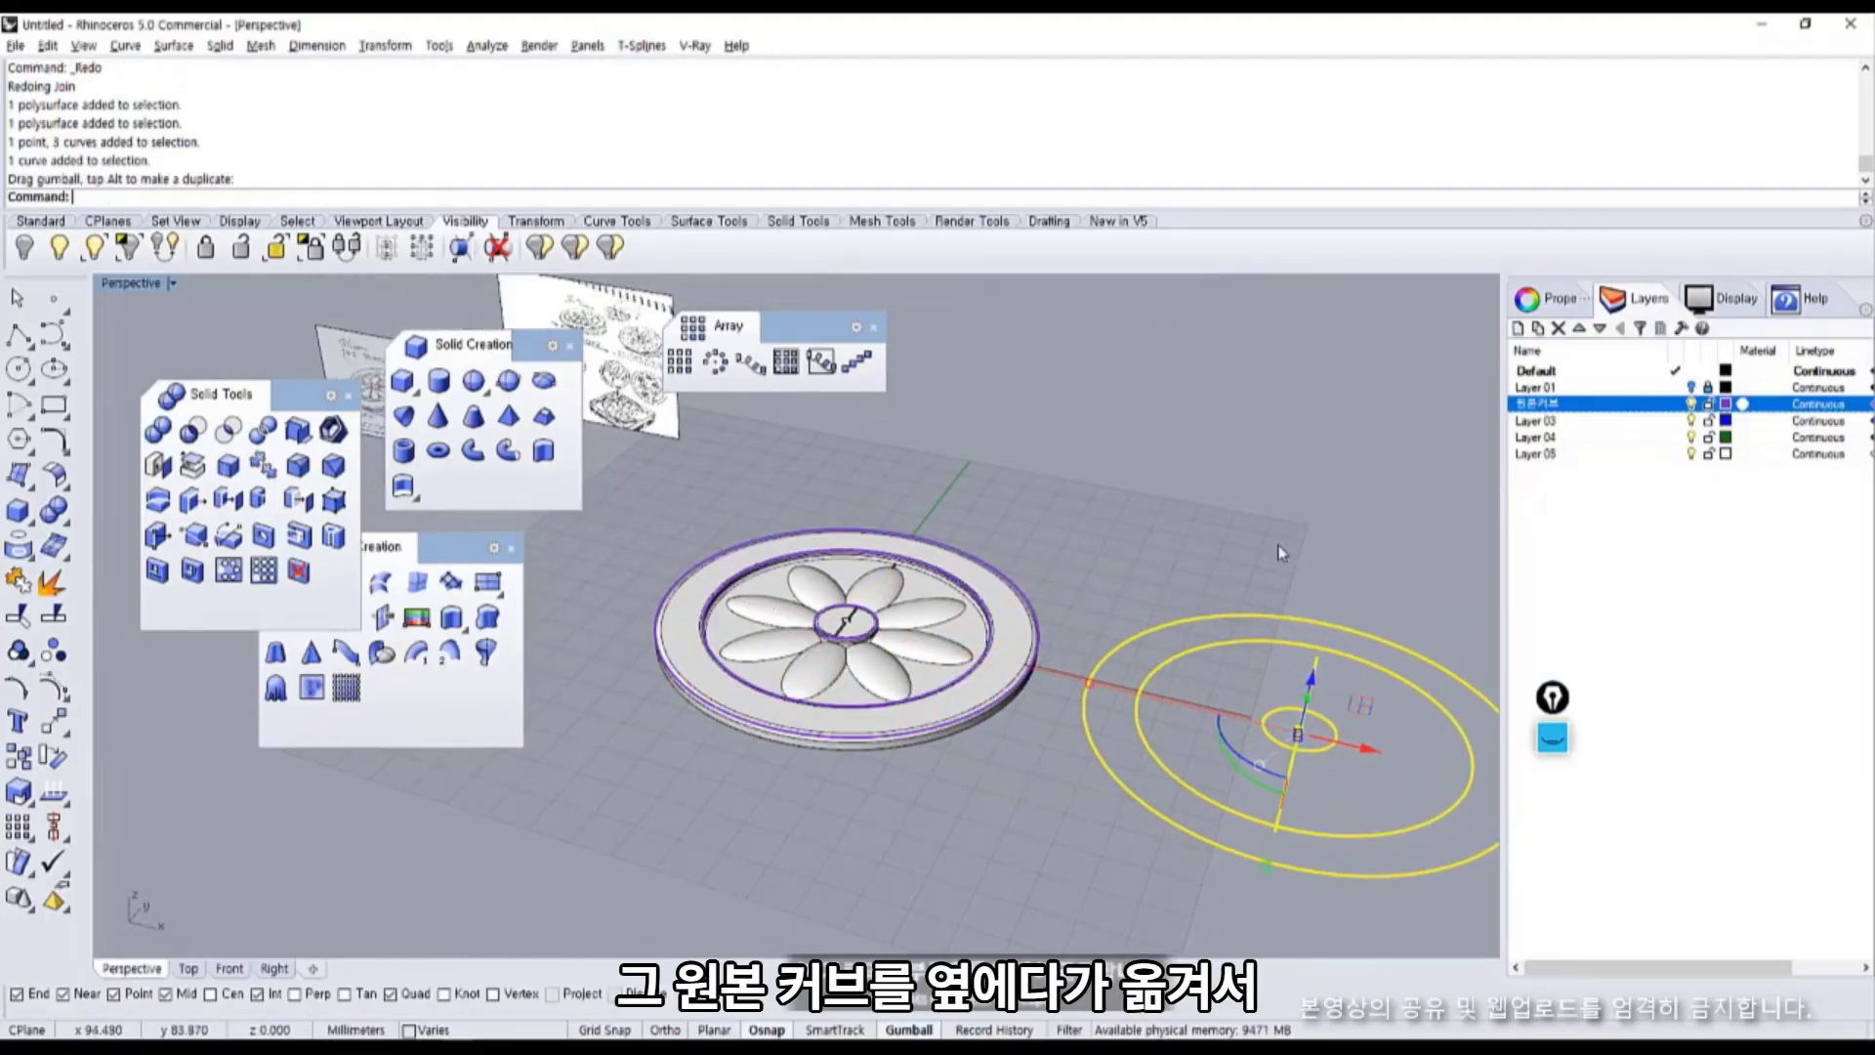
click(1399, 425)
Extrude the copied outer circle about 4.87 mm downward as an open wall.
shift+right_drag(1133, 555, 879, 461)
scroll(1168, 689, up, 7)
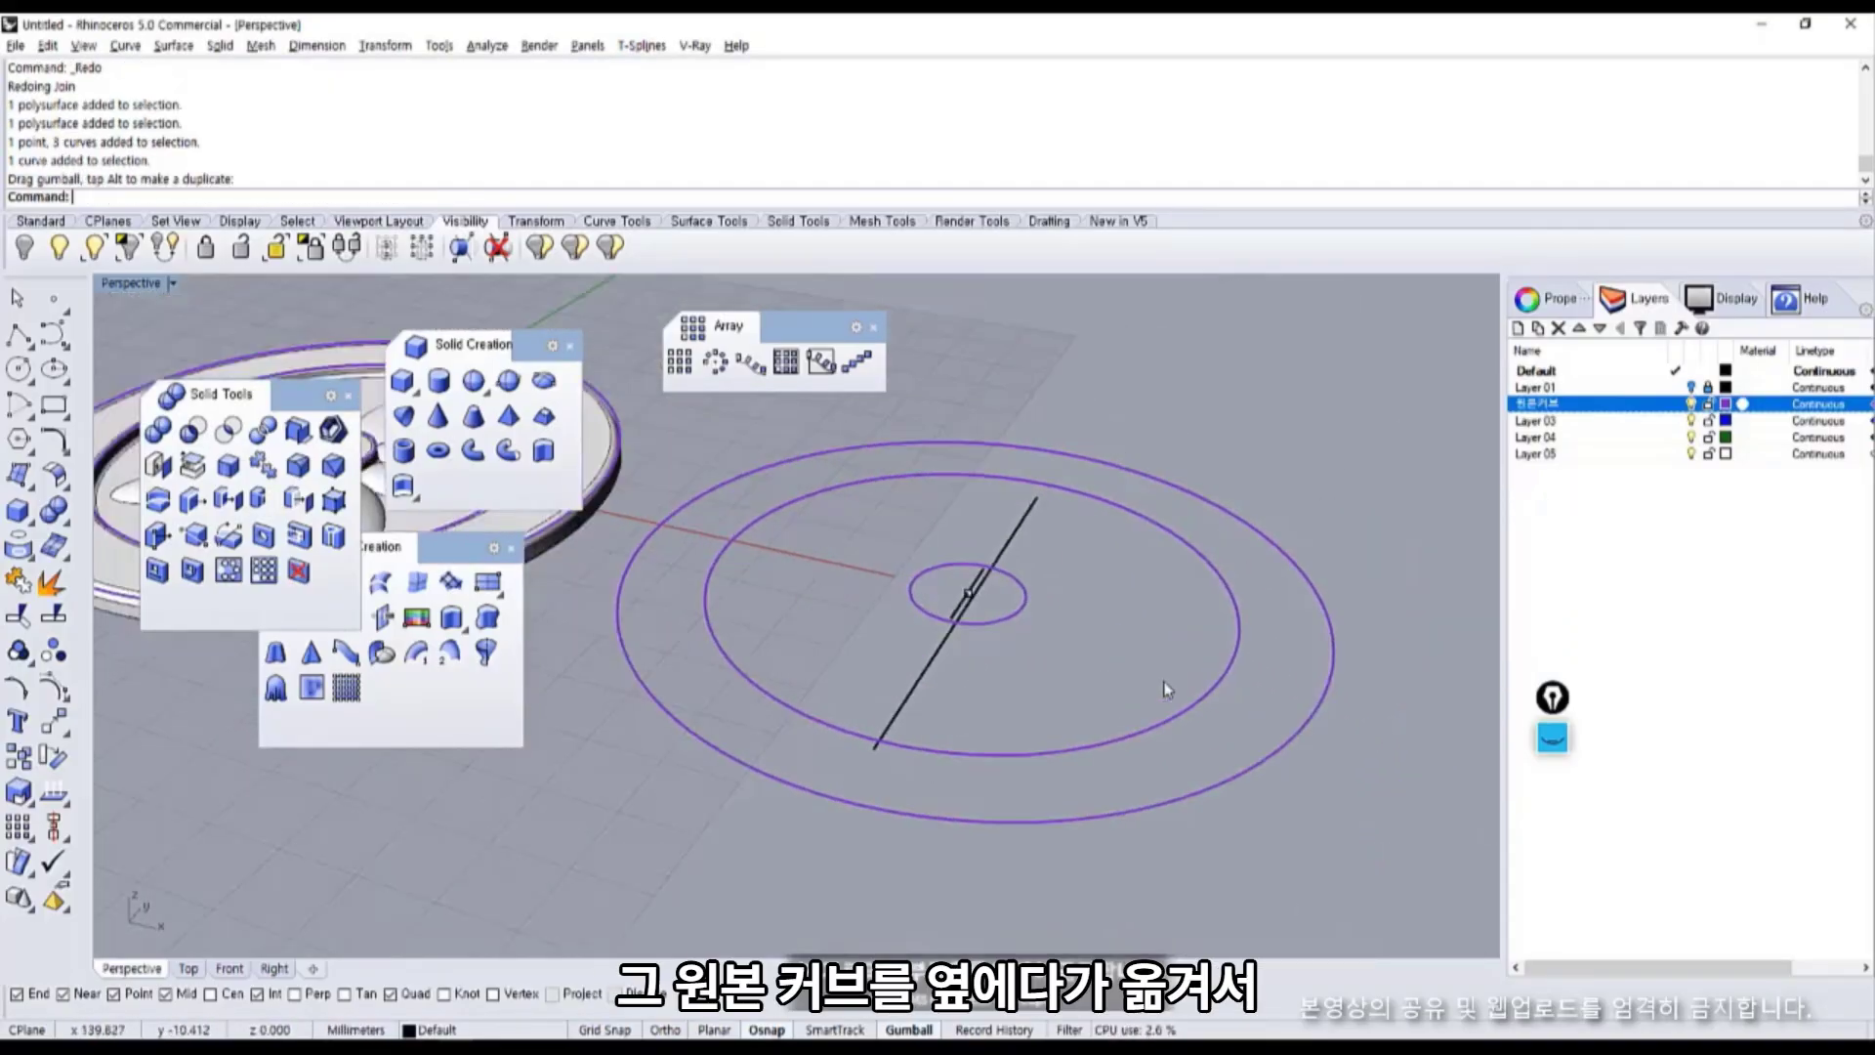
right_drag(1115, 672, 1020, 678)
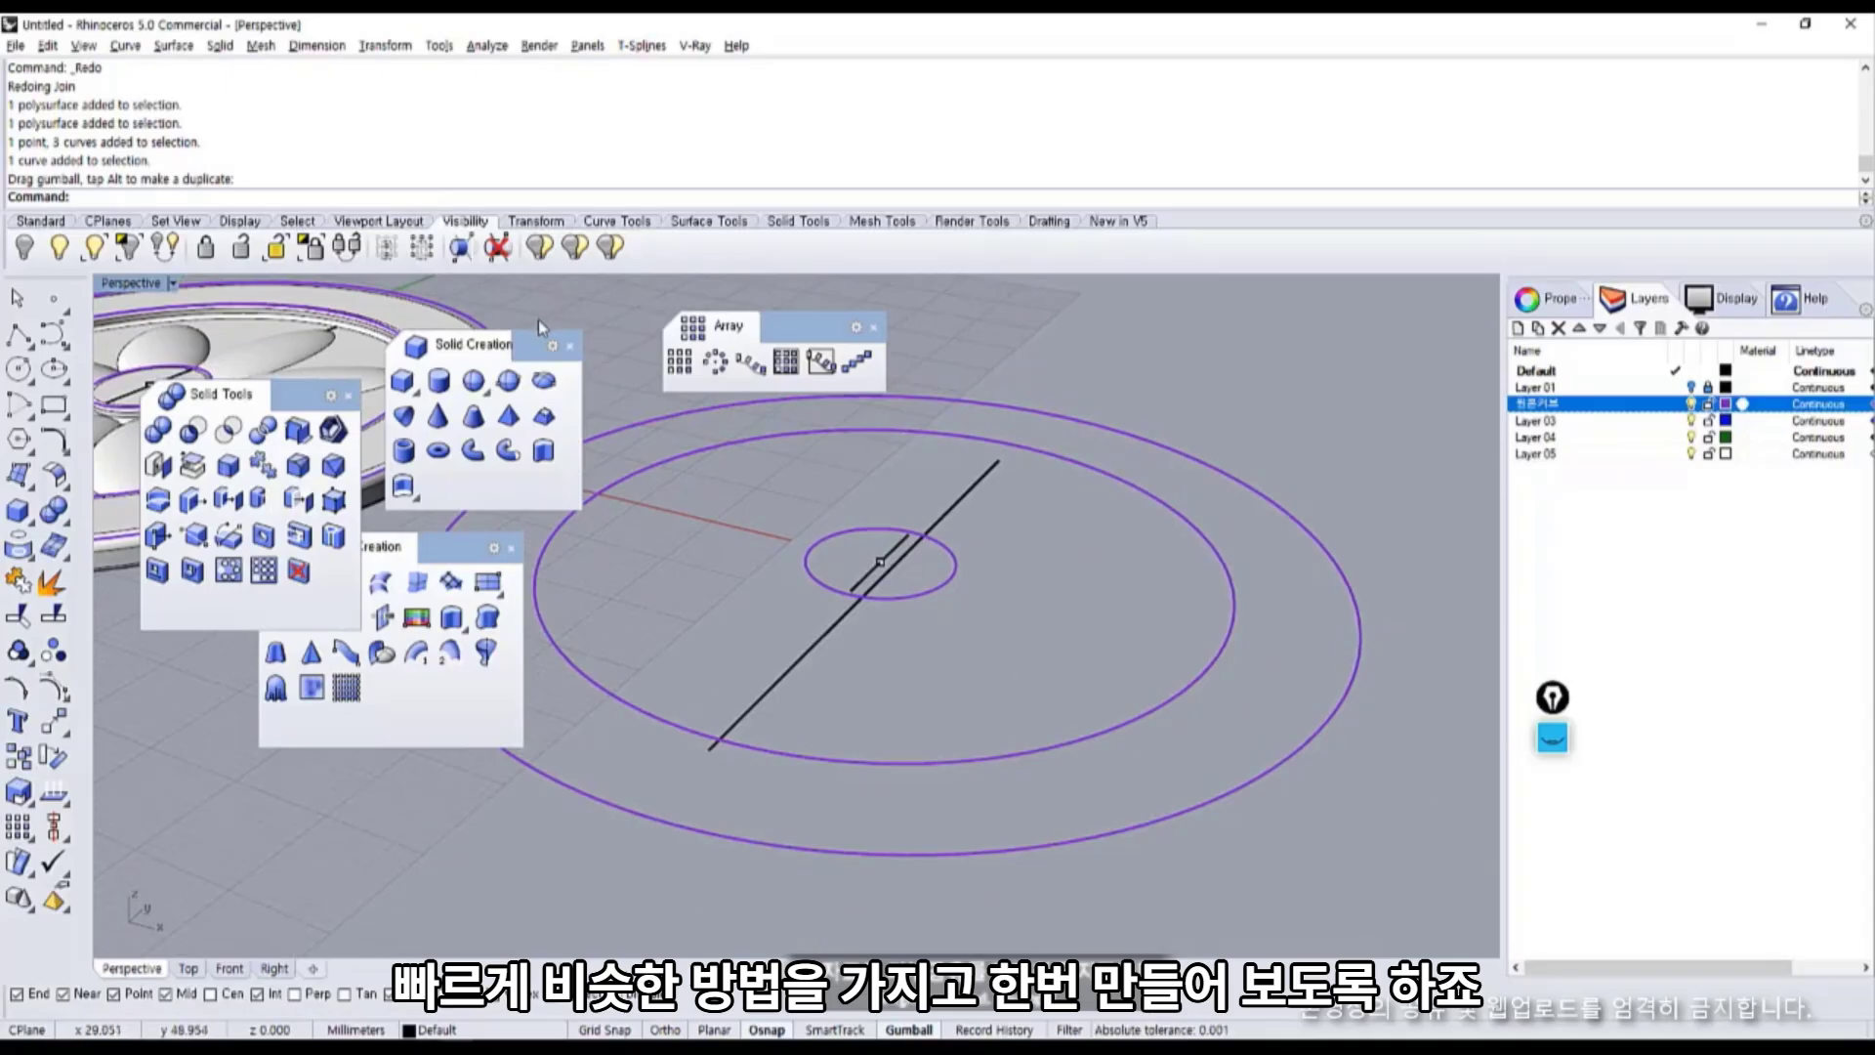
drag(520, 347, 431, 313)
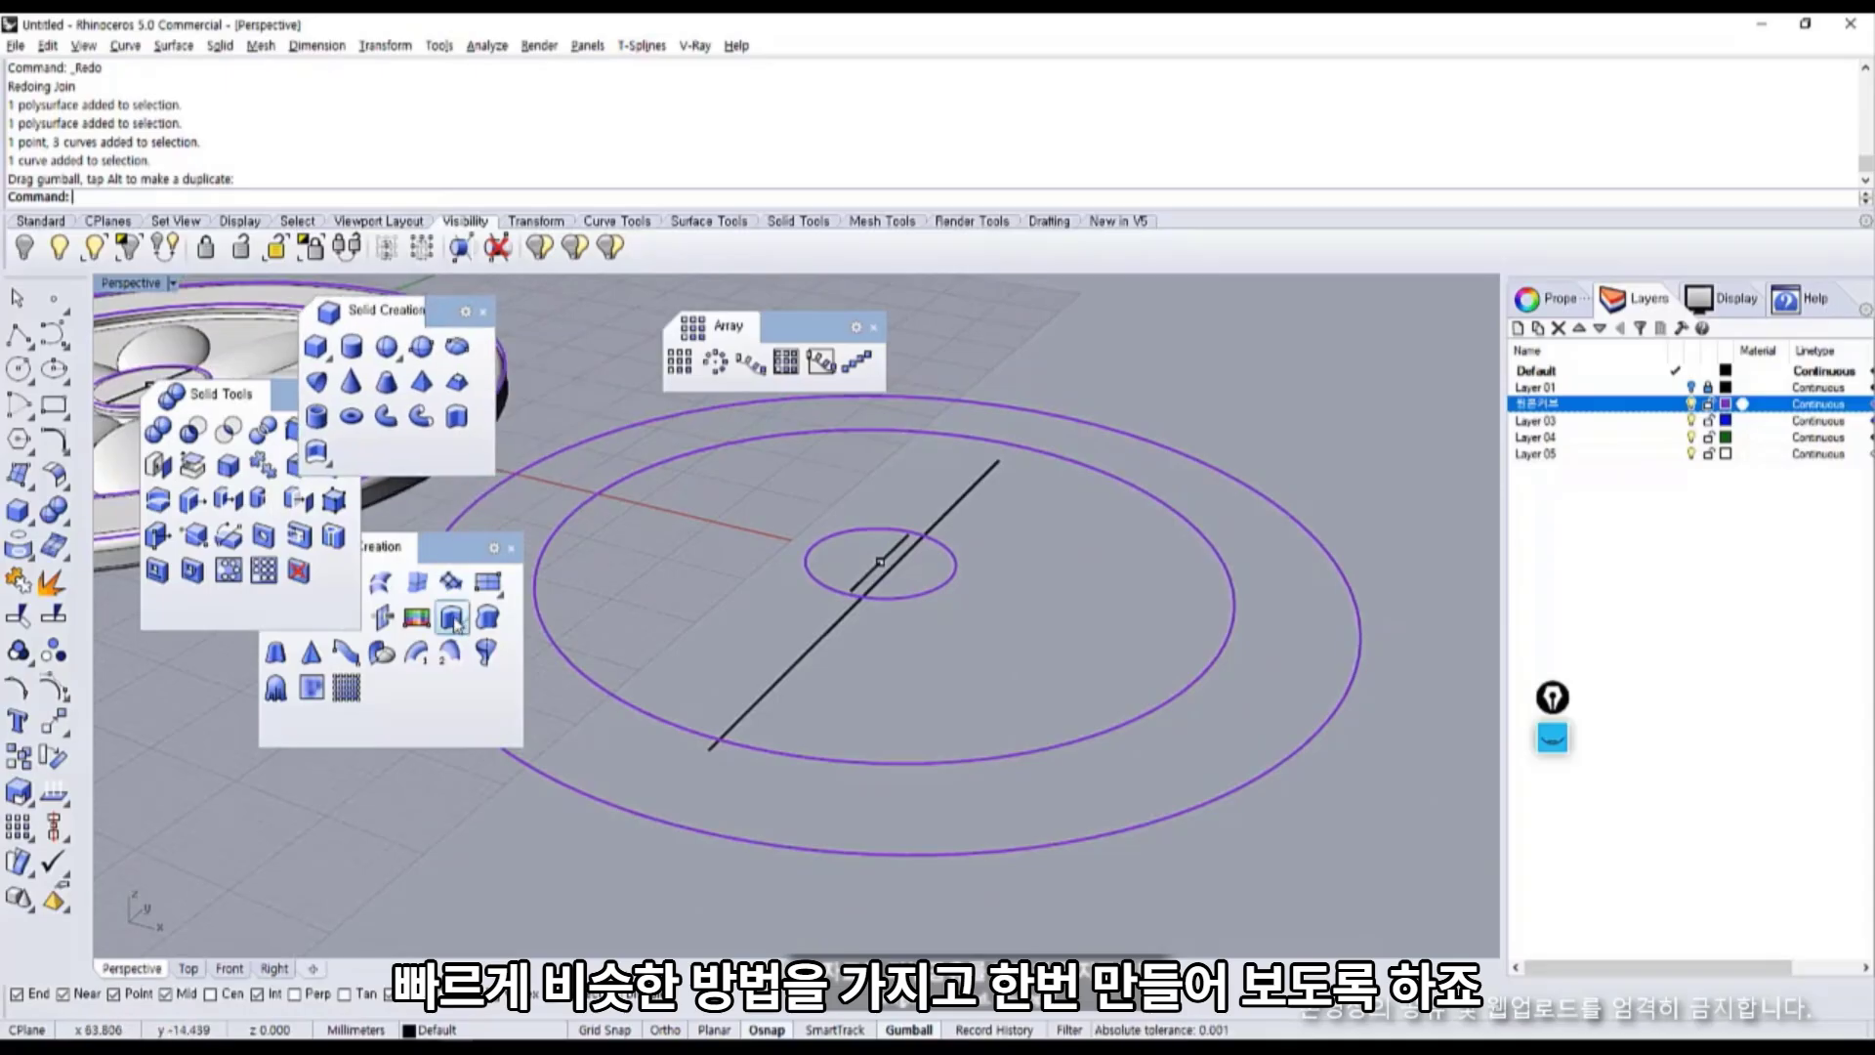
click(451, 616)
click(1314, 760)
right_click(1304, 776)
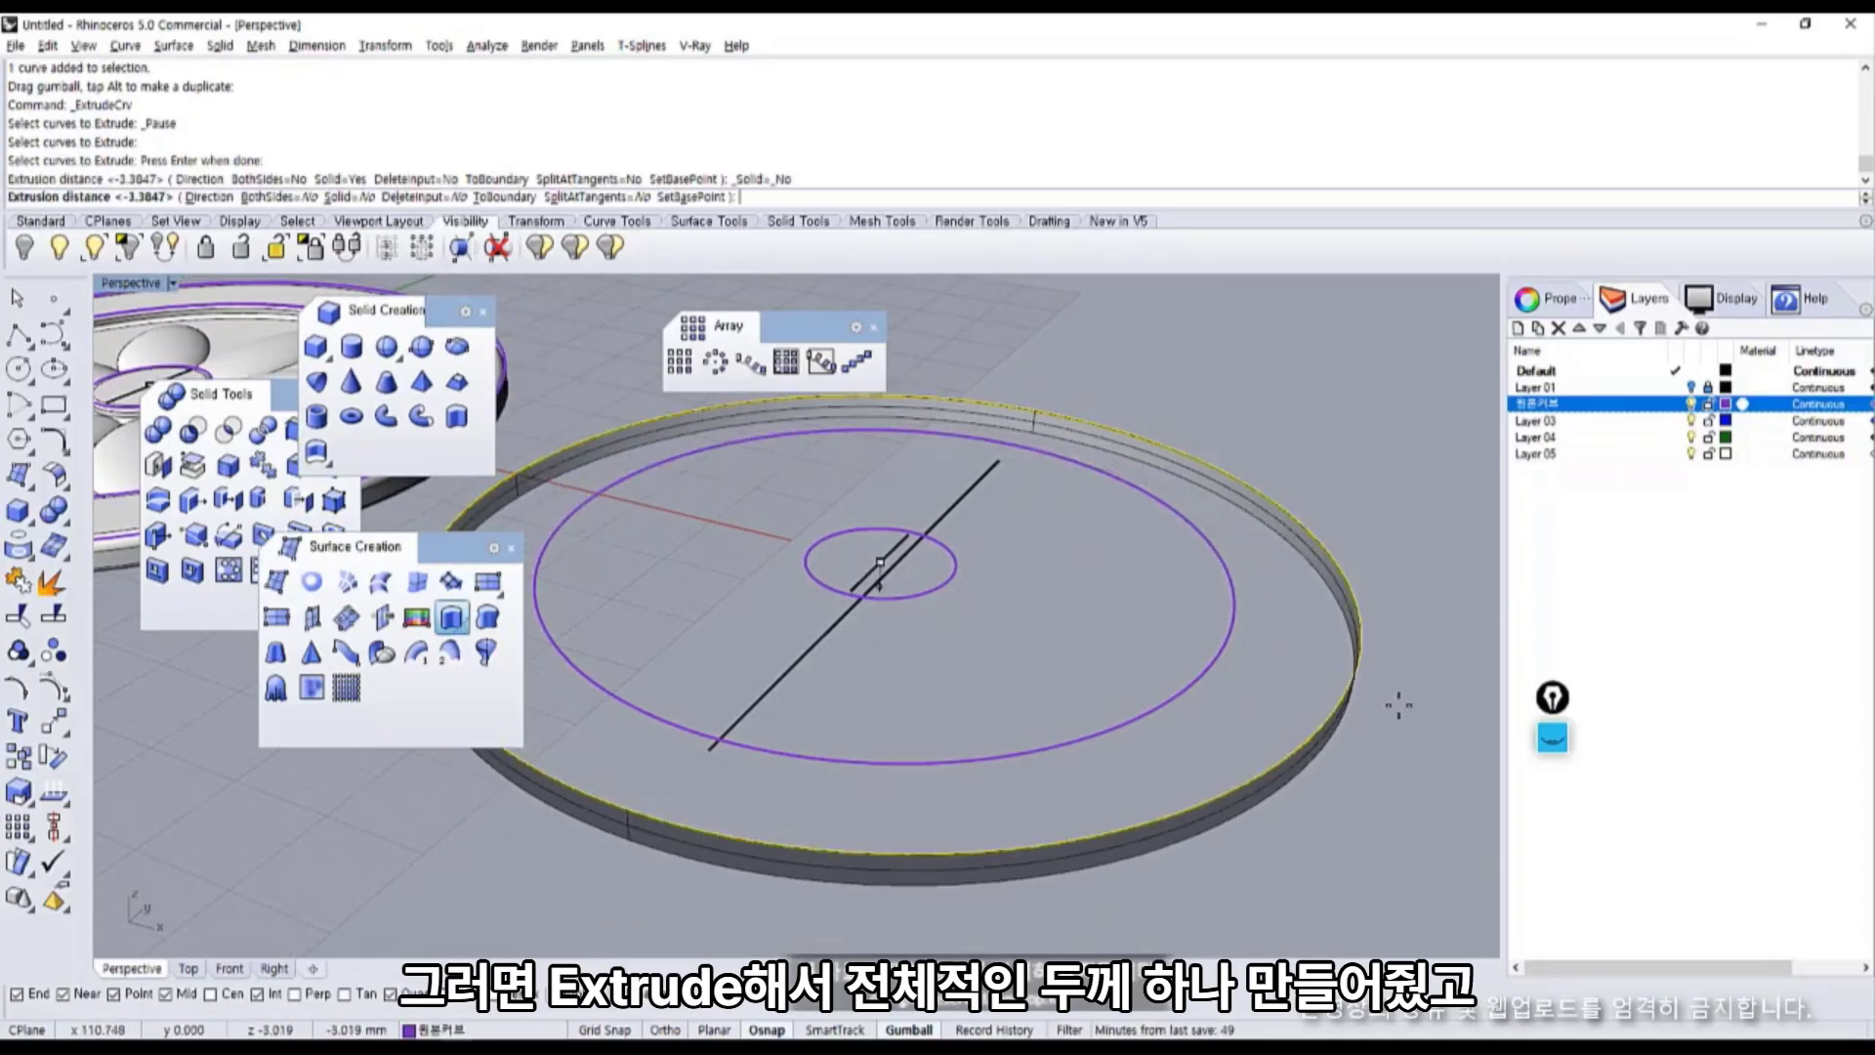
click(1302, 870)
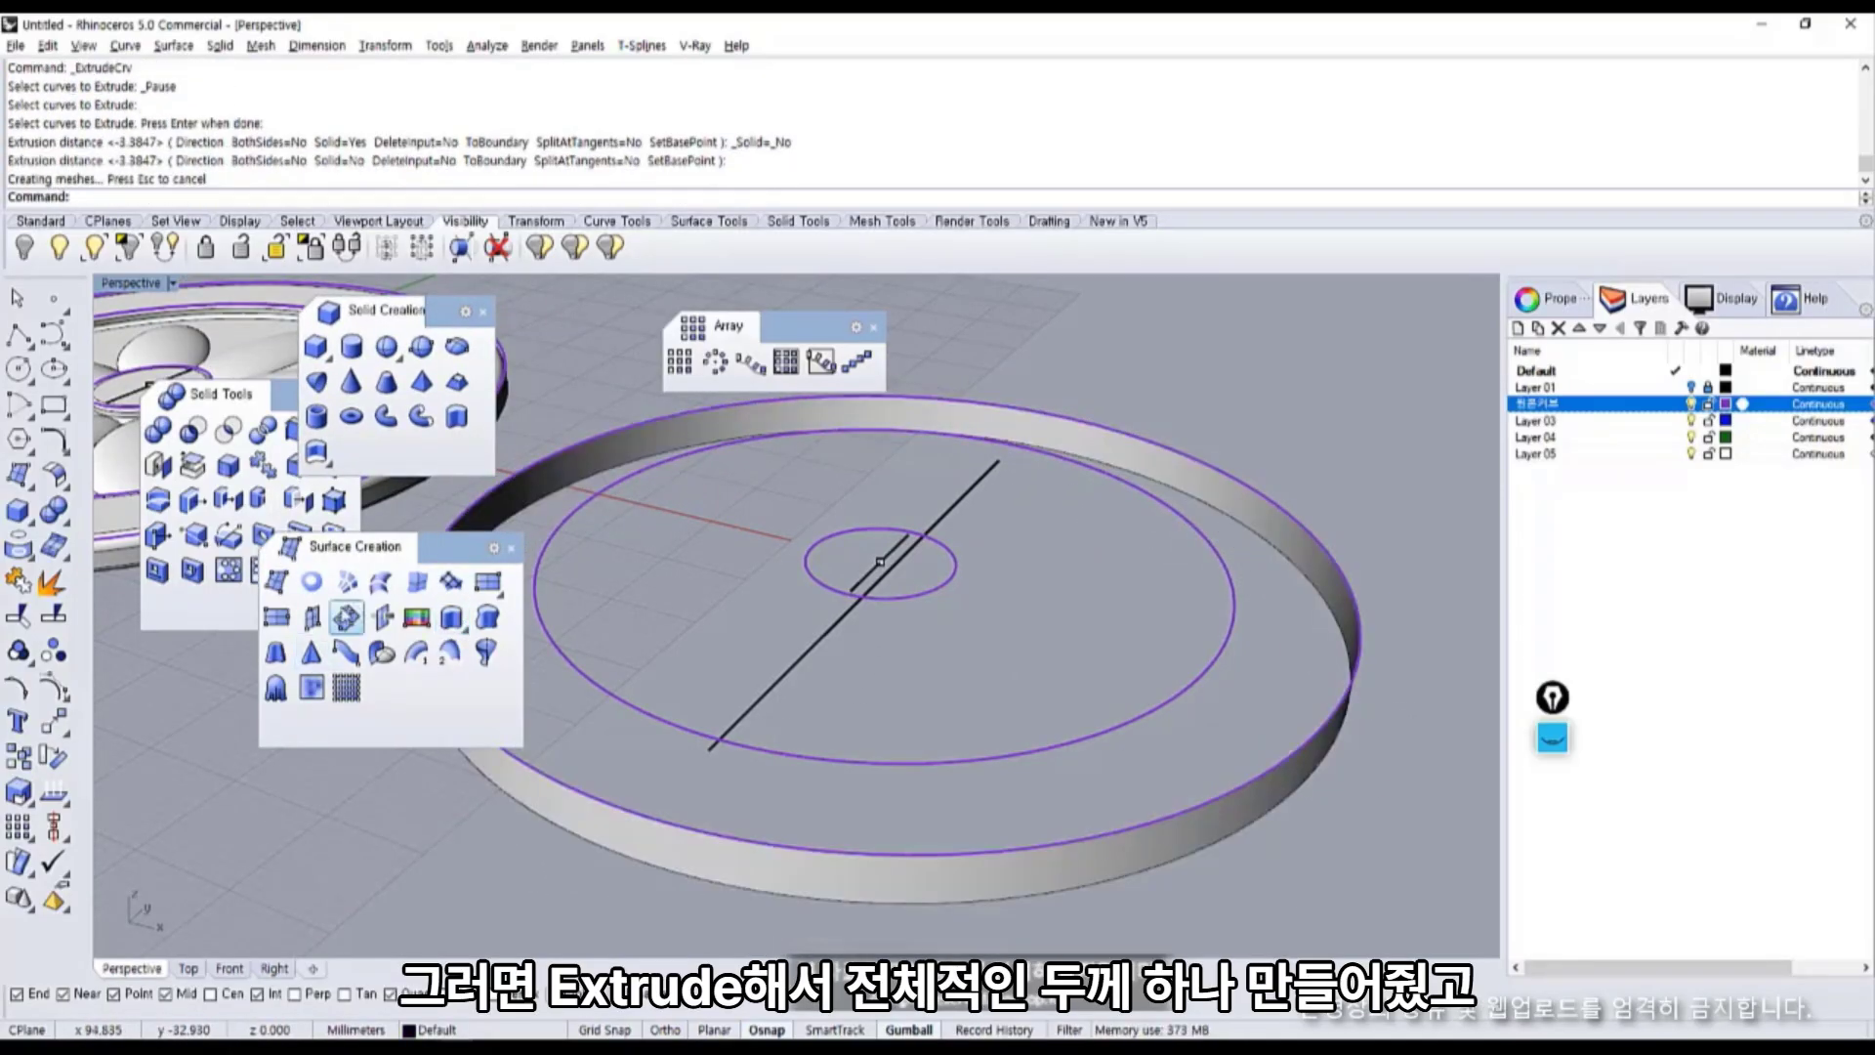
Fill the ring between the copied outer and middle circles with a planar surface.
click(311, 582)
click(1183, 693)
click(1358, 649)
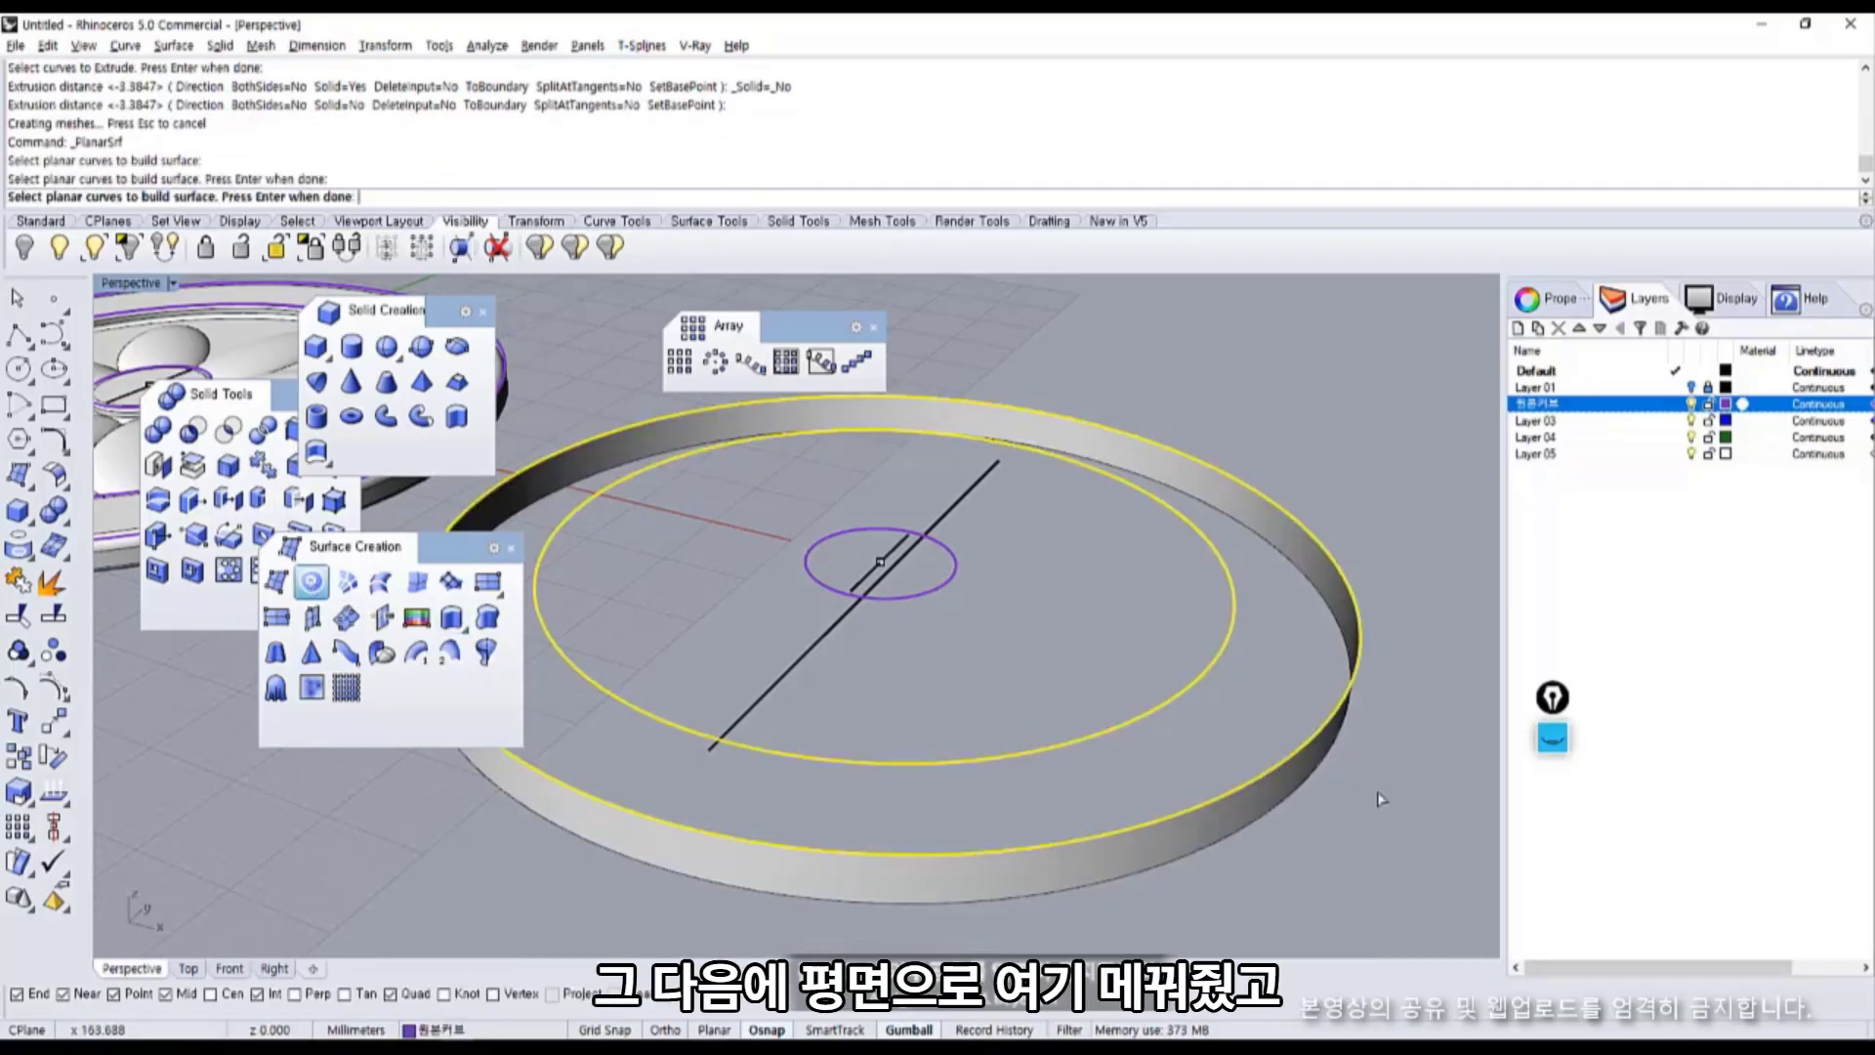
right_click(1383, 799)
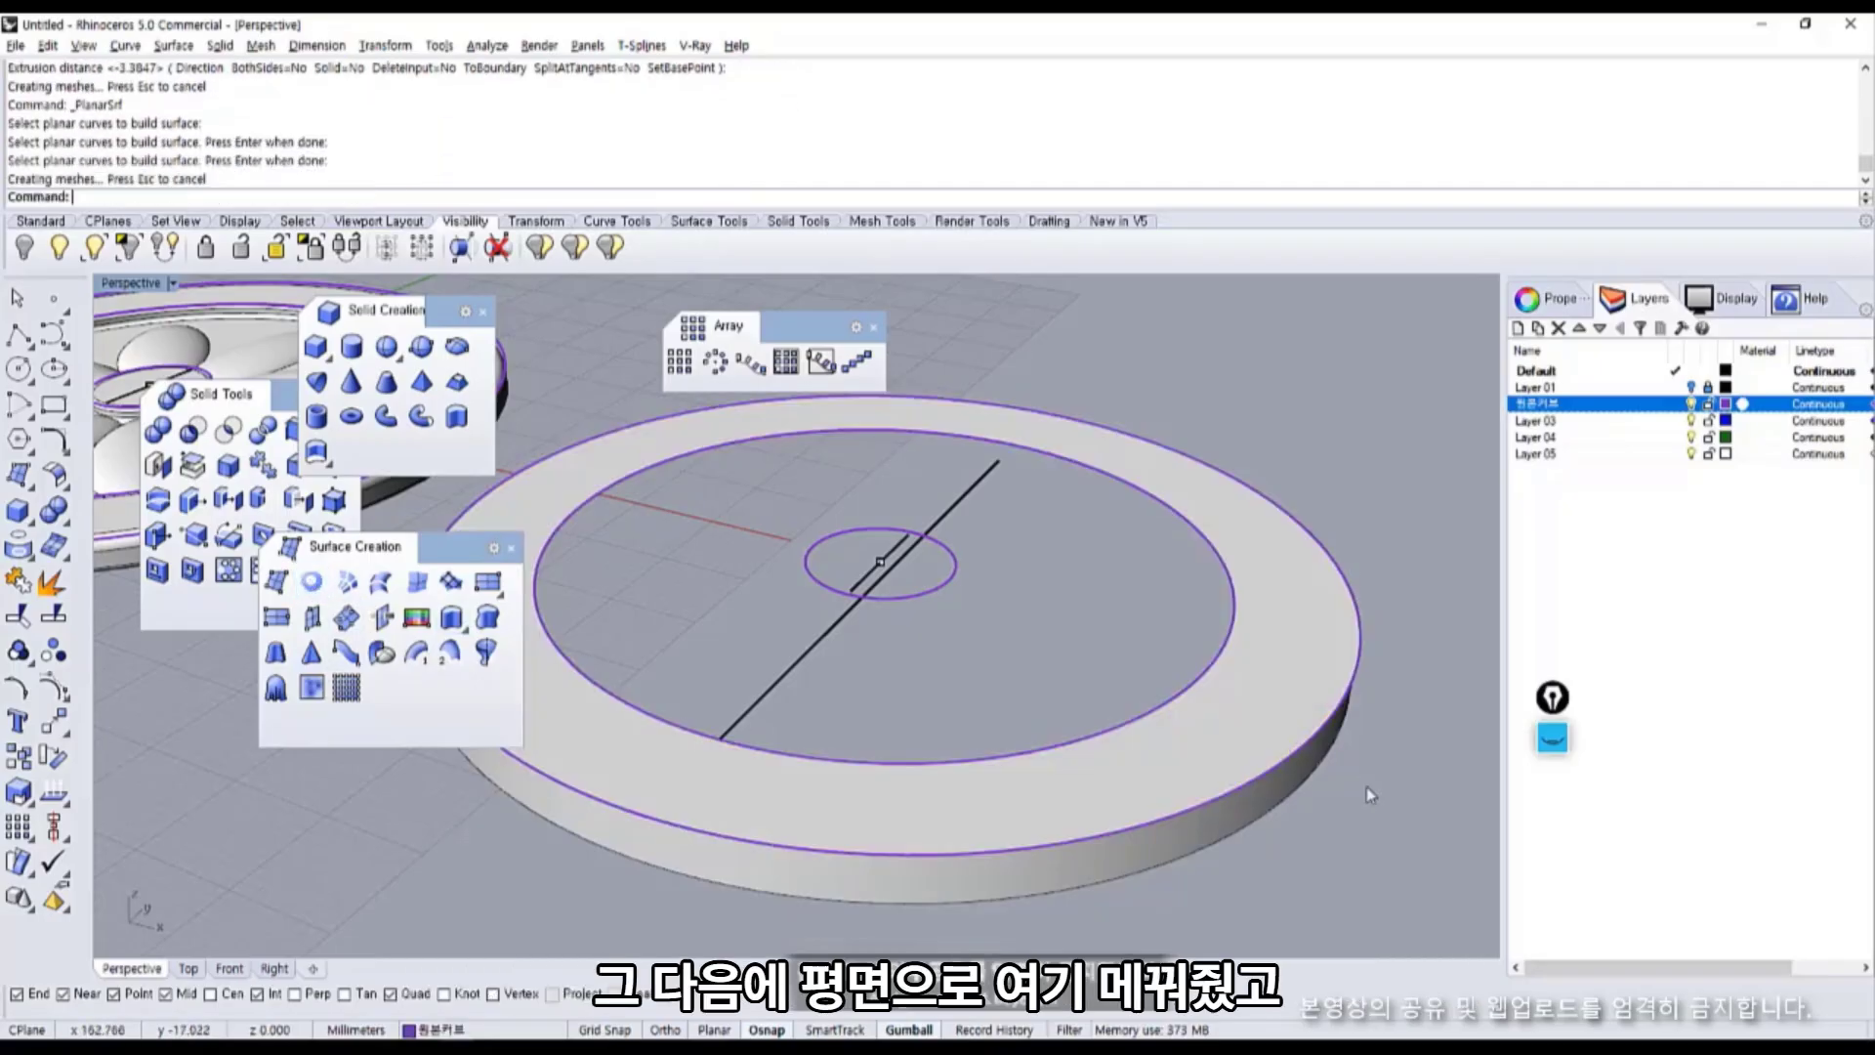
Extrude the copied middle circle about 2.68 mm downward, roughly half the outer wall's height, as an open wall.
click(1204, 539)
right_click(1159, 531)
right_click(1158, 531)
right_drag(1379, 613, 1348, 539)
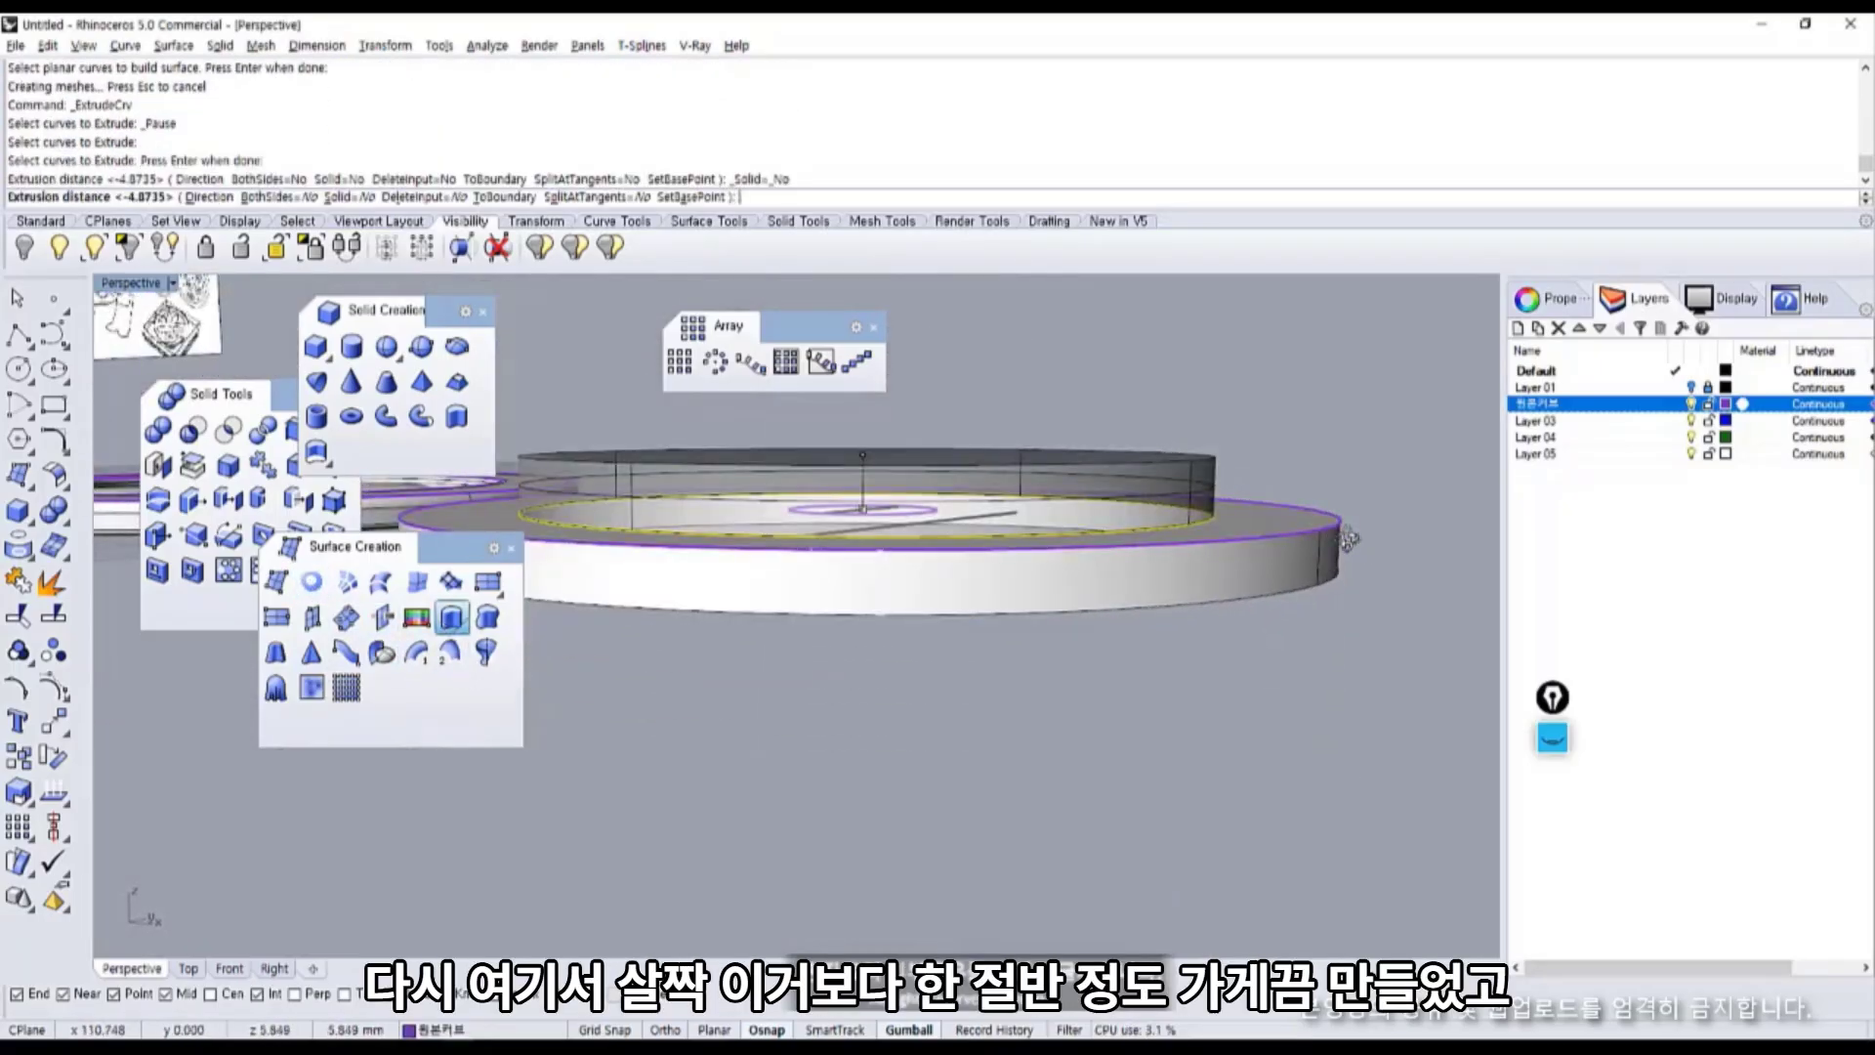
click(1406, 553)
click(1281, 686)
right_drag(1049, 674, 952, 765)
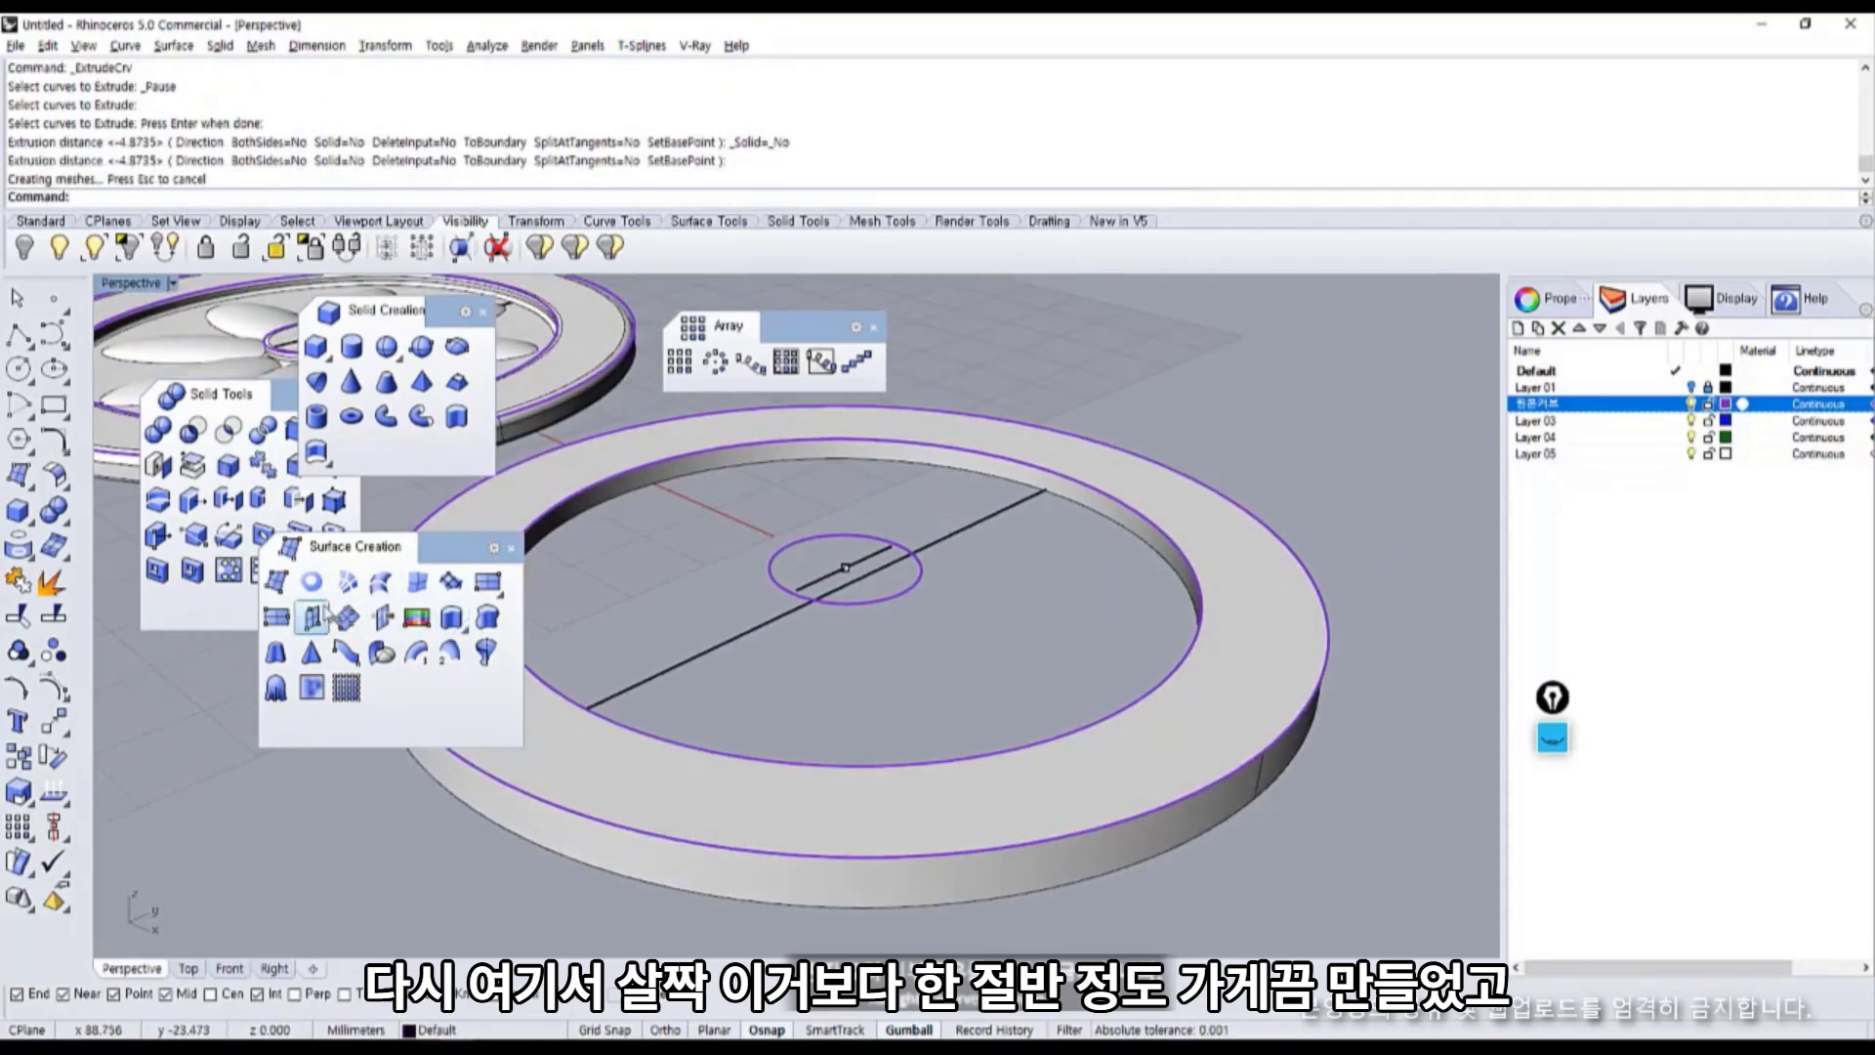
Close the lower edge of the inner wall with a planar surface as the recess floor.
click(312, 616)
click(789, 461)
right_click(789, 461)
Join the outer wall, ring face, inner wall and recess floor into one polysurface.
key(ctrl+a)
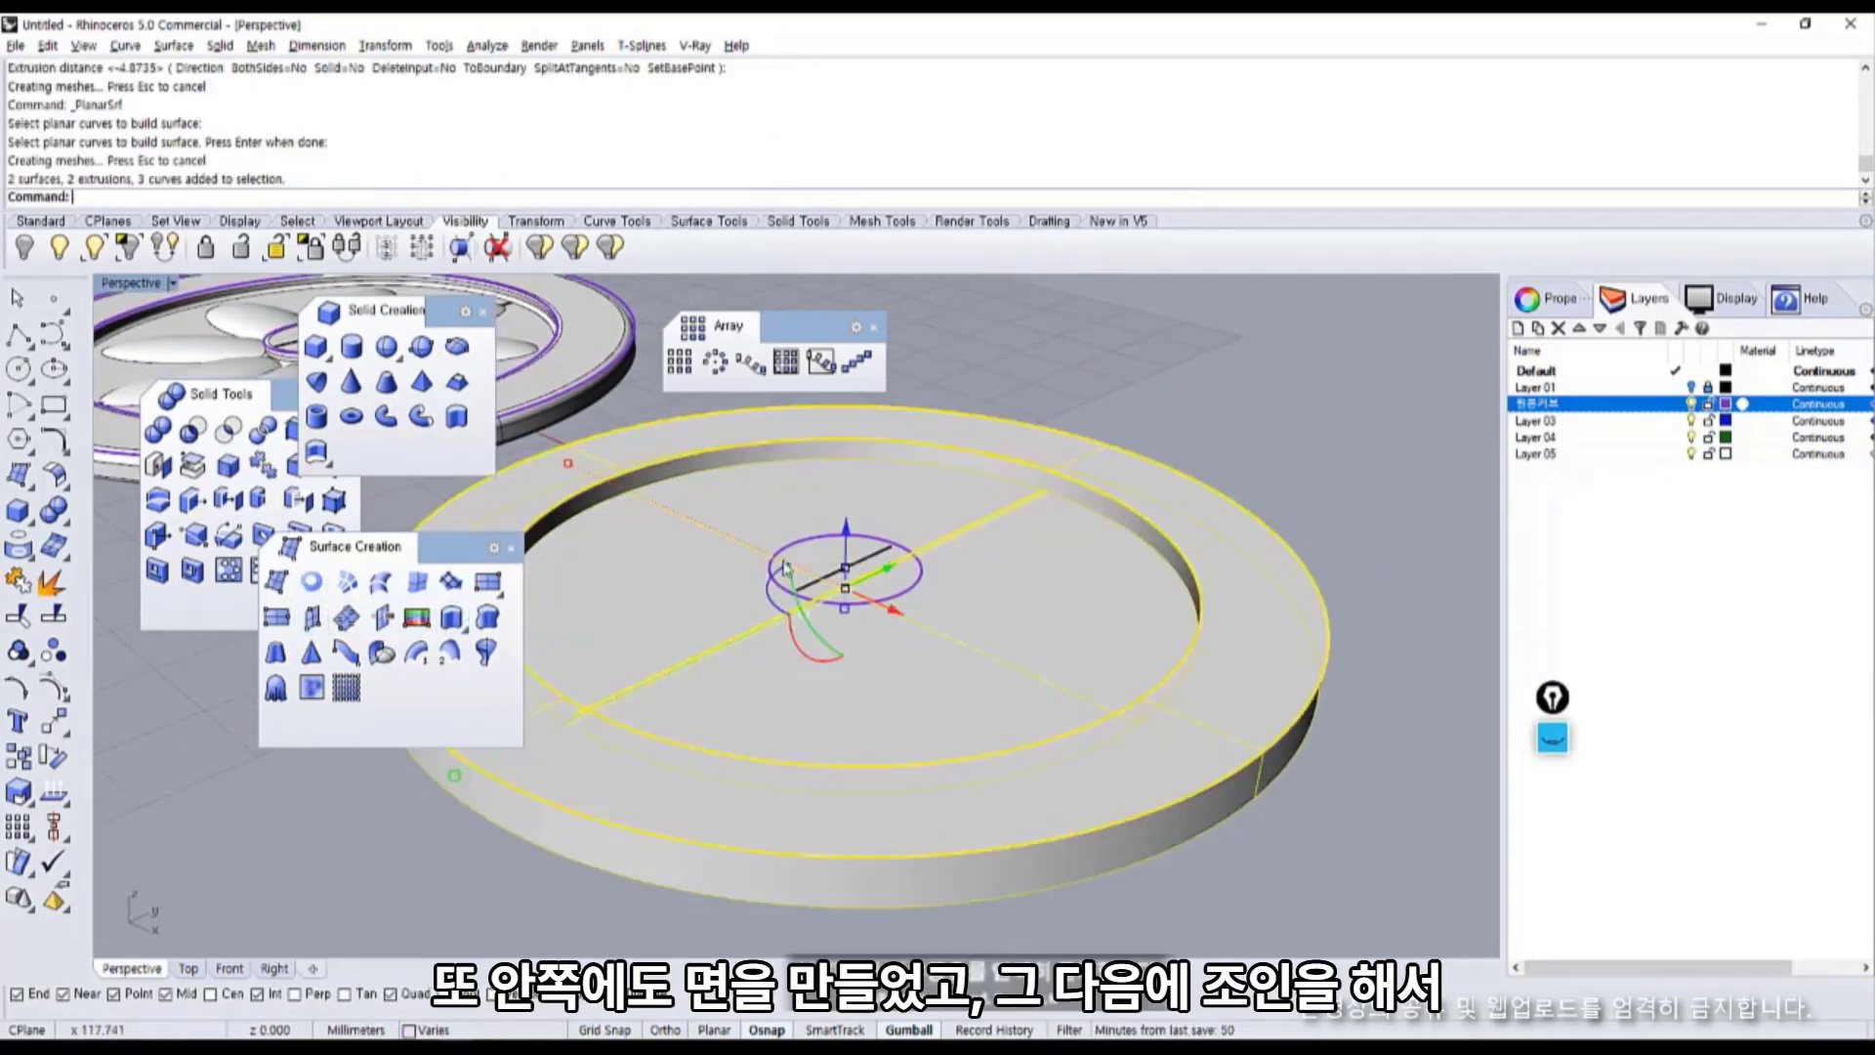
click(53, 583)
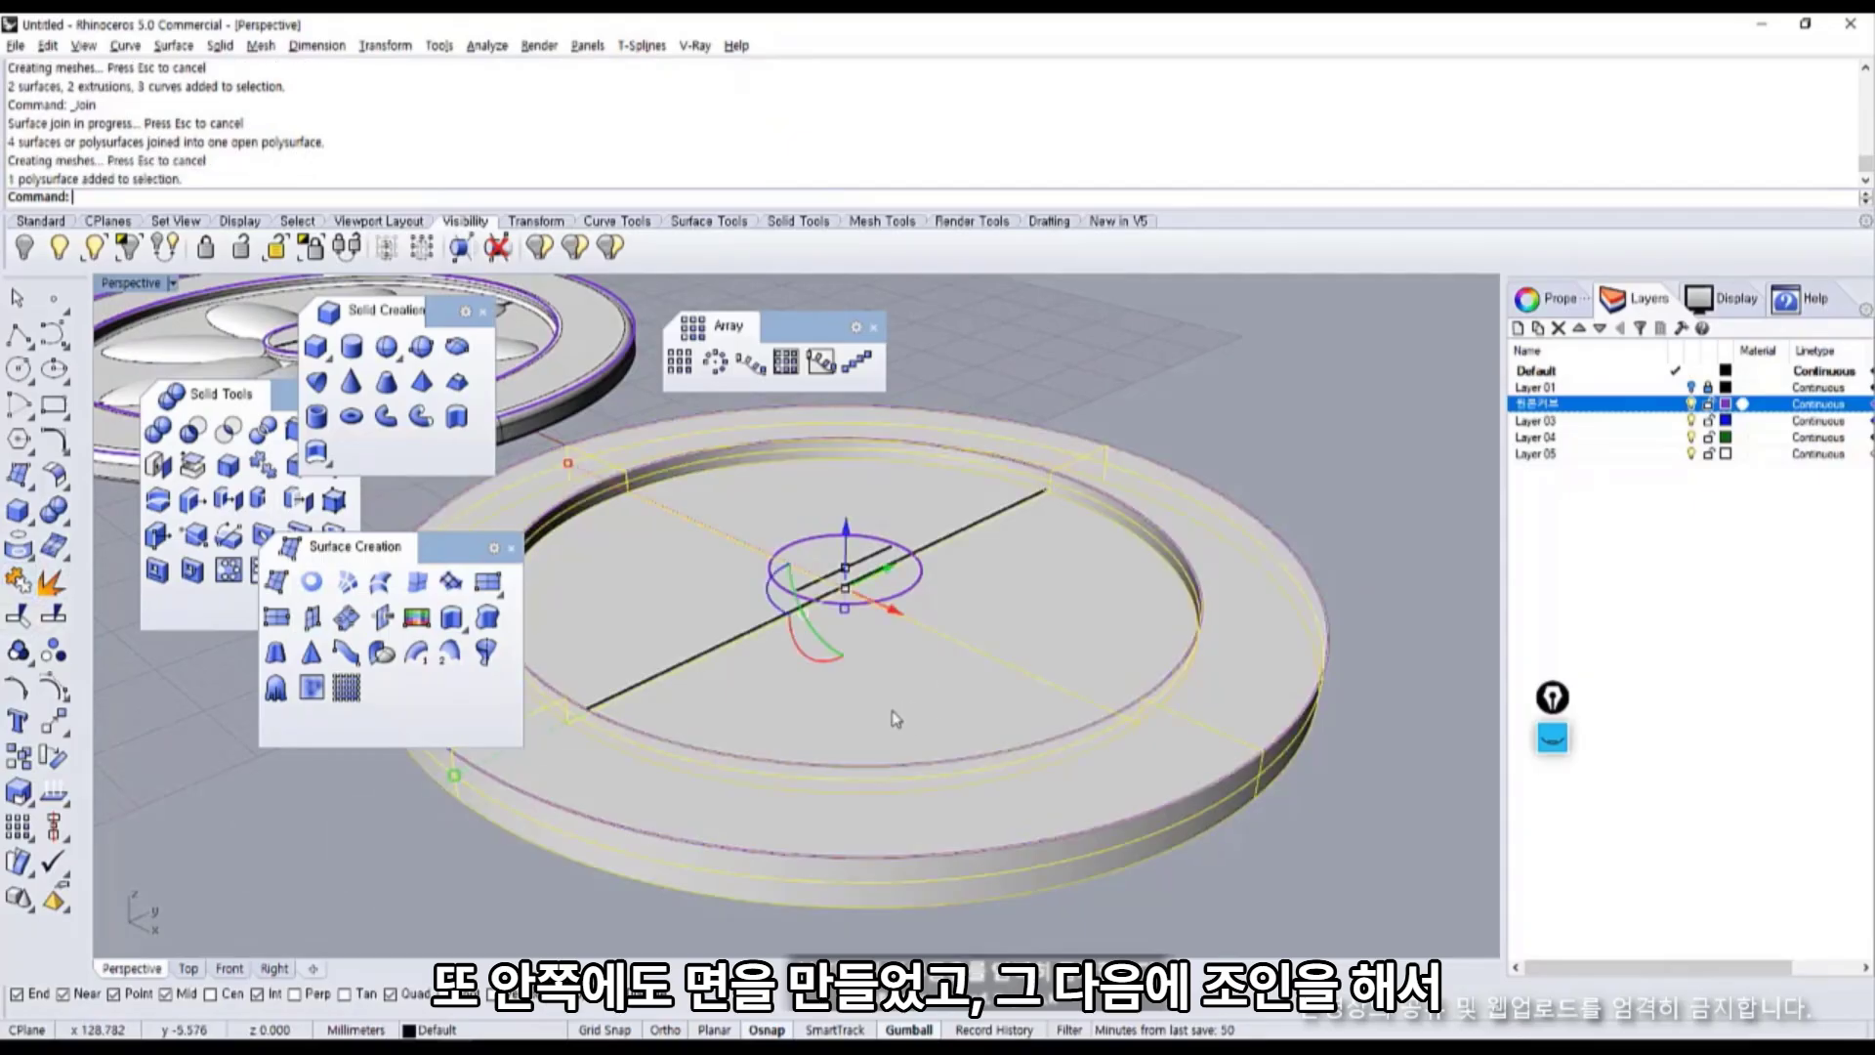
right_drag(1085, 762, 1129, 803)
click(1357, 918)
Extrude the small central circle downward to the recess floor with the Solid option set to Yes.
right_drag(961, 705, 991, 702)
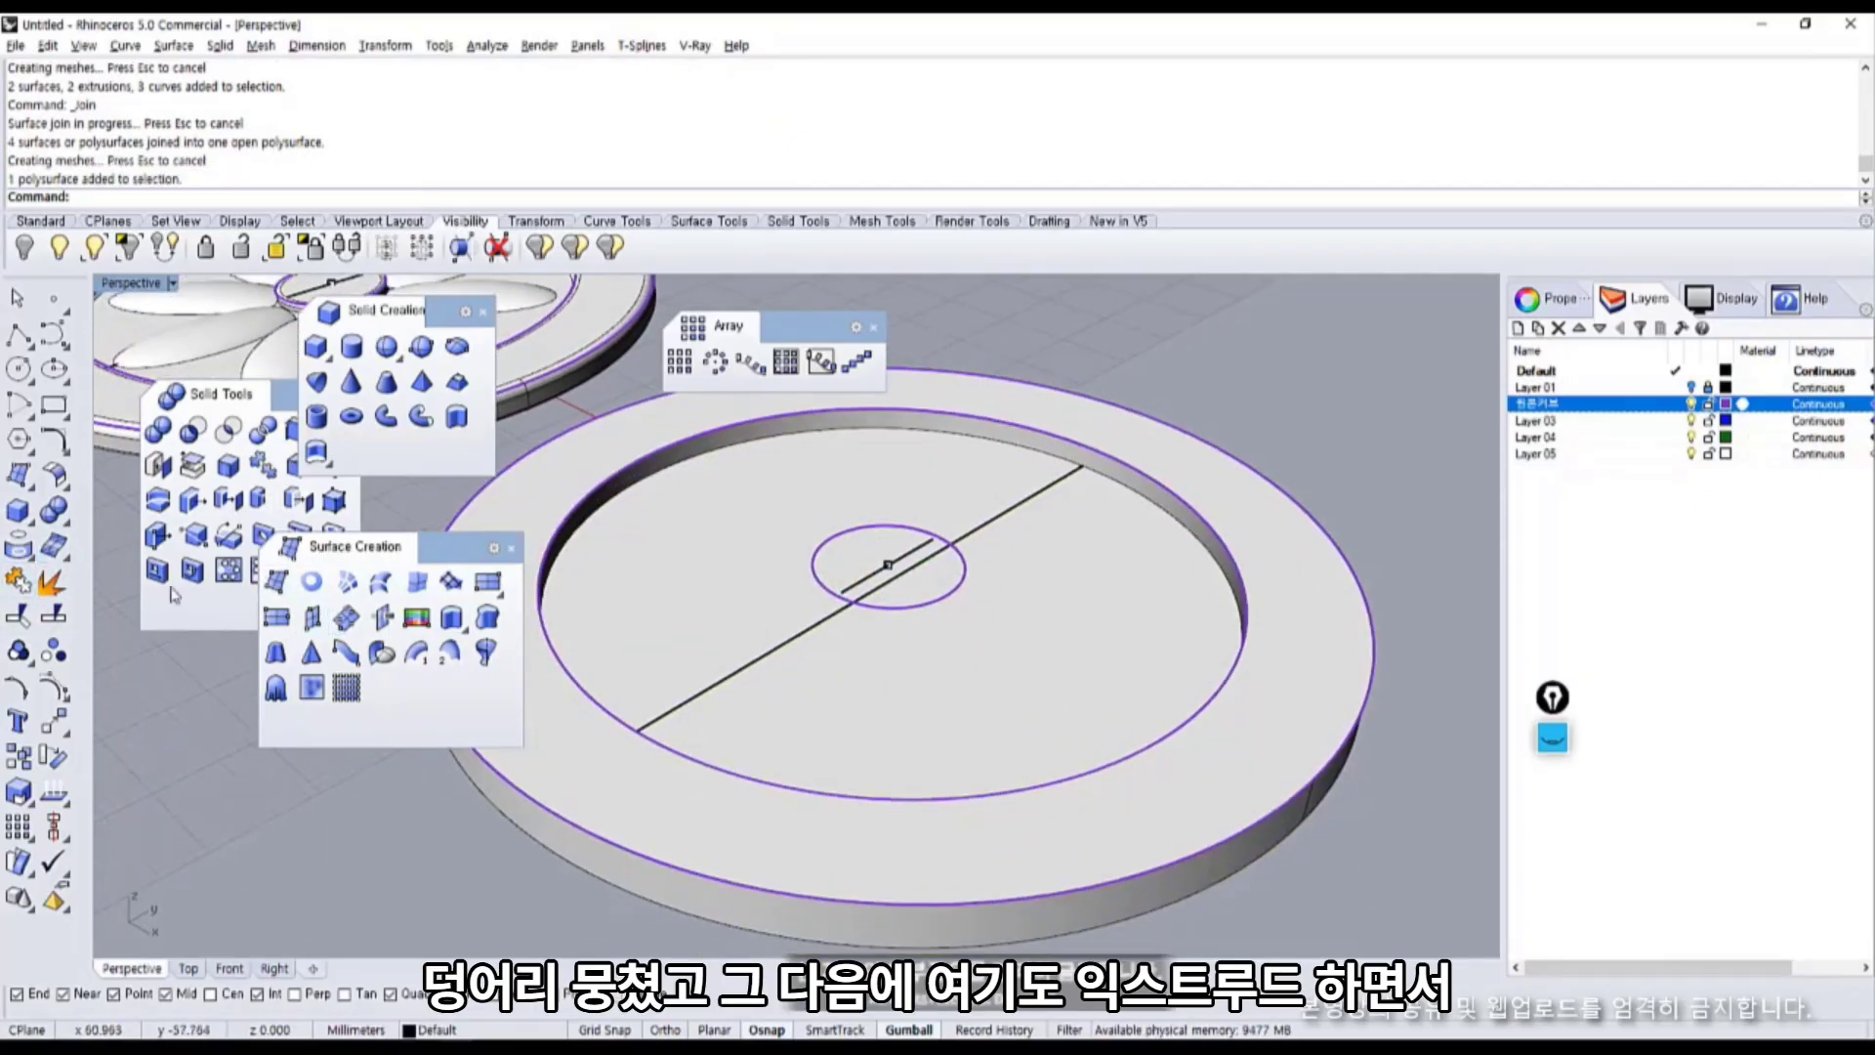
click(451, 616)
click(819, 586)
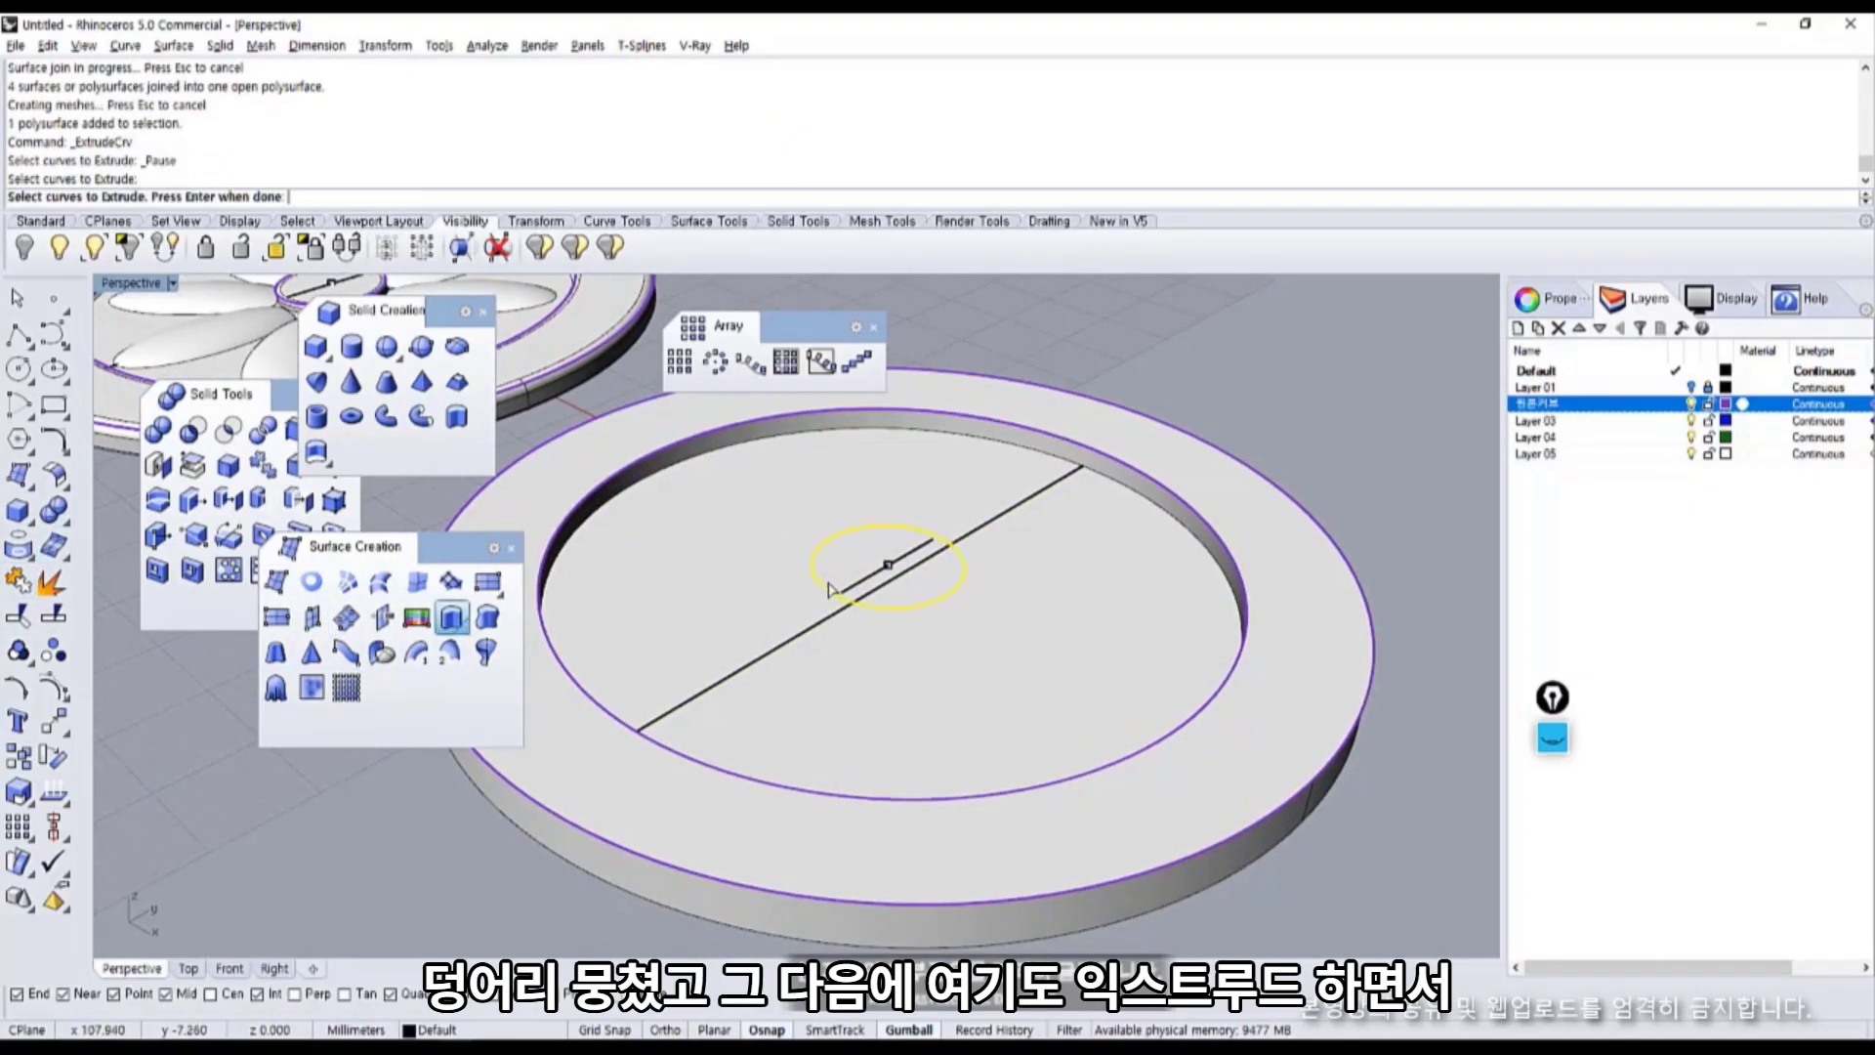
key(Return)
click(337, 196)
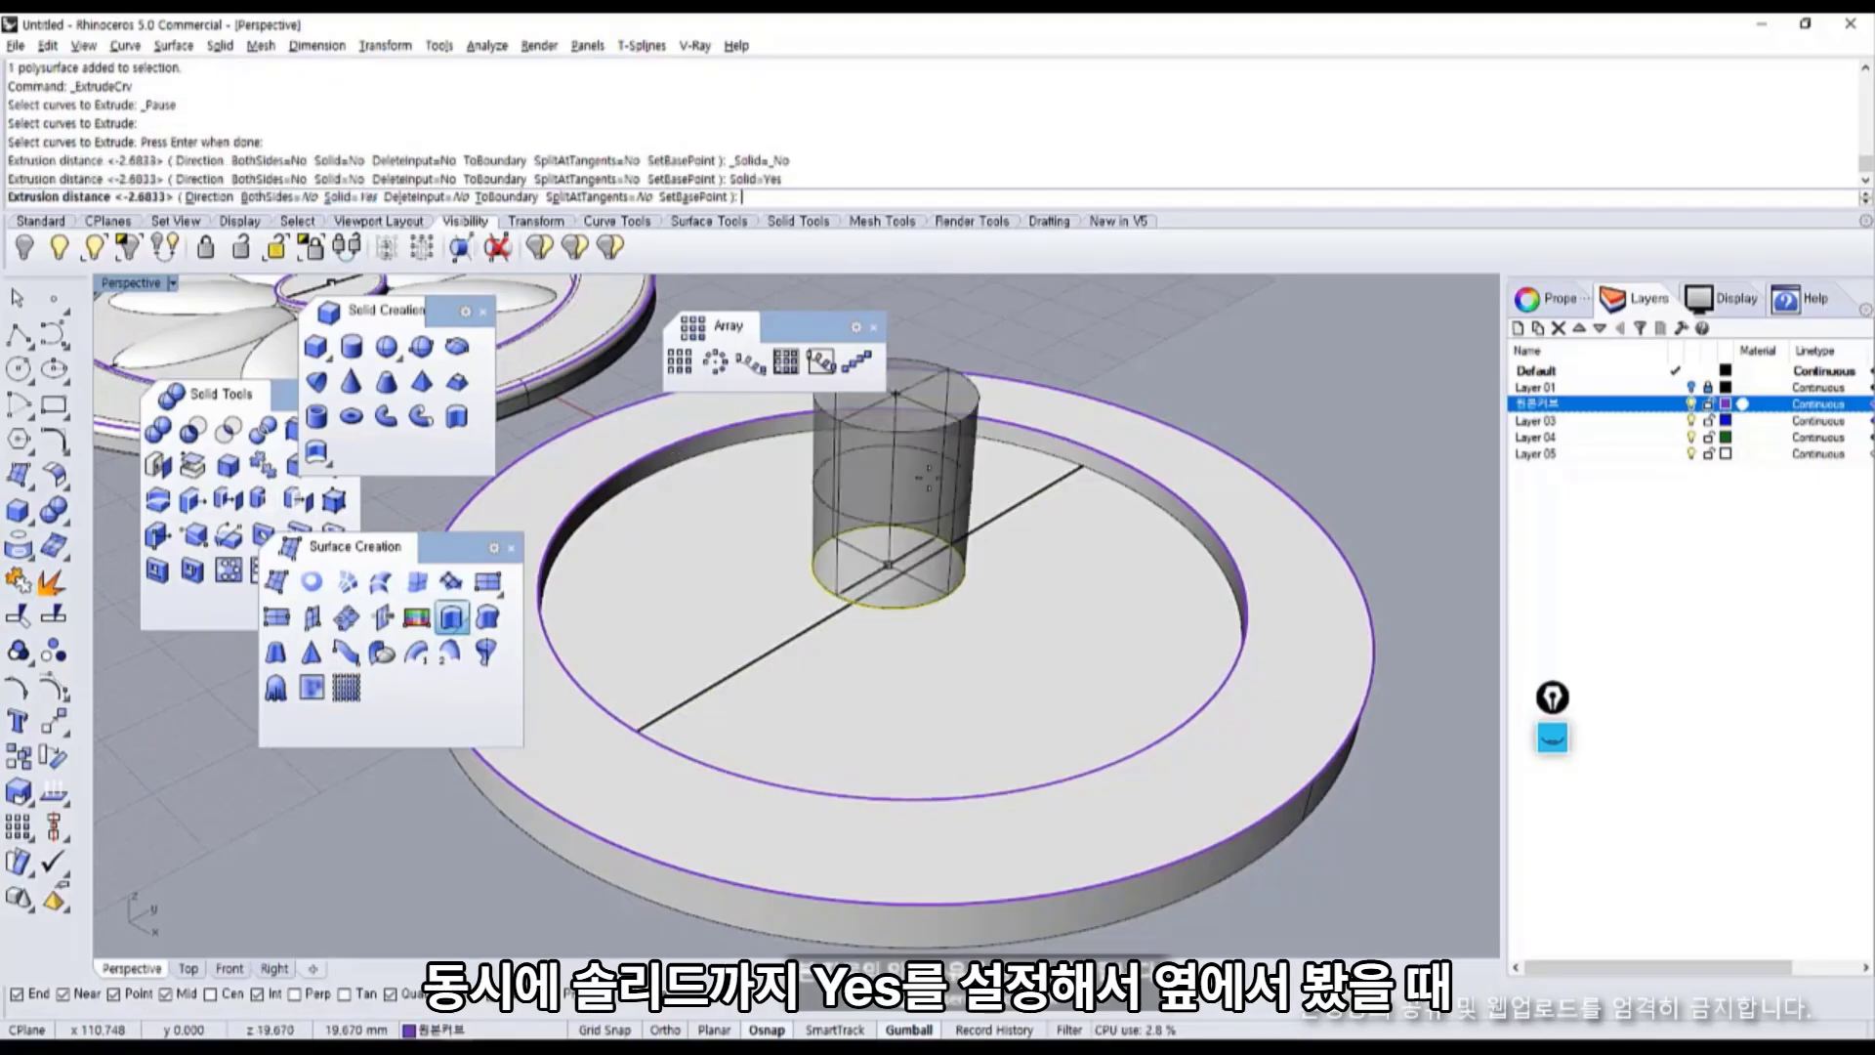
right_drag(1286, 484, 1398, 535)
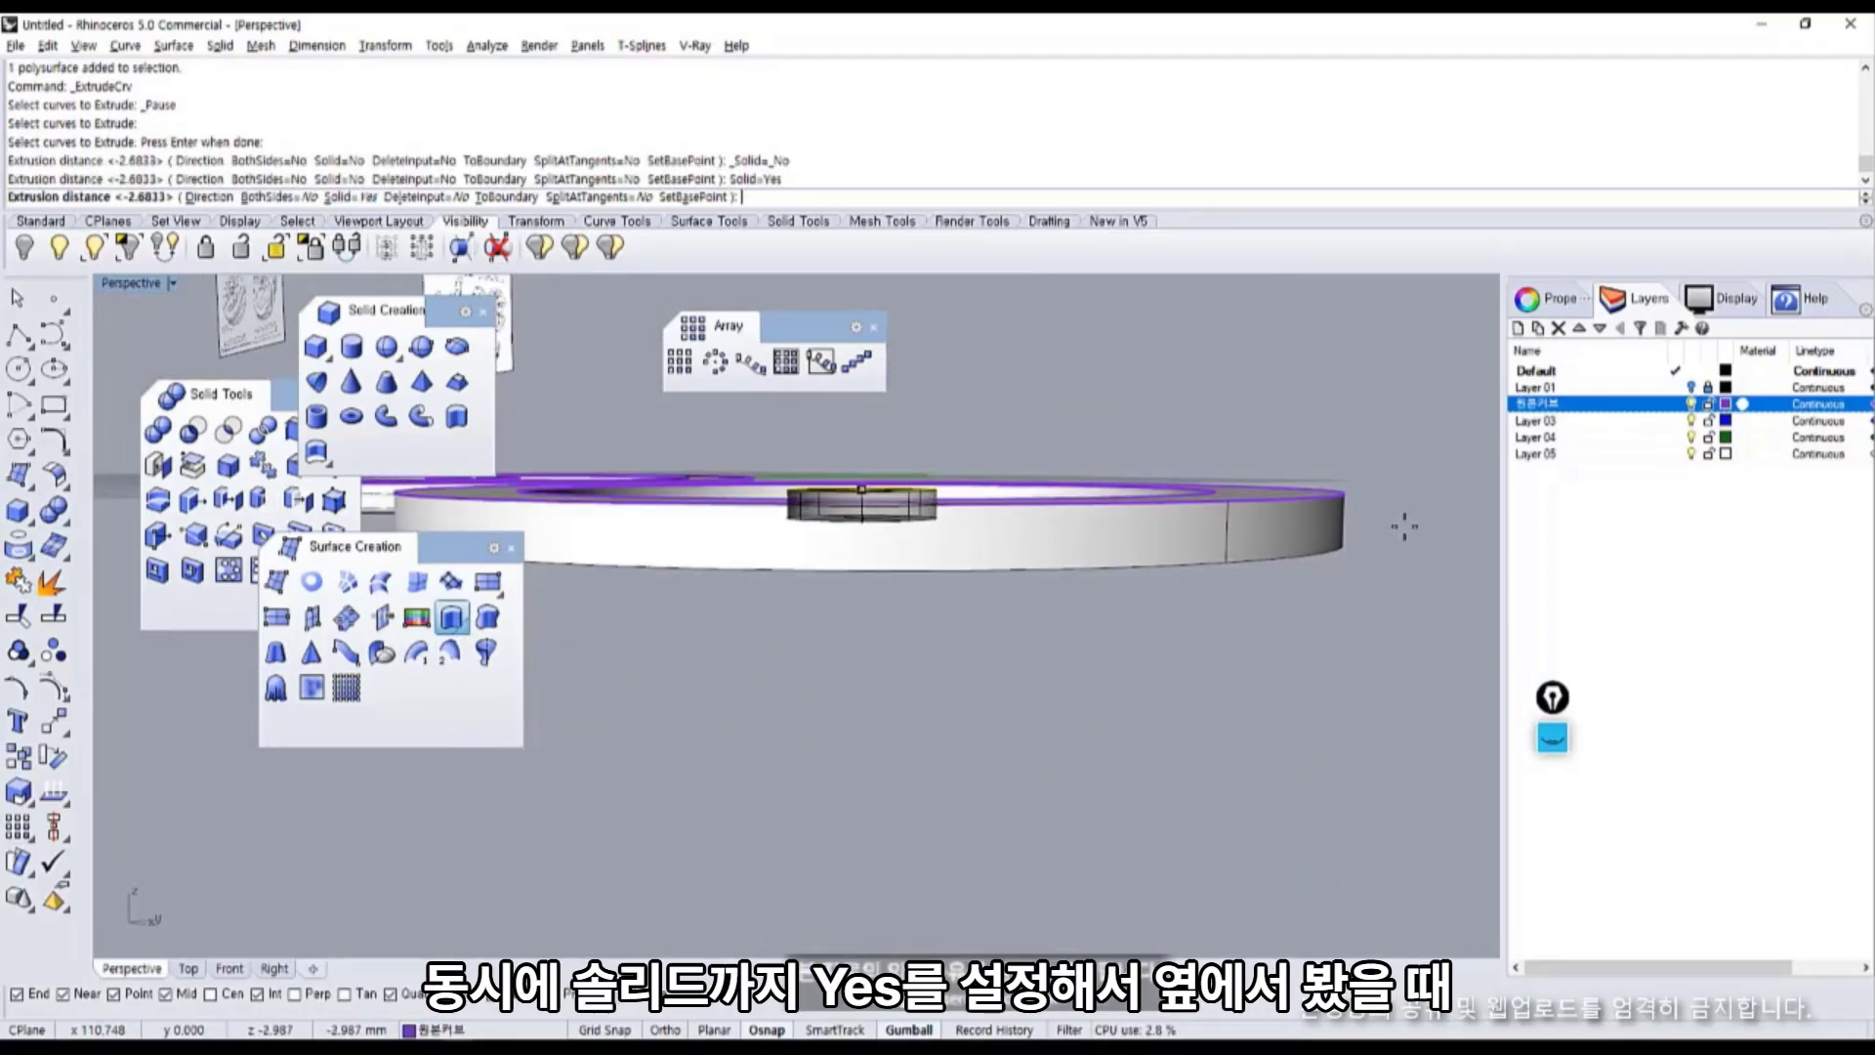
key(Return)
Boolean union the central disc with the joined stand base.
right_drag(1022, 694, 989, 725)
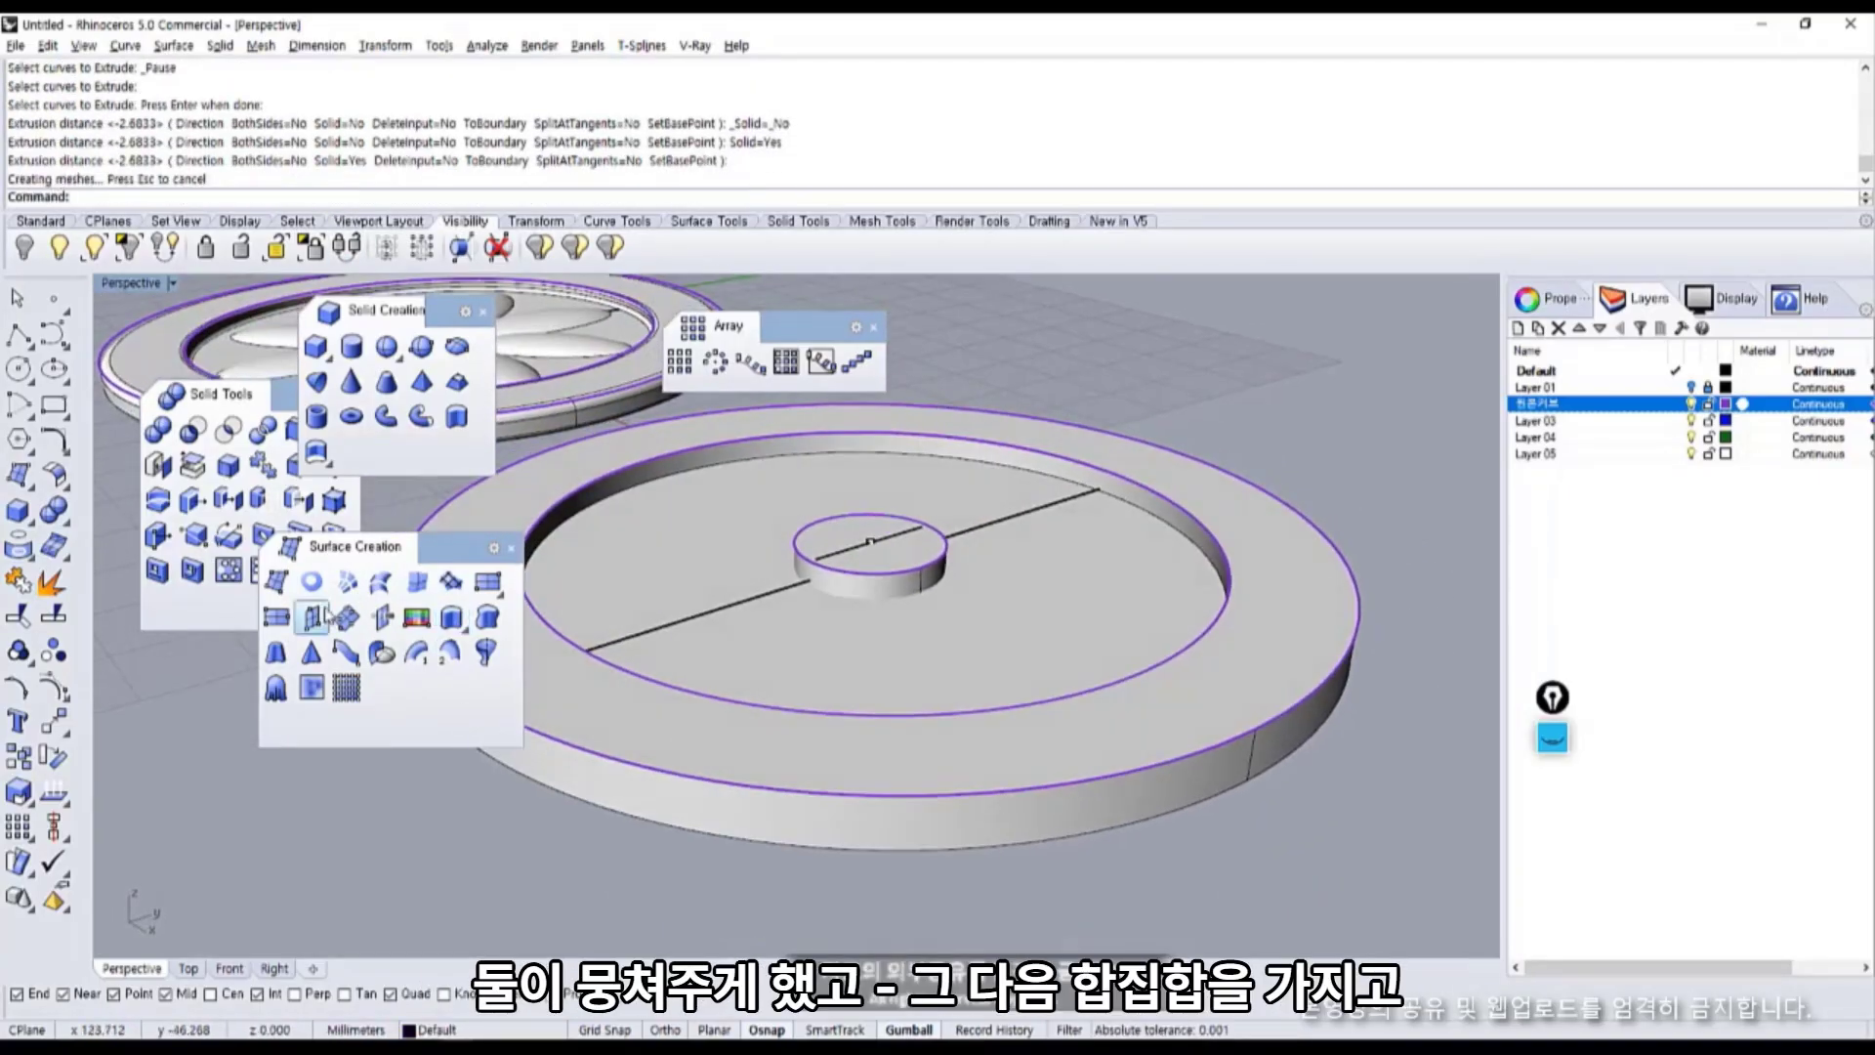
click(160, 438)
click(848, 587)
click(903, 645)
key(Return)
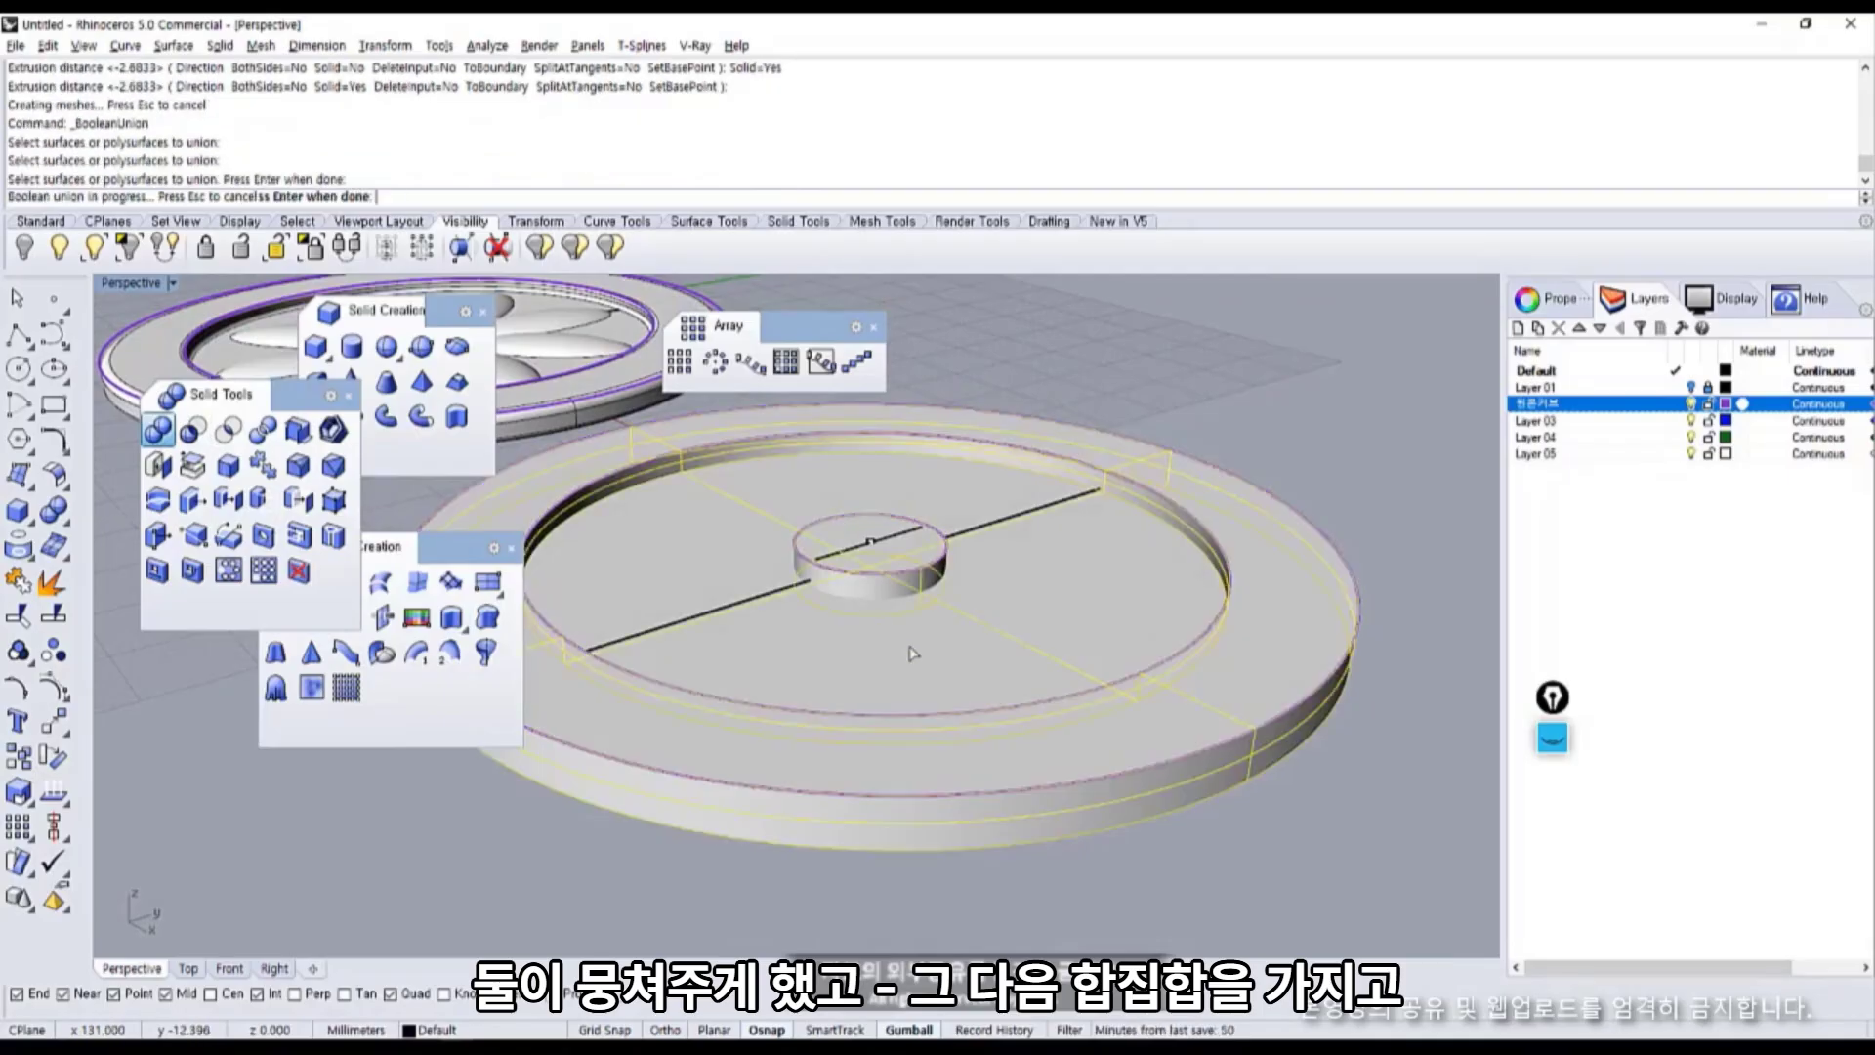
Undo the union of the central disc and base, retry the Boolean union, and undo that attempt.
key(ctrl+z)
key(Return)
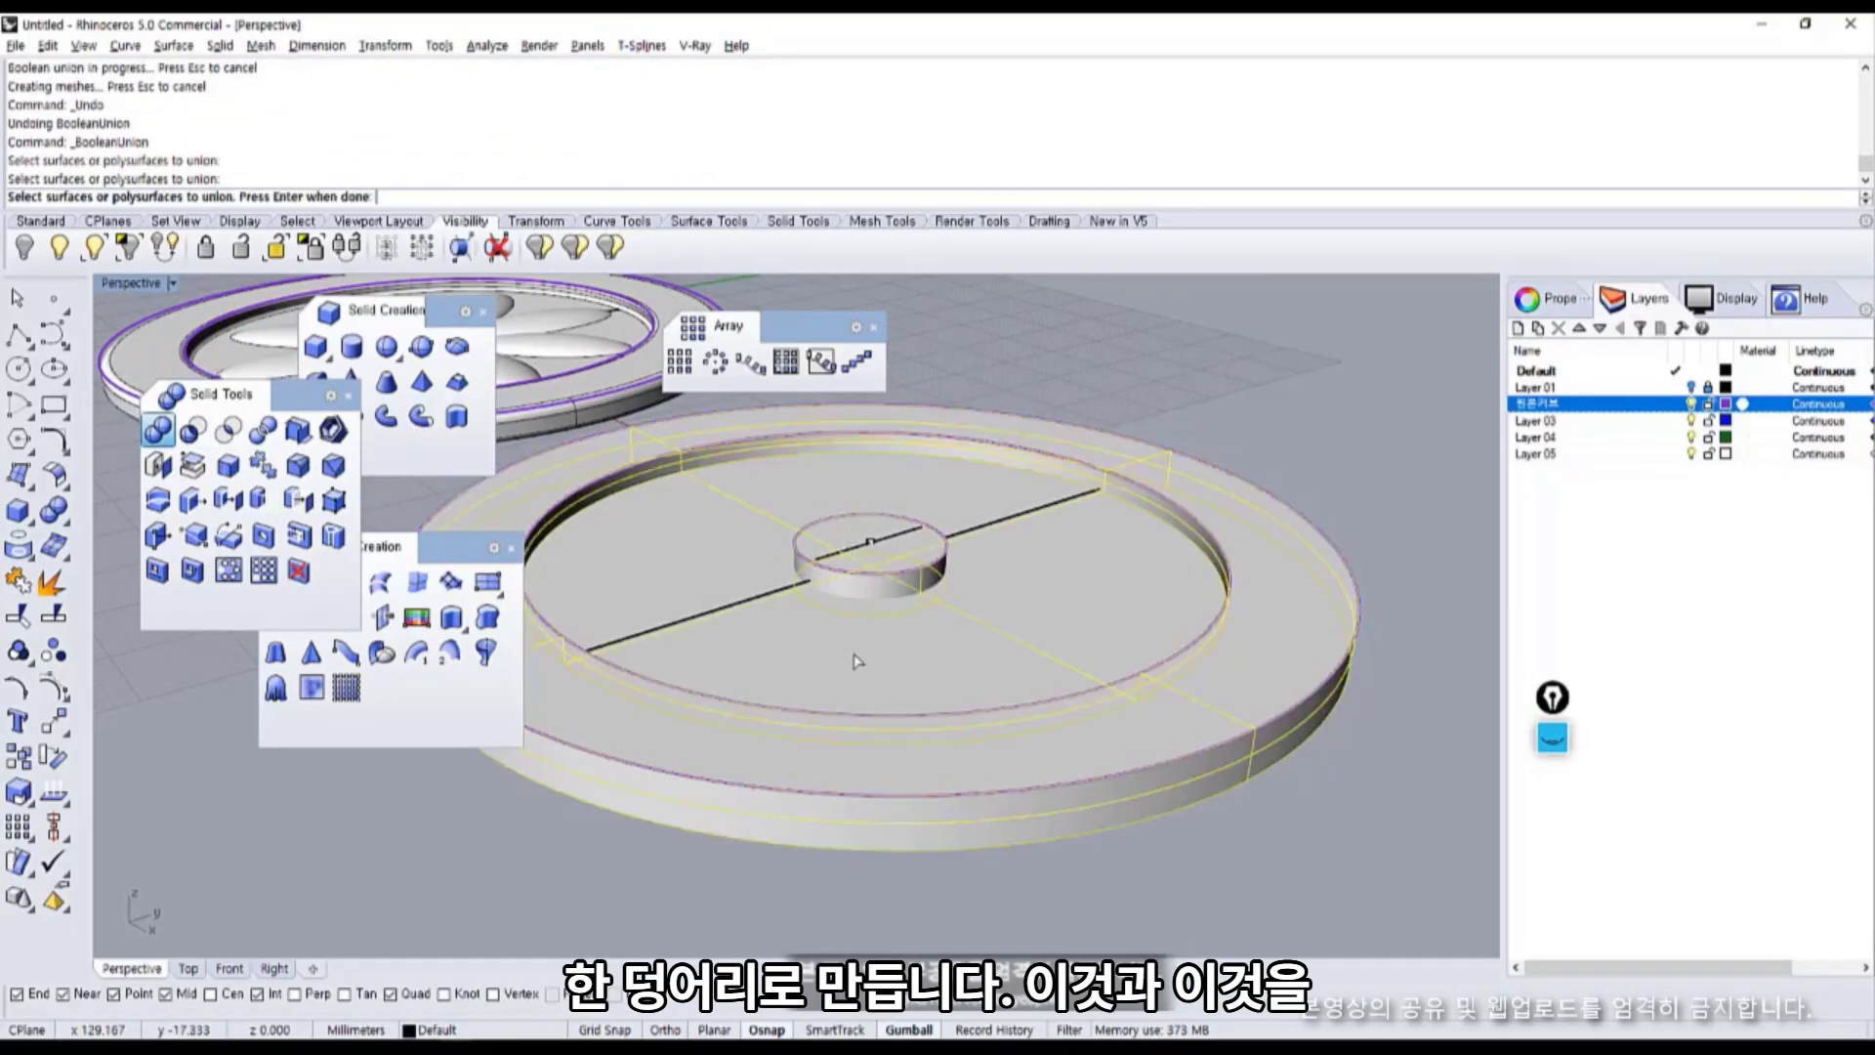
scroll(966, 594, up, 5)
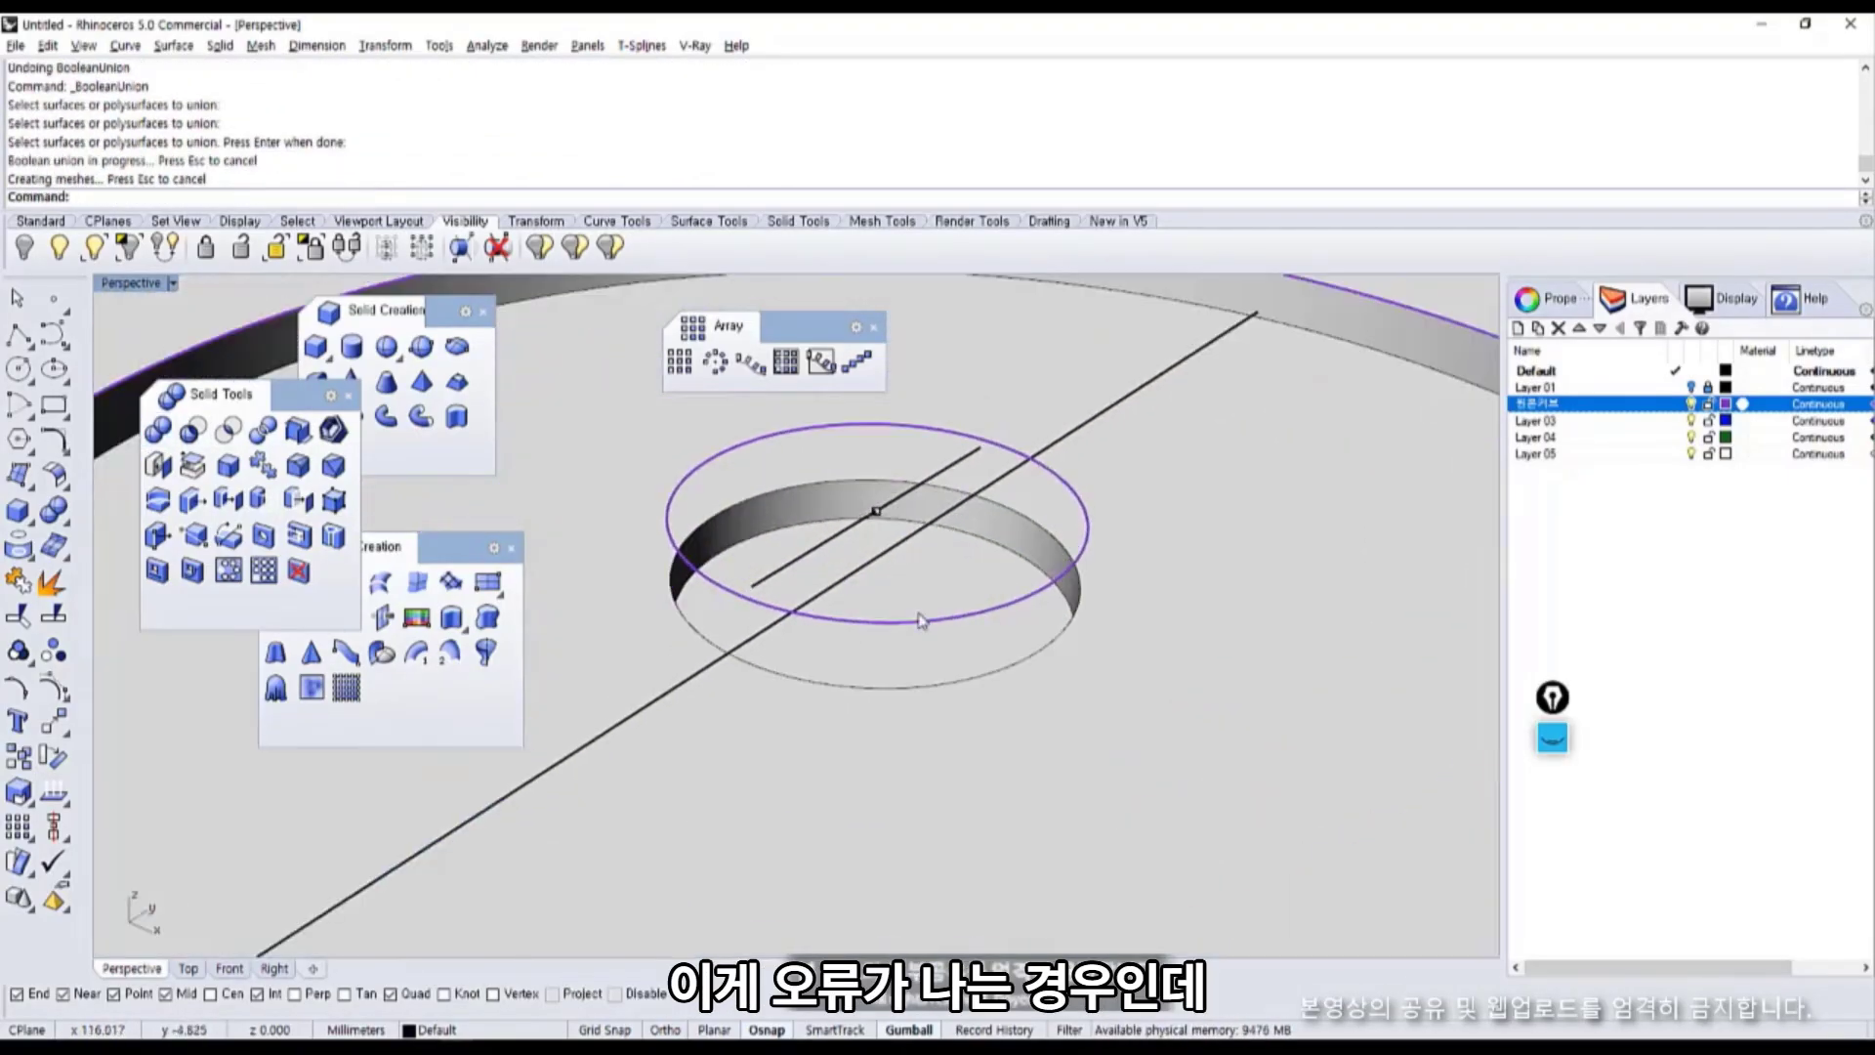
scroll(966, 594, down, 2)
key(ctrl+z)
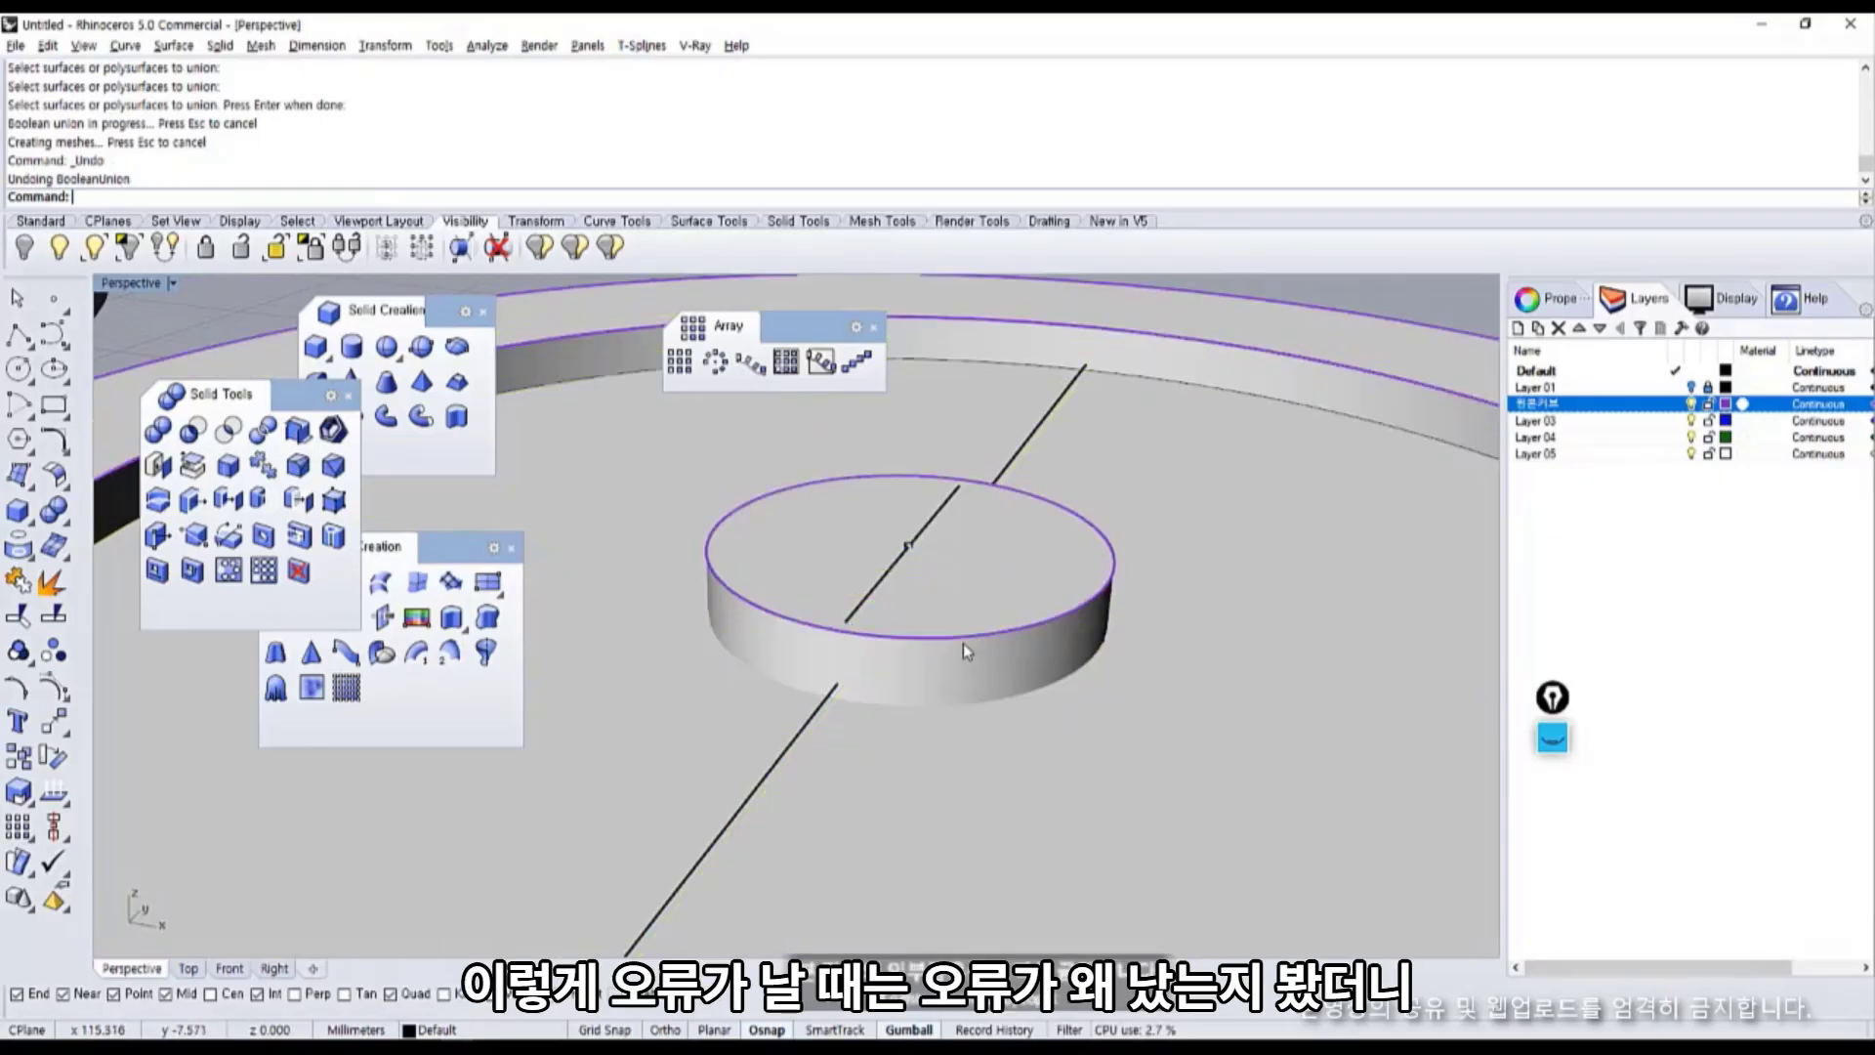
Close the base's open underside with a planar surface from the outer wall's lower edge and join it to the base.
click(996, 669)
scroll(1046, 703, down, 7)
shift+click(1150, 718)
middle_click(1150, 718)
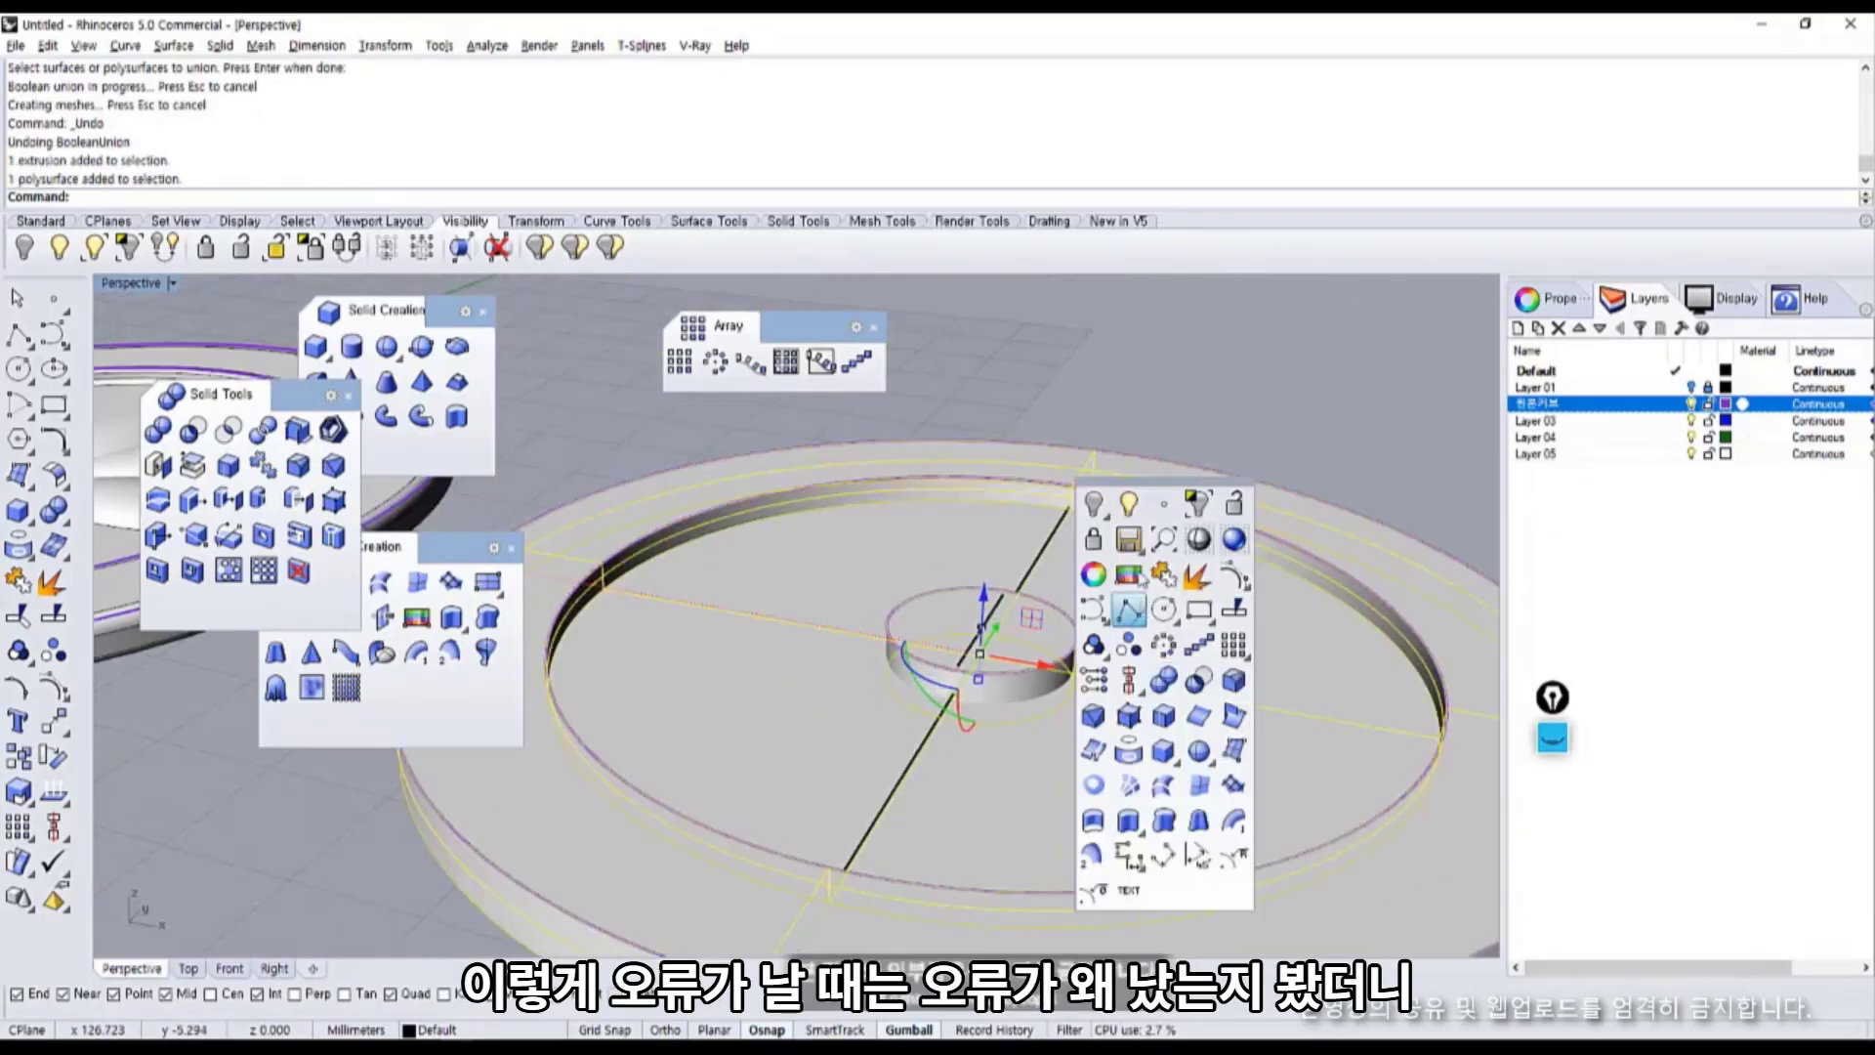
click(1131, 426)
mouse_move(1089, 659)
right_down()
mouse_move(1042, 494)
mouse_move(1057, 675)
right_up()
scroll(1056, 675, down, 3)
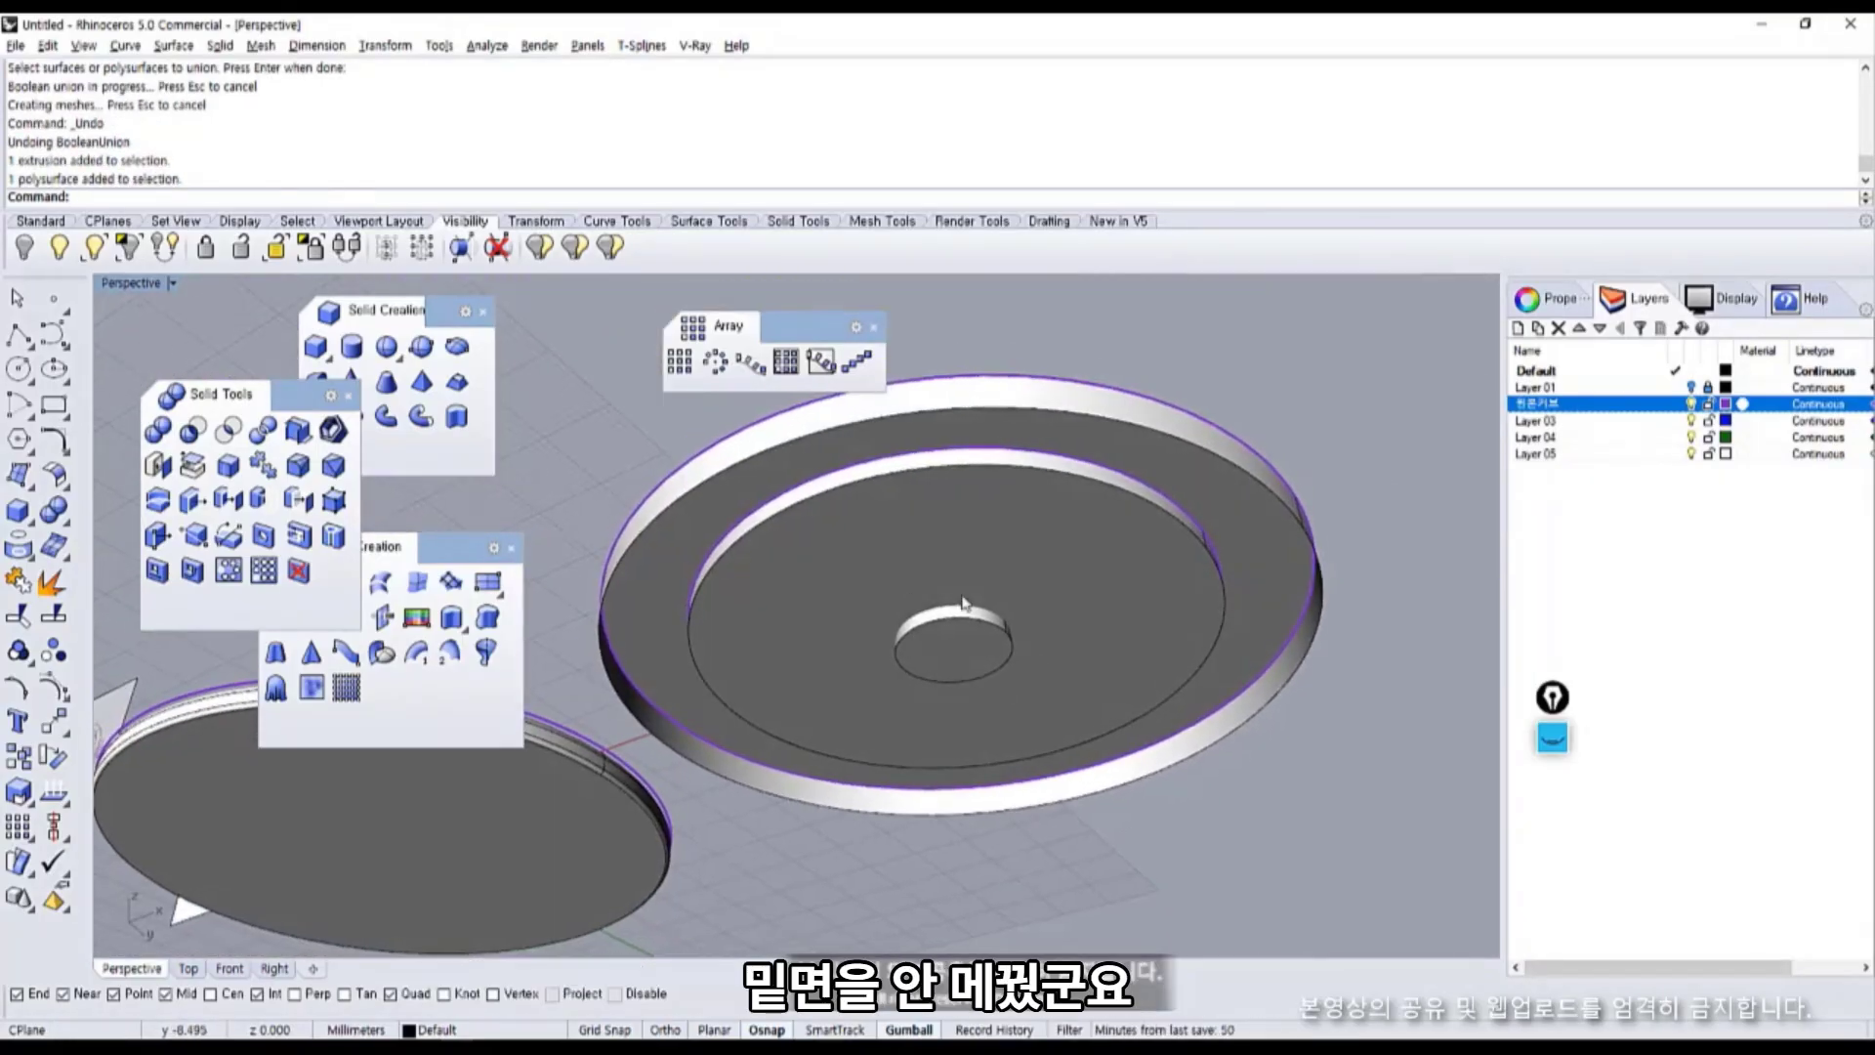
click(447, 548)
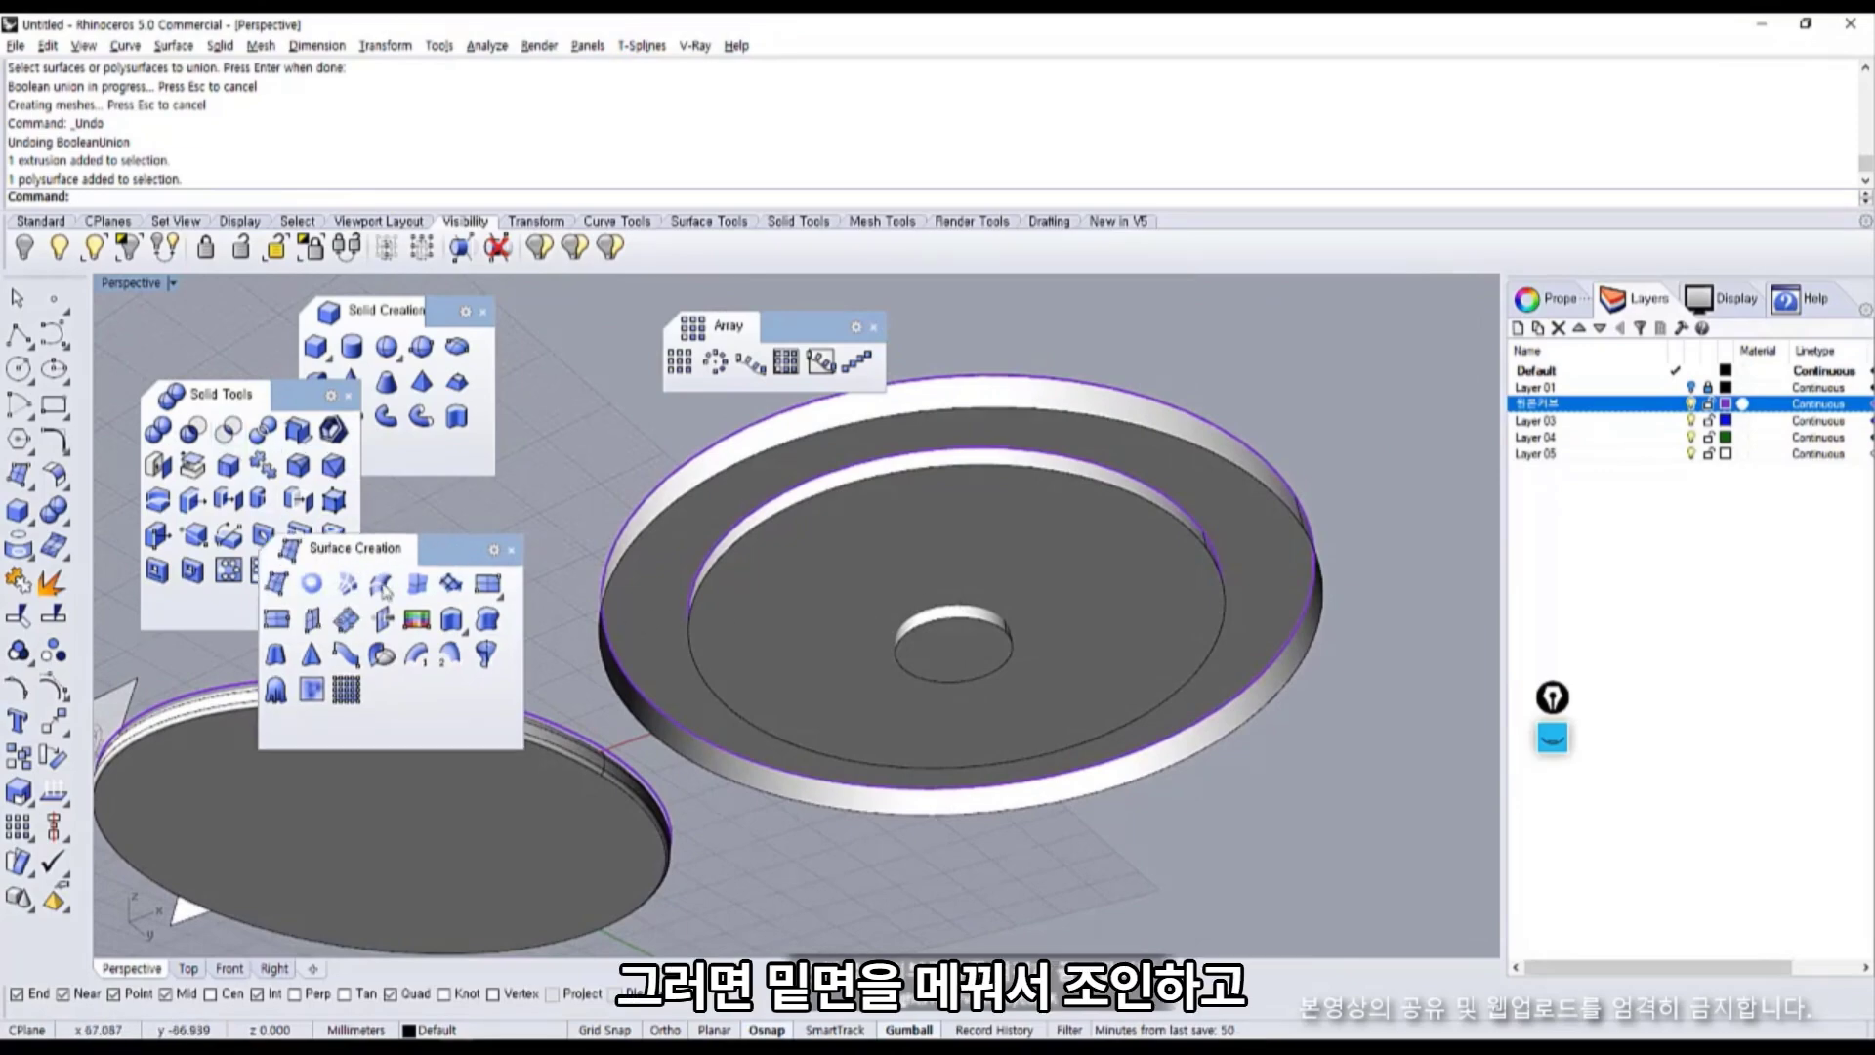
click(294, 609)
click(709, 478)
key(Return)
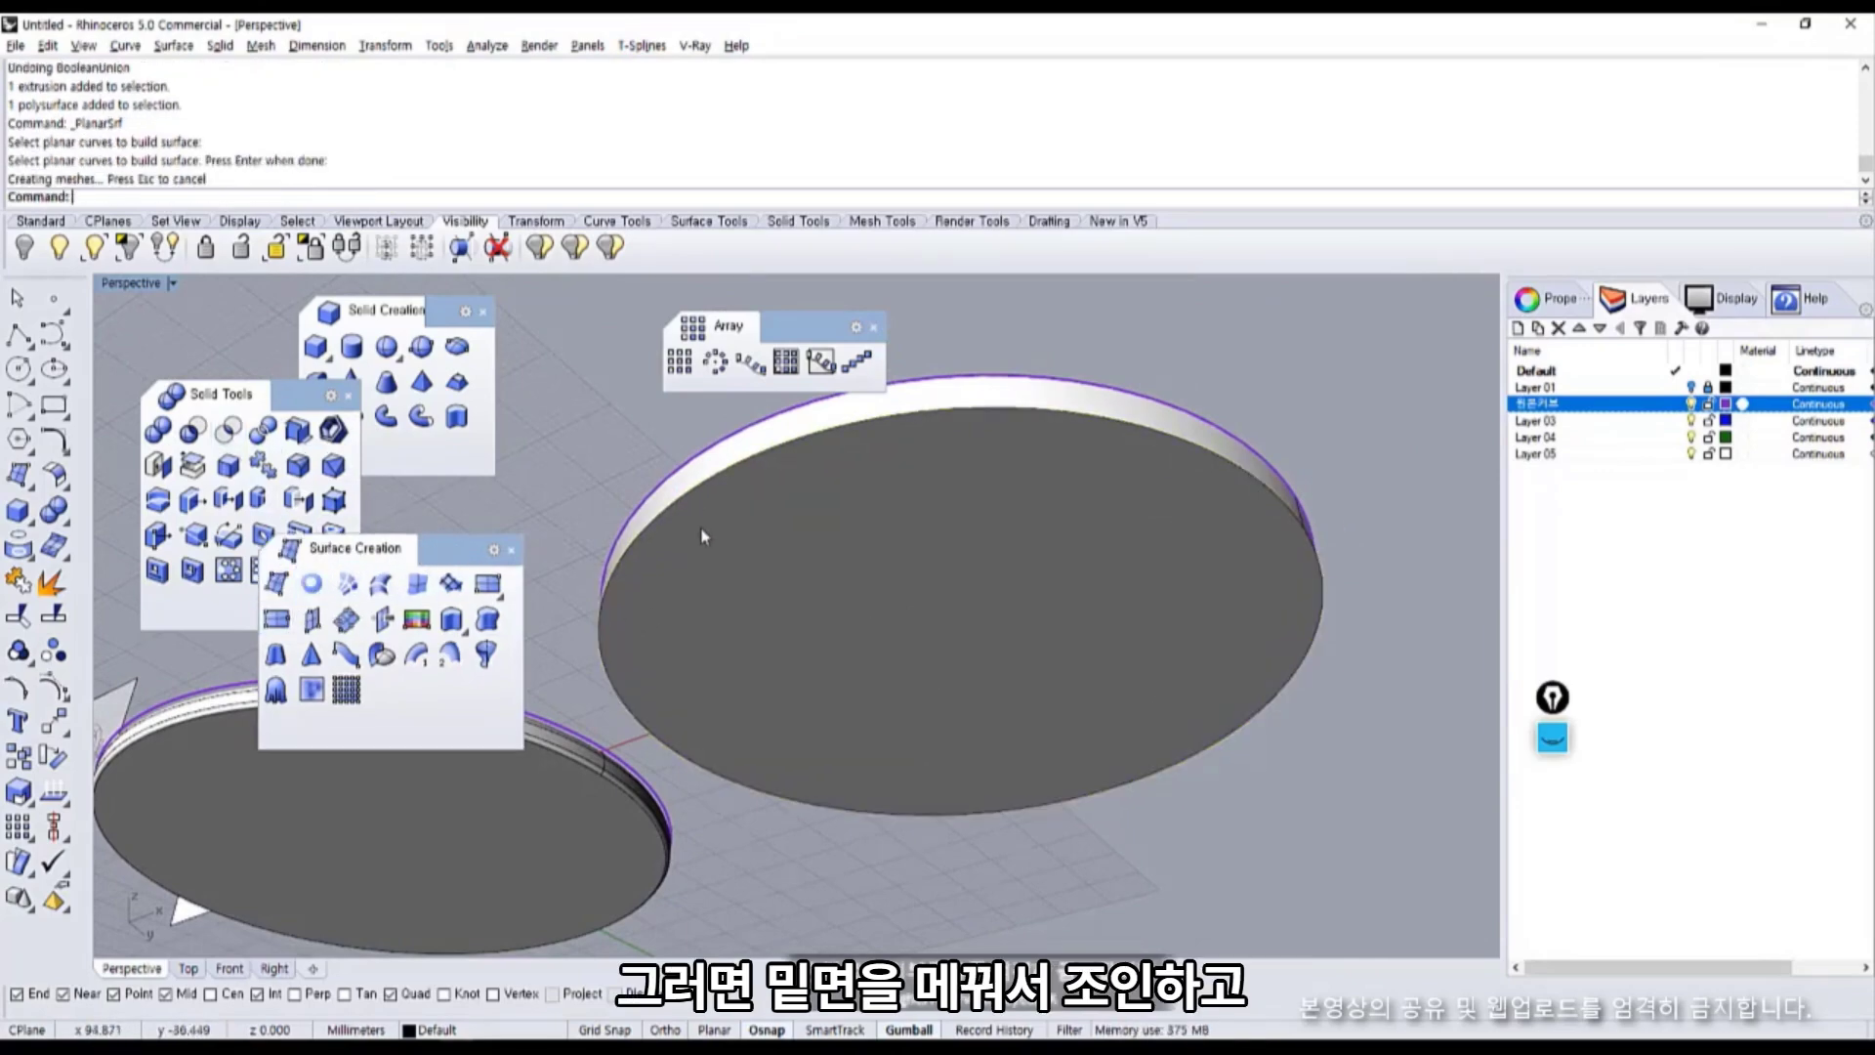
shift+click(709, 479)
click(18, 582)
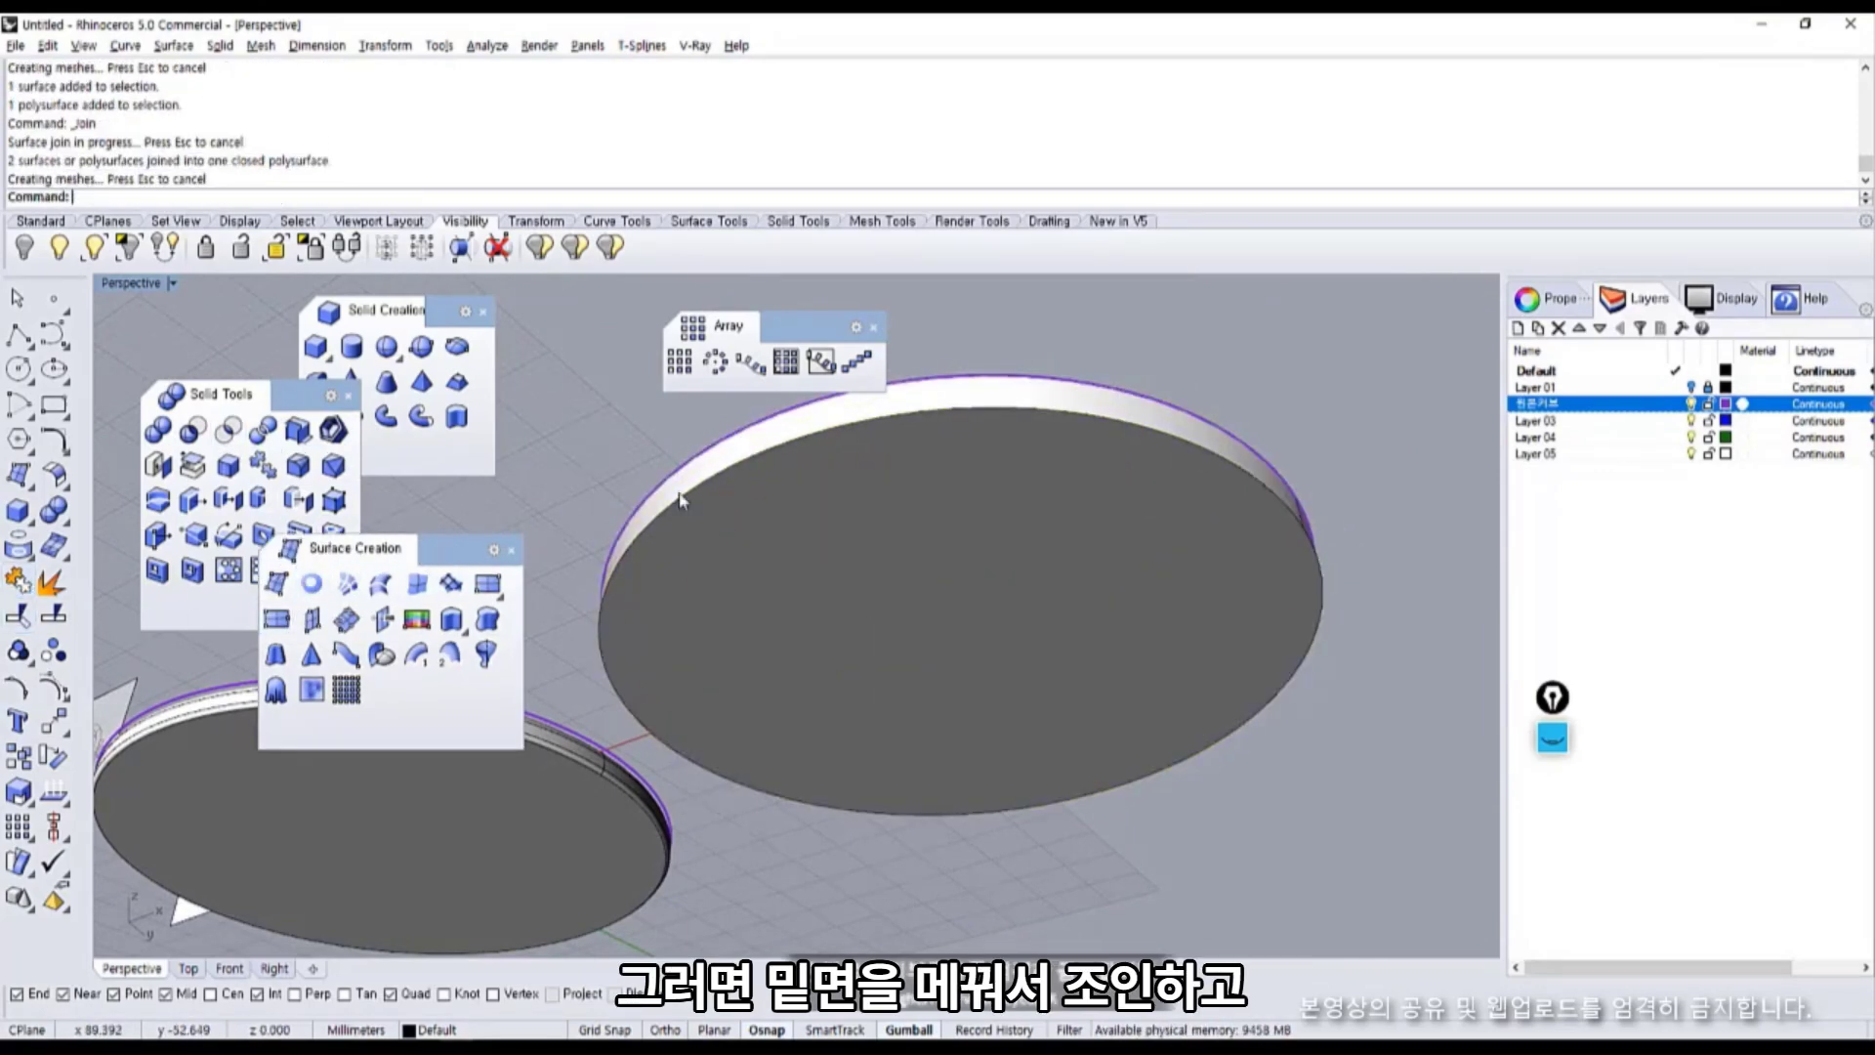
Boolean union the closed base with the central disc.
right_drag(683, 498, 778, 676)
click(156, 461)
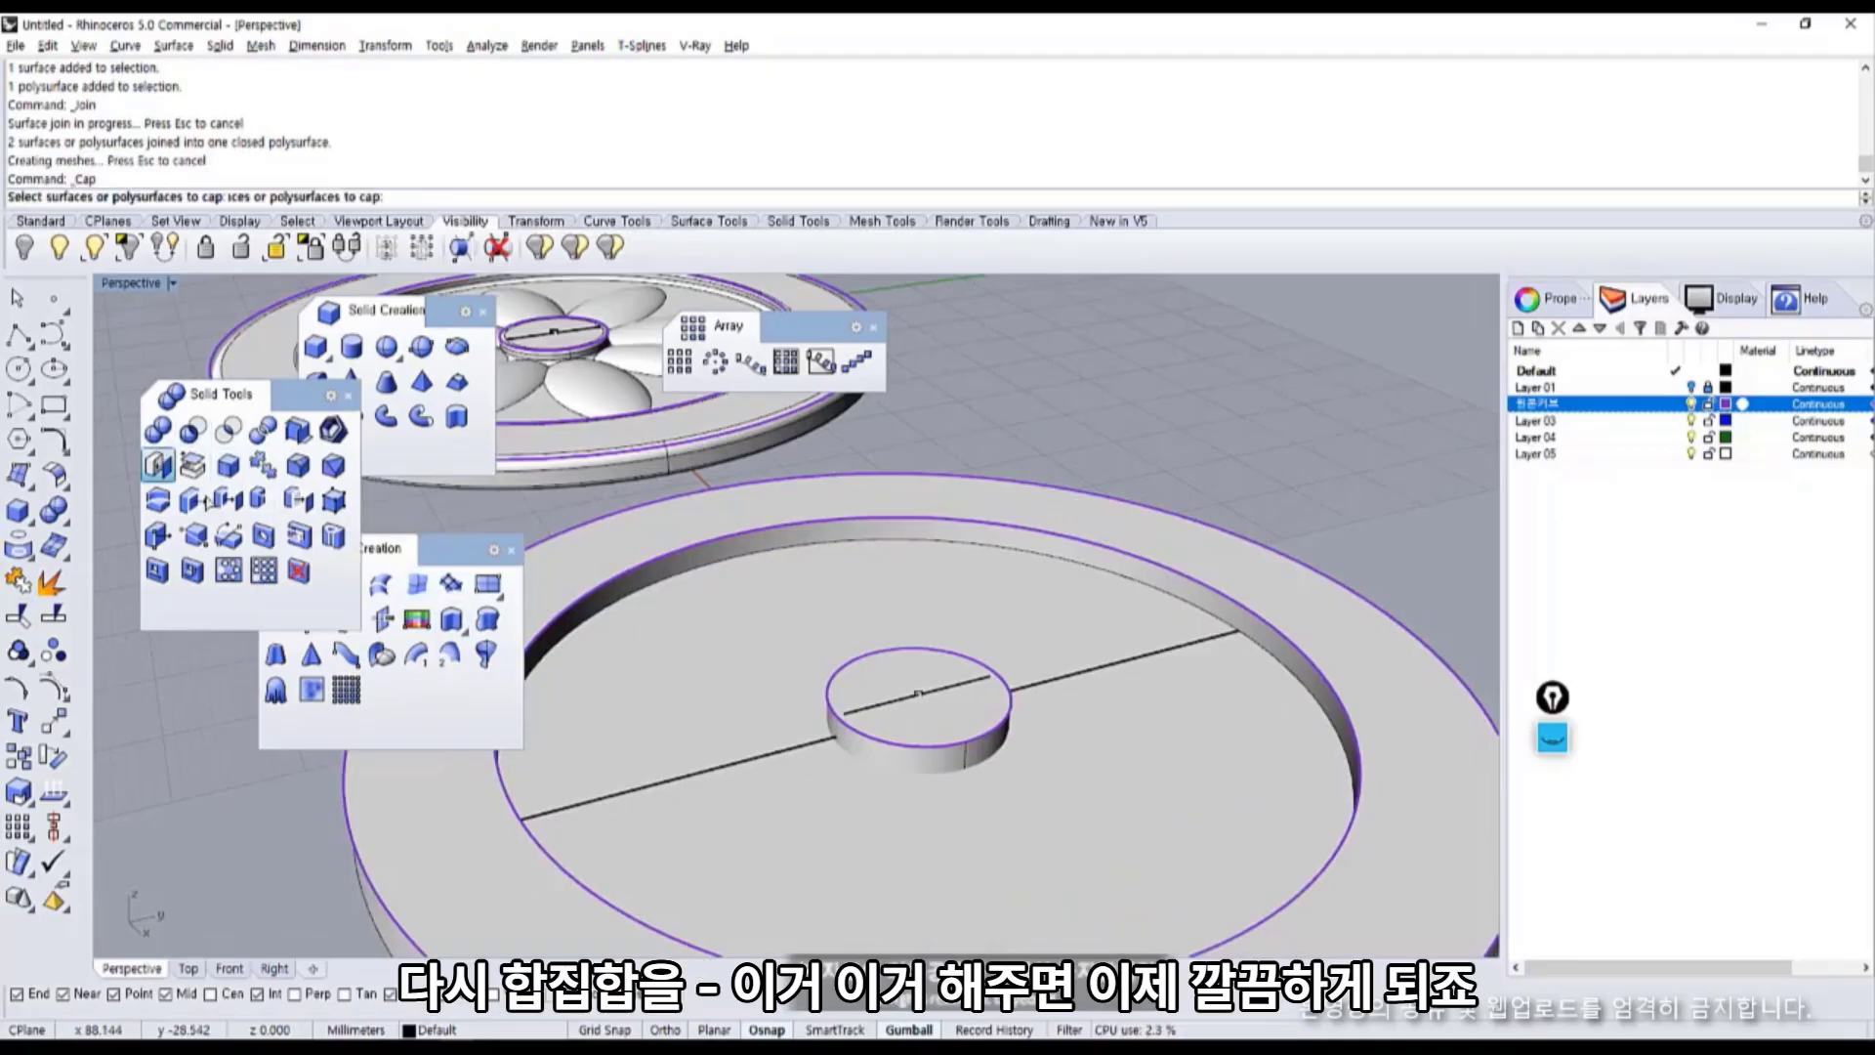
click(157, 429)
click(792, 649)
right_click(776, 642)
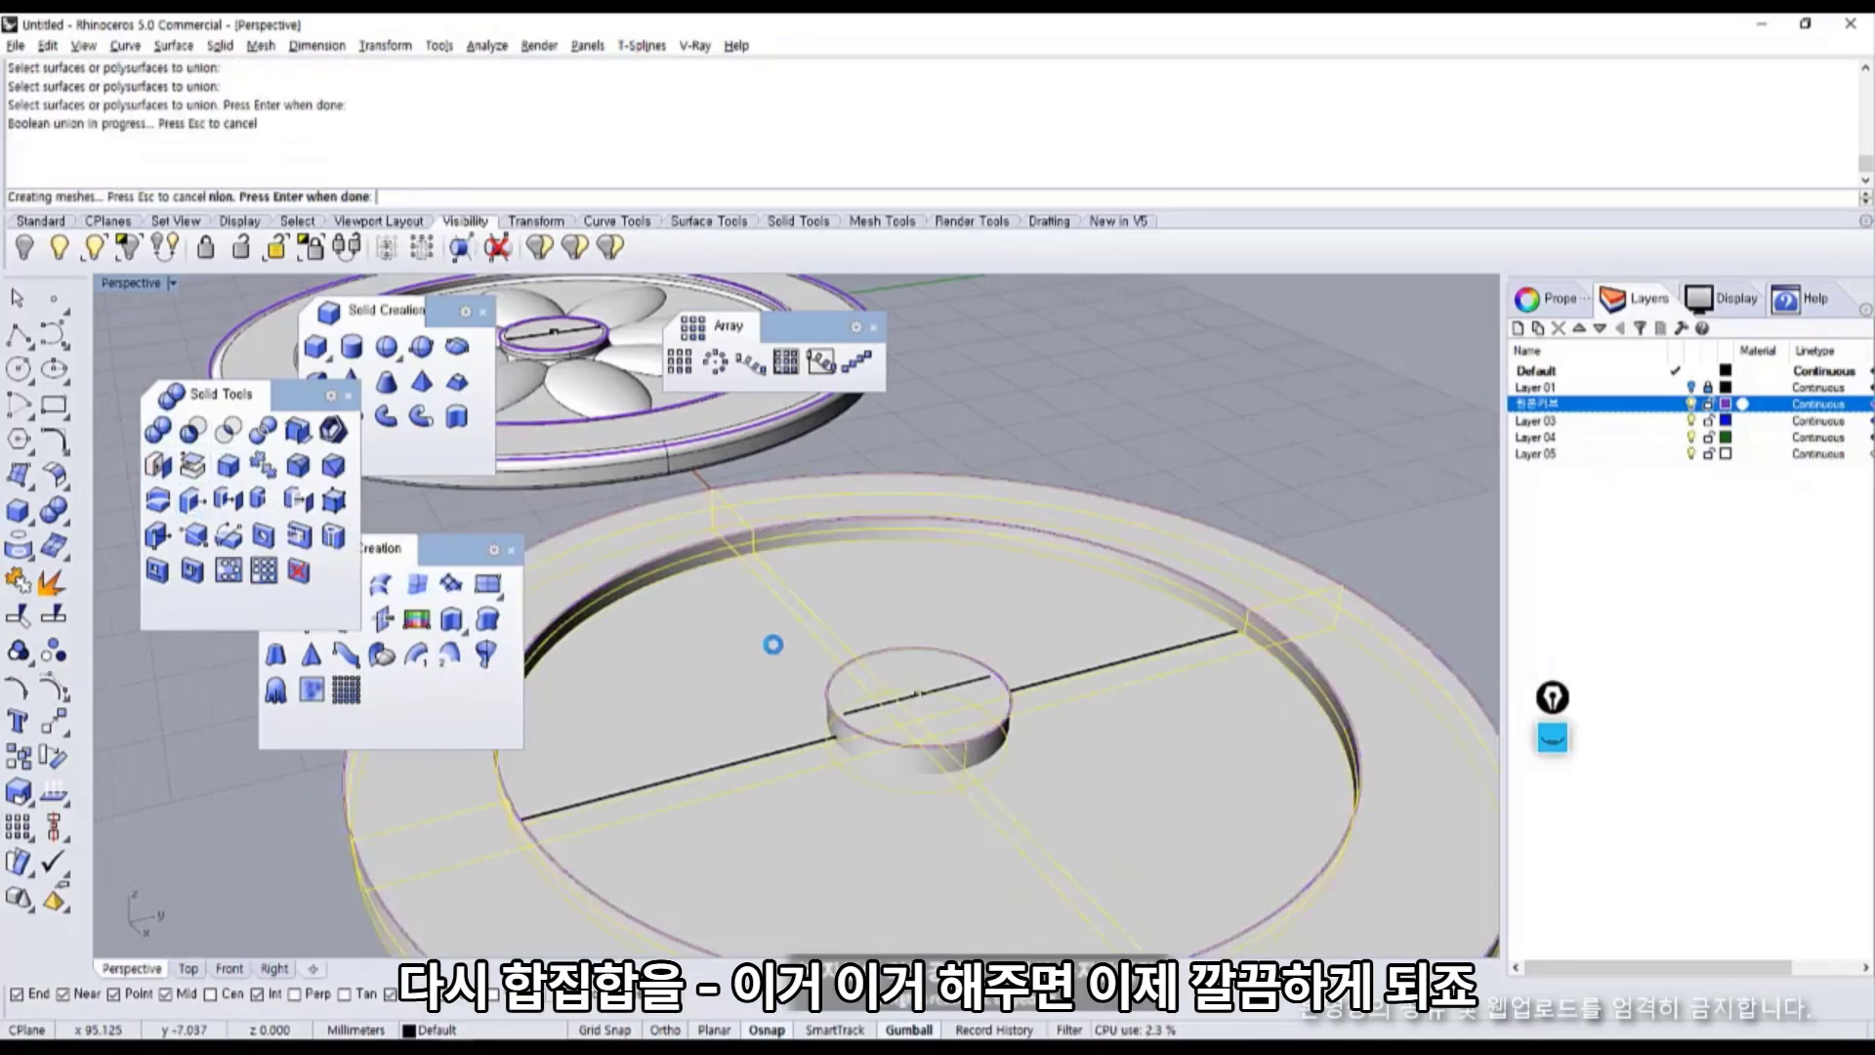
right_drag(778, 699, 720, 569)
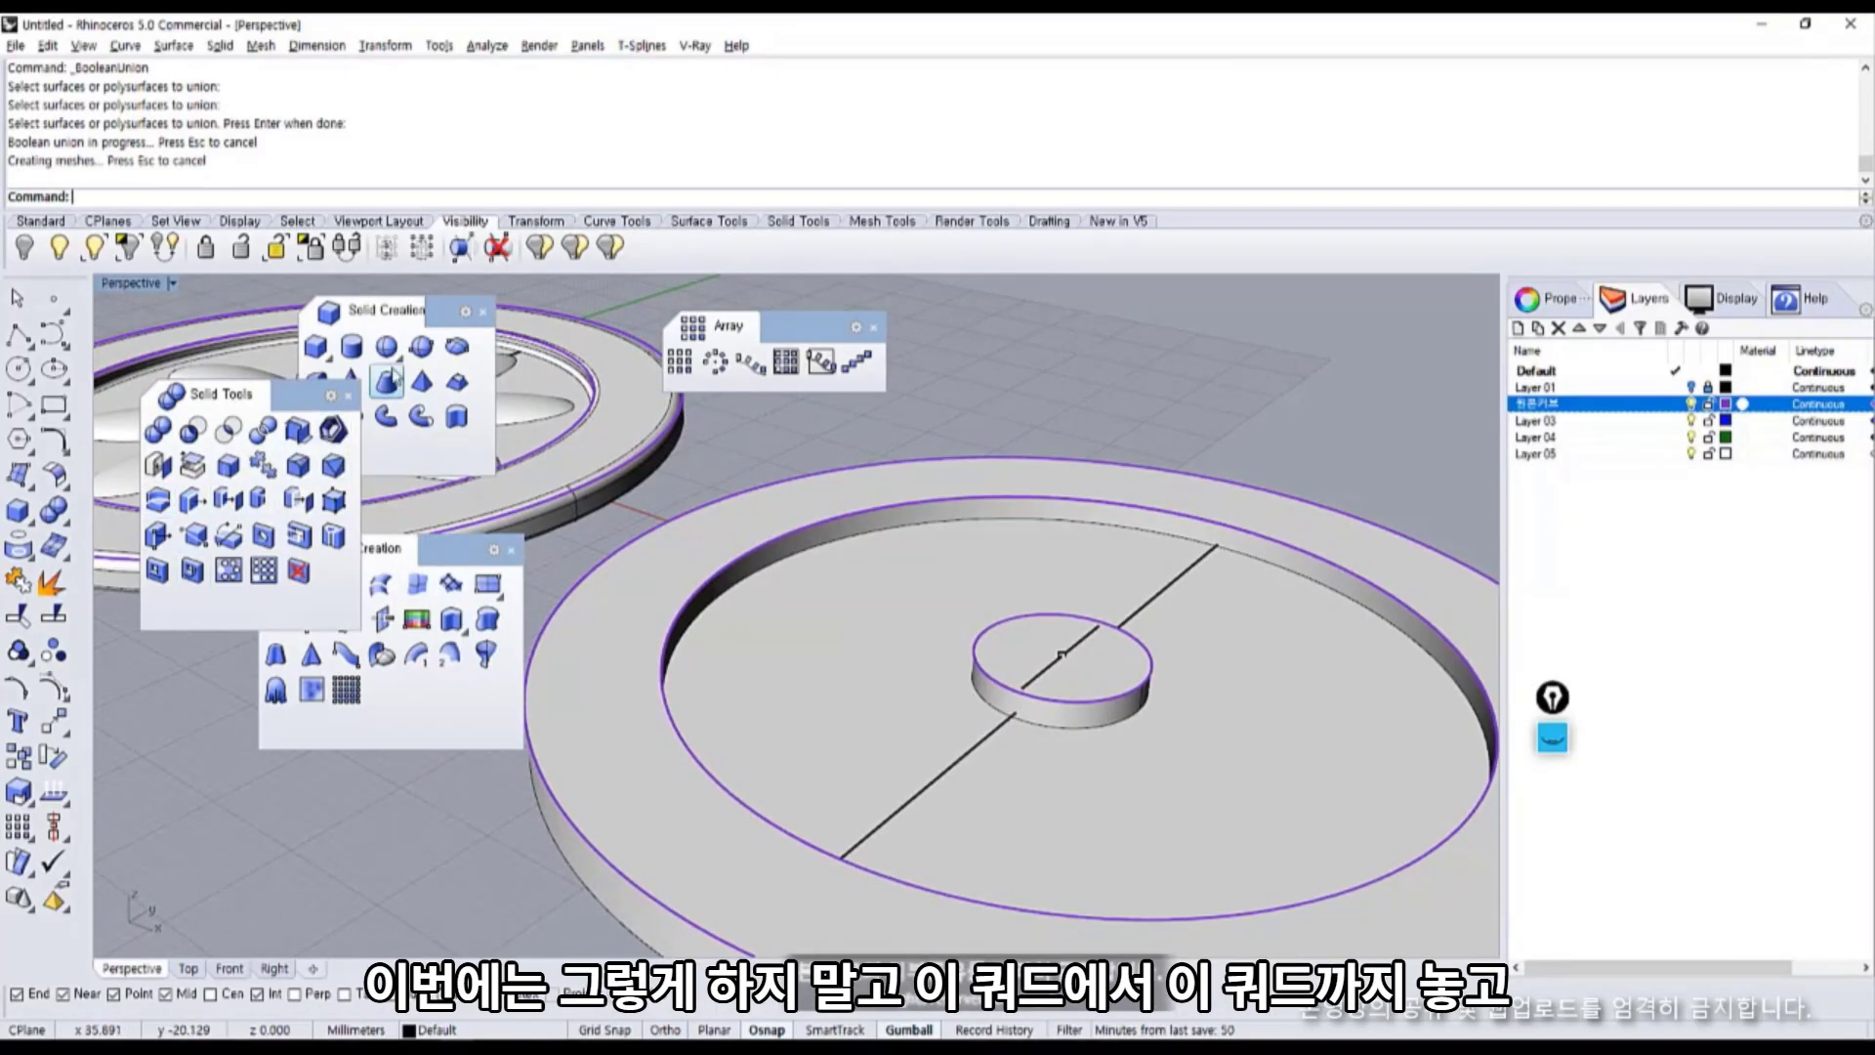
Create a slender petal-shaped ellipsoid by diameter, from the central disc's lower quadrant to the inner wall's quadrant.
click(456, 346)
right_drag(913, 557, 782, 689)
click(764, 689)
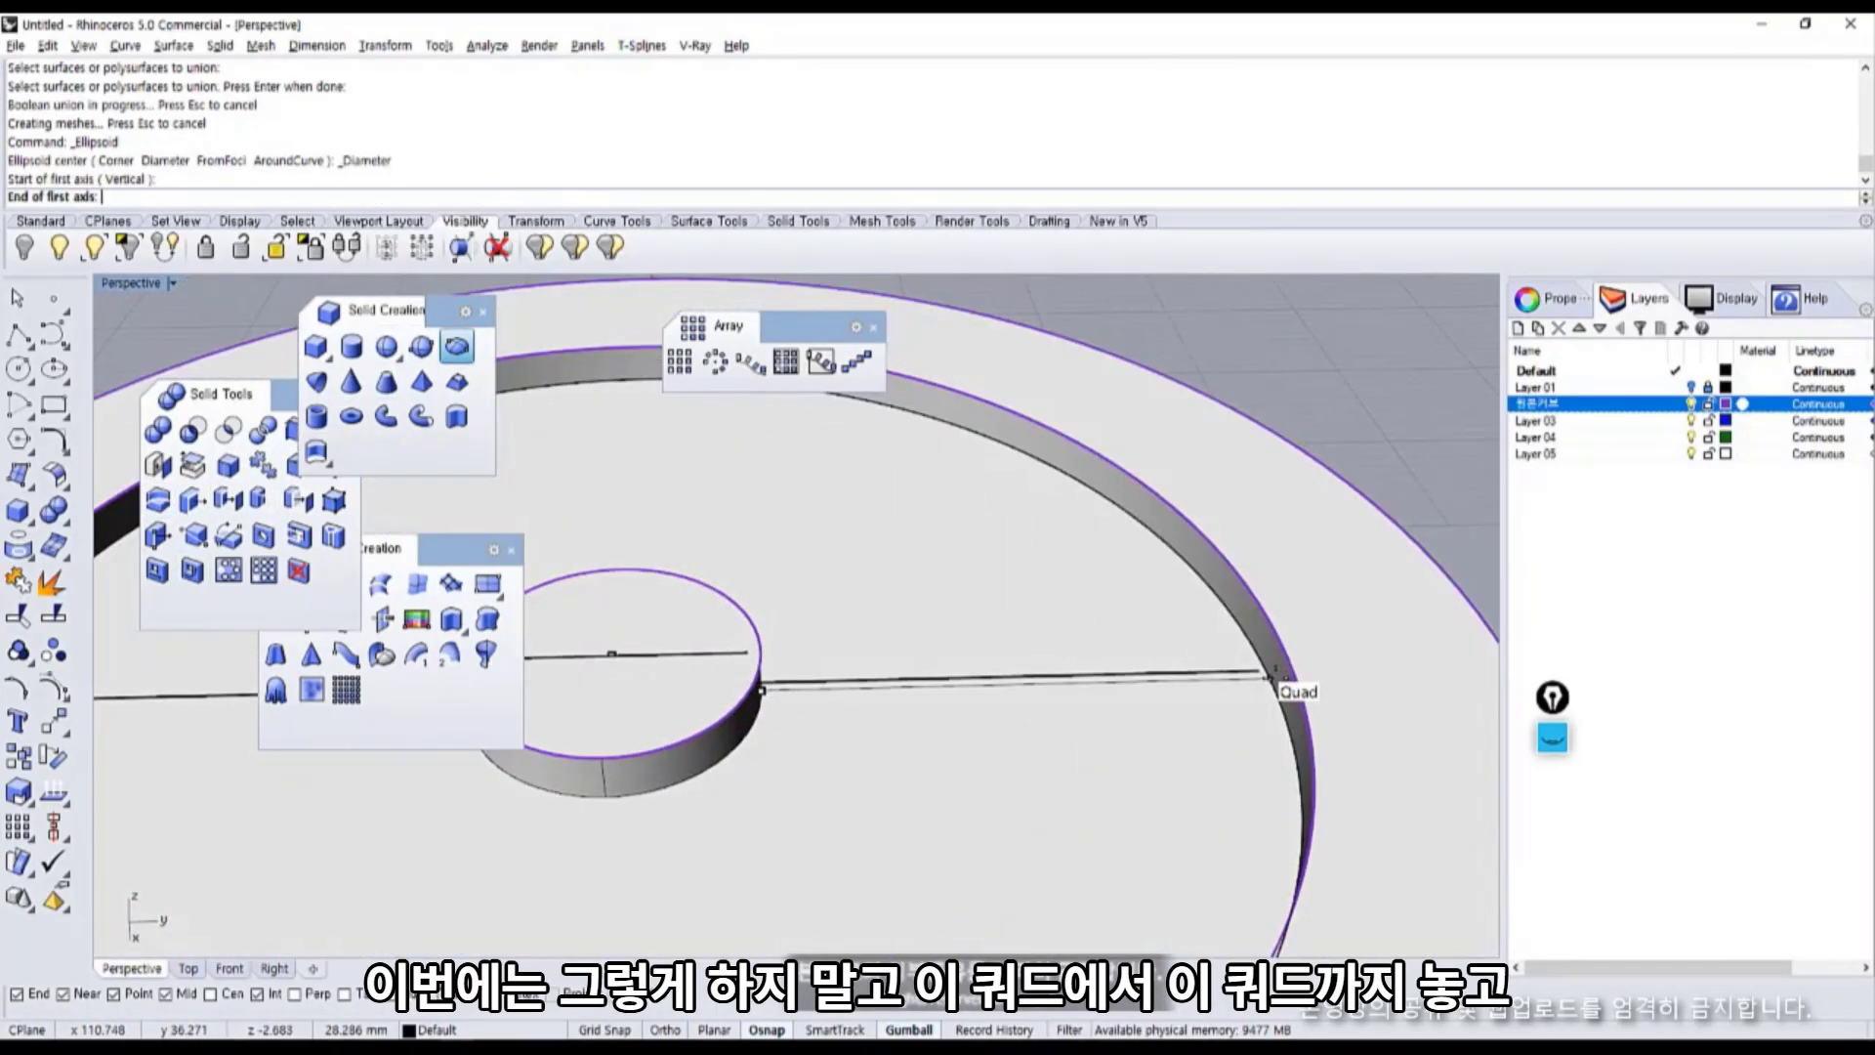
click(1269, 675)
click(1131, 744)
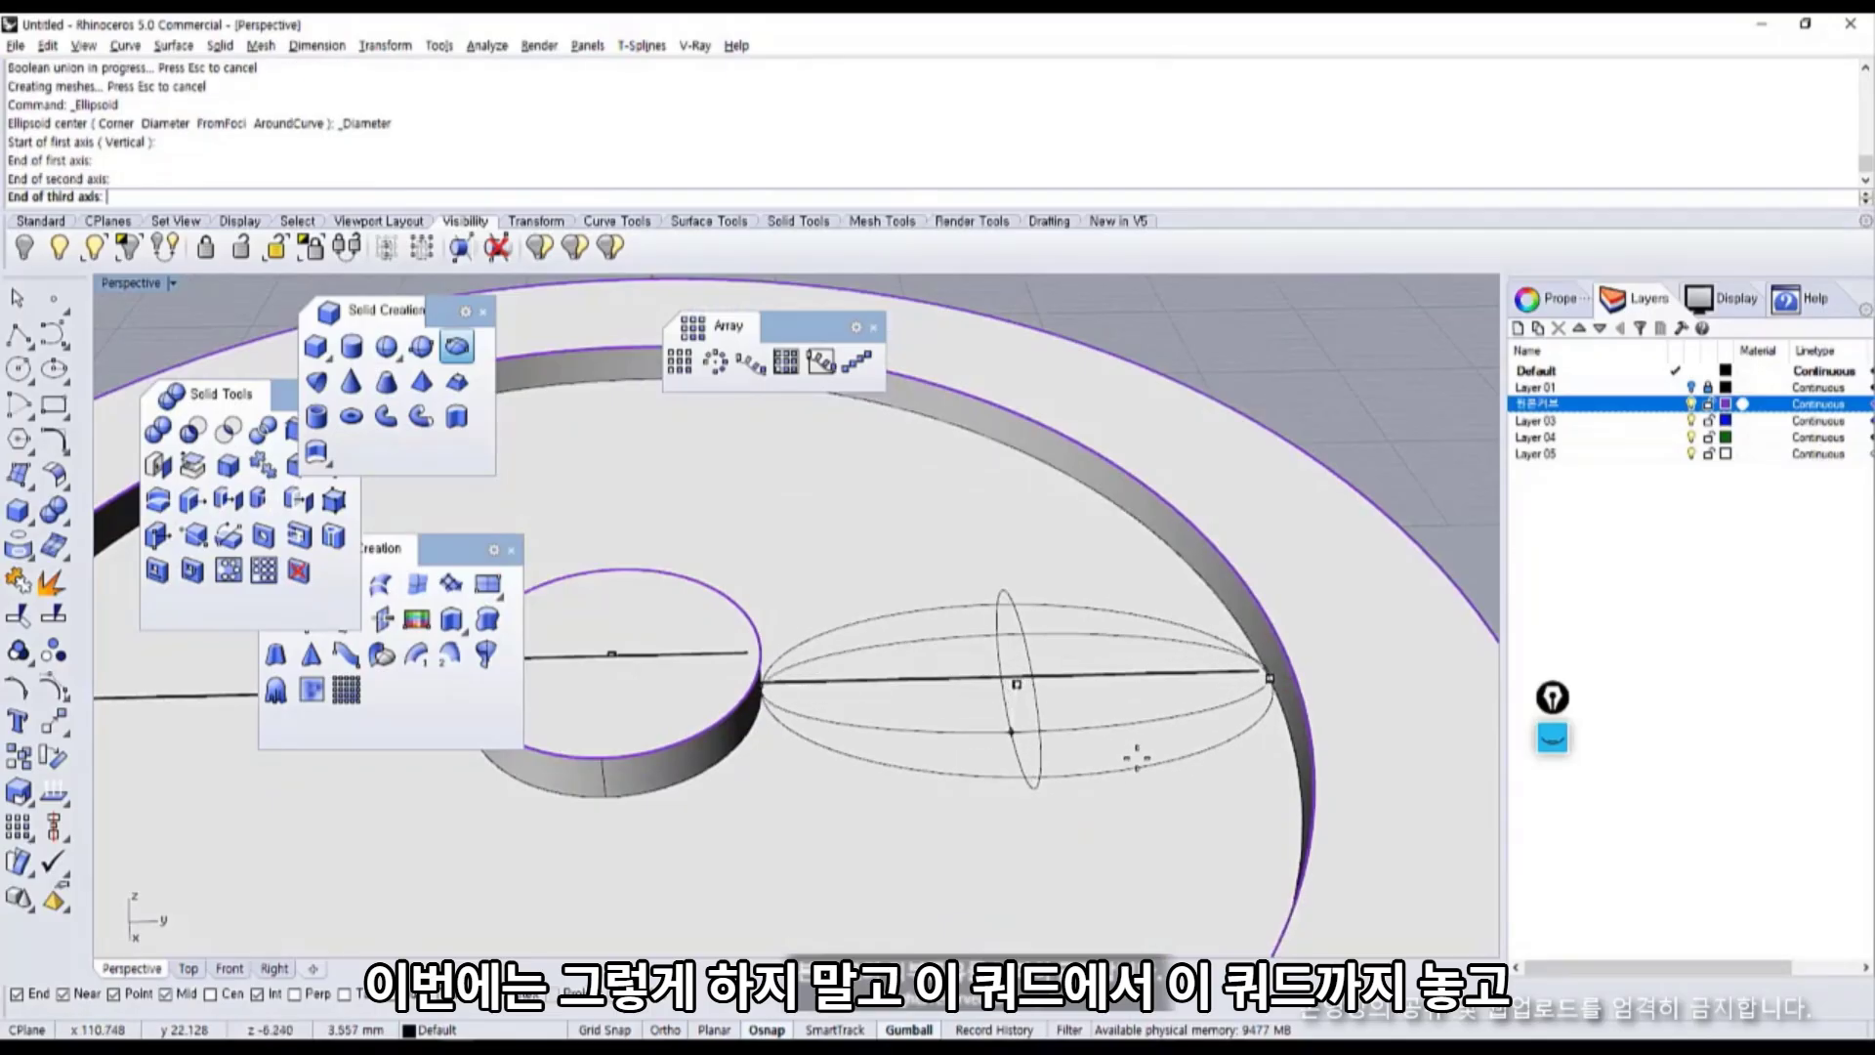
click(1132, 762)
right_drag(1133, 762, 1154, 731)
Flatten the ellipsoid vertically and lower it slightly into the recess floor.
click(1086, 557)
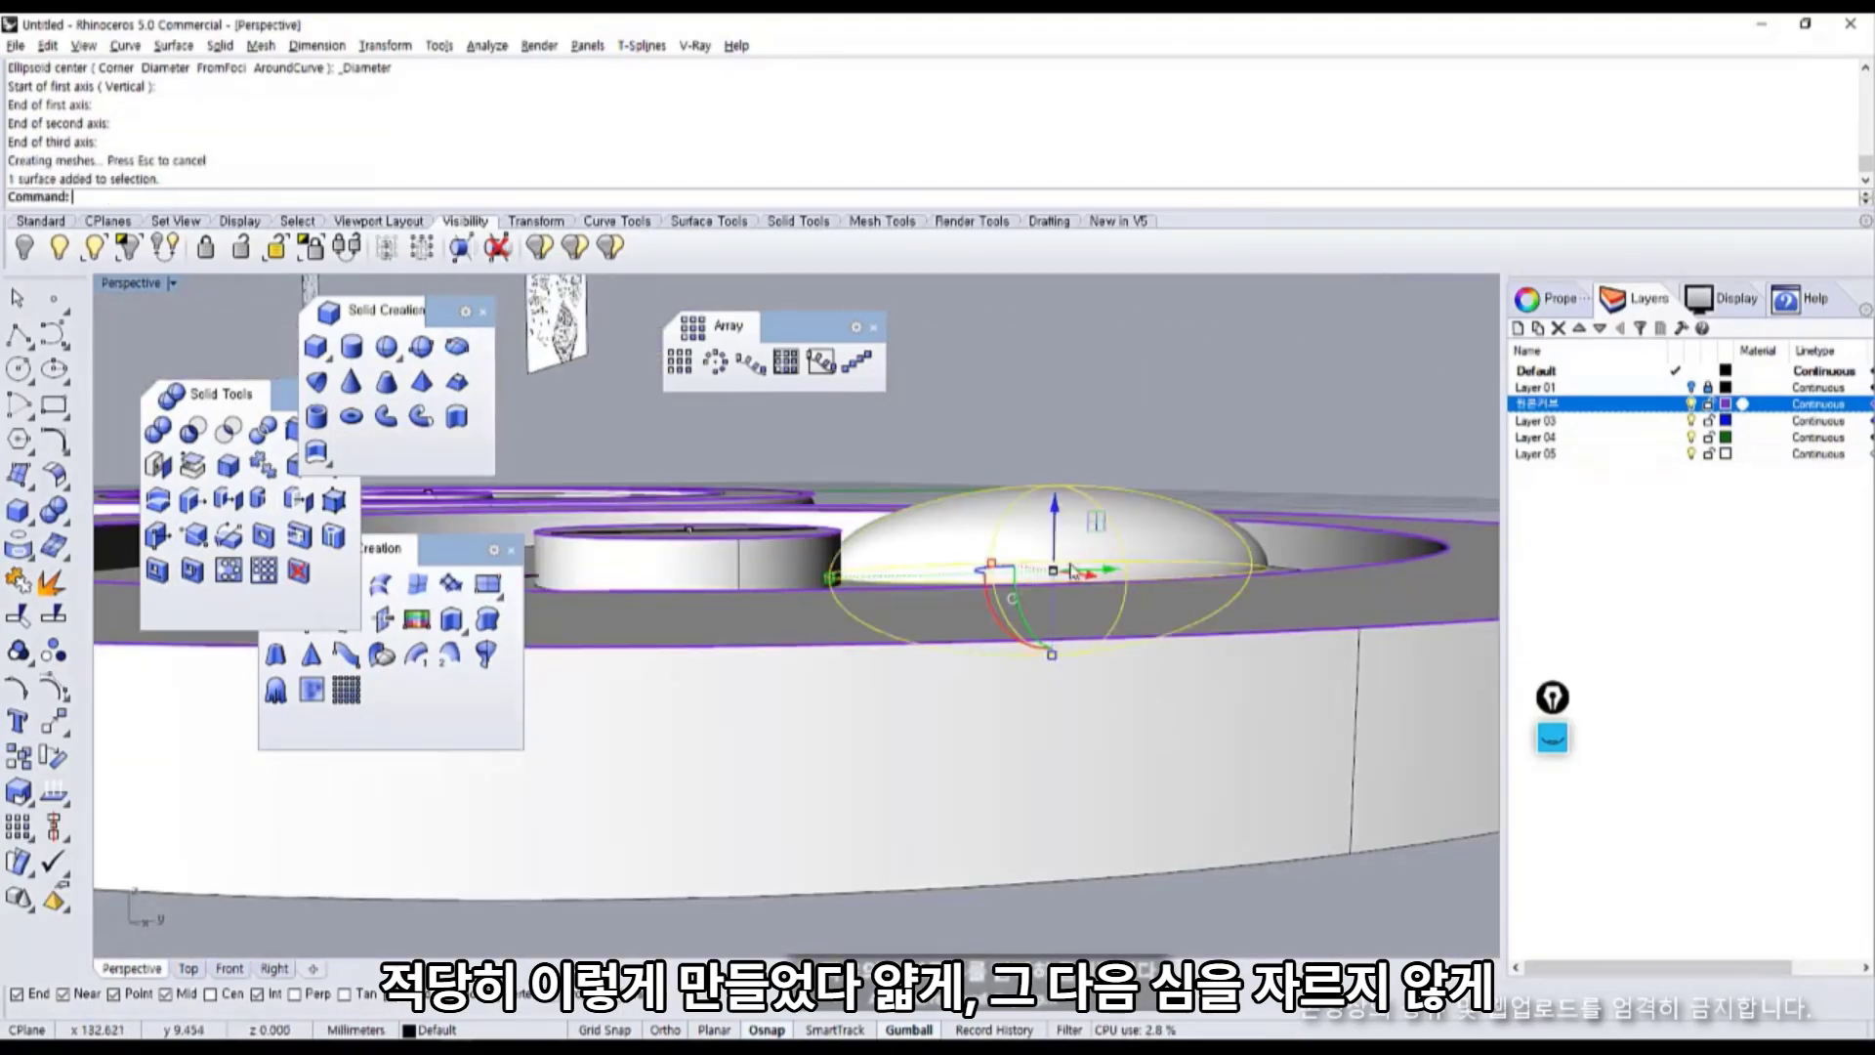
scroll(1089, 561, up, 5)
drag(1043, 713, 1043, 658)
drag(1045, 510, 1045, 521)
click(849, 707)
Shift the ellipsoid slightly toward the centre so that its inner tip sinks into the central disc.
right_drag(852, 714, 766, 812)
click(889, 781)
drag(1027, 739, 1018, 739)
click(1126, 630)
right_drag(1126, 630, 1157, 649)
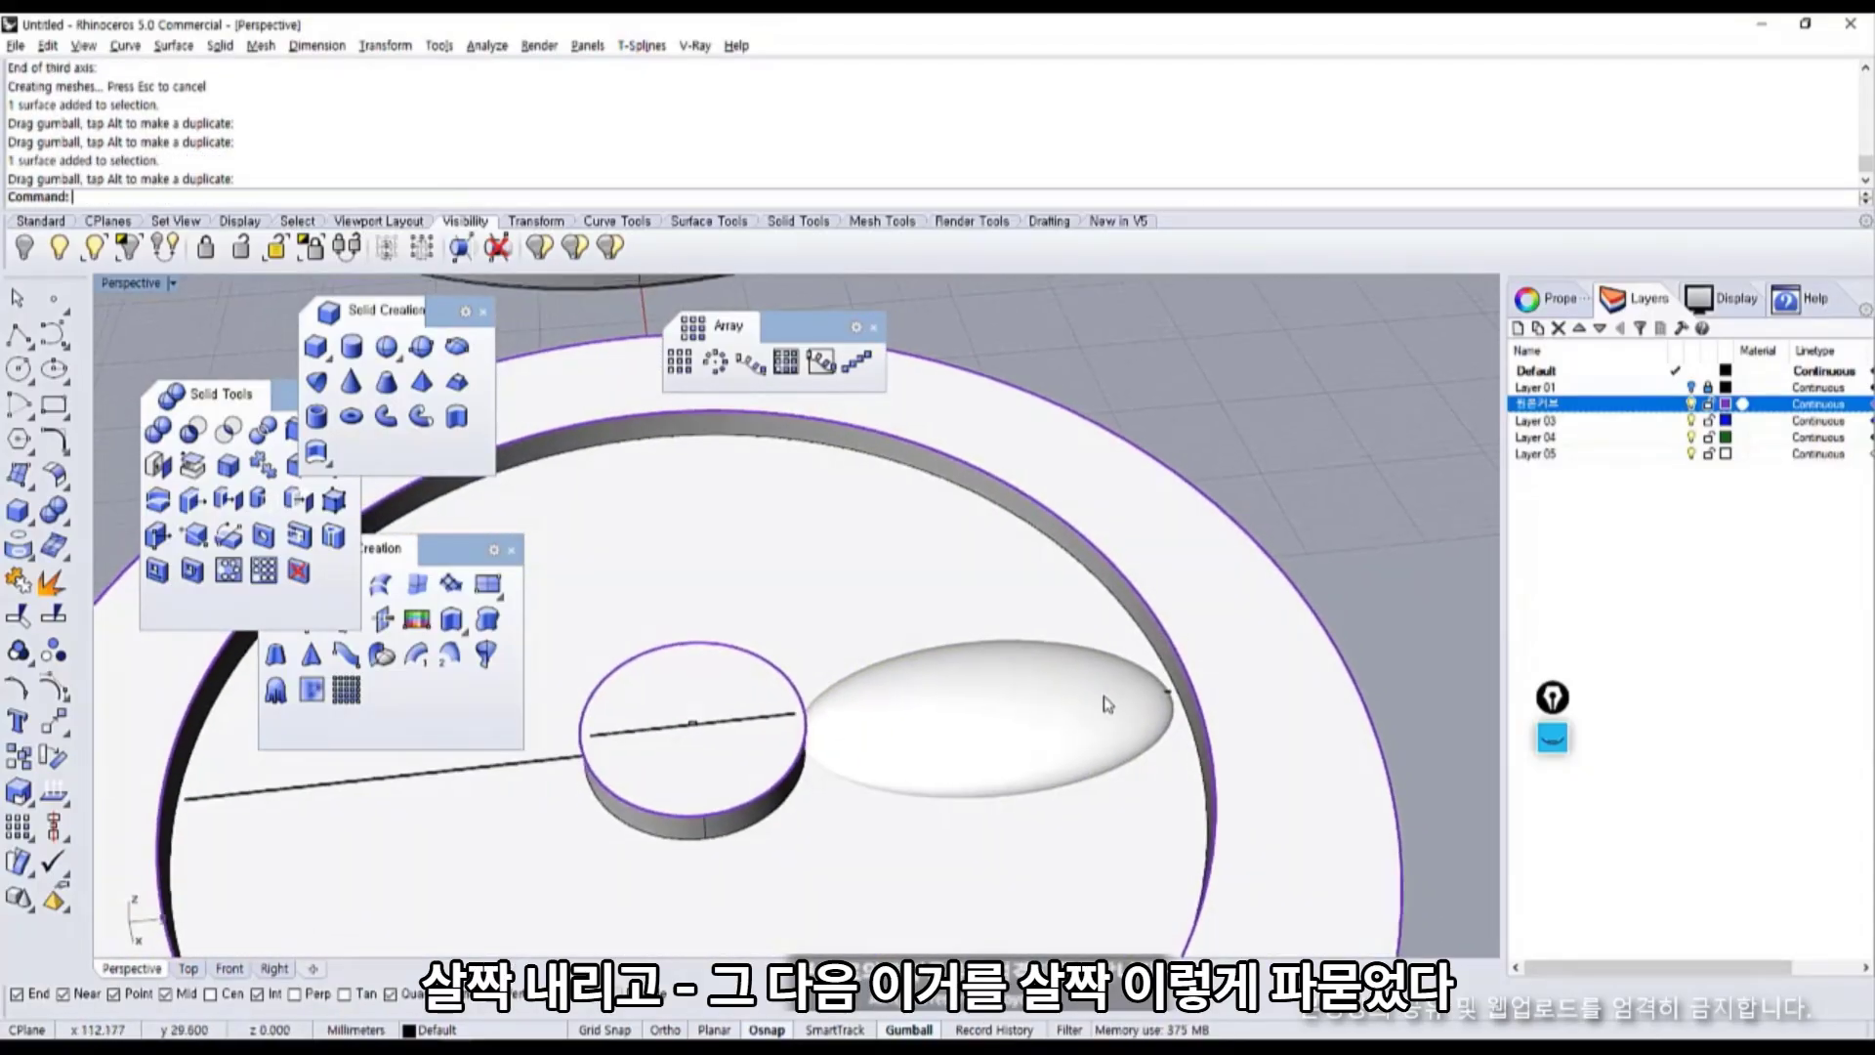
right_drag(856, 745, 829, 770)
Polar array the ellipsoid petal around the disc centre with 8 items over 360 degrees.
click(1008, 793)
shift+right_drag(1009, 793, 1137, 640)
click(715, 361)
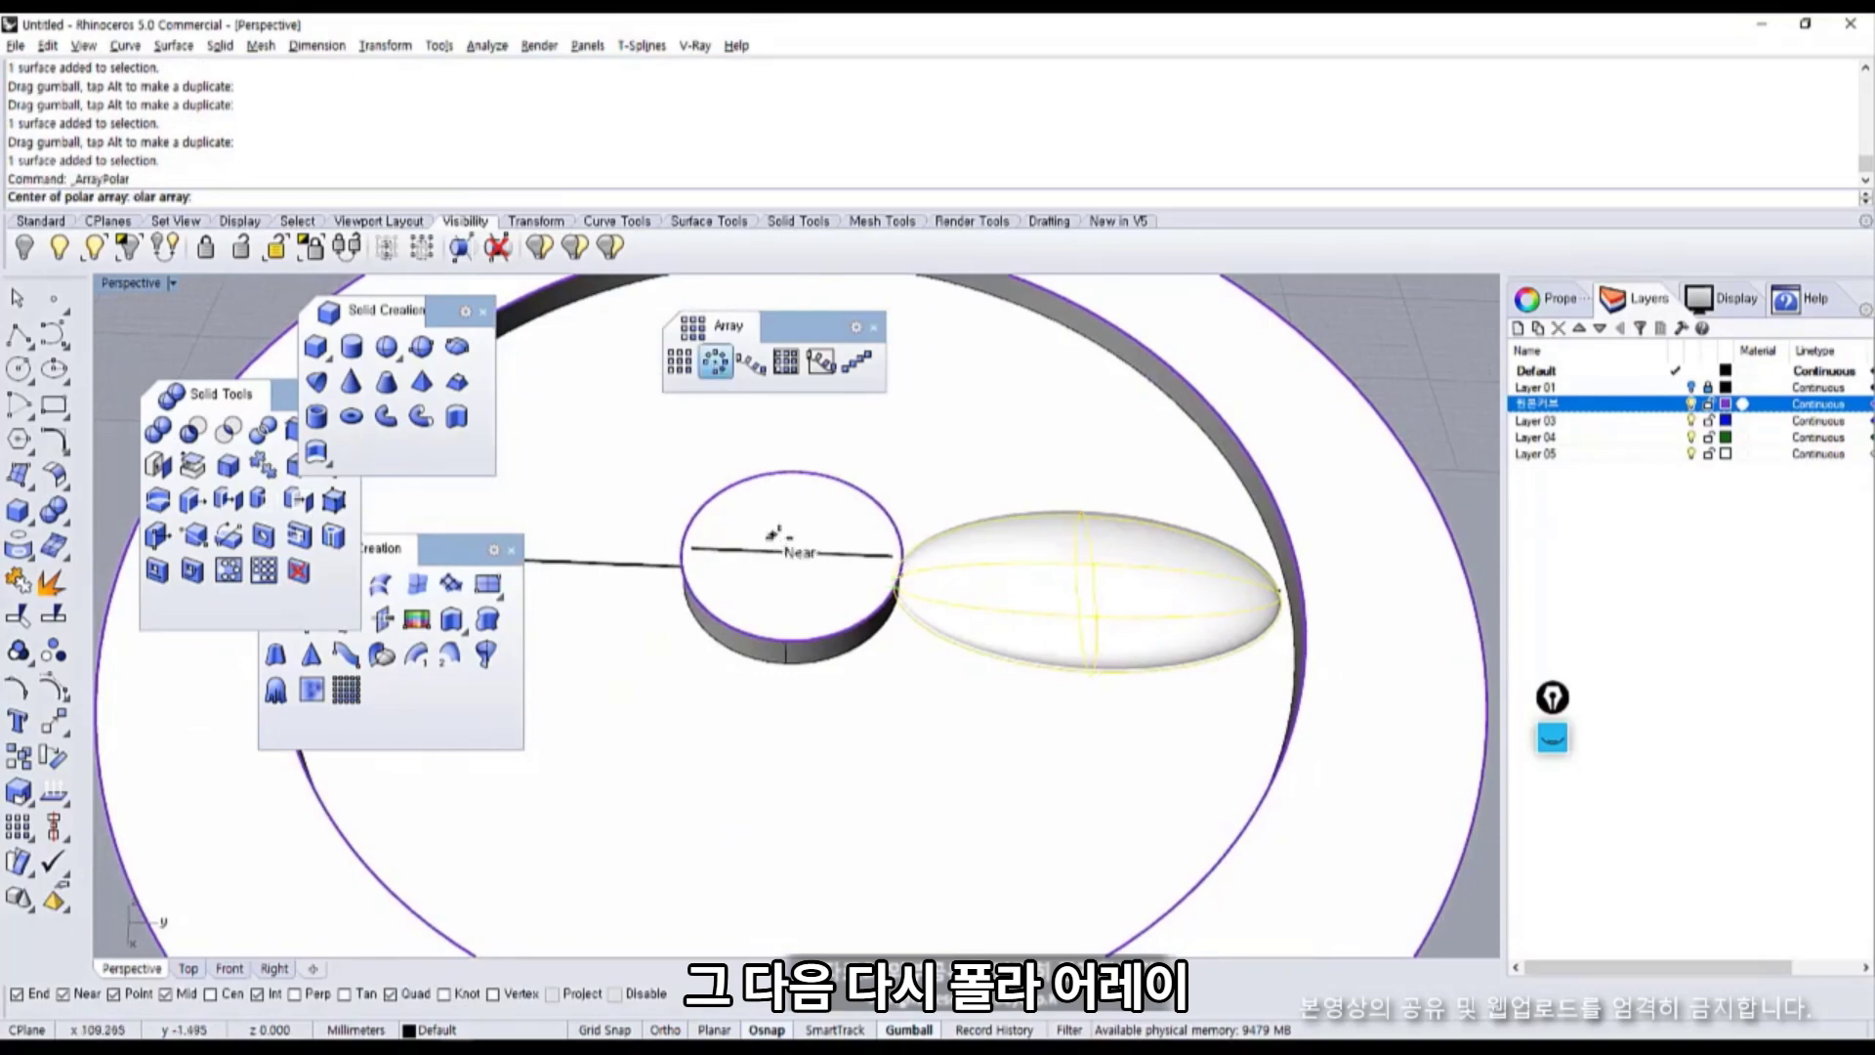
click(795, 547)
key(Return)
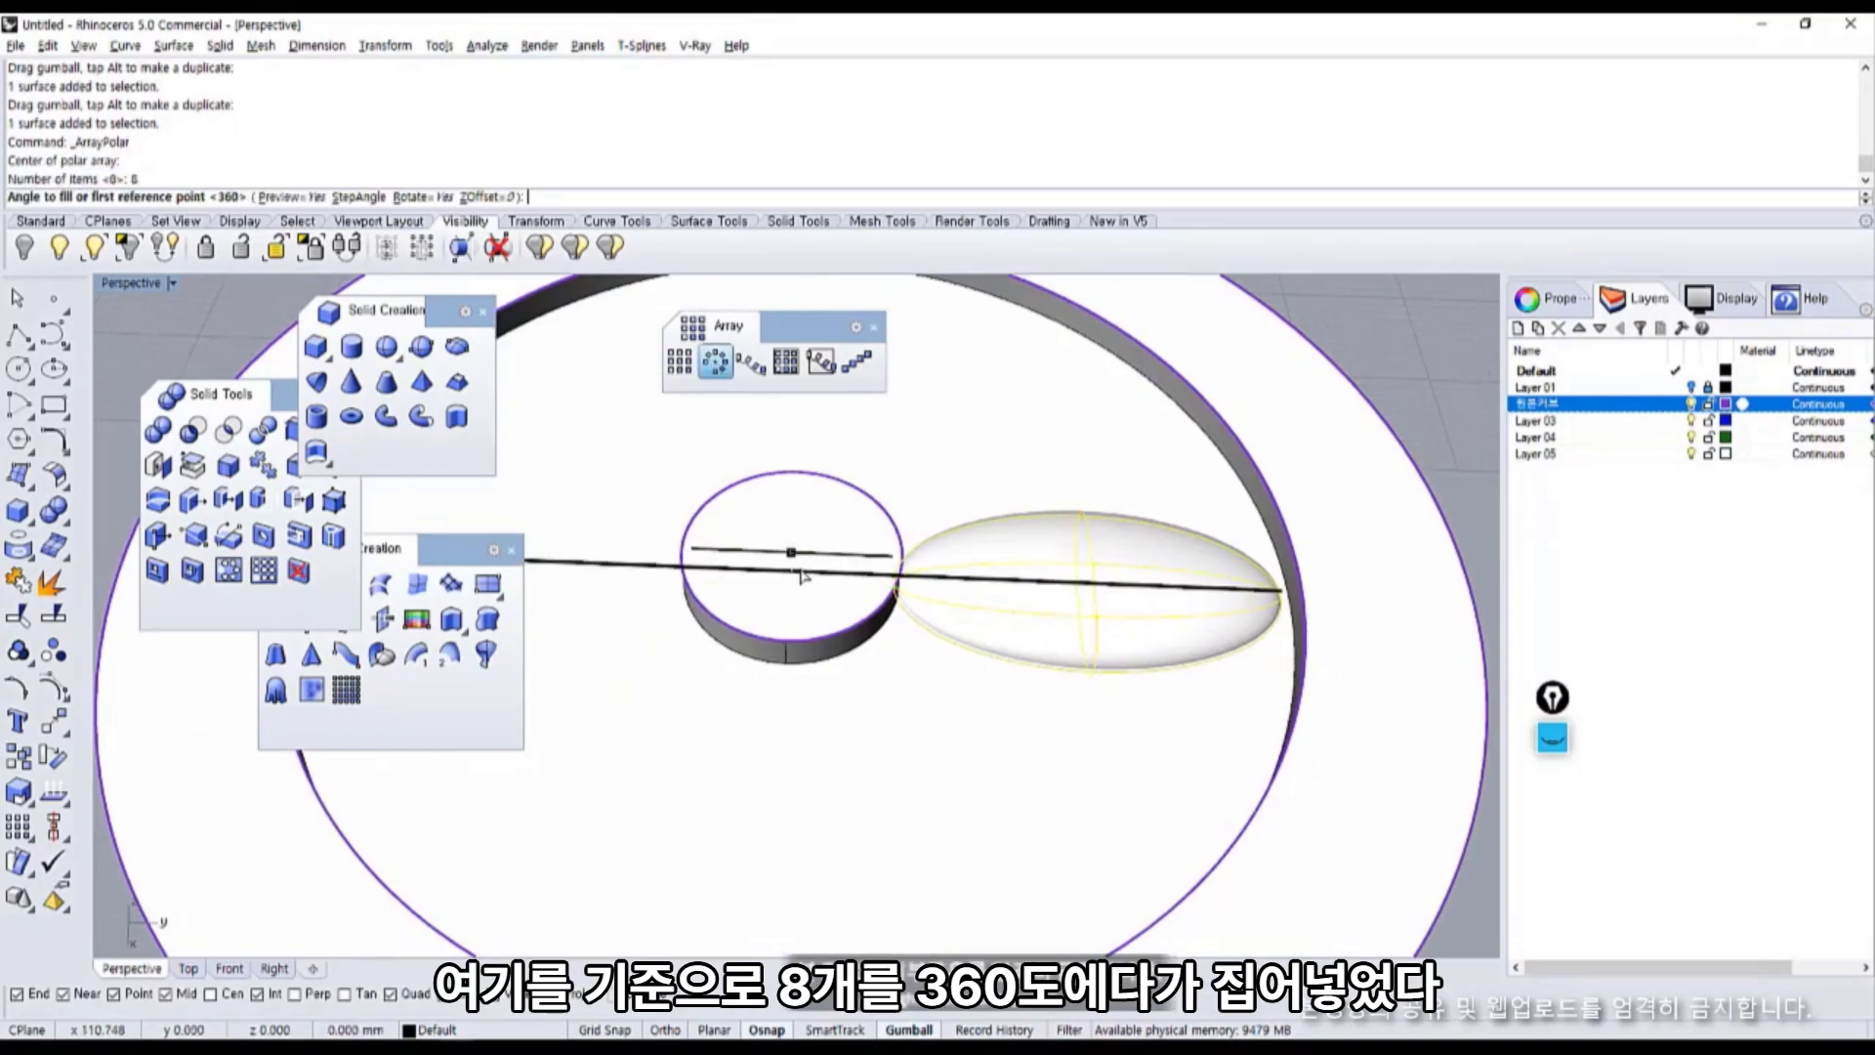
right_drag(800, 577, 977, 519)
key(Return)
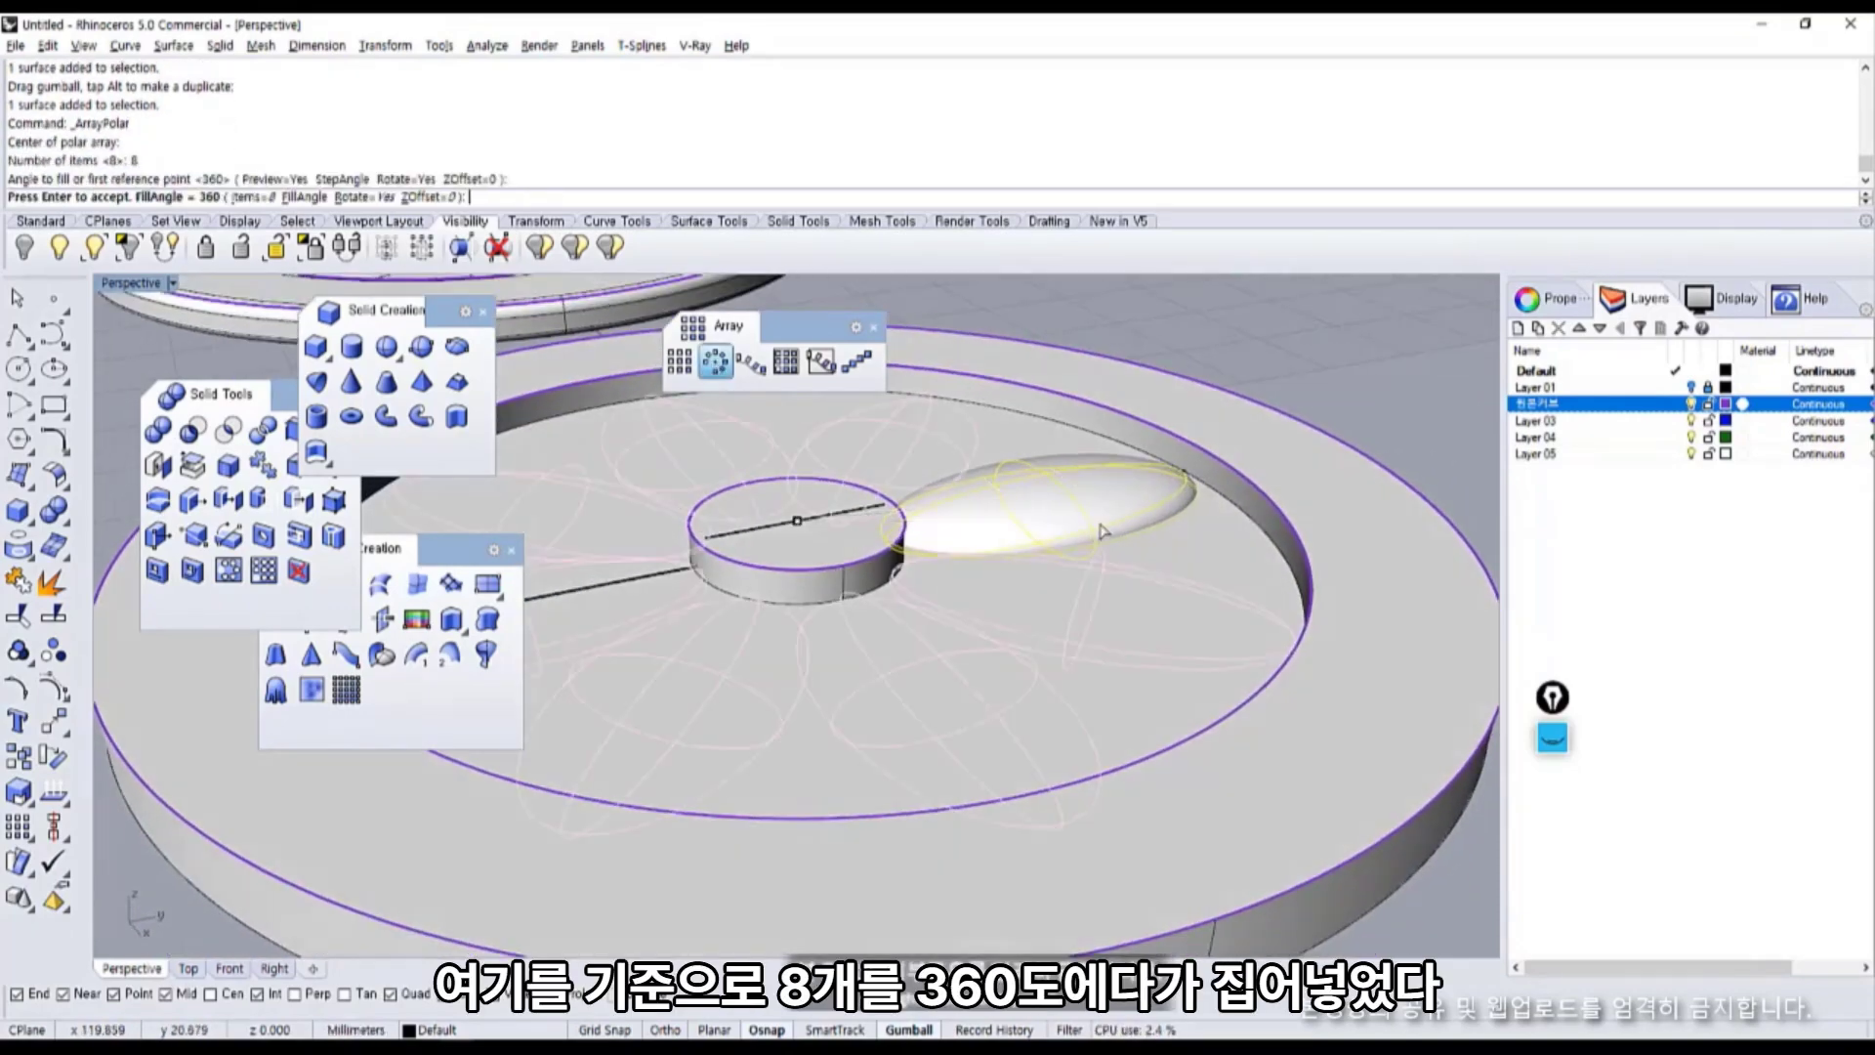
key(Return)
right_drag(1104, 532, 929, 698)
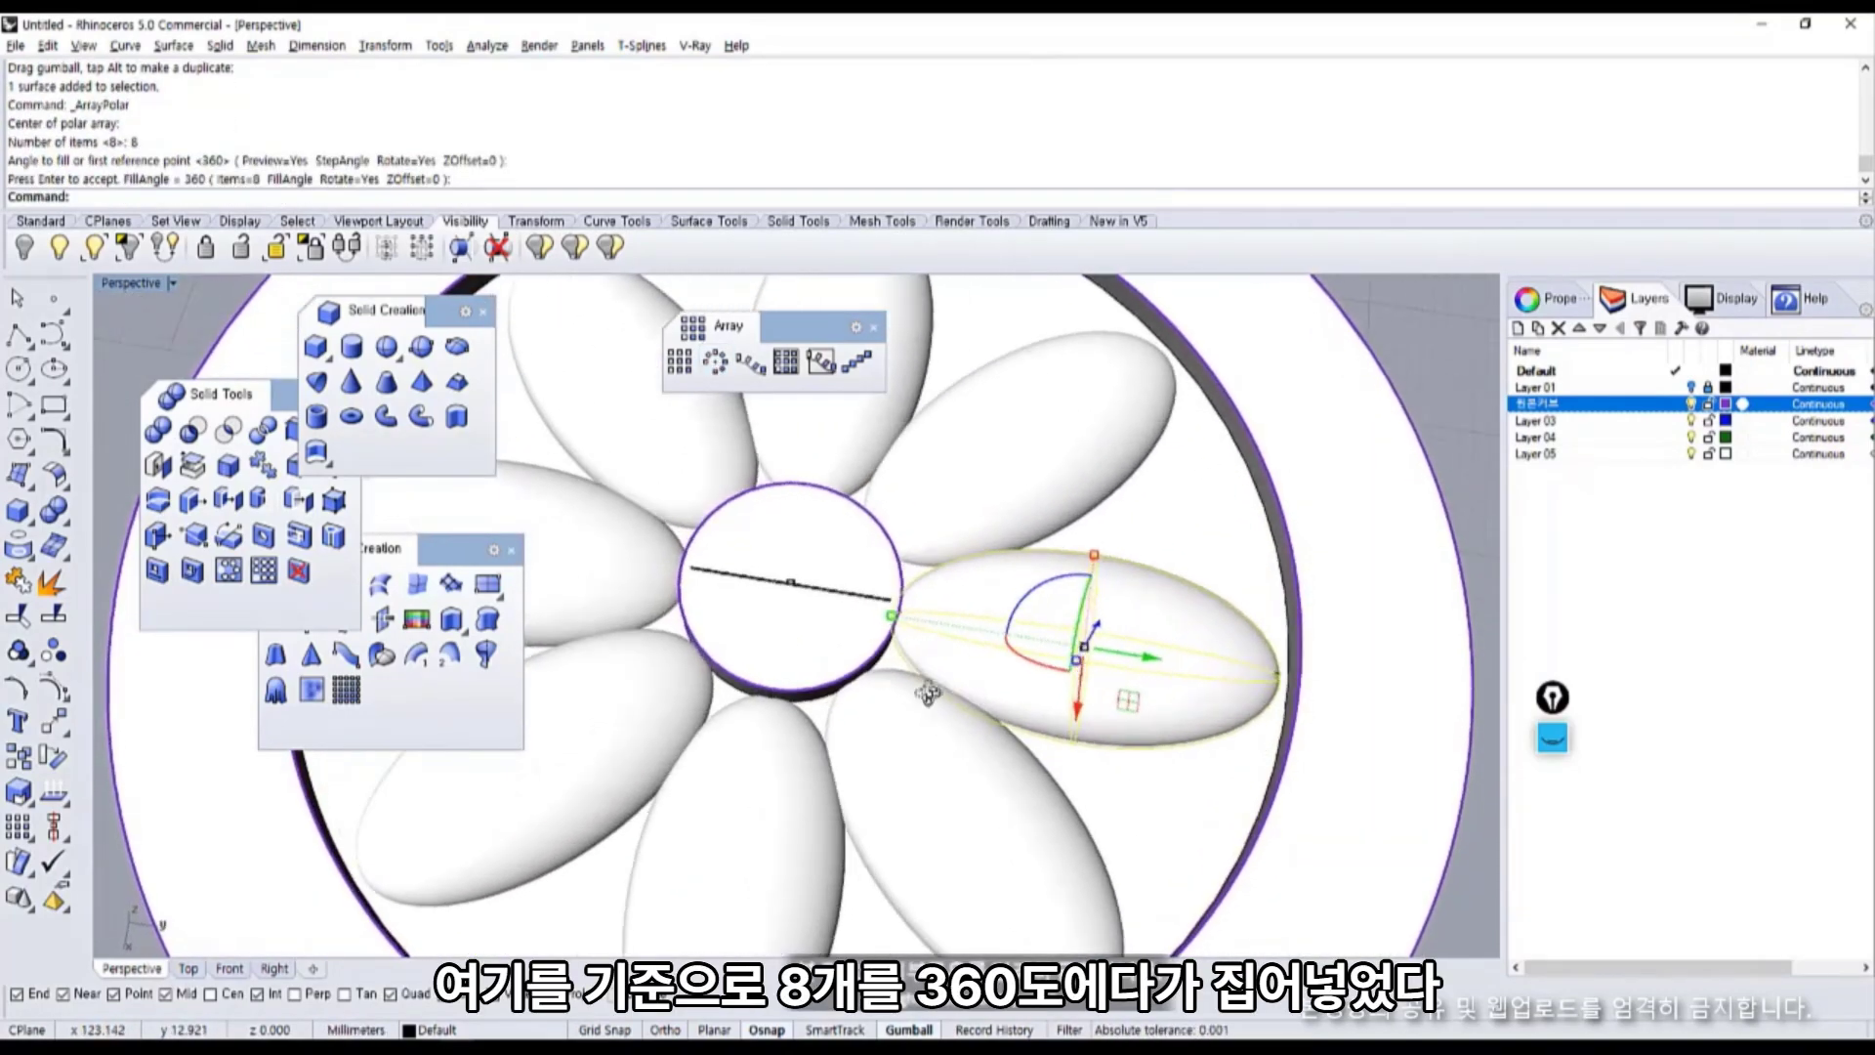
Examine the gaps where neighbouring petals meet the central disc, and undo the polar array.
scroll(911, 511, up, 5)
scroll(884, 528, up, 6)
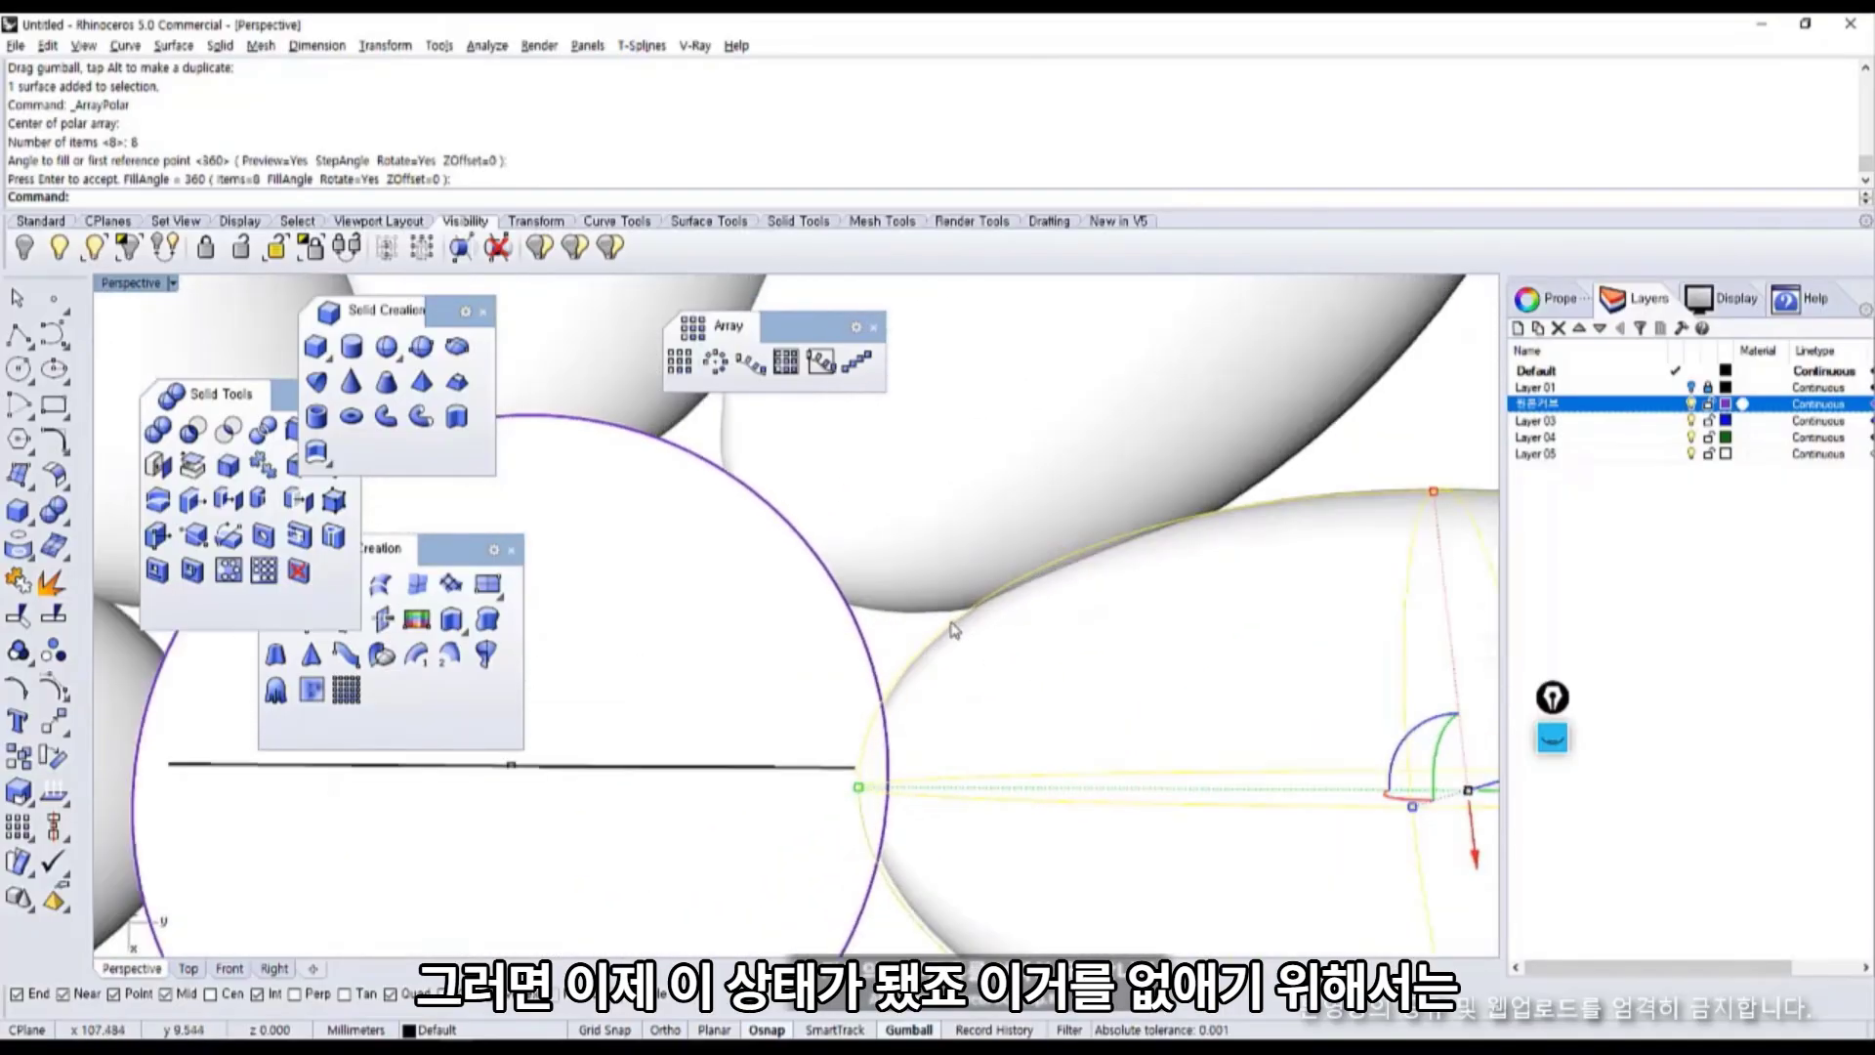
key(Escape)
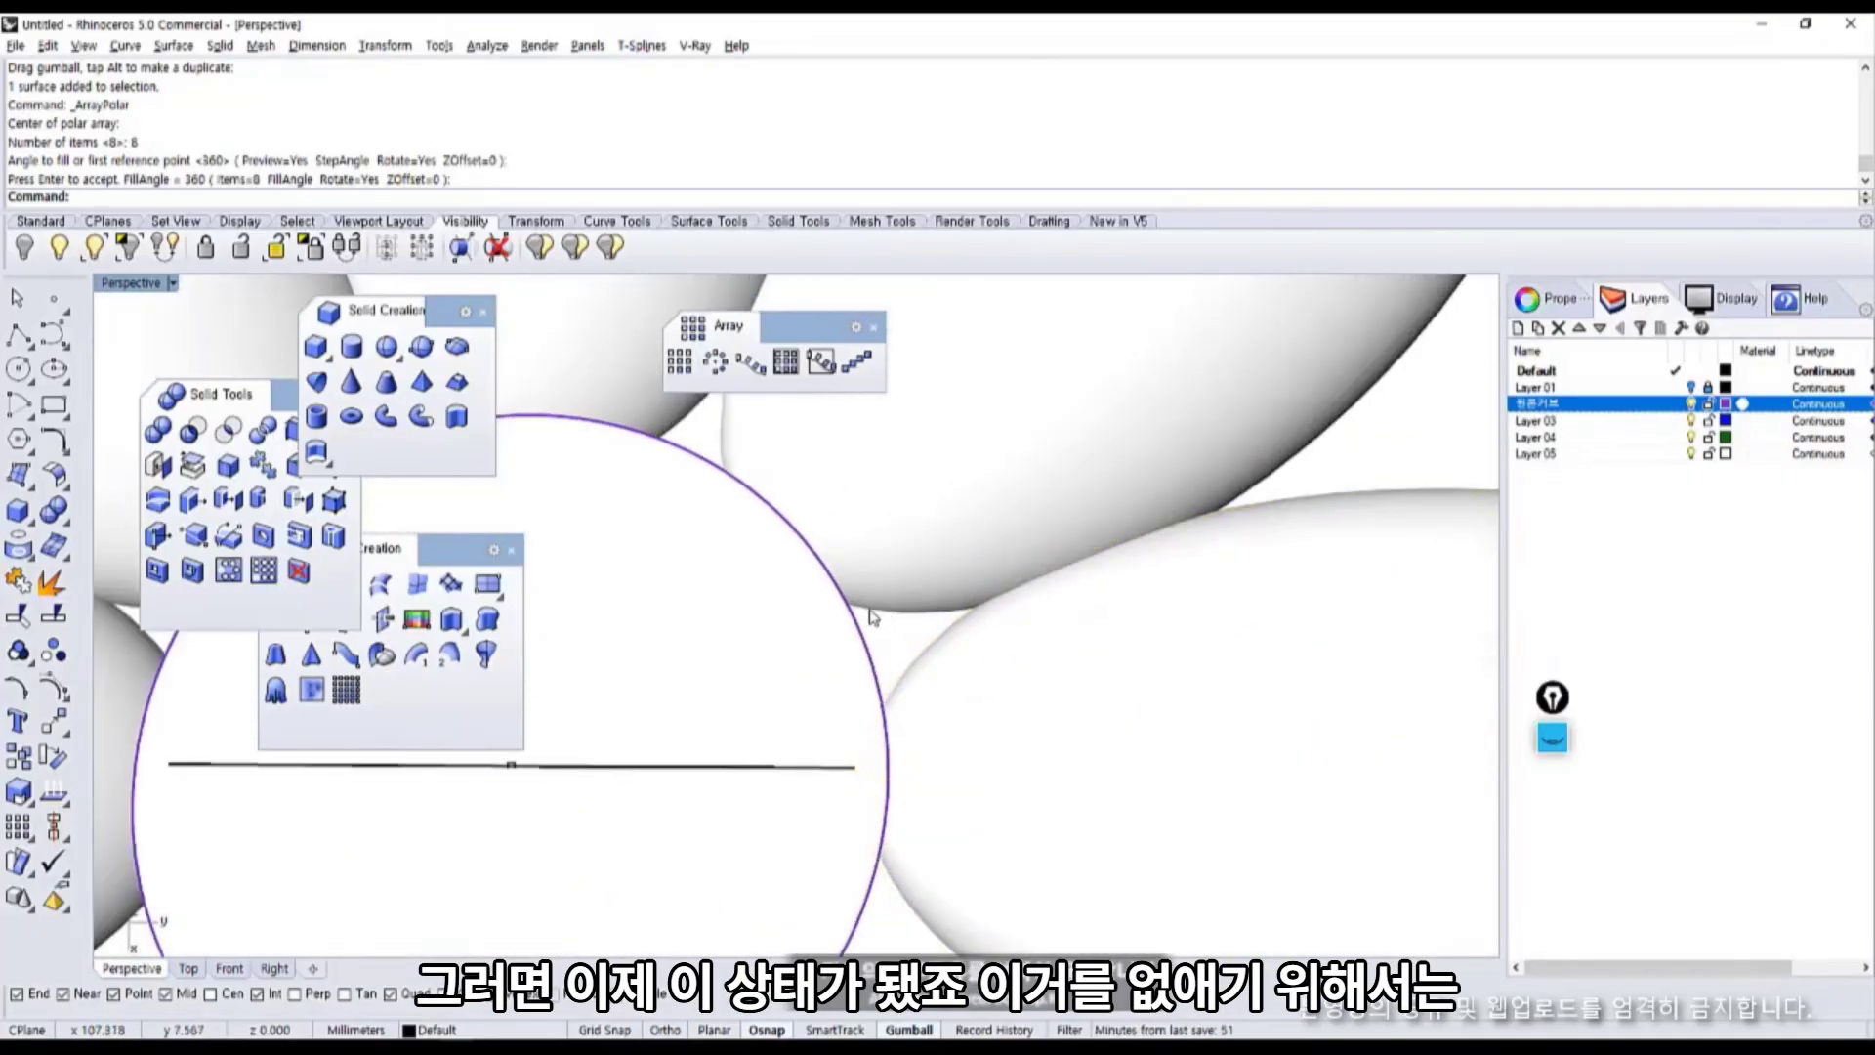
right_drag(872, 616, 809, 652)
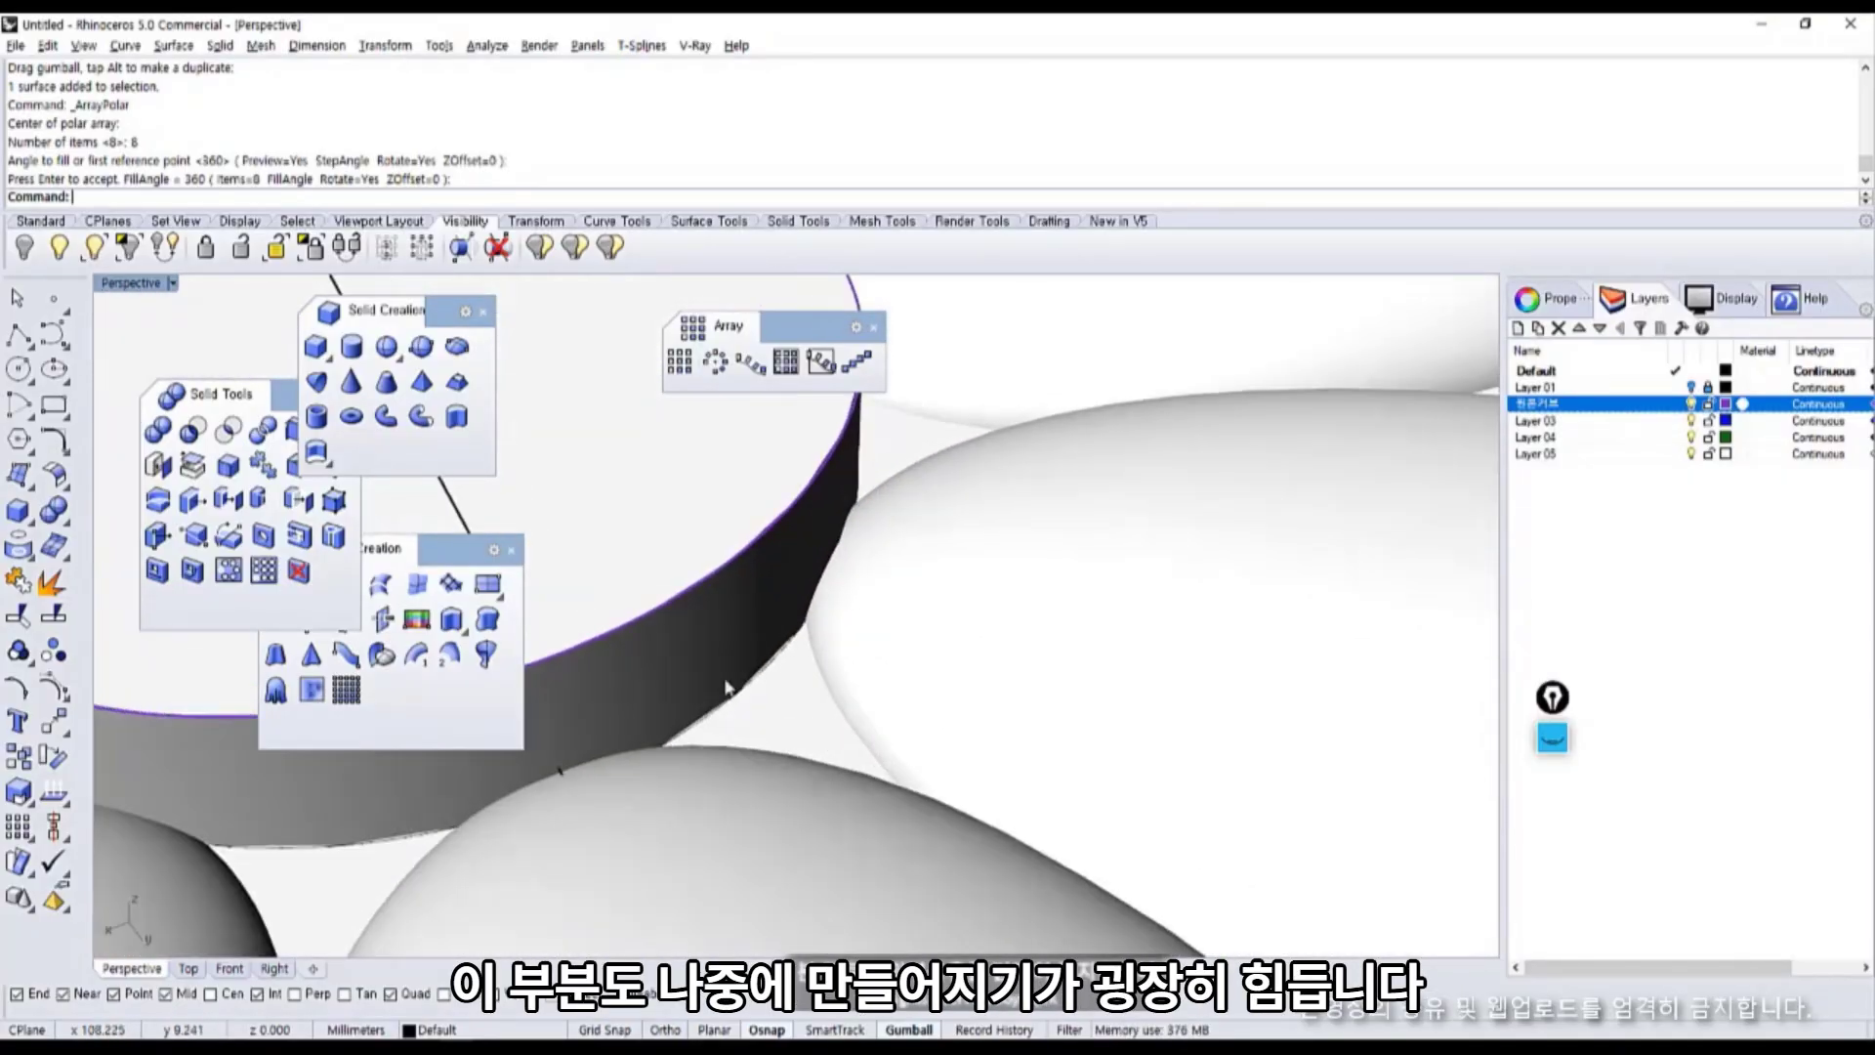
scroll(684, 731, down, 6)
right_drag(688, 728, 1015, 754)
key(ctrl+z)
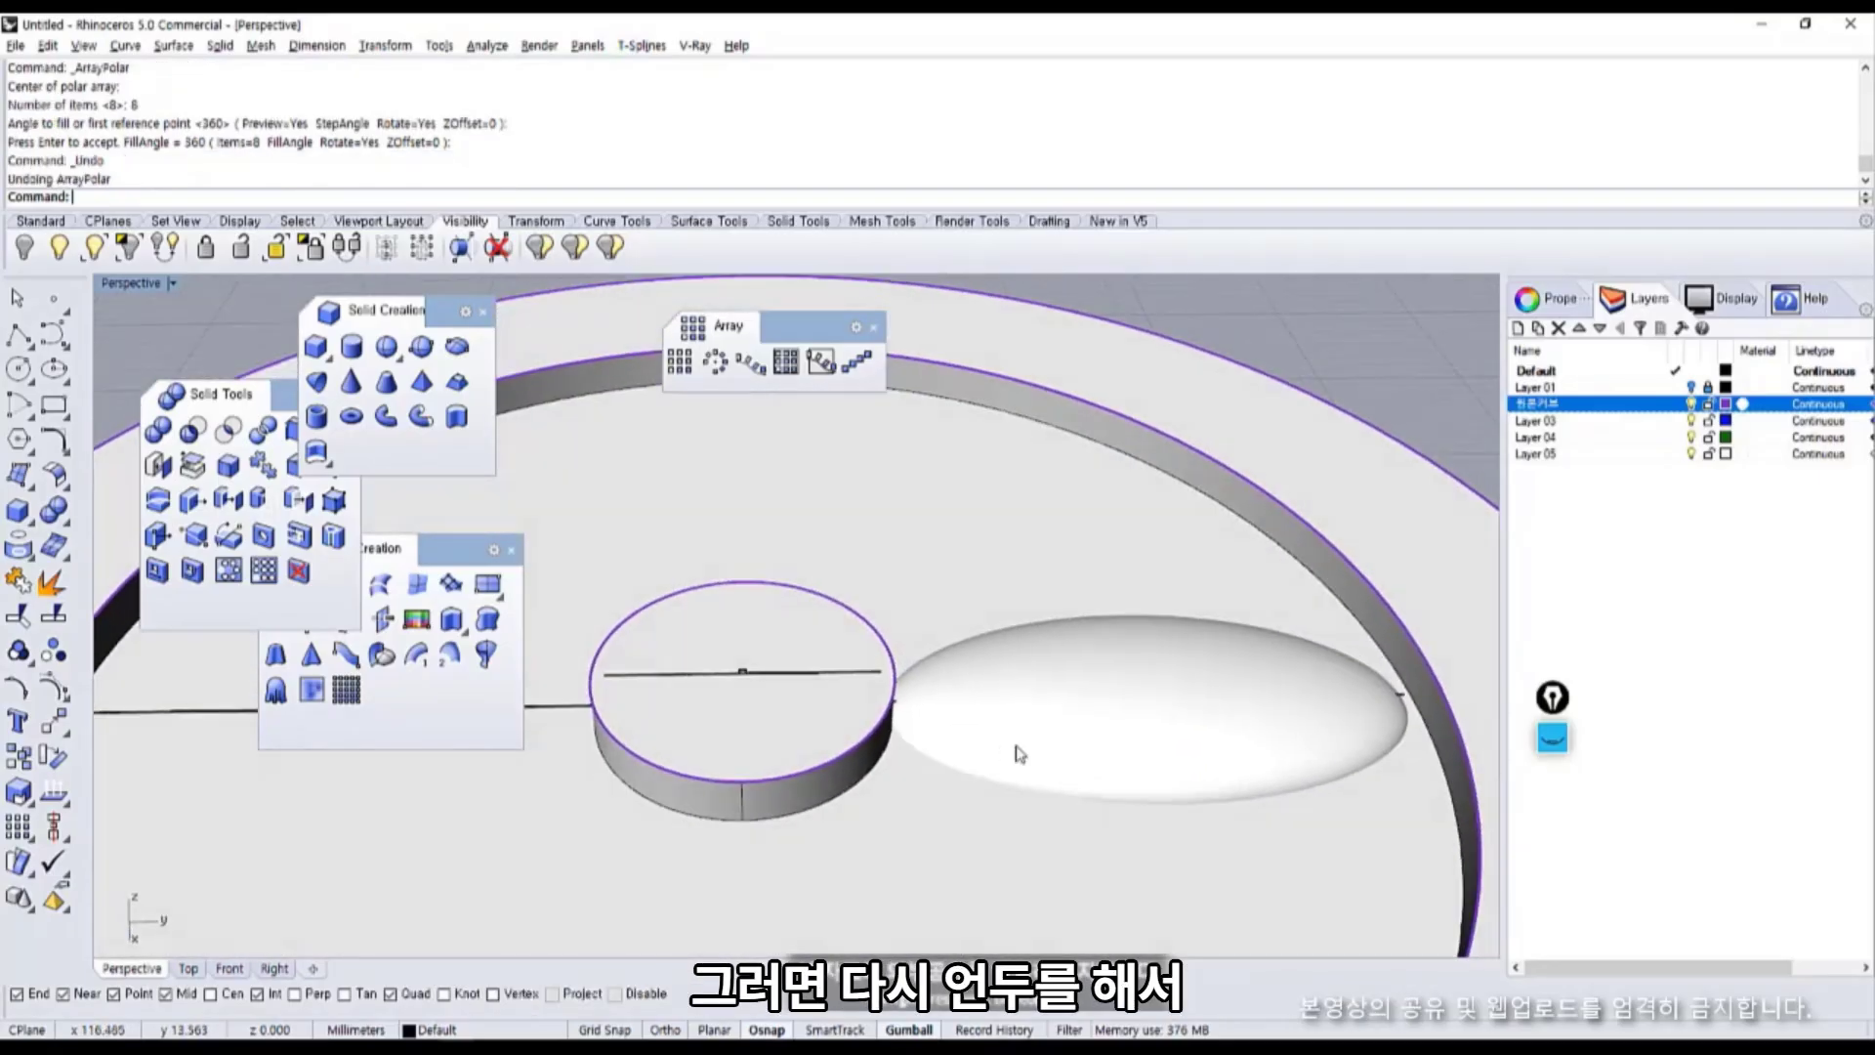
Lengthen the ellipsoid petal and move it toward the centre so that it is buried deeper in the disc.
click(1020, 723)
drag(890, 713, 829, 718)
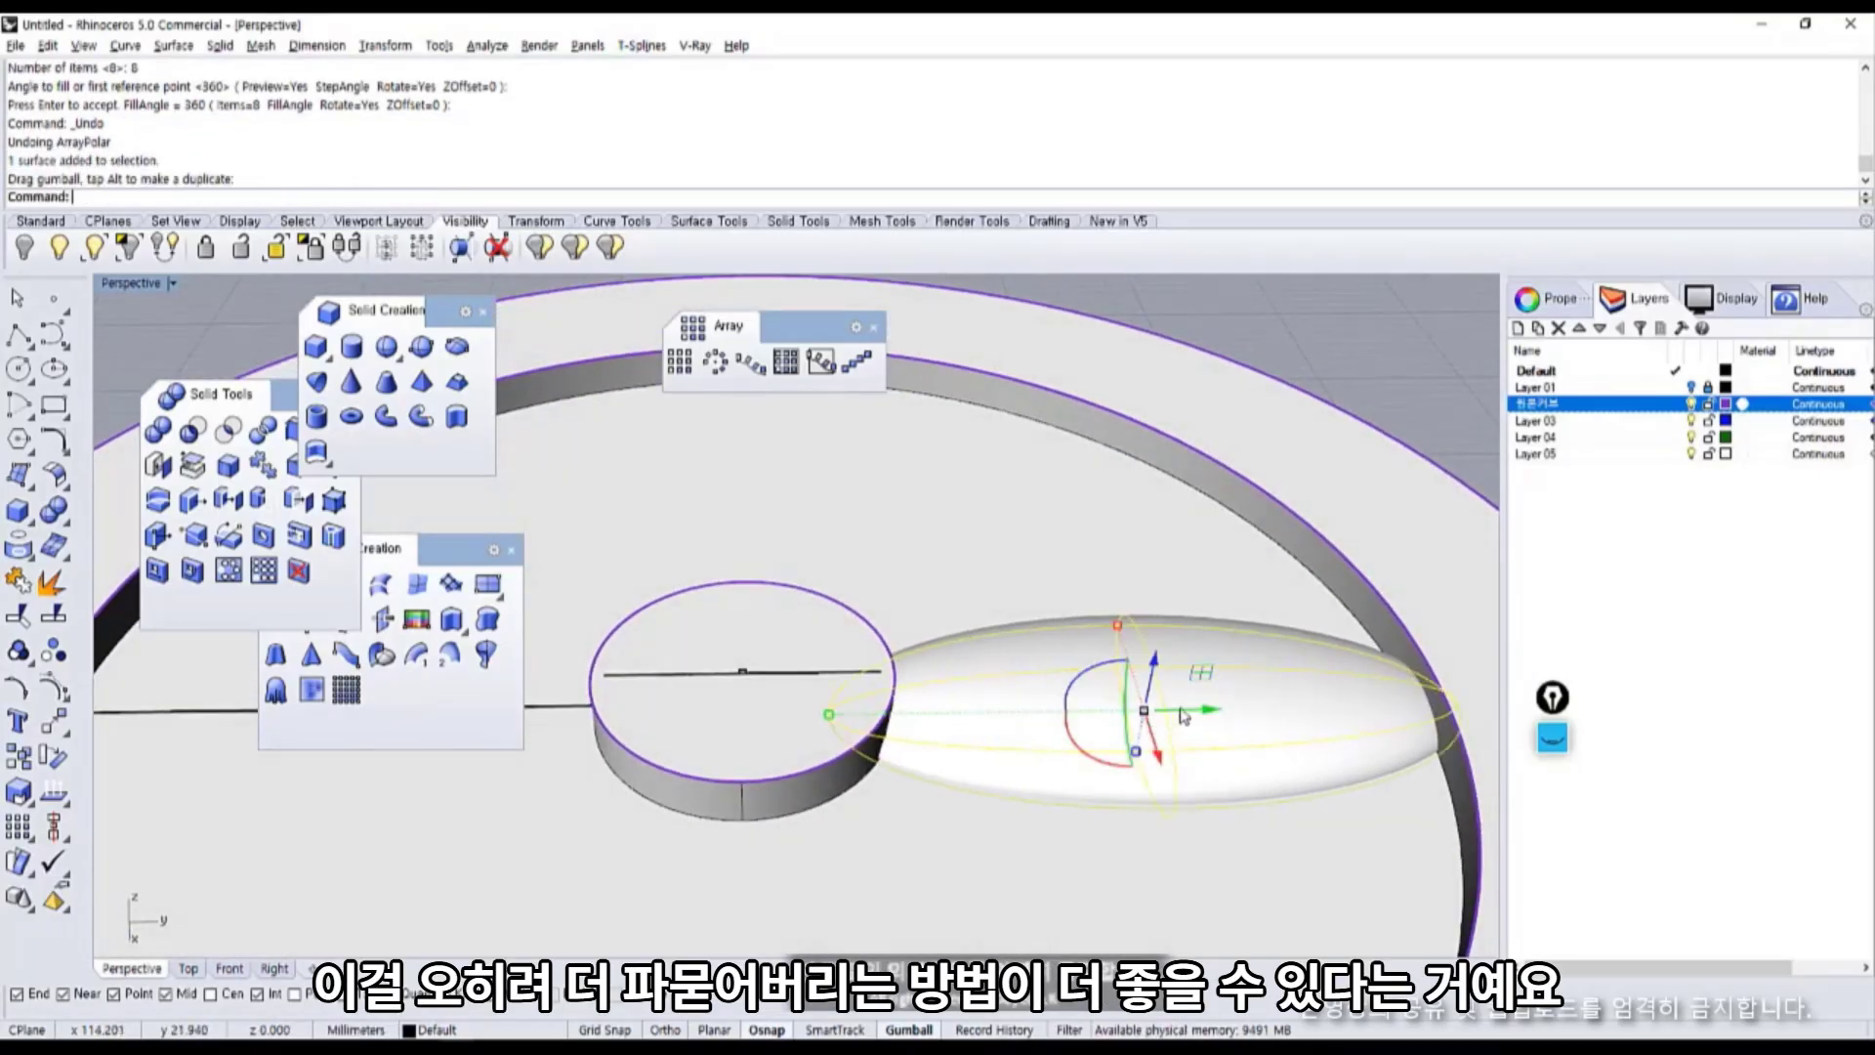
drag(1180, 709, 1136, 720)
right_drag(1118, 767, 947, 748)
key(Escape)
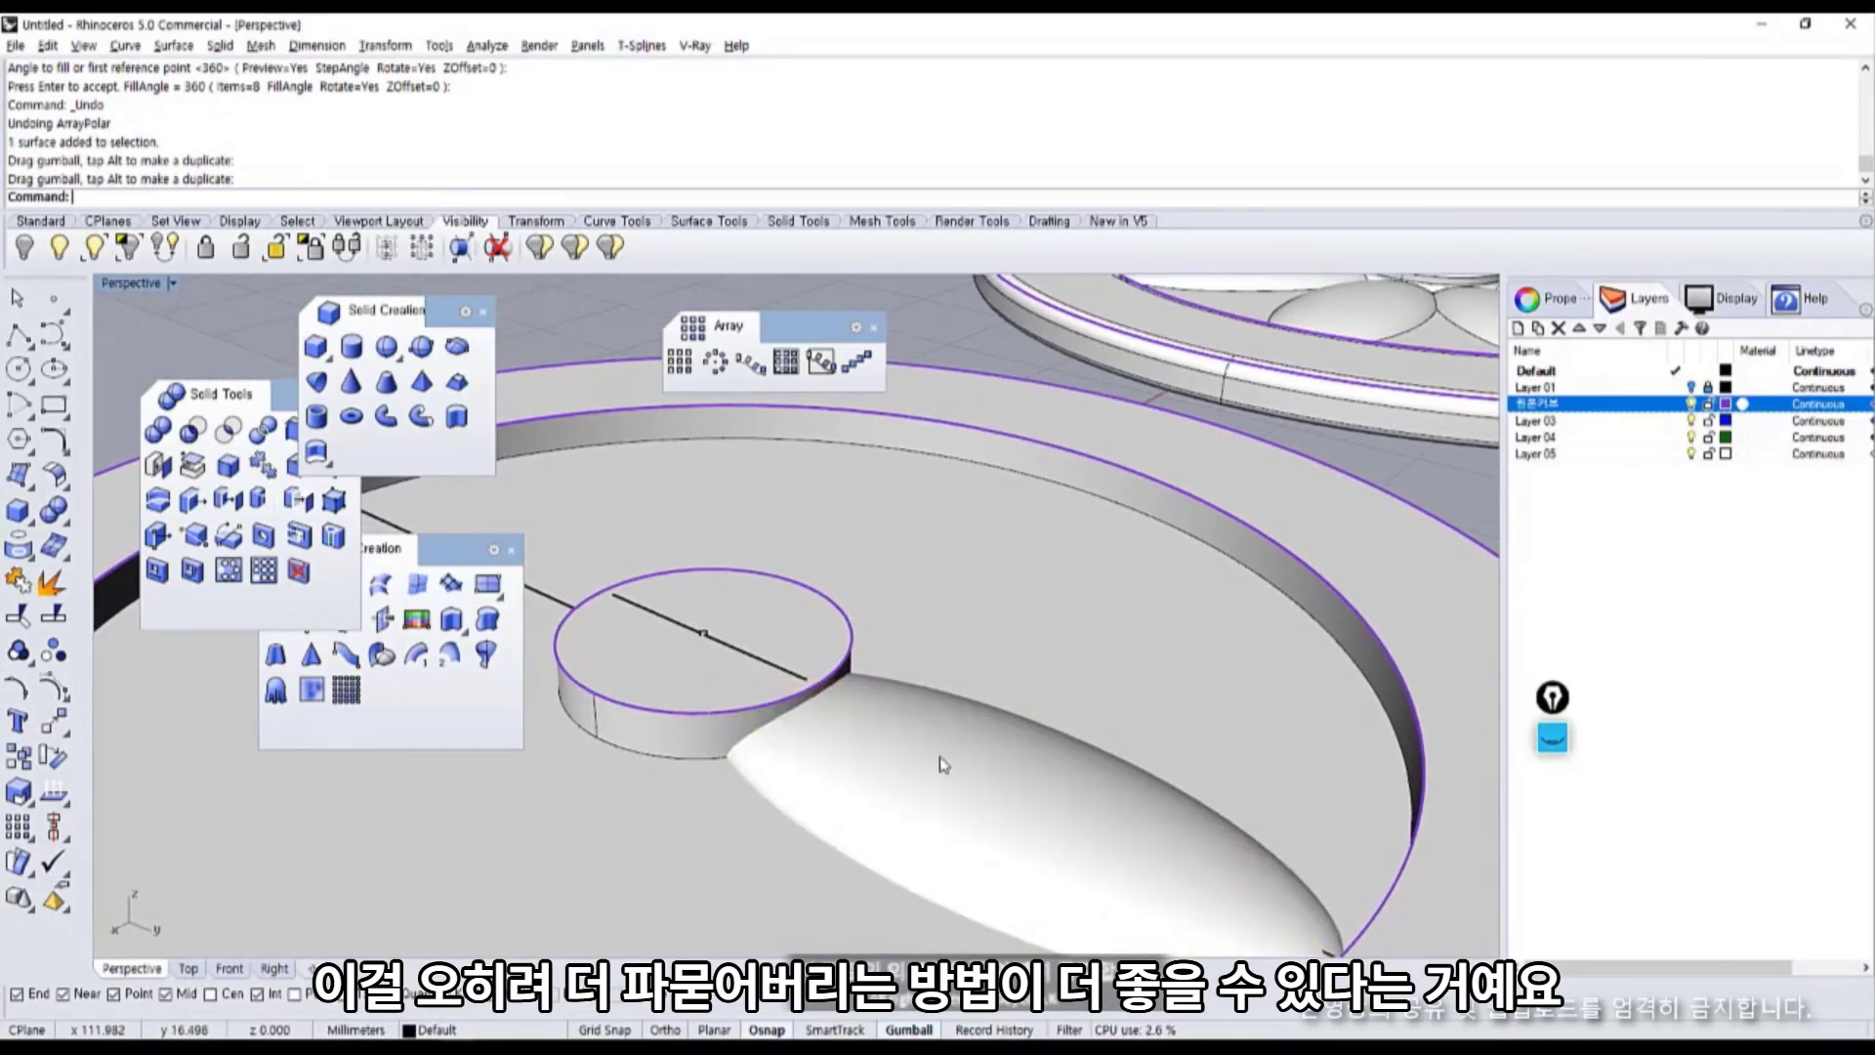
click(940, 755)
drag(1043, 830, 1039, 828)
right_drag(1046, 828, 1111, 830)
key(Escape)
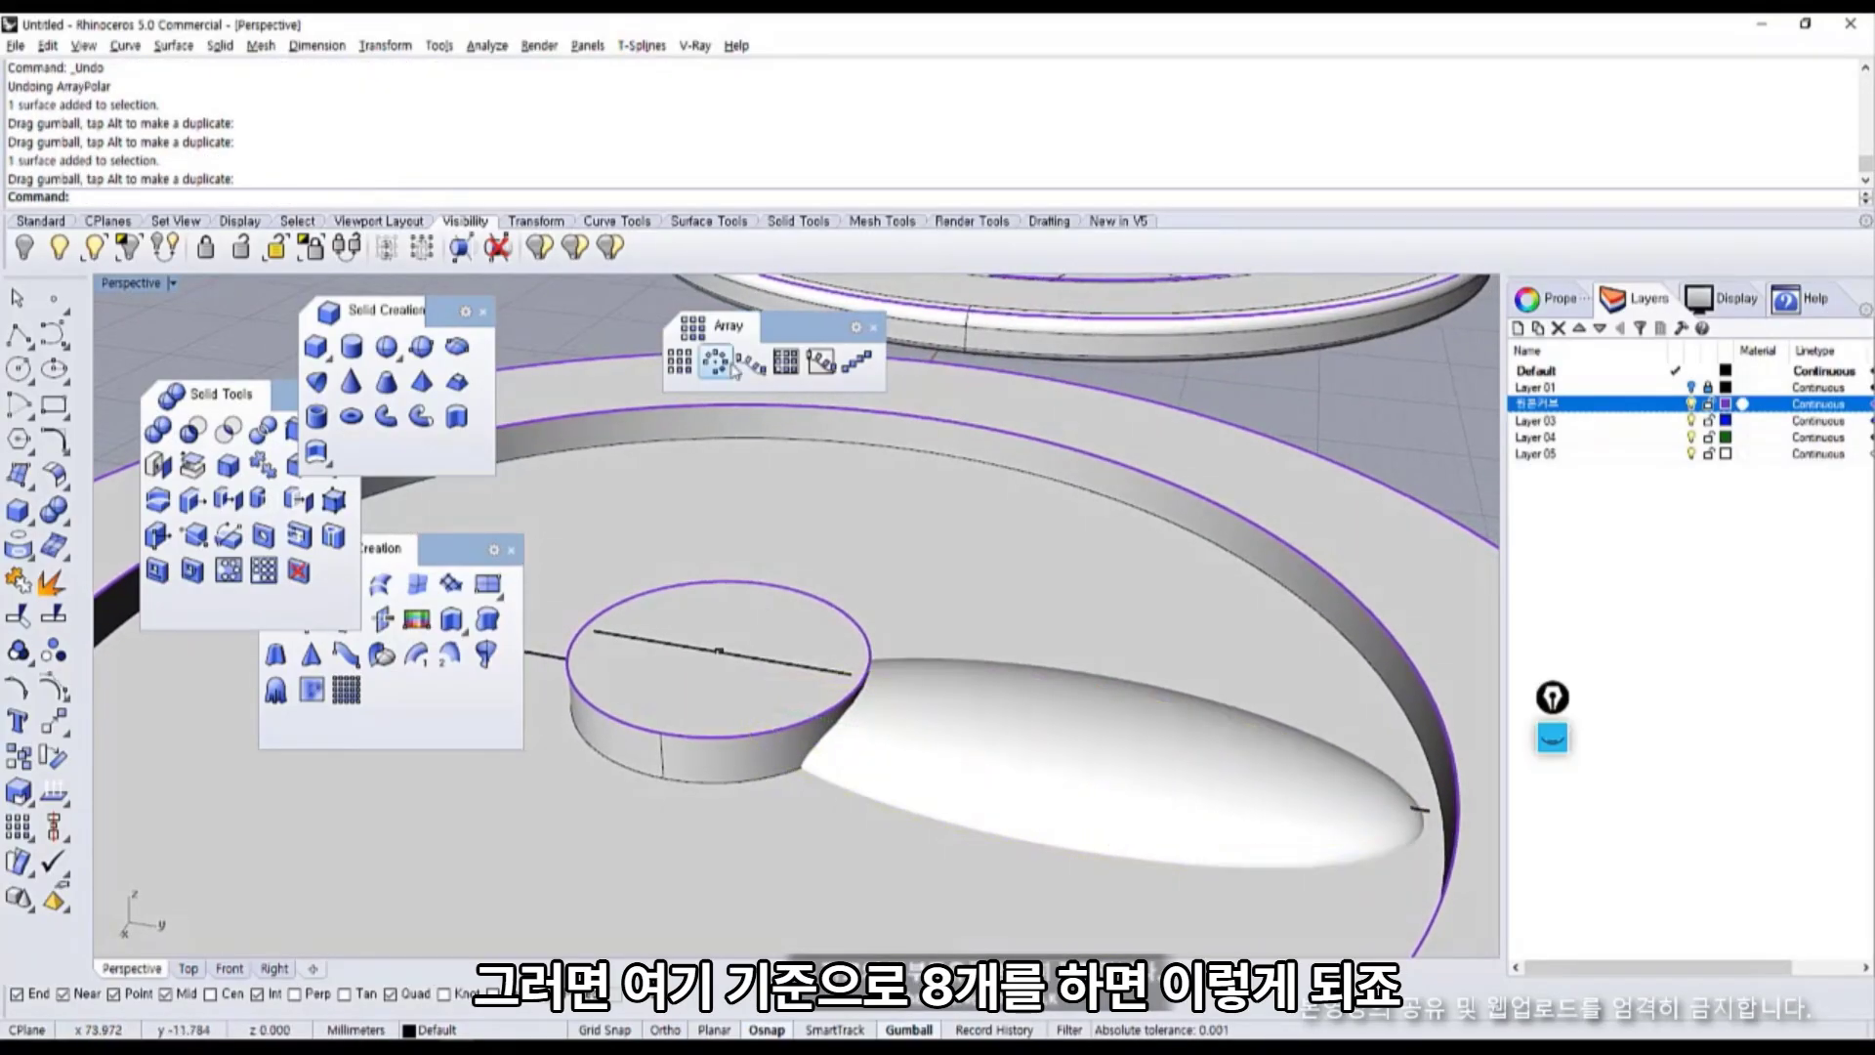
Polar array the lengthened petal around the disc centre with 8 items over 360 degrees.
click(715, 363)
click(941, 712)
key(Return)
click(719, 654)
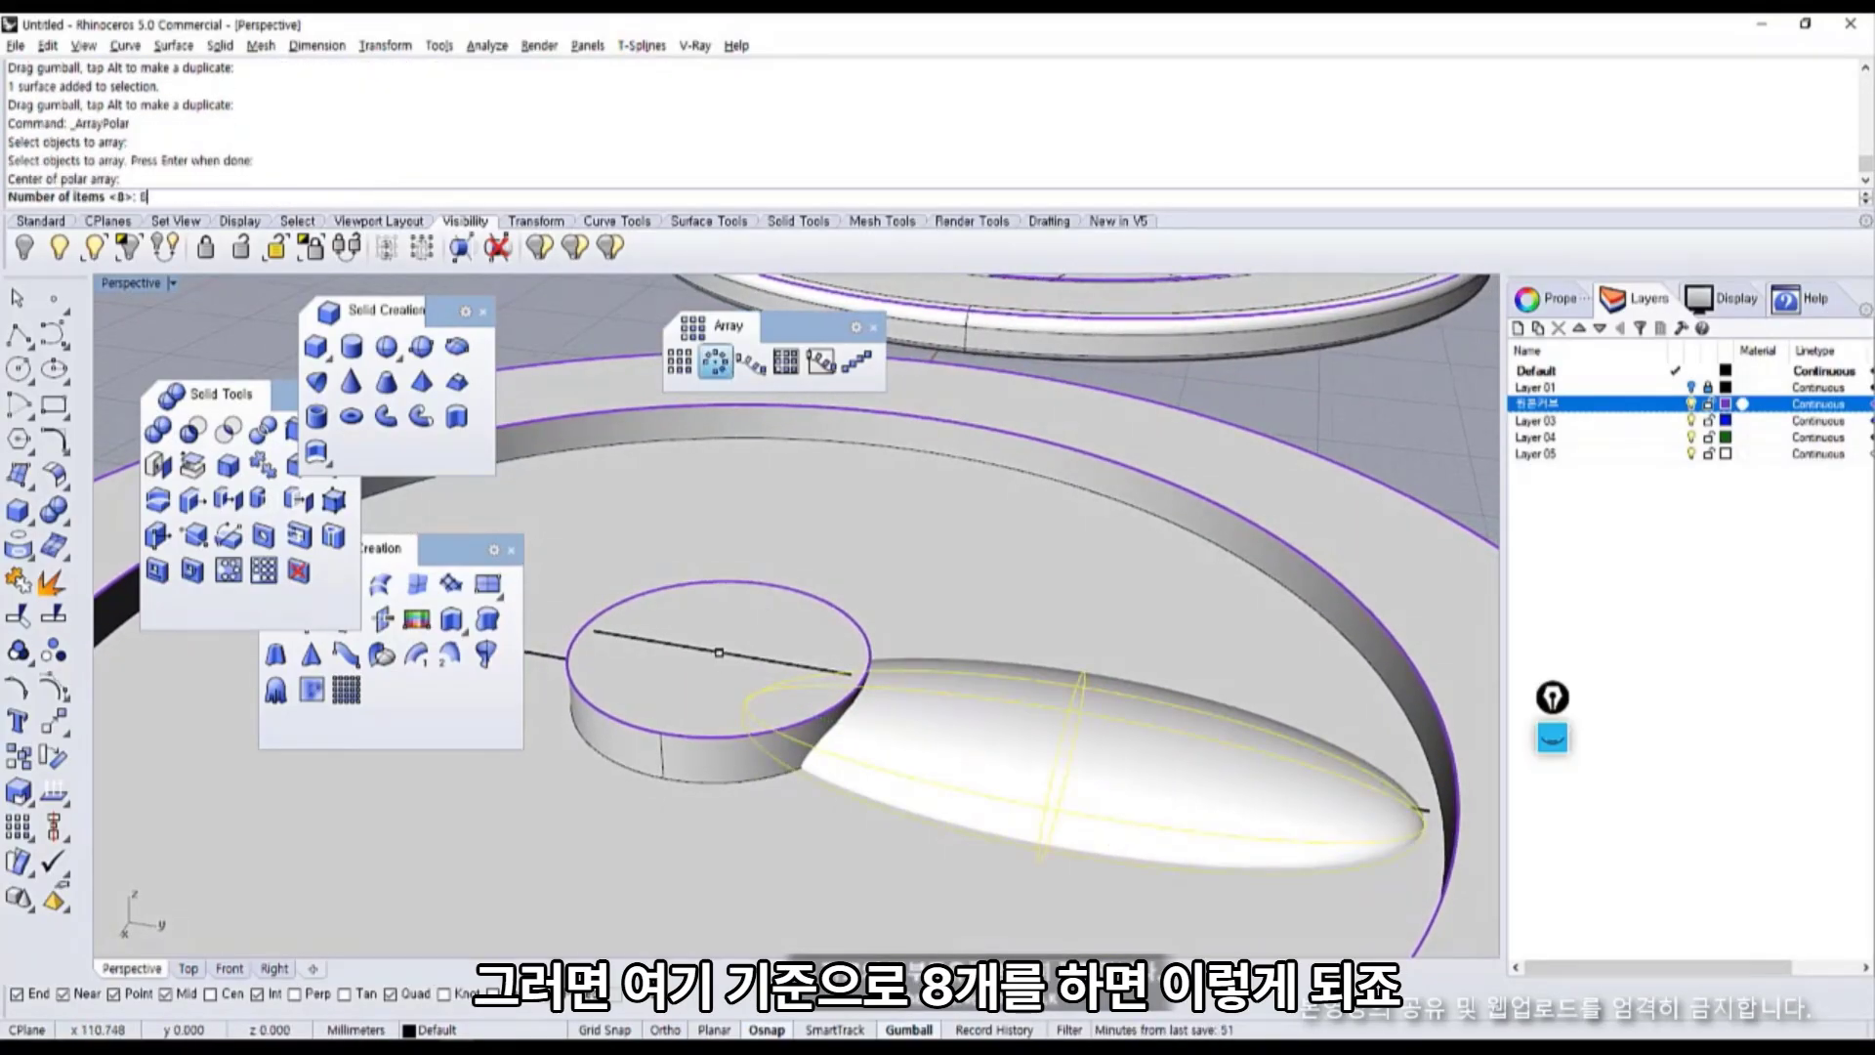
key(Return)
key(Return)
key(Return)
right_drag(934, 687, 767, 685)
scroll(771, 674, up, 7)
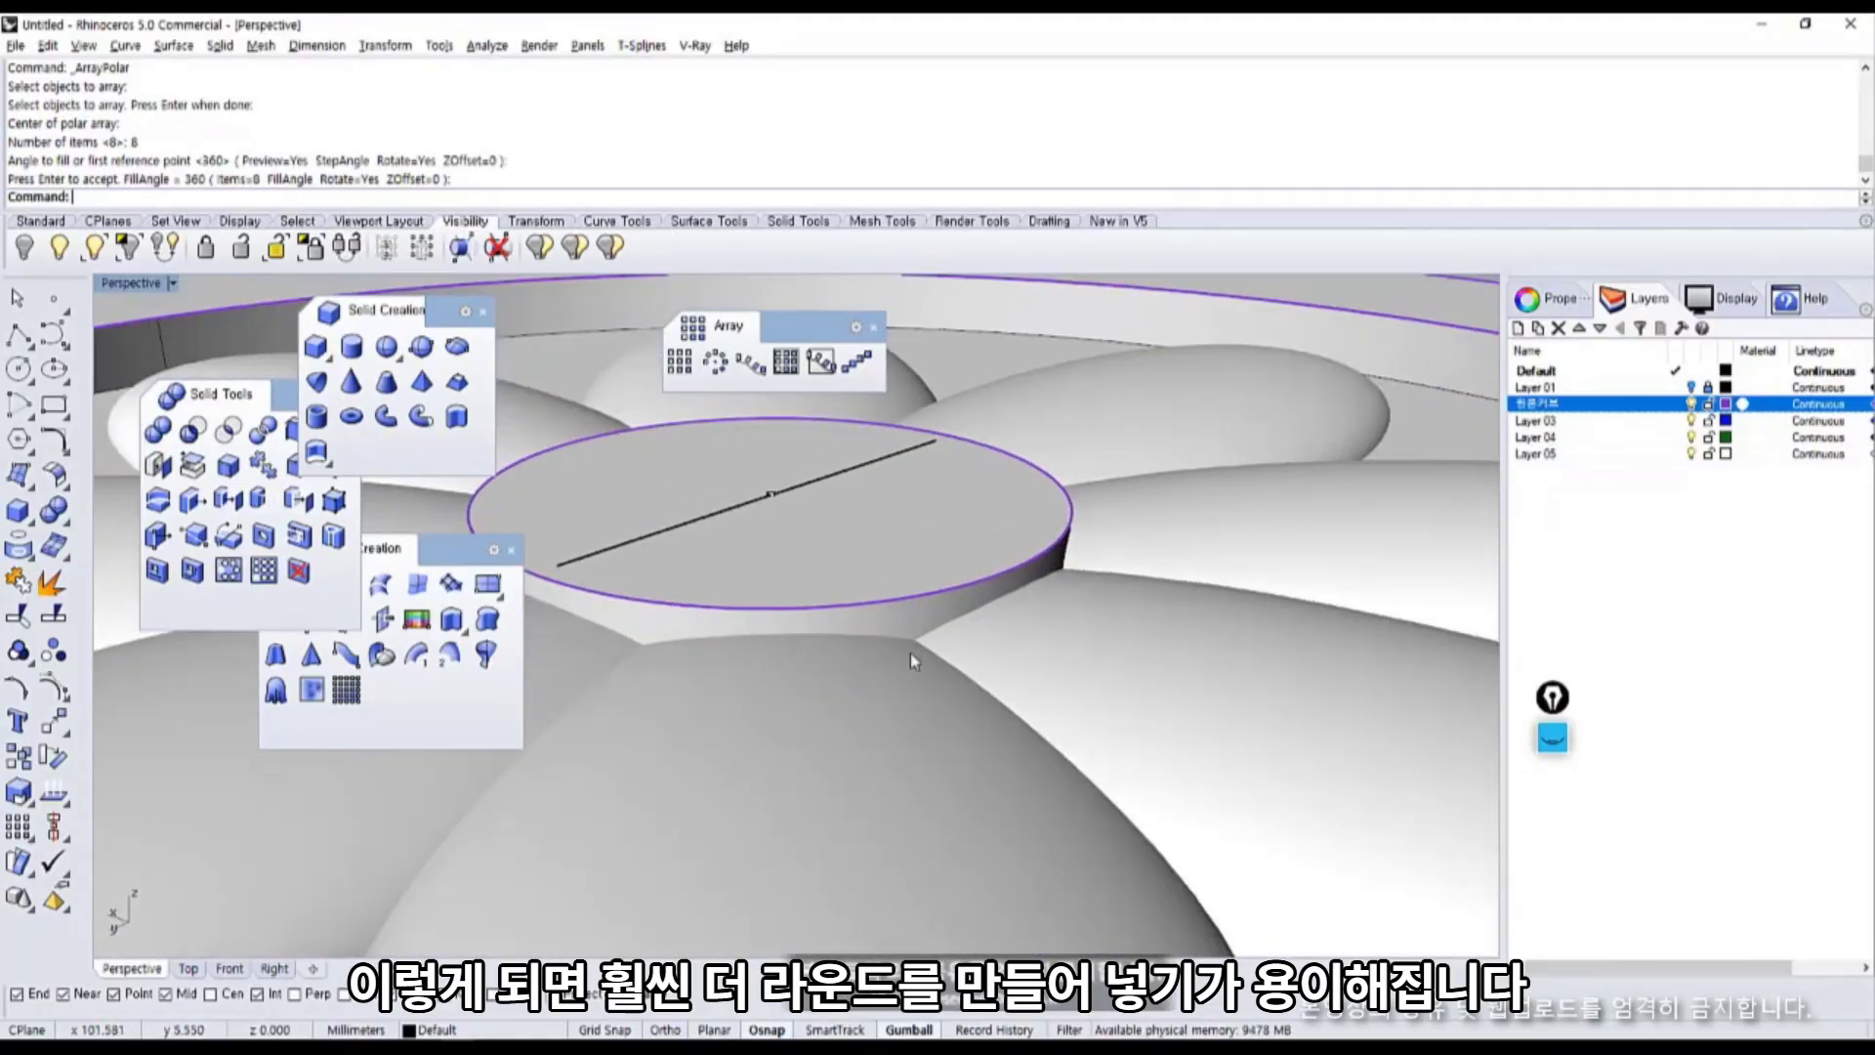
Lower all eight petals slightly together so they sit deeper in the recess floor.
scroll(928, 681, down, 4)
click(928, 697)
shift+click(1037, 660)
shift+click(1086, 586)
shift+click(1021, 489)
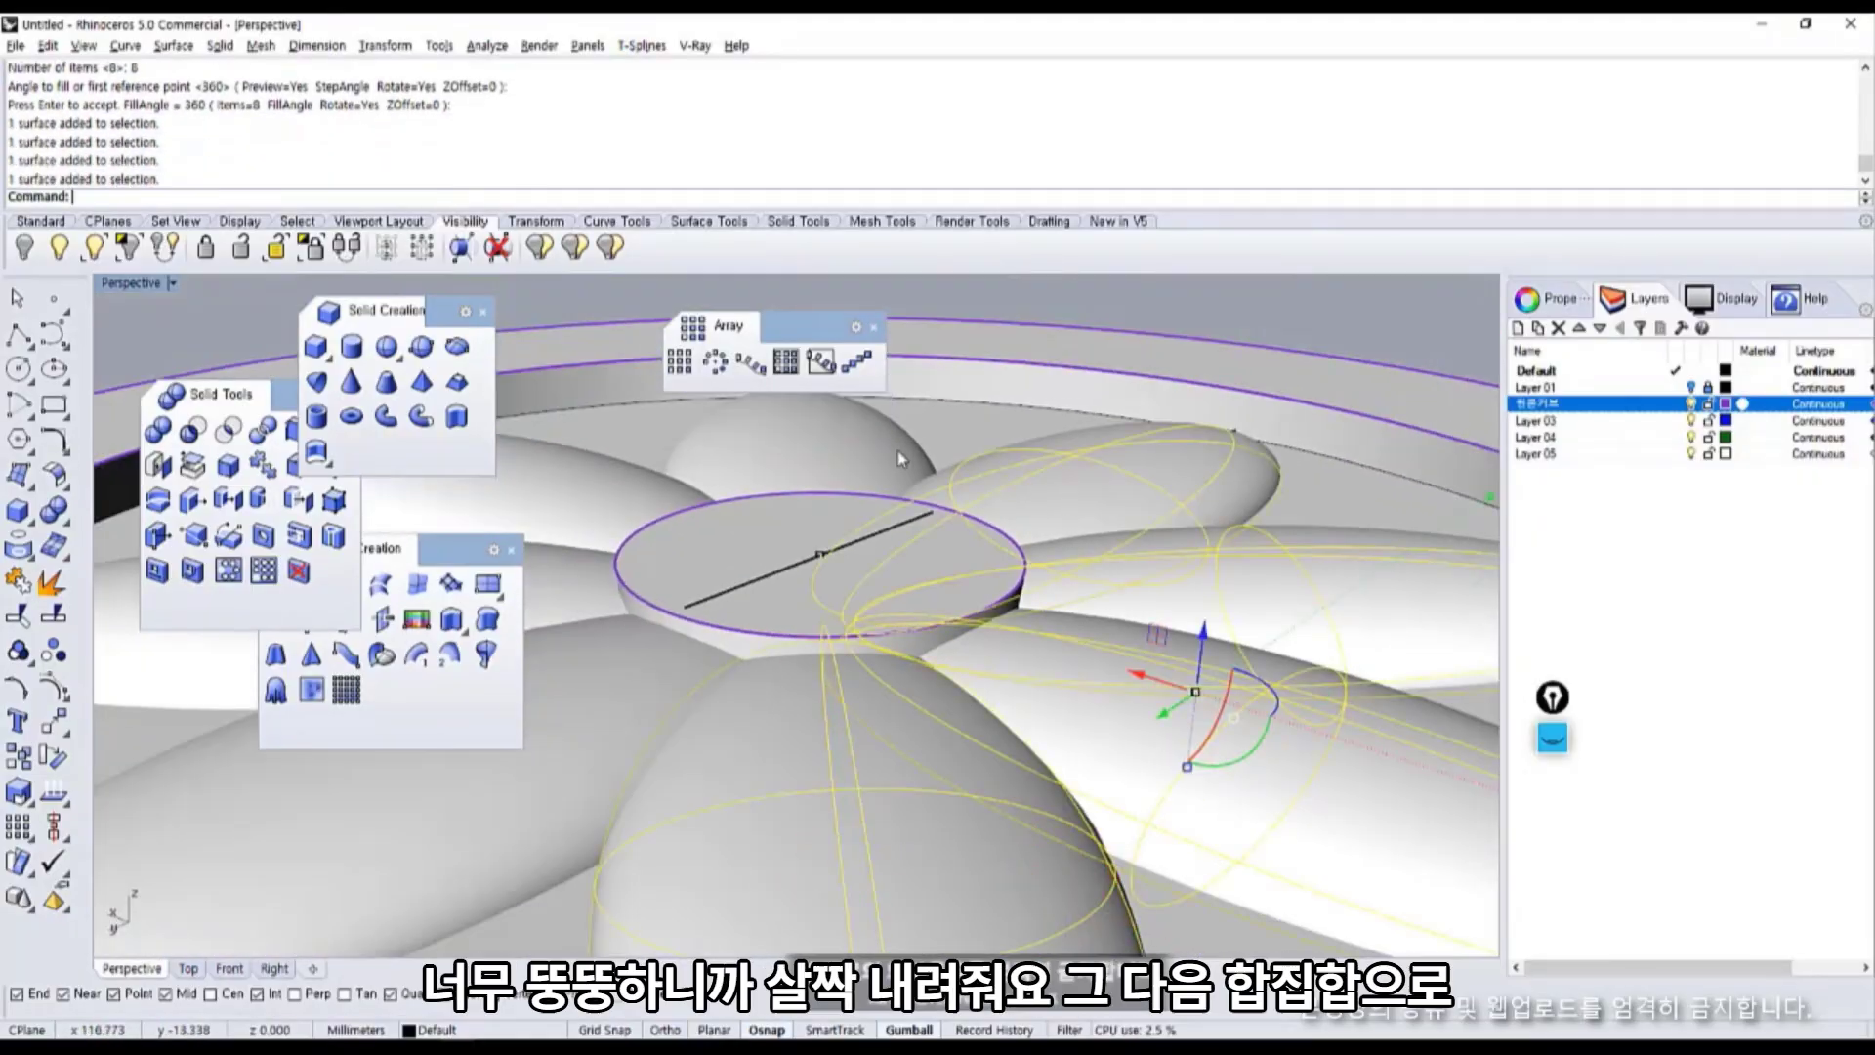
shift+click(858, 440)
shift+click(583, 481)
shift+click(577, 581)
shift+click(659, 707)
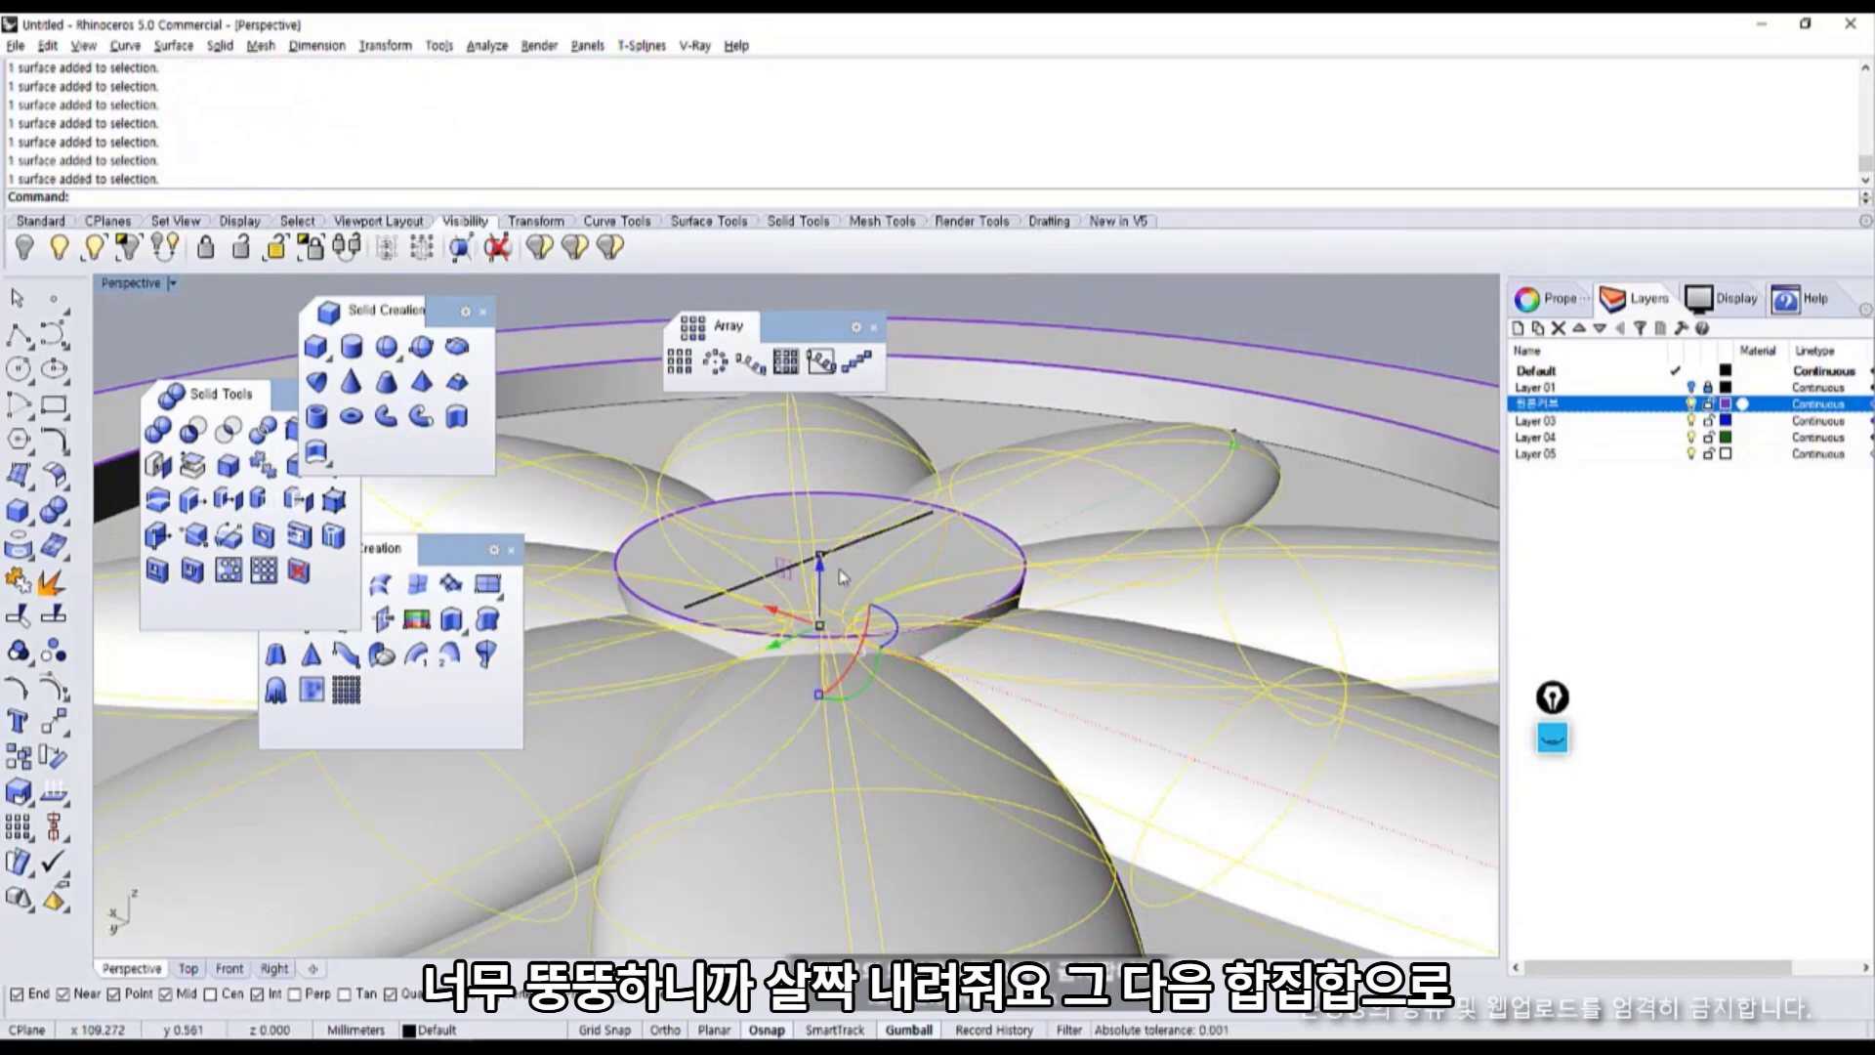
drag(825, 580, 857, 711)
key(Escape)
scroll(1021, 707, down, 4)
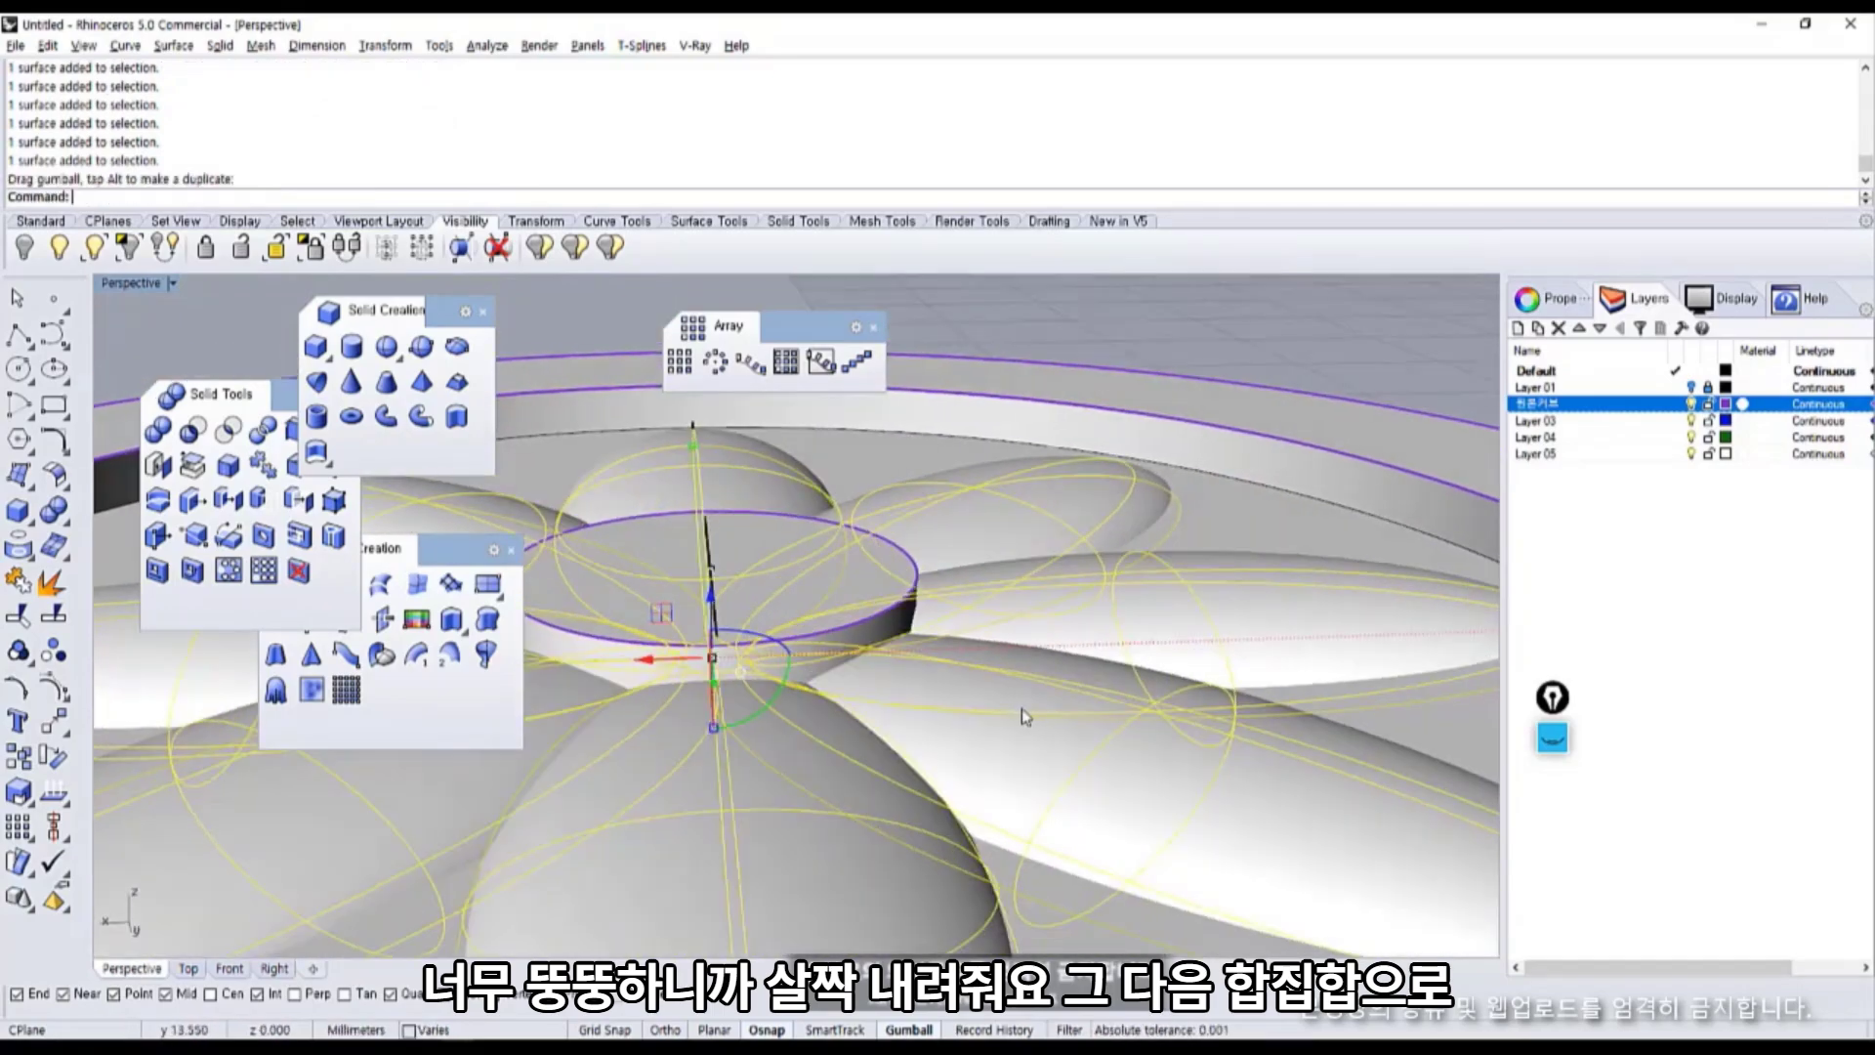
right_drag(1015, 705, 1065, 666)
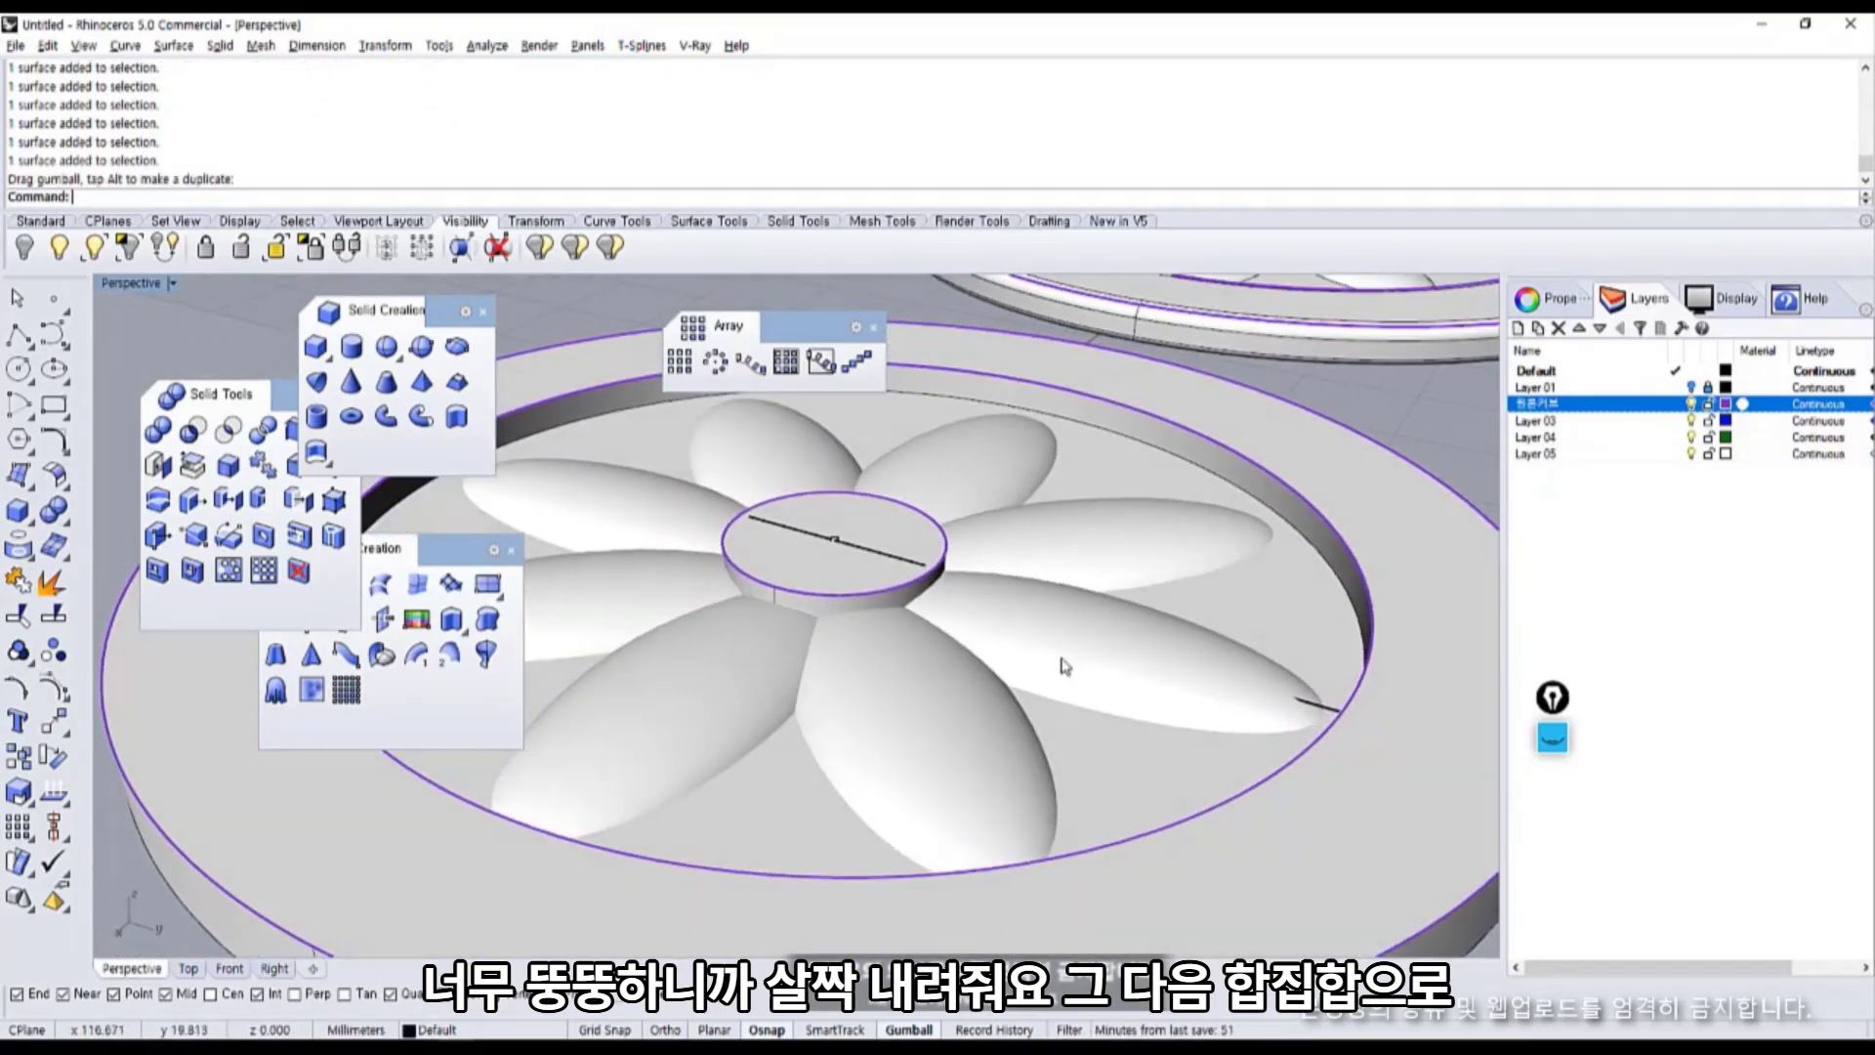
Boolean union the eight petals with the stand base.
click(158, 431)
click(628, 517)
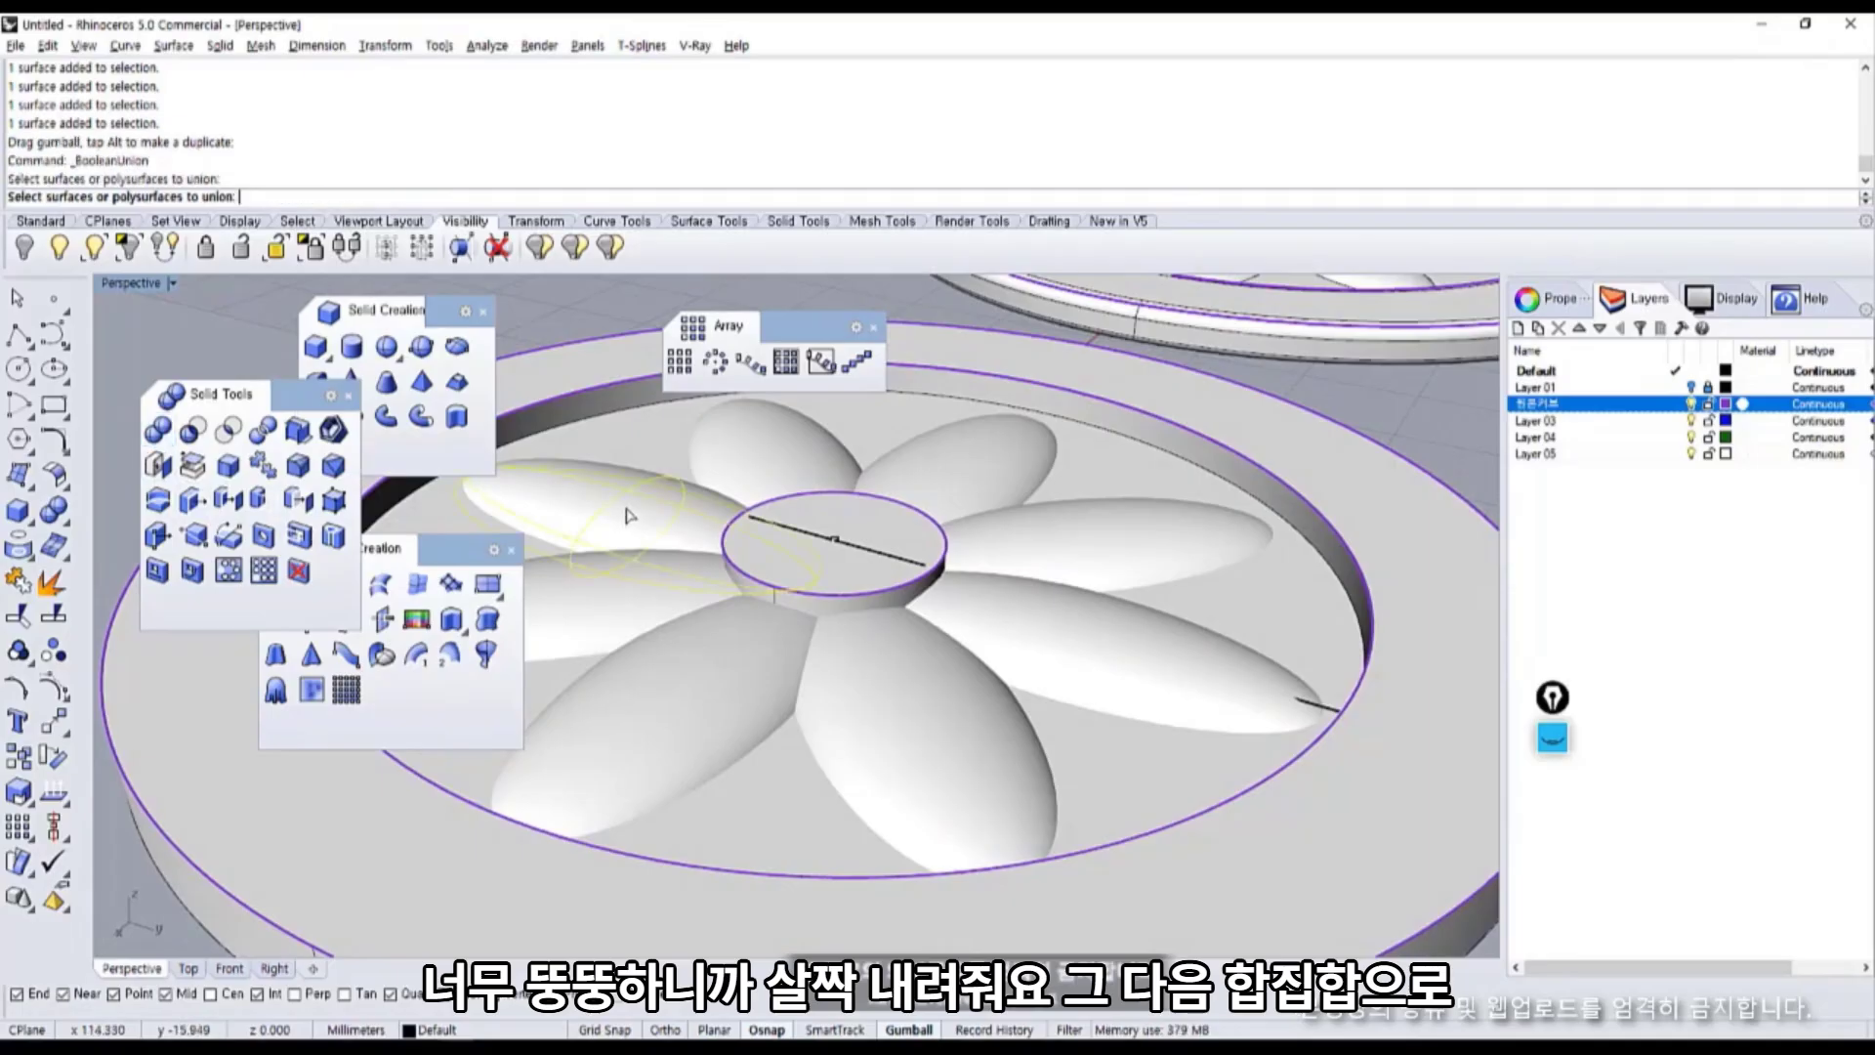
click(783, 453)
click(957, 471)
click(1082, 548)
click(1050, 672)
click(932, 761)
click(718, 721)
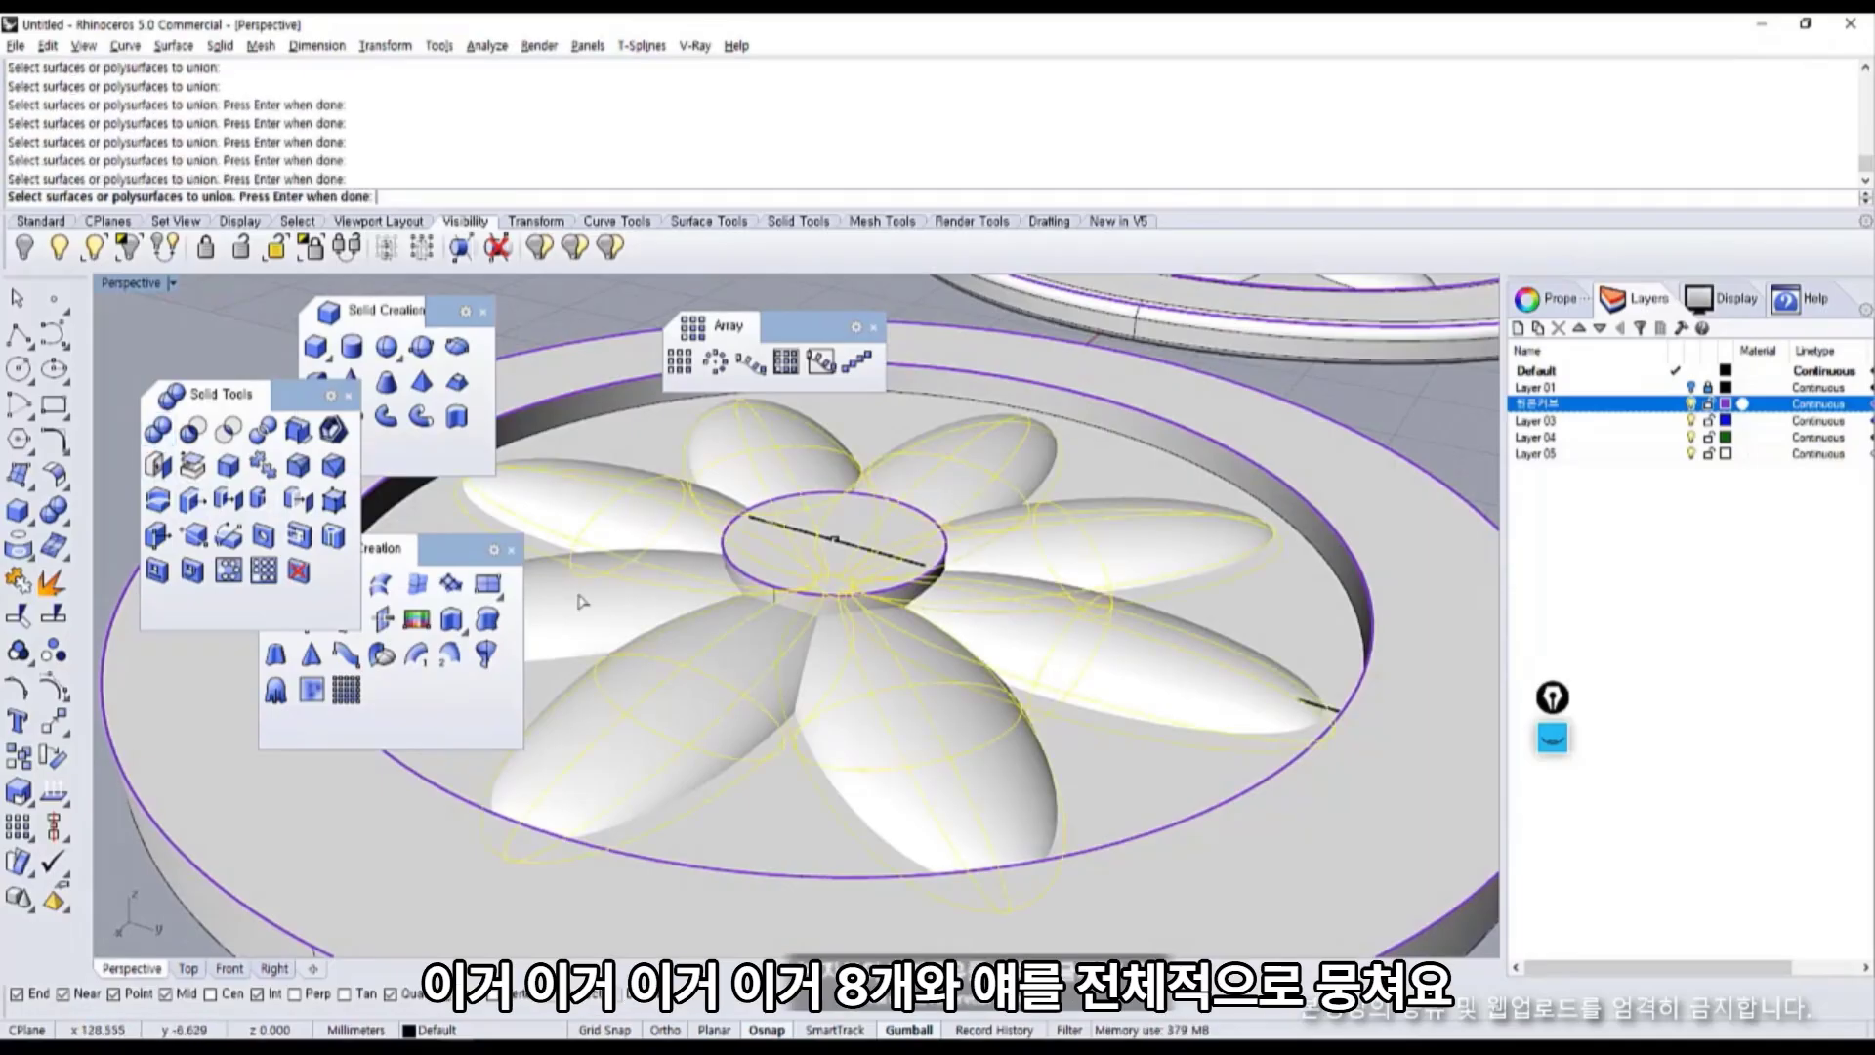
click(771, 832)
key(Return)
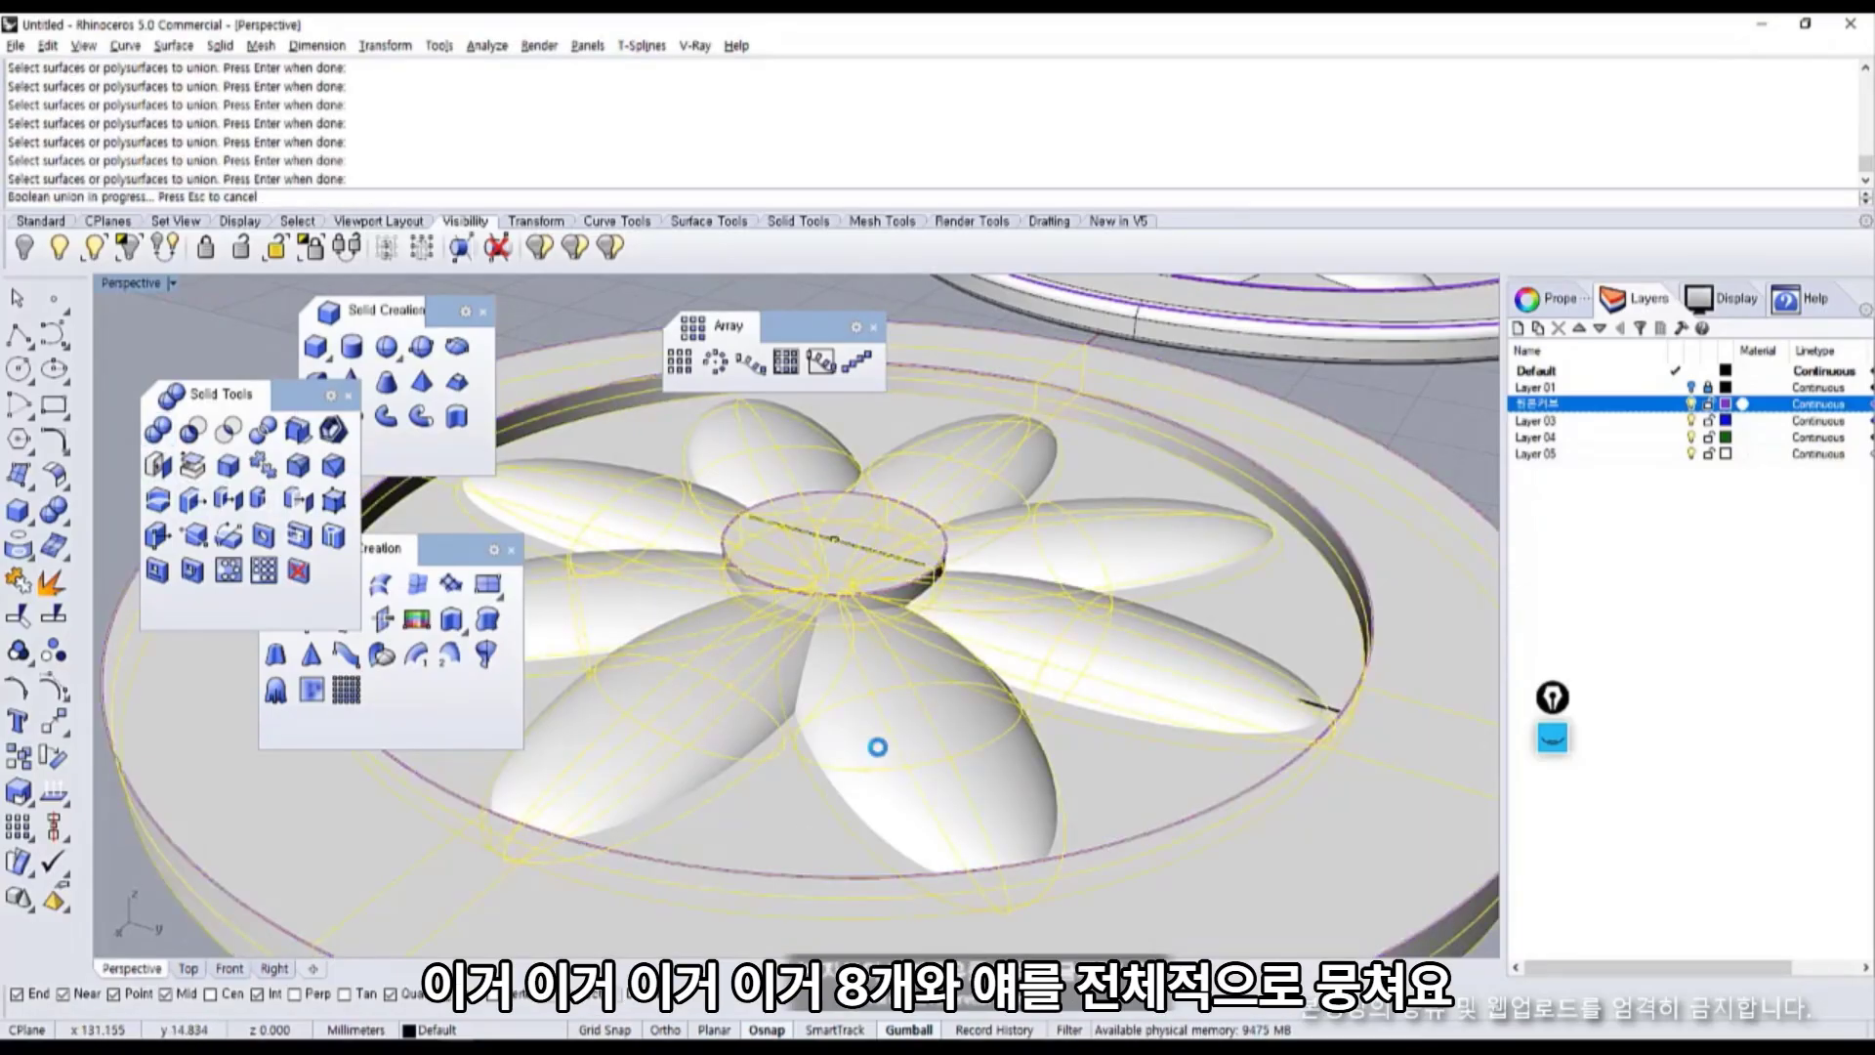
Explode the unioned stand into separate surfaces, working from its underside.
right_drag(878, 744, 840, 596)
key(Escape)
scroll(899, 550, down, 3)
shift+right_drag(840, 596, 884, 584)
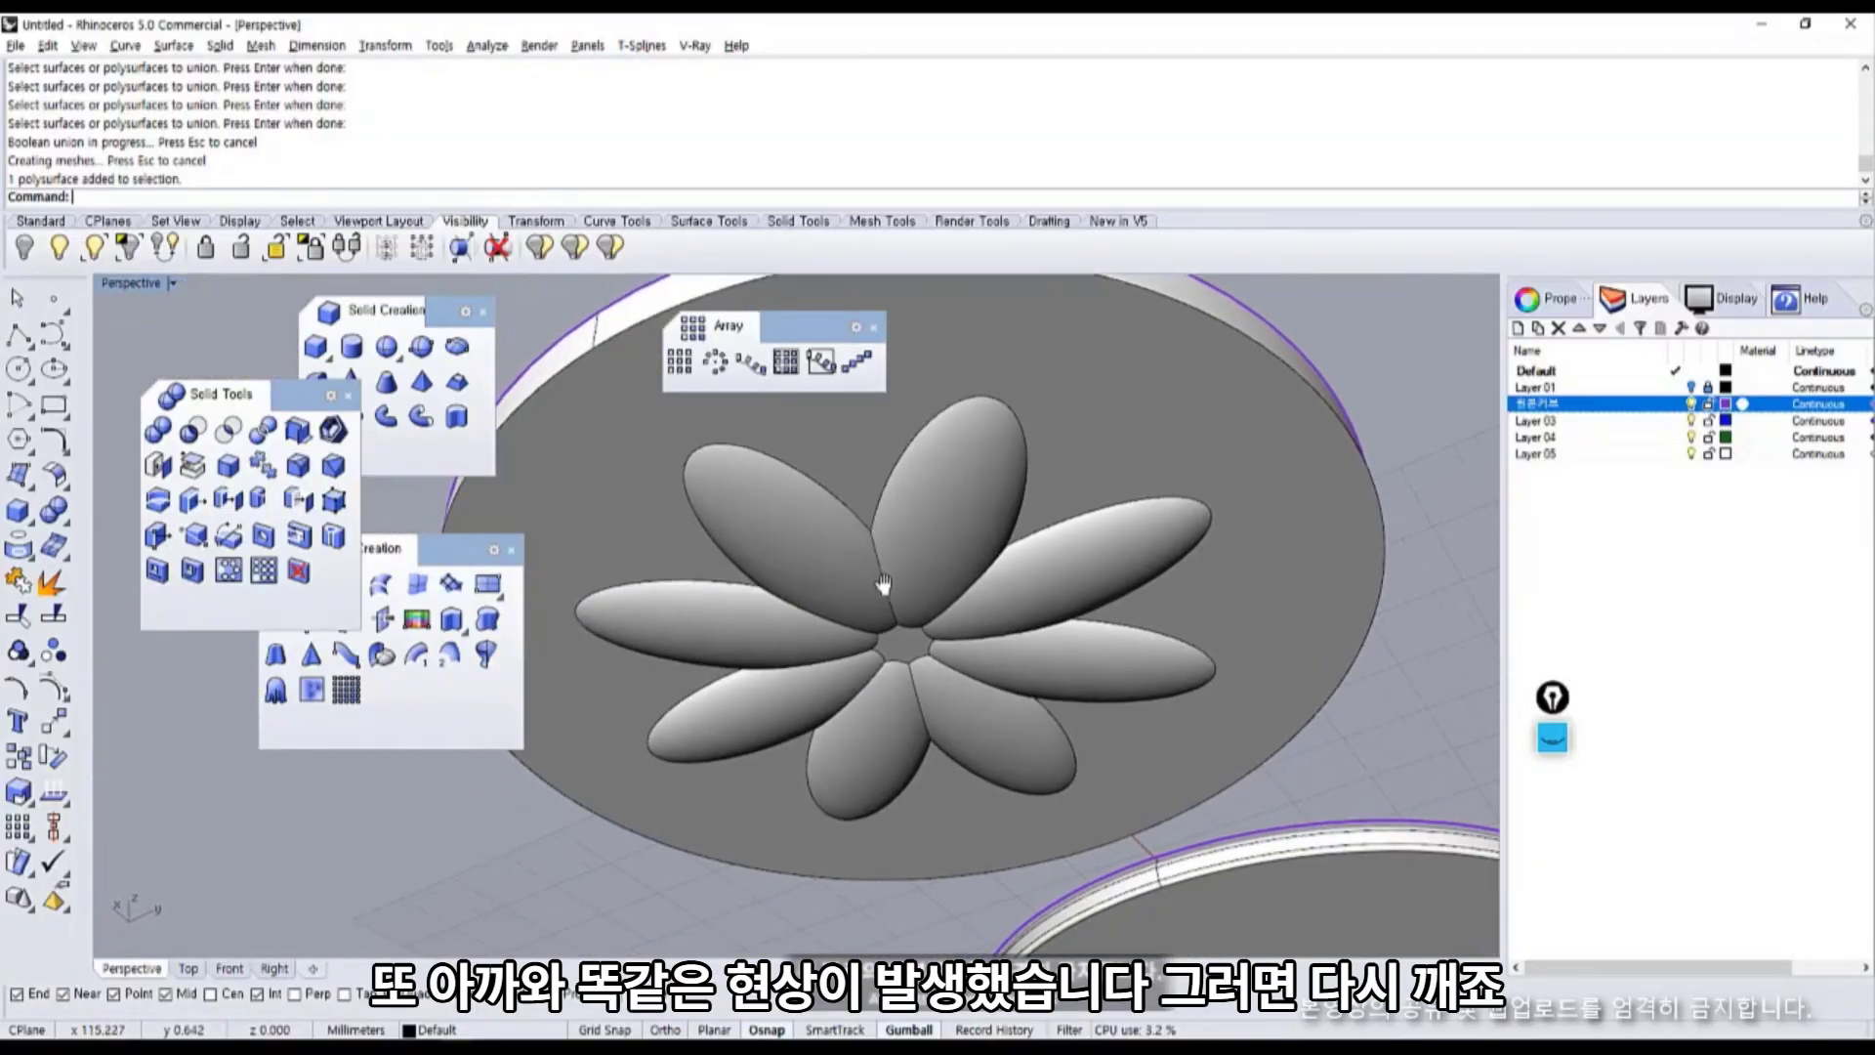
click(871, 562)
click(18, 580)
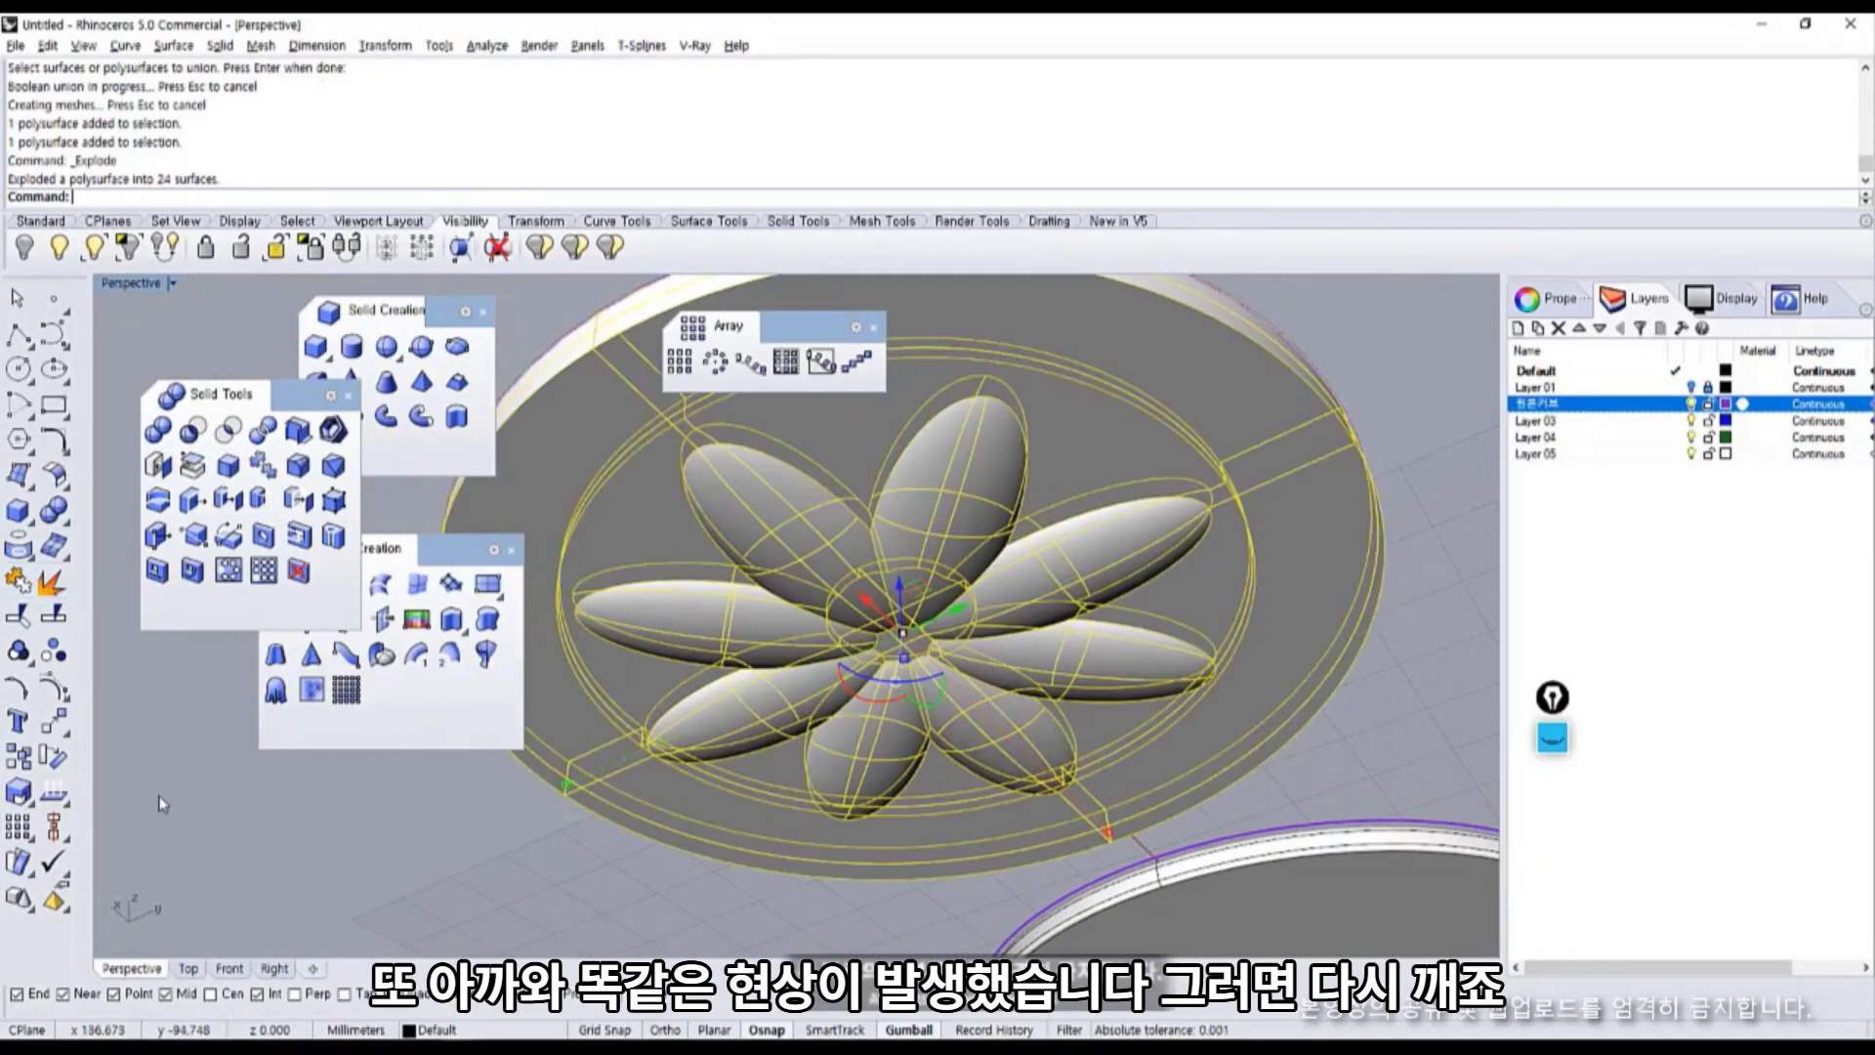
key(Escape)
Delete the eight petal surfaces protruding through the base's underside.
click(772, 498)
key(Delete)
click(938, 459)
key(Delete)
click(1028, 613)
key(Delete)
click(1072, 664)
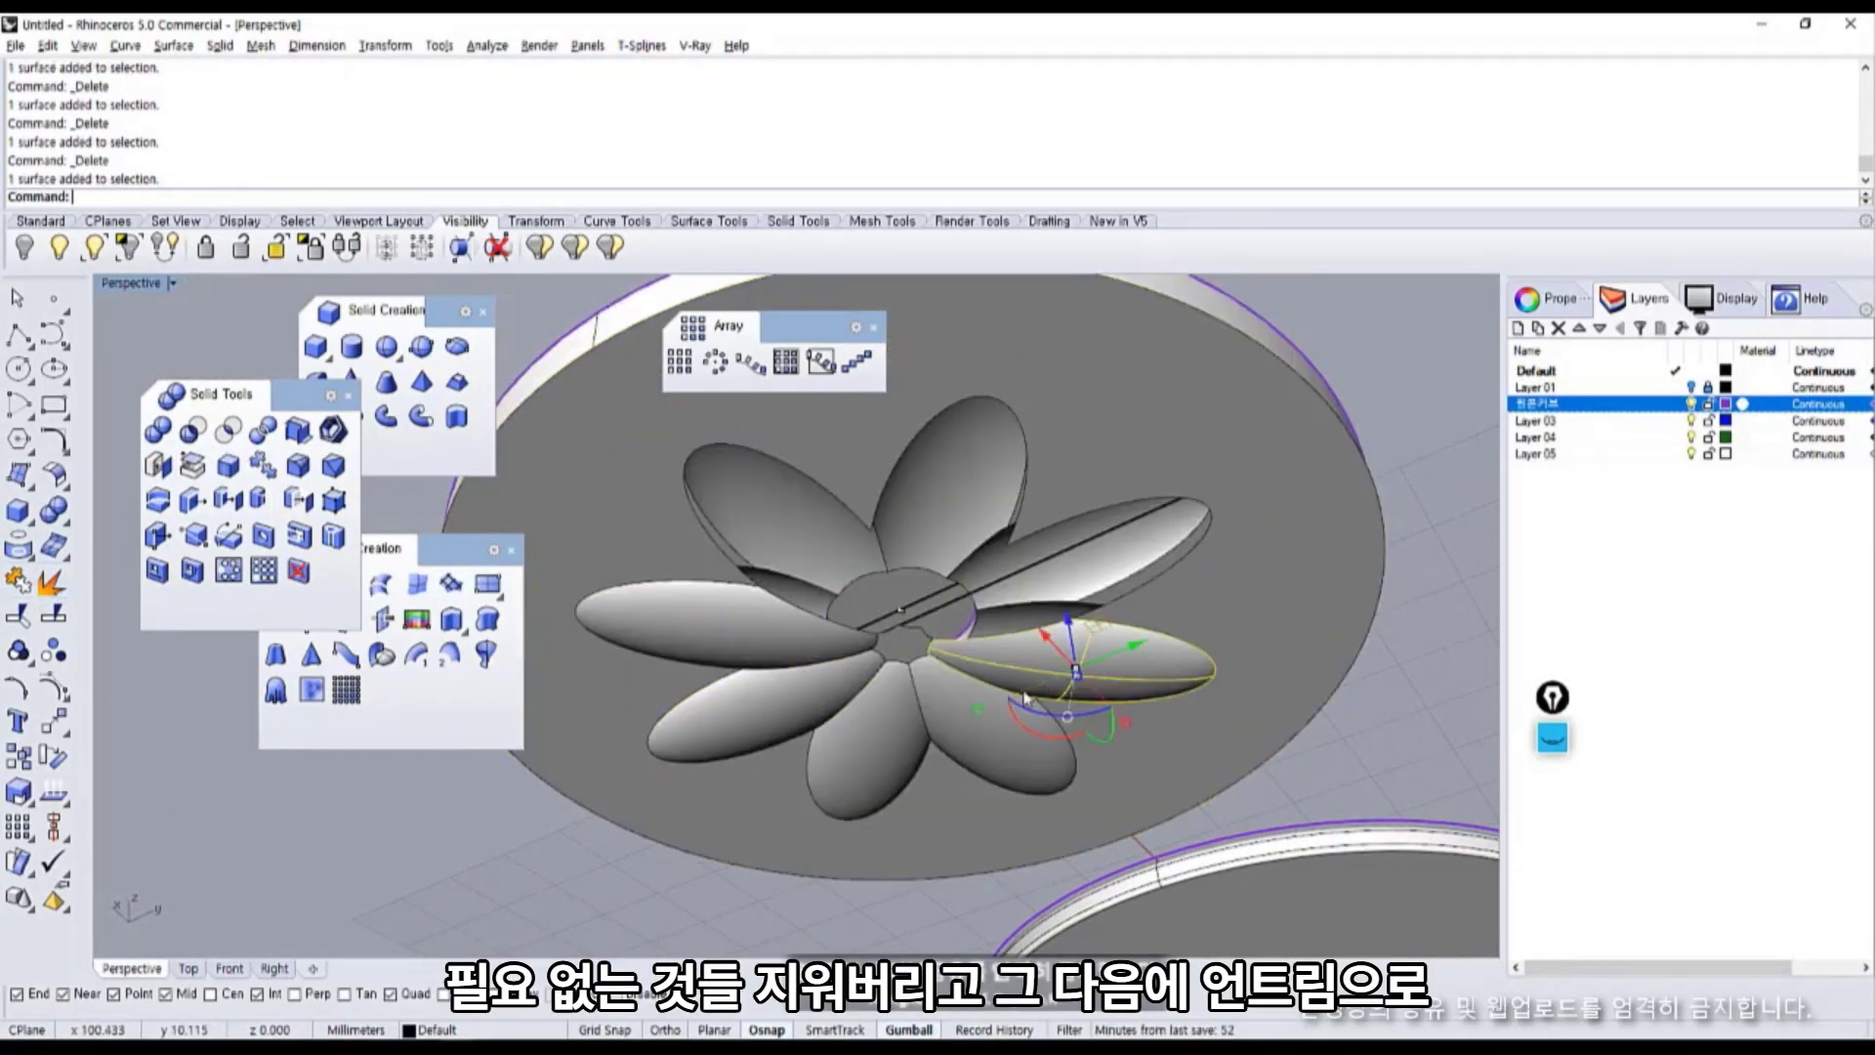
key(Delete)
click(994, 730)
key(Delete)
click(896, 739)
key(Delete)
click(781, 698)
right_drag(771, 626, 714, 595)
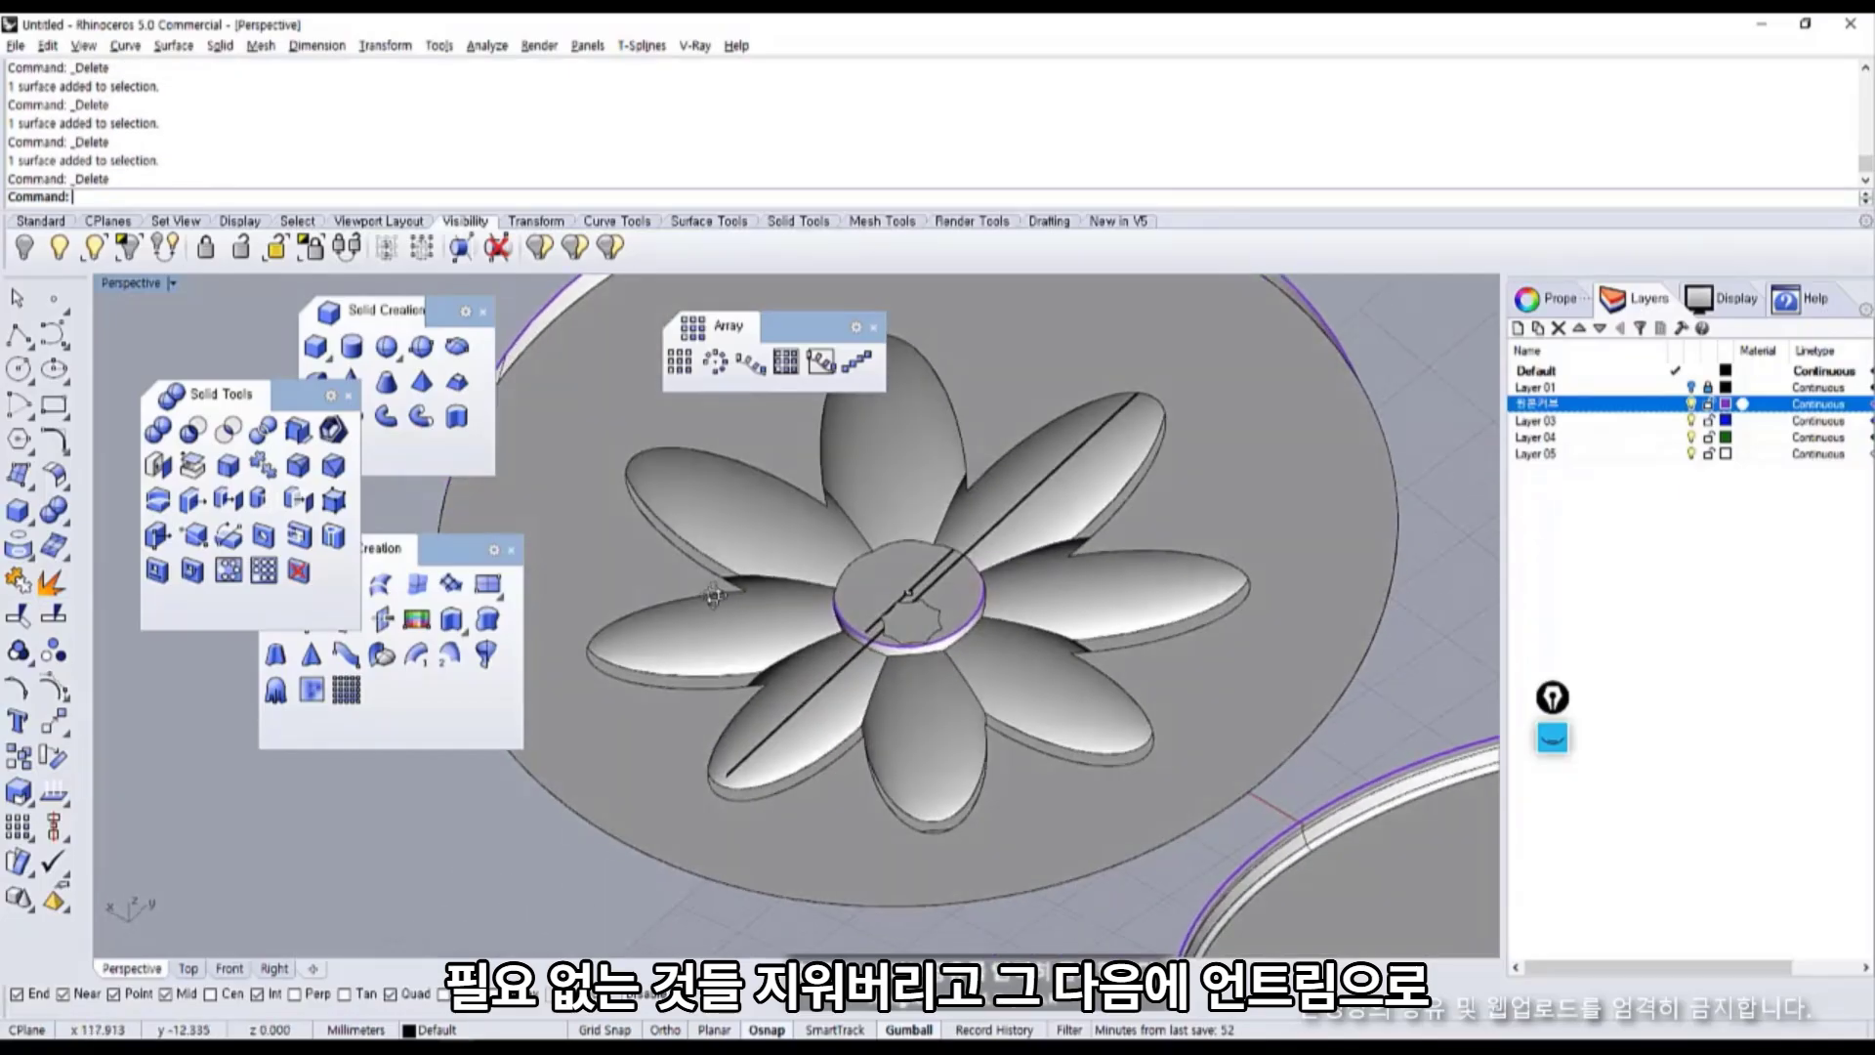
Untrim the flower-shaped opening in the underside surface with KeepTrimObjects set to No.
click(17, 615)
click(928, 582)
right_drag(928, 582, 914, 622)
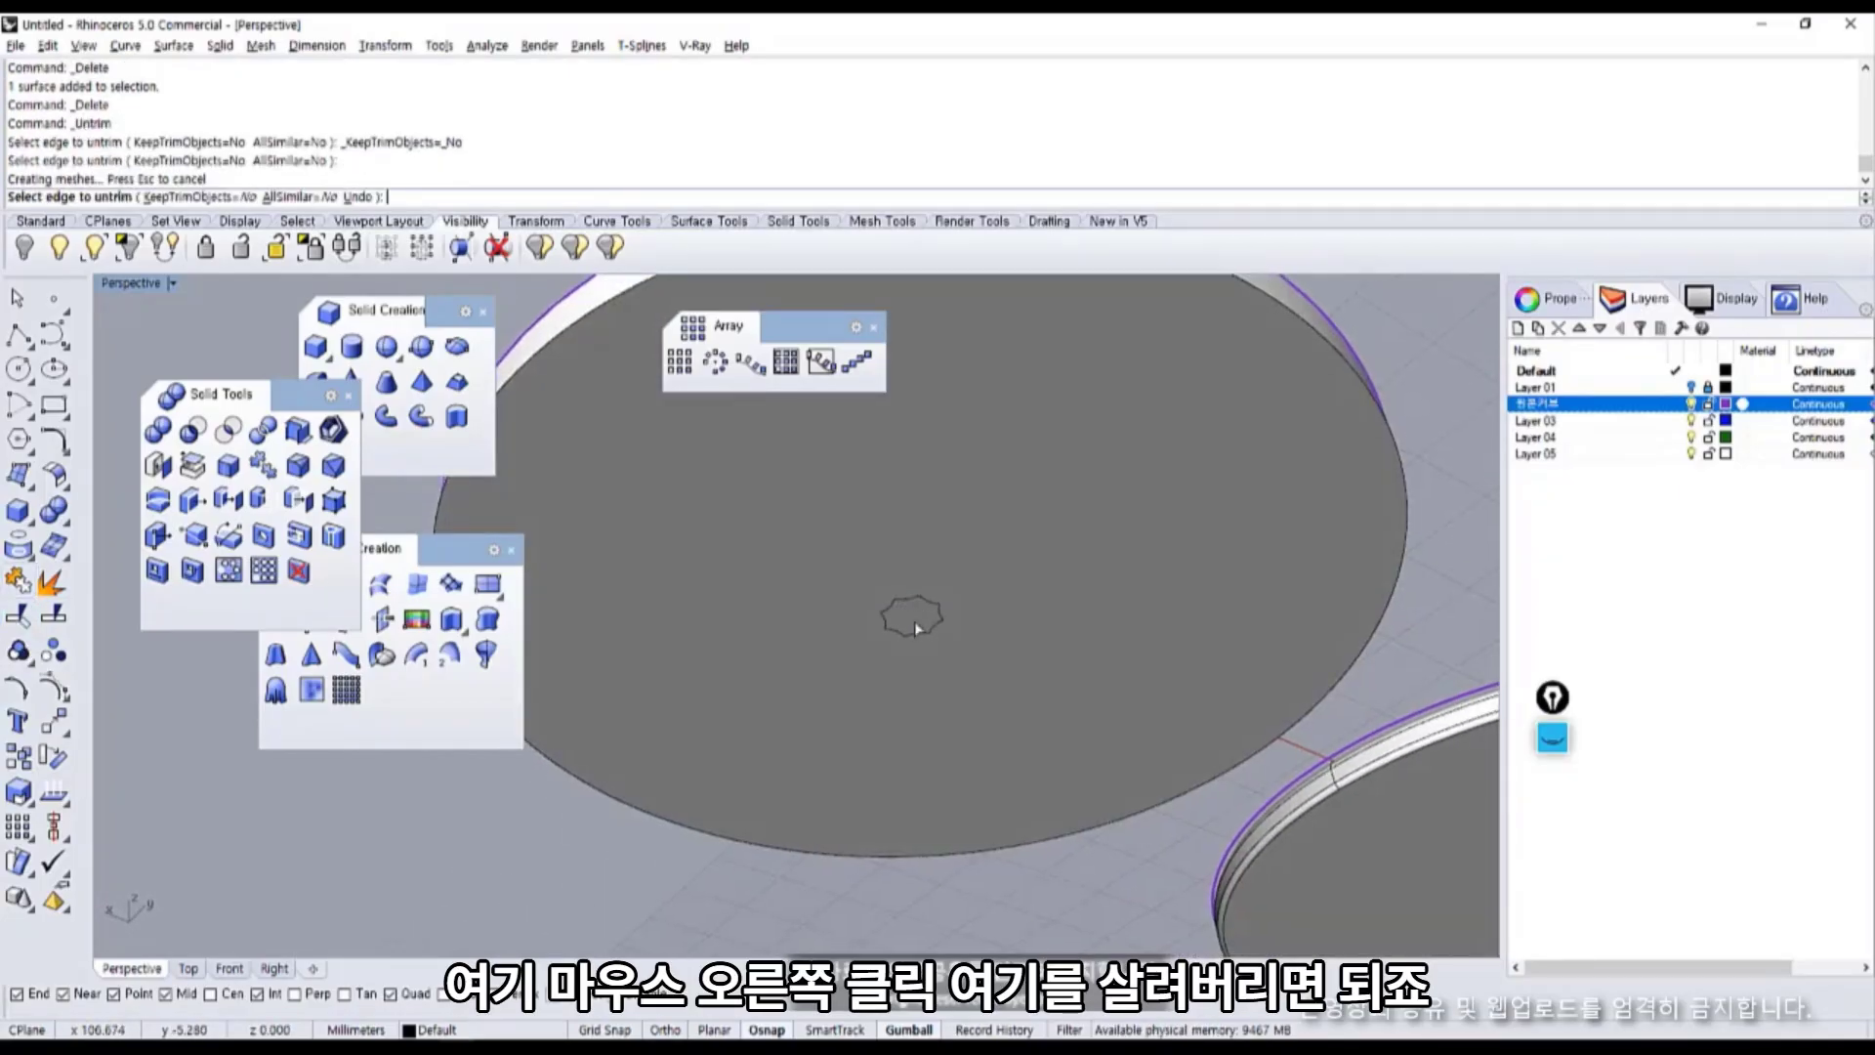
Finish untrimming the hole in the disc's flat face and delete the leftover surface there.
right_click(917, 634)
click(918, 633)
click(919, 637)
key(Delete)
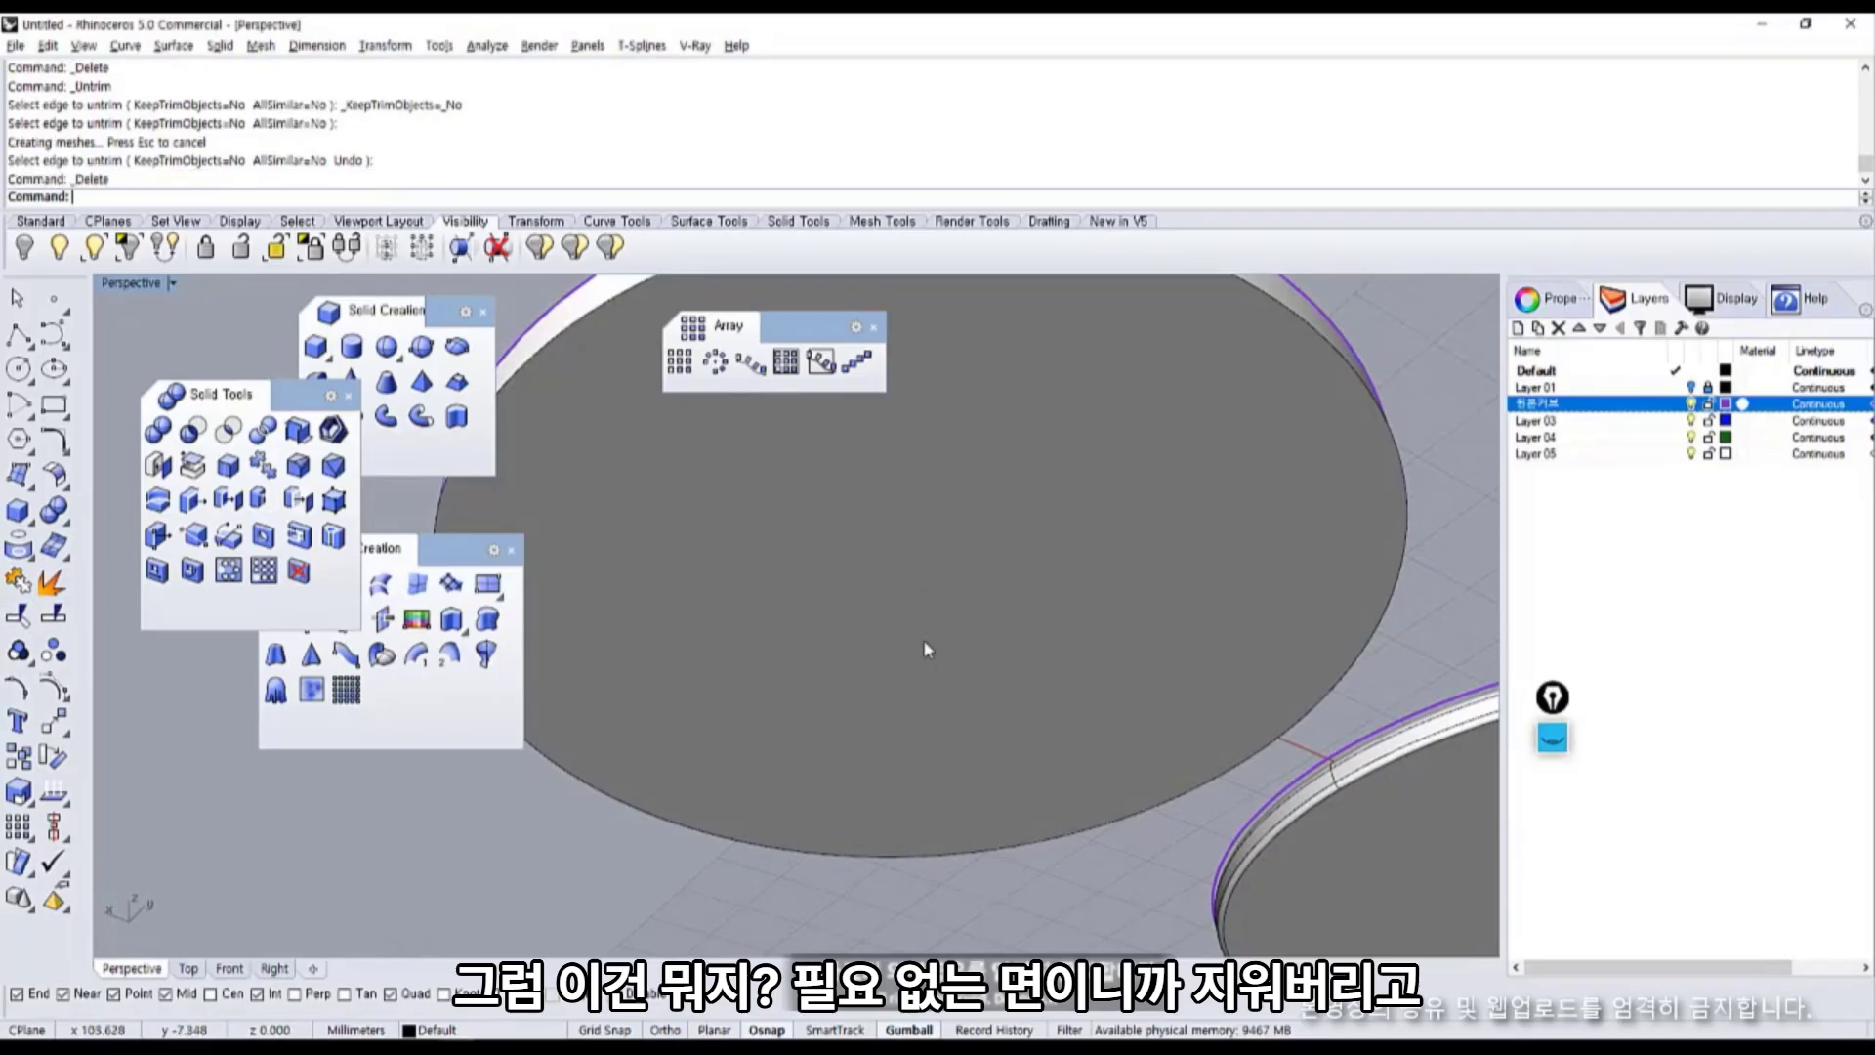
Join all surfaces of the flower medallion into one solid.
scroll(918, 636, down, 5)
right_drag(918, 635, 818, 801)
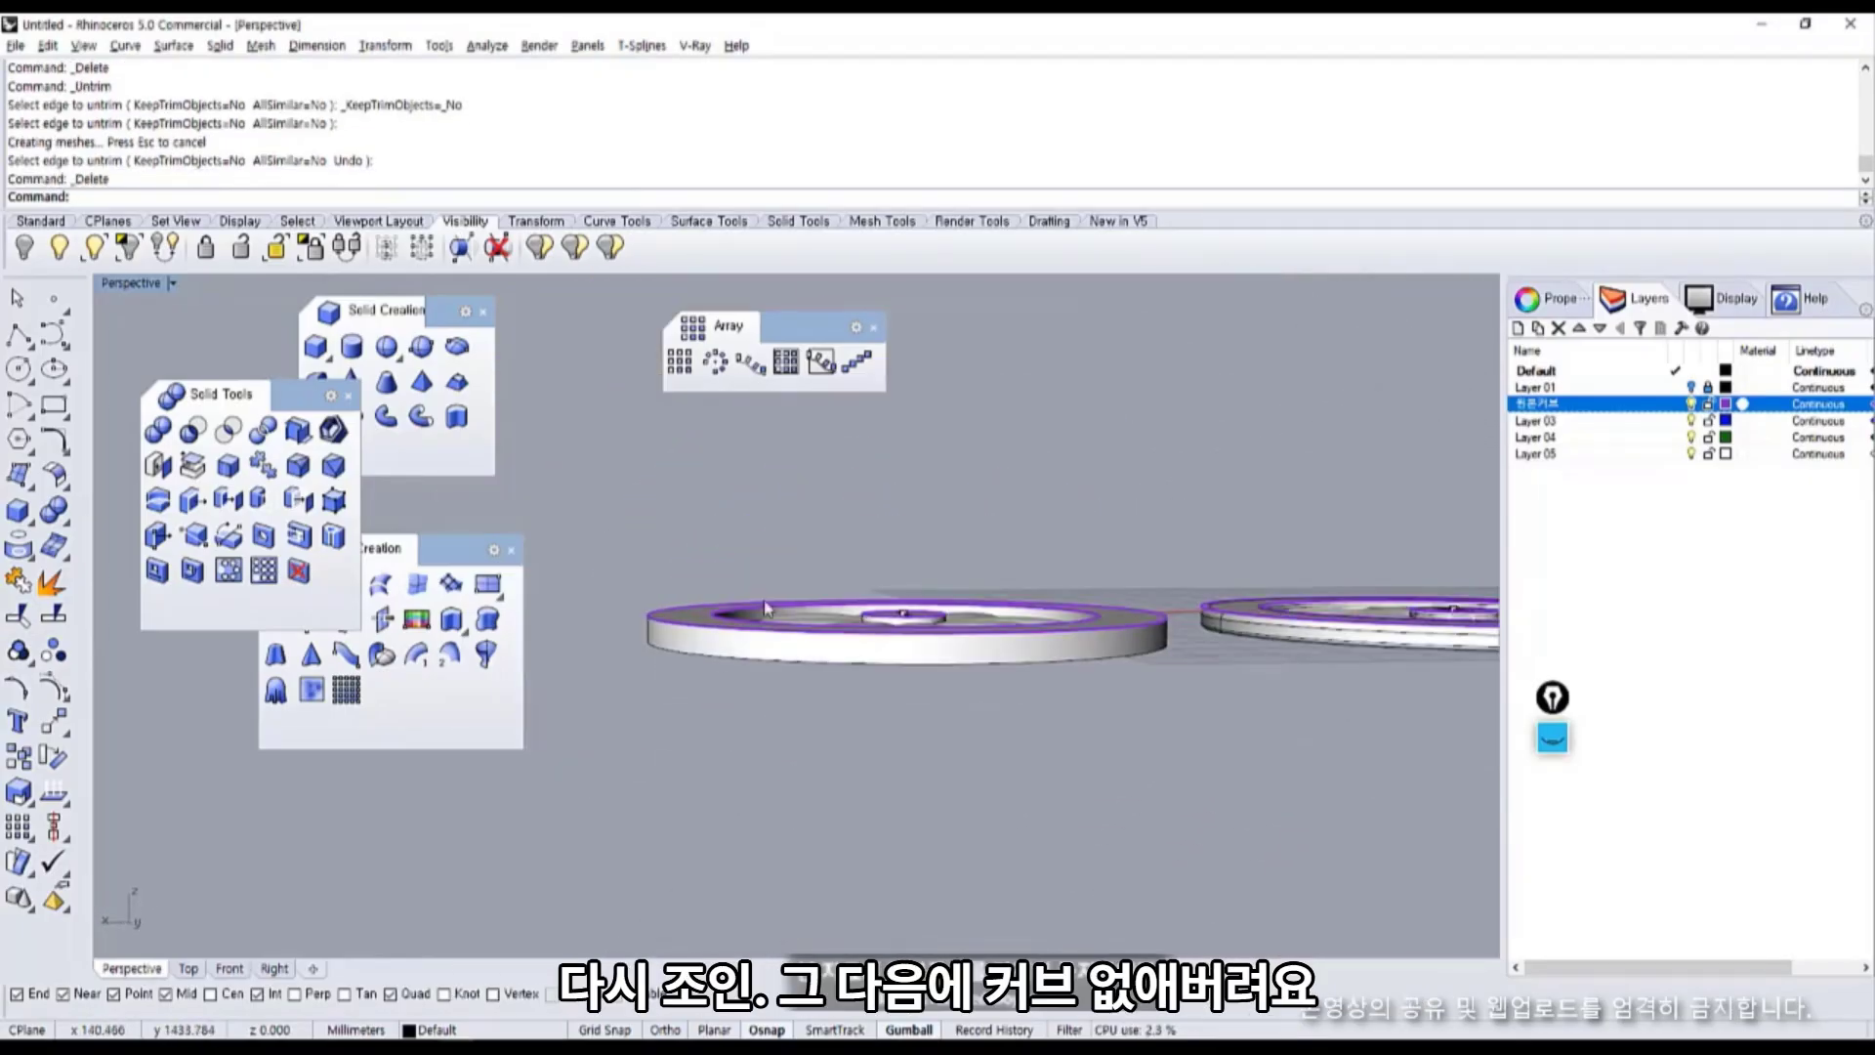
drag(597, 506, 1271, 771)
key(ctrl+j)
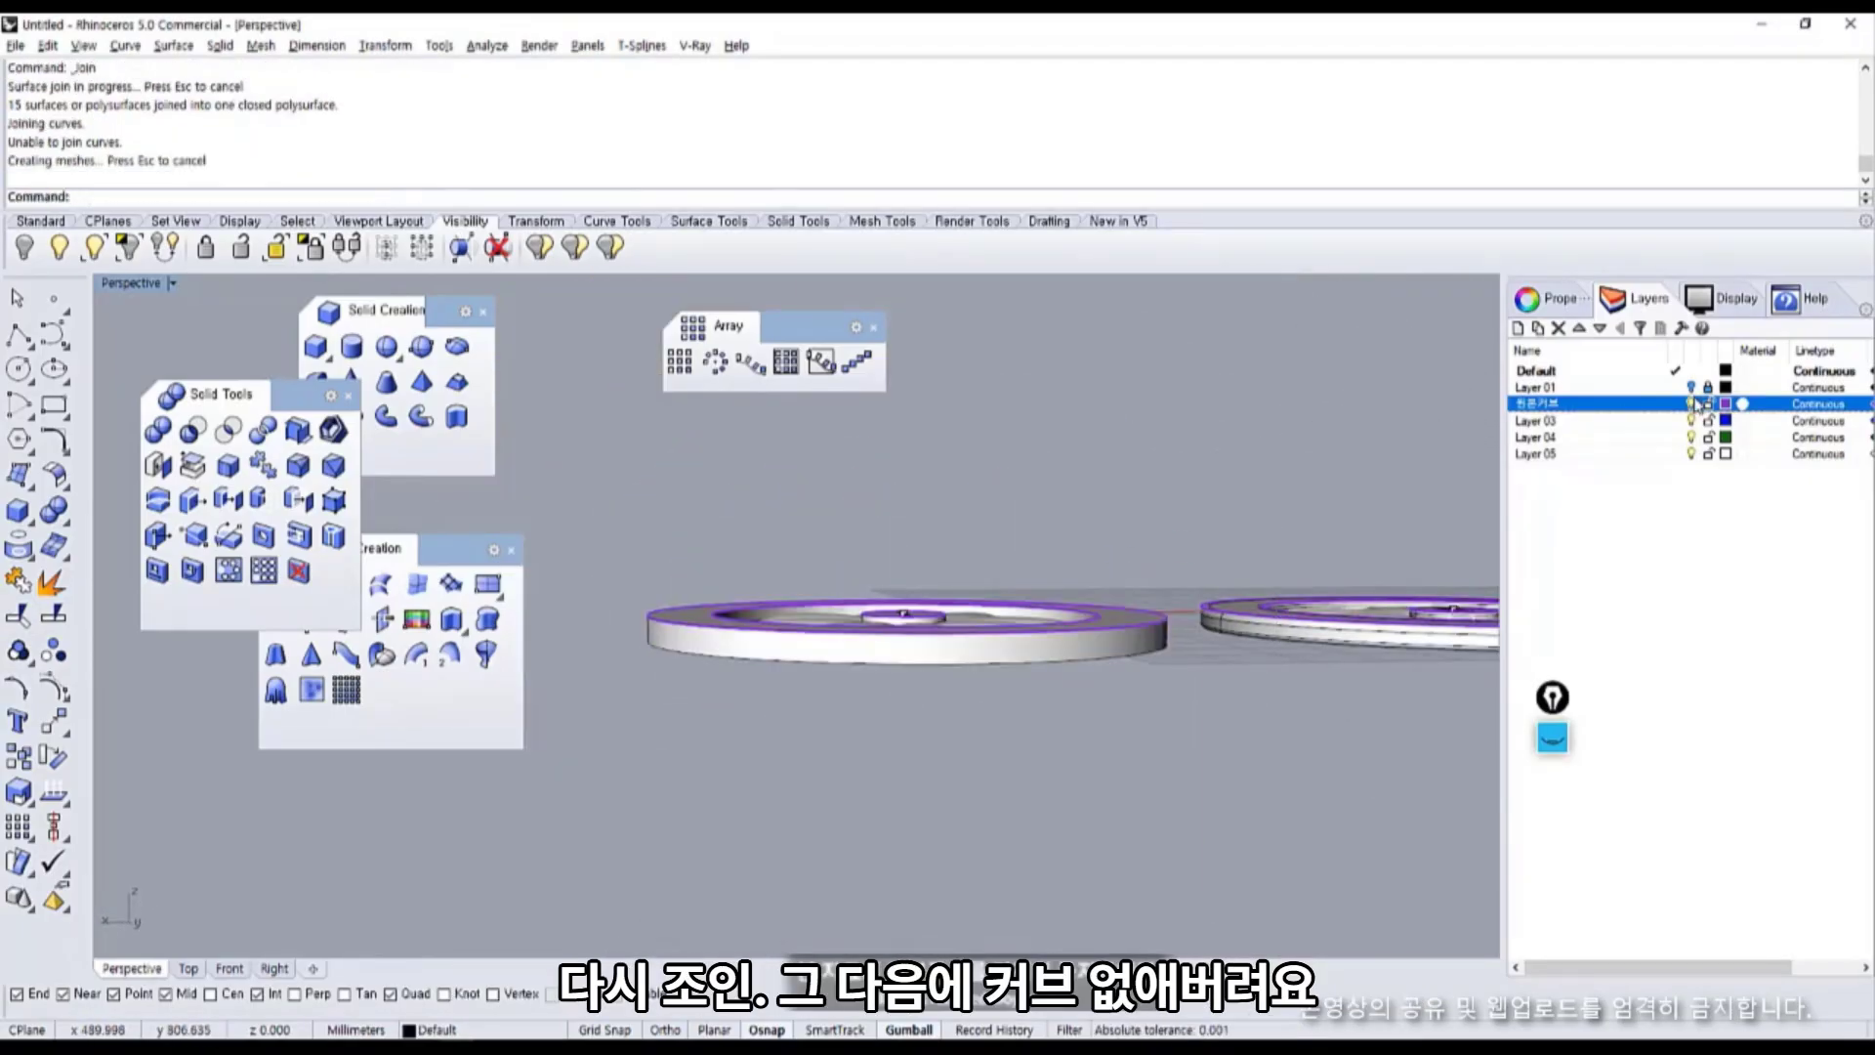
Hide the purple curve layer and delete the leftover construction curves on the flower medallion.
right_drag(902, 611, 883, 532)
scroll(879, 606, up, 5)
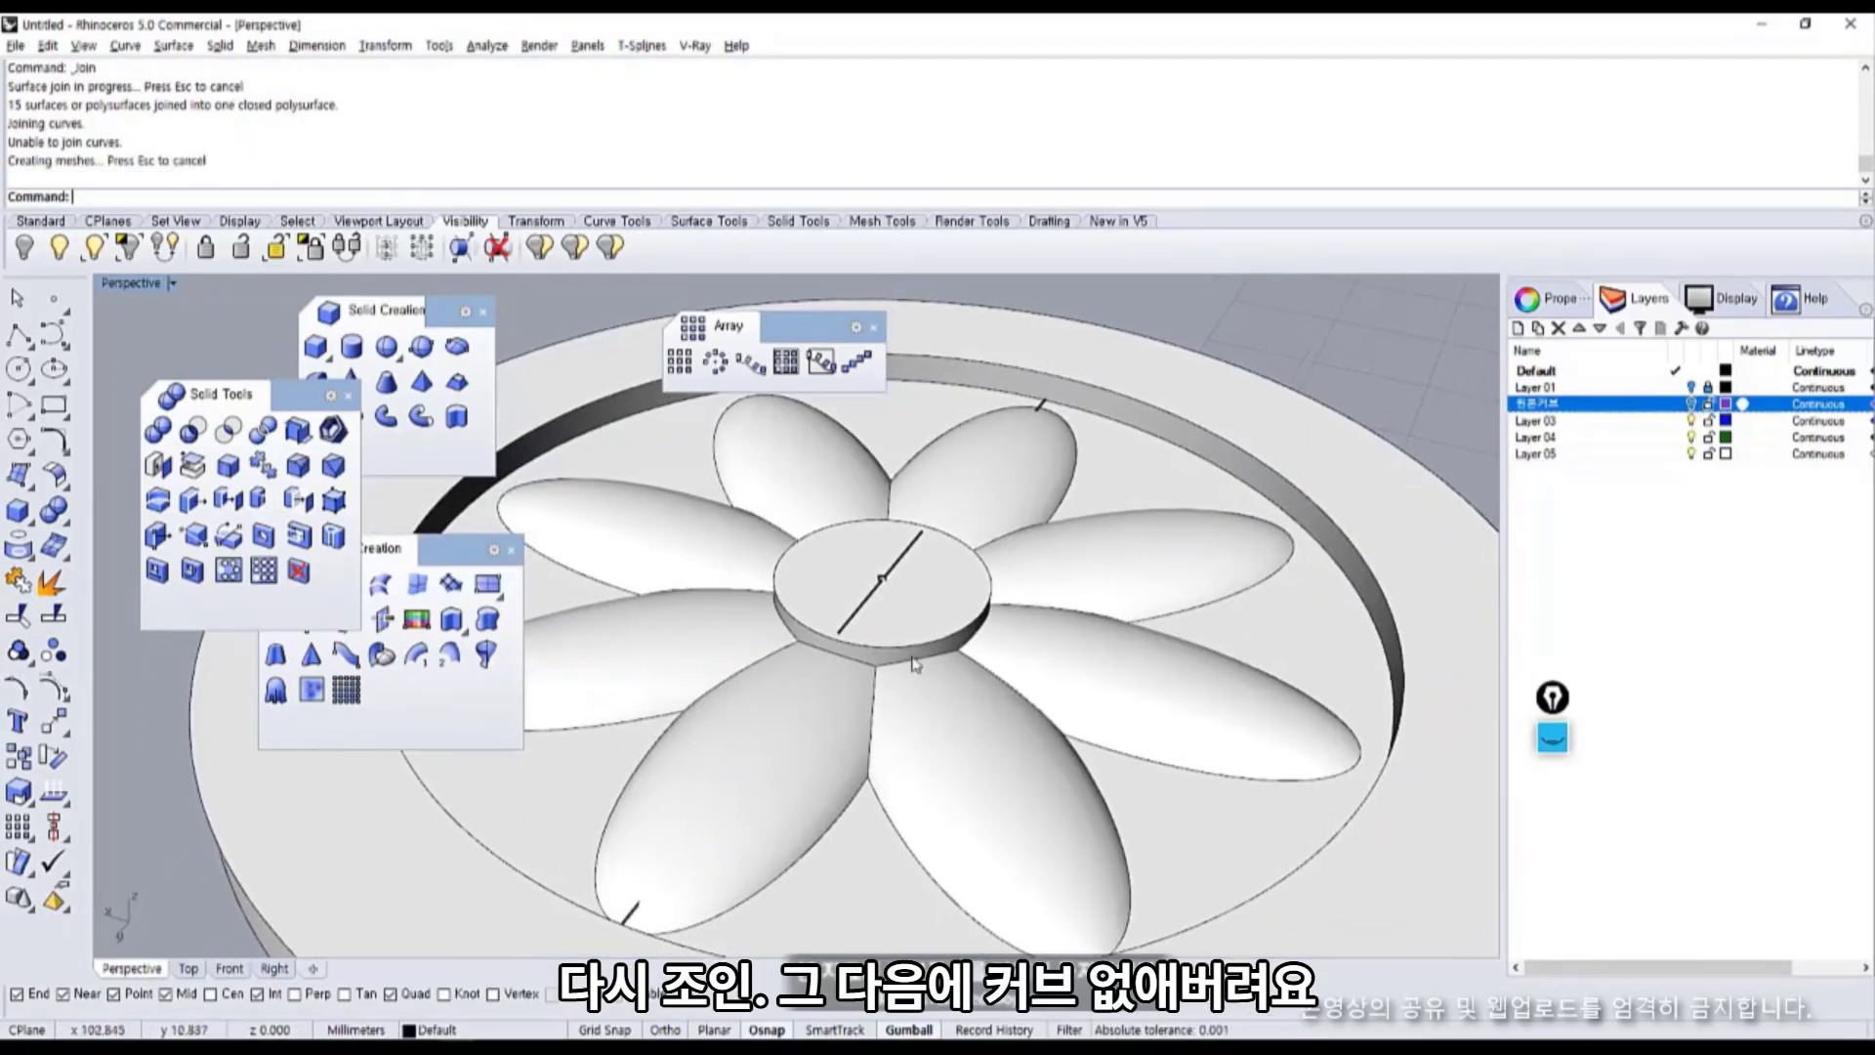
click(877, 610)
key(Delete)
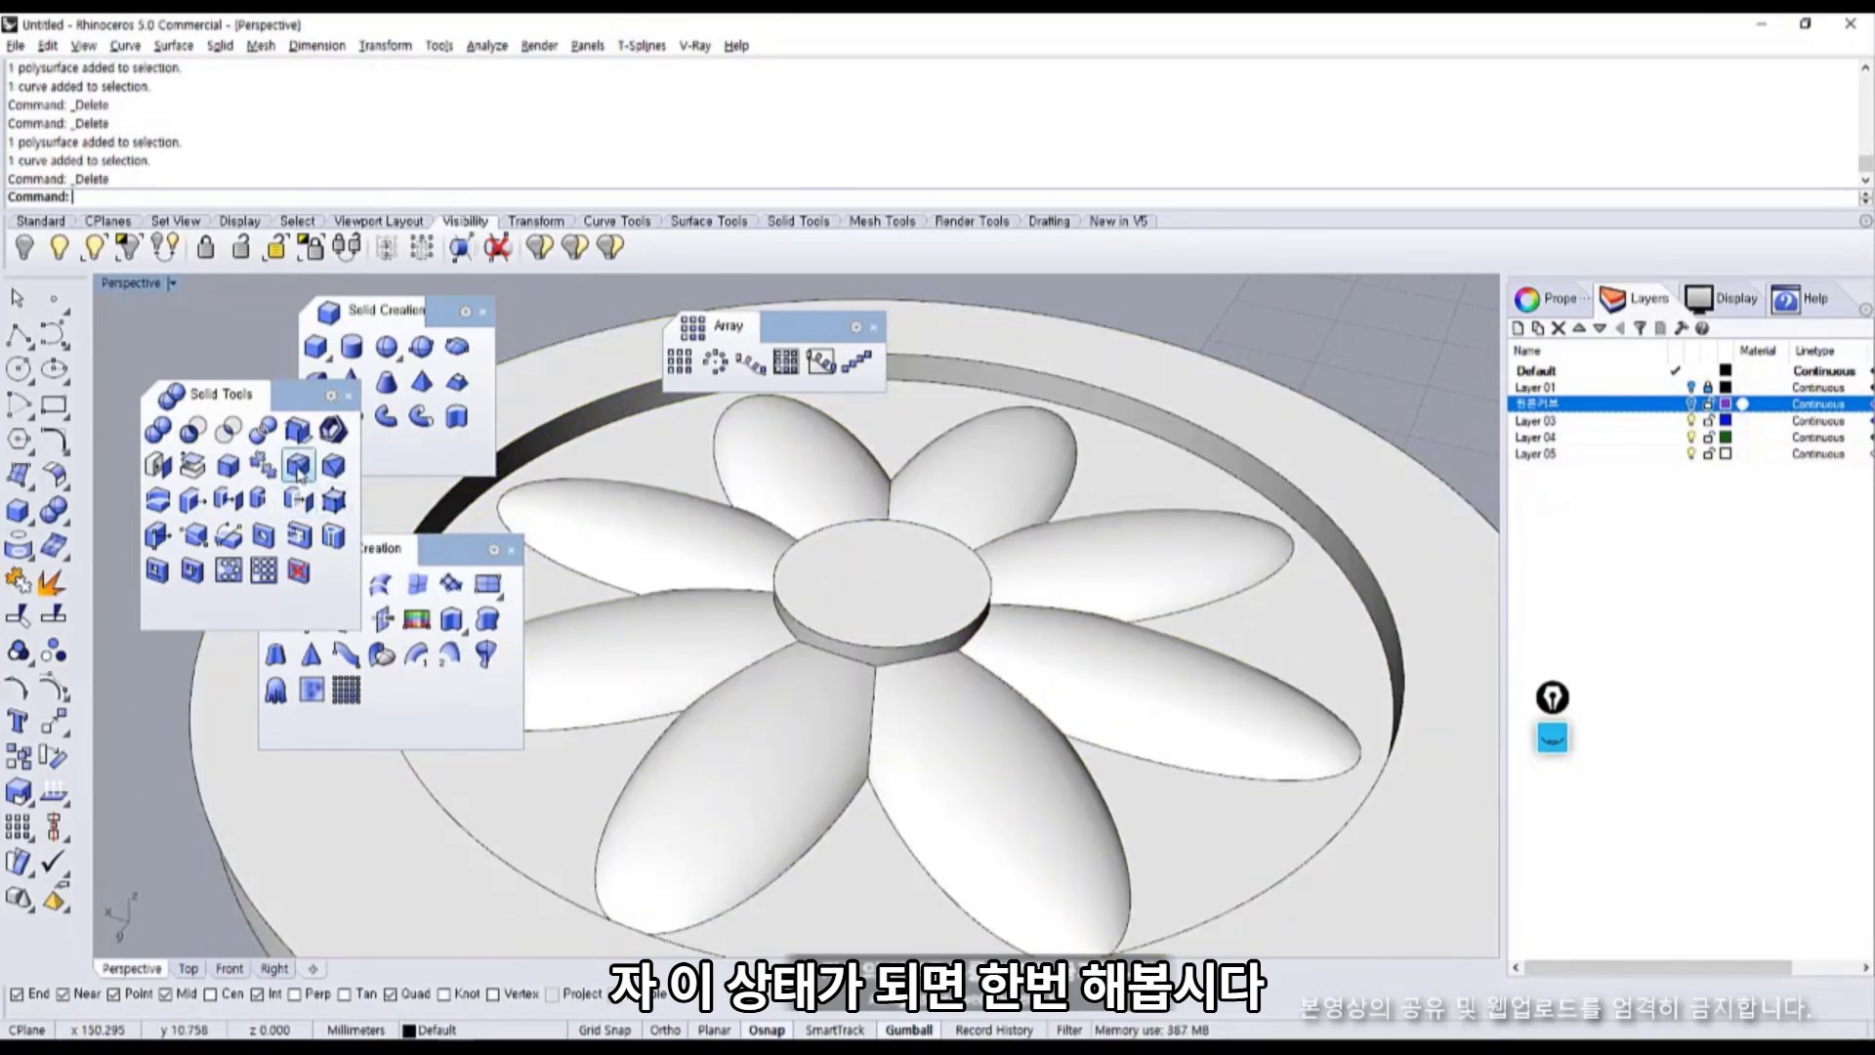
Try an edge fillet of radius 0.25 around the petals and the base of the central disc.
click(298, 469)
click(260, 196)
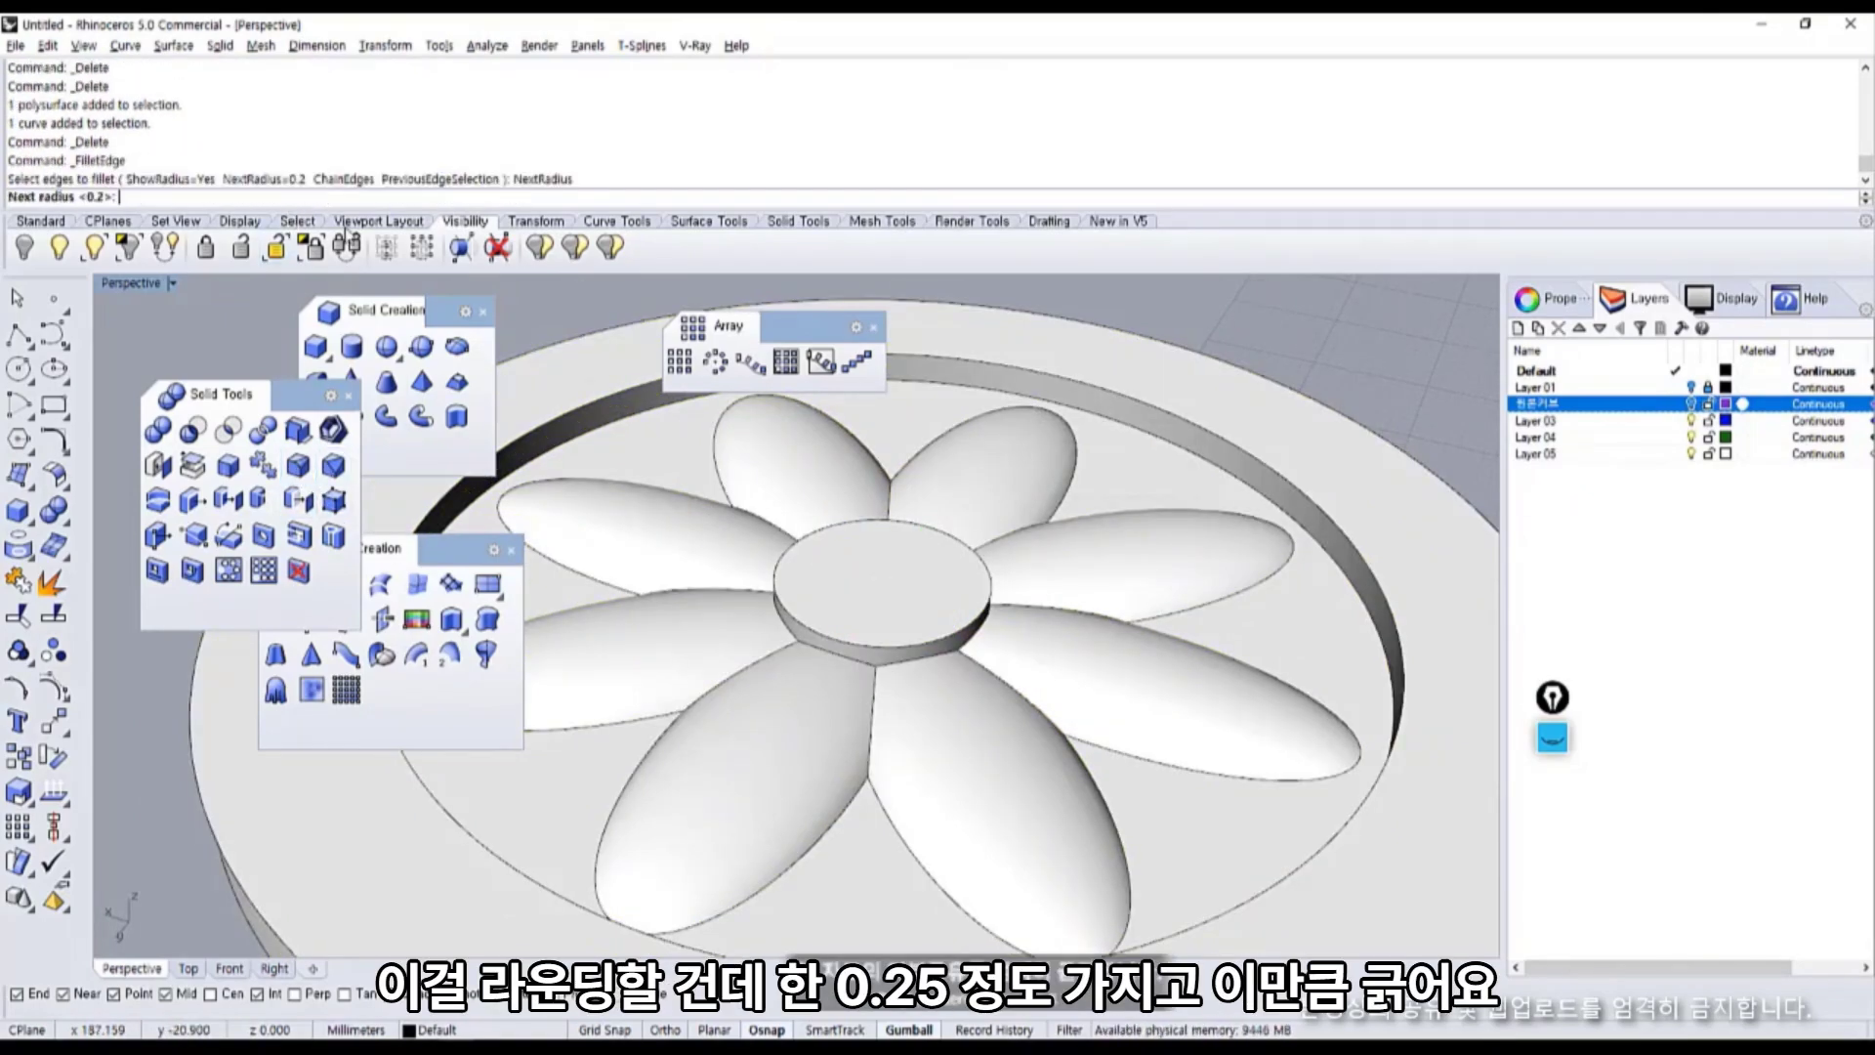
text(0.25)
key(Return)
scroll(1029, 510, down, 6)
shift+right_drag(1029, 511, 1069, 548)
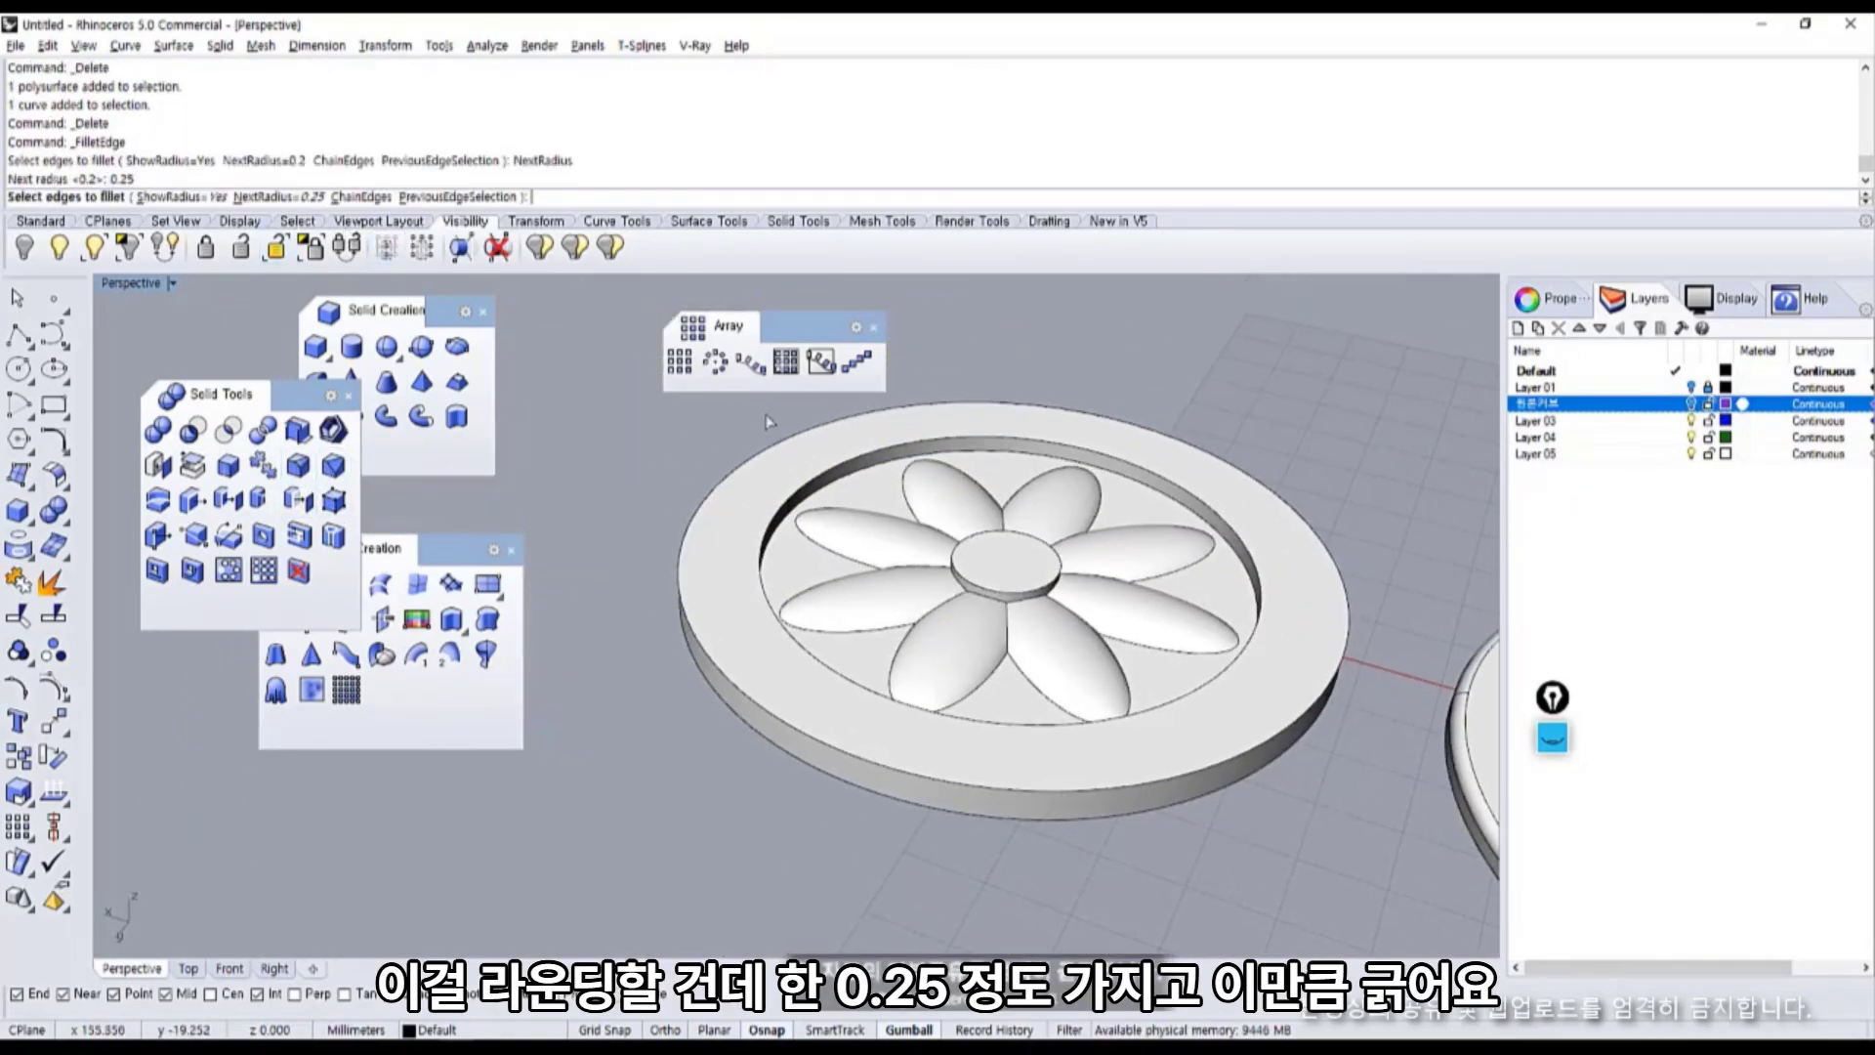
drag(767, 417, 1039, 596)
scroll(1172, 498, up, 5)
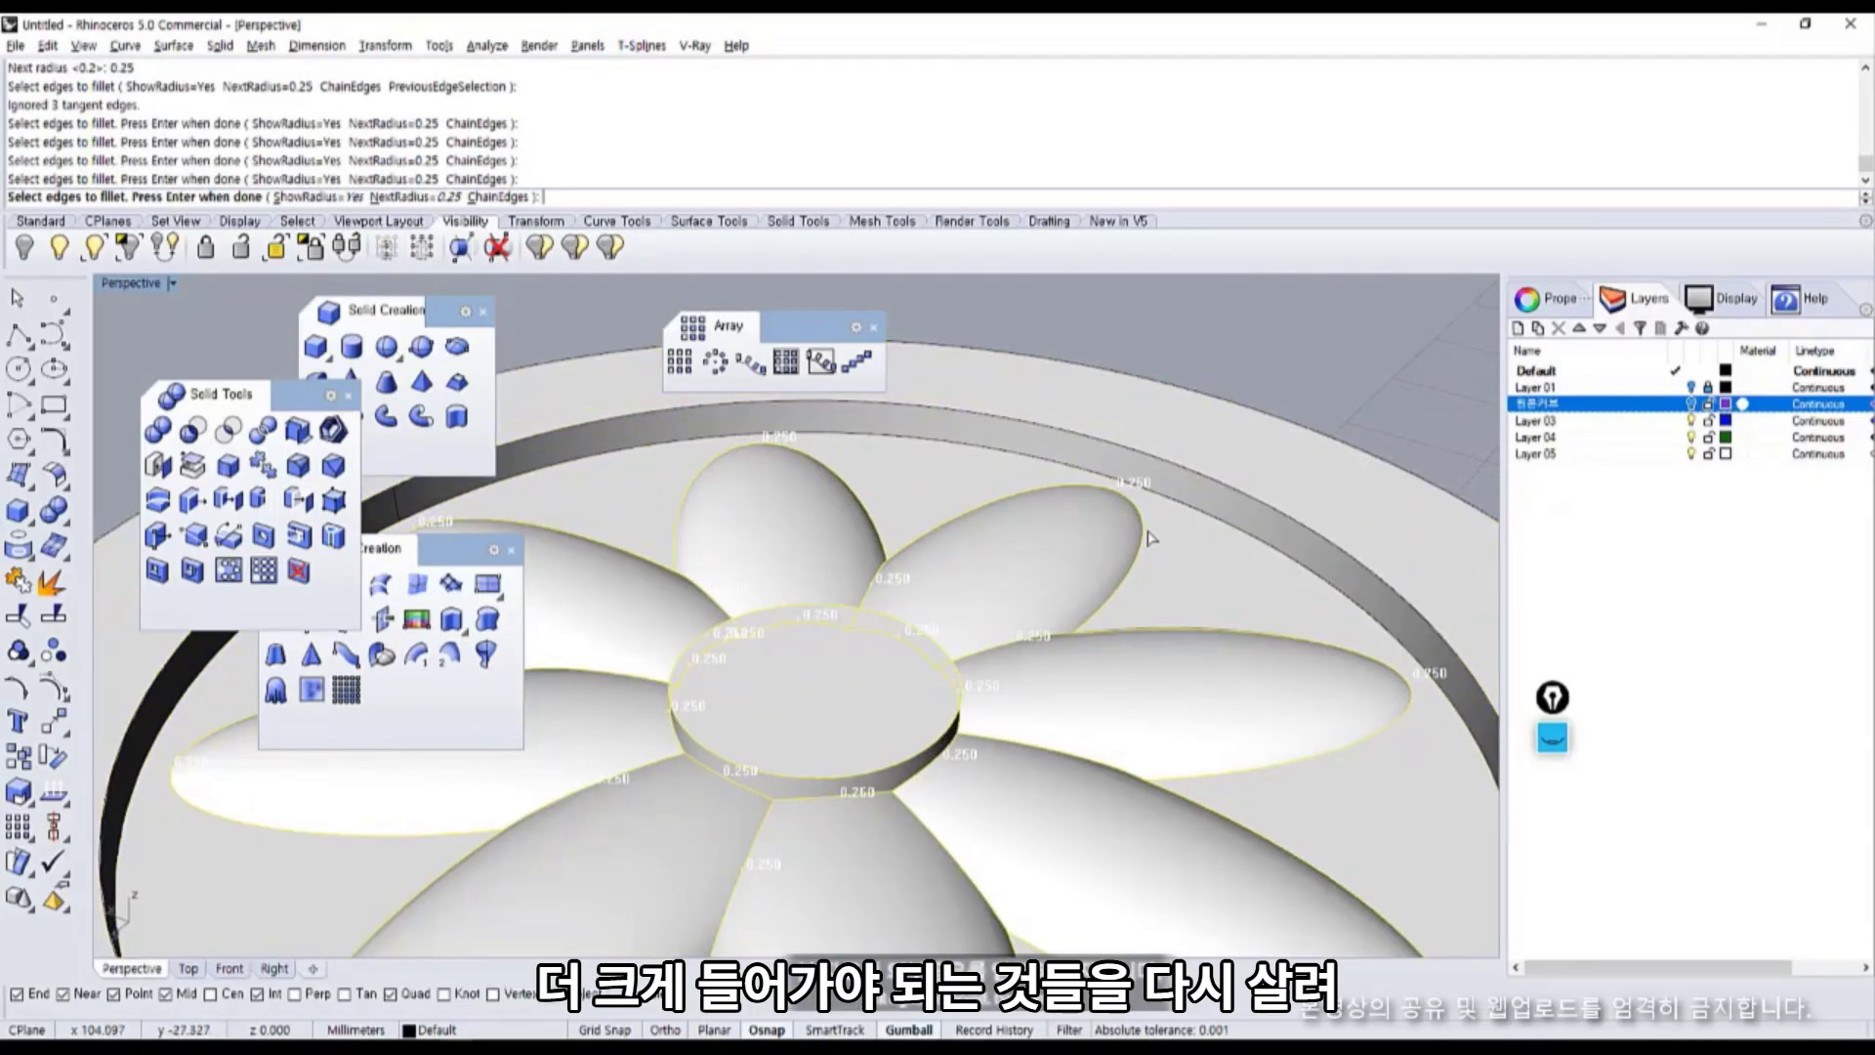
scroll(1094, 557, down, 2)
scroll(987, 624, down, 3)
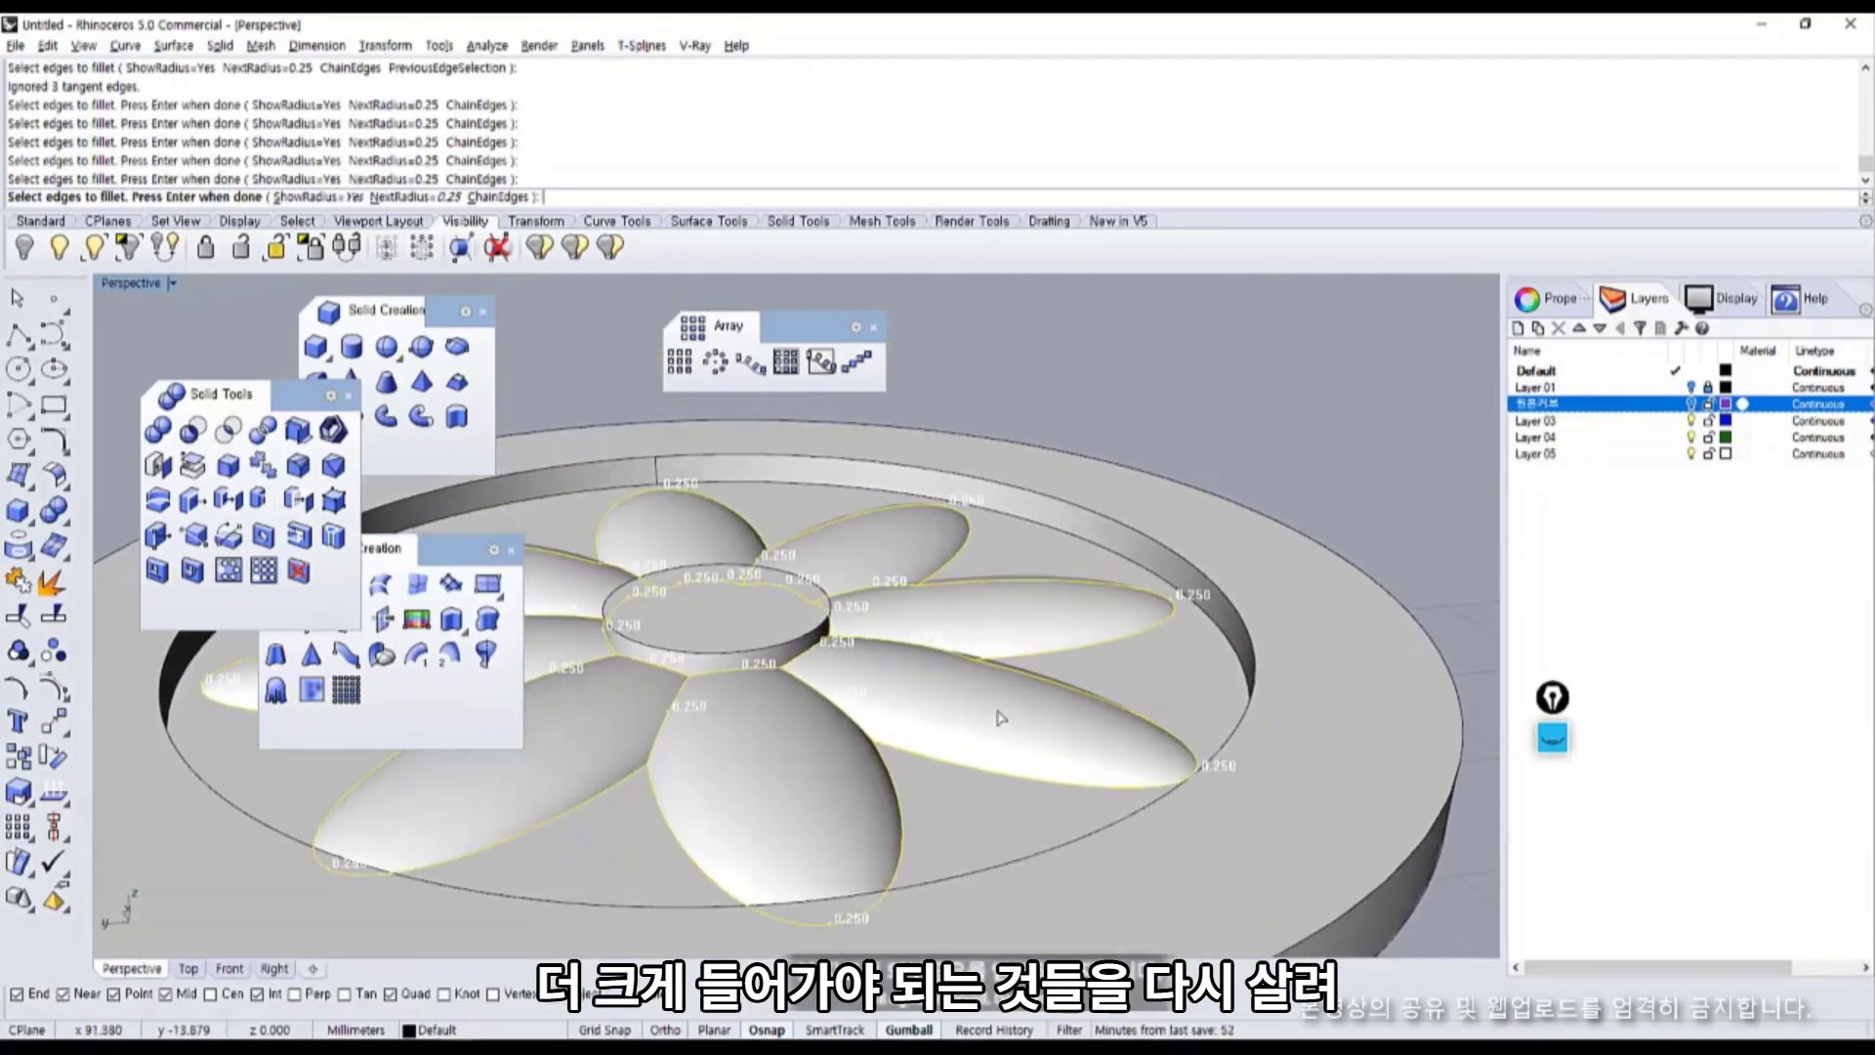
right_drag(986, 625, 1096, 657)
scroll(1121, 494, up, 5)
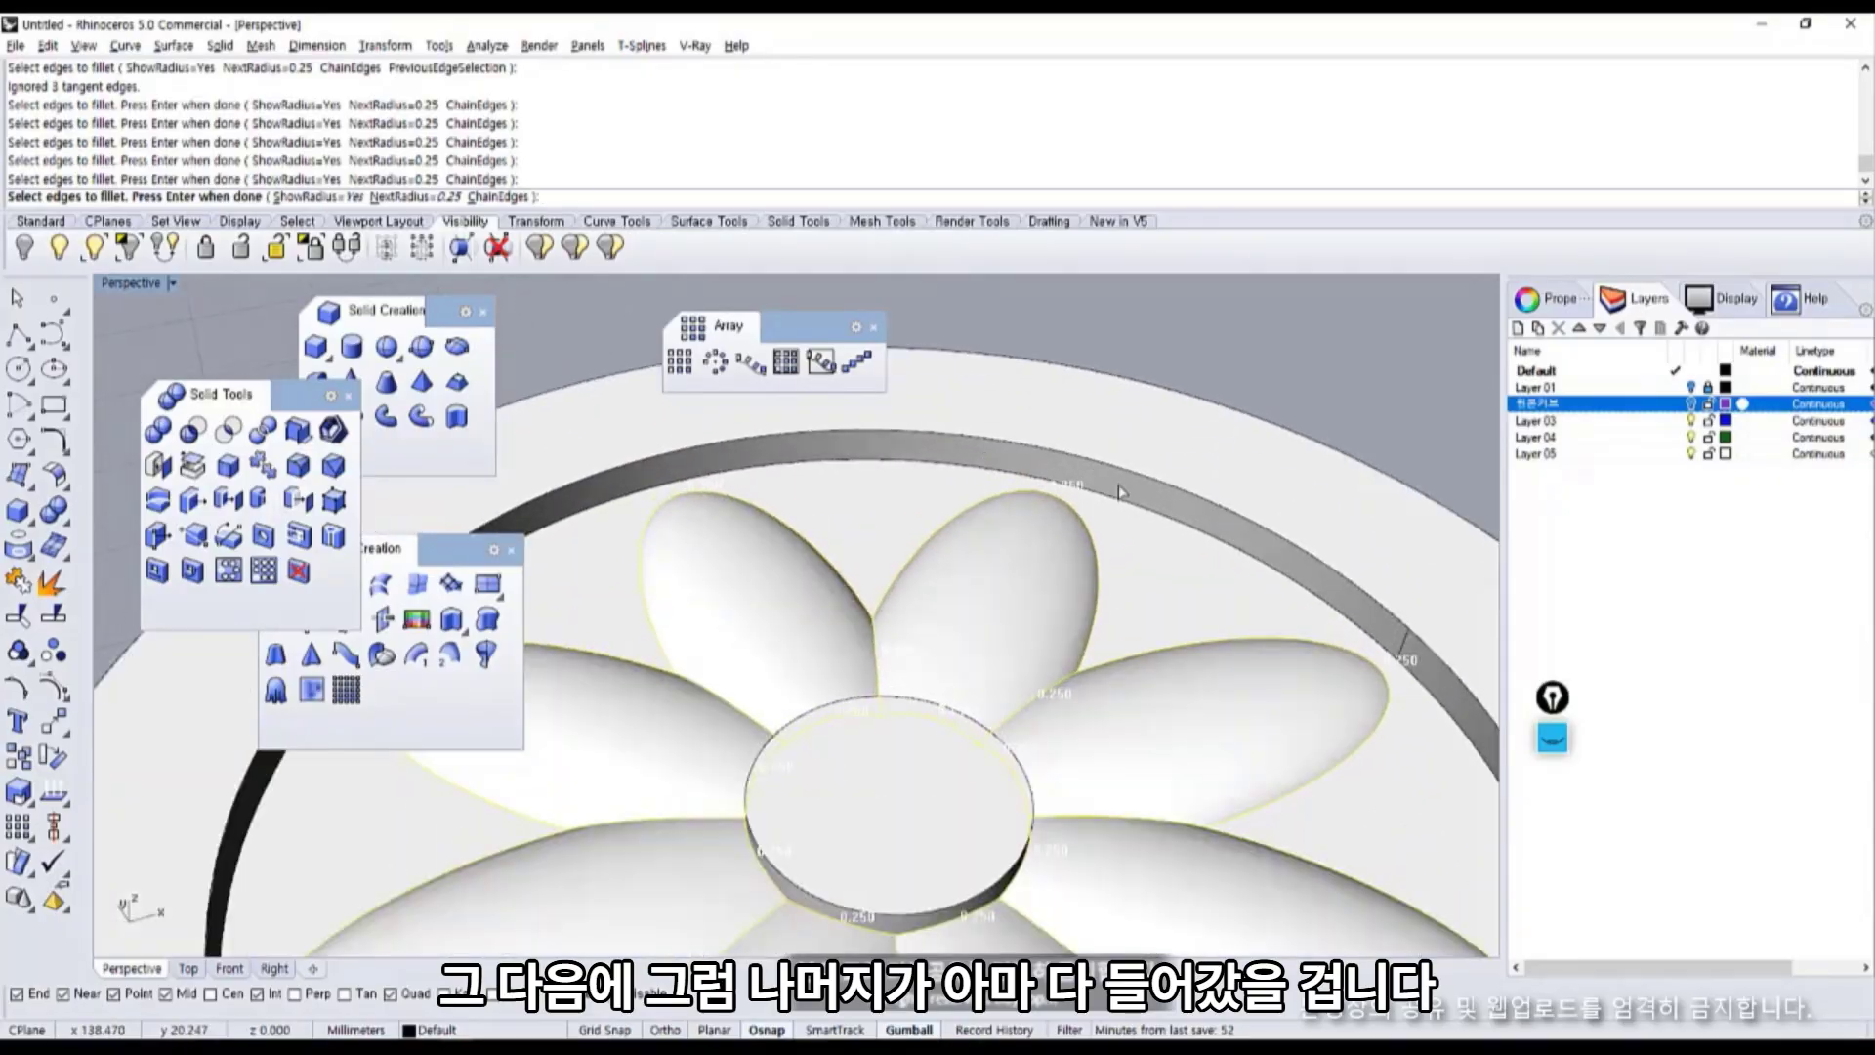
scroll(1074, 533, down, 3)
scroll(1026, 634, up, 2)
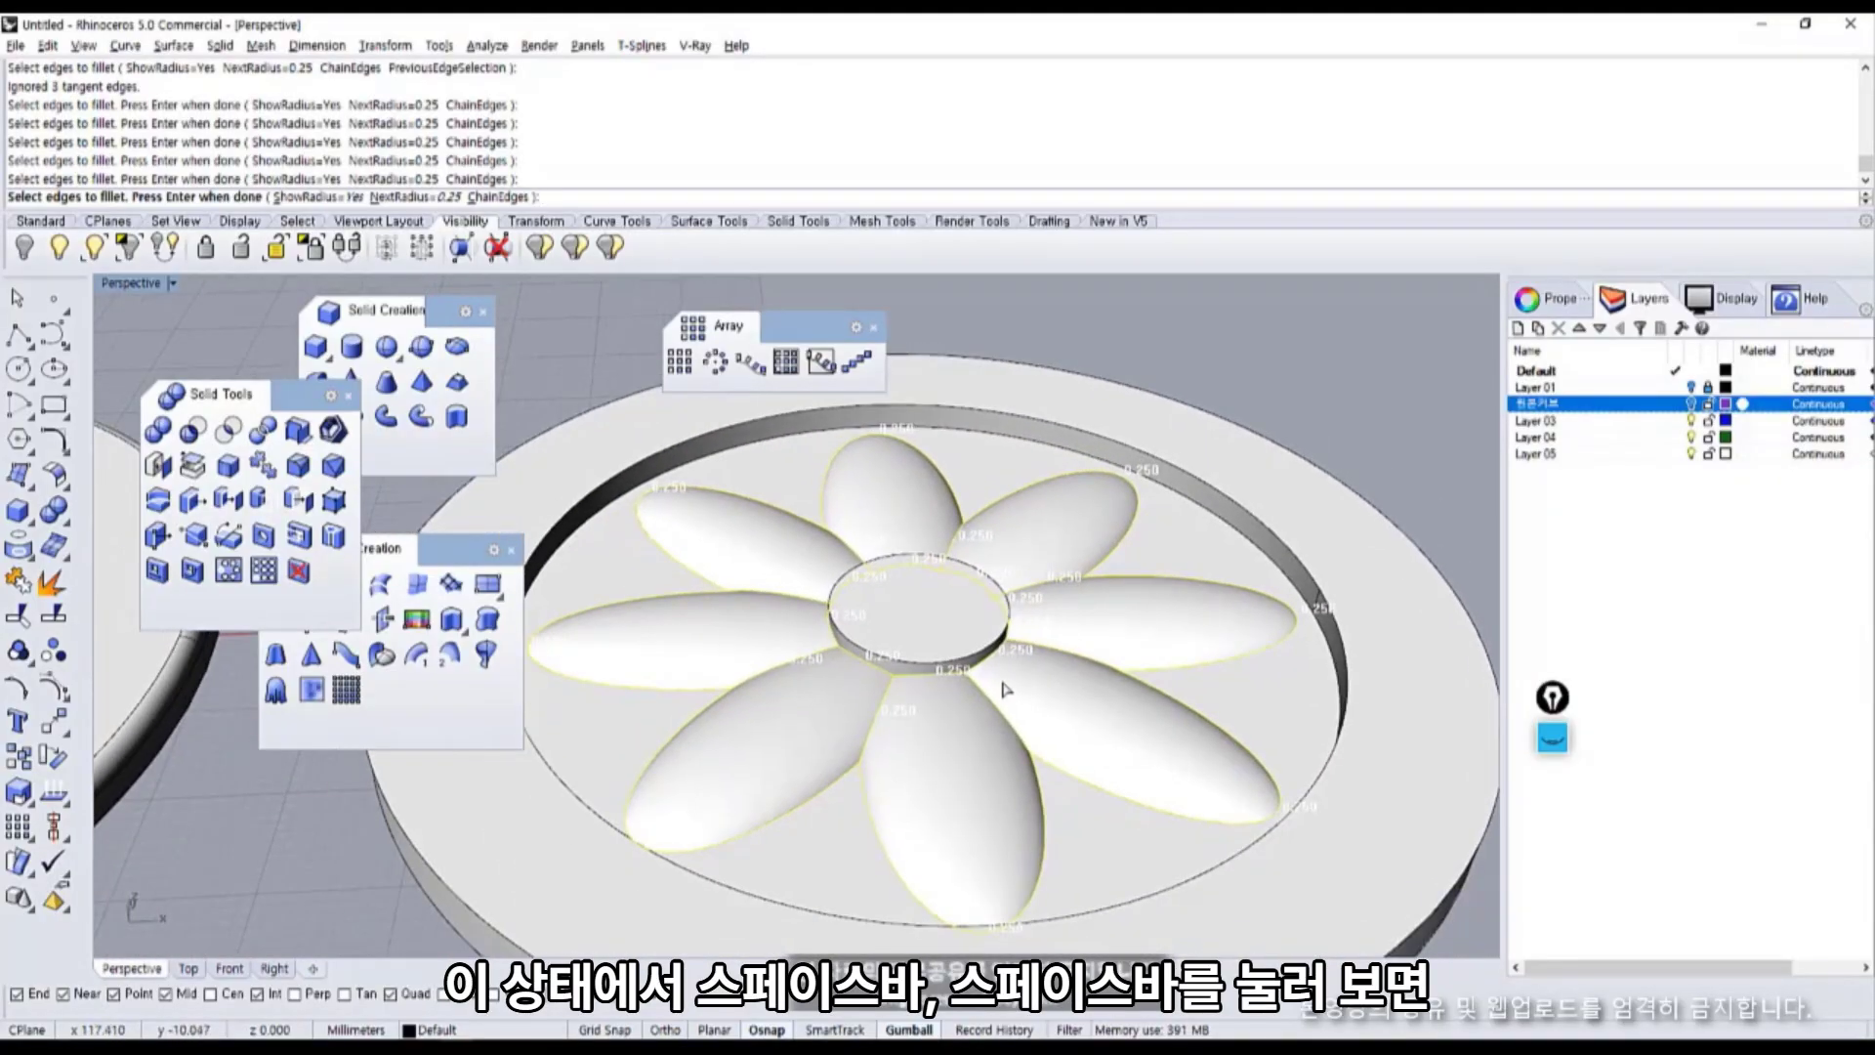
key(space)
key(space)
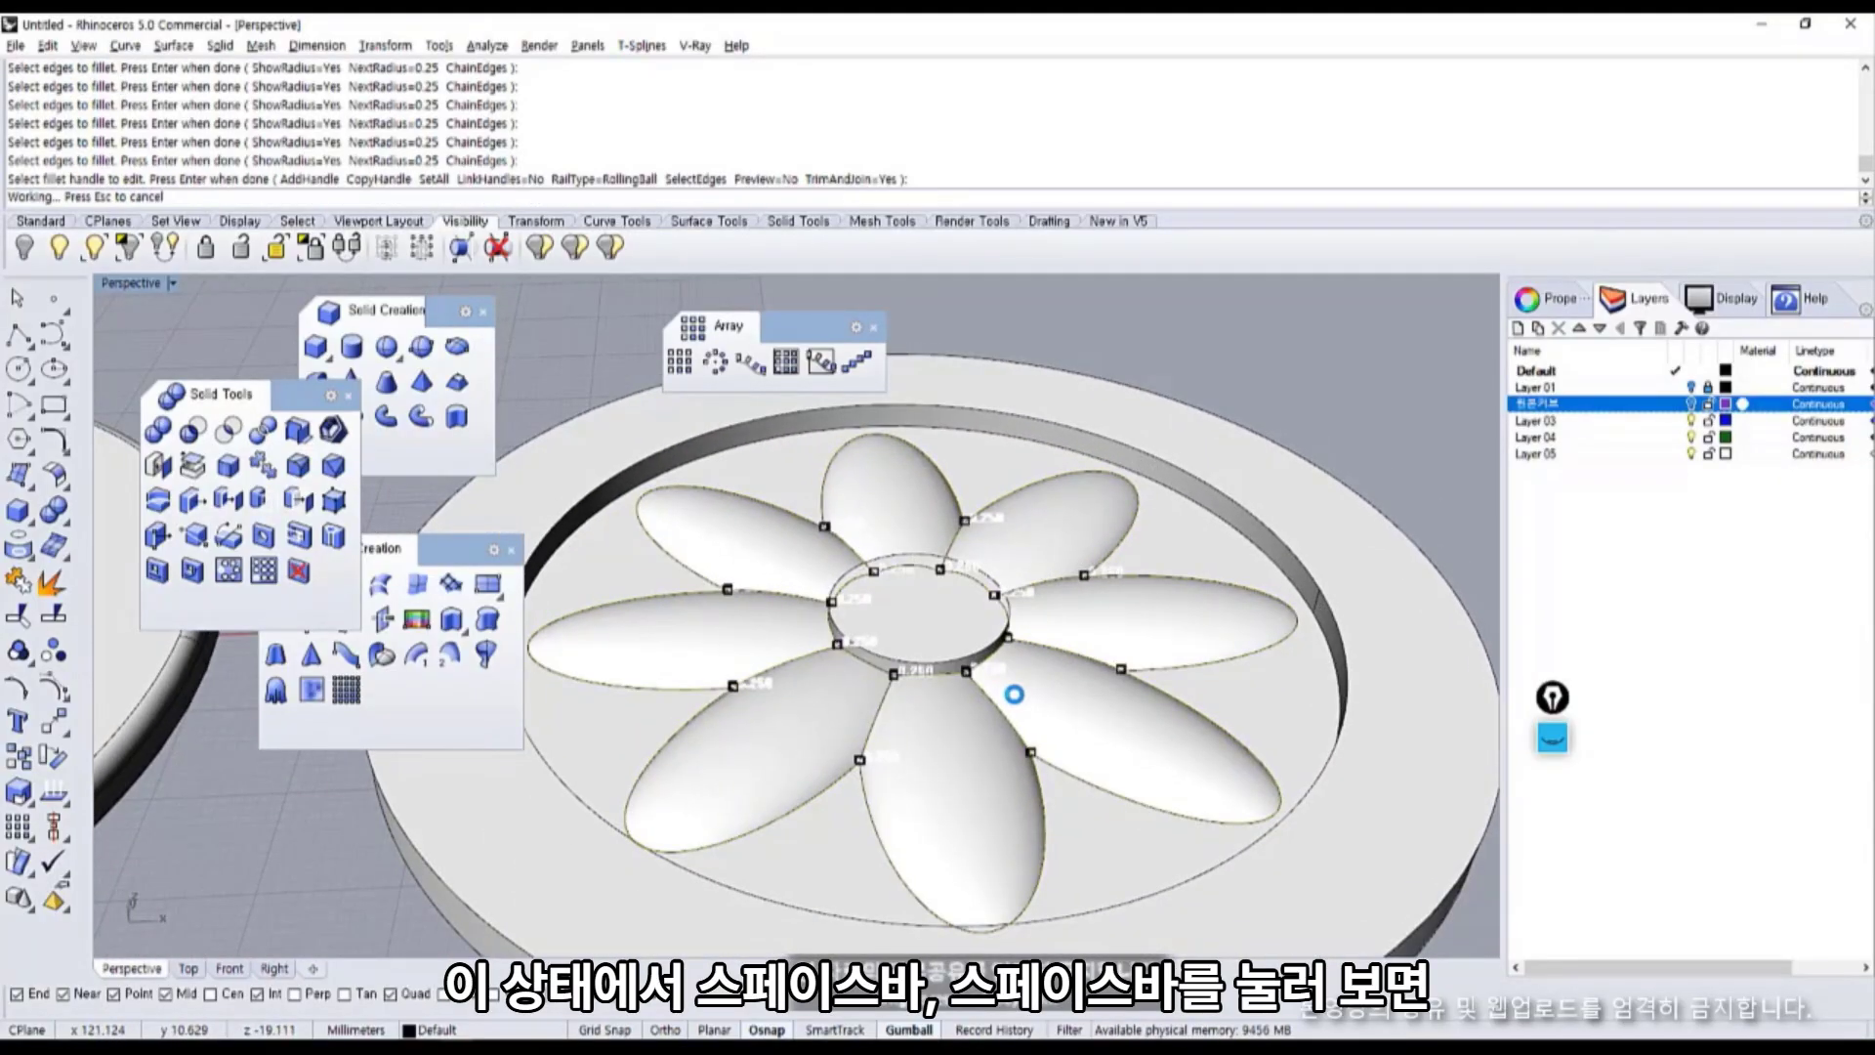
Inspect the rounded junctions between the petals and central disc, and undo the 0.25 fillet.
scroll(977, 689, up, 6)
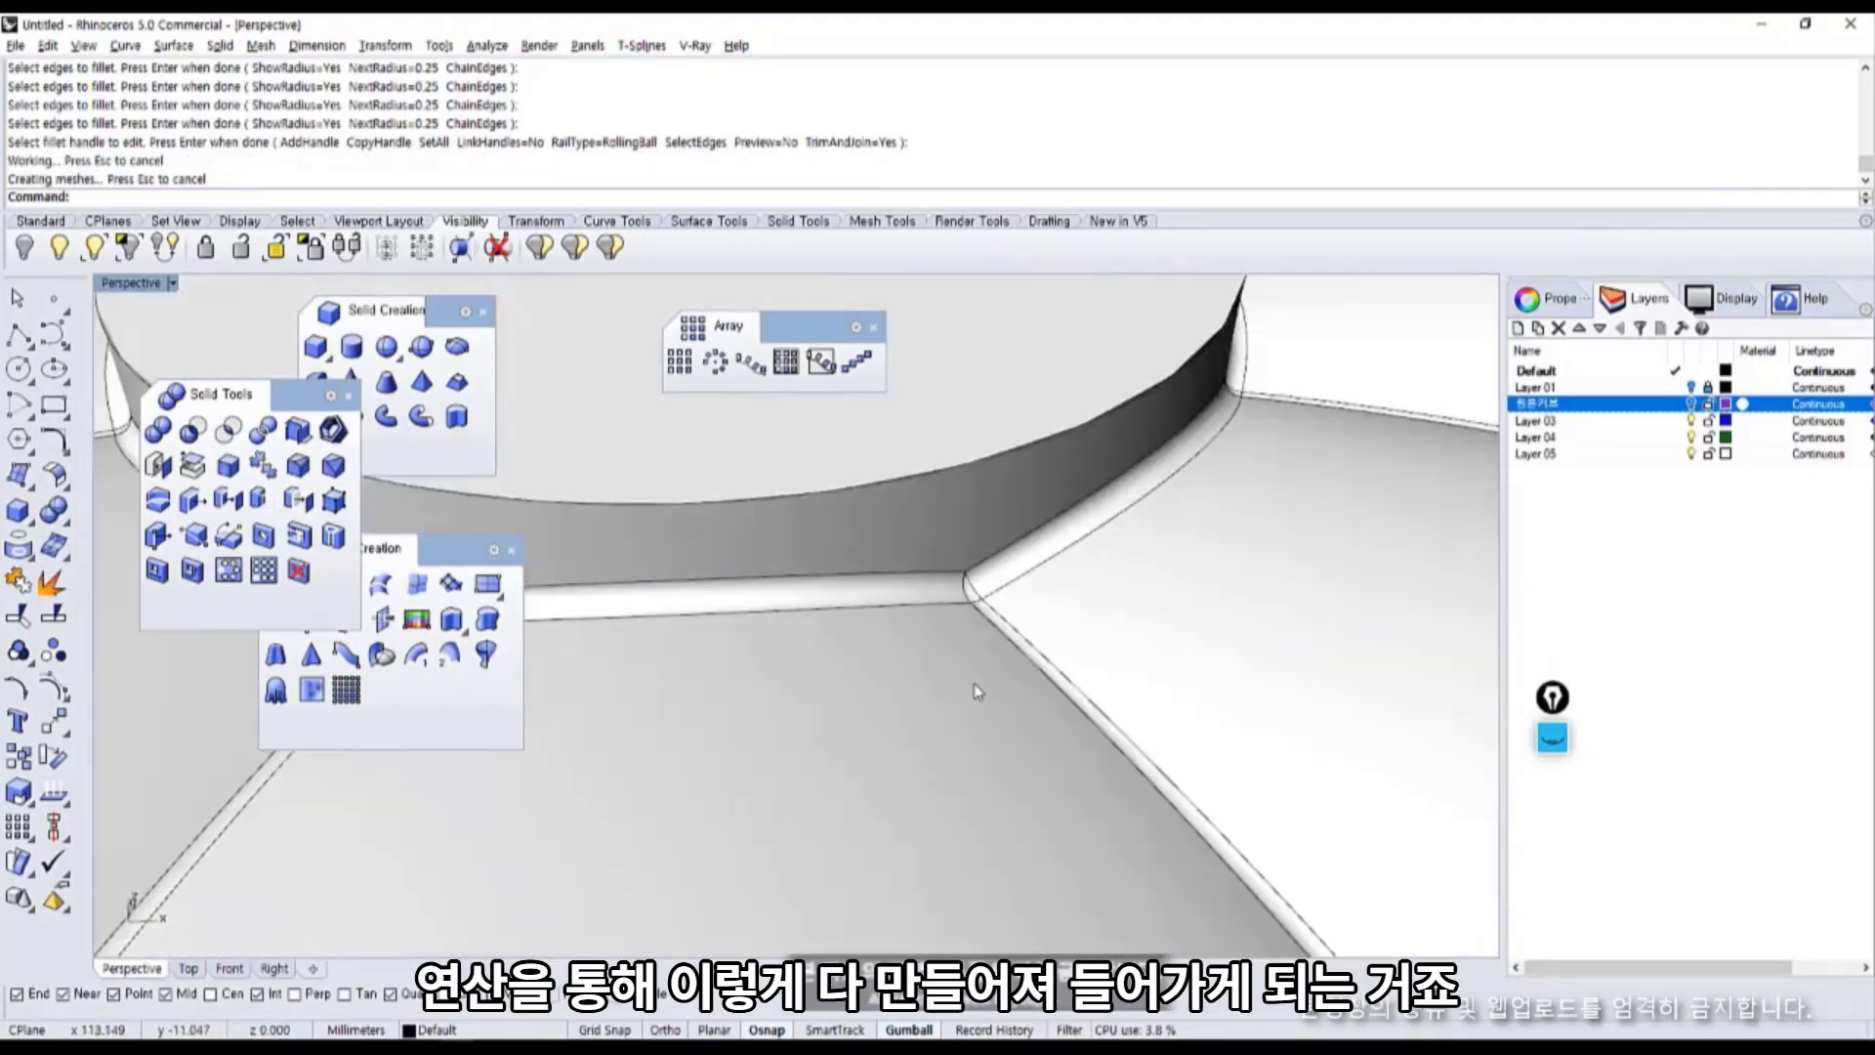
right_drag(975, 607, 880, 630)
scroll(979, 623, down, 5)
click(893, 786)
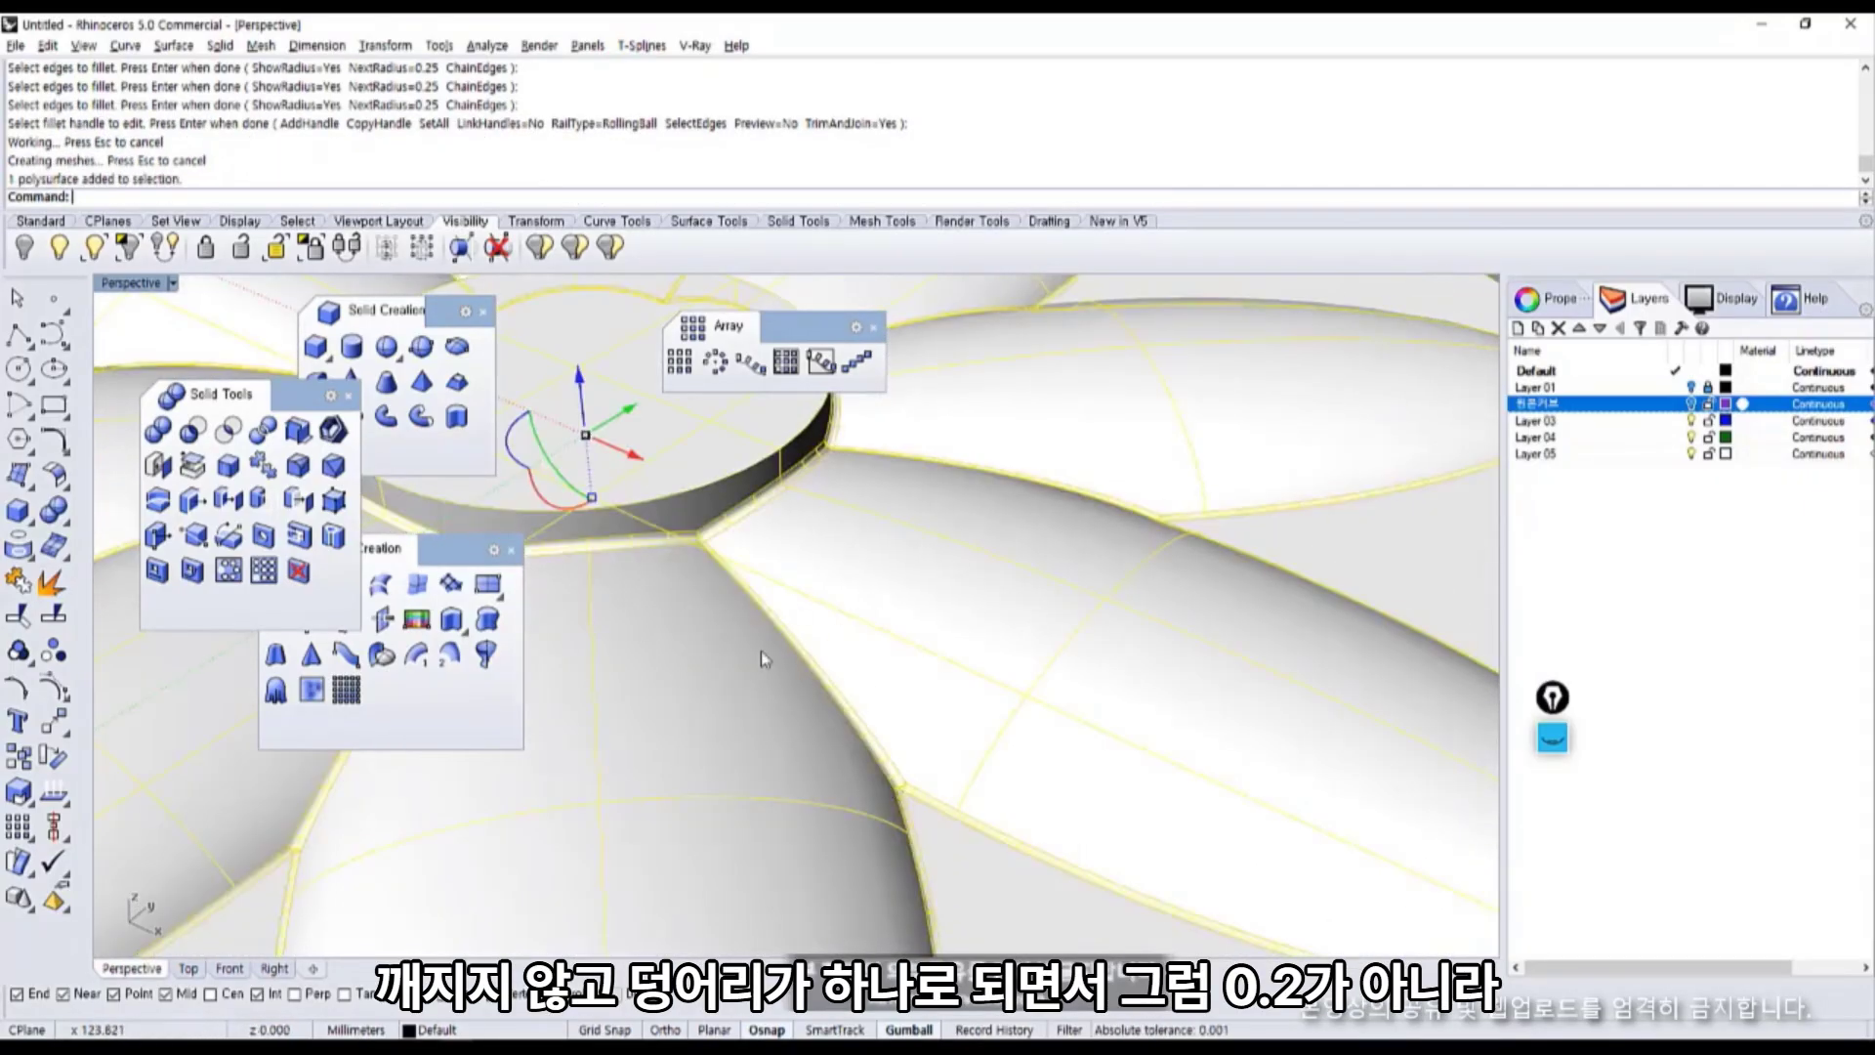
scroll(767, 659, down, 5)
key(ctrl+z)
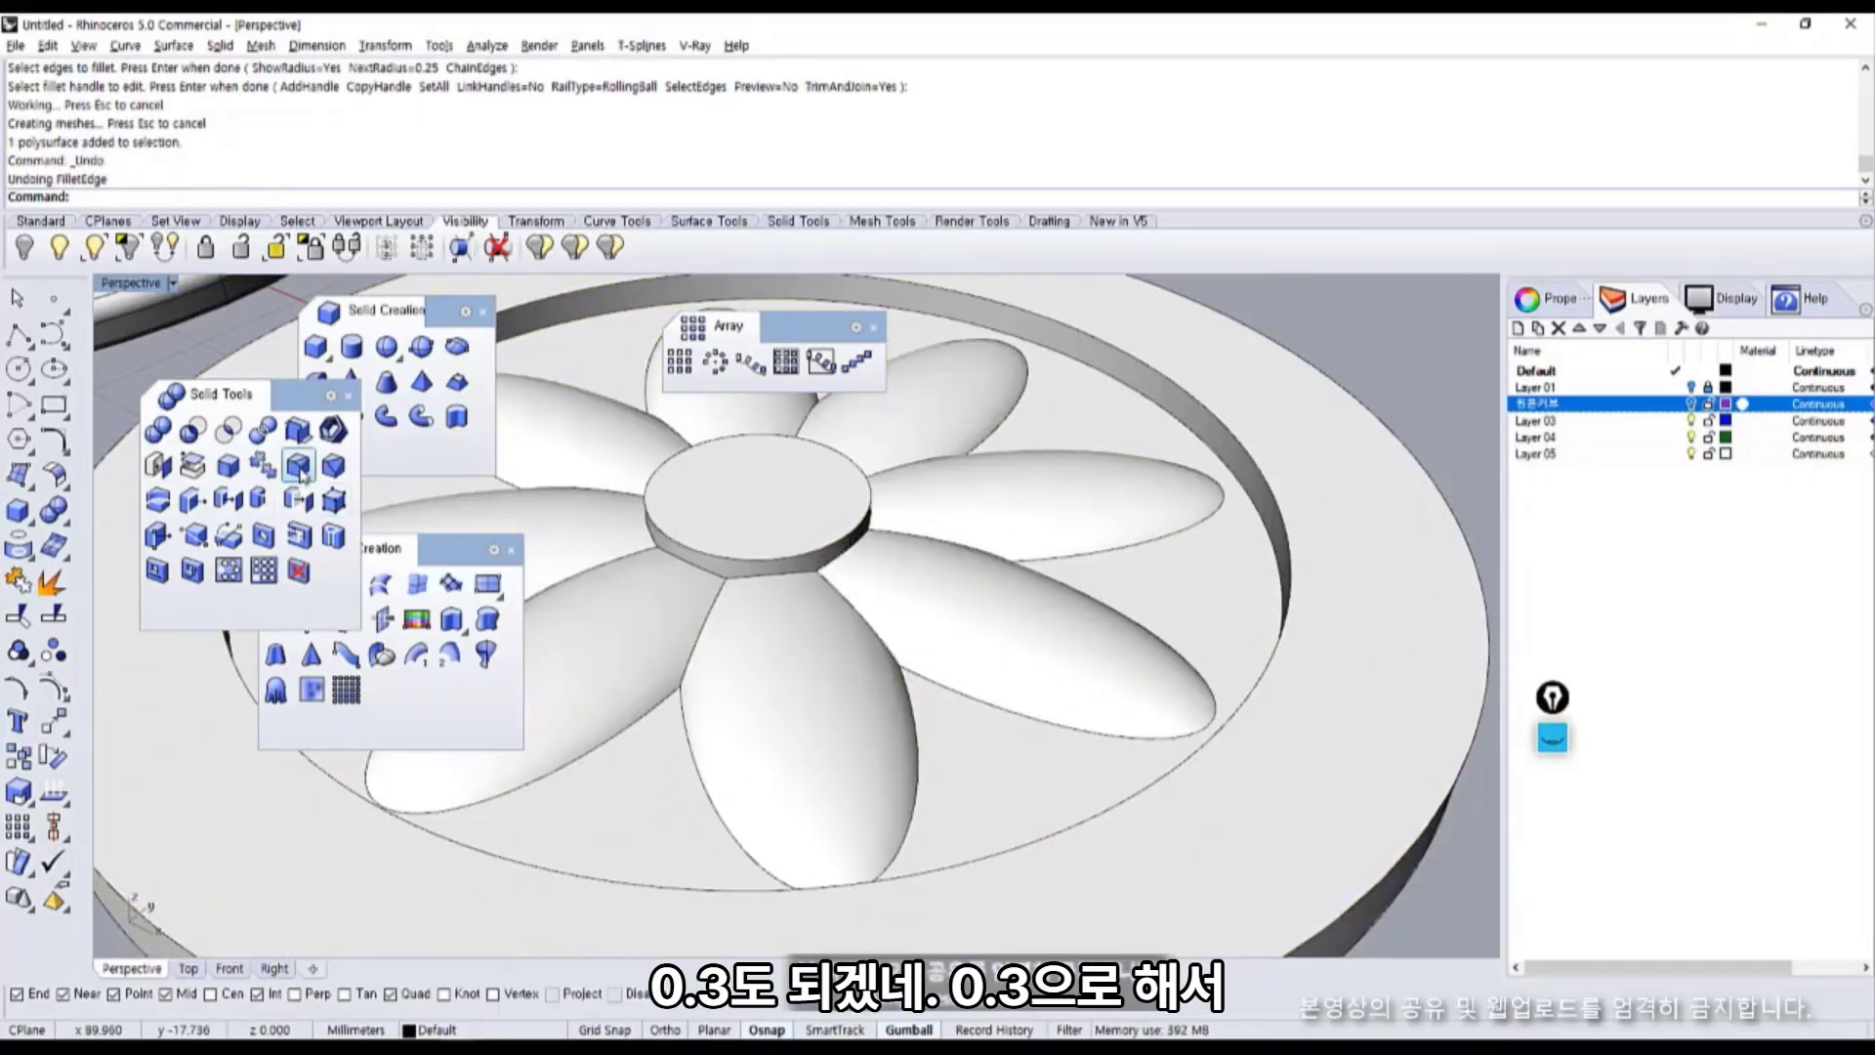
Fillet the petal outlines and the base of the central disc with radius 0.3, excluding the recess rim edges.
click(333, 499)
text(0.3)
key(Return)
key(ctrl+F1)
right_drag(789, 735, 803, 728)
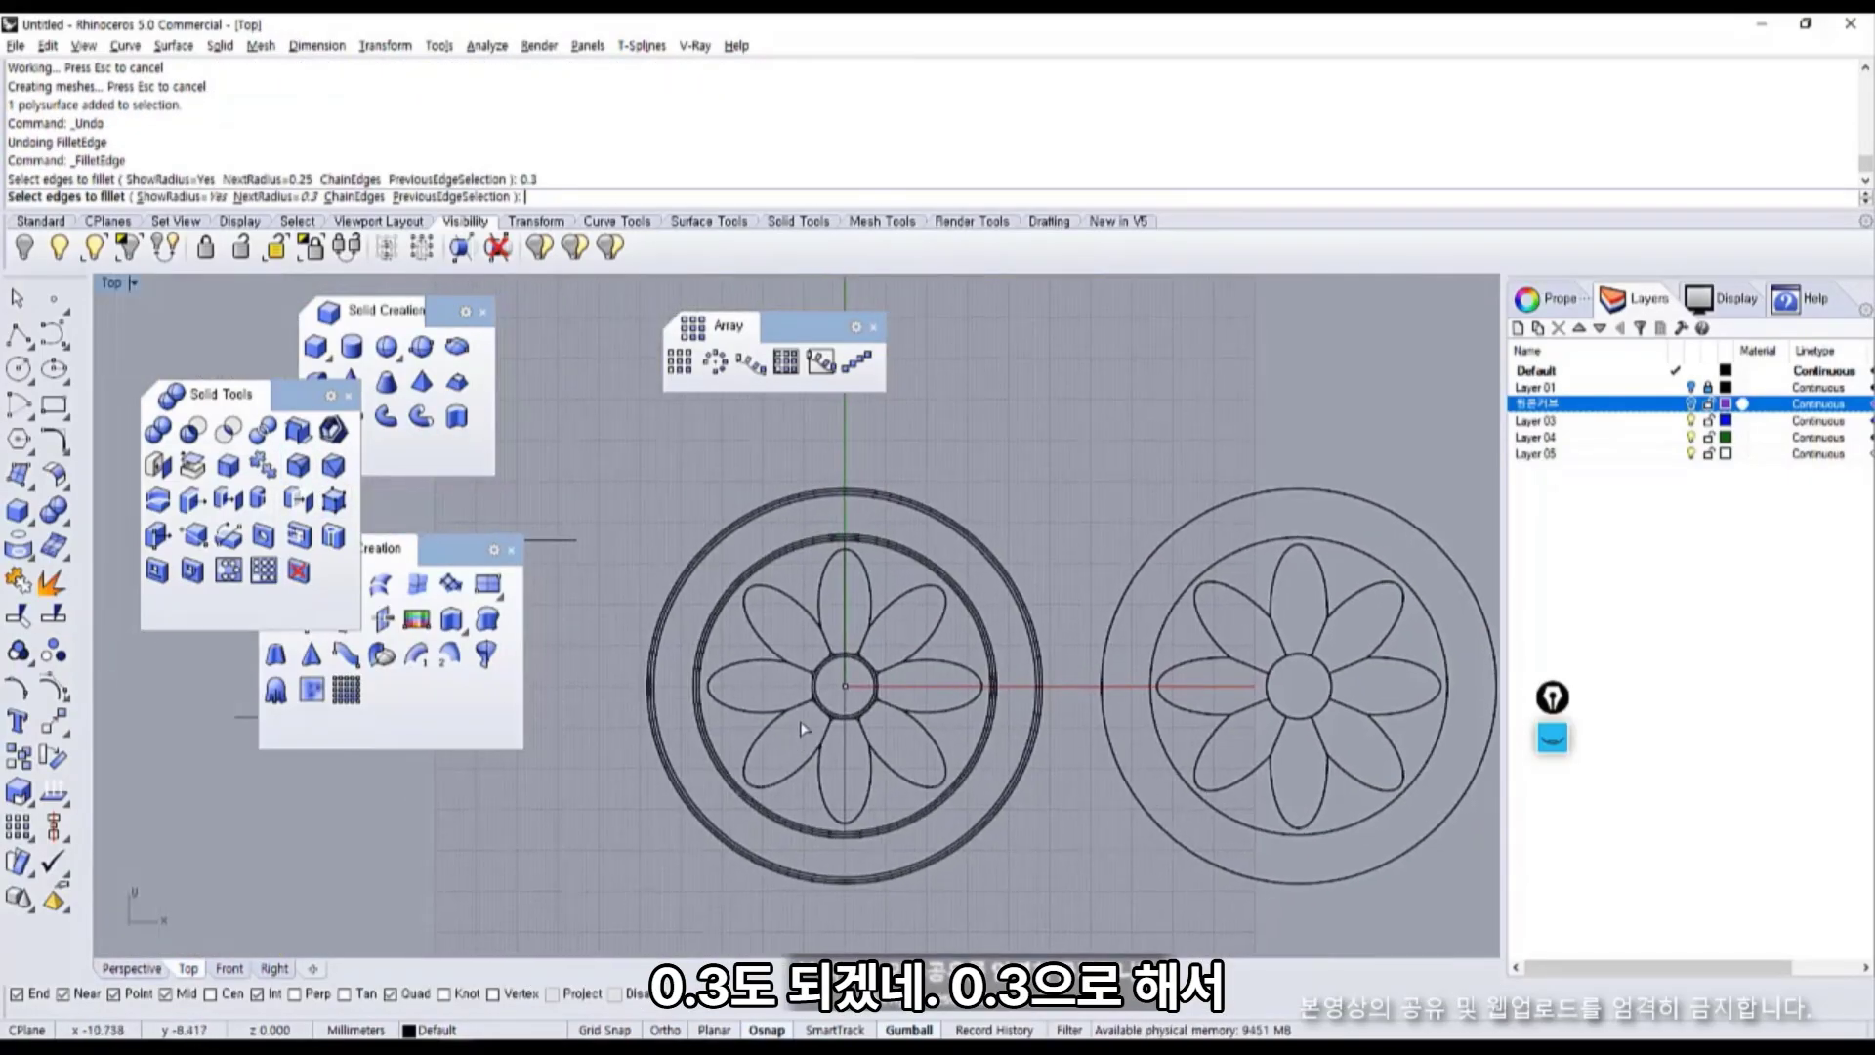
double_click(130, 285)
double_click(793, 283)
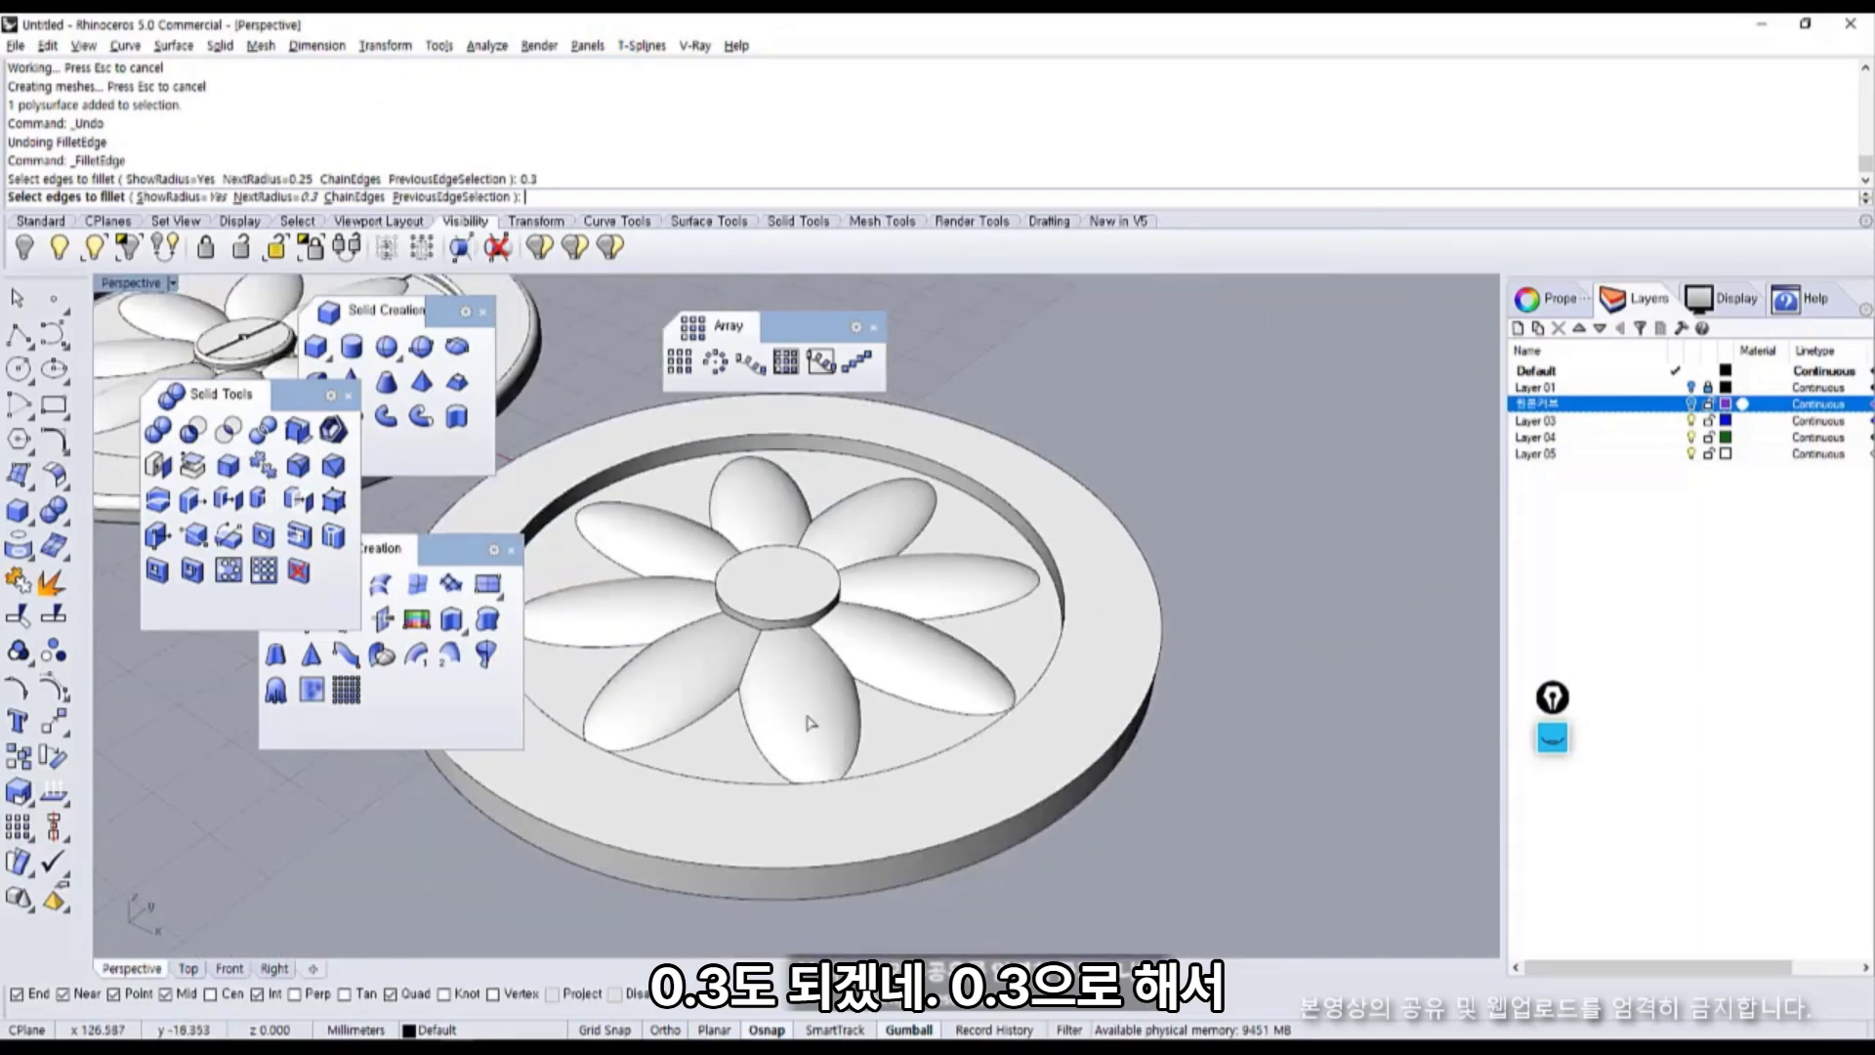
drag(572, 461, 1205, 905)
scroll(1133, 640, up, 3)
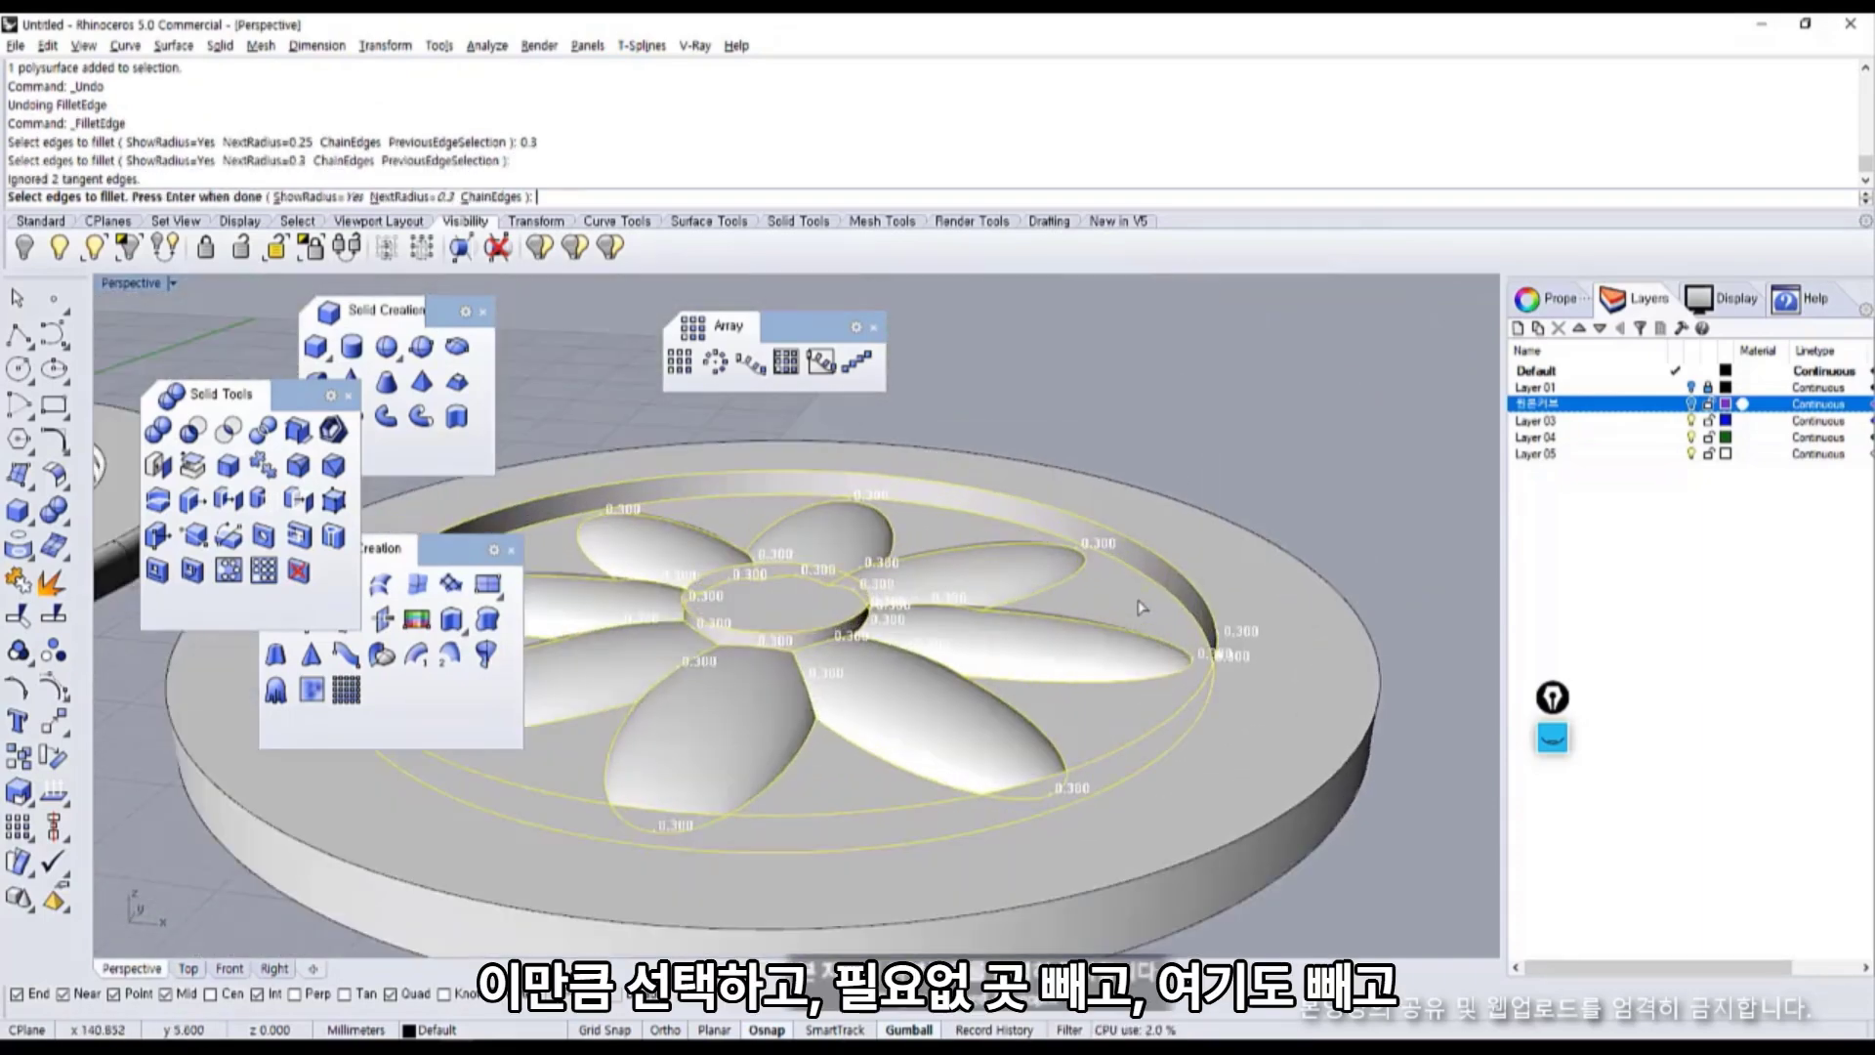
ctrl+click(1170, 567)
right_drag(1121, 640, 935, 636)
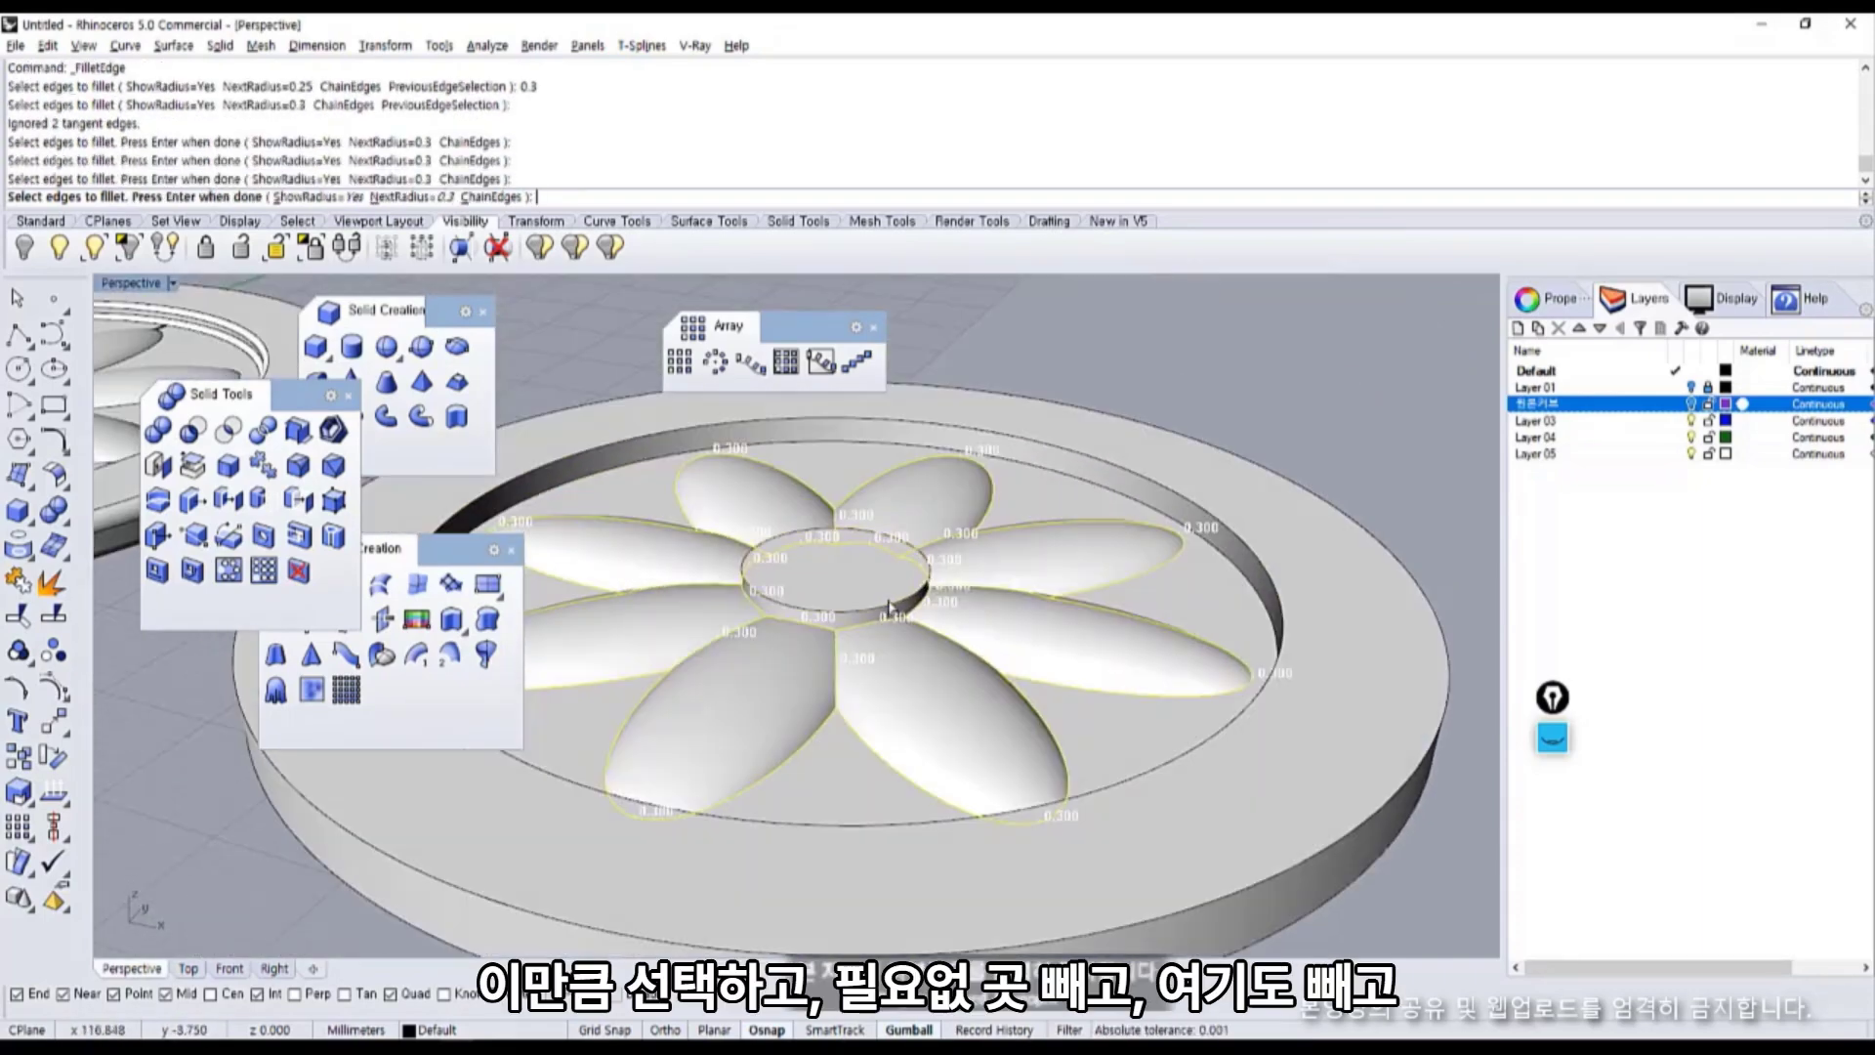
right_click(936, 636)
right_click(936, 636)
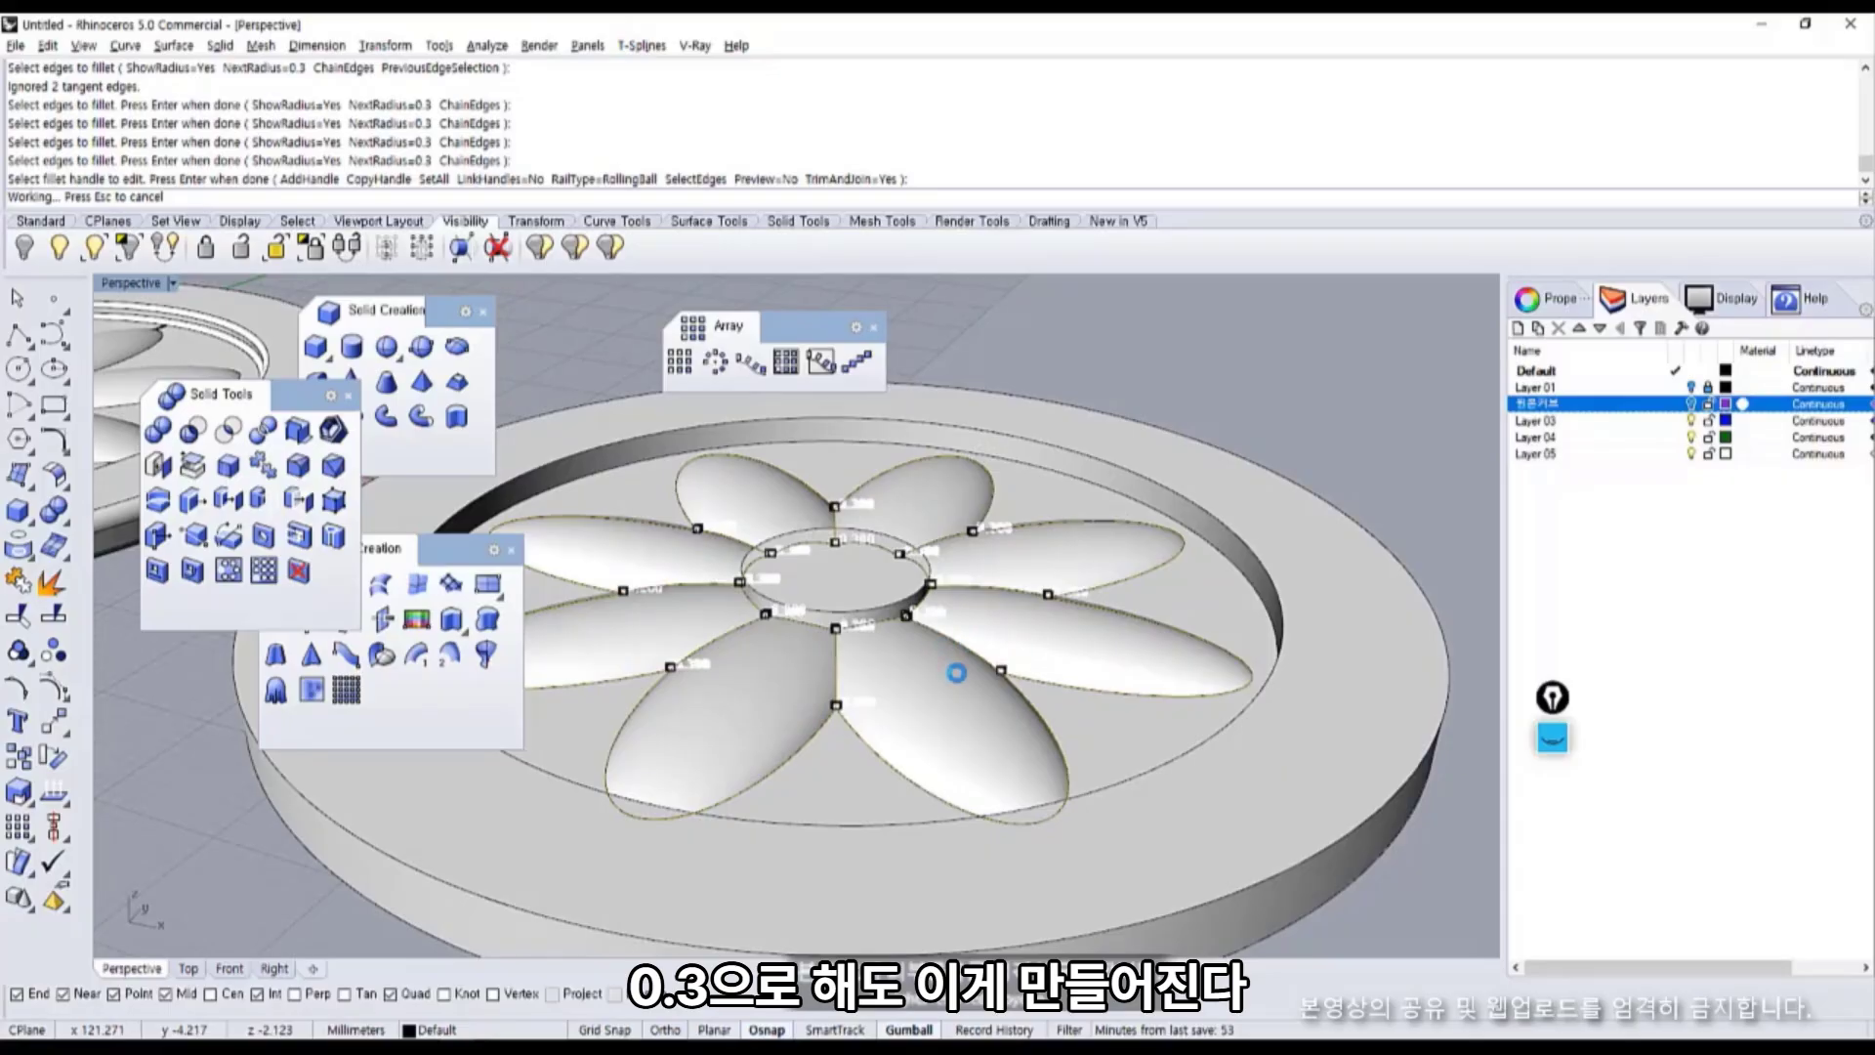
Set the perspective view to Rendered display with surface edges and the grid hidden.
scroll(775, 657, down, 2)
right_drag(843, 672, 983, 710)
click(146, 291)
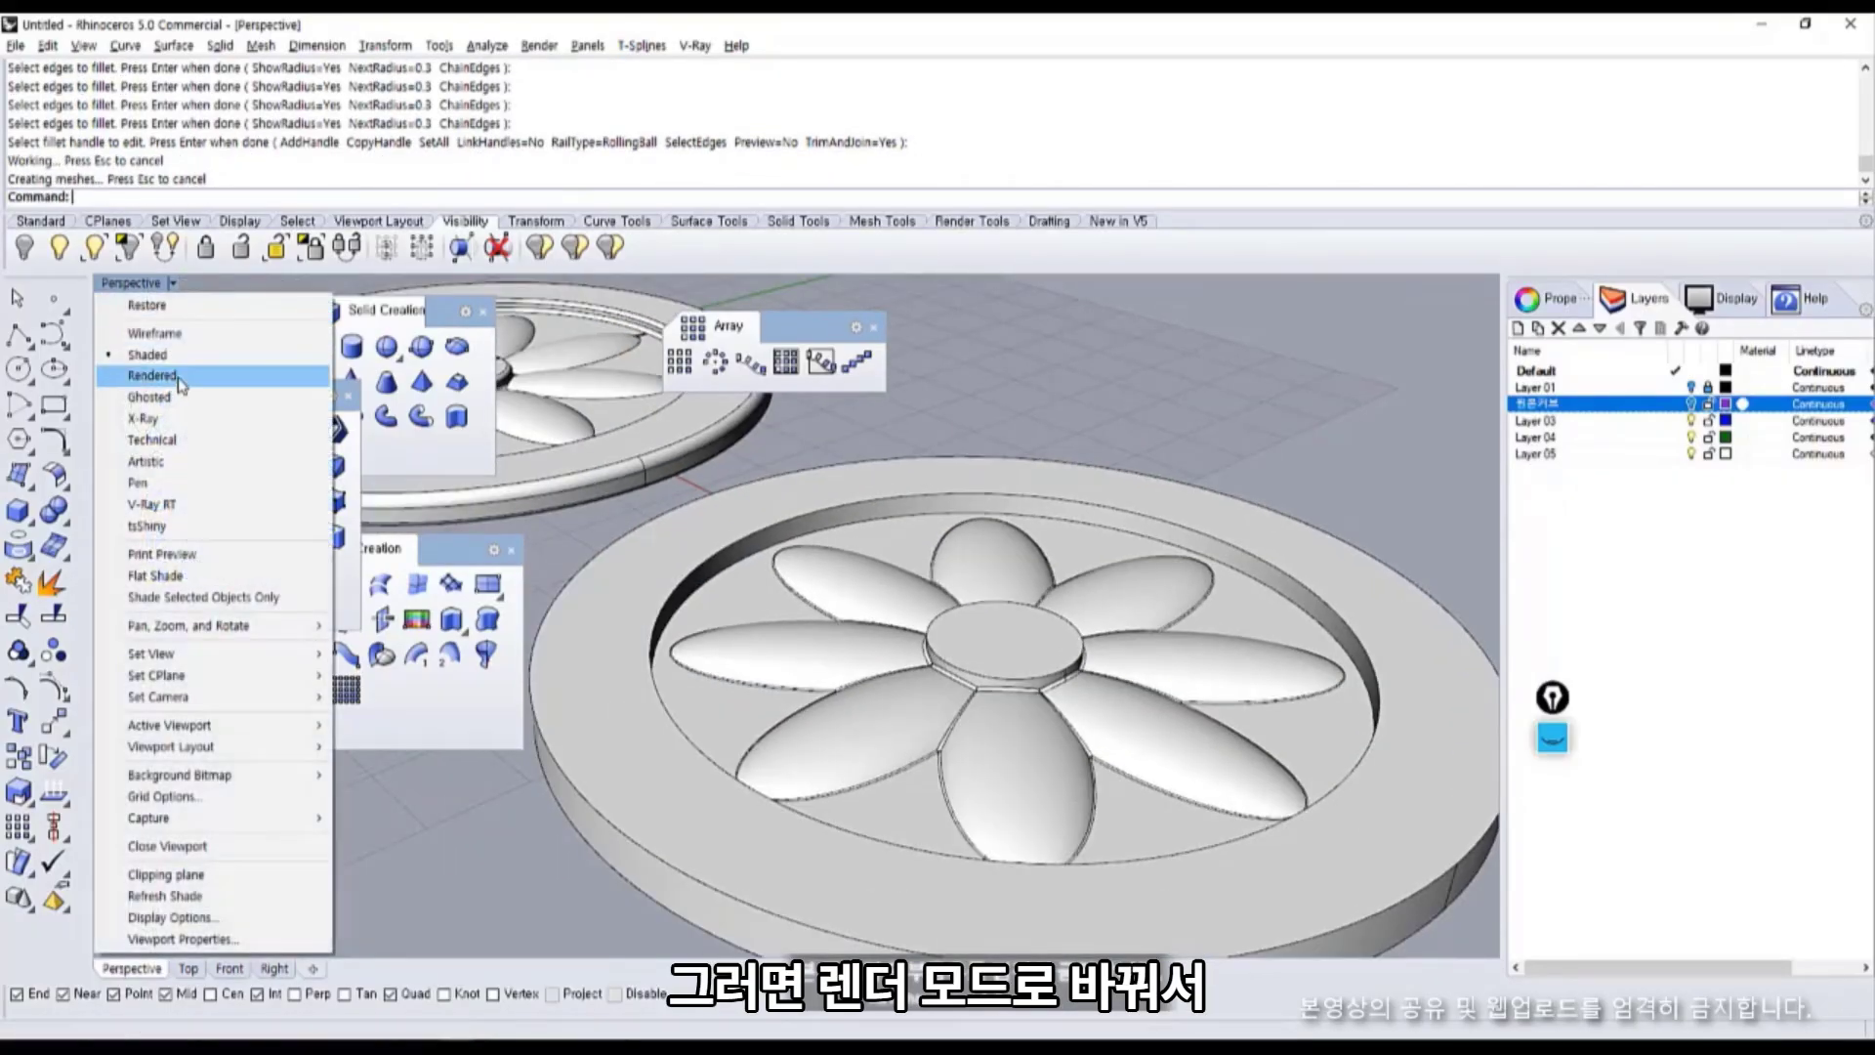
click(137, 349)
click(1709, 313)
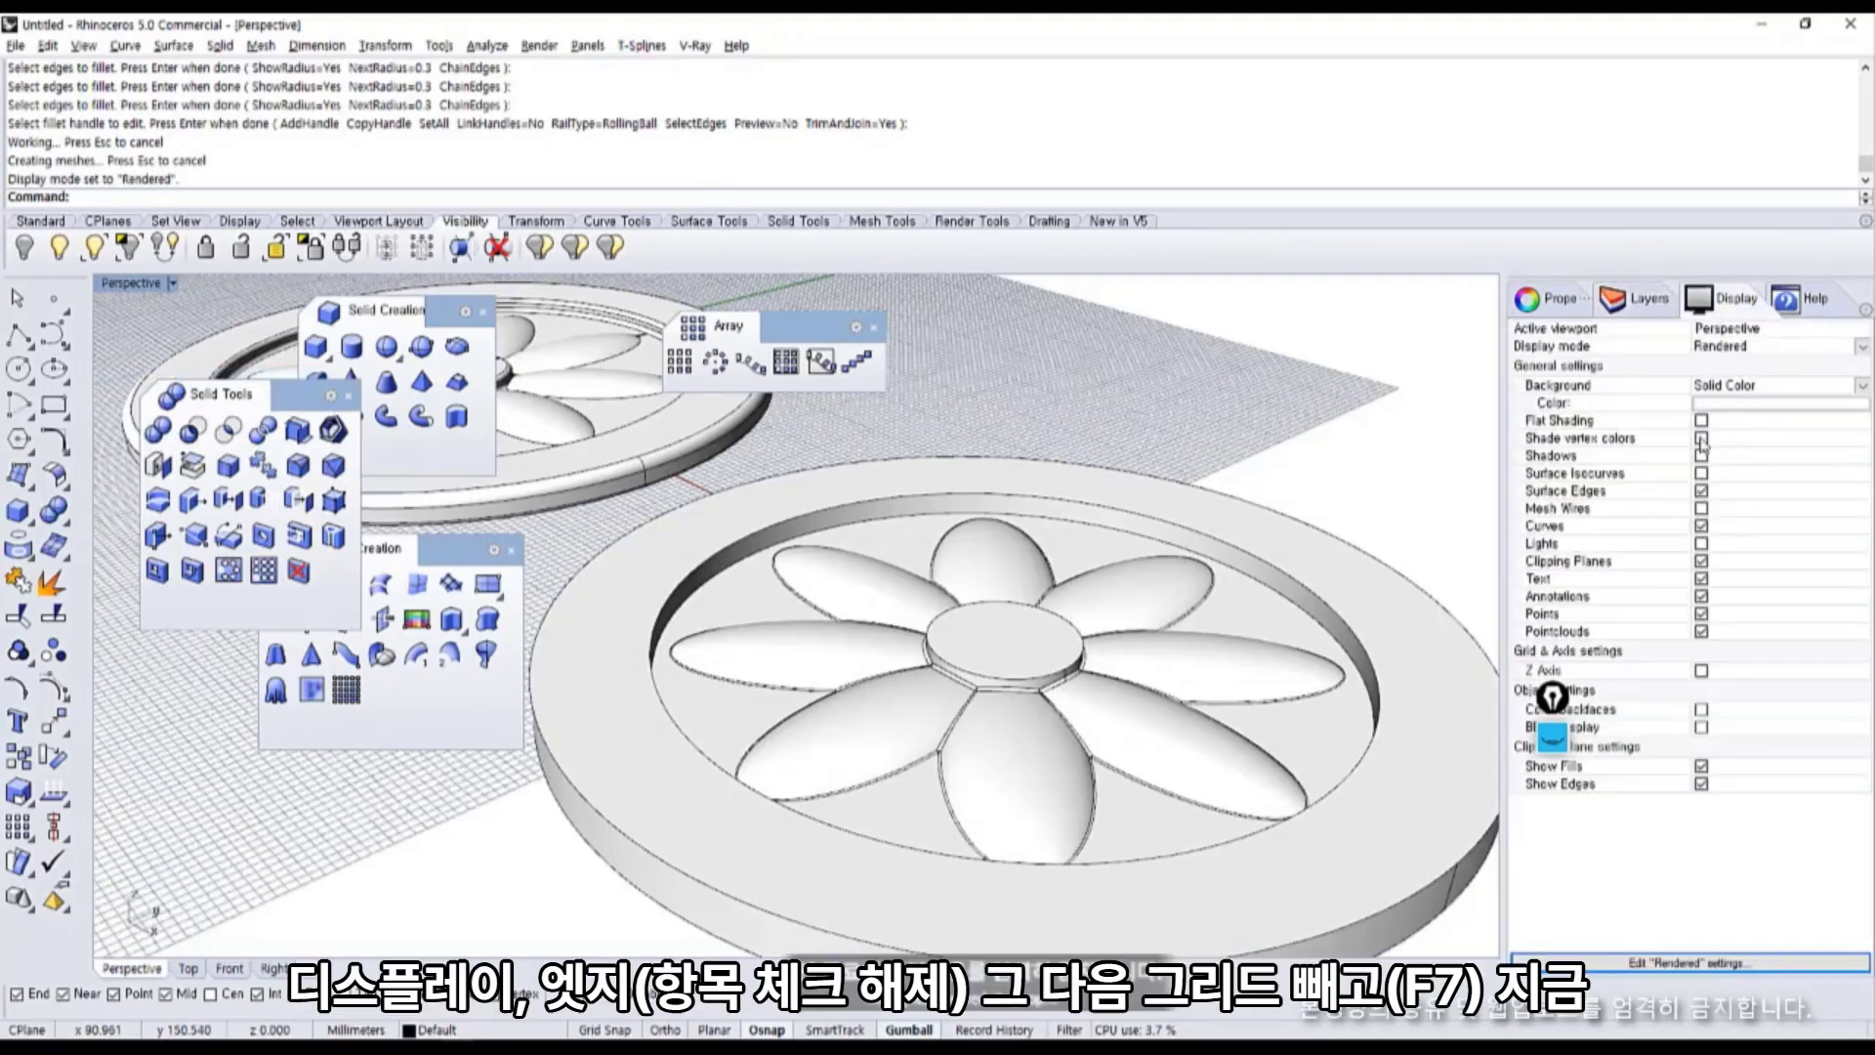
click(1701, 491)
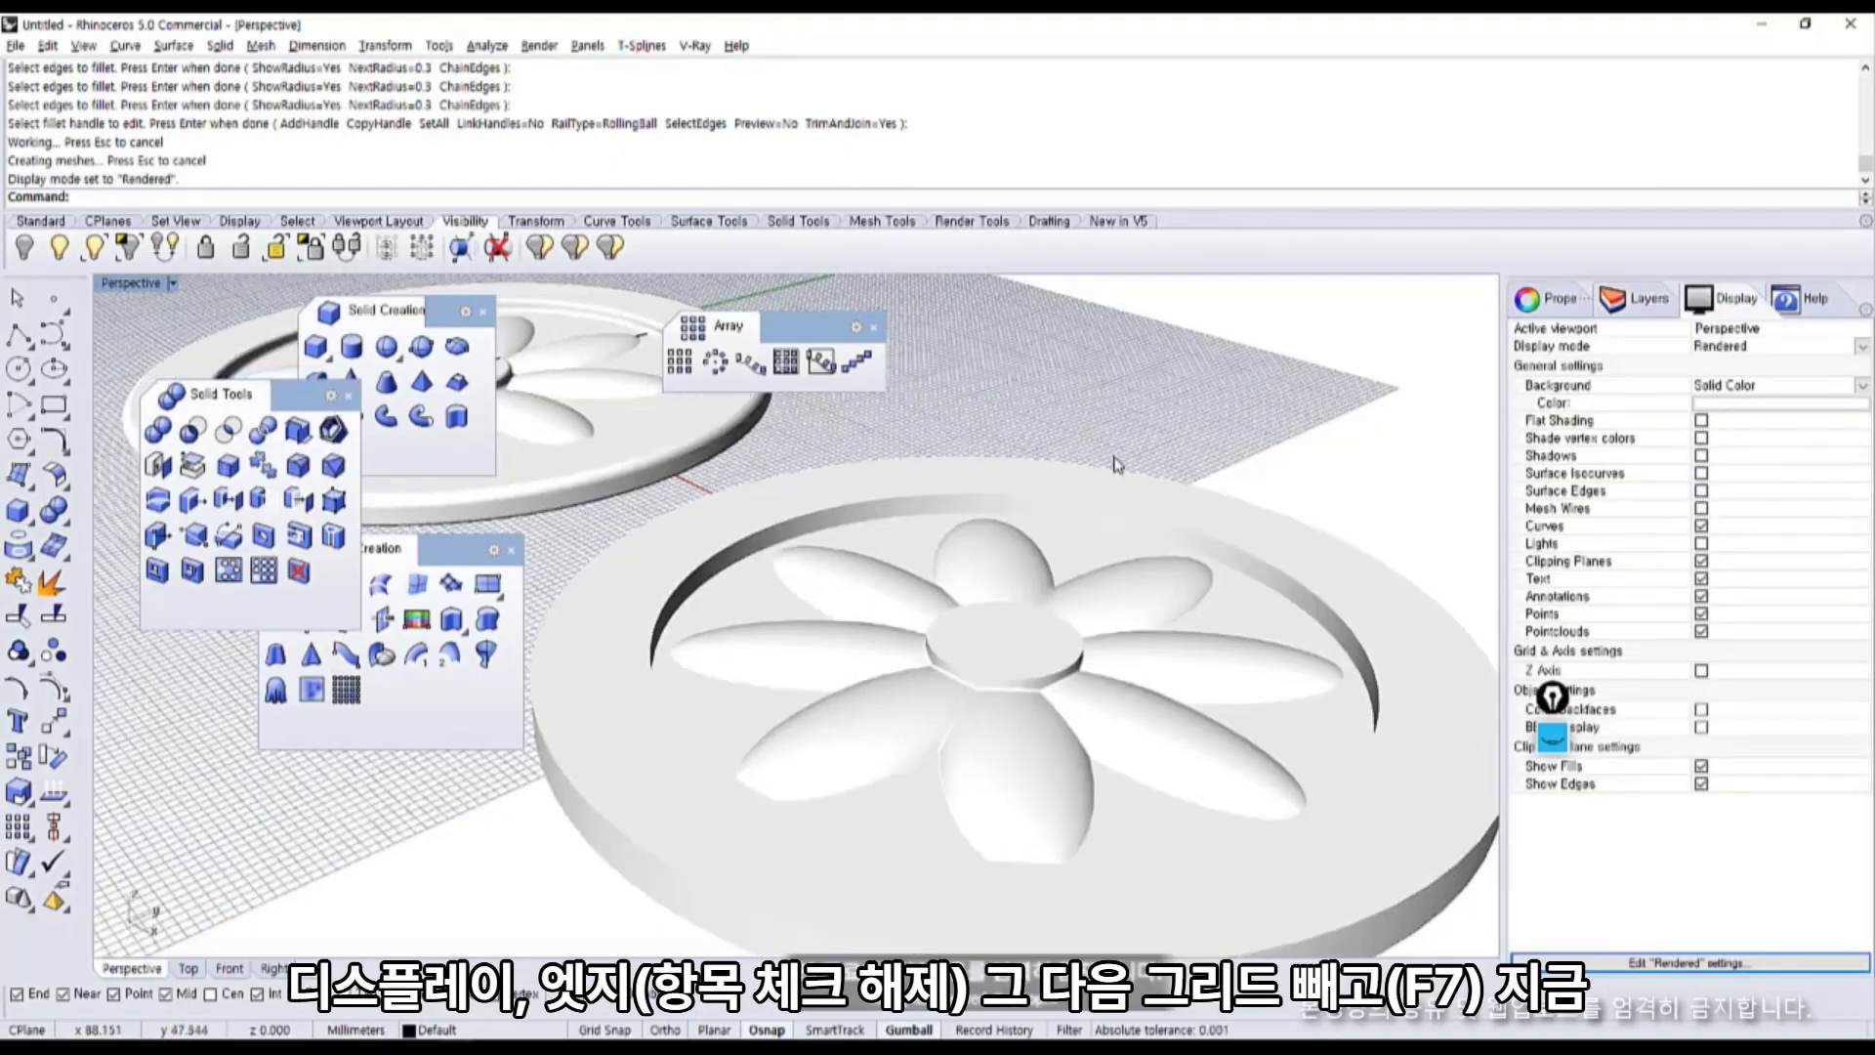
key(F7)
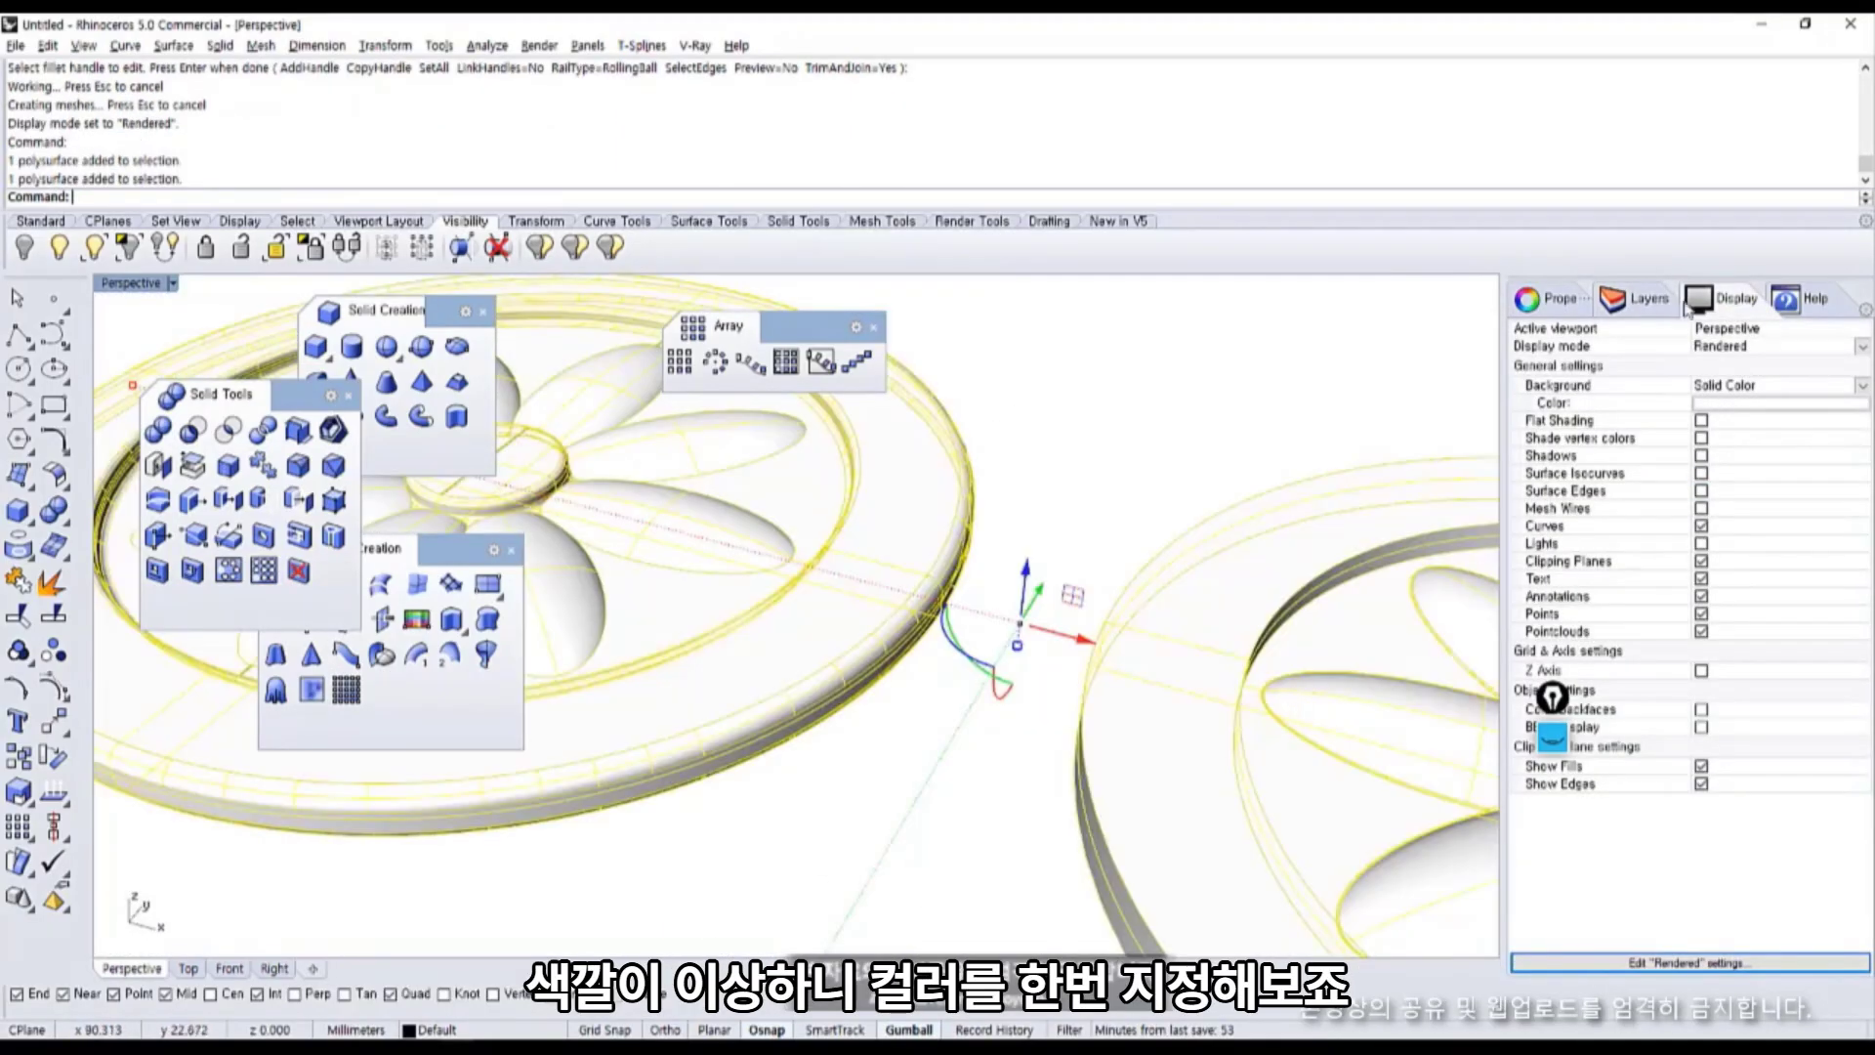
Create a new layer and move both medallions onto it.
click(1651, 303)
right_click(1626, 478)
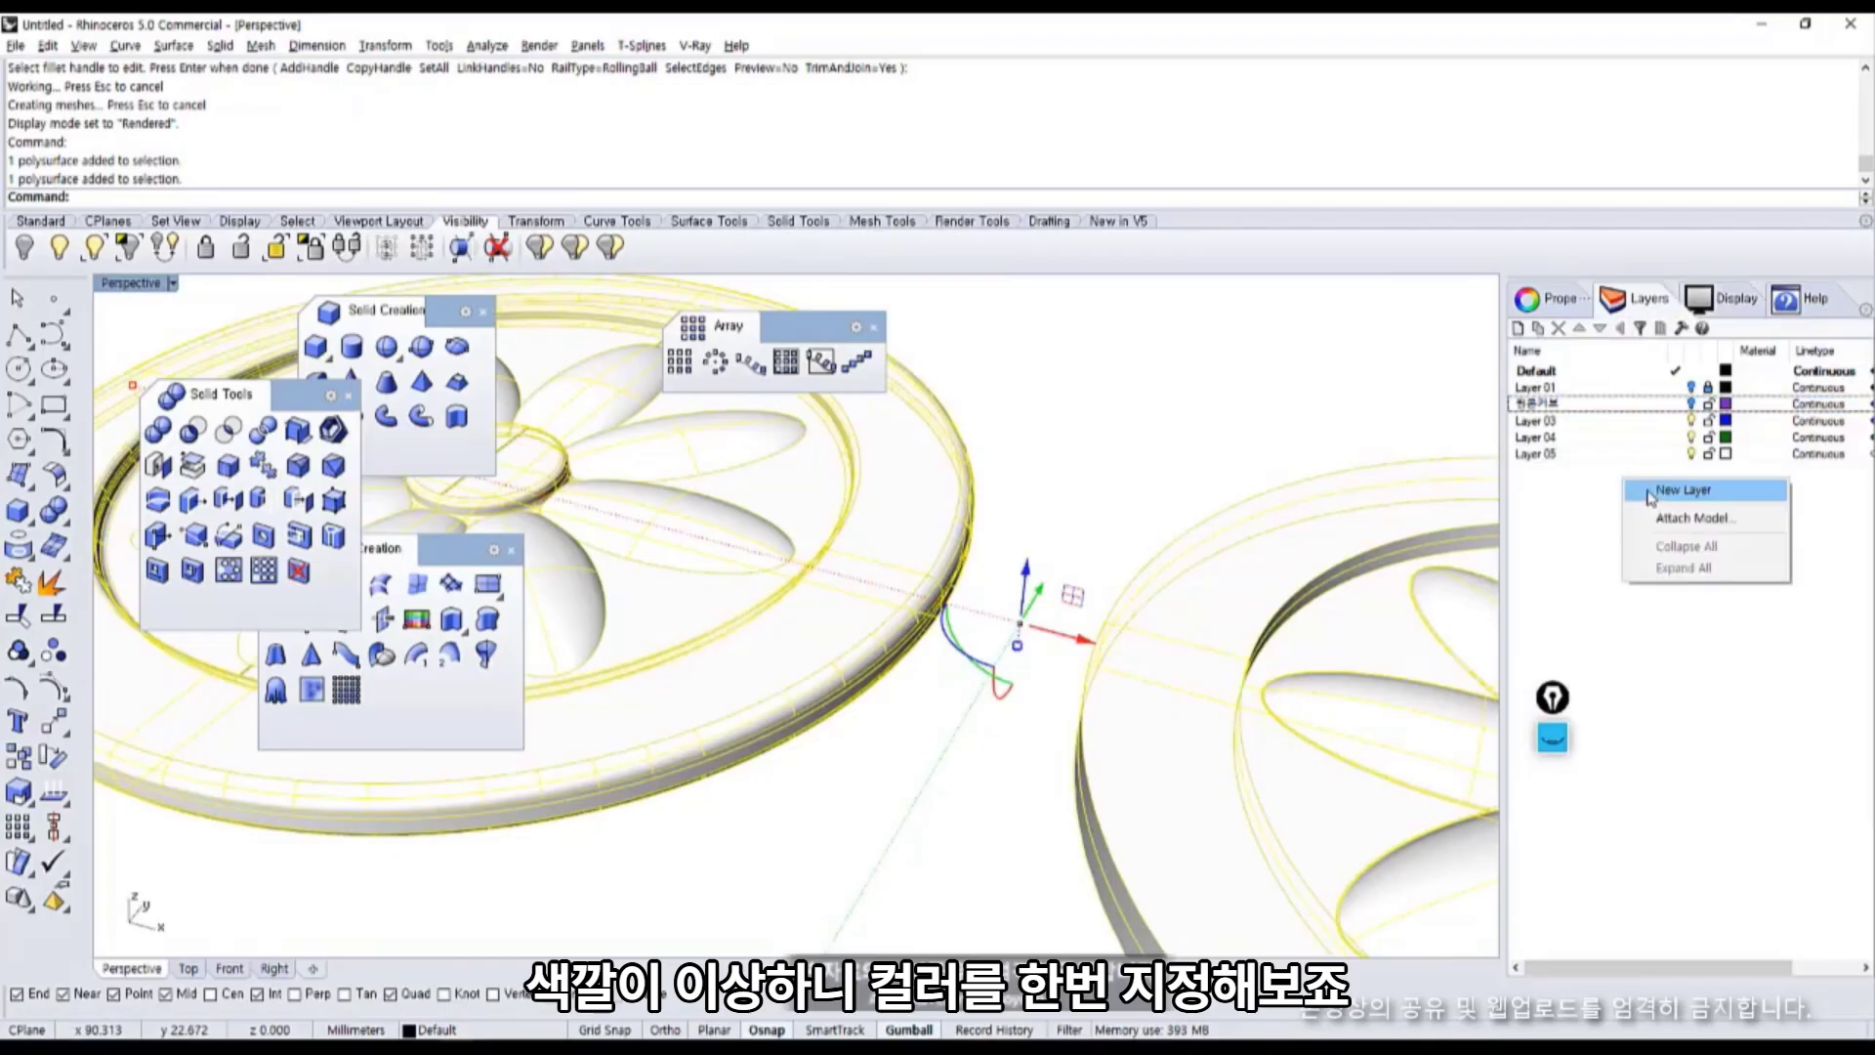
click(1655, 487)
right_click(1641, 472)
click(1719, 813)
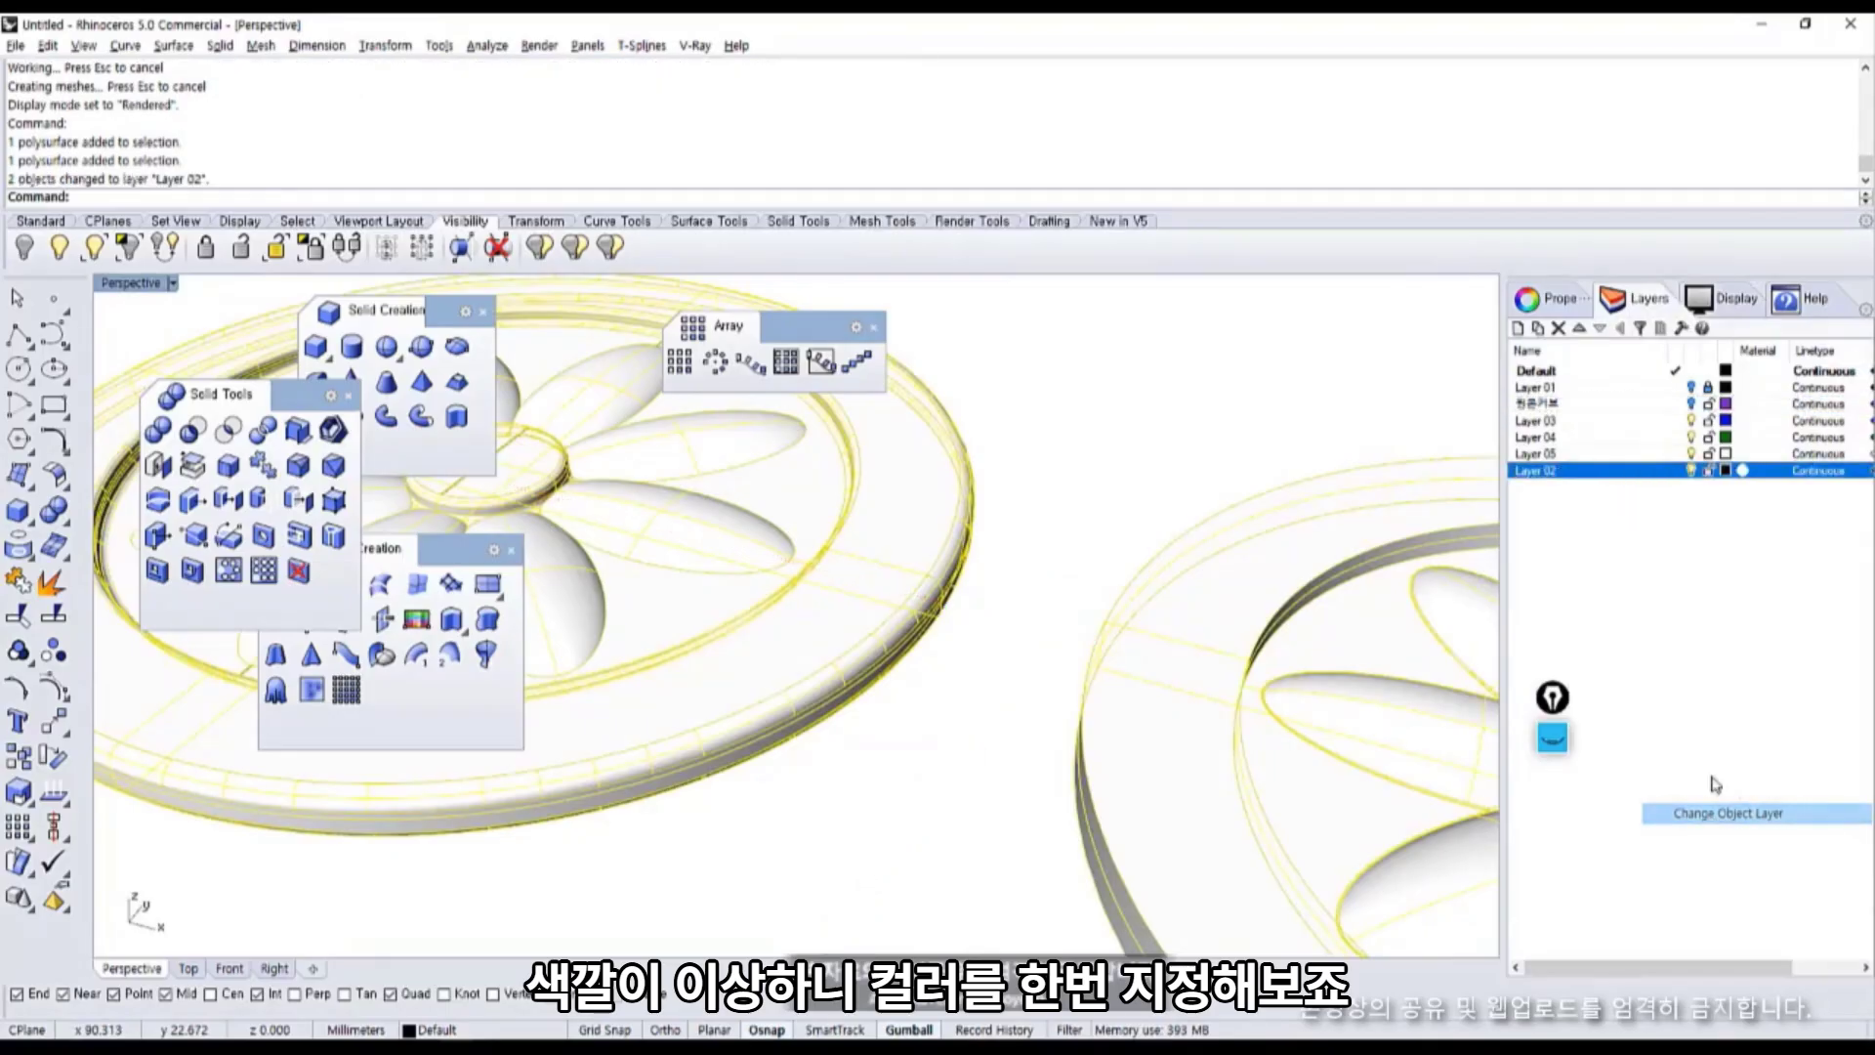
Give the medallions' layer a dark grey material (RGB 90, 90, 90) with gloss finish about 52% and reflectivity about 45%.
click(1744, 471)
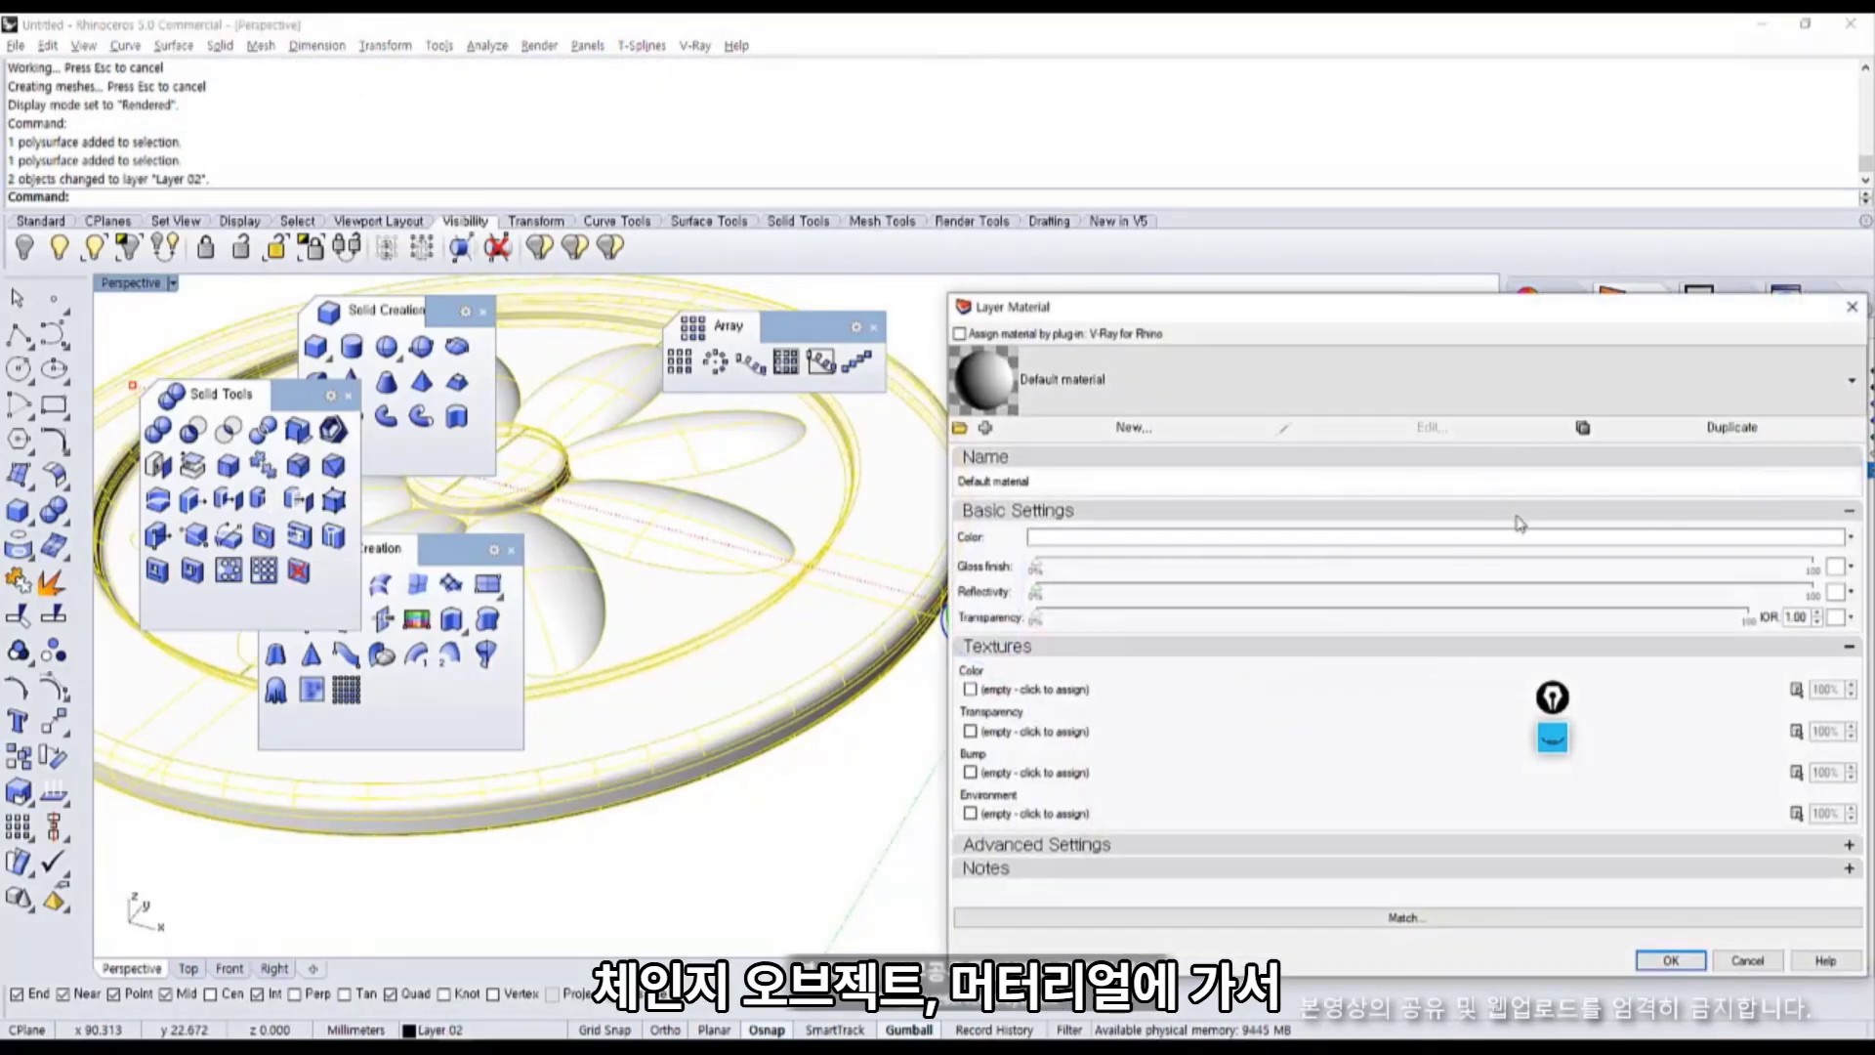
click(1514, 536)
drag(1293, 686, 1326, 742)
click(1260, 954)
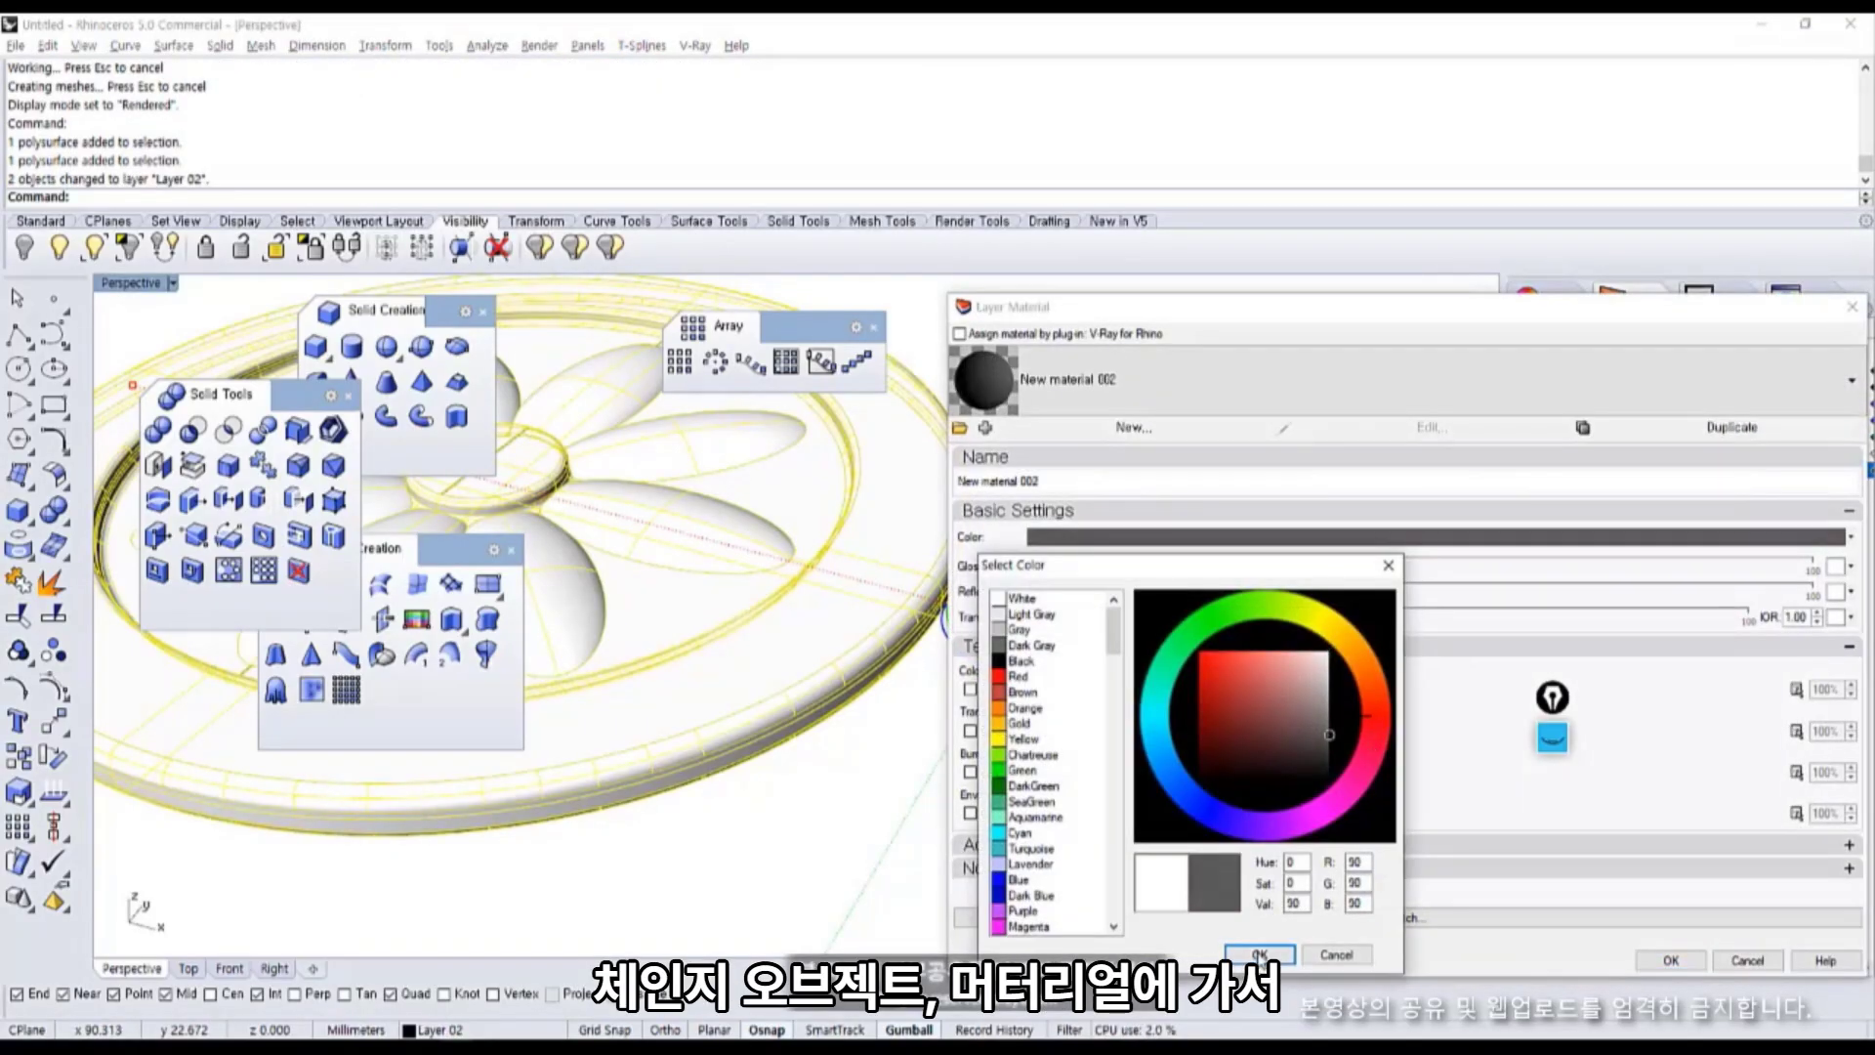
drag(1484, 595, 1388, 591)
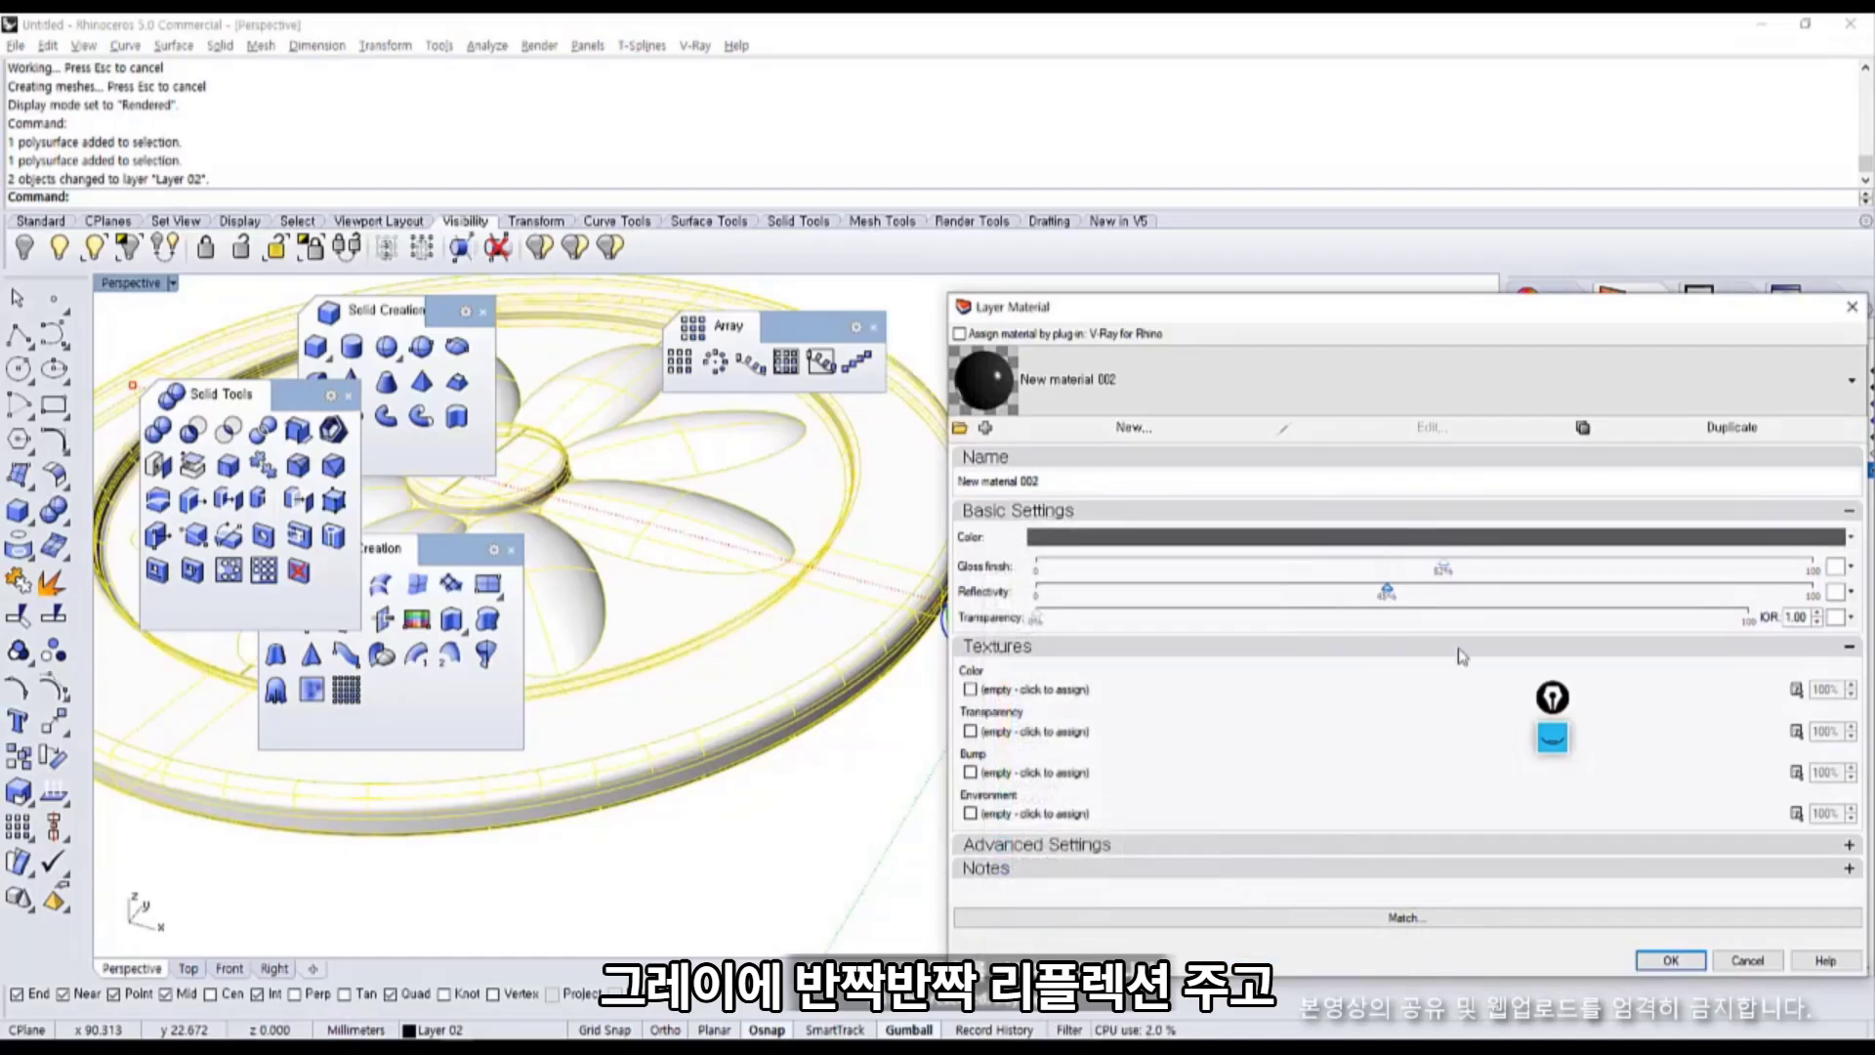
click(1670, 961)
key(Escape)
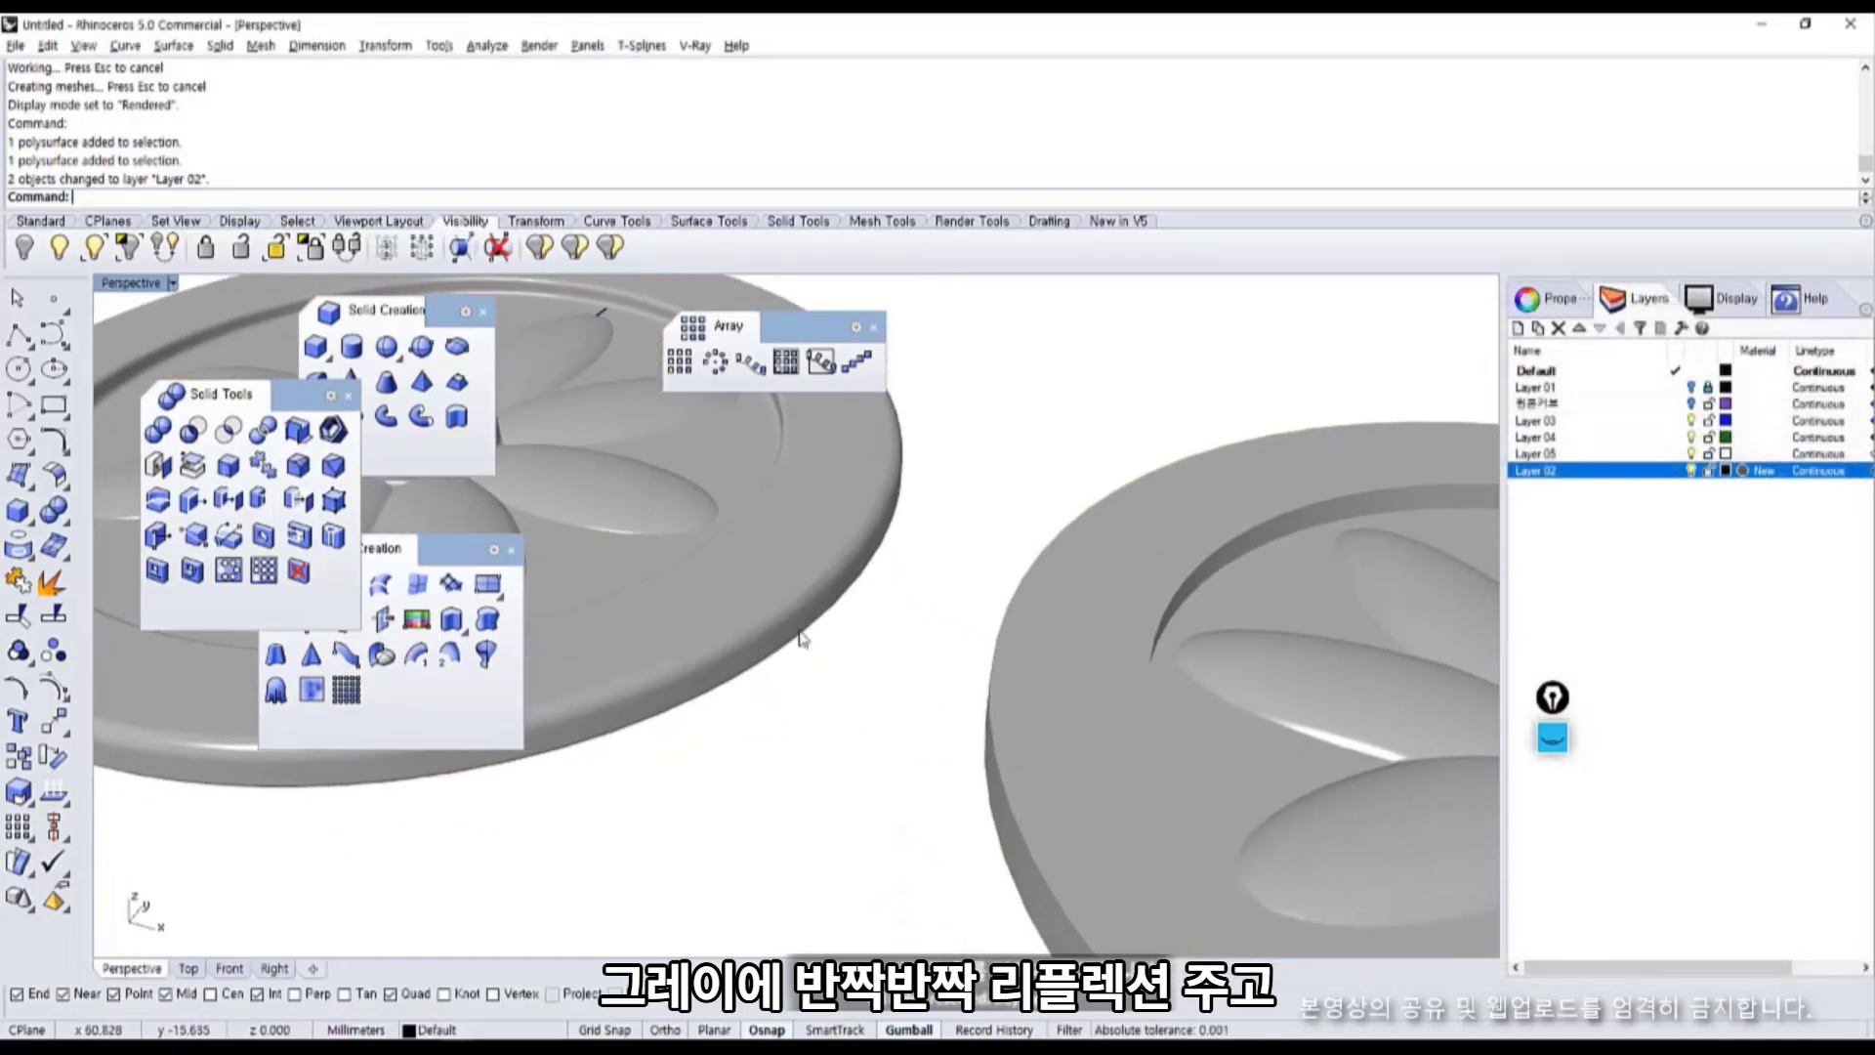
Examine the edge rounding on both medallions up close, applying environment map analysis to them.
scroll(936, 586, up, 5)
scroll(936, 586, up, 2)
click(935, 592)
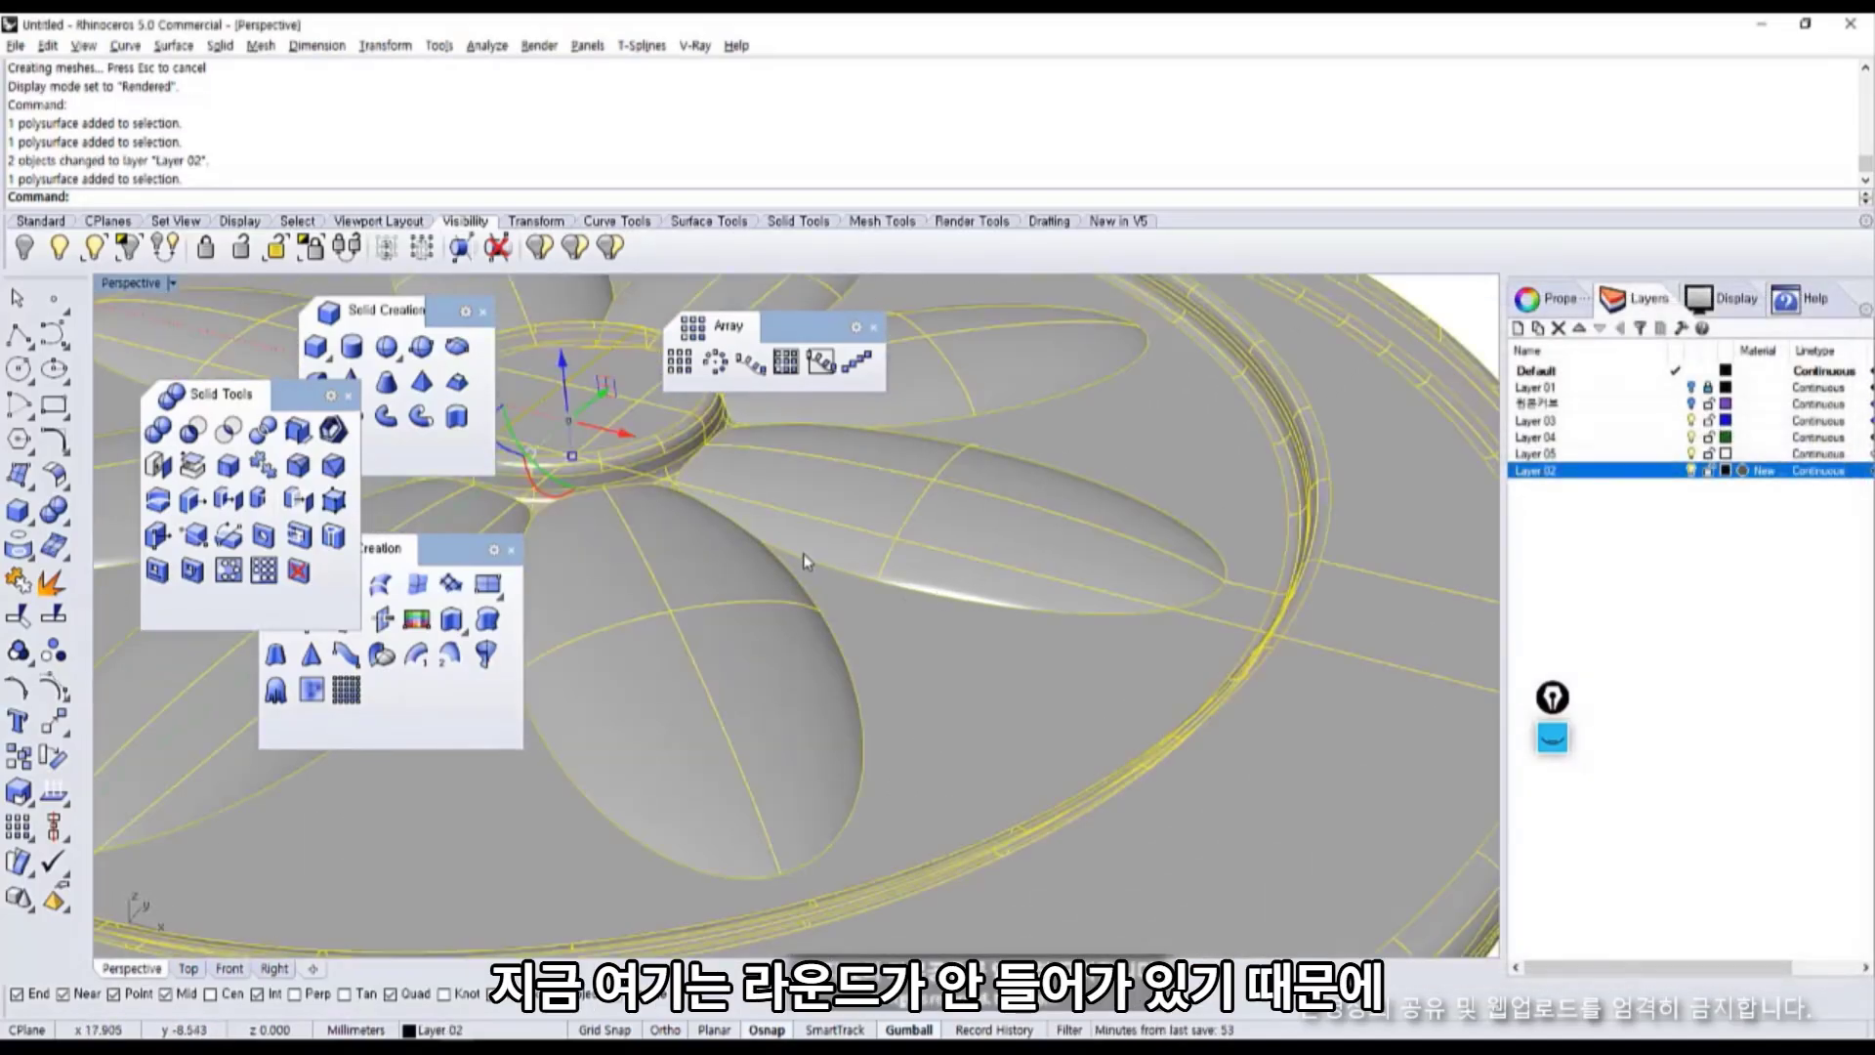
key(Escape)
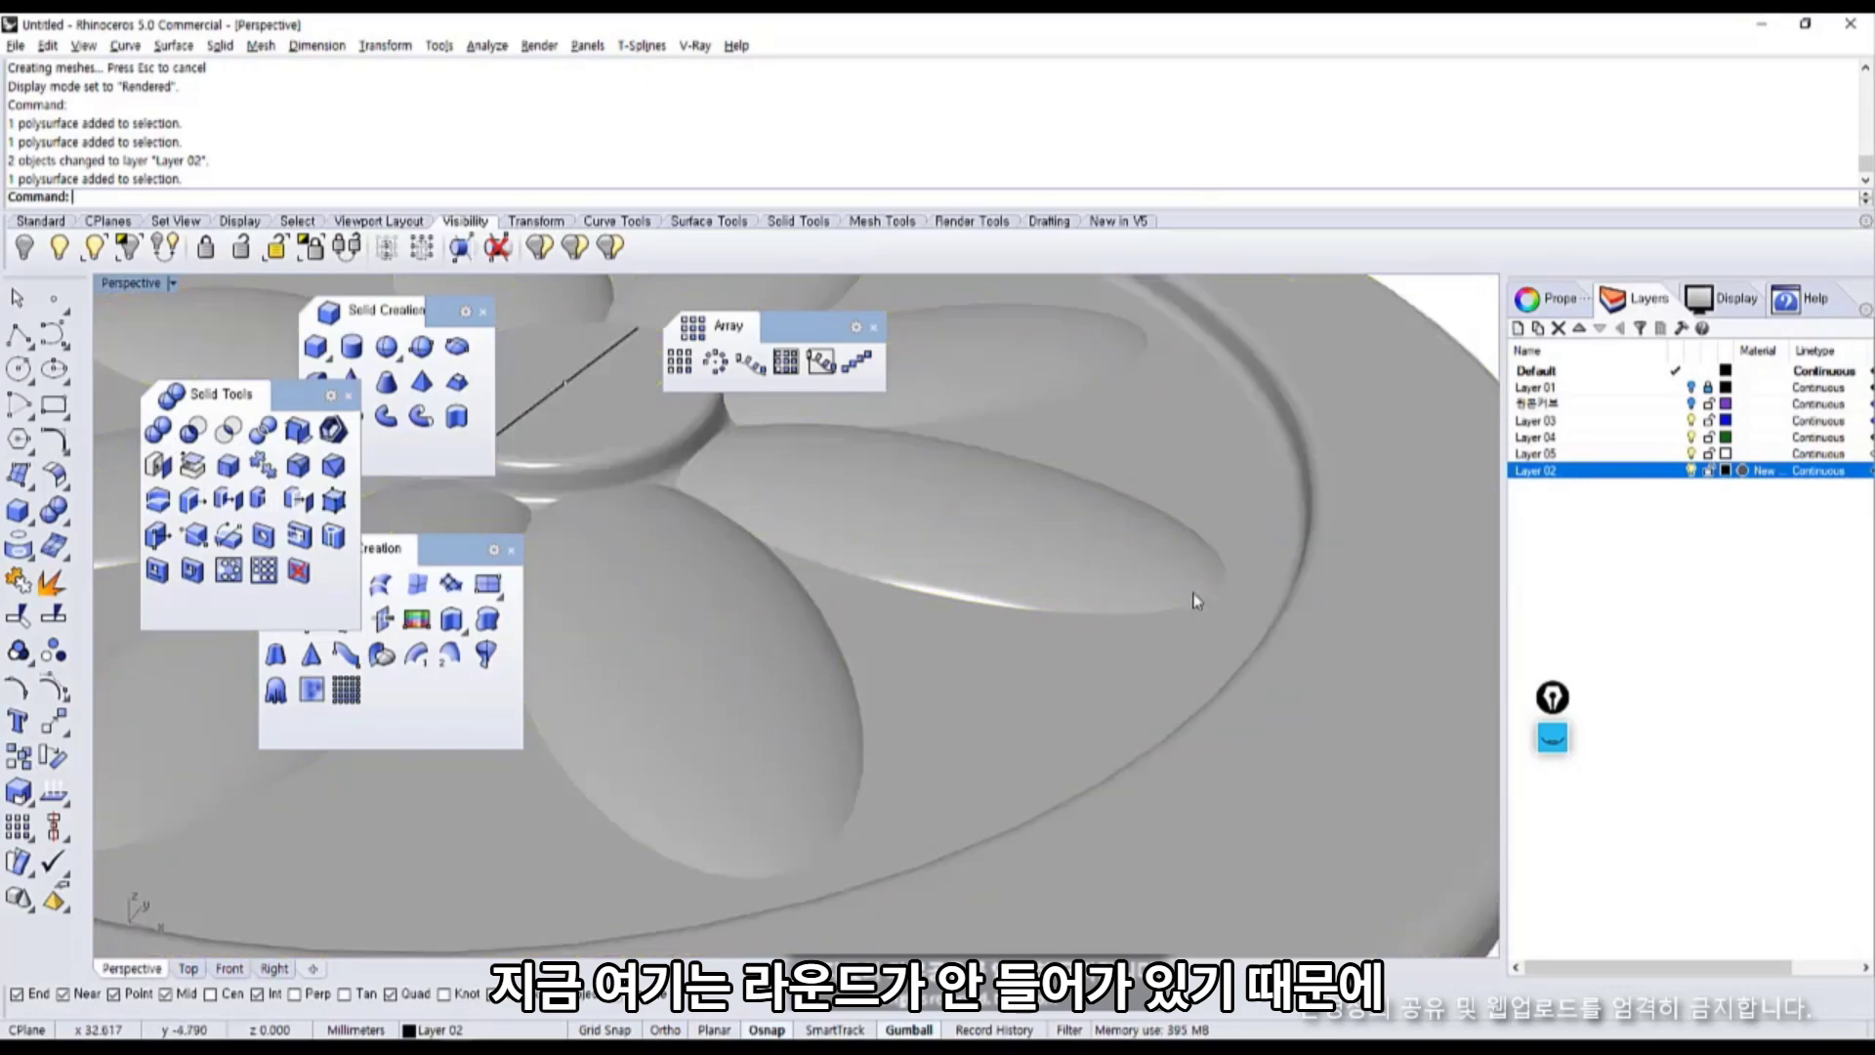
click(486, 45)
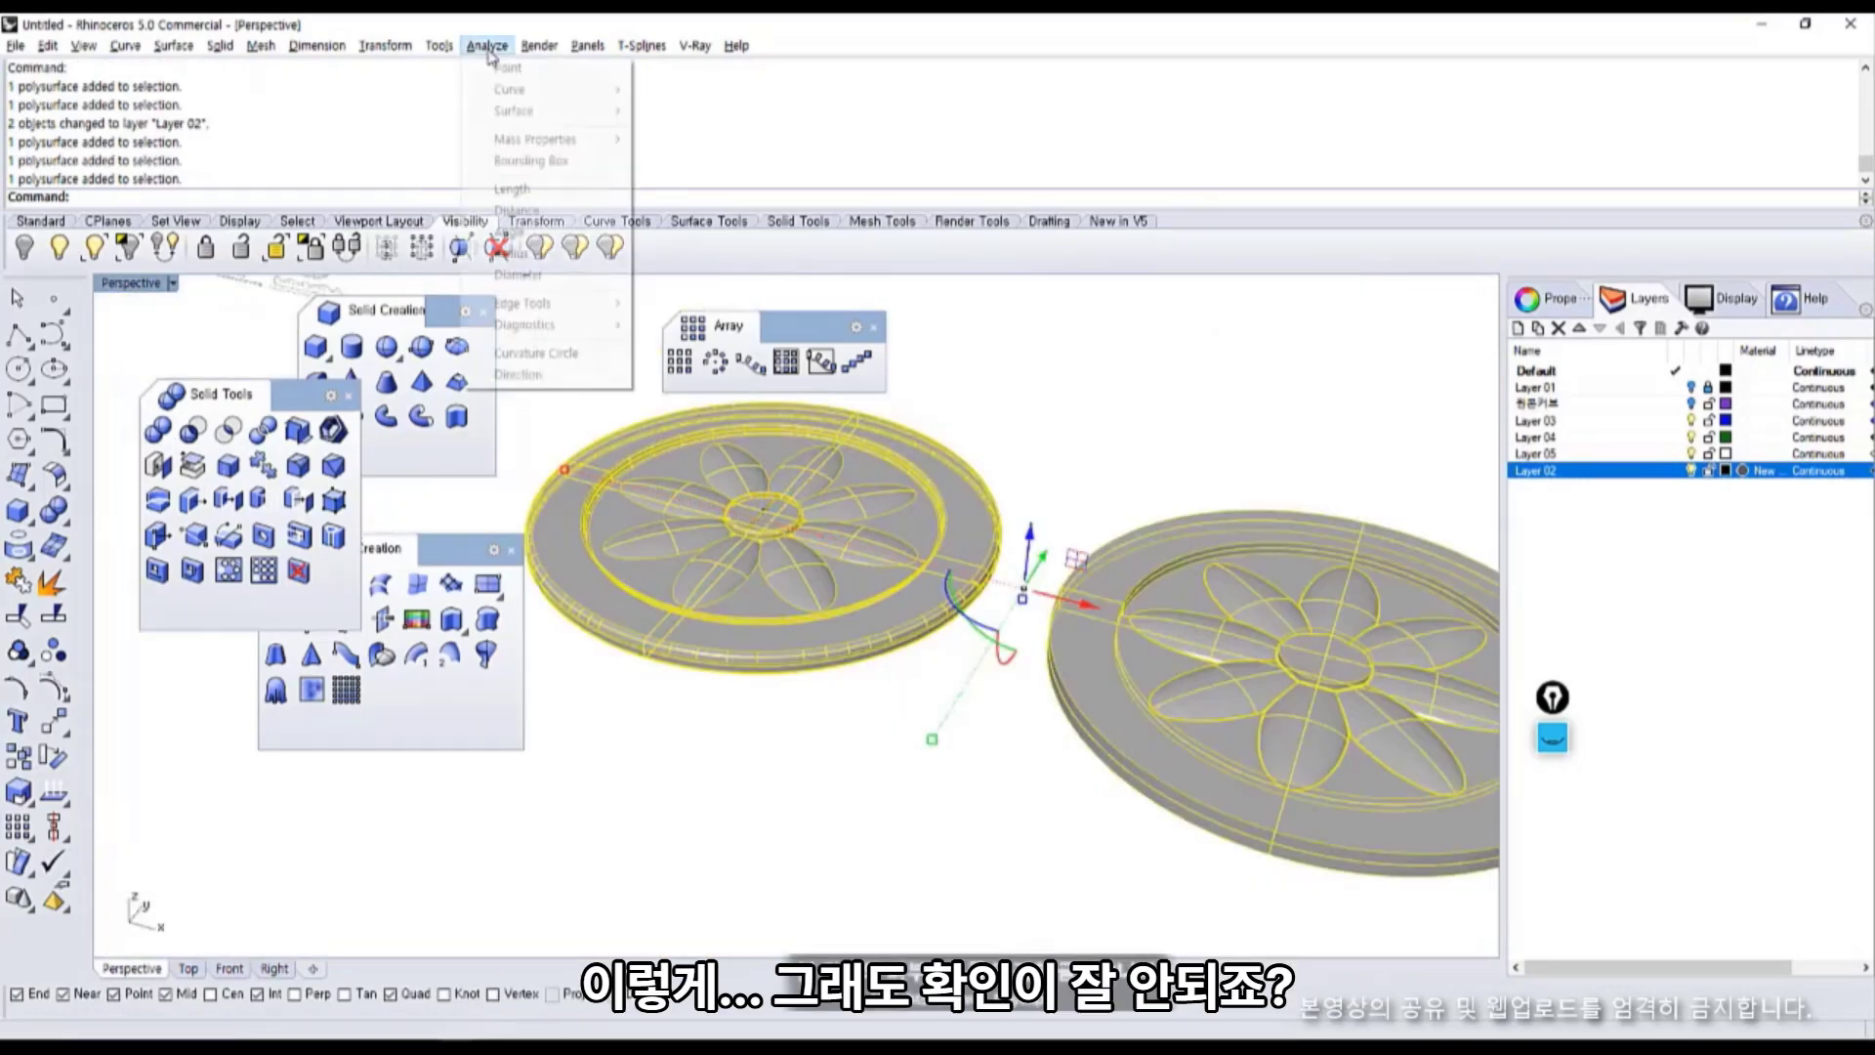
mouse_move(513, 110)
click(710, 154)
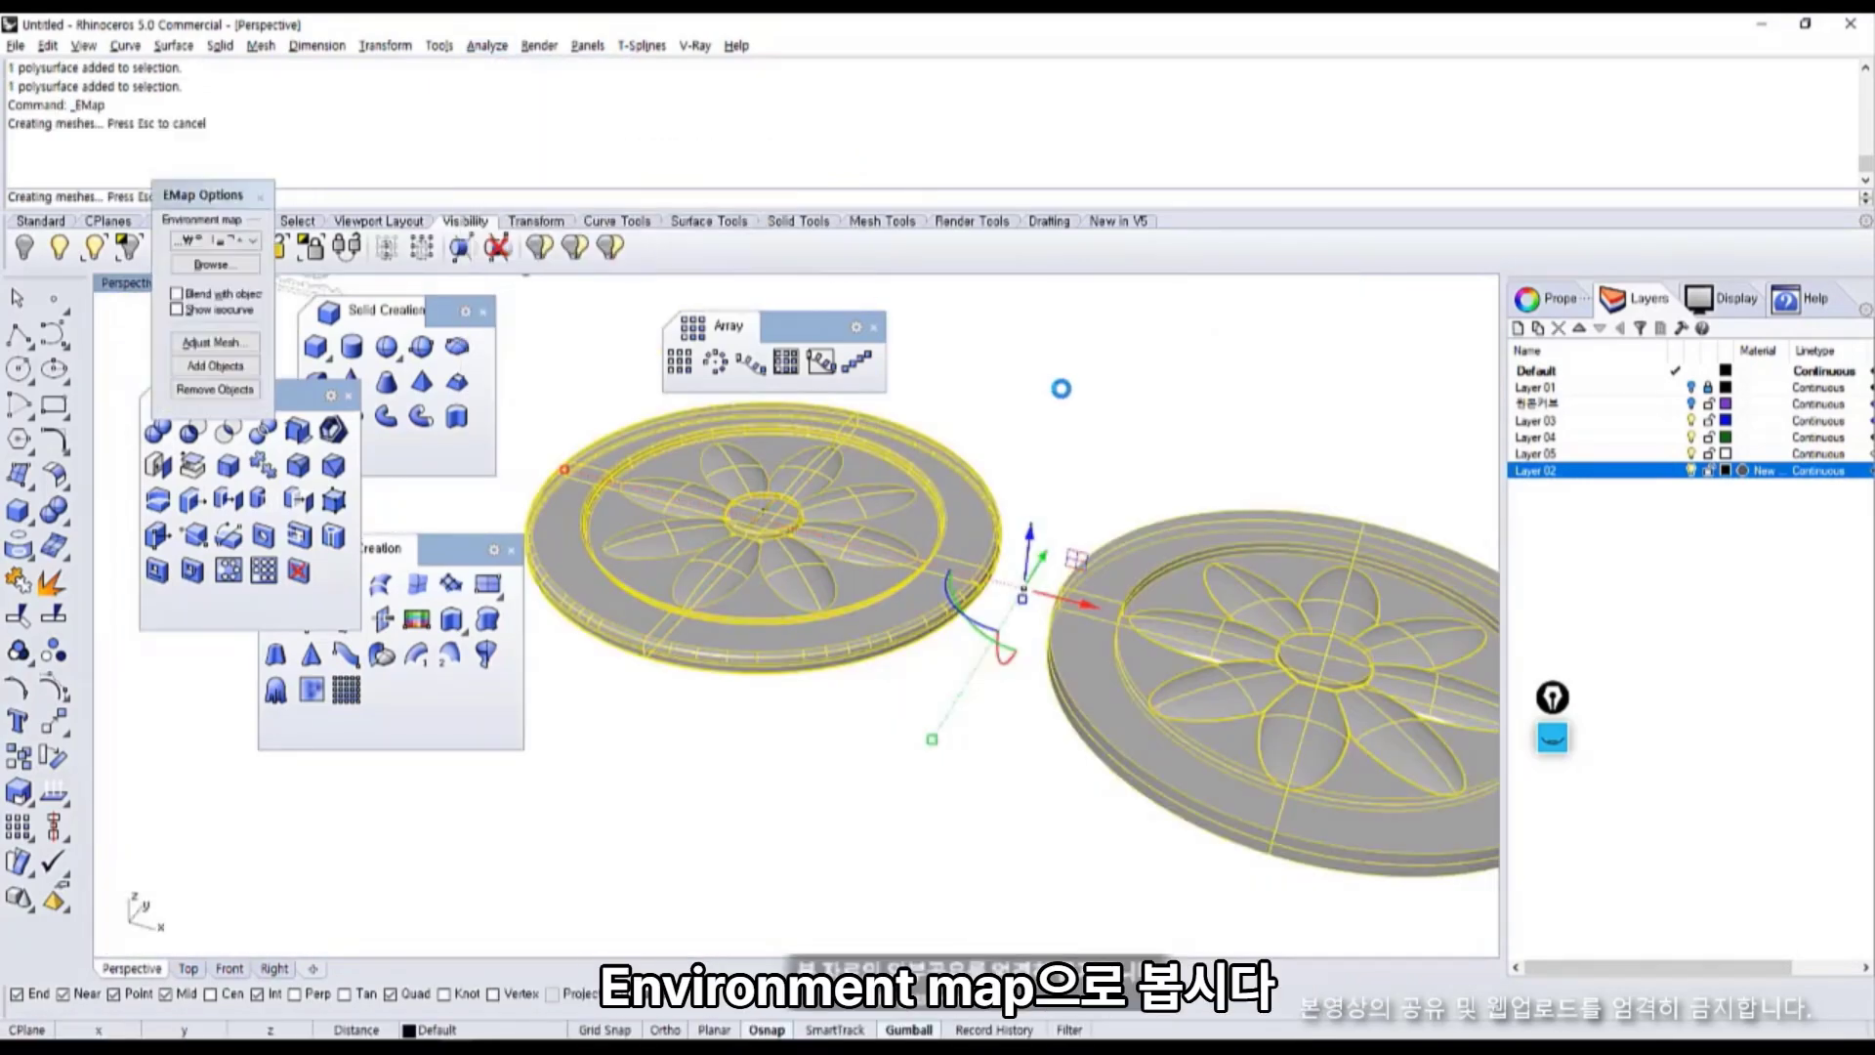
scroll(845, 612, up, 10)
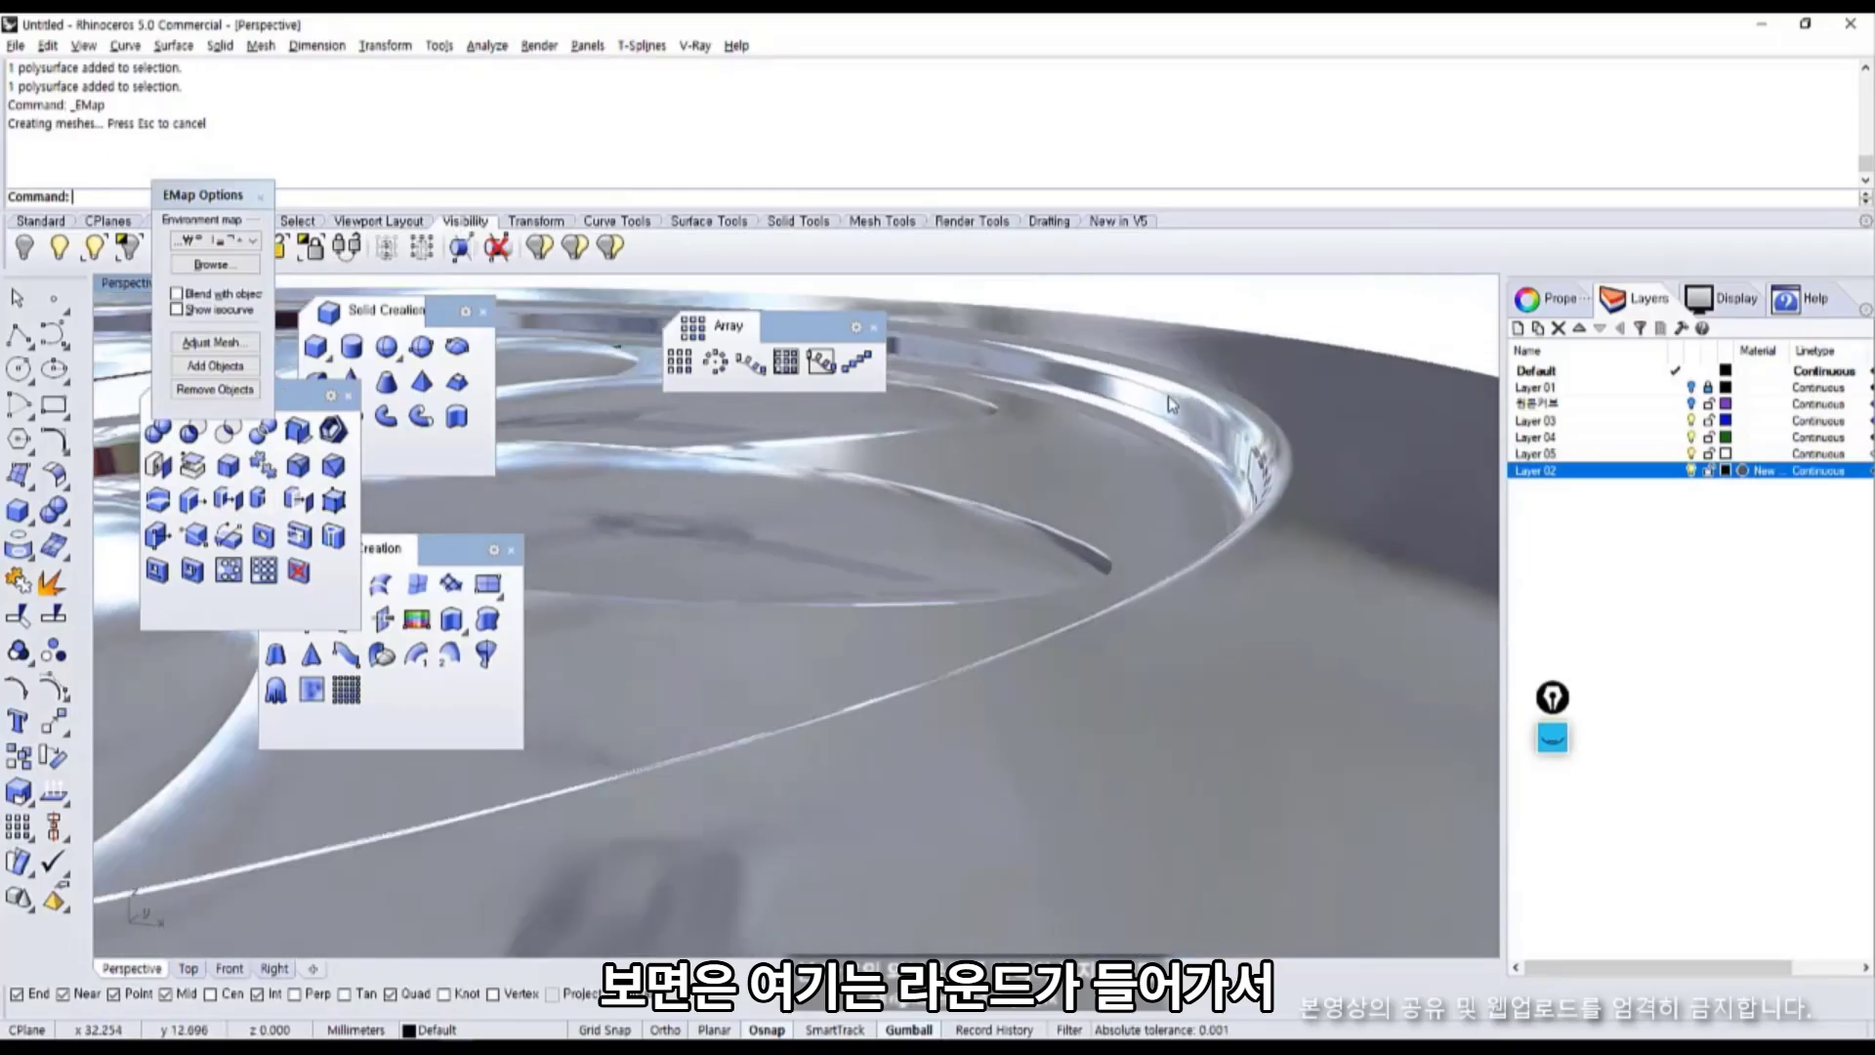
Compare the environment-map reflections along the rim, petal edges and centre disc of both medallions up close.
right_drag(988, 638, 852, 747)
scroll(1009, 730, up, 3)
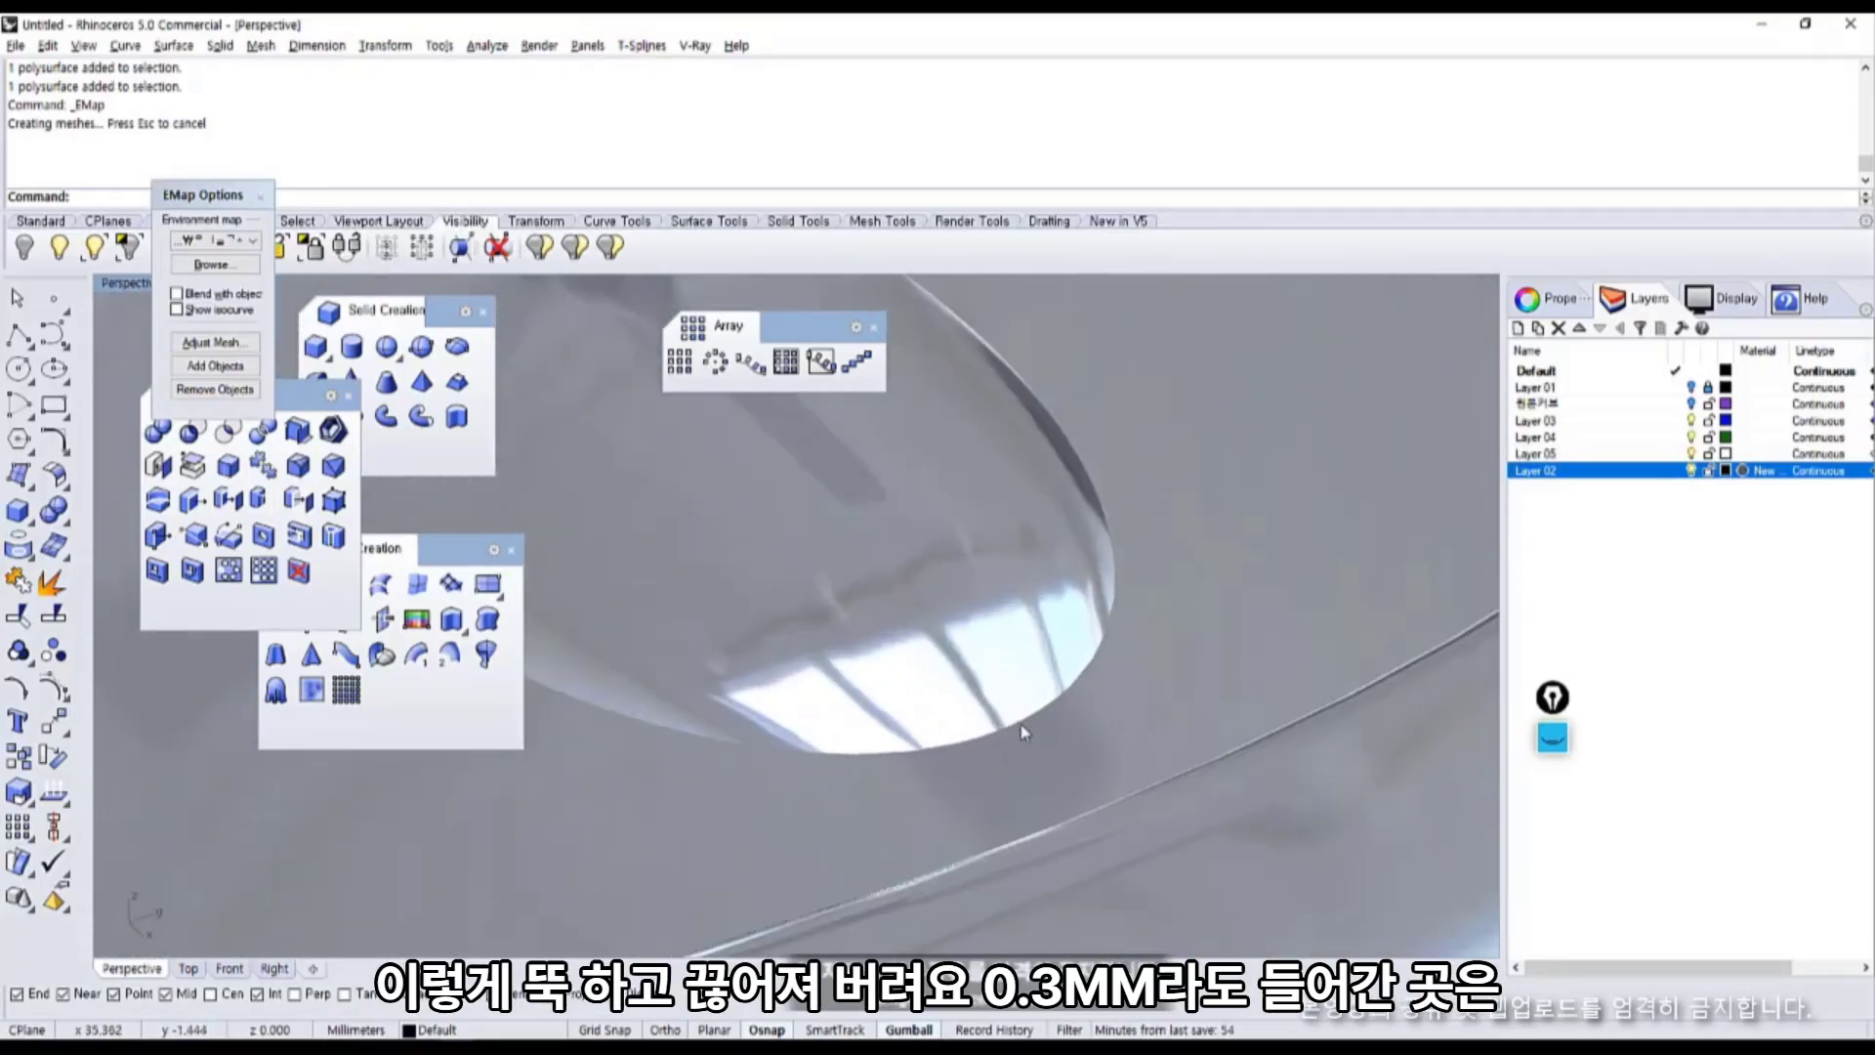
scroll(1008, 715, down, 5)
scroll(863, 584, up, 8)
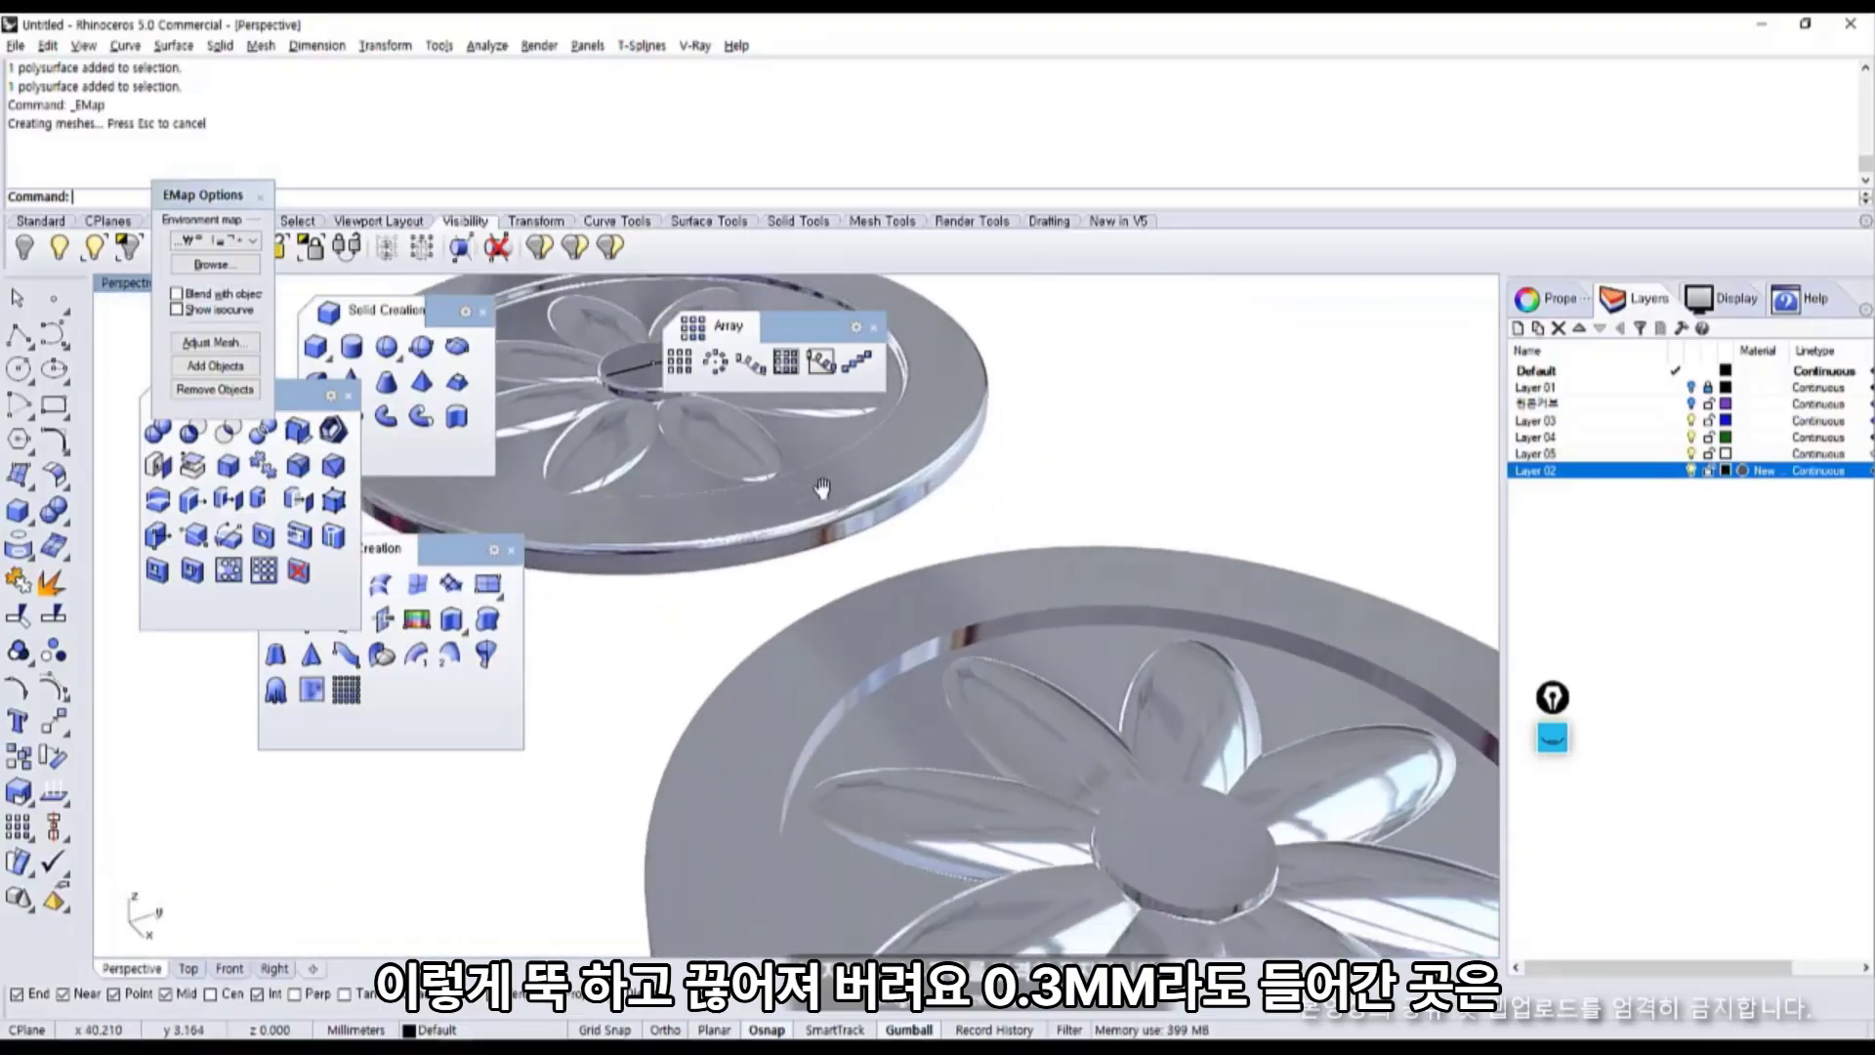
right_drag(863, 584, 1043, 556)
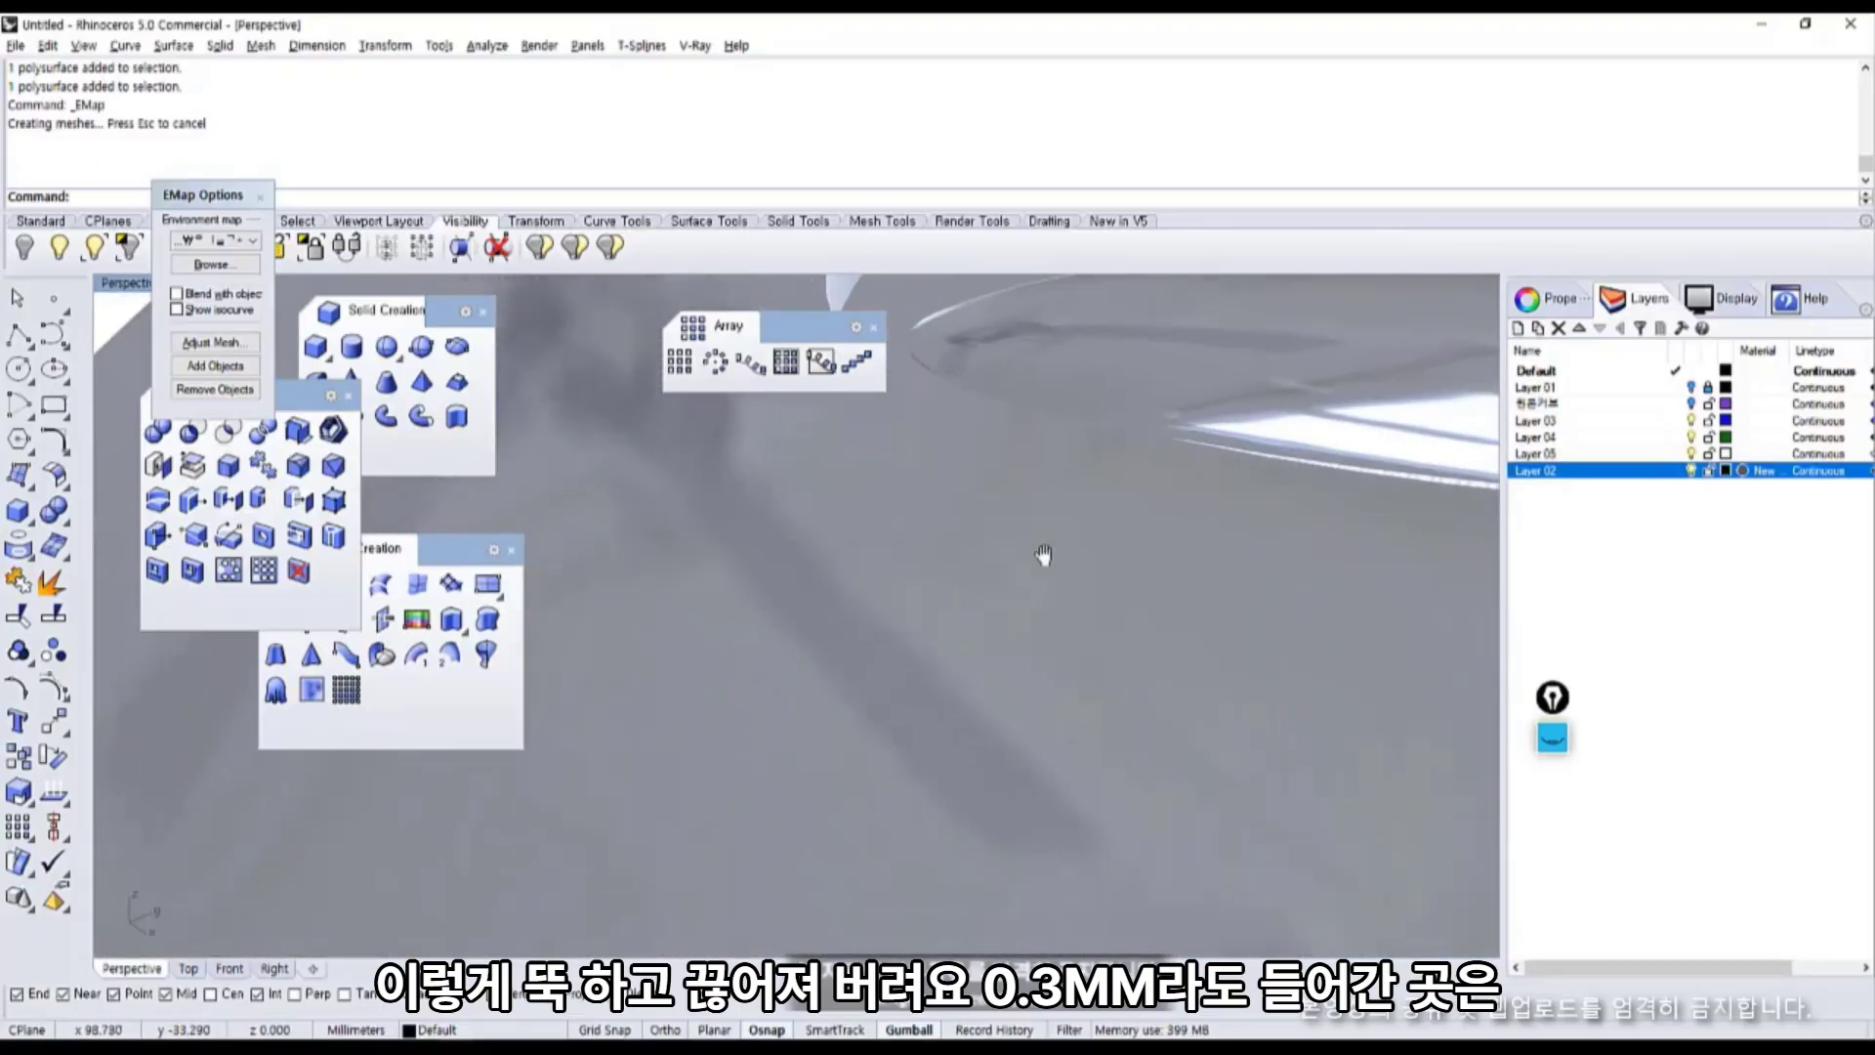
scroll(1275, 641, down, 6)
shift+right_drag(1276, 641, 967, 637)
scroll(968, 637, up, 4)
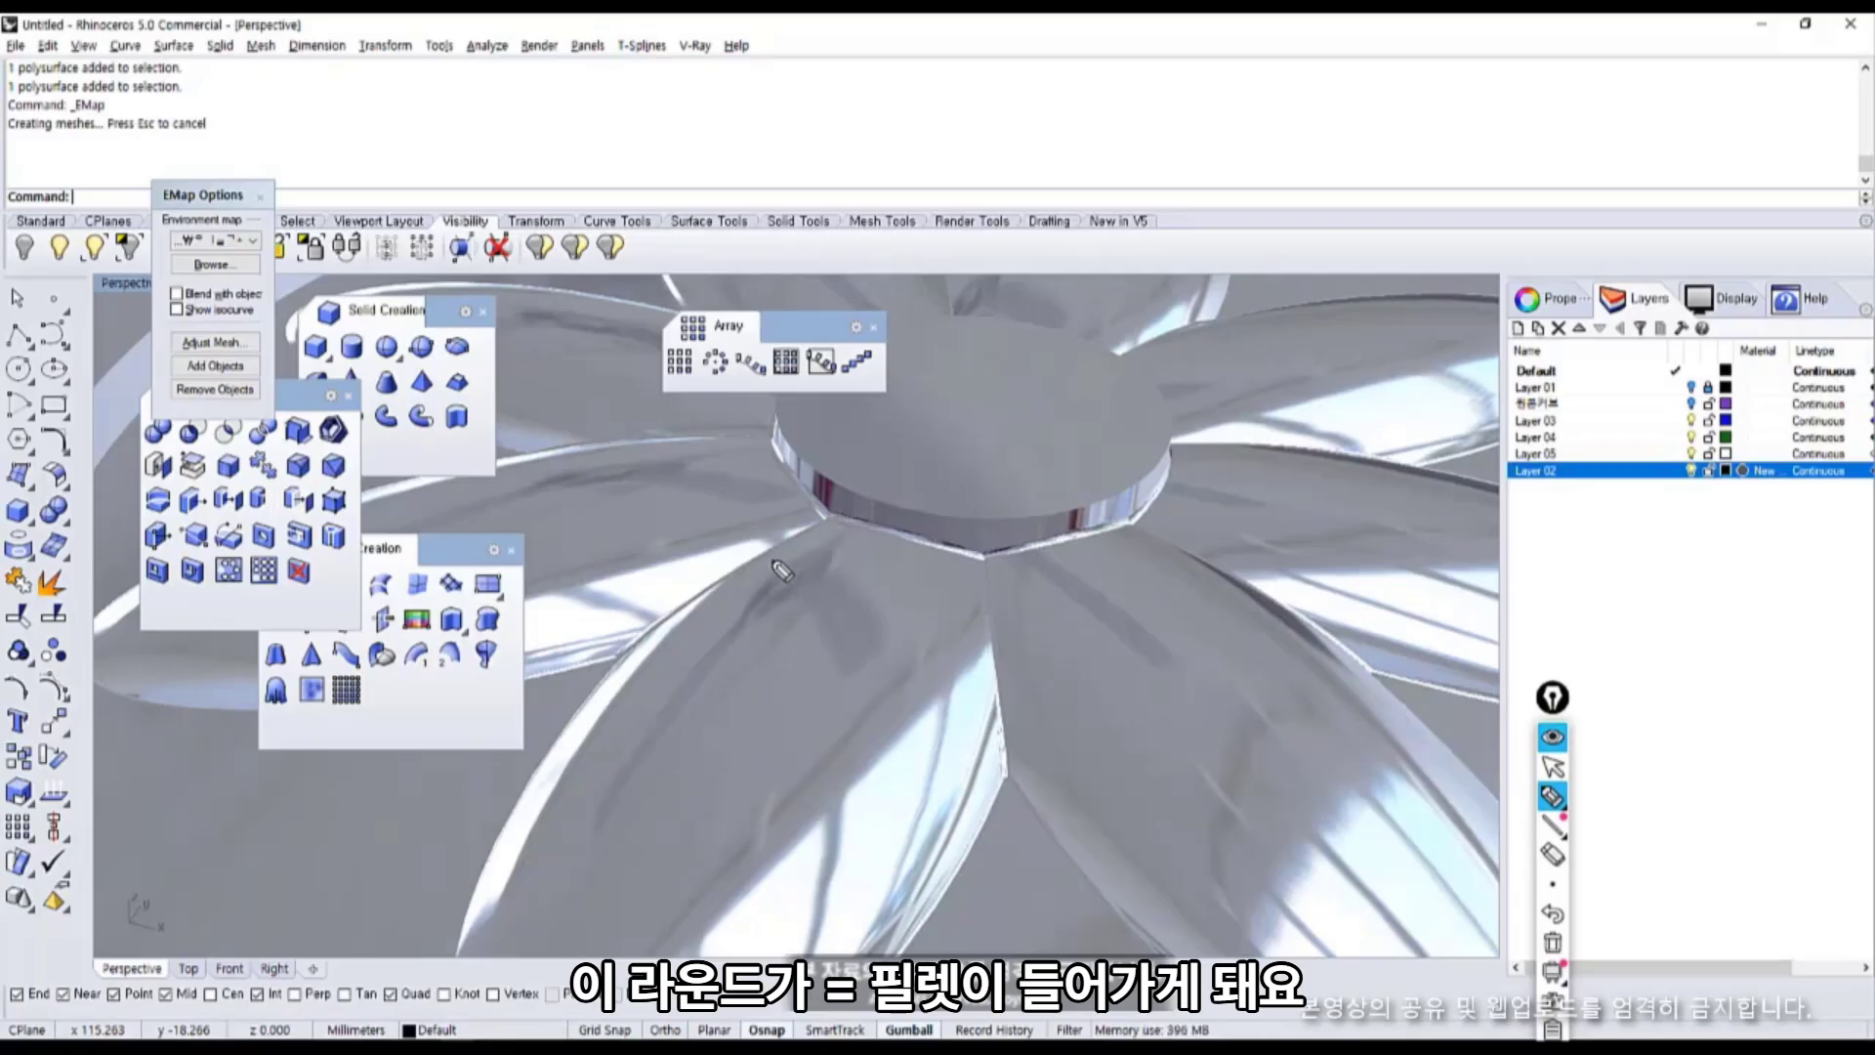
Mark up the petal edge with a tiny-radius note, sketch a box with a fillet label beside it, and clear the markings.
mouse_move(836, 737)
mouse_down()
mouse_move(742, 547)
mouse_move(842, 717)
mouse_move(884, 725)
mouse_up()
drag(748, 547, 745, 553)
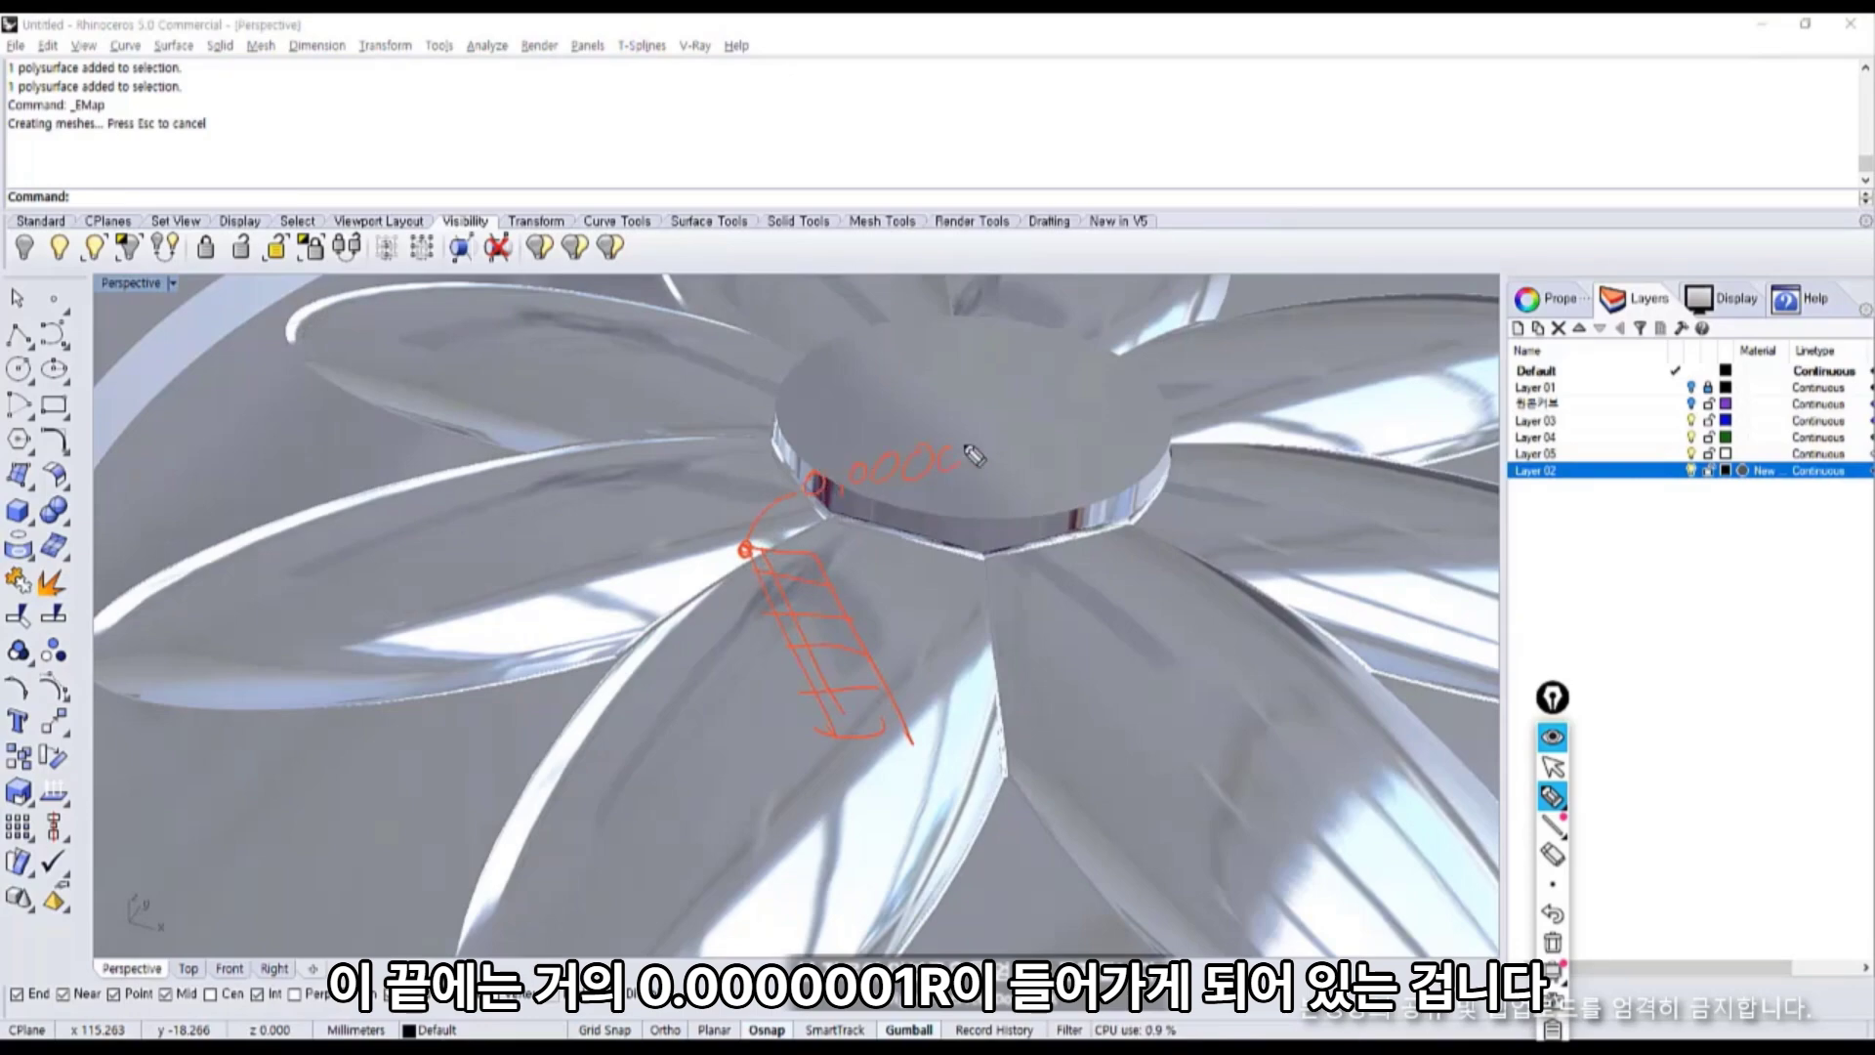
drag(967, 459, 996, 454)
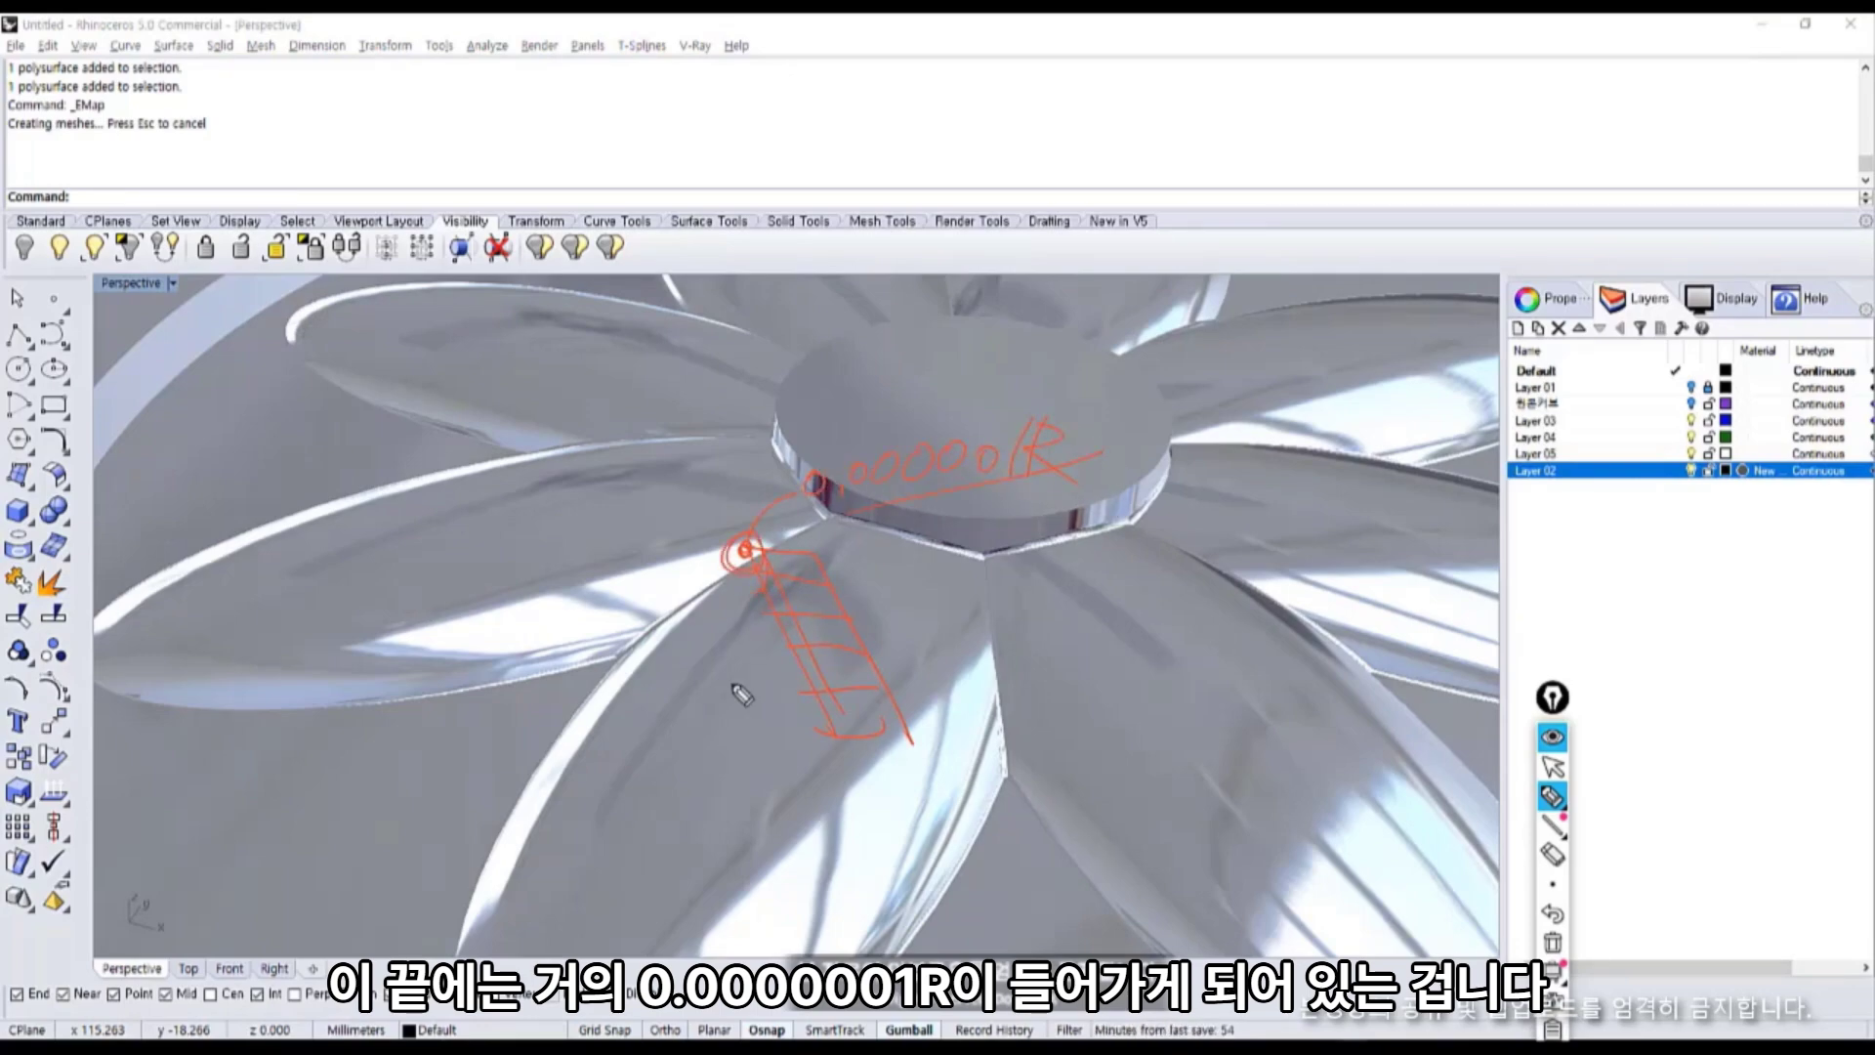
drag(996, 678, 1082, 613)
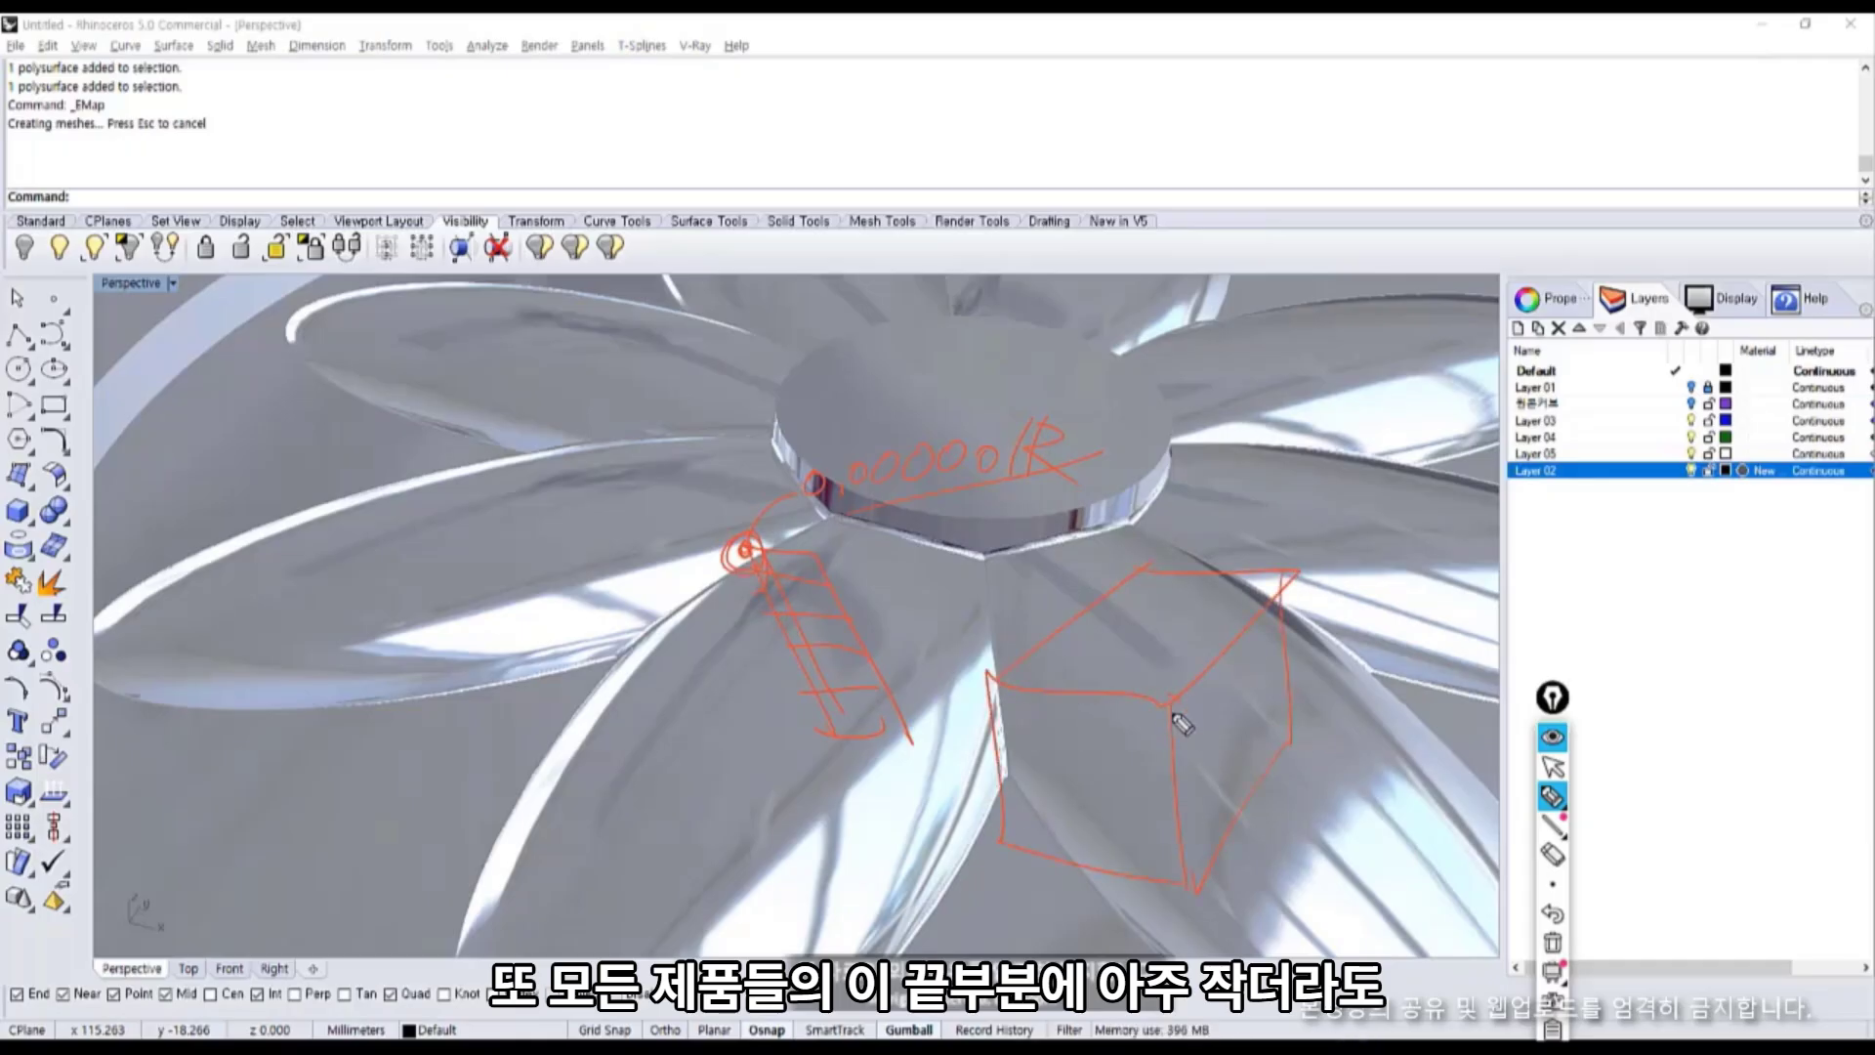
drag(1190, 664, 1201, 656)
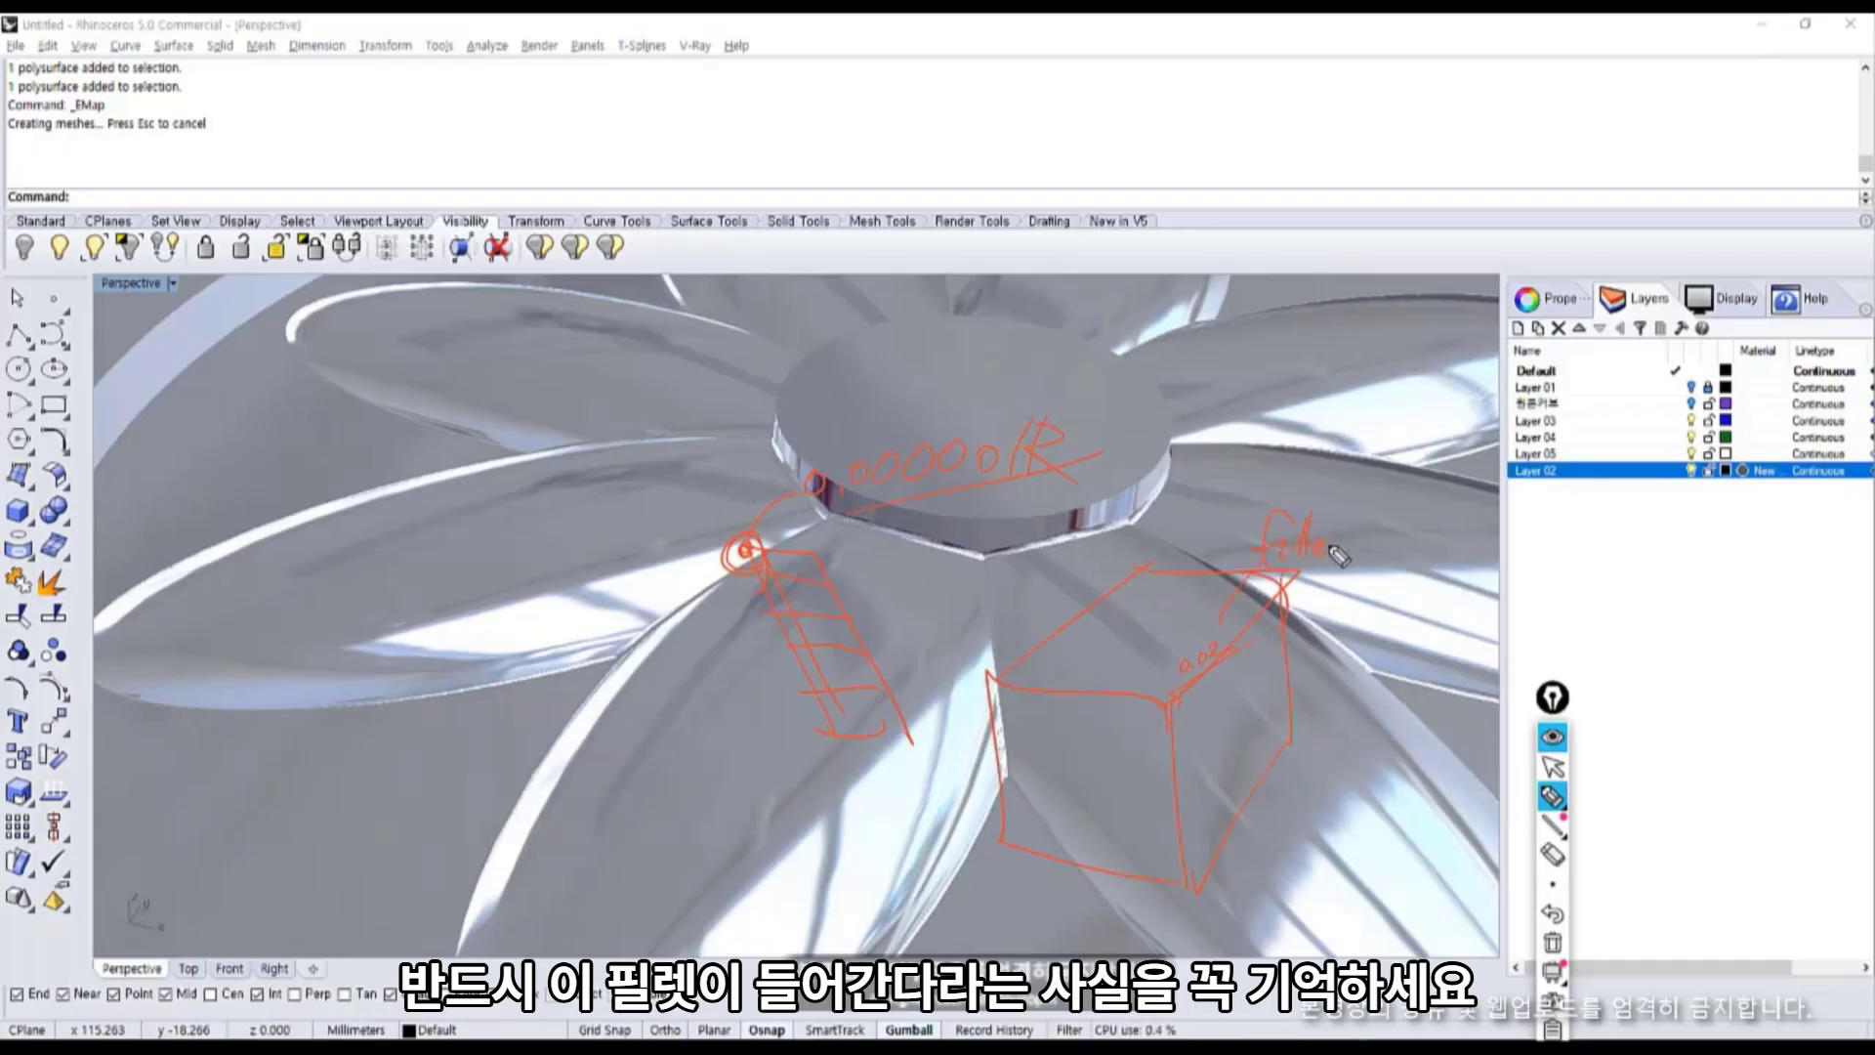
drag(1250, 578, 1459, 541)
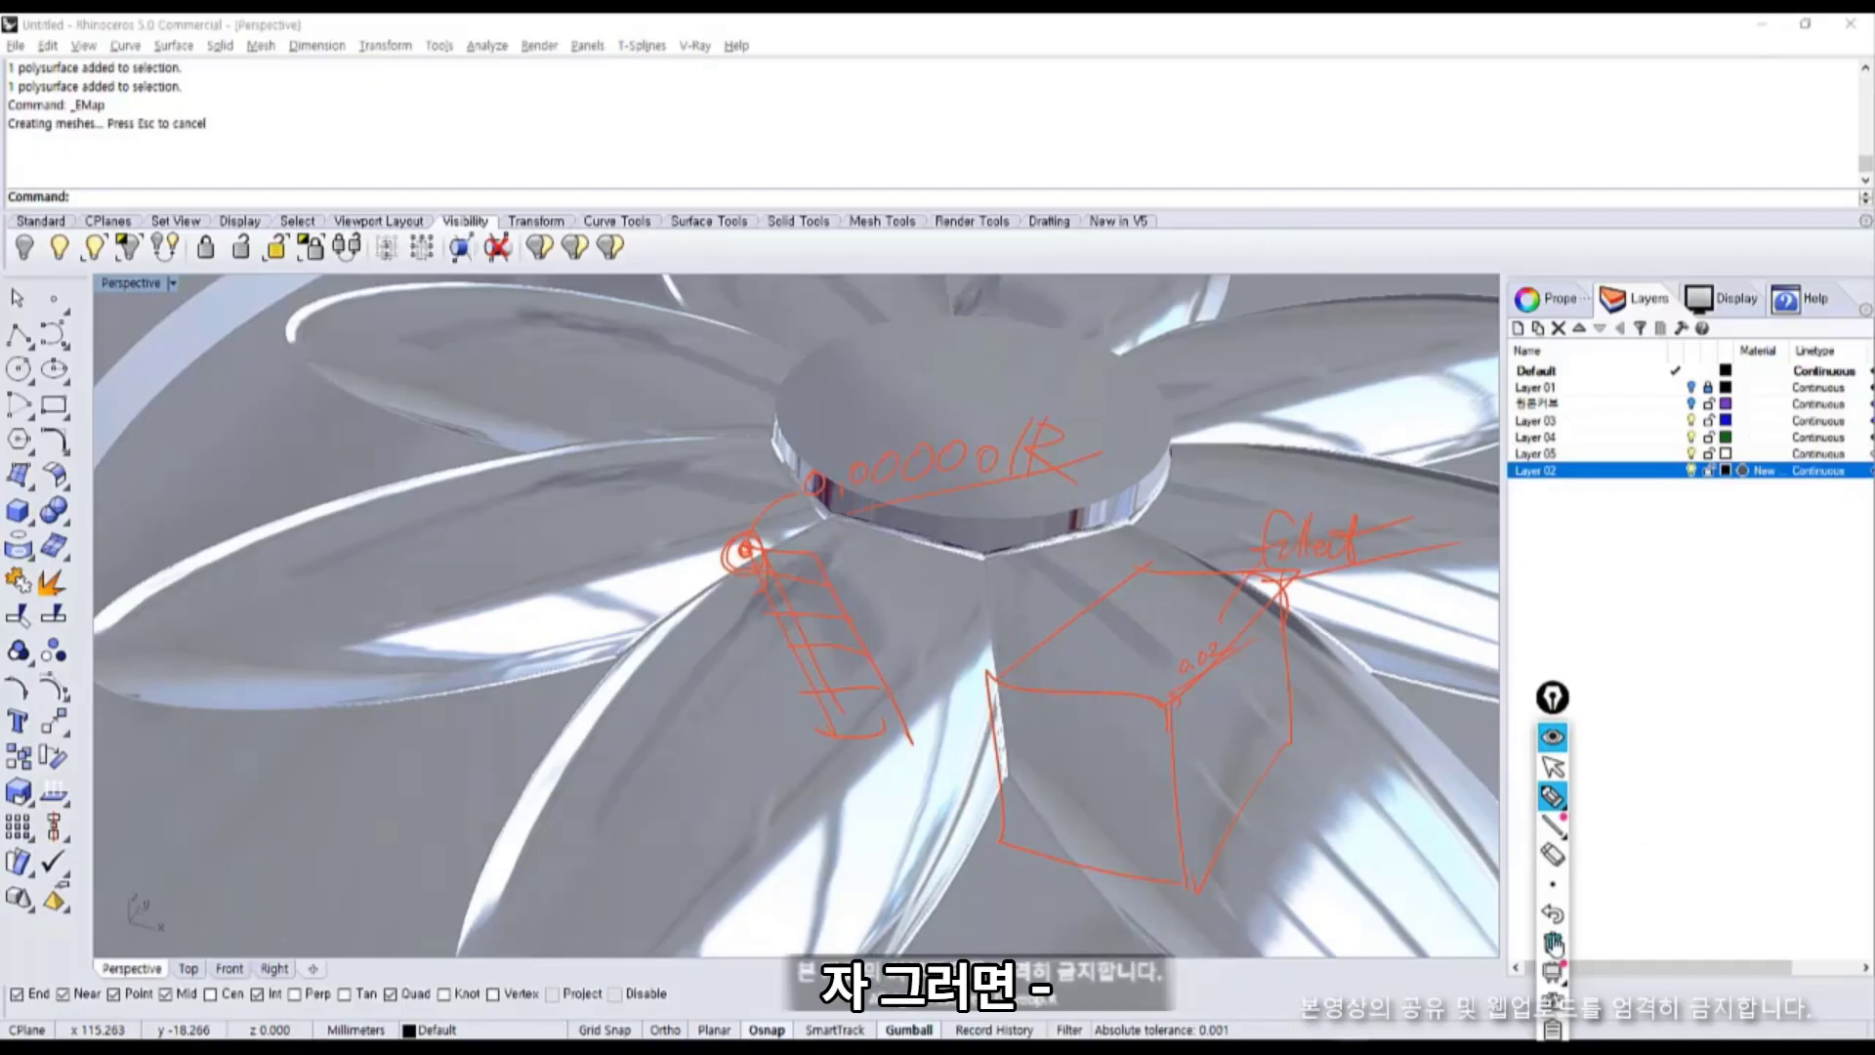
click(1553, 943)
mouse_move(1543, 900)
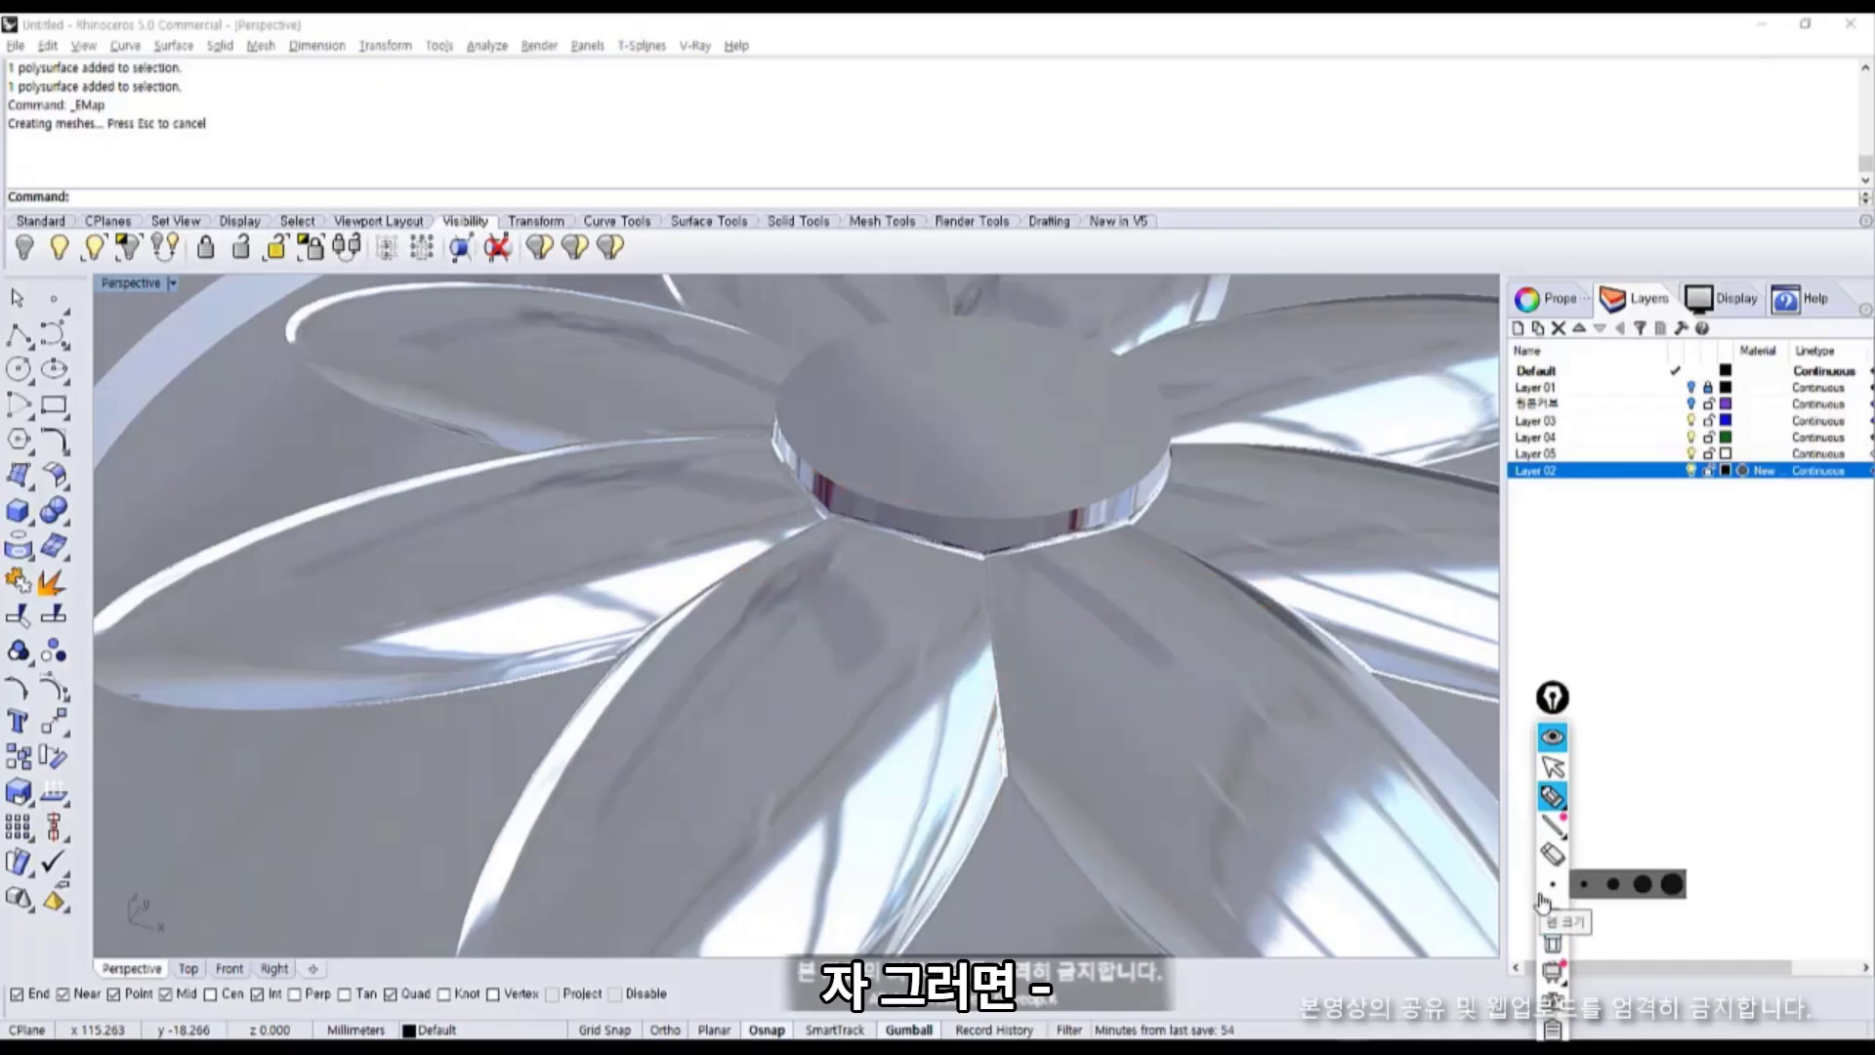
click(1553, 767)
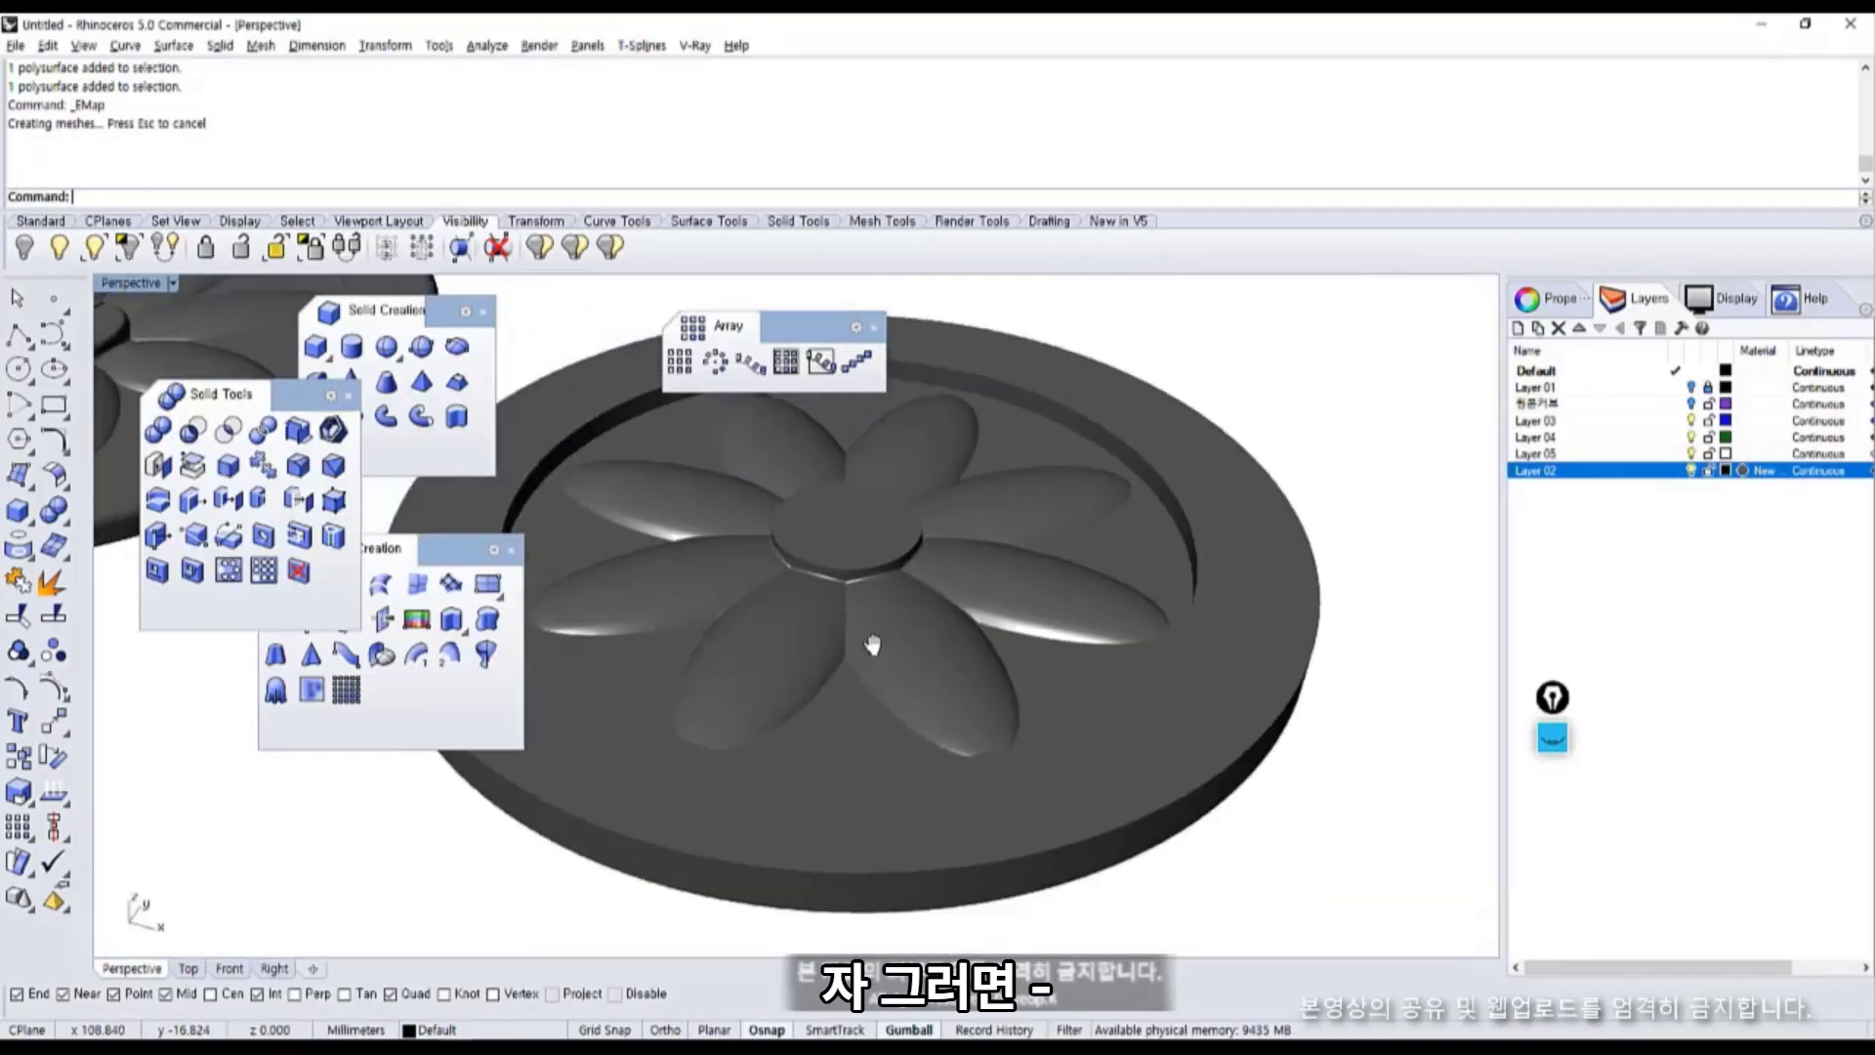
Change the medallions' layer material to light grey (RGB 172, 172, 172) and set the perspective view to Shaded display.
click(1754, 470)
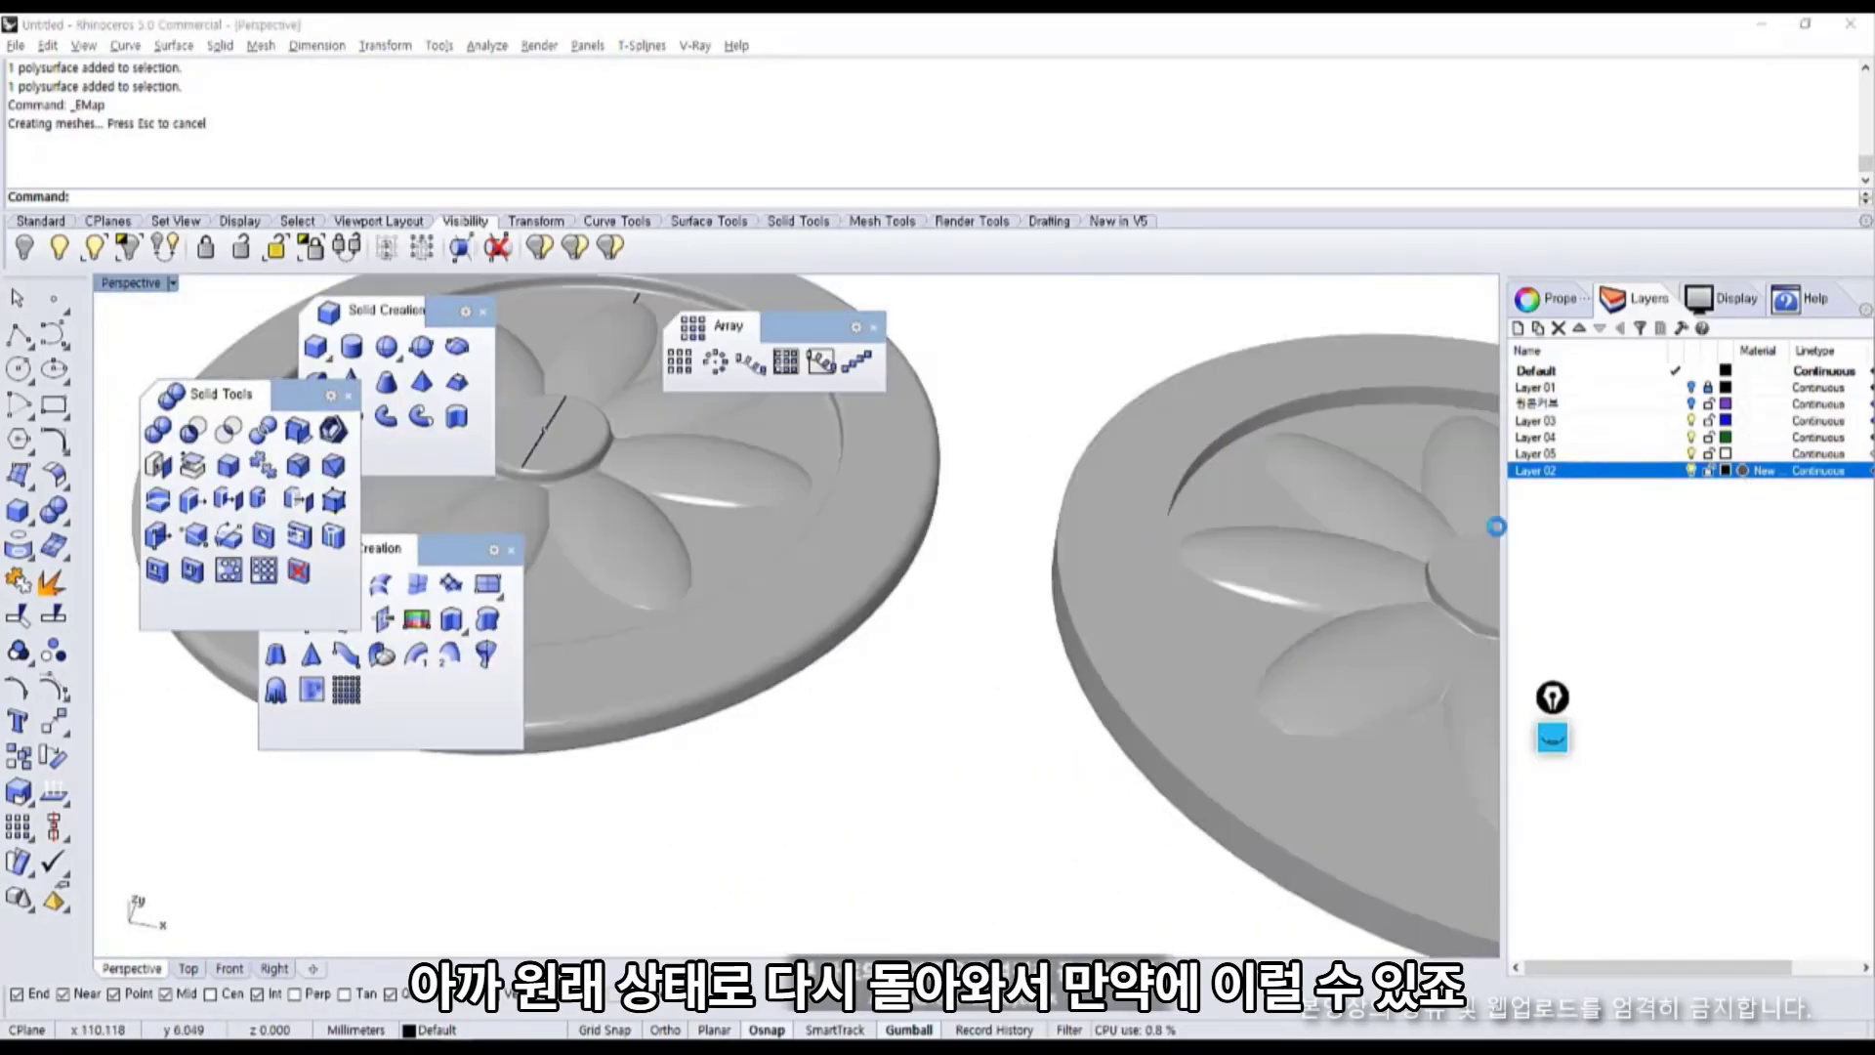
click(1190, 536)
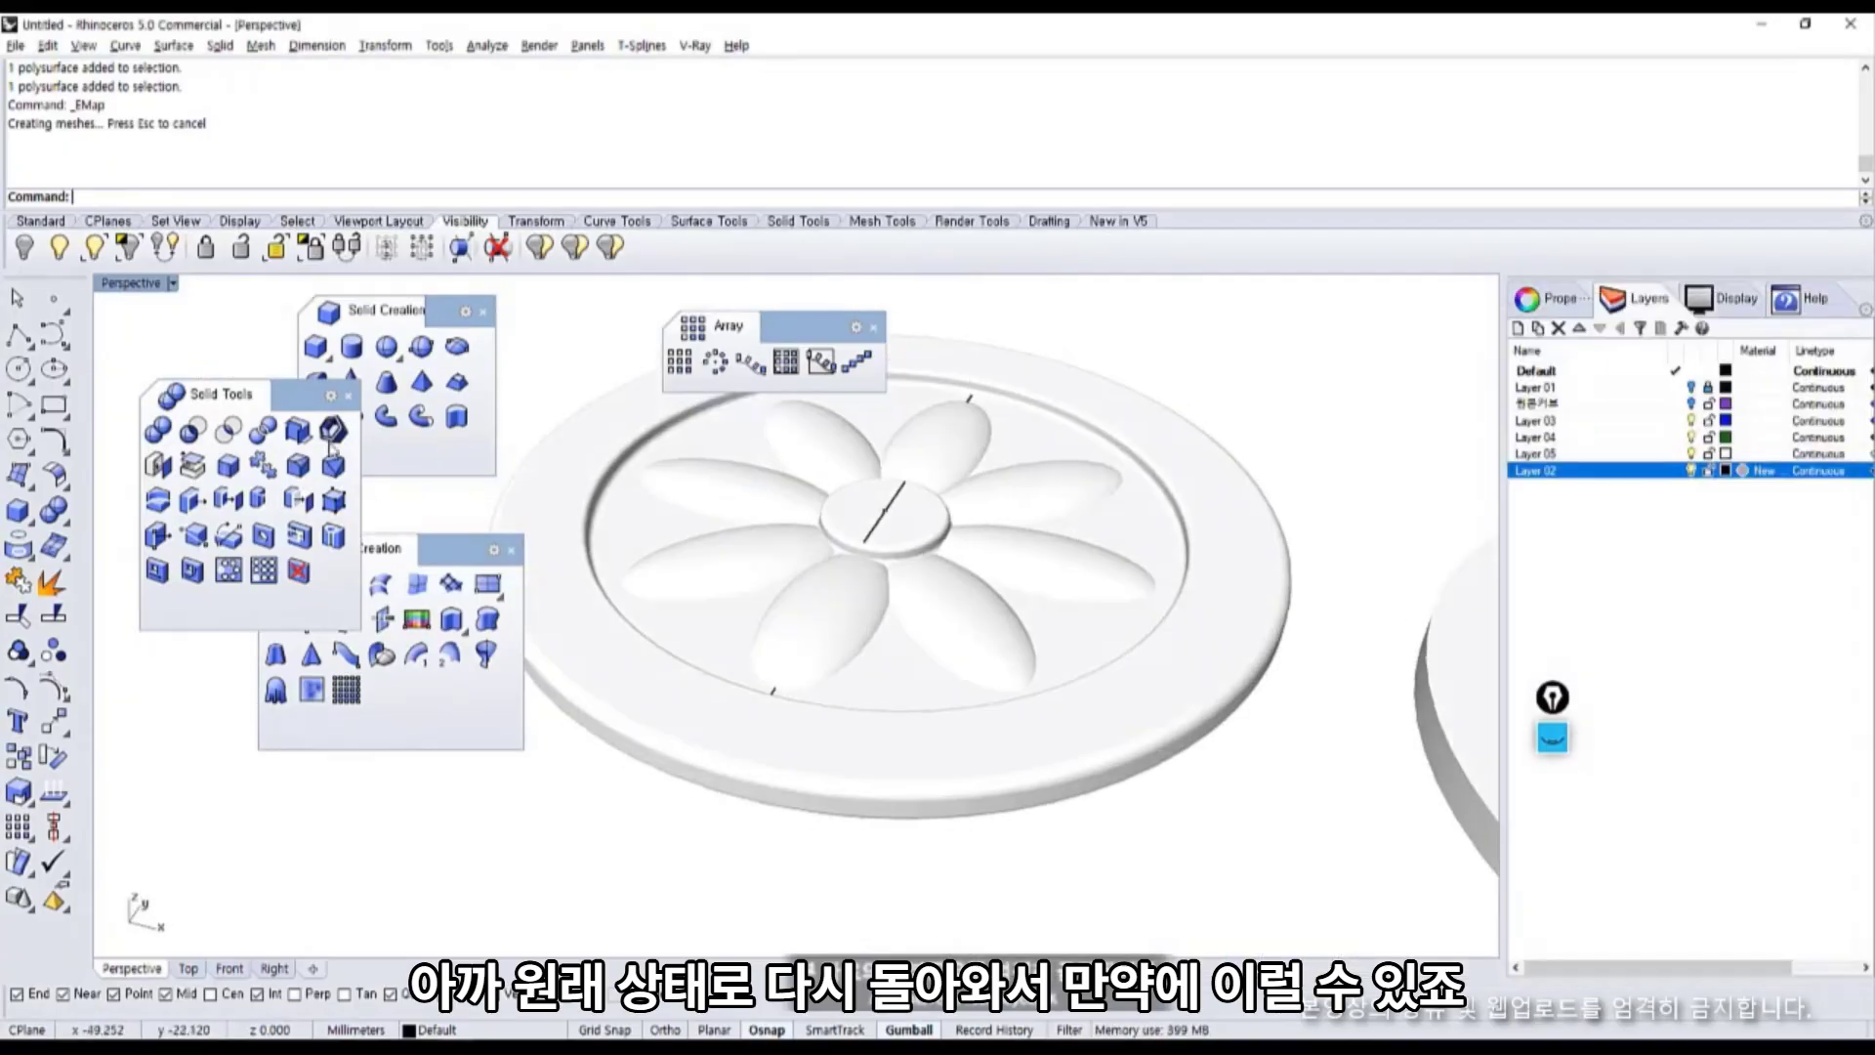
click(136, 282)
click(146, 353)
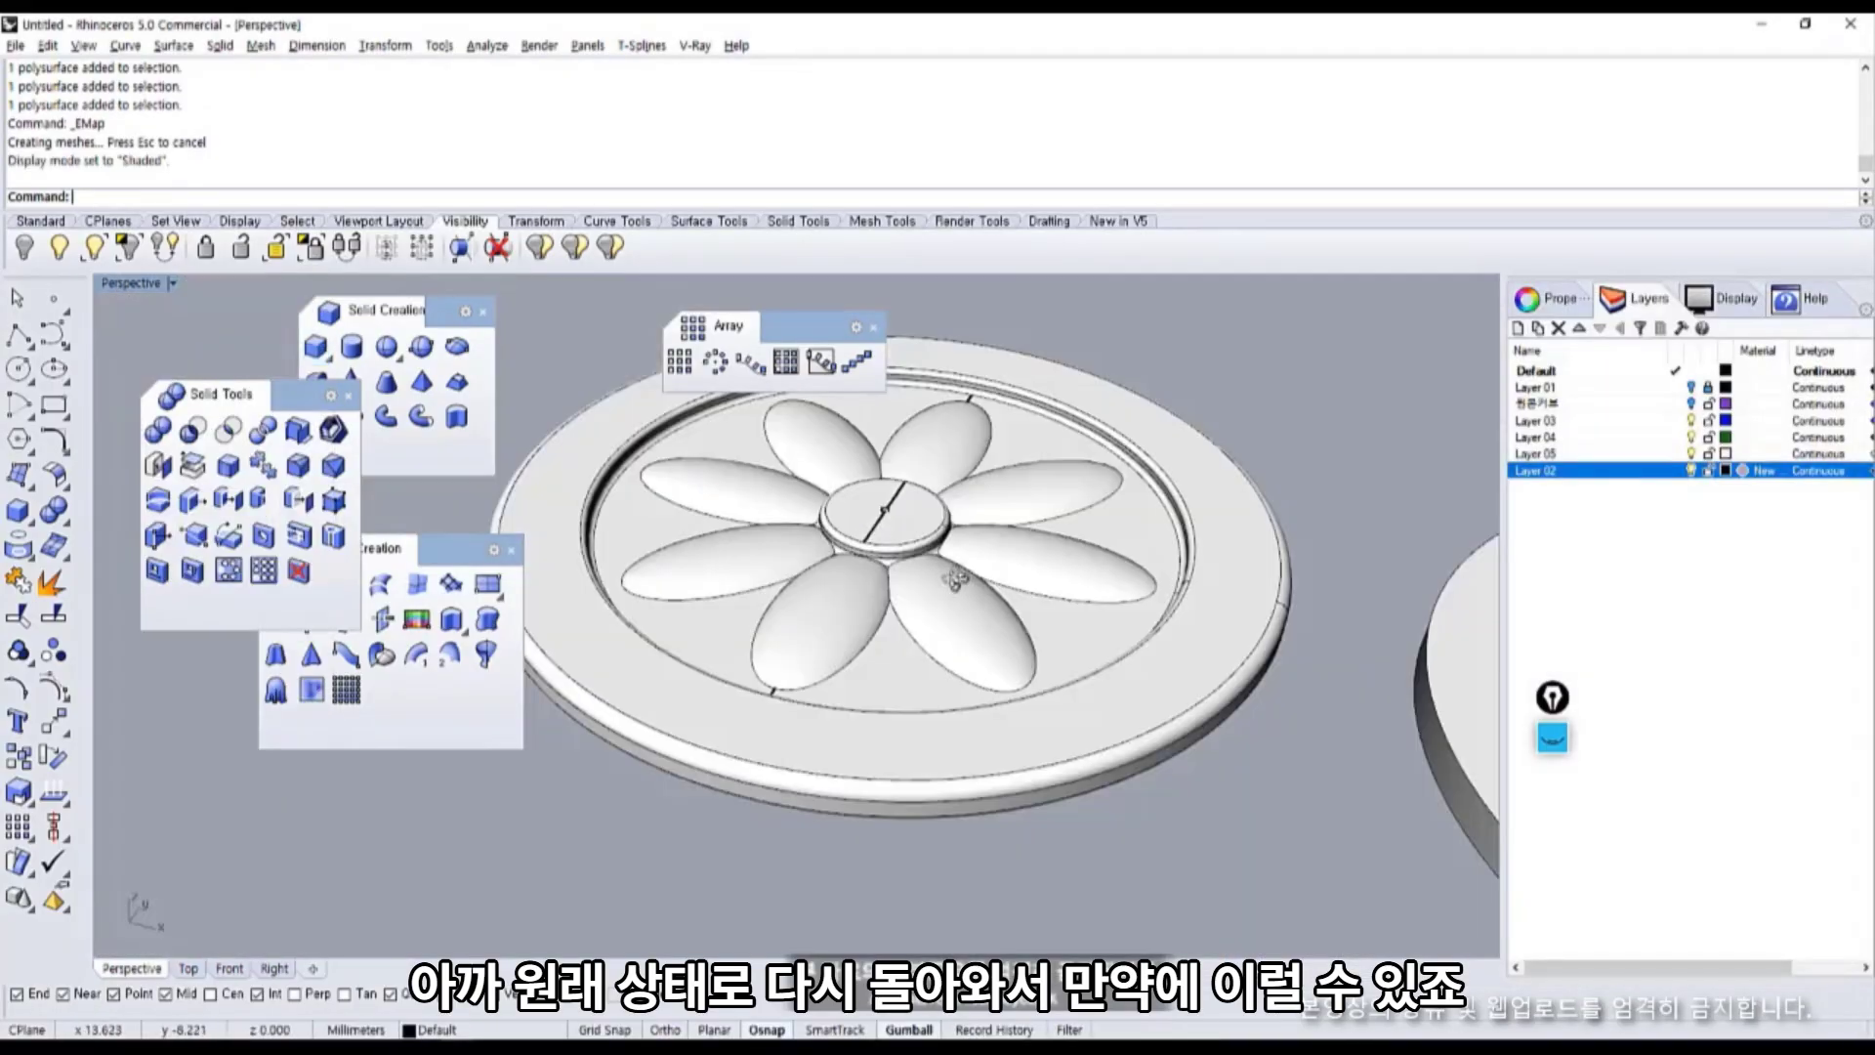
Compare where the petals meet each other and the centre disc on both medallions in the shaded view.
right_drag(957, 578, 859, 574)
scroll(884, 569, up, 5)
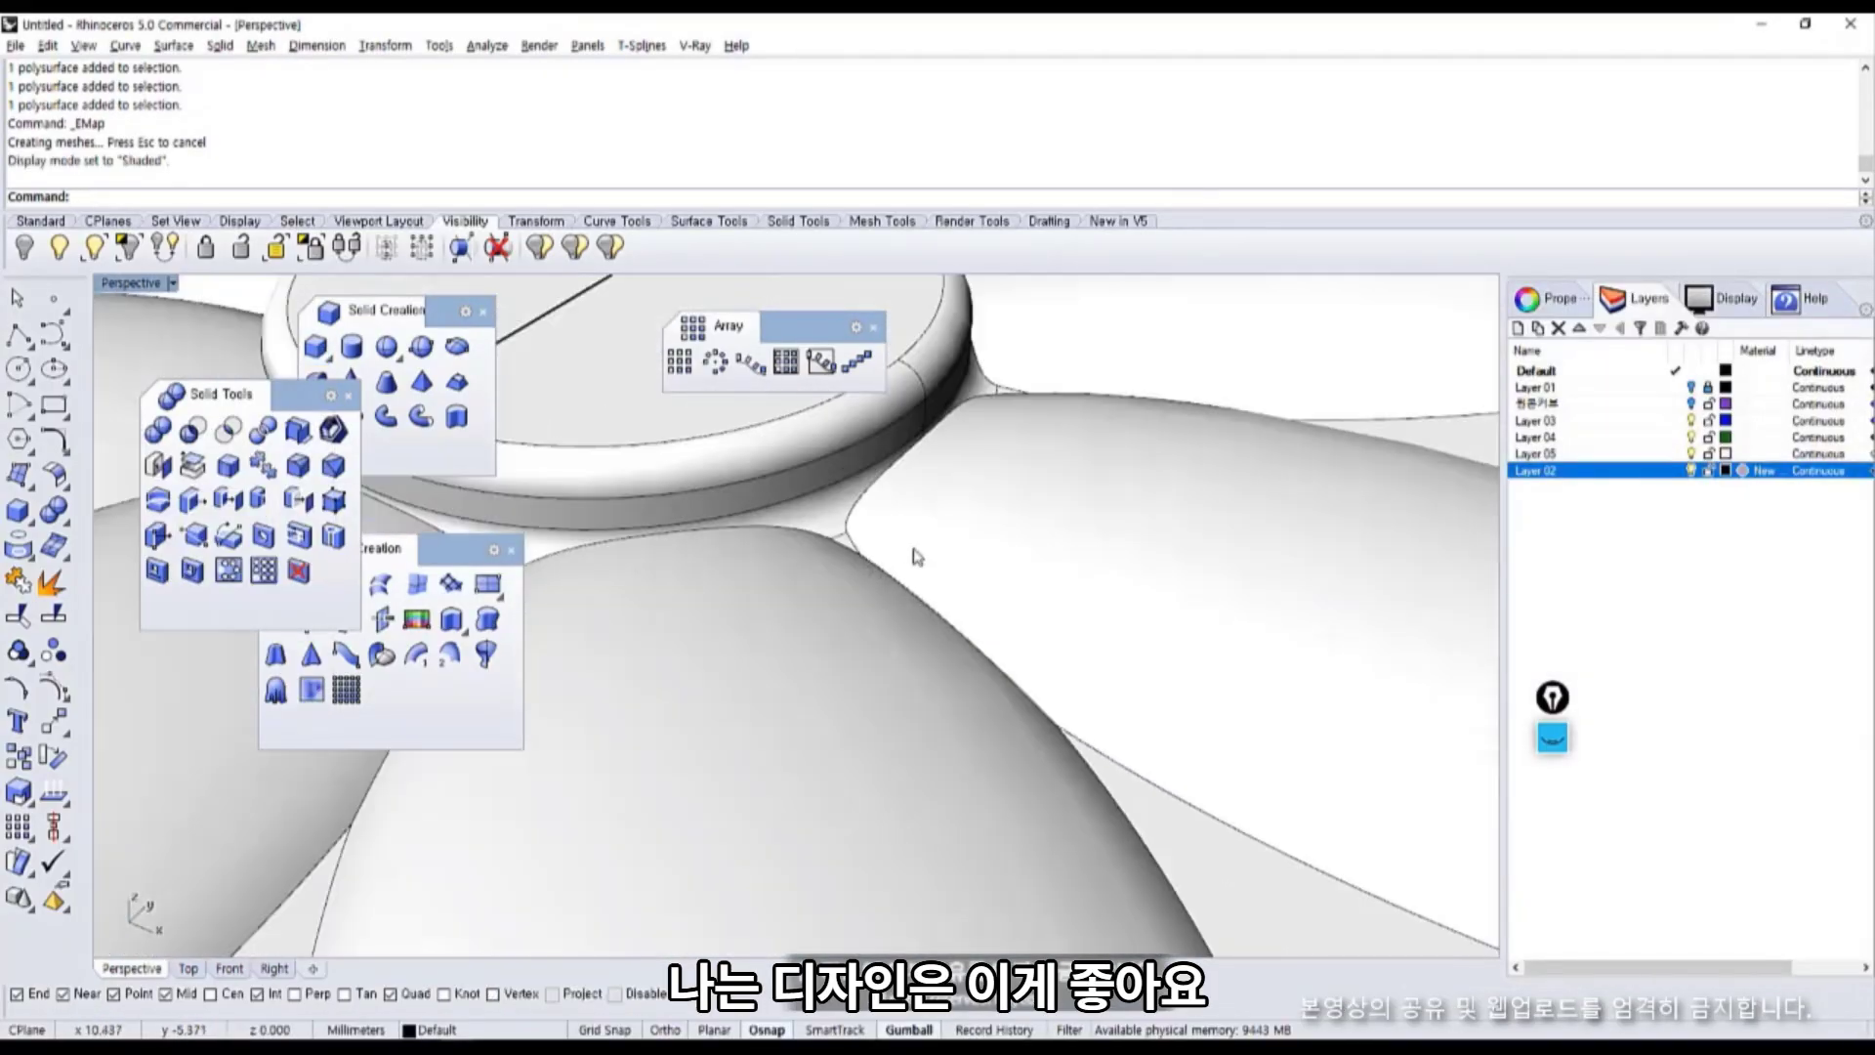
scroll(937, 608, down, 2)
right_drag(937, 607, 889, 564)
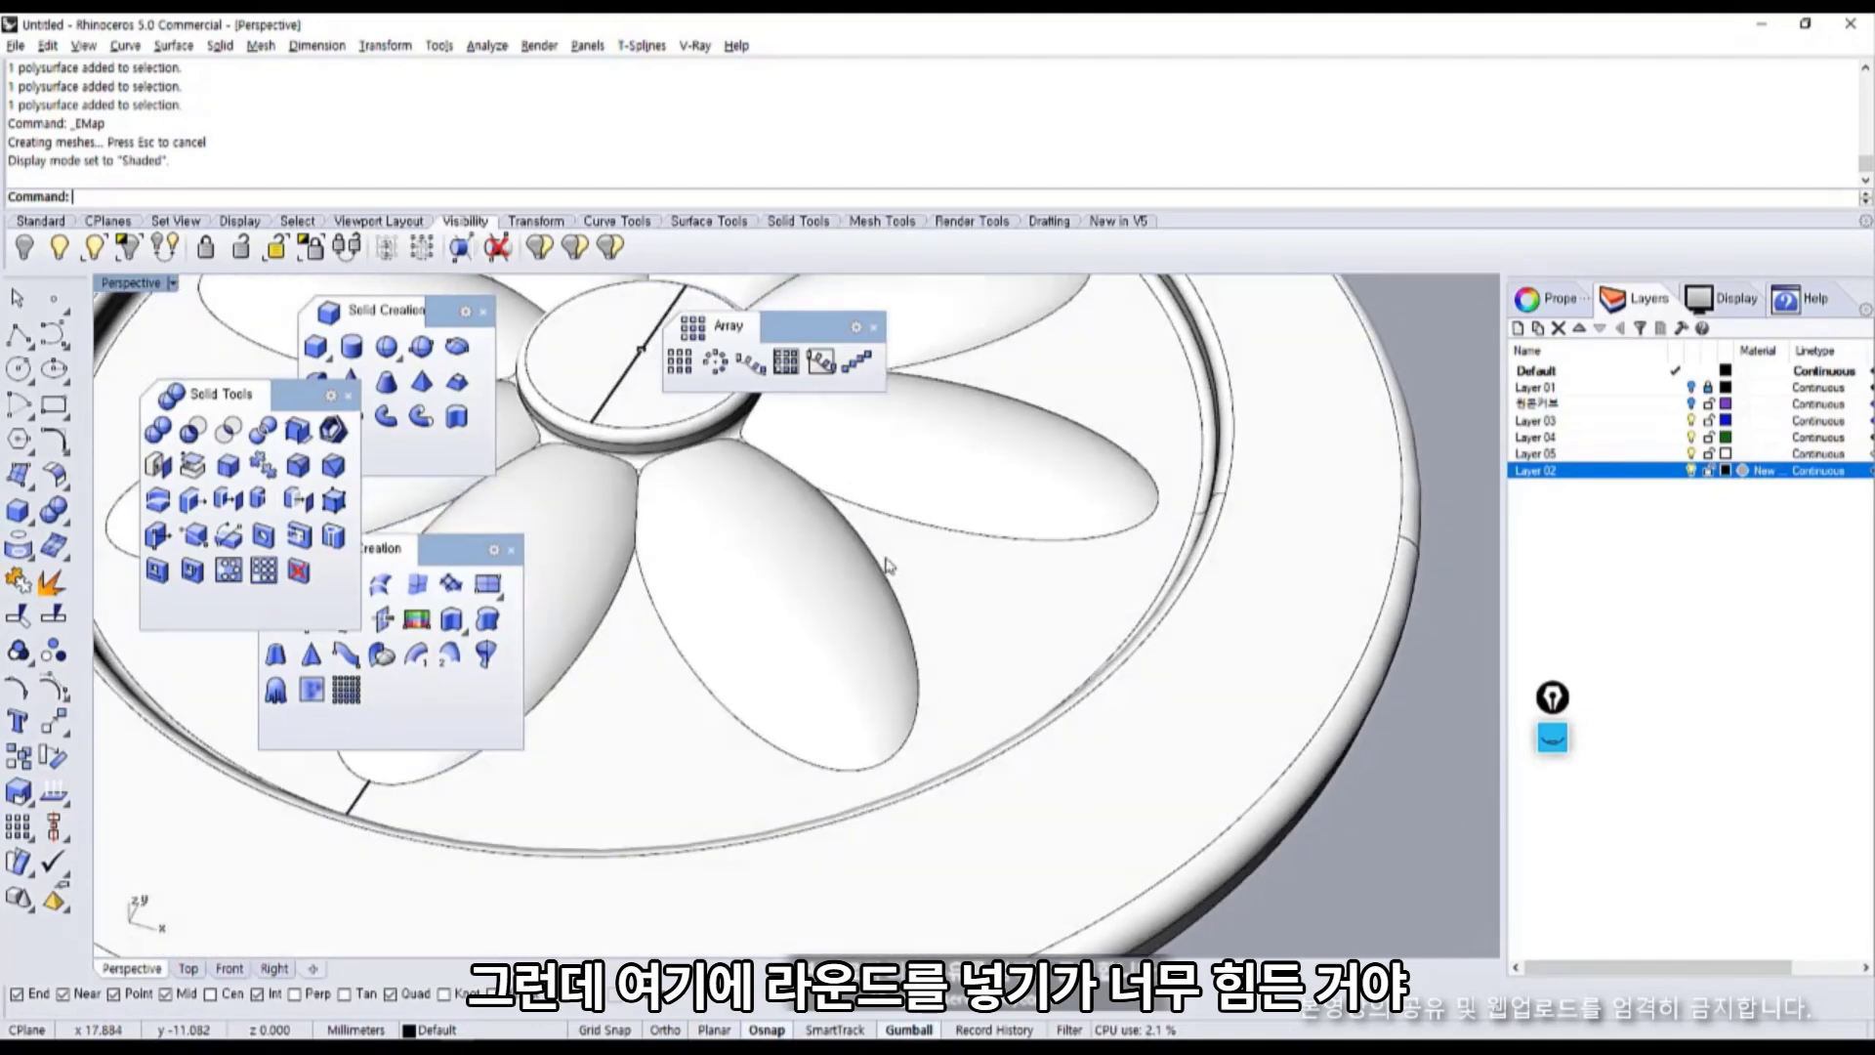
scroll(891, 527, up, 5)
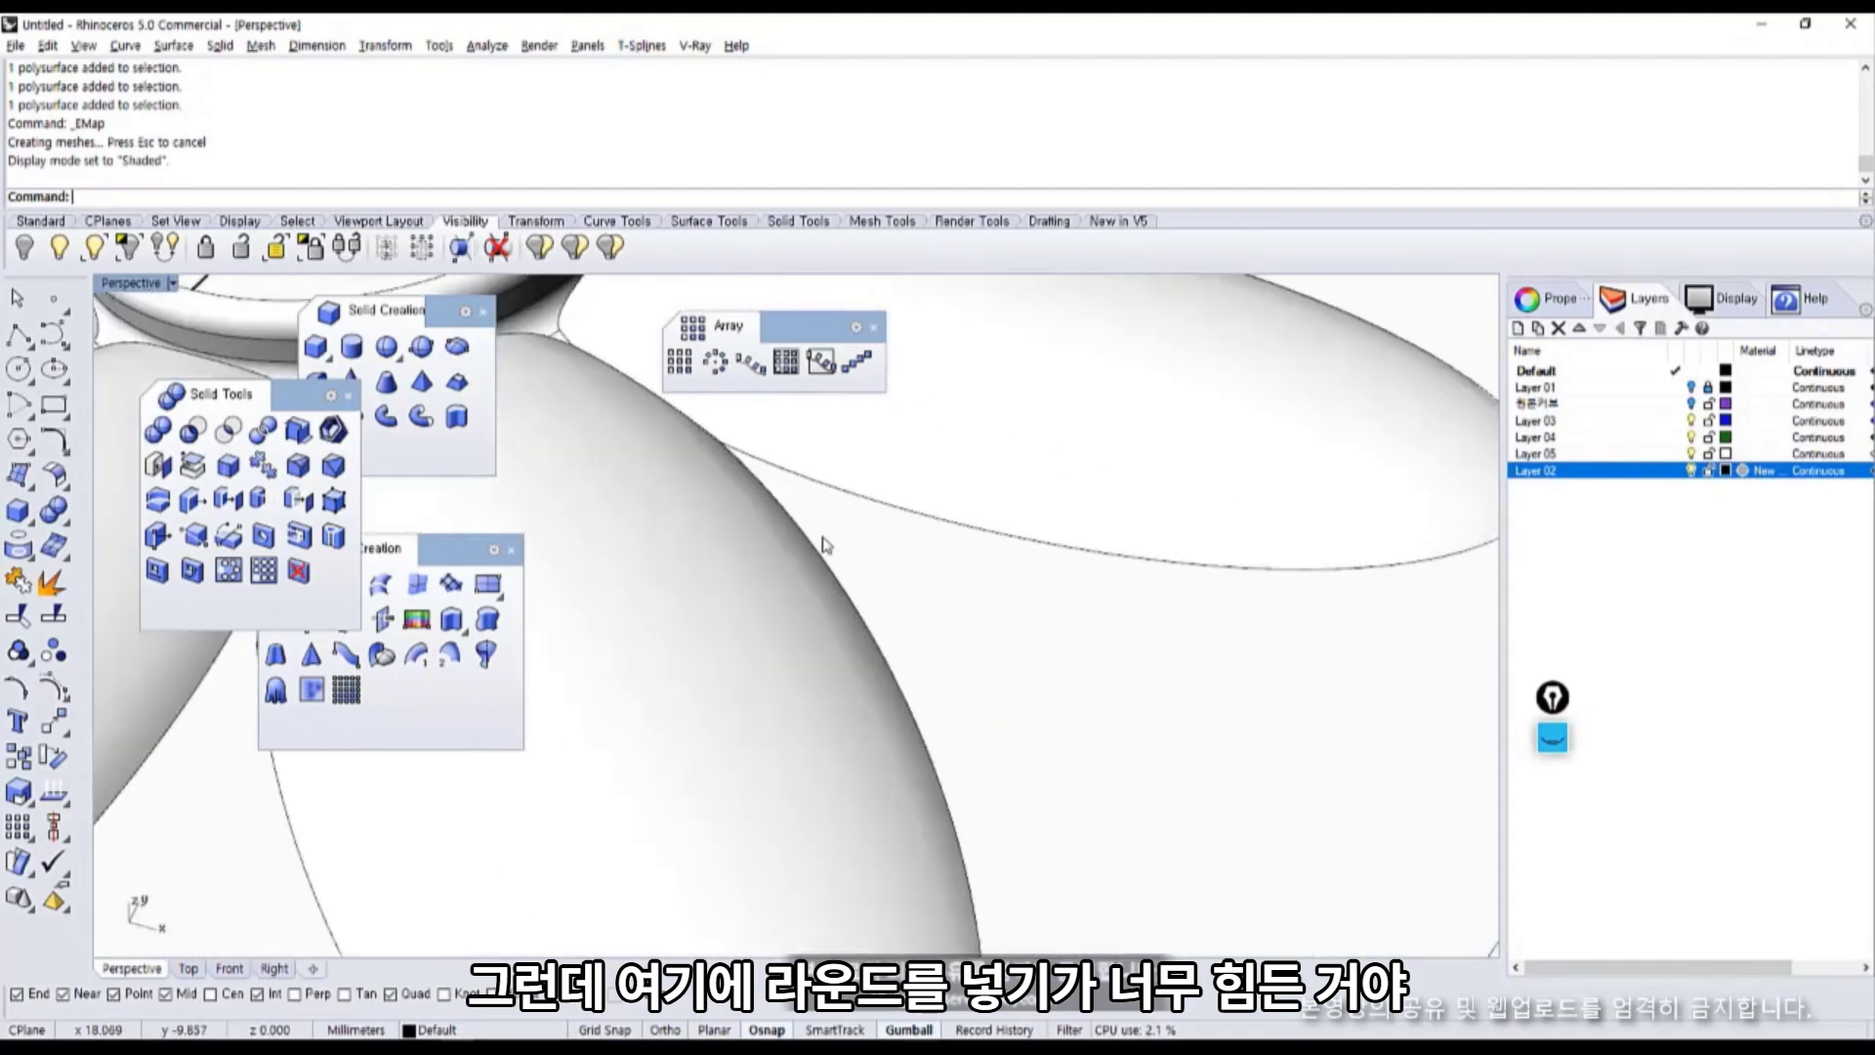
scroll(842, 556, down, 12)
shift+right_drag(1338, 747, 833, 586)
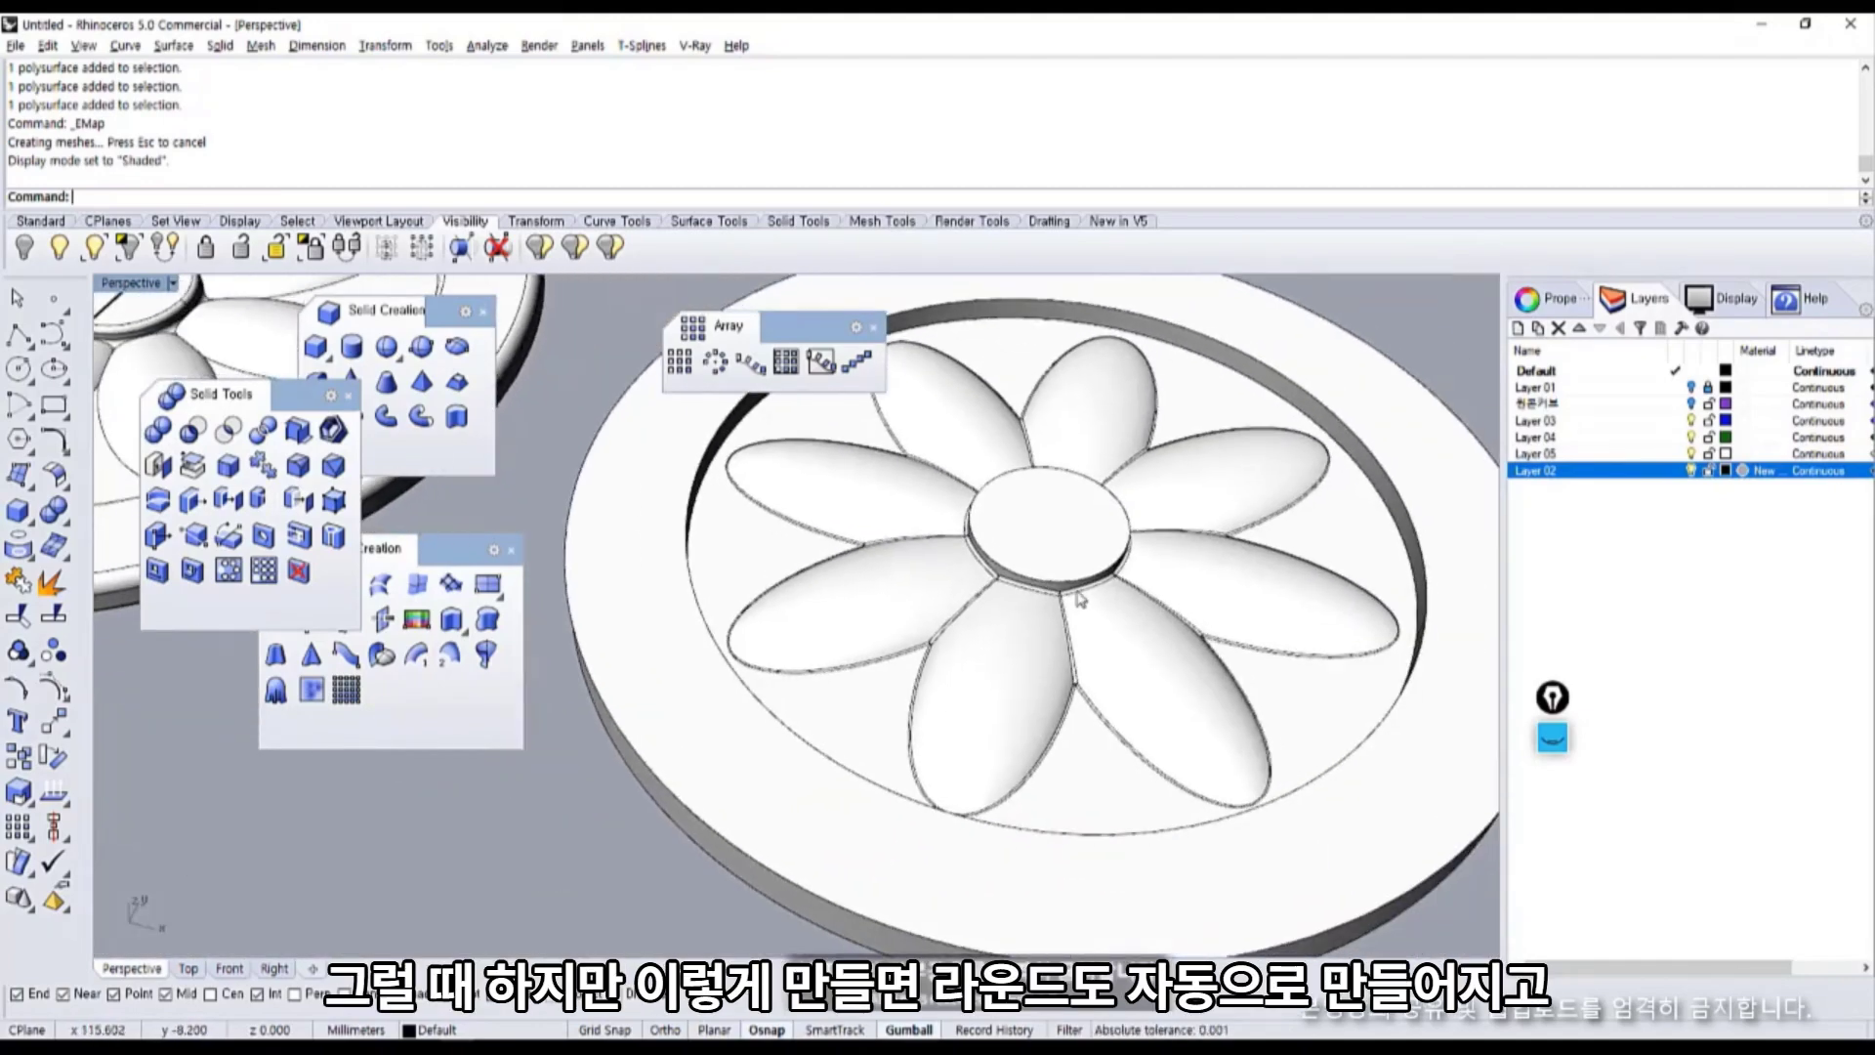
scroll(1079, 598, up, 5)
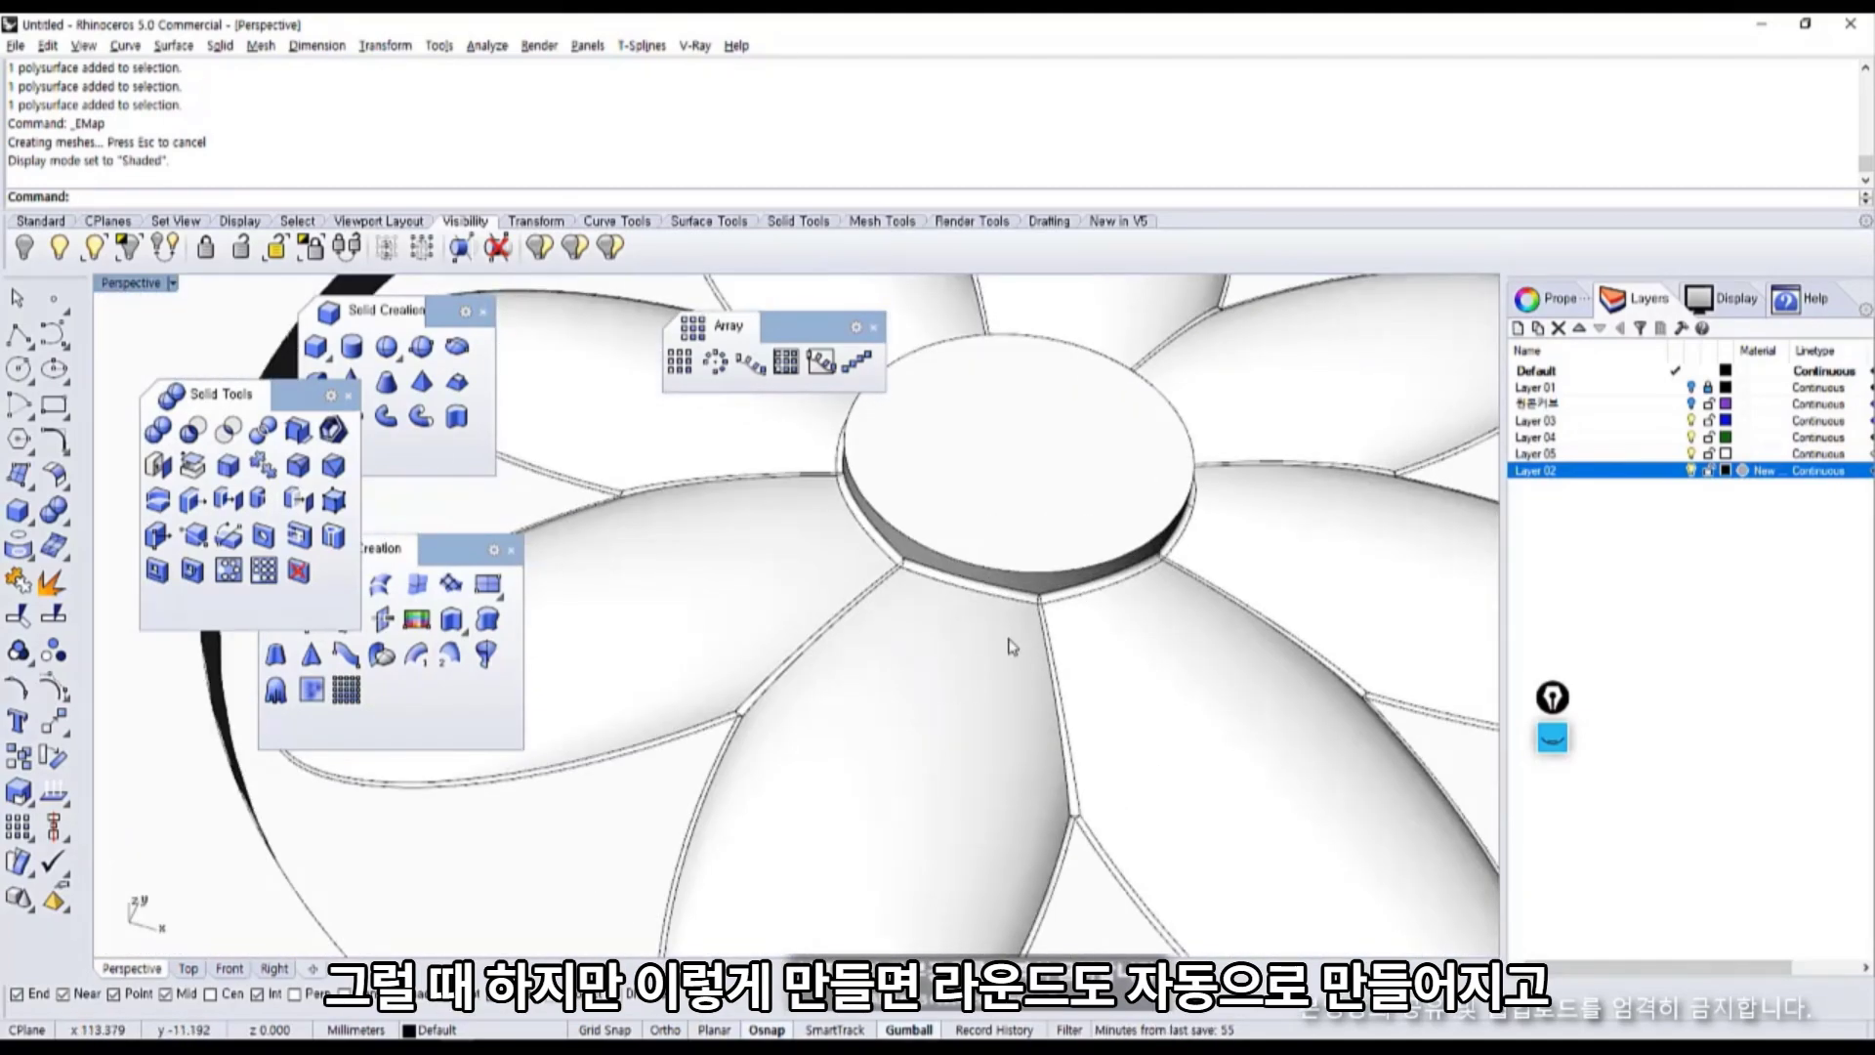
scroll(1012, 647, down, 8)
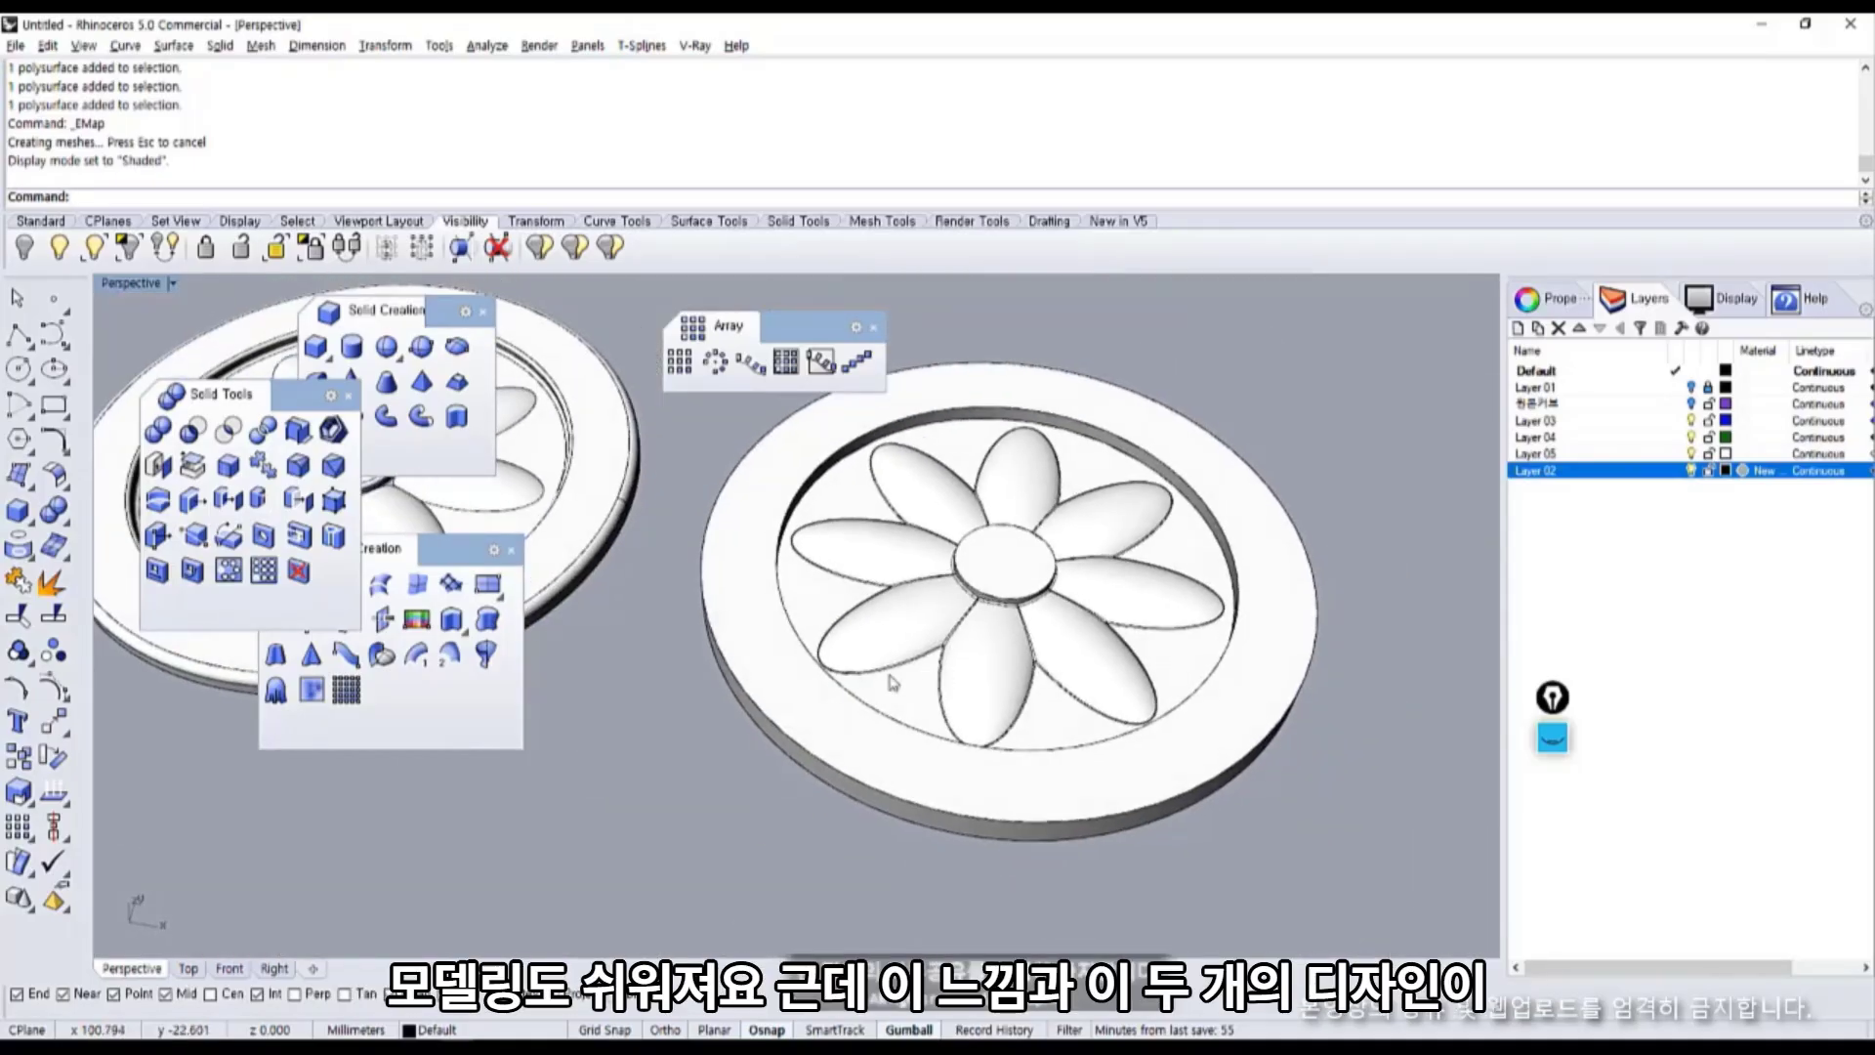
right_drag(890, 681, 962, 776)
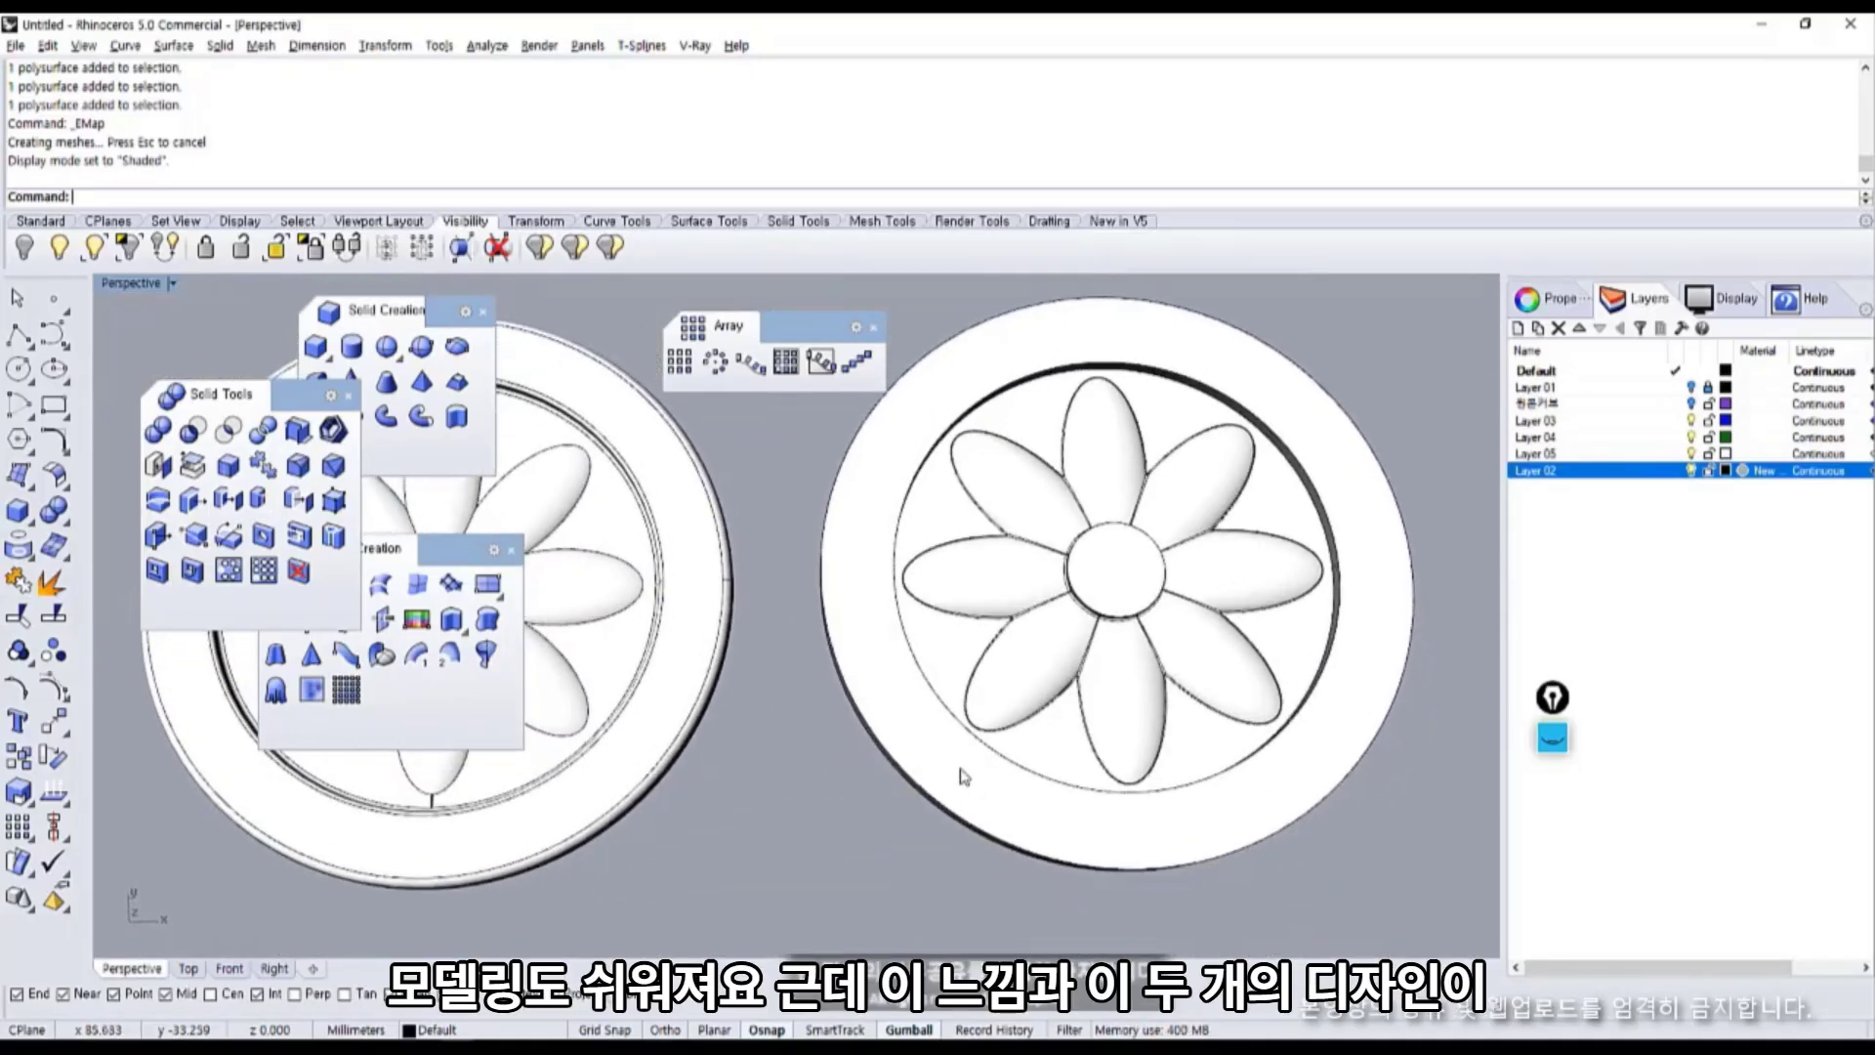
Close the floating surface creation, solid tools and solid creation palettes to clear the view of both medallions.
click(510, 552)
click(334, 397)
click(349, 396)
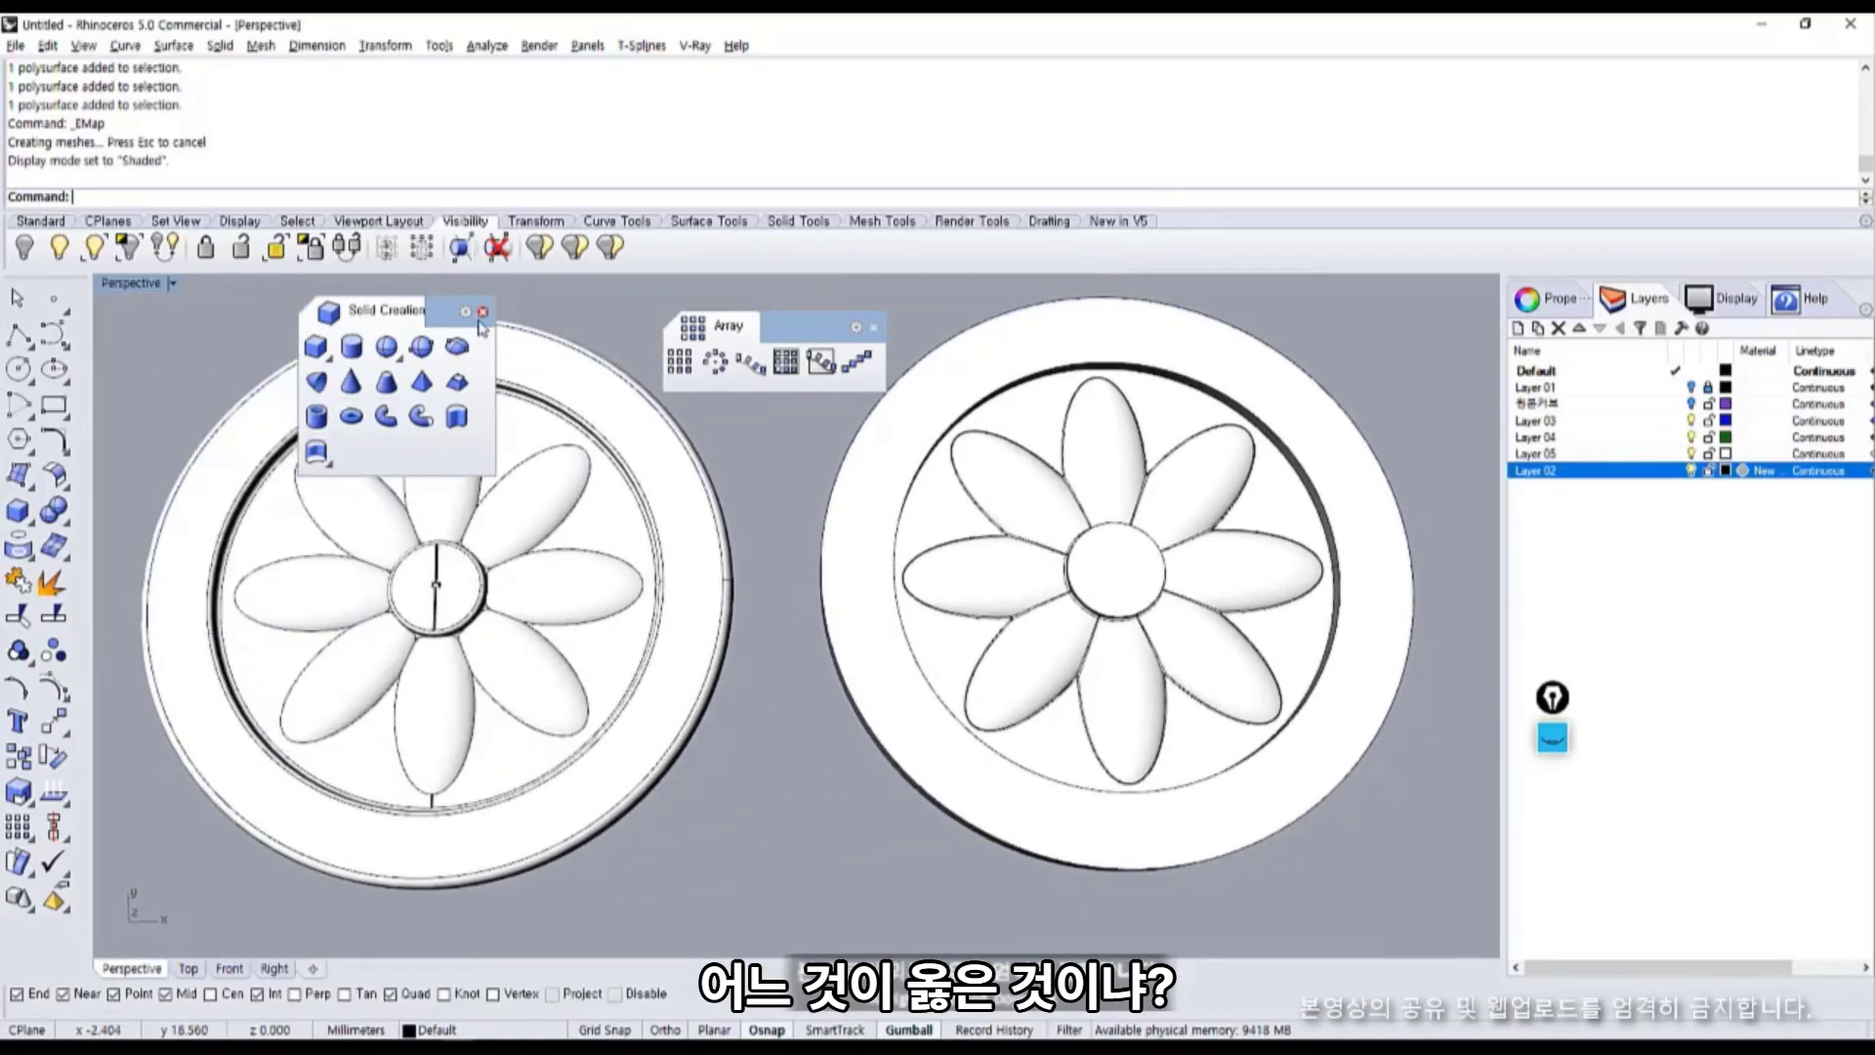
click(482, 312)
shift+right_drag(790, 655, 828, 574)
Fillet the upper outer rim edge of the second medallion, the one without rim rounding, with a 1.54 mm radius.
middle_click(828, 574)
click(828, 576)
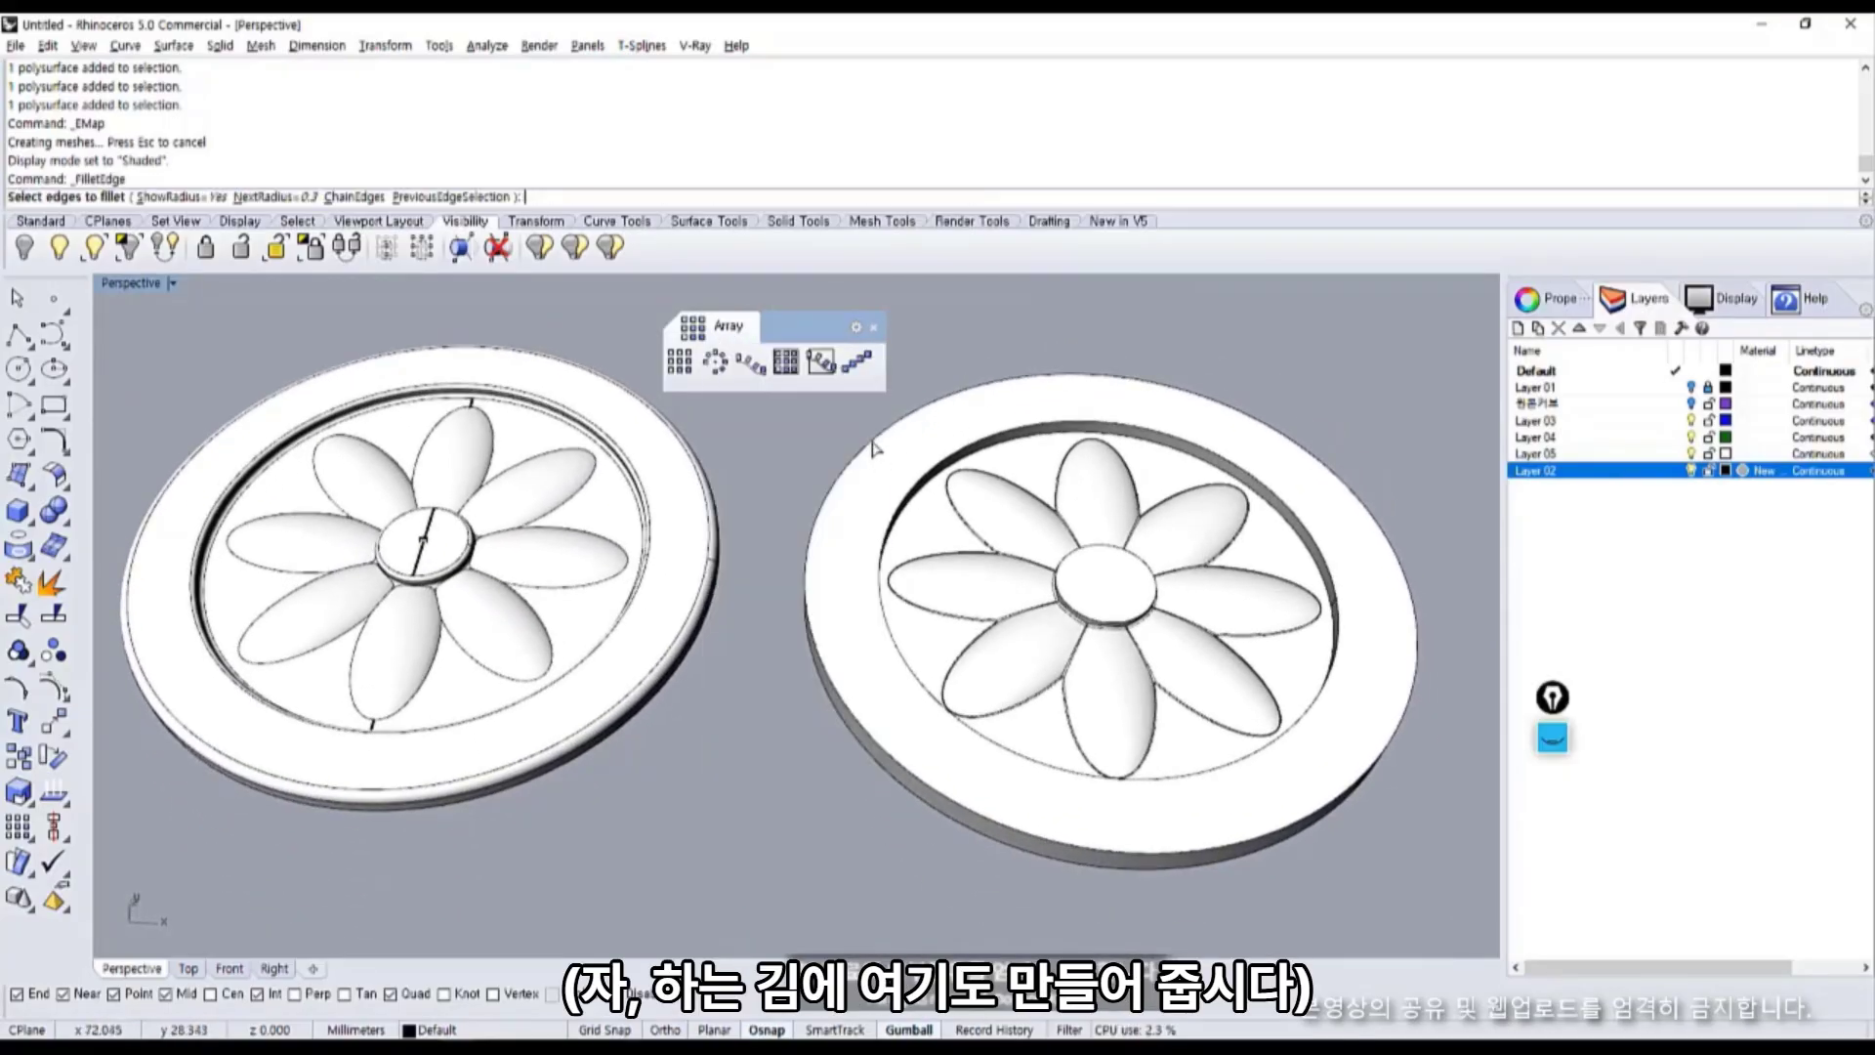
text(1.54)
key(Return)
click(893, 471)
key(Return)
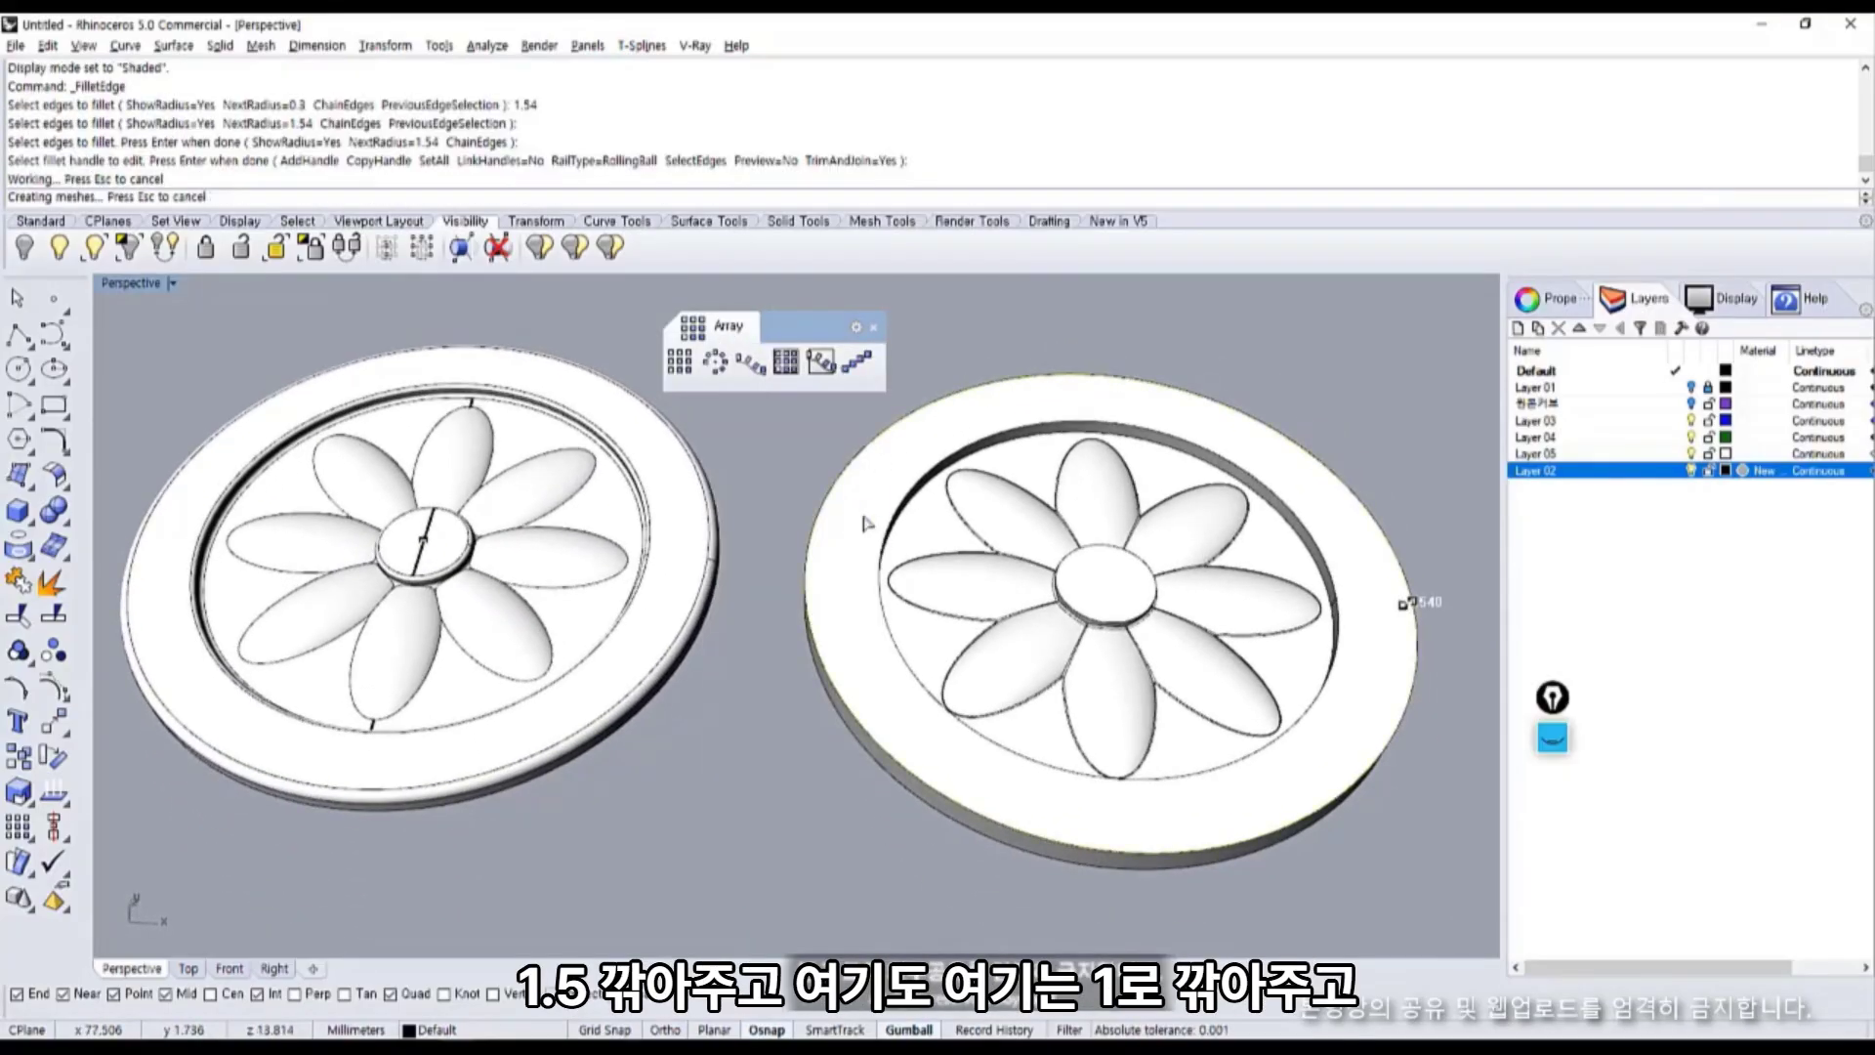
key(Return)
Fillet the upper edge of the second medallion's circular recess with a 1 mm radius.
key(Return)
key(Return)
click(916, 490)
key(Return)
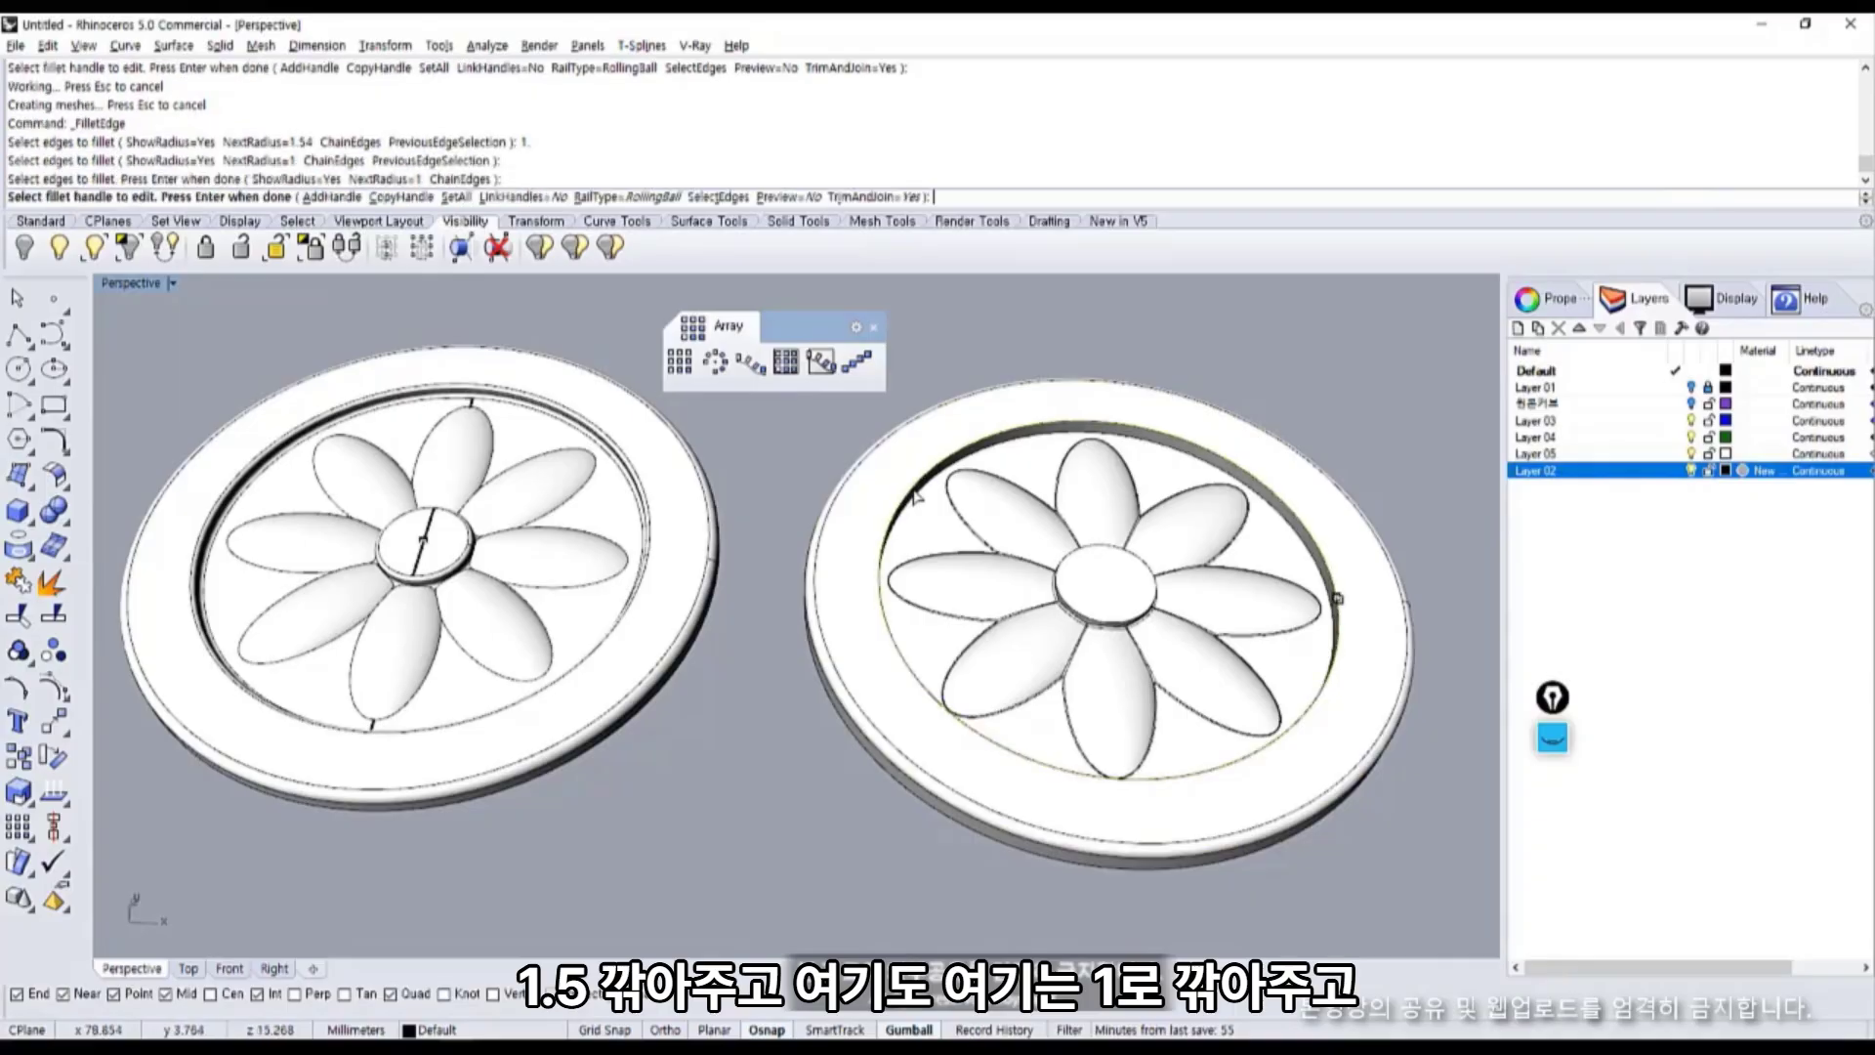
key(Return)
Fillet the remaining circular edge inside the second medallion's recess with a 1 mm radius.
key(Return)
click(988, 444)
key(Return)
key(Return)
click(999, 444)
click(1015, 441)
key(Return)
key(Return)
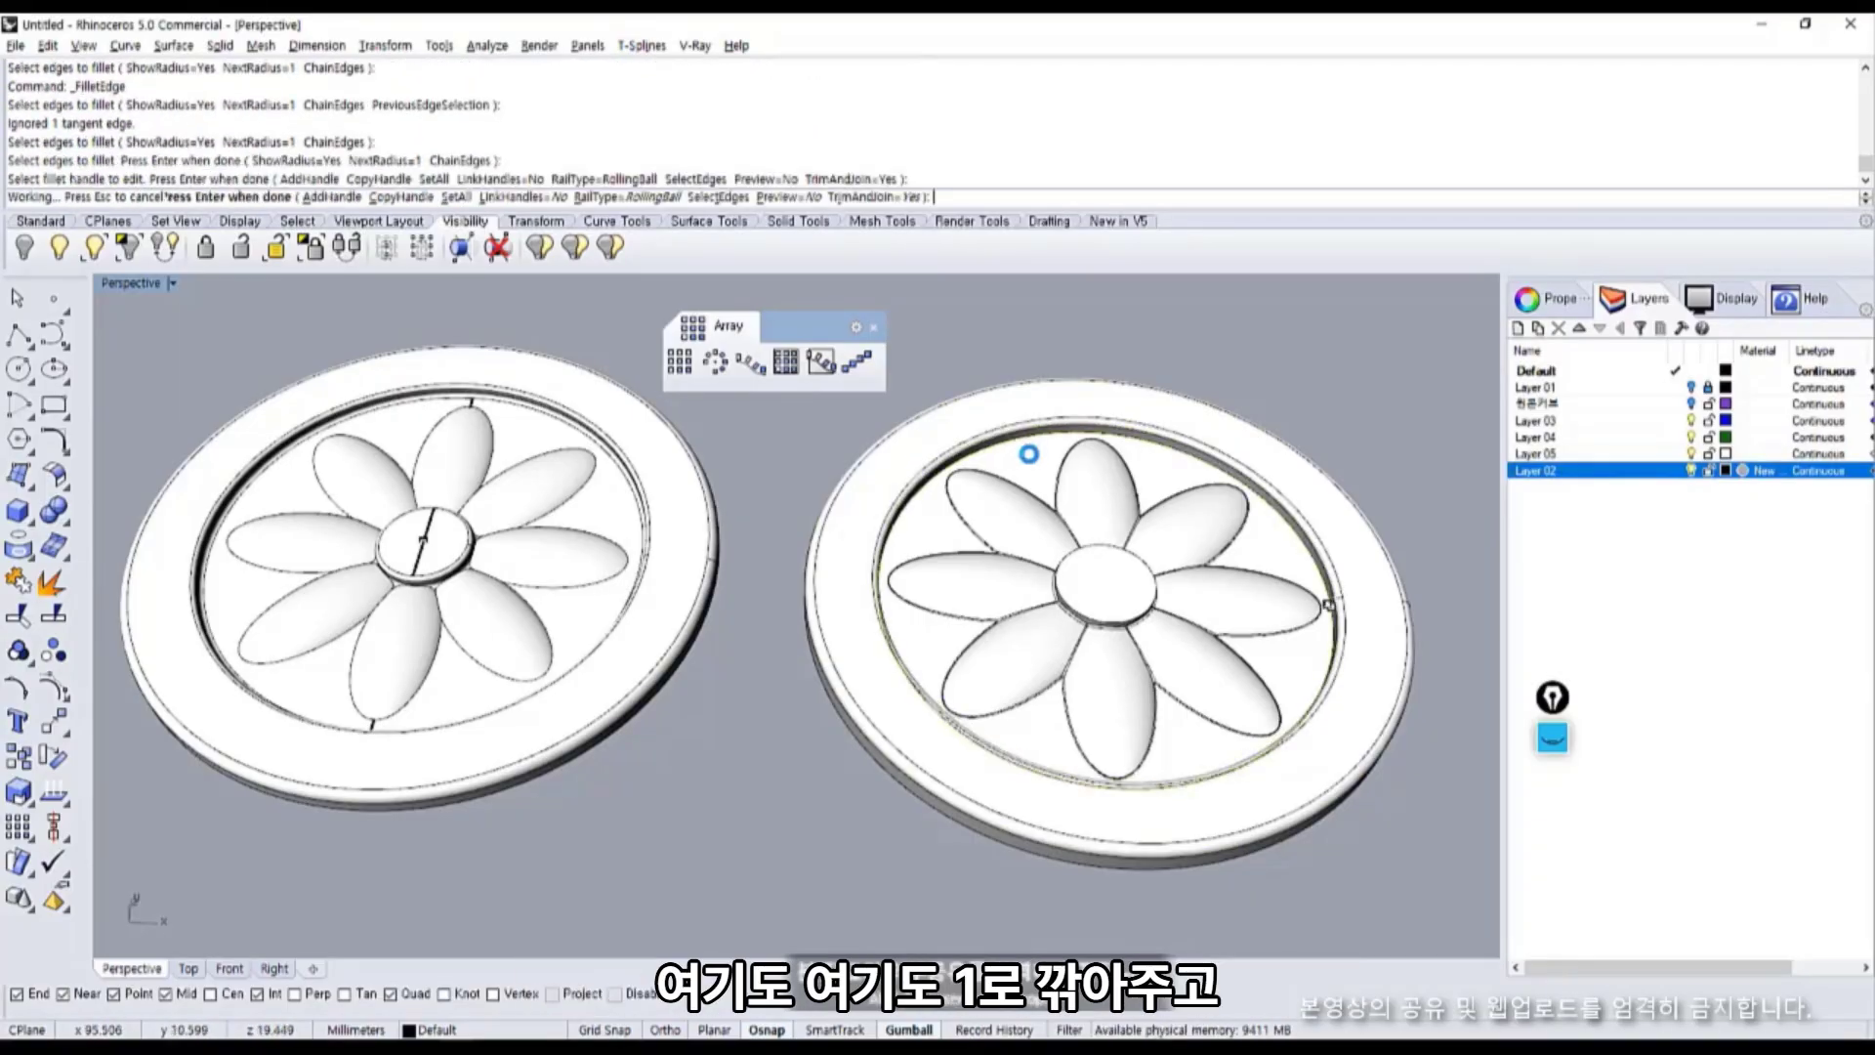
Fillet the lower outer edge of the second medallion with a 1 mm radius.
right_drag(945, 620, 922, 556)
key(Return)
click(852, 699)
key(Return)
key(Return)
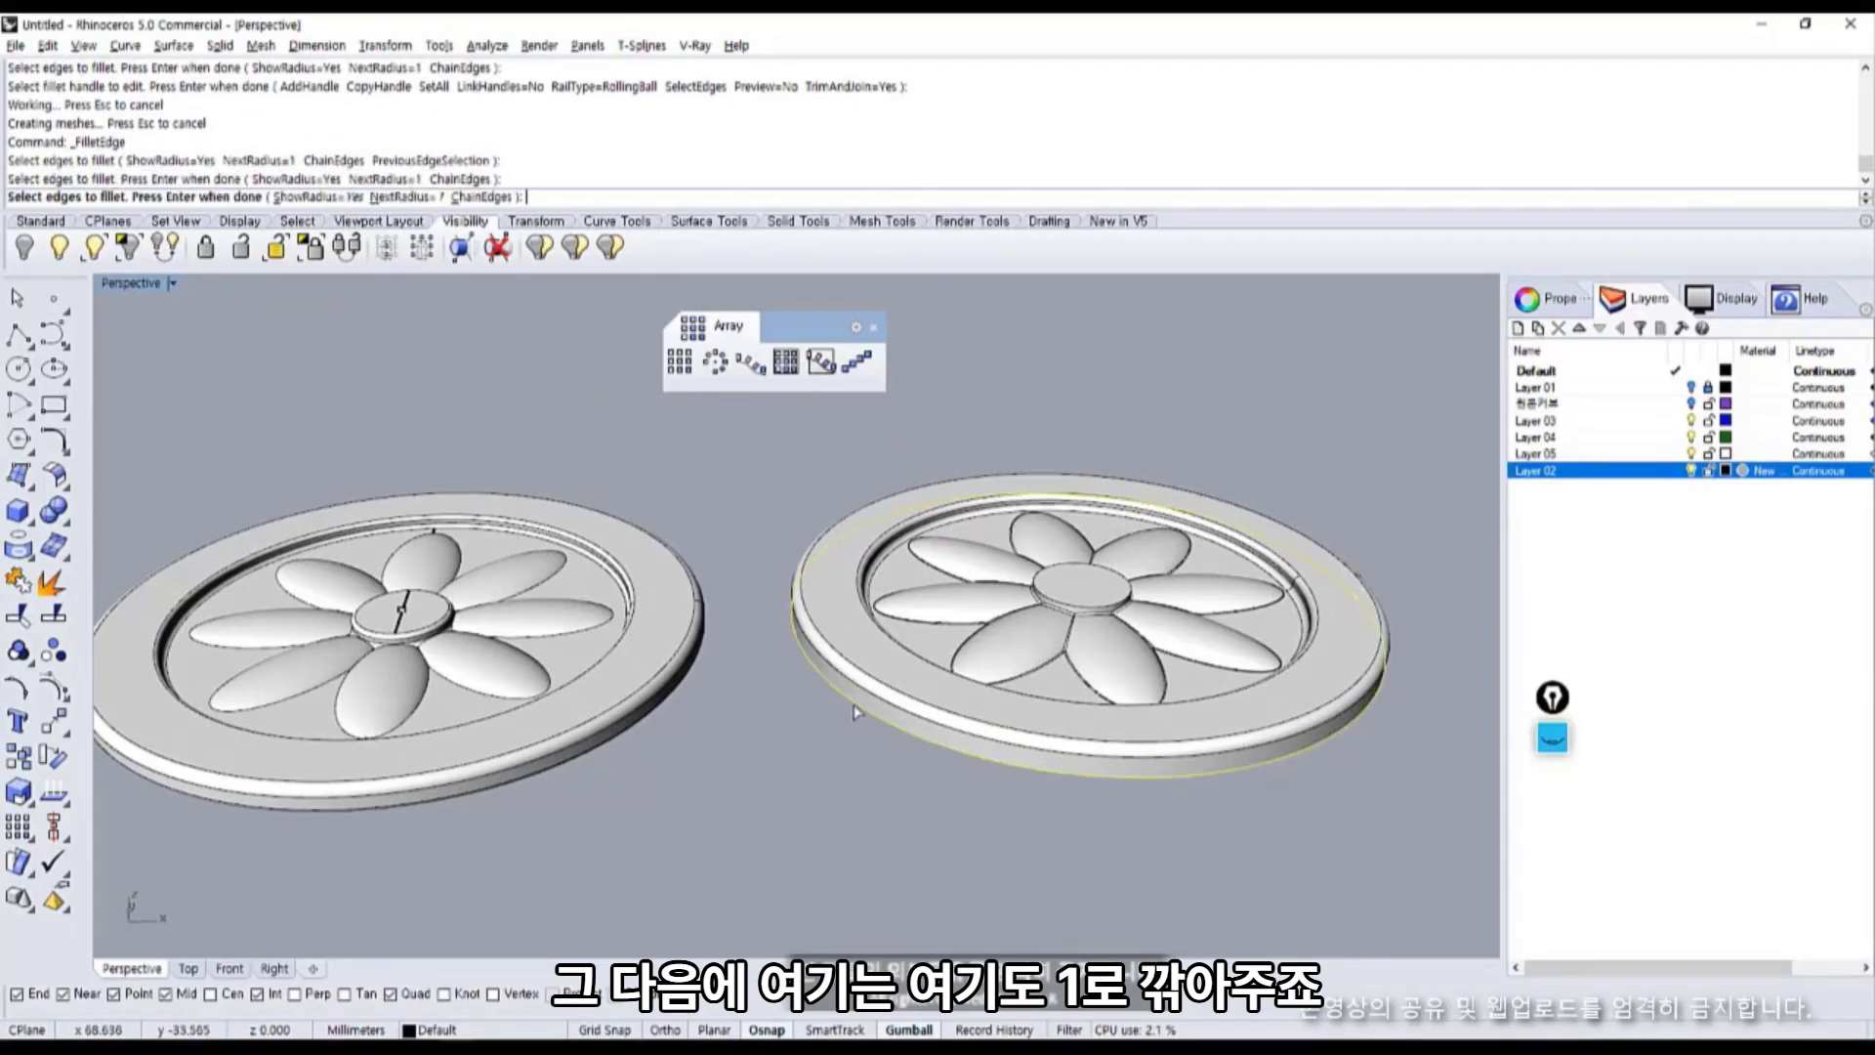
Change the medallions' layer material color to a golden yellow (RGB 255, 189, 0).
right_drag(852, 699, 790, 744)
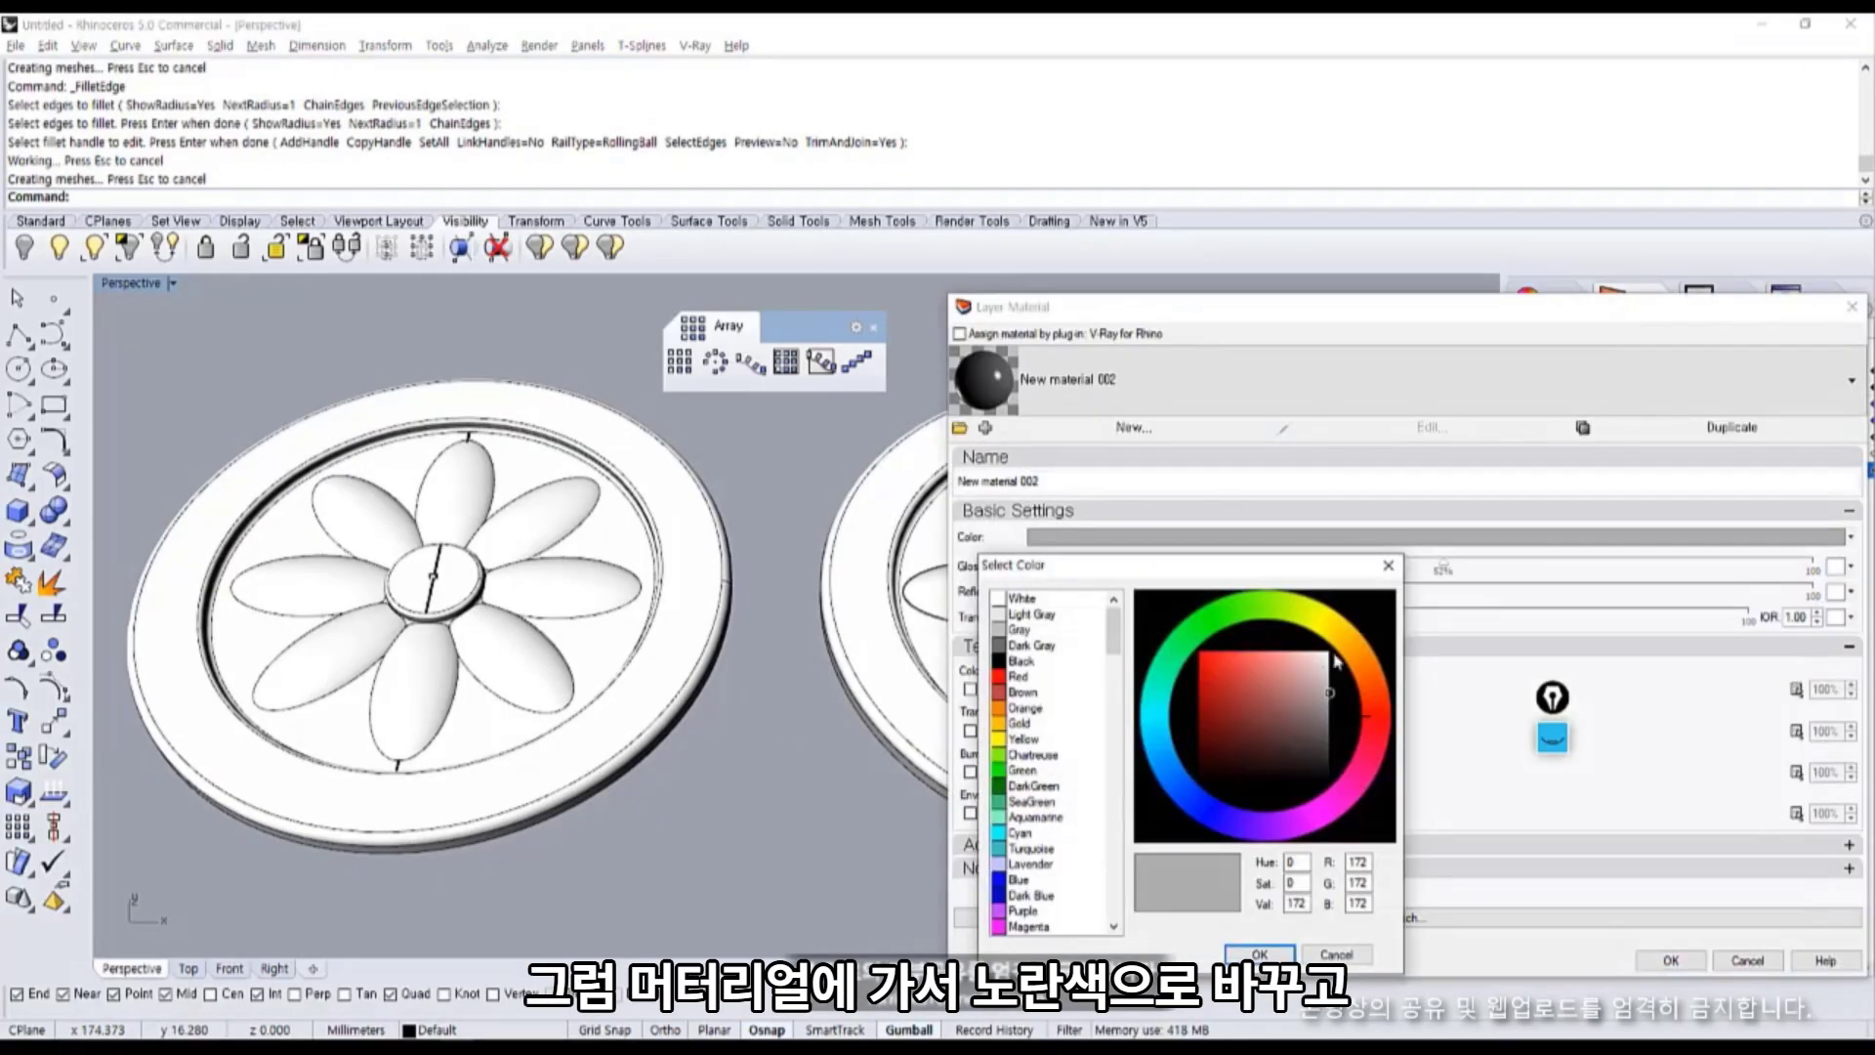
drag(1365, 652, 1338, 644)
click(1320, 663)
click(1346, 647)
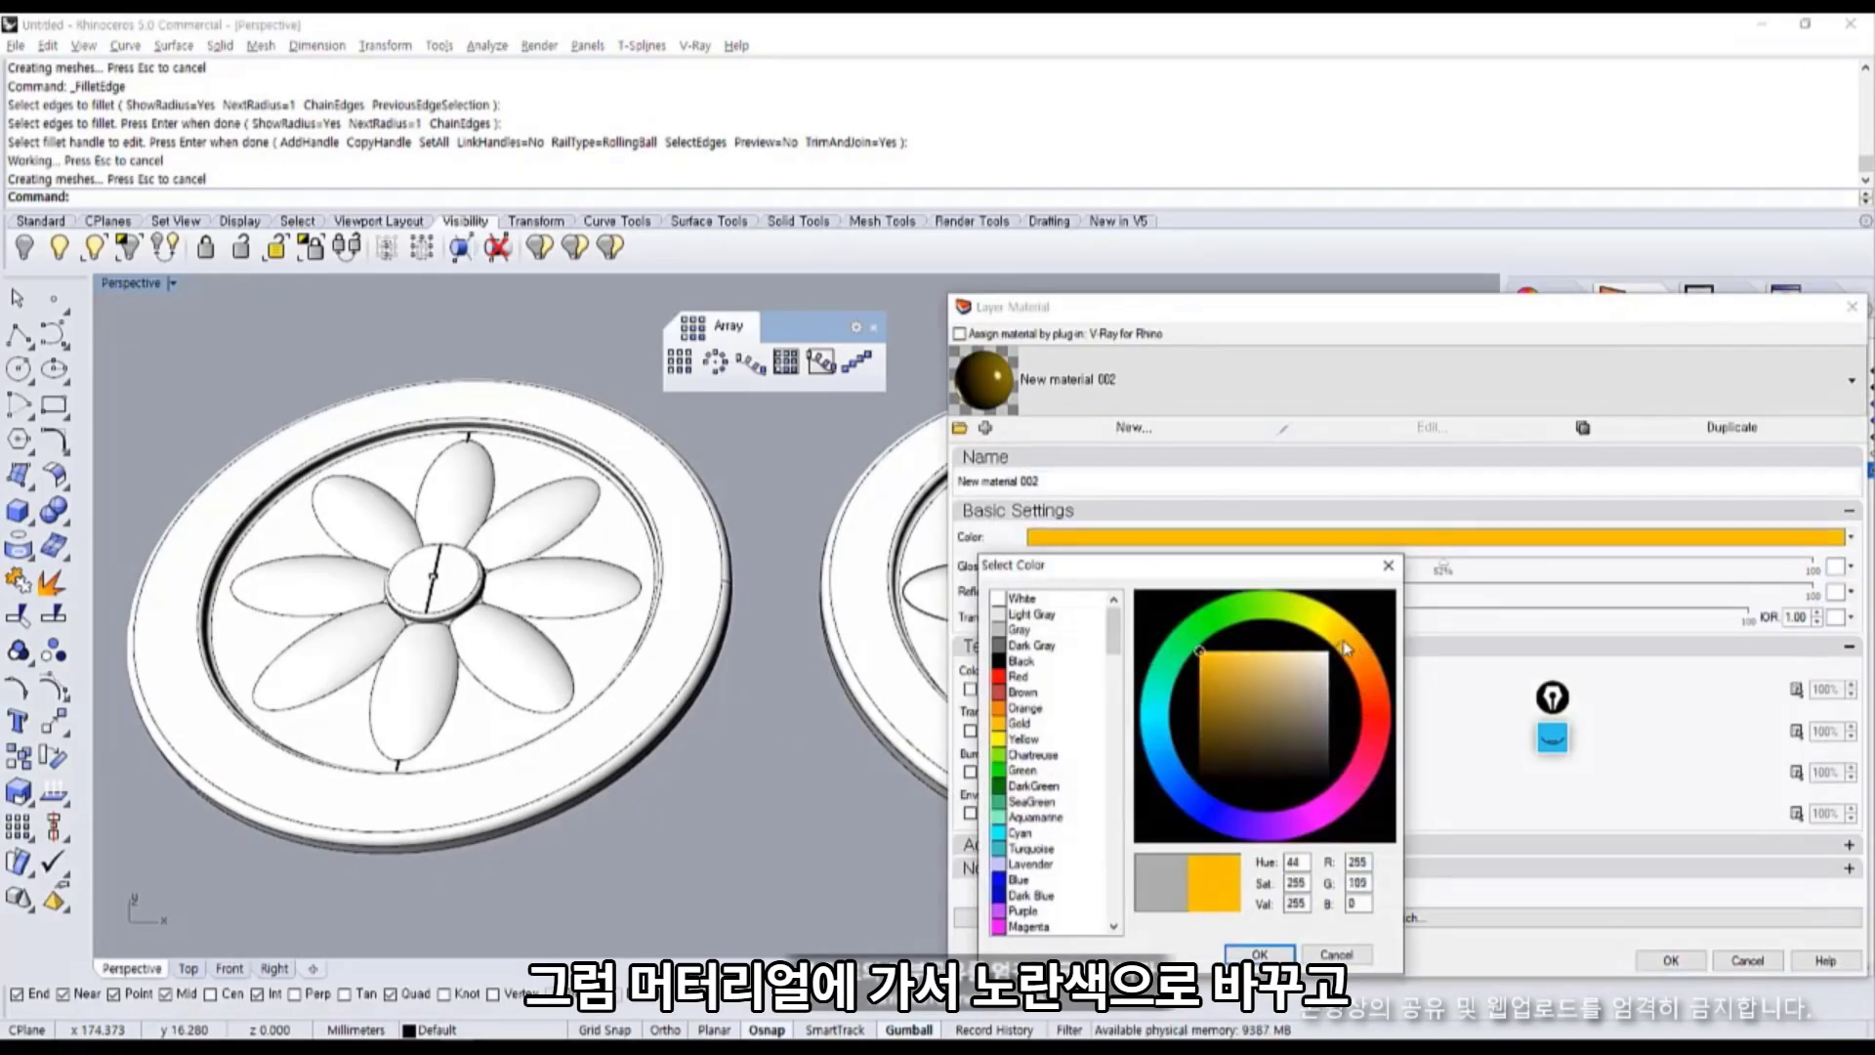
click(1281, 956)
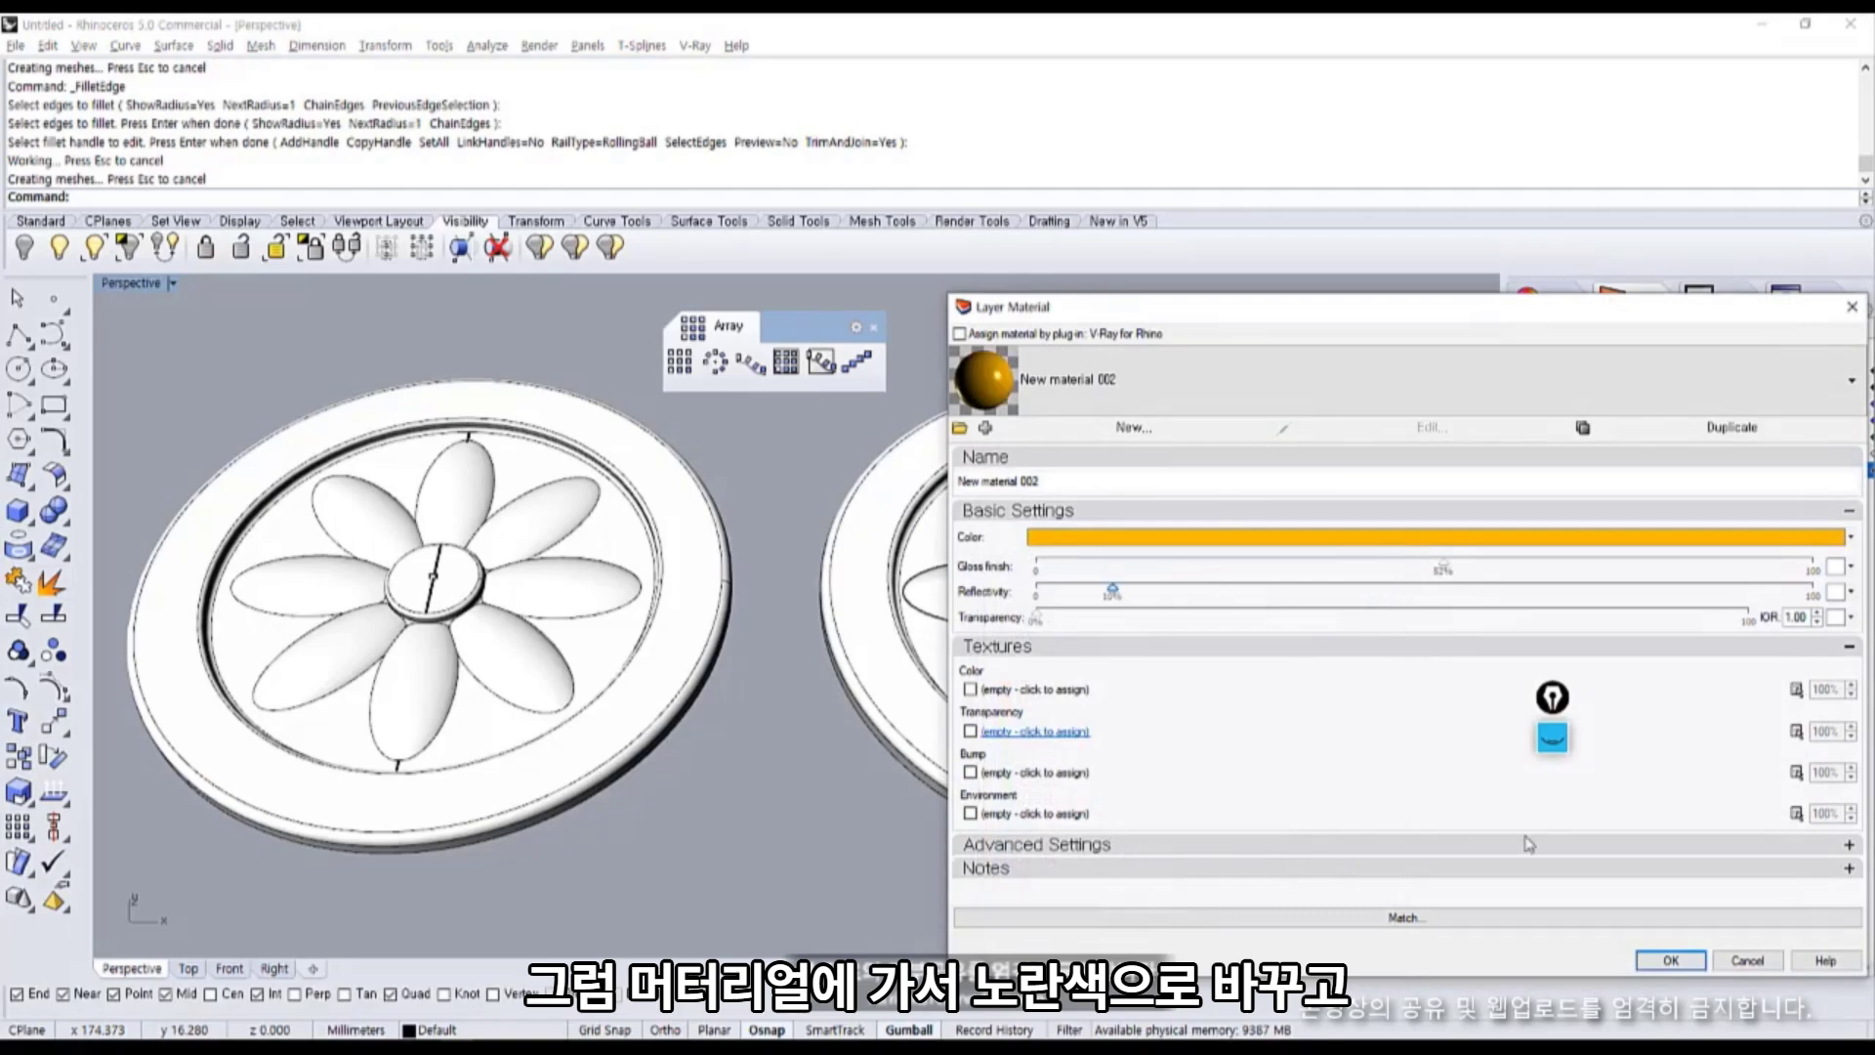
click(1671, 960)
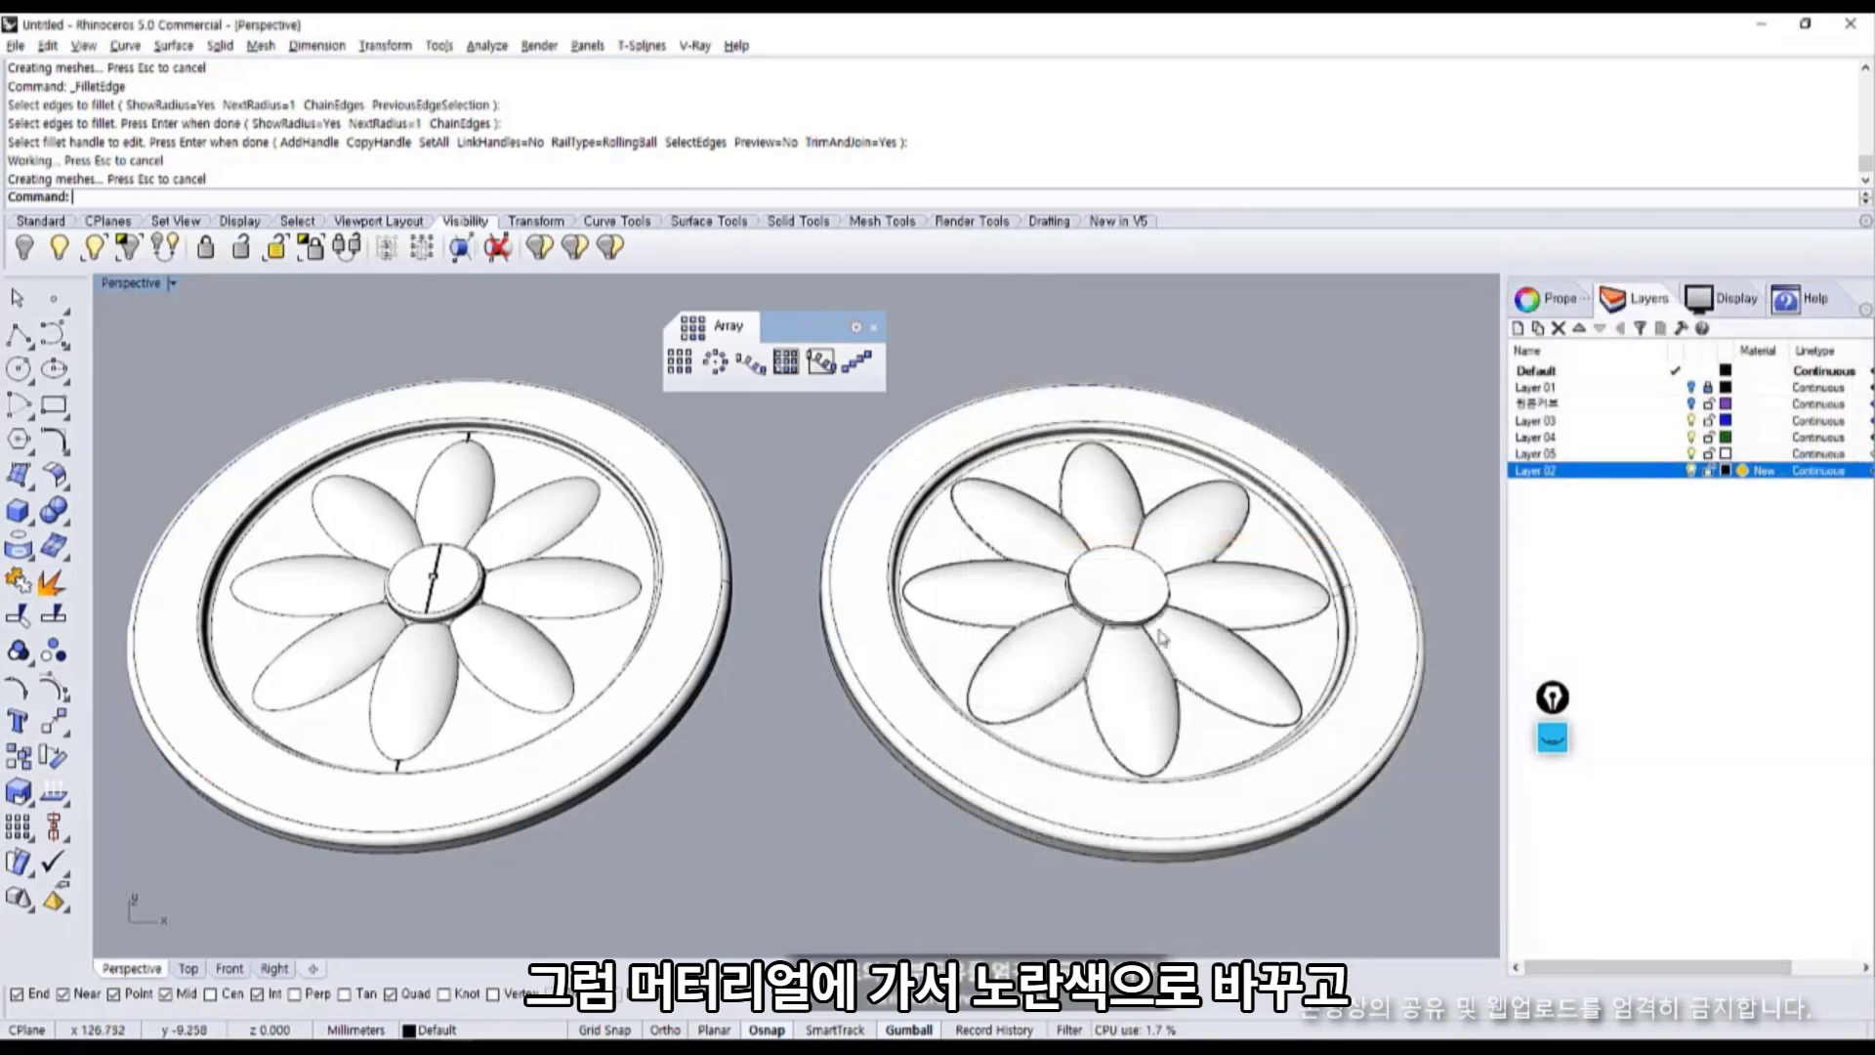
Set the perspective view to Rendered display and turn on surface edges.
click(156, 283)
click(132, 376)
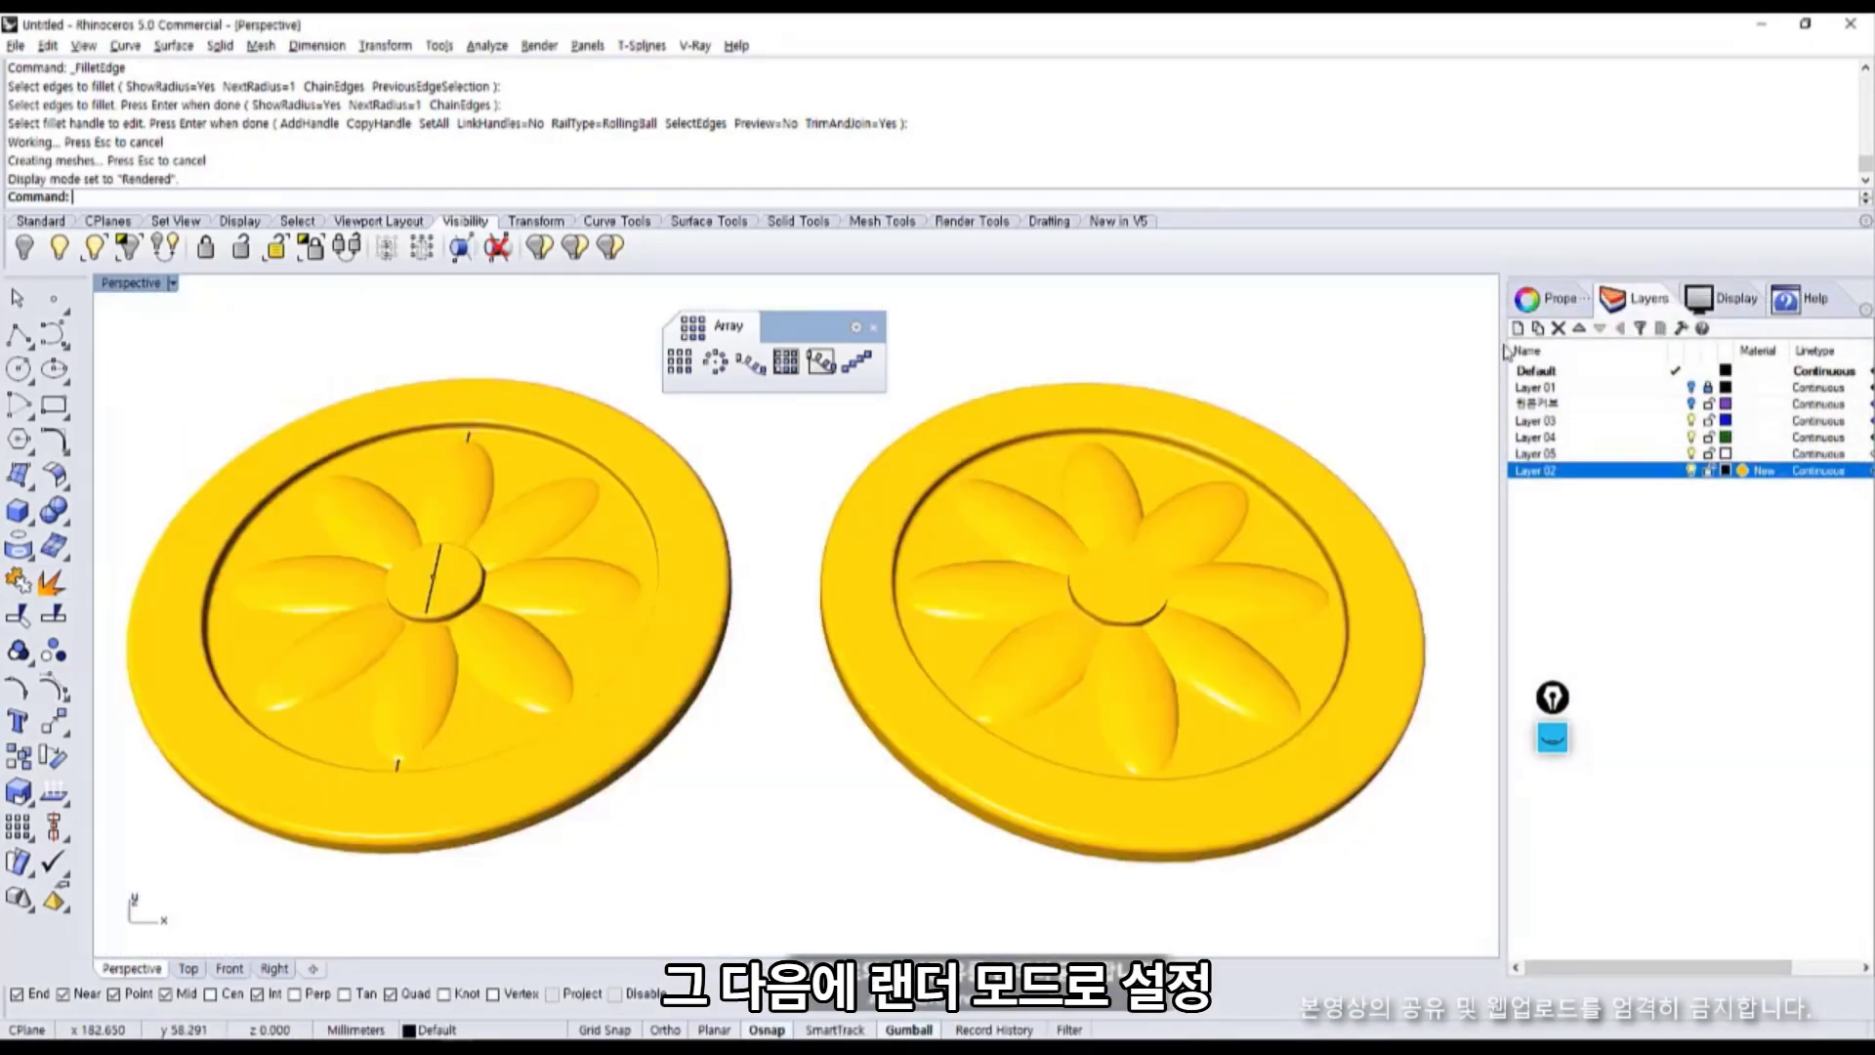
click(1732, 310)
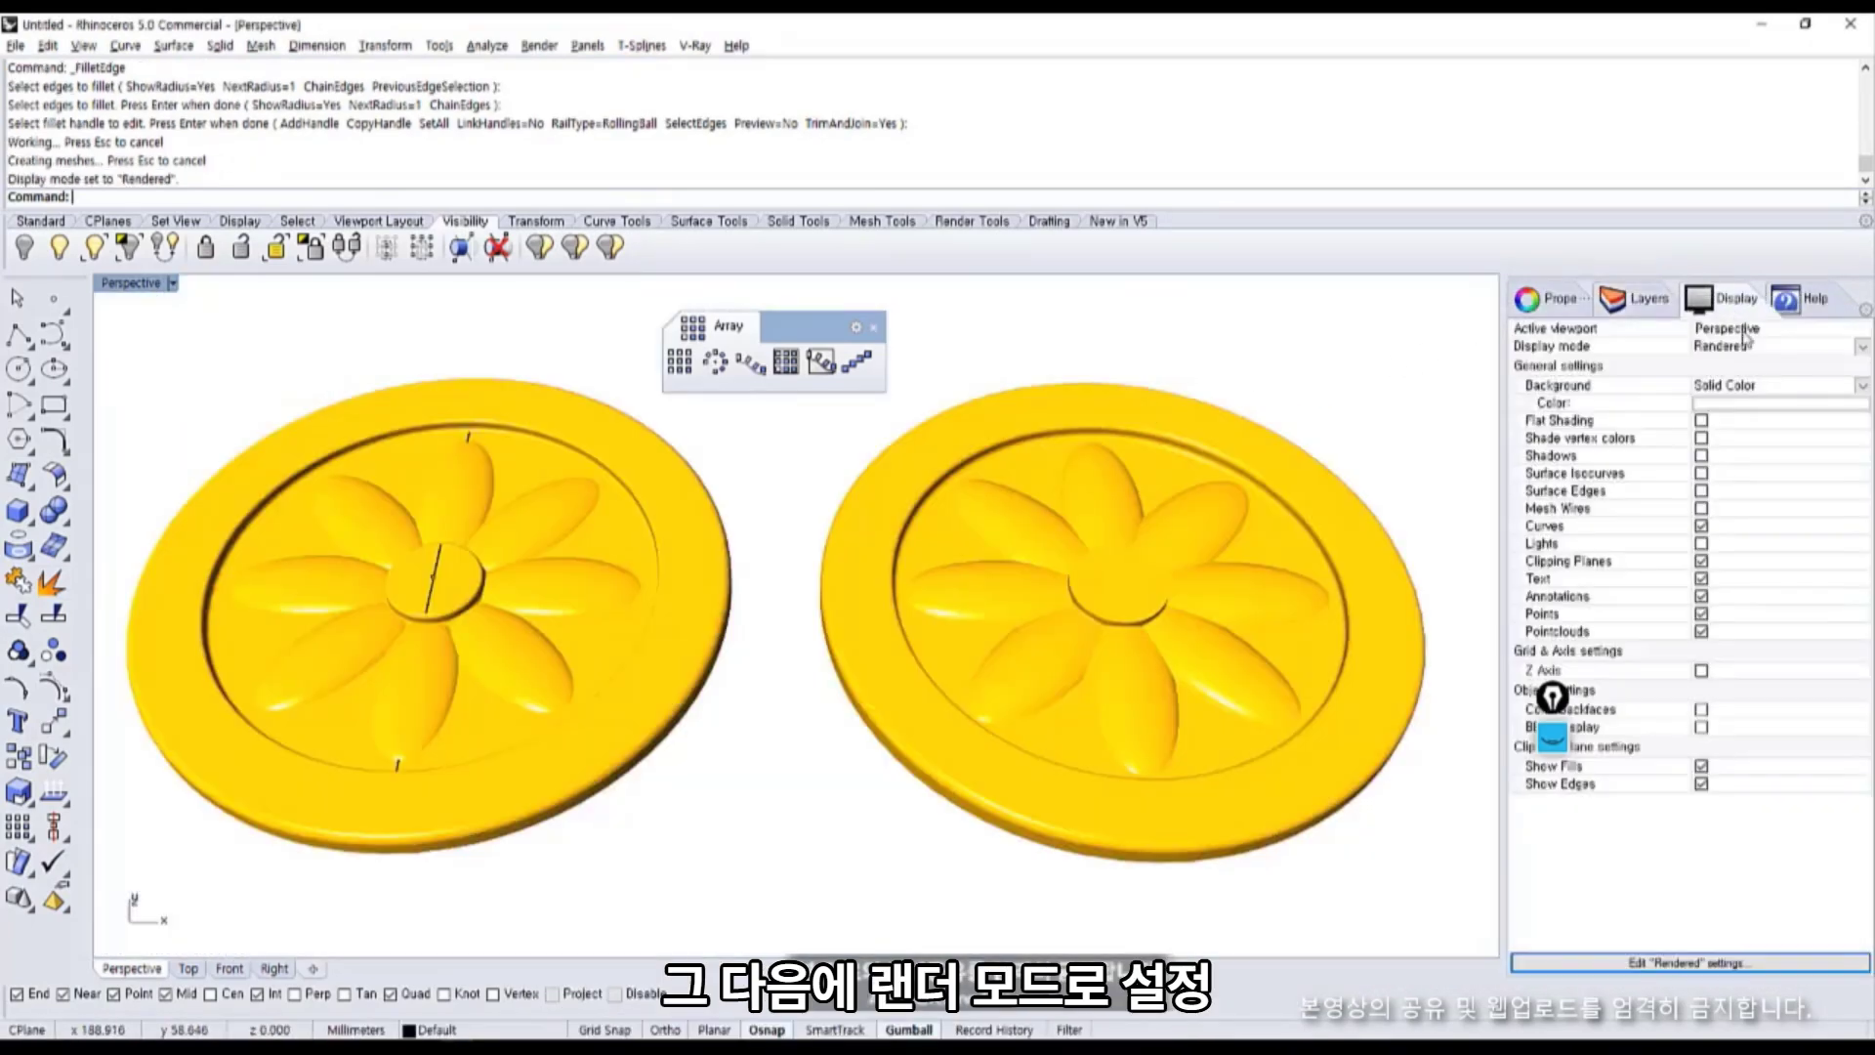
click(1701, 490)
Label the first medallion "A" and the second medallion "B" with handwritten on-screen markings above them.
scroll(1052, 748, down, 5)
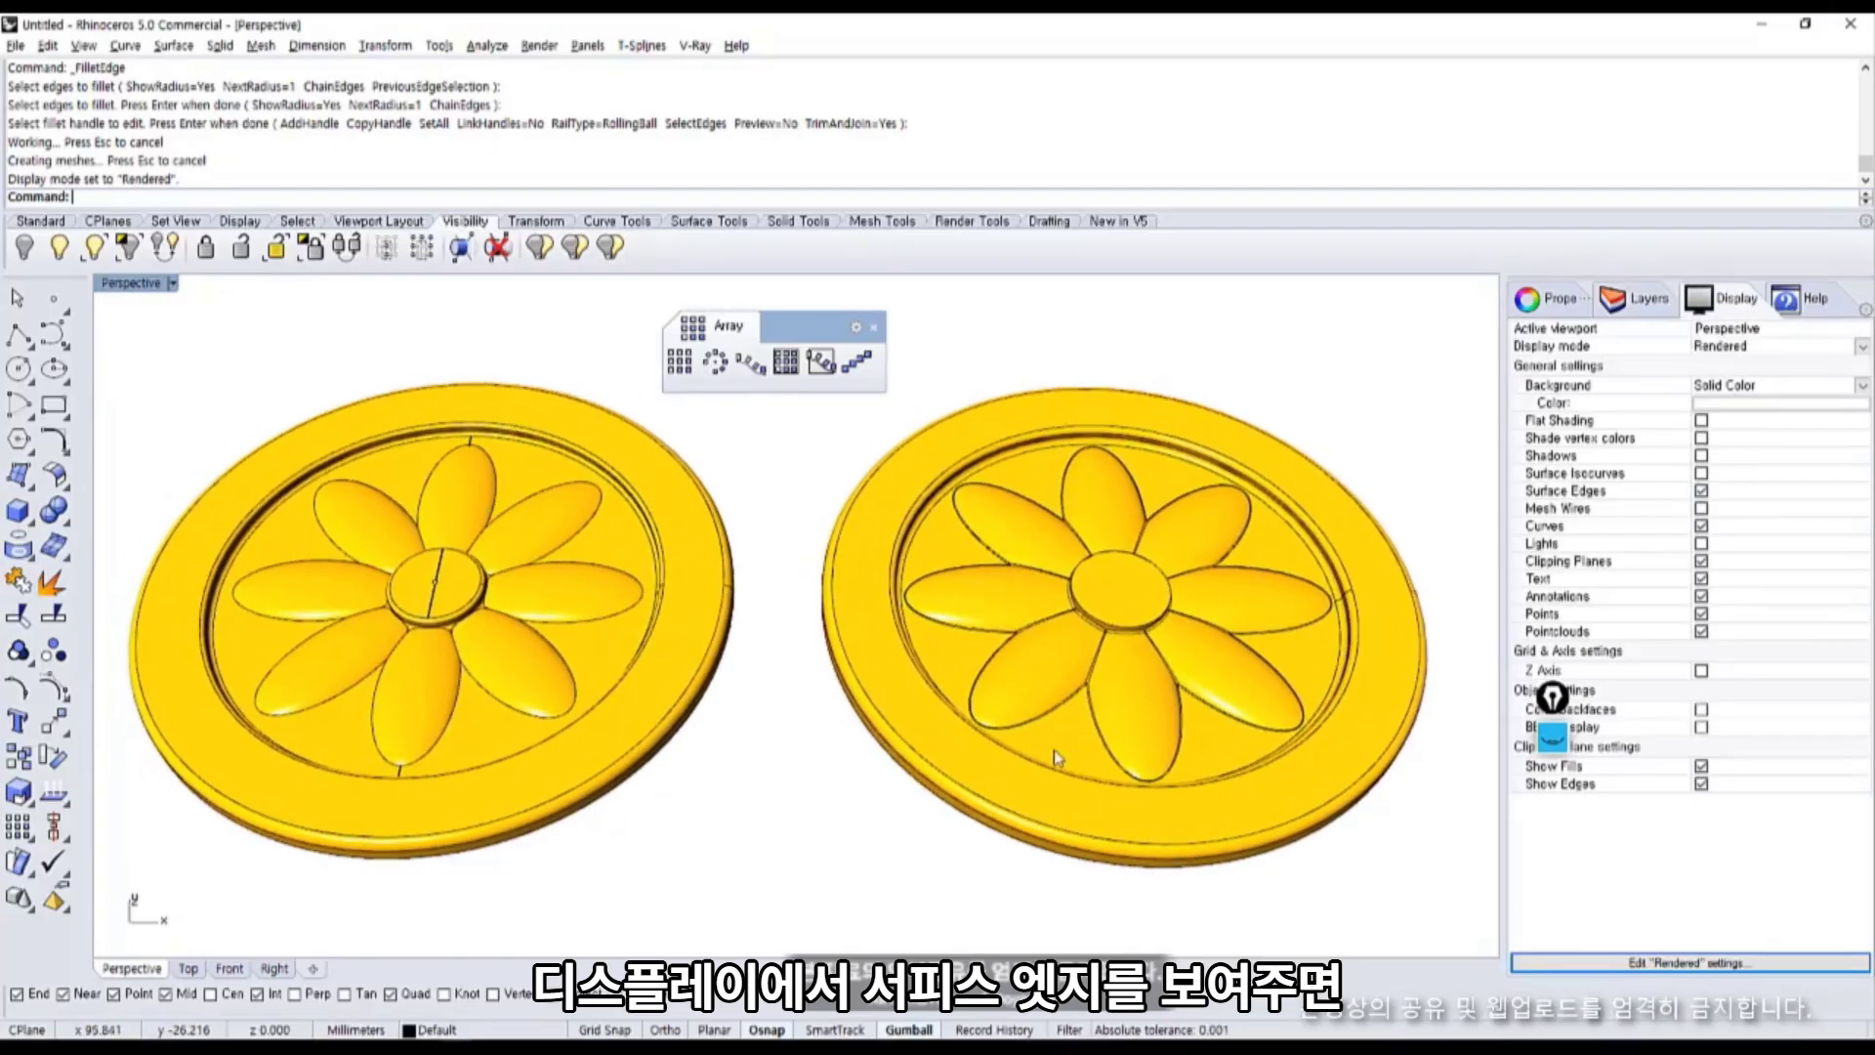
mouse_move(604, 478)
mouse_down()
mouse_move(674, 478)
mouse_move(690, 411)
mouse_up()
drag(1099, 420, 1079, 512)
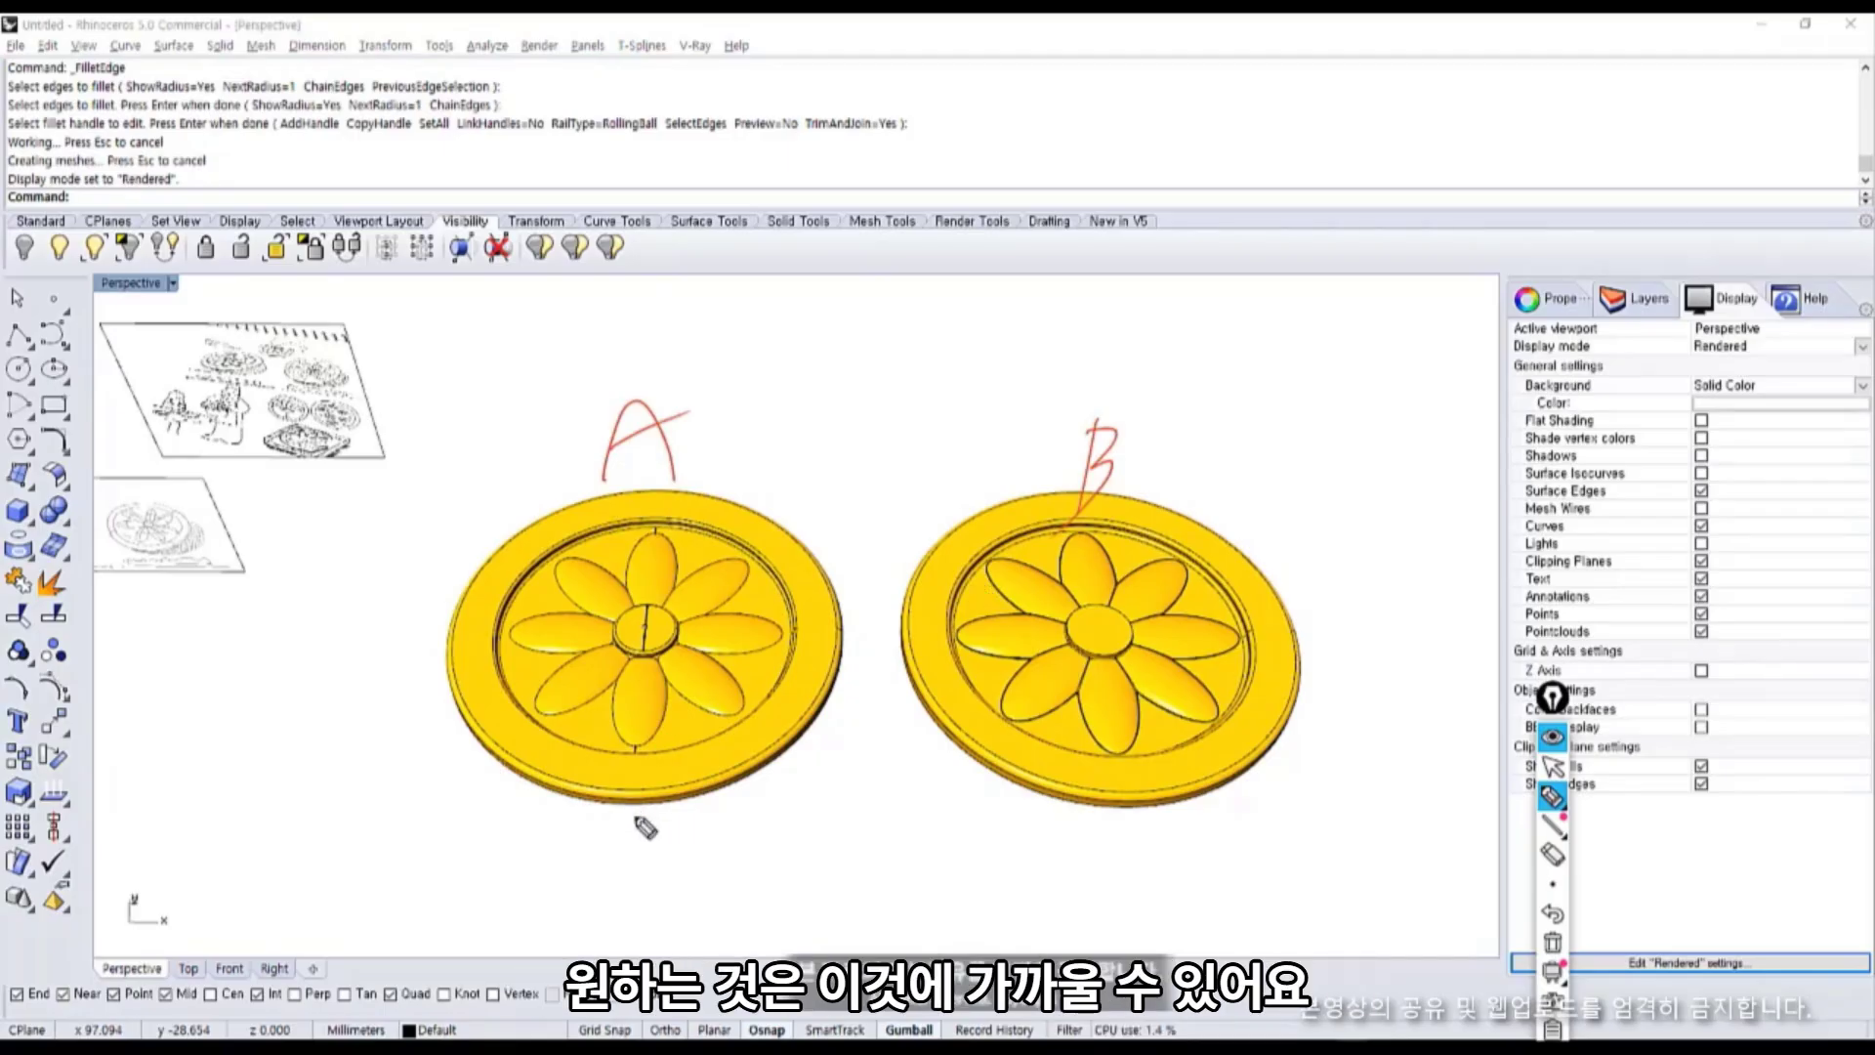
Circle medallion A, draw an arrow to it from the upper reference sketch, and handwrite "만들기가 어려워" beneath it.
mouse_move(612, 833)
mouse_down()
mouse_move(527, 820)
mouse_move(470, 548)
mouse_move(728, 470)
mouse_move(825, 518)
mouse_move(831, 719)
mouse_move(717, 808)
mouse_up()
mouse_move(278, 396)
mouse_down()
mouse_move(285, 353)
mouse_move(402, 586)
mouse_move(378, 590)
mouse_up()
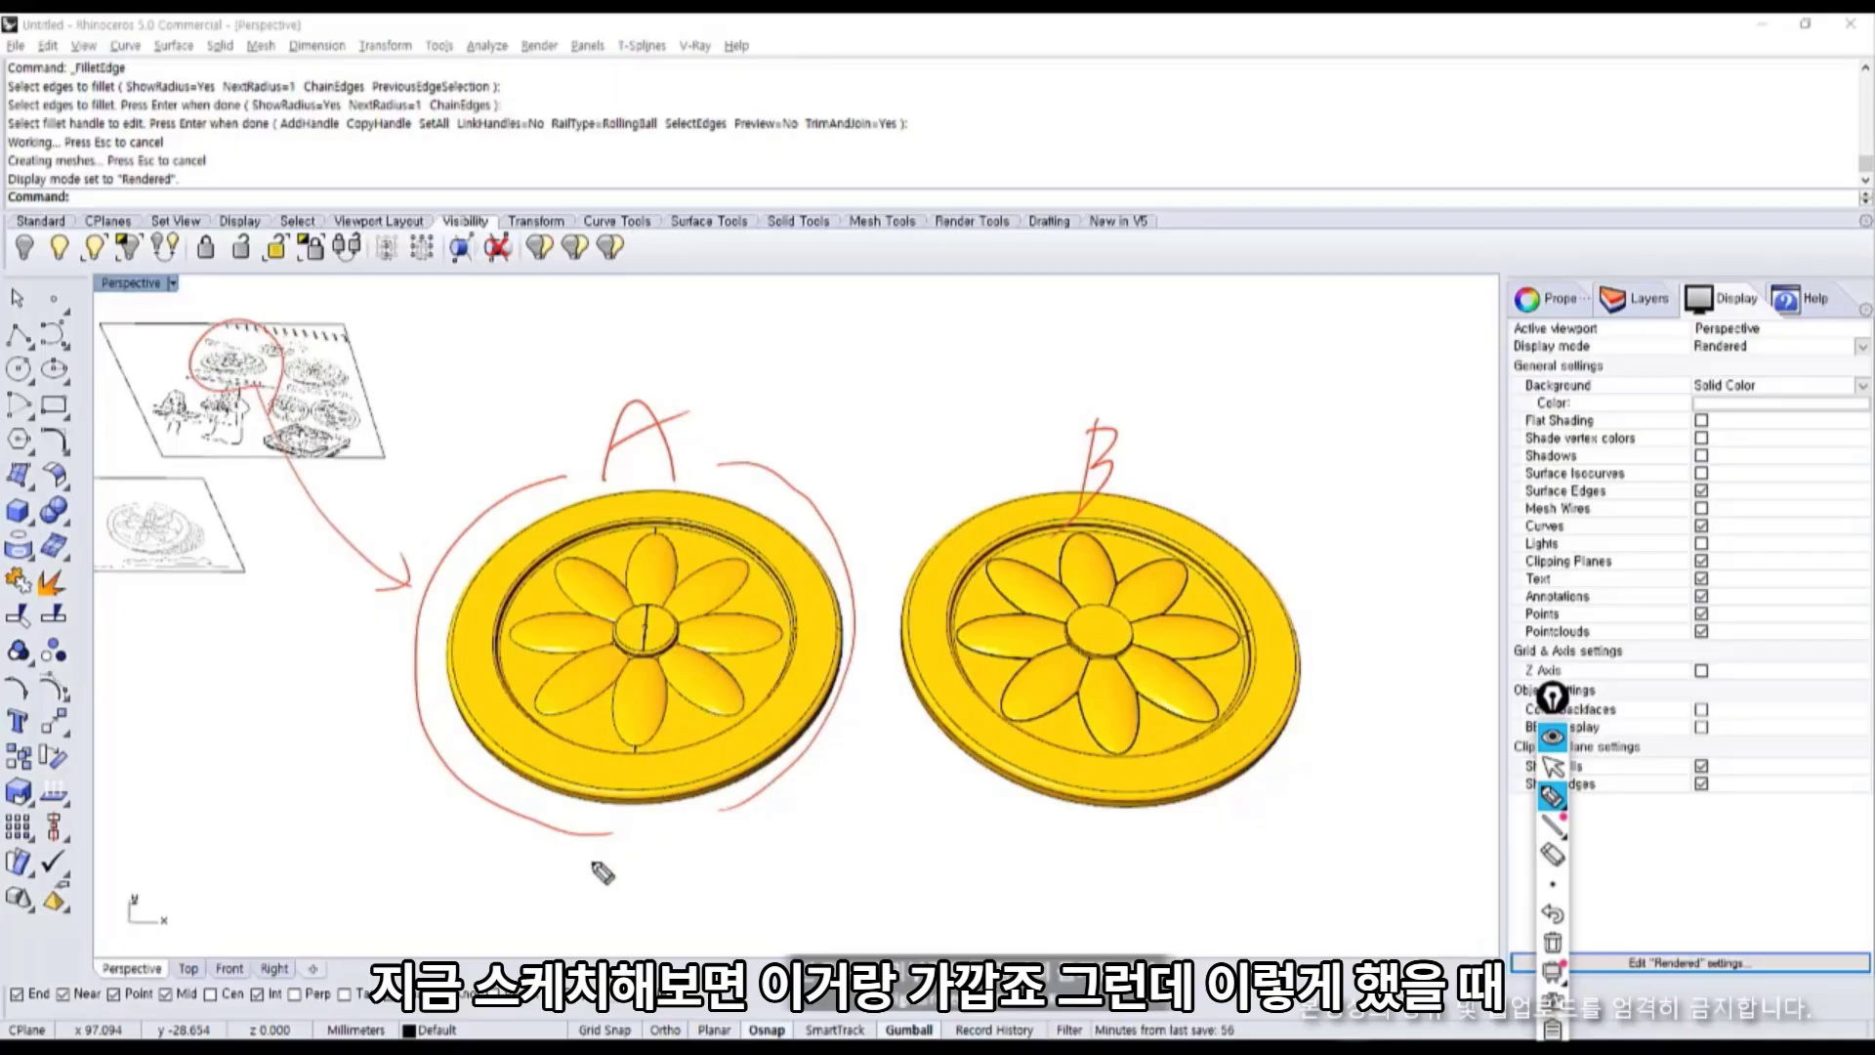
drag(575, 867, 589, 894)
mouse_move(578, 865)
mouse_down()
mouse_move(595, 889)
mouse_move(626, 882)
mouse_up()
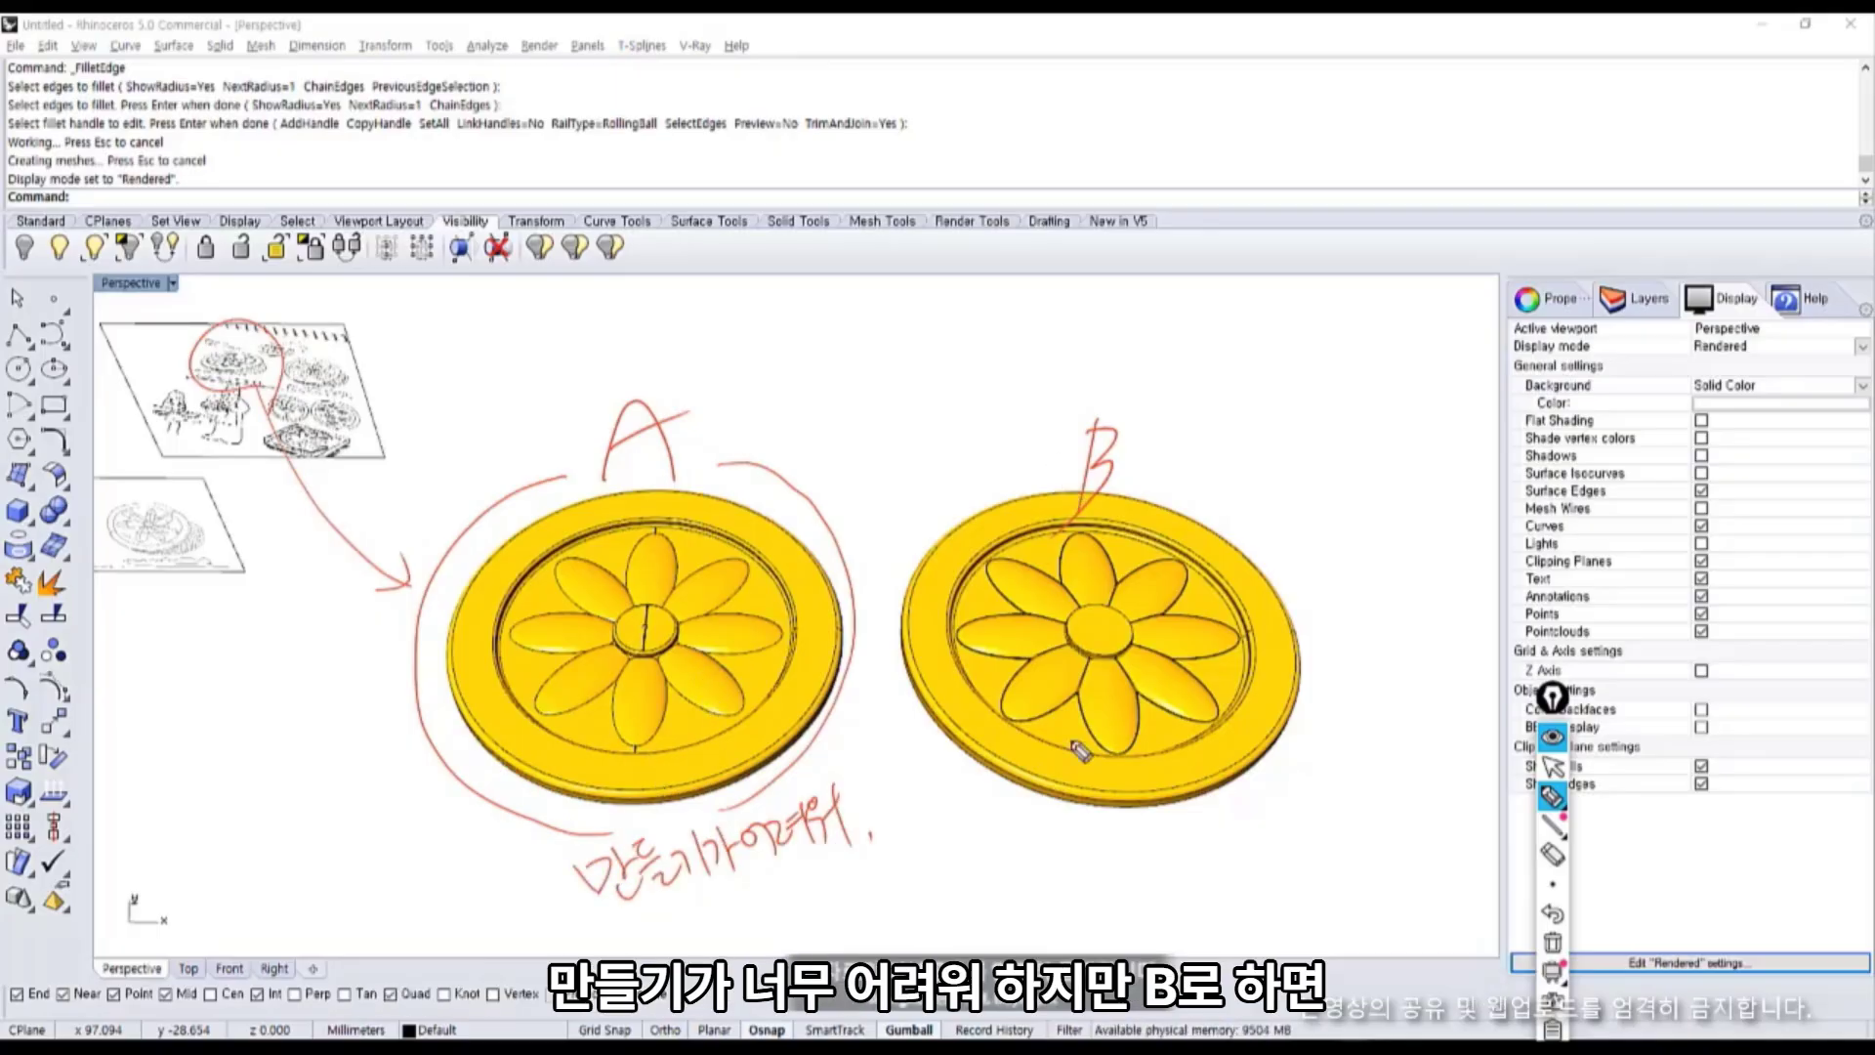
Circle medallion B, underline the note under medallion A, and handwrite "쉬워" beneath medallion B.
drag(1010, 828, 969, 491)
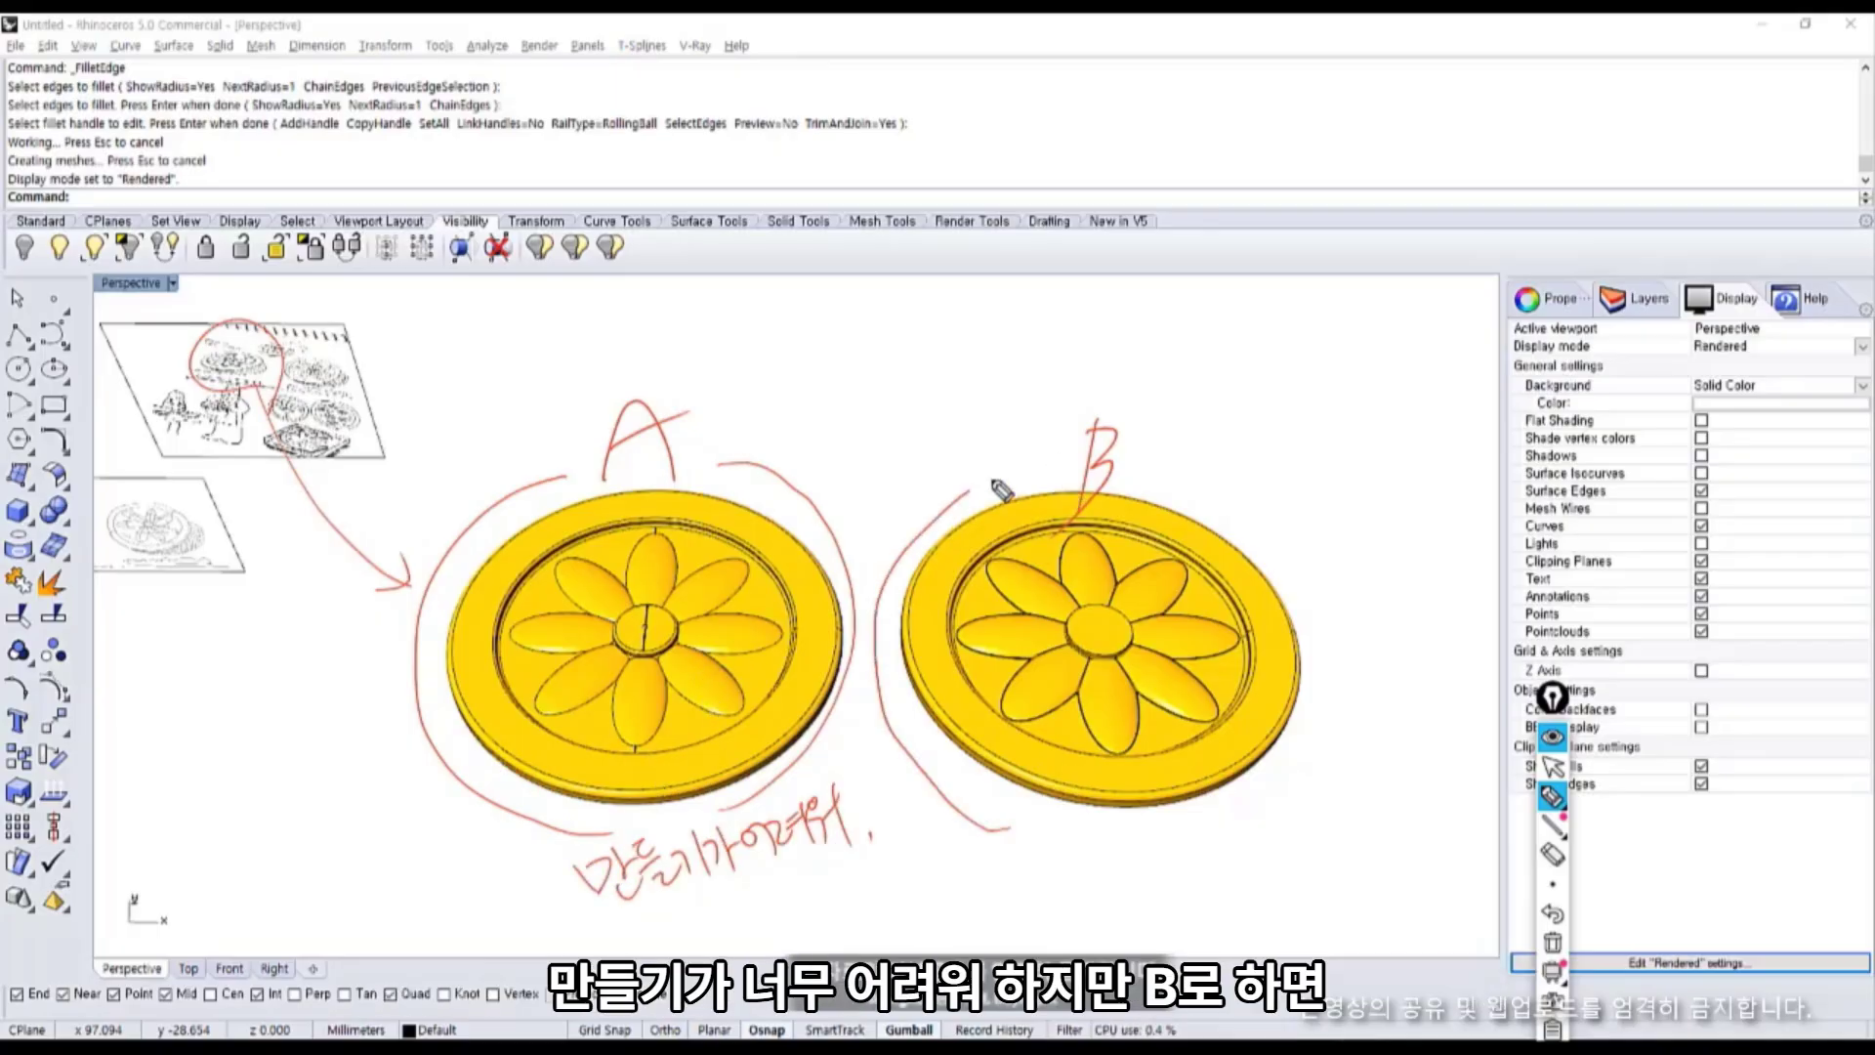
mouse_move(1161, 457)
mouse_down()
mouse_move(1291, 527)
mouse_move(1060, 864)
mouse_up()
drag(611, 923, 747, 889)
mouse_move(893, 879)
mouse_down()
mouse_move(986, 864)
mouse_move(1058, 906)
mouse_up()
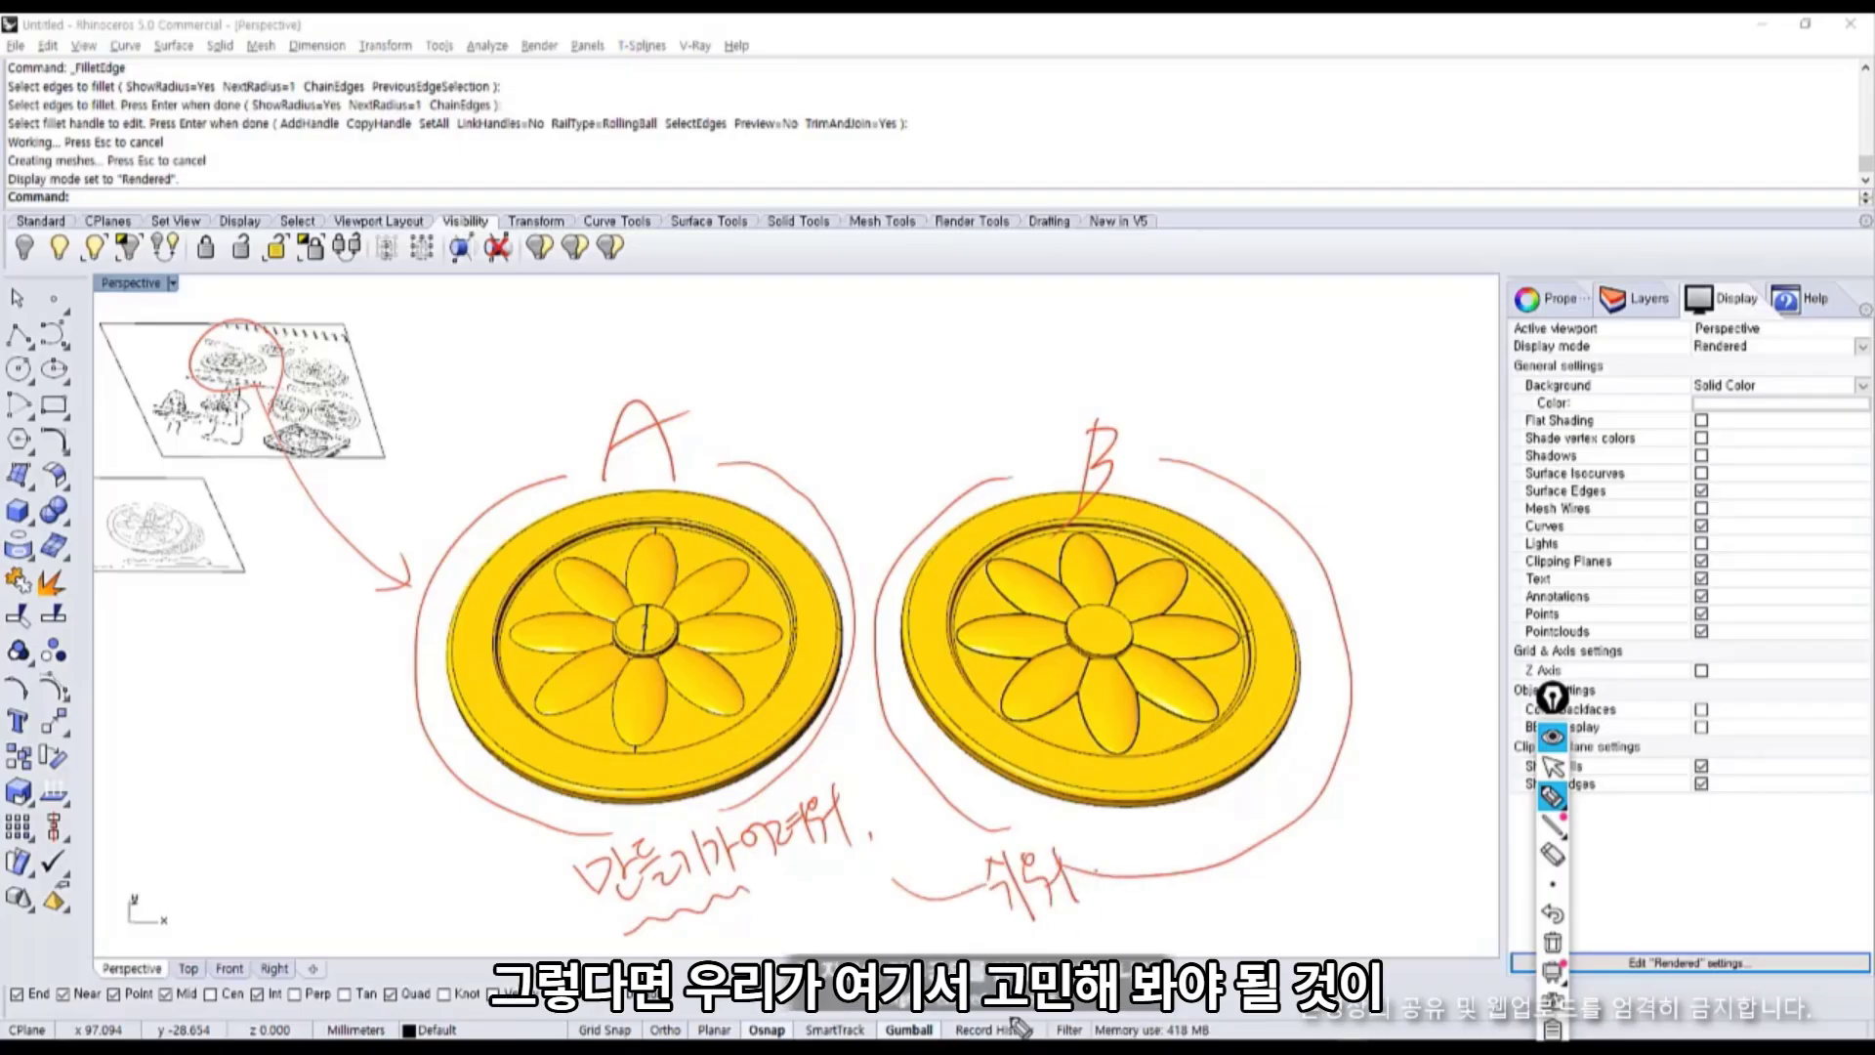
Handwrite "(타협.)" in the space above and between the two medallions.
mouse_move(815, 399)
mouse_down()
mouse_move(786, 442)
mouse_move(835, 449)
mouse_up()
mouse_move(832, 420)
mouse_down()
mouse_move(852, 408)
mouse_move(860, 430)
mouse_up()
mouse_move(867, 397)
mouse_down()
mouse_move(888, 381)
mouse_move(911, 418)
mouse_up()
drag(781, 391, 776, 454)
drag(913, 342, 923, 429)
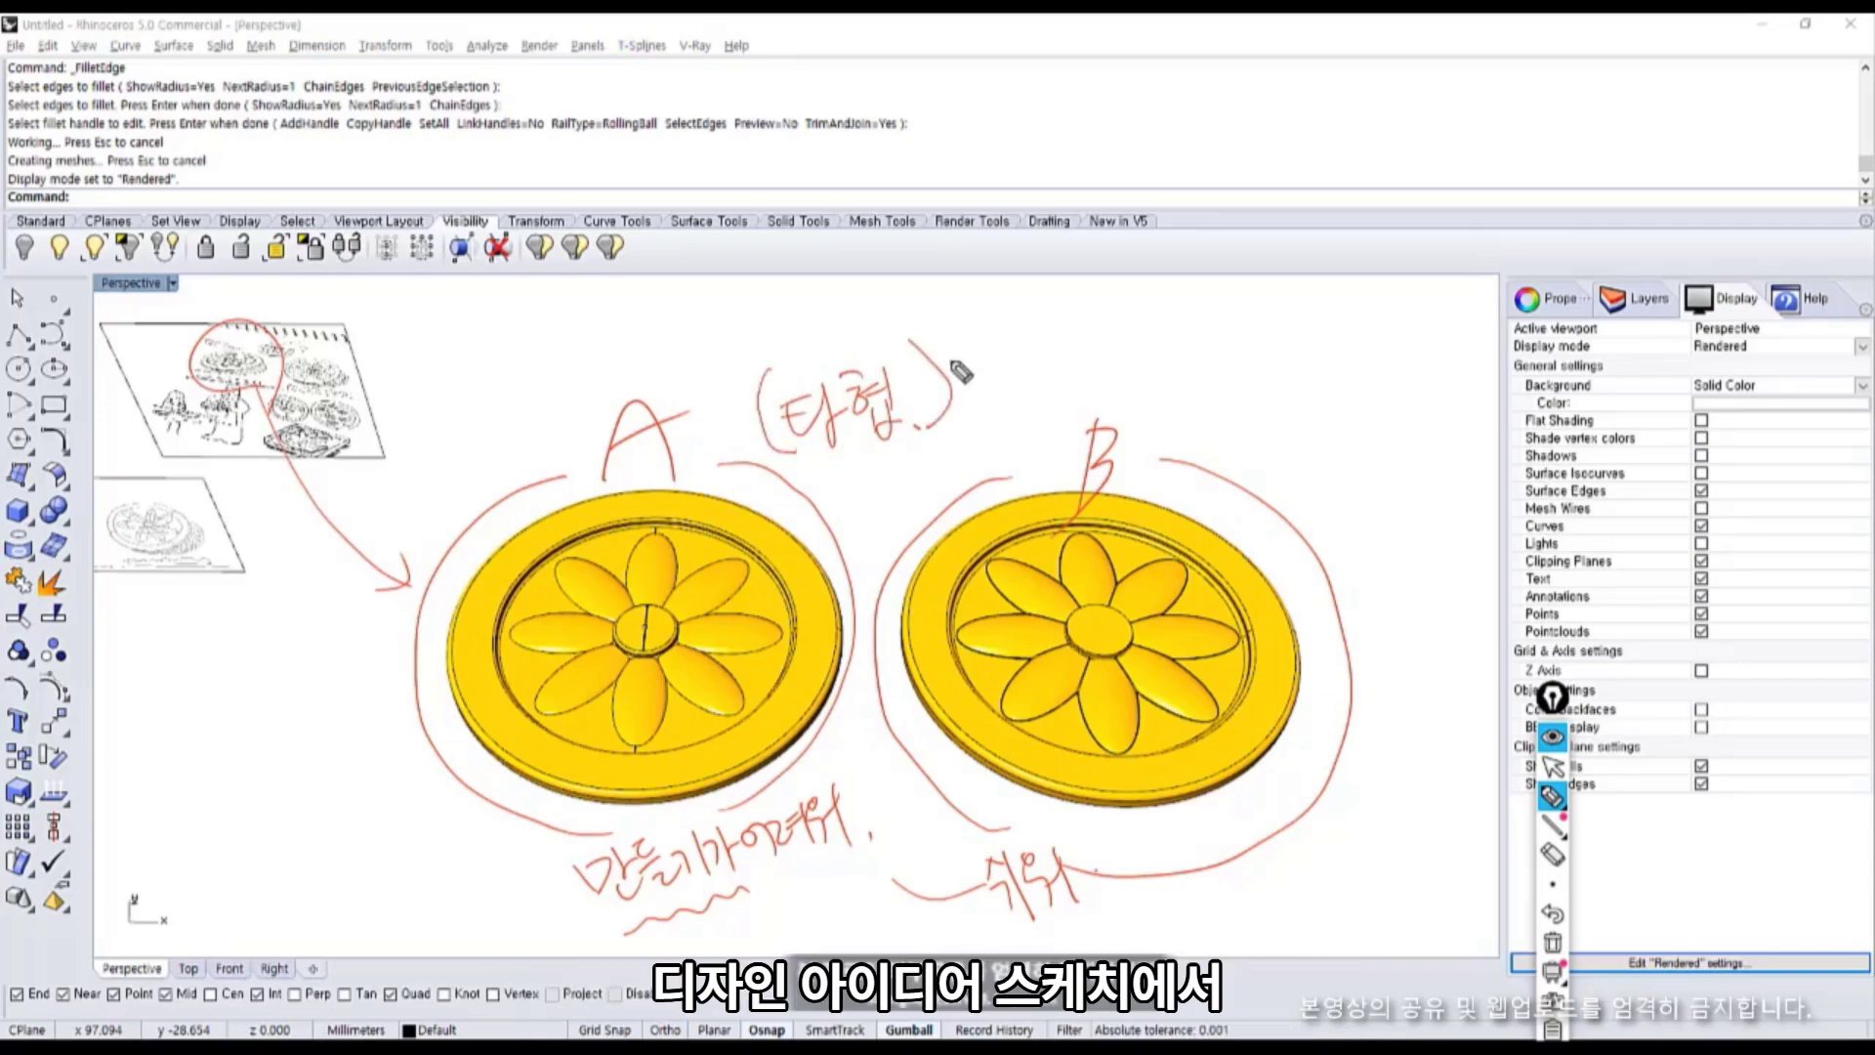
Sketch two small circled flowers joined by an arrow above medallion B.
mouse_move(1036, 376)
mouse_down()
mouse_move(1001, 293)
mouse_move(1074, 366)
mouse_move(1055, 305)
mouse_up()
mouse_move(1054, 305)
mouse_down()
mouse_move(1068, 311)
mouse_move(1035, 337)
mouse_move(1042, 313)
mouse_up()
drag(1129, 315, 1166, 314)
mouse_move(1240, 277)
mouse_down()
mouse_move(1283, 259)
mouse_move(1296, 274)
mouse_move(1236, 318)
mouse_move(1255, 327)
mouse_up()
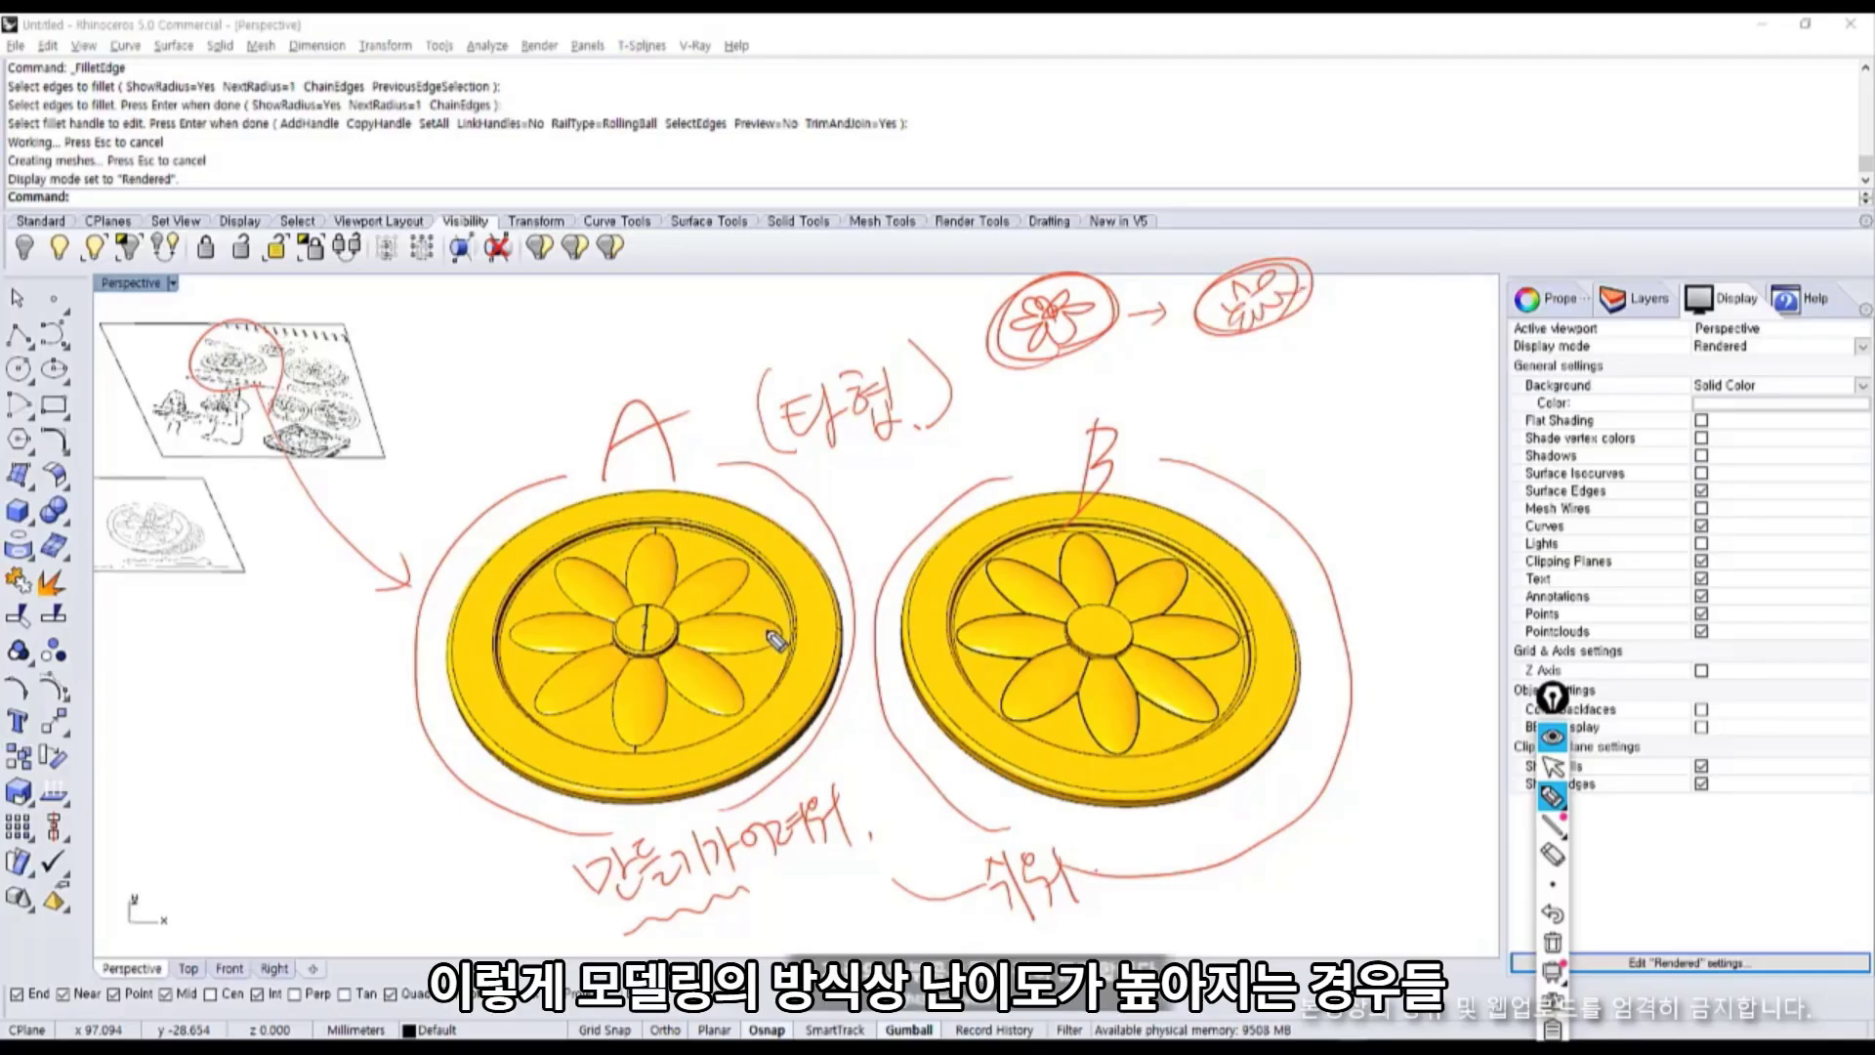
Mark a petal tip on A and the centre edge of B, underline "타협", and write "평생" in a box beside it.
drag(787, 617, 781, 653)
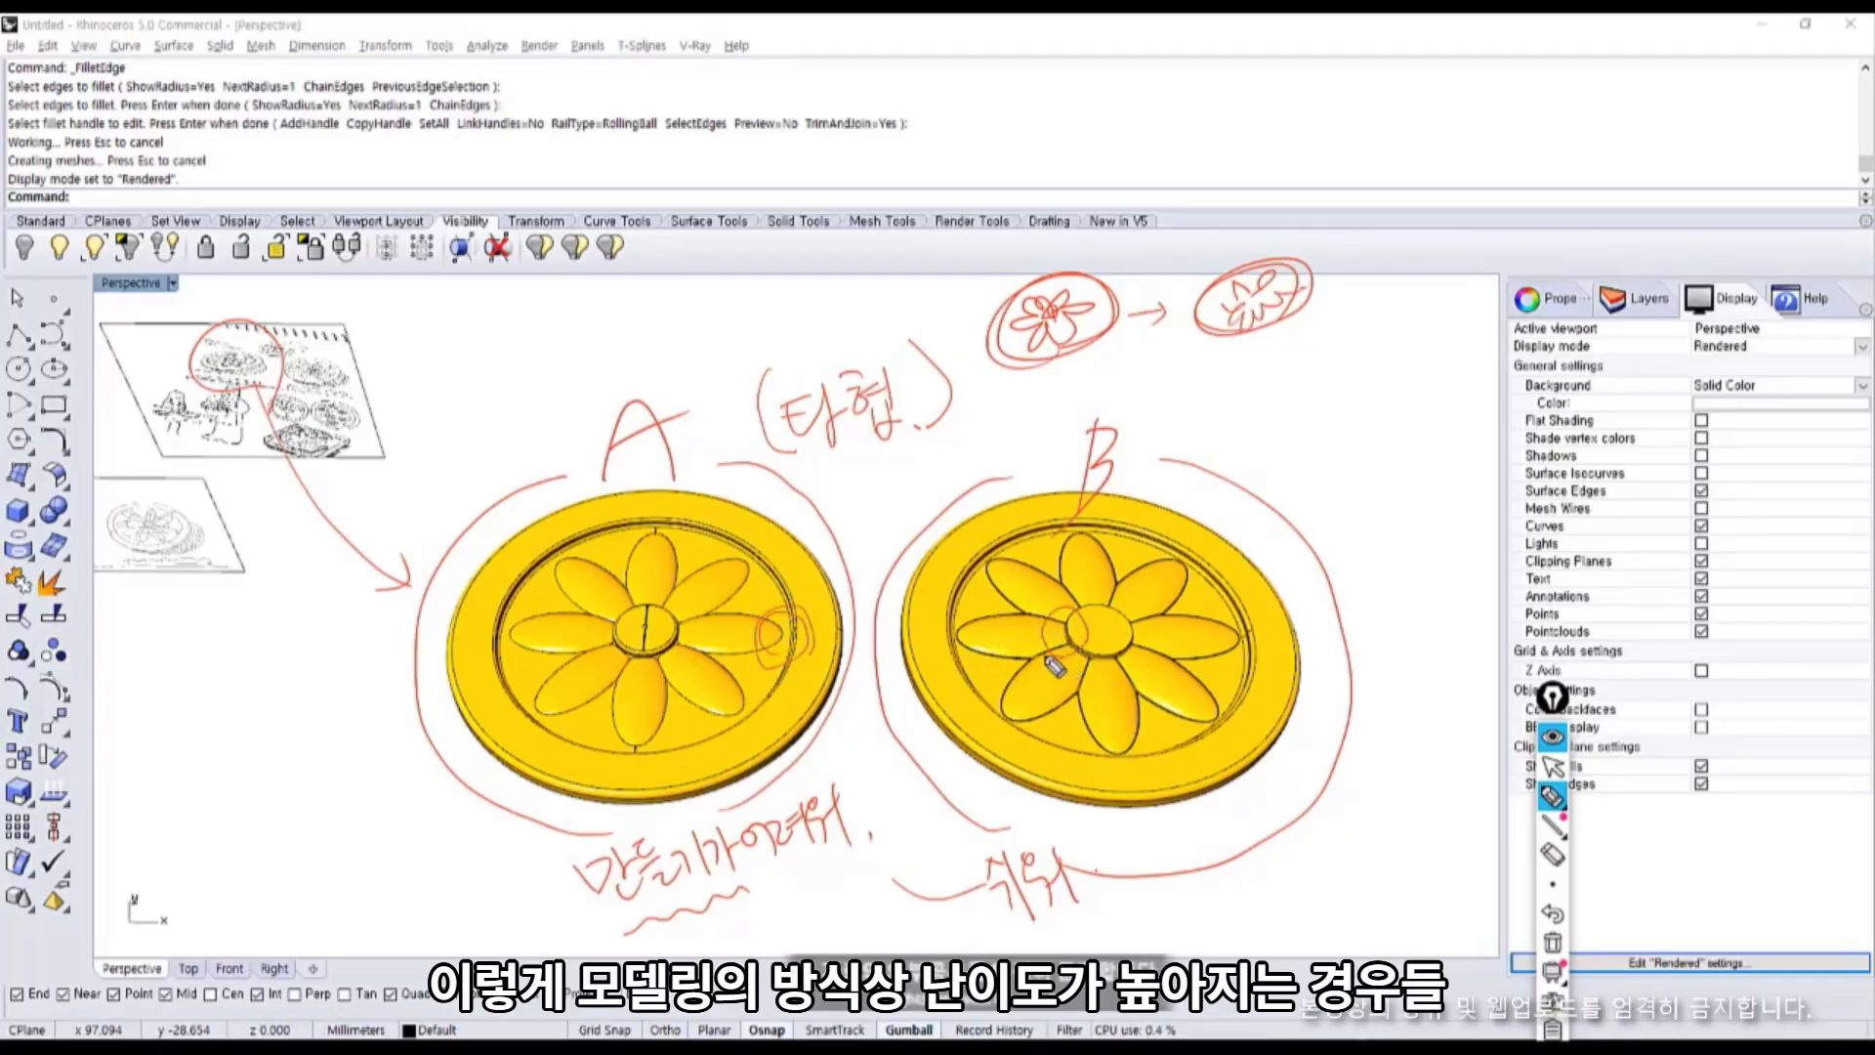
drag(1055, 667, 1078, 673)
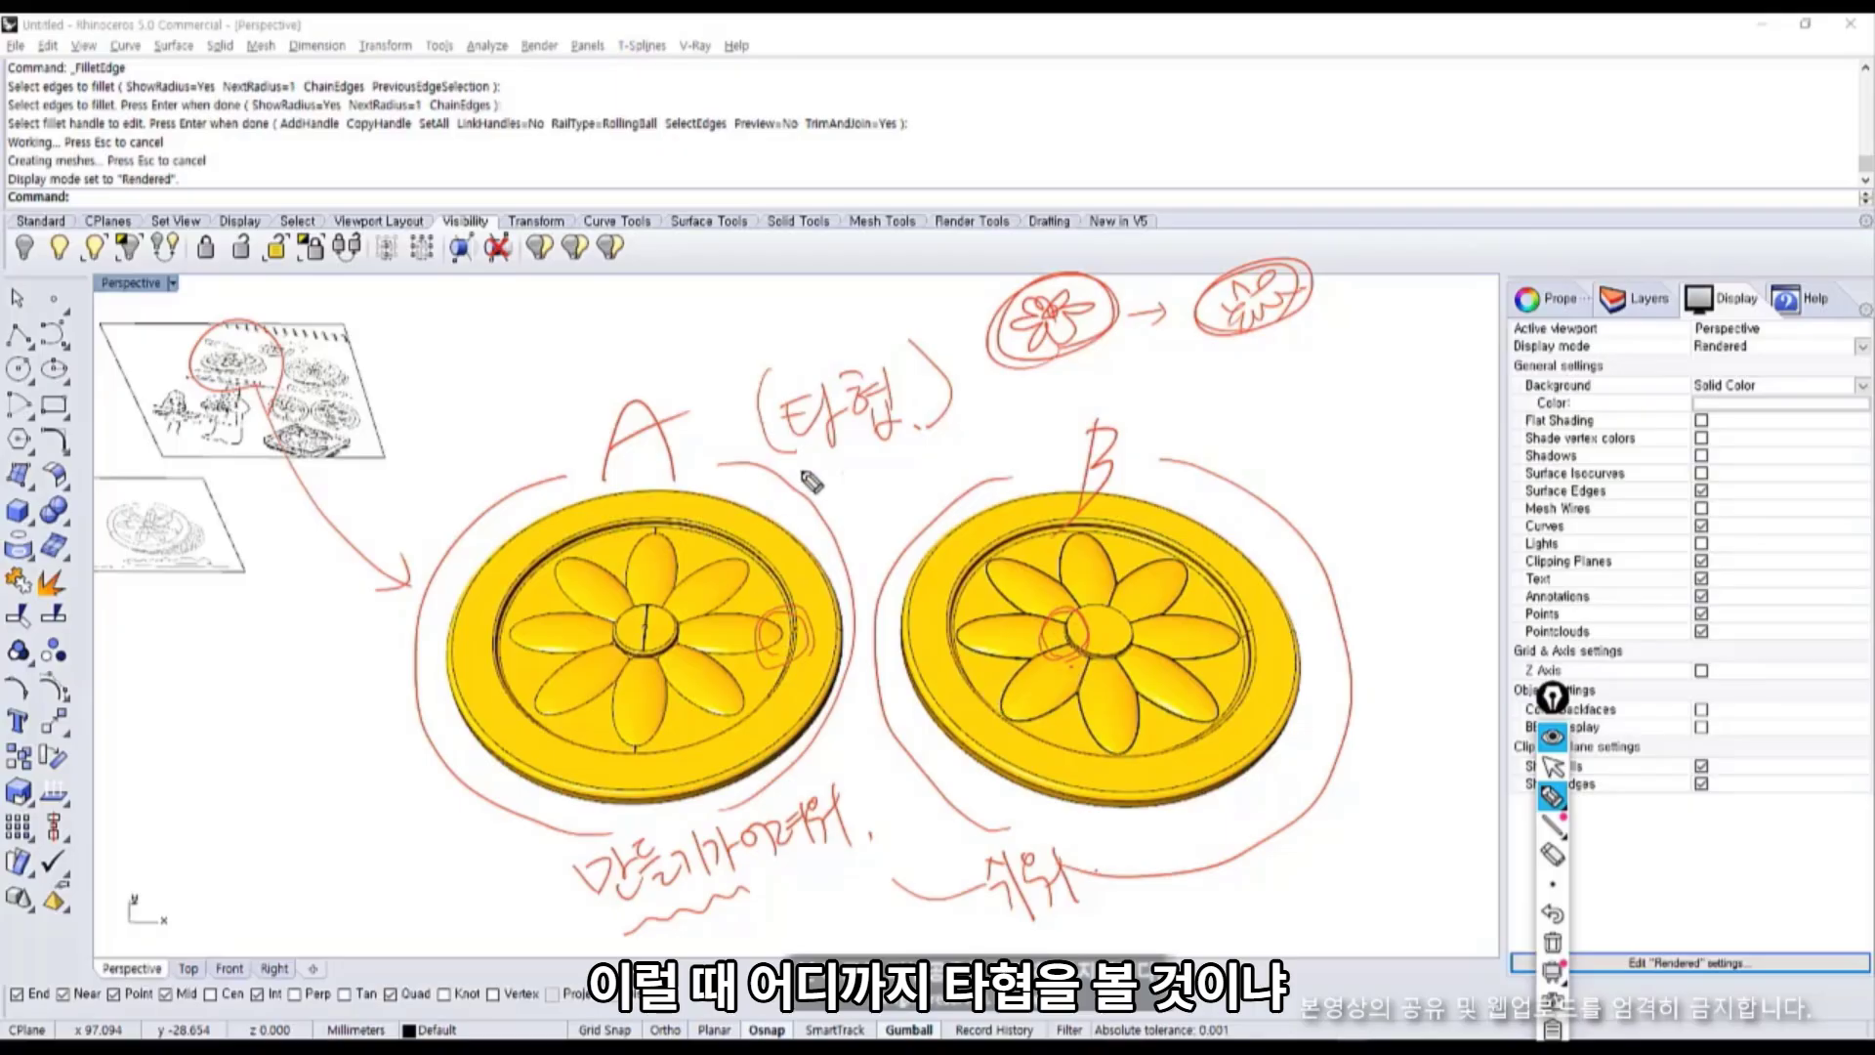
mouse_move(805, 474)
mouse_down()
mouse_move(928, 449)
mouse_move(859, 478)
mouse_move(1002, 399)
mouse_move(1054, 428)
mouse_move(1071, 406)
mouse_up()
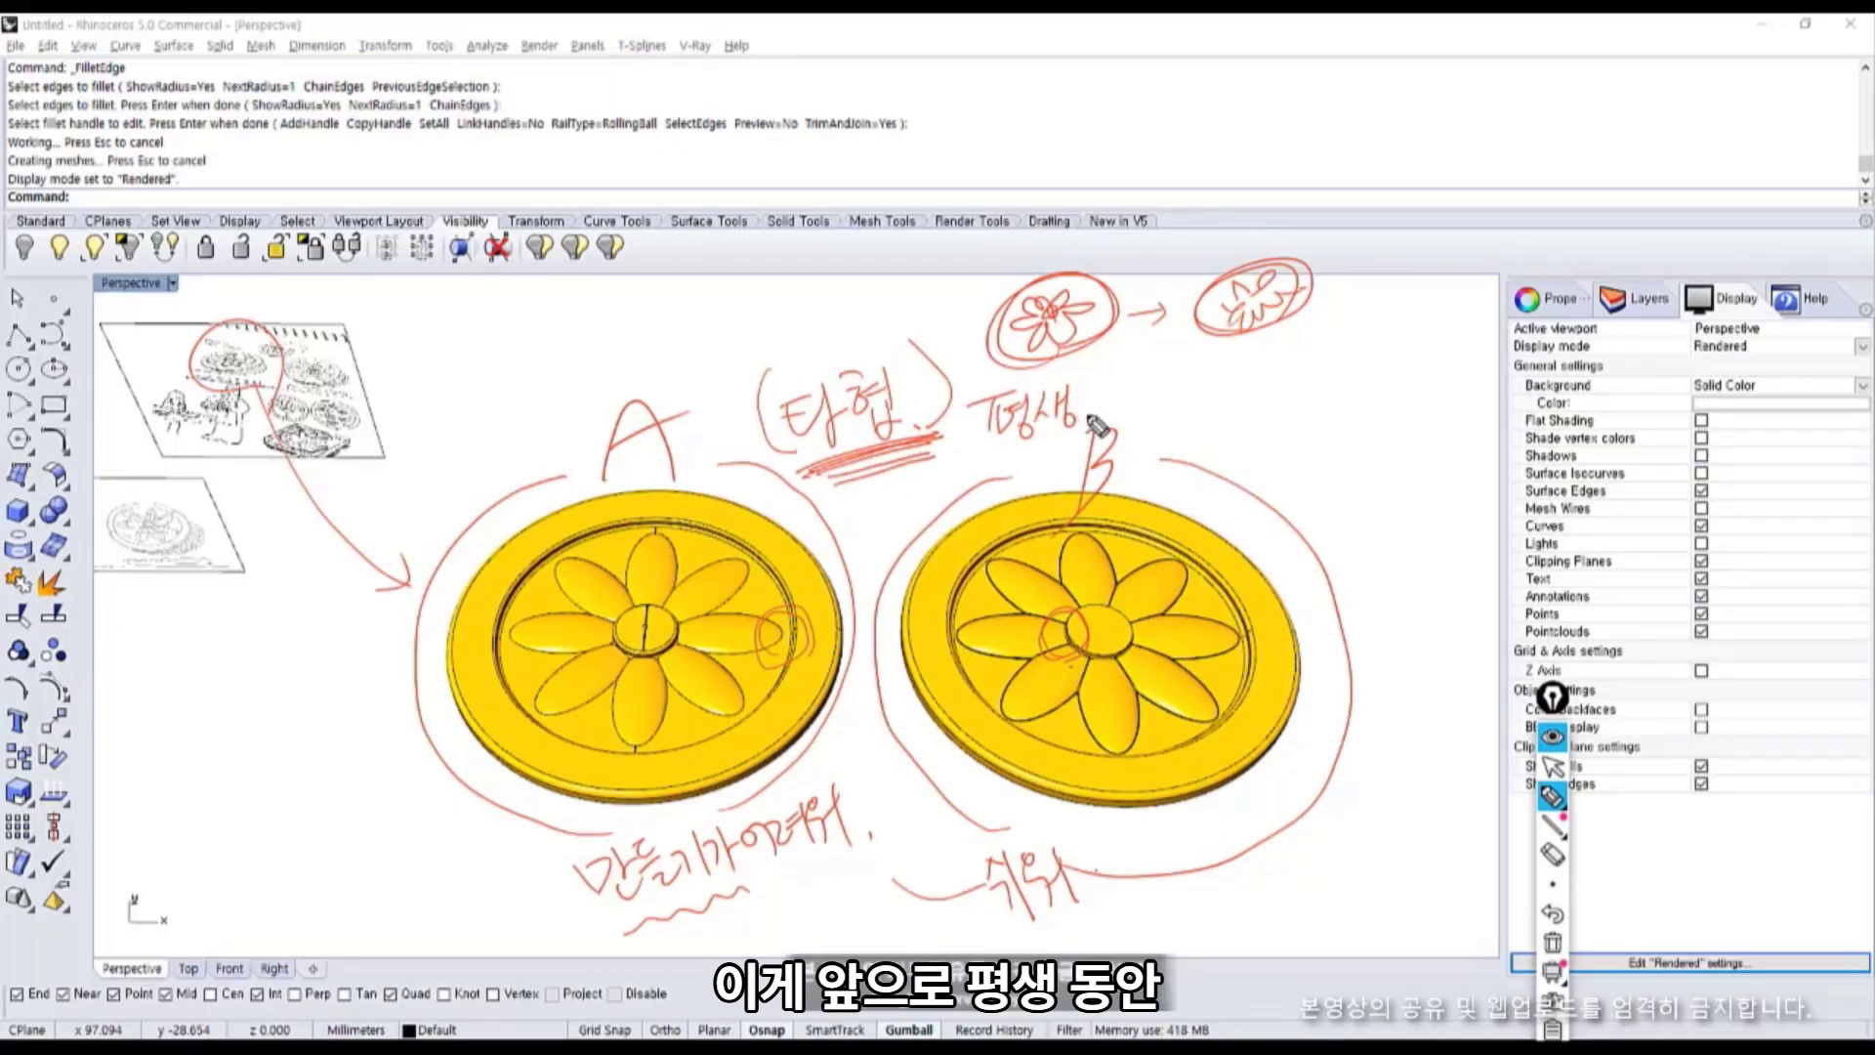
mouse_move(972, 440)
mouse_down()
mouse_move(1157, 386)
mouse_move(962, 435)
mouse_move(1070, 464)
mouse_move(1167, 390)
mouse_up()
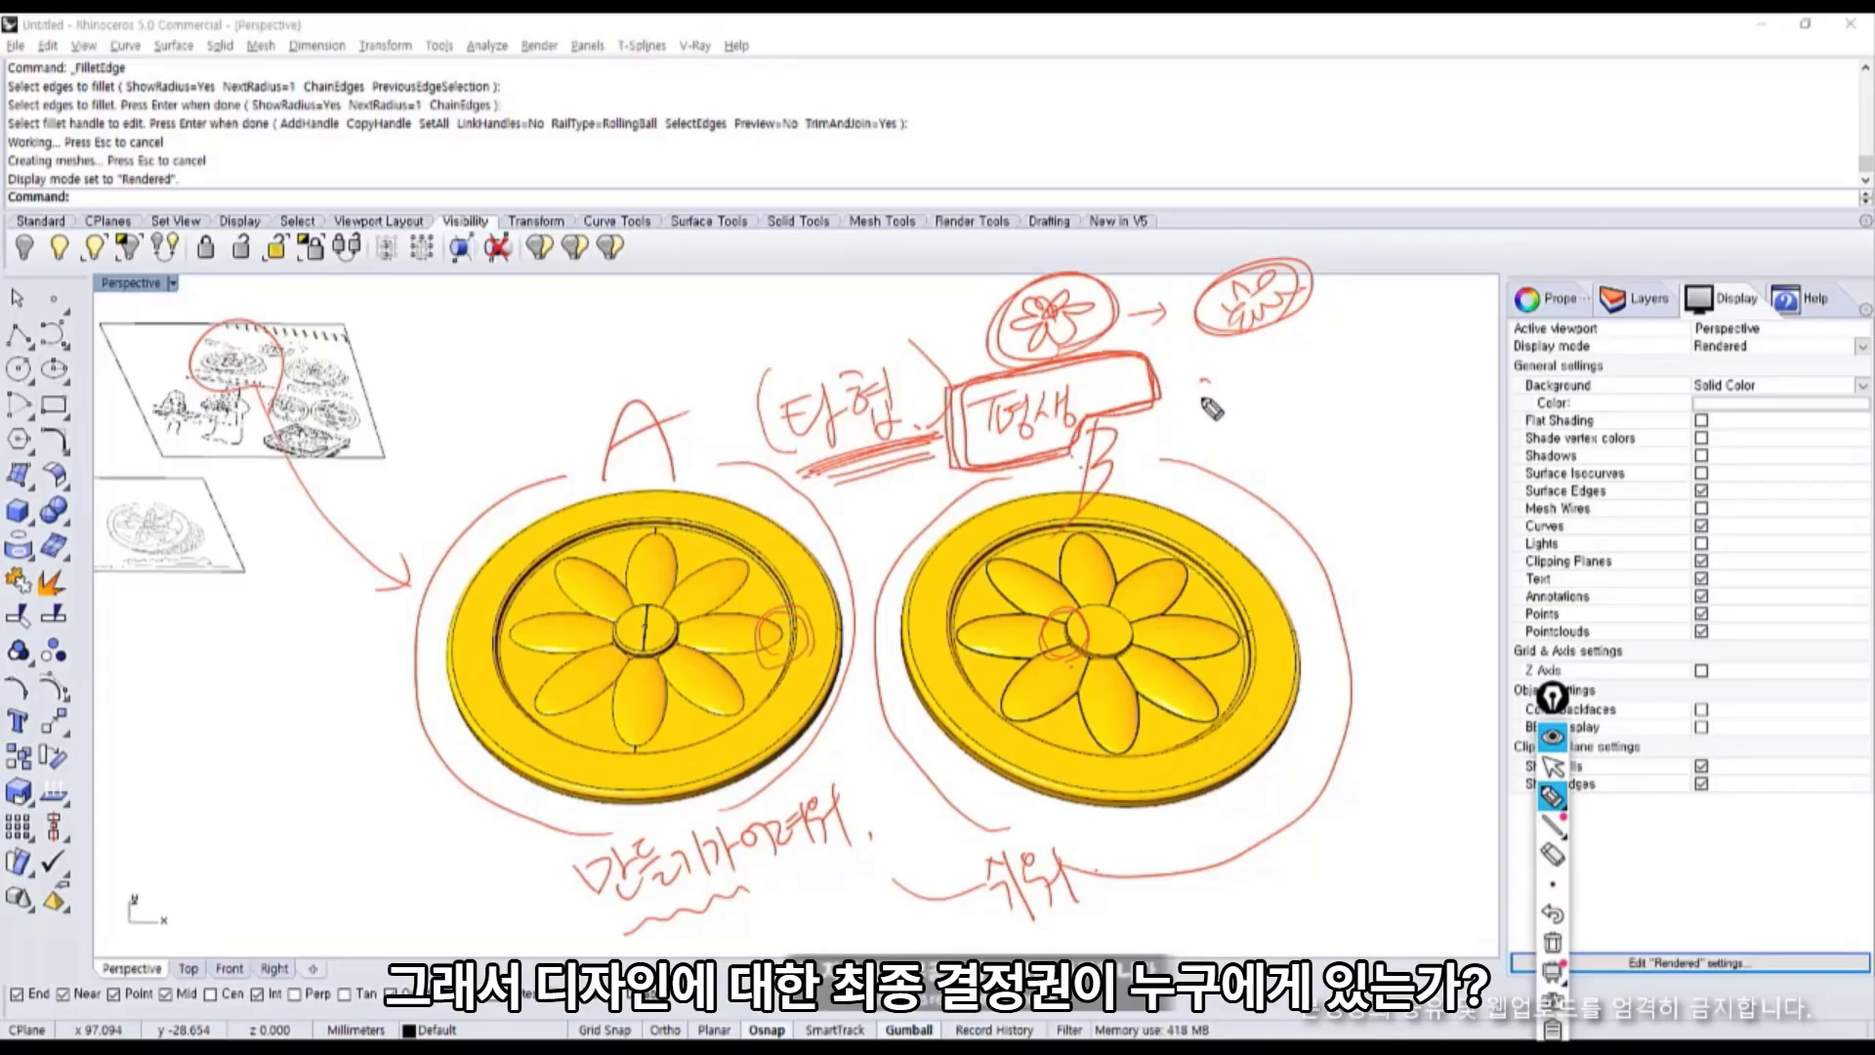
Handwrite "최종결정권" above medallion B and draw two stick figures under it, labelling one as the client.
mouse_move(1221, 420)
mouse_down()
mouse_move(1252, 391)
mouse_move(1338, 467)
mouse_move(1372, 572)
mouse_move(1334, 592)
mouse_move(1359, 590)
mouse_up()
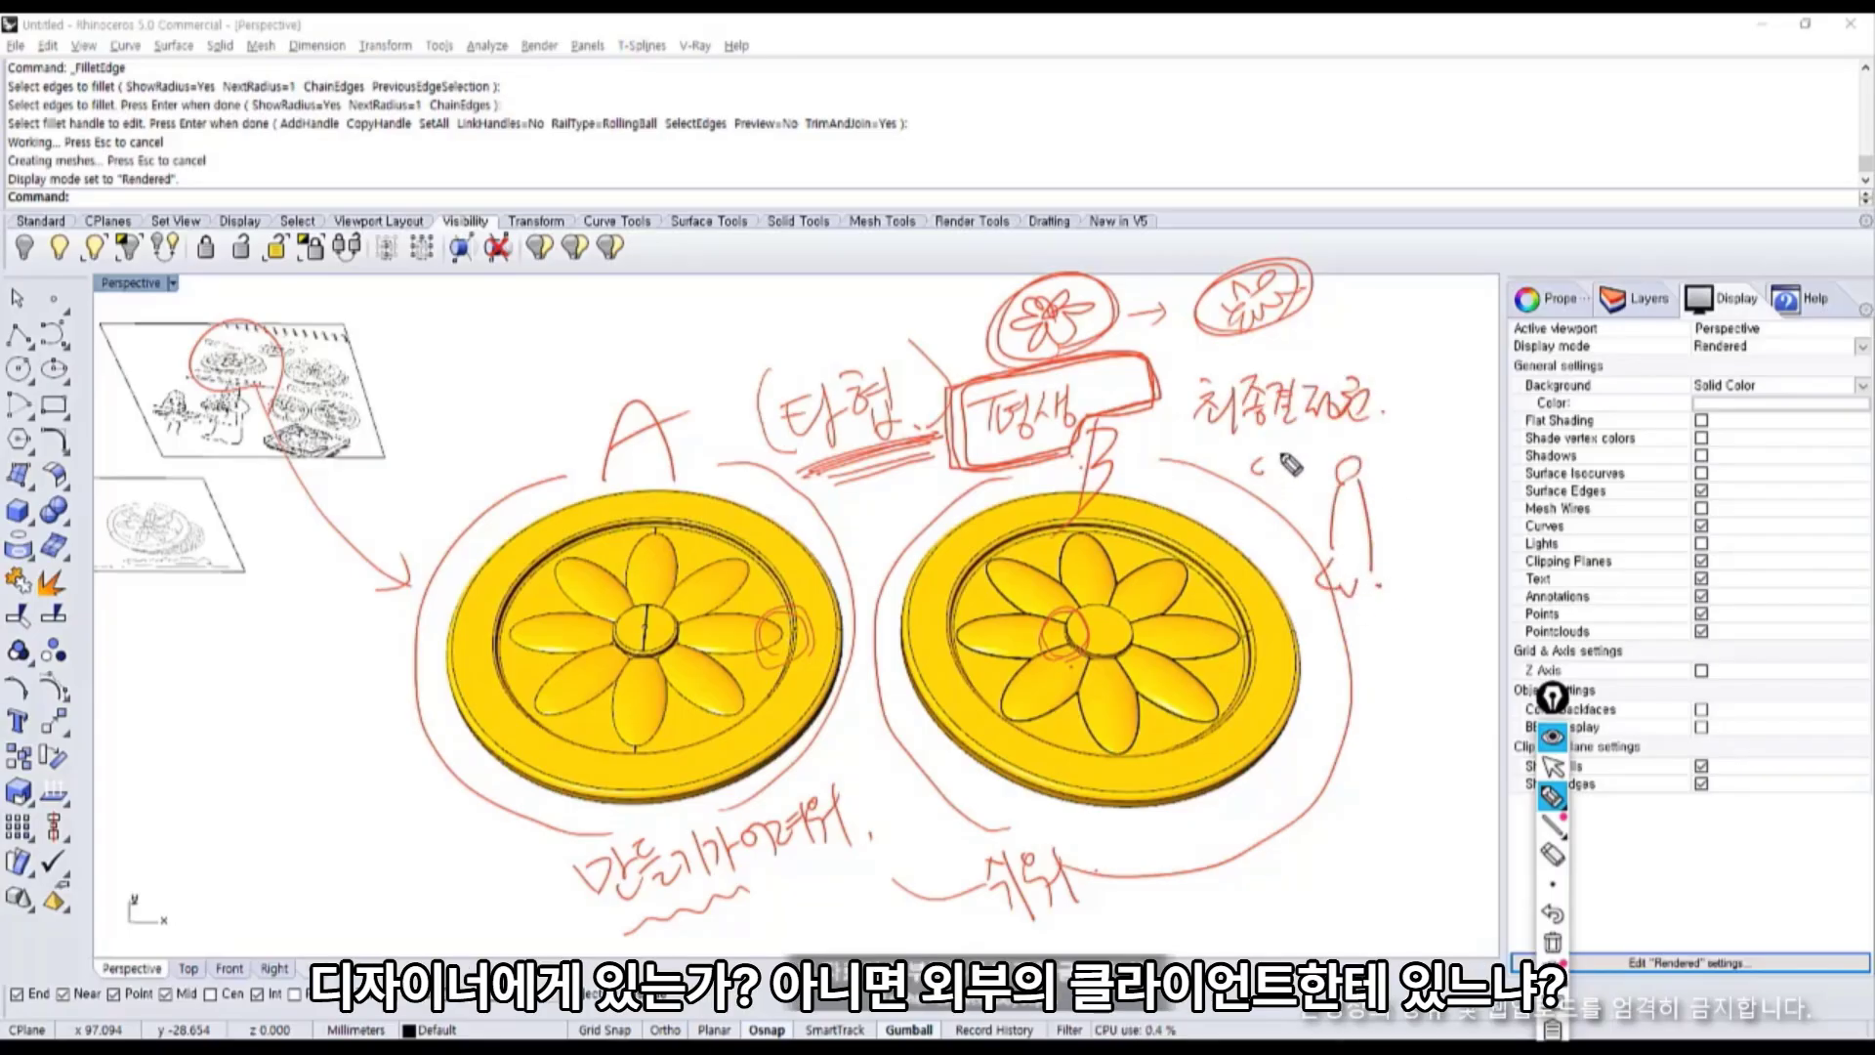
drag(1287, 462, 1261, 566)
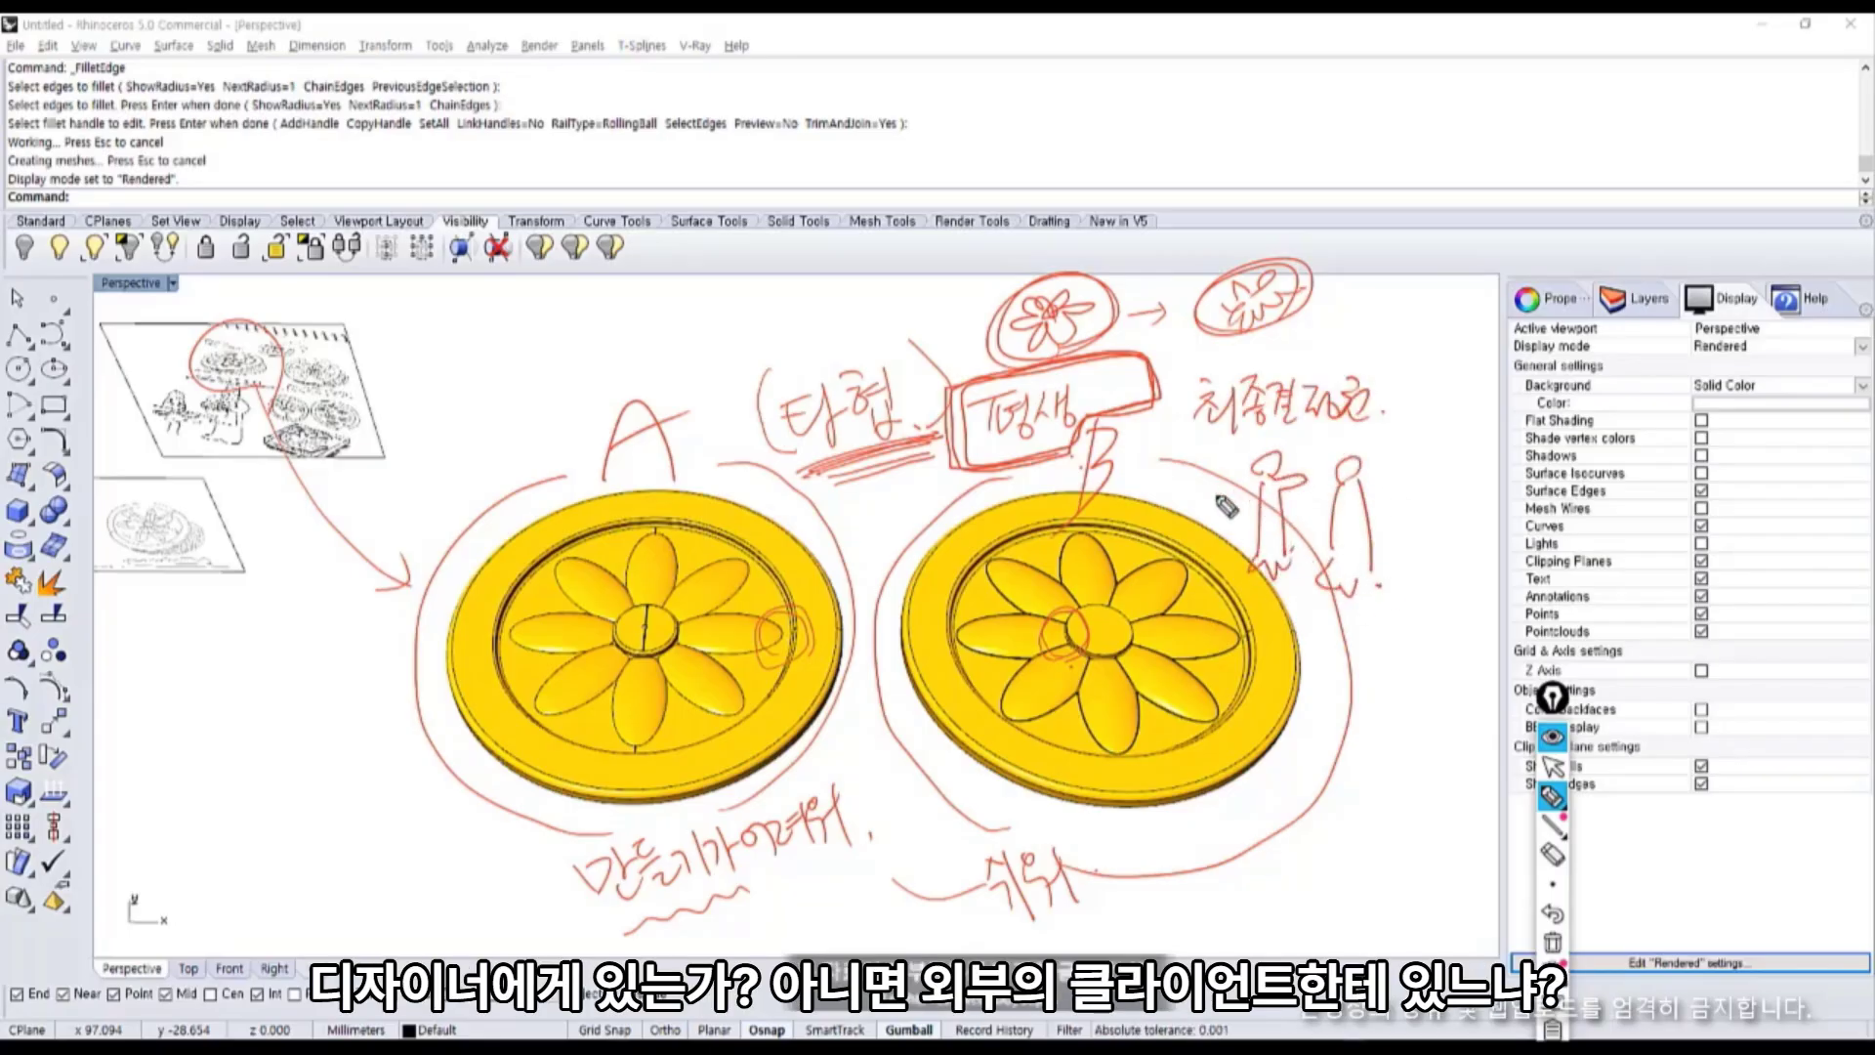
drag(1226, 506, 1304, 477)
Circle details on medallion A's flower, underline "최종결정권", and label the other stick figure "나".
mouse_move(721, 764)
mouse_down()
mouse_move(523, 613)
mouse_move(781, 724)
mouse_move(723, 781)
mouse_up()
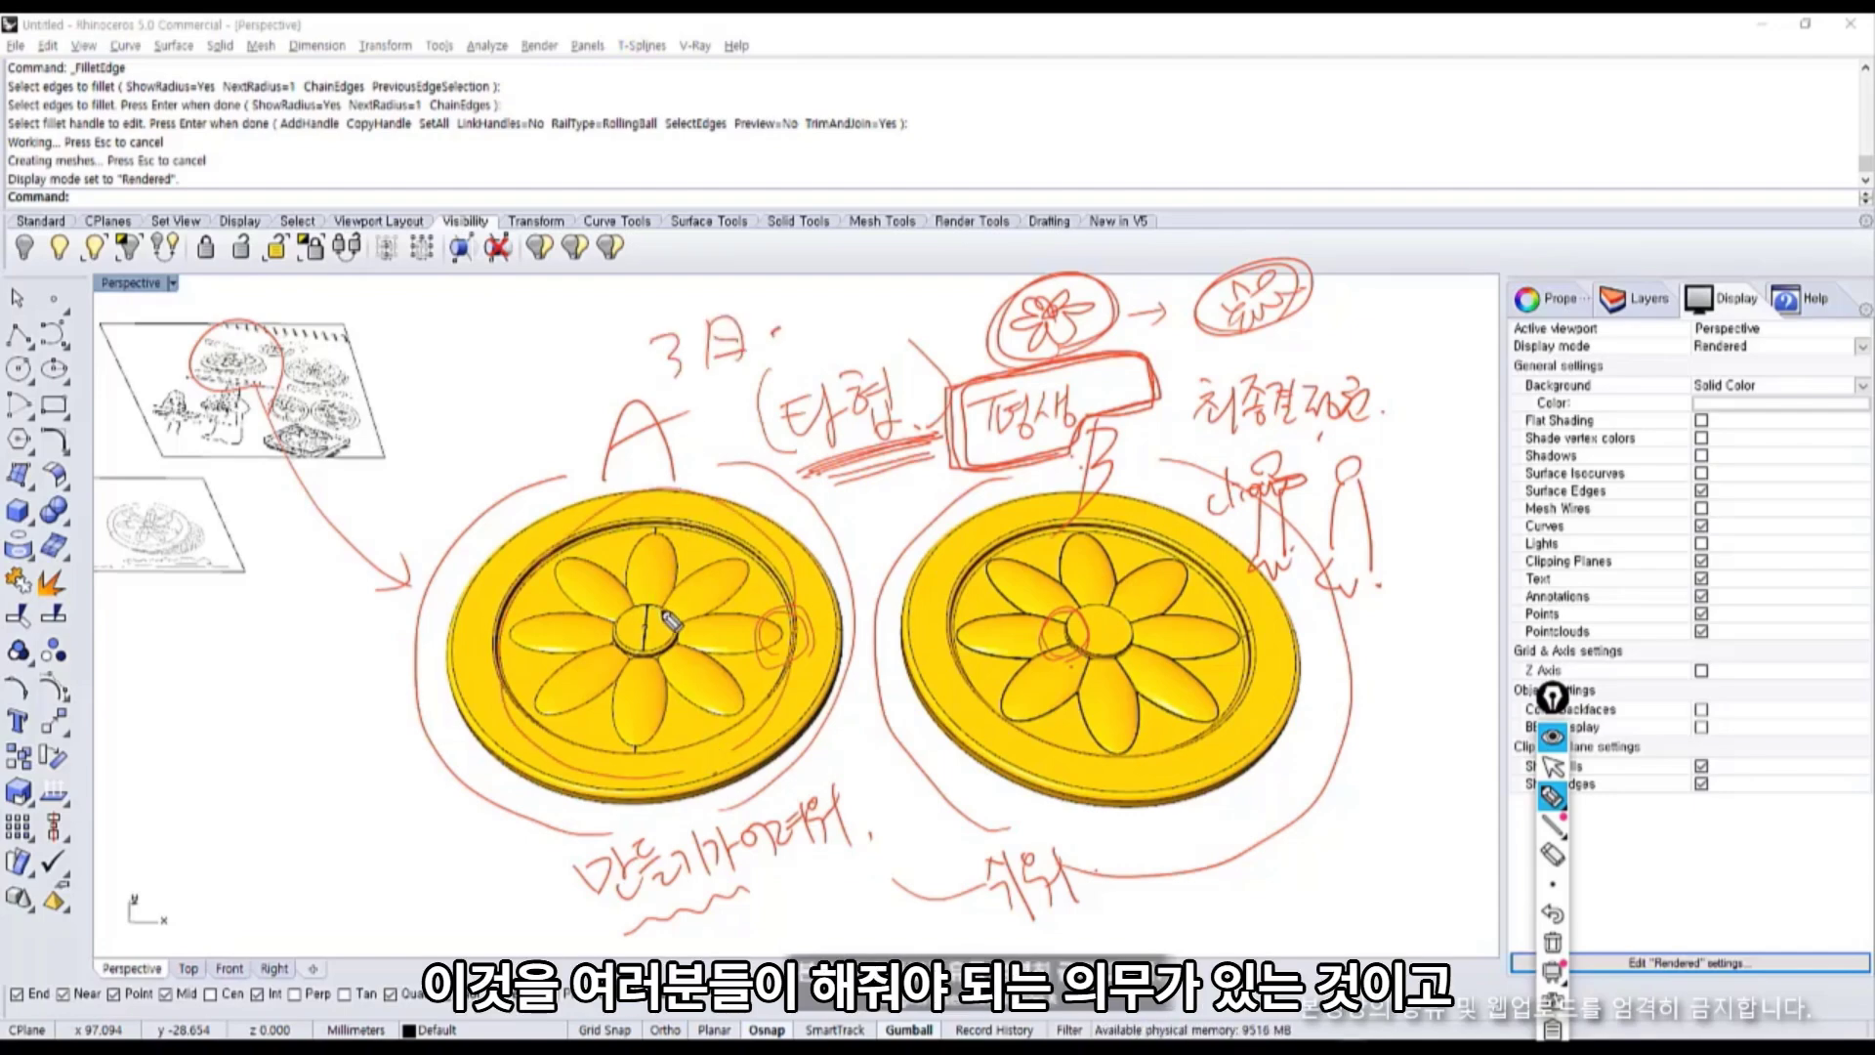
mouse_move(670, 619)
mouse_down()
mouse_move(703, 556)
mouse_move(717, 630)
mouse_up()
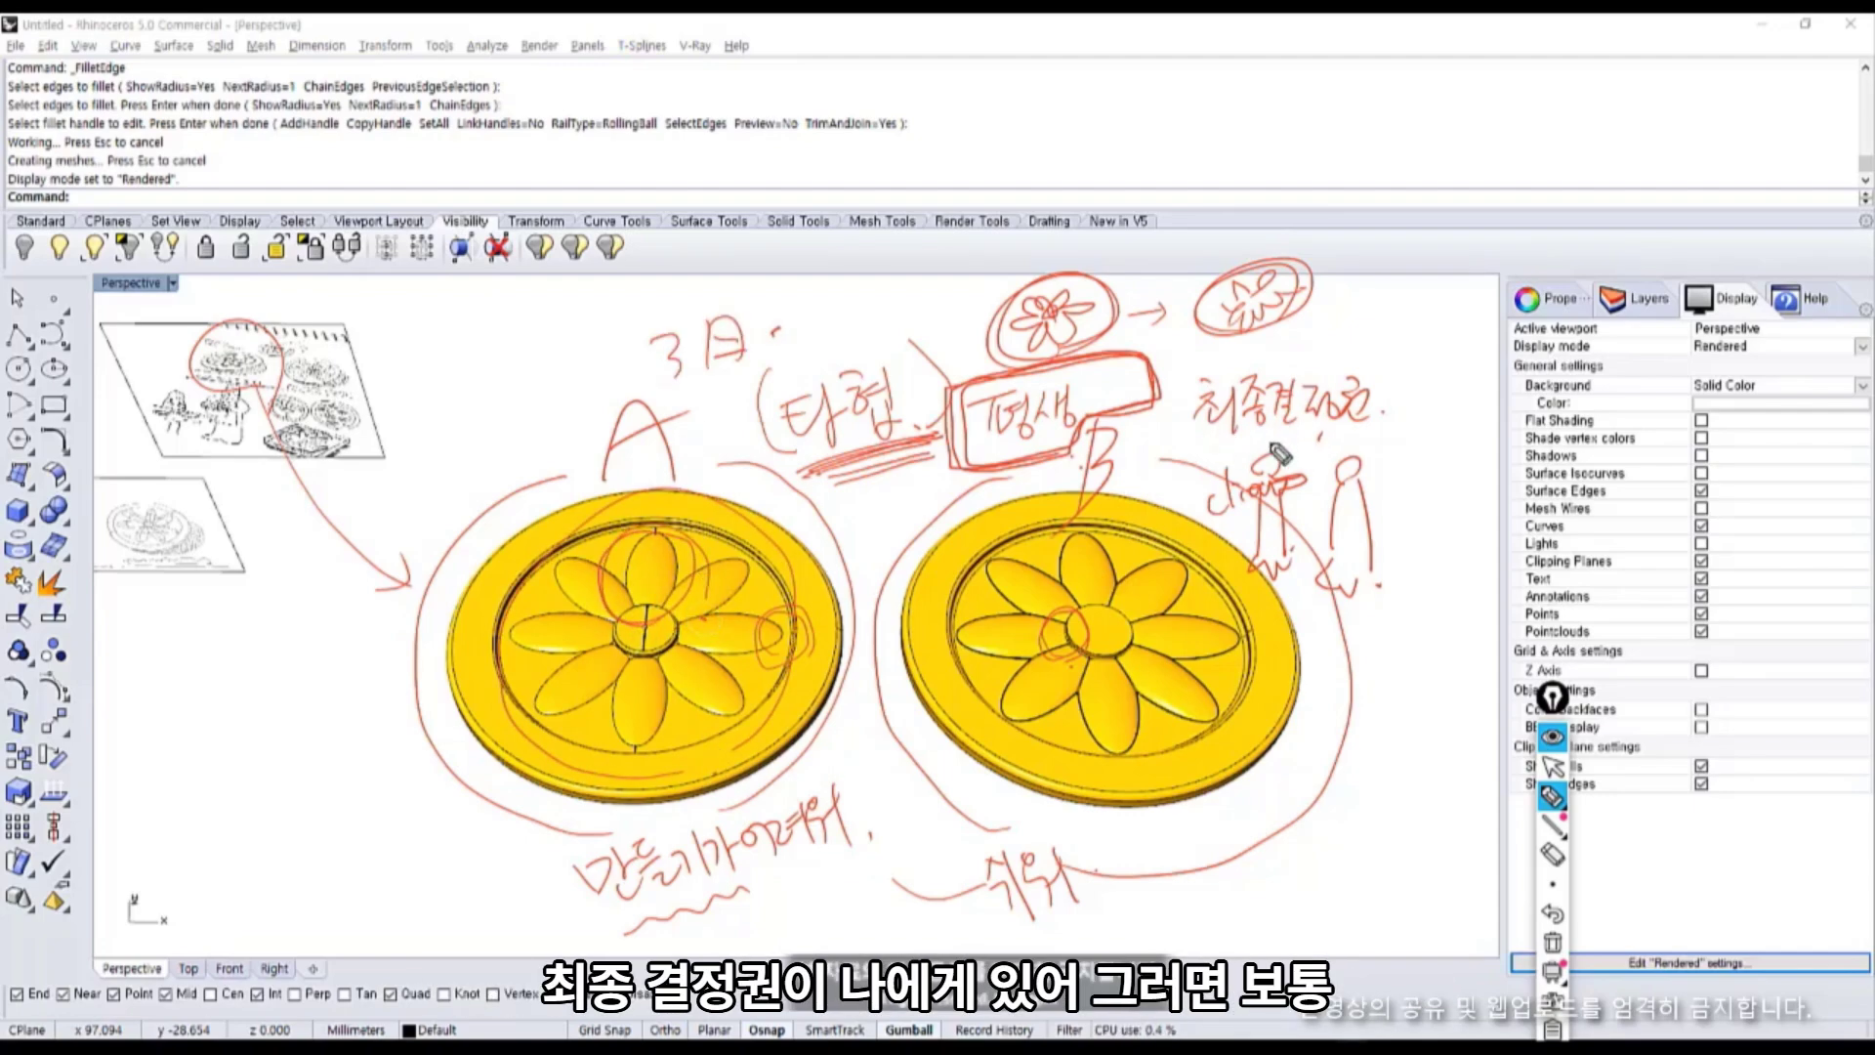
drag(1216, 450, 1367, 439)
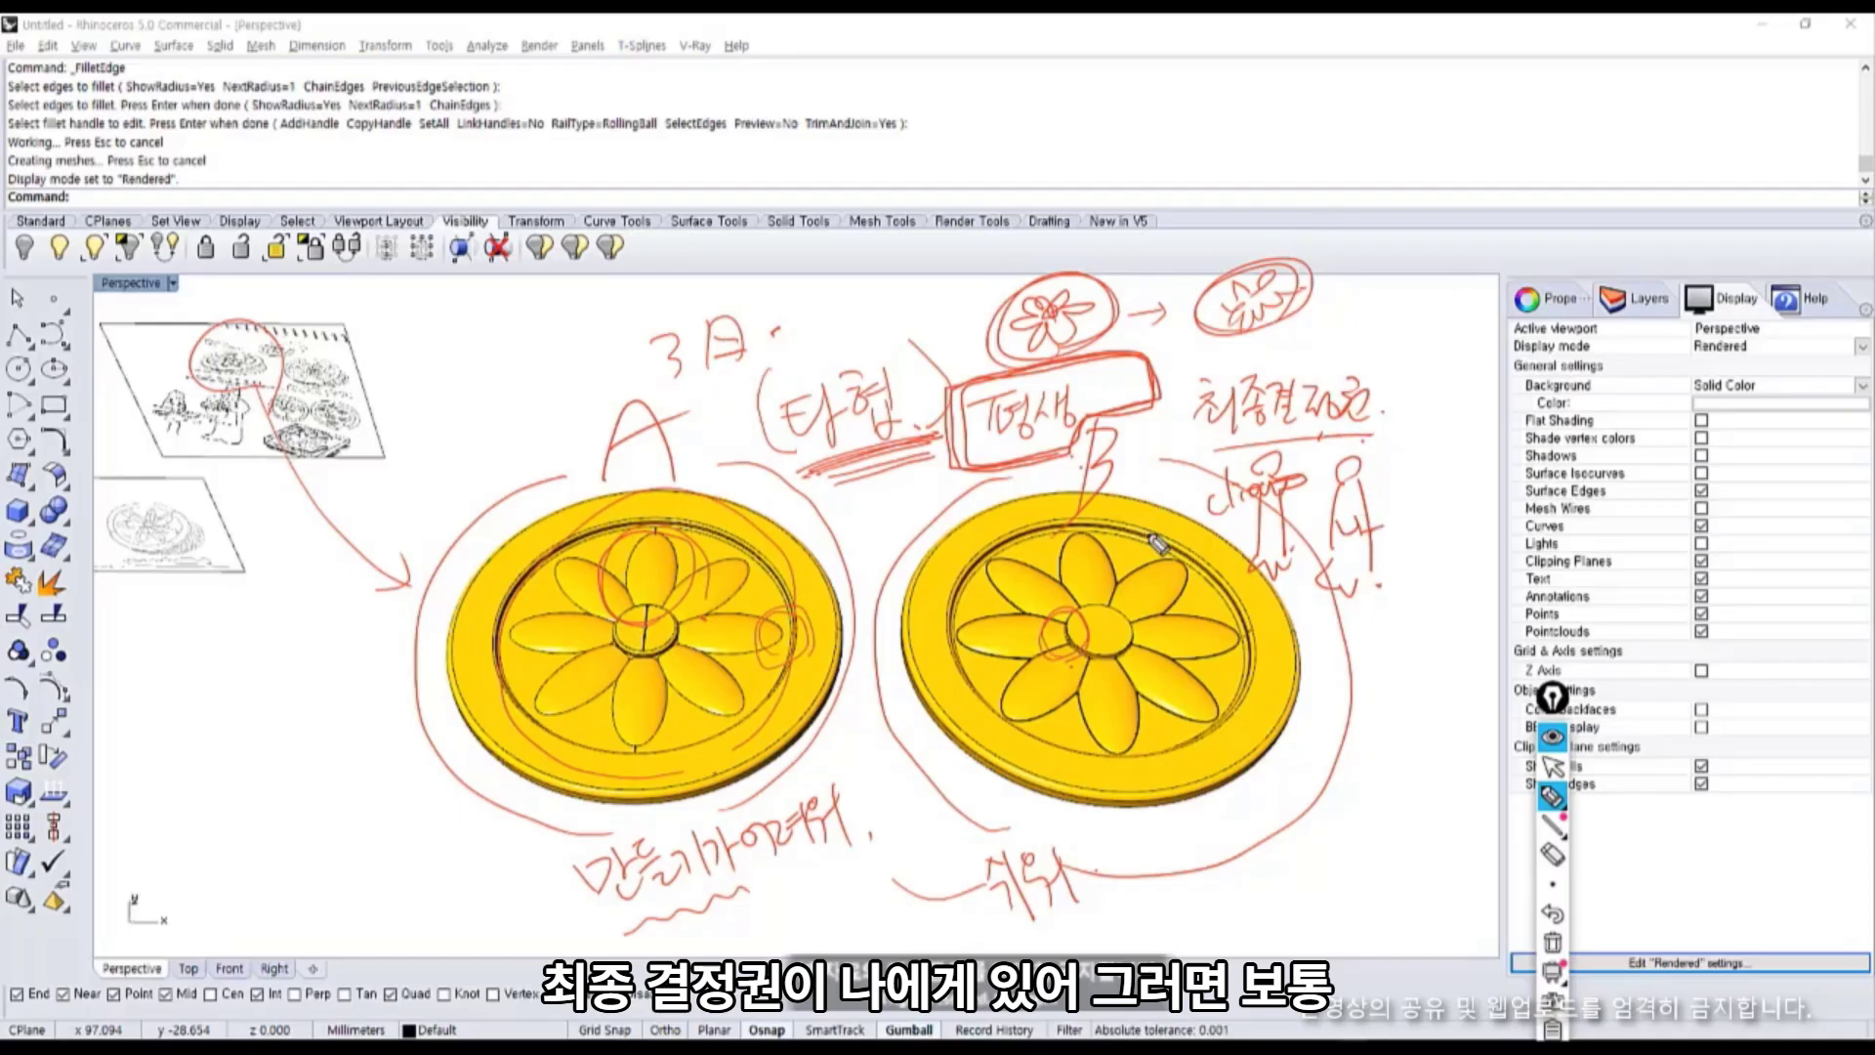
Draw an arrow from medallion A to B, circle B again, and handwrite "버릇" and an underlined "적당적당" beside it.
drag(718, 705, 967, 668)
drag(894, 729, 1001, 949)
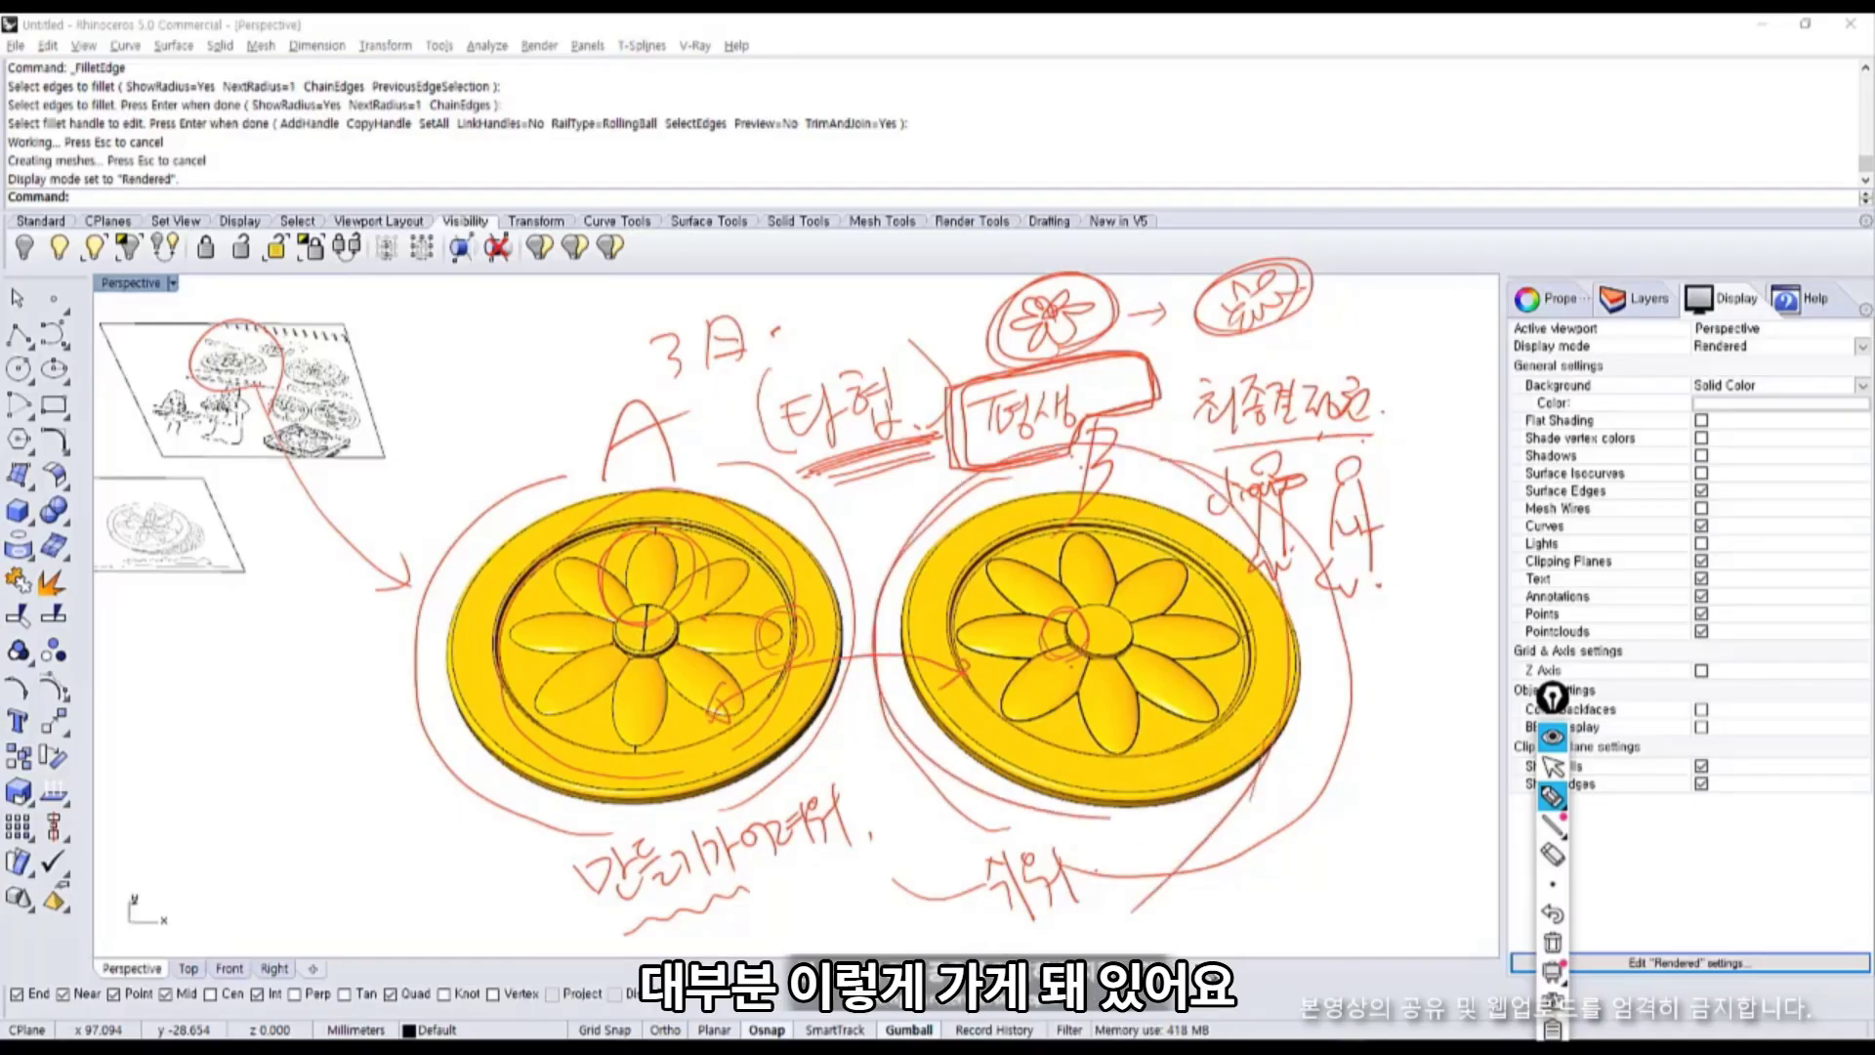
drag(1222, 838, 1270, 894)
drag(1287, 830, 1367, 879)
click(1378, 884)
click(1393, 879)
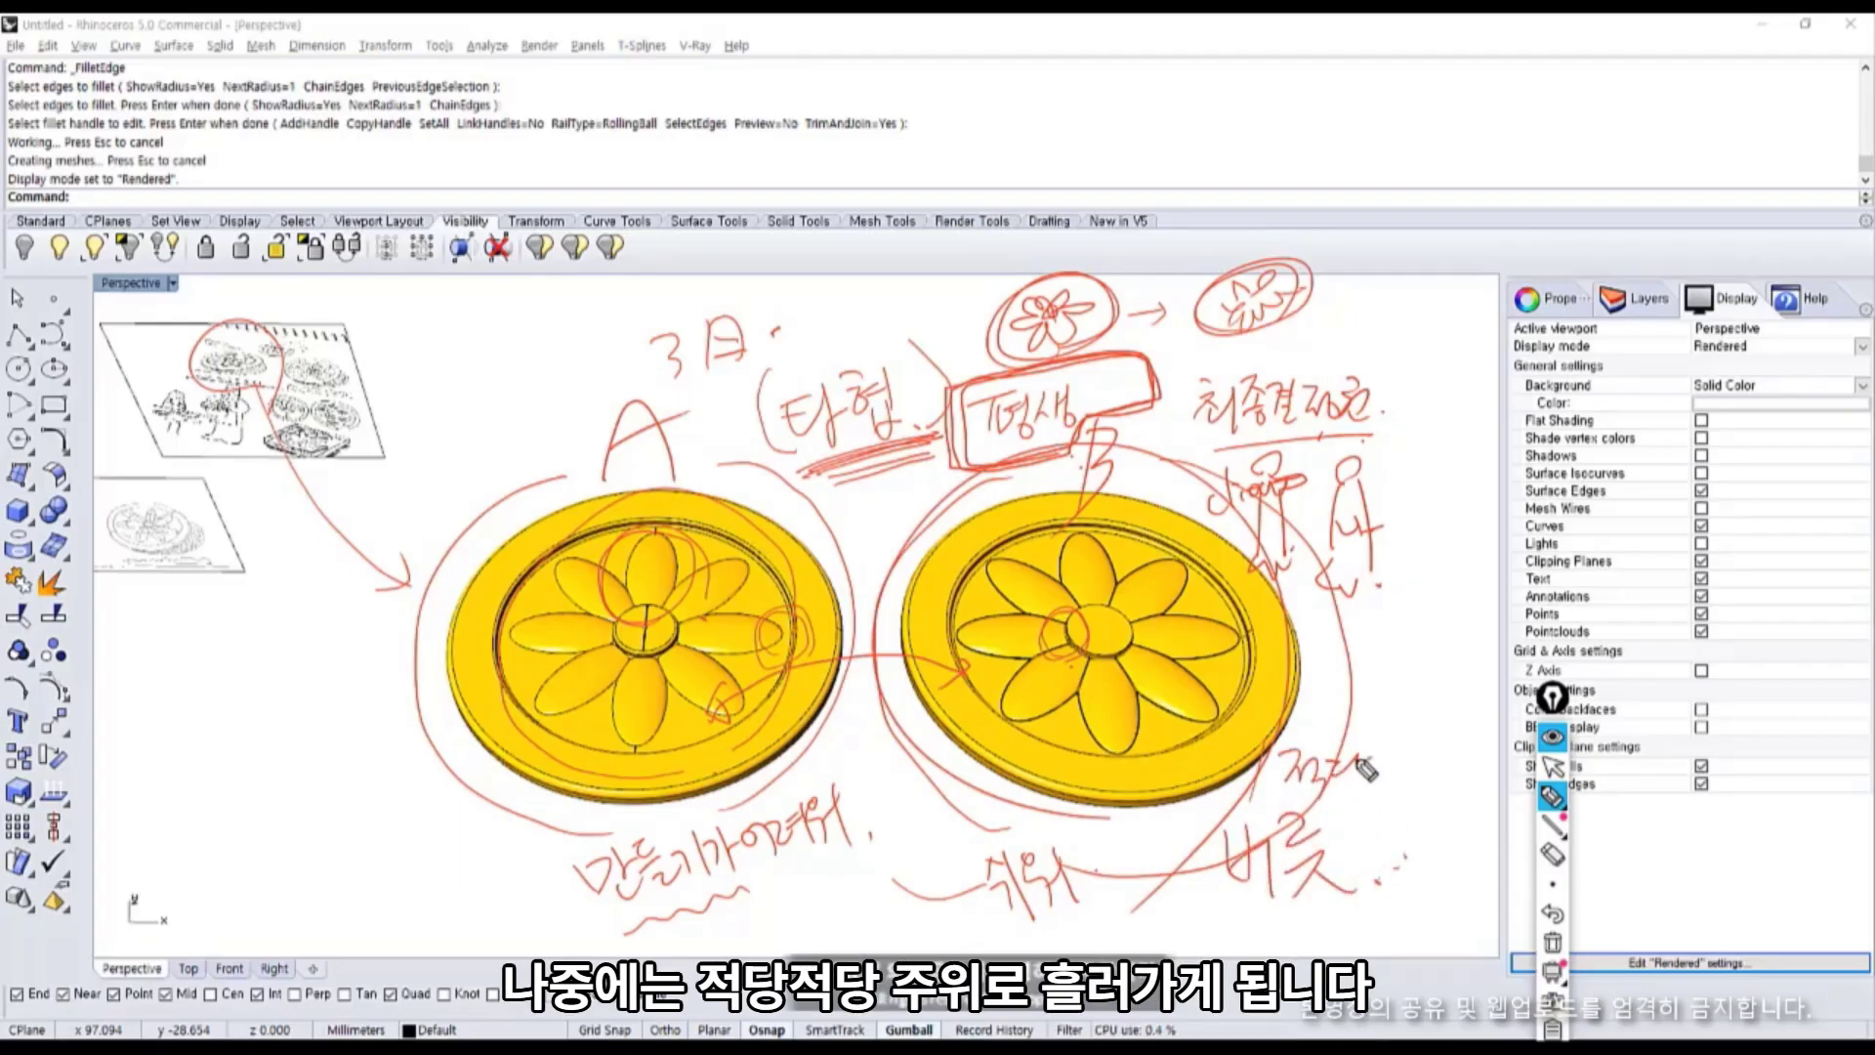
drag(1381, 765, 1436, 781)
drag(1289, 819, 1450, 809)
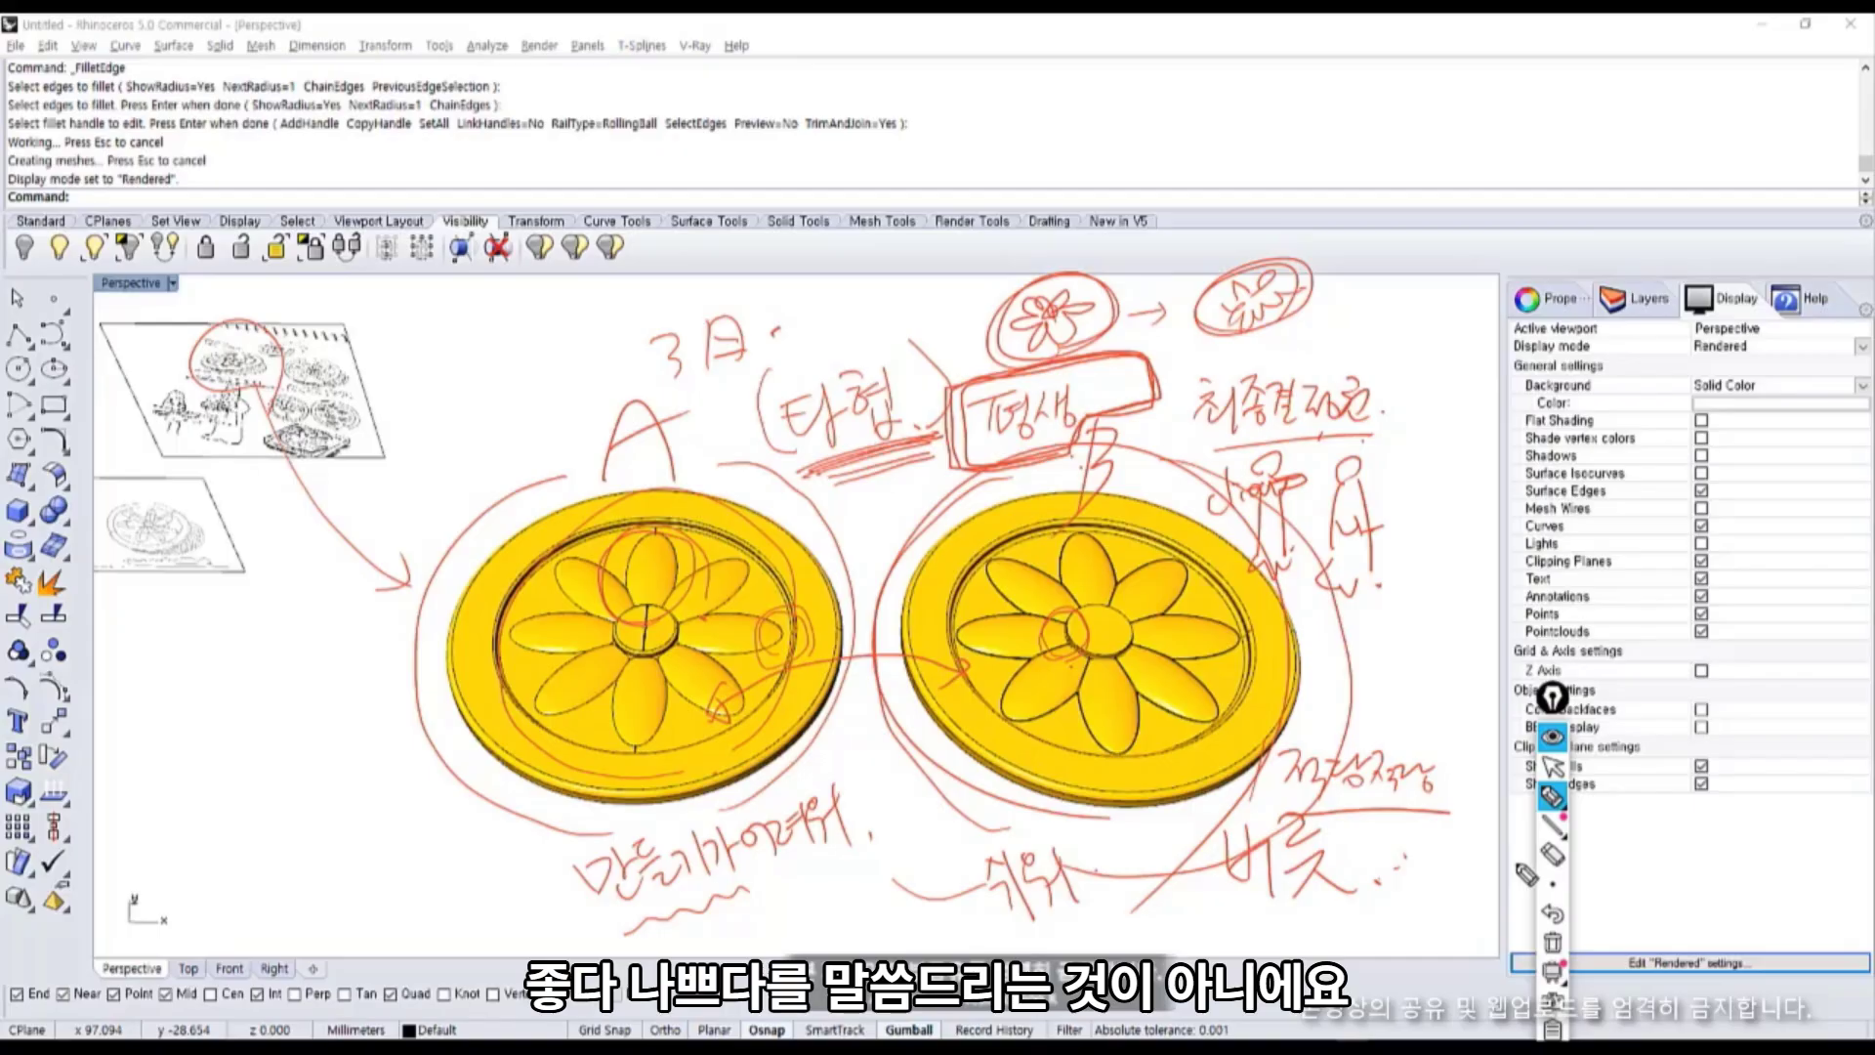
Clear all handwritten markings, leave drawing mode, and examine the flower relief and rims of both medallions up close.
key(ctrl+shift+7)
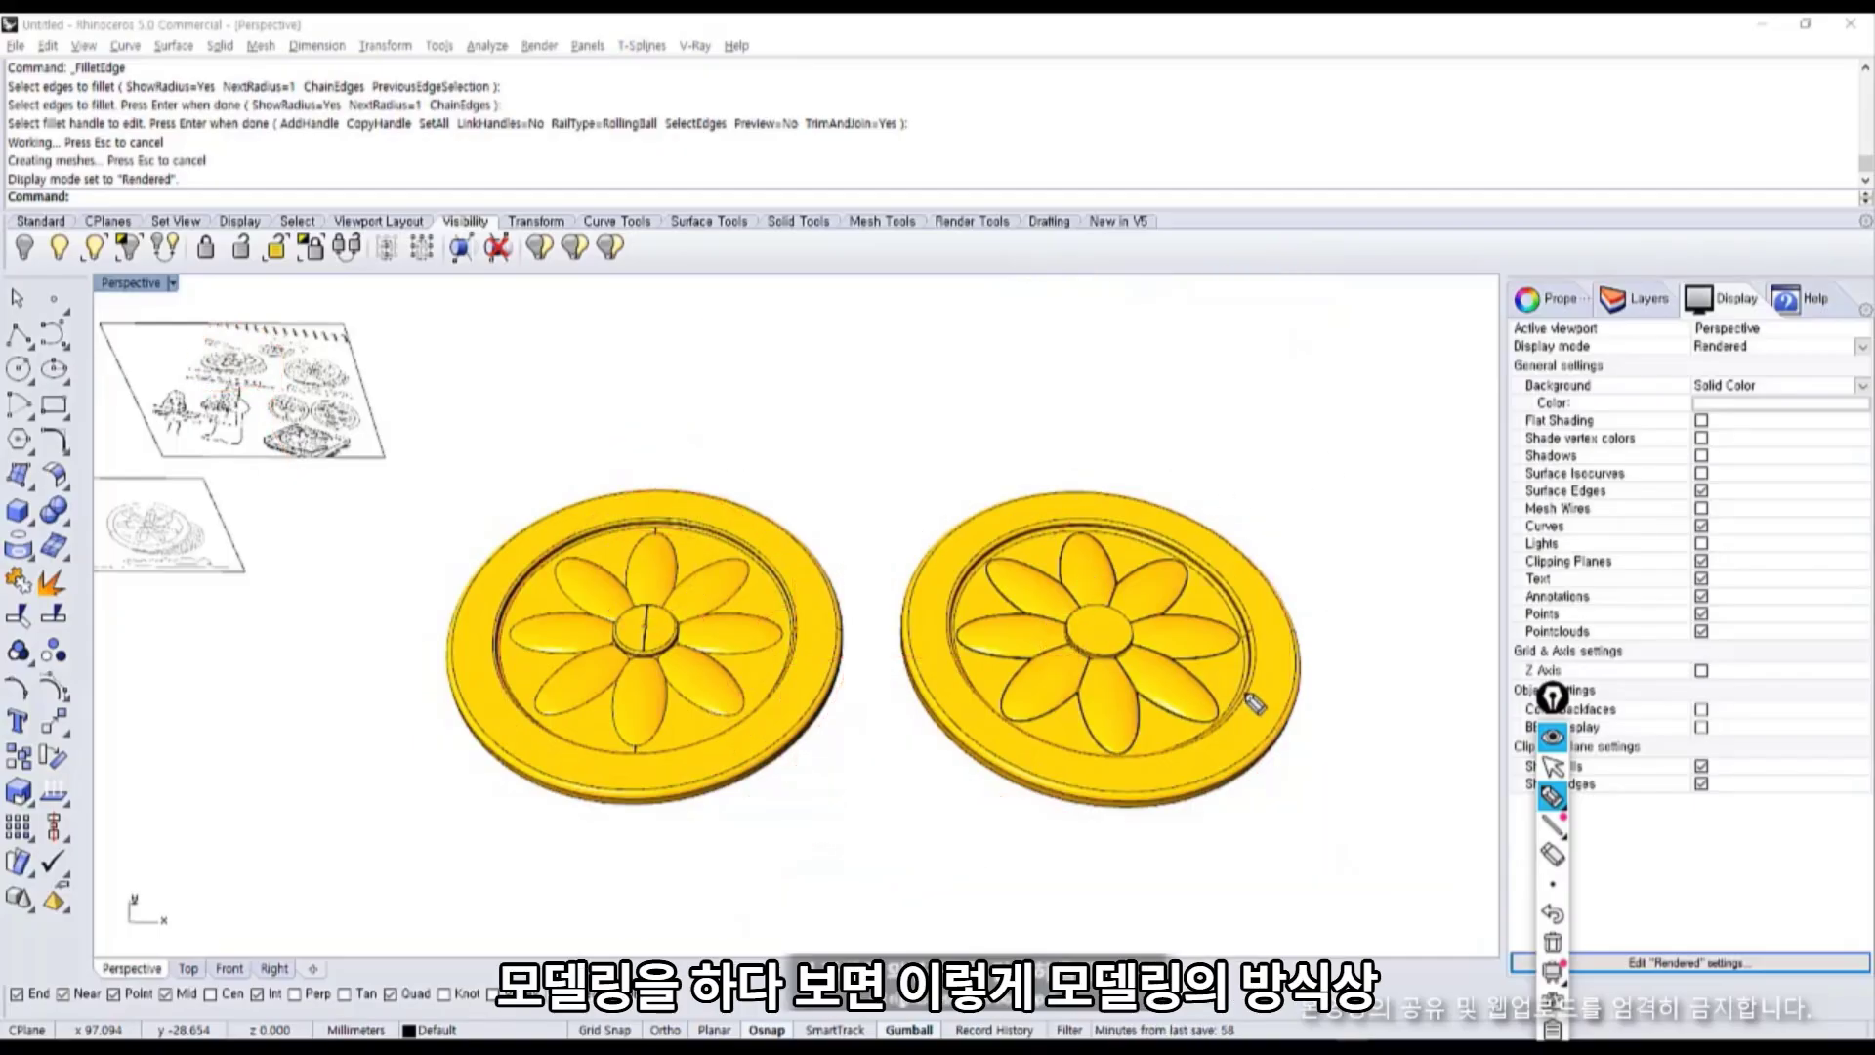
key(ctrl+shift+1)
right_drag(1084, 757, 859, 664)
scroll(570, 577, up, 8)
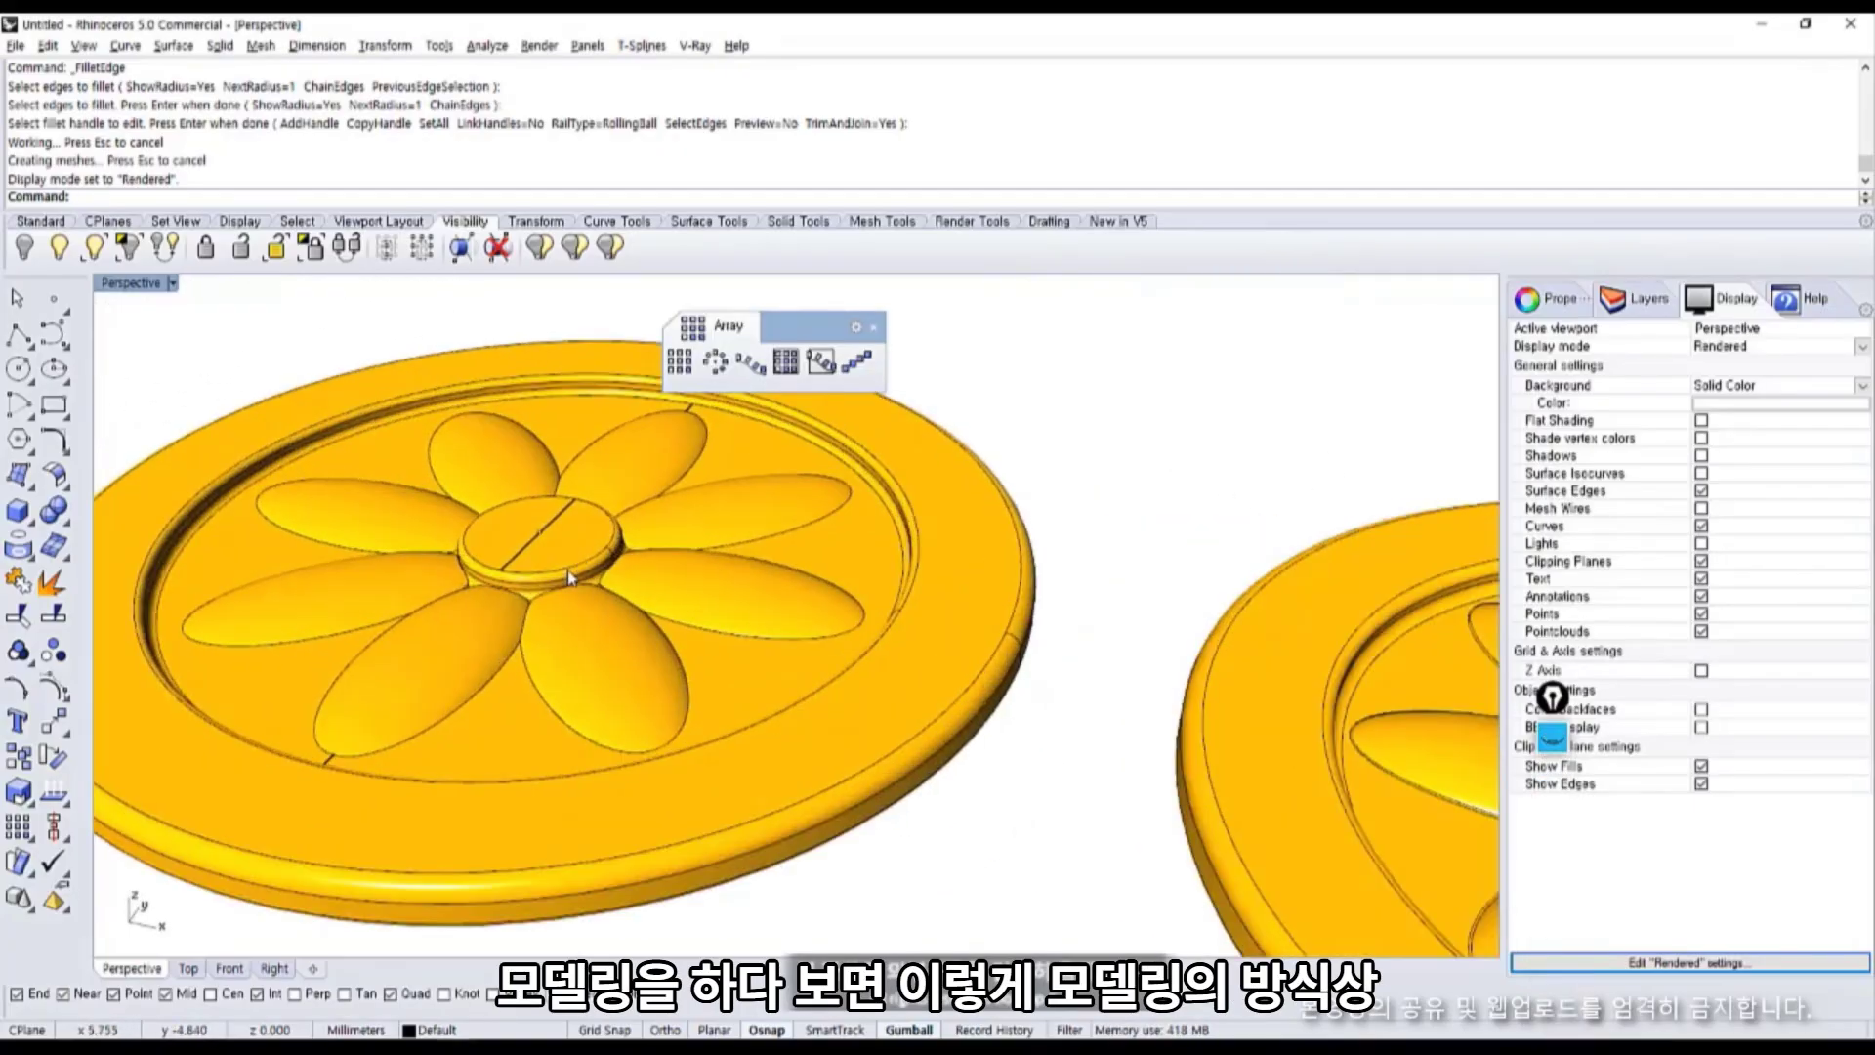
scroll(683, 588, down, 8)
scroll(912, 676, up, 10)
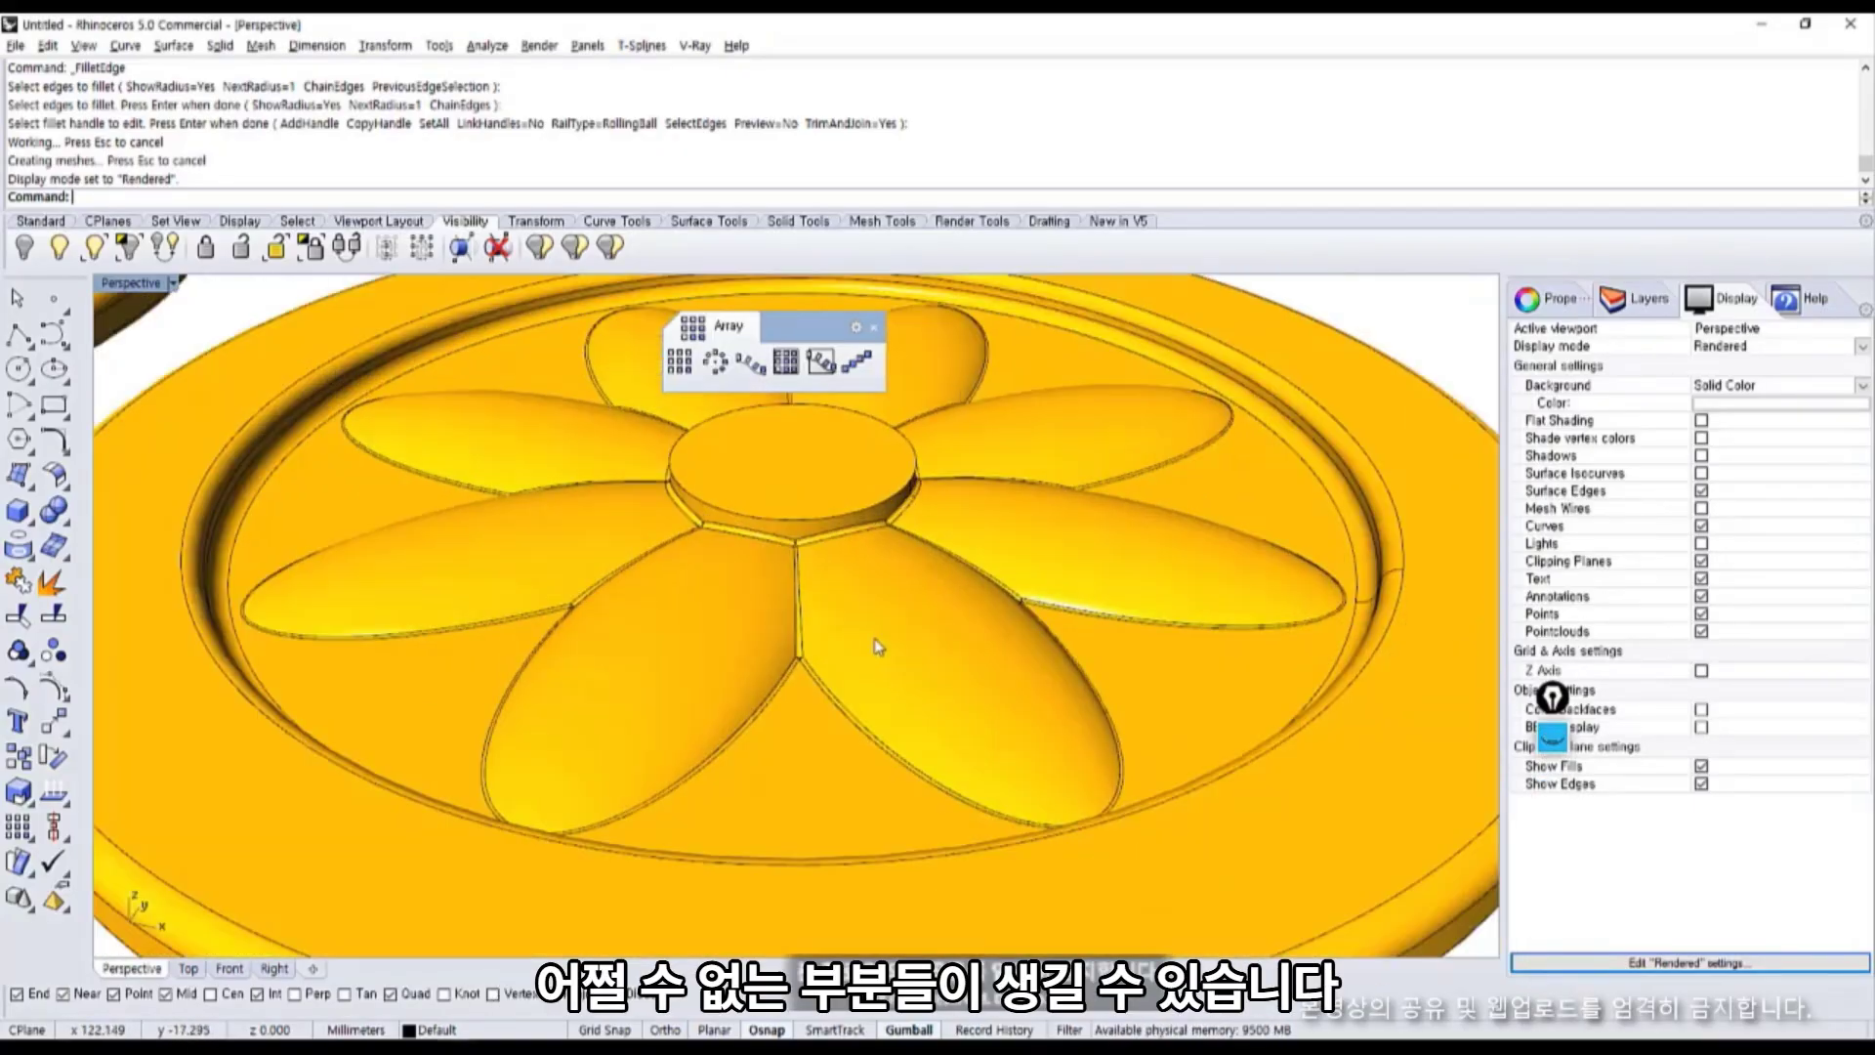
right_drag(879, 723, 734, 700)
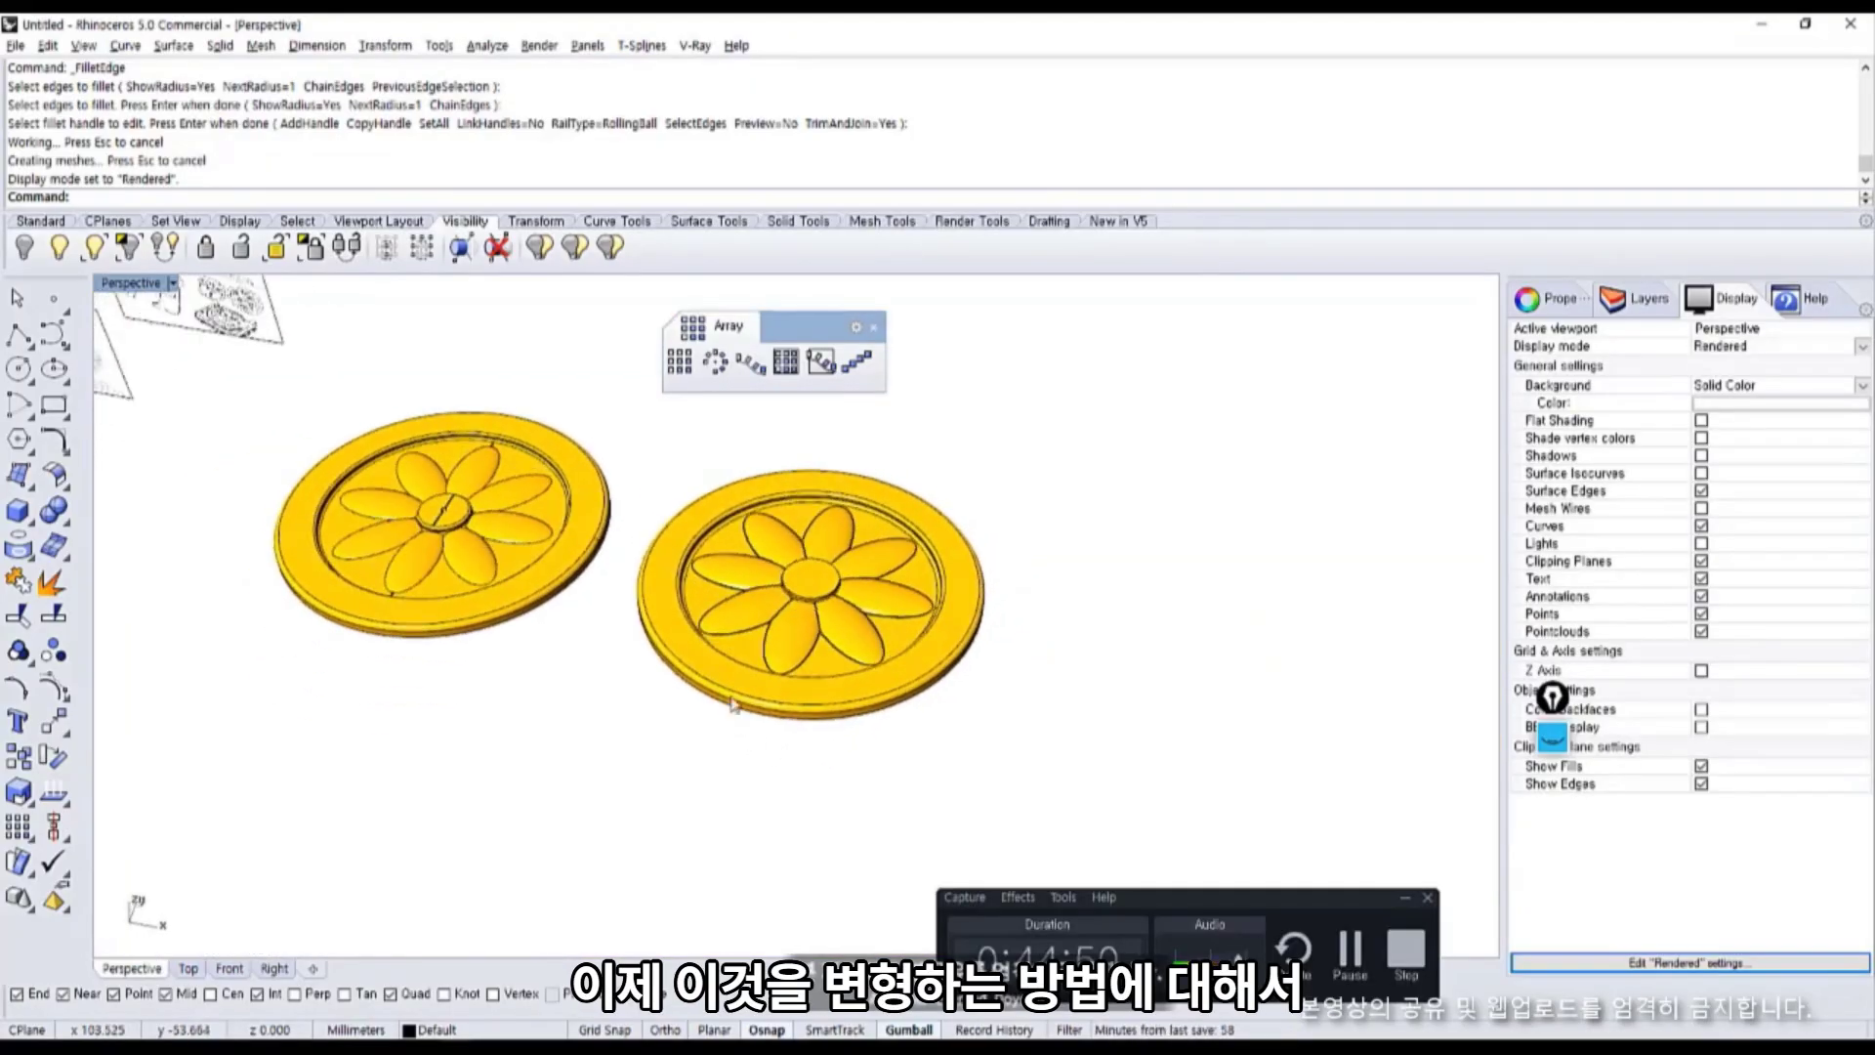
scroll(739, 704, up, 4)
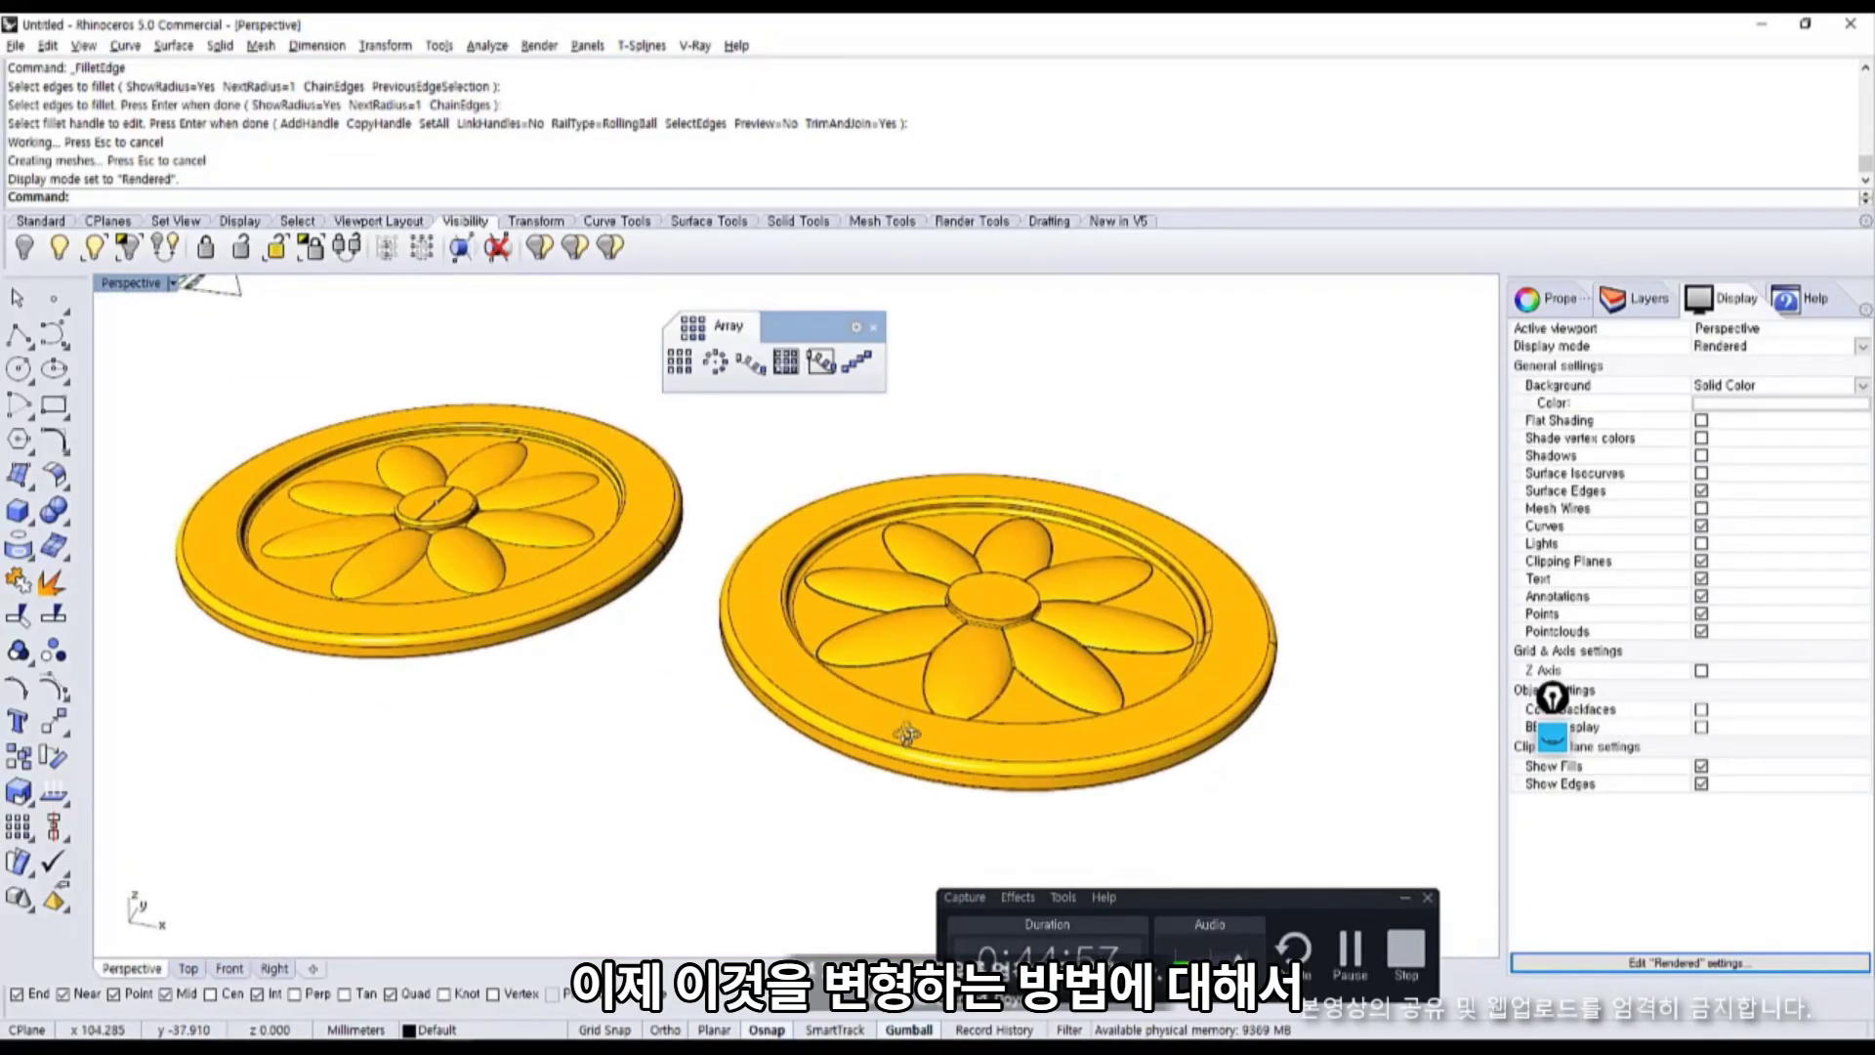
right_drag(904, 736, 908, 752)
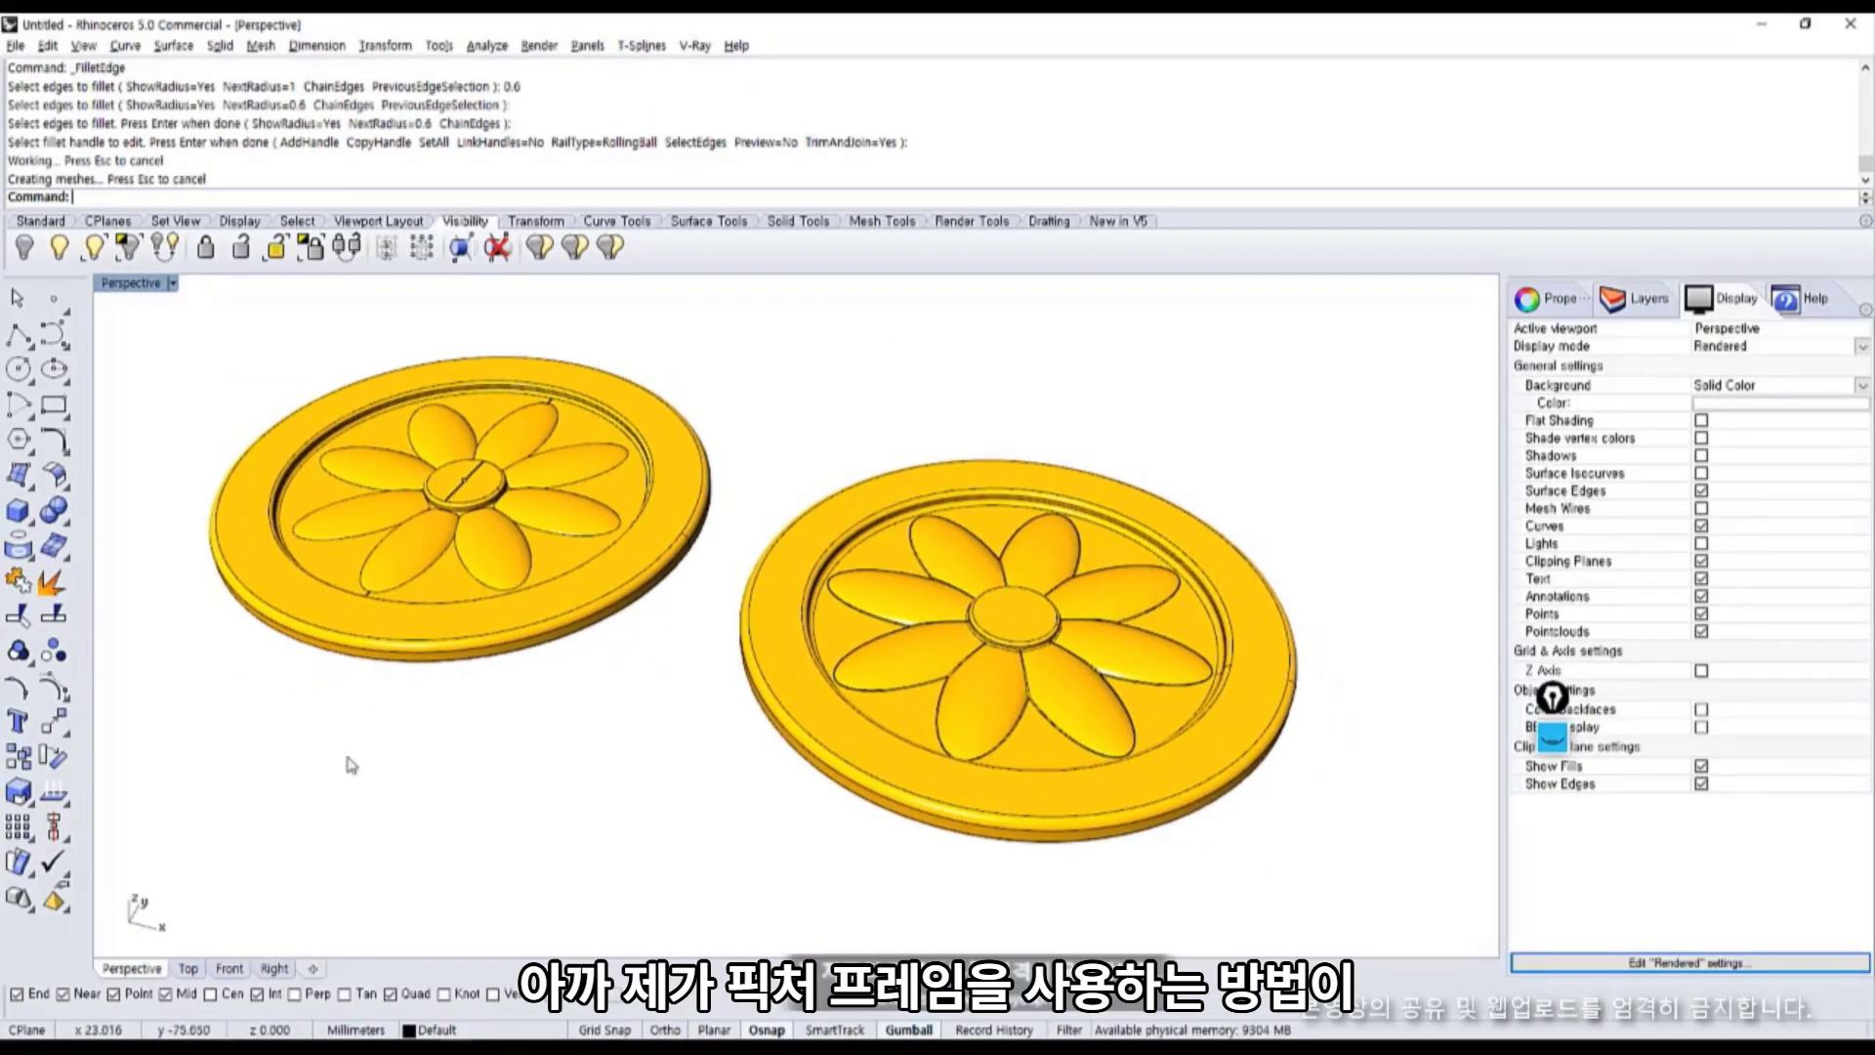
Zoom to the selected reference sketch pictures and view both of them in the perspective view.
scroll(793, 879, down, 5)
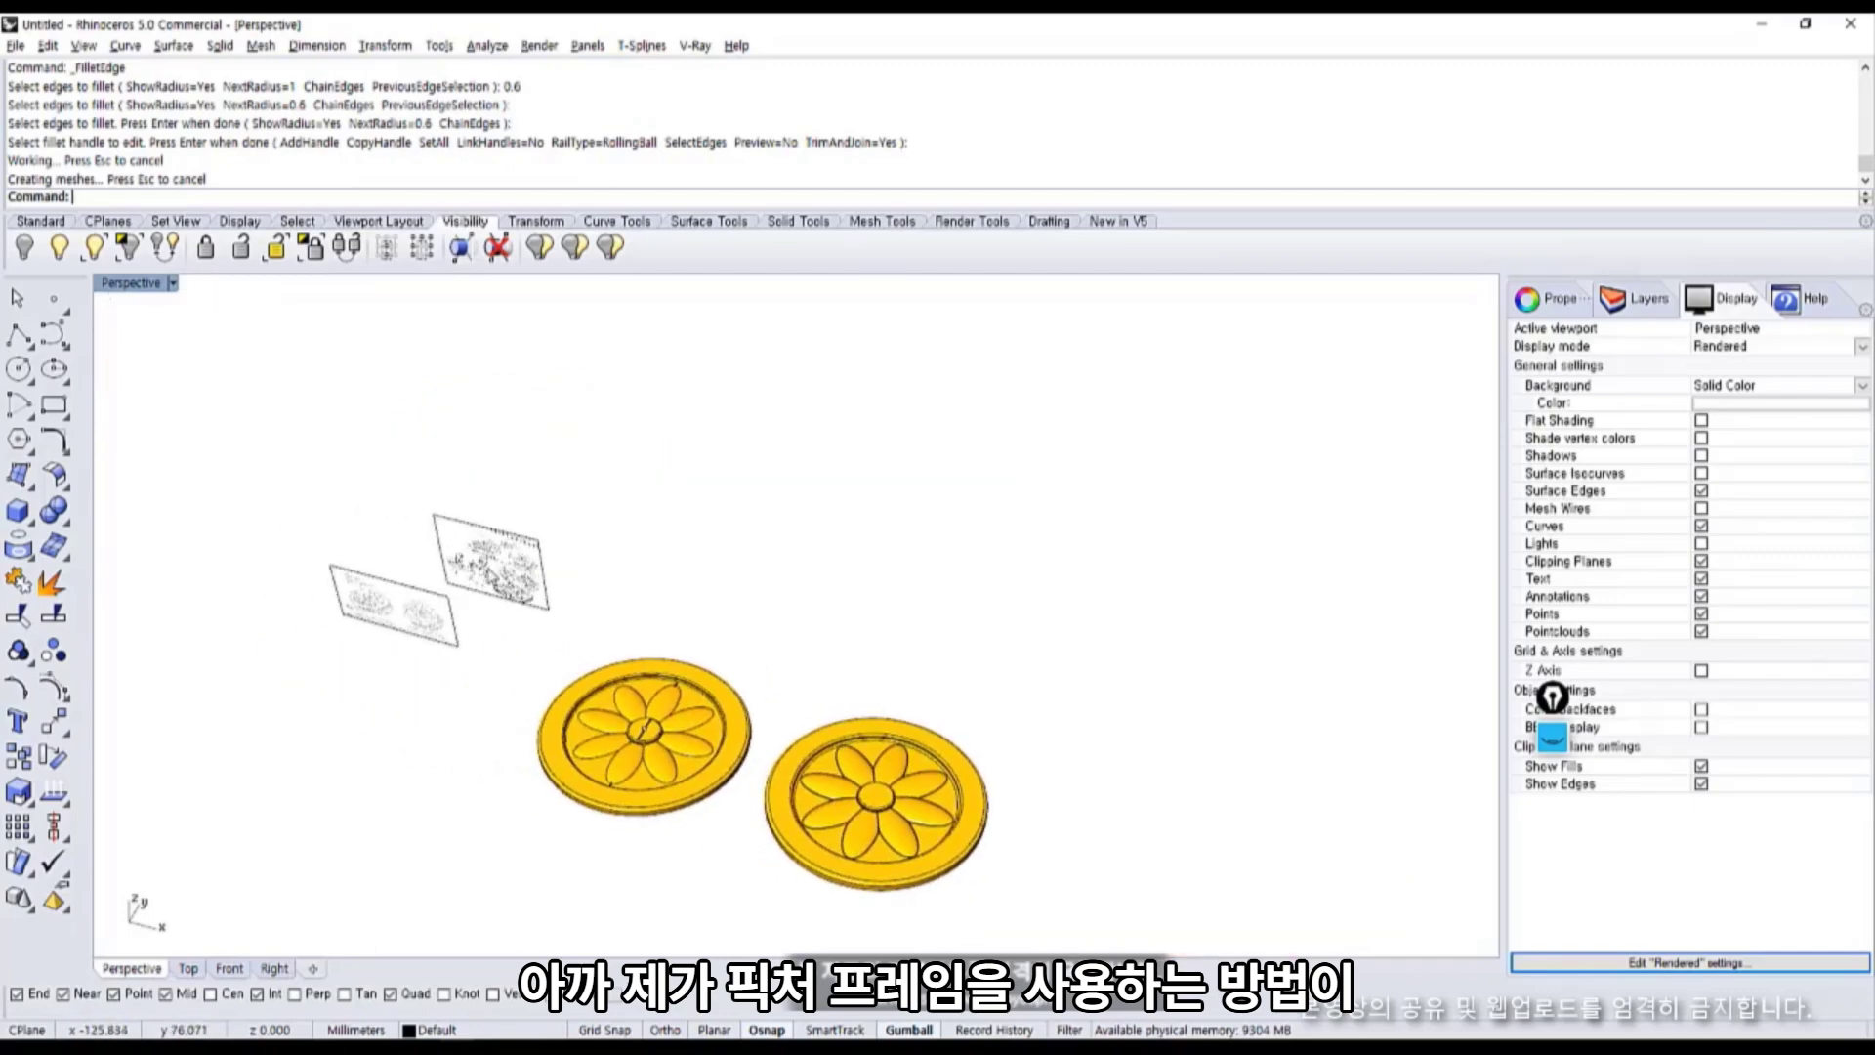
click(489, 576)
text(zs)
key(Return)
right_drag(598, 774, 617, 613)
key(Escape)
scroll(617, 705, down, 4)
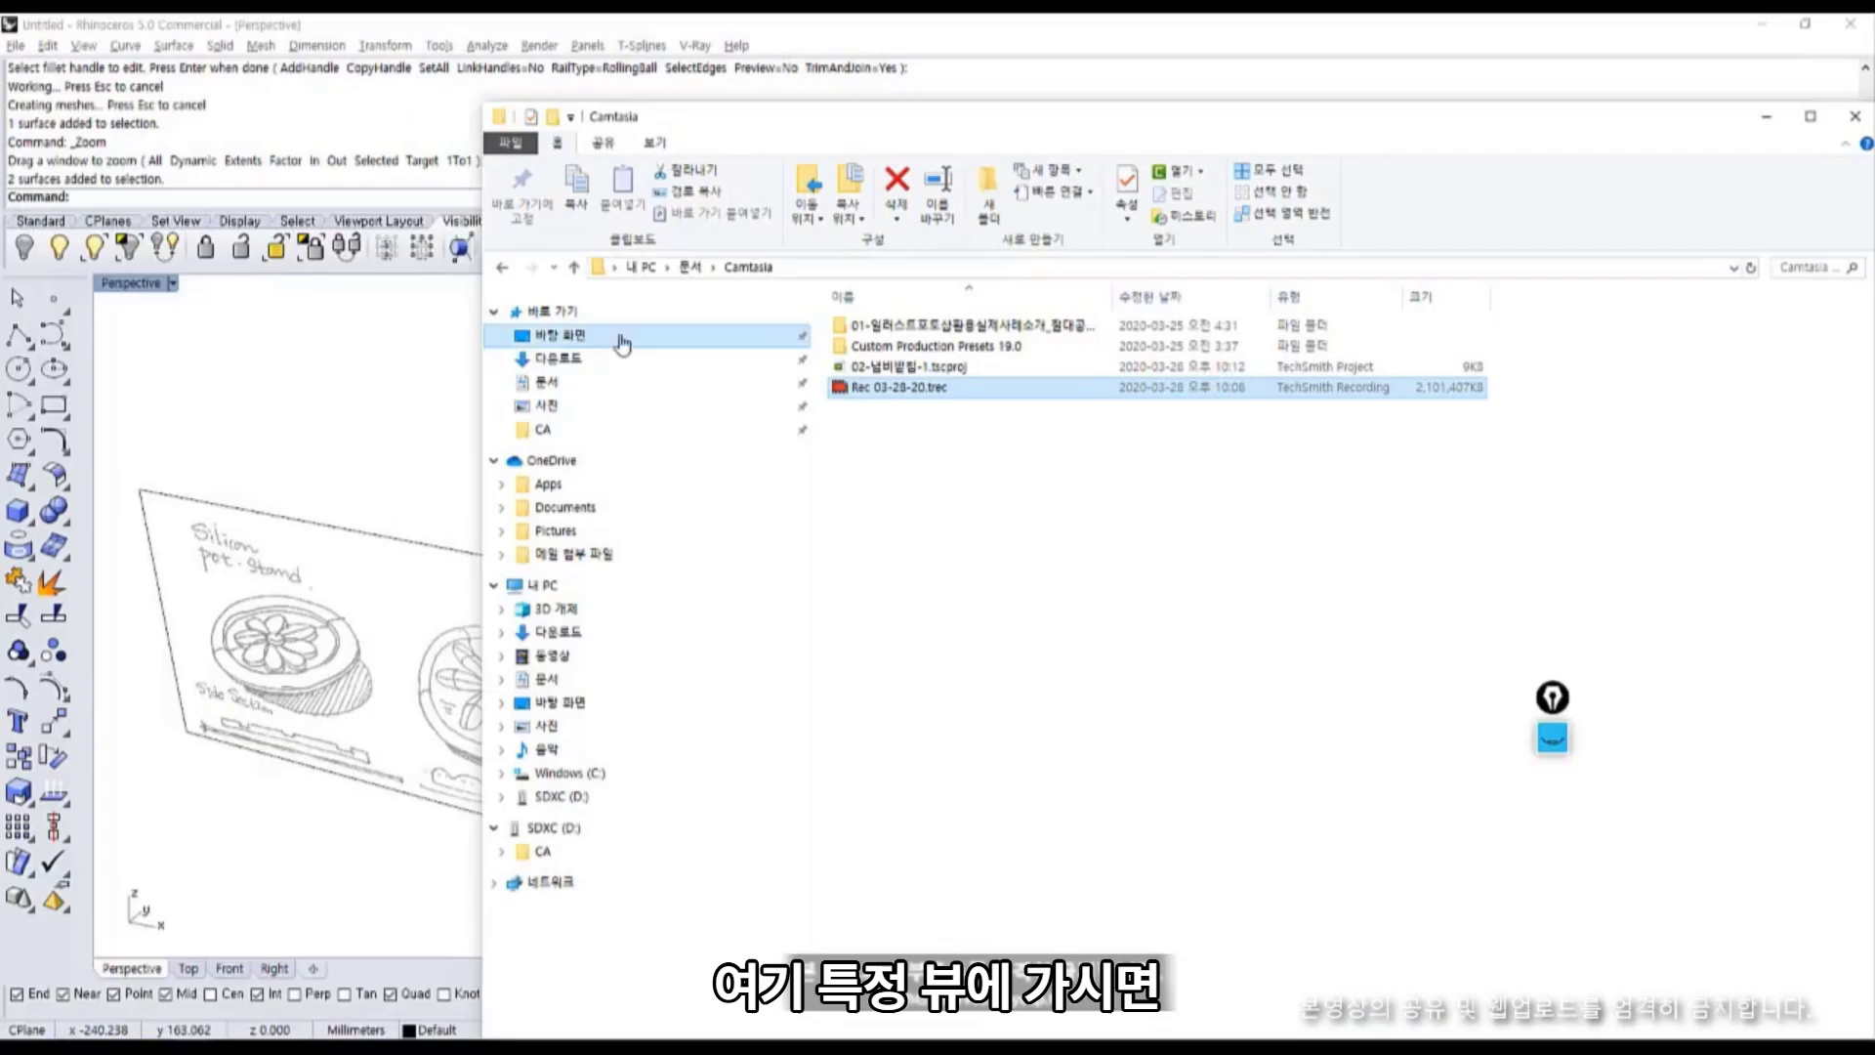
click(621, 342)
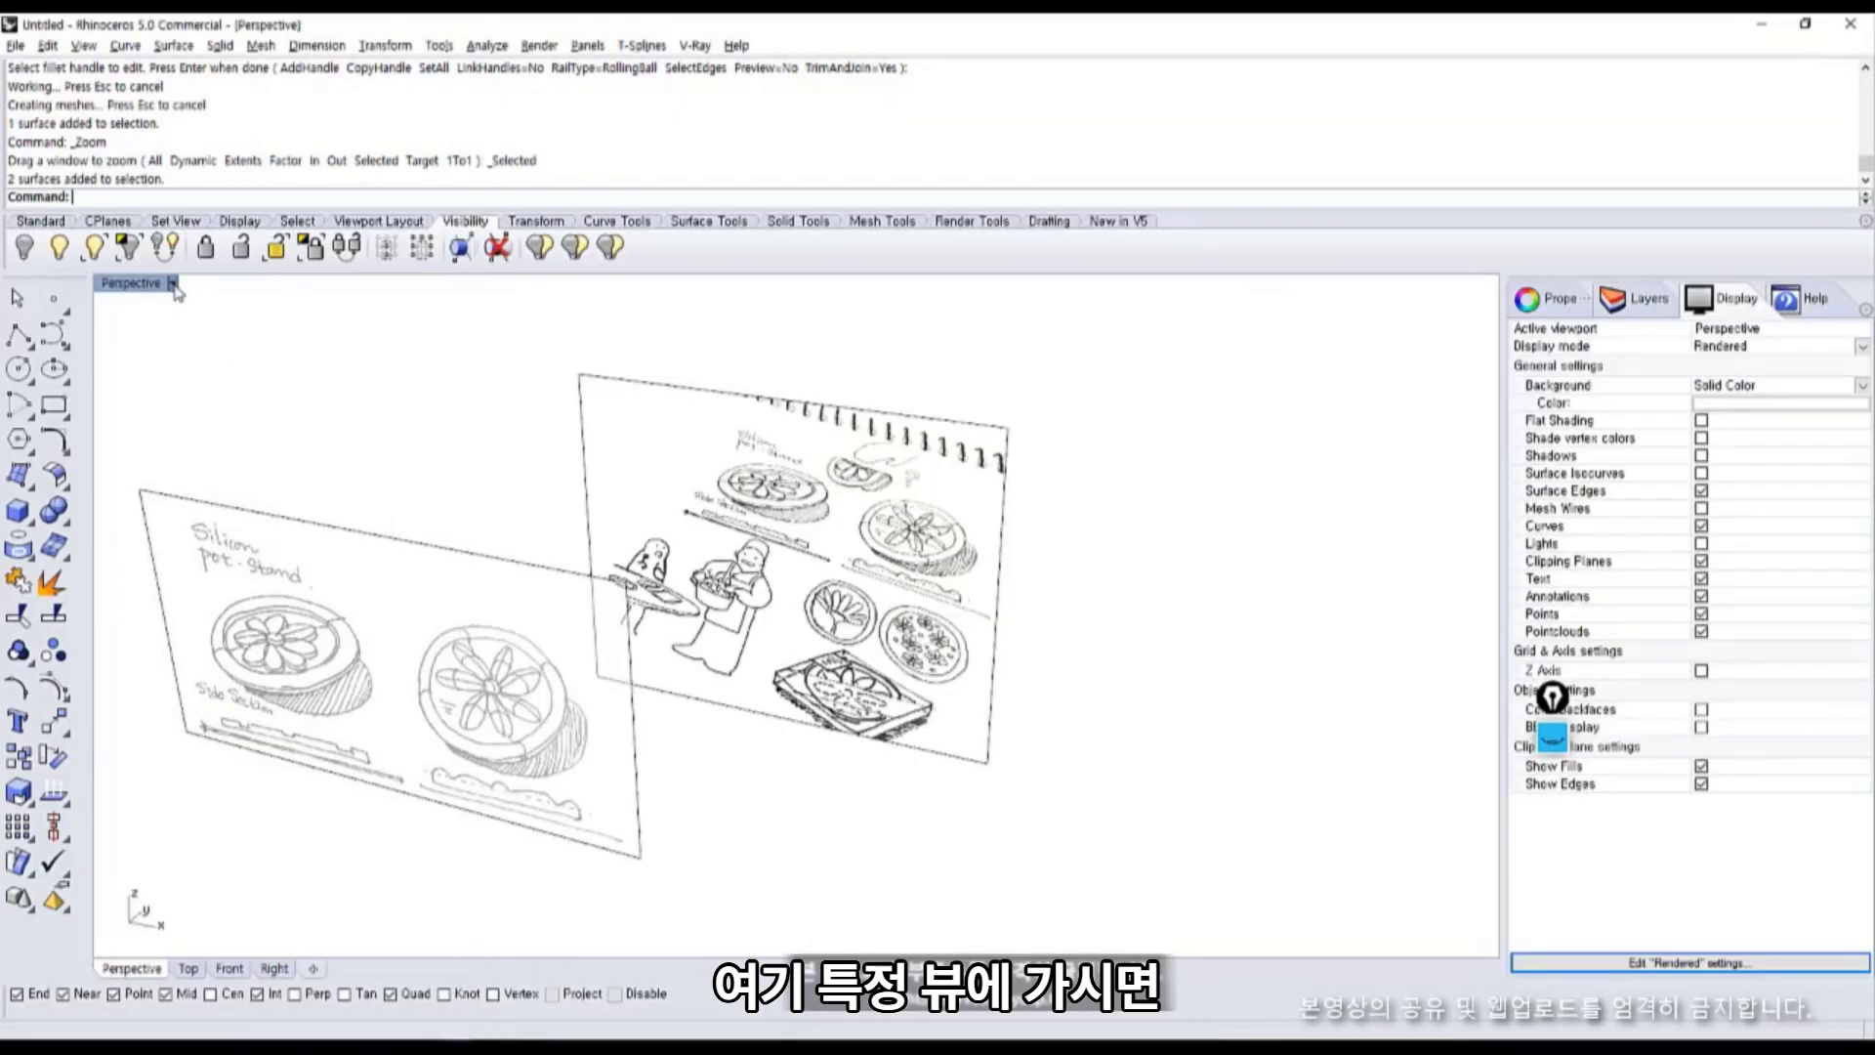
Start placing a background bitmap using the image IMG_0285.JPG from the desktop.
click(173, 283)
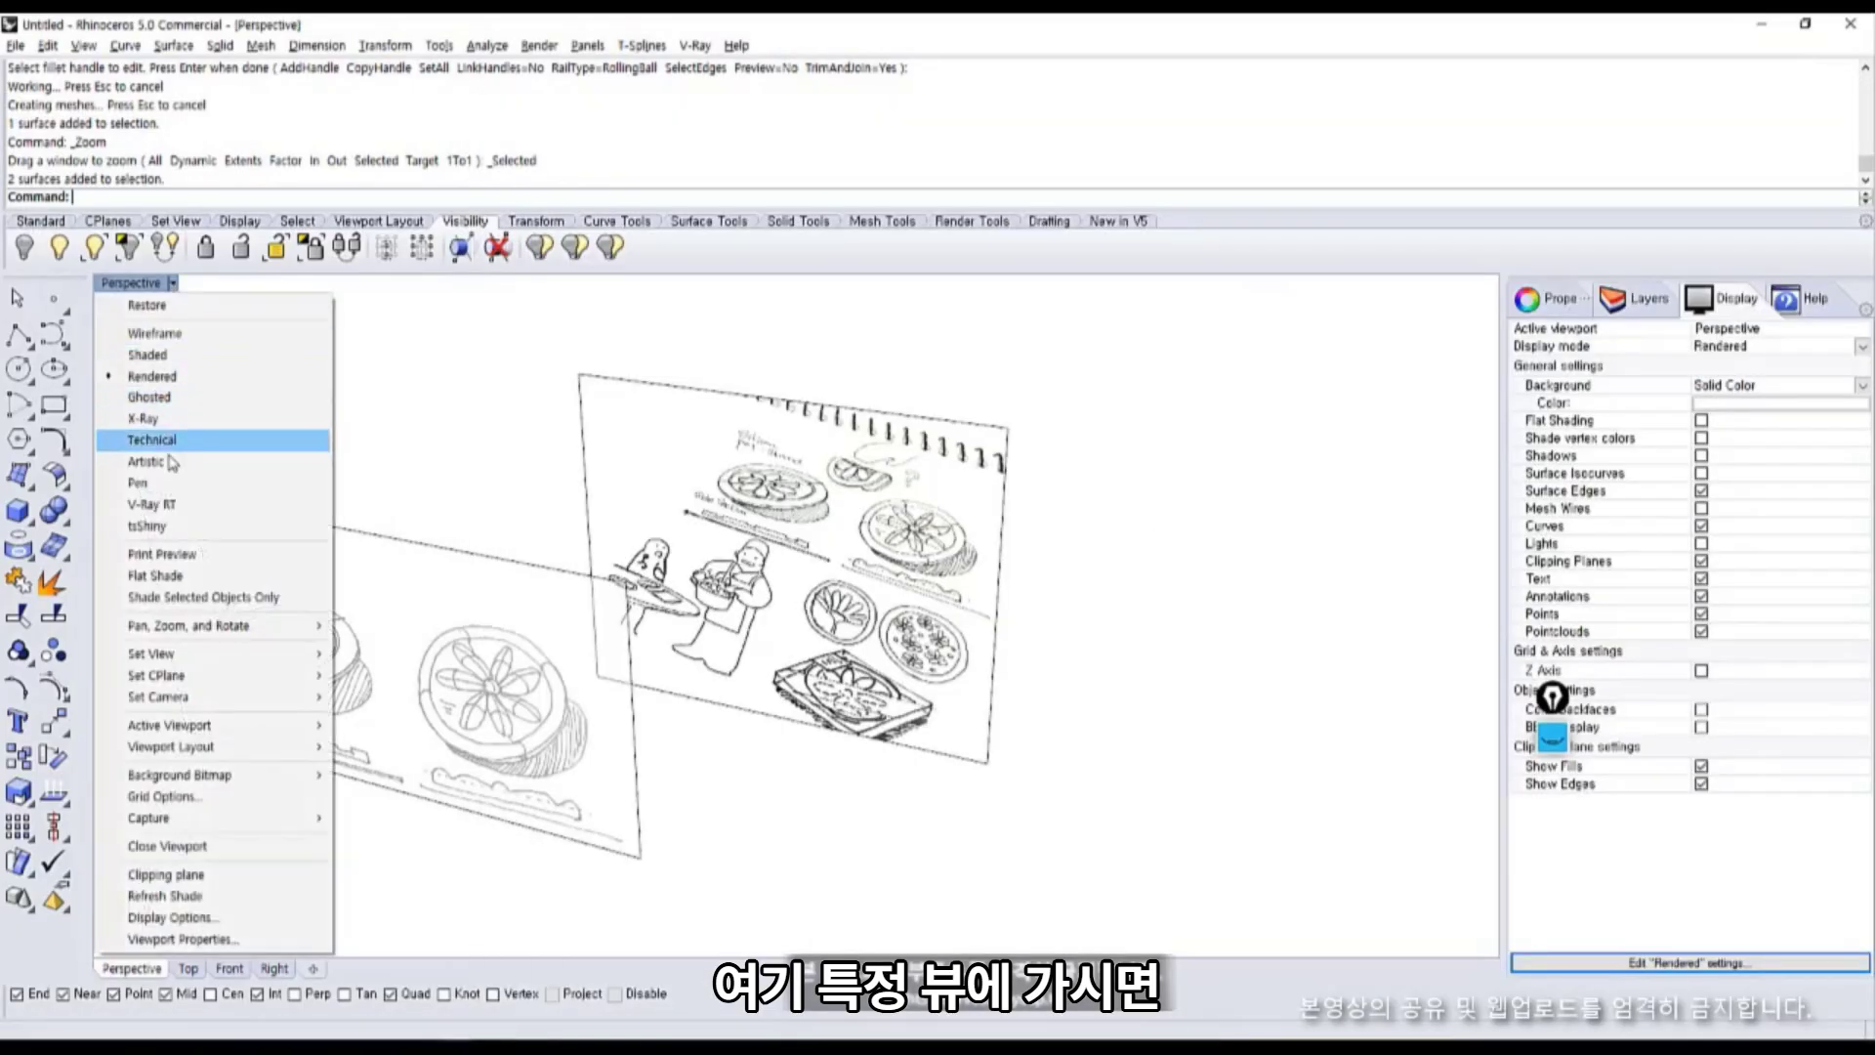
mouse_move(253, 785)
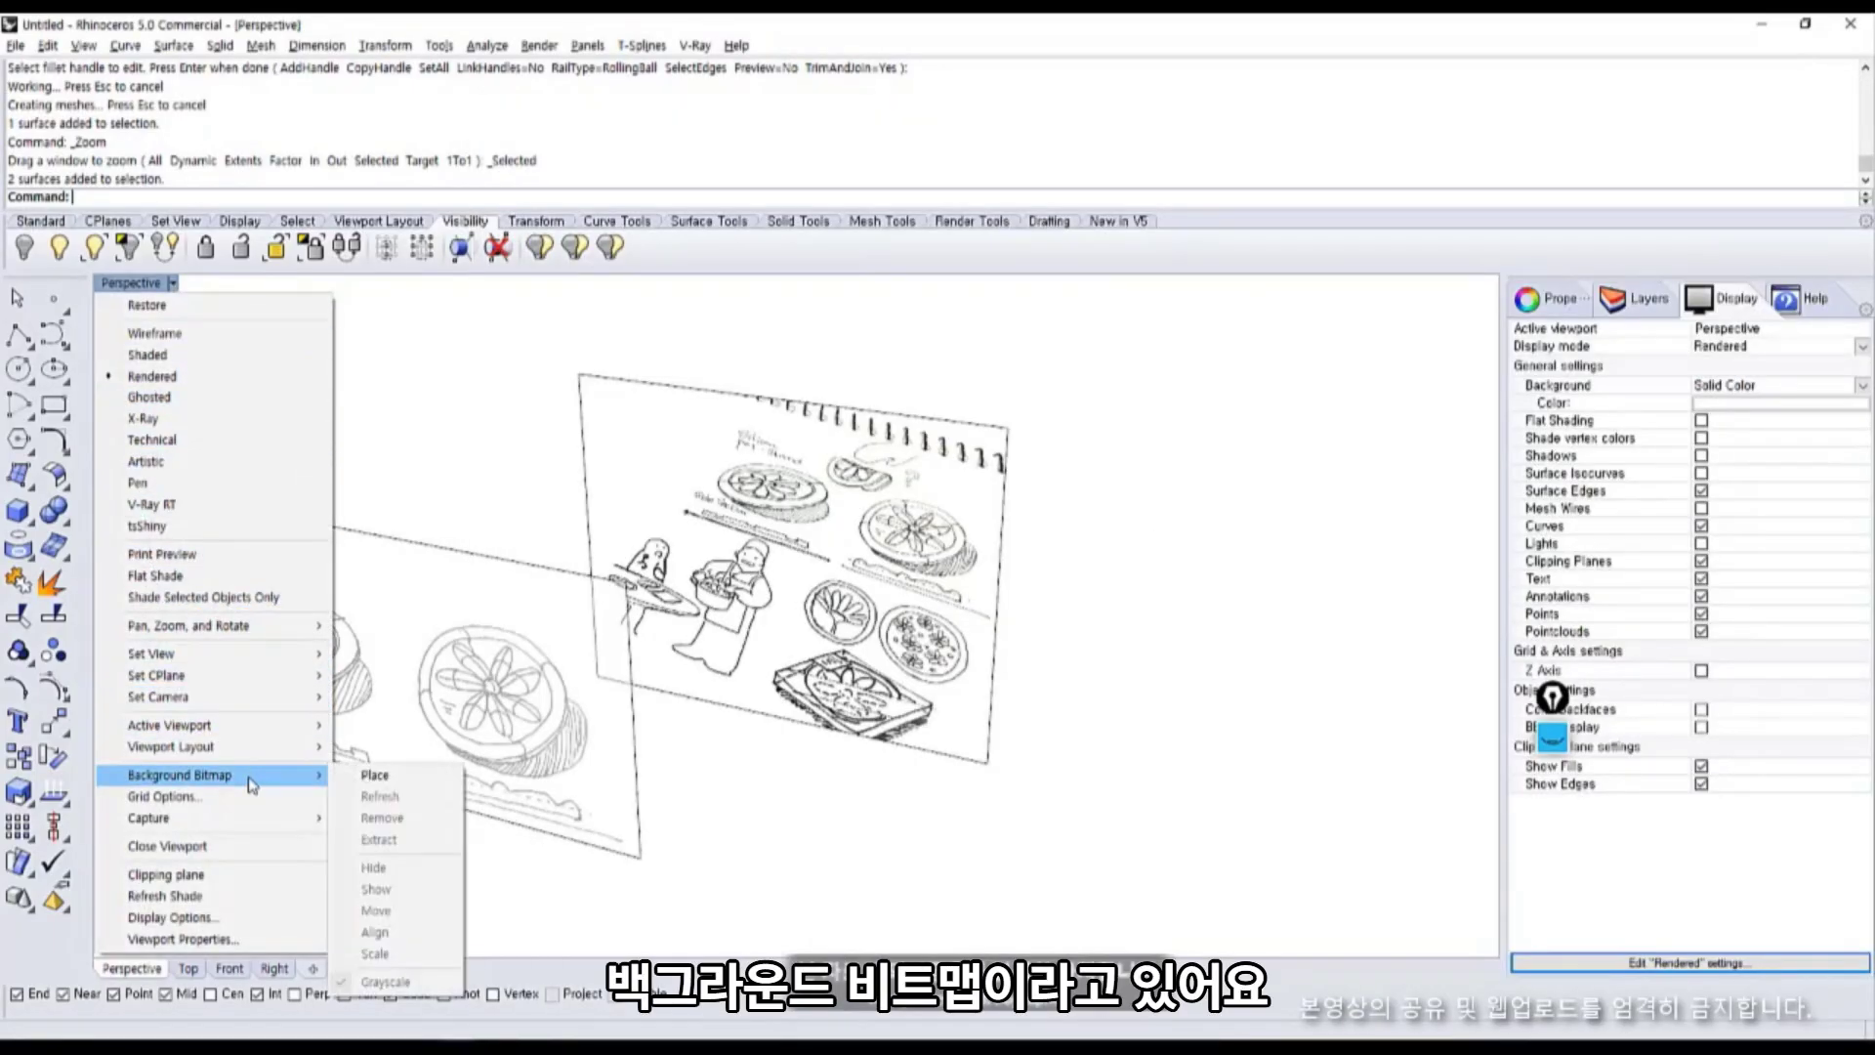
click(371, 776)
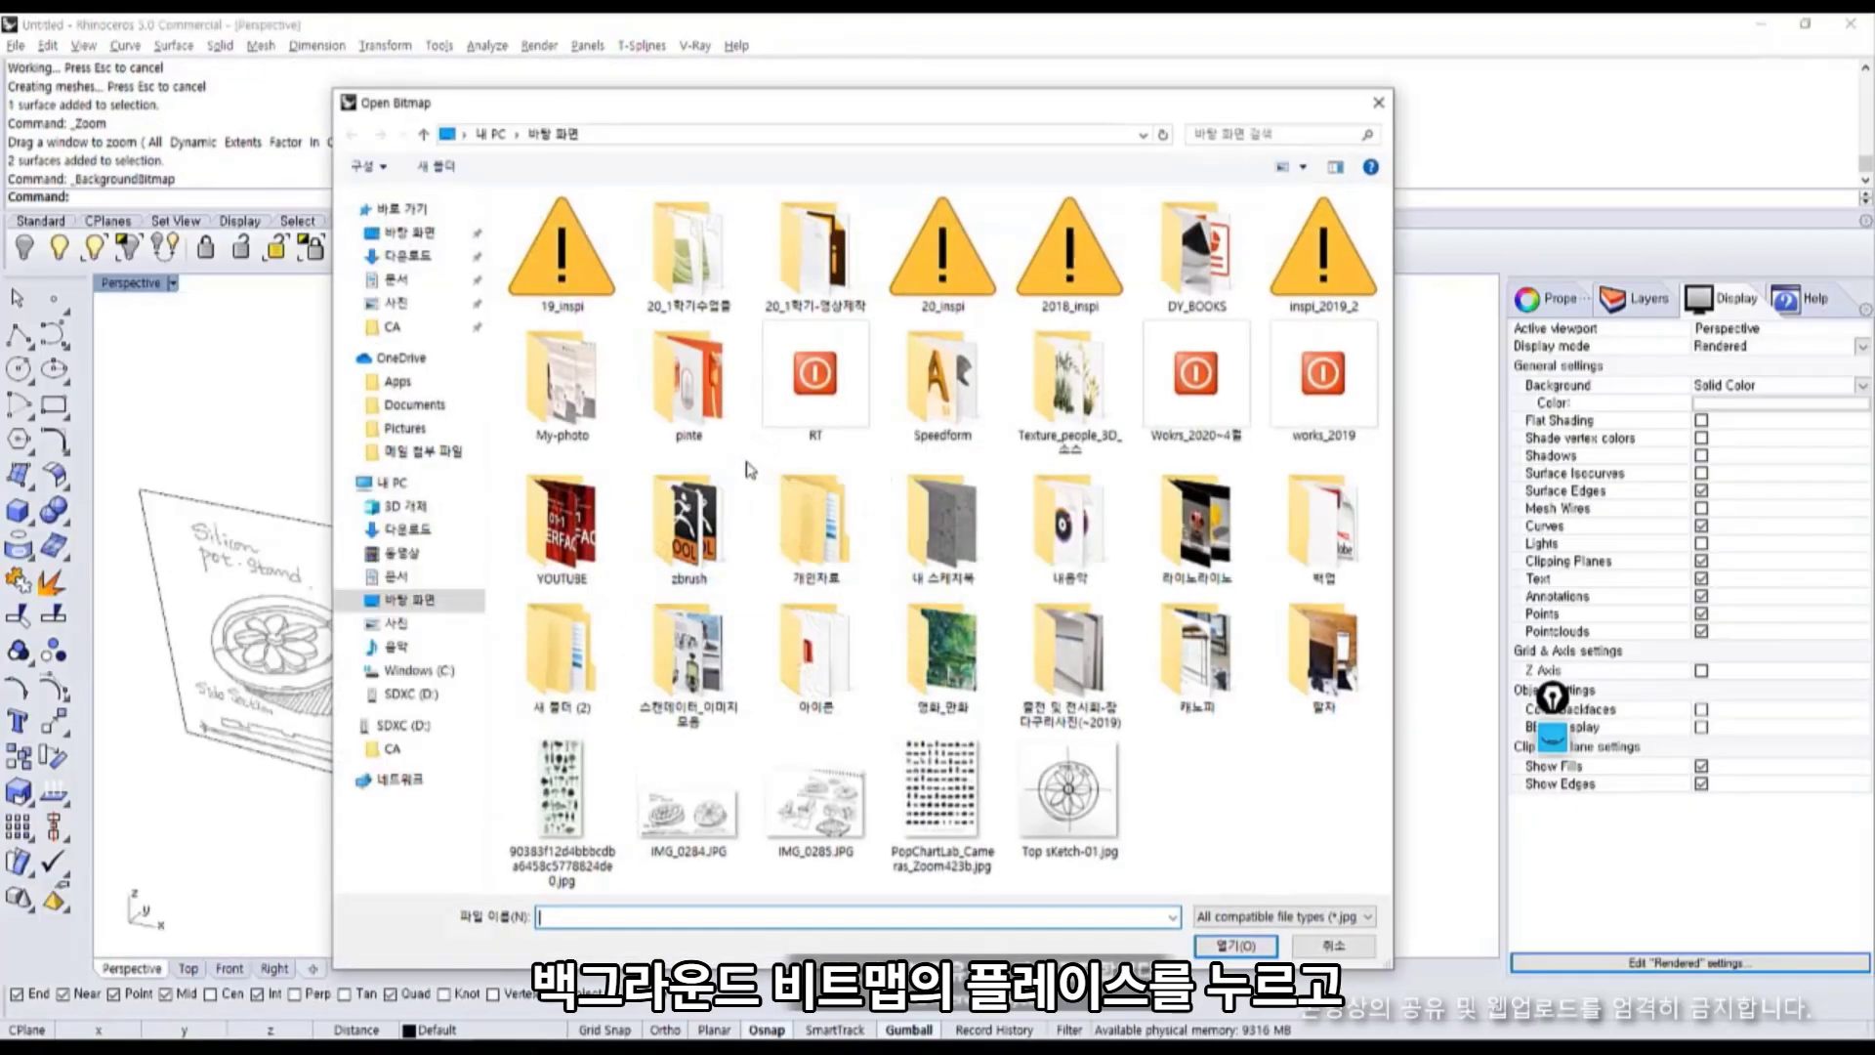
double_click(820, 835)
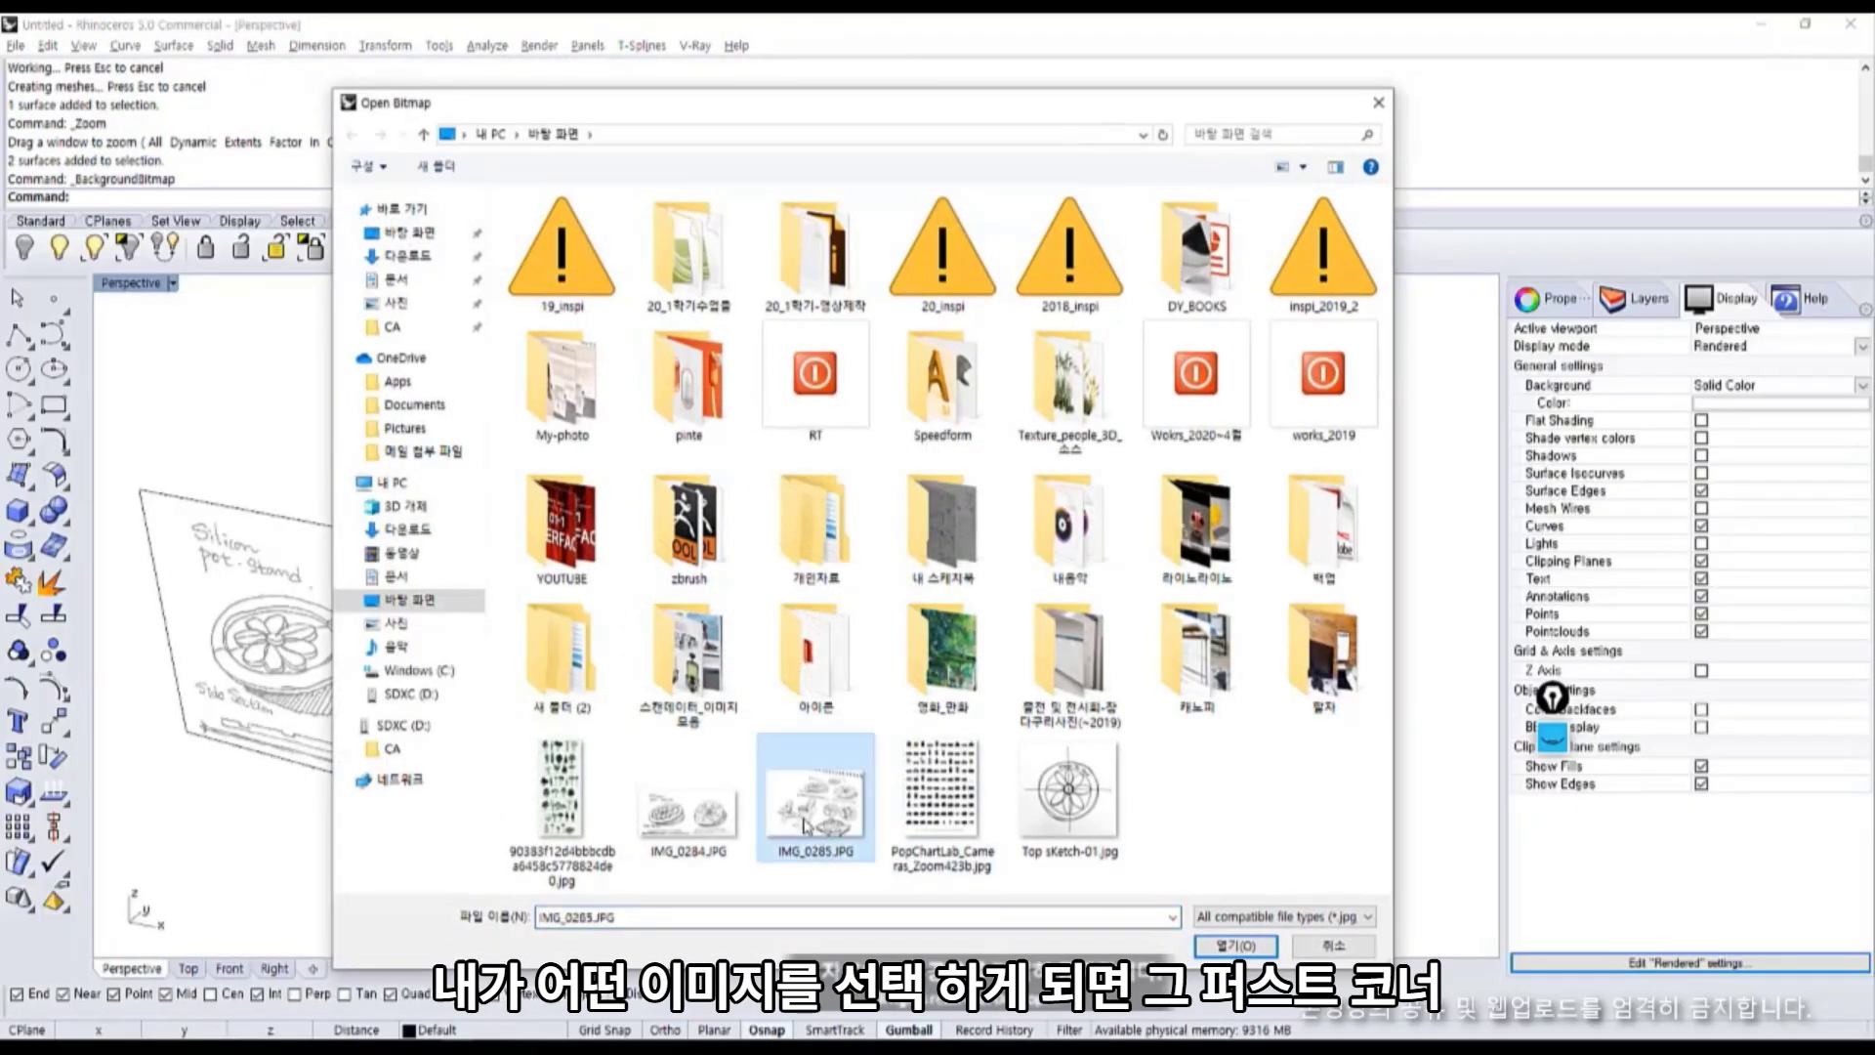
Show all four viewports and place the bitmap in the Top view, with opposite corners spanning a large area around both medallions.
scroll(710, 724, down, 10)
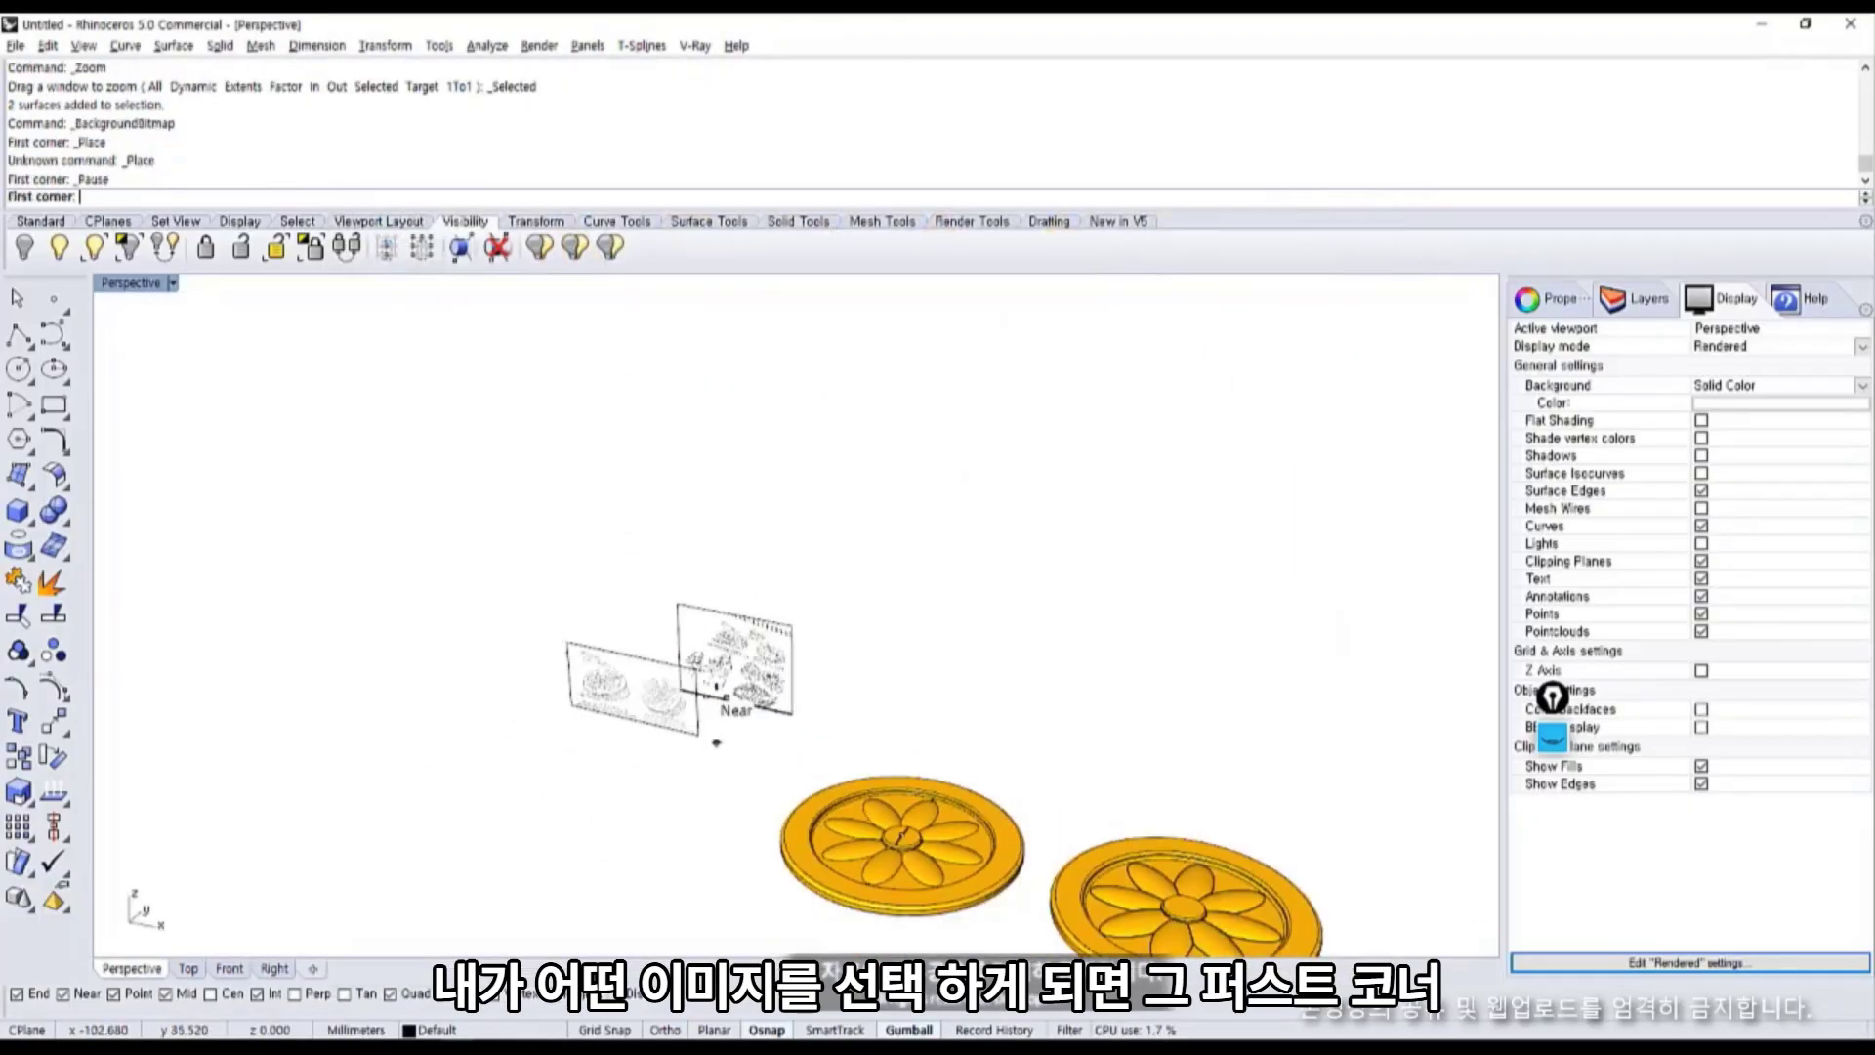
double_click(138, 286)
scroll(297, 488, down, 5)
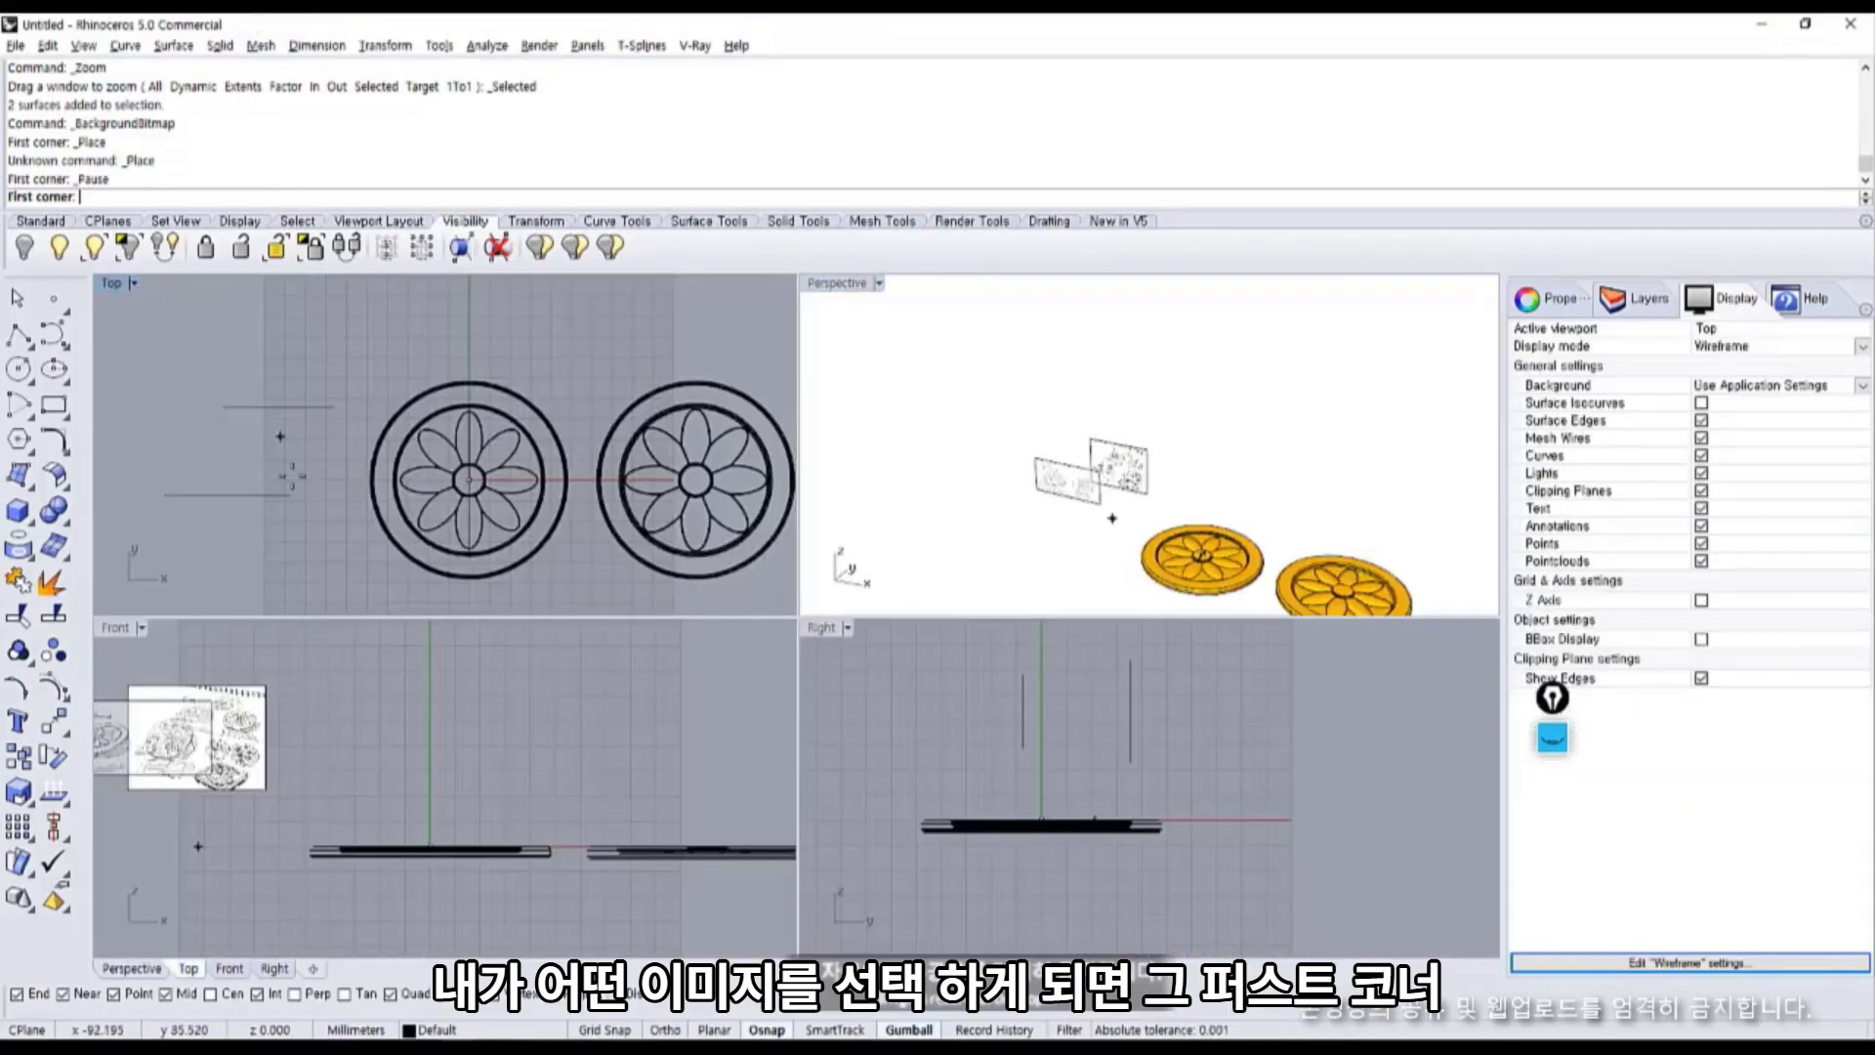
click(203, 327)
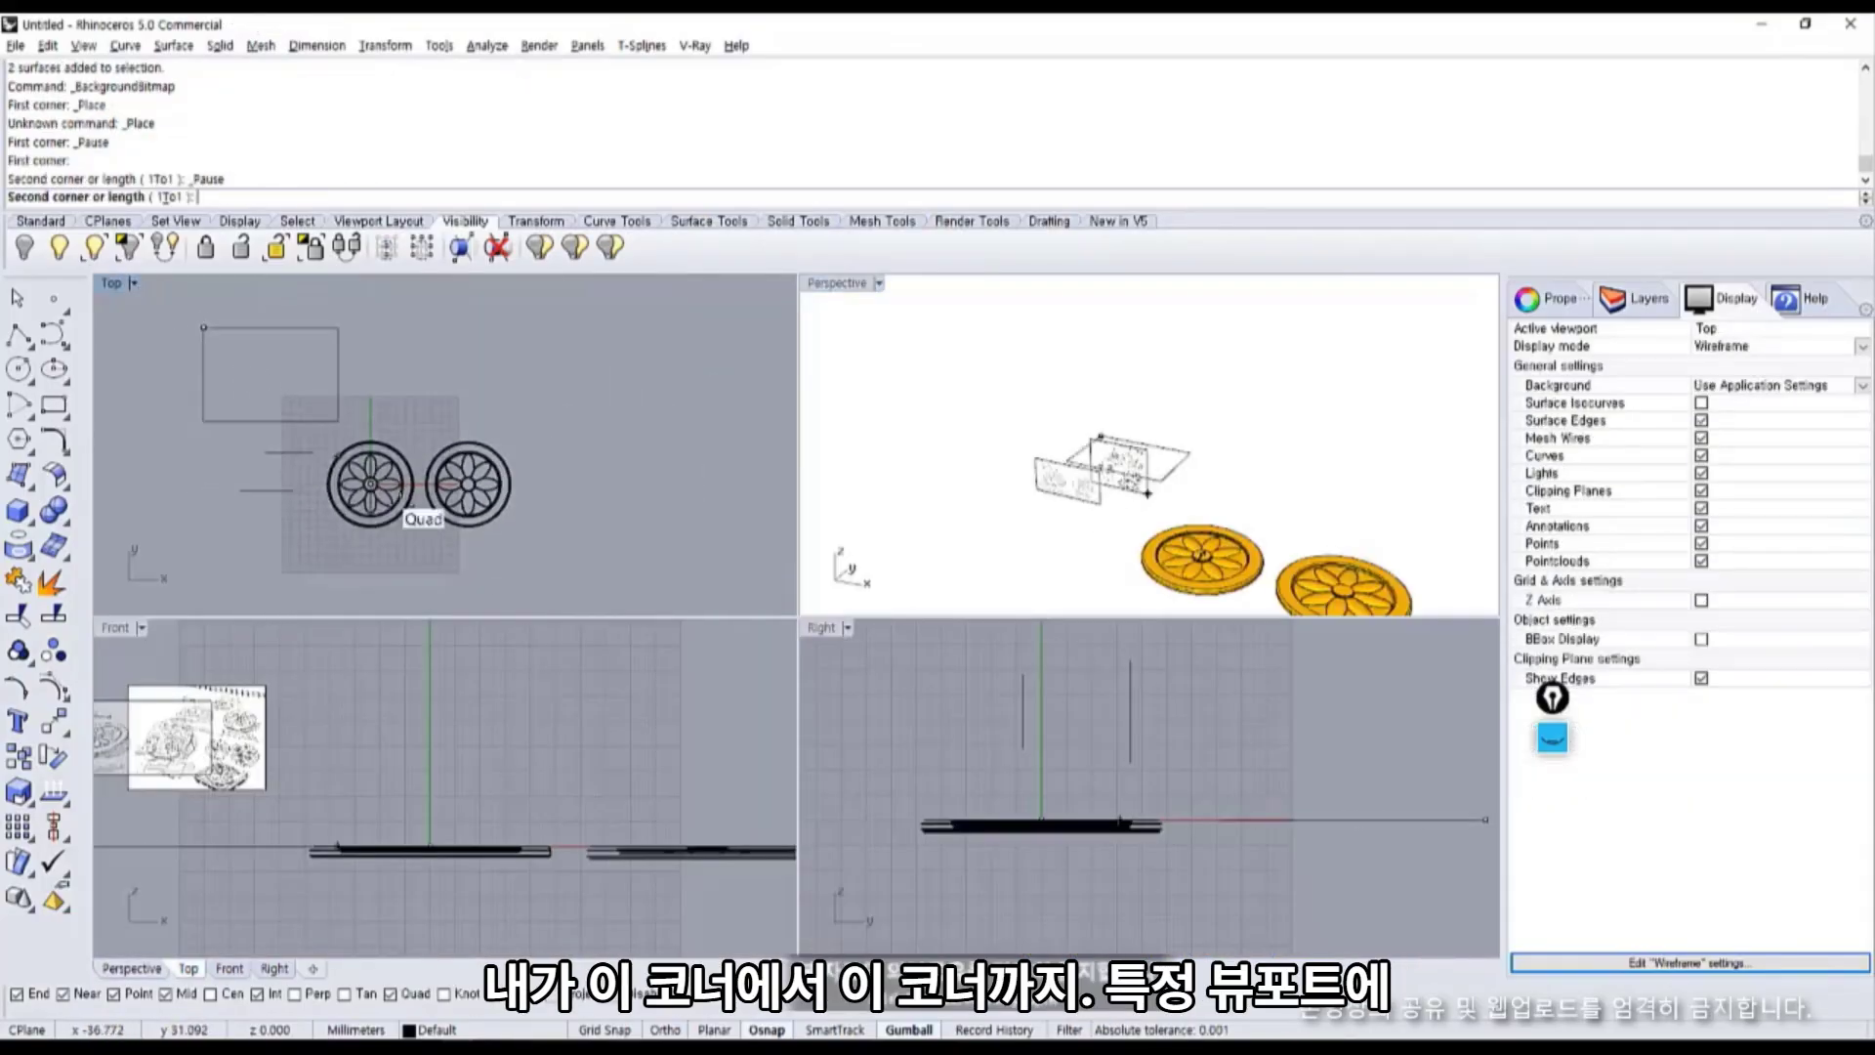
click(587, 588)
scroll(644, 501, down, 2)
right_drag(641, 493, 591, 491)
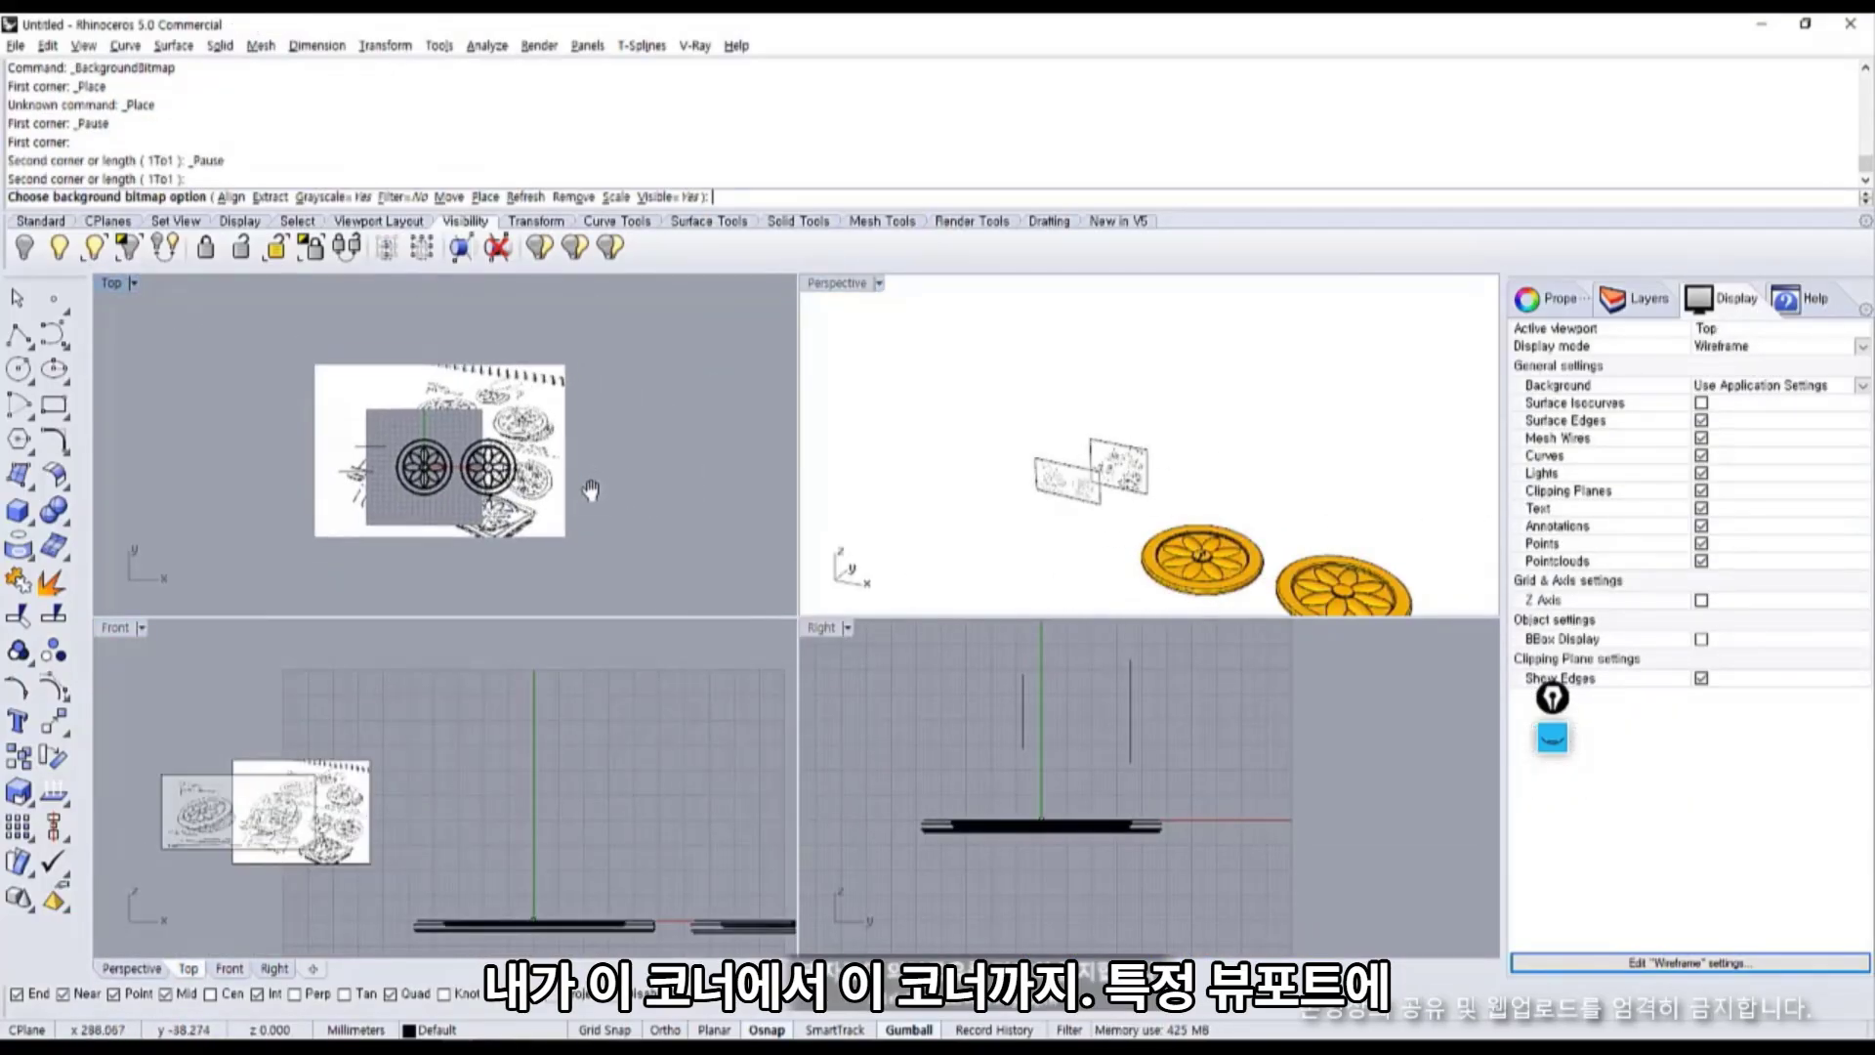
Examine how the placed background bitmap appears in the Top view compared with the other viewports.
right_drag(927, 723, 918, 756)
right_drag(915, 532, 958, 550)
scroll(1148, 508, up, 3)
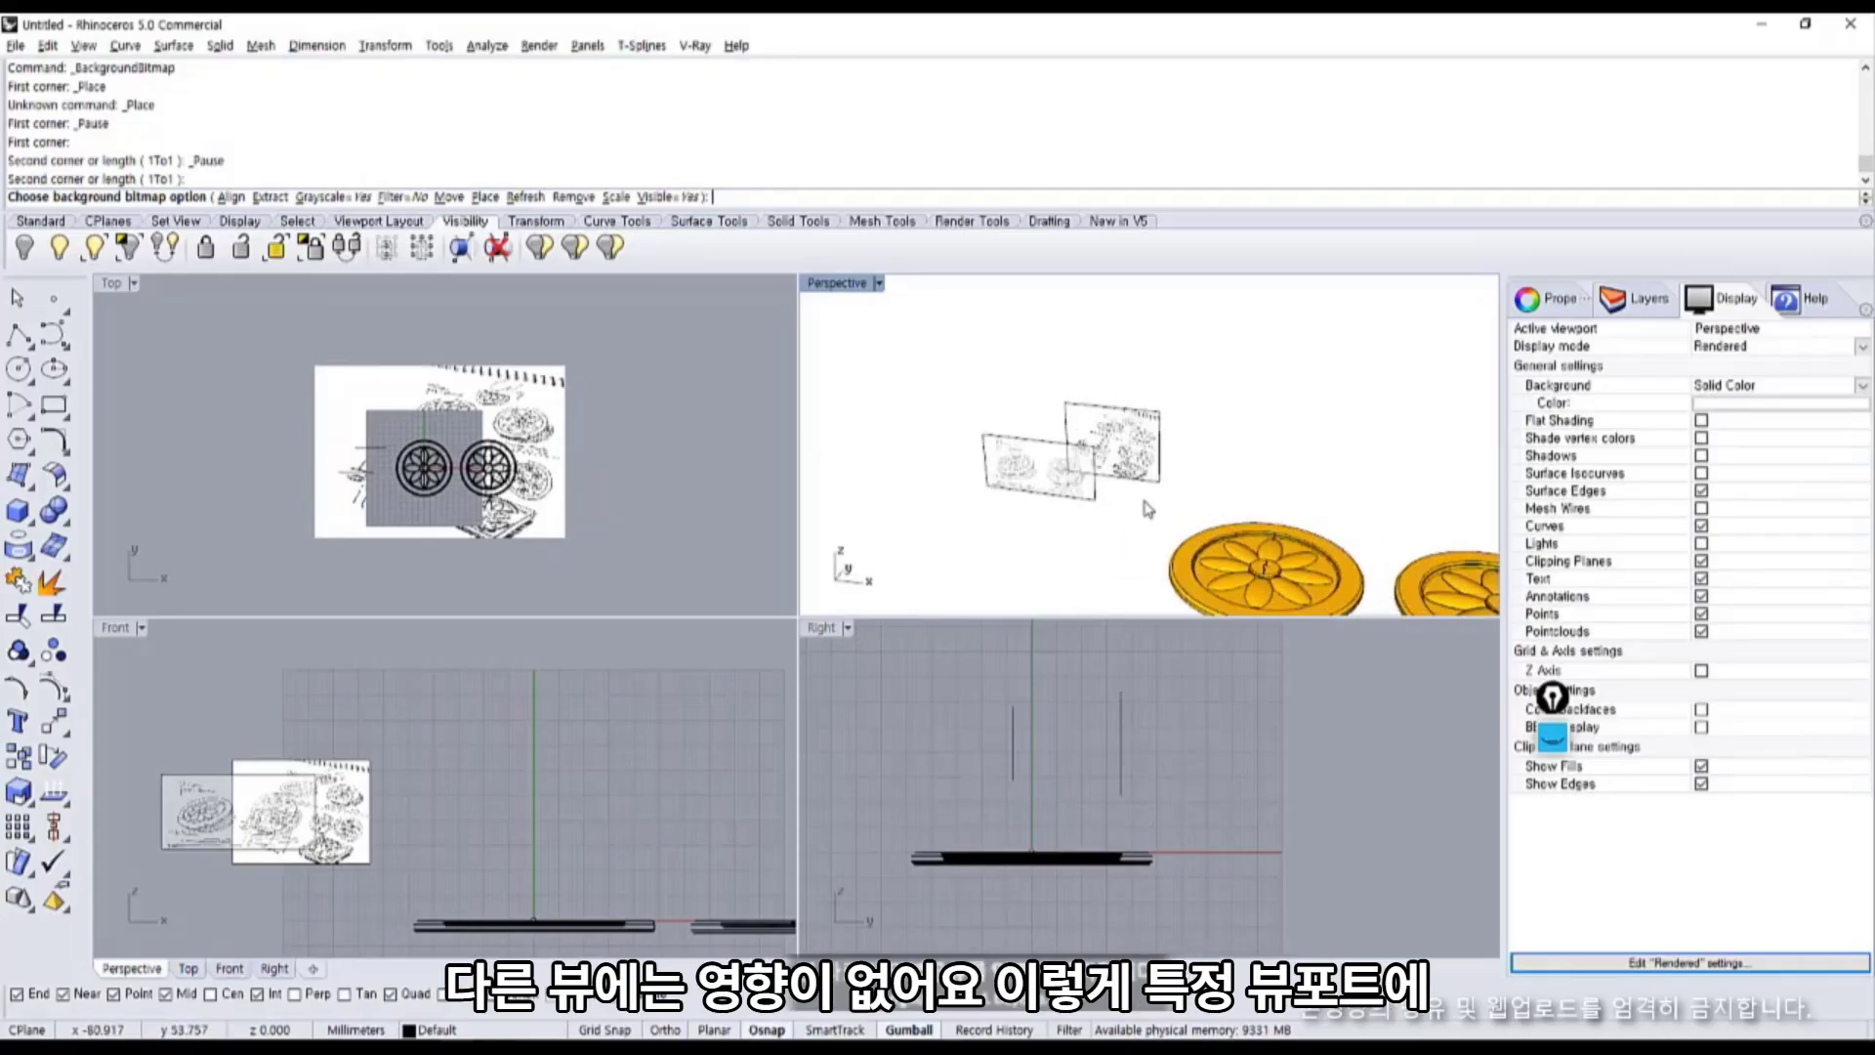
scroll(1093, 451, down, 2)
click(563, 522)
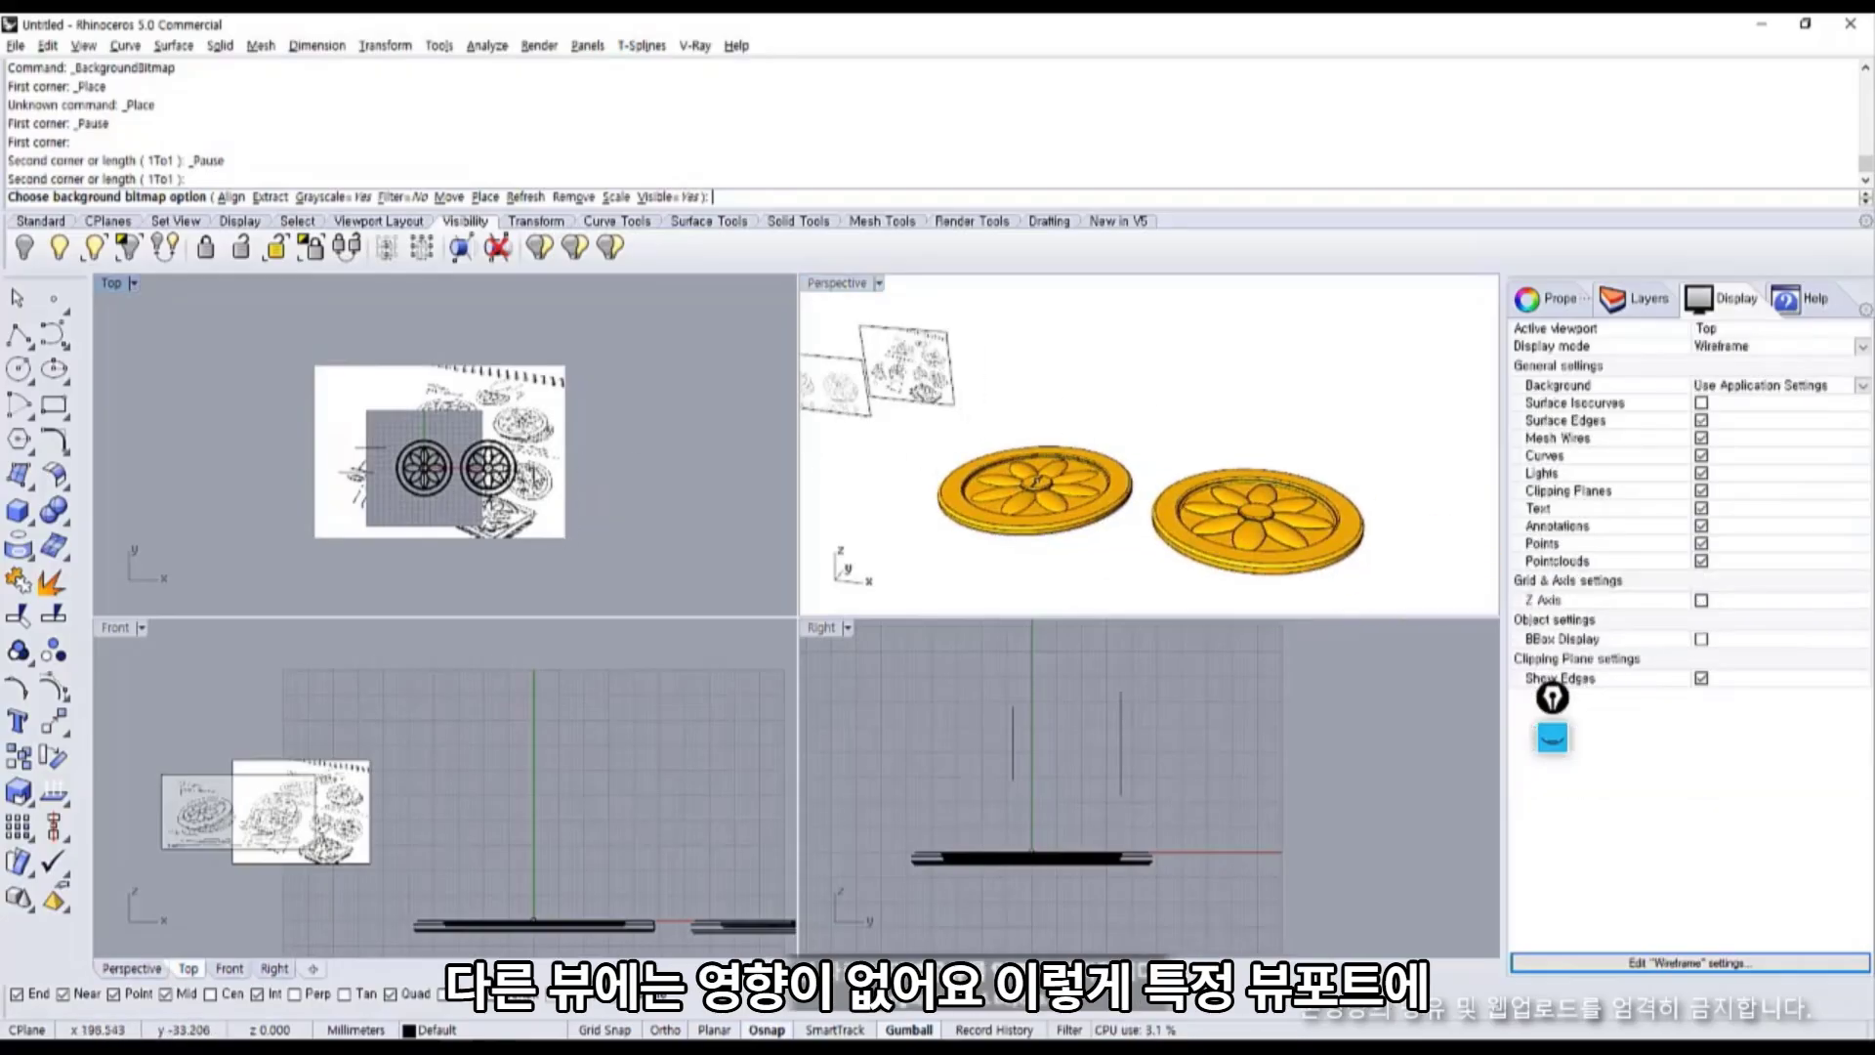
scroll(537, 476, up, 3)
right_drag(532, 468, 583, 519)
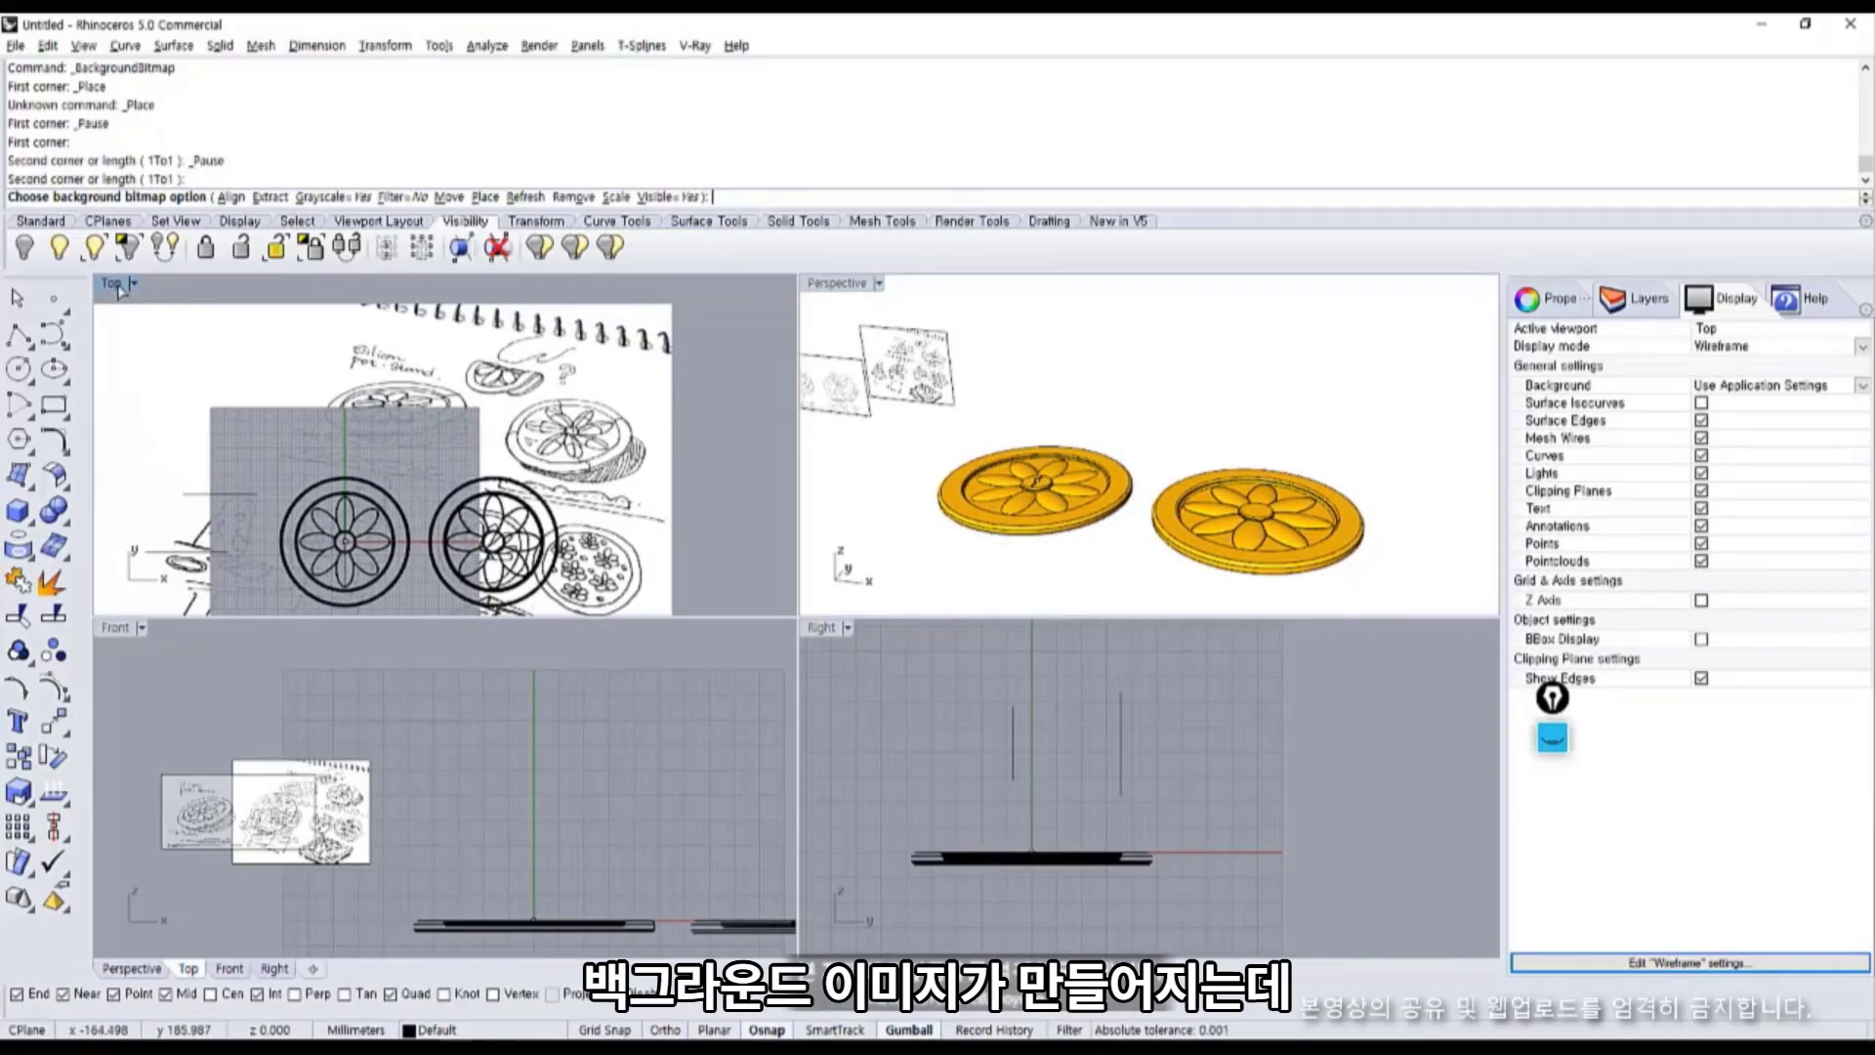
Maximize the Top view and move the background bitmap by its upper-left corner to the empty area right of both medallions.
double_click(111, 283)
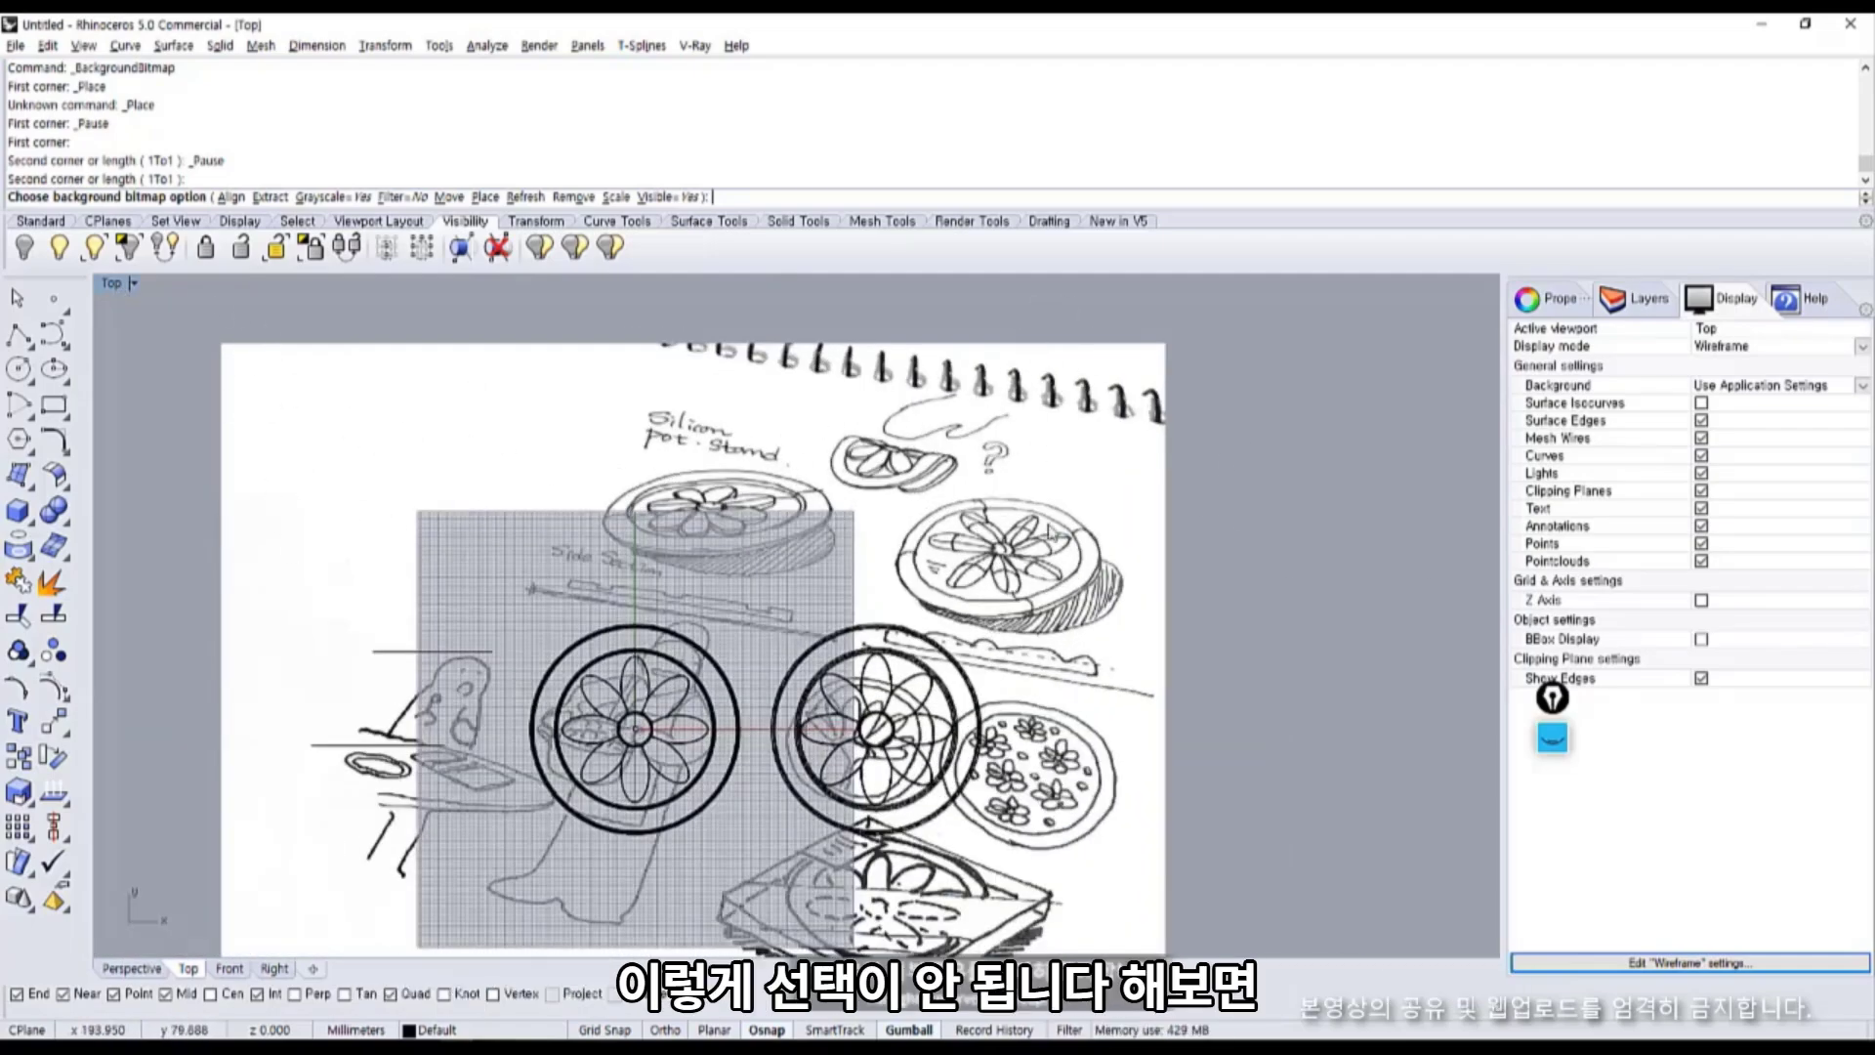
click(134, 283)
mouse_move(251, 776)
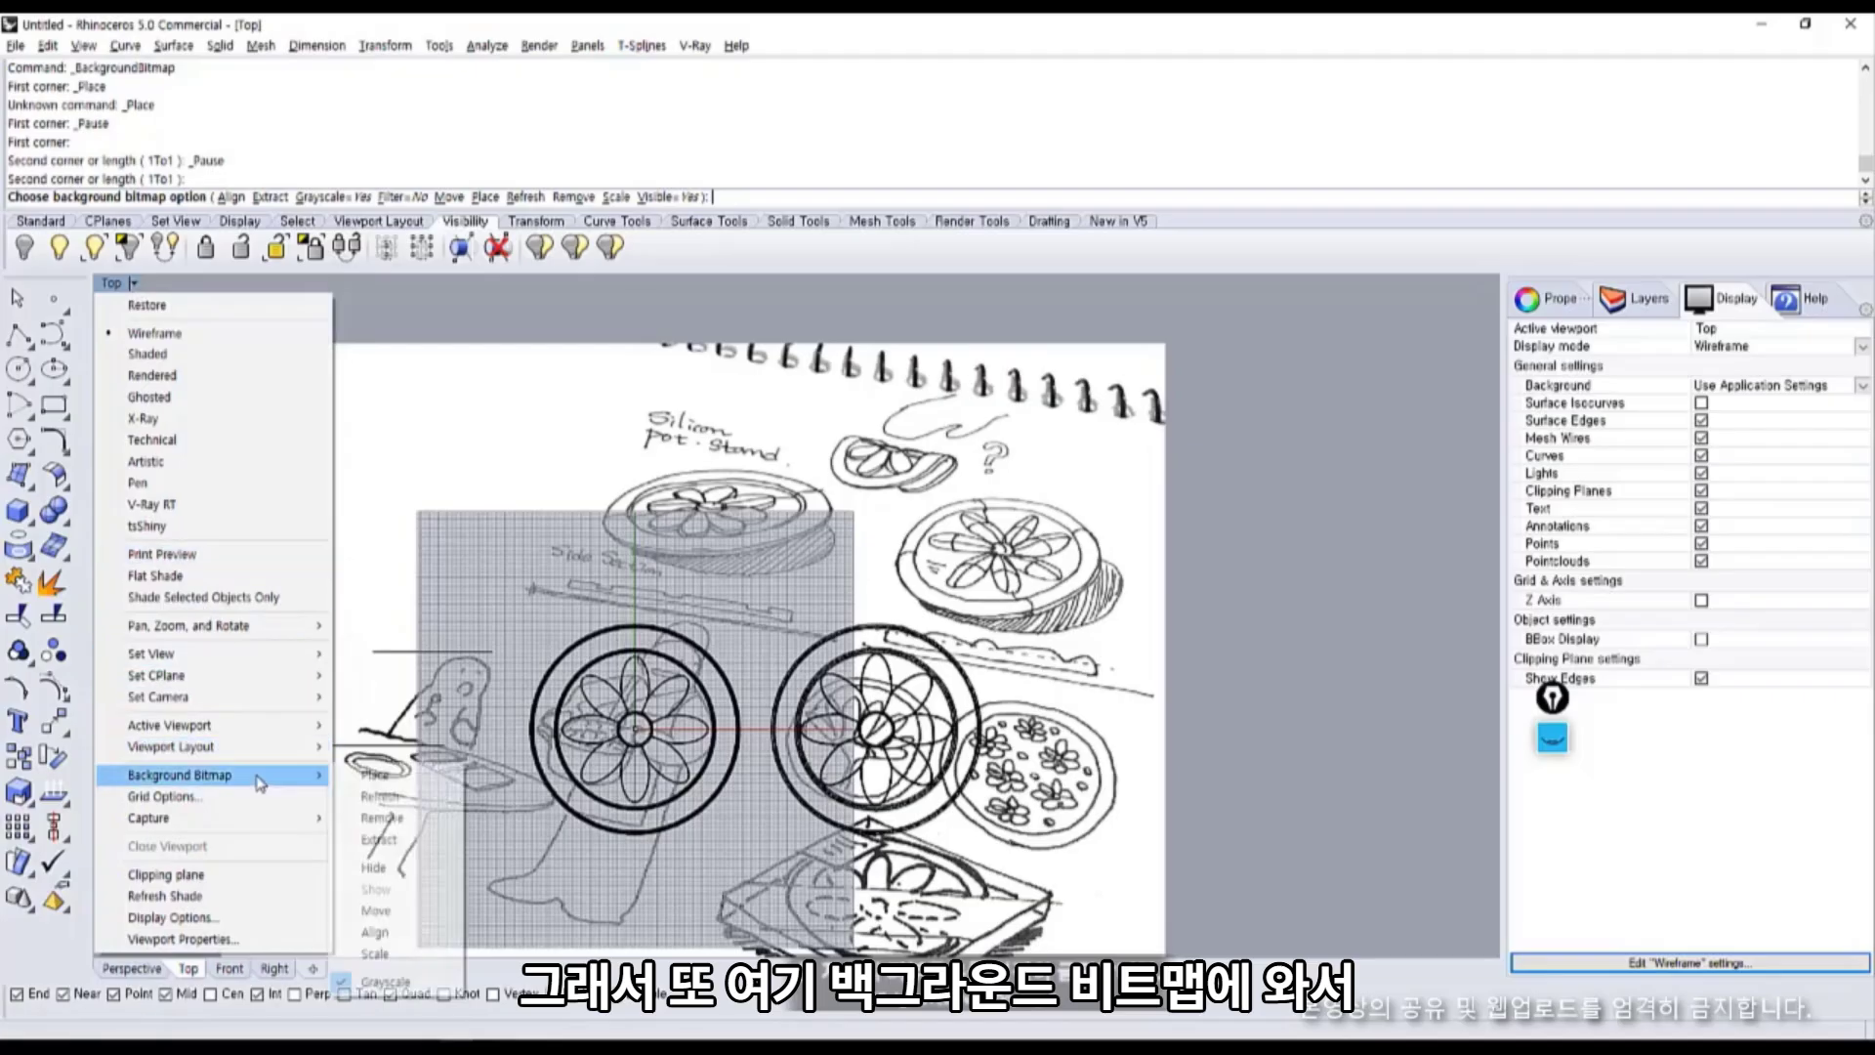
click(417, 919)
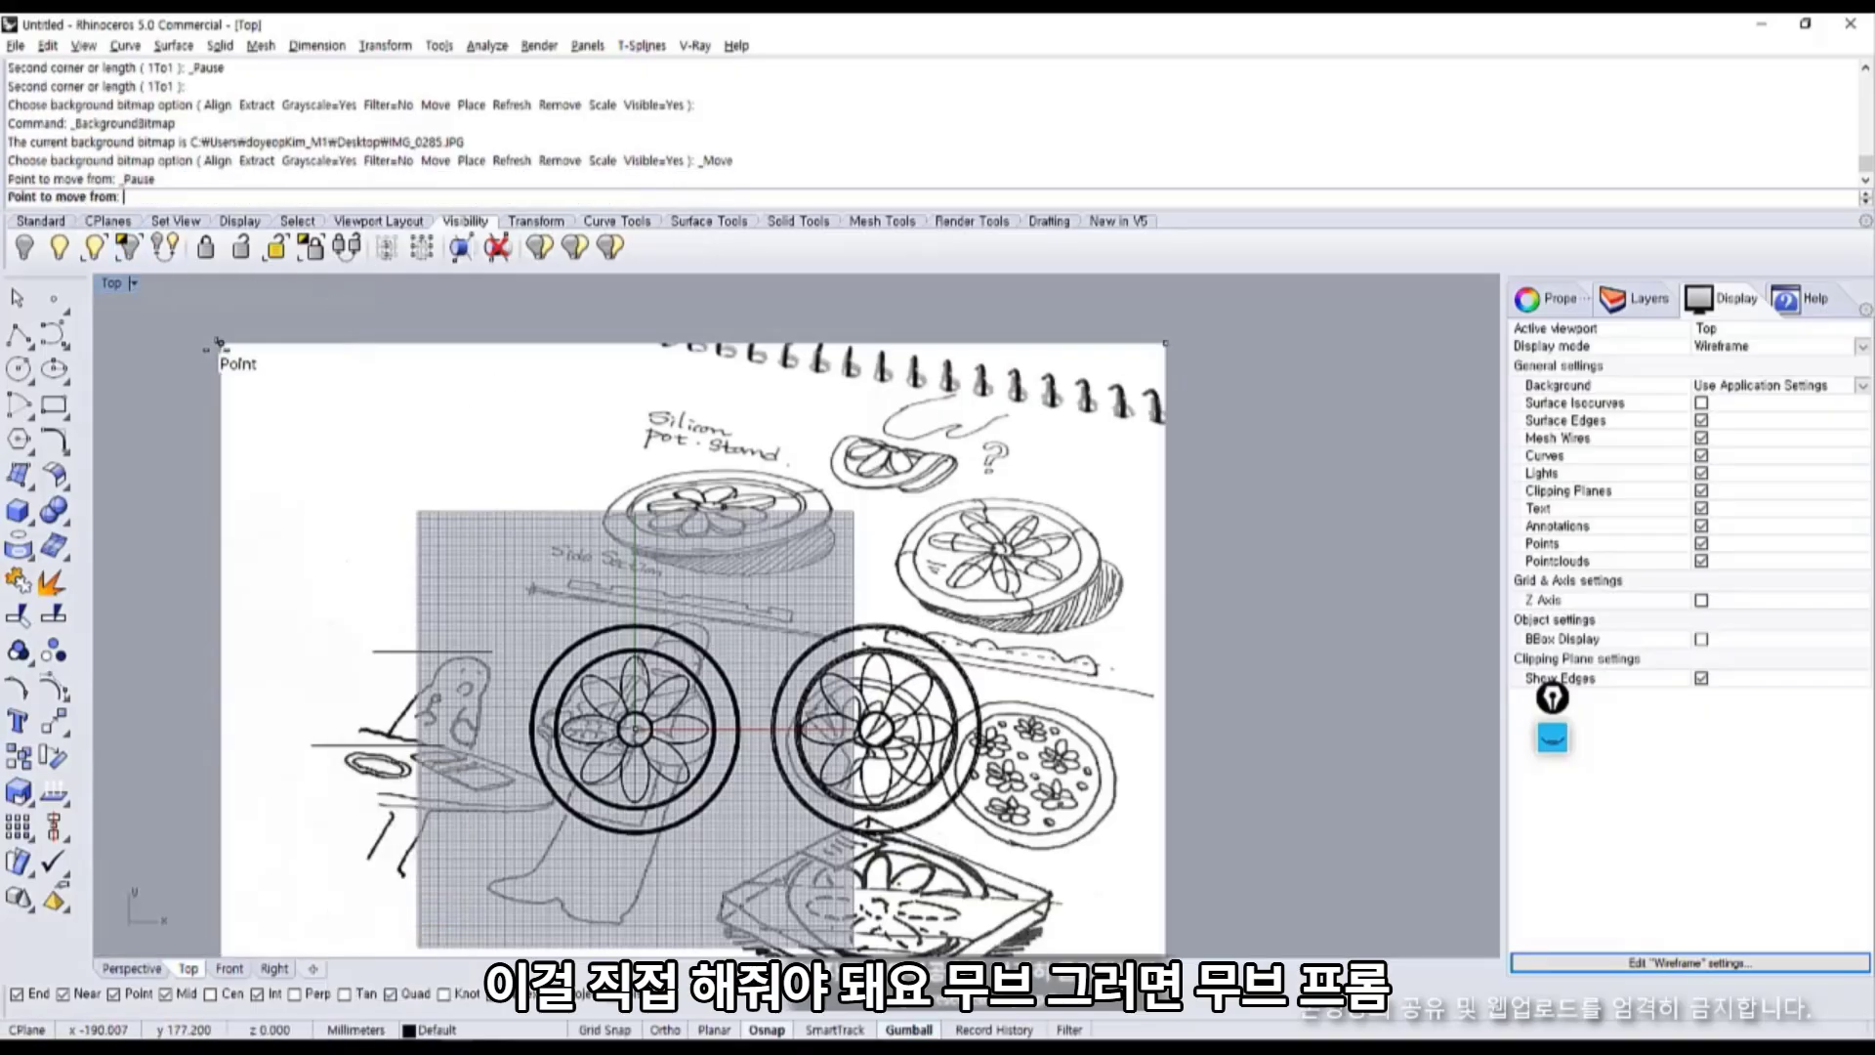
click(219, 343)
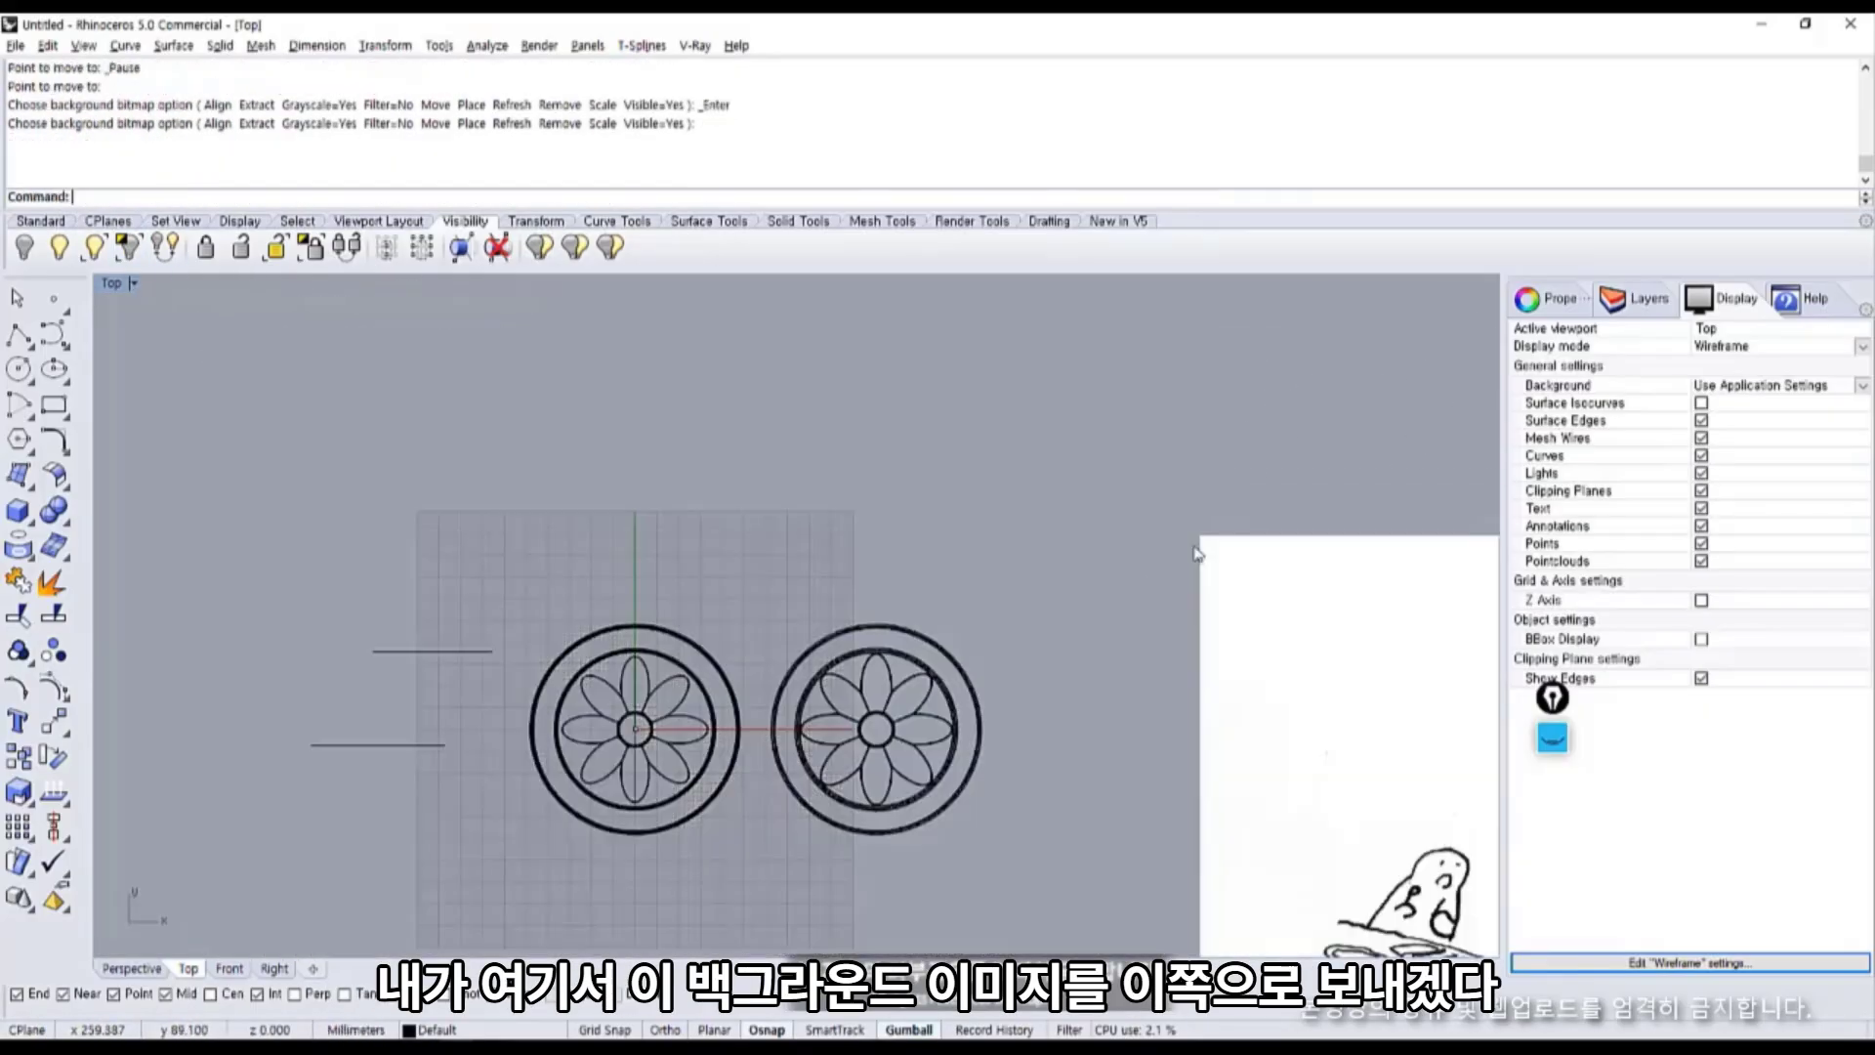
scroll(1088, 586, down, 5)
click(606, 514)
key(Return)
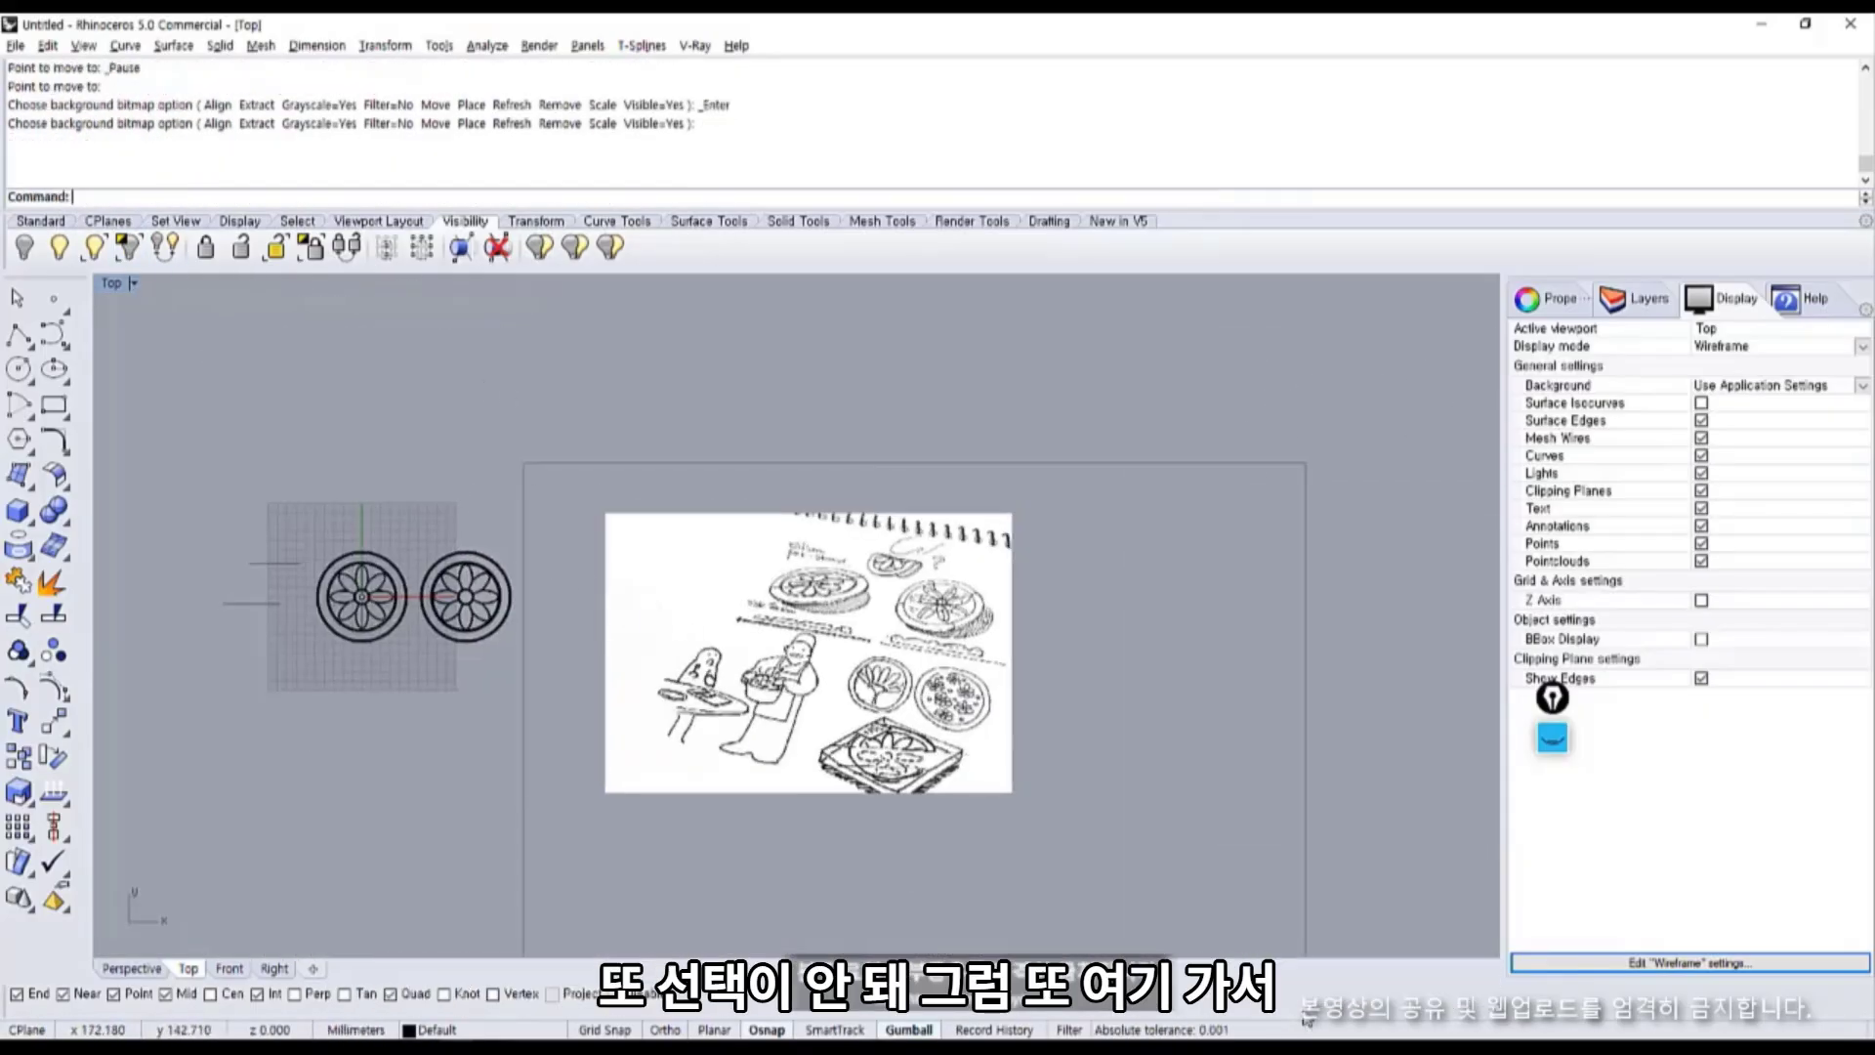
Remove the background bitmap from the Top view and restore the four-viewport layout.
click(133, 284)
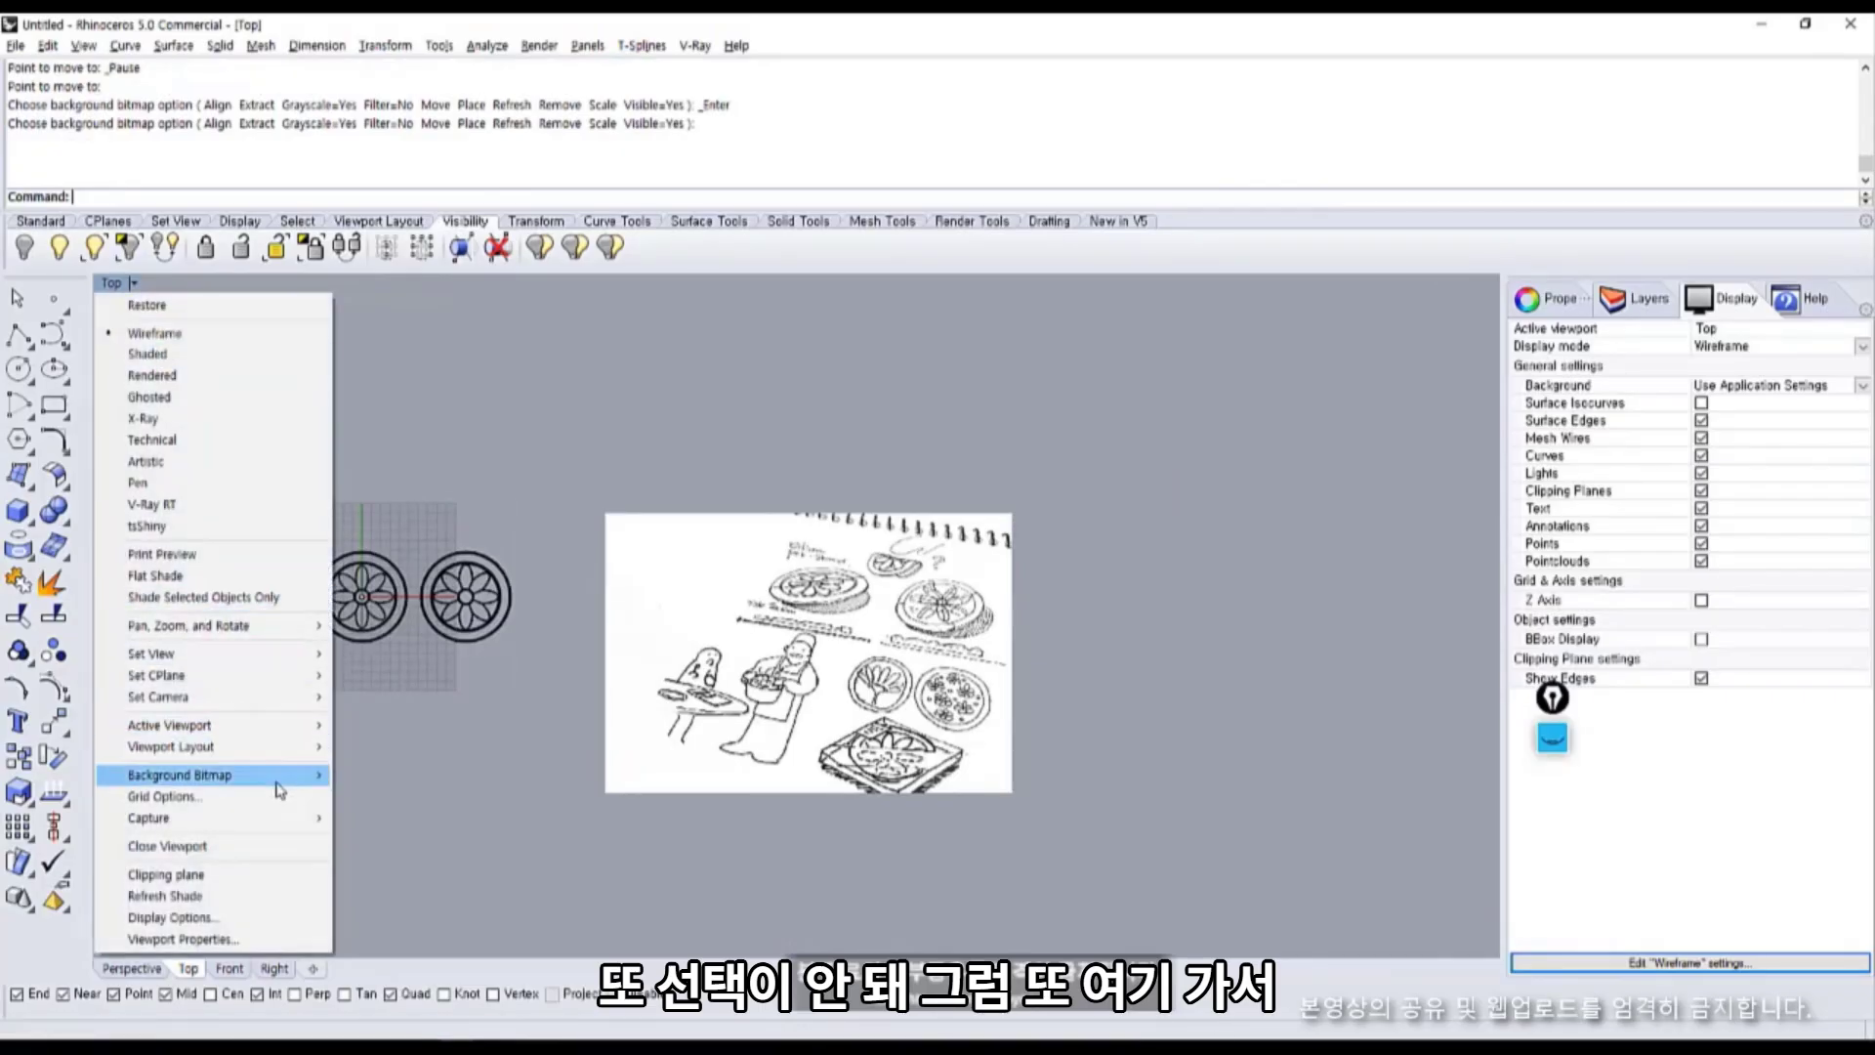
mouse_move(278, 778)
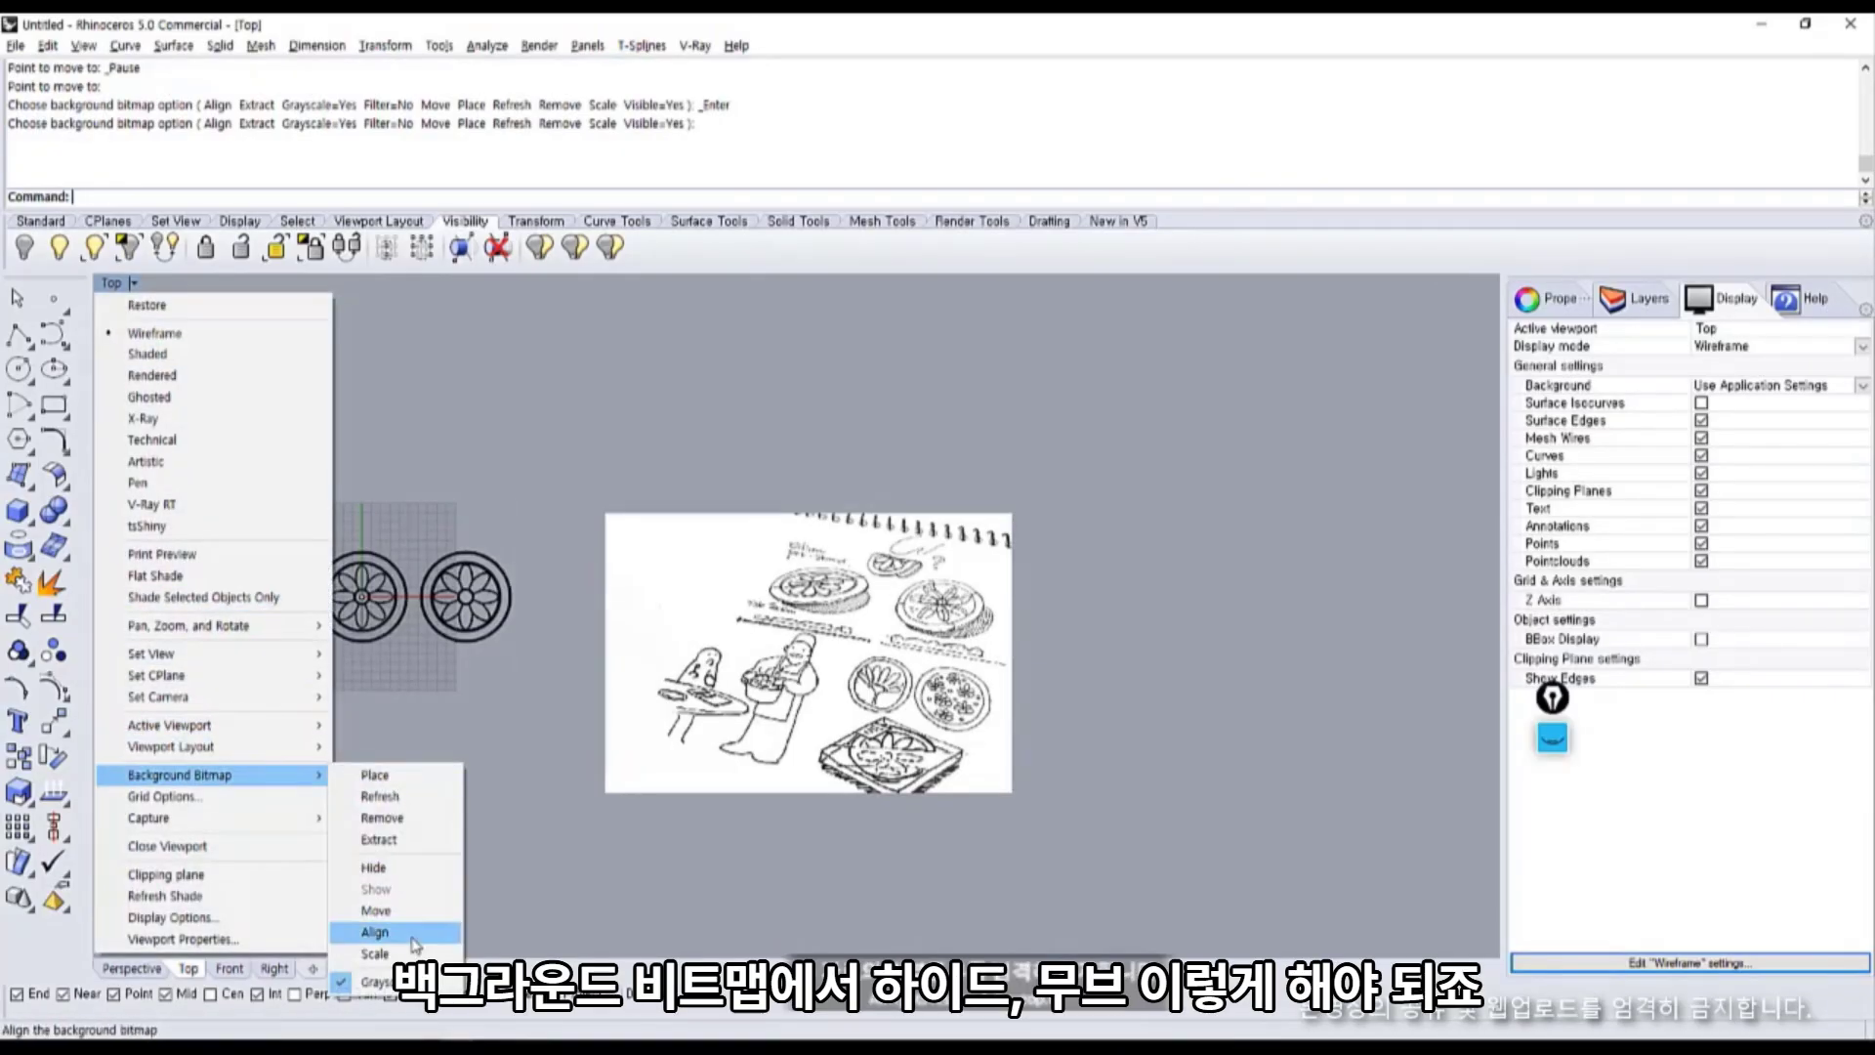
click(381, 818)
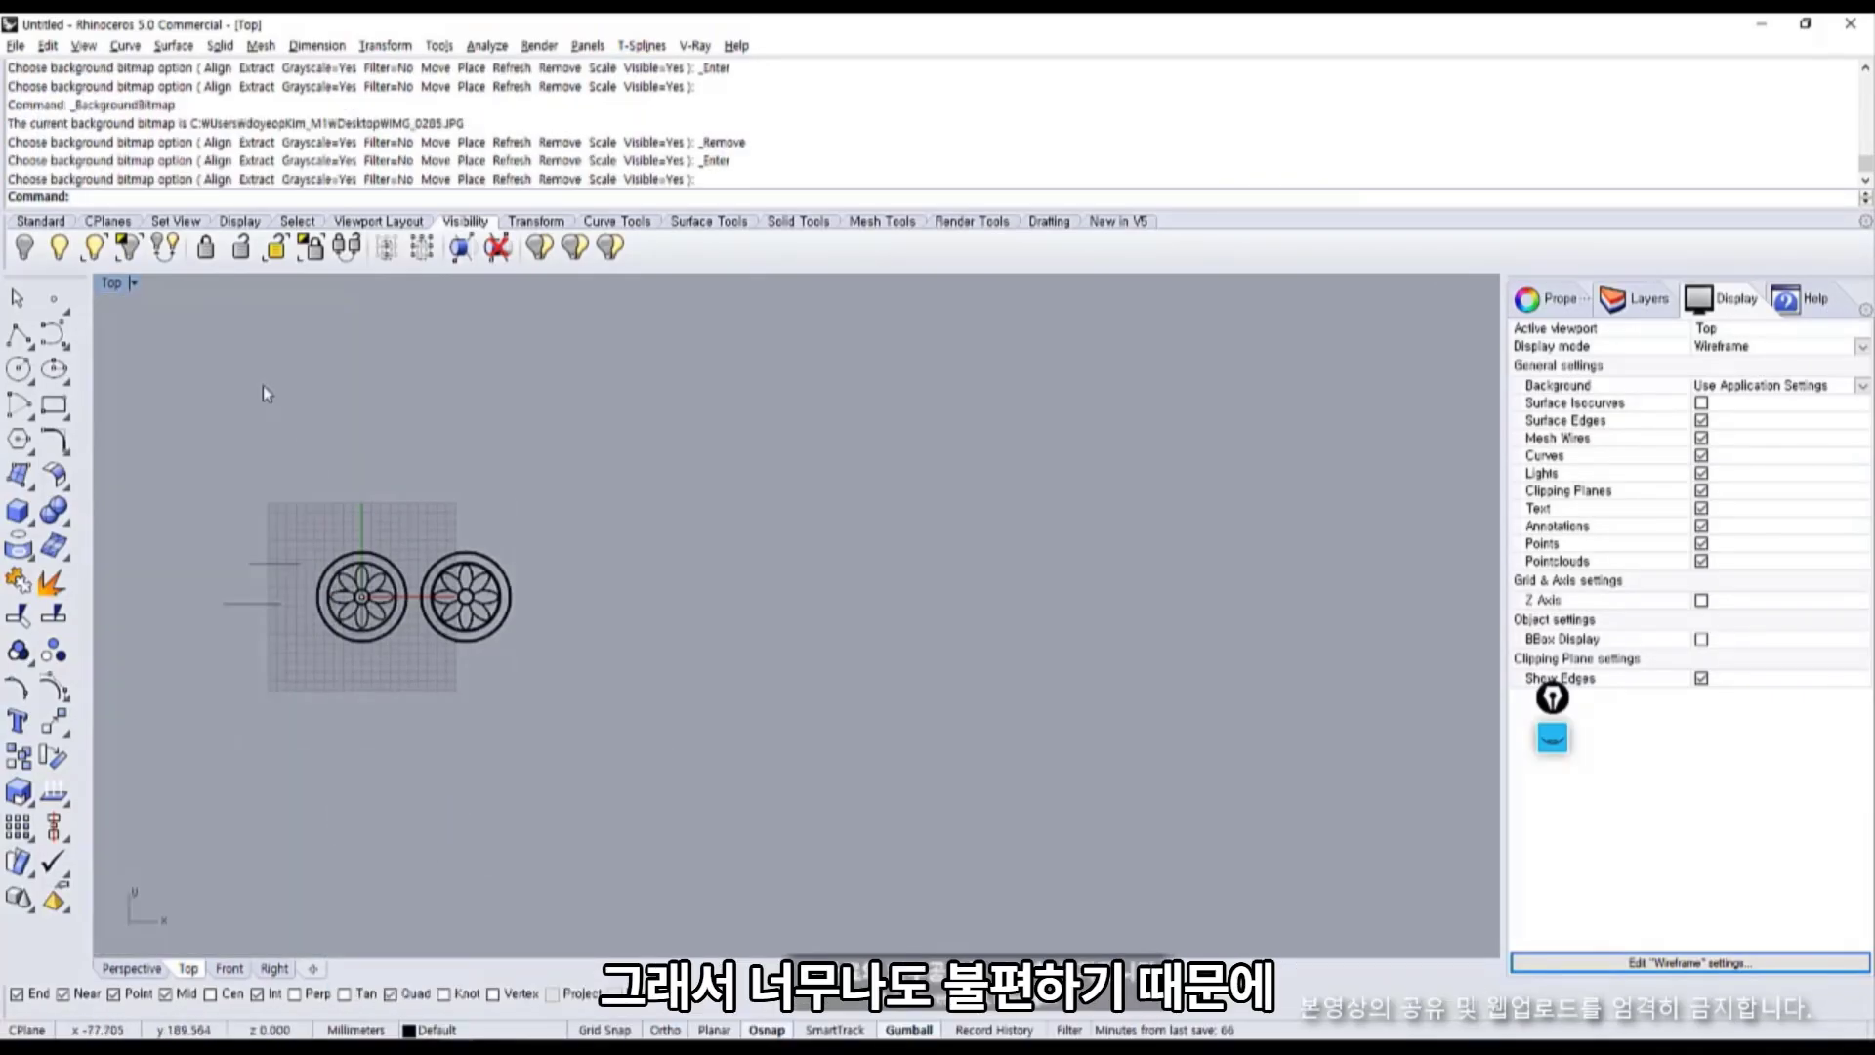
double_click(113, 282)
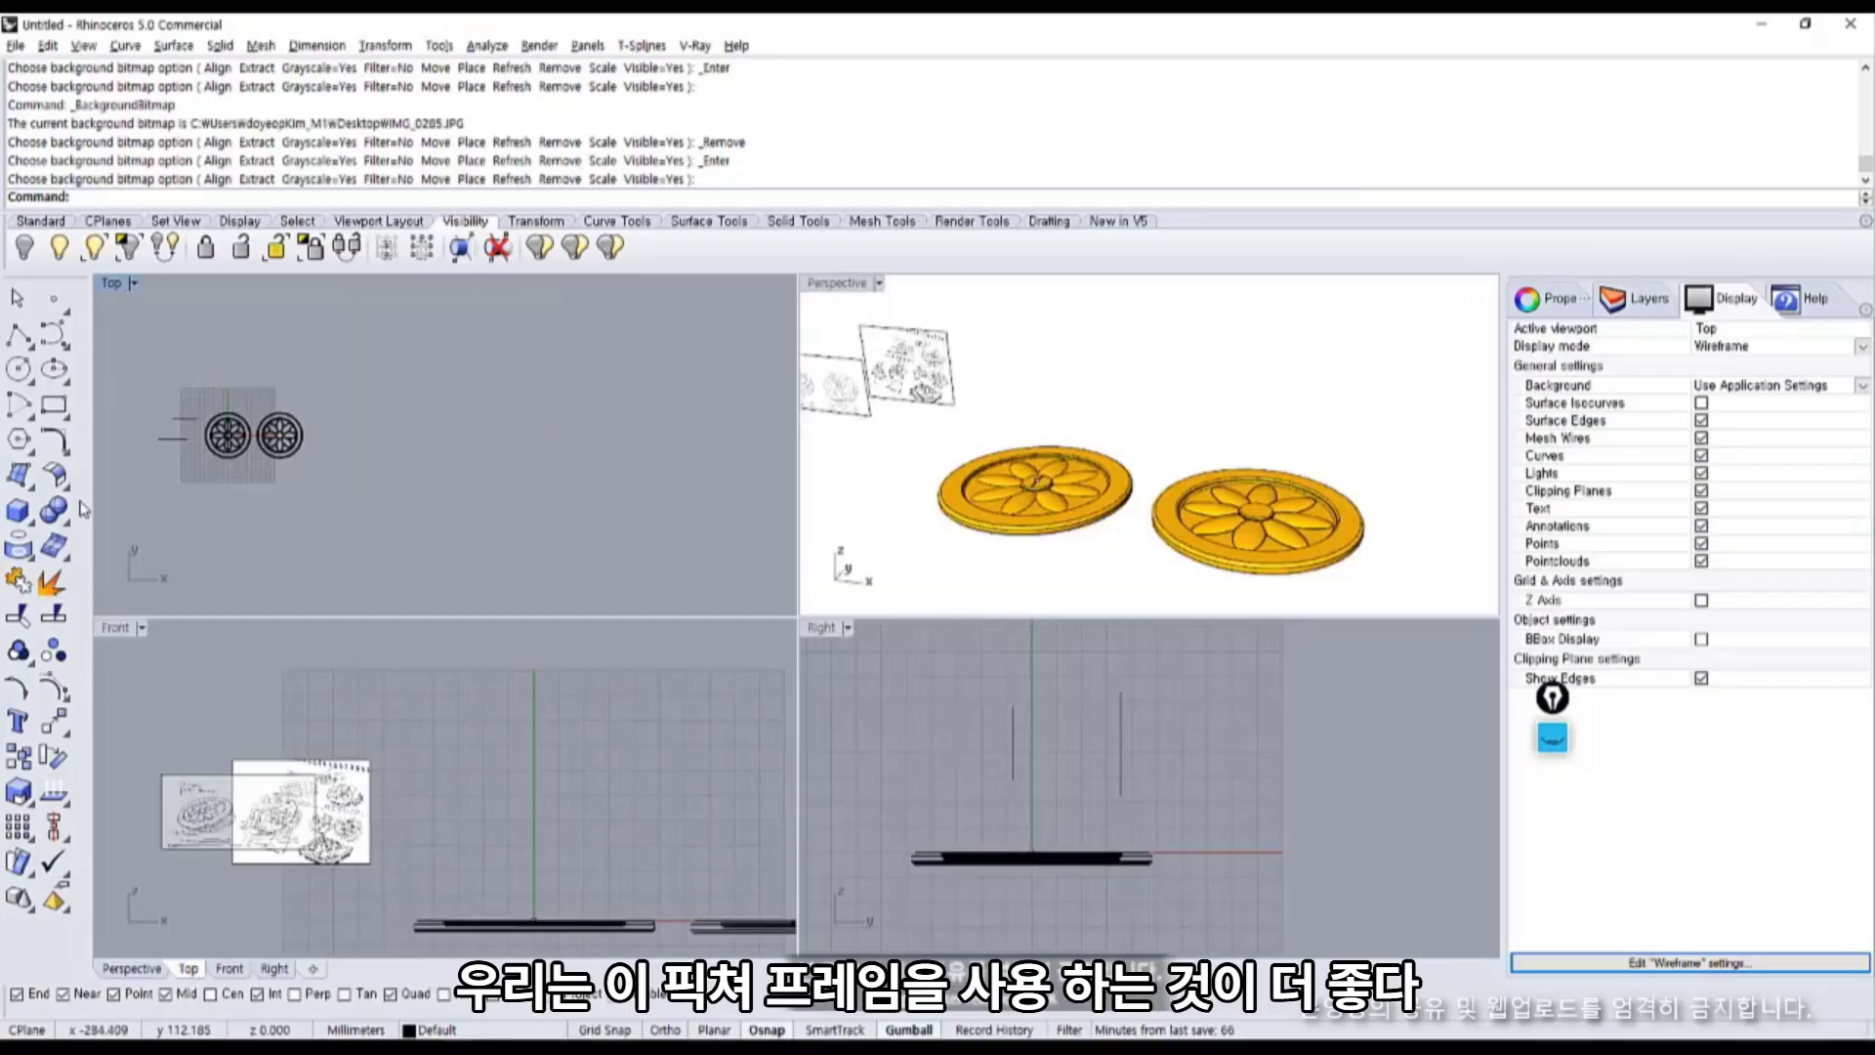
click(20, 475)
click(19, 476)
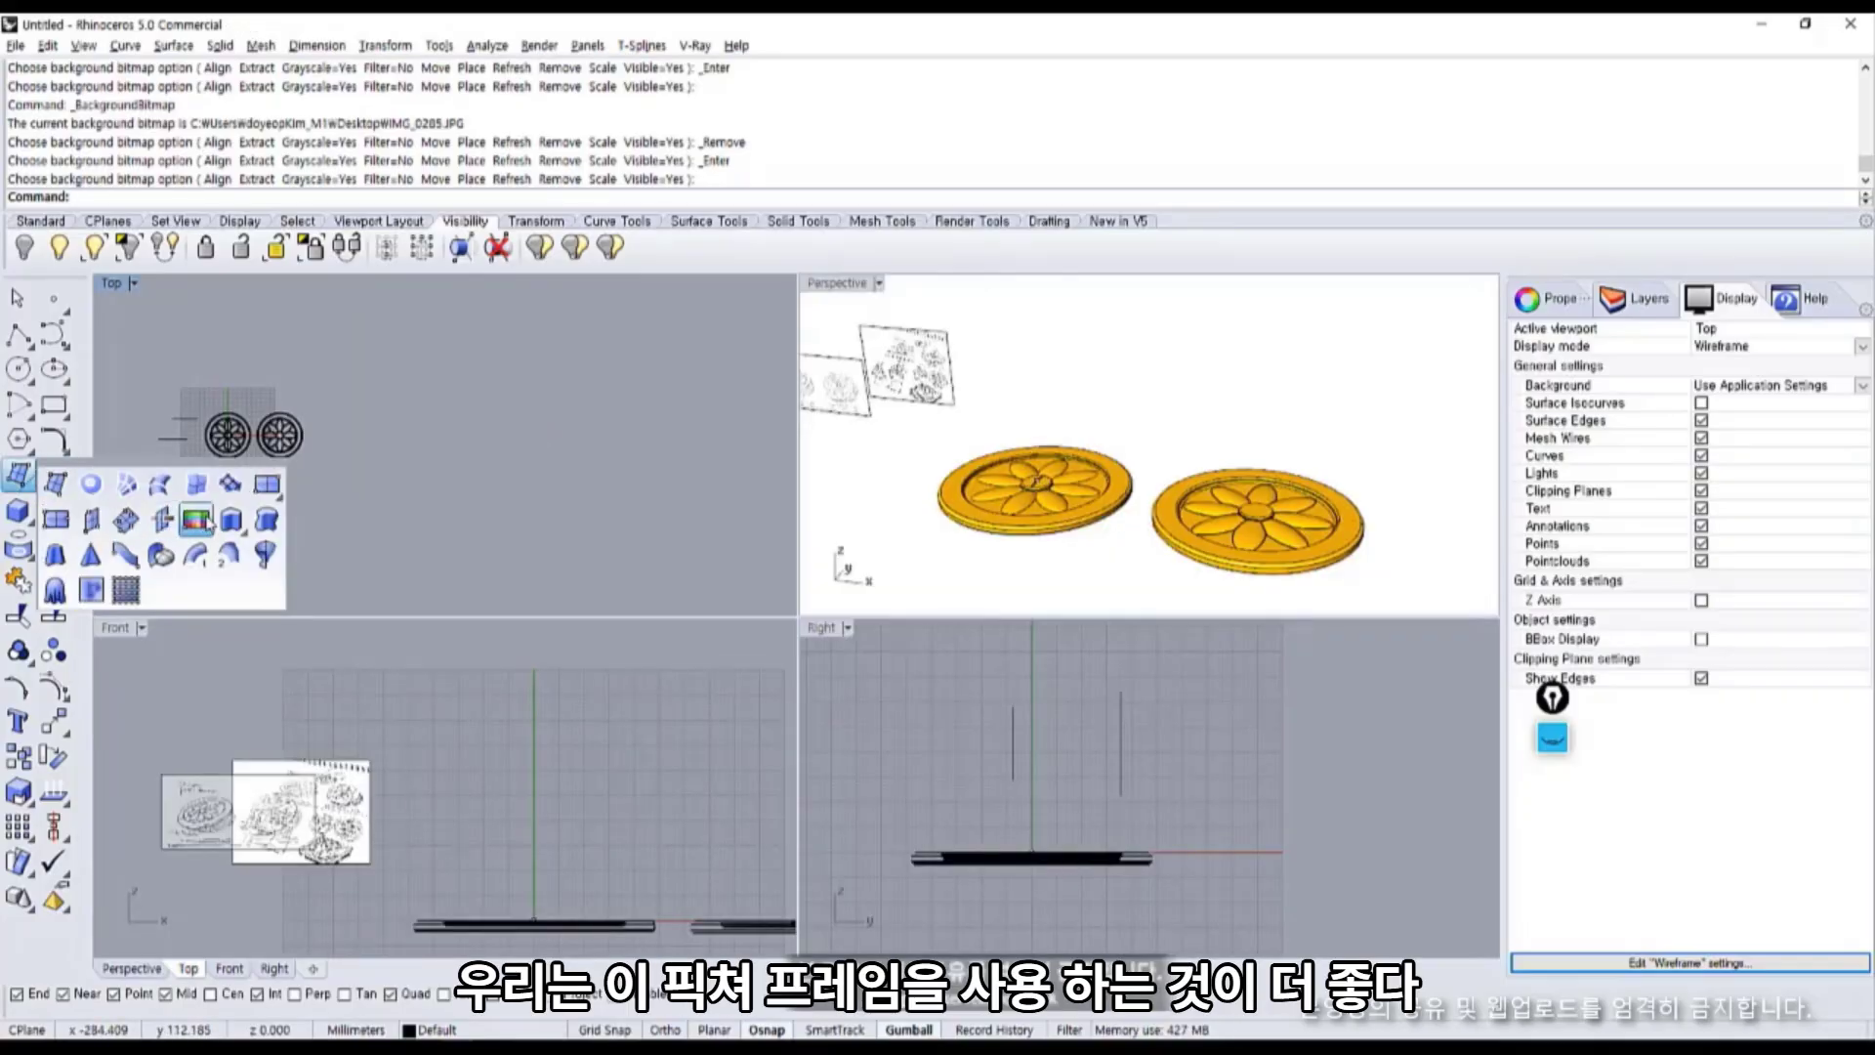
click(134, 284)
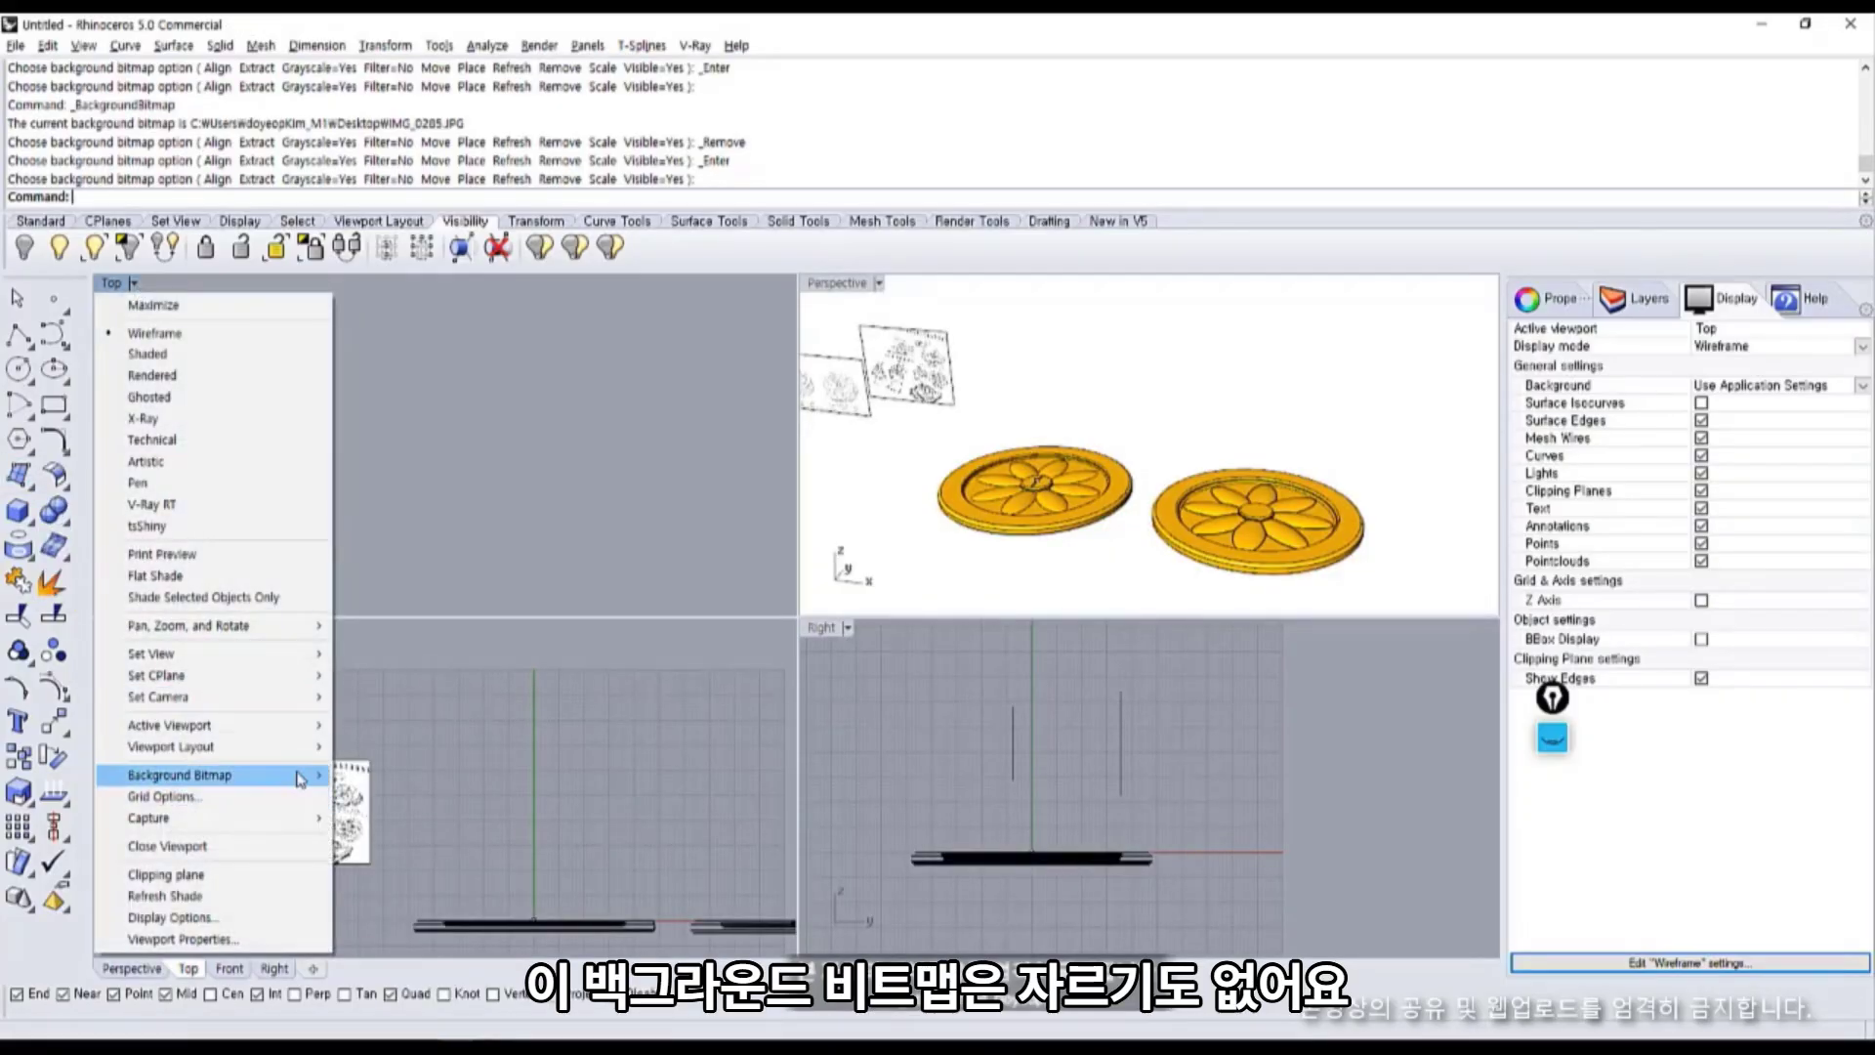
mouse_move(300, 778)
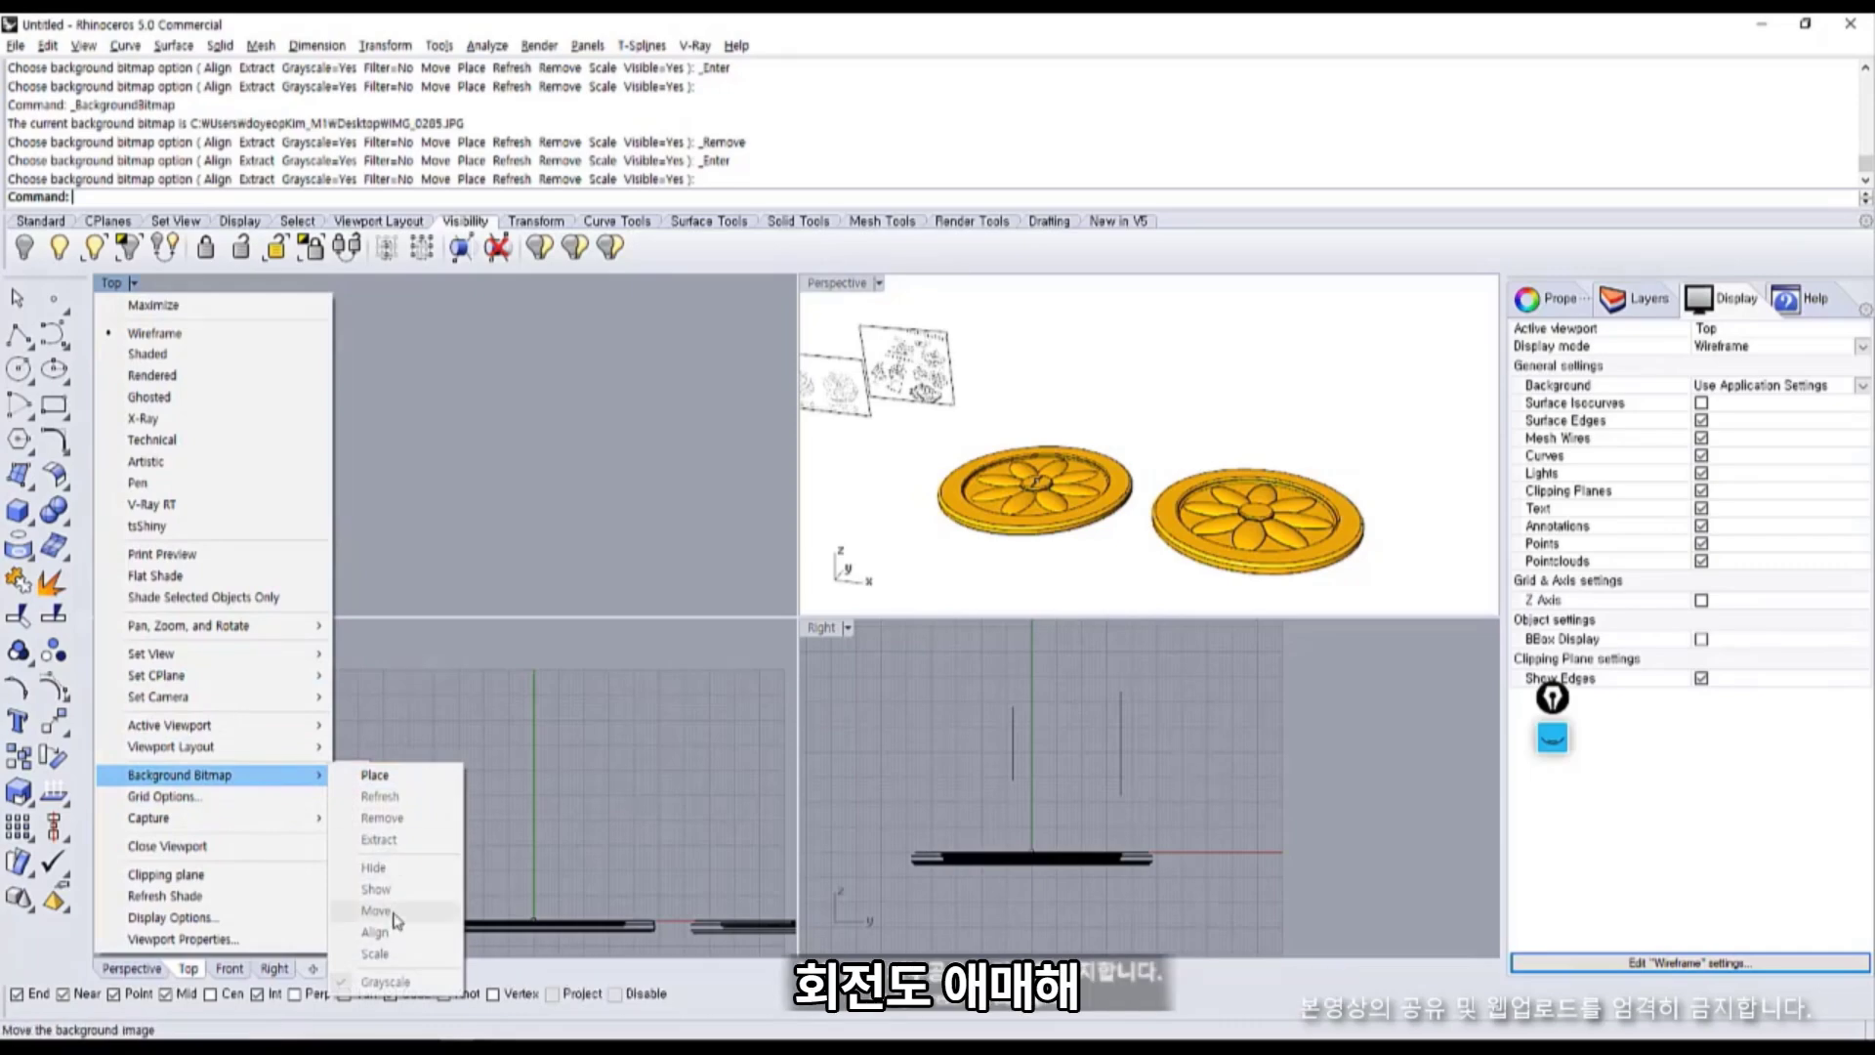
click(720, 523)
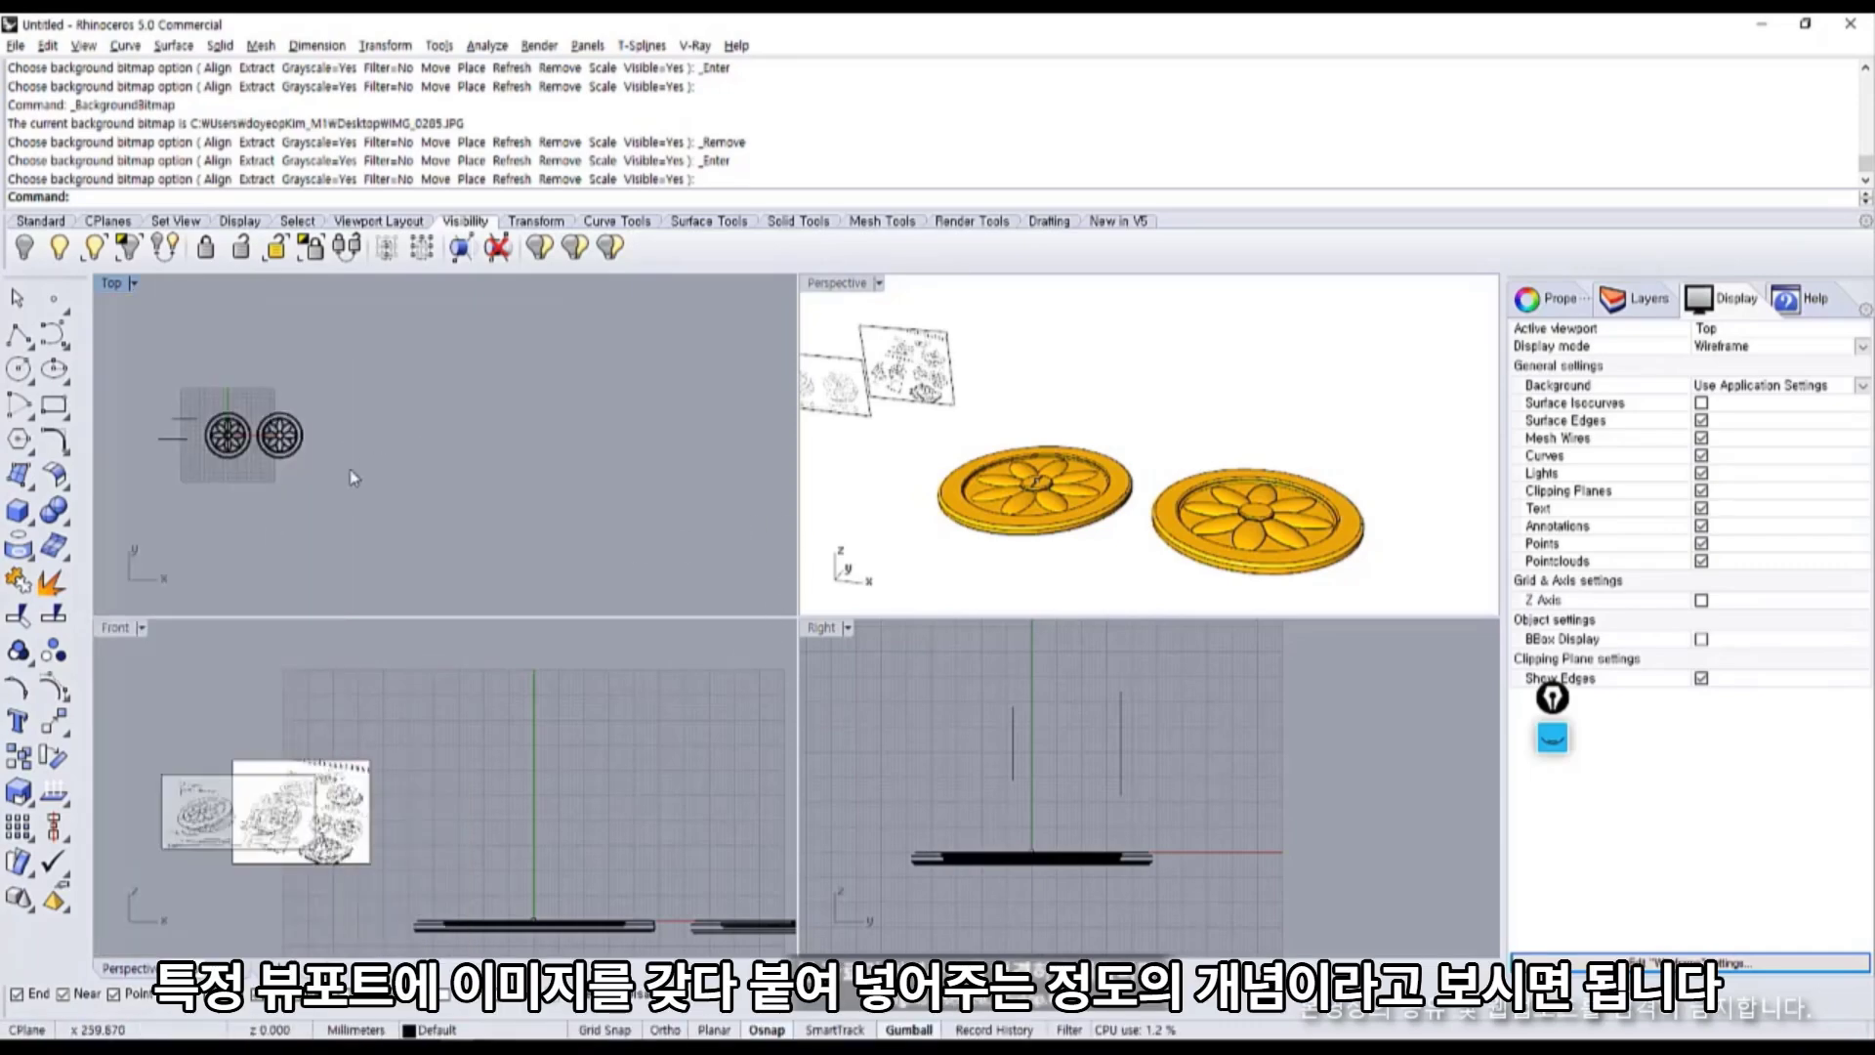
right_drag(354, 477, 540, 478)
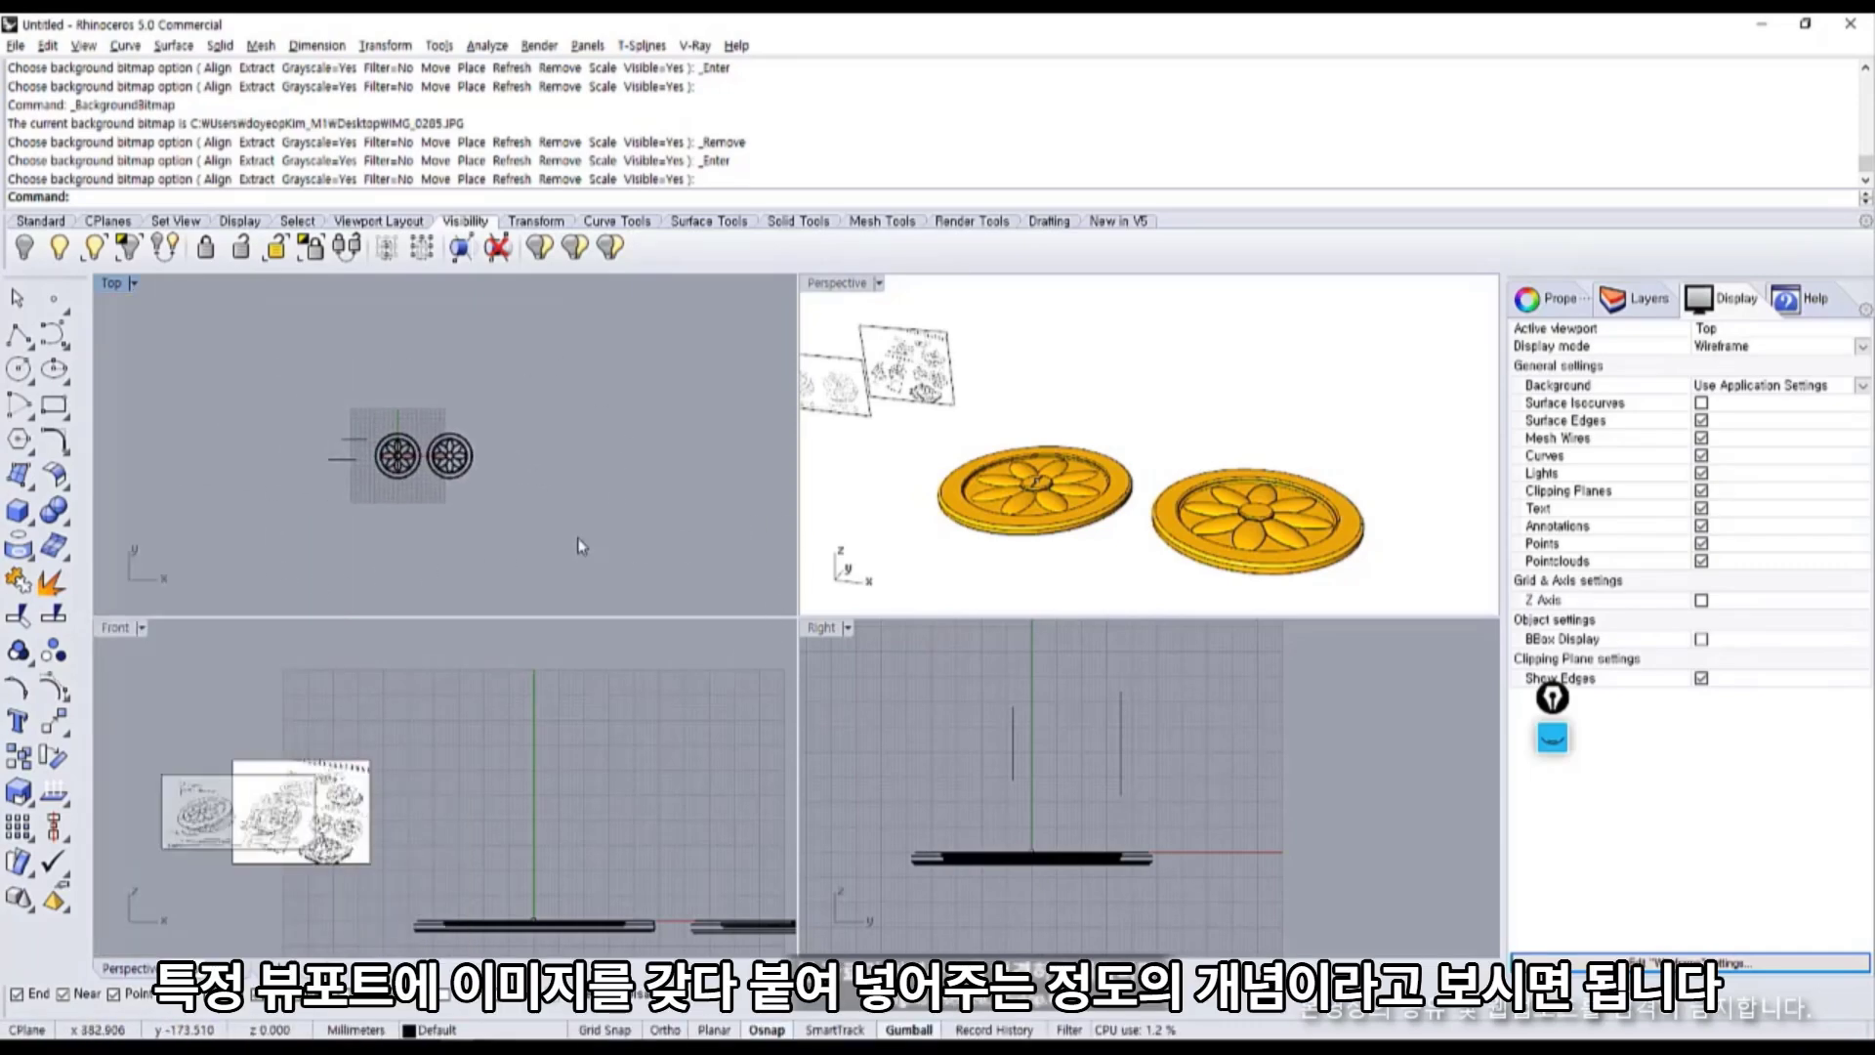
Maximize the Perspective view and look at the Pot Stand poster image with the curled flower medallions.
double_click(841, 284)
scroll(699, 638, down, 6)
right_drag(903, 649, 850, 711)
key(alt+Tab)
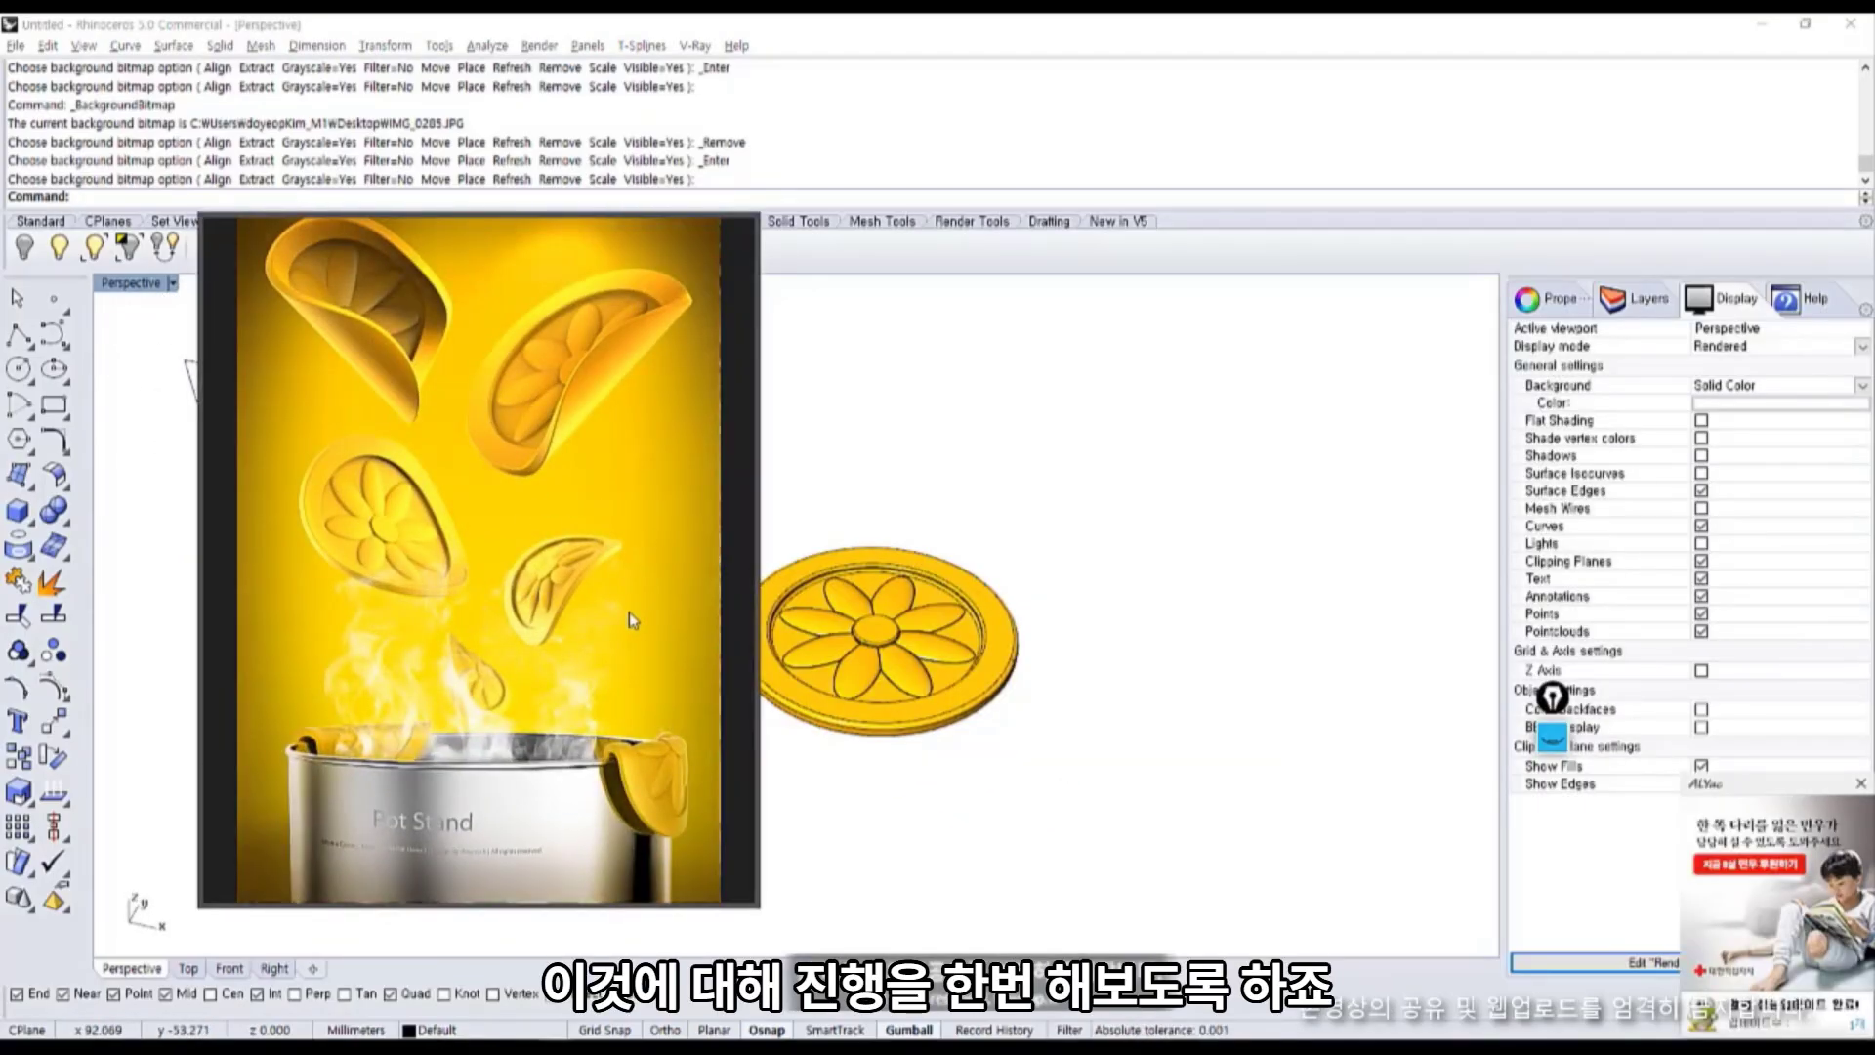
click(865, 490)
Duplicate the flower medallion on the right by copy and paste, and move the copy away to the right of the original.
right_drag(782, 538, 811, 615)
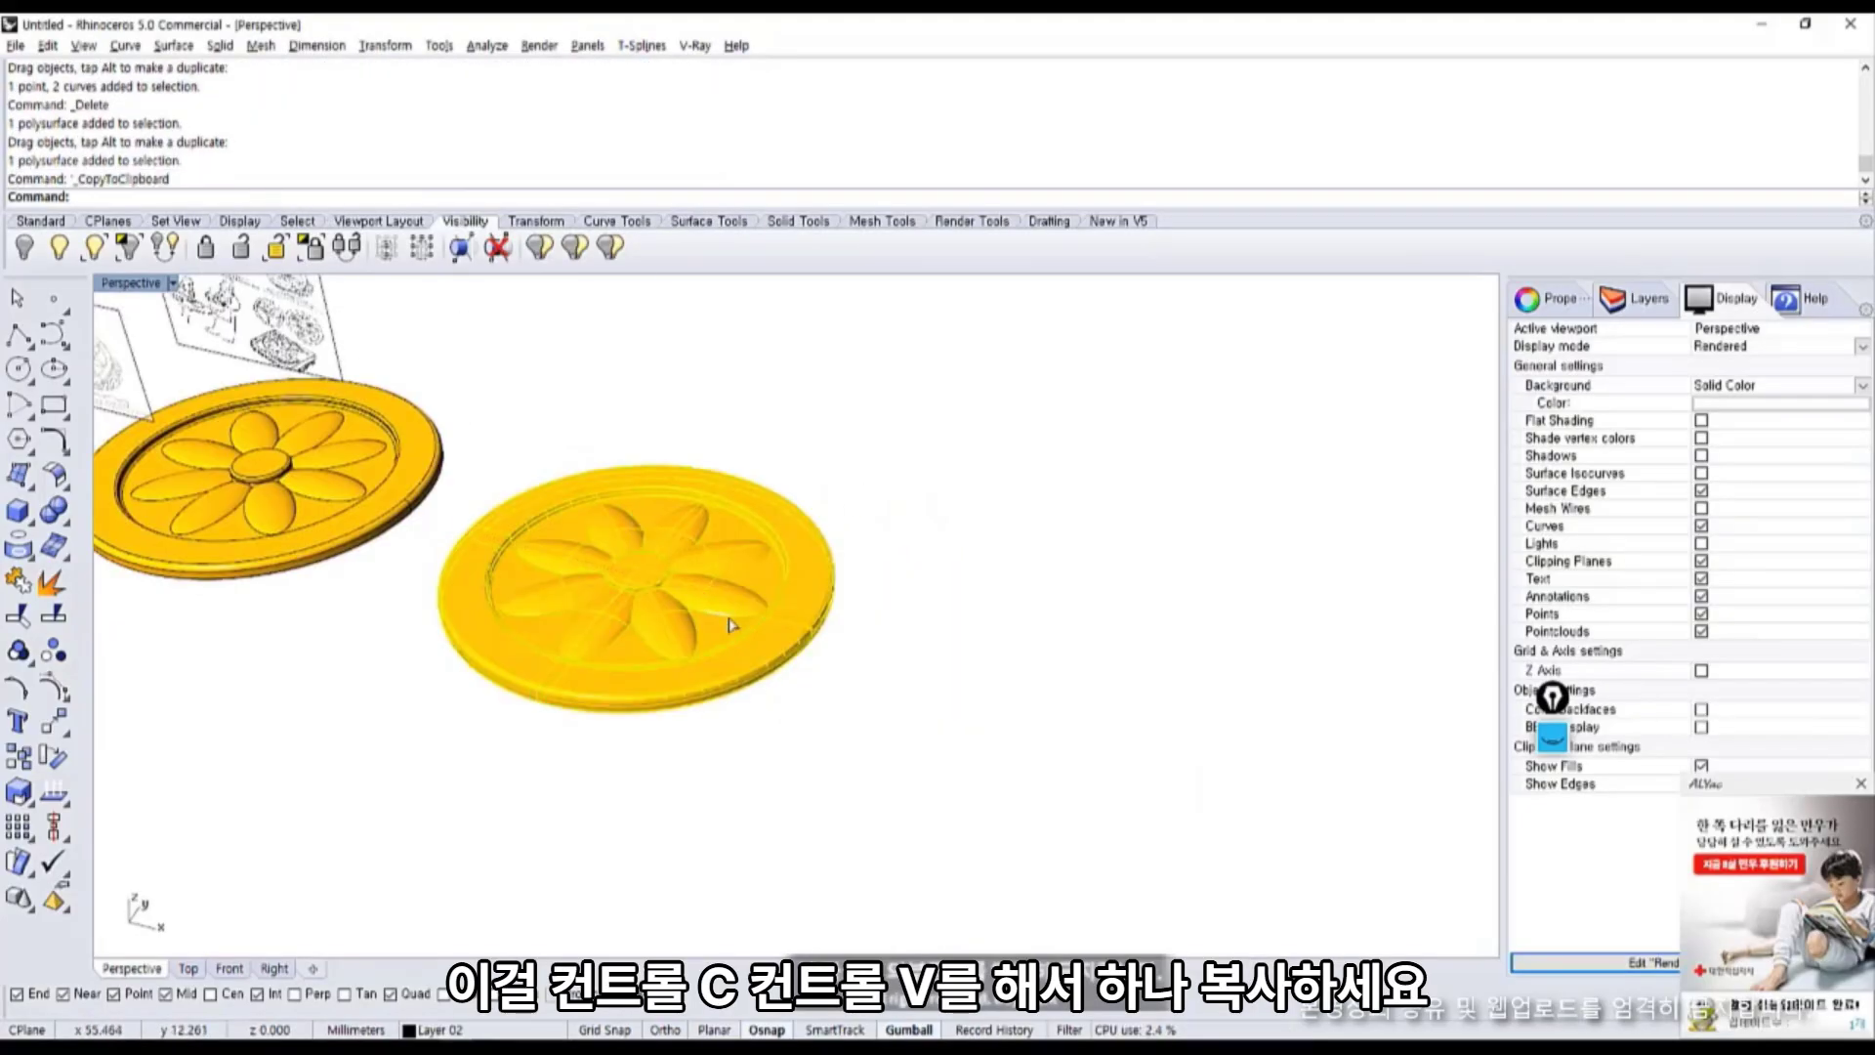
click(732, 630)
key(ctrl+c)
key(ctrl+v)
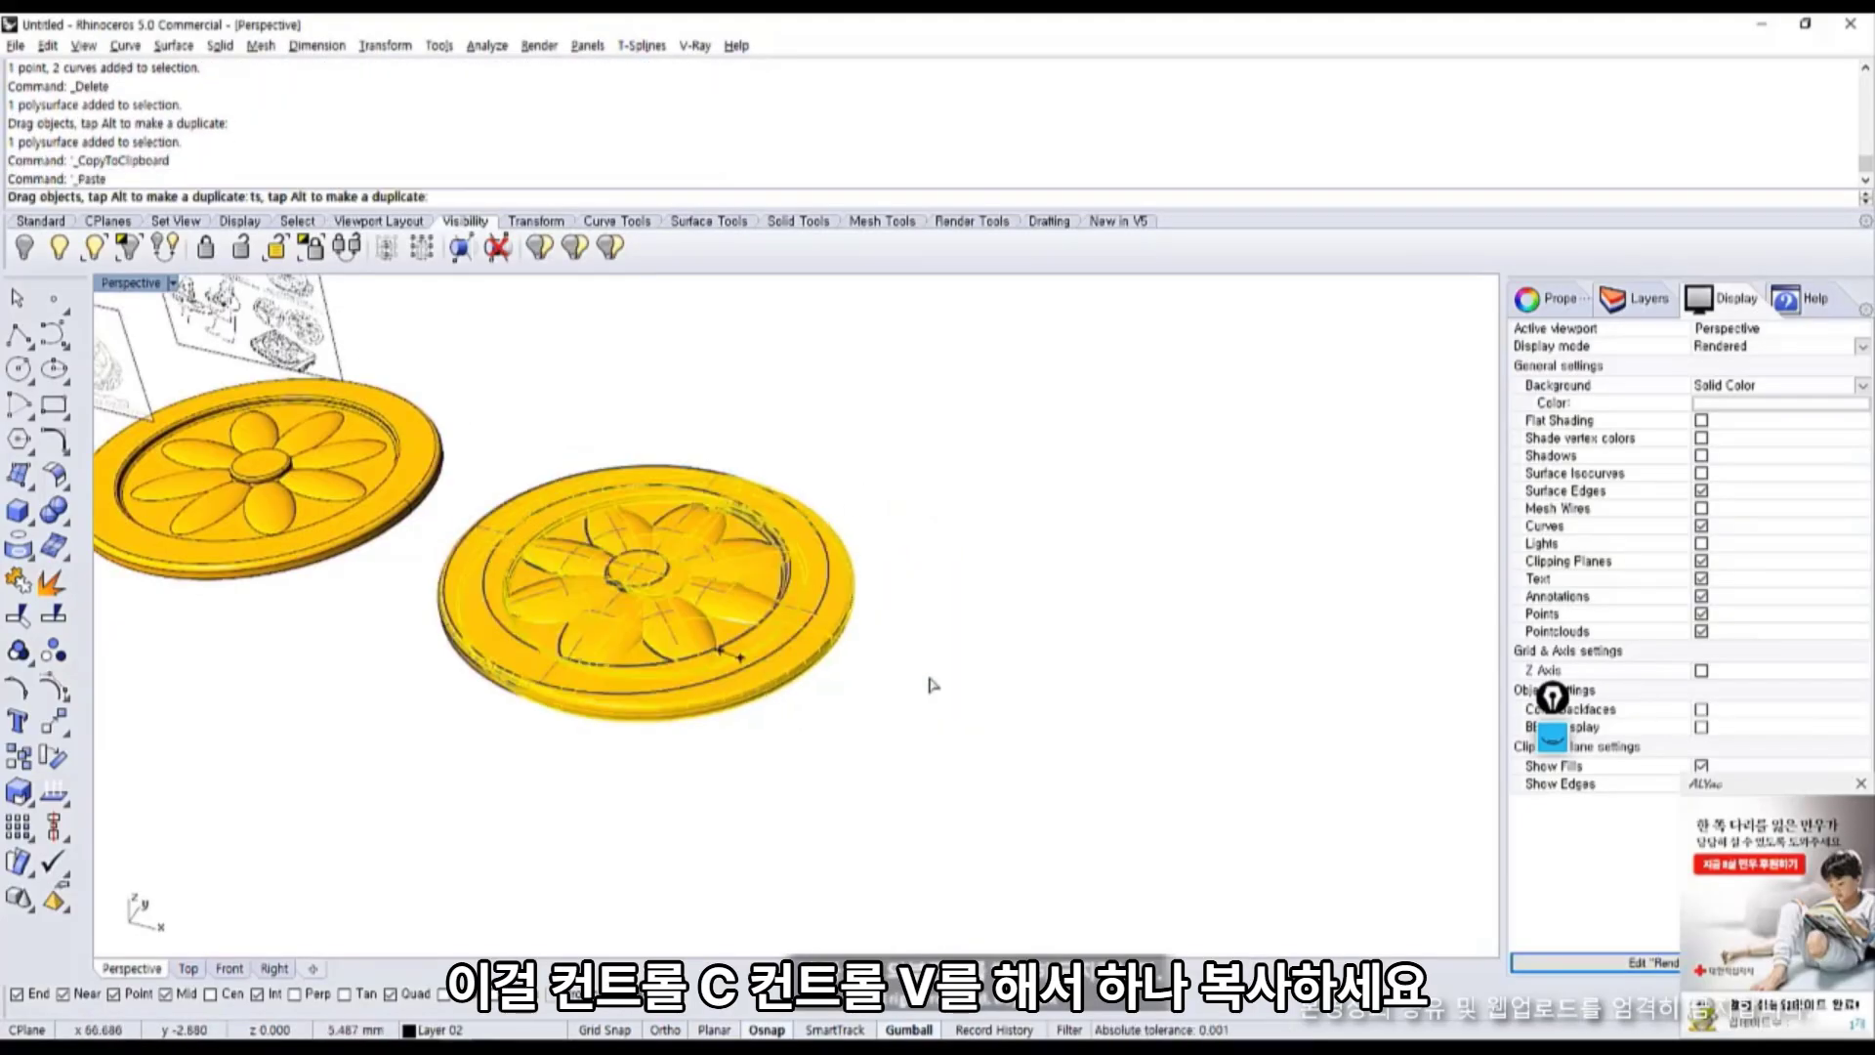
drag(933, 685, 1242, 793)
click(895, 795)
Draw a straight line across the underside of the copied medallion, from one side of its outer edge to the opposite side.
shift+right_drag(896, 795, 635, 685)
click(23, 338)
right_drag(605, 610, 647, 674)
click(587, 514)
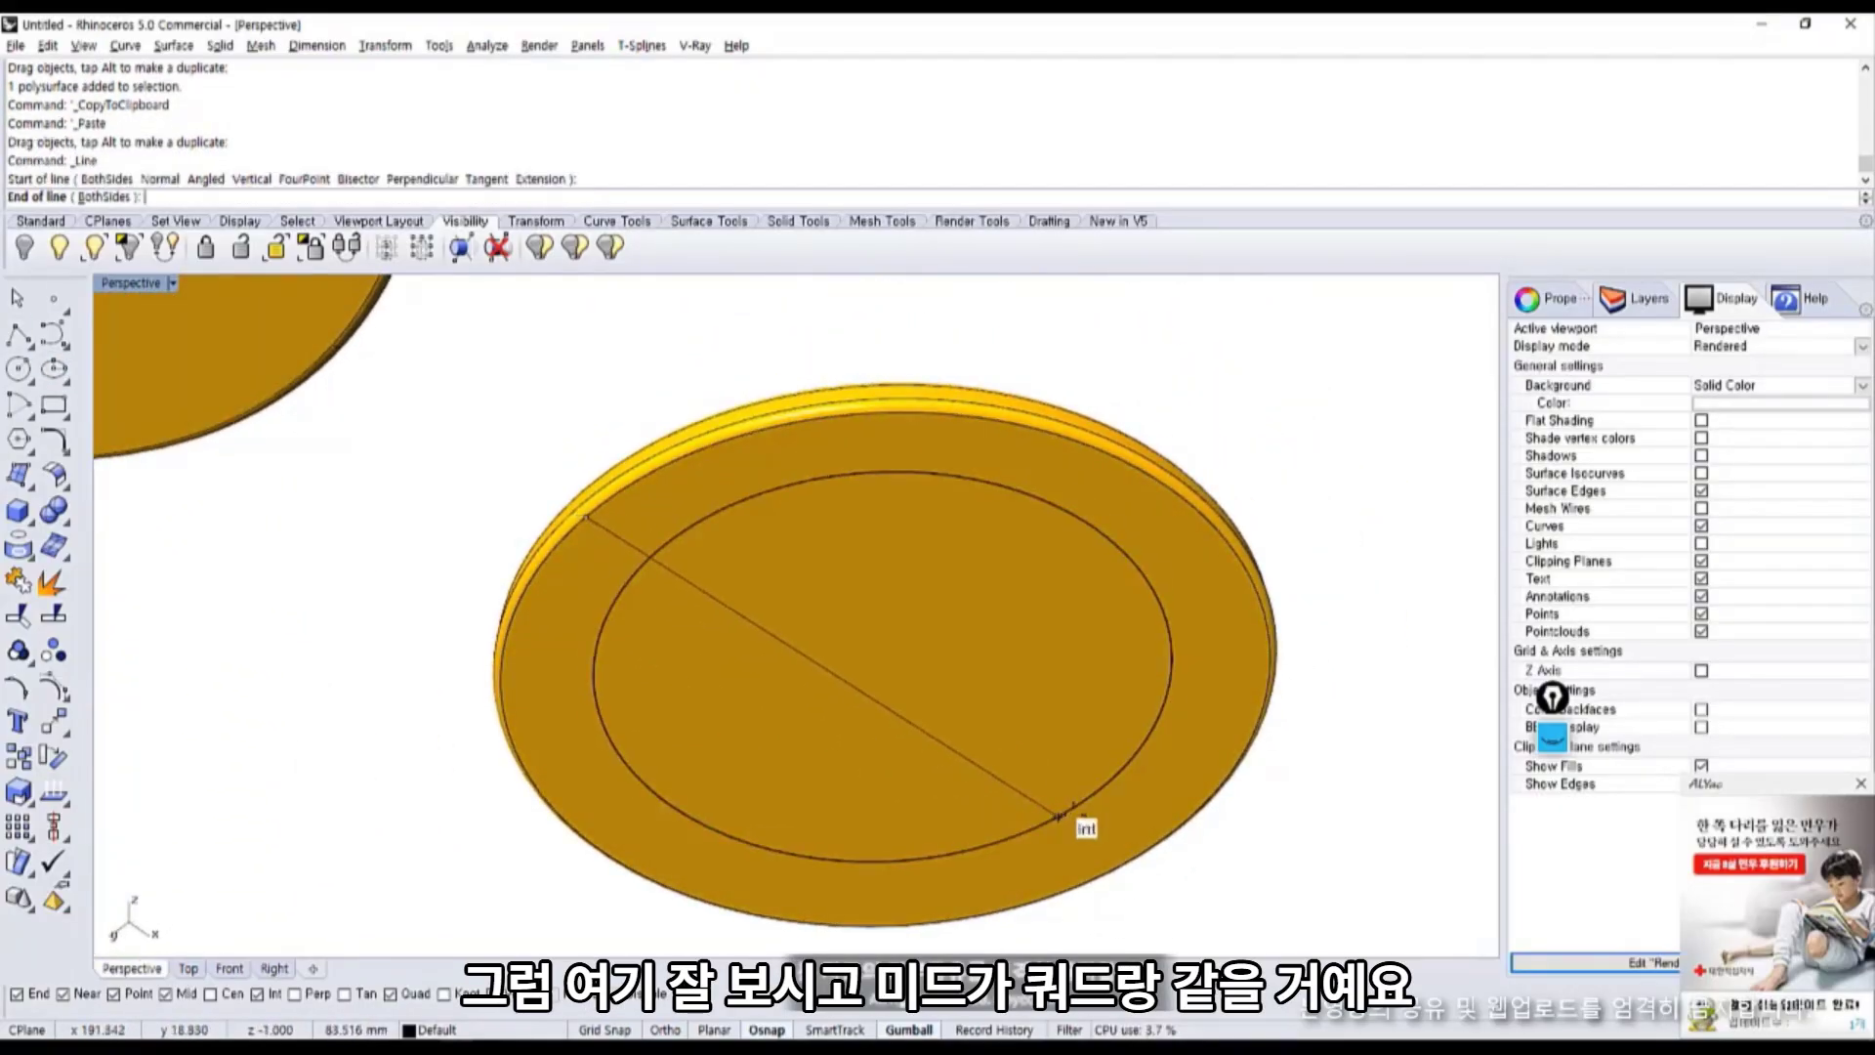
right_drag(1193, 818, 976, 182)
click(1082, 662)
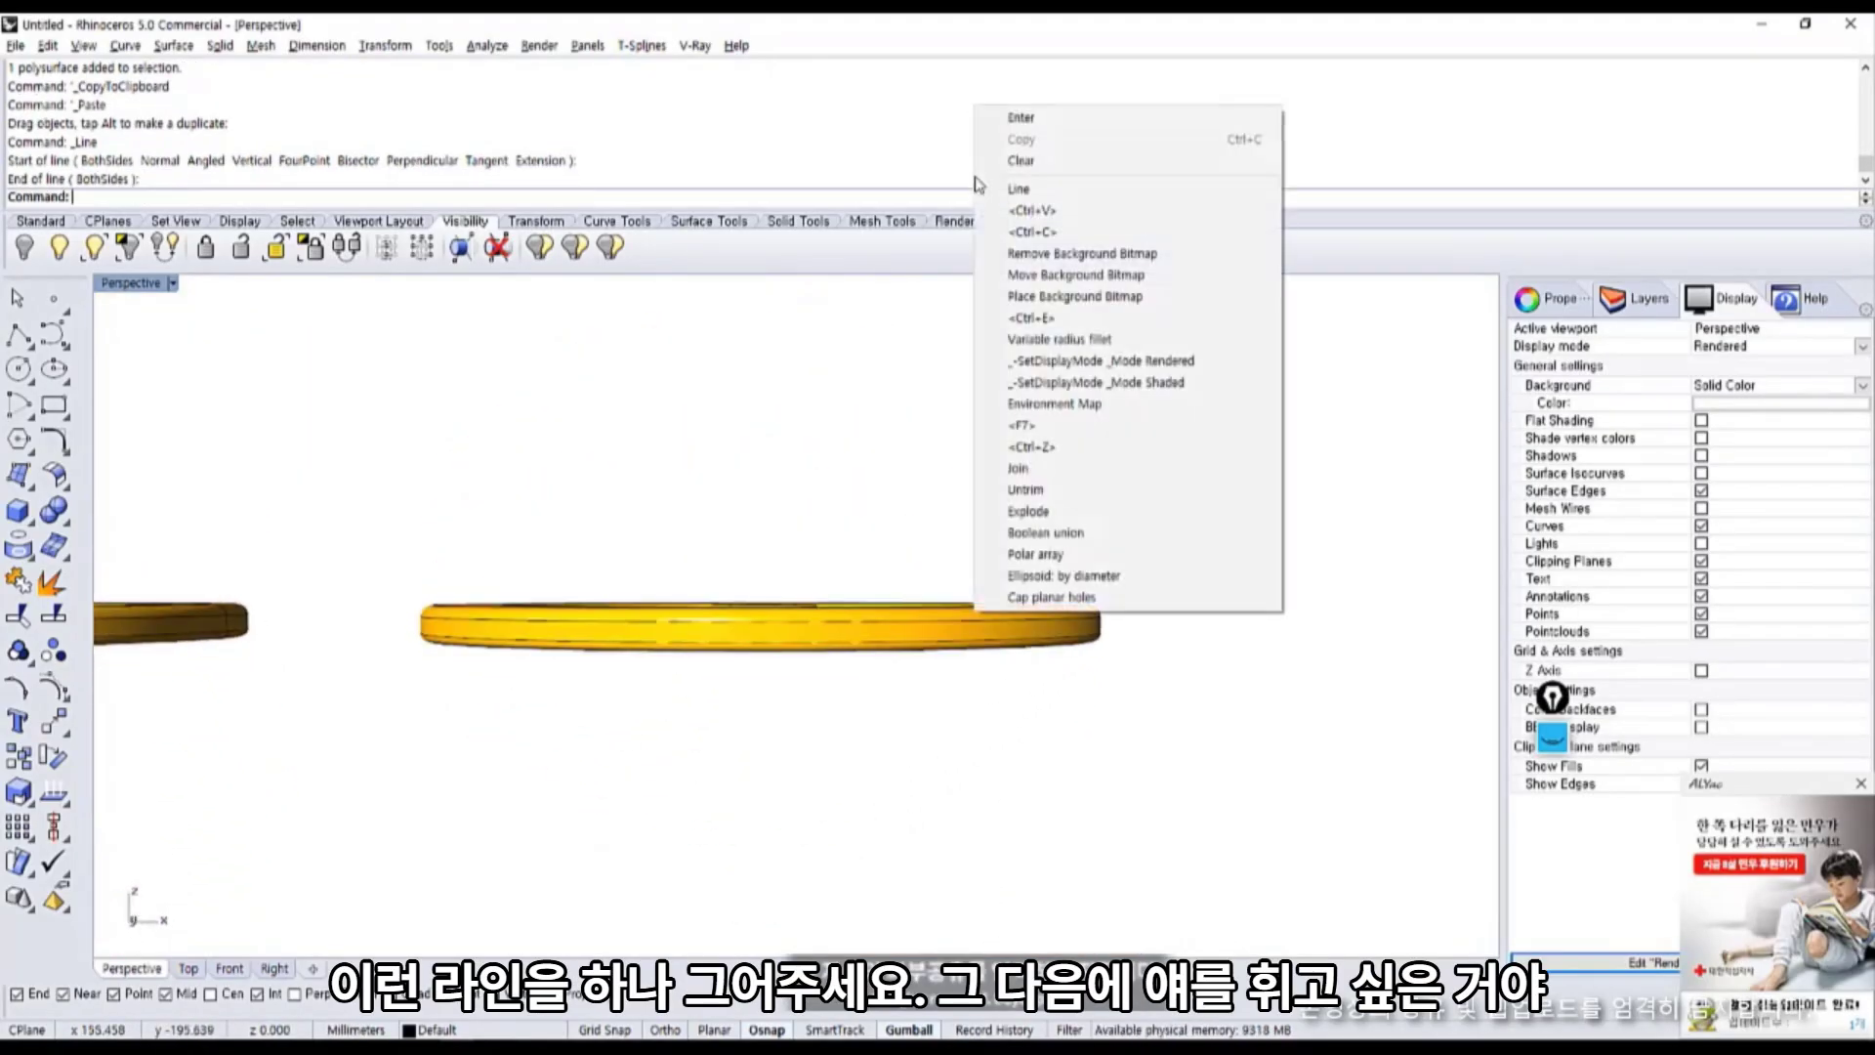
Start a Bend on the copied medallion, with the spine running between the two ends of the line on its underside.
mouse_move(891, 418)
right_down()
mouse_move(866, 439)
mouse_move(866, 398)
mouse_move(870, 422)
right_up()
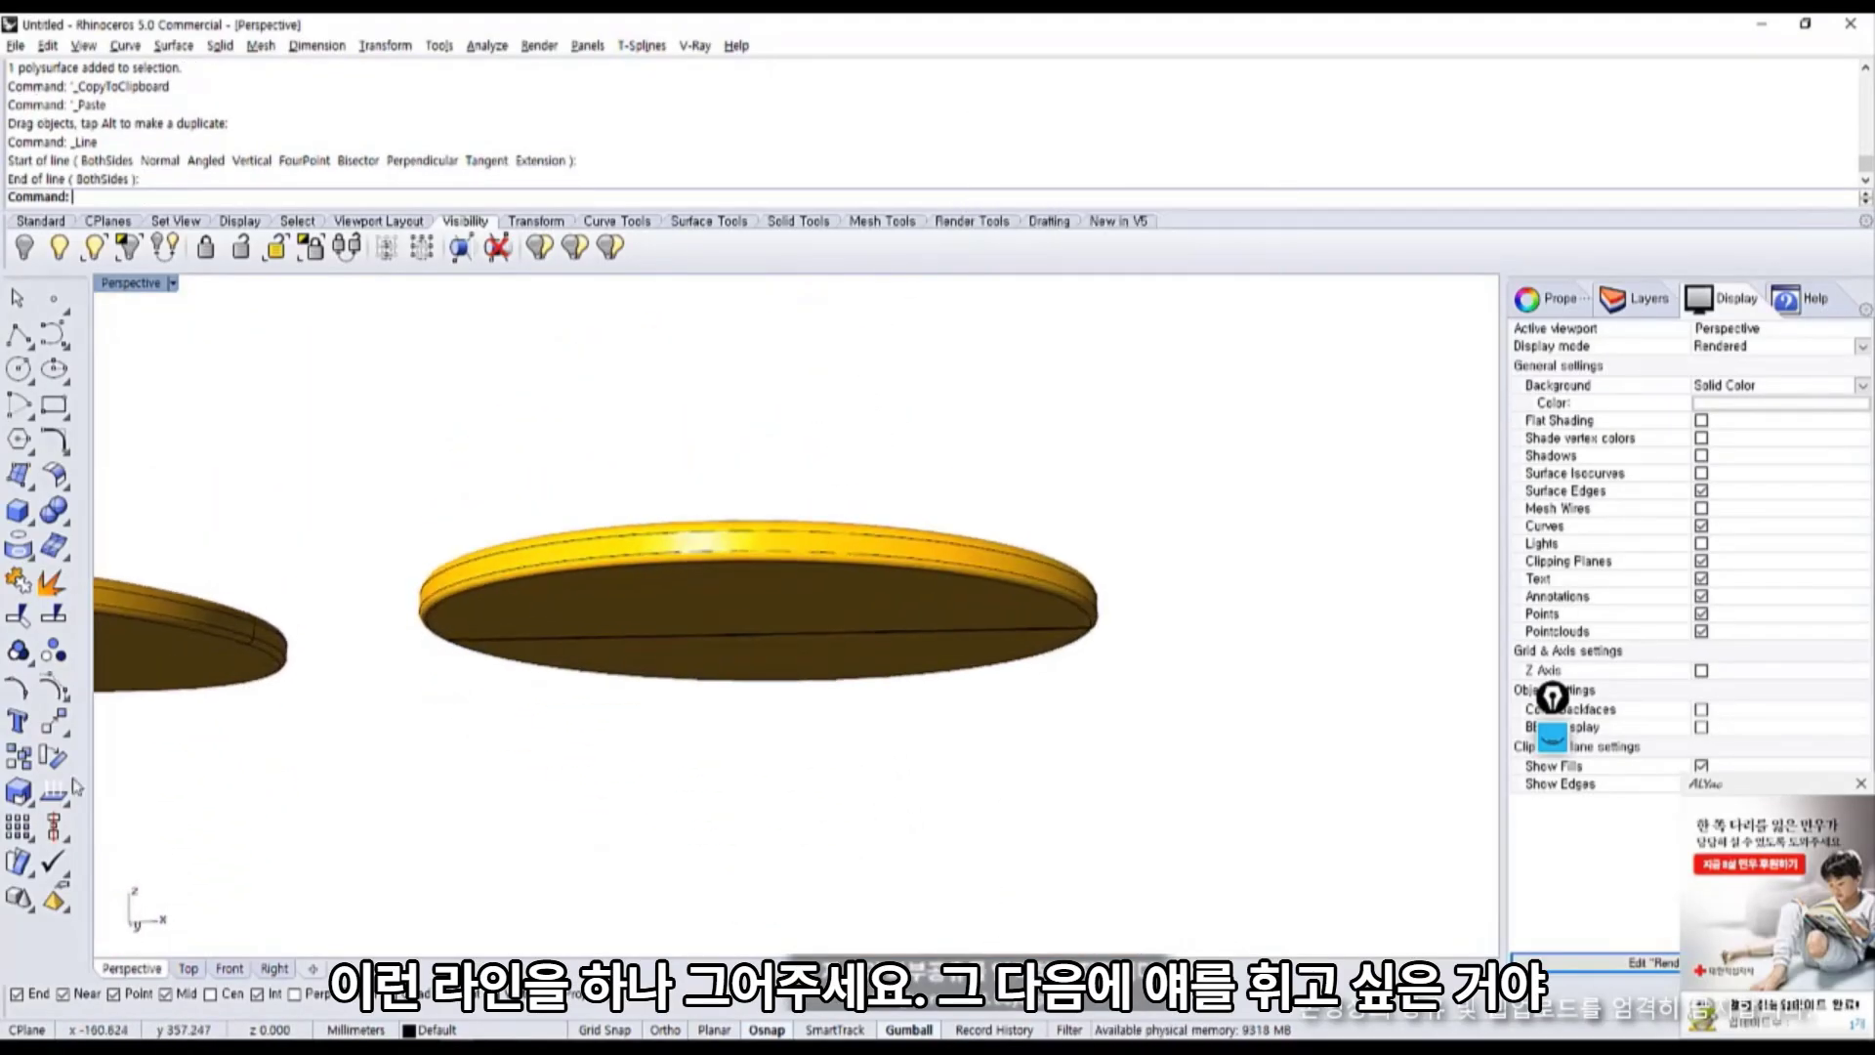
click(70, 735)
drag(95, 710, 224, 361)
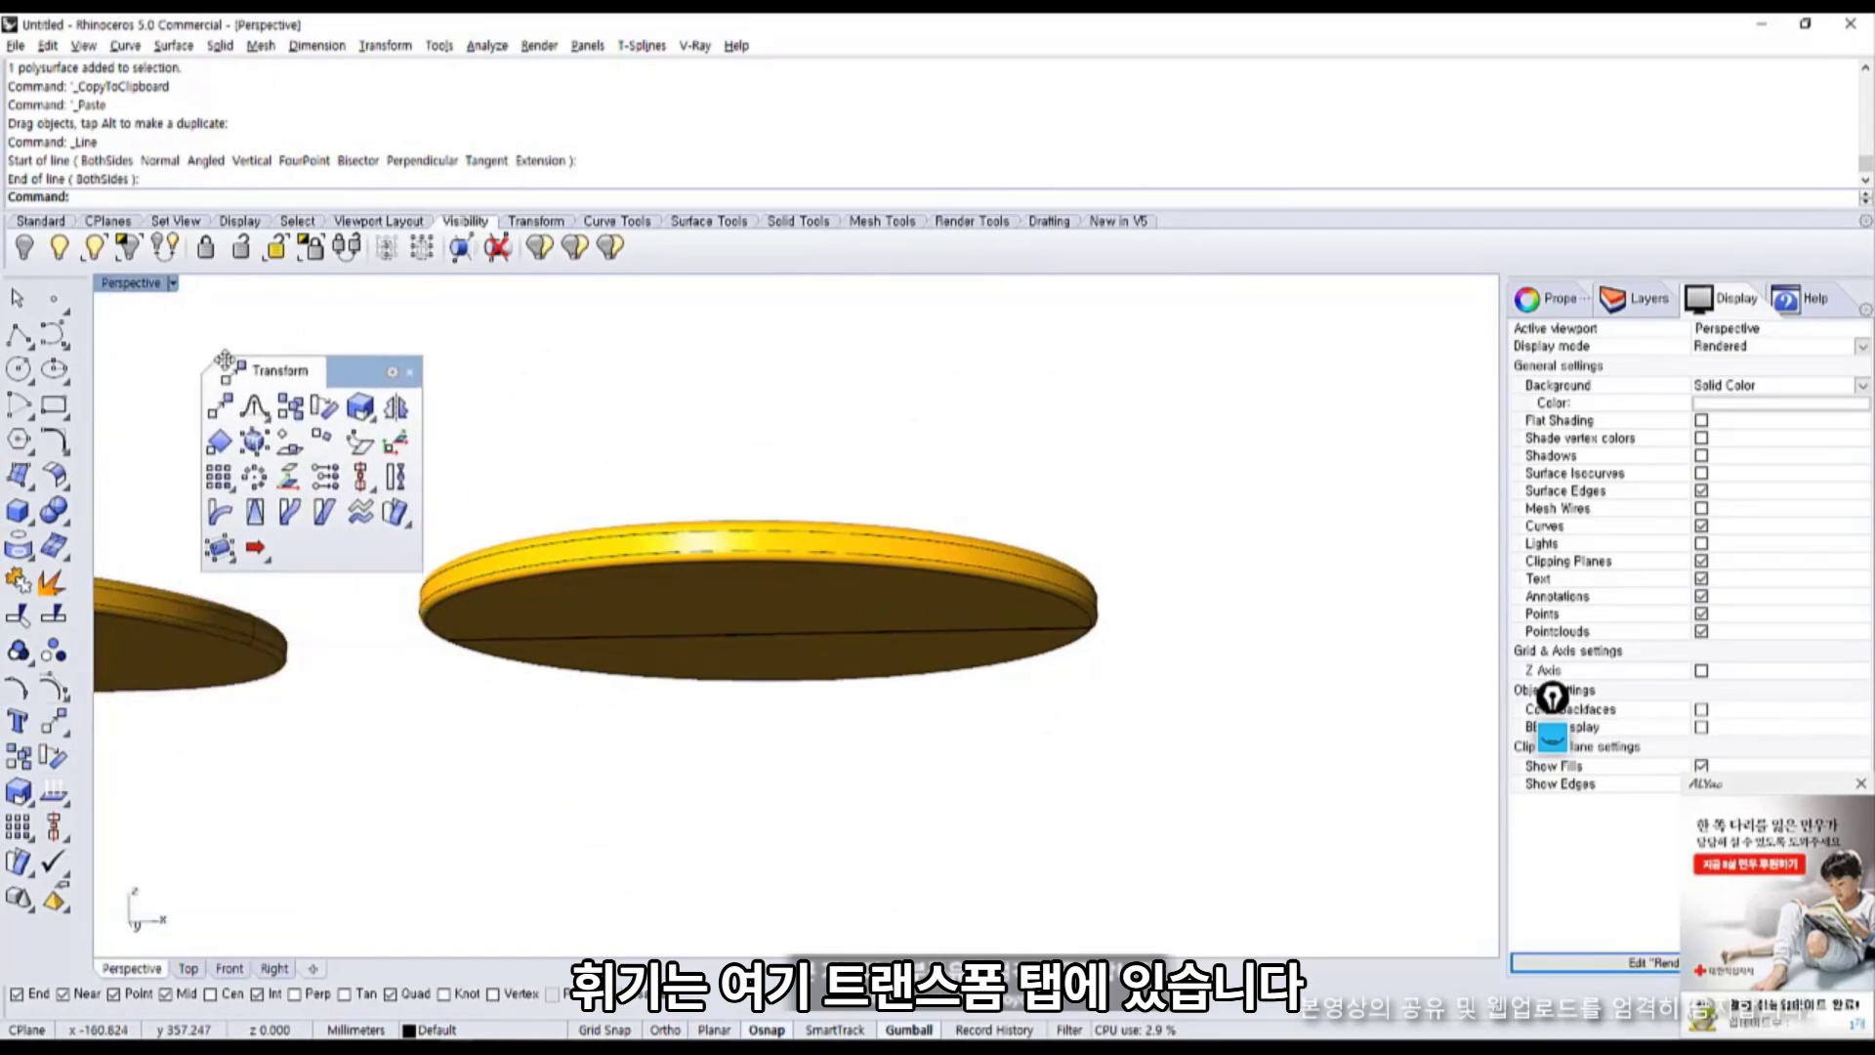
click(221, 512)
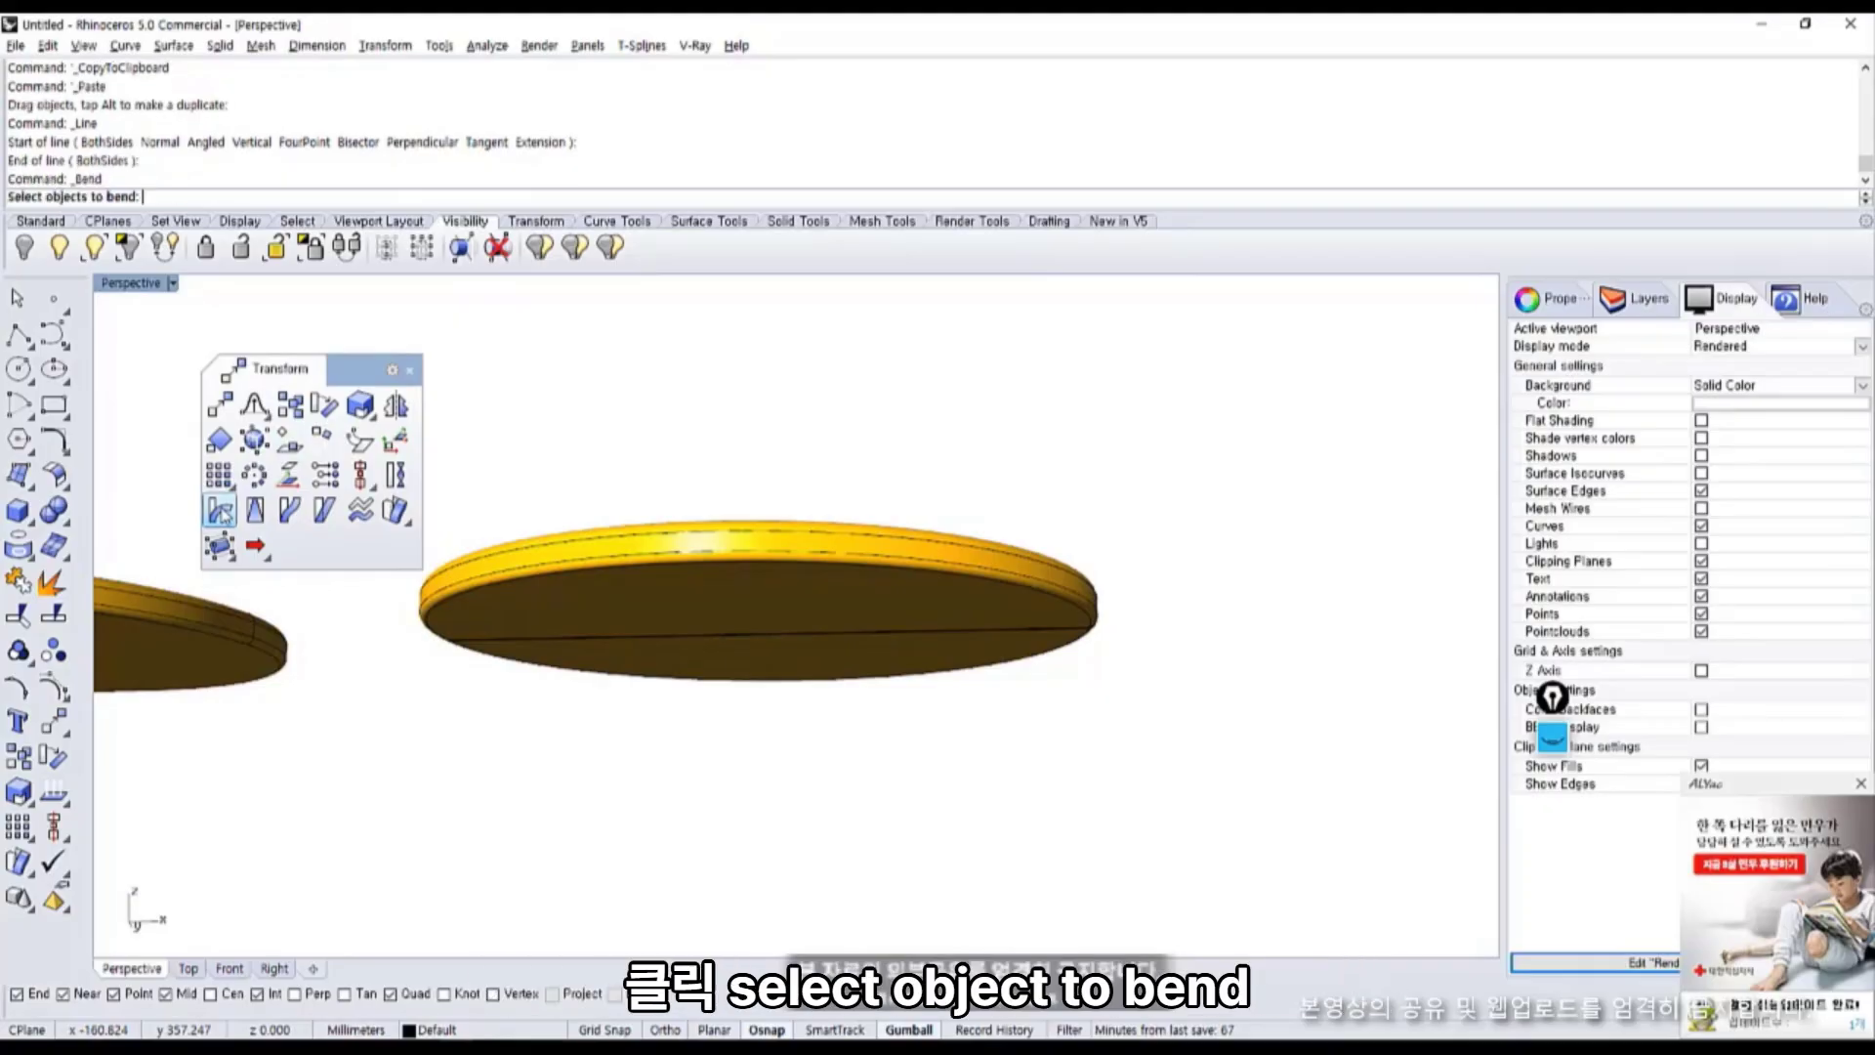
click(597, 594)
right_drag(575, 823, 480, 591)
key(space)
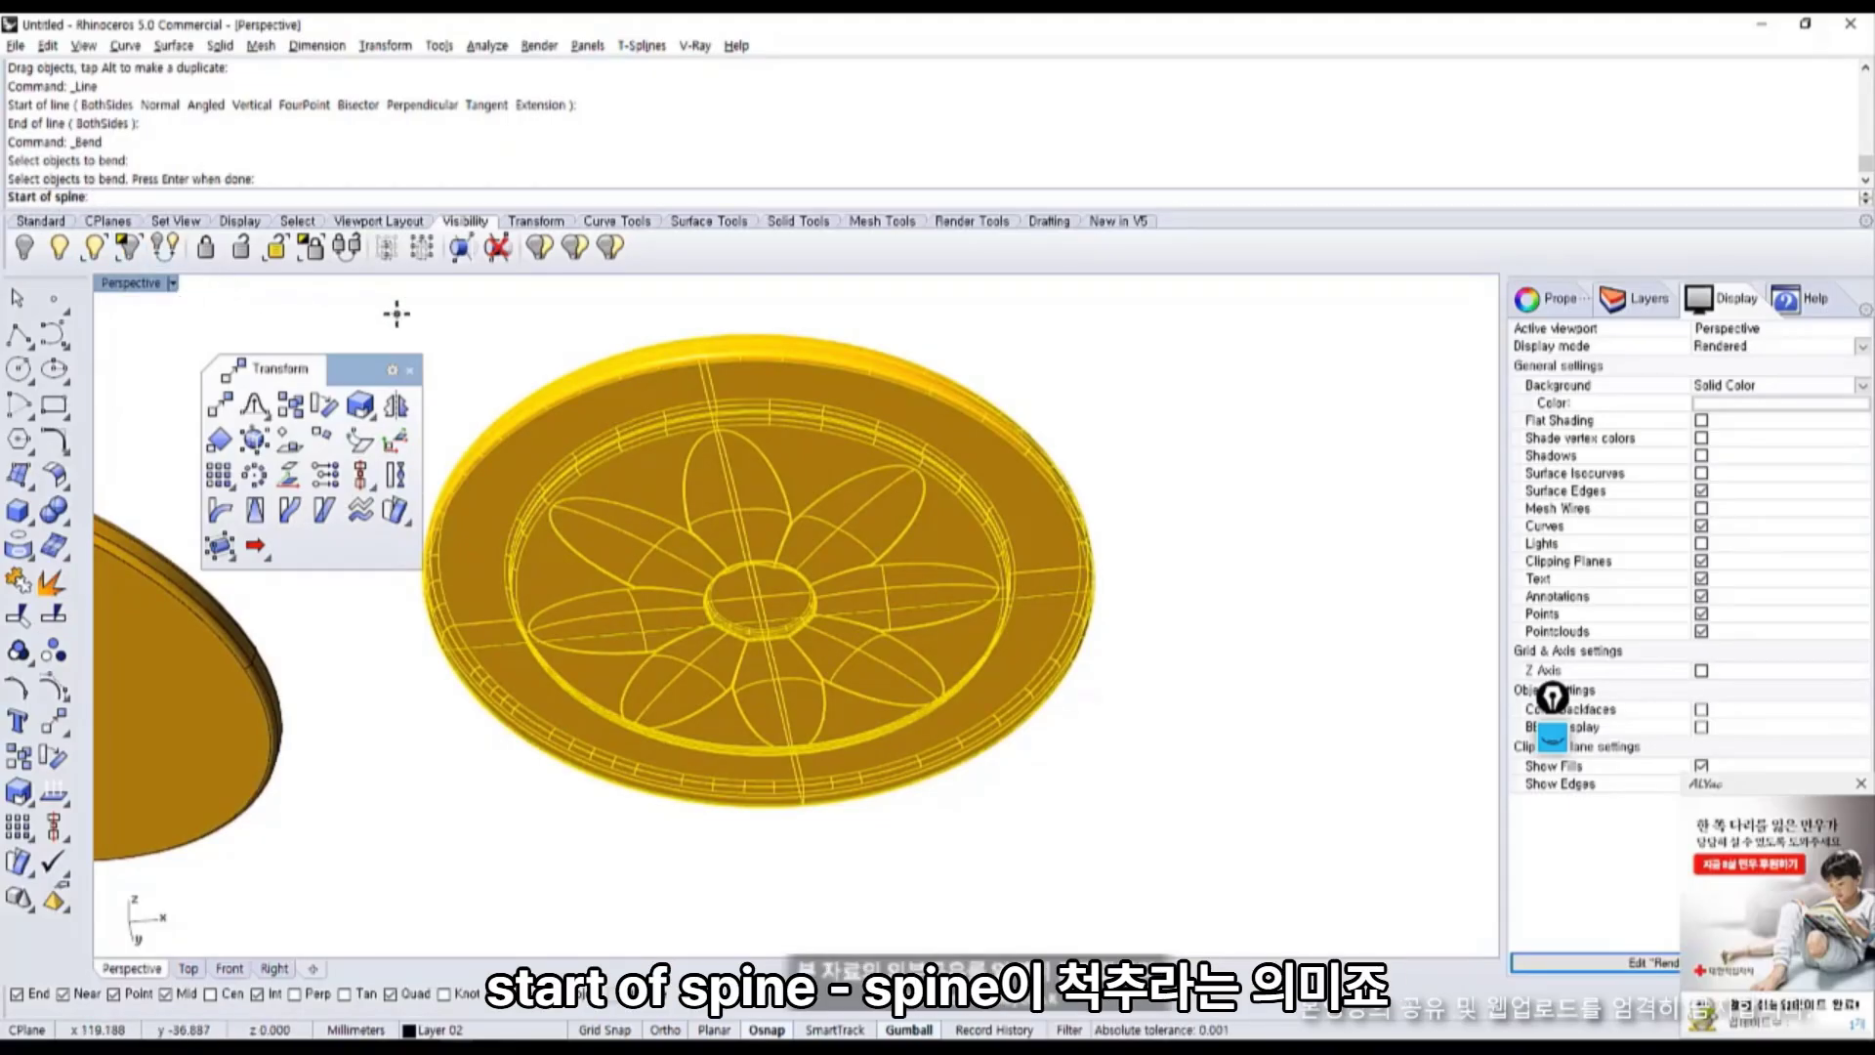
shift+right_drag(593, 626, 713, 644)
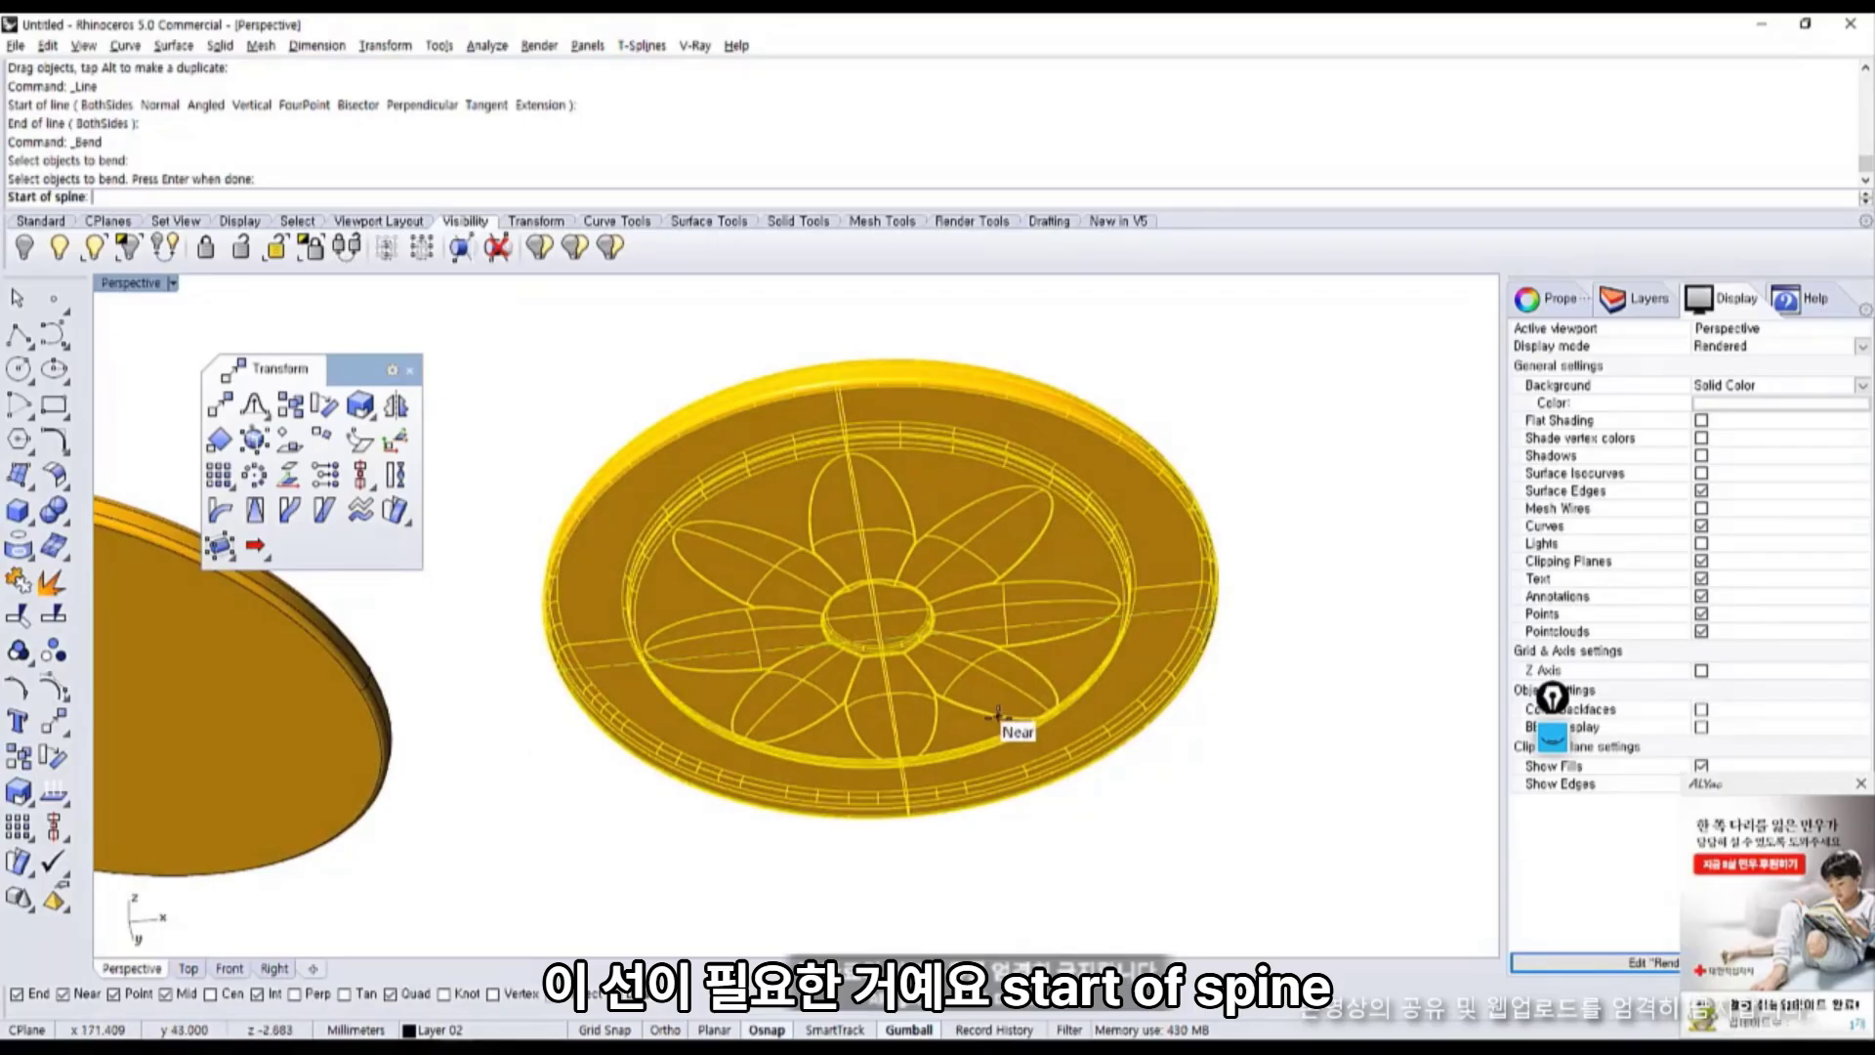
click(560, 672)
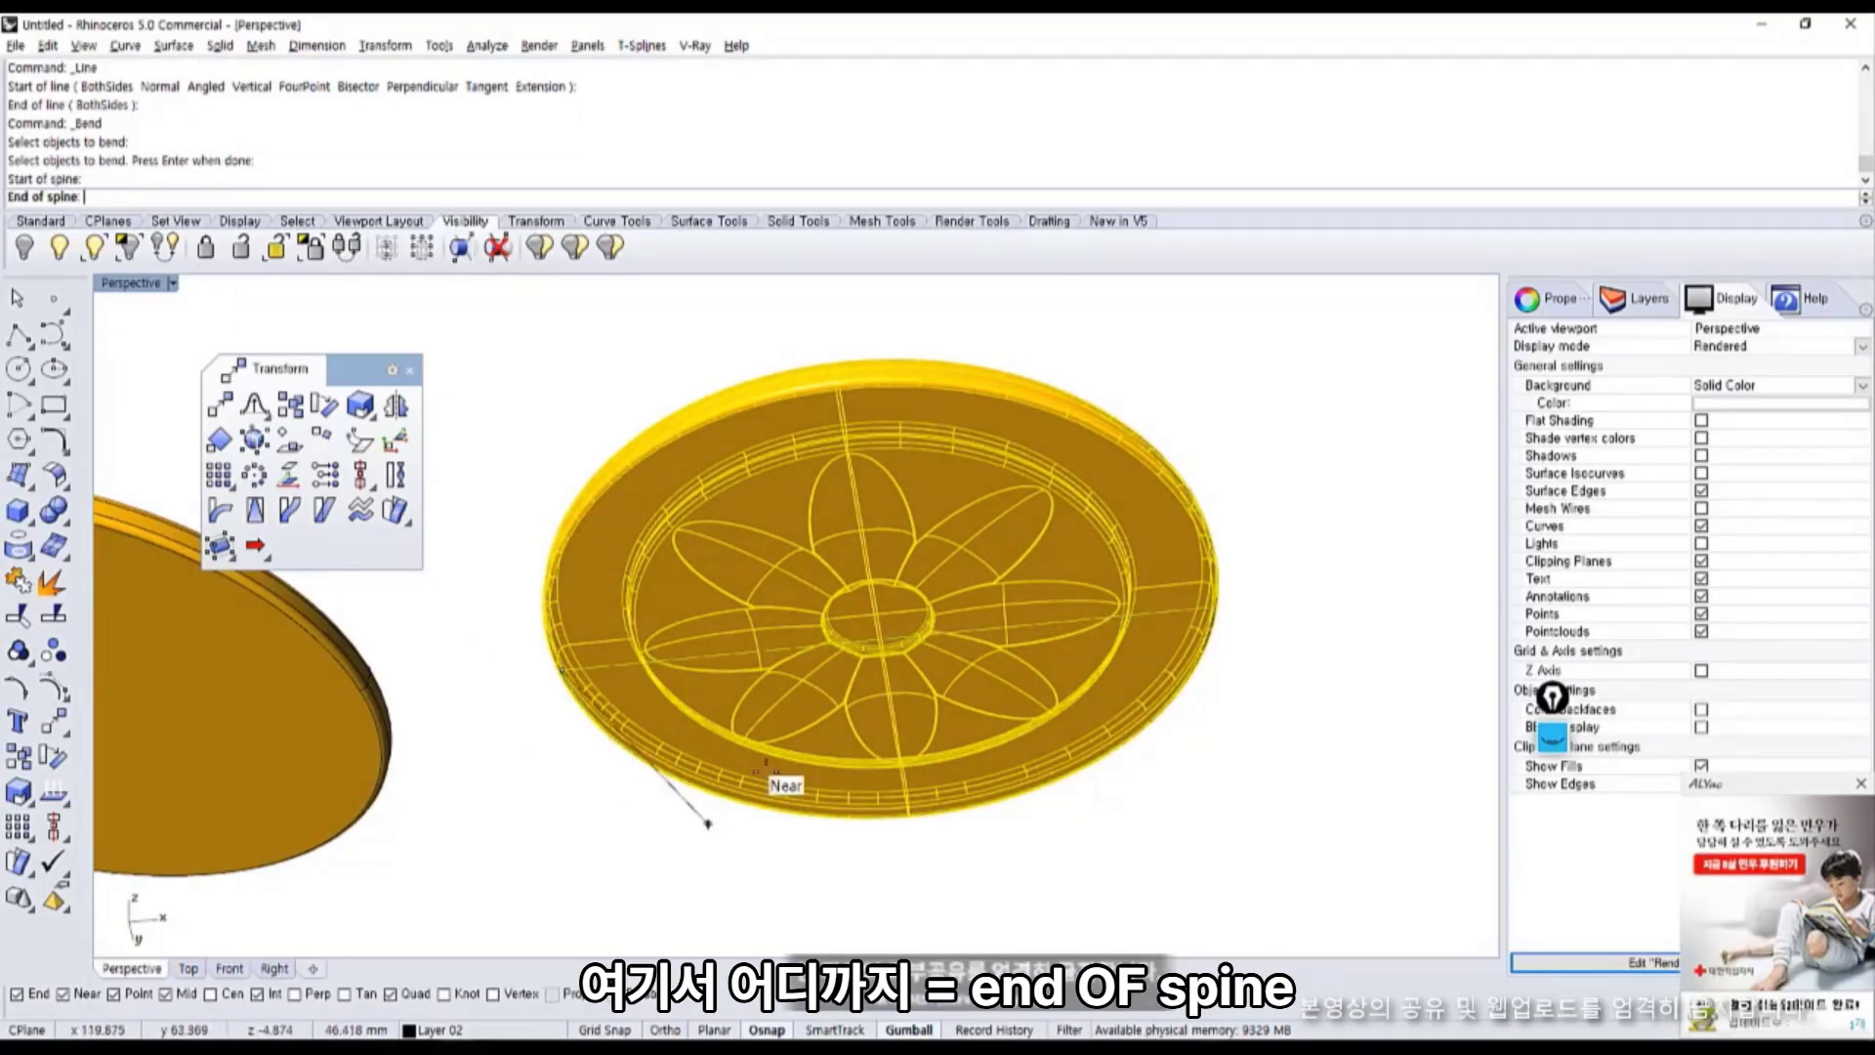
click(1218, 603)
Switch to a maximized Front view in Rendered display mode with the running bend of the medallion in sight.
right_drag(1218, 602, 1131, 448)
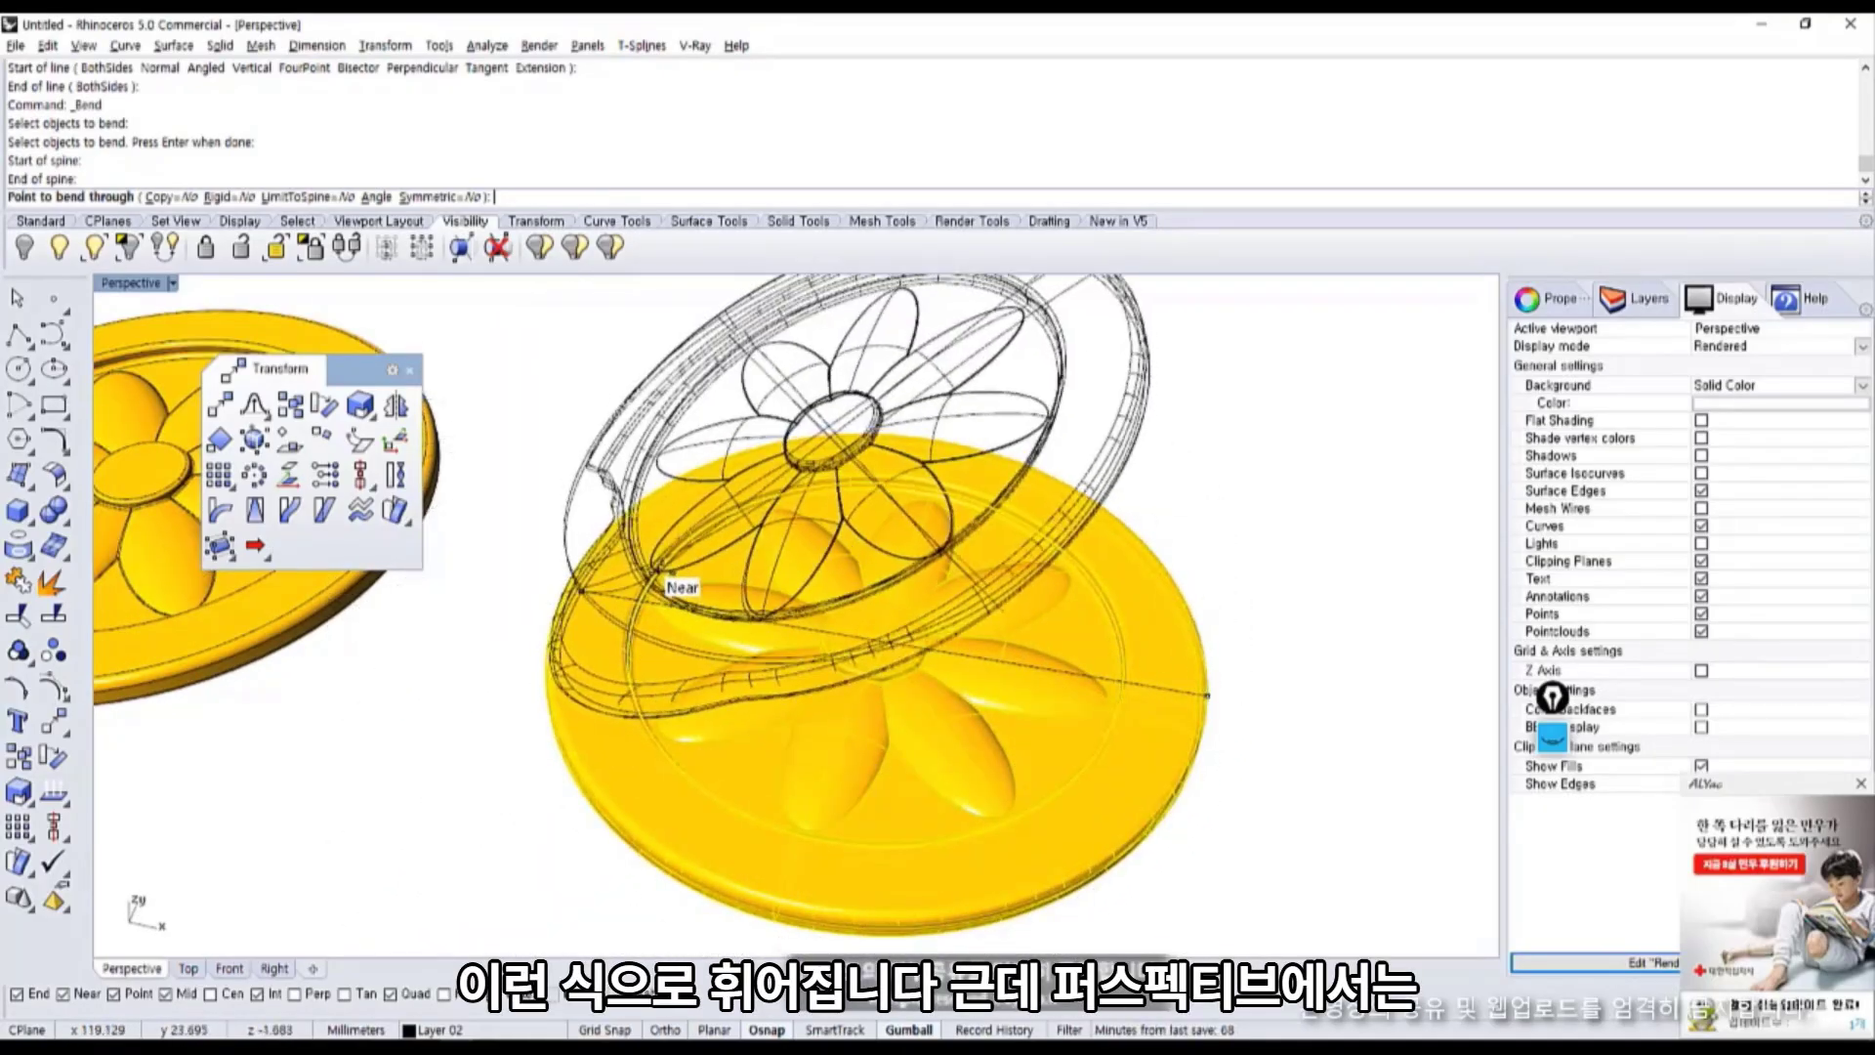
scroll(899, 614, down, 3)
right_drag(900, 613, 735, 512)
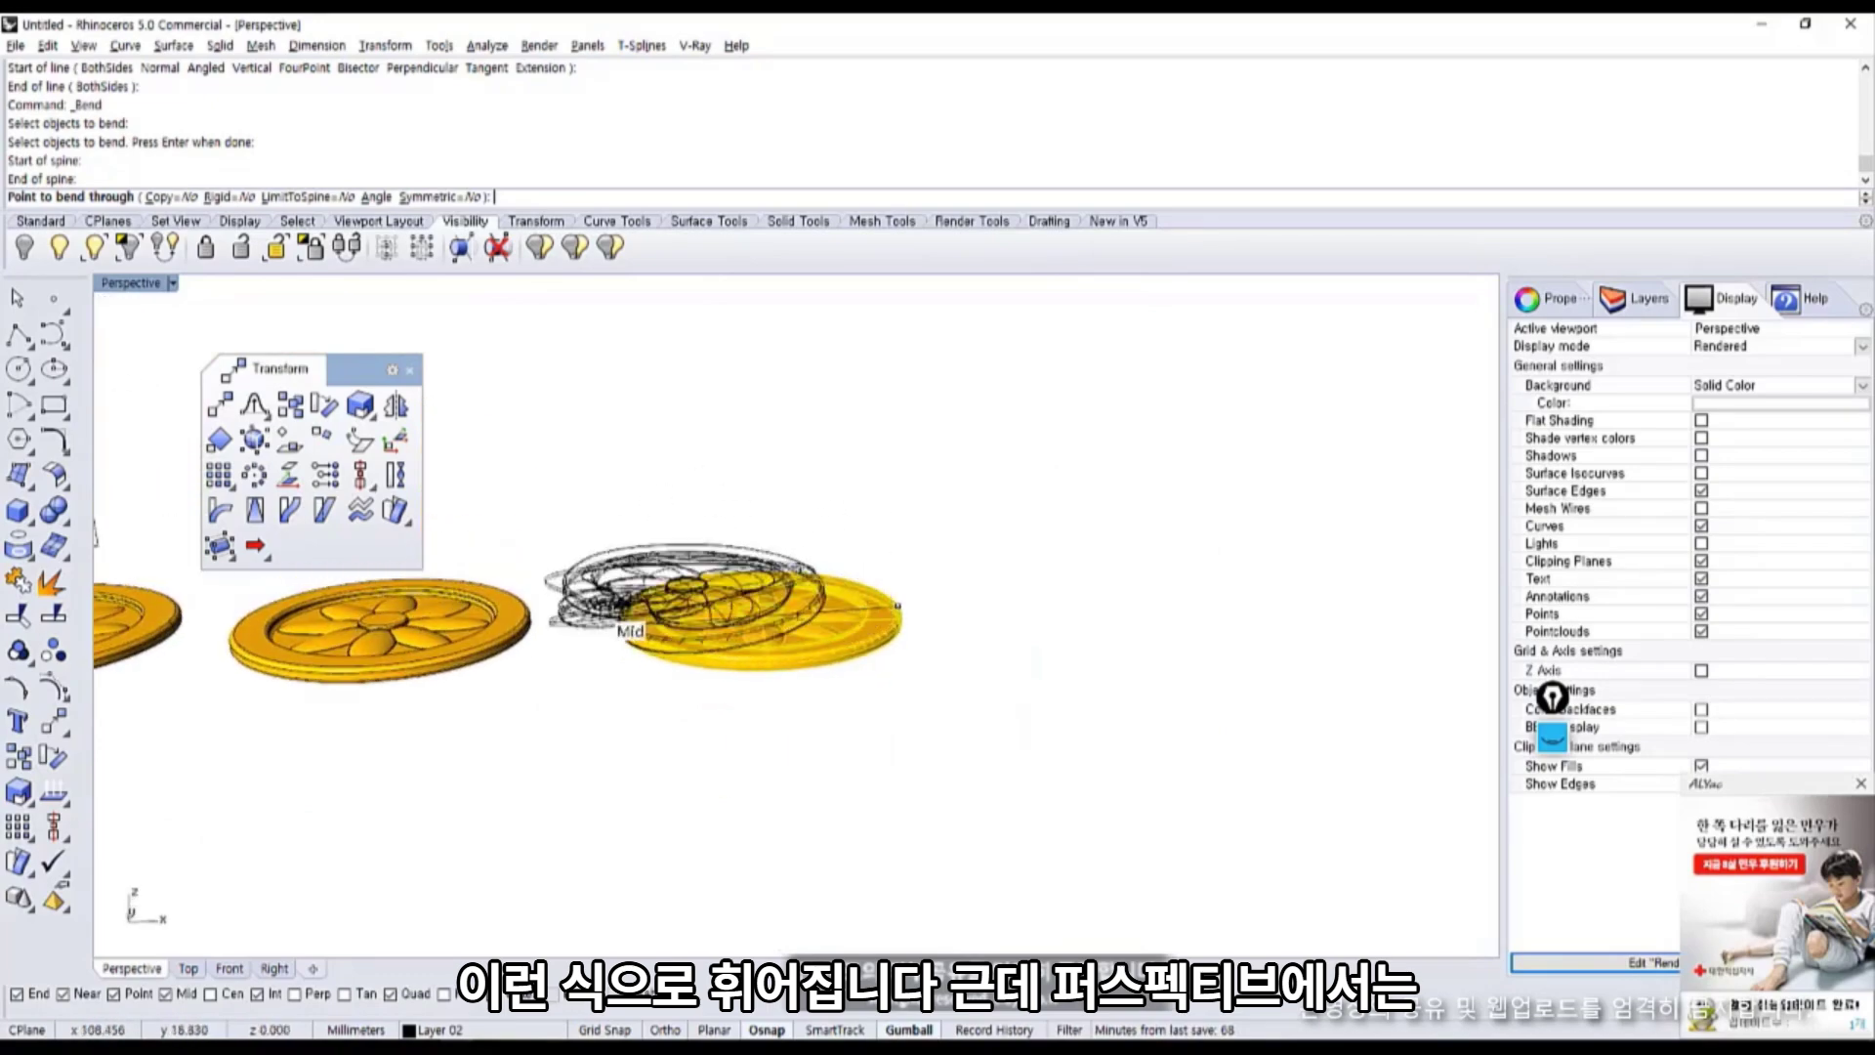
double_click(136, 283)
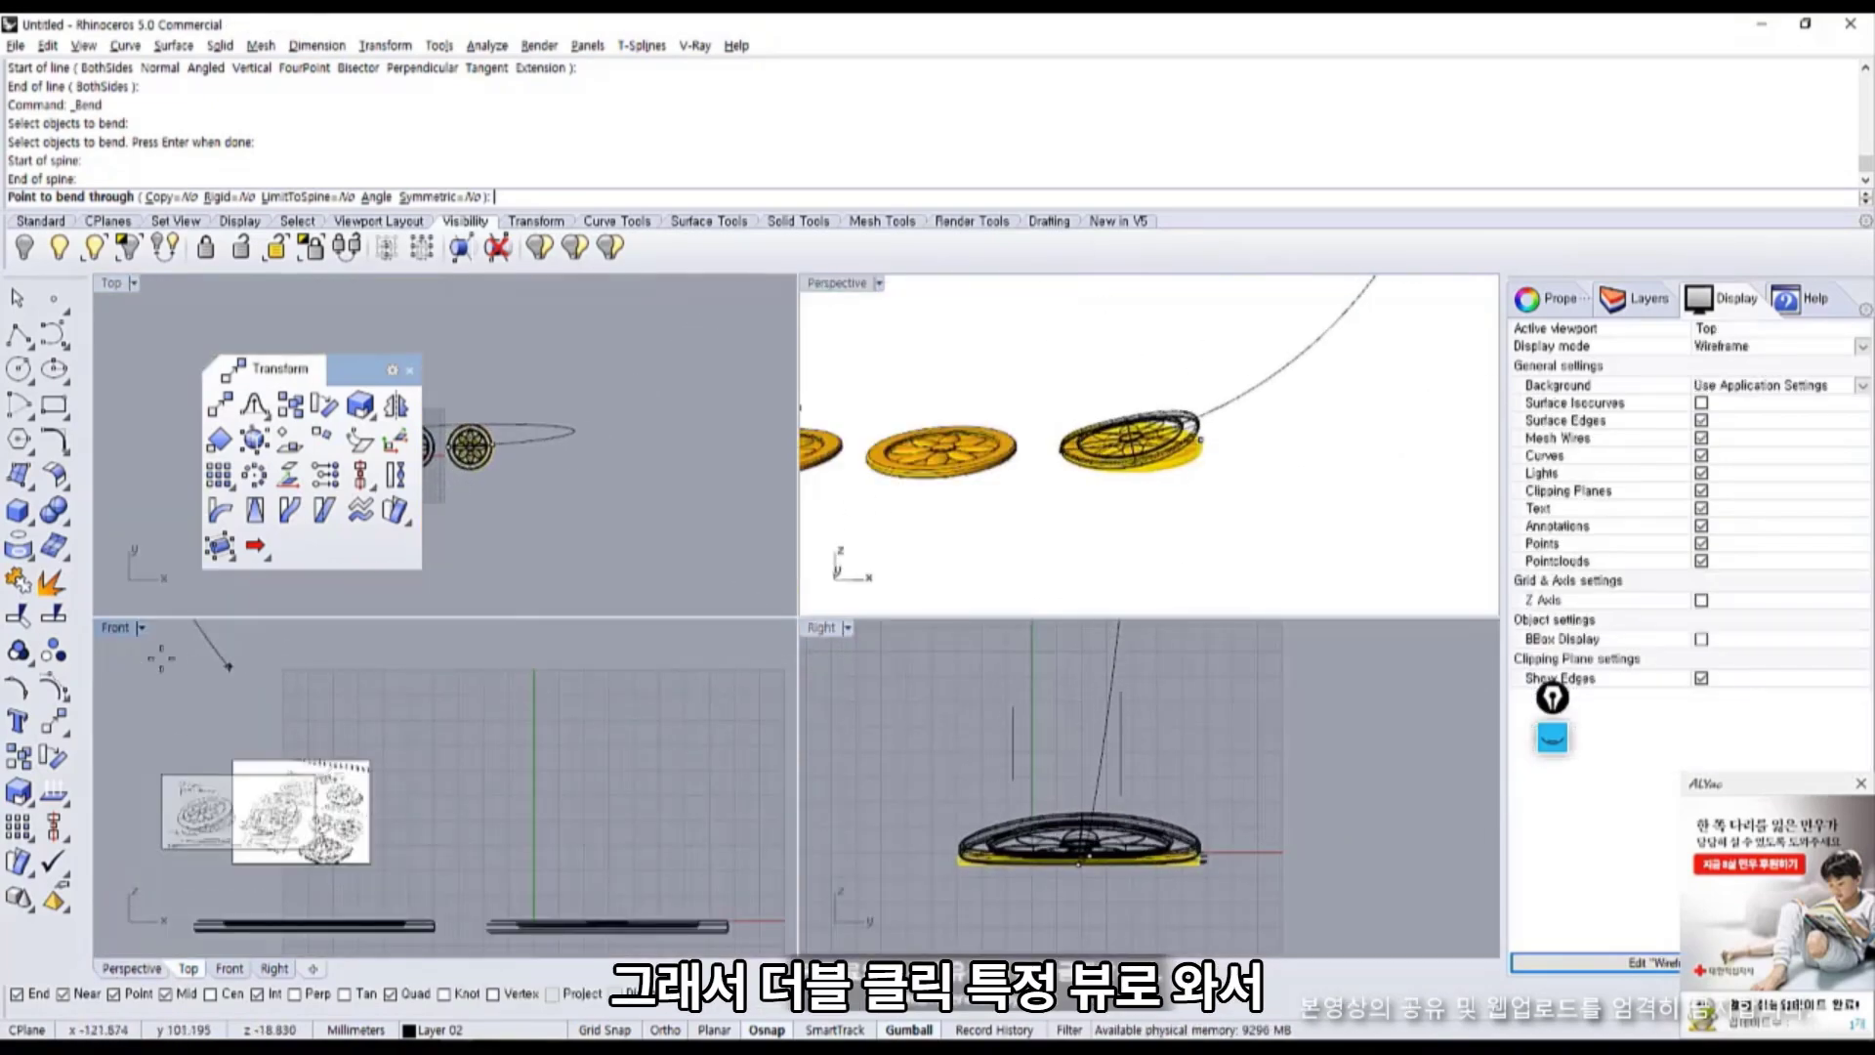
click(116, 634)
double_click(115, 629)
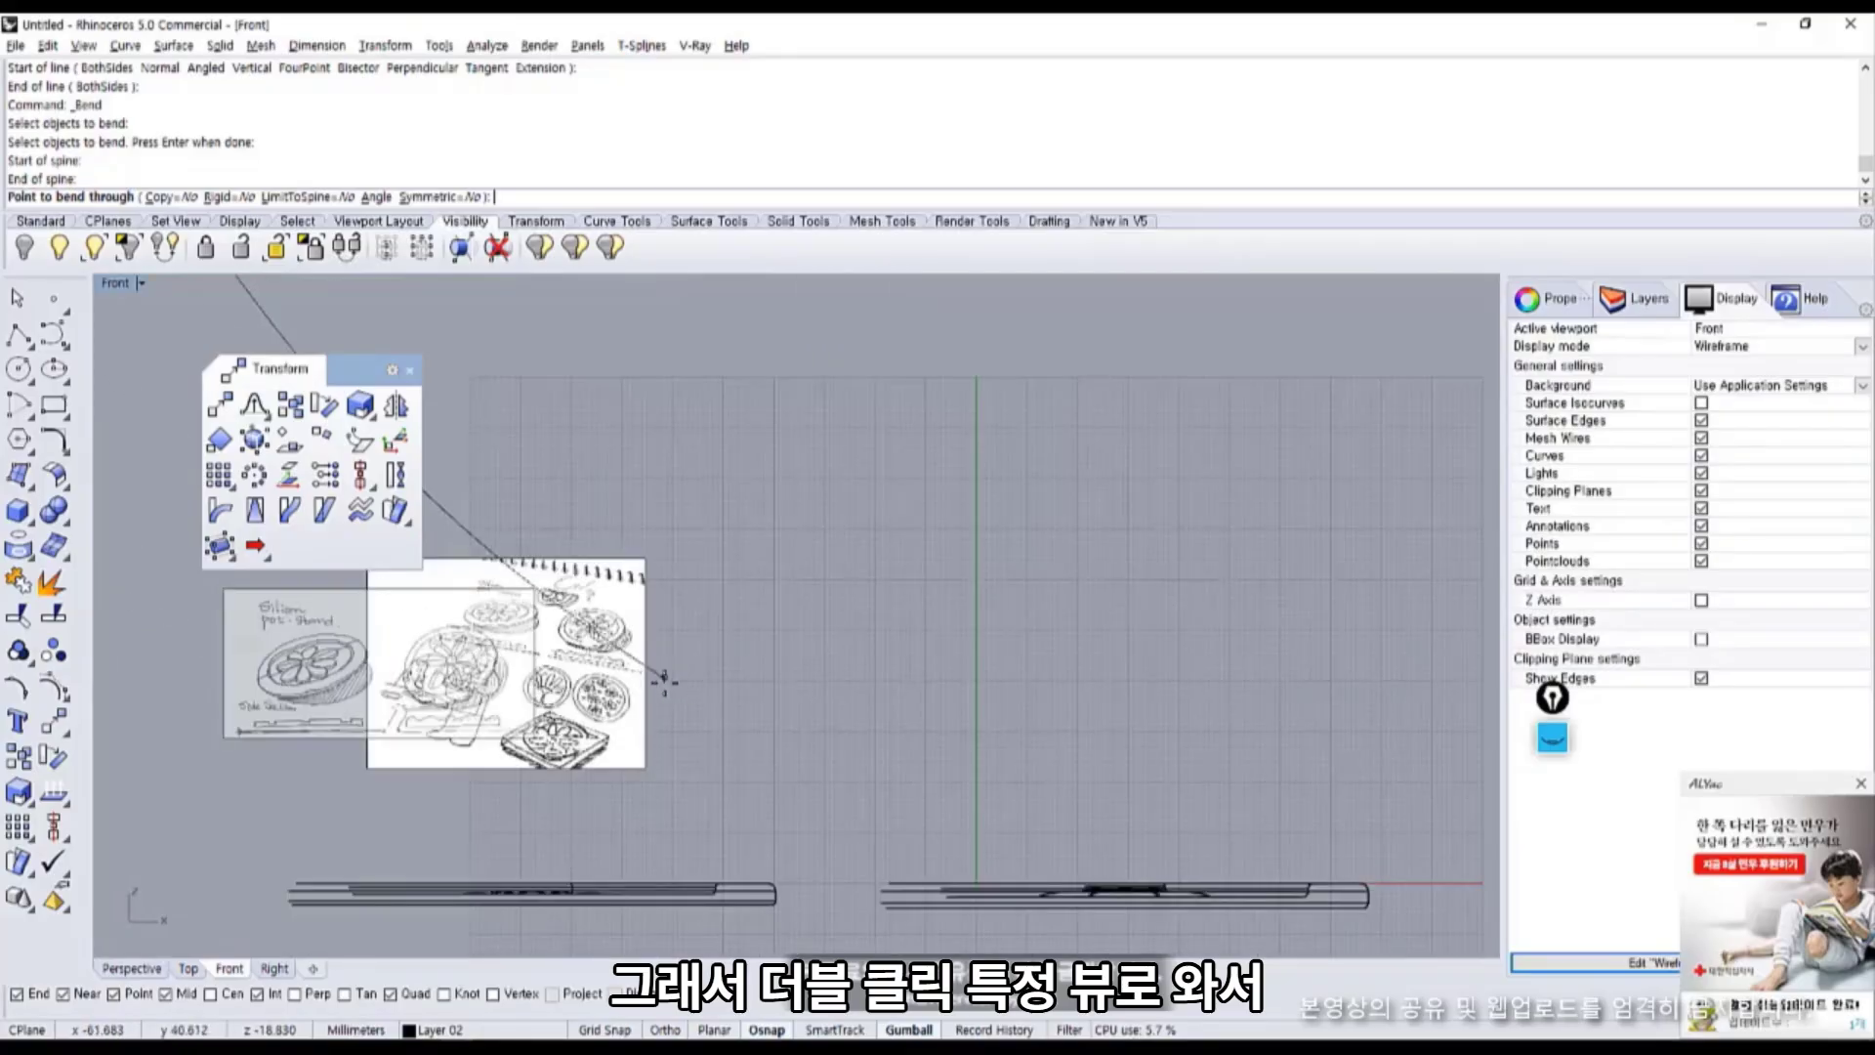
scroll(664, 682, down, 5)
scroll(1113, 753, up, 5)
key(ctrl+alt+r)
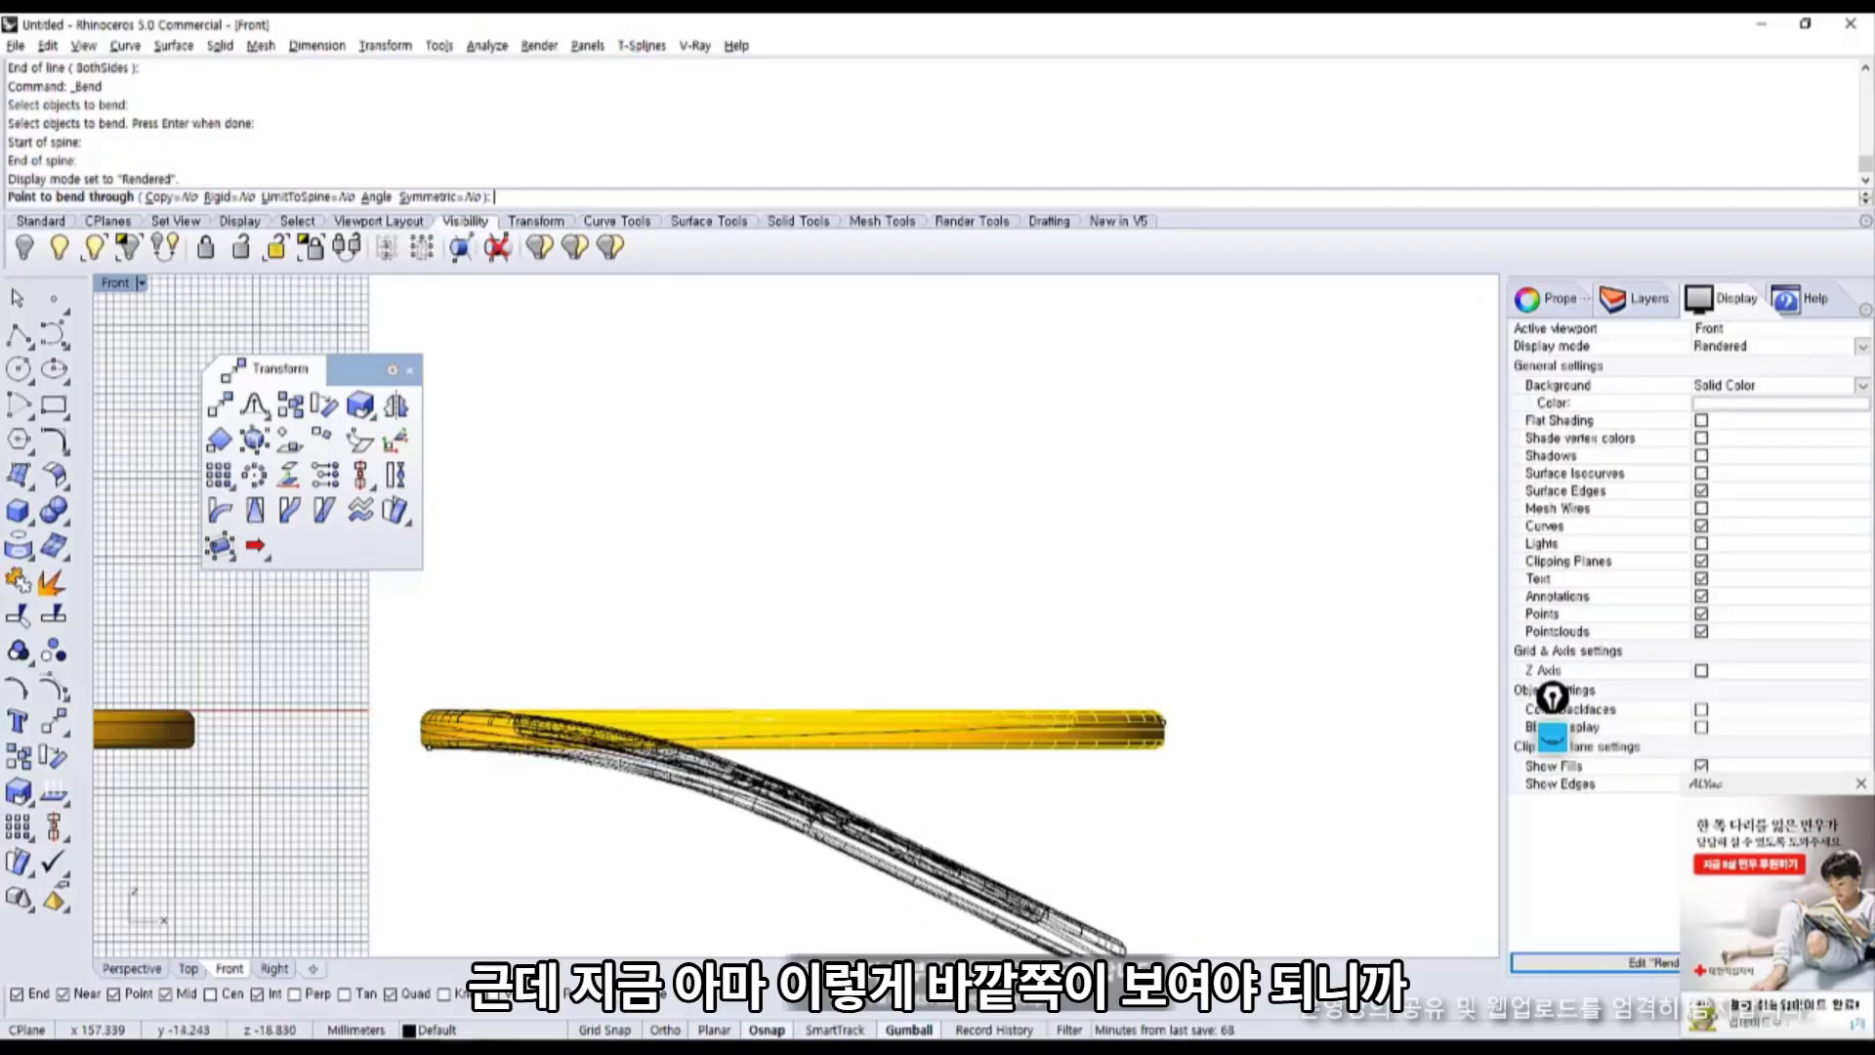
Bend the copied medallion downward in the Front view into a deep arc whose free end curls back under it.
right_drag(827, 766, 851, 551)
right_drag(742, 744, 820, 634)
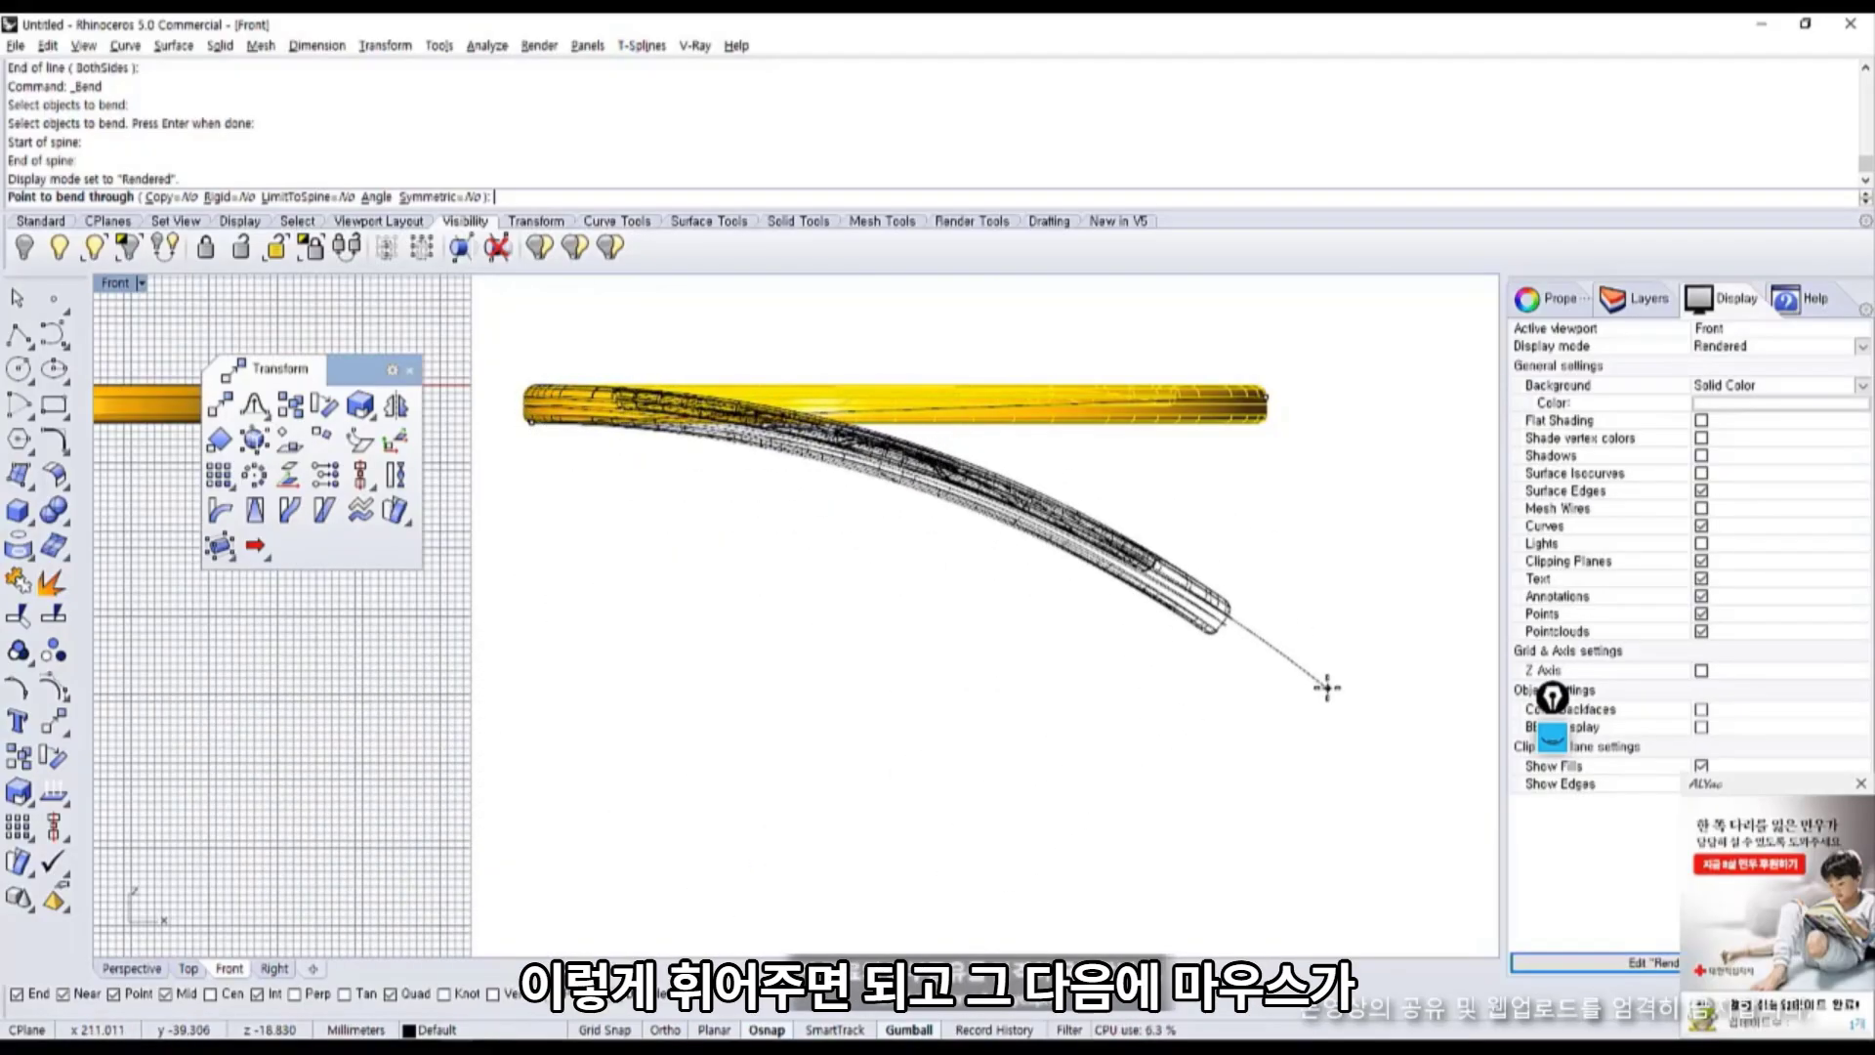
right_drag(1214, 817, 1245, 718)
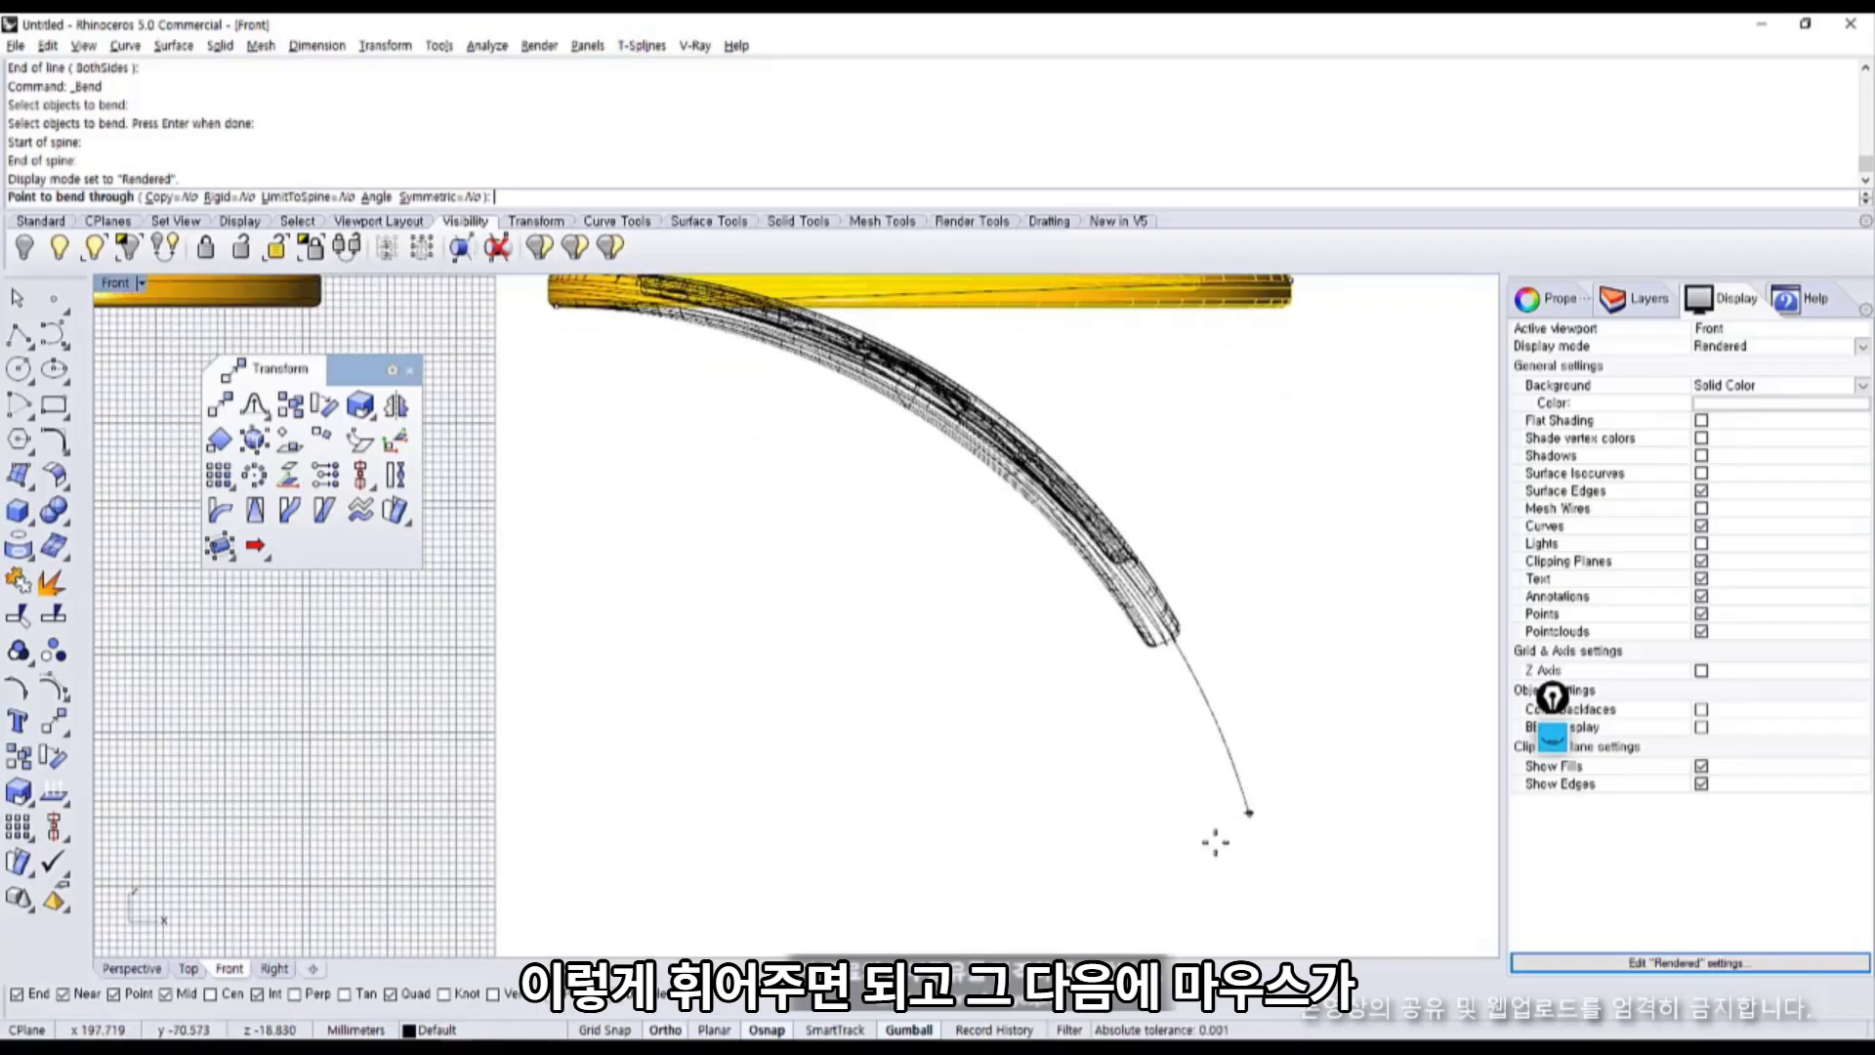
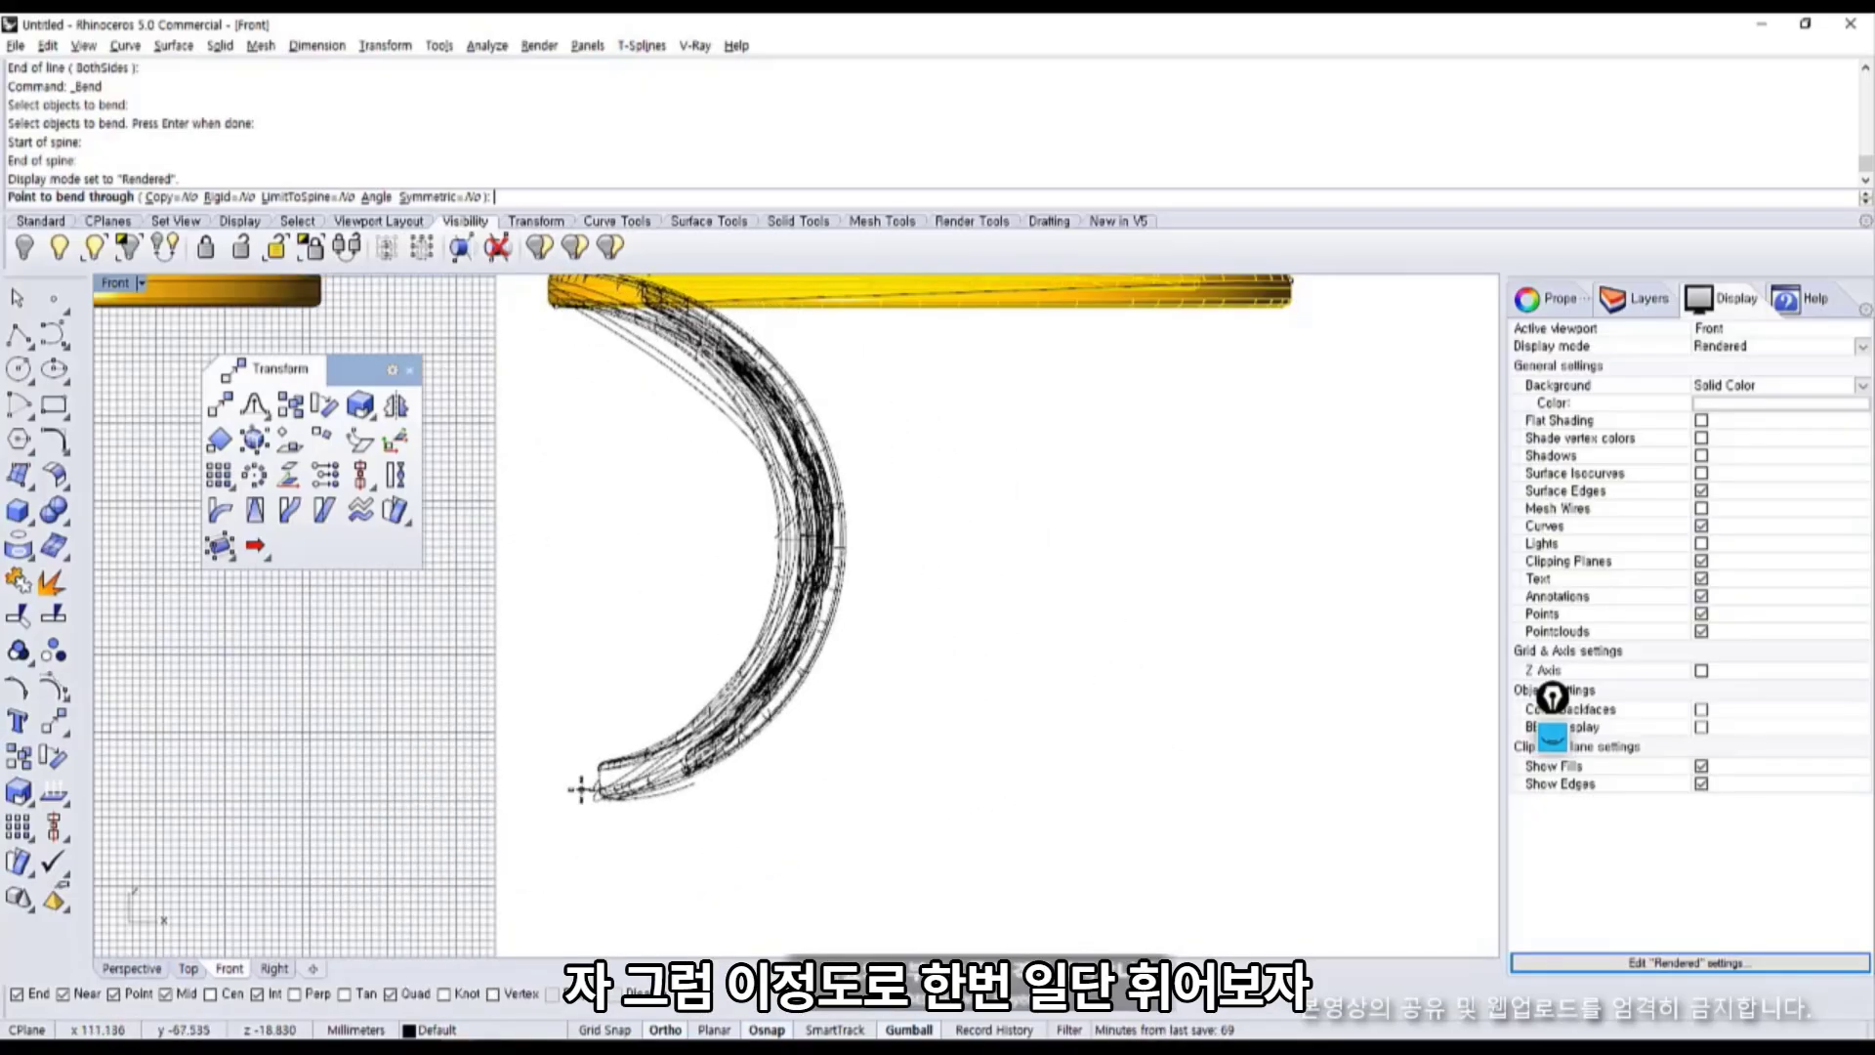
click(858, 842)
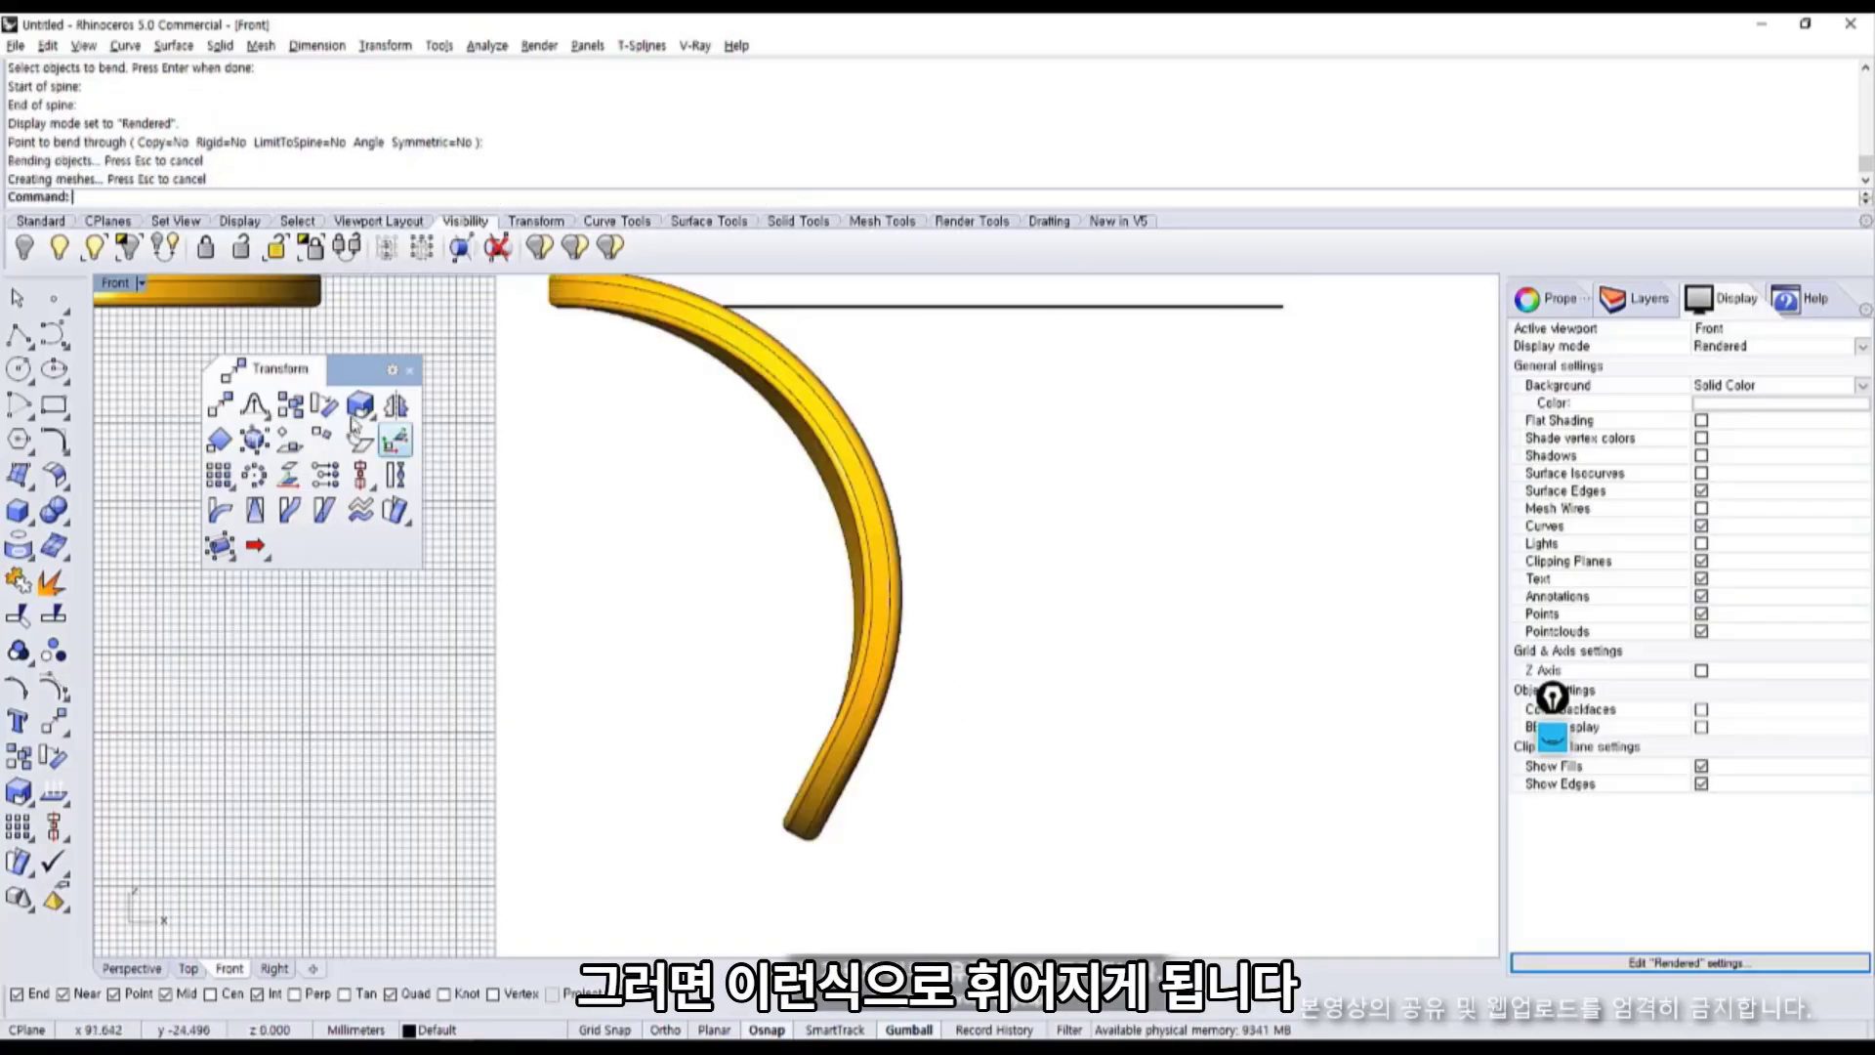
Look at the flat medallion edge-on in the maximized Perspective view and mark the intended U-shaped bend beneath it.
double_click(116, 284)
double_click(853, 284)
right_drag(925, 605, 845, 589)
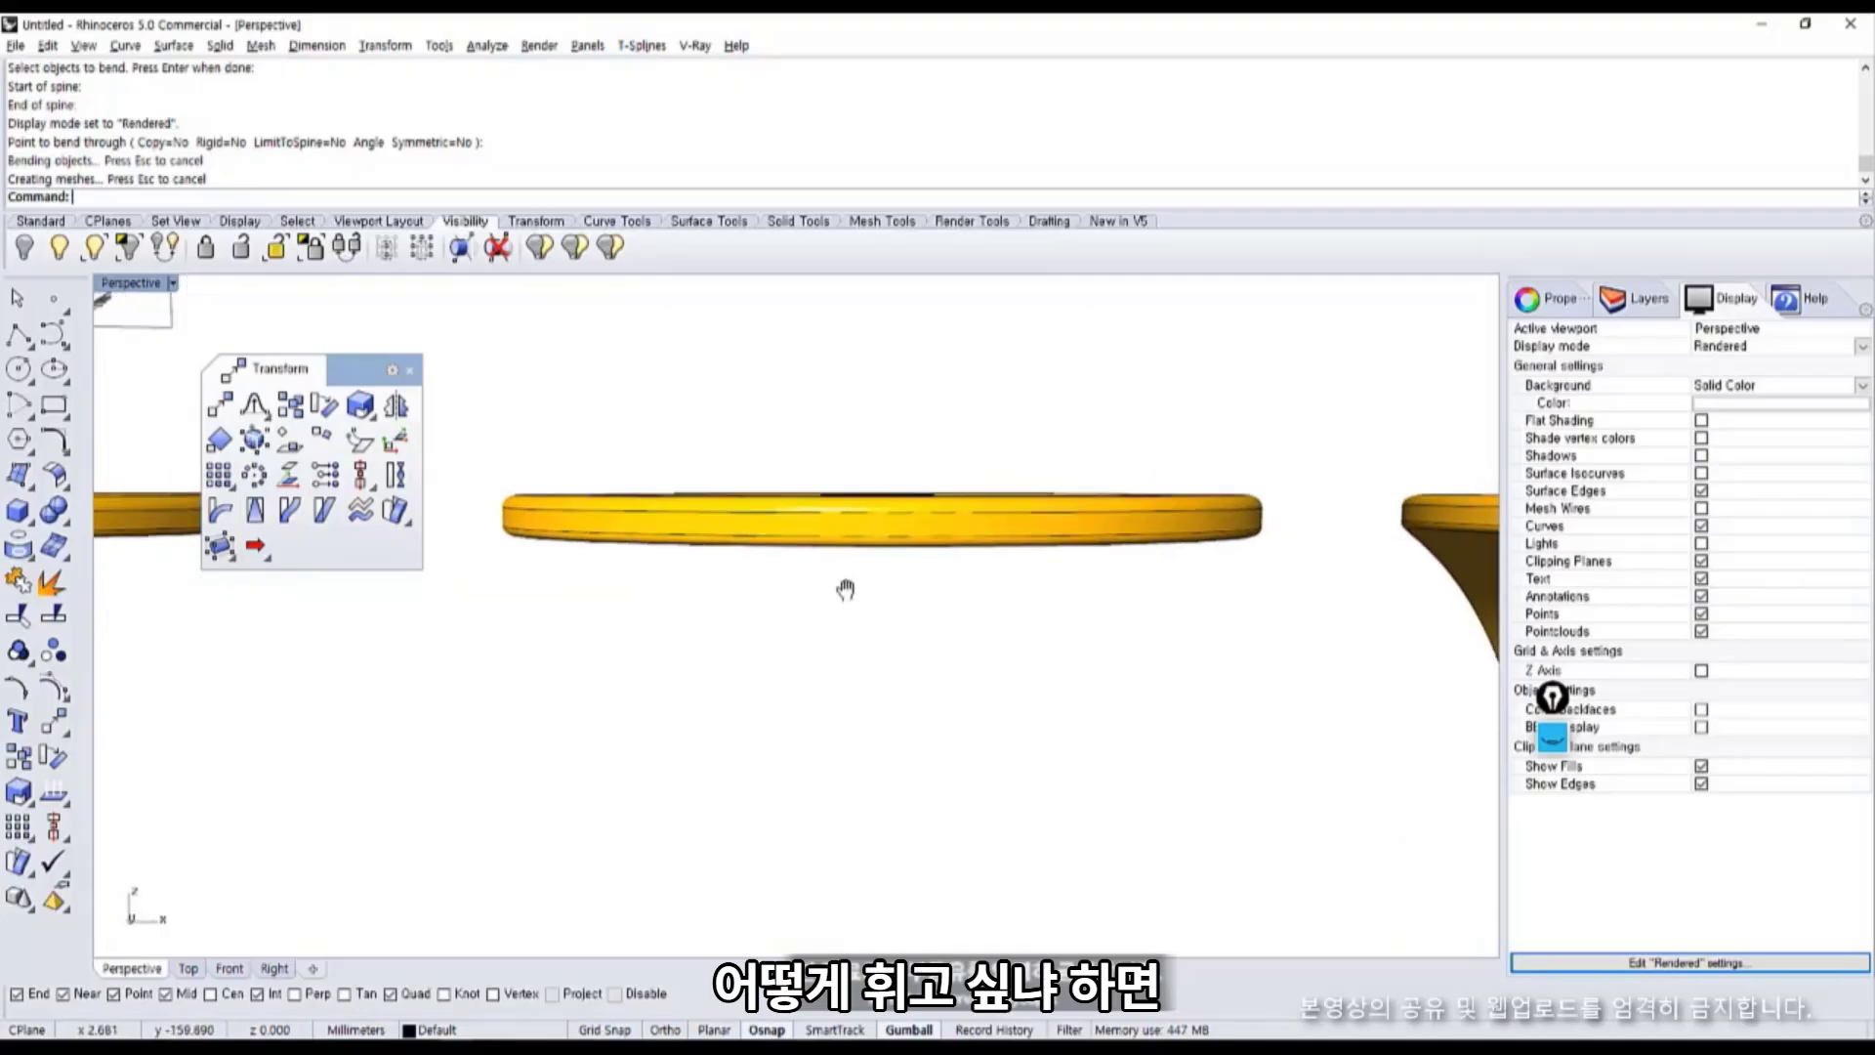
shift+right_drag(845, 589, 827, 591)
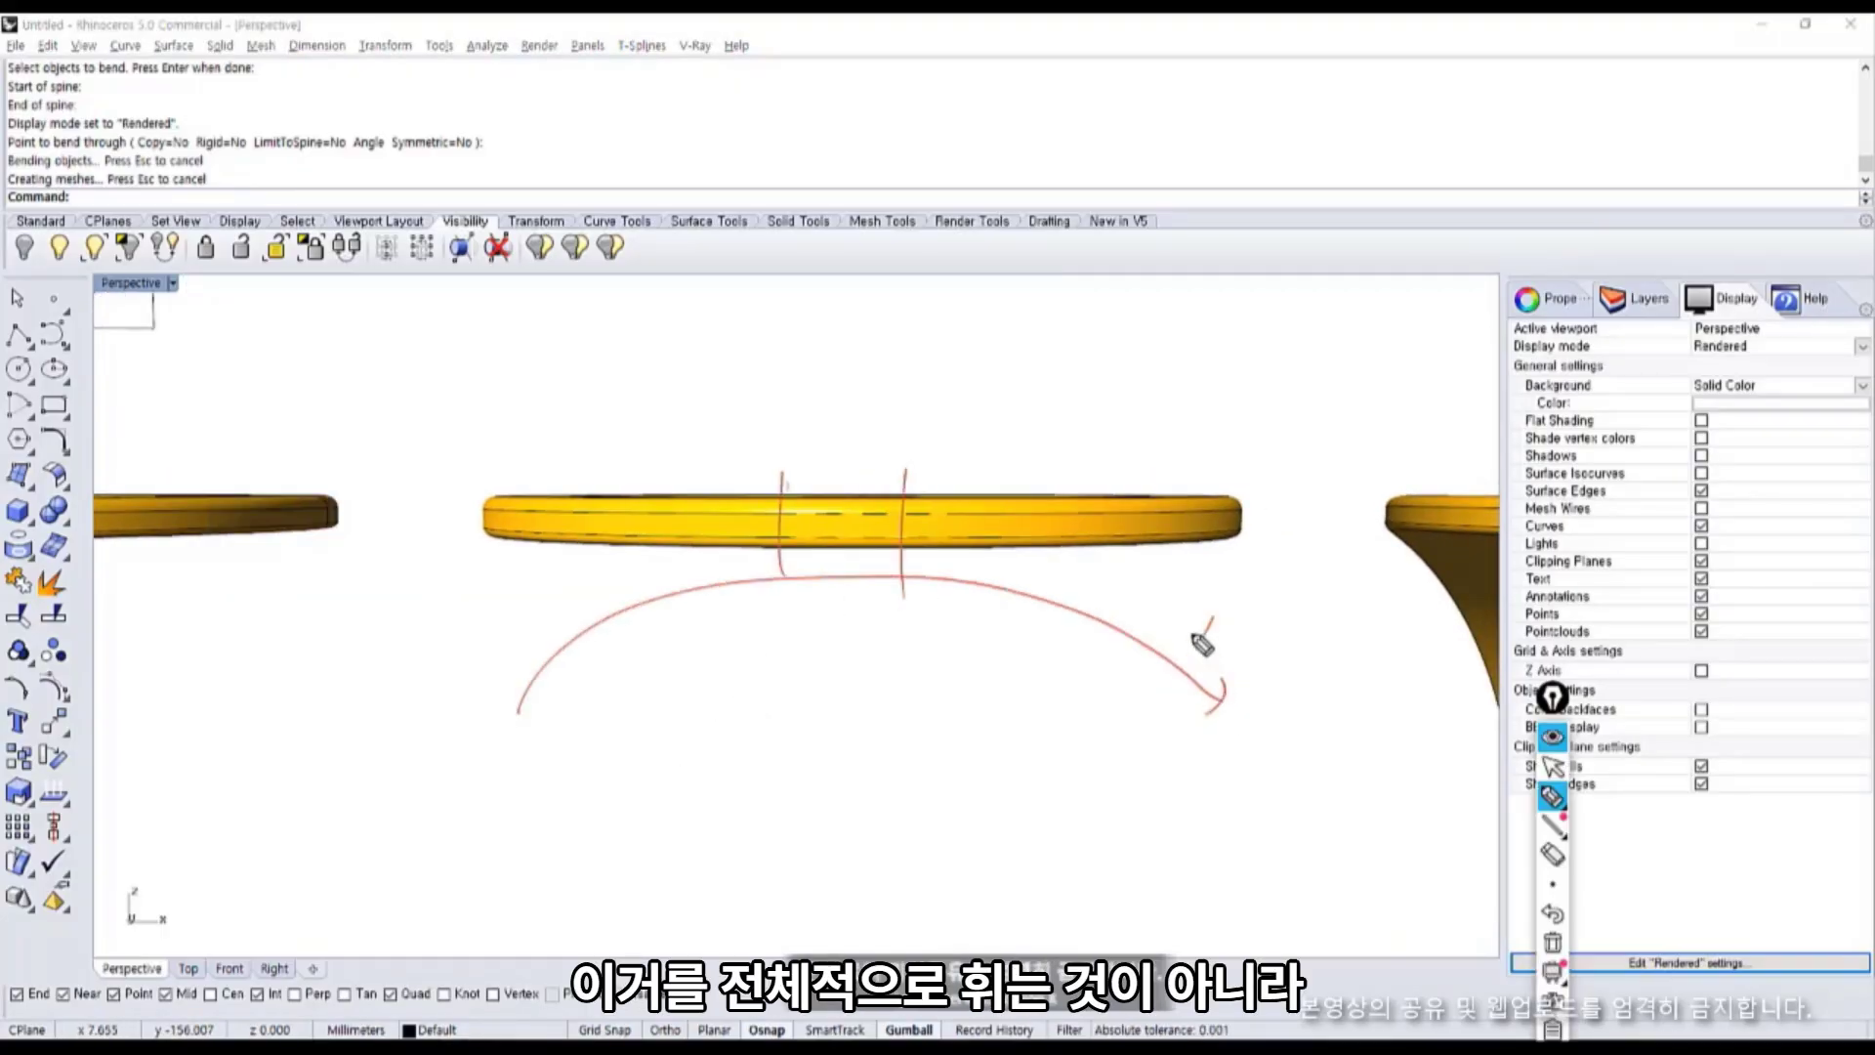
drag(737, 906, 738, 876)
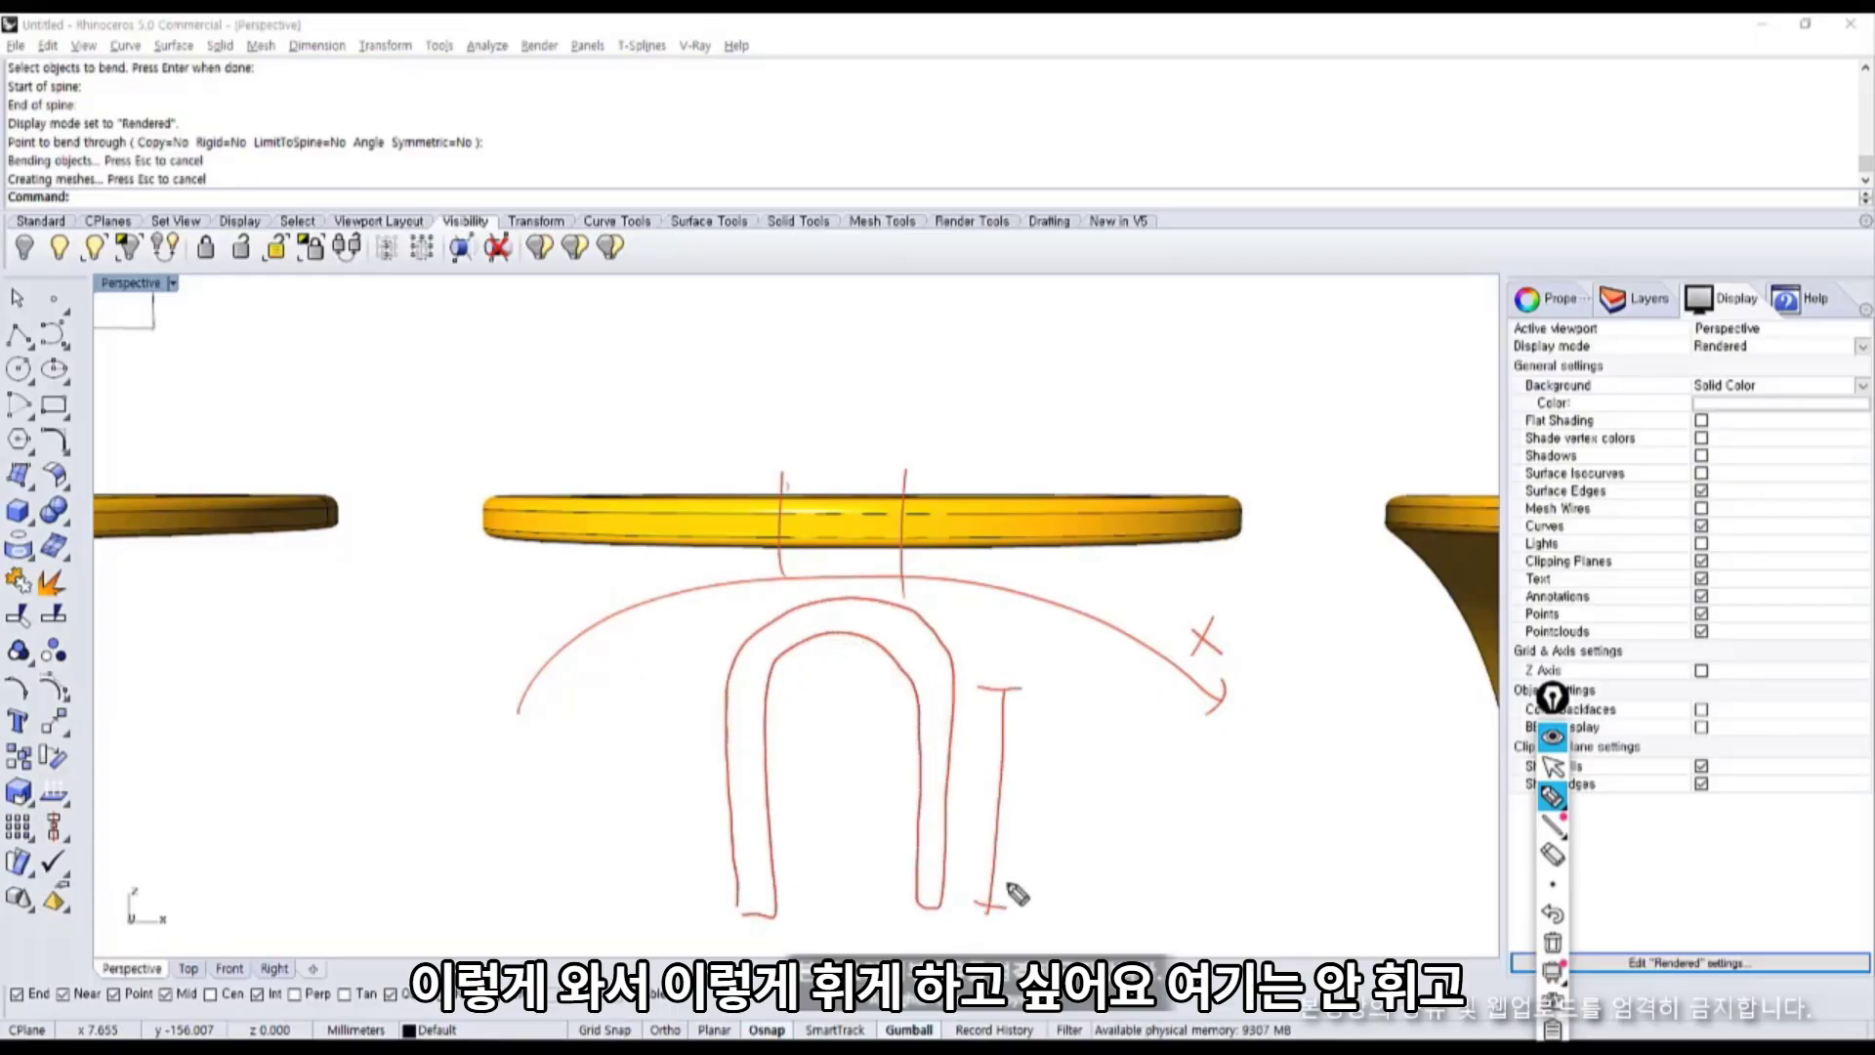
drag(716, 699, 765, 698)
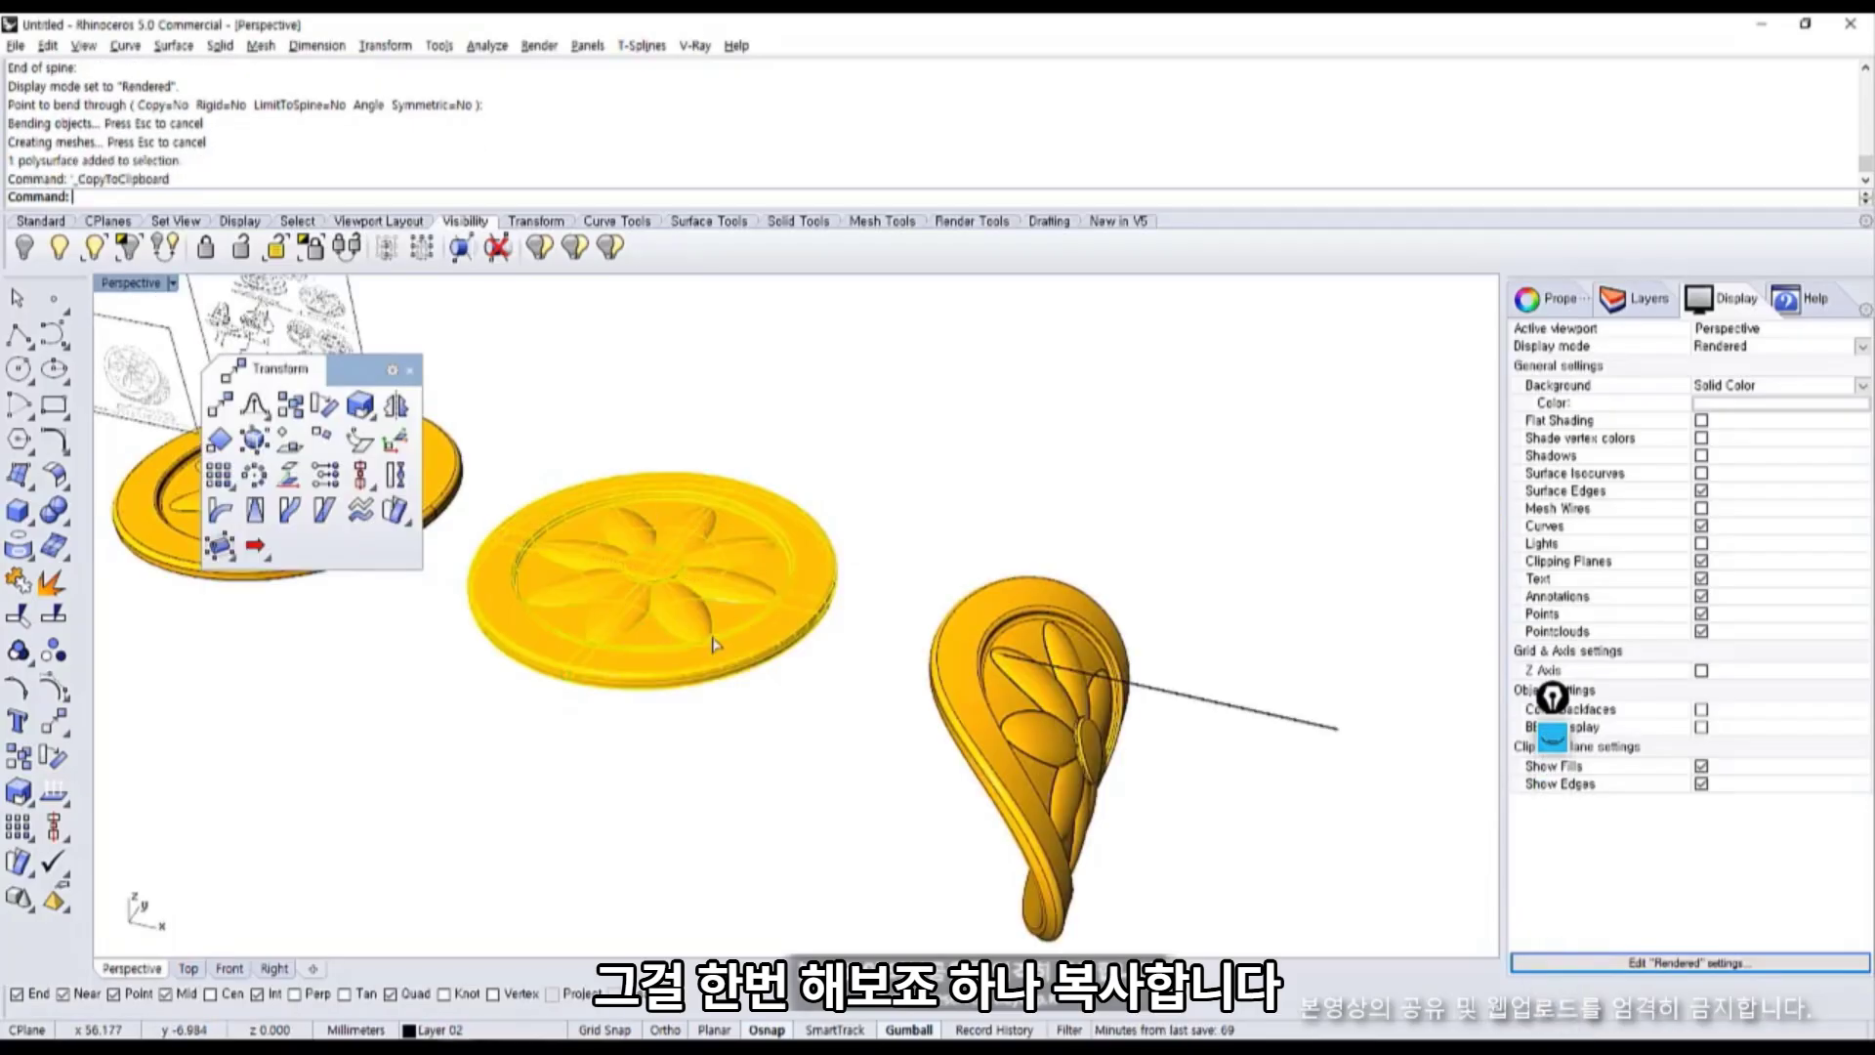
Duplicate the flat flower medallion and move the copy clear of the bent one, with its underside facing the view.
drag(753, 649, 1351, 523)
click(1335, 540)
shift+right_drag(1339, 681, 784, 508)
scroll(791, 547, up, 8)
shift+right_drag(893, 629, 954, 560)
click(606, 908)
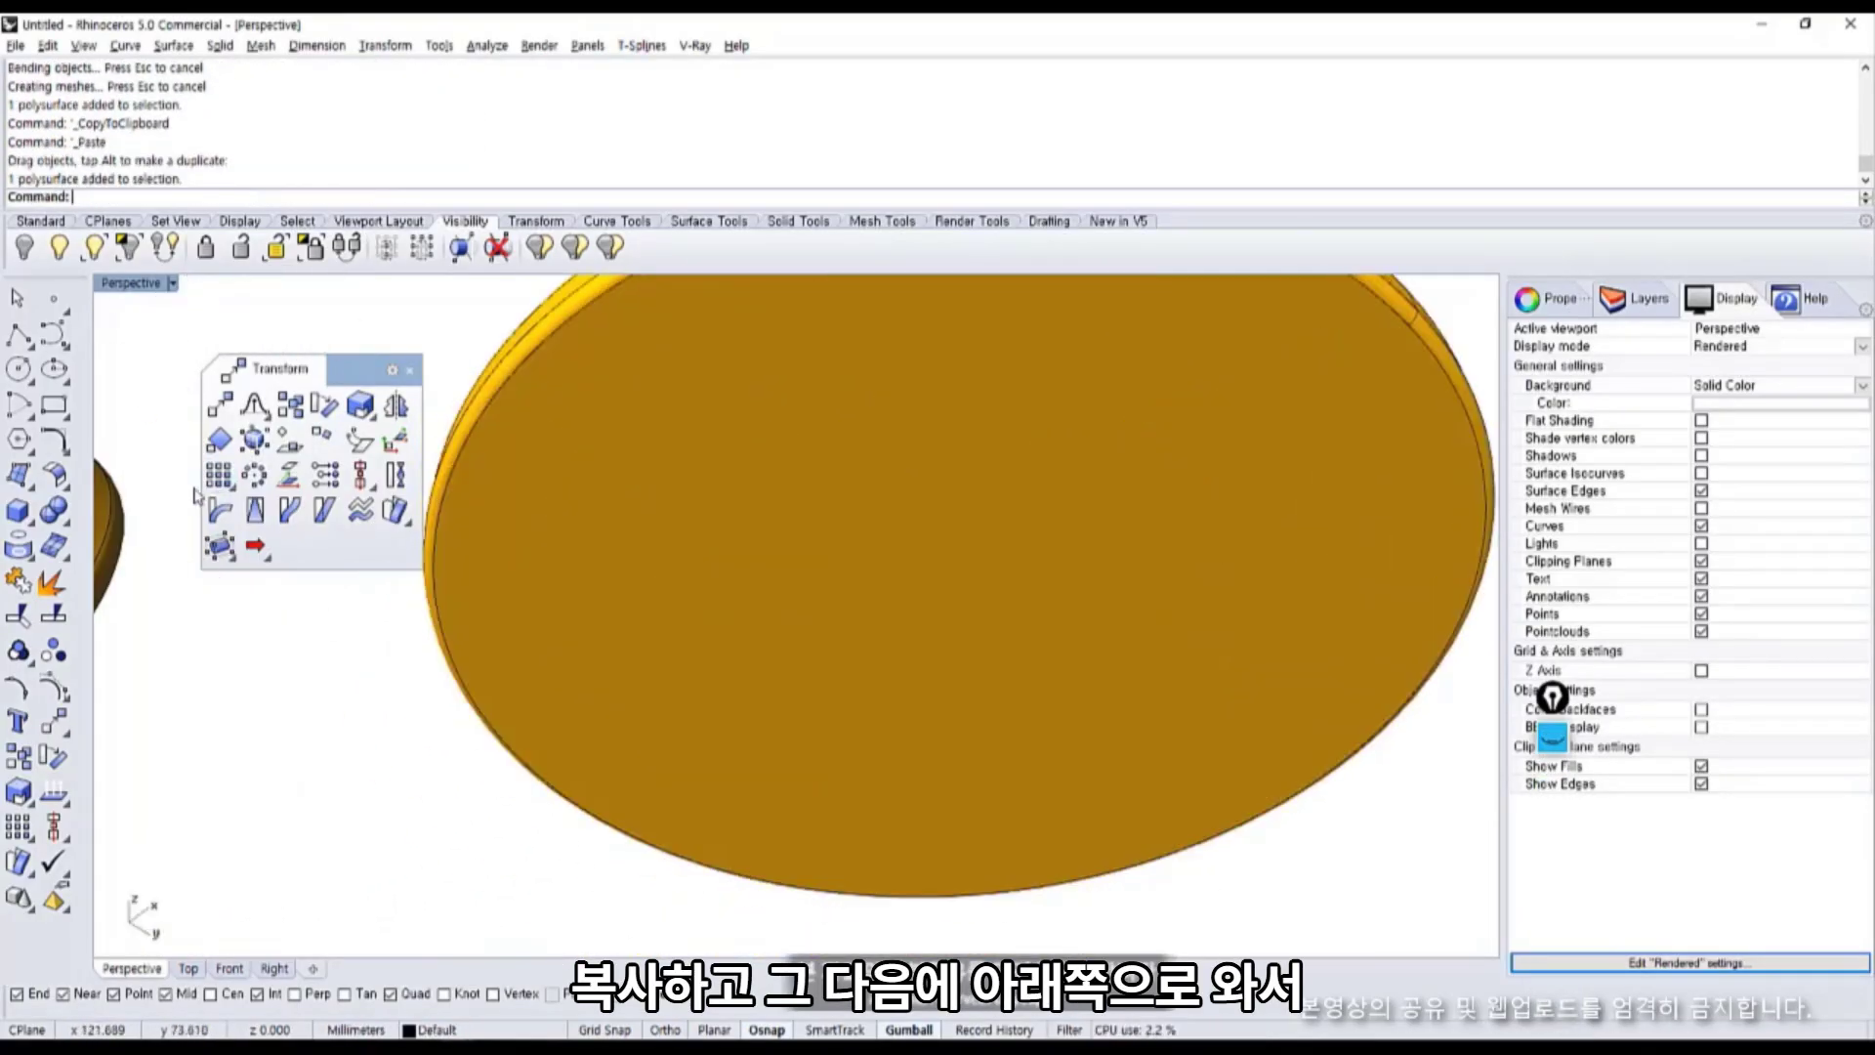
Draw a straight line across the underside of the new medallion copy, between opposite points of its edge.
click(26, 352)
click(55, 342)
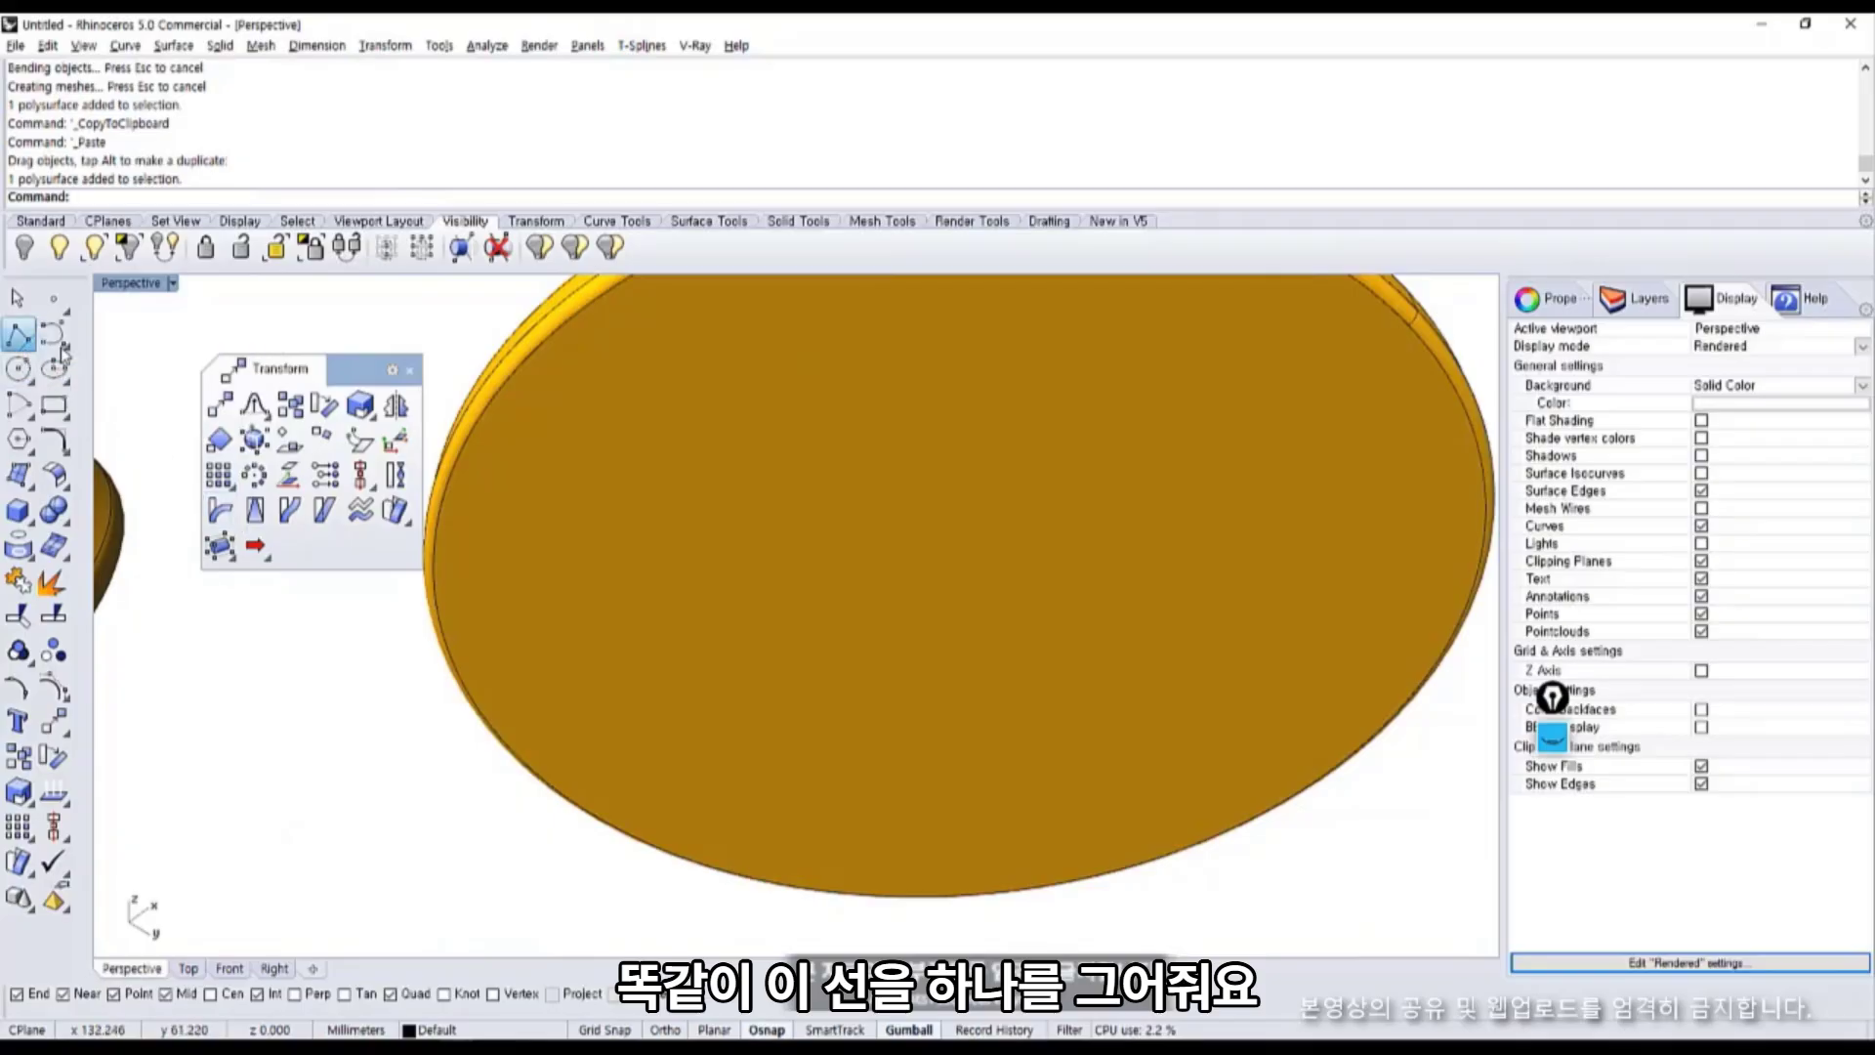
click(634, 833)
scroll(664, 810, down, 4)
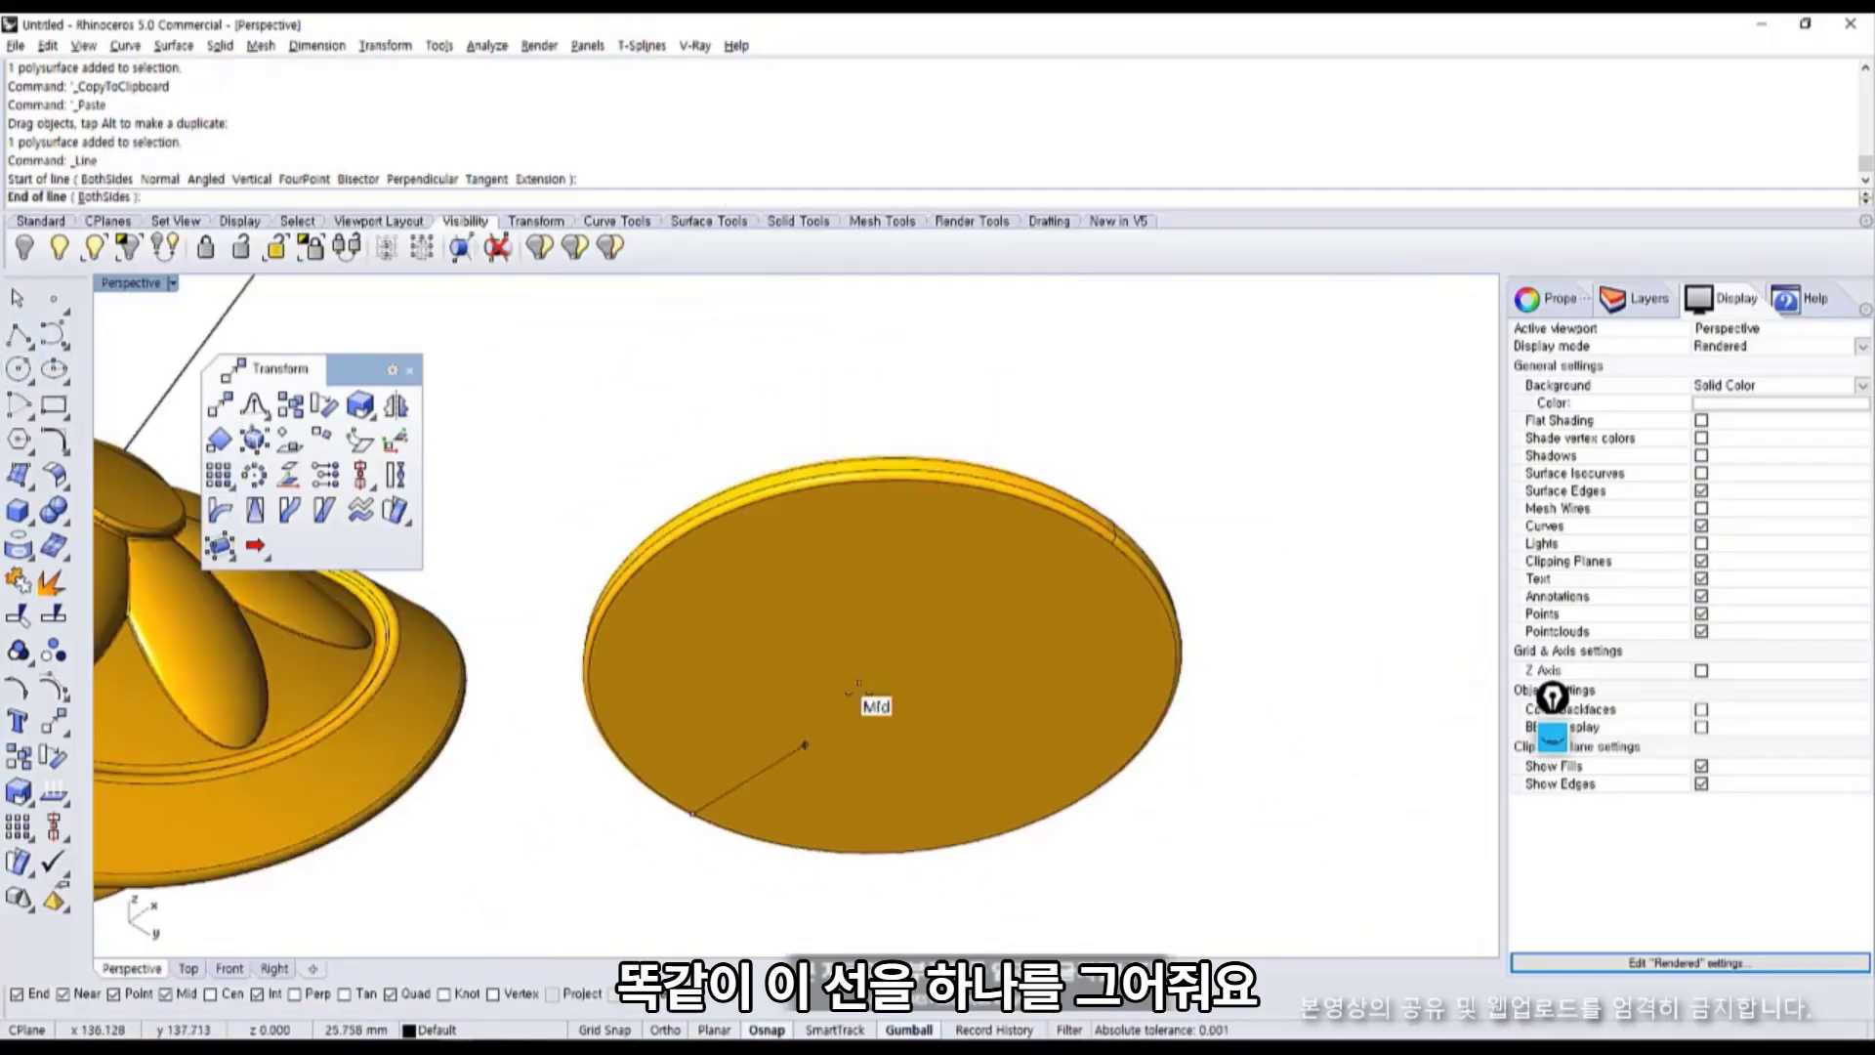
click(1113, 539)
Shorten the line on the underside to a short segment around the middle of the medallion by scaling it.
click(1086, 554)
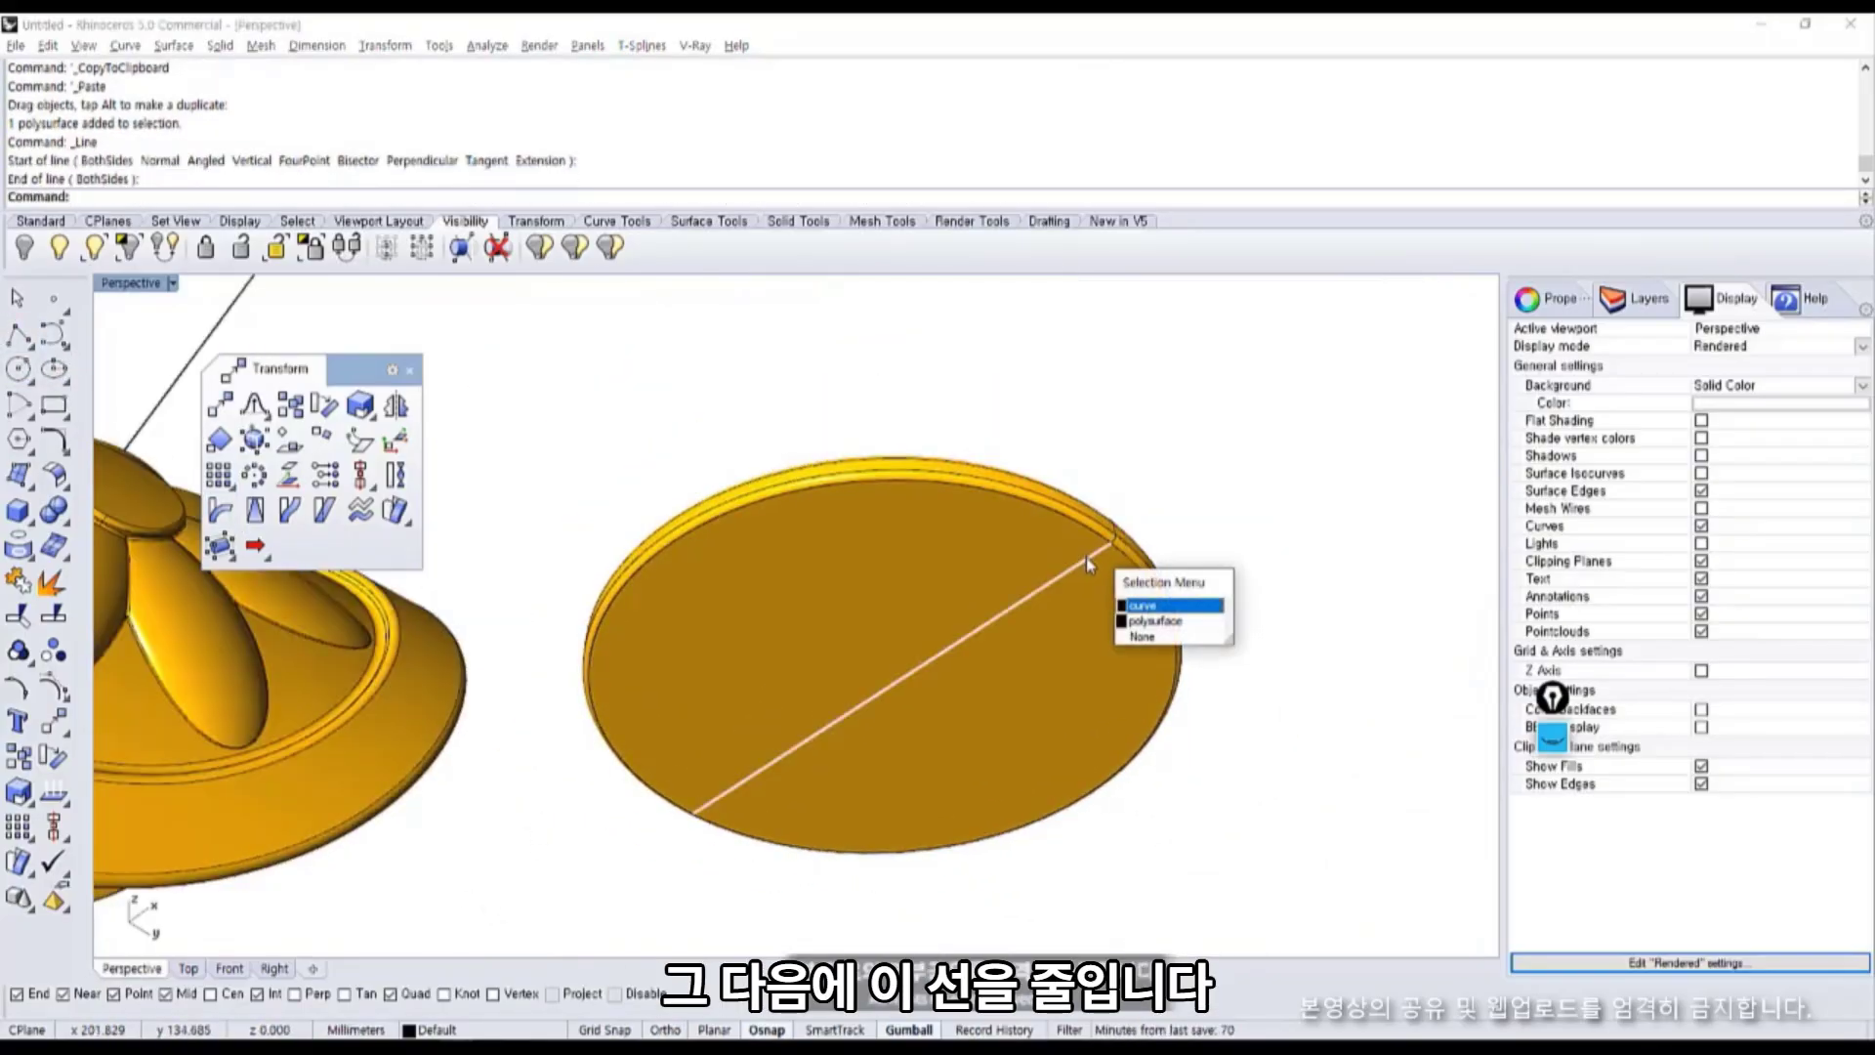
click(1138, 603)
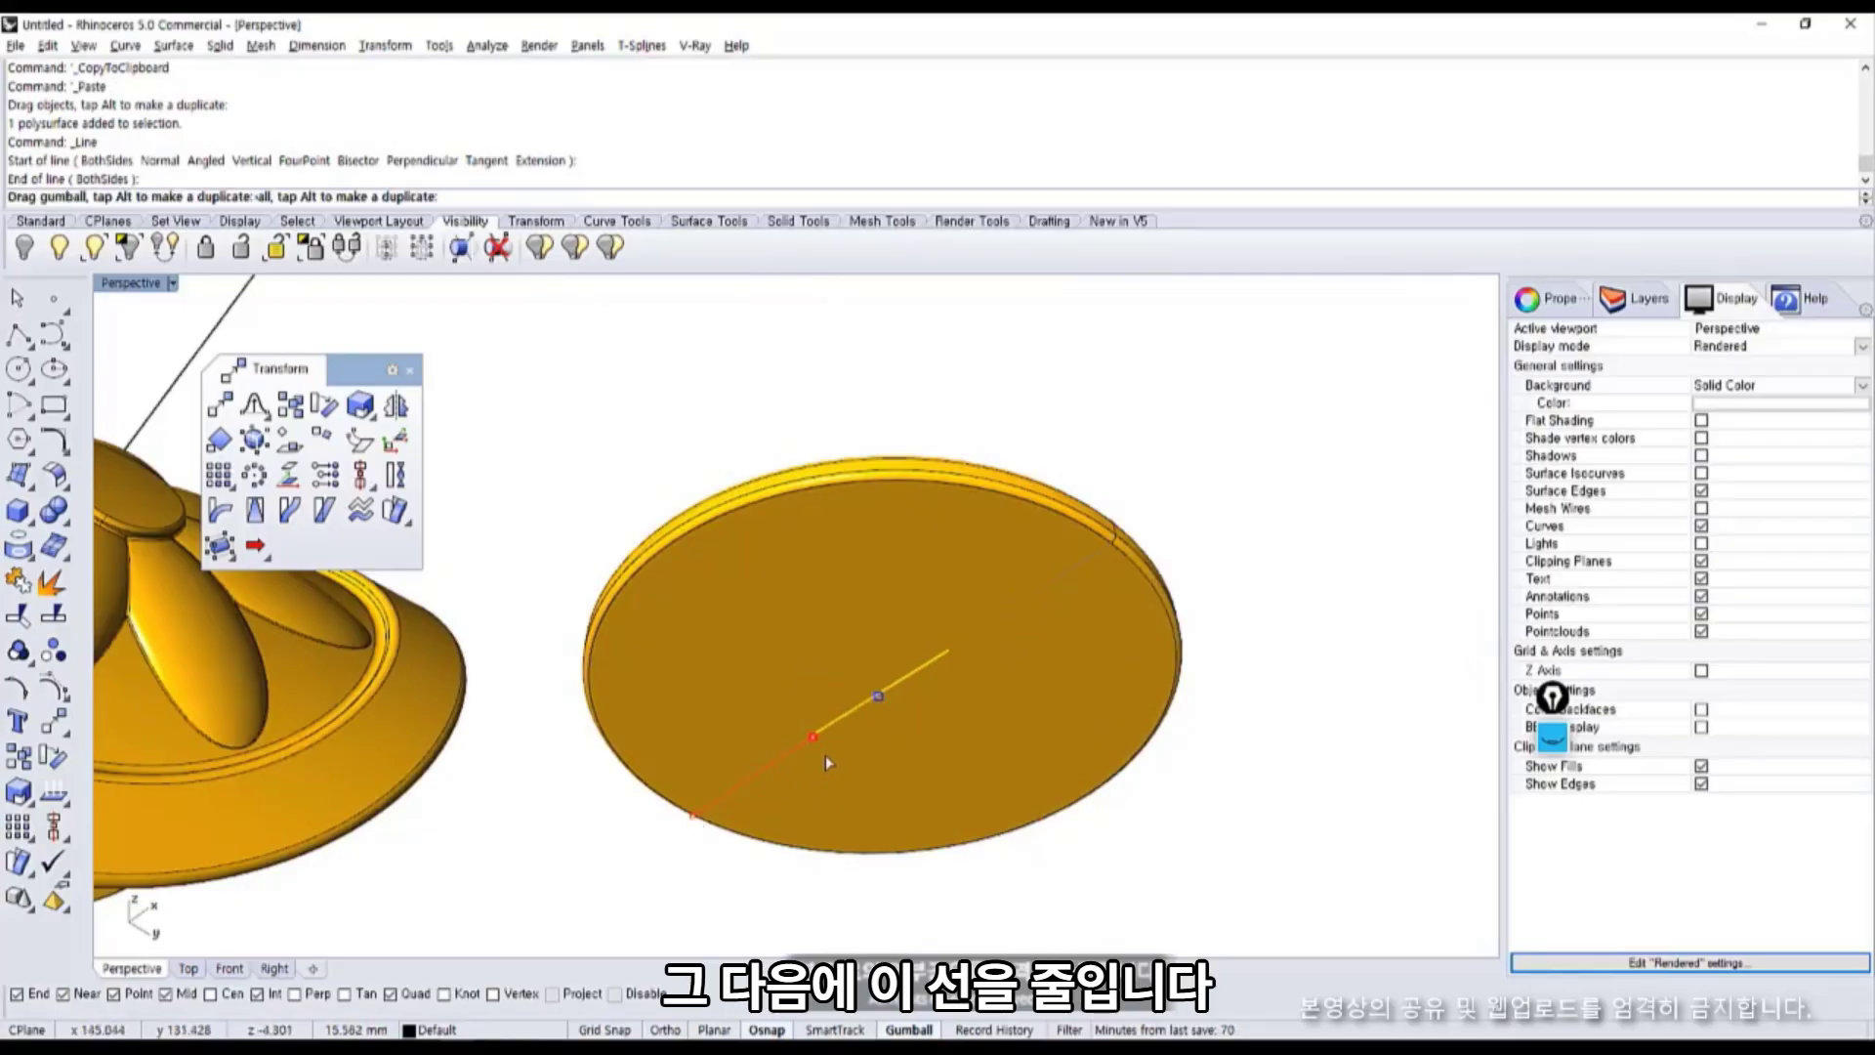
drag(825, 755, 825, 755)
scroll(875, 668, up, 4)
drag(875, 666, 875, 666)
click(461, 826)
right_drag(508, 816, 677, 820)
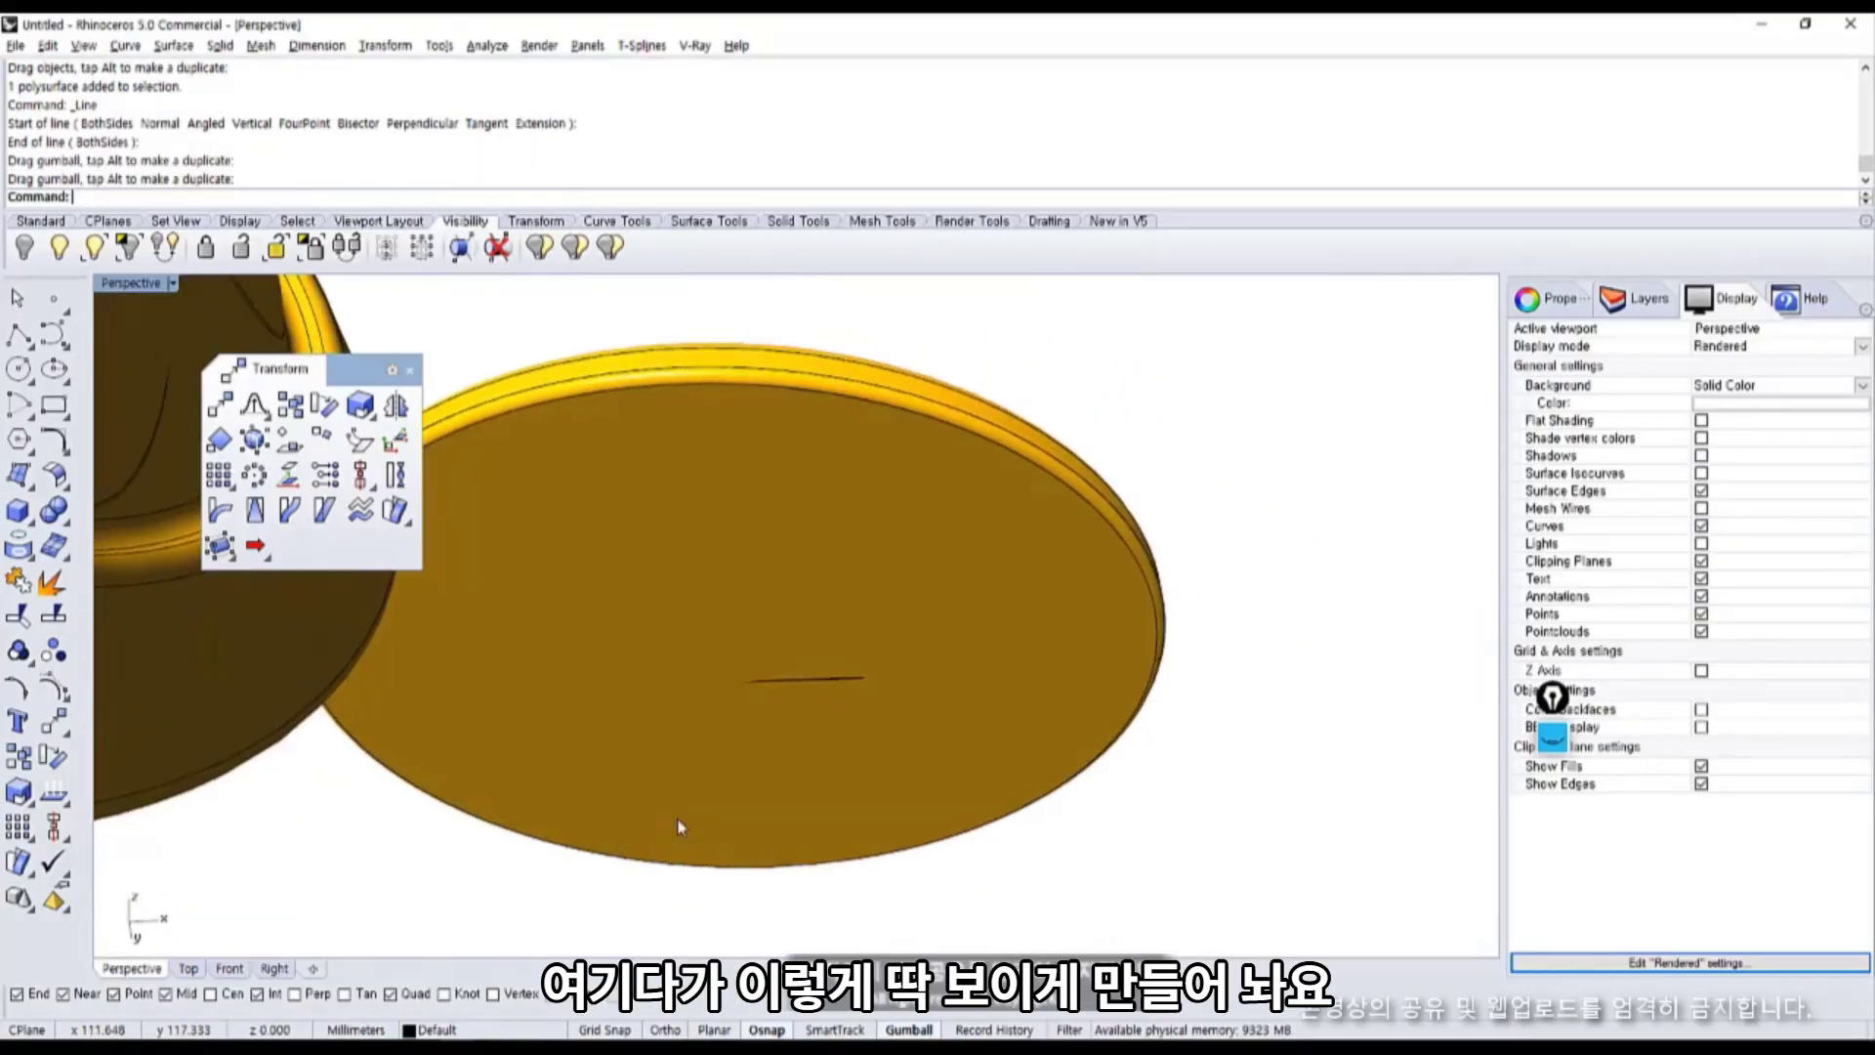
scroll(845, 684, up, 3)
click(847, 682)
key(Return)
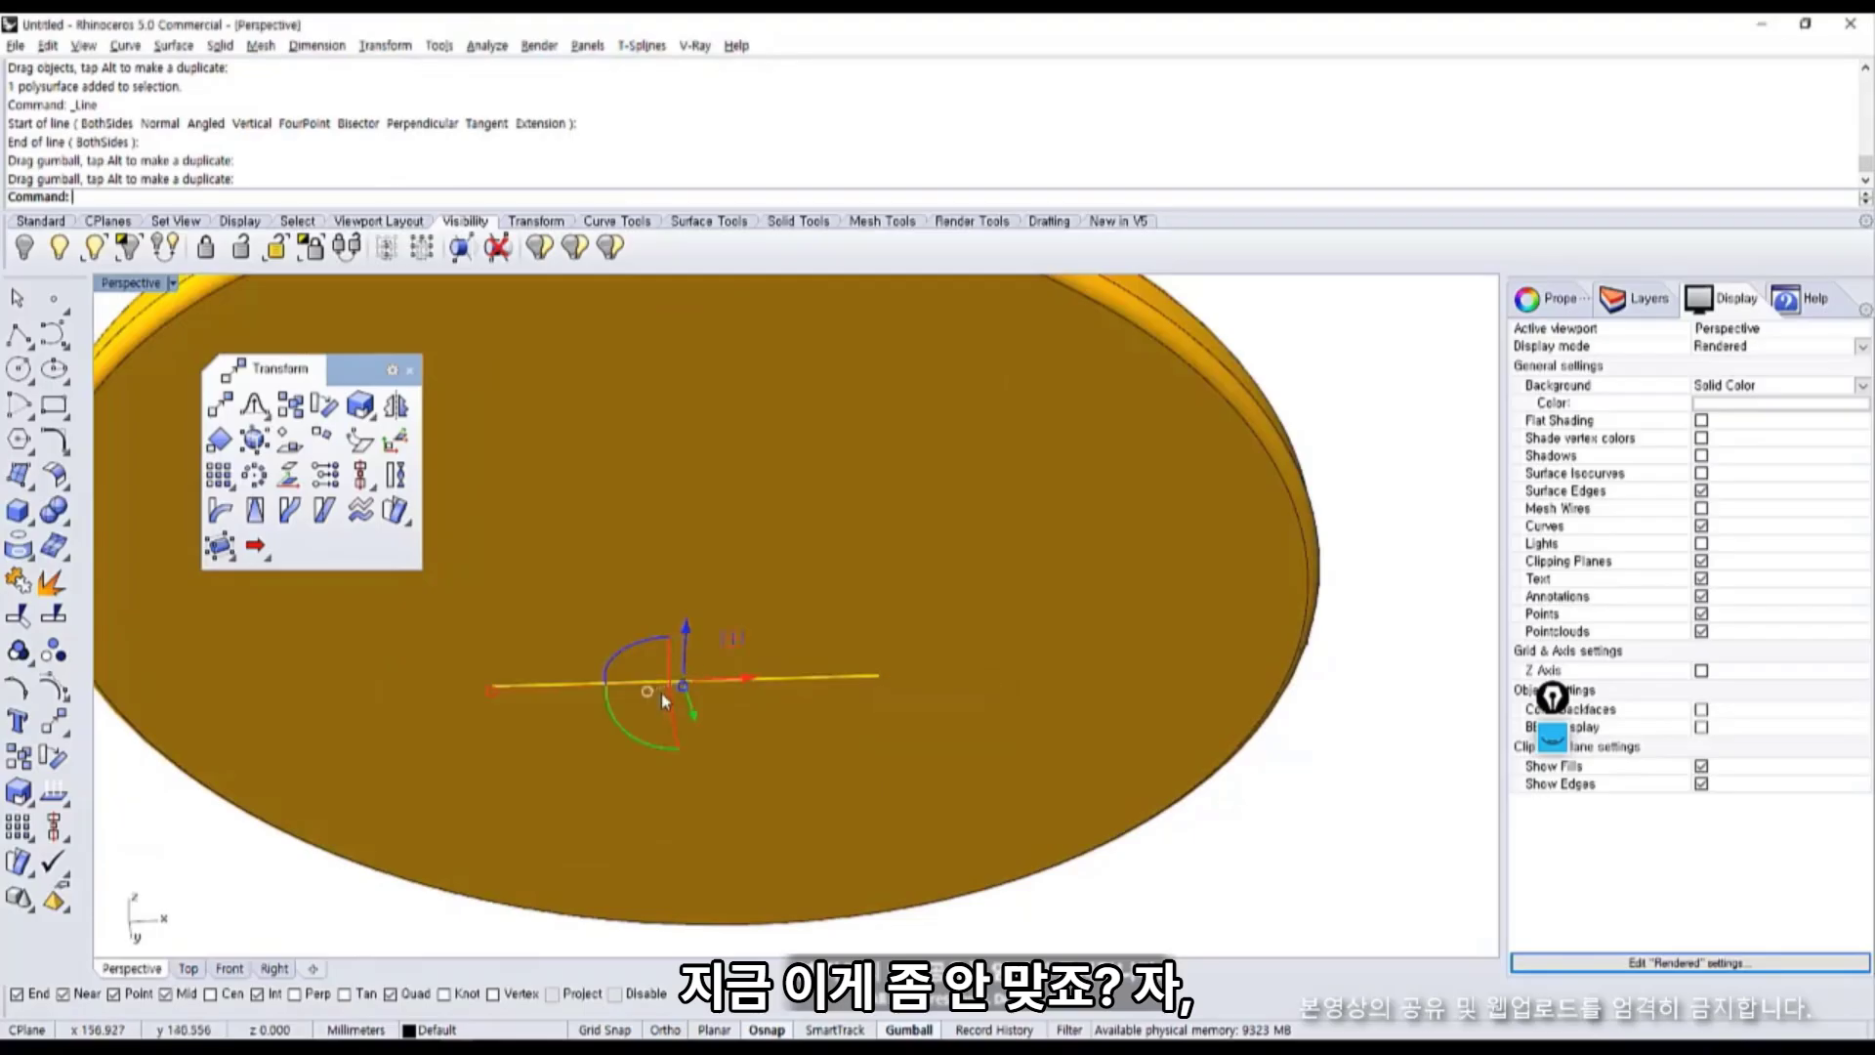
key(Escape)
scroll(691, 708, down, 5)
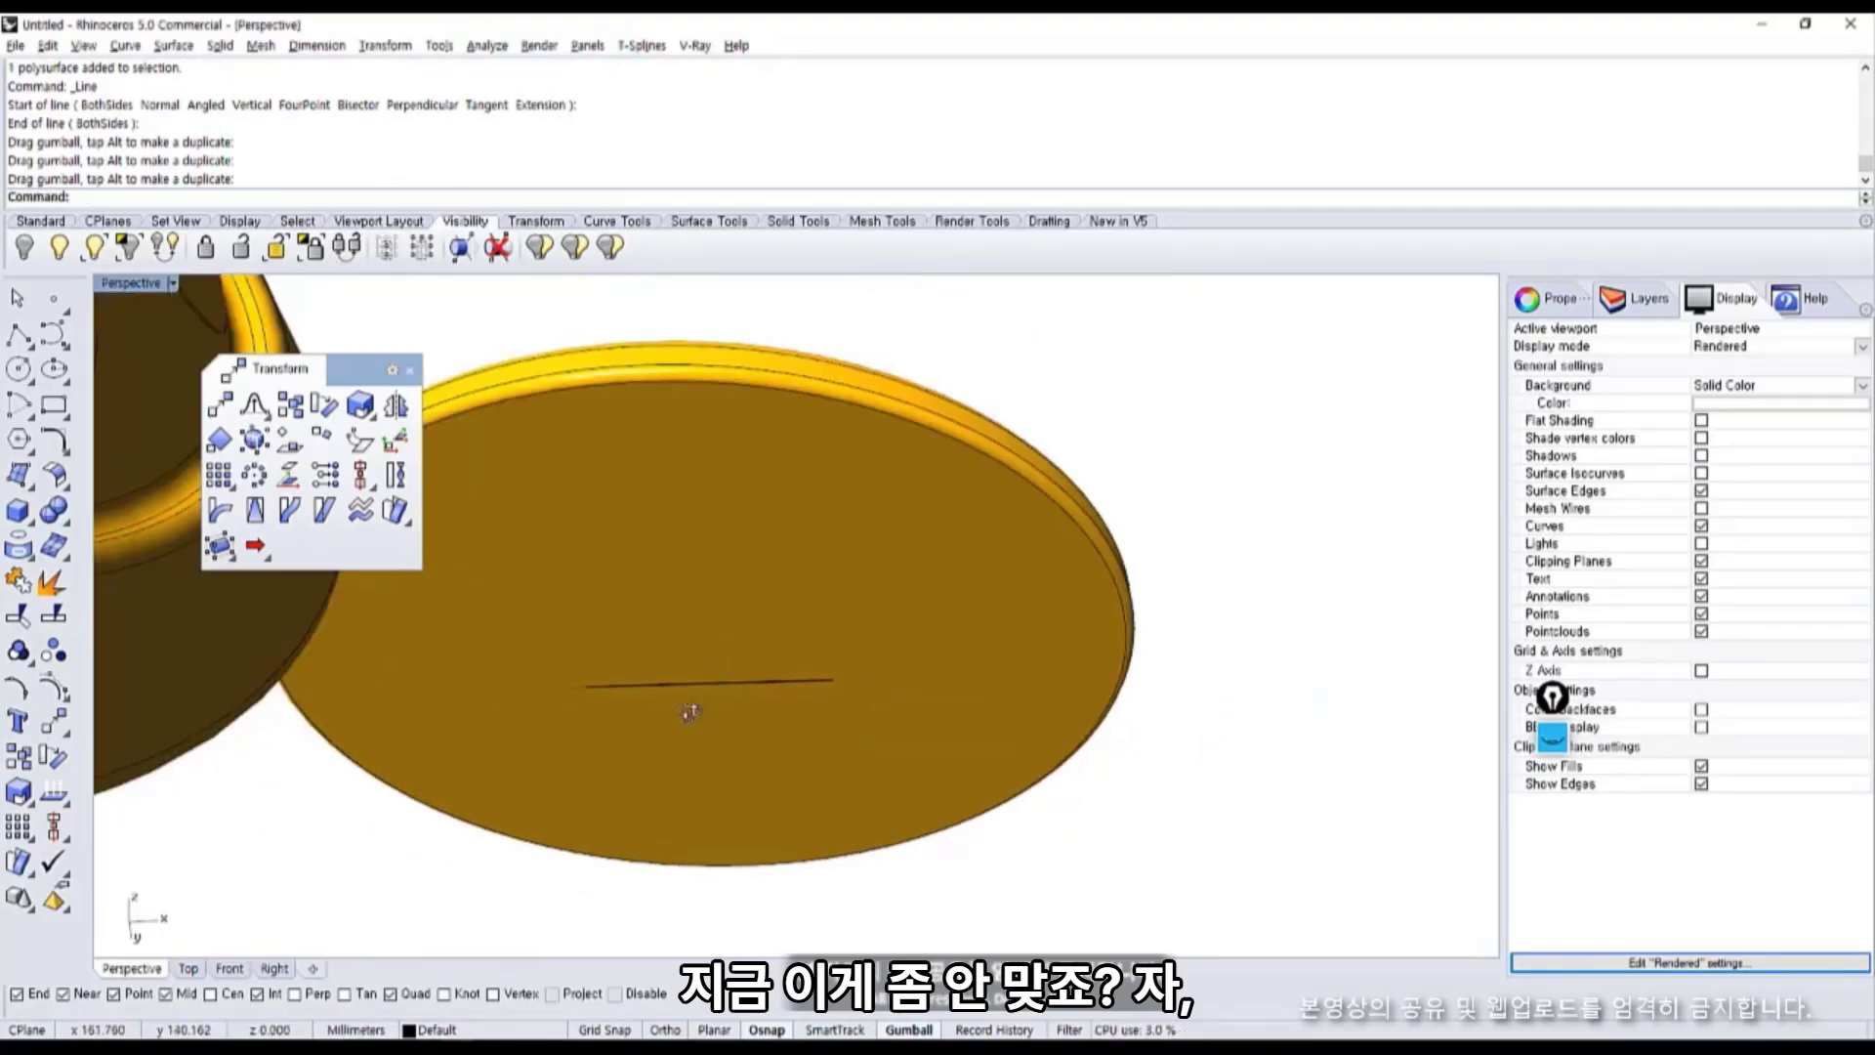
Try to bend the flat medallion copy in the Front view, using the short line's two ends as the spine.
drag(1042, 872, 668, 577)
scroll(793, 769, down, 3)
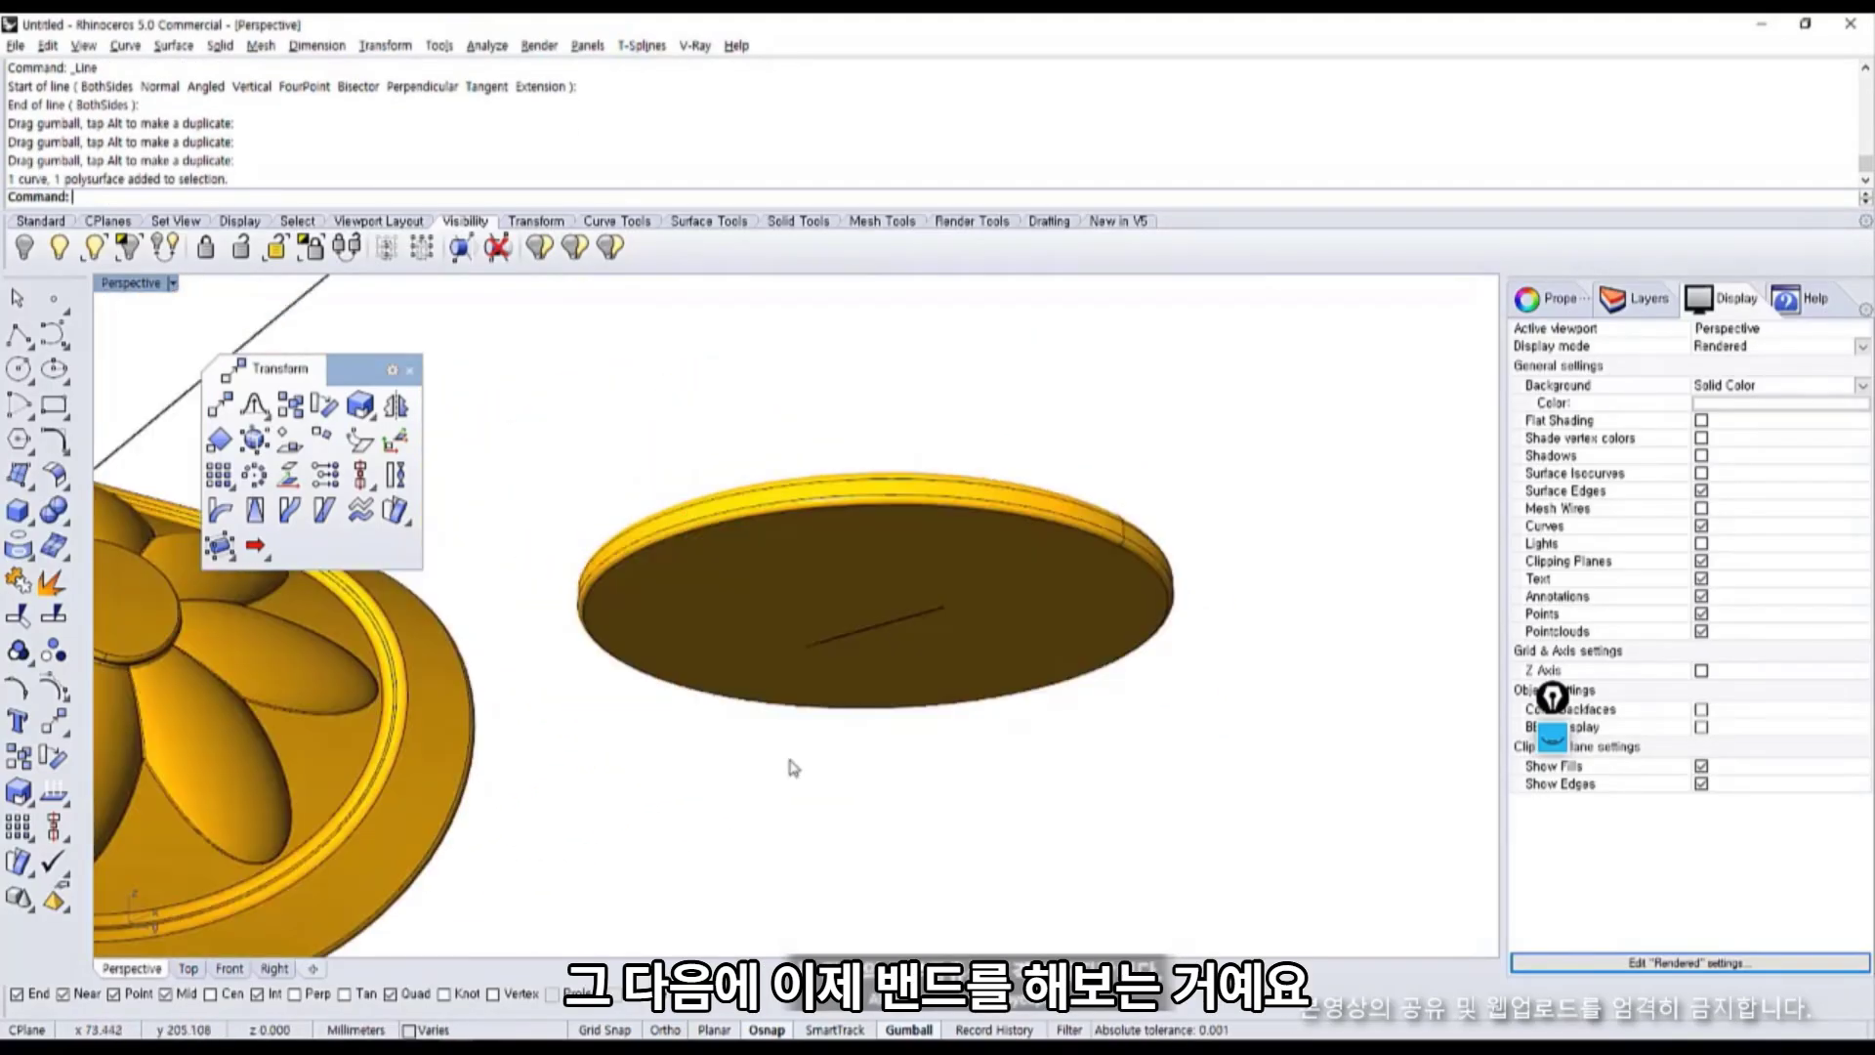
click(223, 517)
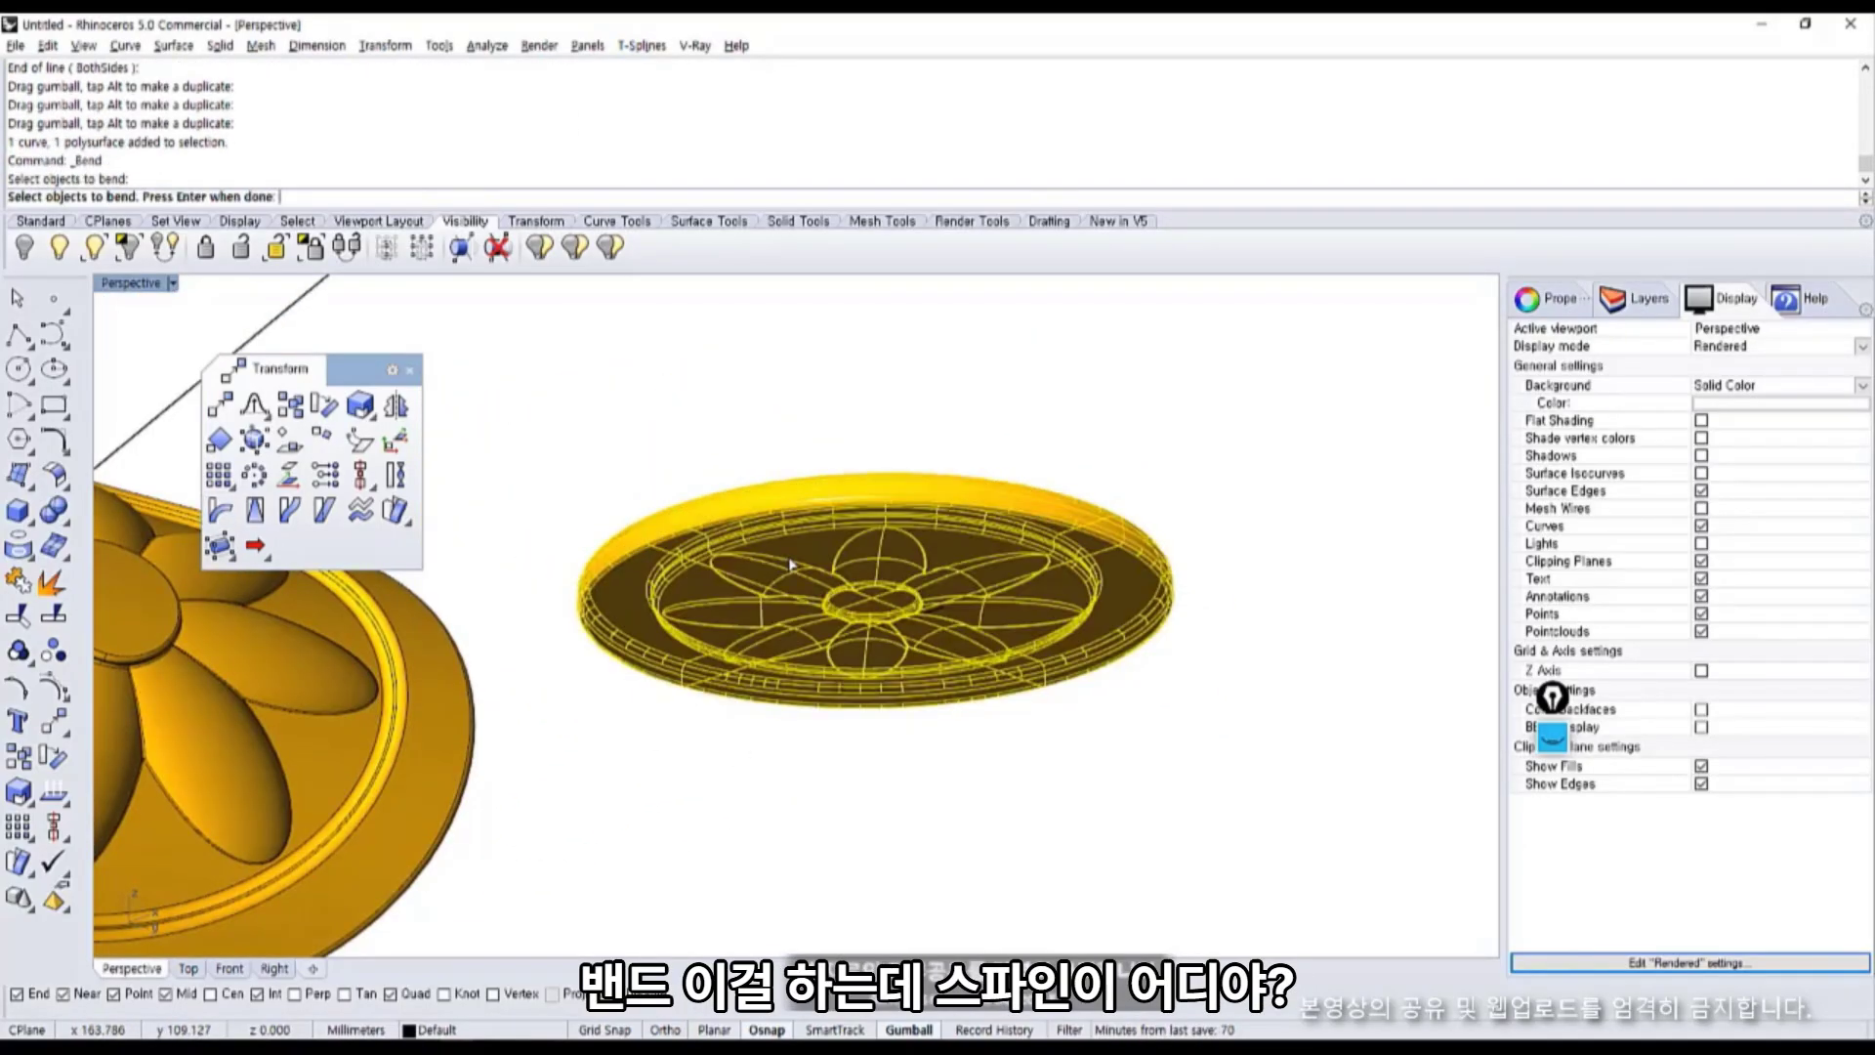
scroll(810, 696, up, 5)
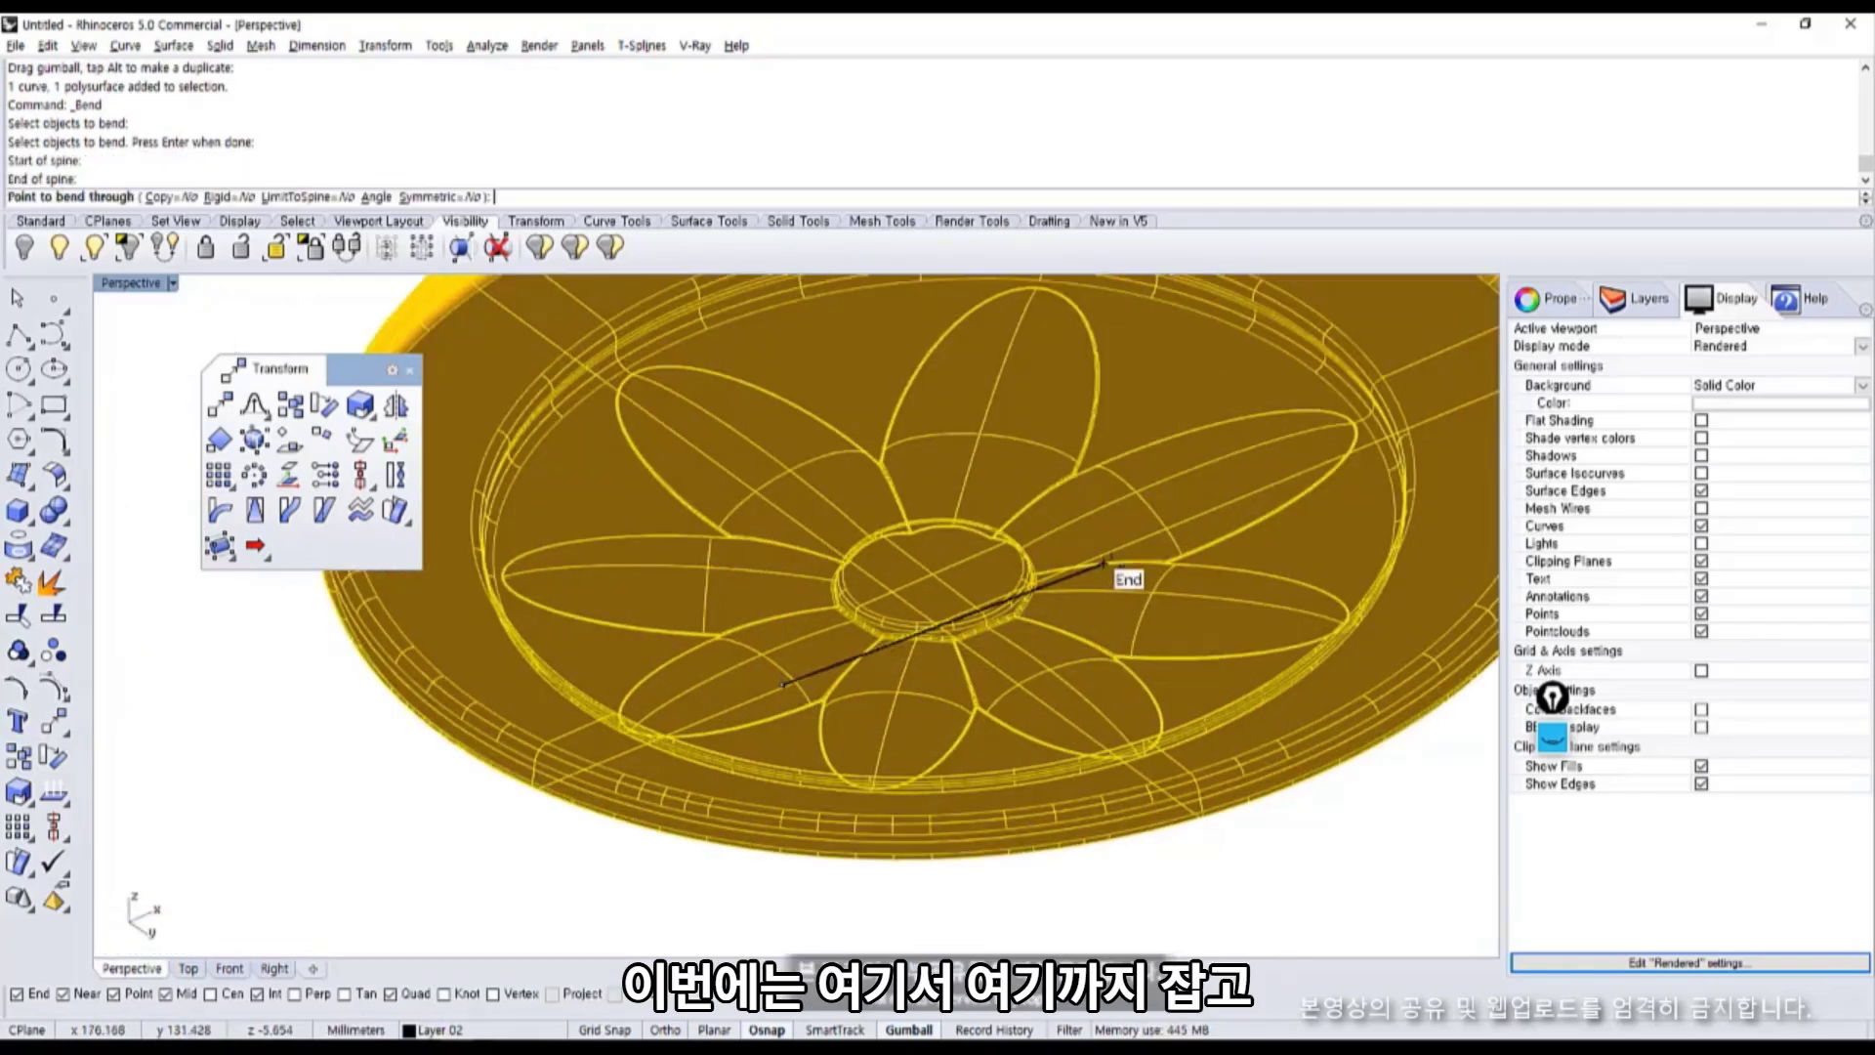
double_click(132, 283)
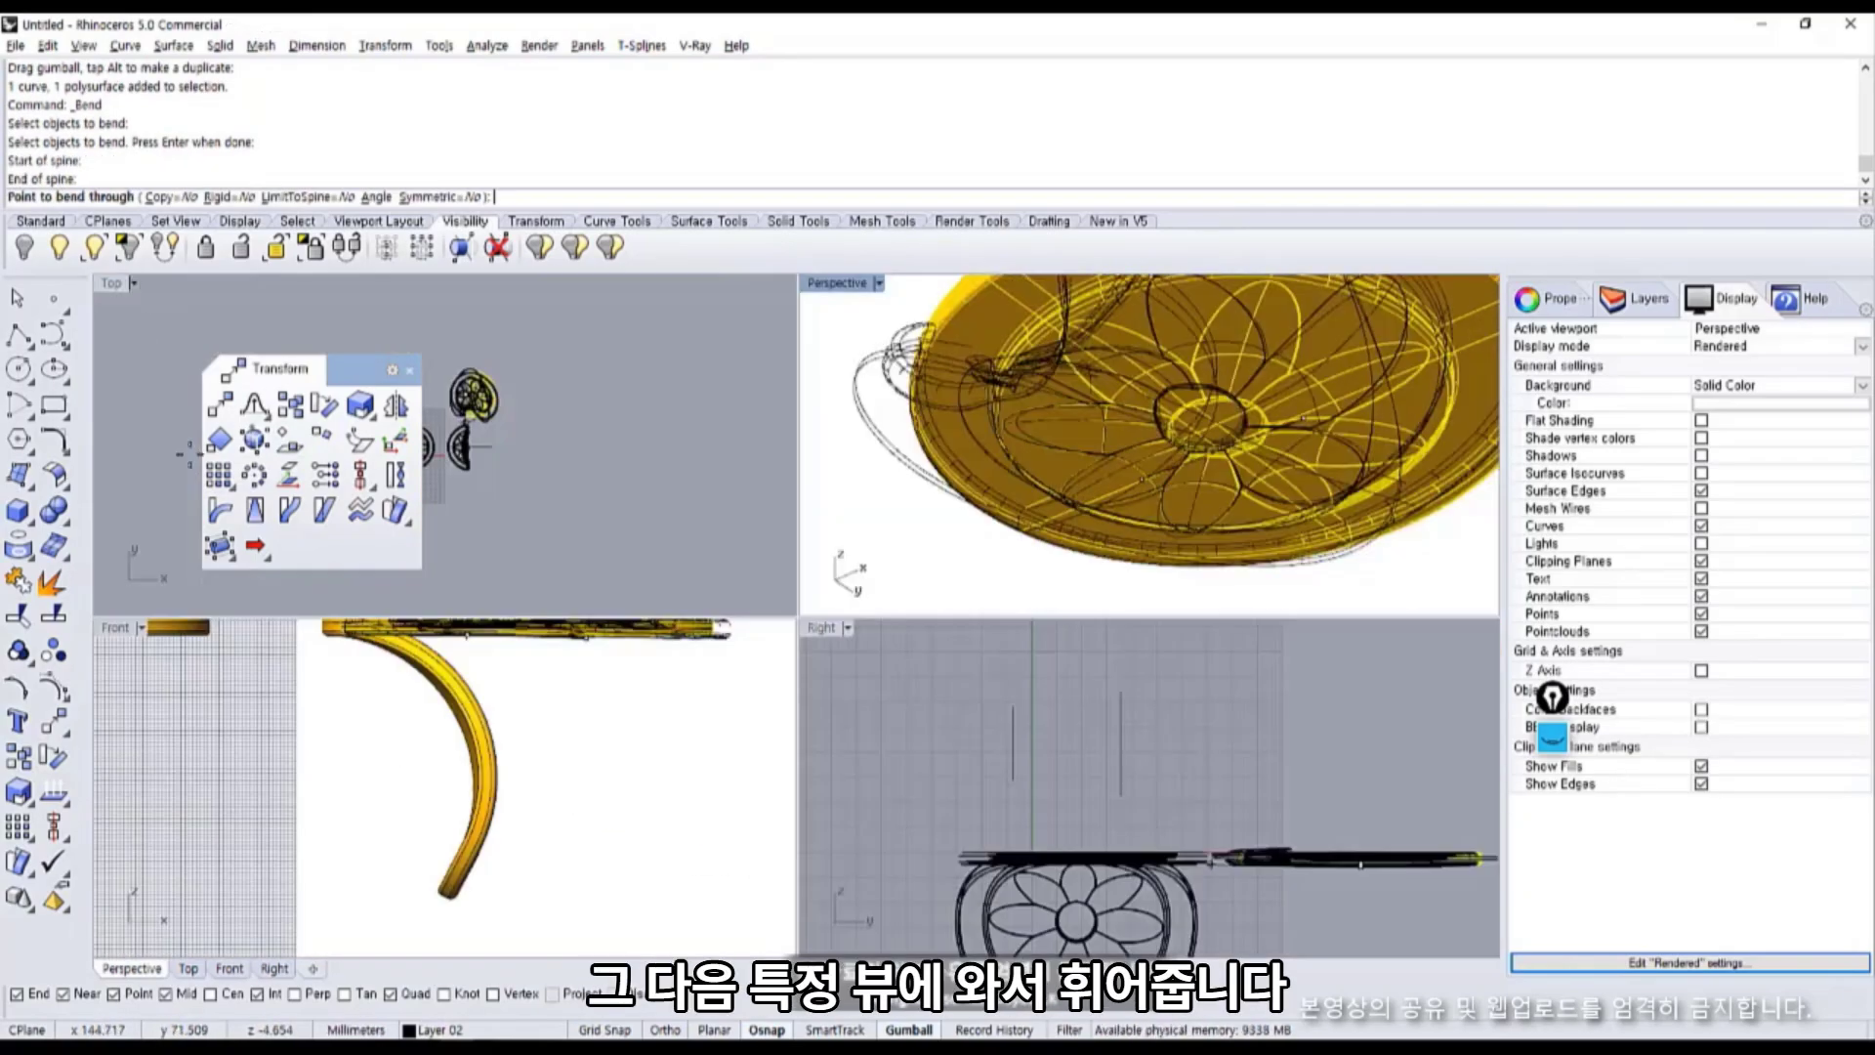
double_click(133, 633)
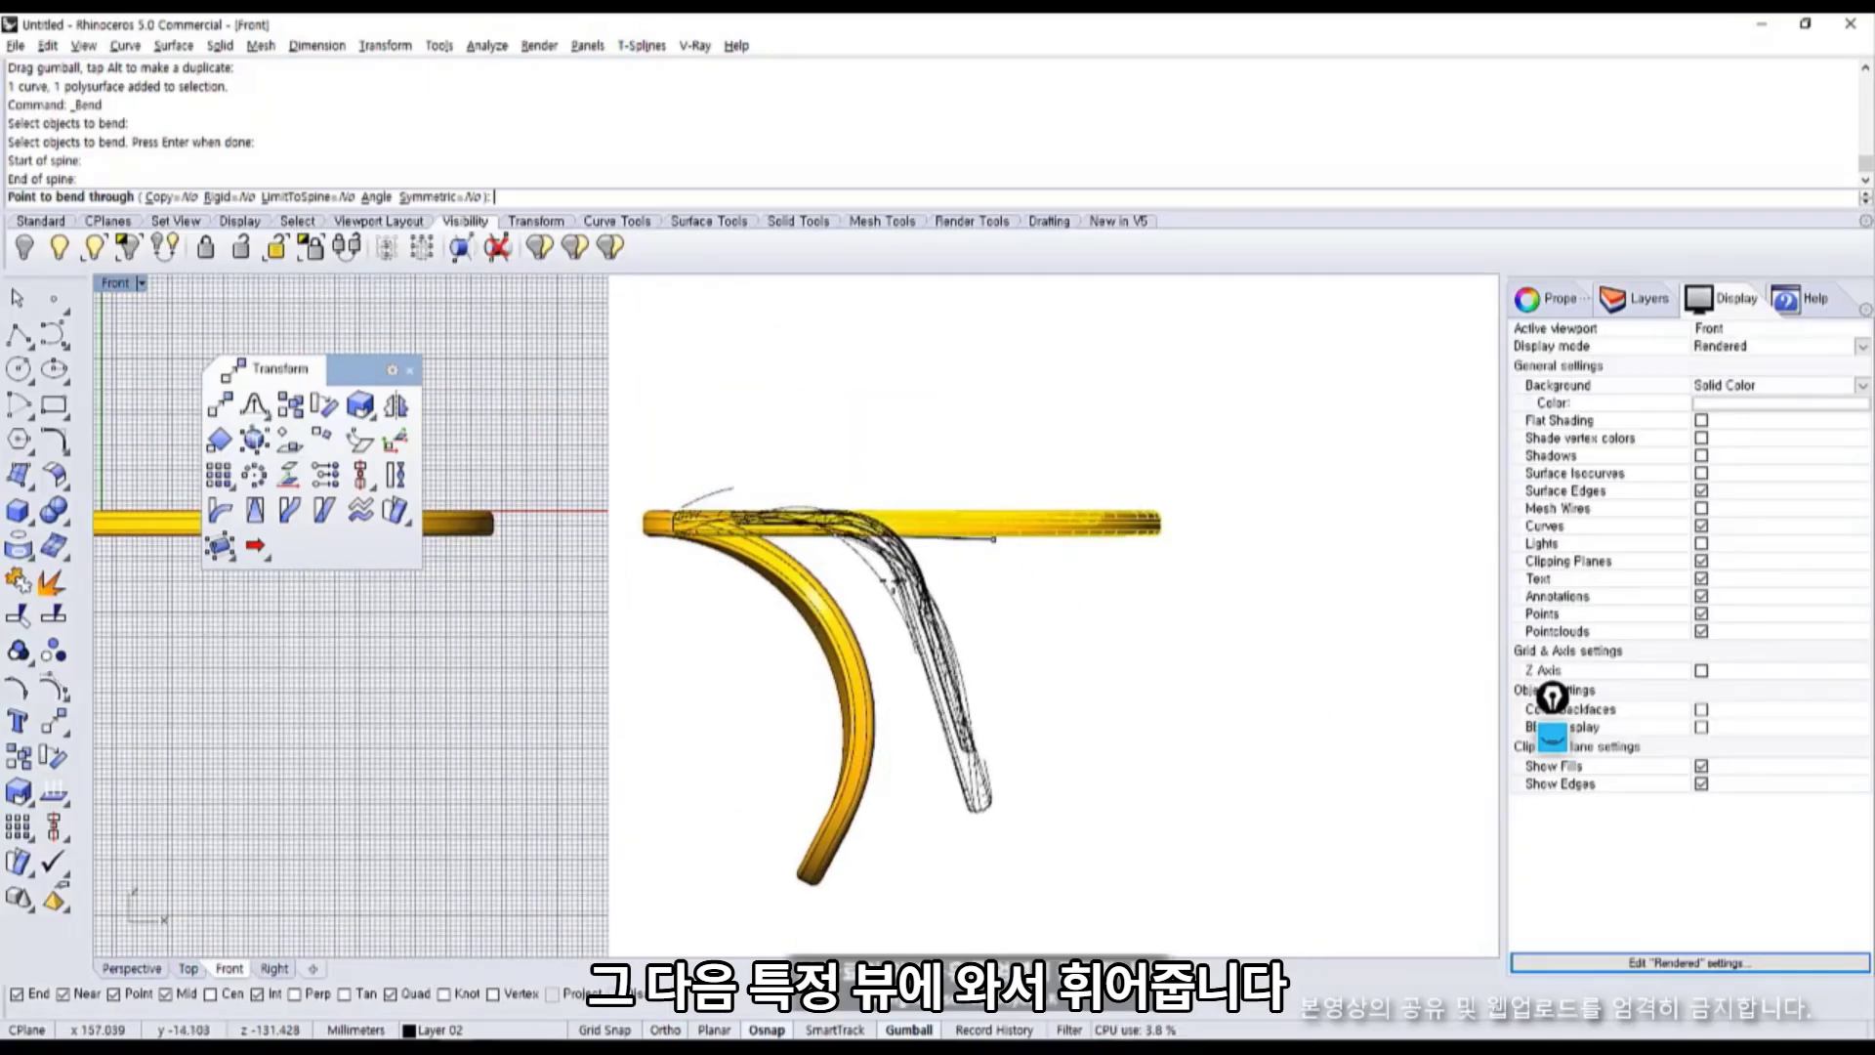
click(644, 652)
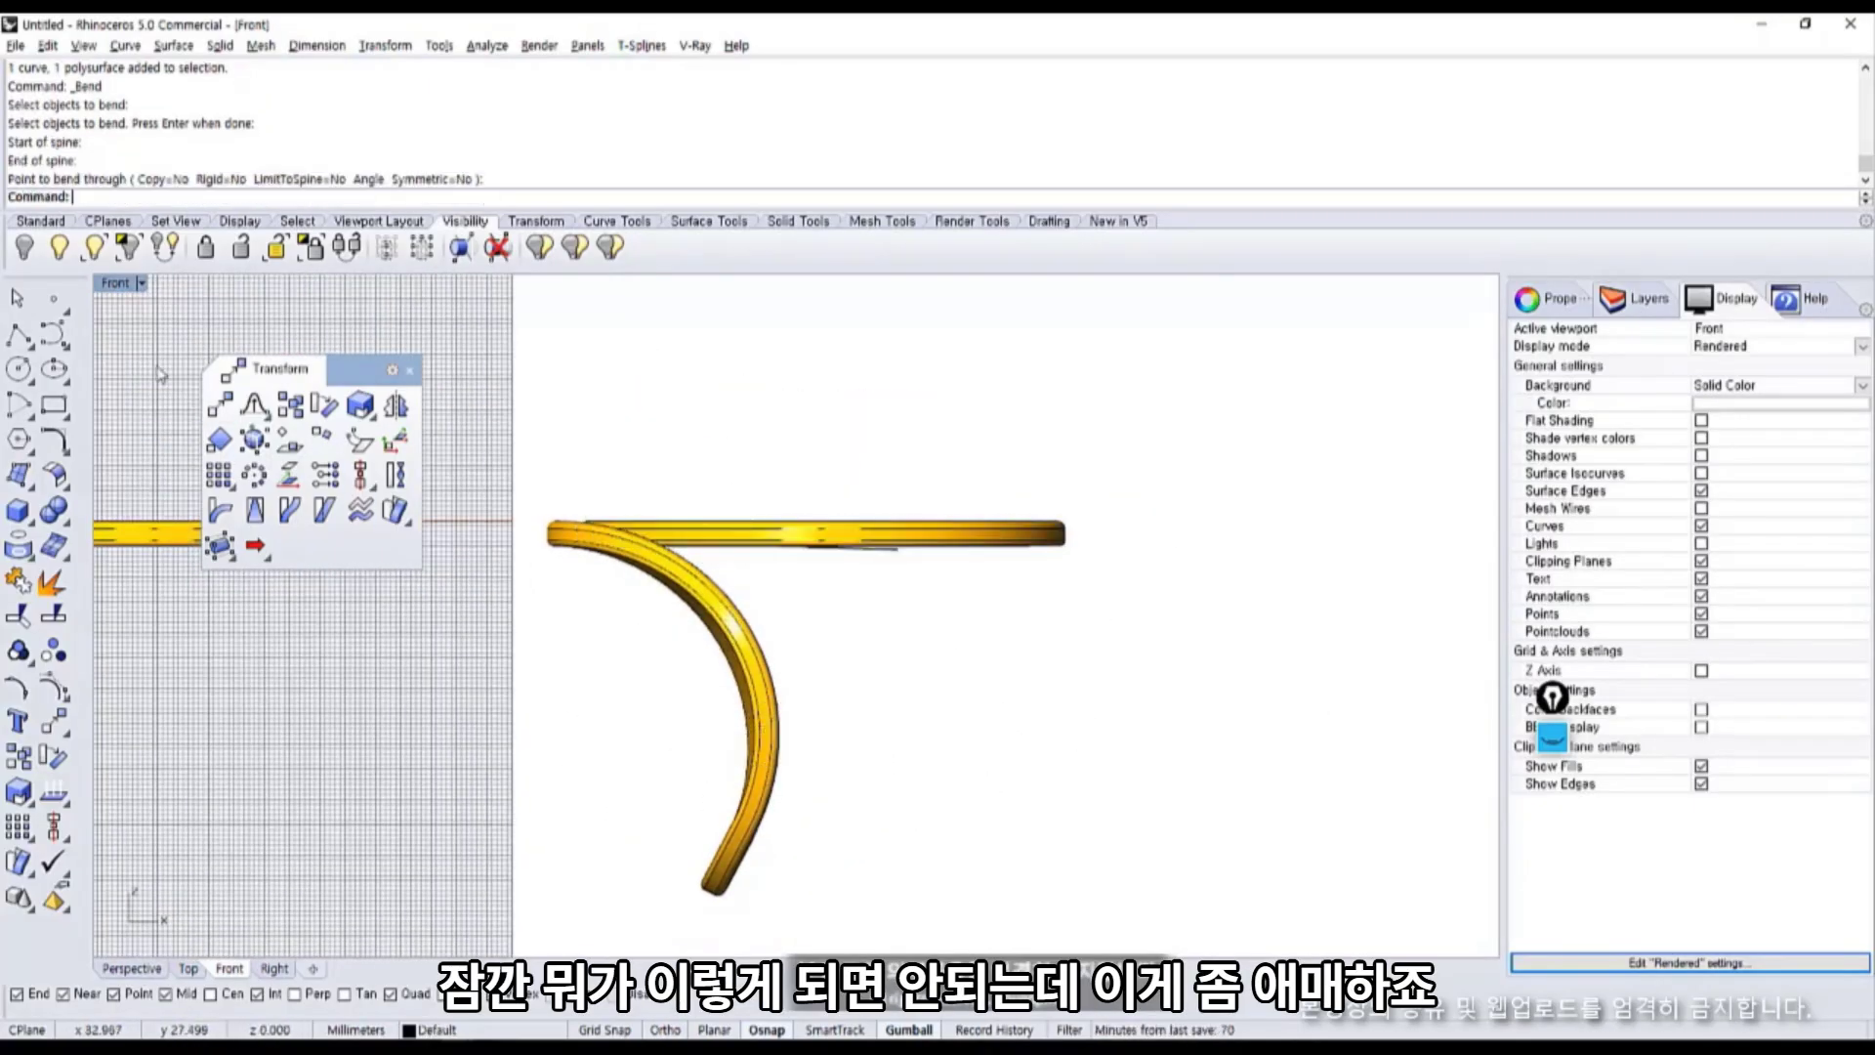
Delete the short tilted line under the flat medallion copy.
scroll(870, 567, up, 3)
key(Escape)
click(846, 524)
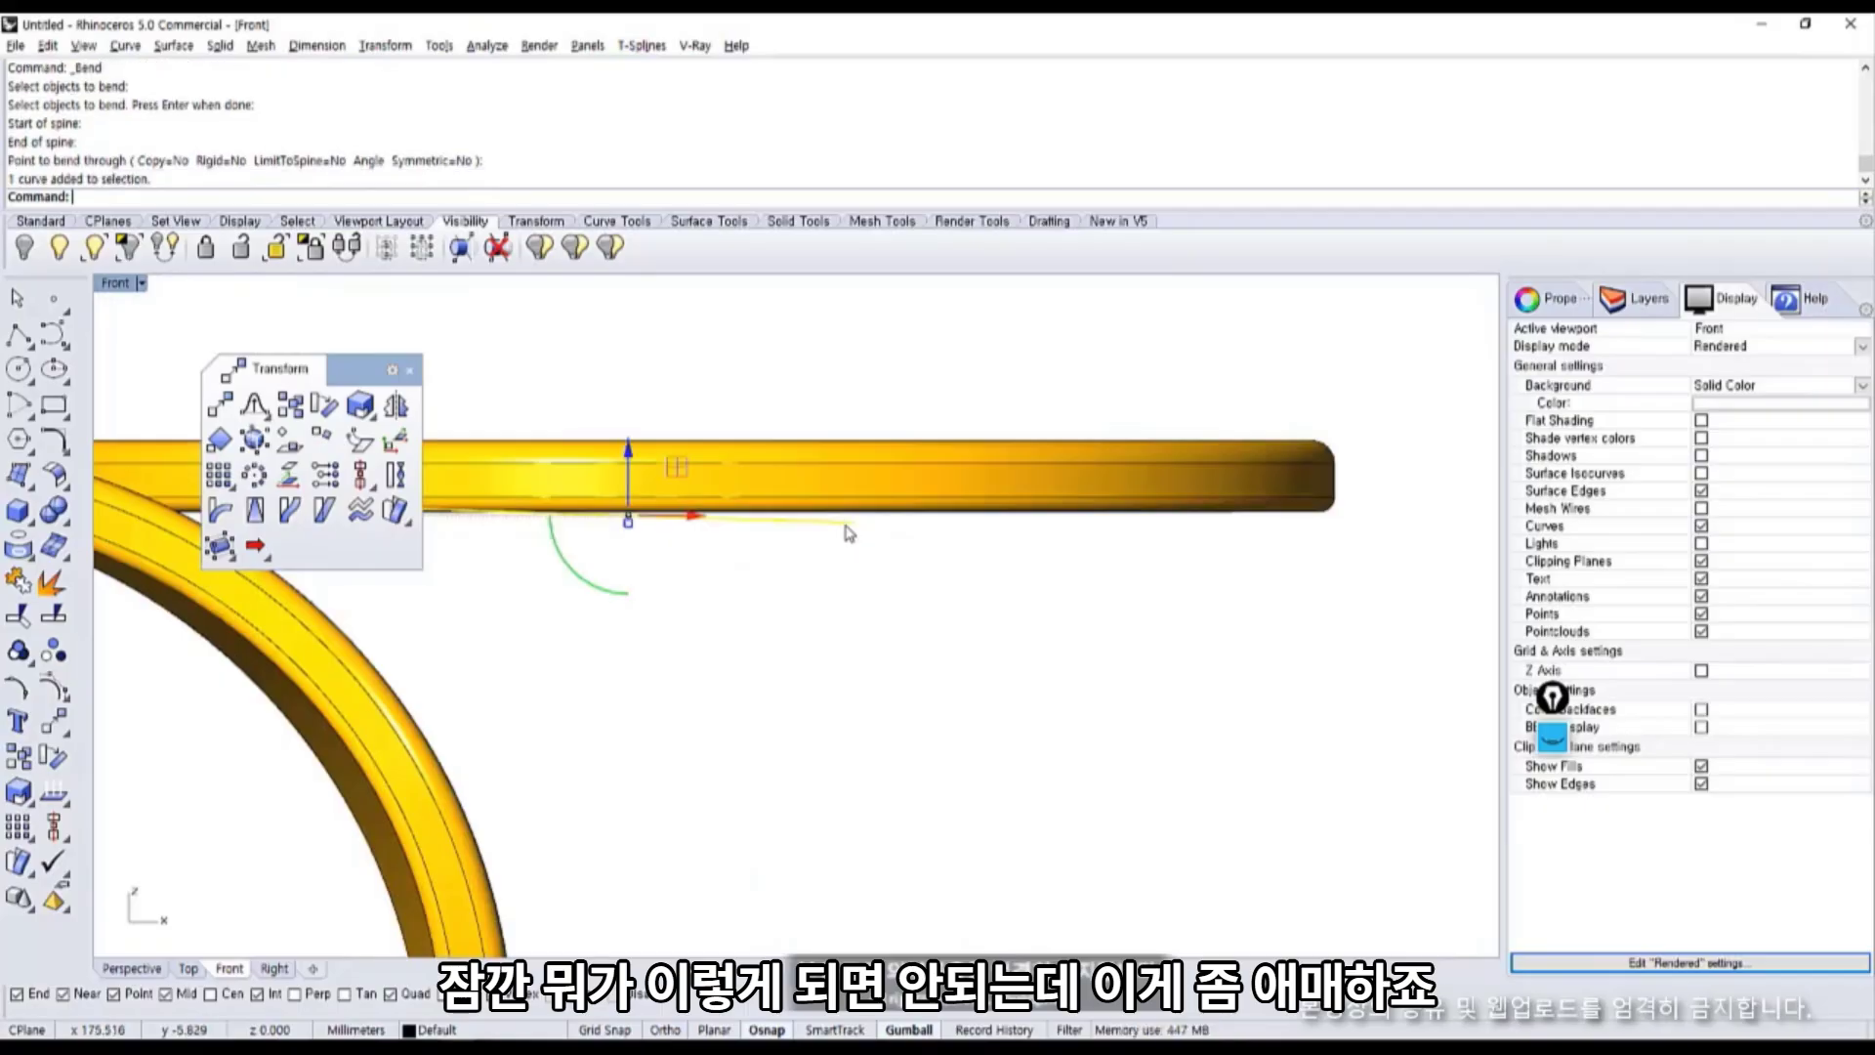
key(Delete)
Isolate the unbent medallion copy in the maximized Perspective view by hiding all other objects.
double_click(122, 283)
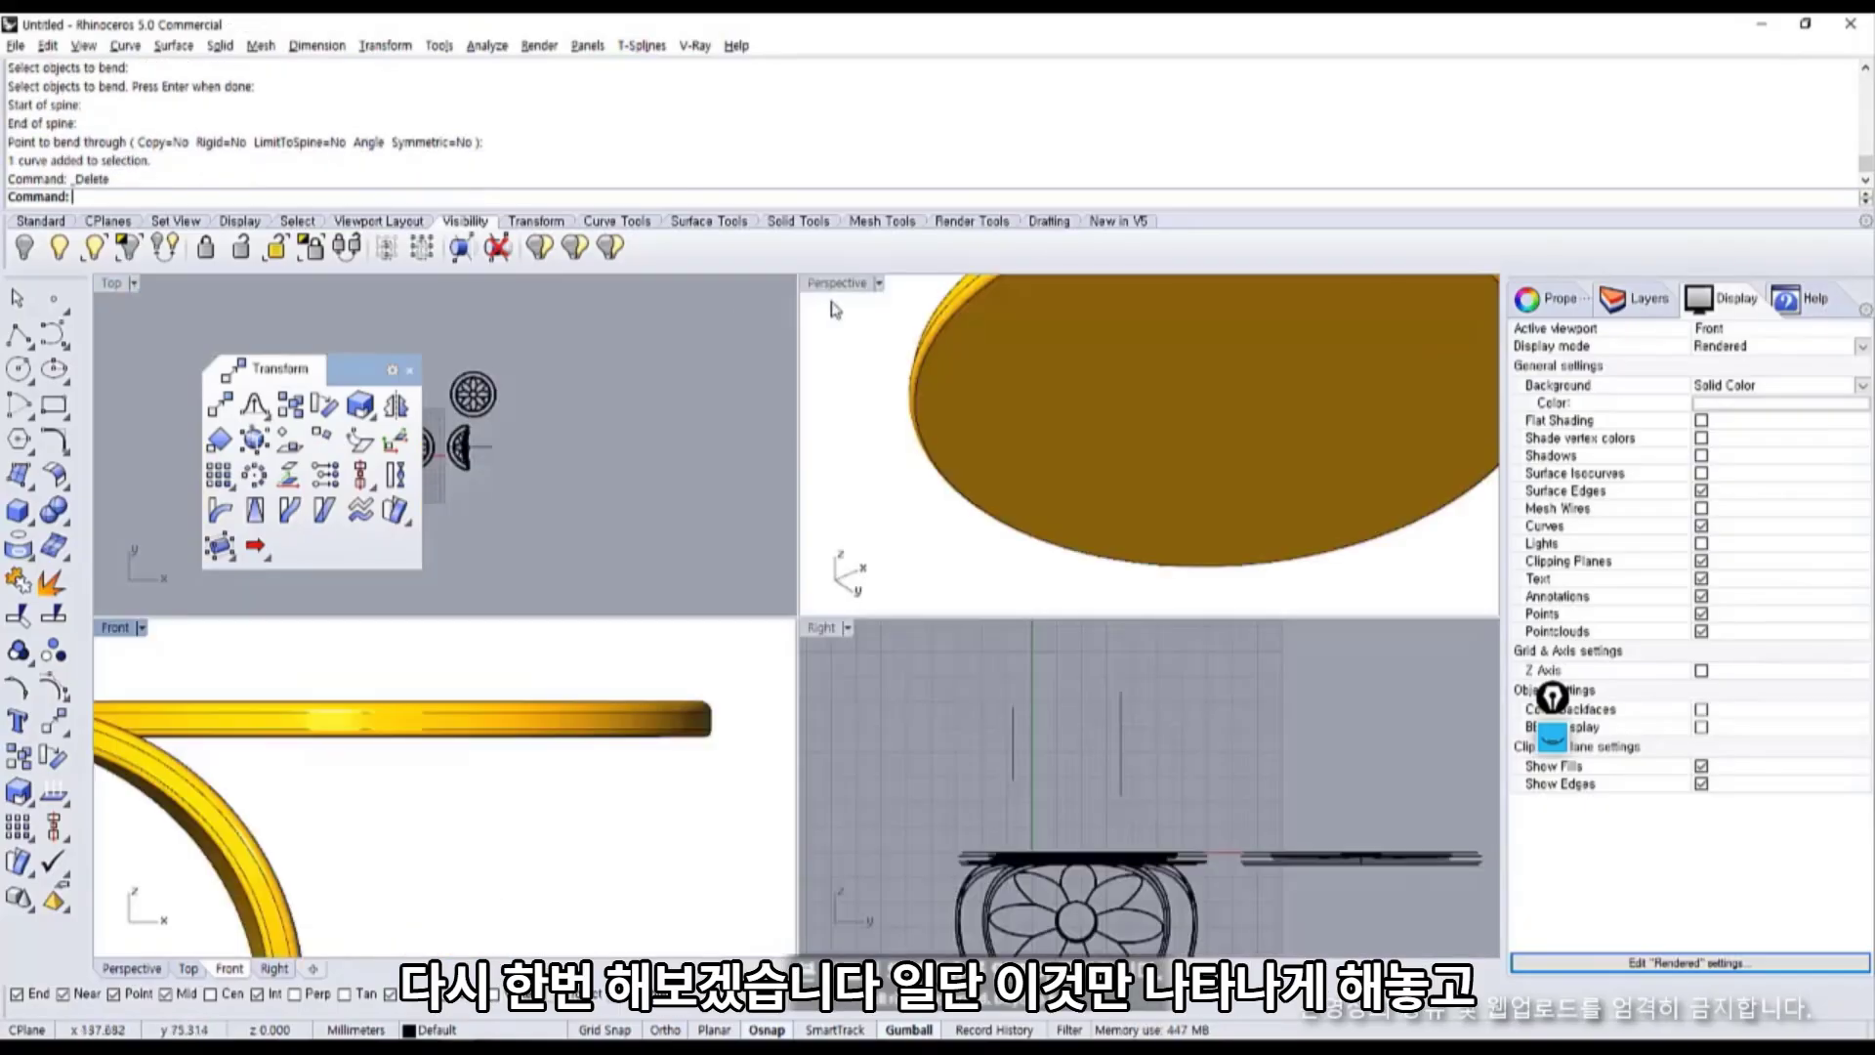
double_click(838, 283)
scroll(884, 460, down, 6)
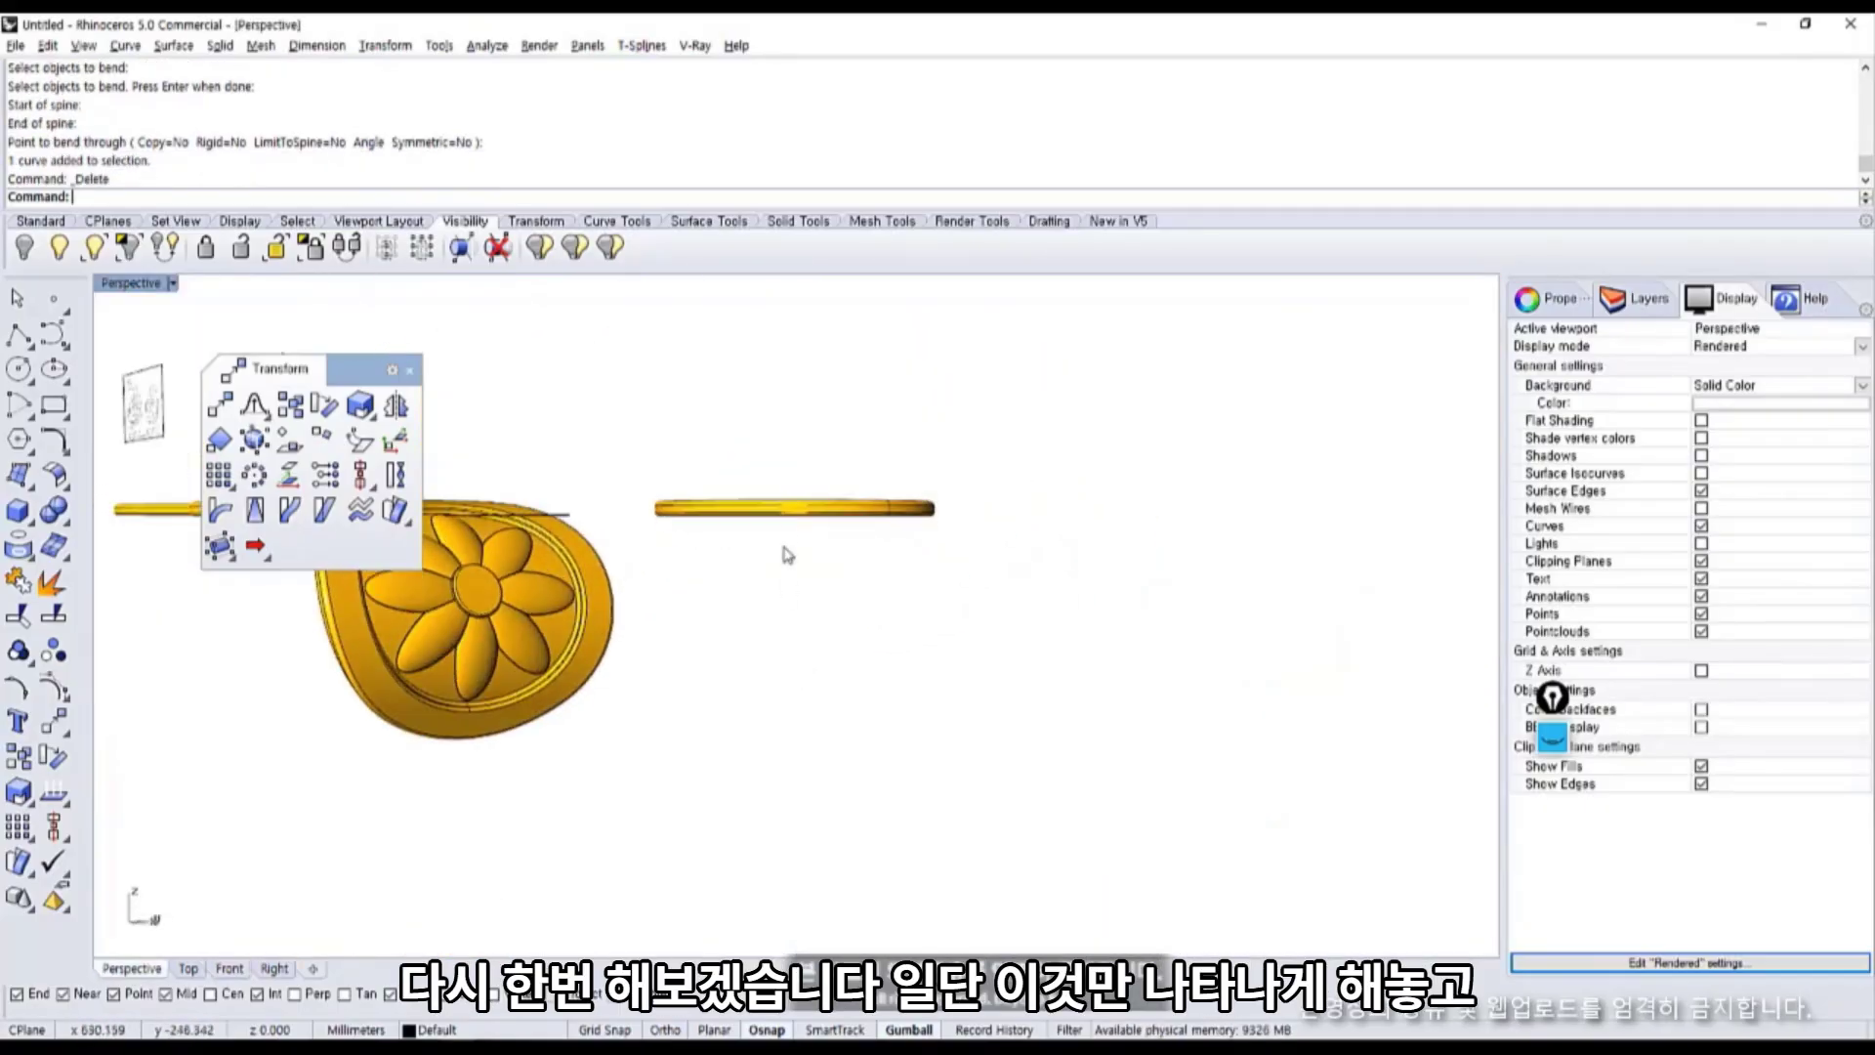
drag(940, 594, 689, 373)
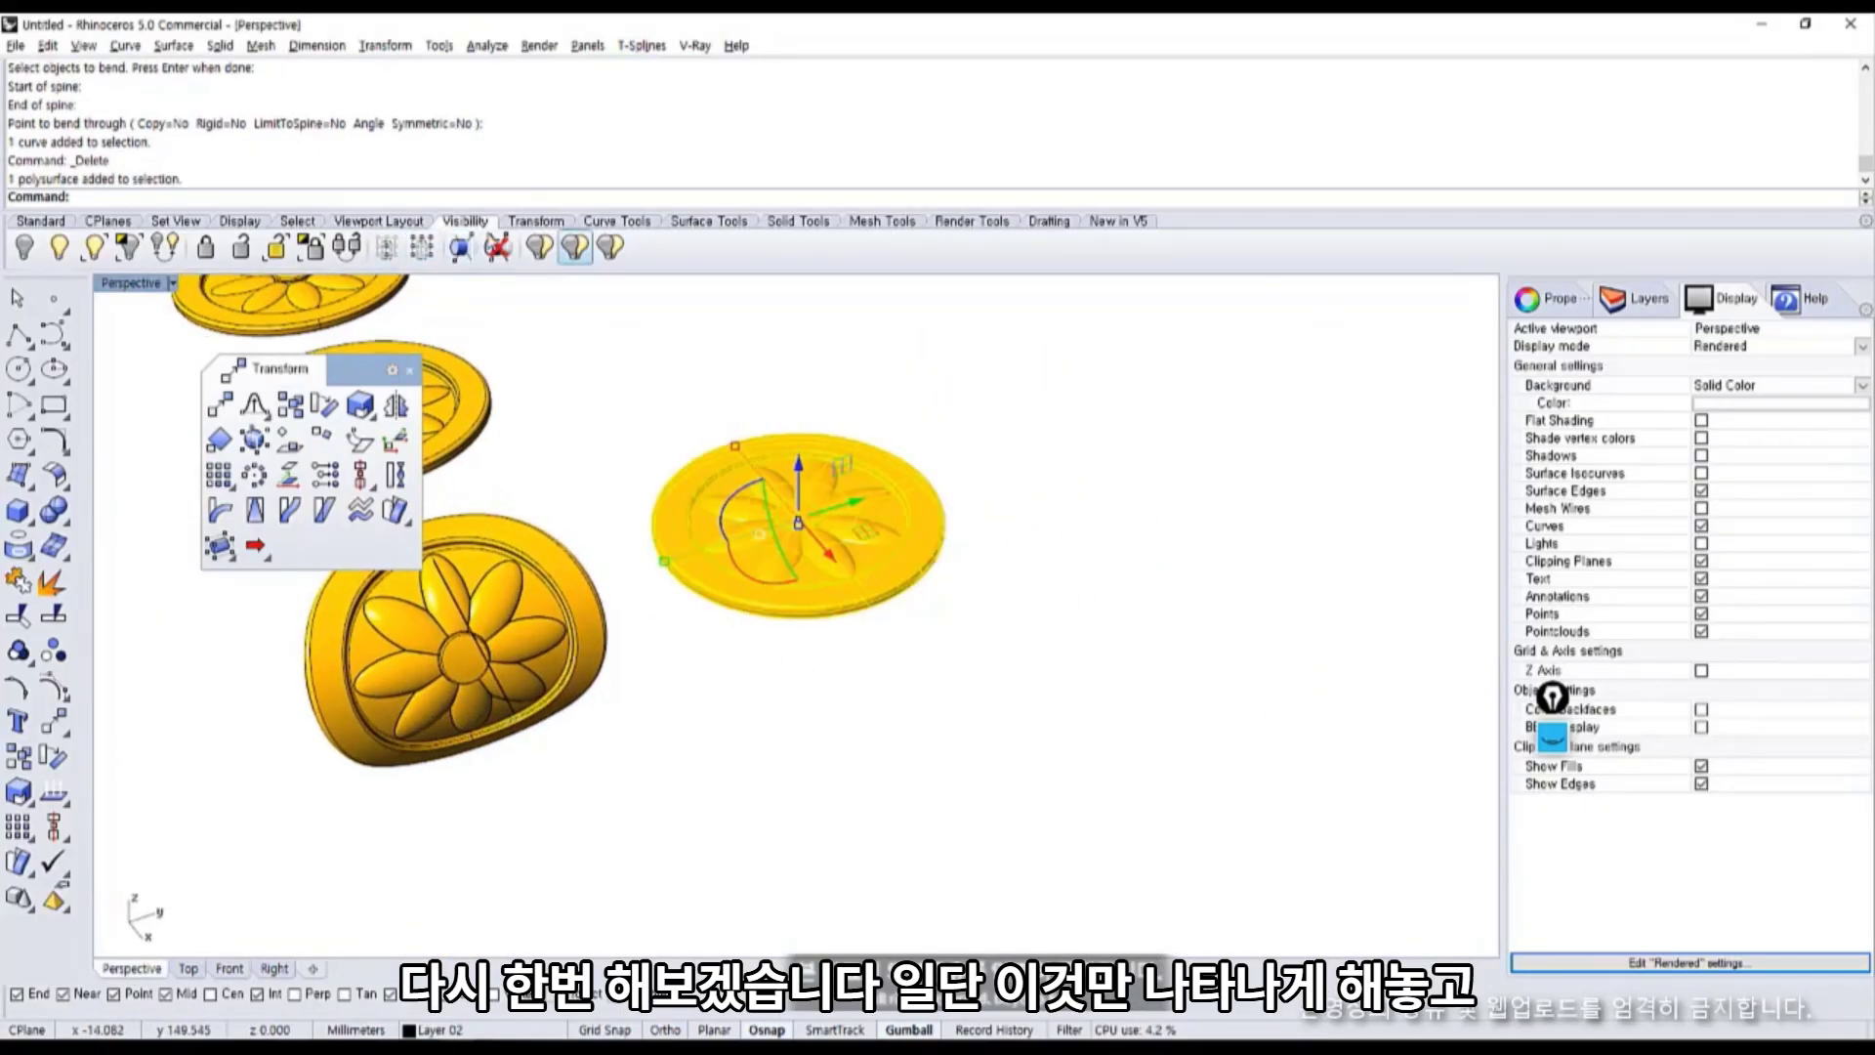
click(124, 252)
Draw a straight line across the underside of the isolated medallion, from edge to opposite edge, and select it.
scroll(772, 496, up, 7)
right_drag(703, 559, 732, 503)
text(l)
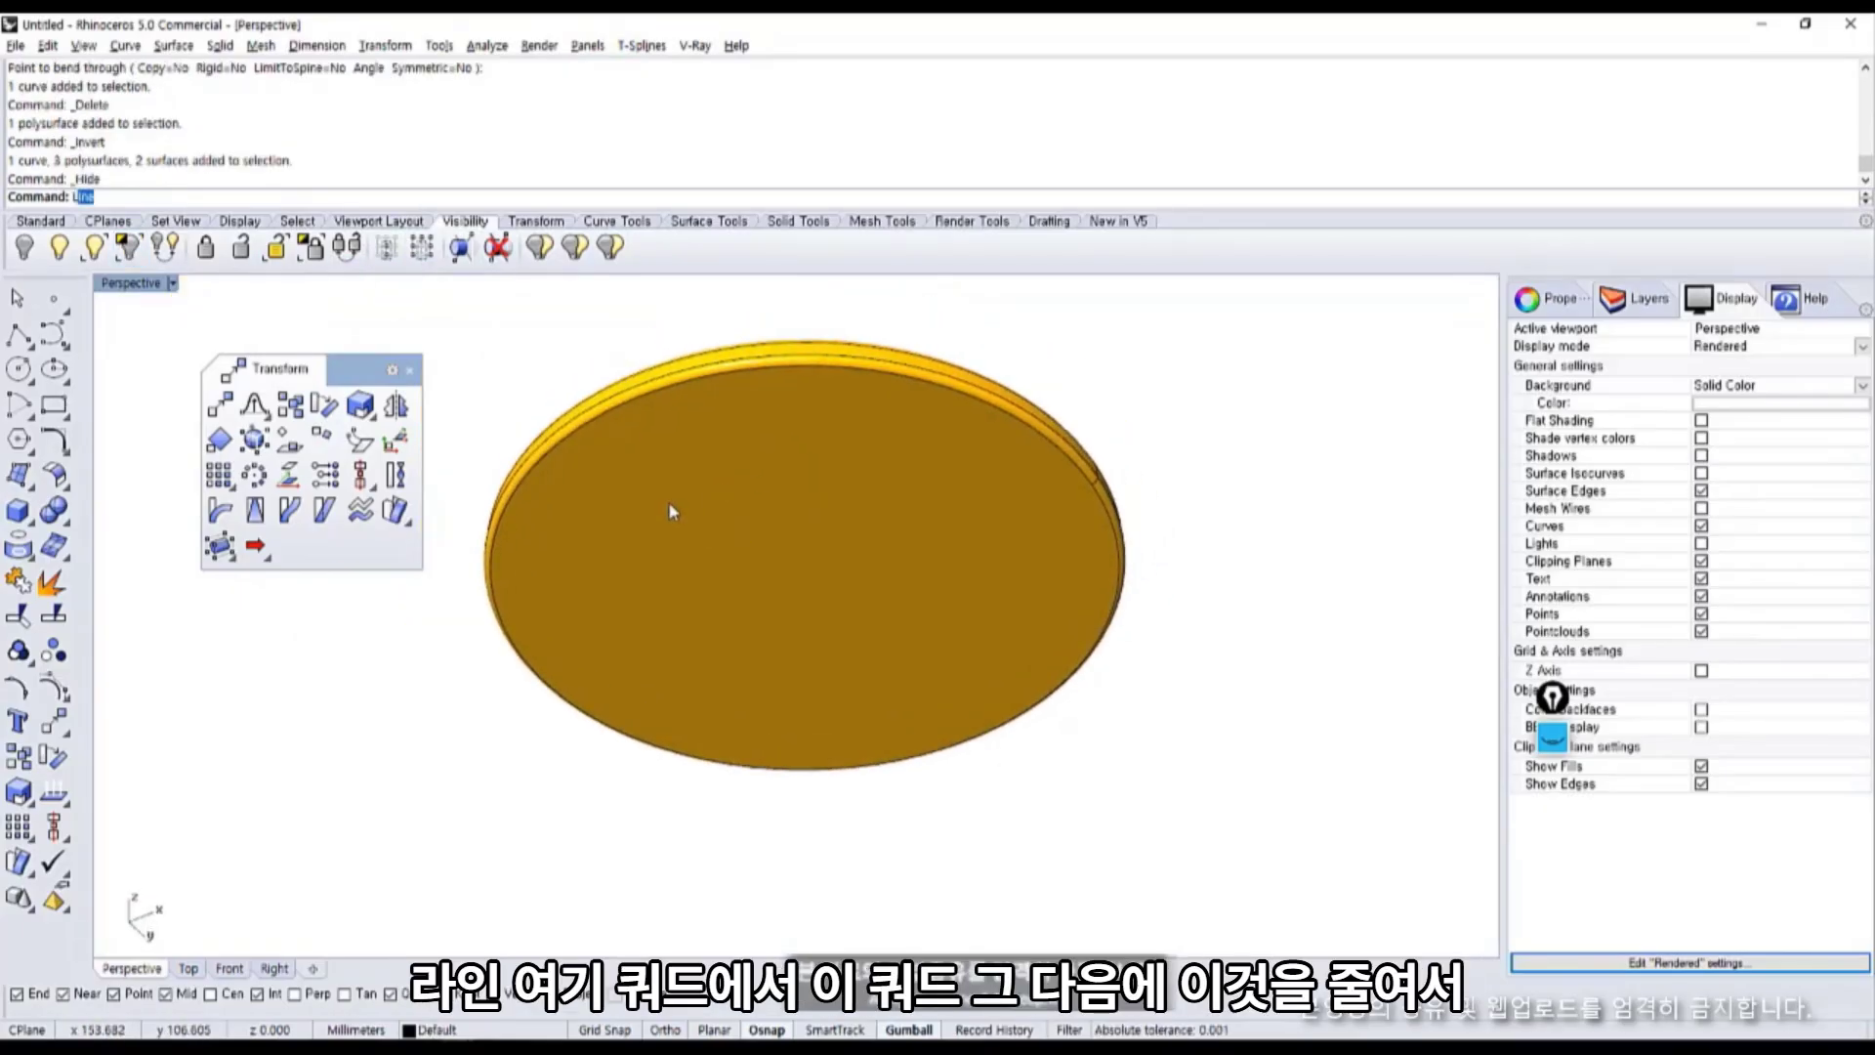
key(Return)
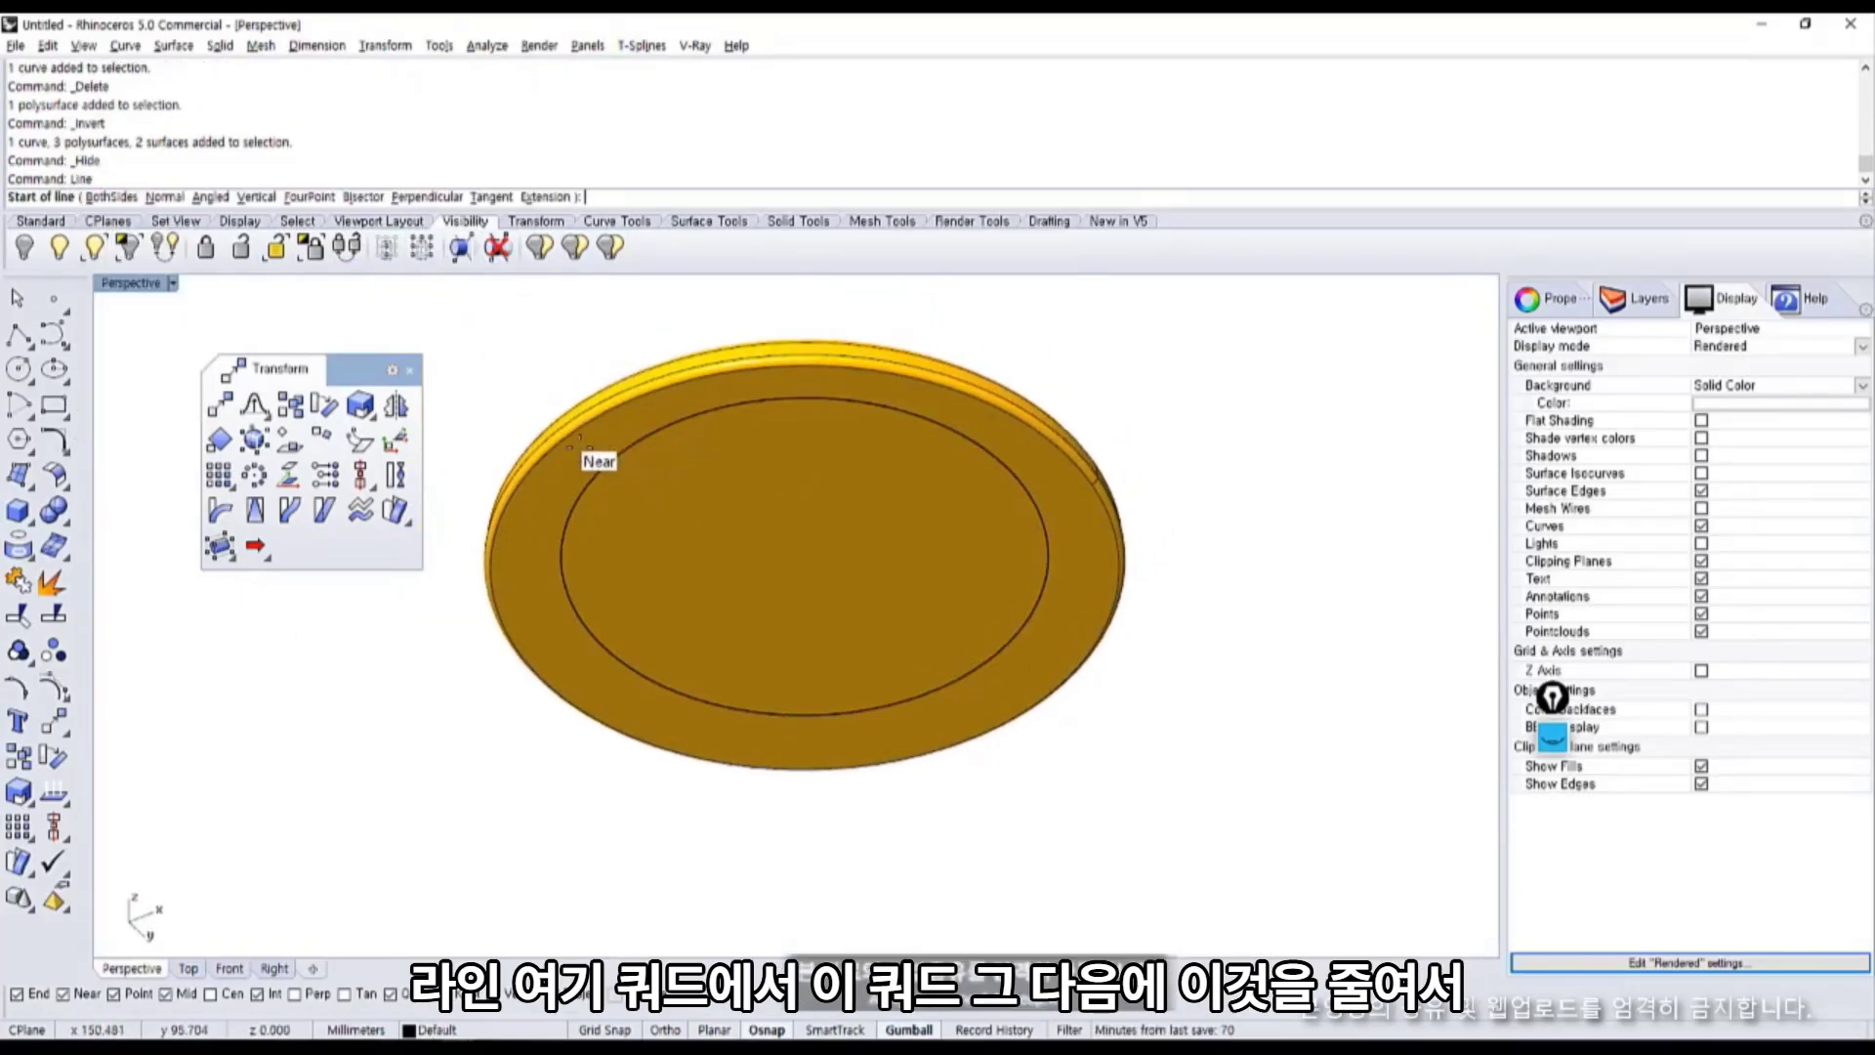
click(608, 411)
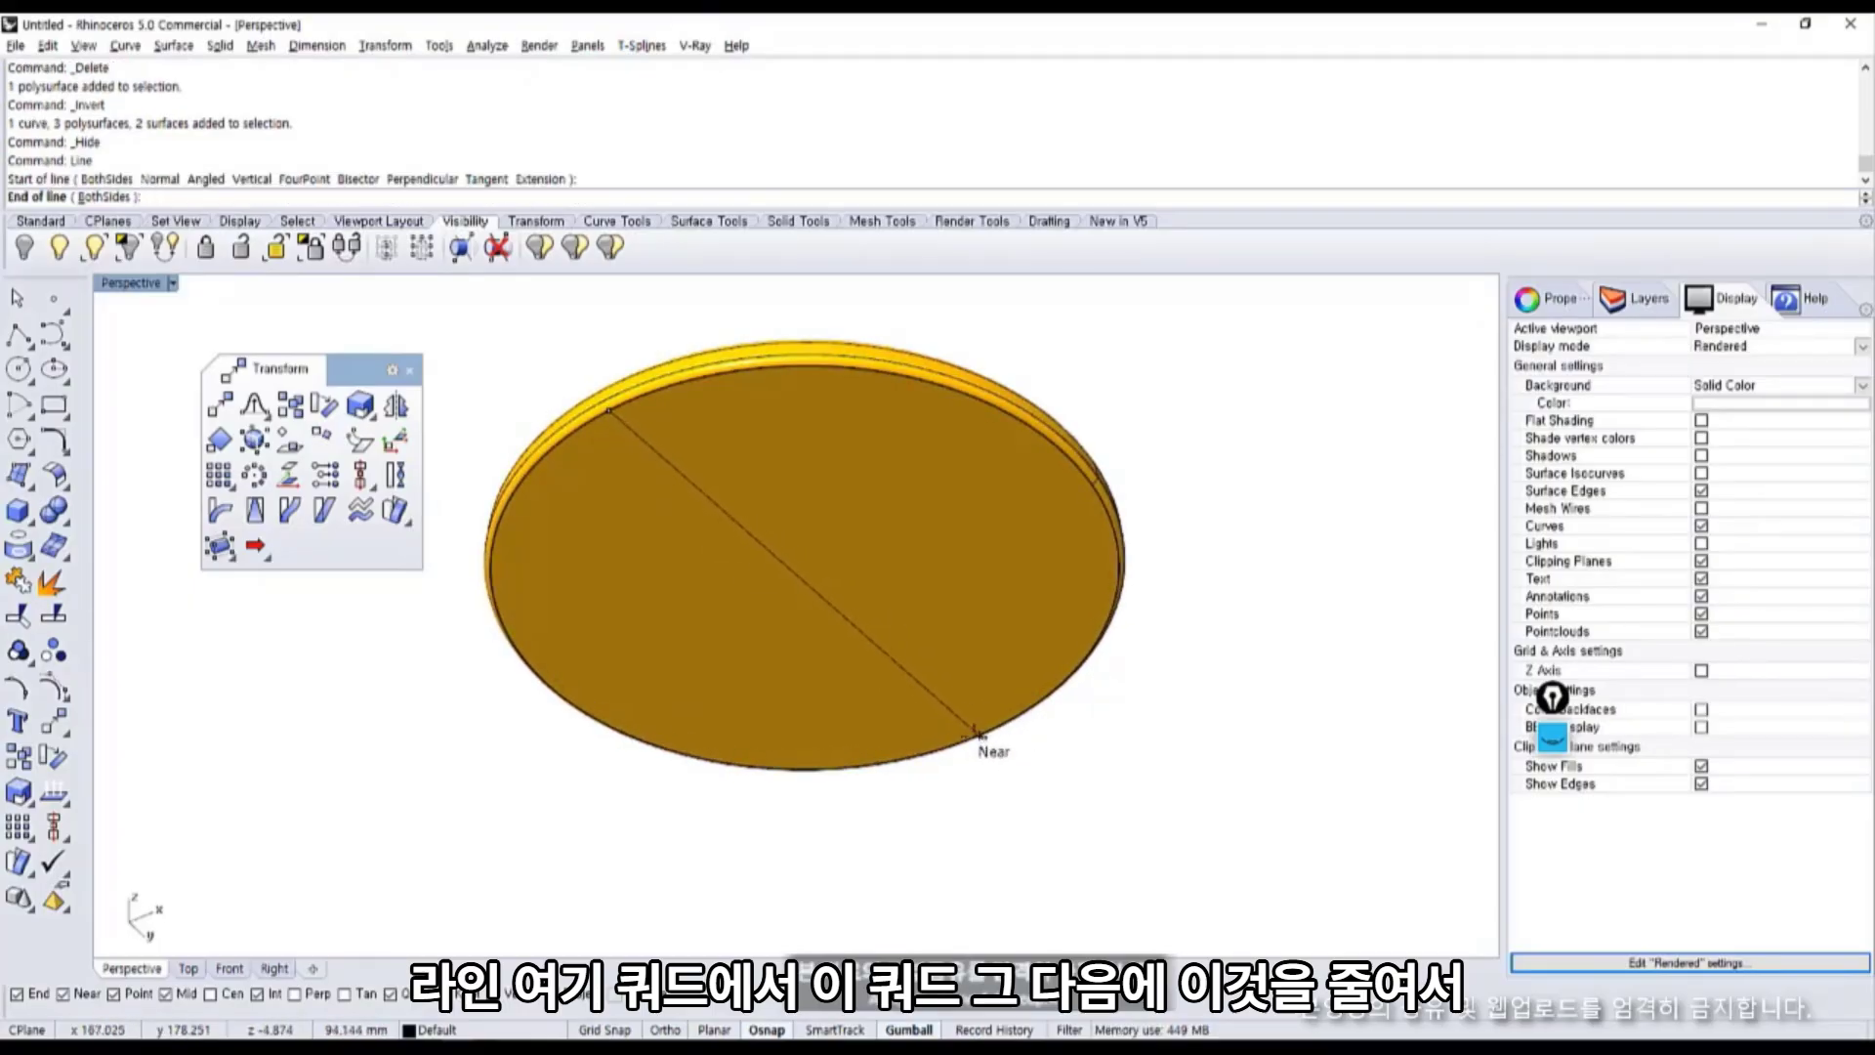
click(954, 749)
click(936, 743)
click(733, 586)
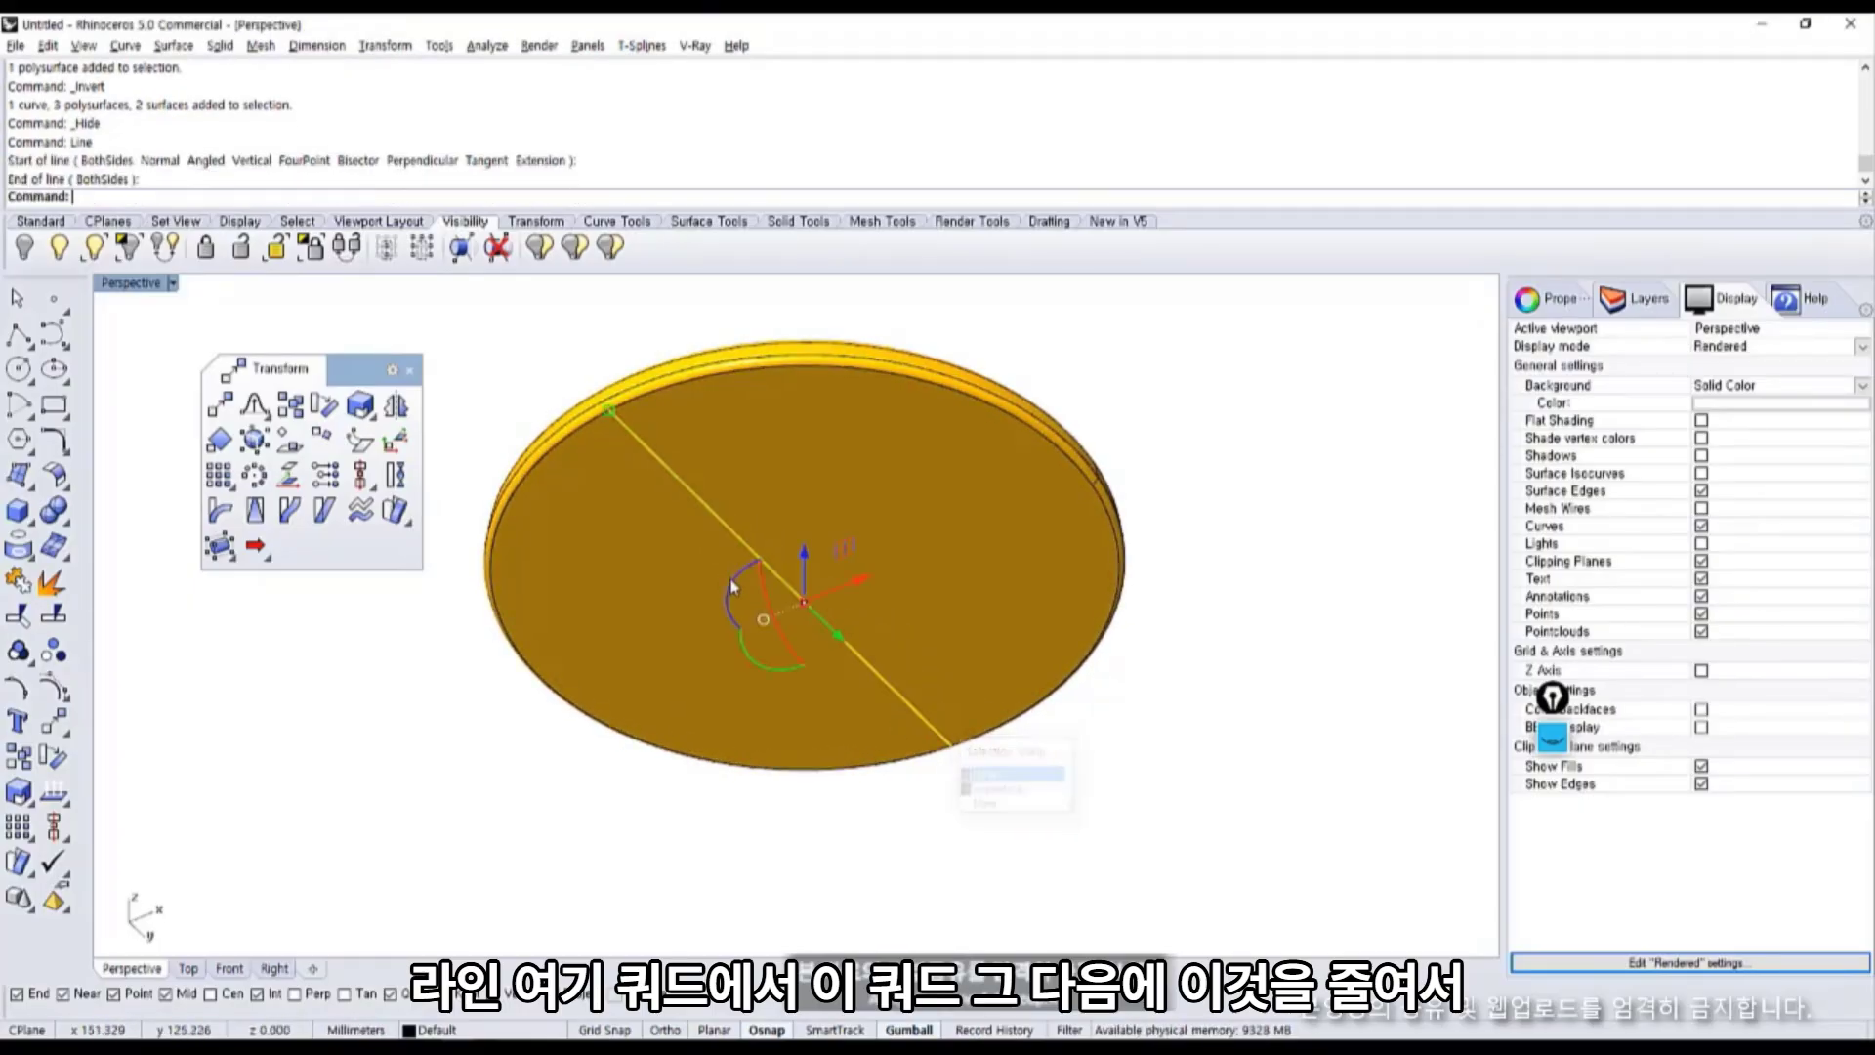
Shorten the line on the medallion's underside so it covers only a short central stretch.
drag(764, 580, 757, 559)
click(836, 806)
scroll(837, 805, up, 4)
right_drag(837, 806, 708, 723)
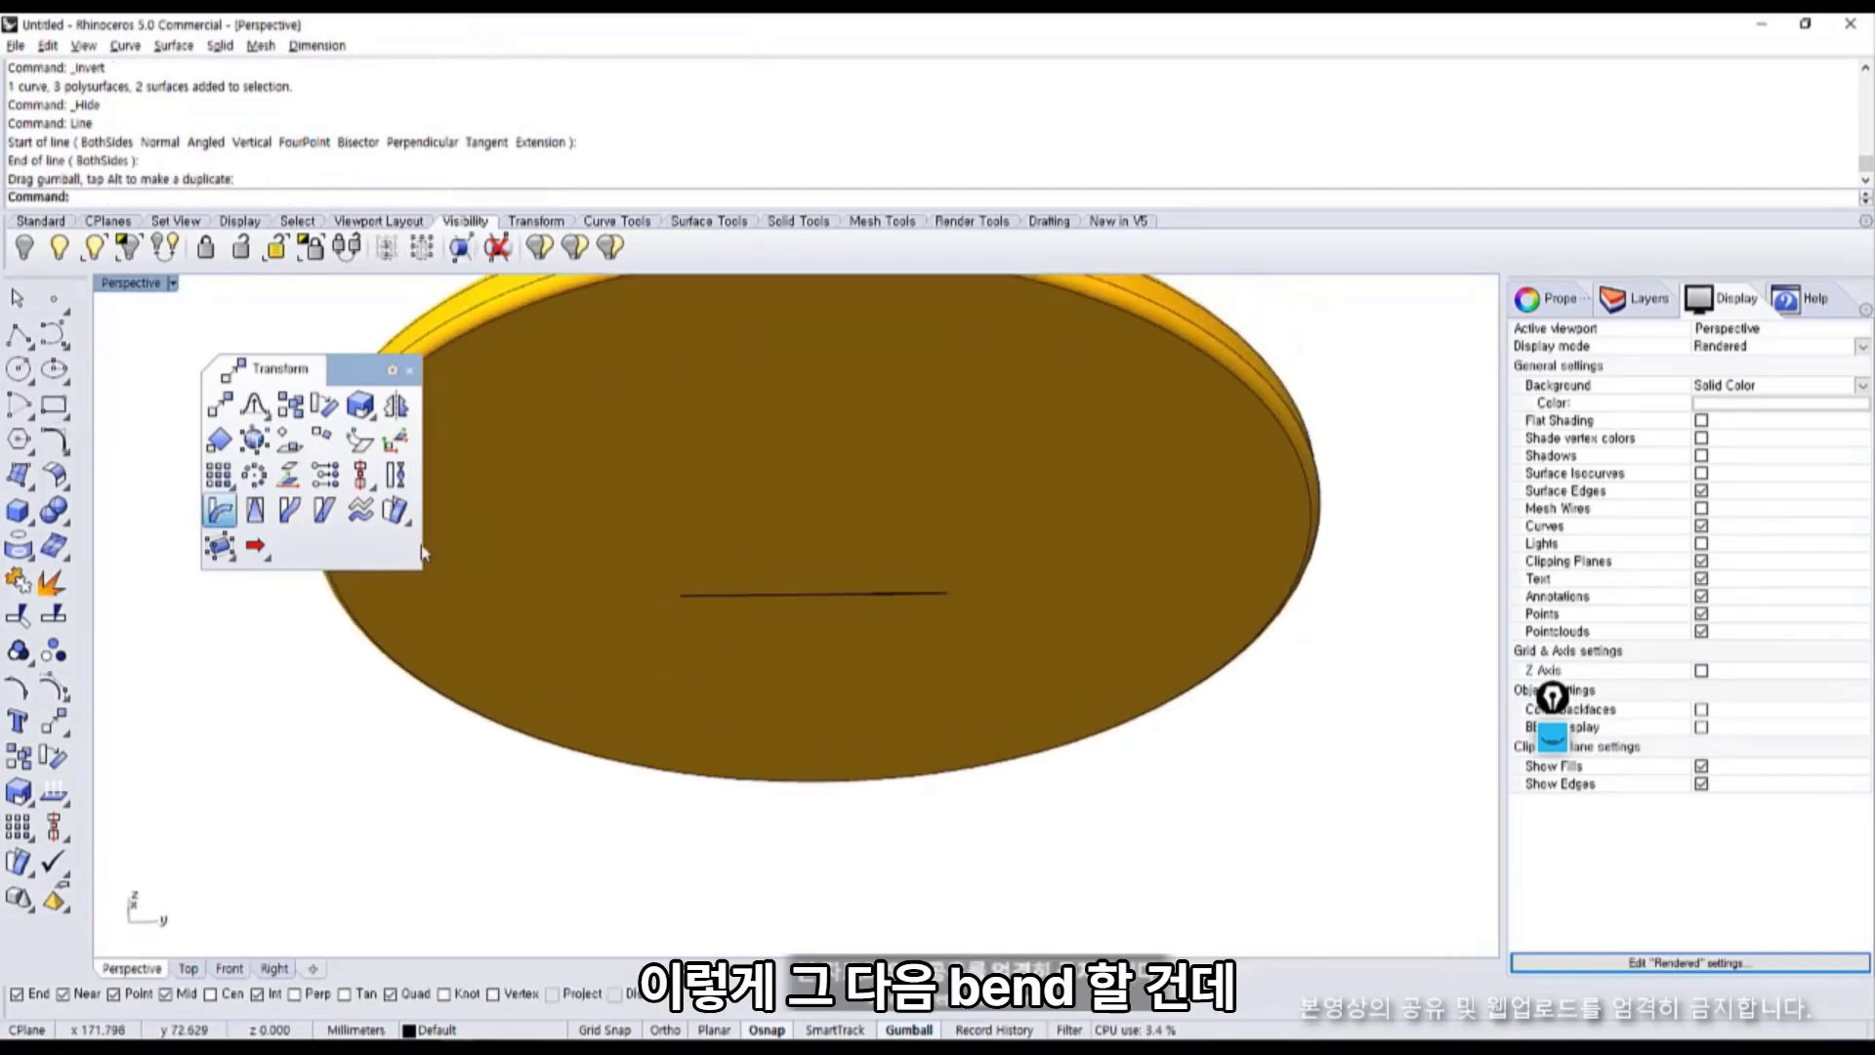
Bend the isolated medallion using the short line's two ends as the spine, folding it in the Right view into a narrow U shape.
click(494, 492)
right_click(494, 491)
right_drag(749, 582, 648, 577)
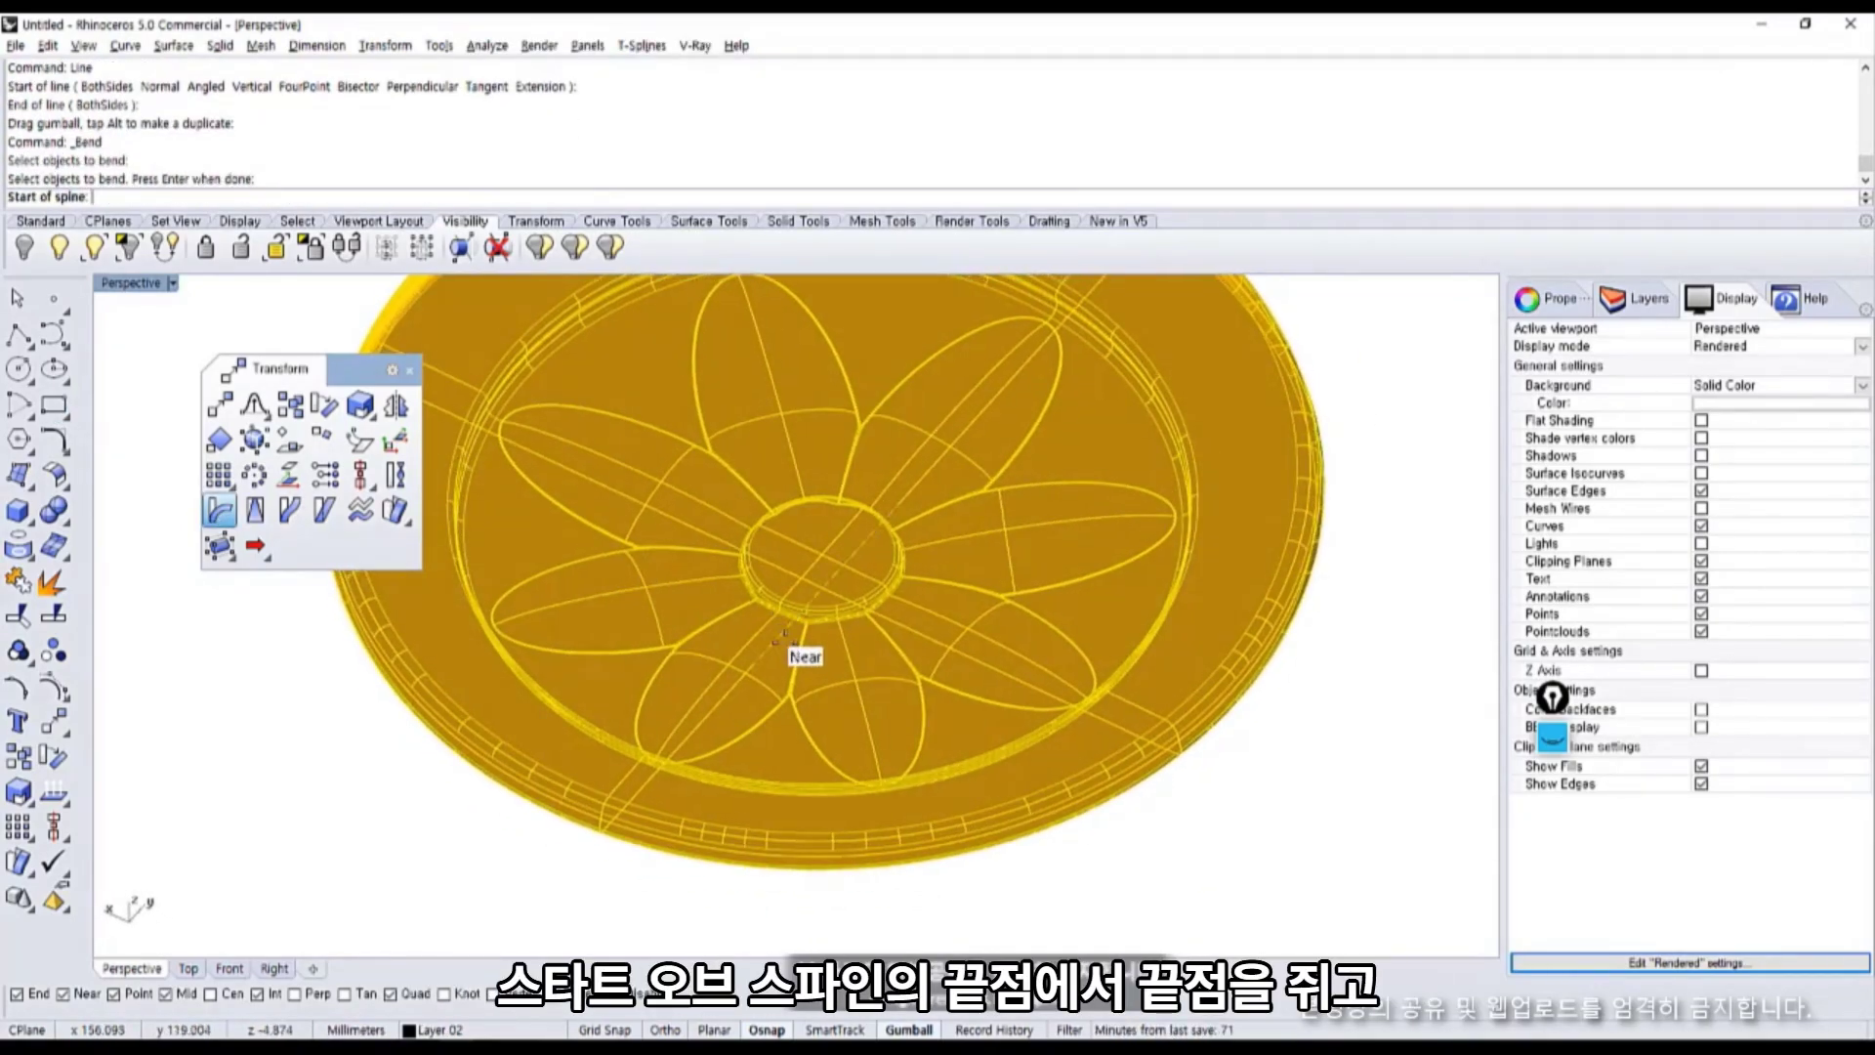
click(752, 666)
click(900, 500)
right_drag(909, 508, 939, 679)
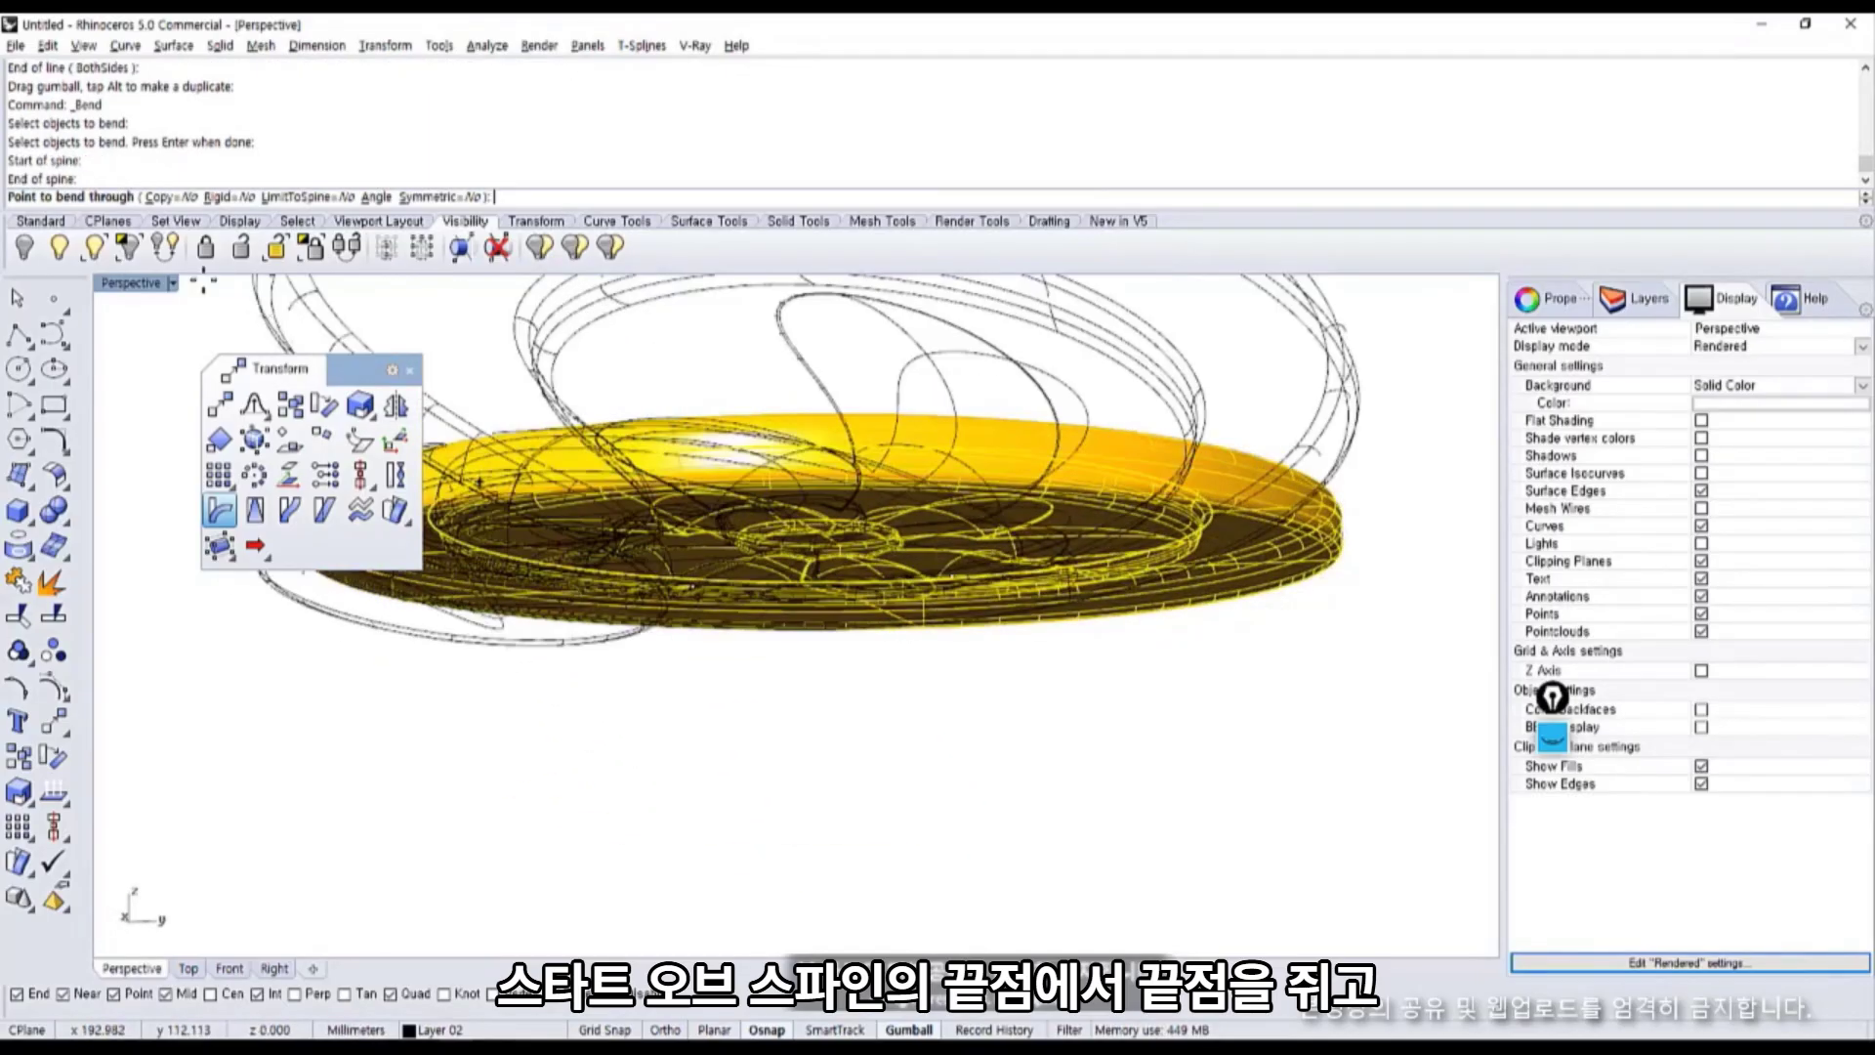
double_click(132, 283)
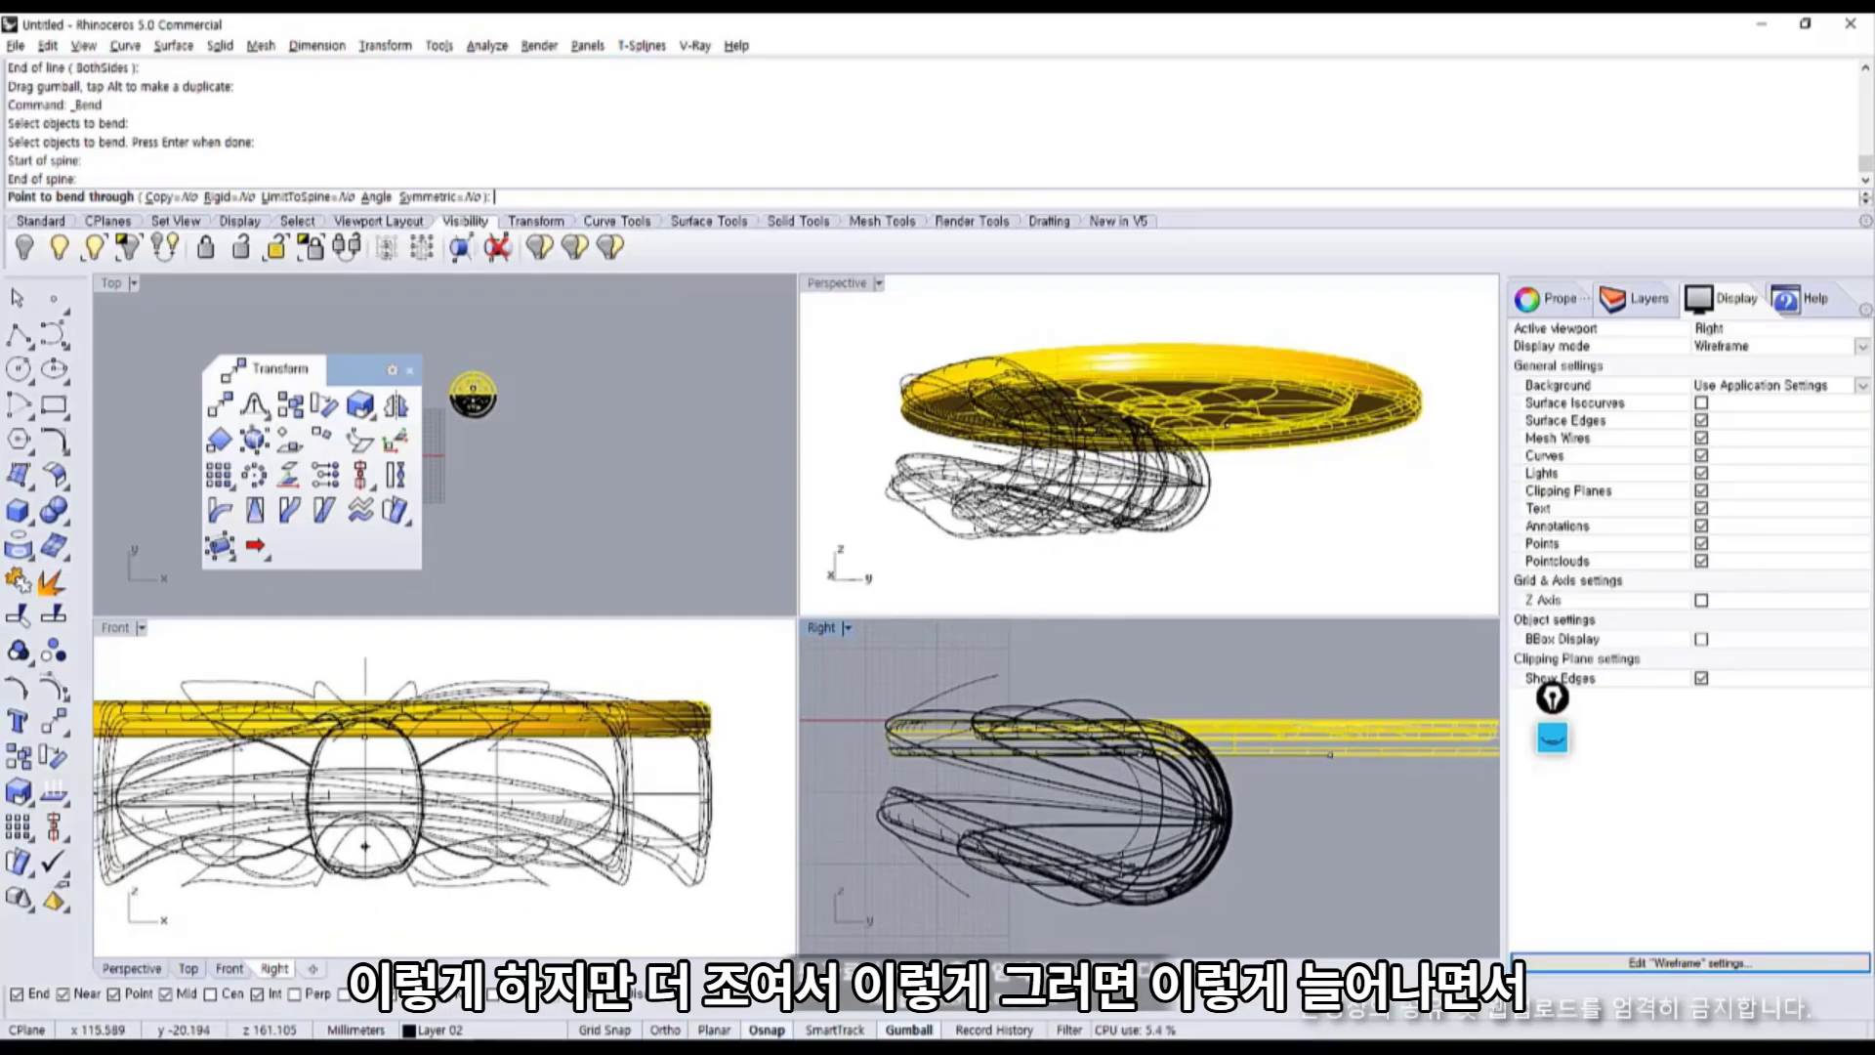
click(1121, 866)
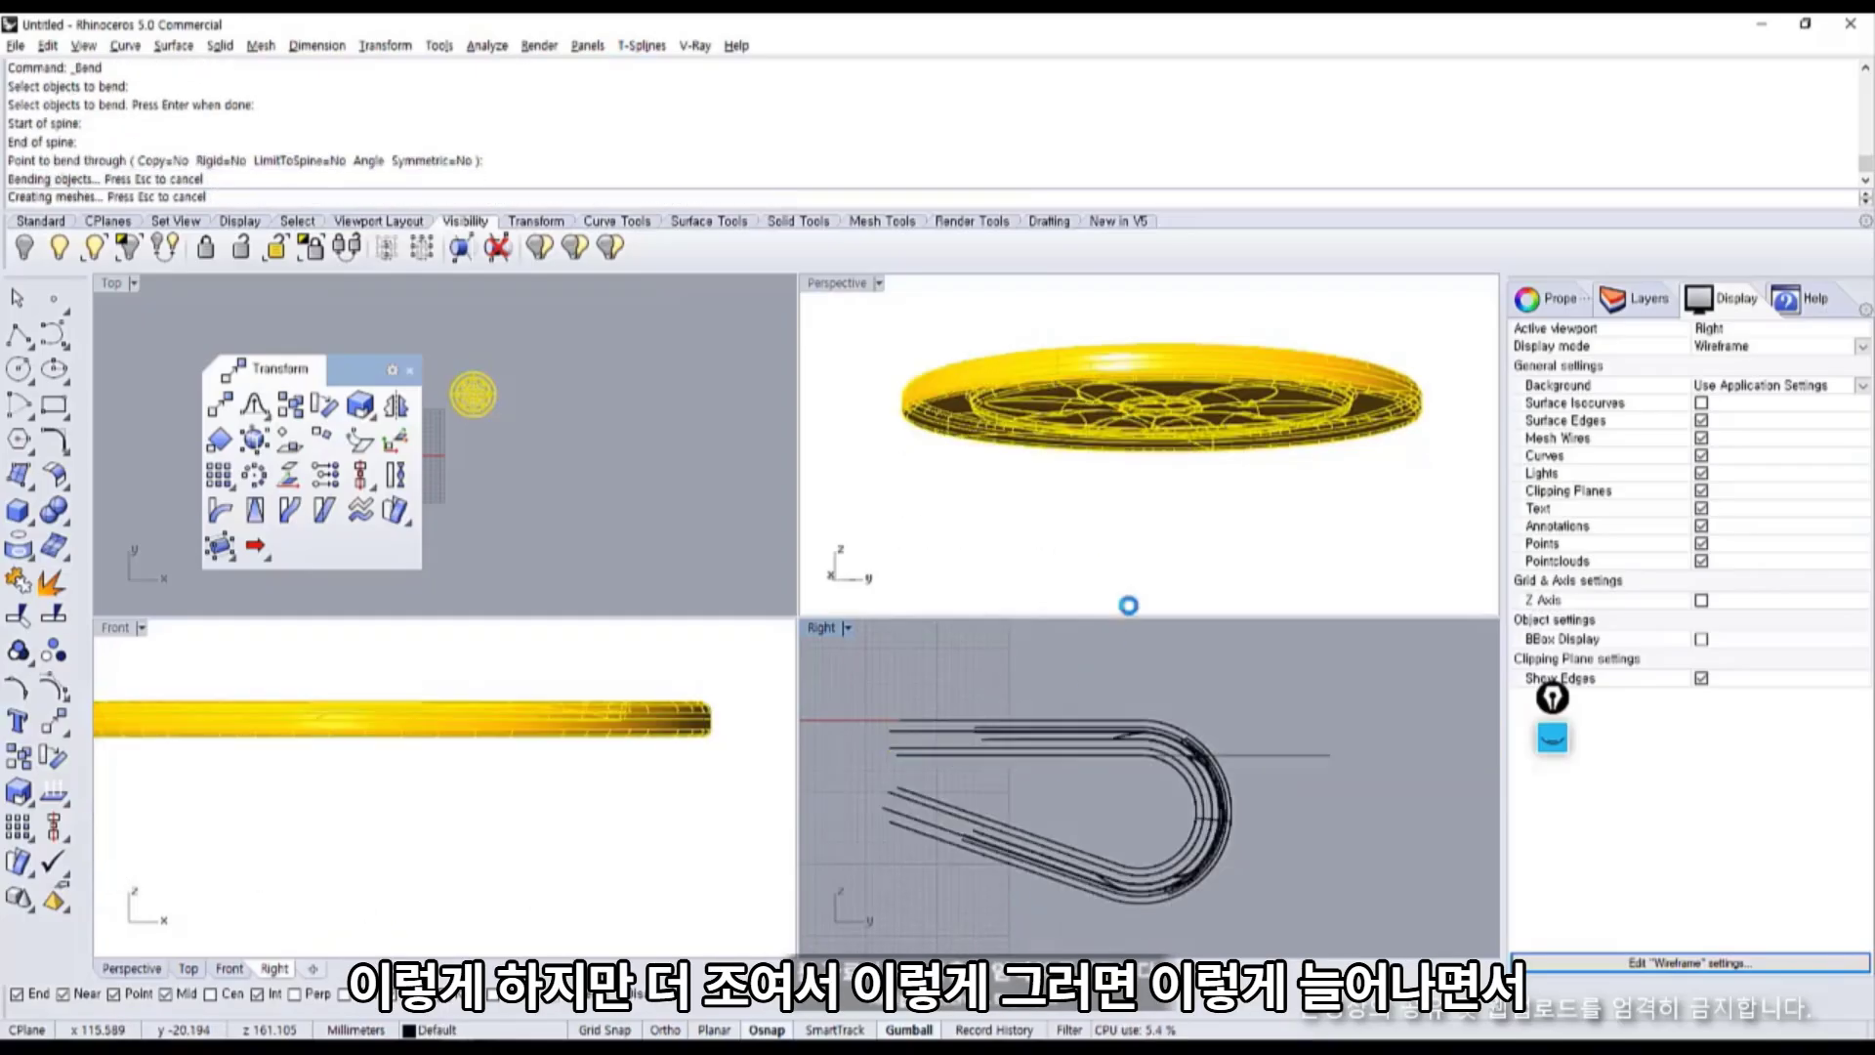
click(1004, 525)
right_drag(1089, 467, 929, 383)
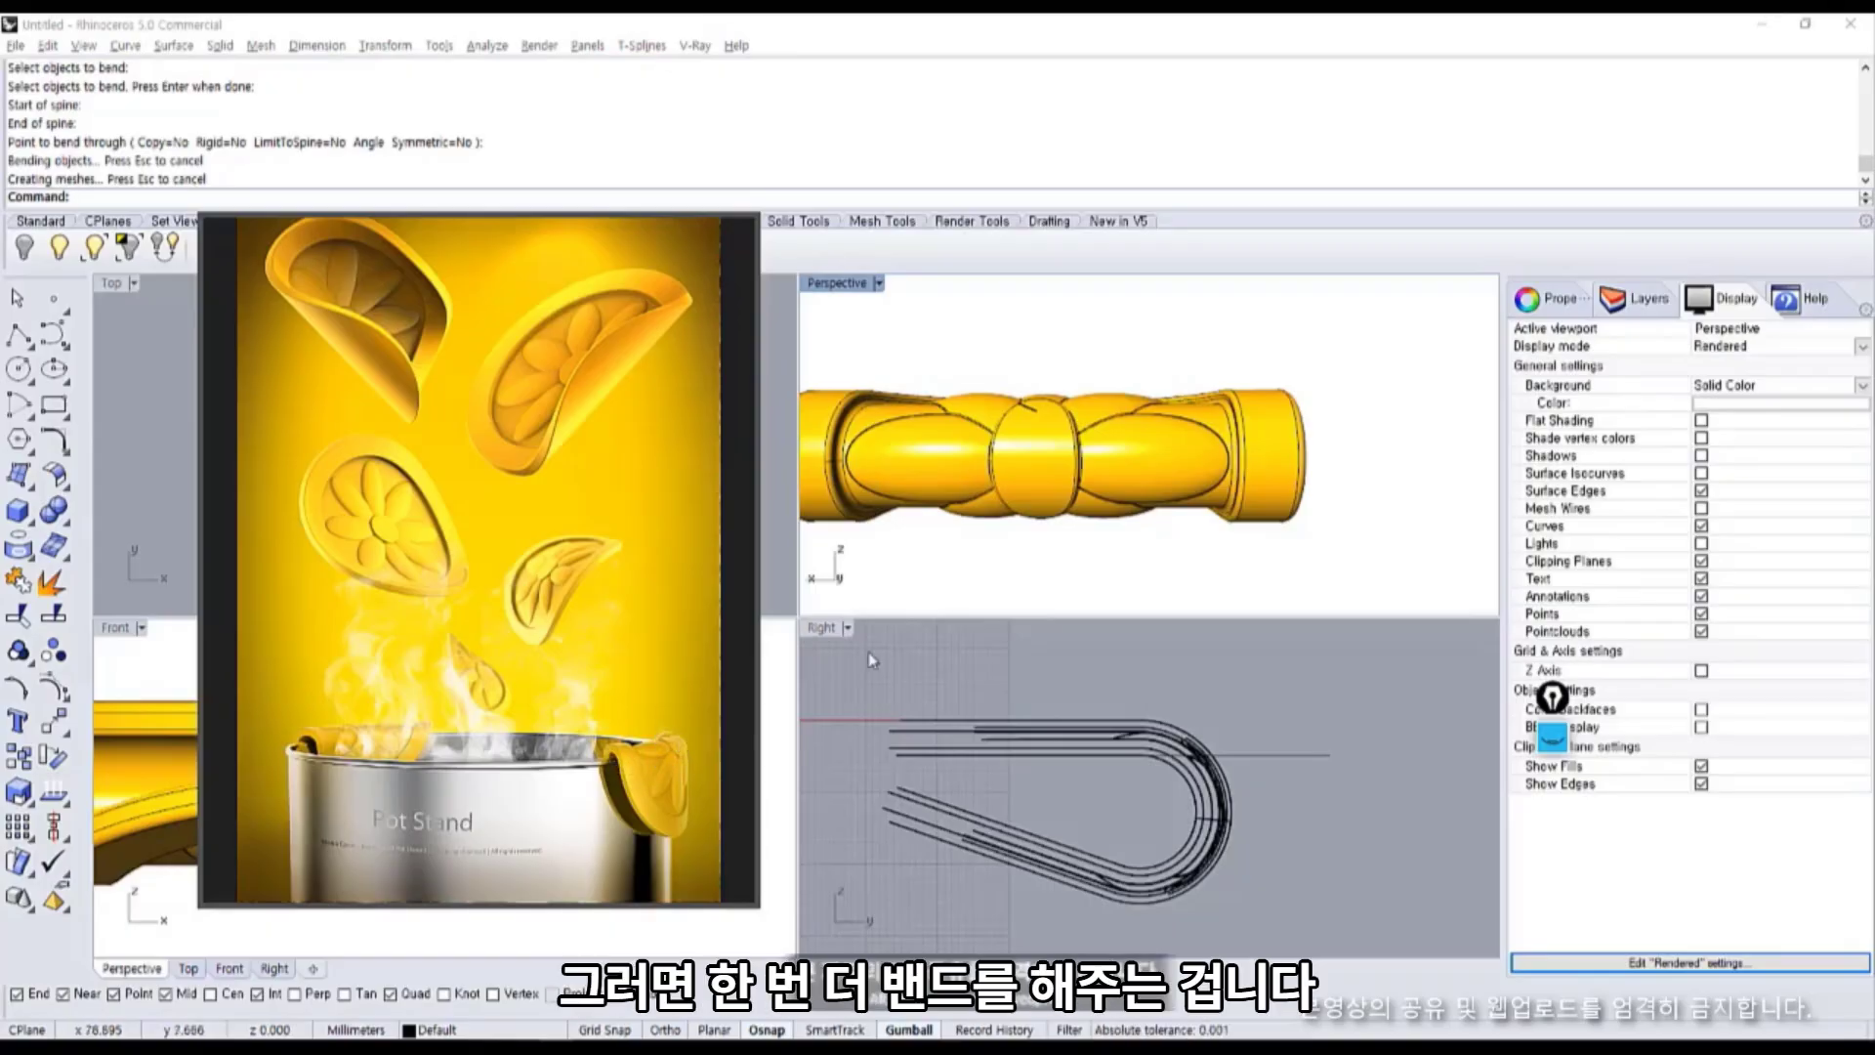
Show all hidden objects again and maximize the Perspective view.
click(1077, 512)
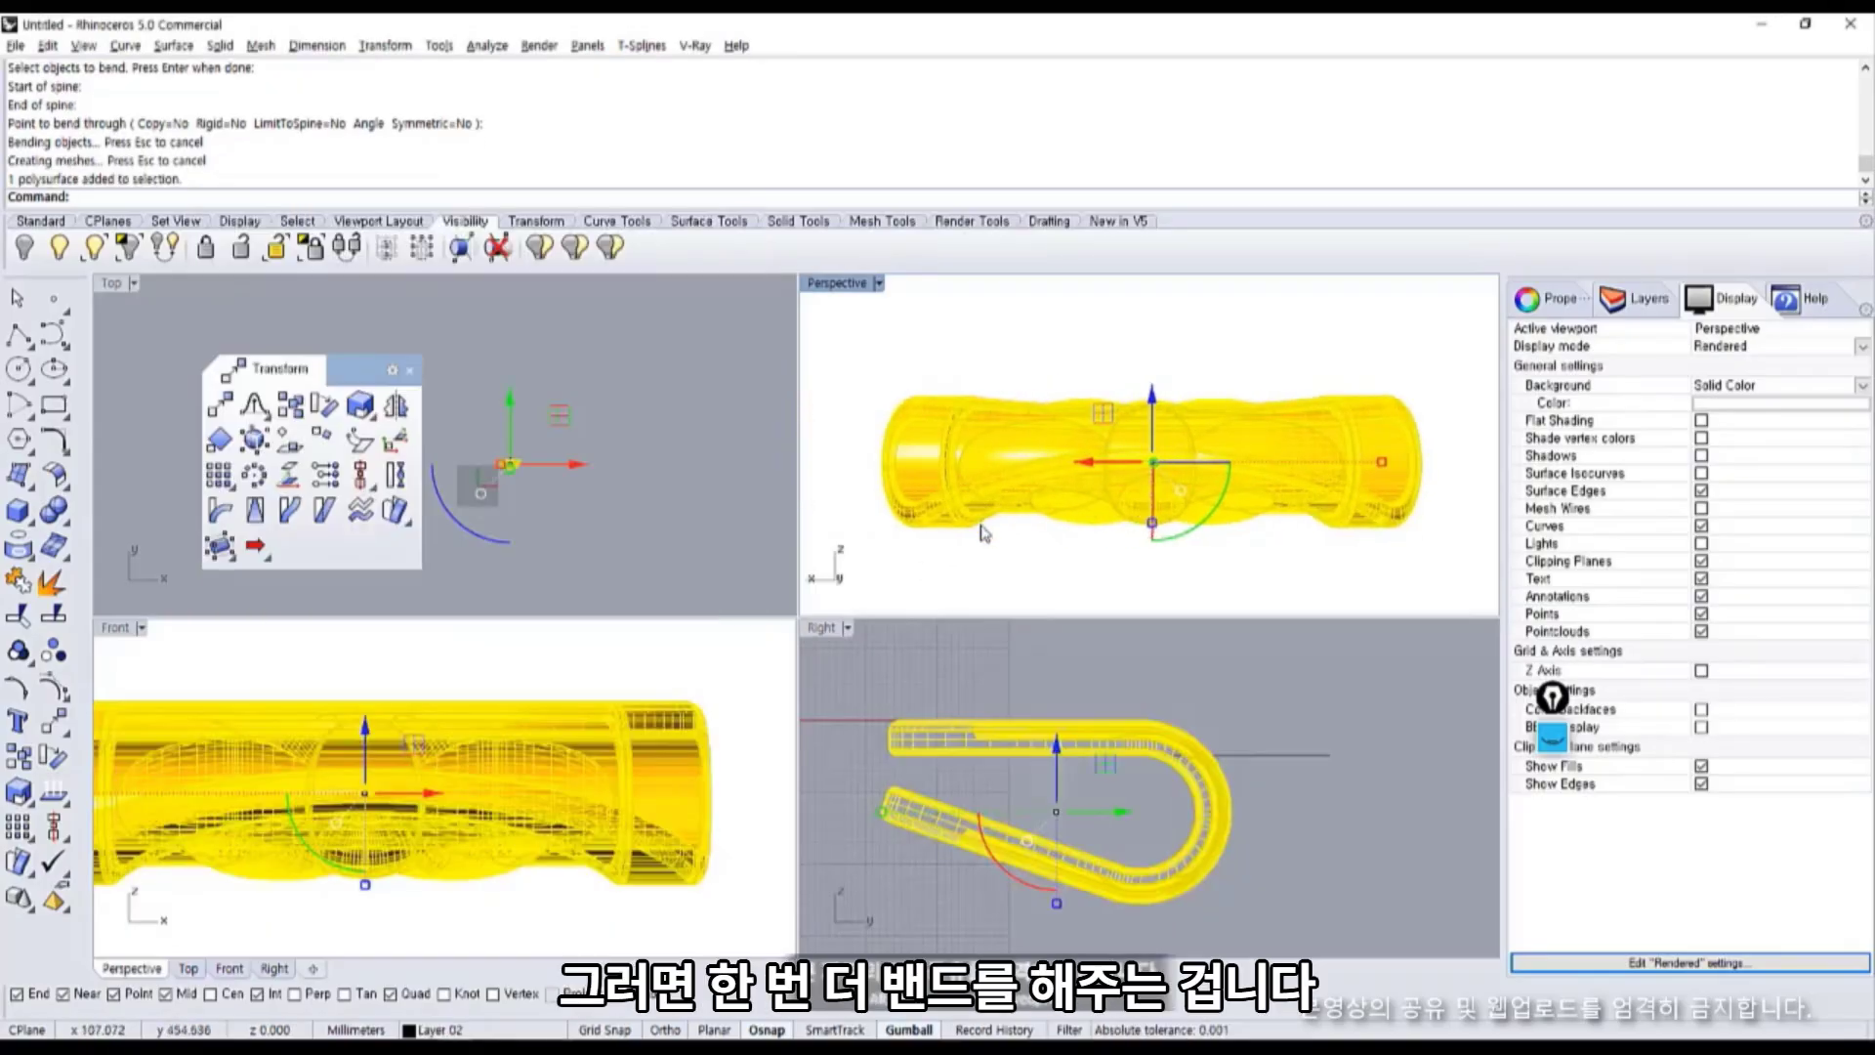
right_drag(983, 532, 952, 591)
middle_click(887, 357)
click(858, 177)
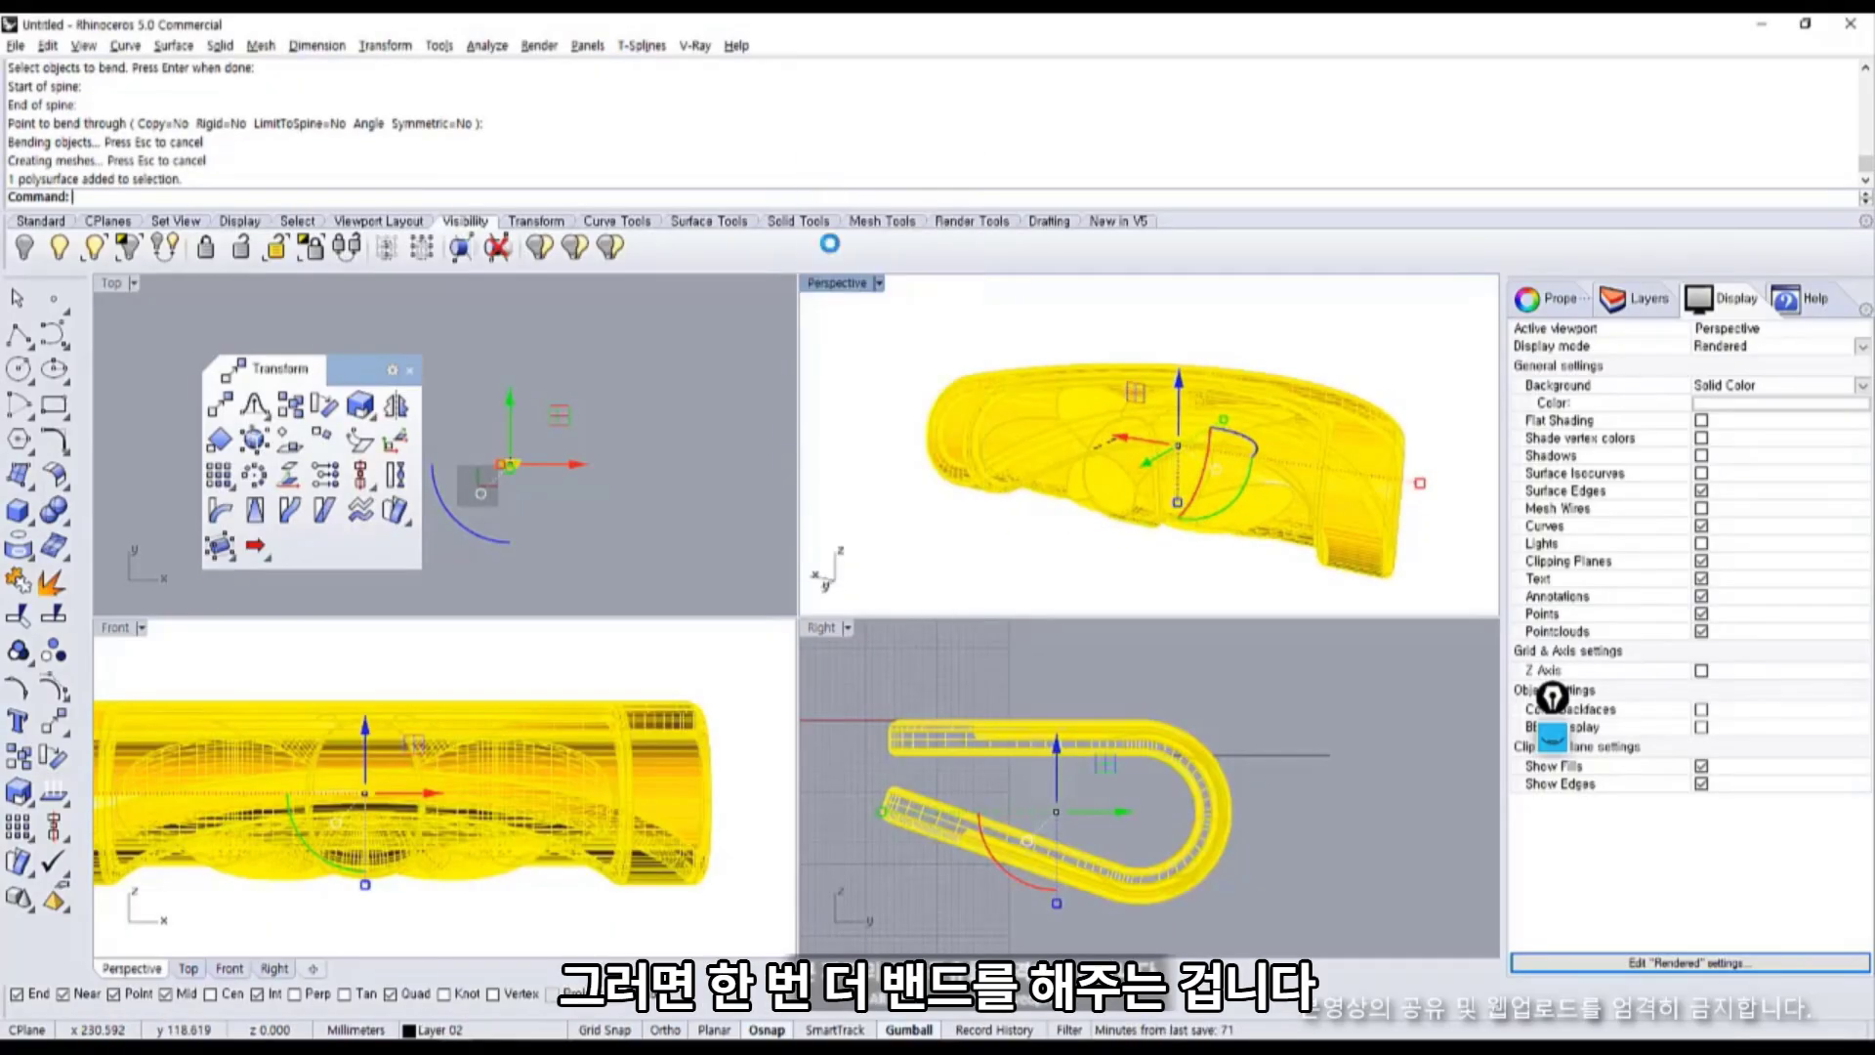
double_click(838, 283)
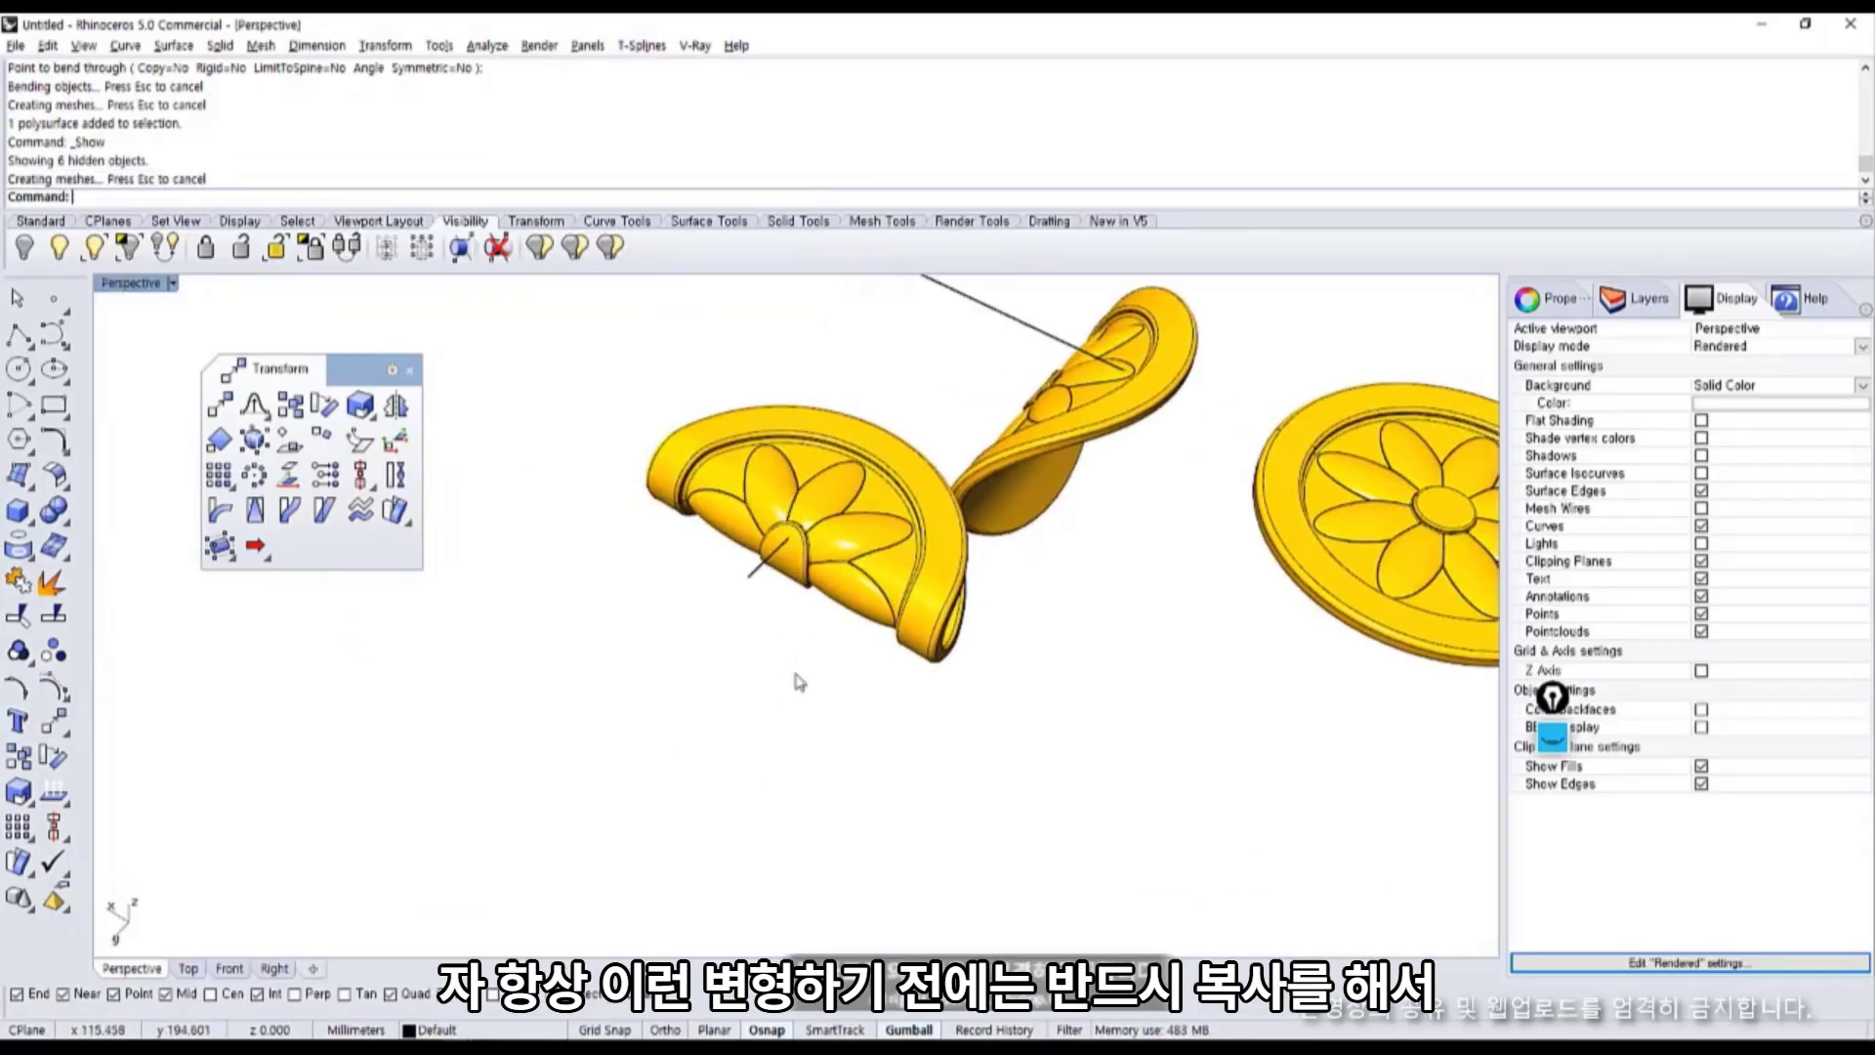
Copy and paste the folded medallion in place and move one of the two pieces away beside the others.
right_drag(796, 670, 744, 728)
click(744, 727)
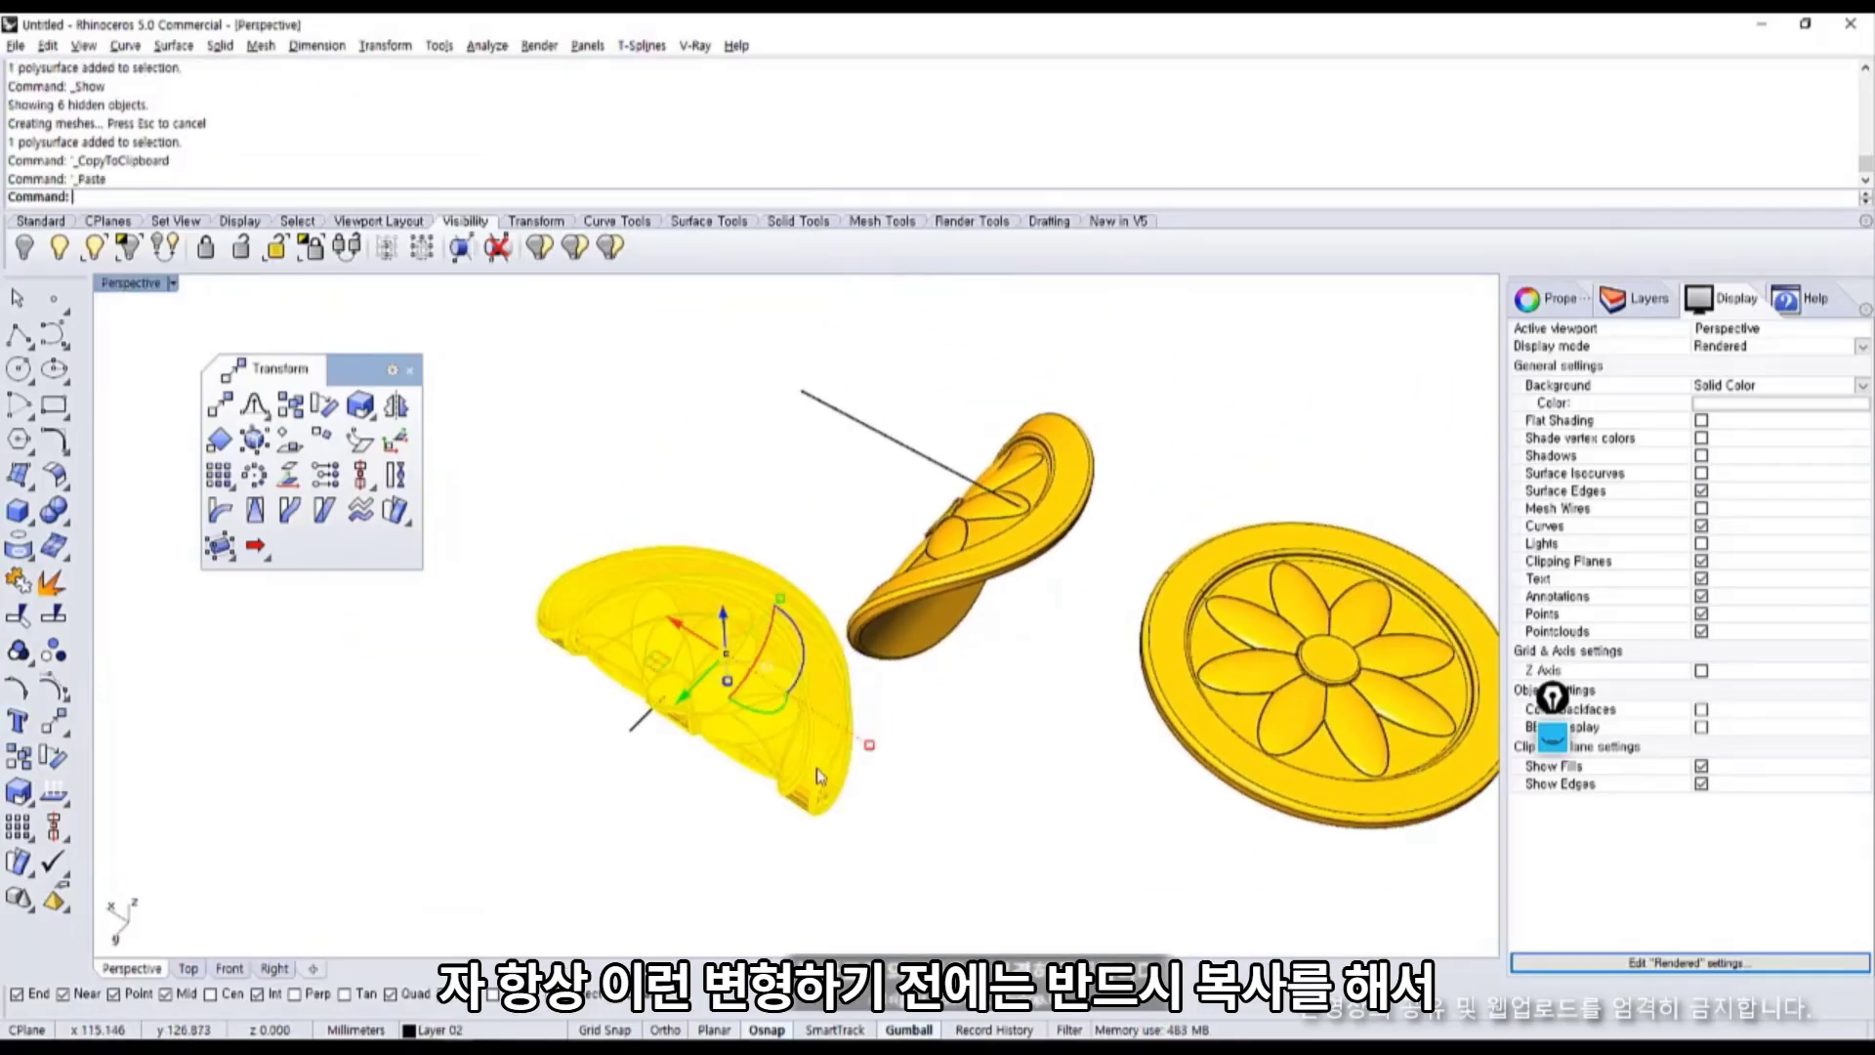
drag(817, 768, 546, 420)
Bend the folded copy a second time along a spine between its two side edges, curving one end upward in the Front view.
right_drag(547, 420, 1080, 654)
click(872, 685)
scroll(872, 685, up, 5)
click(255, 511)
click(221, 511)
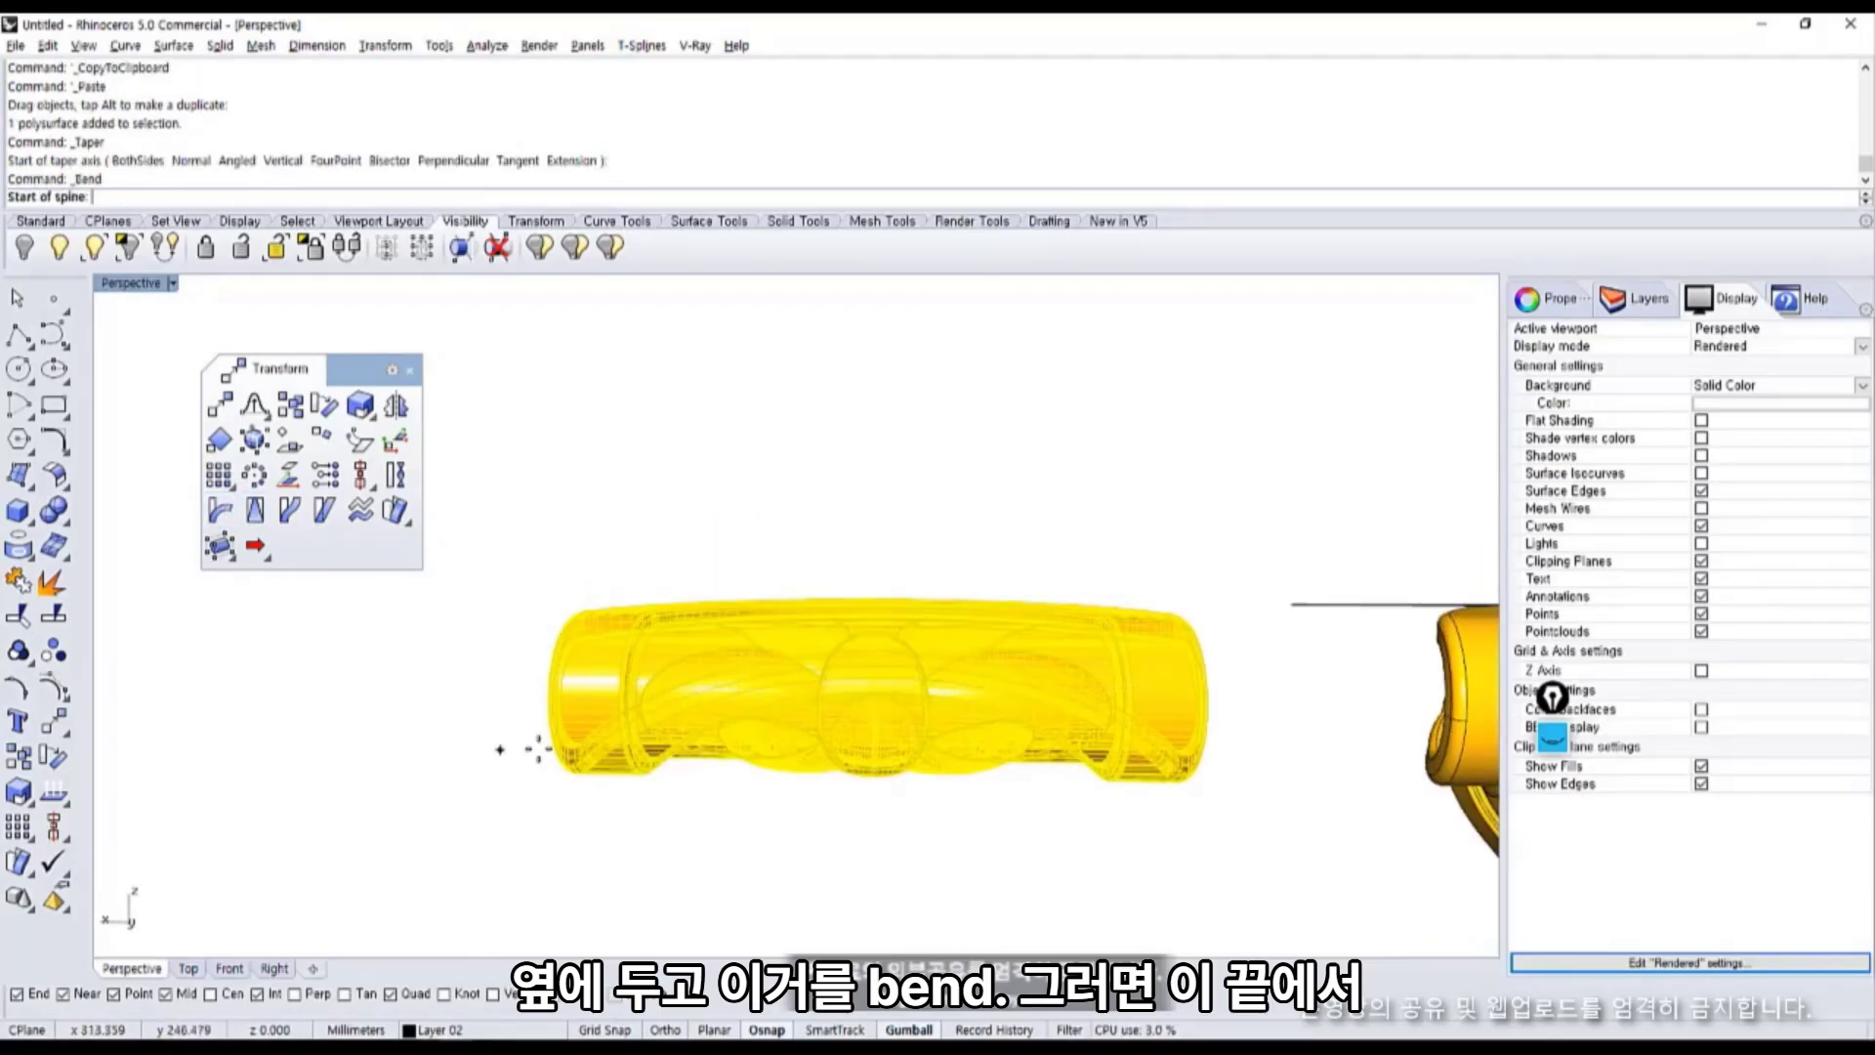
click(548, 707)
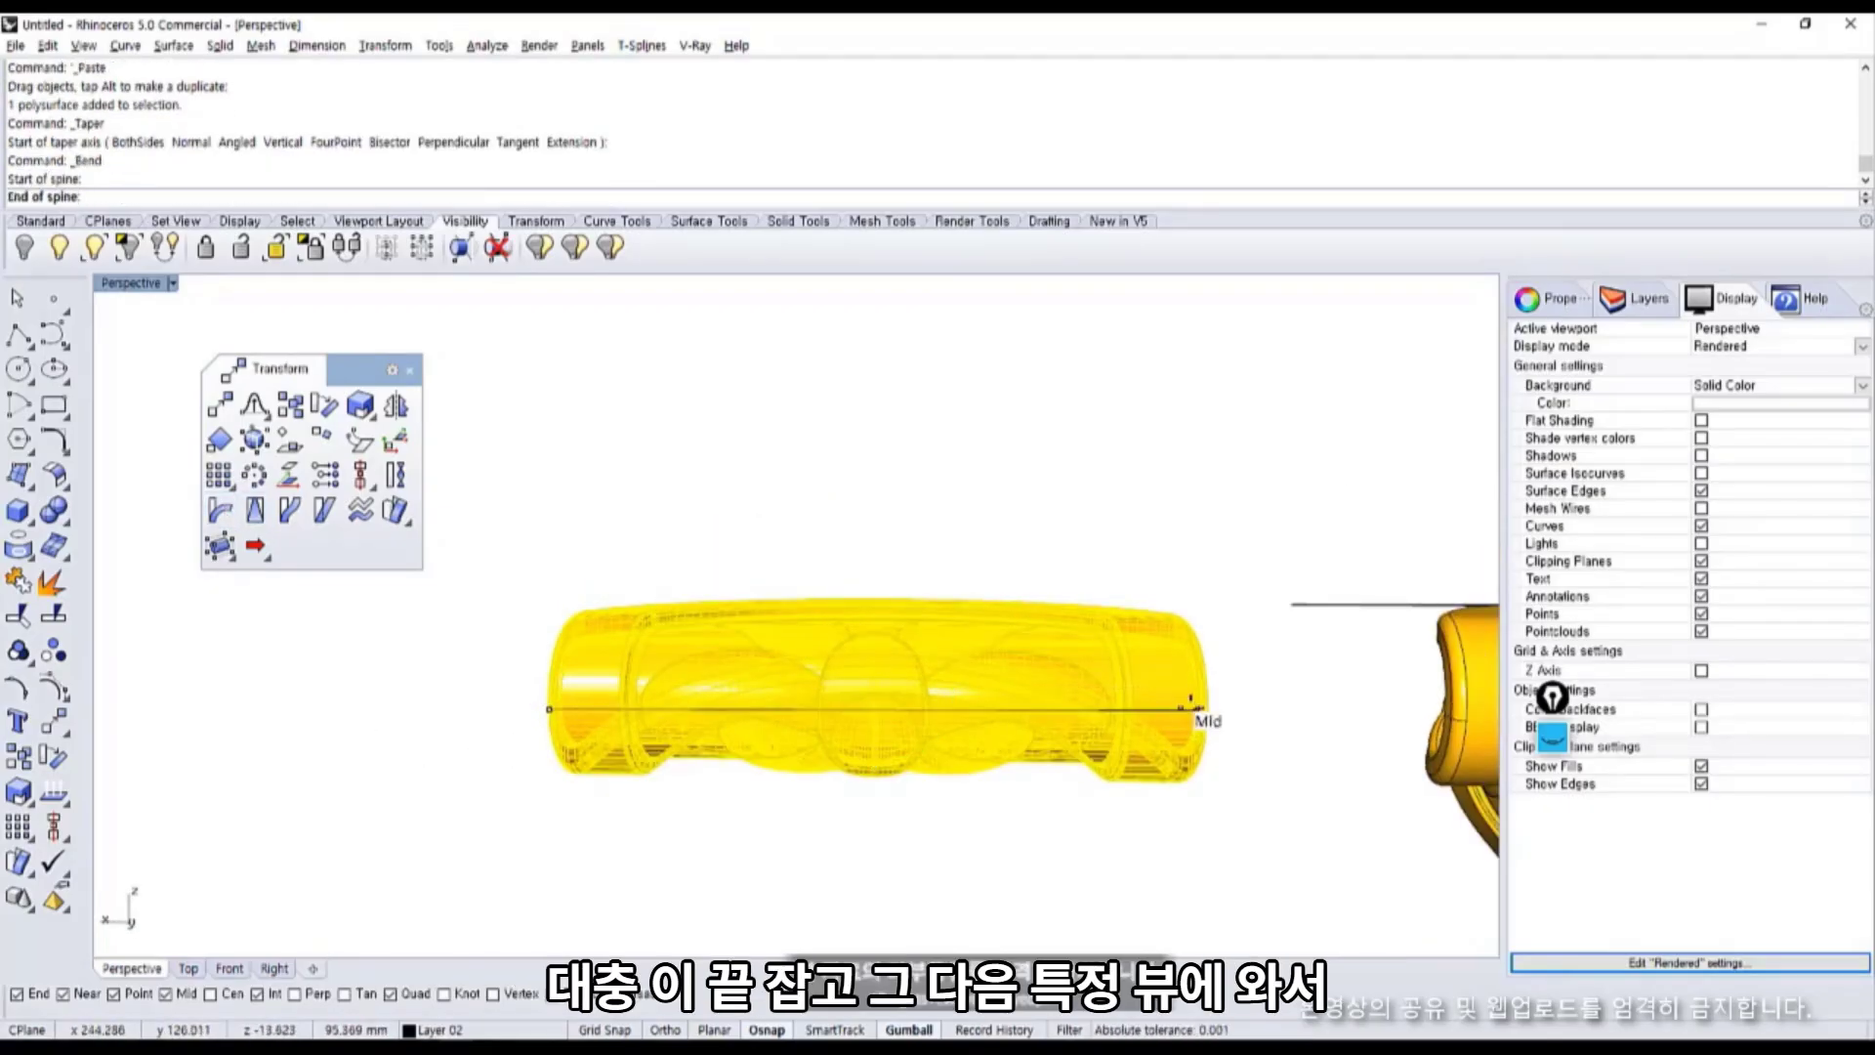
click(1205, 710)
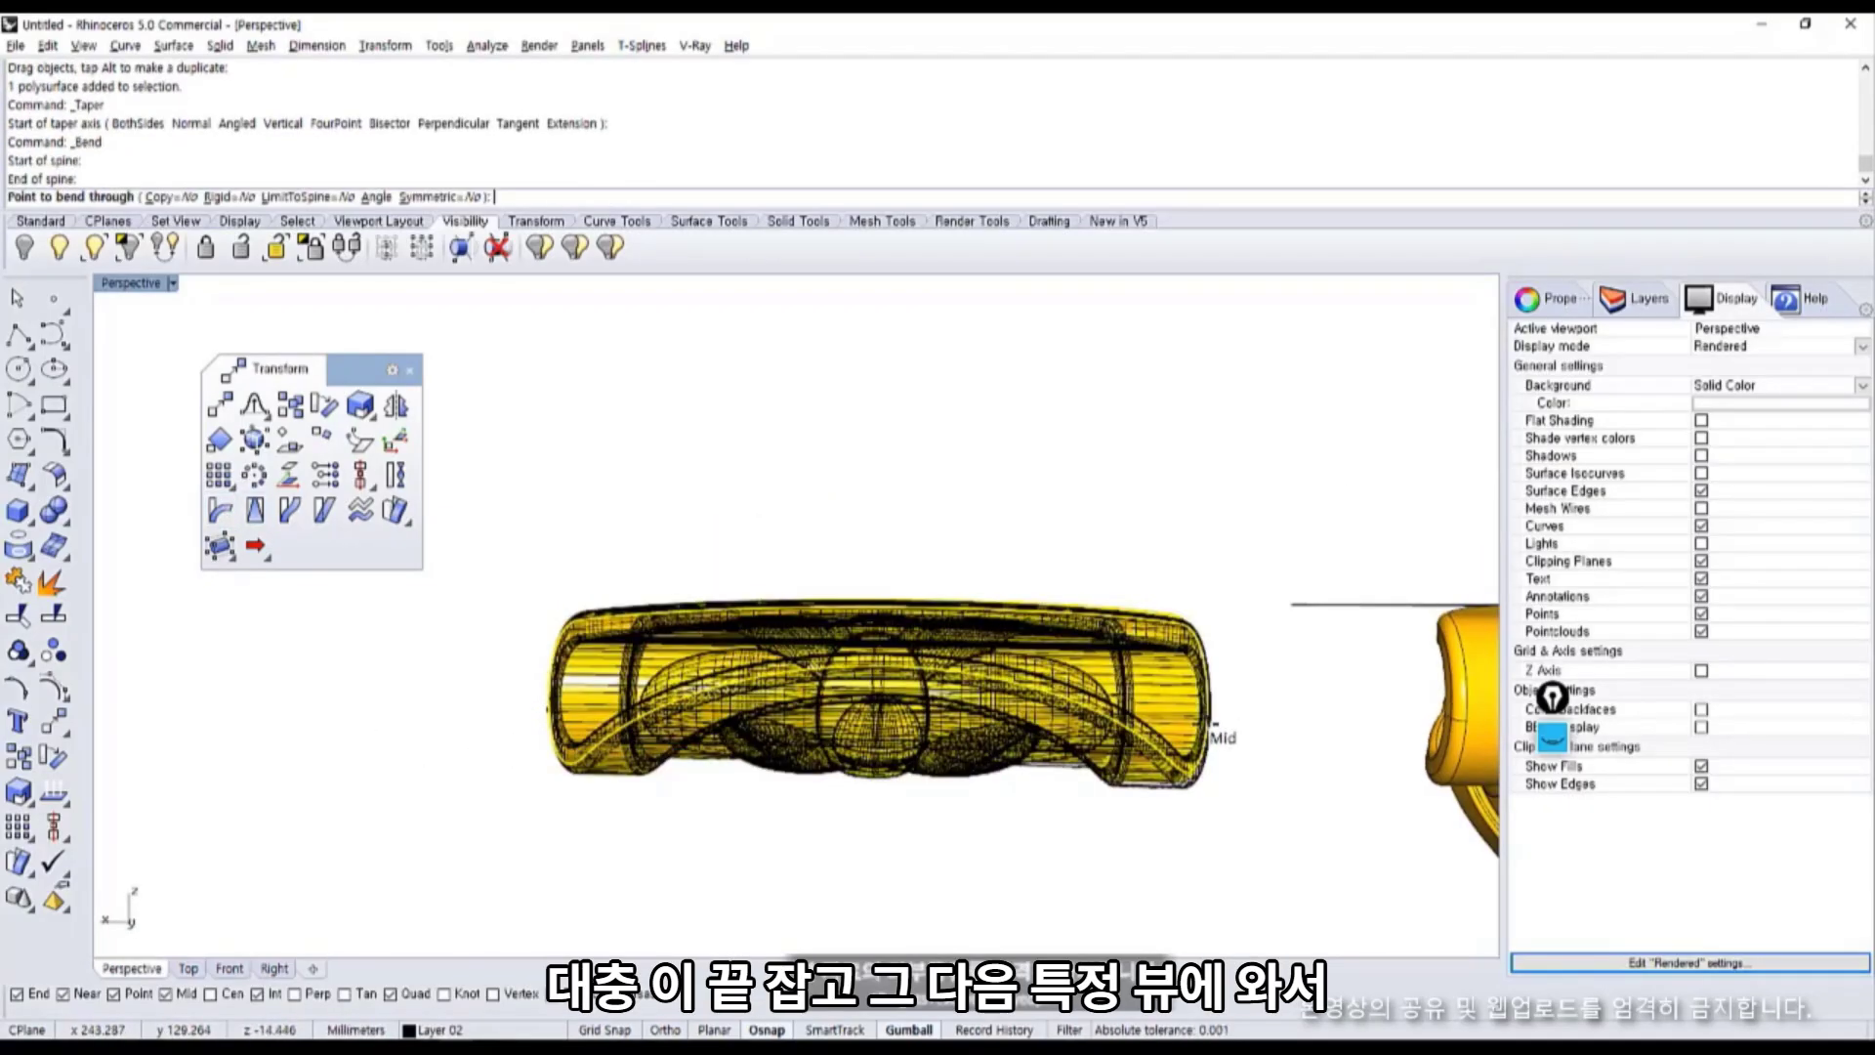
double_click(131, 283)
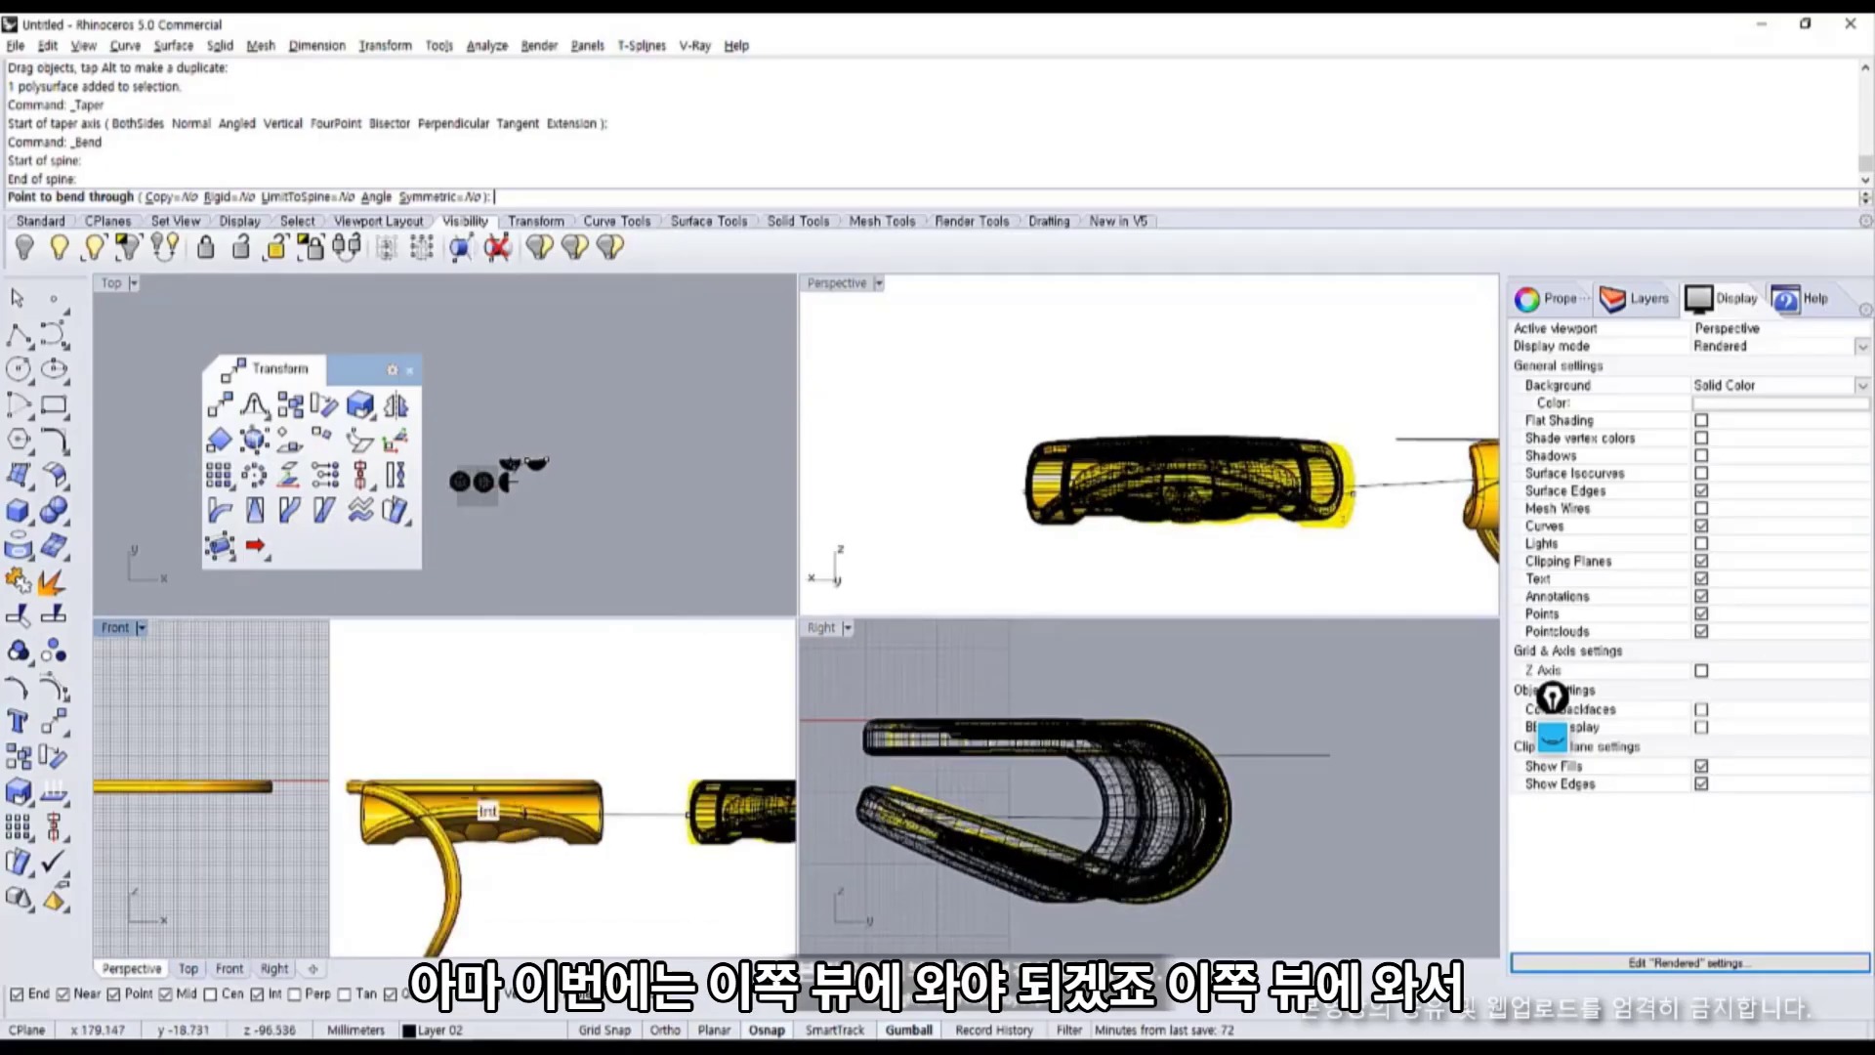
scroll(477, 789, down, 5)
right_drag(669, 789, 498, 762)
scroll(496, 760, up, 5)
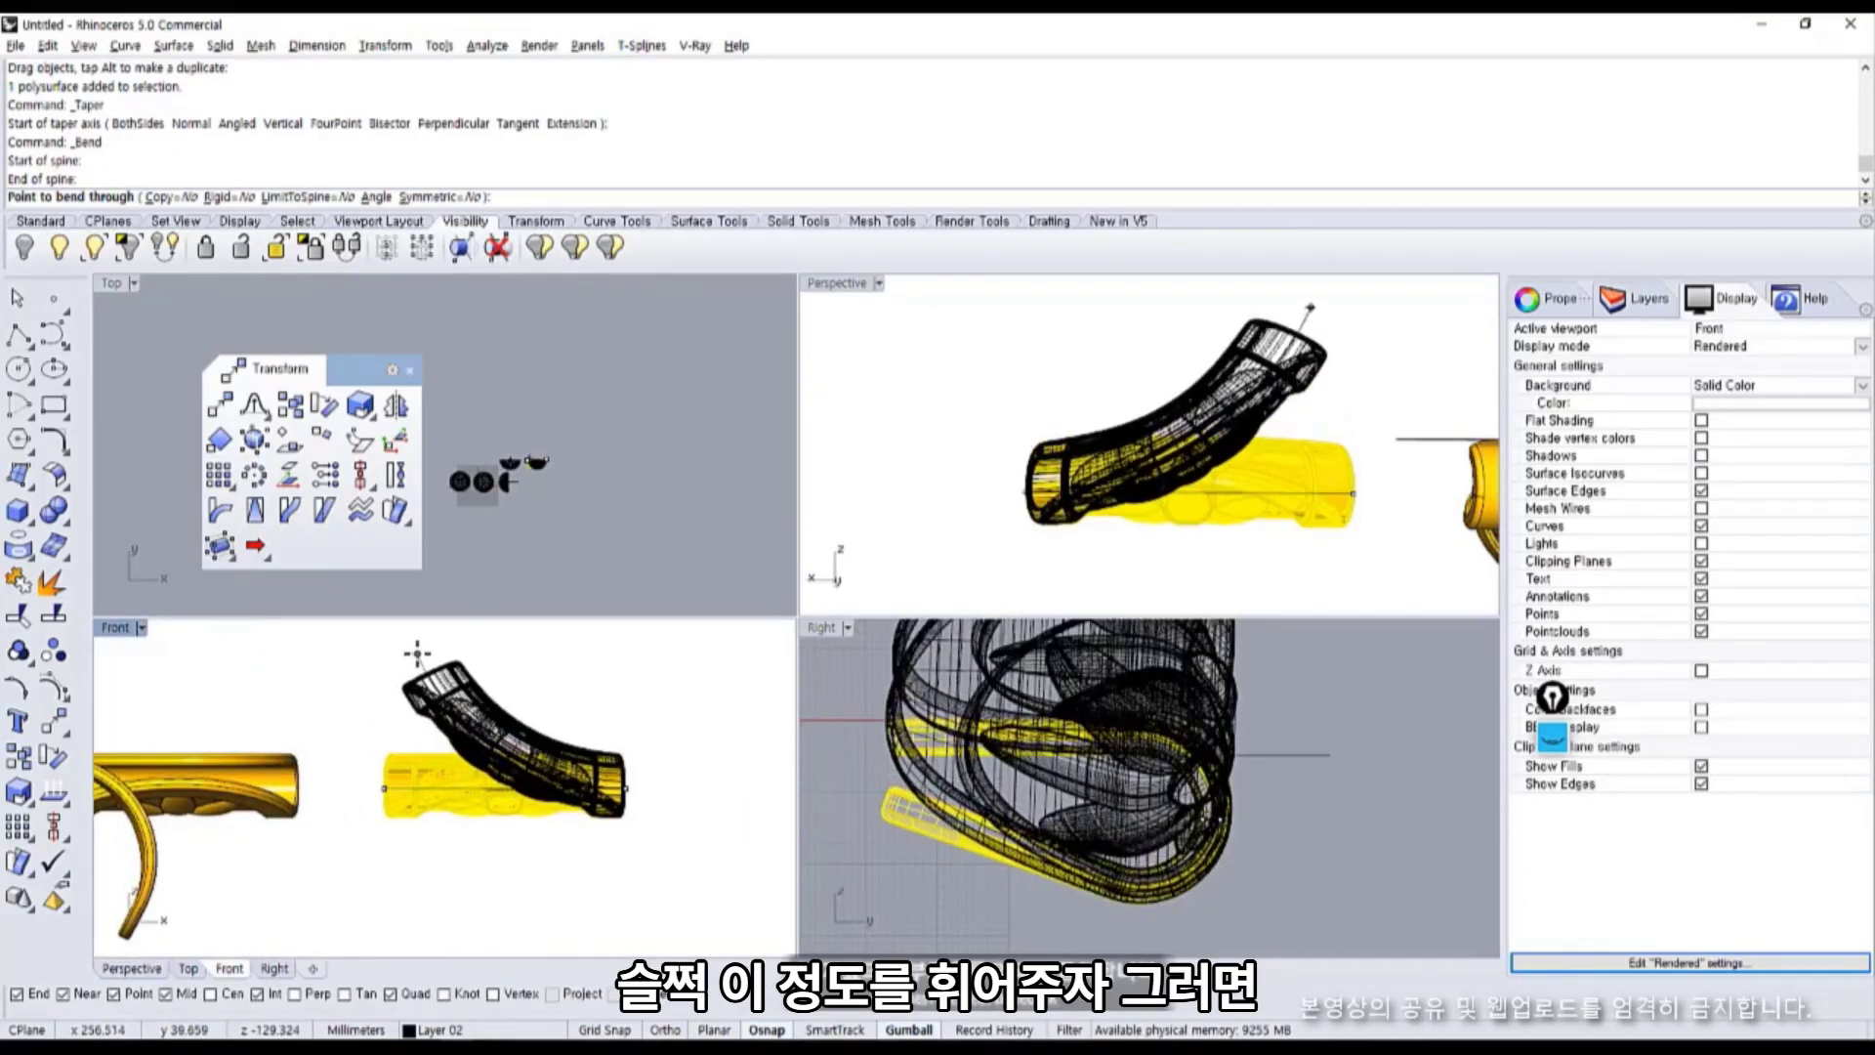
click(417, 654)
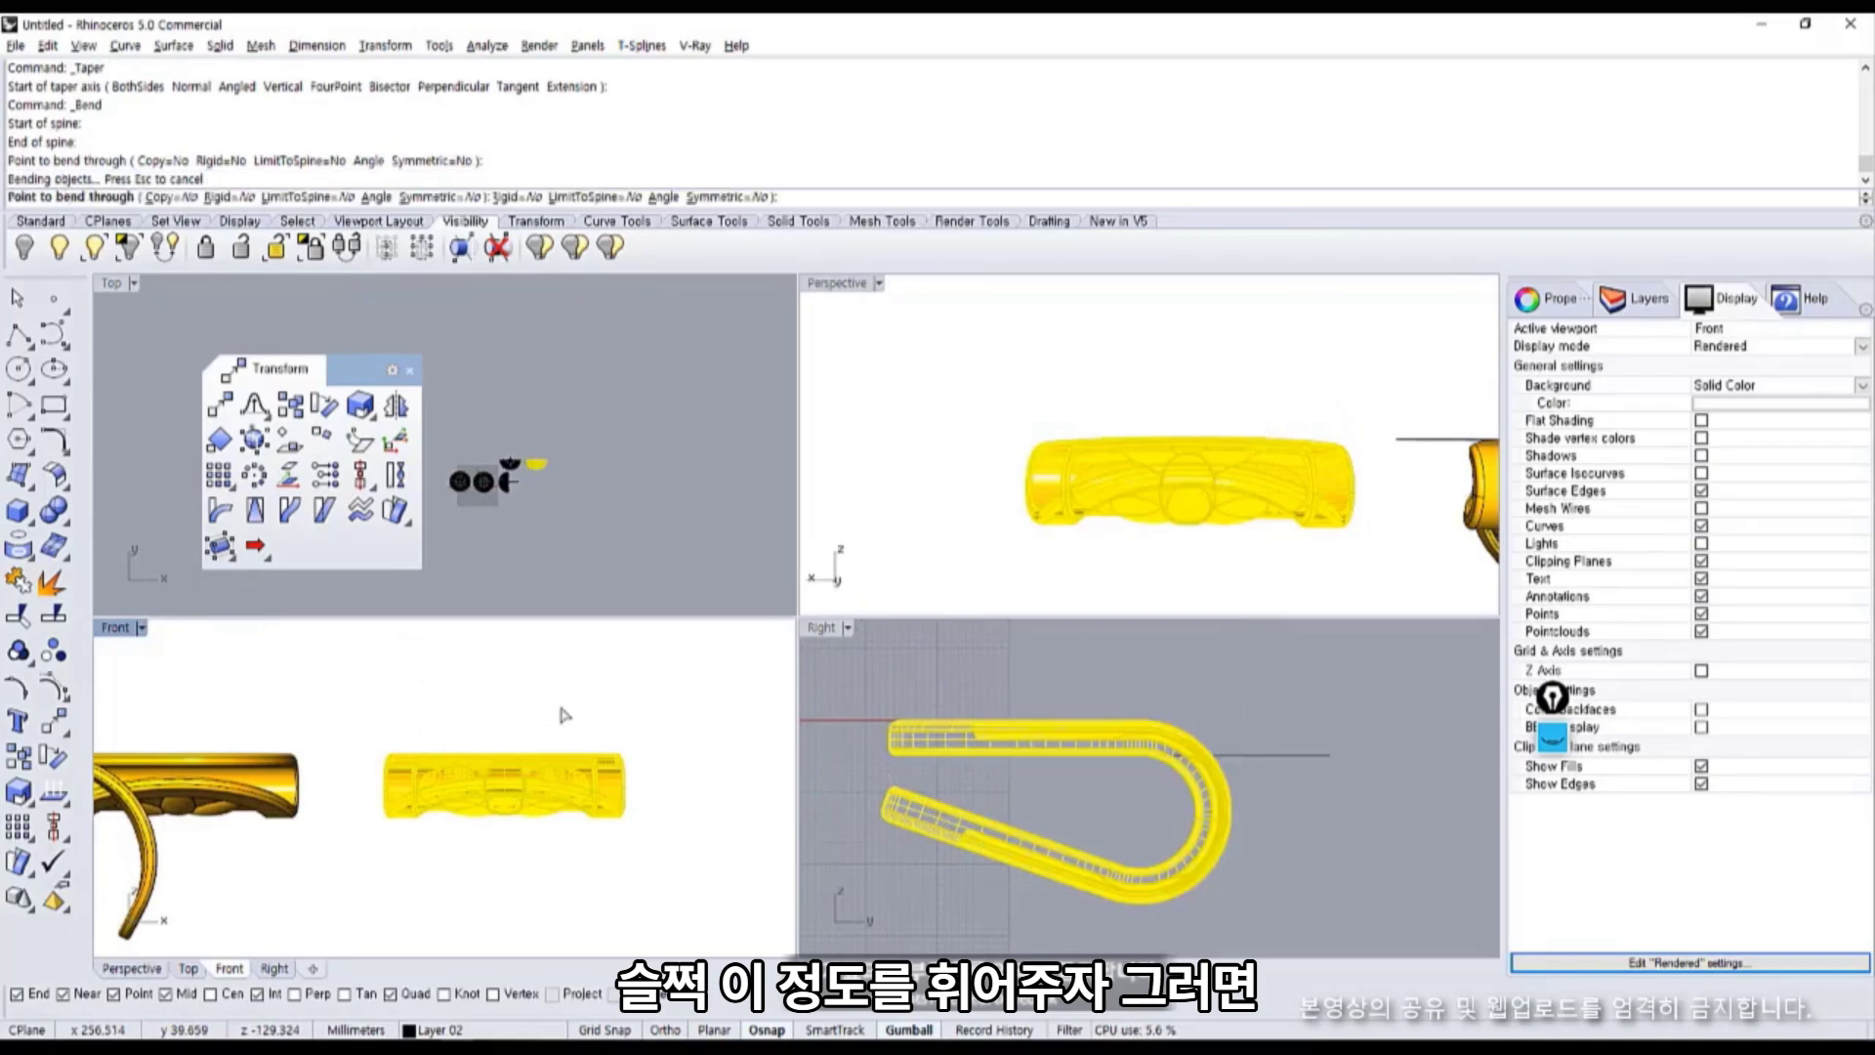
Rotate the doubly bent medallion with the gumball in the maximized Perspective view, and deselect it.
click(904, 529)
double_click(838, 283)
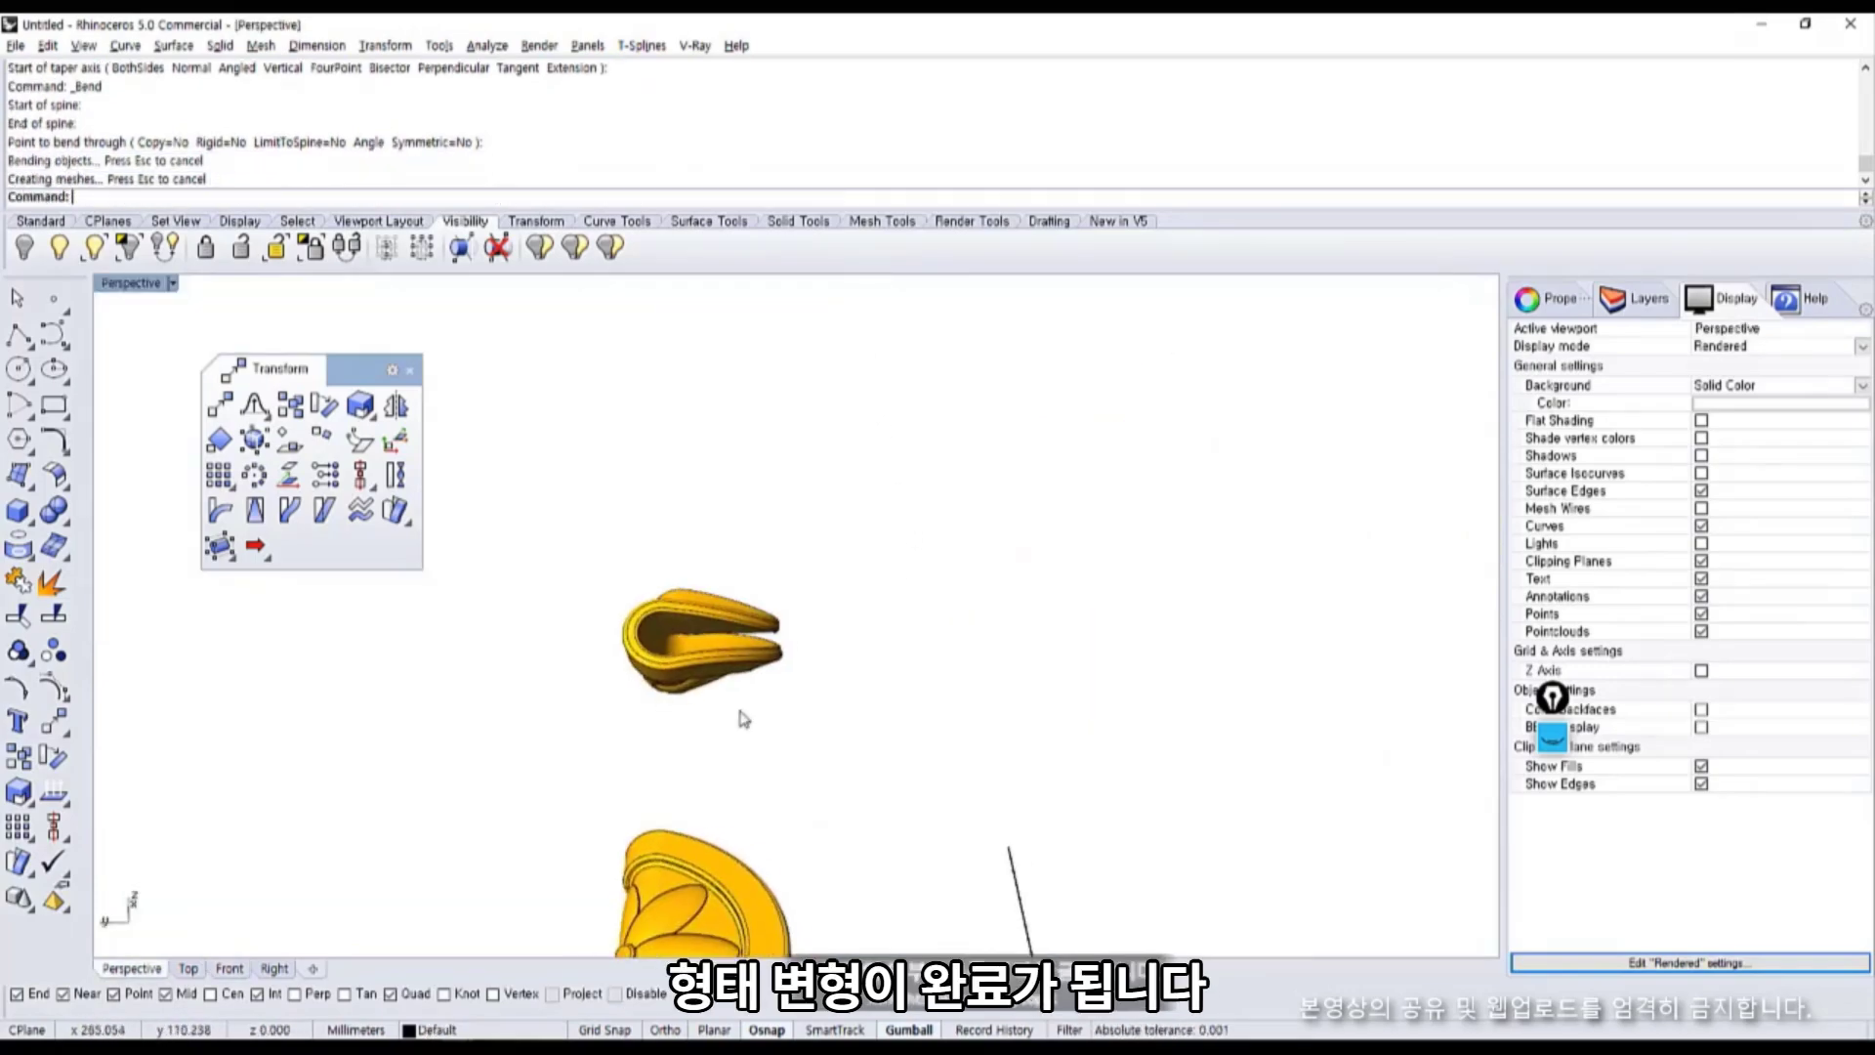
right_drag(742, 711, 655, 793)
click(734, 664)
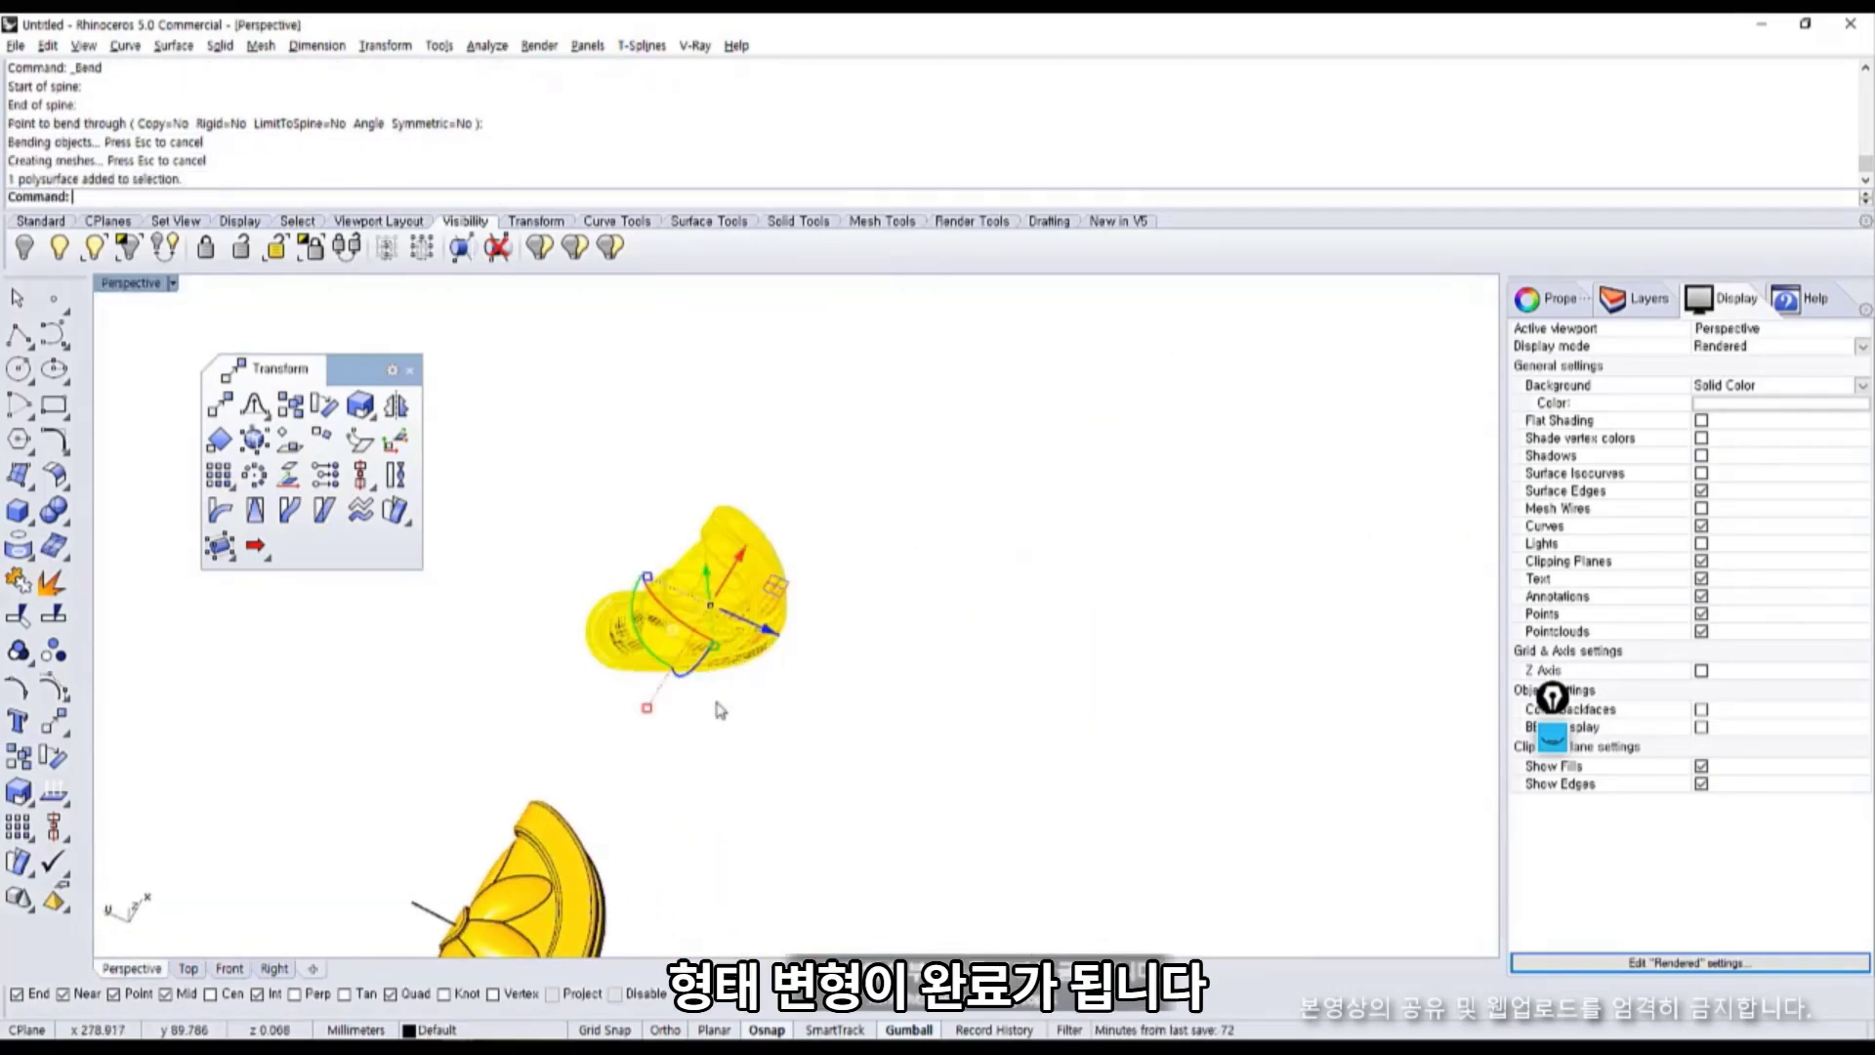
mouse_move(716, 703)
right_down()
mouse_move(772, 683)
mouse_move(720, 697)
right_up()
shift+drag(698, 712, 645, 639)
click(566, 712)
right_drag(576, 711, 578, 851)
click(710, 636)
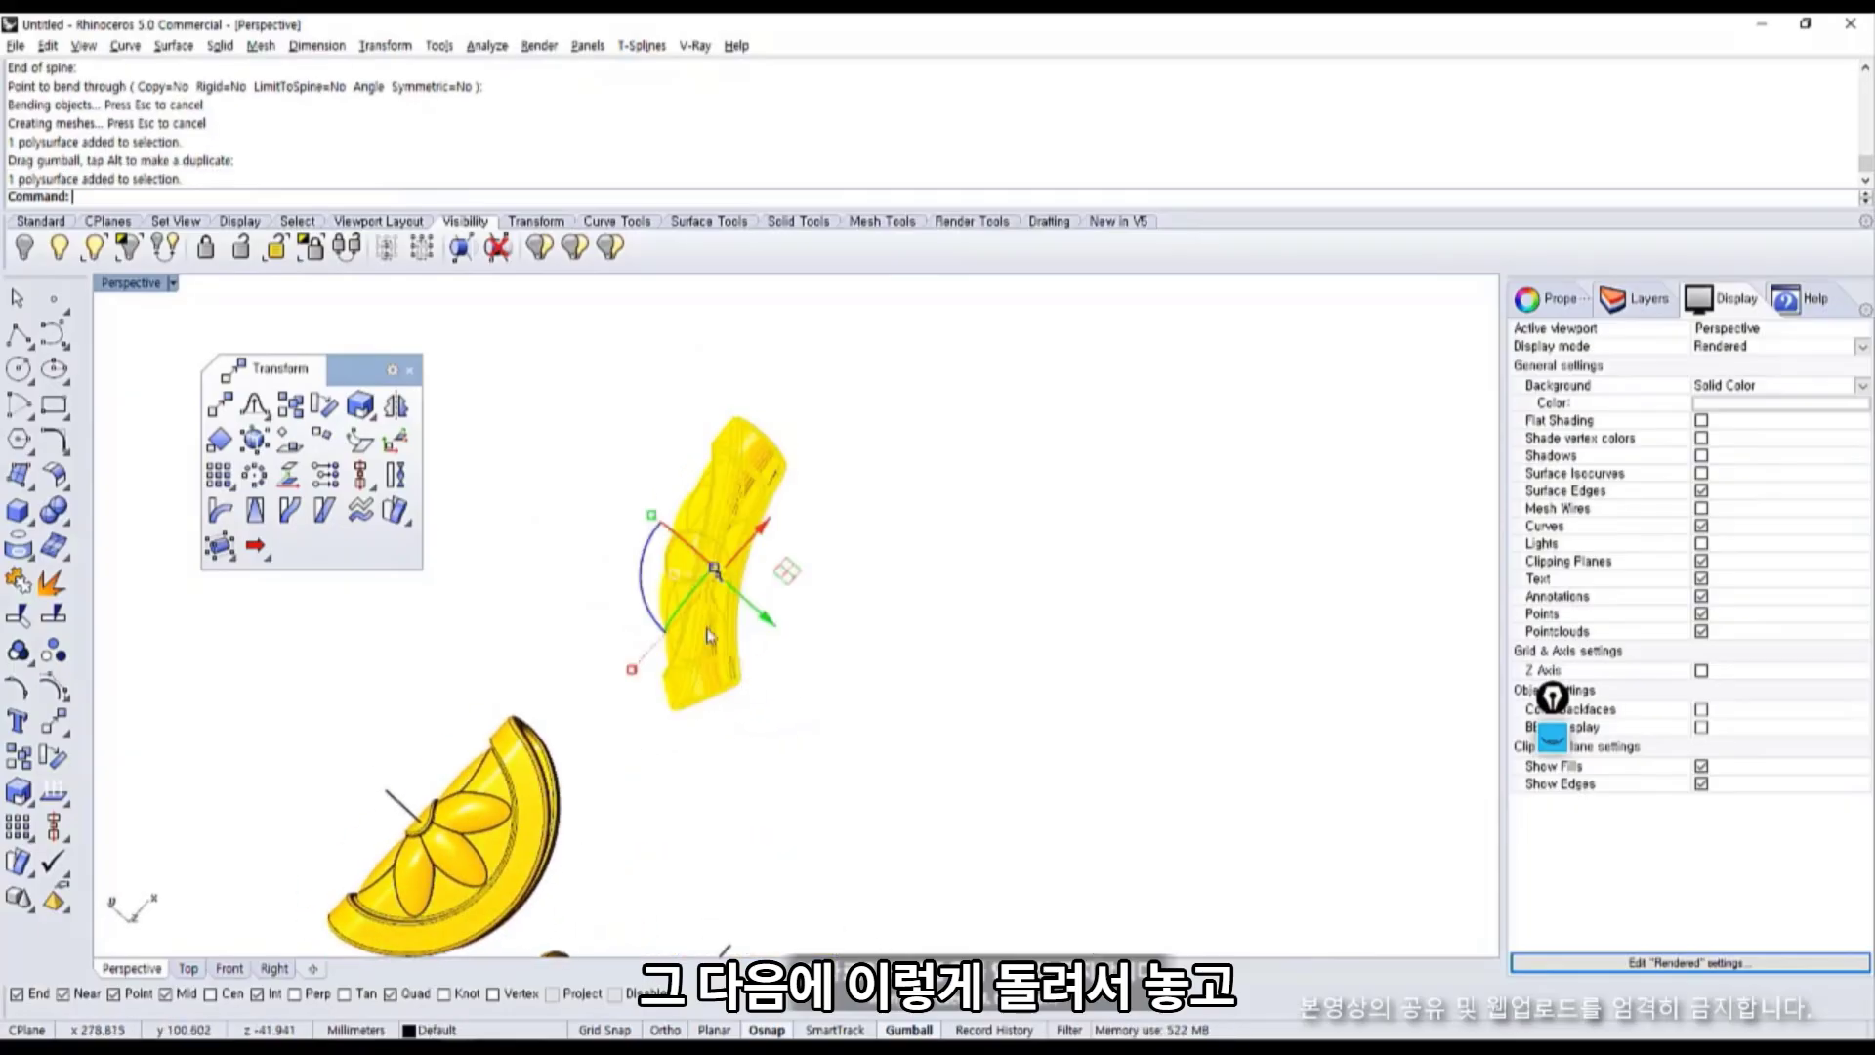
right_drag(710, 636, 733, 720)
key(Escape)
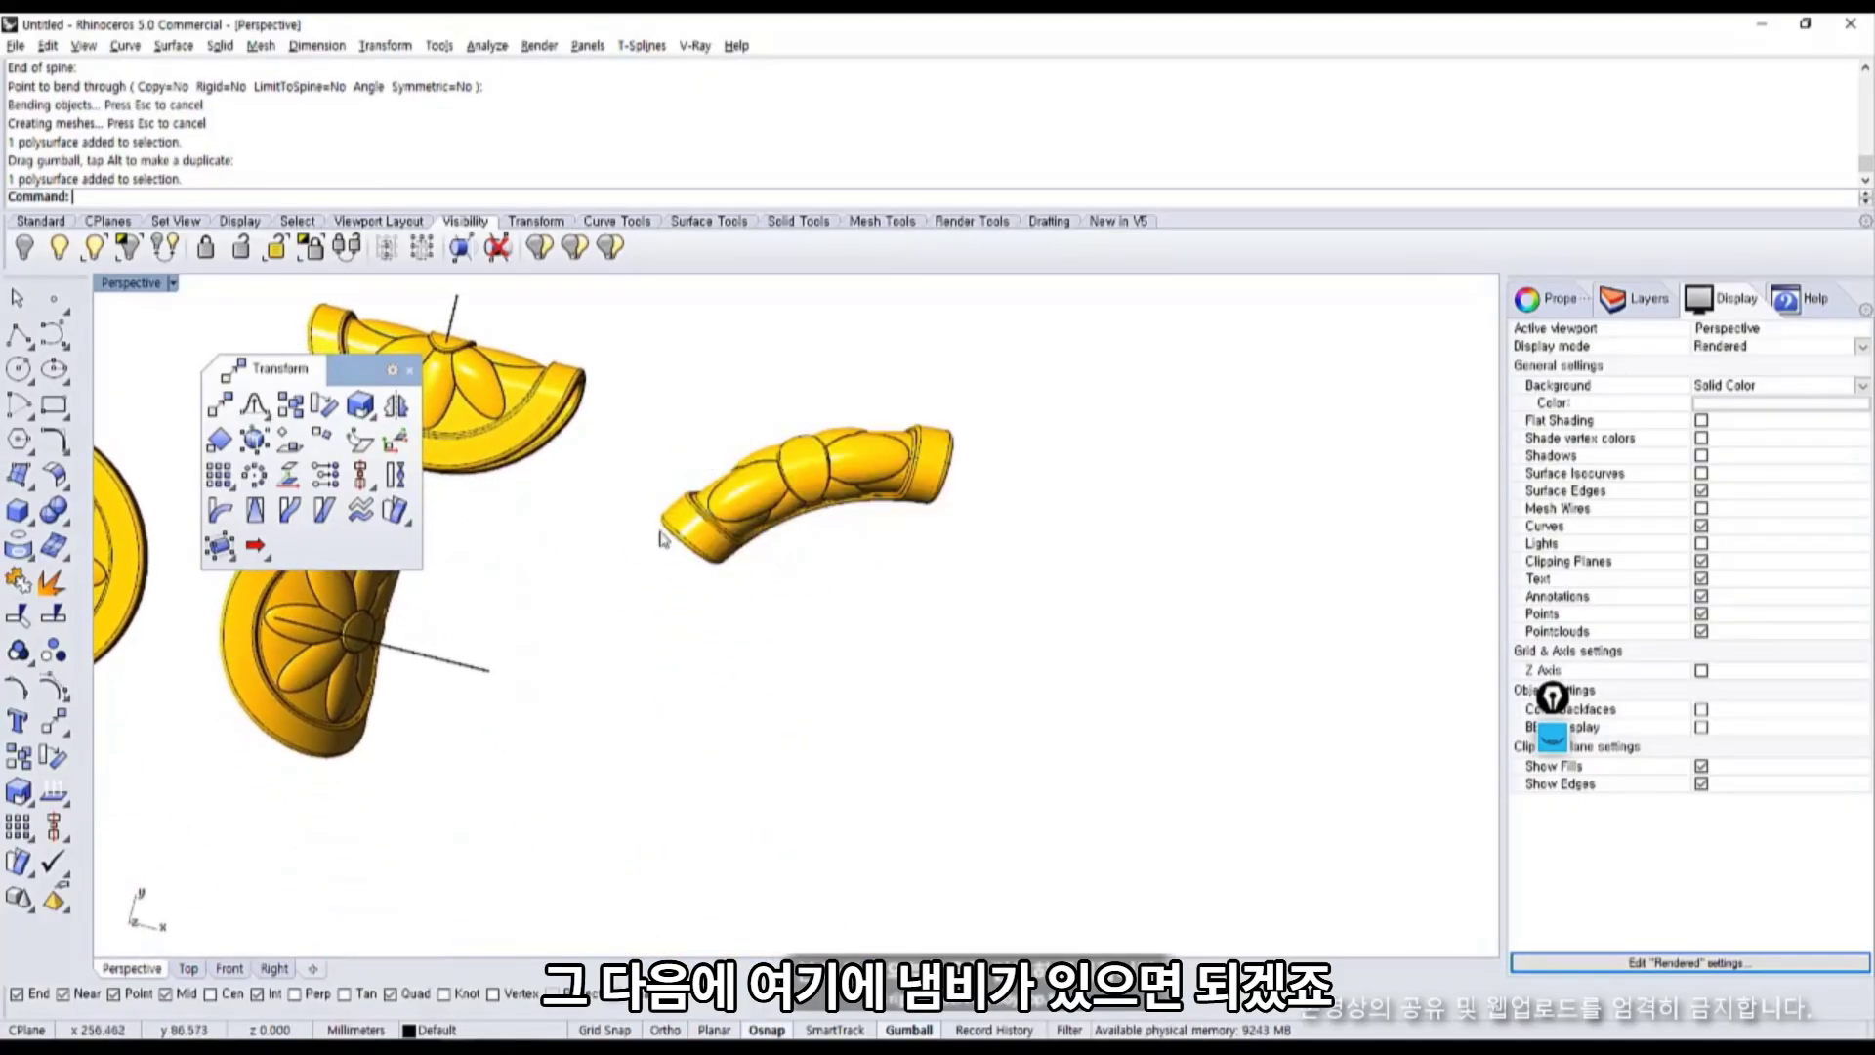
Turn on the Surface Isocurves display for the Perspective view to inspect the bent medallions.
scroll(830, 576, down, 3)
right_drag(753, 640, 998, 644)
scroll(976, 635, up, 2)
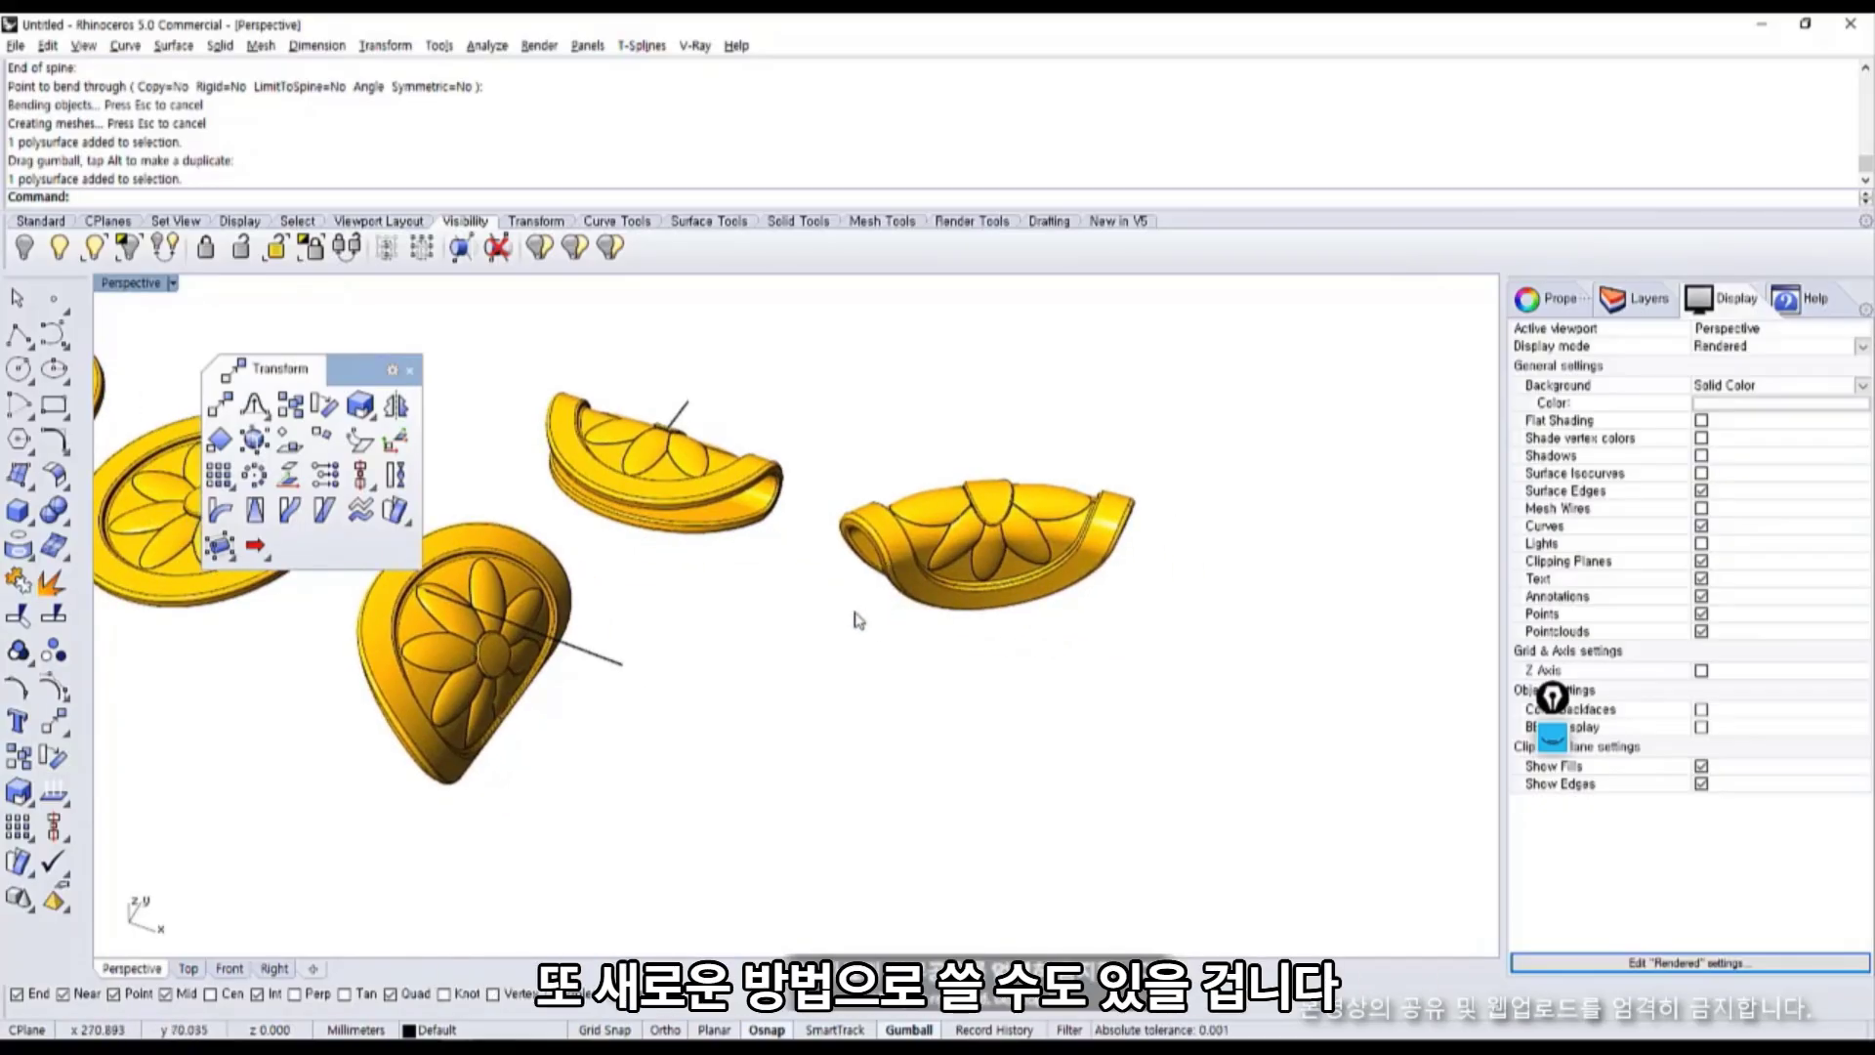
right_drag(1006, 695, 889, 610)
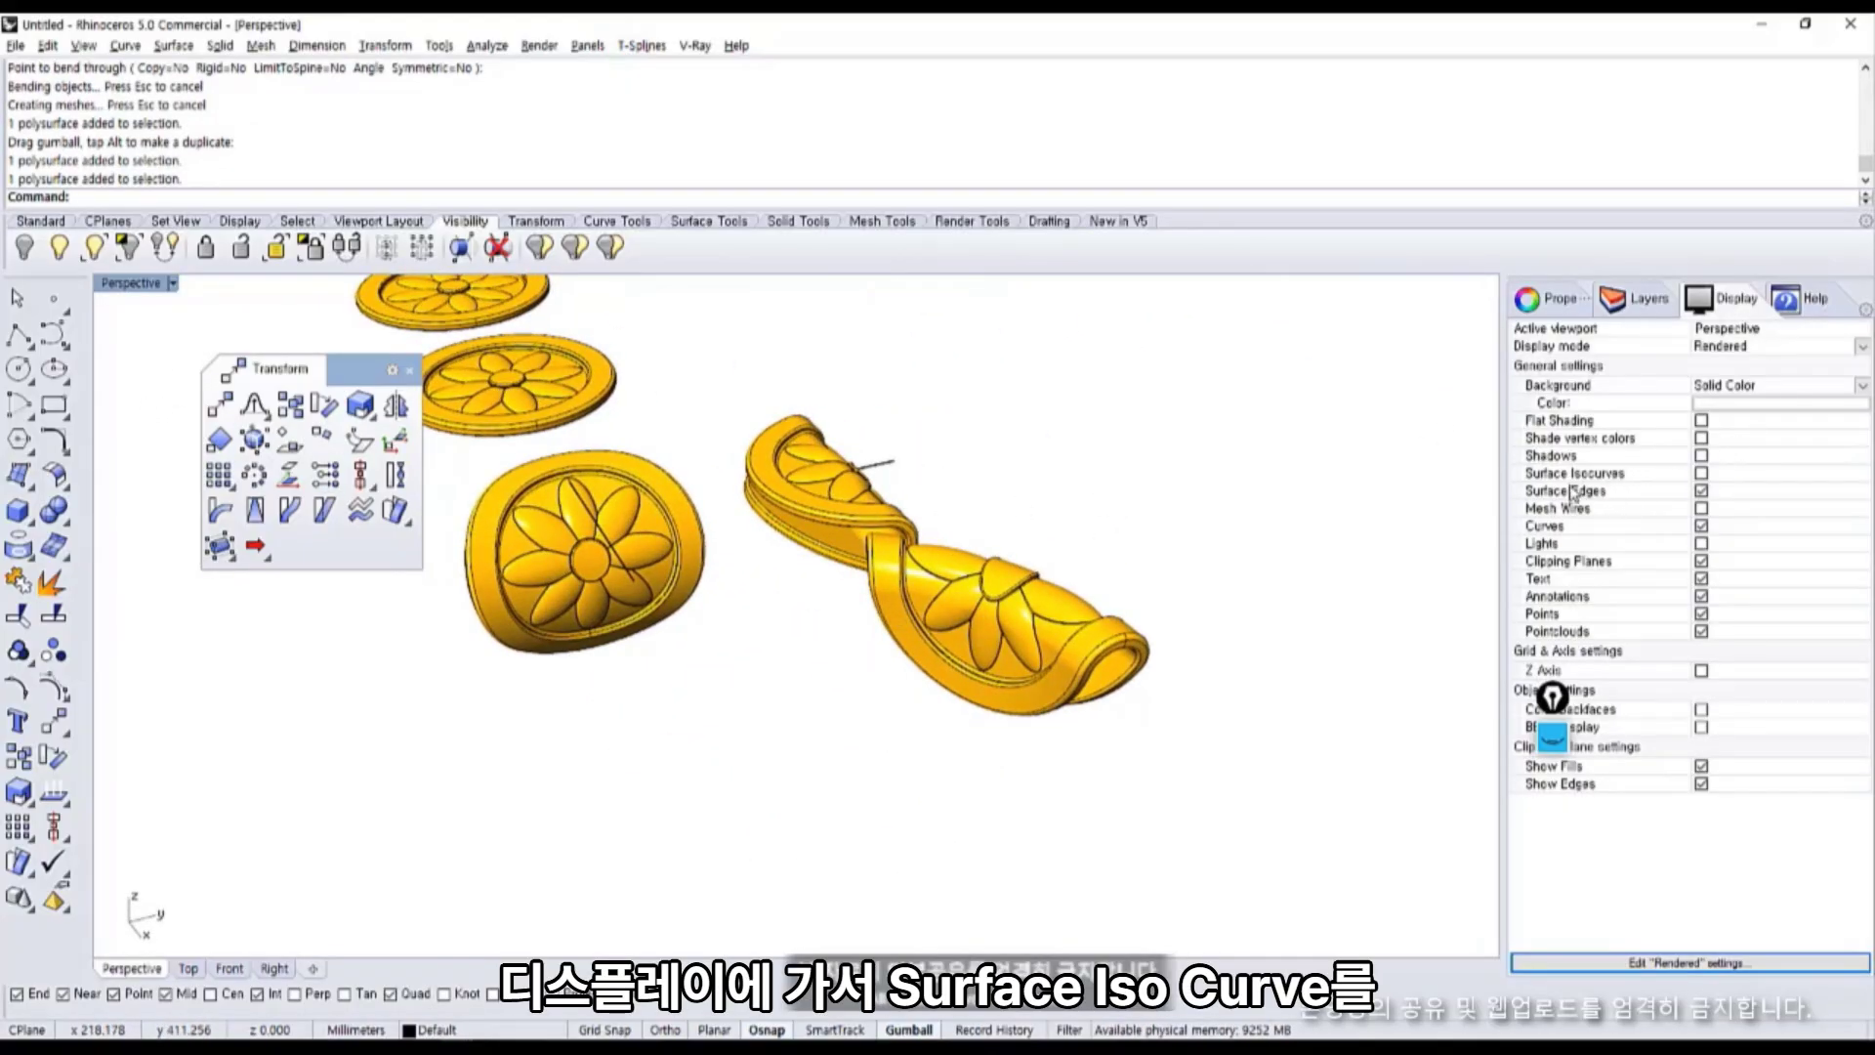
click(1701, 475)
right_drag(1181, 649, 630, 579)
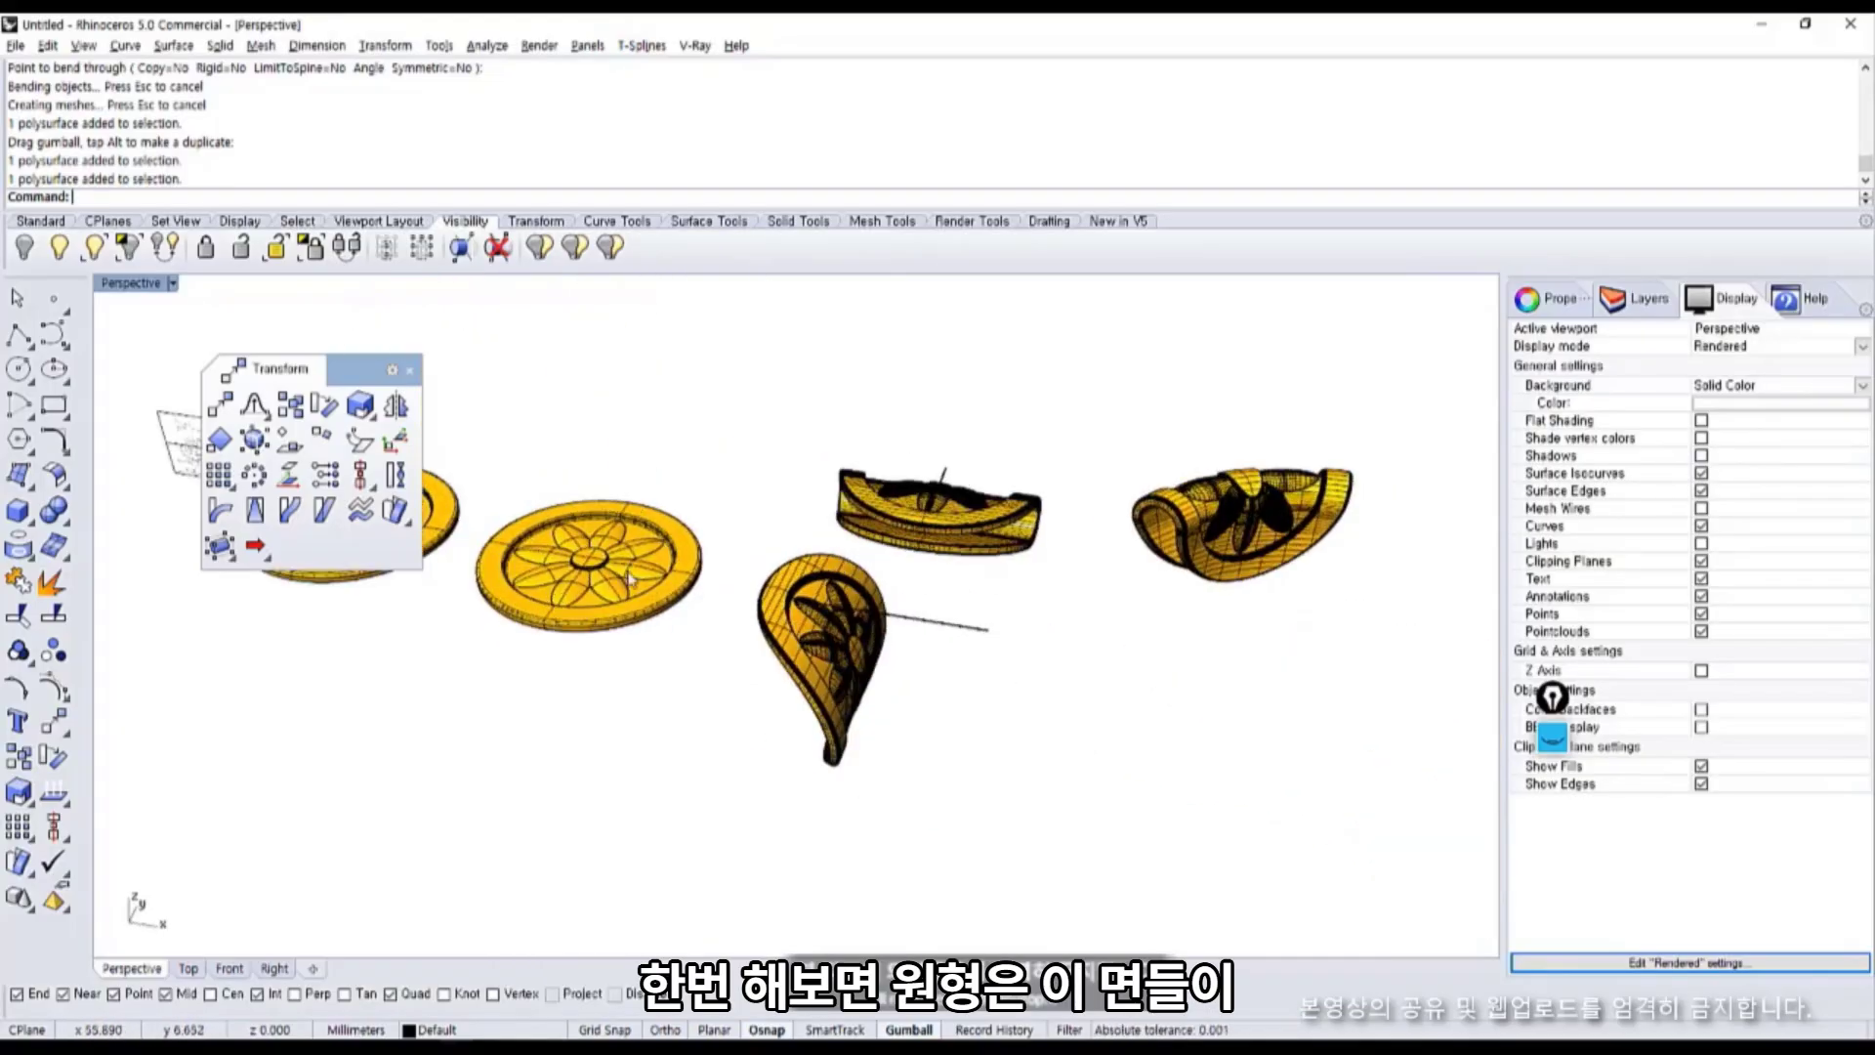
Zoom to the selected flat medallion and examine the isocurve layout on its petals, center and rim.
scroll(617, 579, up, 6)
click(610, 578)
text(zs)
key(Return)
key(Escape)
shift+right_drag(578, 736, 778, 720)
scroll(830, 641, up, 8)
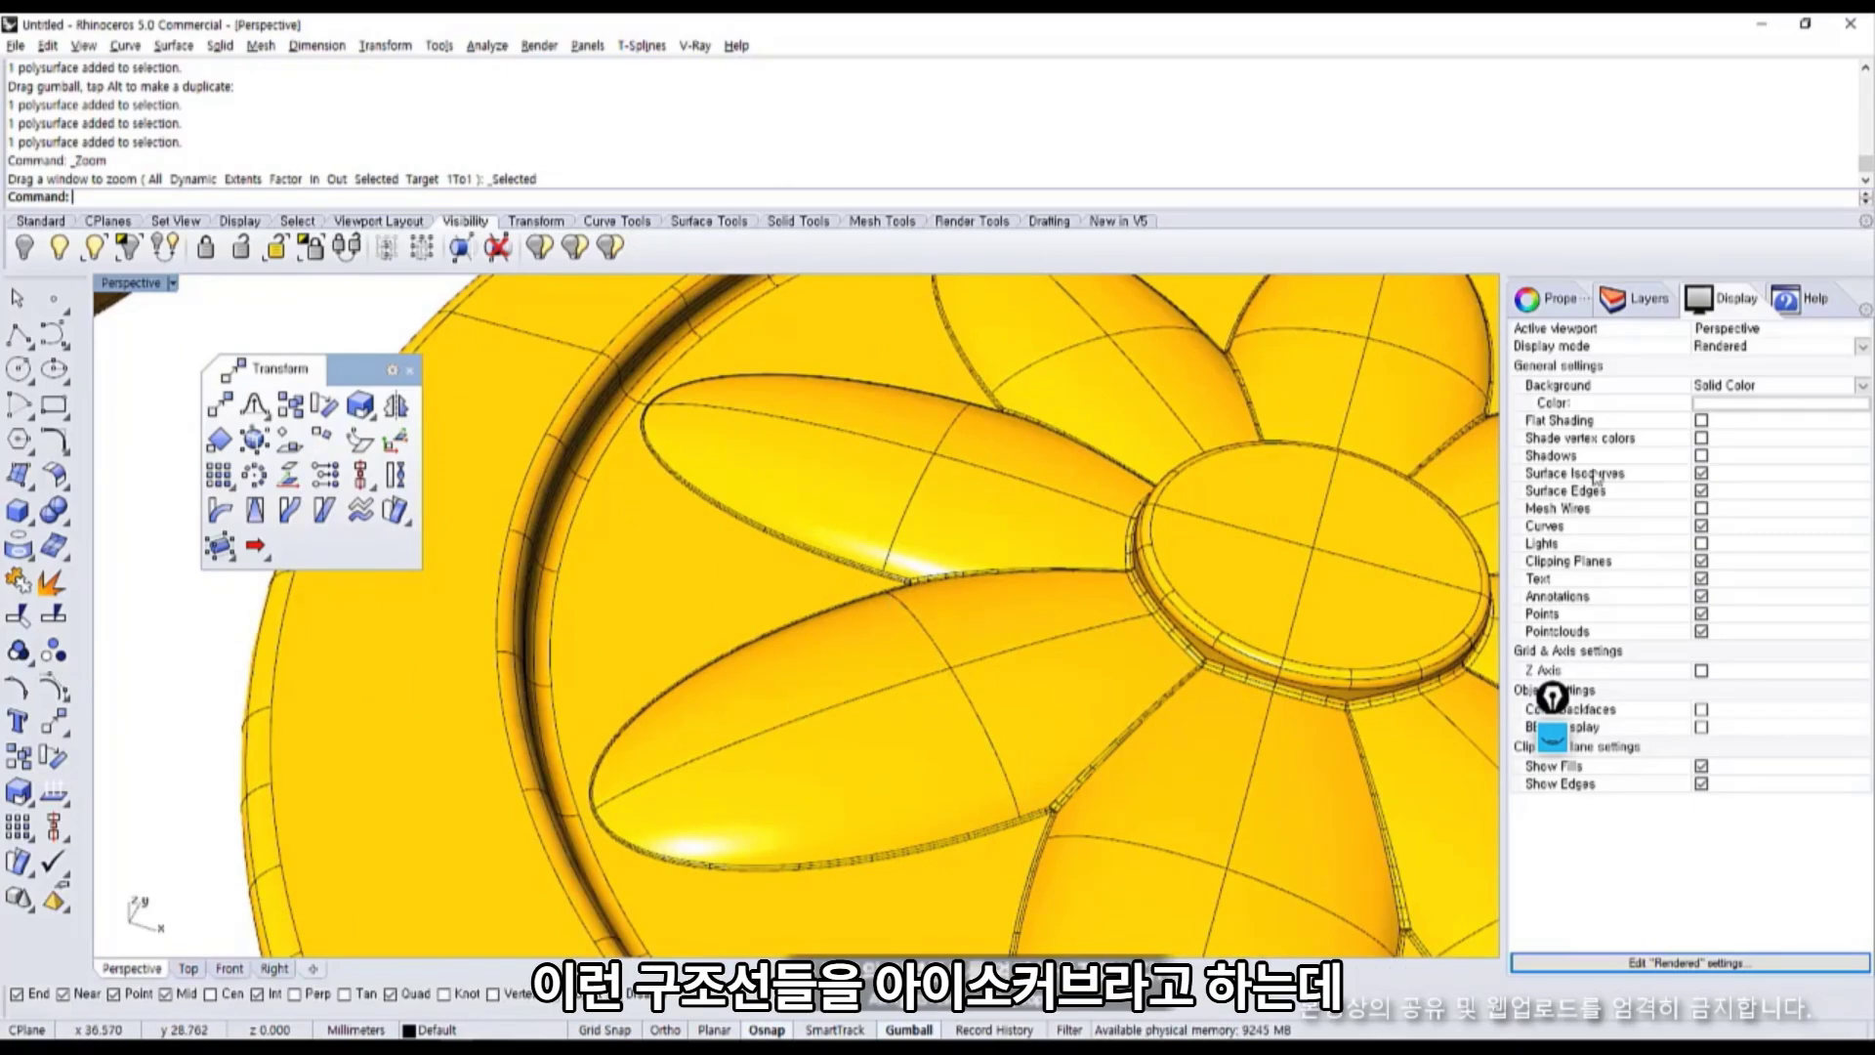
scroll(1344, 530, down, 6)
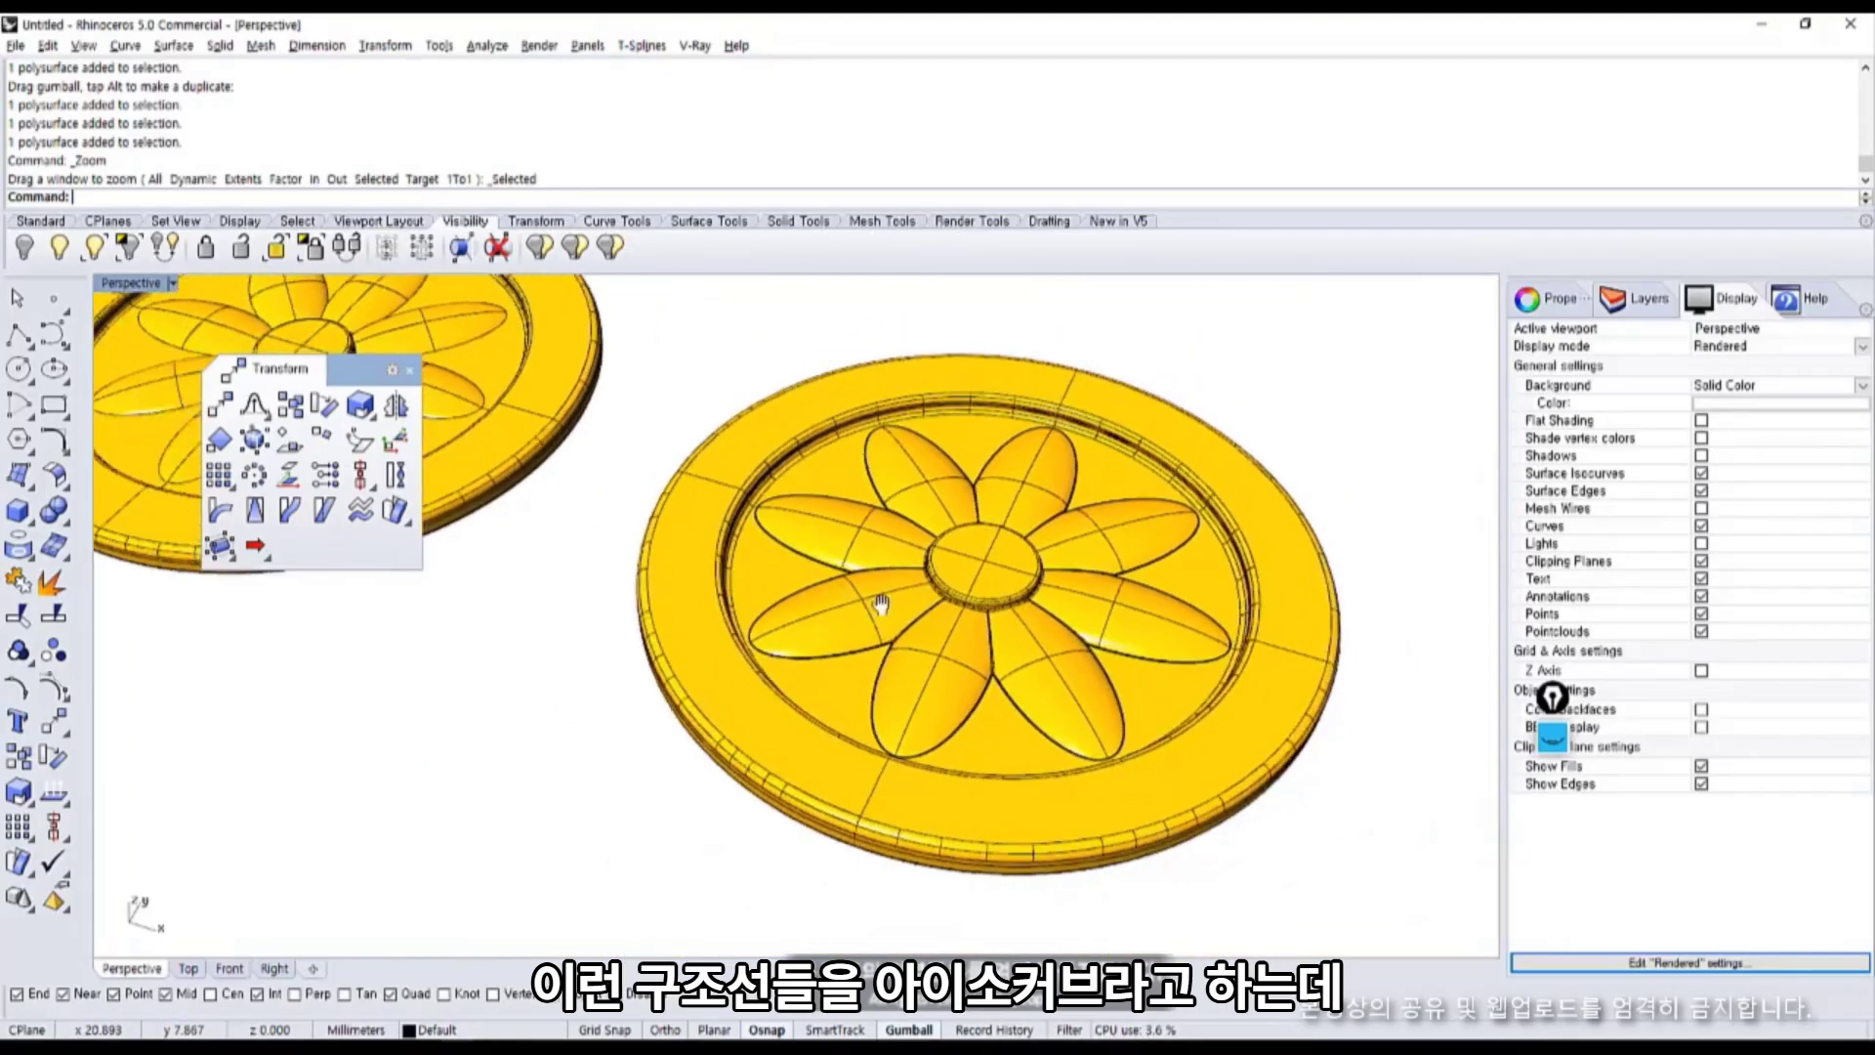
scroll(872, 640, up, 8)
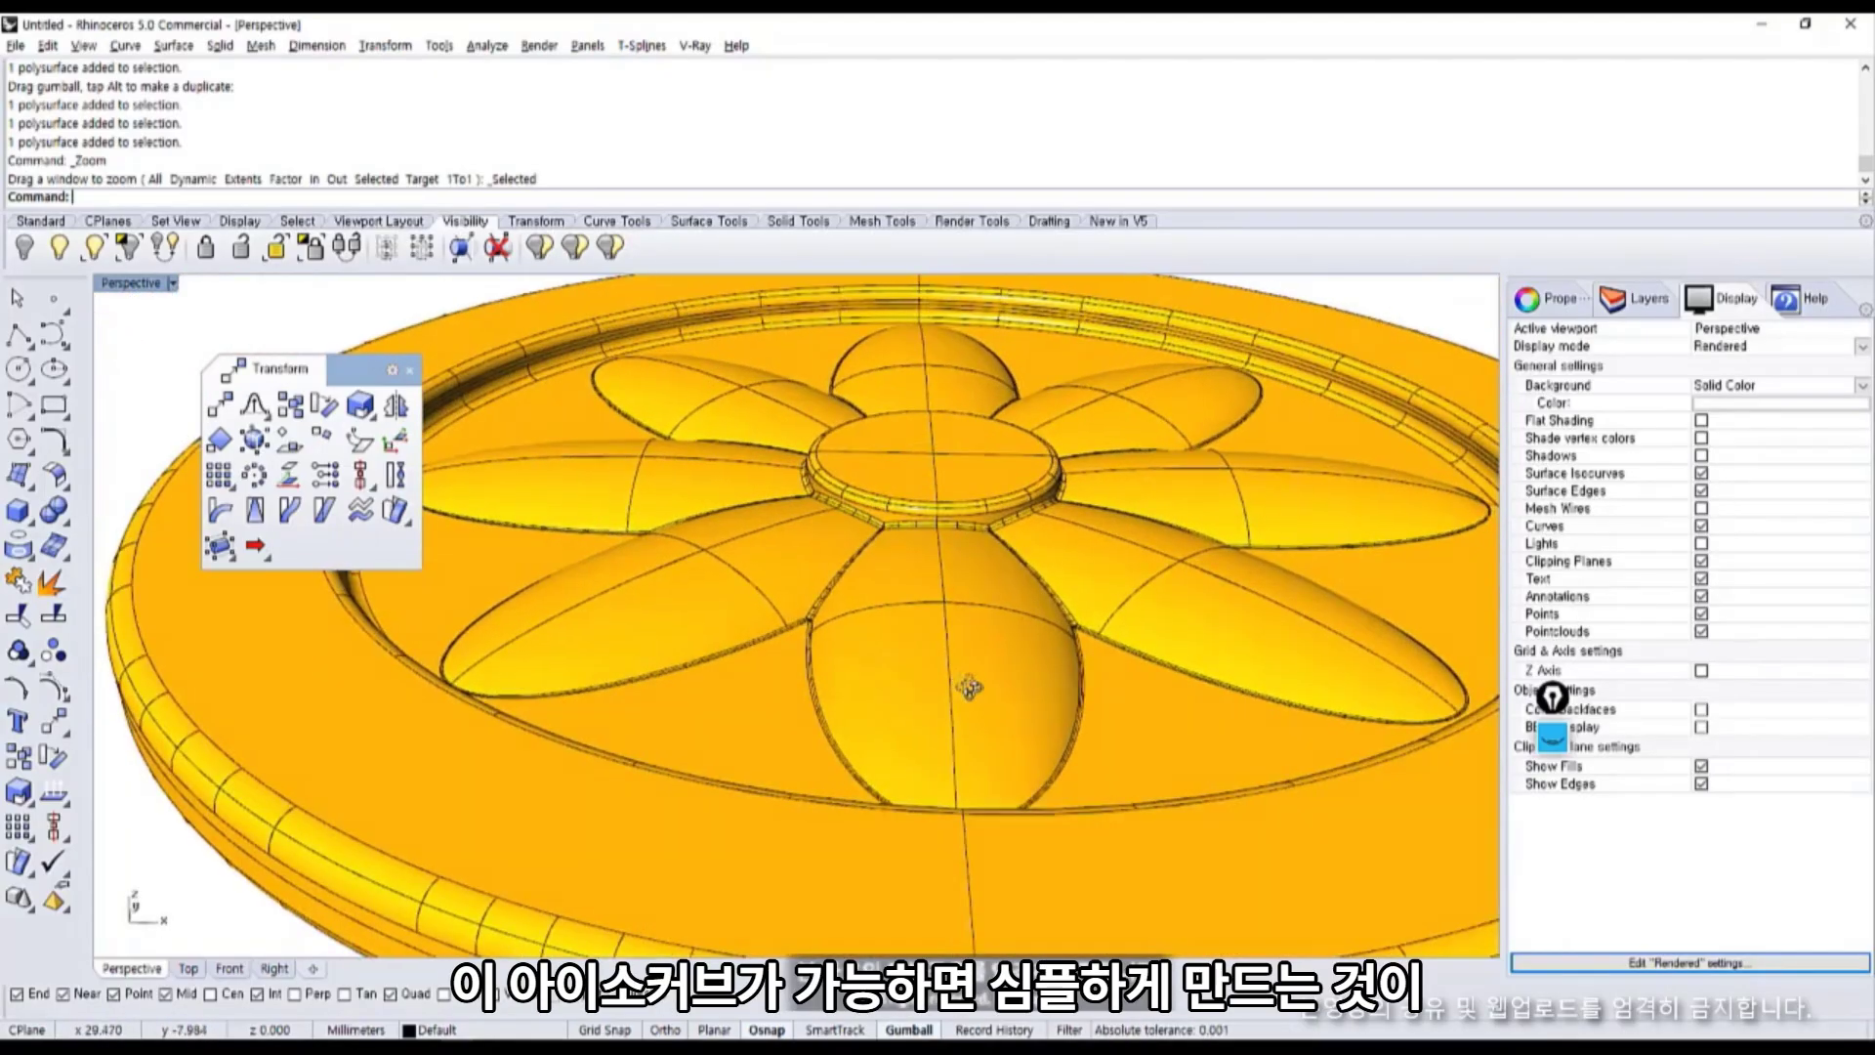
scroll(1052, 708, down, 3)
scroll(879, 686, up, 2)
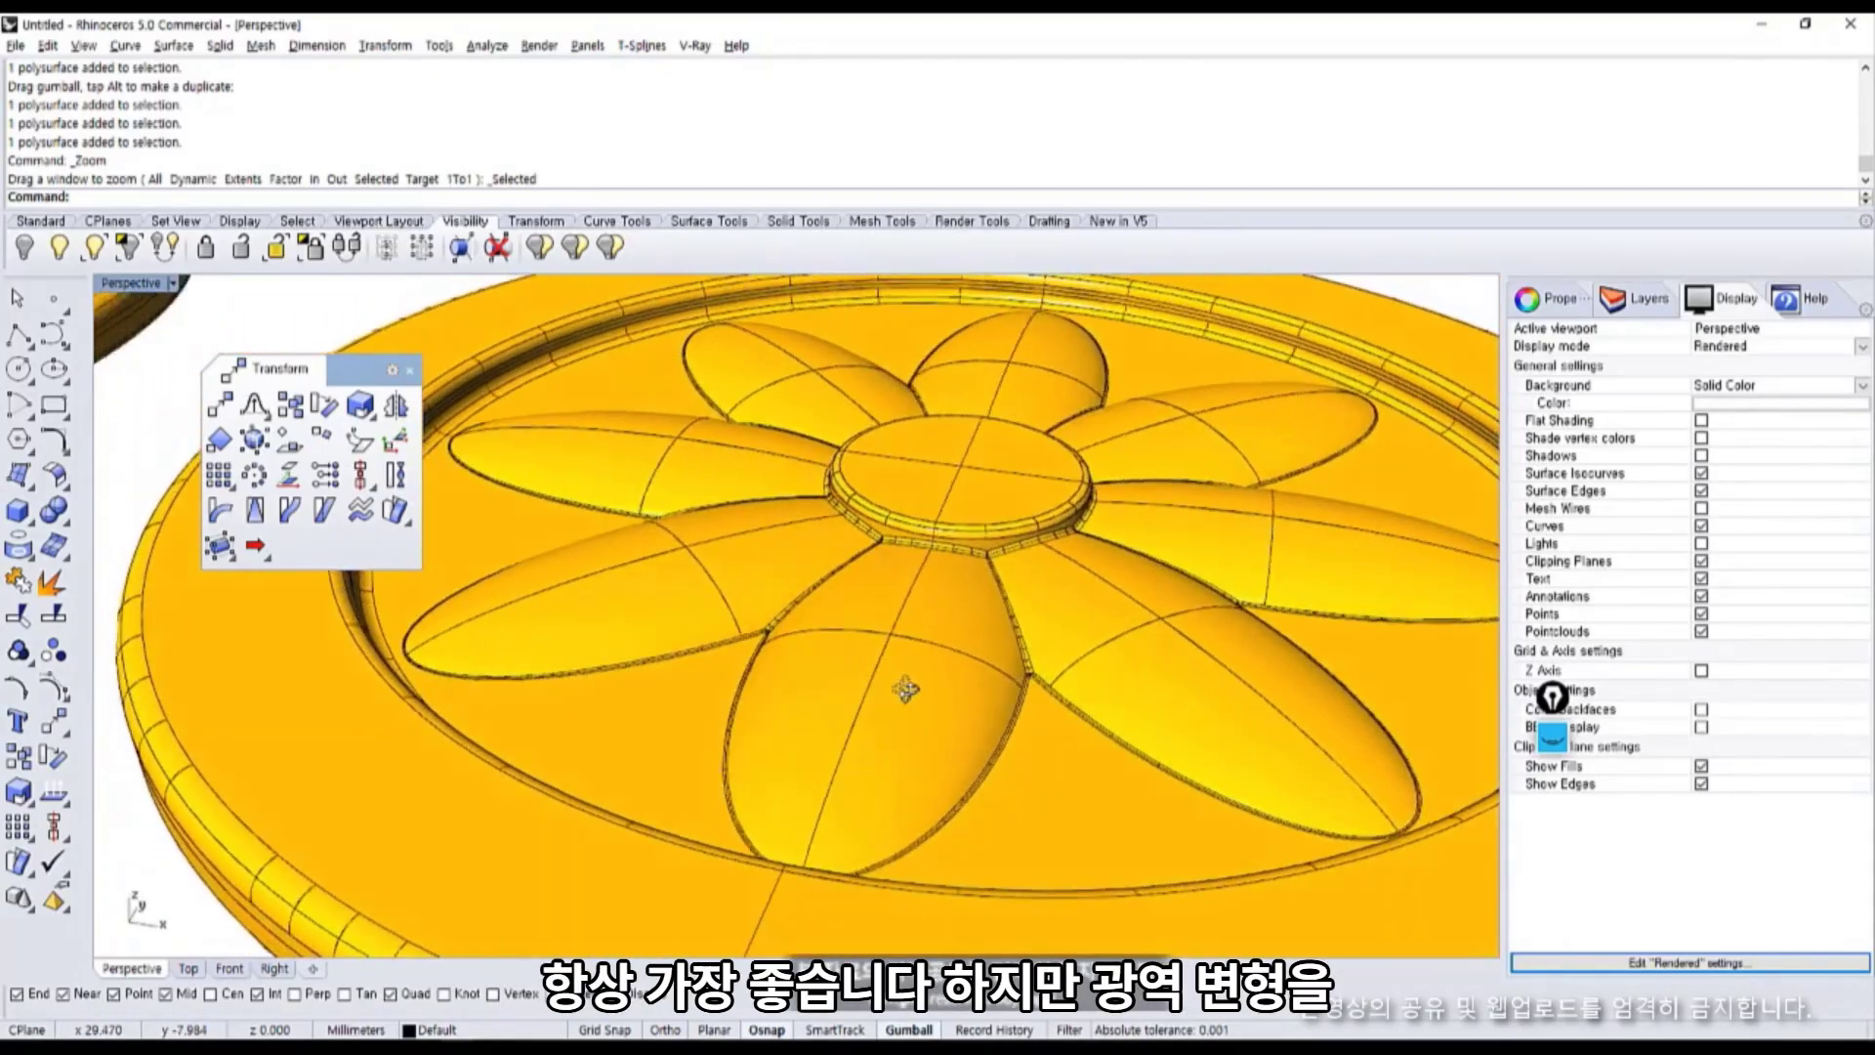
right_drag(868, 691, 924, 695)
scroll(924, 696, down, 6)
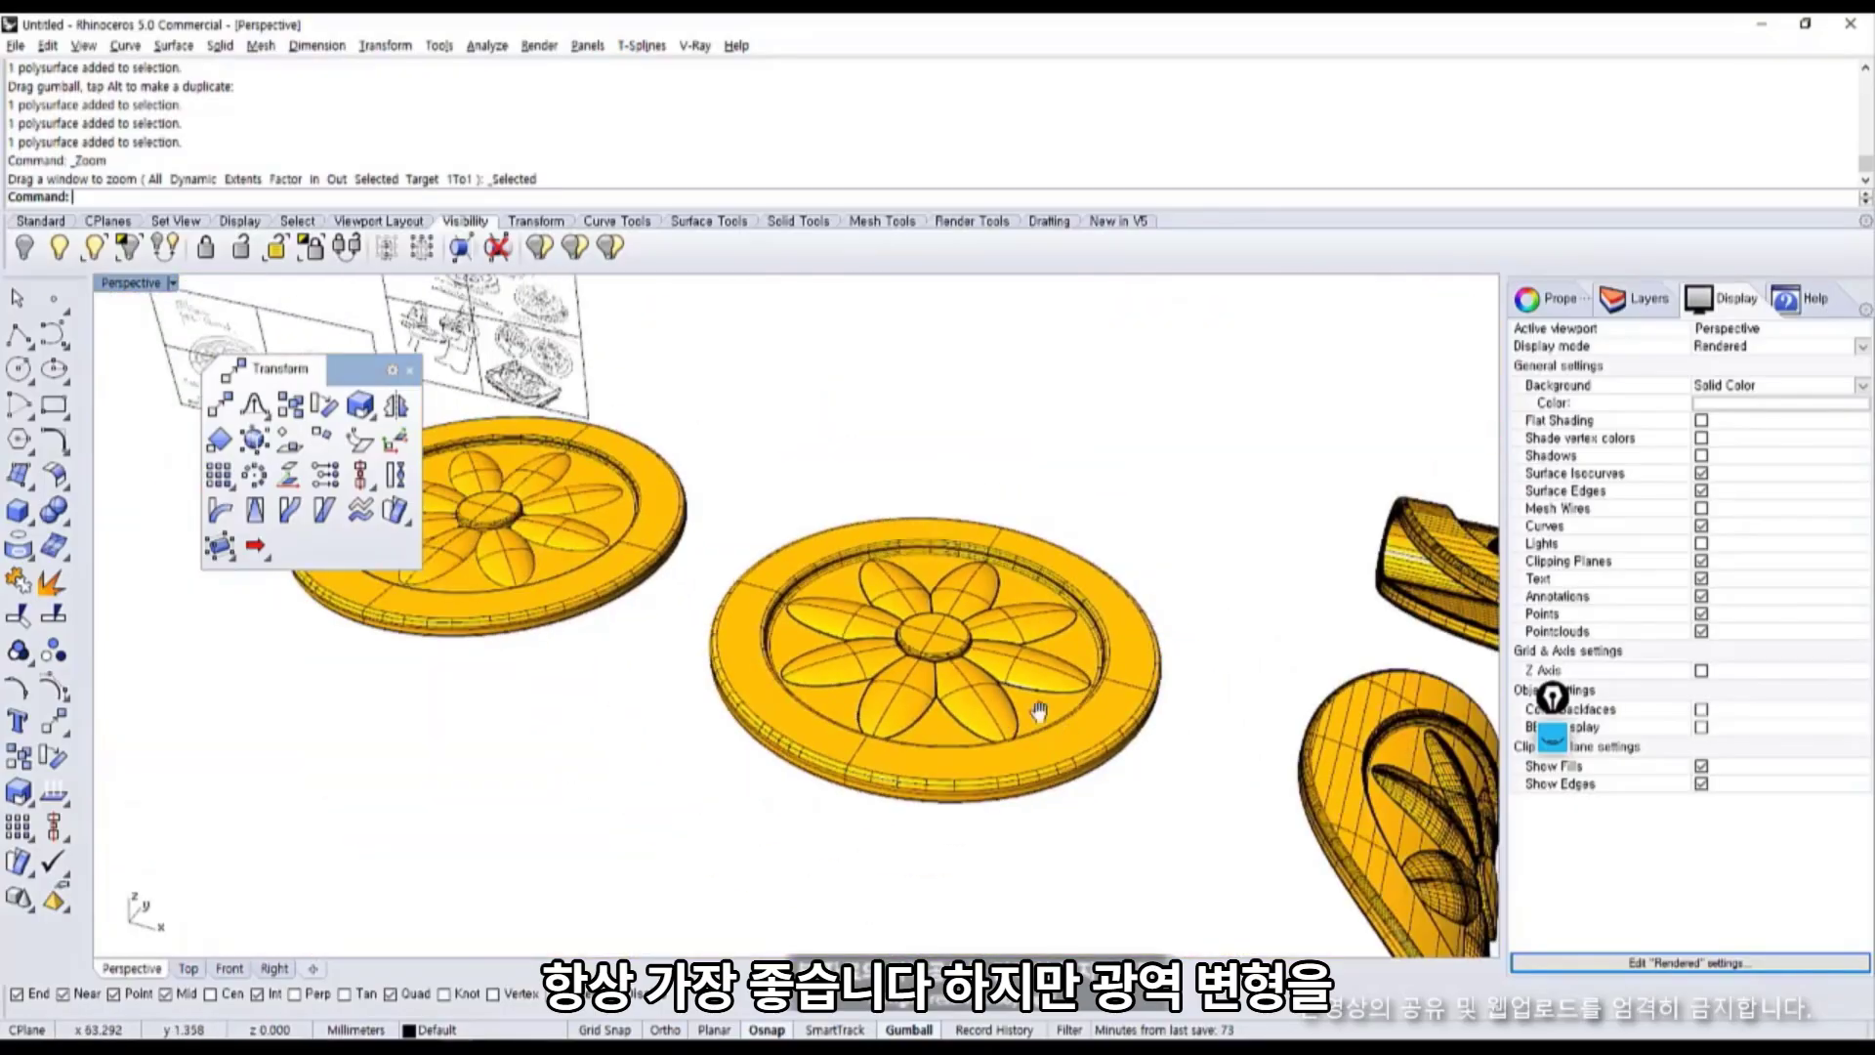
Examine the isocurve density on the petals and rims of the bent medallions for comparison with the flat one.
shift+right_drag(1038, 711, 891, 686)
scroll(890, 685, up, 5)
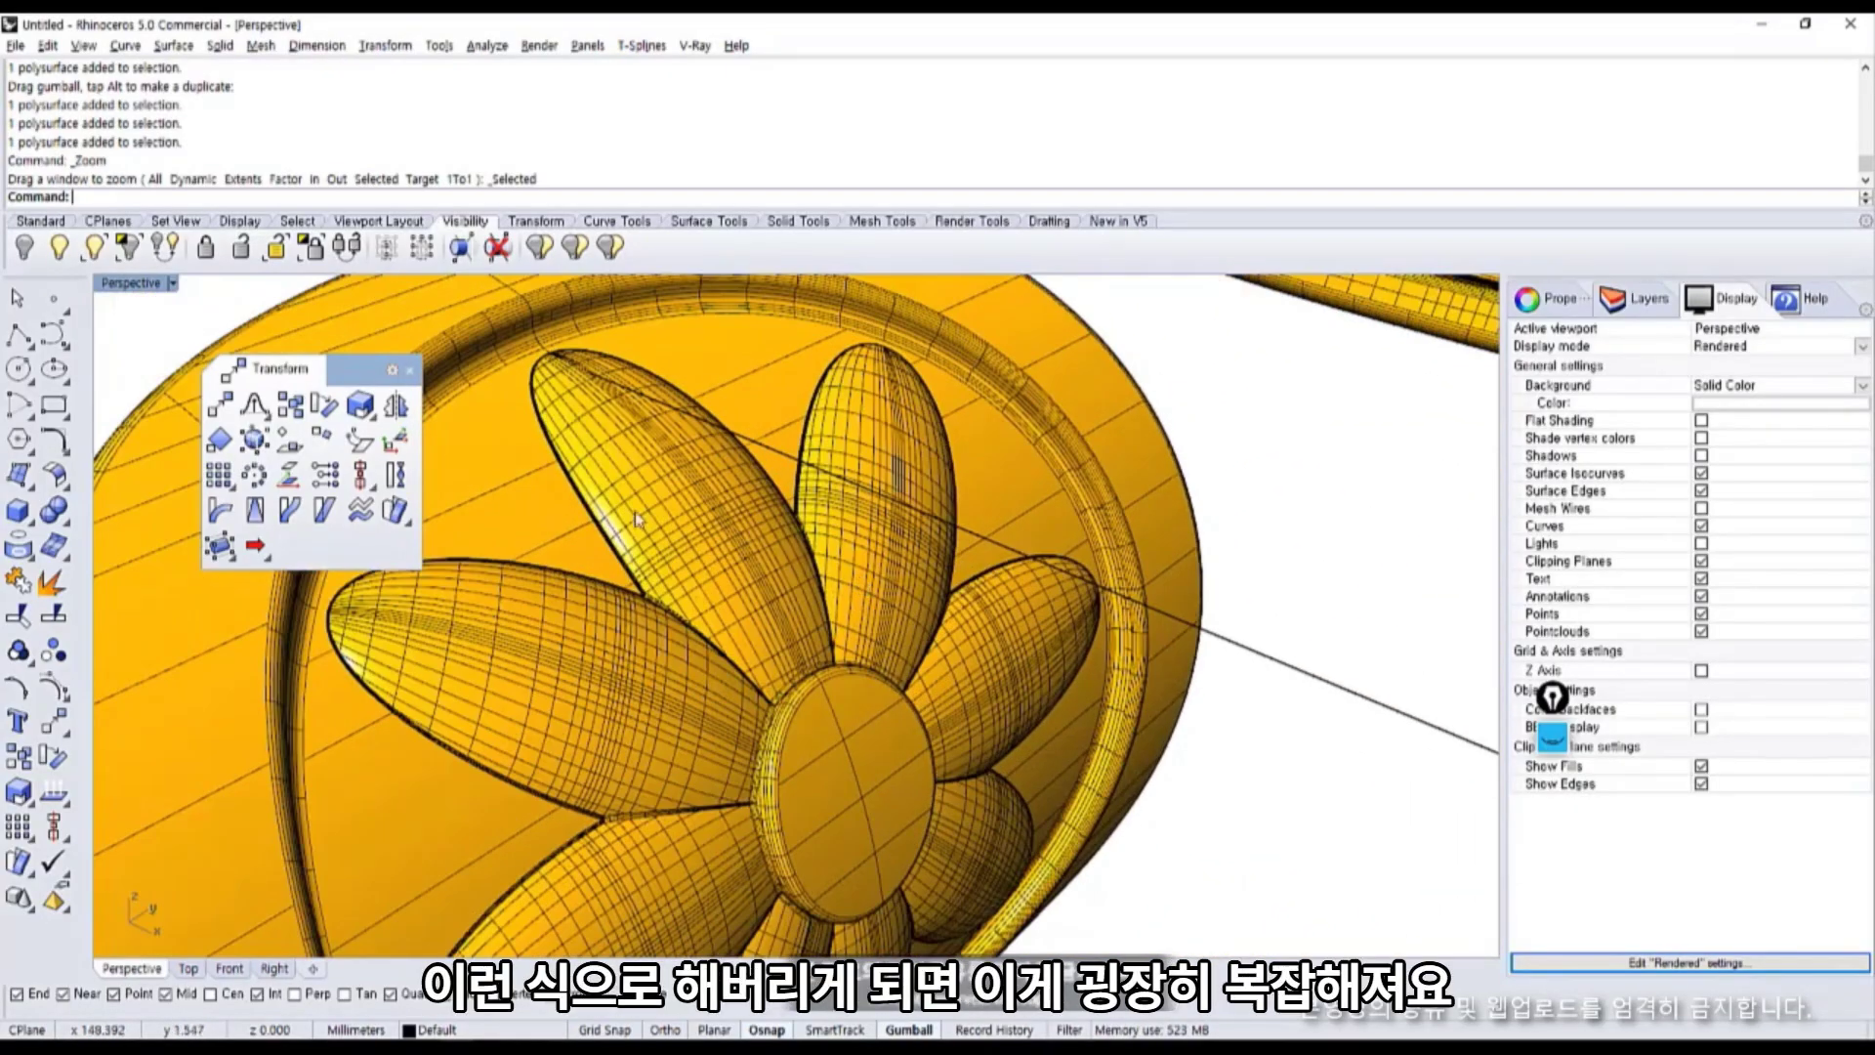
scroll(727, 547, up, 3)
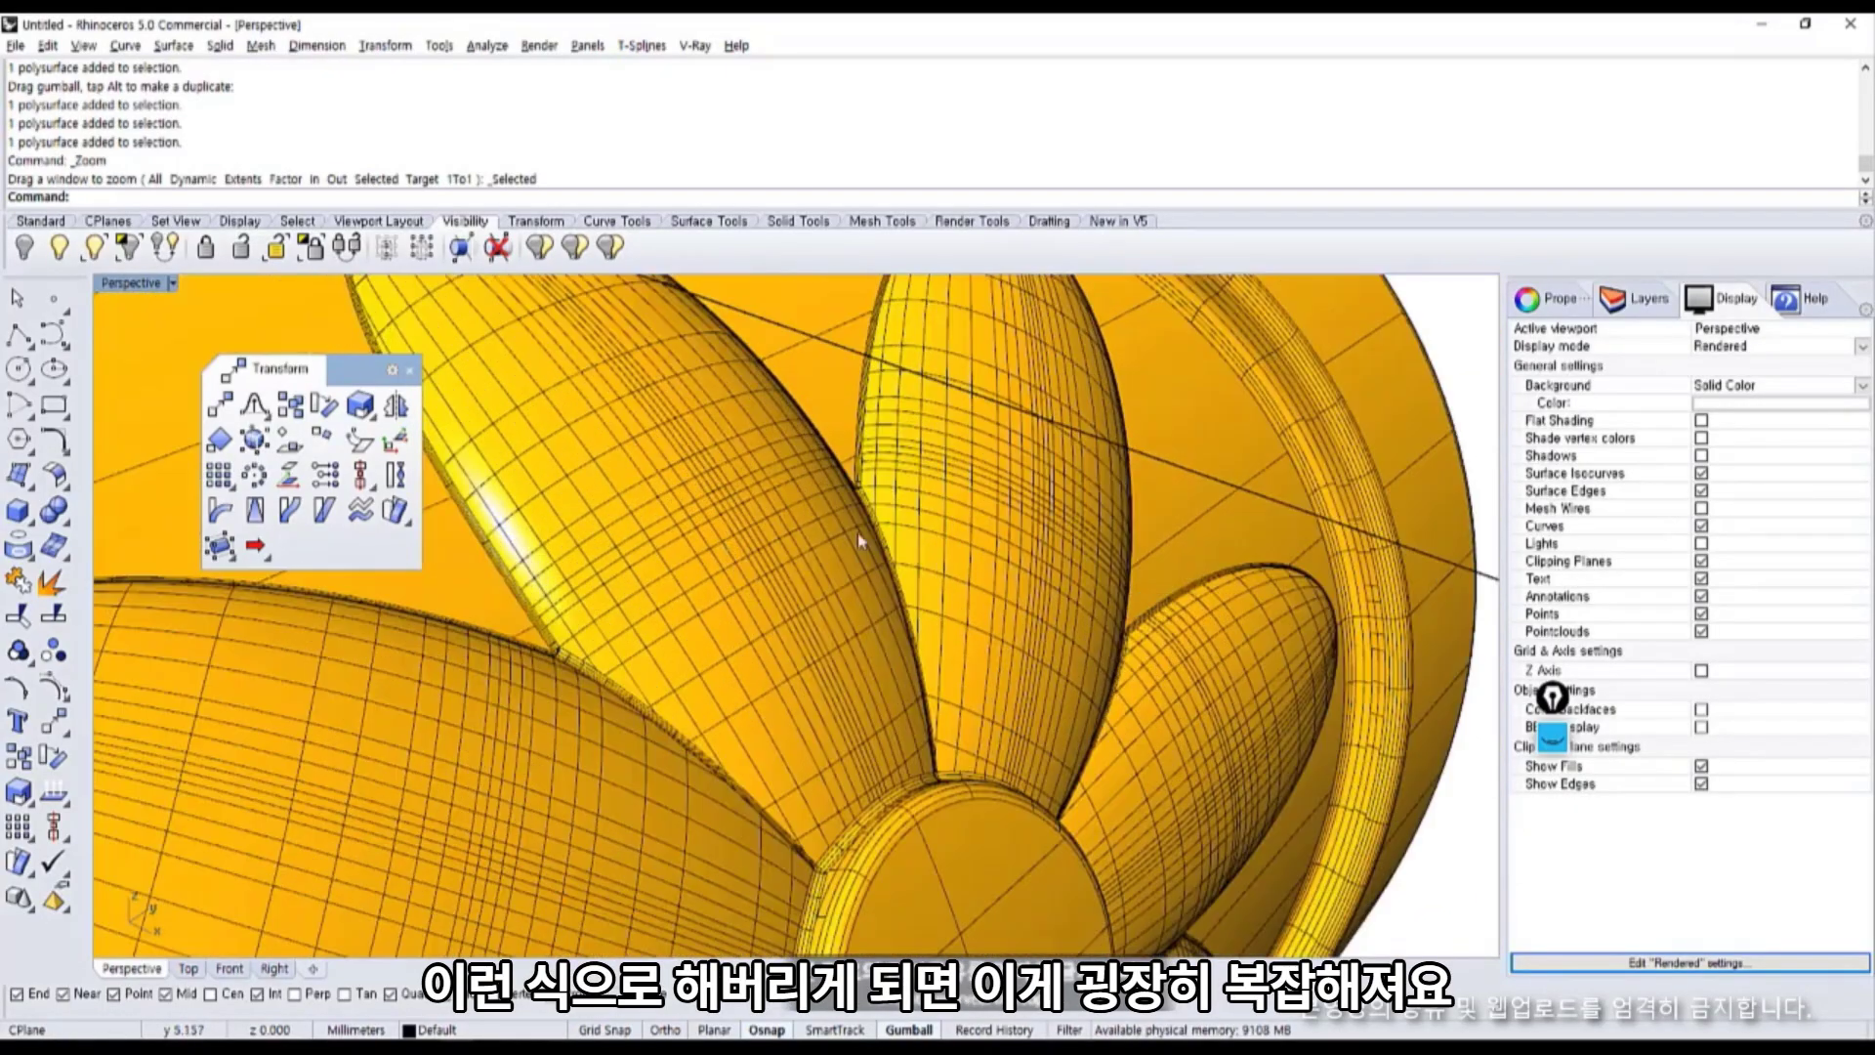
scroll(879, 547, down, 5)
scroll(976, 603, down, 5)
right_drag(976, 602, 497, 605)
scroll(991, 493, up, 6)
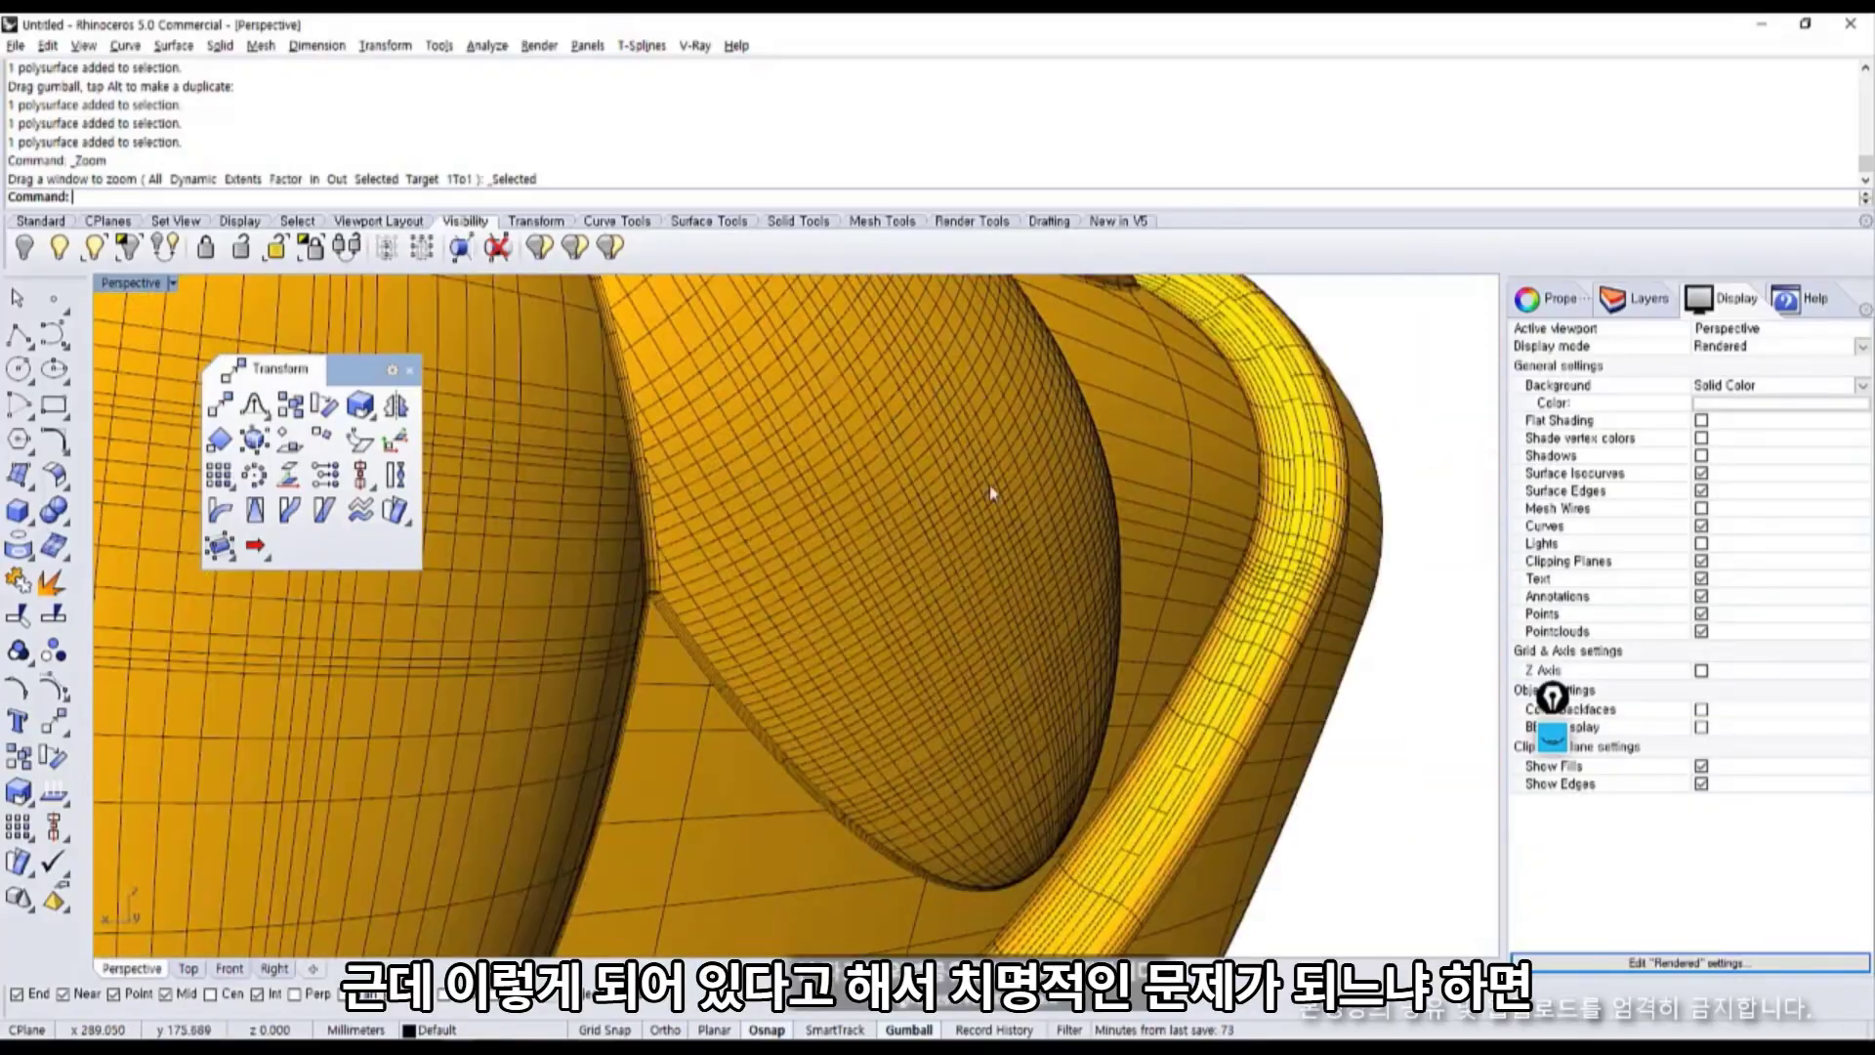
scroll(1062, 557, down, 4)
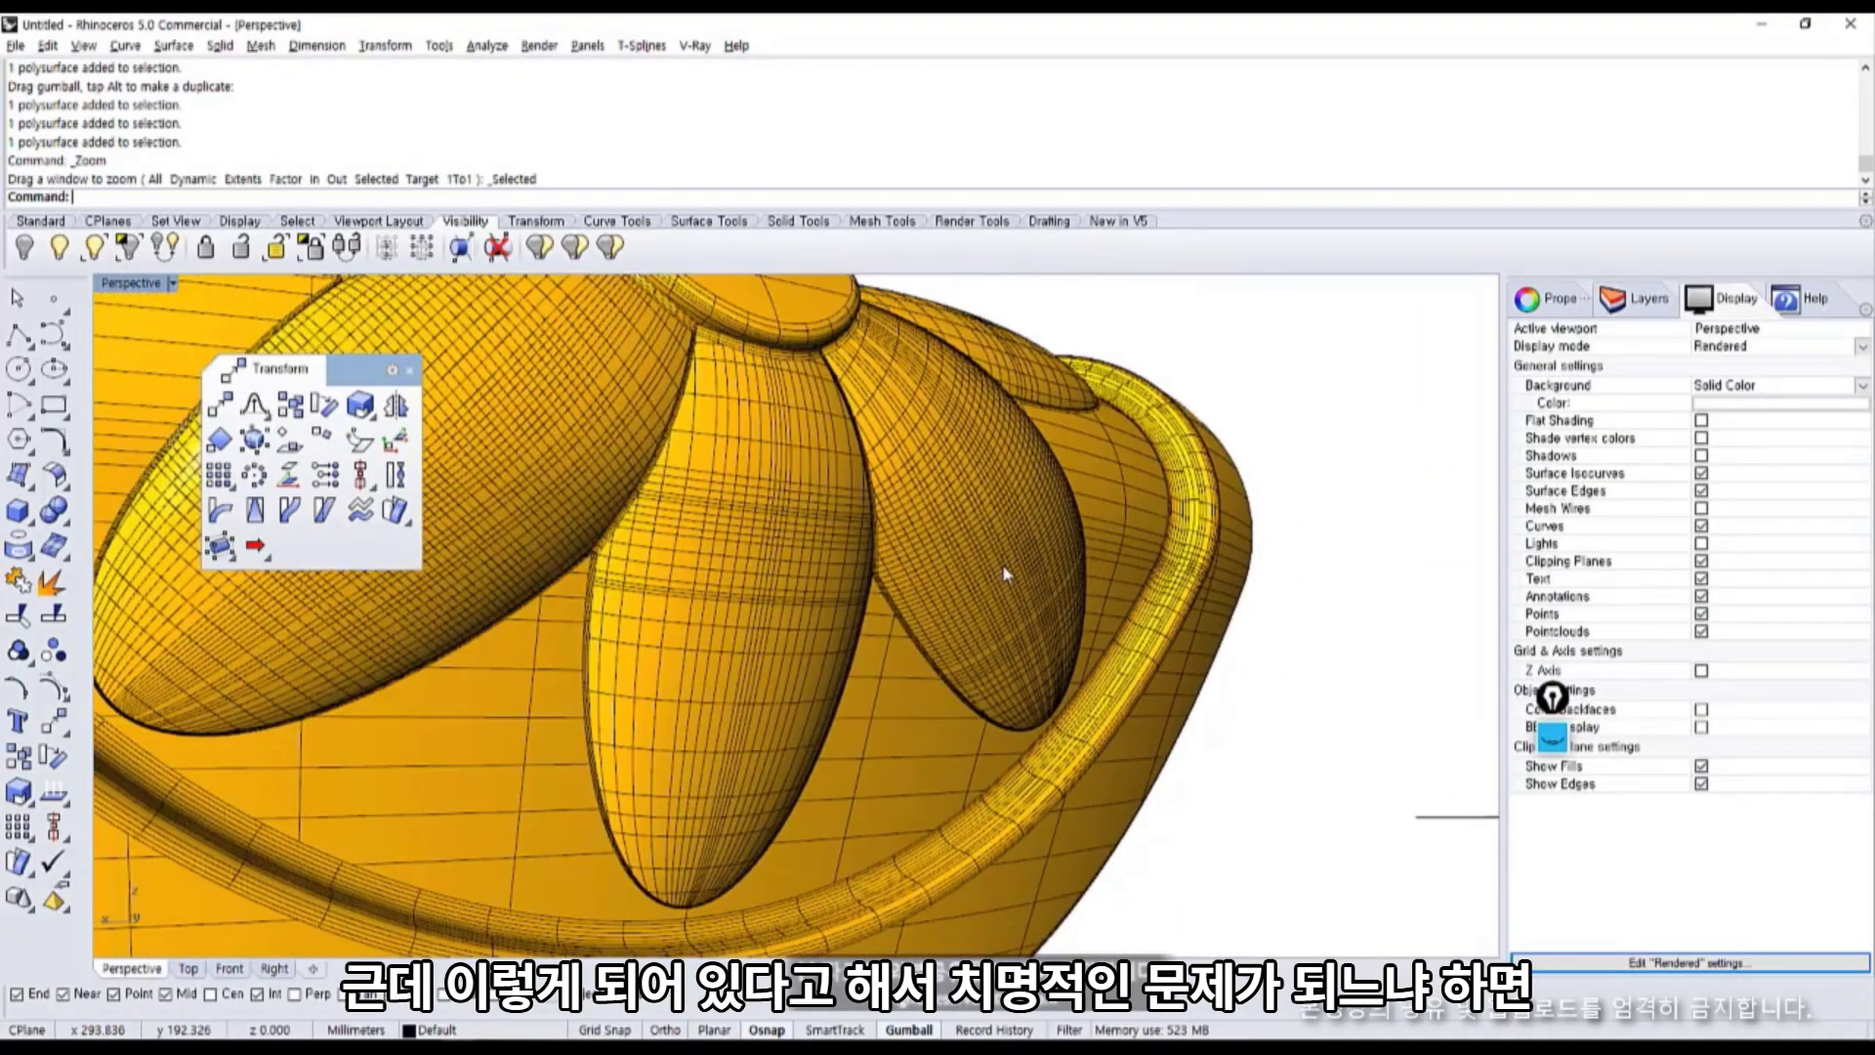
scroll(1002, 564, down, 2)
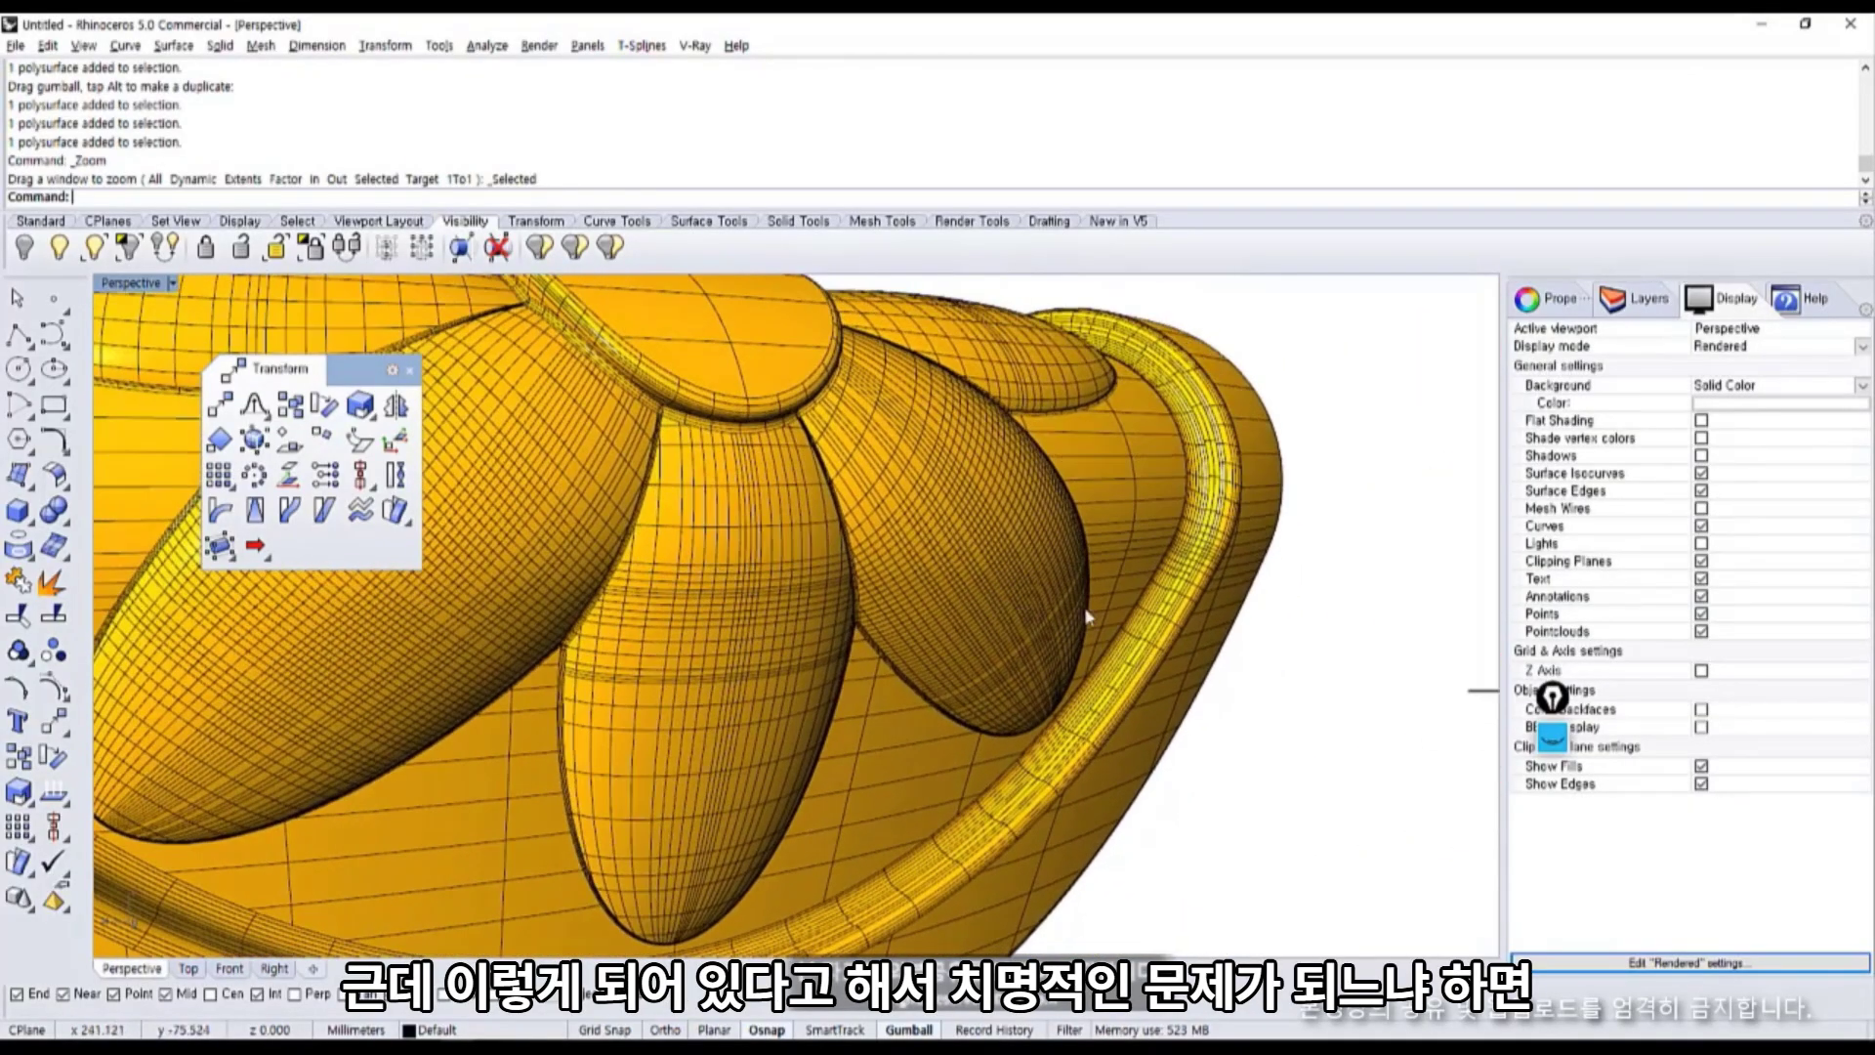
Turn off the Surface Isocurves display and bring the flat and bent medallions back into view together.
click(1700, 475)
right_drag(920, 604, 625, 513)
scroll(1021, 639, down, 8)
scroll(1260, 752, down, 7)
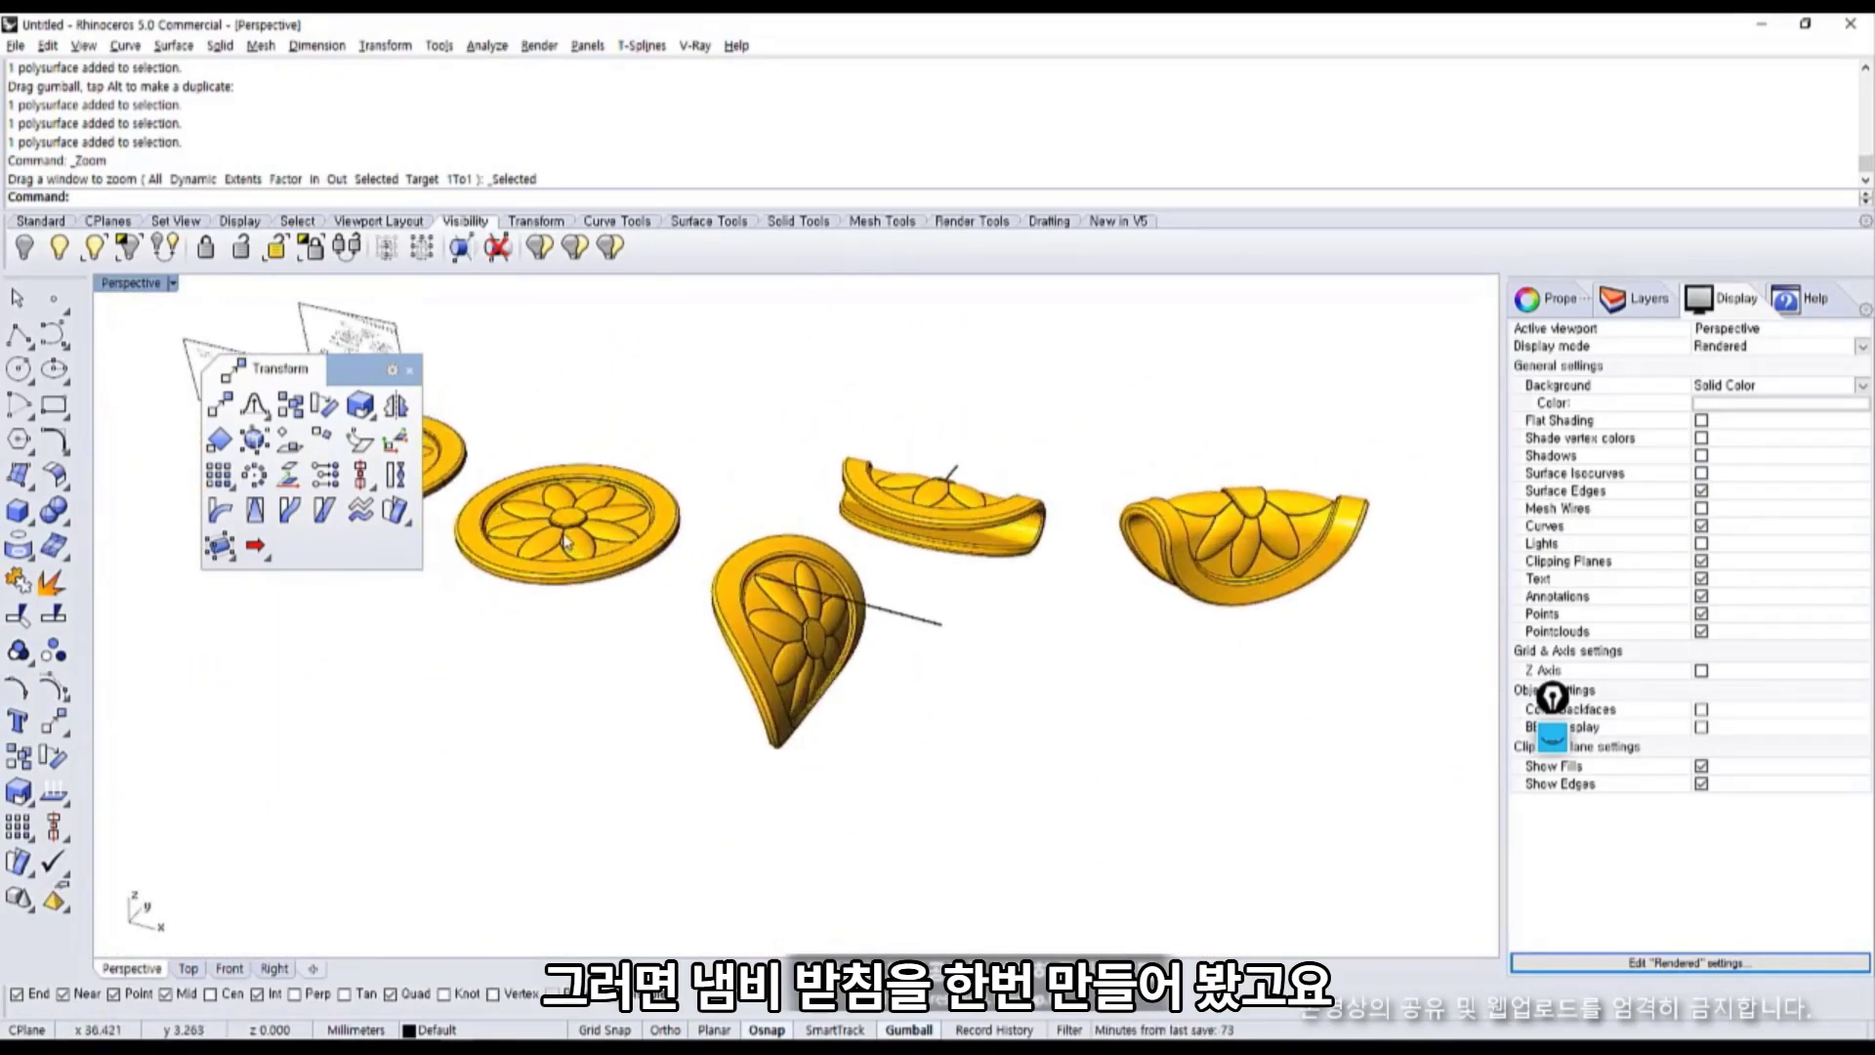
scroll(623, 514, up, 5)
scroll(750, 544, down, 5)
shift+right_drag(966, 658, 742, 676)
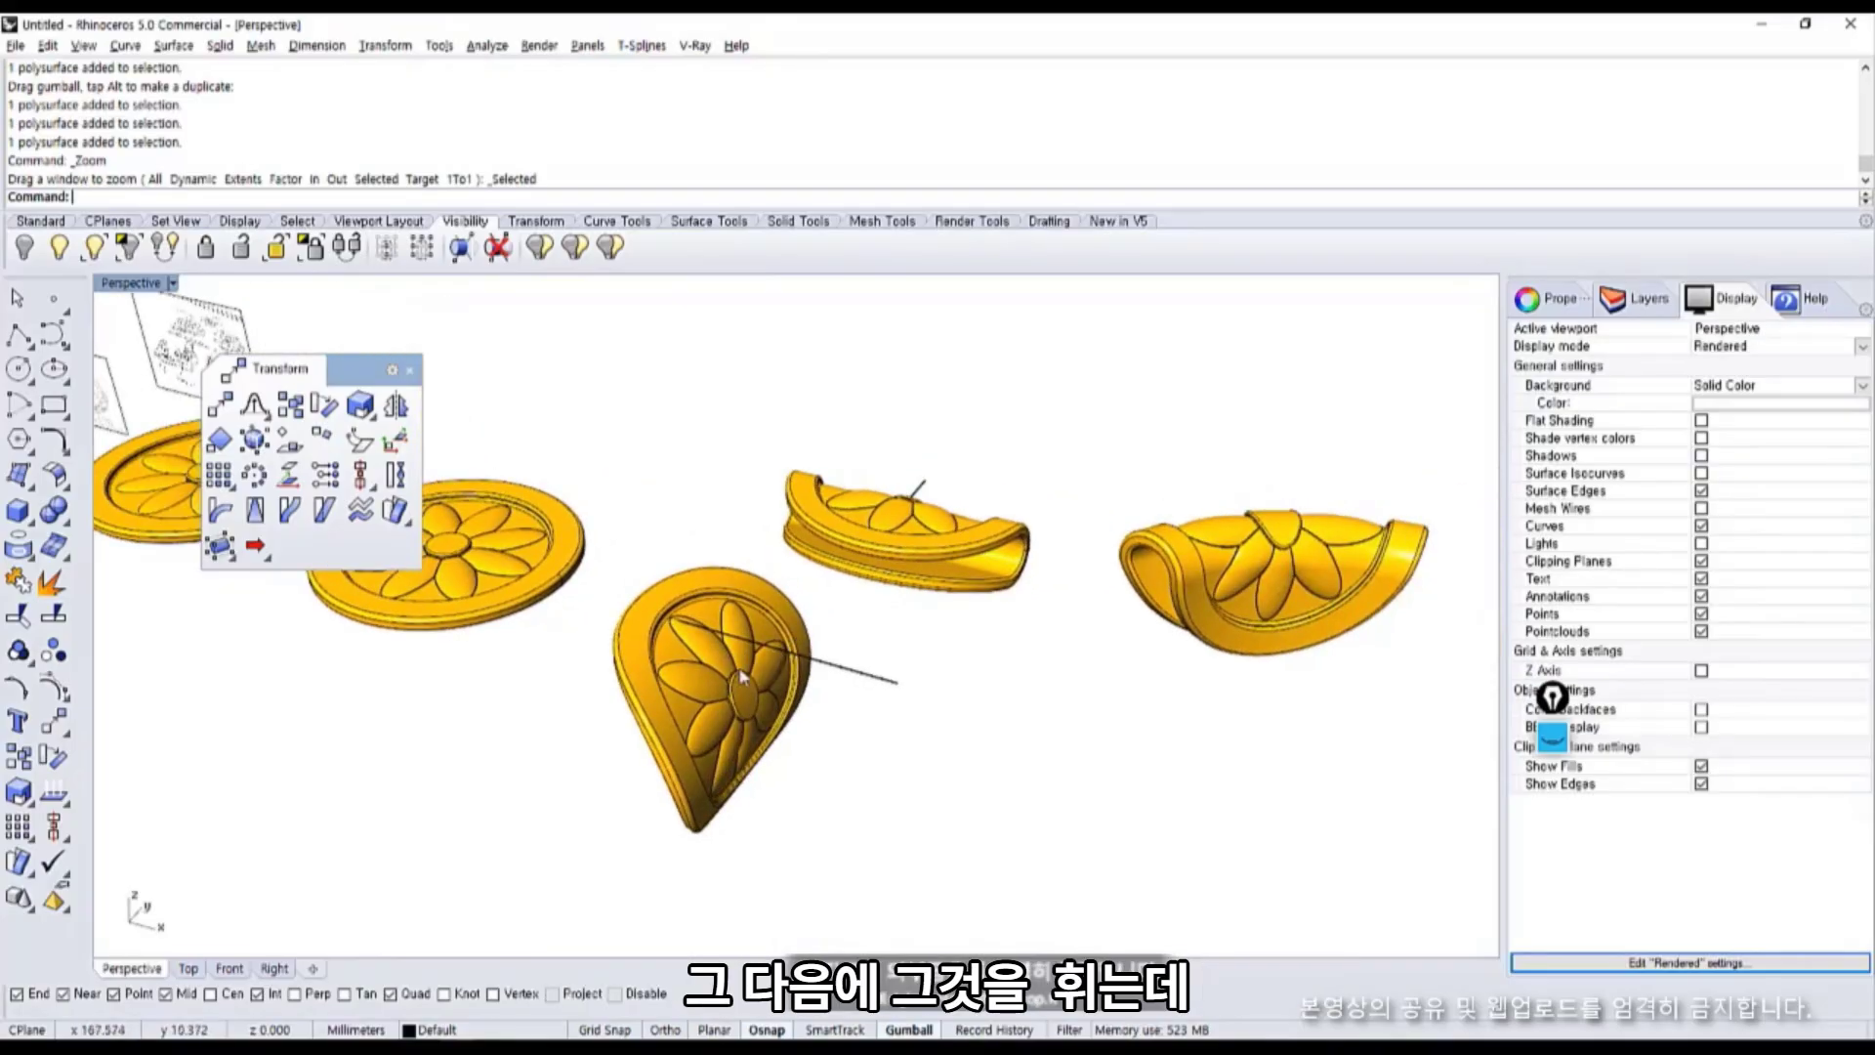
Compare the single-bent and double-bent medallions from several angles, and examine the flat medallion up close.
click(670, 703)
click(561, 805)
right_drag(586, 796, 760, 686)
scroll(730, 669, up, 4)
right_drag(795, 595, 736, 601)
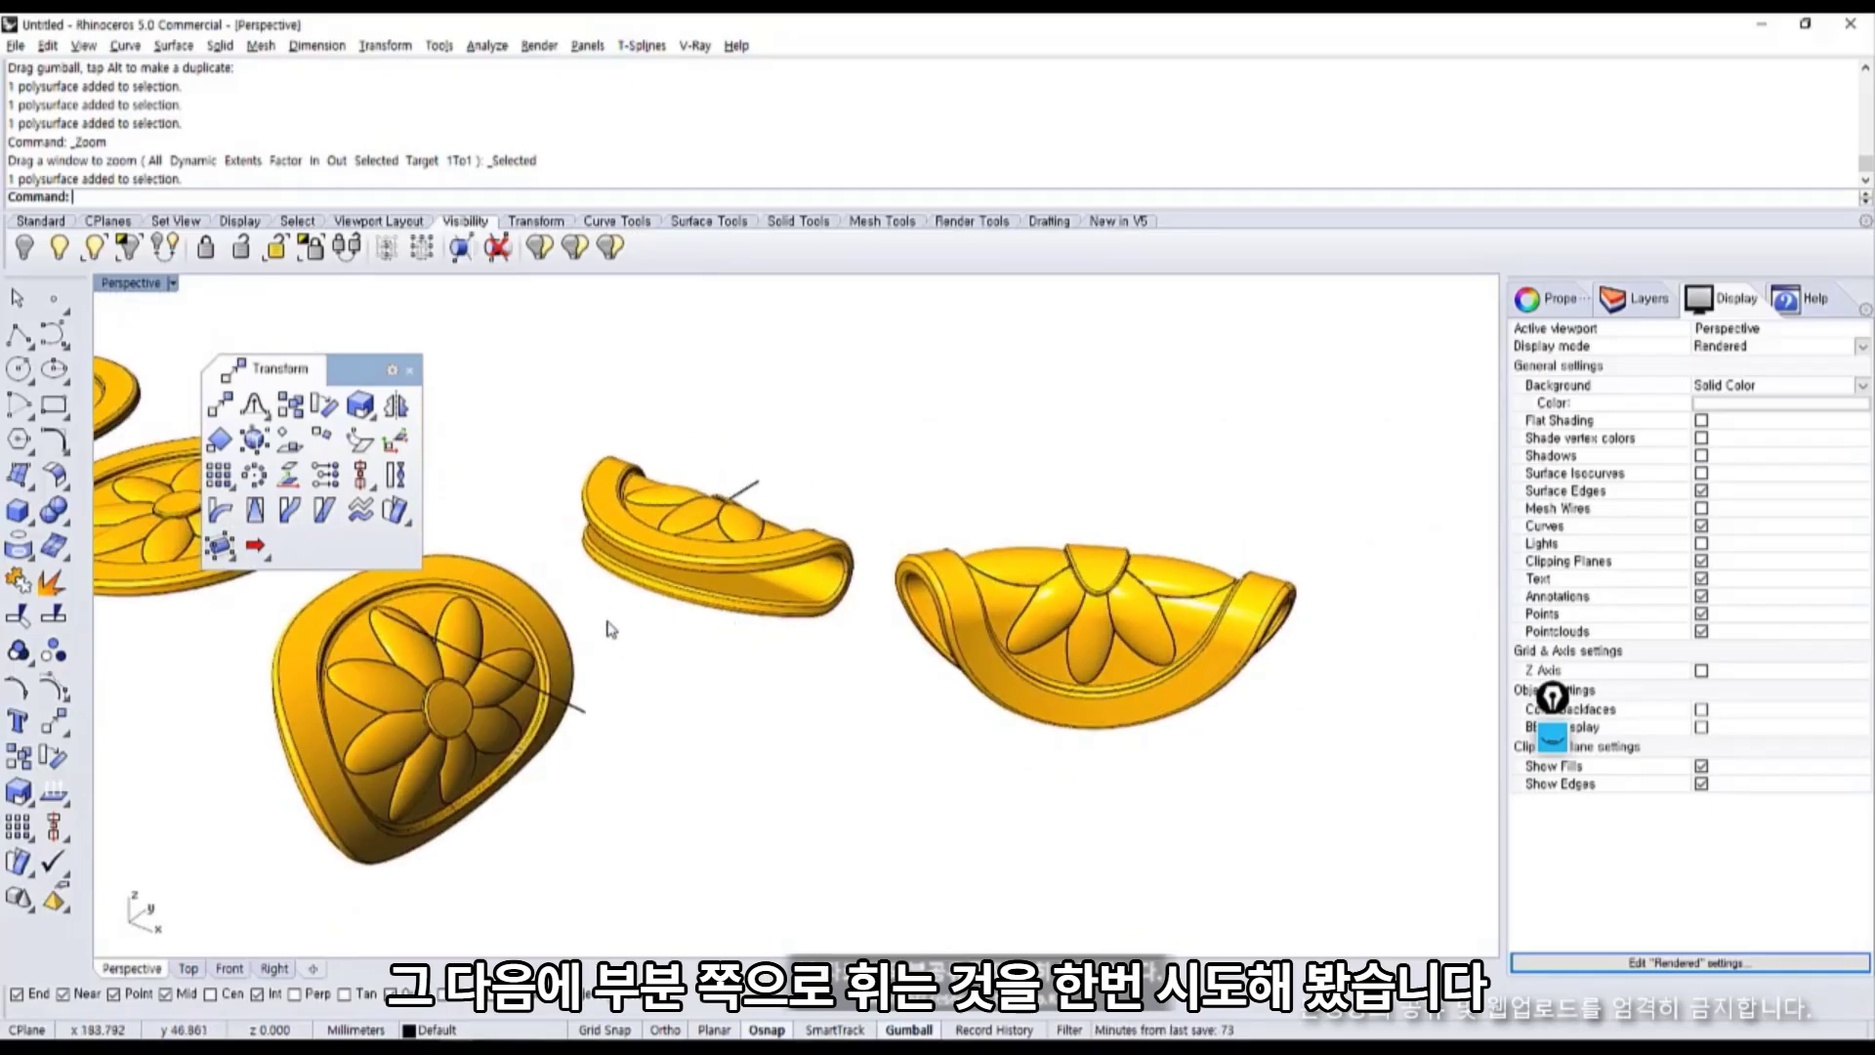
right_drag(610, 630, 713, 634)
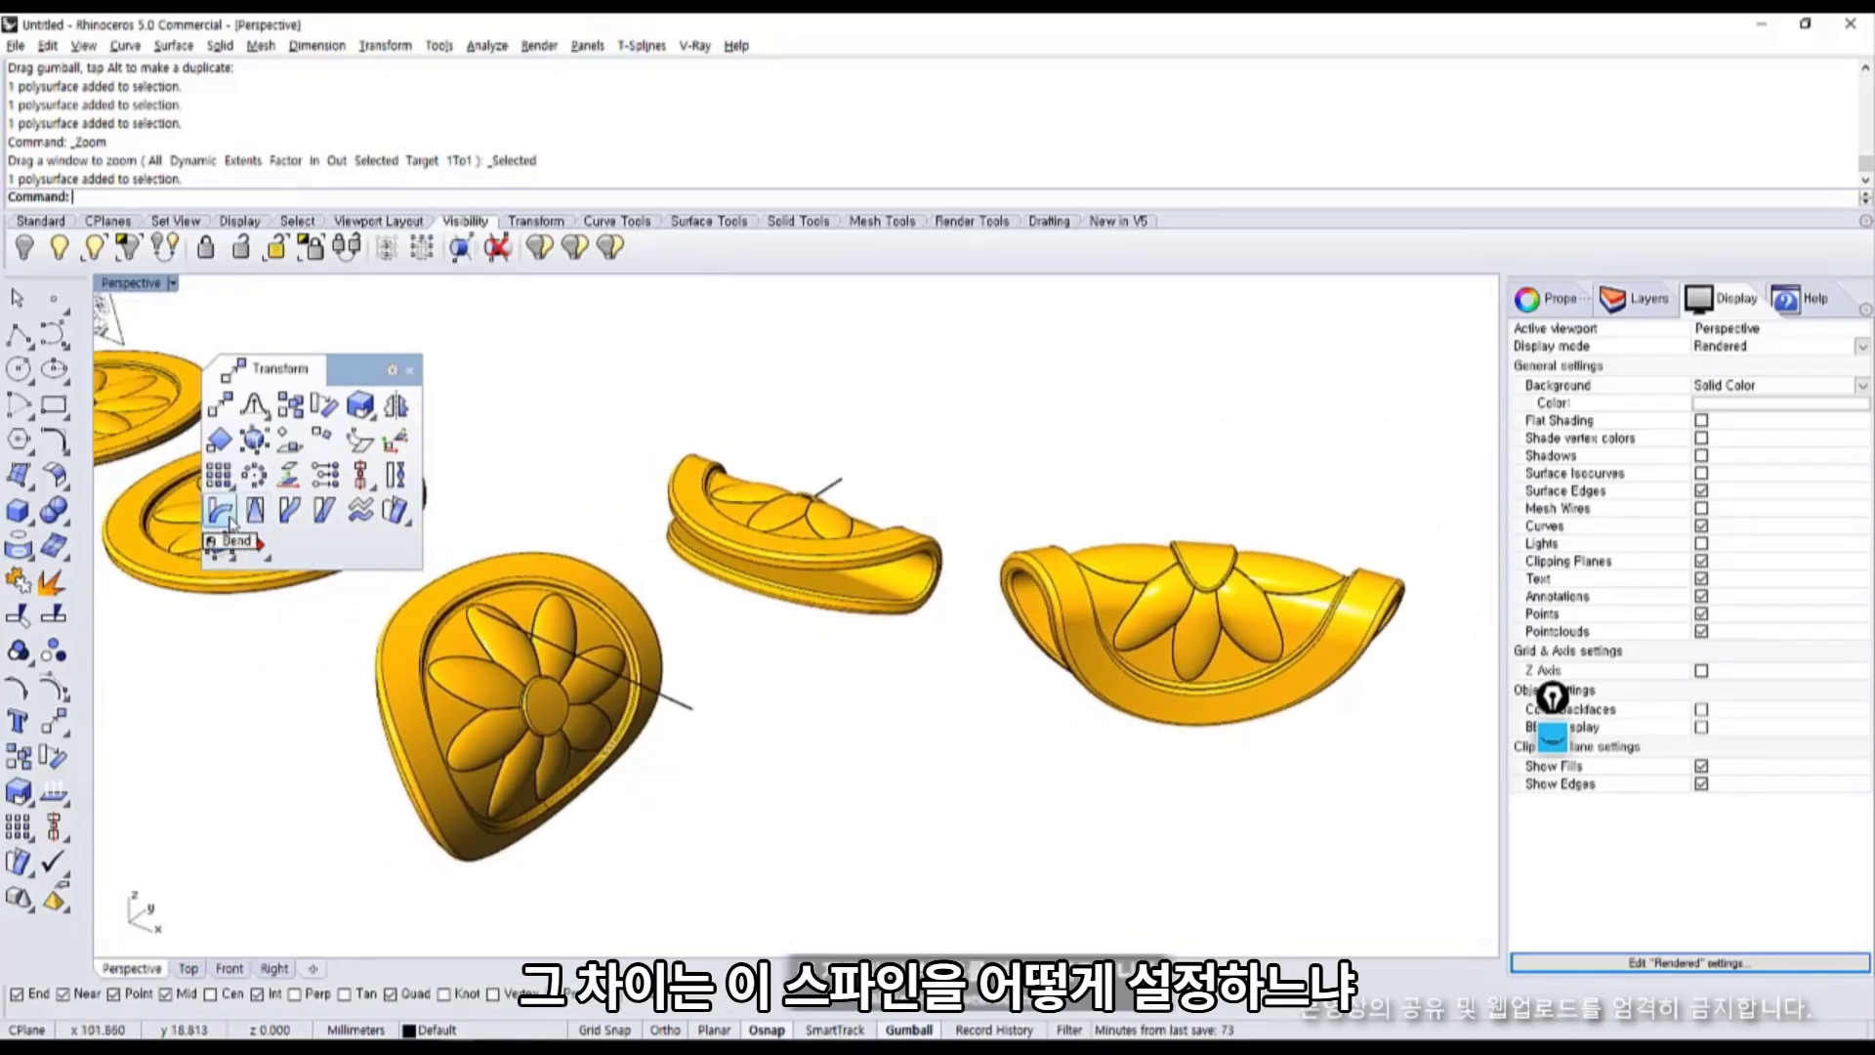
shift+right_drag(464, 659, 687, 594)
scroll(561, 578, up, 5)
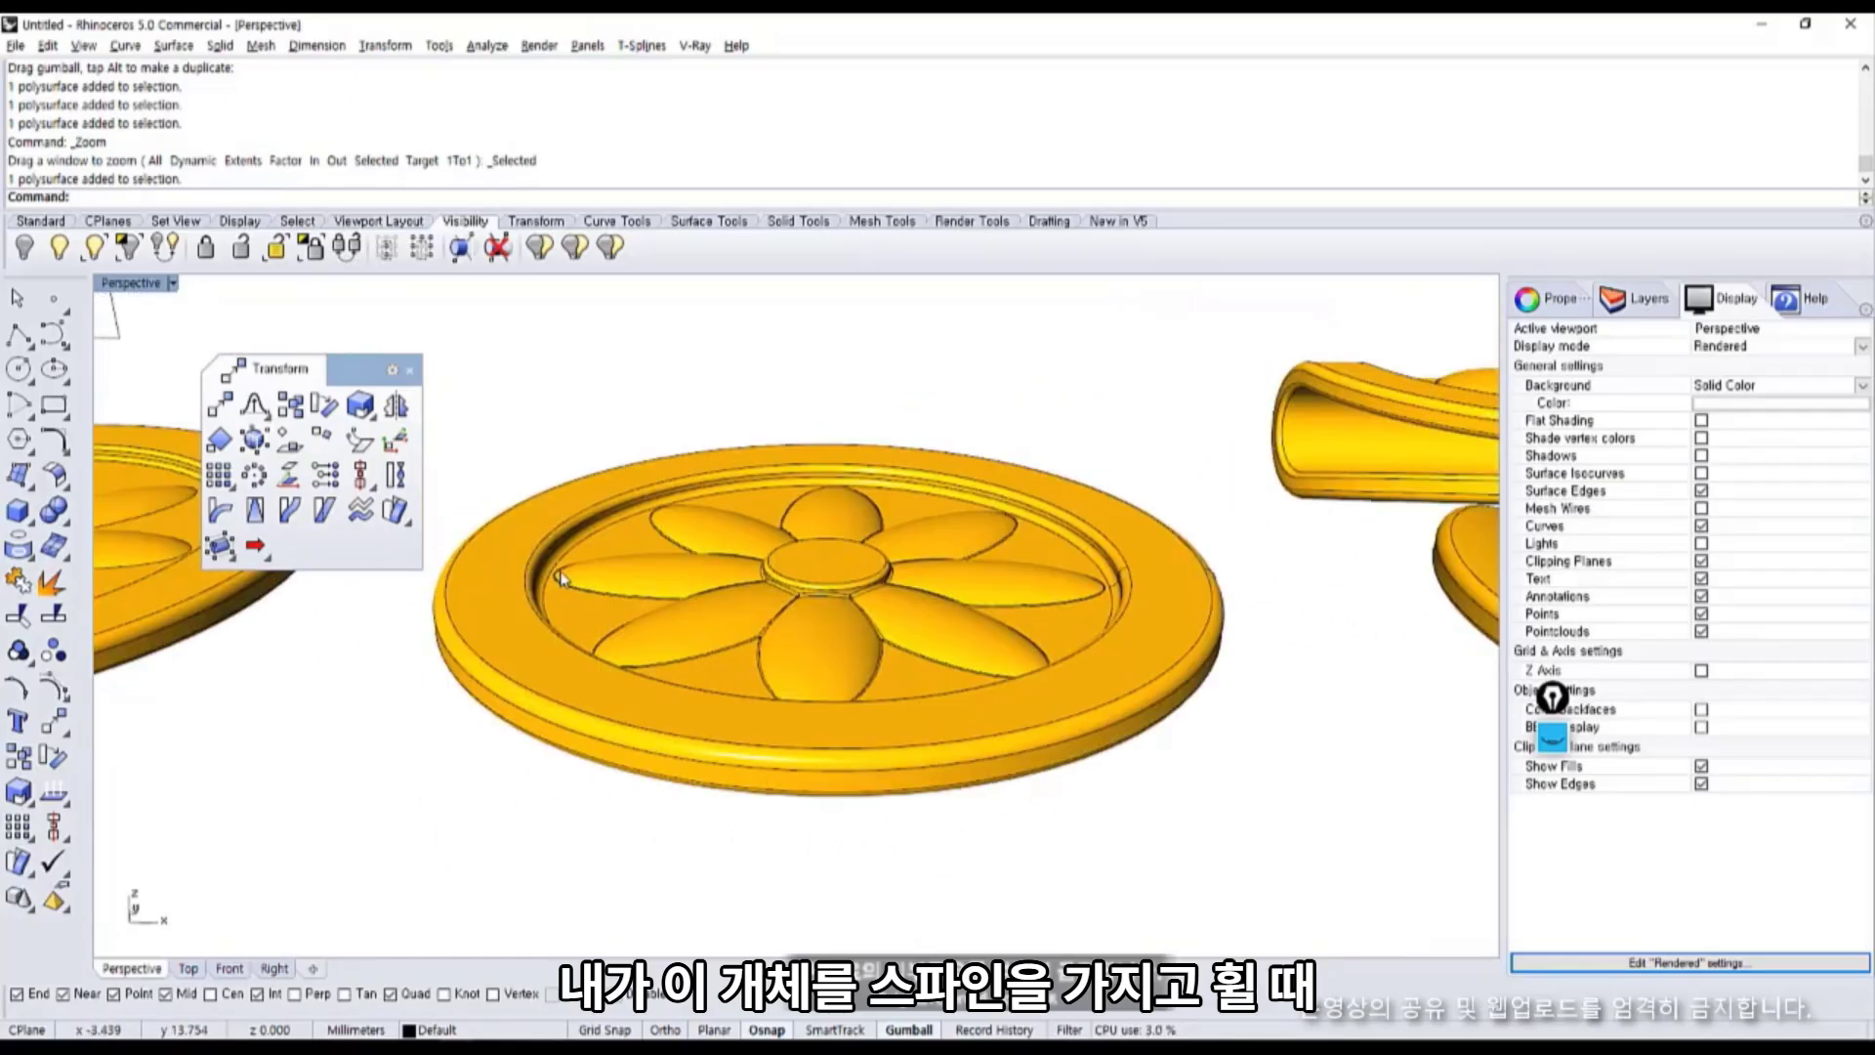
right_drag(442, 598, 448, 588)
Sketch whole and partial spine spans with their bend directions over the flat medallion, add a circled "Spine" note, and clear the annotations.
key(ctrl+shift+3)
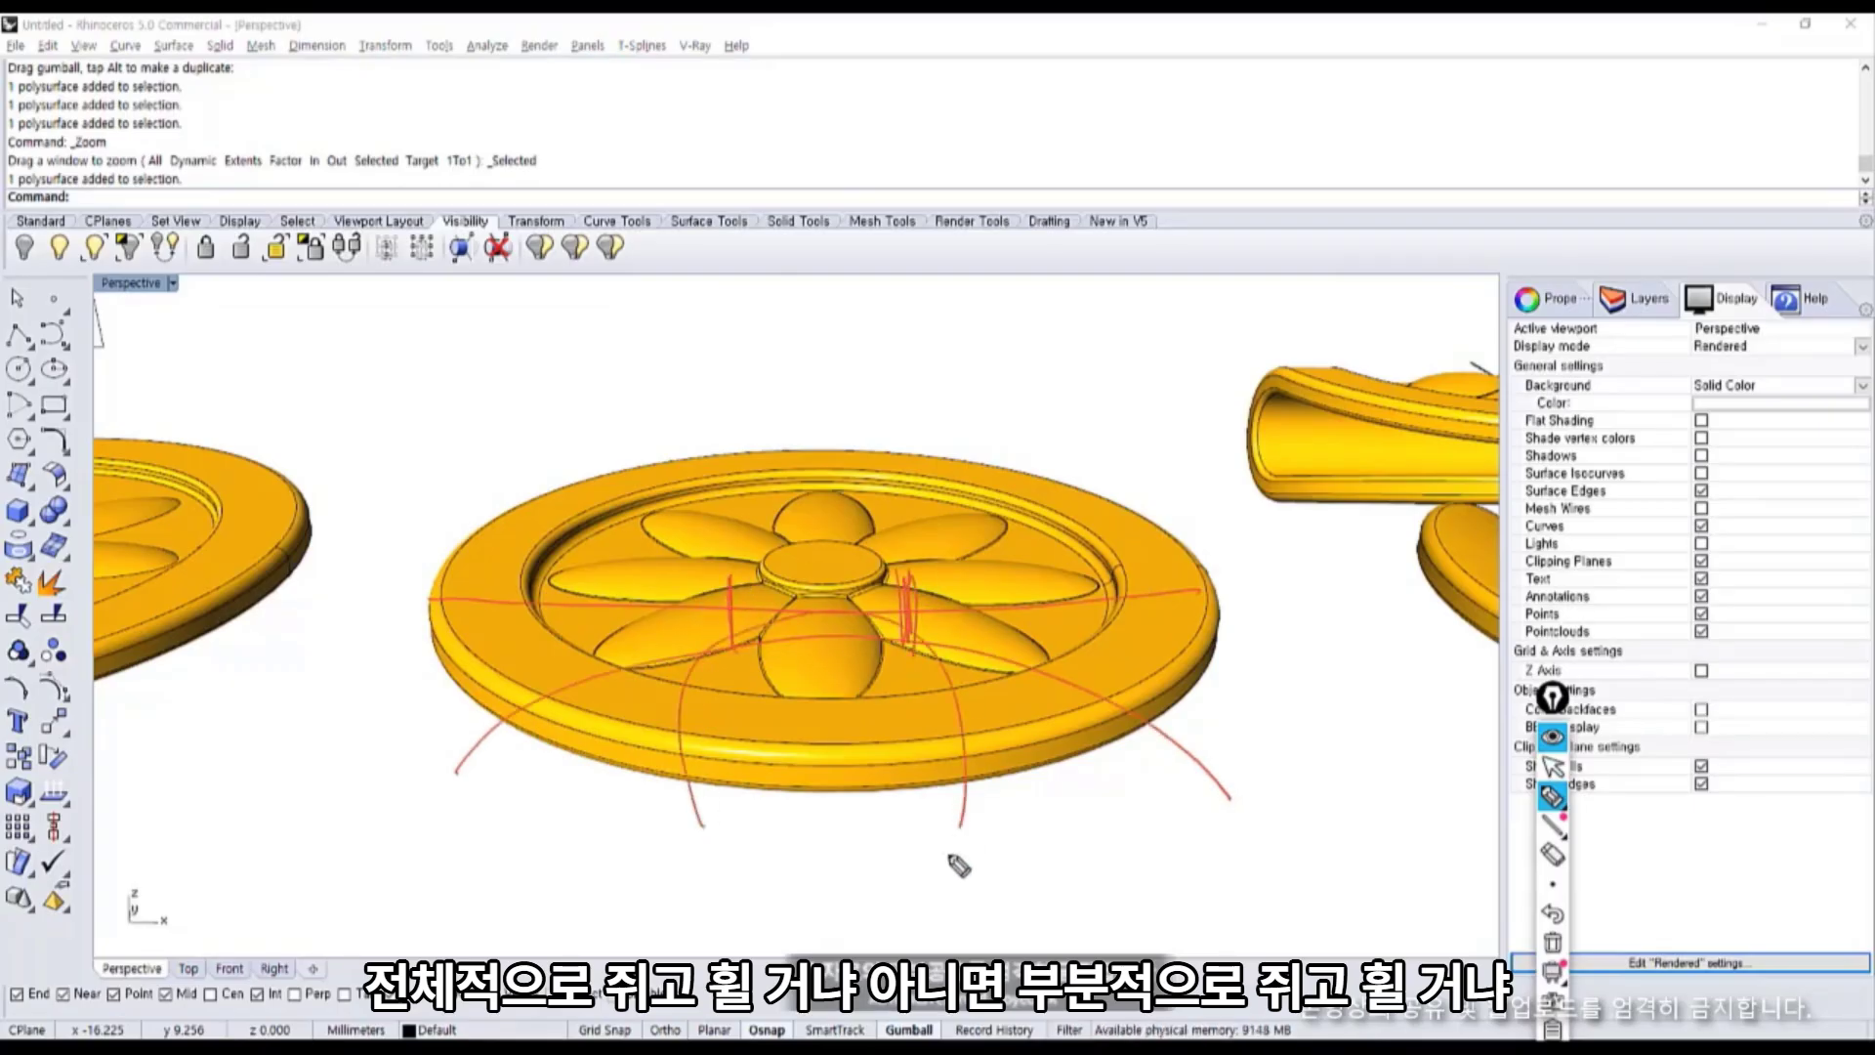
drag(1031, 583, 1032, 629)
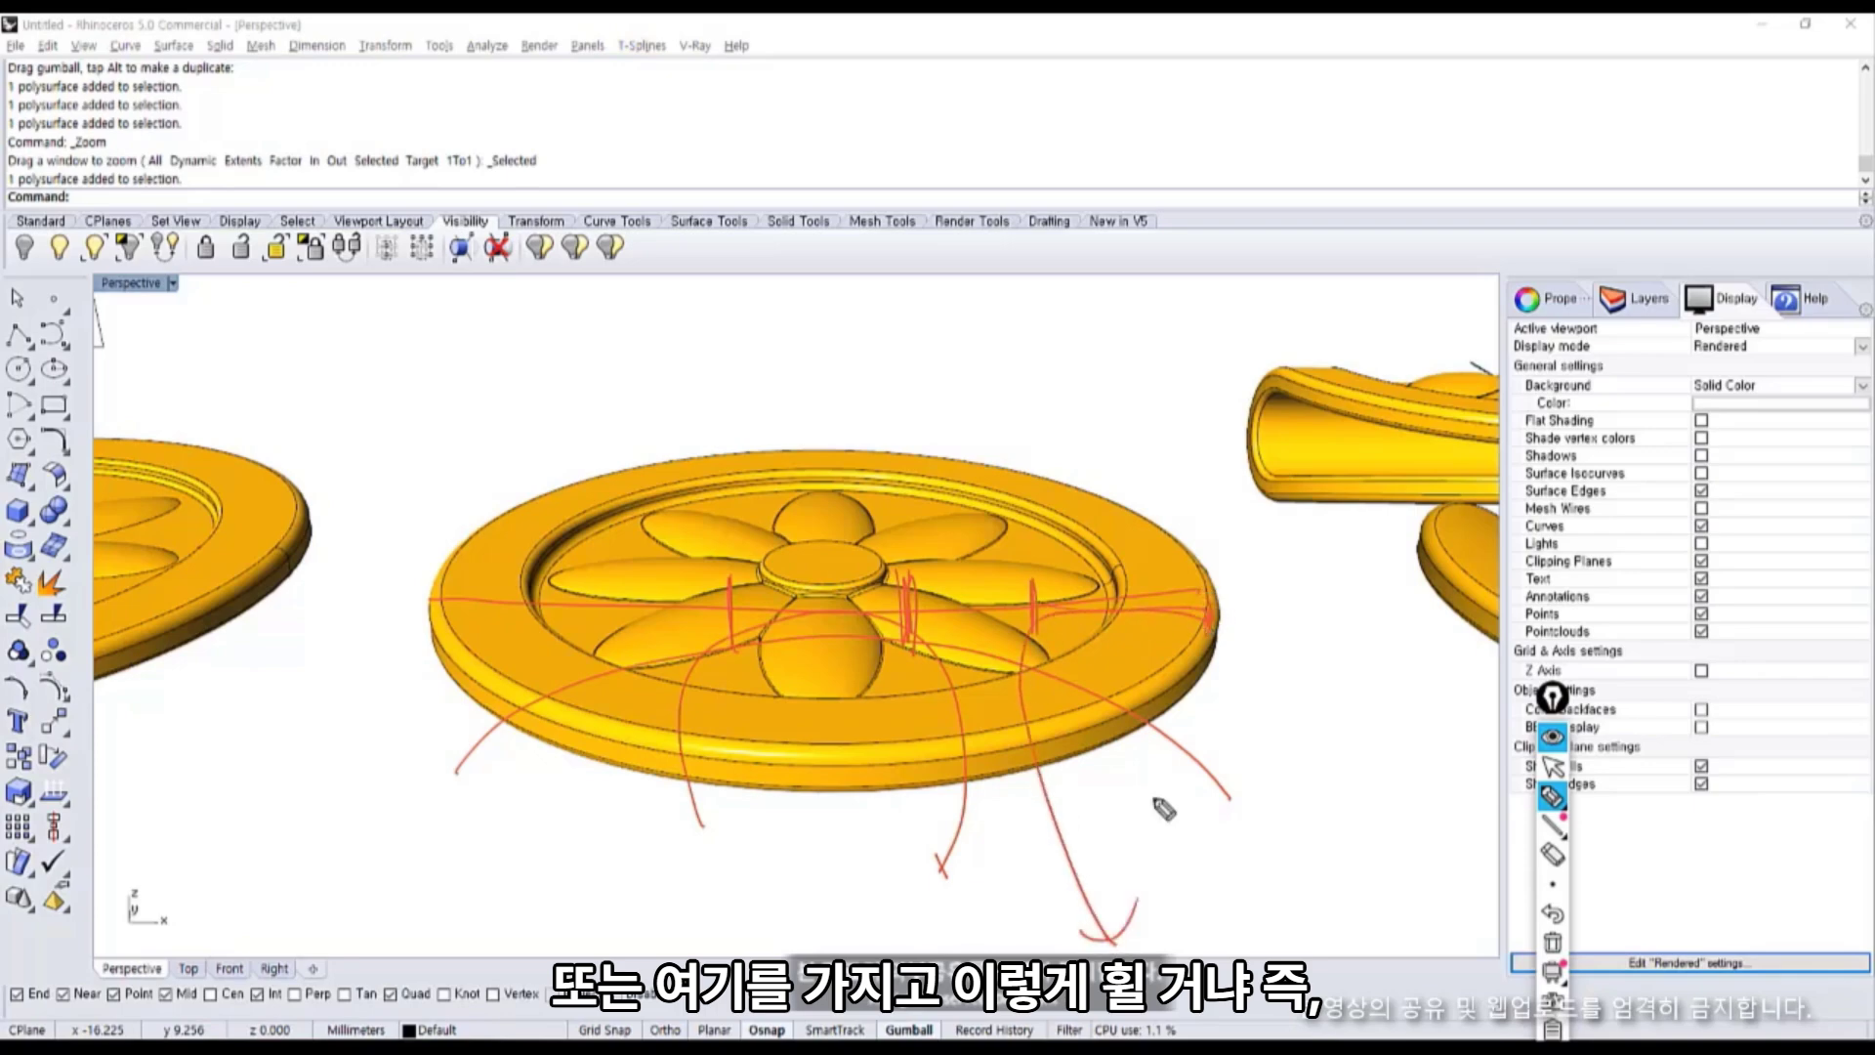
drag(949, 536, 976, 423)
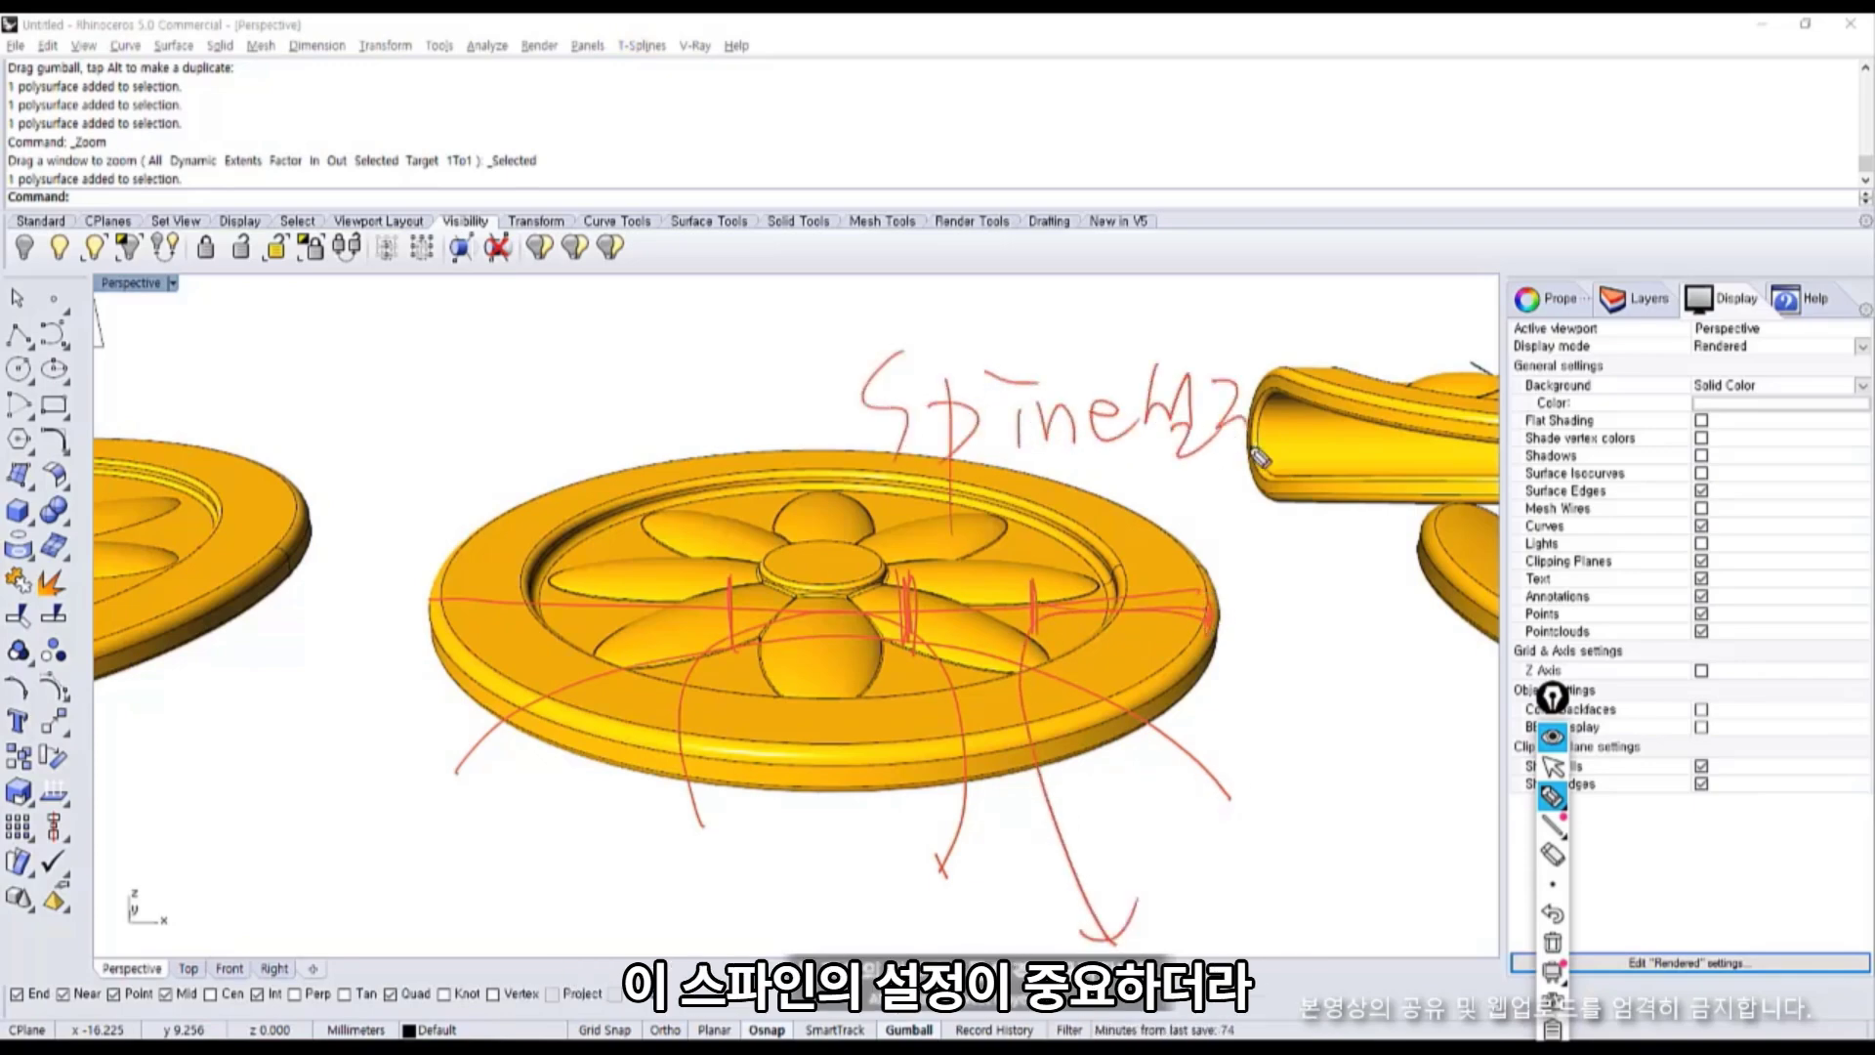
drag(1366, 402, 1232, 543)
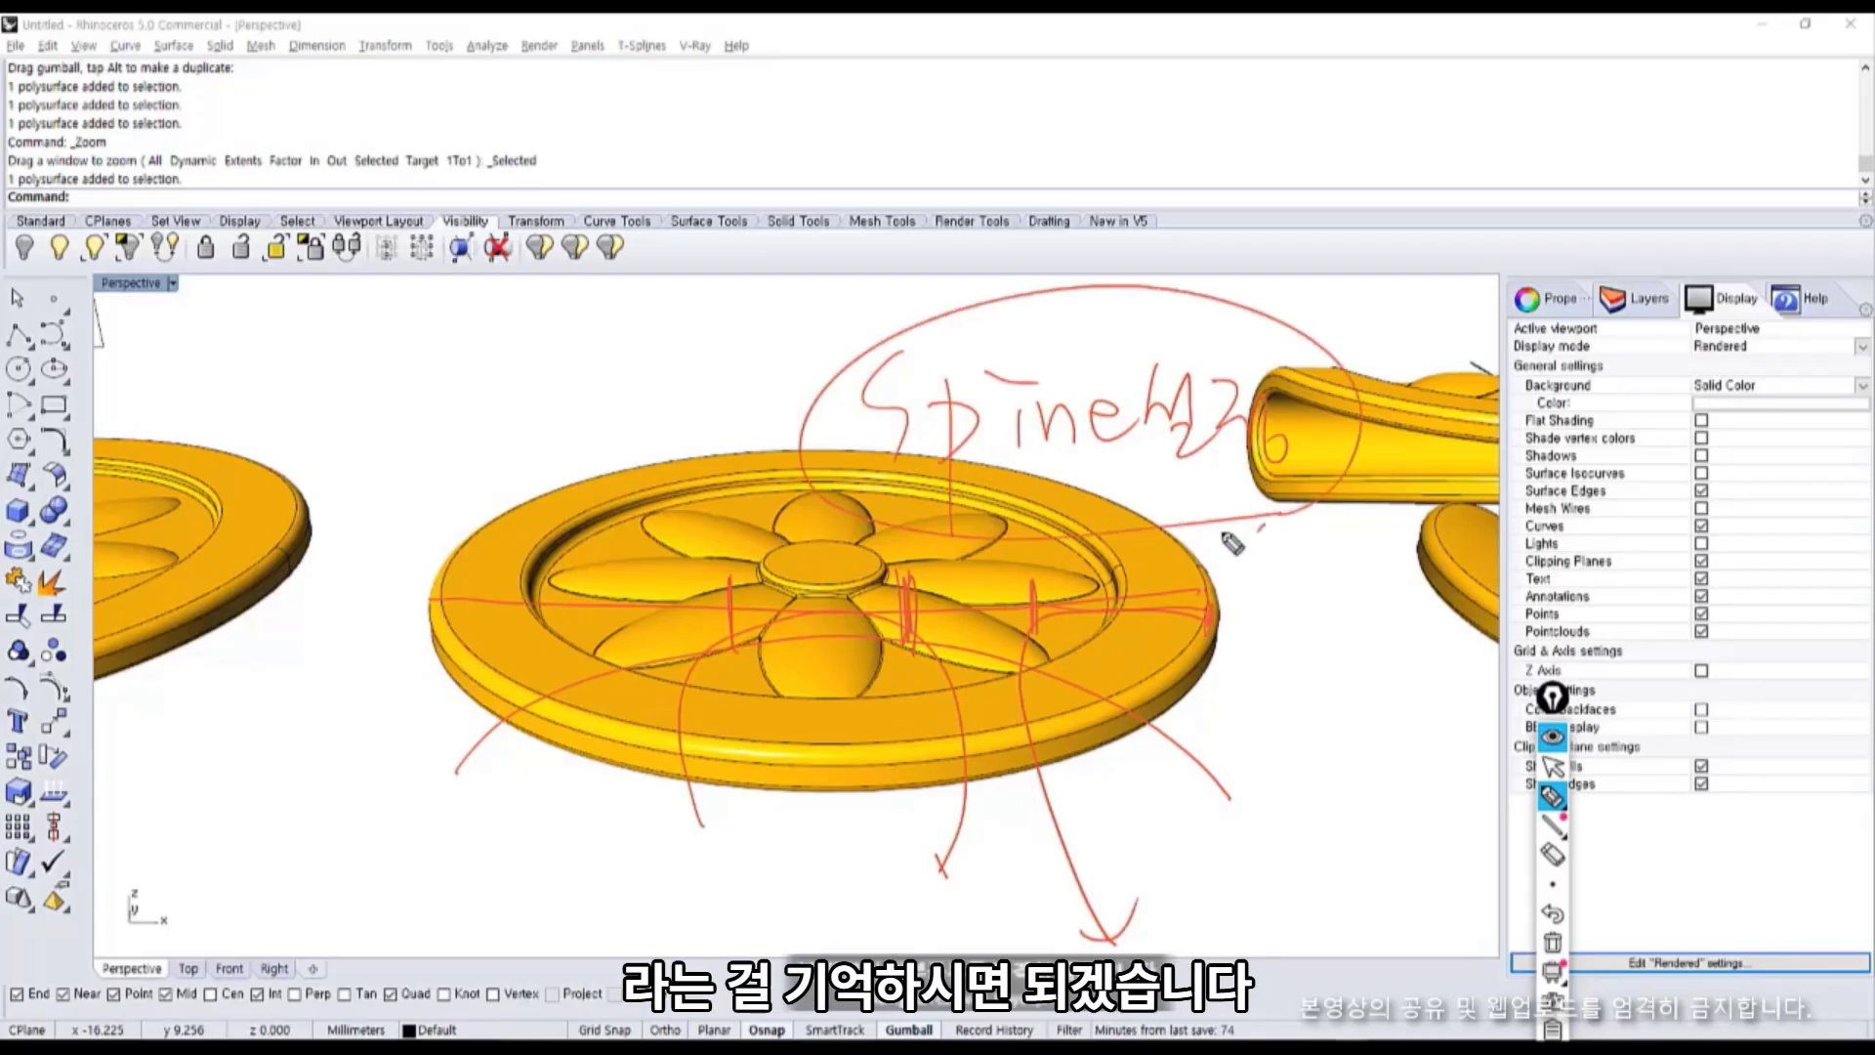
key(ctrl+shift+7)
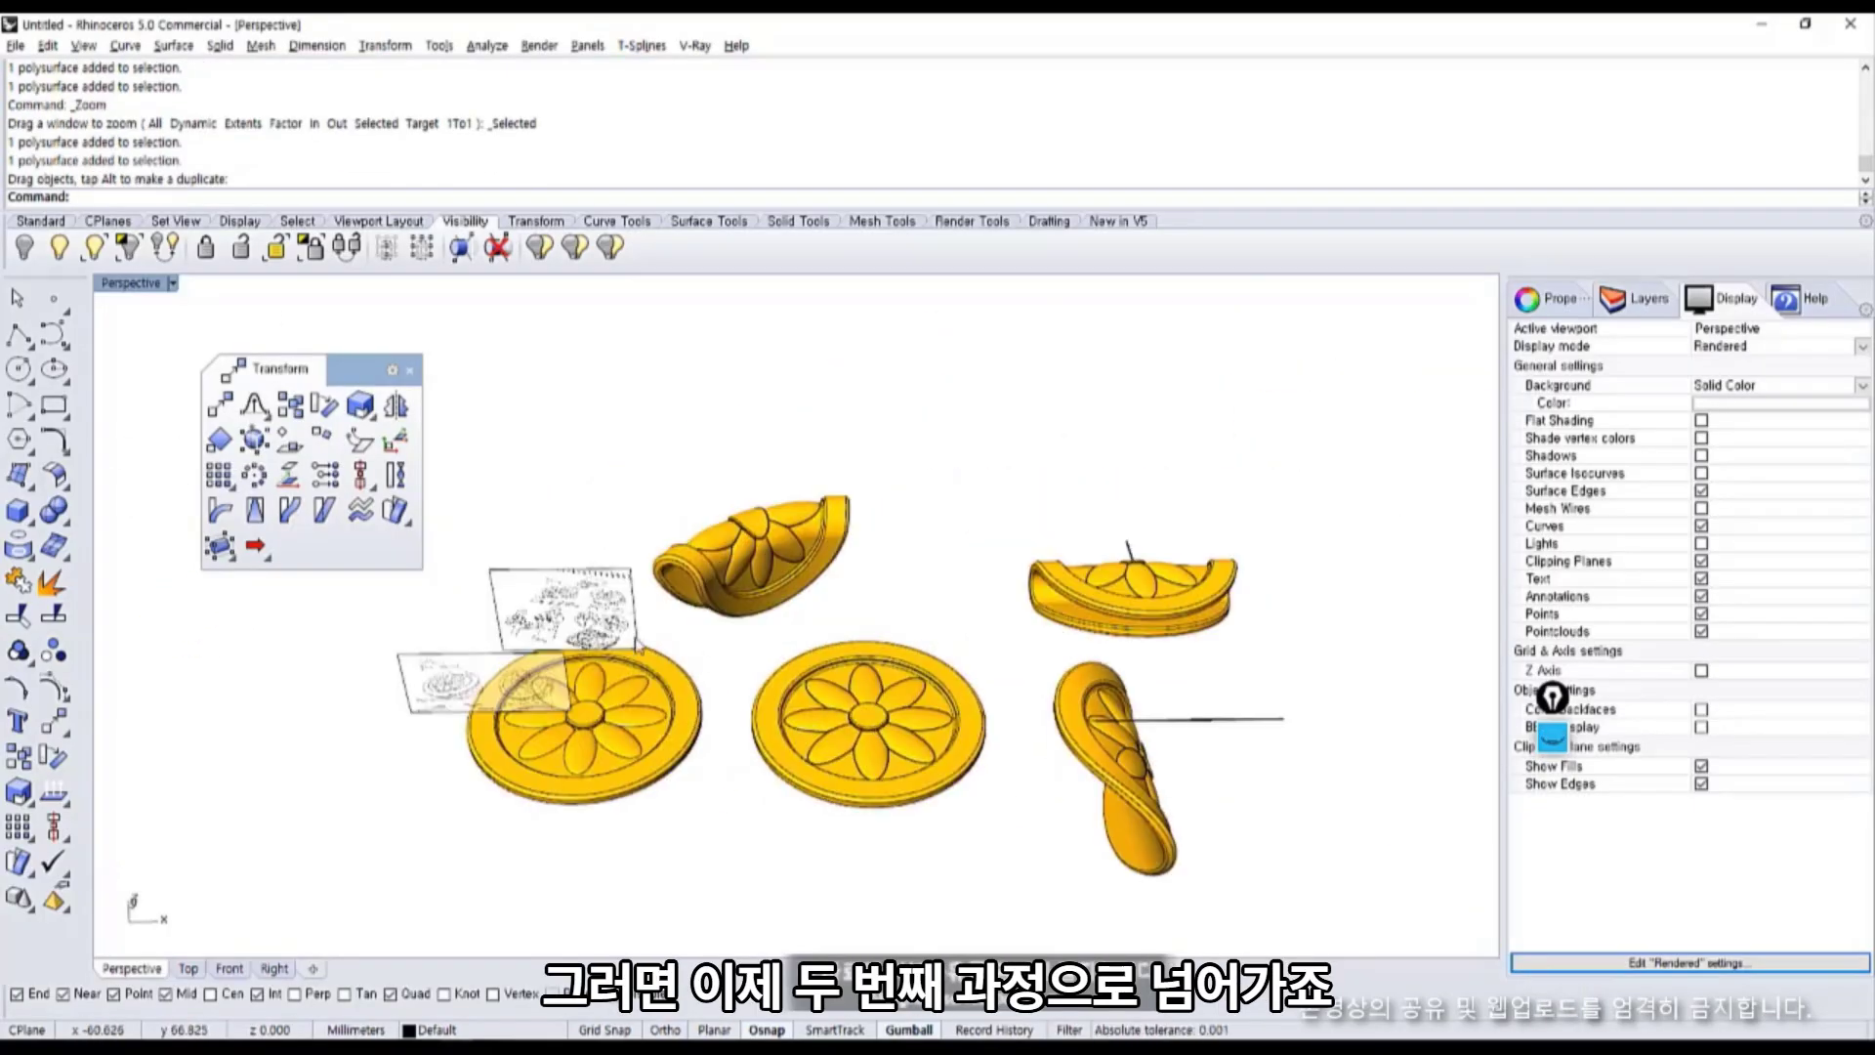
Delete the two reference picture surfaces behind the flat medallion.
click(637, 644)
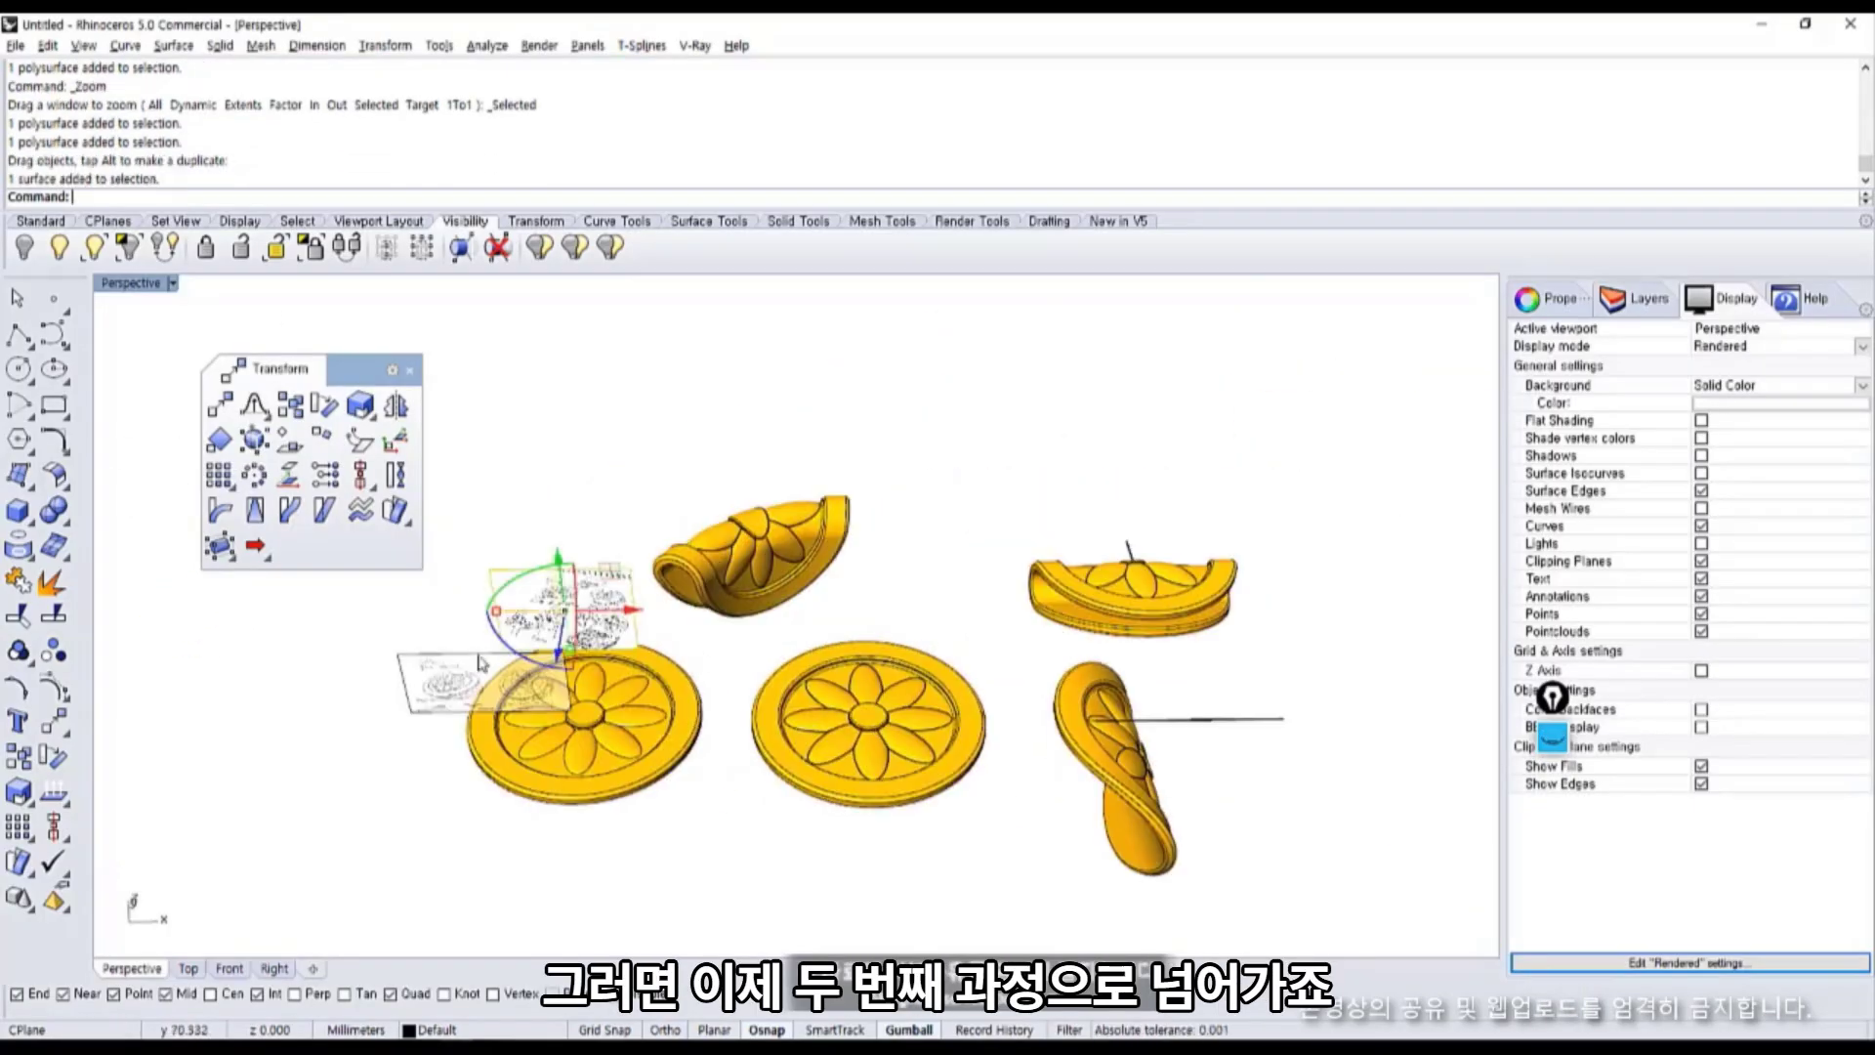
shift+click(481, 664)
key(Delete)
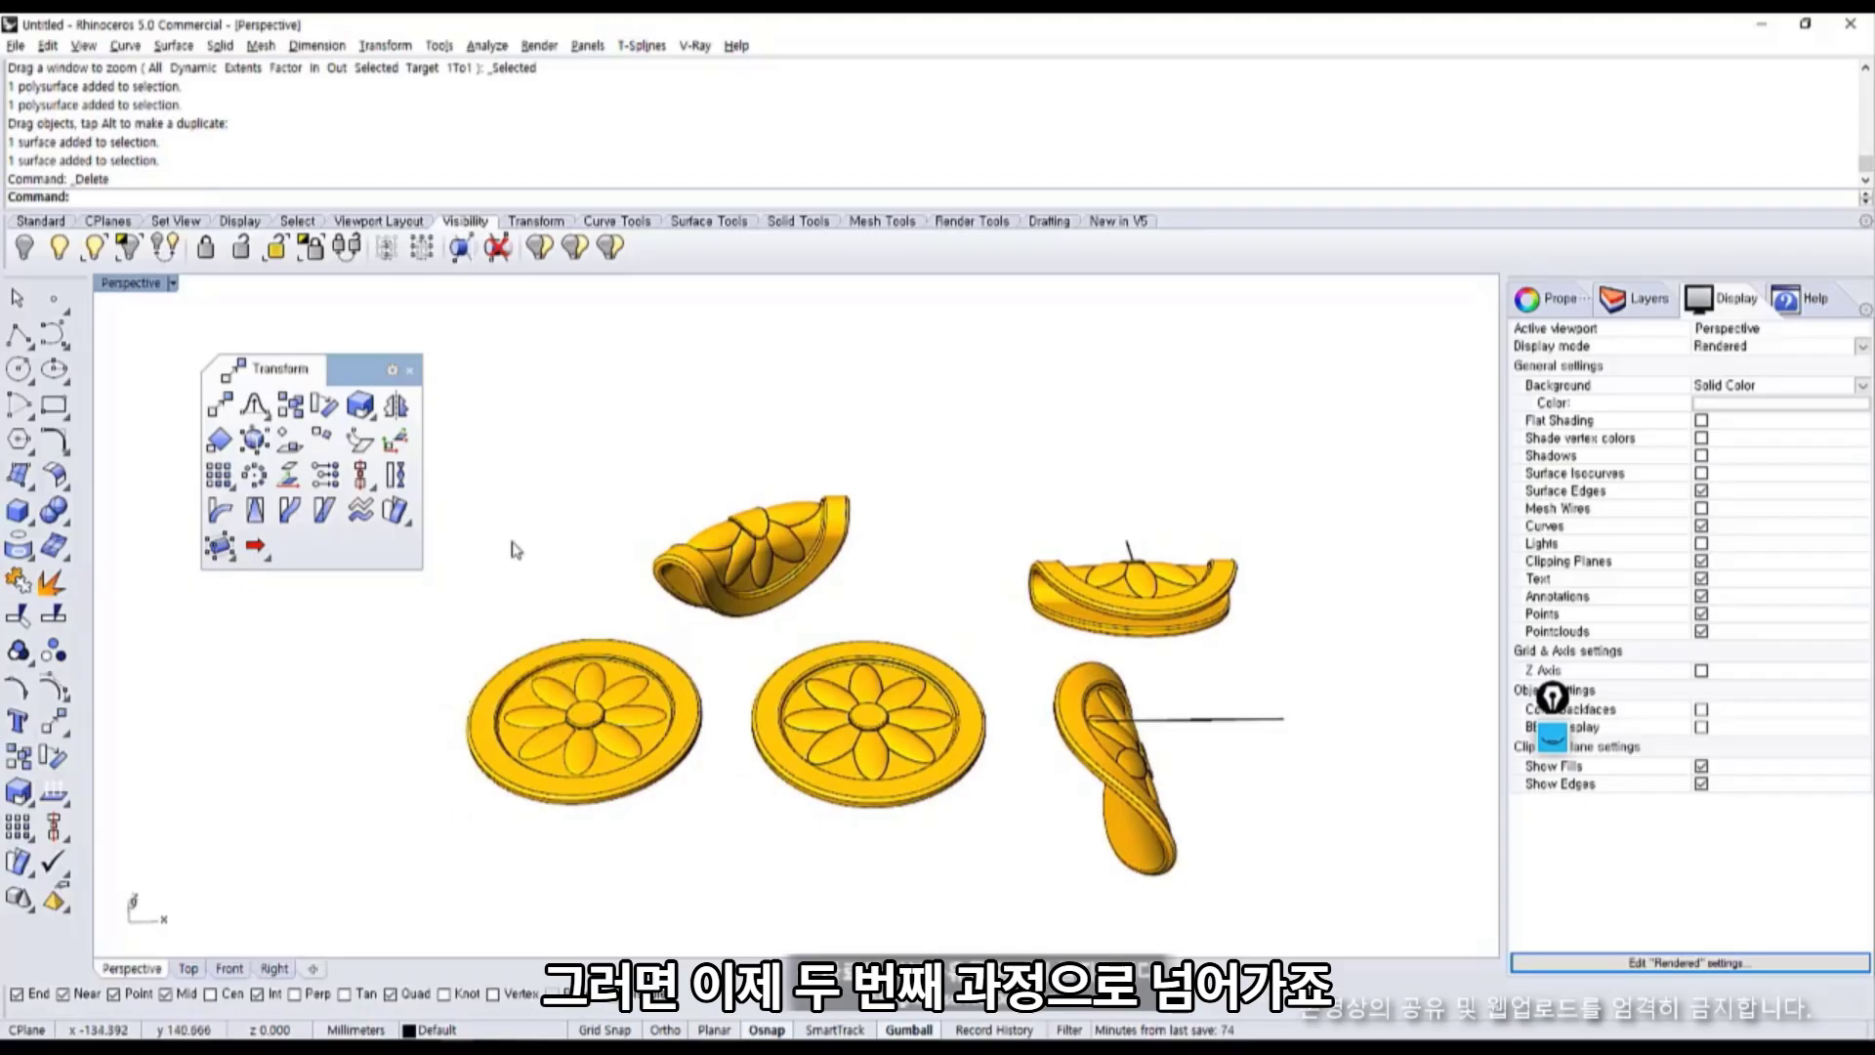
Move all five medallions and the two curves together away from the grid origin to free the working area.
drag(442, 448, 1304, 923)
drag(1172, 842, 1425, 605)
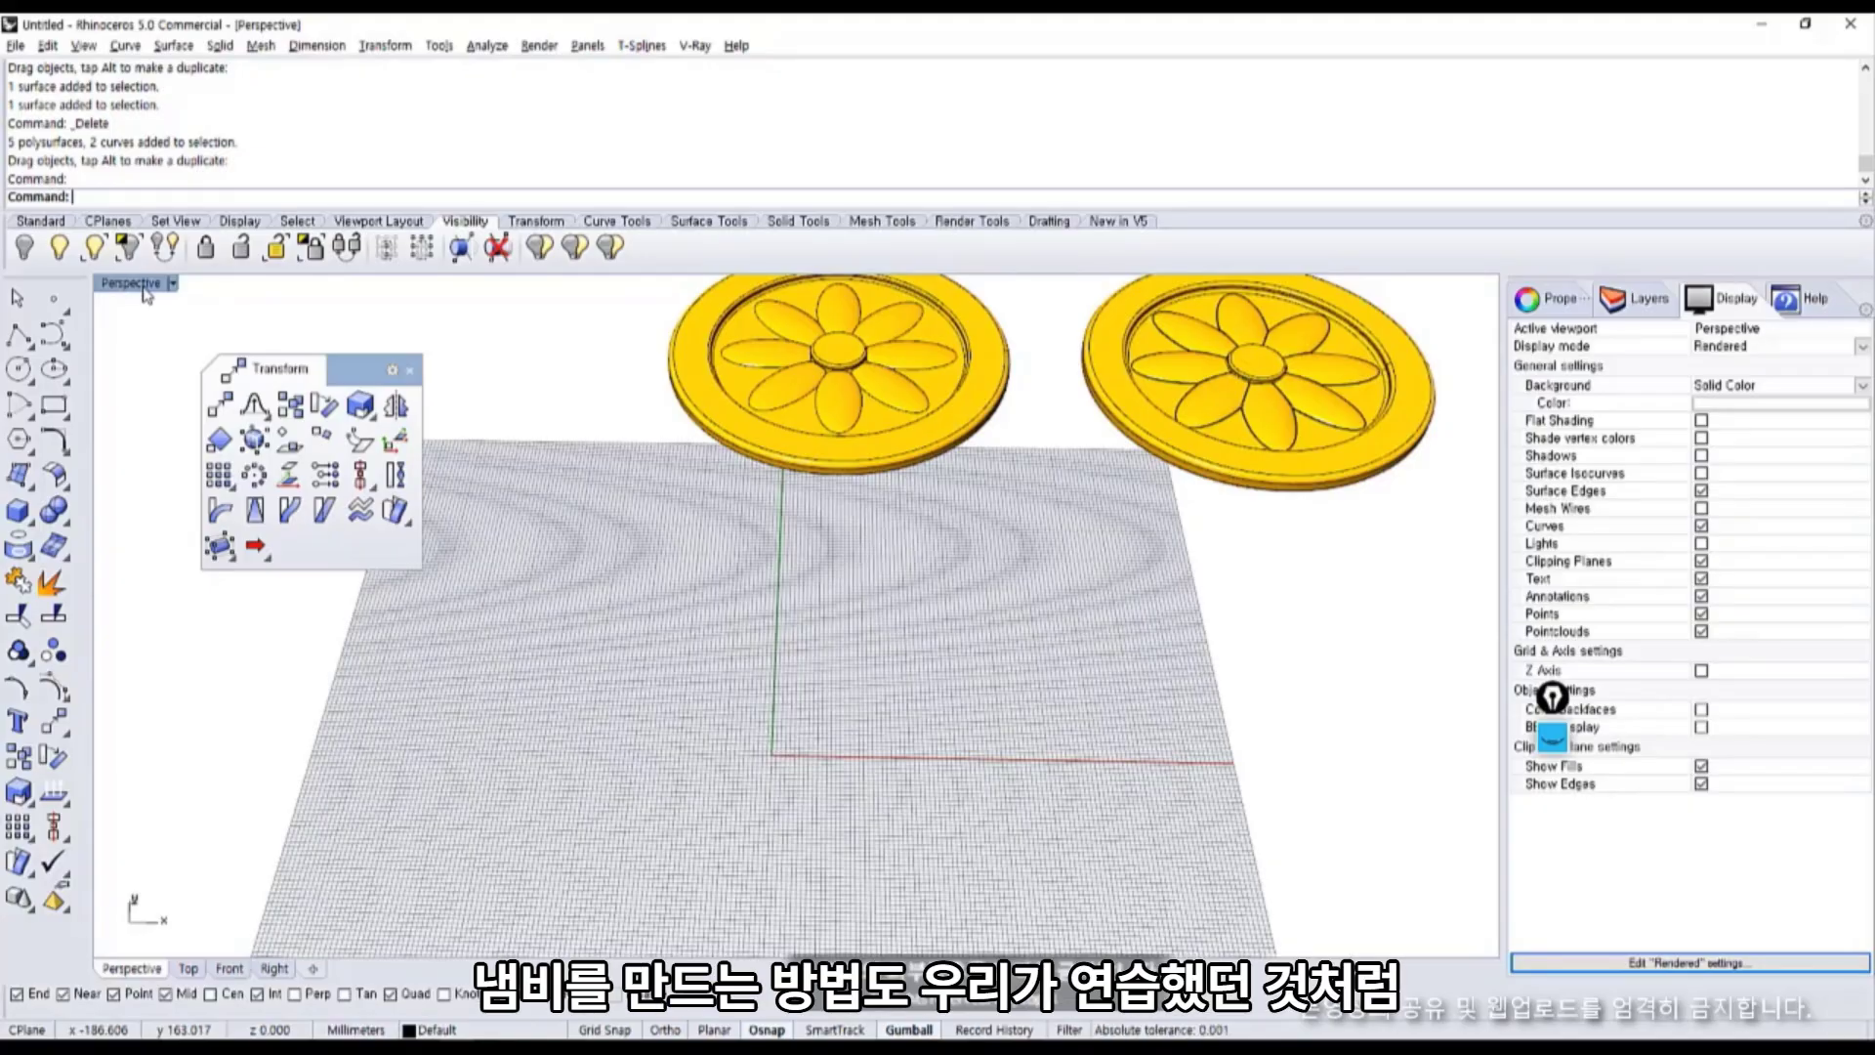
click(1238, 479)
right_drag(1238, 479, 1167, 476)
click(652, 678)
right_drag(652, 678, 590, 544)
scroll(645, 673, up, 1)
Annotate the empty grid with a vertical axis, a rotation arrow and a wine glass outline revolved around it.
mouse_move(552, 534)
mouse_down()
mouse_move(498, 502)
mouse_move(952, 508)
mouse_move(1027, 606)
mouse_move(1040, 821)
mouse_up()
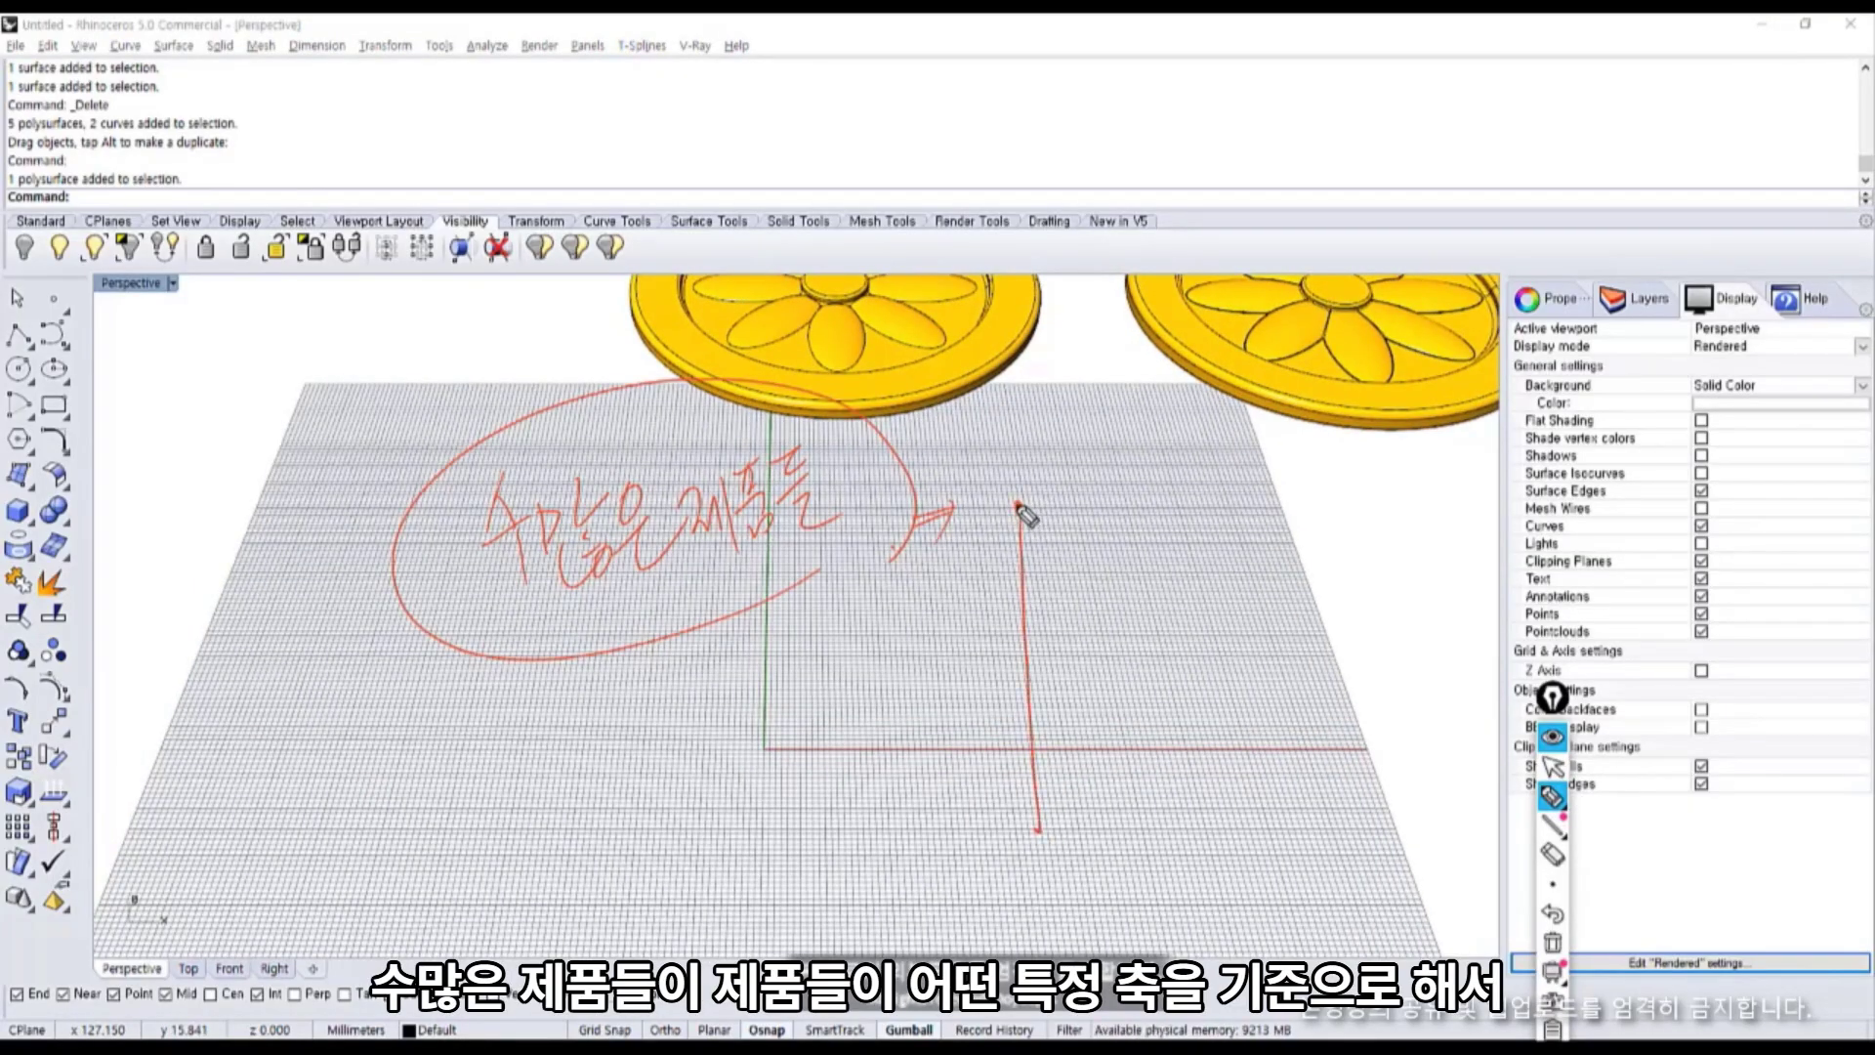
mouse_move(988, 558)
mouse_down()
mouse_move(971, 581)
mouse_move(1097, 590)
mouse_move(1081, 563)
mouse_up()
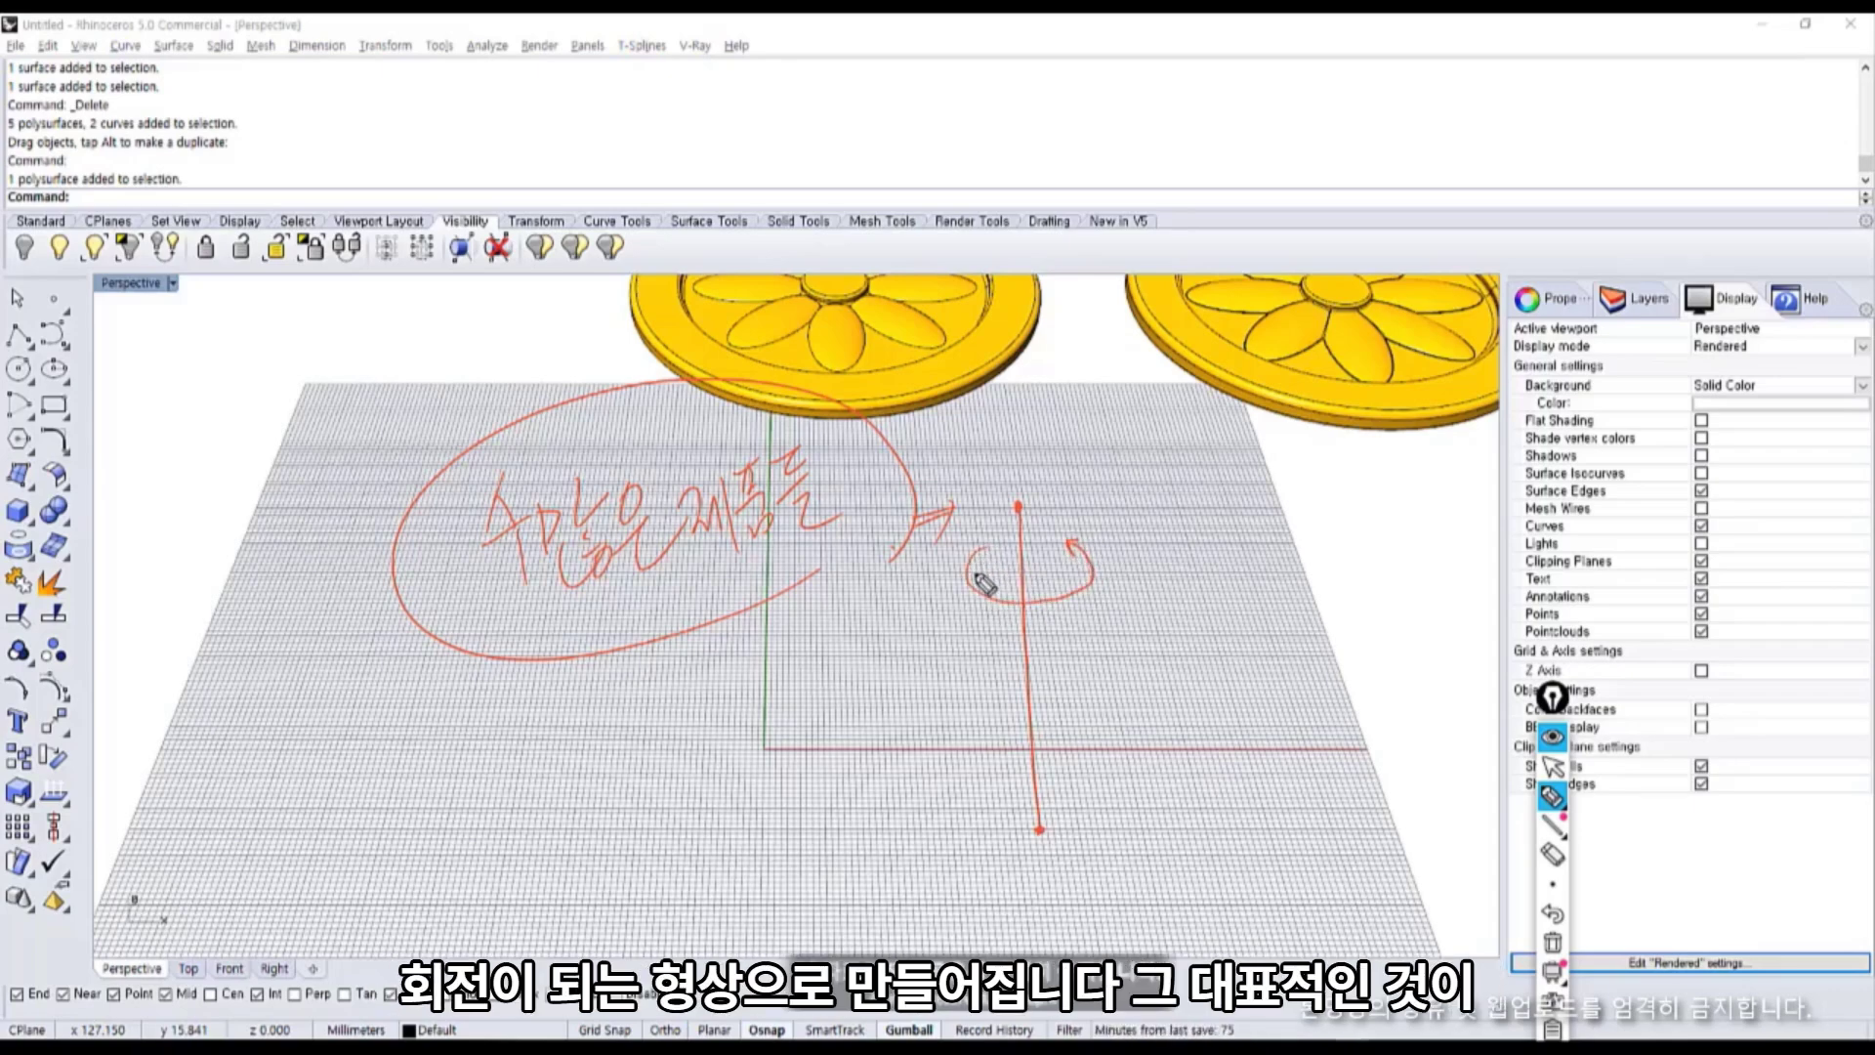
mouse_move(984, 549)
mouse_down()
mouse_move(947, 656)
mouse_move(1004, 717)
mouse_up()
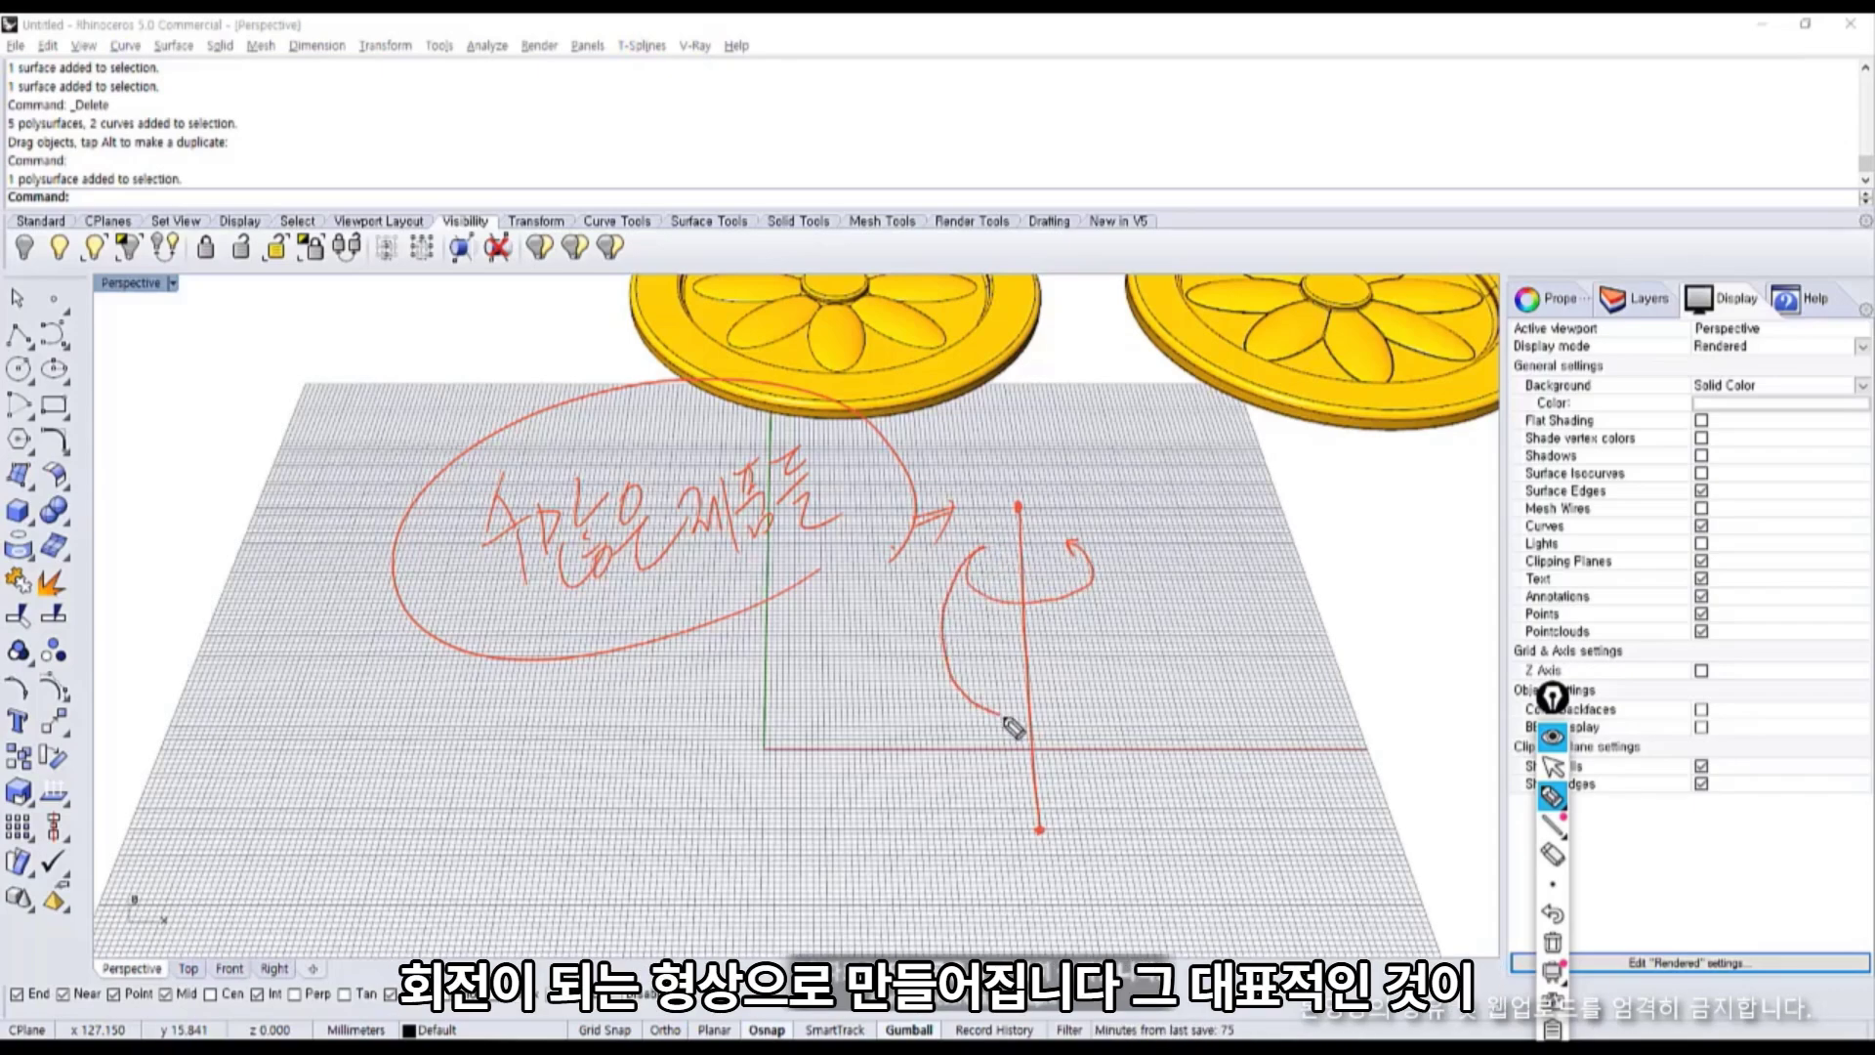
mouse_move(1021, 781)
mouse_down()
mouse_move(996, 835)
mouse_move(1107, 842)
mouse_up()
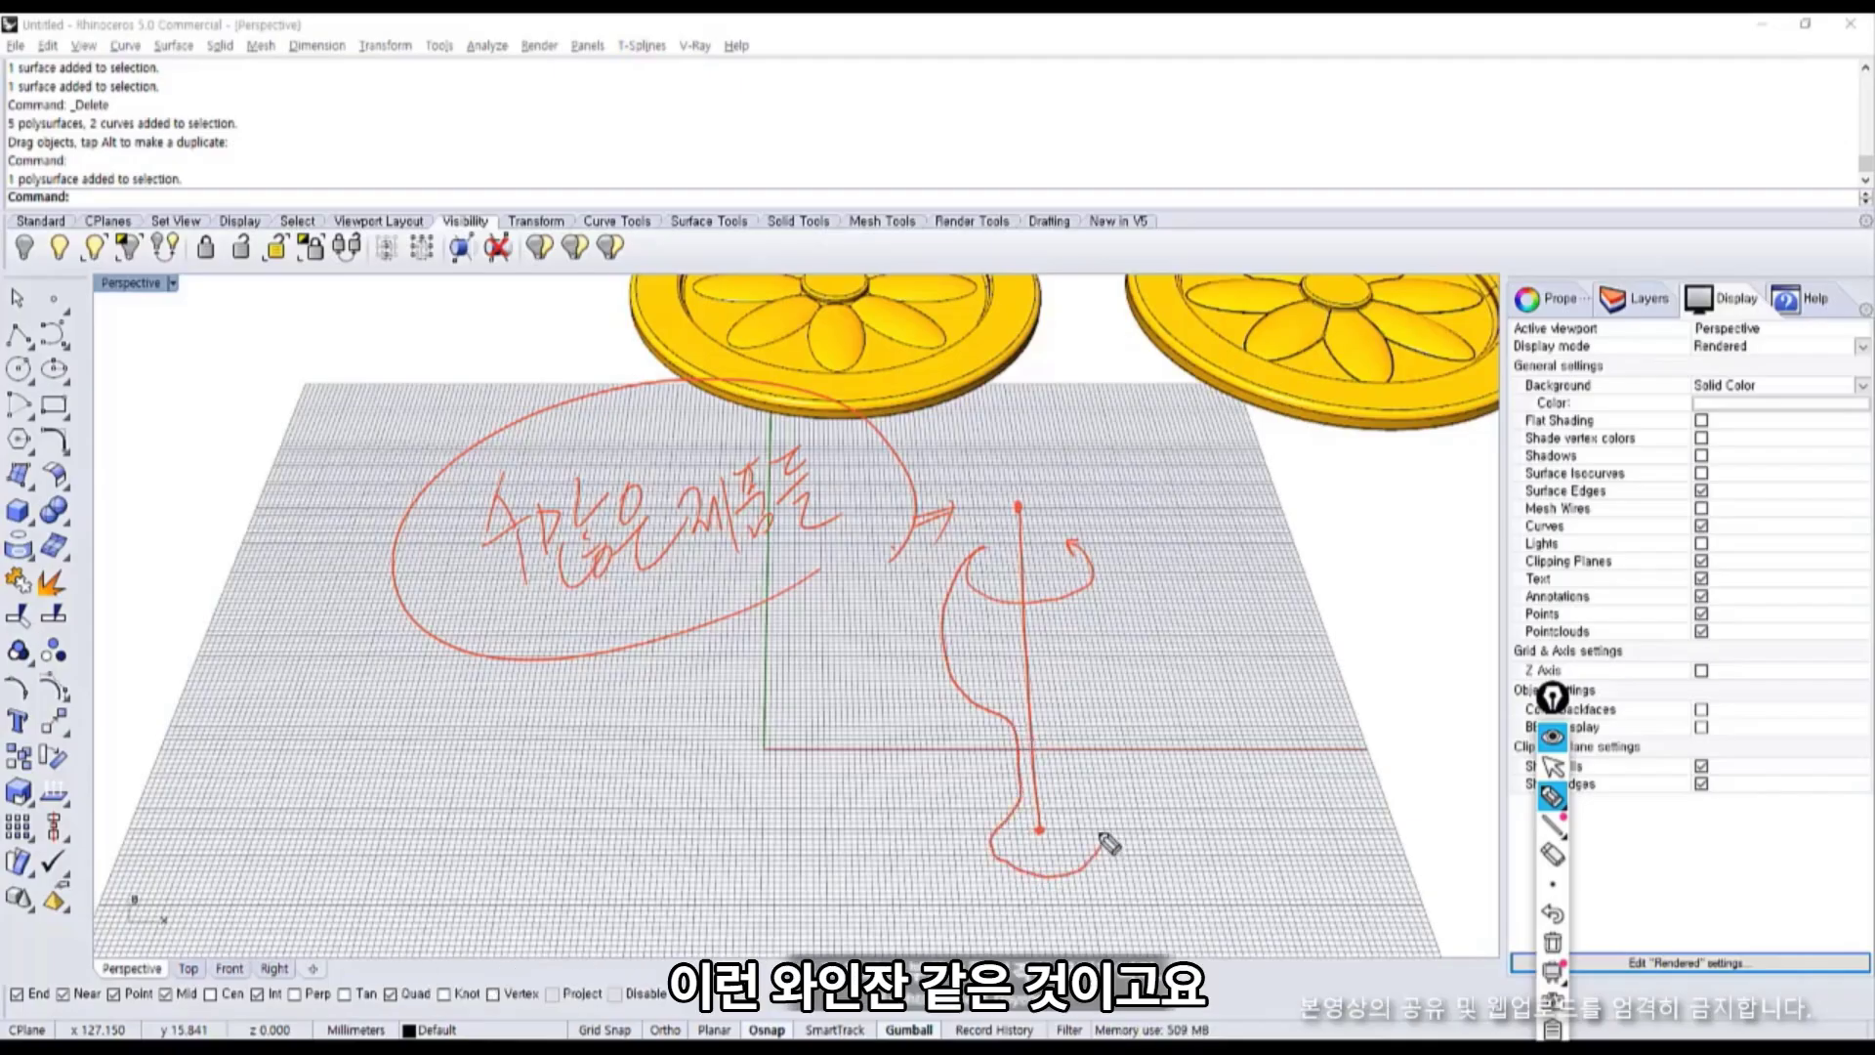
mouse_move(1052, 750)
mouse_down()
mouse_move(1097, 700)
mouse_move(1096, 580)
mouse_up()
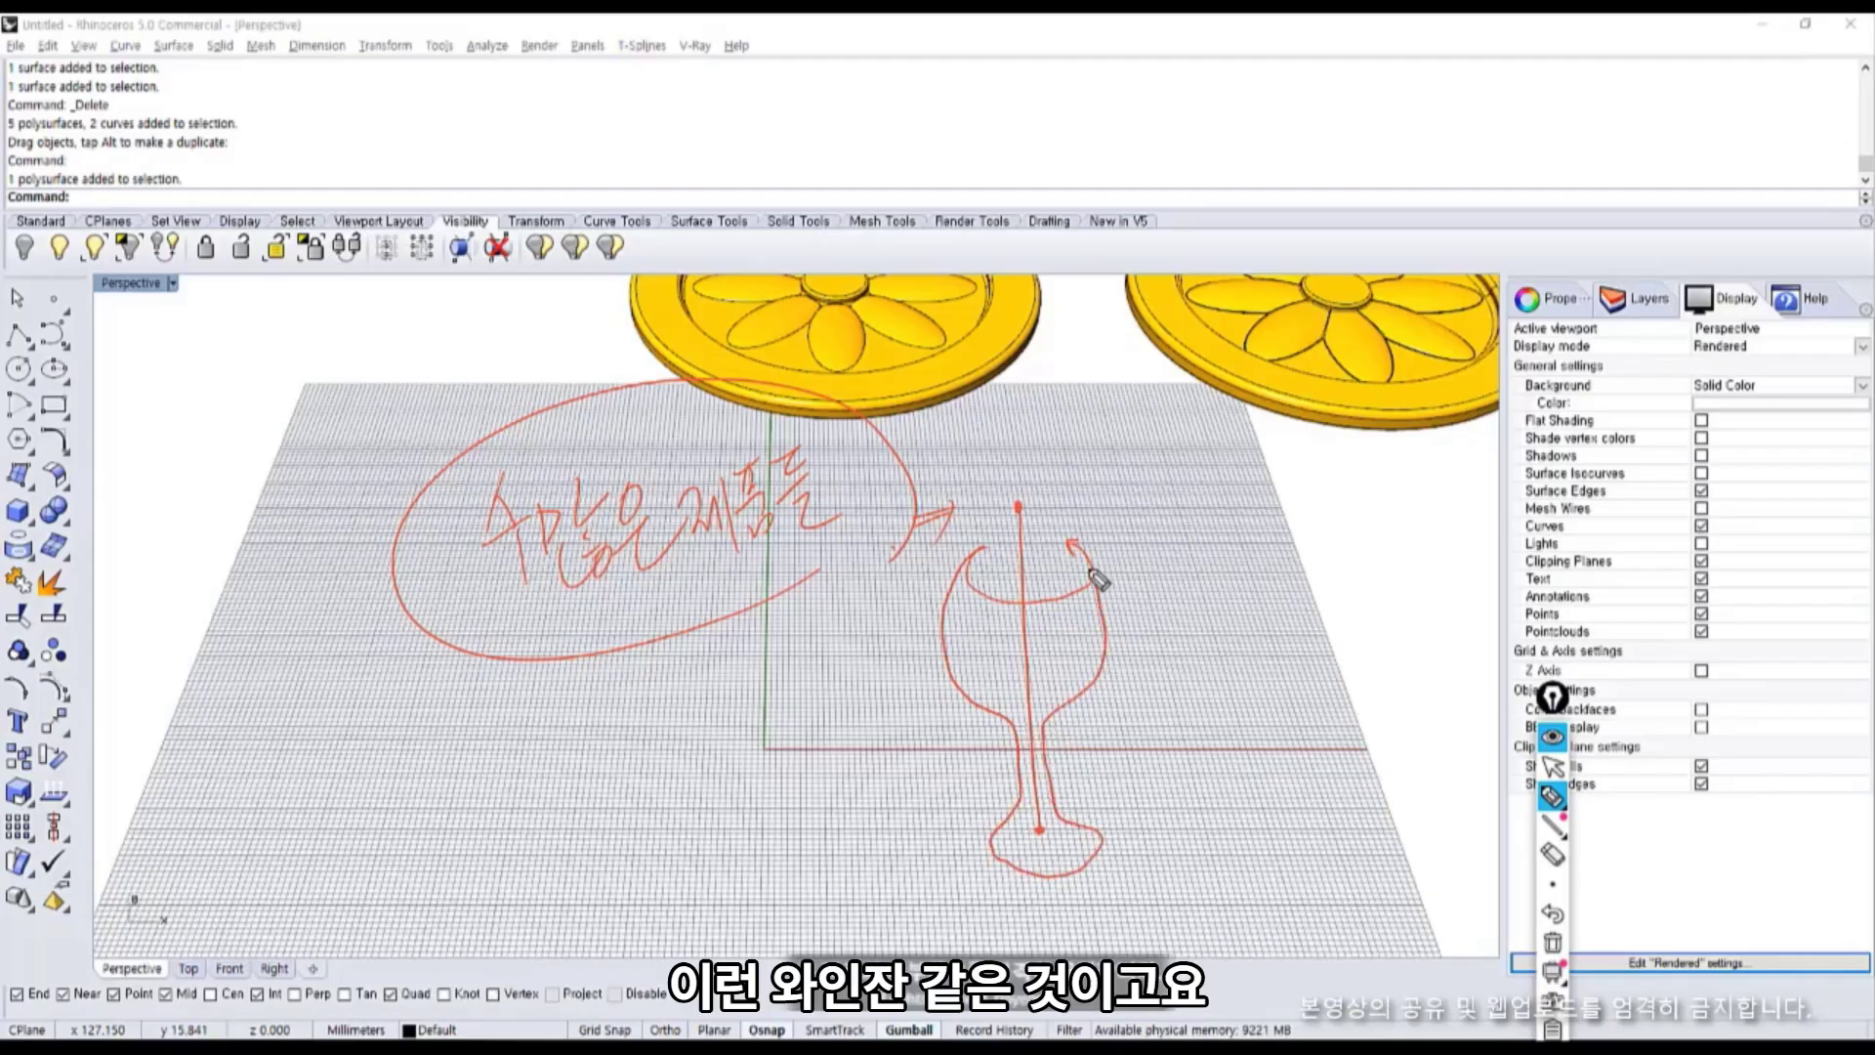
Annotate a second vertical axis with a pot, its wall section and an arrow showing the full revolution.
drag(1260, 490, 1290, 844)
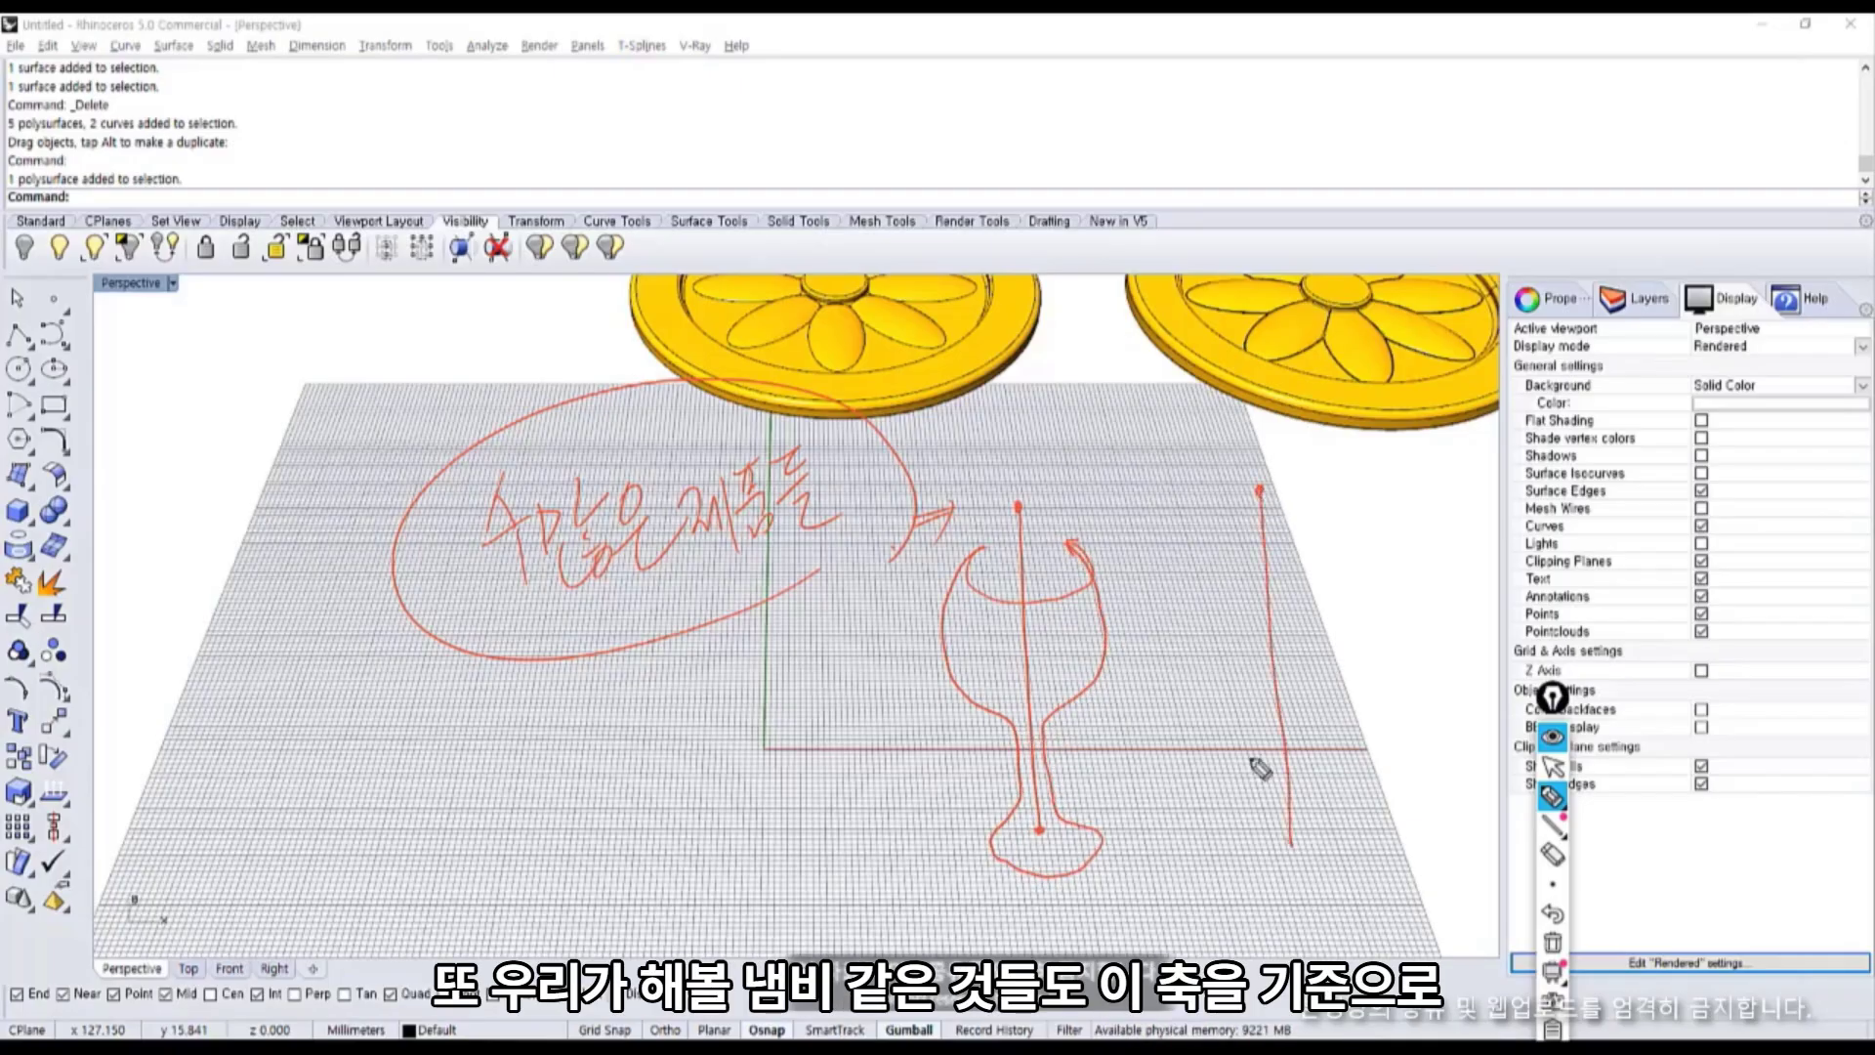
mouse_move(1259, 541)
mouse_down()
mouse_move(1214, 541)
mouse_move(1372, 574)
mouse_up()
click(1260, 537)
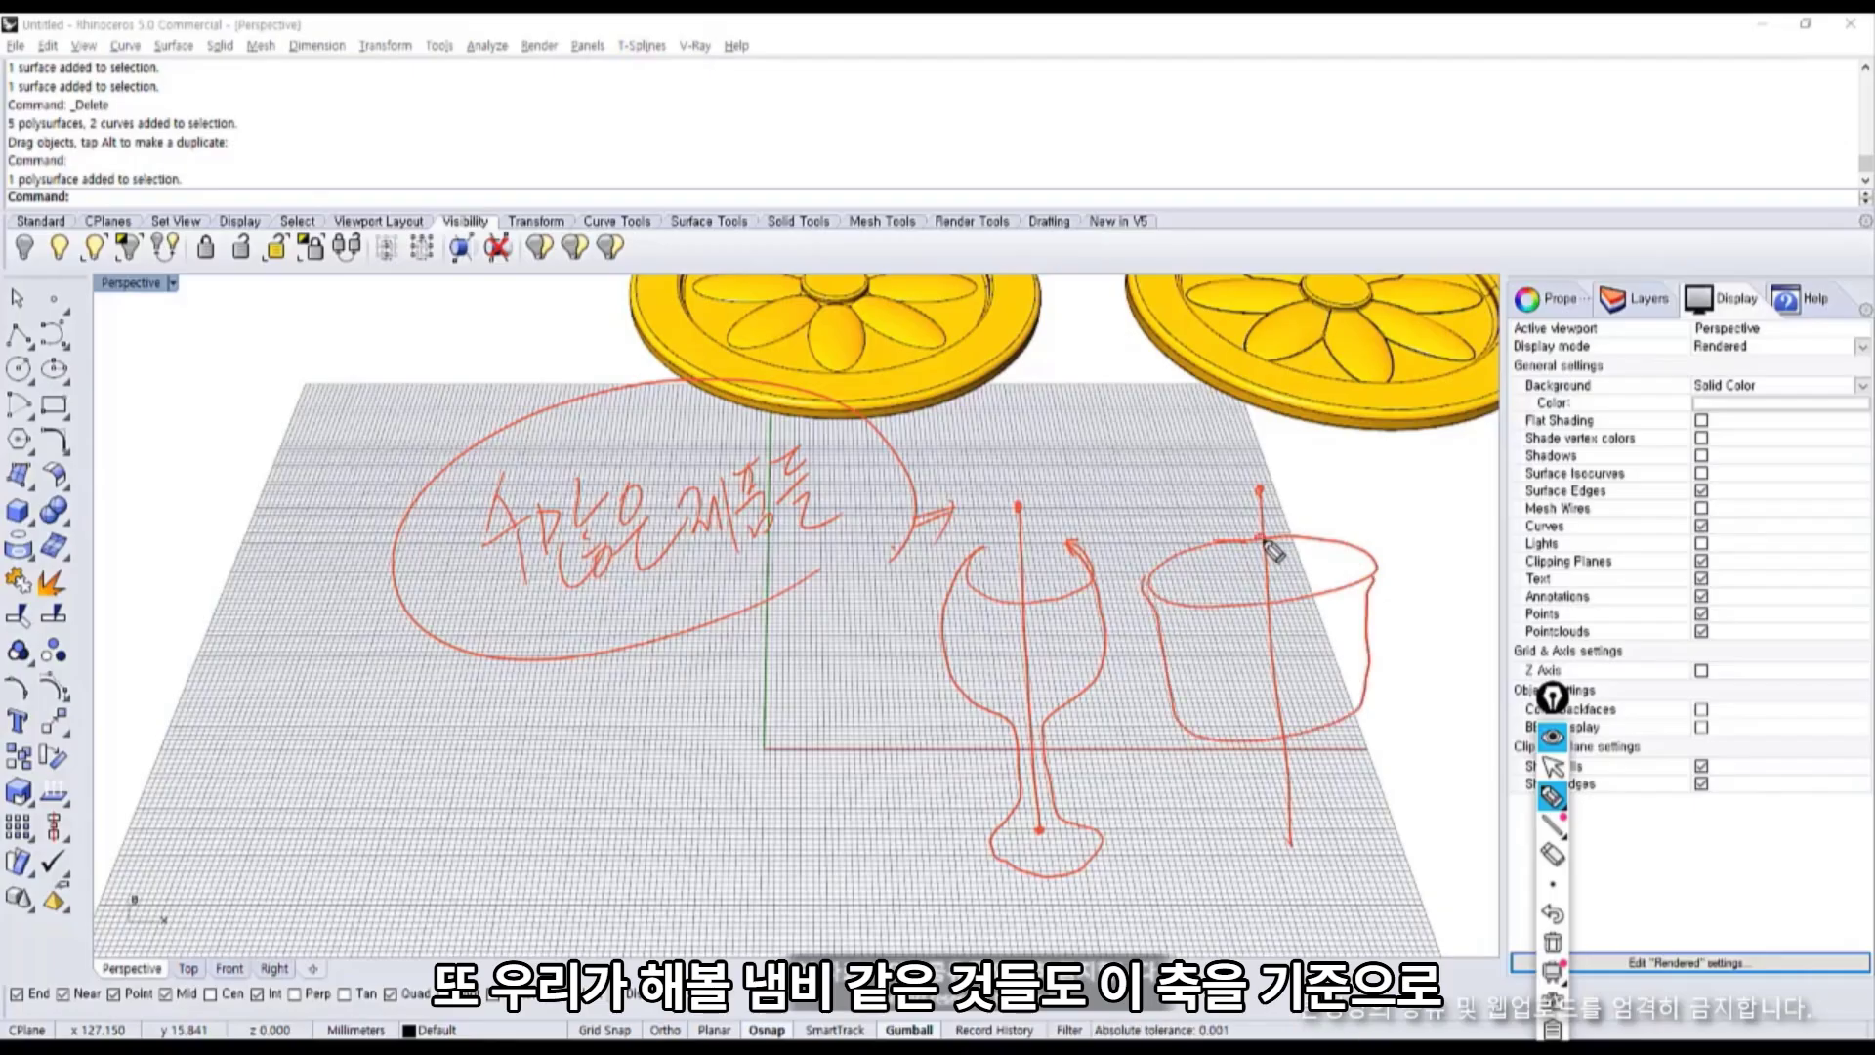
drag(1148, 584, 1168, 625)
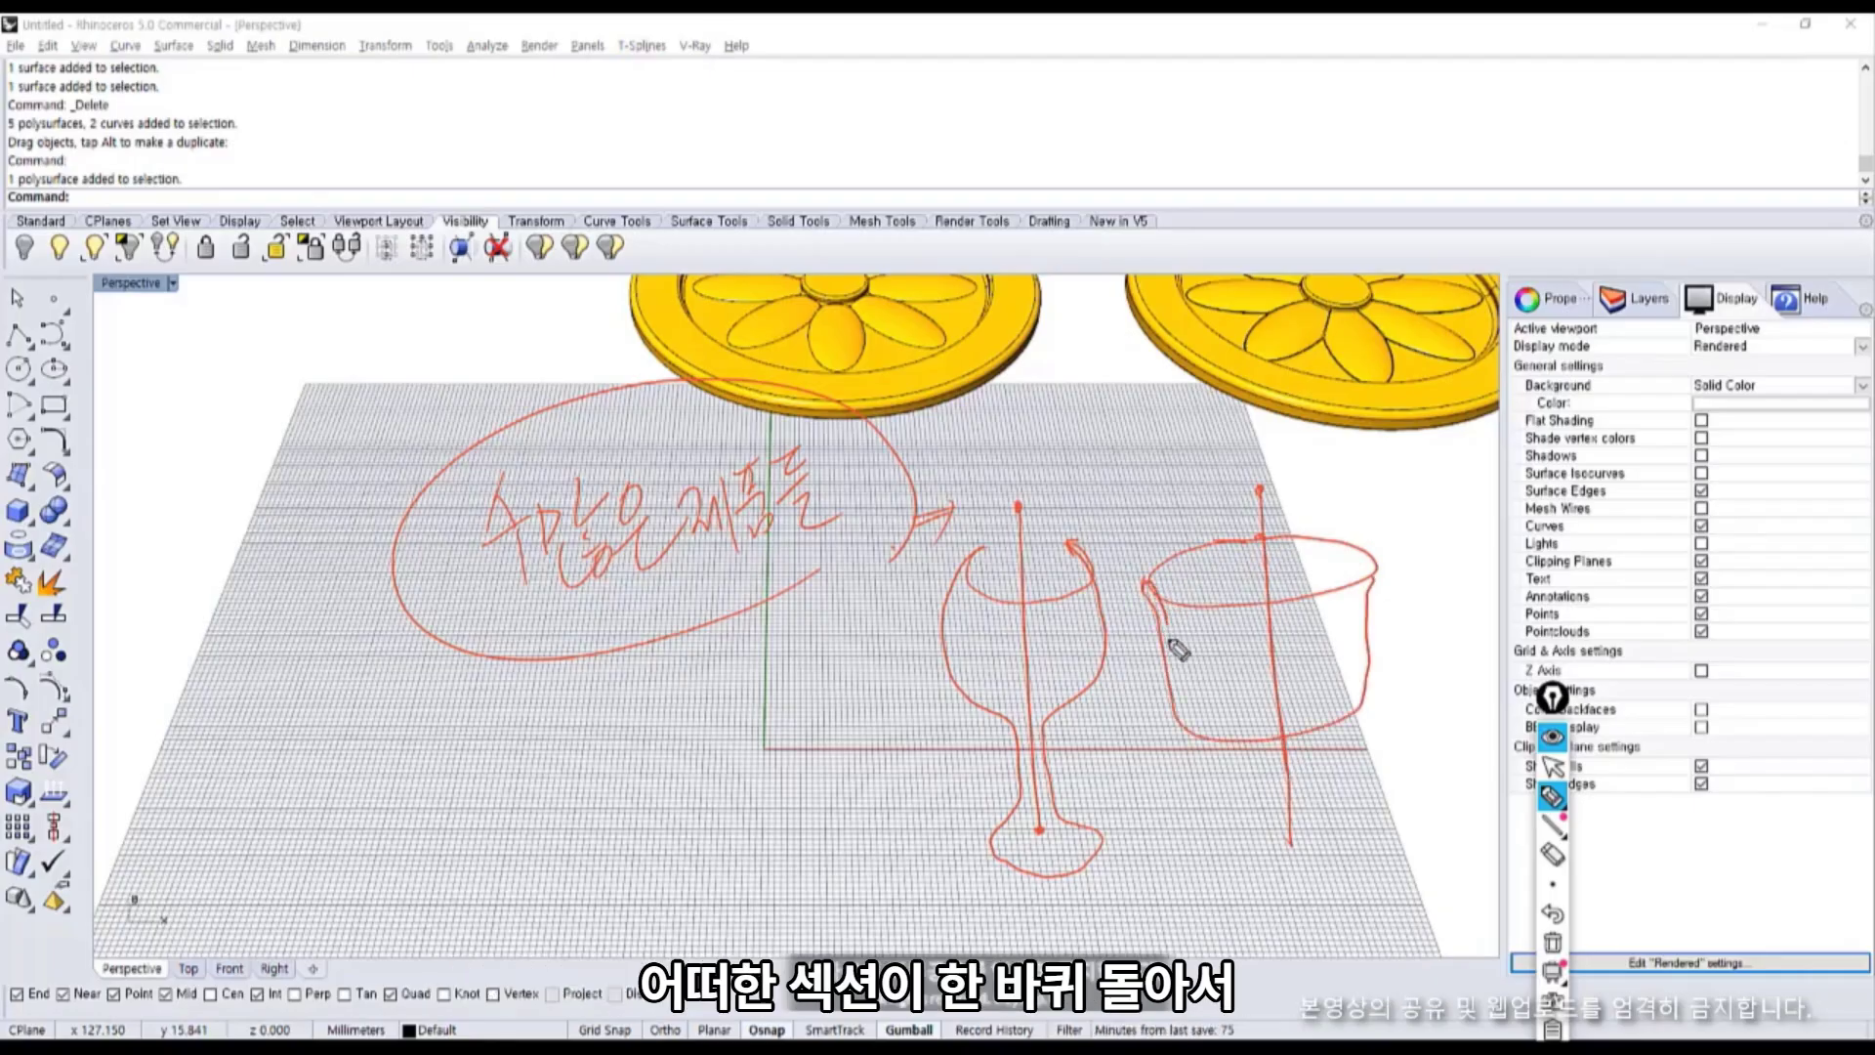
mouse_move(1193, 725)
mouse_down()
mouse_move(1276, 720)
mouse_move(1243, 737)
mouse_move(1339, 757)
mouse_move(1331, 738)
mouse_move(1266, 754)
mouse_up()
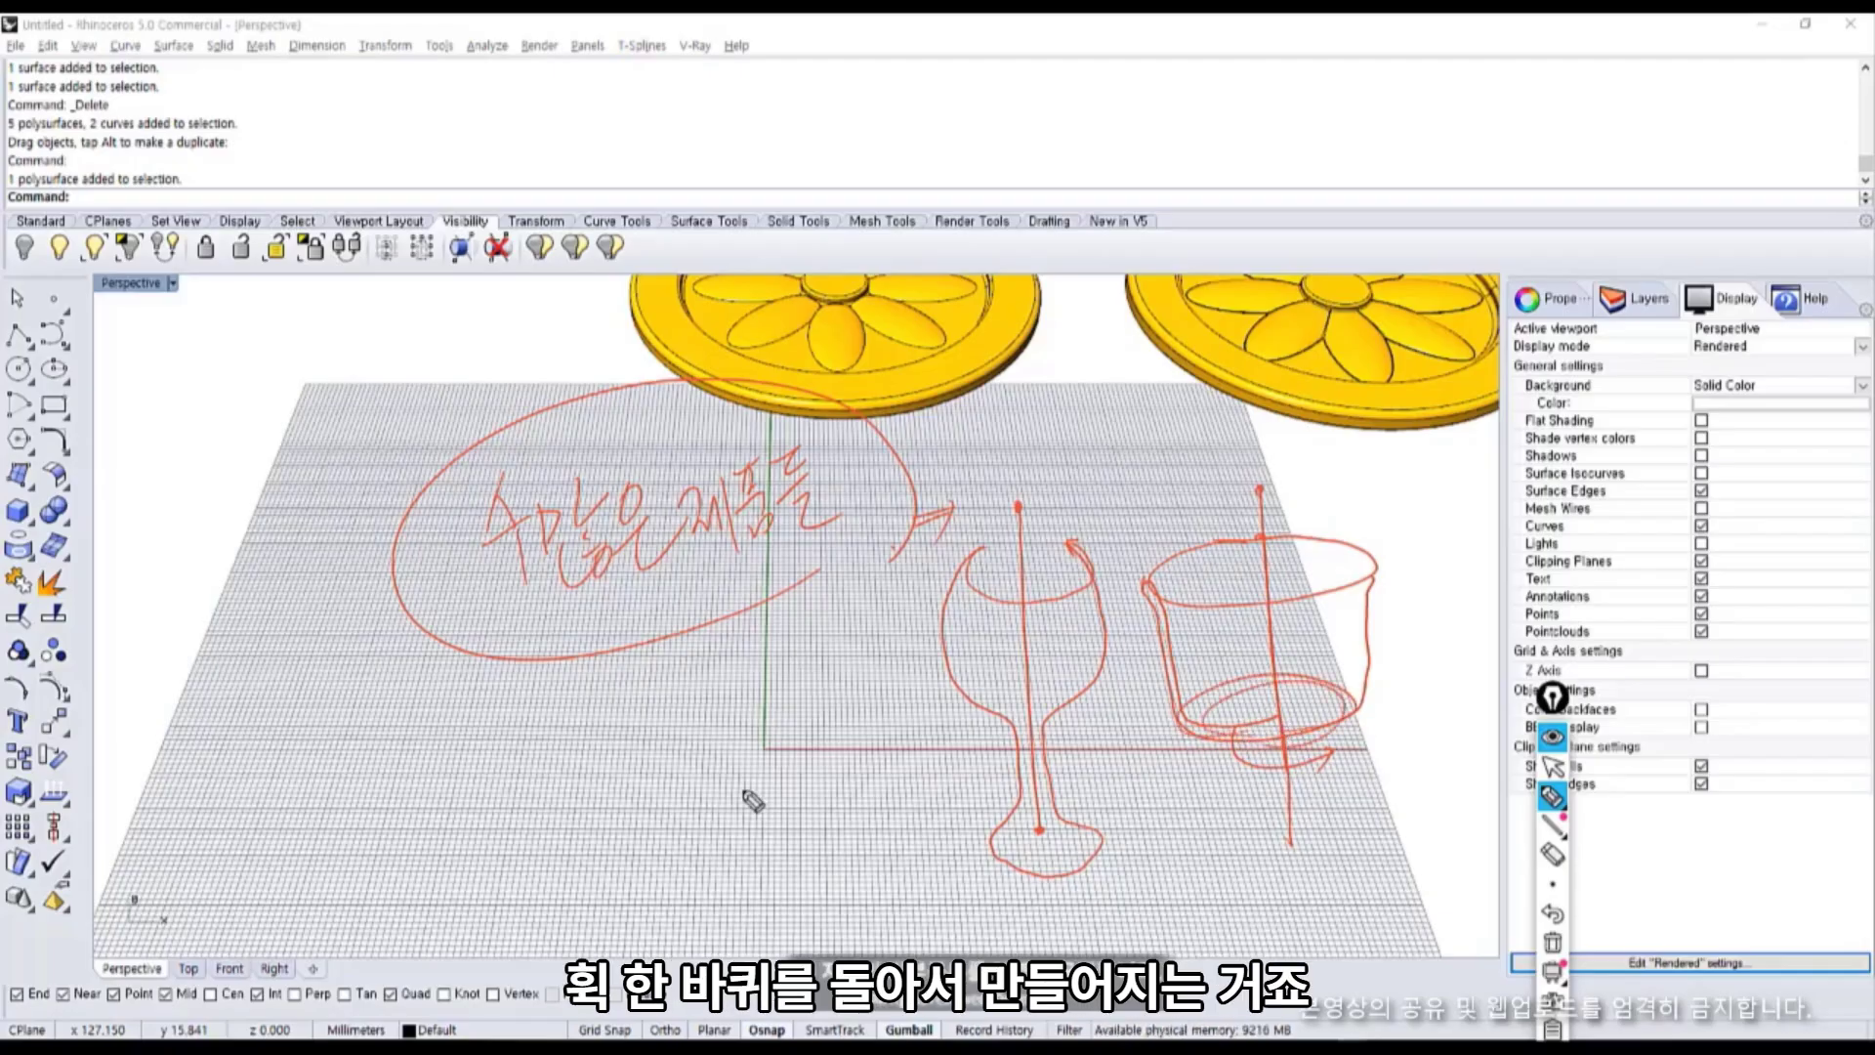
Annotate a door knob made of revolved bodies along a slanted axis, with its half-section profile drawn beneath it.
mouse_move(751, 801)
mouse_down()
mouse_move(796, 786)
mouse_move(717, 799)
mouse_move(747, 823)
mouse_move(781, 747)
mouse_move(818, 791)
mouse_up()
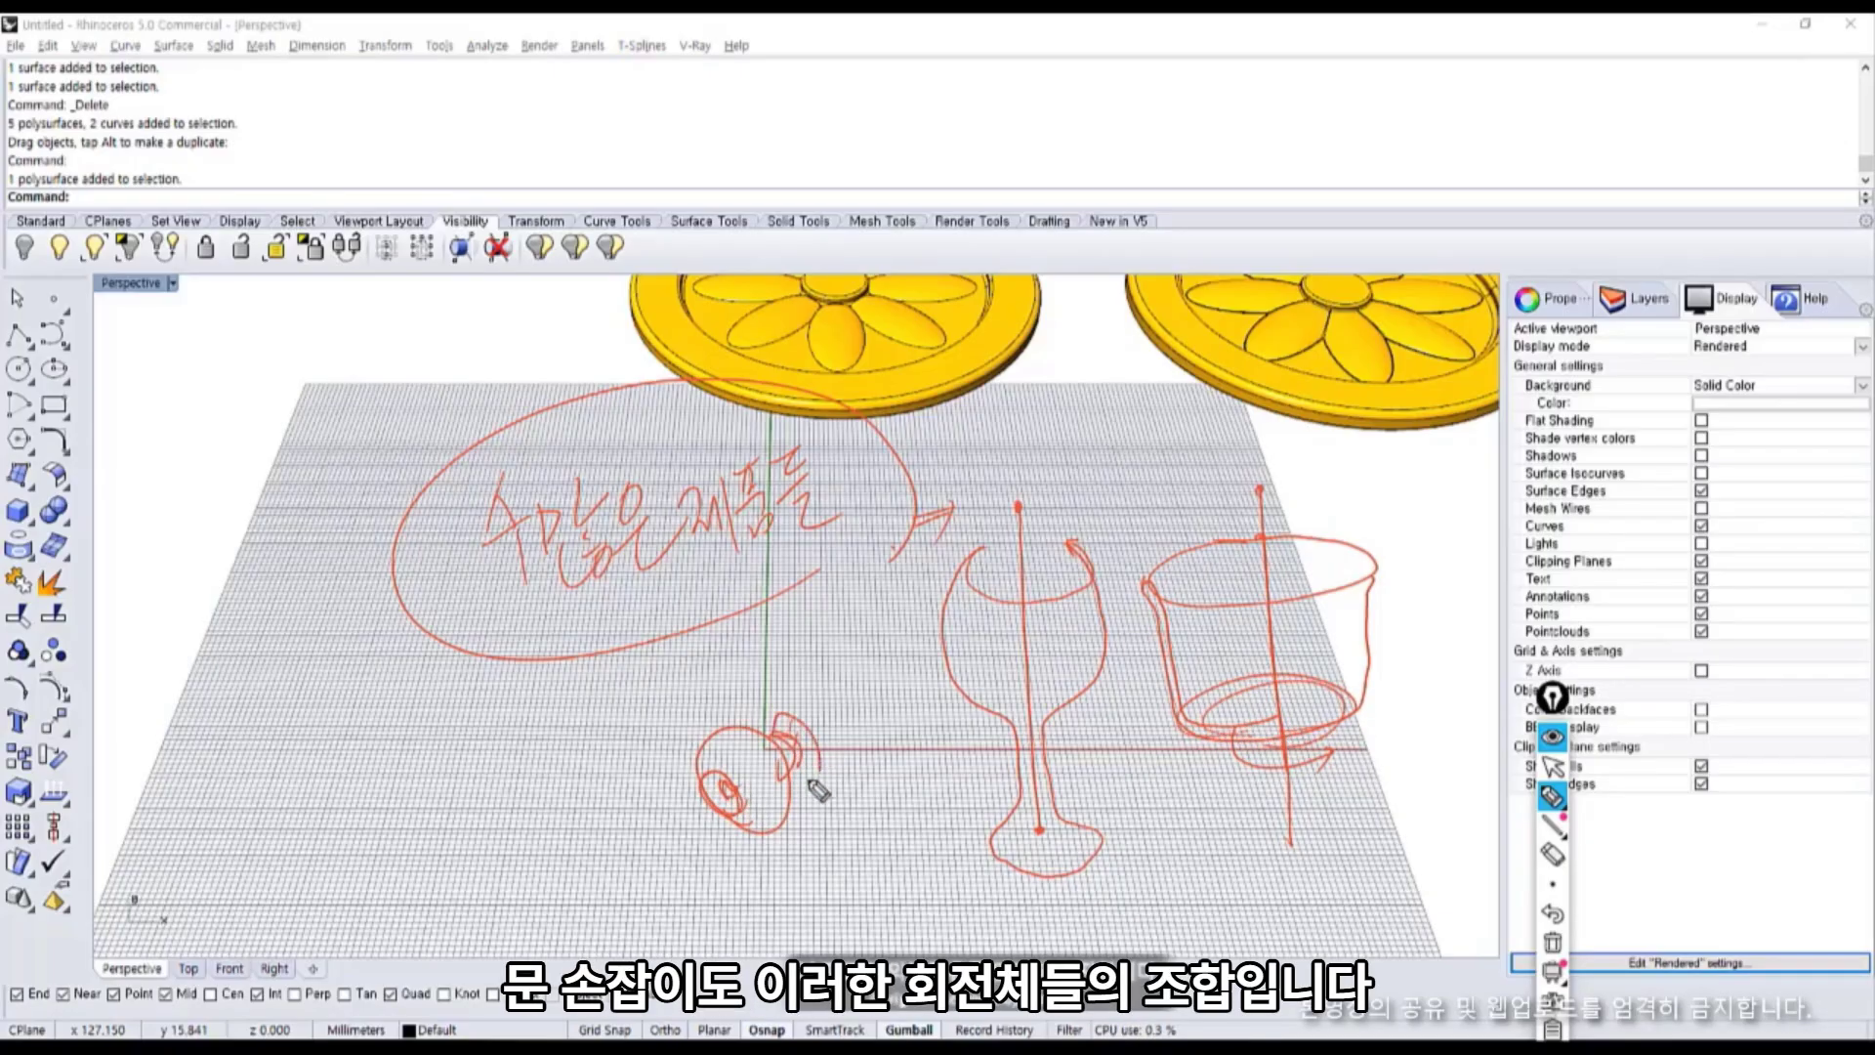
mouse_move(787, 722)
mouse_down()
mouse_move(859, 747)
mouse_move(846, 775)
mouse_up()
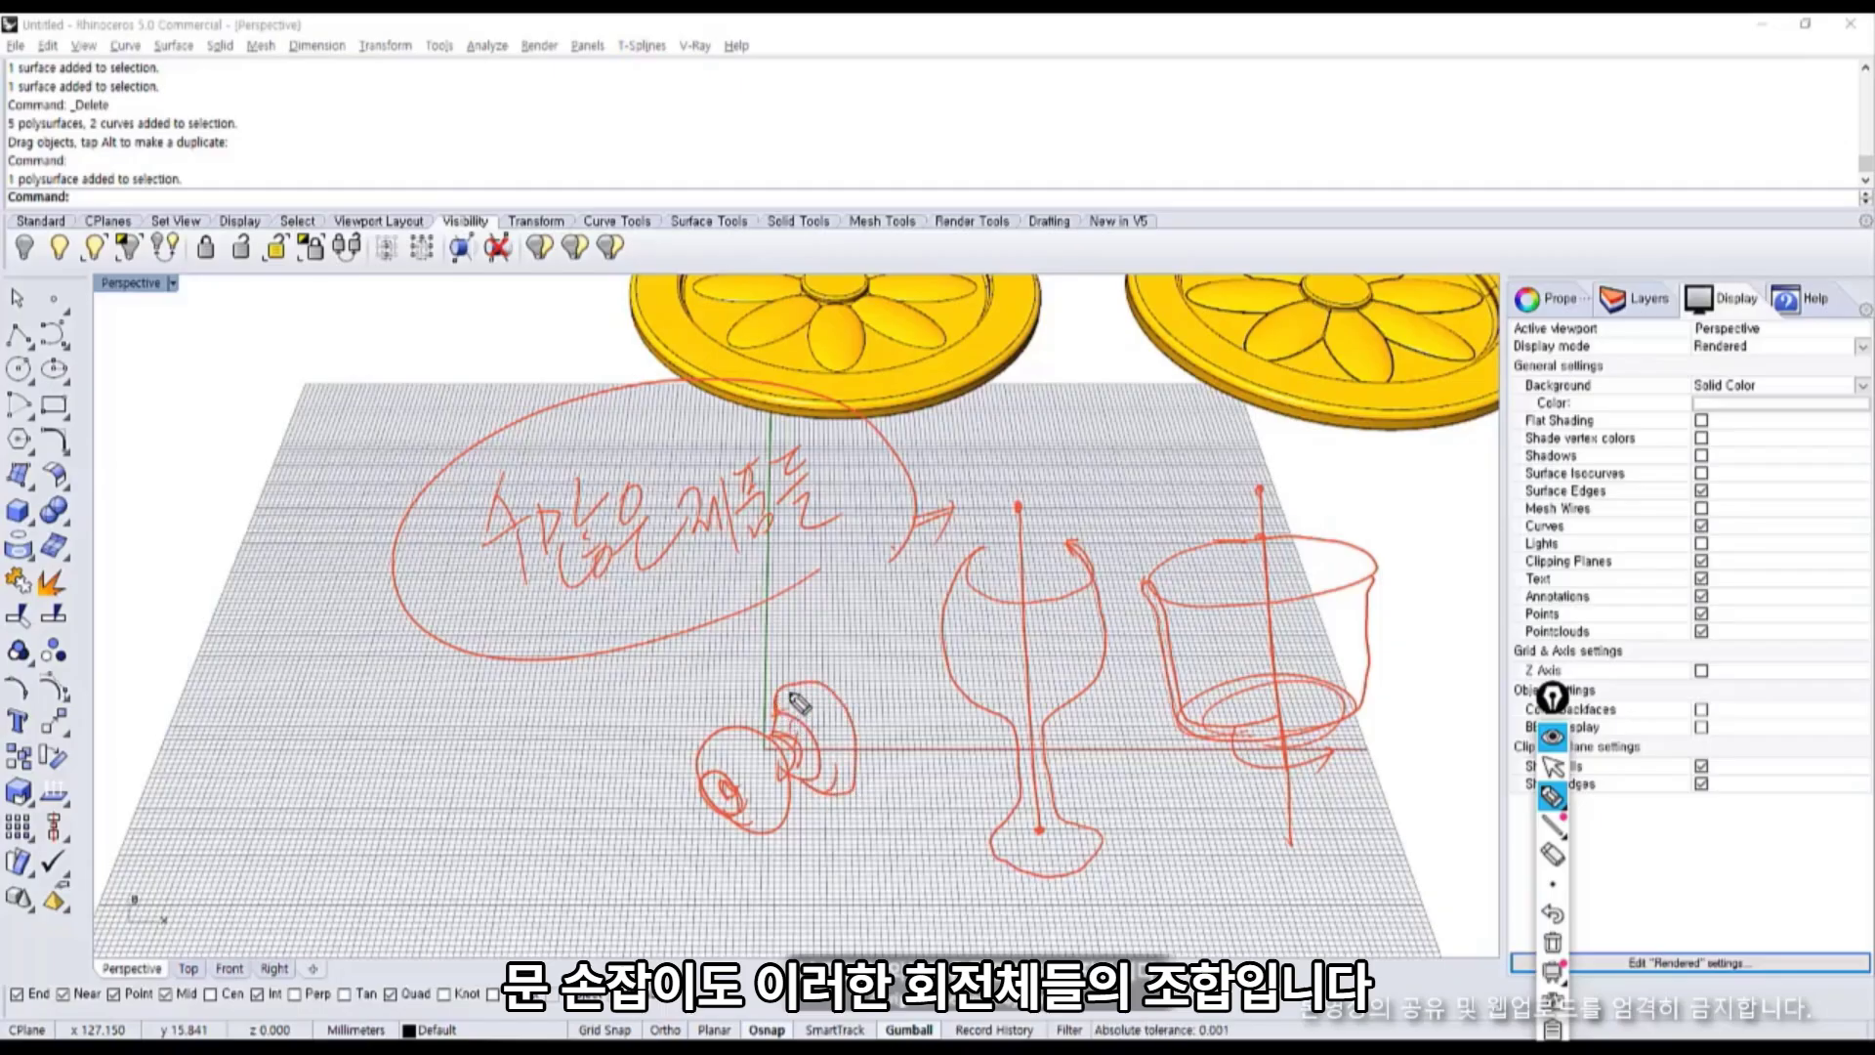
drag(793, 698, 847, 784)
drag(665, 825, 891, 718)
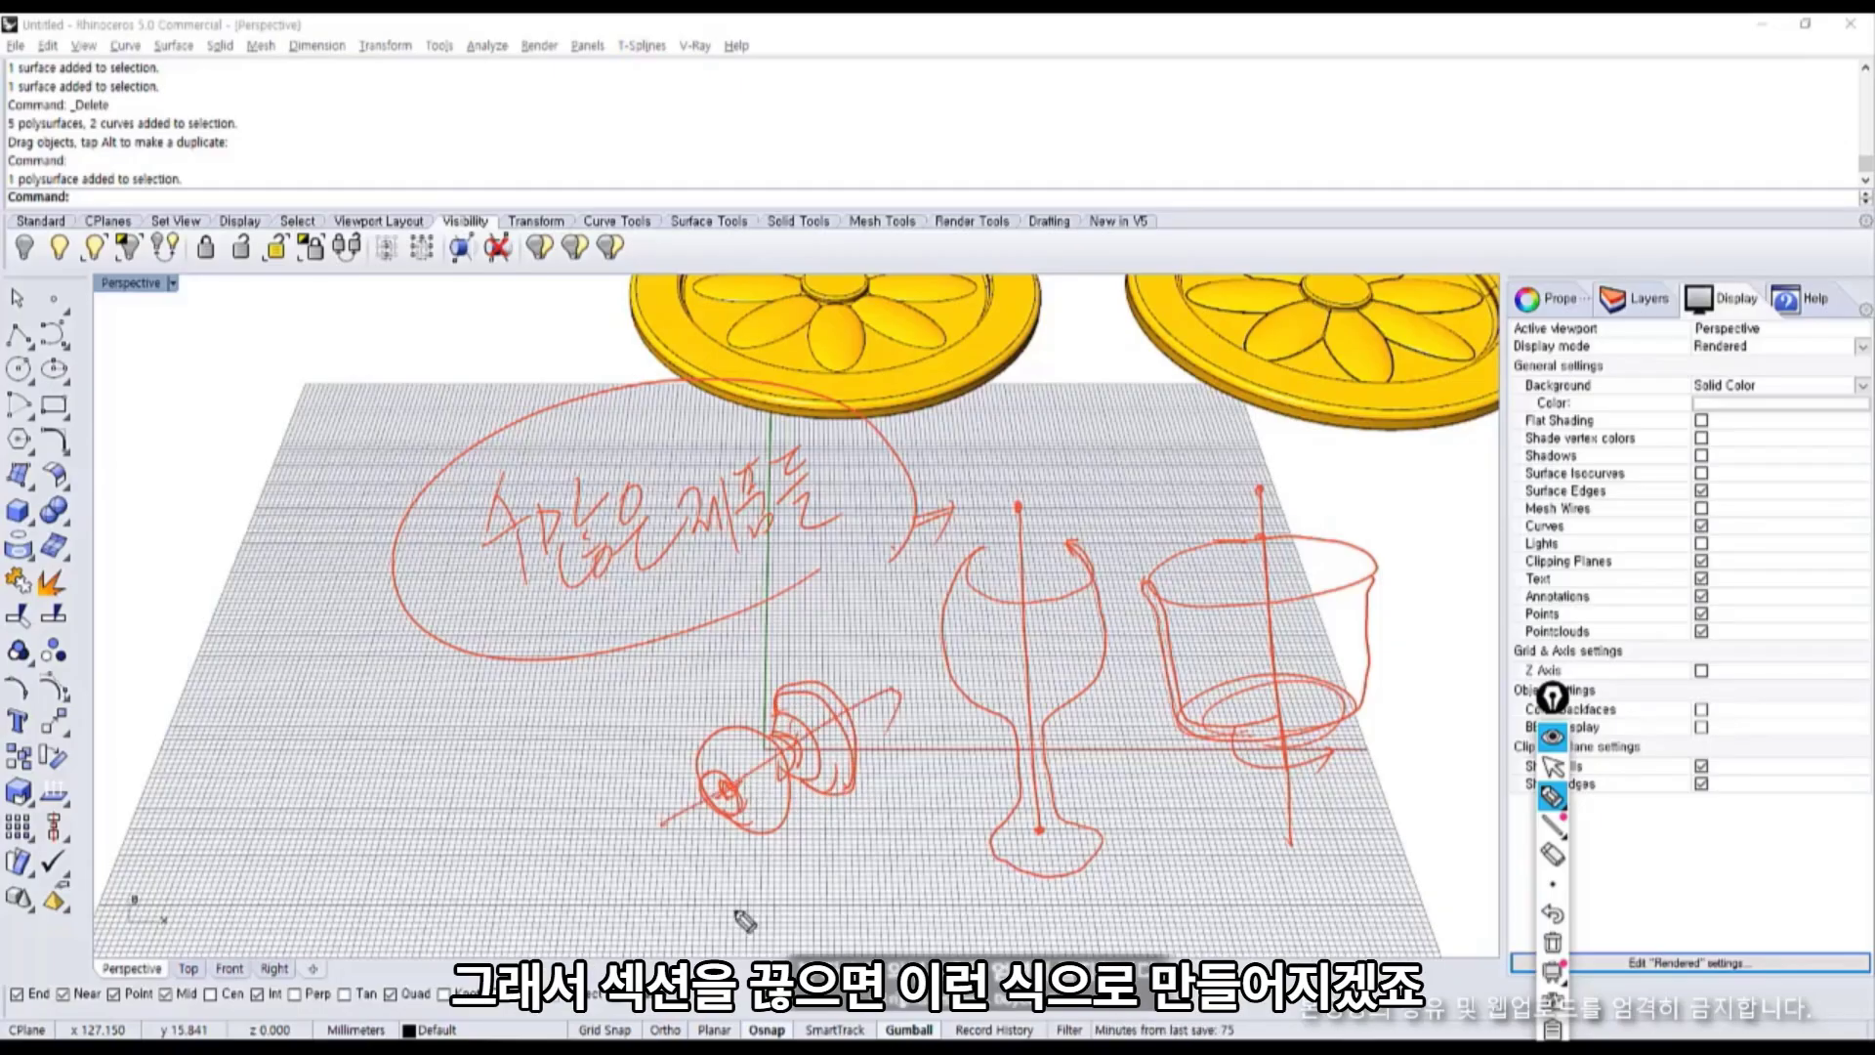
drag(756, 902, 936, 801)
mouse_move(820, 914)
mouse_down()
mouse_move(872, 903)
mouse_move(868, 851)
mouse_move(916, 834)
mouse_move(884, 801)
mouse_move(856, 818)
mouse_up()
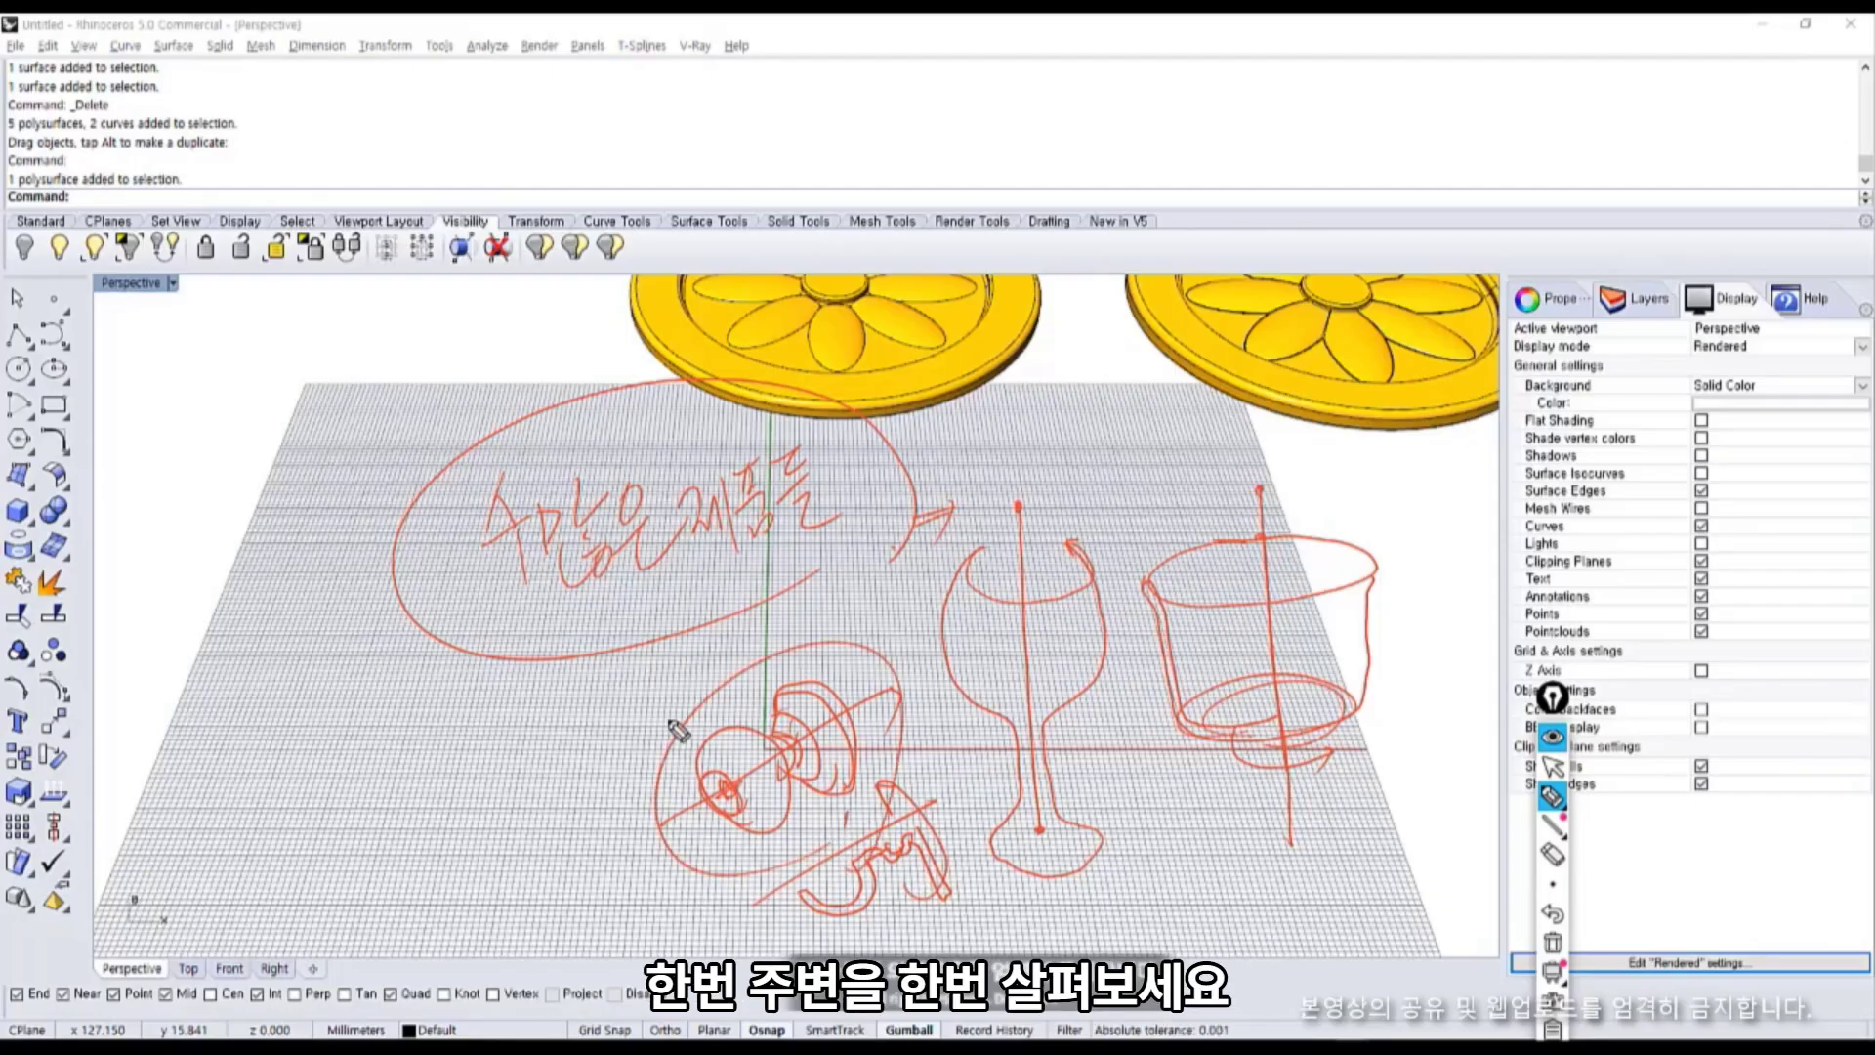
Annotate a round, curved-sided vessel and a table with a circular top and legs as further examples of revolved products.
mouse_move(527, 757)
mouse_down()
mouse_move(463, 719)
mouse_move(528, 758)
mouse_move(479, 886)
mouse_move(589, 861)
mouse_up()
drag(561, 715, 590, 861)
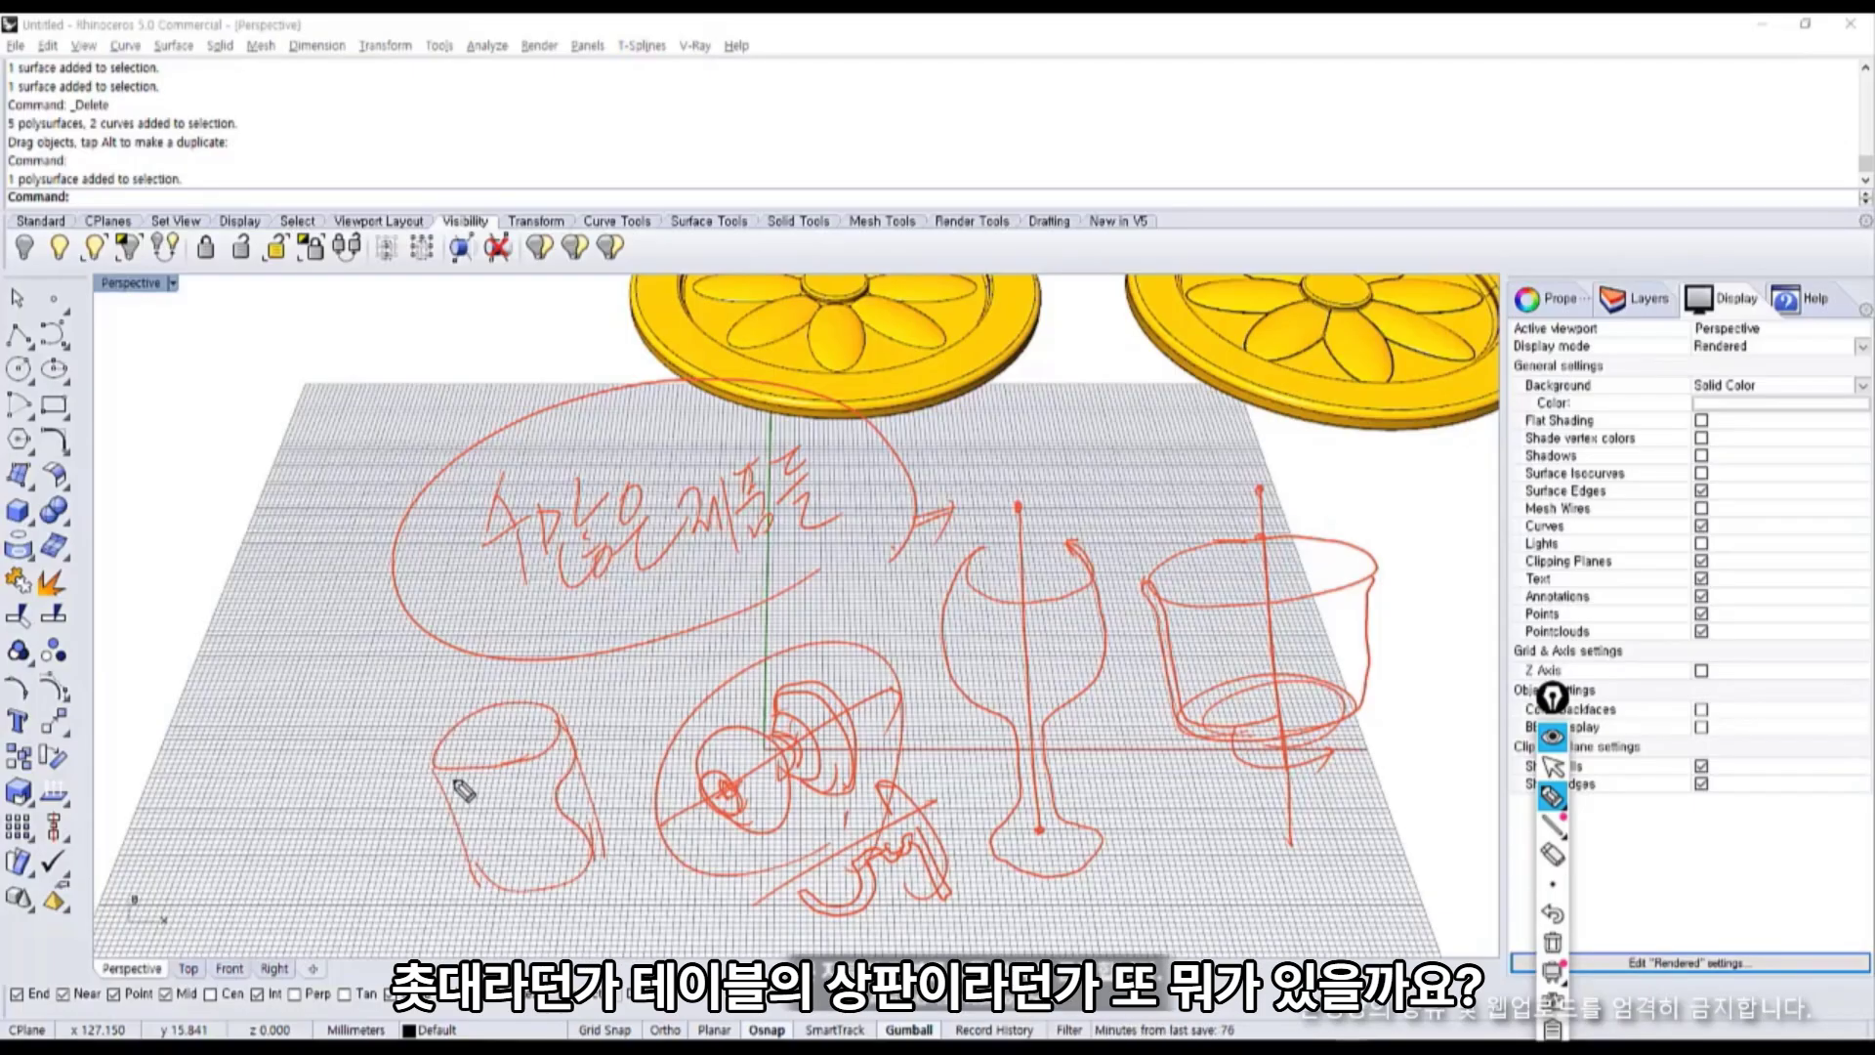
mouse_move(452, 777)
mouse_down()
mouse_move(494, 884)
mouse_move(535, 922)
mouse_up()
drag(595, 830, 574, 915)
mouse_move(156, 695)
mouse_down()
mouse_move(202, 721)
mouse_move(261, 707)
mouse_move(252, 864)
mouse_move(238, 727)
mouse_up()
drag(329, 683, 413, 802)
drag(198, 706, 200, 810)
drag(317, 697, 348, 740)
Annotate a flask with its rotation axis and profile curve labelled in Korean, and hide all the pen annotations.
mouse_move(307, 399)
mouse_down()
mouse_move(274, 641)
mouse_move(370, 376)
mouse_up()
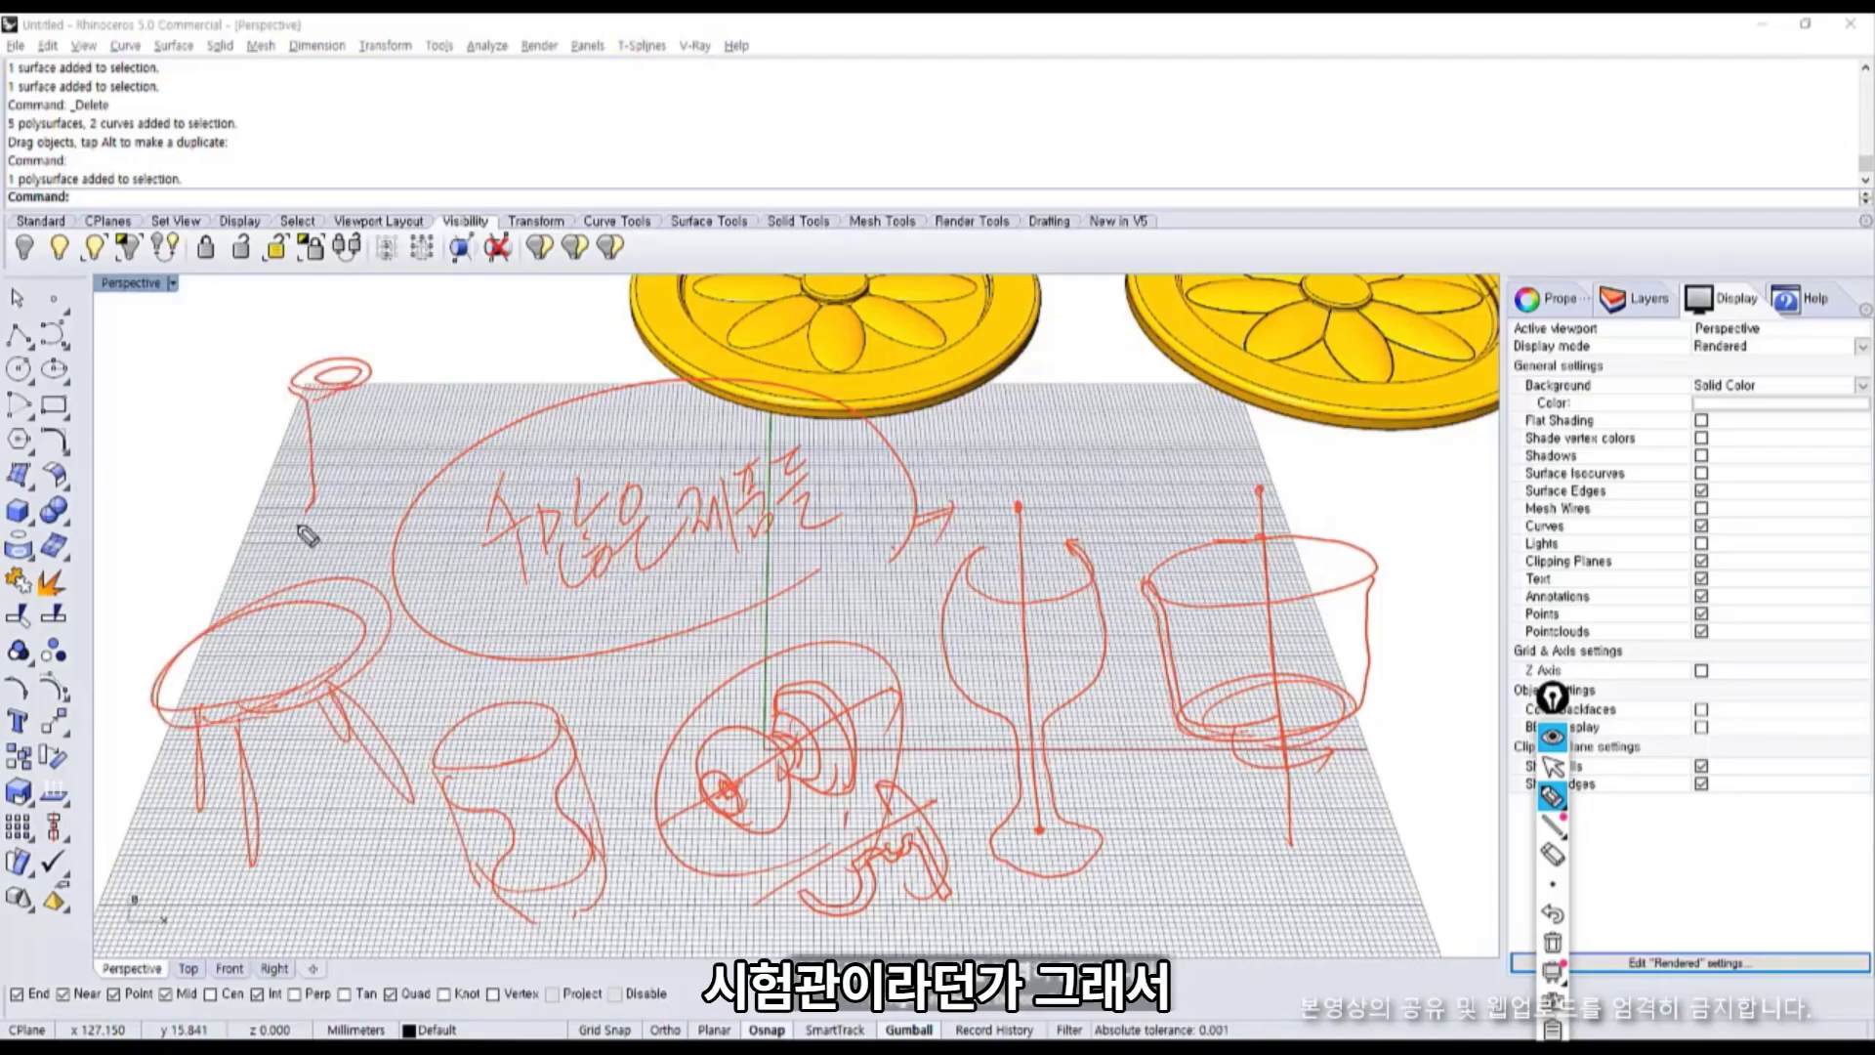
drag(328, 295, 376, 786)
drag(373, 340, 392, 445)
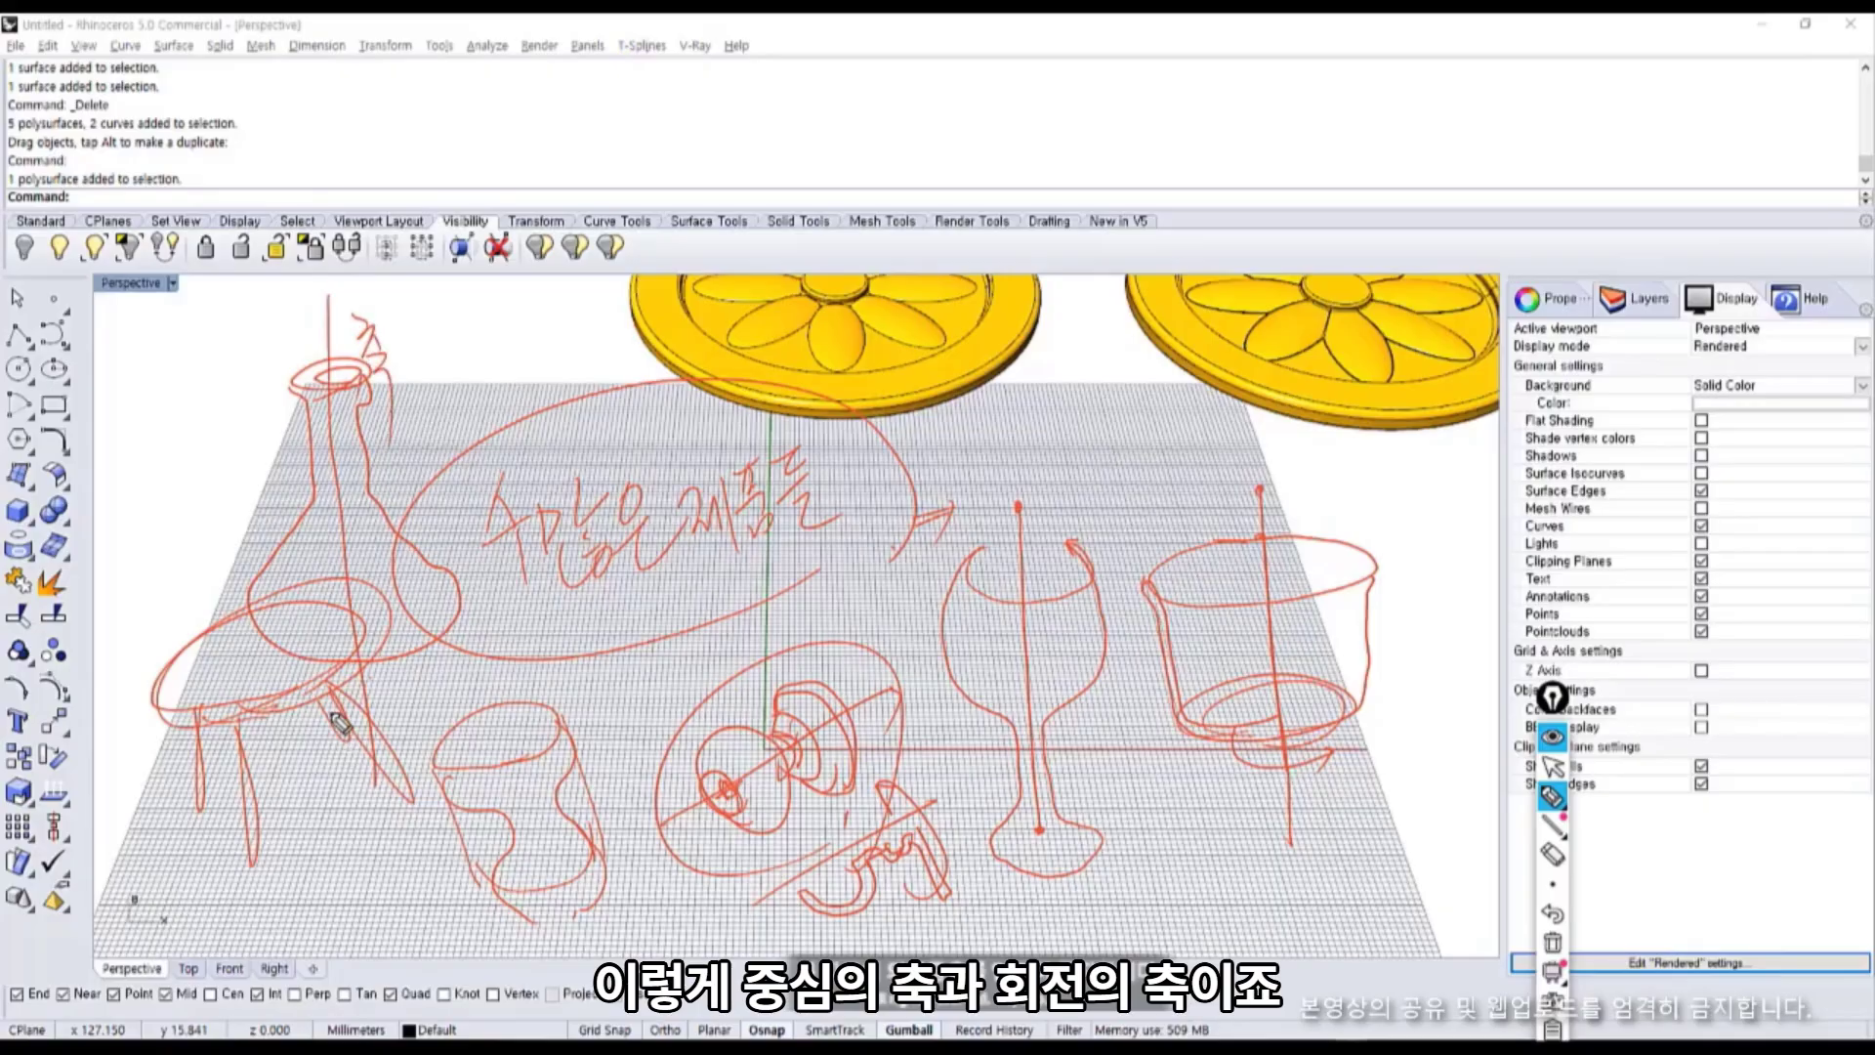
mouse_move(406, 328)
mouse_down()
mouse_move(399, 377)
mouse_move(479, 363)
mouse_up()
drag(485, 323, 493, 381)
drag(283, 523, 202, 442)
mouse_move(136, 430)
mouse_down()
mouse_move(232, 410)
mouse_move(244, 439)
mouse_move(244, 420)
mouse_move(324, 401)
mouse_up()
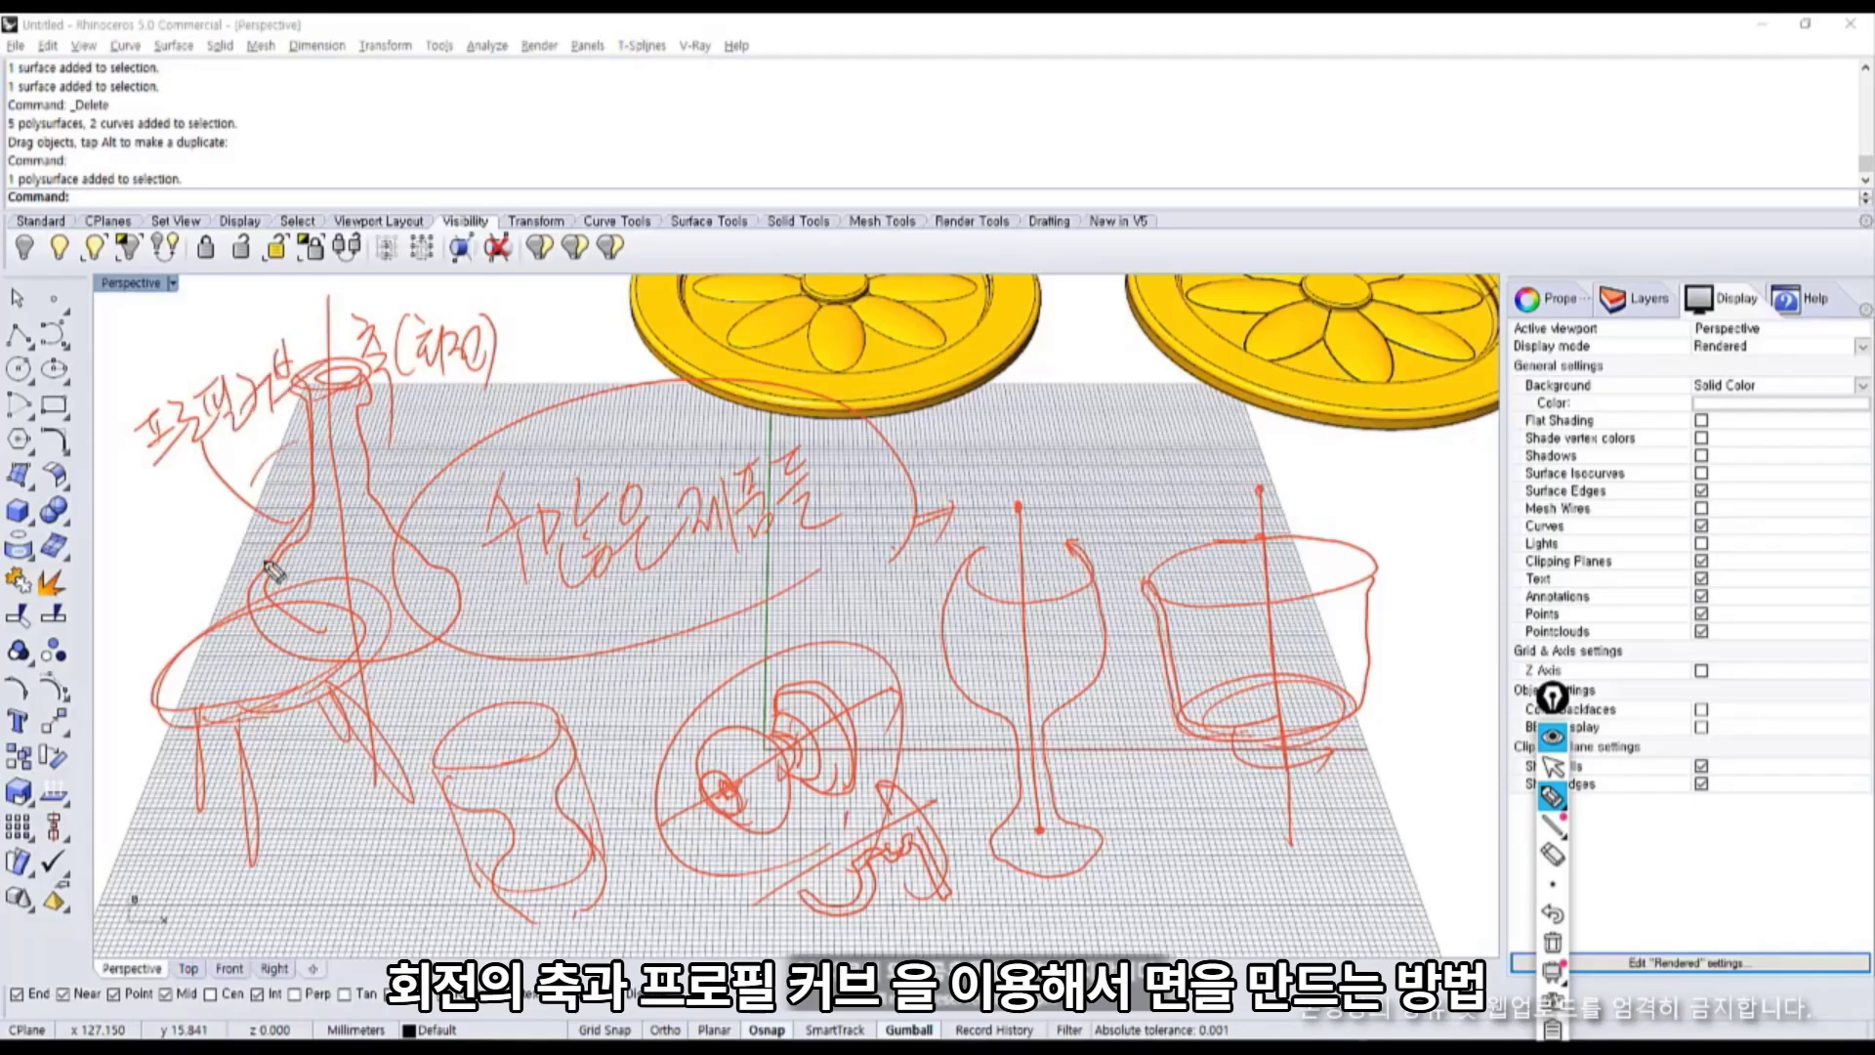
drag(278, 576, 466, 586)
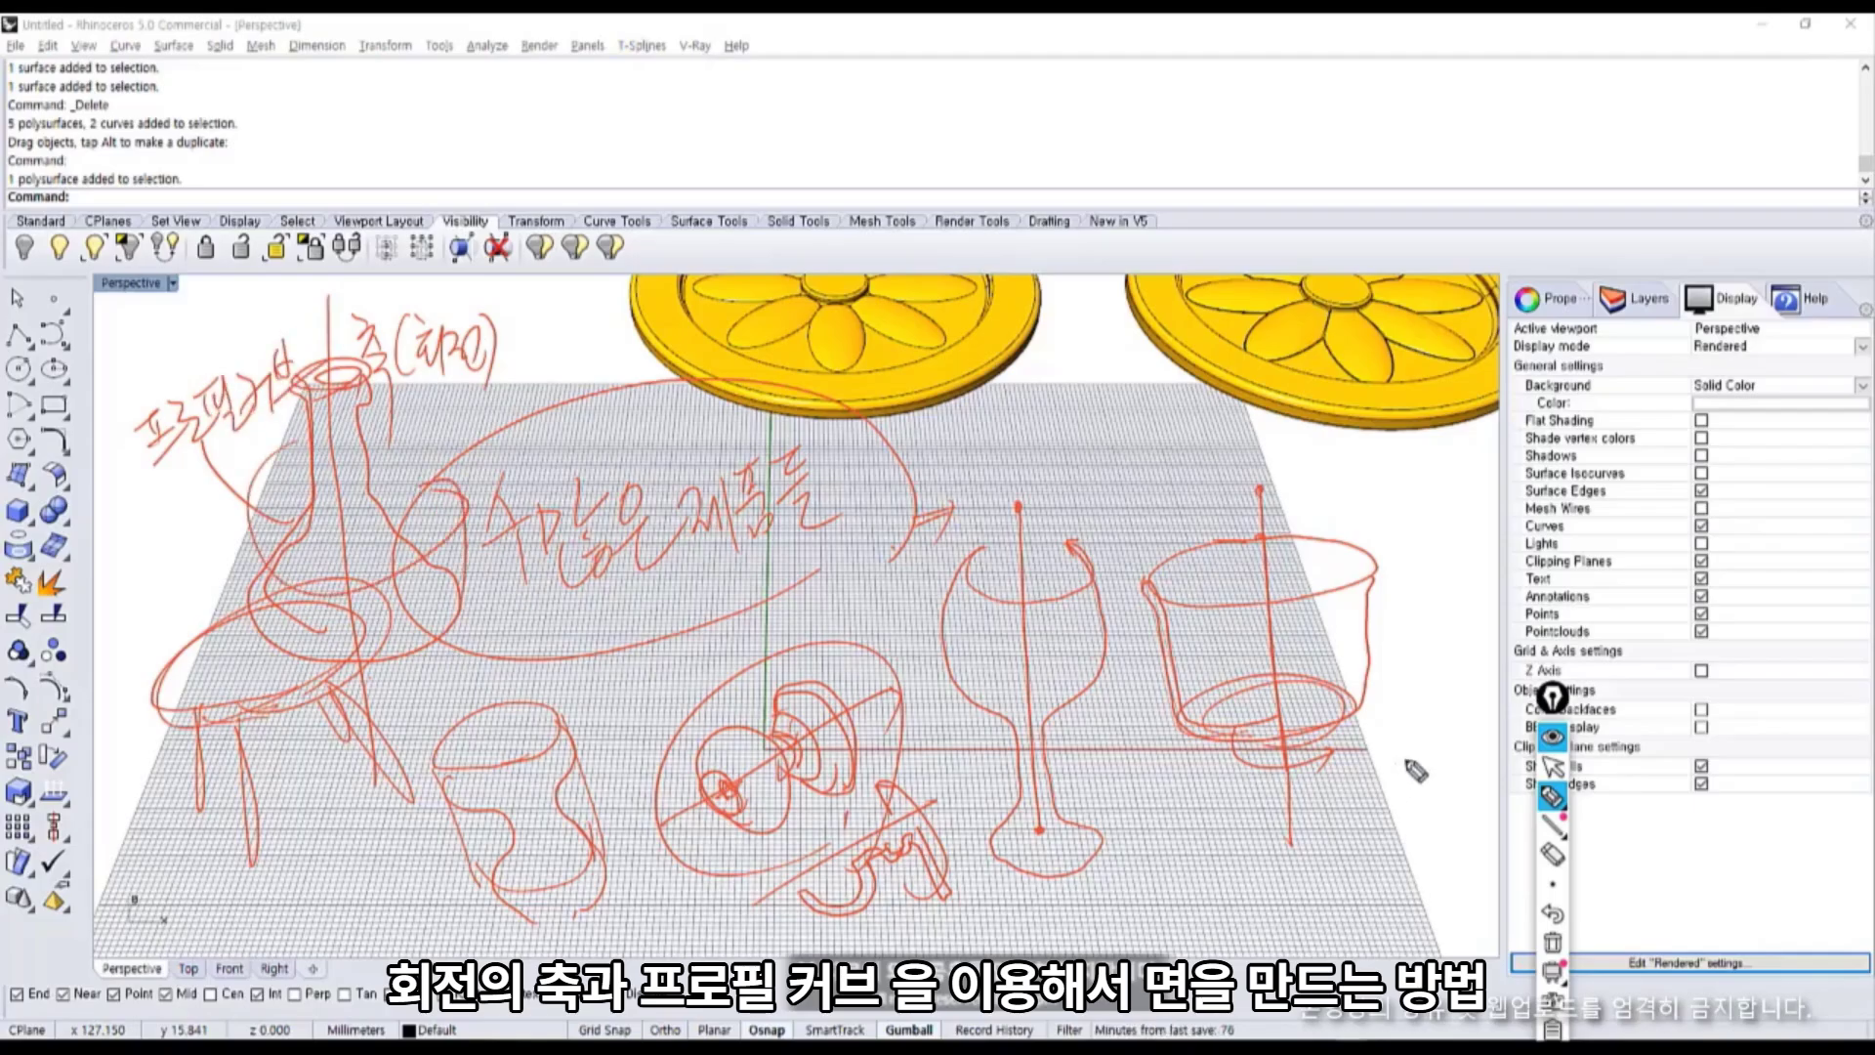
click(1551, 735)
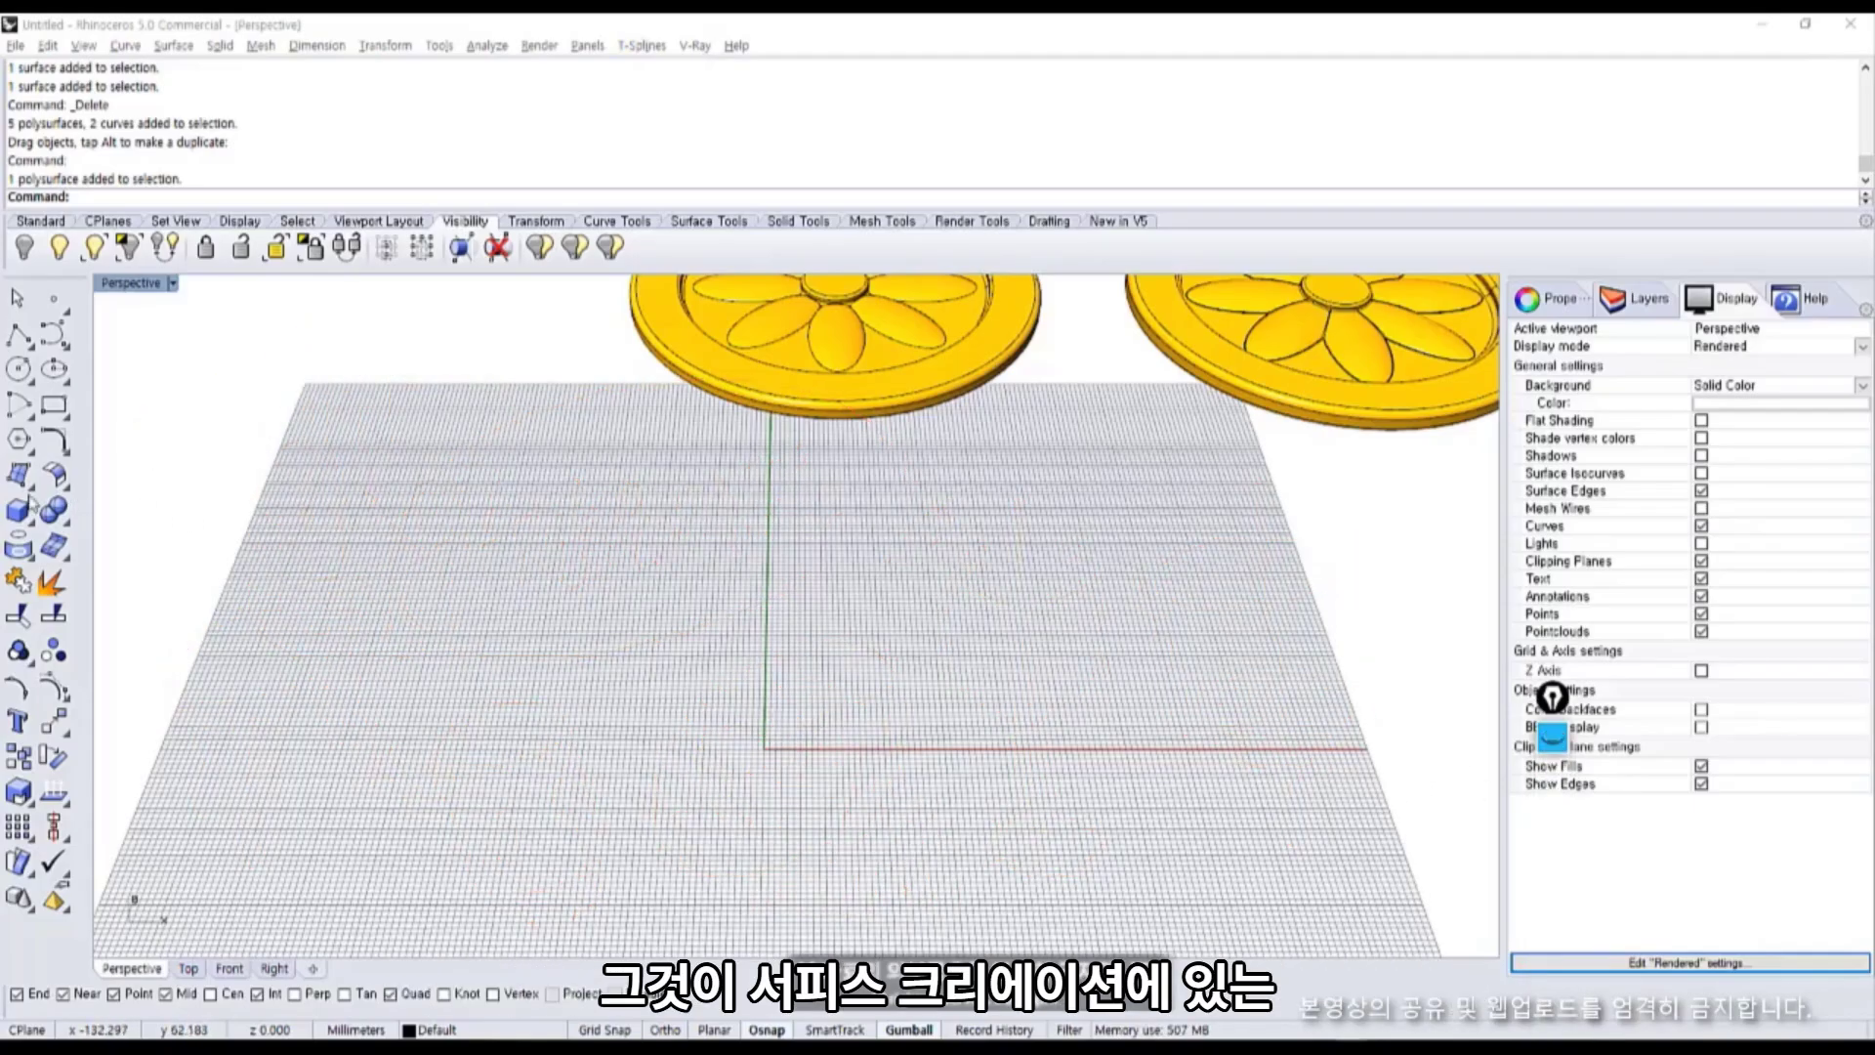
click(49, 480)
click(46, 487)
click(44, 486)
click(31, 484)
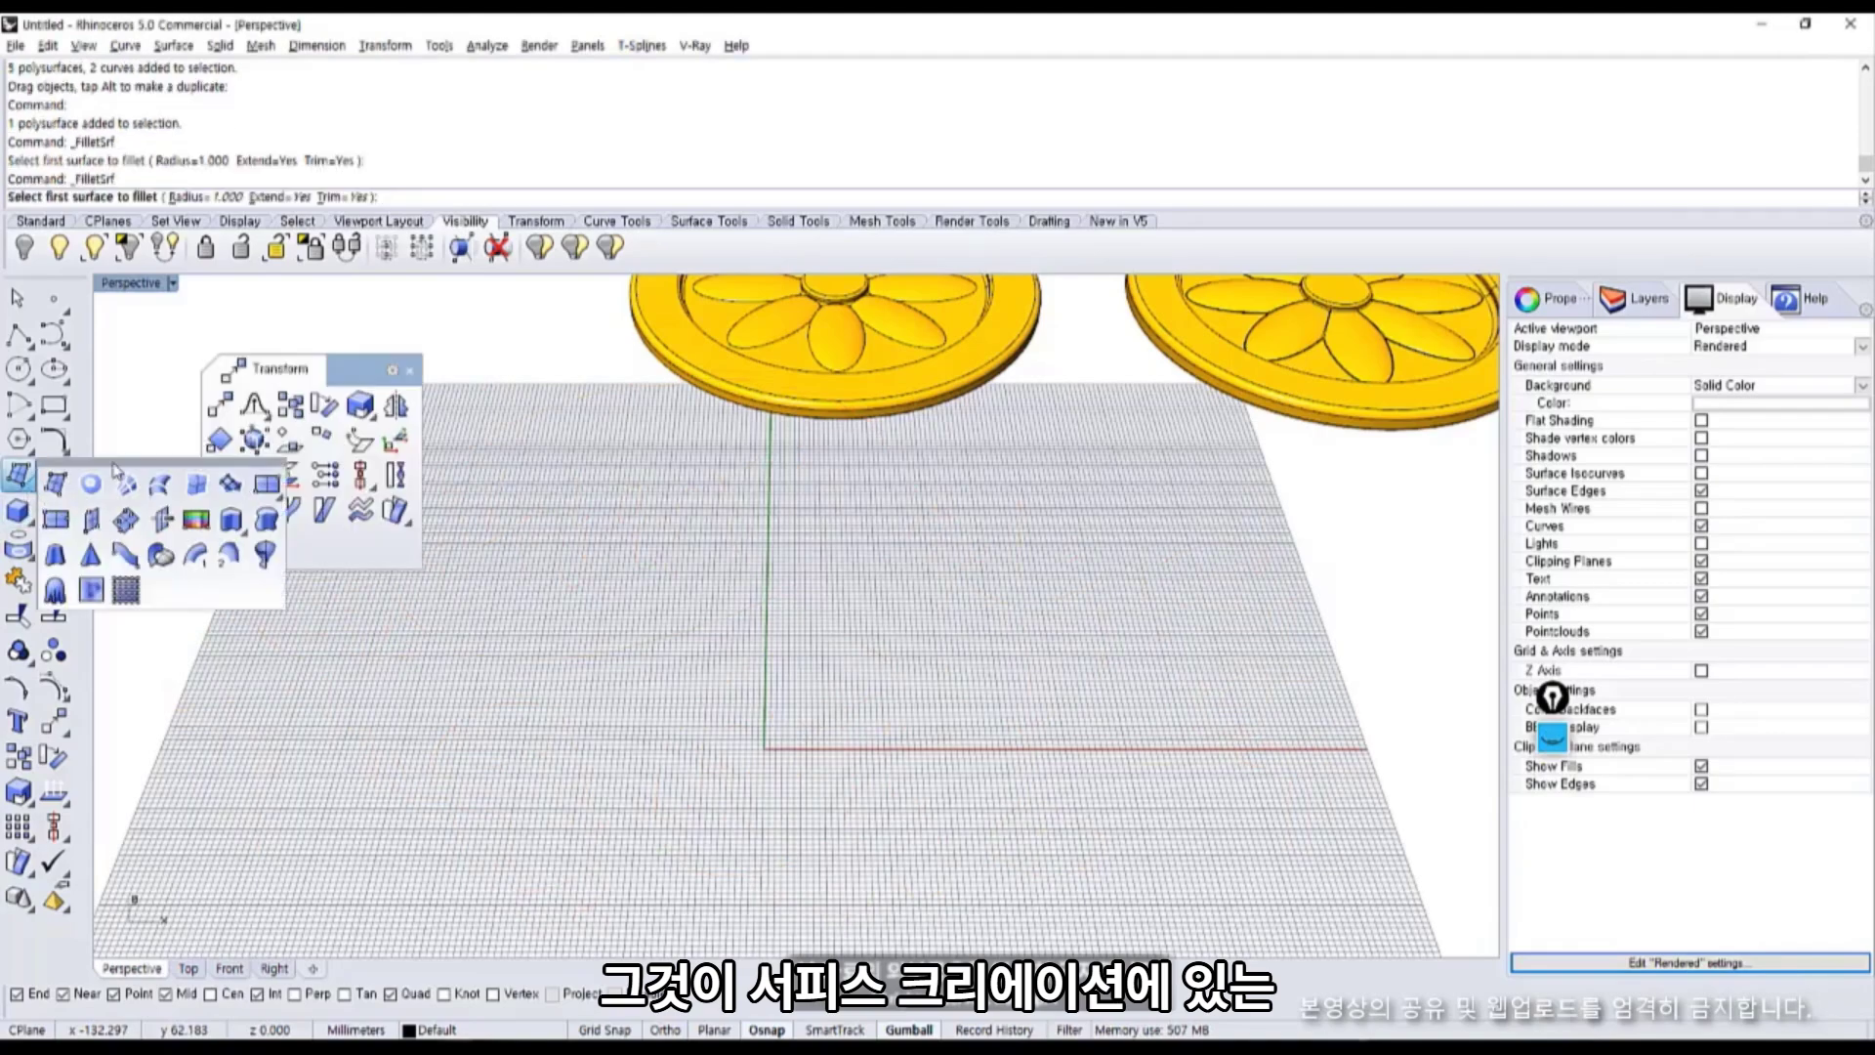
drag(119, 461, 546, 465)
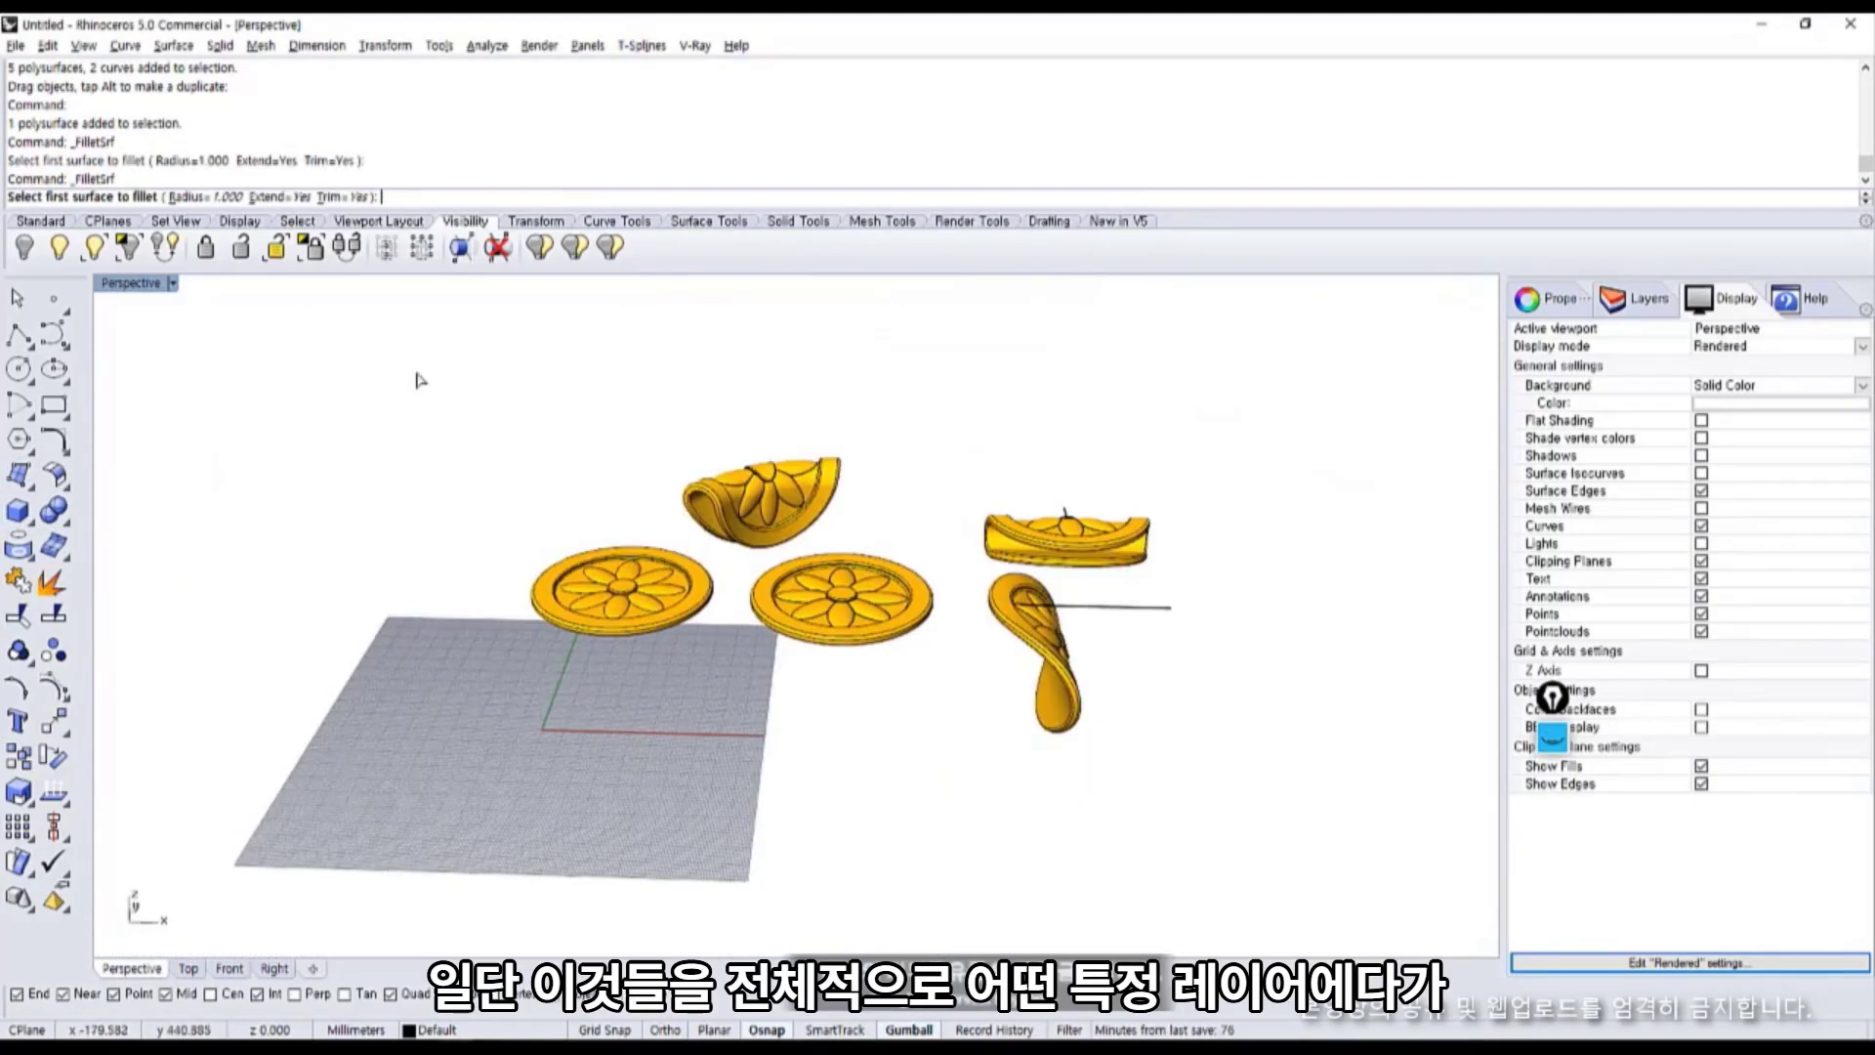
key(Escape)
Assign all medallions and their two curves to Layer 02 and turn that layer off.
drag(510, 406, 1402, 866)
click(1638, 298)
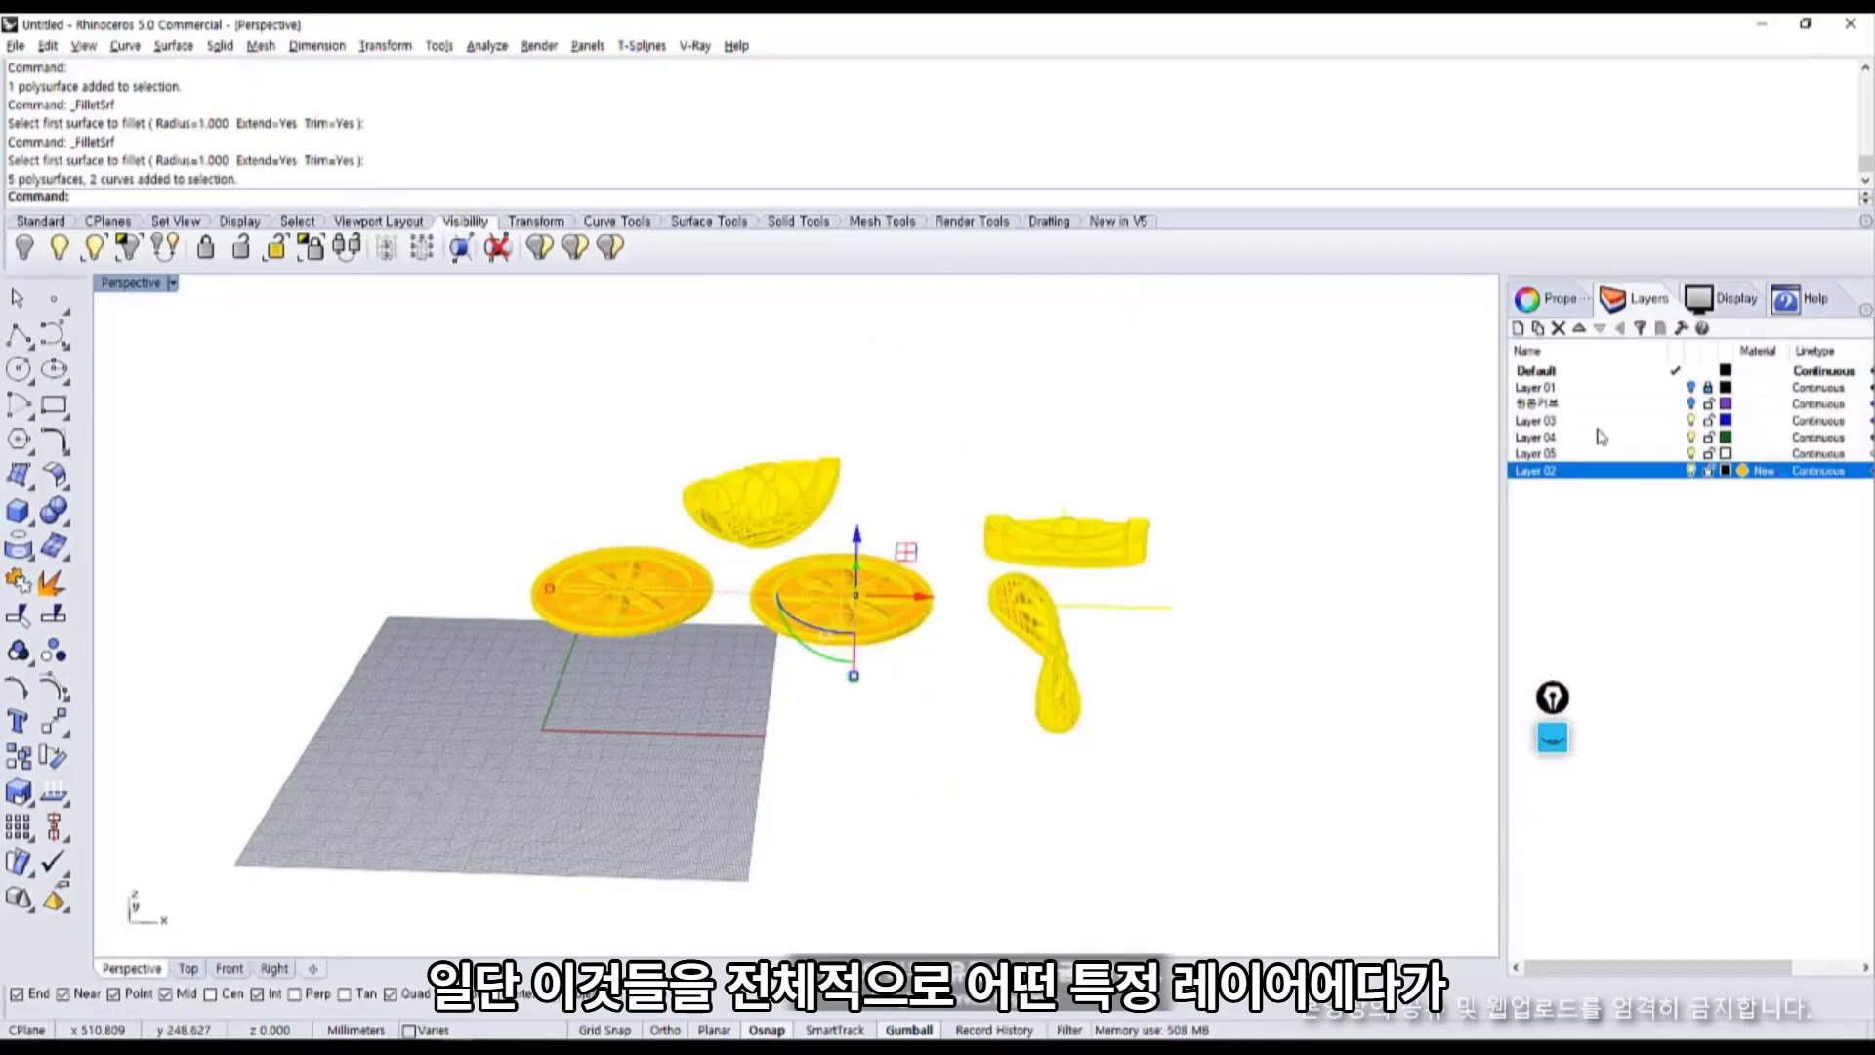
click(1578, 406)
click(1578, 418)
right_click(1577, 418)
click(1682, 758)
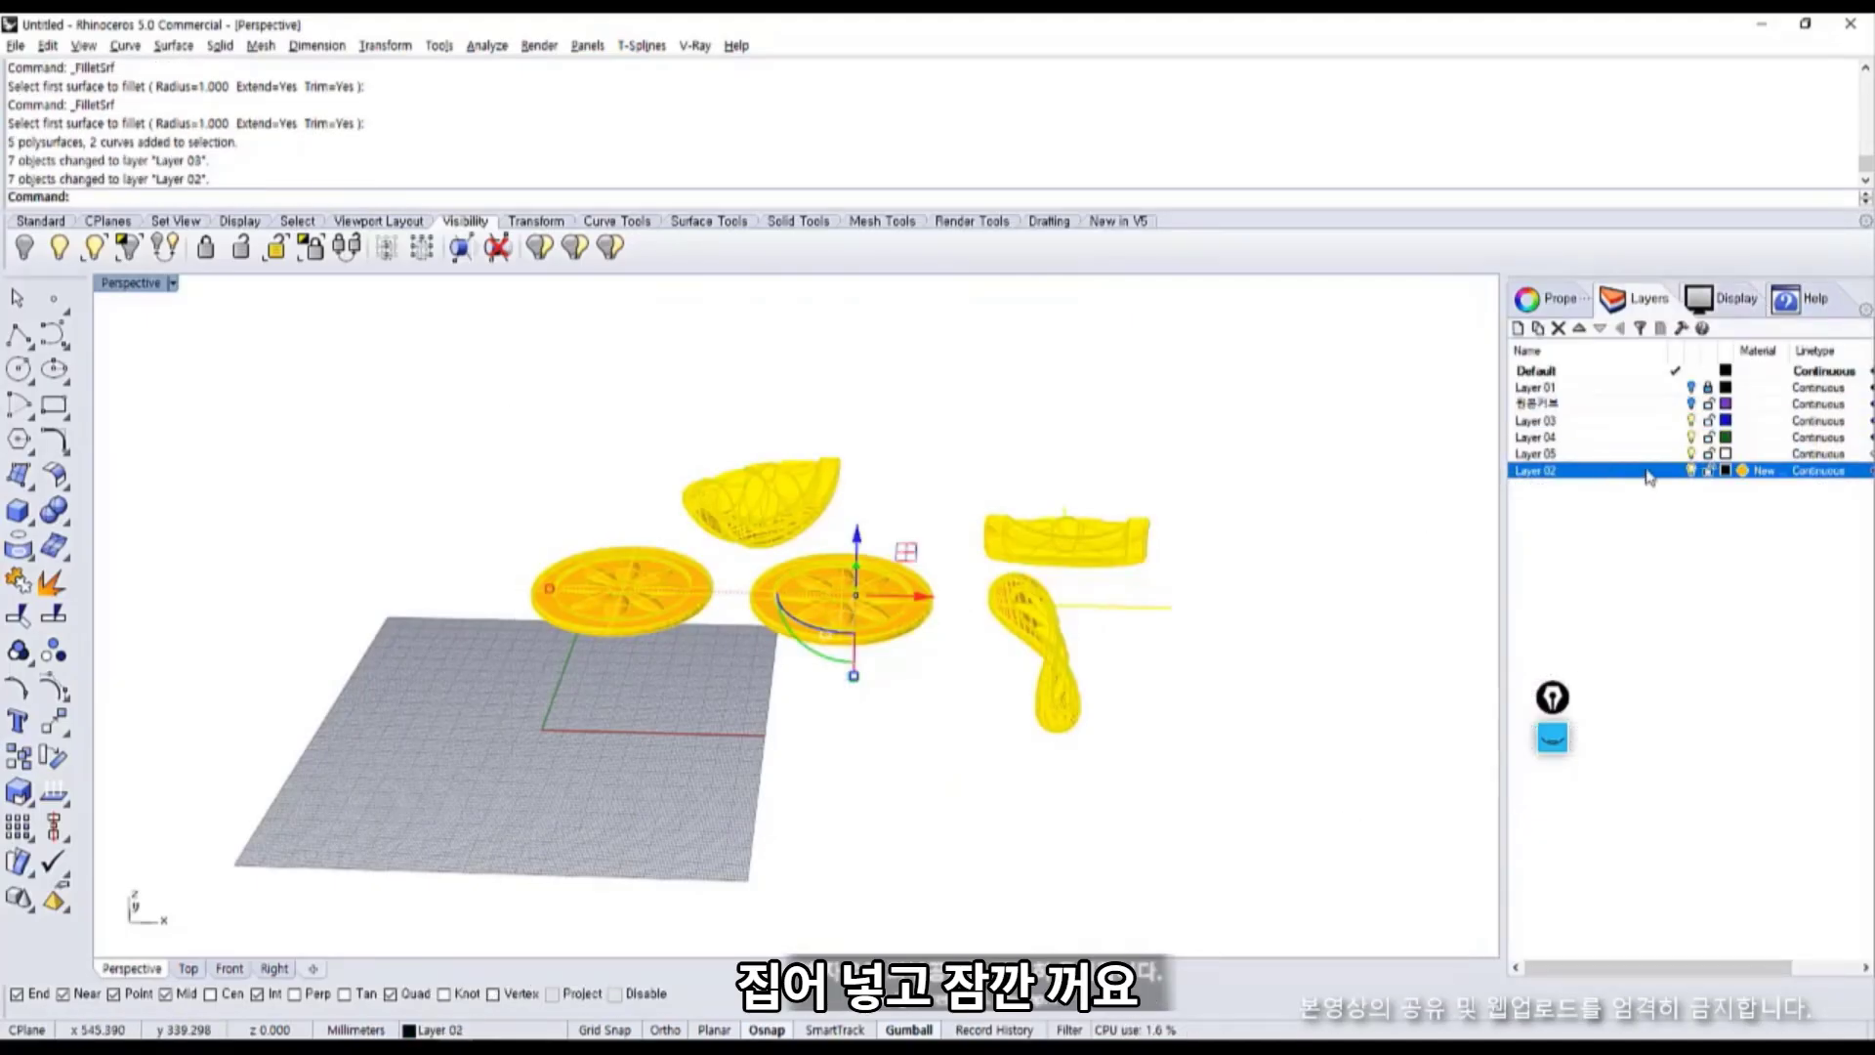
click(1691, 471)
scroll(649, 699, up, 4)
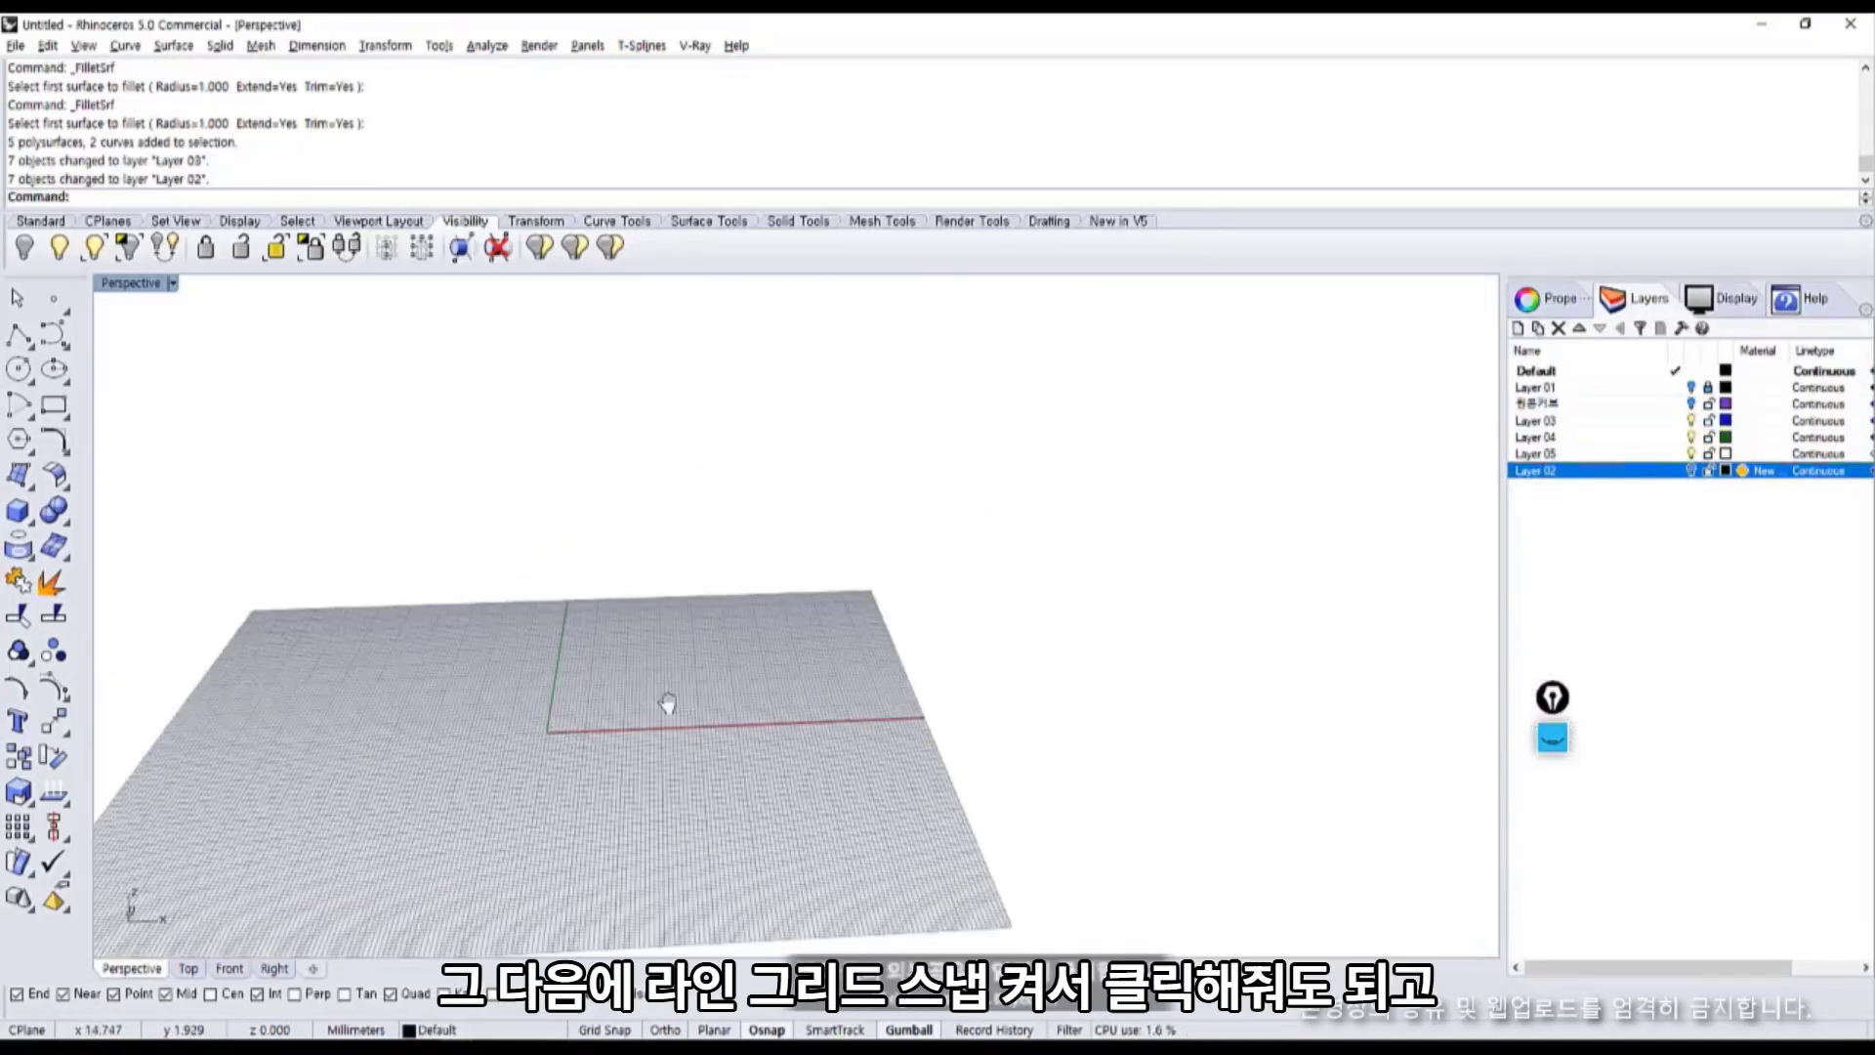
click(53, 339)
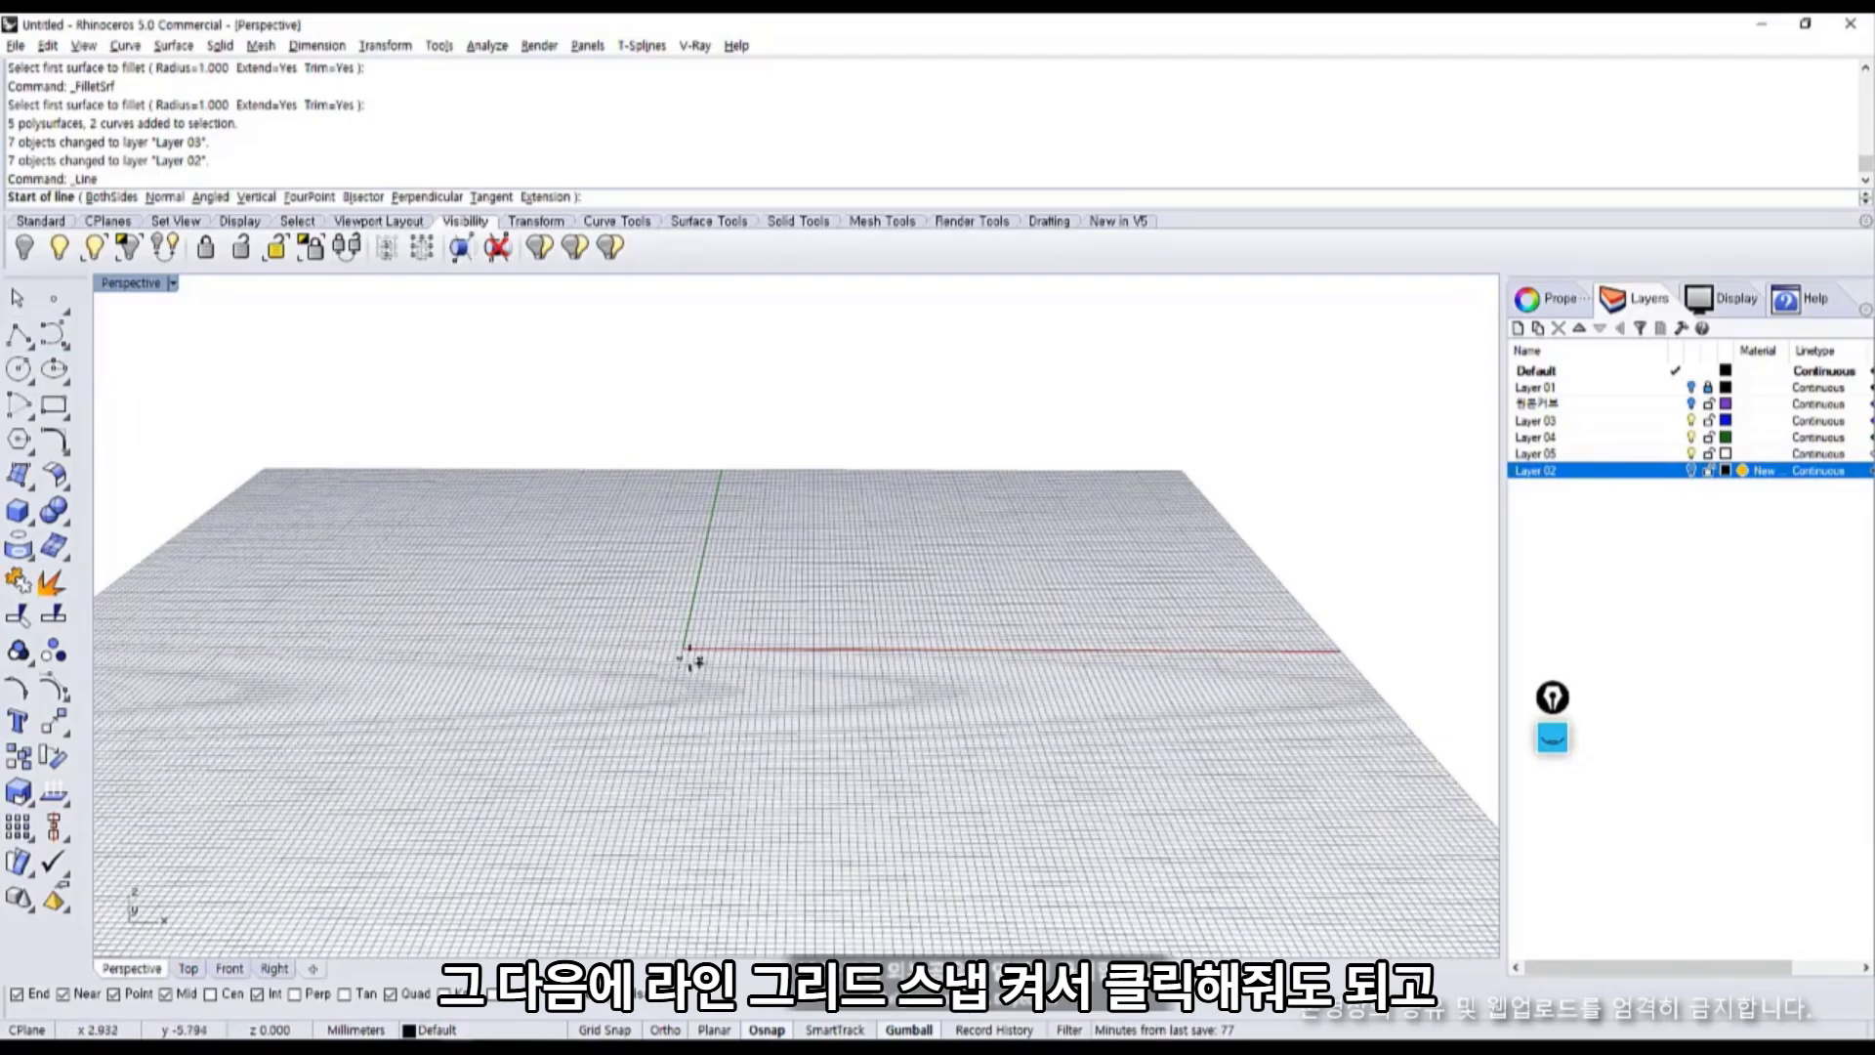
scroll(679, 661, up, 3)
click(680, 652)
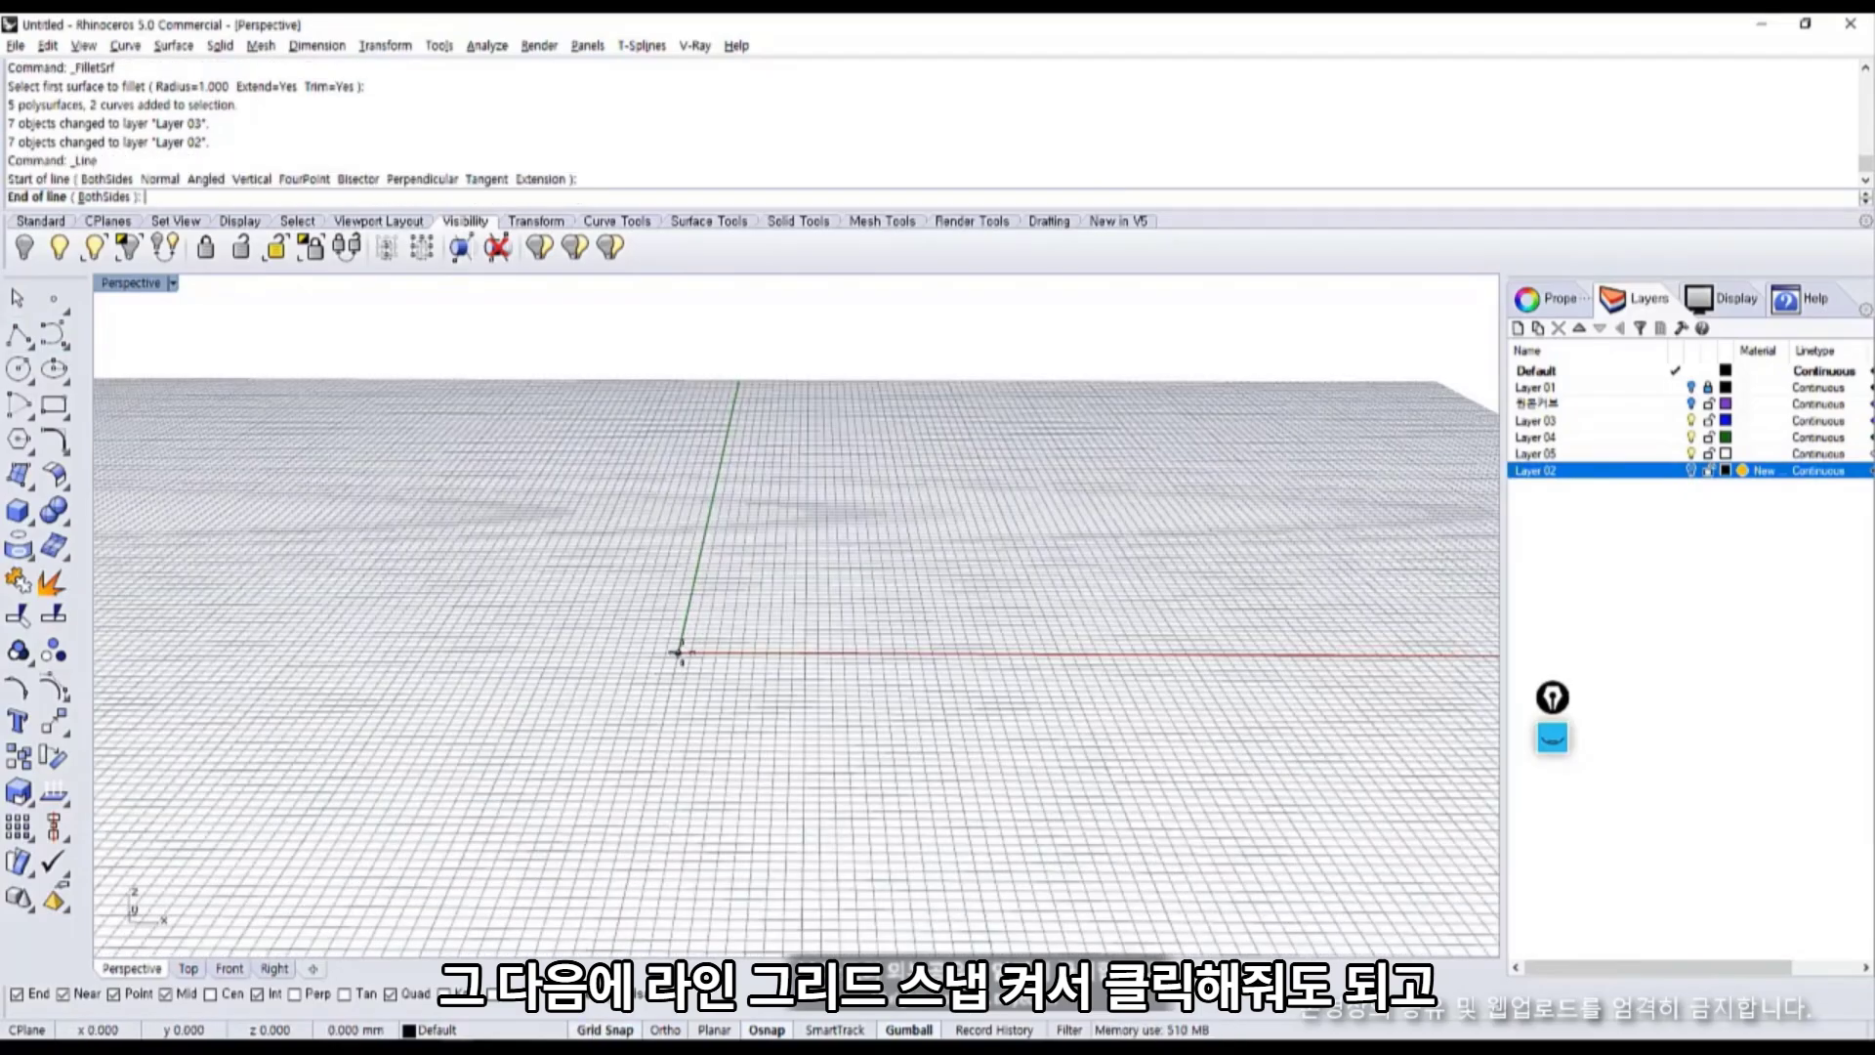
key(Escape)
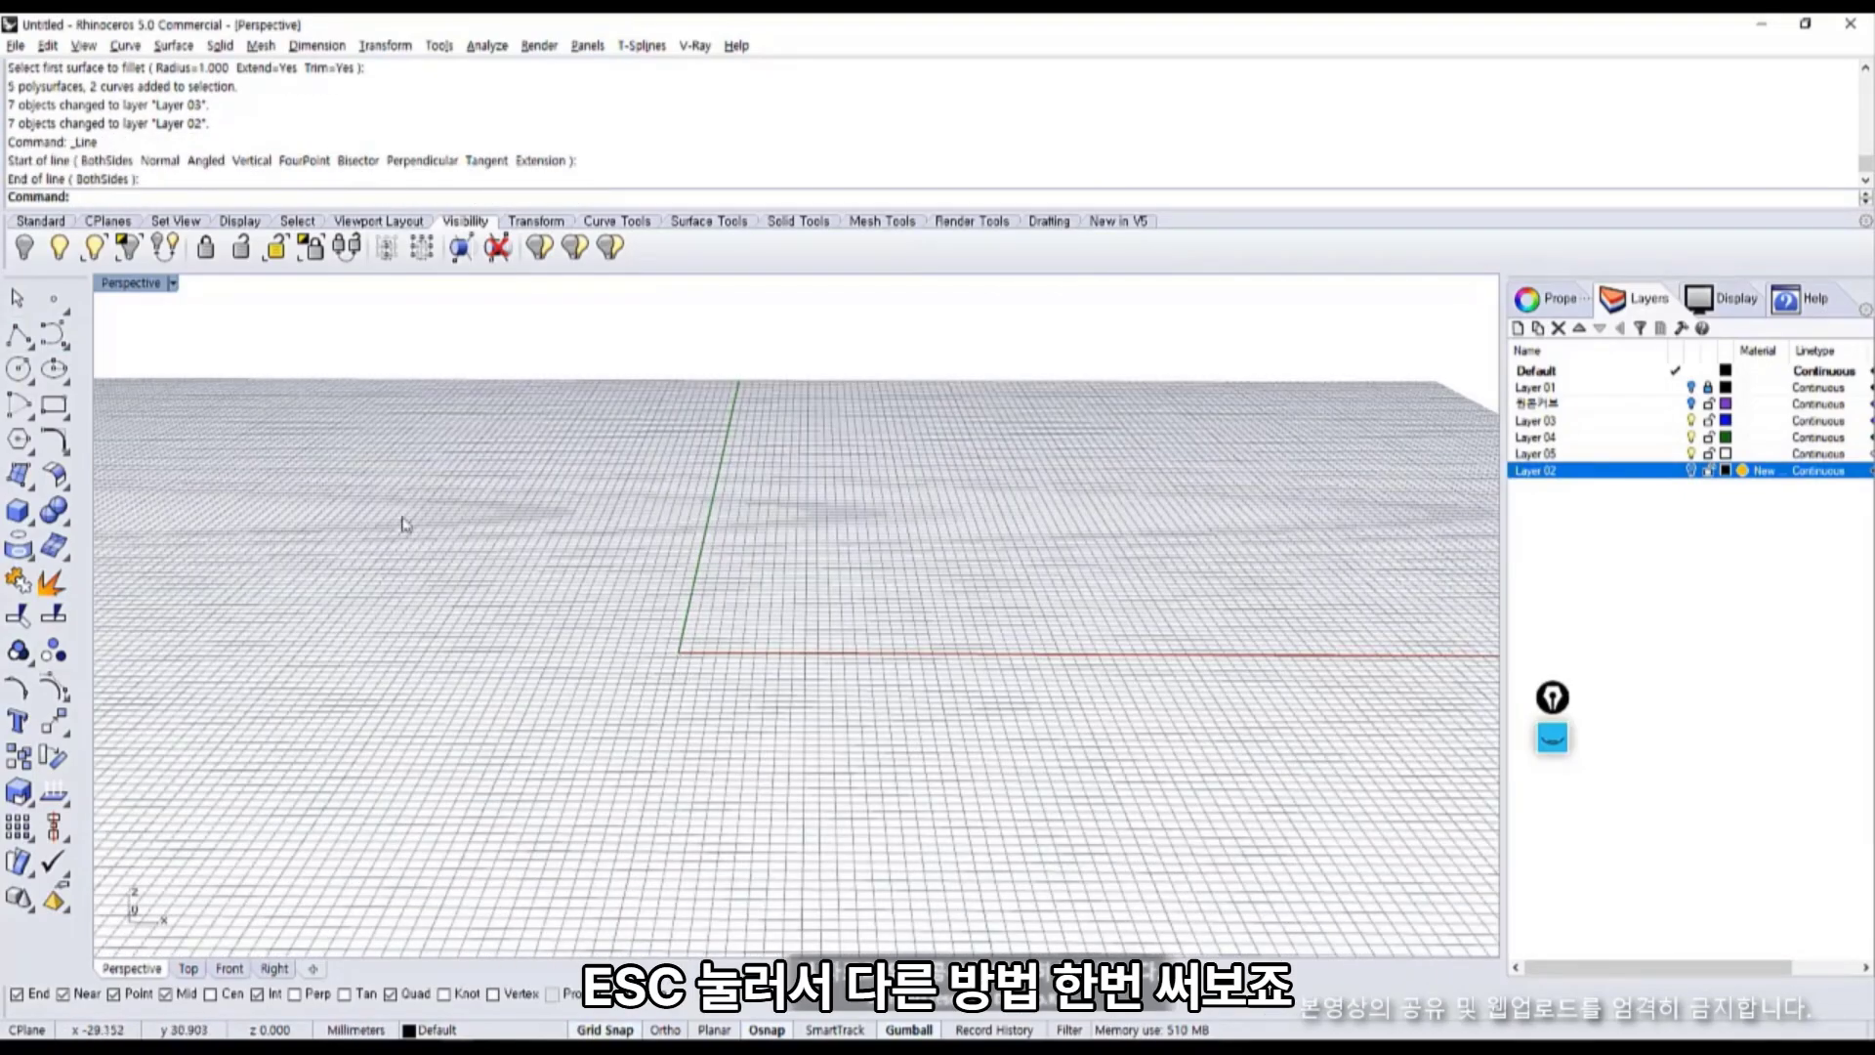
Draw a vertical line rising from the origin 0,0,0 as the pot's rotation axis, using the Line command's Vertical option.
click(34, 352)
click(56, 377)
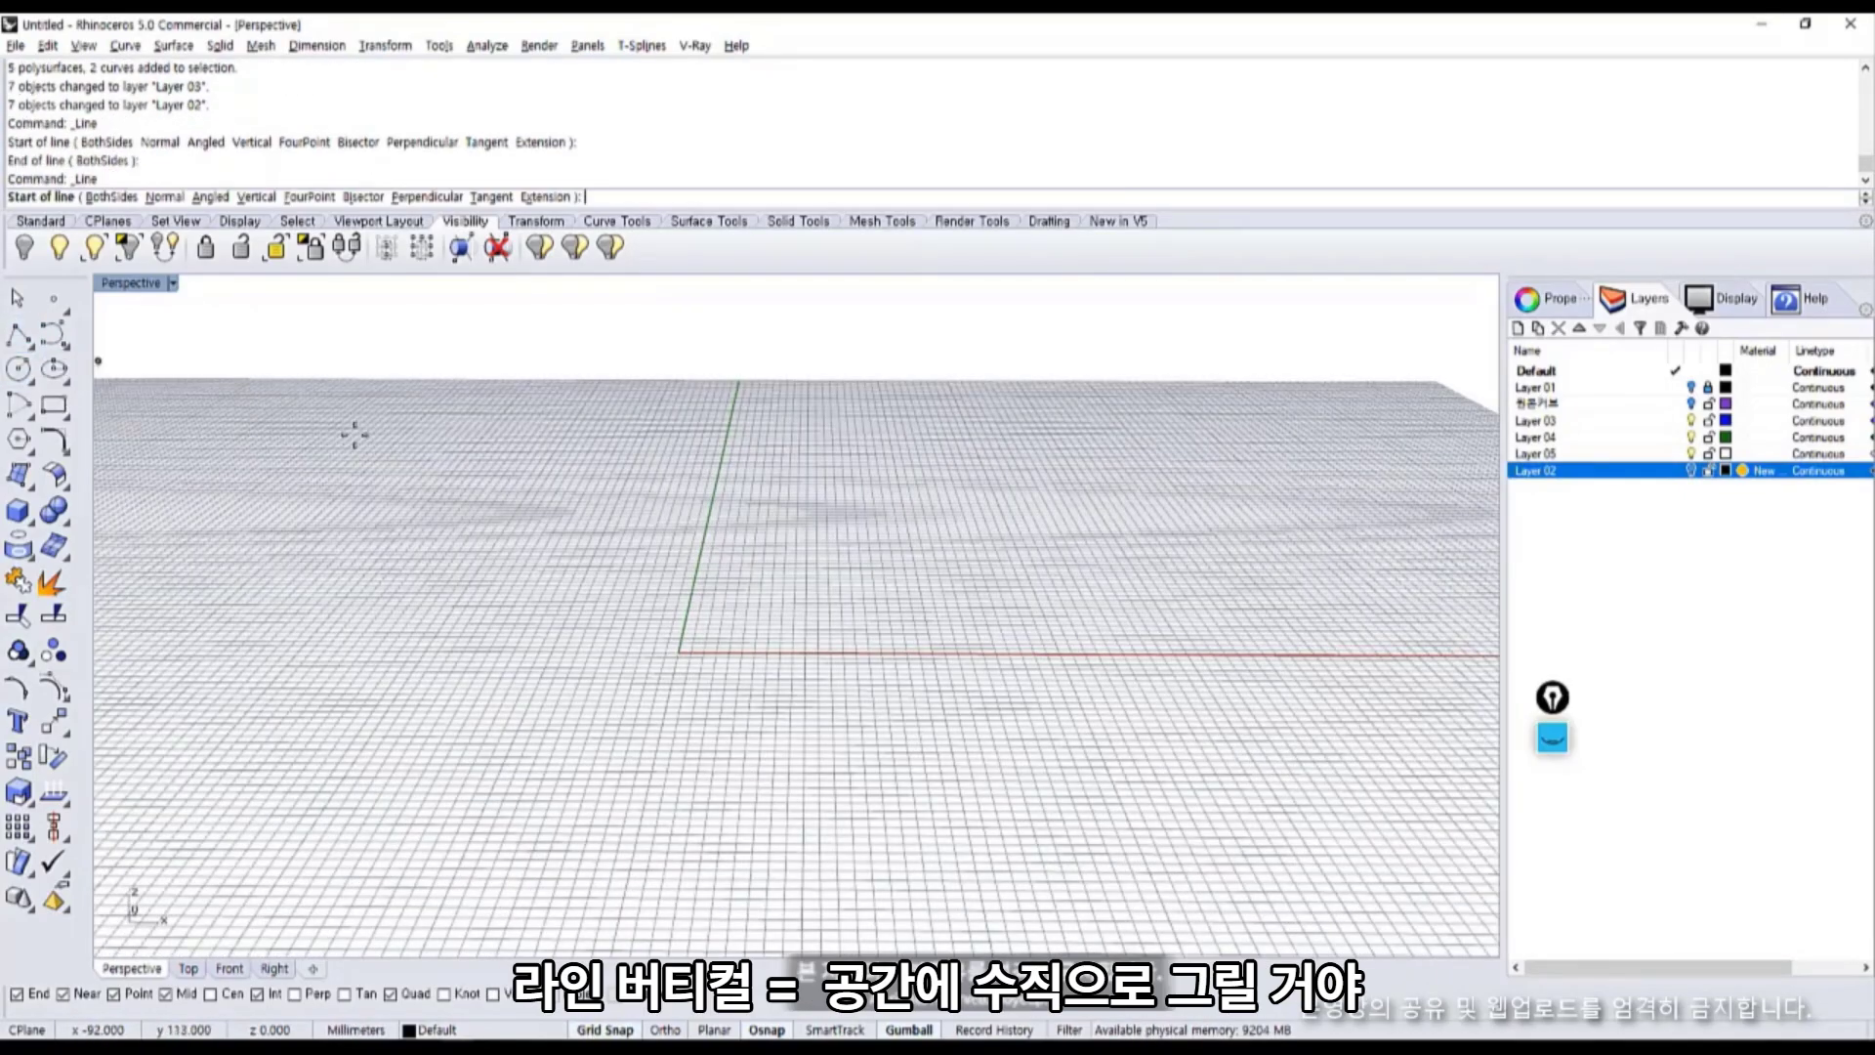
click(257, 198)
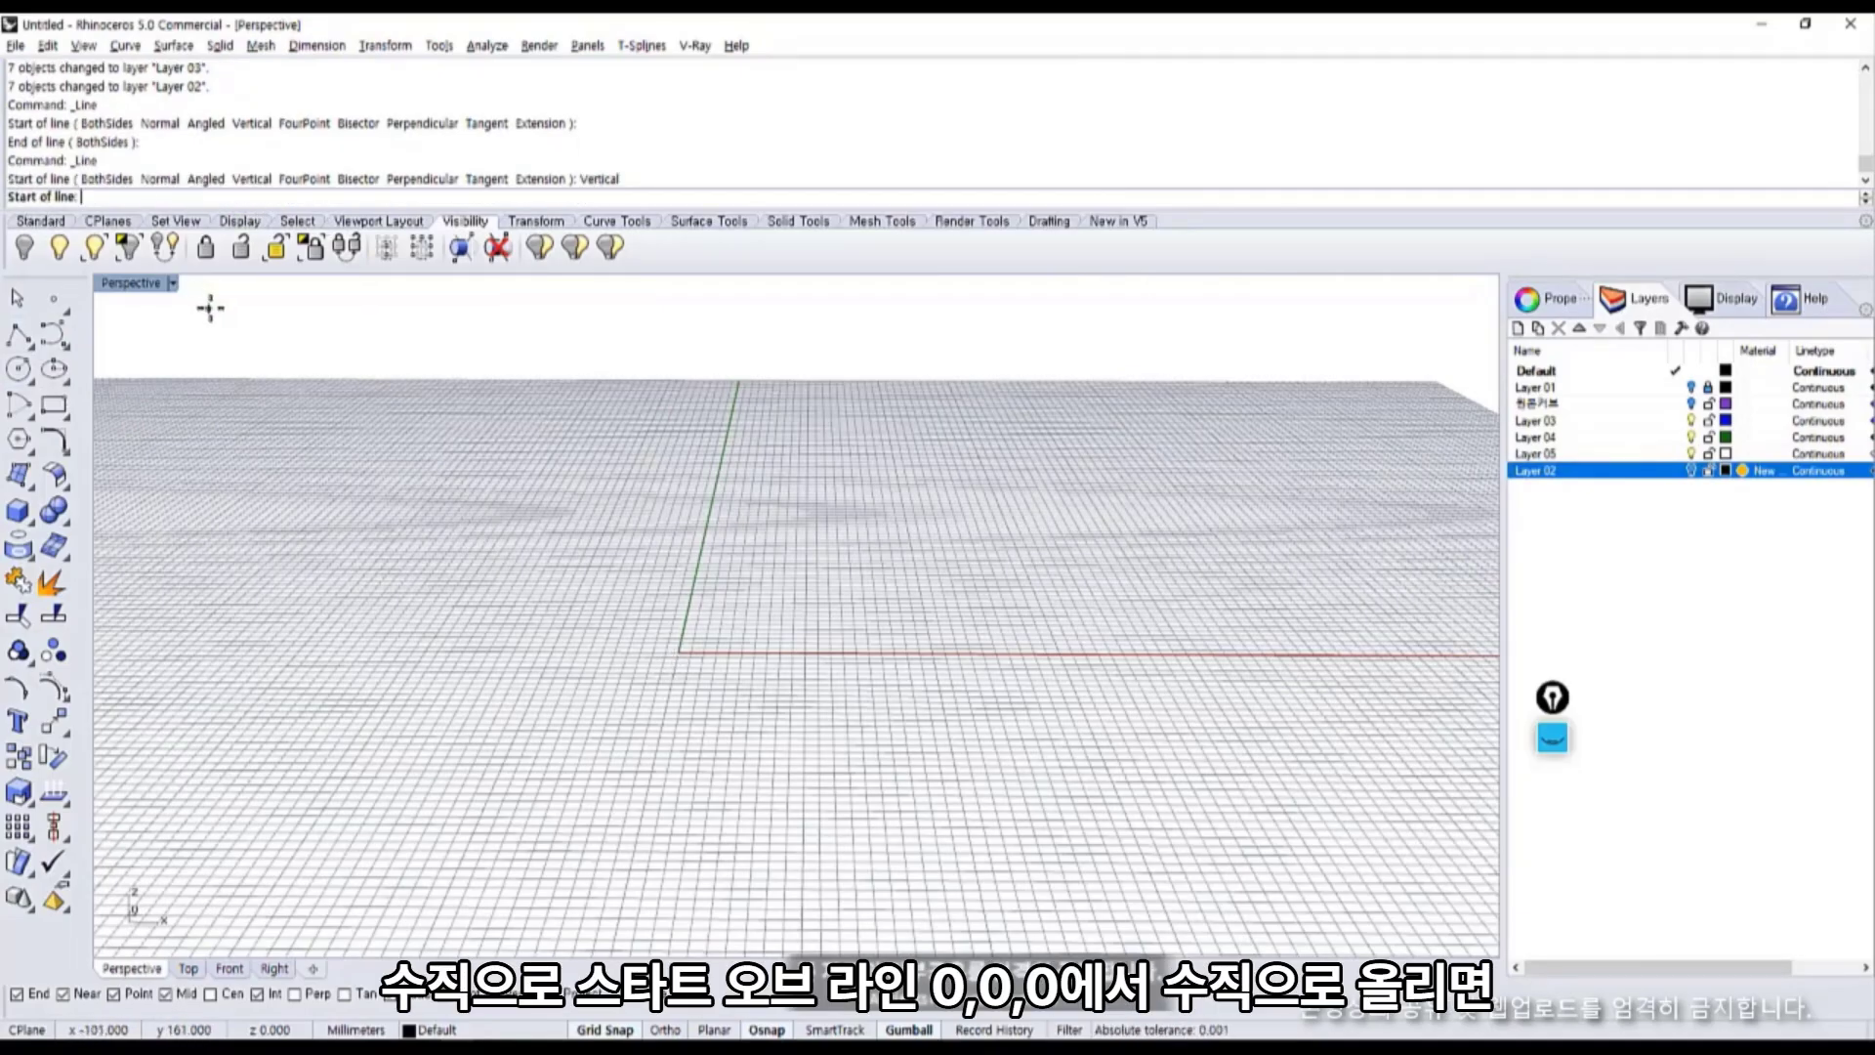
key(Return)
scroll(617, 418, down, 5)
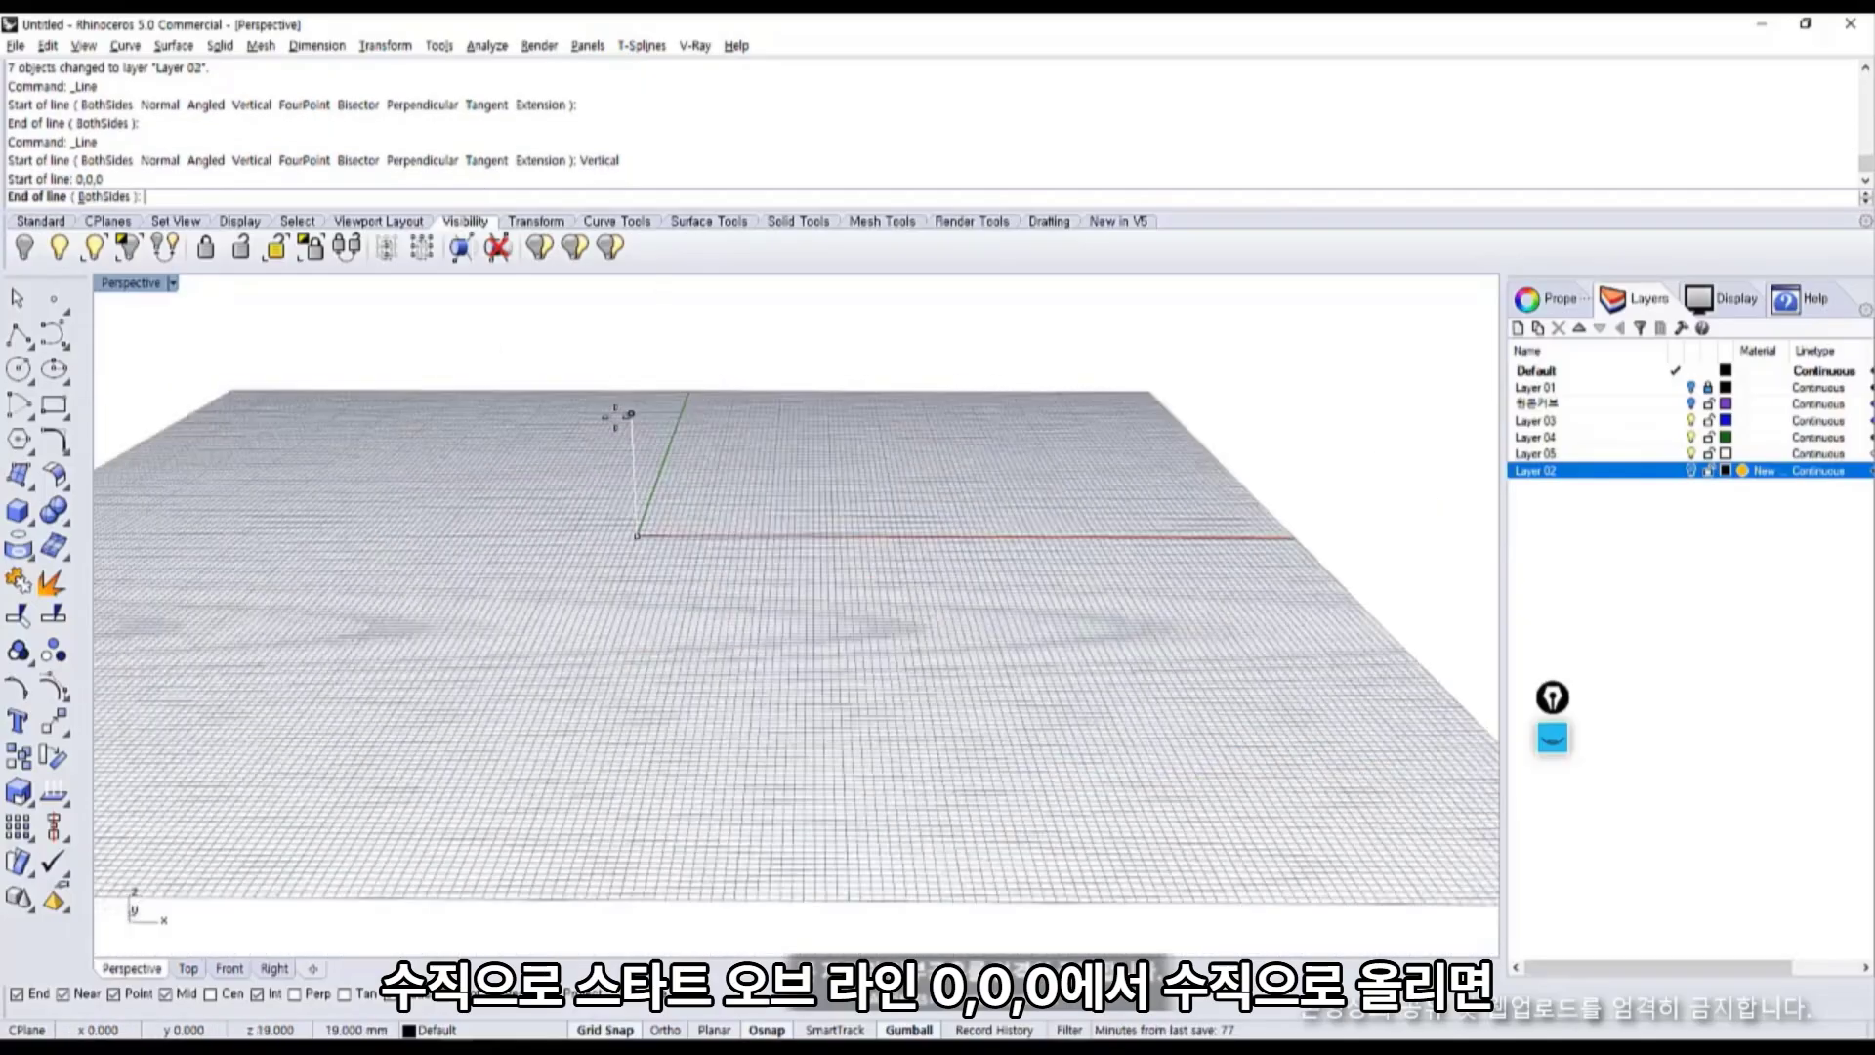
click(580, 339)
right_drag(707, 650, 669, 597)
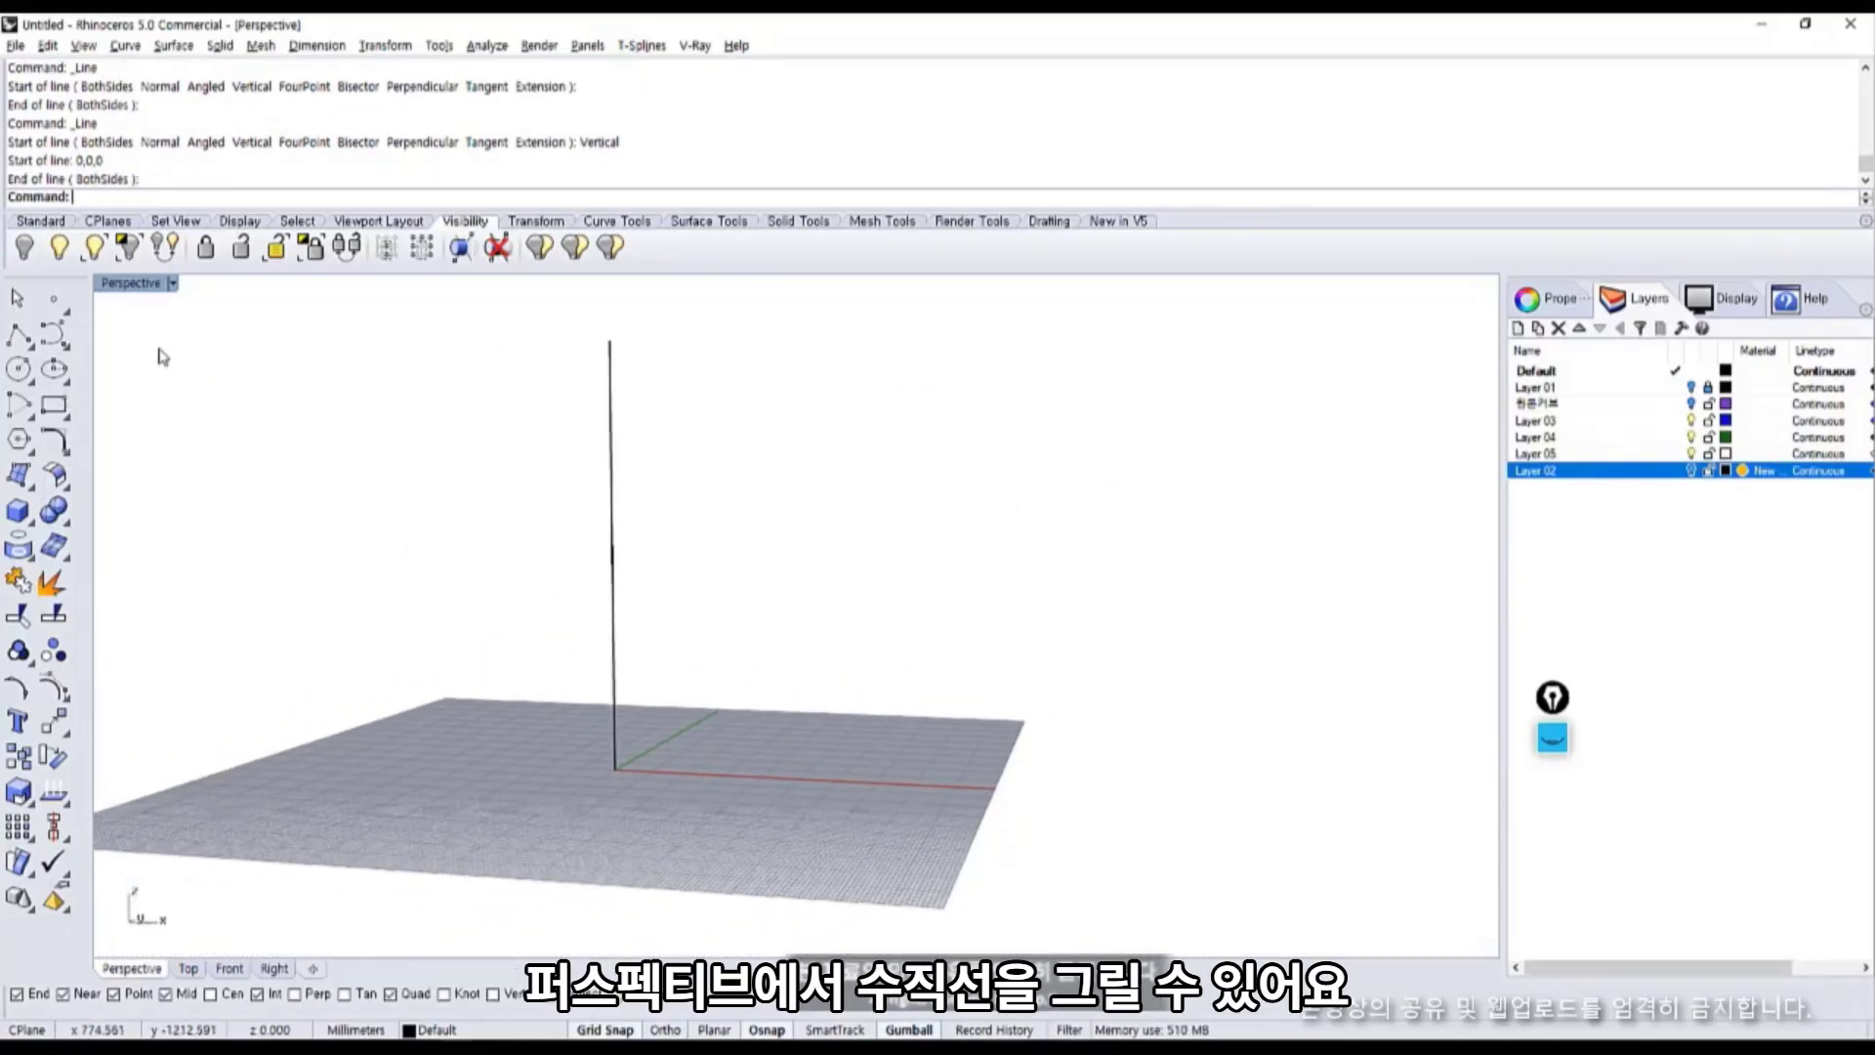
In the Front view, draw the pot's outer L-shaped polyline from the axis line's base, about 116 mm outward and straight up nearly to axis height.
double_click(151, 284)
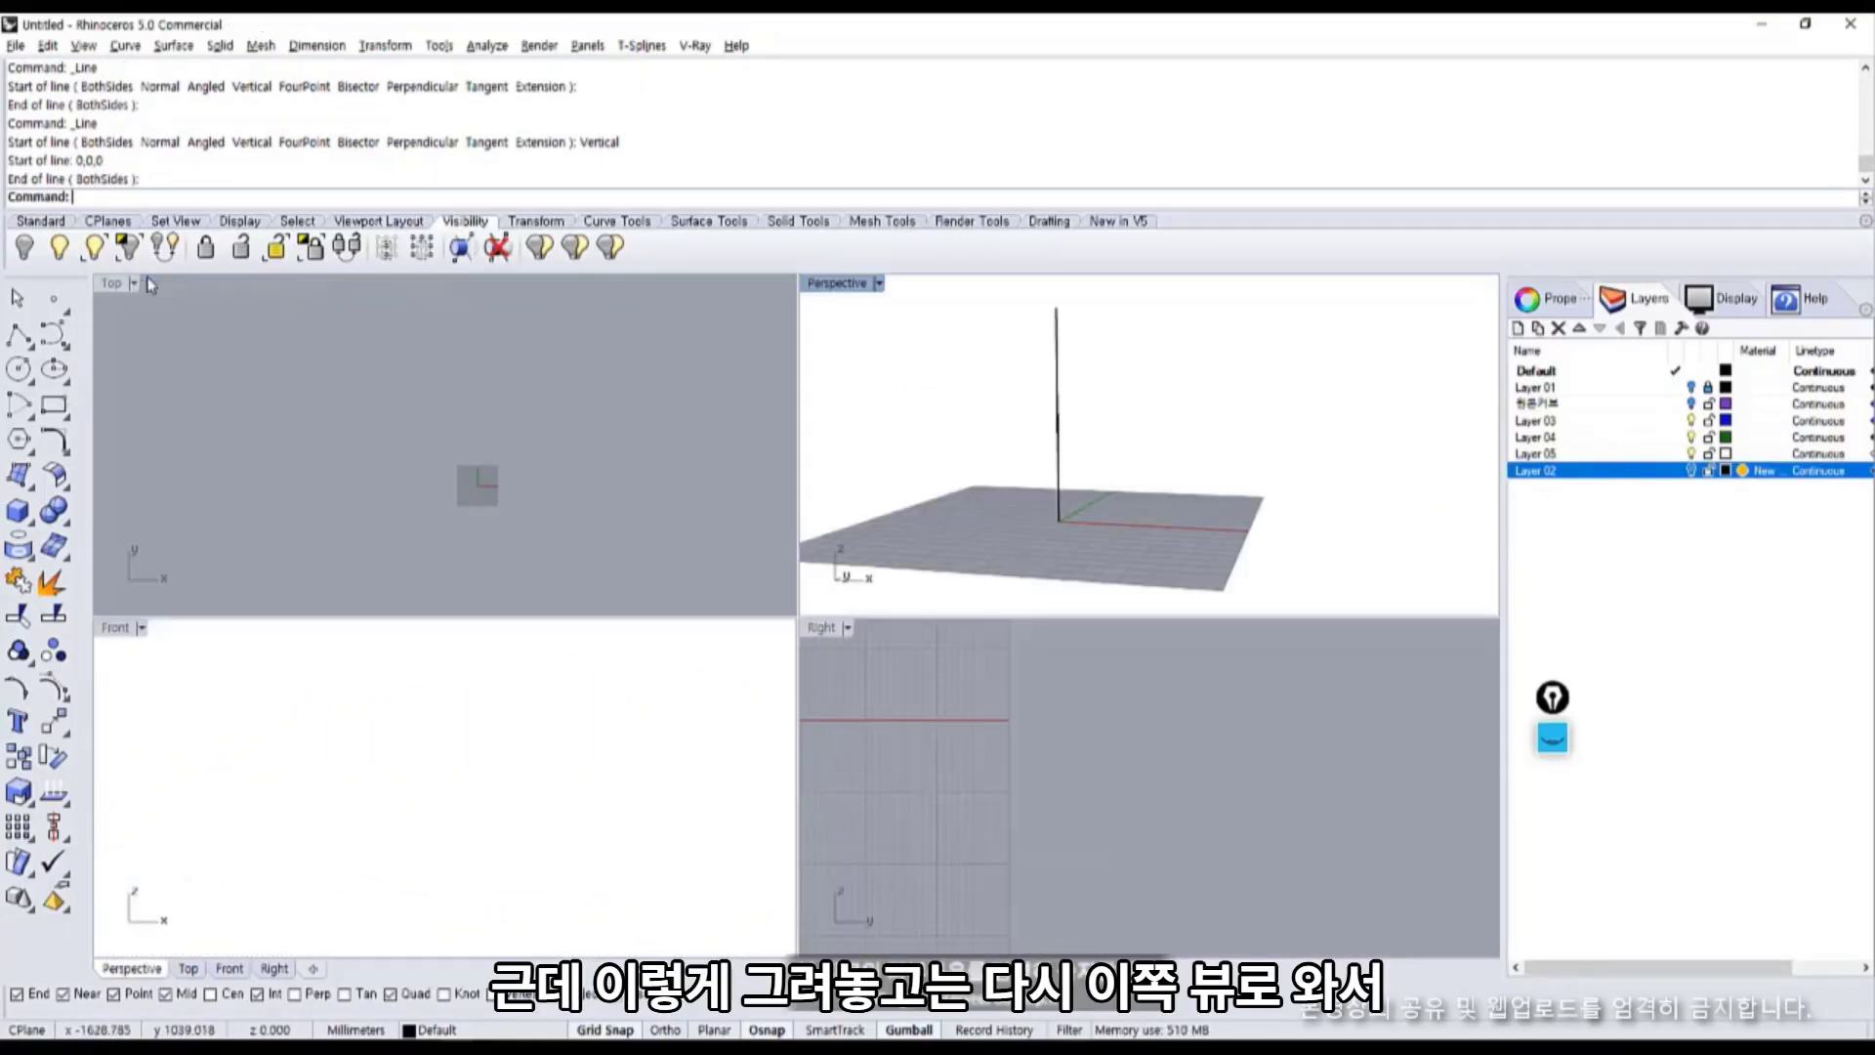
double_click(117, 628)
scroll(586, 599, down, 3)
right_drag(482, 616, 754, 616)
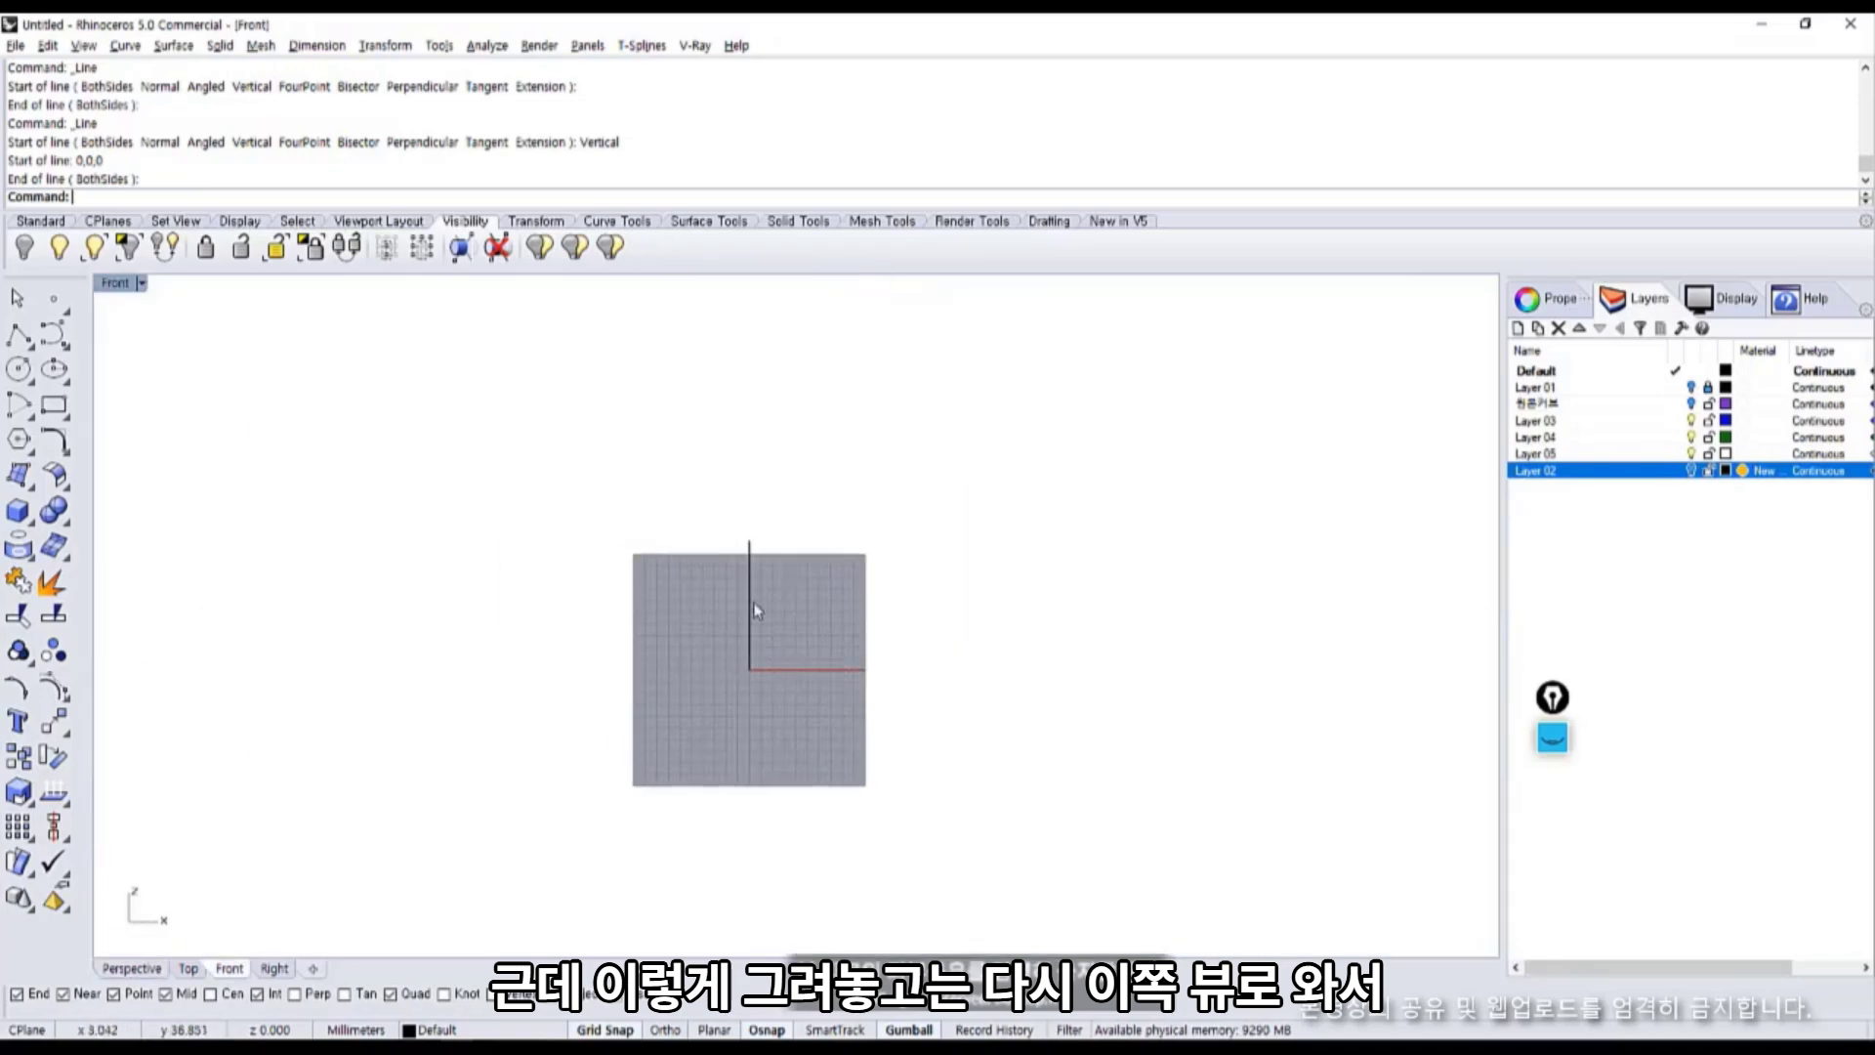
scroll(754, 615, up, 4)
scroll(492, 642, up, 4)
click(22, 338)
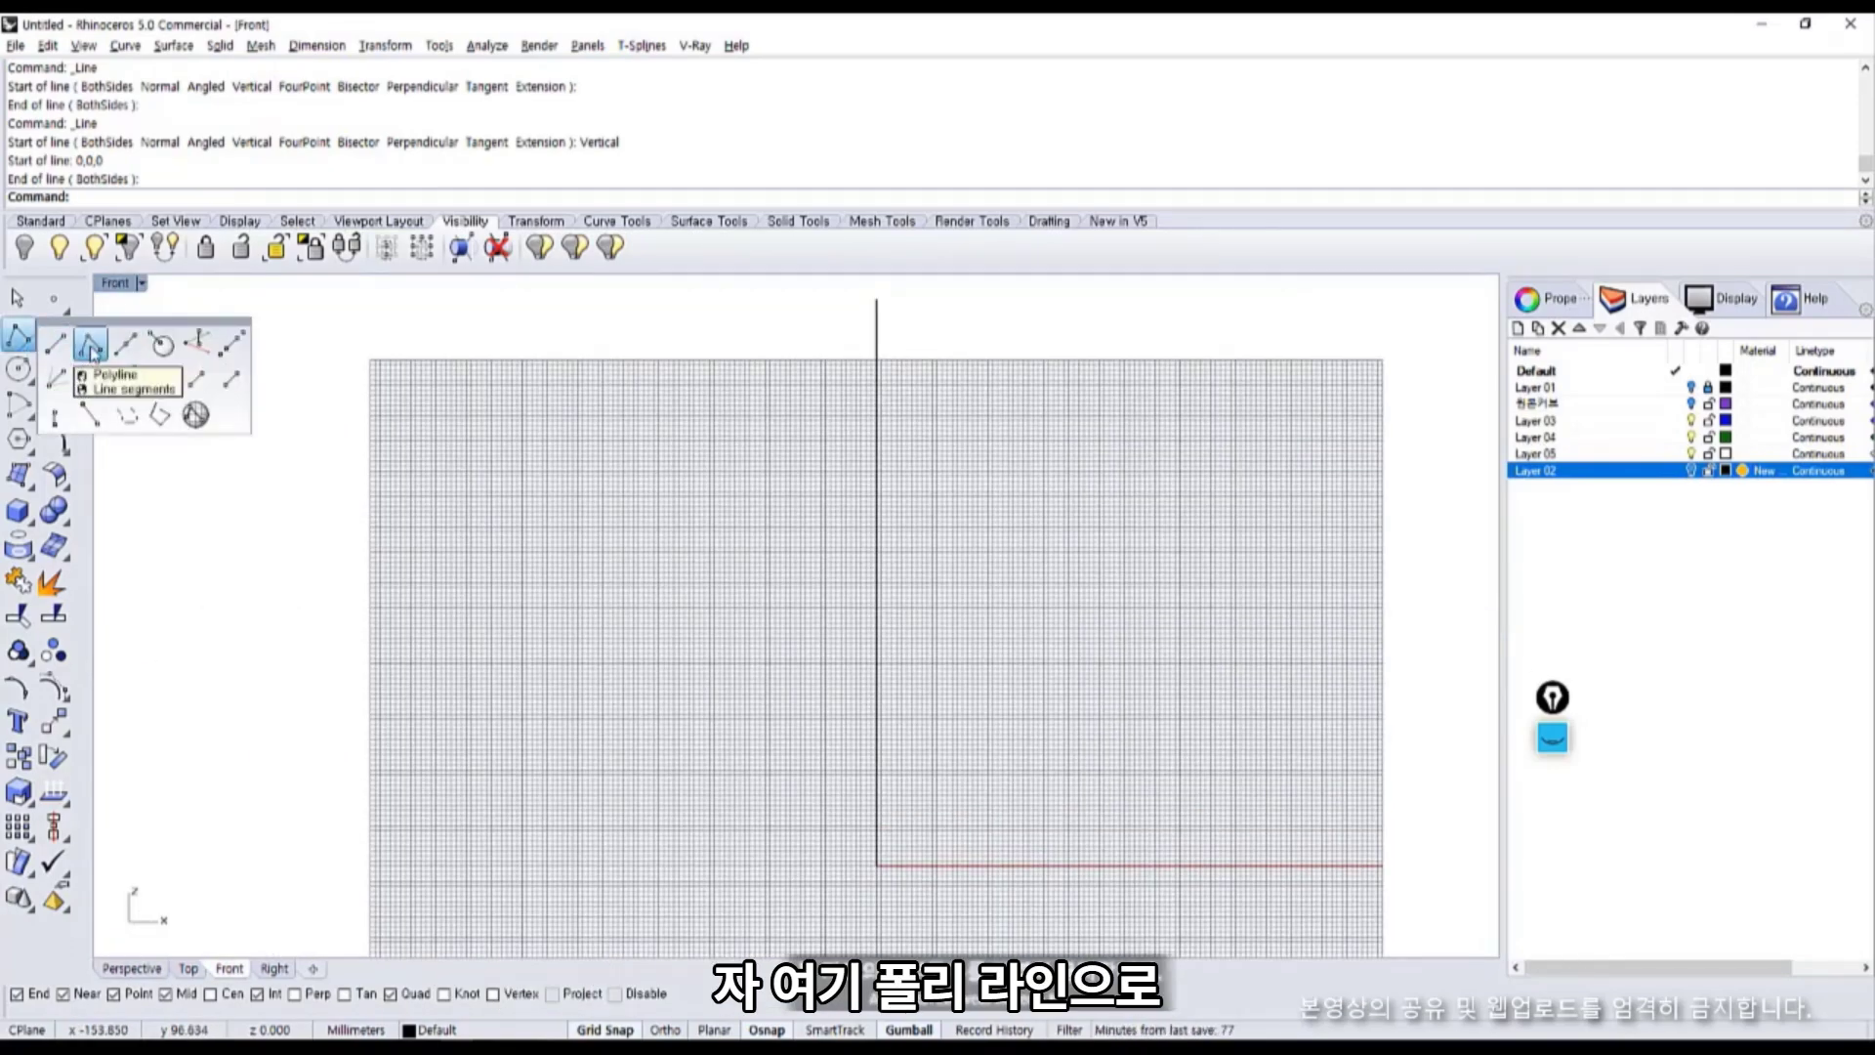
click(57, 345)
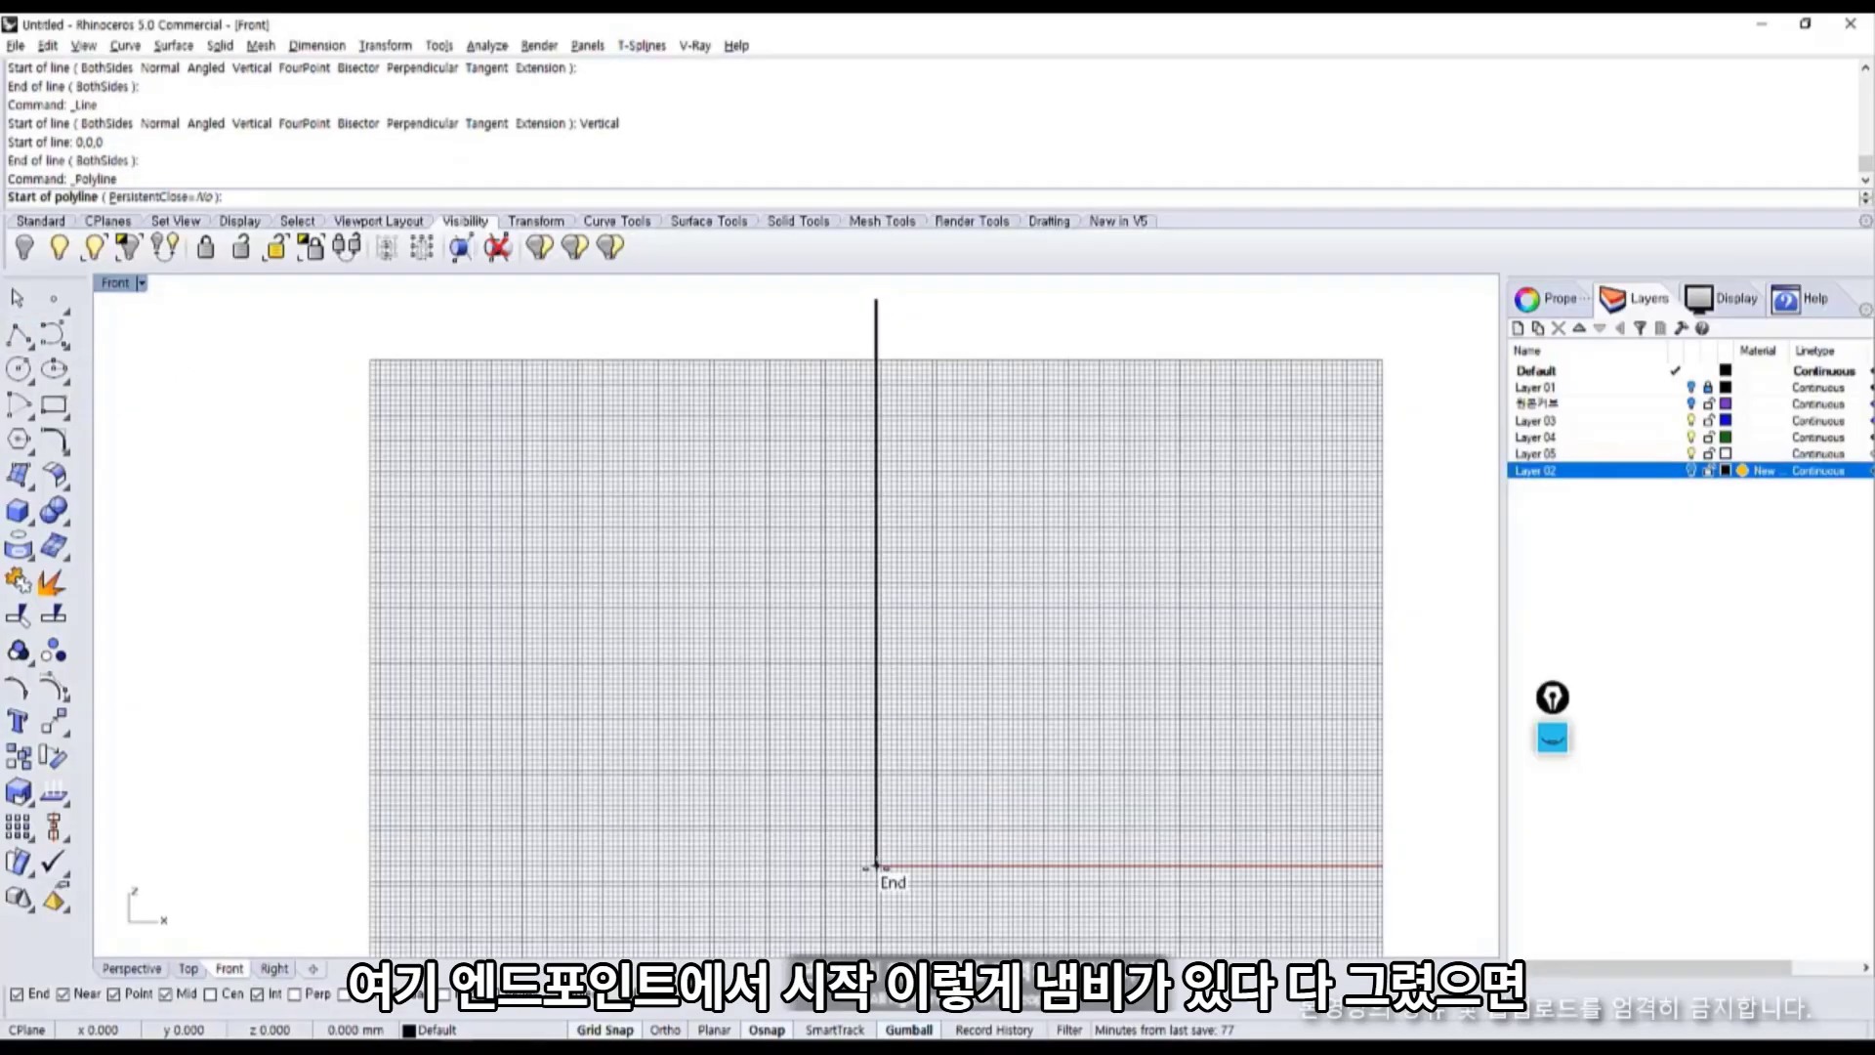
click(876, 866)
click(290, 865)
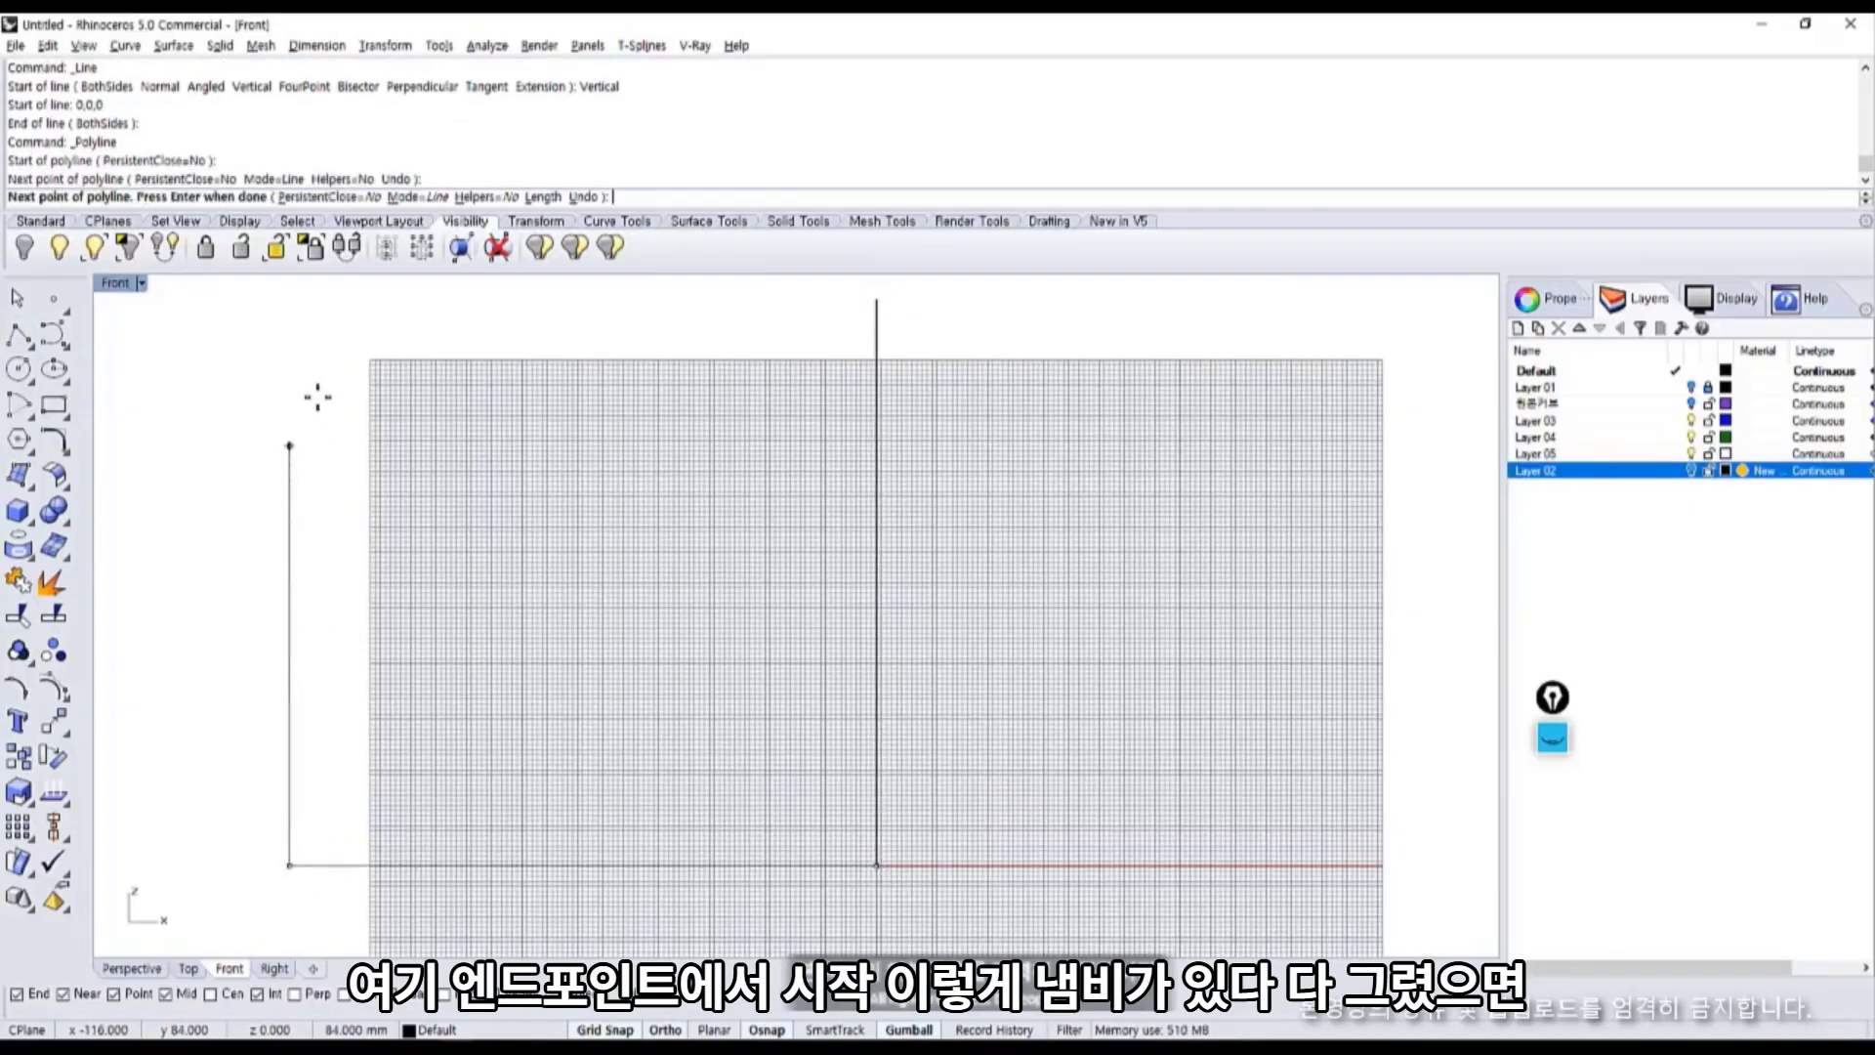
click(290, 316)
right_drag(290, 320, 328, 362)
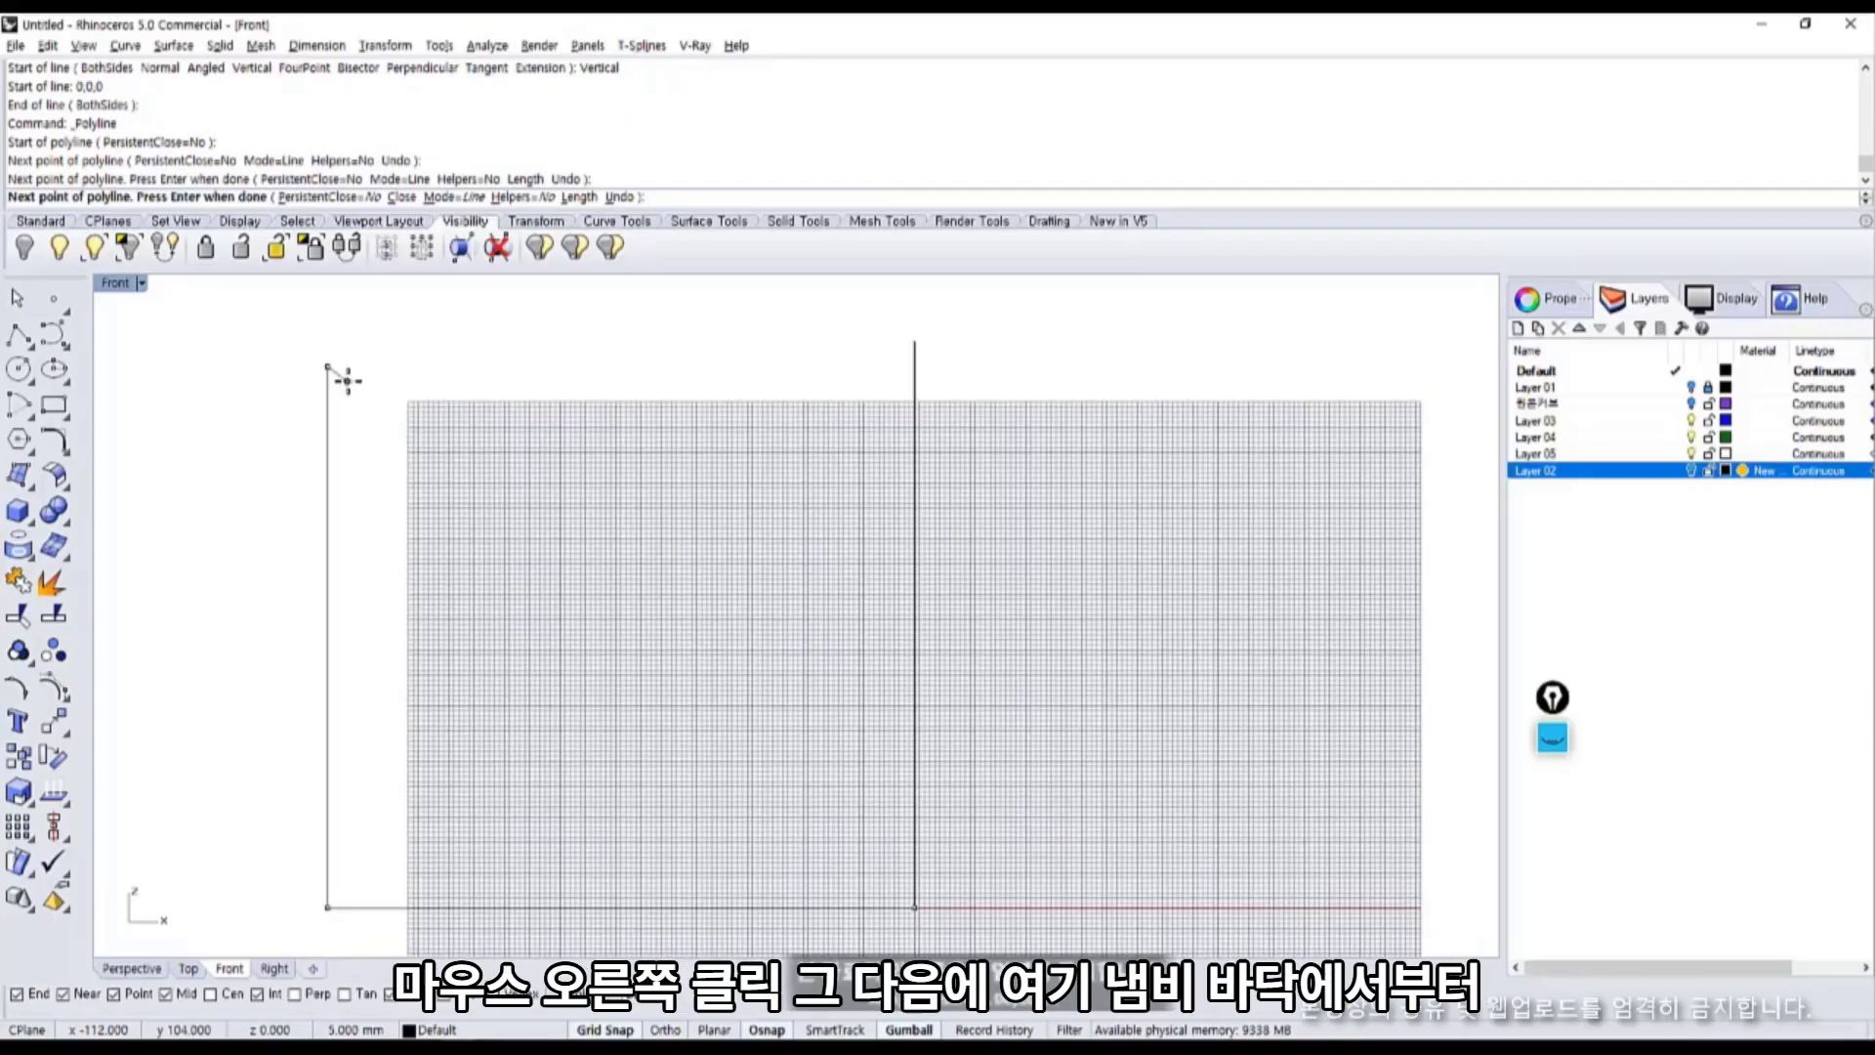
right_click(347, 381)
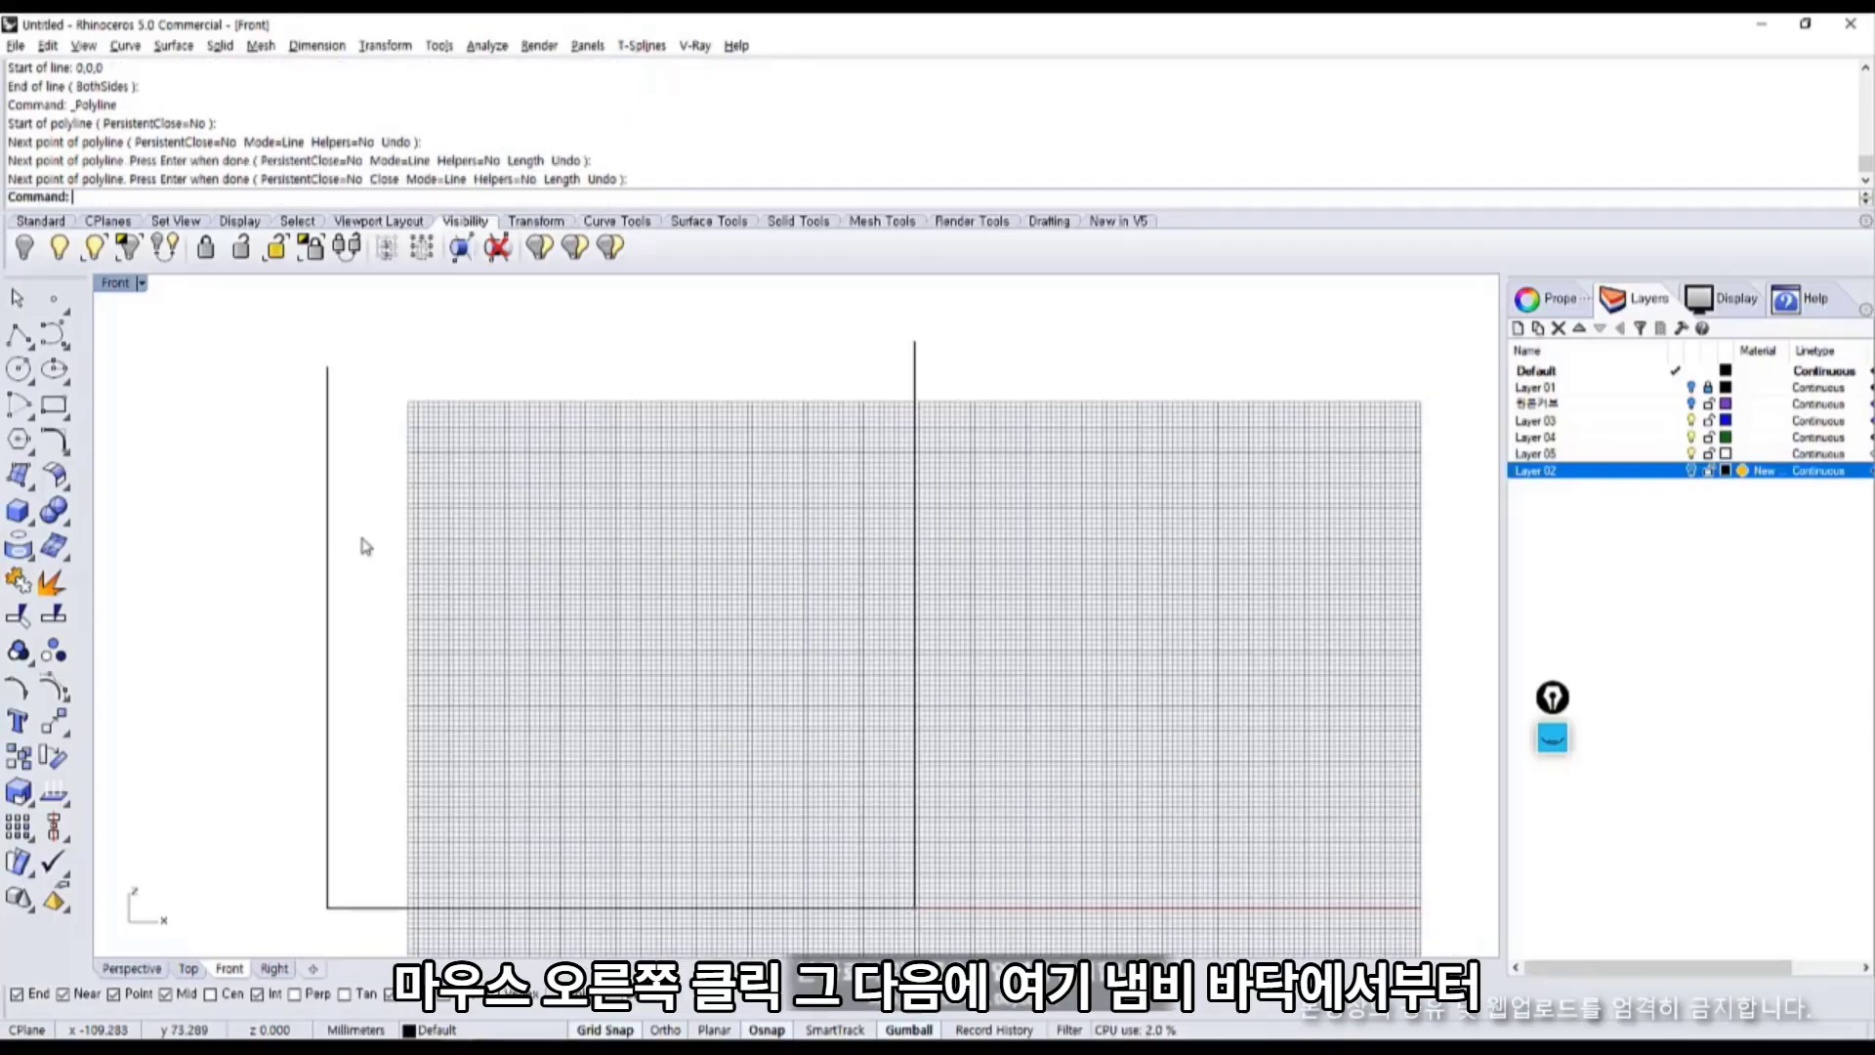
Start the pot's inner polyline on the axis about 1.6 mm above the outer base and run it horizontally to about x -114.
click(17, 336)
scroll(910, 899, up, 9)
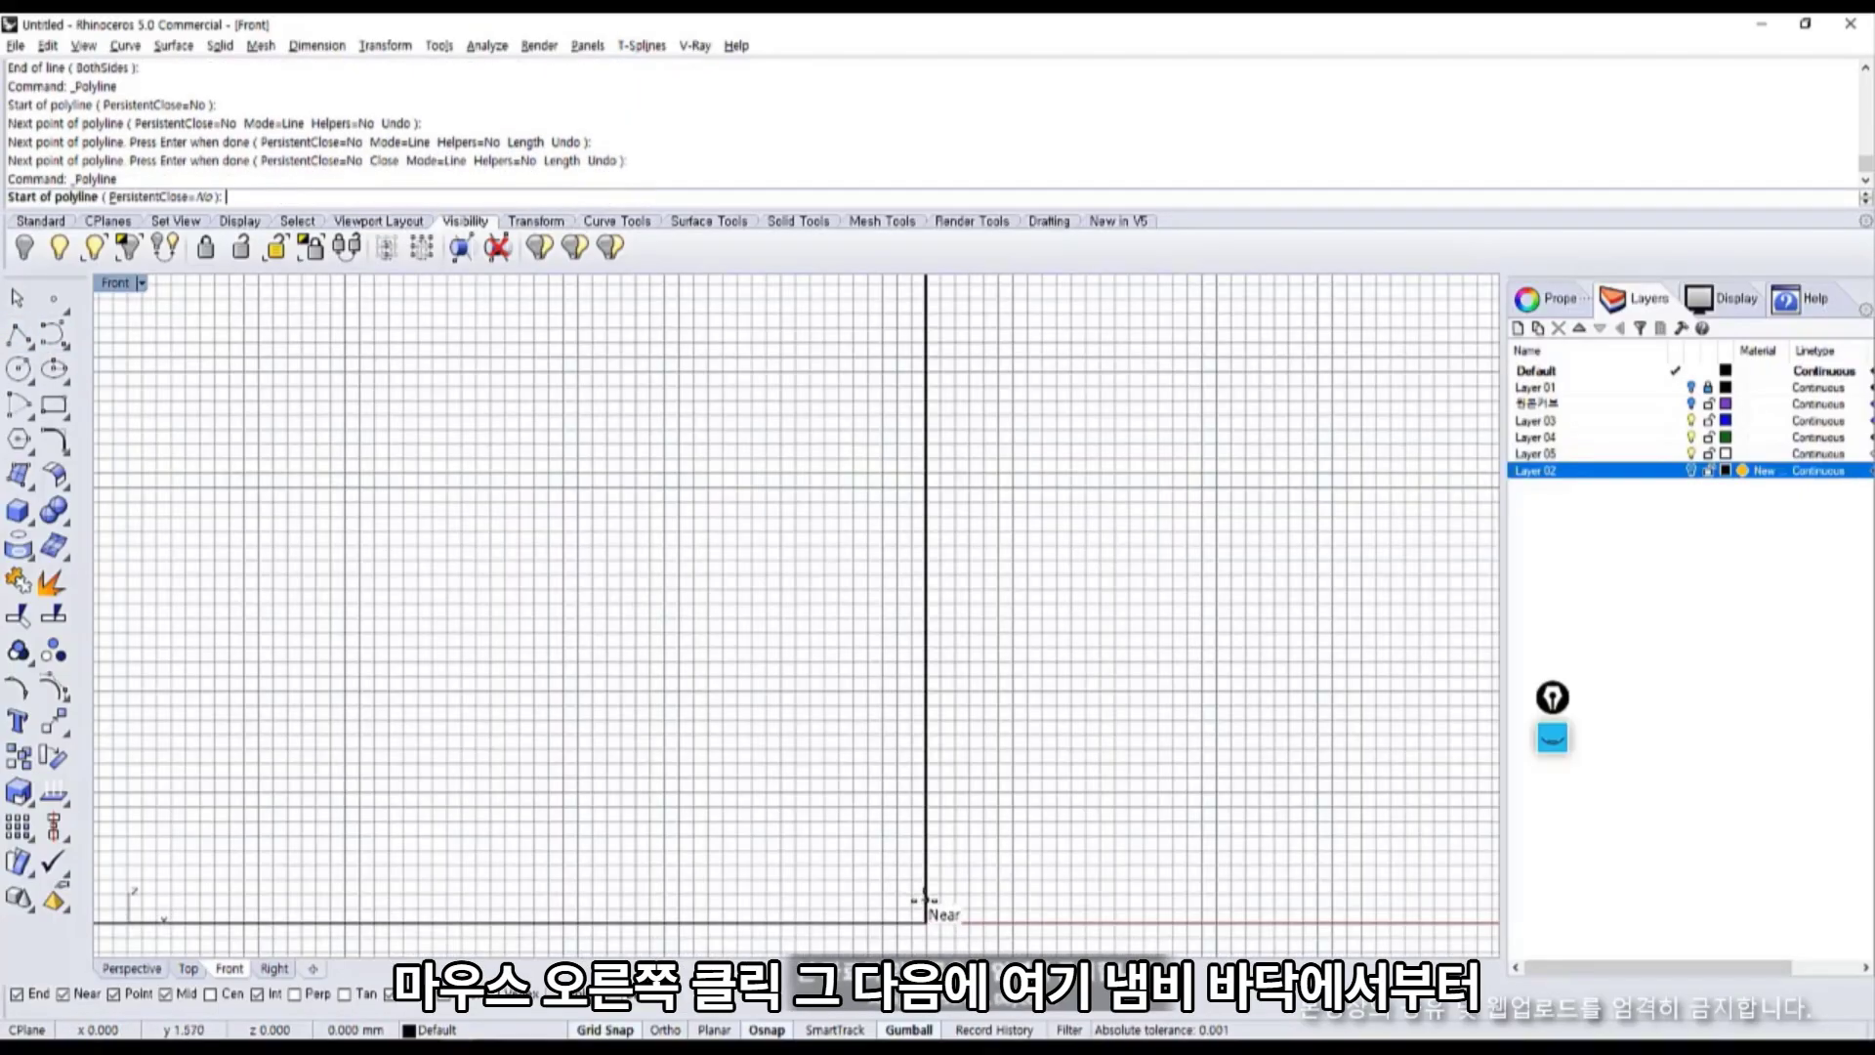
click(925, 899)
scroll(567, 864, down, 2)
scroll(537, 849, down, 2)
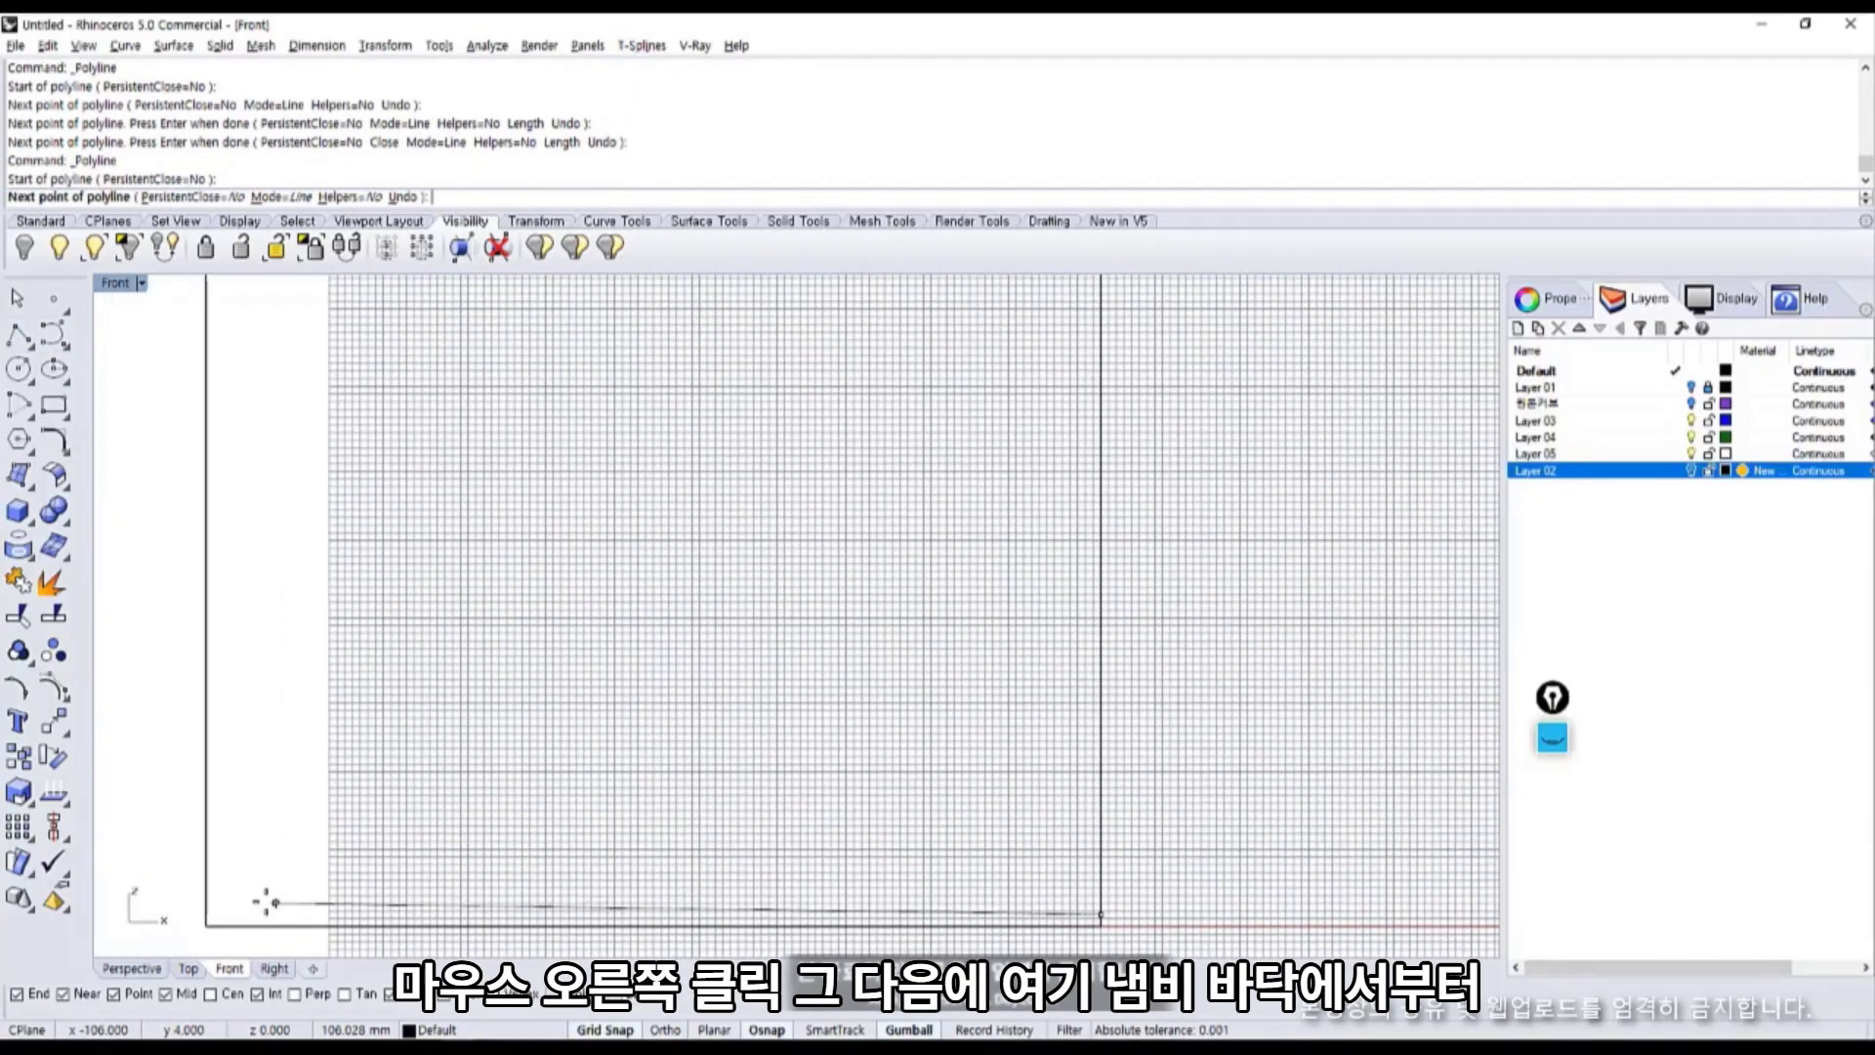
key(F8)
click(207, 920)
scroll(216, 906, up, 4)
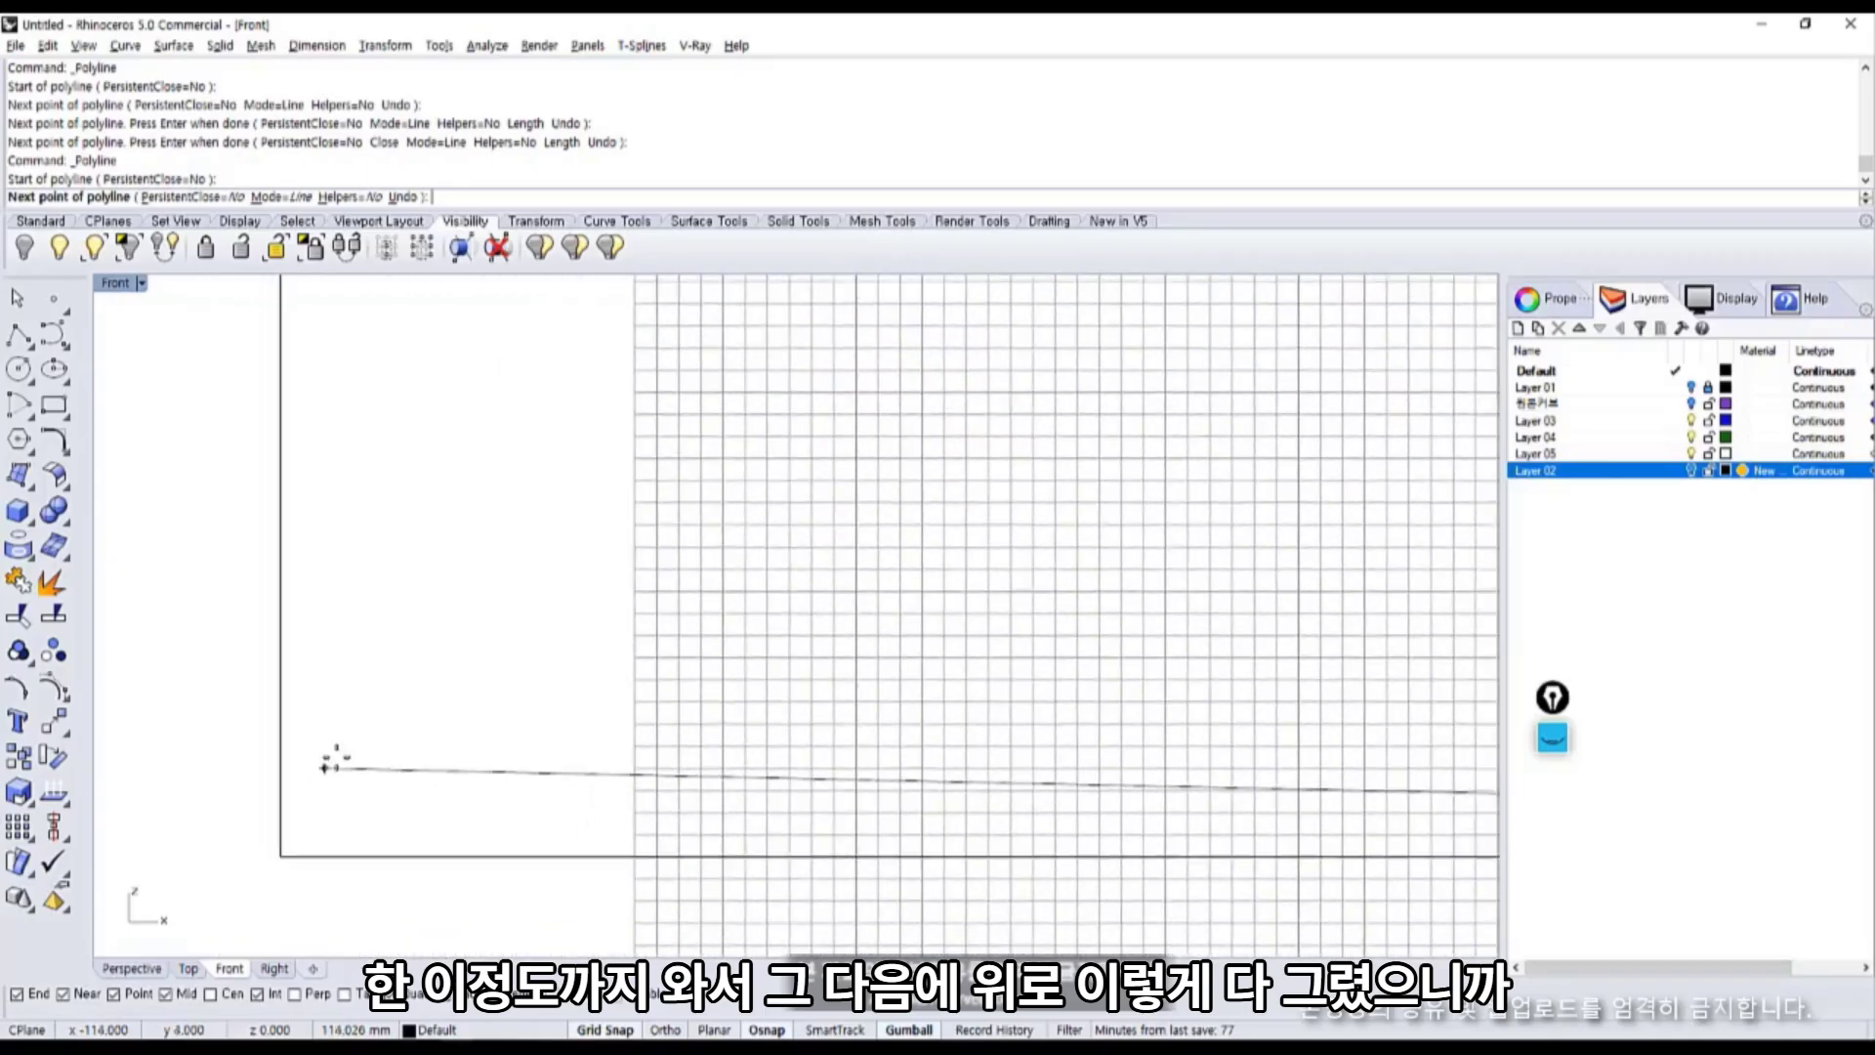
click(319, 814)
Finish the inner polyline with a vertical wall up to about y 109, slightly higher than the outer wall.
key(F8)
scroll(327, 693, down, 10)
right_drag(359, 628, 480, 989)
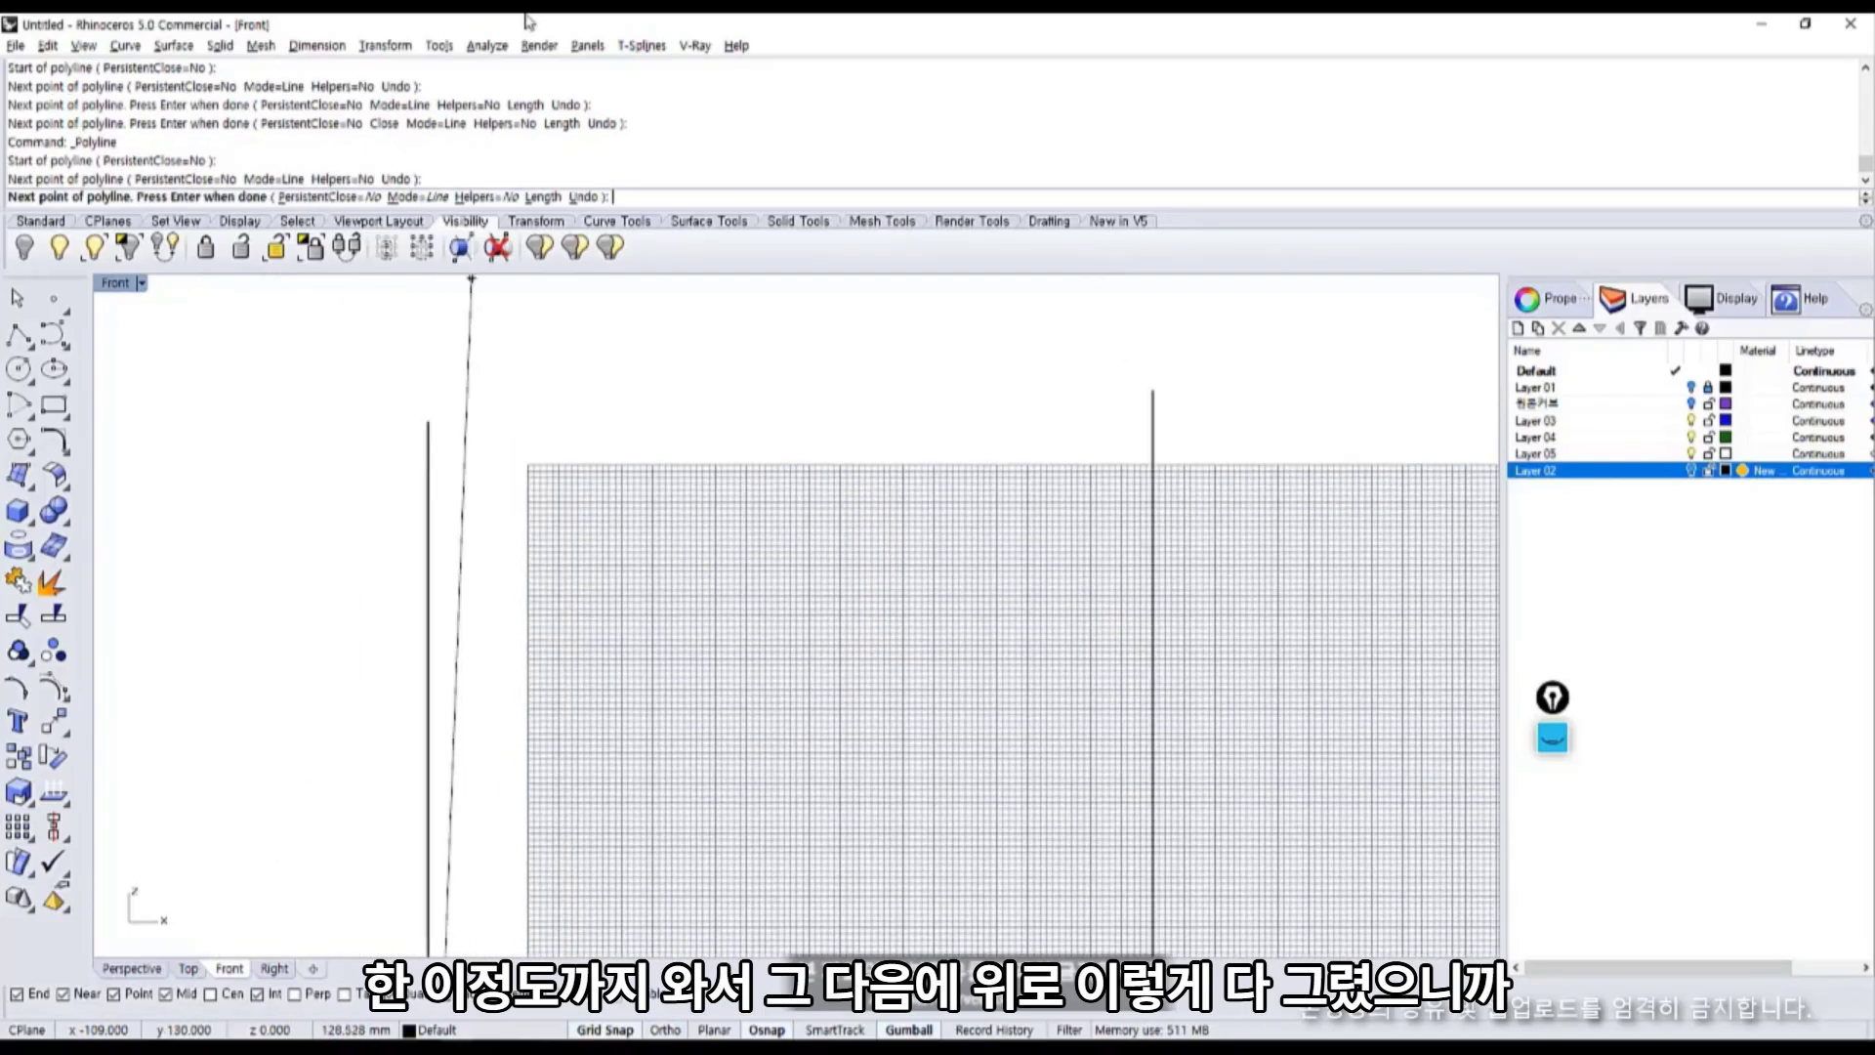
scroll(430, 361, up, 9)
key(F8)
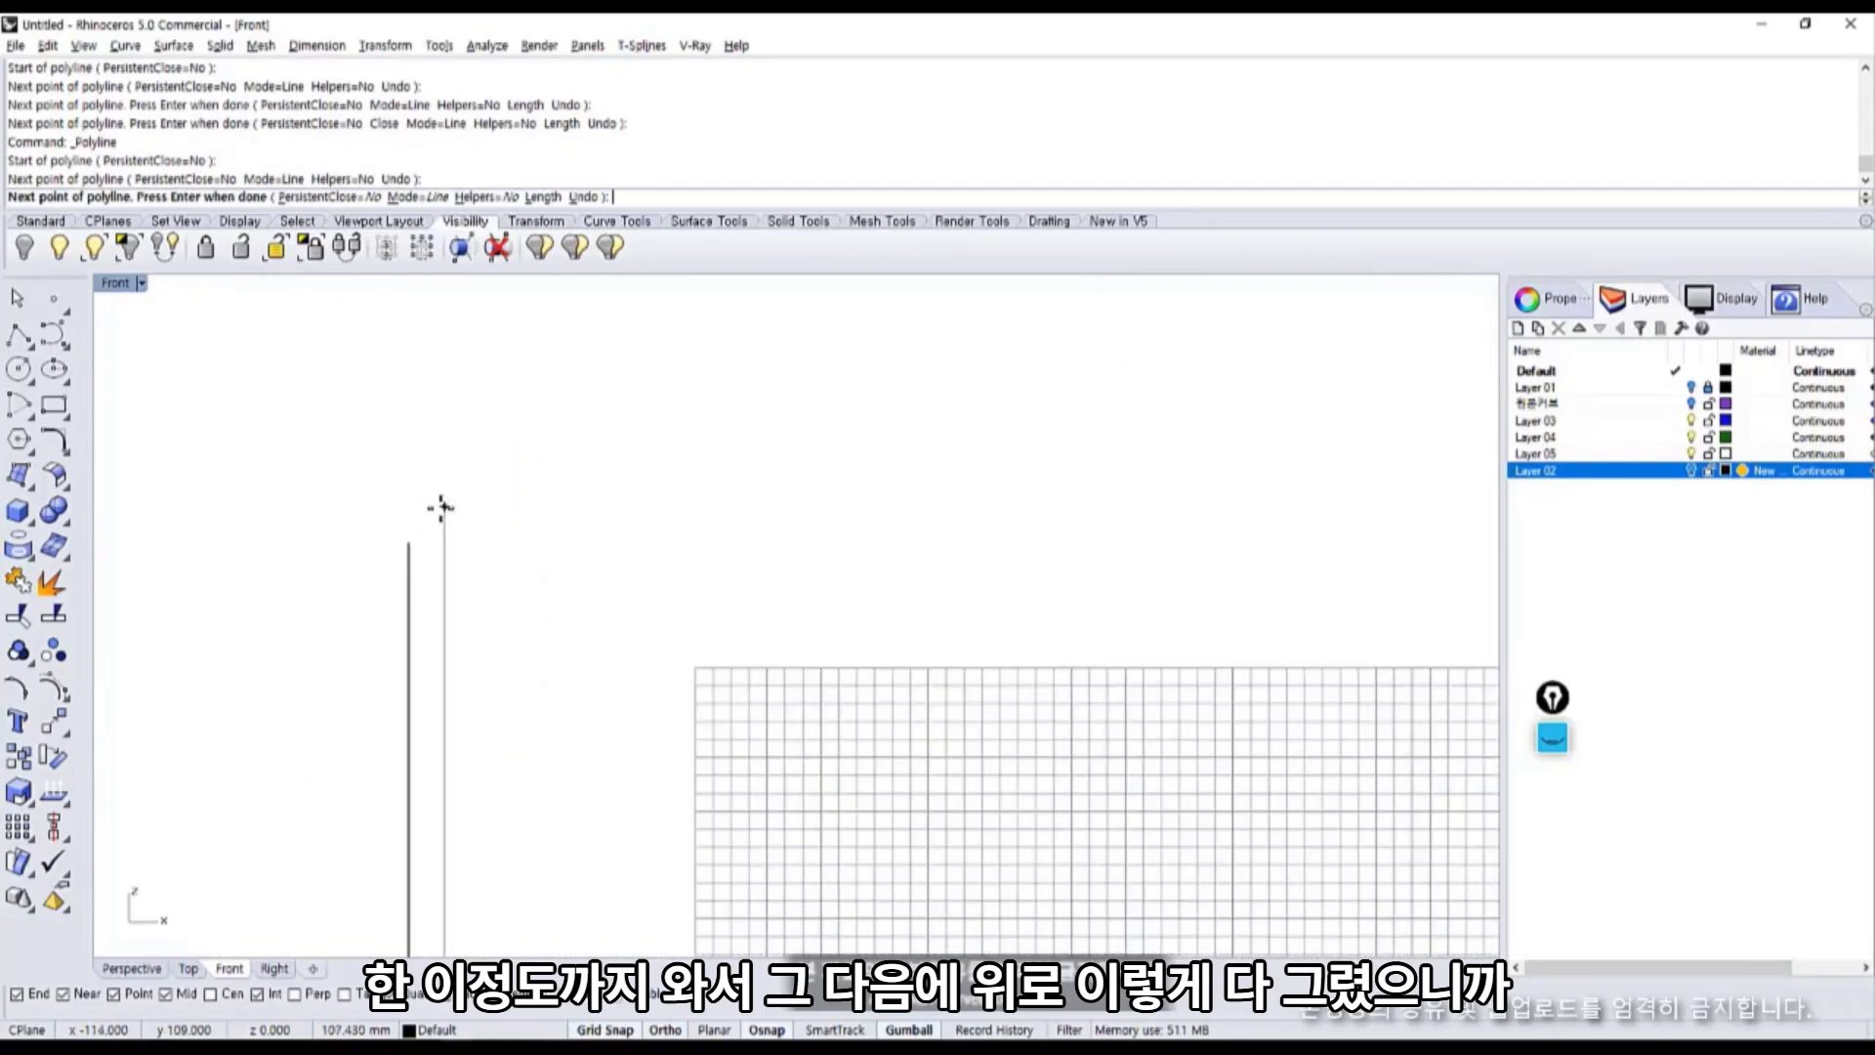
click(441, 506)
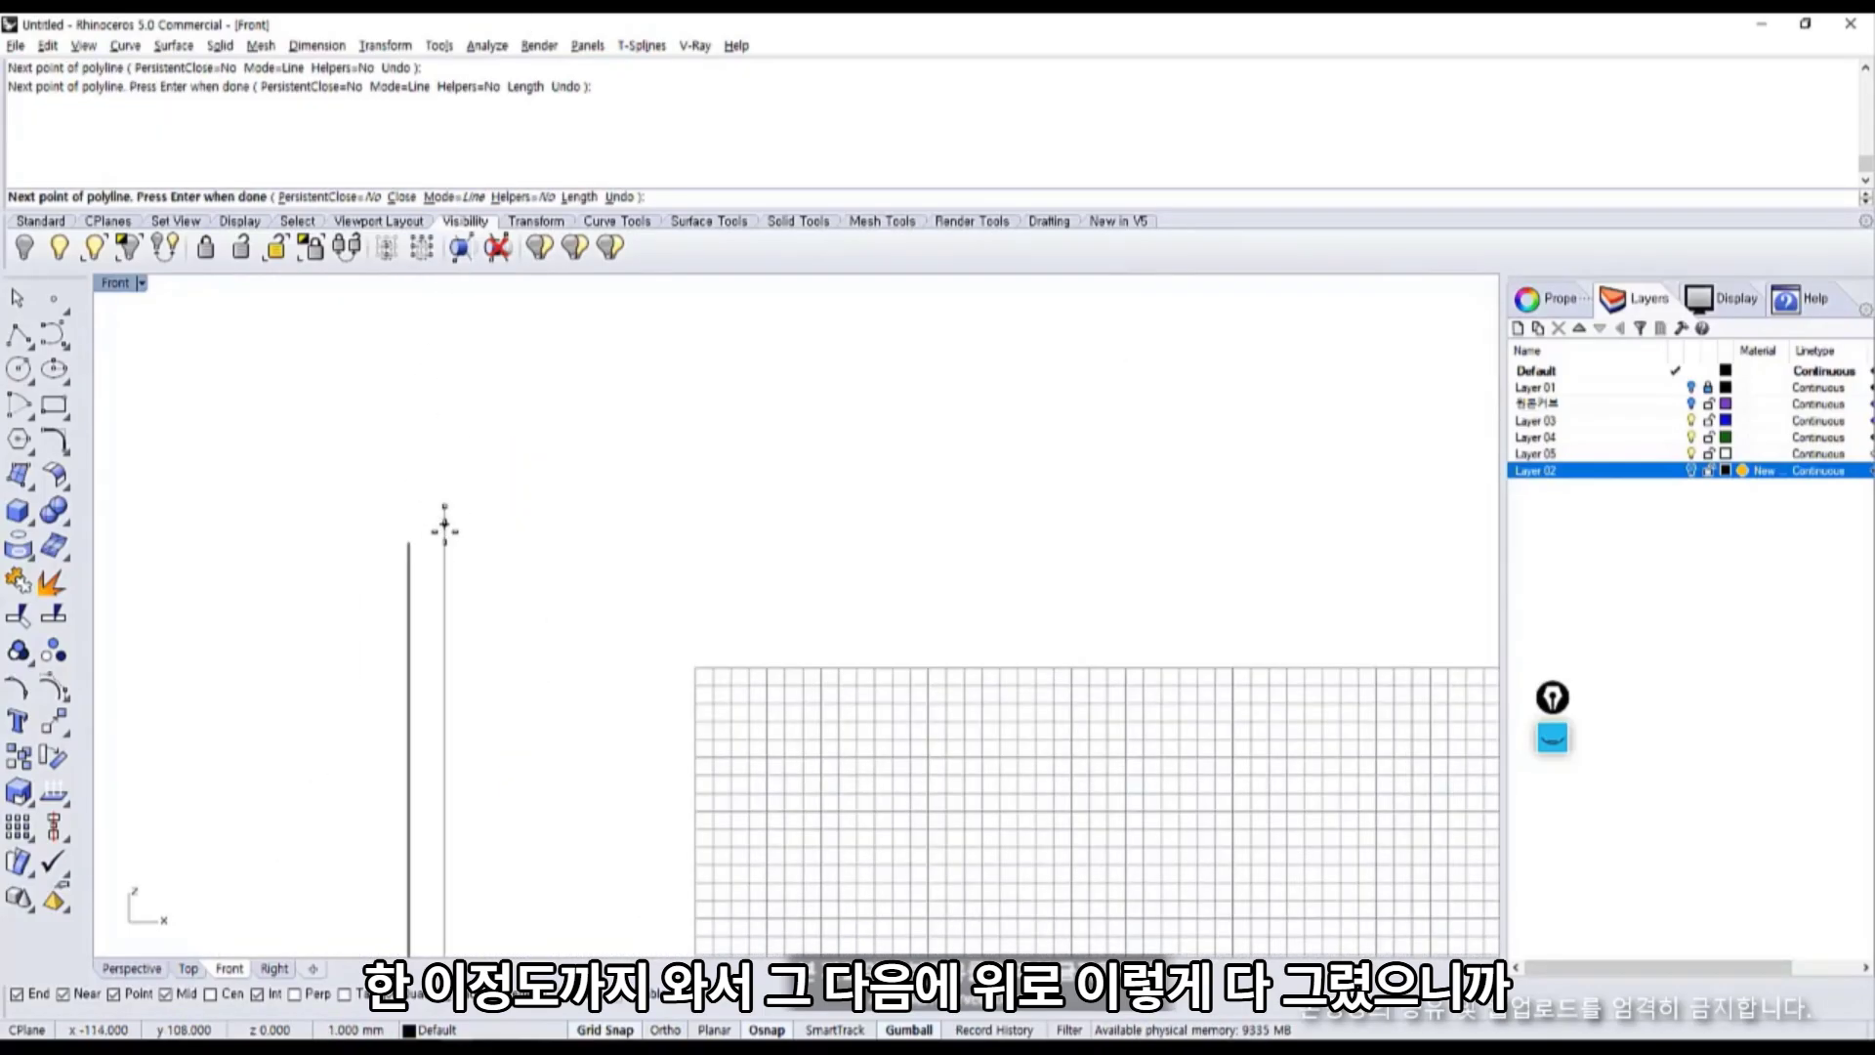
right_click(544, 598)
scroll(586, 576, down, 6)
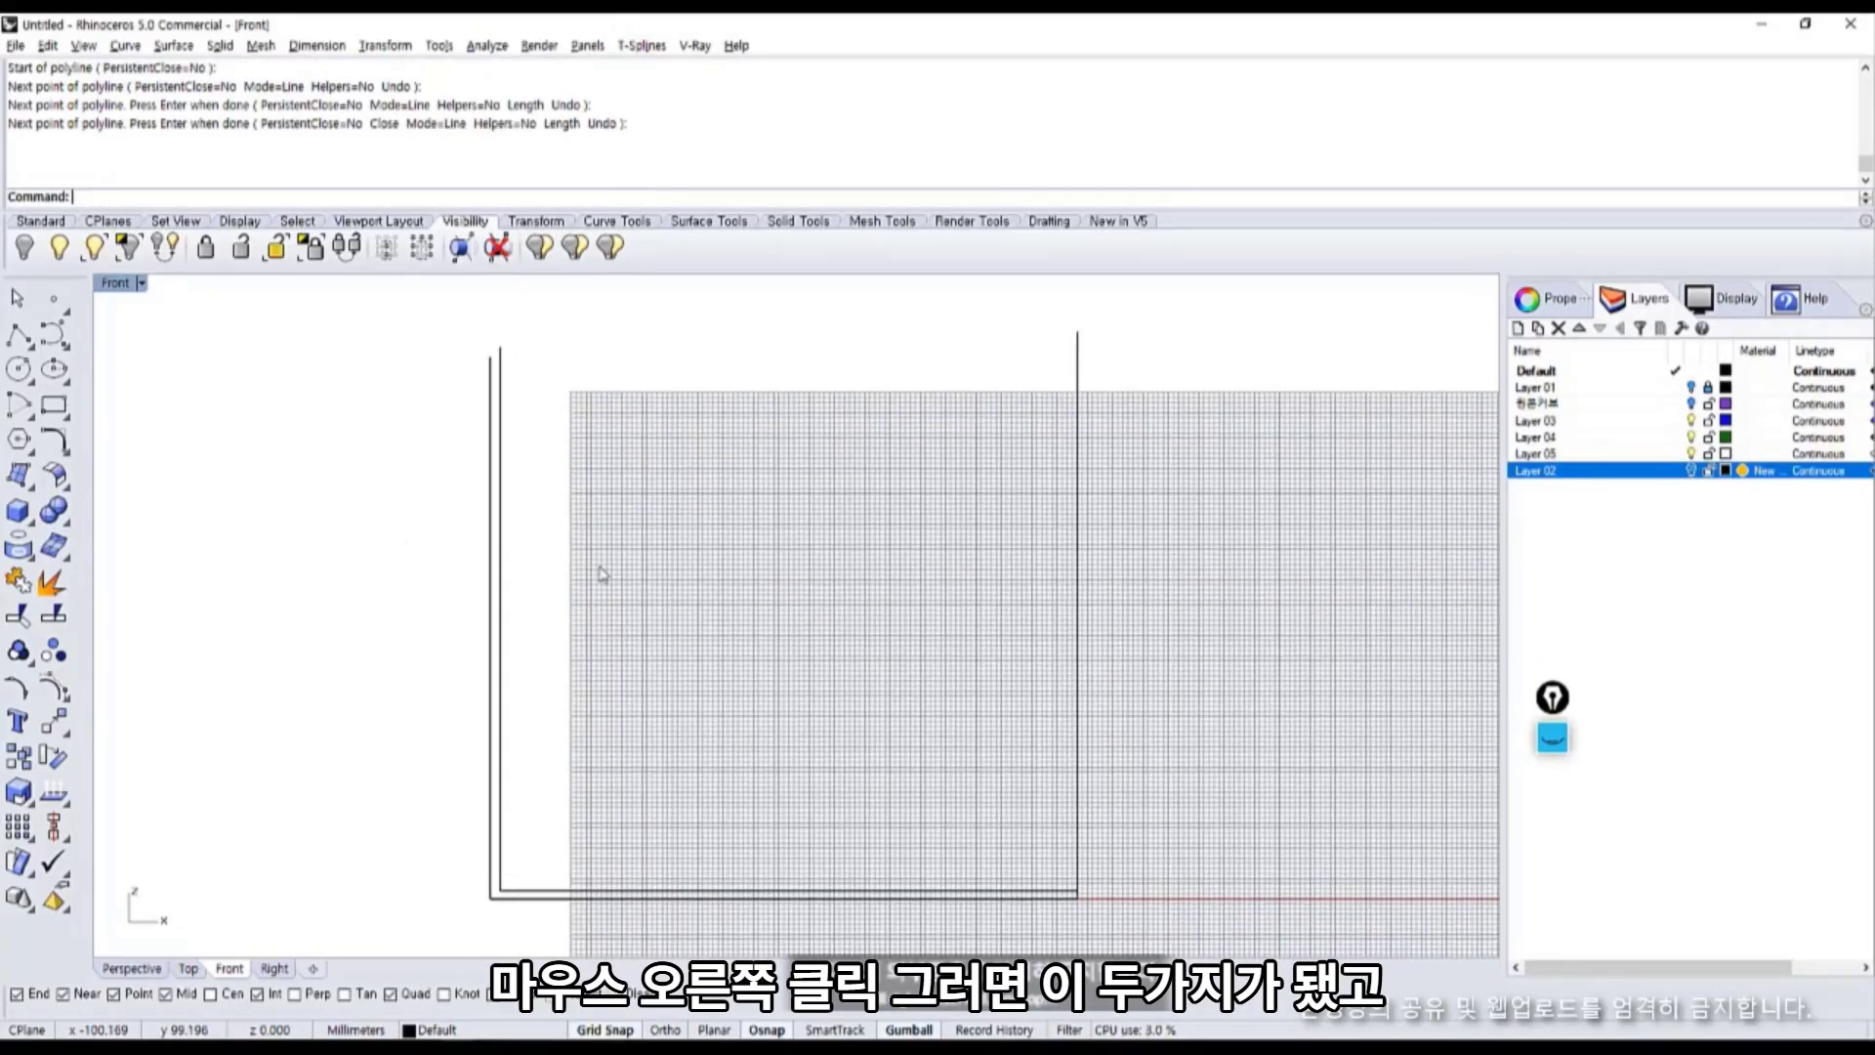
Try to fillet the inner polyline's bottom corner with a radius of 30 mm.
drag(602, 574, 451, 701)
scroll(454, 708, up, 5)
key(Escape)
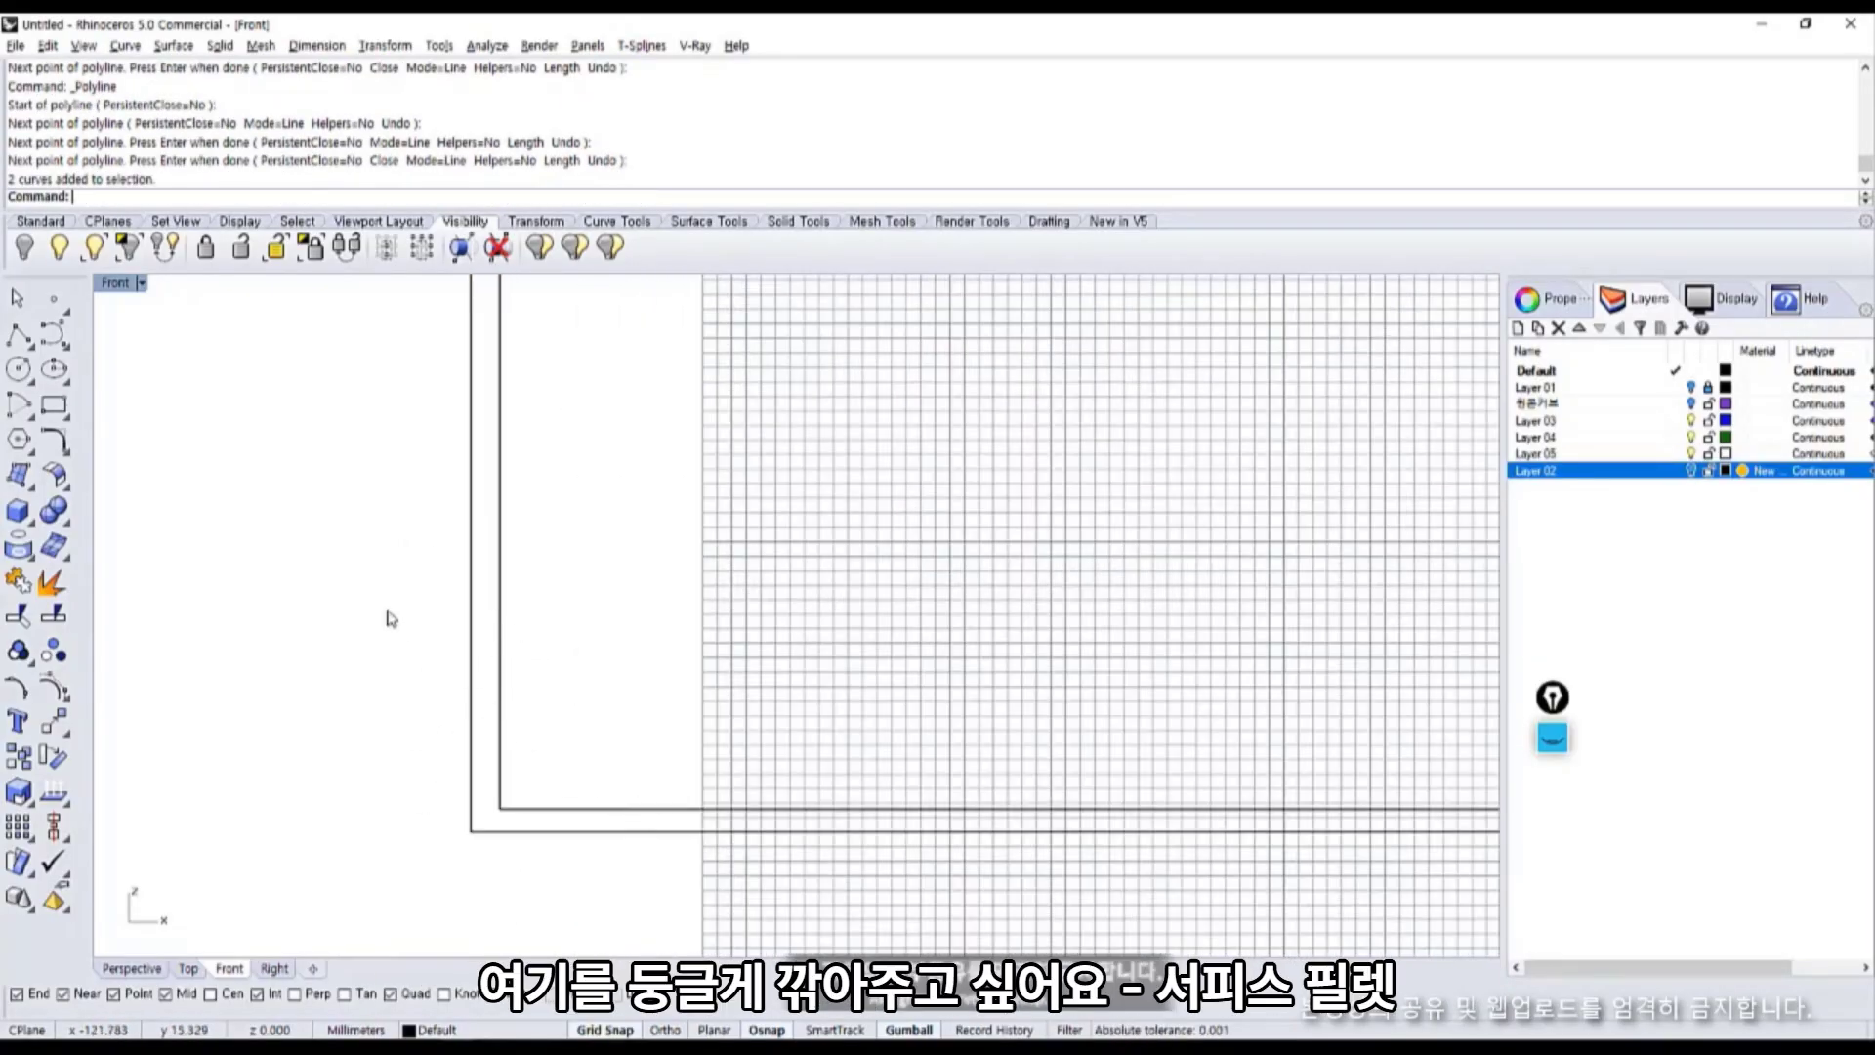
click(56, 444)
click(205, 389)
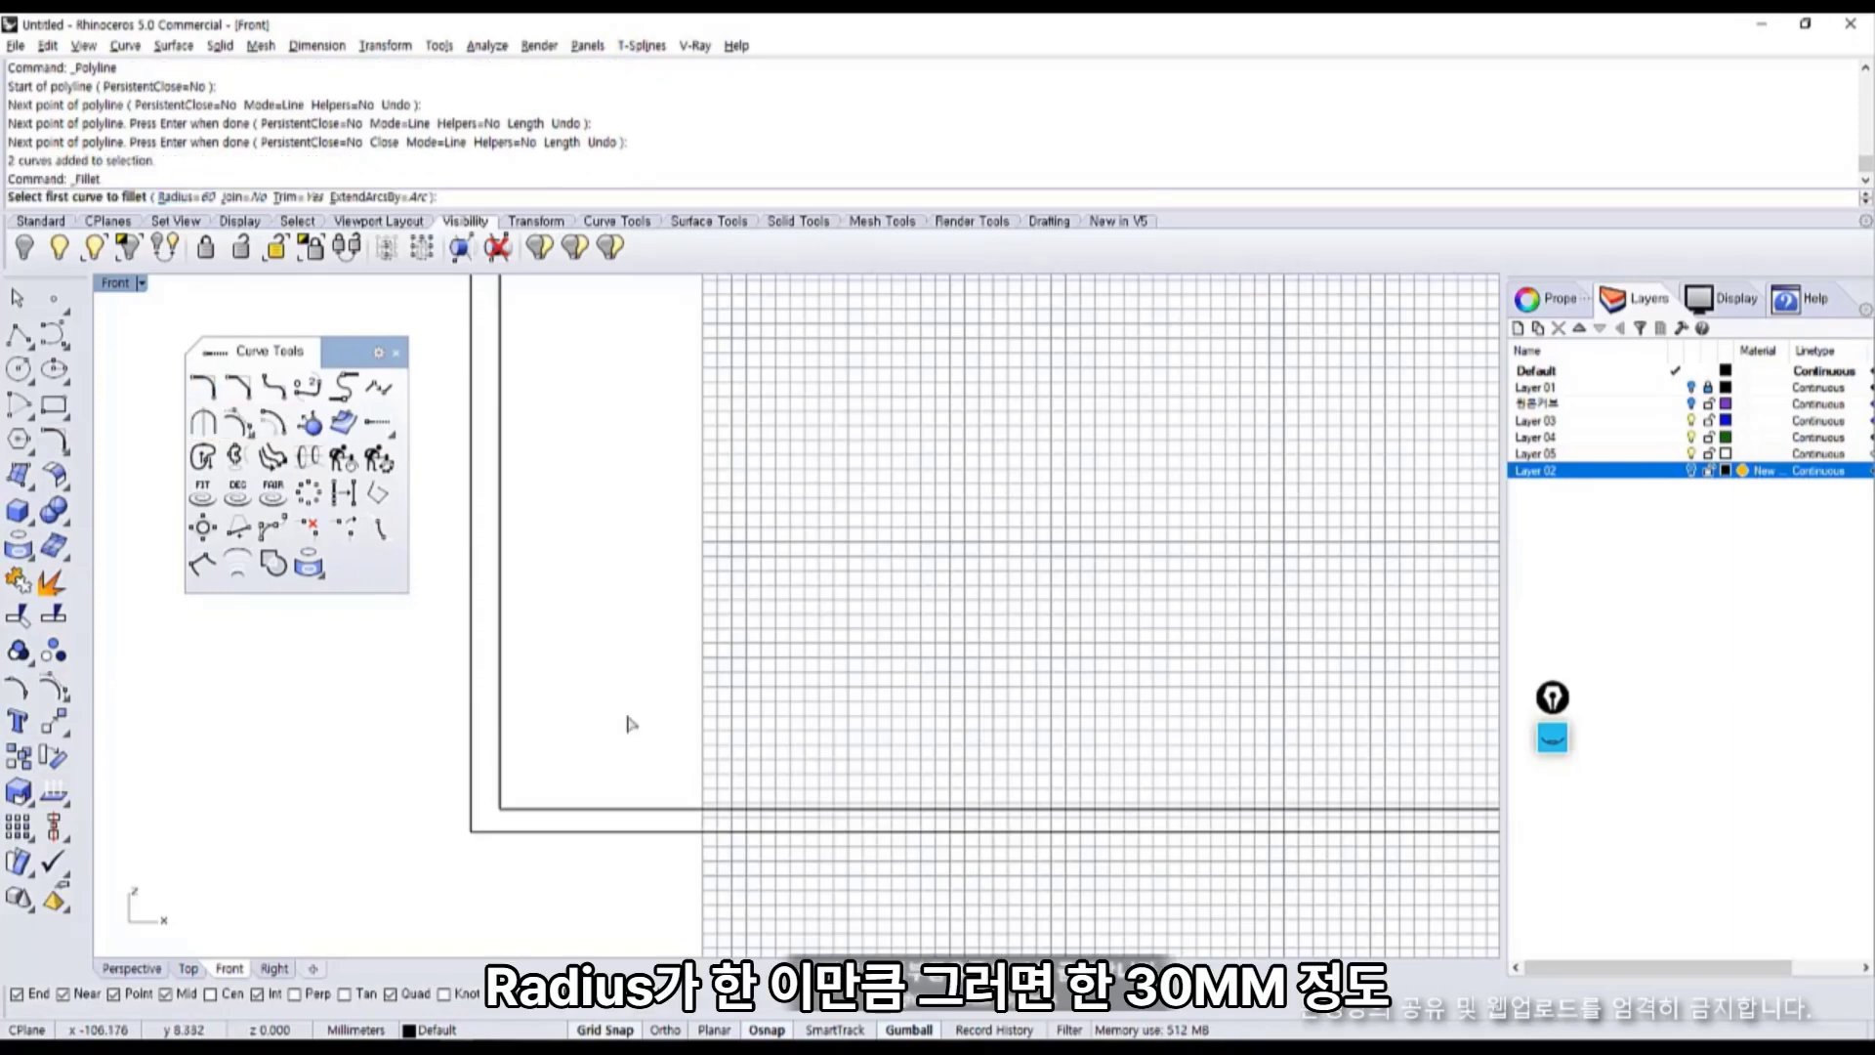
click(199, 197)
text(30)
key(Return)
click(501, 720)
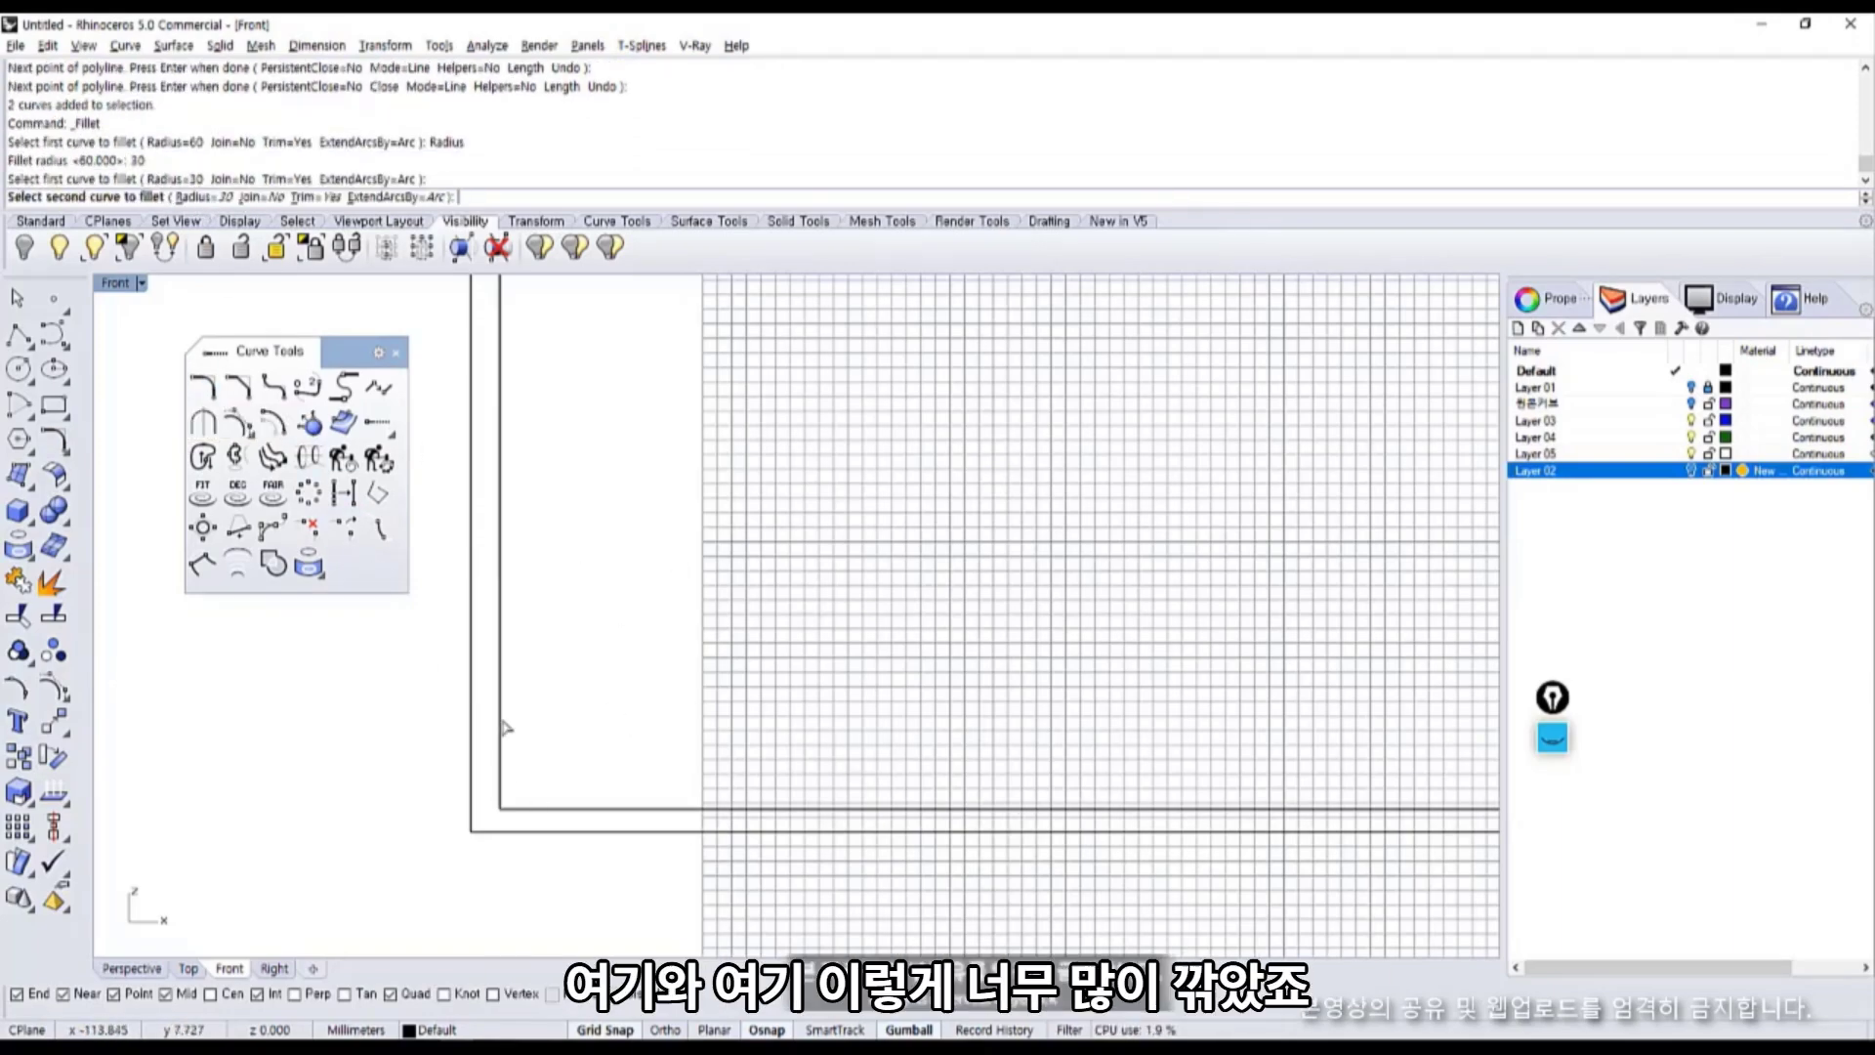
click(535, 809)
scroll(617, 679, down, 7)
scroll(618, 713, up, 5)
key(ctrl+z)
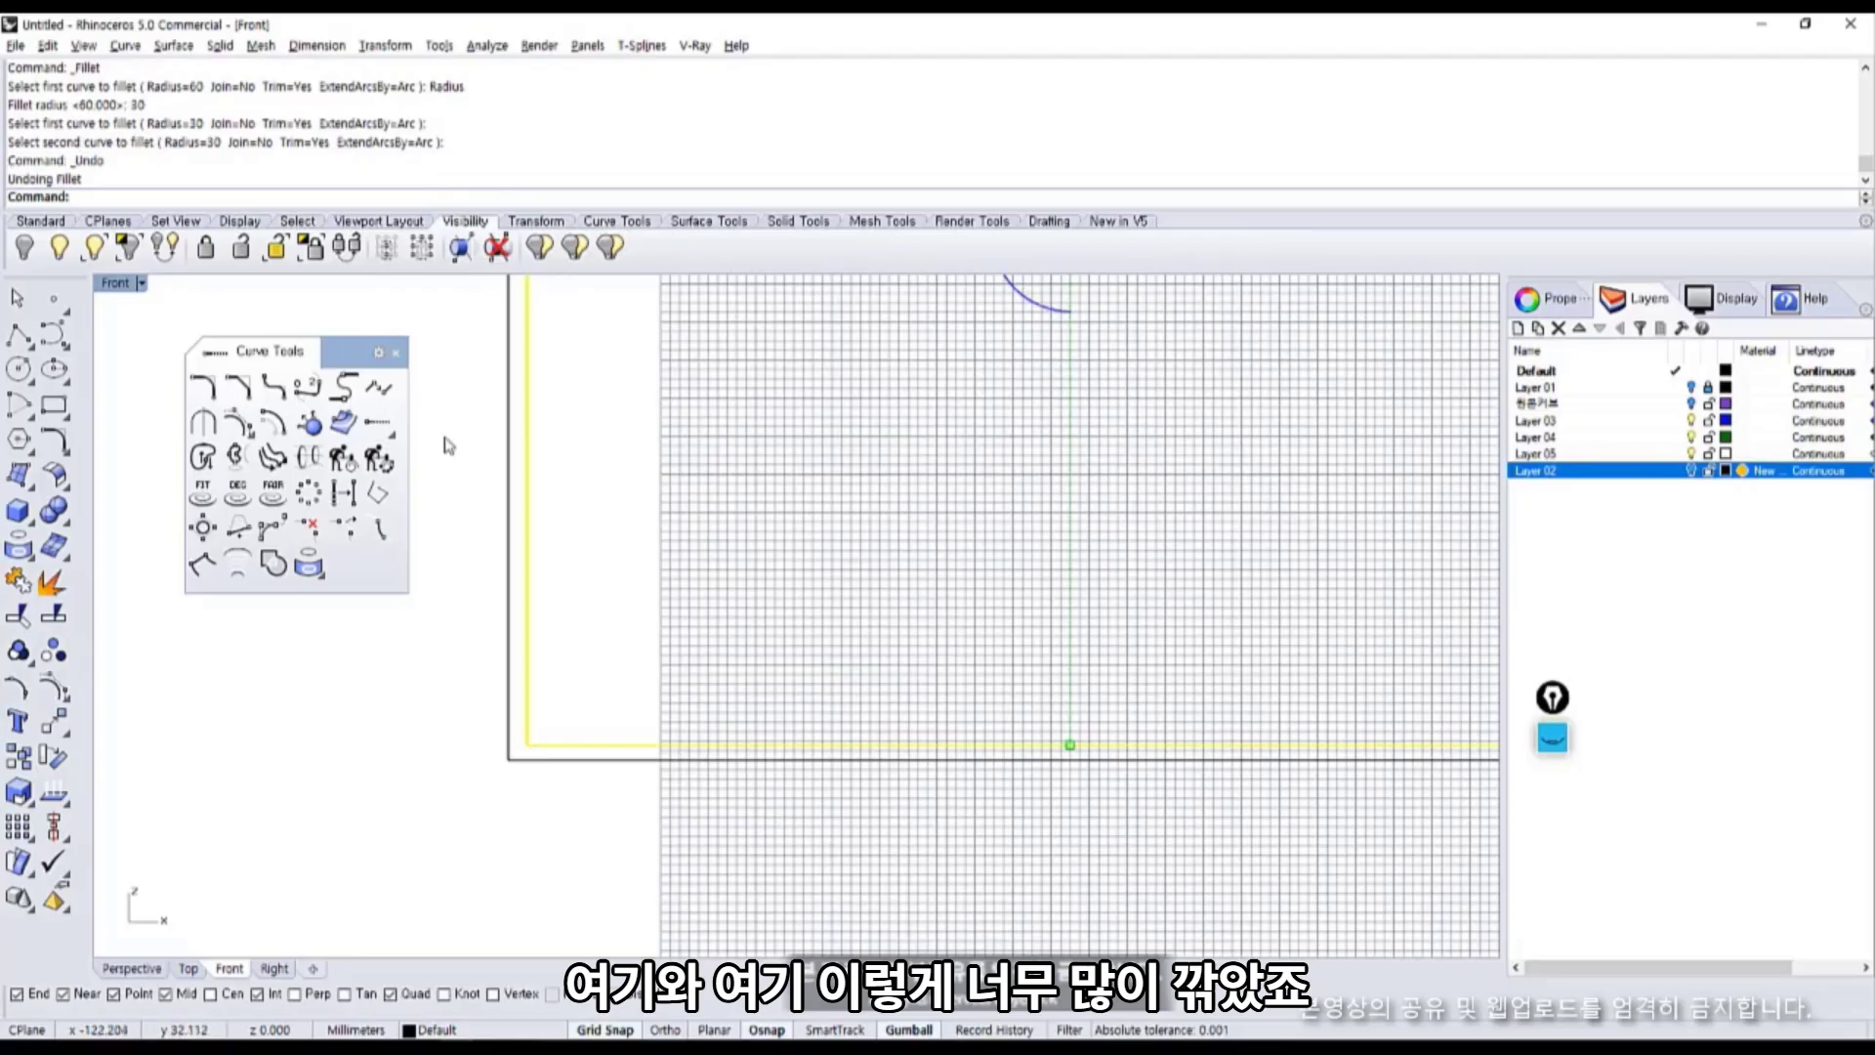
Fillet the inner polyline's bottom corner with a radius of 15 mm.
click(203, 387)
click(196, 197)
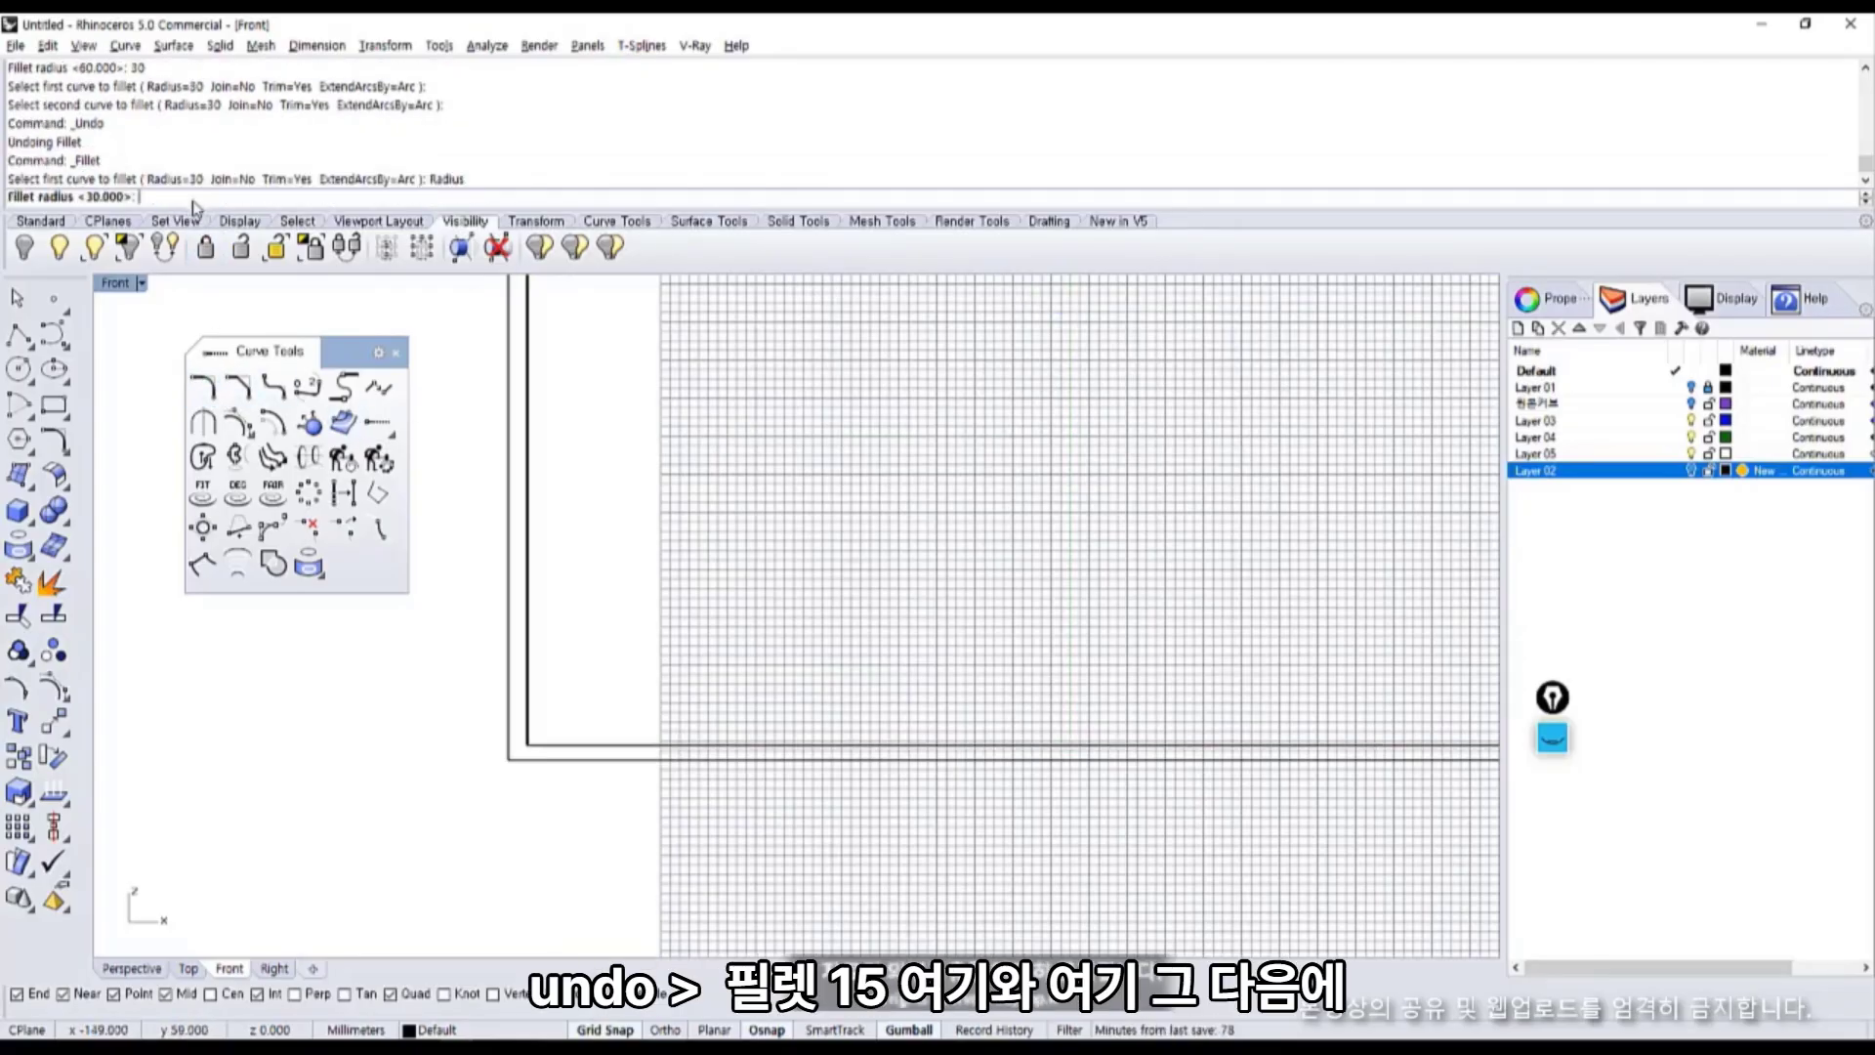
text(15)
key(Return)
click(613, 746)
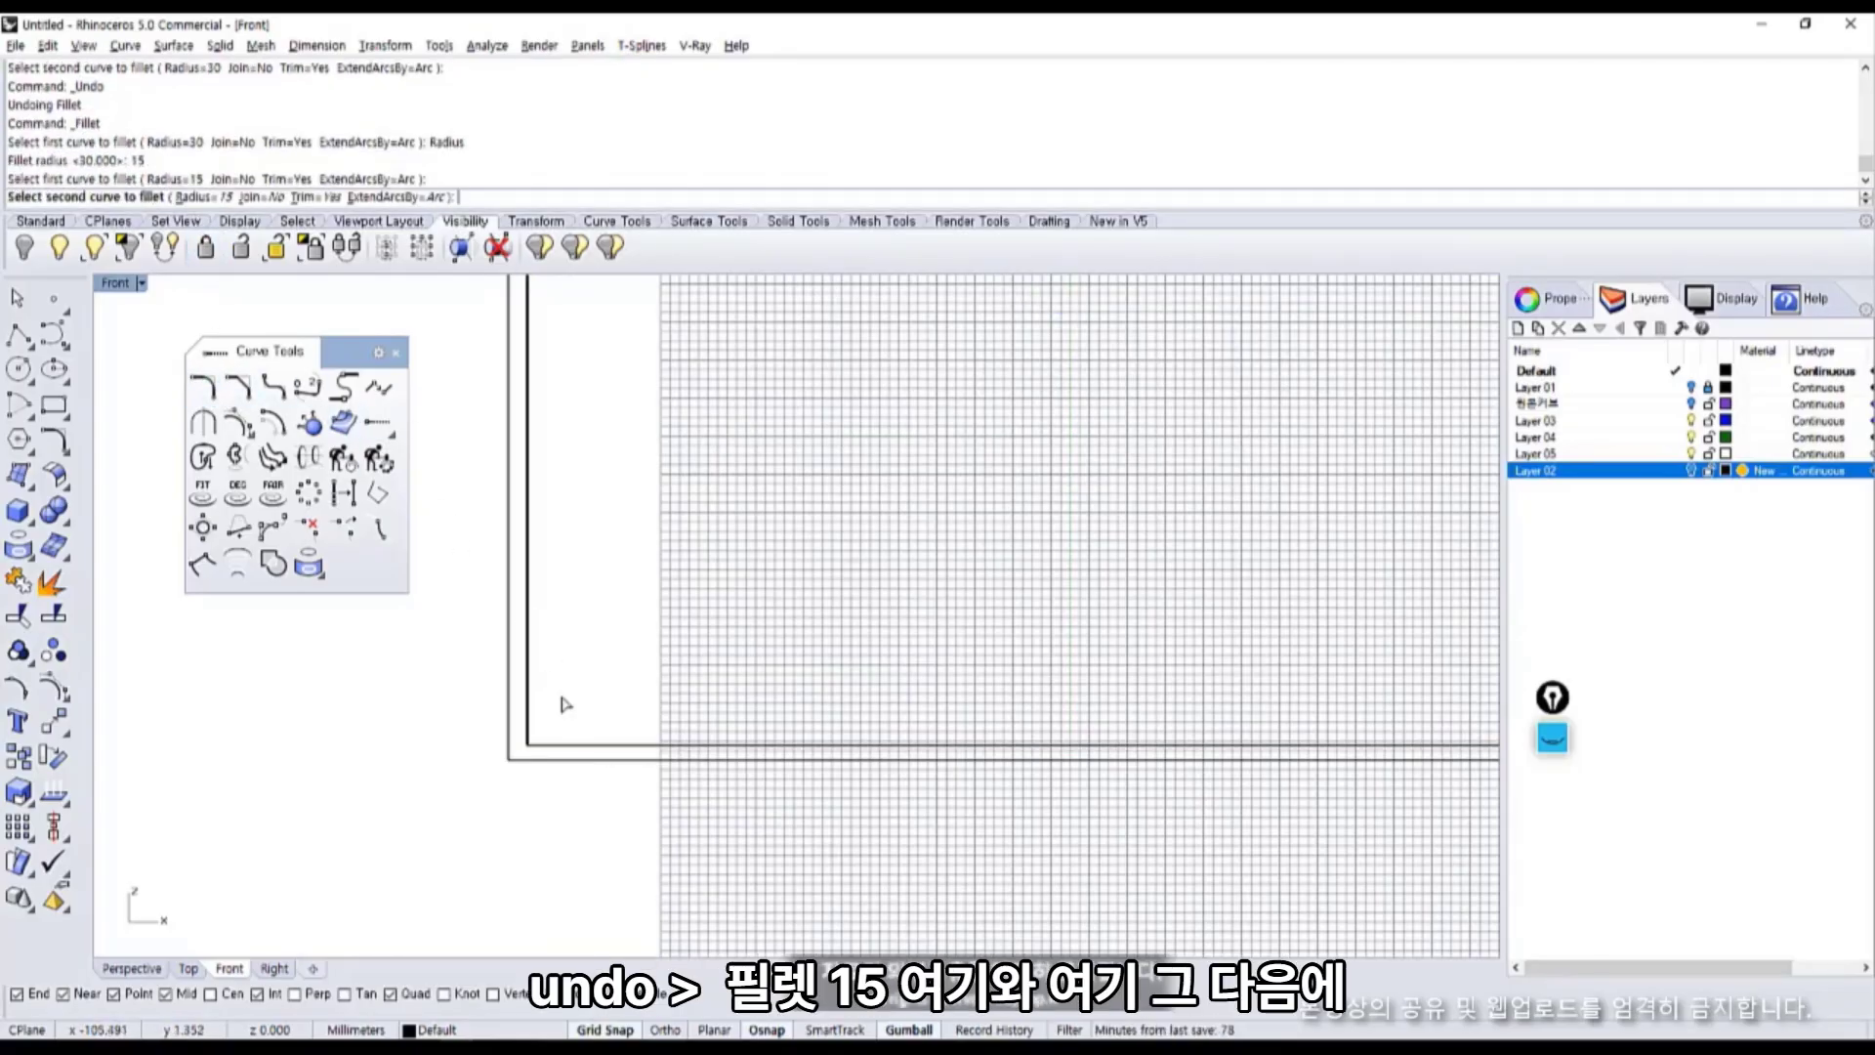
click(529, 662)
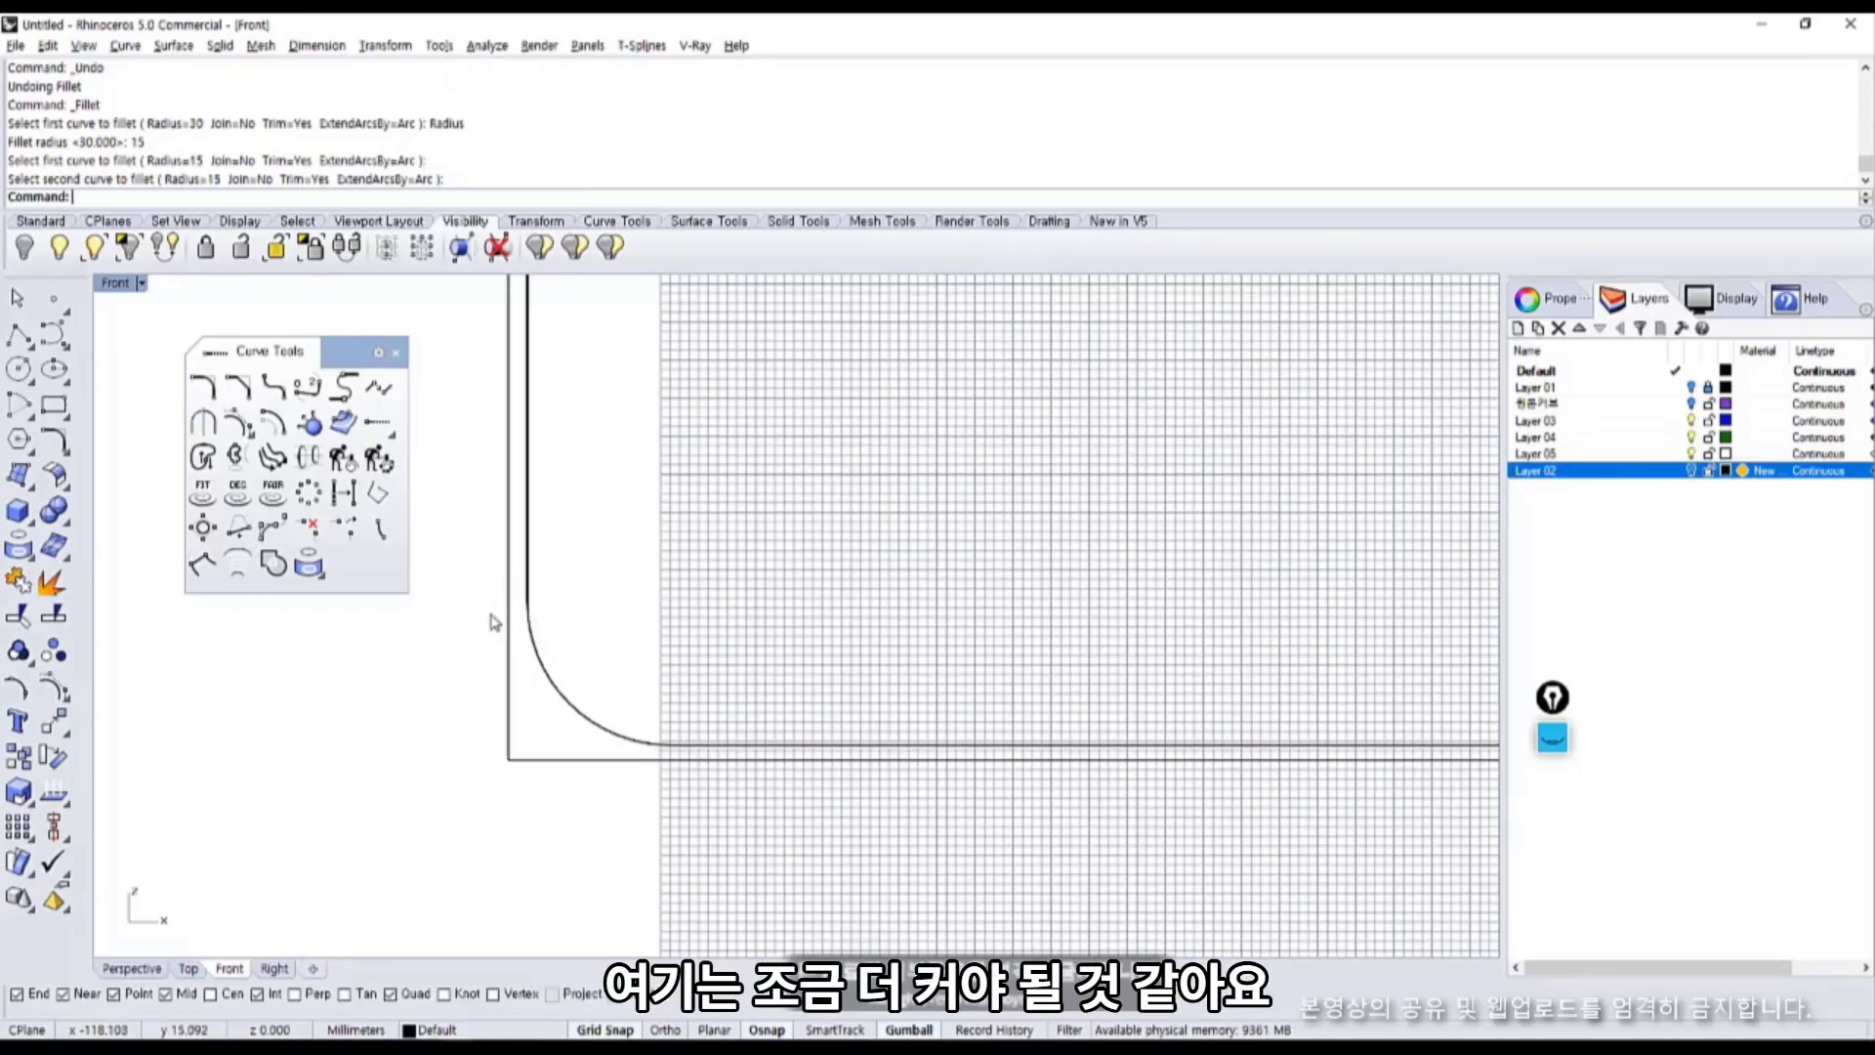
Fillet the outer polyline's bottom corner with a radius of 17 mm.
key(Return)
text(r)
key(Return)
text(17)
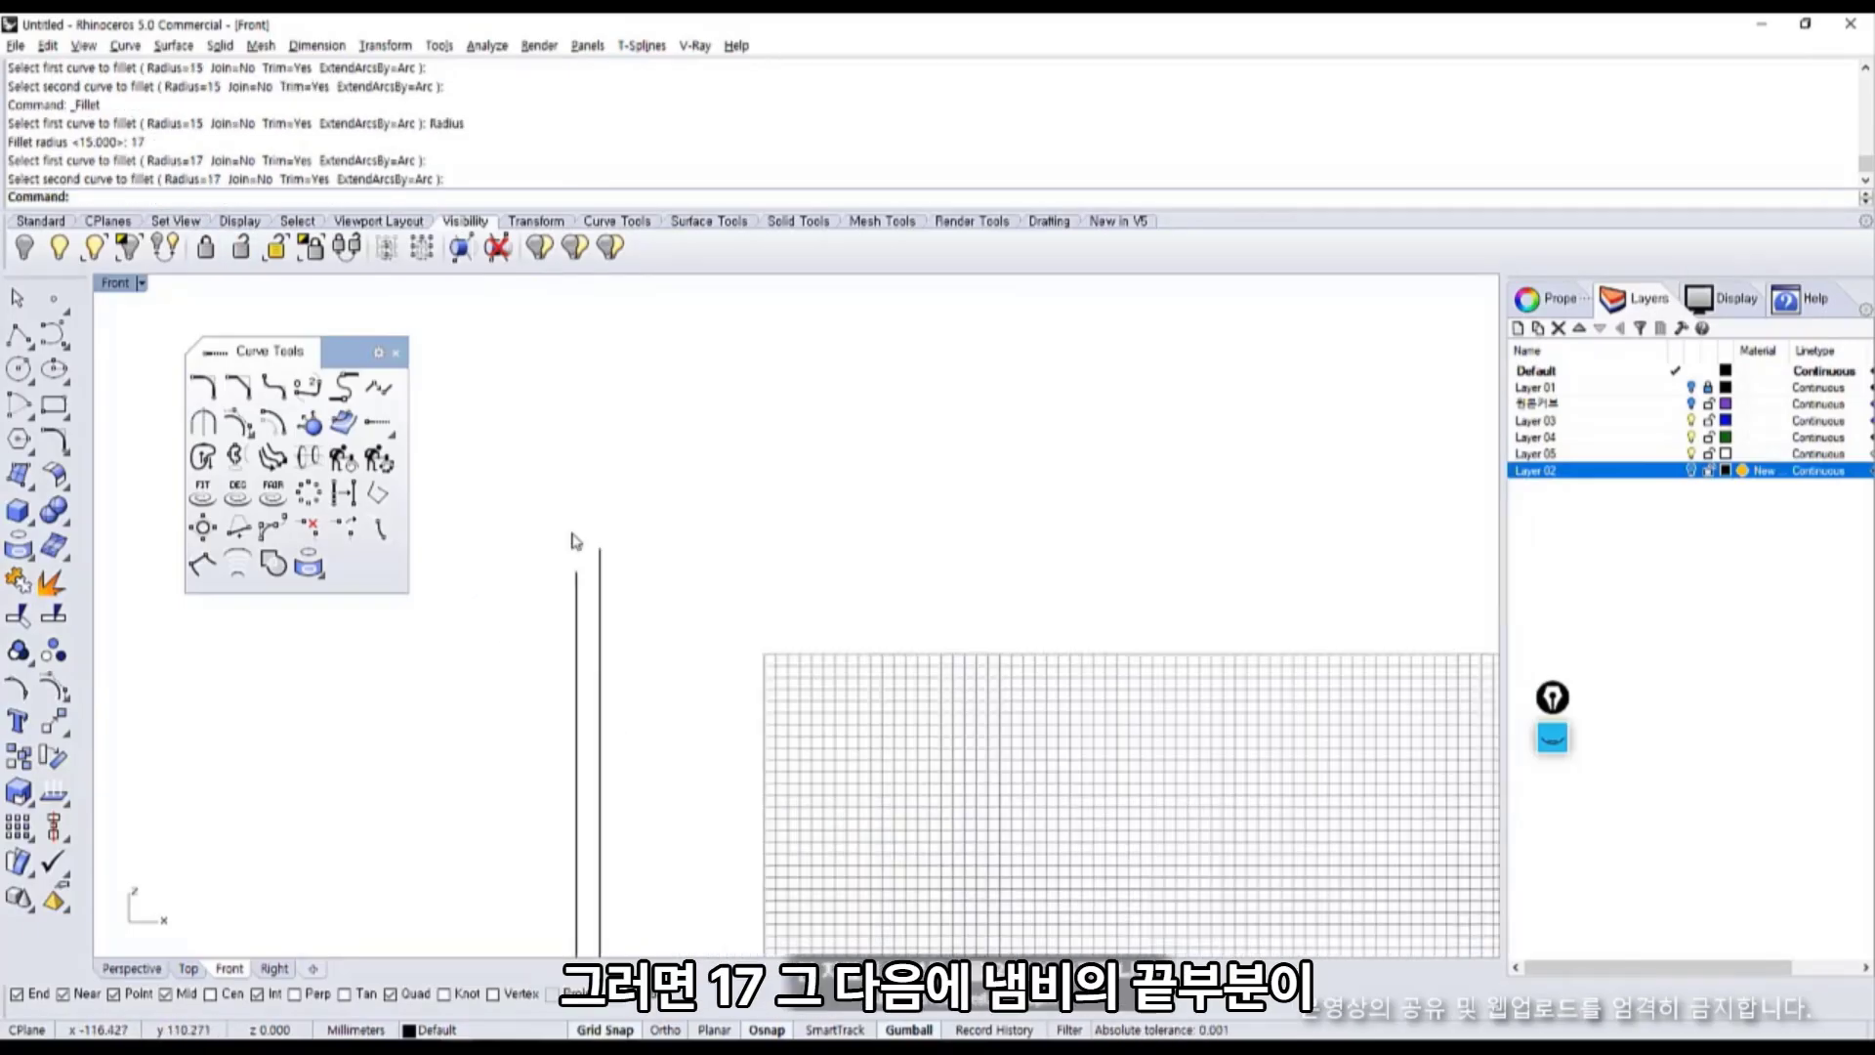
With grid snap off, draw a control-point curve straight up from the inner wall's top end, curling outward and down to the outer wall's top end.
scroll(576, 540, up, 5)
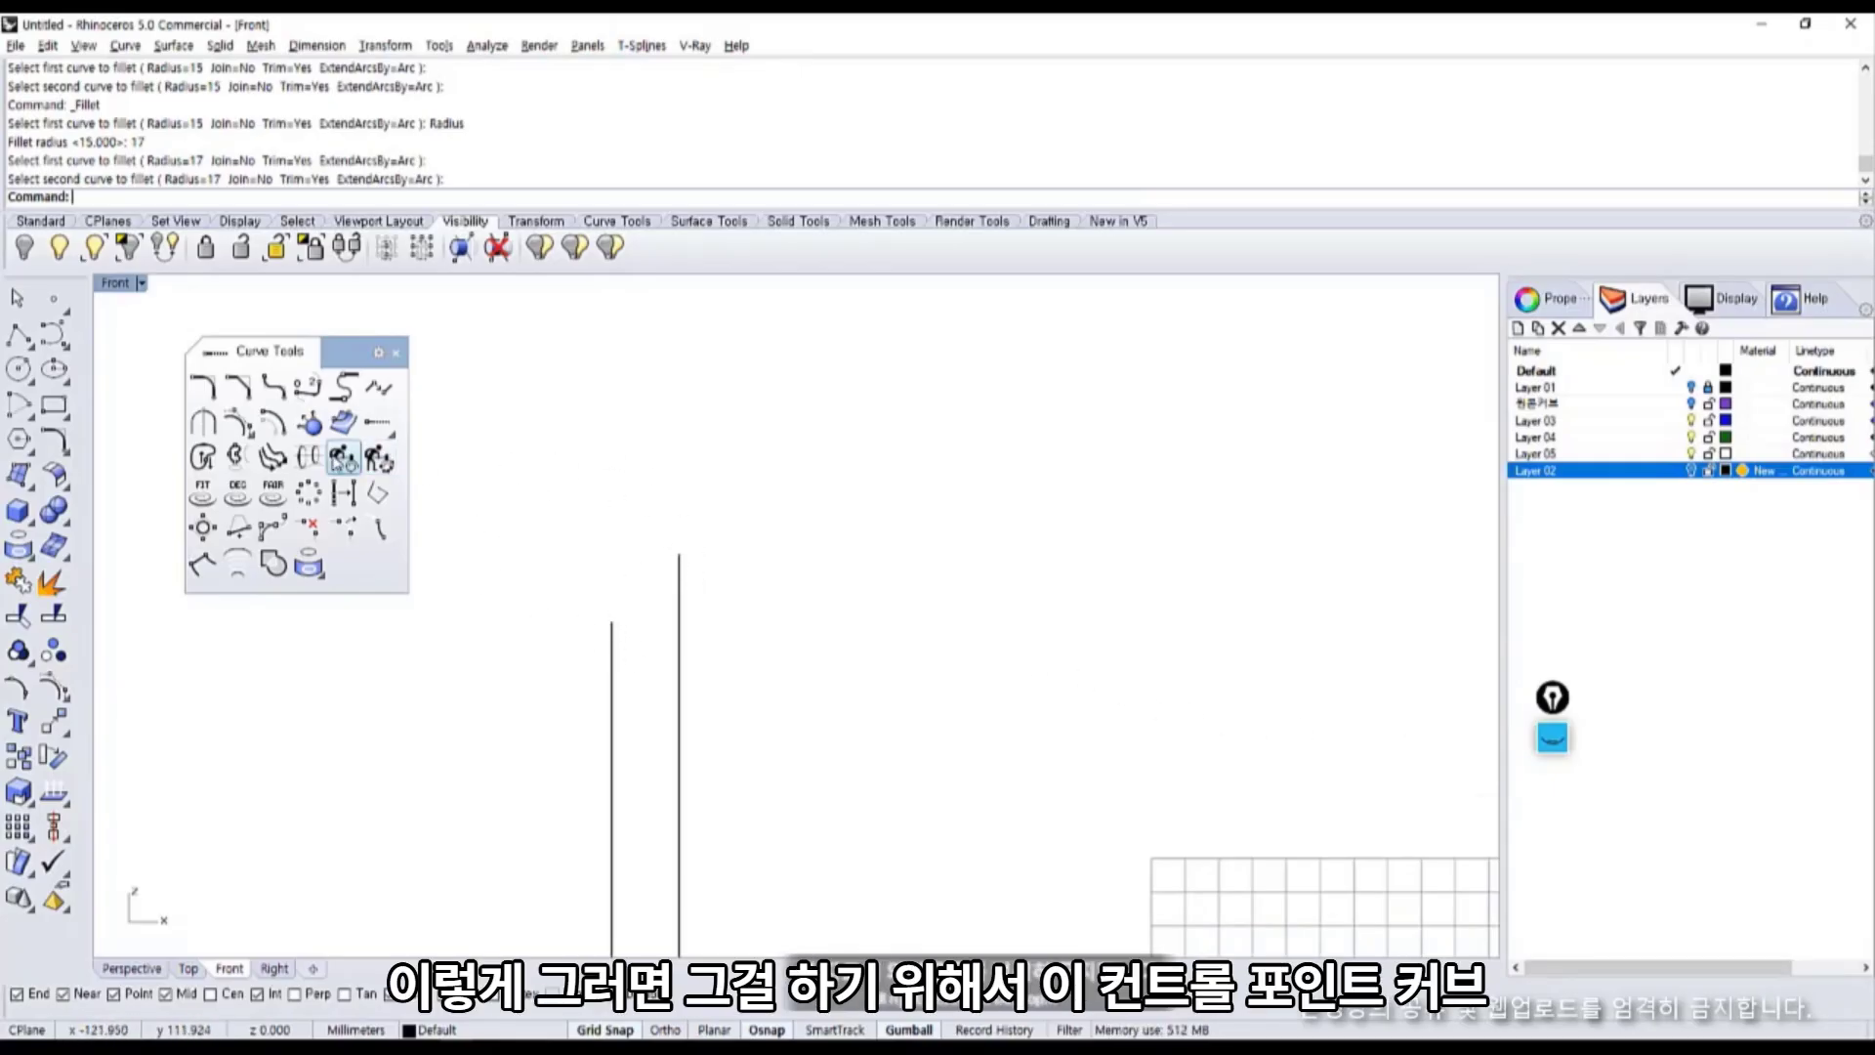
scroll(420, 547, up, 2)
click(54, 334)
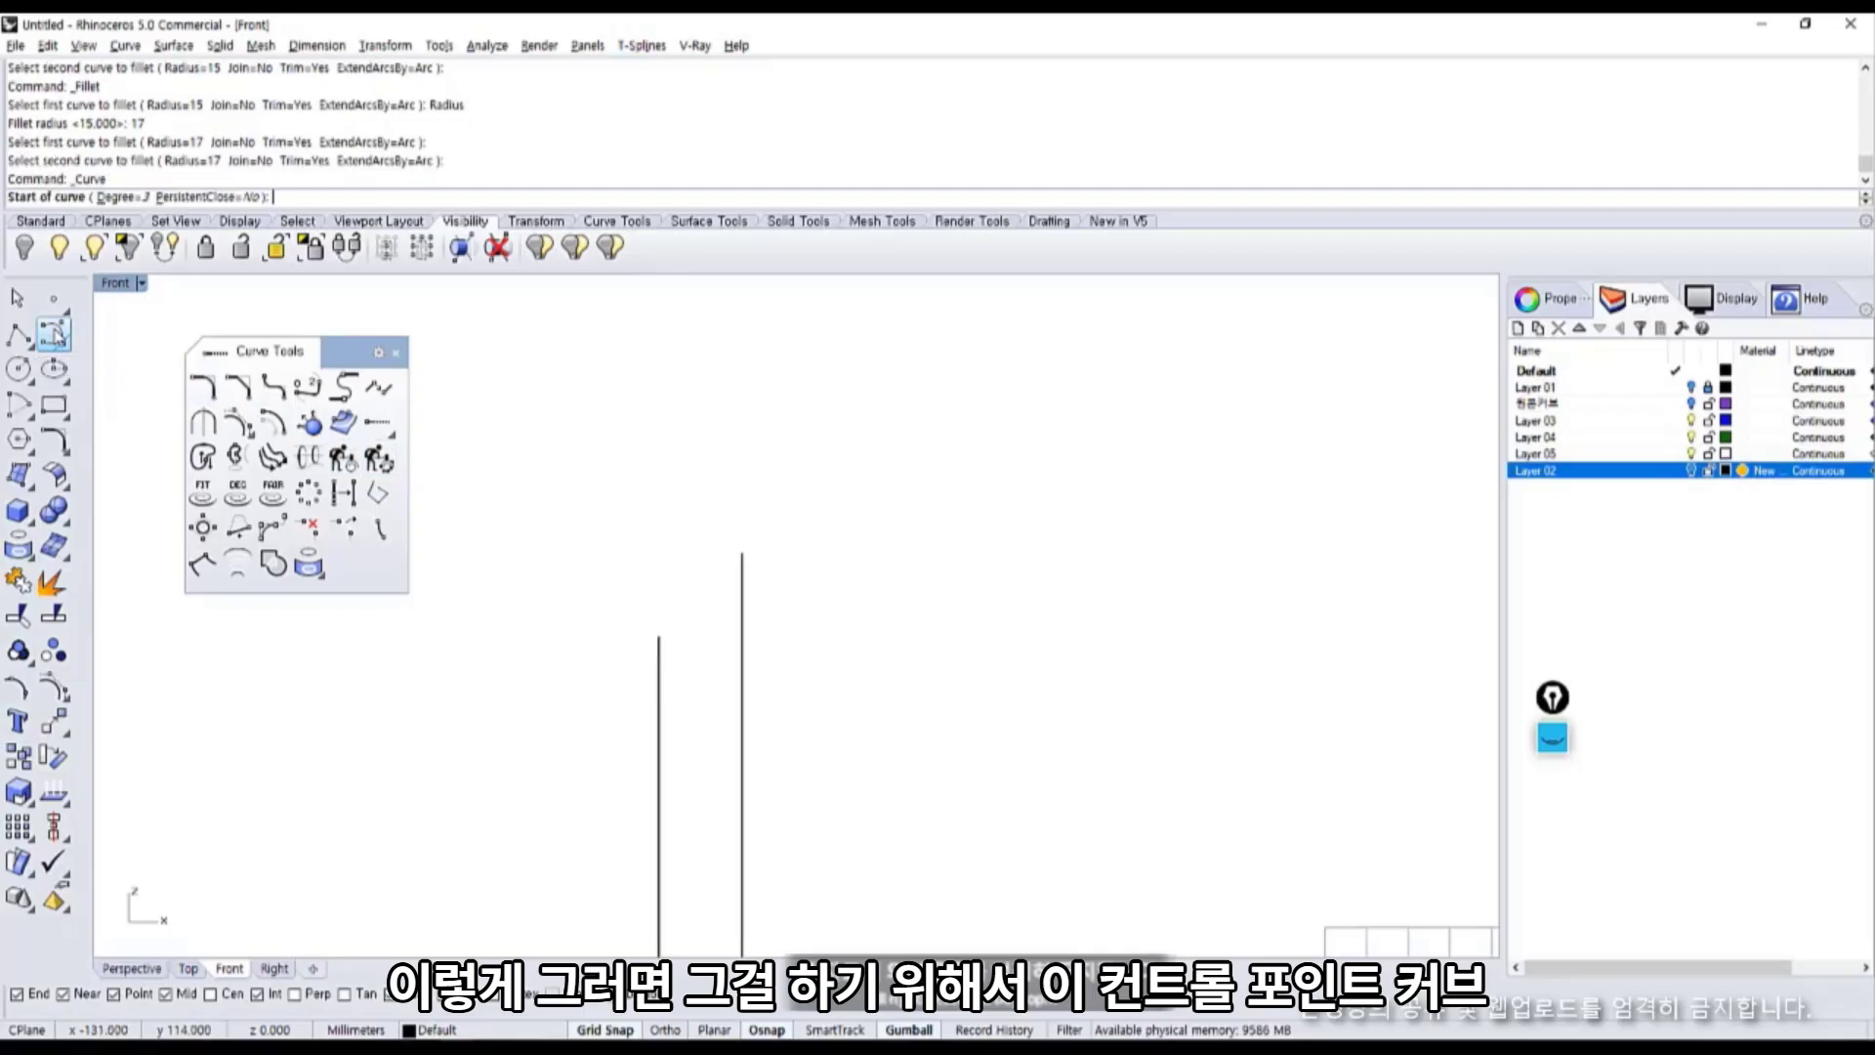
click(607, 1029)
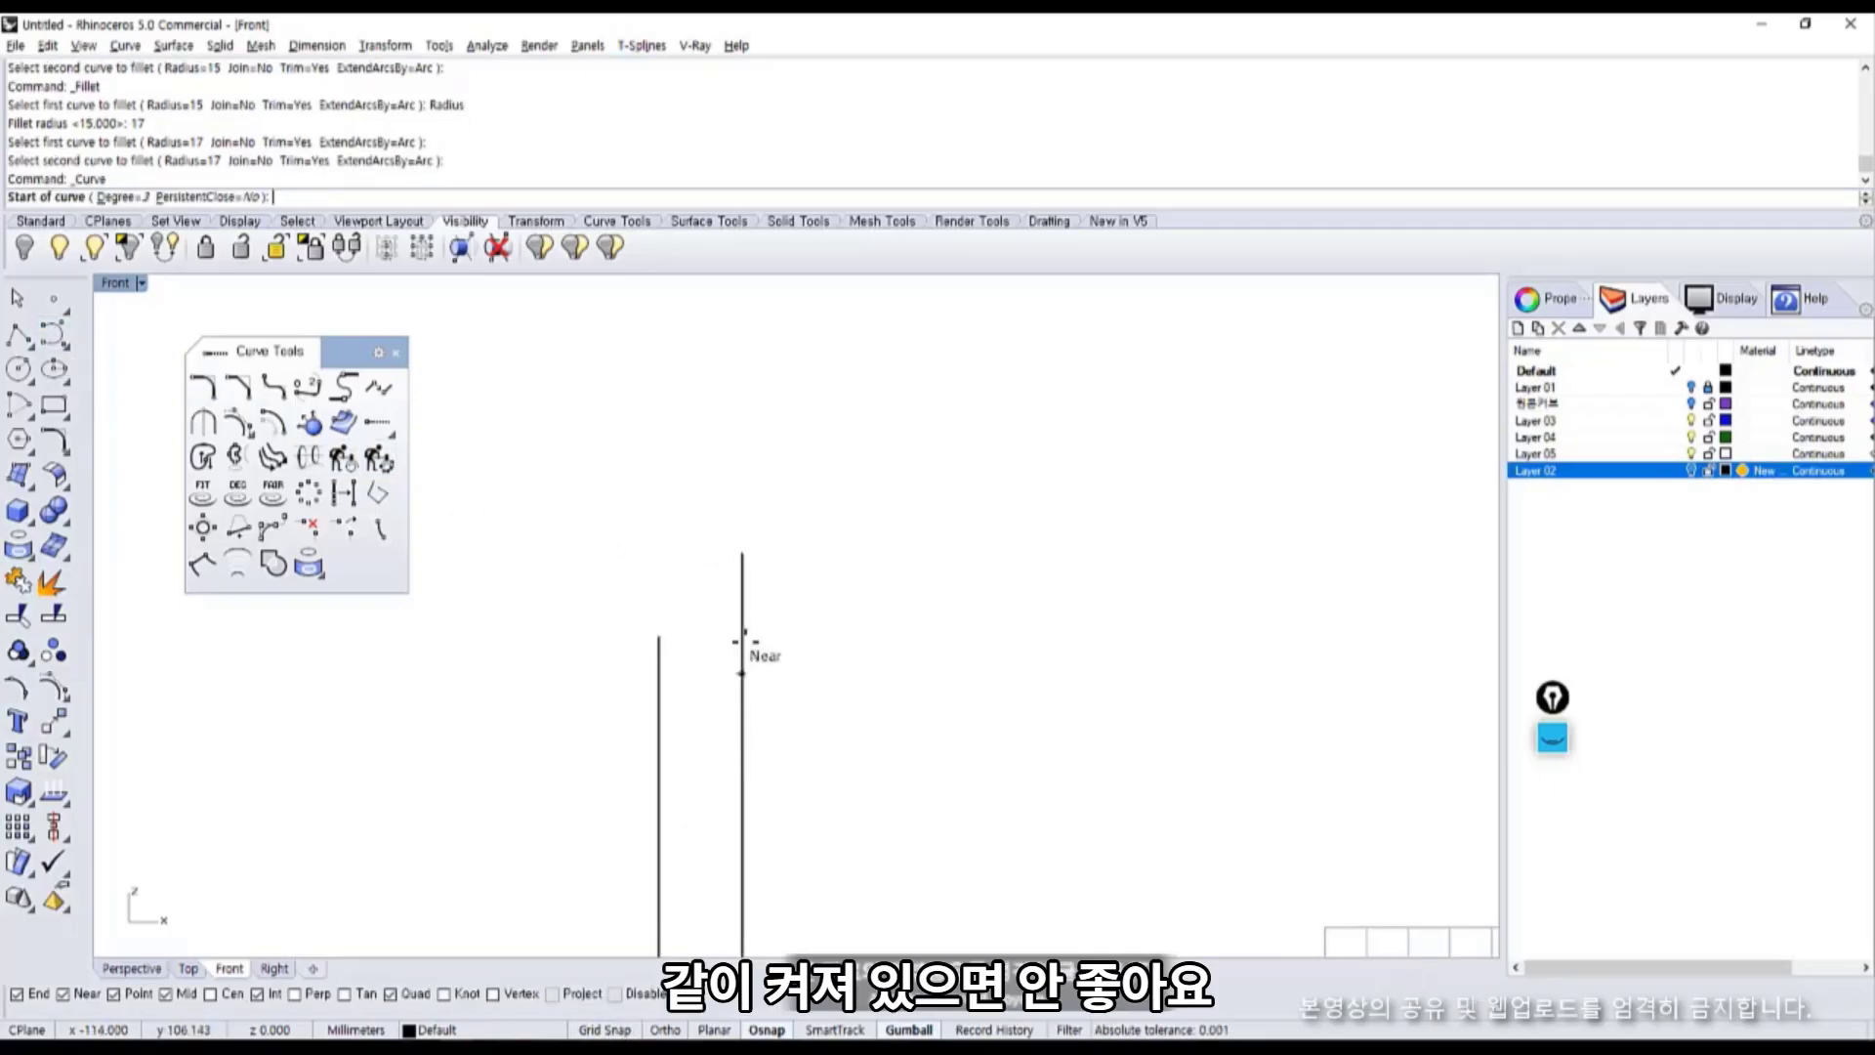
click(742, 552)
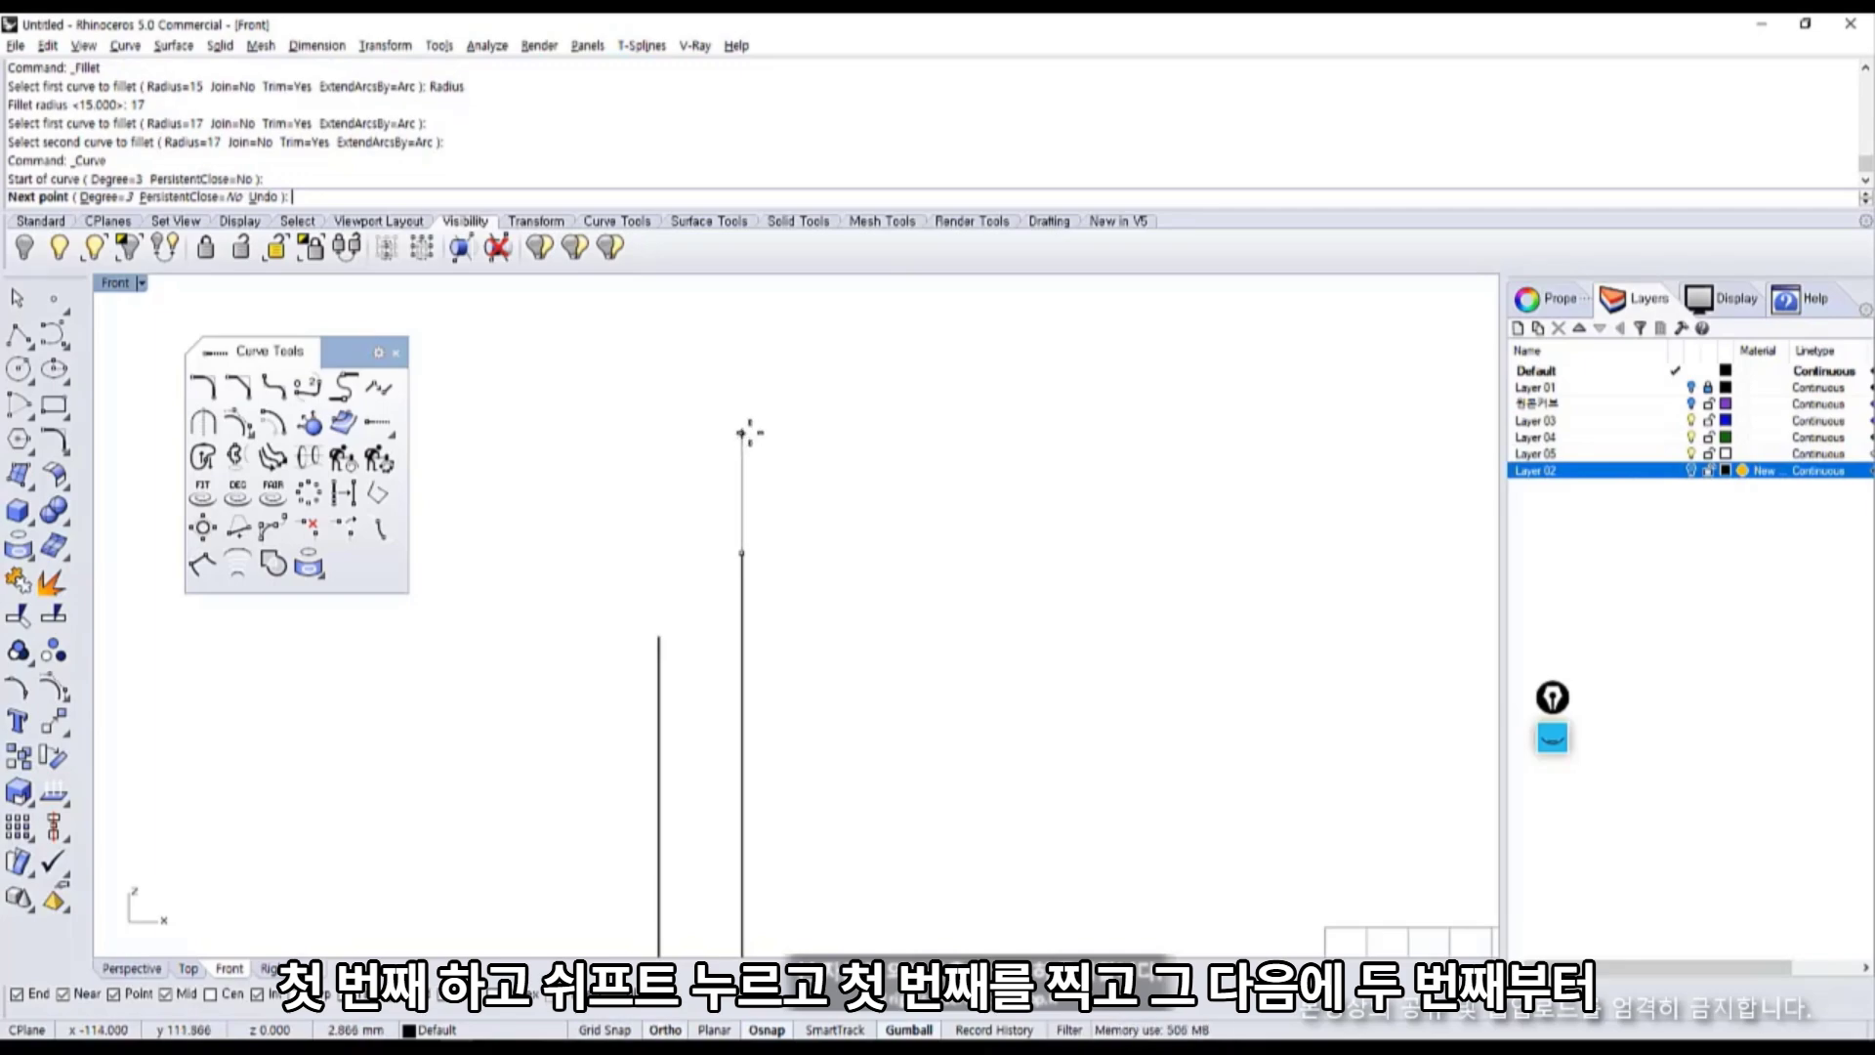
shift+click(746, 477)
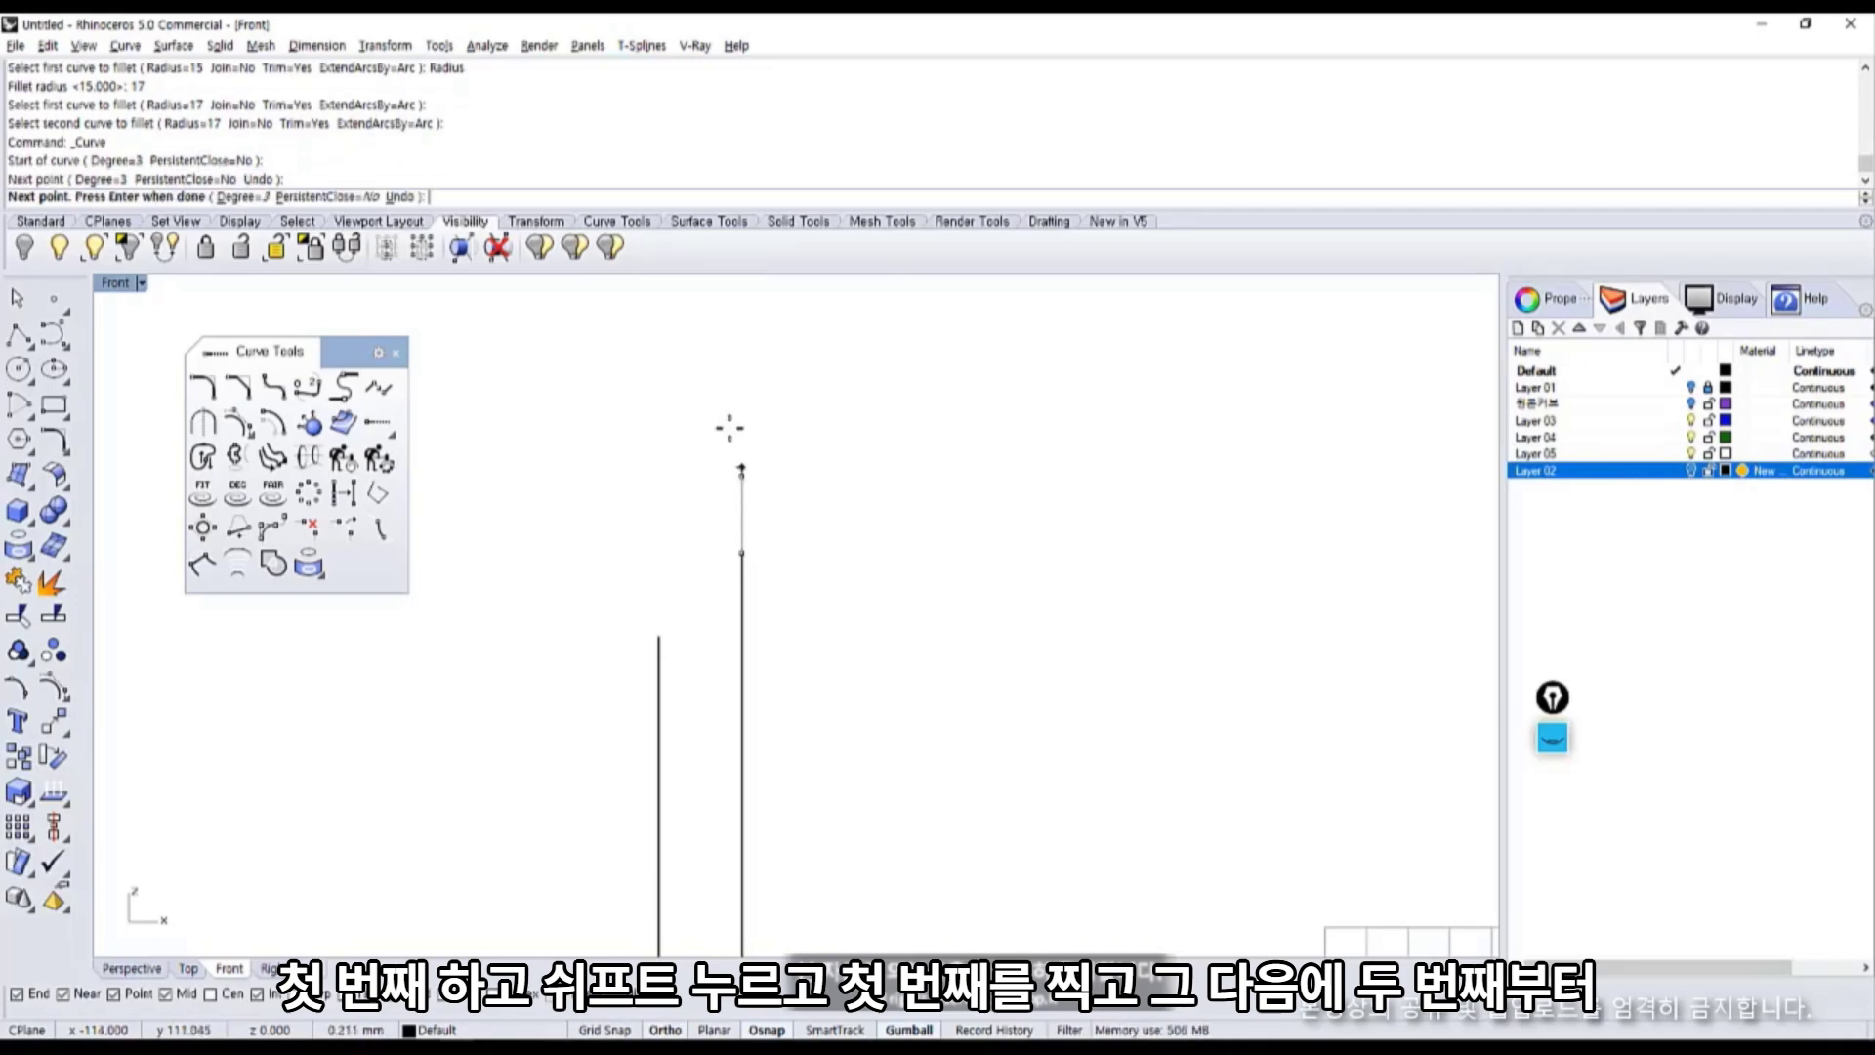
click(690, 389)
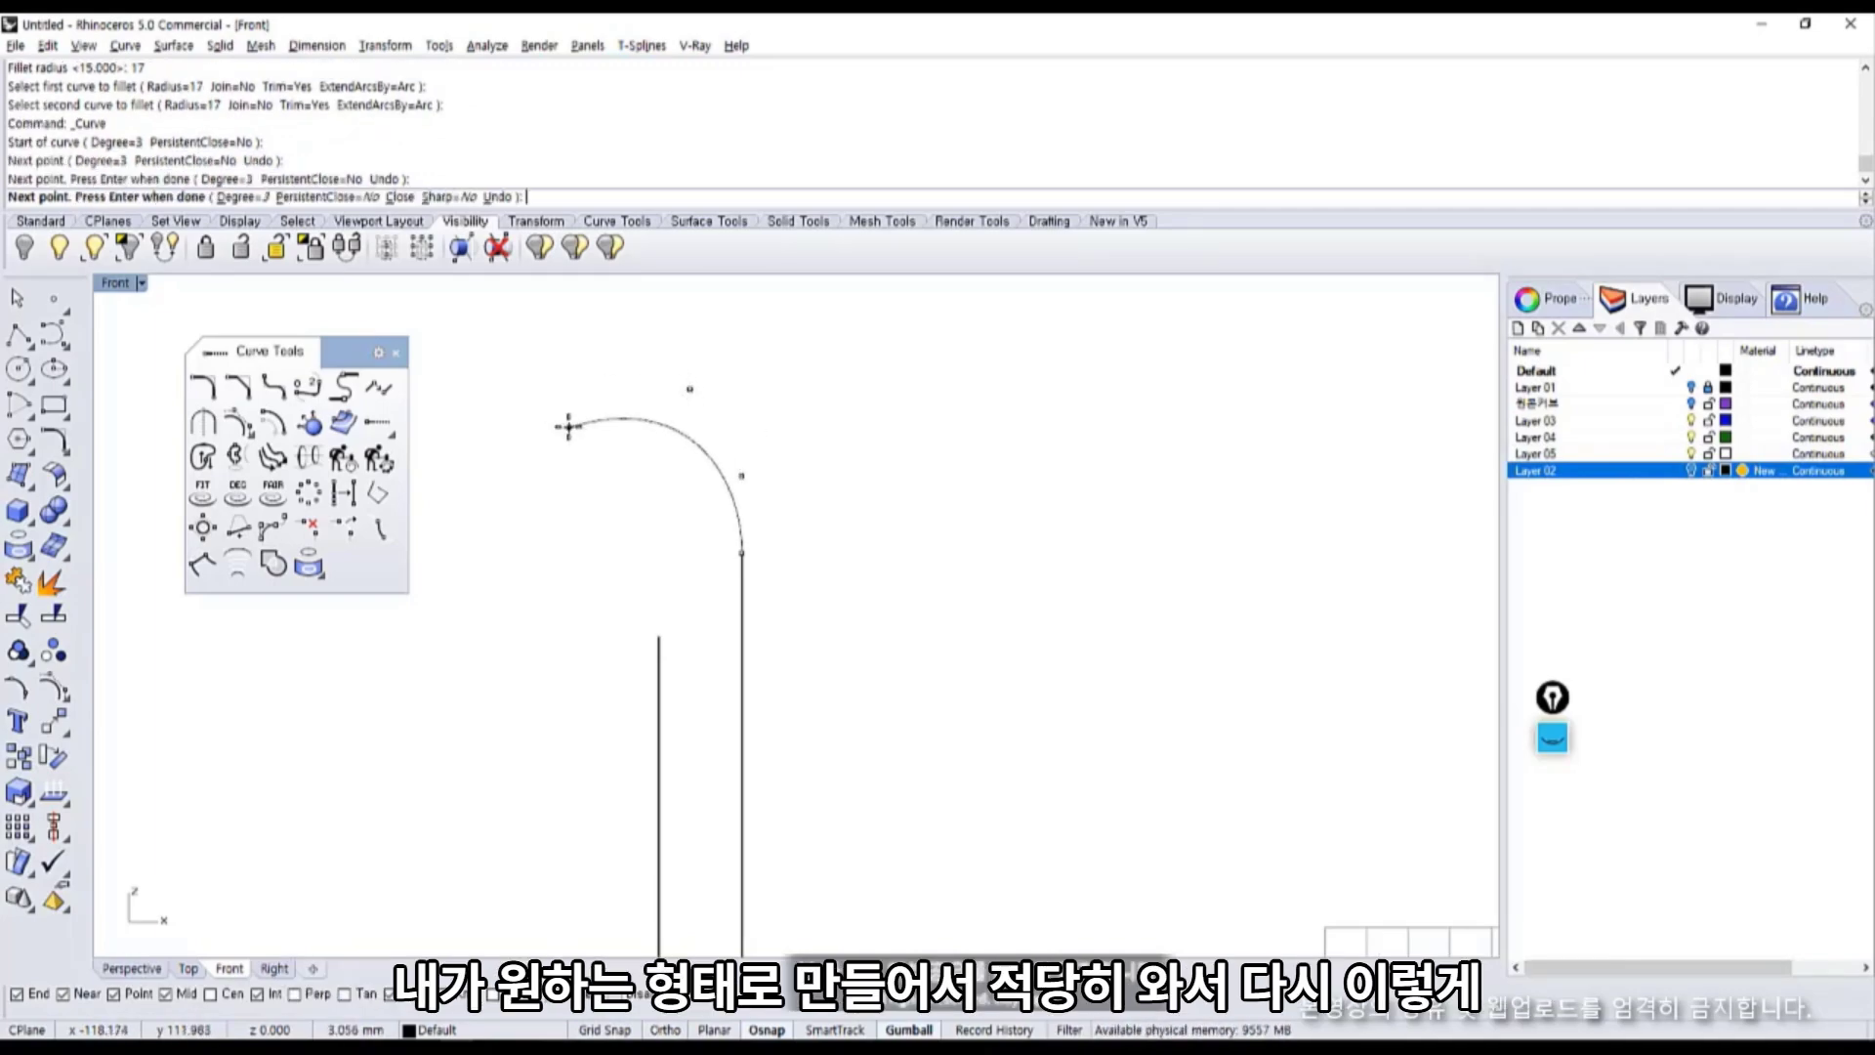
click(568, 427)
click(543, 500)
click(573, 567)
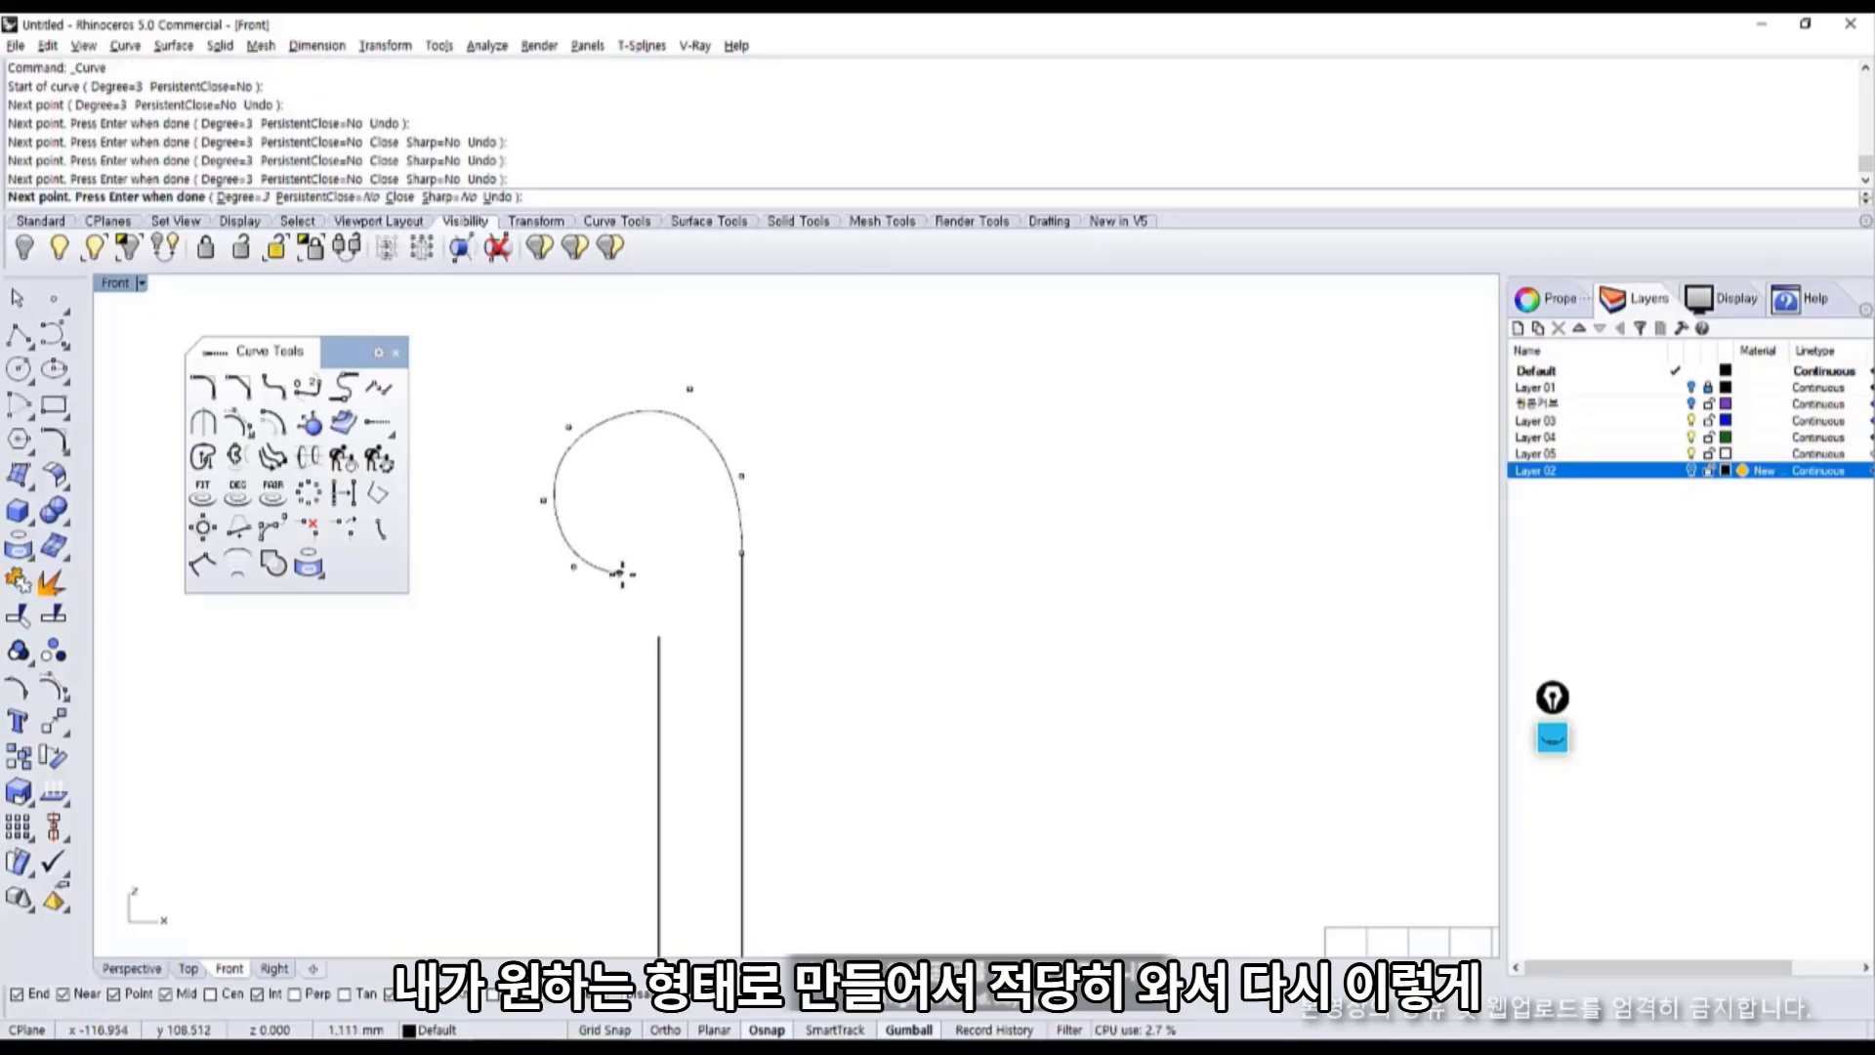
click(640, 573)
click(659, 599)
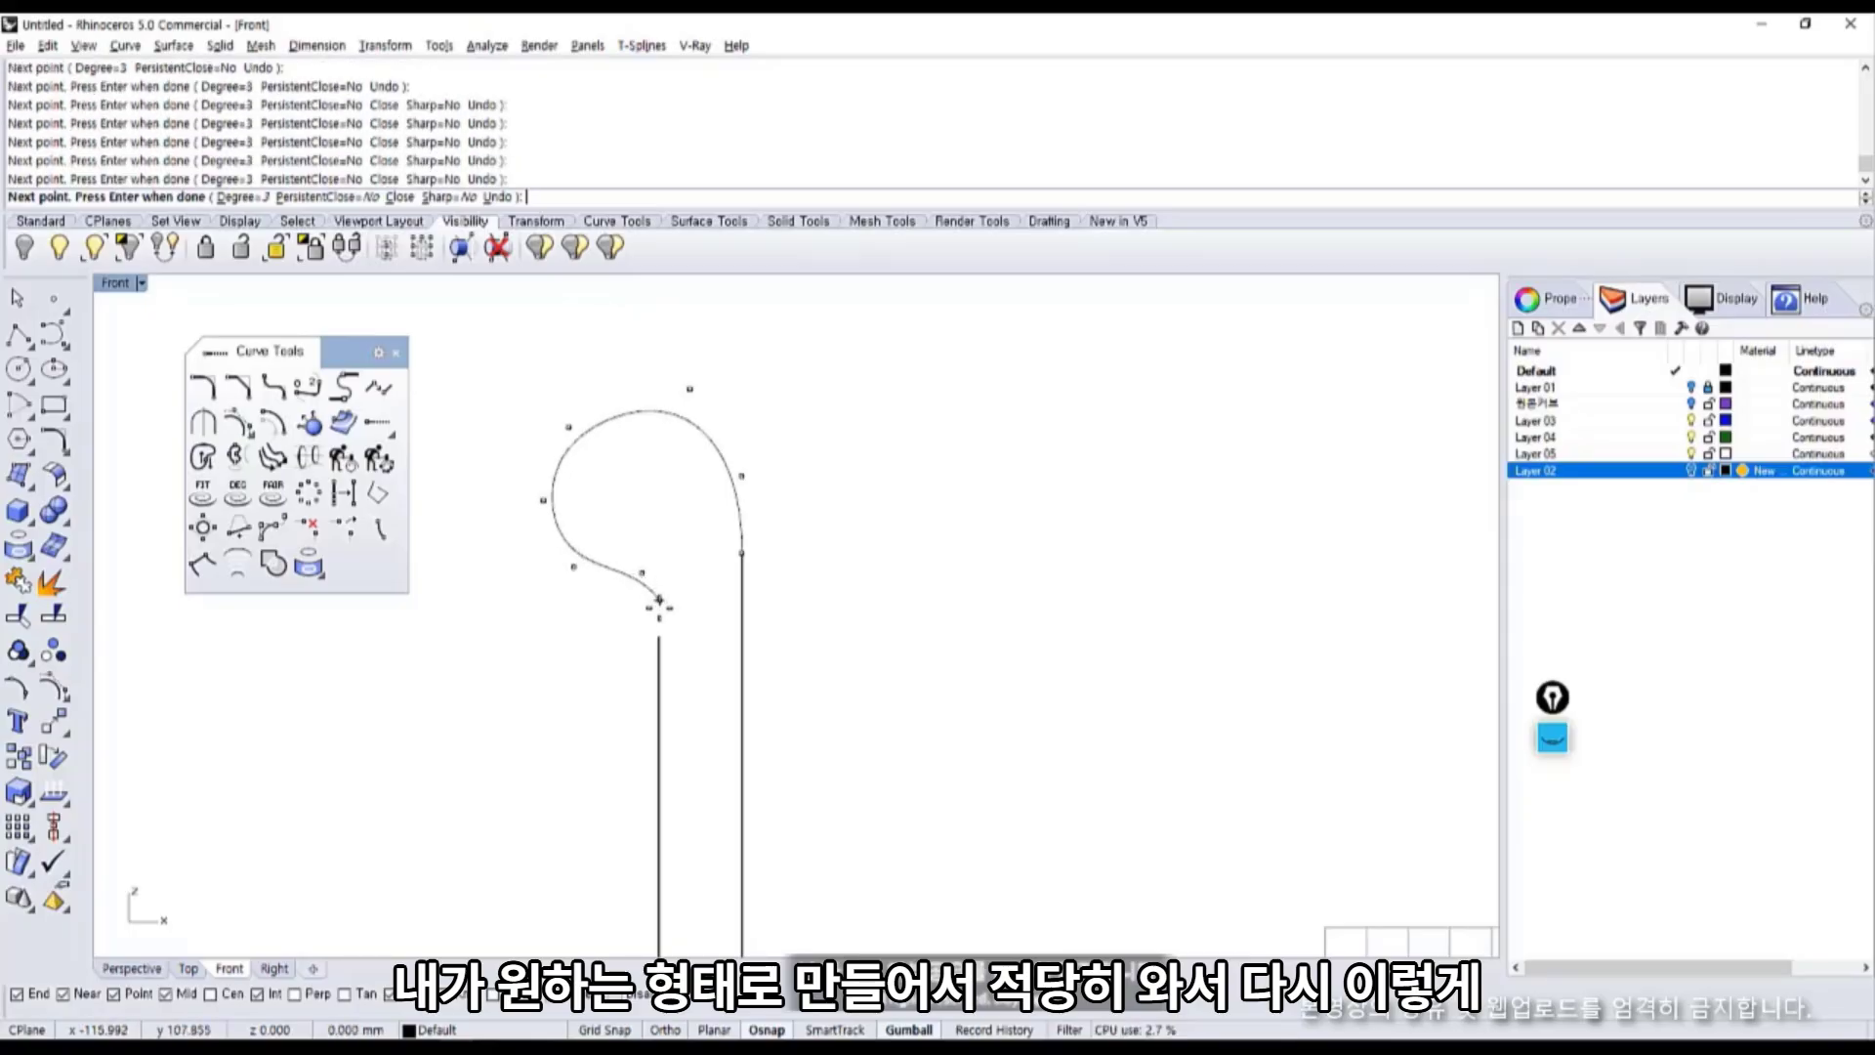
click(658, 636)
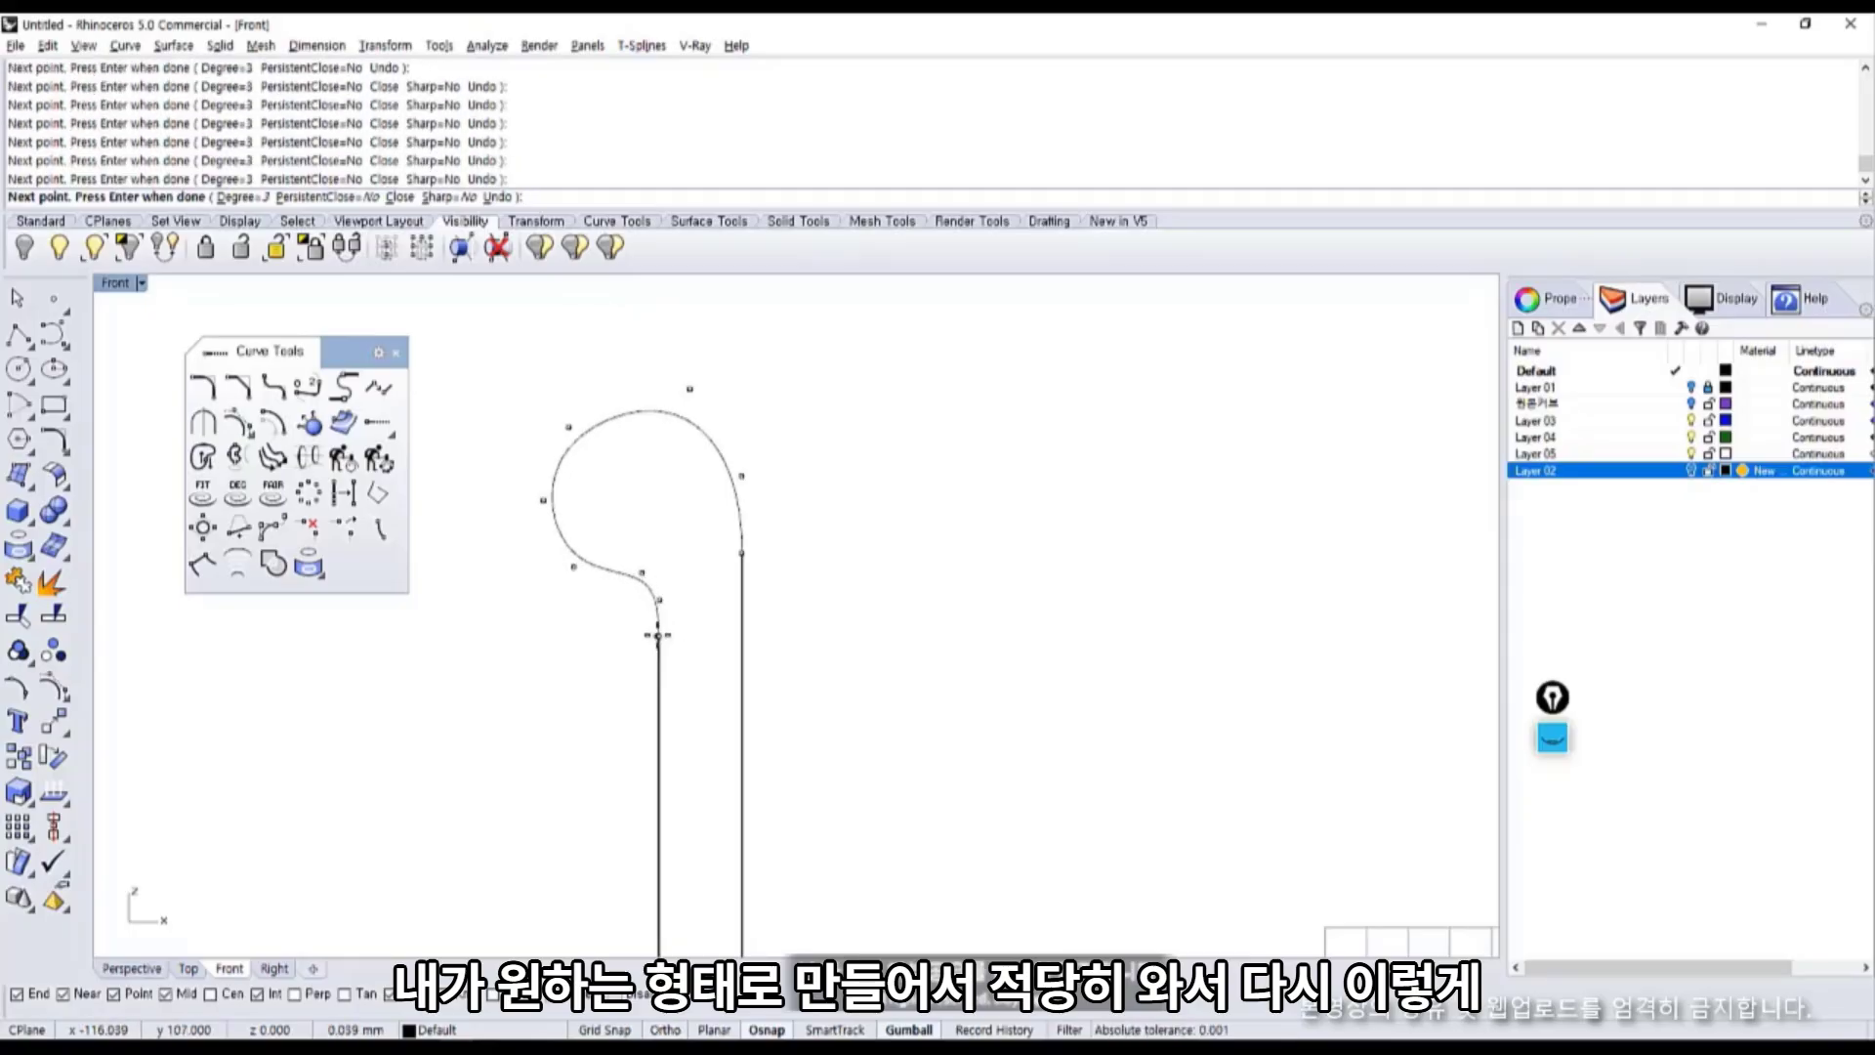
right_click(658, 636)
Check where the rim curve meets the outer wall, and join the rim and both wall profiles into one curve.
drag(687, 638, 603, 535)
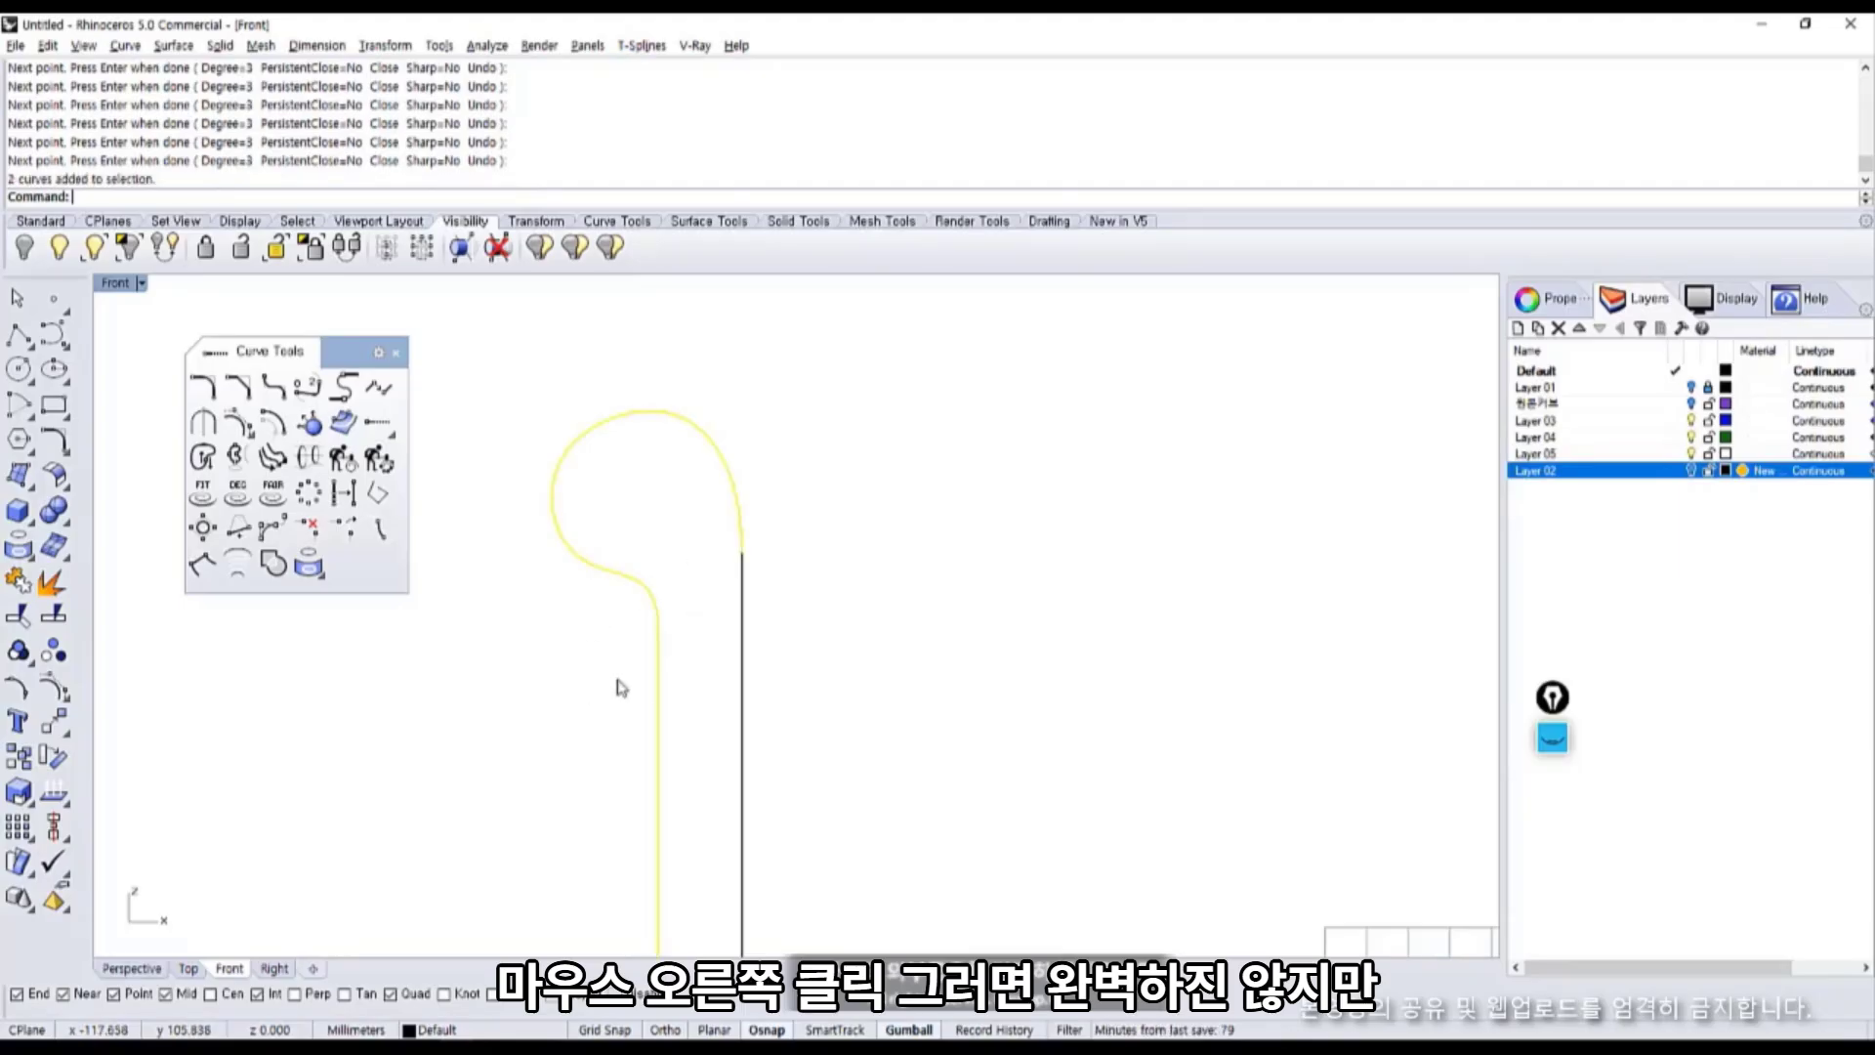
scroll(754, 620, up, 12)
click(562, 625)
right_drag(562, 625, 768, 644)
drag(767, 645, 587, 585)
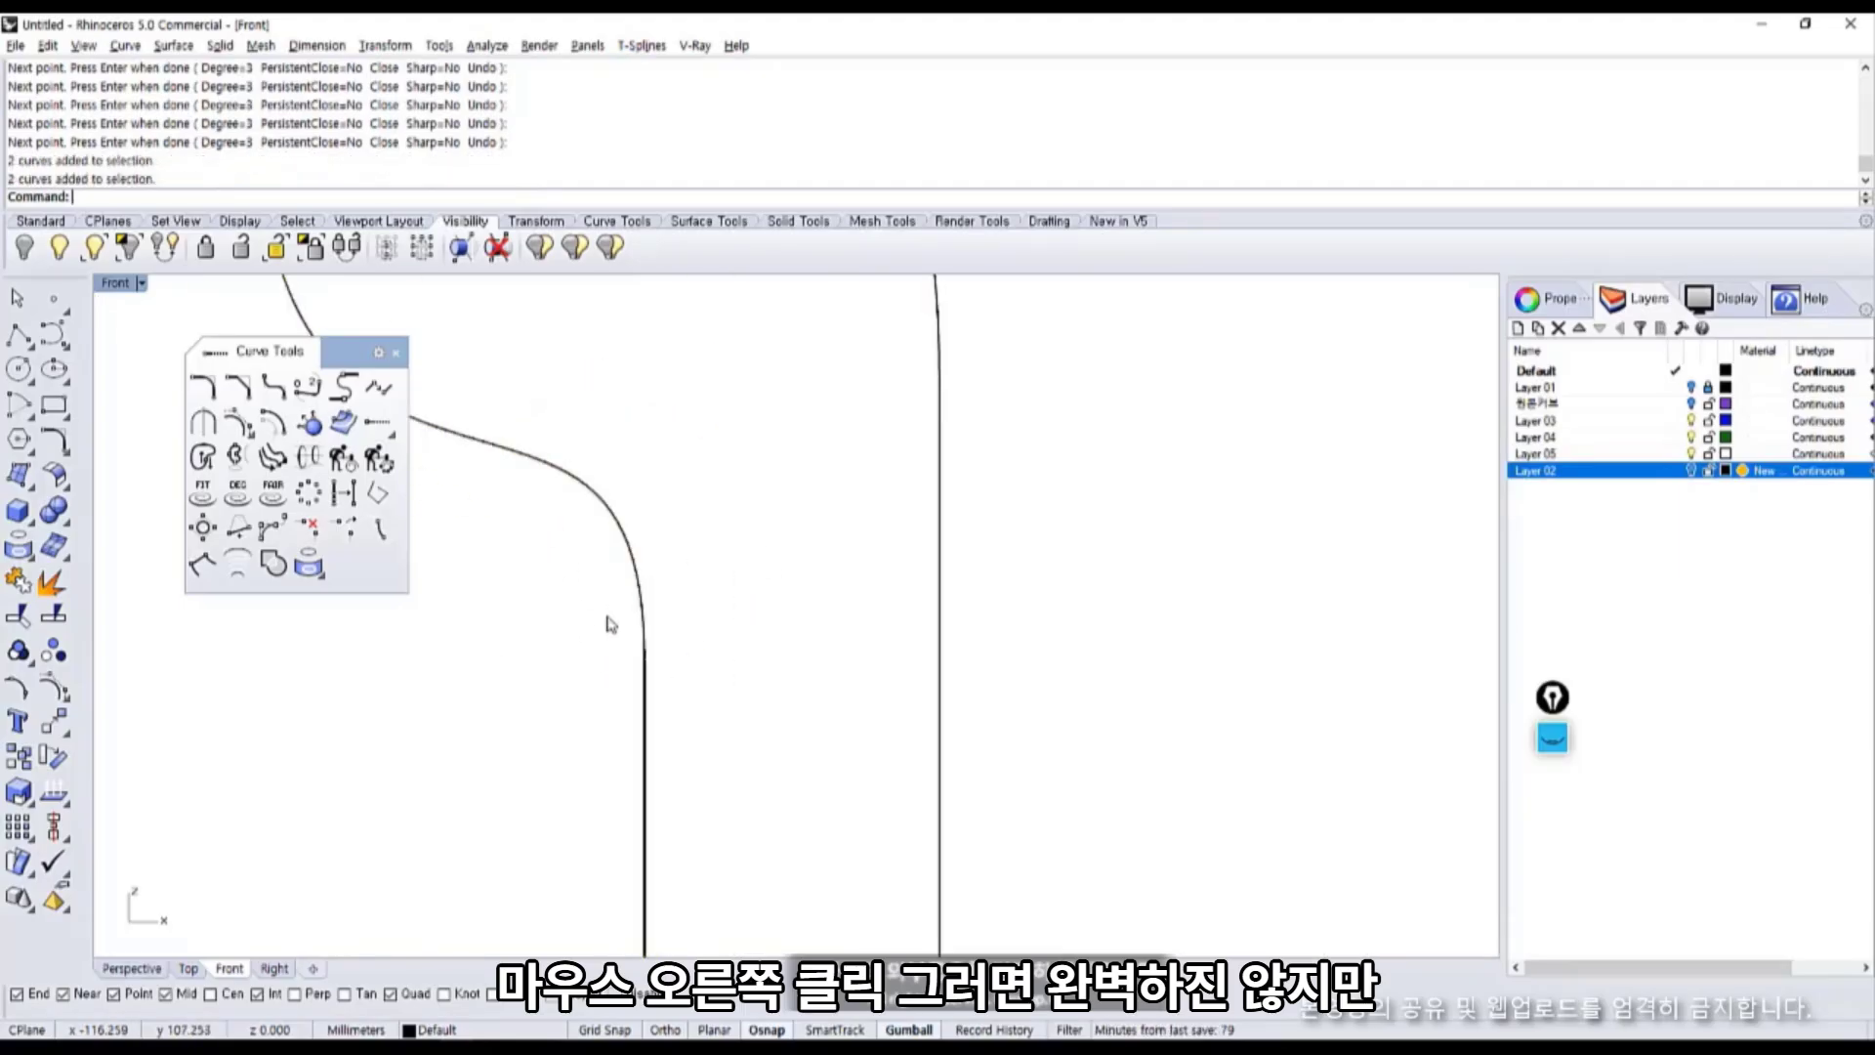
scroll(613, 623, down, 8)
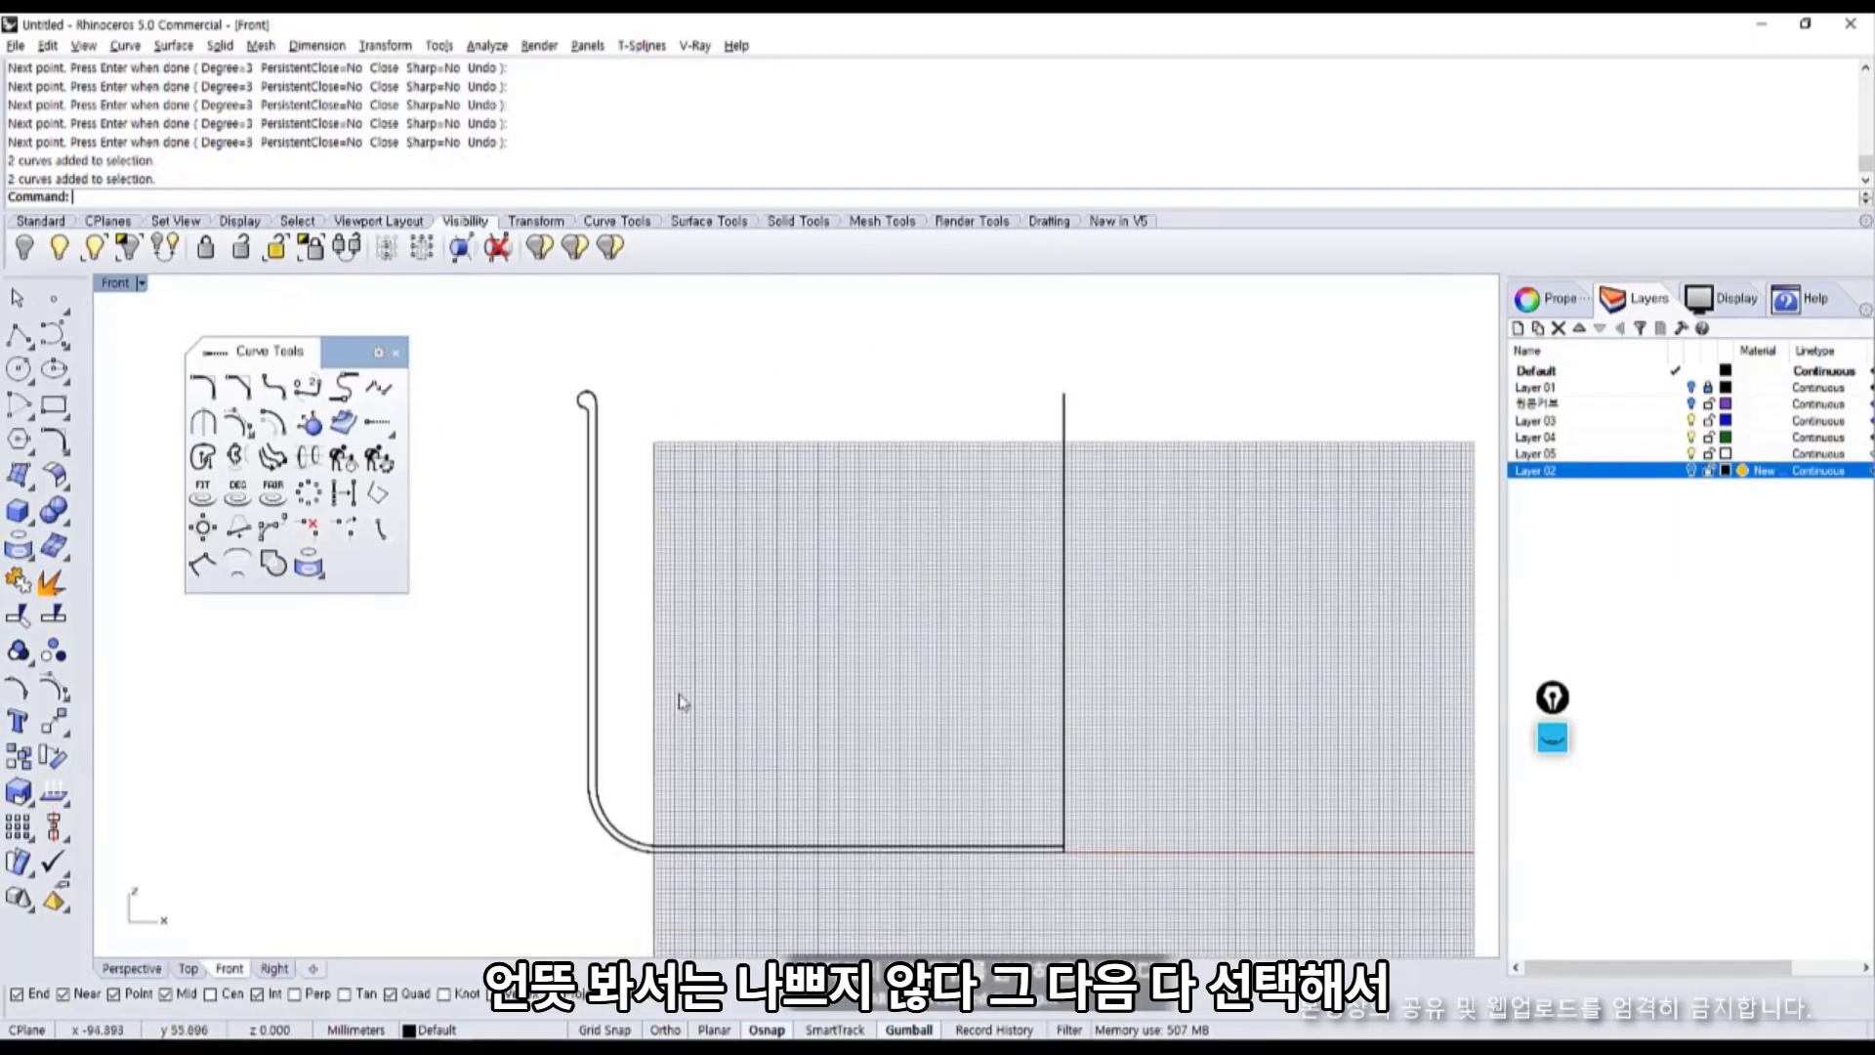
key(ctrl+a)
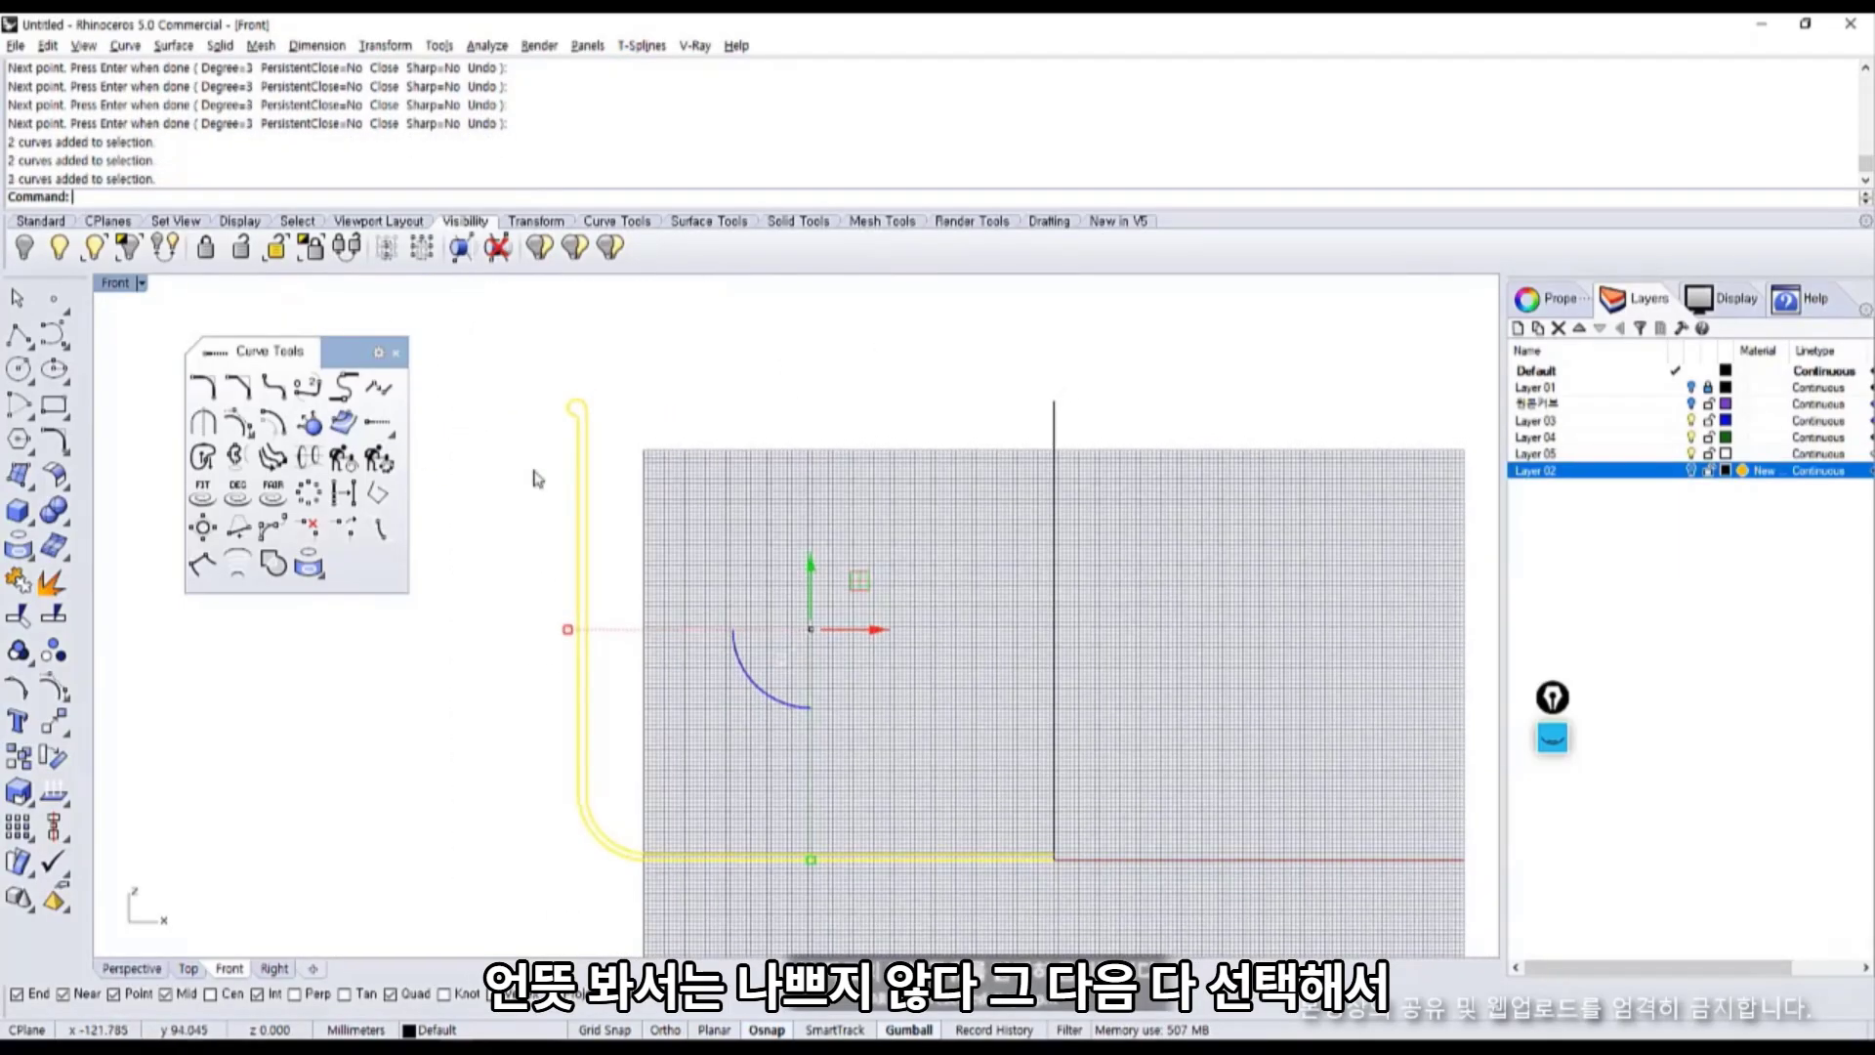
click(20, 583)
Switch to the maximized Perspective view and examine the joined profile's width relative to the vertical axis.
double_click(116, 283)
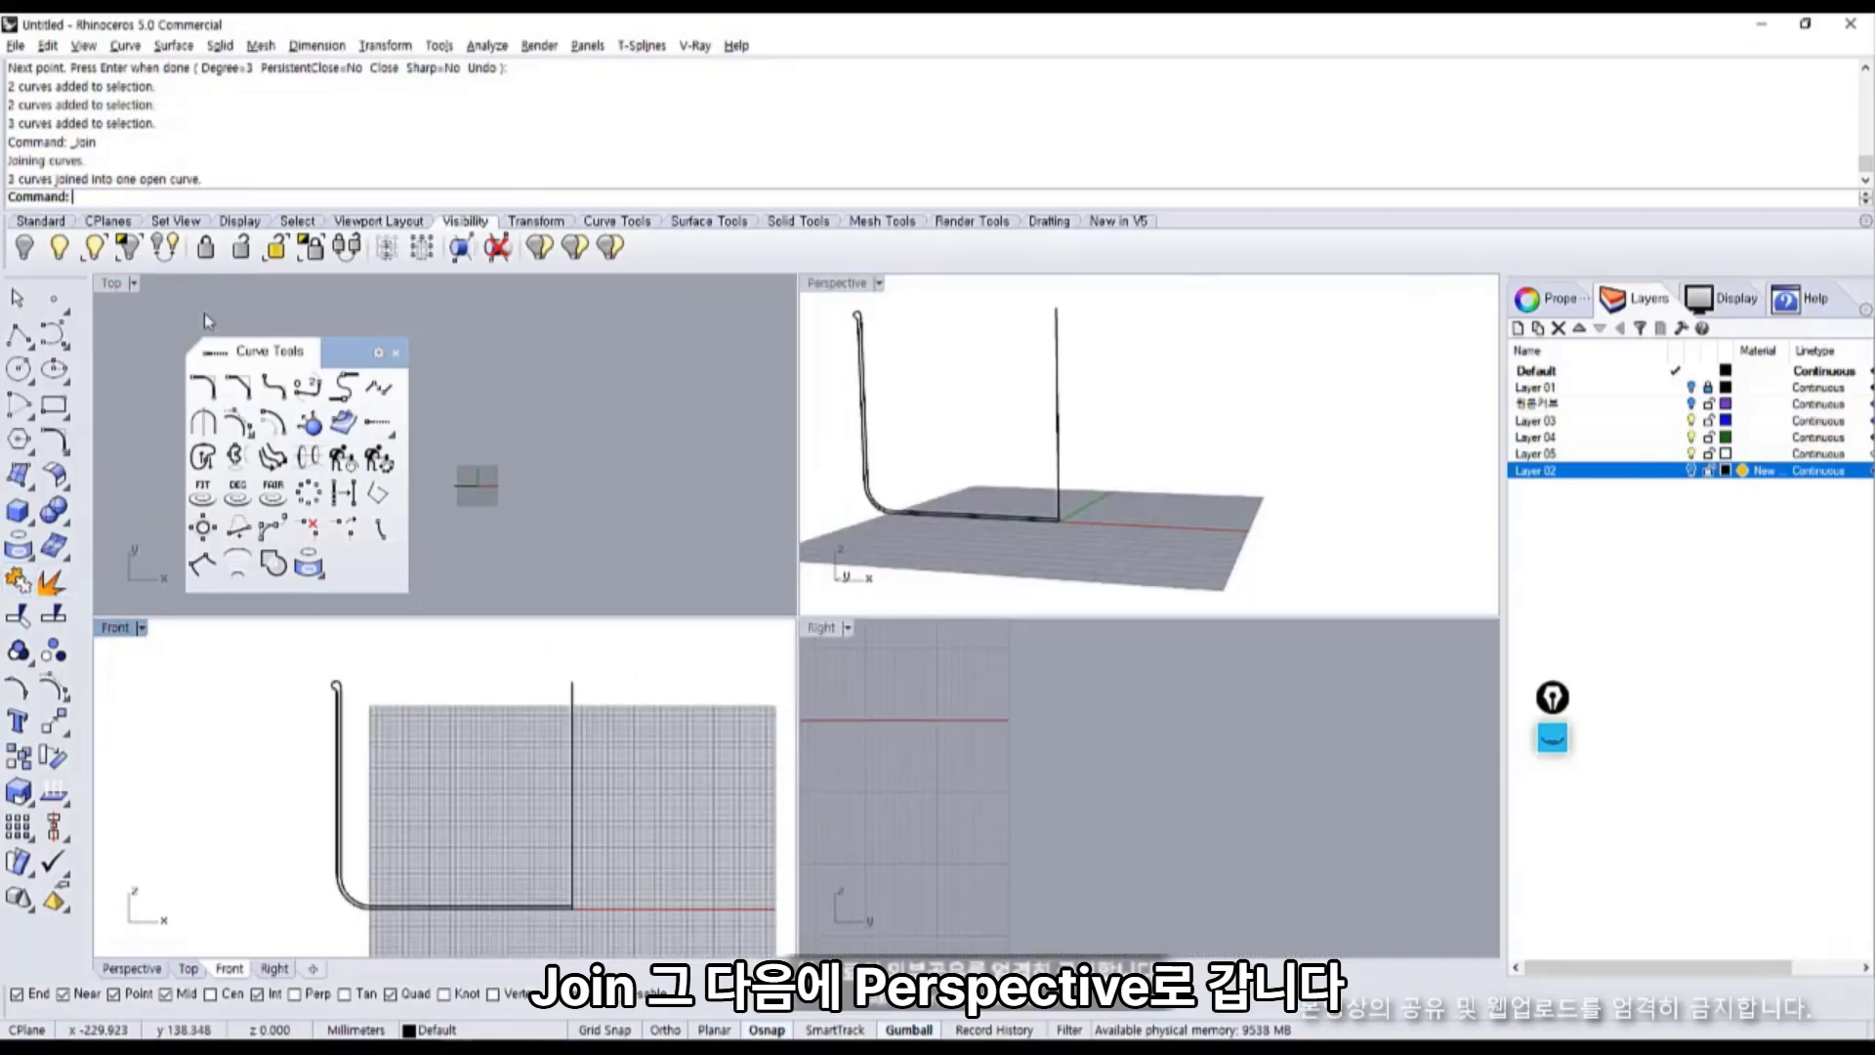
double_click(835, 284)
right_drag(699, 586, 876, 643)
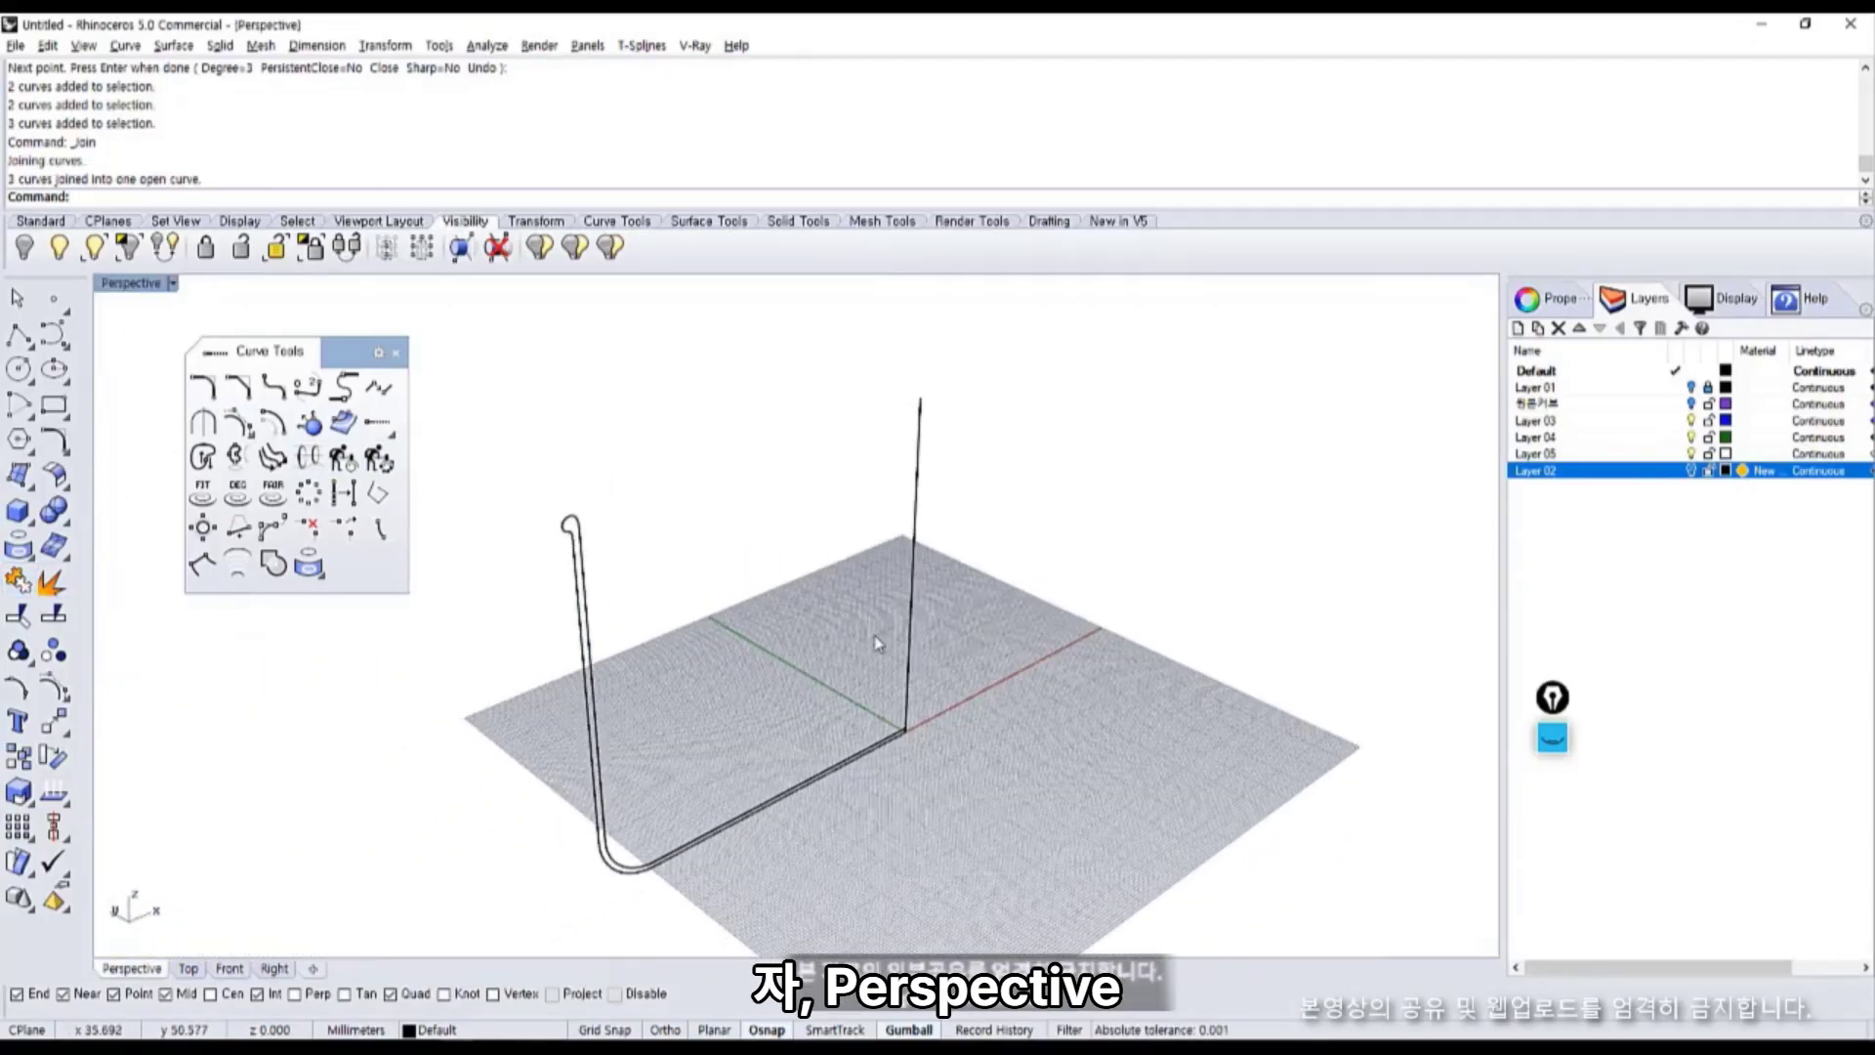
right_drag(898, 710, 765, 789)
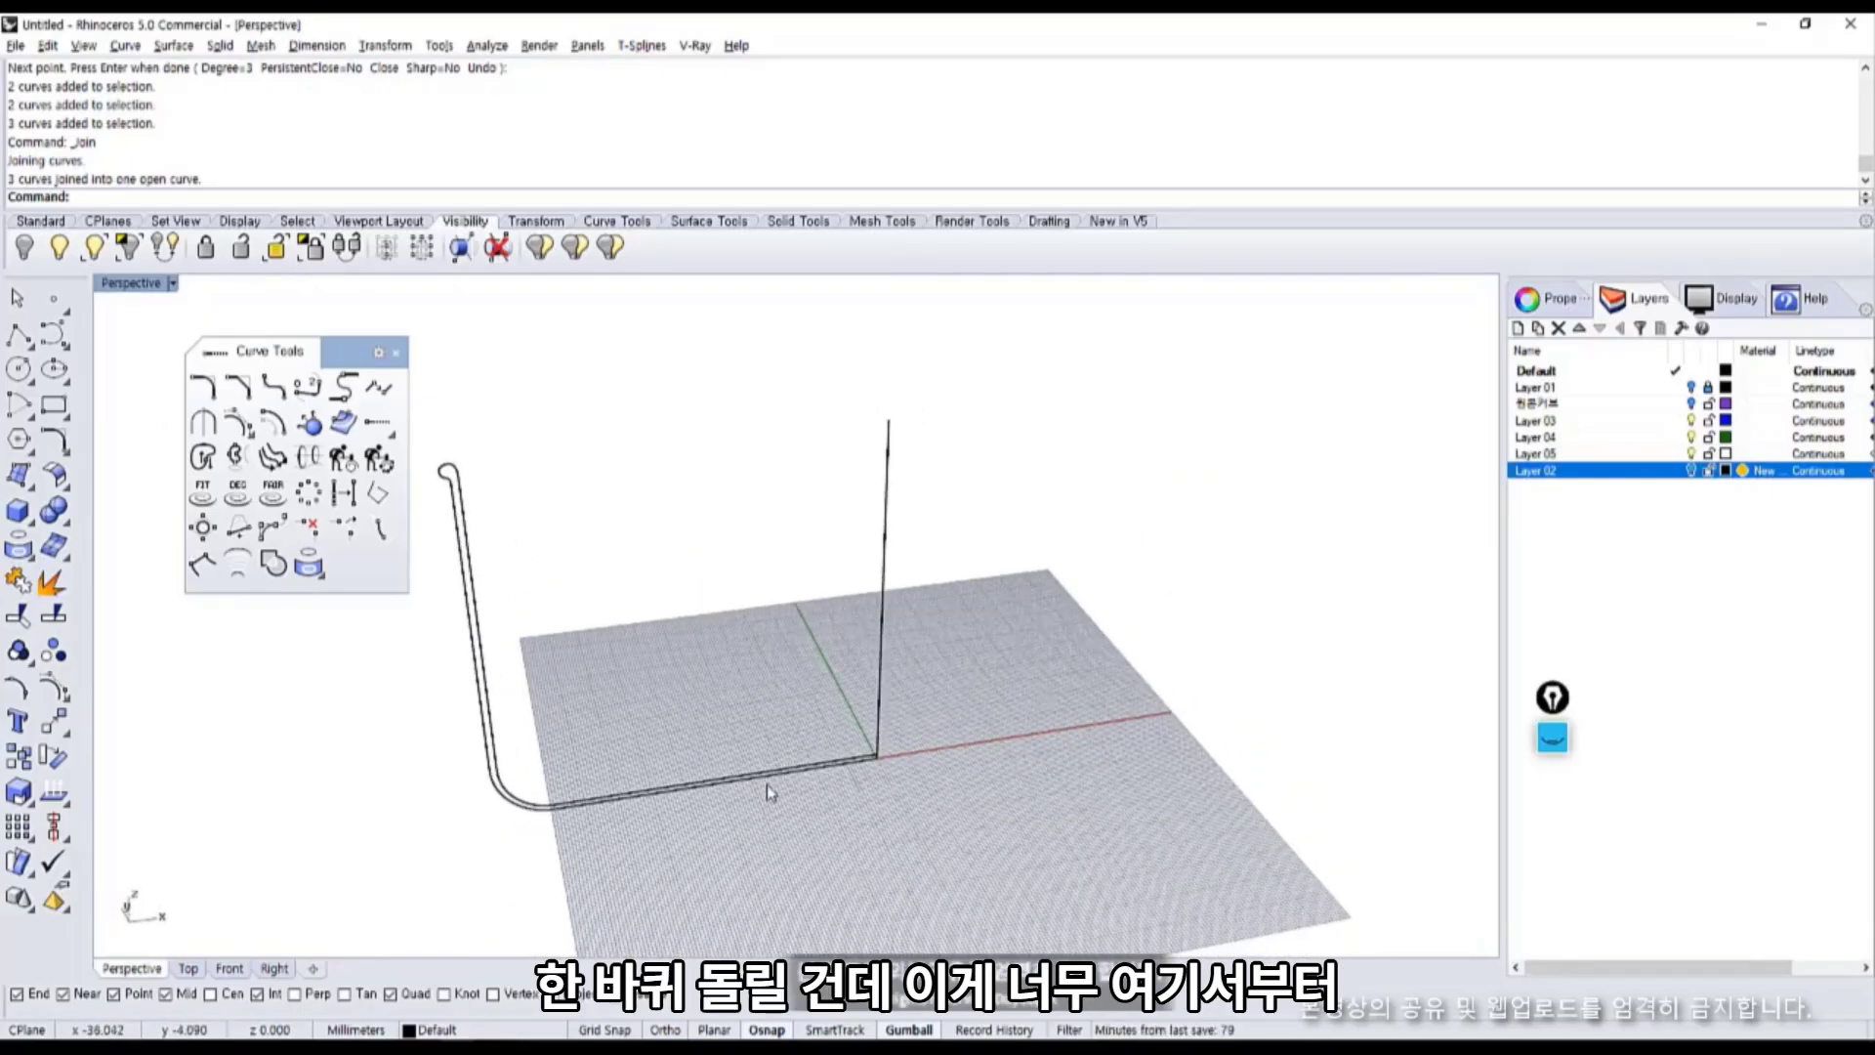
click(478, 684)
right_drag(566, 661, 663, 692)
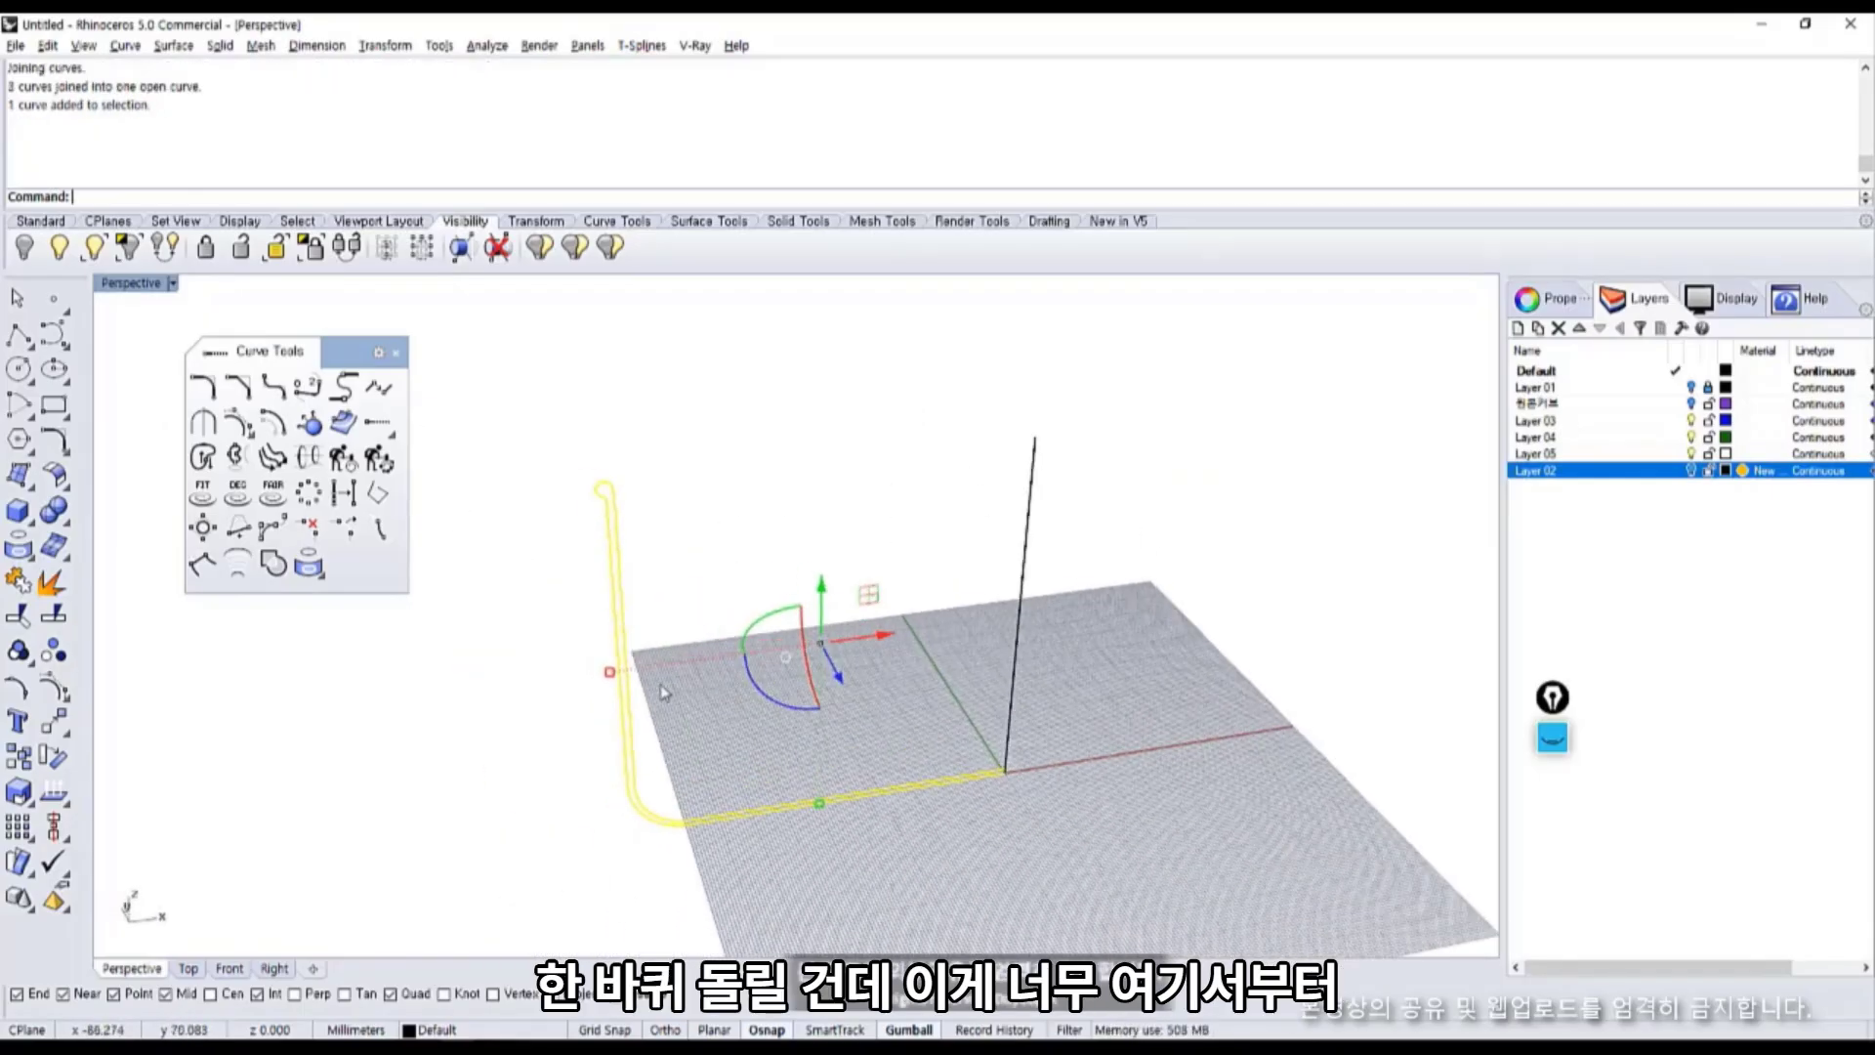
key(Escape)
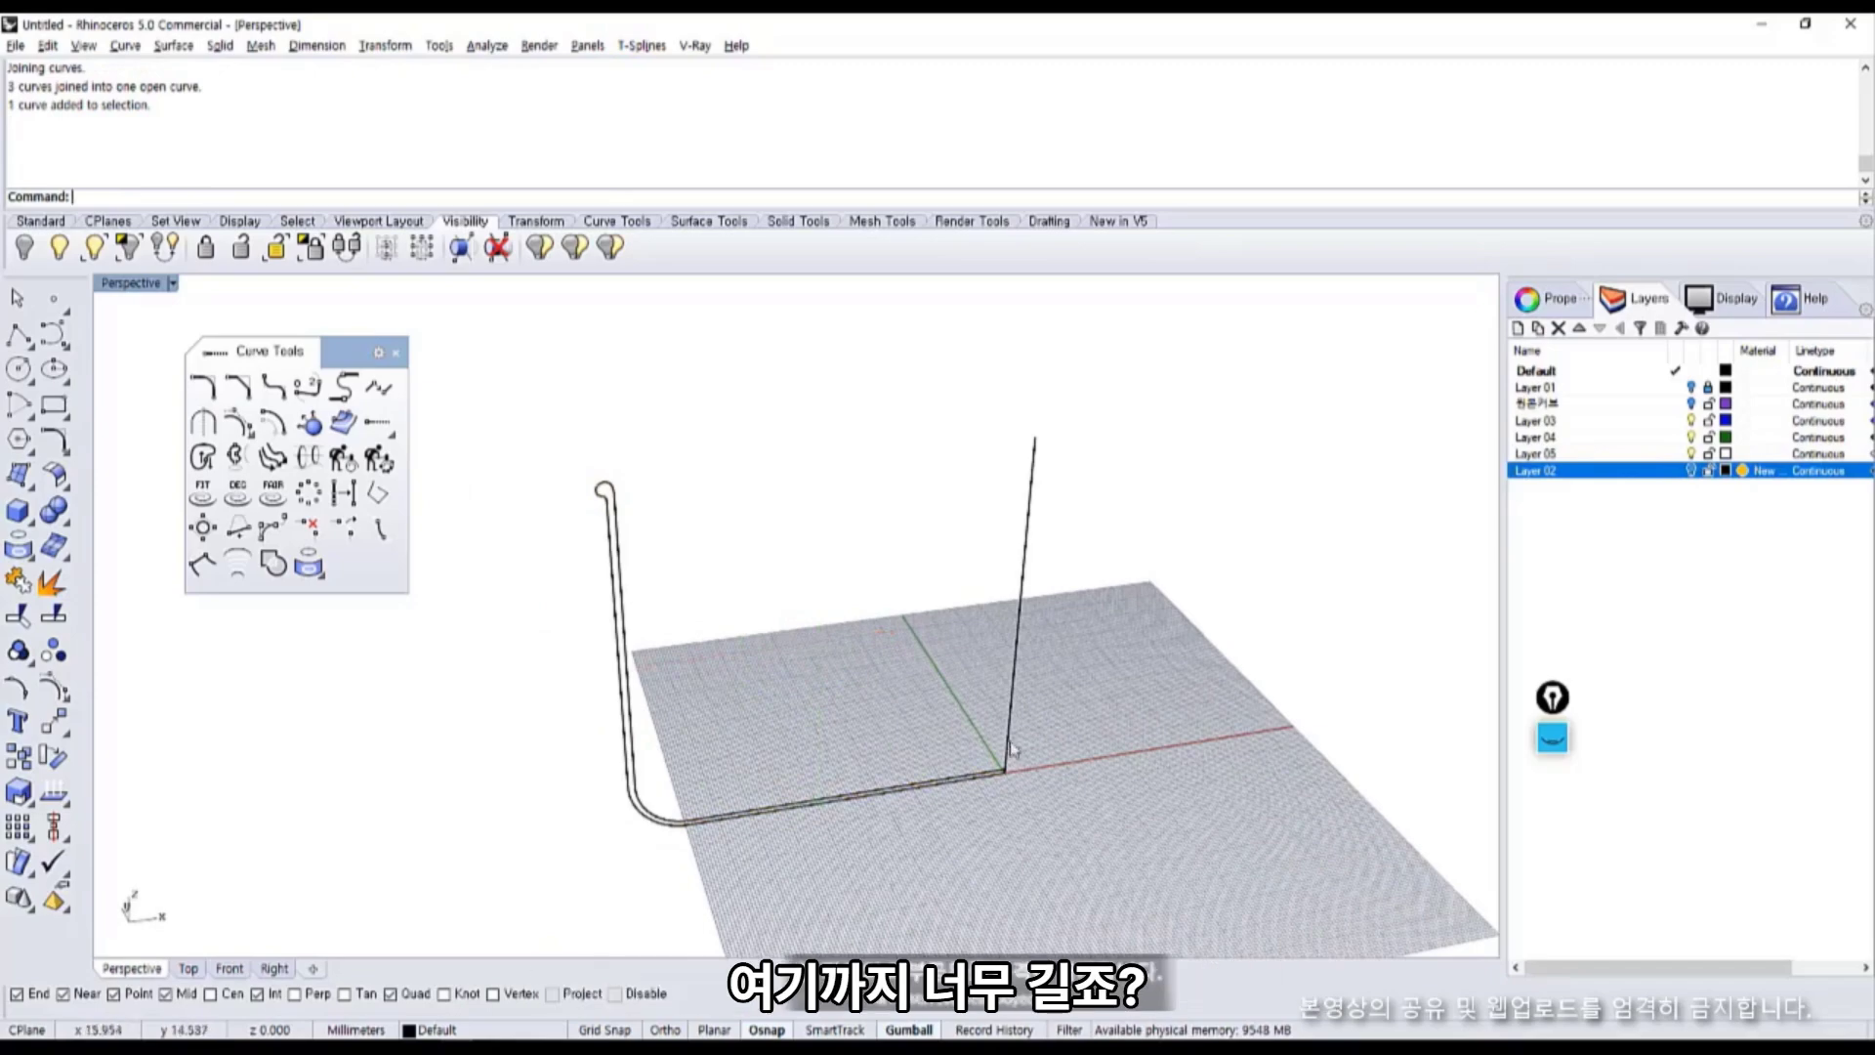
right_drag(987, 752, 723, 605)
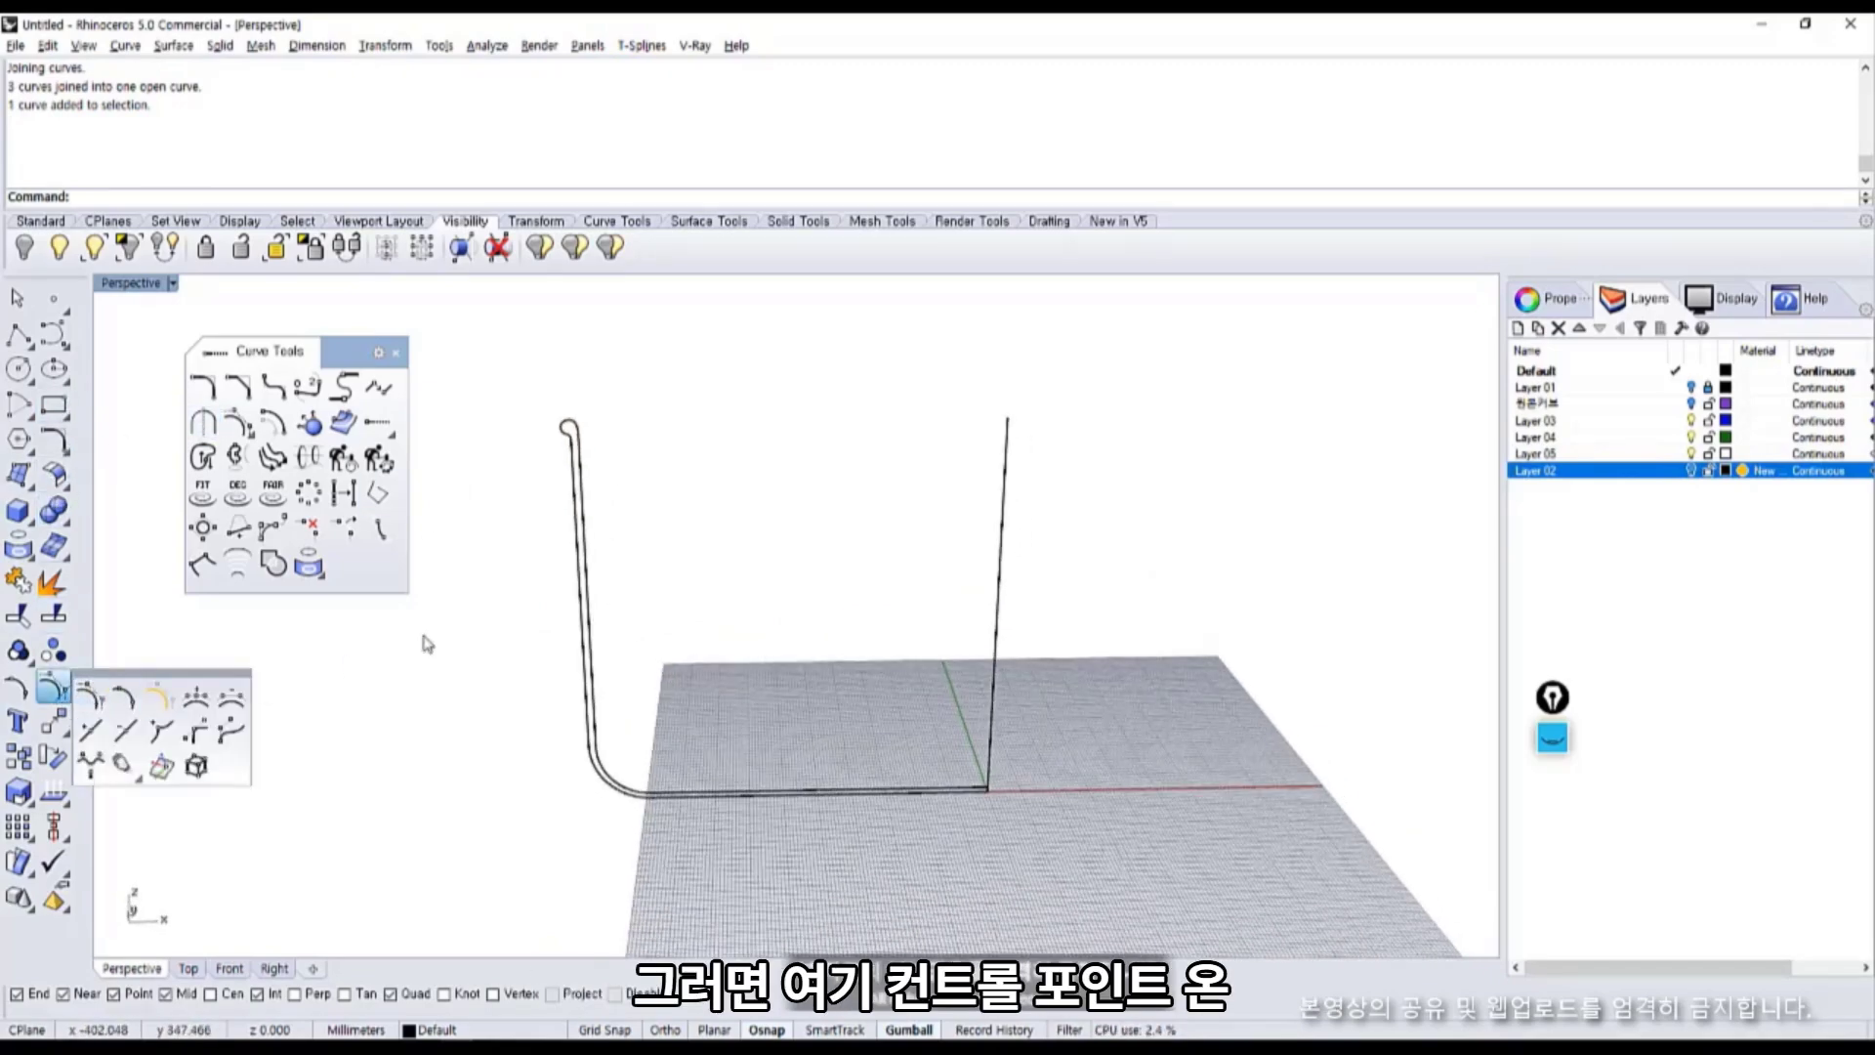
Turn on the profile's control points and move the wall, corner and rim points toward the axis to narrow the pot.
drag(164, 677, 416, 674)
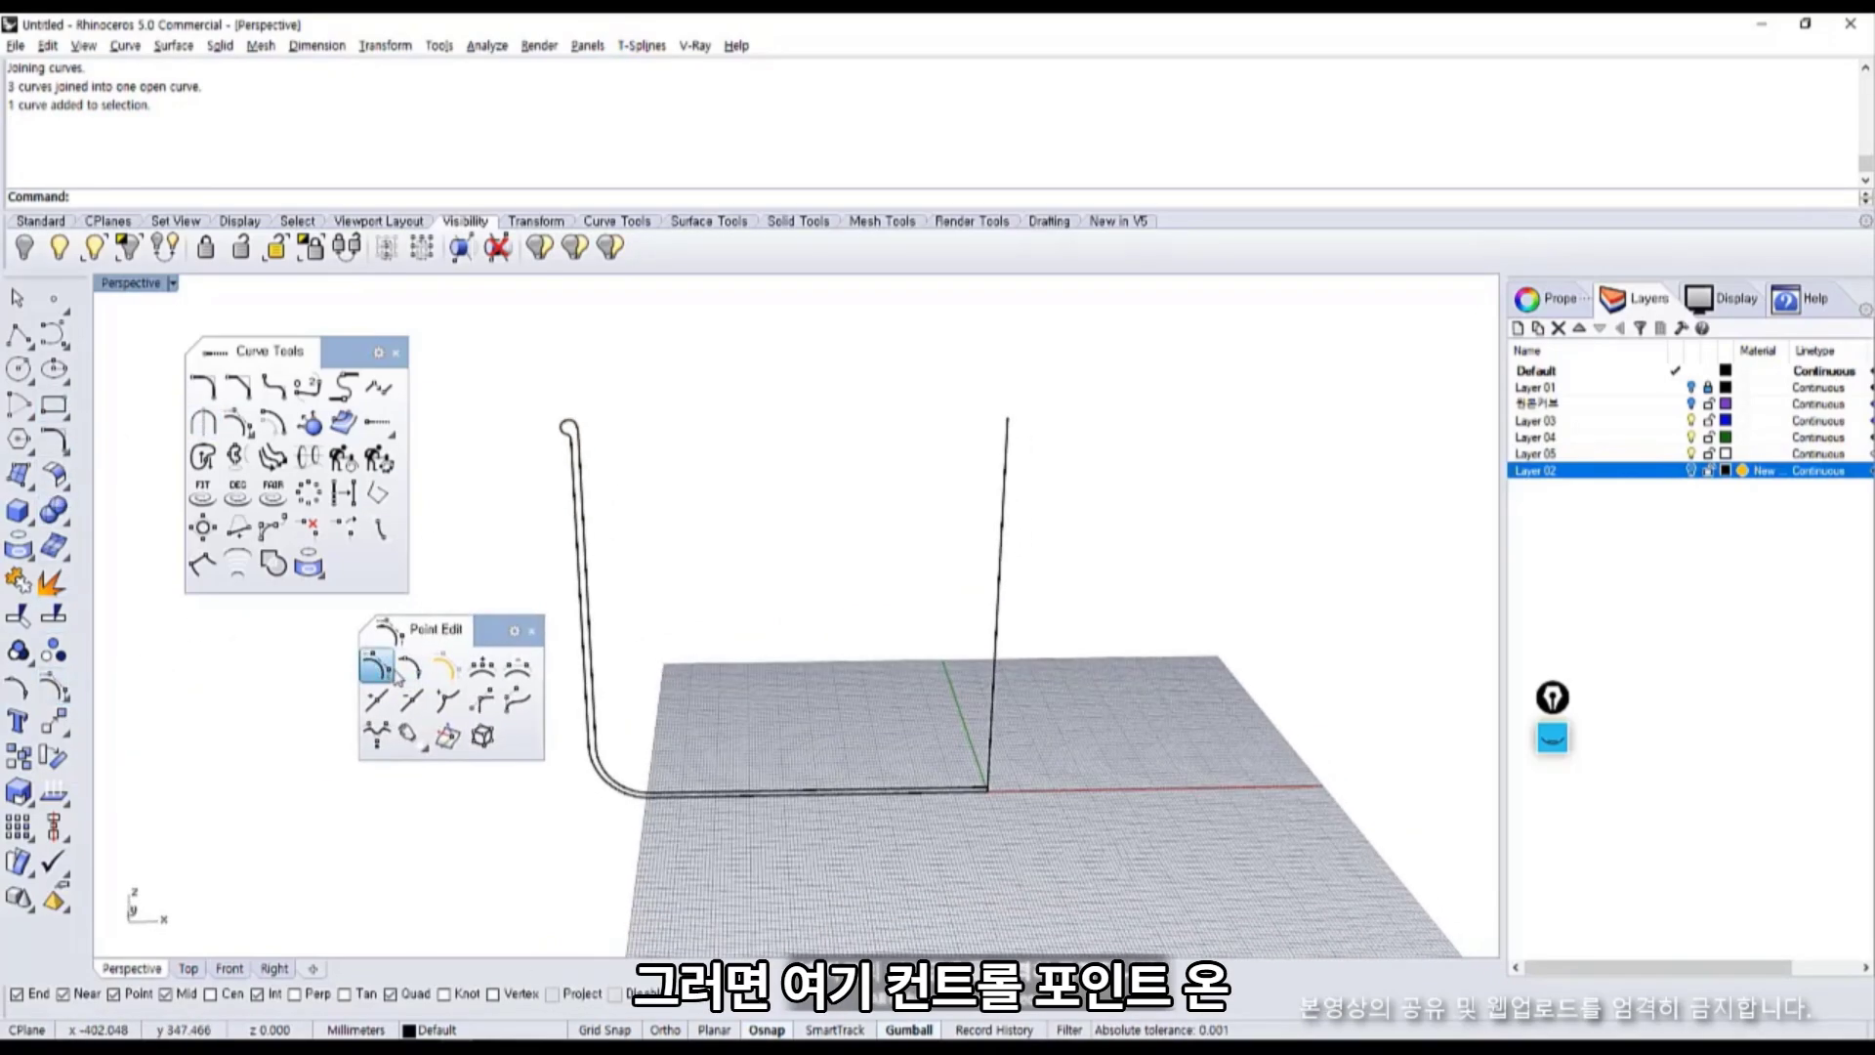
click(377, 668)
drag(515, 369, 670, 774)
drag(682, 617, 816, 801)
drag(547, 340, 701, 719)
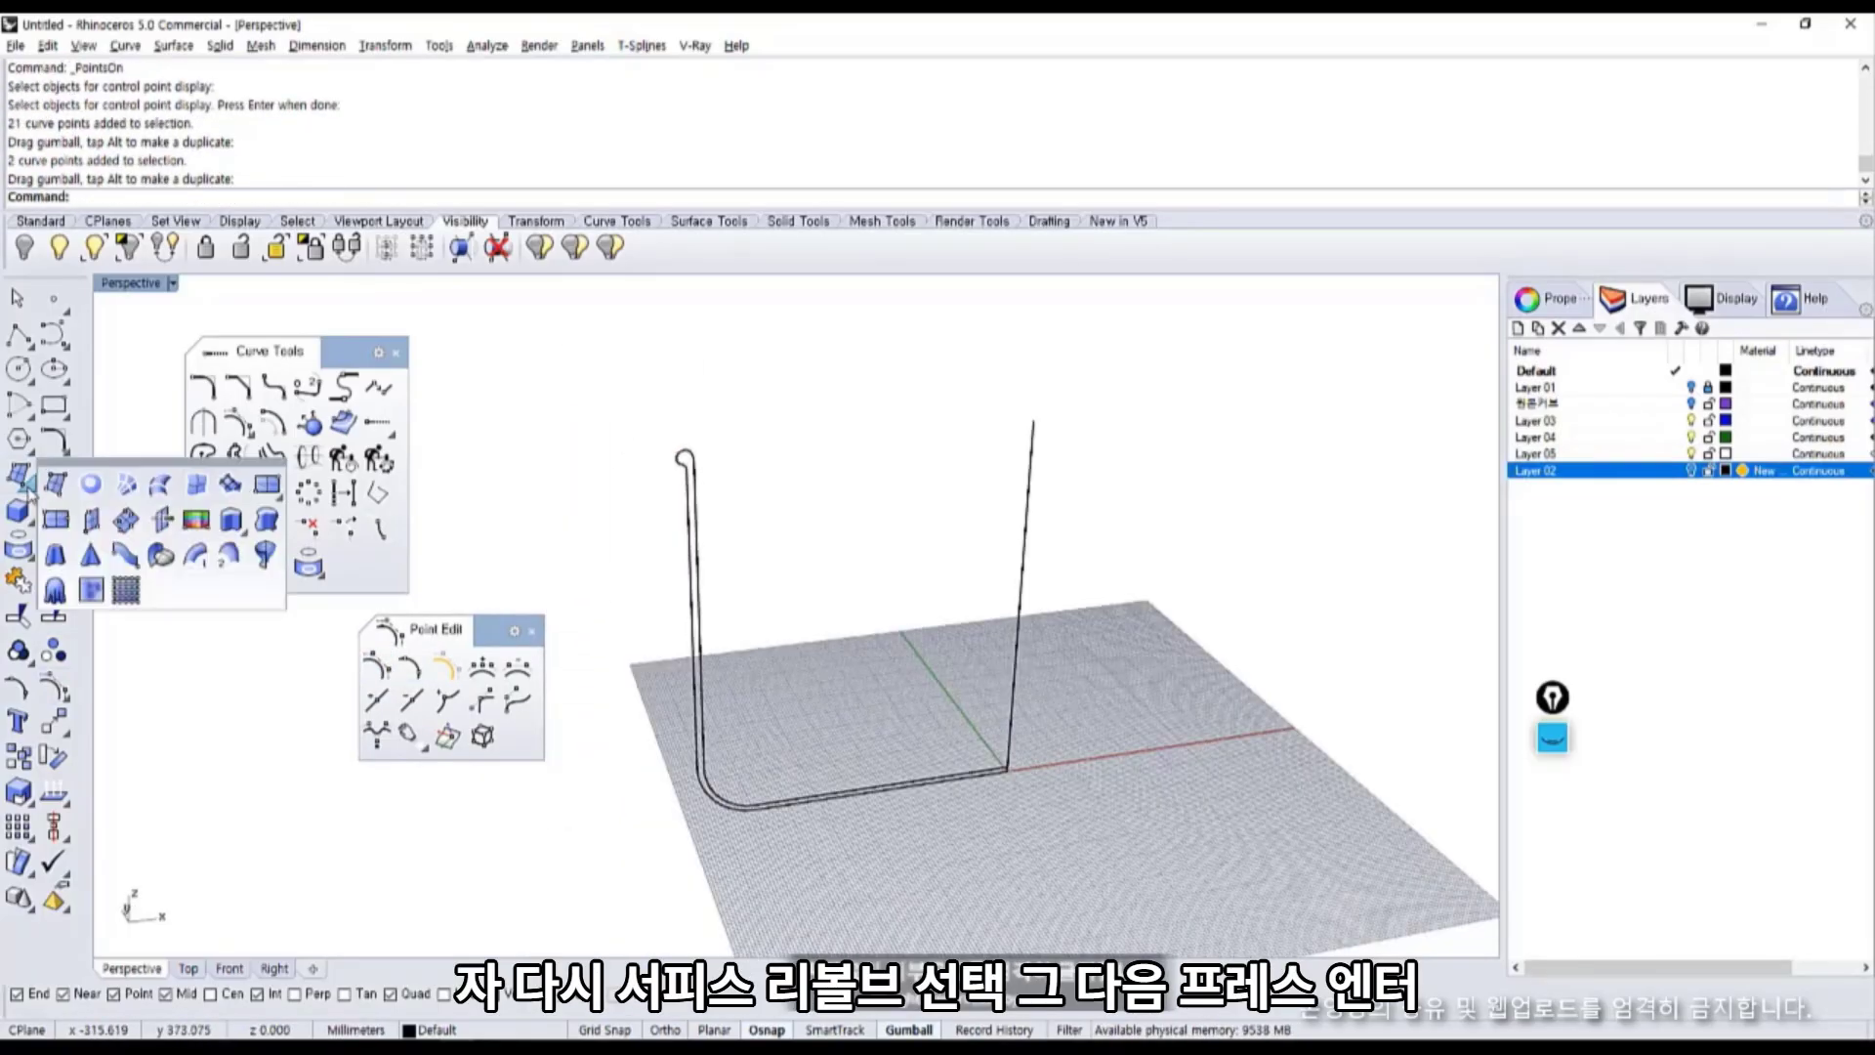
Float the surface creation tools and begin a Revolve using the joined pot profile as the curve.
click(67, 469)
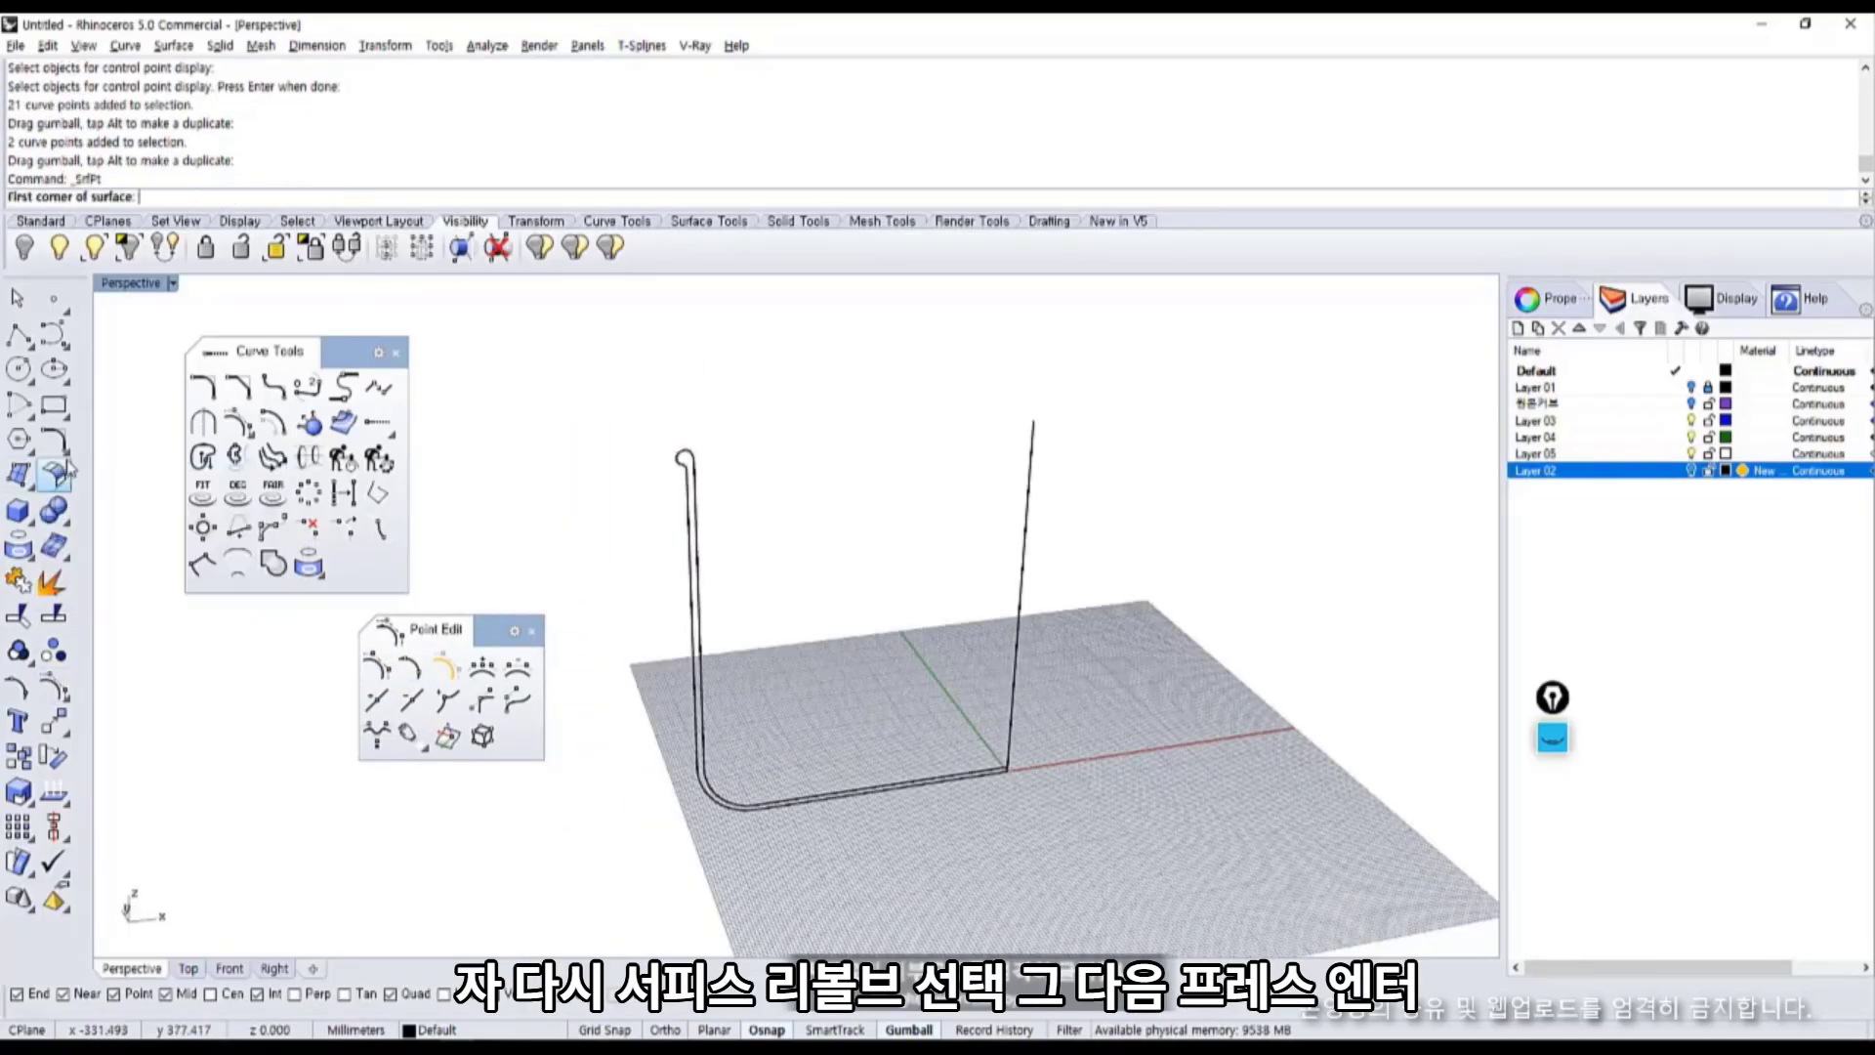
click(33, 487)
drag(108, 461, 463, 361)
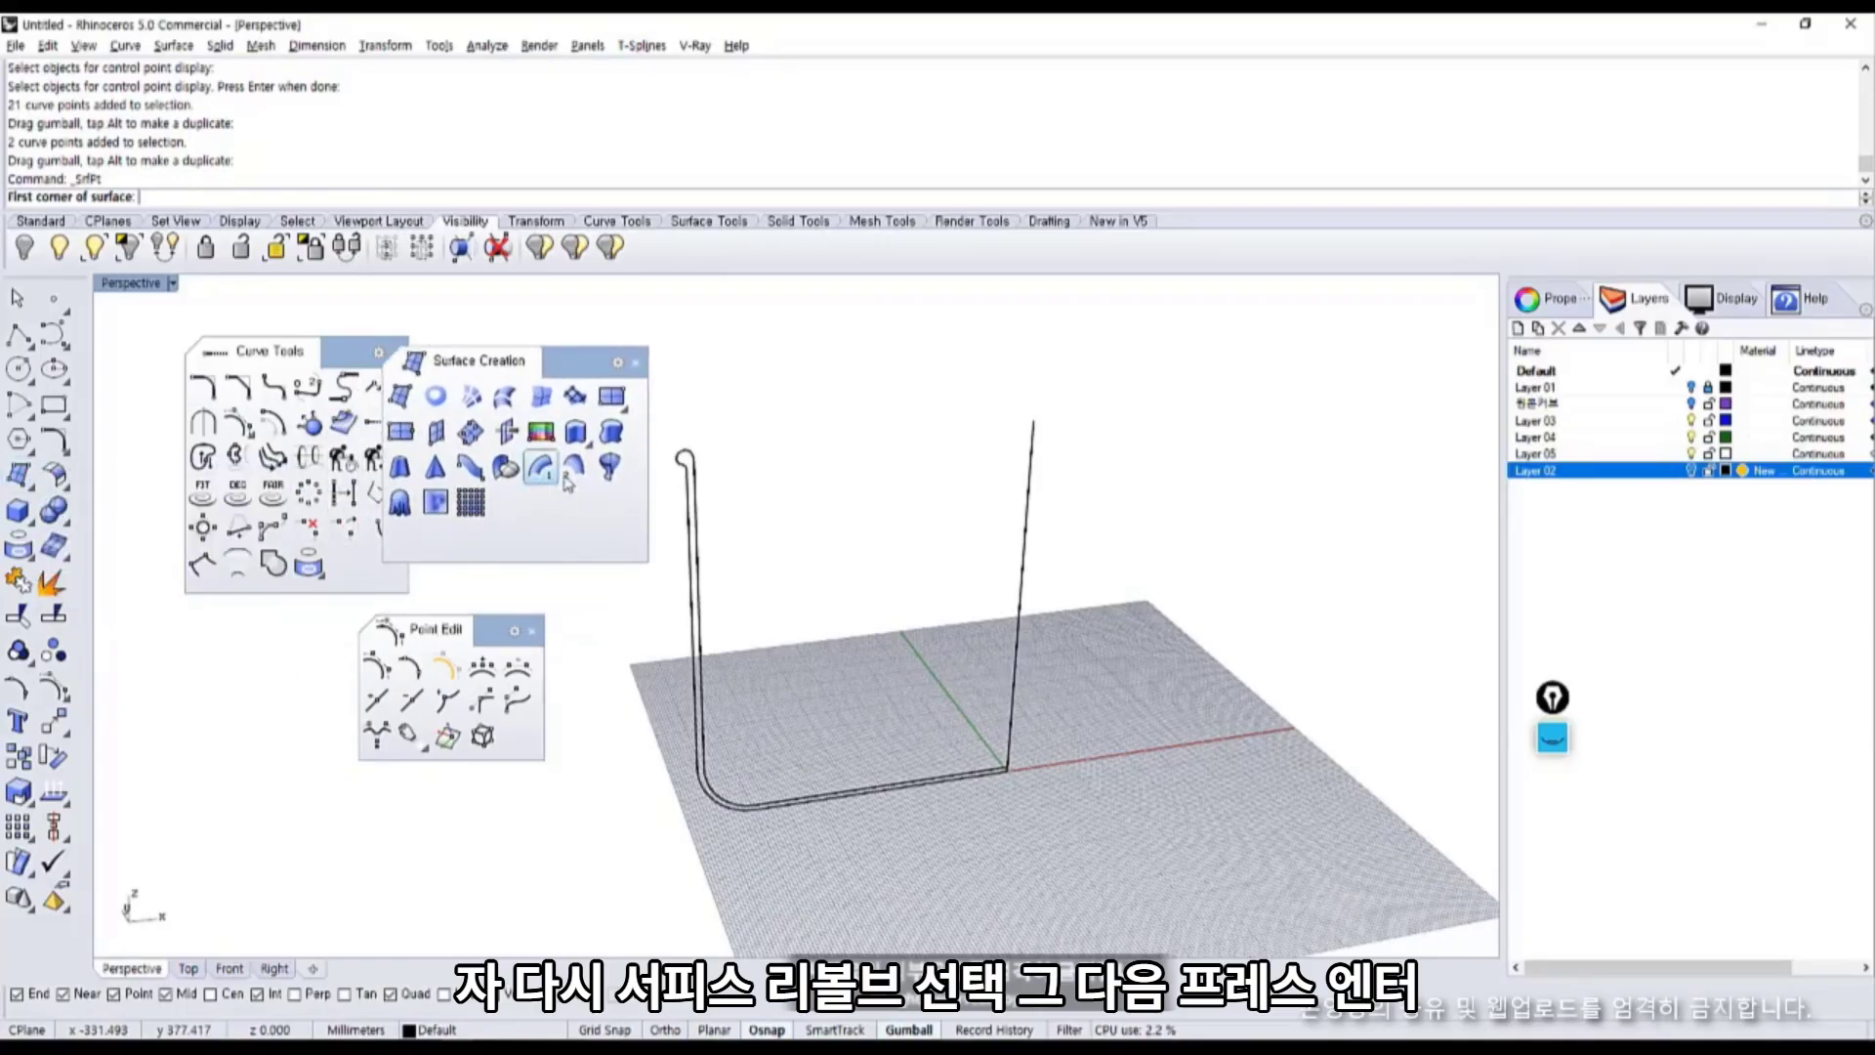
click(618, 484)
drag(838, 599, 614, 933)
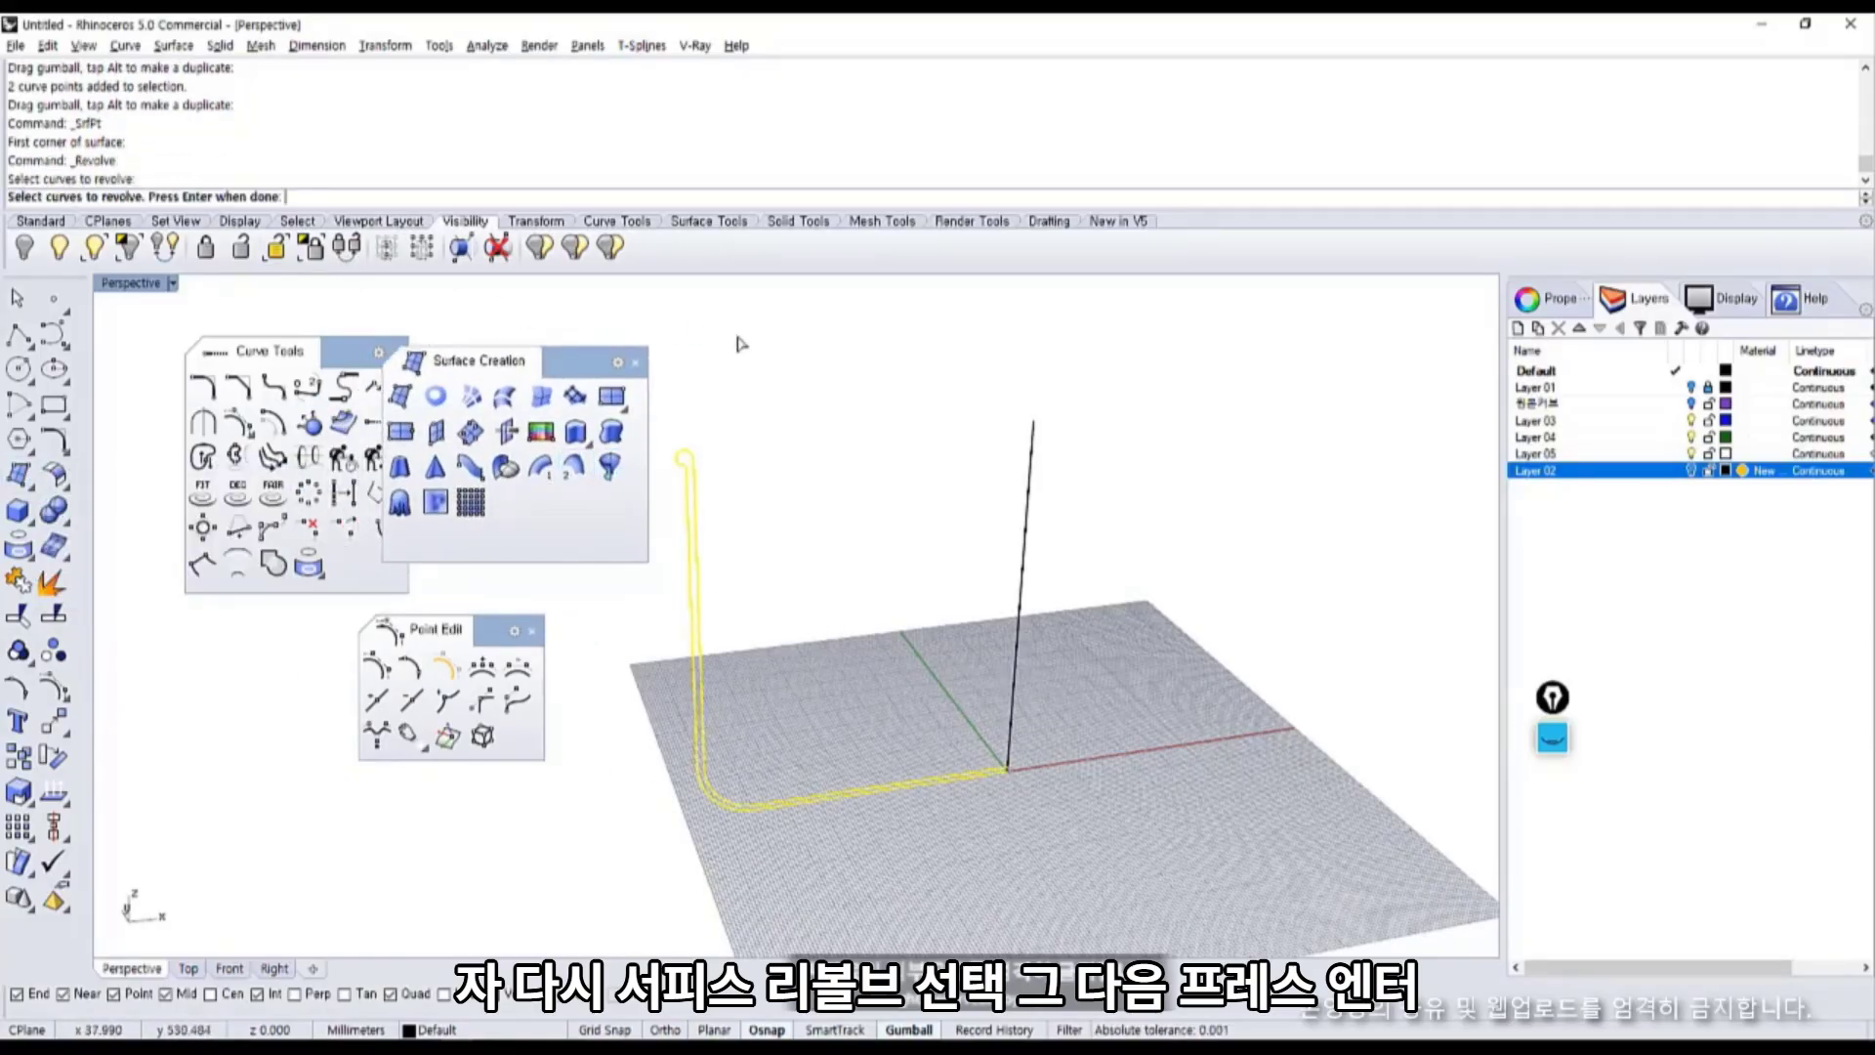
key(Return)
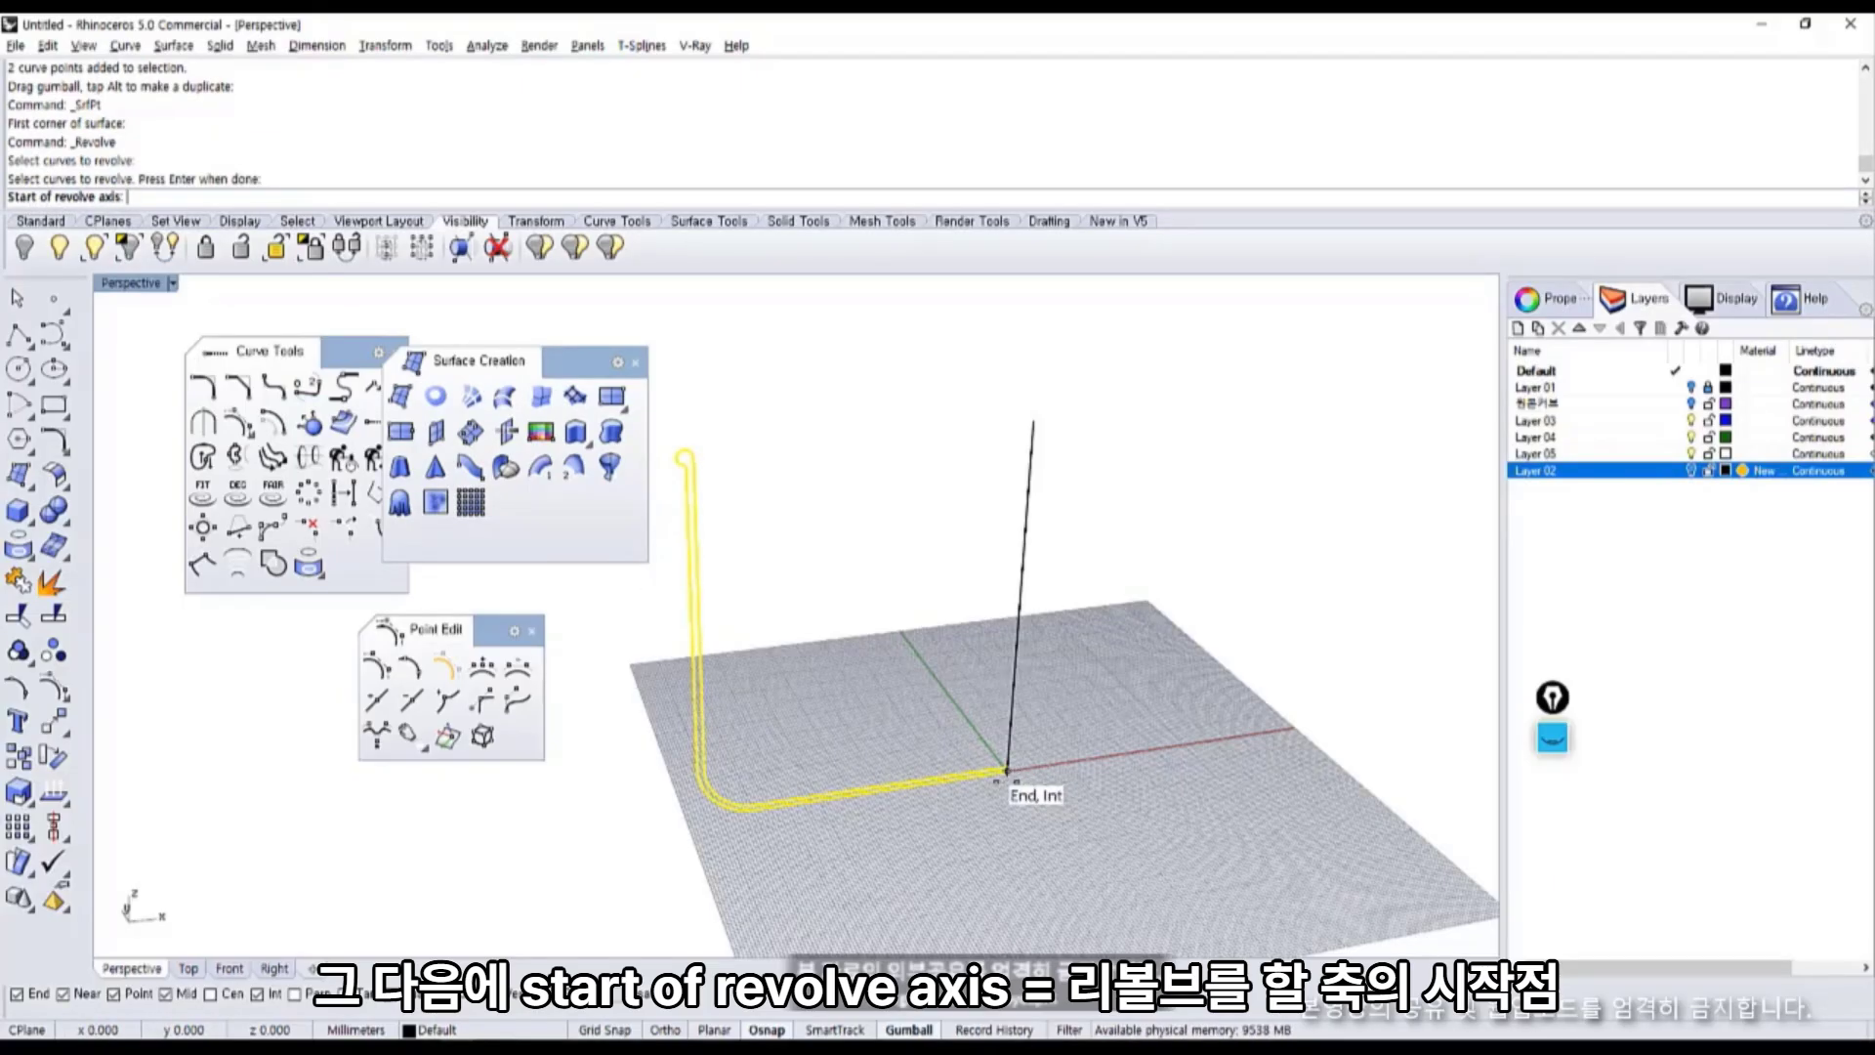
Revolve the profile a full 360 degrees from start angle 0, with the axis running from the origin up along the vertical line.
scroll(1006, 771, up, 3)
click(993, 744)
scroll(993, 743, down, 3)
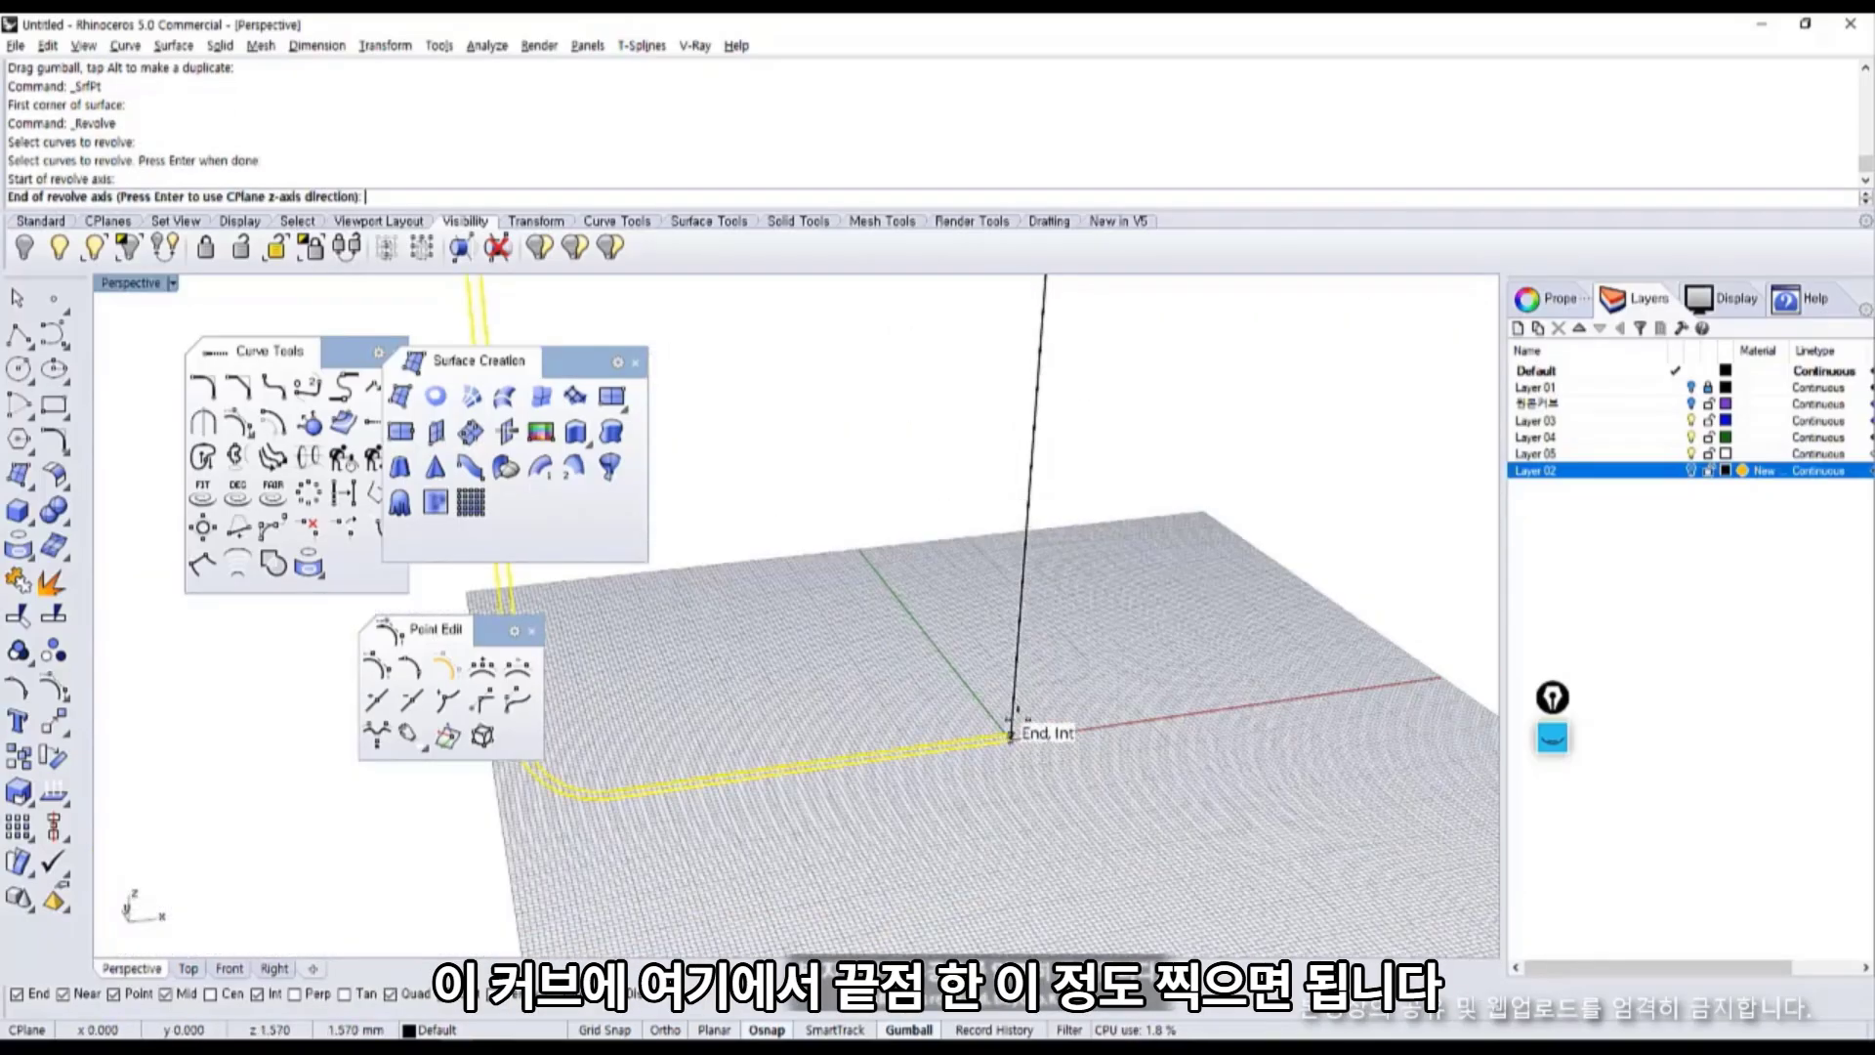
scroll(908, 656, down, 2)
shift+right_drag(946, 602, 944, 694)
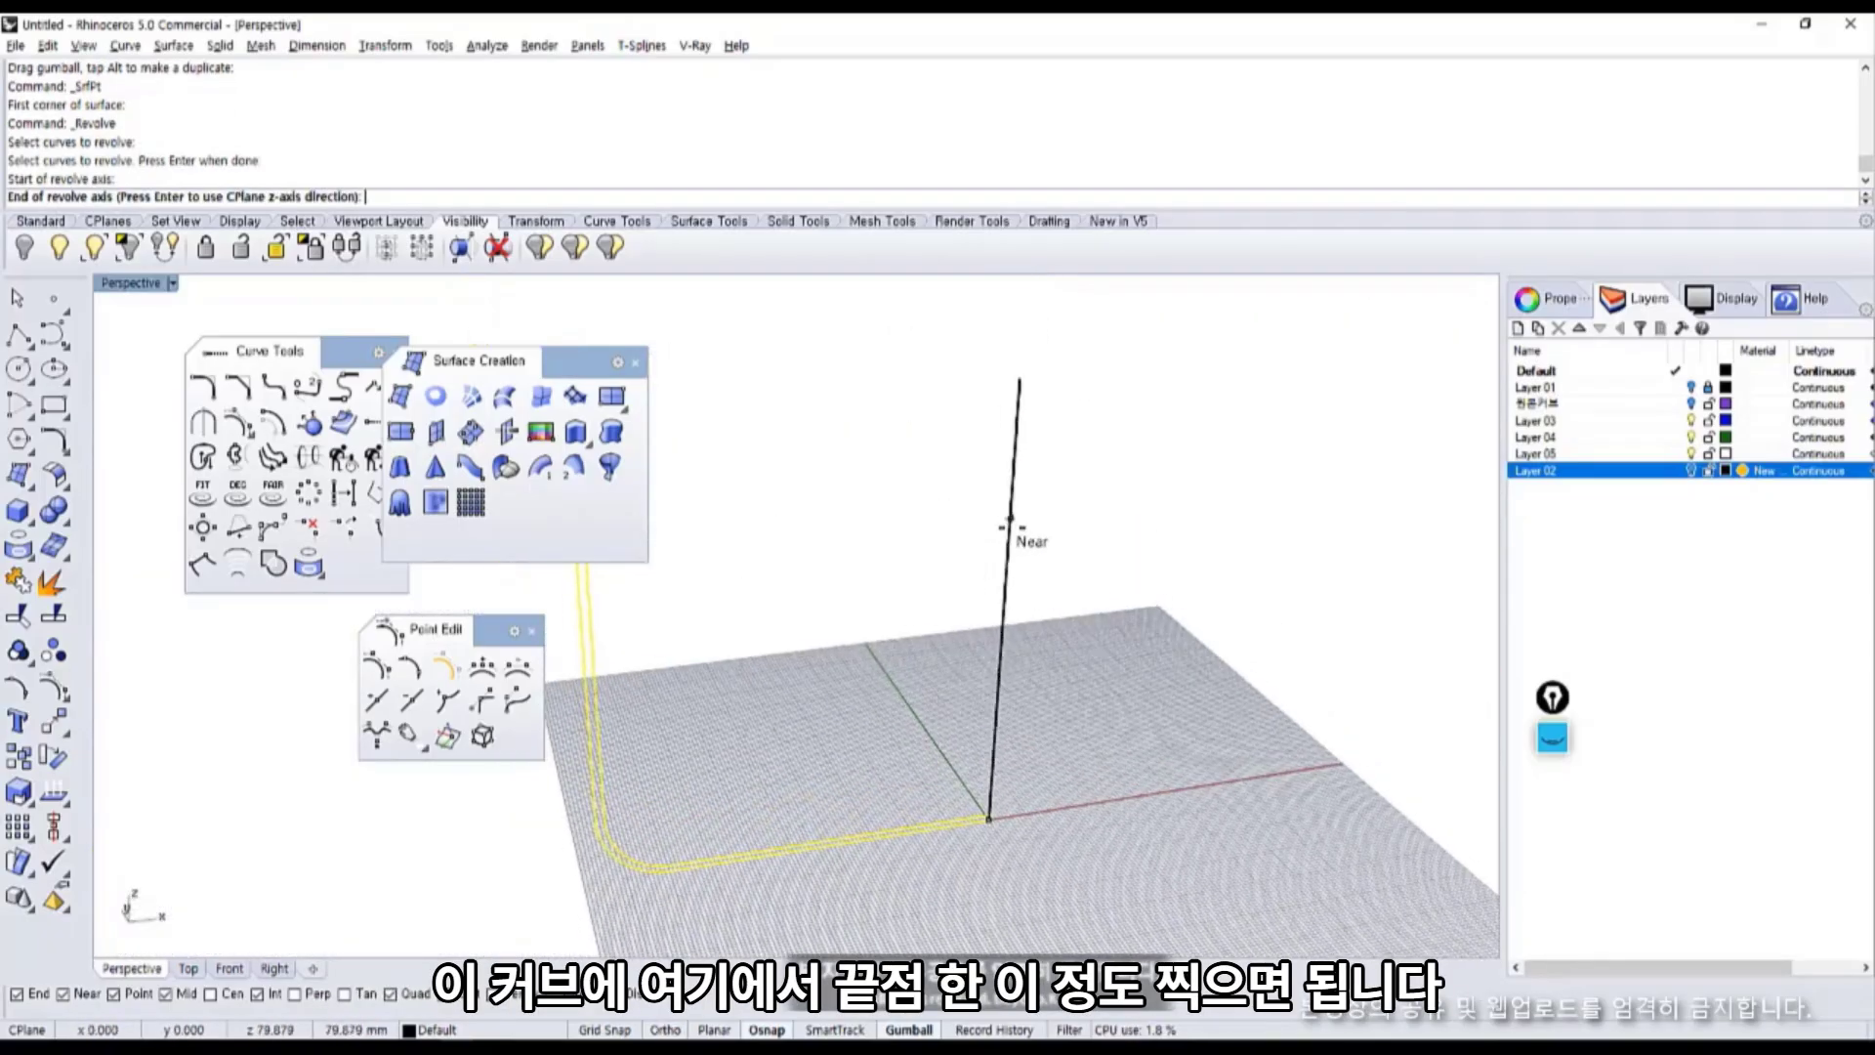
click(1011, 523)
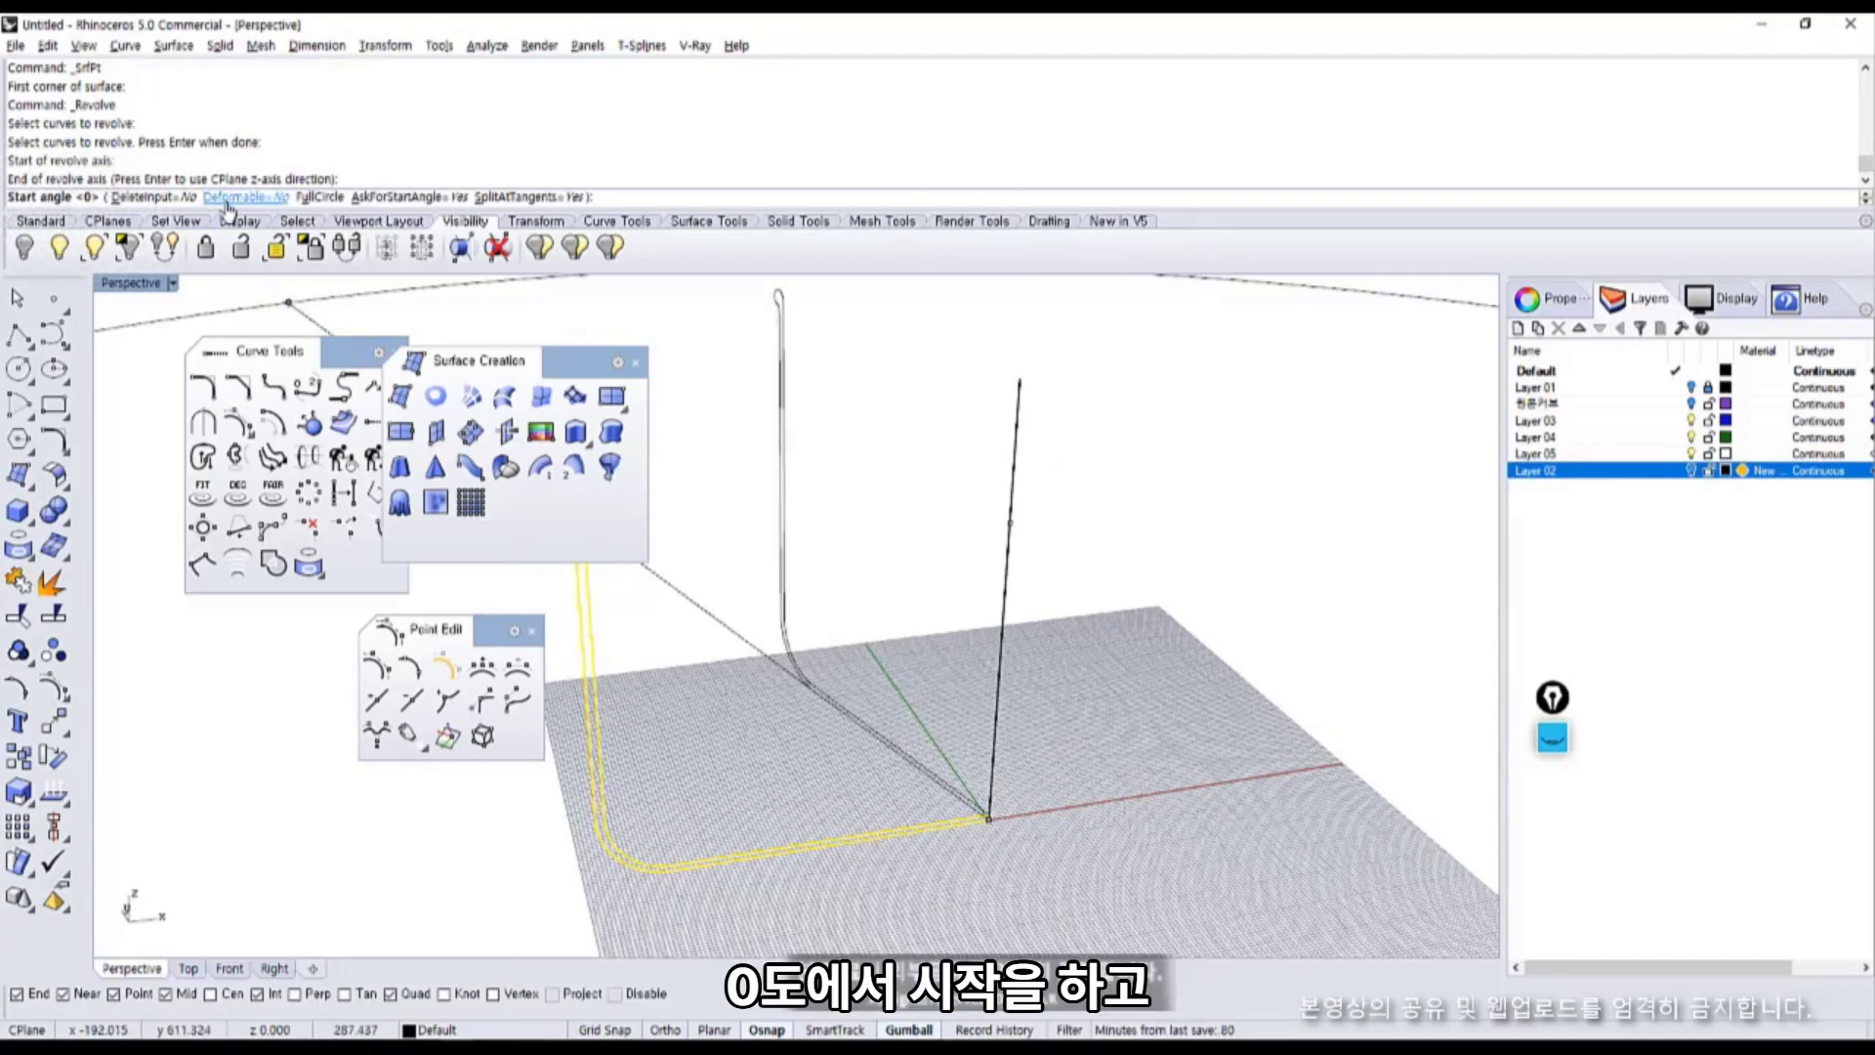
key(Return)
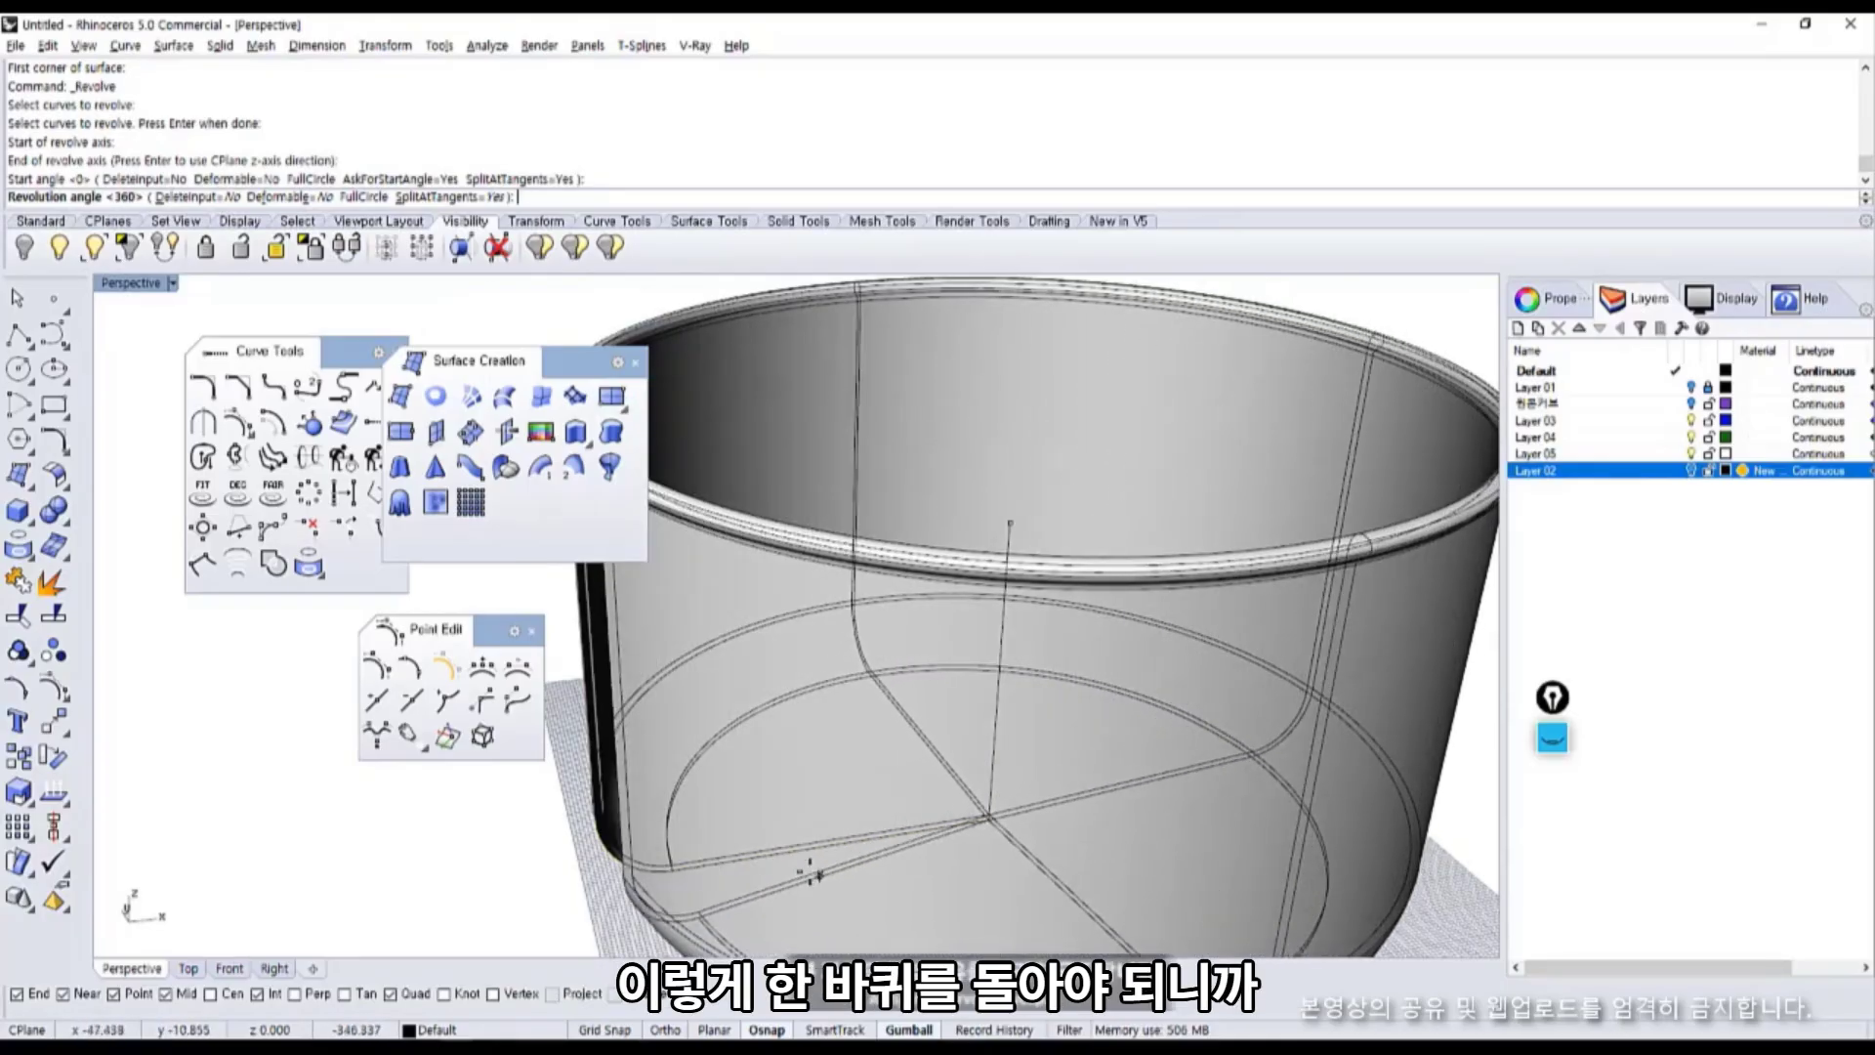
click(793, 849)
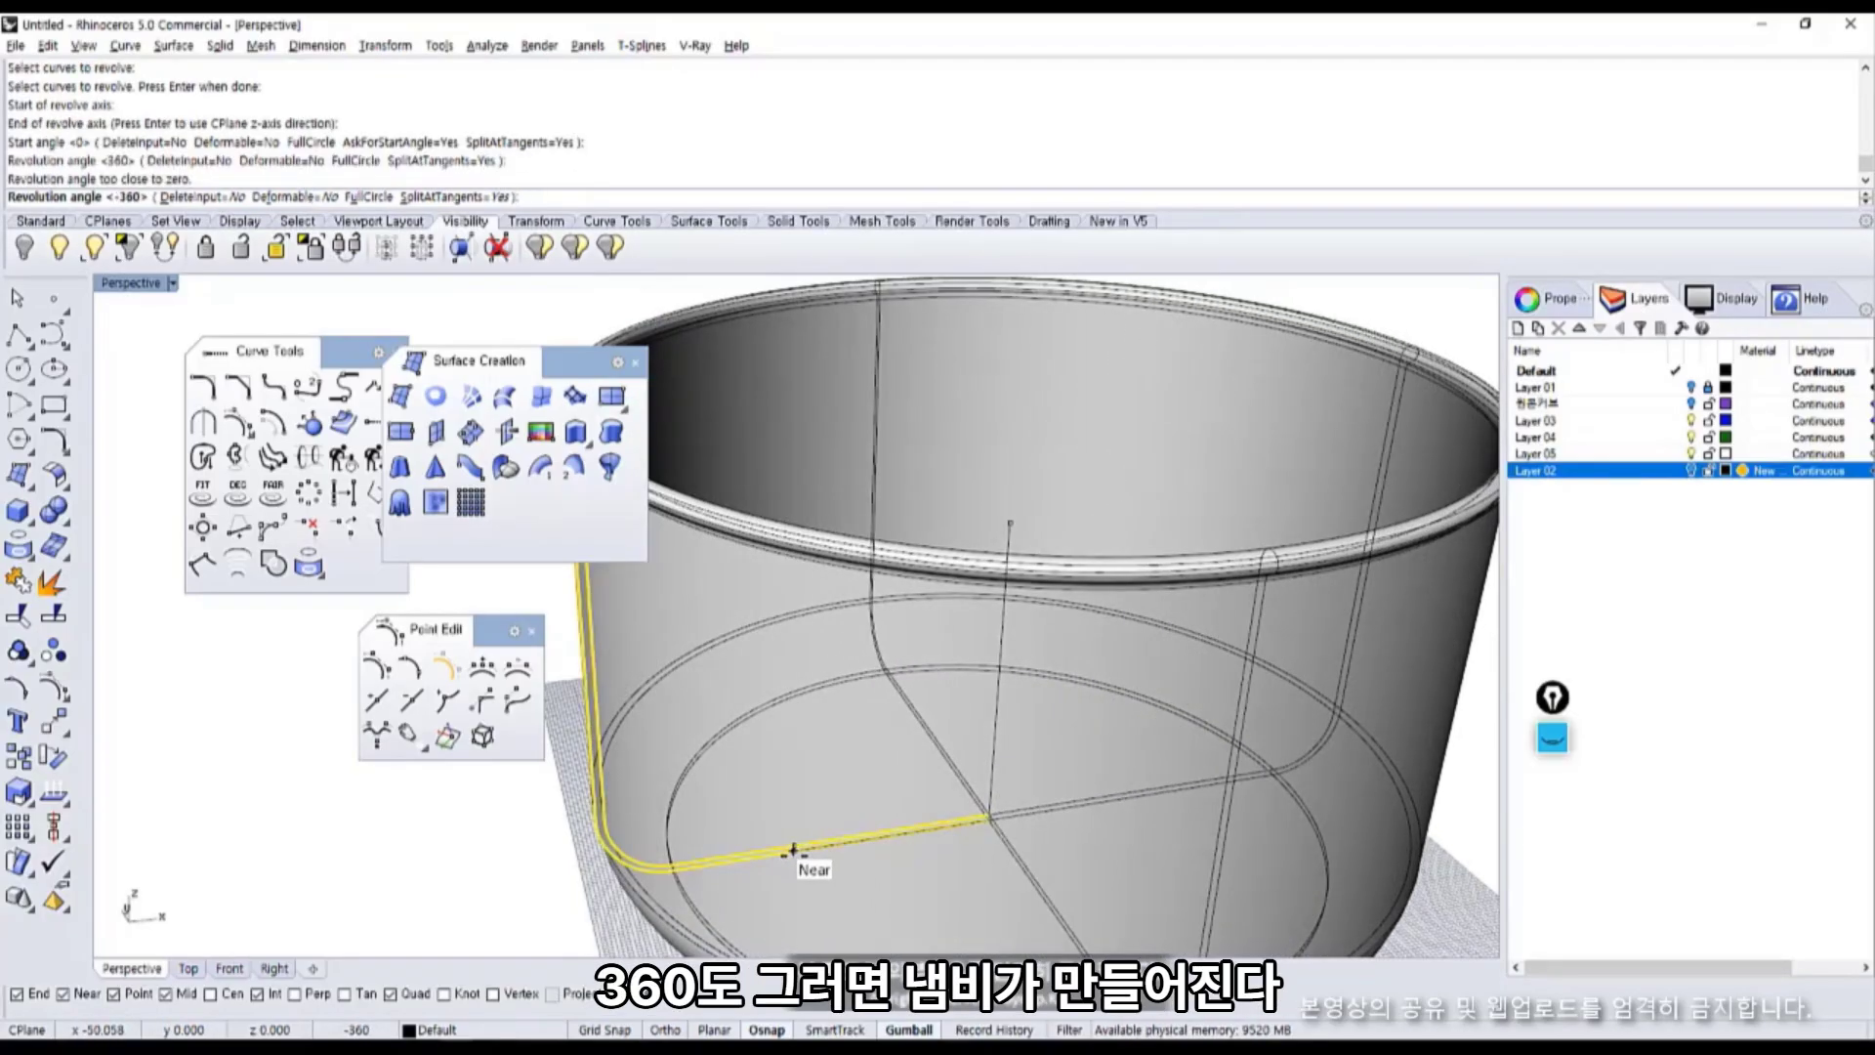
key(Return)
scroll(804, 720, down, 6)
right_drag(806, 718, 928, 752)
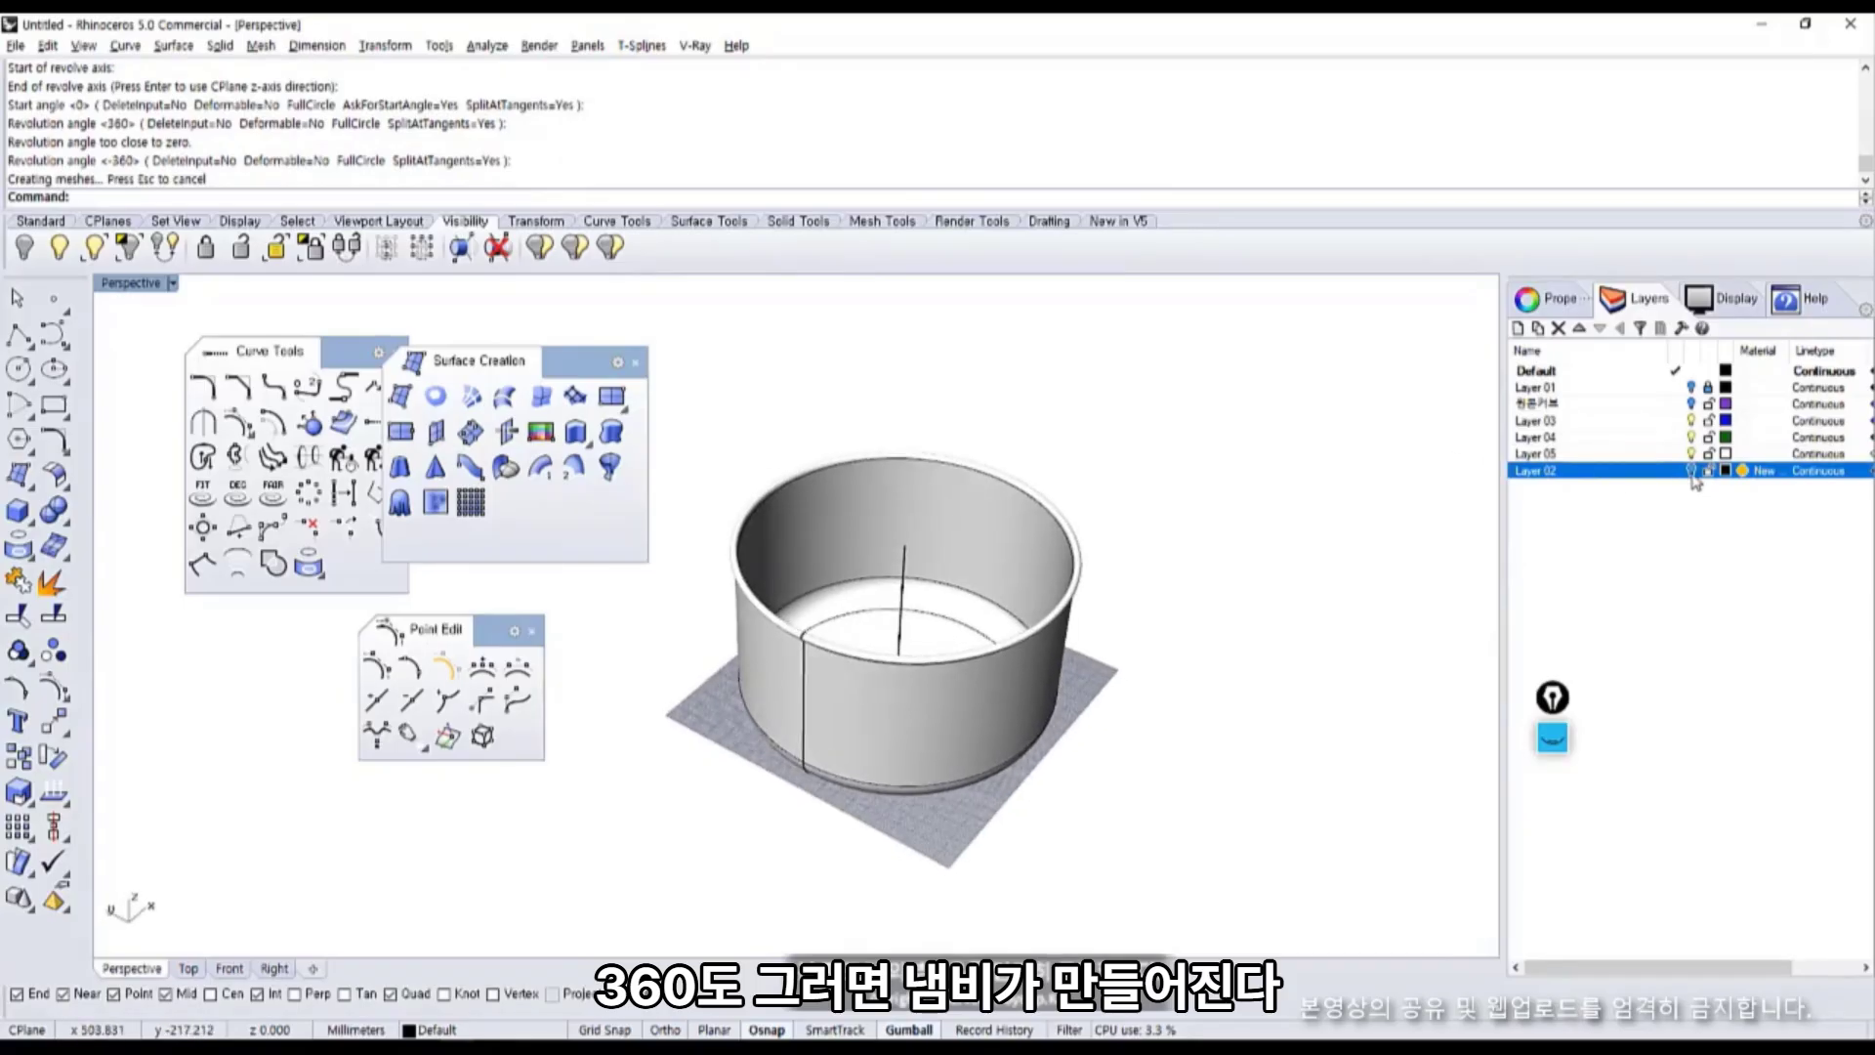
Show the objects on Layer 02 and select the flower ornament that is bent twice.
click(1691, 473)
right_drag(973, 635, 643, 695)
drag(882, 613, 953, 551)
click(1047, 642)
mouse_move(1082, 799)
shift+right_down()
mouse_move(1074, 721)
mouse_move(1064, 796)
shift+right_up()
click(1064, 800)
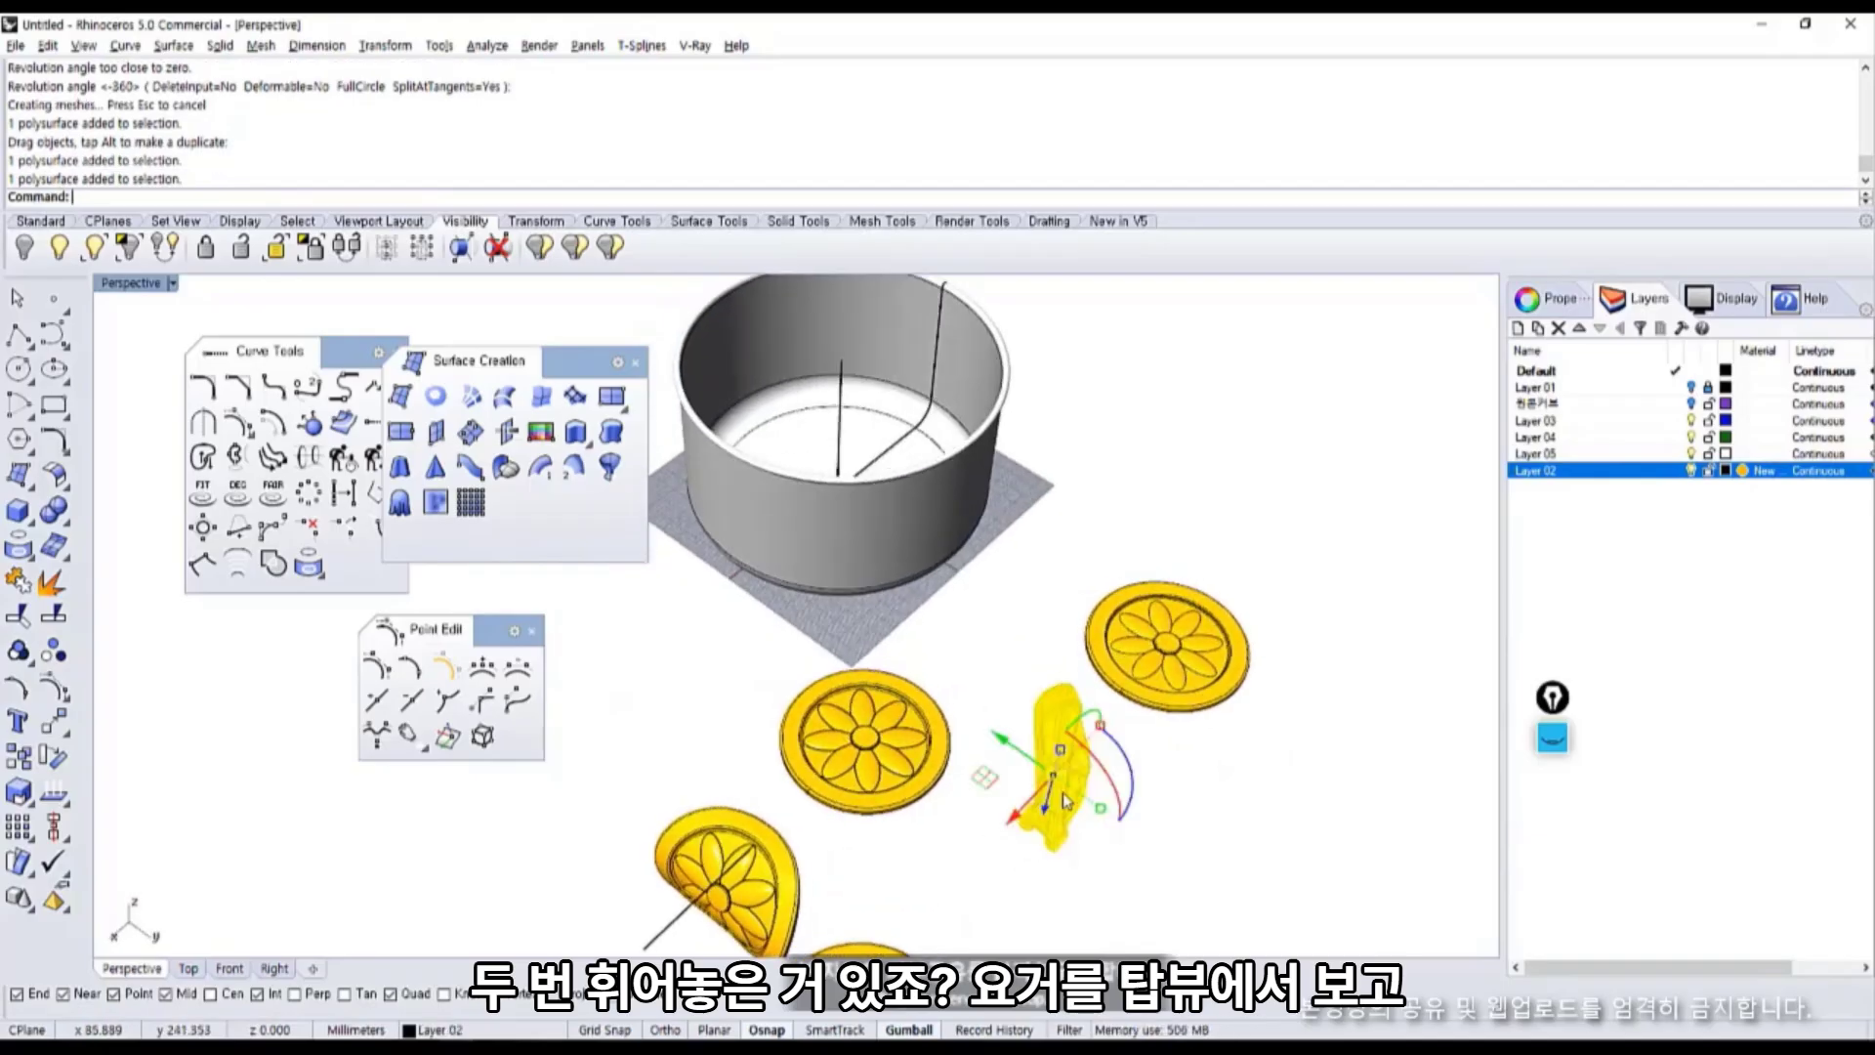
In the maximized Top view, rotate the twice-bent ornament to follow the pot's rim and move it onto the wall above the origin.
double_click(132, 290)
double_click(127, 288)
scroll(855, 595, up, 12)
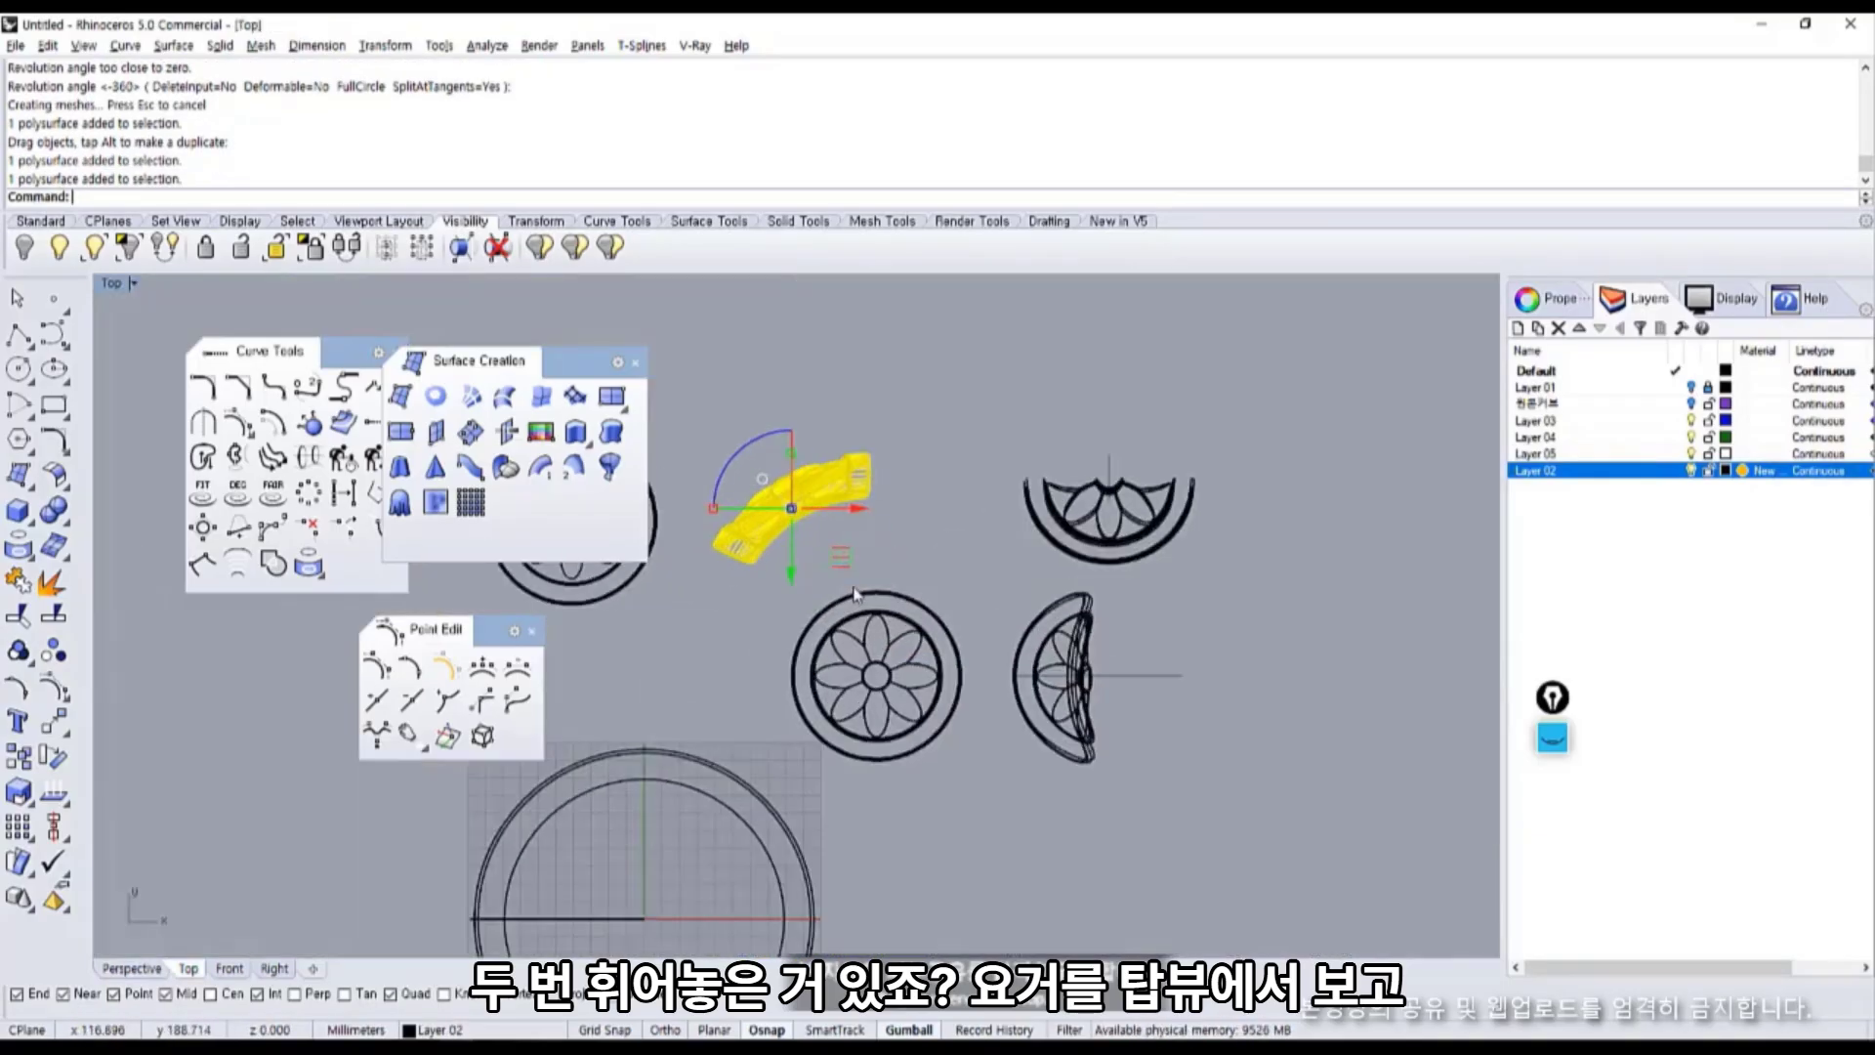
right_drag(856, 595, 977, 491)
click(857, 350)
click(887, 394)
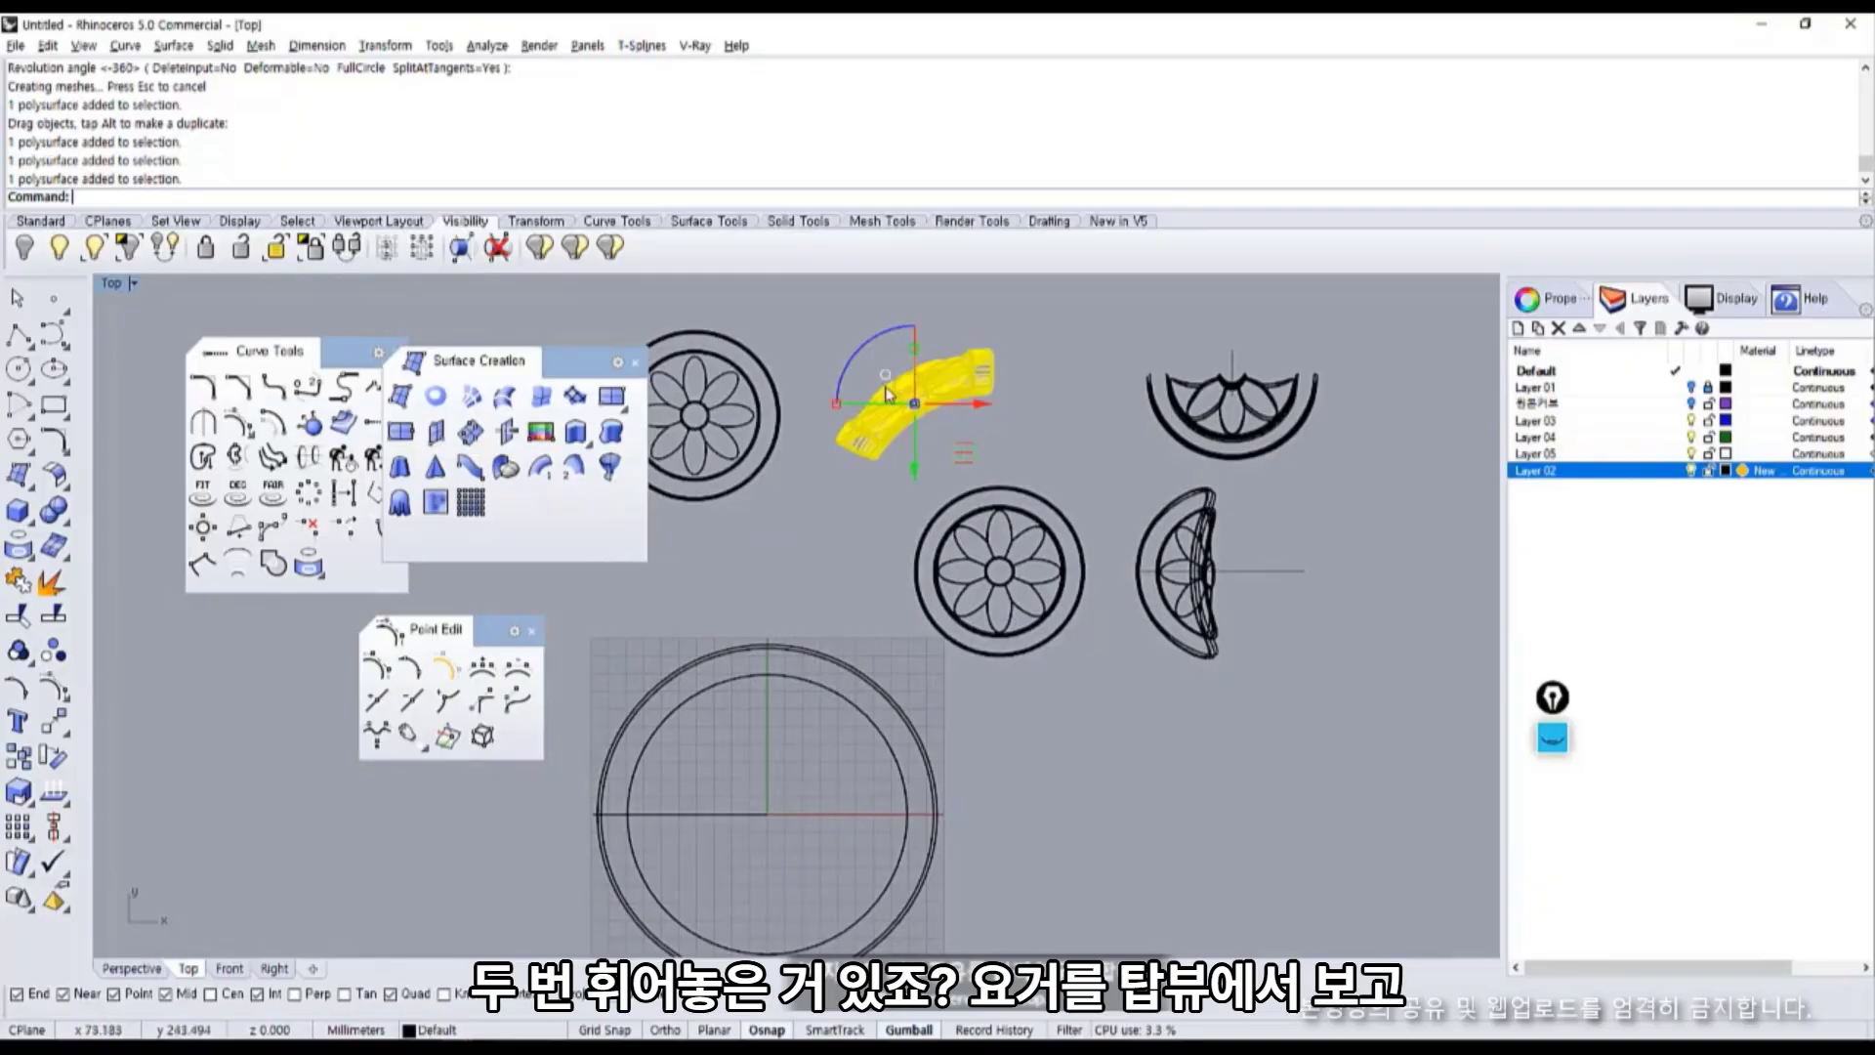
drag(839, 382, 884, 337)
drag(984, 420, 830, 686)
scroll(742, 674, up, 4)
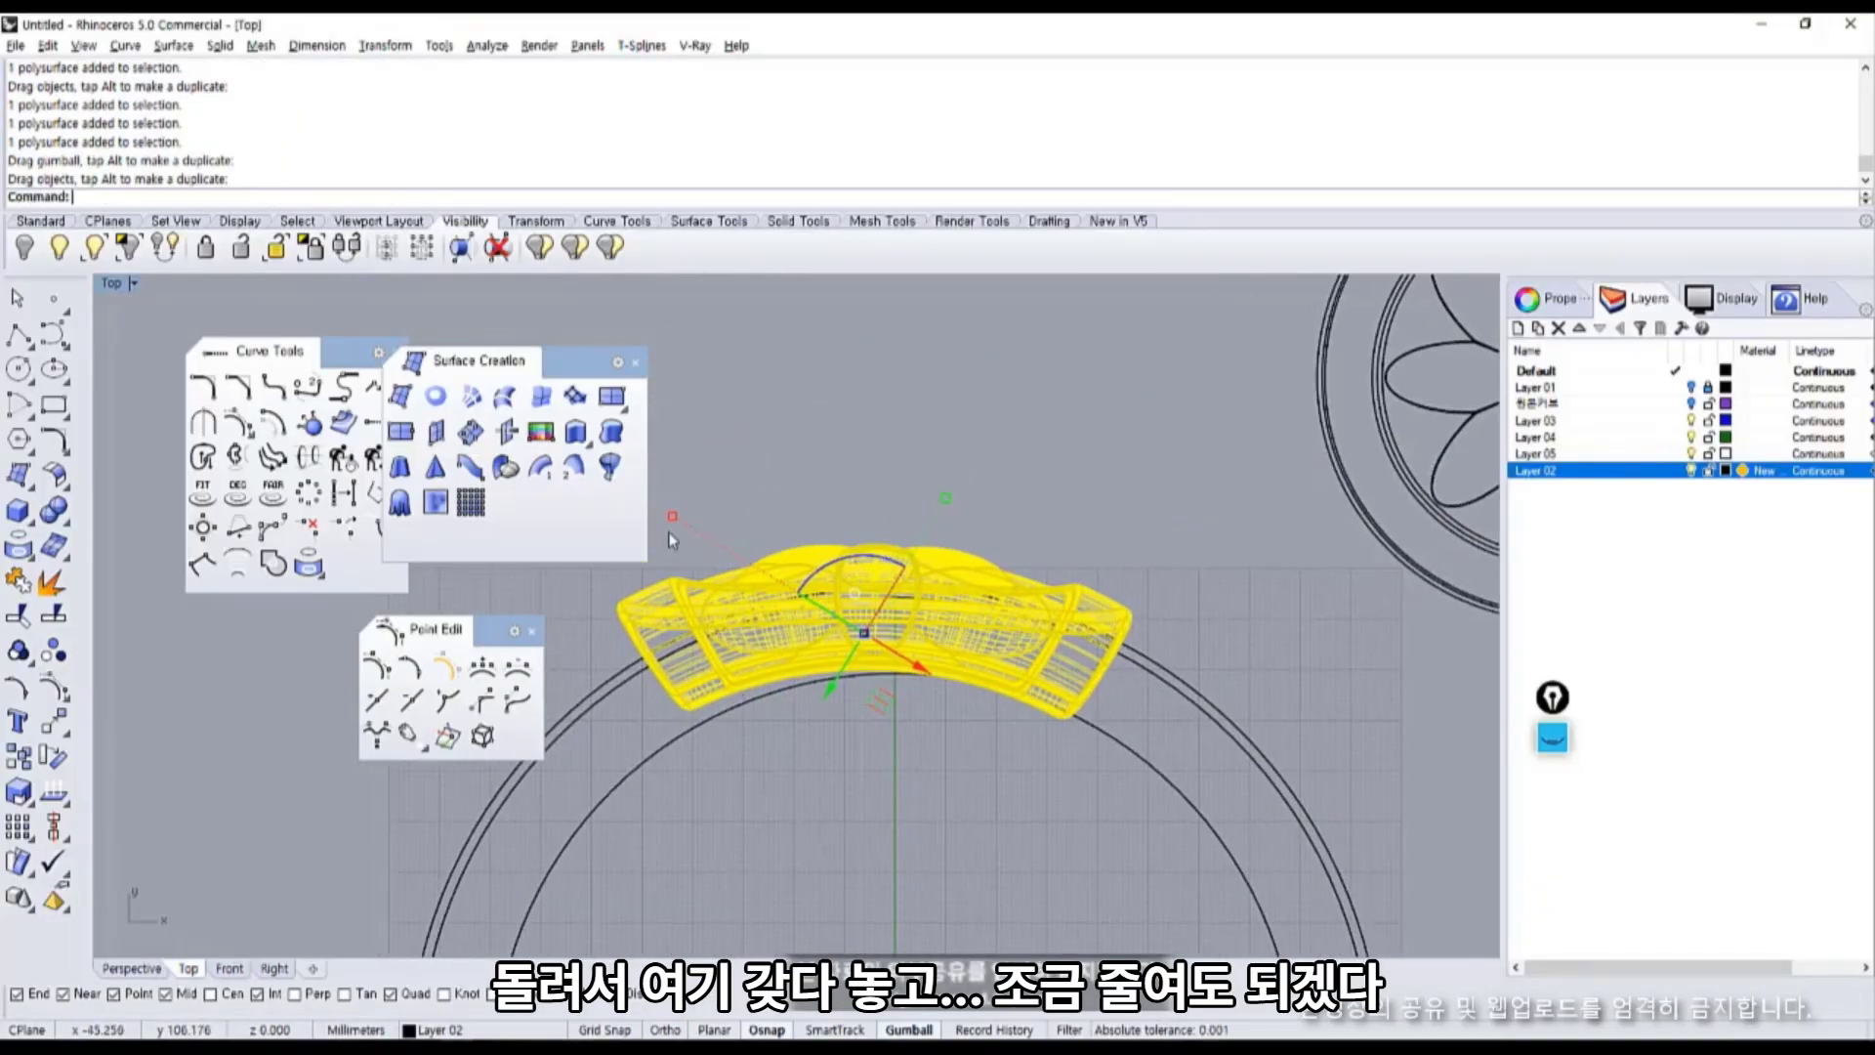
Scale the twice-bent ornament down slightly on the pot's wall in the Top view, and raise it to rim height in the Perspective view.
drag(694, 529, 709, 546)
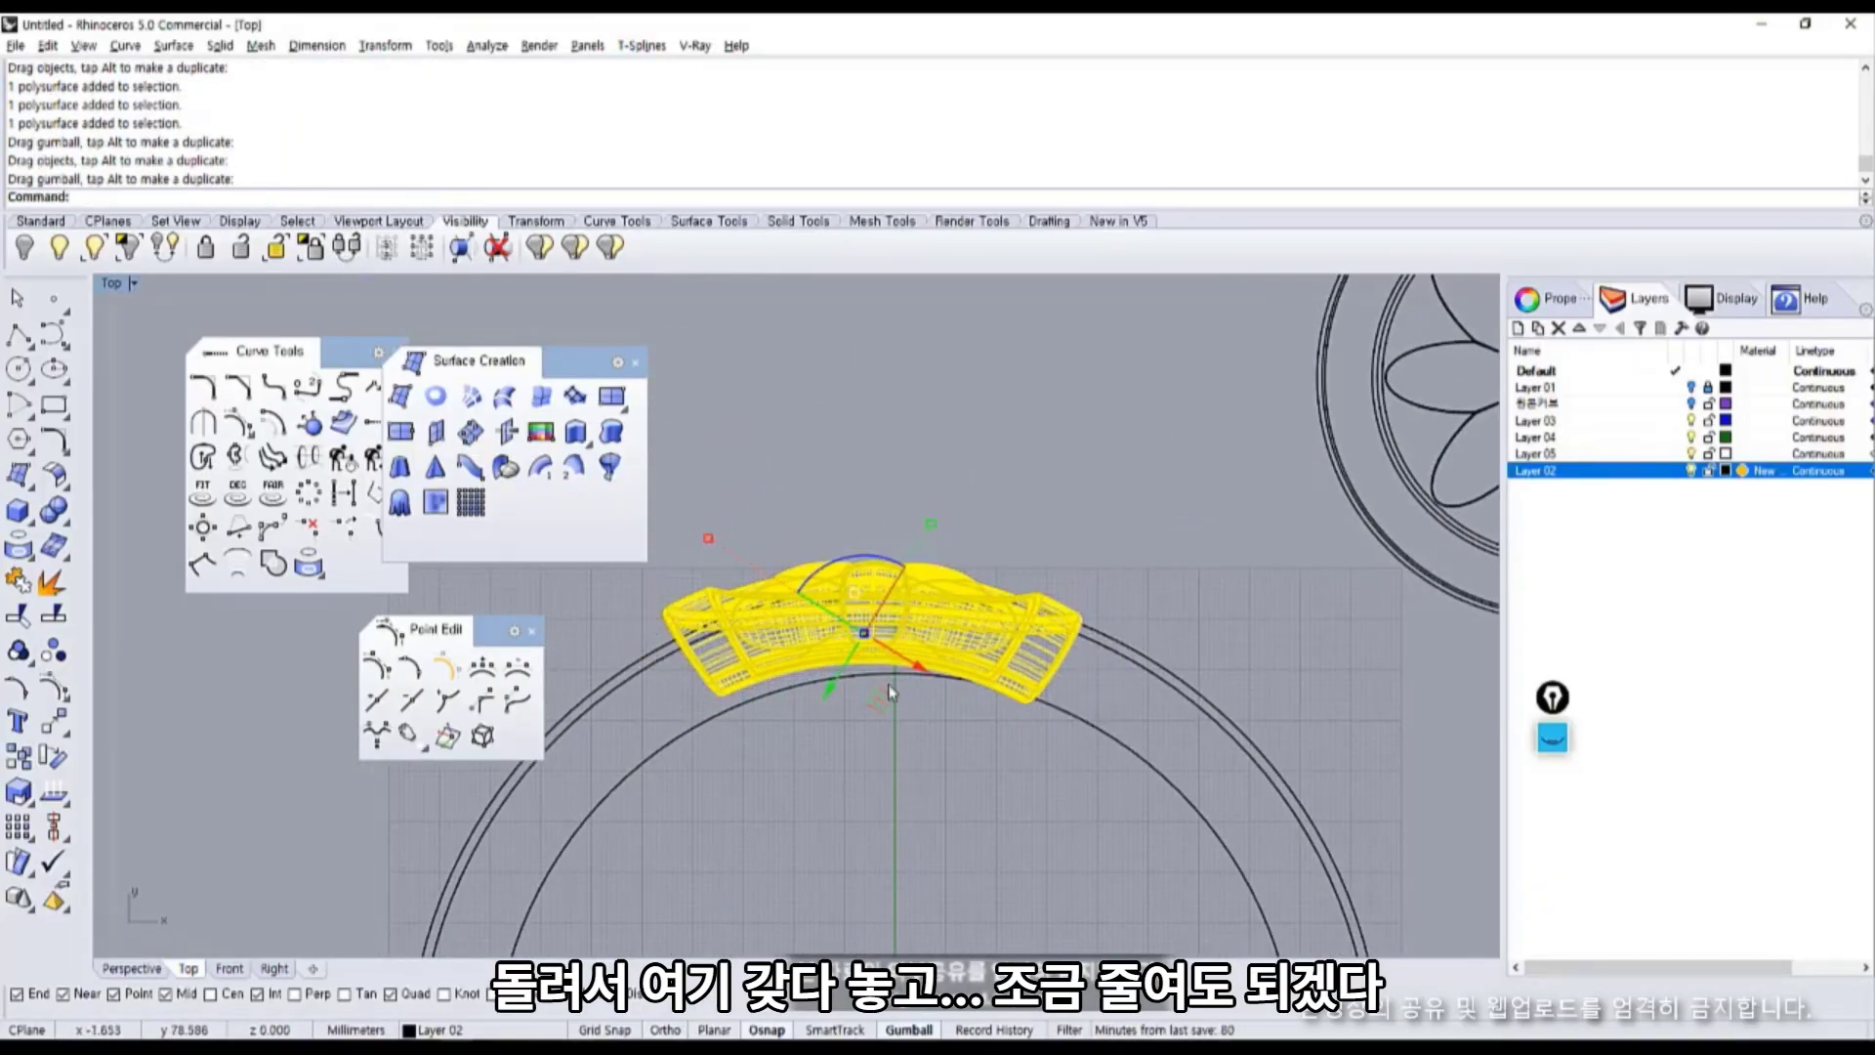
drag(891, 691, 896, 705)
double_click(117, 286)
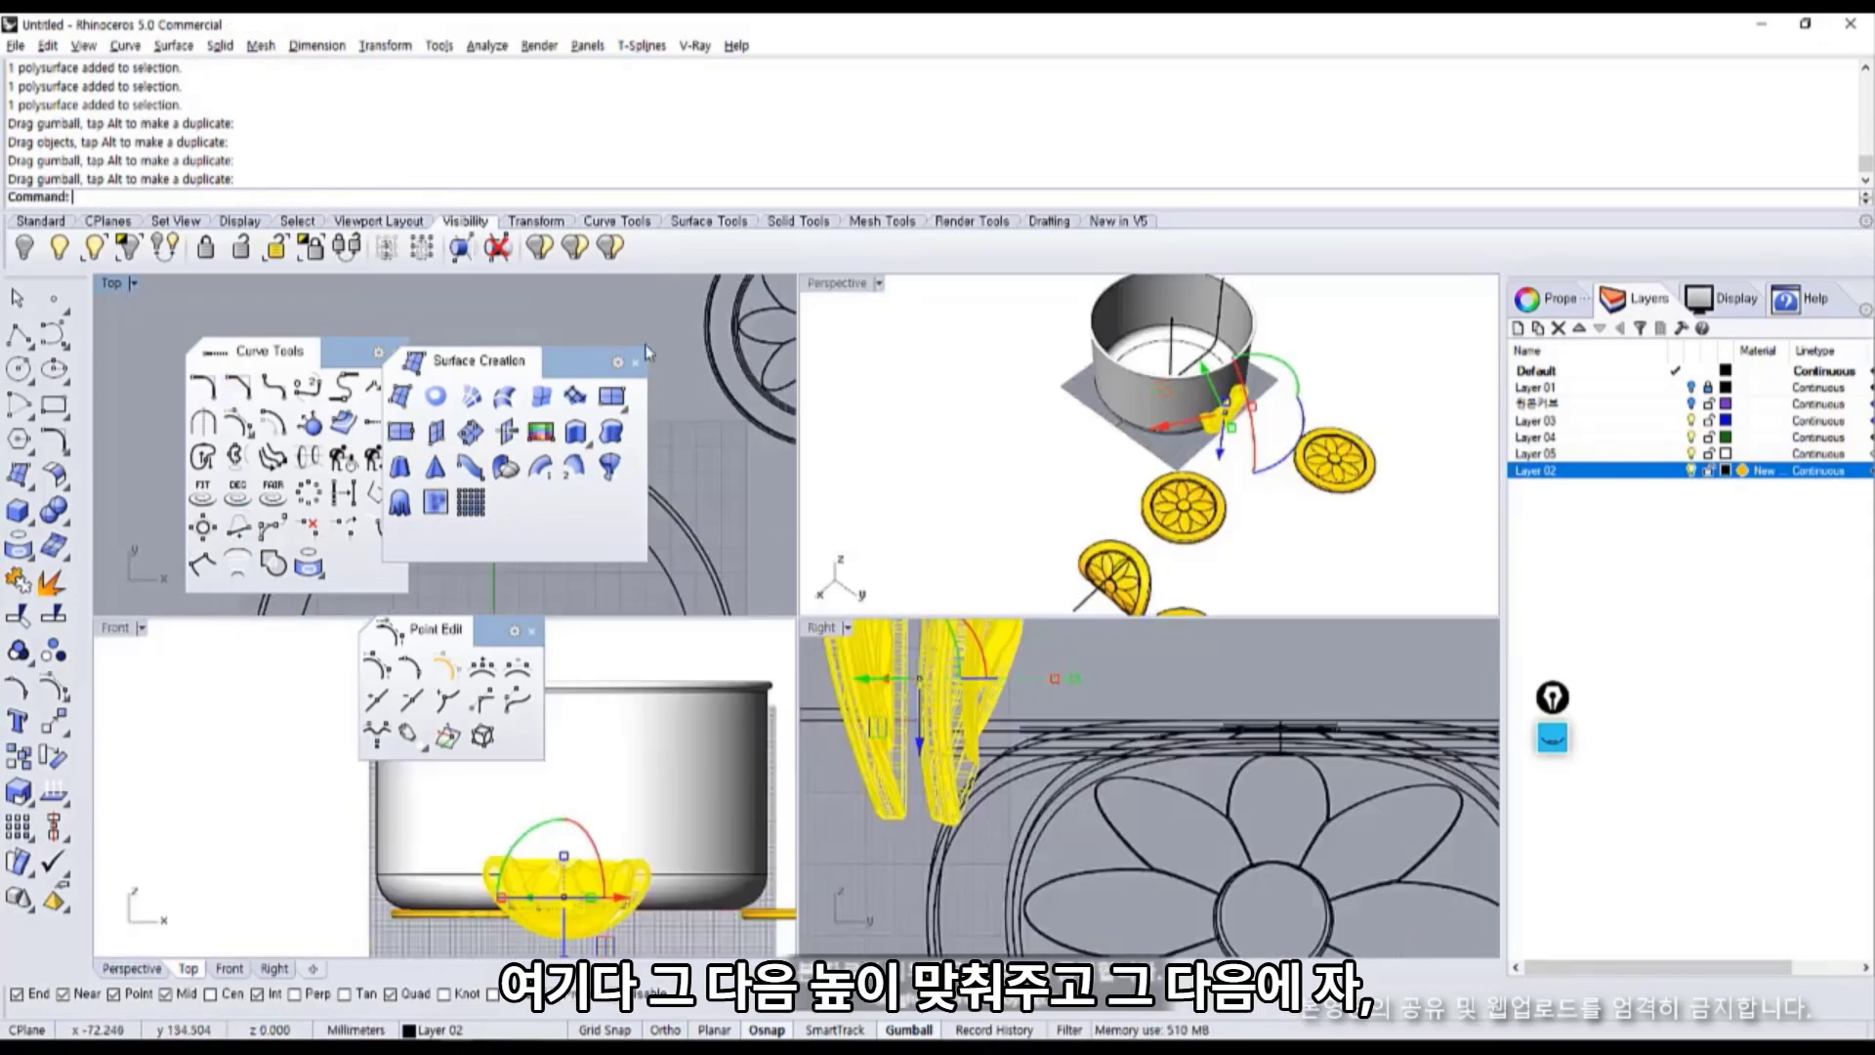
double_click(835, 284)
drag(934, 667, 947, 517)
scroll(1017, 514, up, 5)
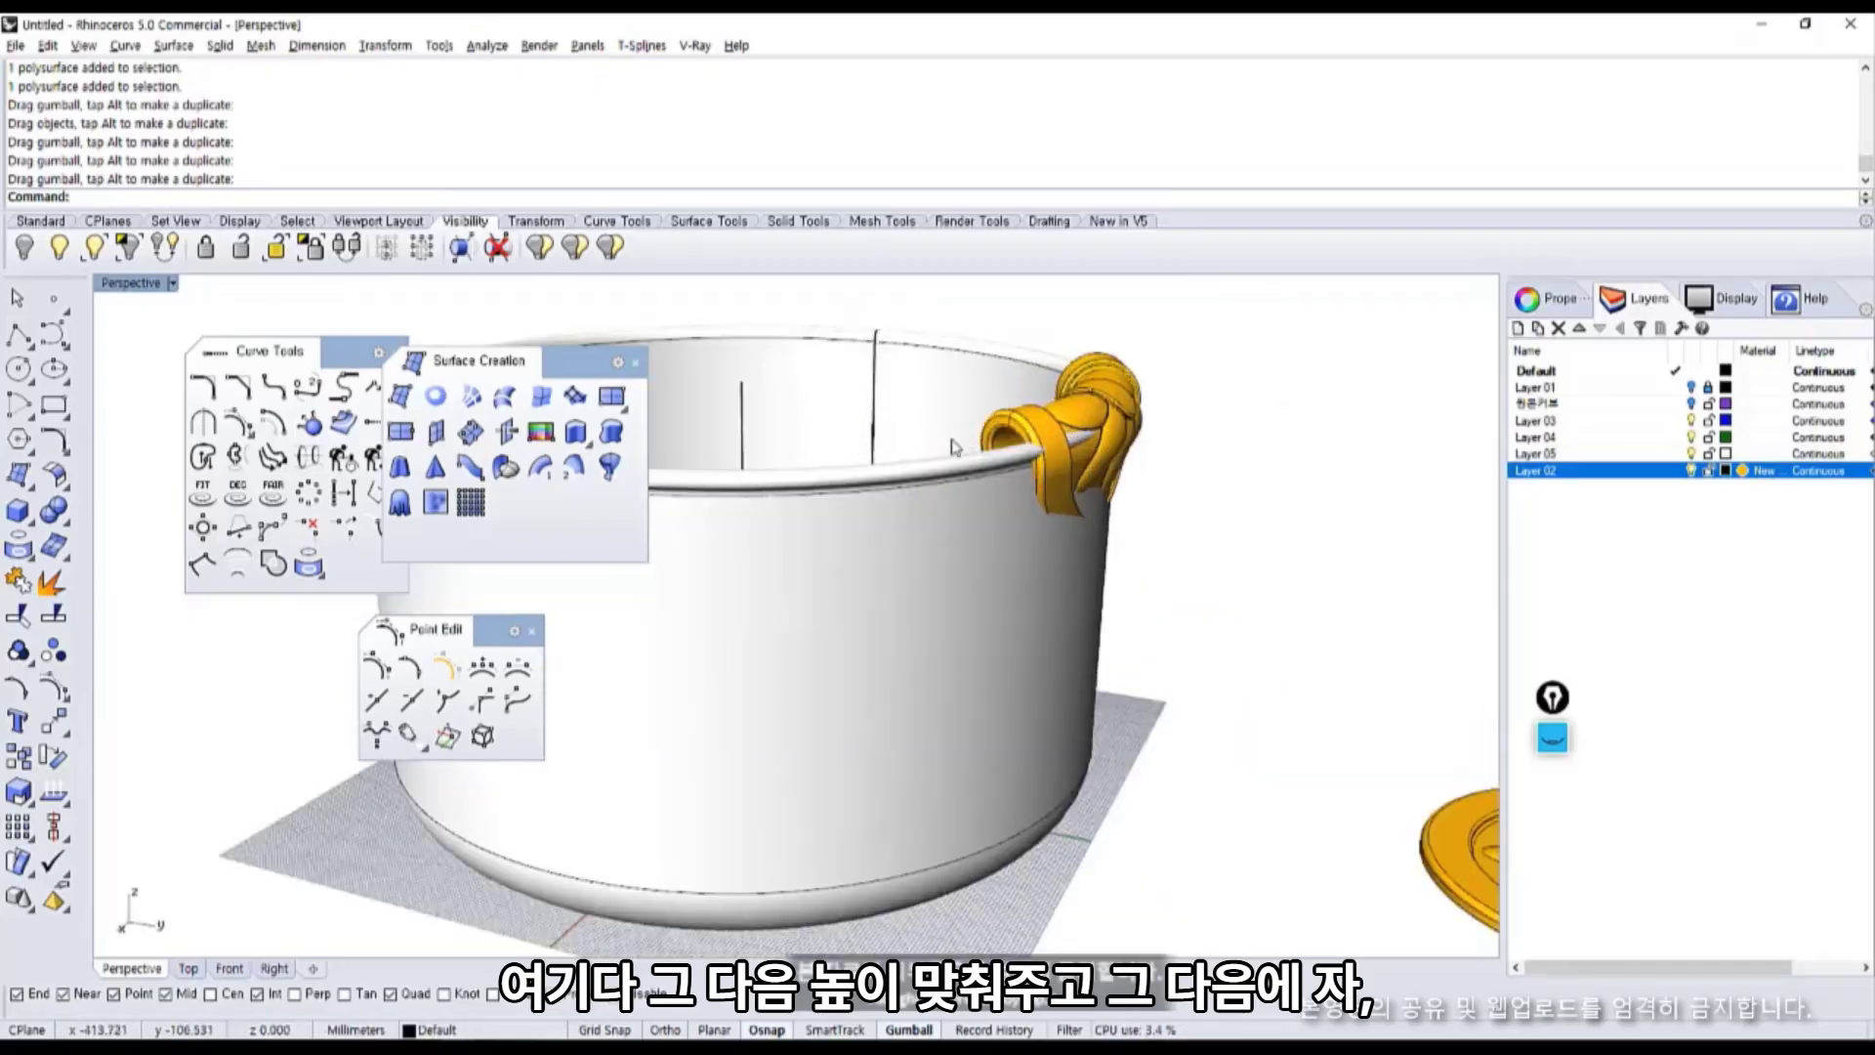
Select the ornament on the pot's rim and reset its tilted gumball.
click(1103, 430)
right_drag(1158, 495, 900, 779)
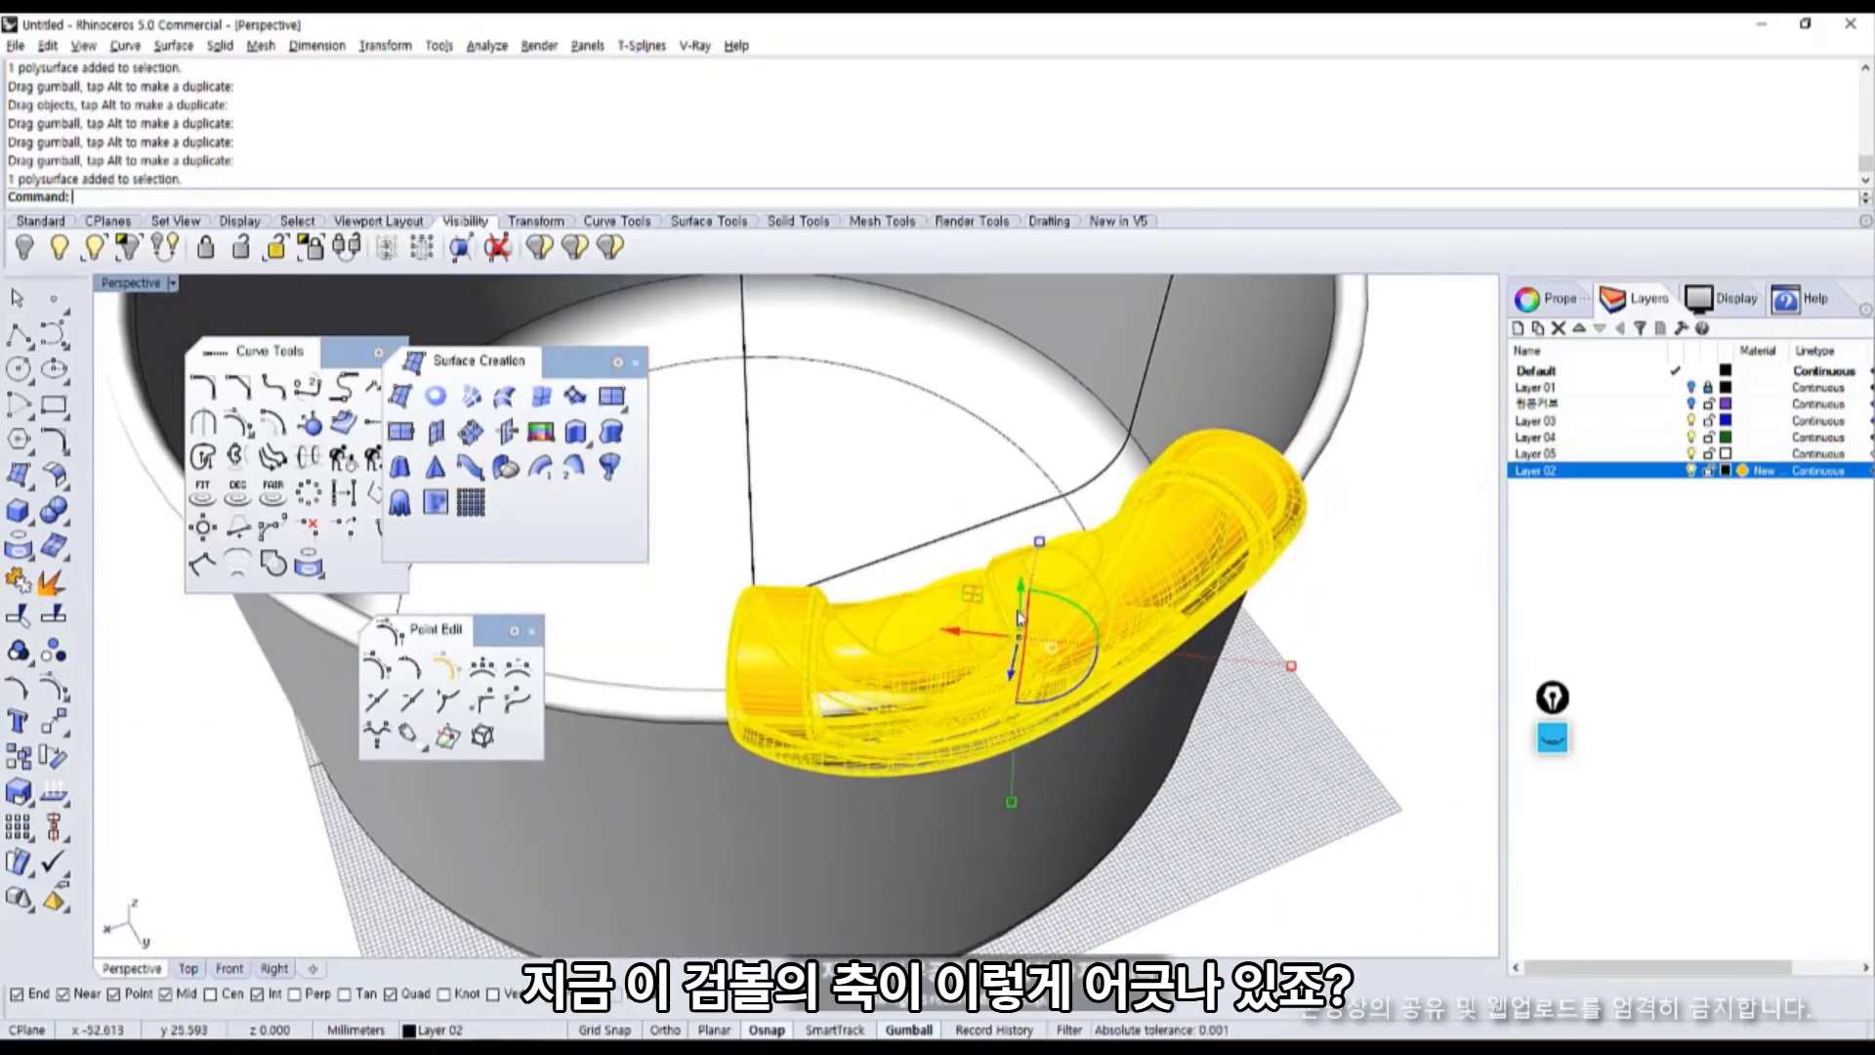
right_drag(1045, 670, 1057, 625)
click(1057, 635)
click(1057, 627)
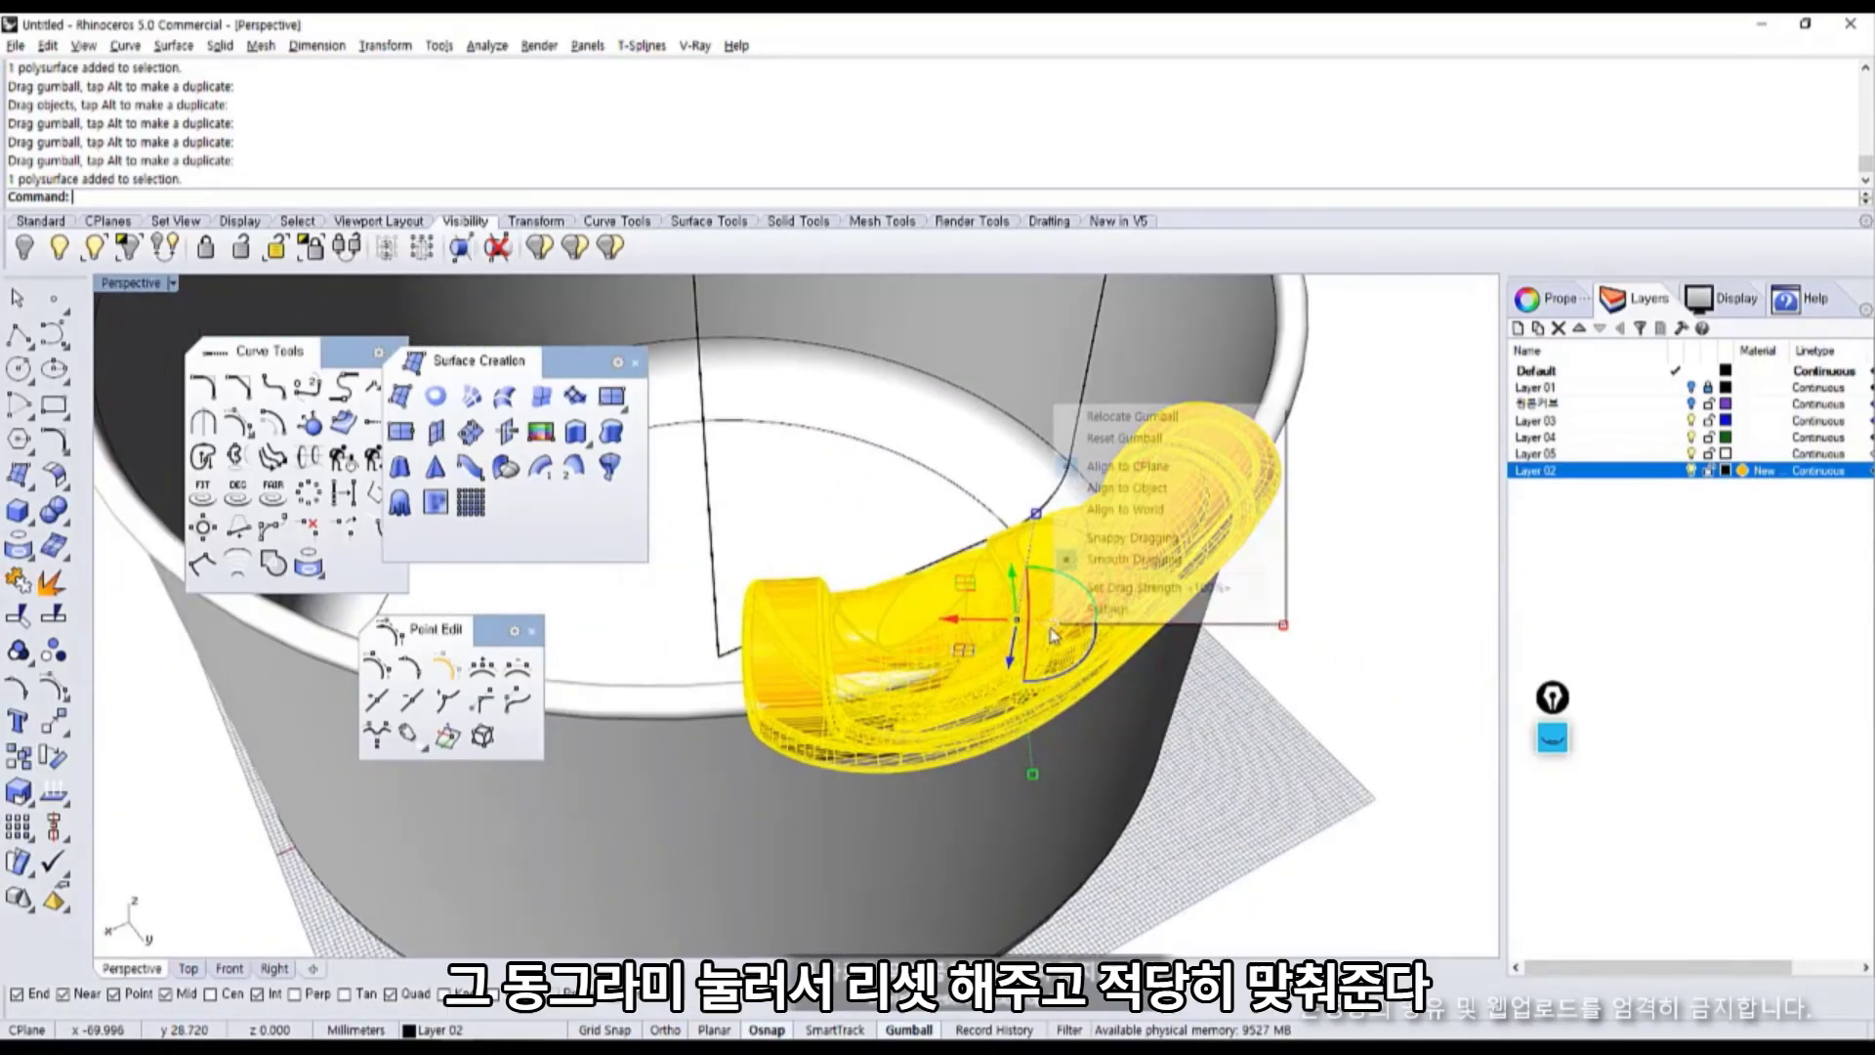
click(1125, 438)
Adjust the ornament's height and its distance from the wall until it sits over the pot's rim.
right_drag(836, 652, 964, 742)
drag(1003, 535, 1052, 551)
right_drag(1053, 674, 1025, 547)
drag(1037, 637, 1037, 611)
right_drag(1037, 613, 1117, 624)
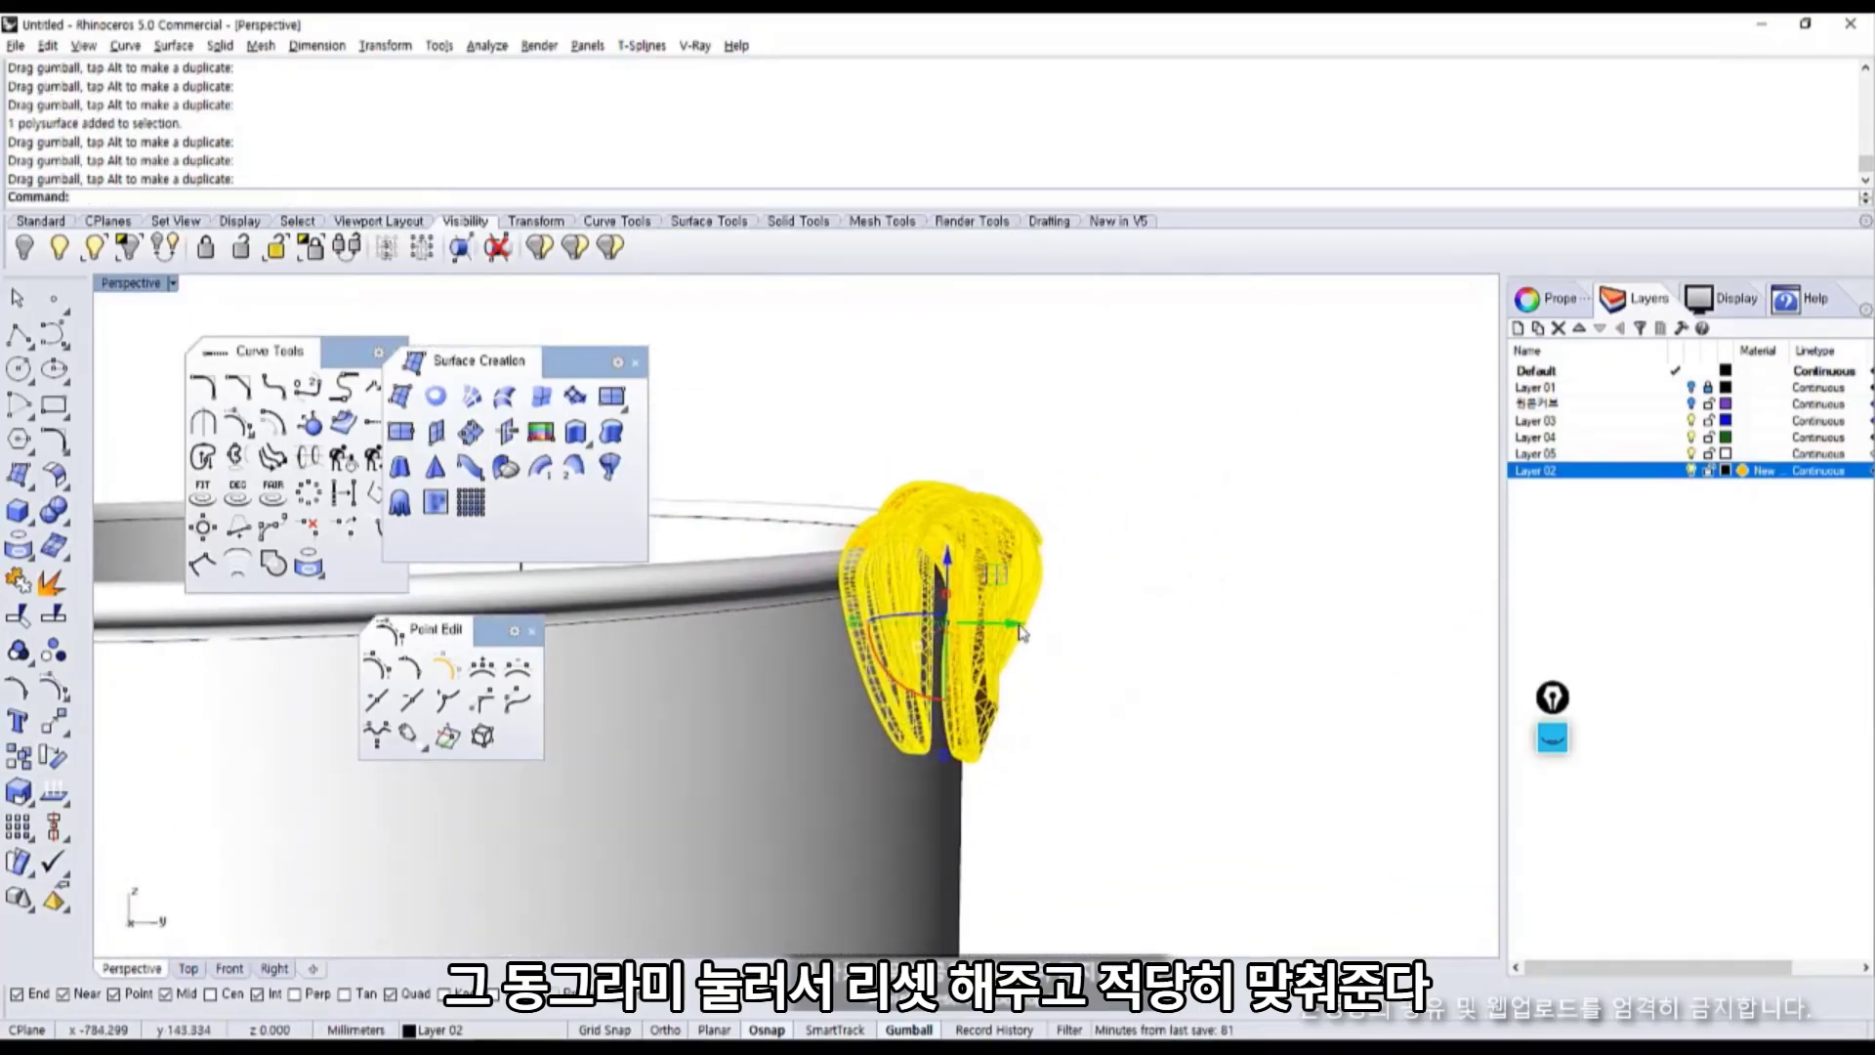
drag(1018, 631, 1003, 629)
drag(1004, 630, 1036, 627)
Check the ornament's fit from close up, reselect it and nudge it closer onto the rim.
click(1077, 638)
scroll(1080, 635, down, 5)
click(1012, 613)
scroll(1050, 610, up, 6)
click(1062, 682)
click(1019, 637)
click(1042, 681)
right_drag(1037, 639, 964, 622)
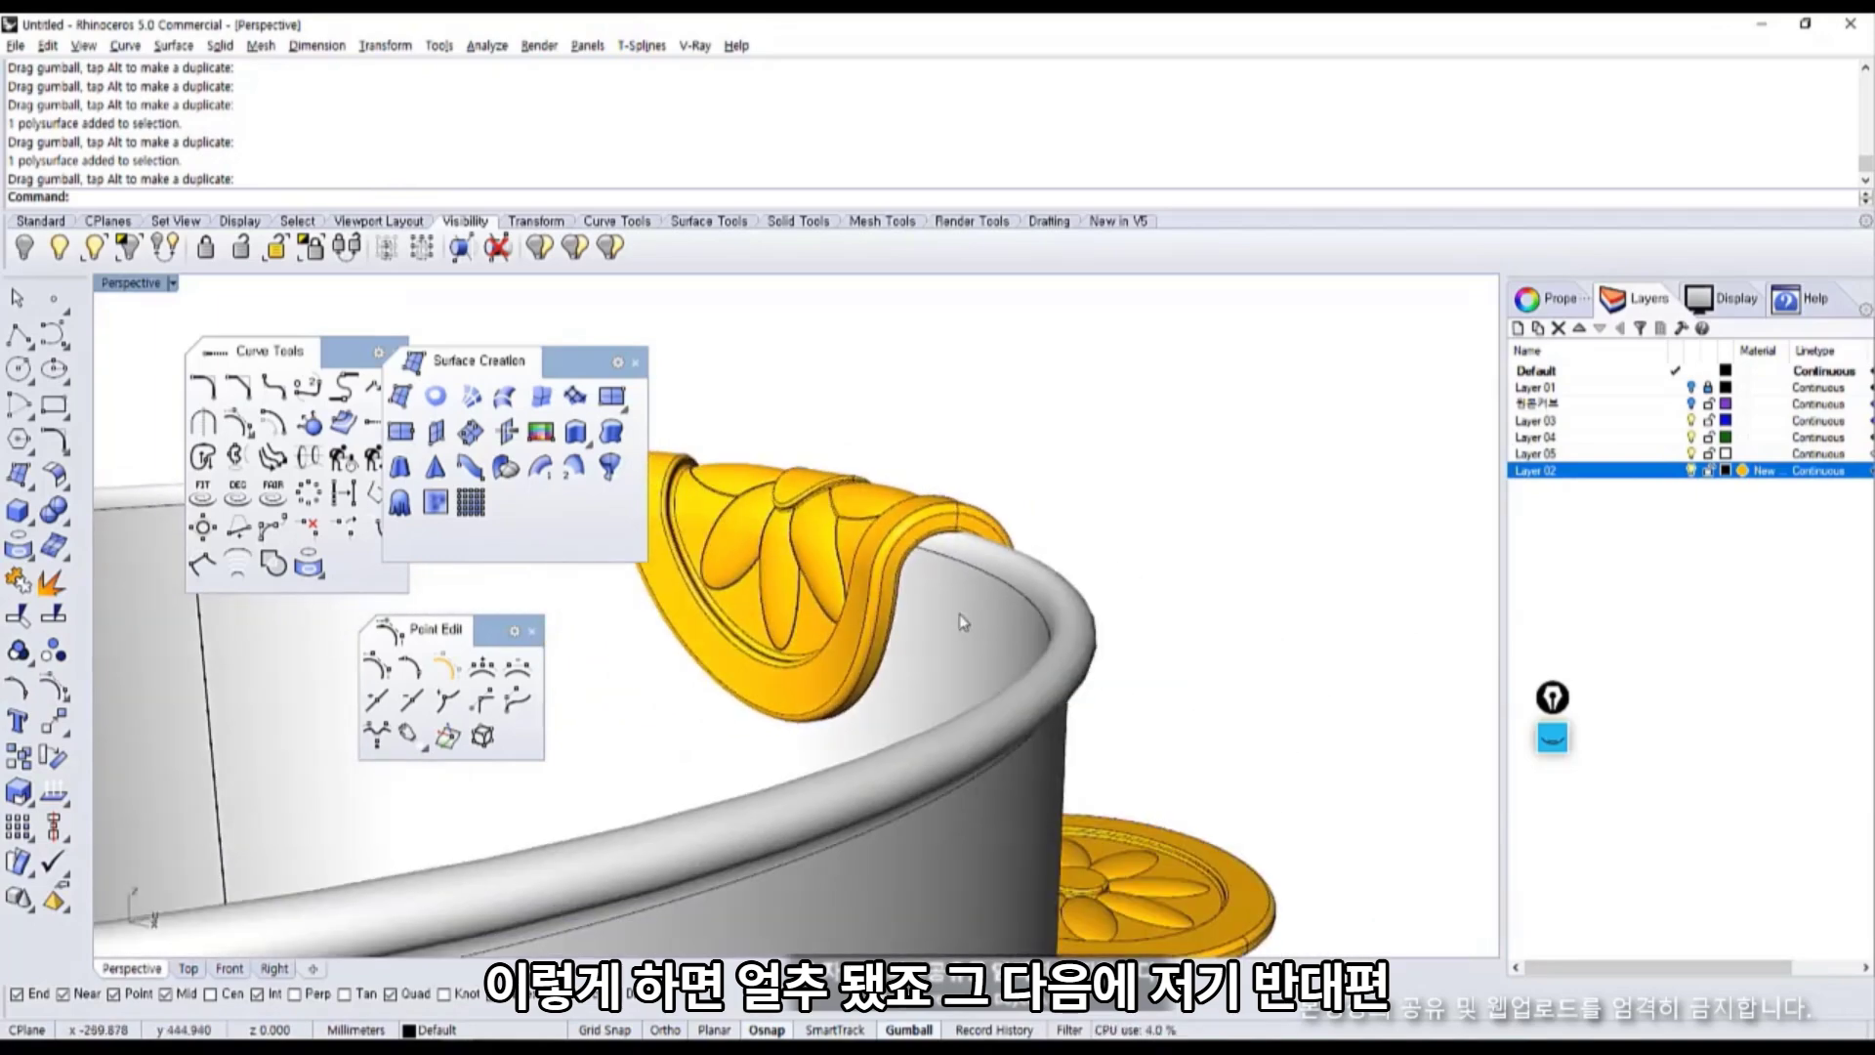
Clear the ornament selection and float the Transform tools beside the pot.
scroll(964, 622, down, 5)
right_drag(795, 648, 791, 727)
click(864, 810)
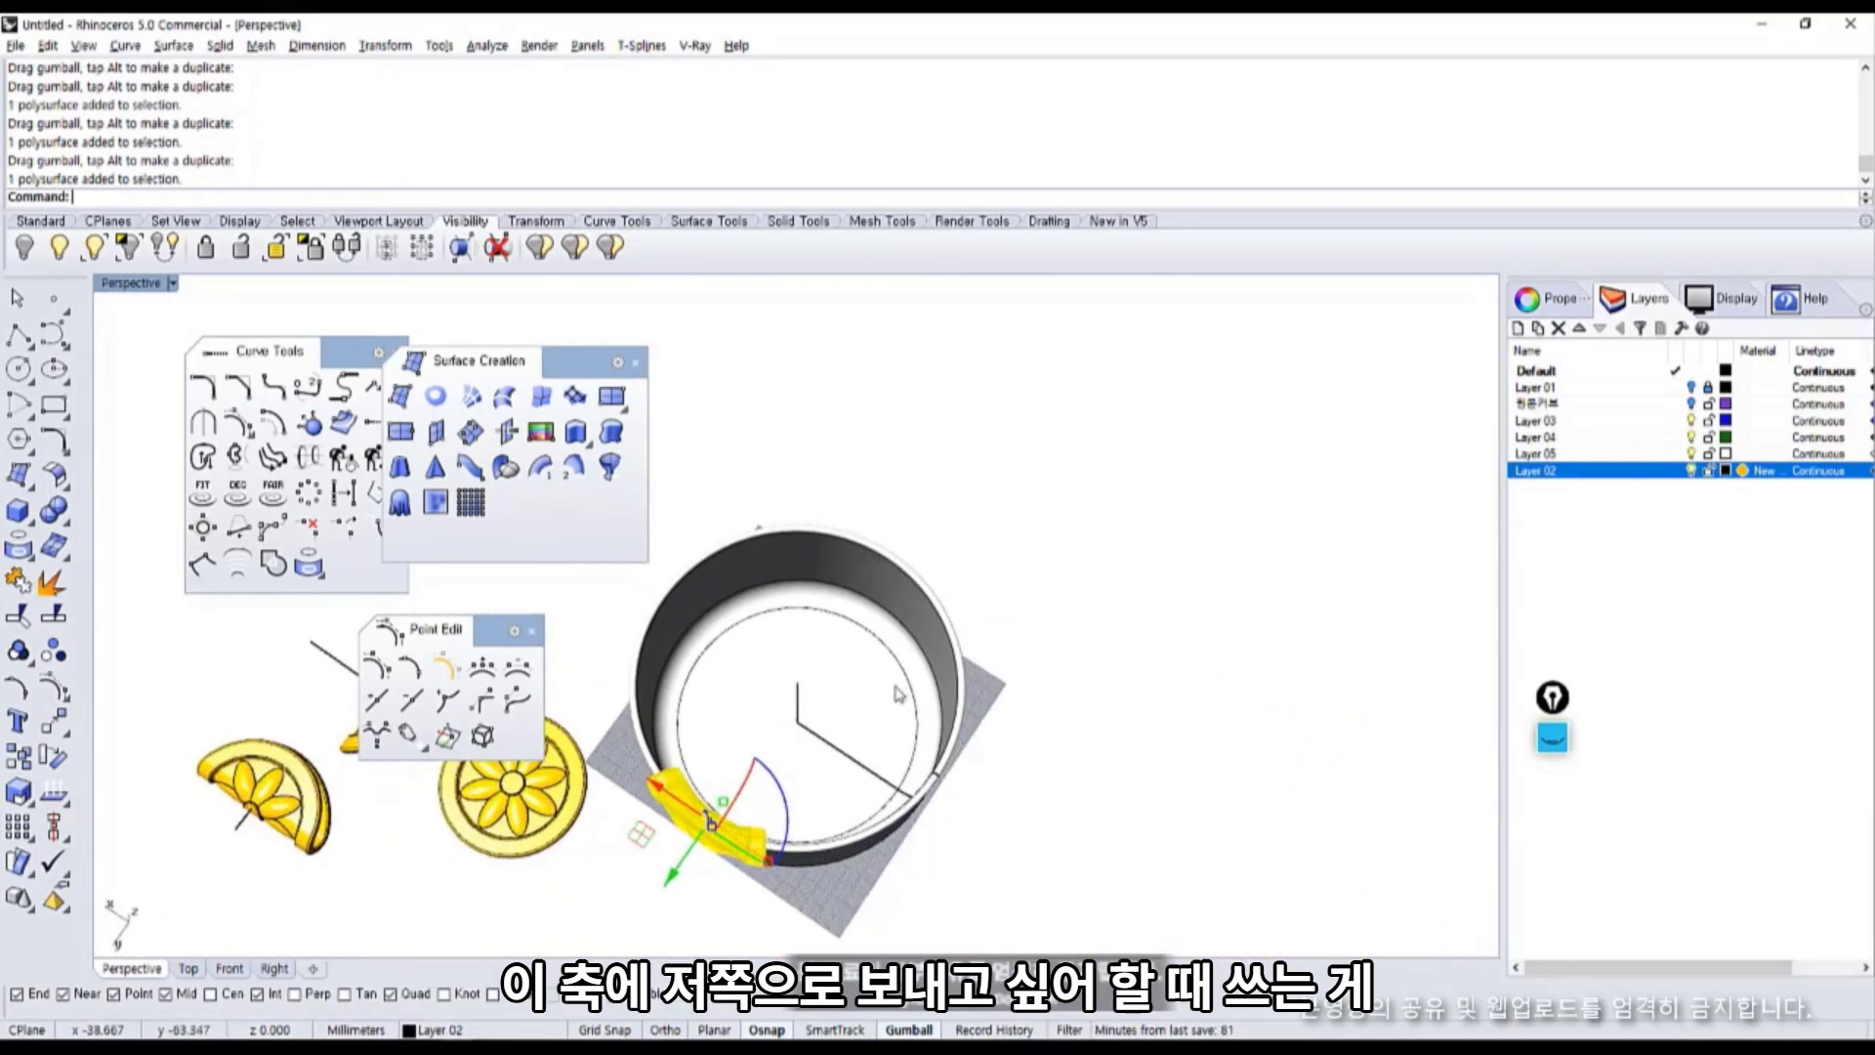
right_drag(870, 550, 634, 552)
key(Escape)
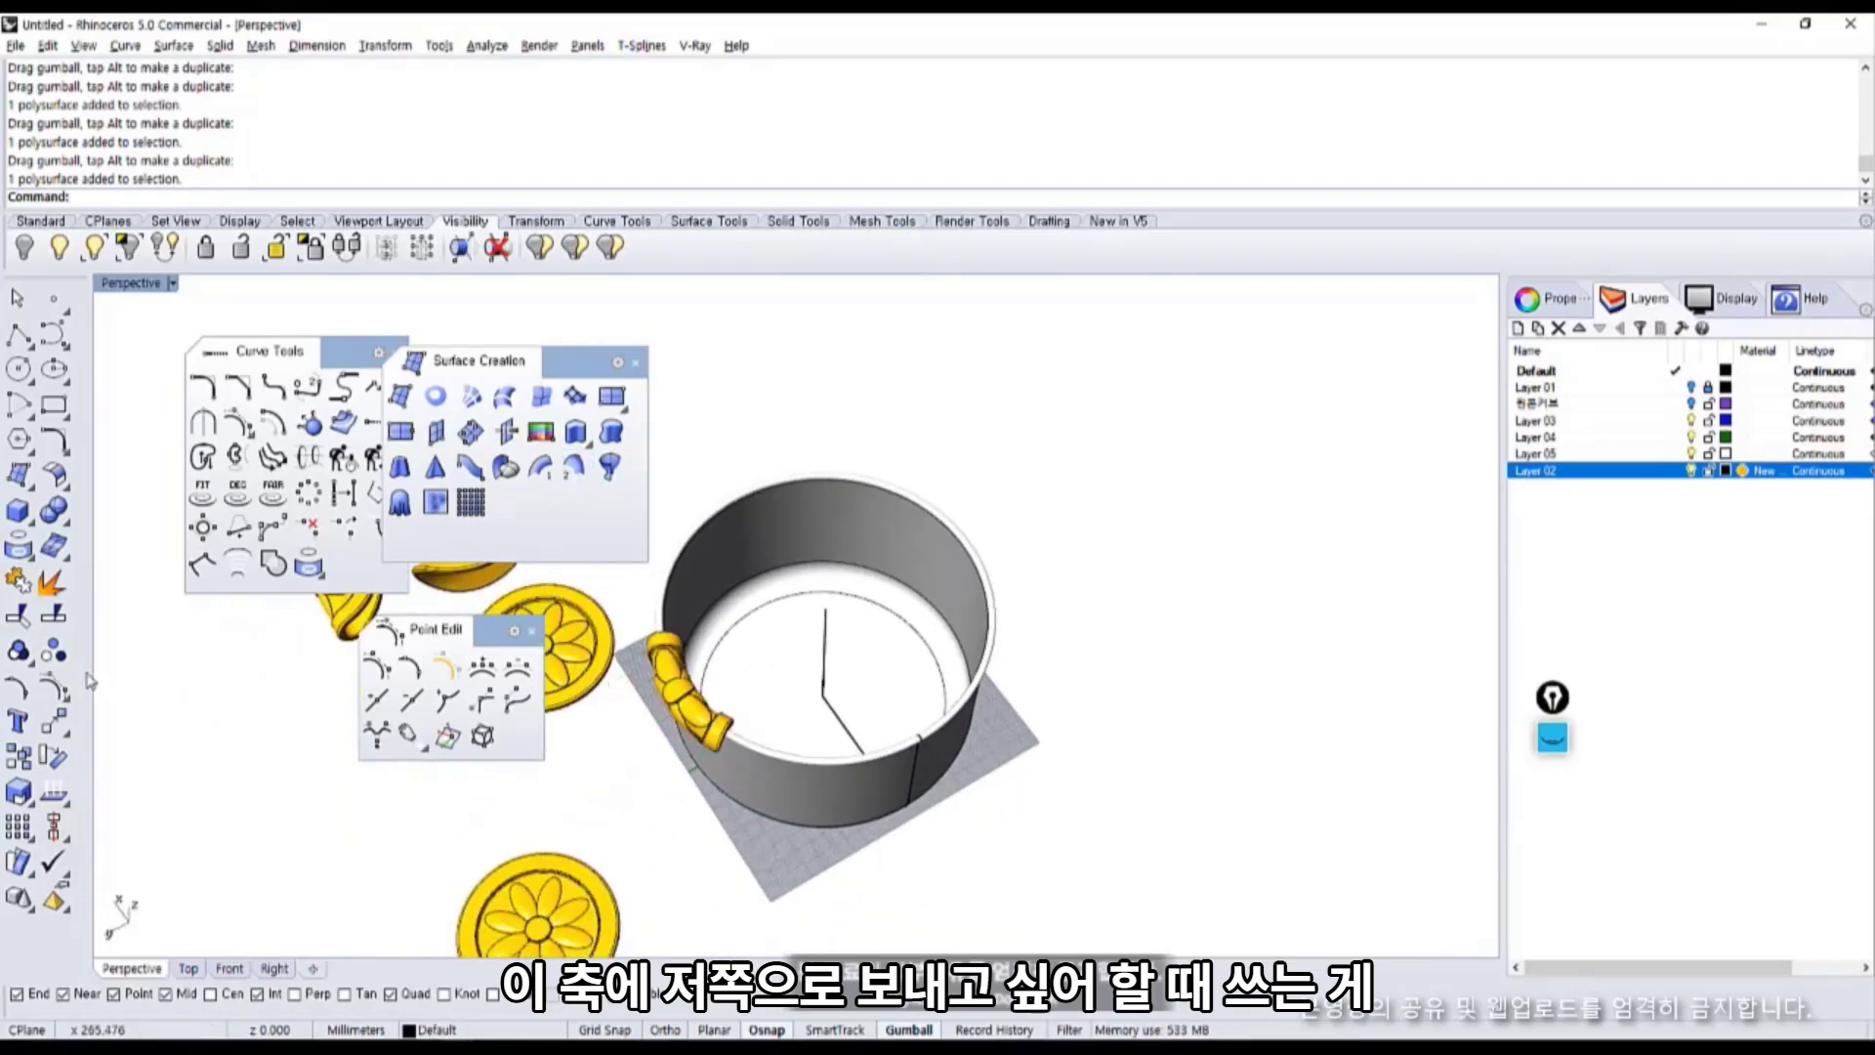
click(65, 730)
drag(104, 705, 1060, 361)
Begin mirroring a copy of the rim ornament to the opposite side of the pot, starting the mirror plane at the origin.
click(1144, 404)
click(684, 684)
key(Return)
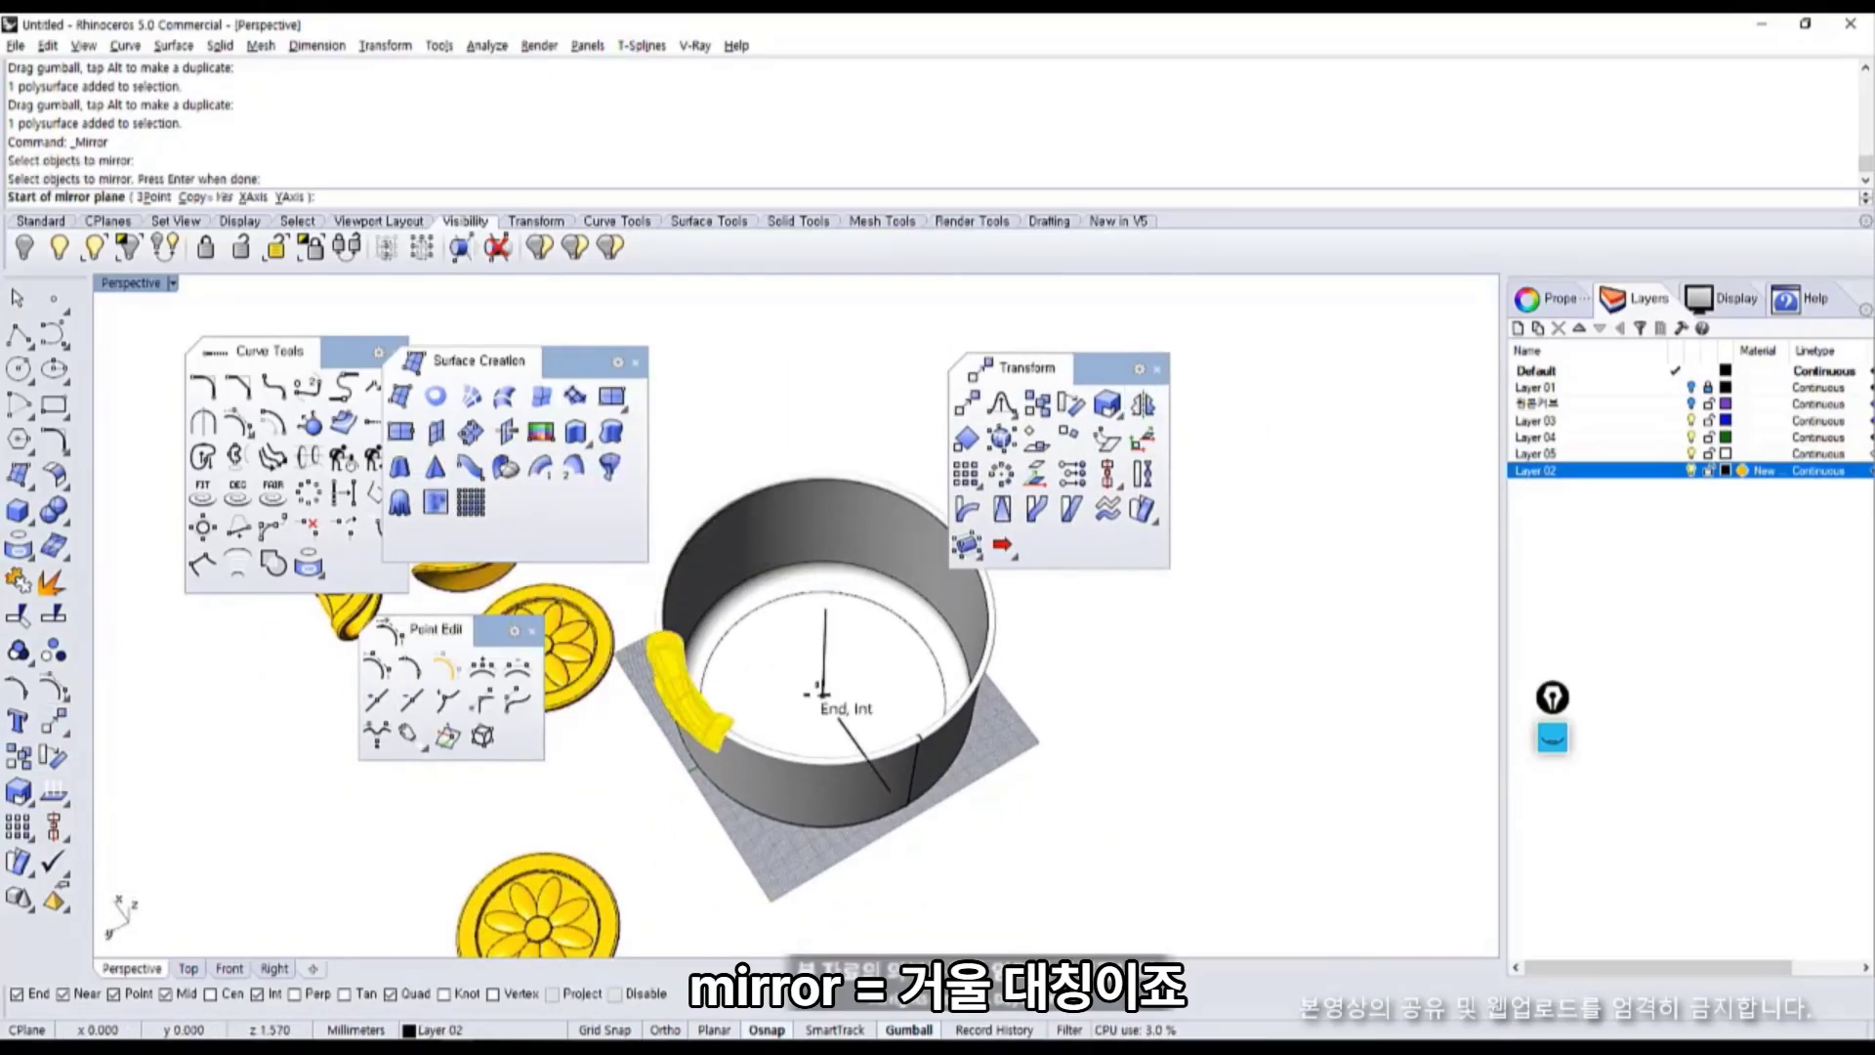
click(821, 691)
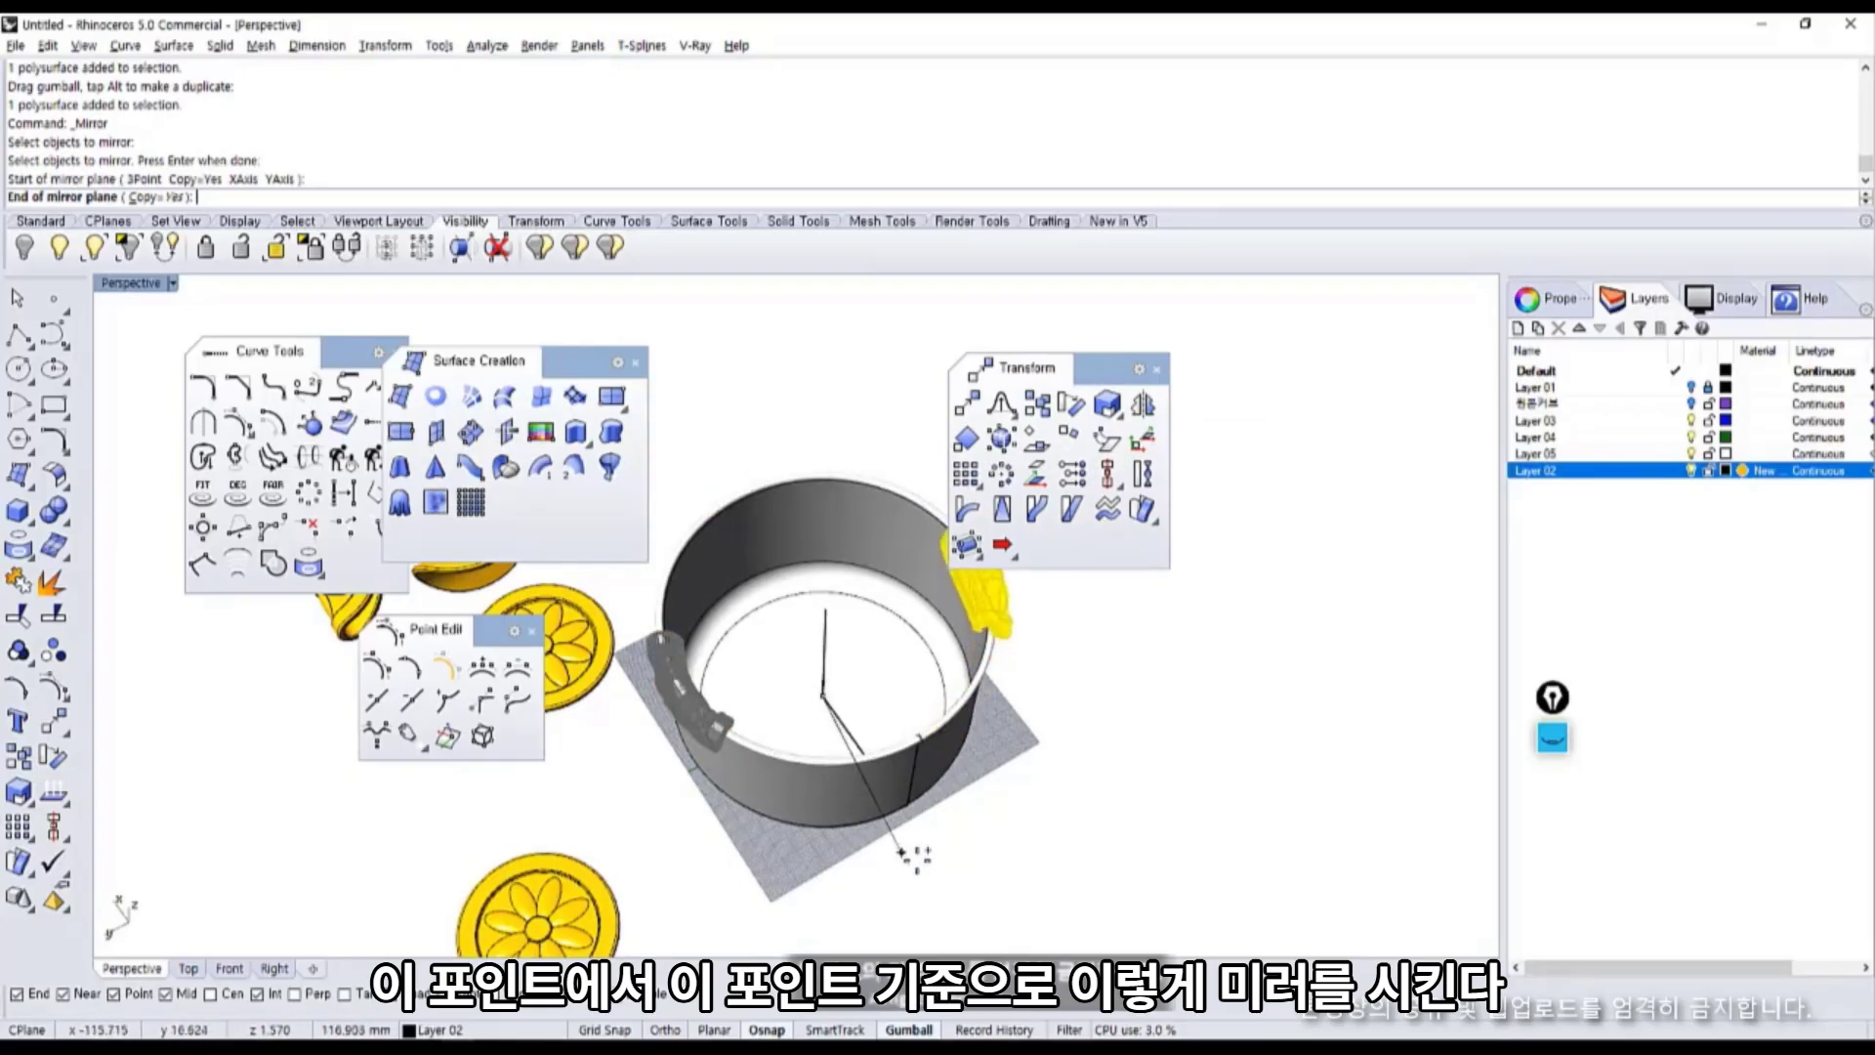
Mirror the flower handle to the opposite side of the pot's rim, keeping the original.
key(shift)
click(1024, 911)
right_drag(859, 791, 455, 742)
Close the floating Surface Creation, Transform, Point Edit and Curve Tools toolbars.
click(635, 366)
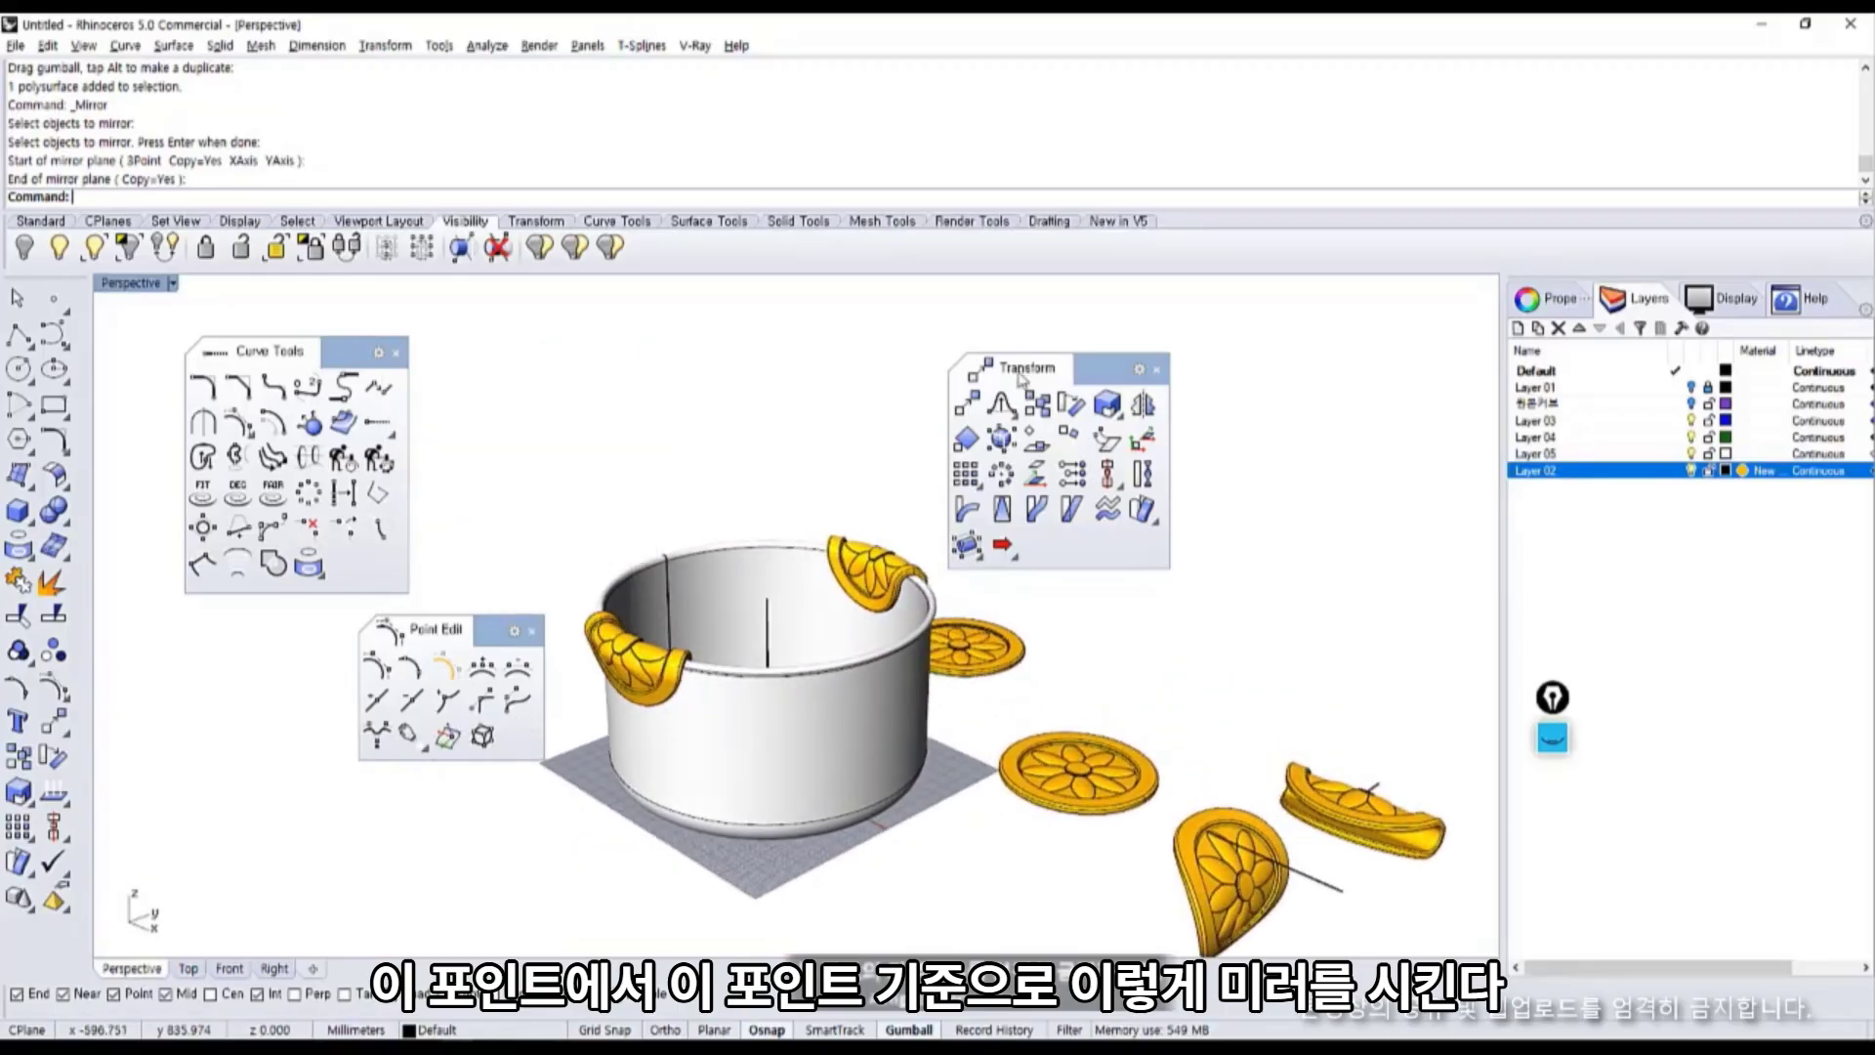
click(1158, 370)
click(533, 632)
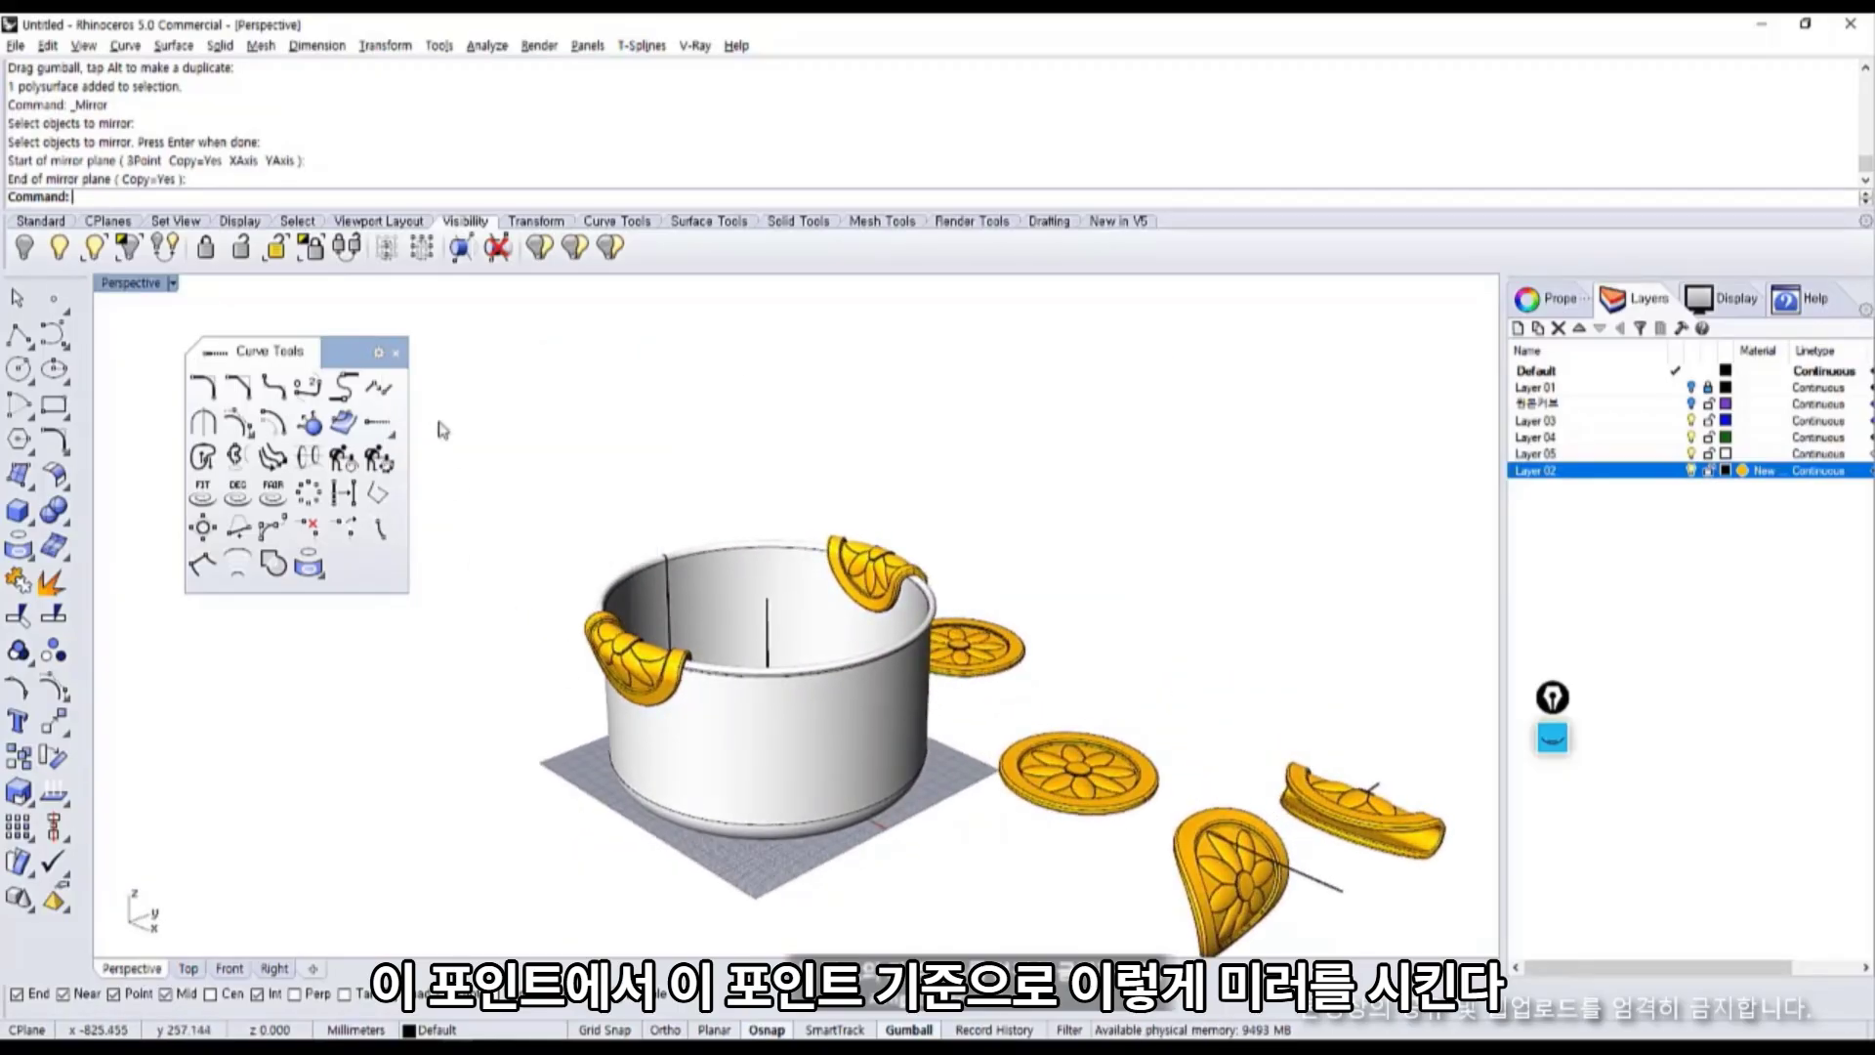
click(398, 357)
Examine the pot and its two rim handles from several angles, outside and inside.
right_drag(524, 506, 527, 478)
scroll(692, 556, up, 5)
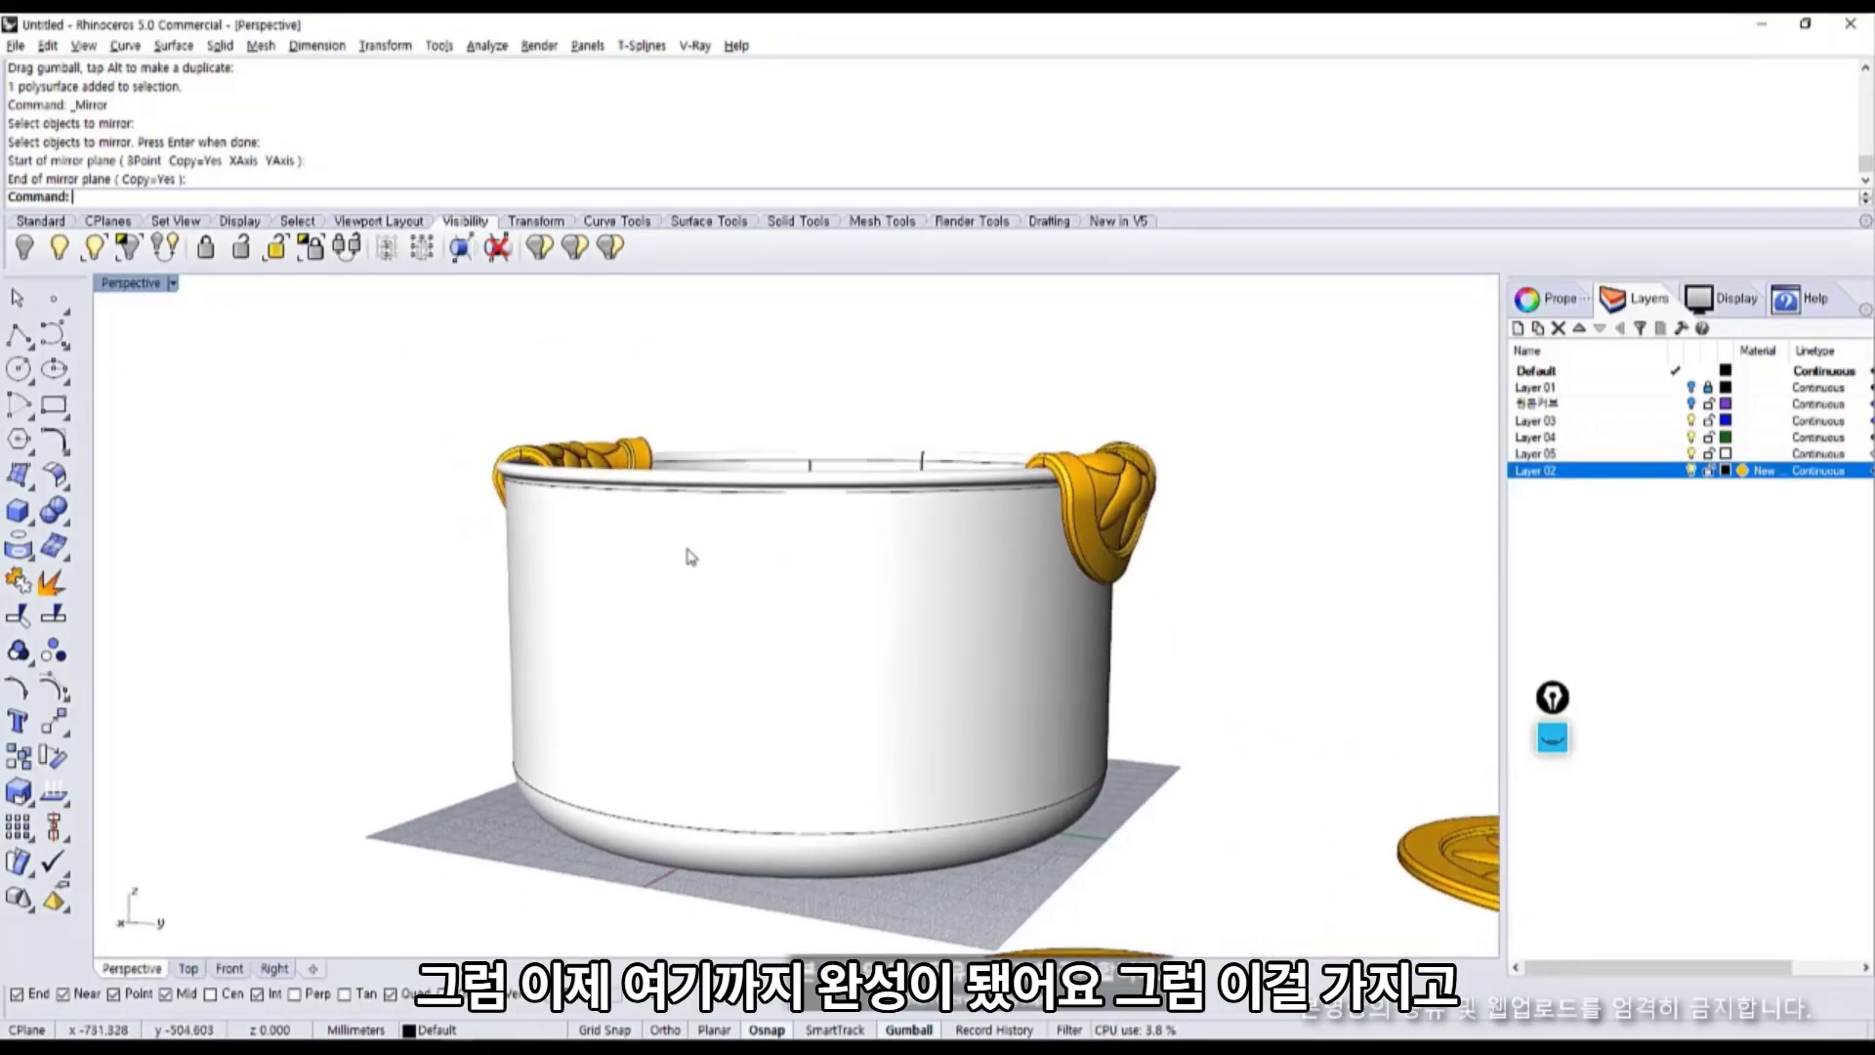
right_drag(728, 567, 708, 642)
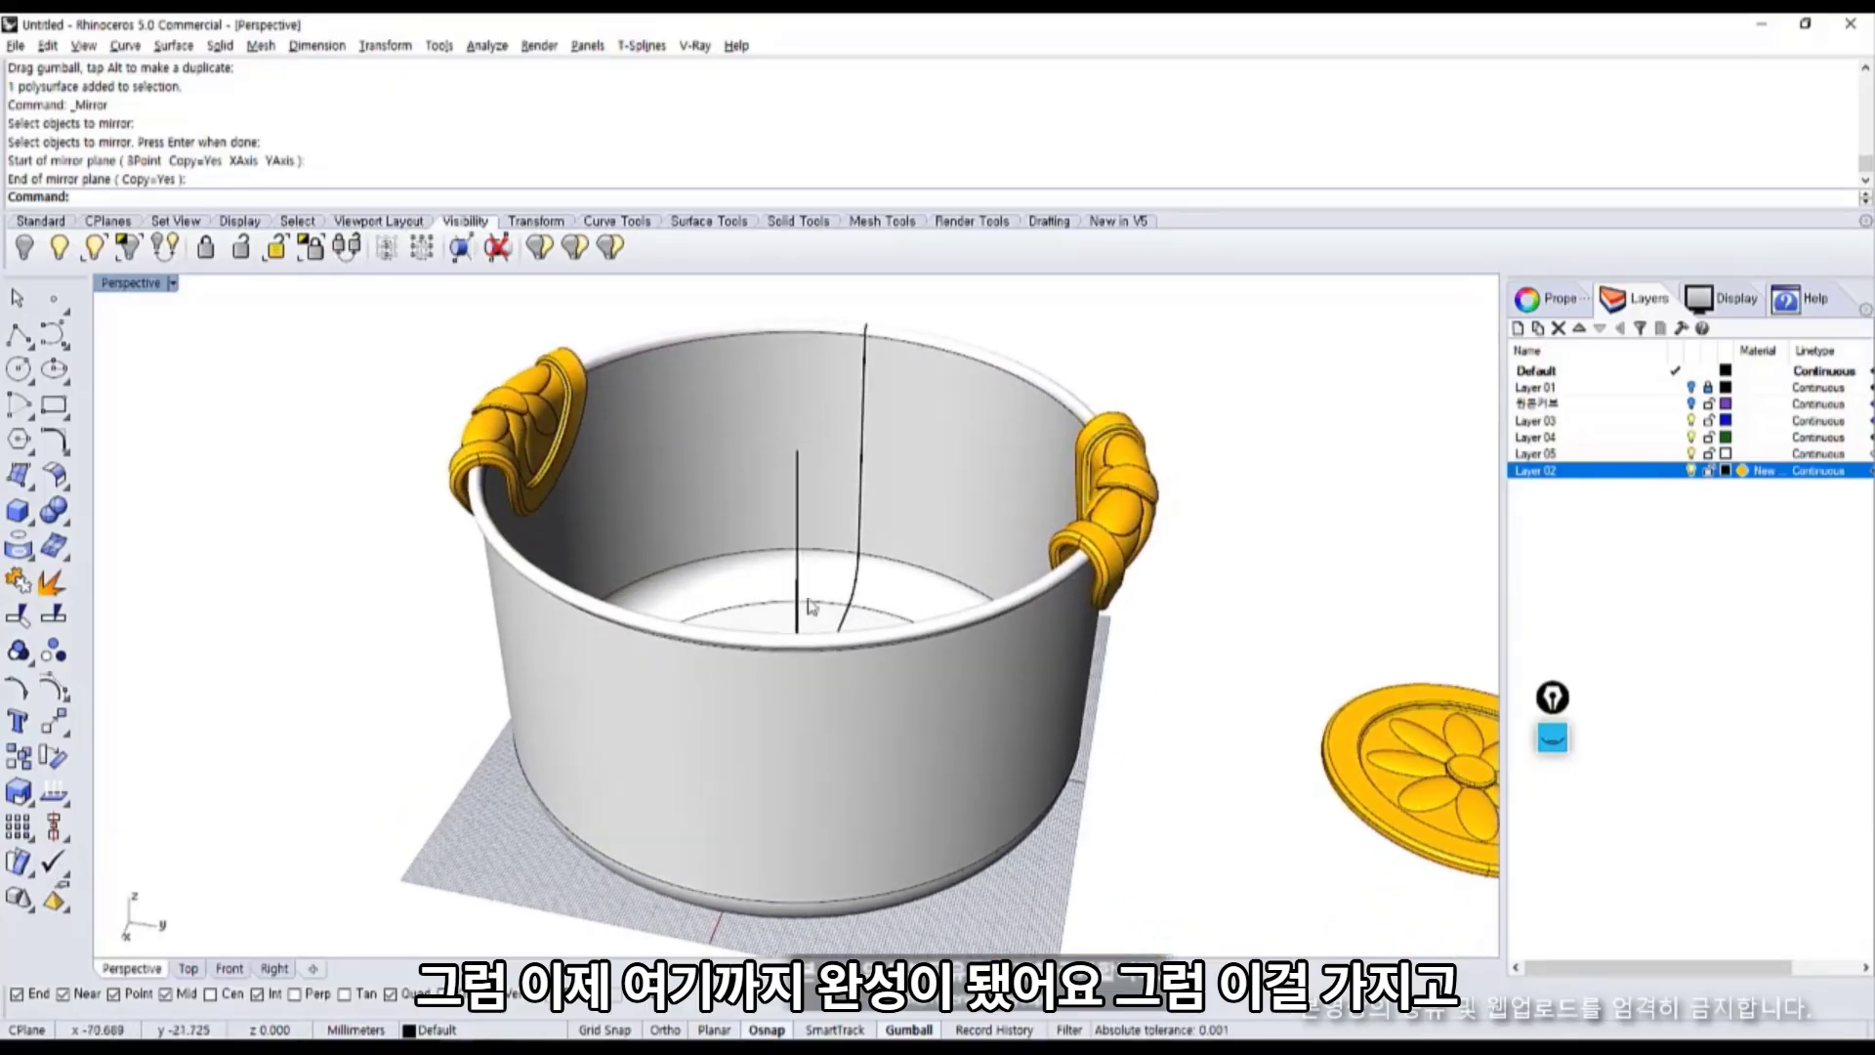
right_drag(809, 598, 501, 564)
scroll(500, 564, up, 5)
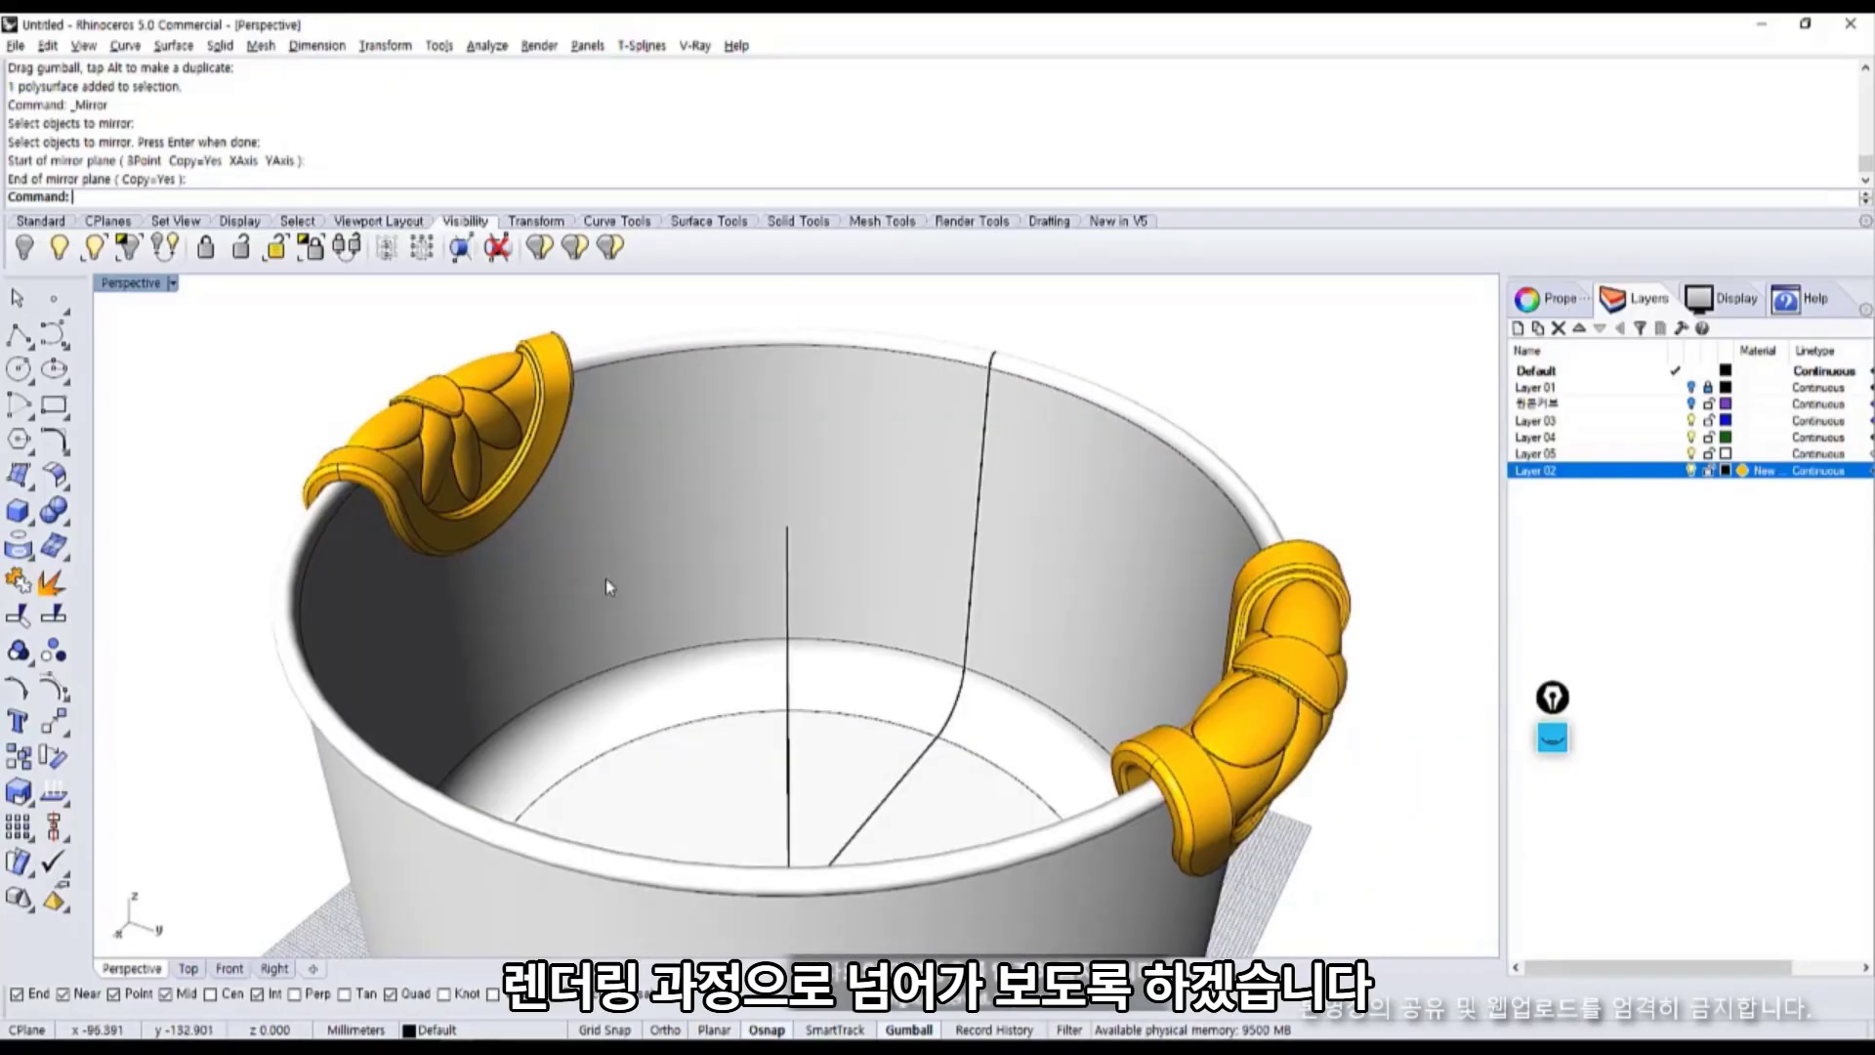
scroll(607, 586, down, 5)
right_drag(607, 586, 882, 805)
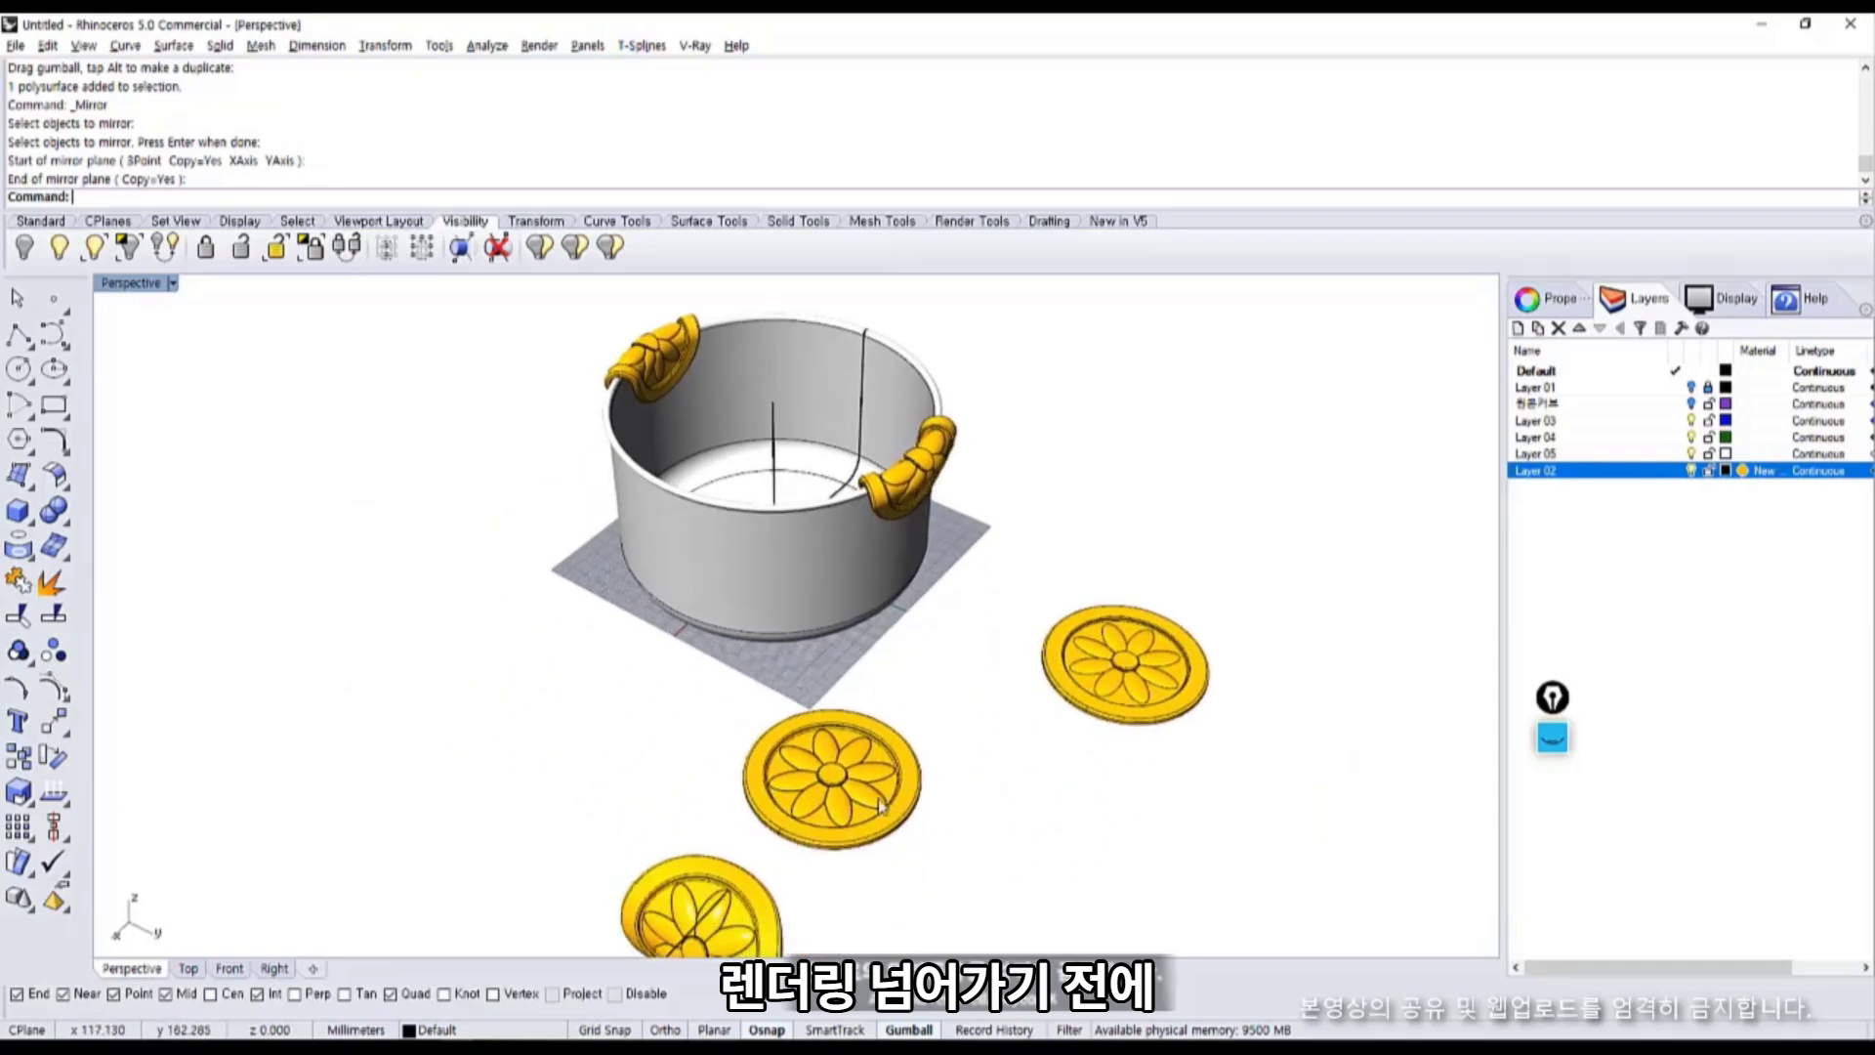
Move one flat flower disc onto free space beside the pot.
drag(858, 823, 552, 705)
click(597, 747)
right_drag(598, 747, 754, 842)
scroll(767, 692, up, 4)
right_drag(754, 842, 755, 817)
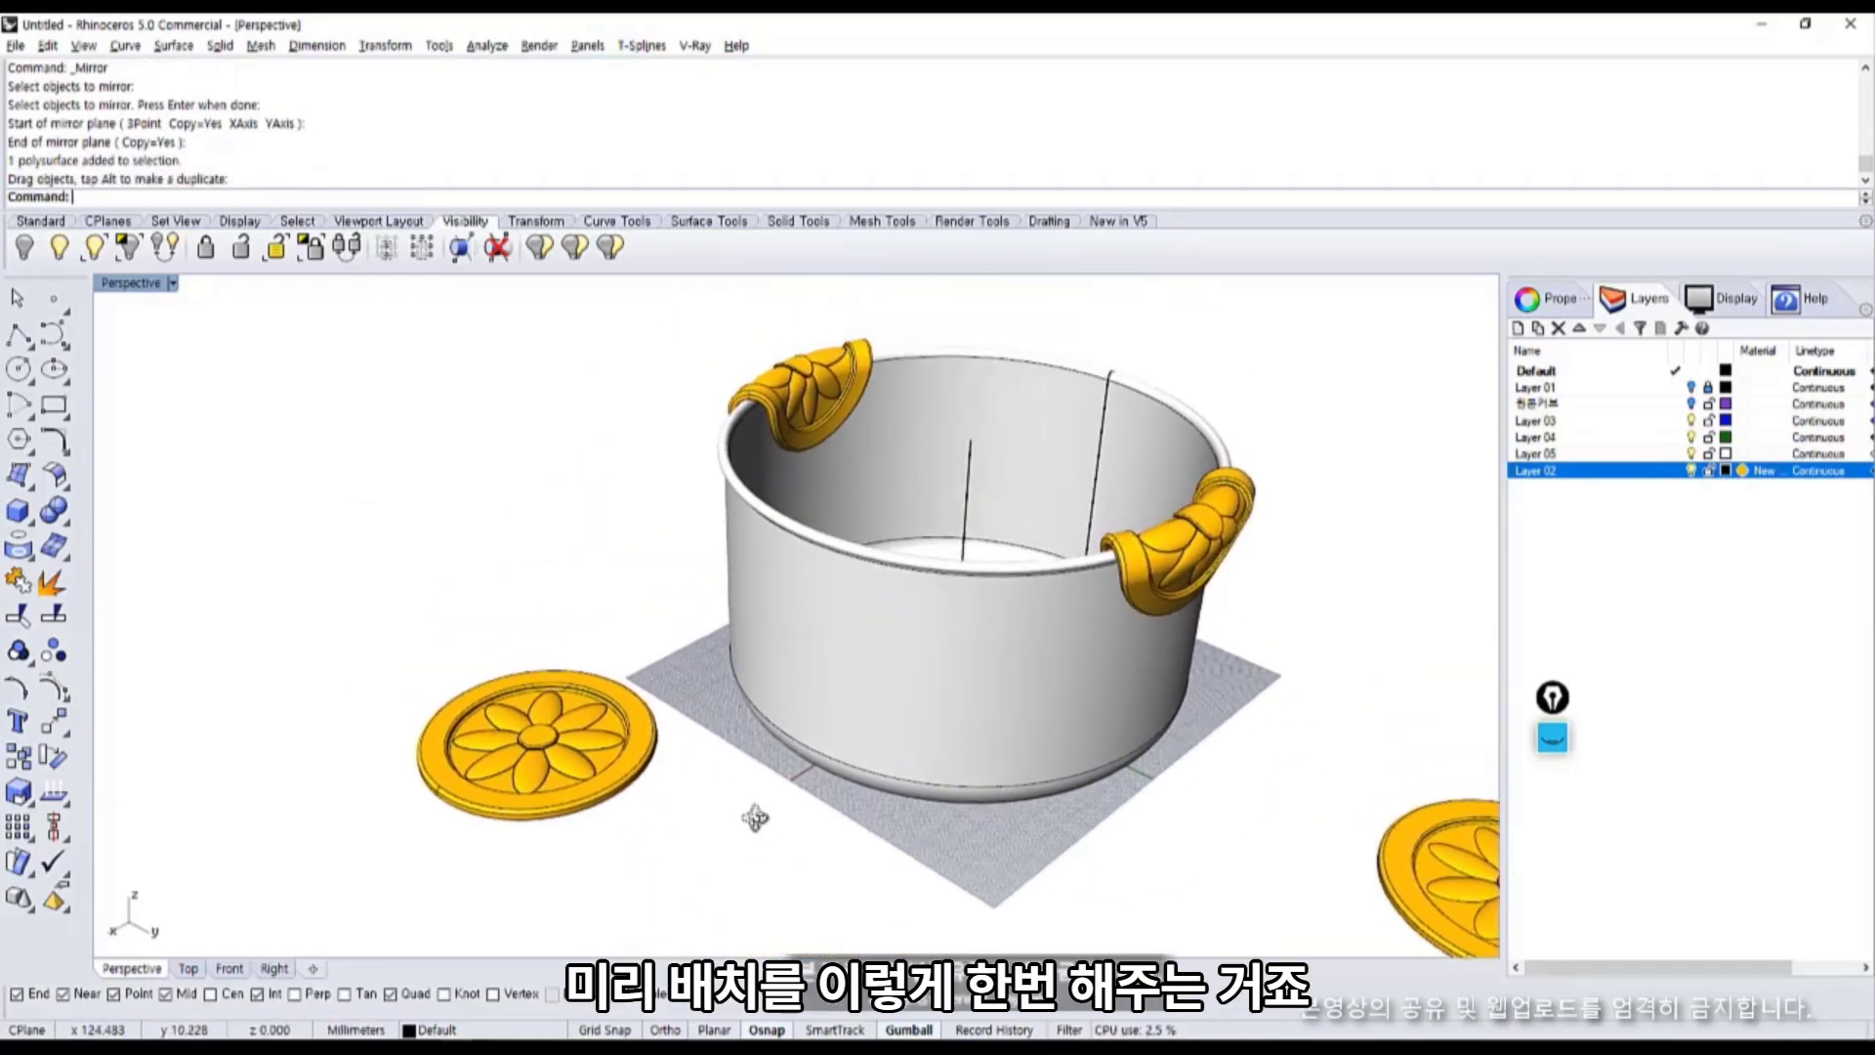
scroll(758, 800, up, 3)
Duplicate the flower disc beside the pot and place the copy next to it, farther from the grid.
click(645, 818)
key(ctrl+c)
key(ctrl+v)
drag(681, 857, 476, 658)
click(570, 675)
shift+right_drag(481, 702, 551, 719)
Draw a shallow rectangular box whose base surrounds the duplicated flower disc.
click(17, 510)
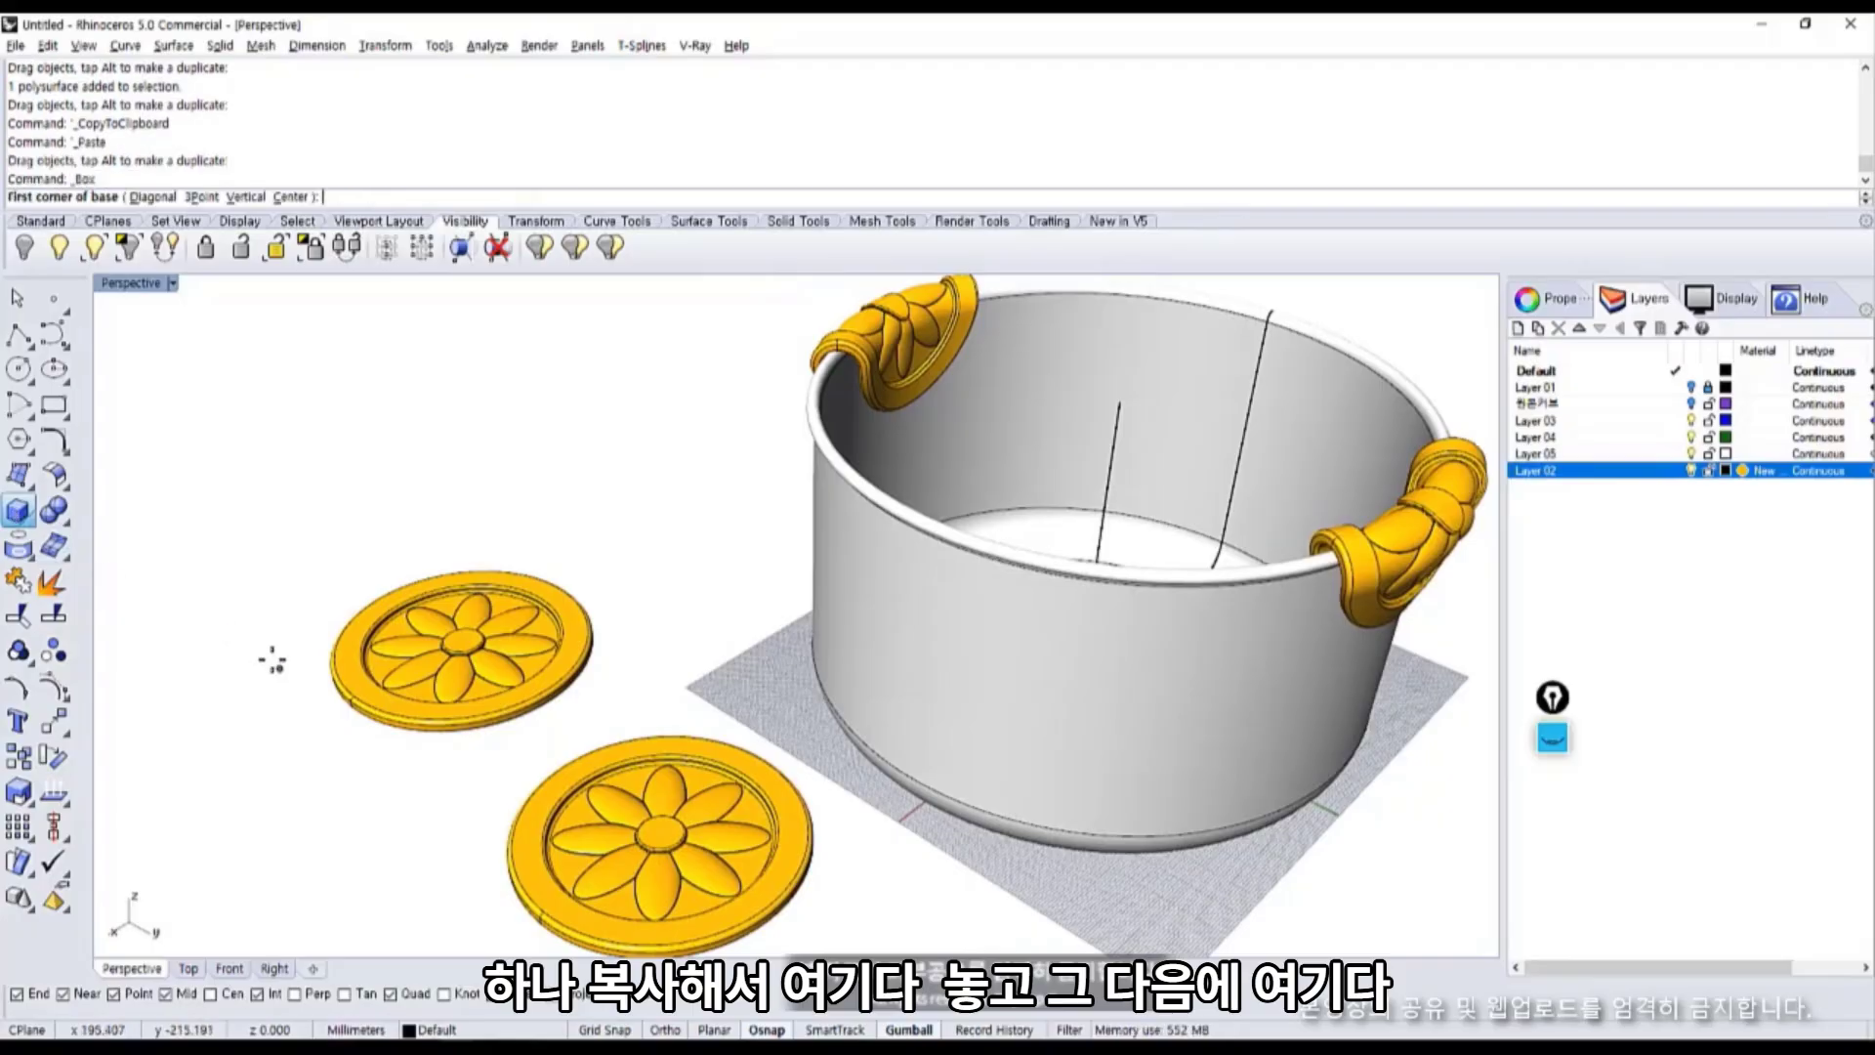
click(267, 657)
click(718, 633)
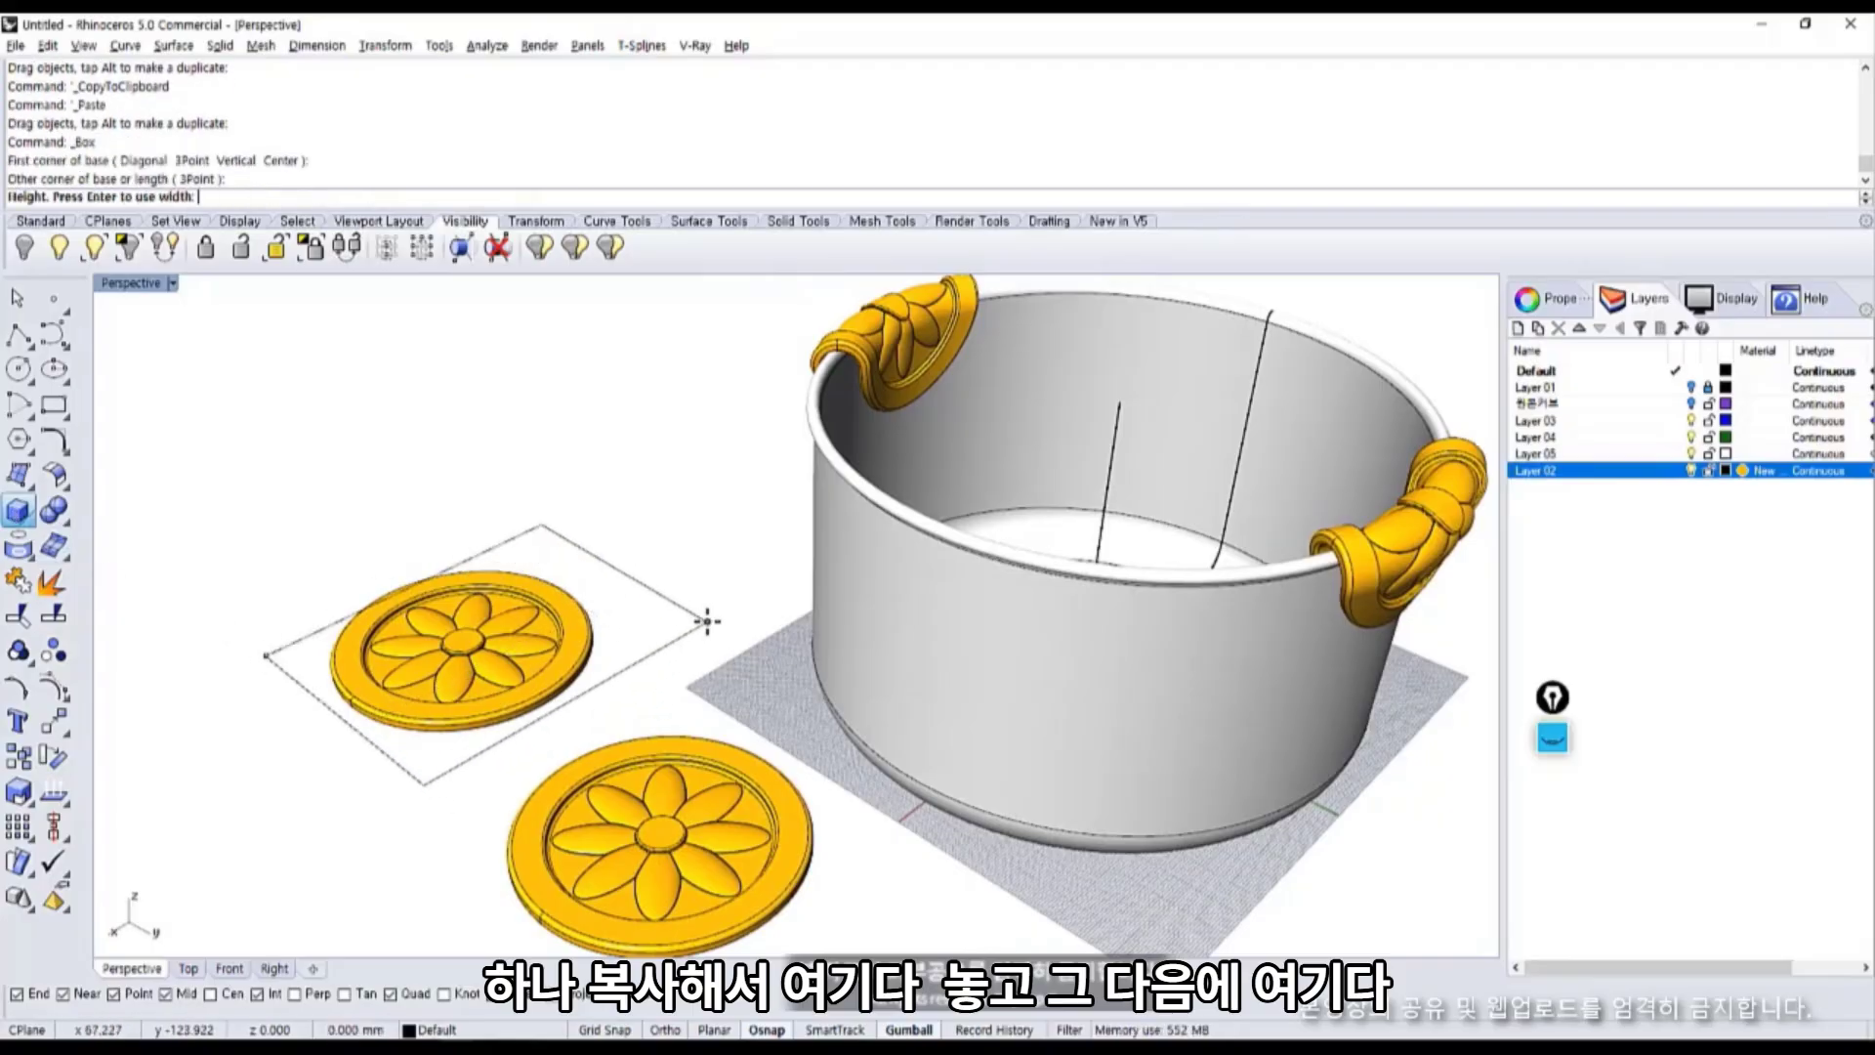
click(684, 586)
Shift the box sideways and lower it so that it encloses the flower disc.
drag(664, 615, 670, 657)
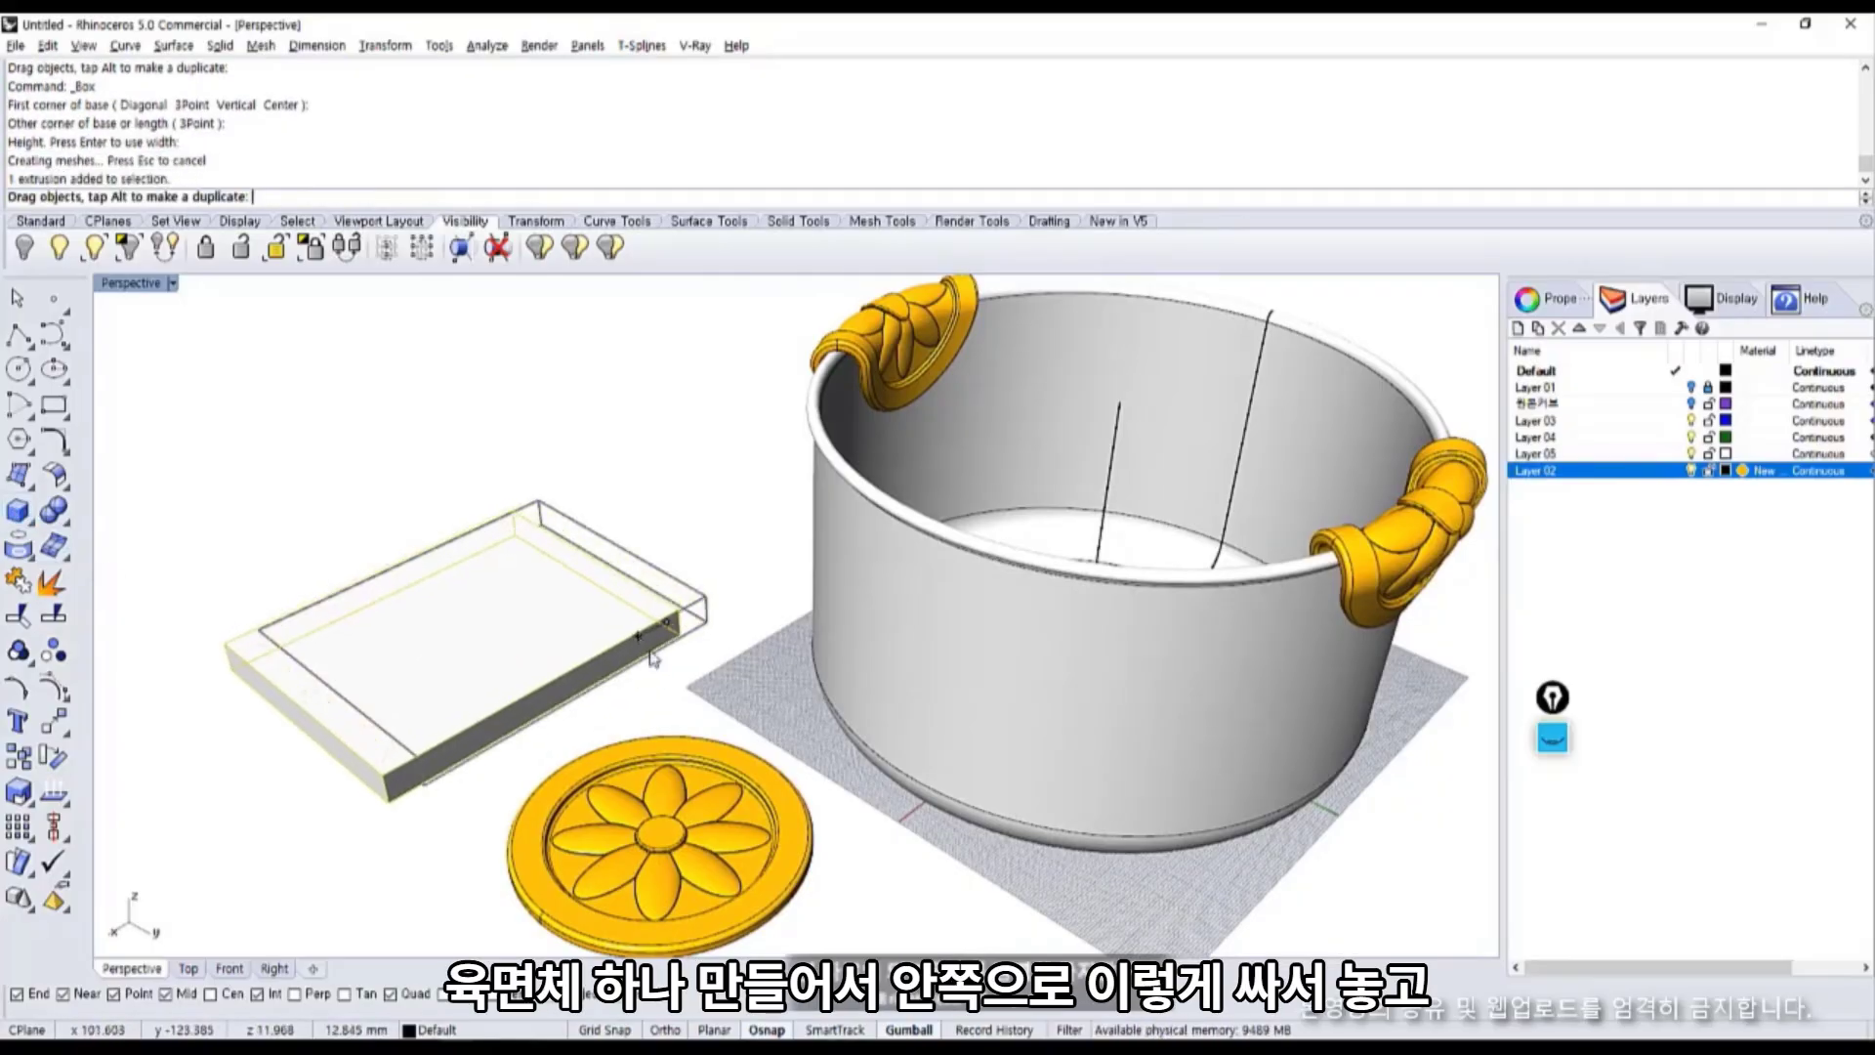
right_drag(670, 657, 587, 723)
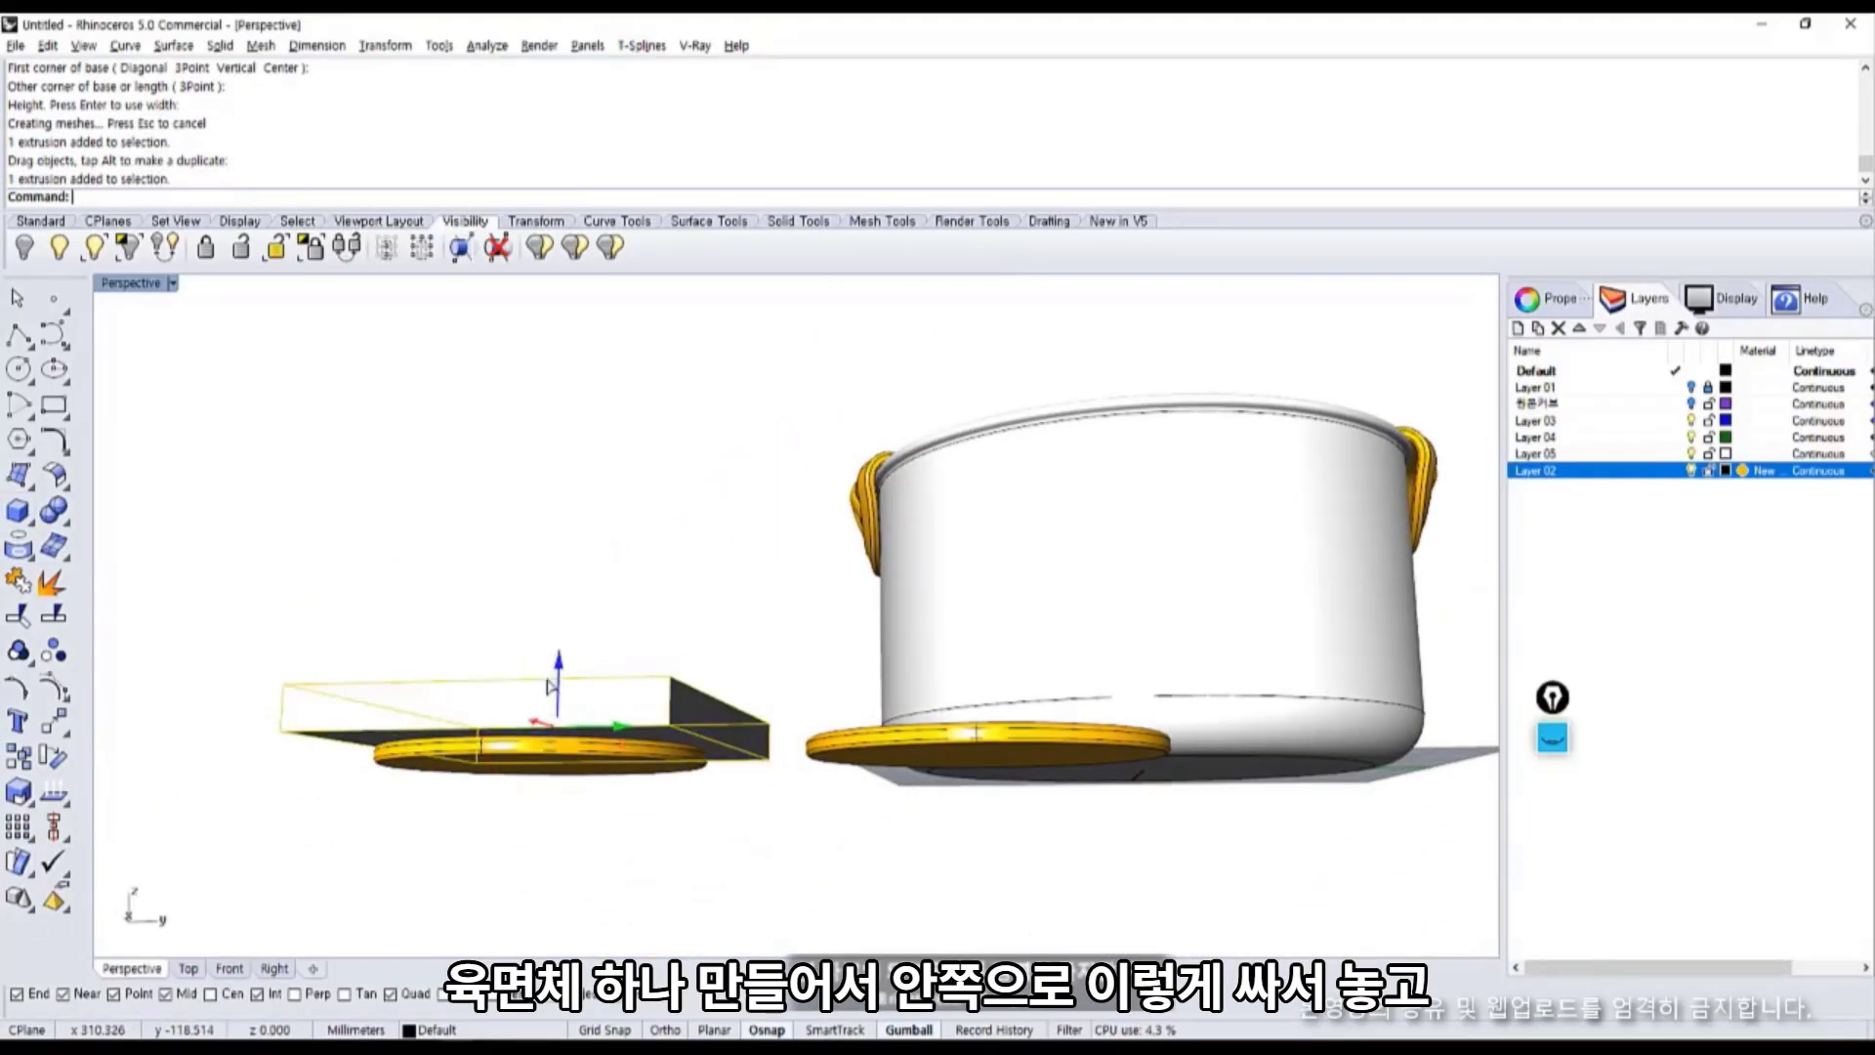
drag(558, 670, 554, 691)
click(683, 661)
right_drag(683, 662, 695, 710)
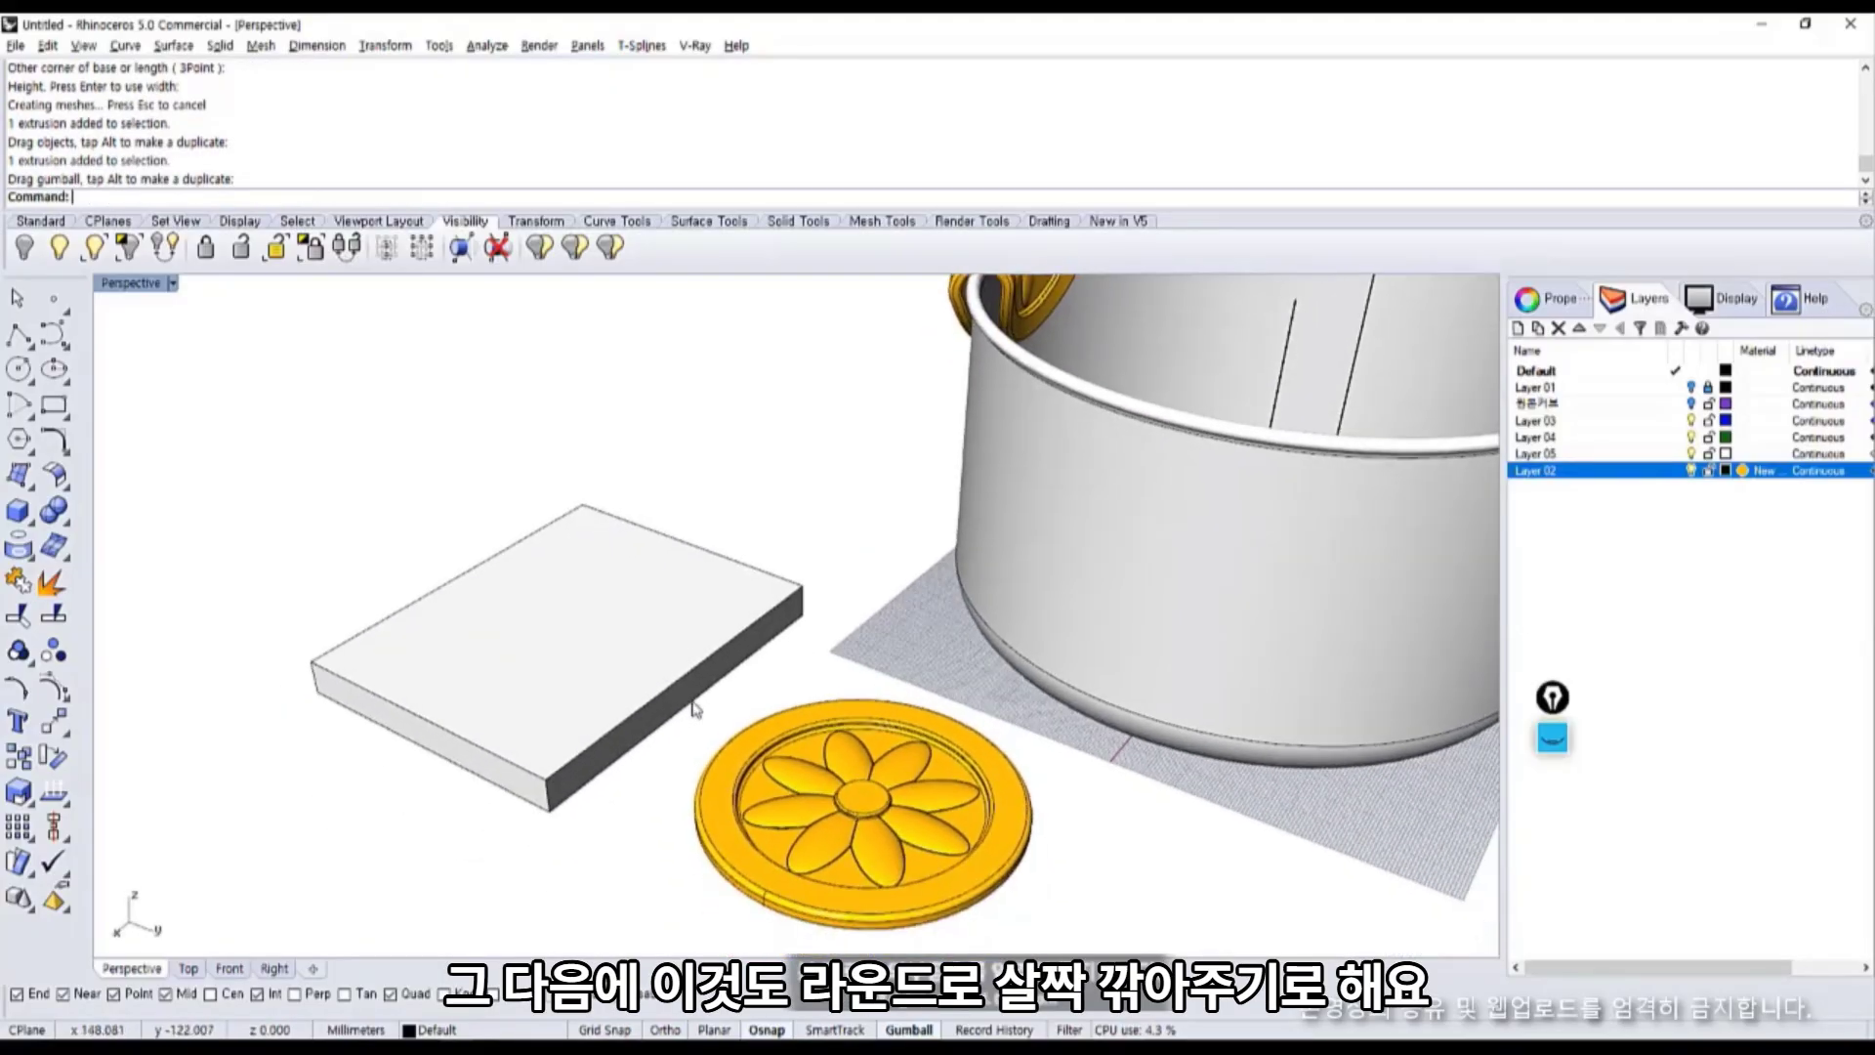
Fillet the box's edges with a radius of 0.6 mm.
click(618, 657)
middle_click(613, 665)
click(527, 636)
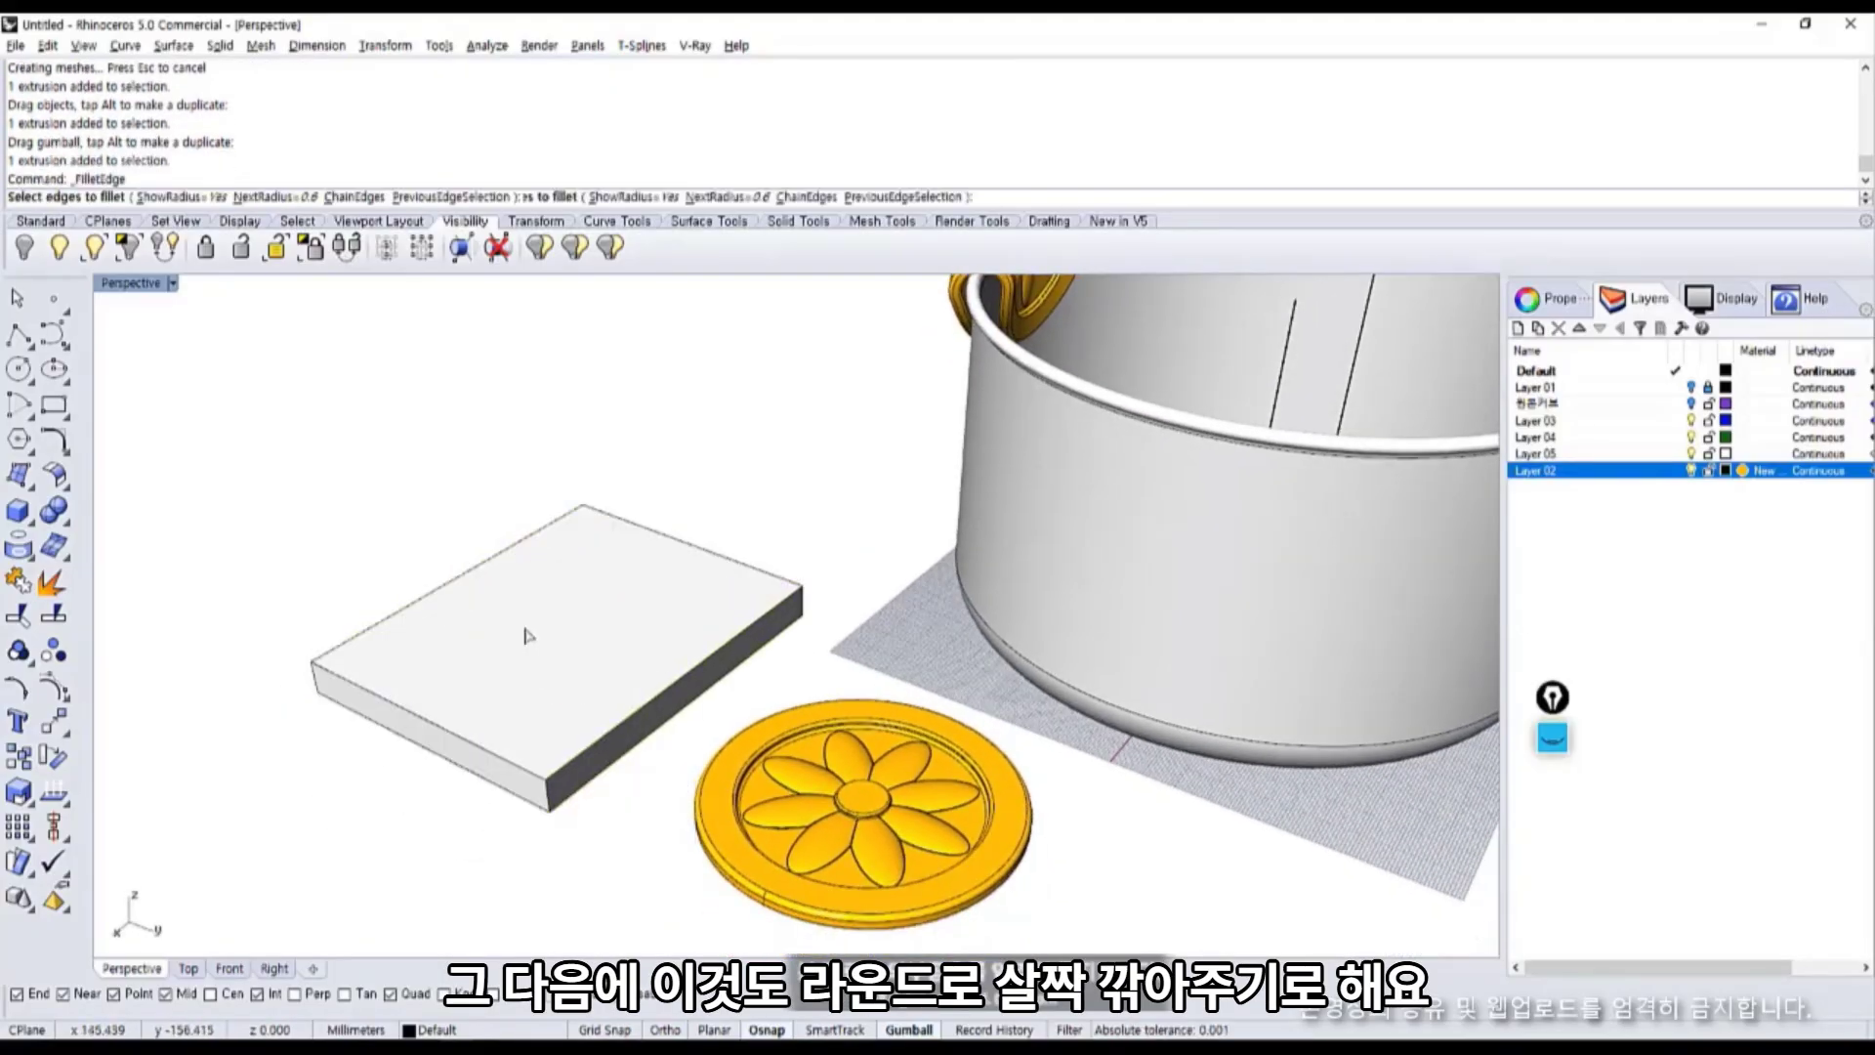
click(350, 644)
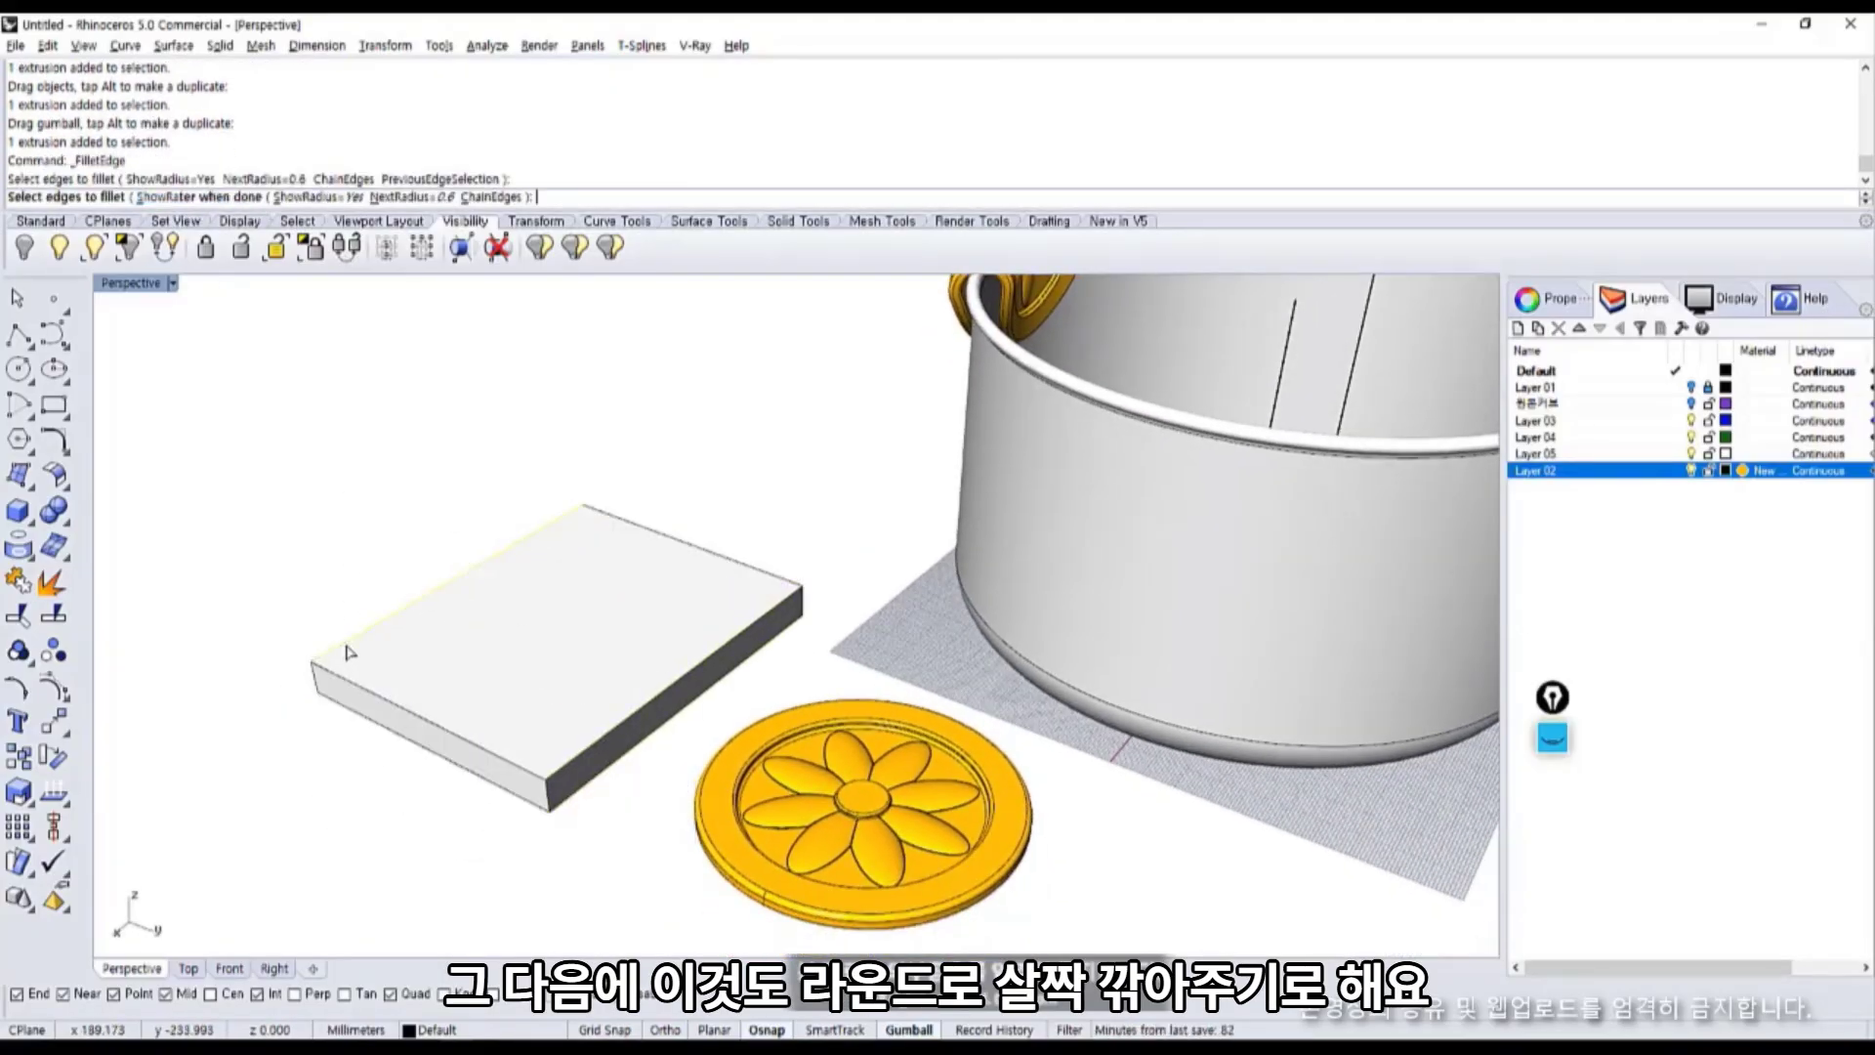
click(322, 686)
click(316, 681)
click(337, 704)
click(547, 797)
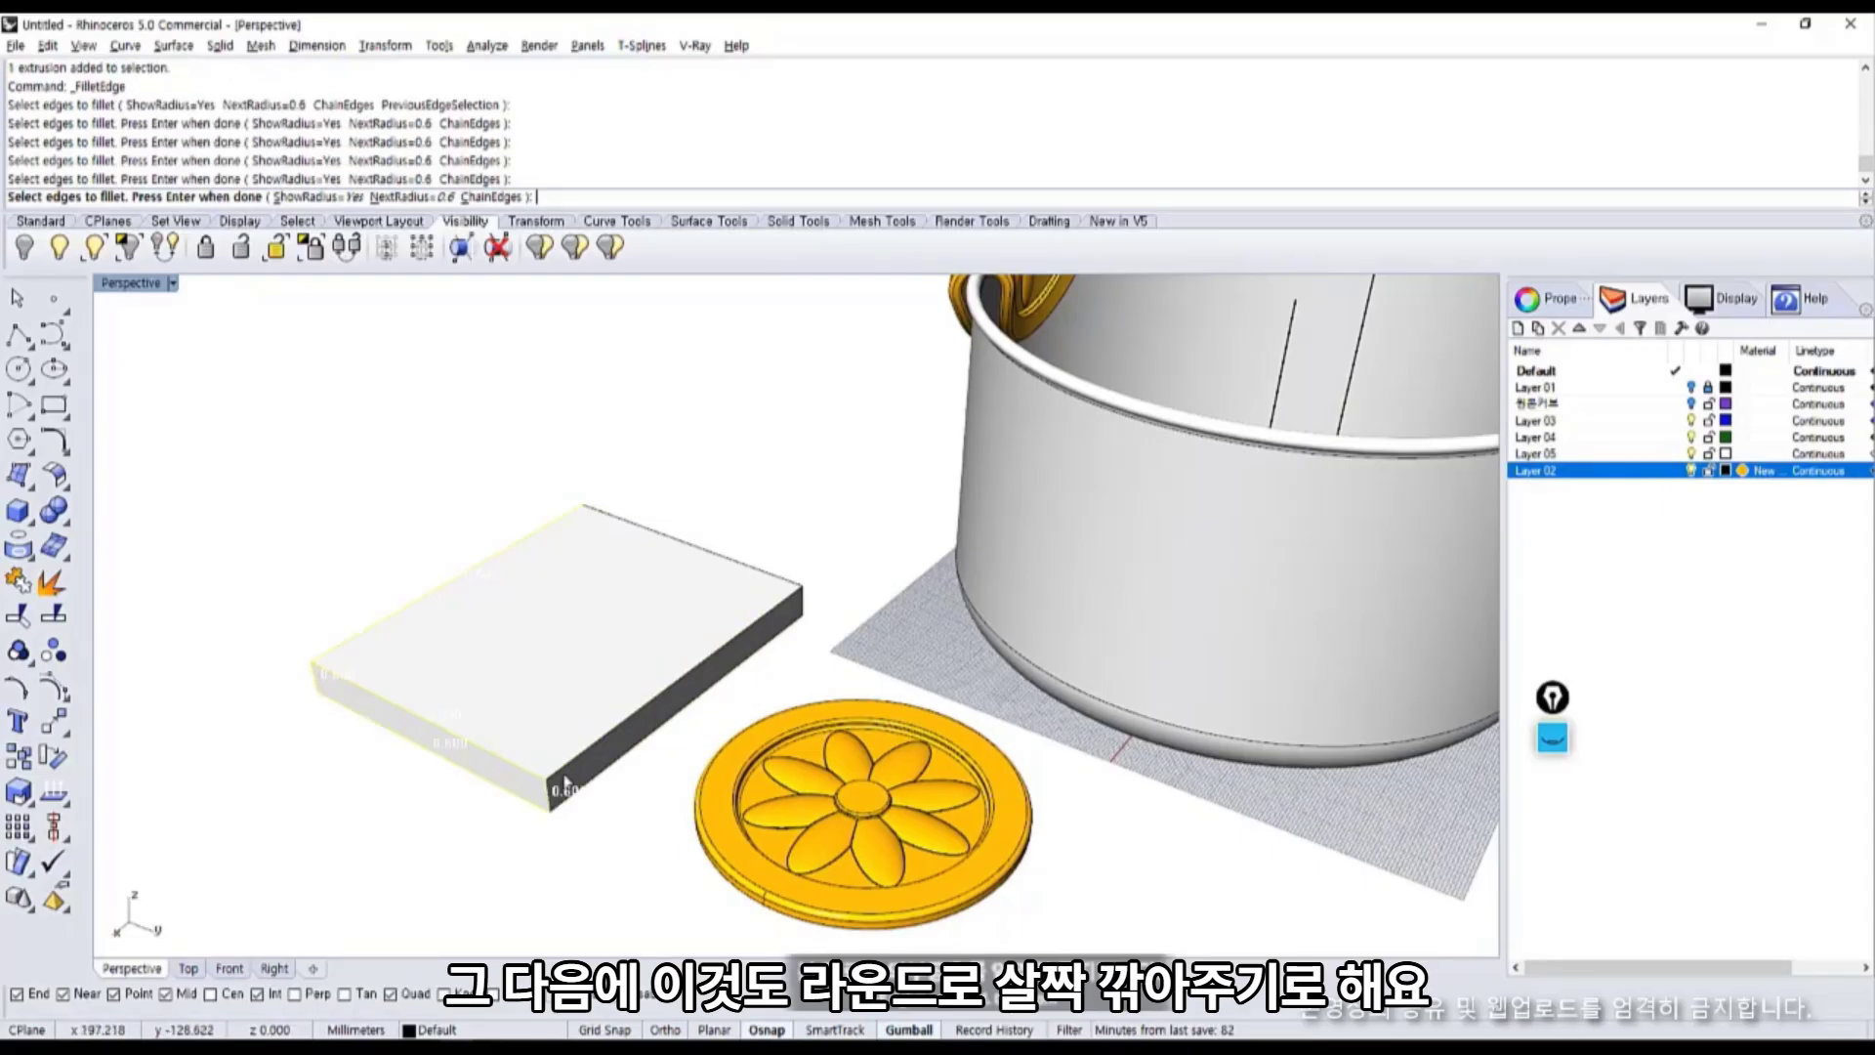
click(568, 766)
click(788, 593)
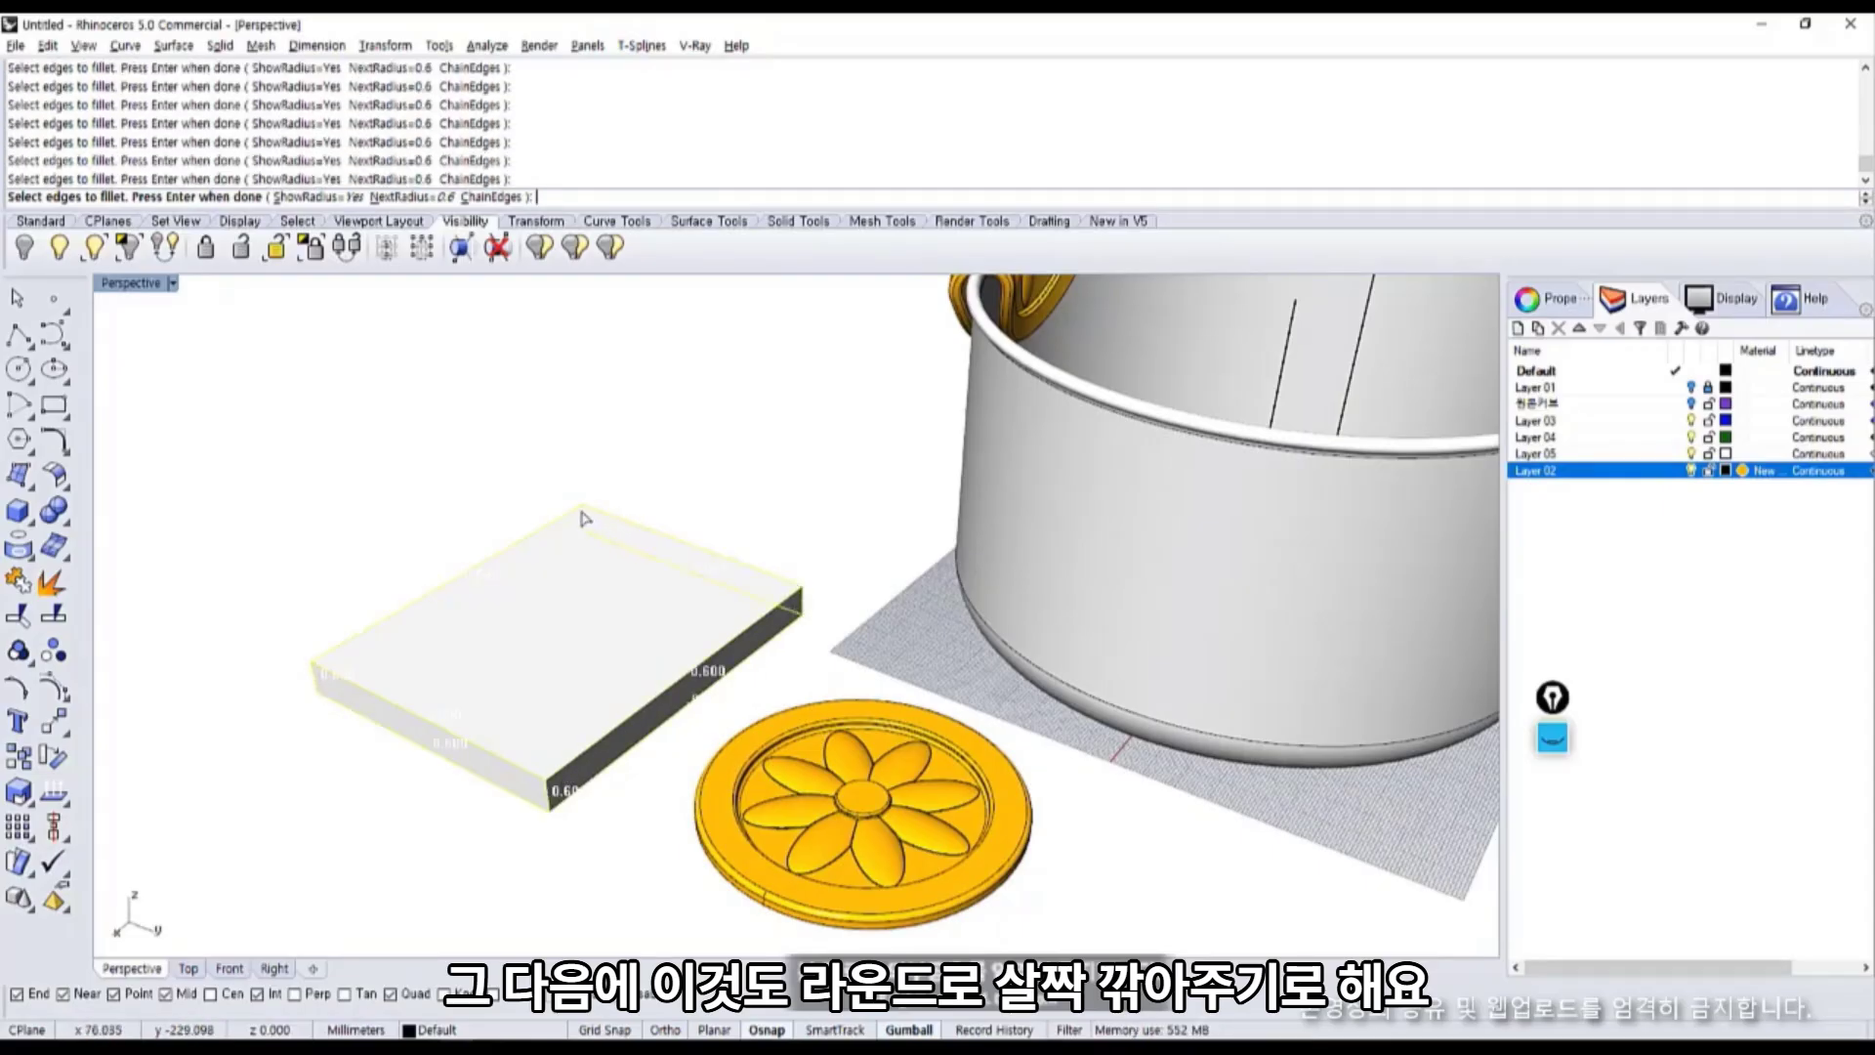
key(Return)
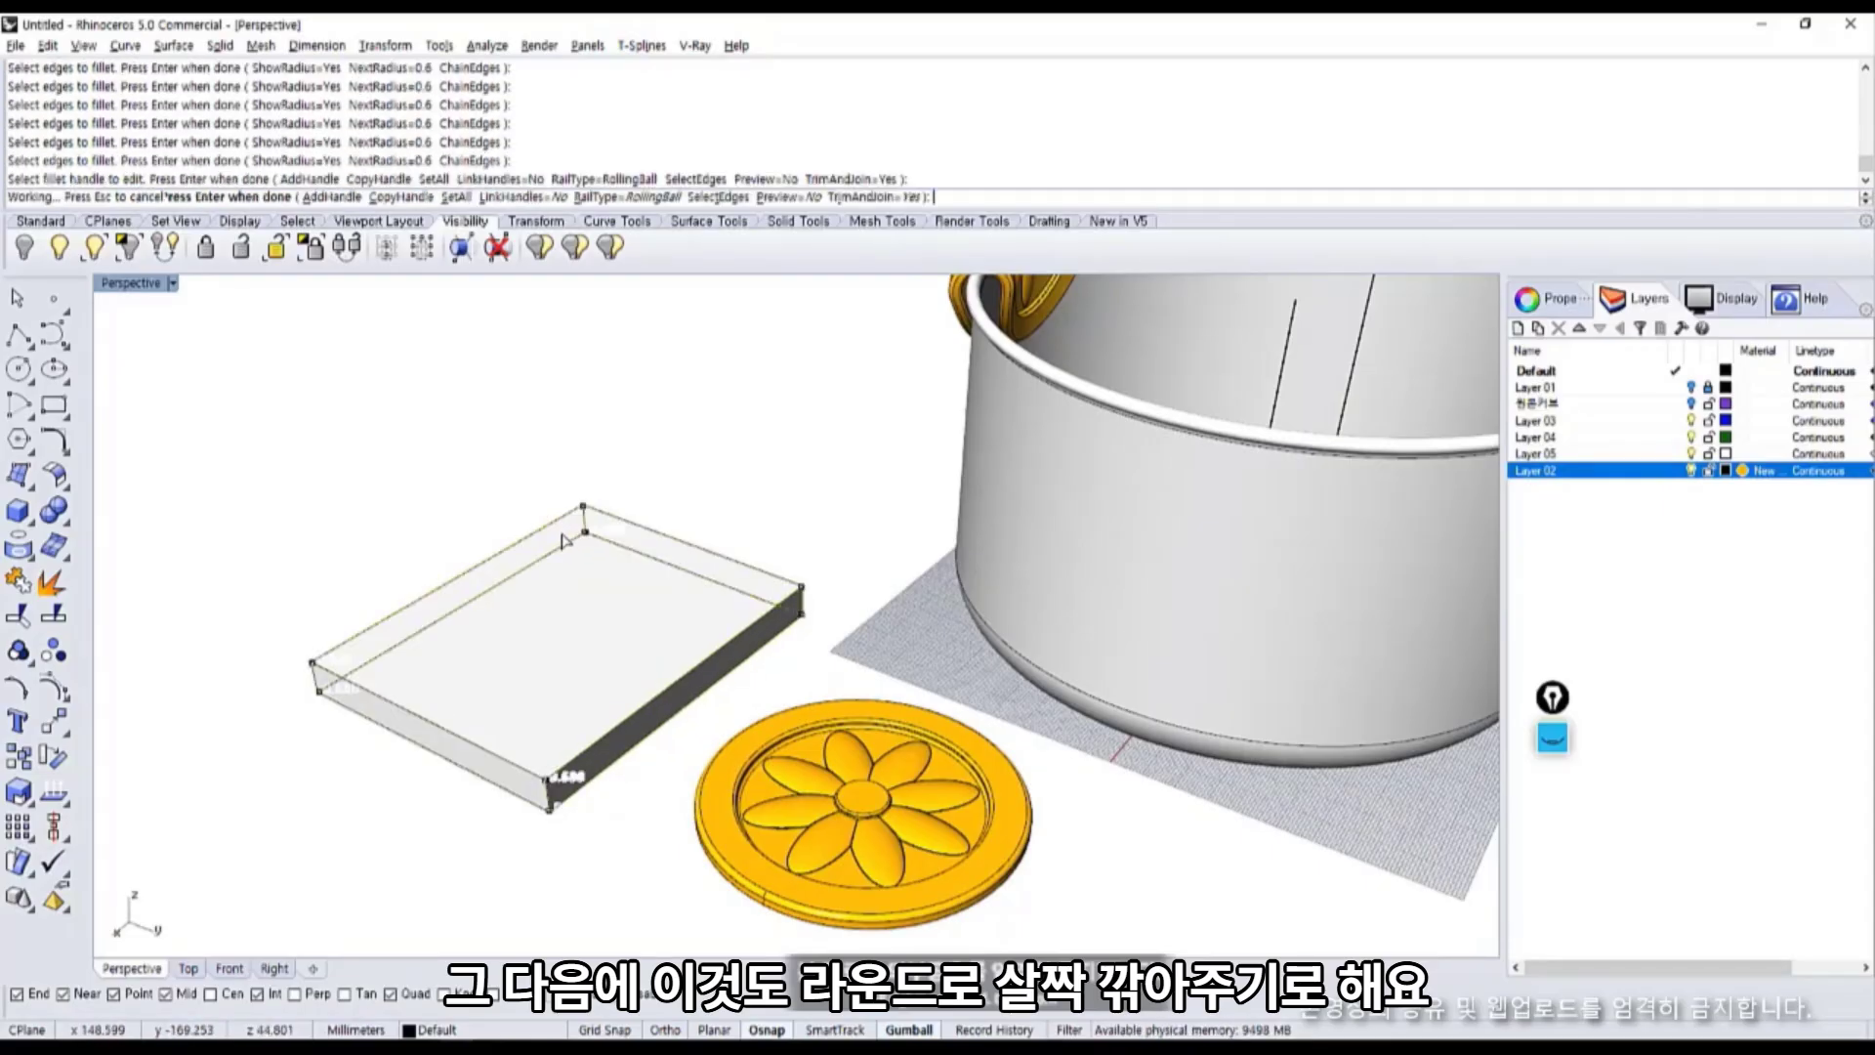
key(Return)
Create a new layer and assign the rounded box to it.
click(579, 548)
right_drag(586, 586, 1491, 507)
right_click(1600, 520)
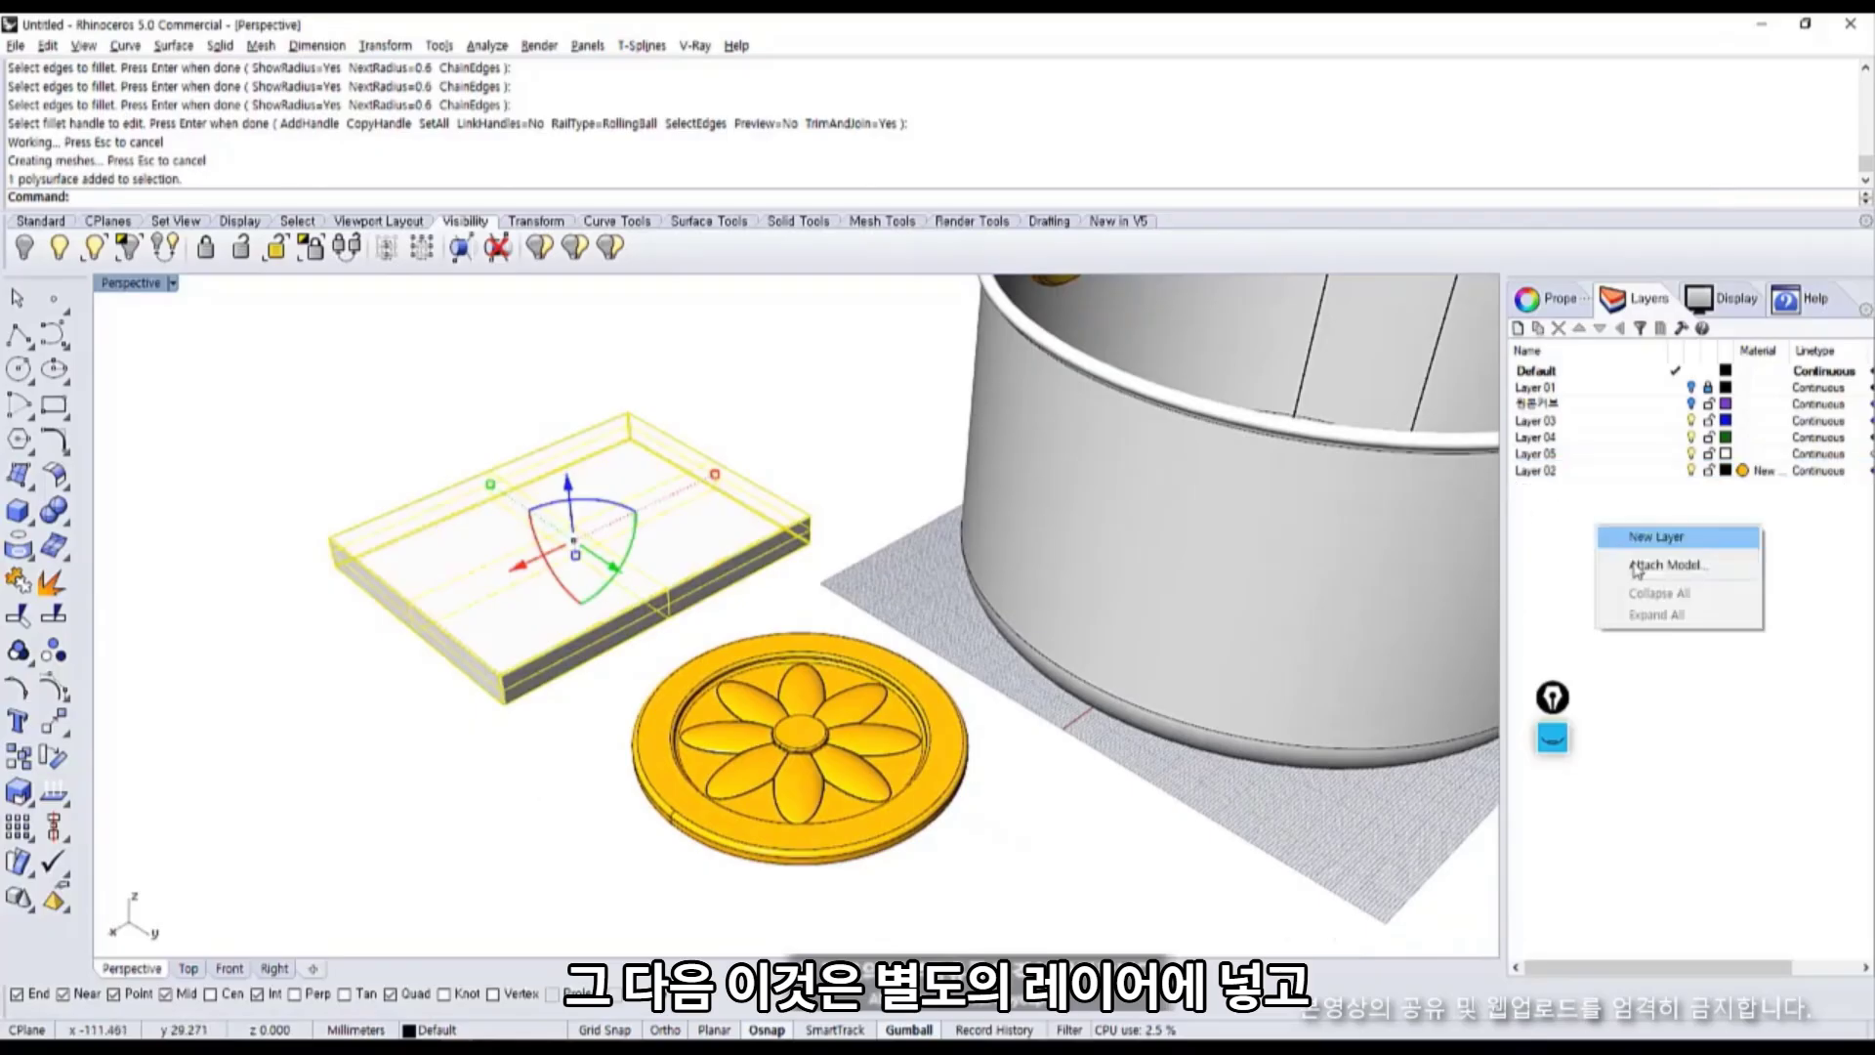
click(1633, 532)
right_click(1621, 490)
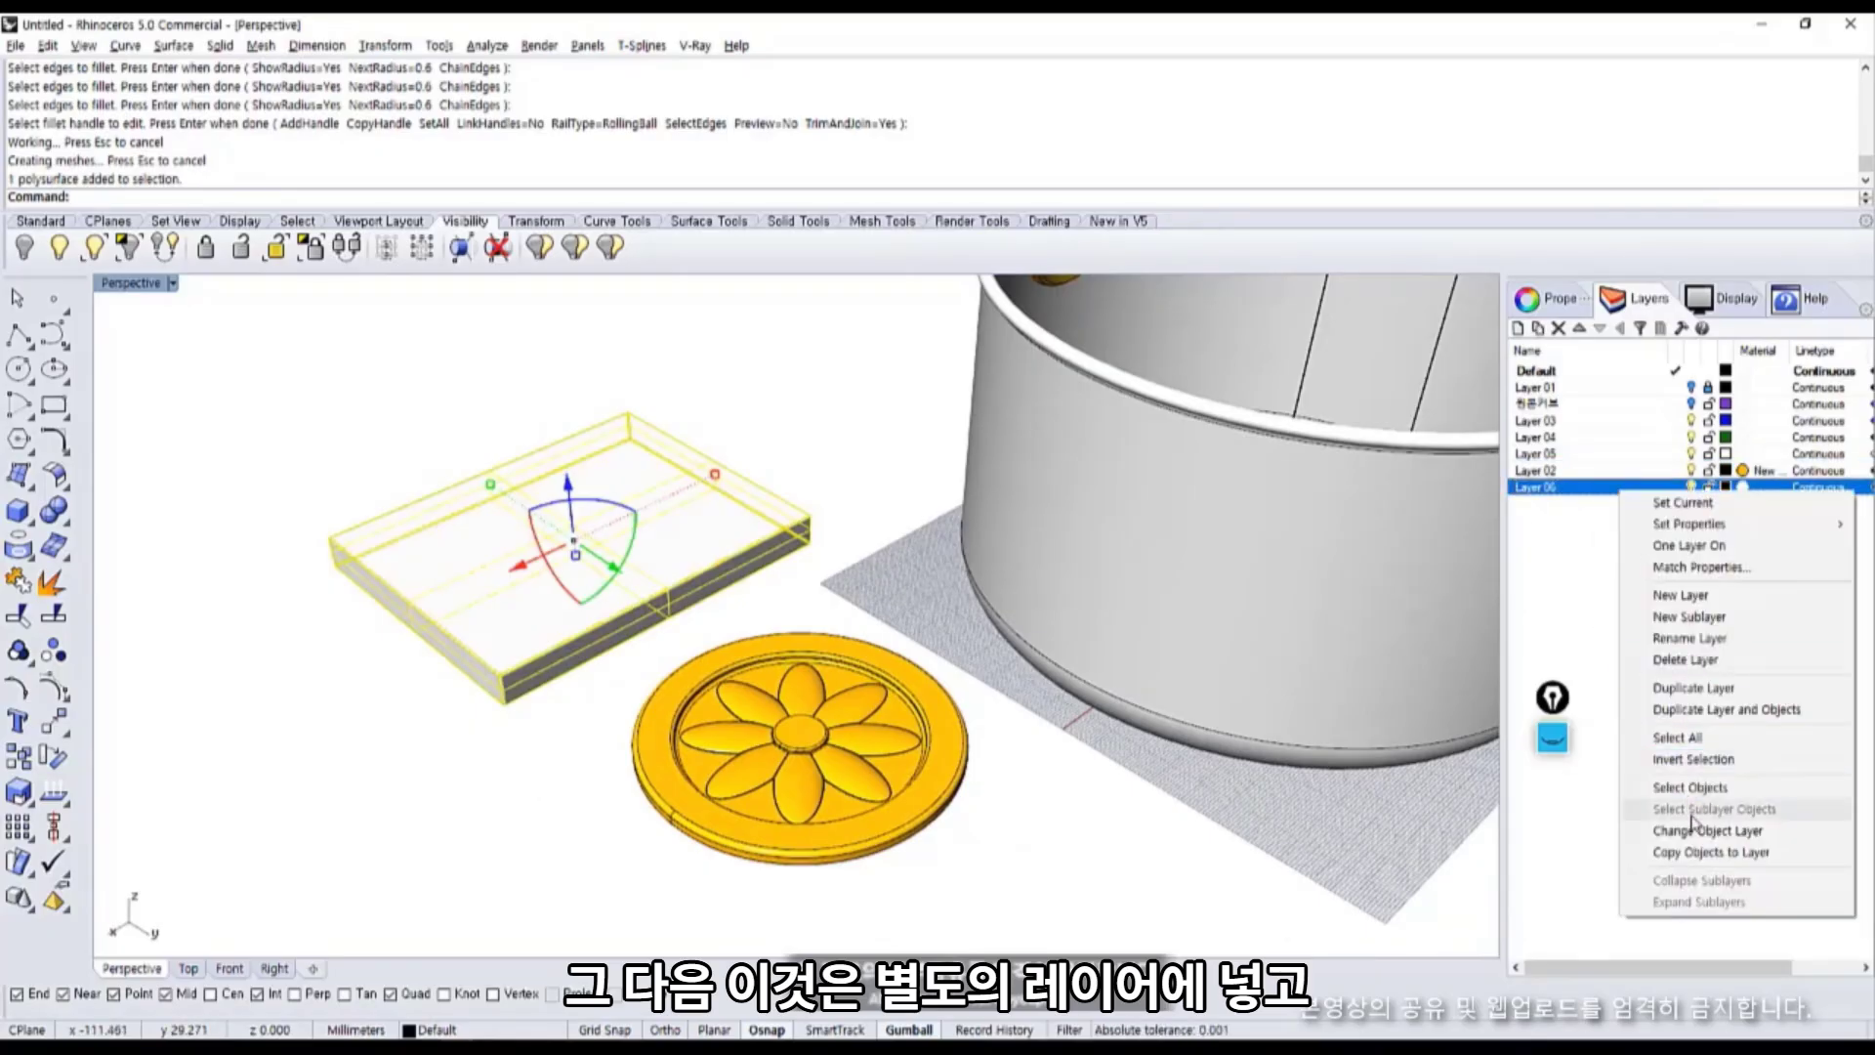
click(1707, 830)
Create another new layer and assign the pot body to it.
right_drag(977, 761, 781, 758)
click(782, 758)
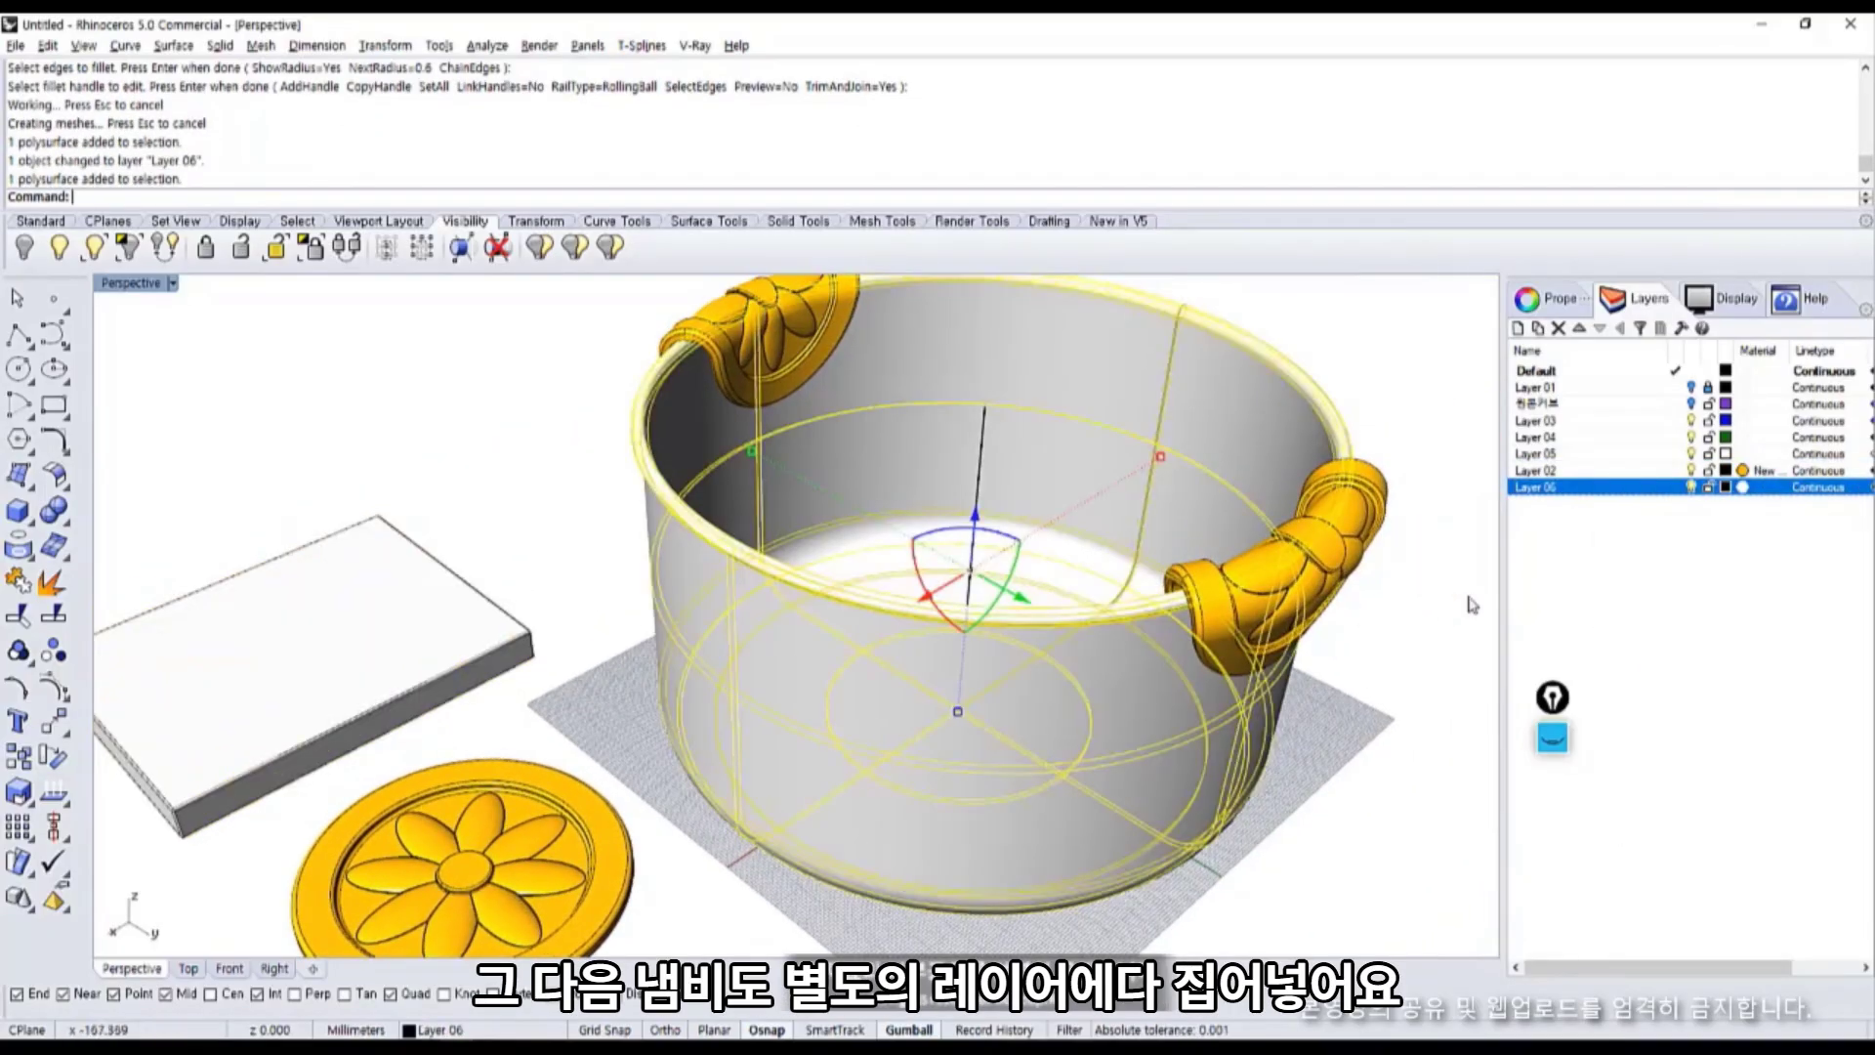
right_click(1582, 542)
click(1615, 554)
right_click(1612, 503)
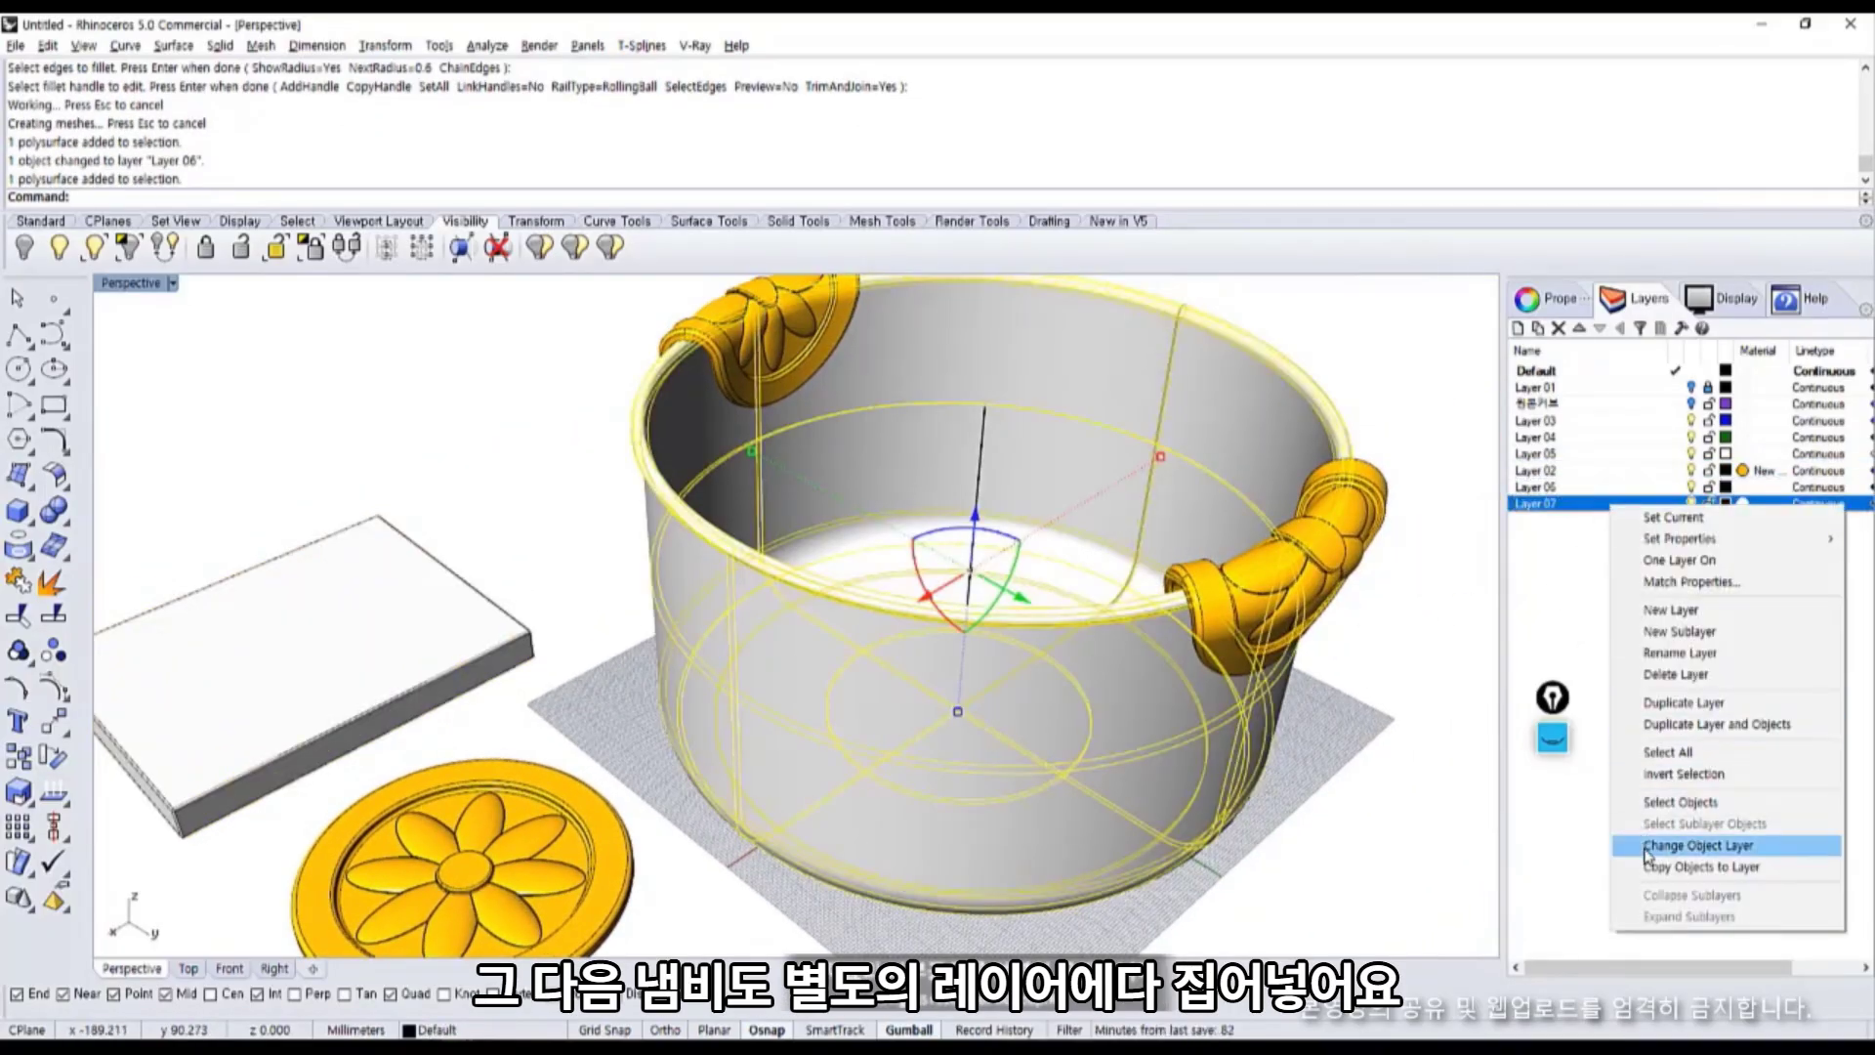
click(1707, 845)
key(Escape)
right_drag(1221, 713, 1043, 650)
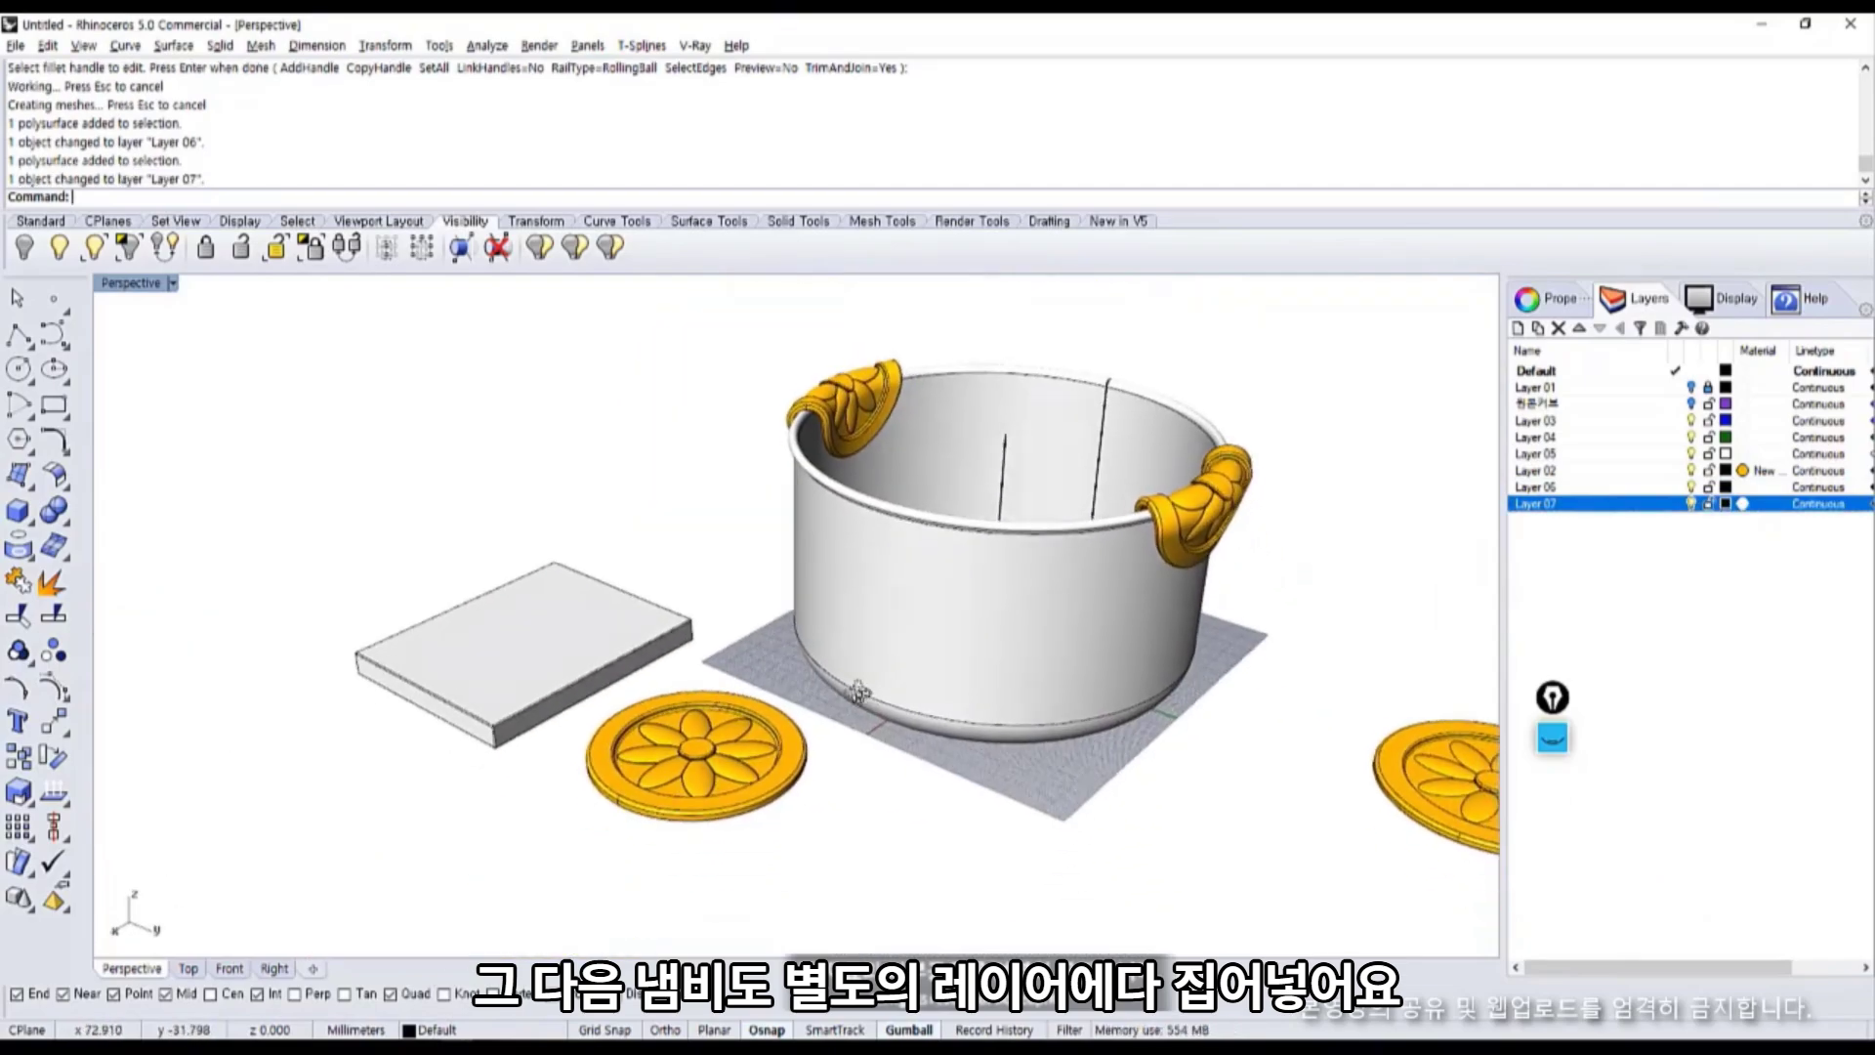
click(566, 647)
key(Escape)
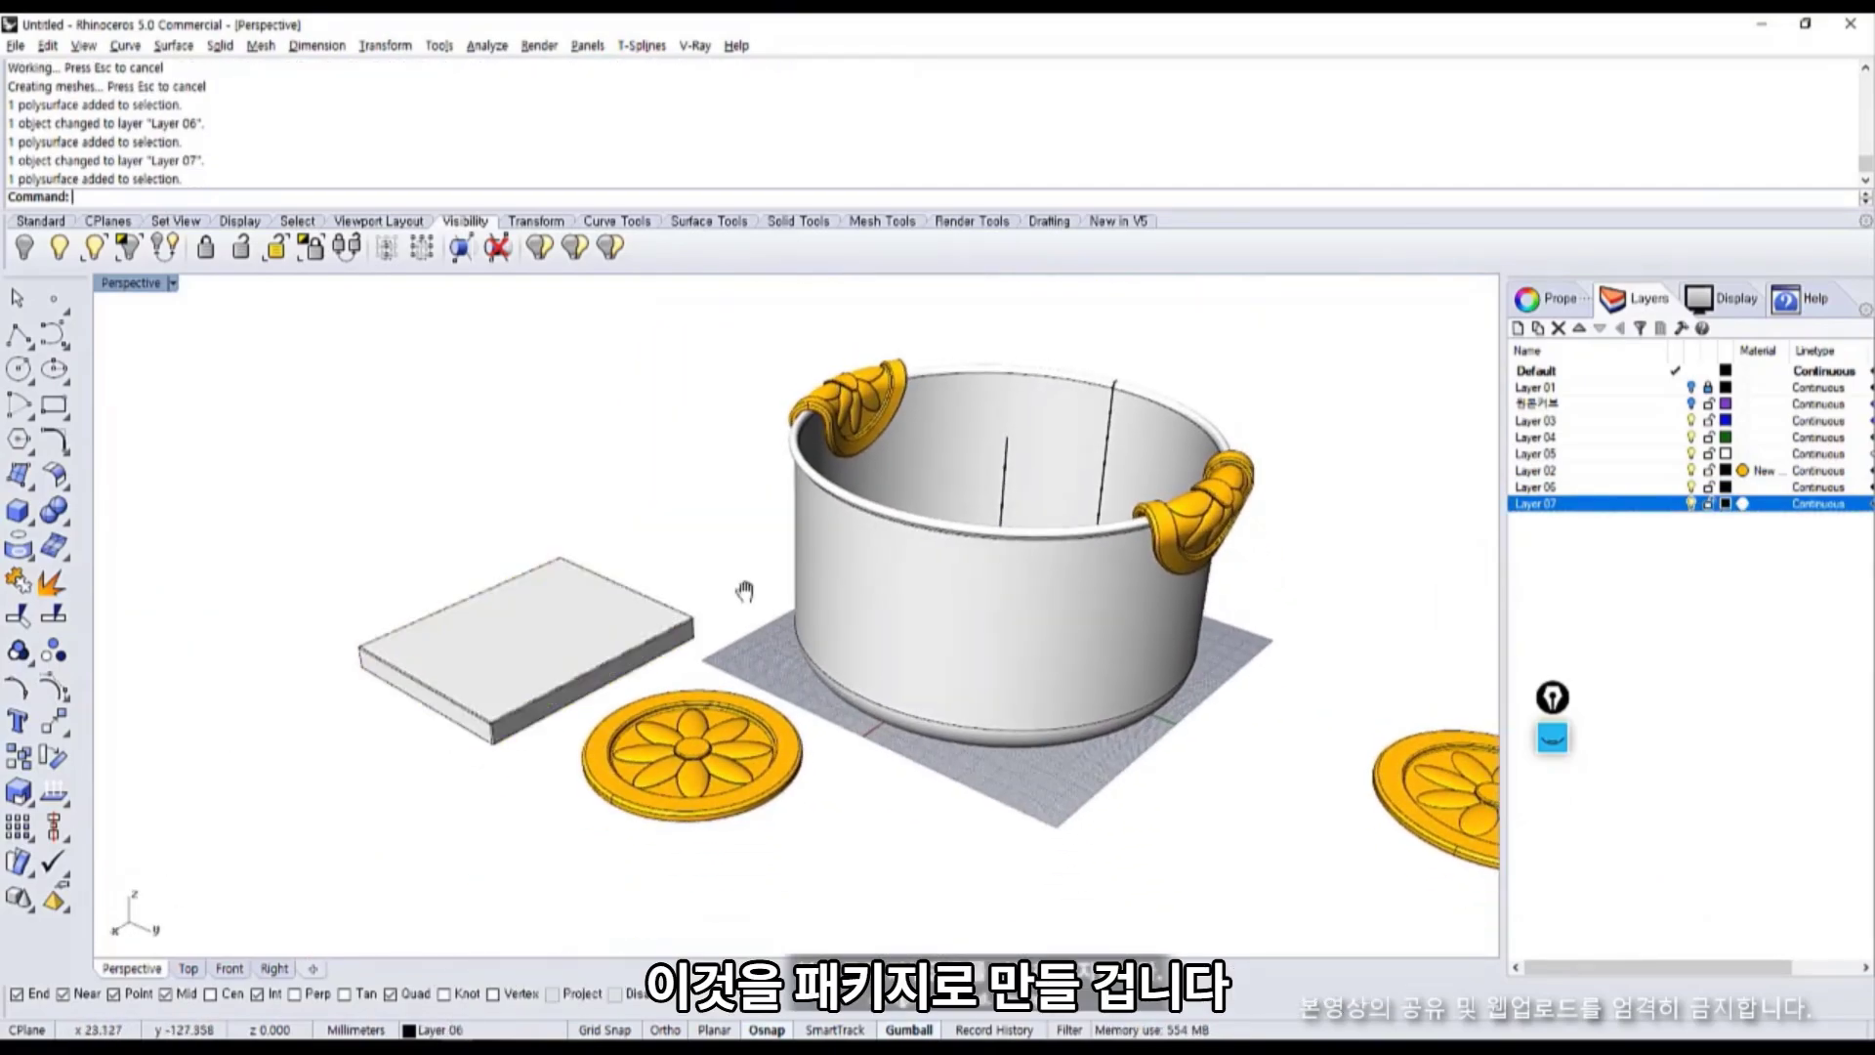
shift+right_drag(744, 592, 723, 601)
click(900, 540)
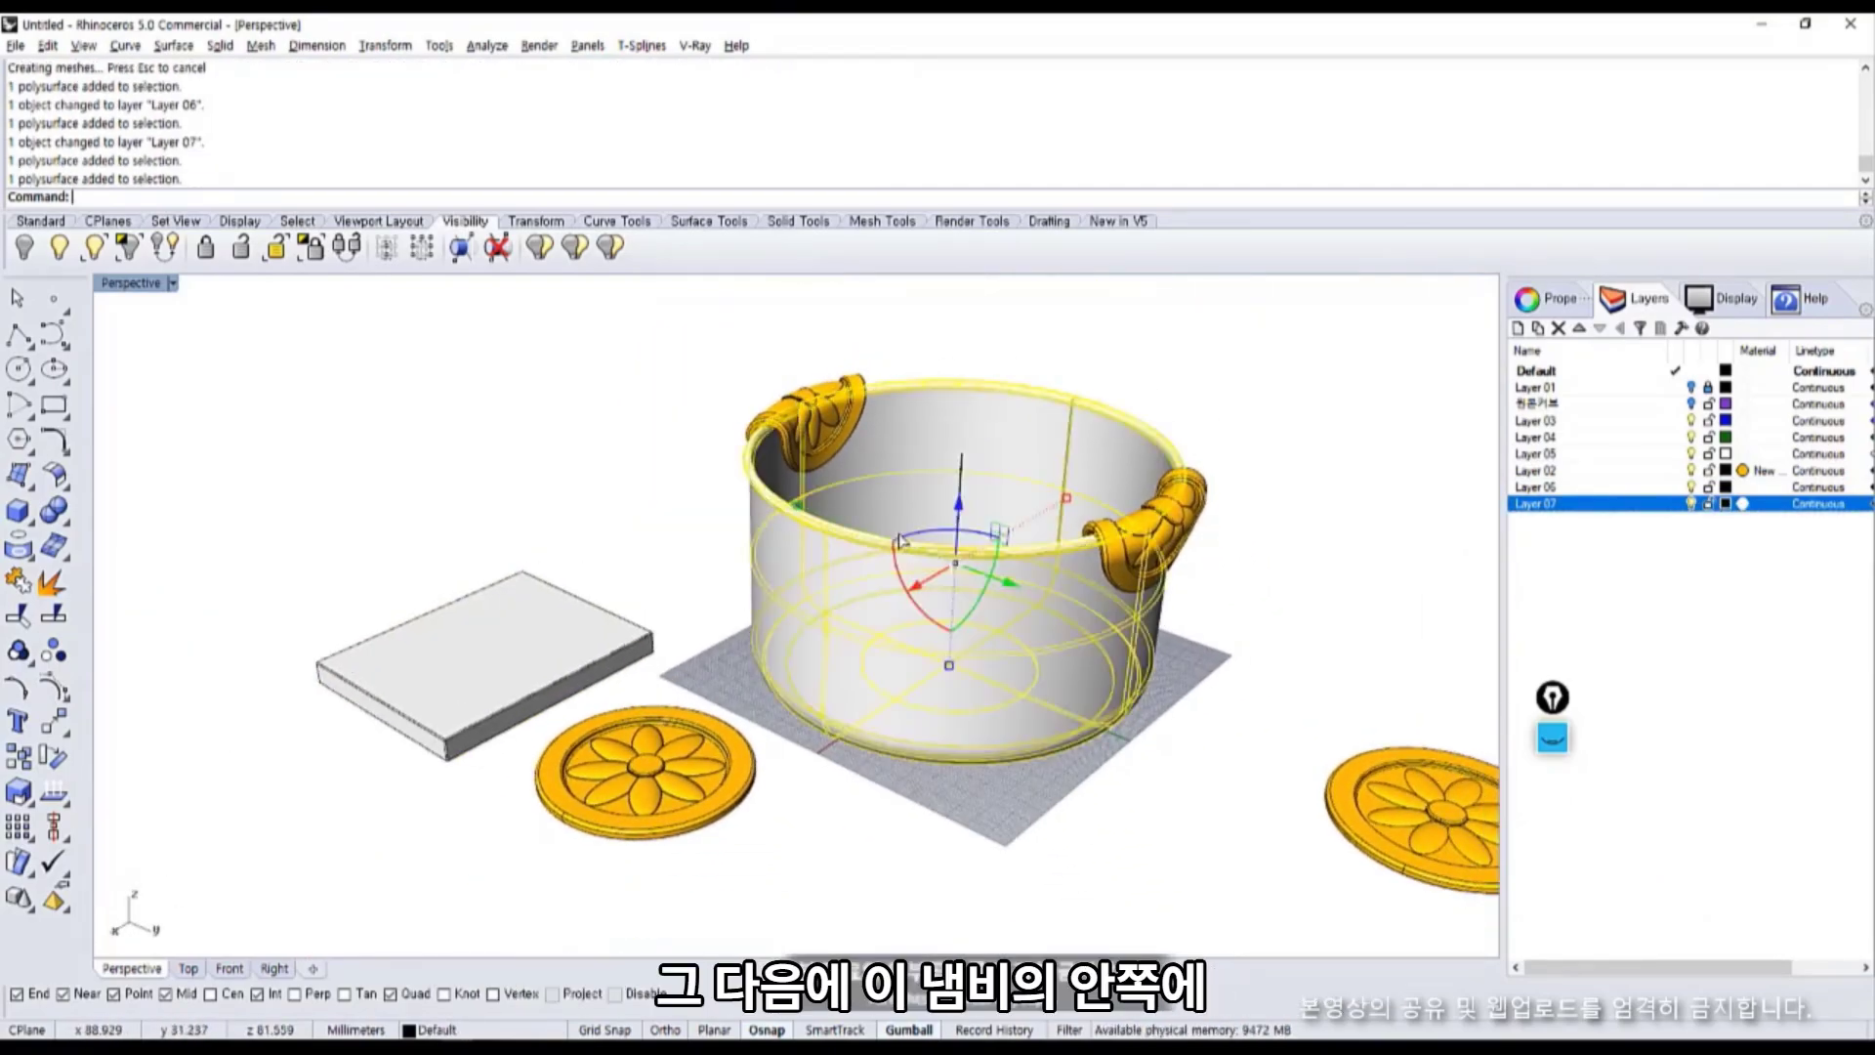
key(Escape)
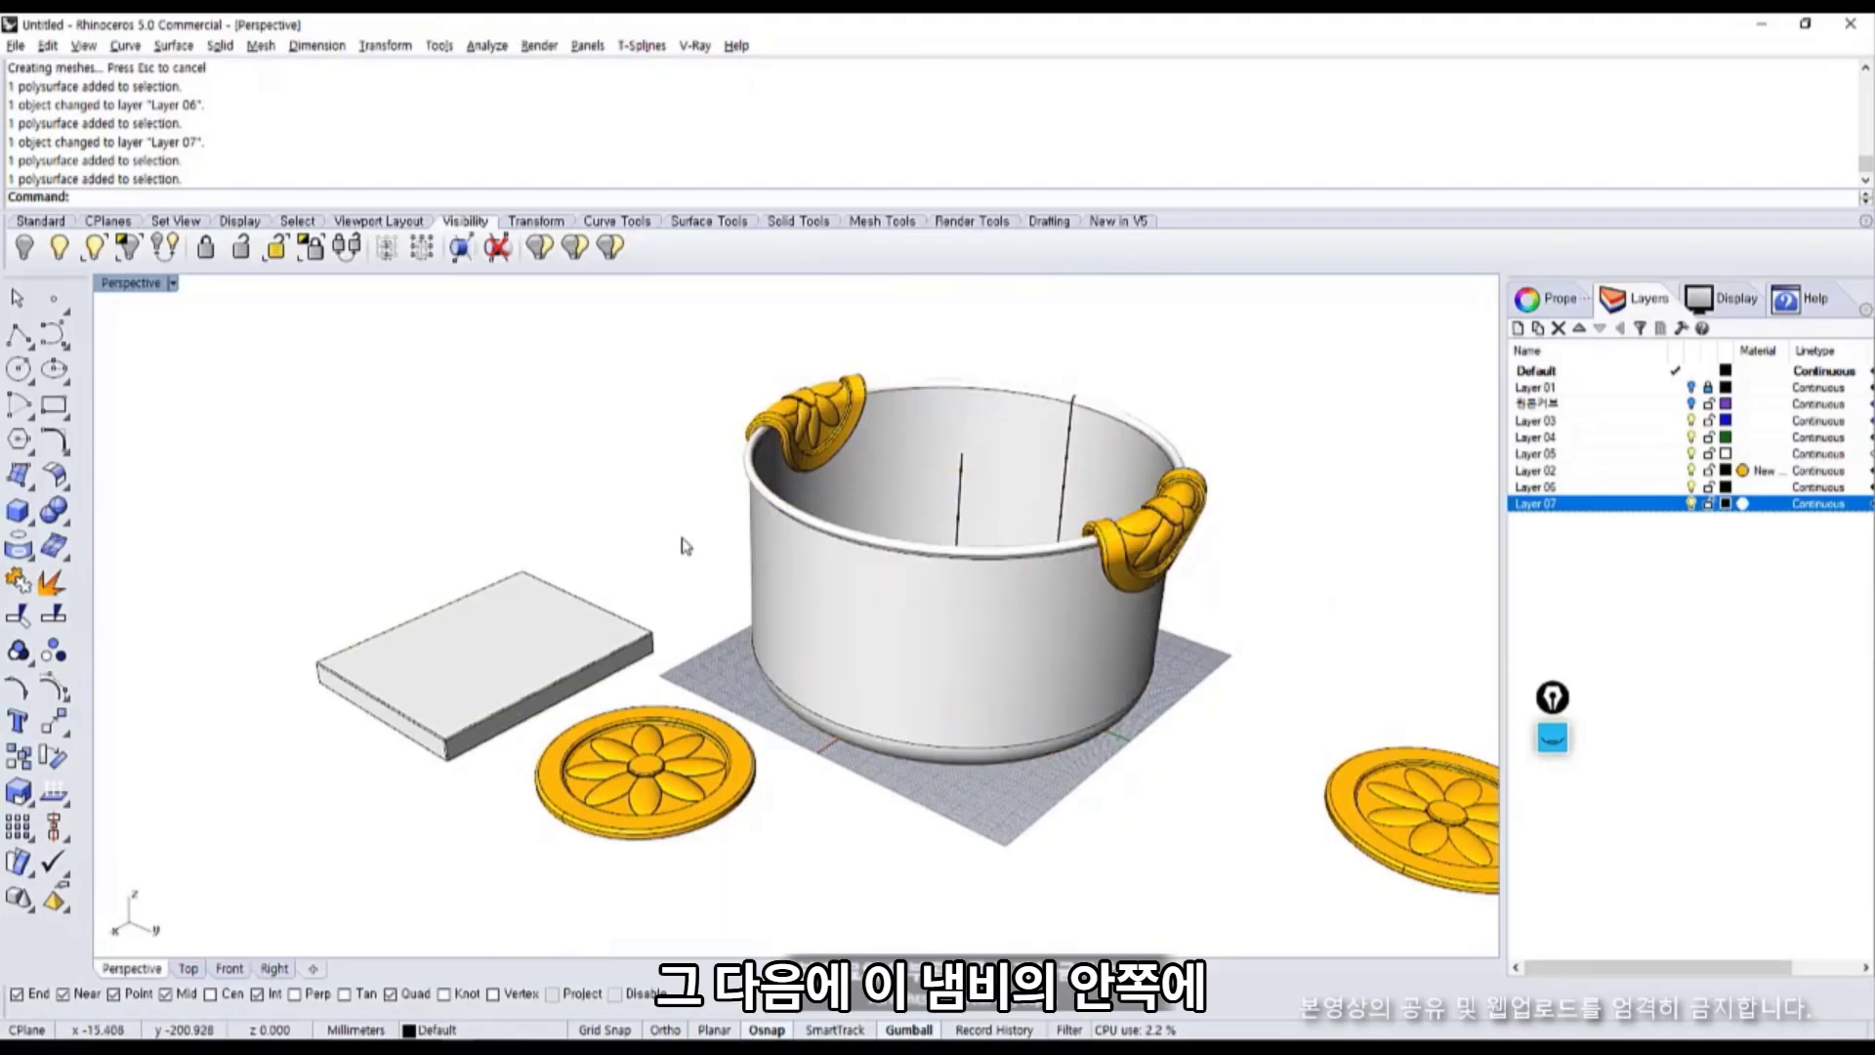
Extract a horizontal circular isocurve from the pot's inner wall, between the base and the rim.
scroll(742, 522, up, 3)
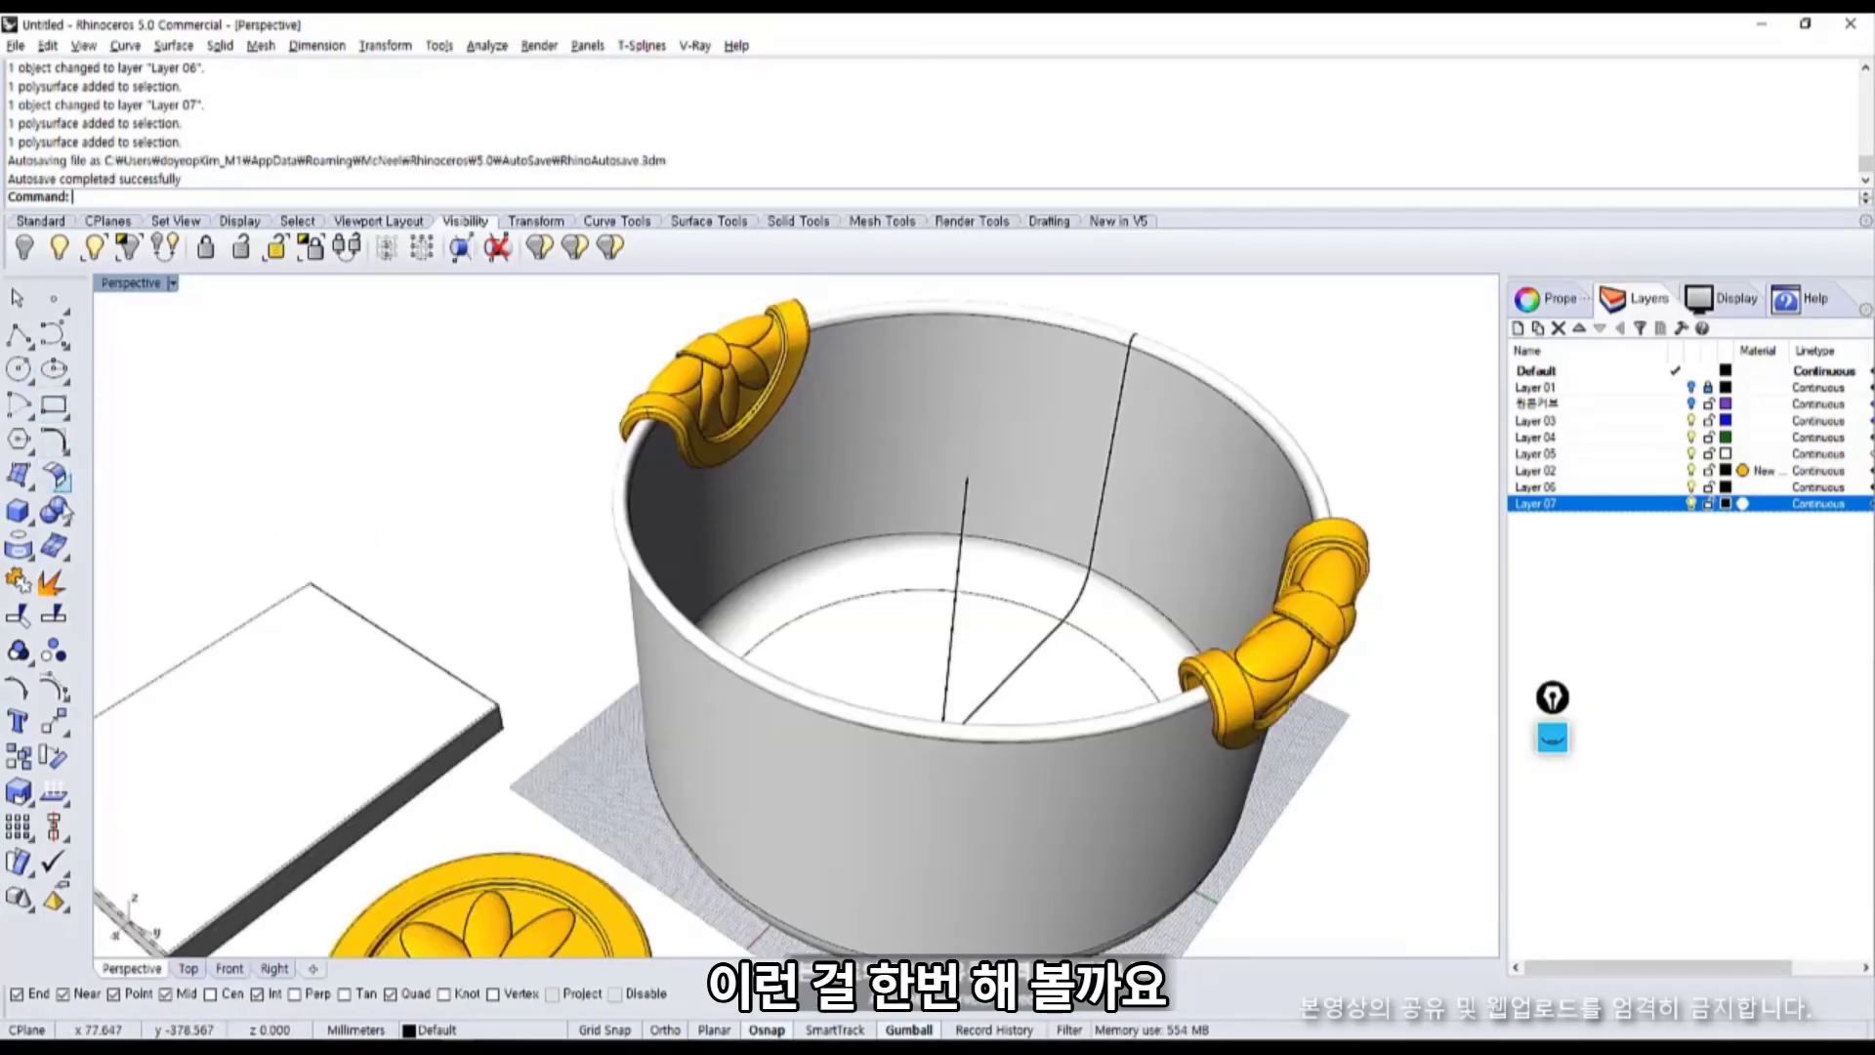
click(32, 560)
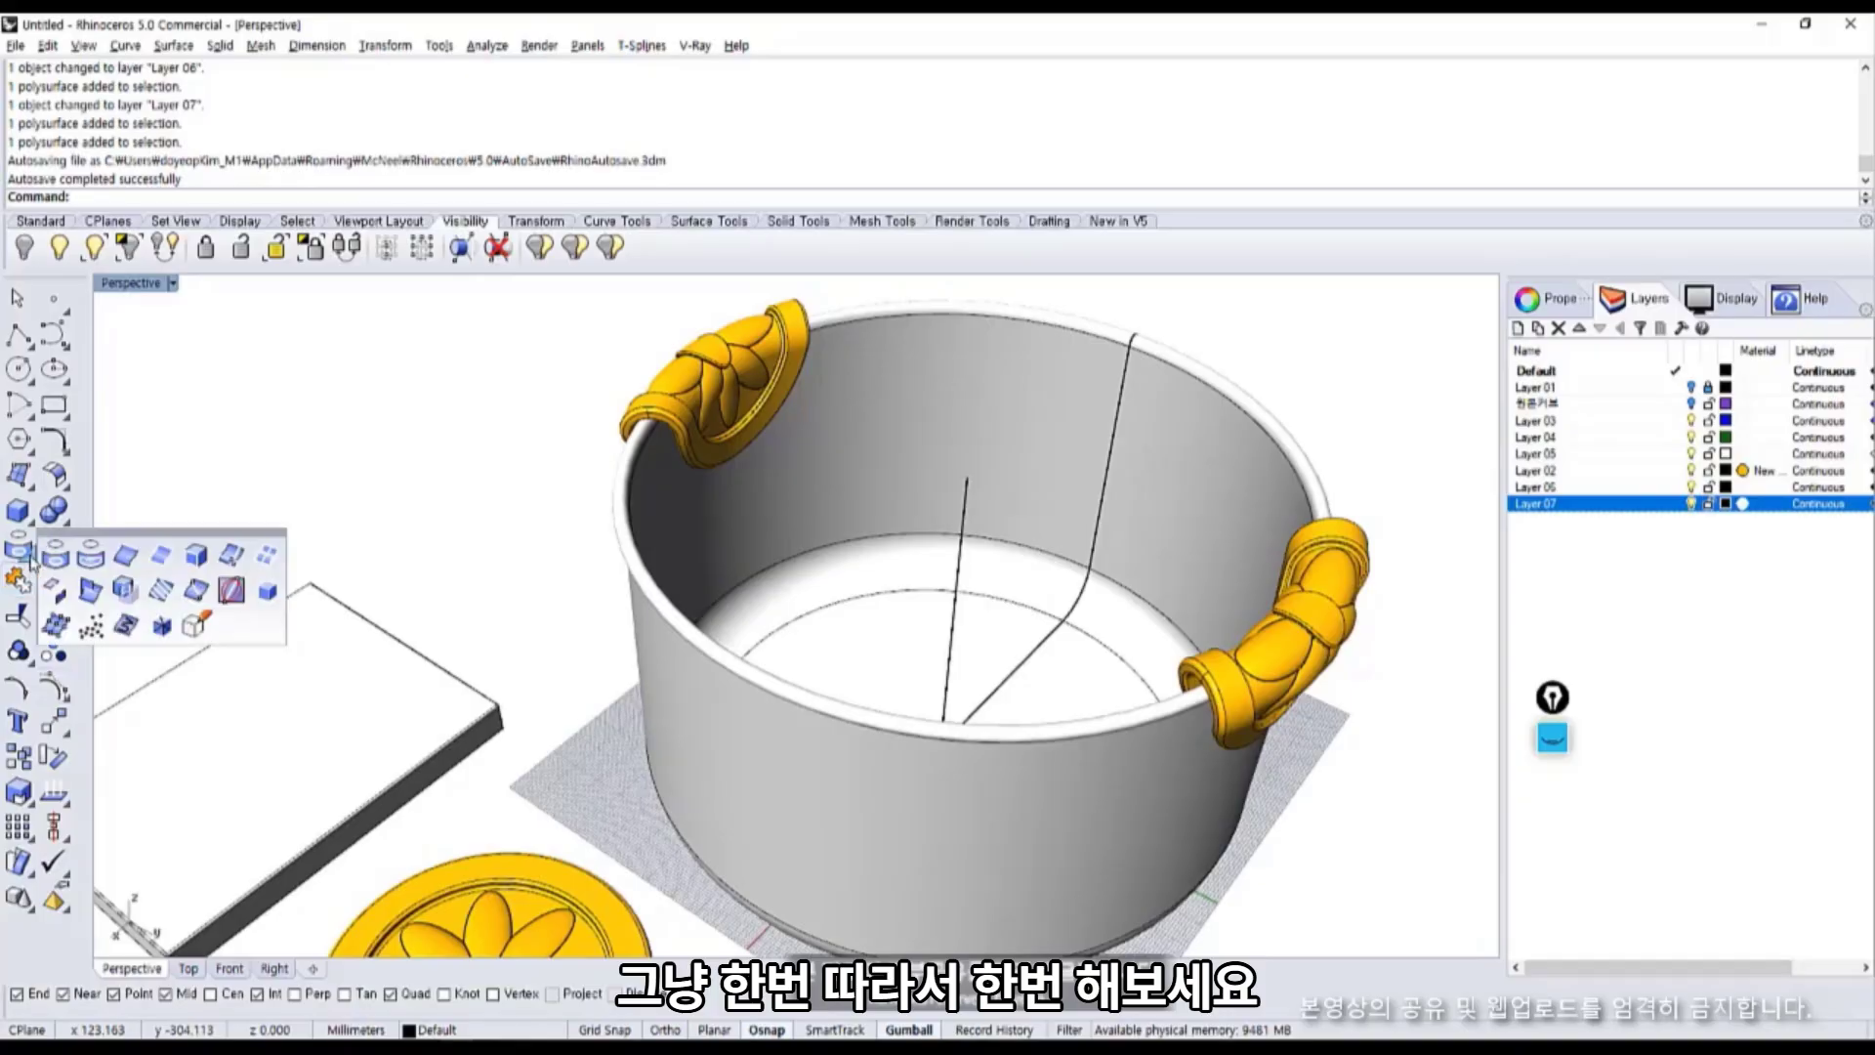
drag(89, 538, 276, 466)
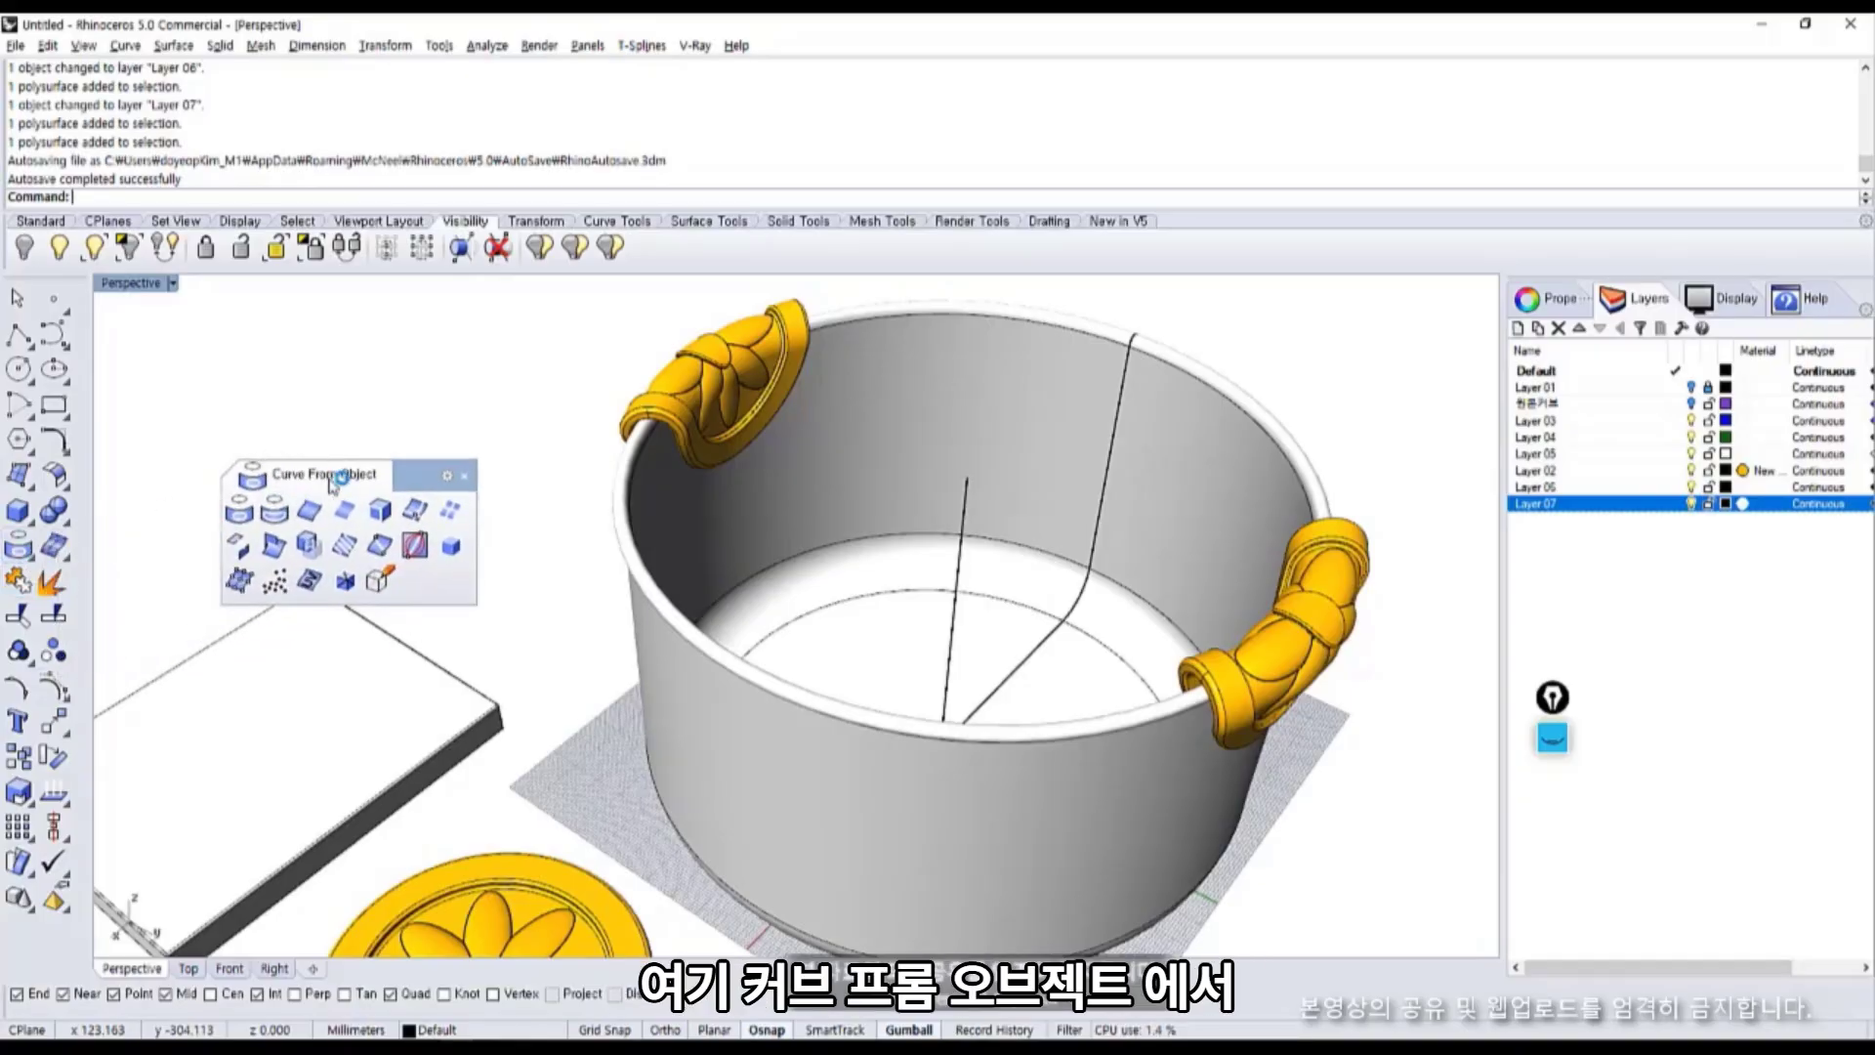
click(414, 512)
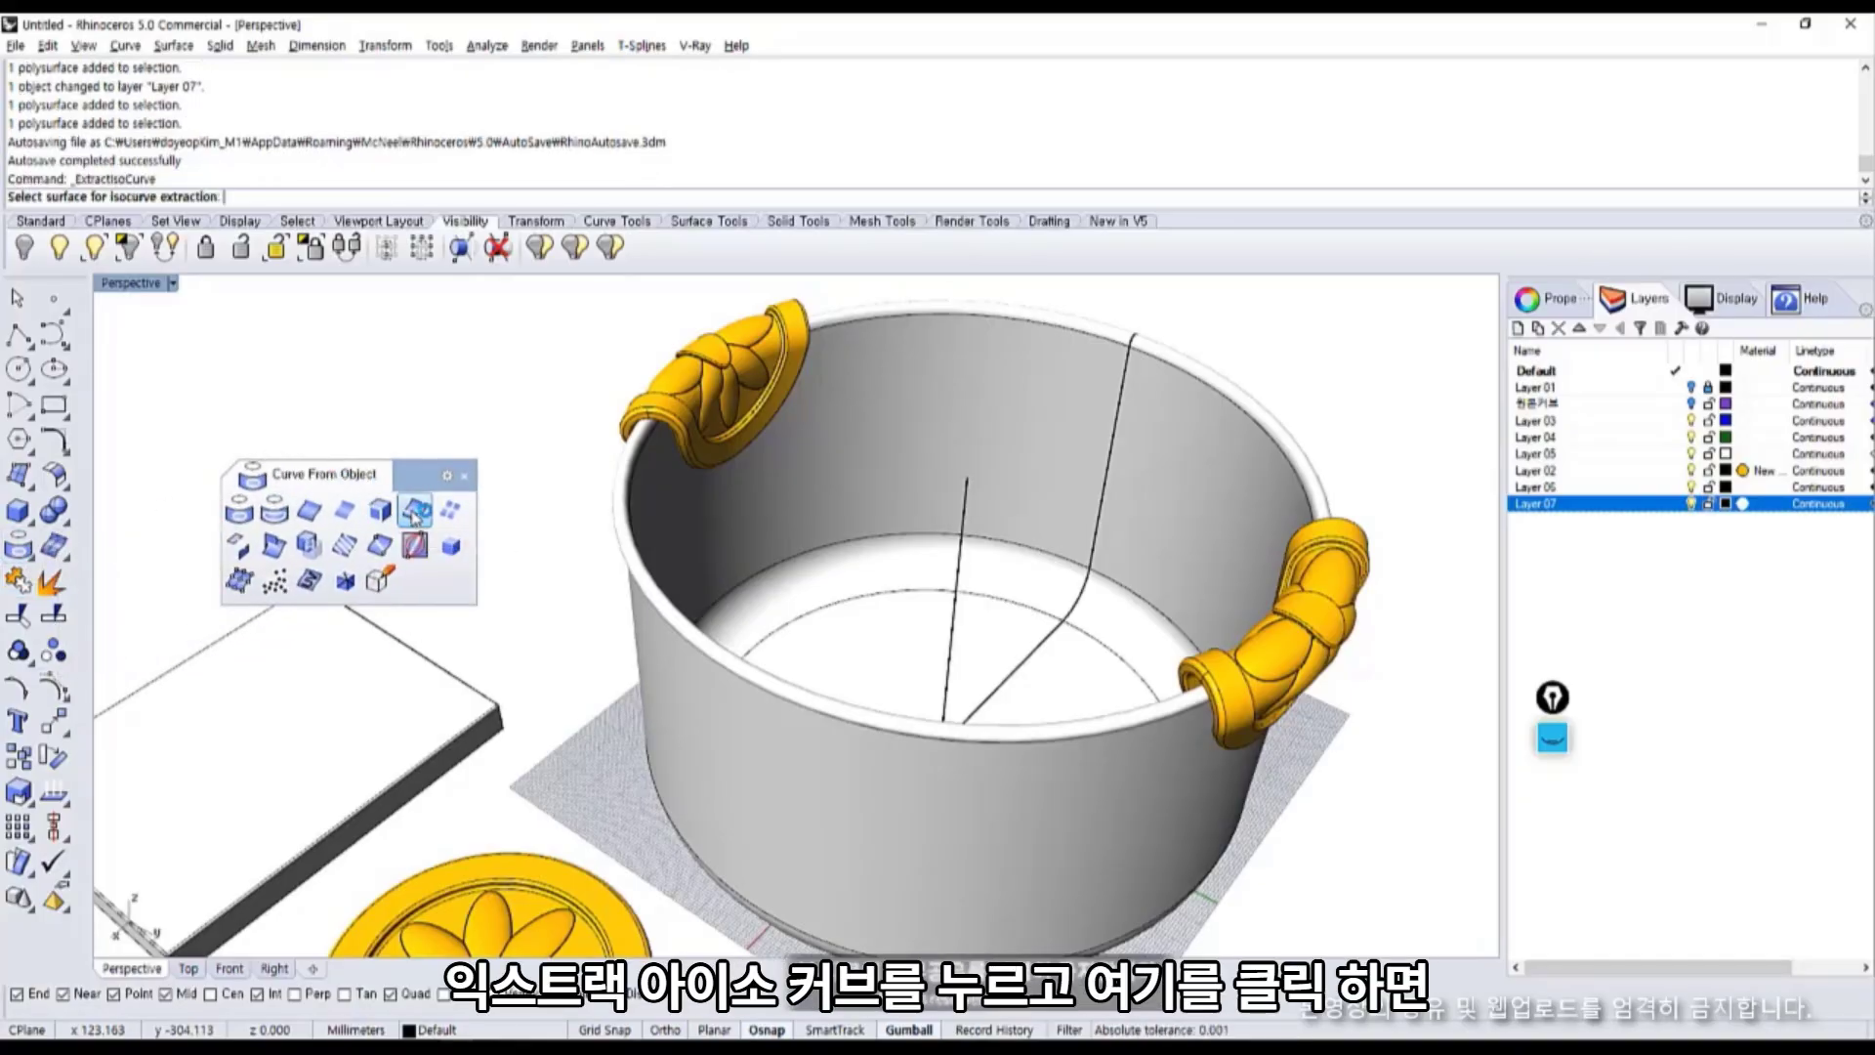
click(1011, 579)
right_drag(1016, 493, 1090, 576)
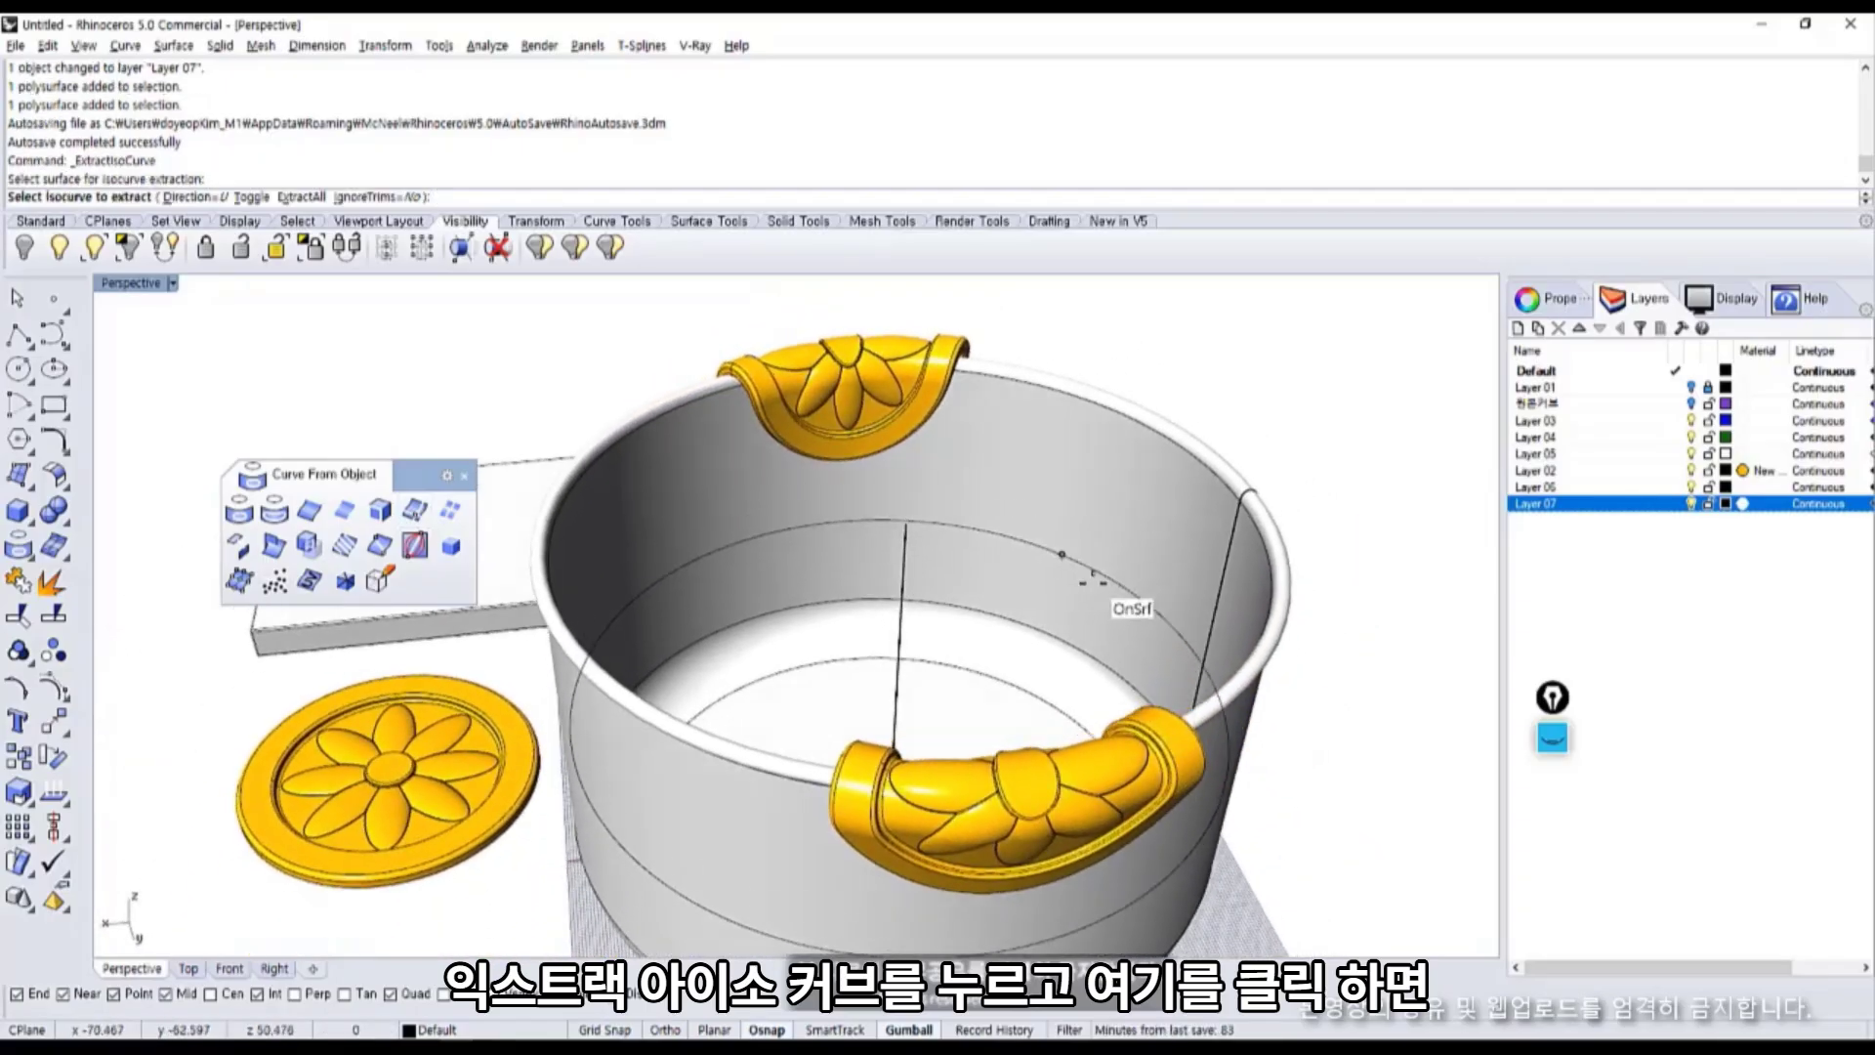
click(1185, 586)
right_click(994, 655)
right_drag(837, 680, 705, 552)
key(Escape)
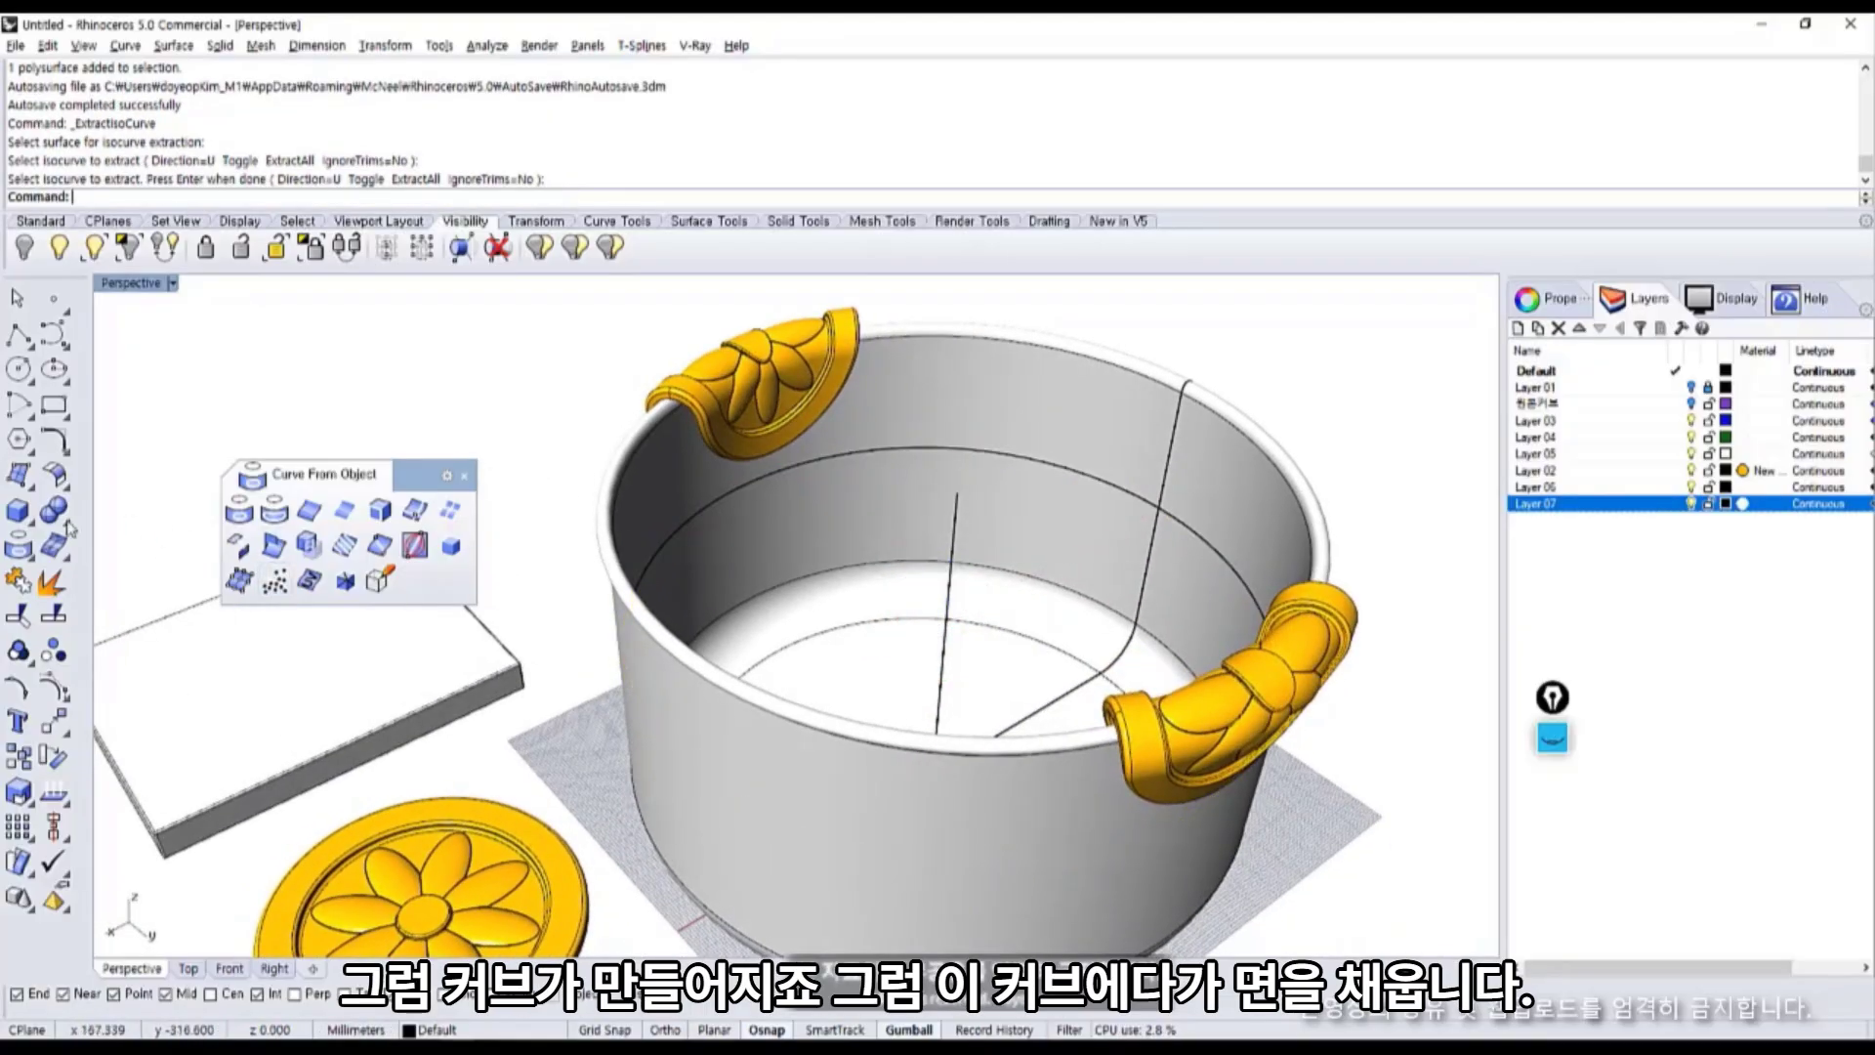
Fill the extracted circular curve inside the pot with a planar surface.
click(27, 518)
click(23, 479)
drag(137, 463, 351, 389)
click(303, 433)
click(827, 457)
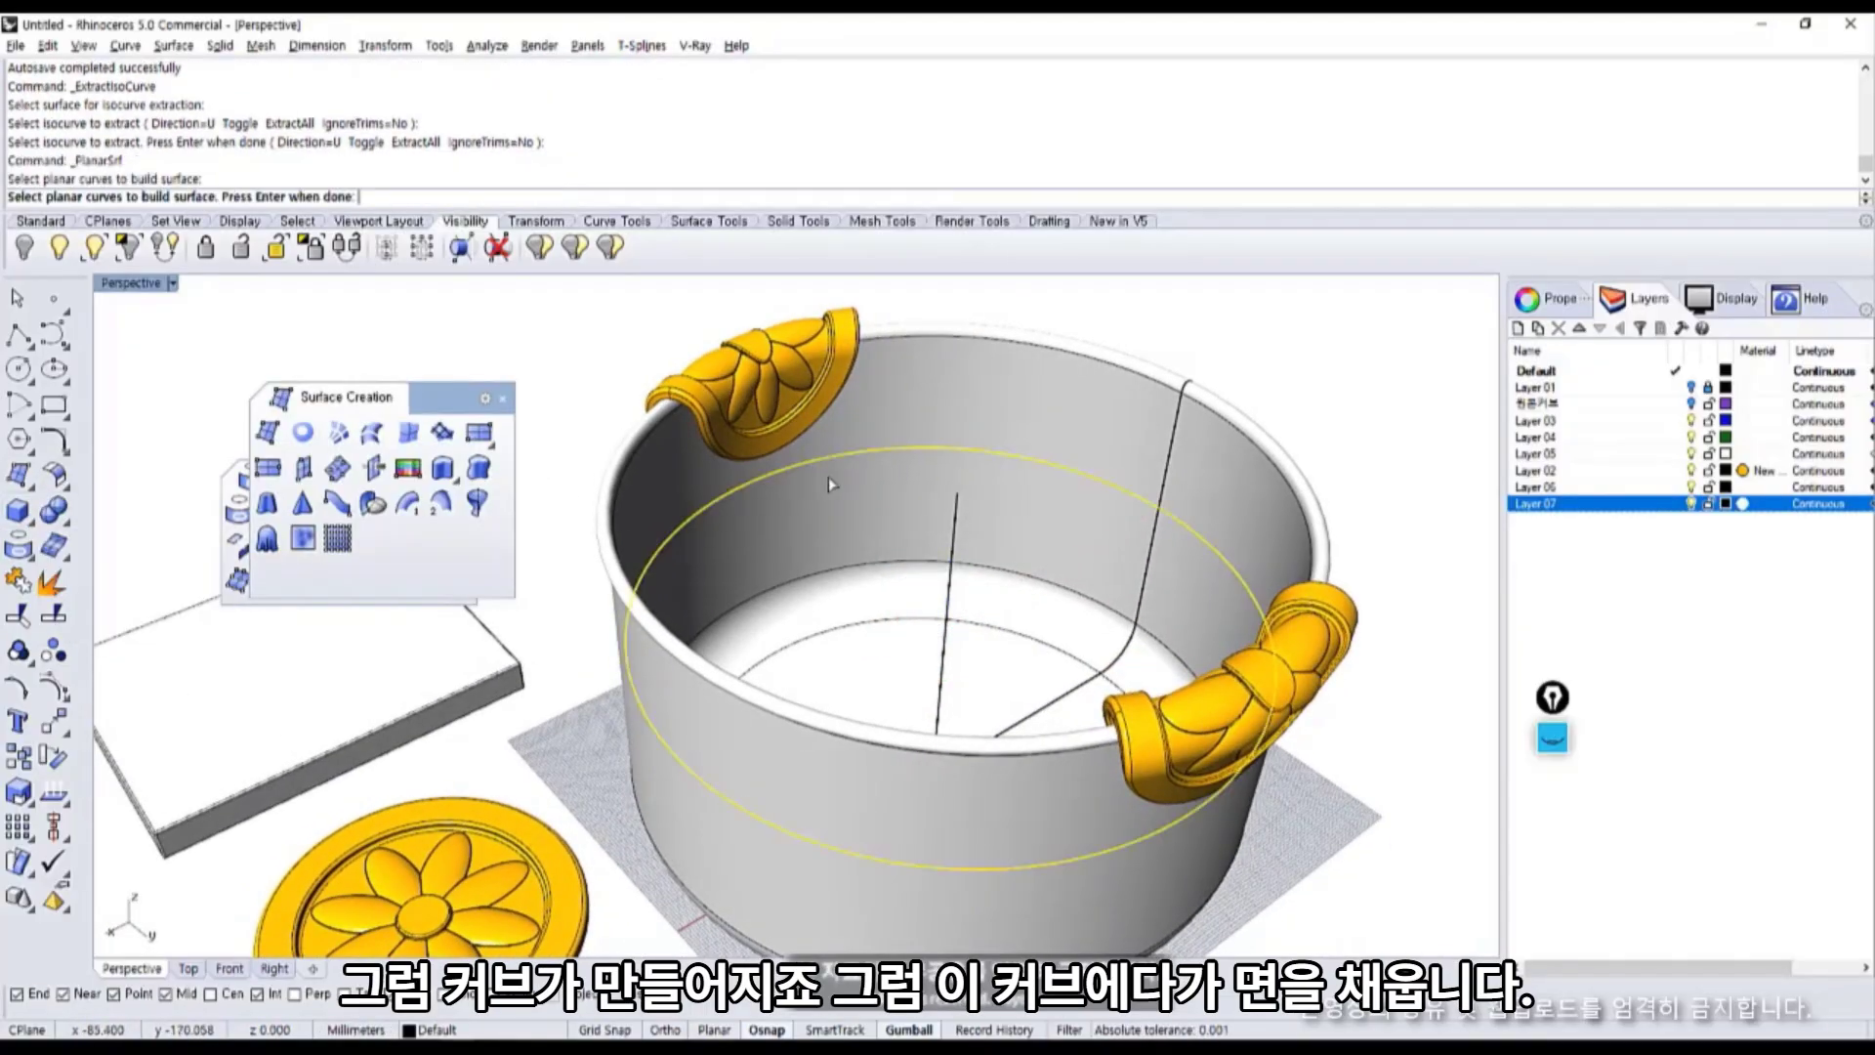
key(Return)
right_drag(916, 665, 1059, 610)
Create a new layer and assign the planar surface inside the pot to it.
click(1084, 598)
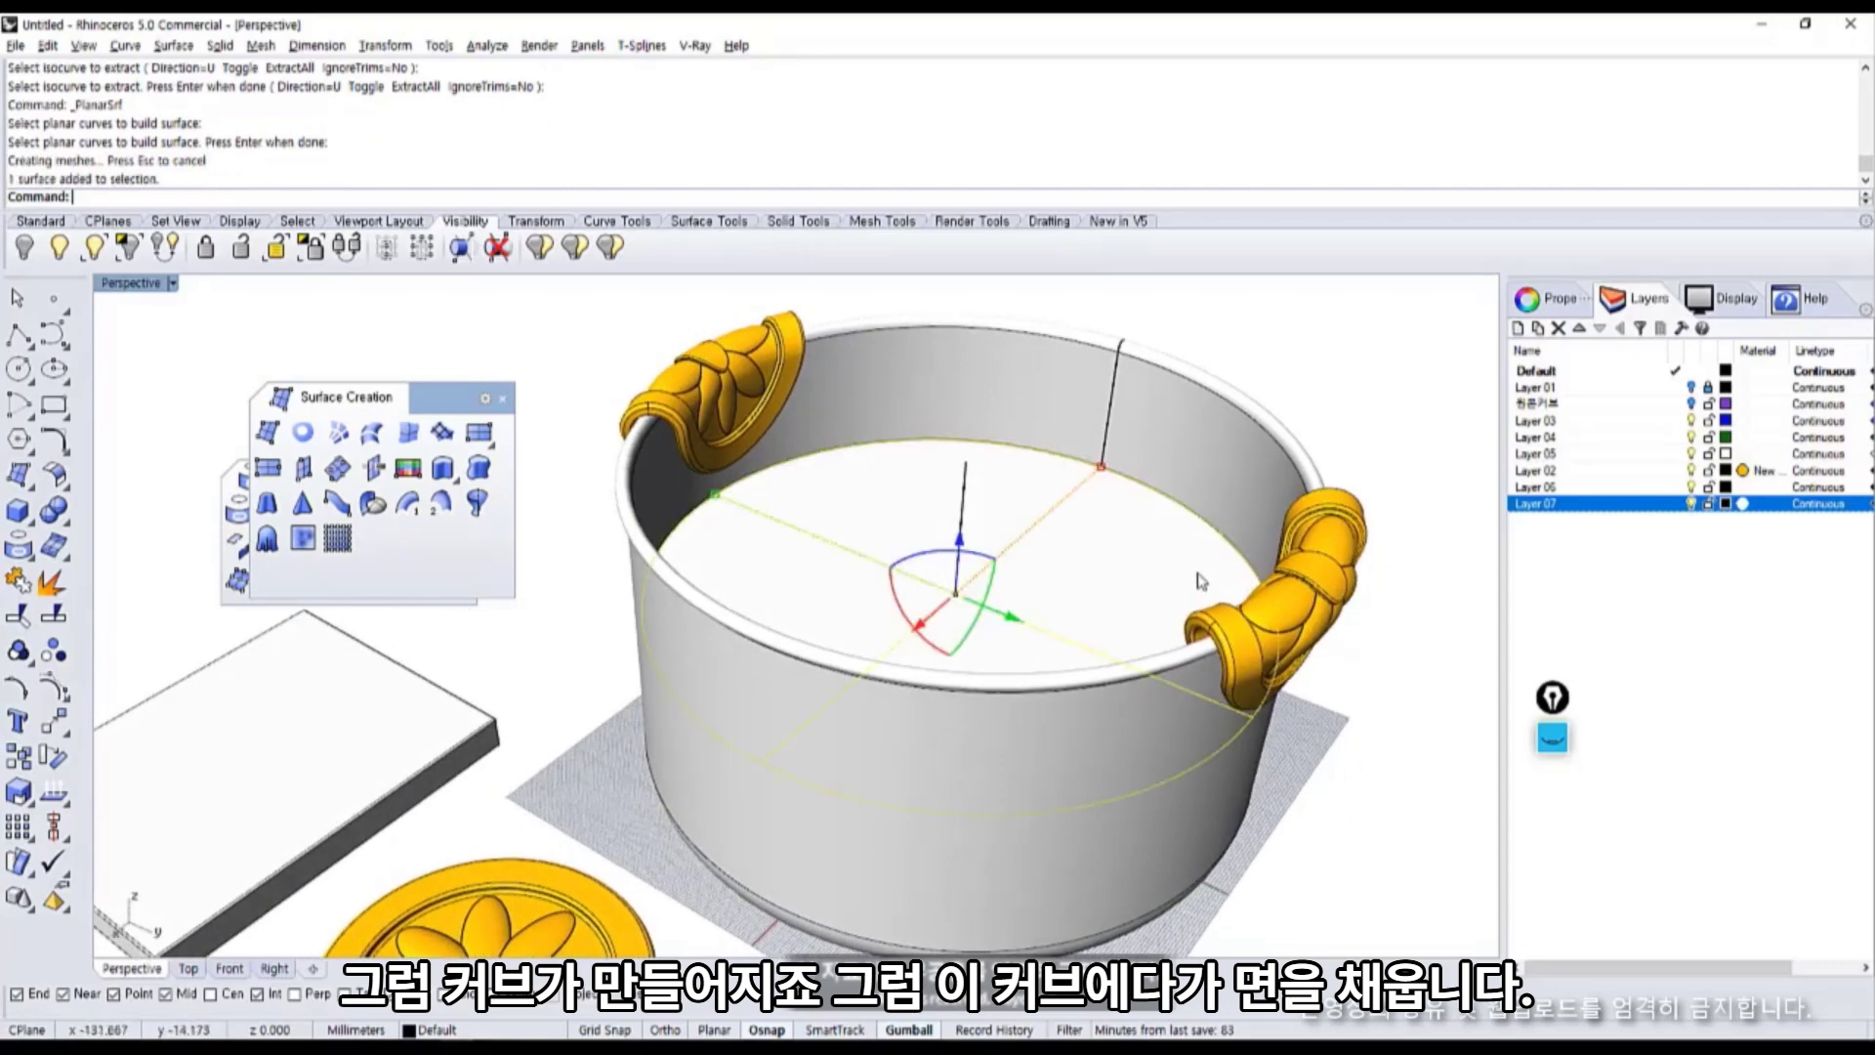
right_click(1552, 560)
click(1587, 567)
right_click(1587, 521)
click(1660, 864)
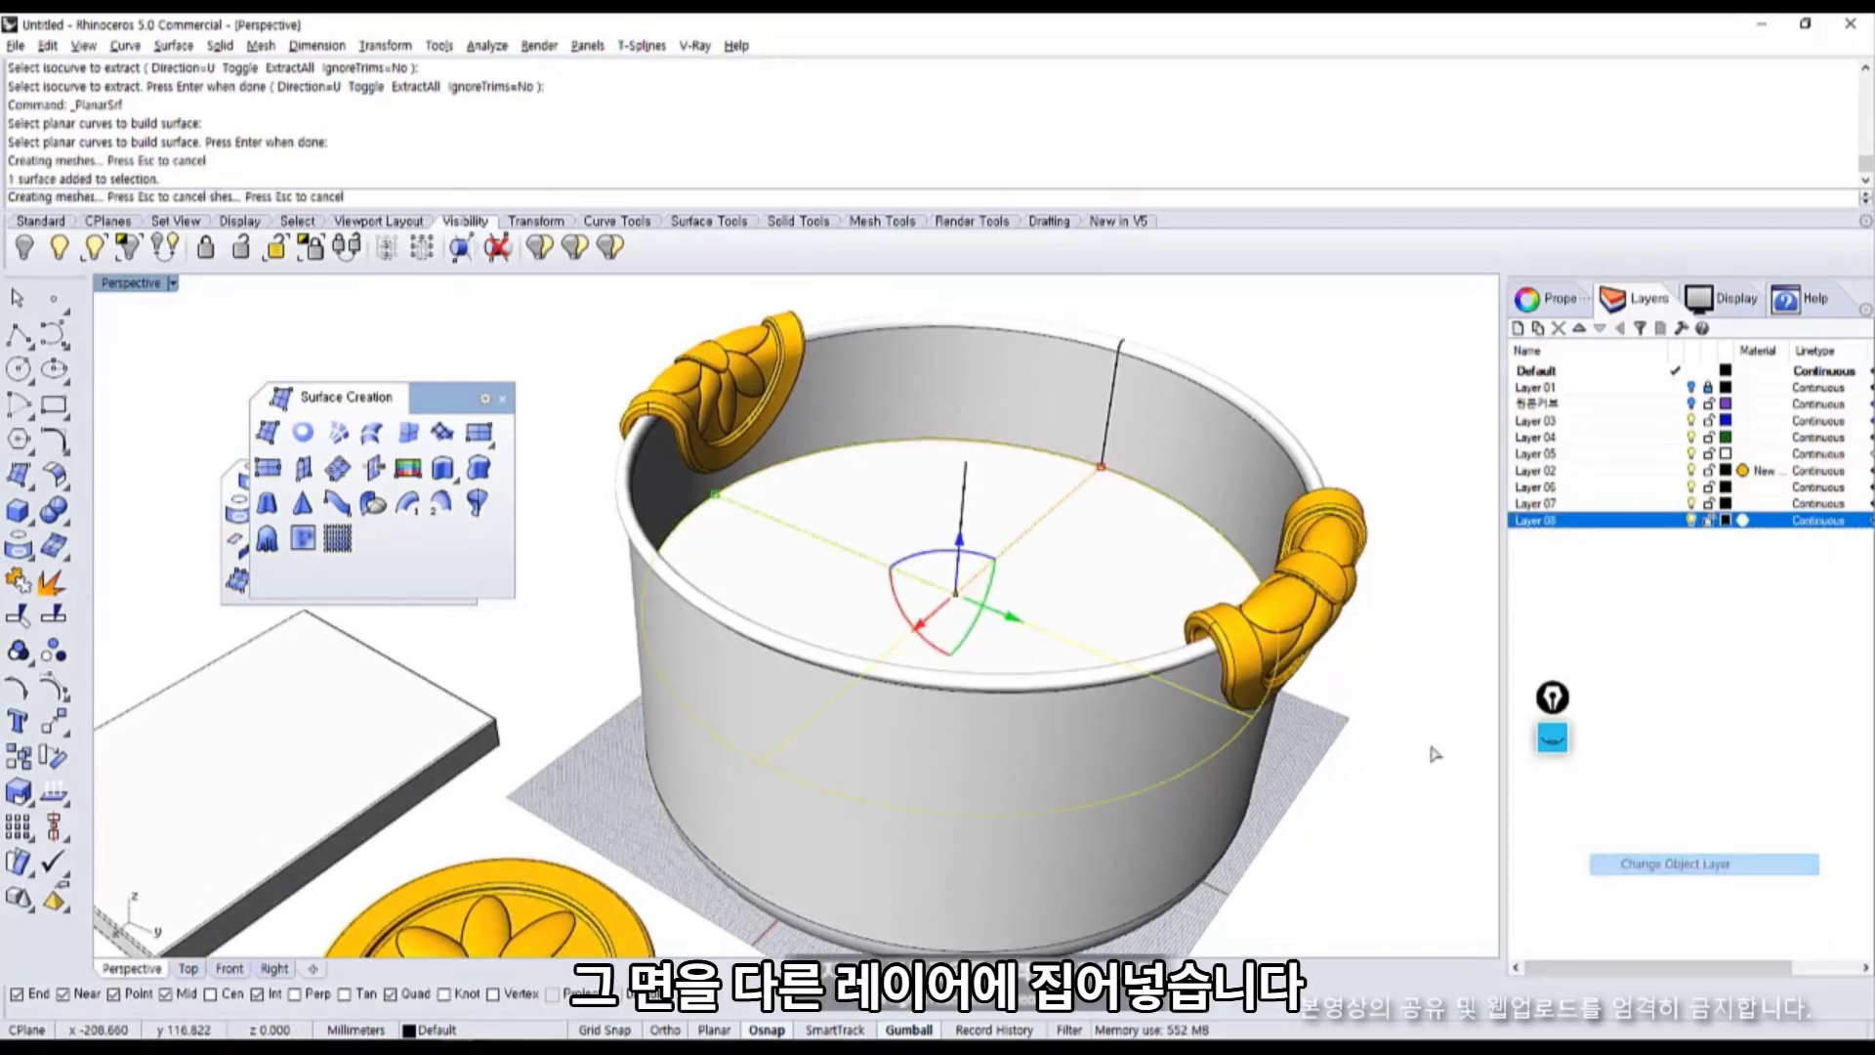
scroll(1147, 704, down, 8)
right_drag(1147, 703, 1020, 673)
scroll(1017, 690, up, 3)
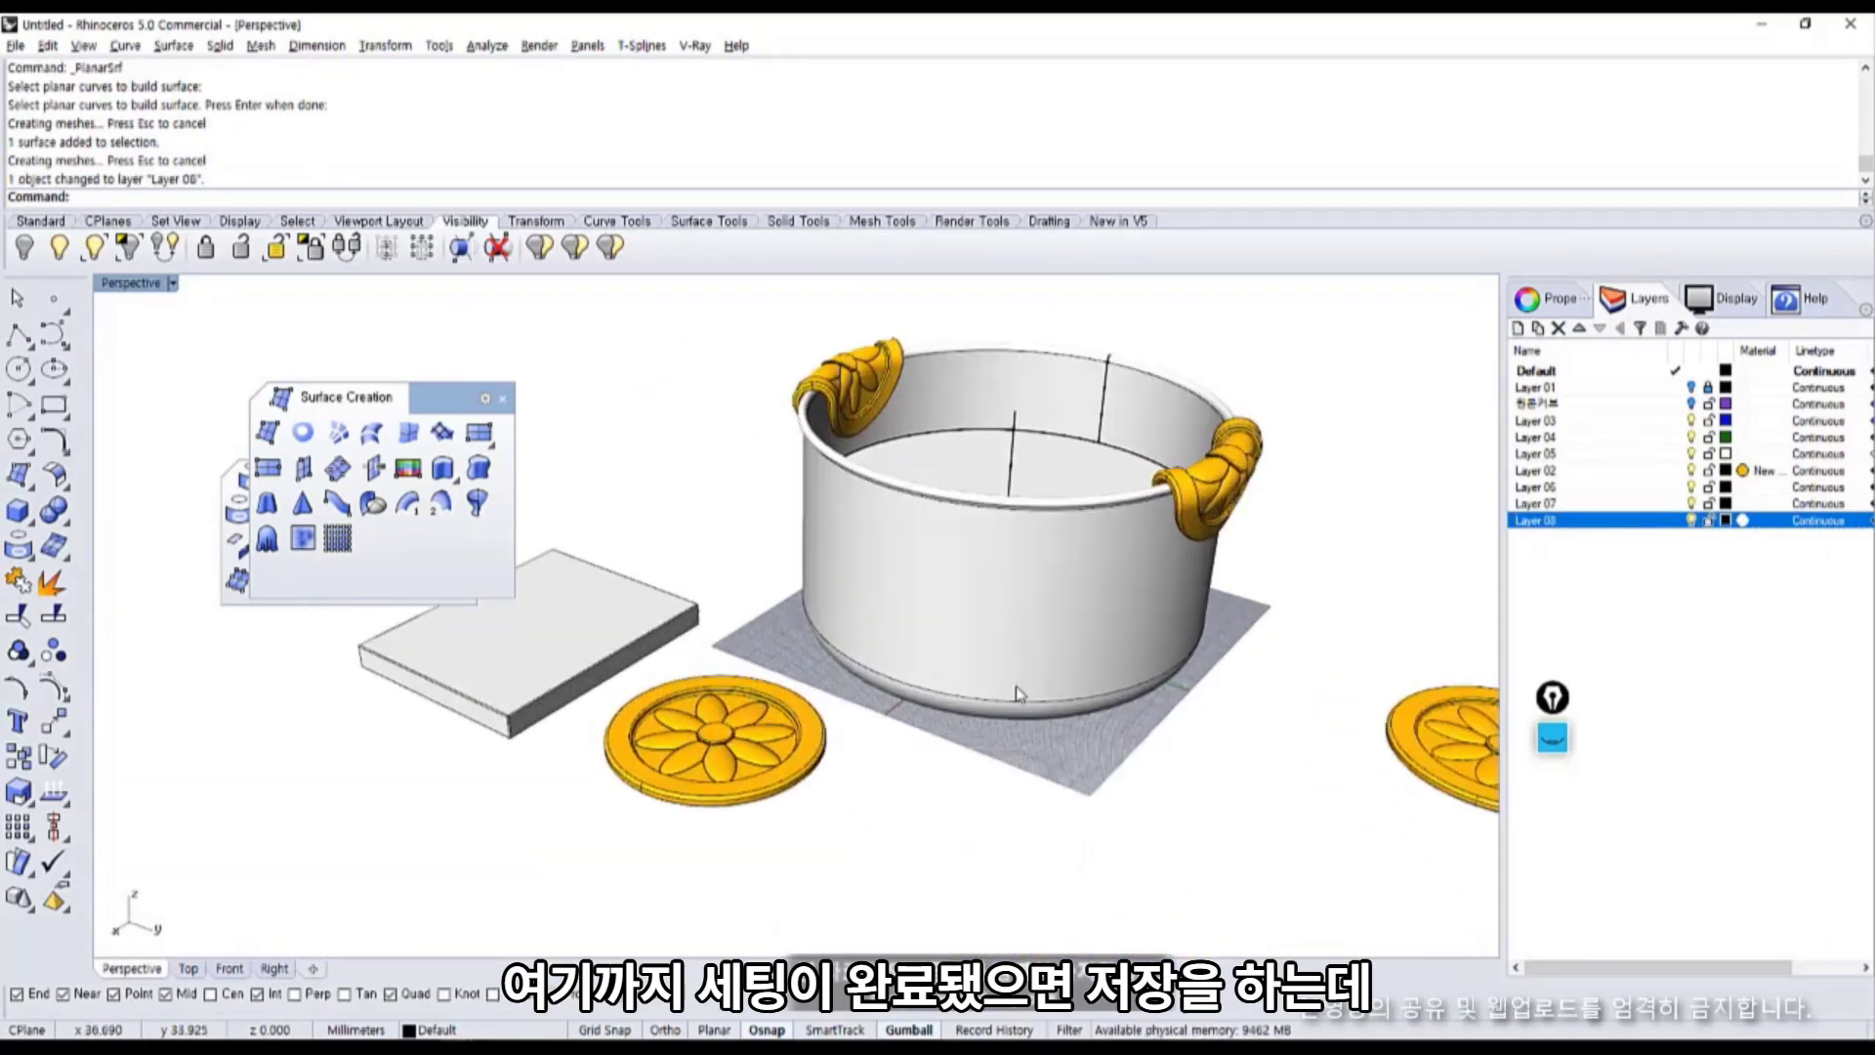
scroll(1191, 898, down, 1)
drag(275, 274, 273, 279)
scroll(764, 525, down, 5)
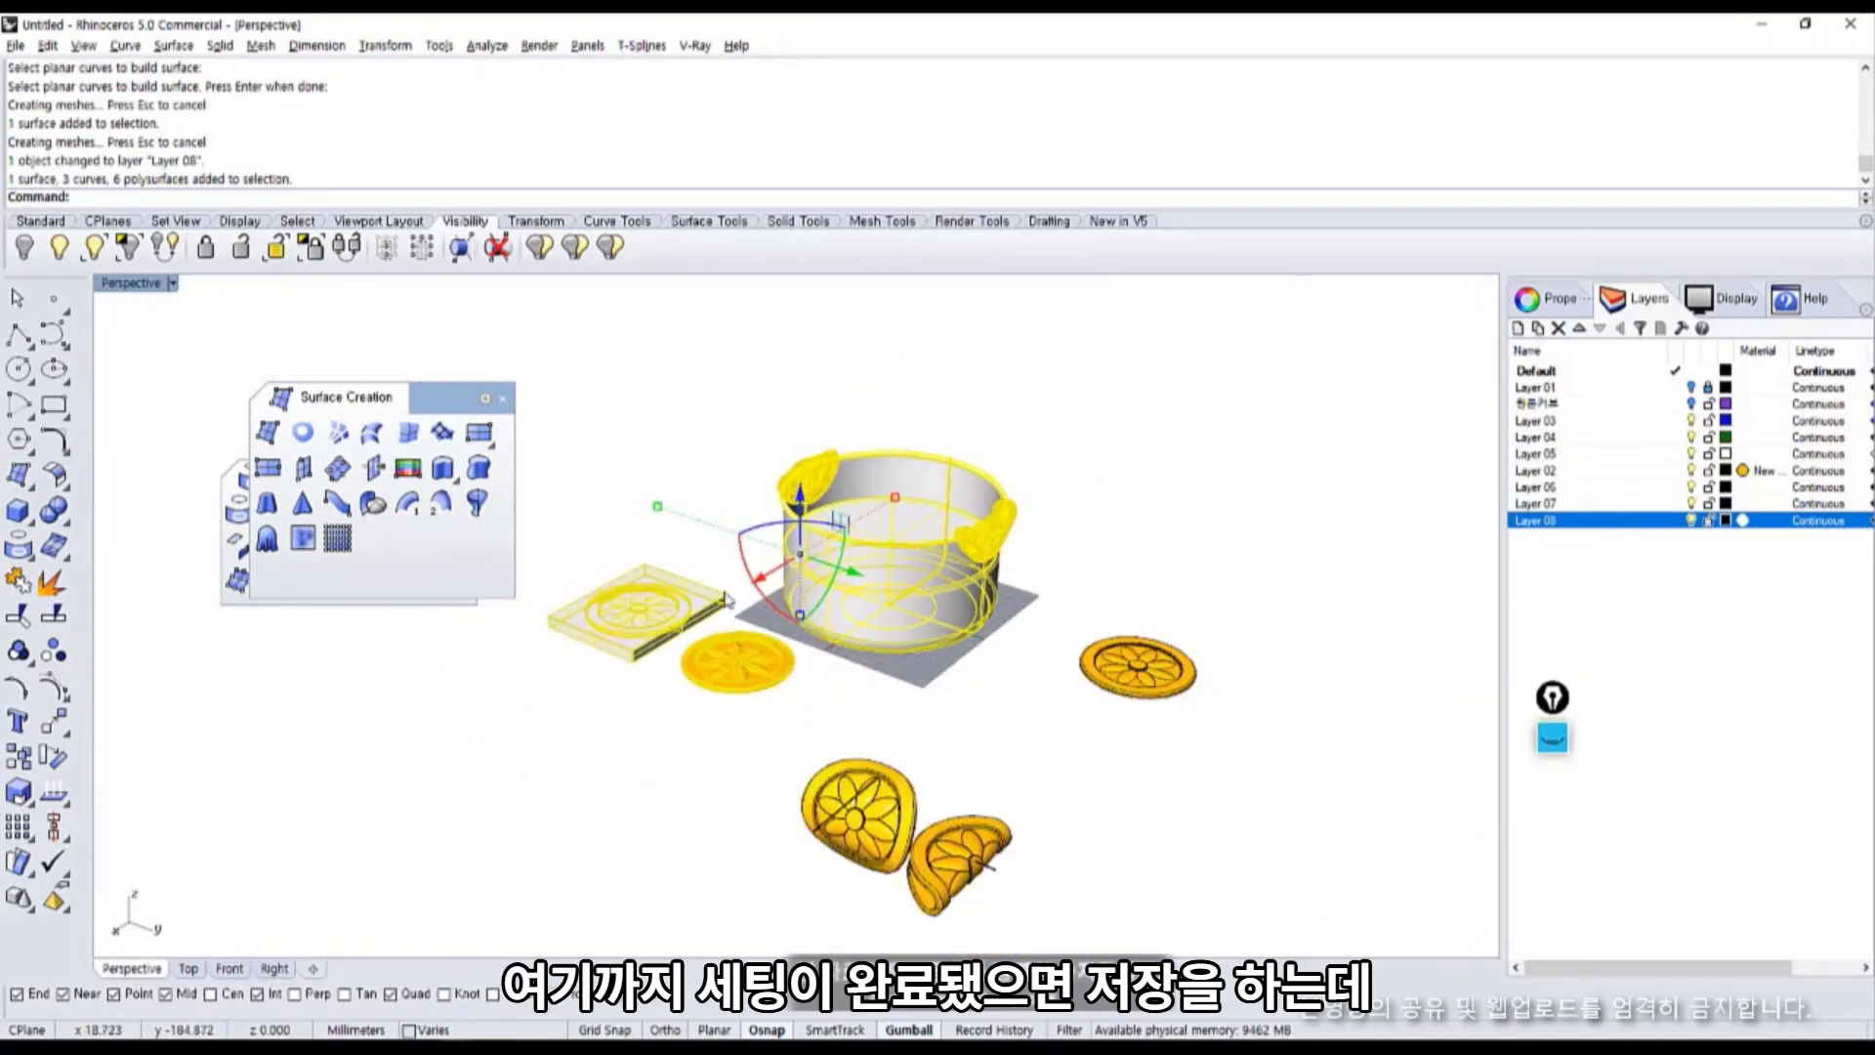
drag(1091, 914, 849, 758)
click(884, 786)
mouse_move(1015, 586)
right_down()
mouse_move(1057, 578)
mouse_move(996, 628)
mouse_move(994, 593)
right_up()
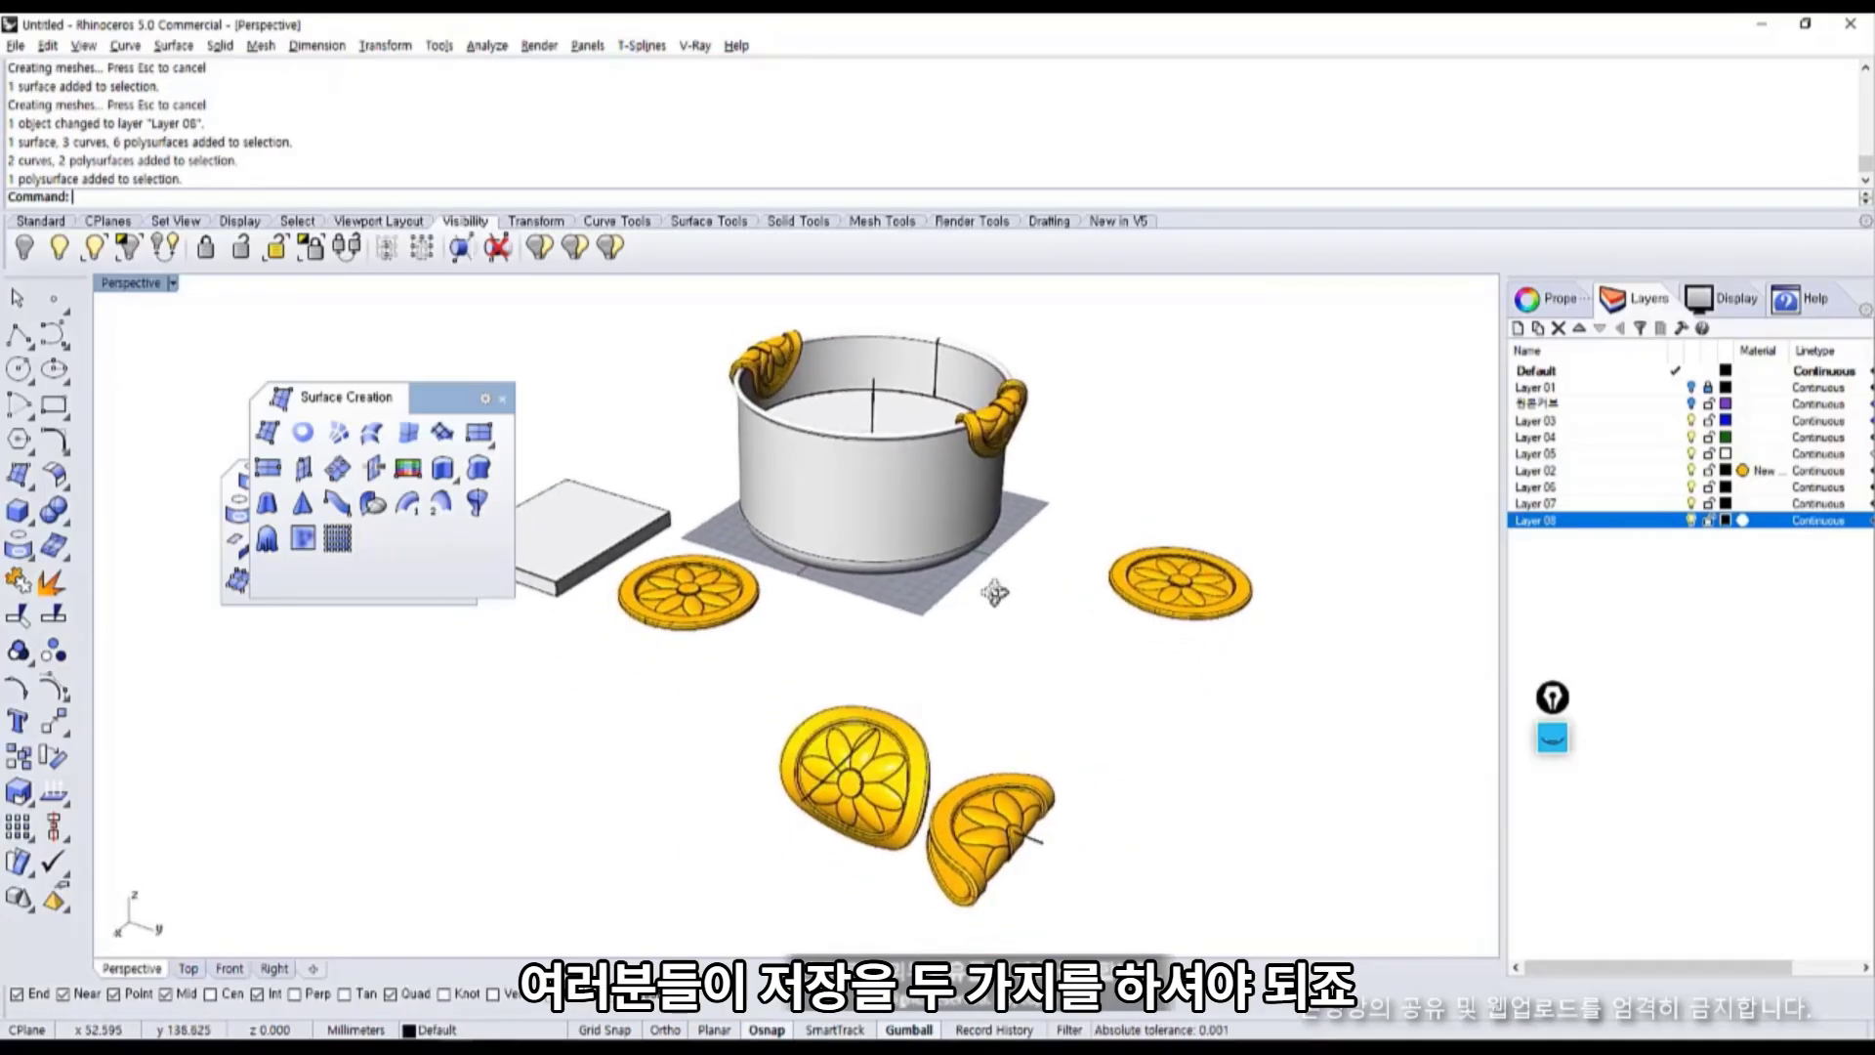
Save the complete model on the desktop as 냄비받침-전체모델링 in Rhino 5 3D Models format.
click(15, 45)
click(69, 180)
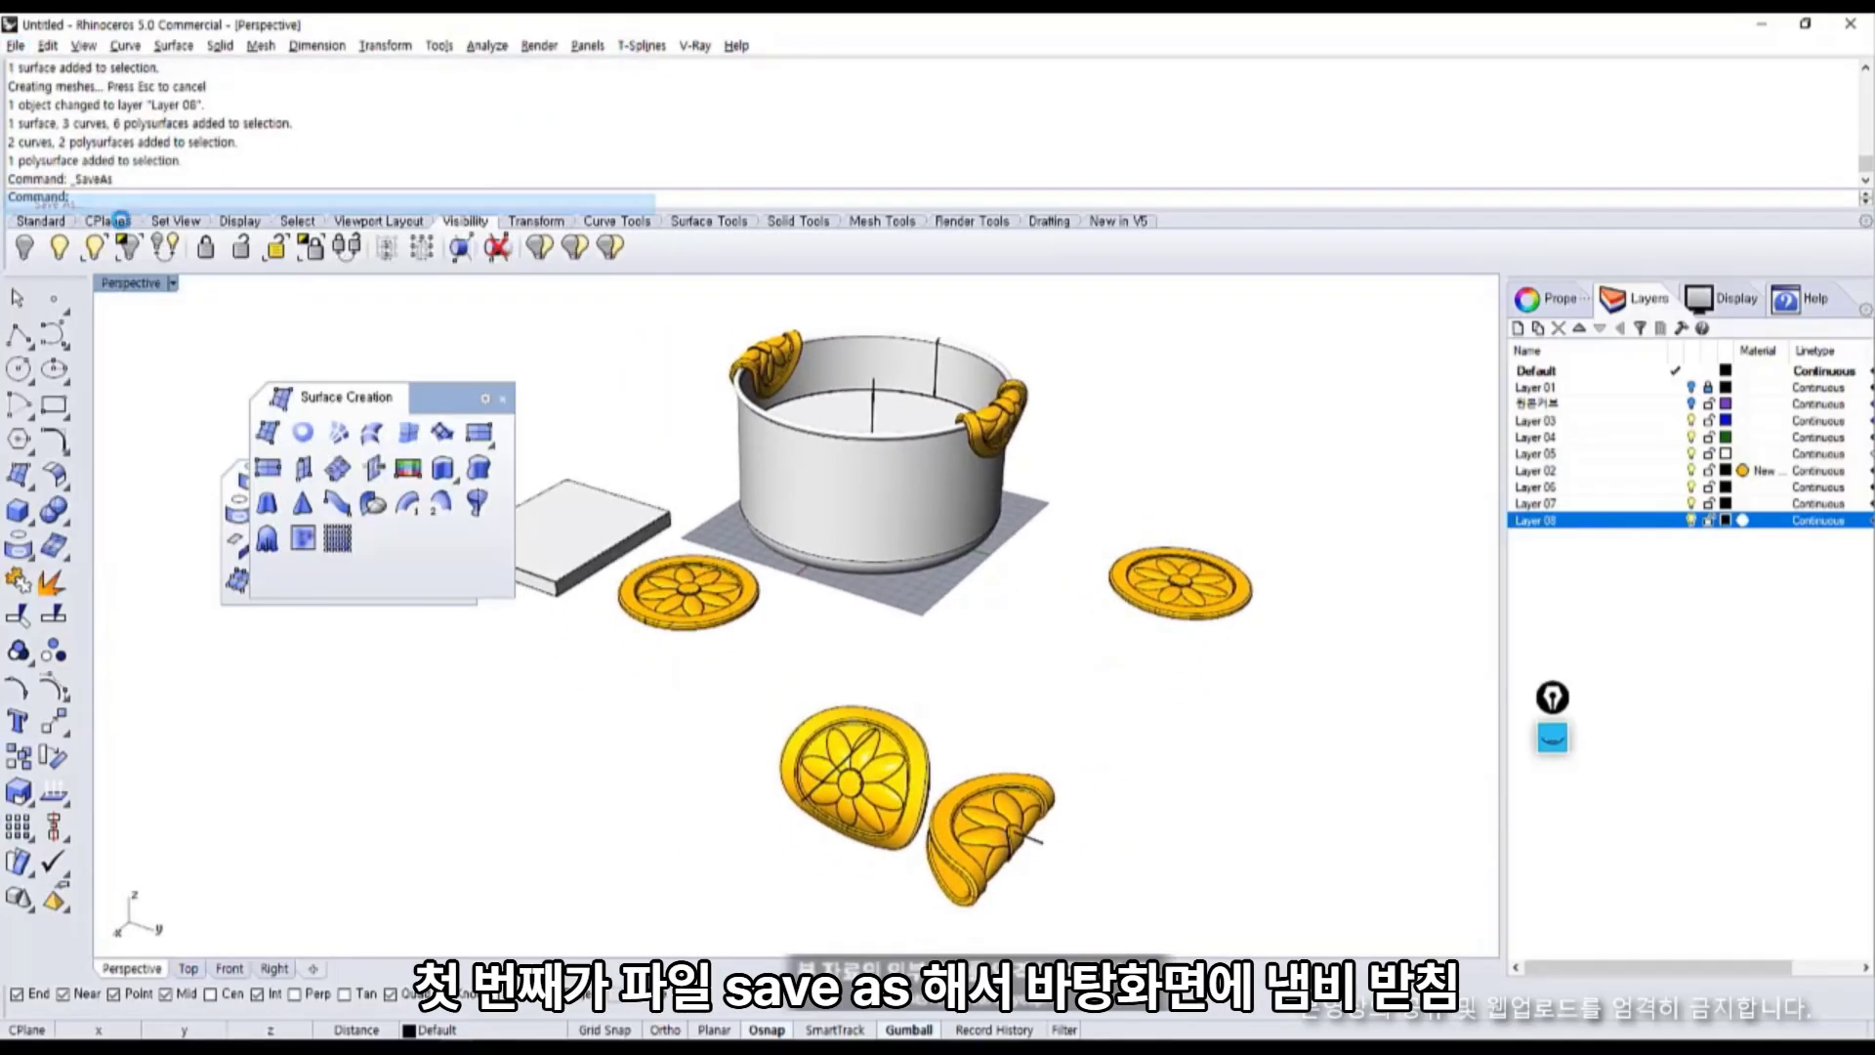
click(409, 222)
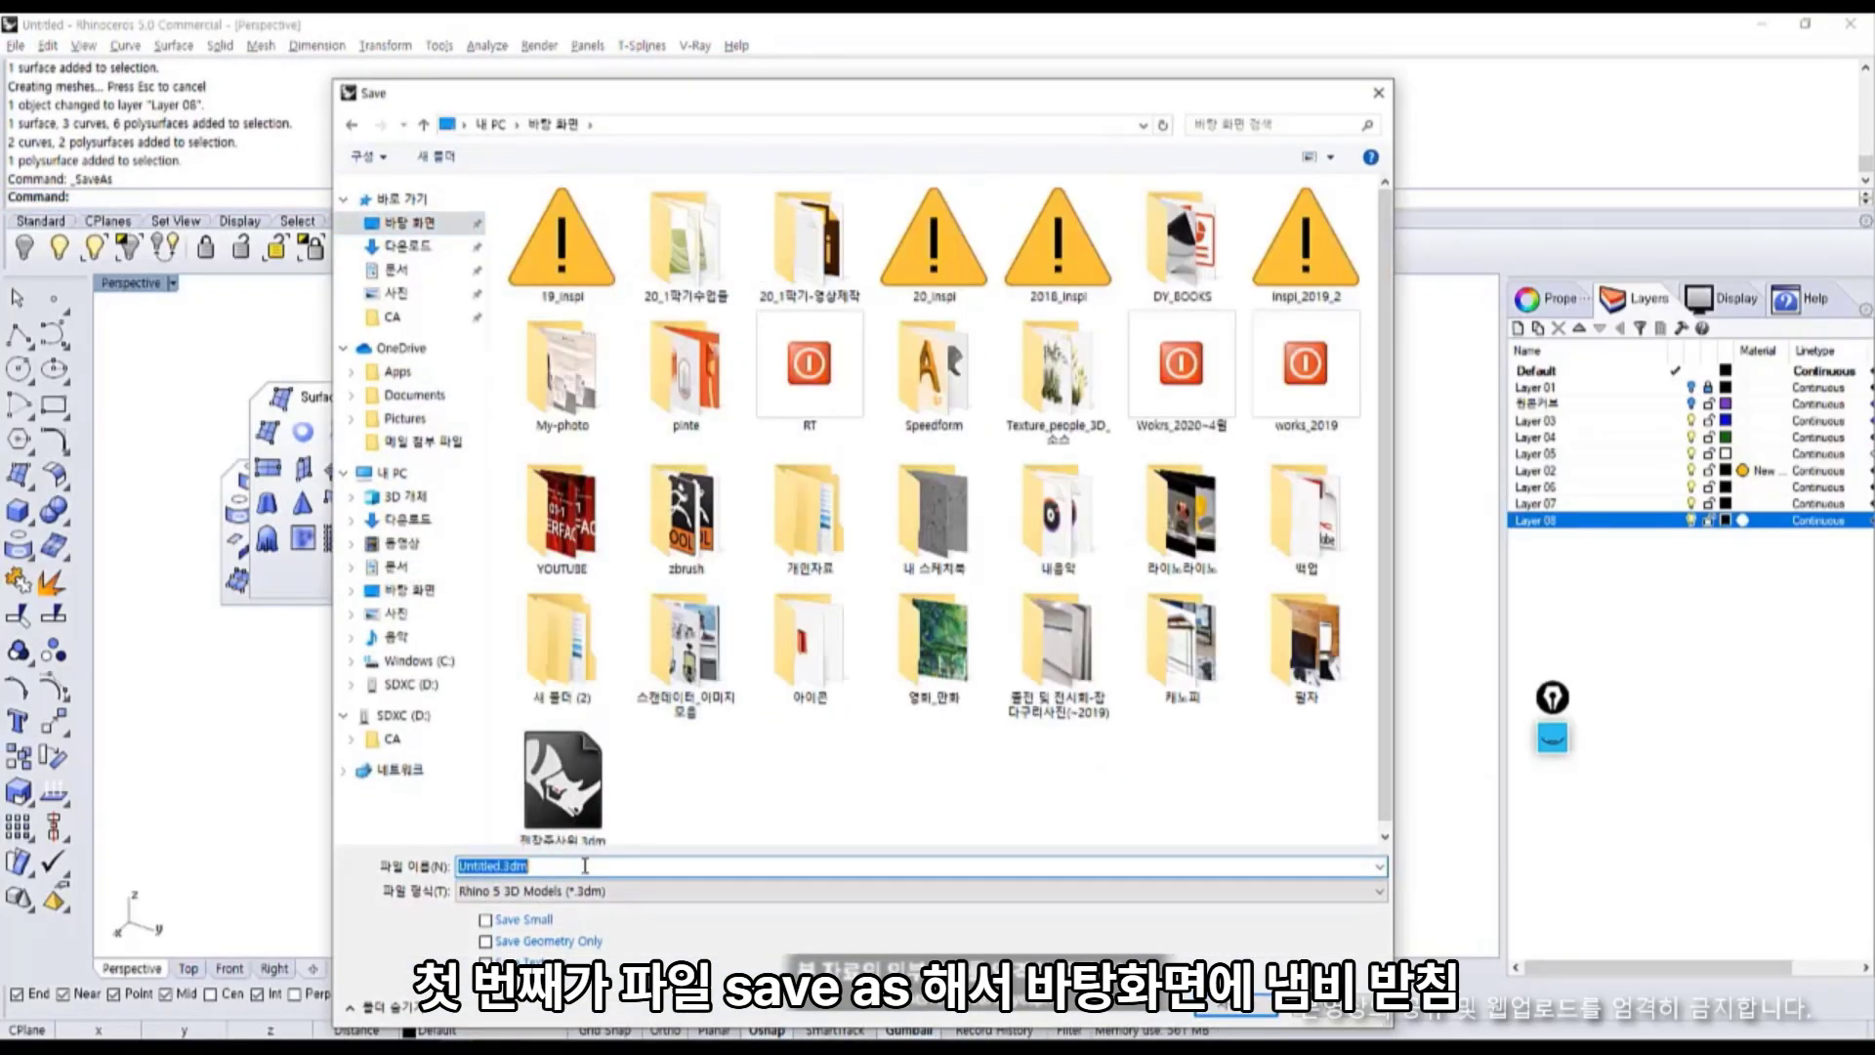
click(585, 865)
text(내미)
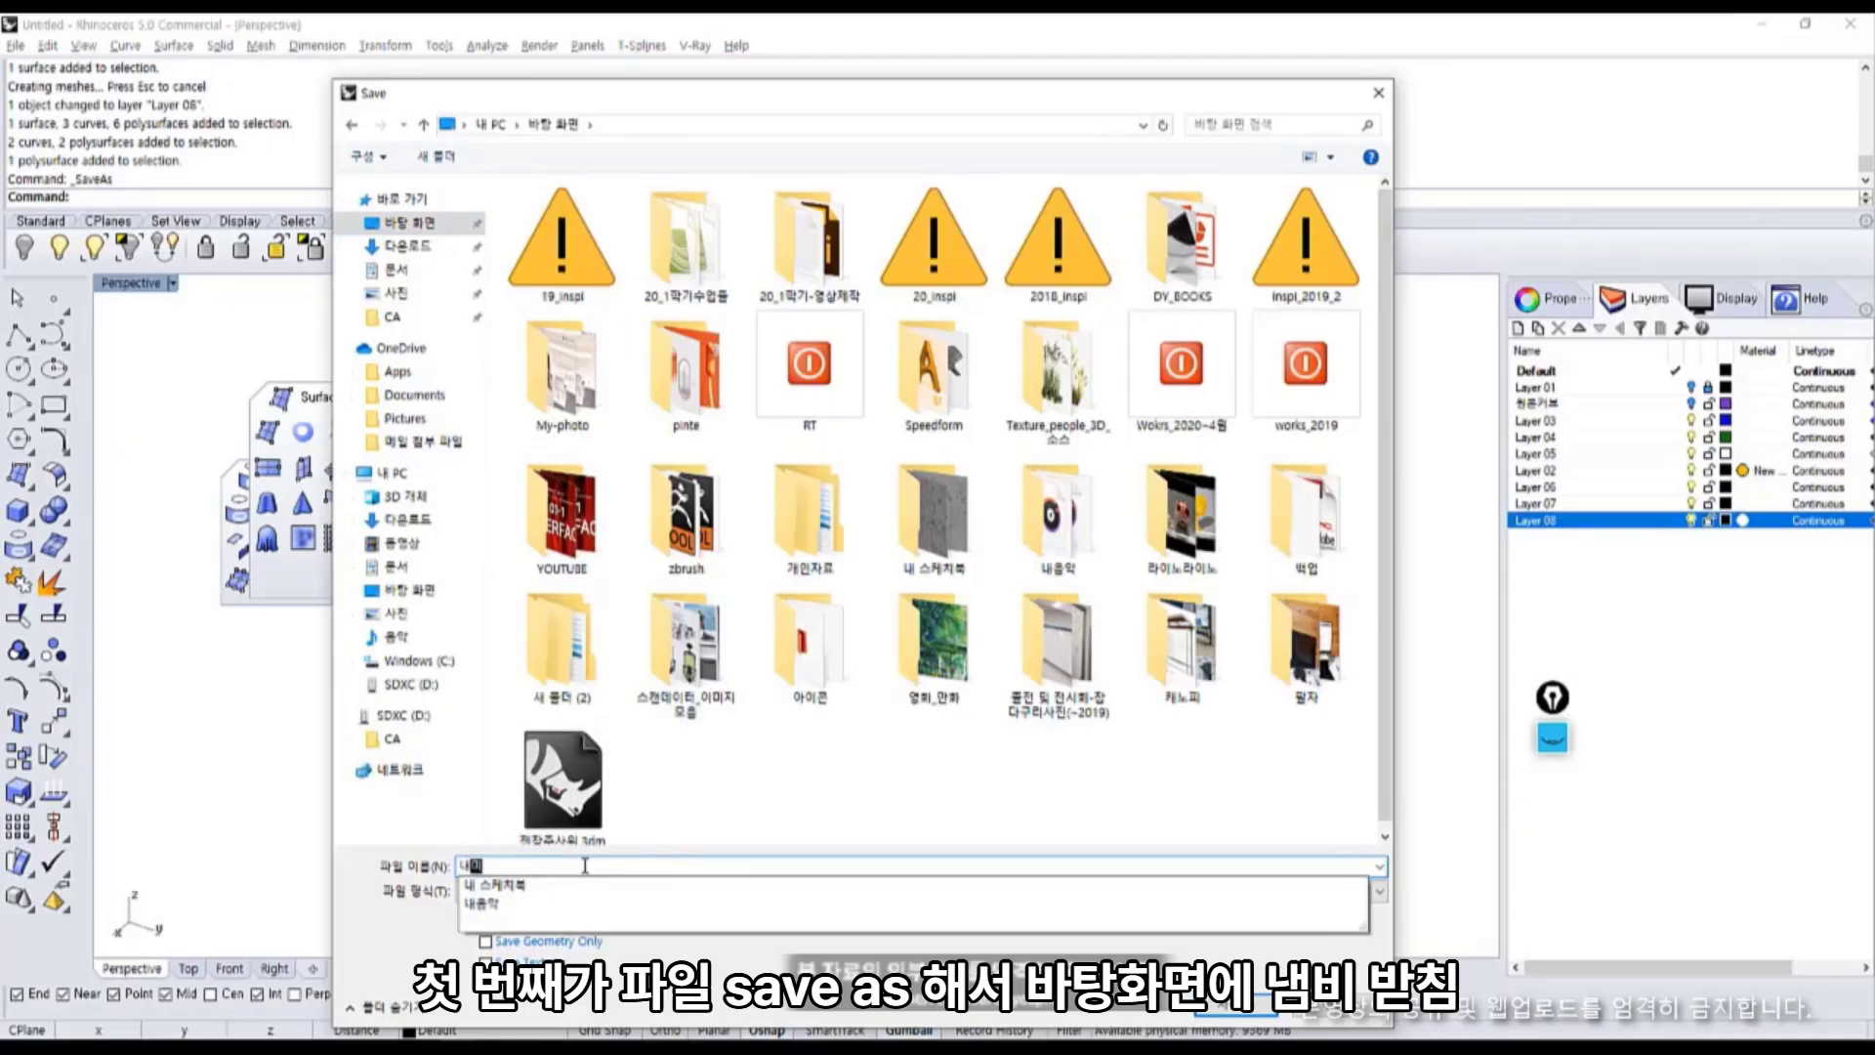
text(ㅁ)
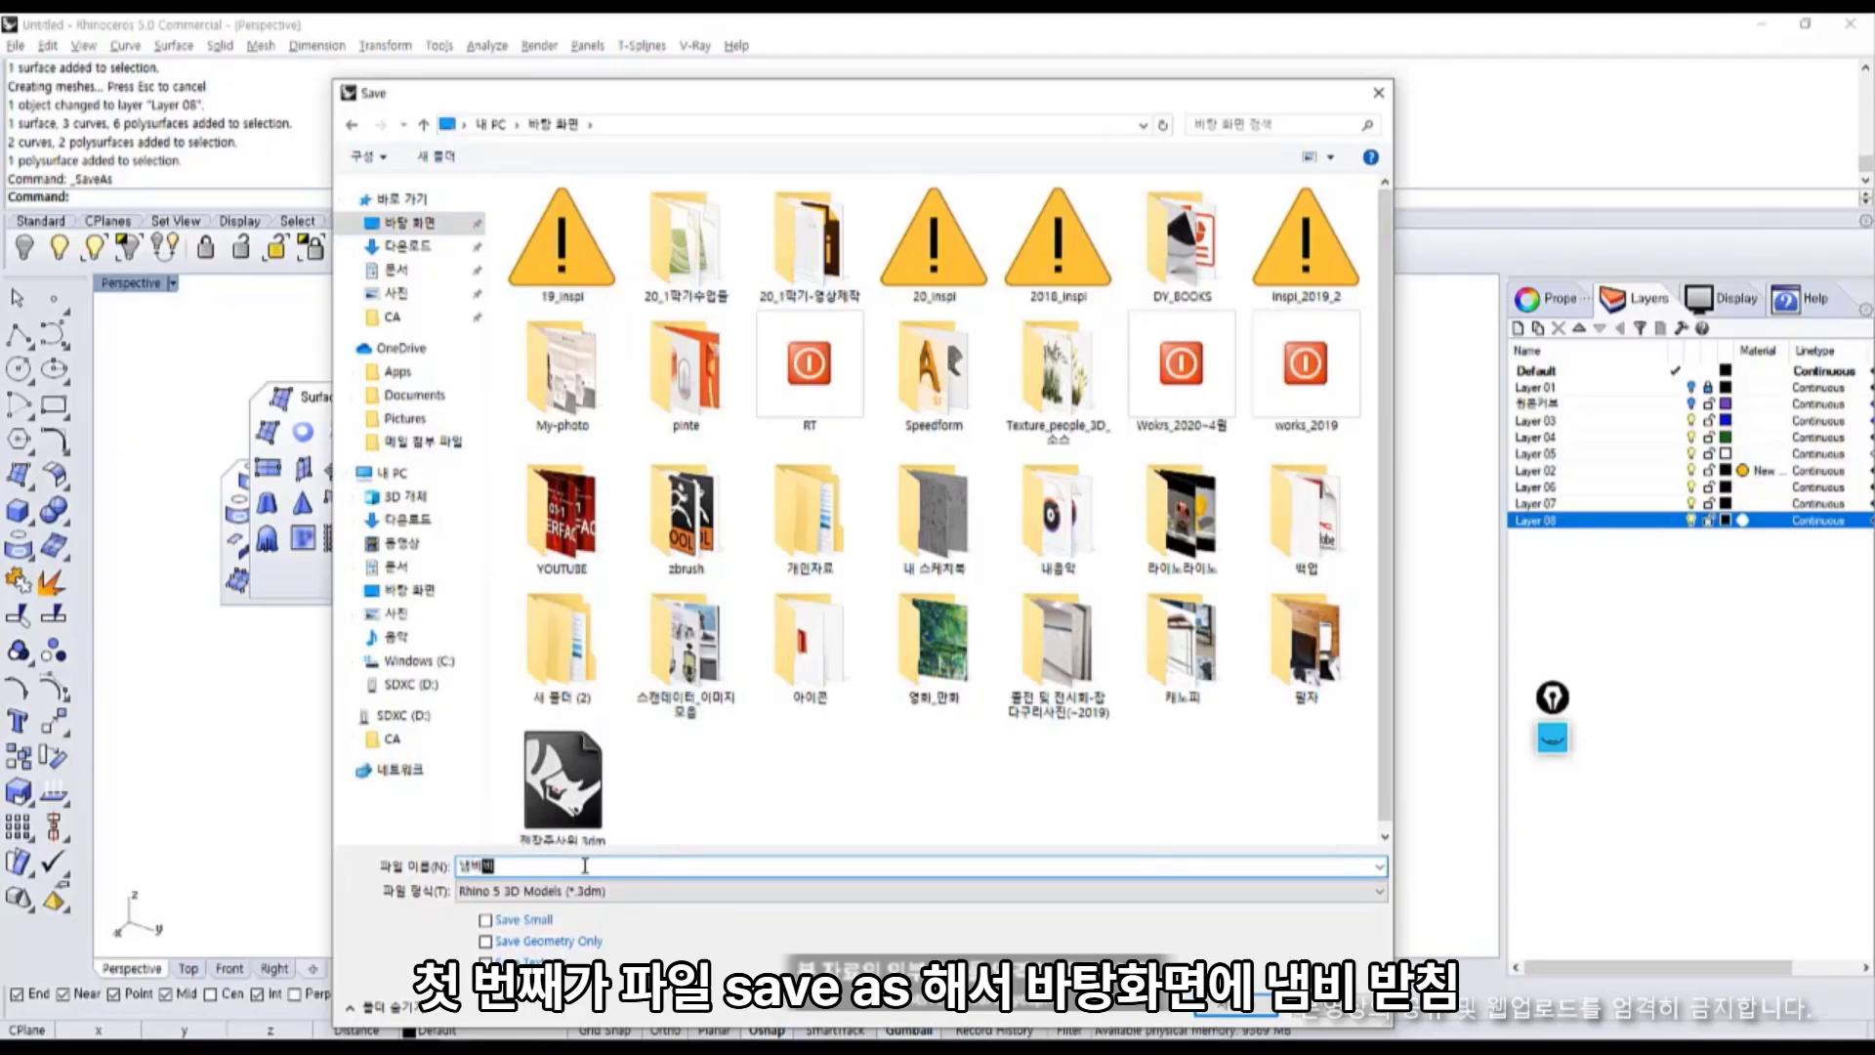
text(비받침-전체모델)
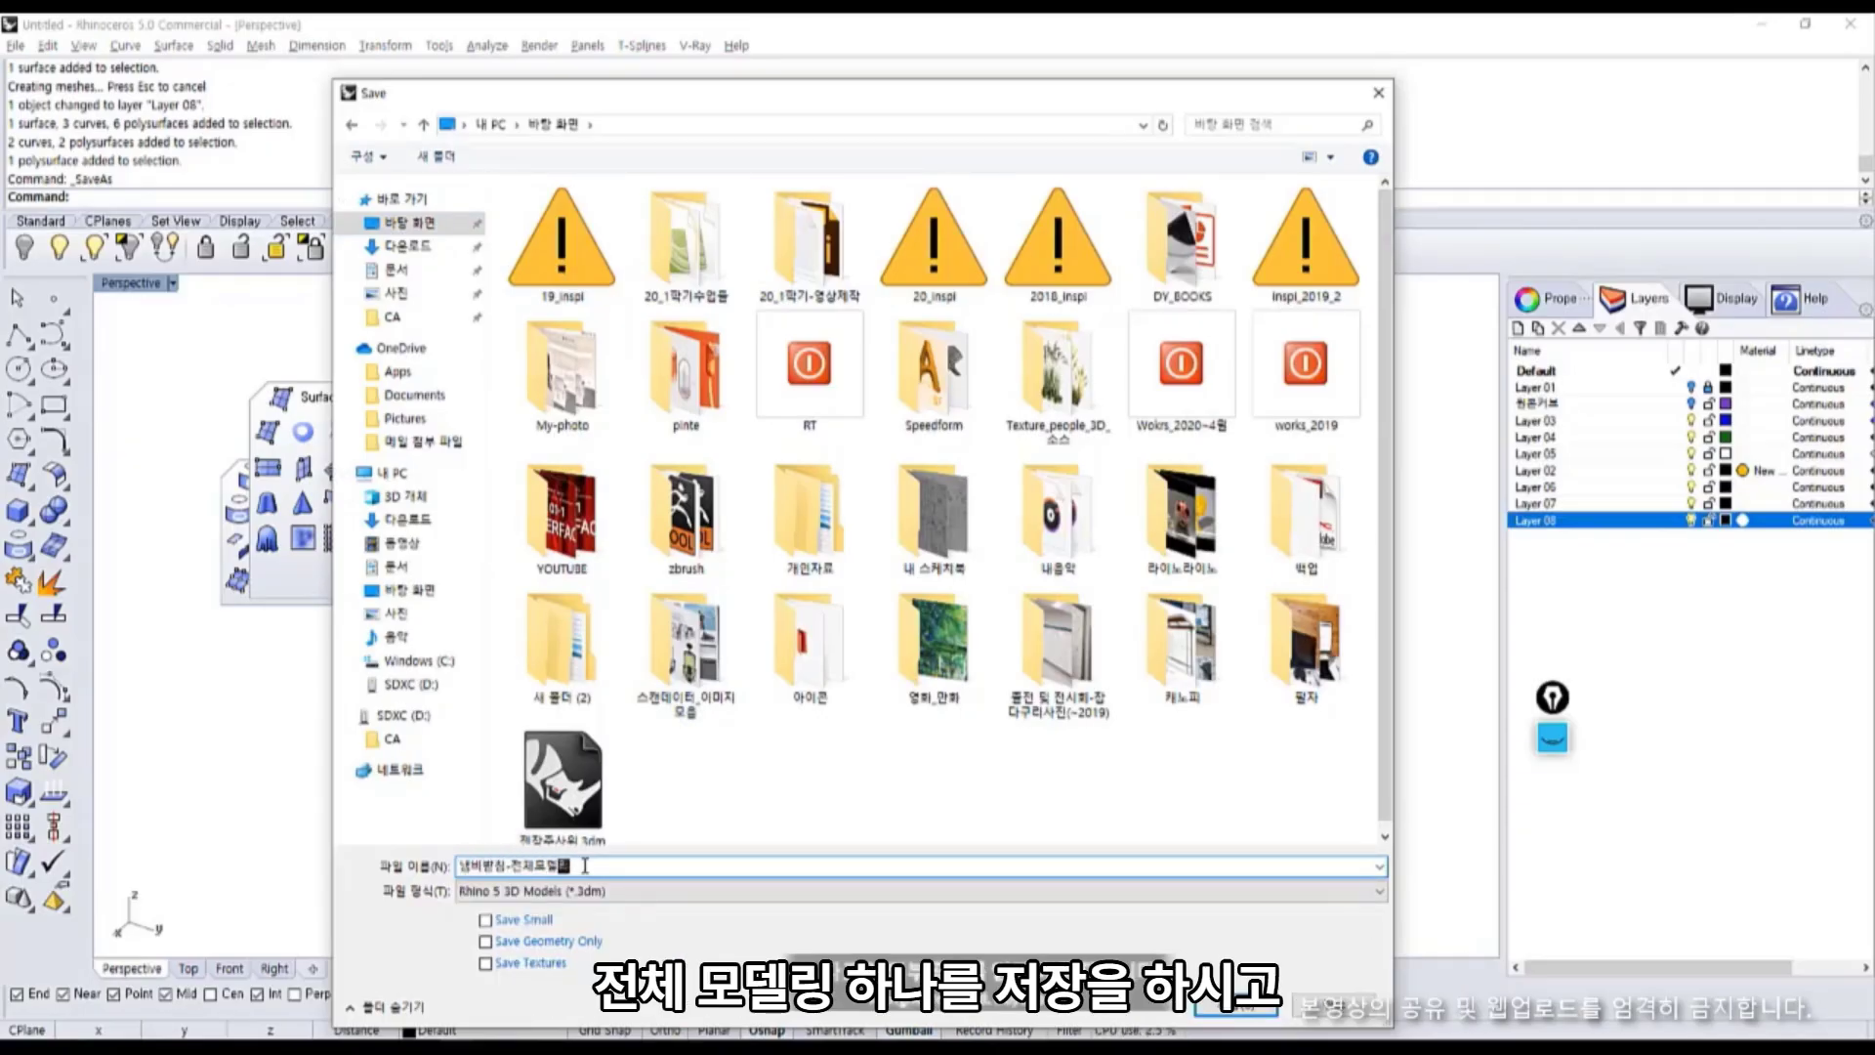
key(Return)
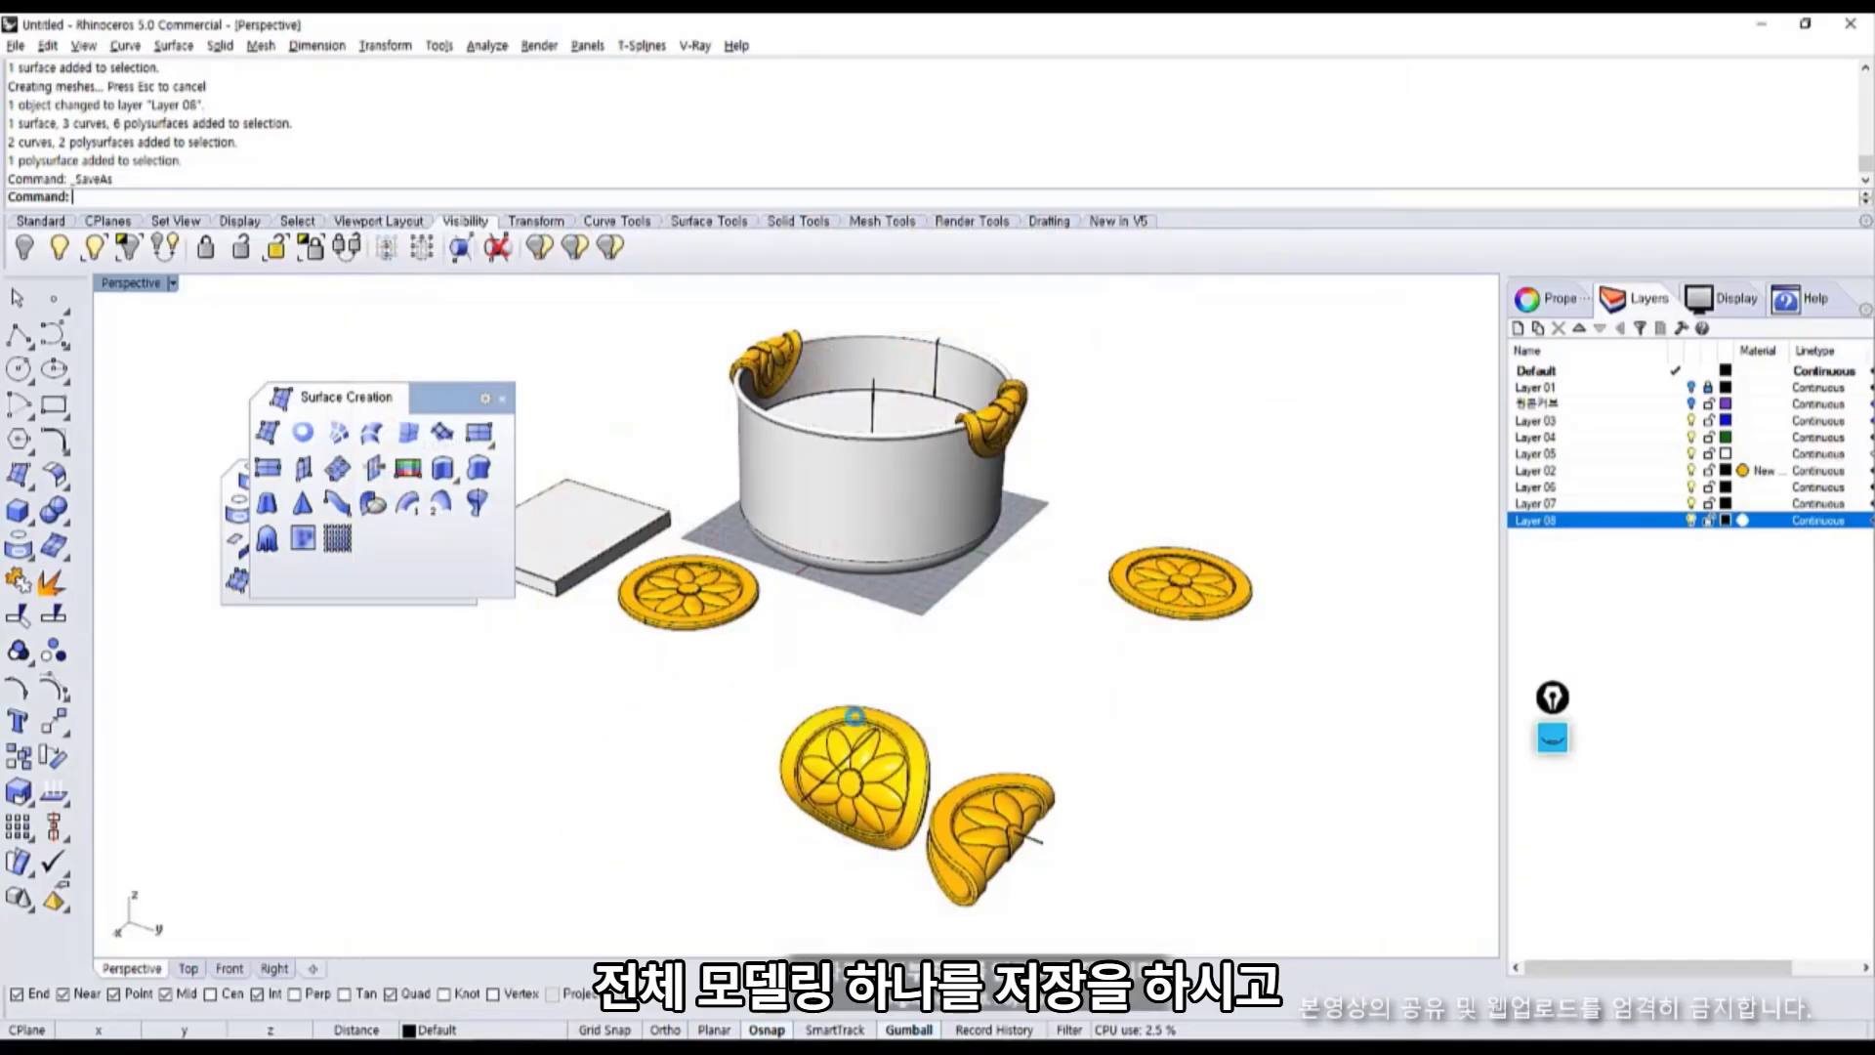
drag(754, 672, 1096, 920)
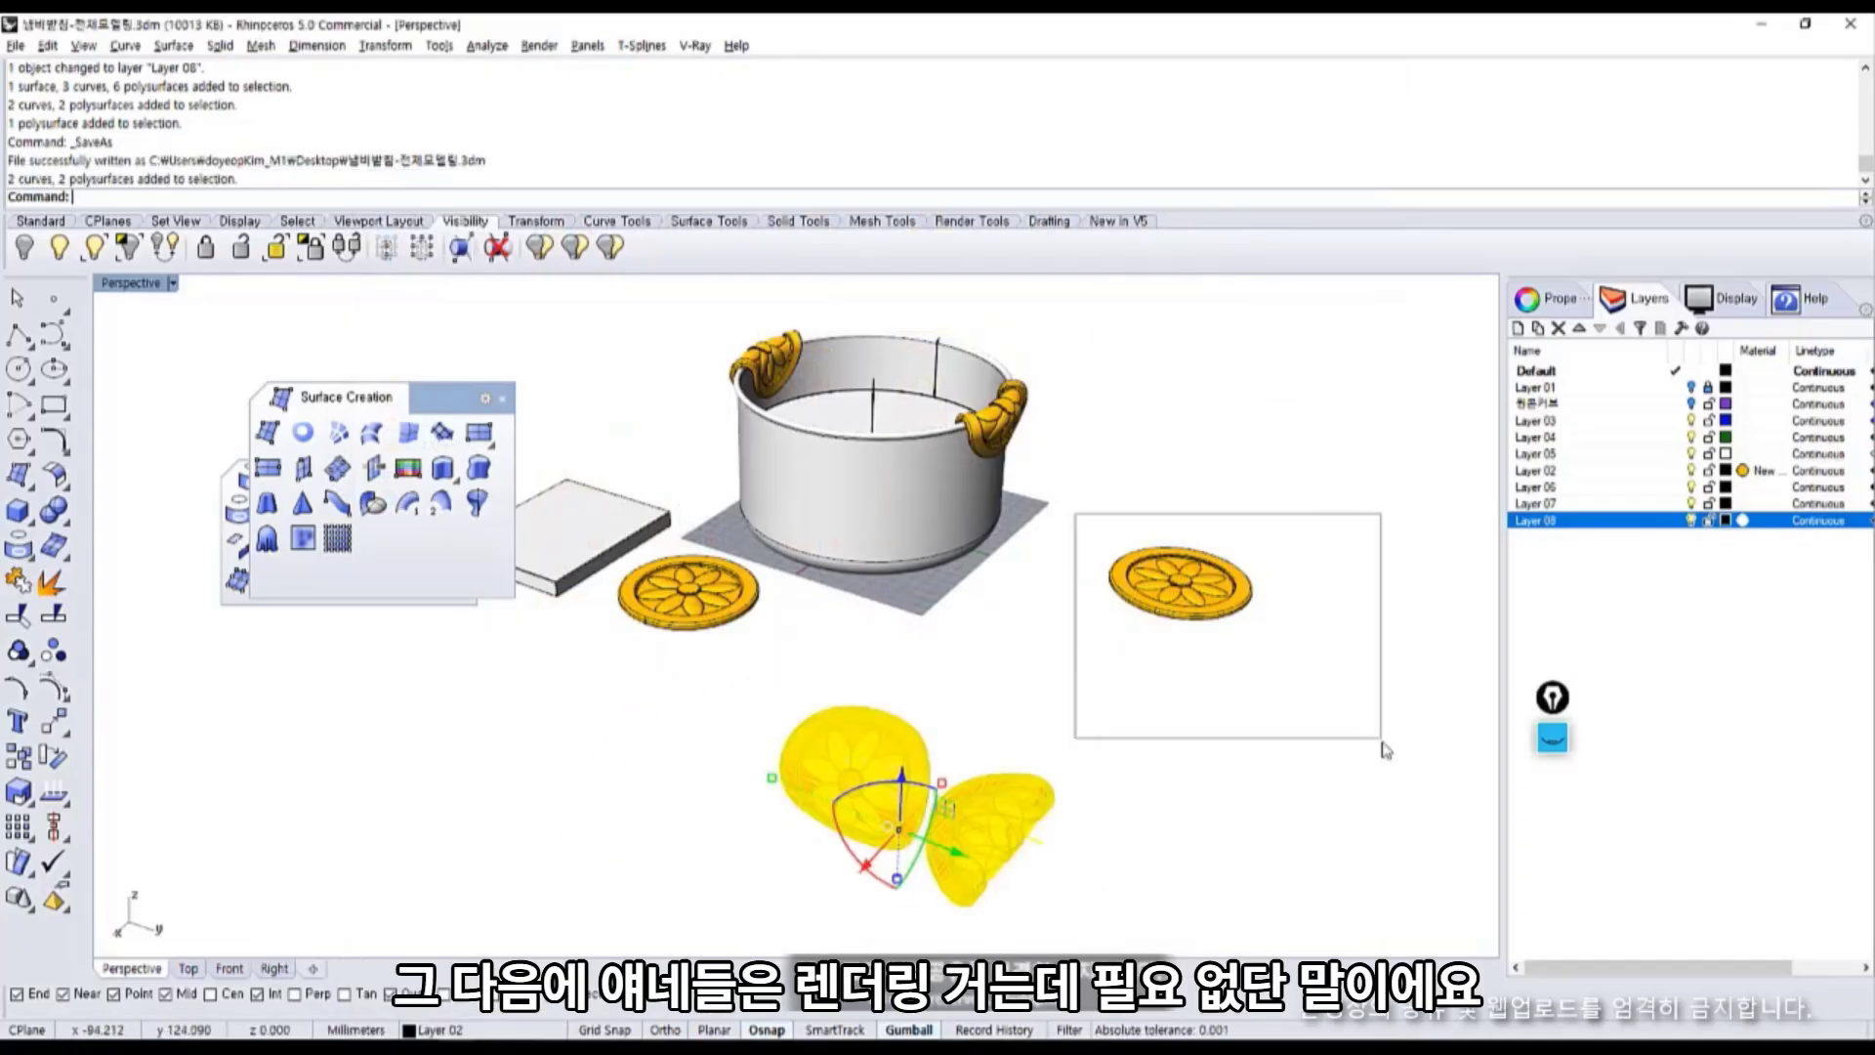
shift+drag(1381, 742, 1385, 746)
shift+right_drag(1109, 803, 1203, 888)
click(1096, 724)
drag(587, 499, 535, 371)
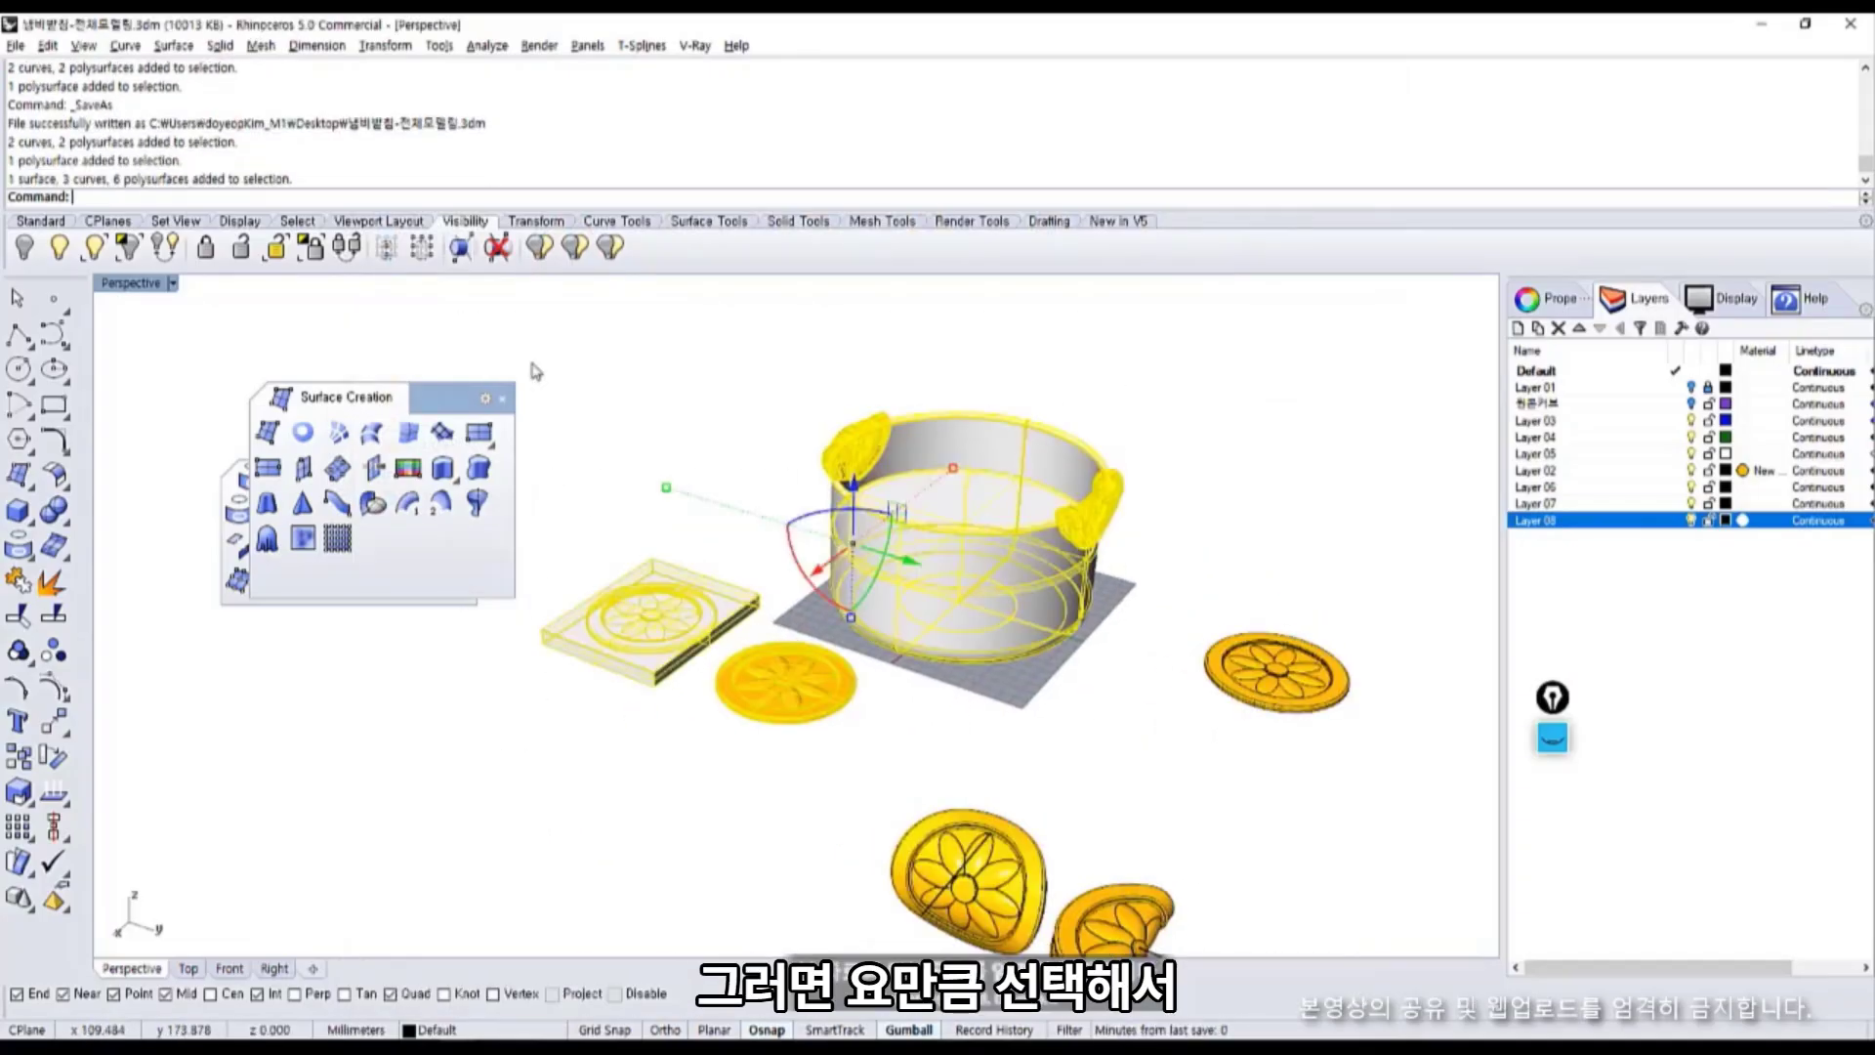
click(615, 478)
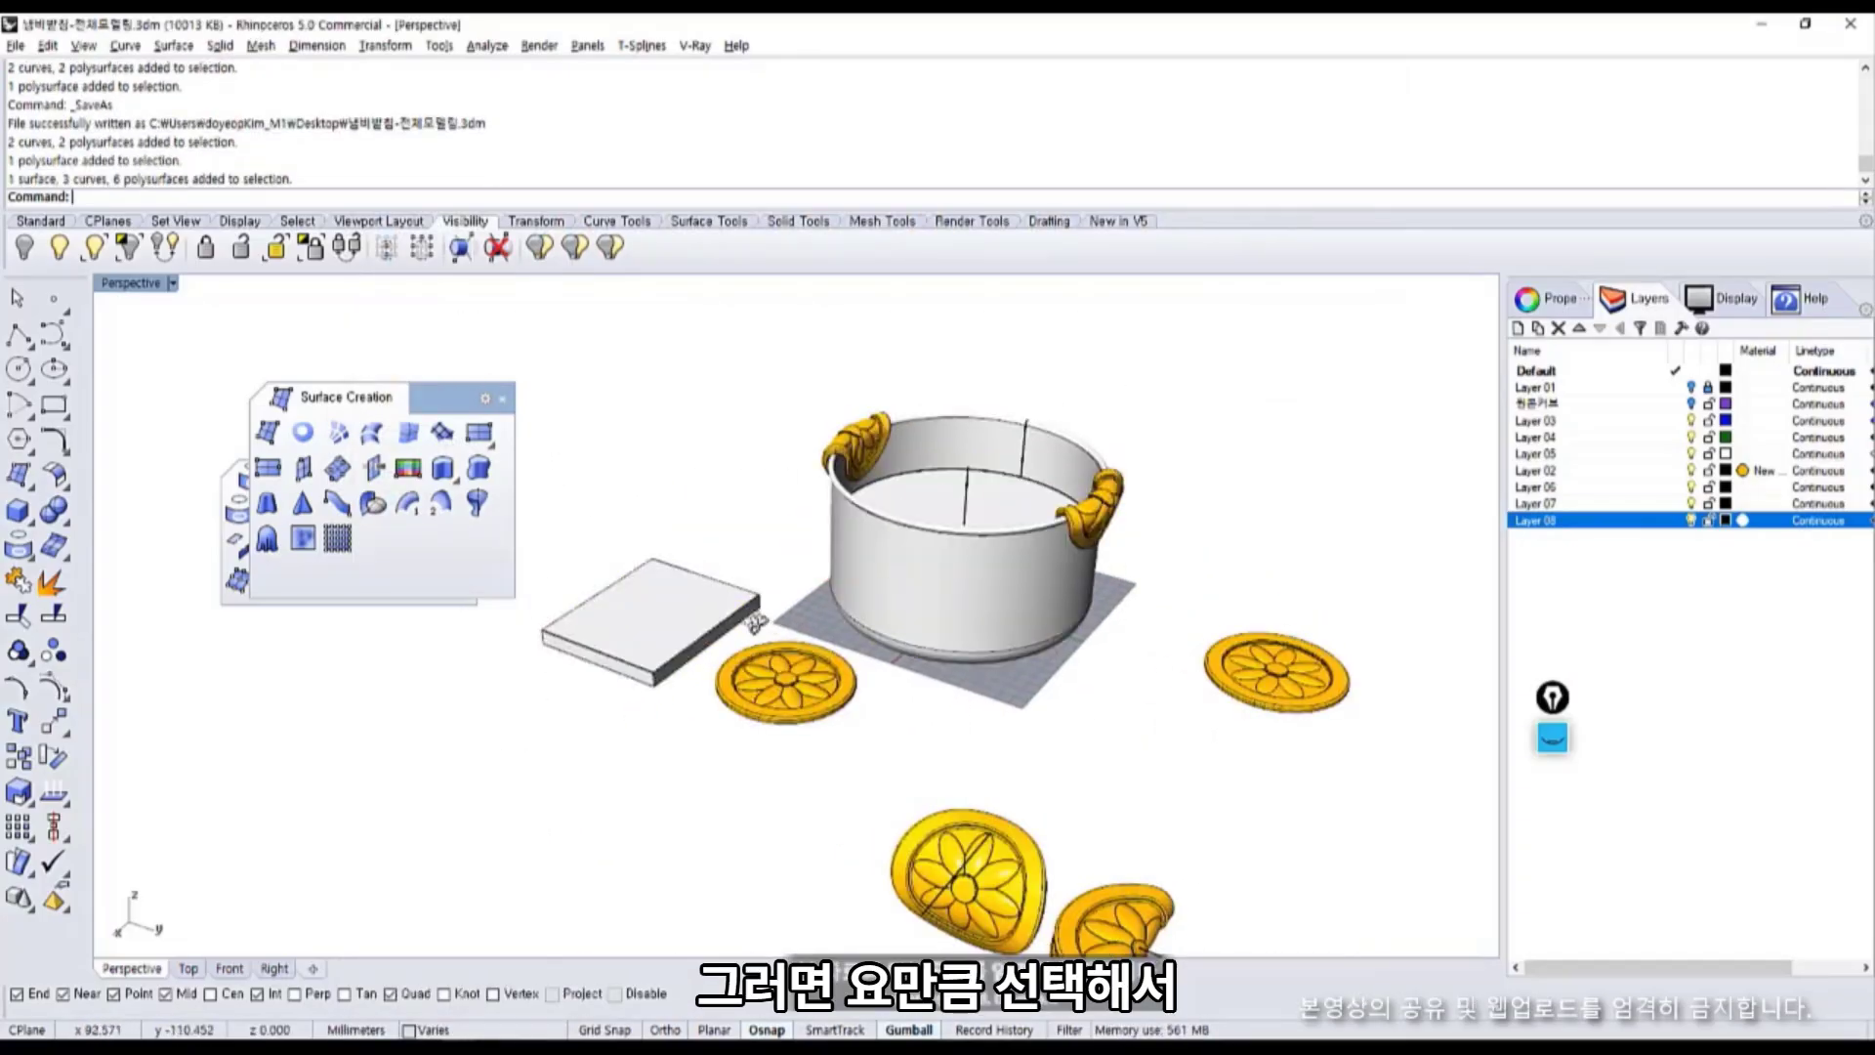
right_drag(758, 627, 736, 674)
Duplicate the flower disc in front of the pot and place the copy beside it, in front of the package box.
click(826, 697)
key(ctrl+c)
key(ctrl+v)
drag(826, 697, 674, 748)
mouse_move(819, 790)
shift+right_down()
mouse_move(804, 776)
mouse_move(823, 783)
shift+right_up()
right_drag(822, 783, 845, 727)
scroll(817, 746, up, 3)
Create a new layer and assign the duplicated flower disc to it.
click(637, 739)
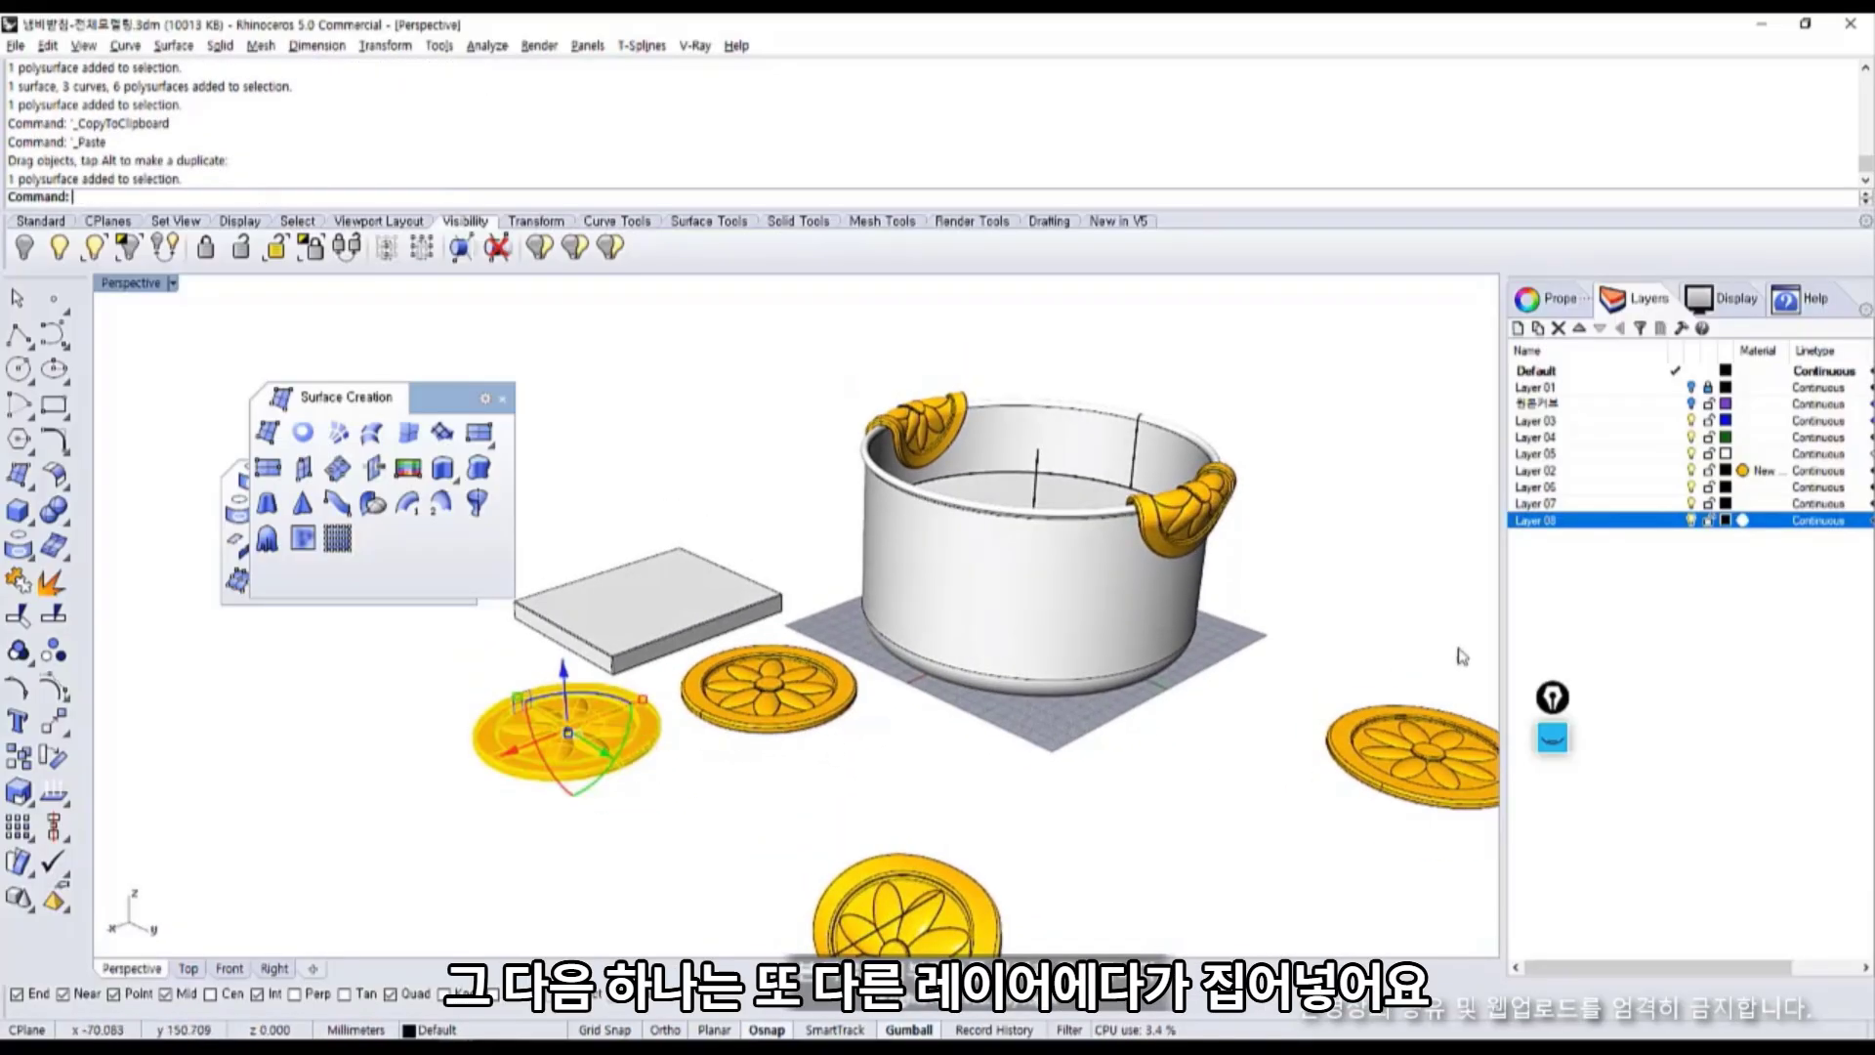
right_click(1574, 550)
click(1603, 561)
right_click(1599, 534)
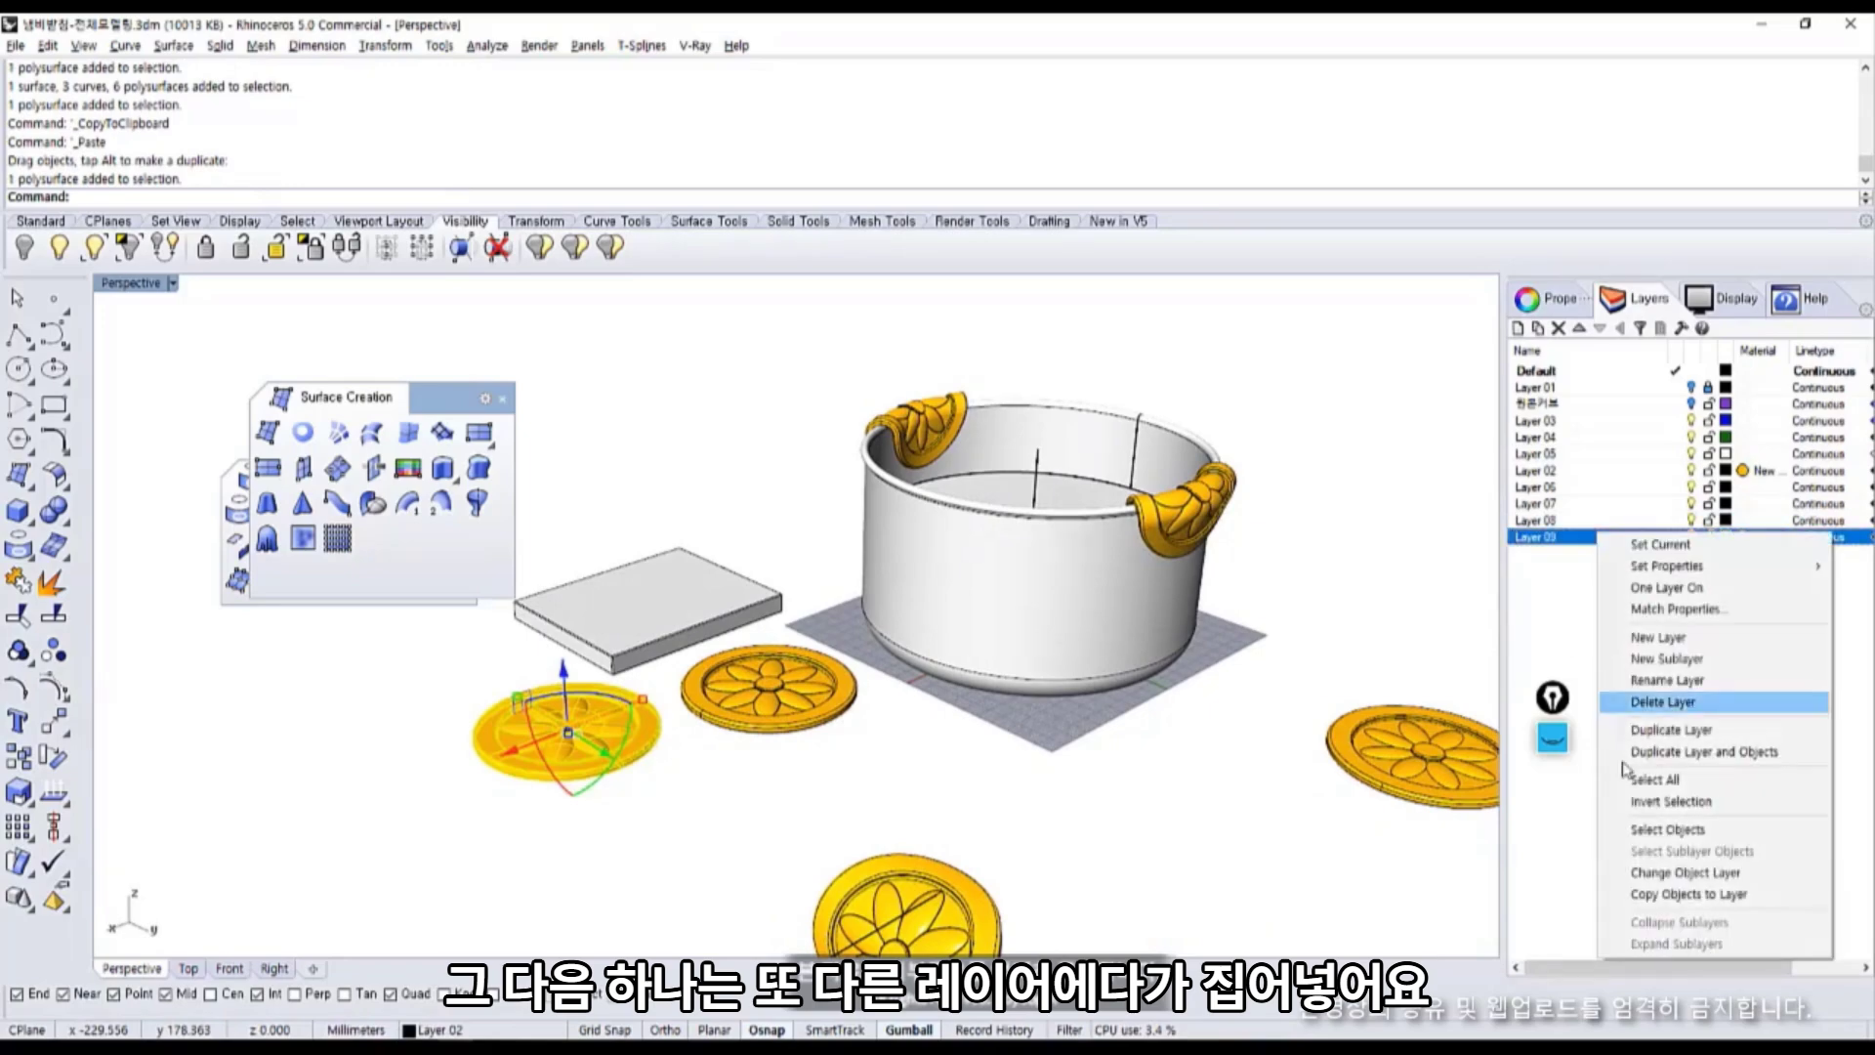
click(1668, 872)
shift+right_drag(798, 775, 840, 813)
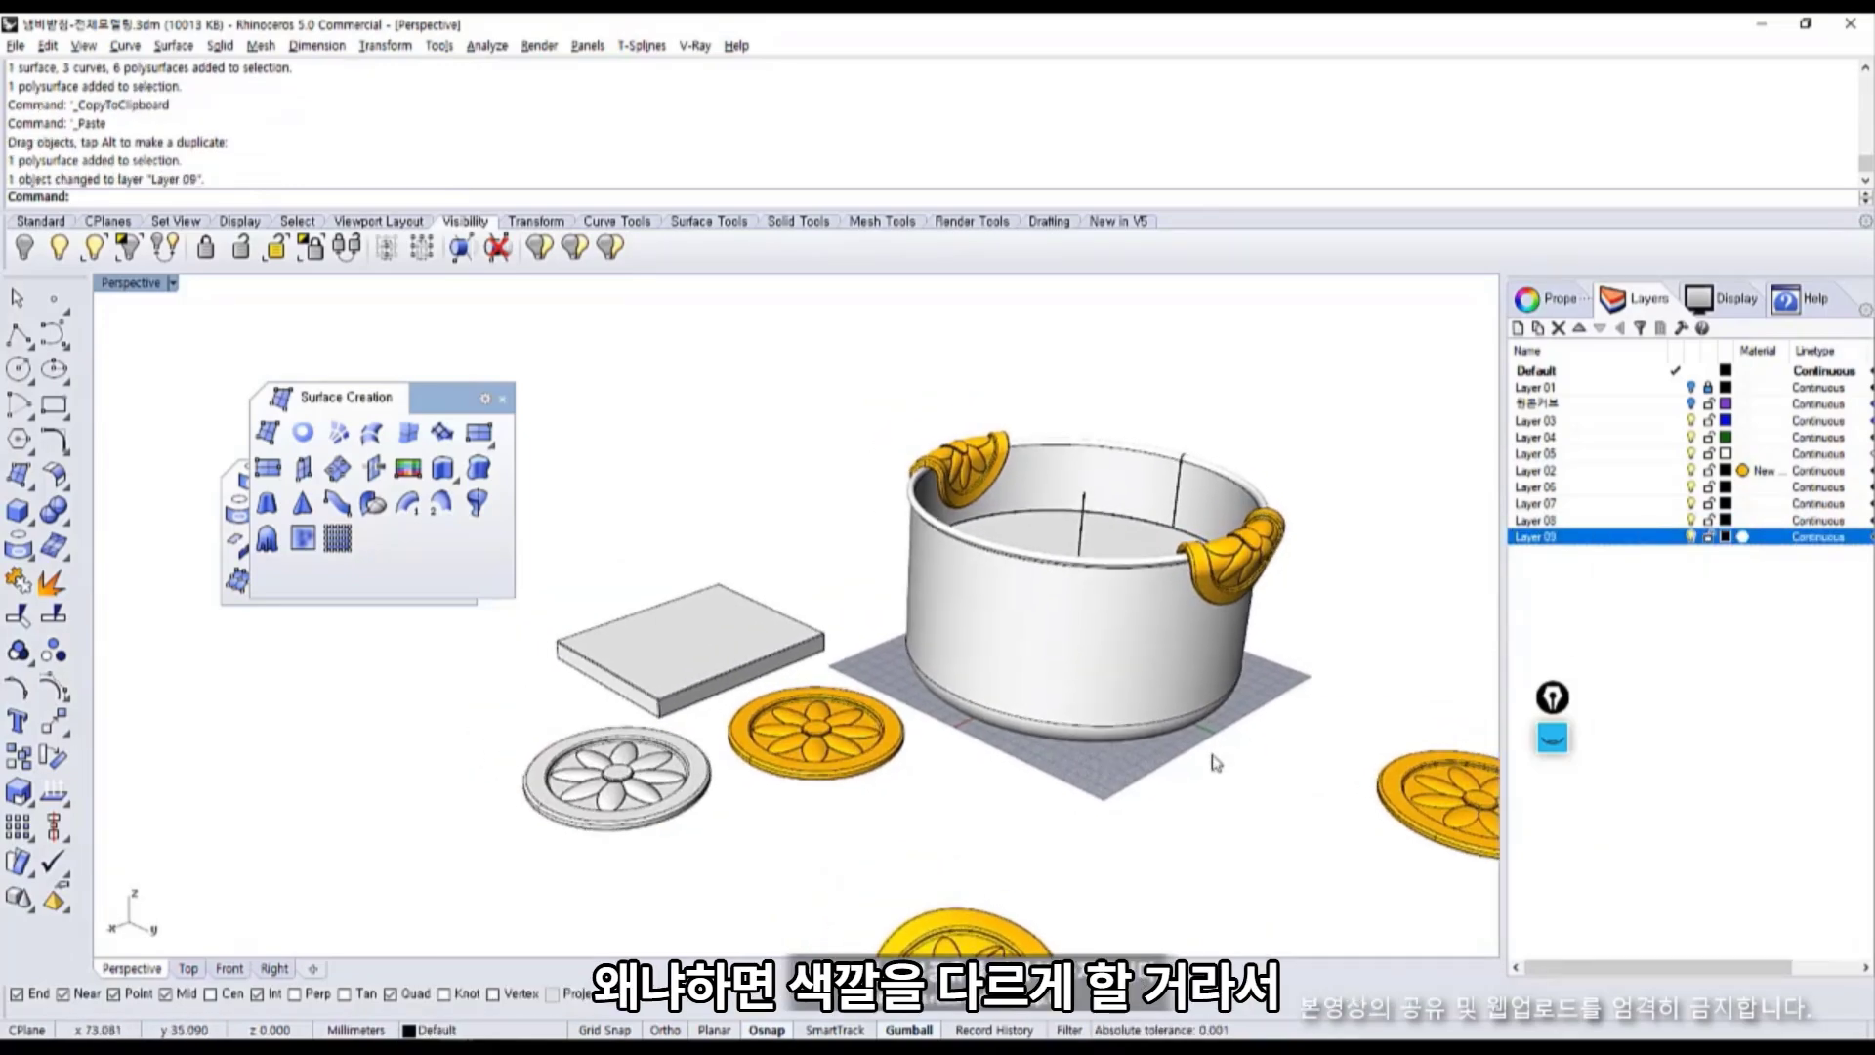
Export only the pot, package box and the two flower discs beside it to the desktop as 냄비받침-렌더링용모델.3dm.
key(ctrl+a)
click(16, 45)
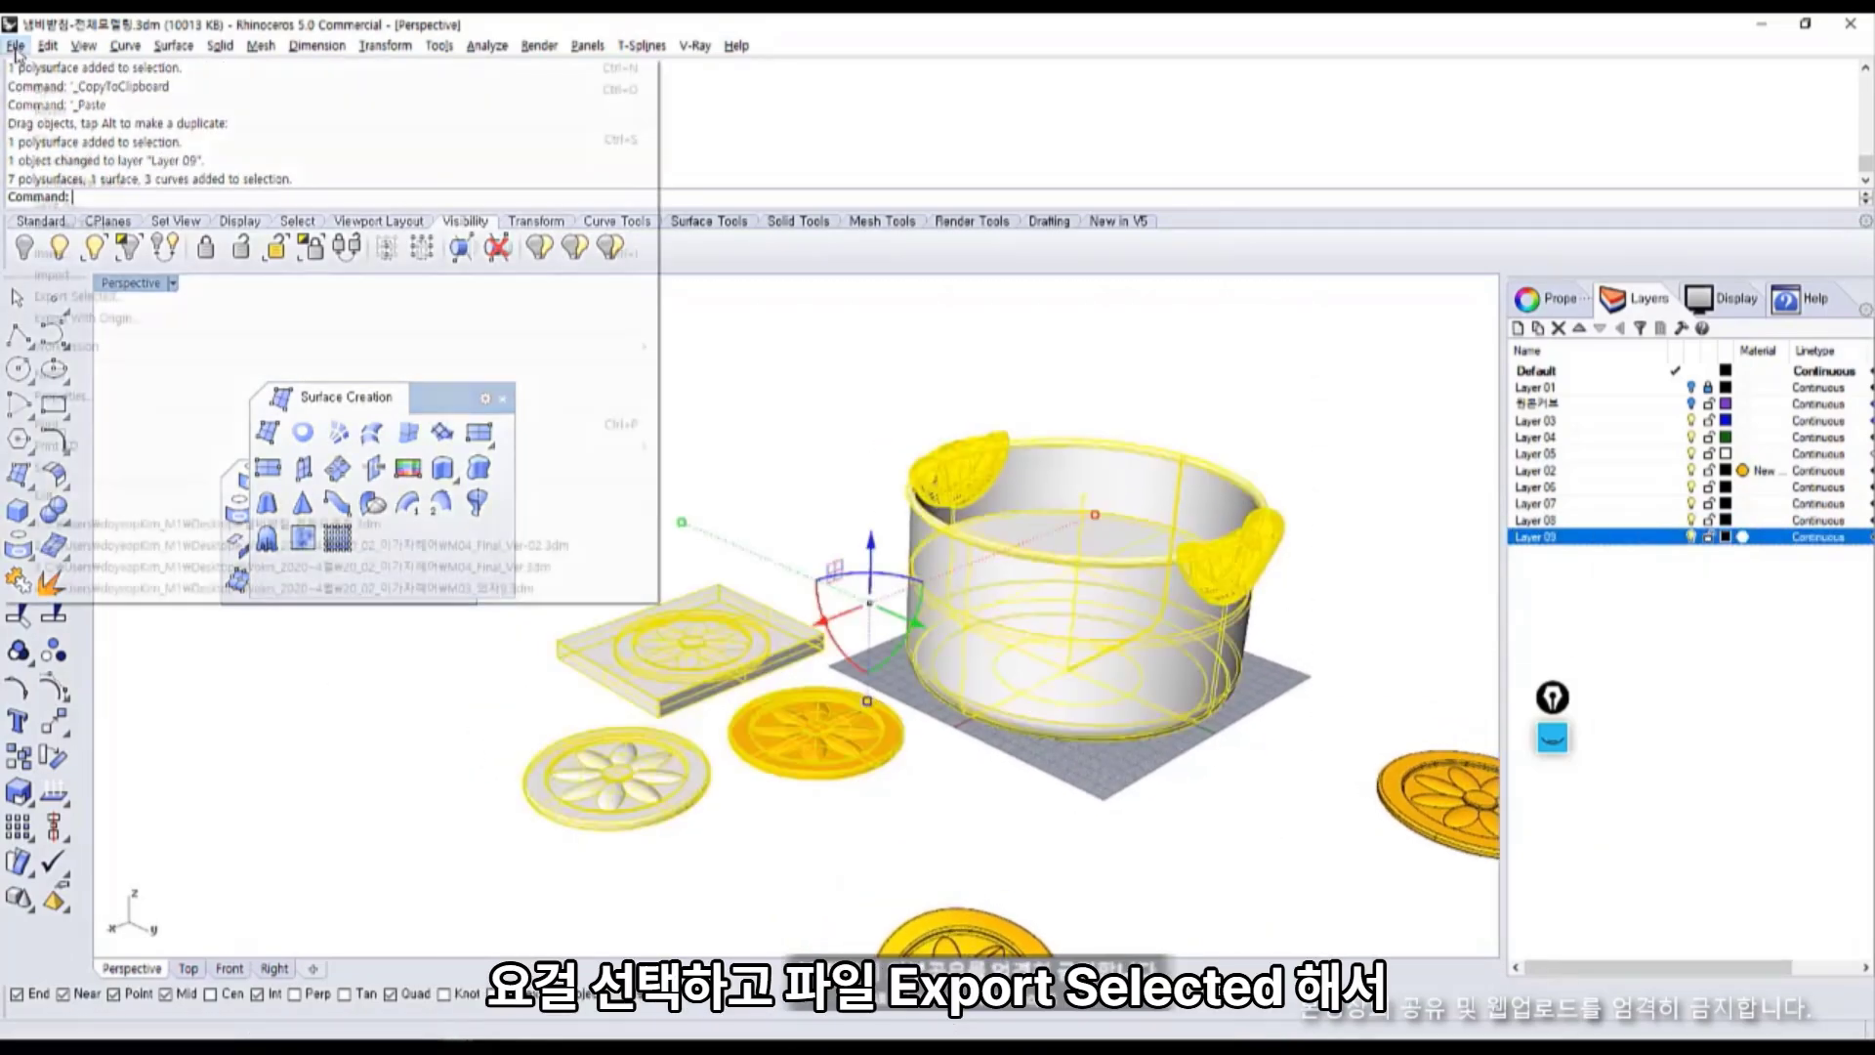
click(78, 296)
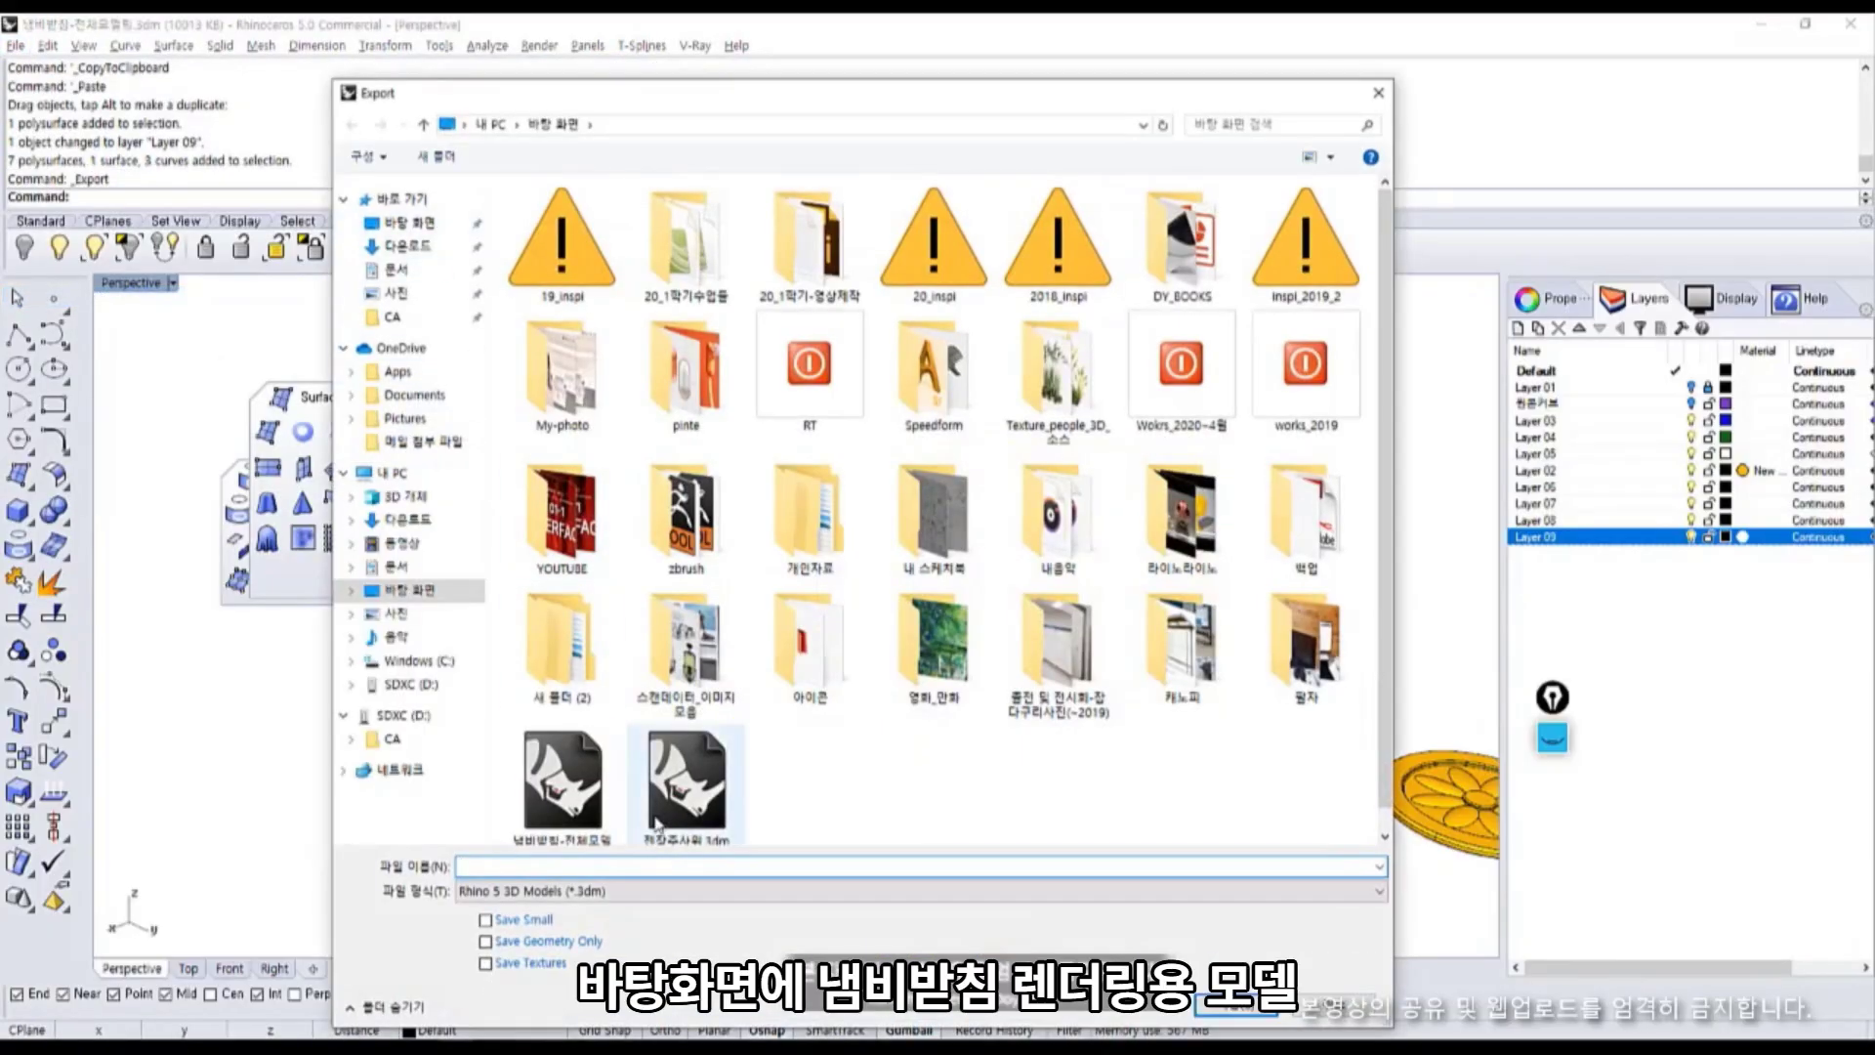
click(563, 782)
drag(512, 868, 568, 868)
text(렌더링용모.3dm)
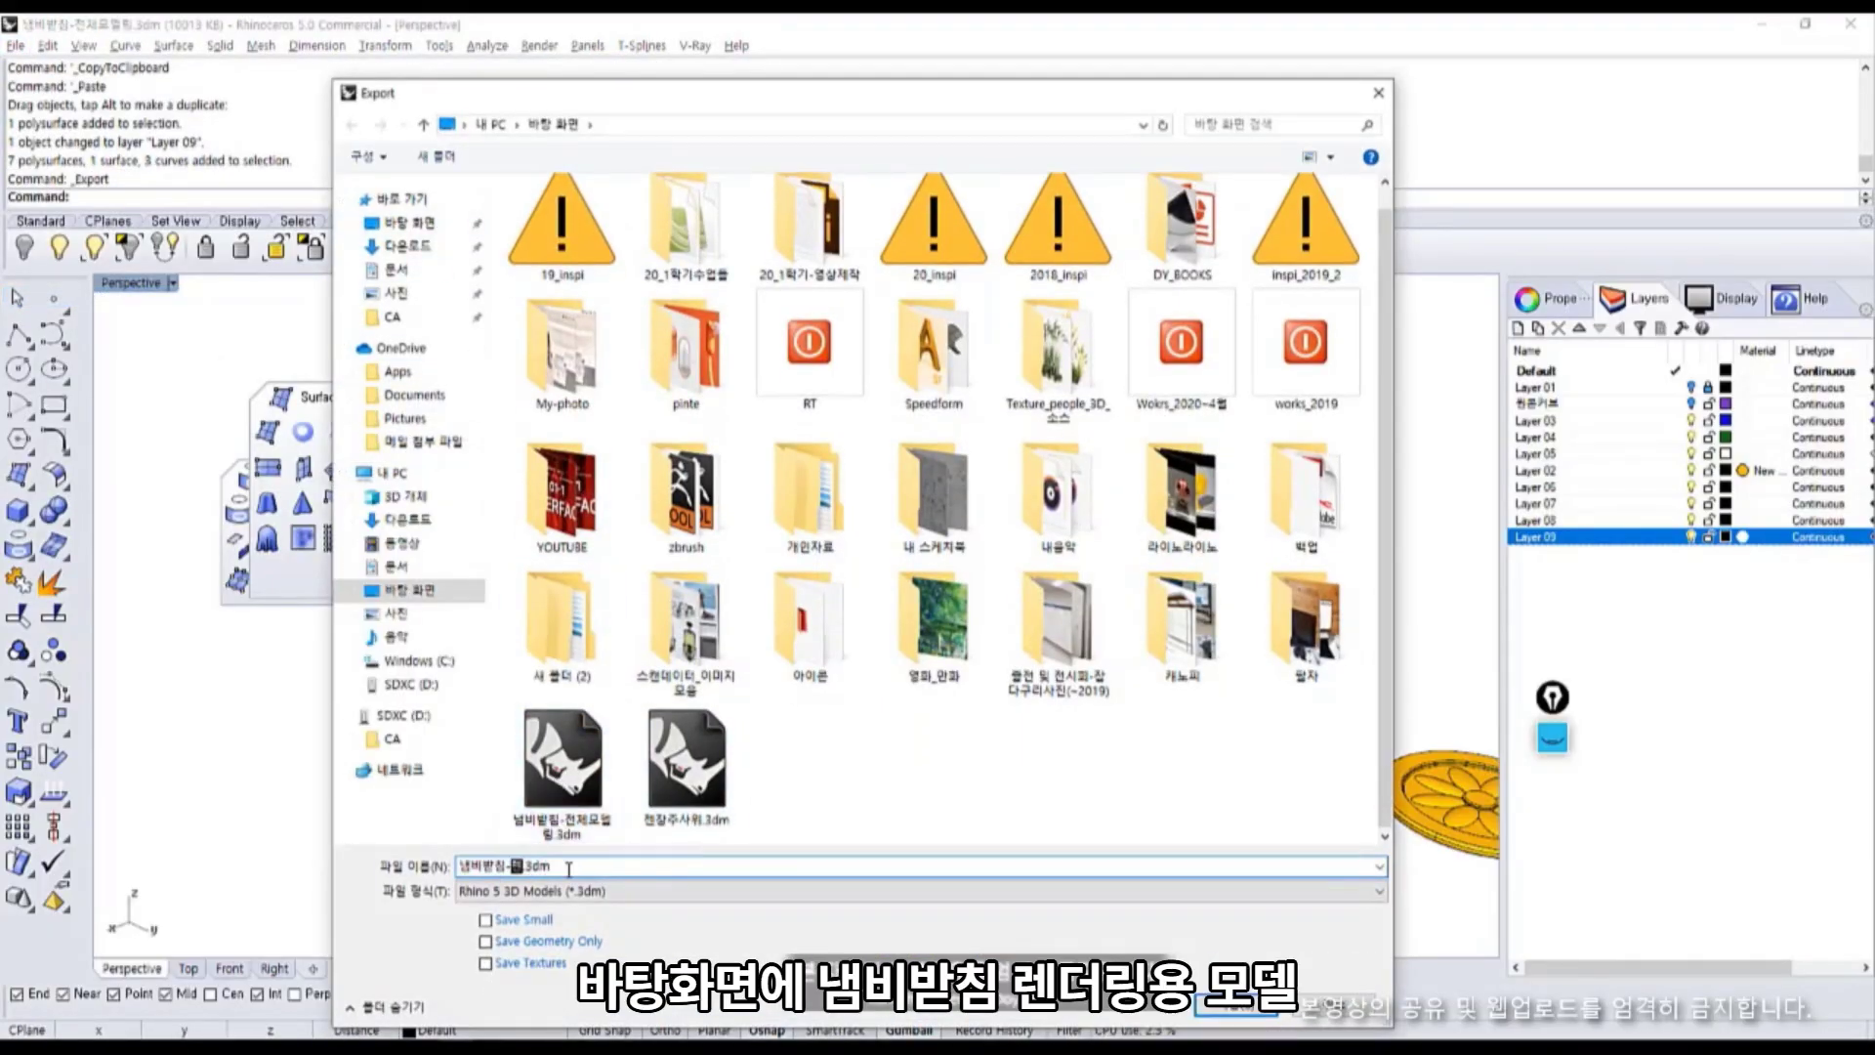
key(Return)
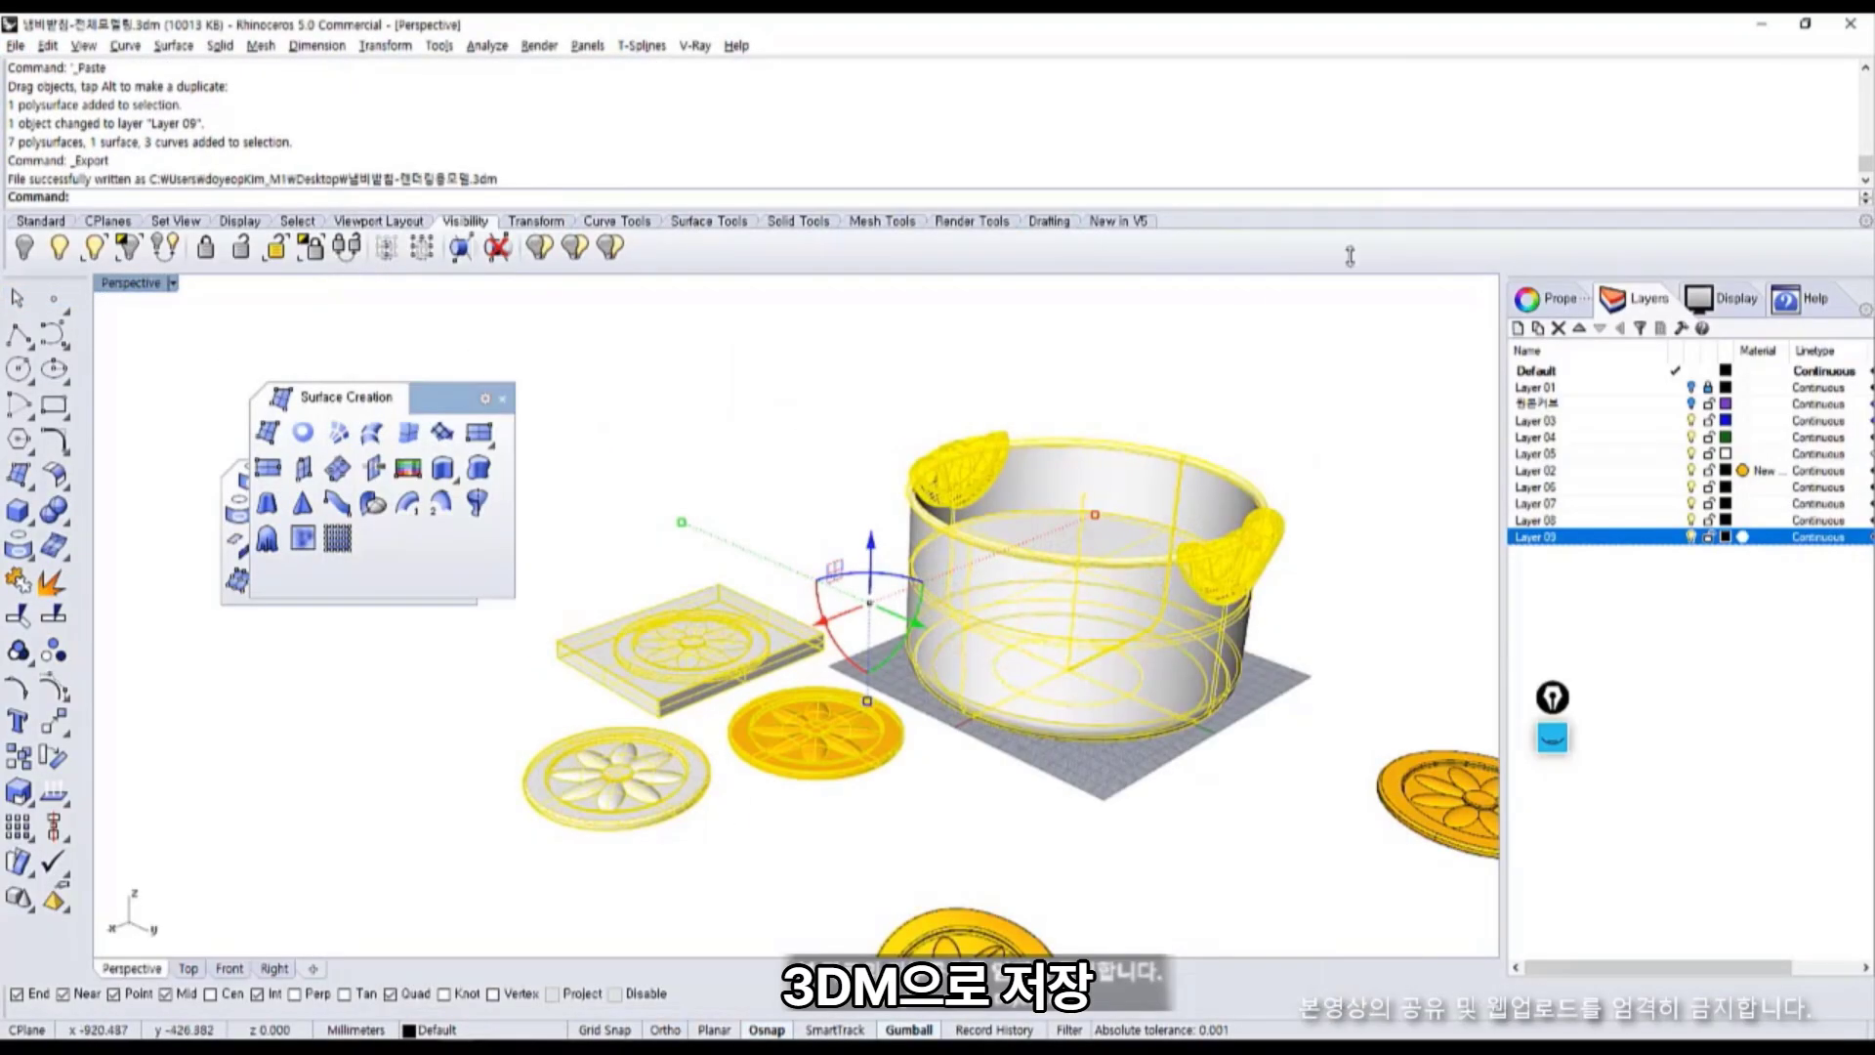
Switch to the desktop, close the reference image and open the exported 냄비받침-렌더링용모델.3dm.
click(1760, 22)
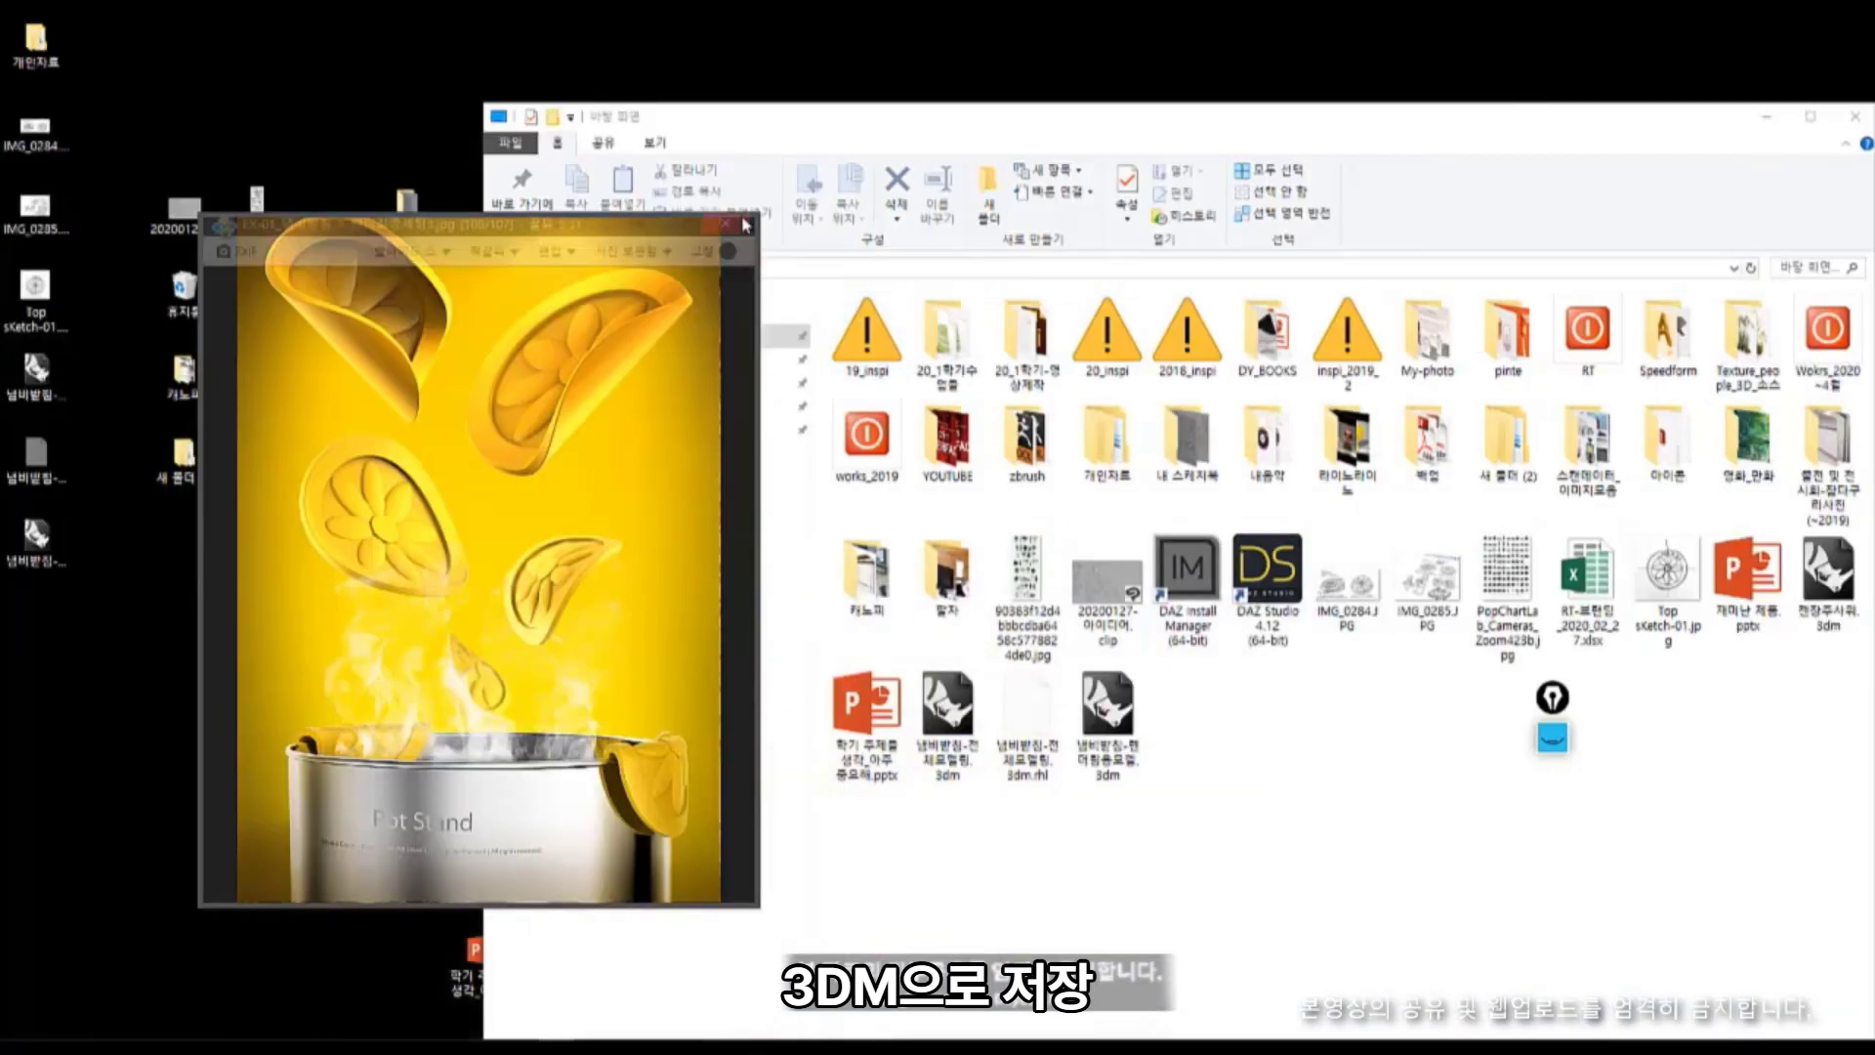
click(735, 223)
key(alt+F4)
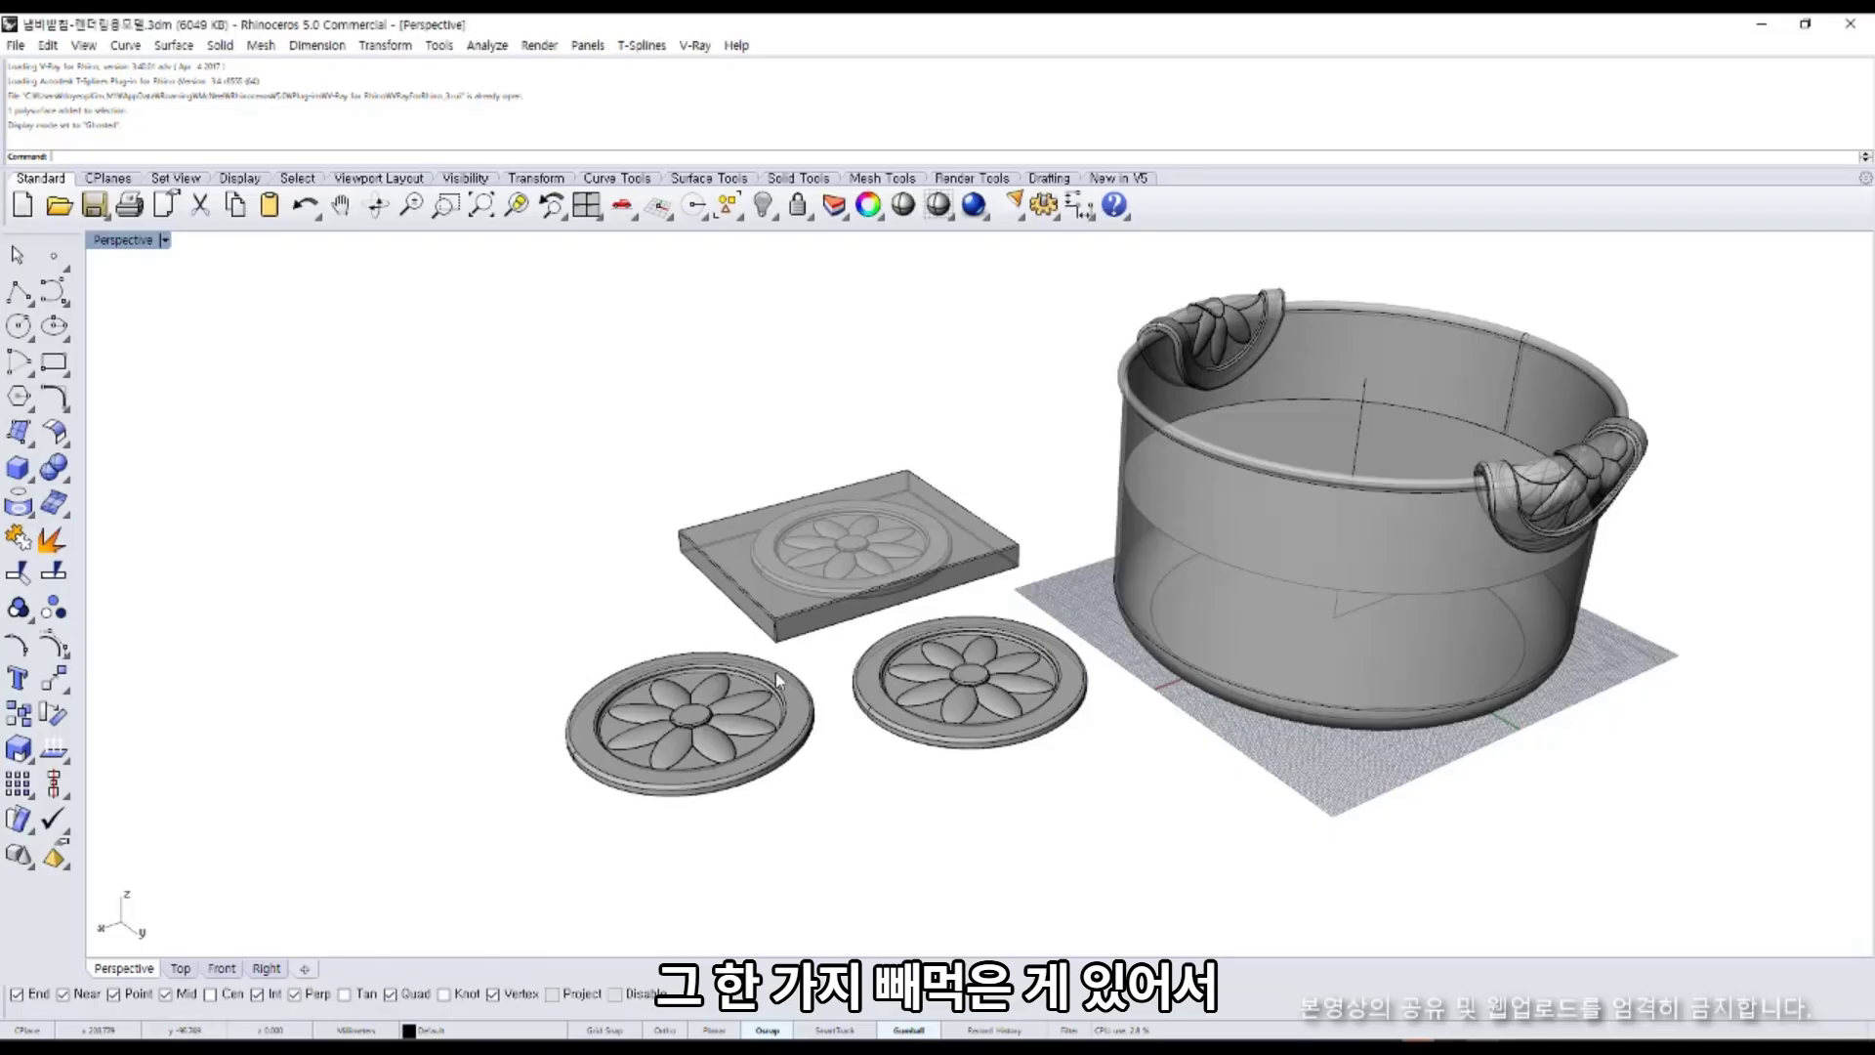
Examine the package box and its walls up close for missing thickness.
scroll(740, 570, up, 5)
right_drag(724, 578, 816, 645)
click(617, 625)
click(520, 697)
click(631, 606)
click(712, 830)
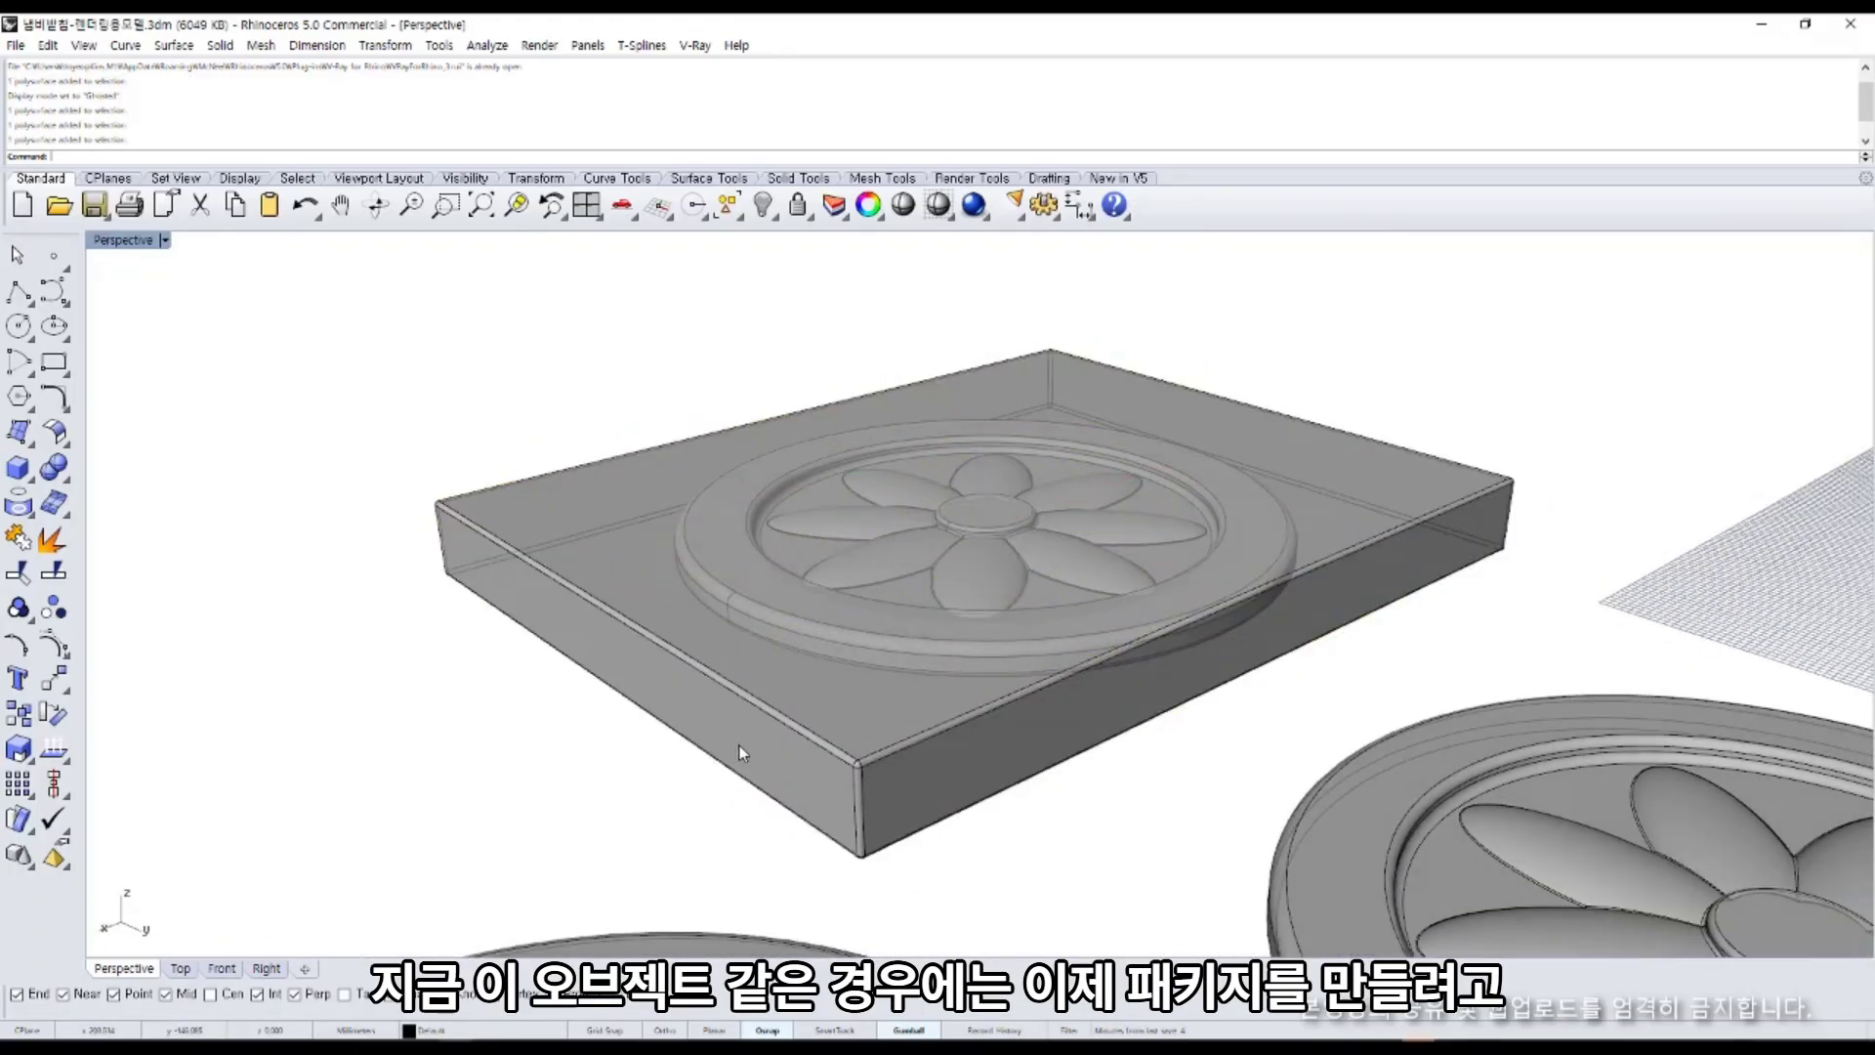
right_drag(648, 808, 648, 691)
scroll(645, 608, up, 5)
Duplicate the package box in place and scale the copy down slightly in all directions to form an inner shell.
click(652, 611)
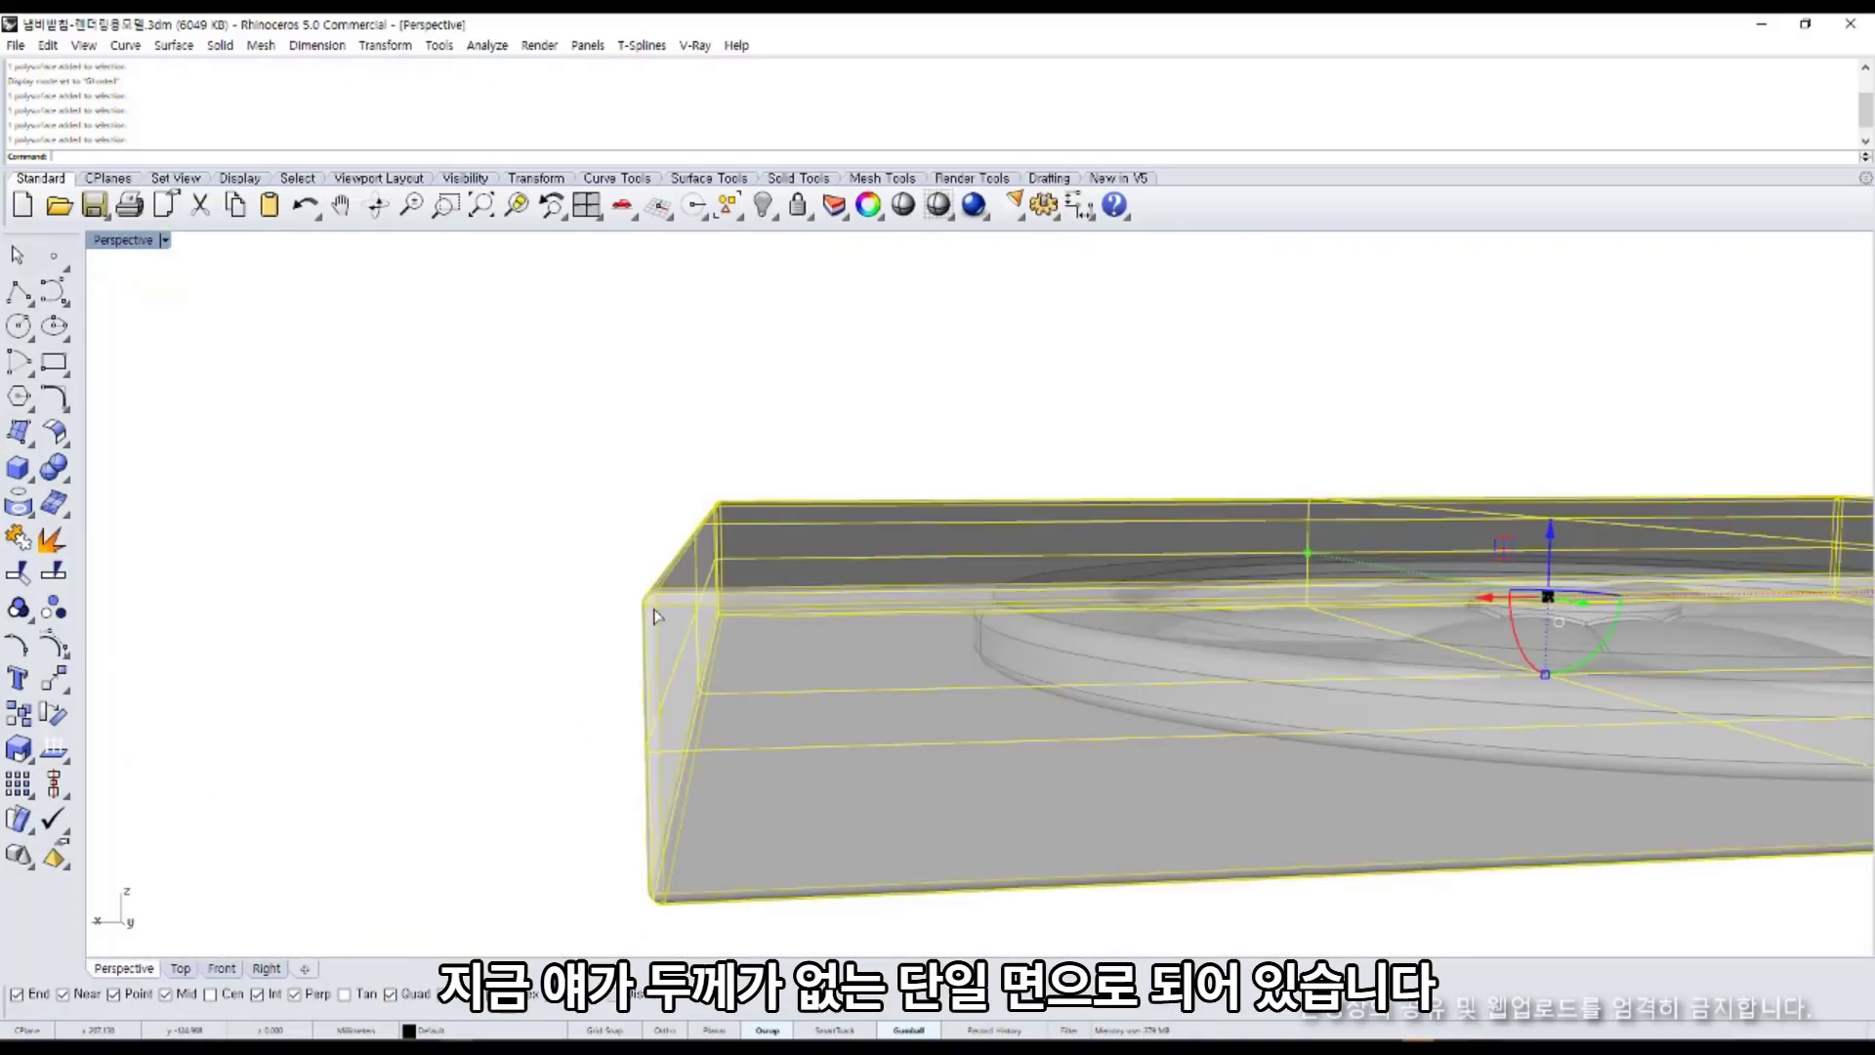
right_drag(671, 593, 1491, 521)
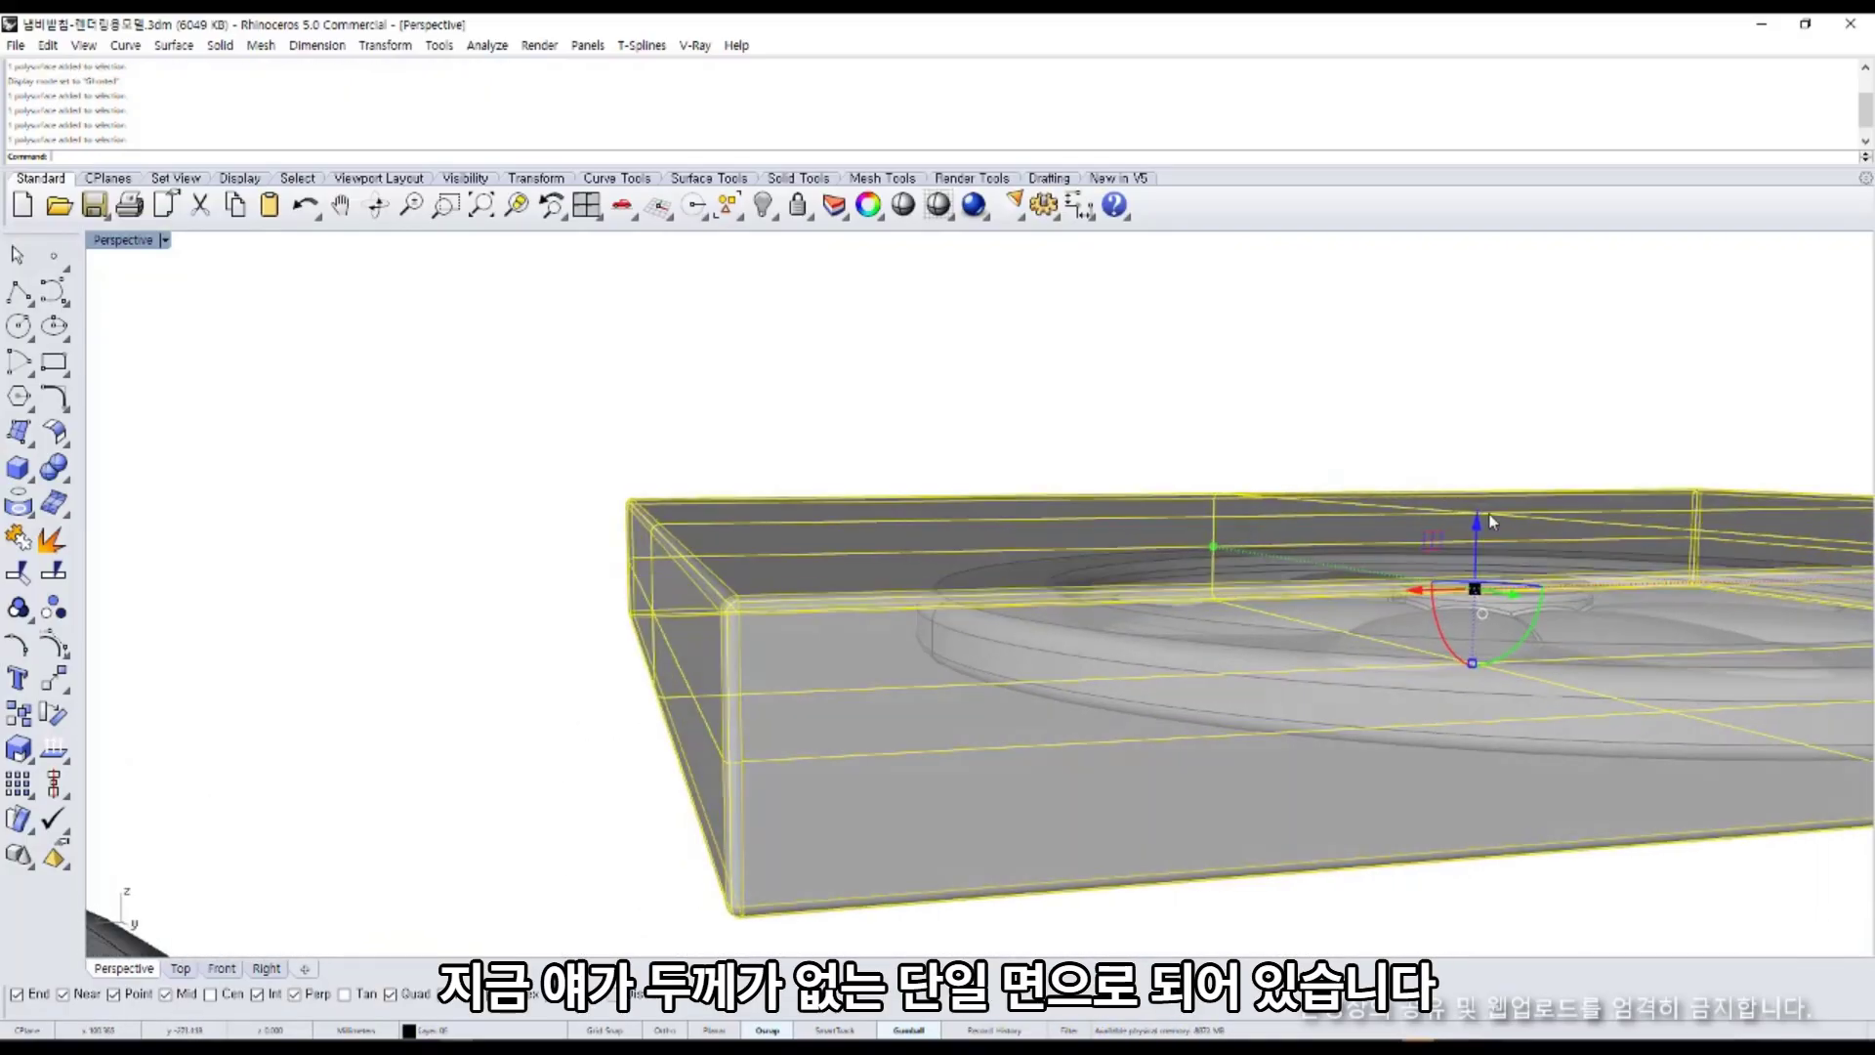
right_drag(857, 632, 752, 702)
key(ctrl+v)
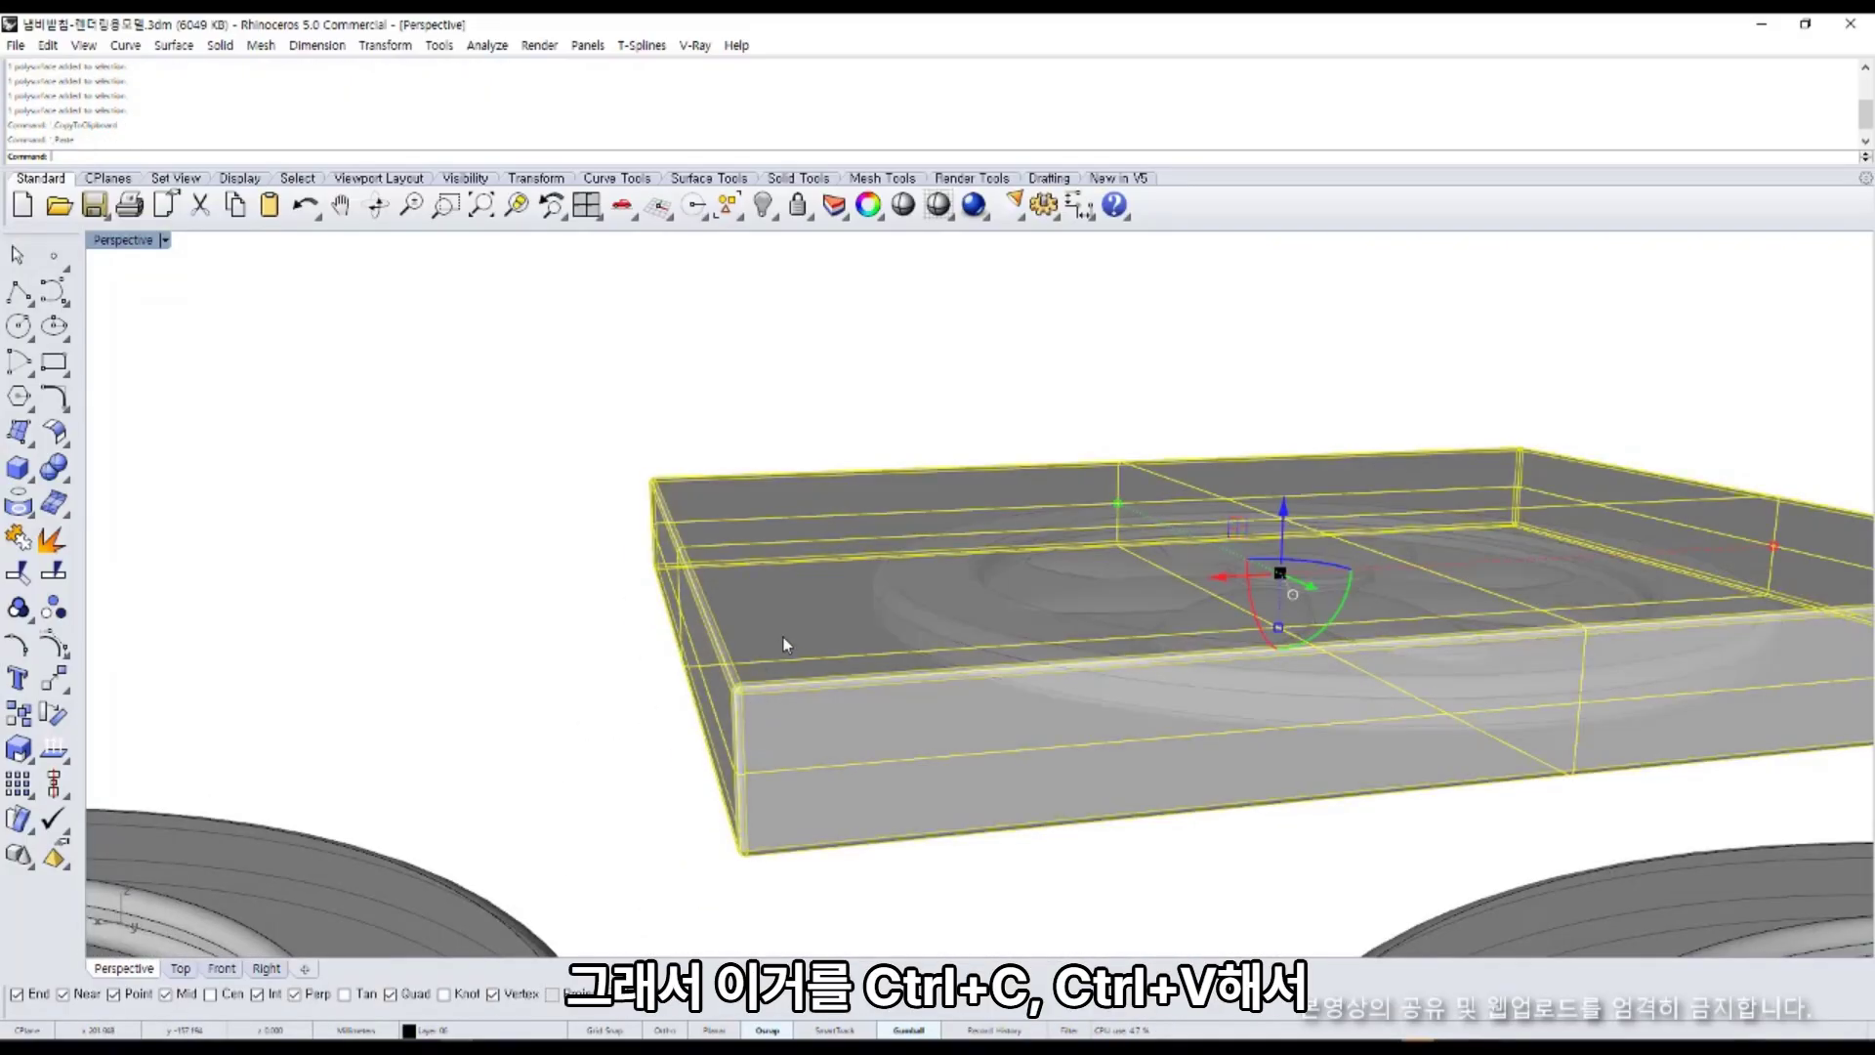
shift+drag(1117, 507, 1121, 504)
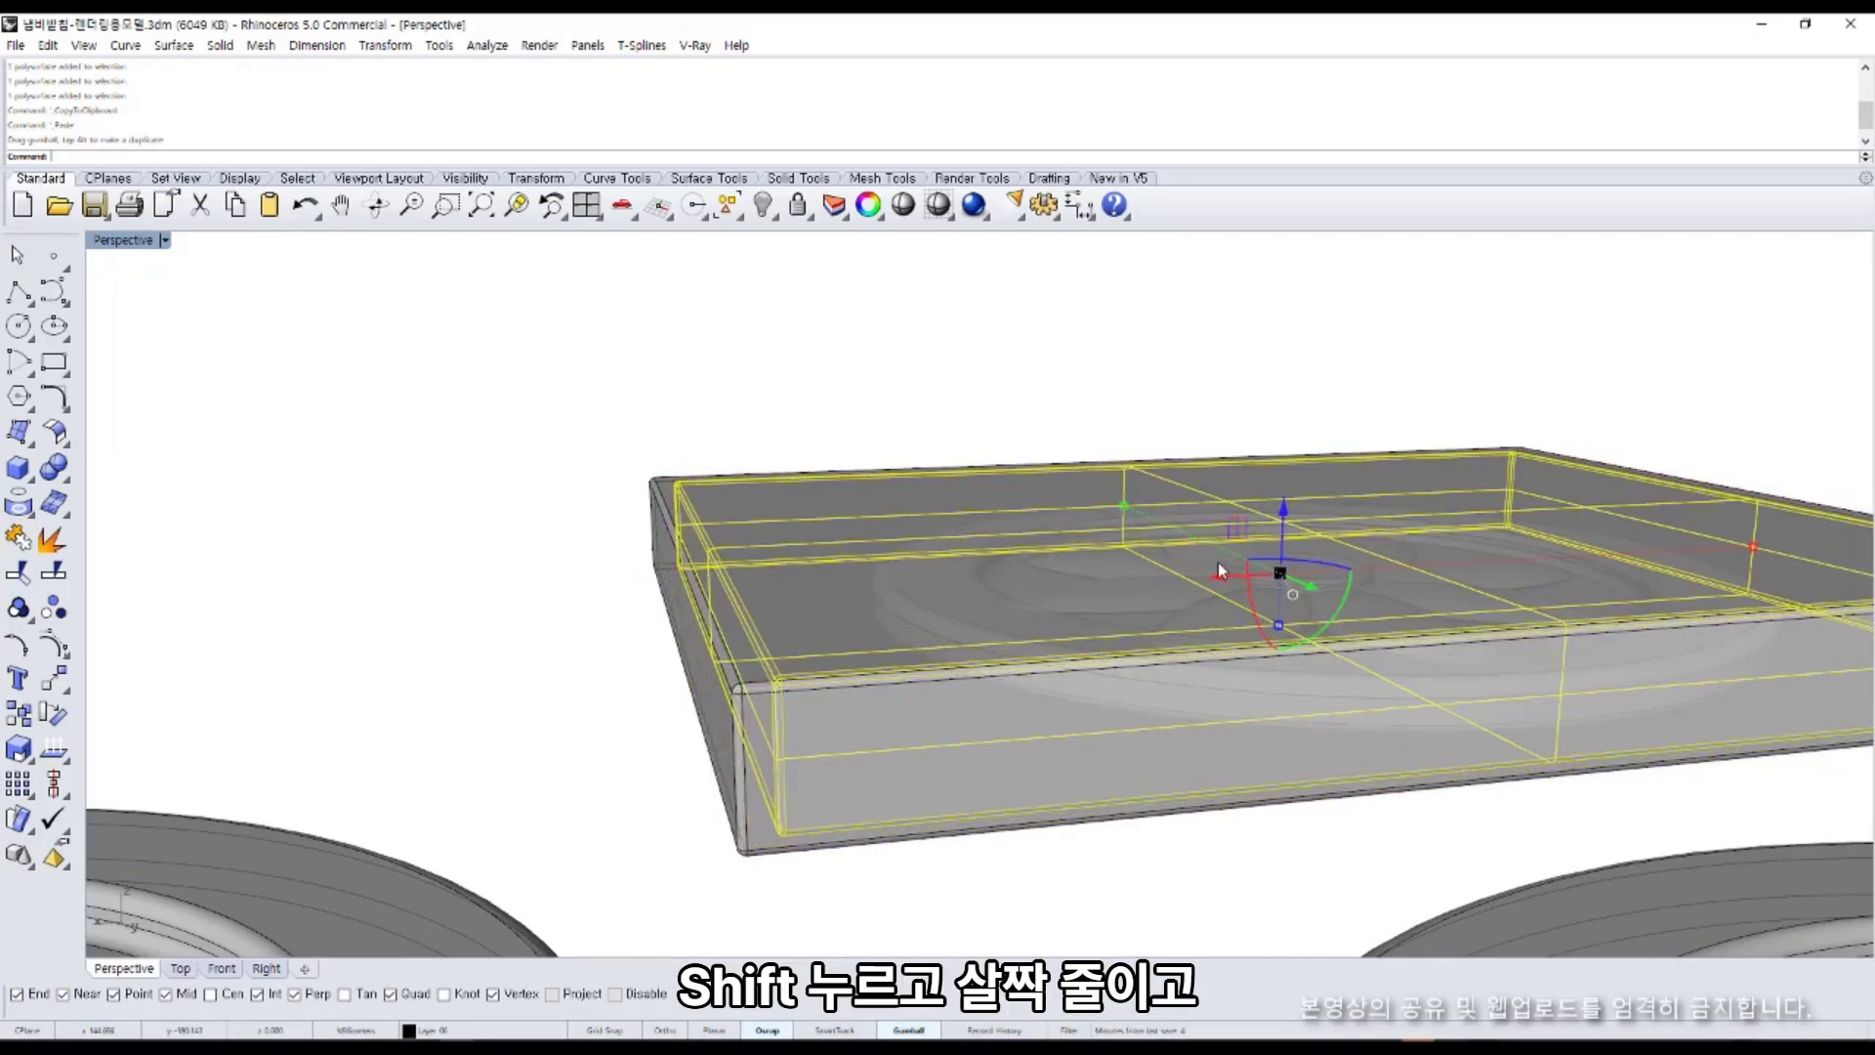
Stretch the inner box copy slightly along its X axis to thin the gap to the outer box walls.
right_drag(1217, 561, 1365, 651)
scroll(1365, 652, down, 3)
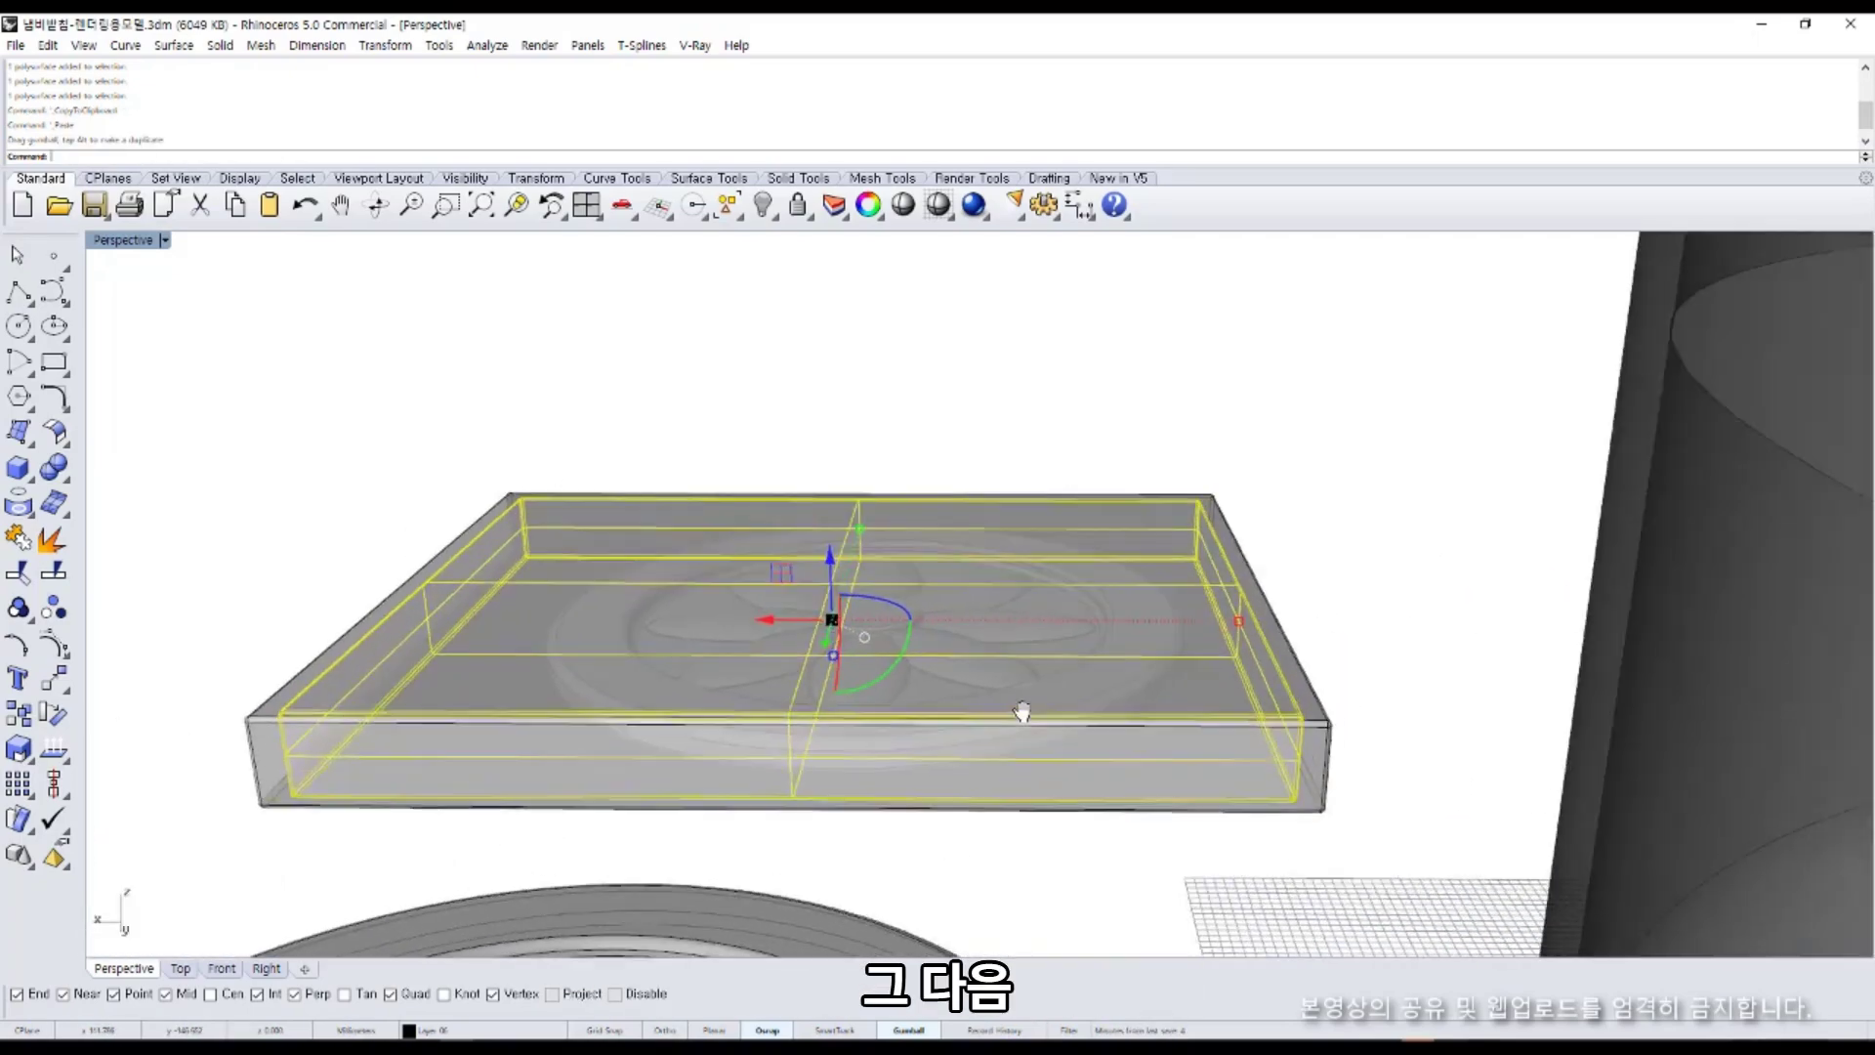
scroll(1257, 649, up, 5)
drag(1224, 649, 1254, 645)
click(1323, 673)
scroll(828, 685, down, 4)
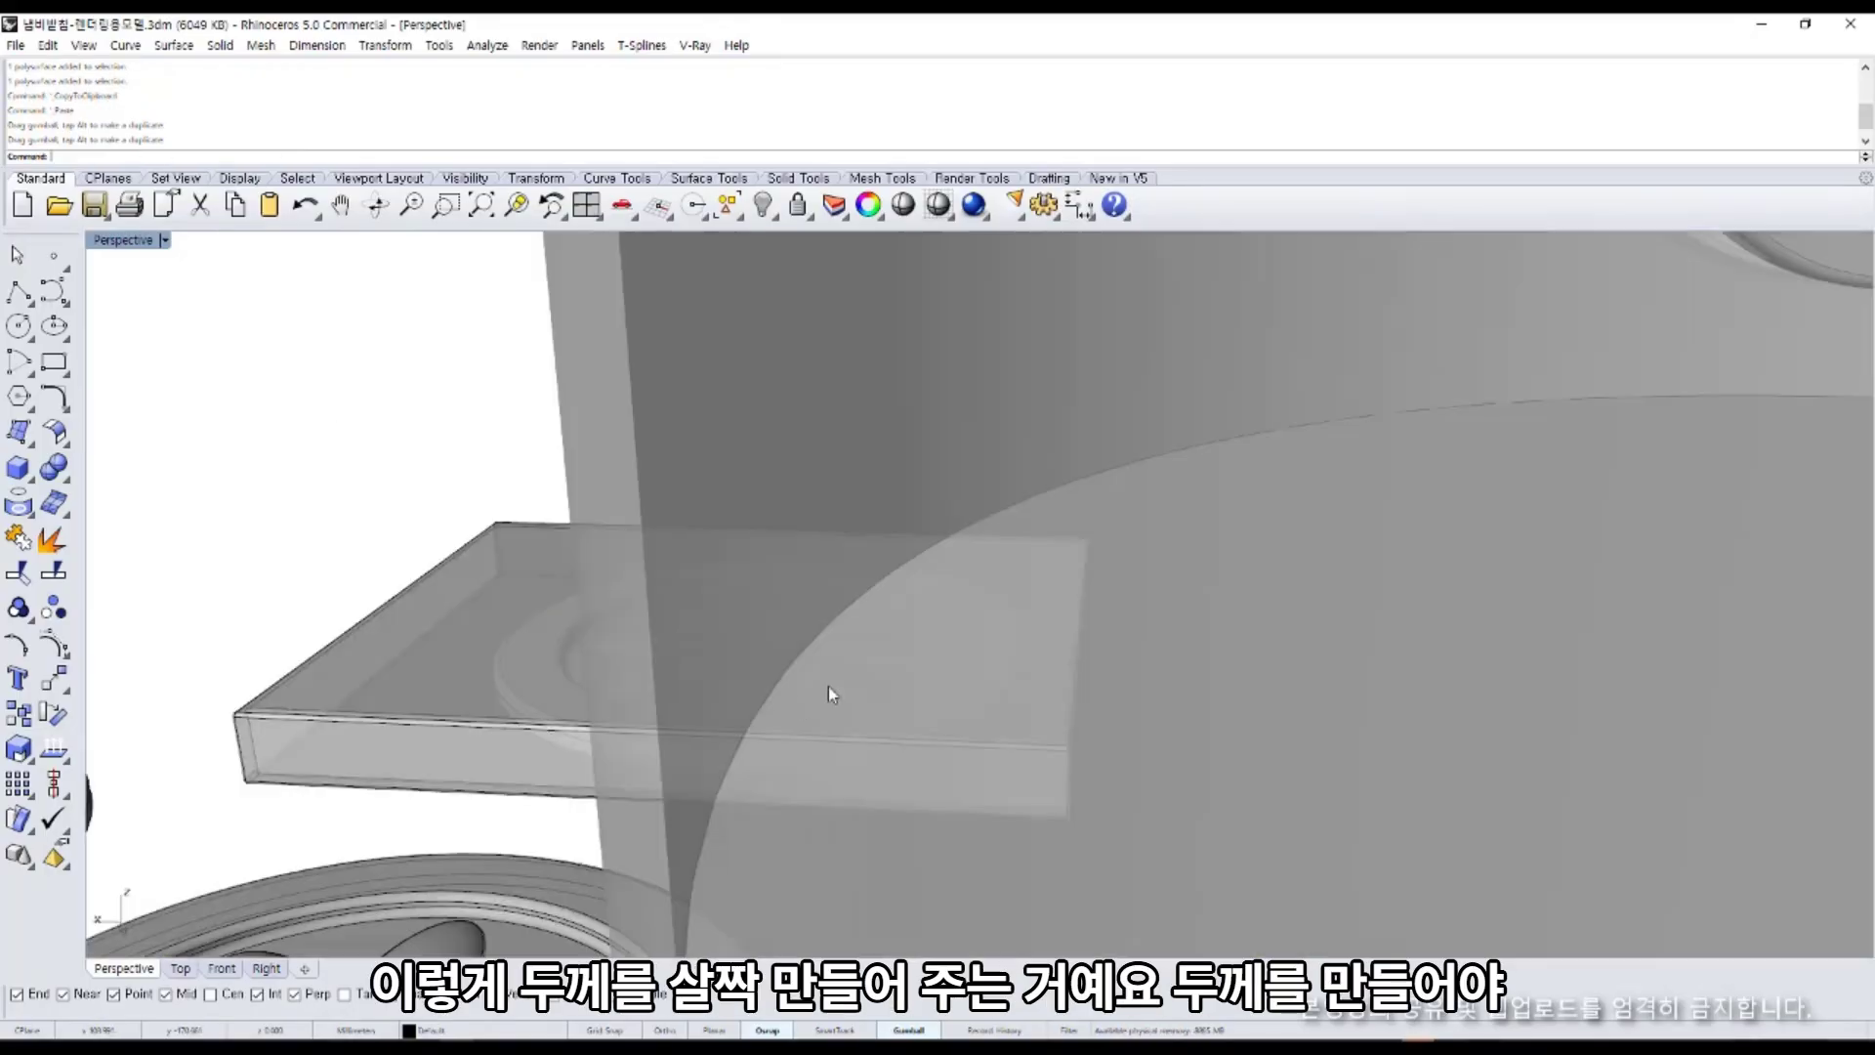
Stretch the inner box copy slightly along its Y axis so only a thin wall remains inside the outer box.
right_drag(828, 686, 1260, 771)
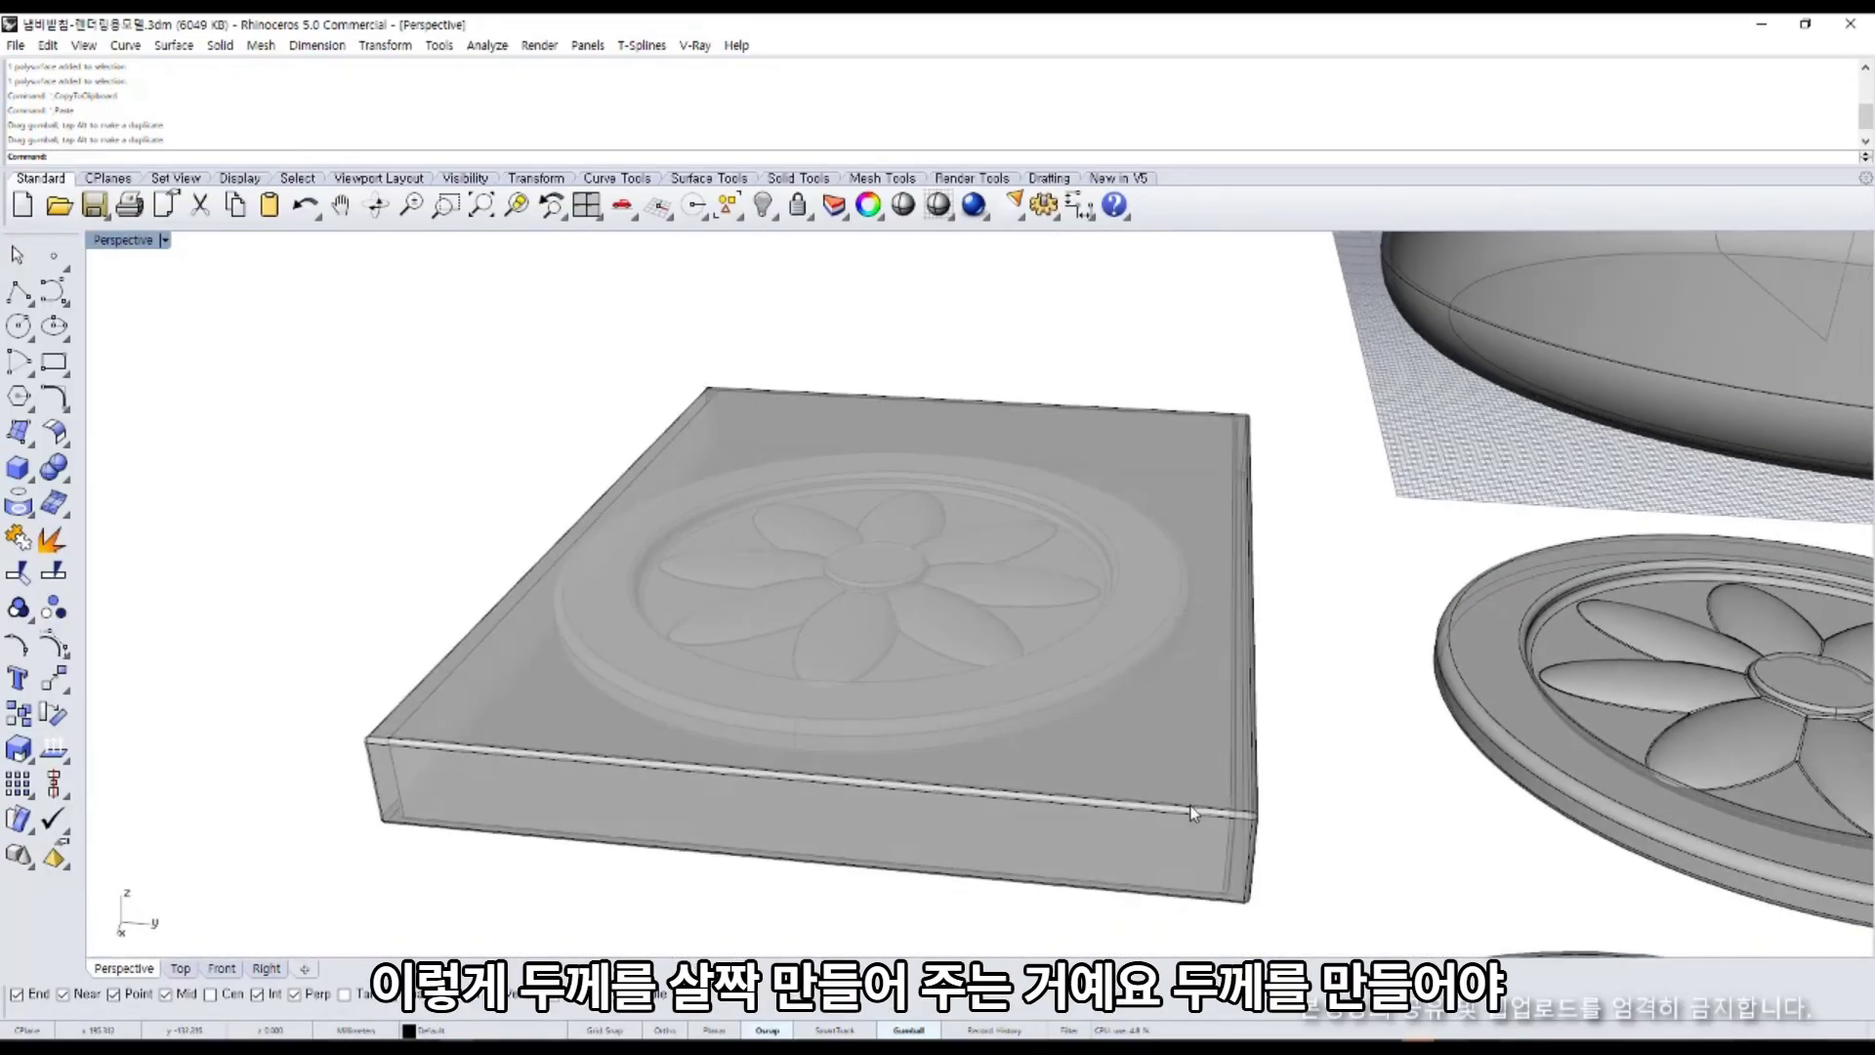
scroll(1256, 774, up, 3)
click(1223, 789)
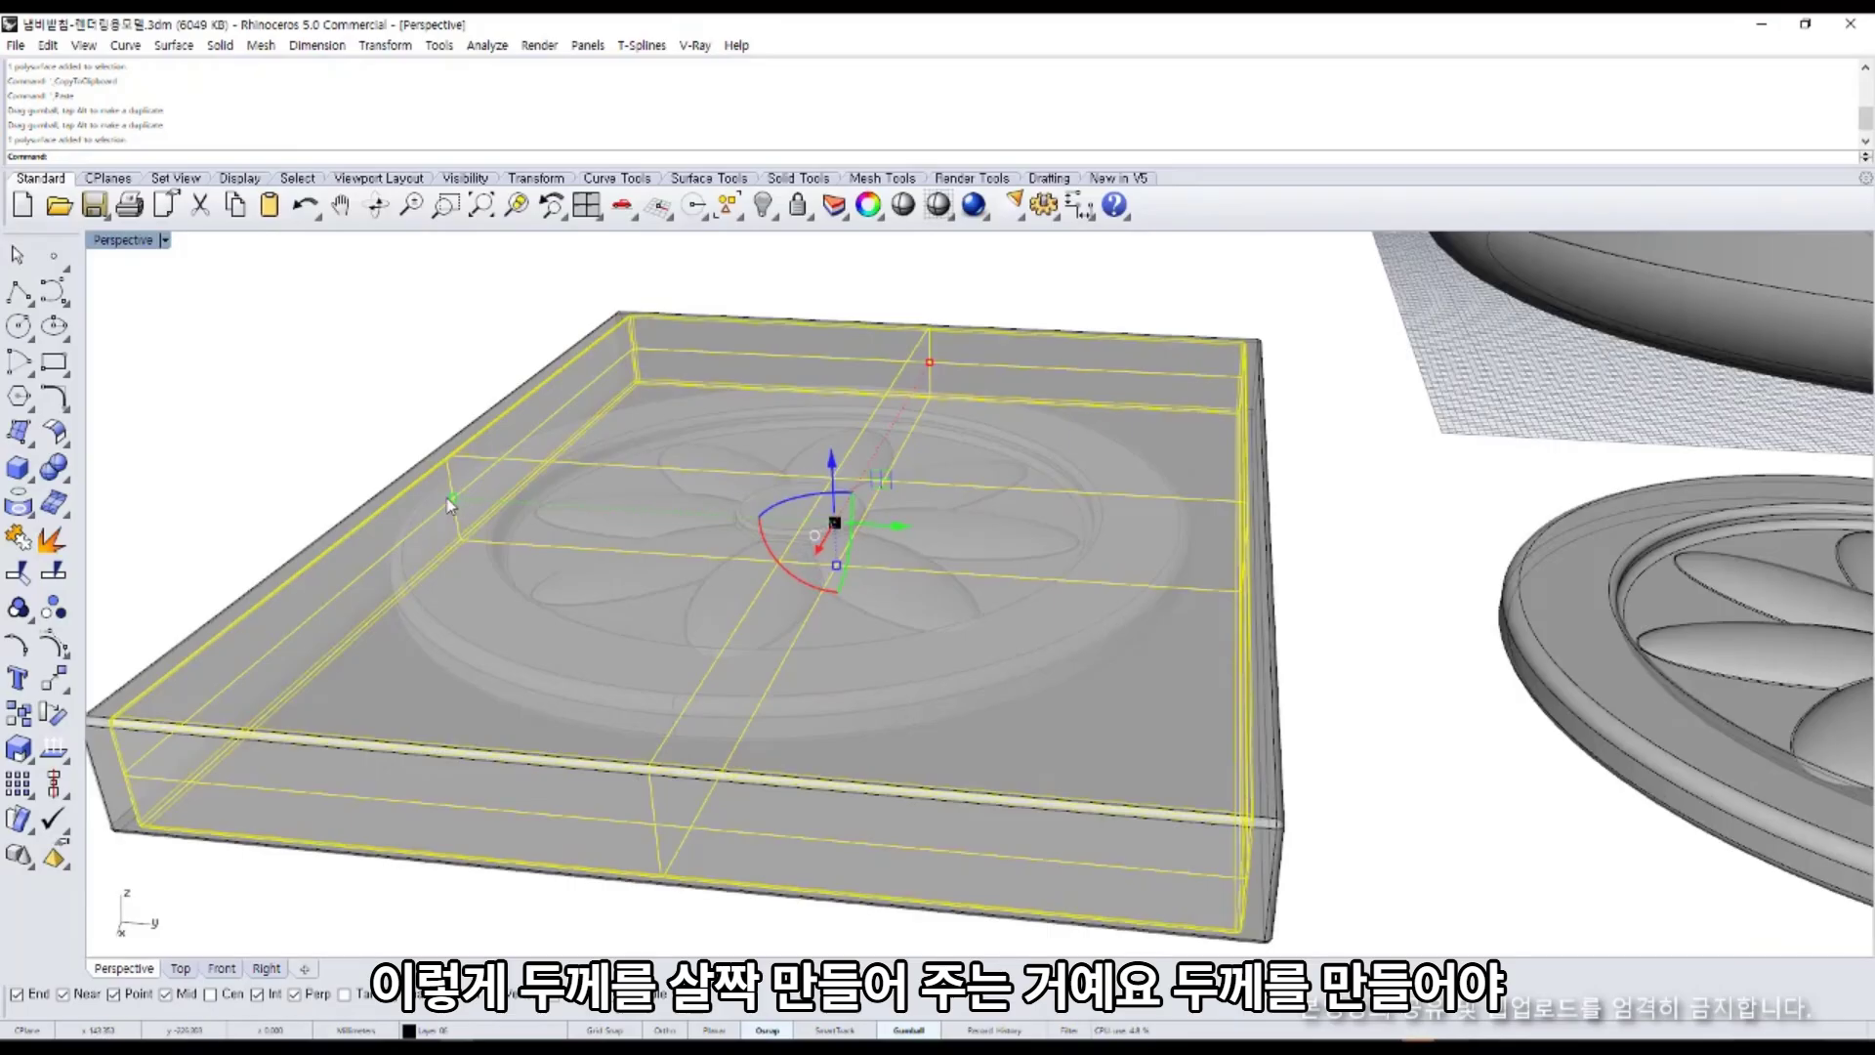
drag(450, 503, 442, 496)
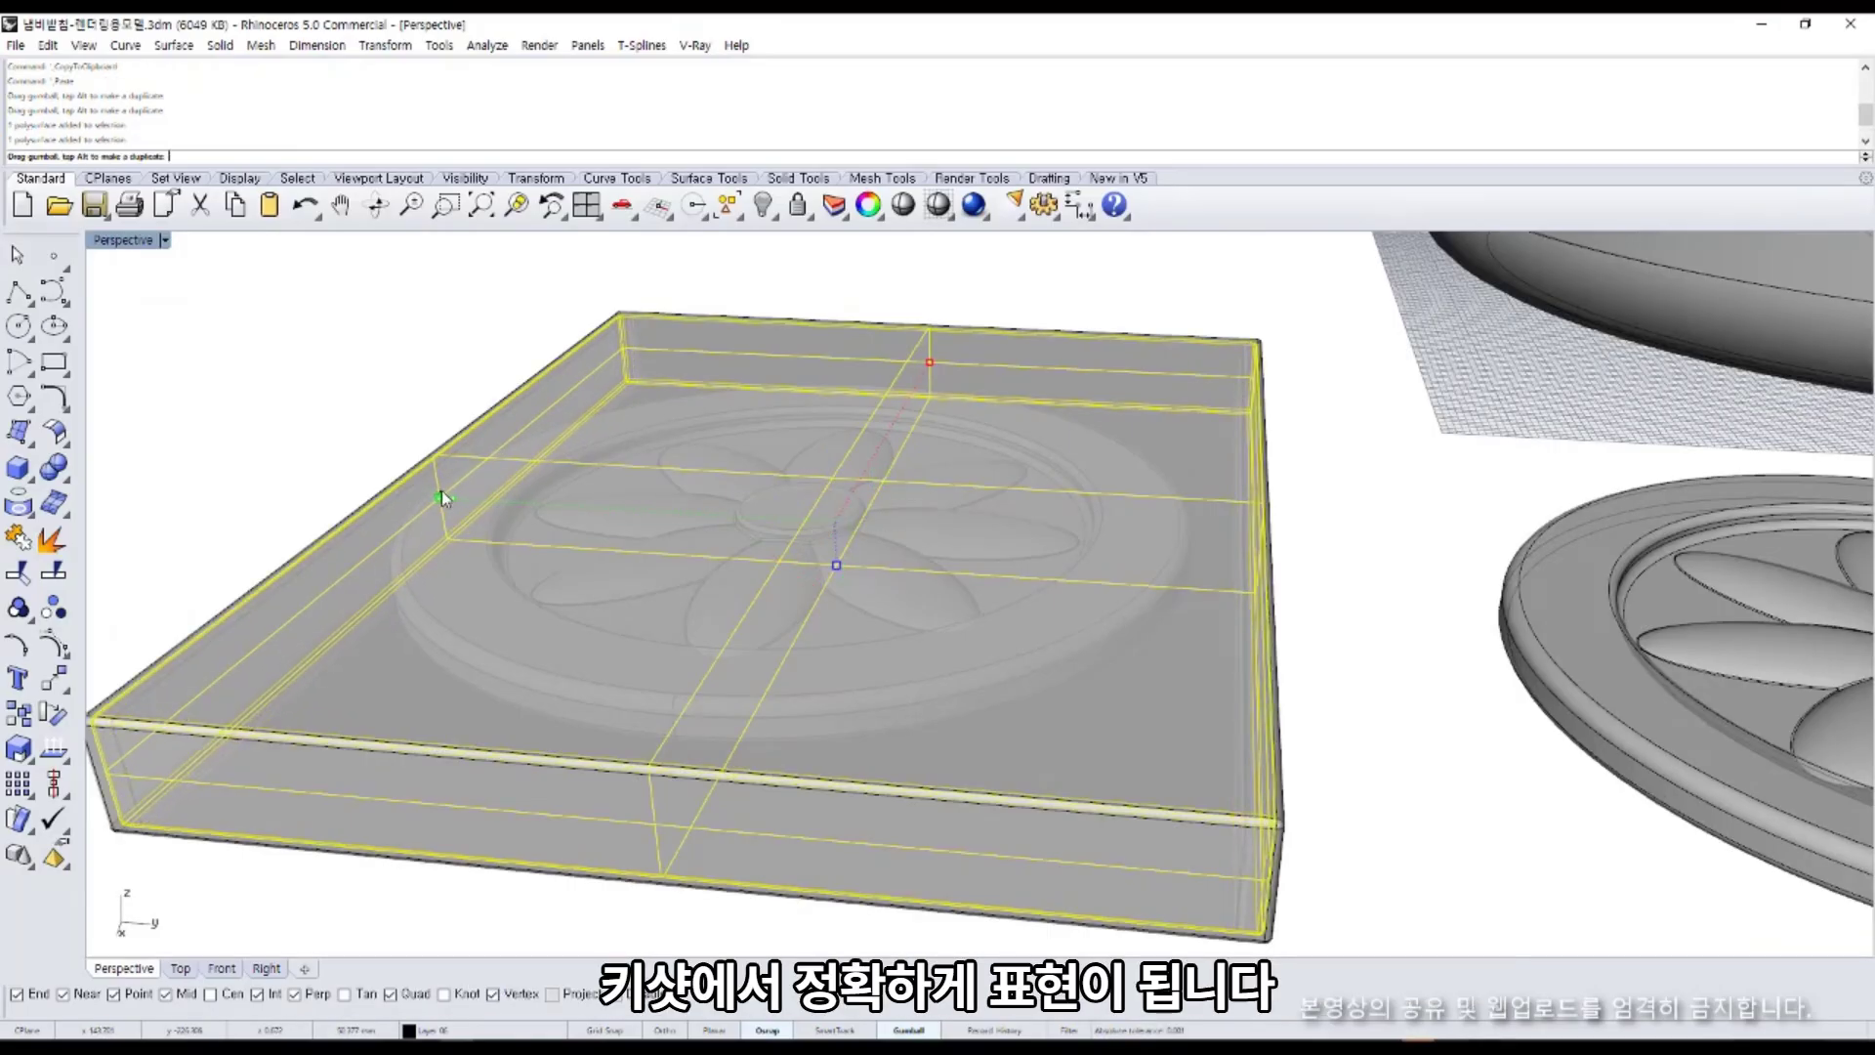
click(1367, 506)
Assign both the outer and inner package boxes to a new layer and save the file.
scroll(1367, 507, down, 6)
right_drag(1367, 507, 1002, 488)
drag(1187, 497, 1148, 437)
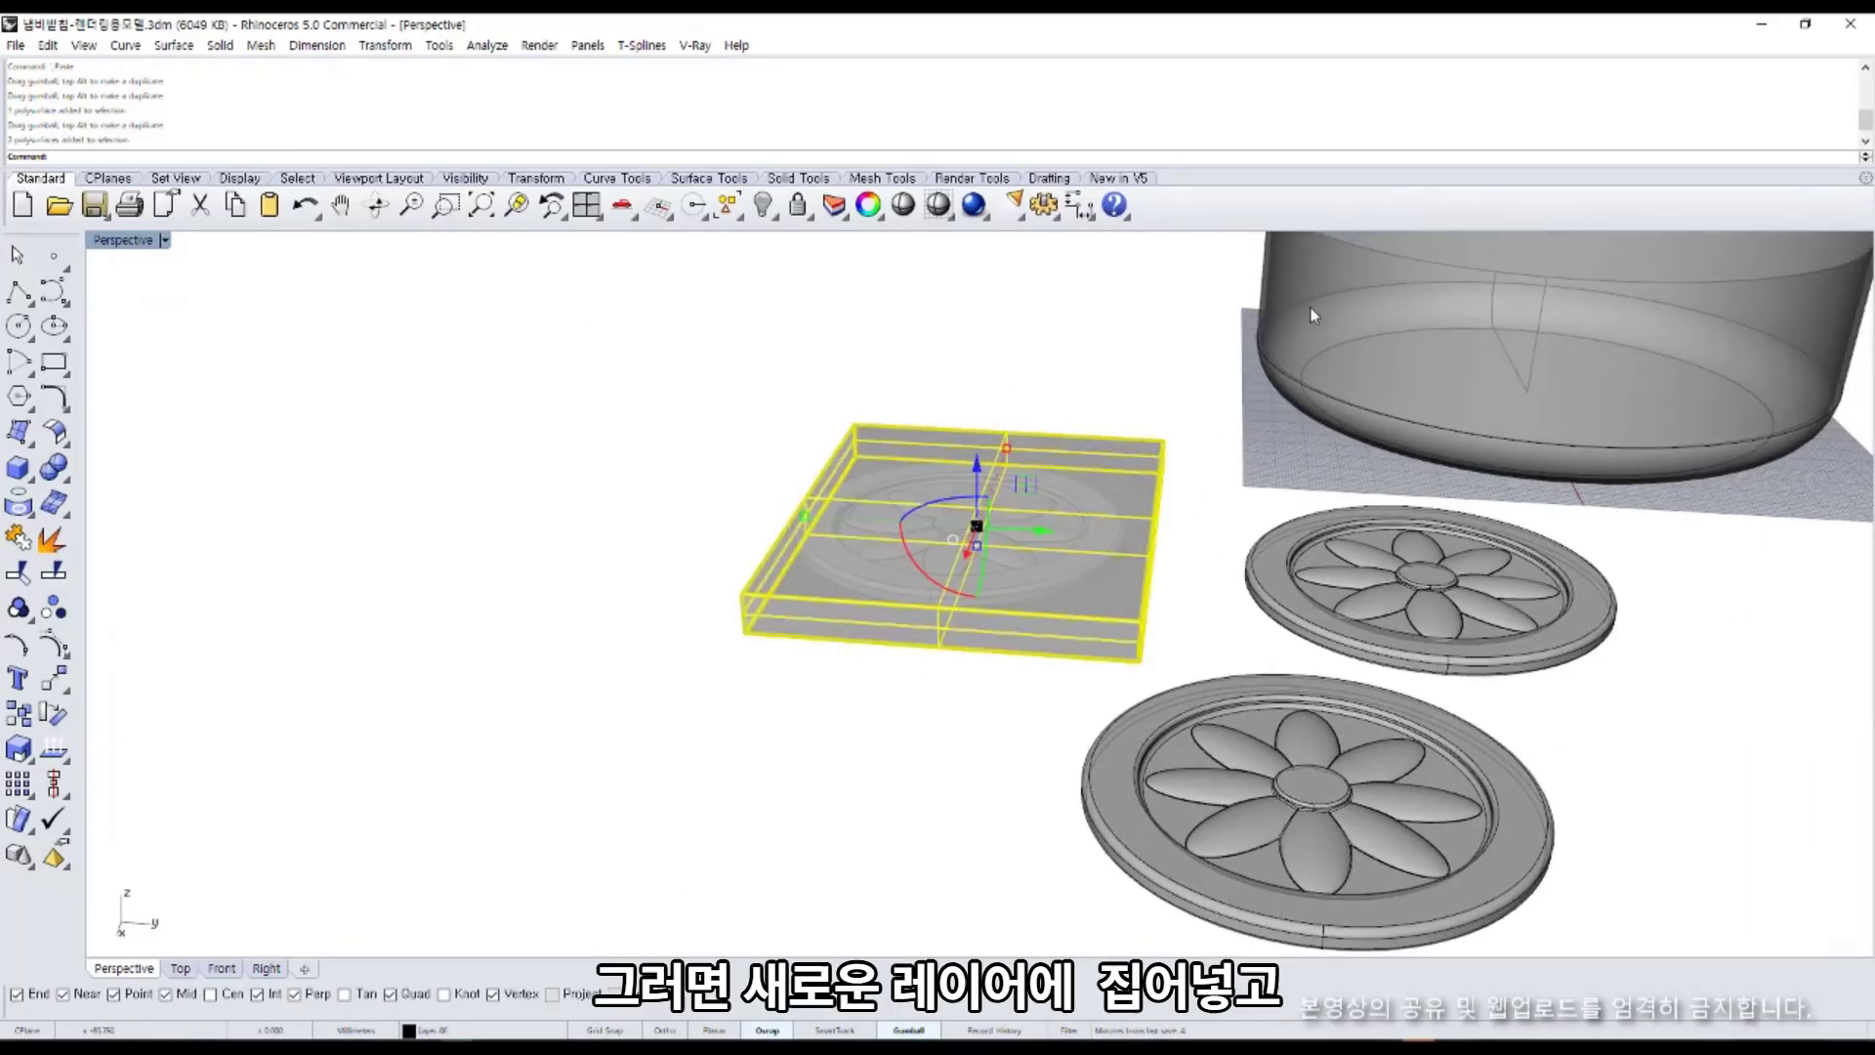
click(833, 205)
right_click(1232, 566)
click(1309, 885)
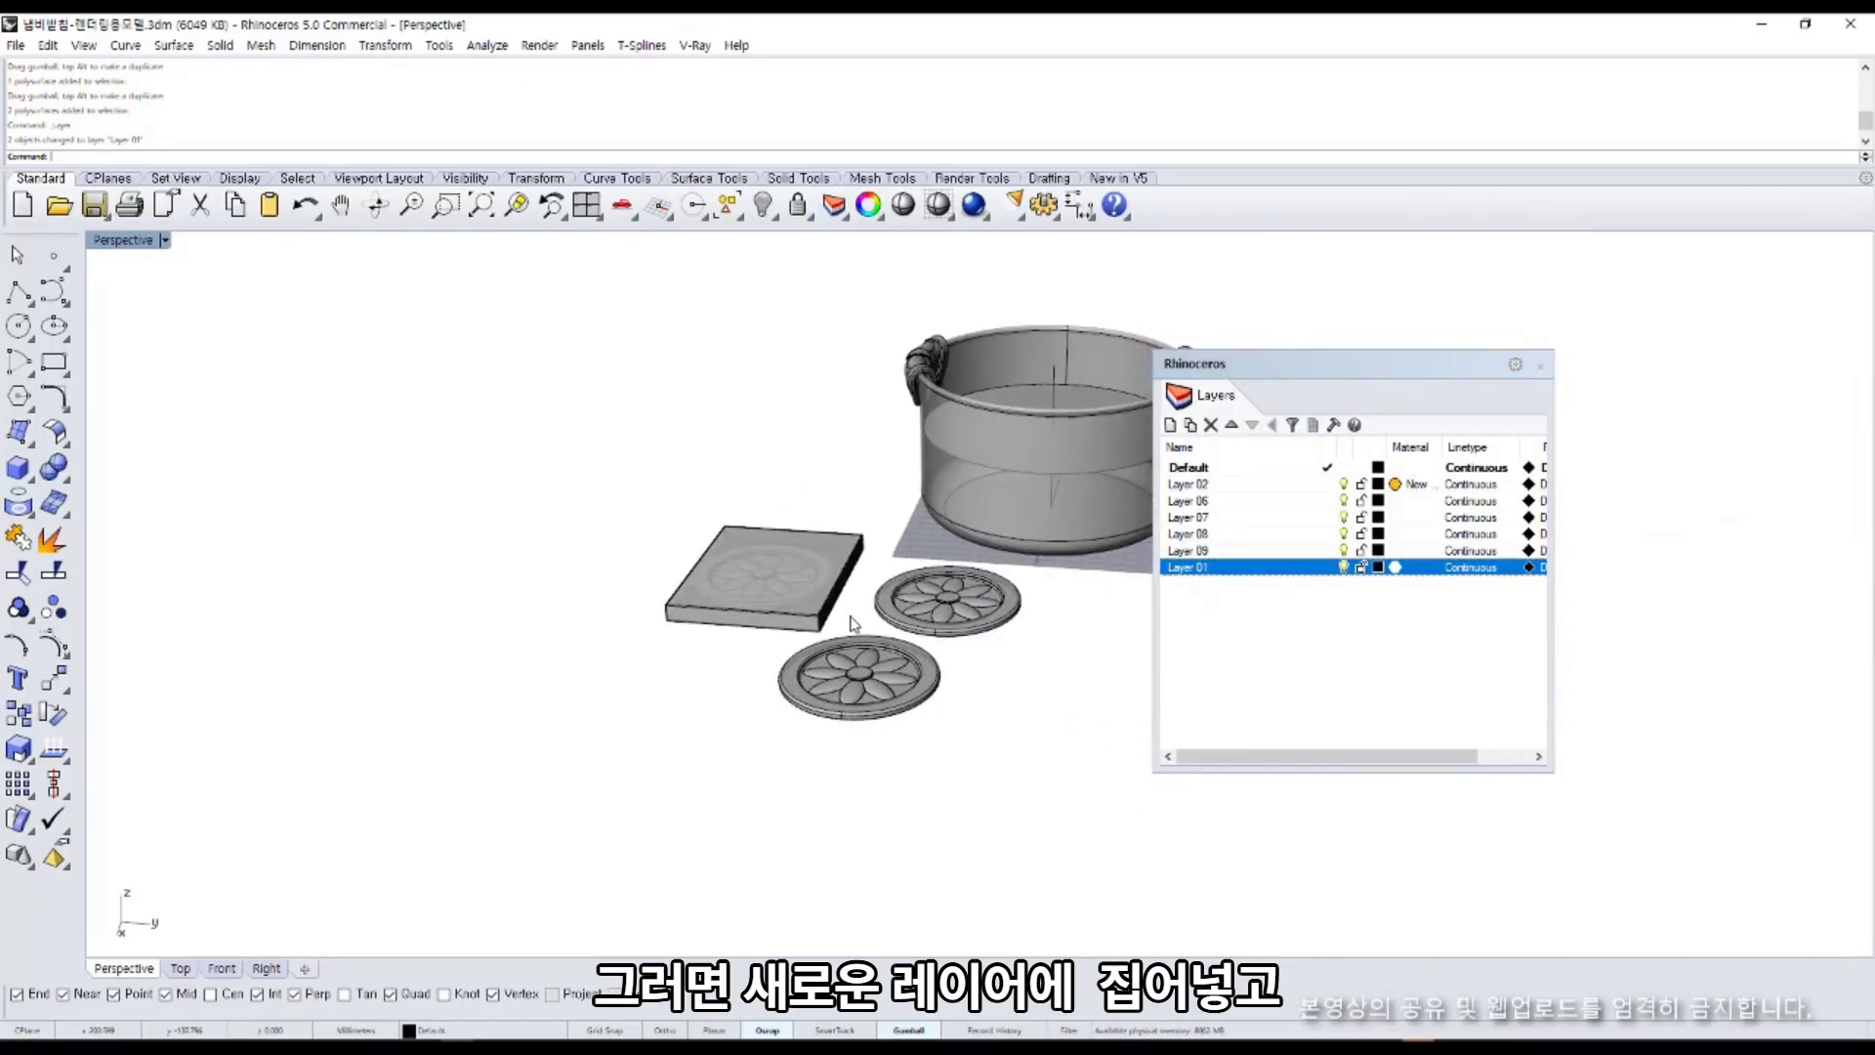
key(ctrl+s)
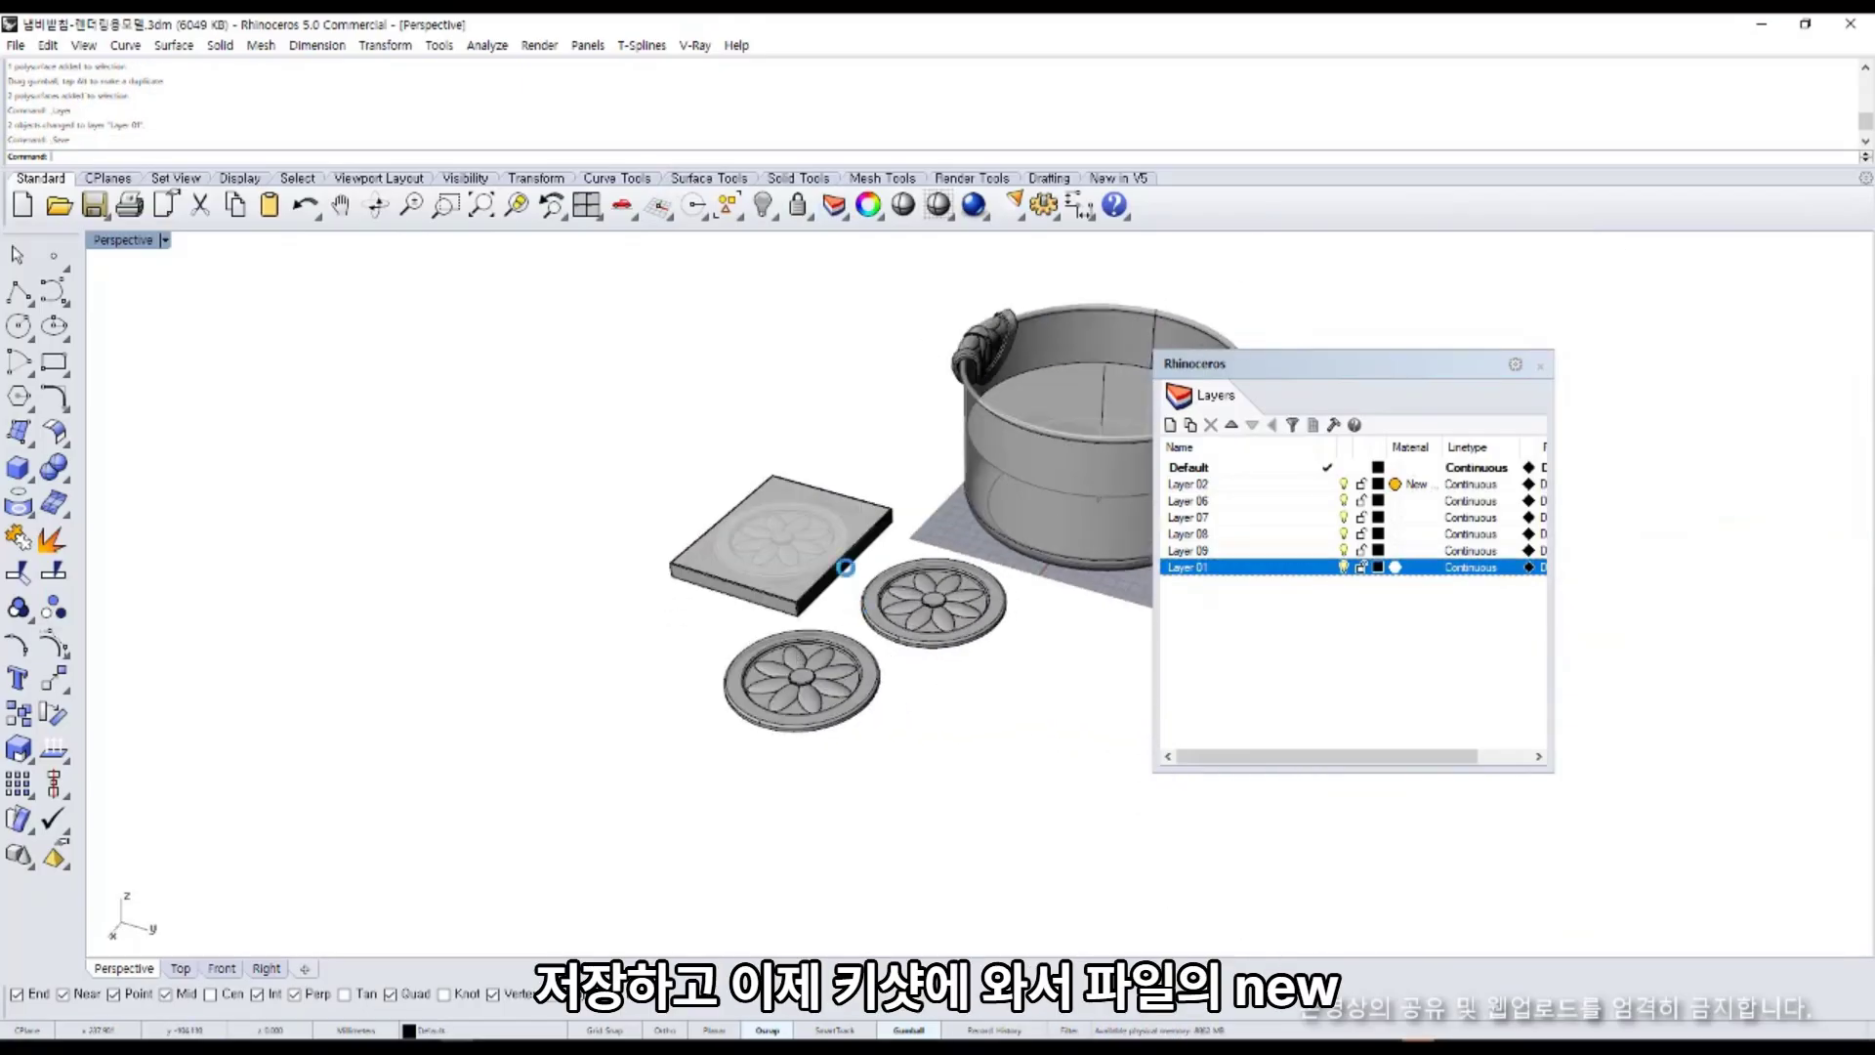
Switch to KeyShot and start a new empty scene.
click(1773, 35)
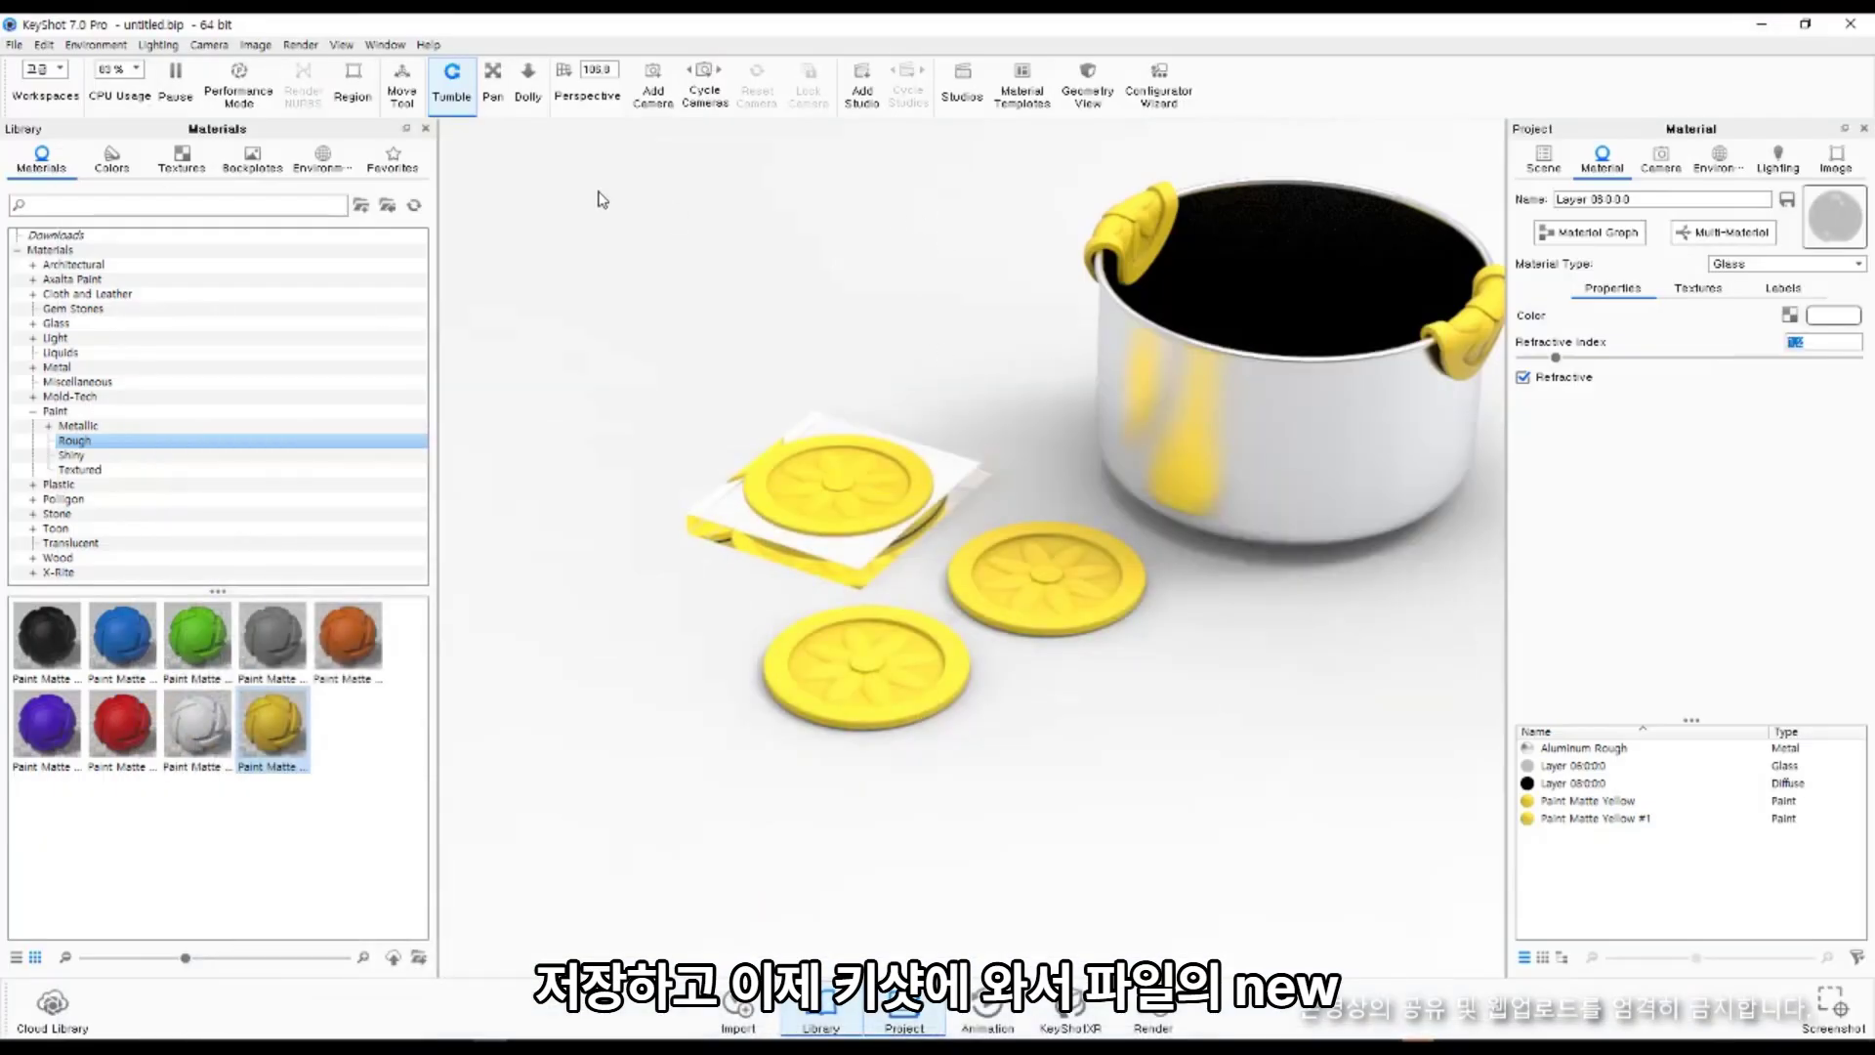
click(20, 44)
click(31, 62)
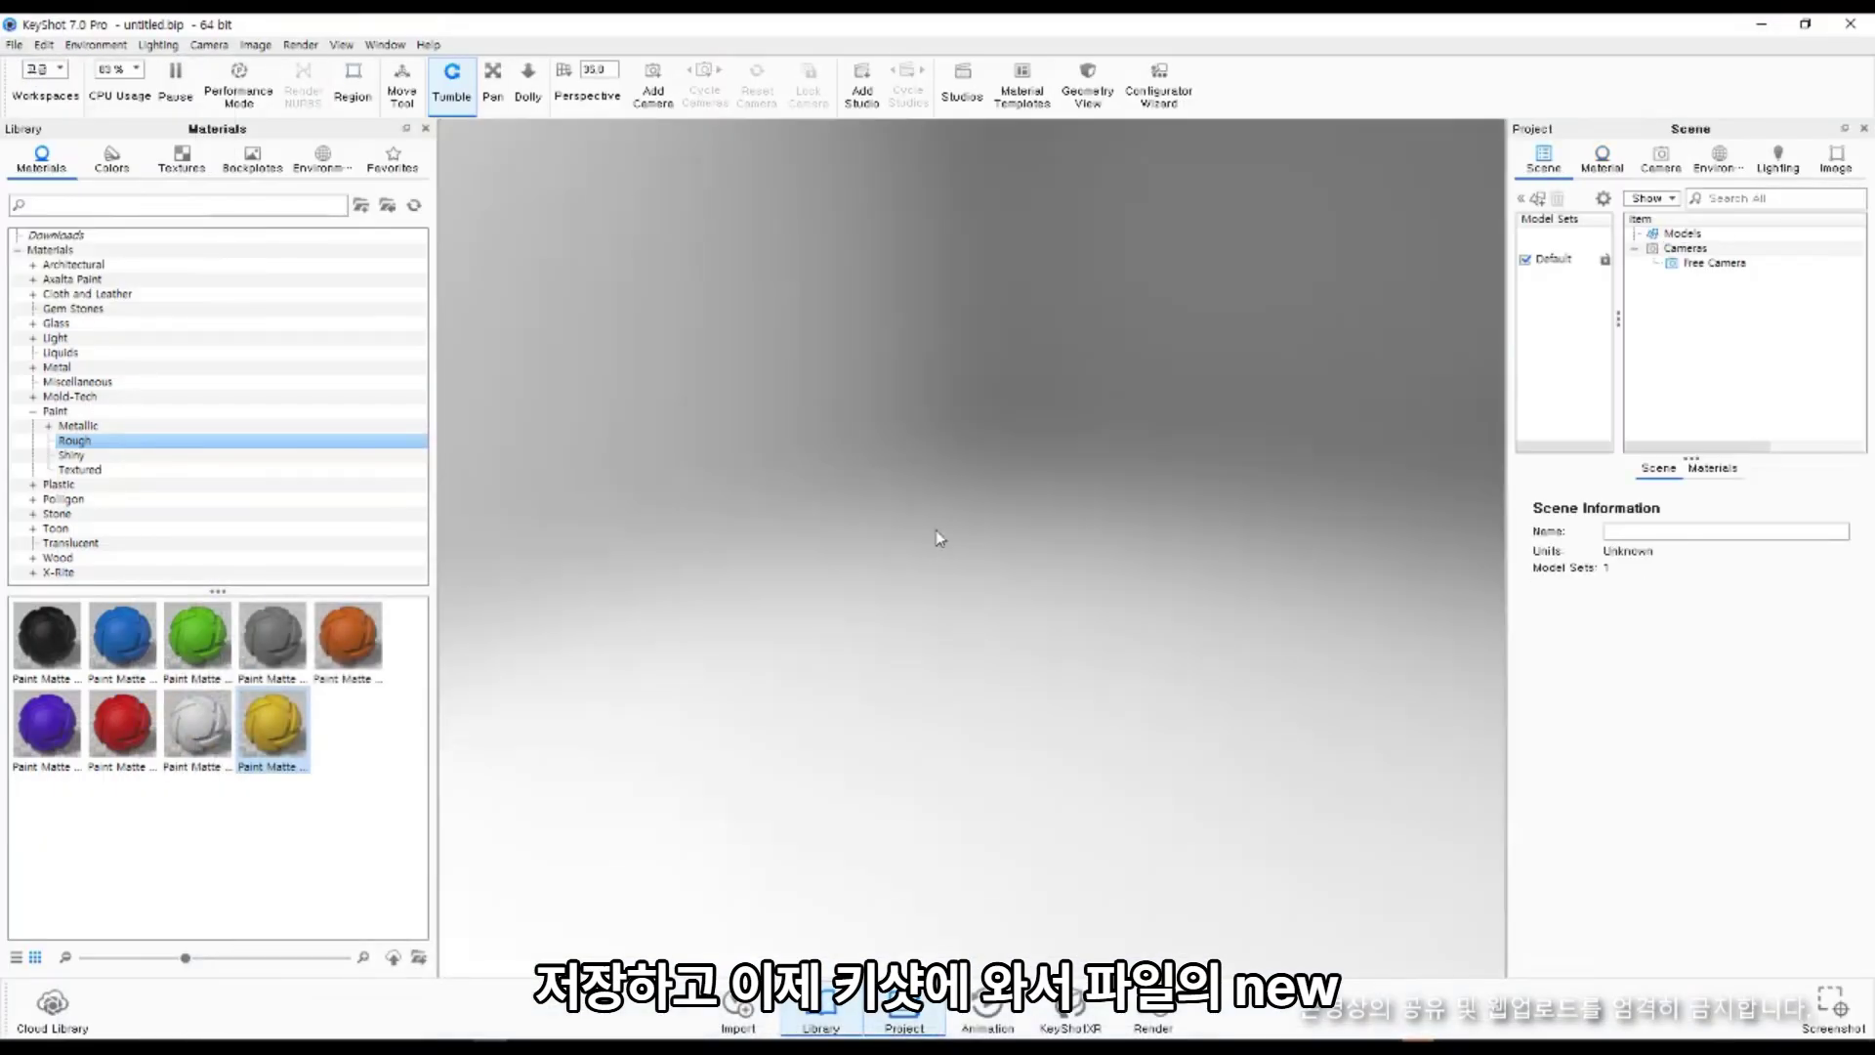
Import 냄비받침-렌더링용모델.3dm into the scene with Z up, geometry centered and snapped to the ground.
key(alt+Tab)
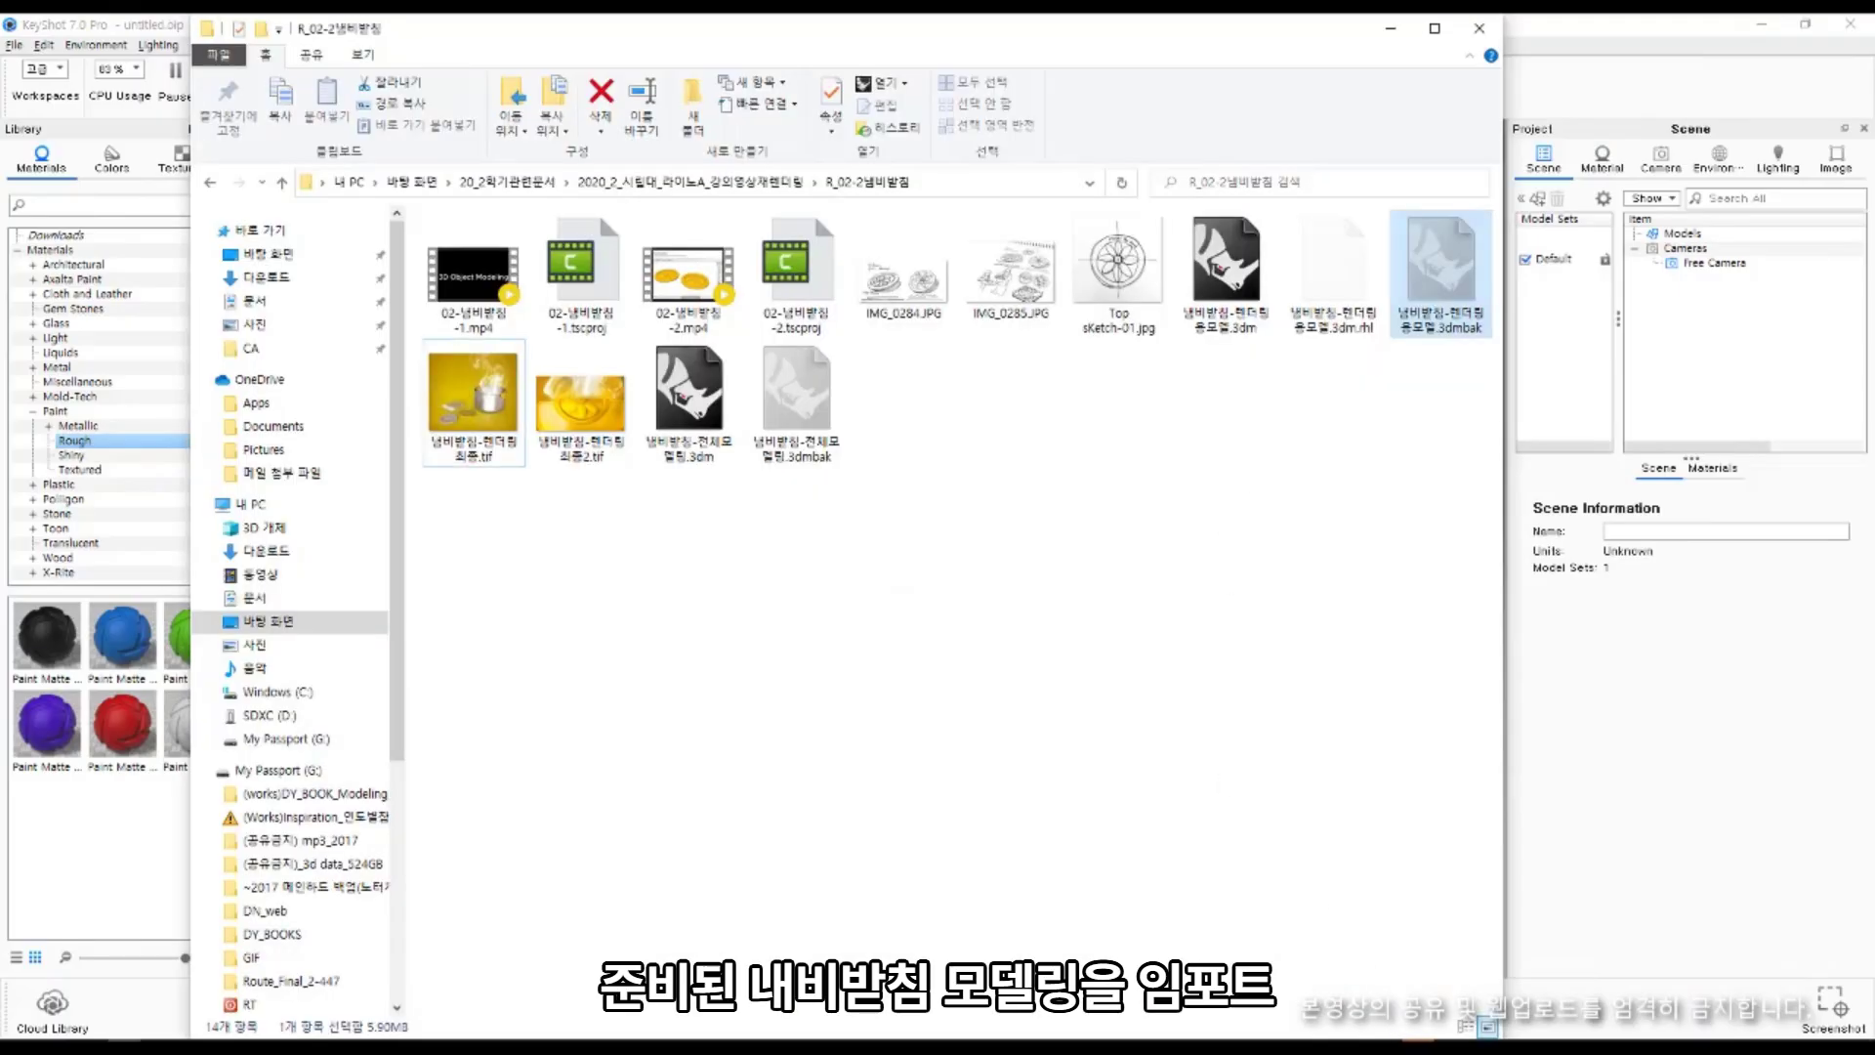
key(alt+Tab)
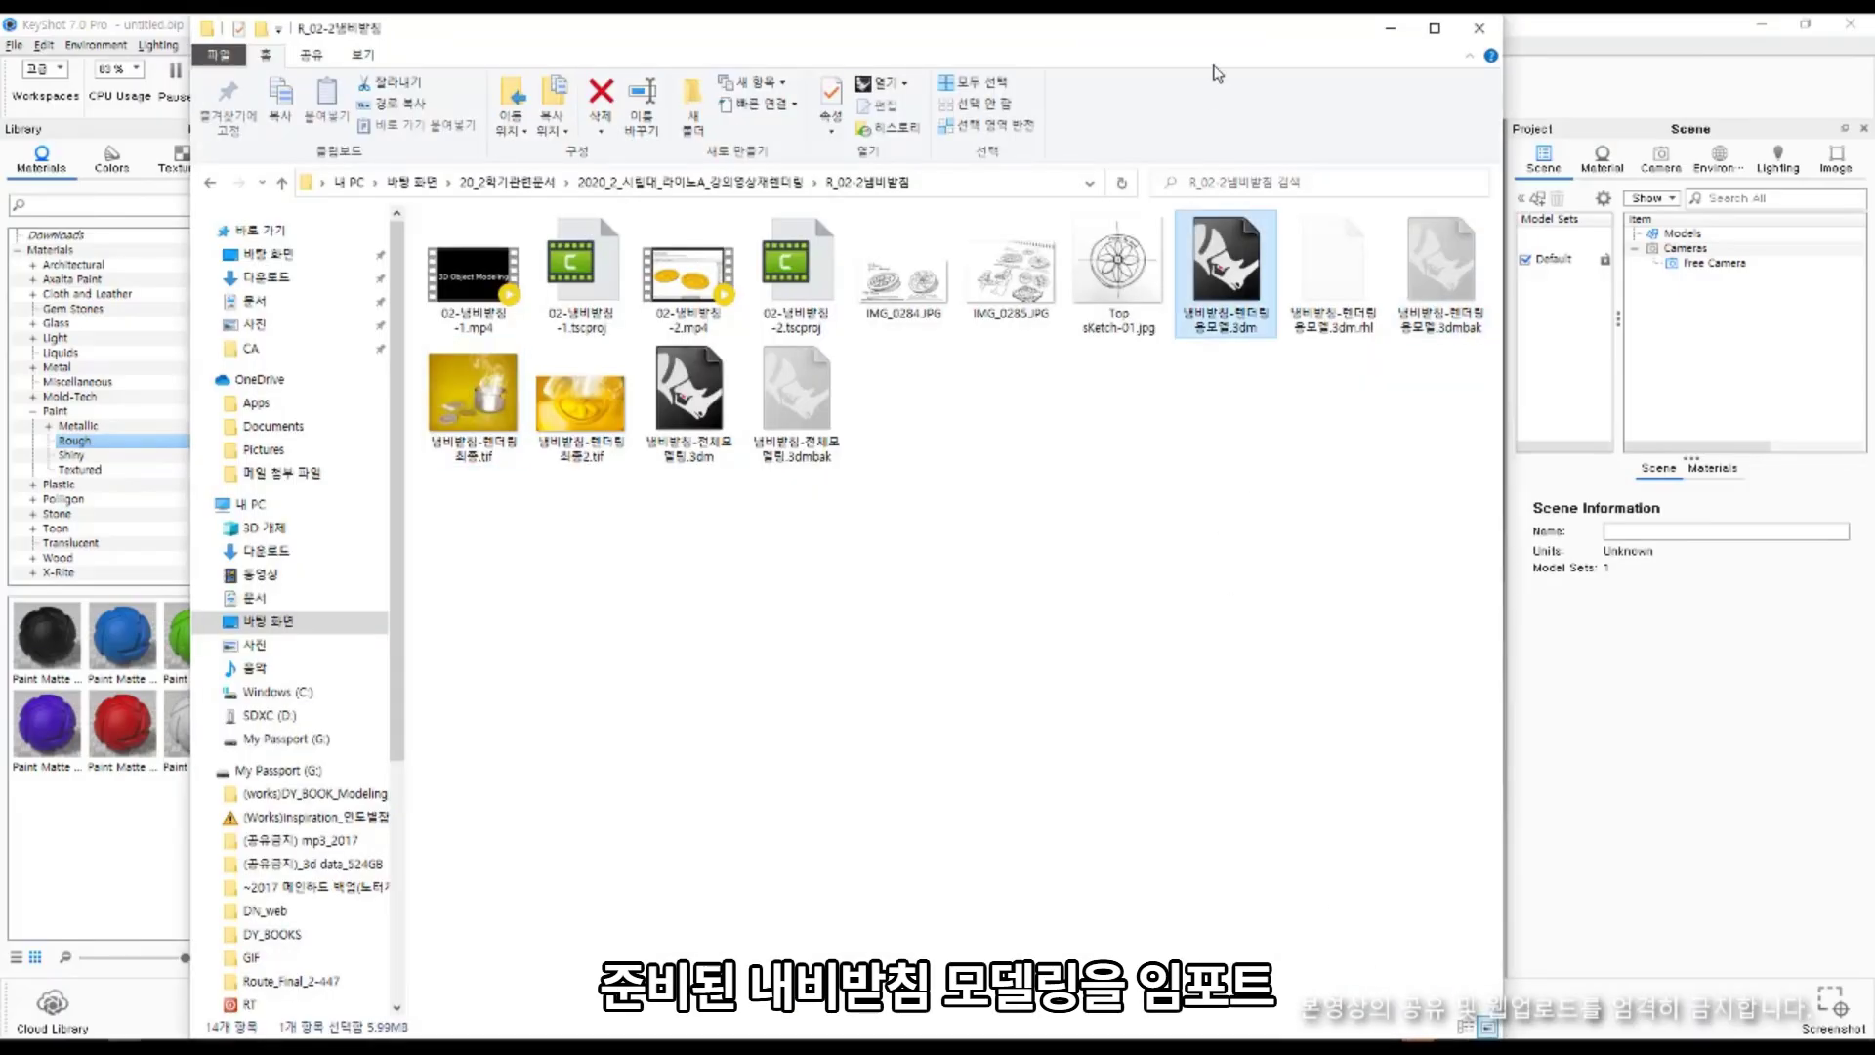
drag(1222, 35, 837, 224)
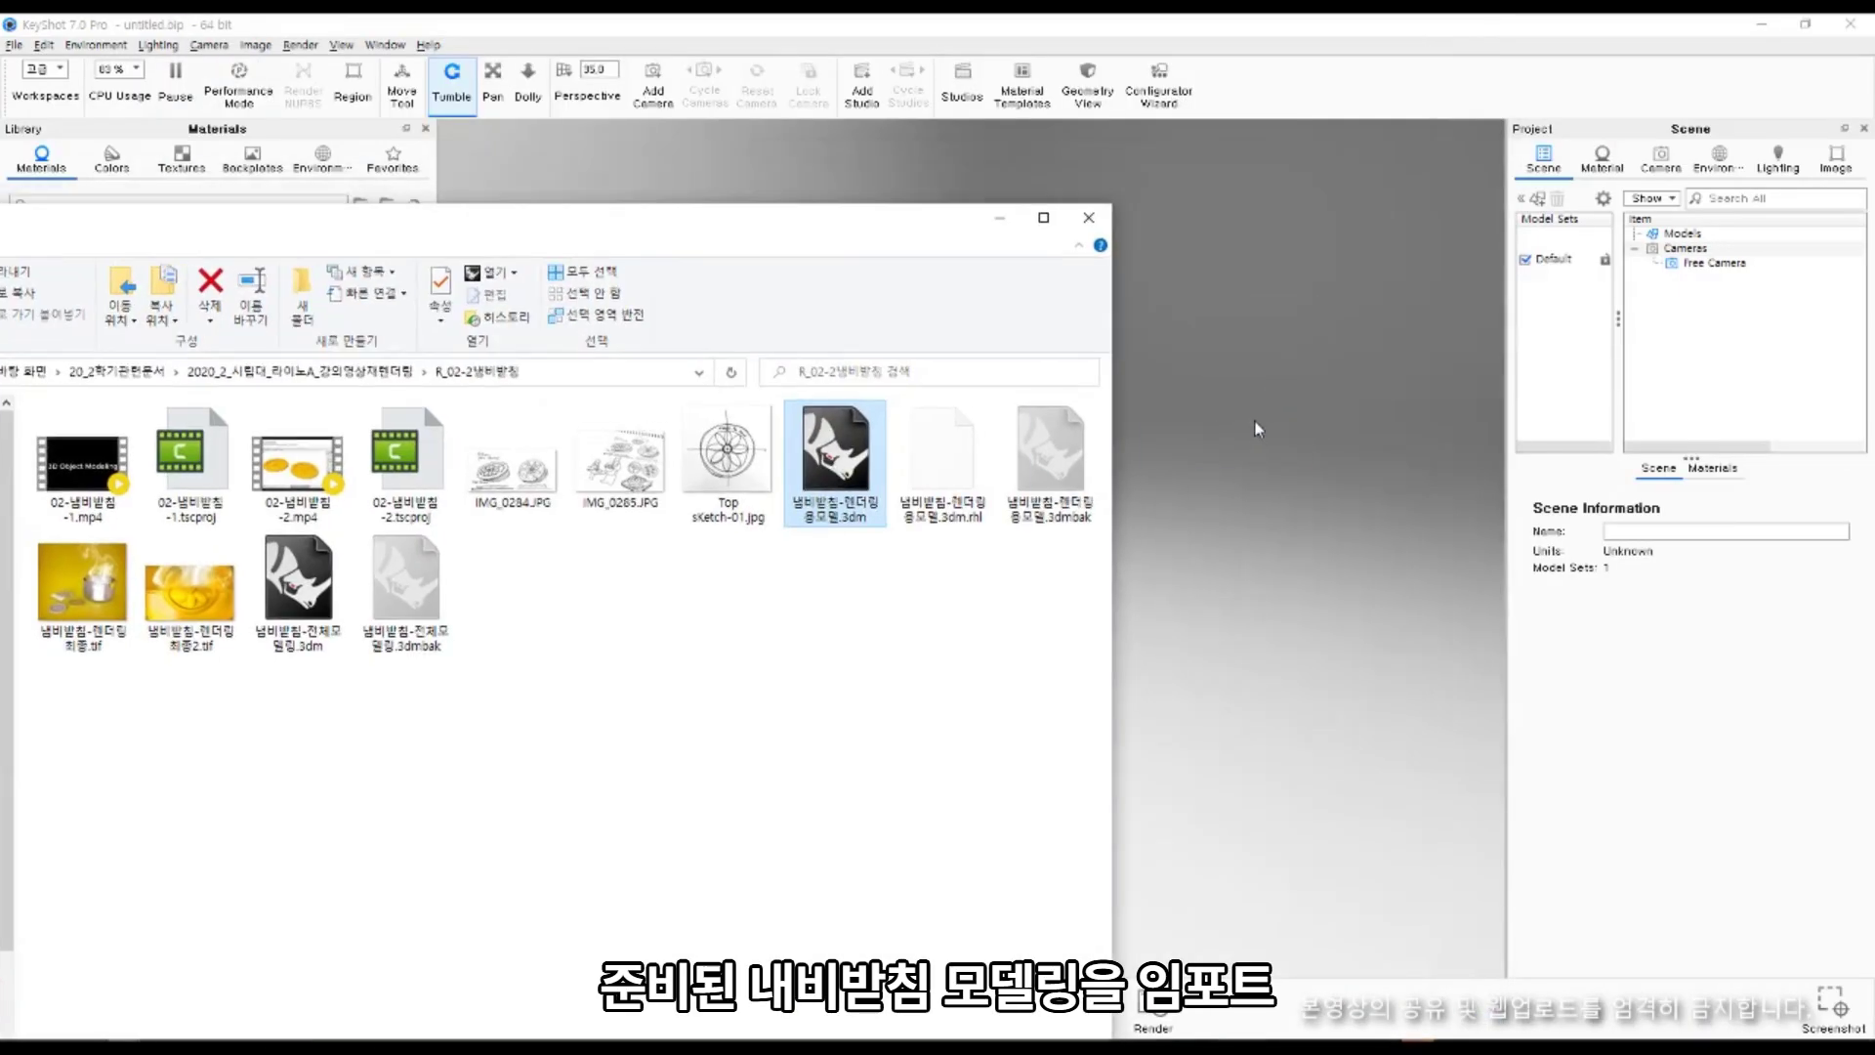
drag(1264, 403, 1264, 403)
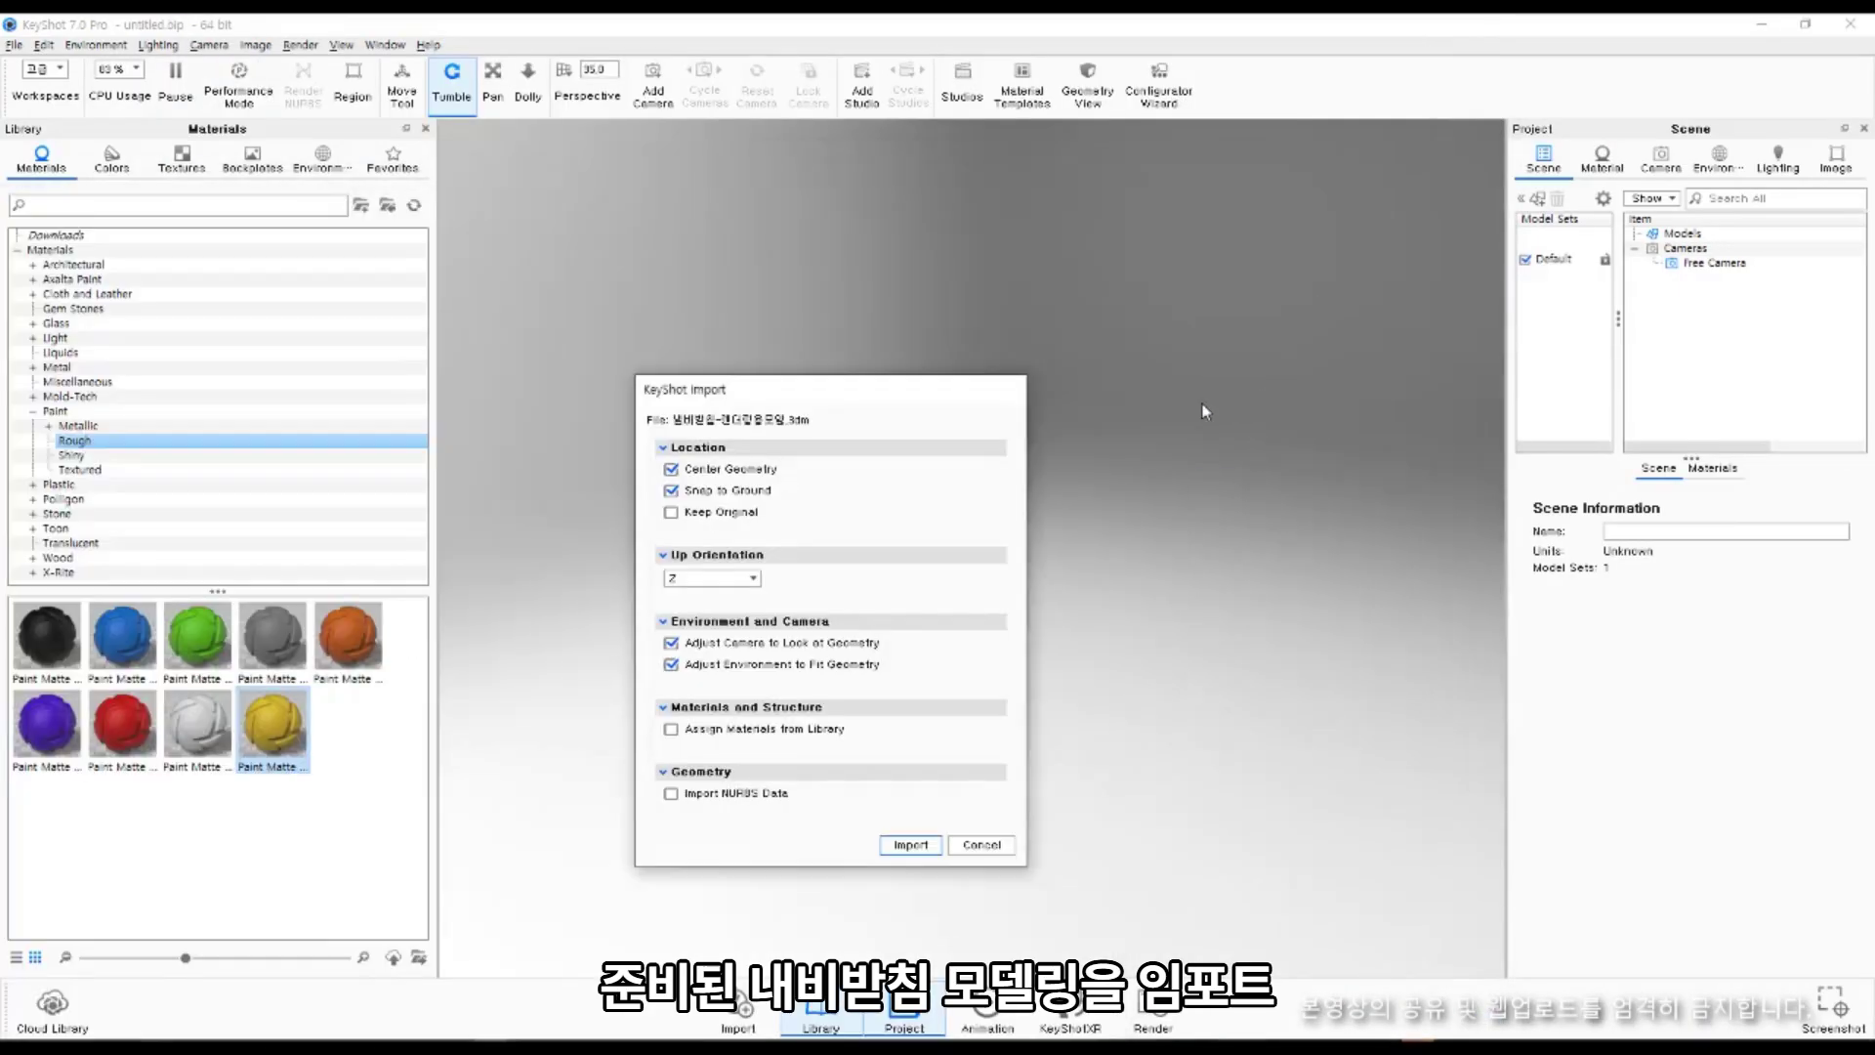
click(908, 845)
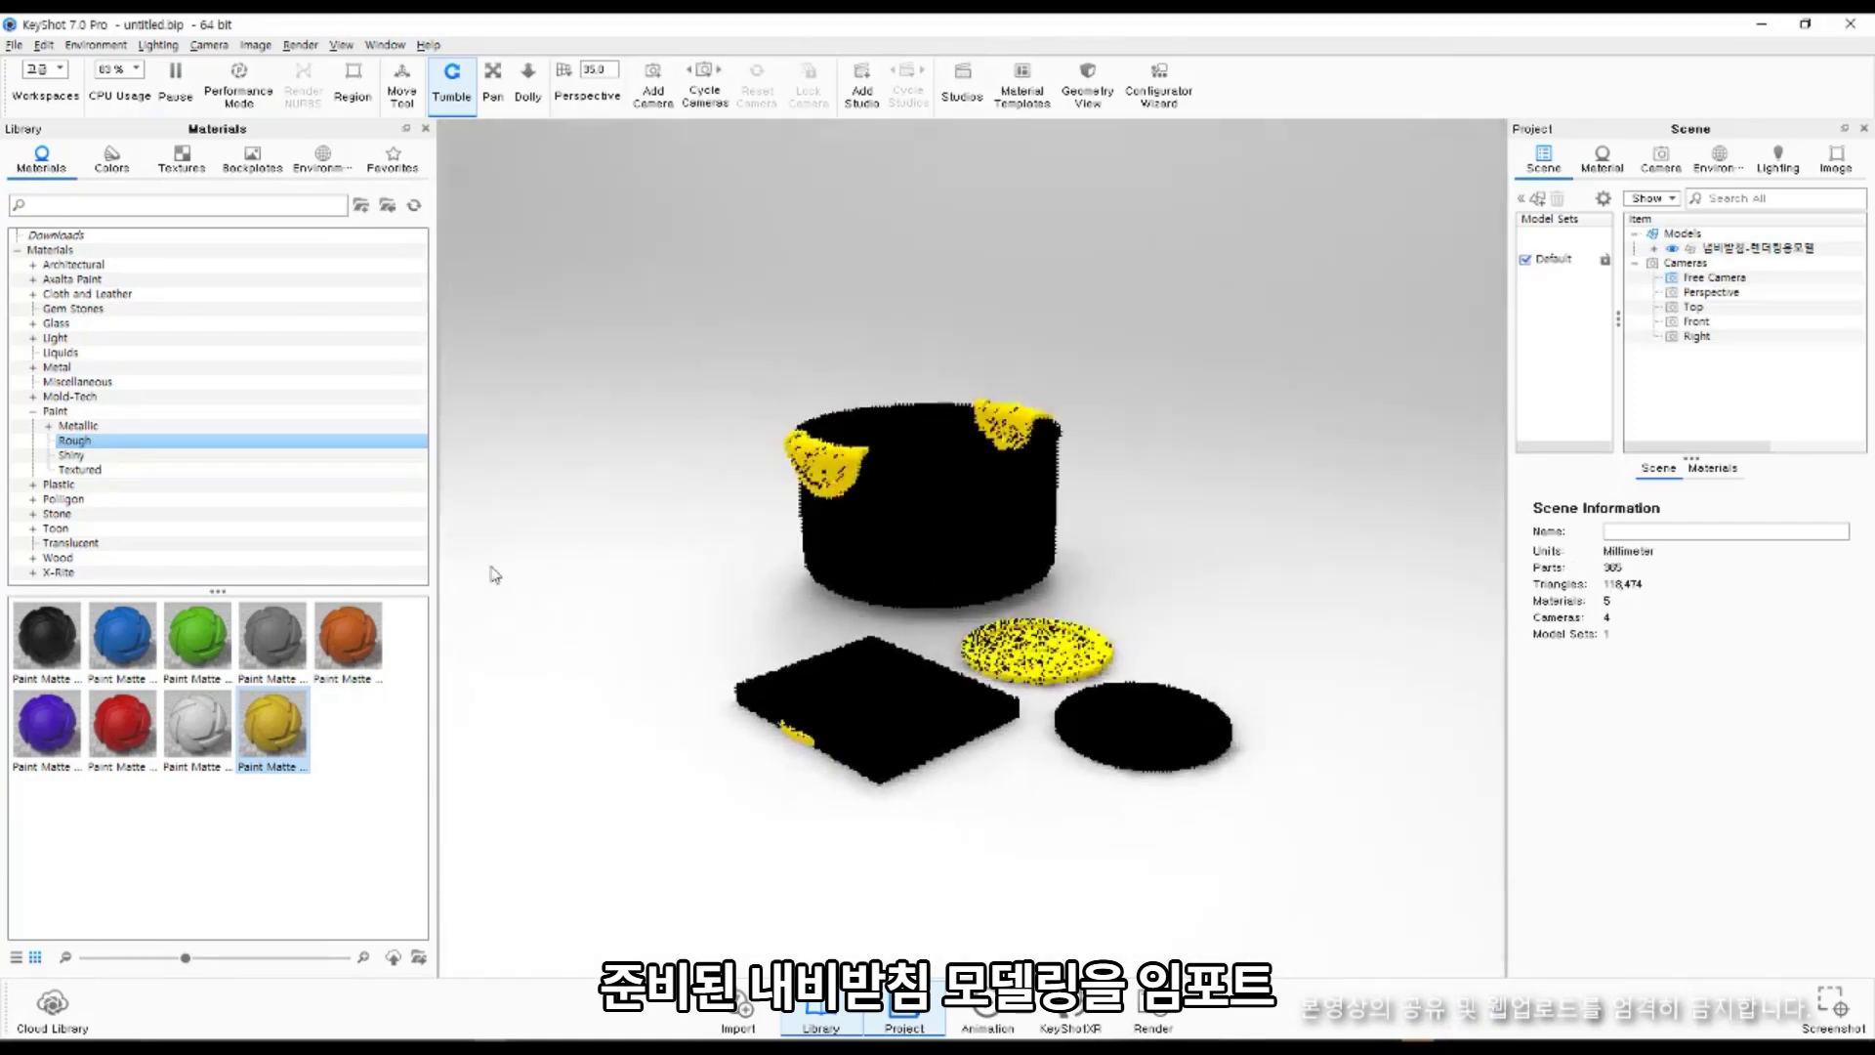
Orbit the camera to the other side of the pot, raise its perspective value to about 91.6, and frame all the objects closely.
drag(494, 574, 789, 699)
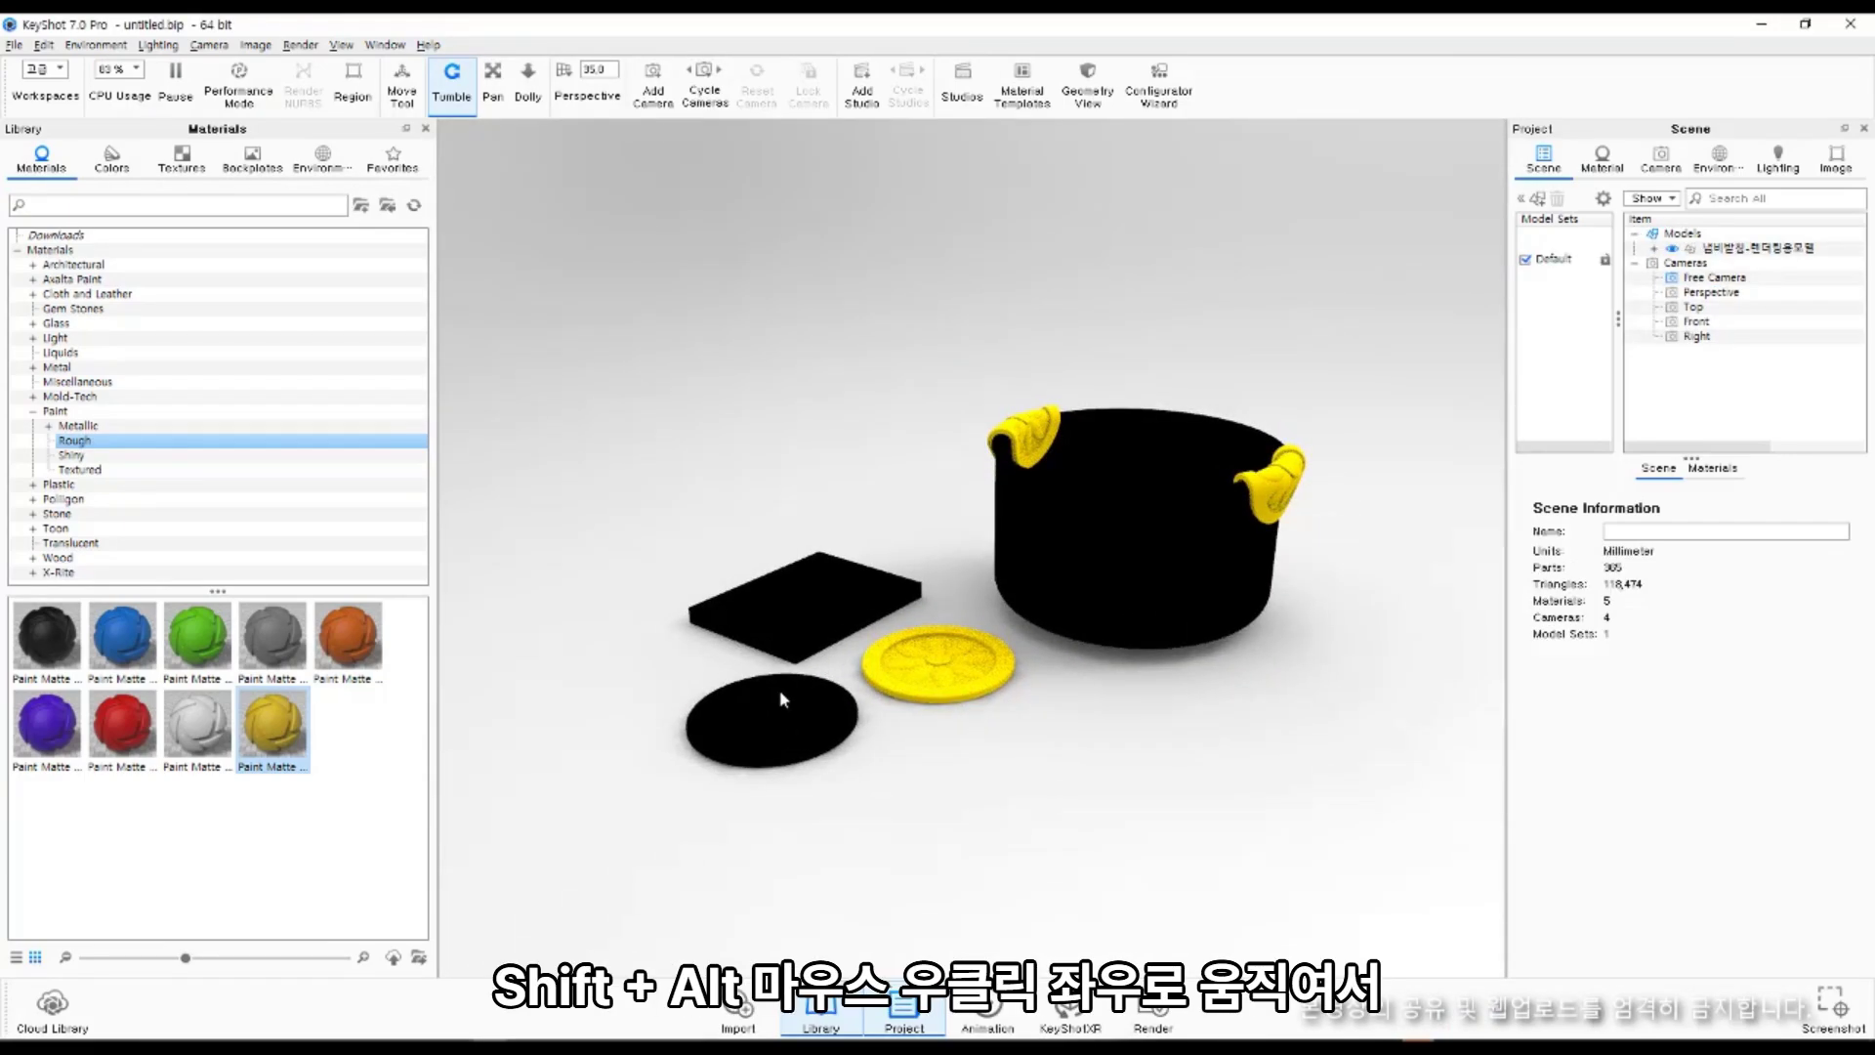
alt+shift+right_drag(767, 729, 1207, 774)
scroll(1172, 754, up, 1)
scroll(1134, 732, down, 2)
middle_drag(1131, 721, 1115, 656)
scroll(1109, 707, up, 4)
Apply the rough yellow Paint Matte material to both loose flower discs in front of the pot.
click(55, 411)
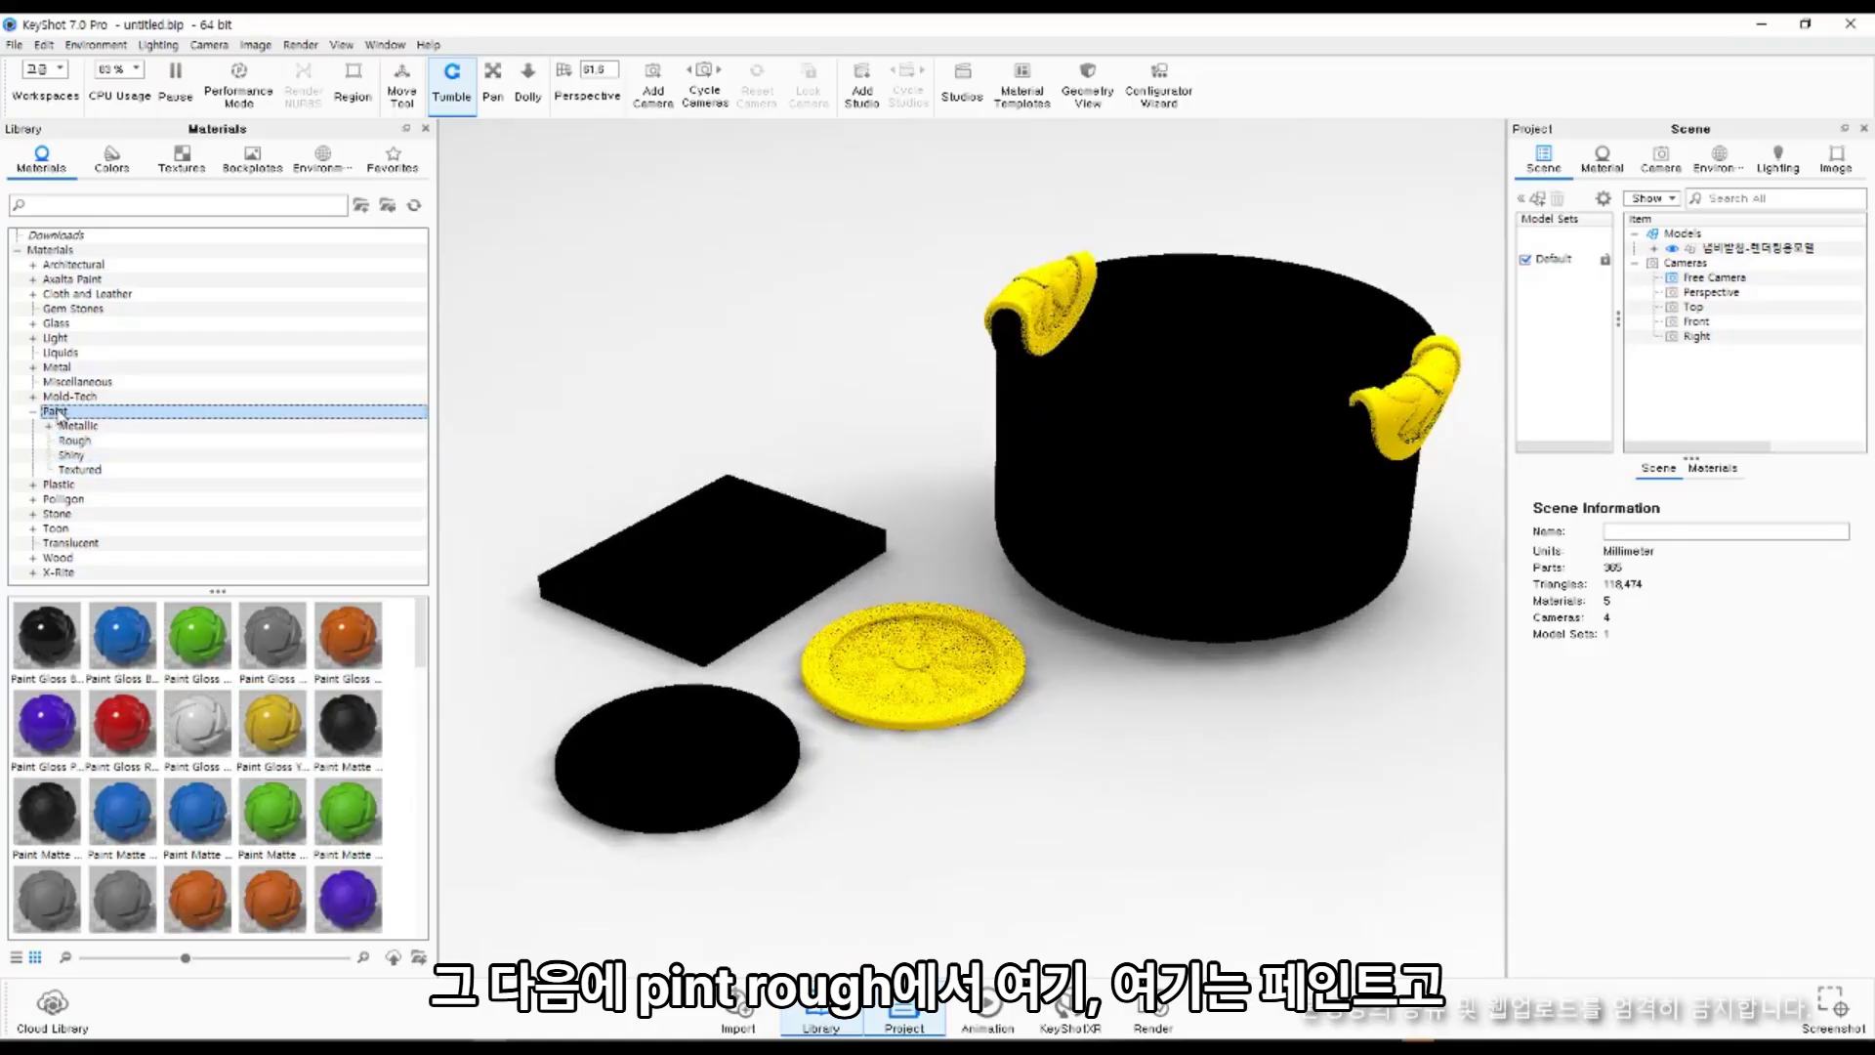
click(74, 441)
mouse_move(273, 724)
mouse_down()
mouse_move(906, 722)
mouse_move(947, 674)
mouse_up()
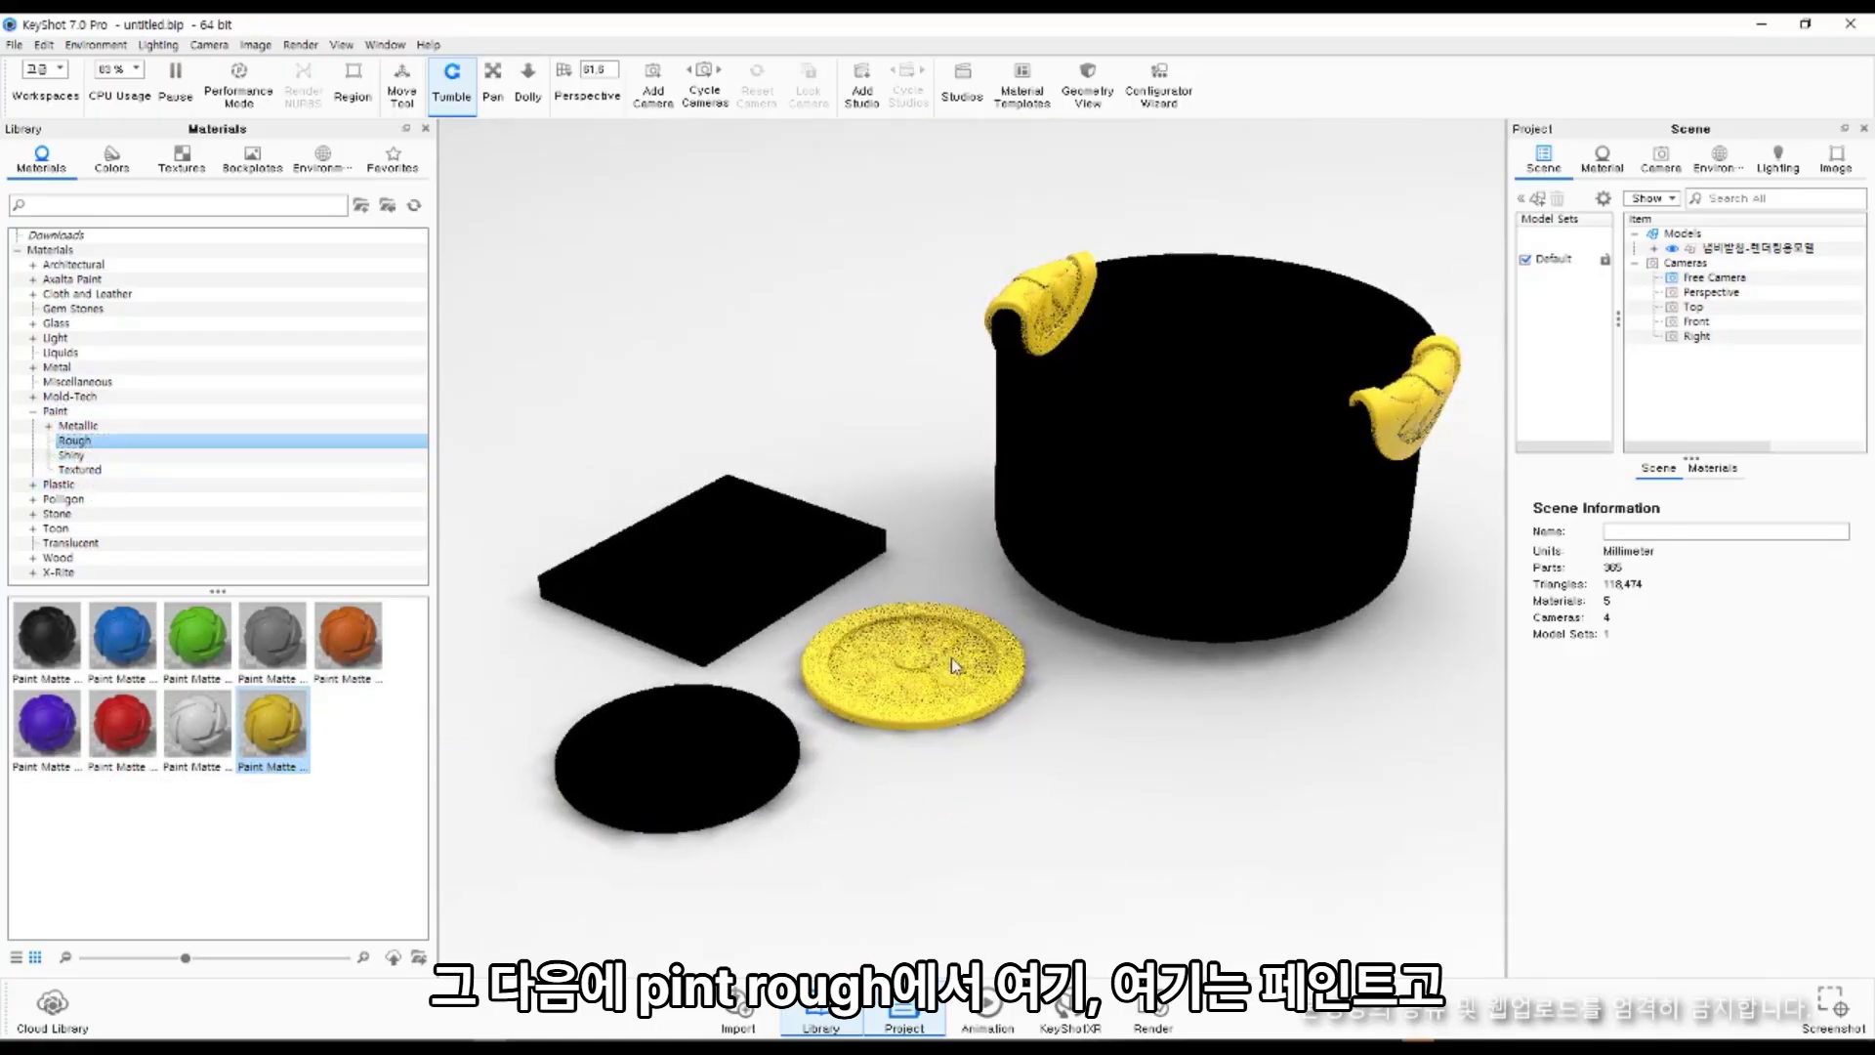
drag(273, 723, 677, 748)
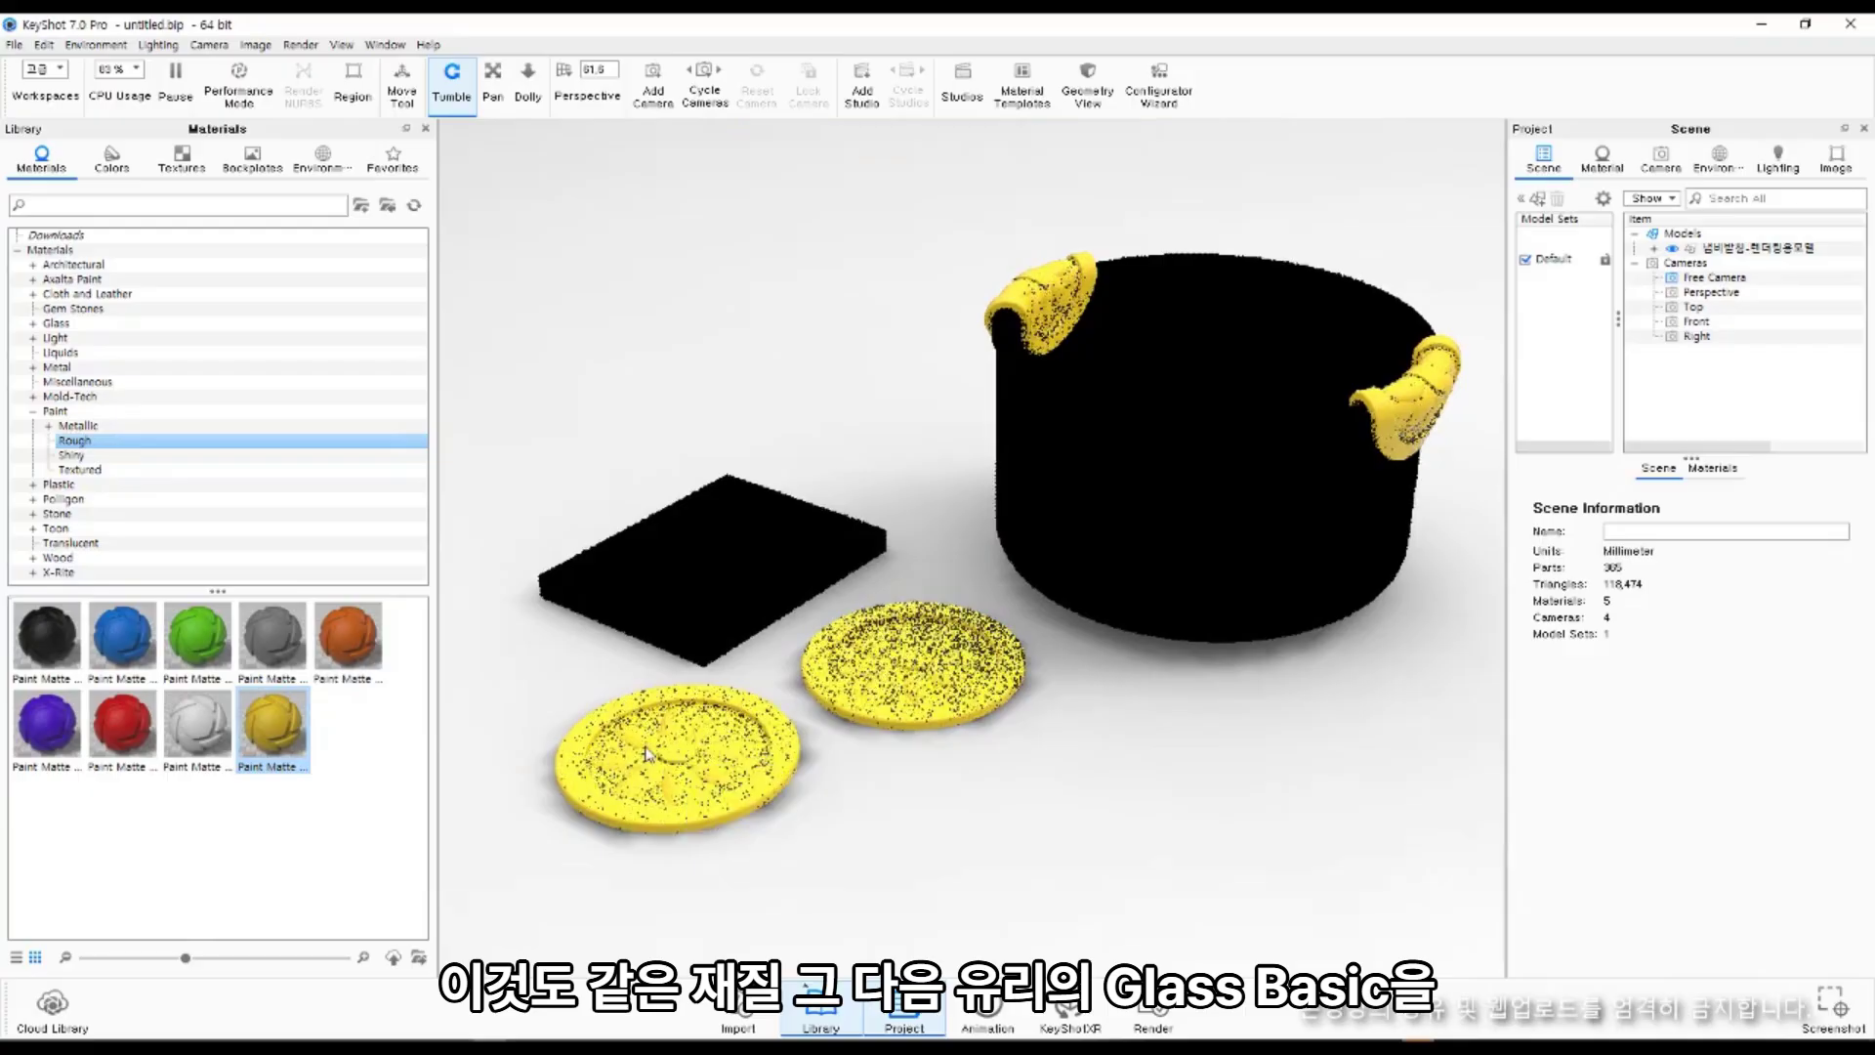
Apply Glass Basic White to the package box, make it refractive, and set its refractive index to 1.35.
click(55, 323)
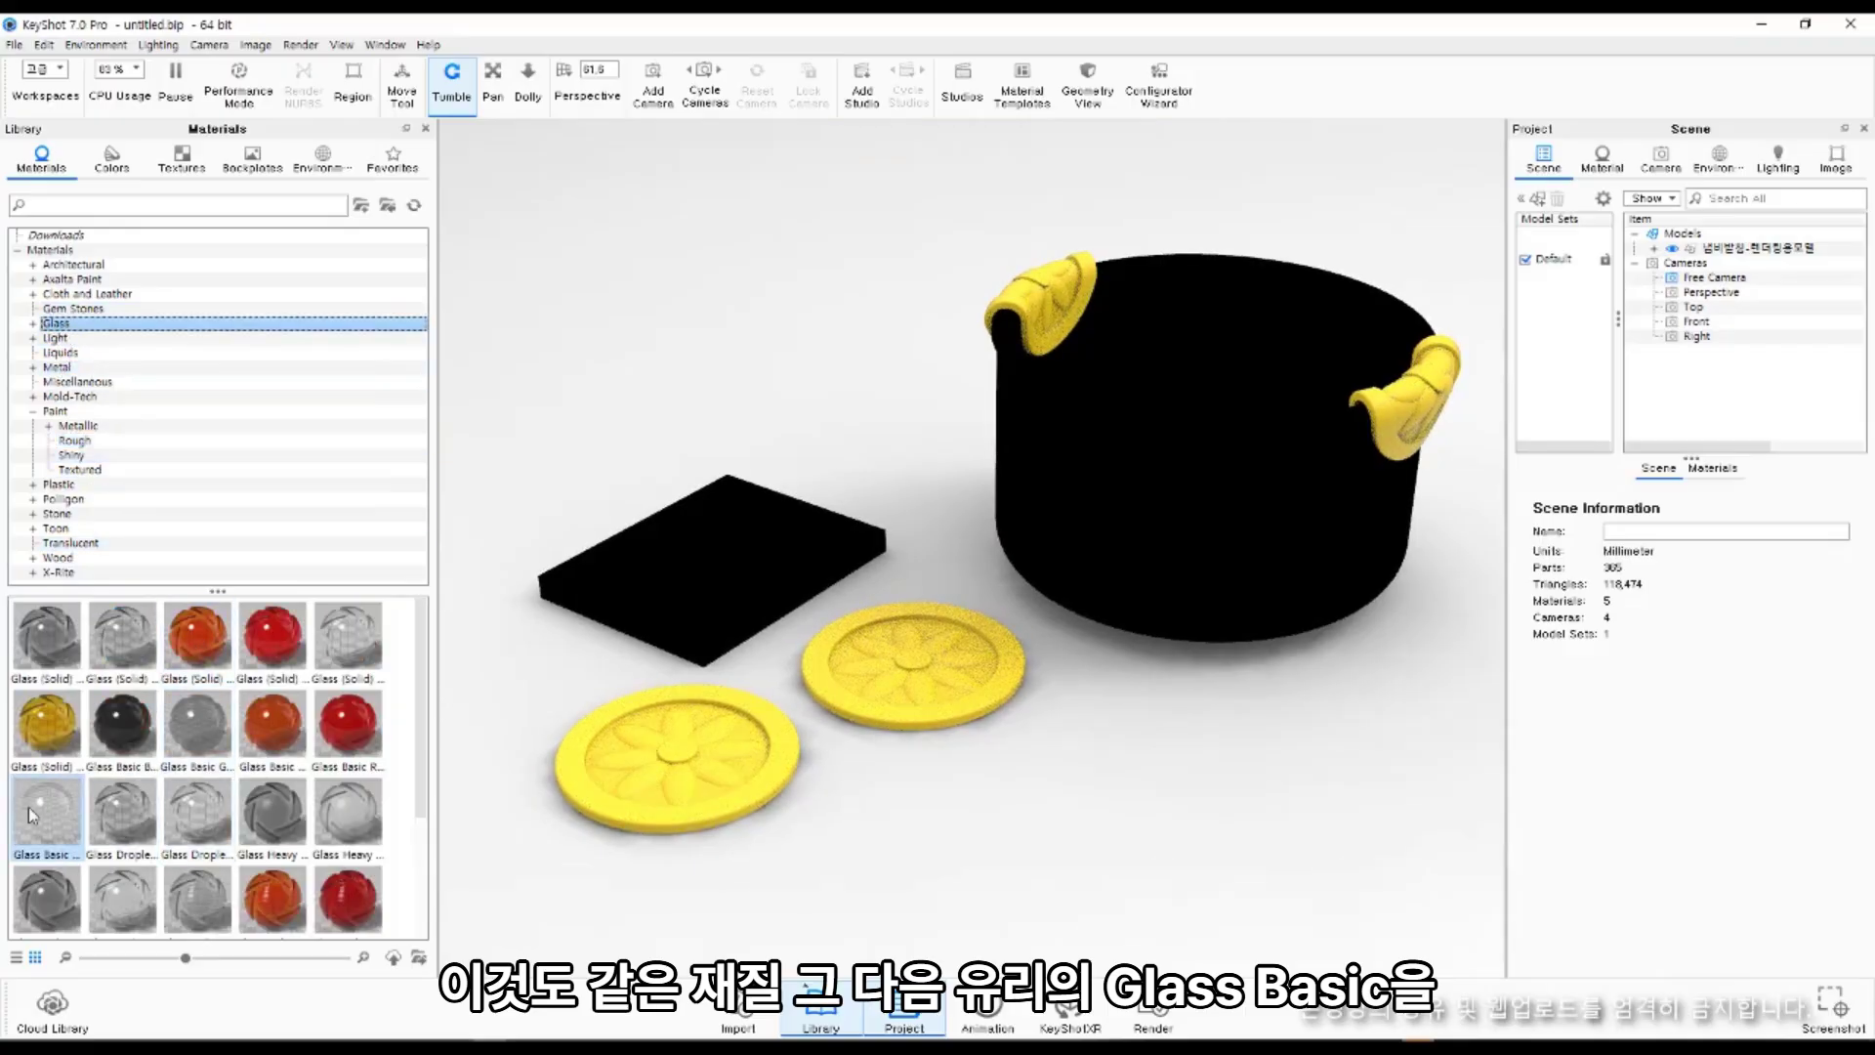
drag(45, 807, 586, 639)
double_click(578, 604)
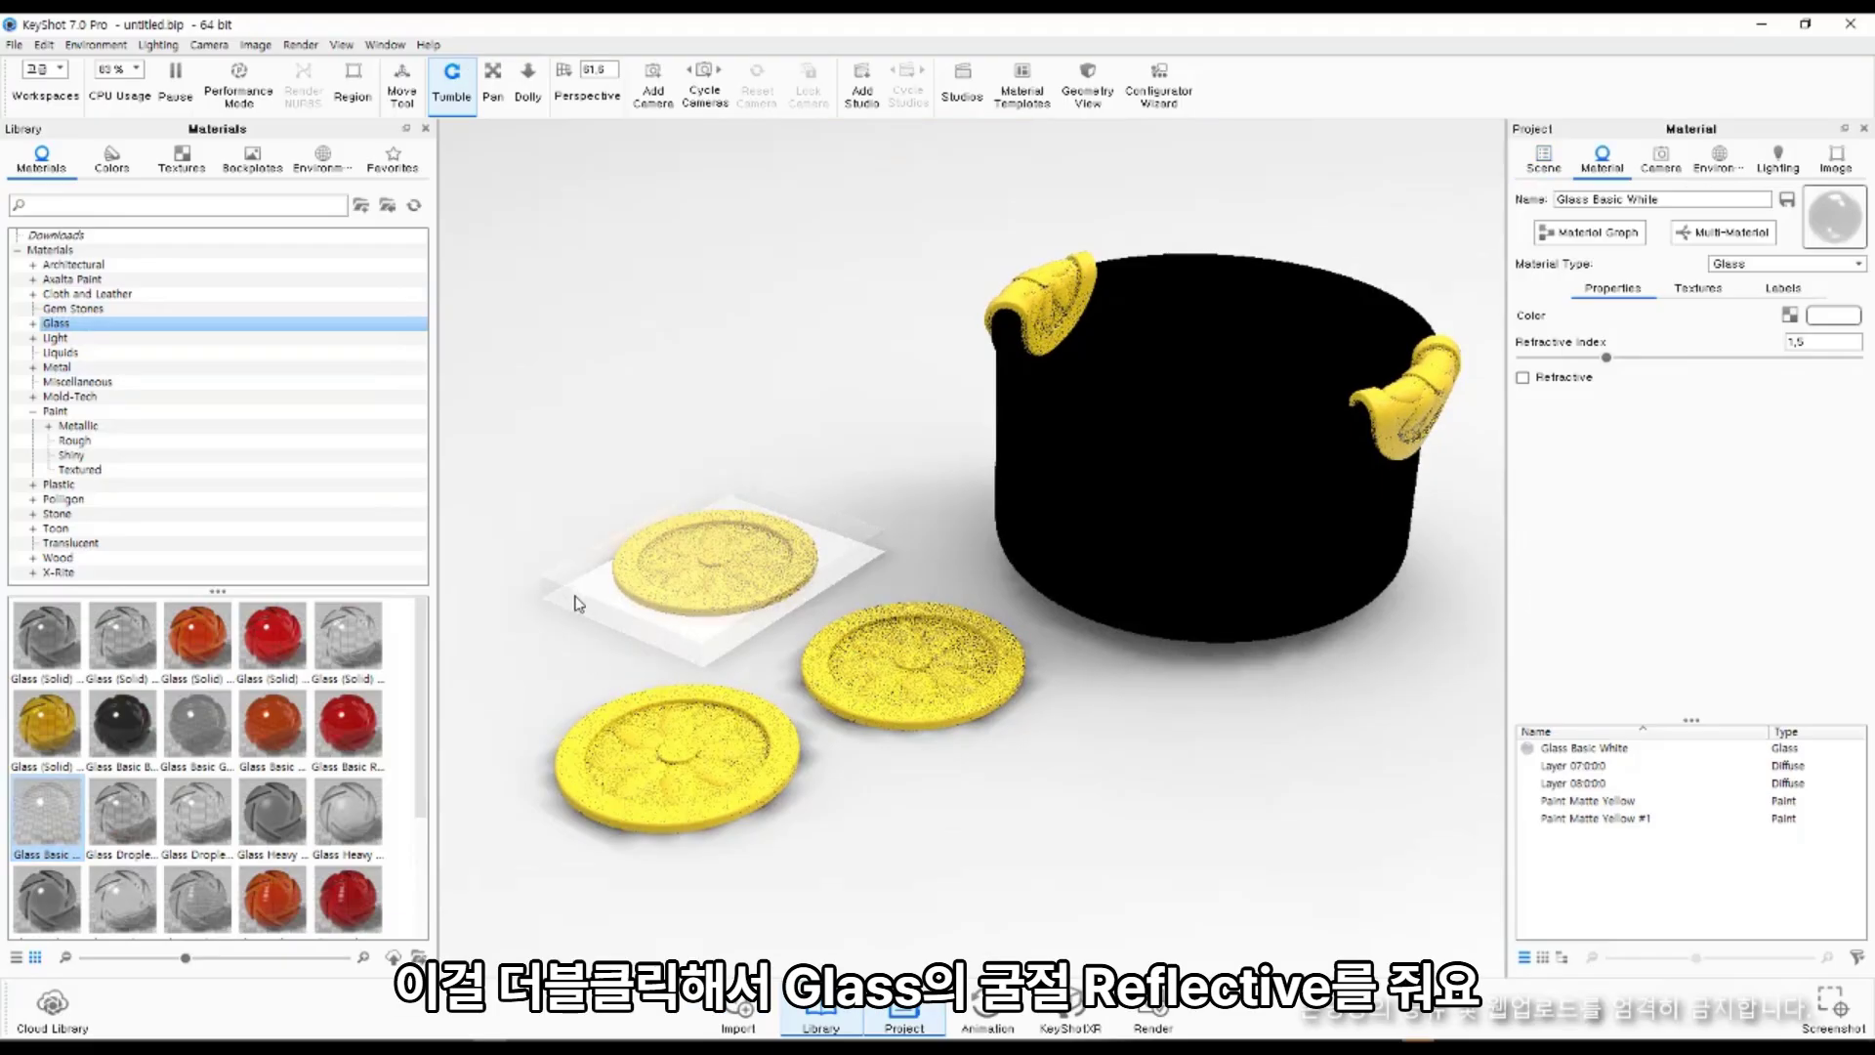
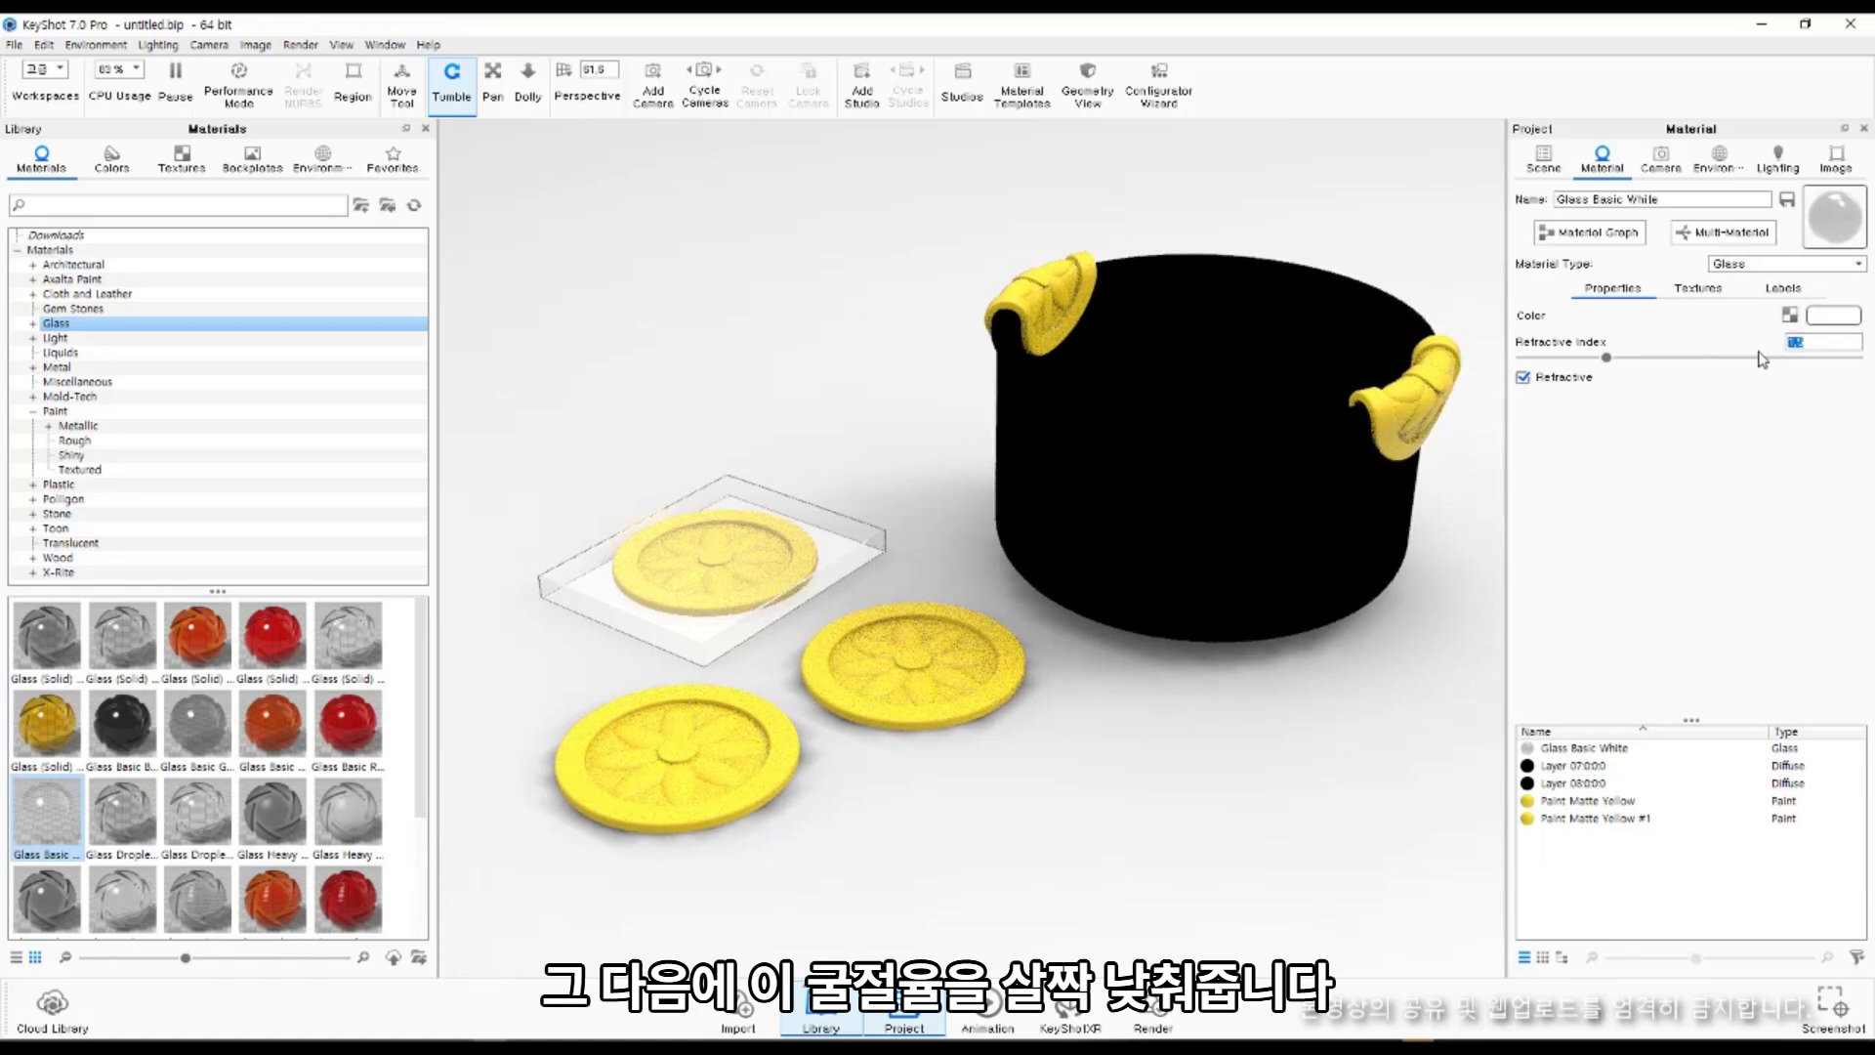
text(2)
key(Return)
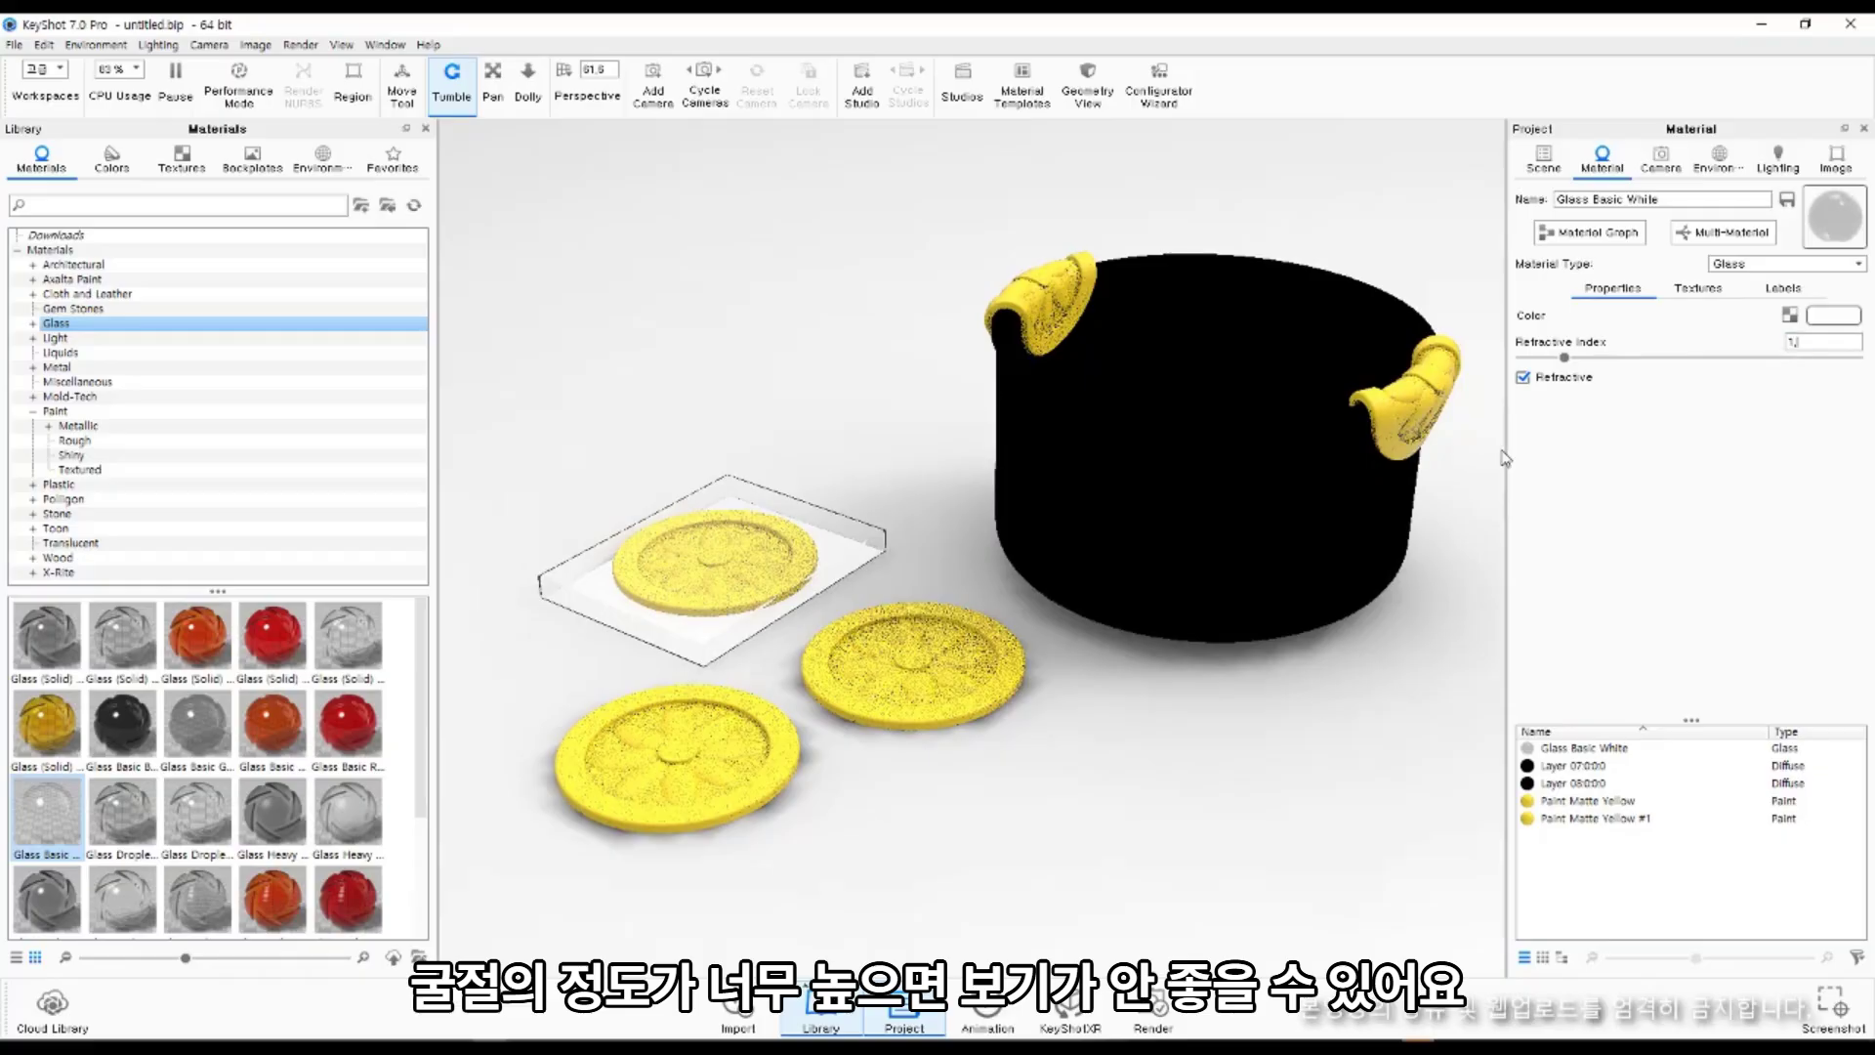
Examine the glass box's walls and underside from several angles to check where it meets the ground.
drag(784, 641, 1017, 507)
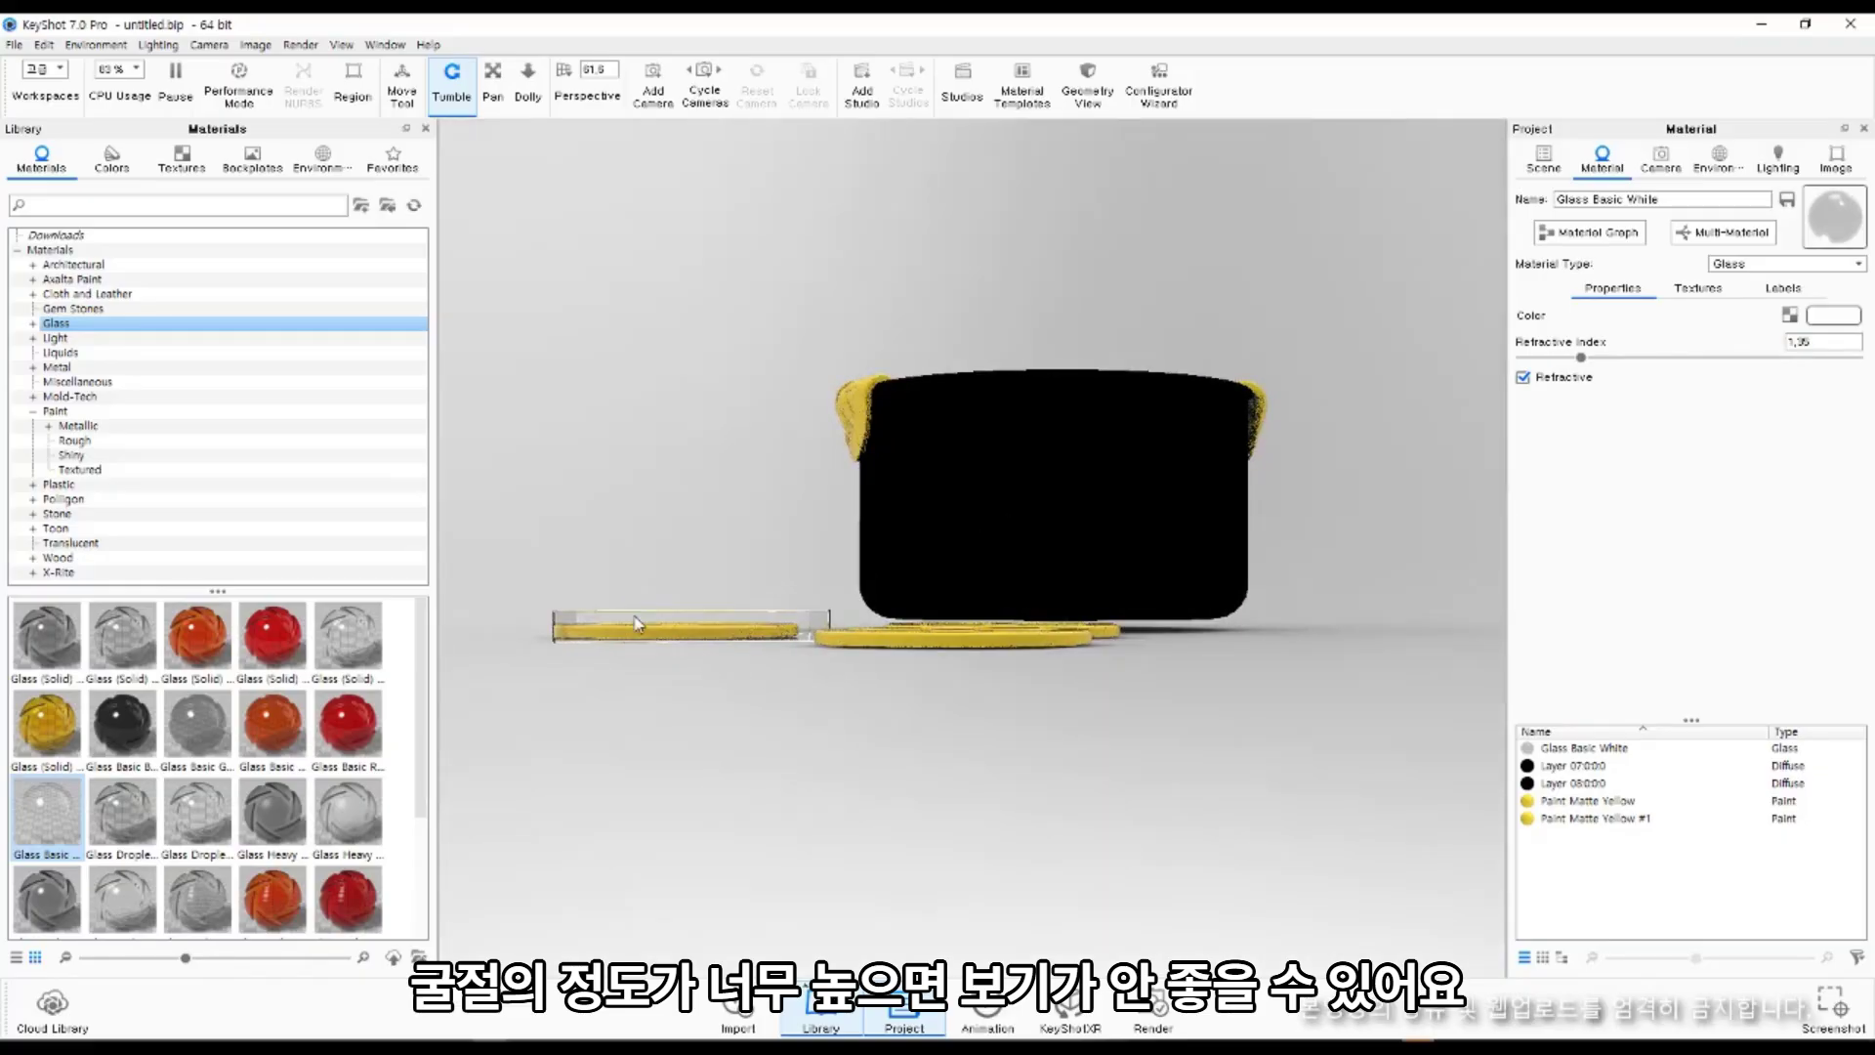
scroll(636, 623, up, 6)
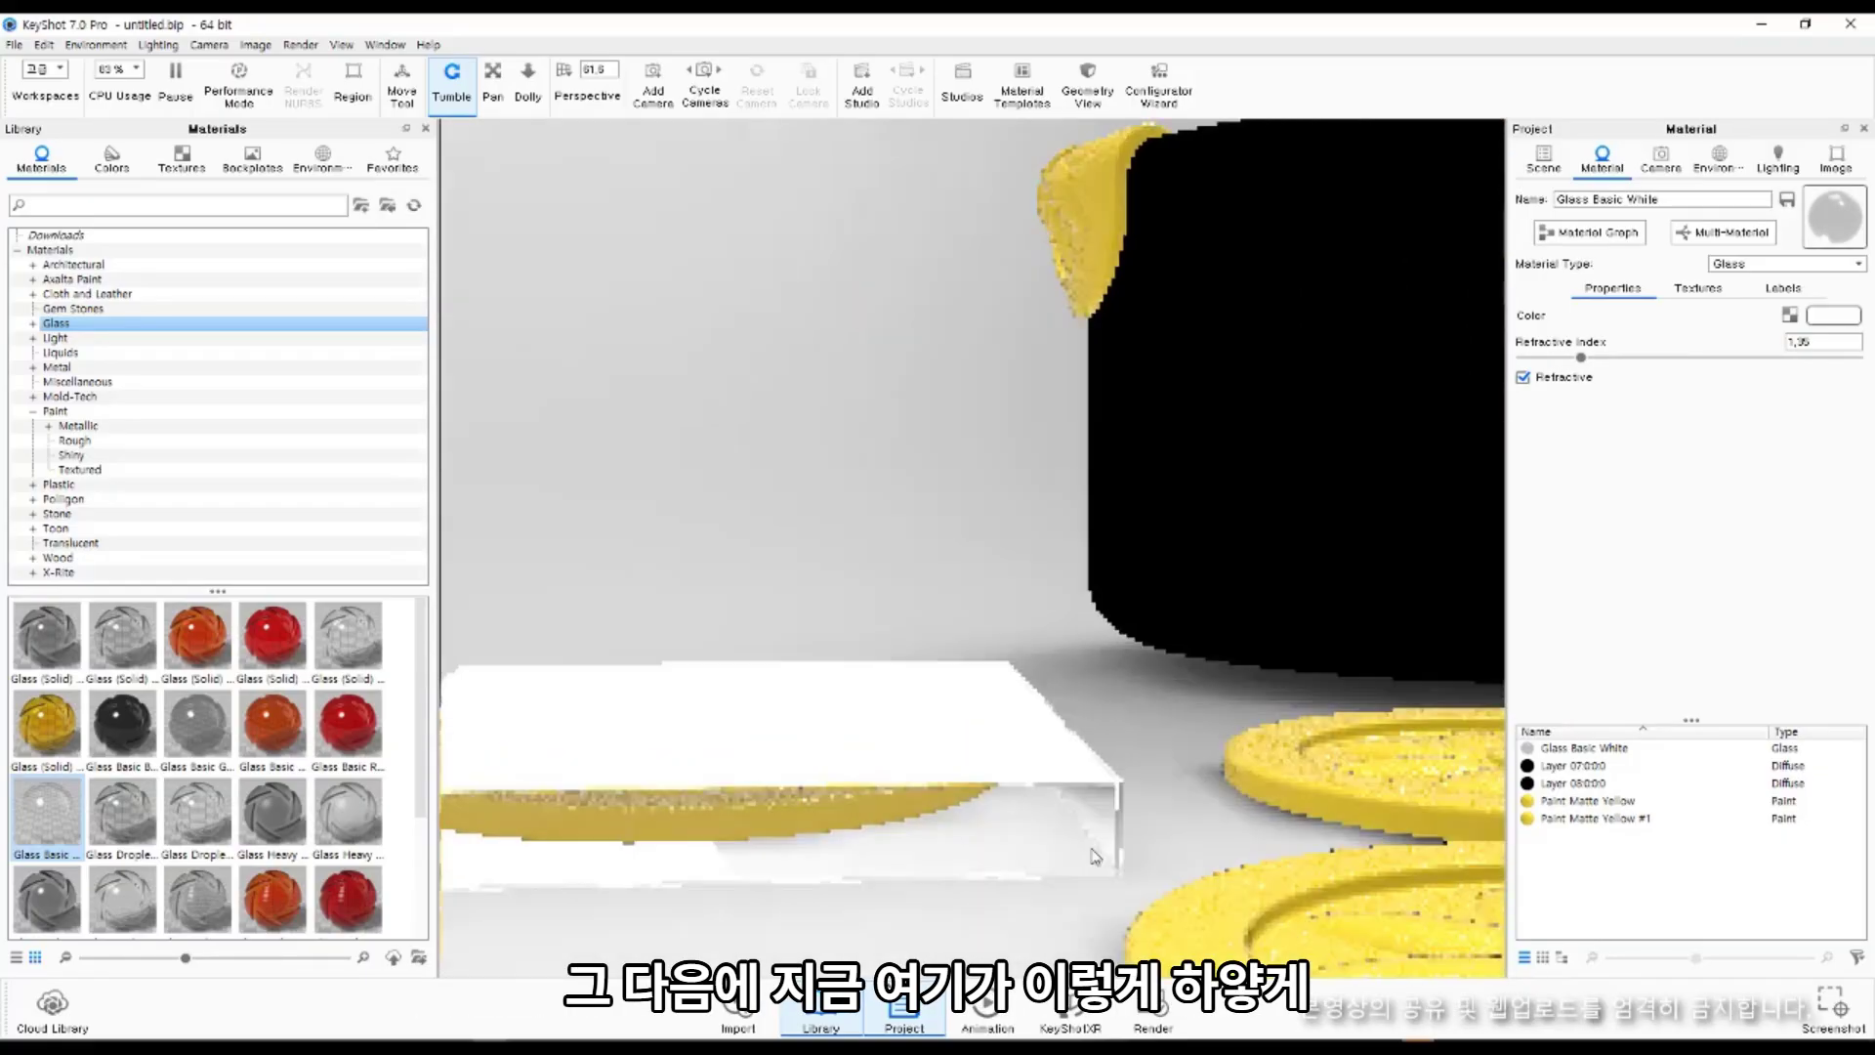
drag(1093, 857, 862, 853)
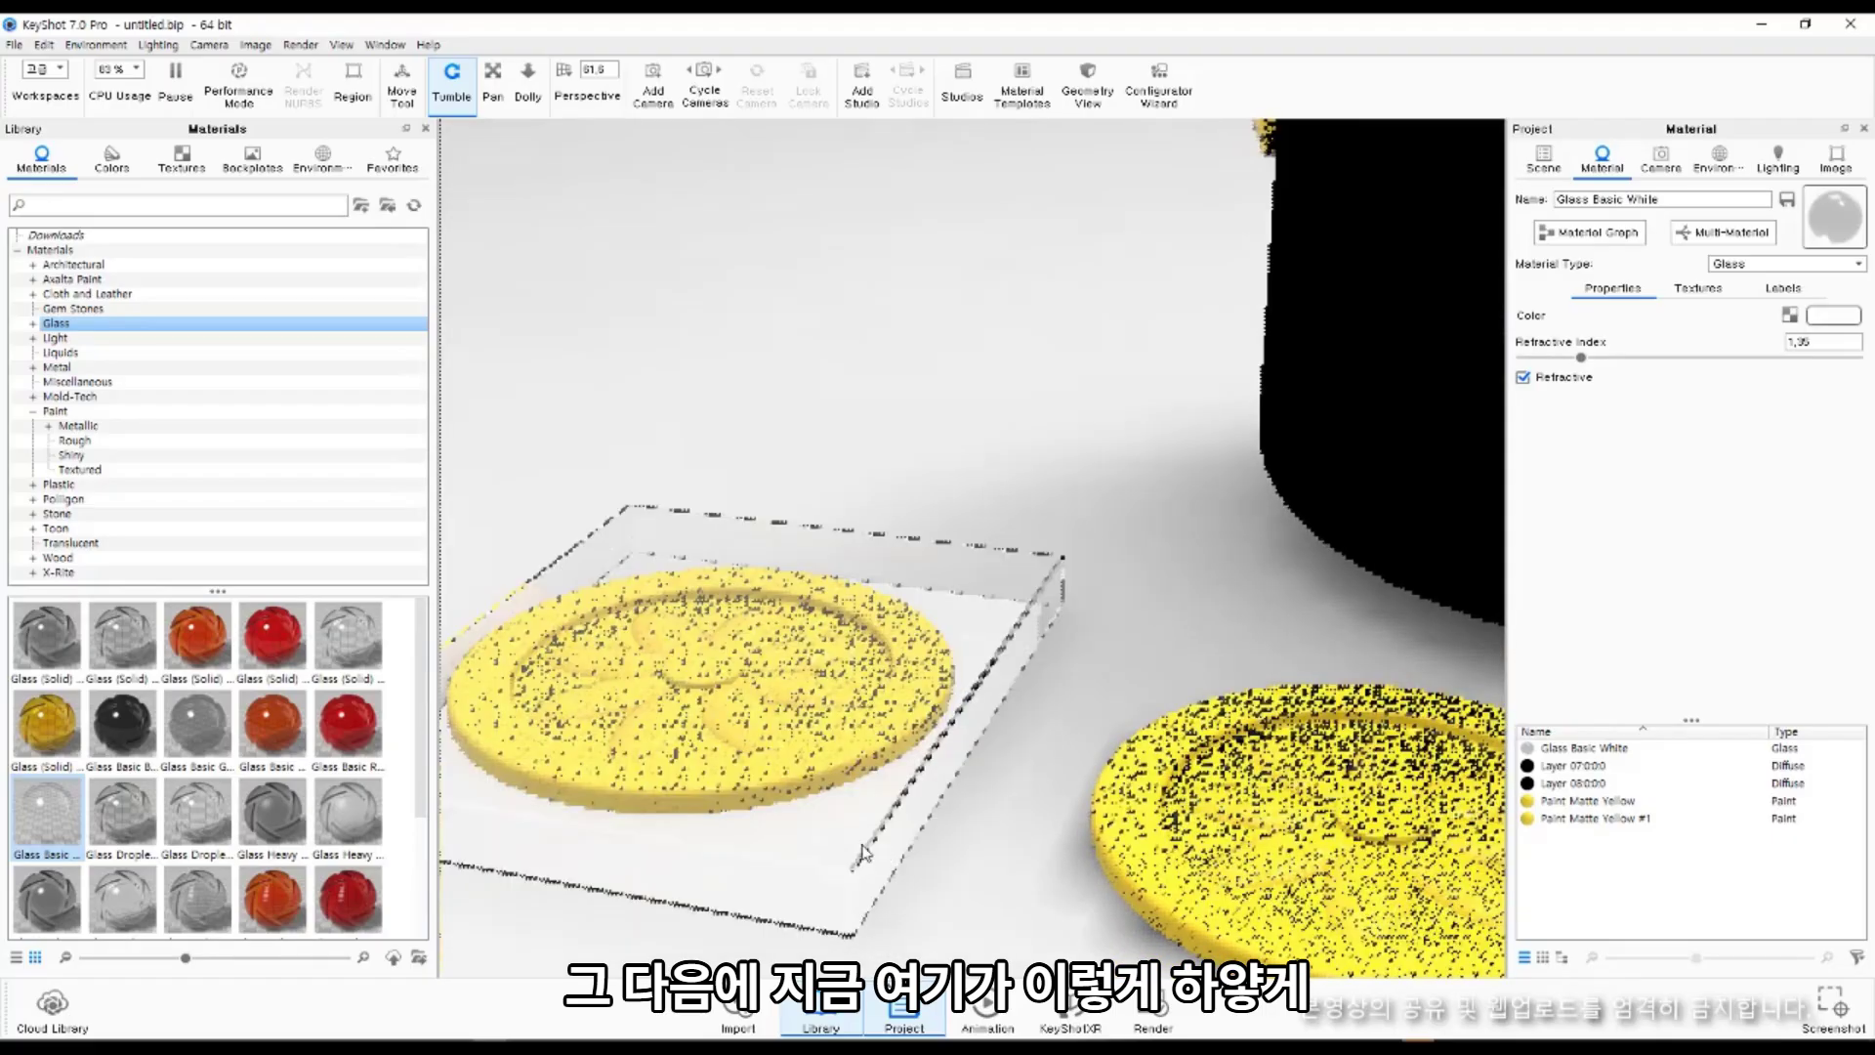
scroll(1018, 743, up, 2)
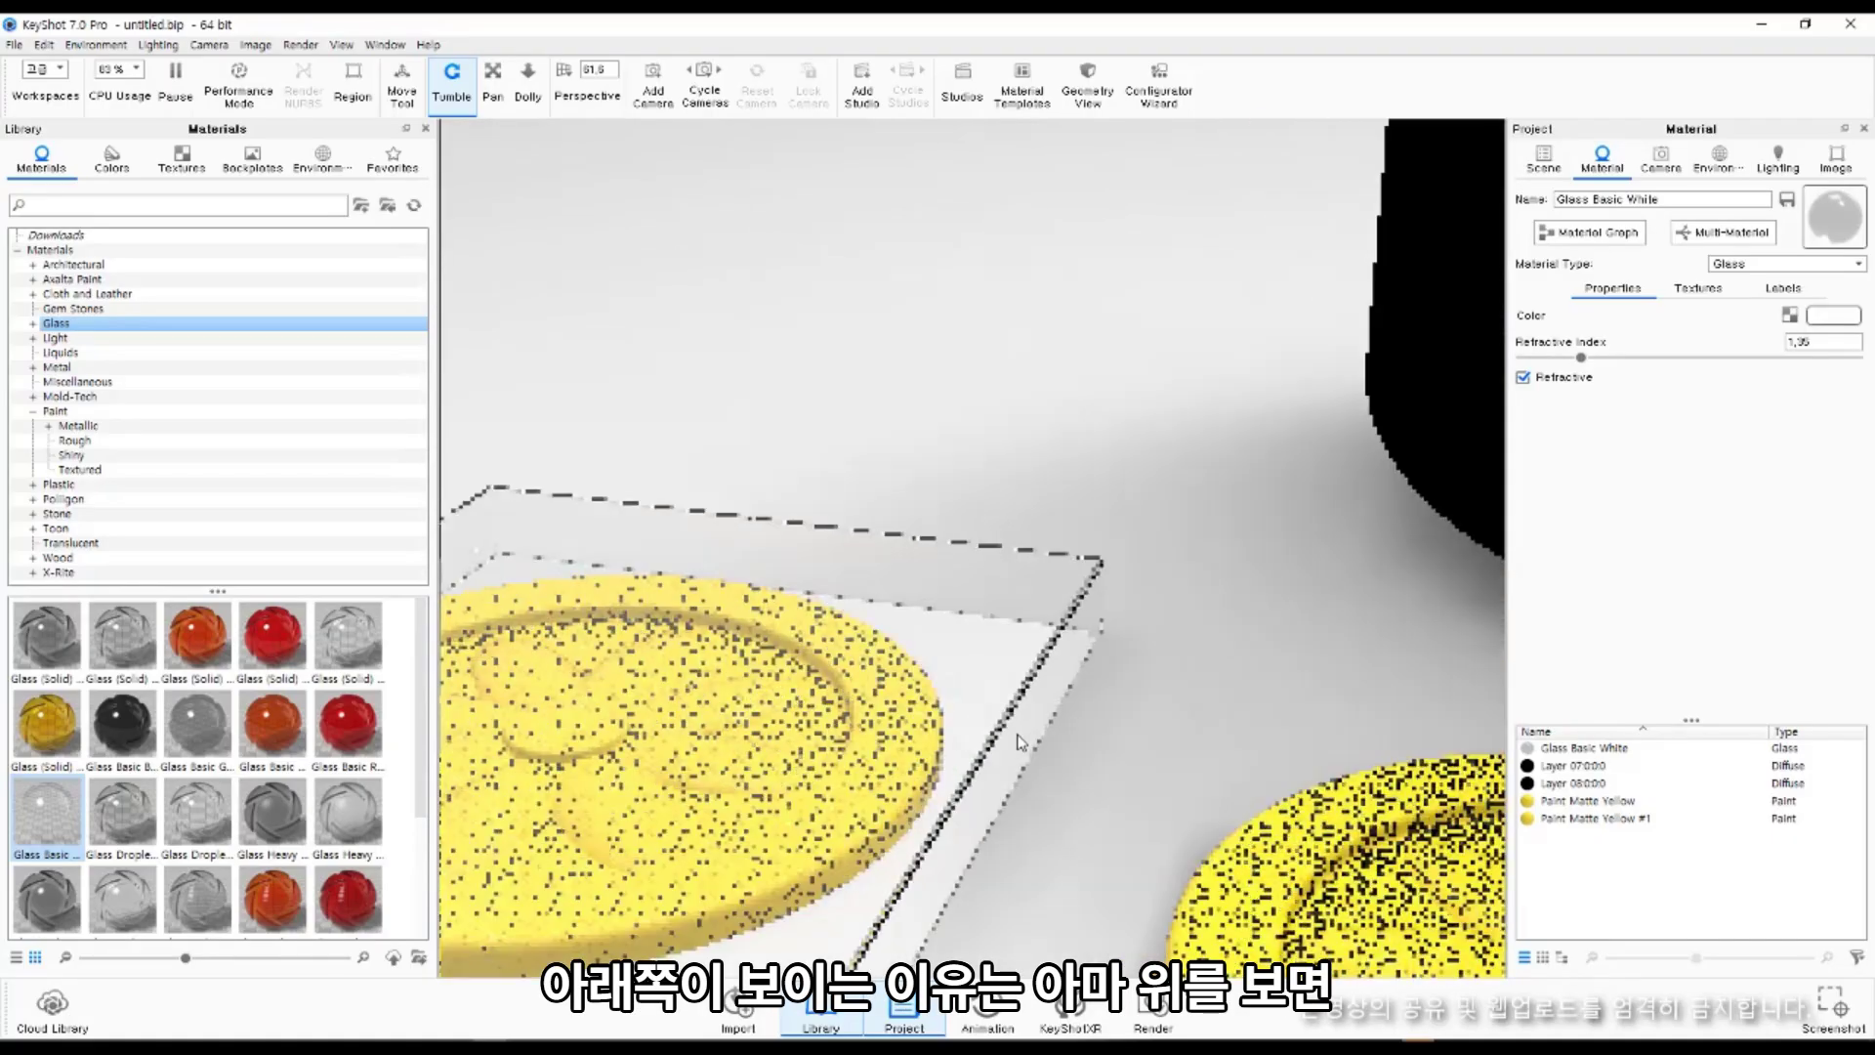
scroll(1017, 742, down, 6)
drag(958, 665, 935, 414)
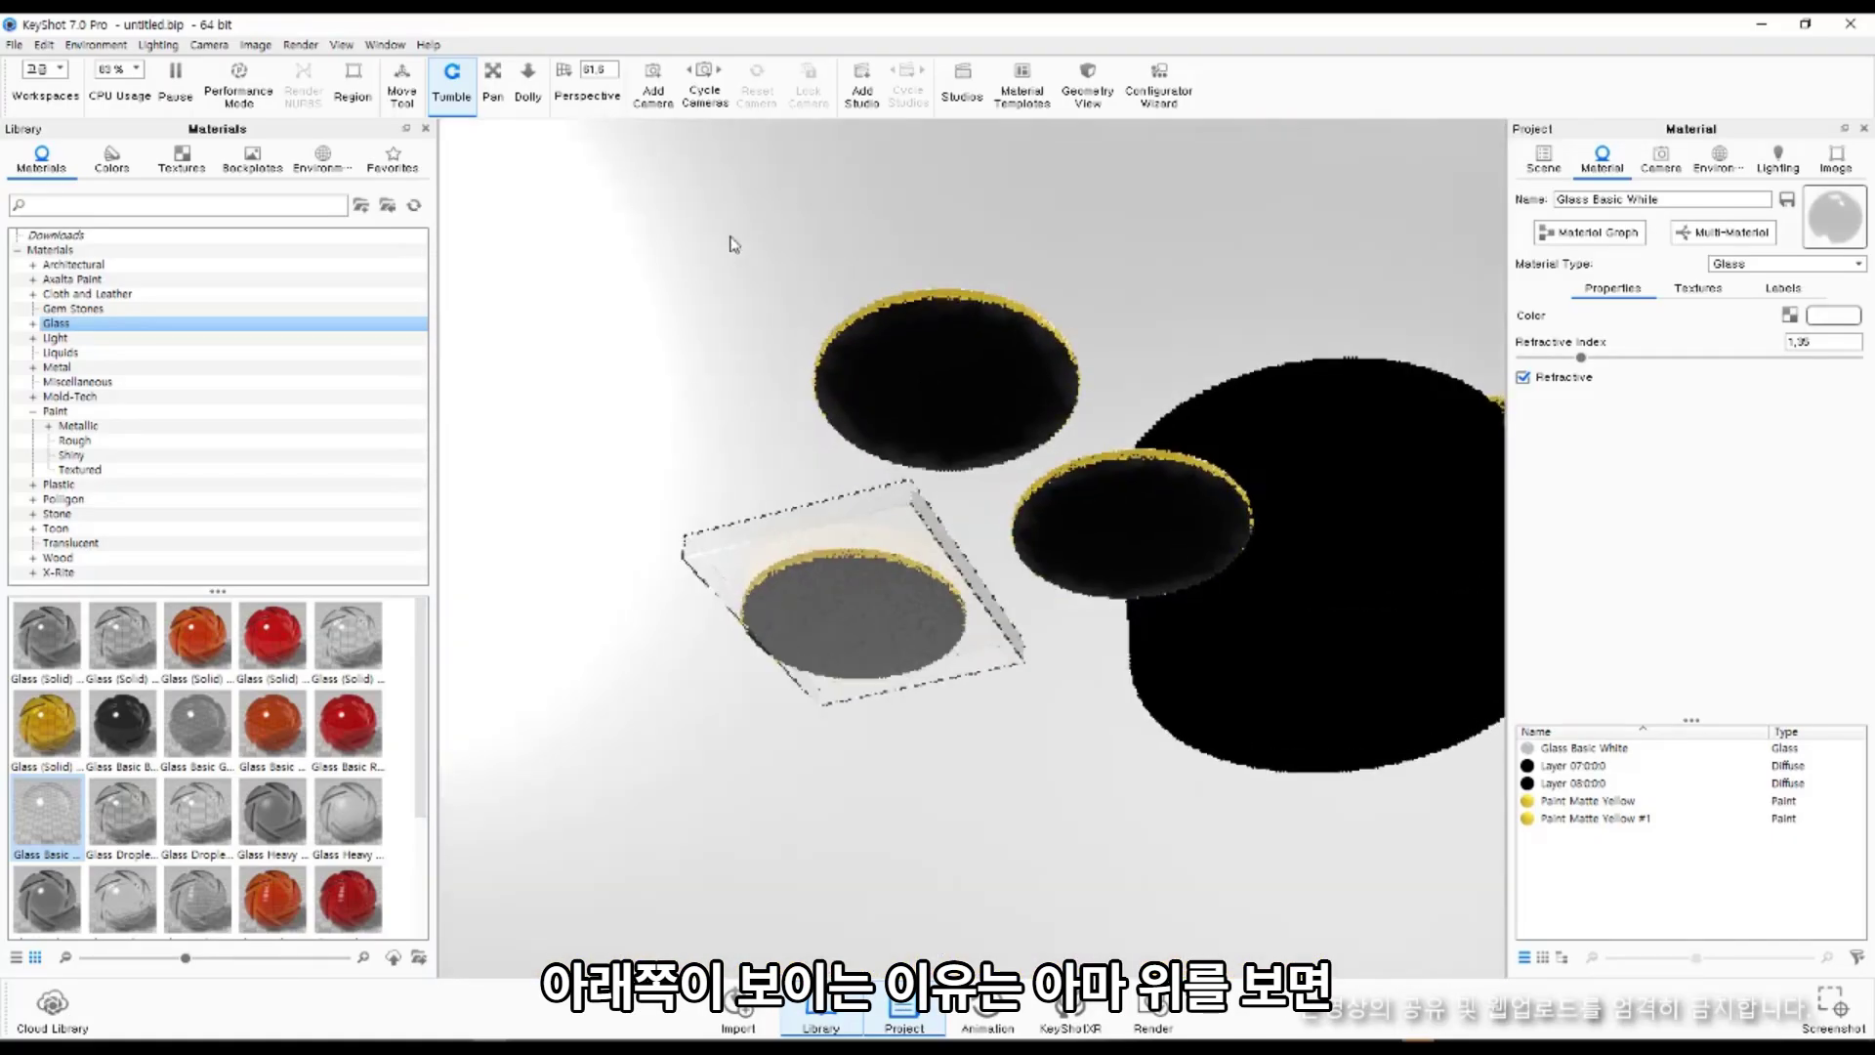
drag(734, 244, 890, 652)
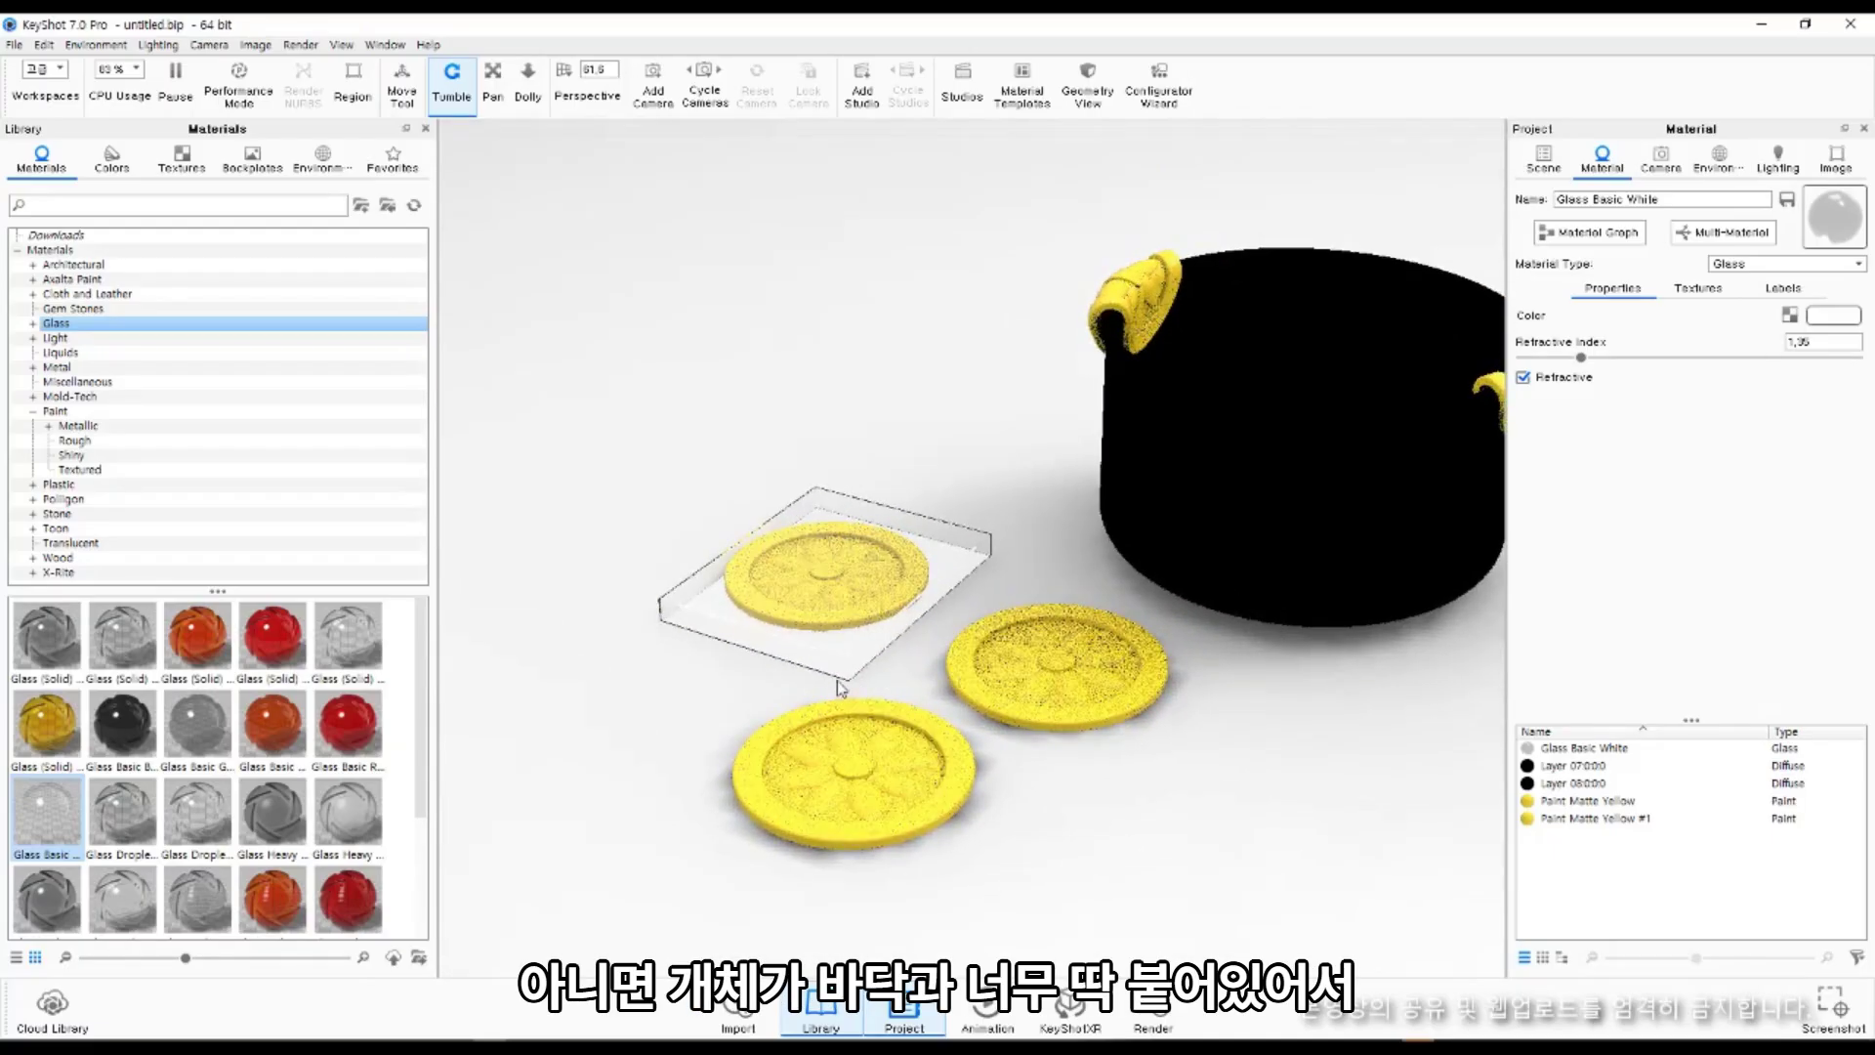
Identify the glass box's parent group, Layer 01, by hiding it and showing it again.
click(1544, 156)
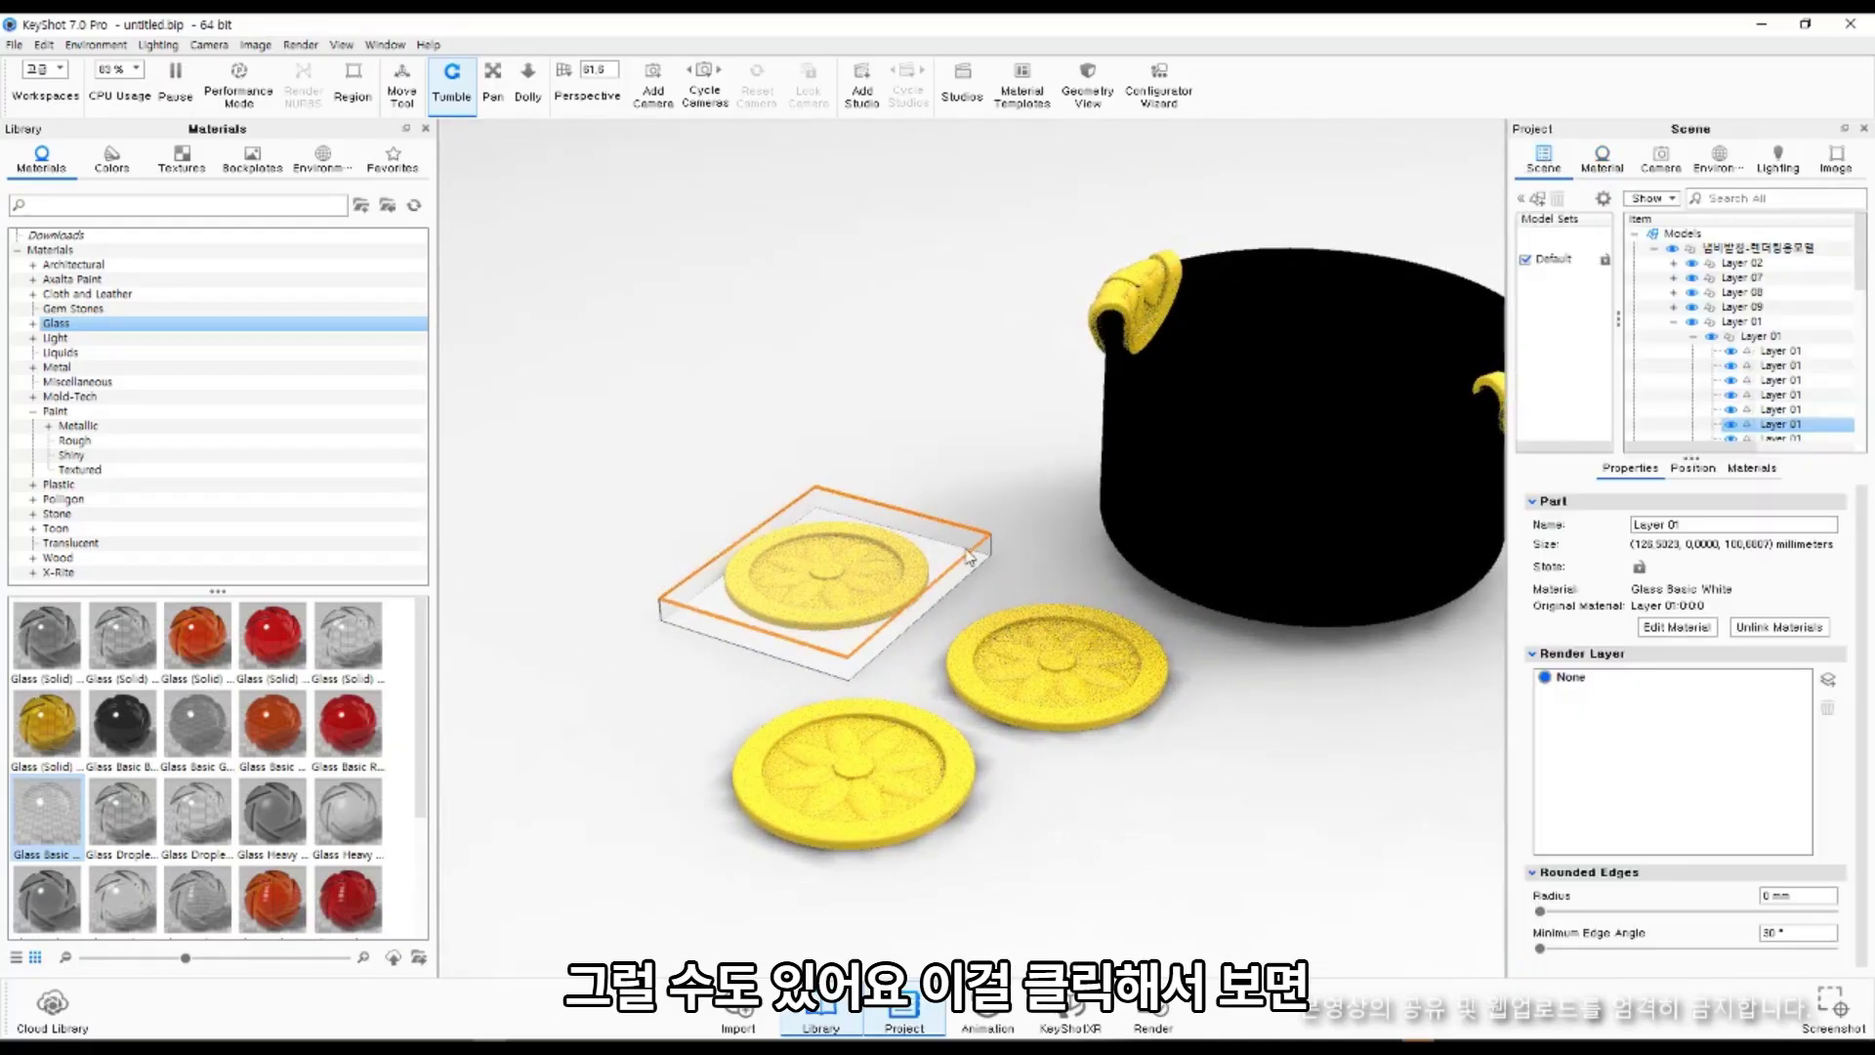
click(1714, 339)
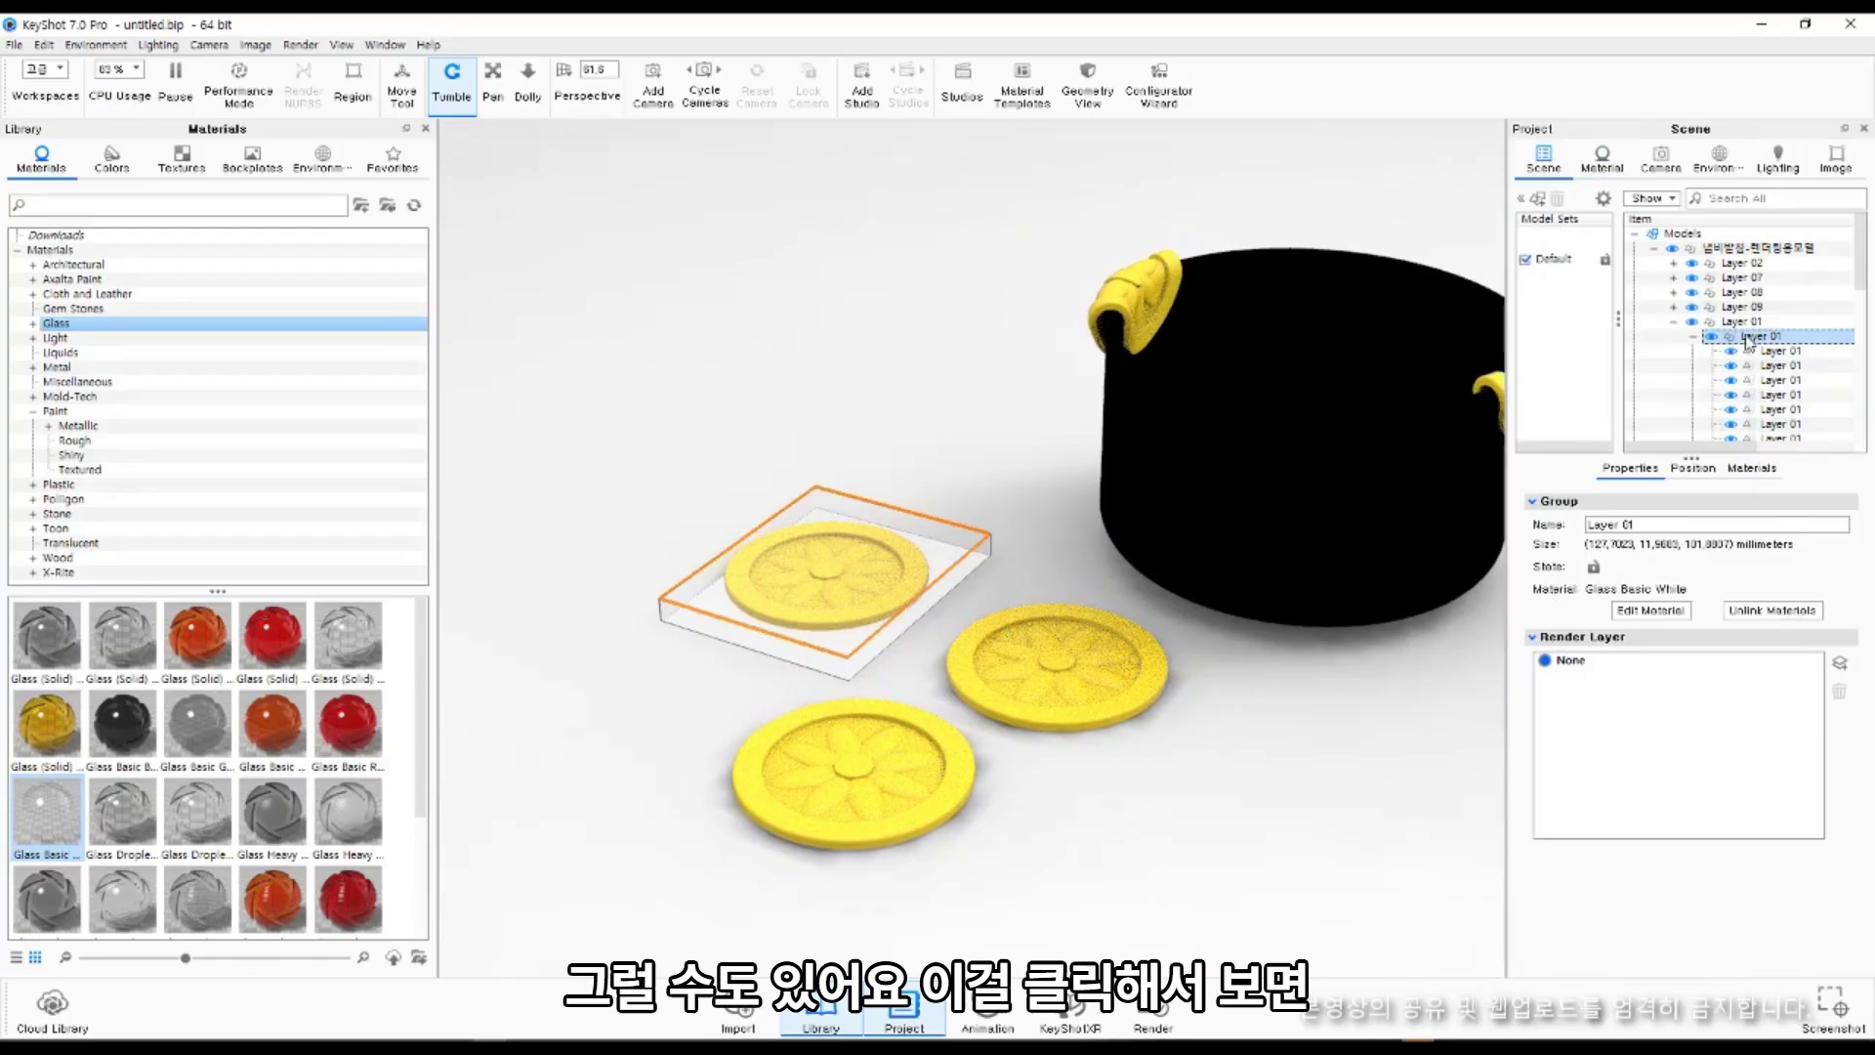
click(1692, 323)
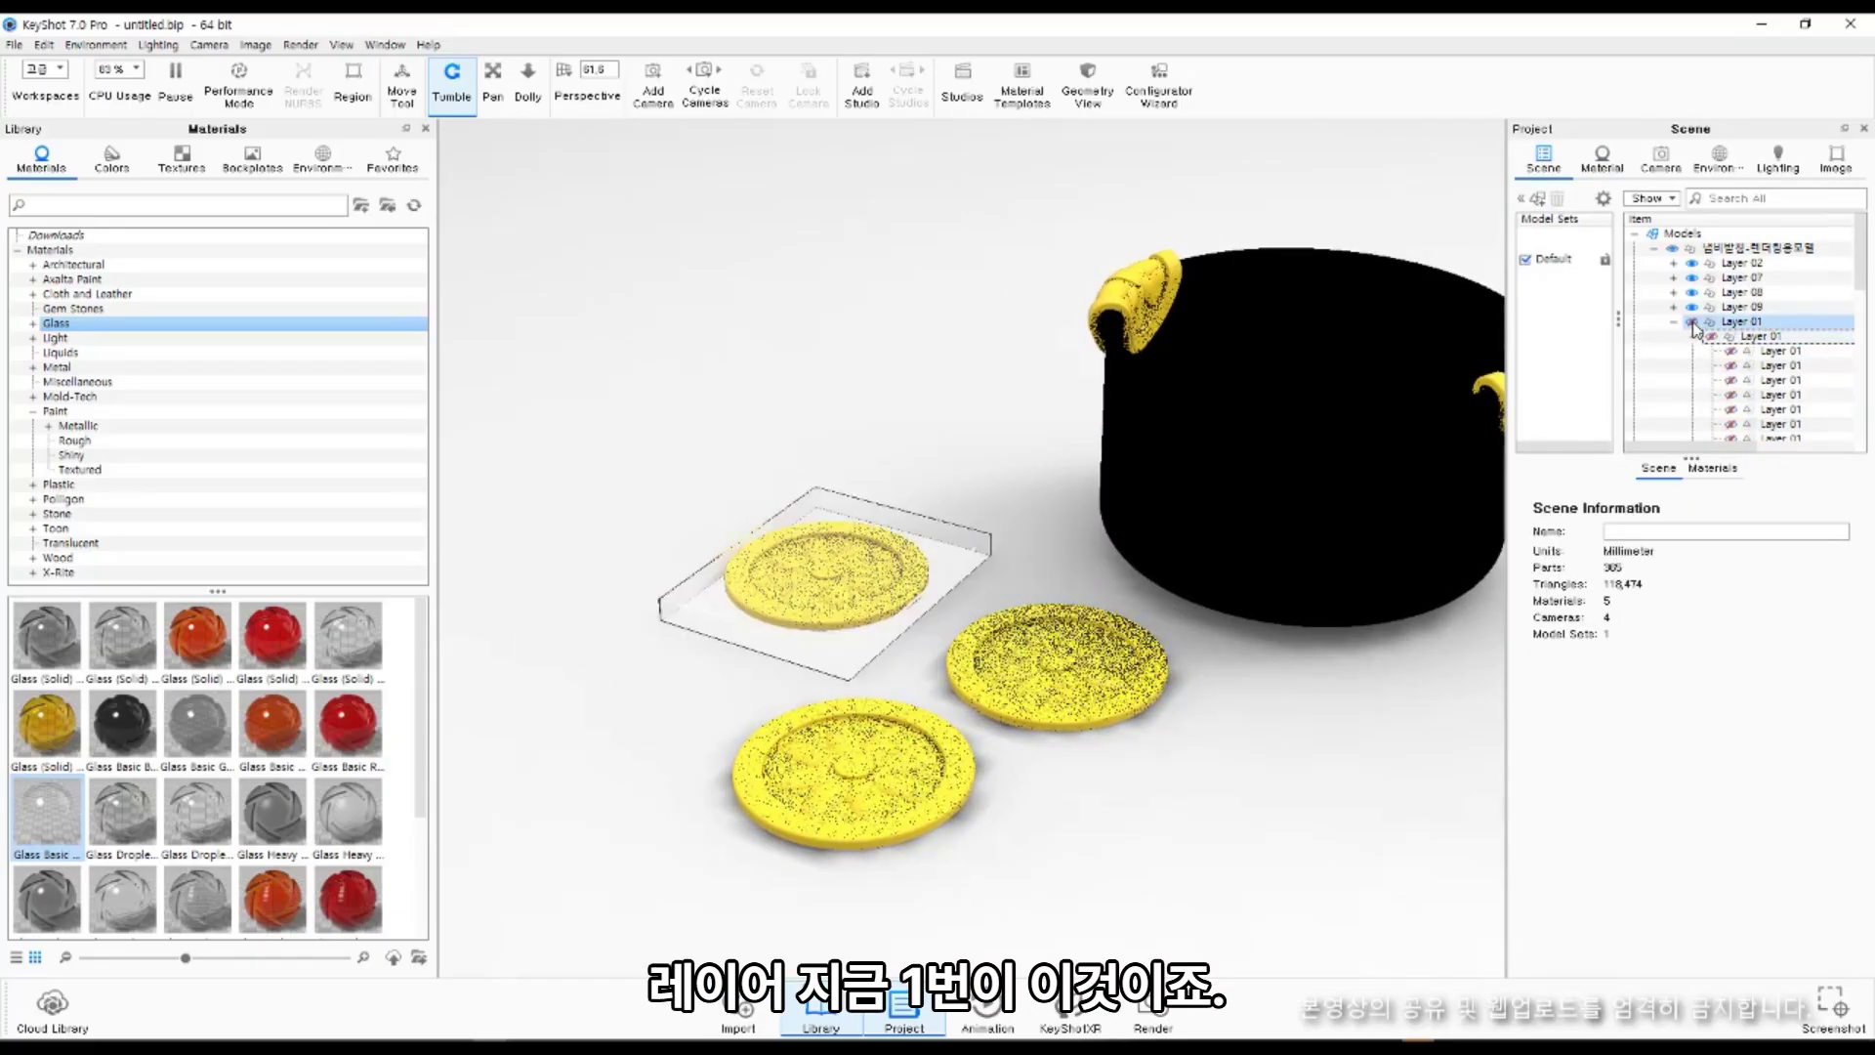
click(1692, 322)
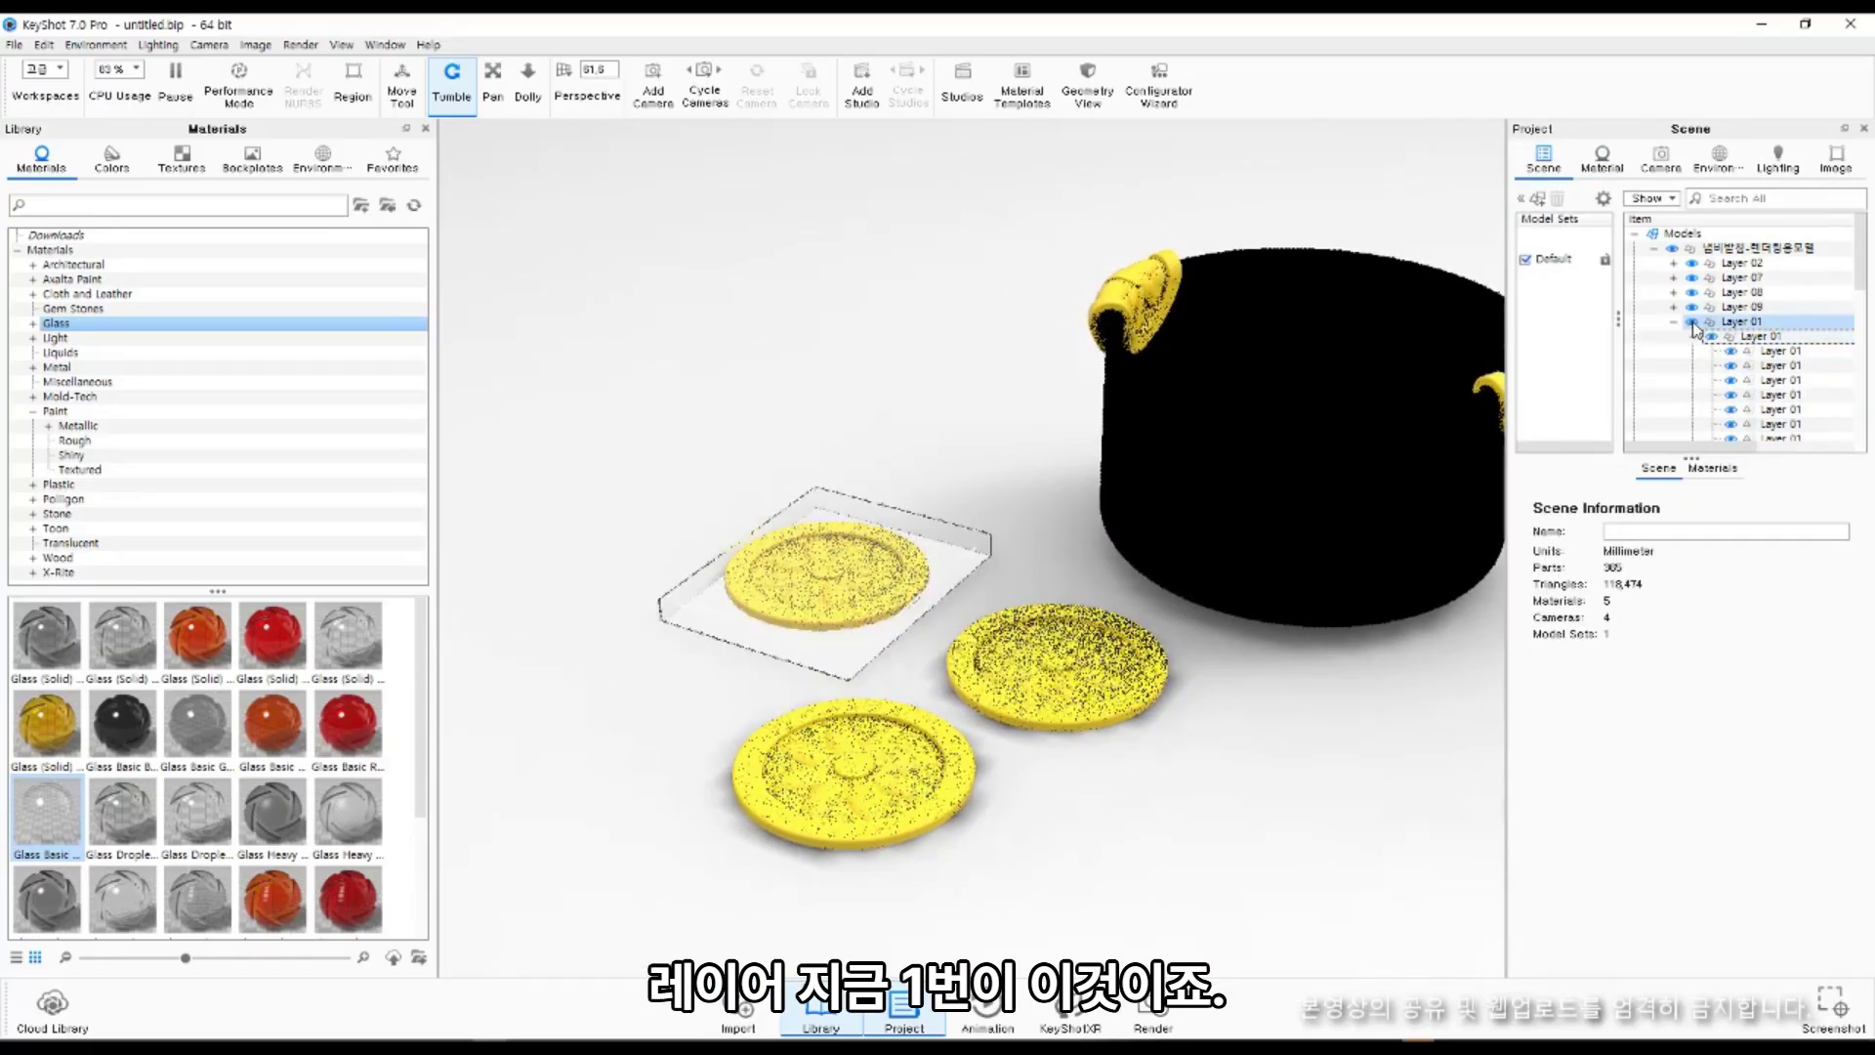
Move the Layer 01 glass box up about 0.62 along Z so it lifts slightly off the ground.
click(1722, 323)
right_click(1757, 330)
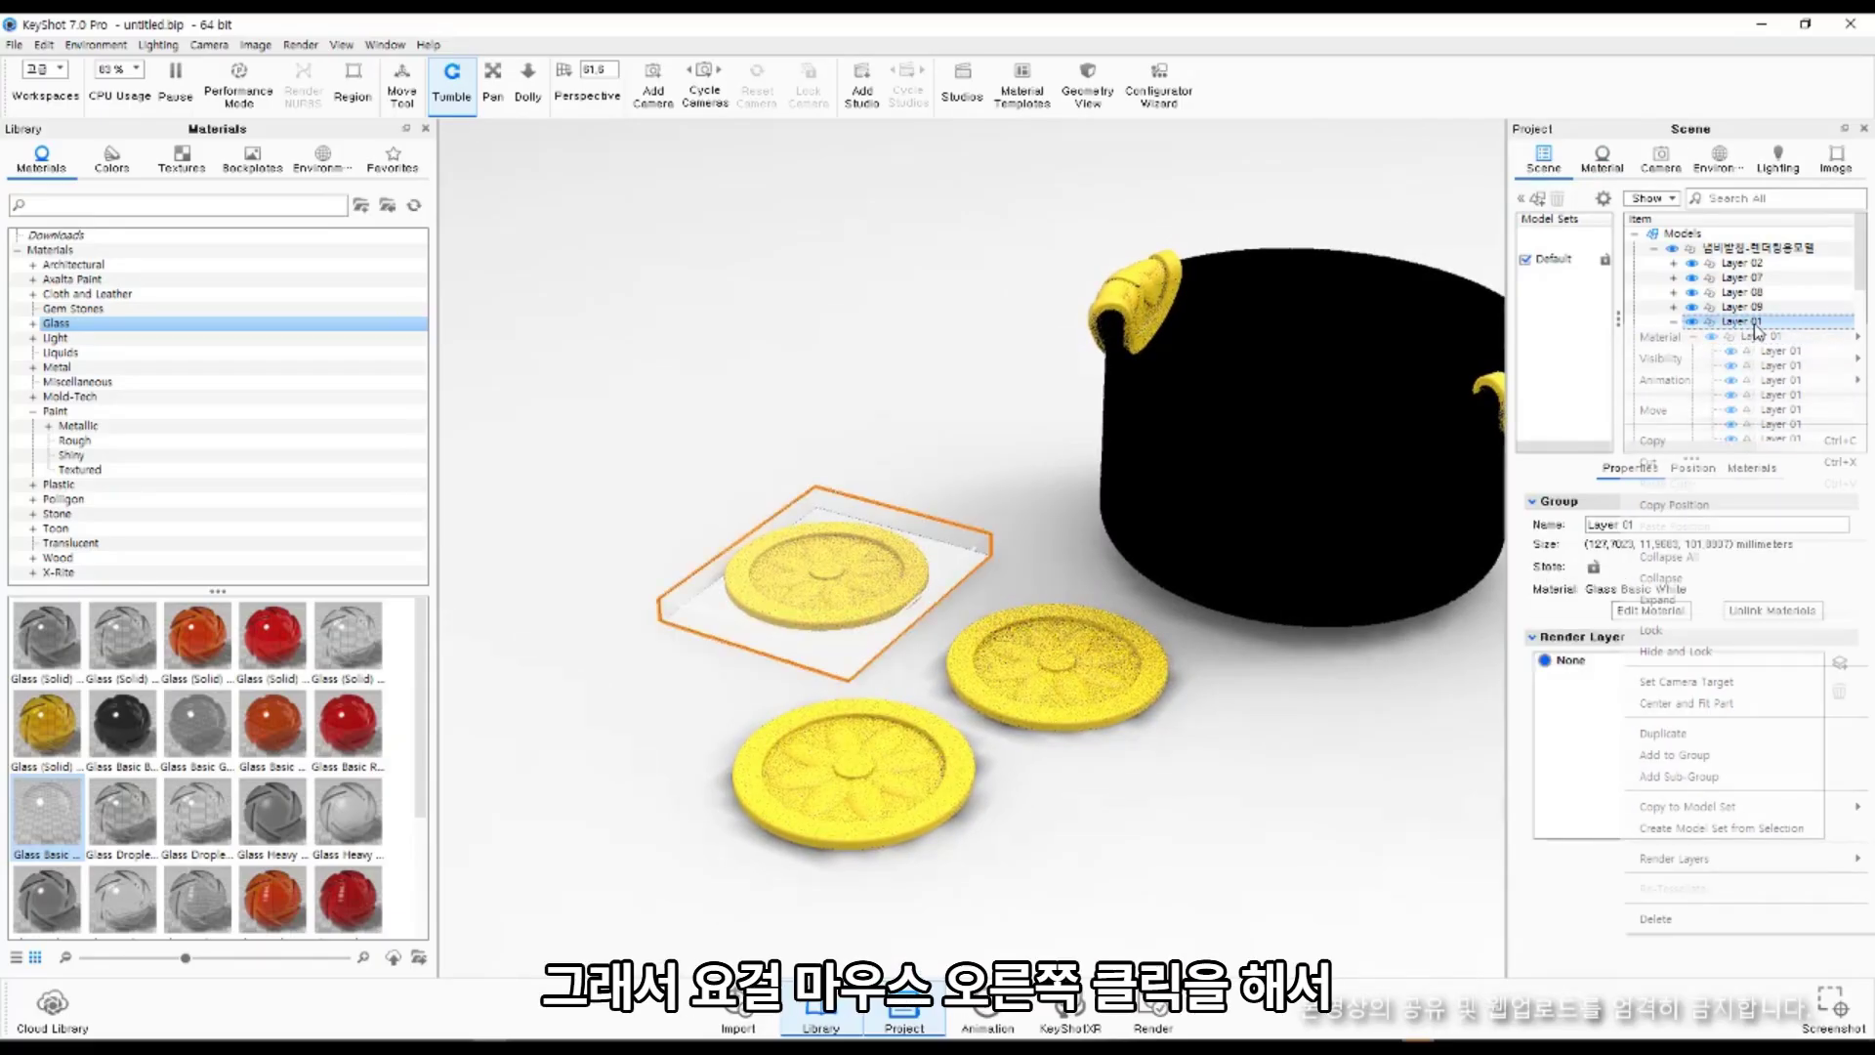
click(1699, 411)
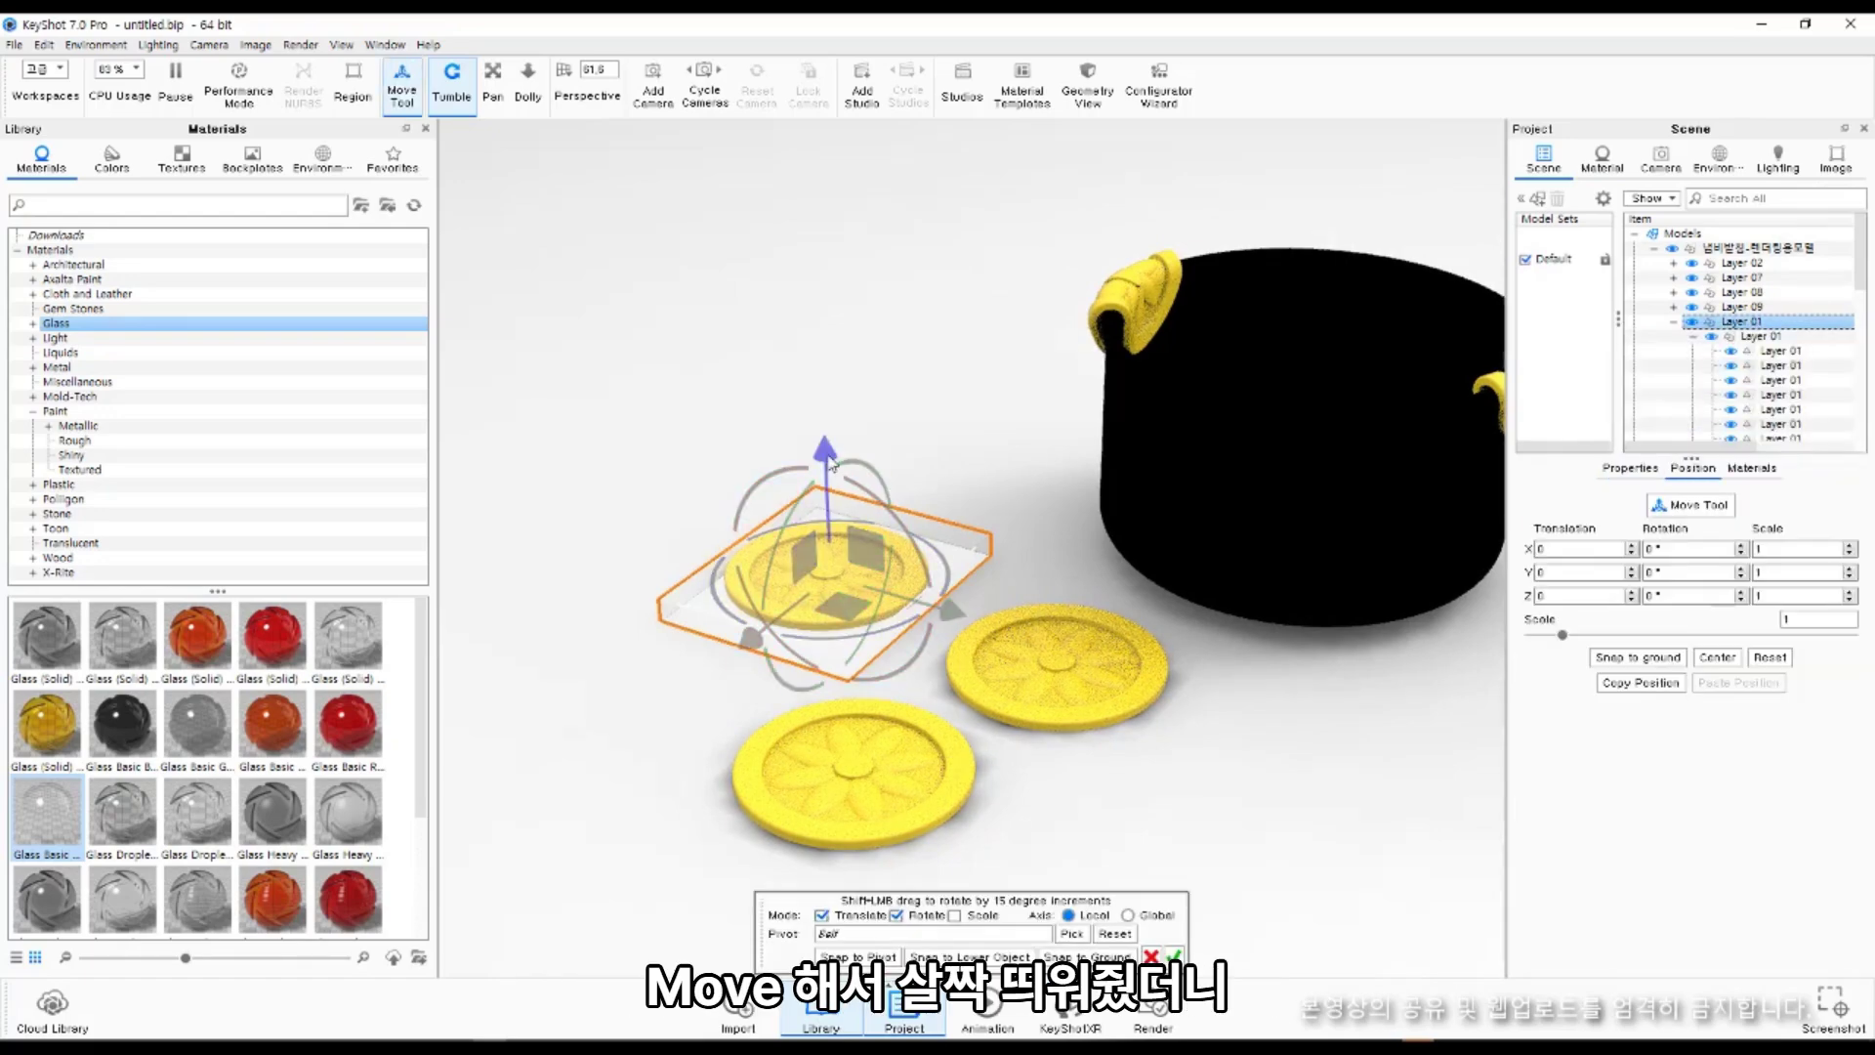
drag(831, 465, 831, 451)
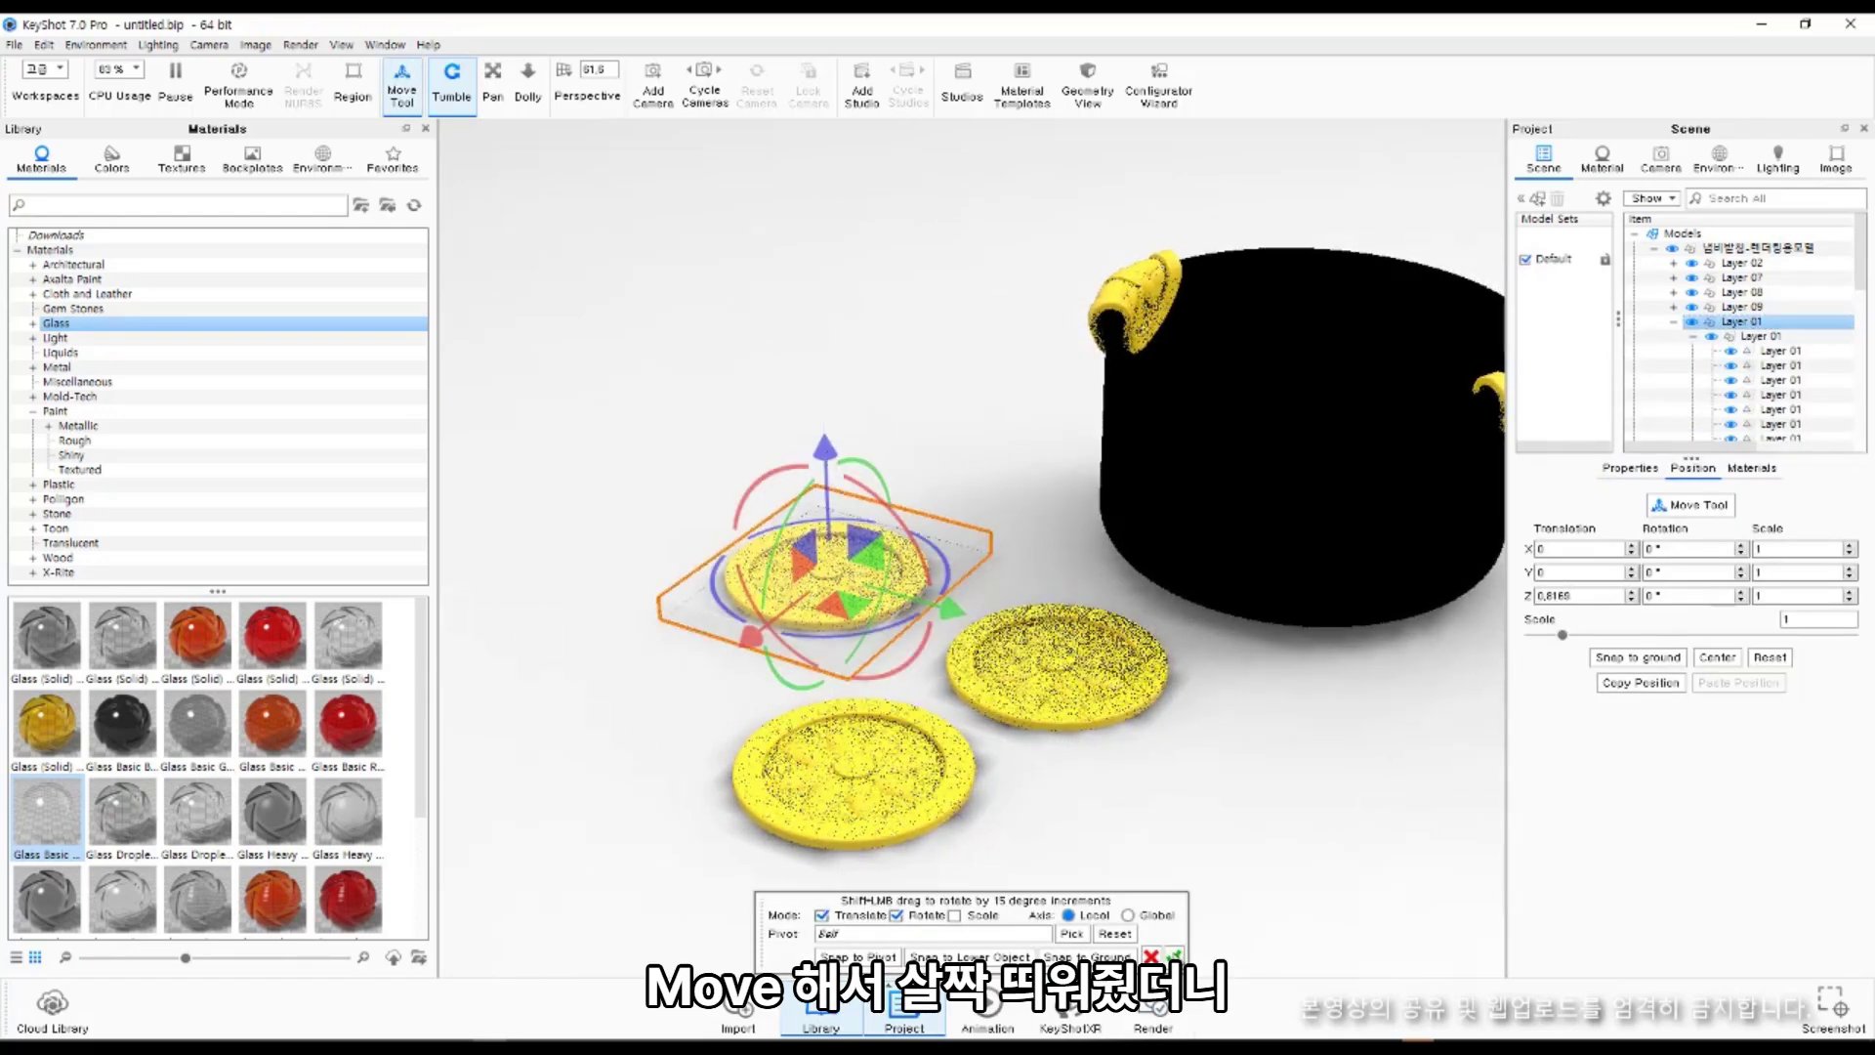
click(1173, 956)
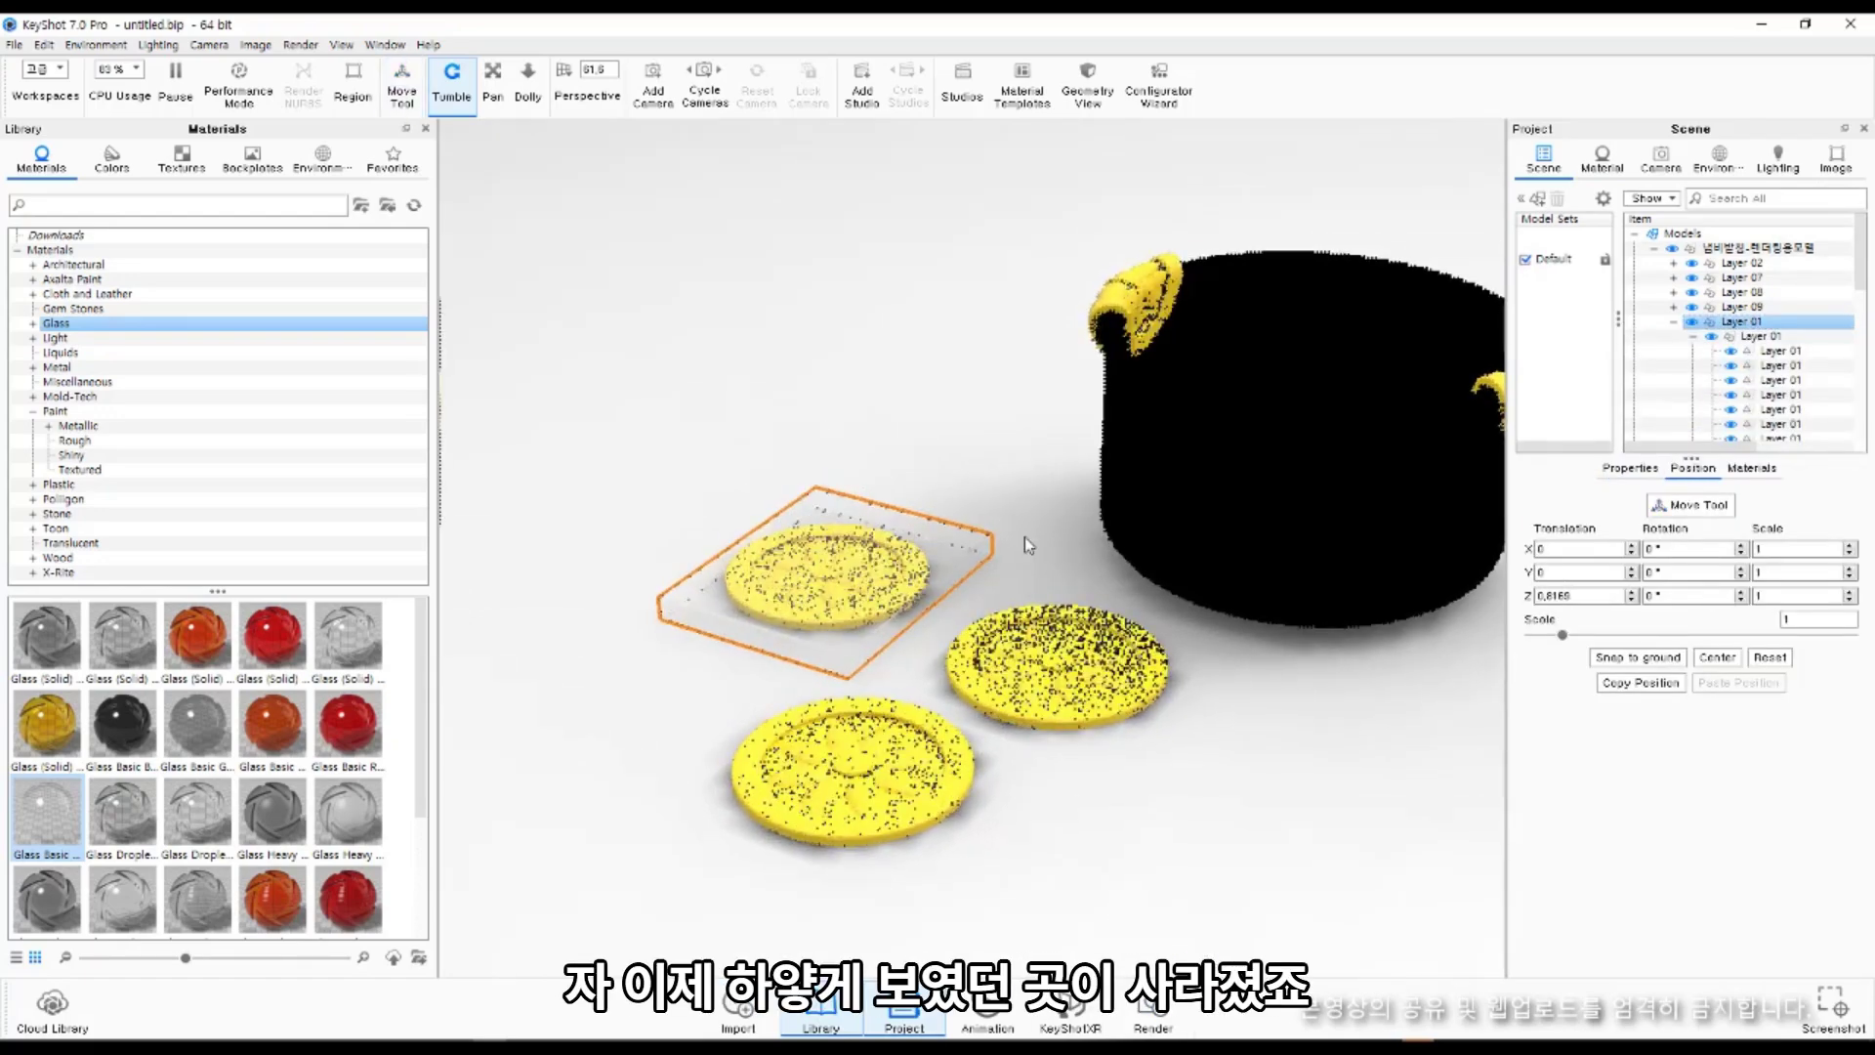
Apply the Aluminum Rough metal material to the pot's body.
scroll(1025, 544, down, 4)
drag(1021, 561, 930, 681)
scroll(932, 694, up, 2)
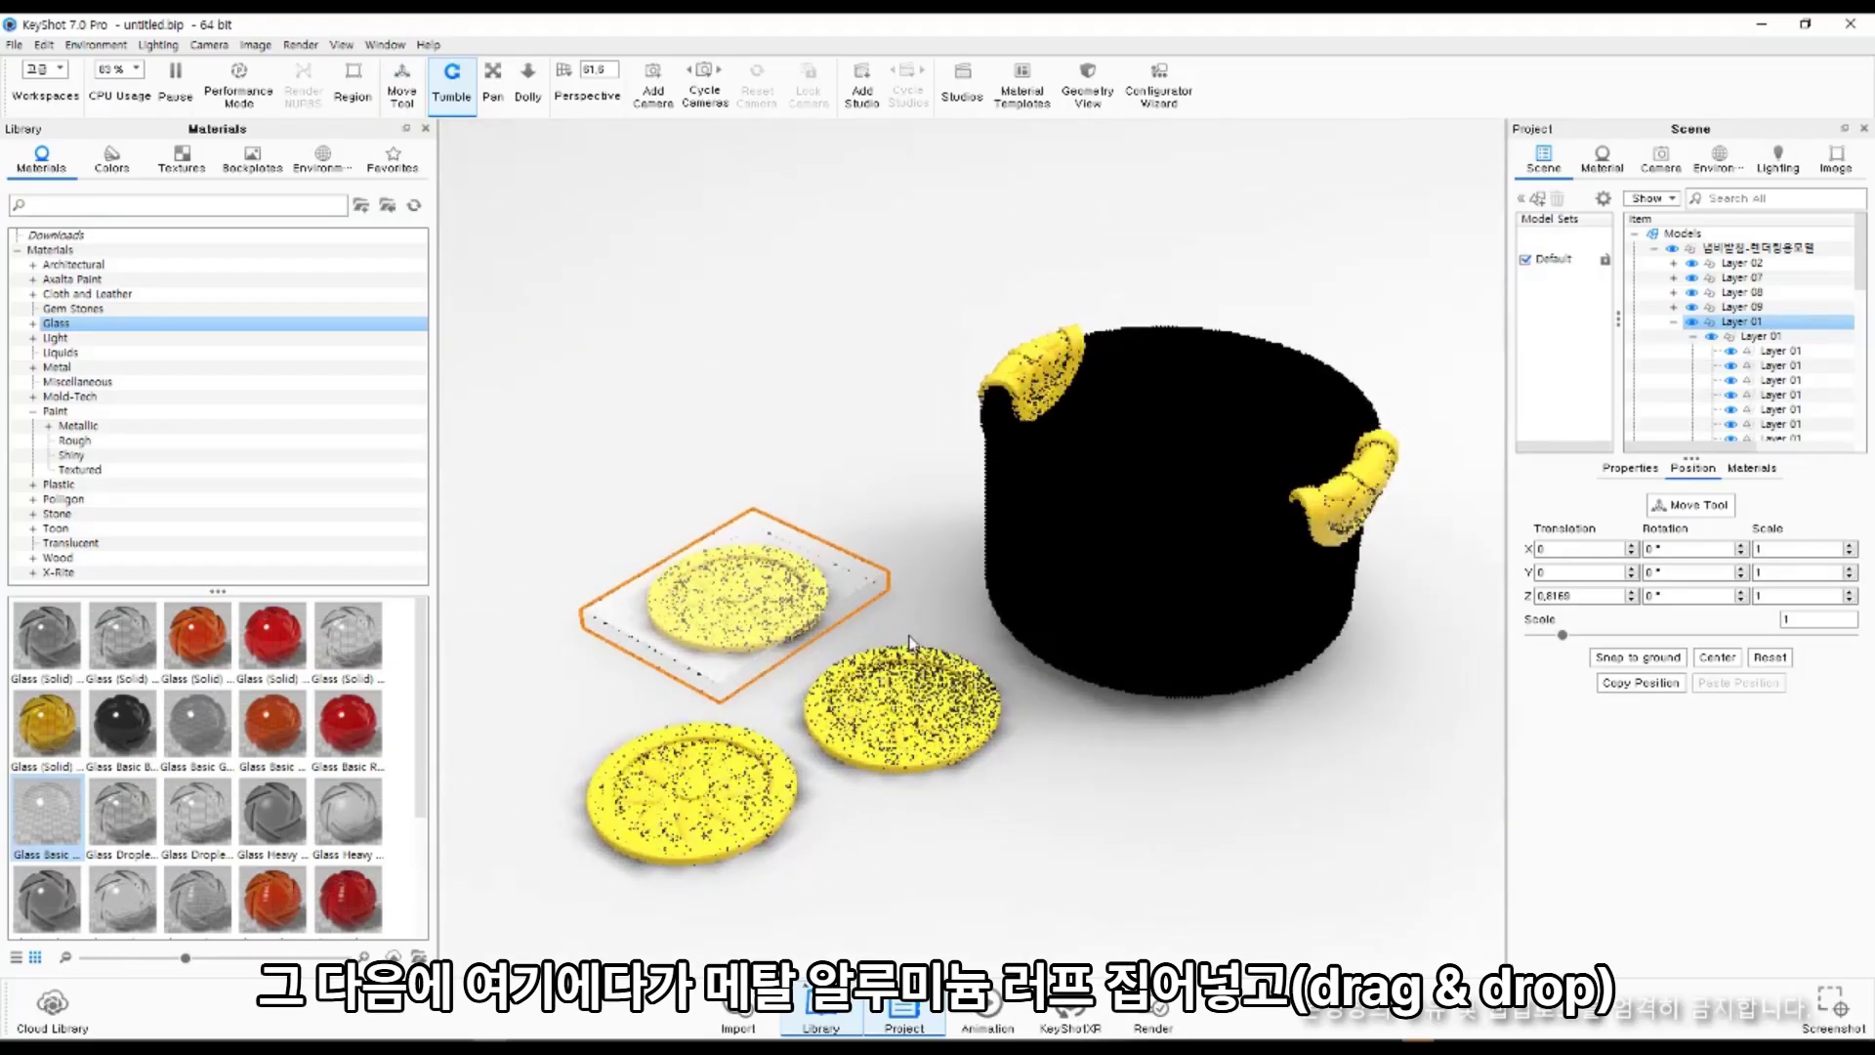
double_click(864, 587)
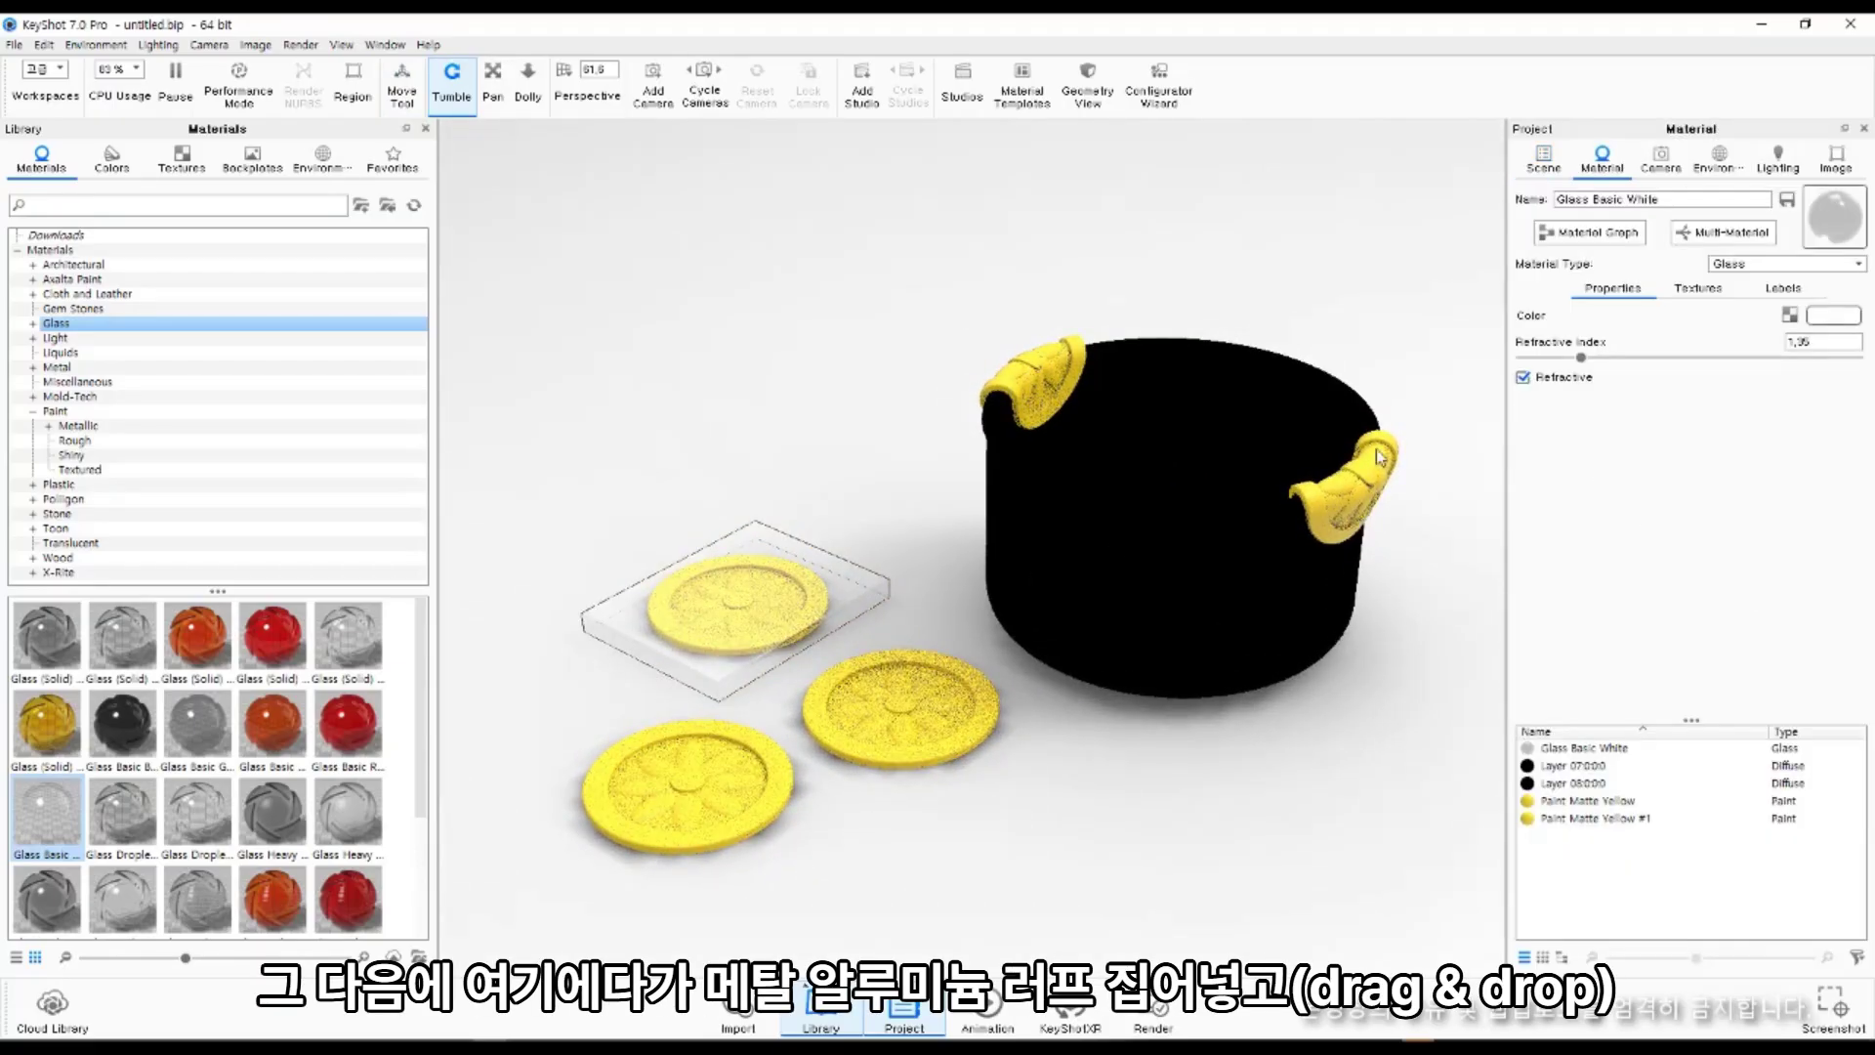
click(57, 368)
drag(197, 635, 1204, 632)
Try Glass Basic White on the black surface inside the pot and replace it with Glass Basic Red.
drag(1191, 623, 1042, 598)
double_click(1043, 597)
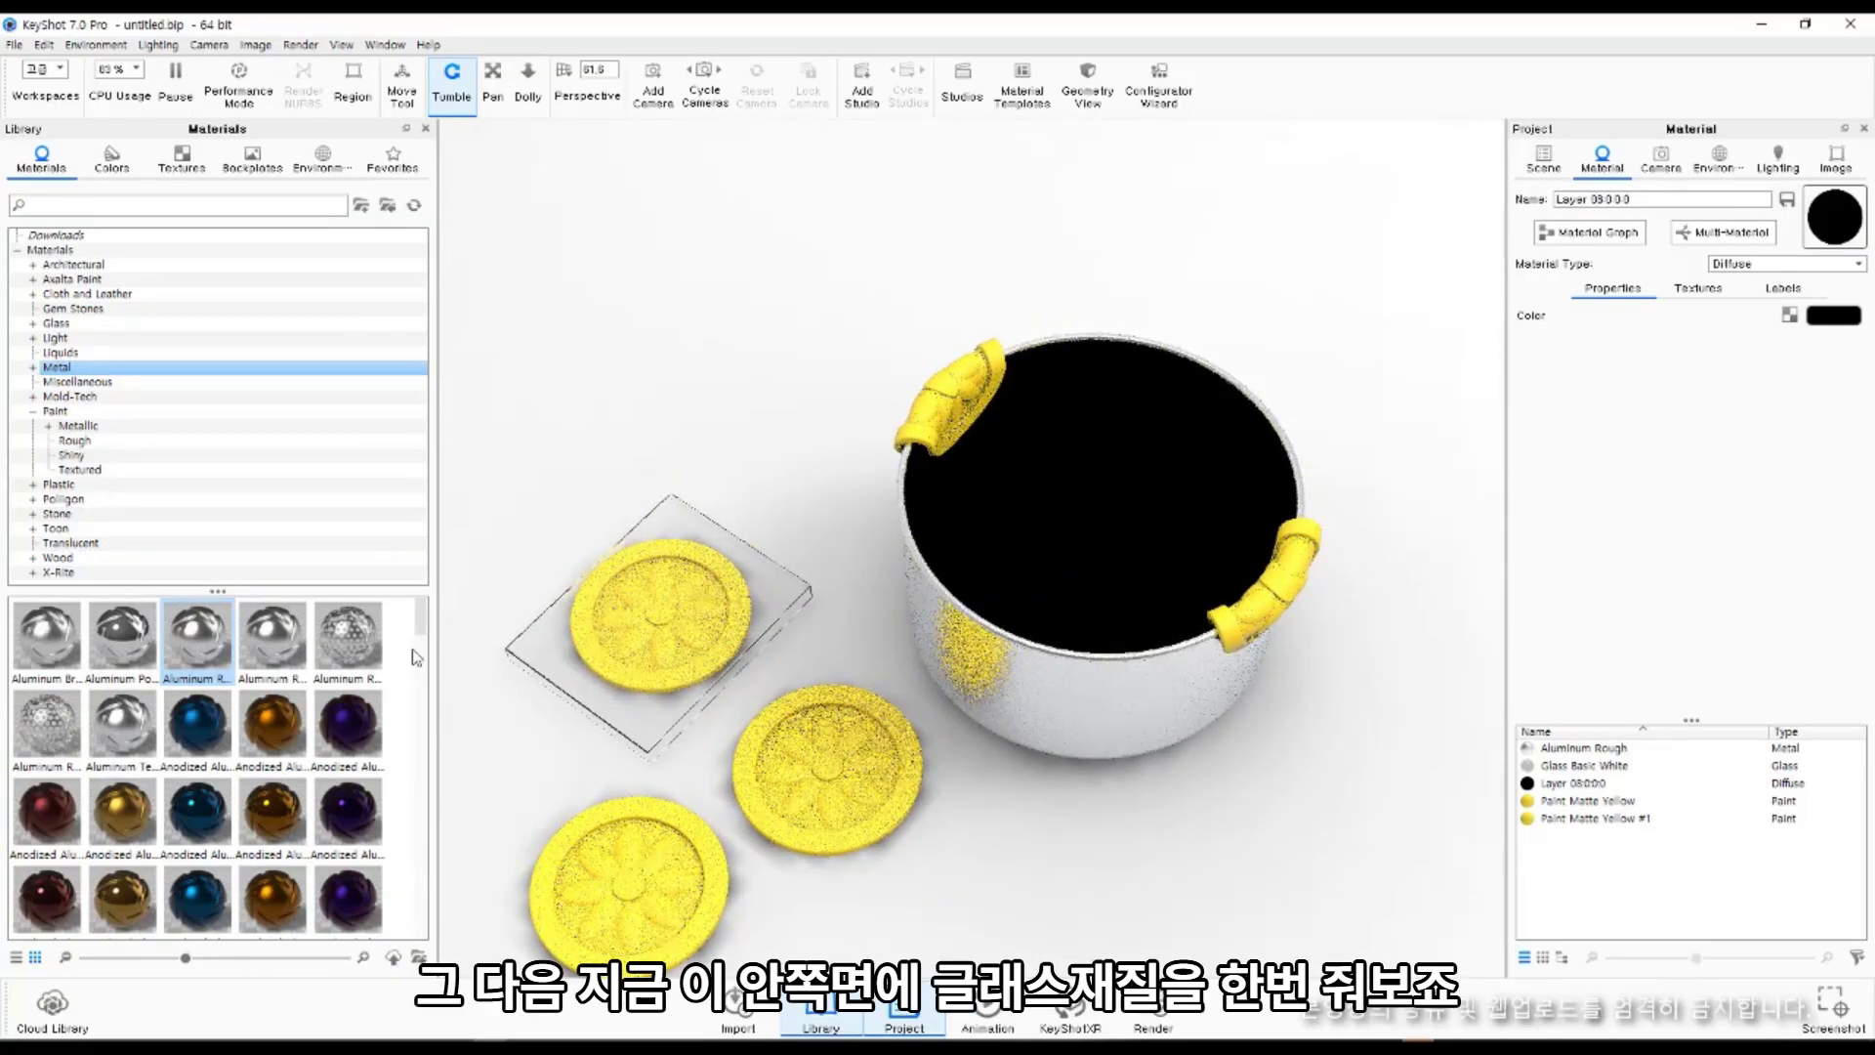
click(59, 324)
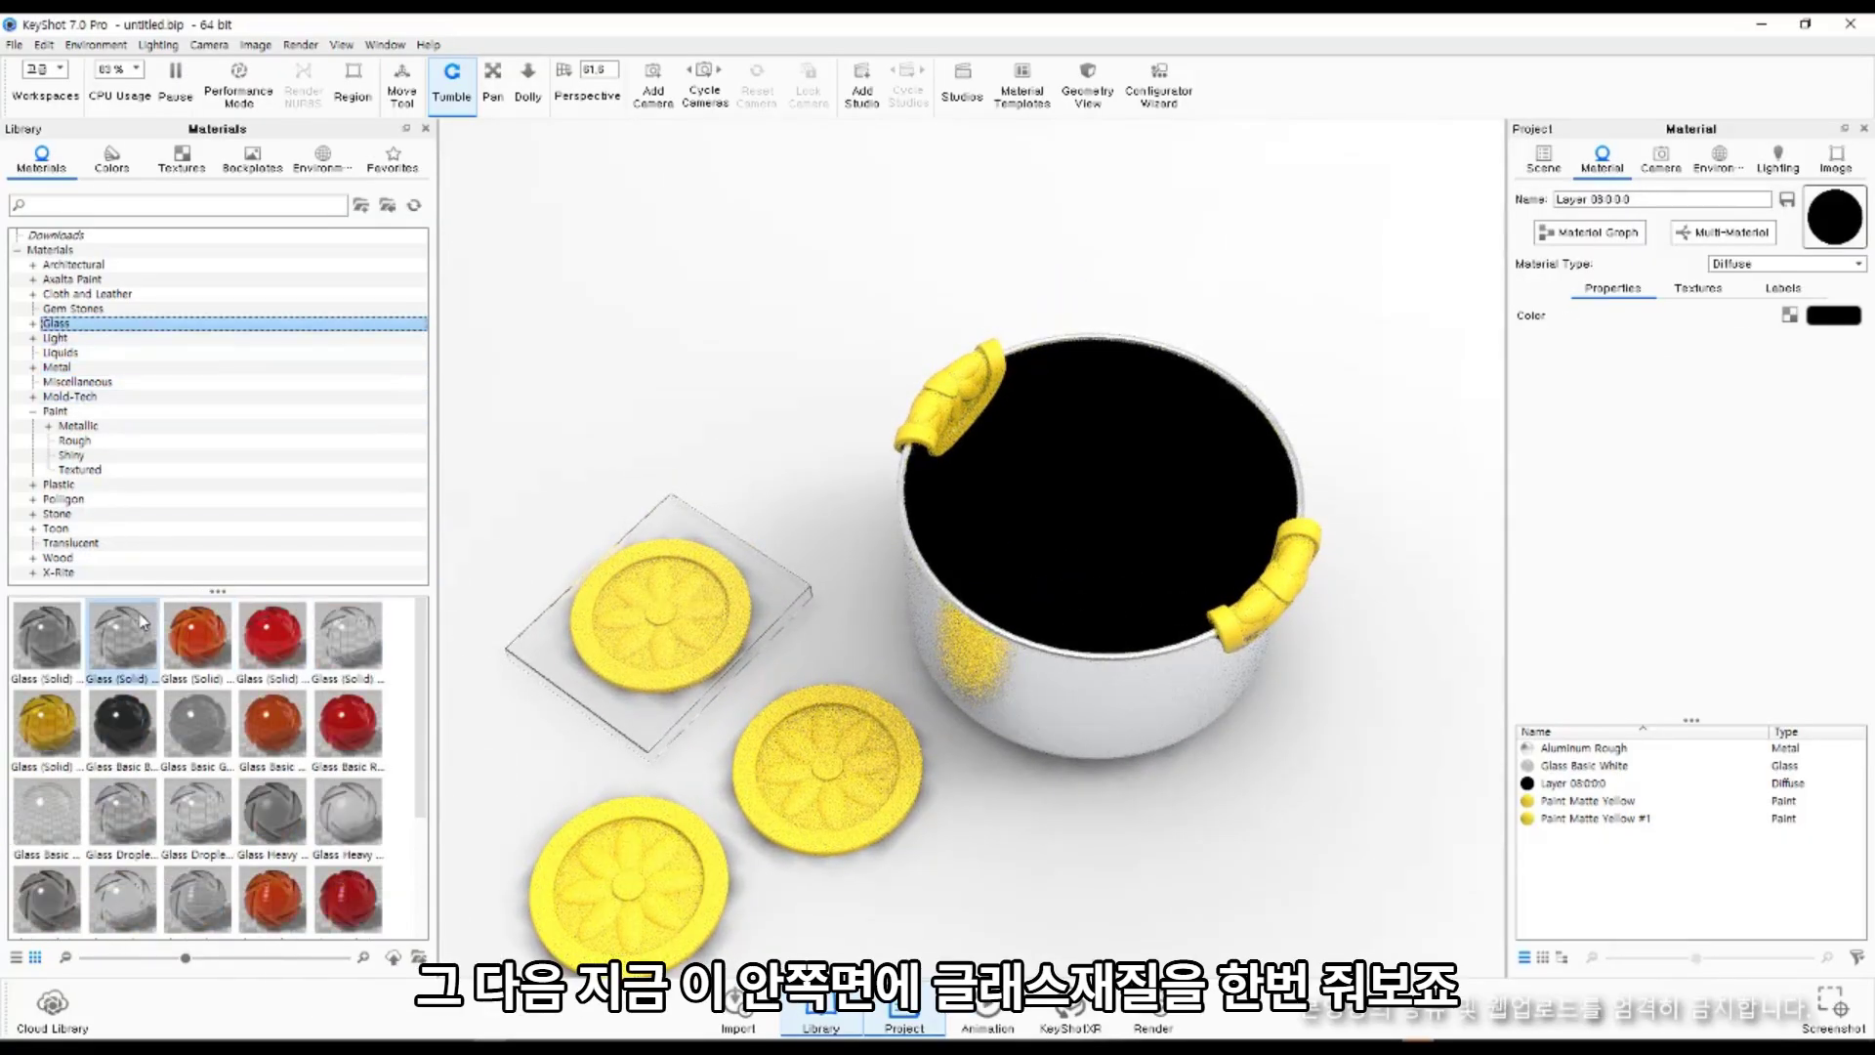
drag(47, 810, 1053, 519)
drag(347, 722, 1066, 515)
drag(1098, 581, 1196, 568)
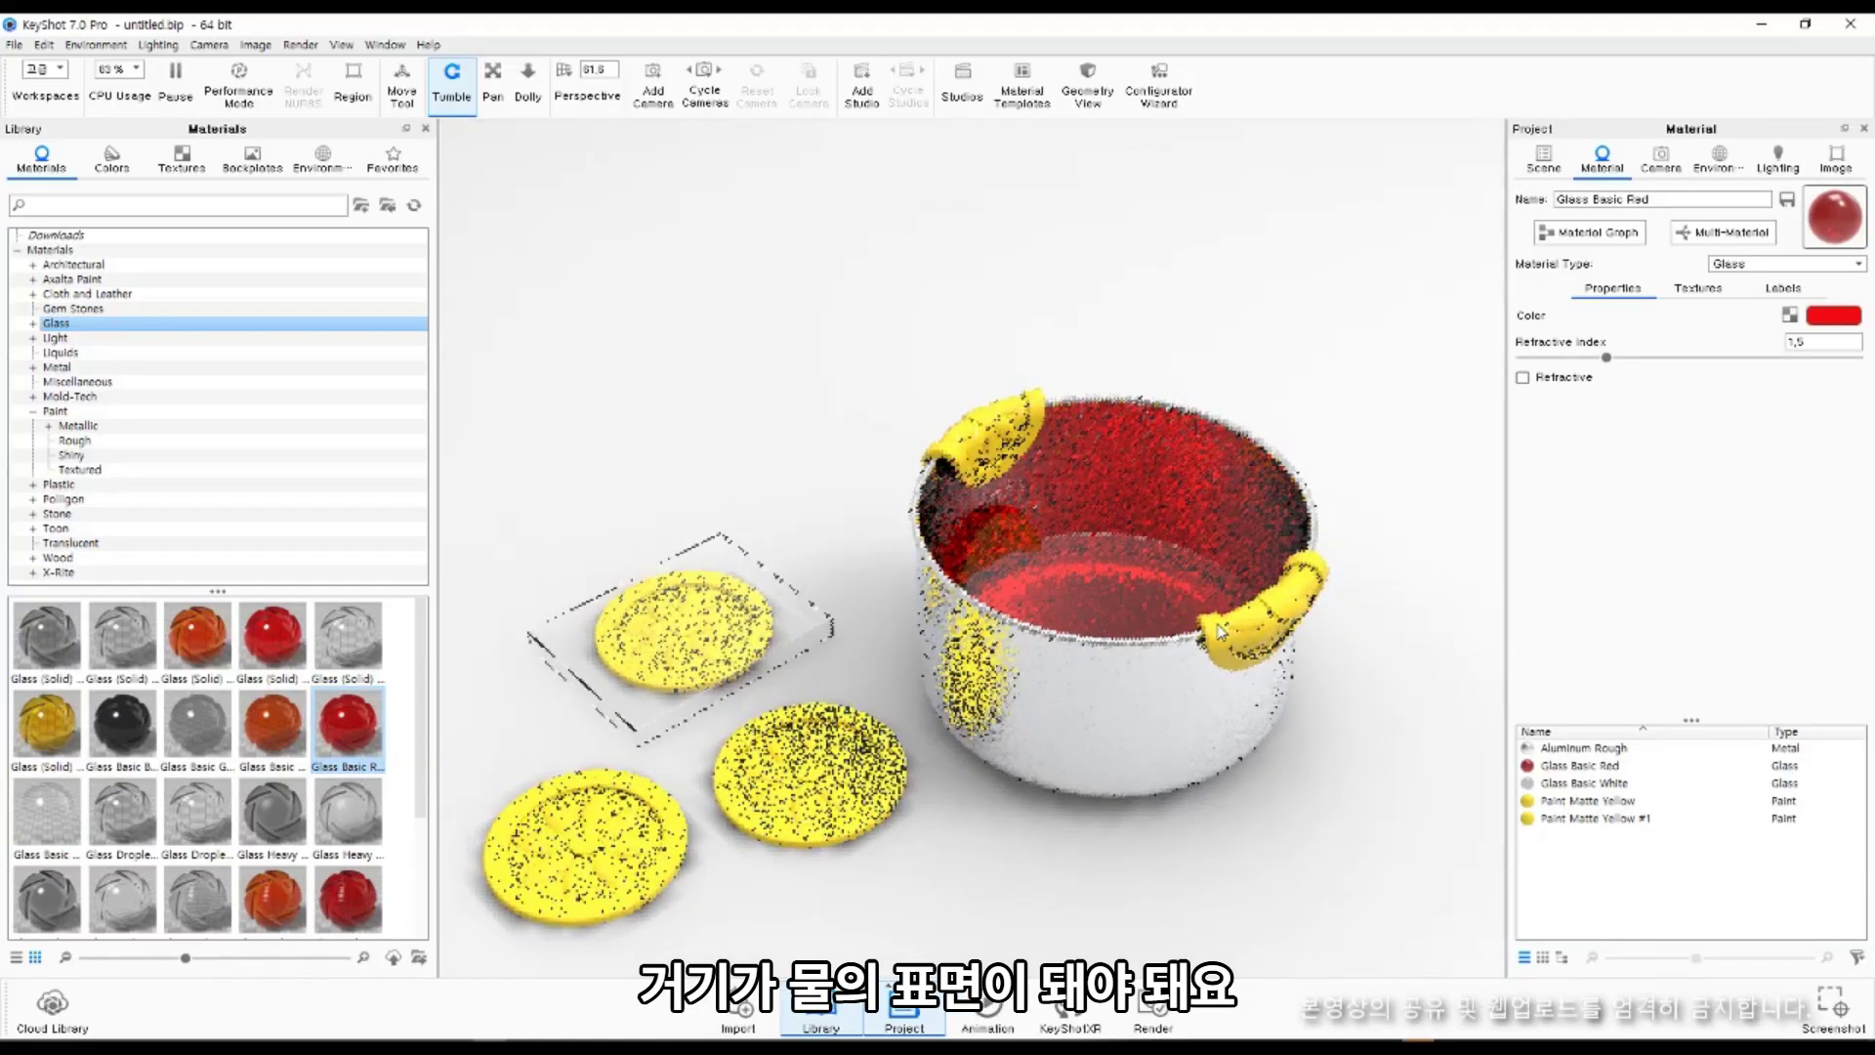
Change the color of the glass surface inside the pot to a very pale grey-blue resembling clear water.
click(1834, 317)
click(1216, 628)
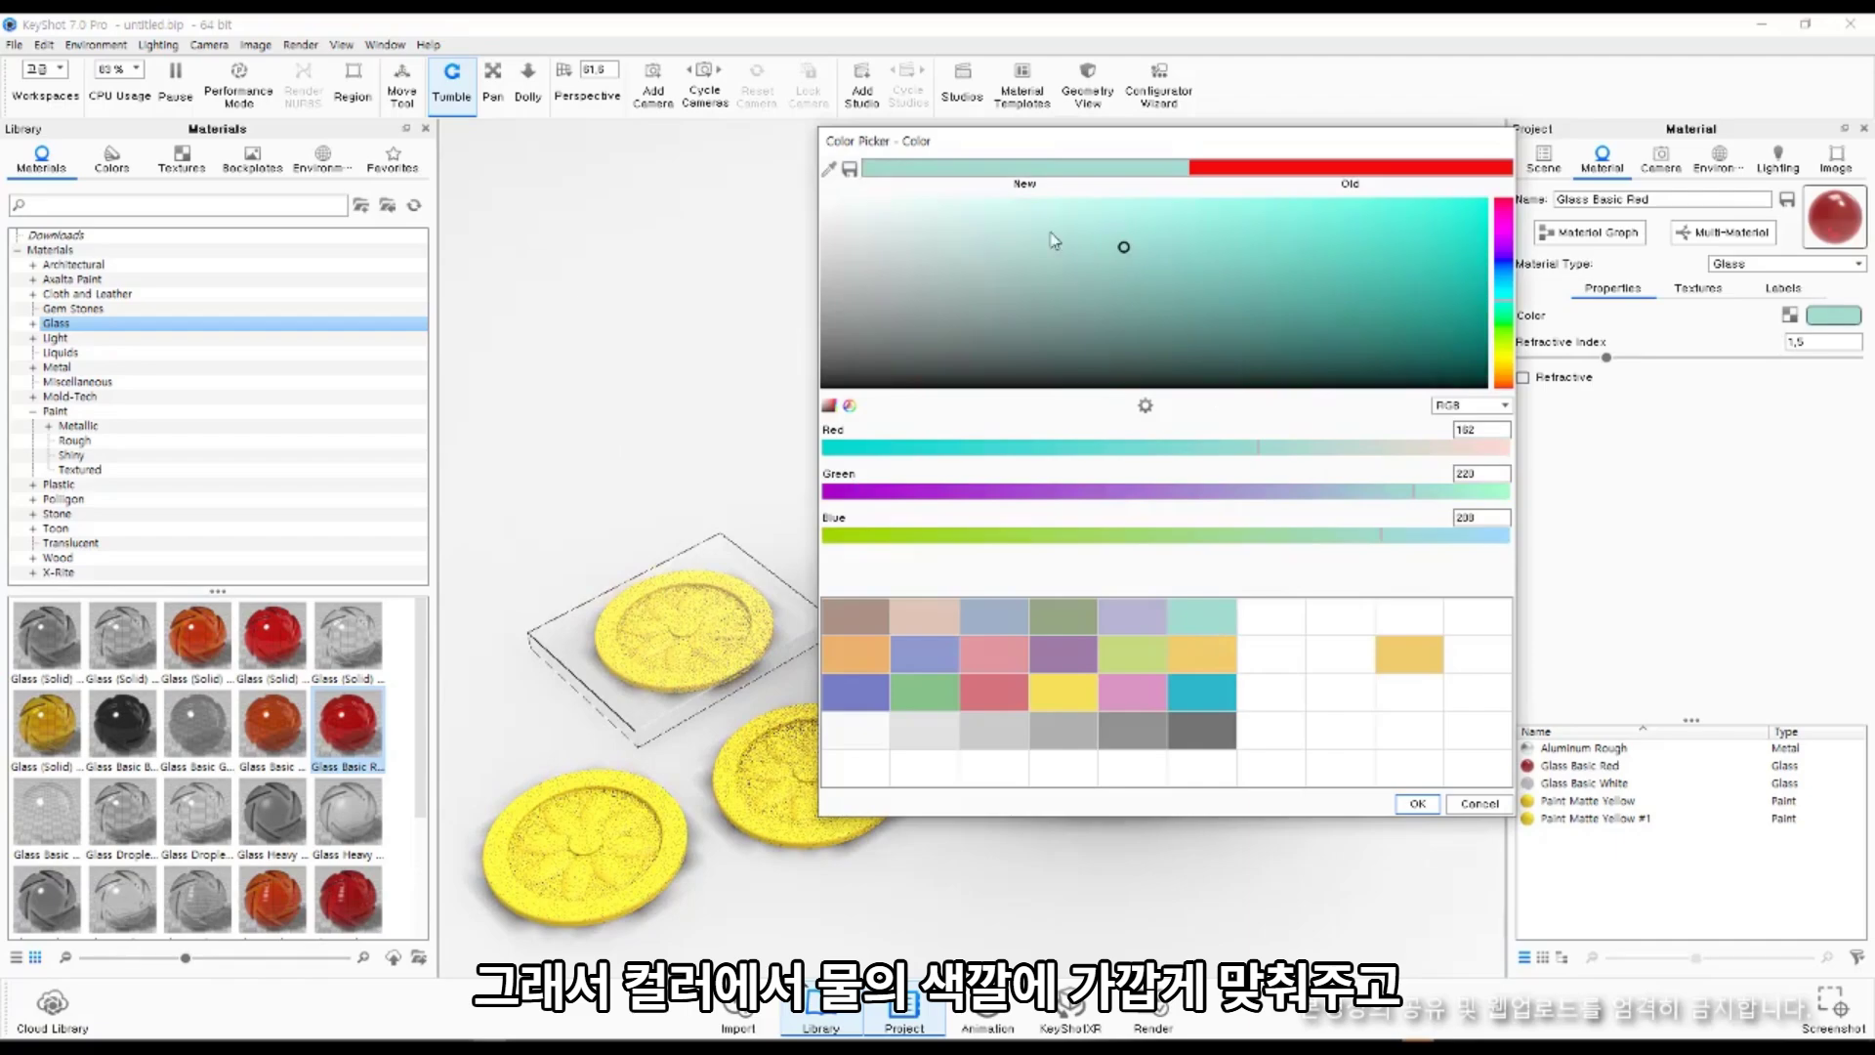
drag(1060, 243, 992, 232)
click(1417, 804)
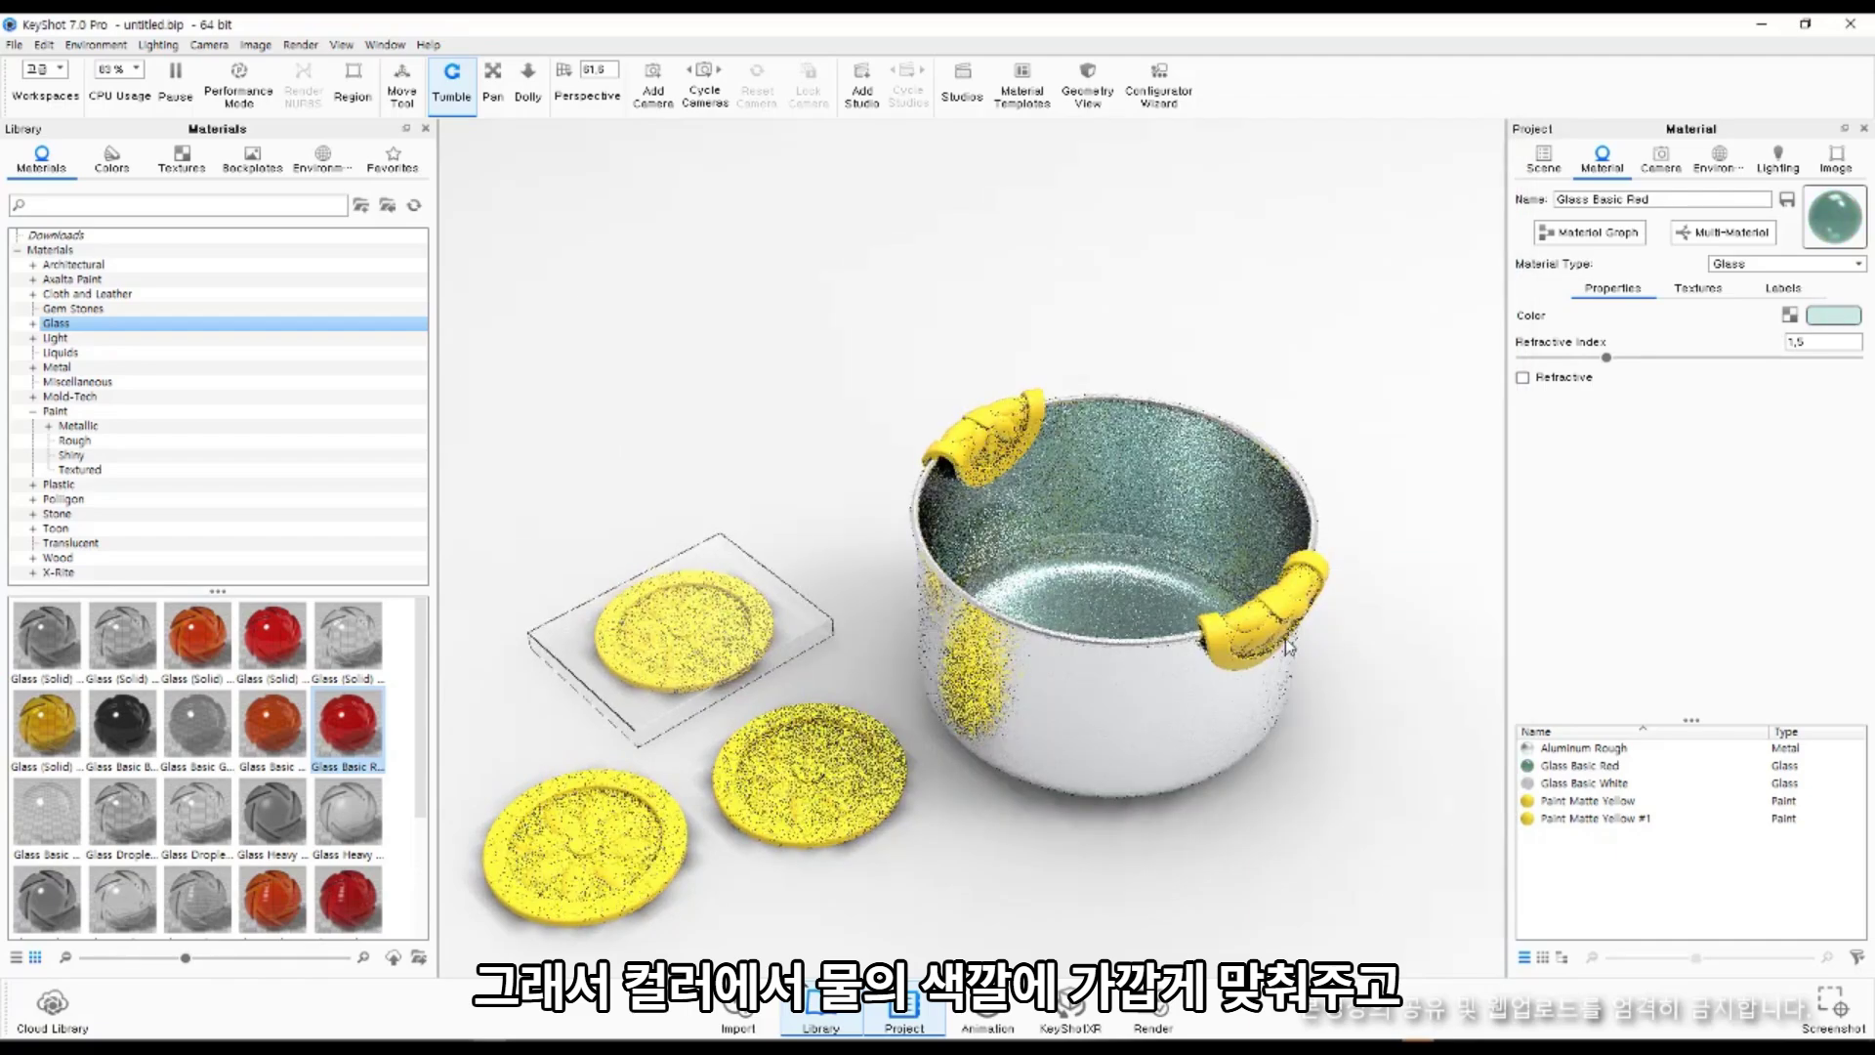
click(1834, 316)
click(1417, 804)
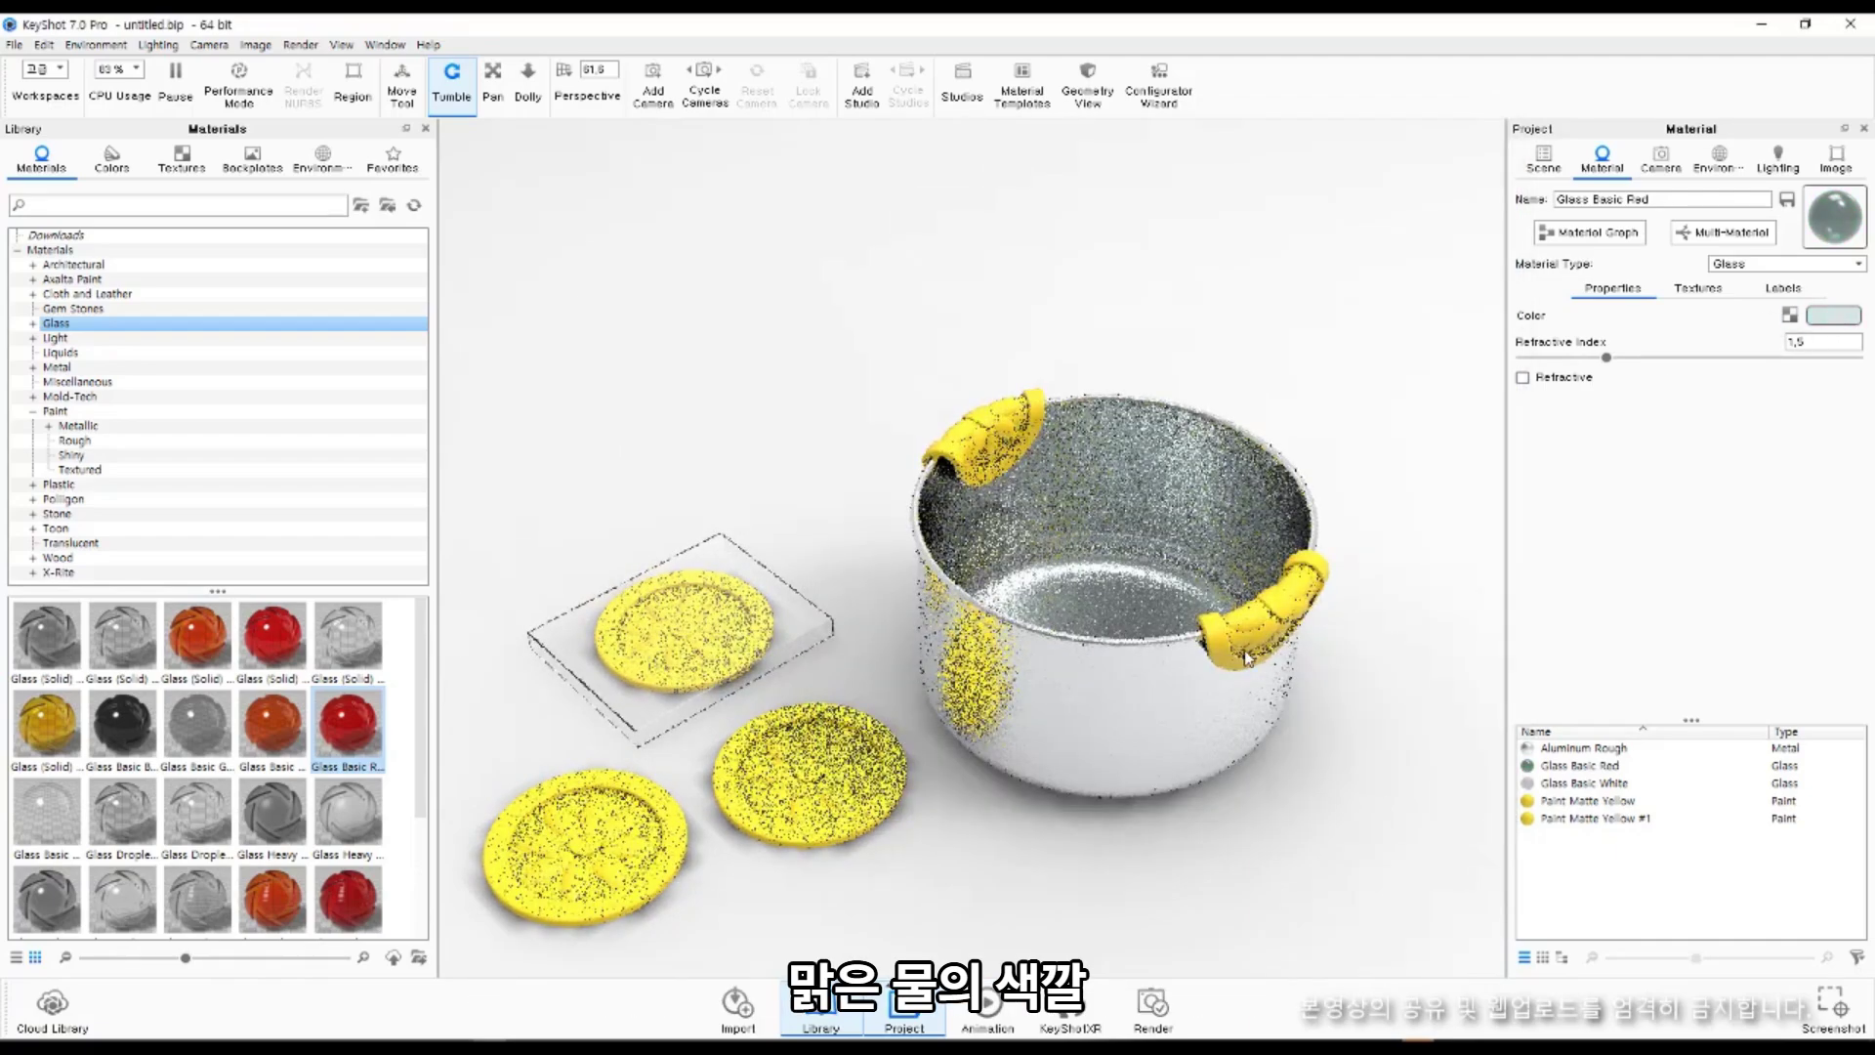
Look through the Textures library's Bump Maps folder for a water ripple image for the pot's inner glass surface.
scroll(1239, 621, up, 2)
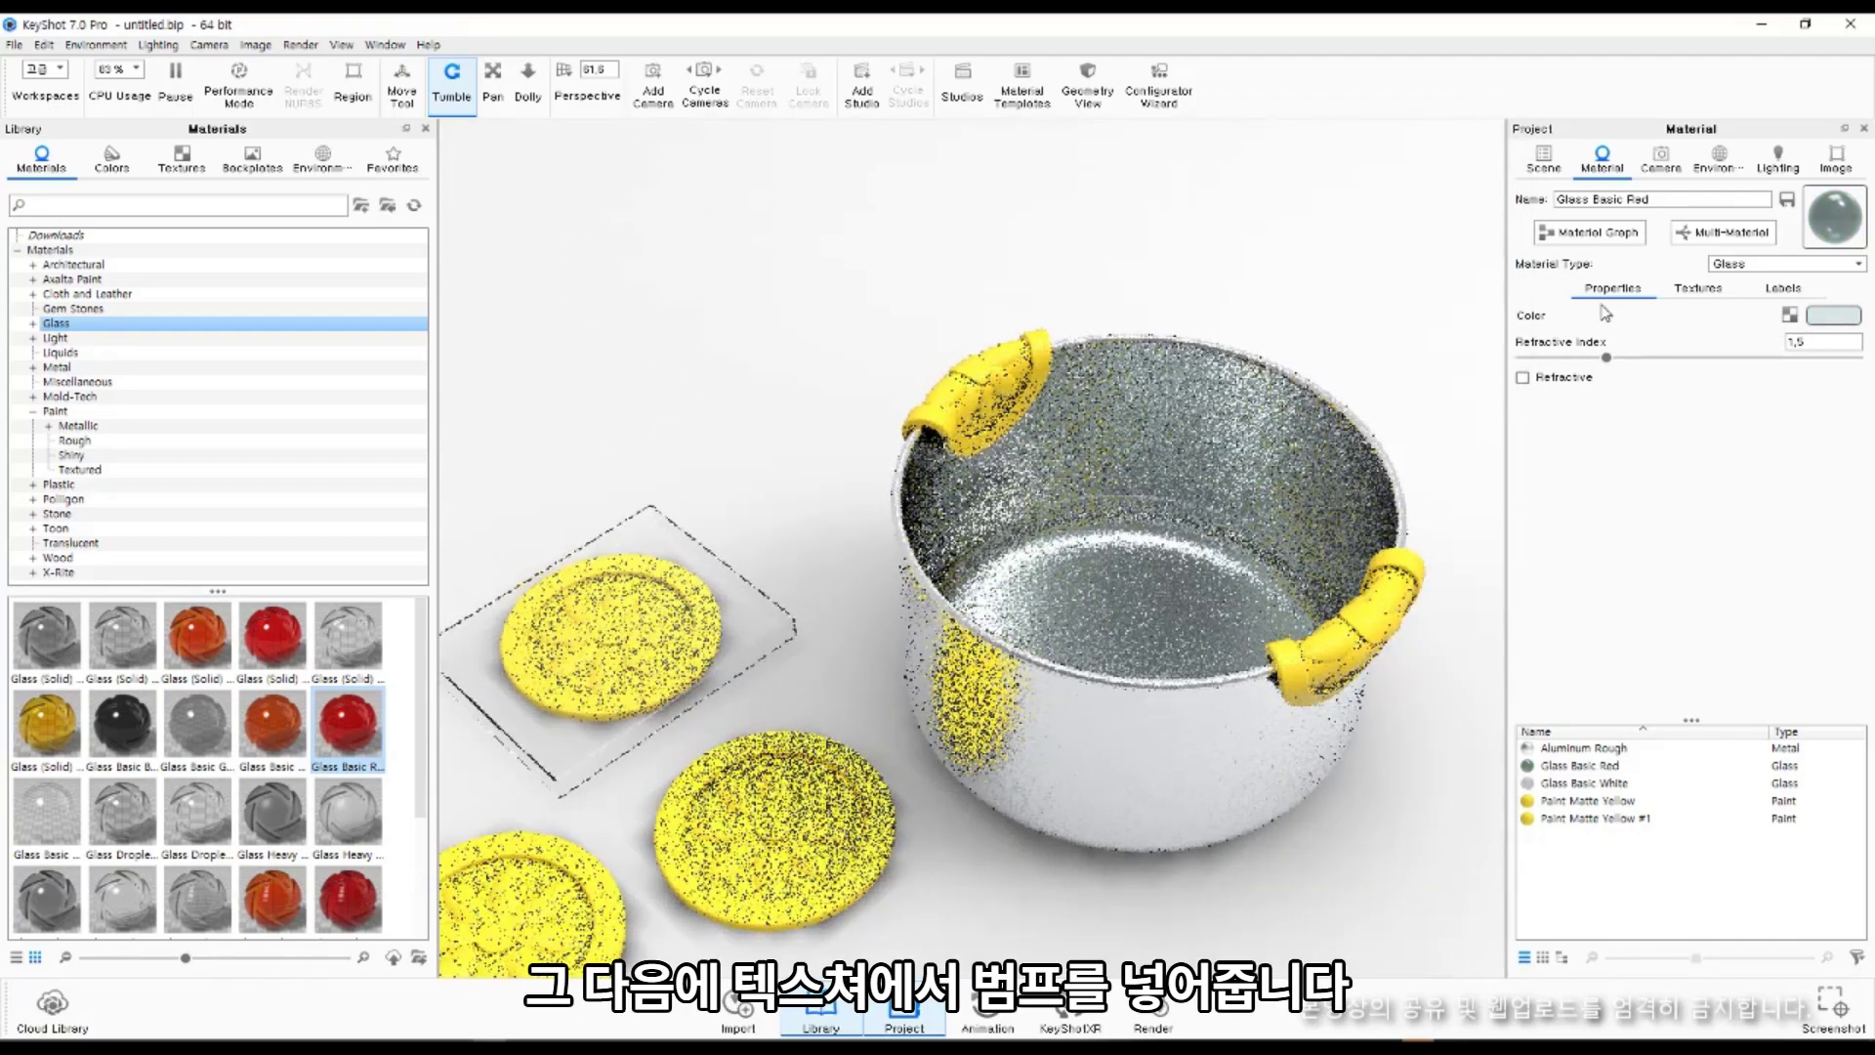
click(1705, 296)
click(1668, 314)
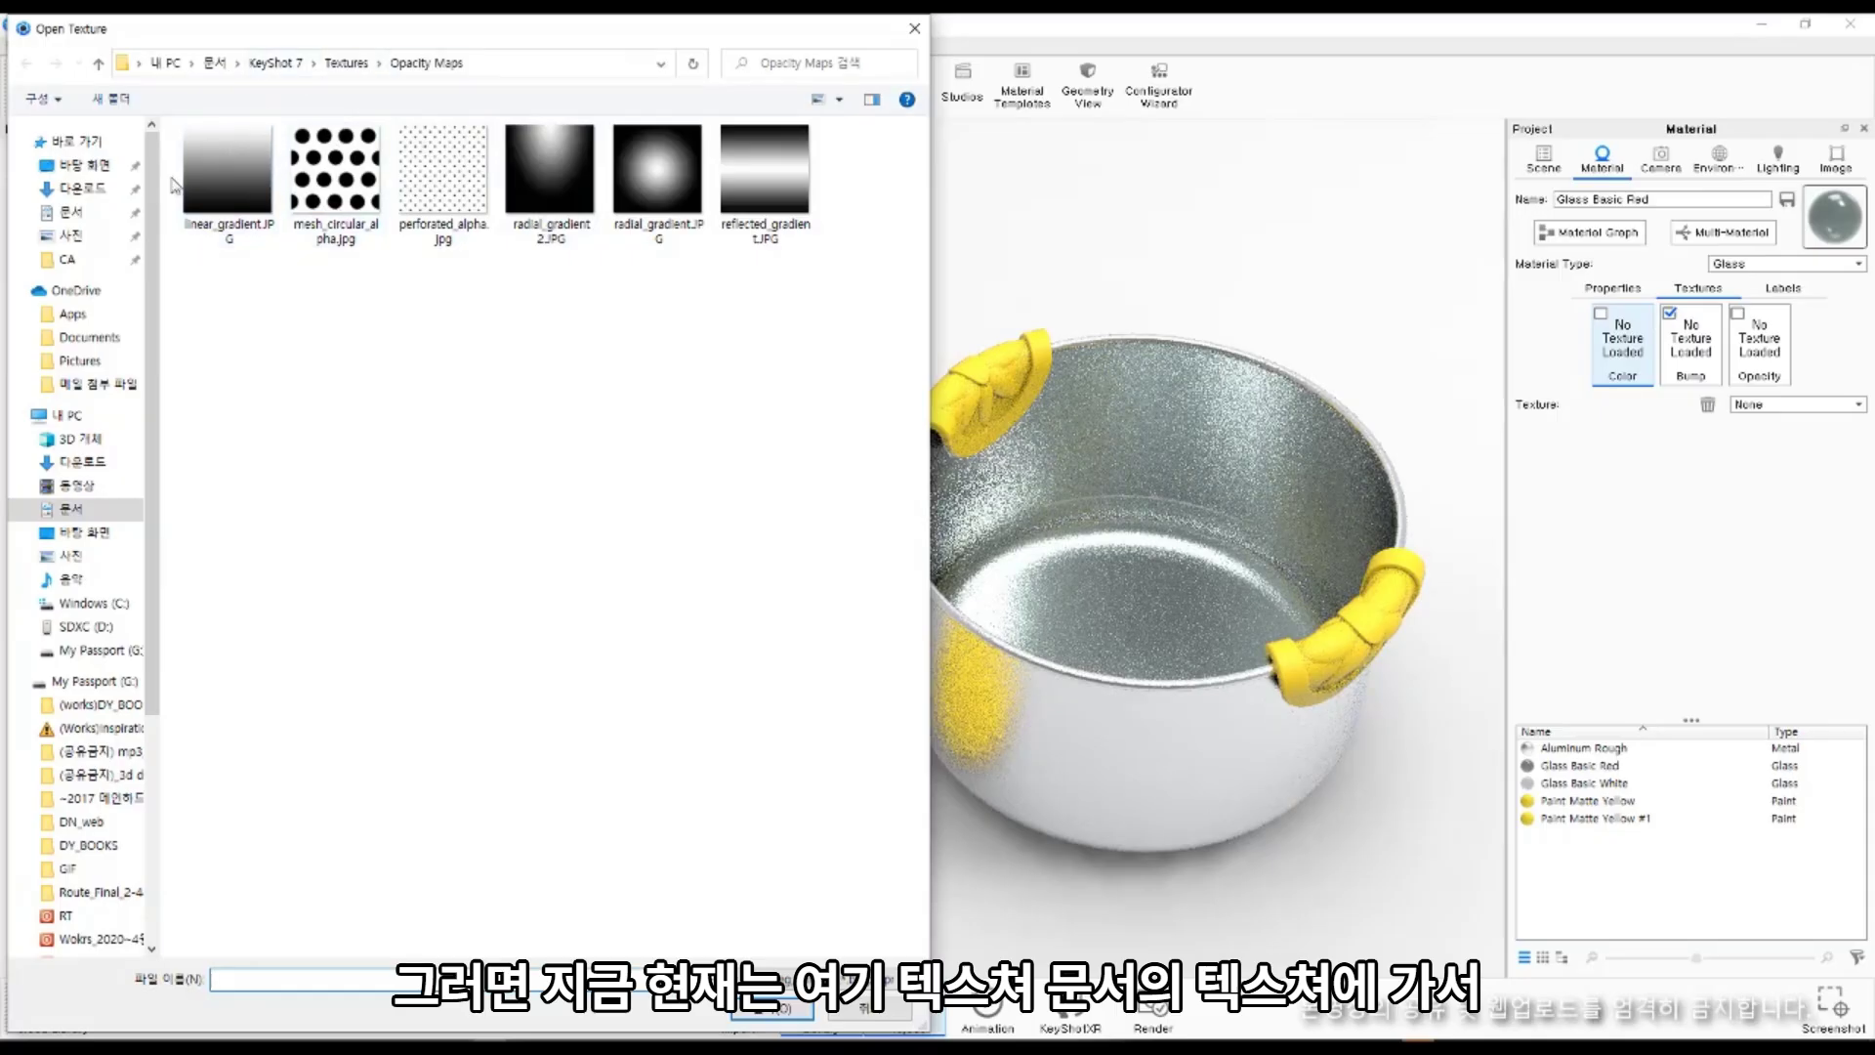
click(344, 63)
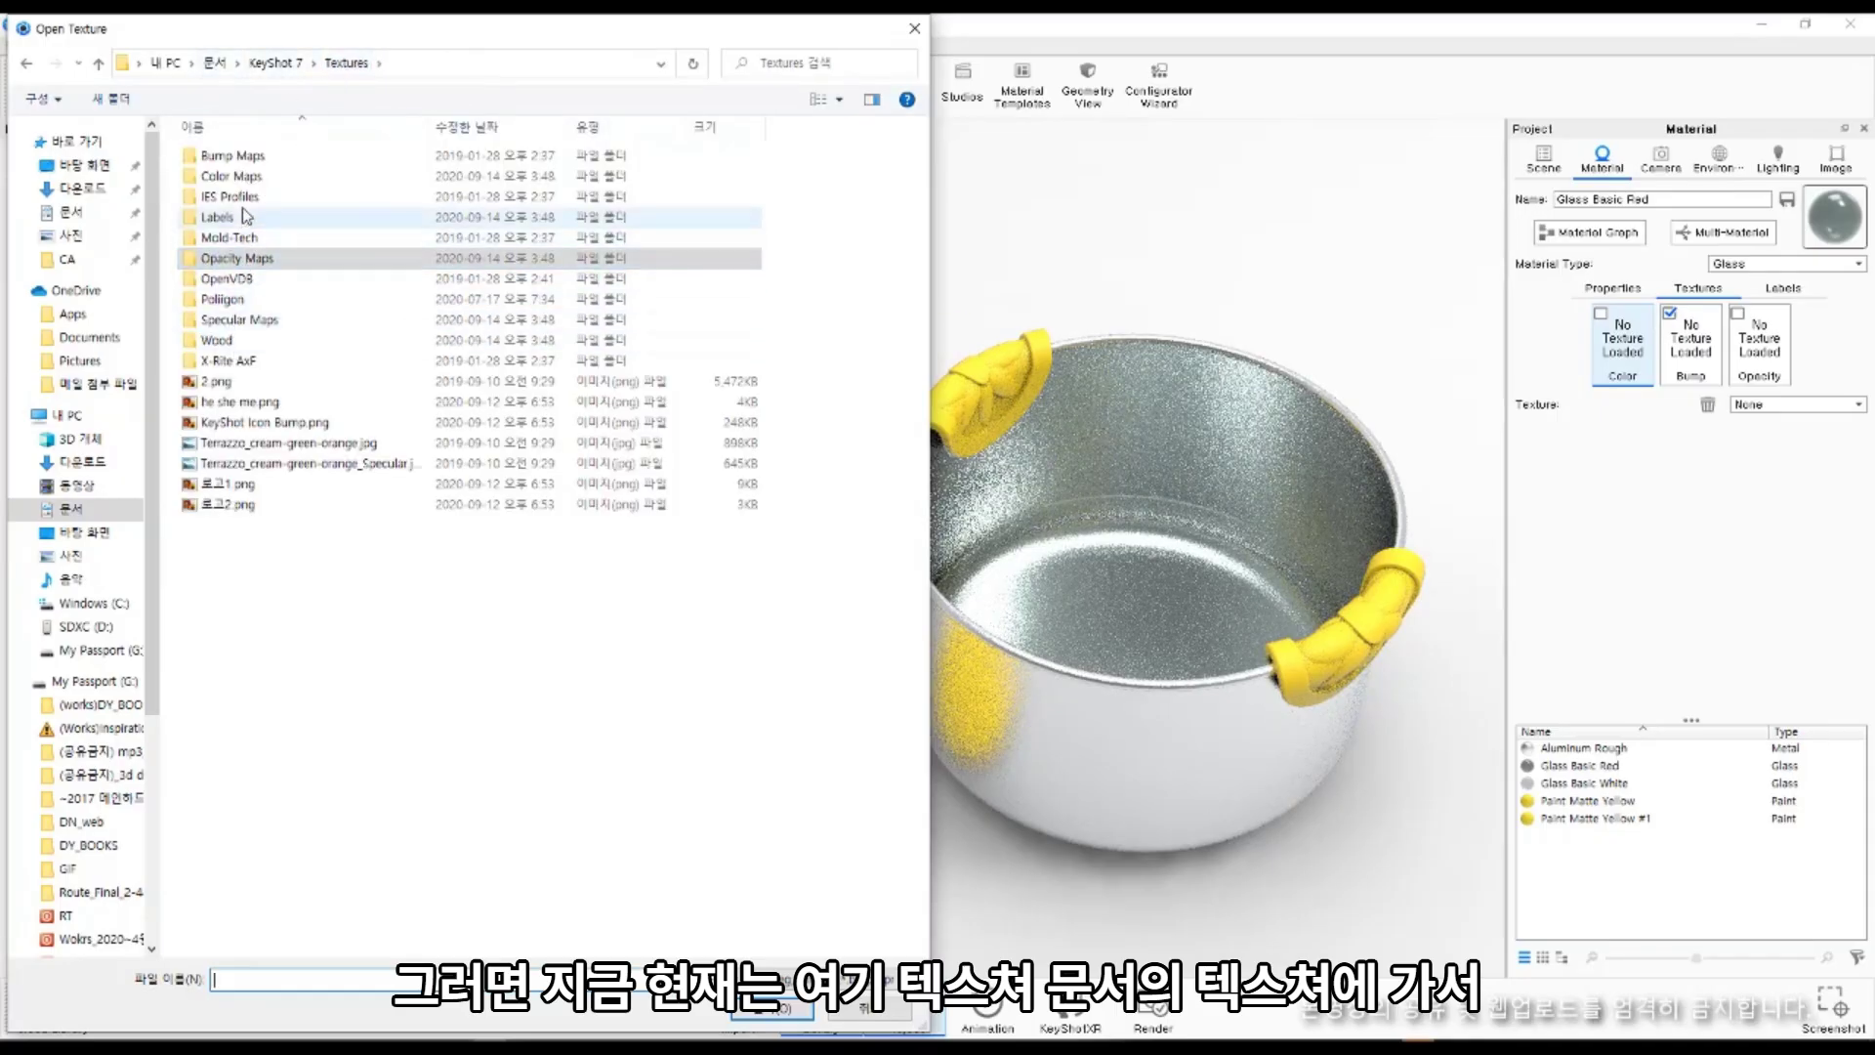
double_click(250, 158)
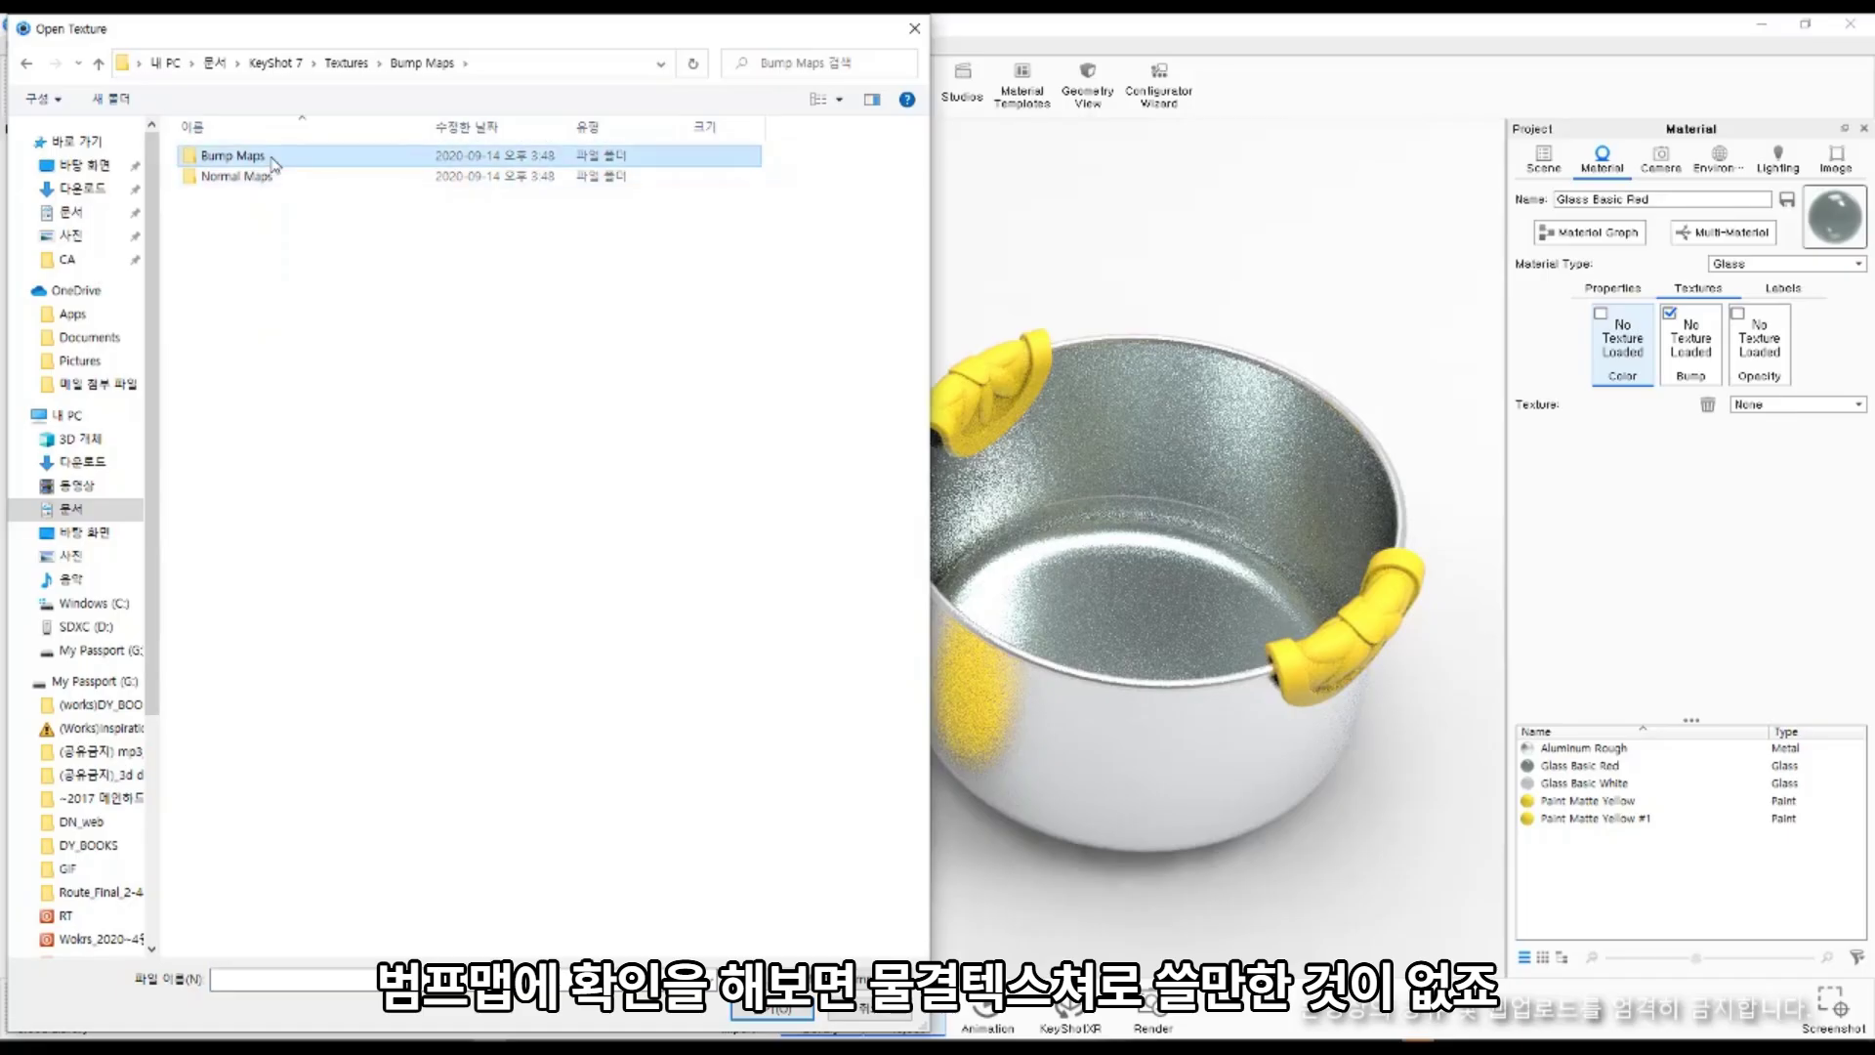
key(Return)
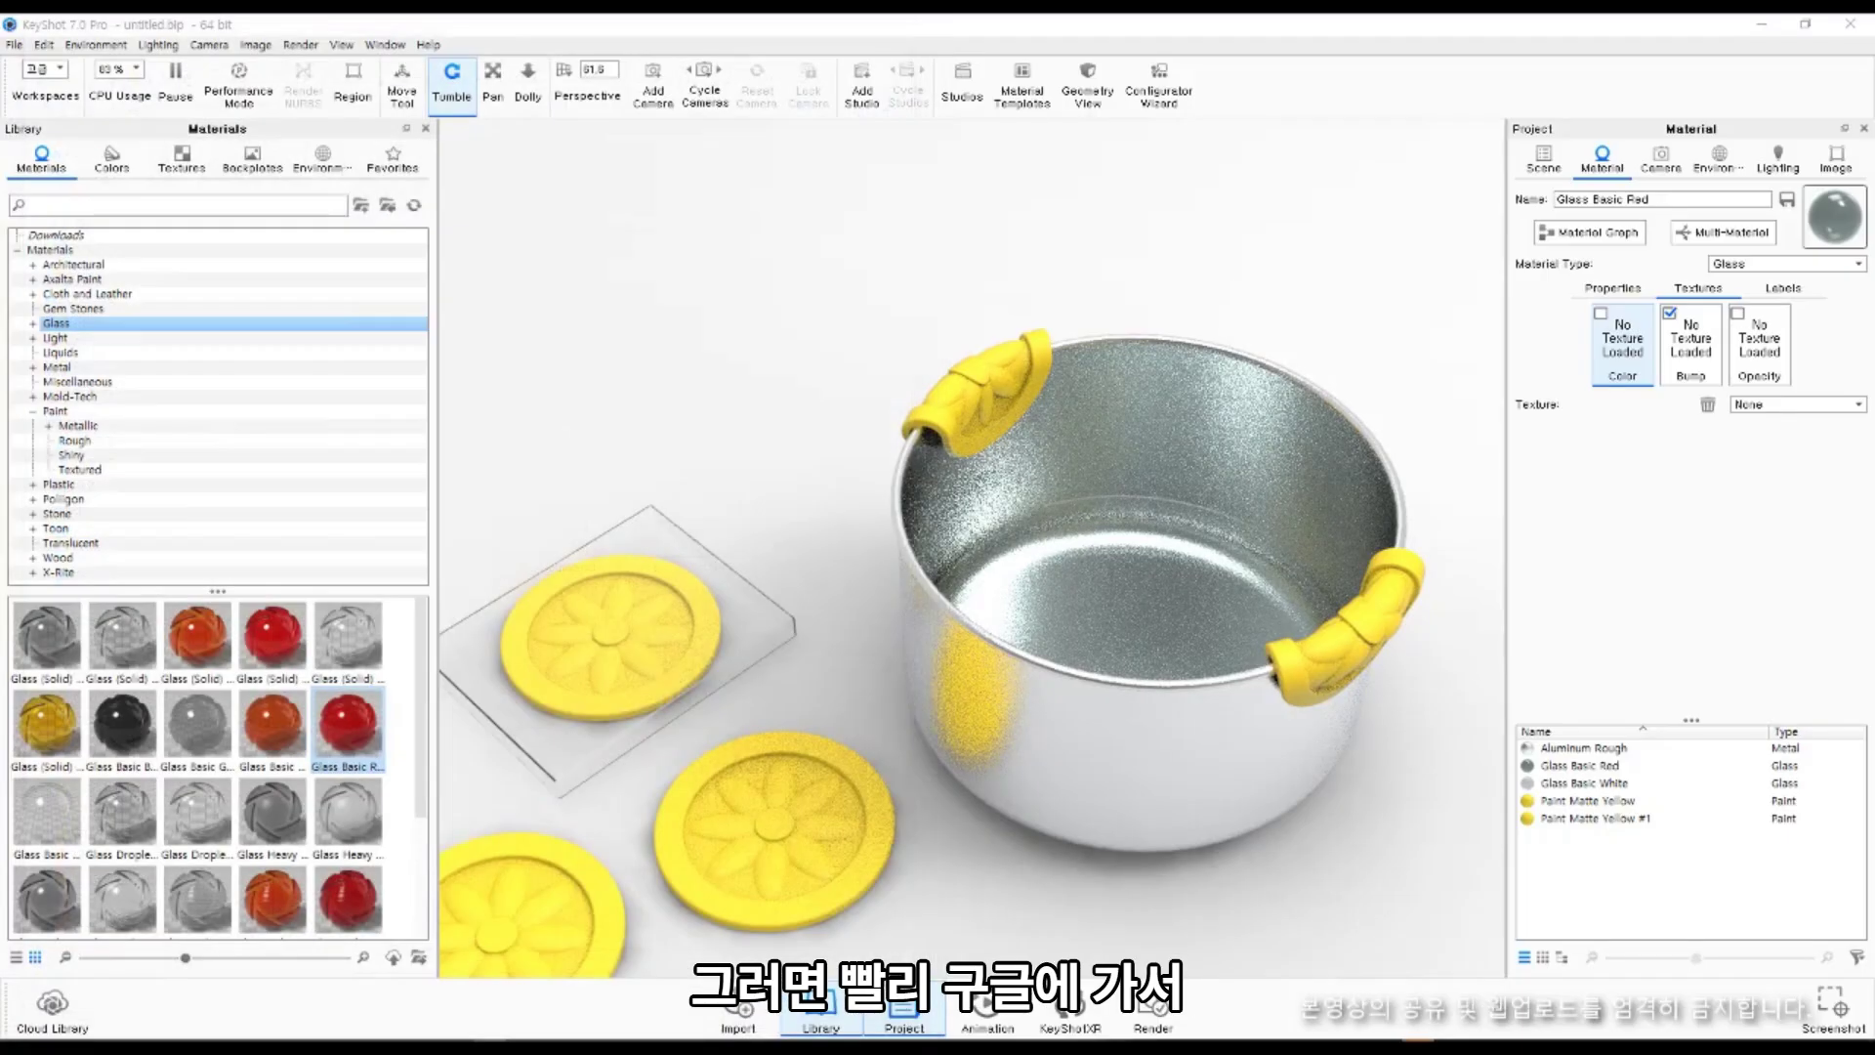
click(914, 30)
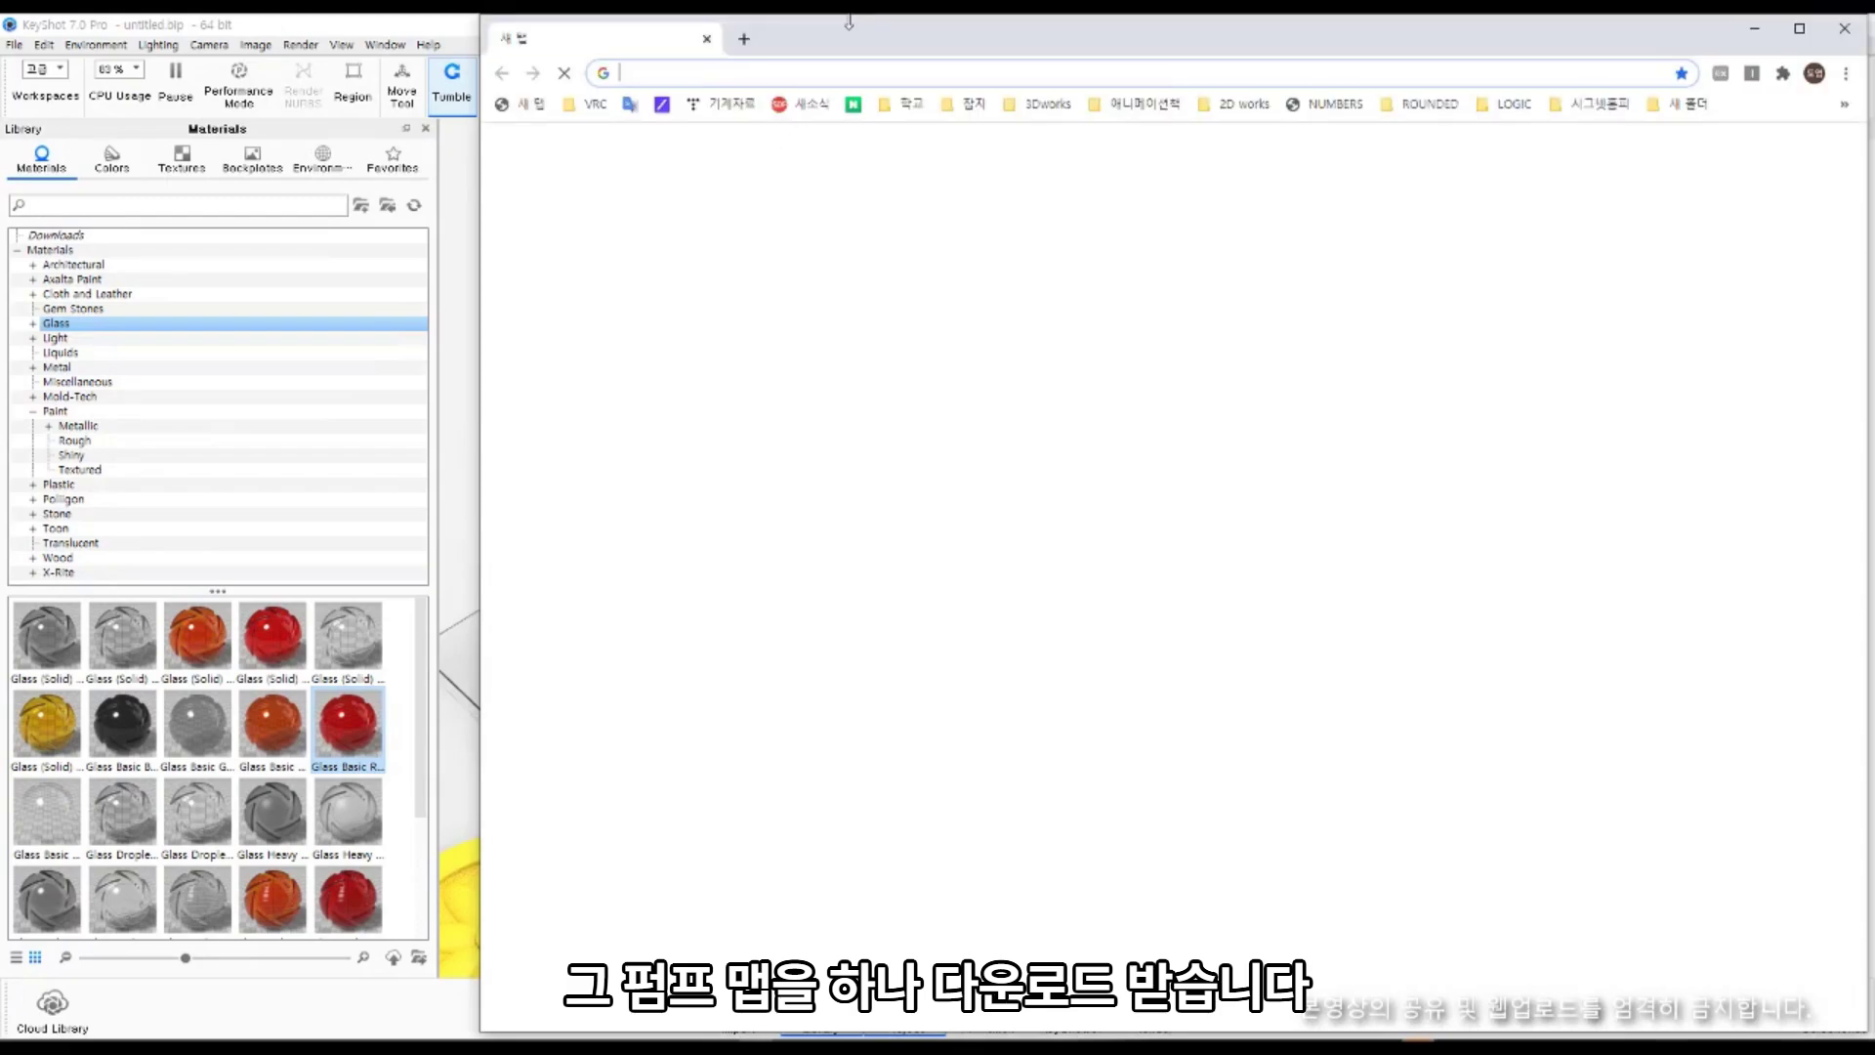
Switch to Chrome and search Google Images for "water bumps", refining the query to "water bump texture".
click(674, 103)
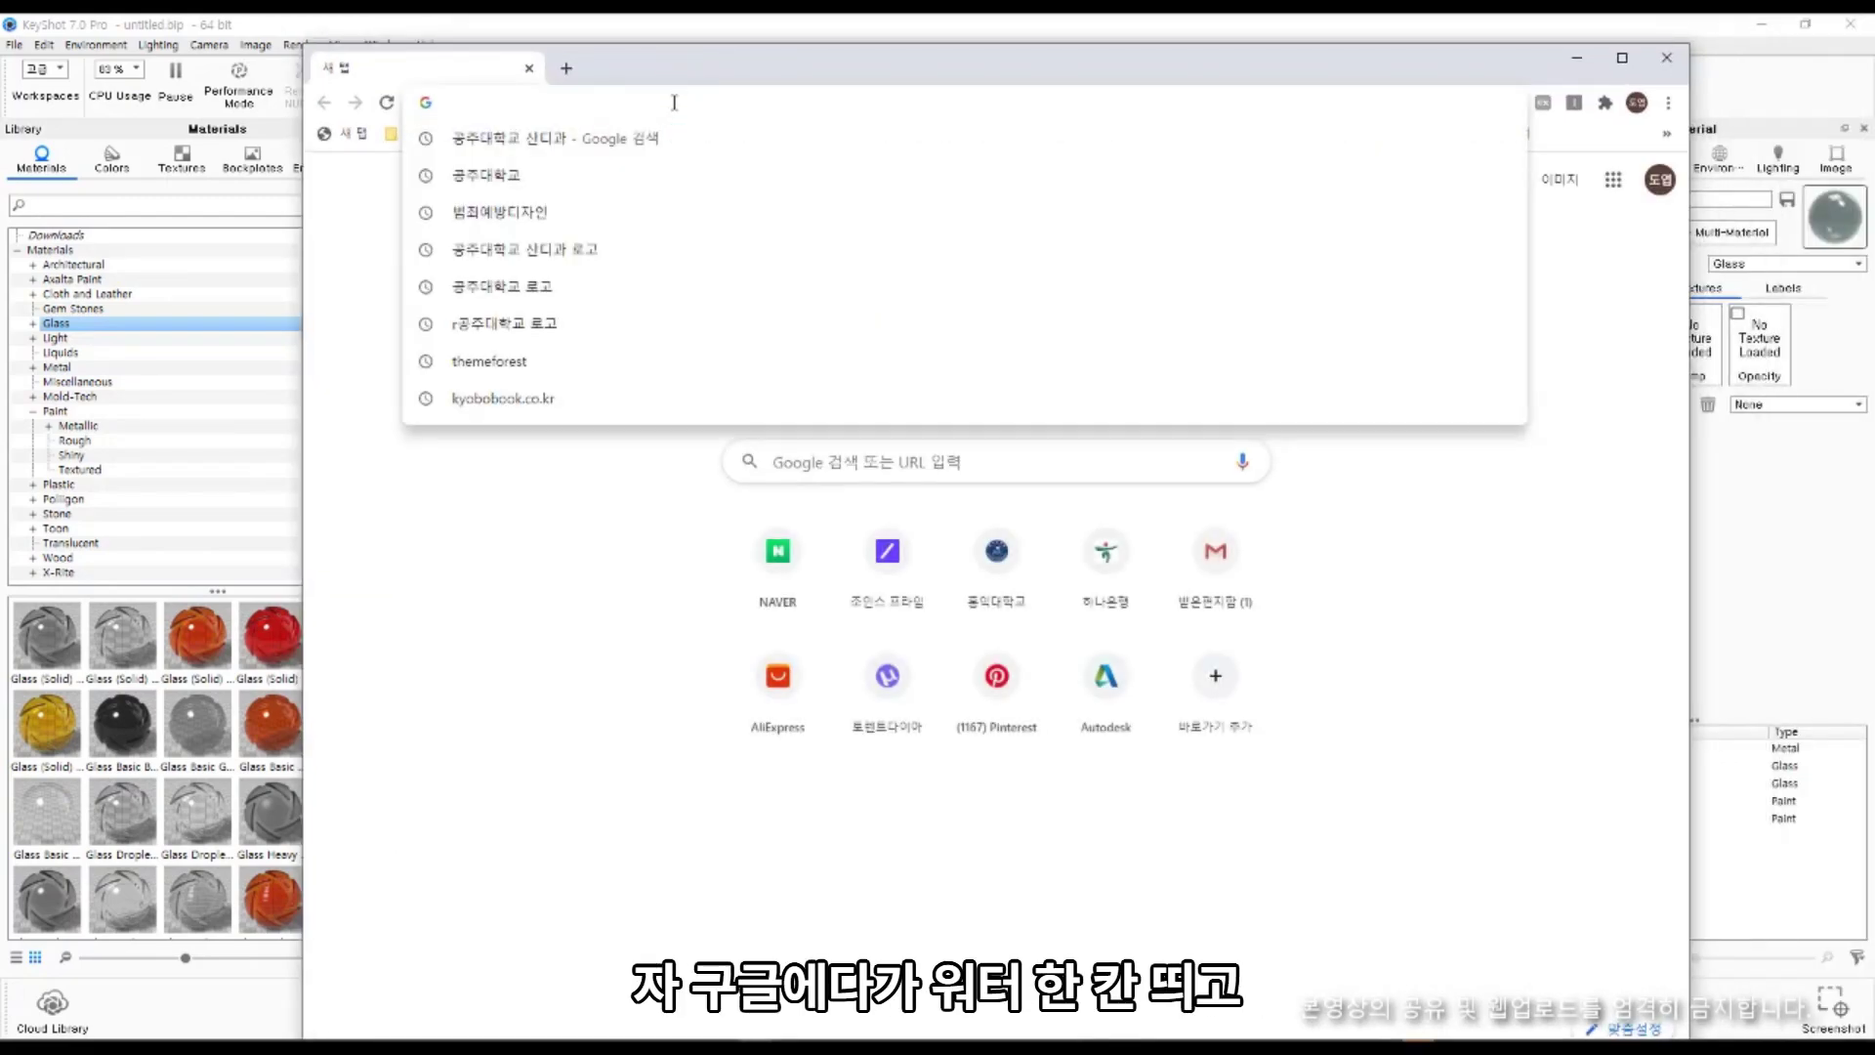
text(water )
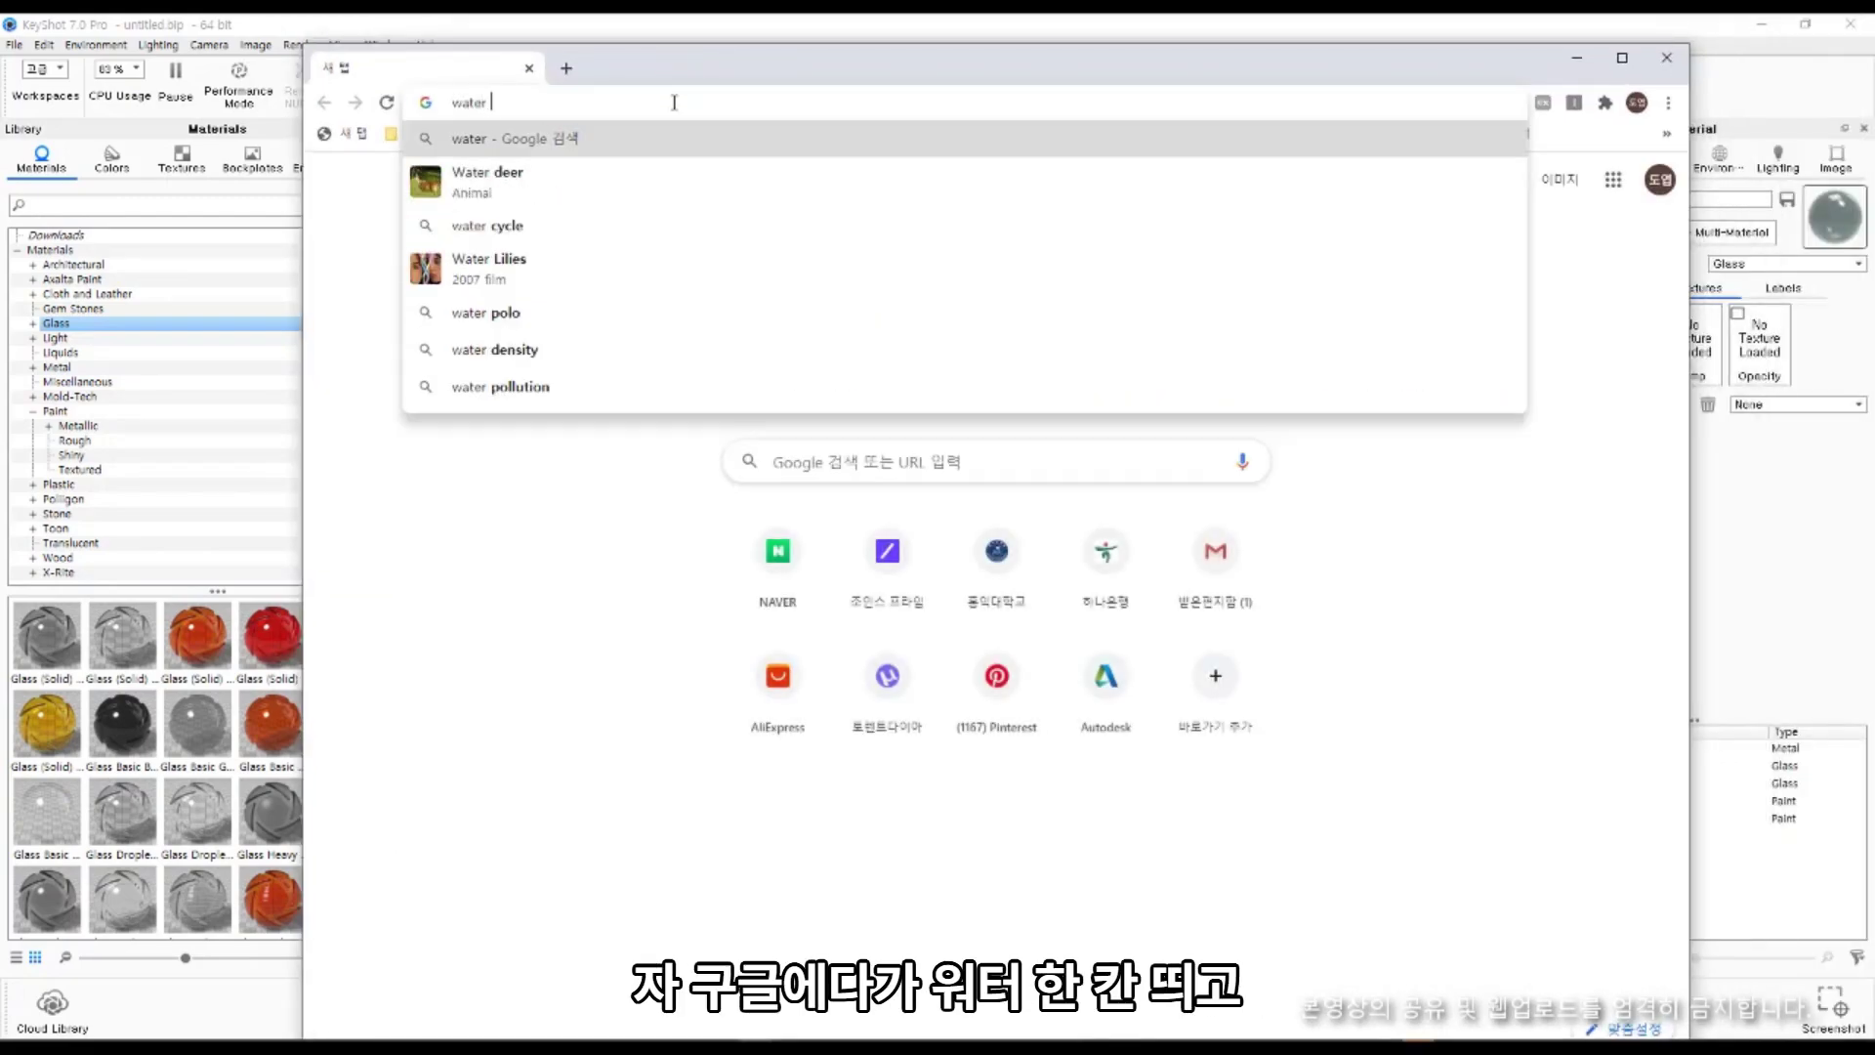
text(bumps)
key(Return)
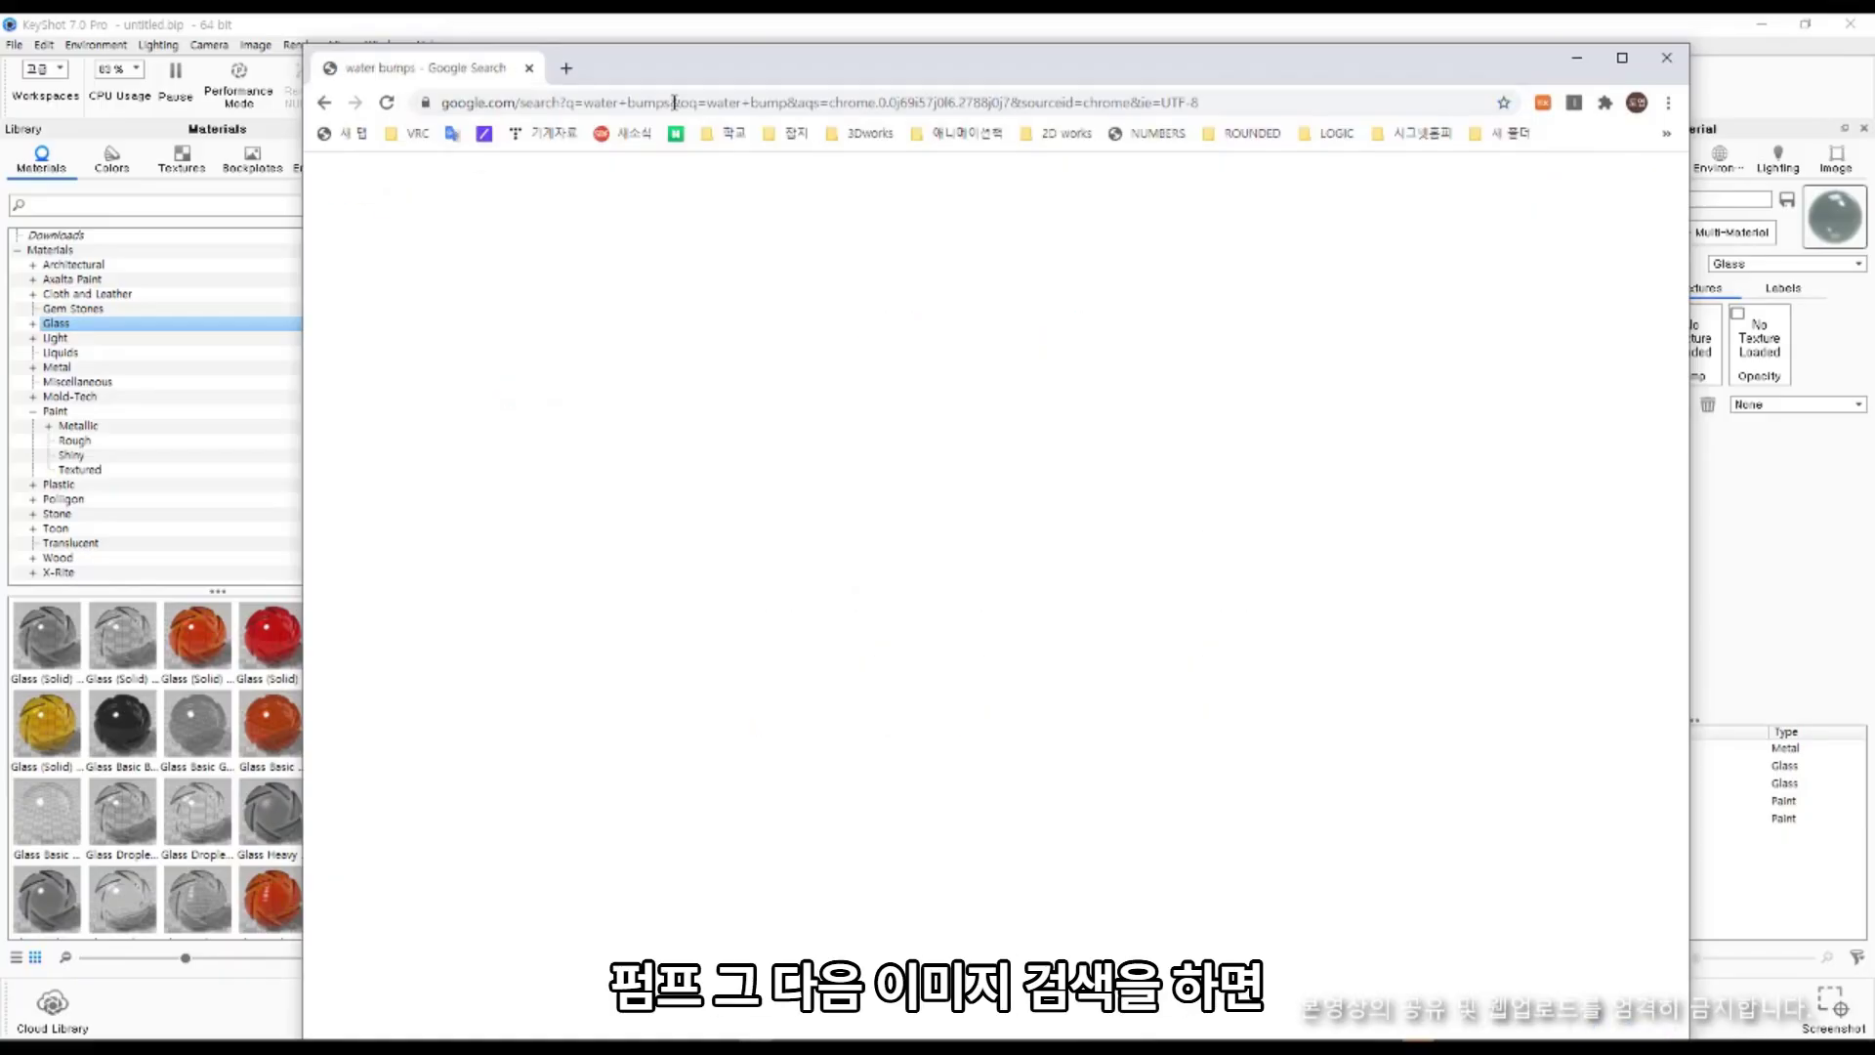
click(610, 243)
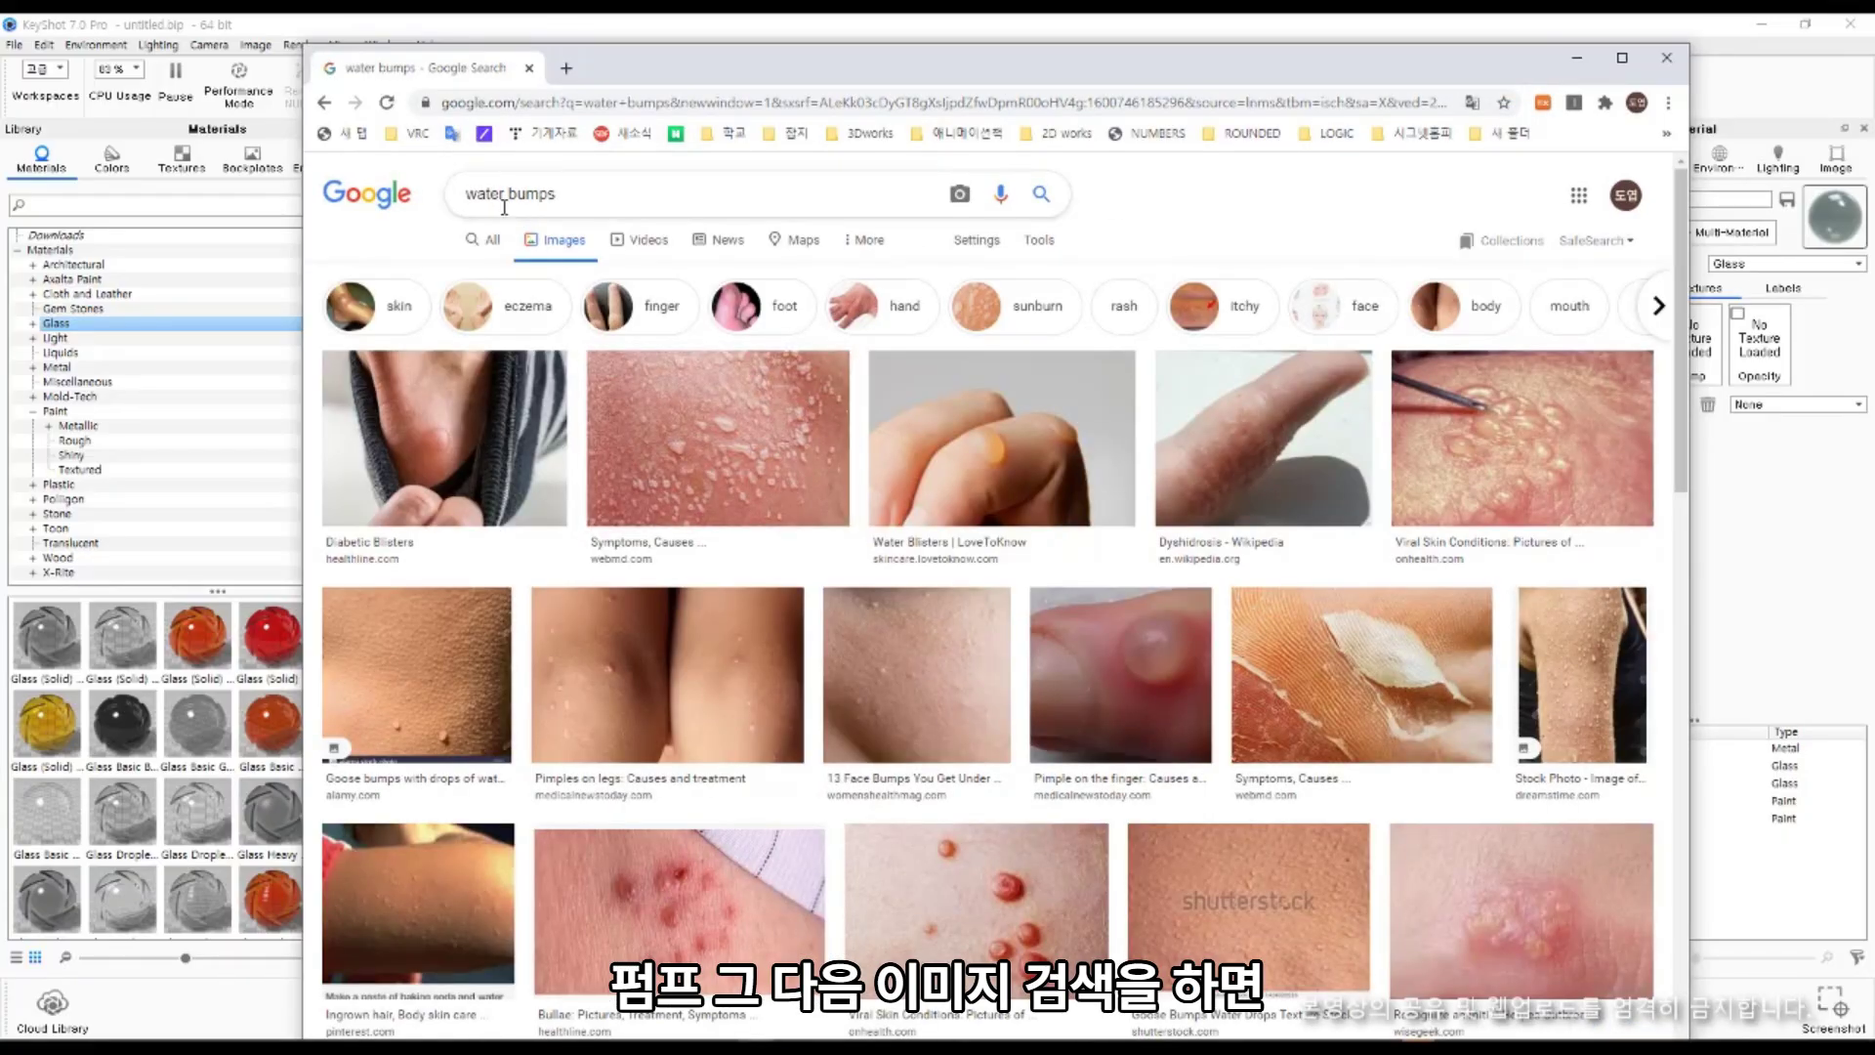
click(468, 196)
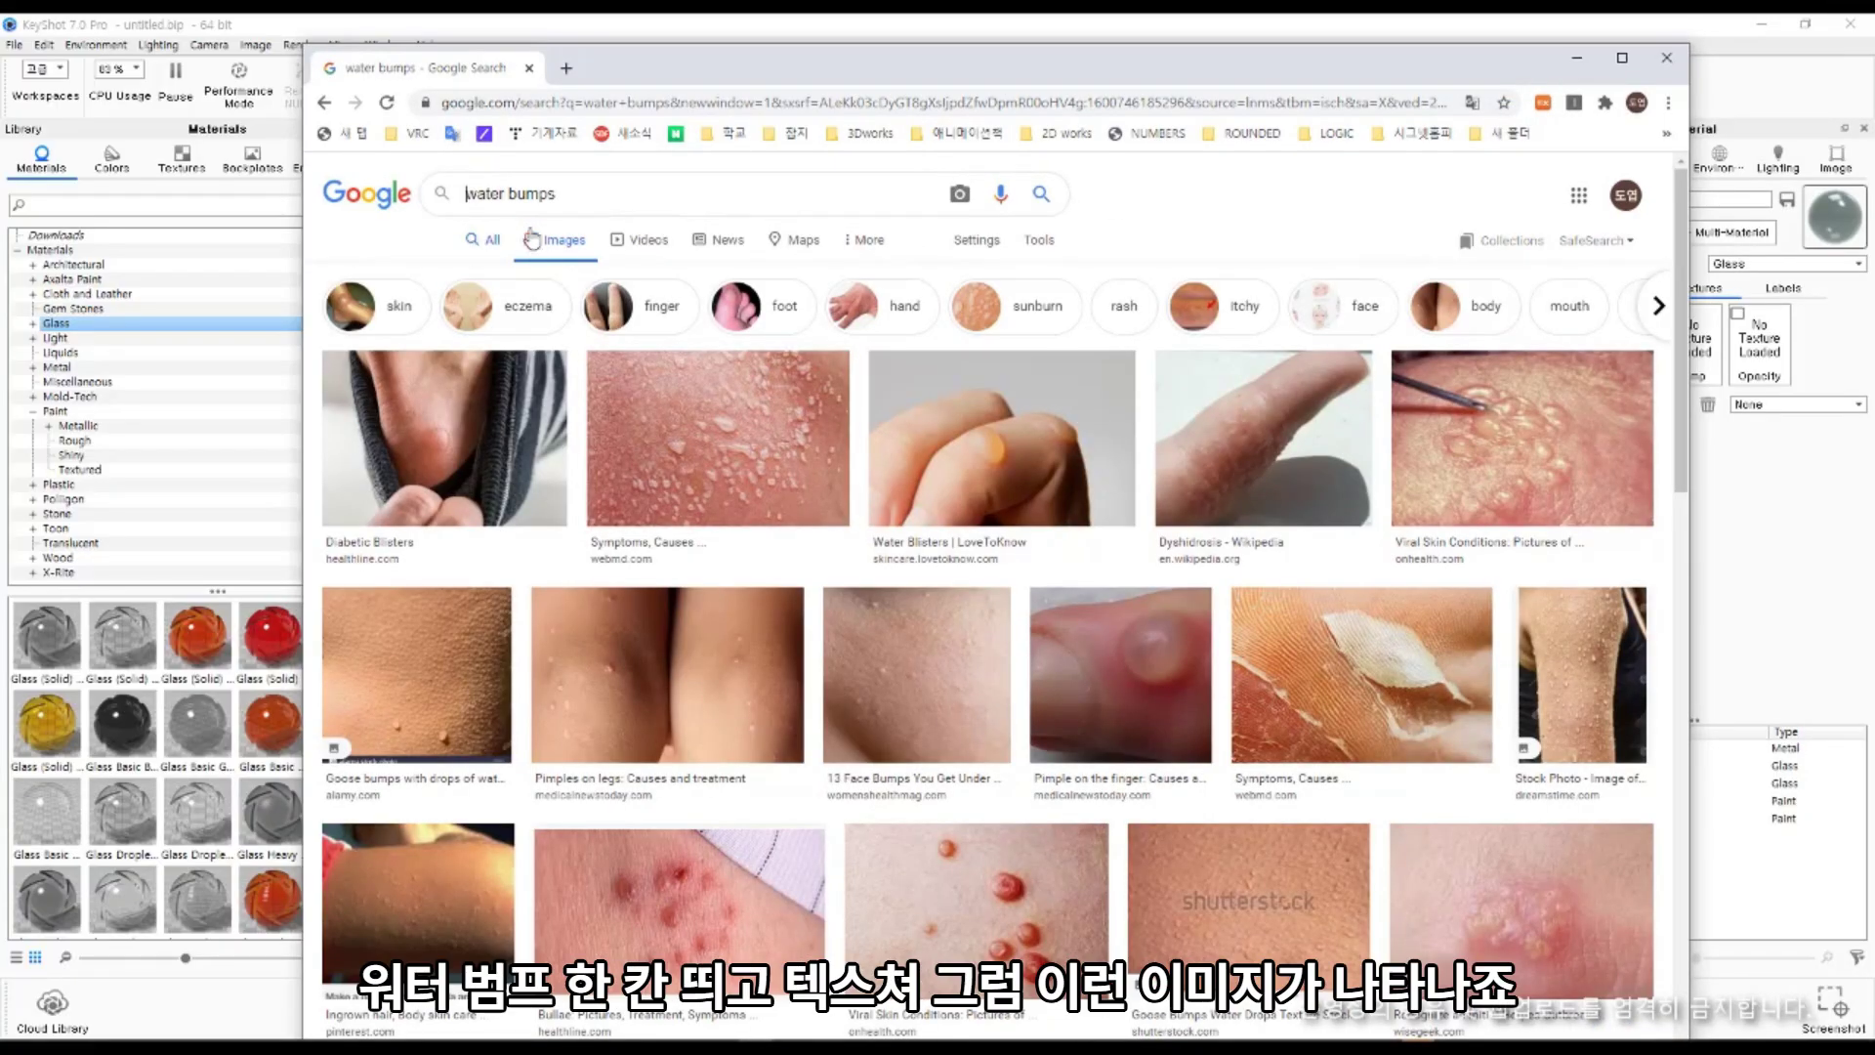
click(570, 193)
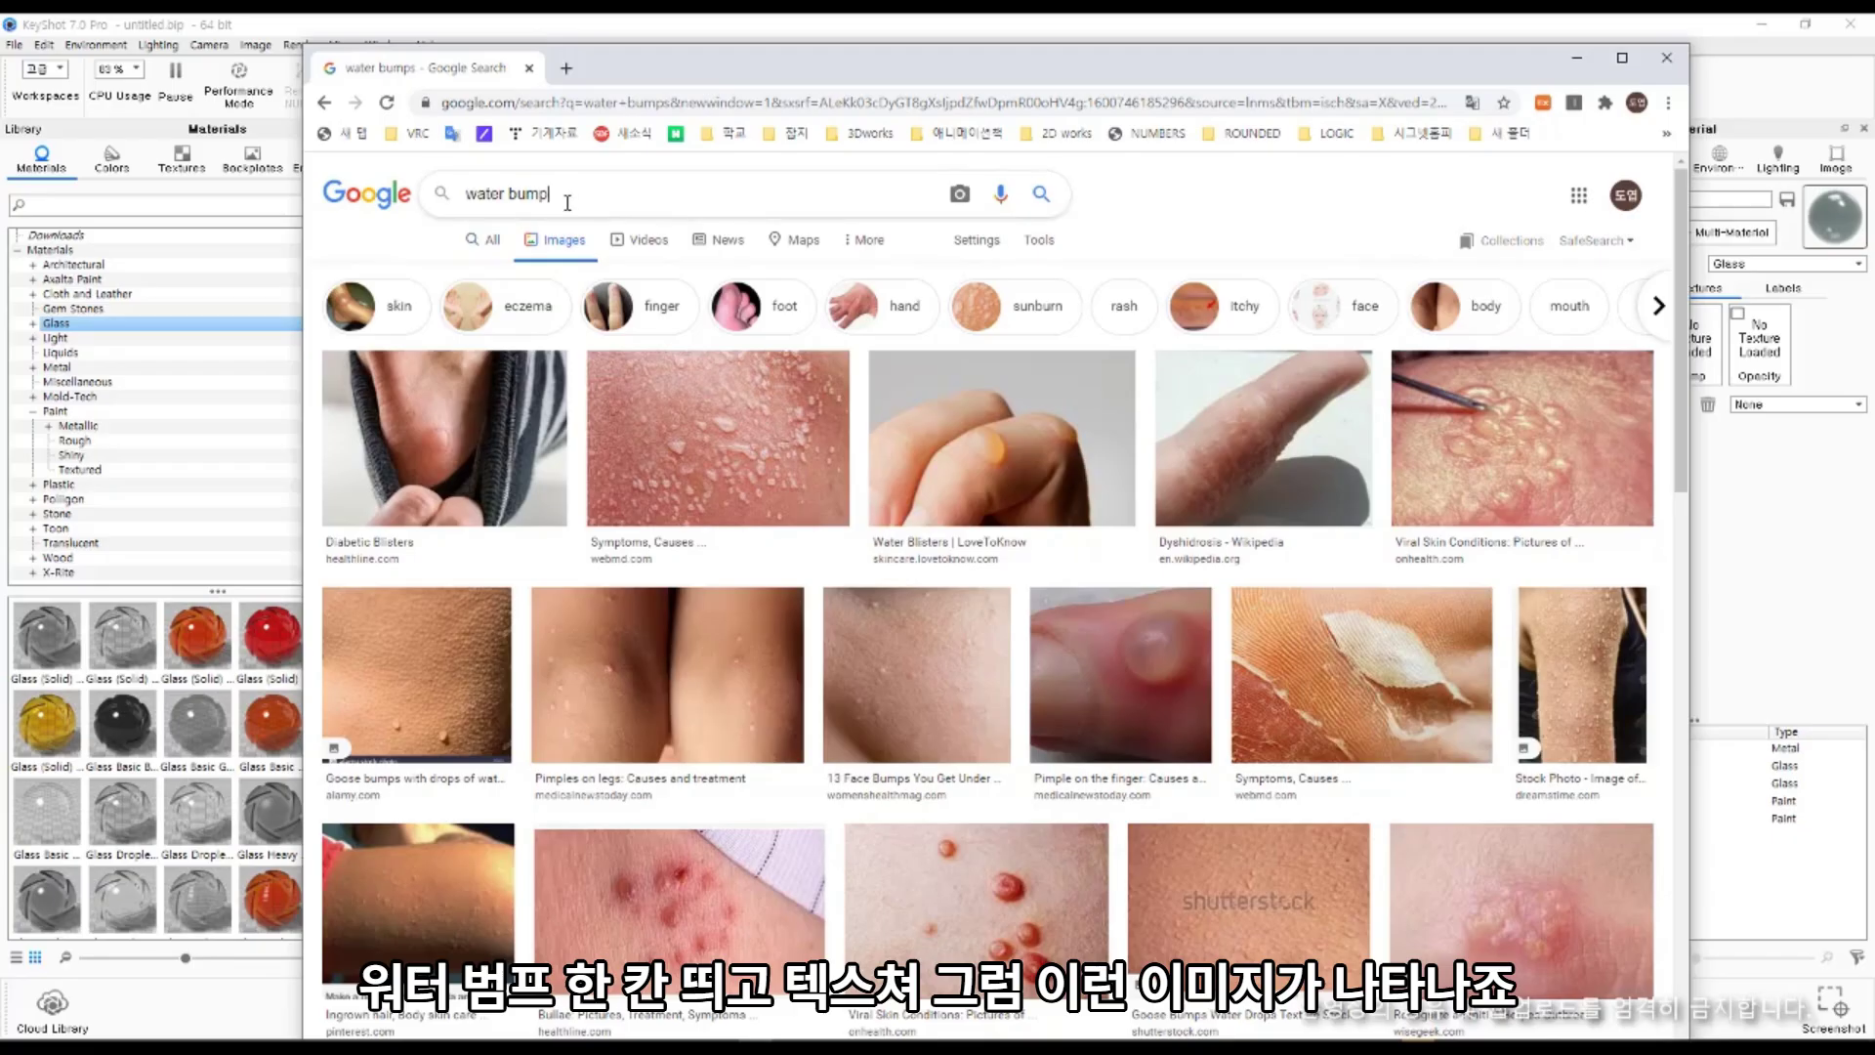
text(texture)
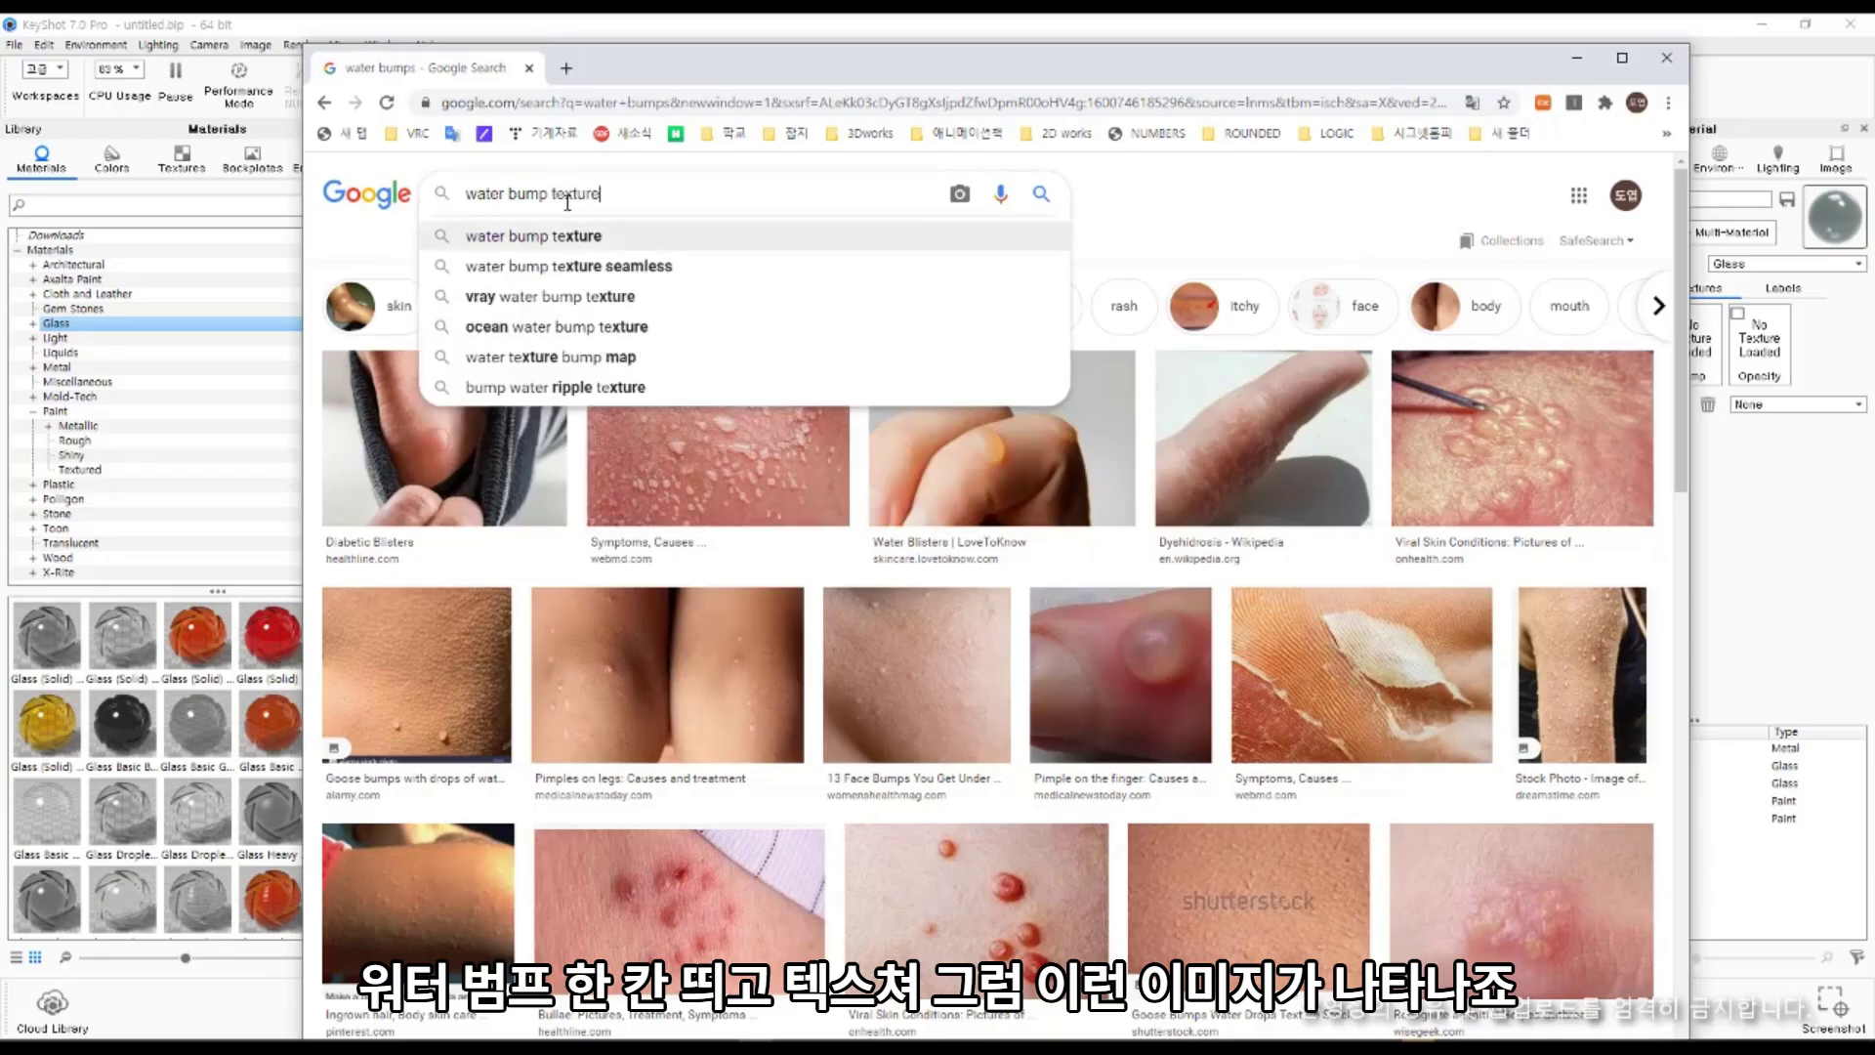
key(Return)
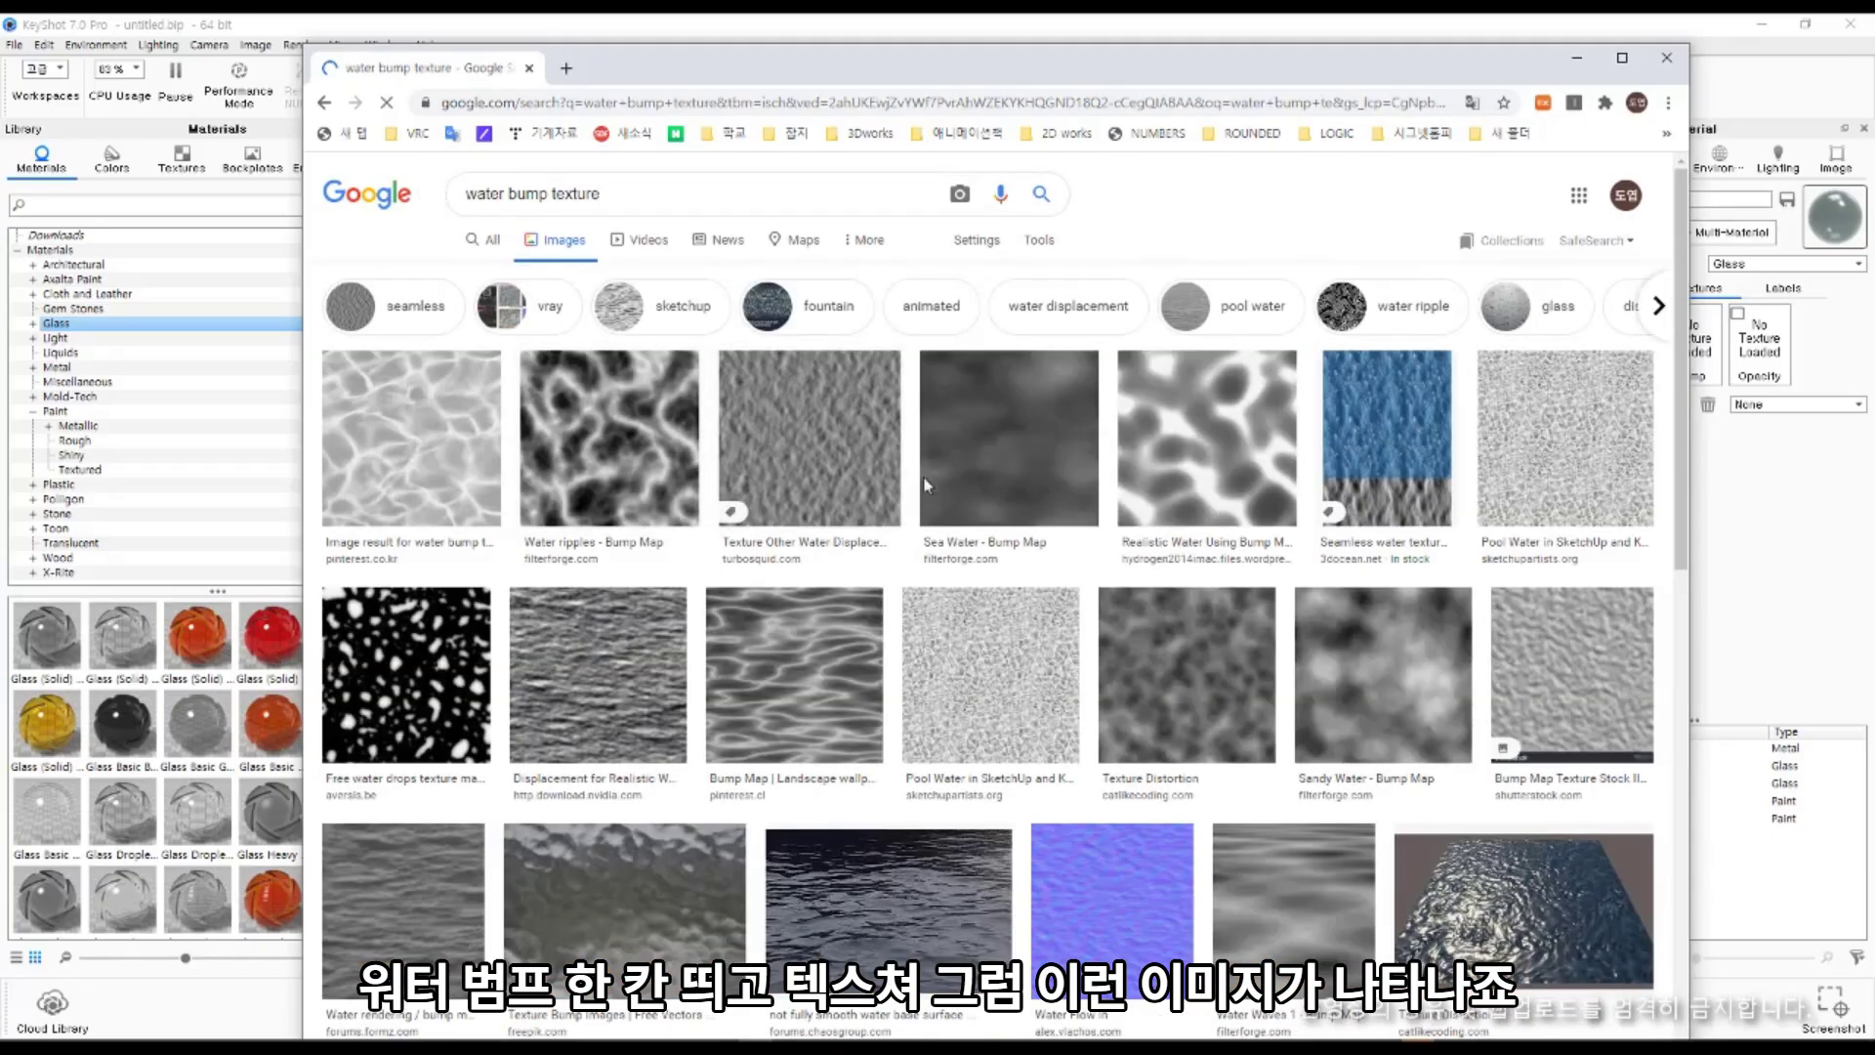
Save the grey TurboSquid "Animated Water Displacement Bump" preview image to the desktop and return to KeyShot.
click(809, 476)
right_click(1308, 470)
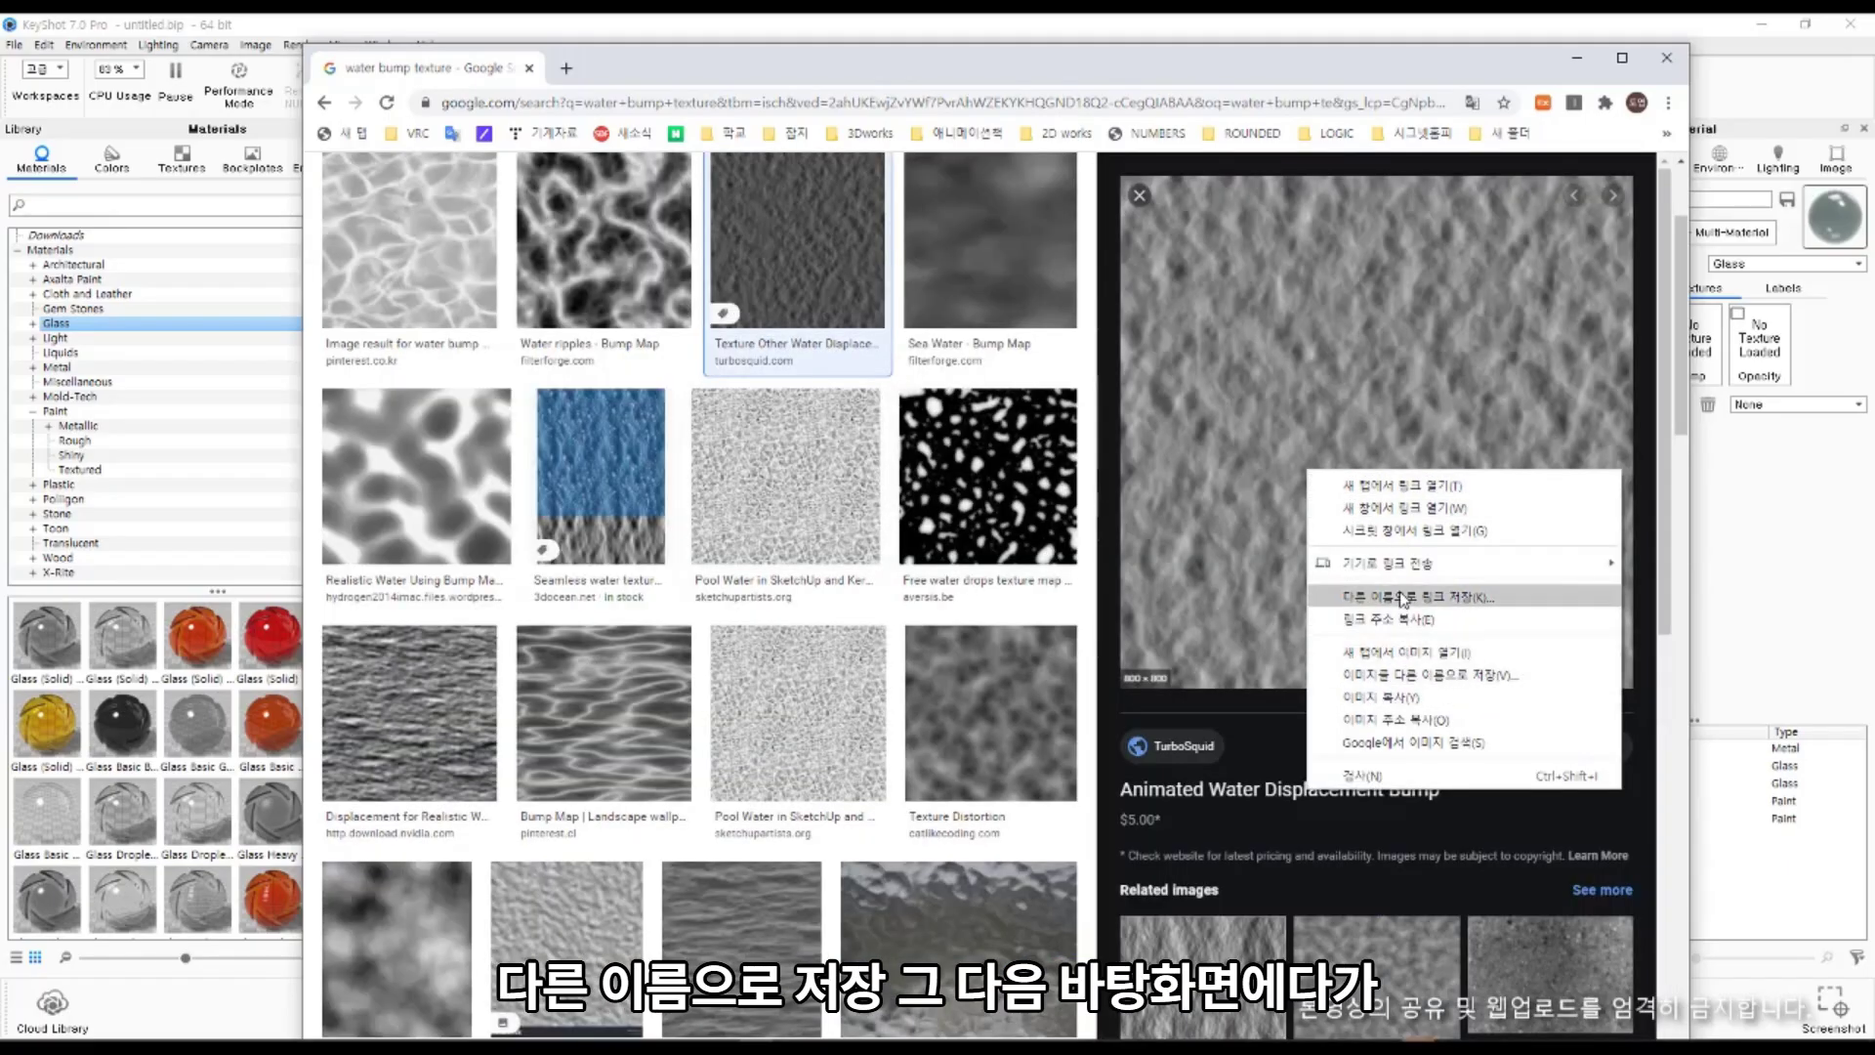
click(1408, 674)
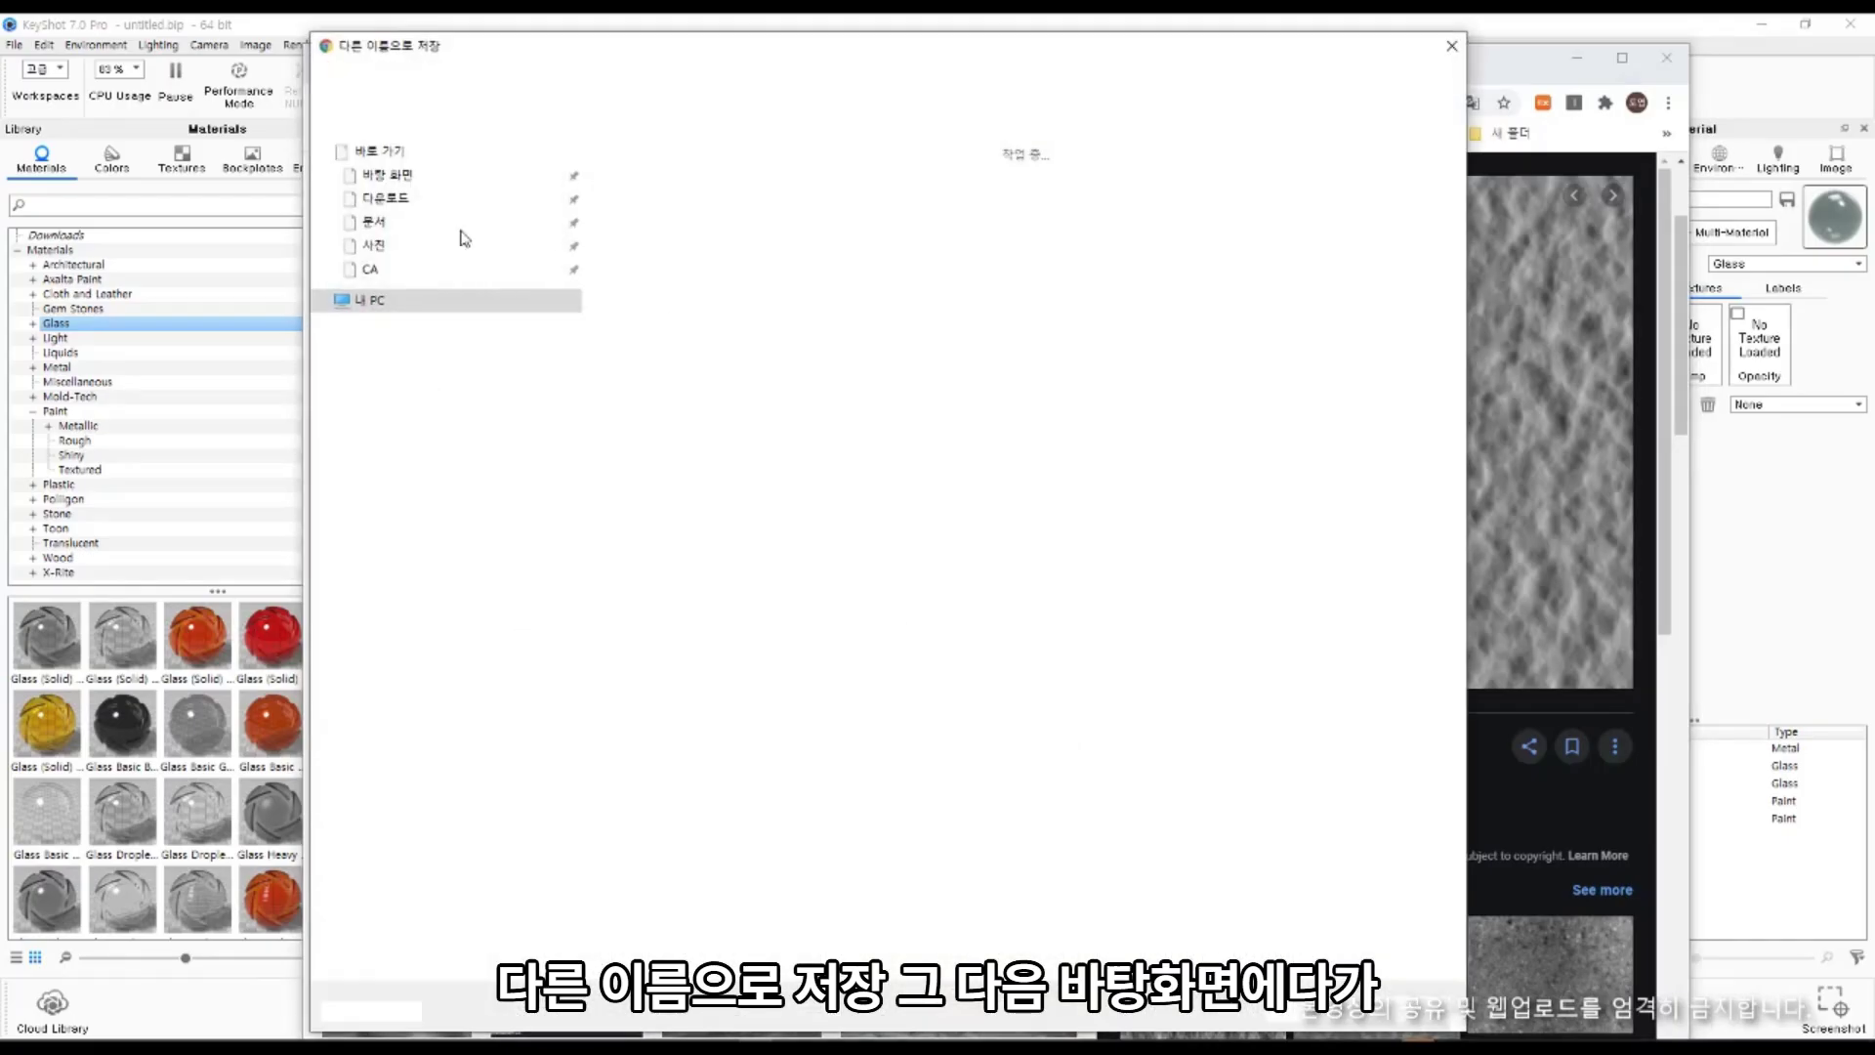
click(383, 183)
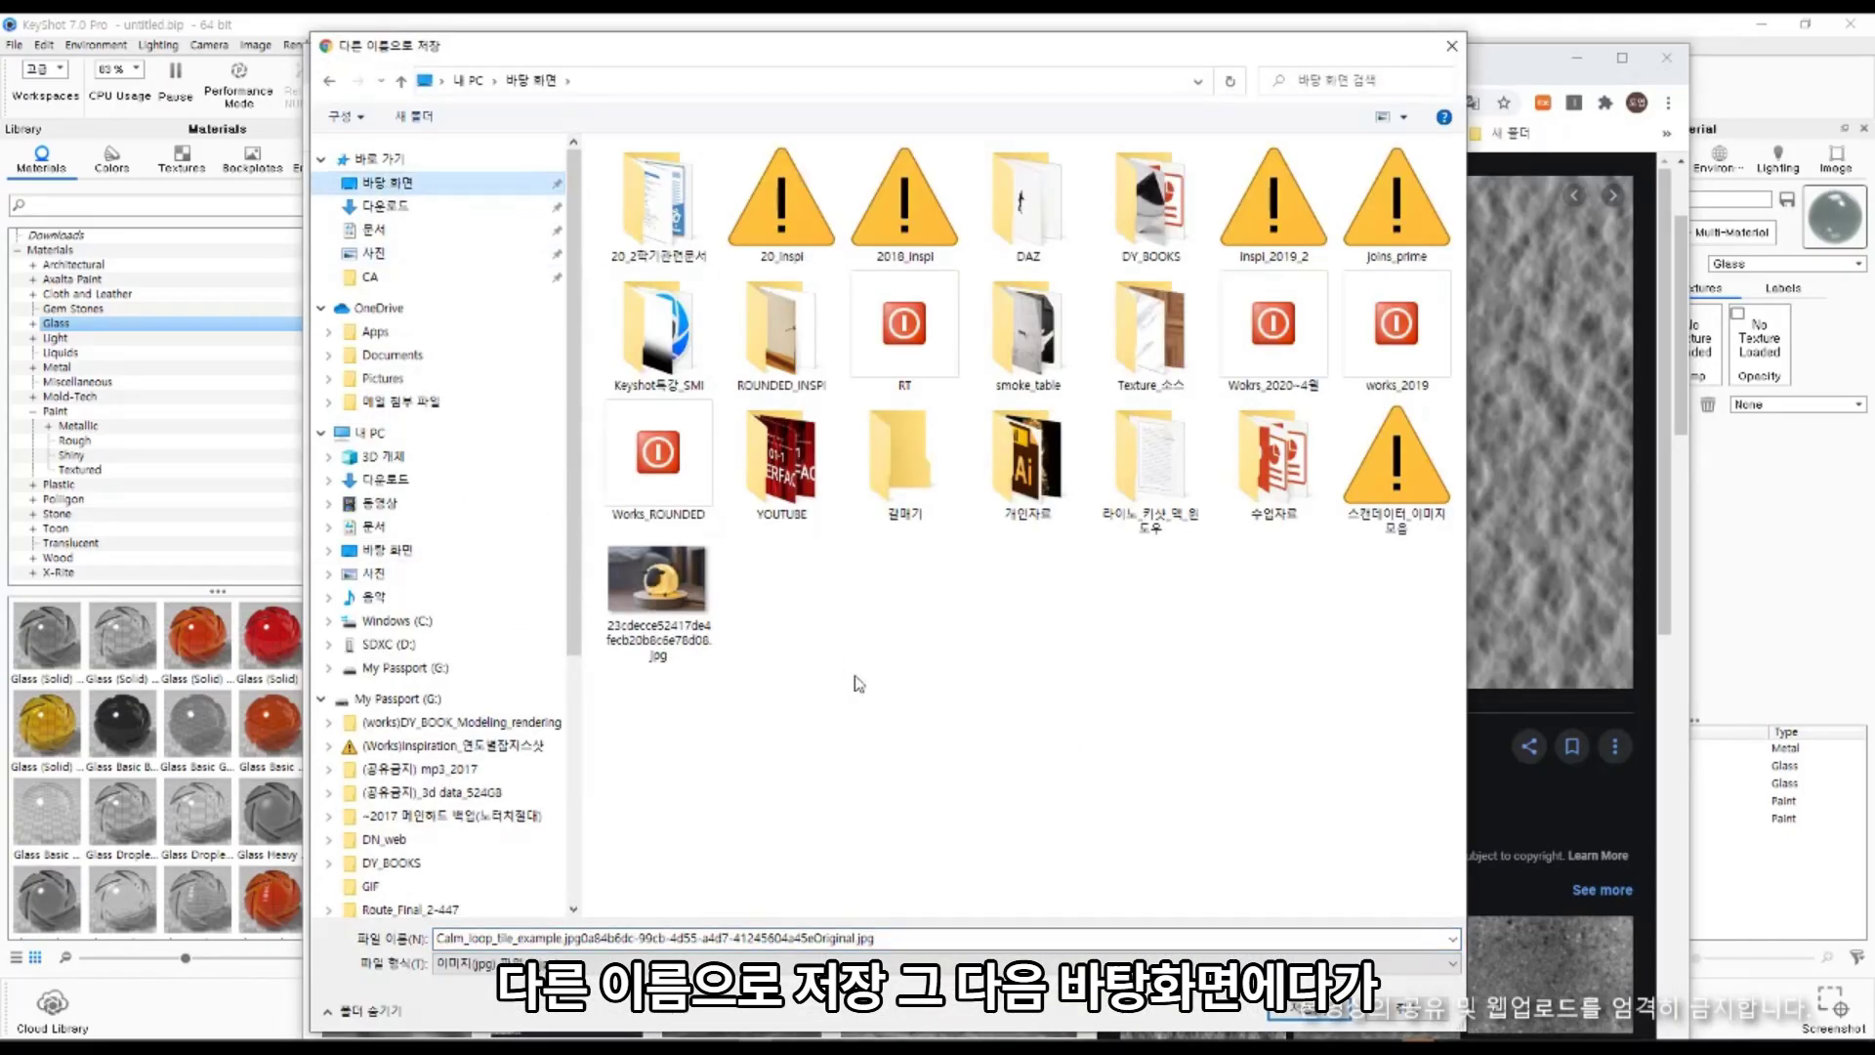
key(Return)
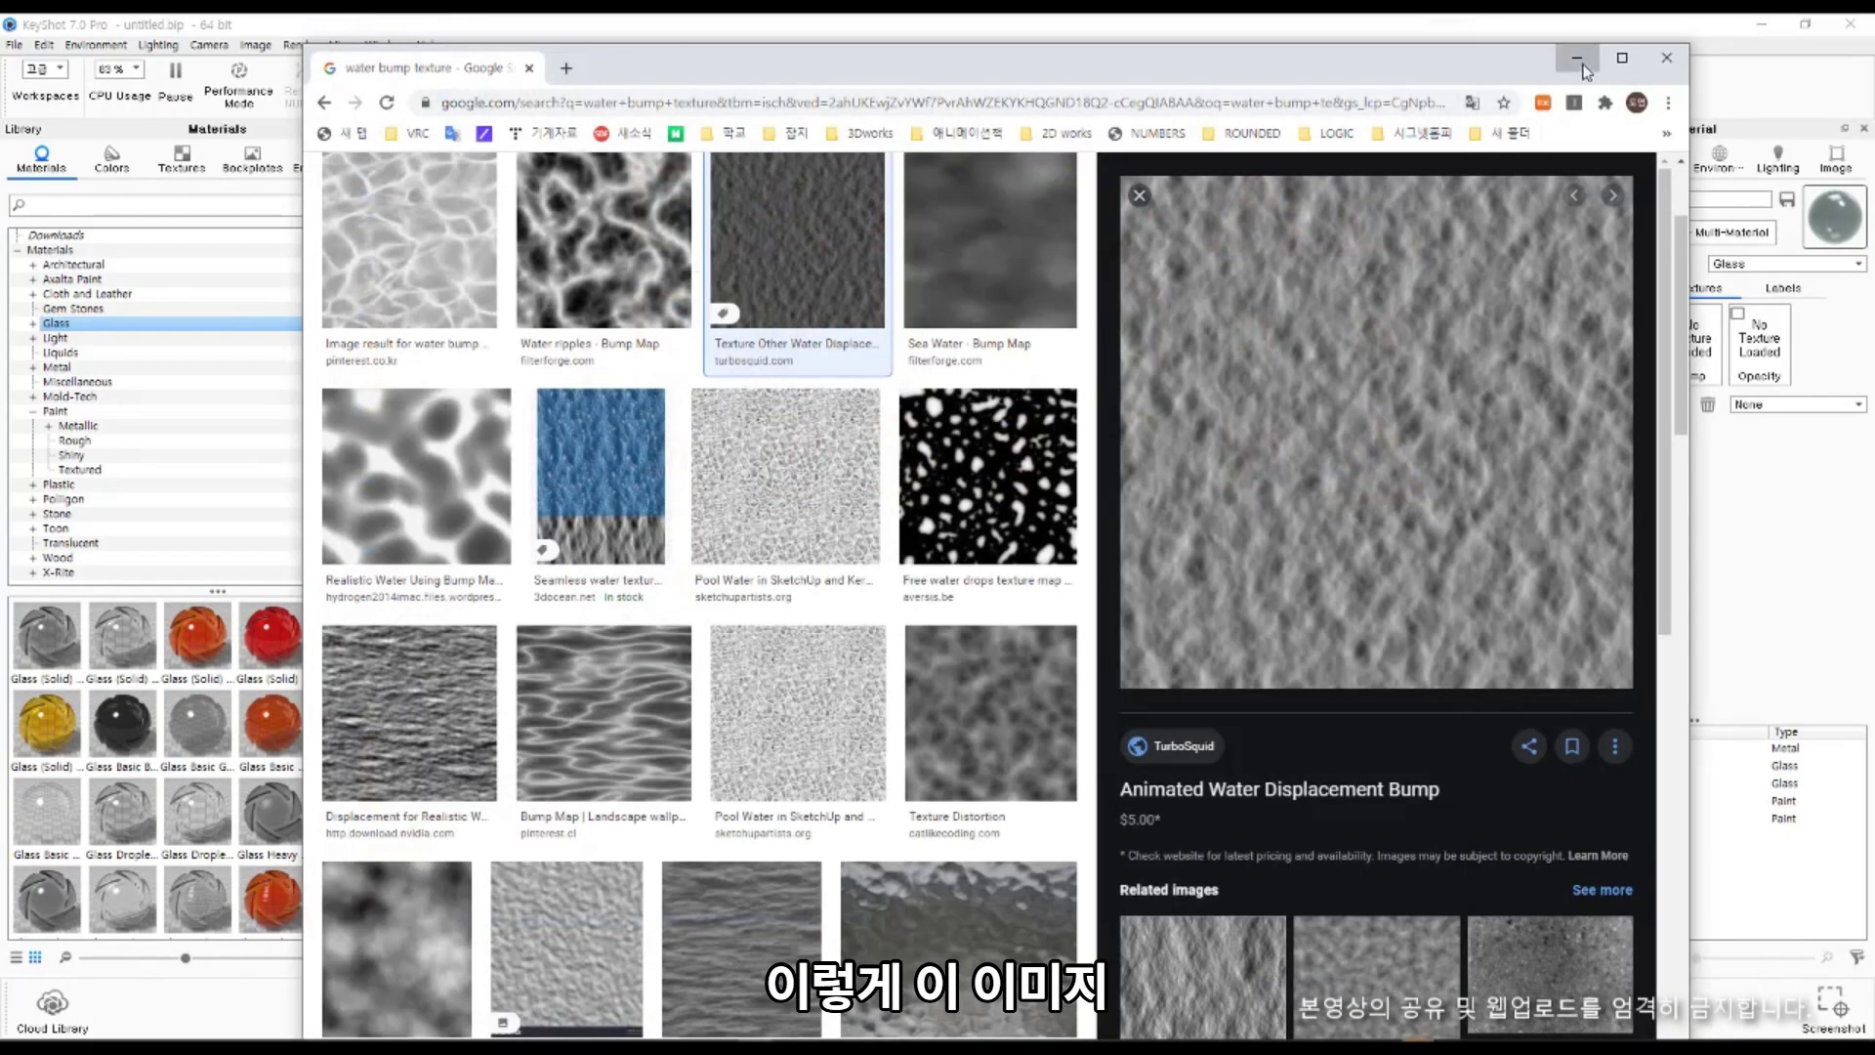
click(1583, 66)
Load the downloaded Calm_loop_tile_example image from the desktop as the bump texture of the Glass Basic Red surface.
mouse_move(224, 967)
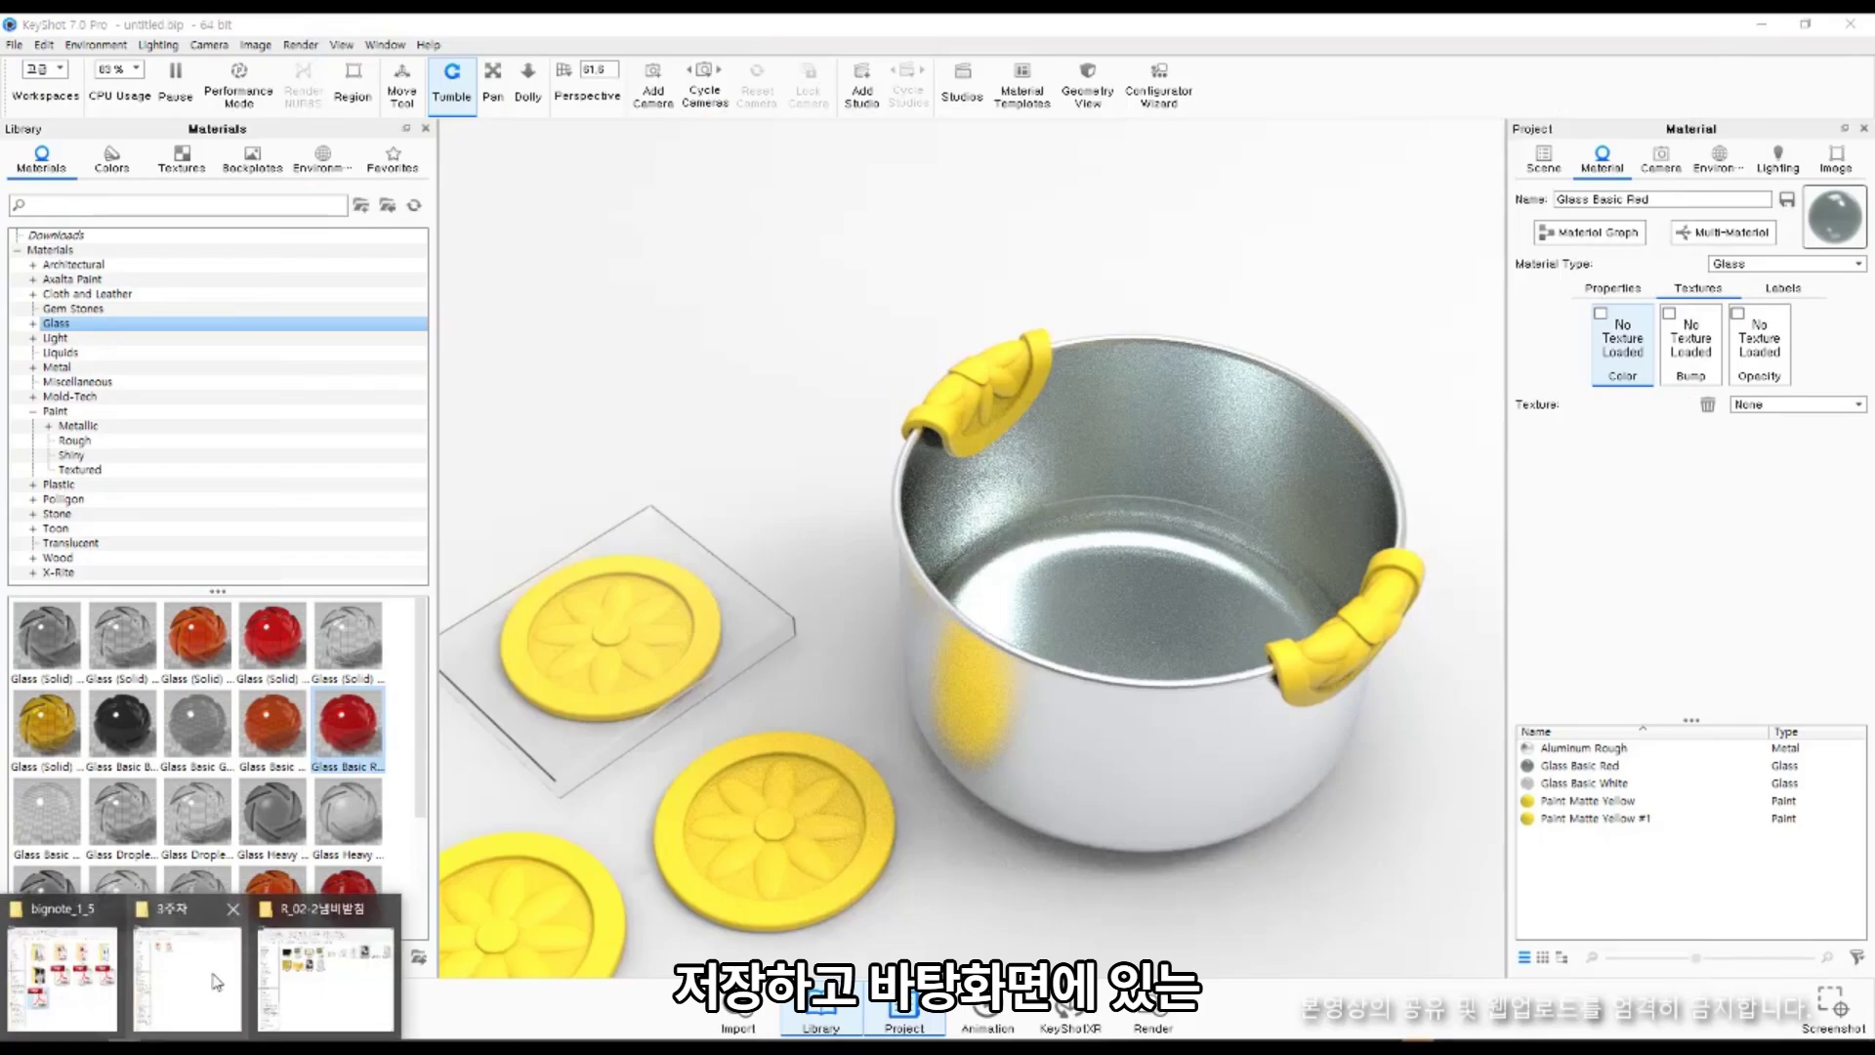
mouse_move(110, 965)
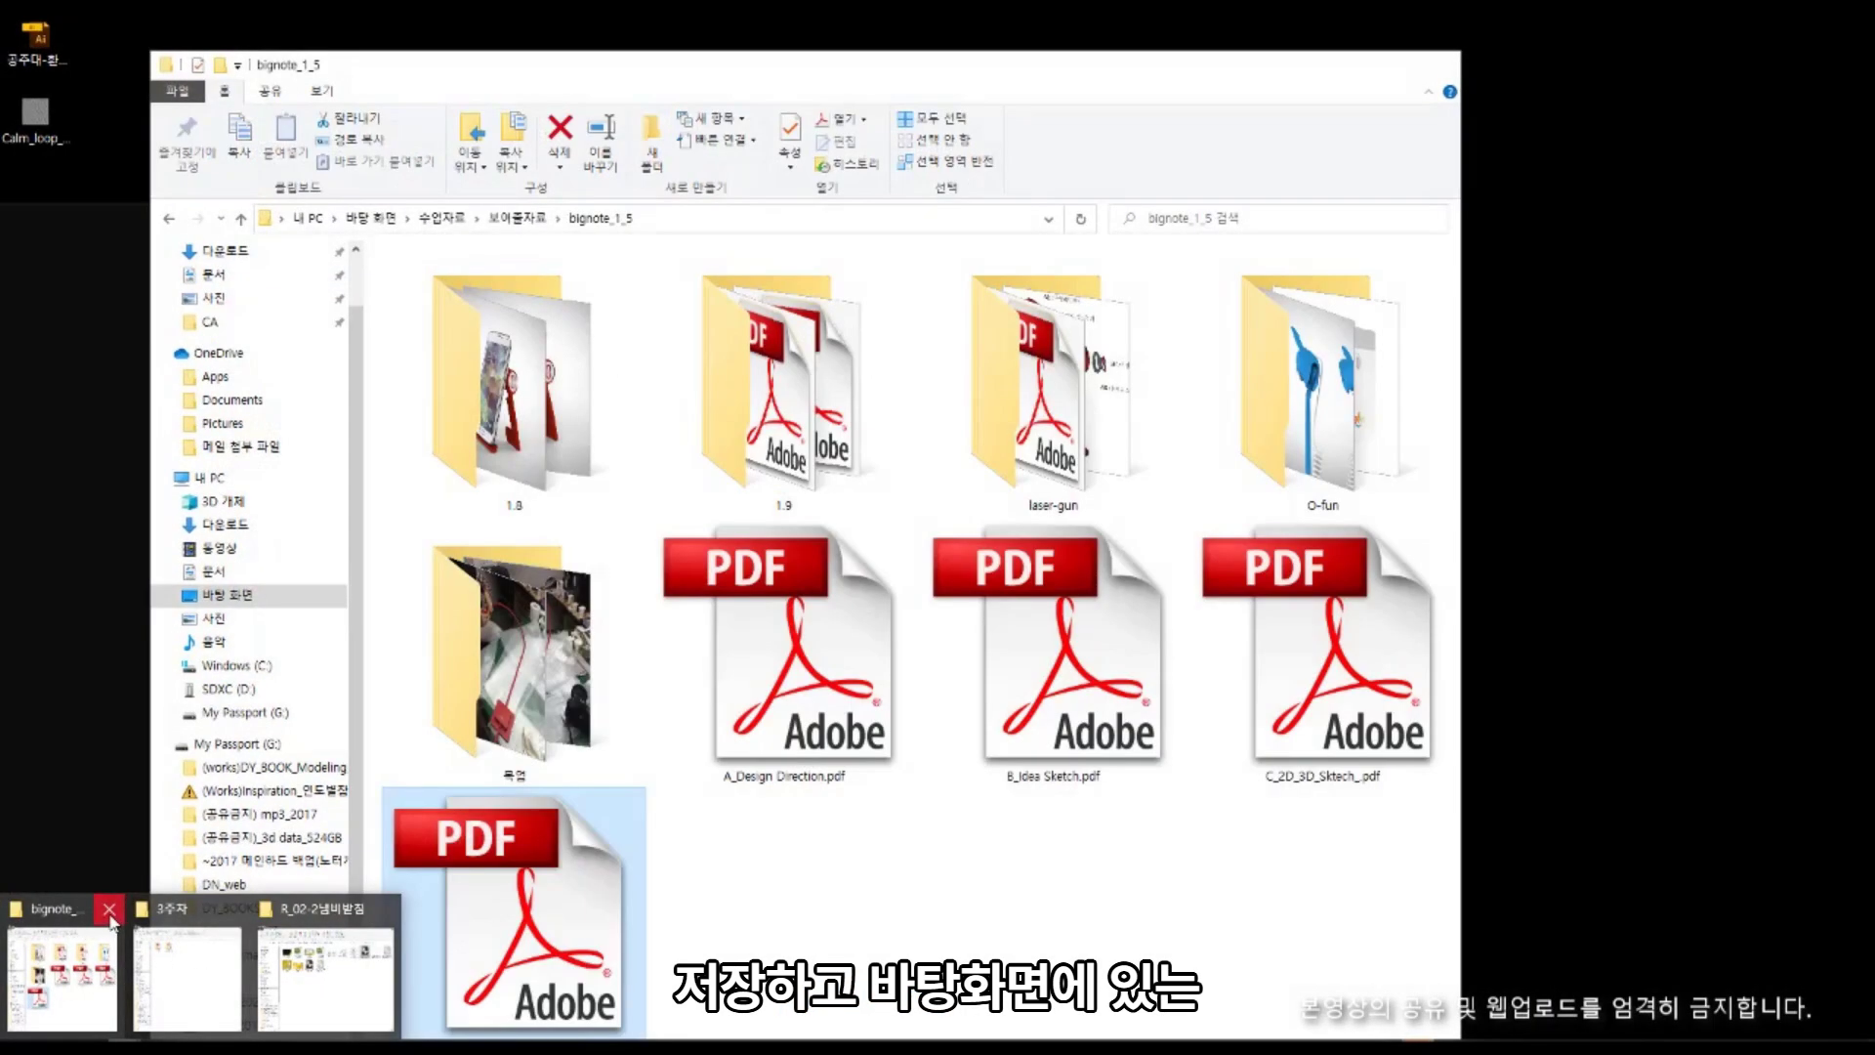
click(109, 908)
click(98, 961)
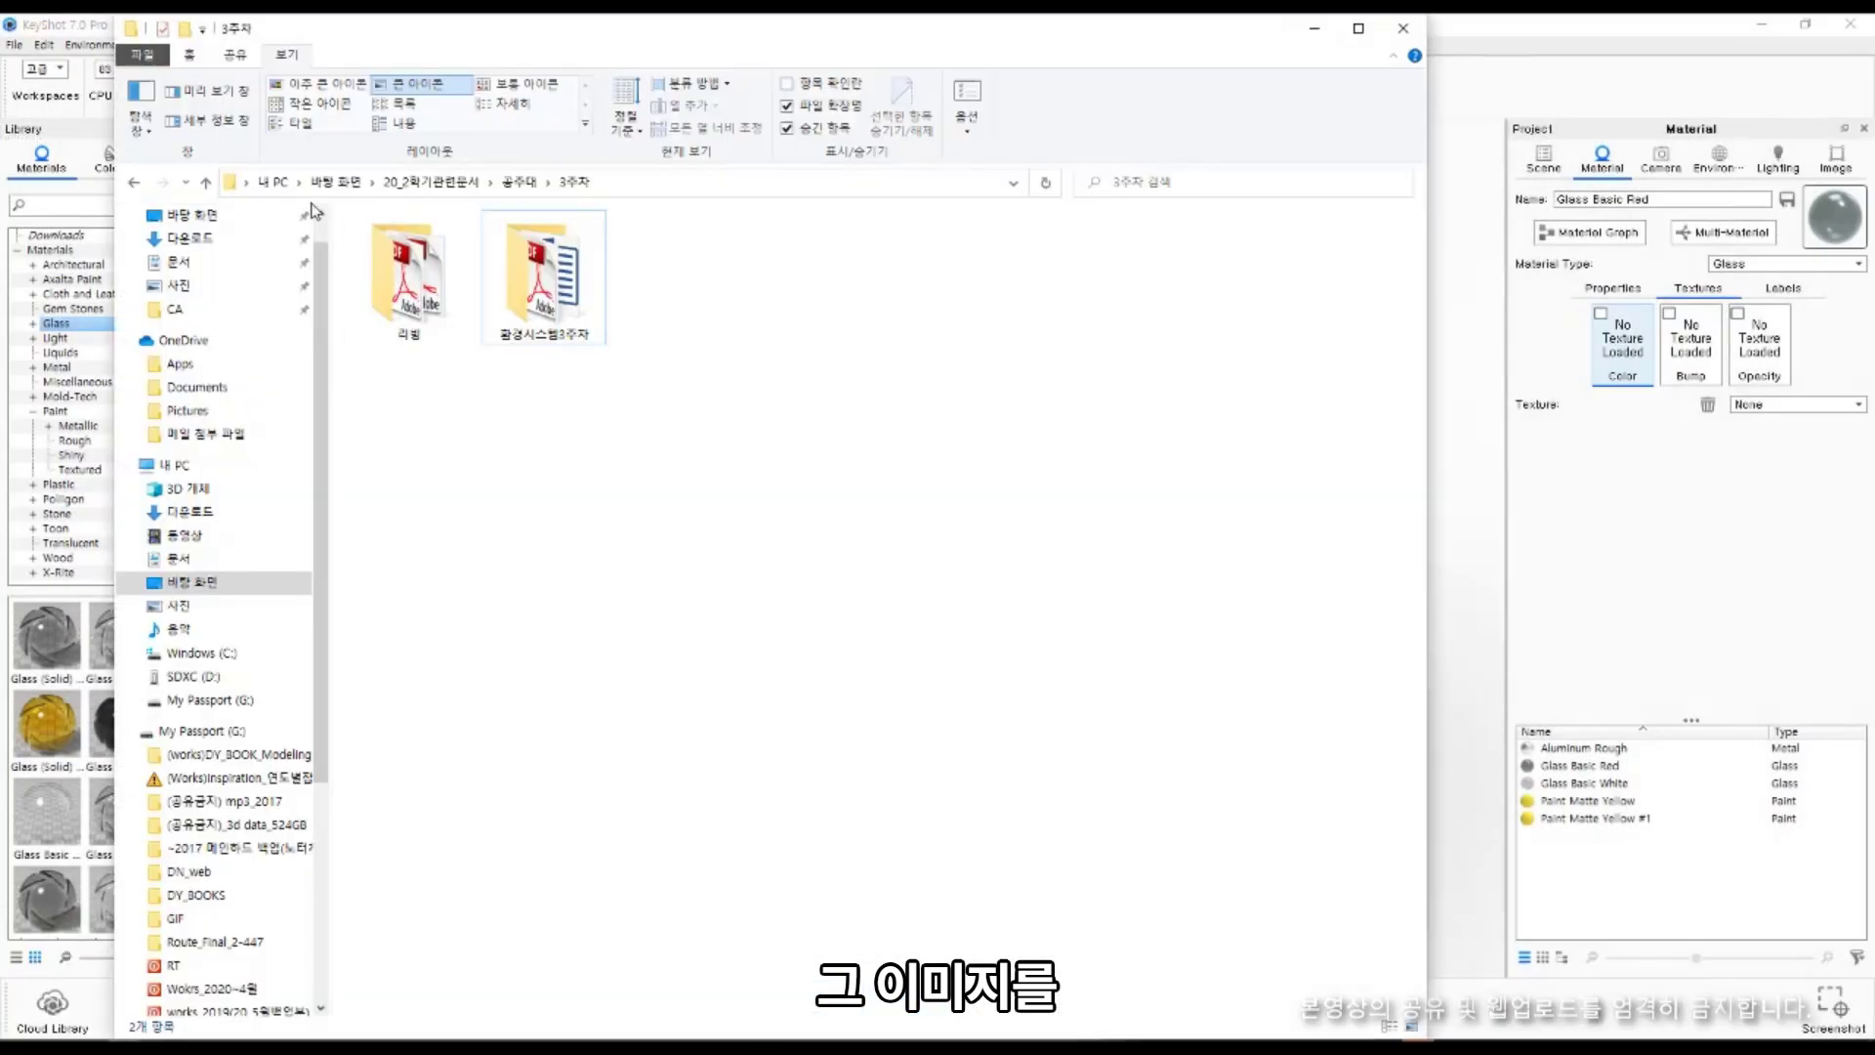
click(337, 182)
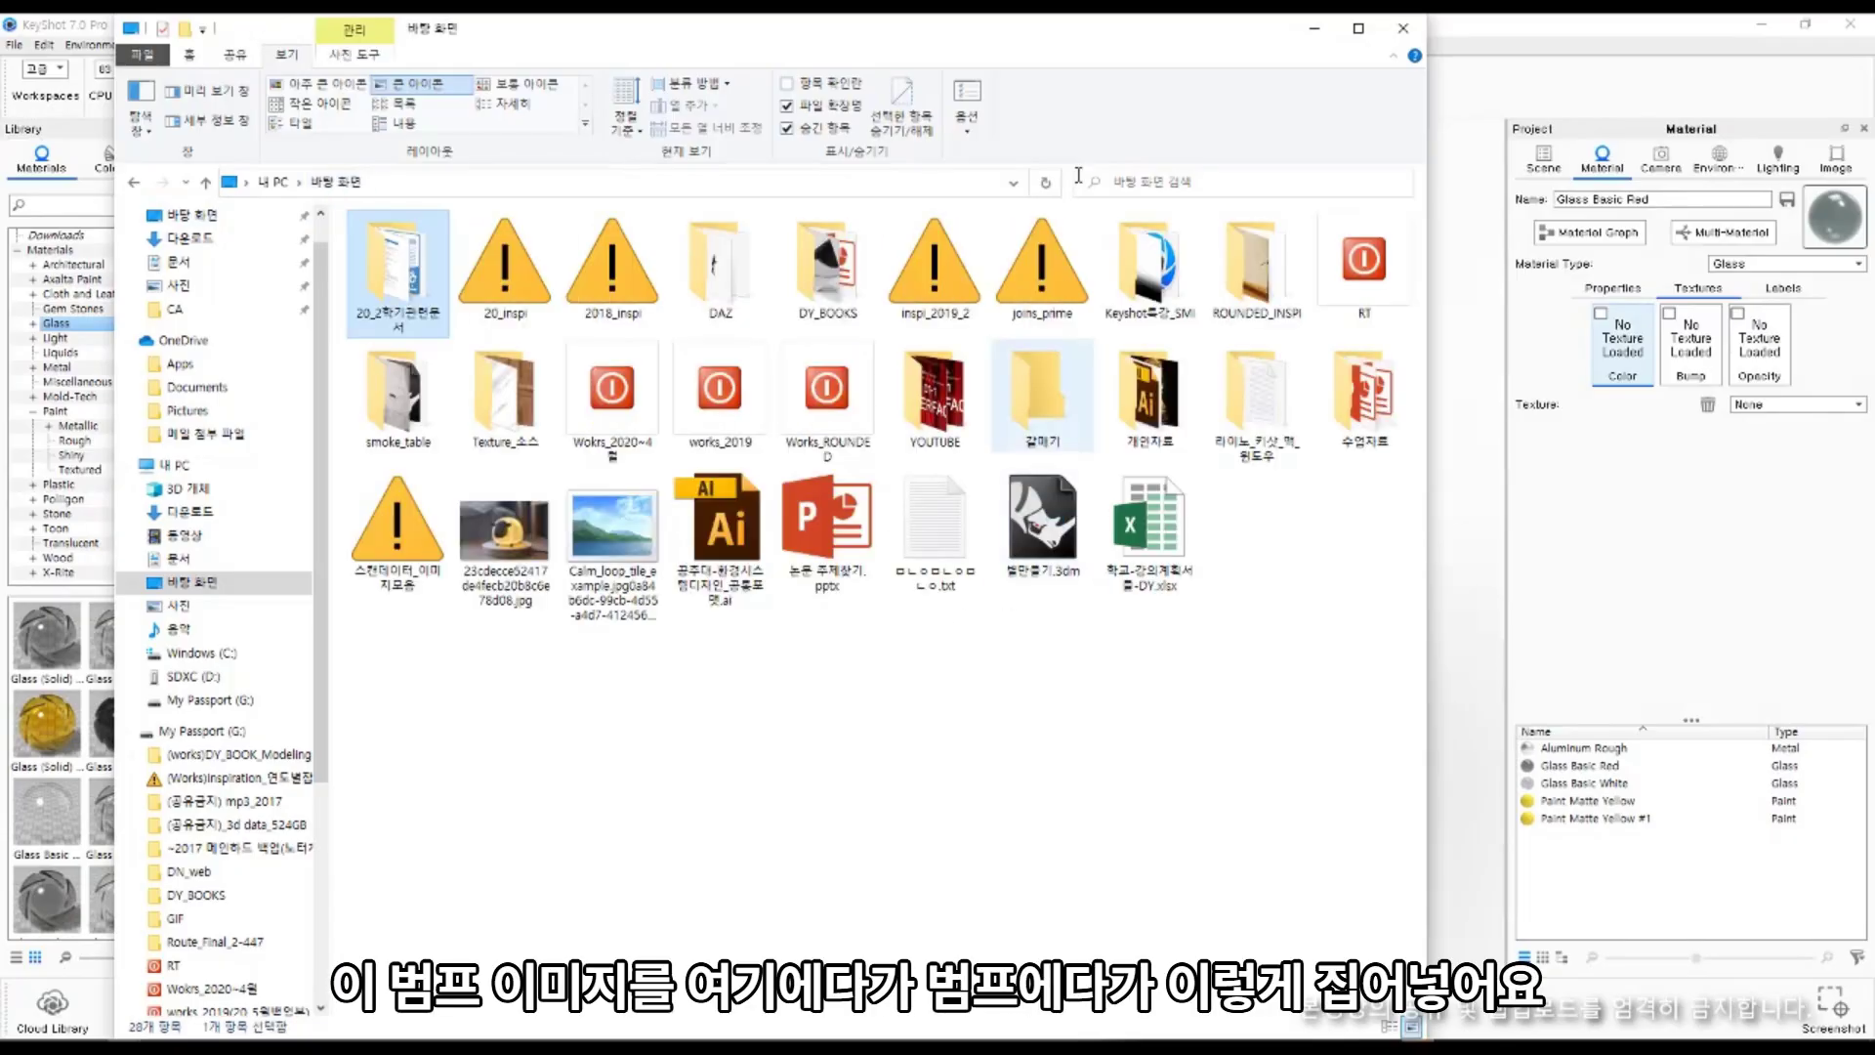
drag(1130, 30, 680, 58)
drag(161, 556, 1681, 356)
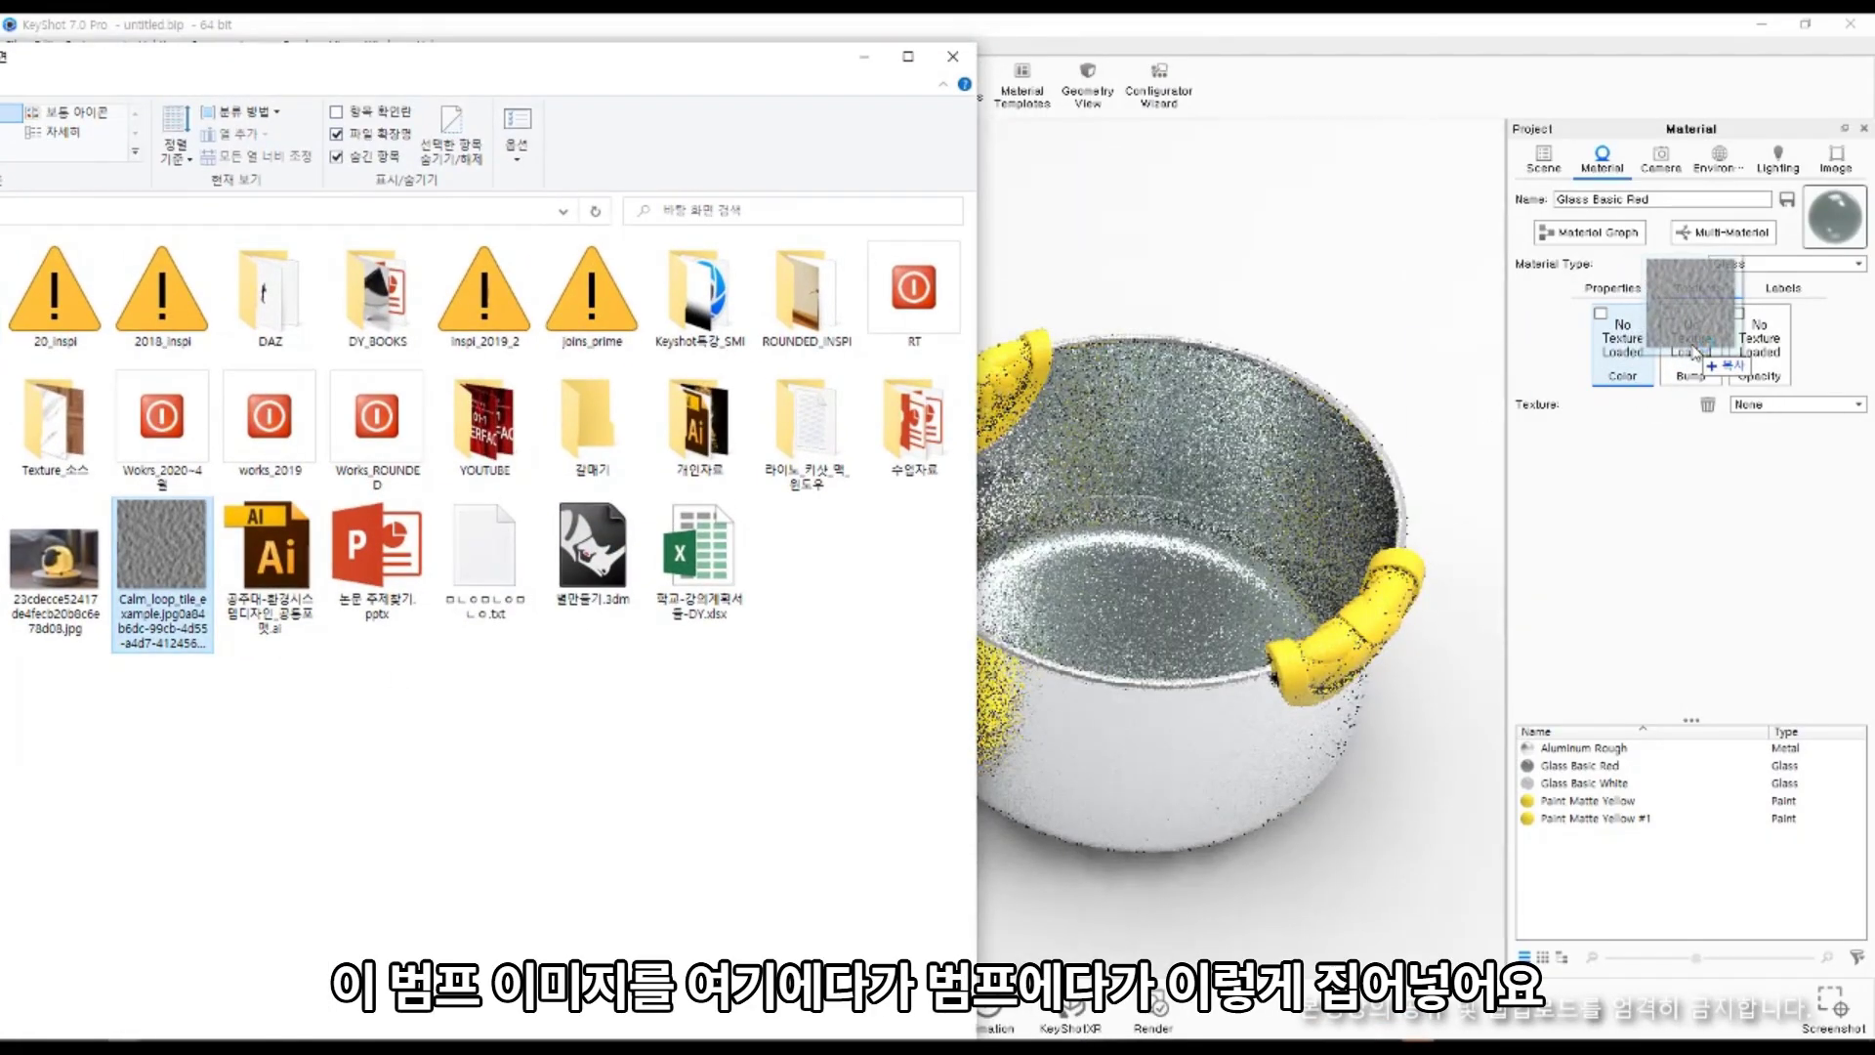
click(865, 56)
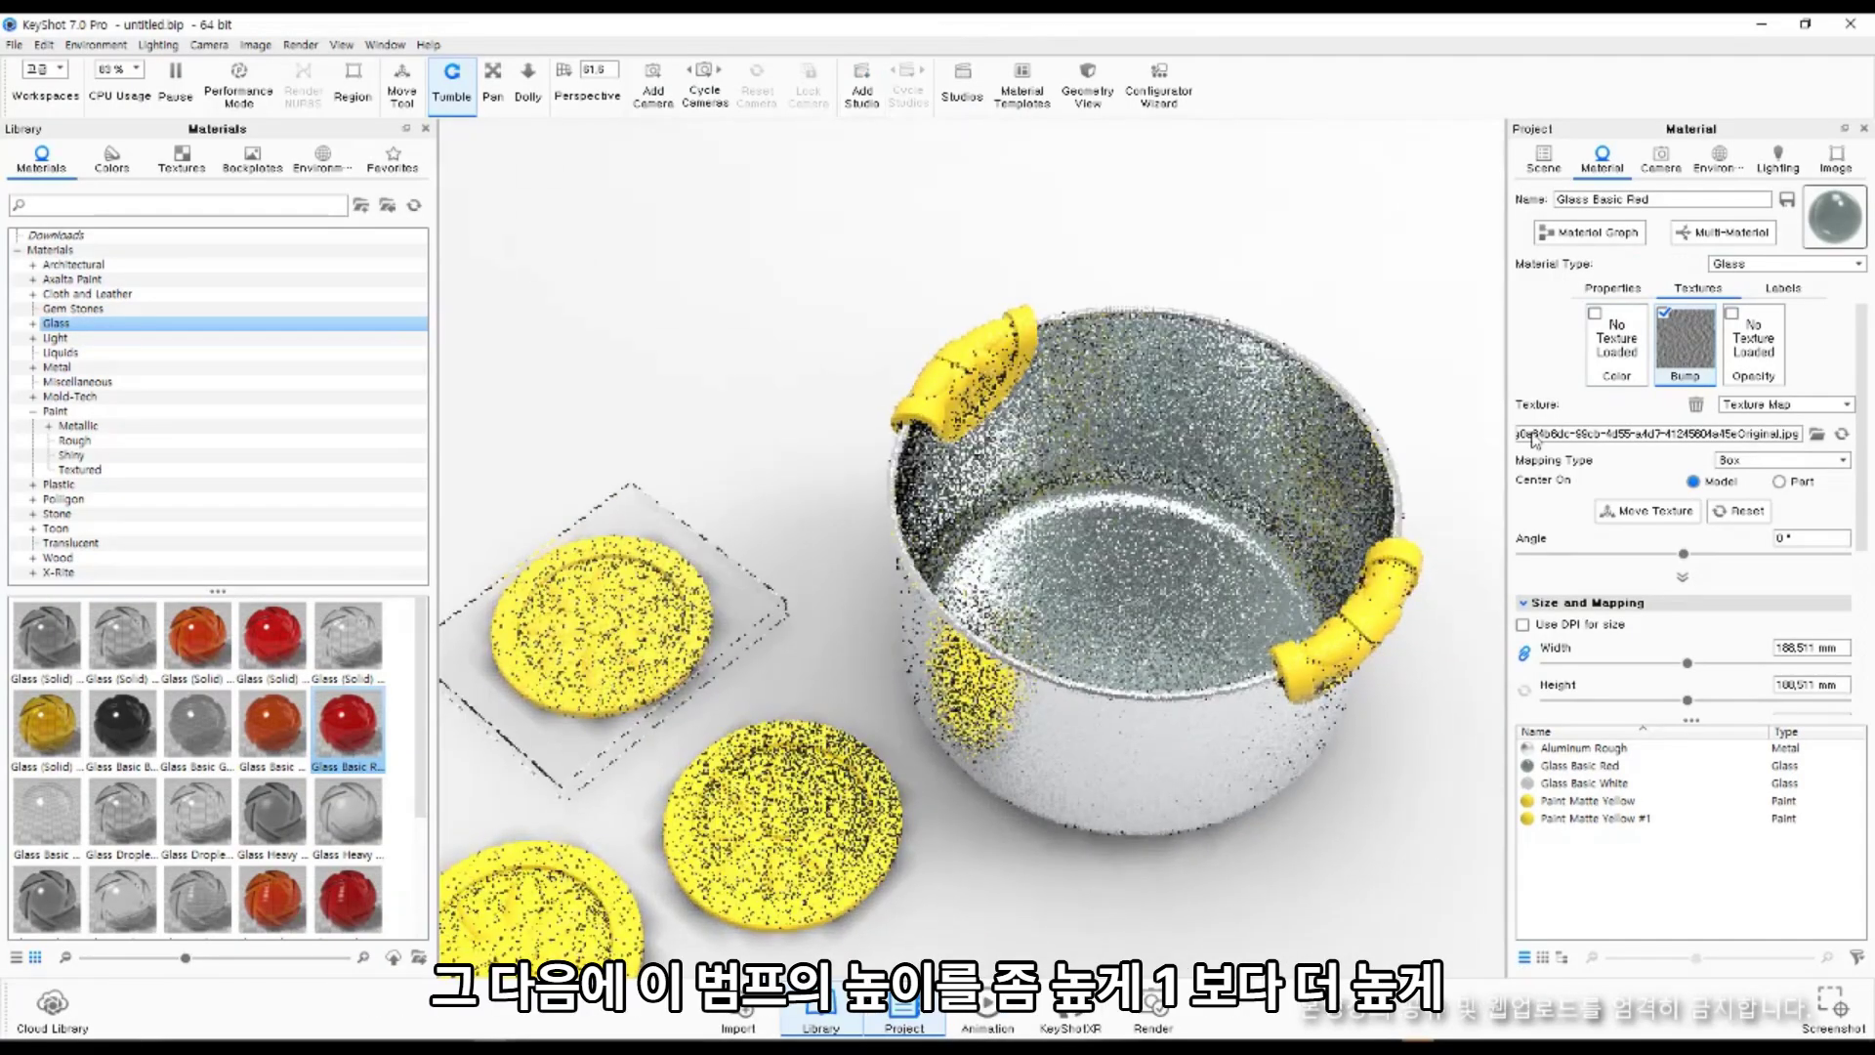
double_click(1665, 351)
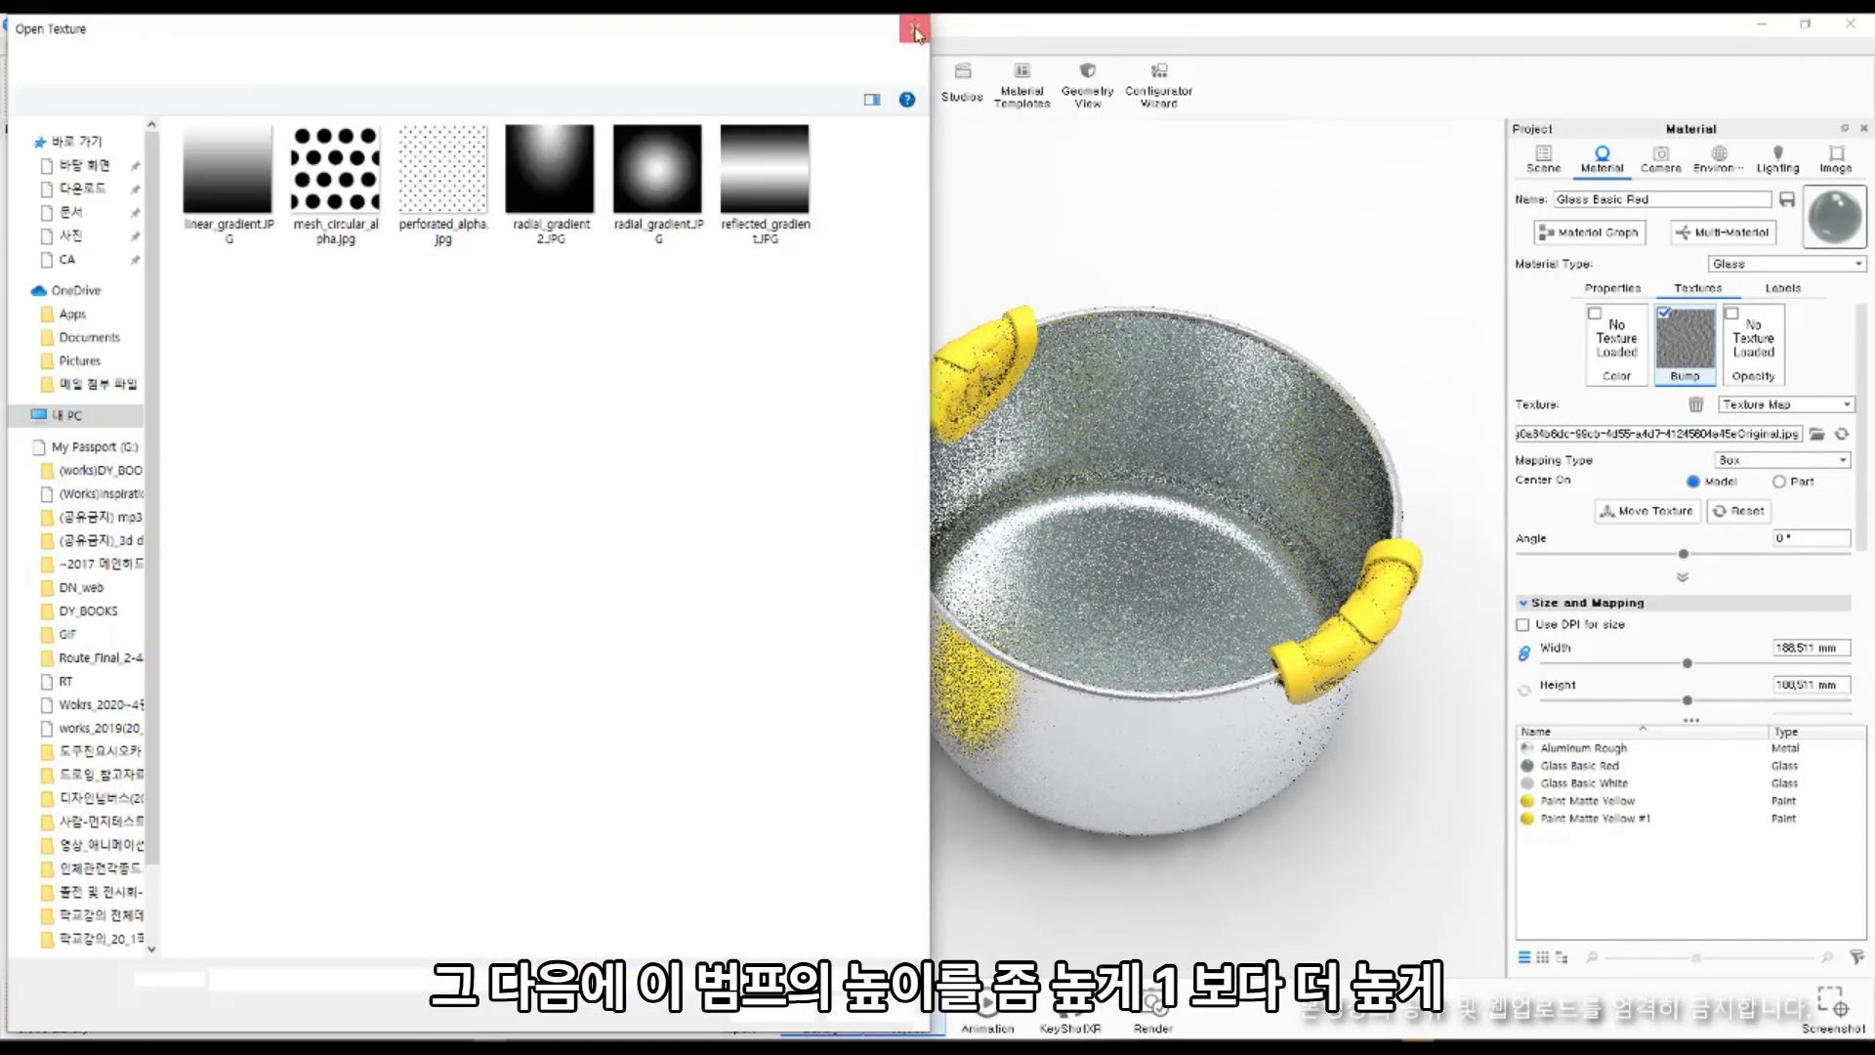
click(916, 26)
Set the bump height to 5 and reduce the bump texture's width and height to about 82.8 mm.
scroll(1746, 445, down, 5)
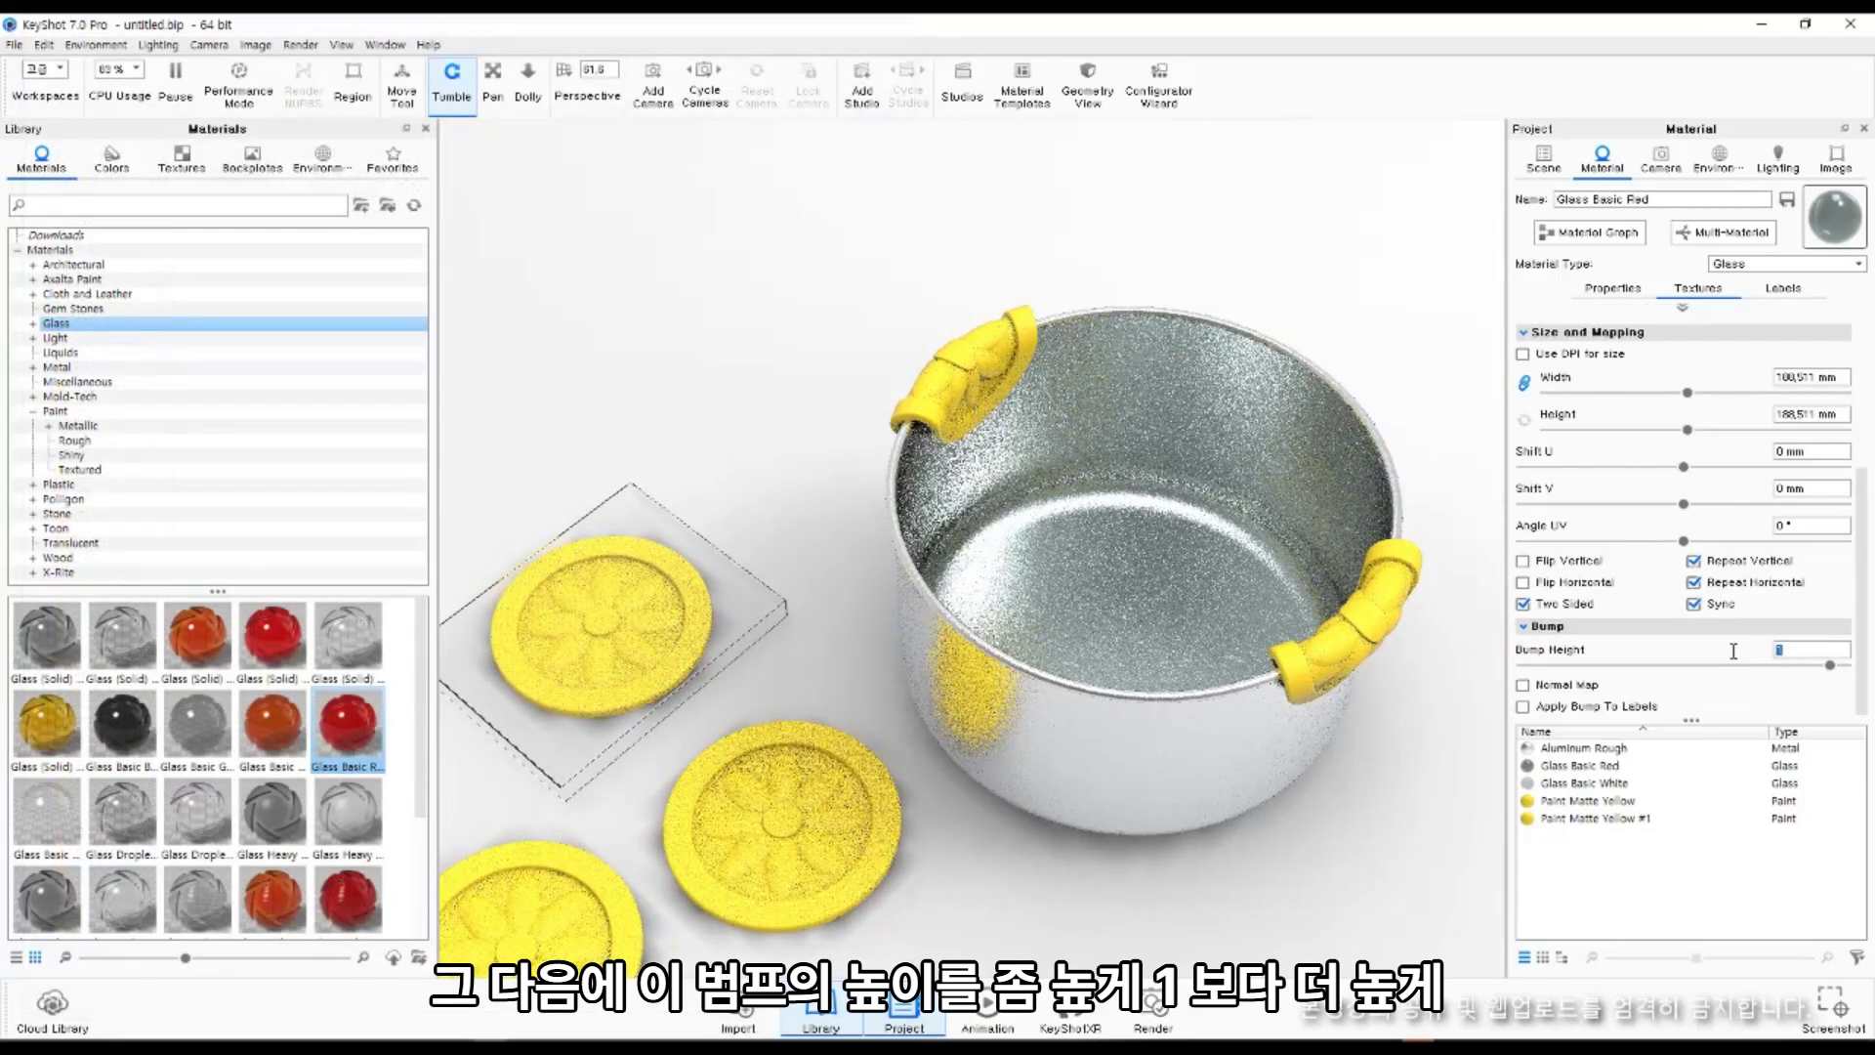
text(5)
key(Return)
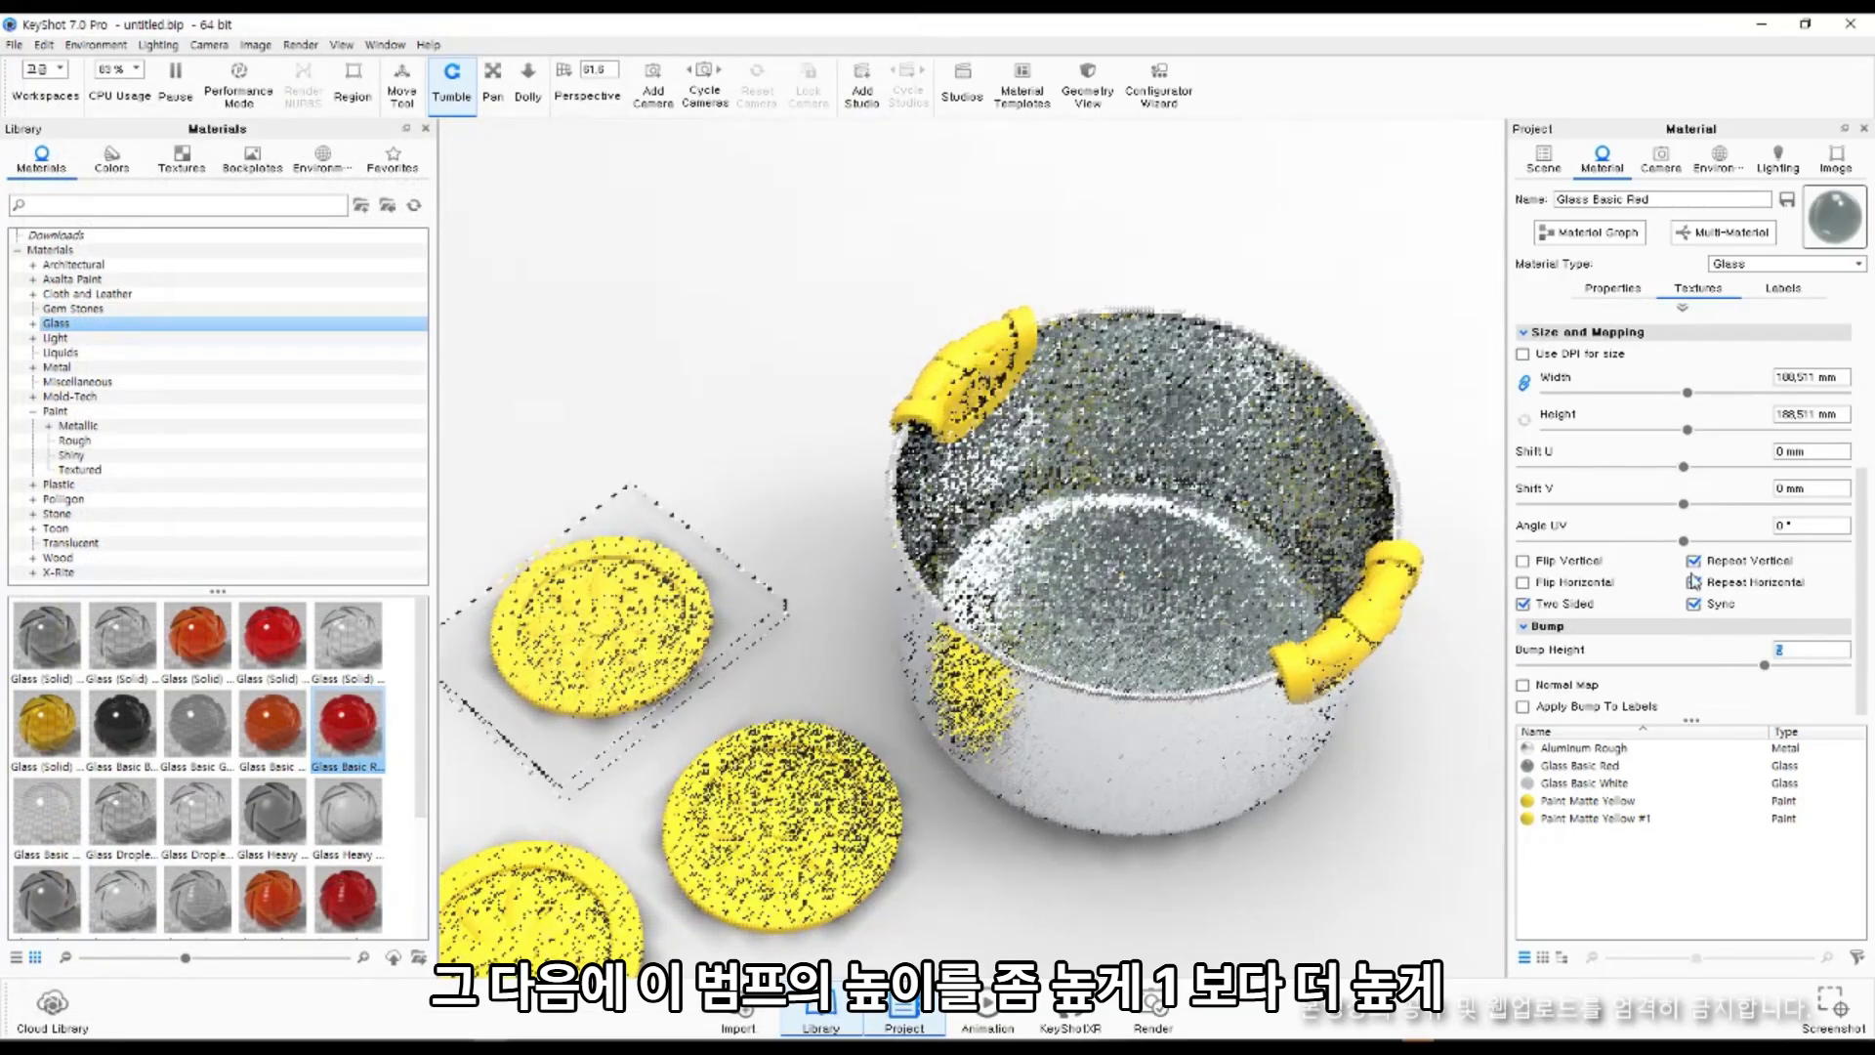
drag(1689, 393, 1611, 395)
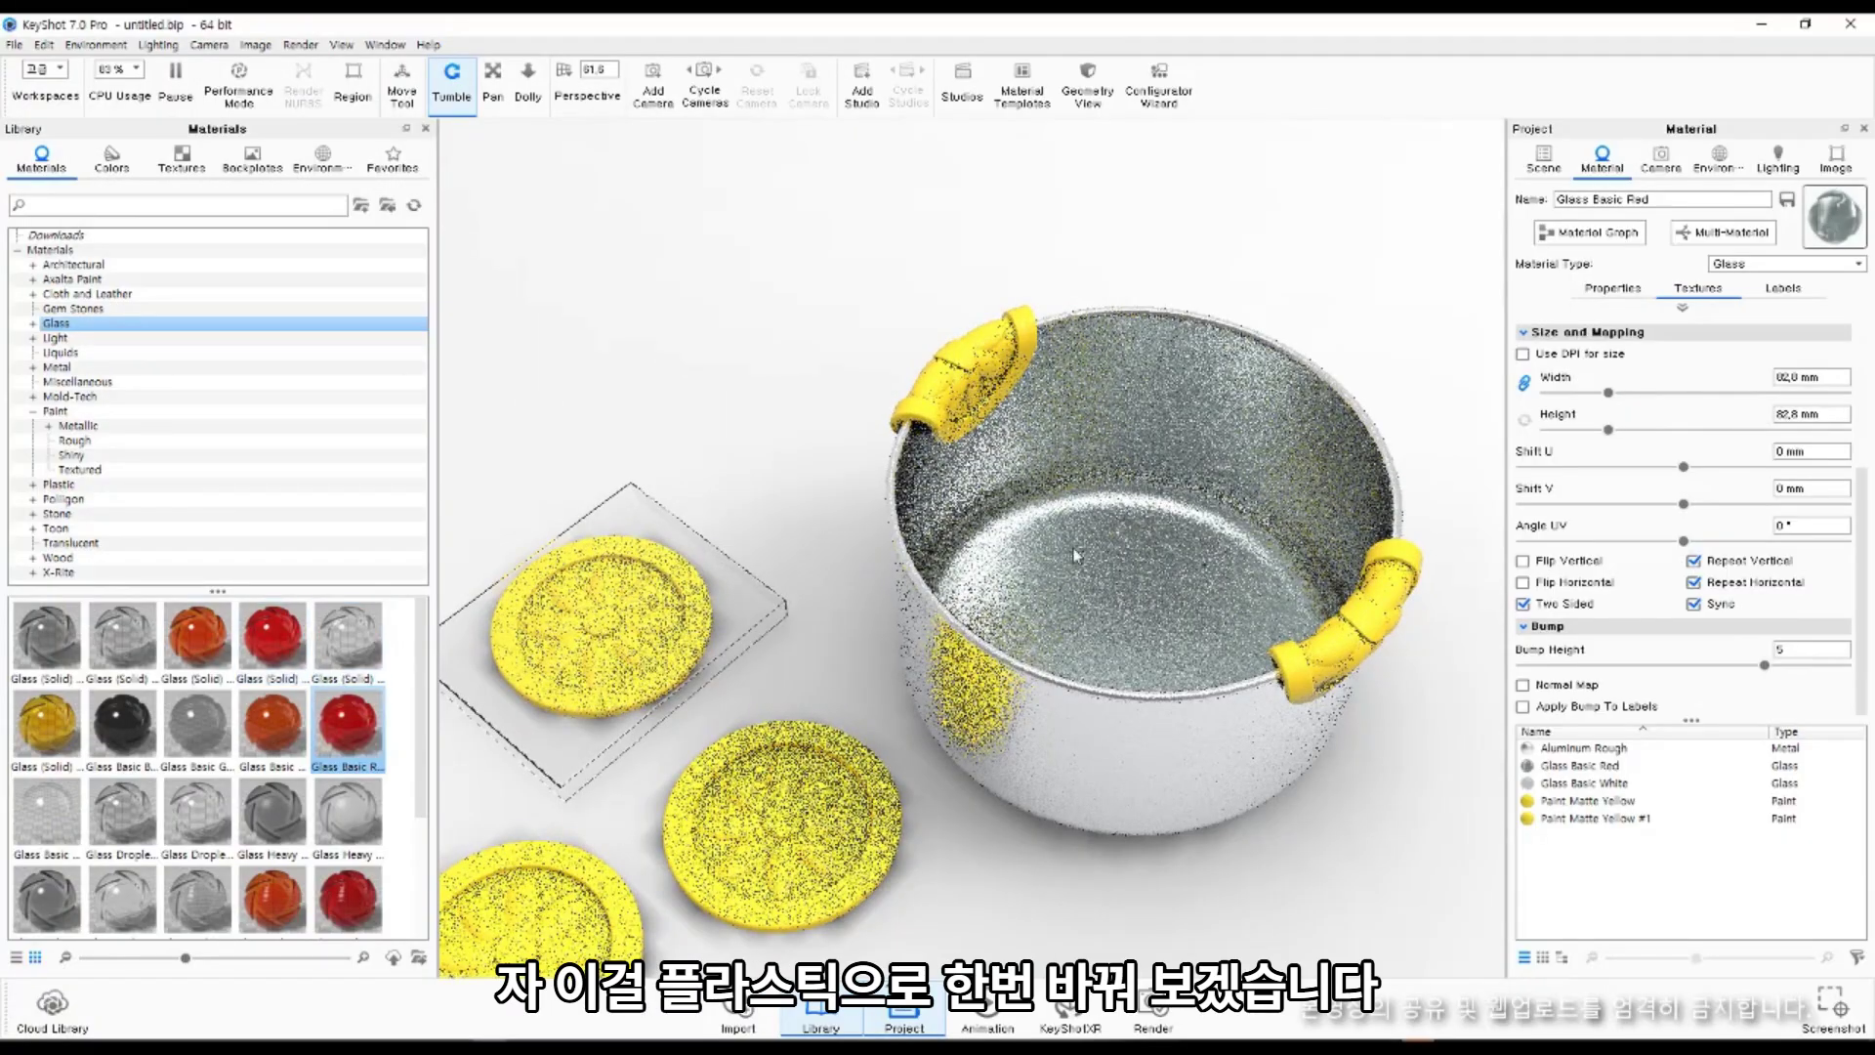
Try the Paint material type on the water surface and inspect its bump relief up close.
click(1612, 288)
click(1785, 264)
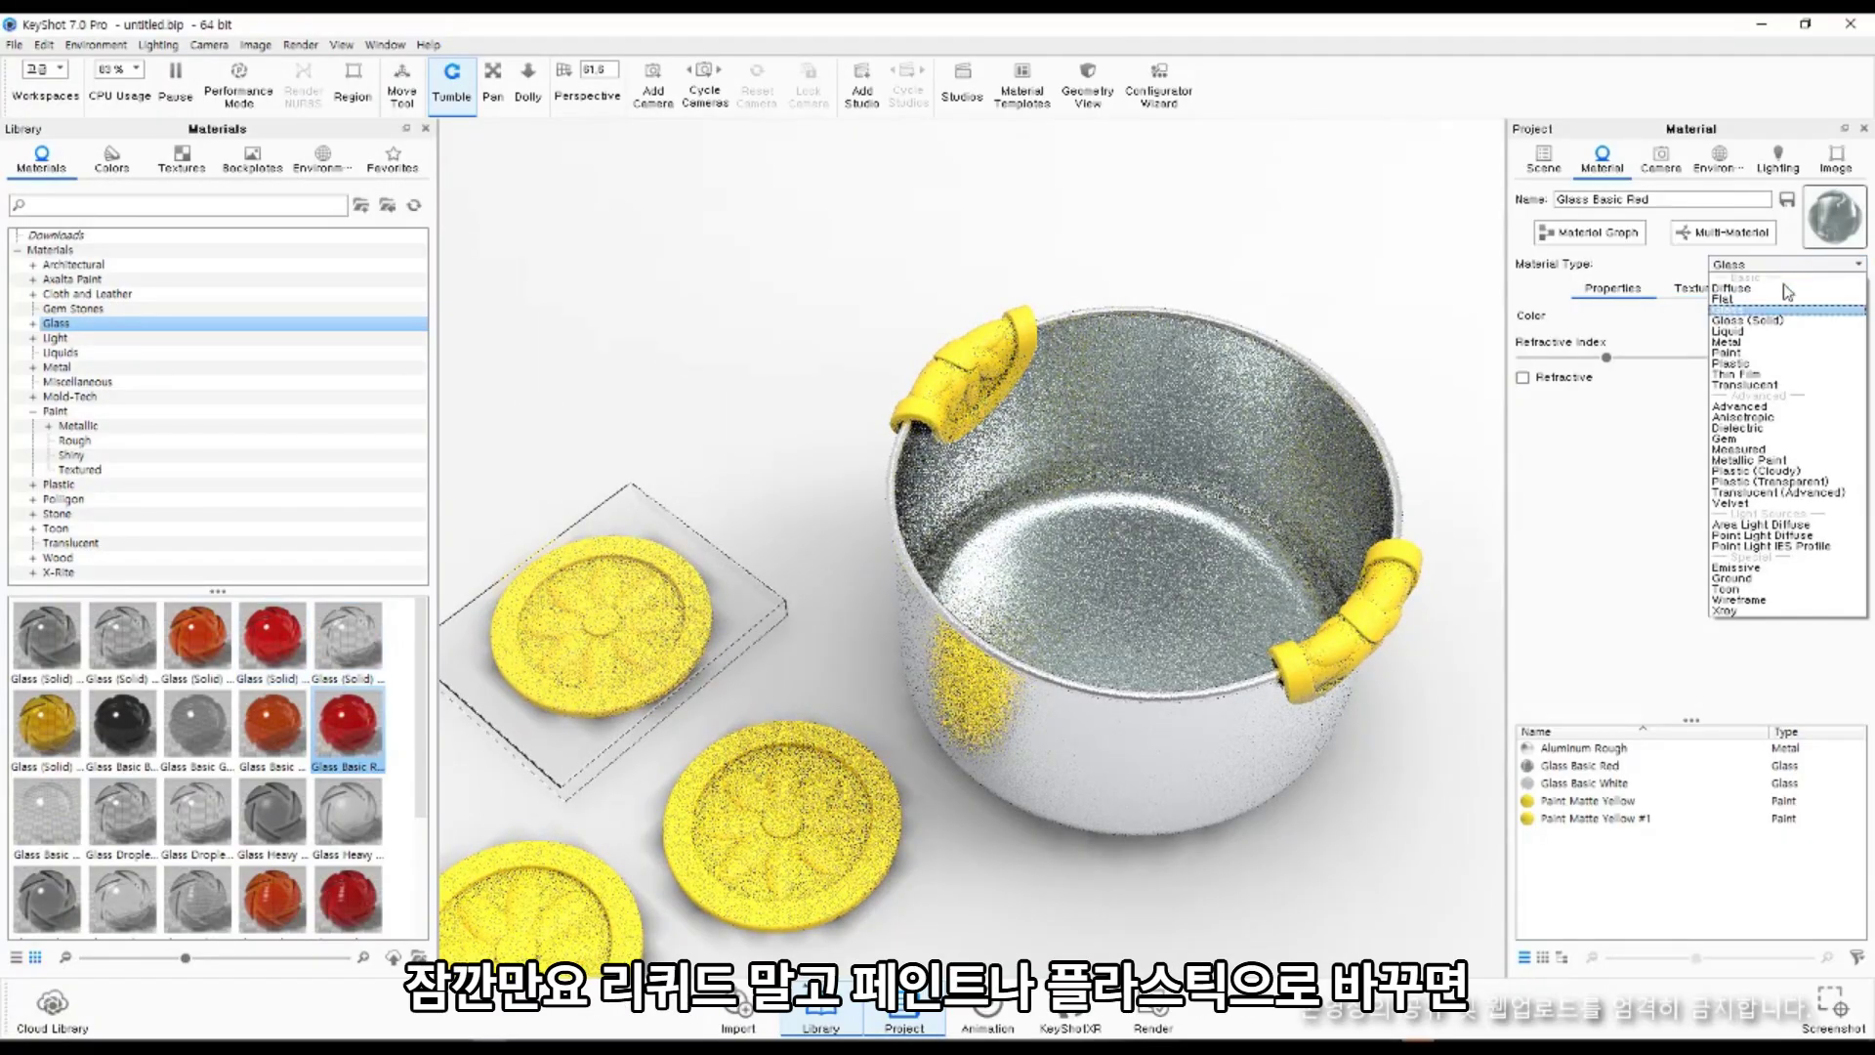
click(1766, 354)
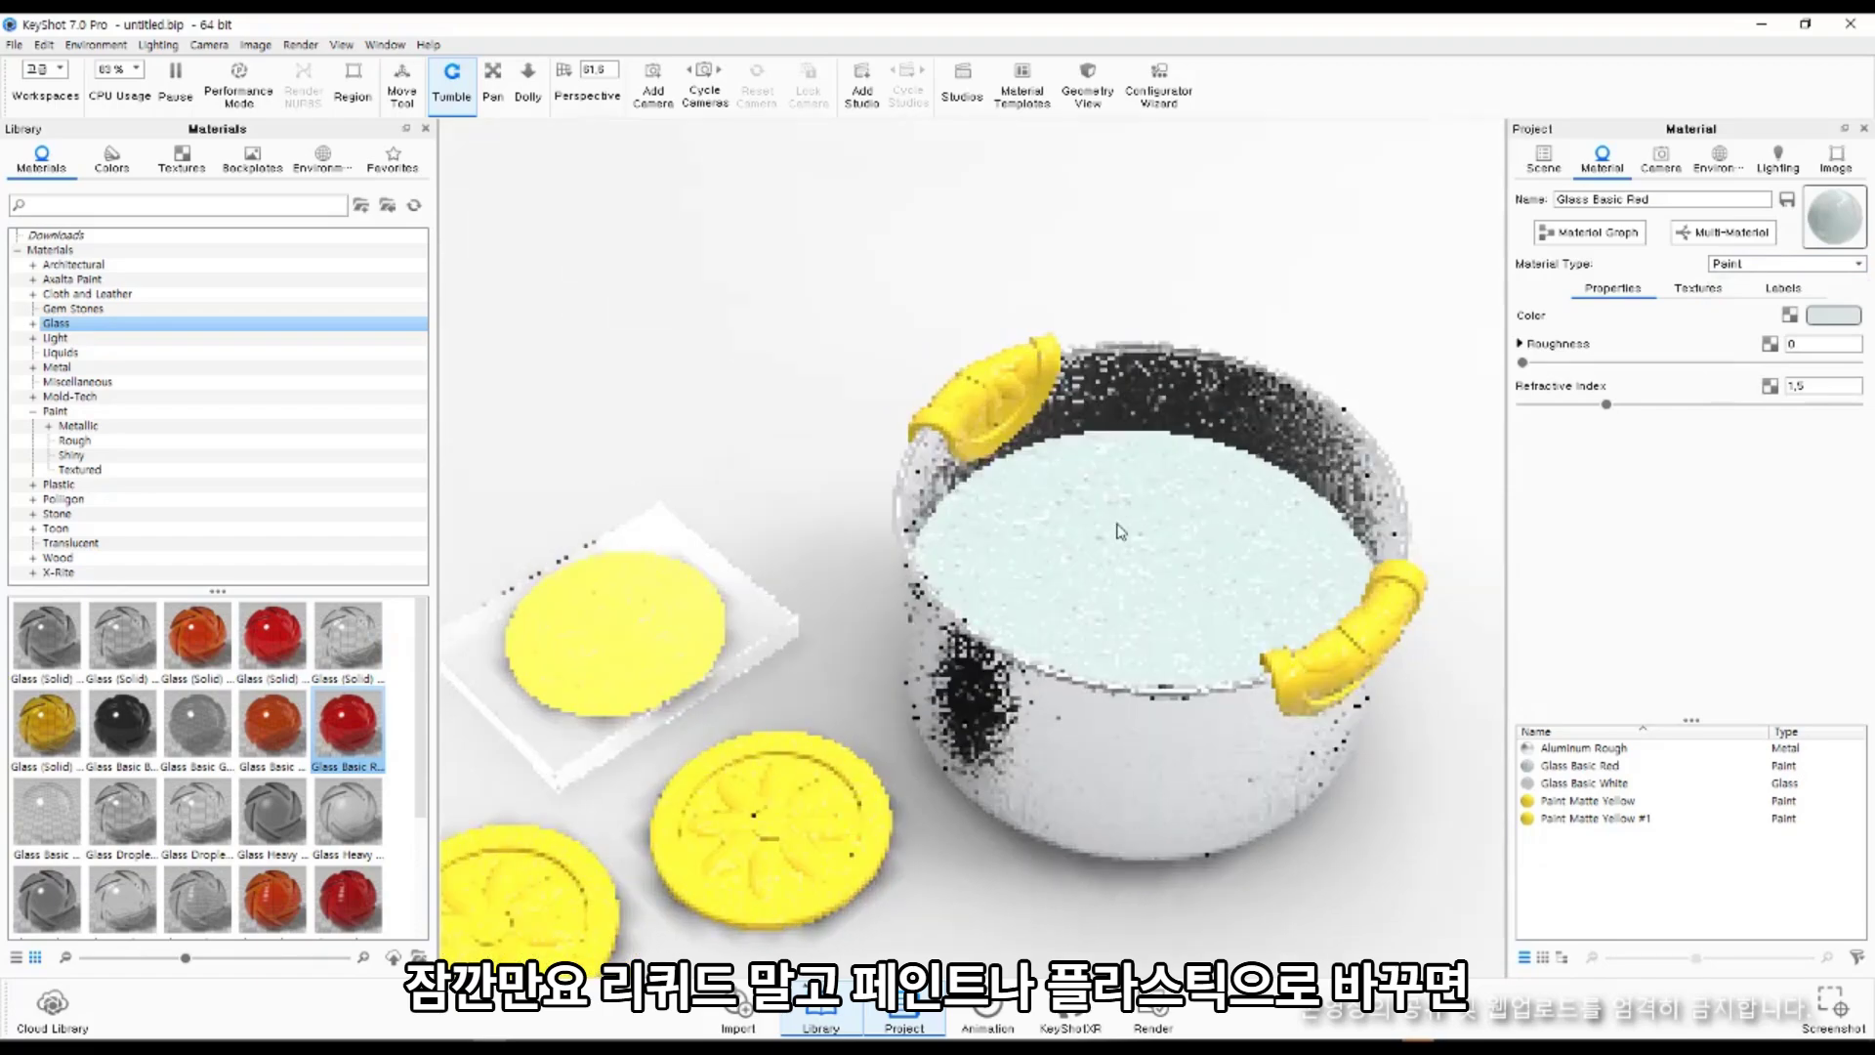
scroll(1120, 531, up, 5)
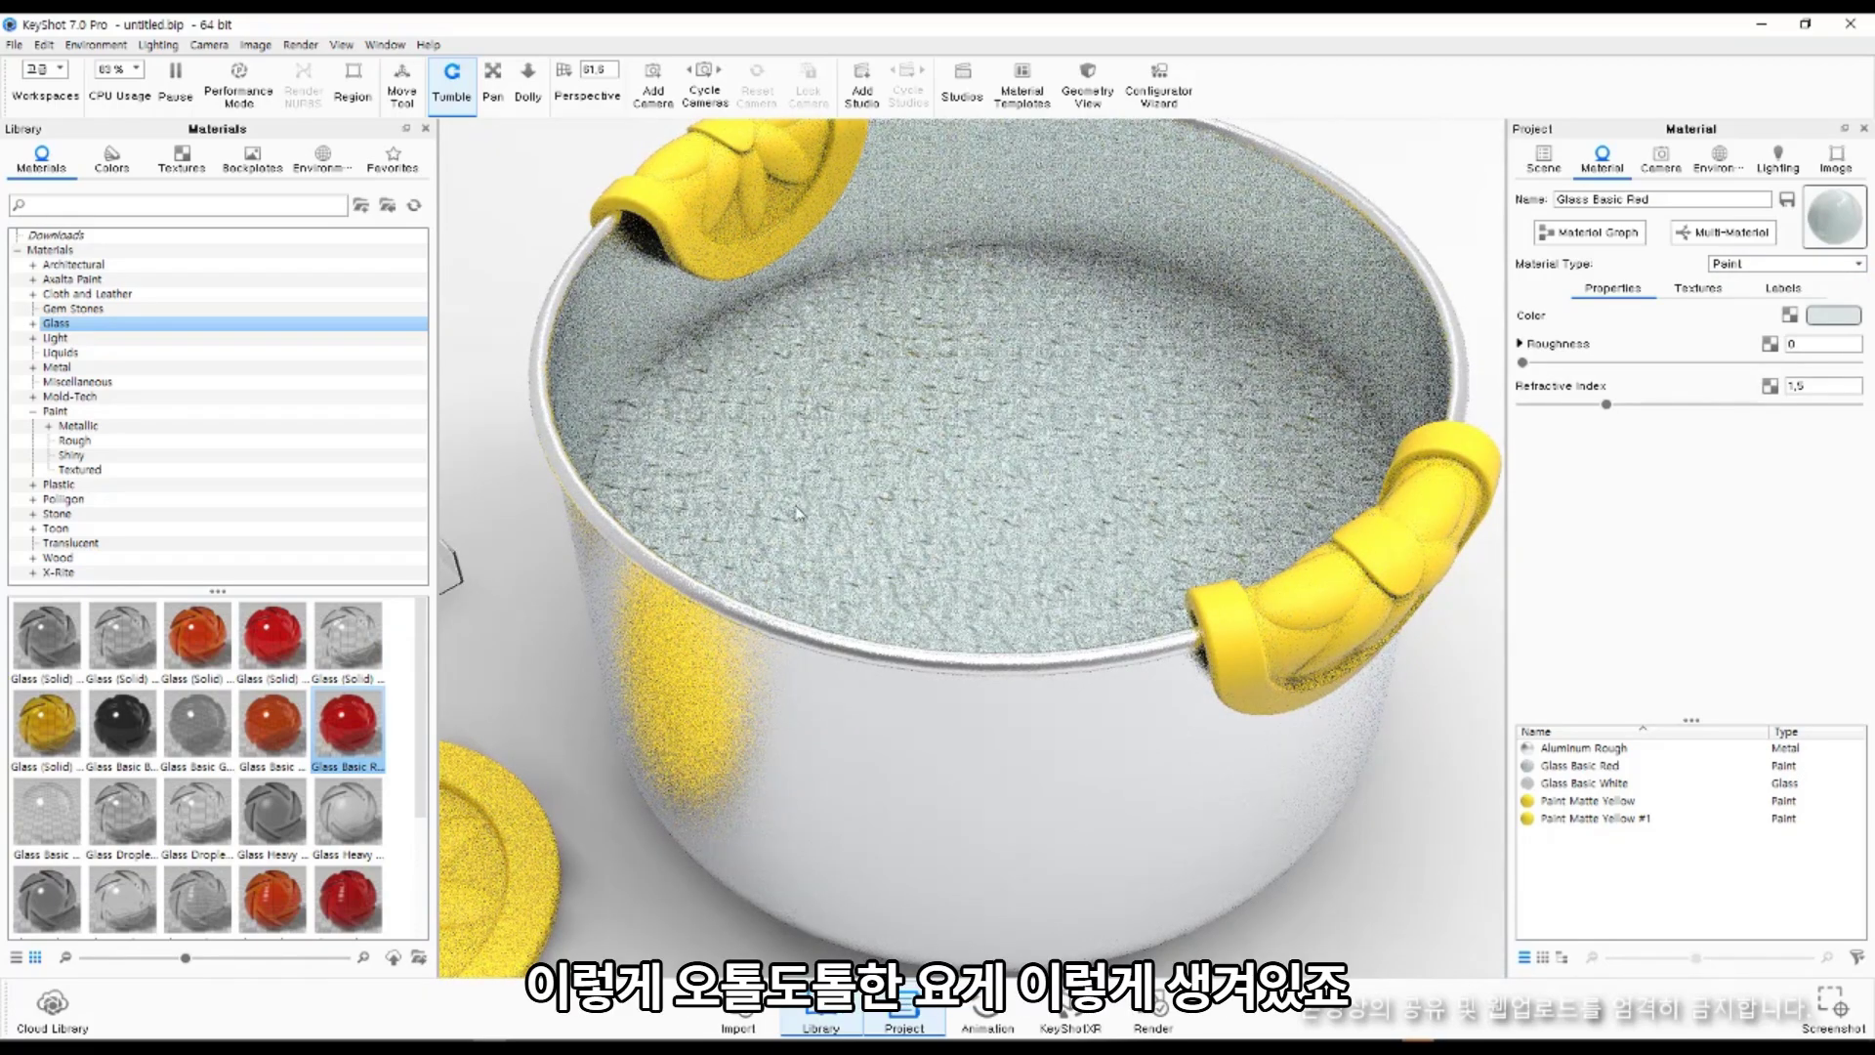
Return the water surface to the Glass material type with Refractive enabled and check it inside the pot.
click(1737, 266)
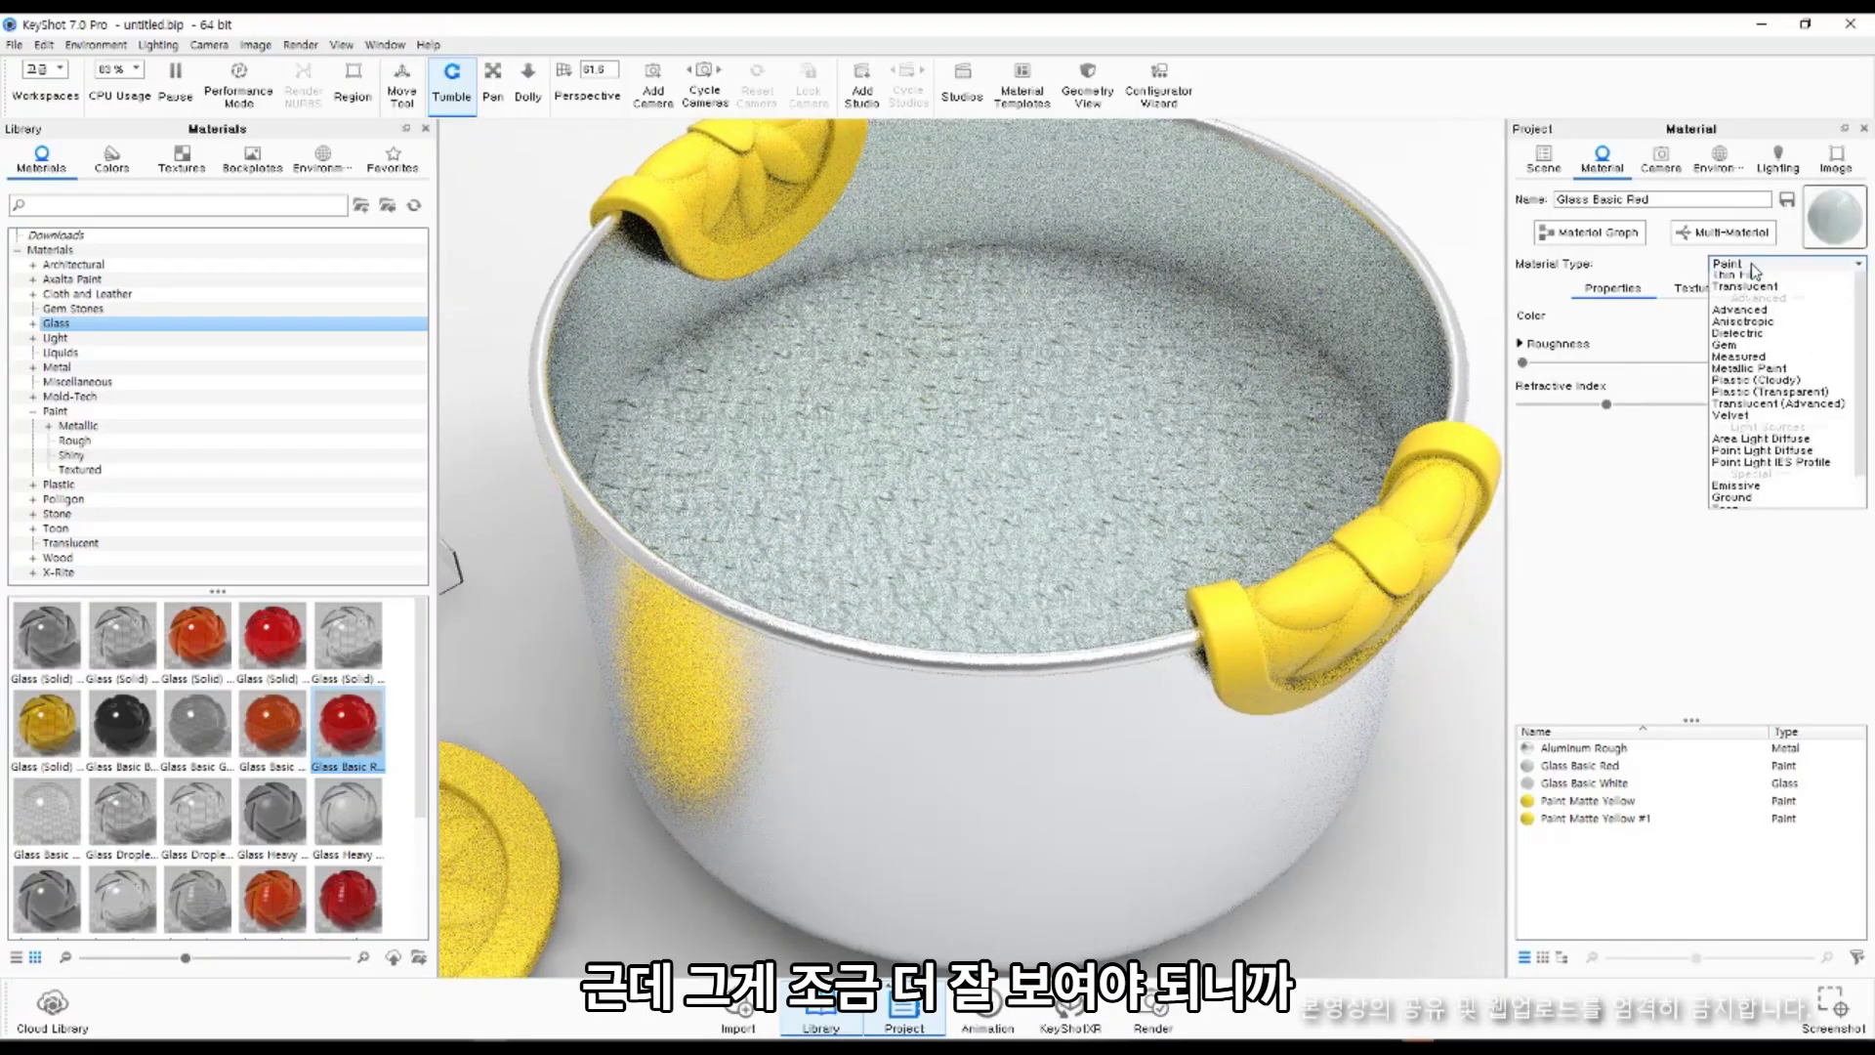
click(1760, 314)
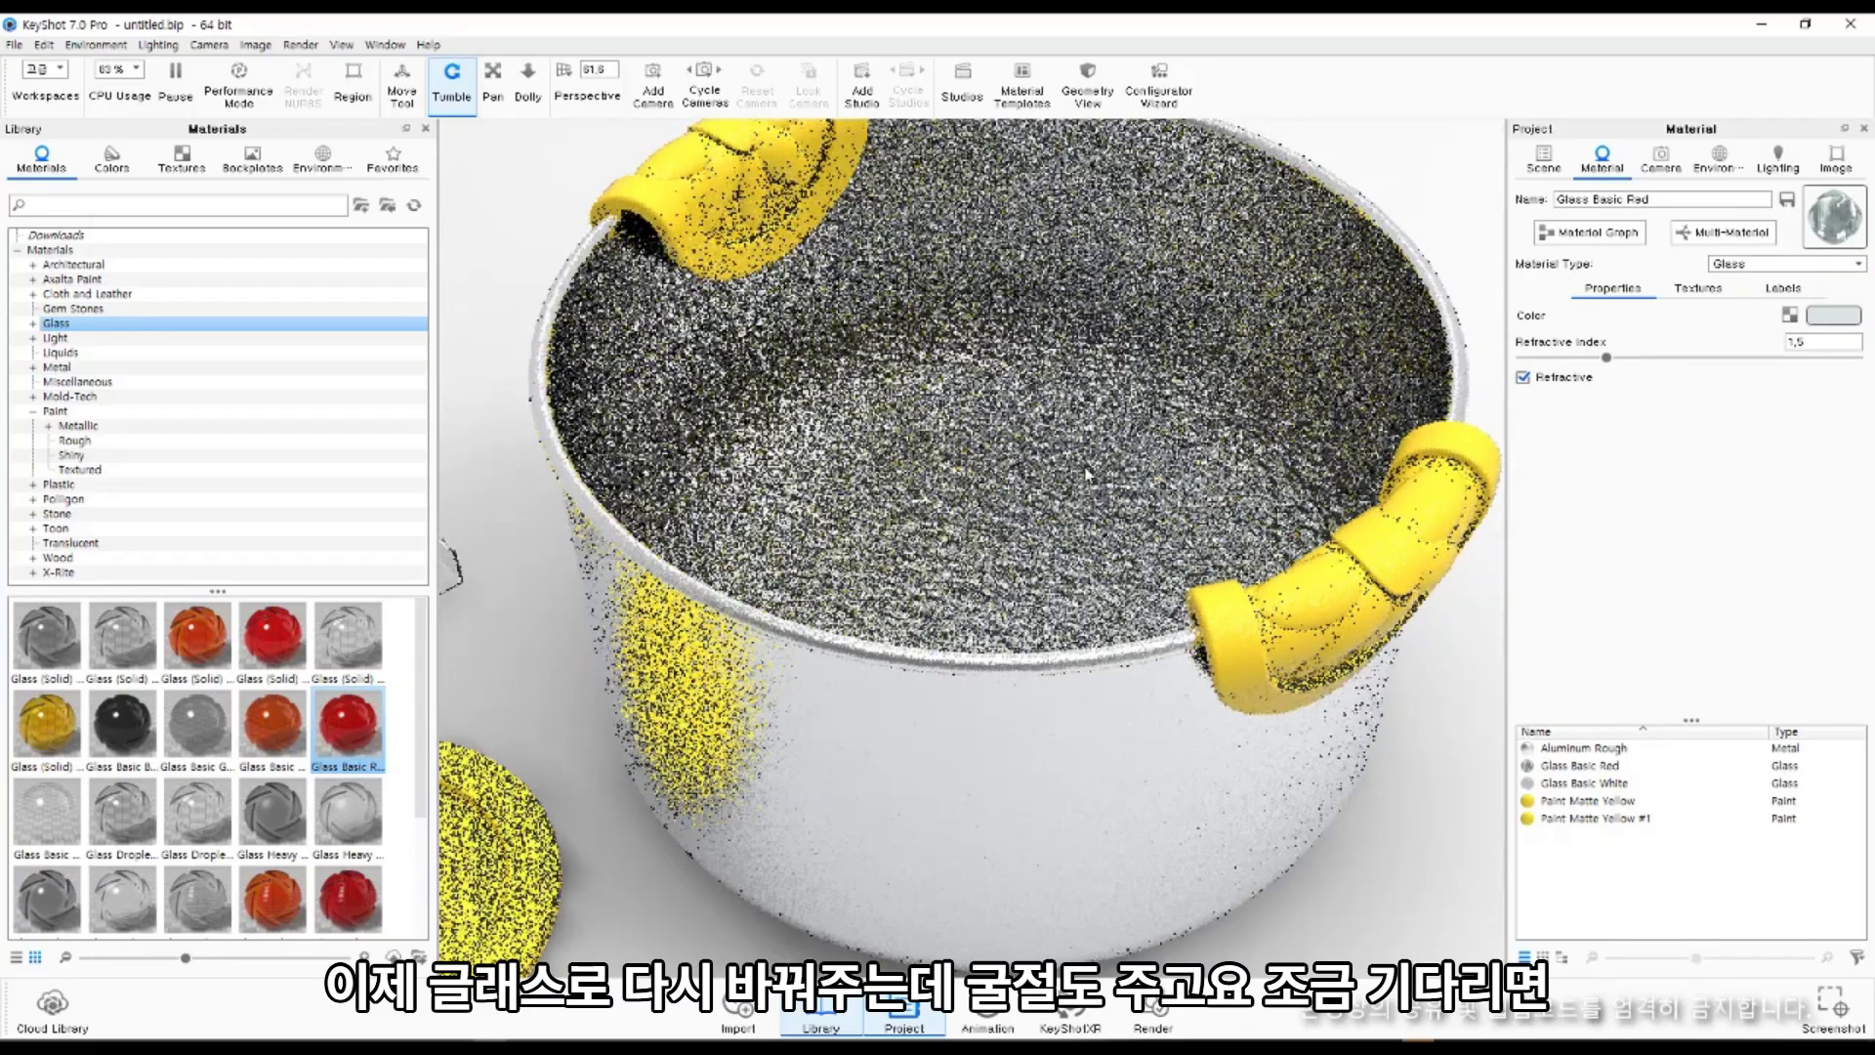
scroll(1075, 473, down, 5)
drag(1070, 472, 1051, 527)
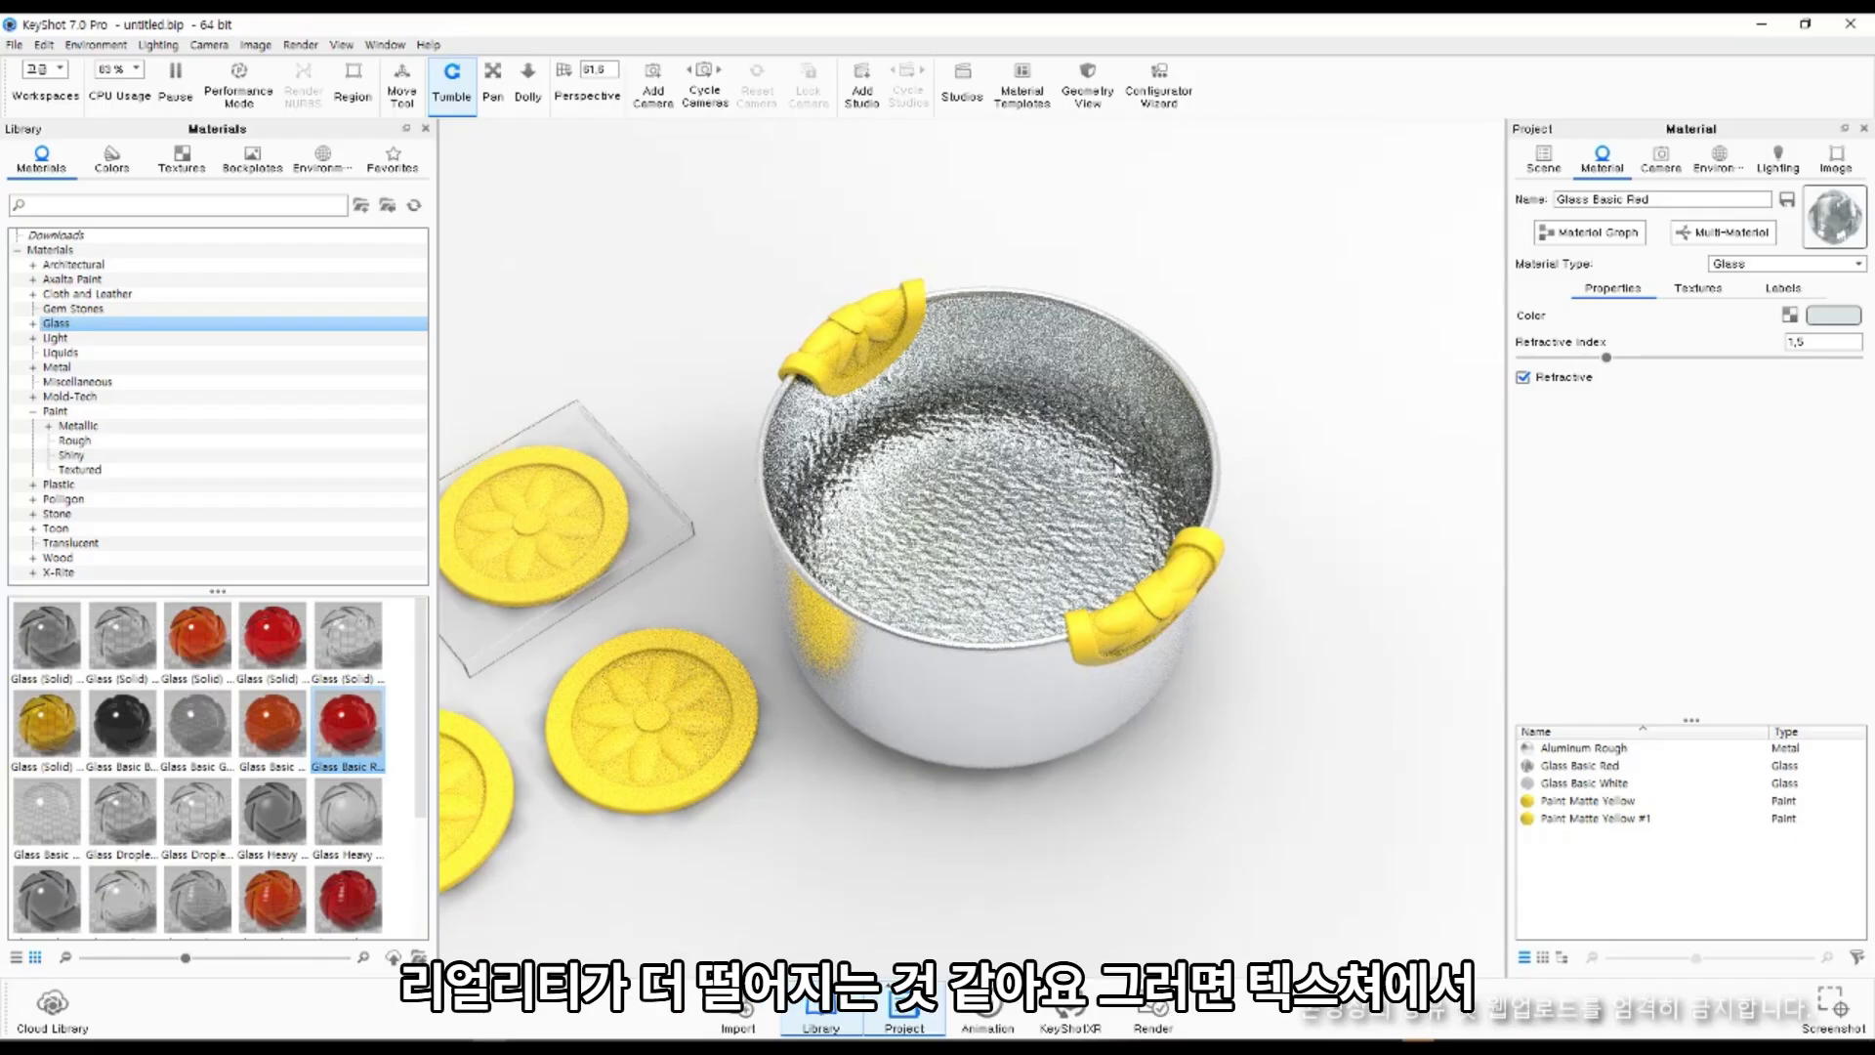
Set the water surface's bump texture width and height to 200 mm for broader ripples and check the pot from a lower angle.
click(1698, 288)
scroll(1717, 612, down, 1)
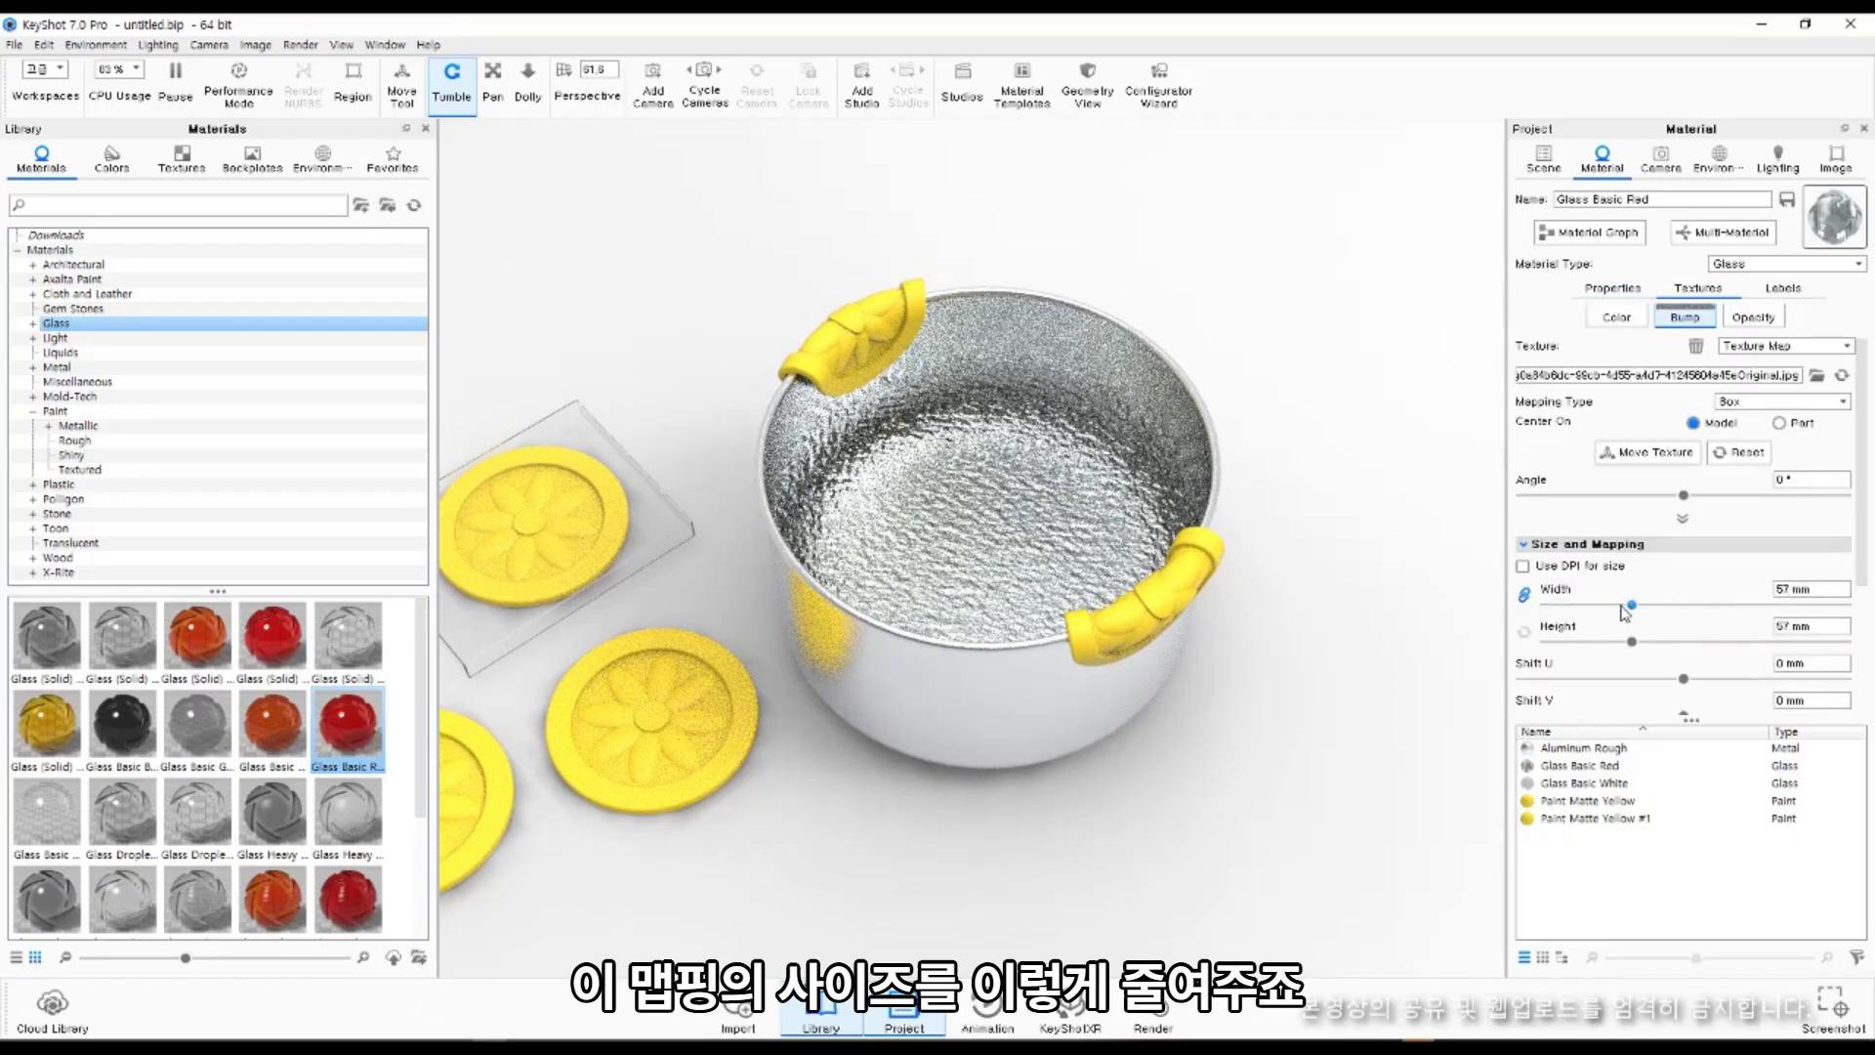
drag(1621, 606, 1612, 605)
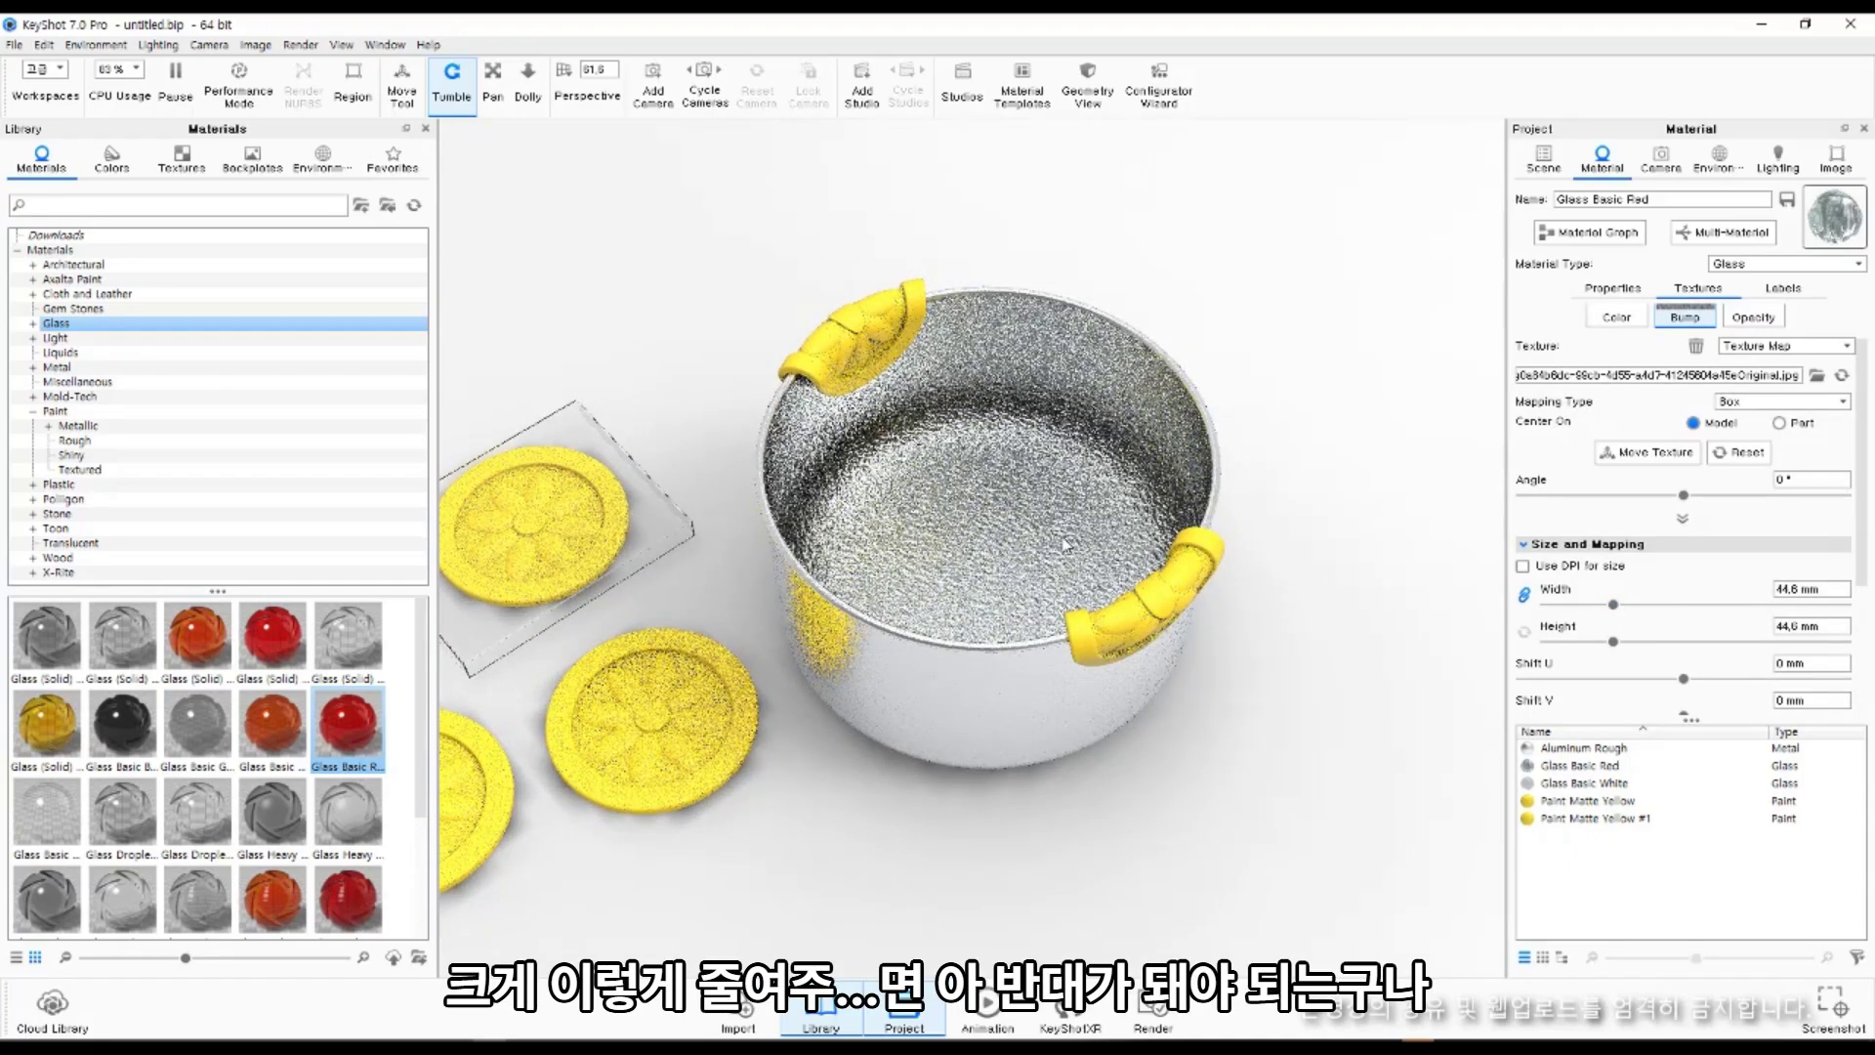
drag(1613, 605, 1852, 610)
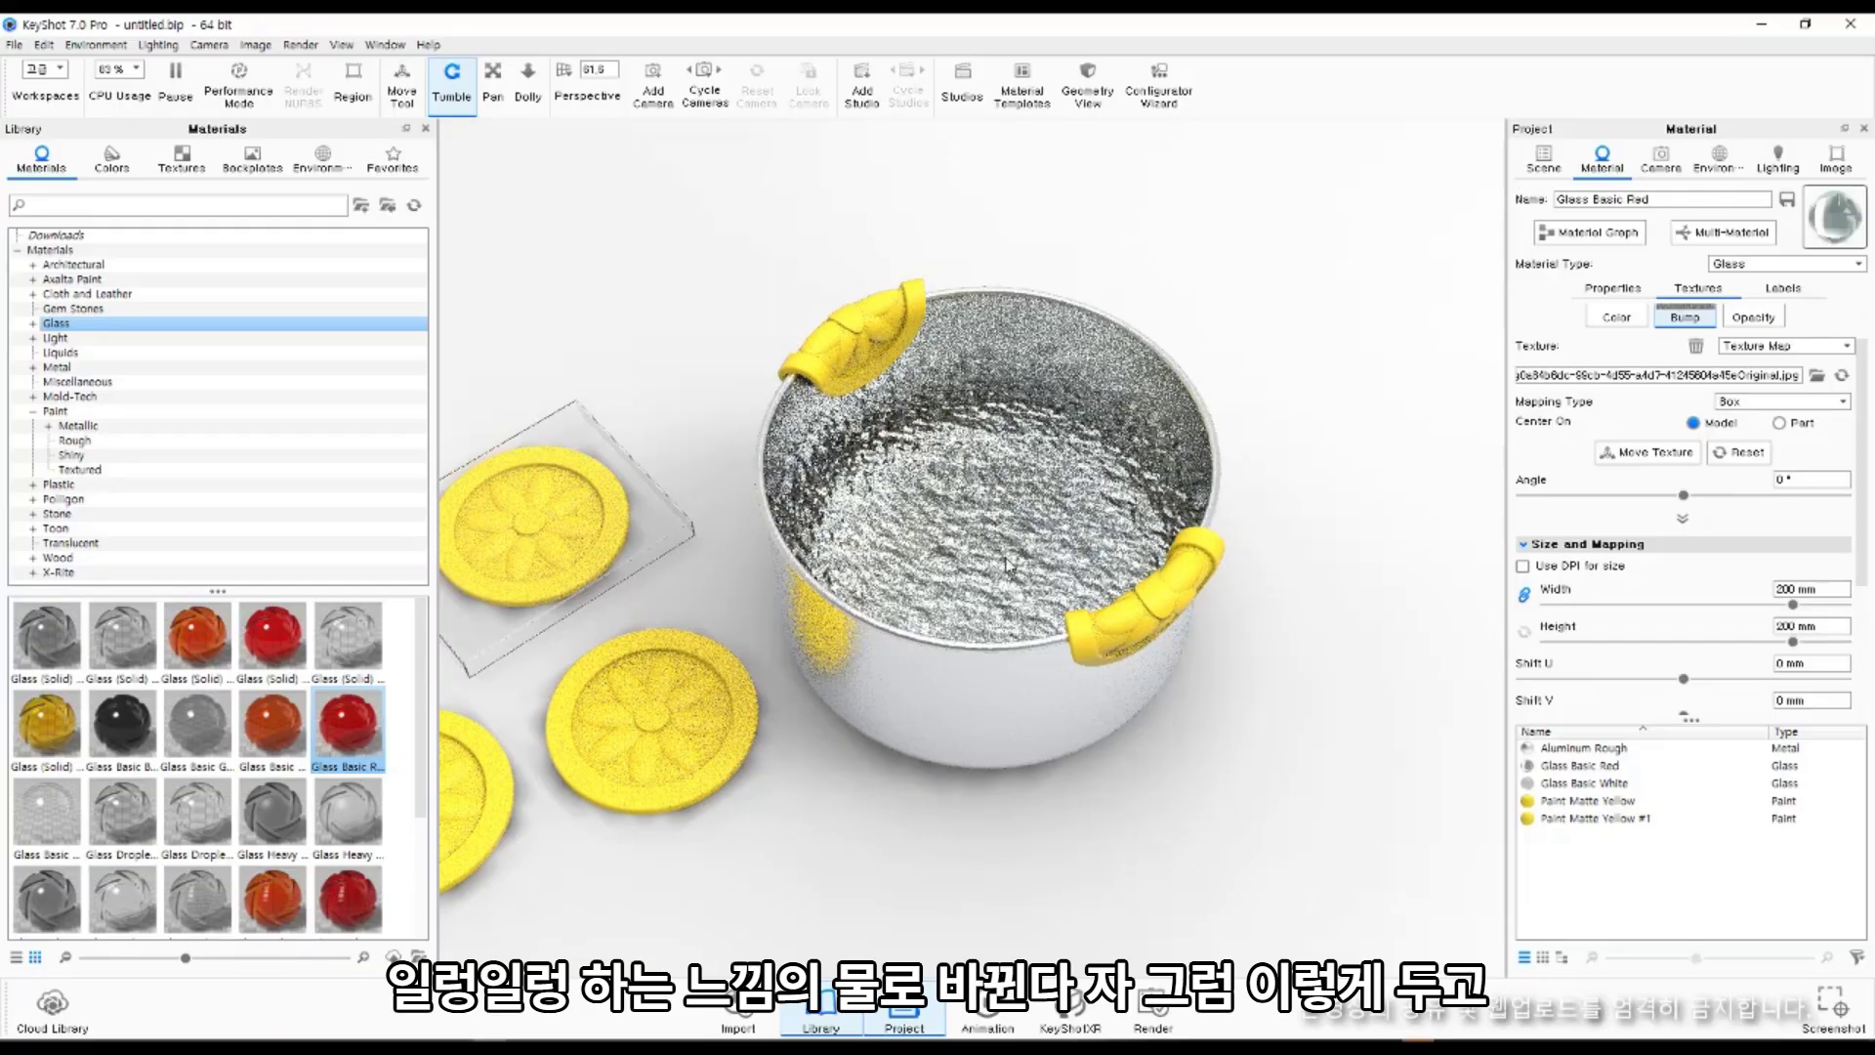
drag(1009, 563, 1094, 564)
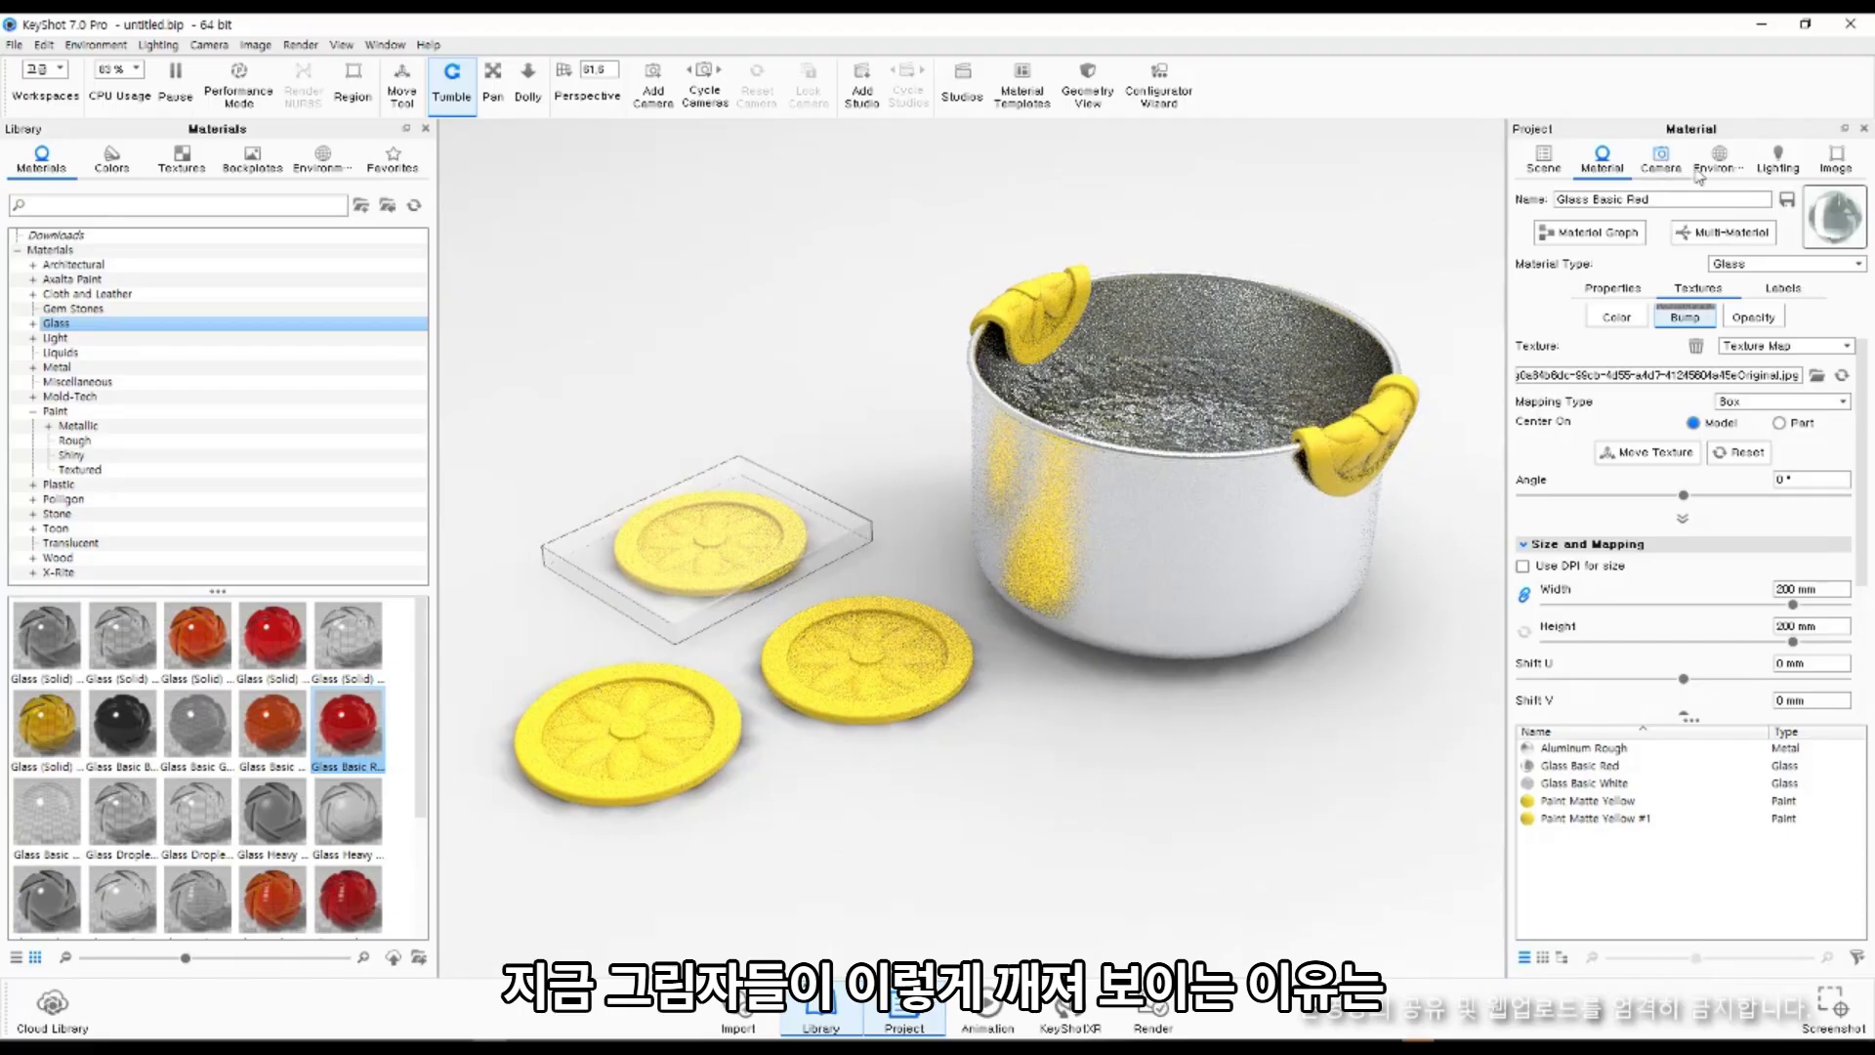
Enable Occlusion Ground Shadows in the environment's ground settings.
click(1777, 159)
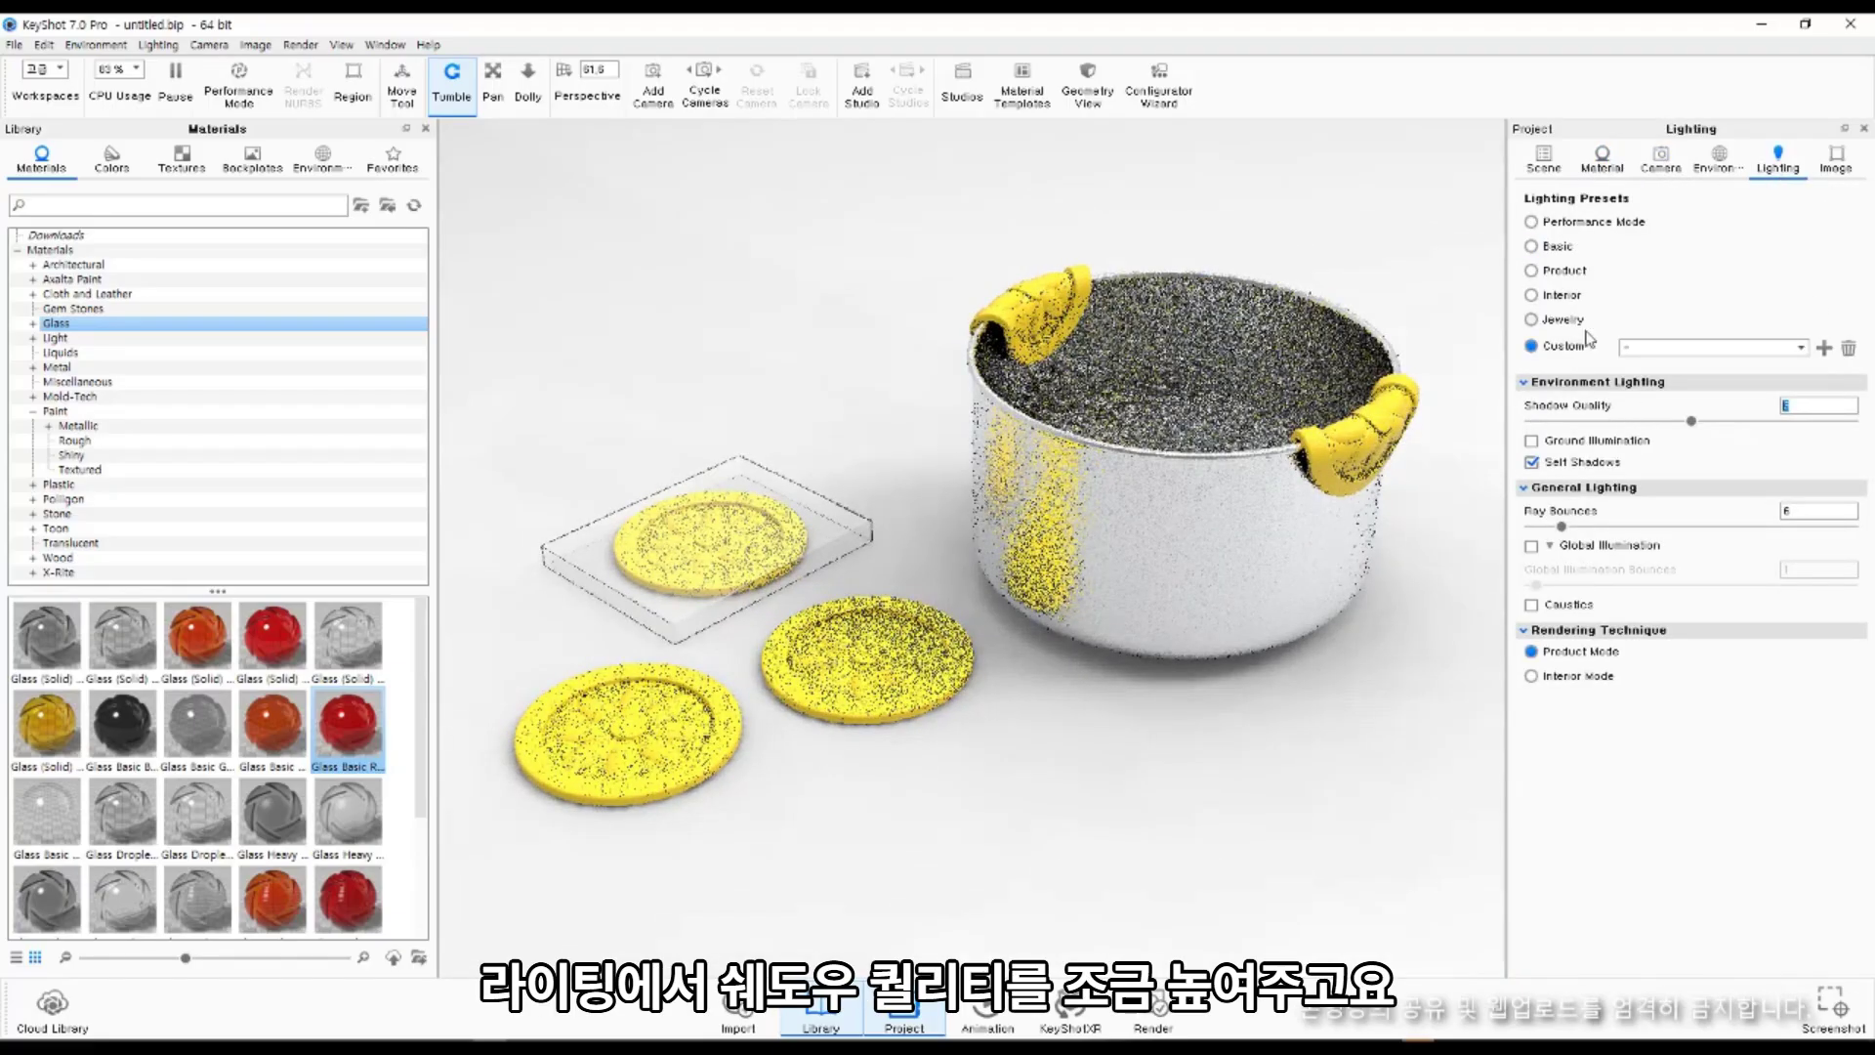
click(1714, 164)
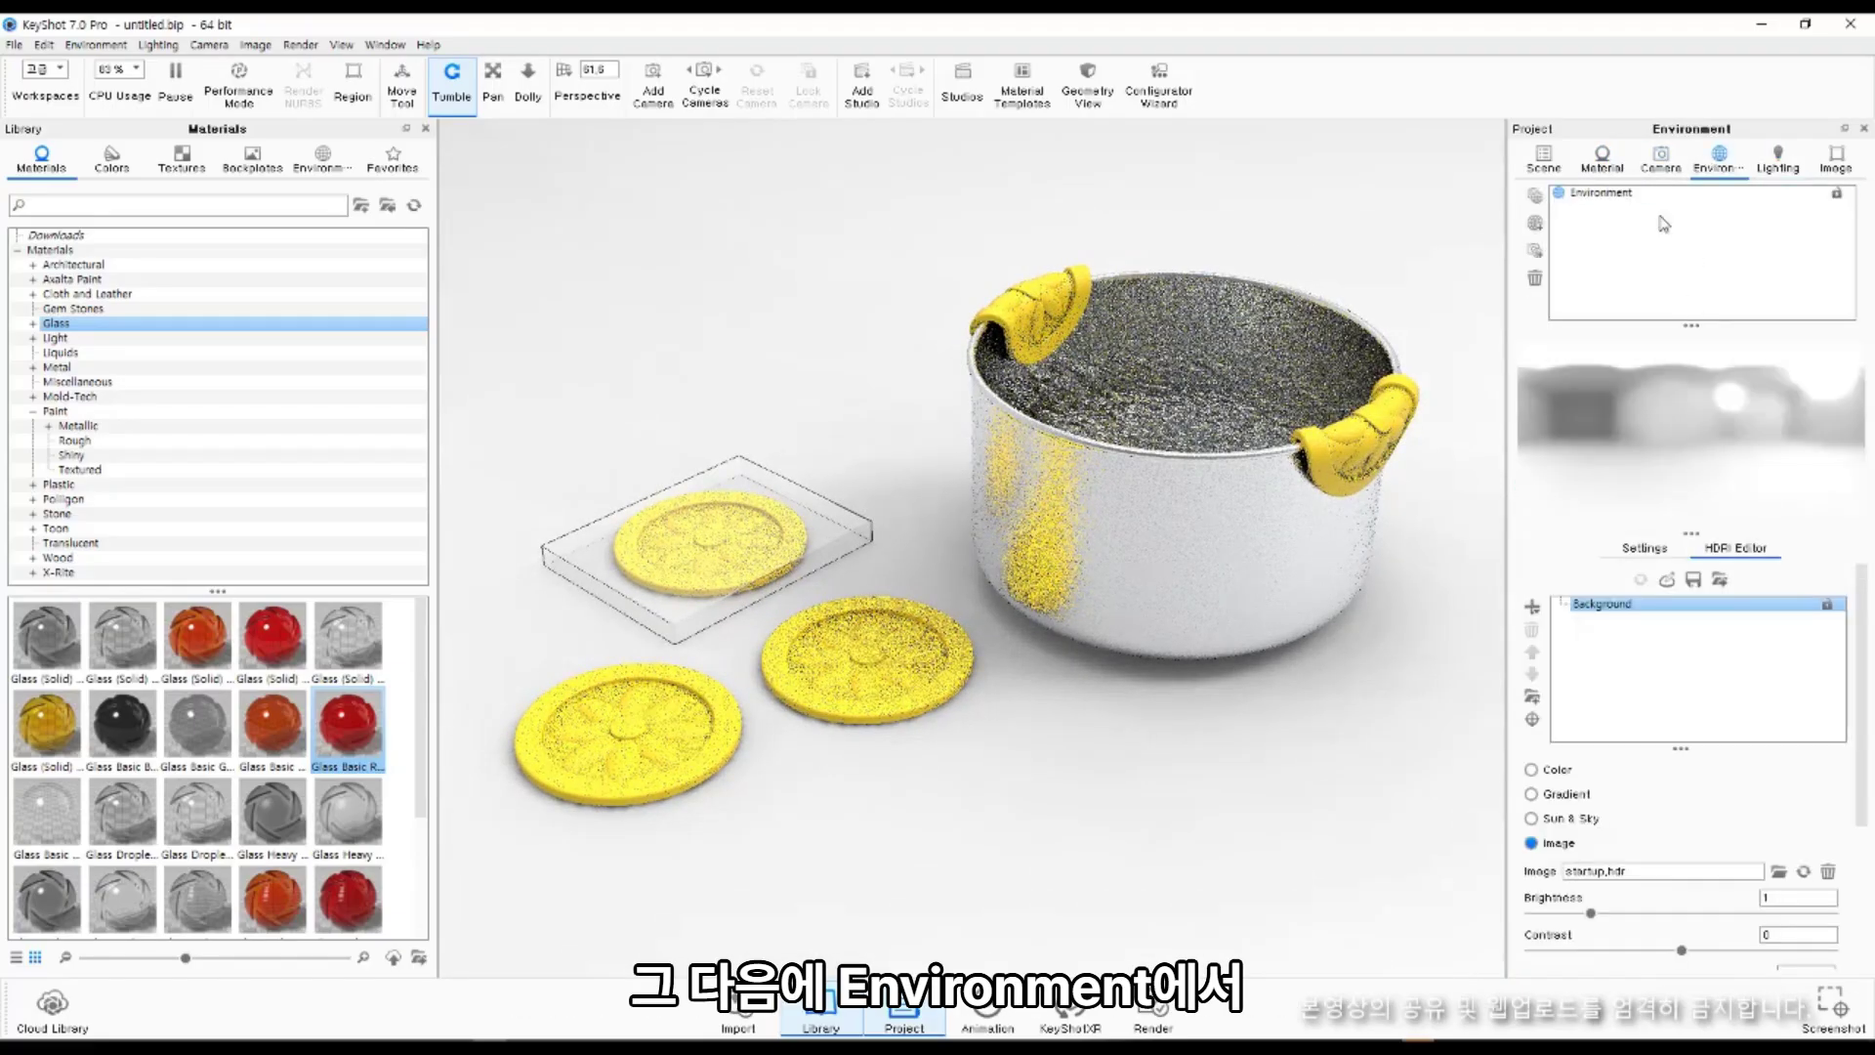
click(1684, 168)
click(1709, 166)
click(1645, 548)
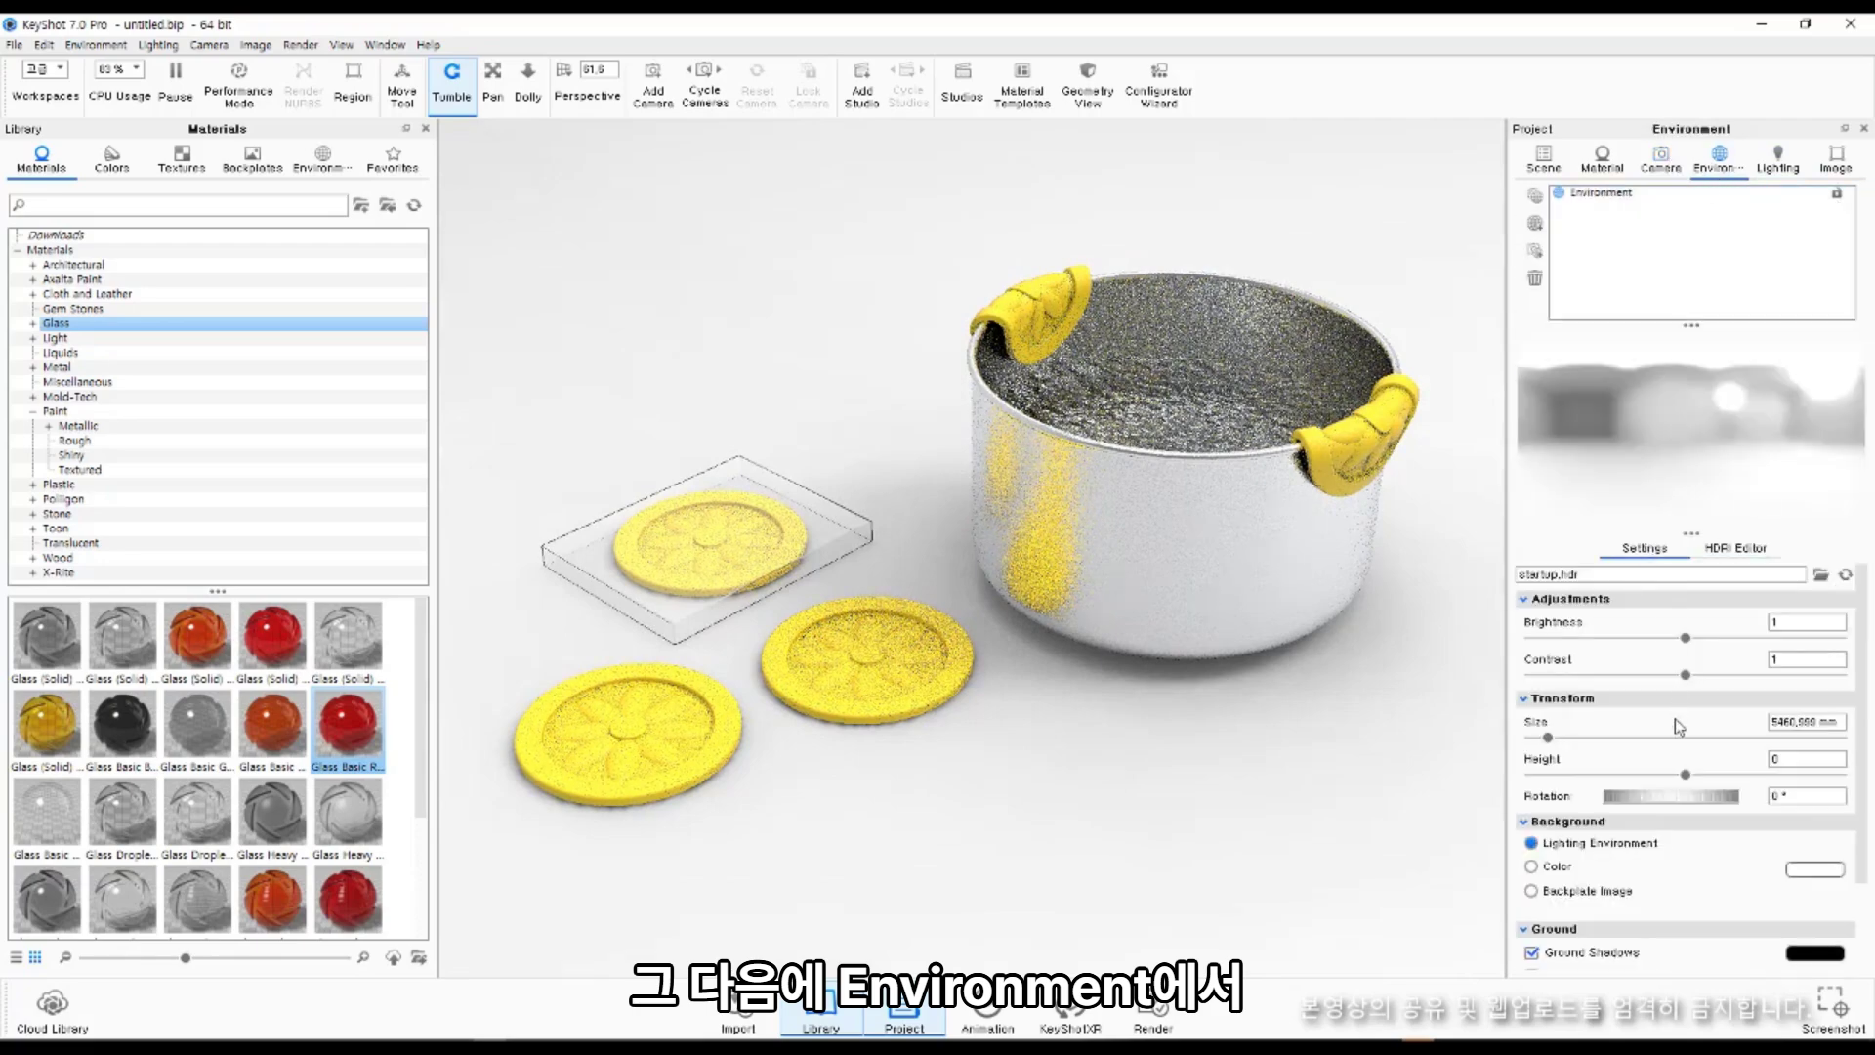
scroll(1567, 883, down, 2)
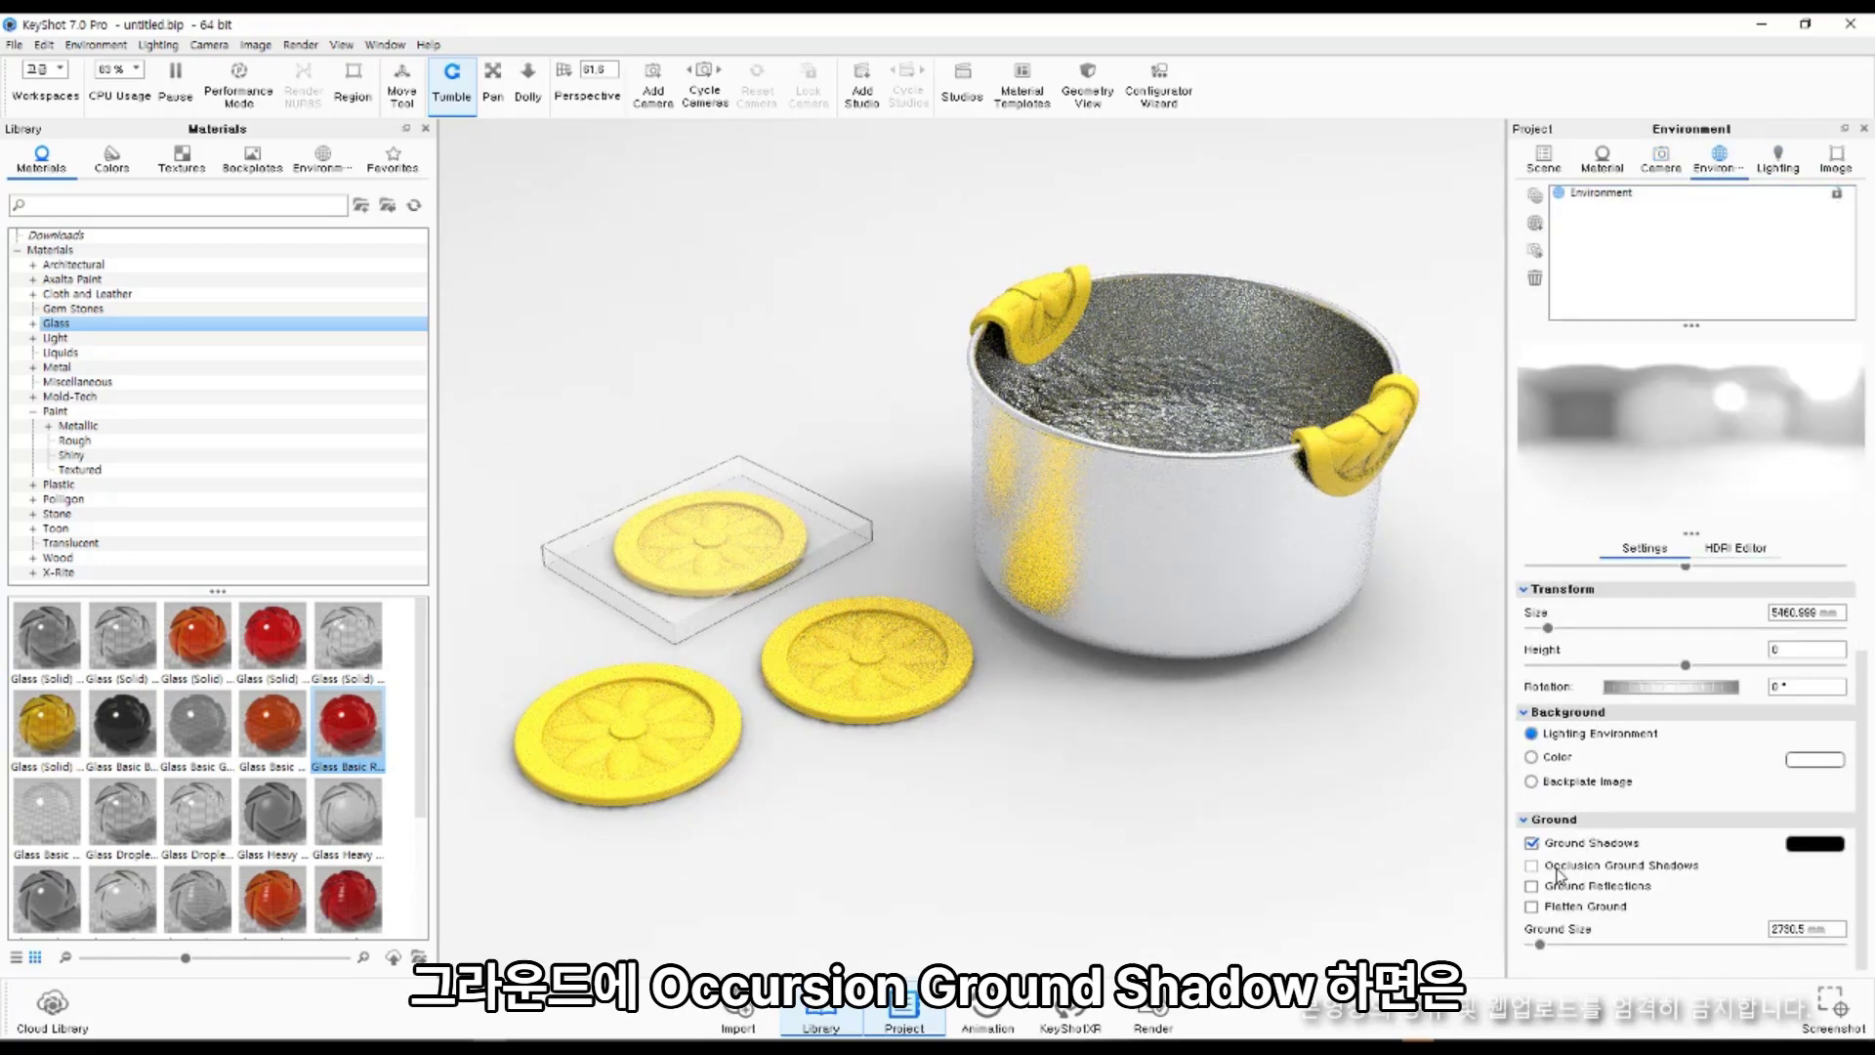
click(1533, 865)
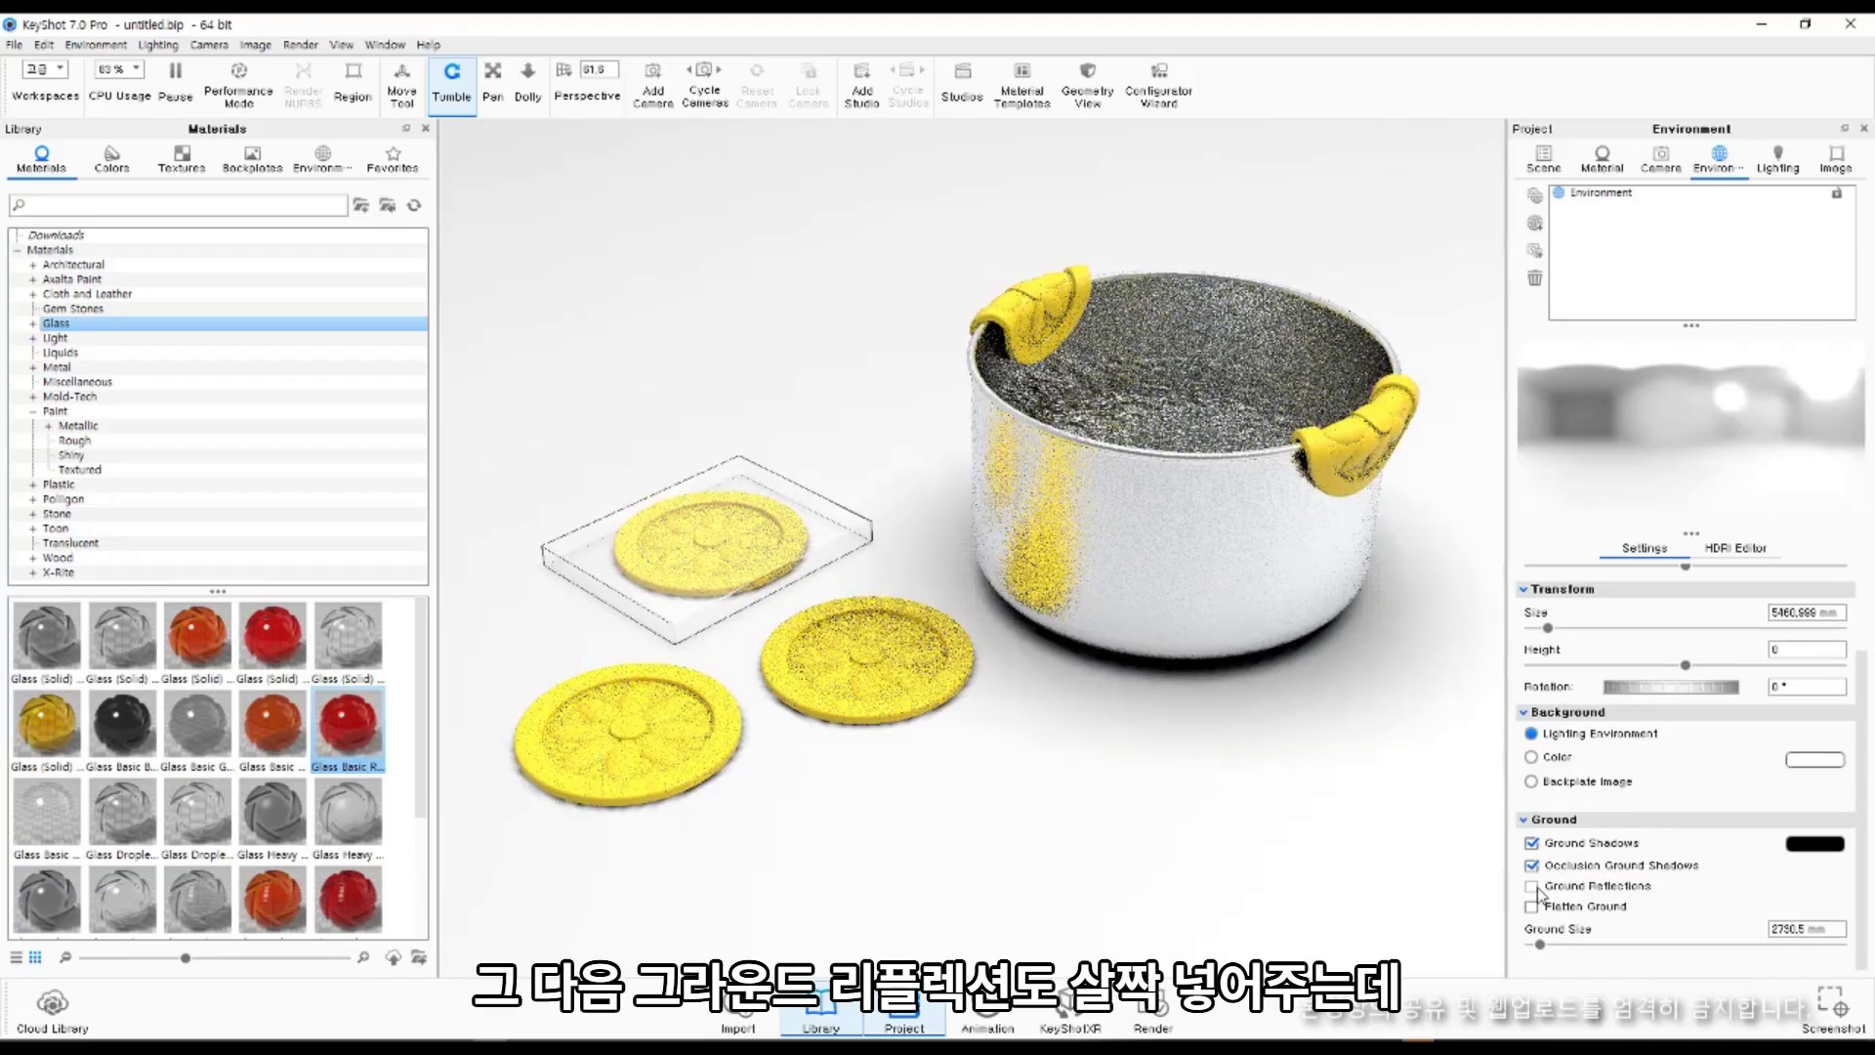
Try Ground Reflections, examine the floor from a low angle, and turn the option off again.
click(1532, 886)
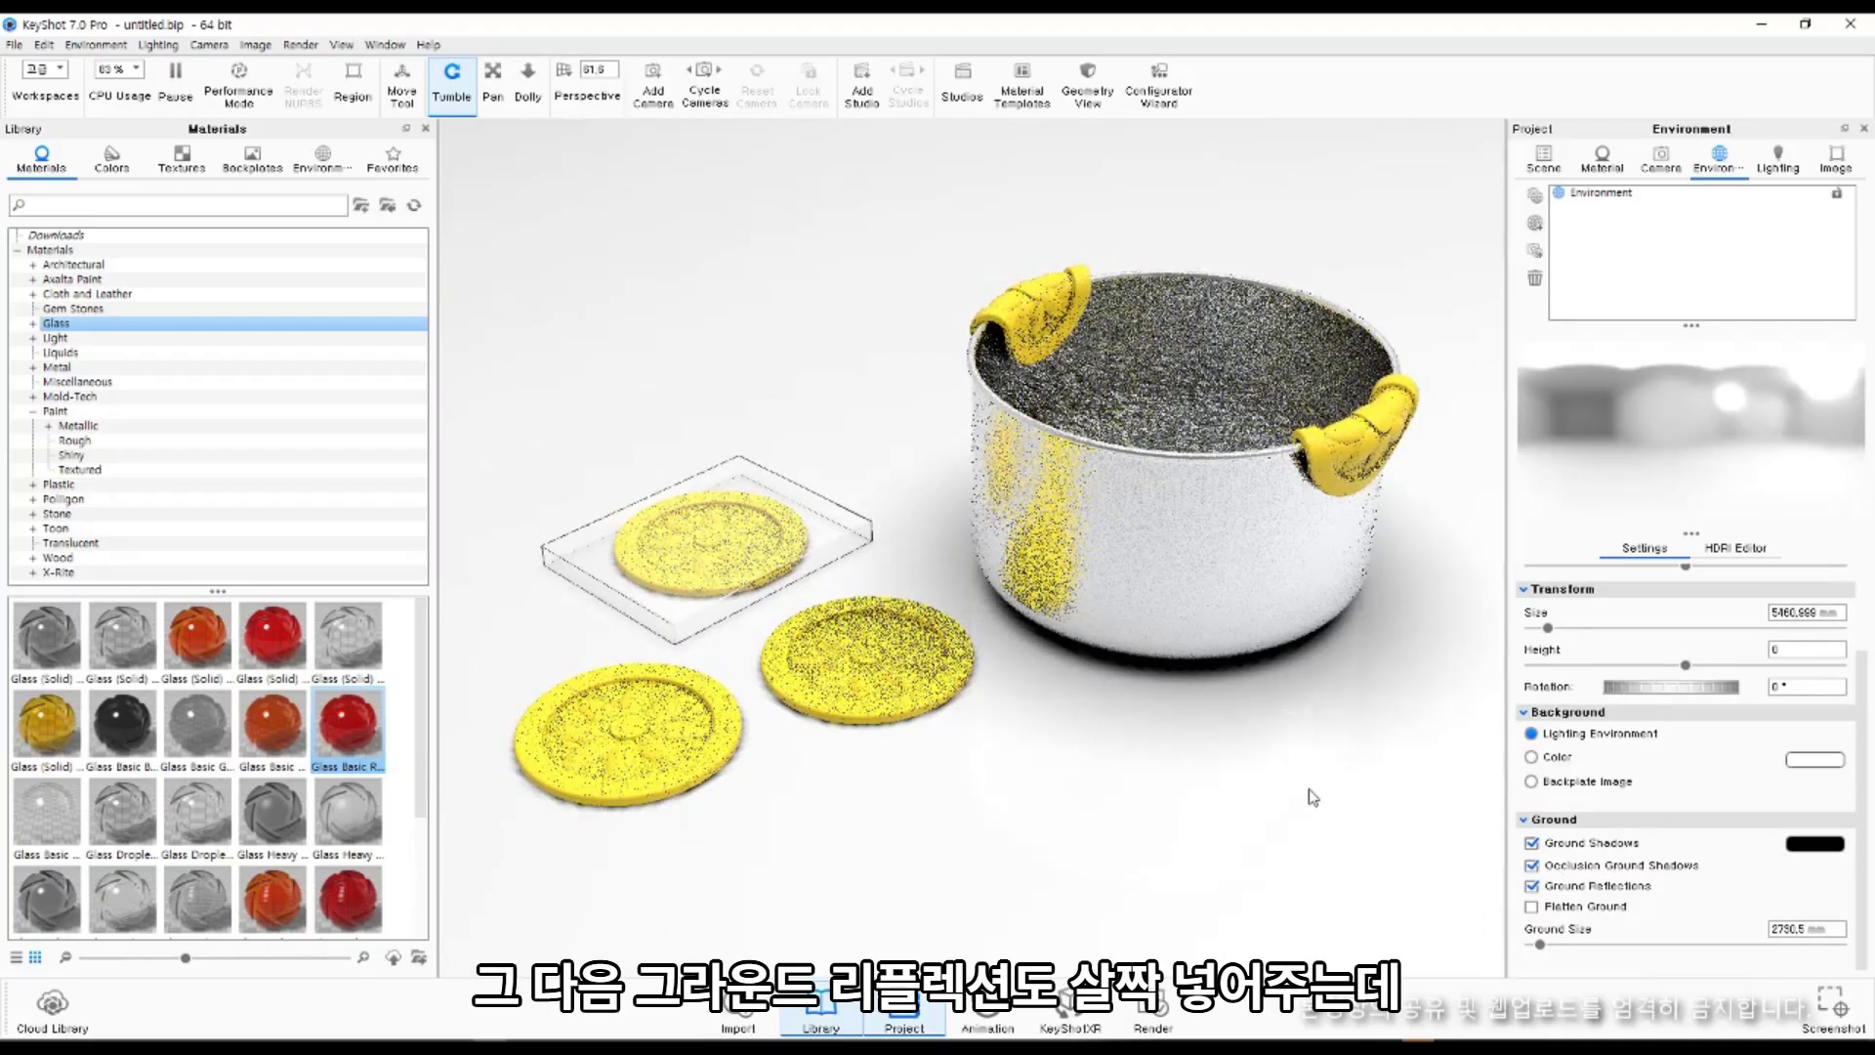
drag(1391, 851, 1324, 730)
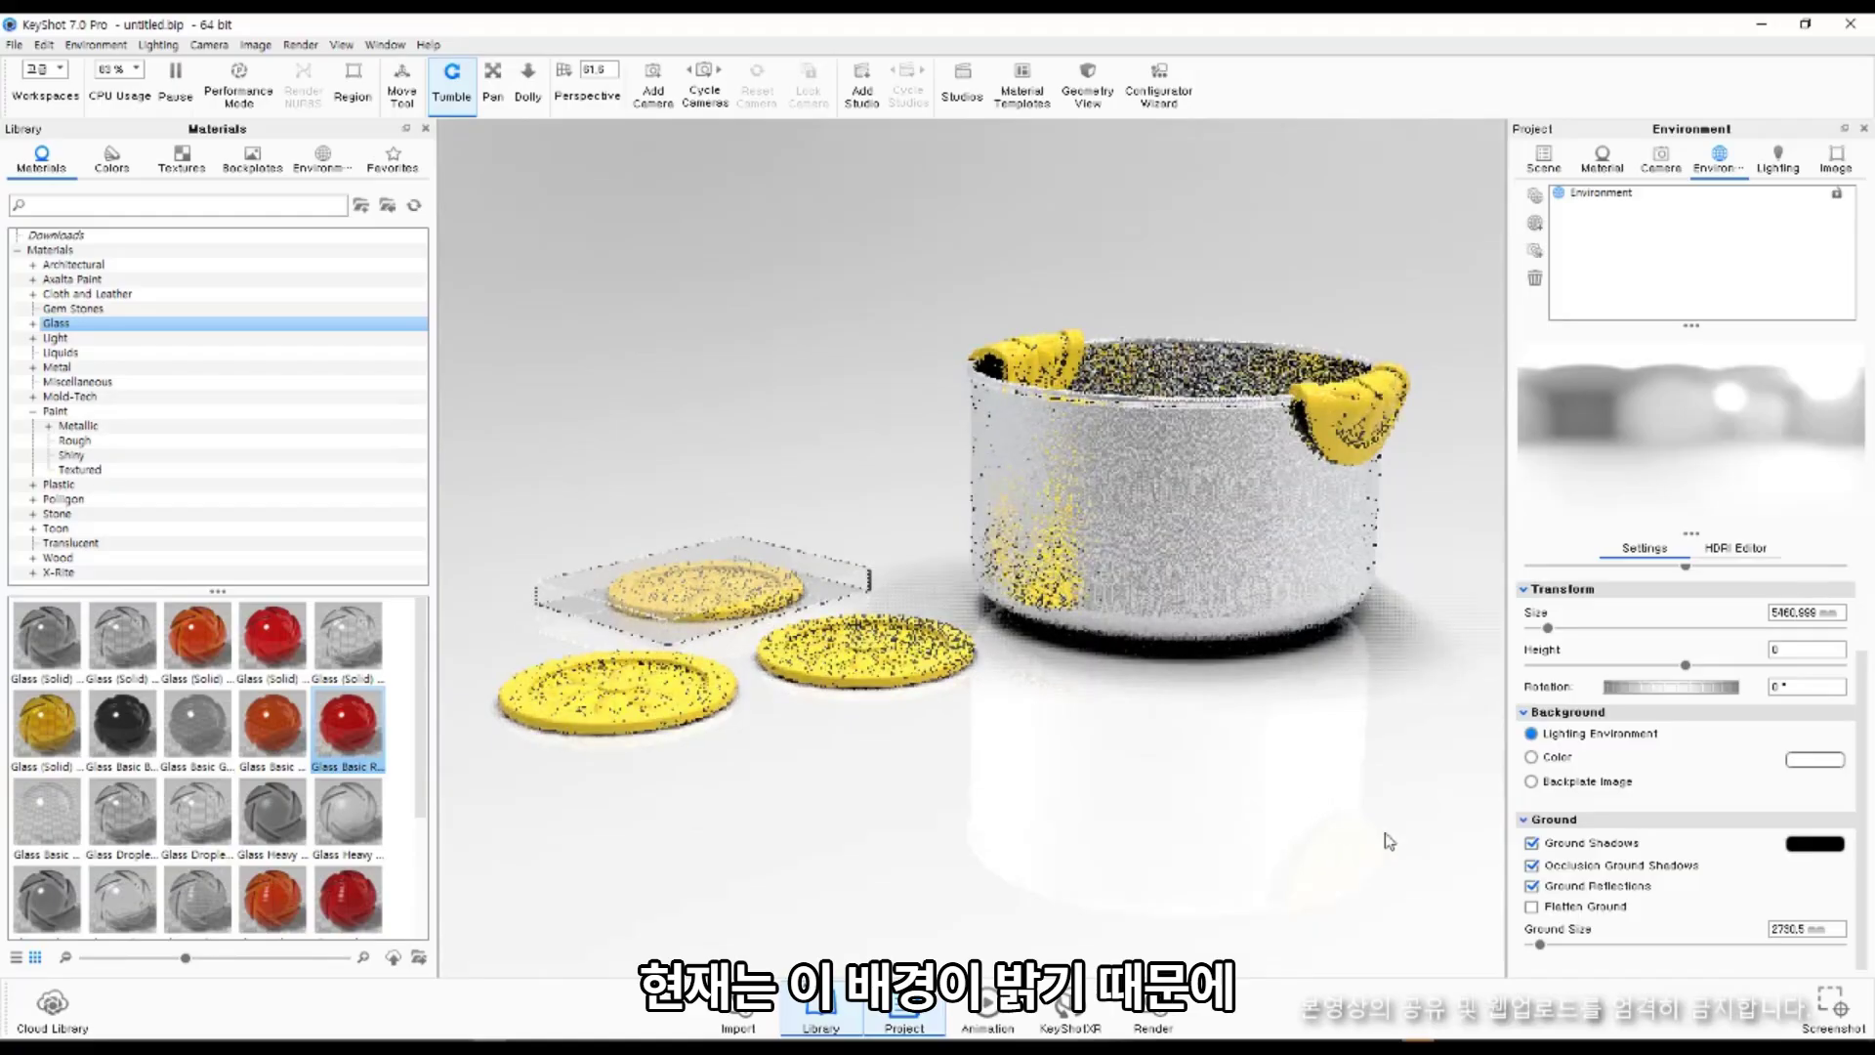
drag(1242, 554, 1141, 700)
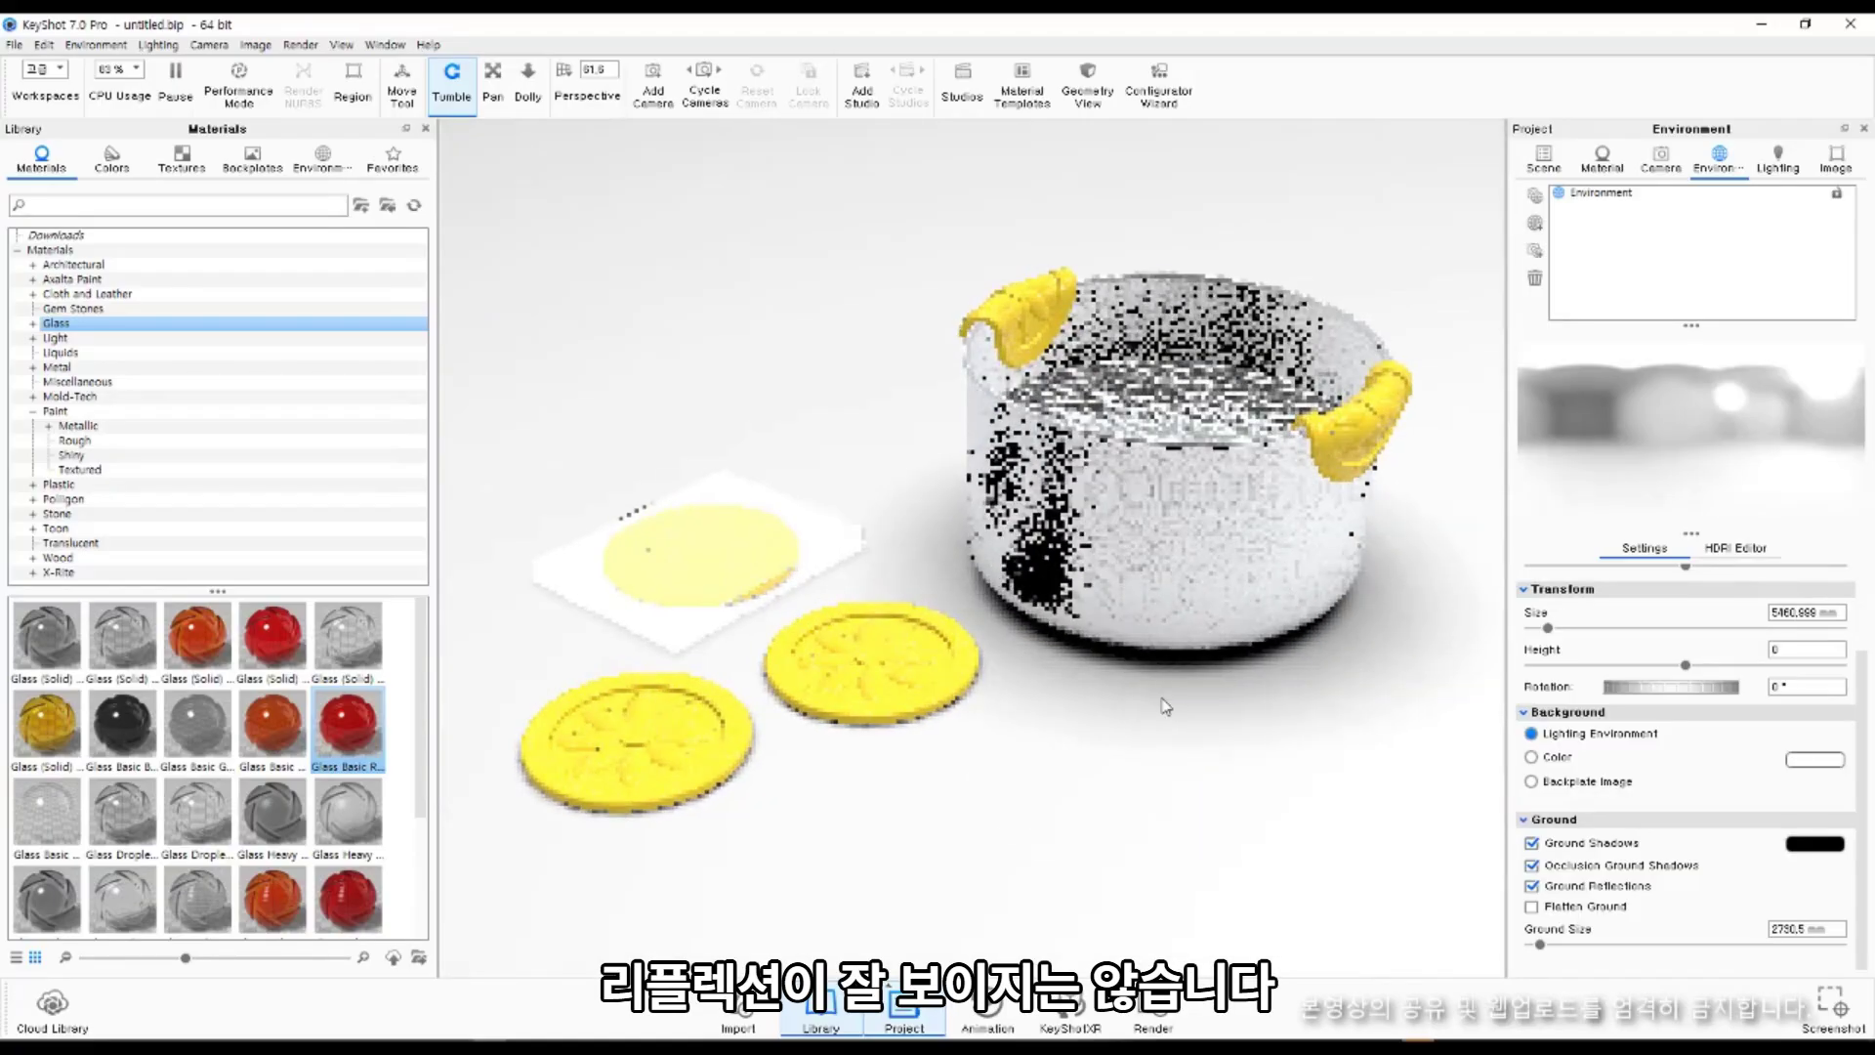
click(1531, 886)
Try the Aversis bathroom and Aversis industrial kitchen environments behind the pot and discs.
click(322, 158)
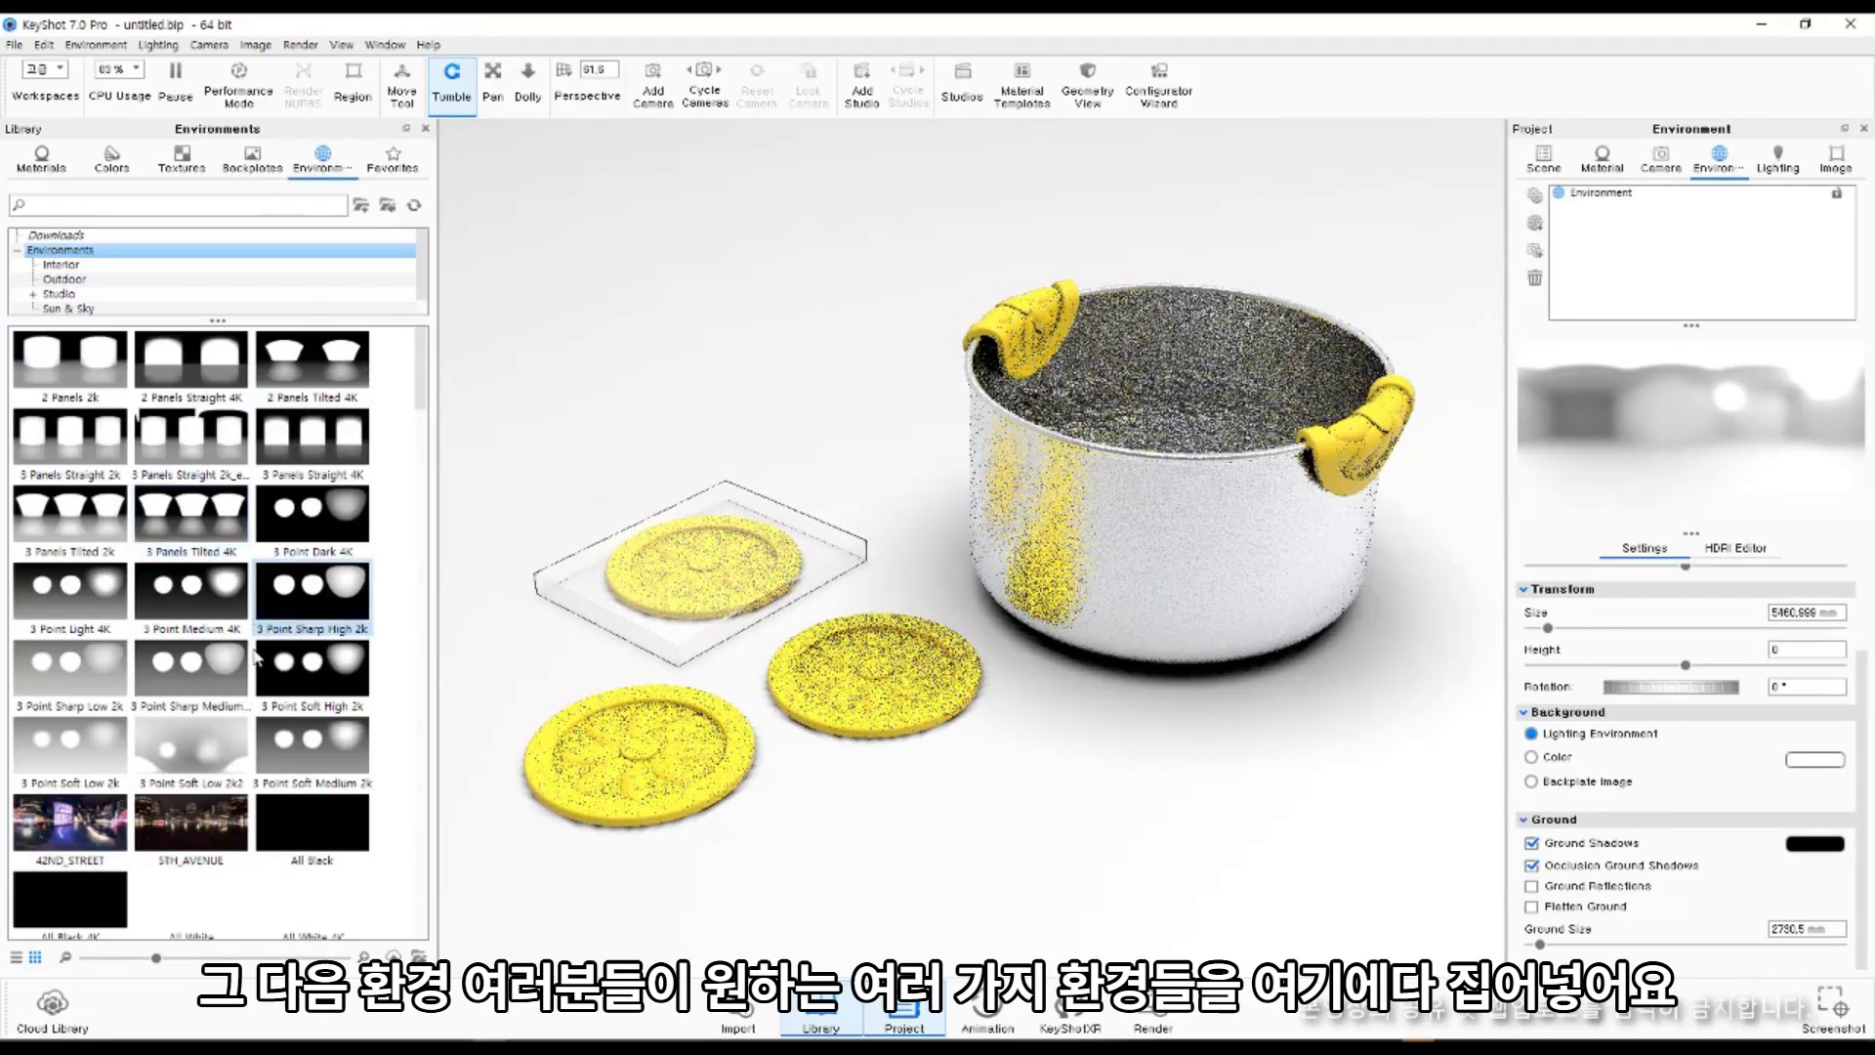
scroll(215, 663, down, 3)
scroll(217, 664, down, 3)
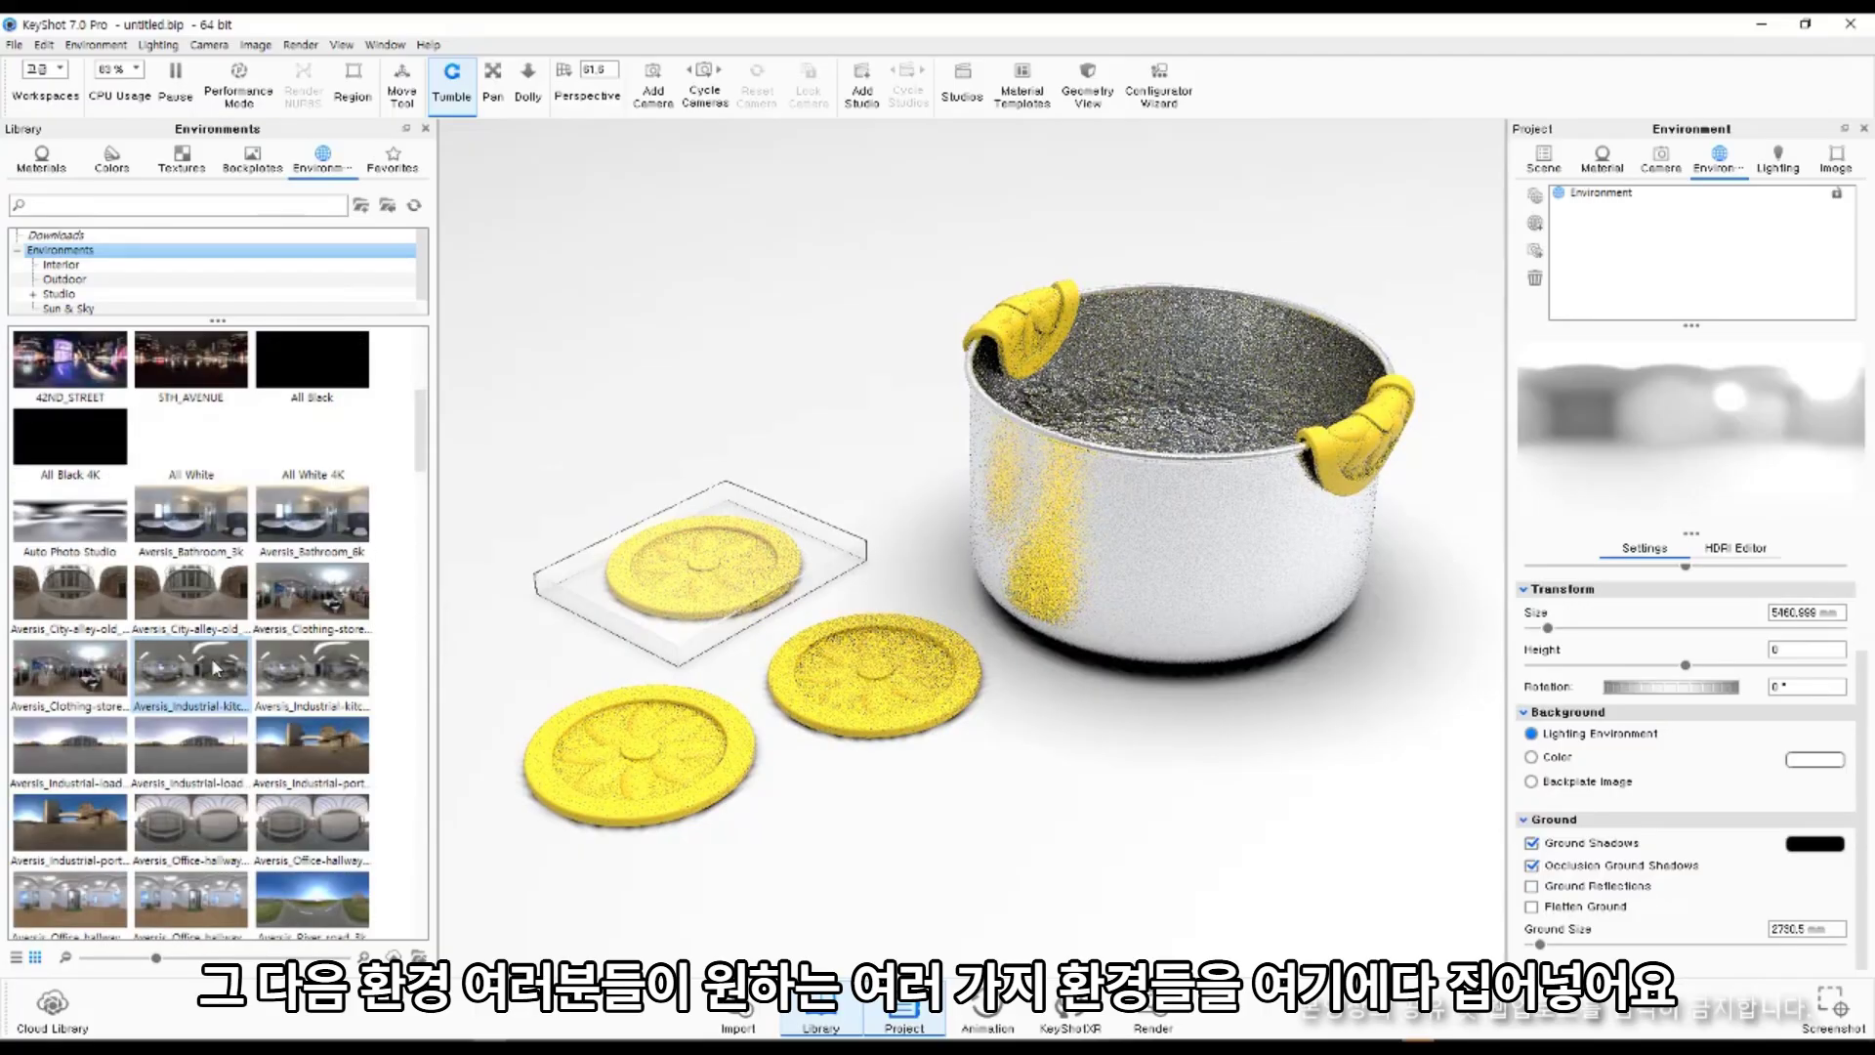
drag(215, 533, 1305, 494)
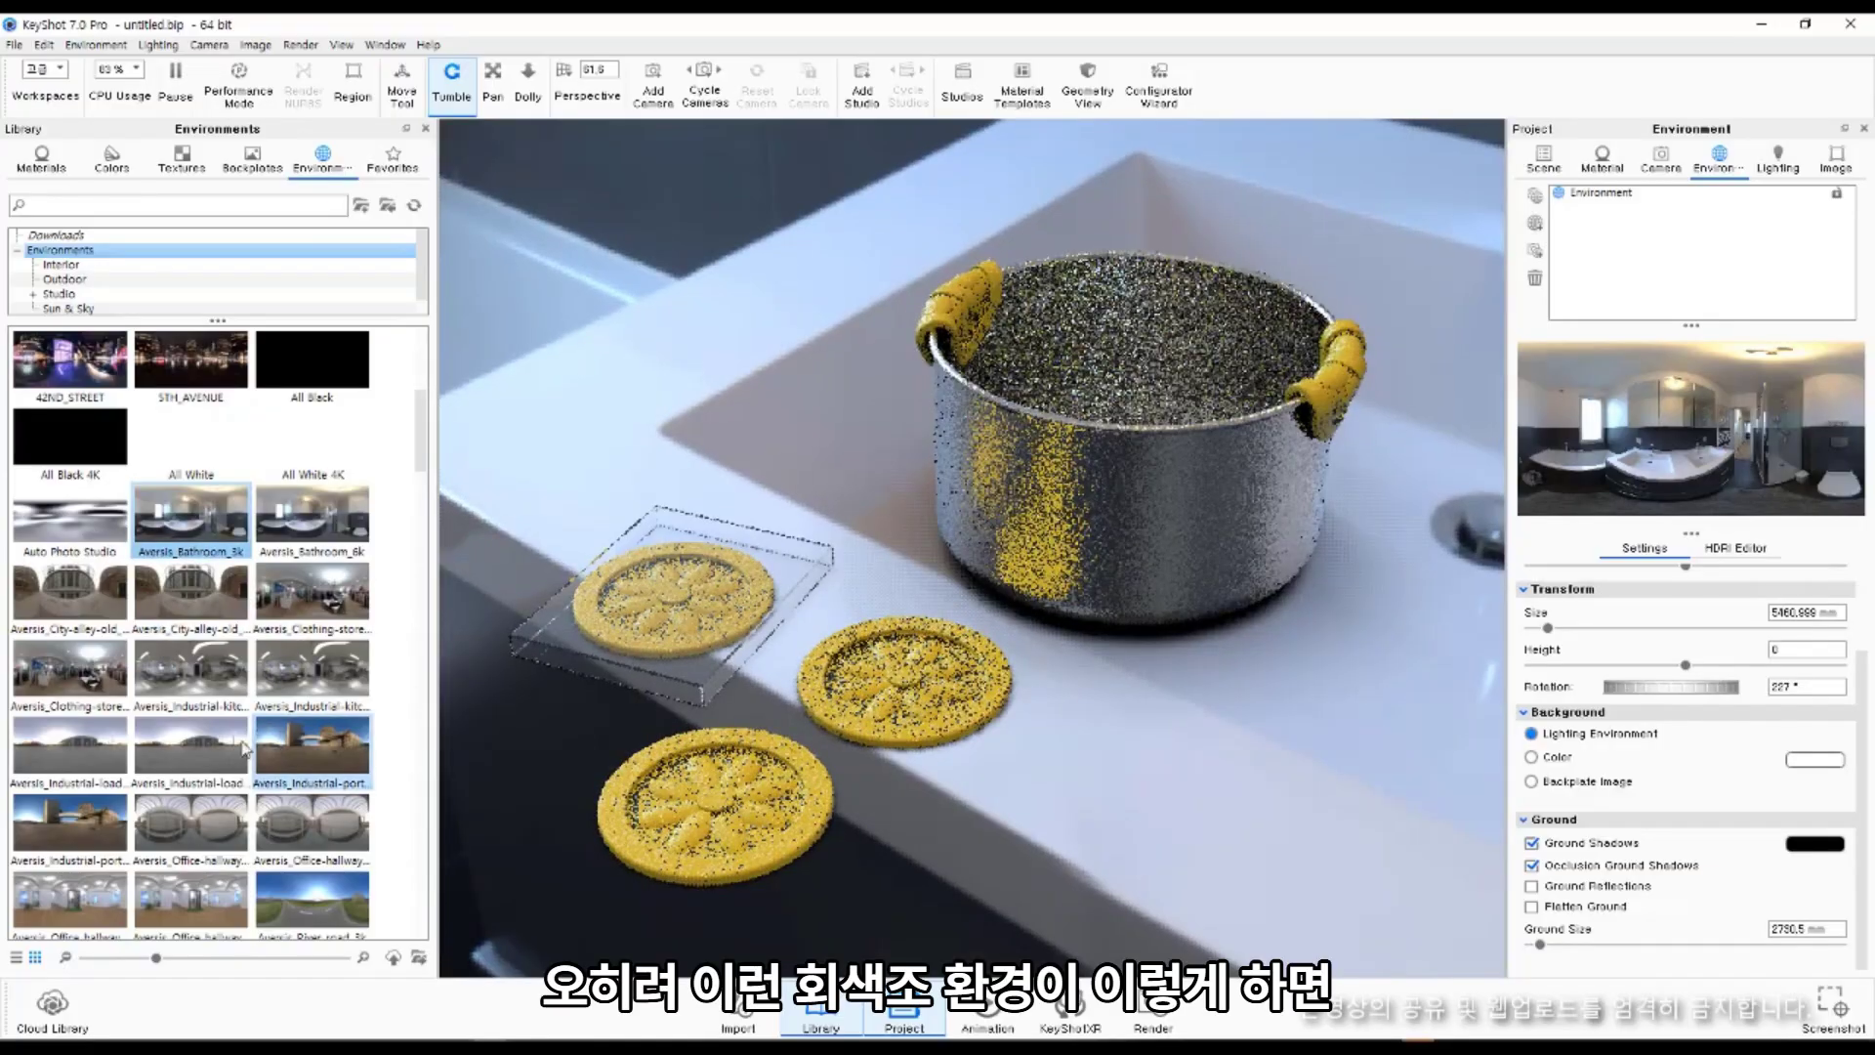
drag(278, 674, 1275, 501)
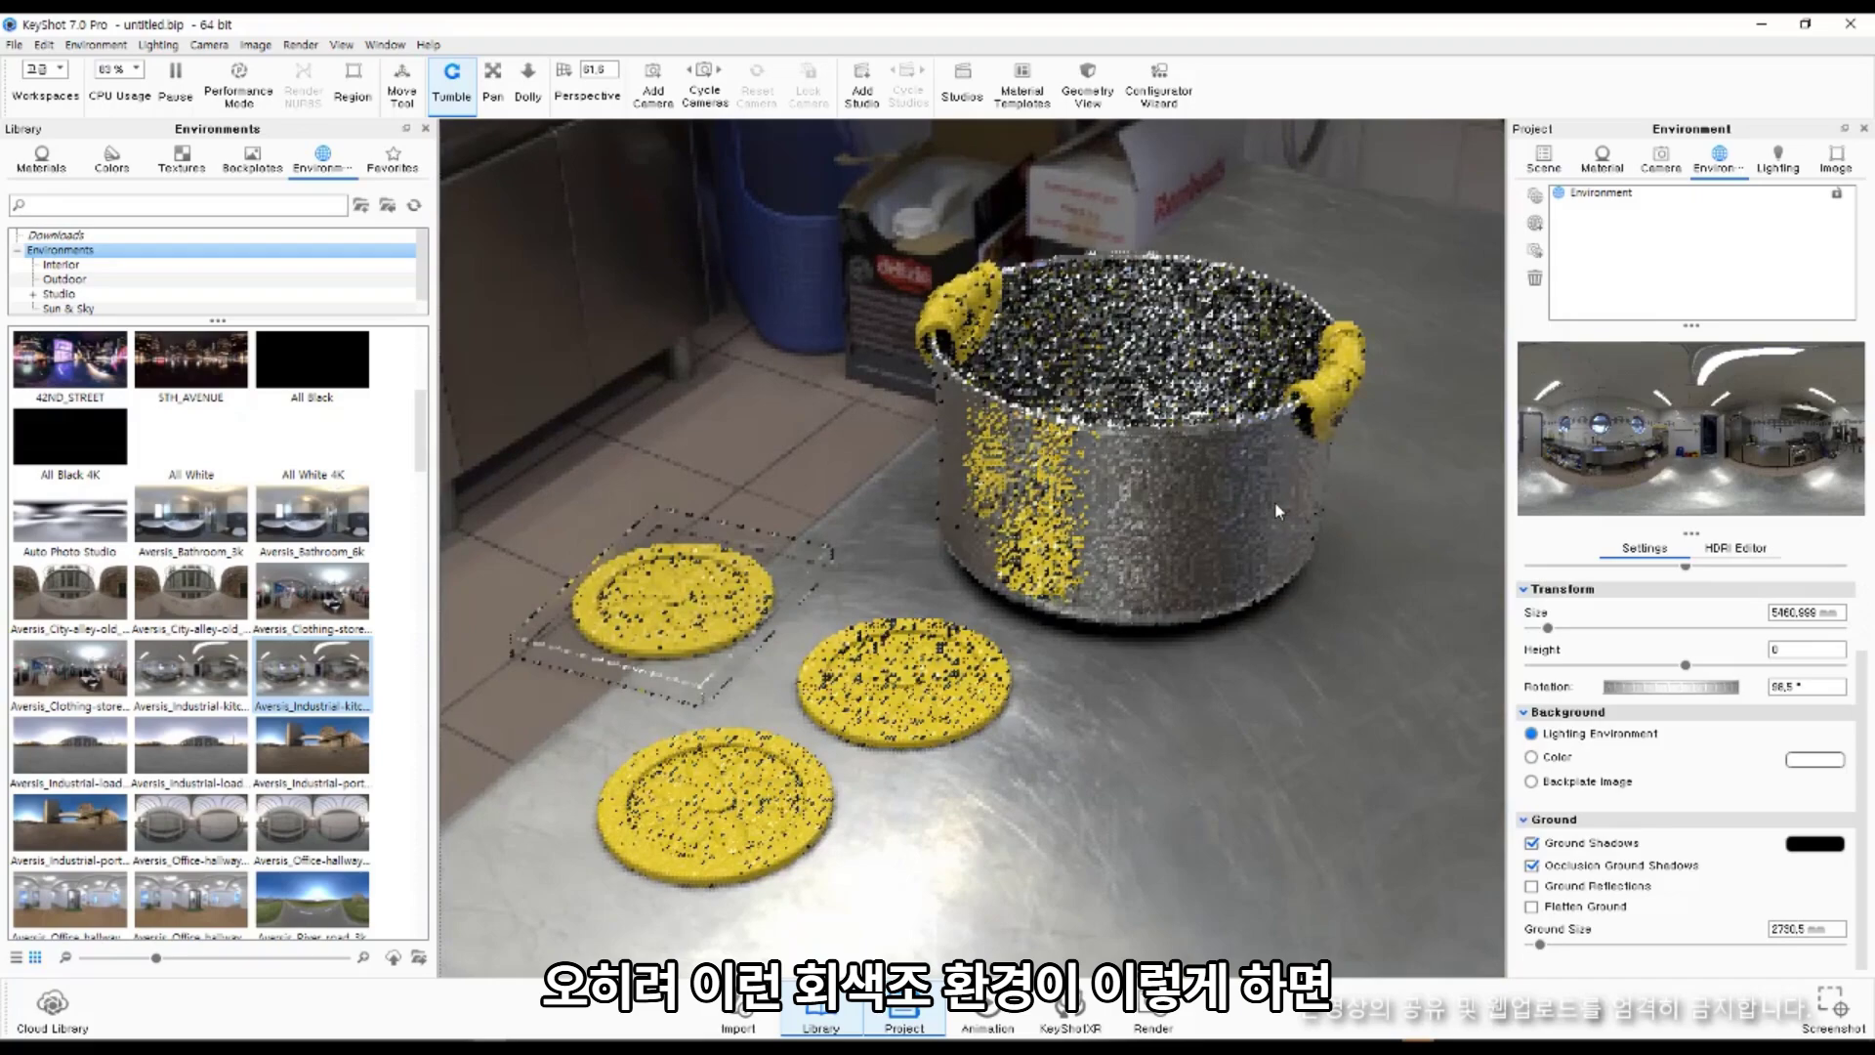
middle_drag(1027, 627, 1088, 608)
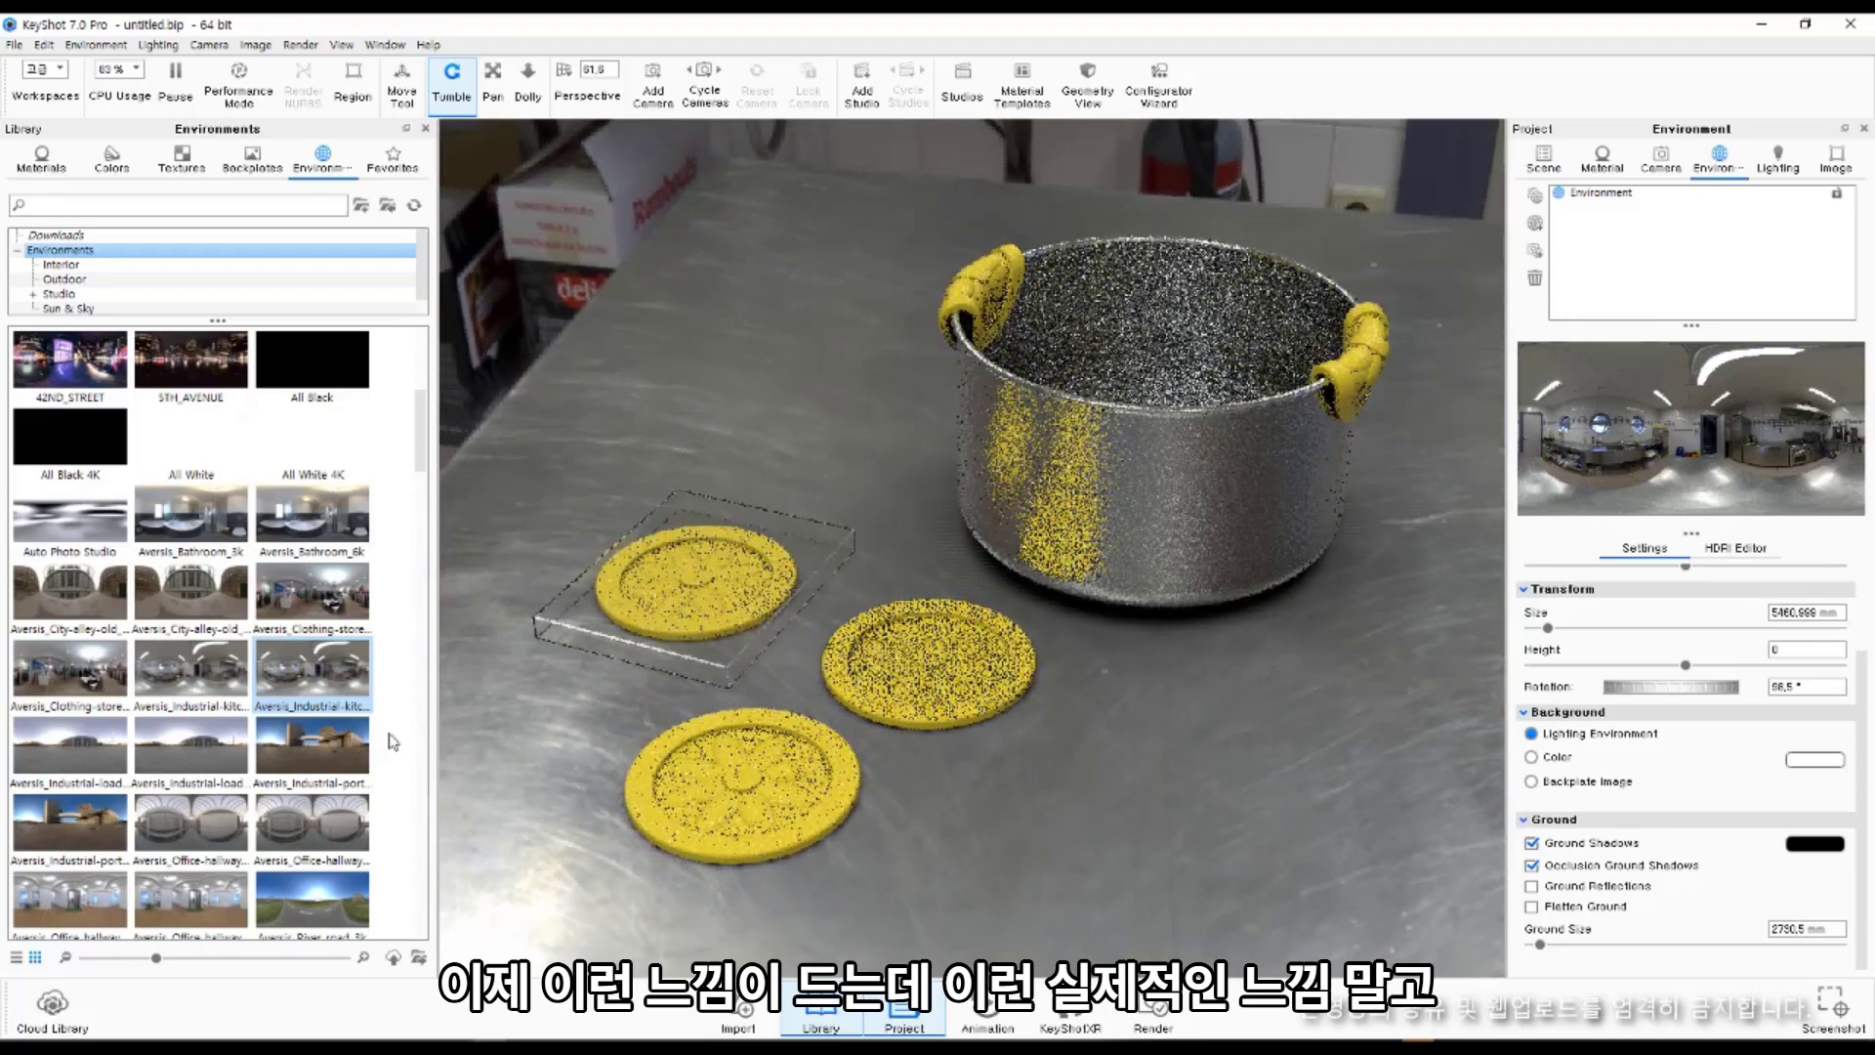
Try the library's plain "bathroom" environment on the scene.
scroll(311, 778, down, 3)
scroll(311, 778, down, 3)
drag(313, 596, 984, 483)
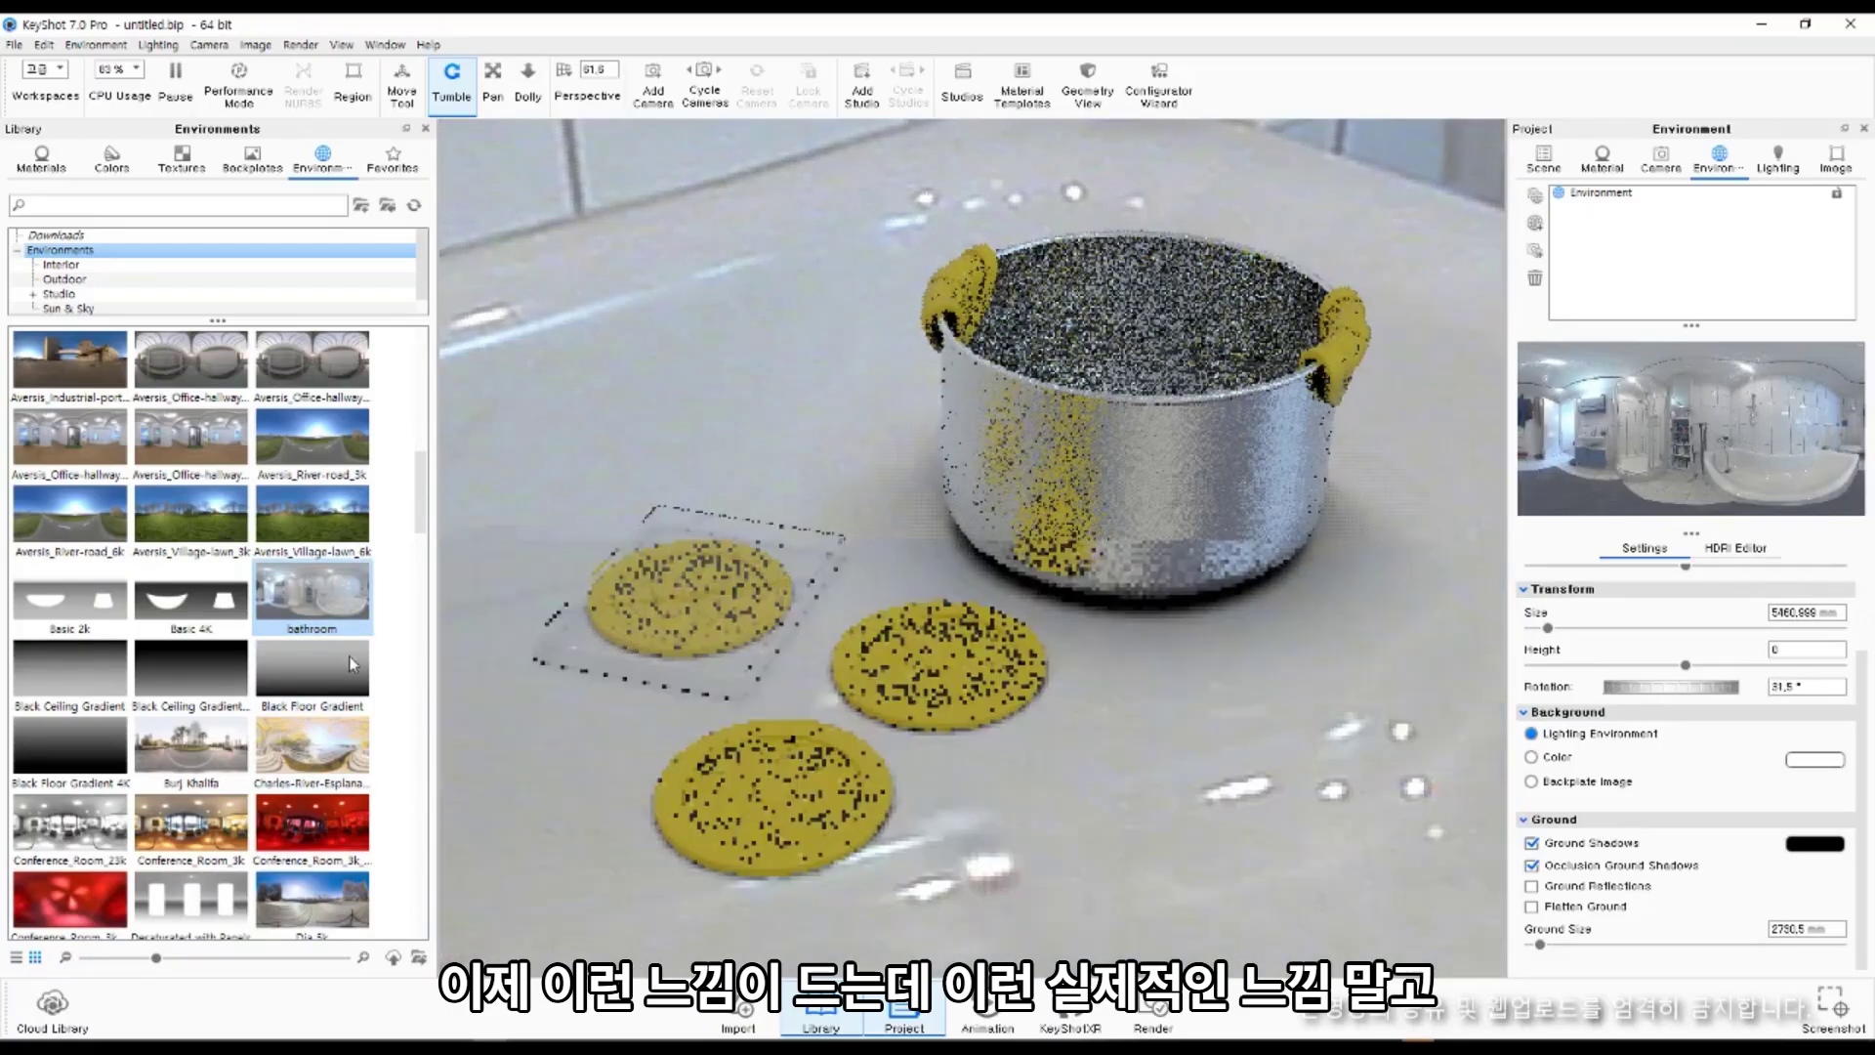
Apply the grey Dosch-Apartment_2k environment and rotate it so blurred grey tones and highlights surround the pot.
scroll(239, 759, down, 3)
scroll(239, 760, down, 3)
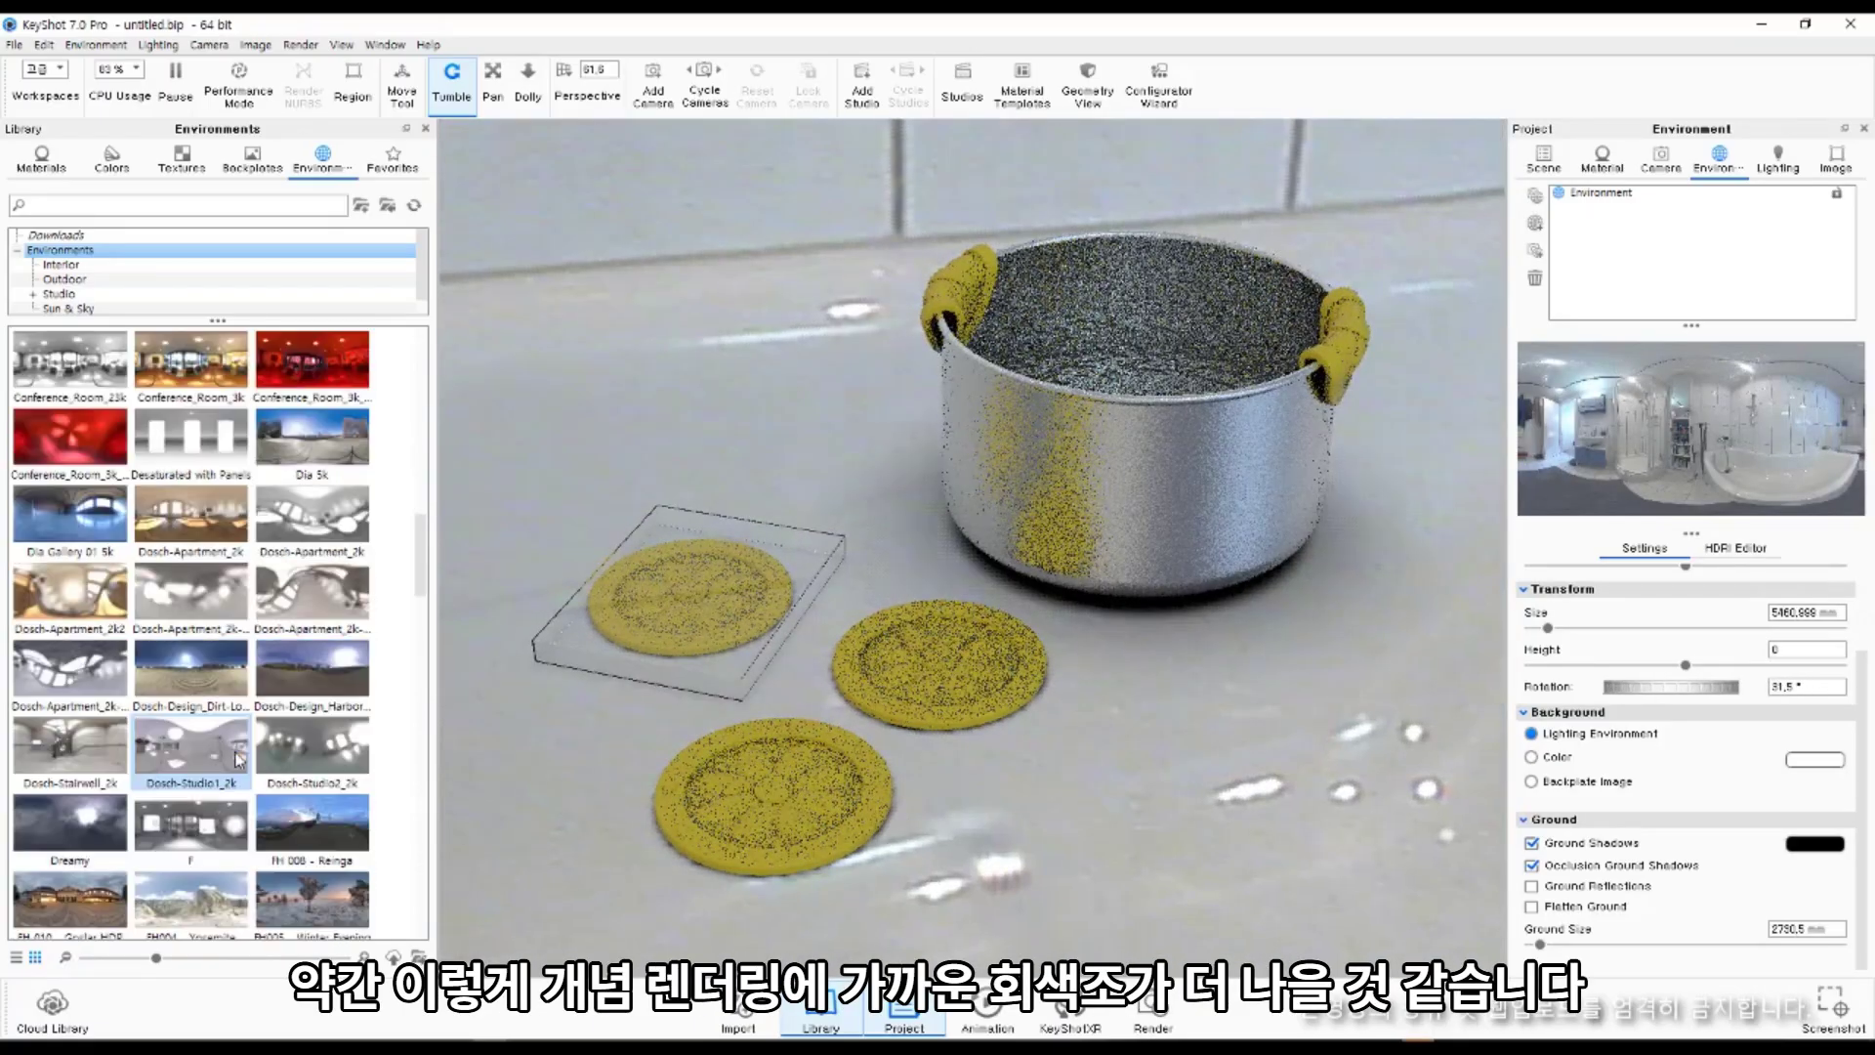
drag(312, 518, 777, 506)
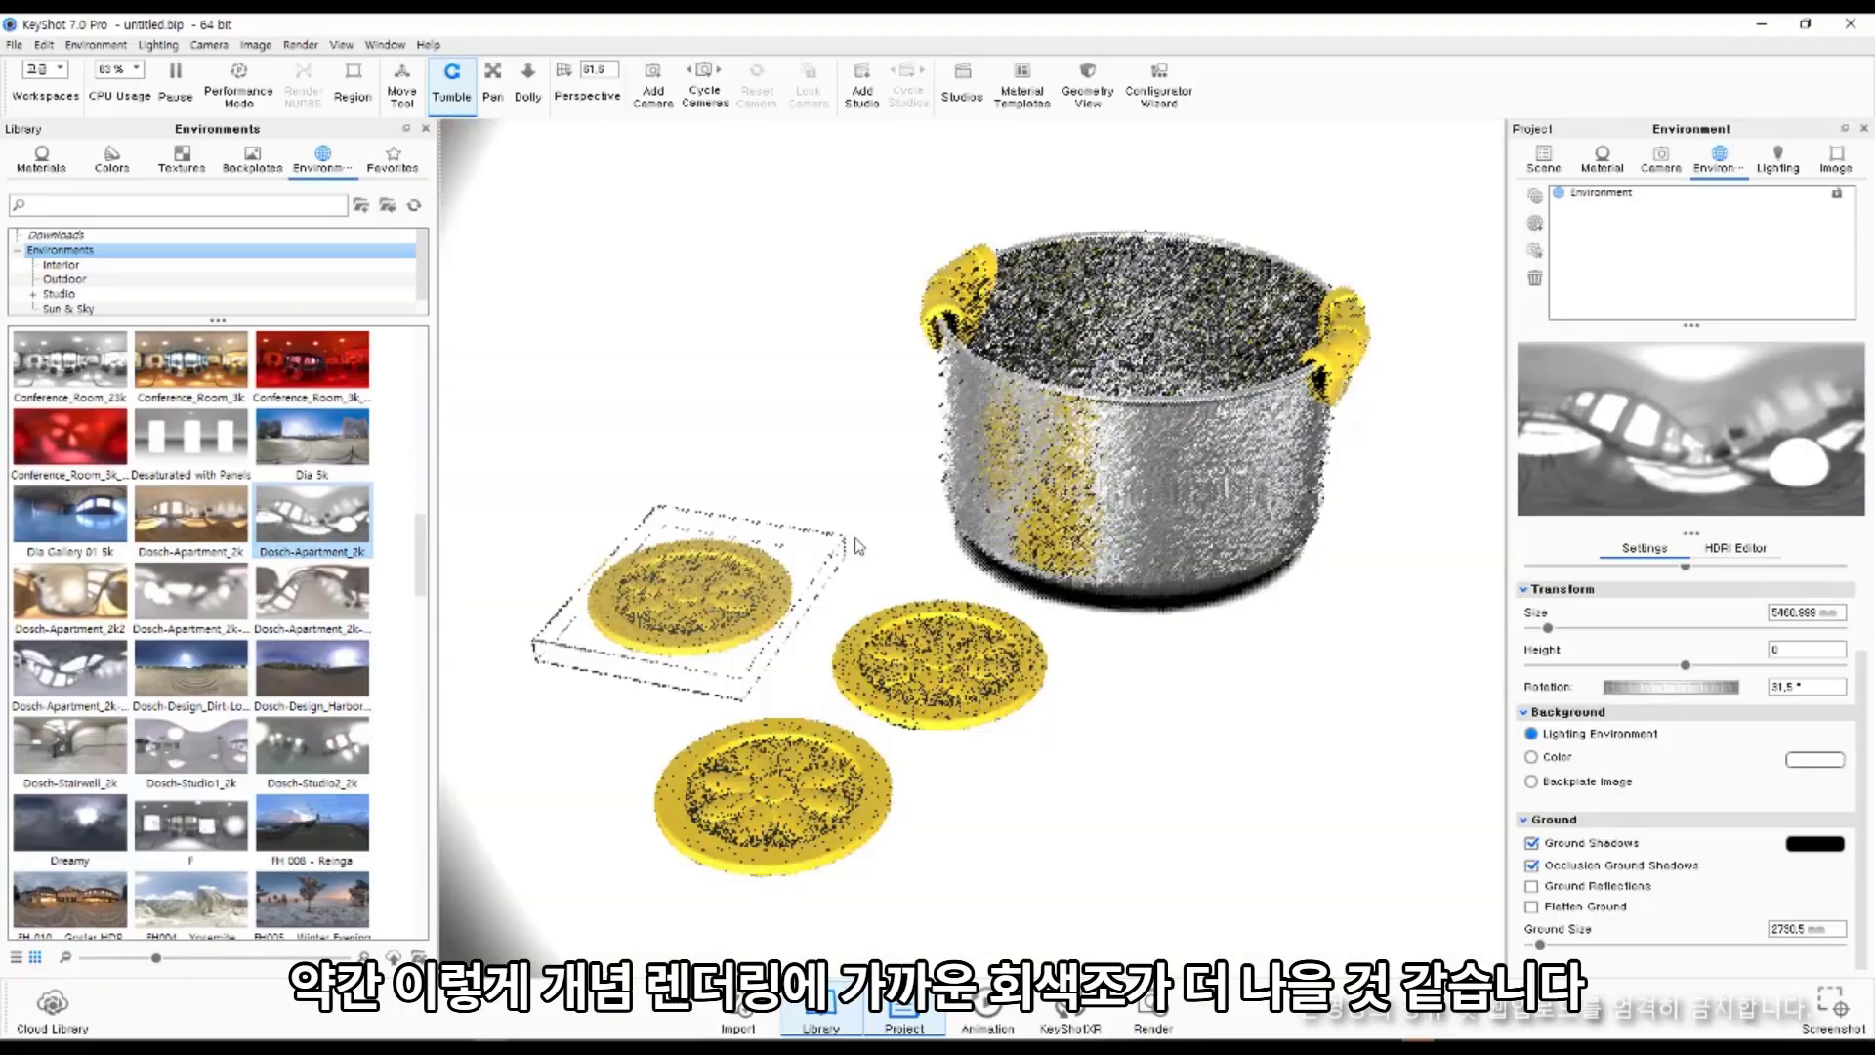
mouse_move(1143, 488)
ctrl+mouse_down()
mouse_move(1168, 479)
mouse_move(1123, 489)
ctrl+mouse_up()
drag(1082, 762, 1065, 625)
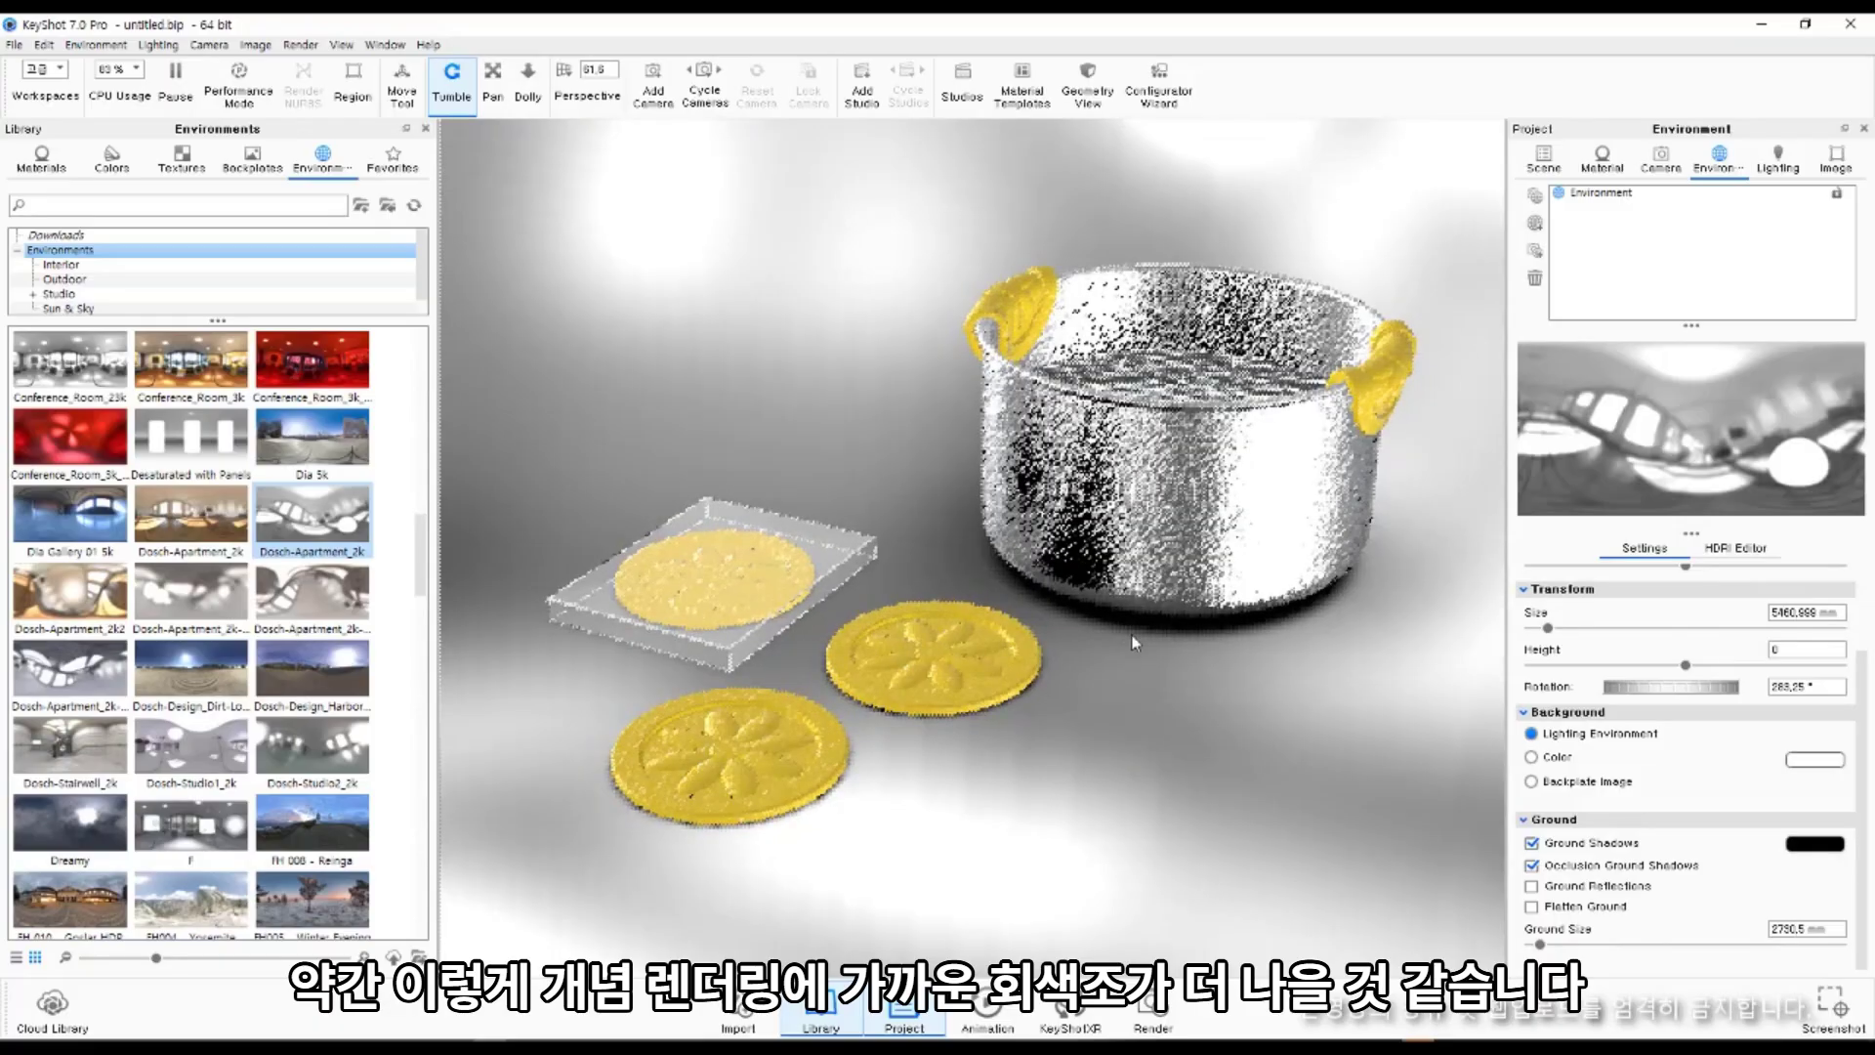
Load noise.jpg from KeyShot's Bump Maps folder as the bump texture of the Glass Basic White package box.
double_click(829, 562)
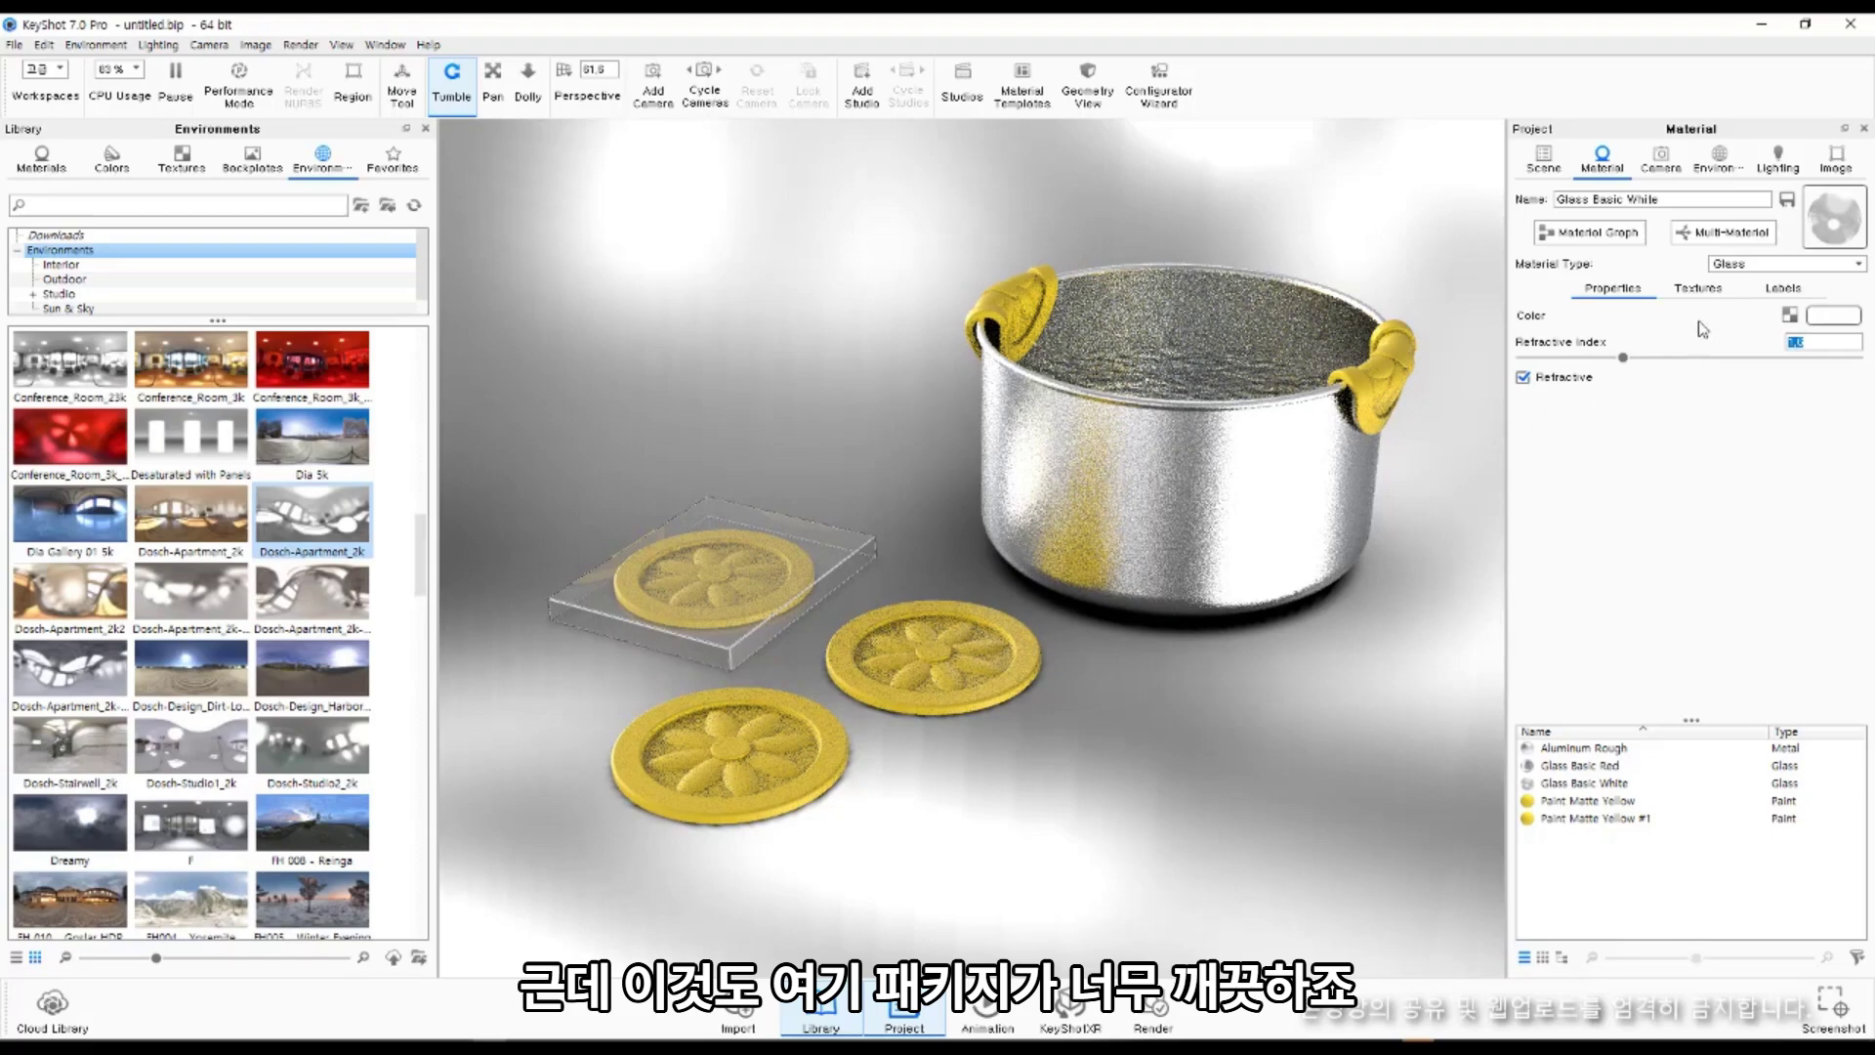
click(1699, 289)
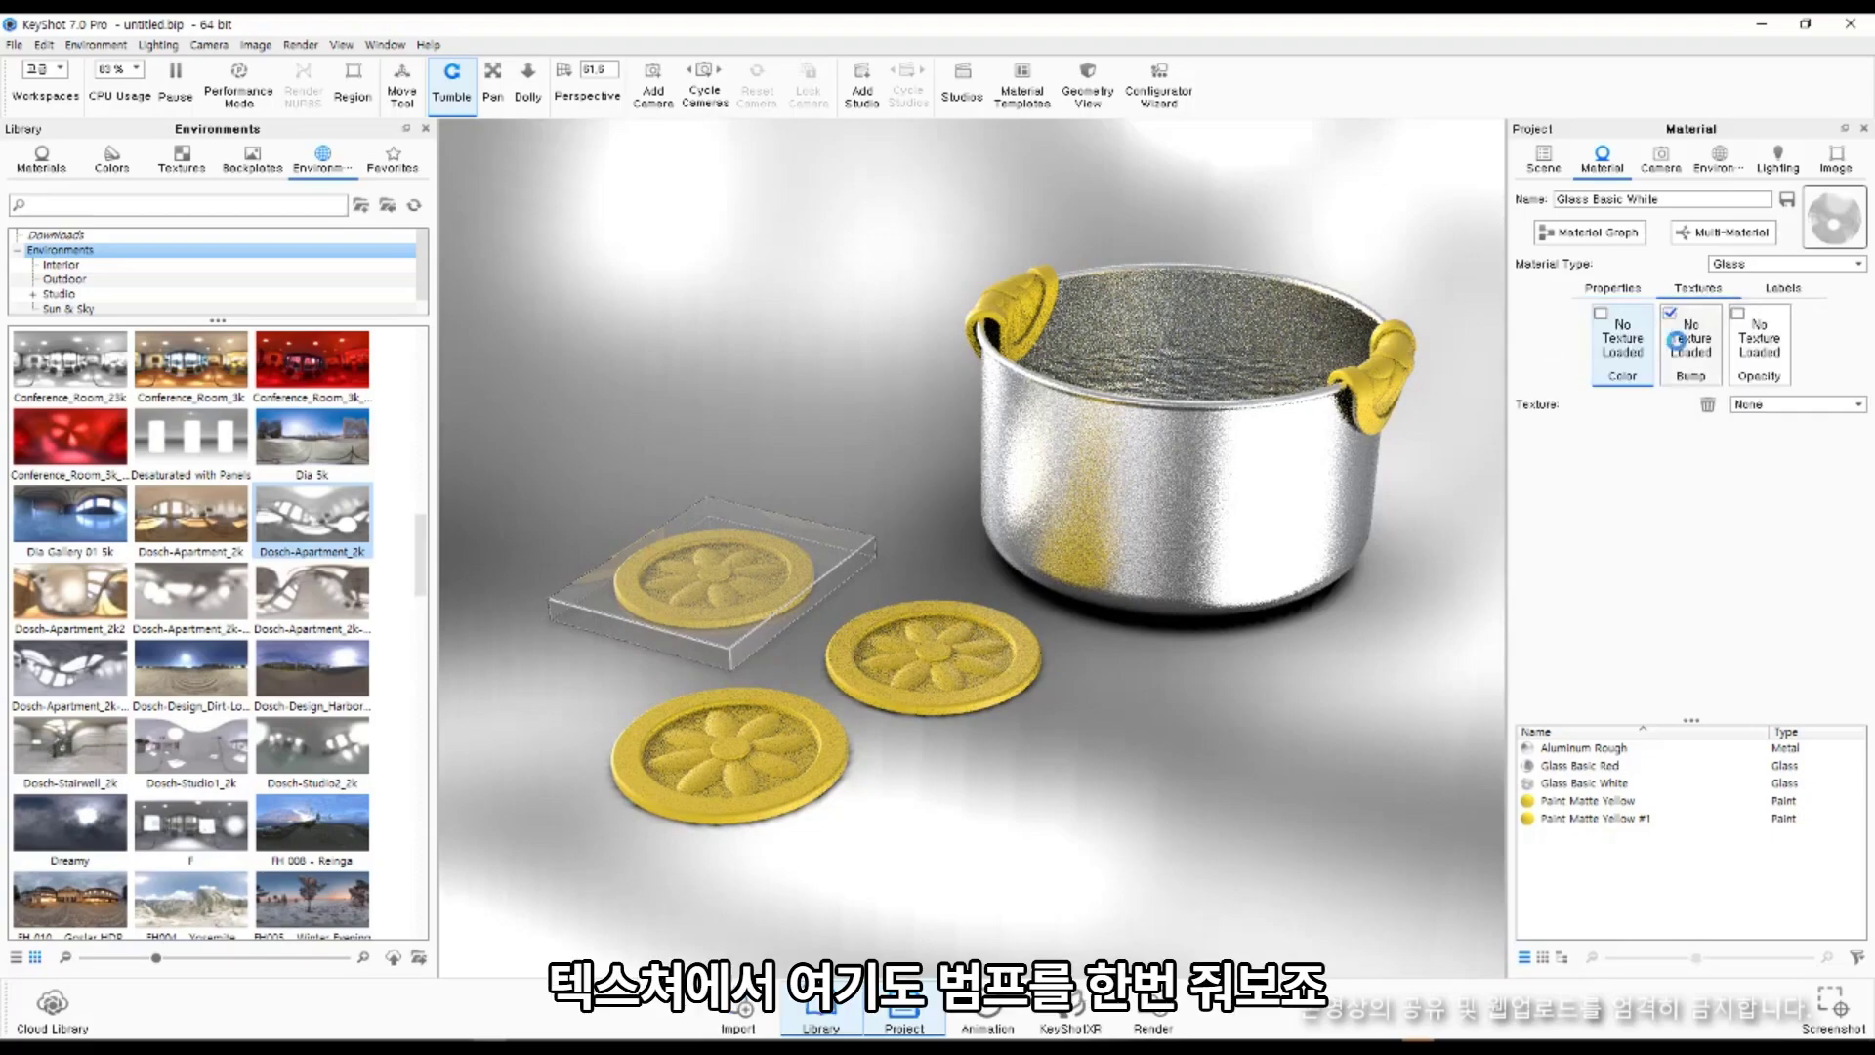
click(1709, 363)
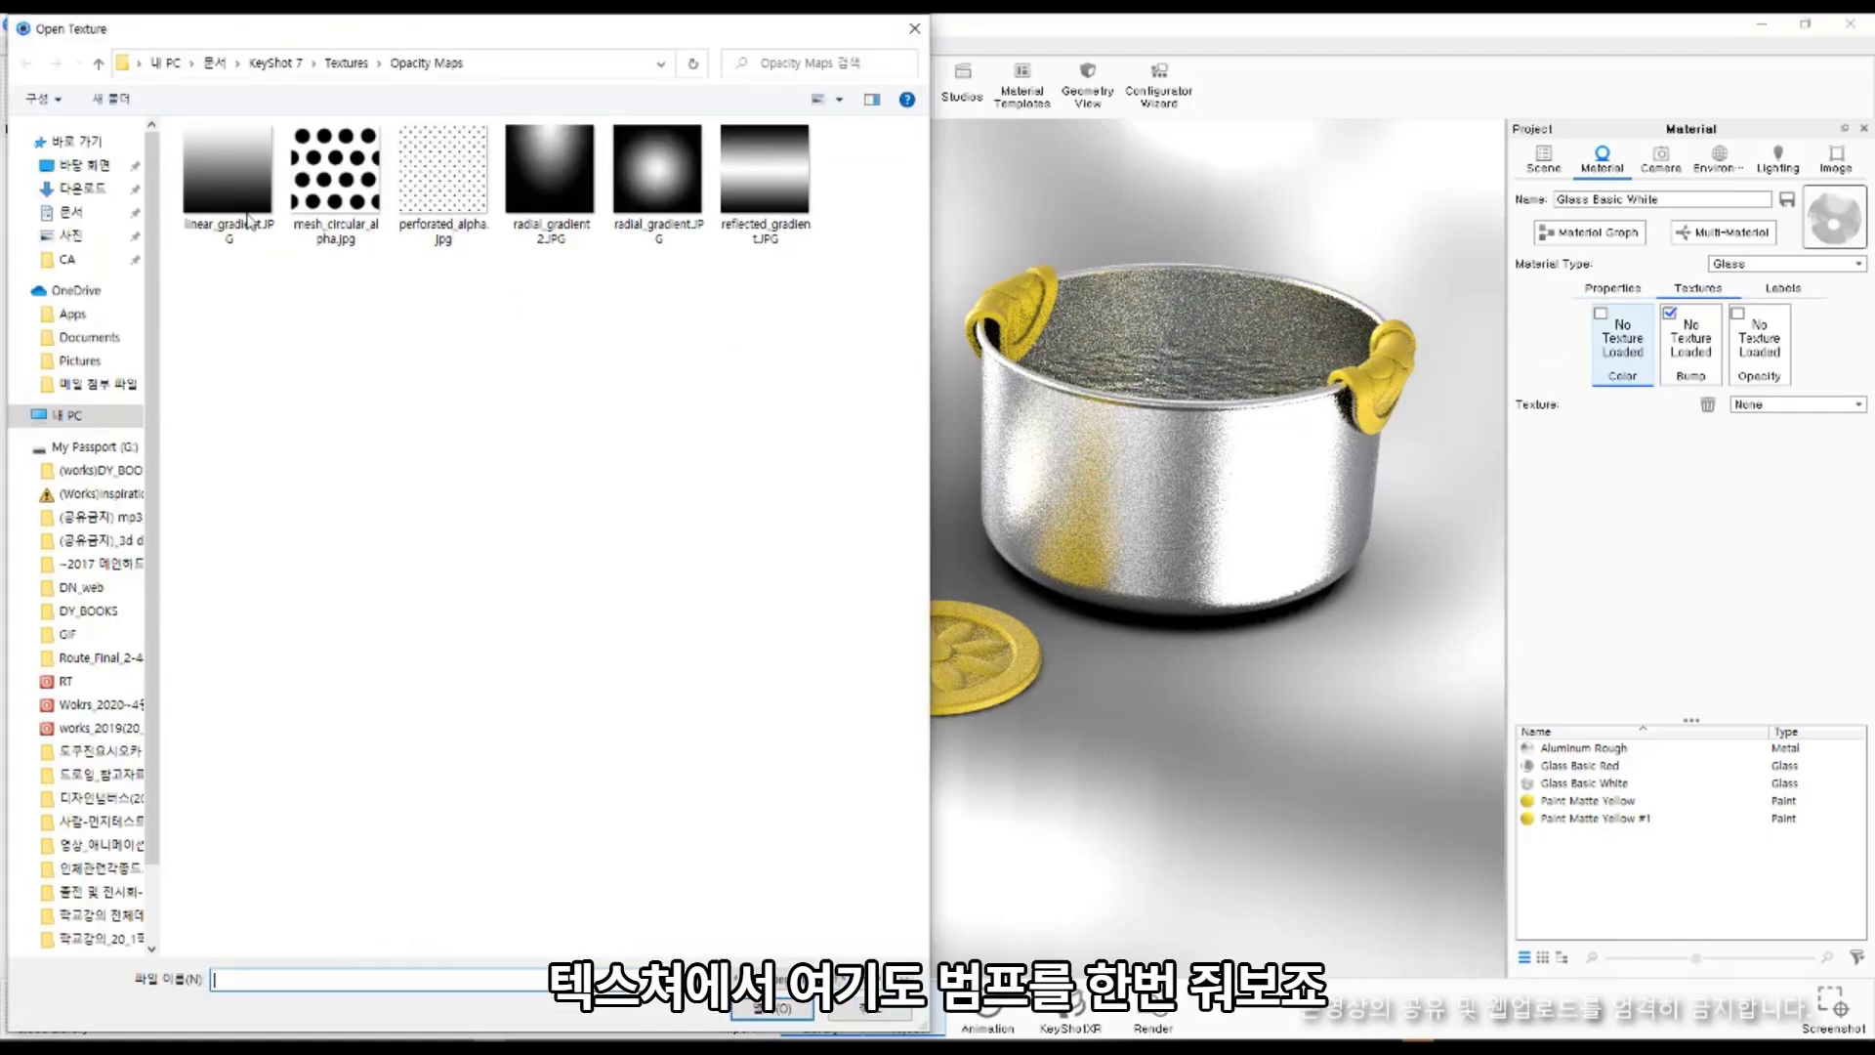
click(271, 159)
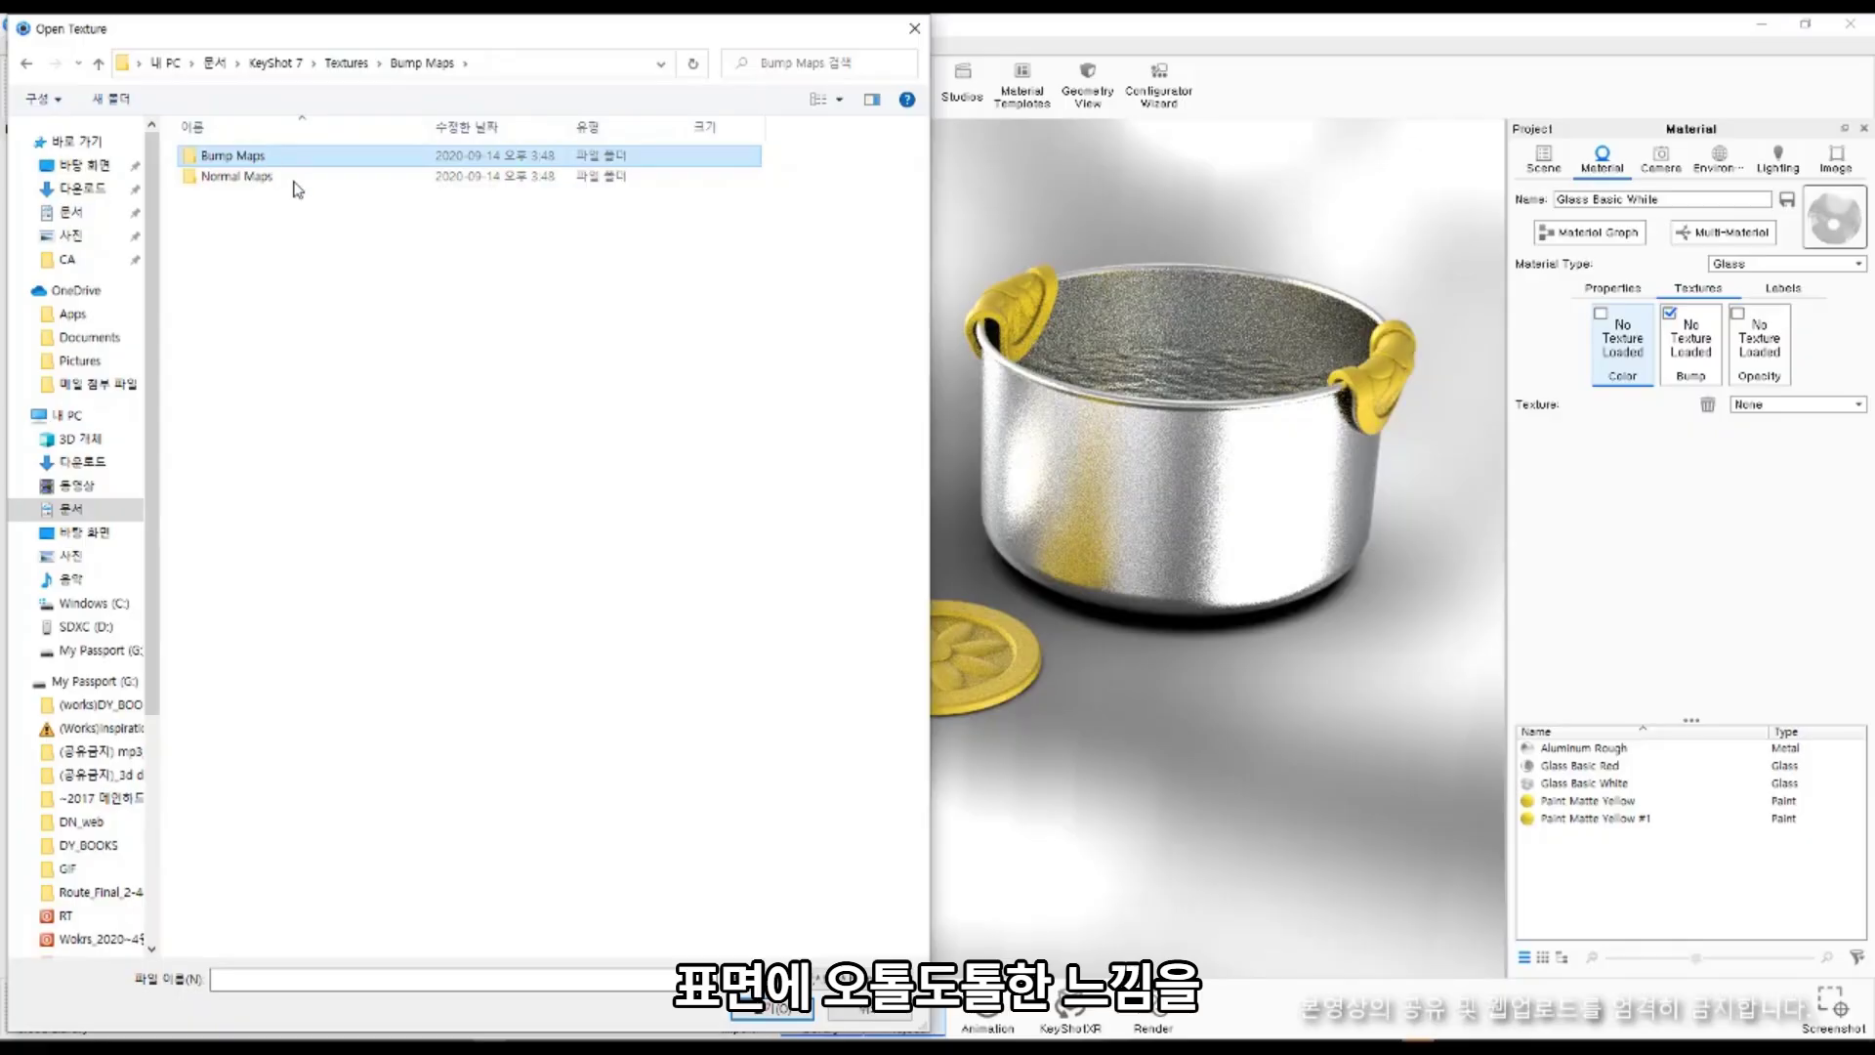
key(Return)
click(384, 193)
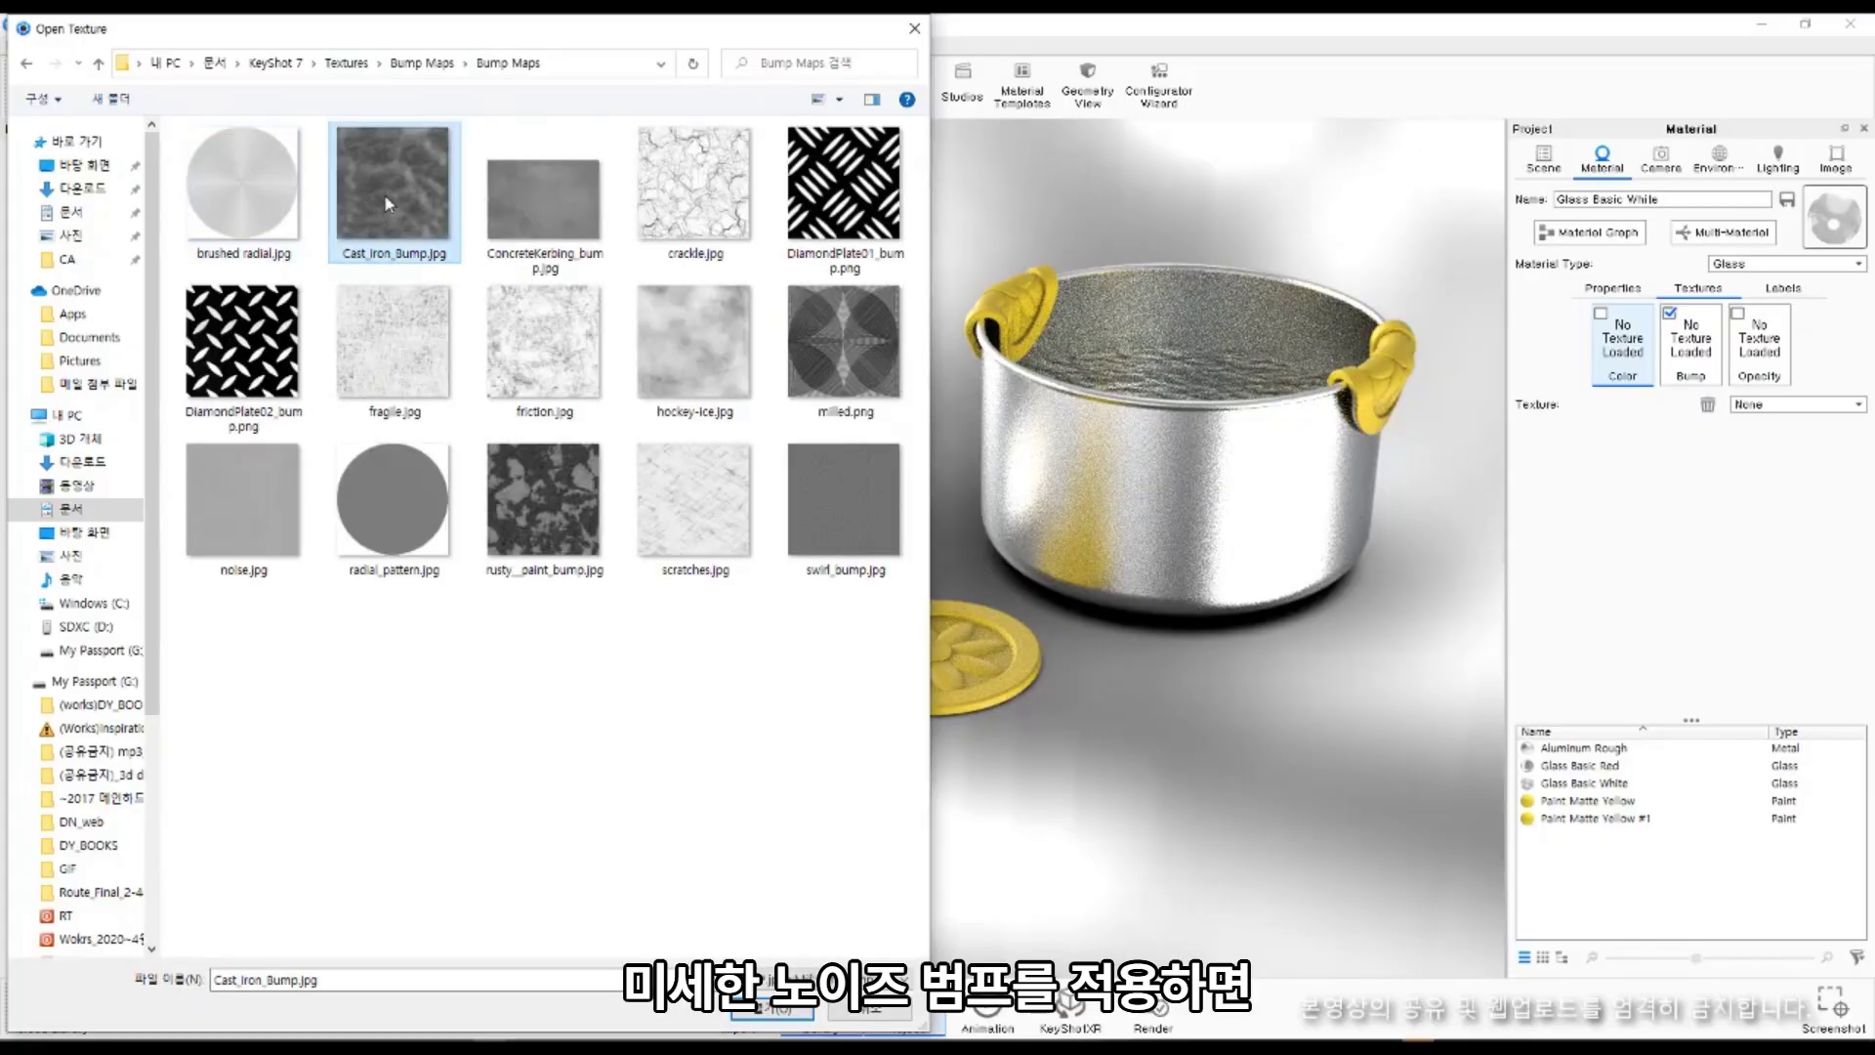
click(809, 522)
click(240, 513)
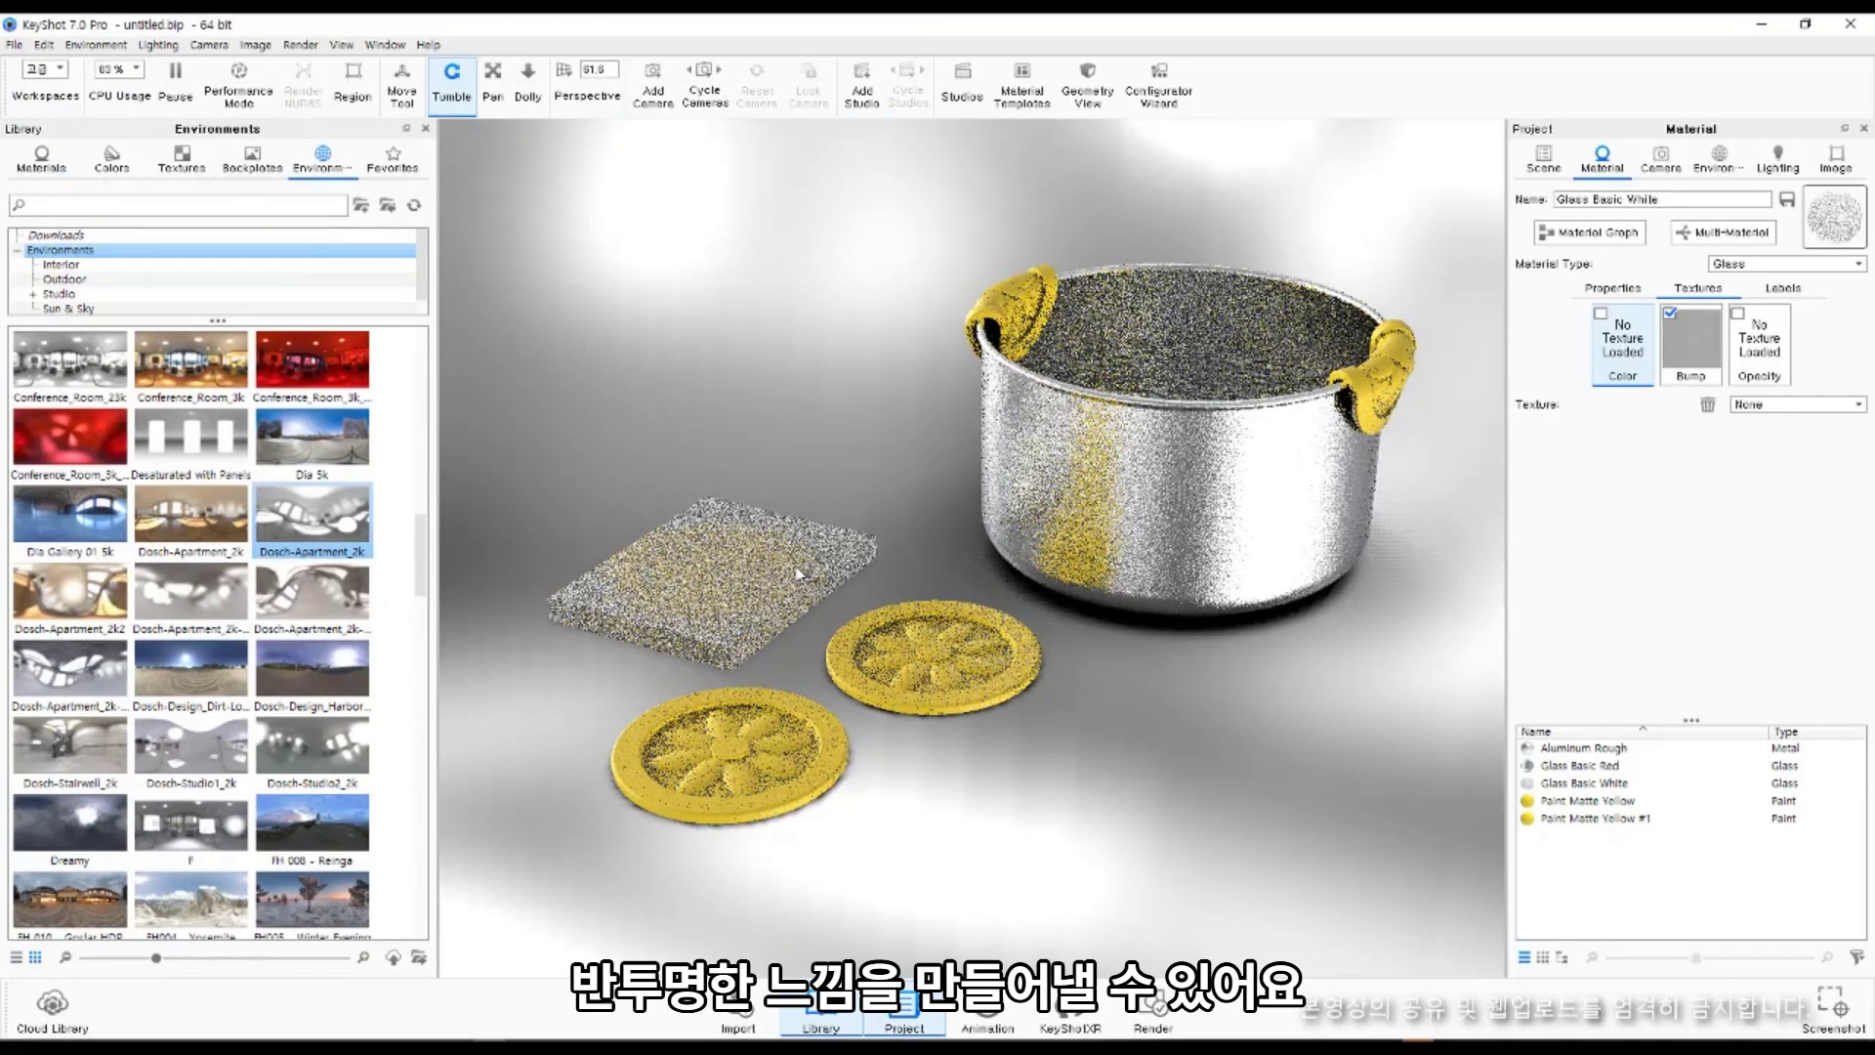
Set the package box's noise bump height to 0.1.
click(1673, 348)
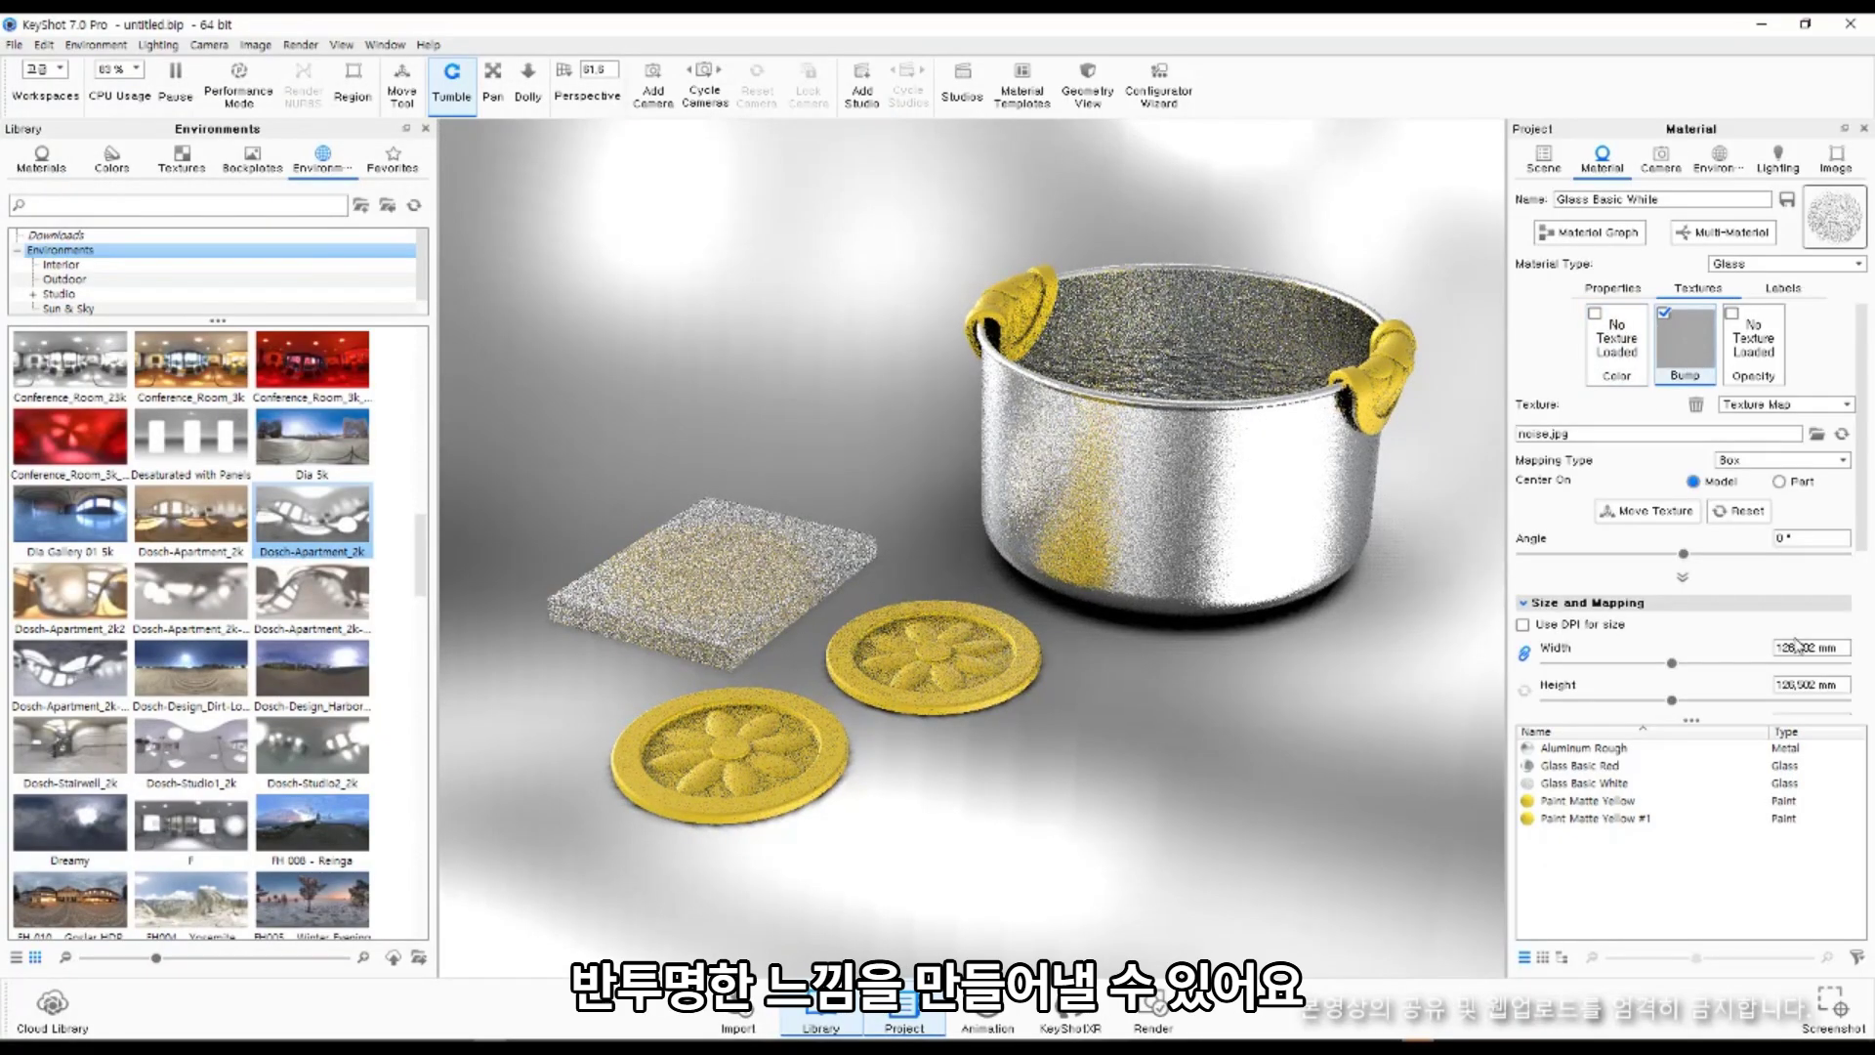
scroll(1735, 650, down, 5)
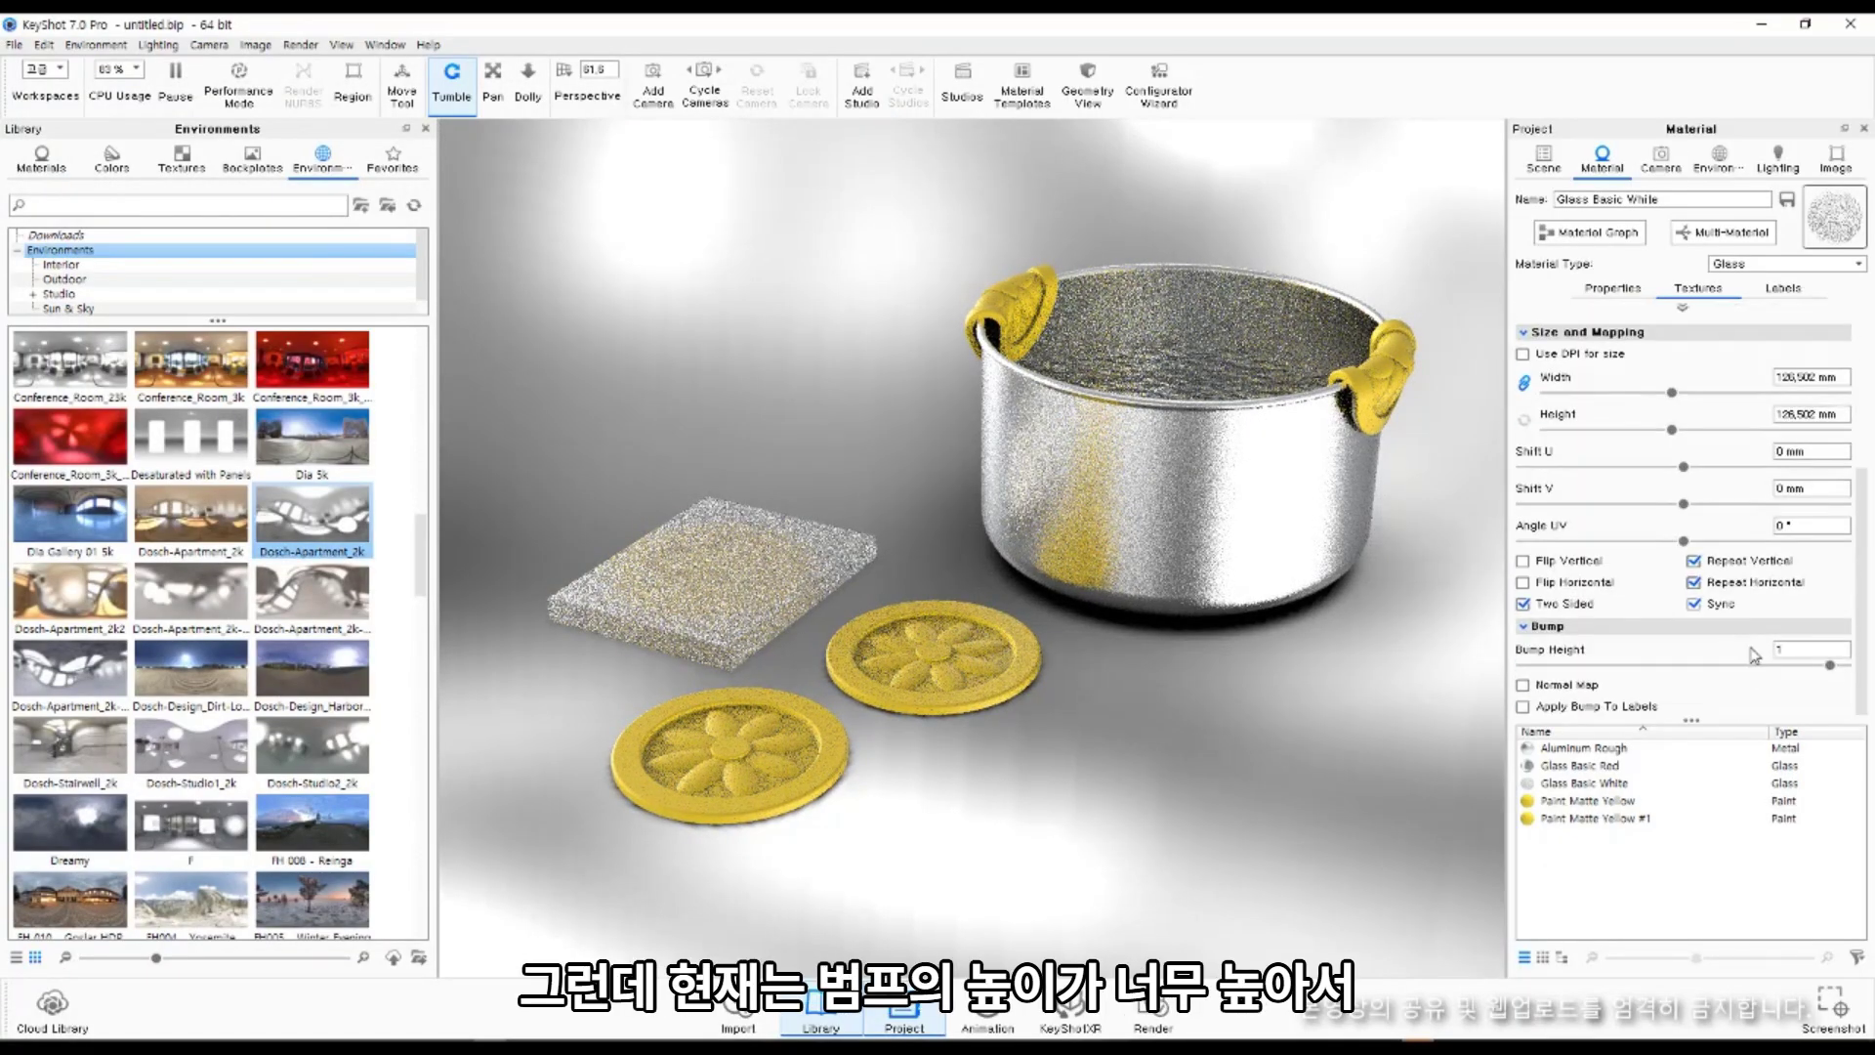
key(Return)
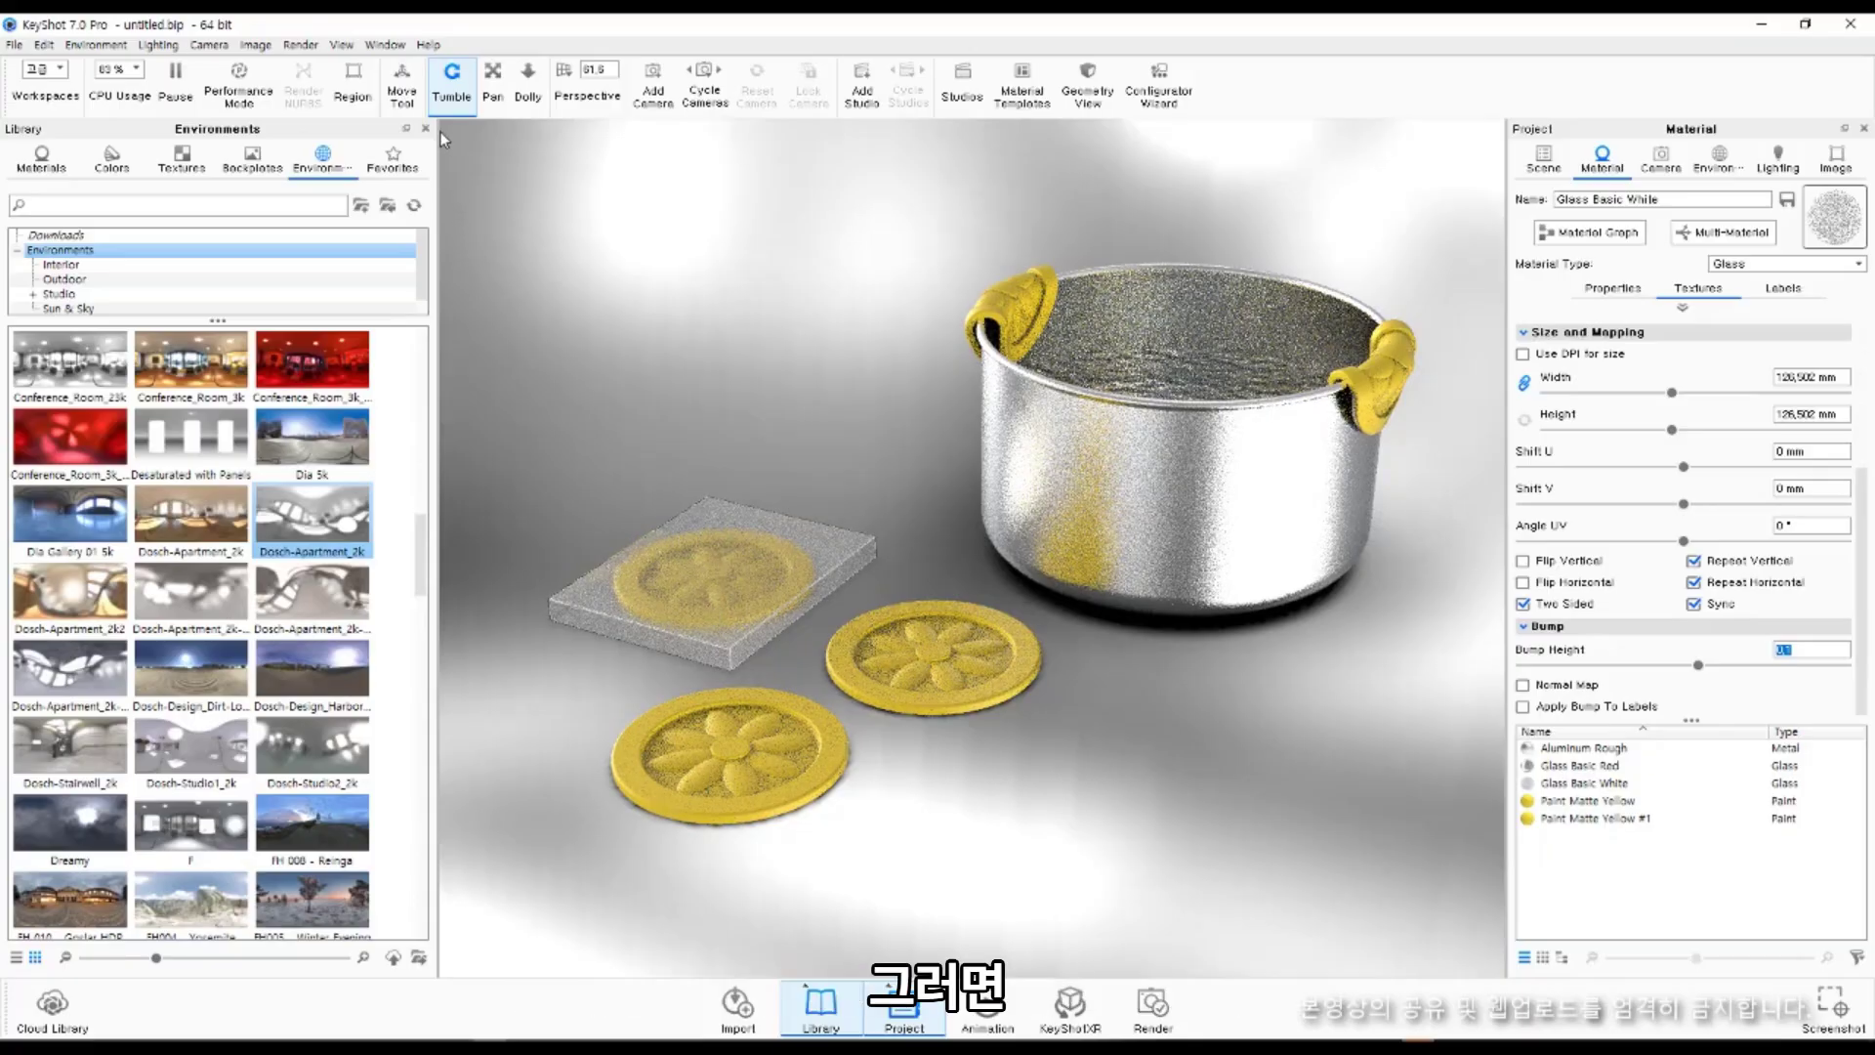
Capture the KeyShot viewport as an image, copy it, and paste it into the dice presentation file in Illustrator.
key(ctrl+shift+c)
drag(440, 120, 1505, 919)
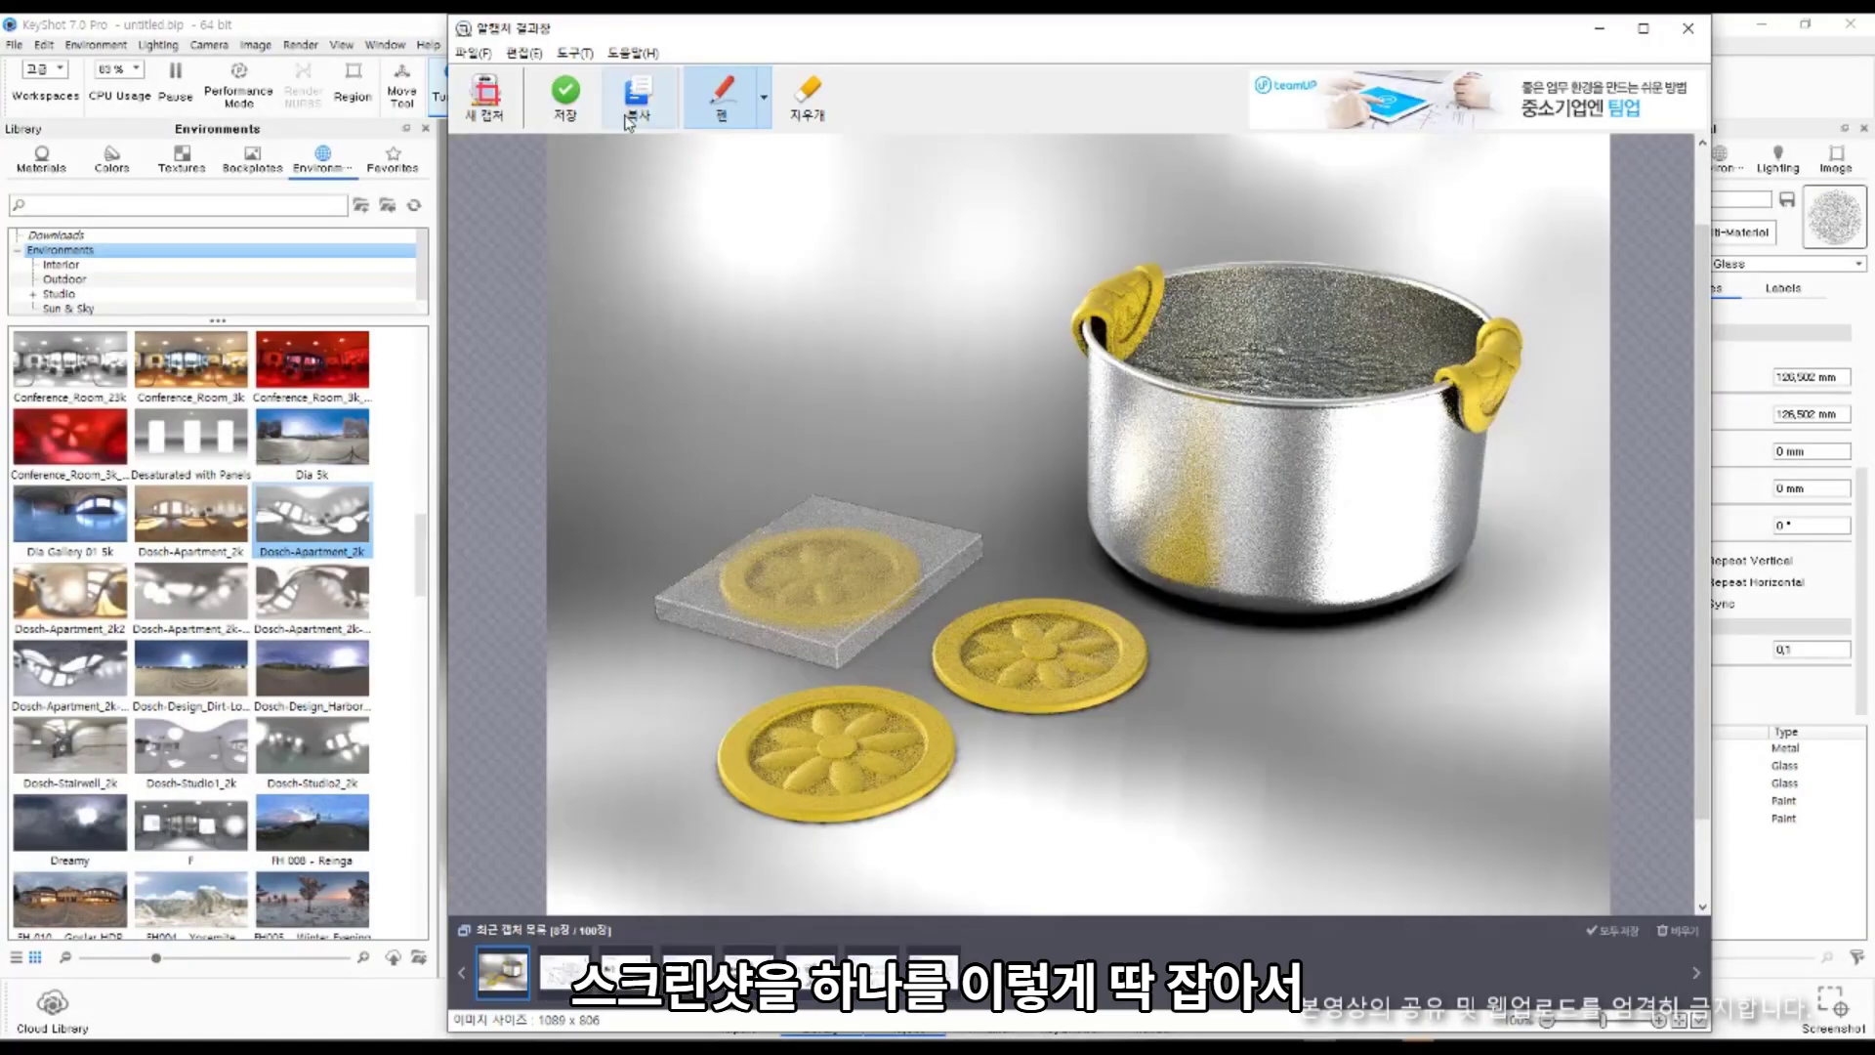
click(645, 104)
key(alt+Tab)
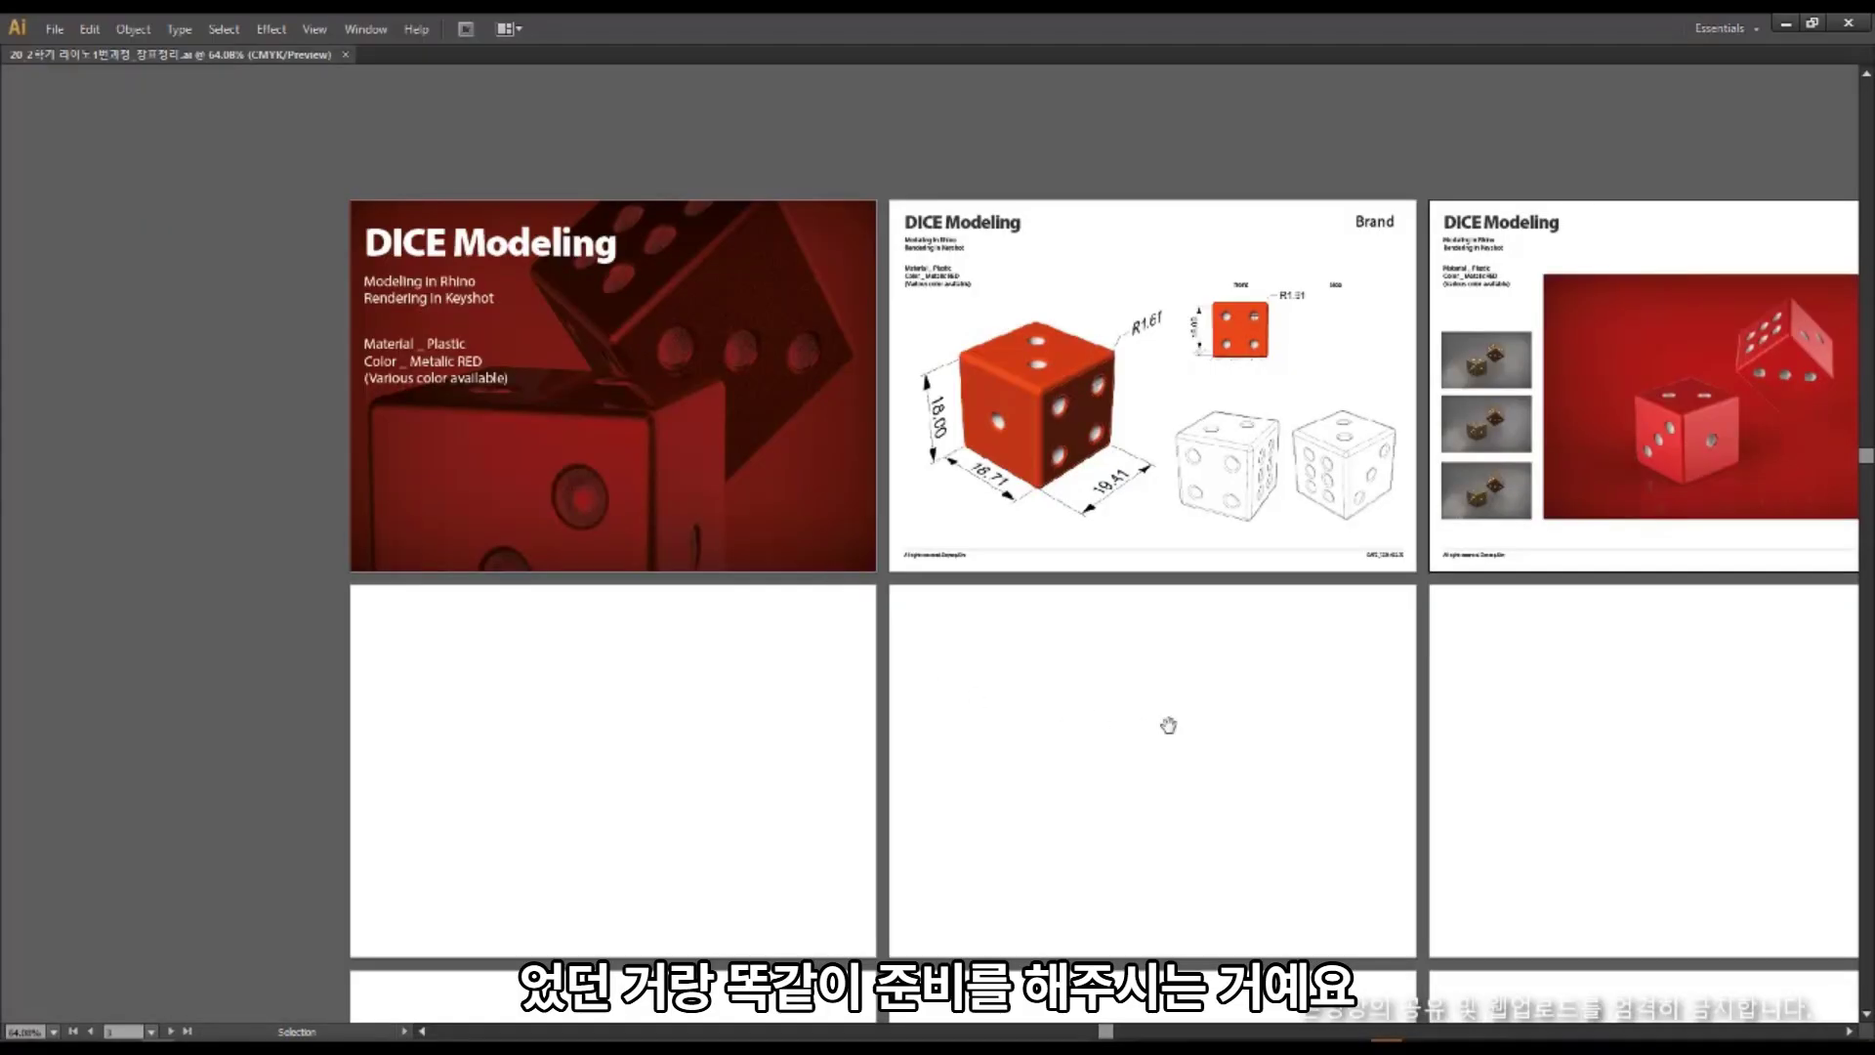
drag(1168, 720, 753, 635)
key(ctrl+v)
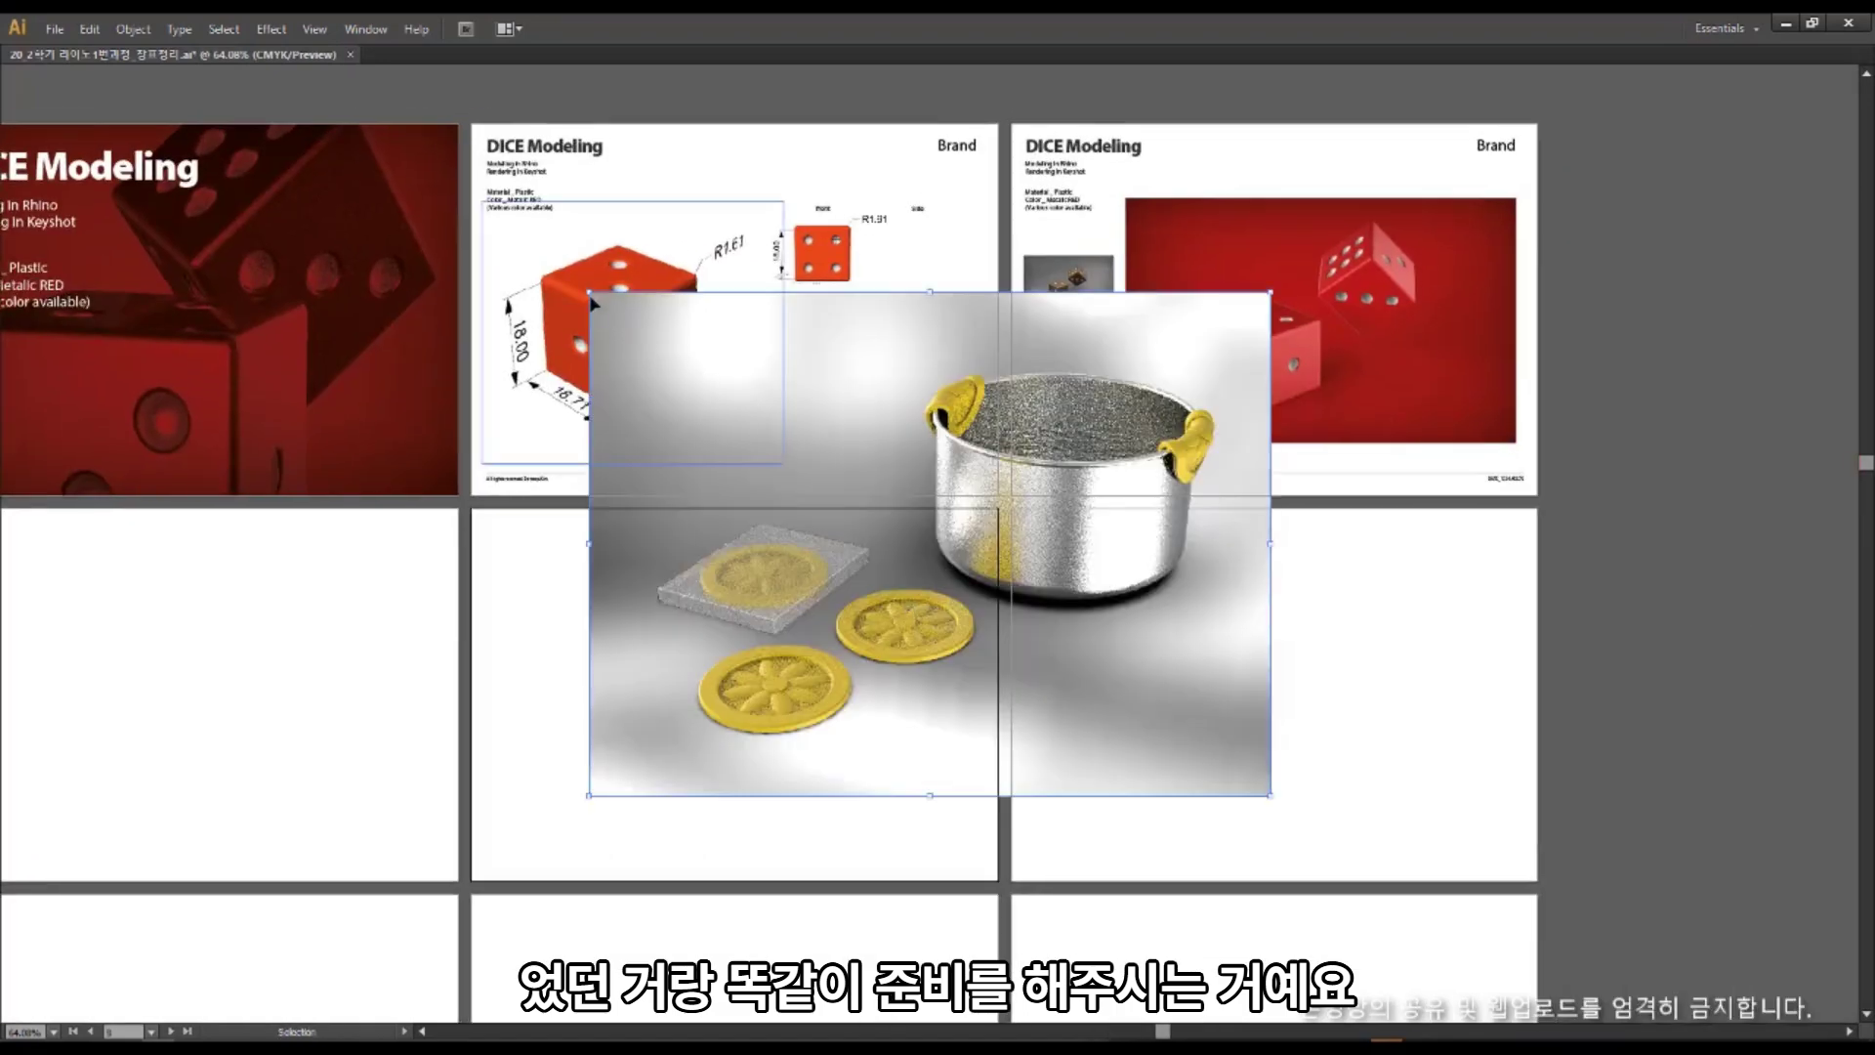
Scale down the pasted render proportionally and place it on the blank artboard below the red dice render page.
shift+drag(589, 292, 945, 554)
drag(1242, 710, 1425, 710)
shift+drag(1452, 795, 1509, 837)
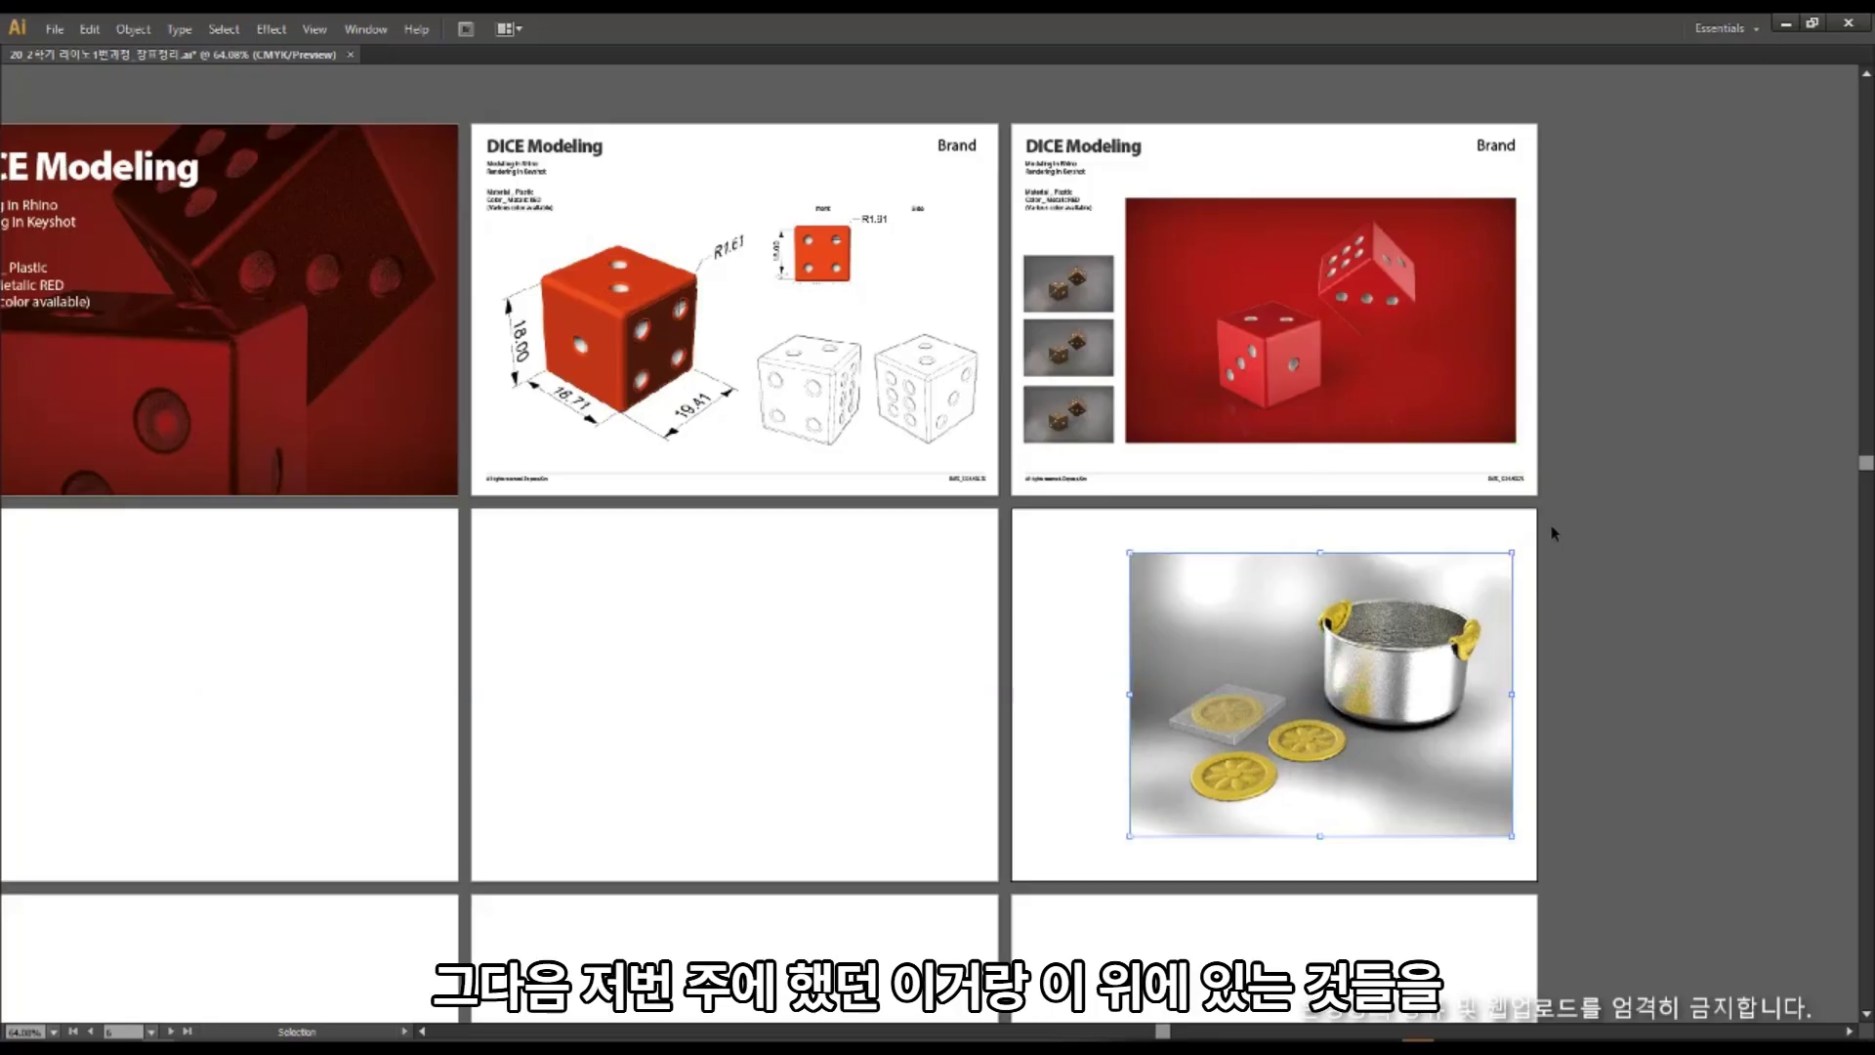
Copy the titles, description text, Brand labels and footers of the two white dice pages onto the artboards directly below them.
drag(1555, 507, 487, 465)
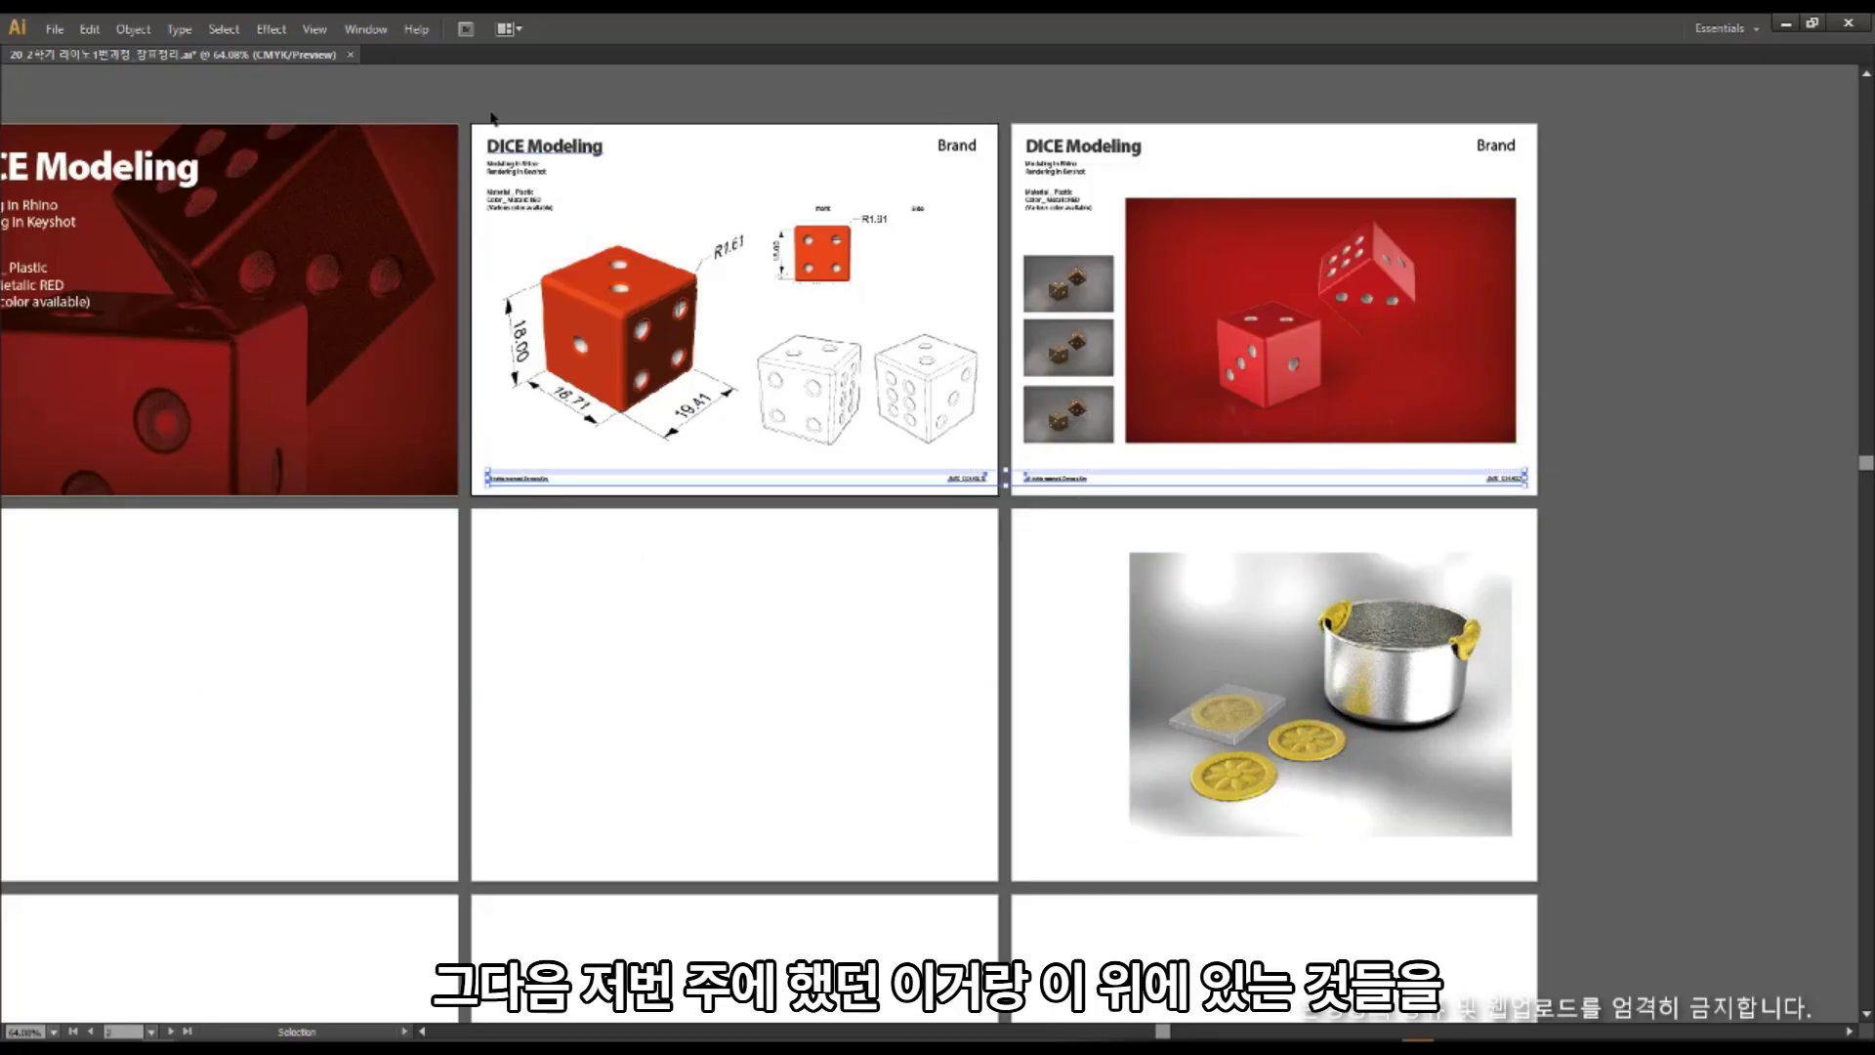
shift+drag(536, 217, 1046, 153)
shift+drag(1061, 222, 1065, 226)
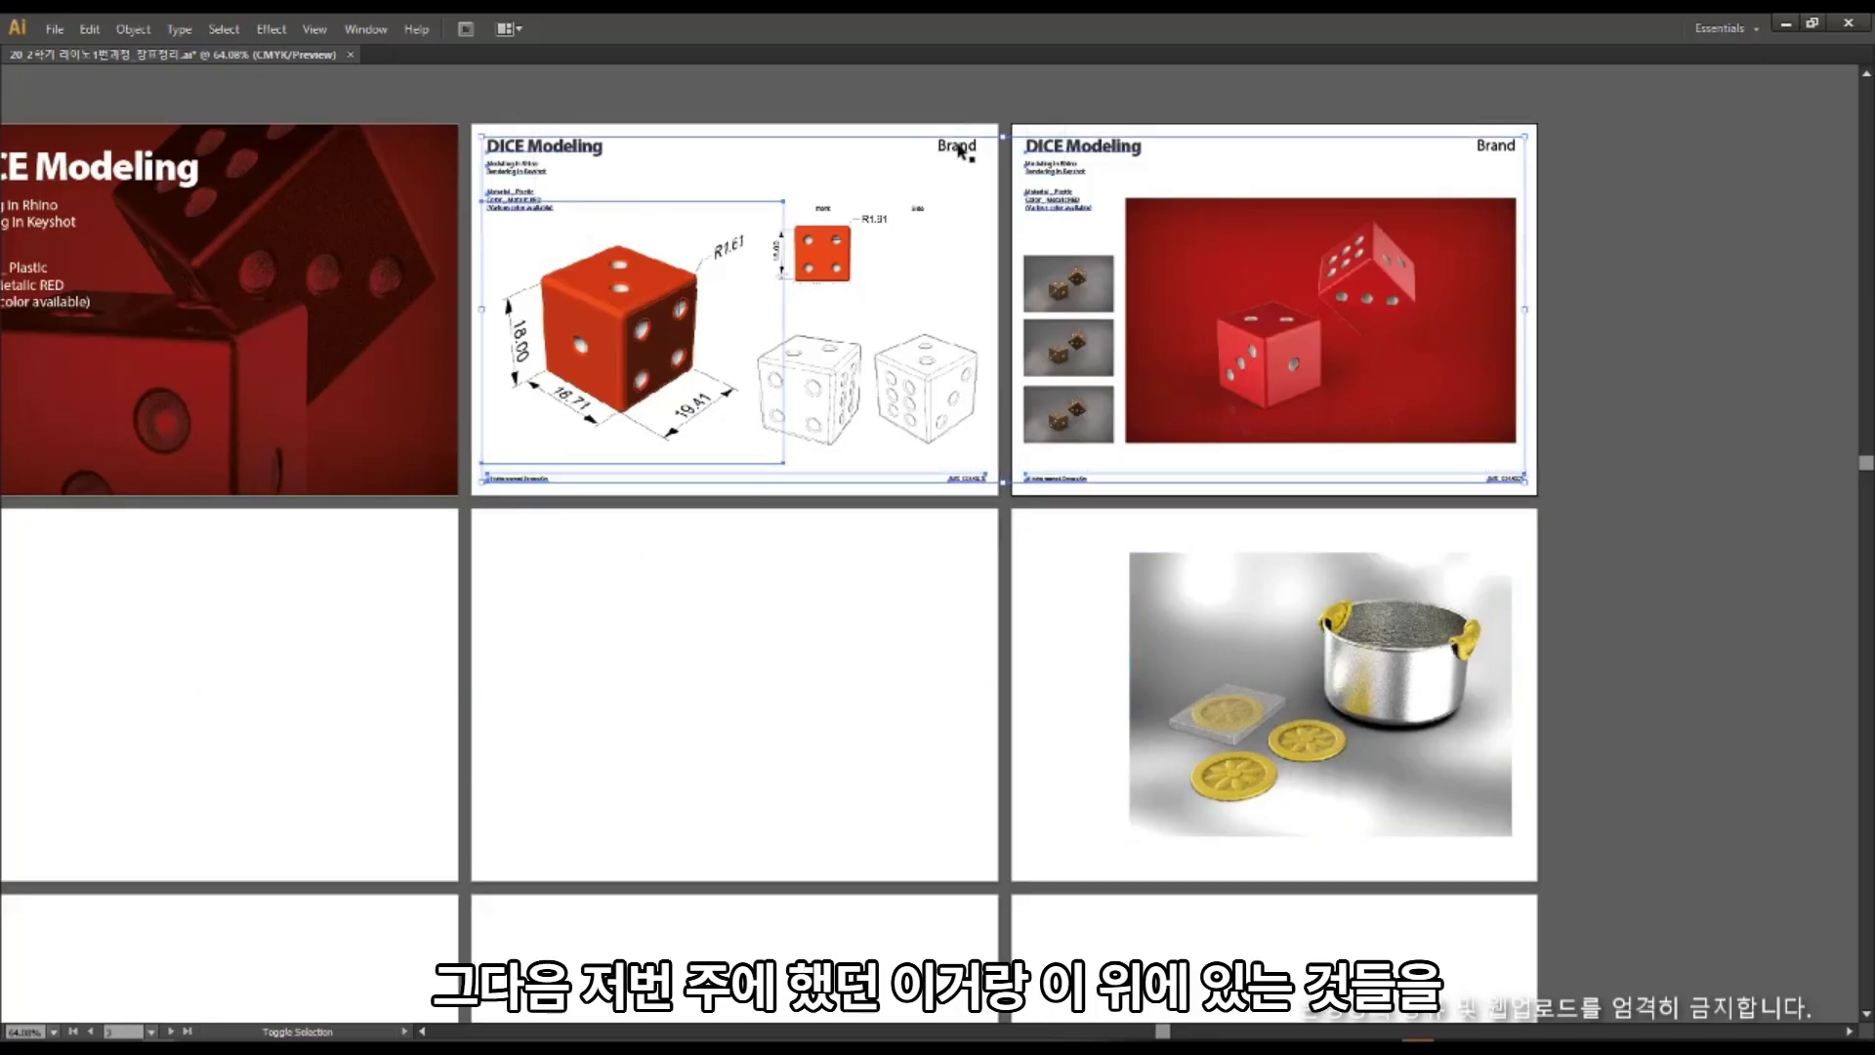
shift+click(963, 147)
shift+click(631, 318)
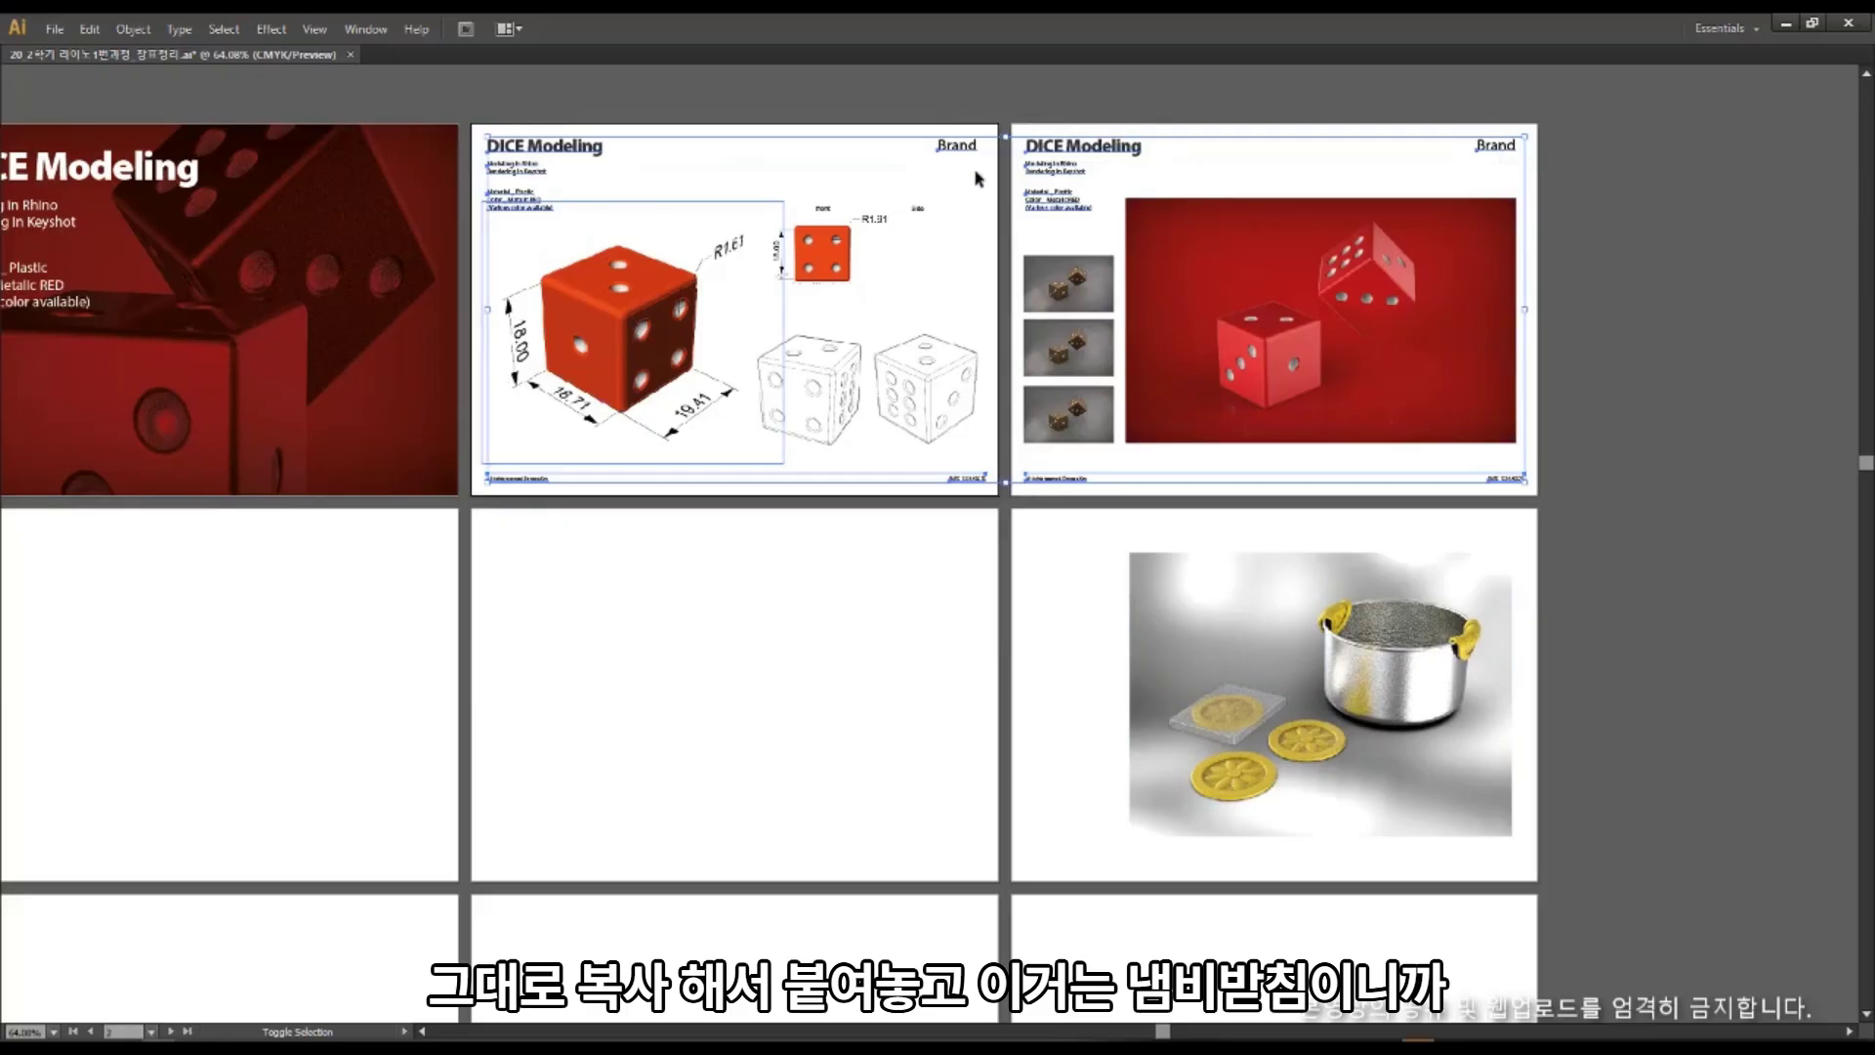
alt+shift+drag(959, 146, 984, 534)
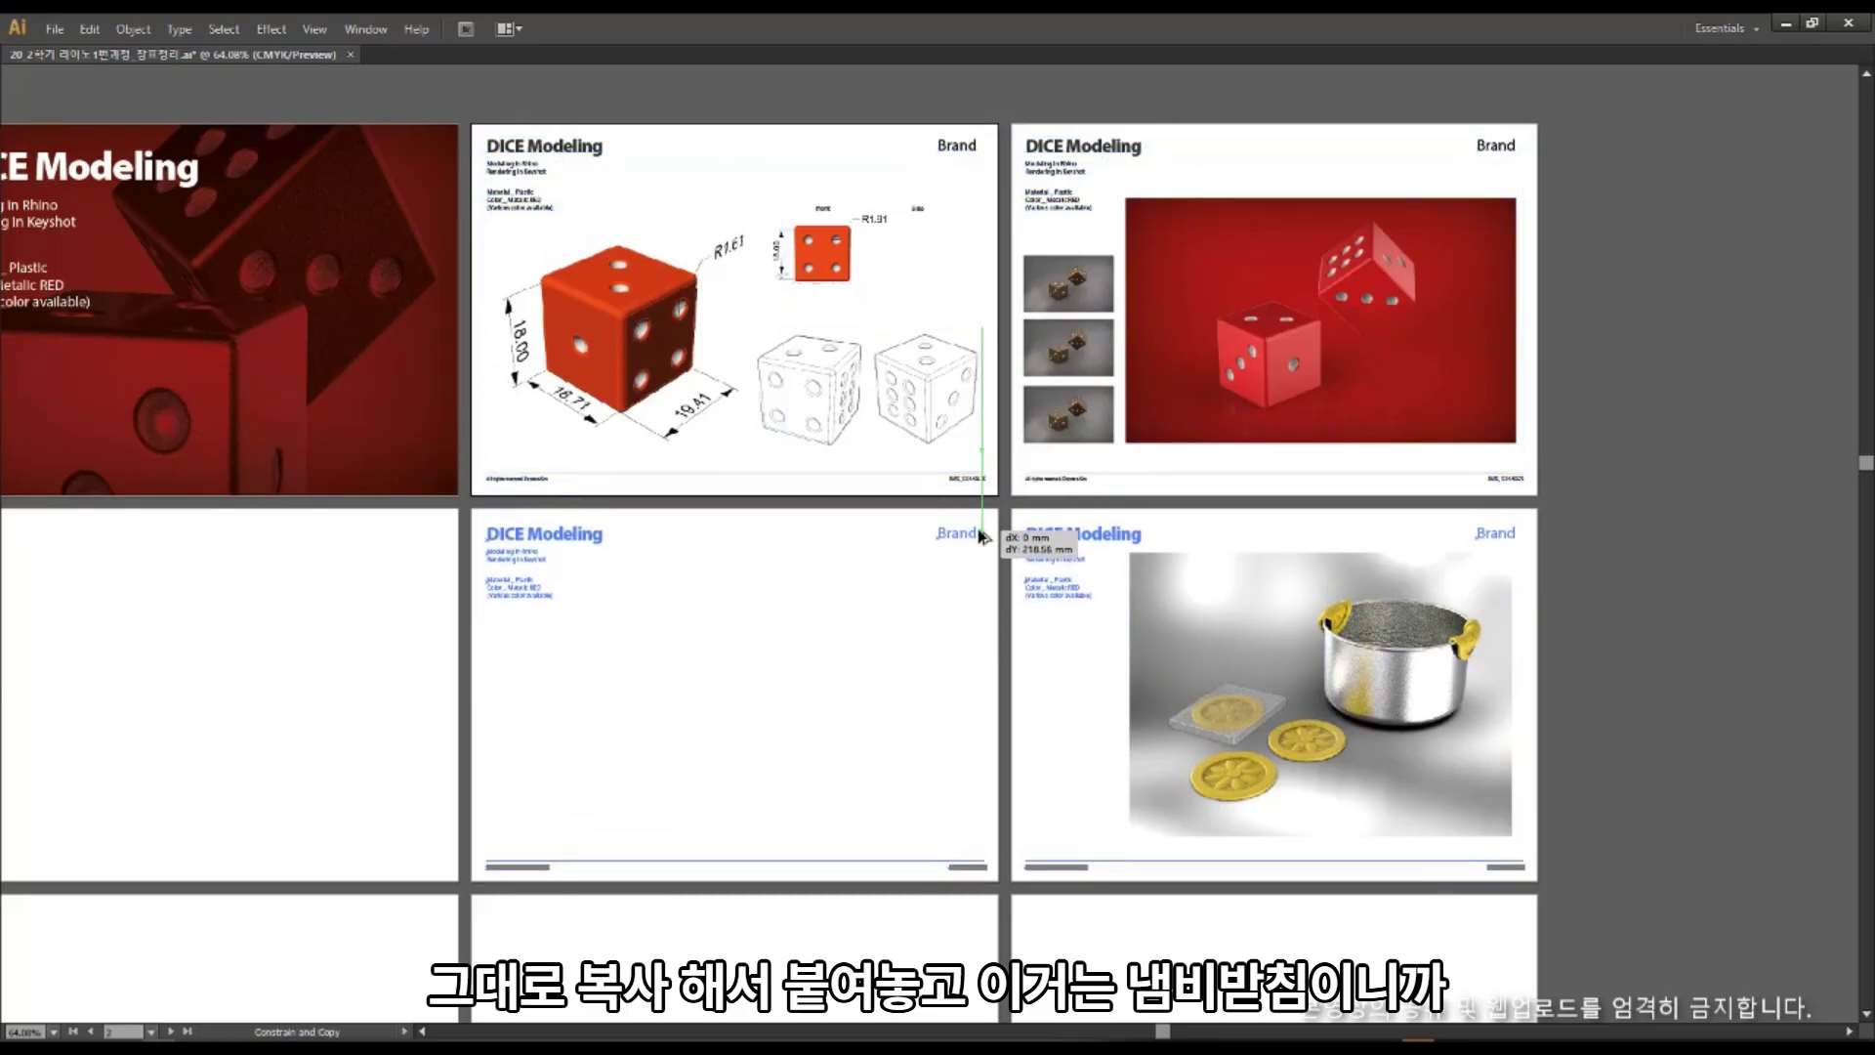
Retitle the copied heading on the blank middle artboard as "Silicon Coster design".
click(687, 578)
triple_click(553, 542)
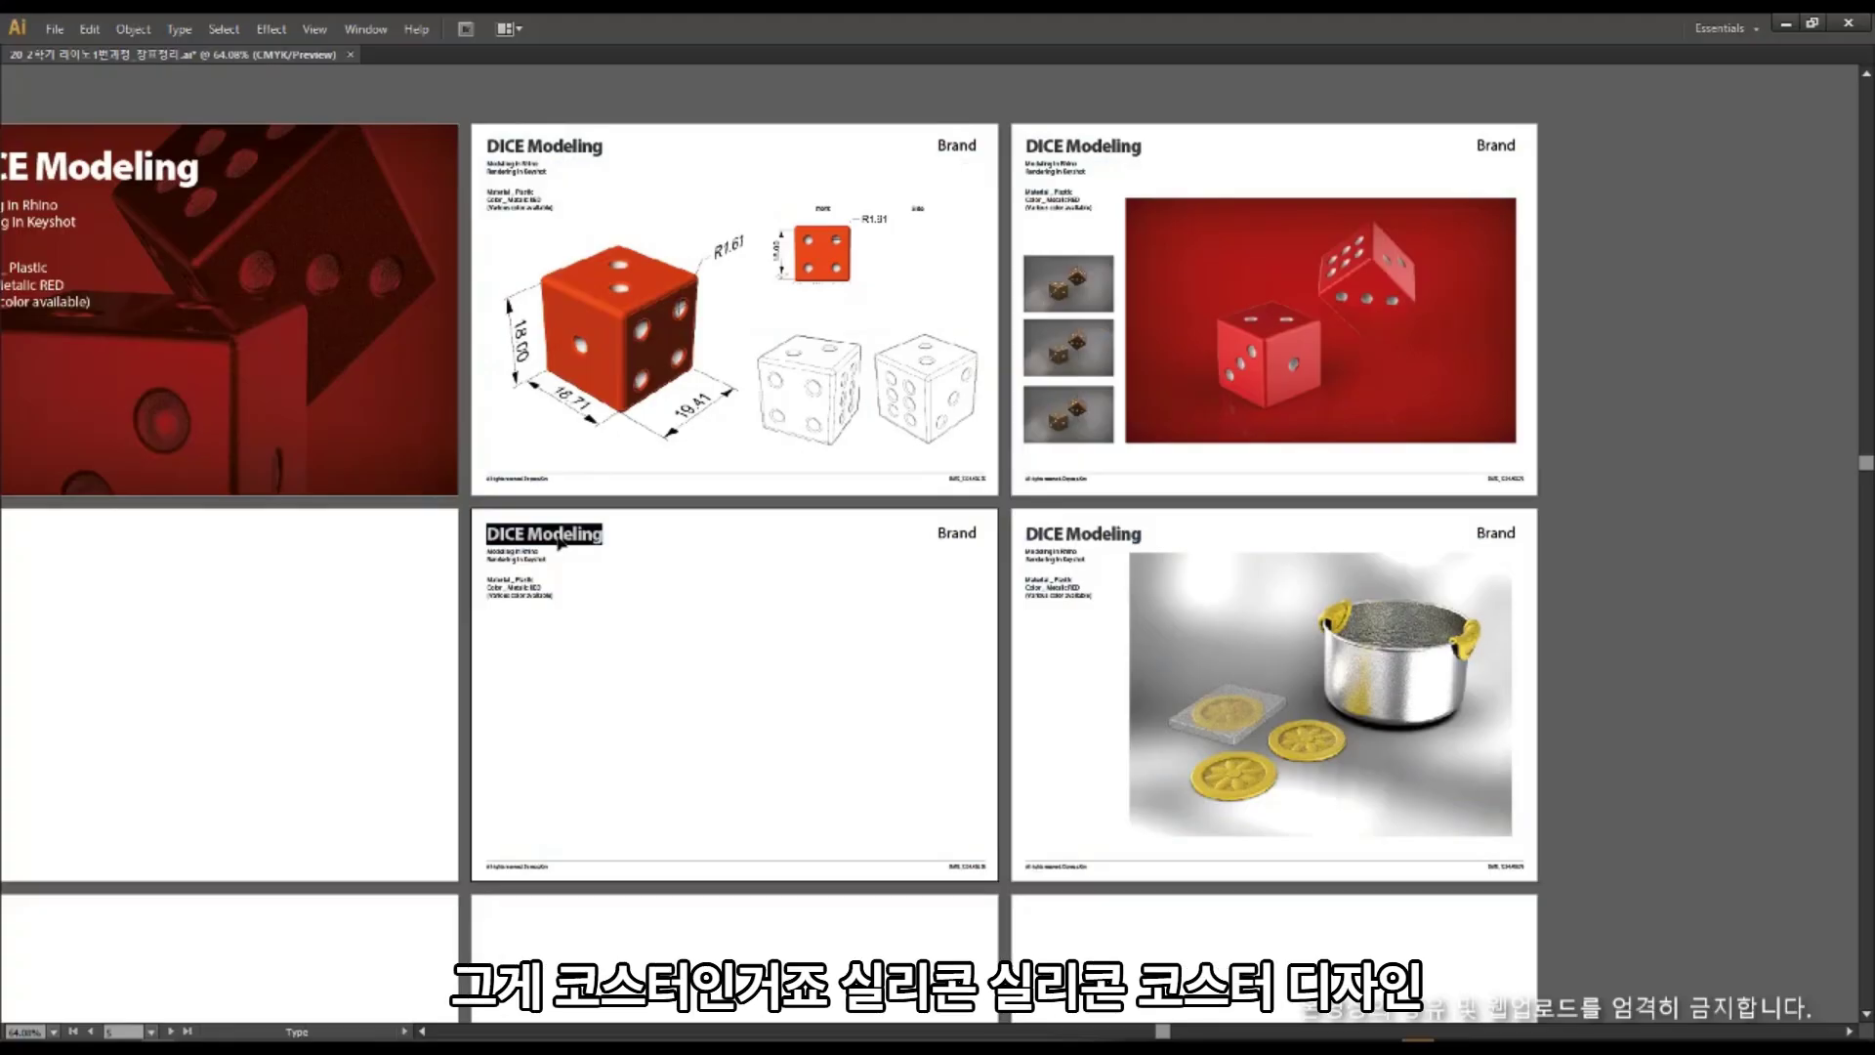
text(Coster)
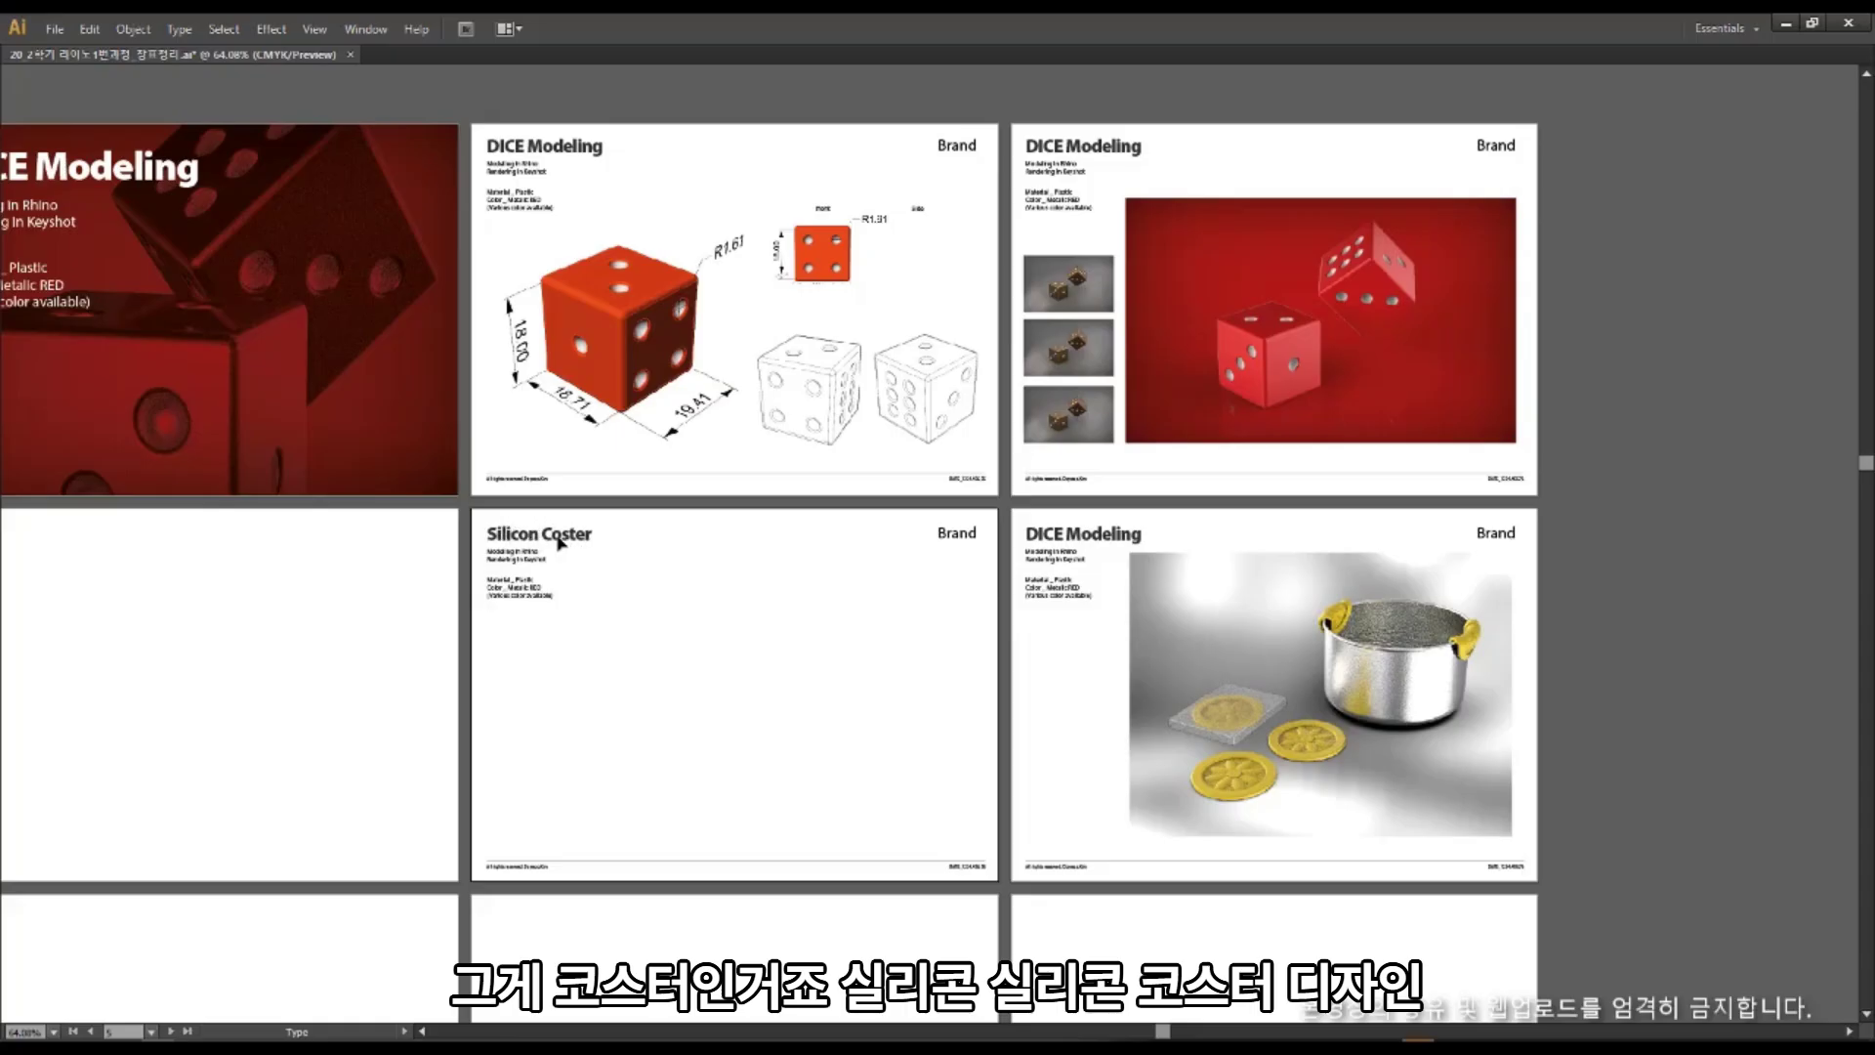
text(sign)
scroll(712, 573, down, 2)
scroll(712, 573, right, 3)
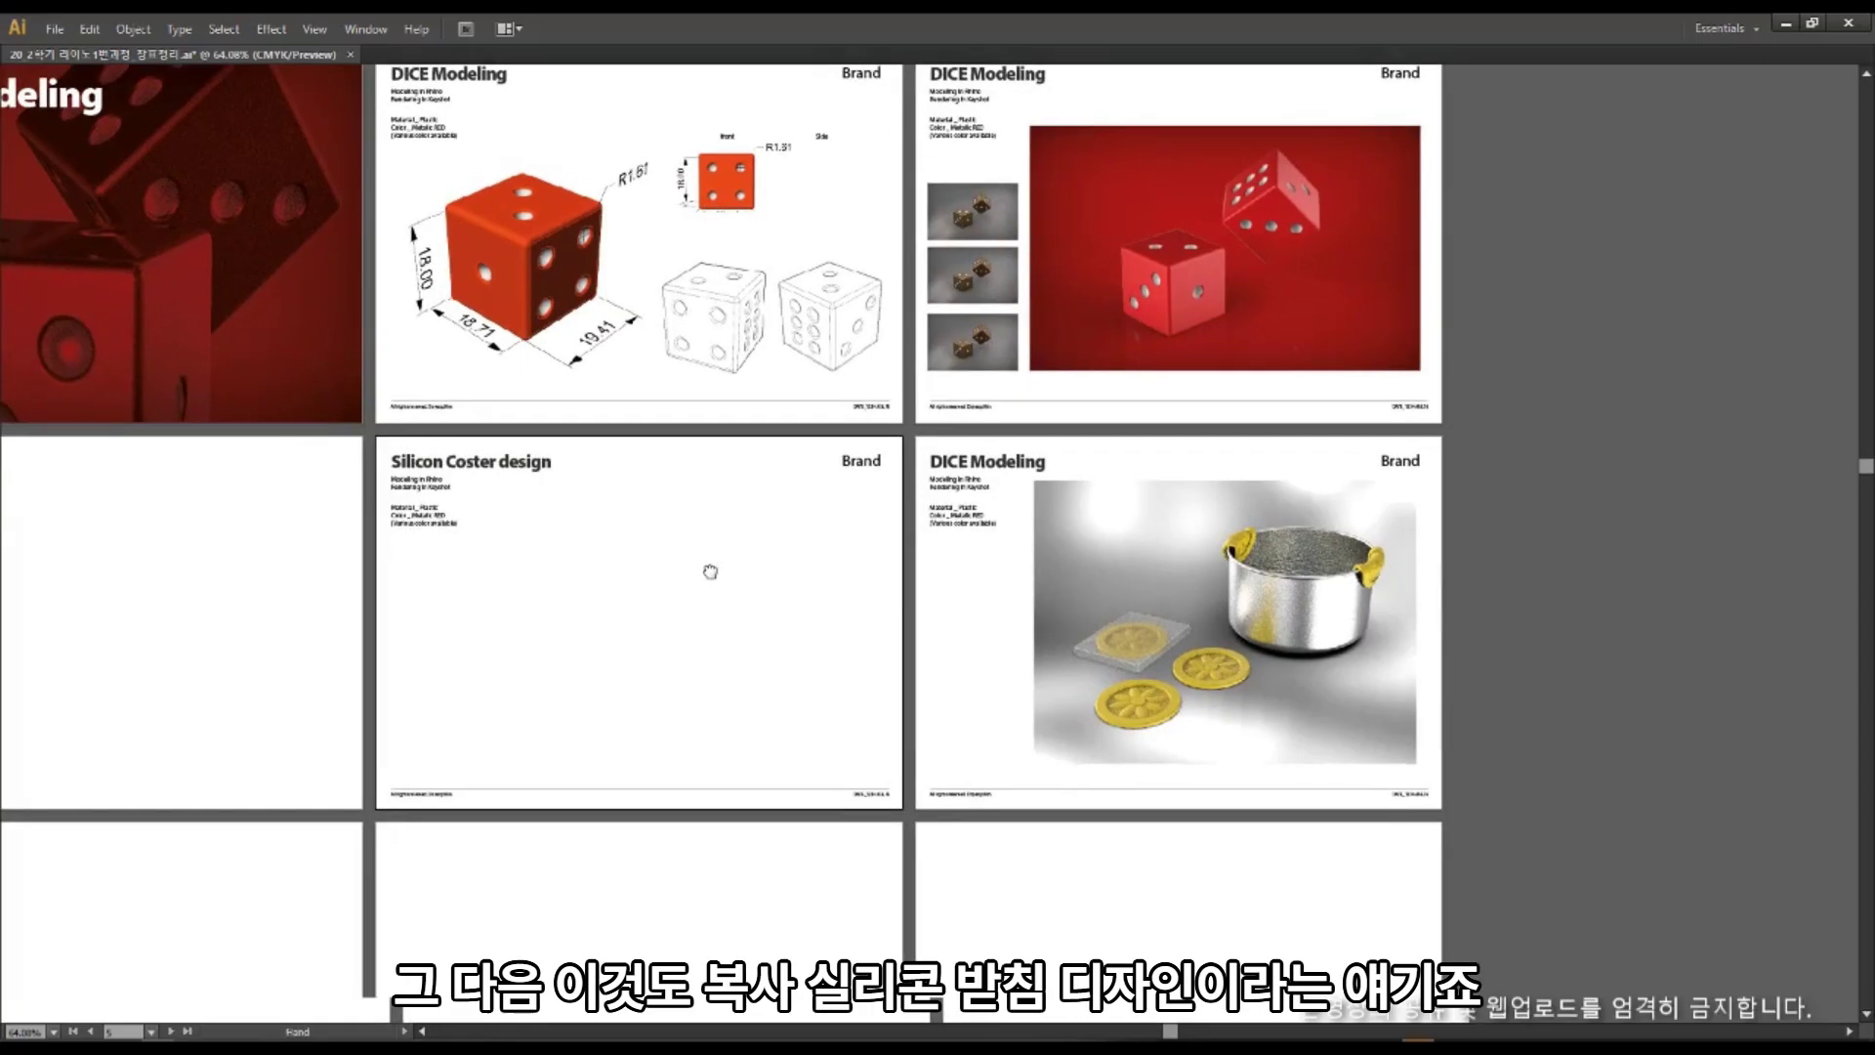
key(Escape)
Replace the pot render page's "DICE Modeling" title with an aligned copy of the "Silicon Coster design" title.
click(894, 456)
key(Delete)
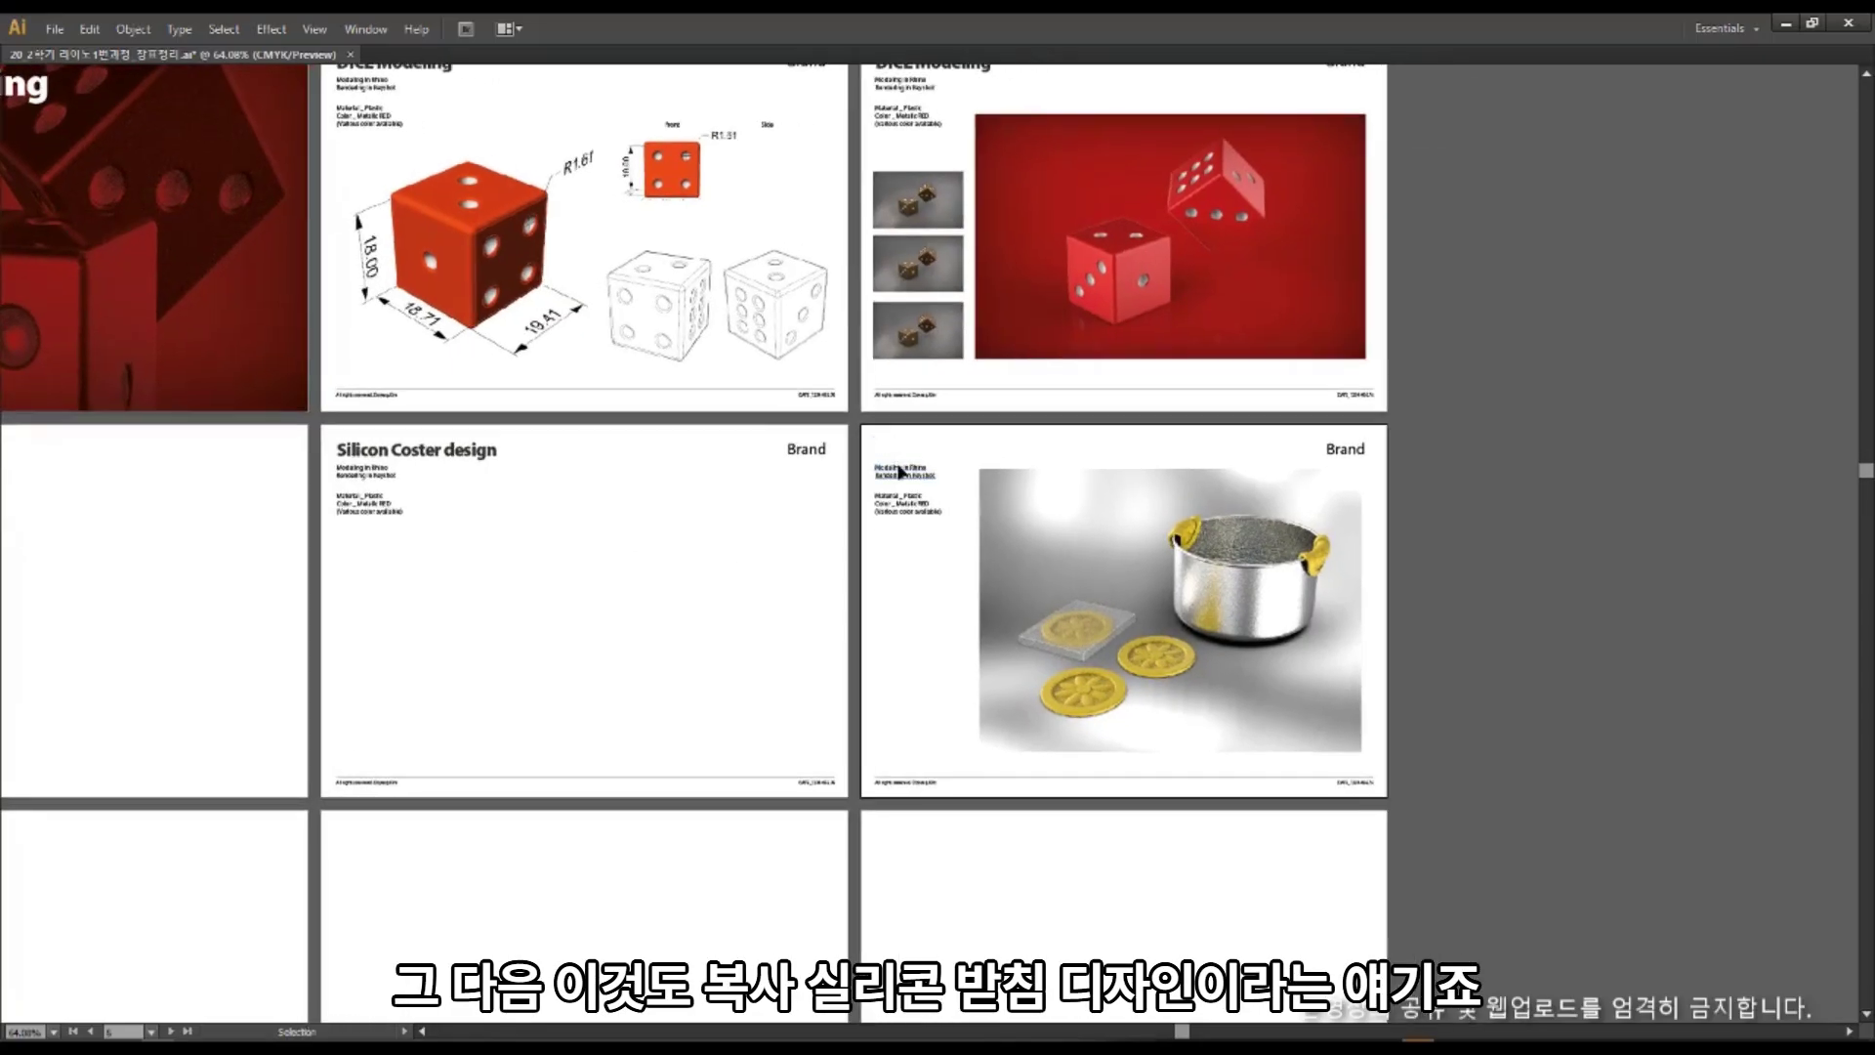
alt+shift+drag(425, 459, 960, 456)
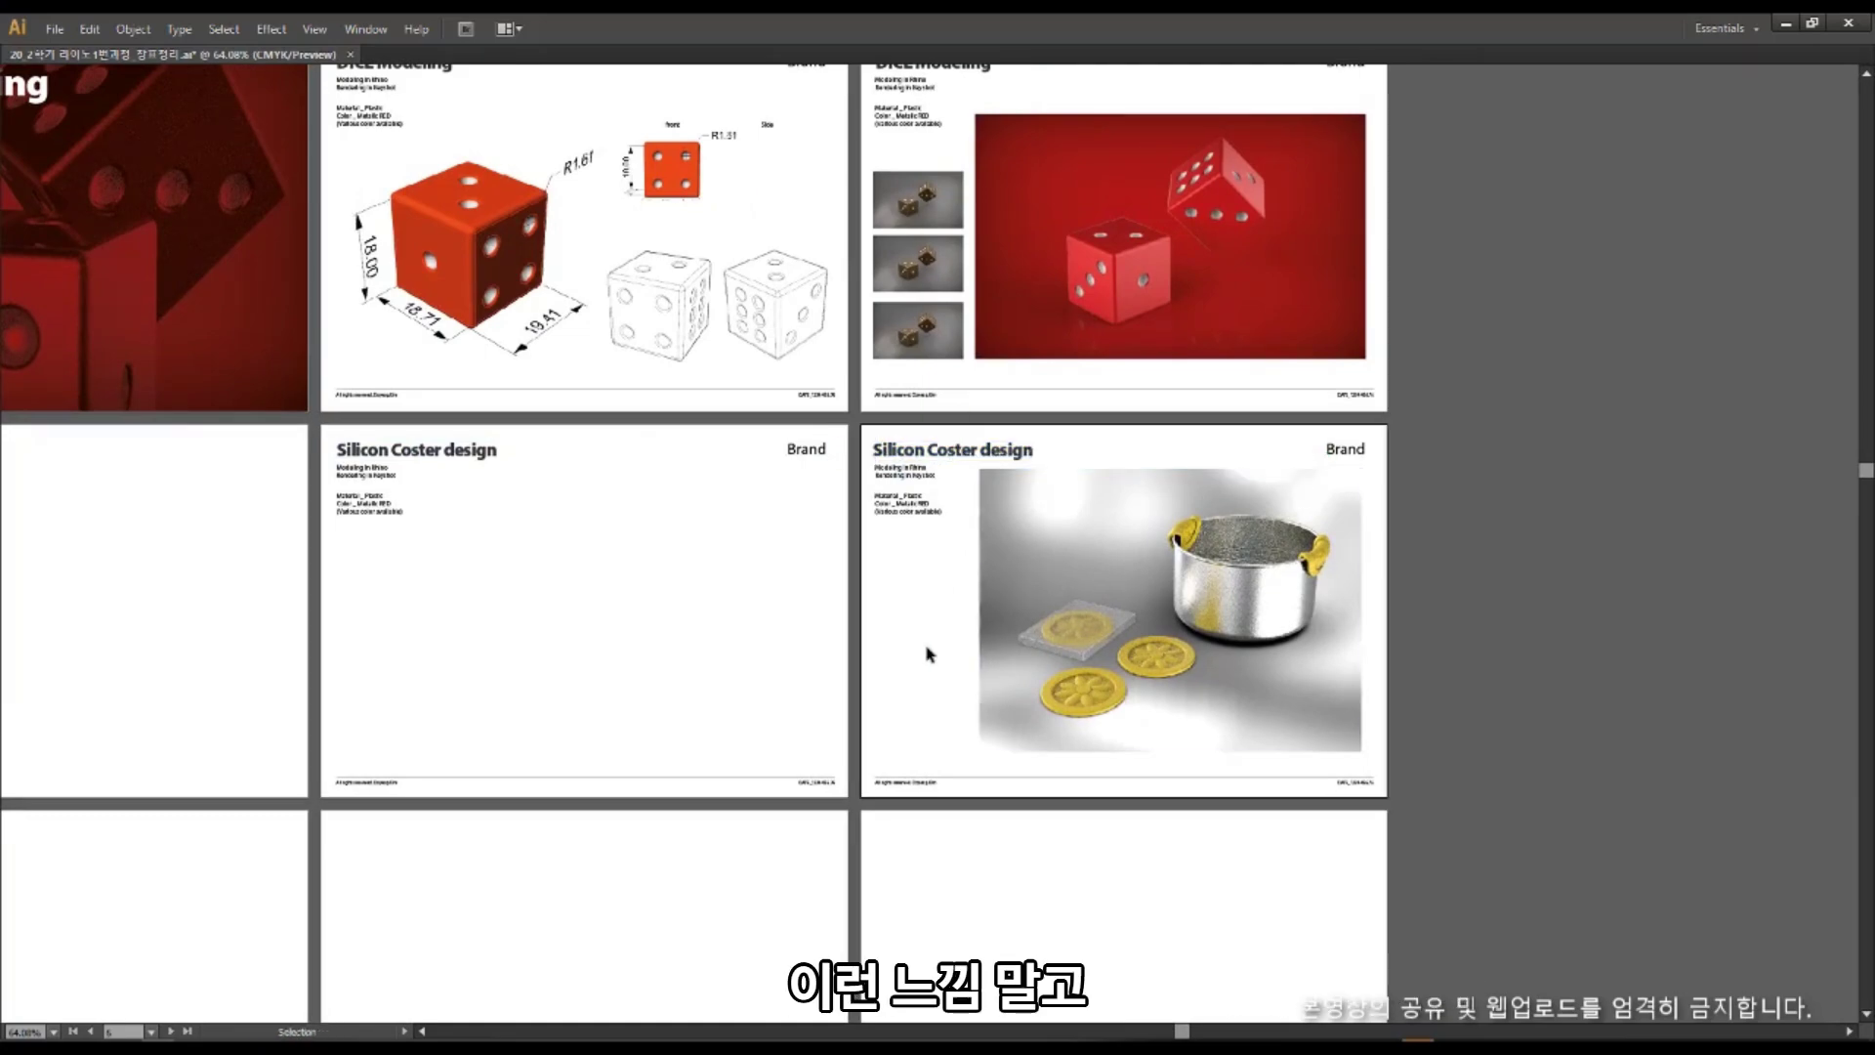
Switch to KeyShot, apply the Dosch-Apartment_2k environment to the pot scene, and rotate the environment lighting.
key(alt+Tab)
key(alt+Tab)
drag(190, 515, 777, 426)
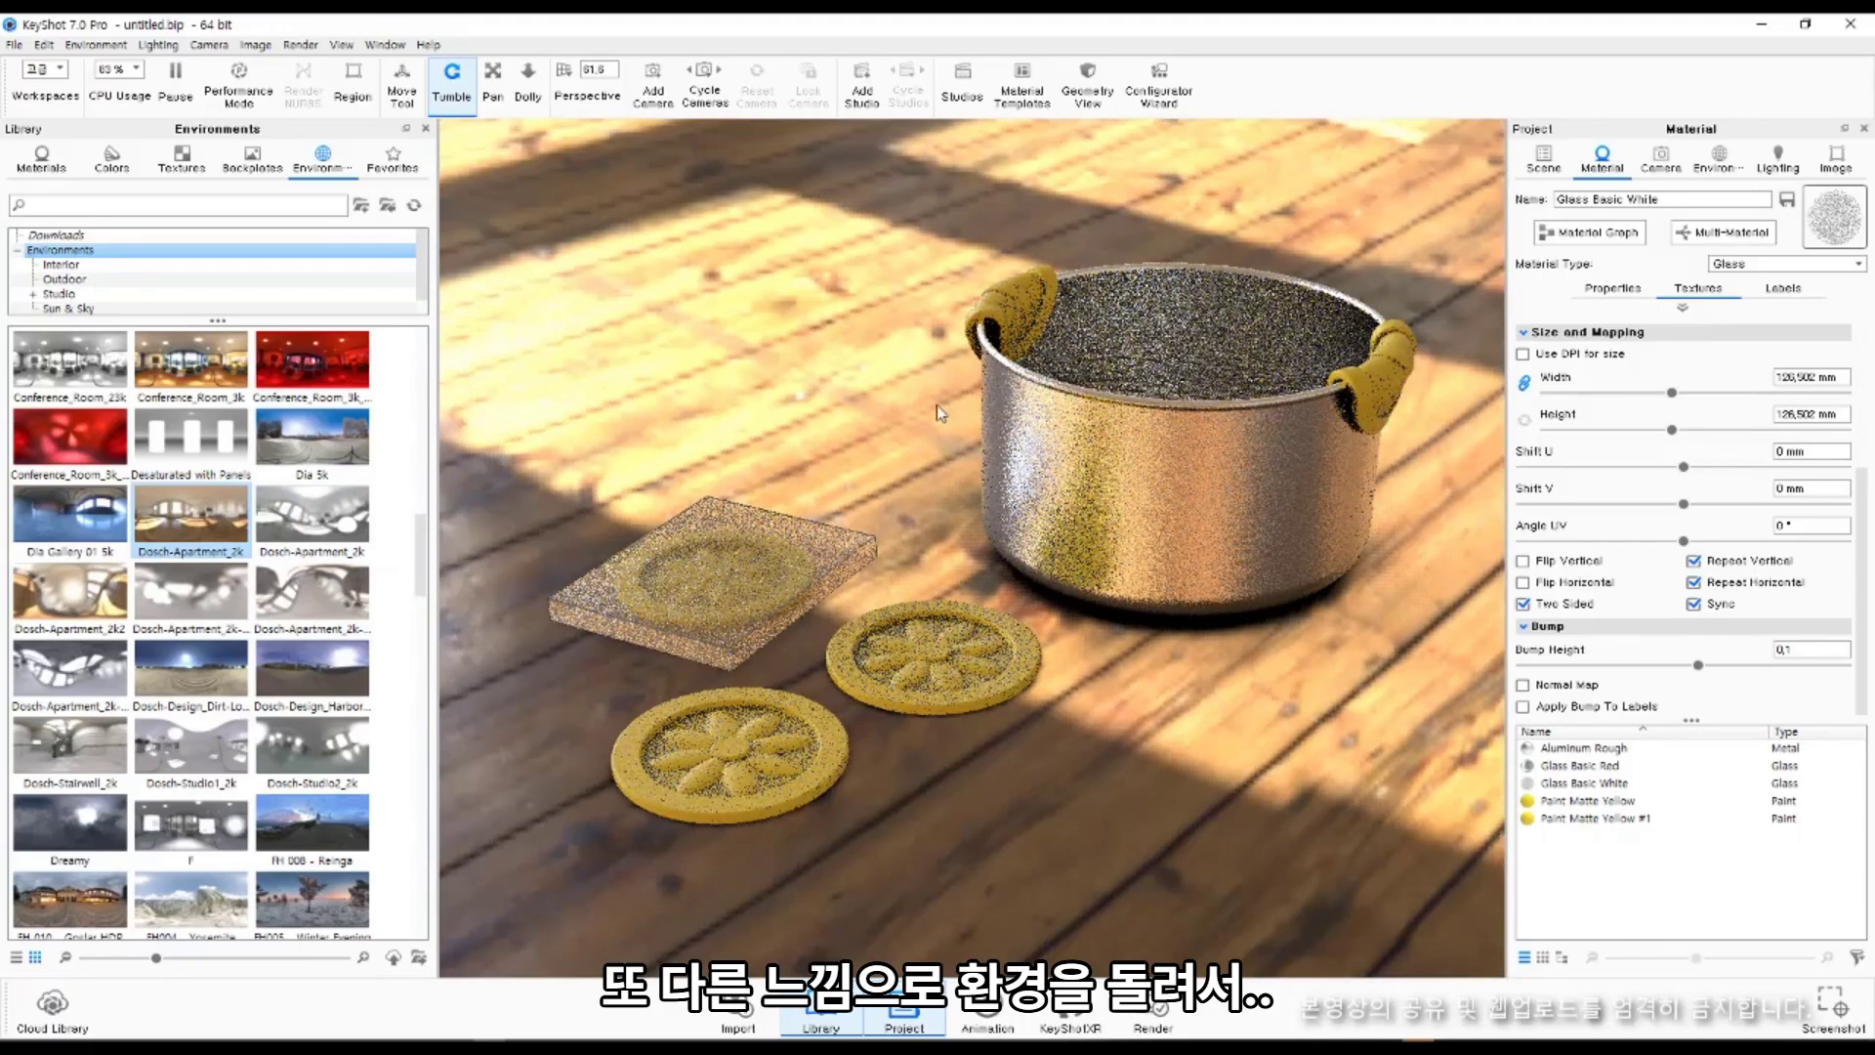
ctrl+drag(936, 405, 1079, 410)
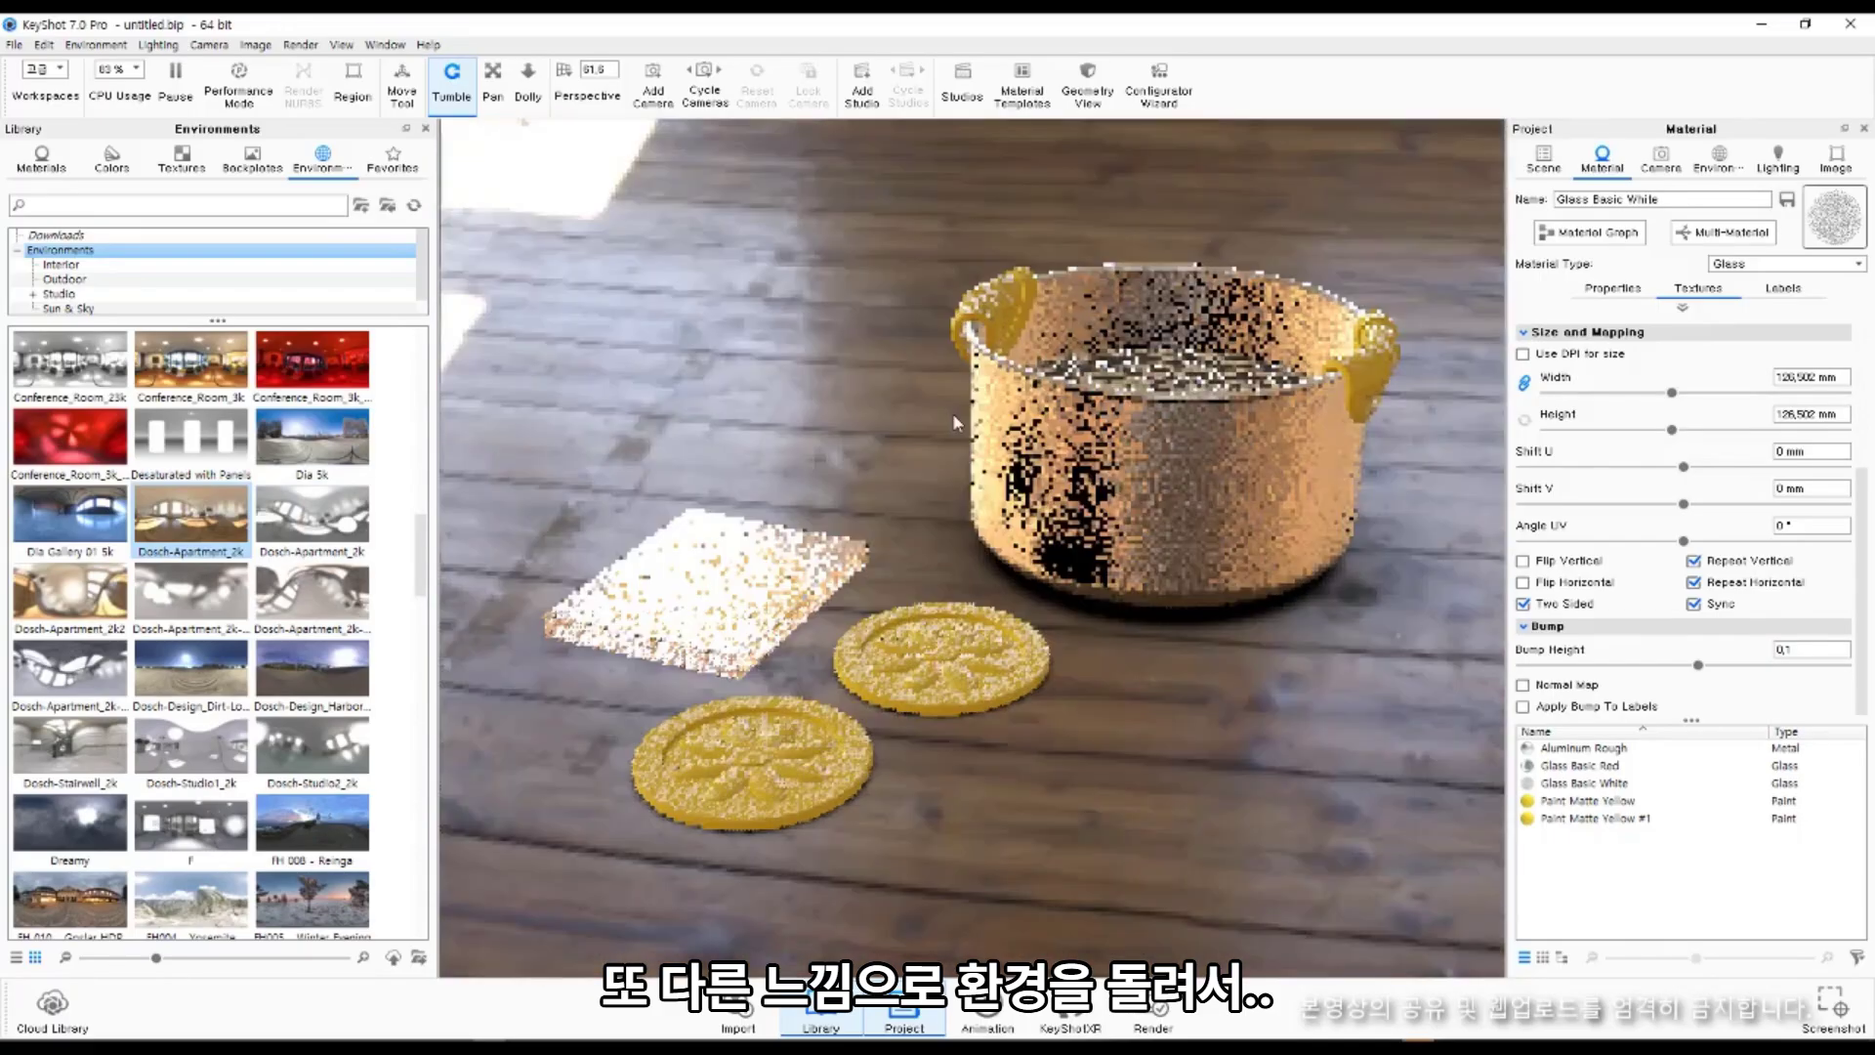
Lower the environment image's saturation to 12% and set its blur to about 0.528 in the HDRI Editor.
click(1713, 168)
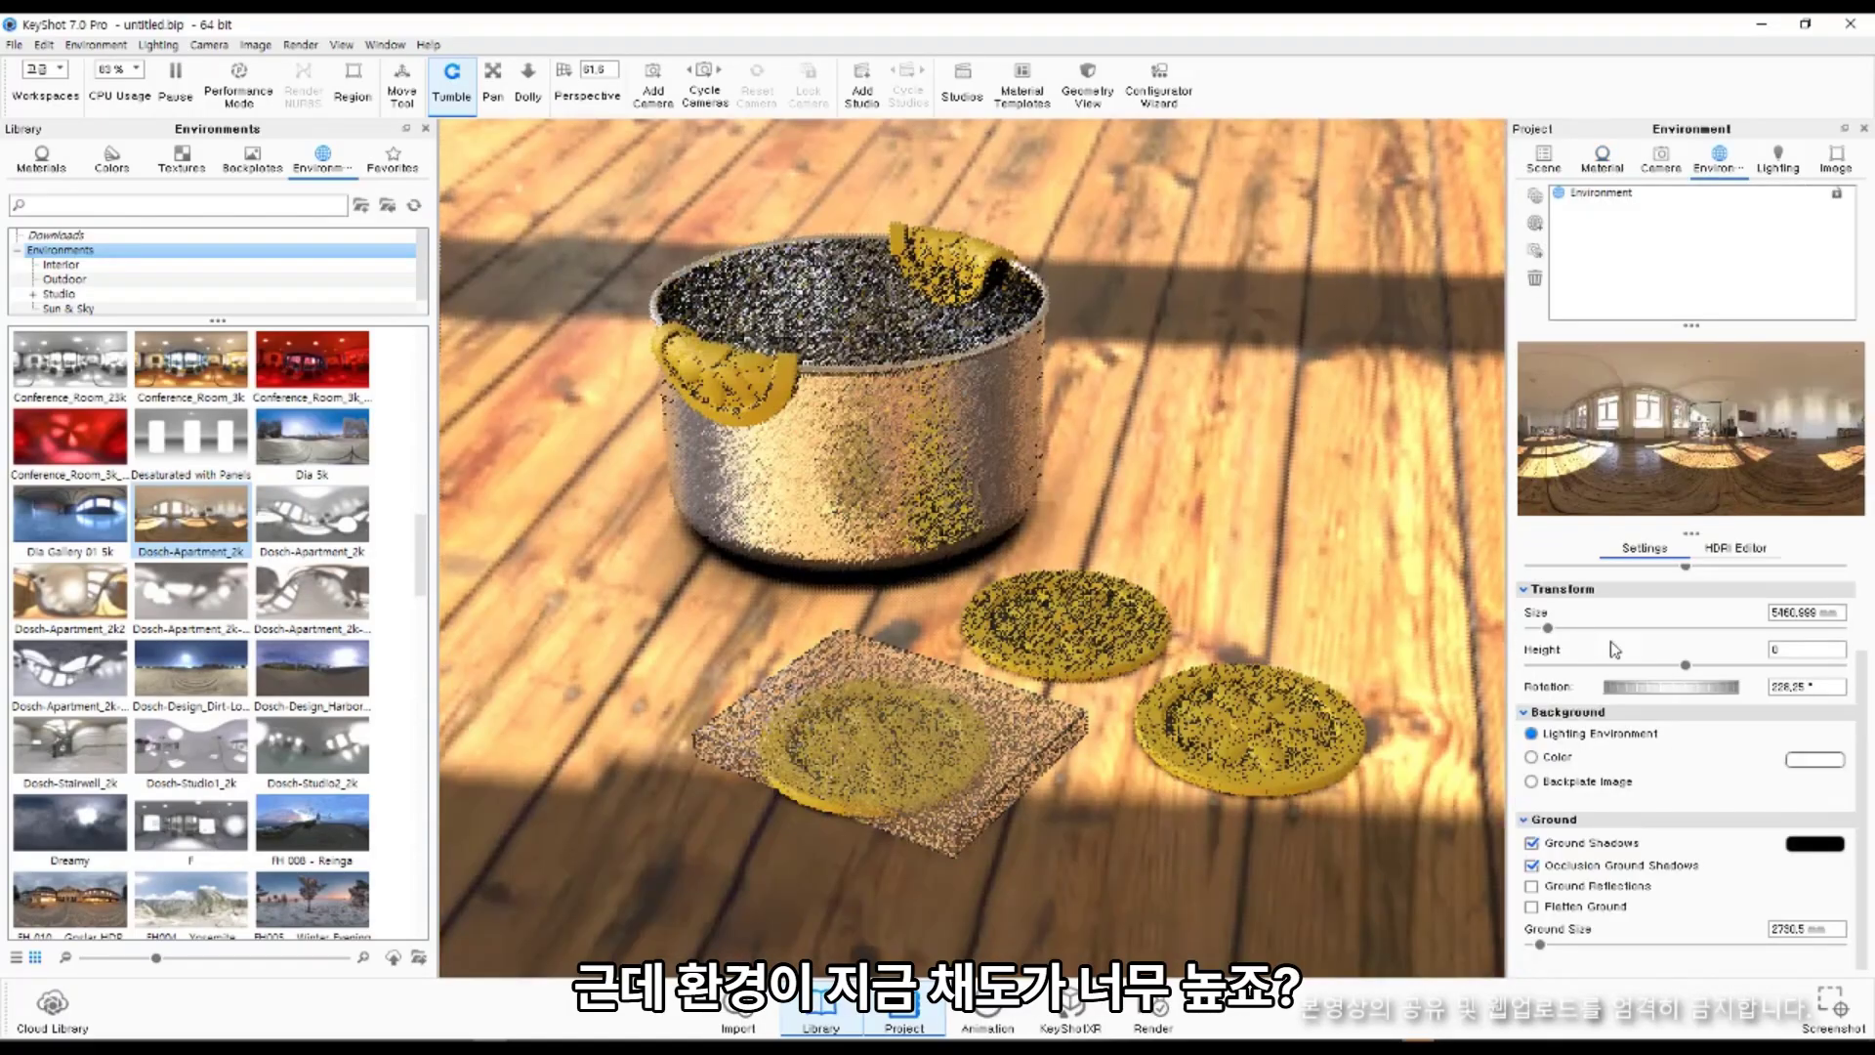
click(1736, 548)
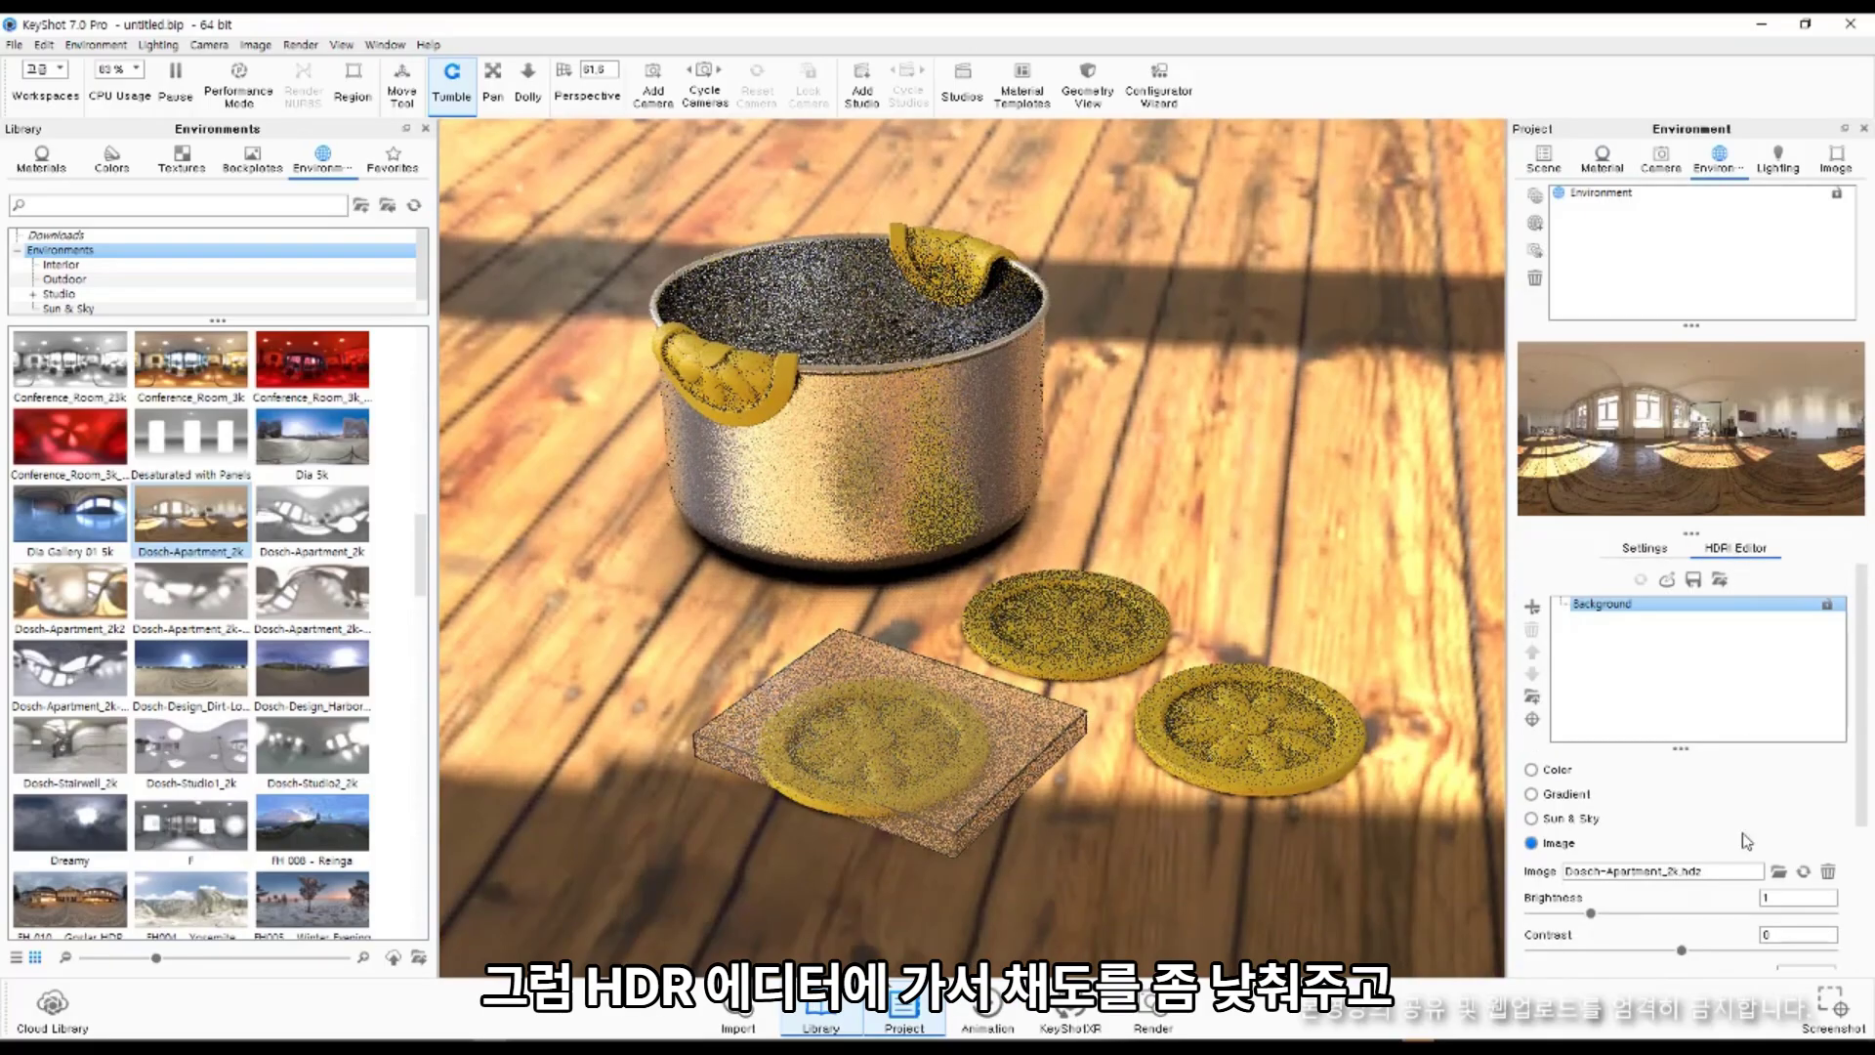
scroll(1747, 841, down, 3)
click(1564, 772)
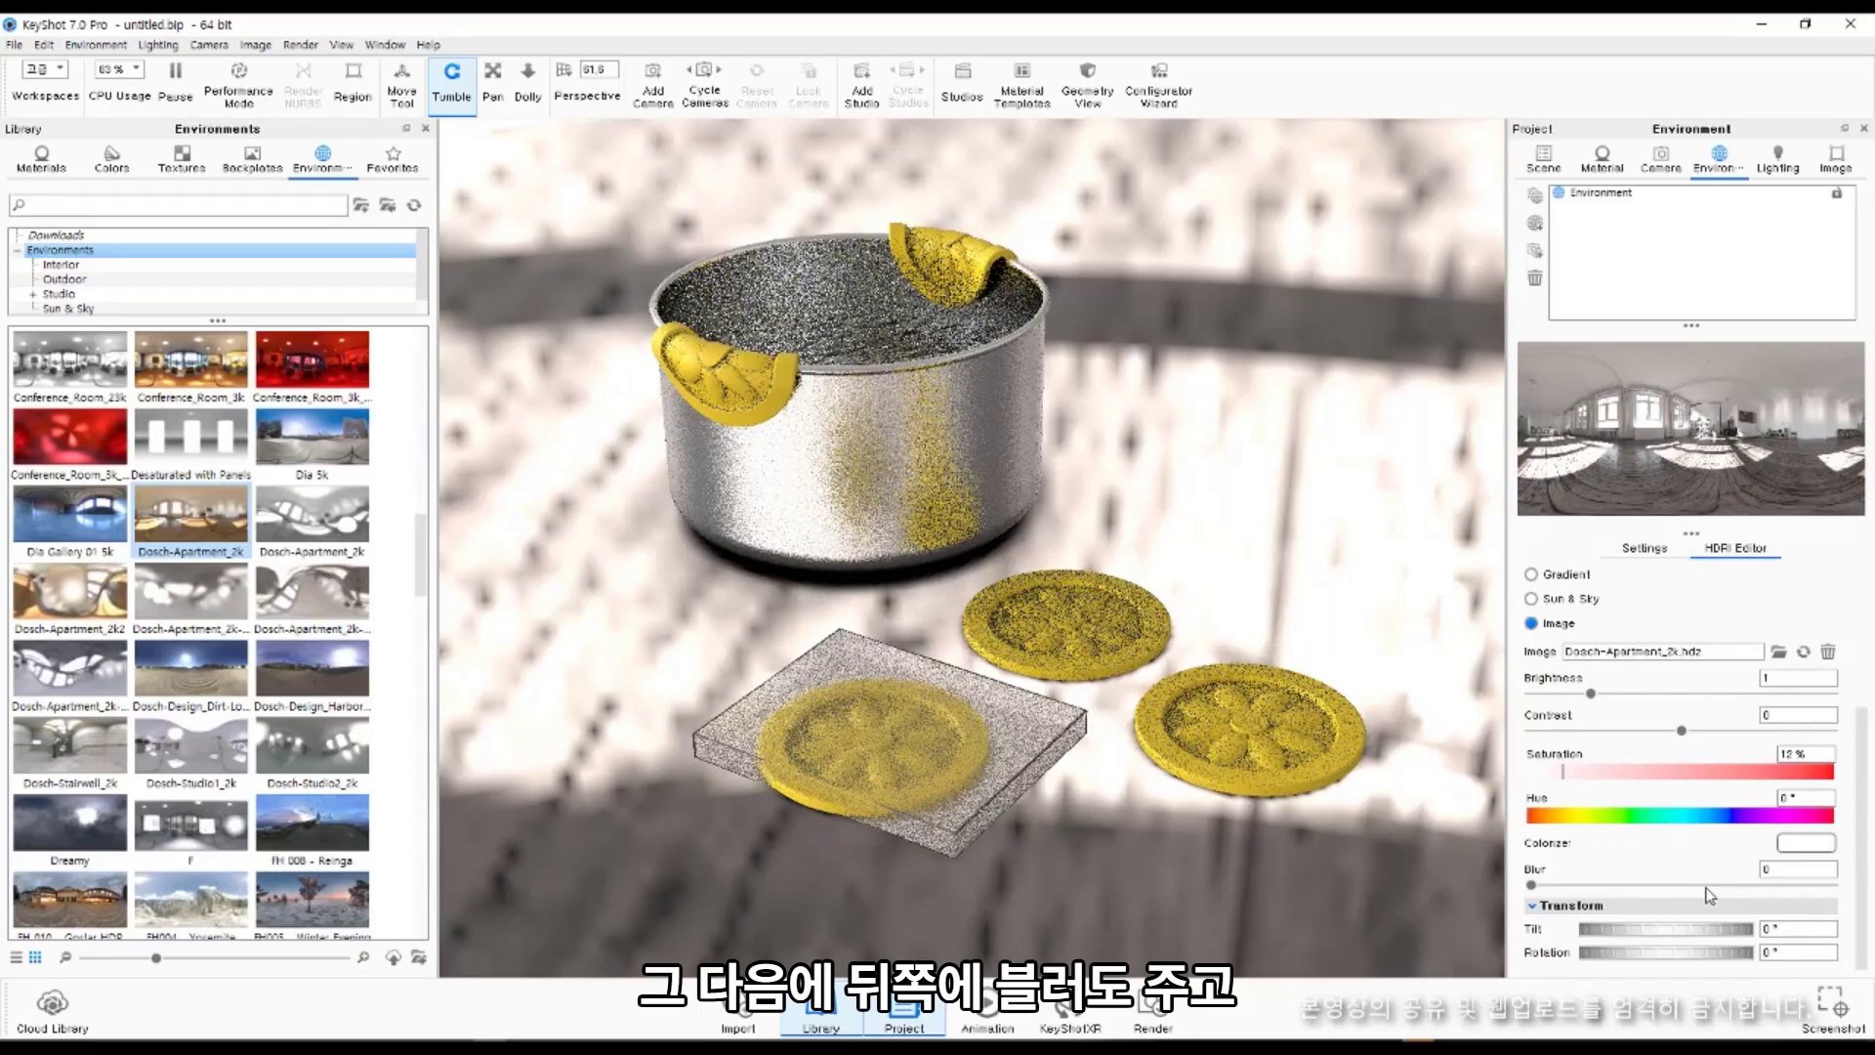
drag(1531, 884, 1694, 885)
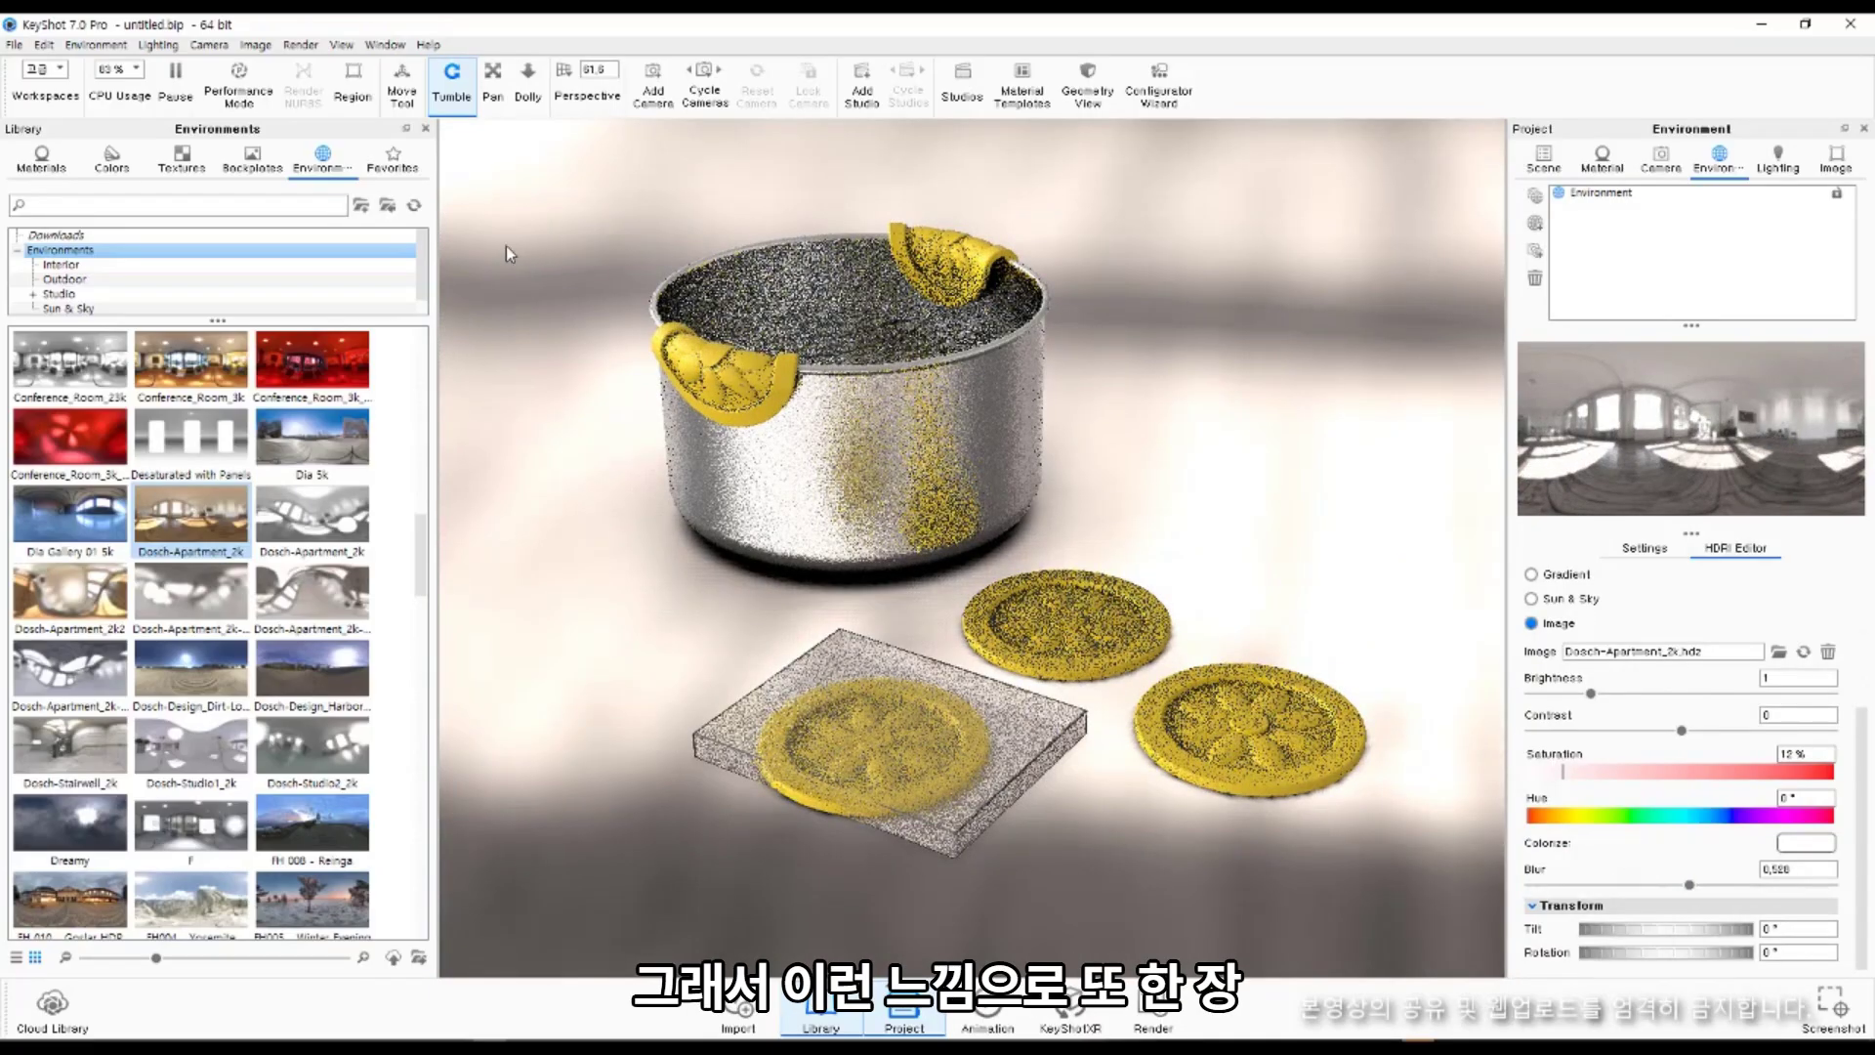
Capture the KeyShot viewport with the blurred environment and paste the image into the Illustrator presentation.
key(ctrl+shift+c)
drag(450, 123, 1494, 953)
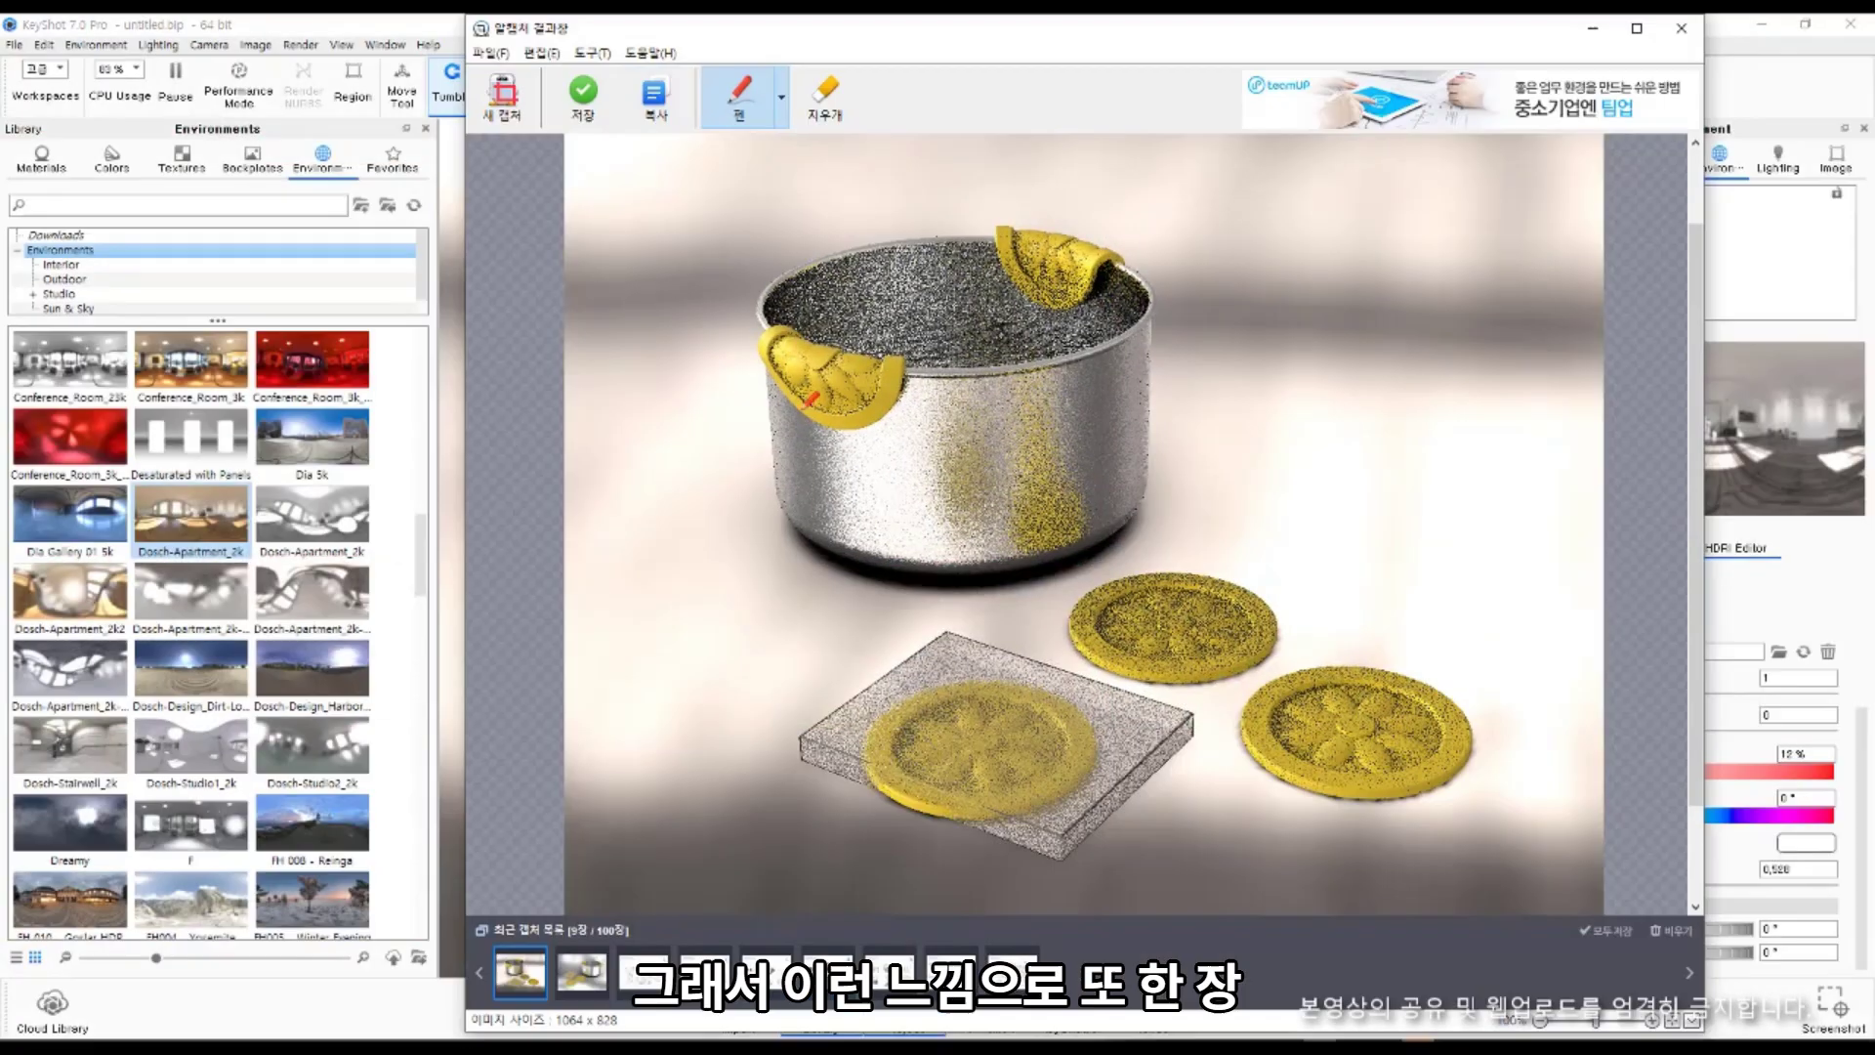
key(alt+Tab)
key(alt+Tab)
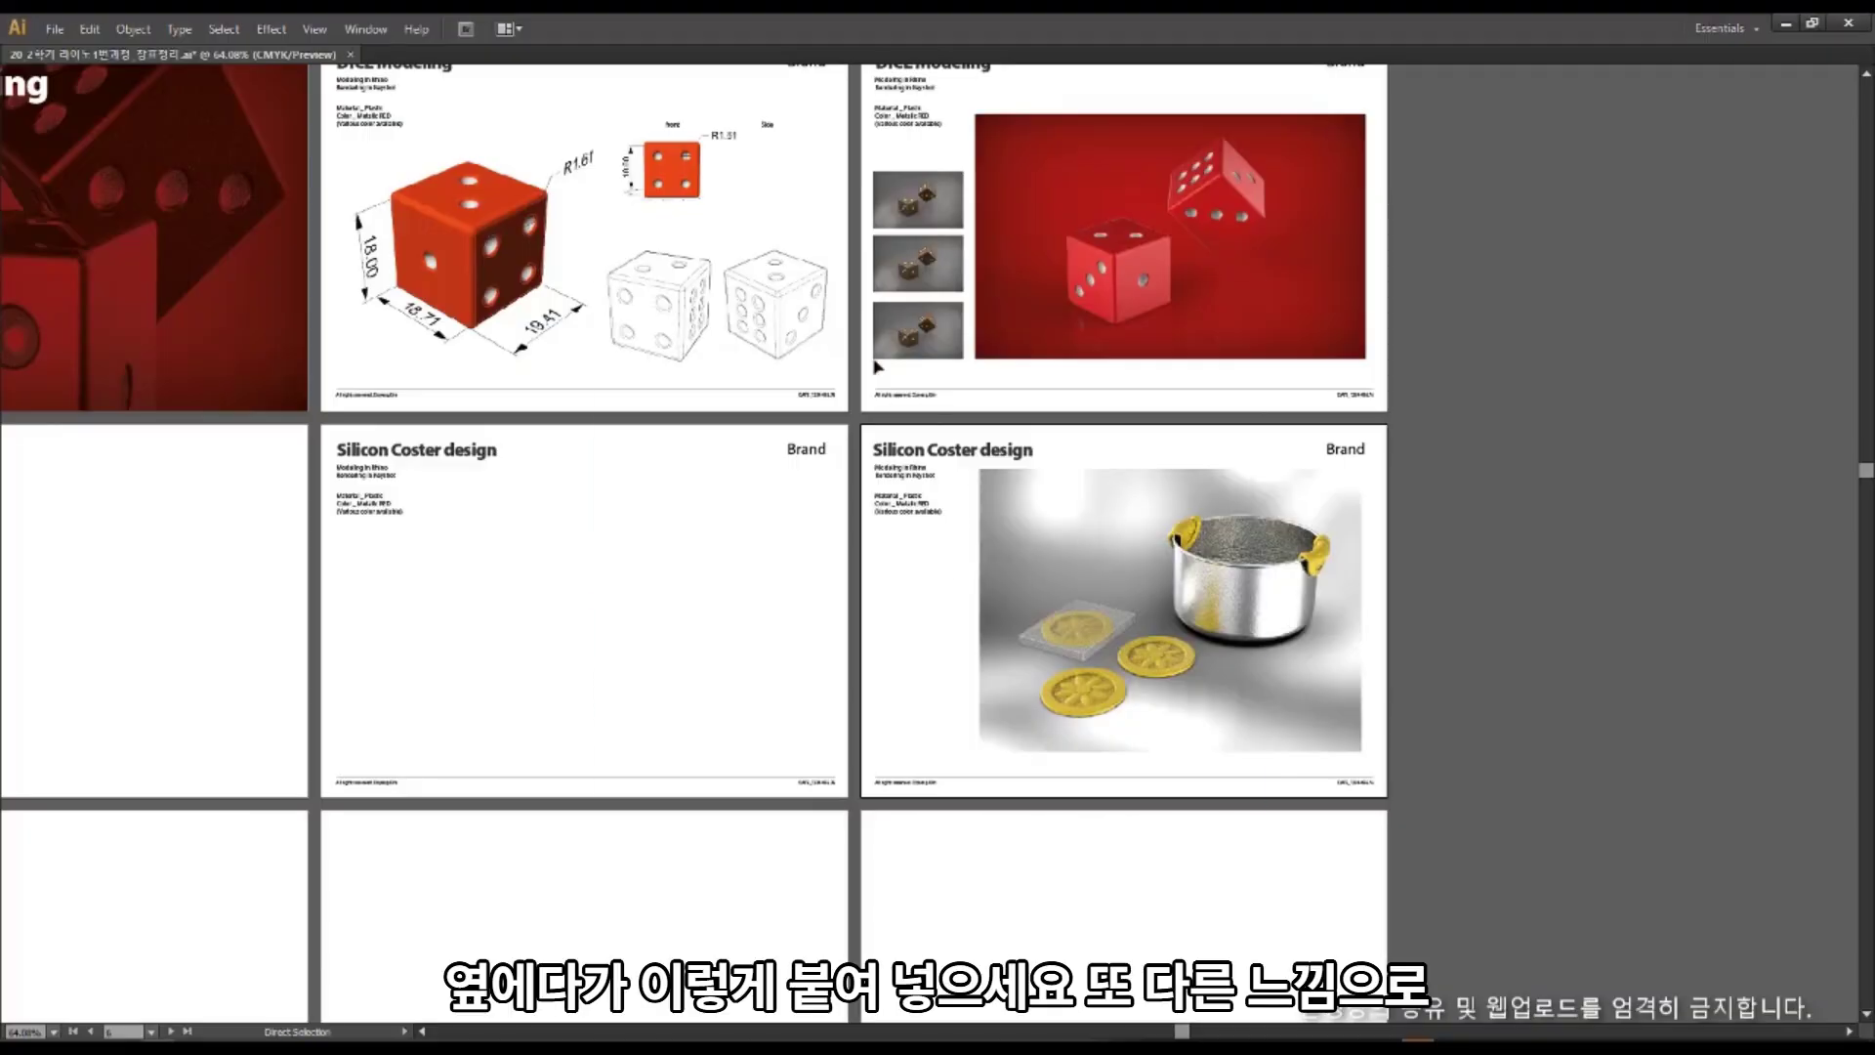
key(ctrl+v)
Scale the pasted render to a thumbnail and stack three copies in a column beside the main pot render.
key(v)
shift+drag(593, 283, 1113, 687)
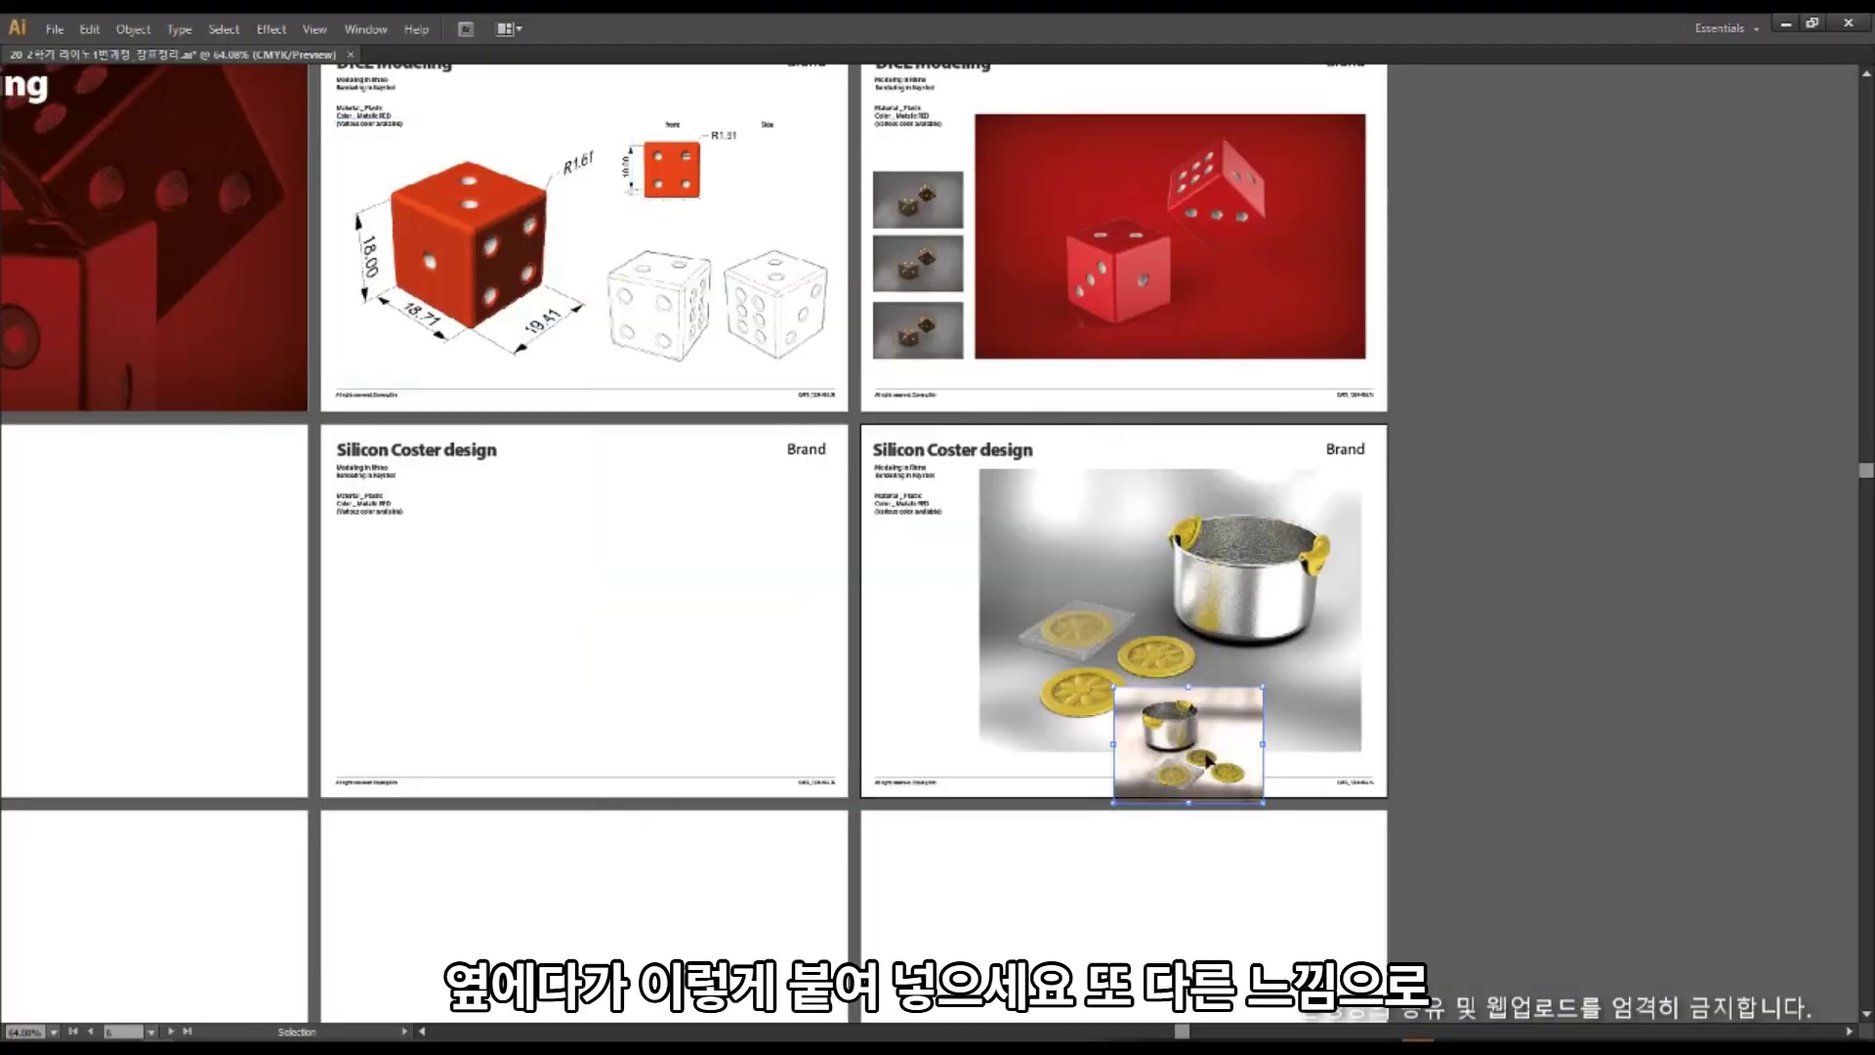
drag(1259, 799, 944, 739)
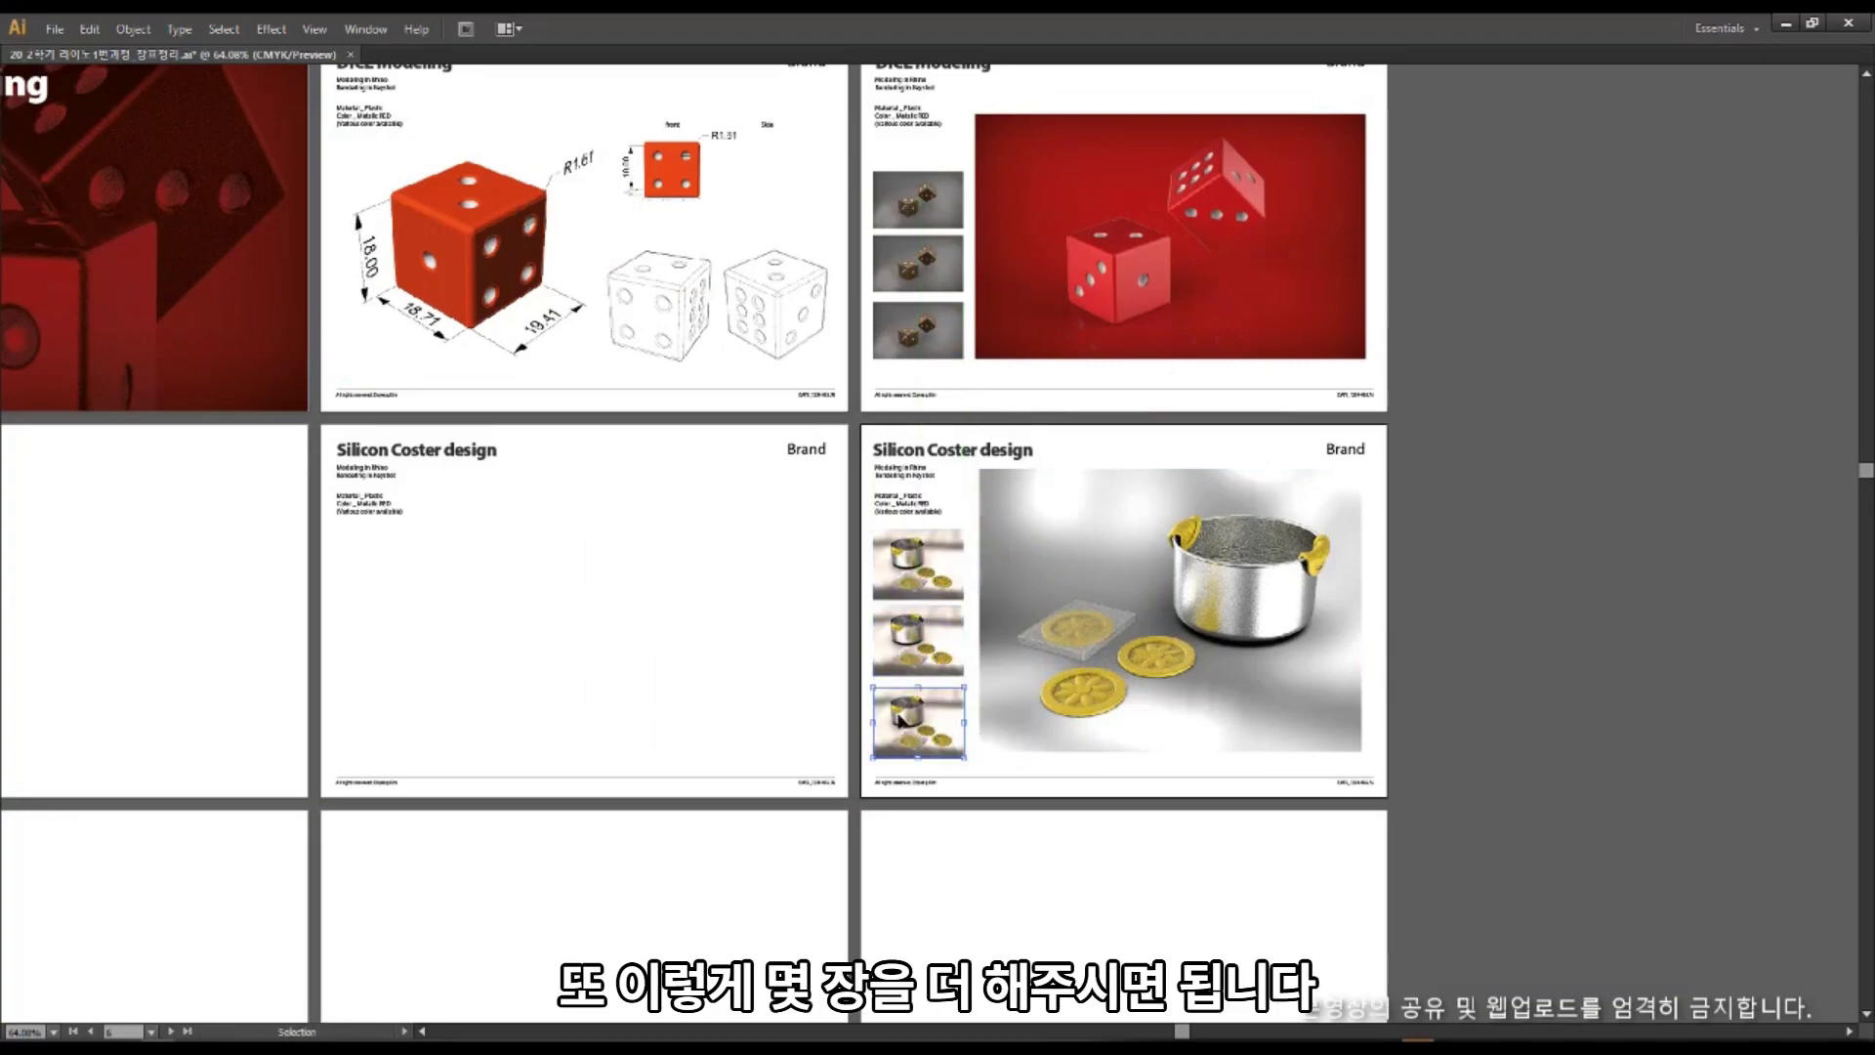
drag(581, 702, 892, 710)
drag(739, 695, 897, 645)
drag(748, 631, 744, 725)
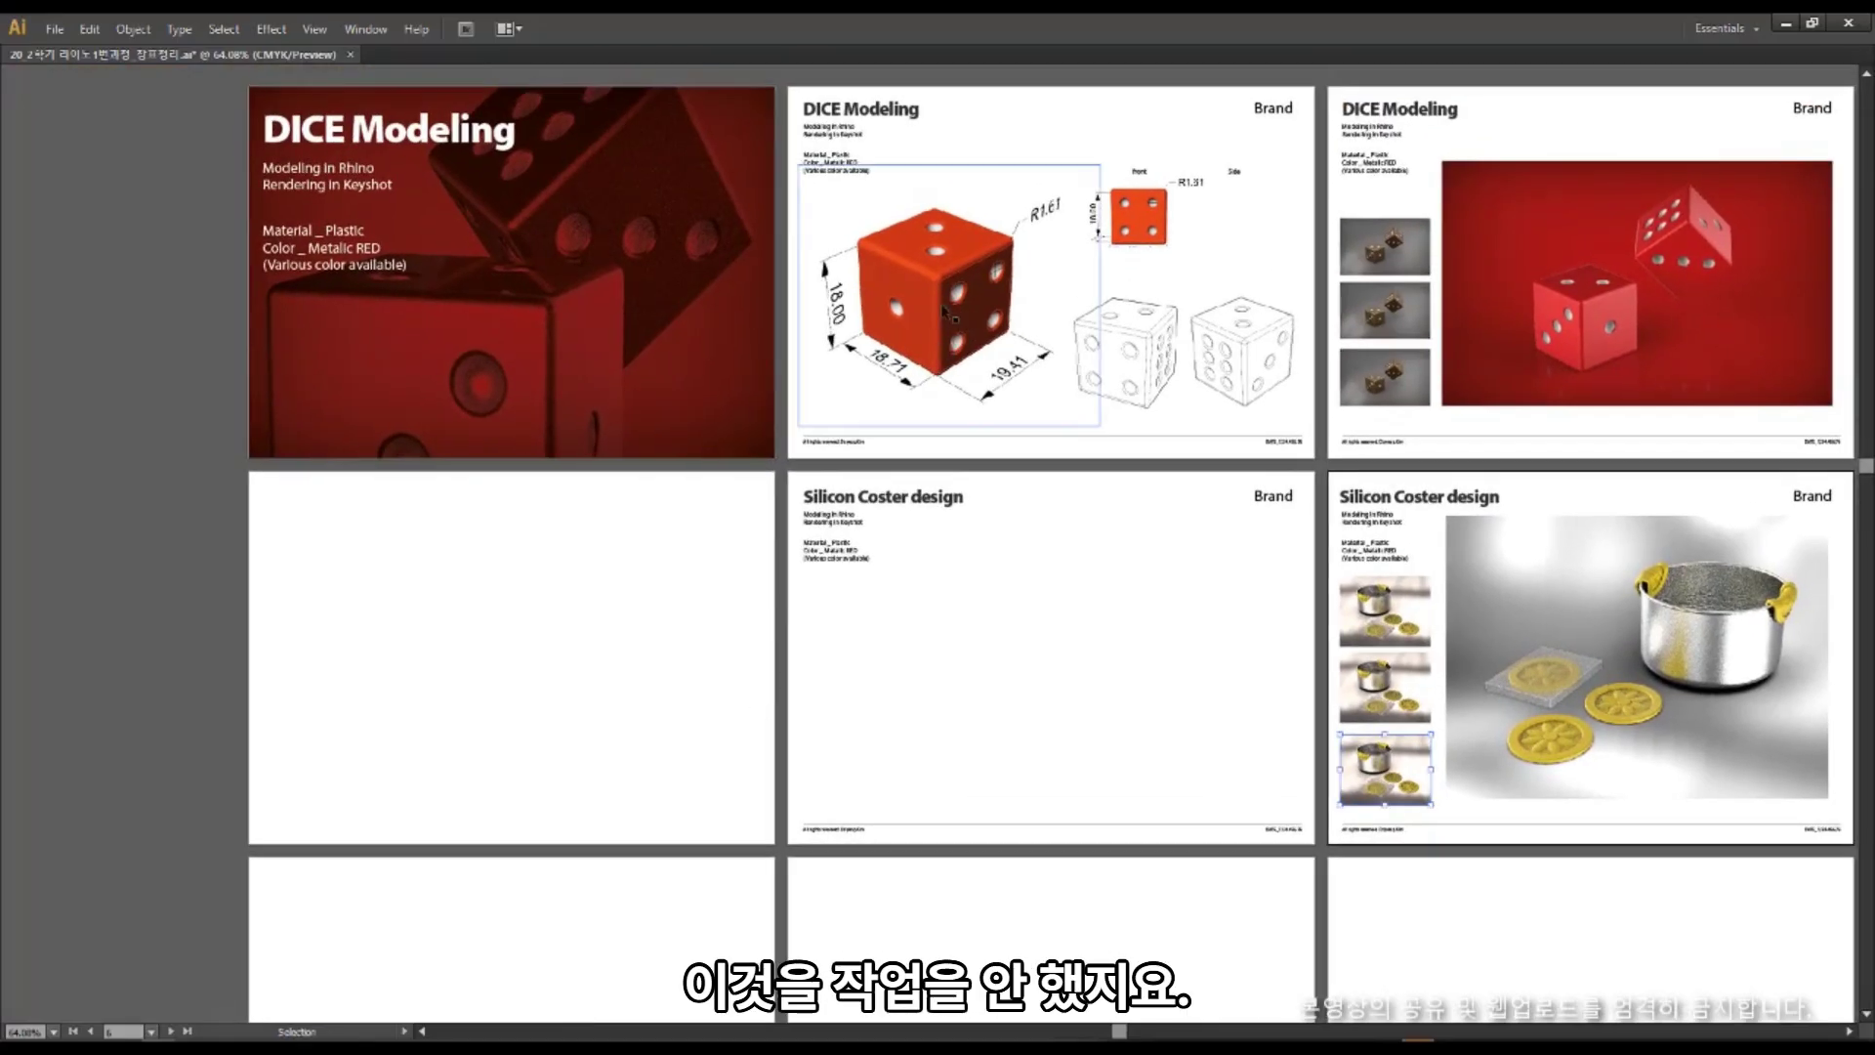
Pause KeyShot's live rendering, switch to Rhino, and set the Perspective viewport to Rendered display mode.
key(alt+Tab)
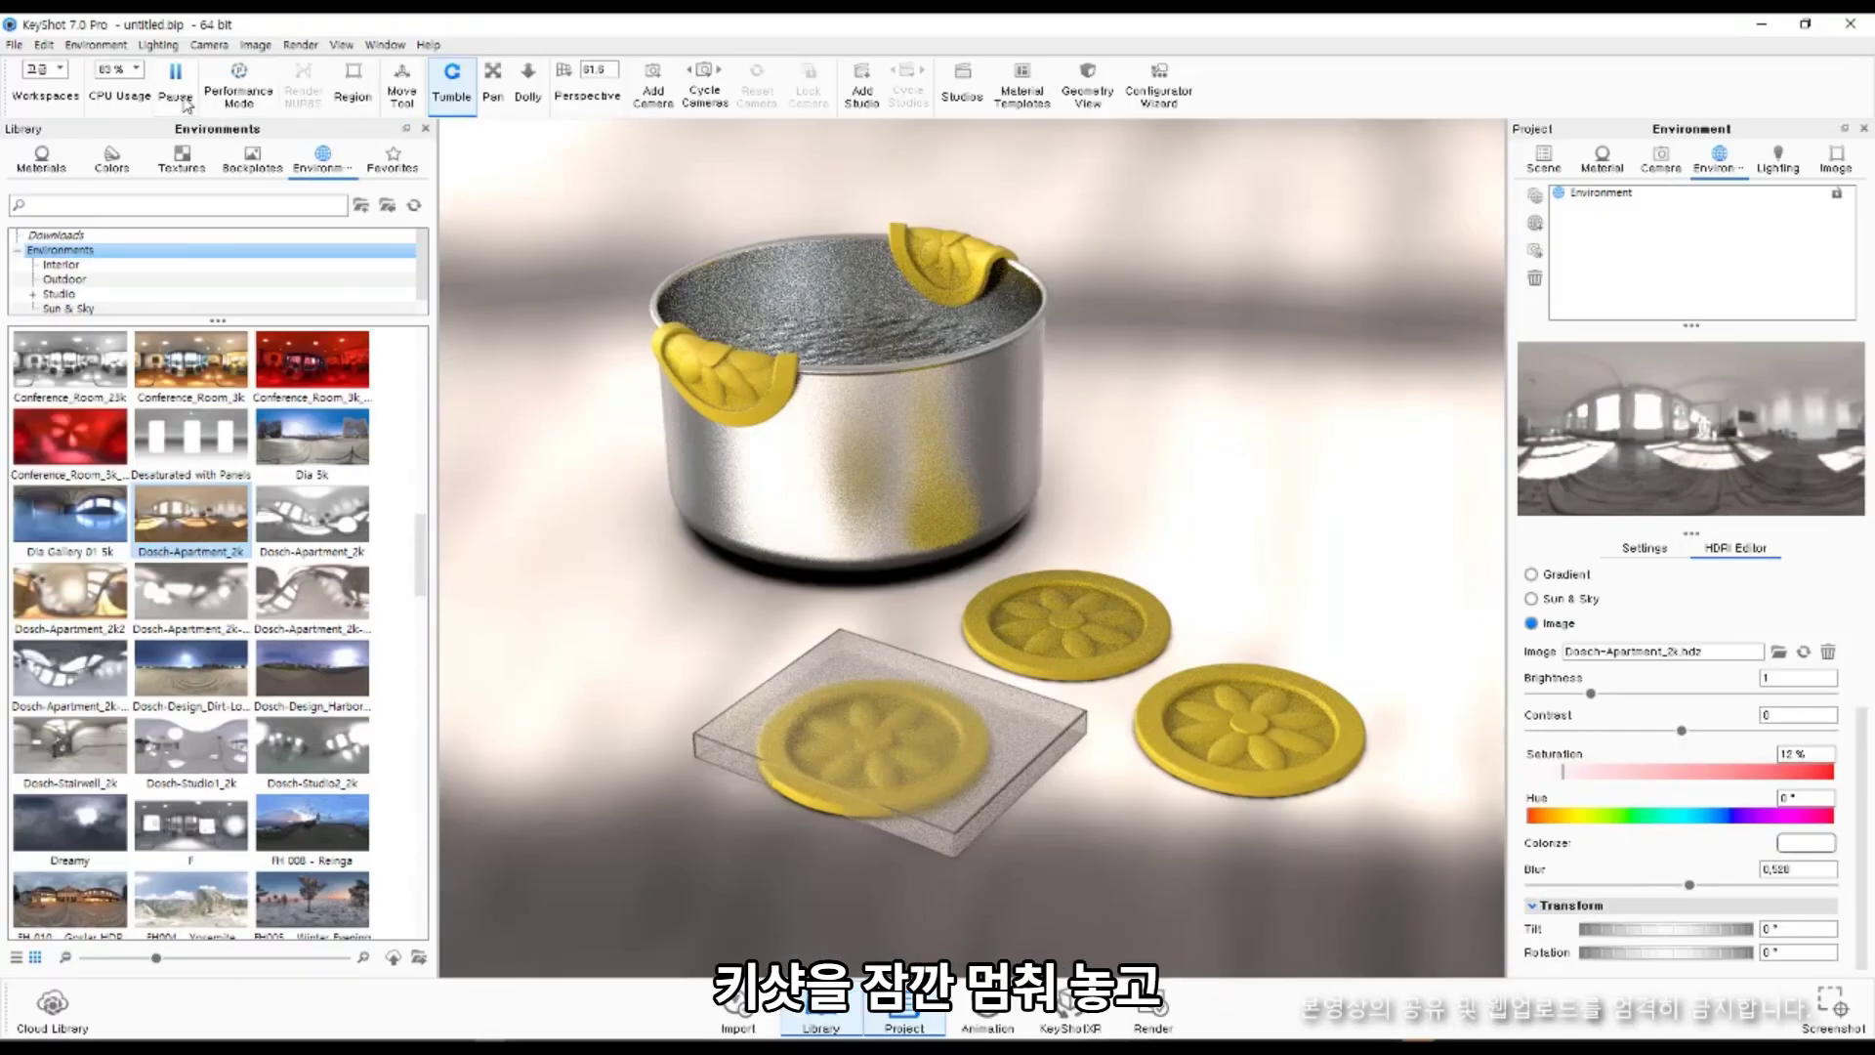
click(176, 98)
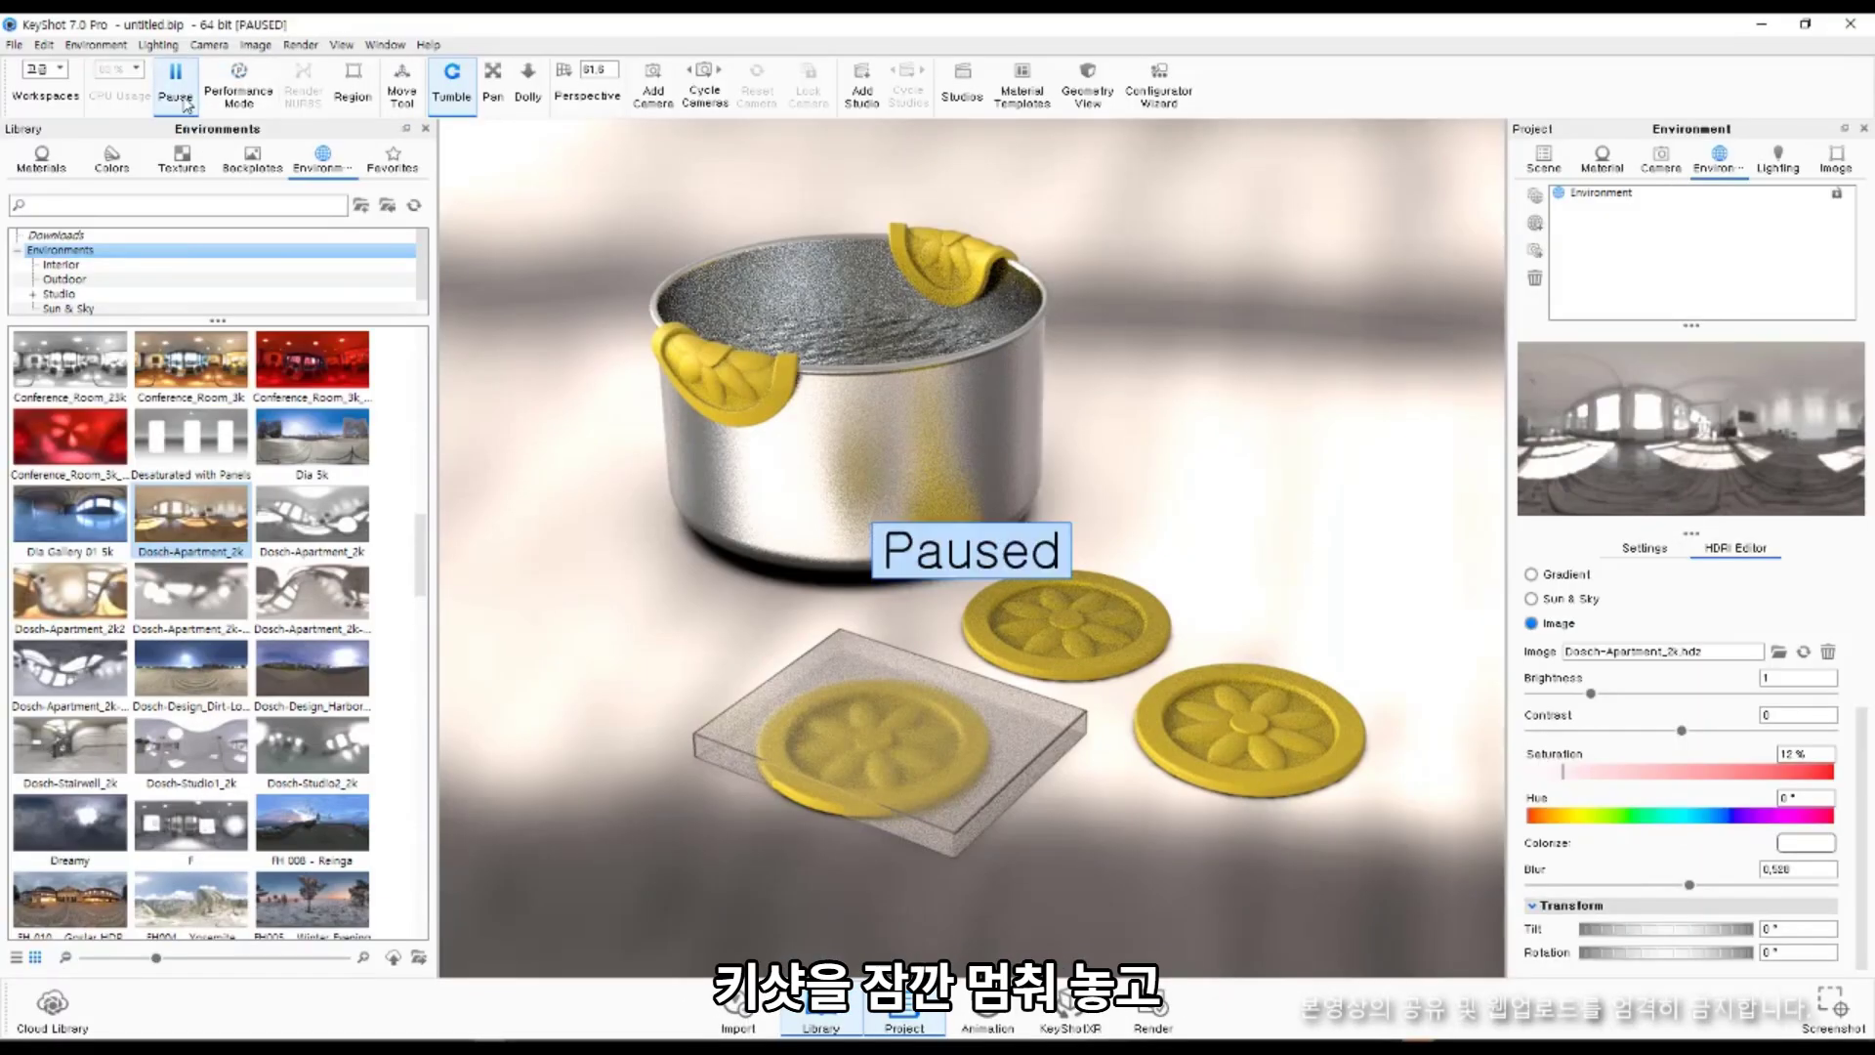
key(alt+Tab)
click(1422, 591)
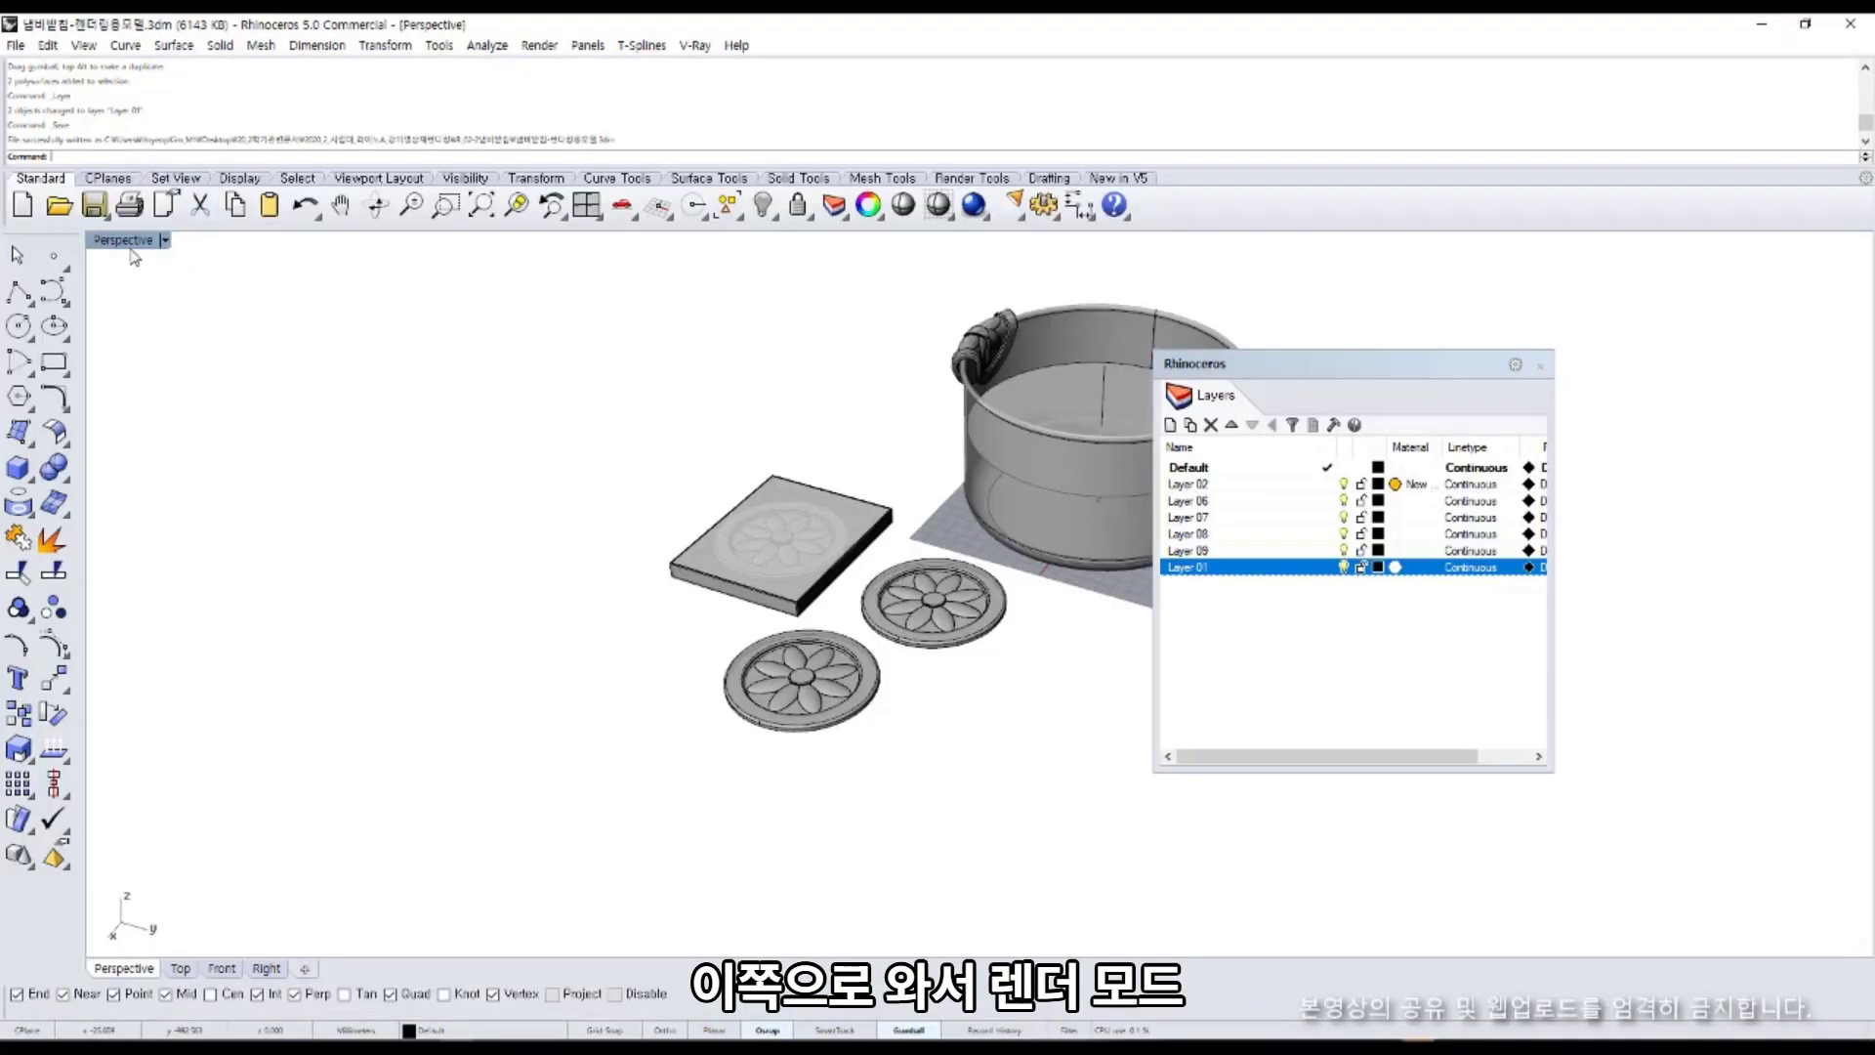
right_click(130, 244)
click(145, 333)
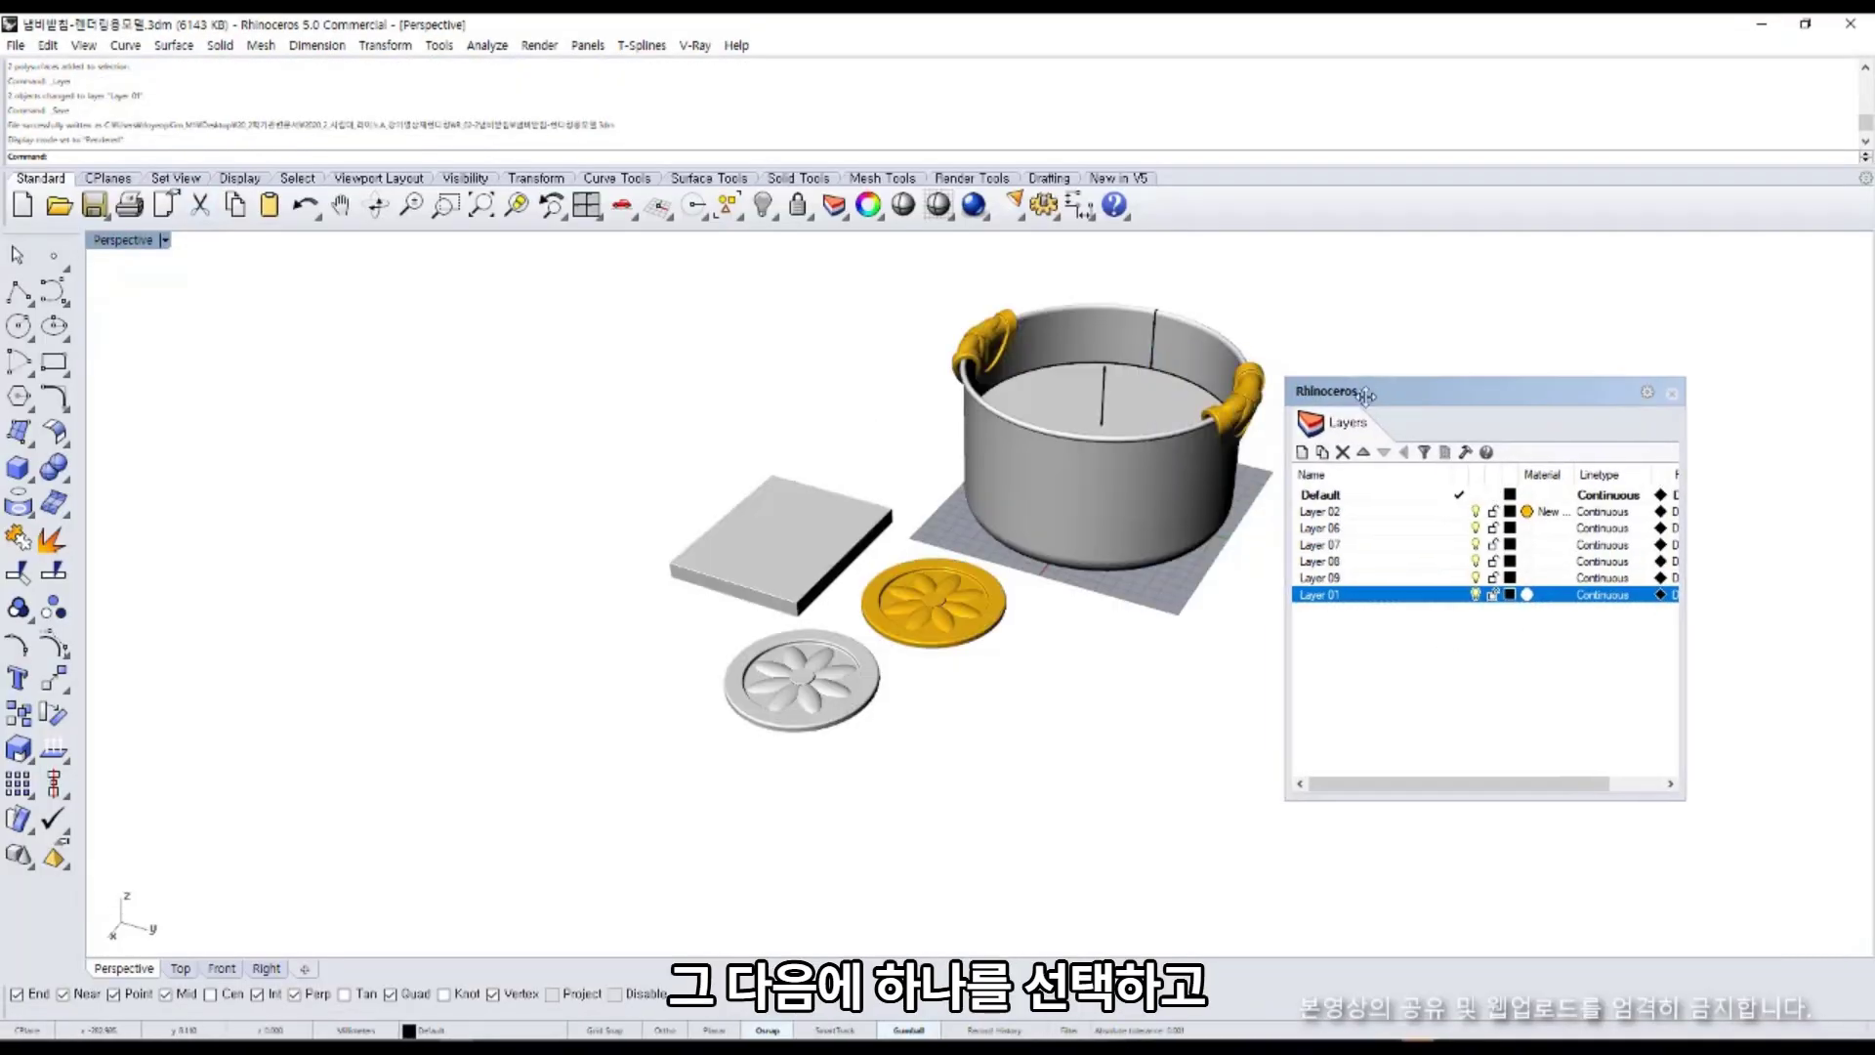
Isolate the yellow flower disc by hiding all other objects, and turn off the construction grid.
click(974, 622)
scroll(974, 622, up, 5)
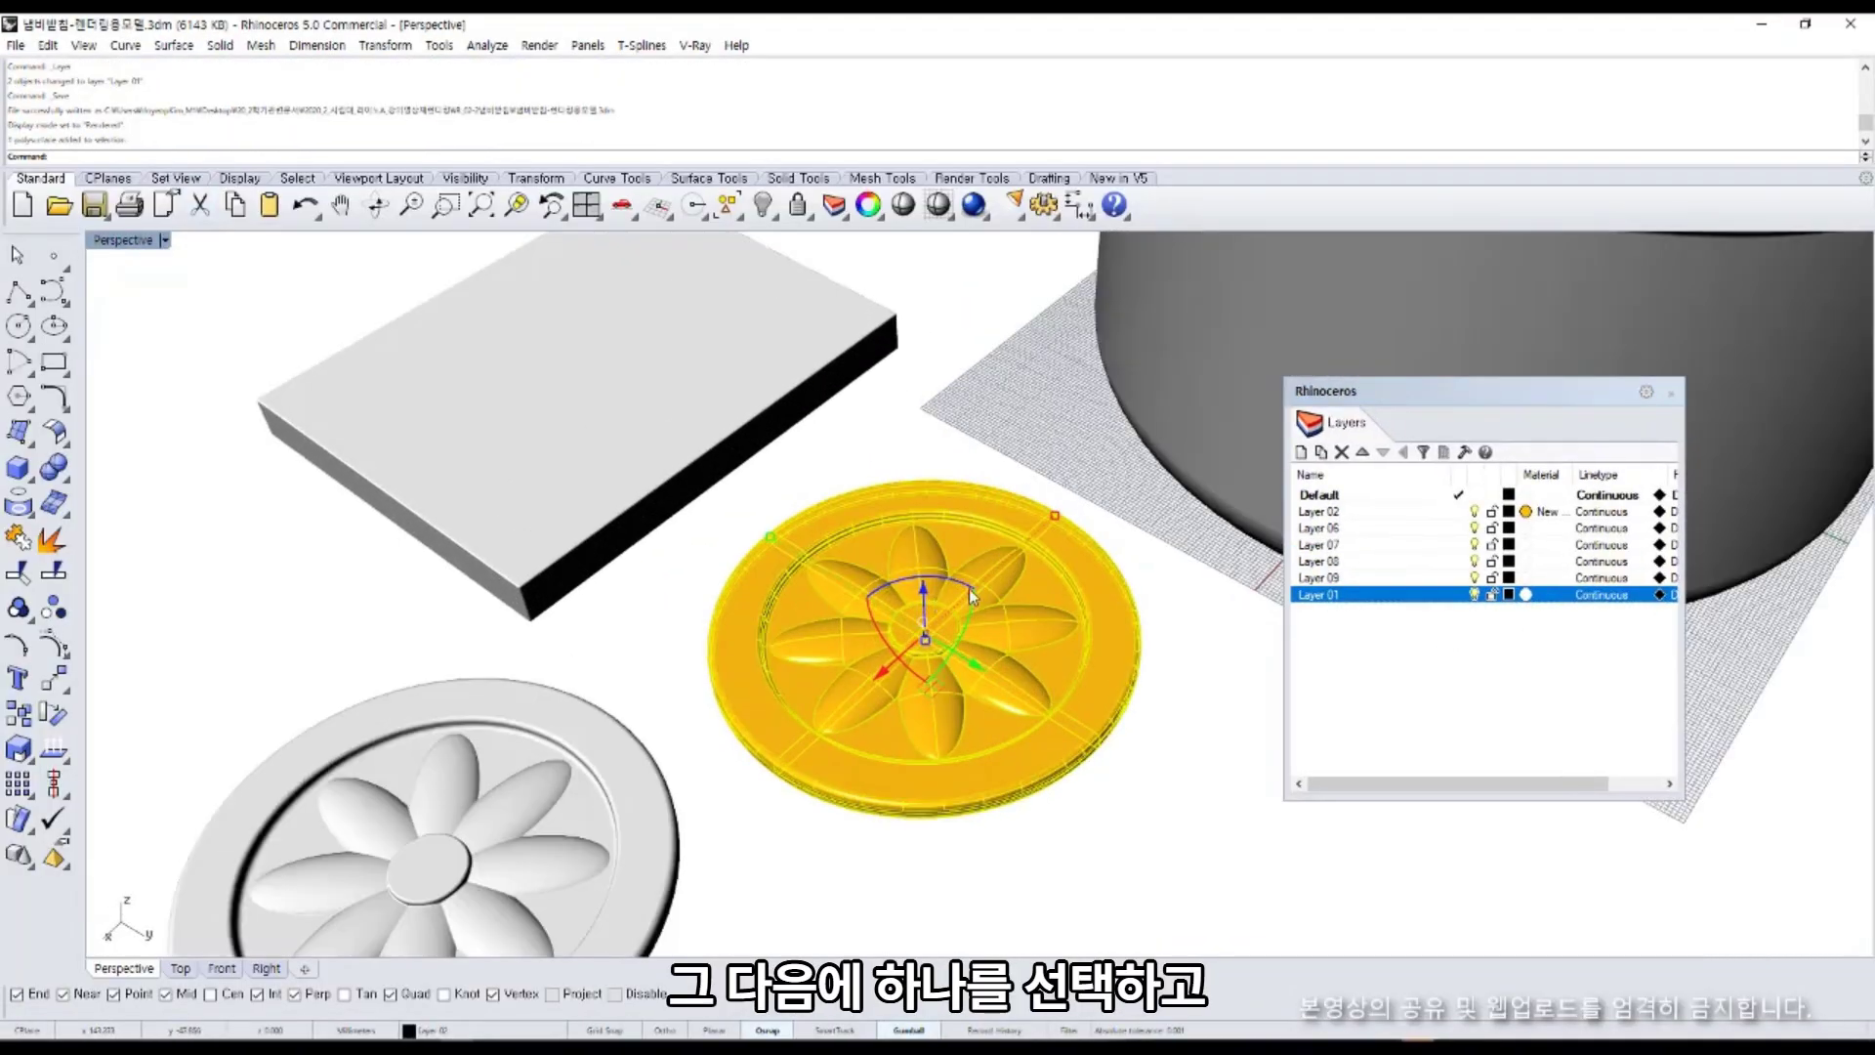
middle_click(906, 479)
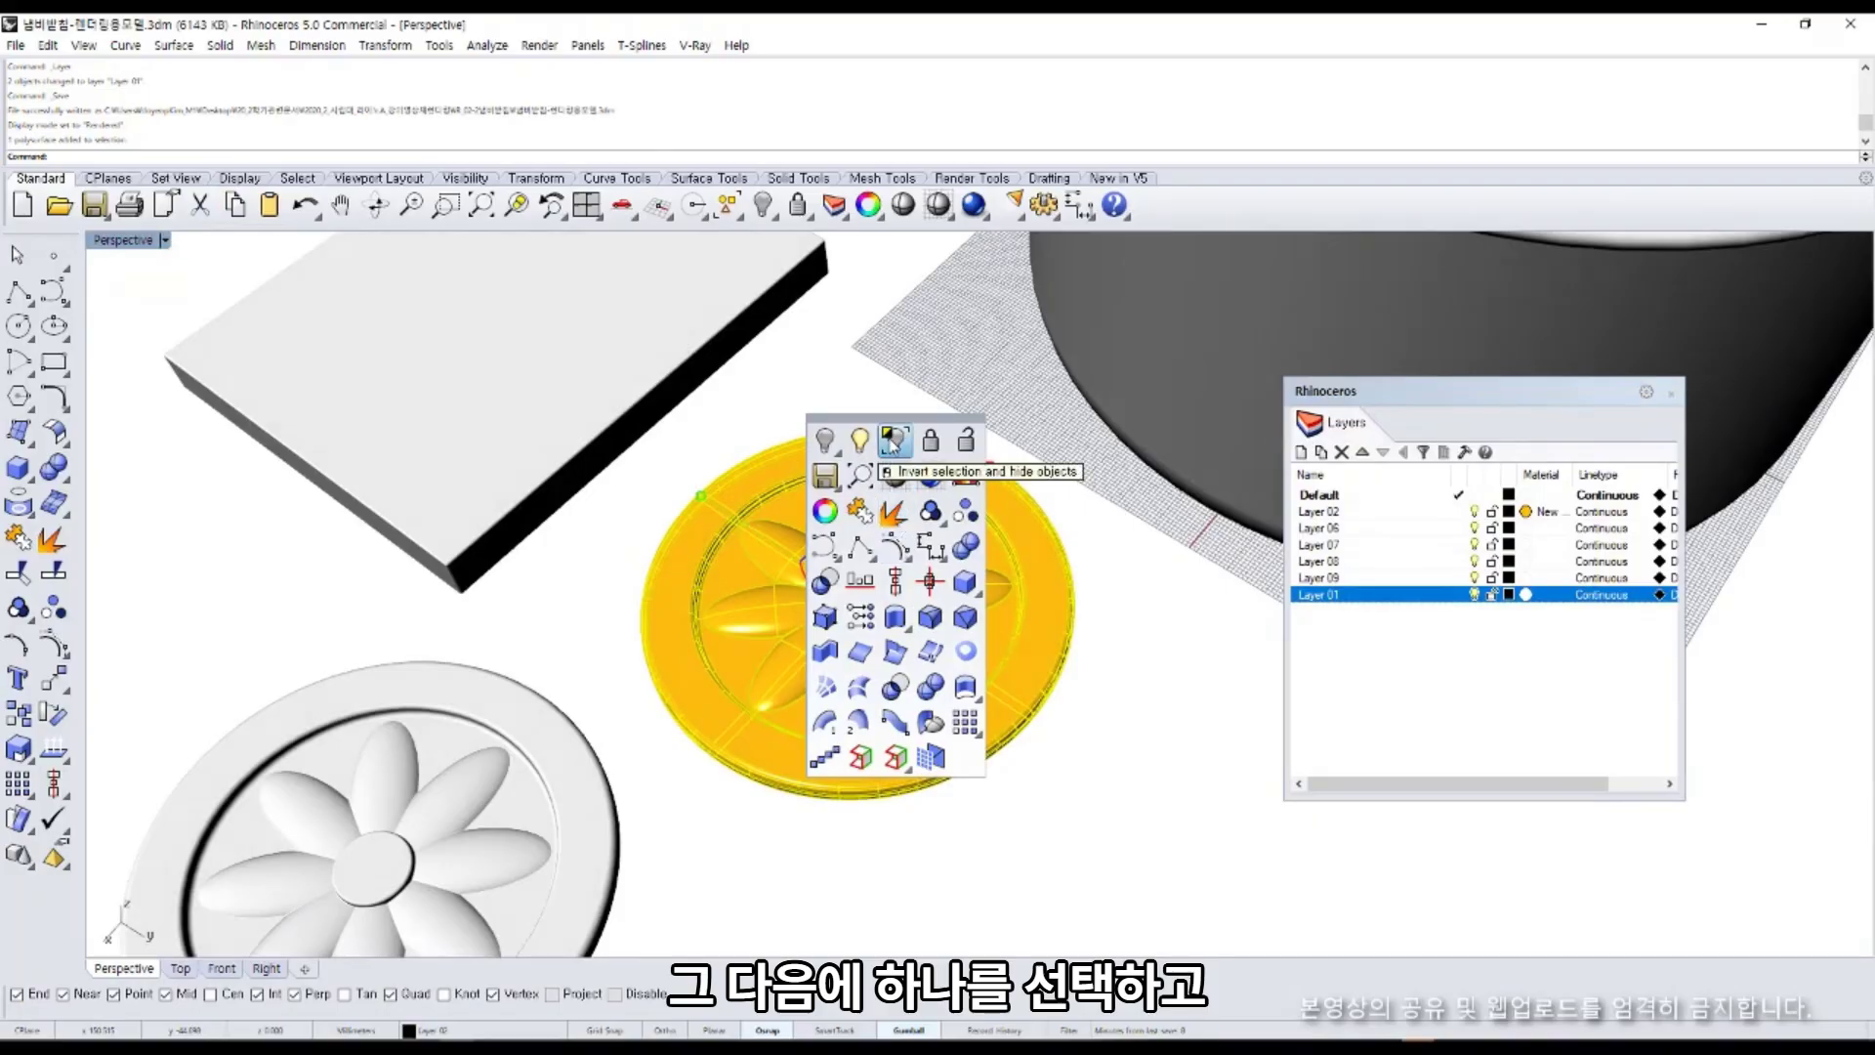
click(842, 393)
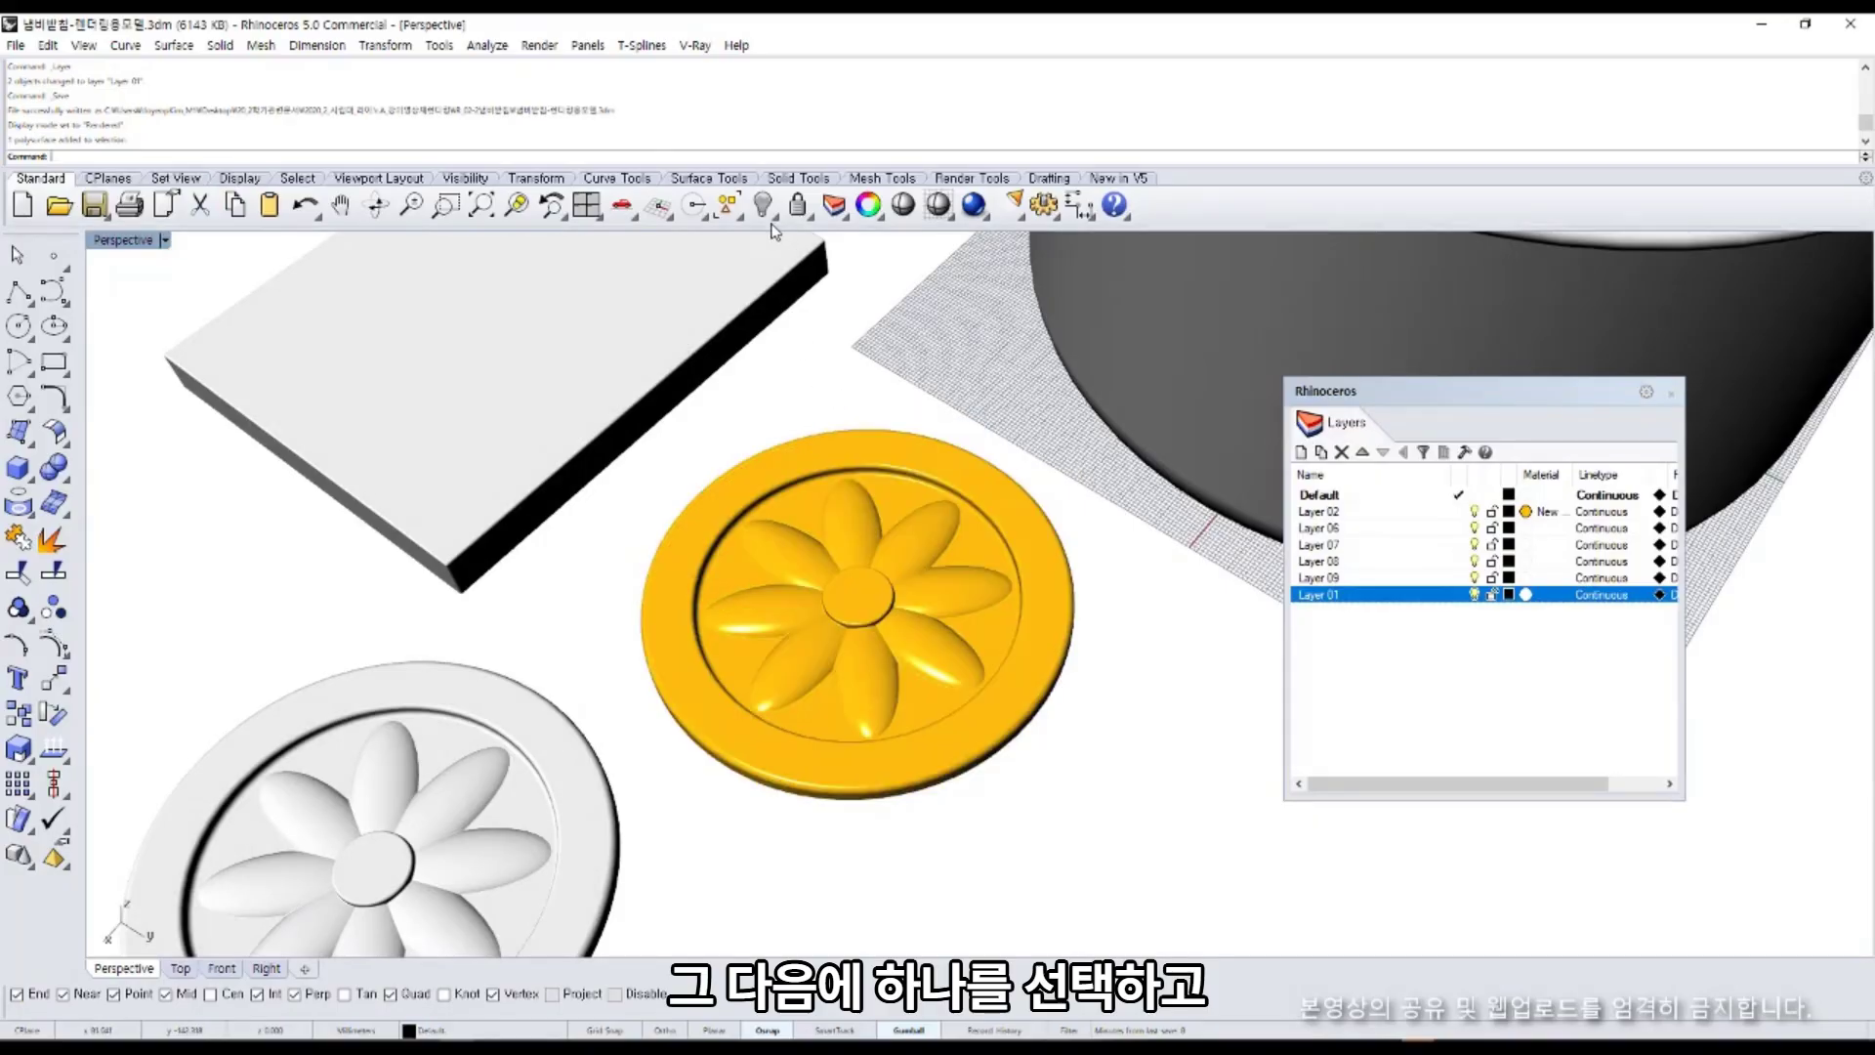
click(853, 451)
click(767, 207)
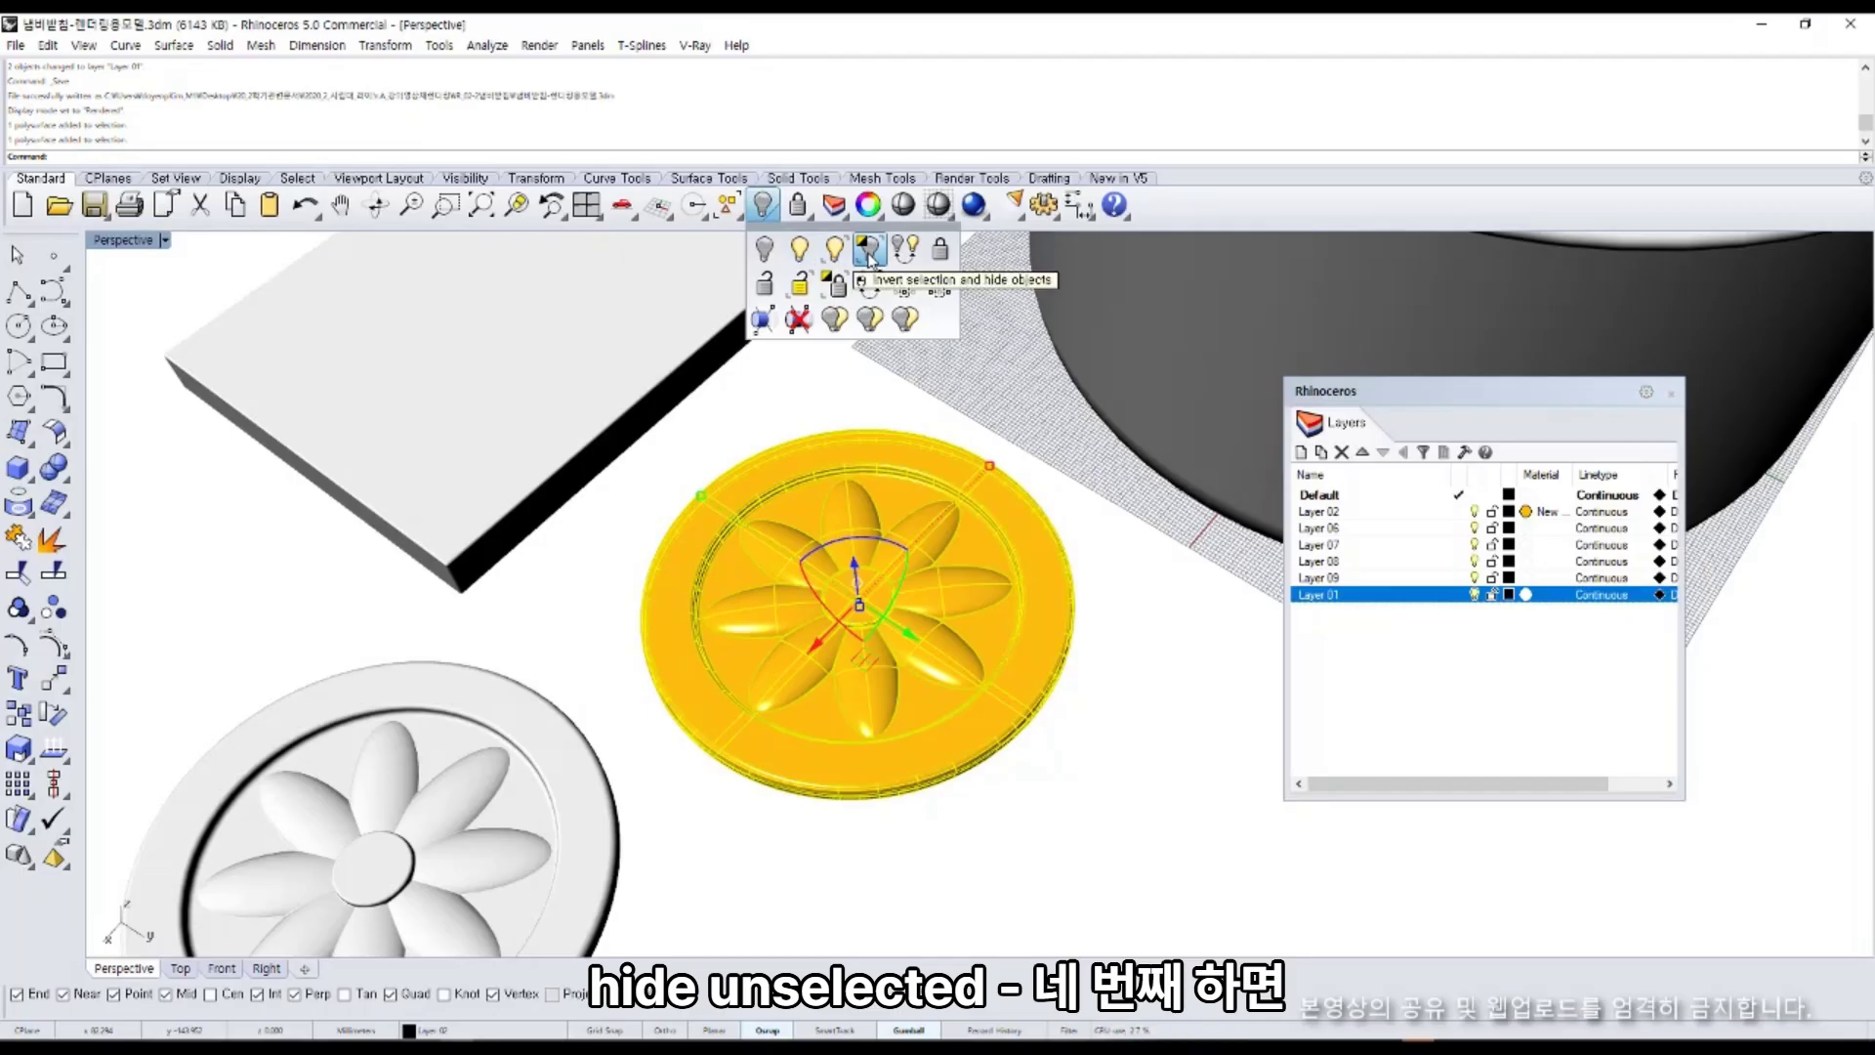
click(870, 252)
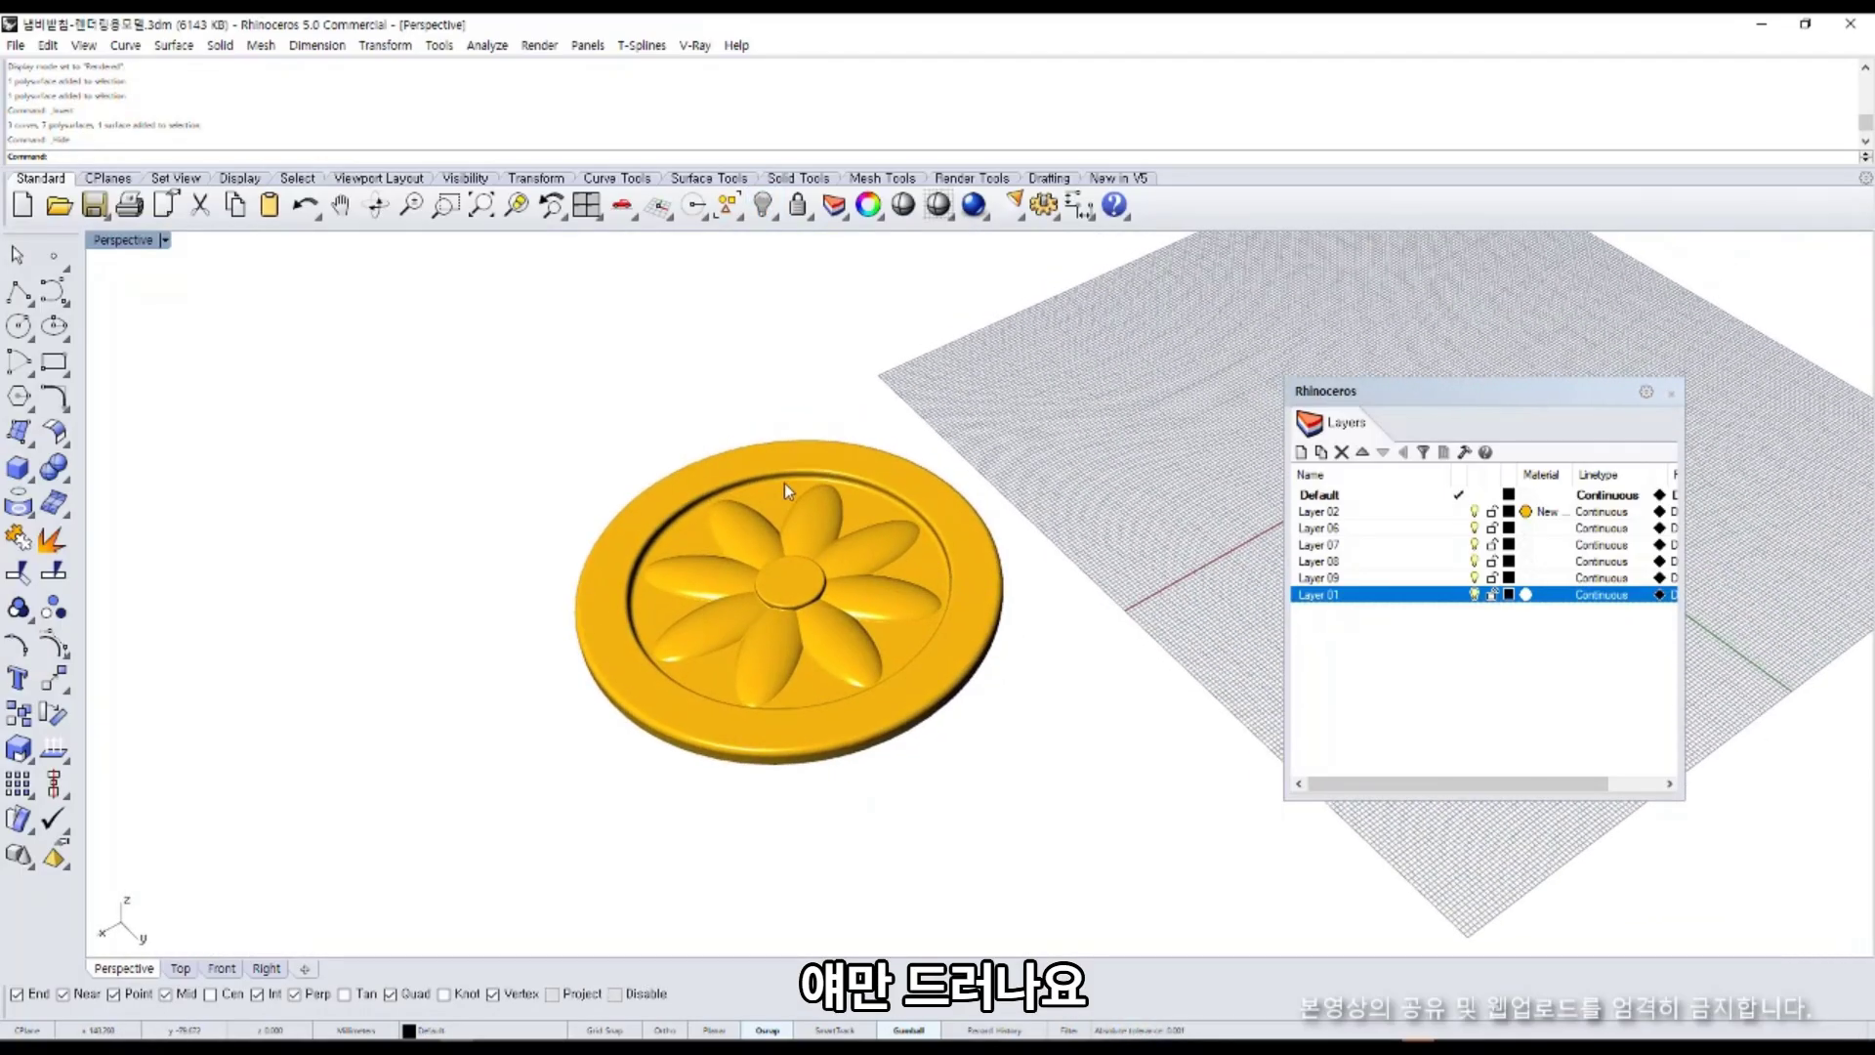
key(F7)
shift+right_drag(833, 536, 820, 500)
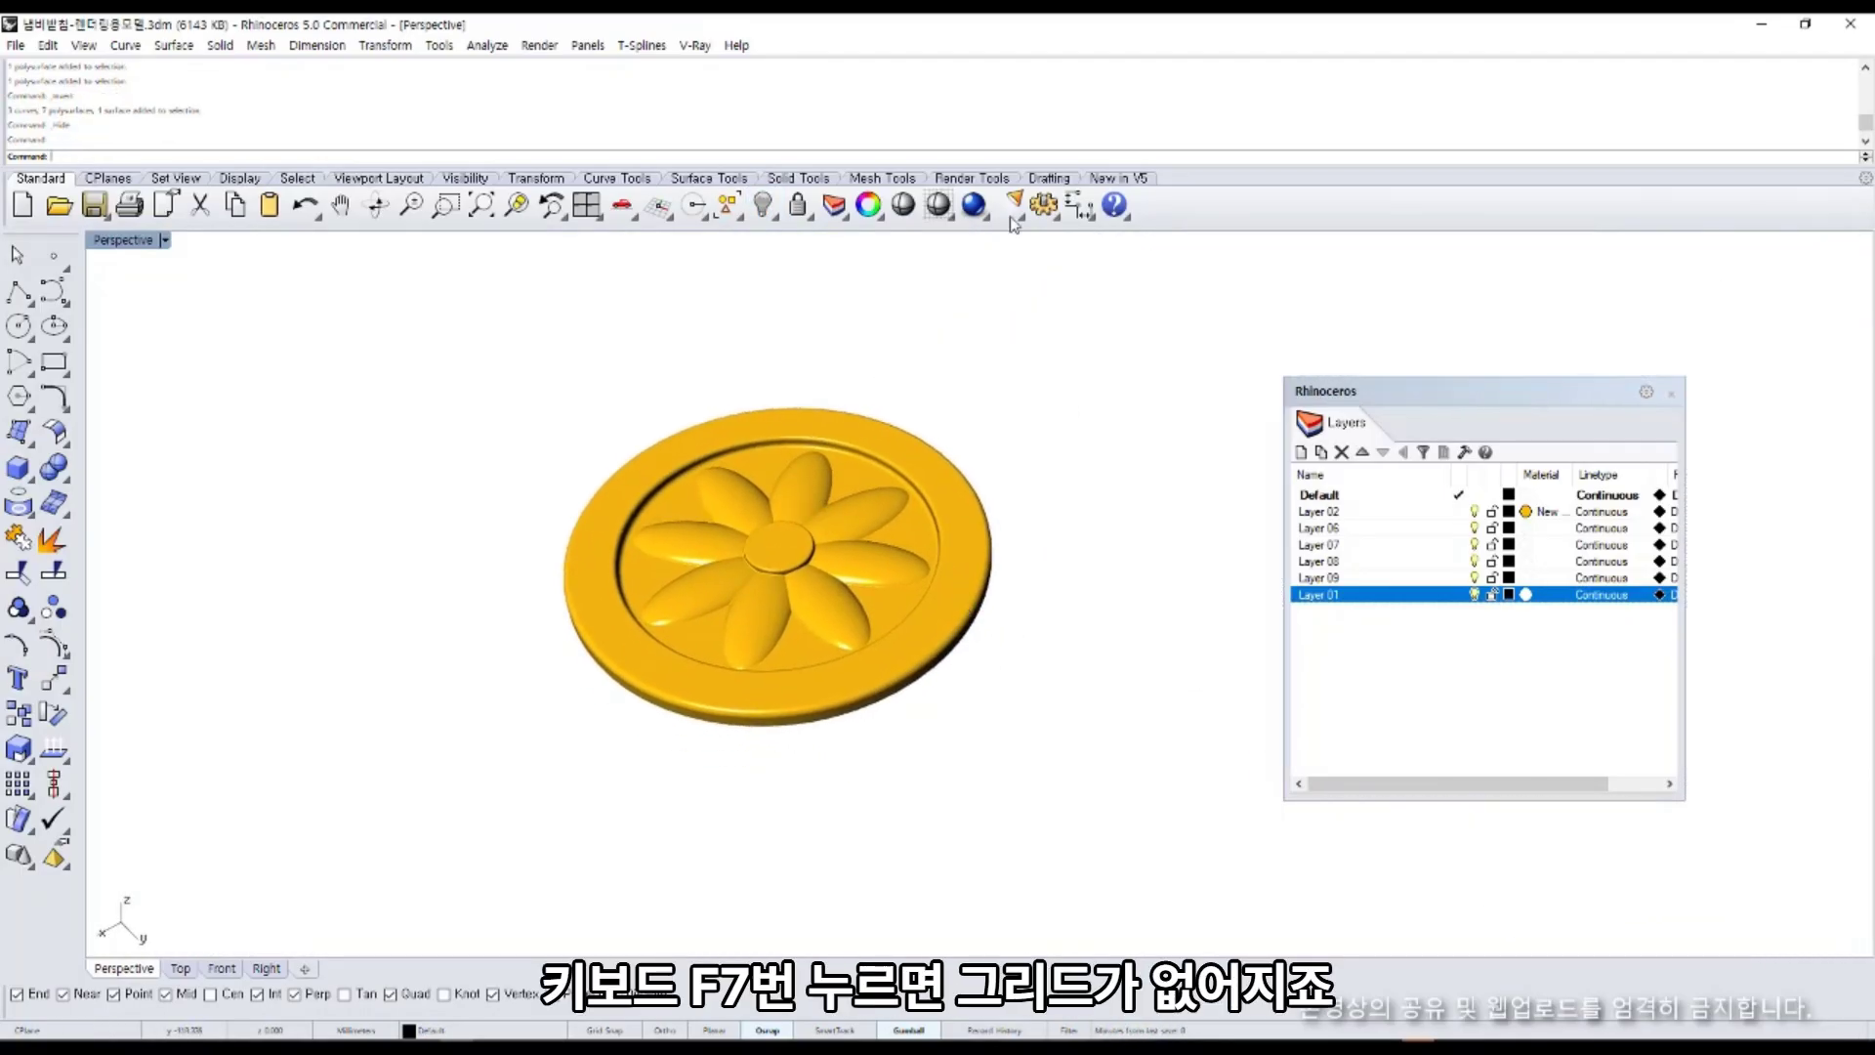
Add a linear dimension across the yellow disc's outer edge and place it outside the disc.
click(1049, 179)
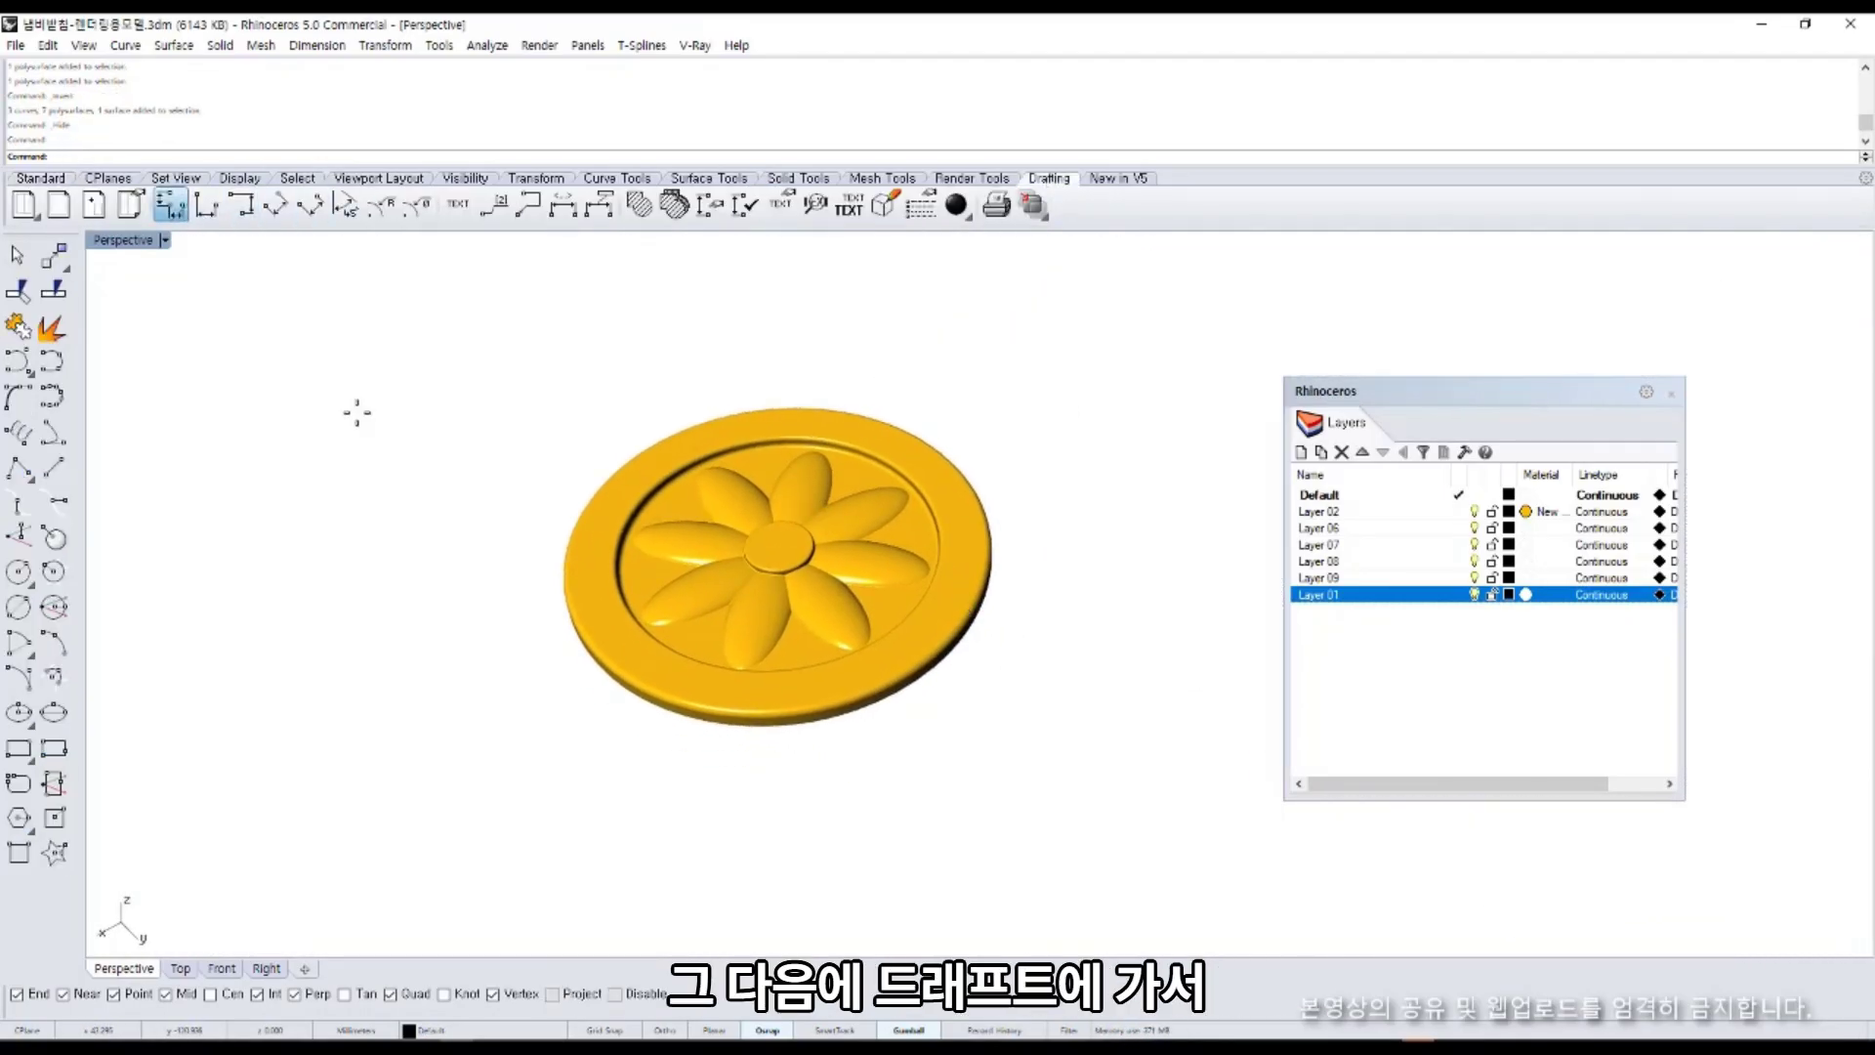
click(608, 659)
click(969, 478)
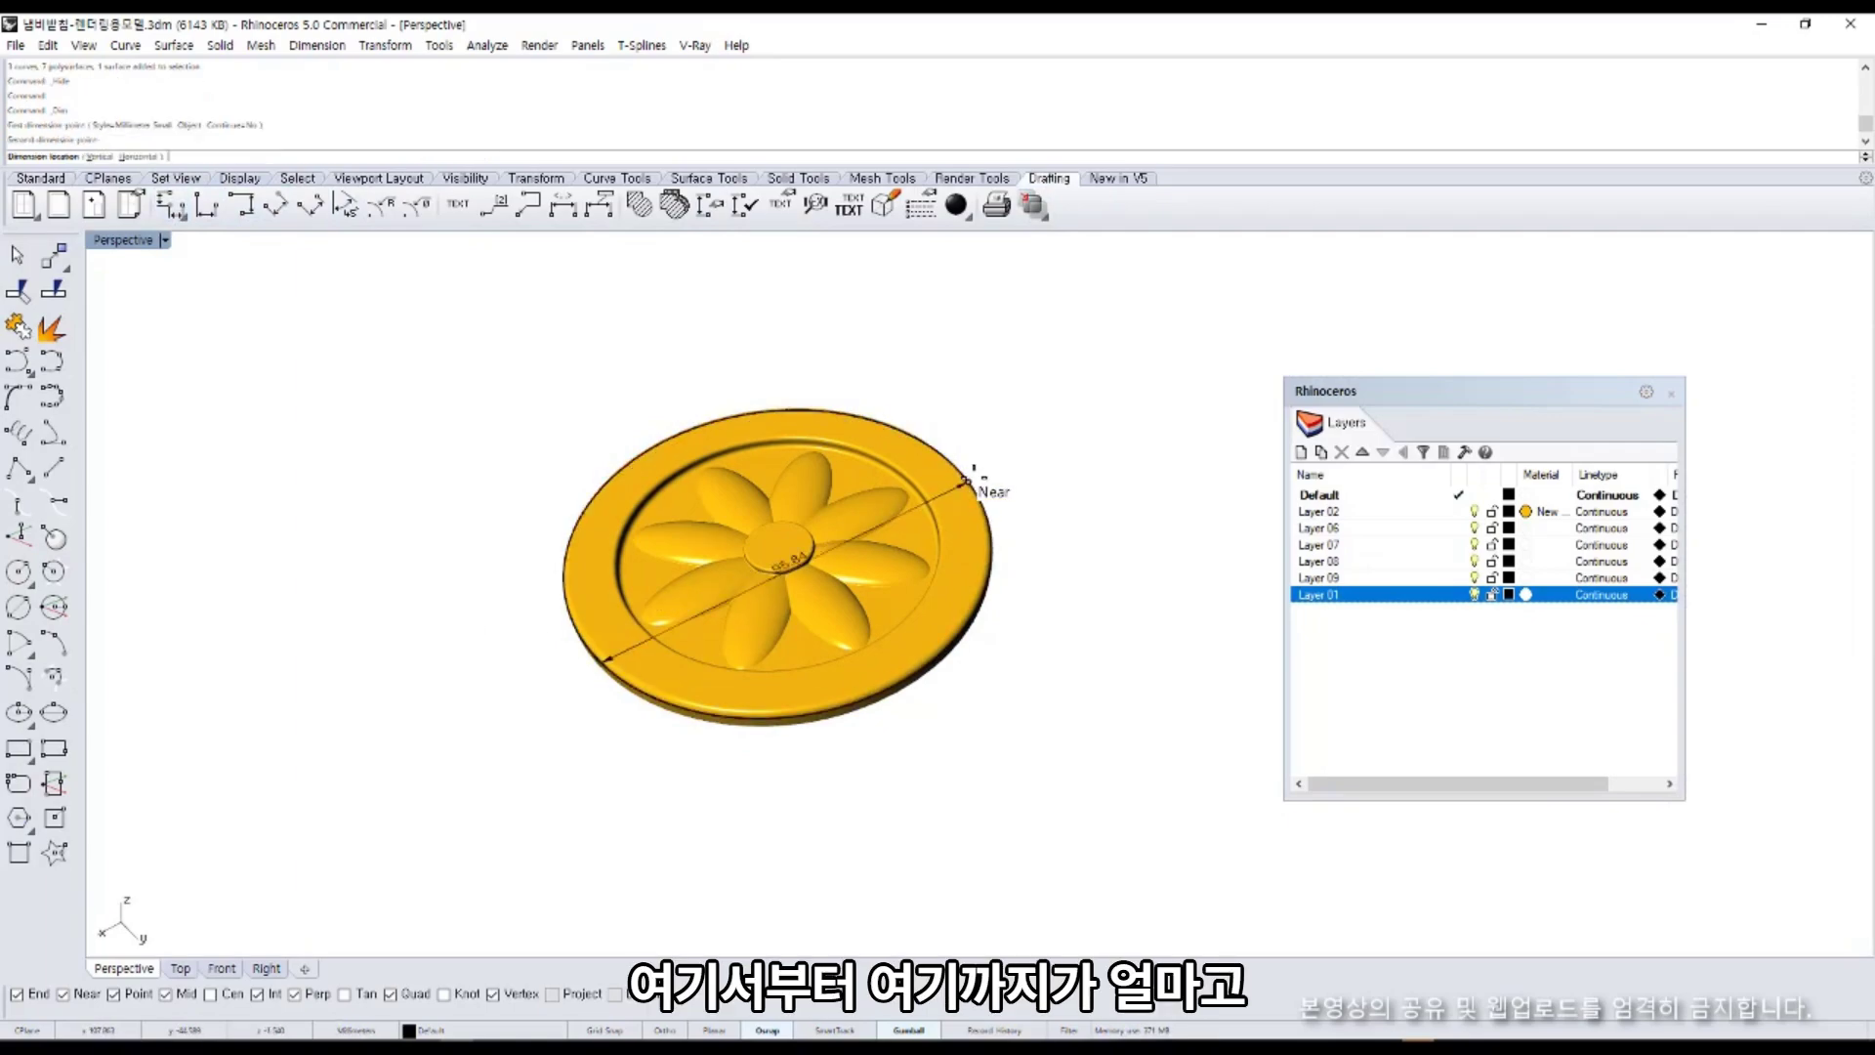
click(1058, 704)
right_drag(724, 693, 728, 712)
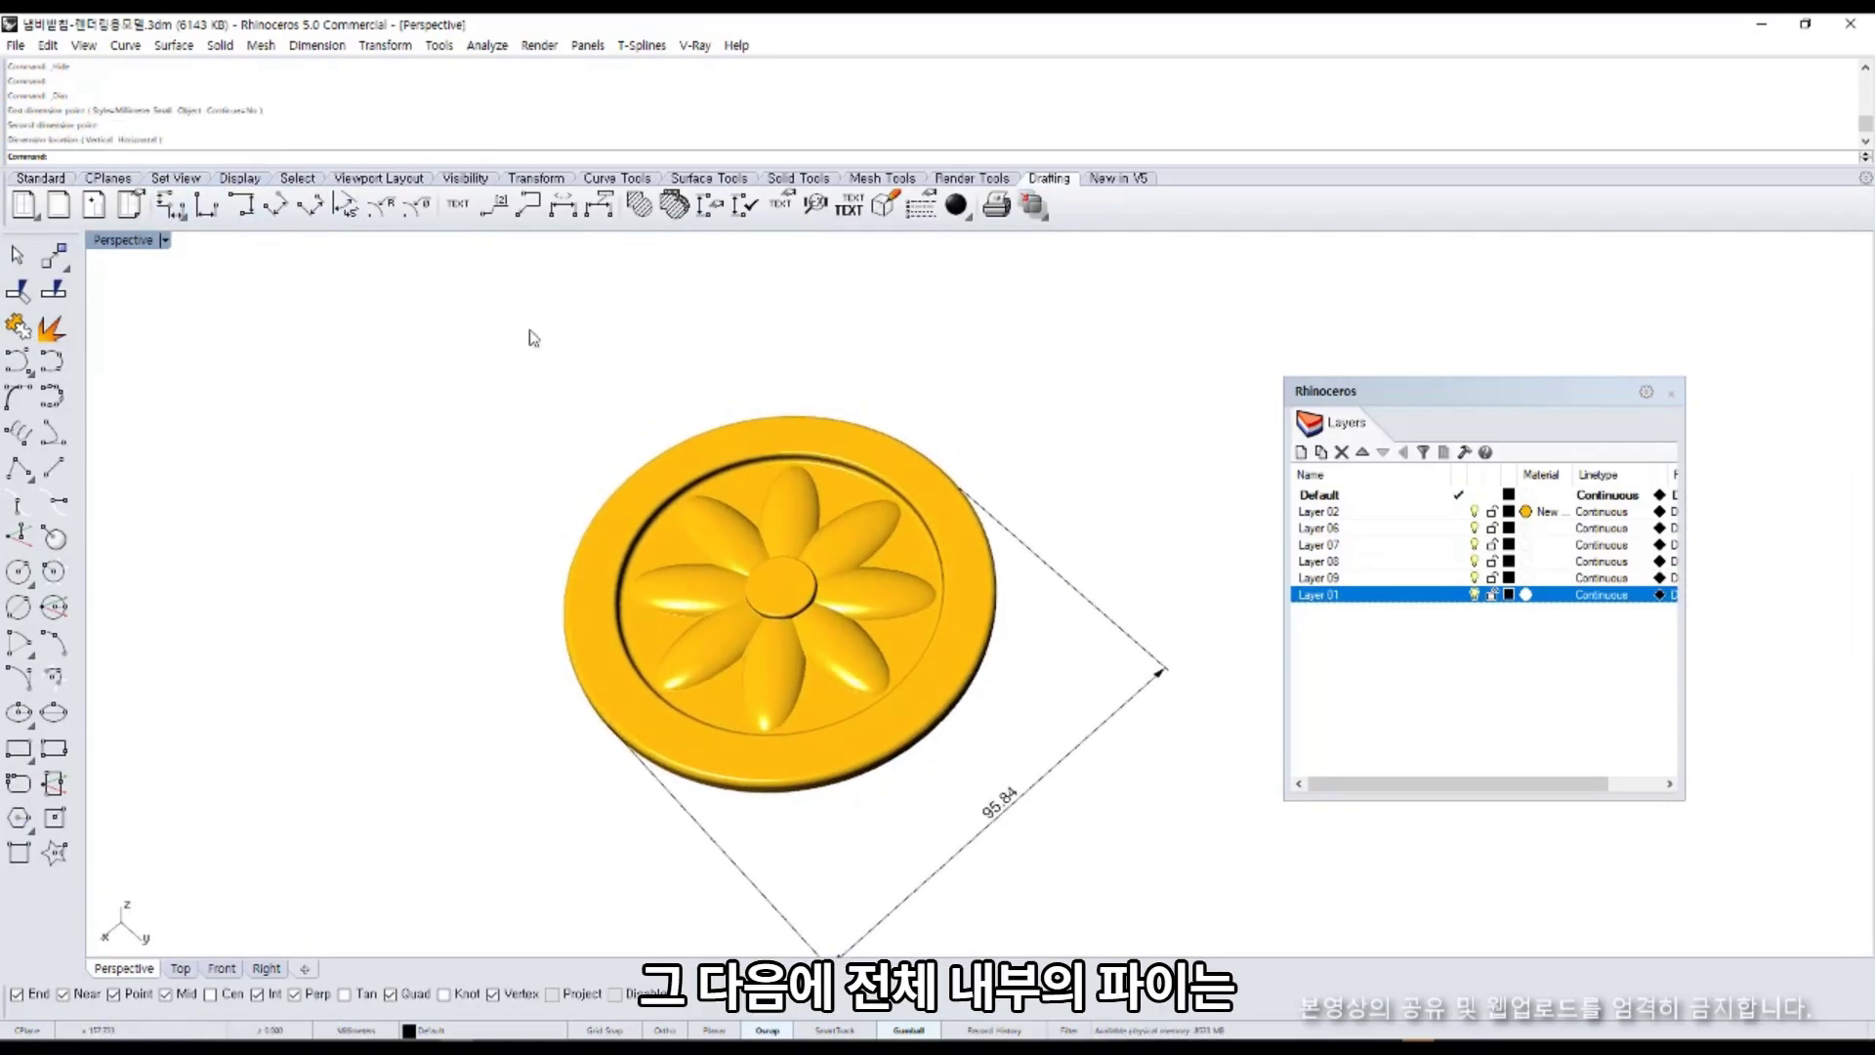
Add a diameter dimension to the yellow disc's inner recess circle, placing its label outside the rim.
click(414, 207)
click(731, 472)
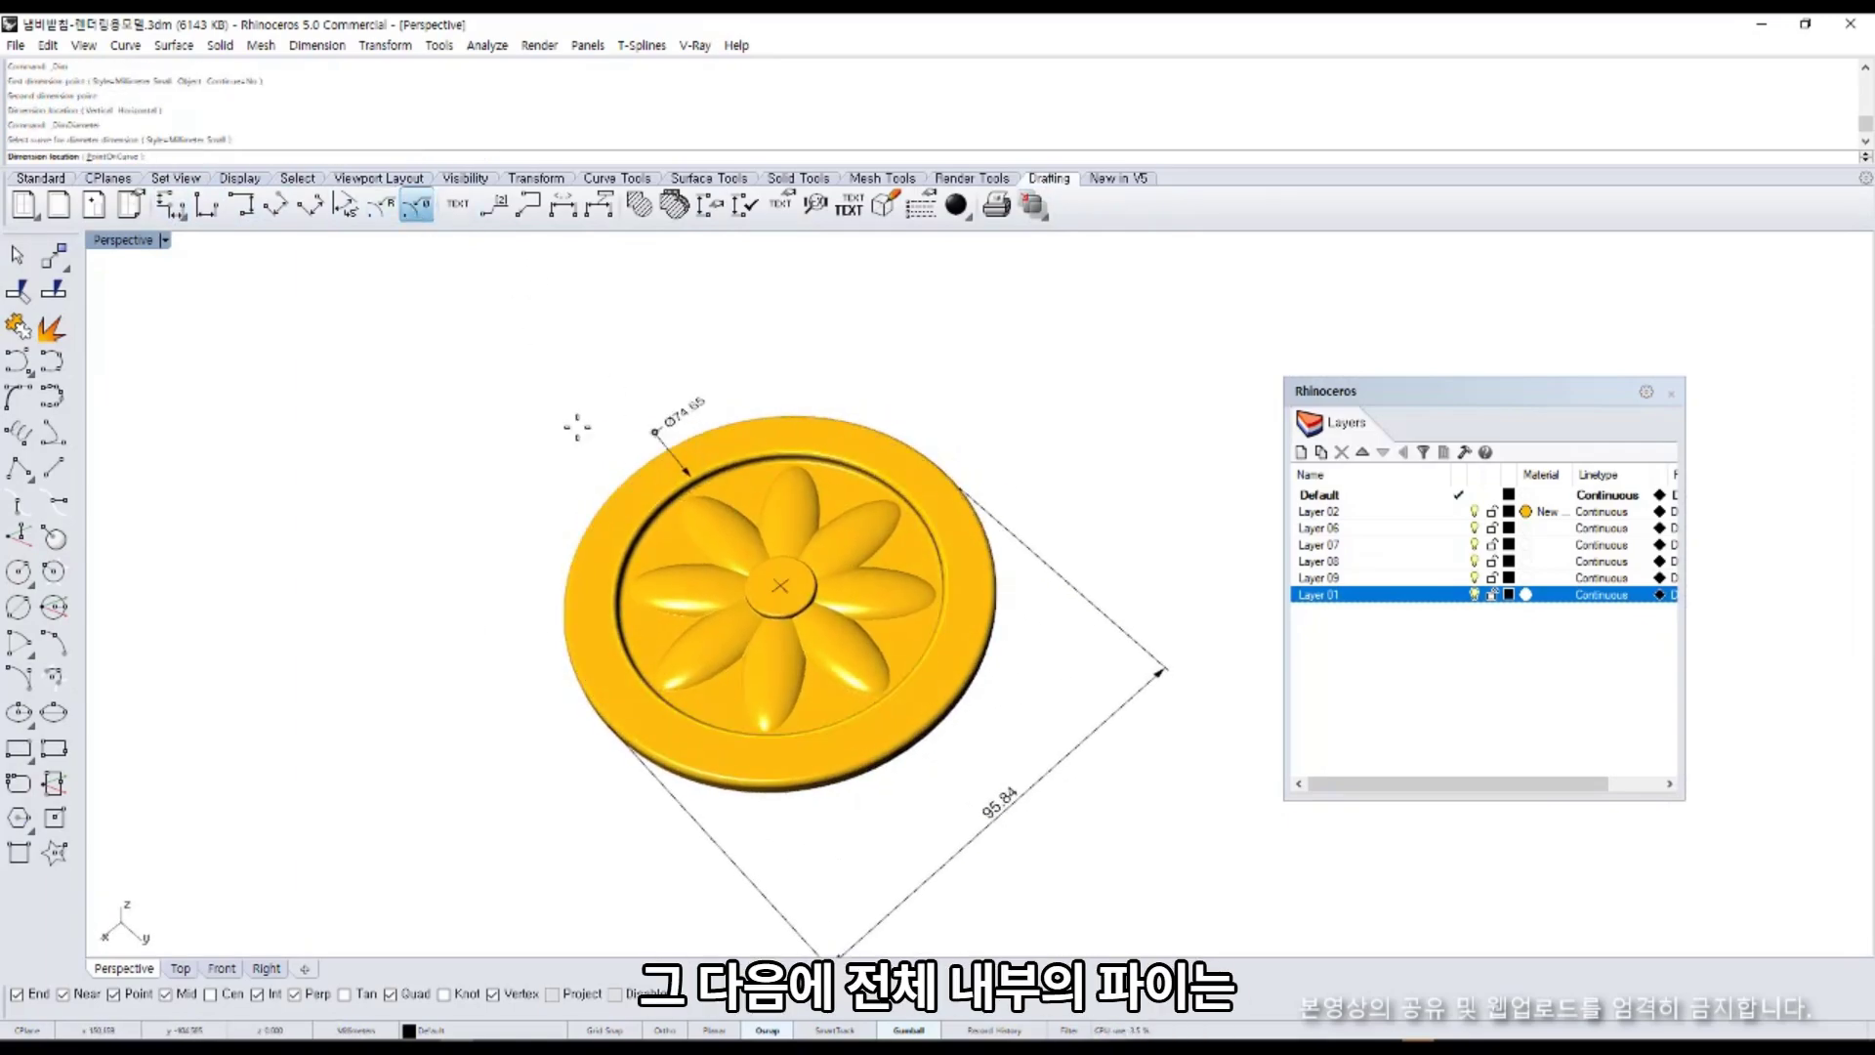
click(520, 503)
key(Return)
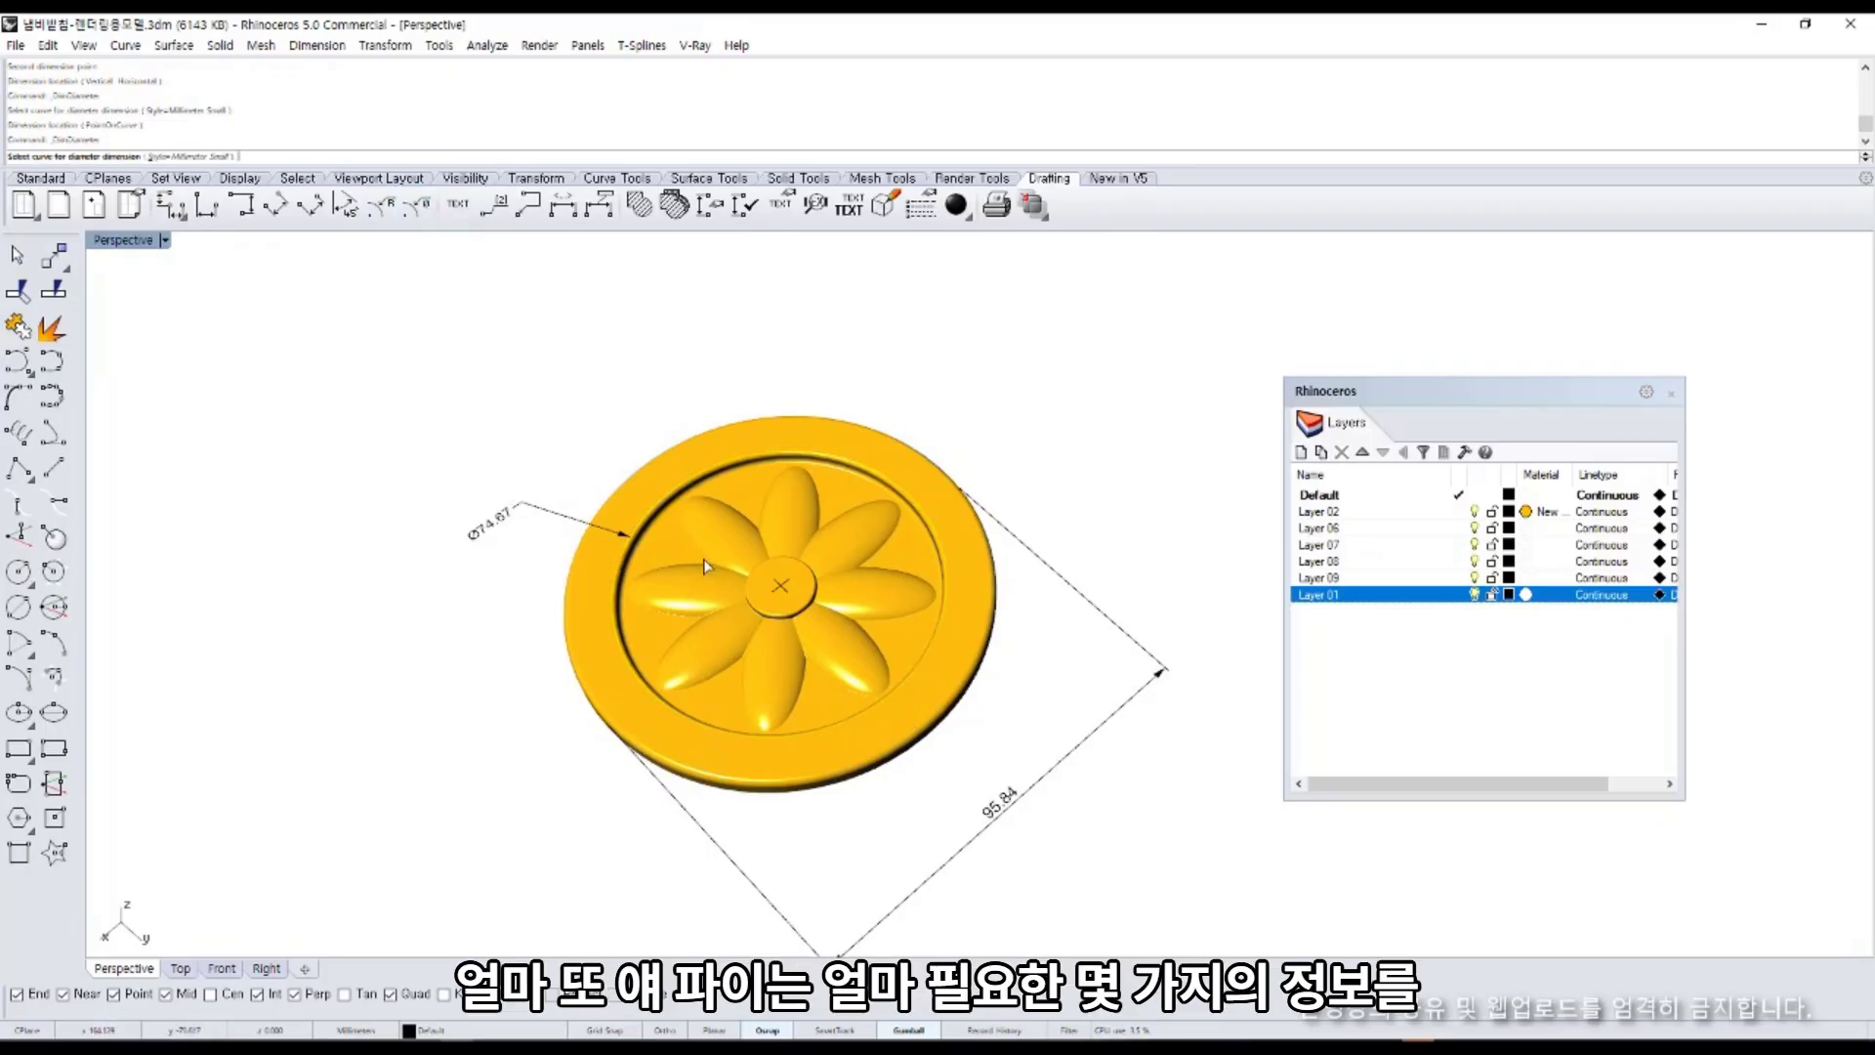
Add a diameter dimension to the small circle at the flower's centre, placing its label outside the rim.
click(750, 578)
click(542, 600)
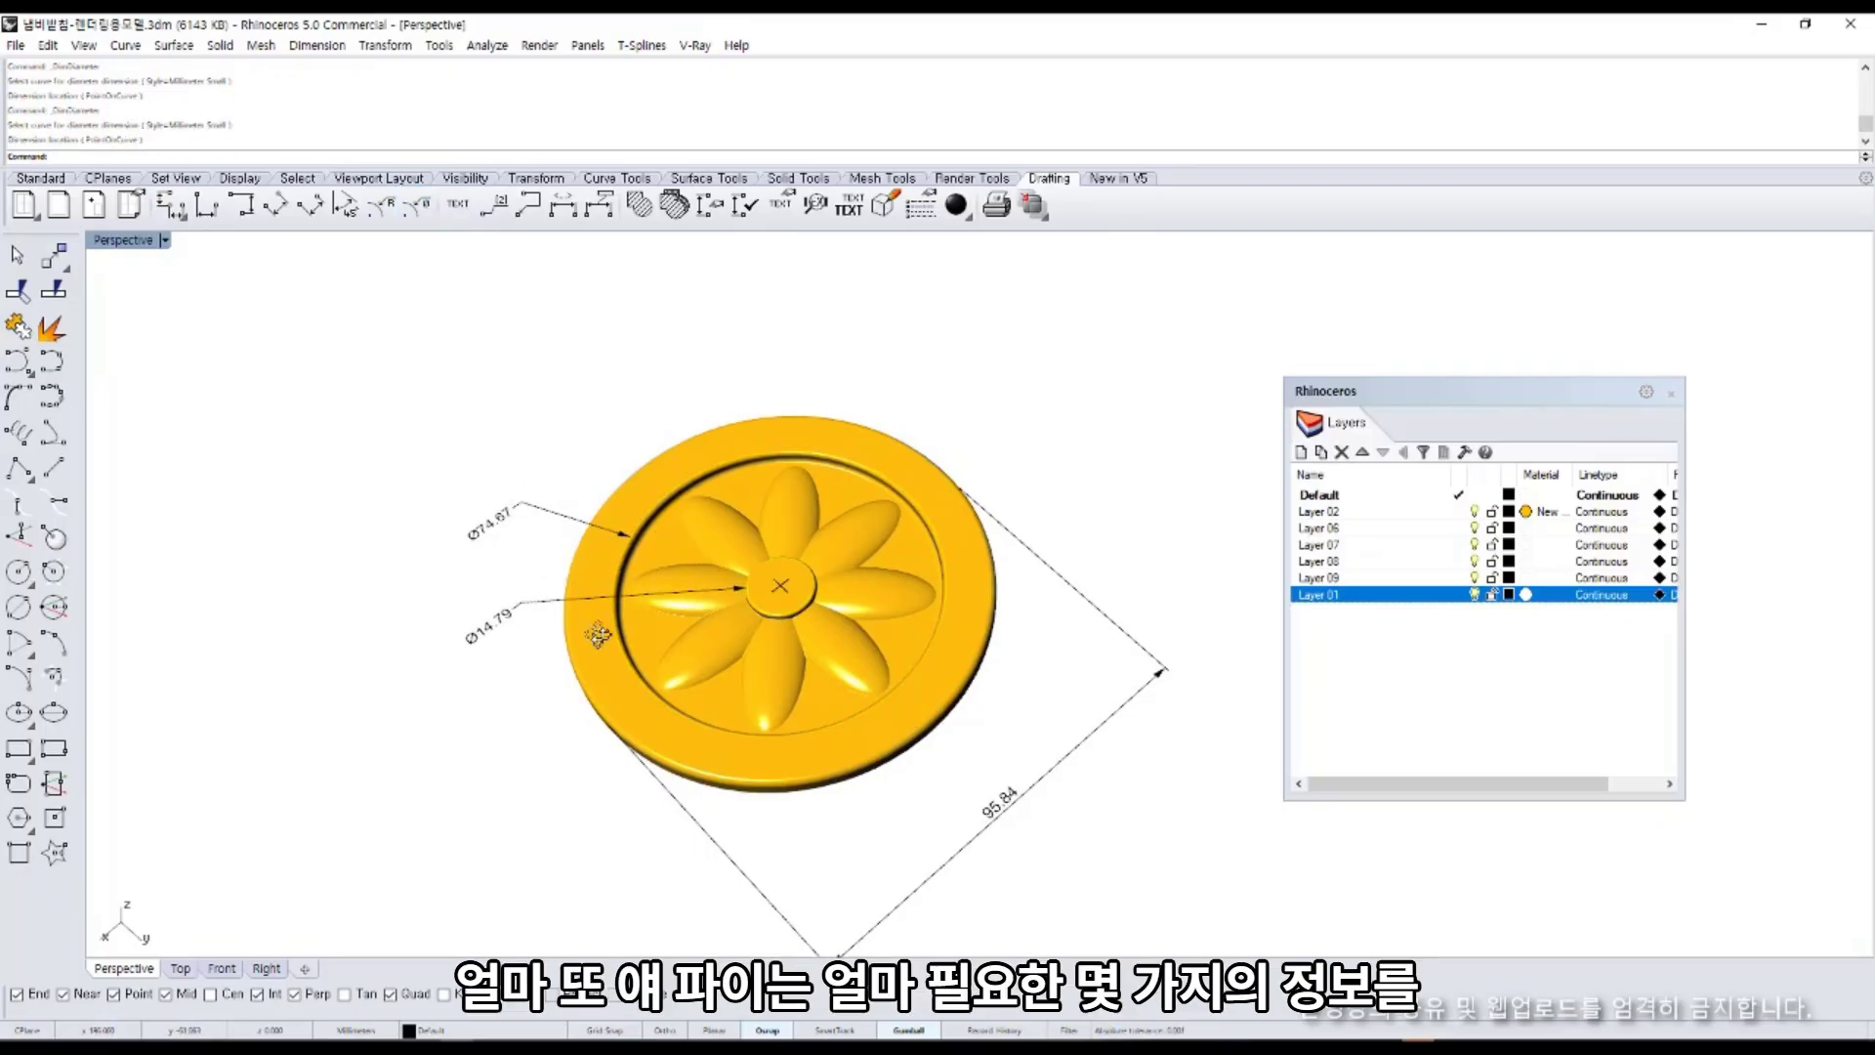
right_drag(598, 635, 731, 674)
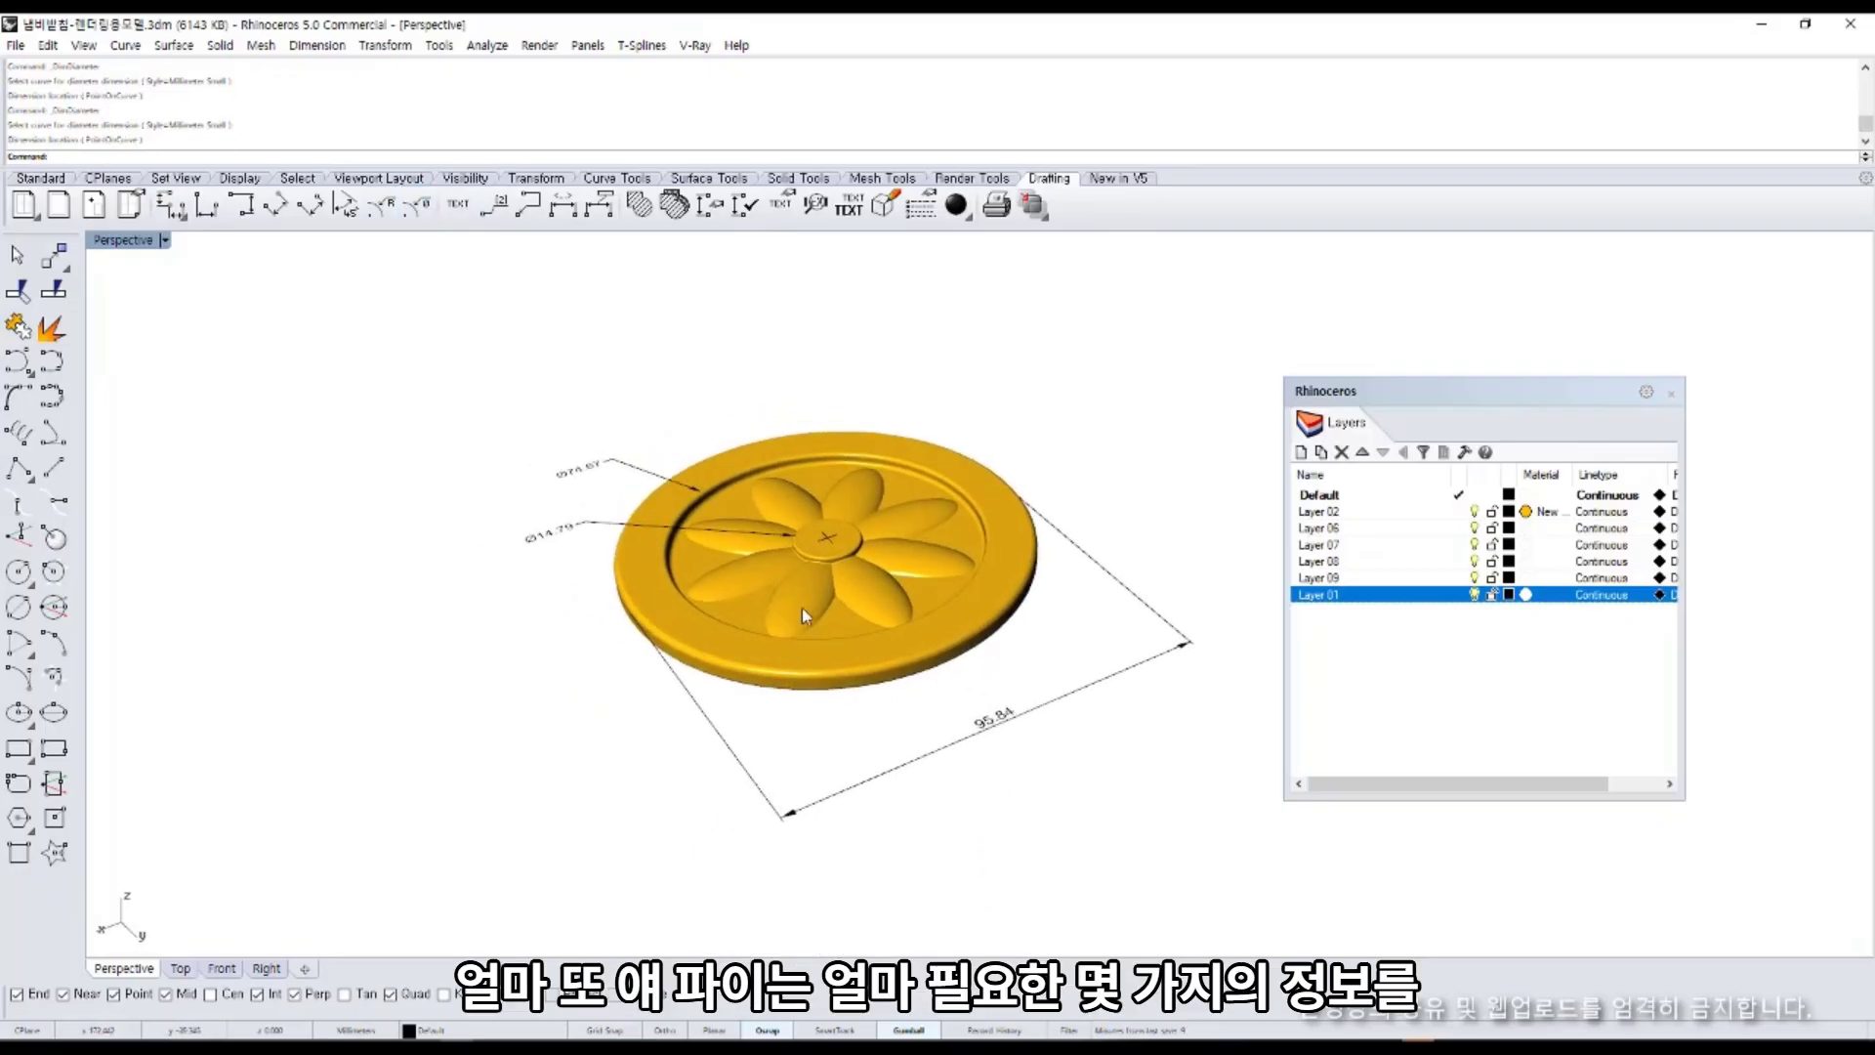
right_drag(803, 615, 471, 342)
Add a linear dimension from the recess edge to the centre circle, place it in front of the disc, and nudge it along Z.
click(176, 209)
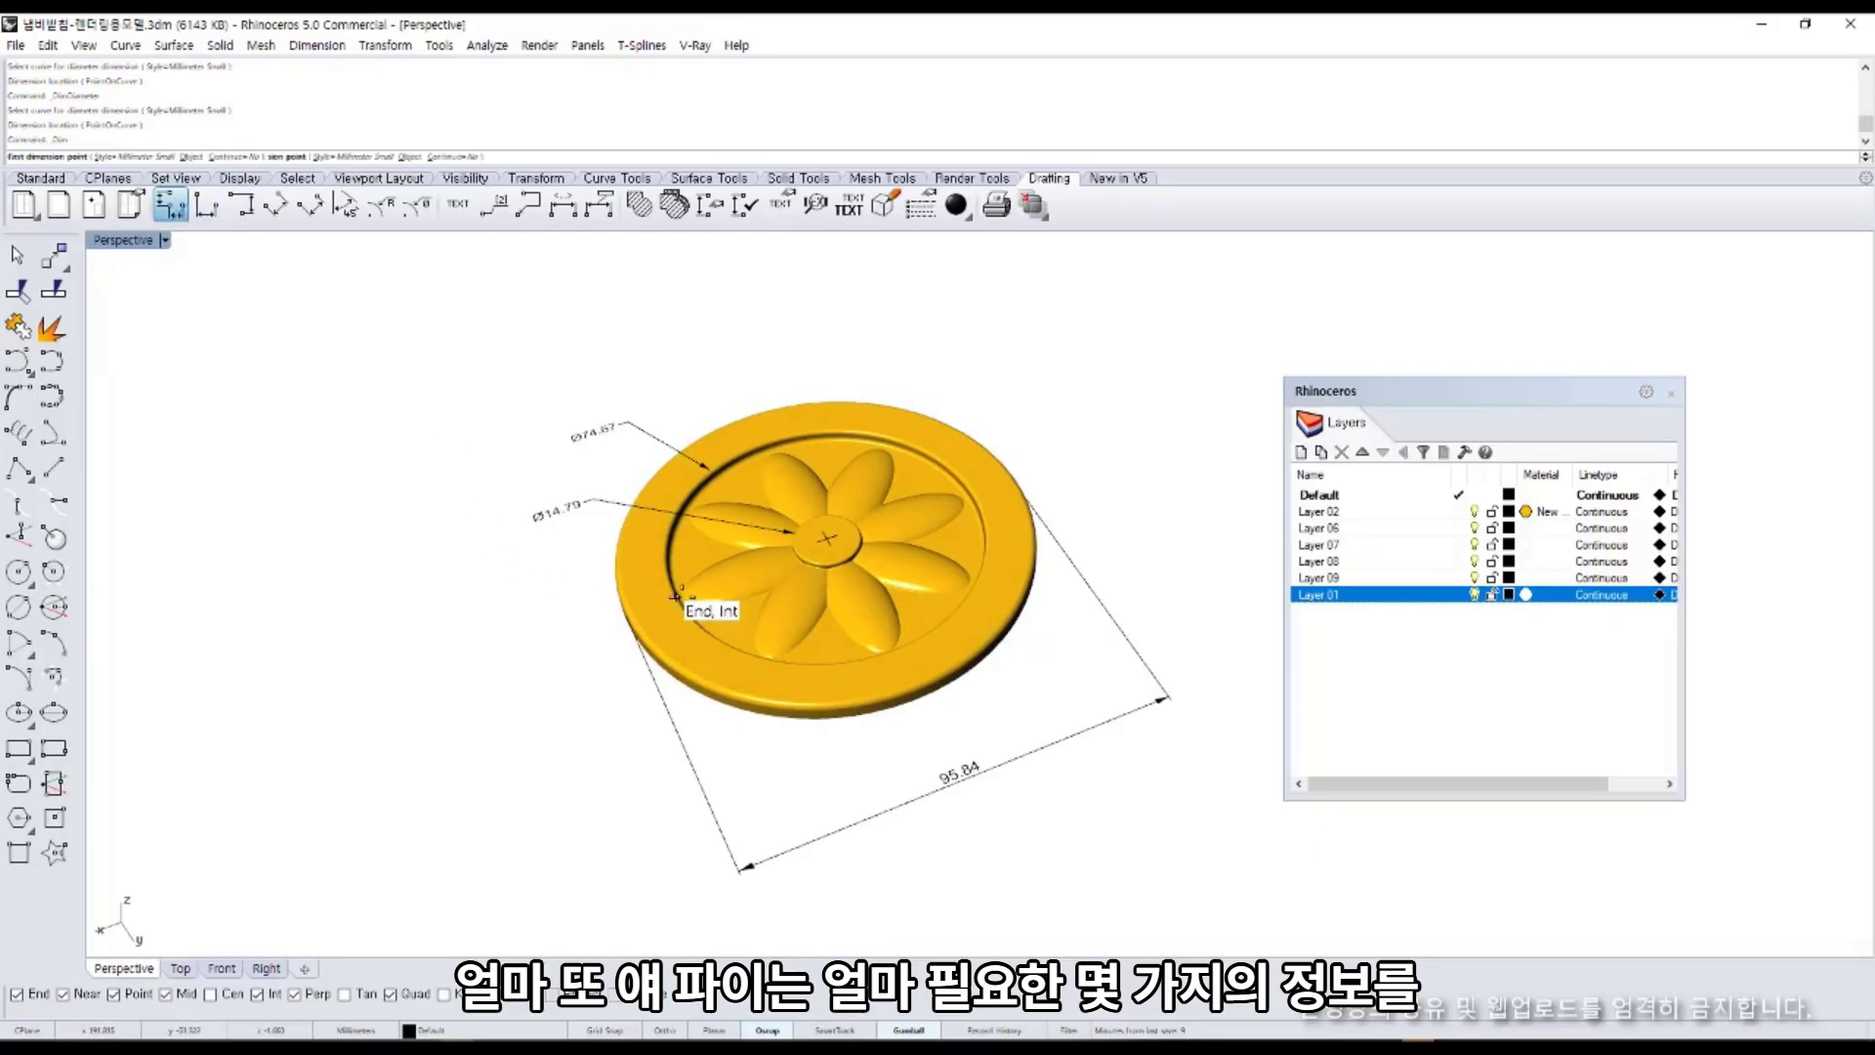
click(681, 598)
click(799, 555)
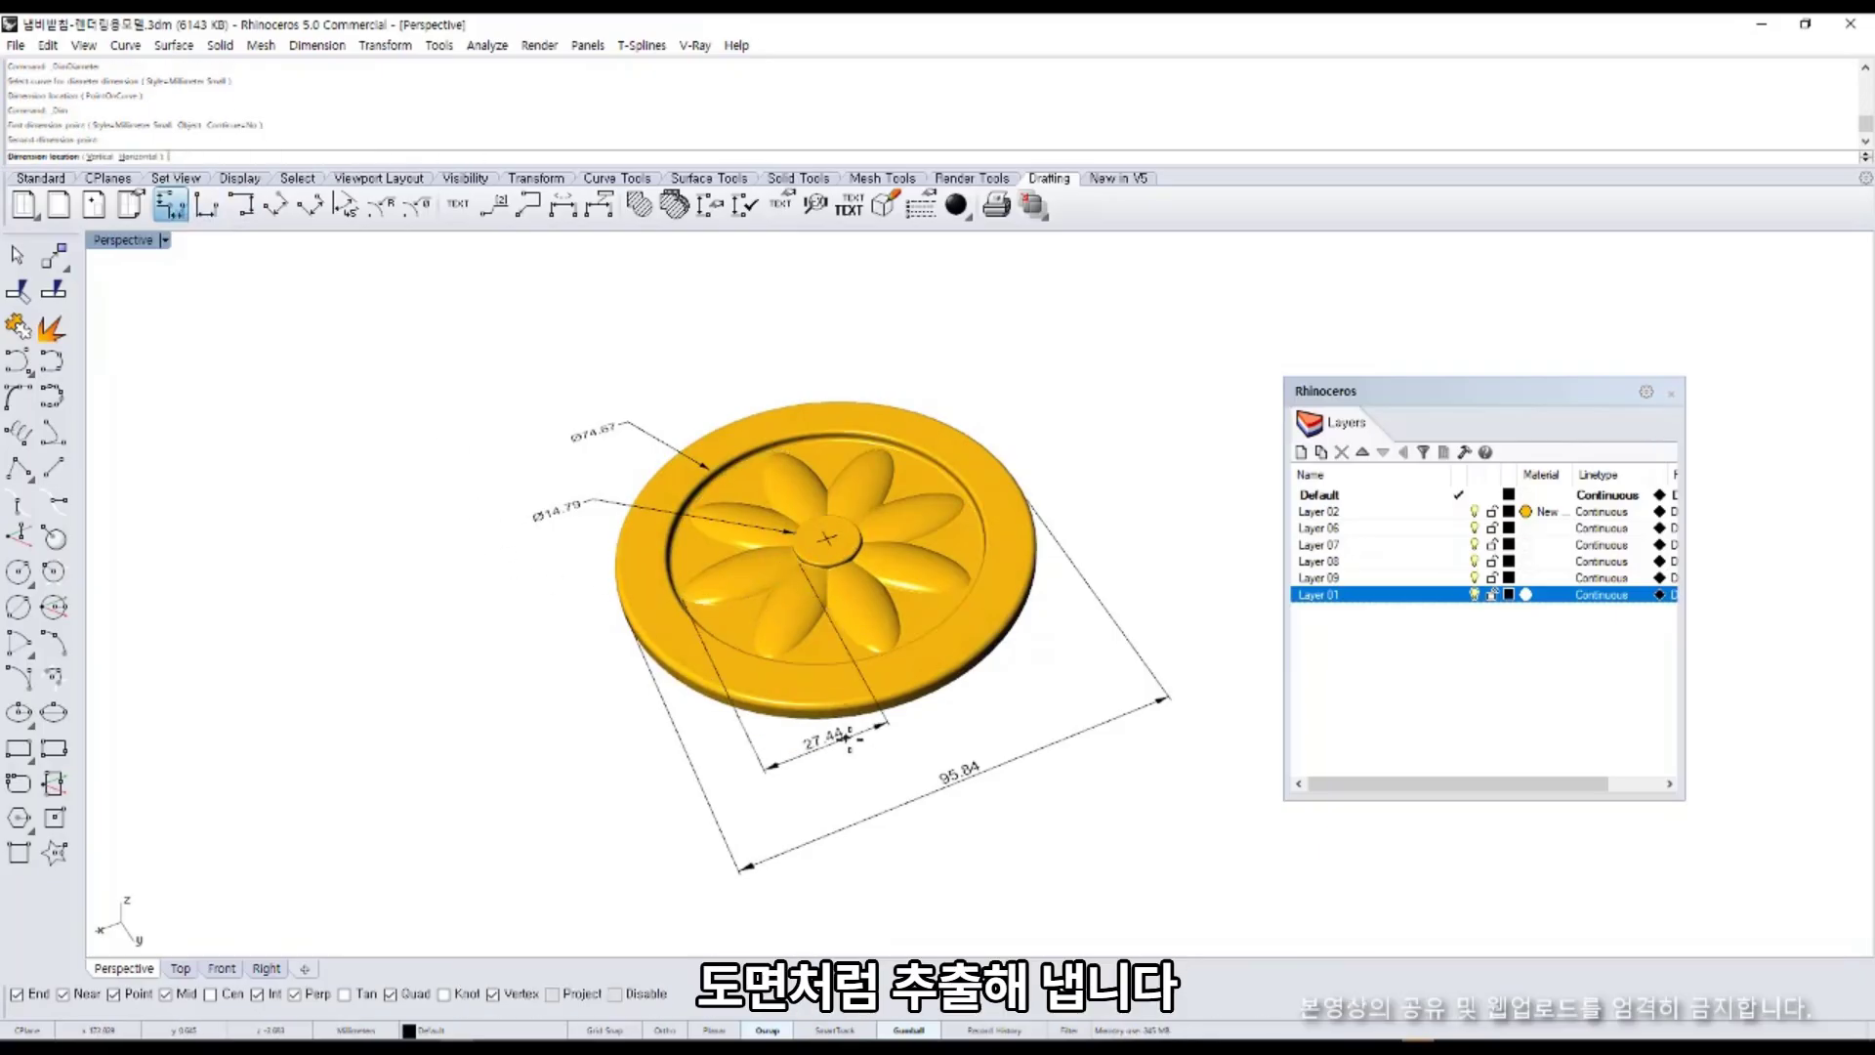
click(863, 756)
right_drag(863, 757, 839, 664)
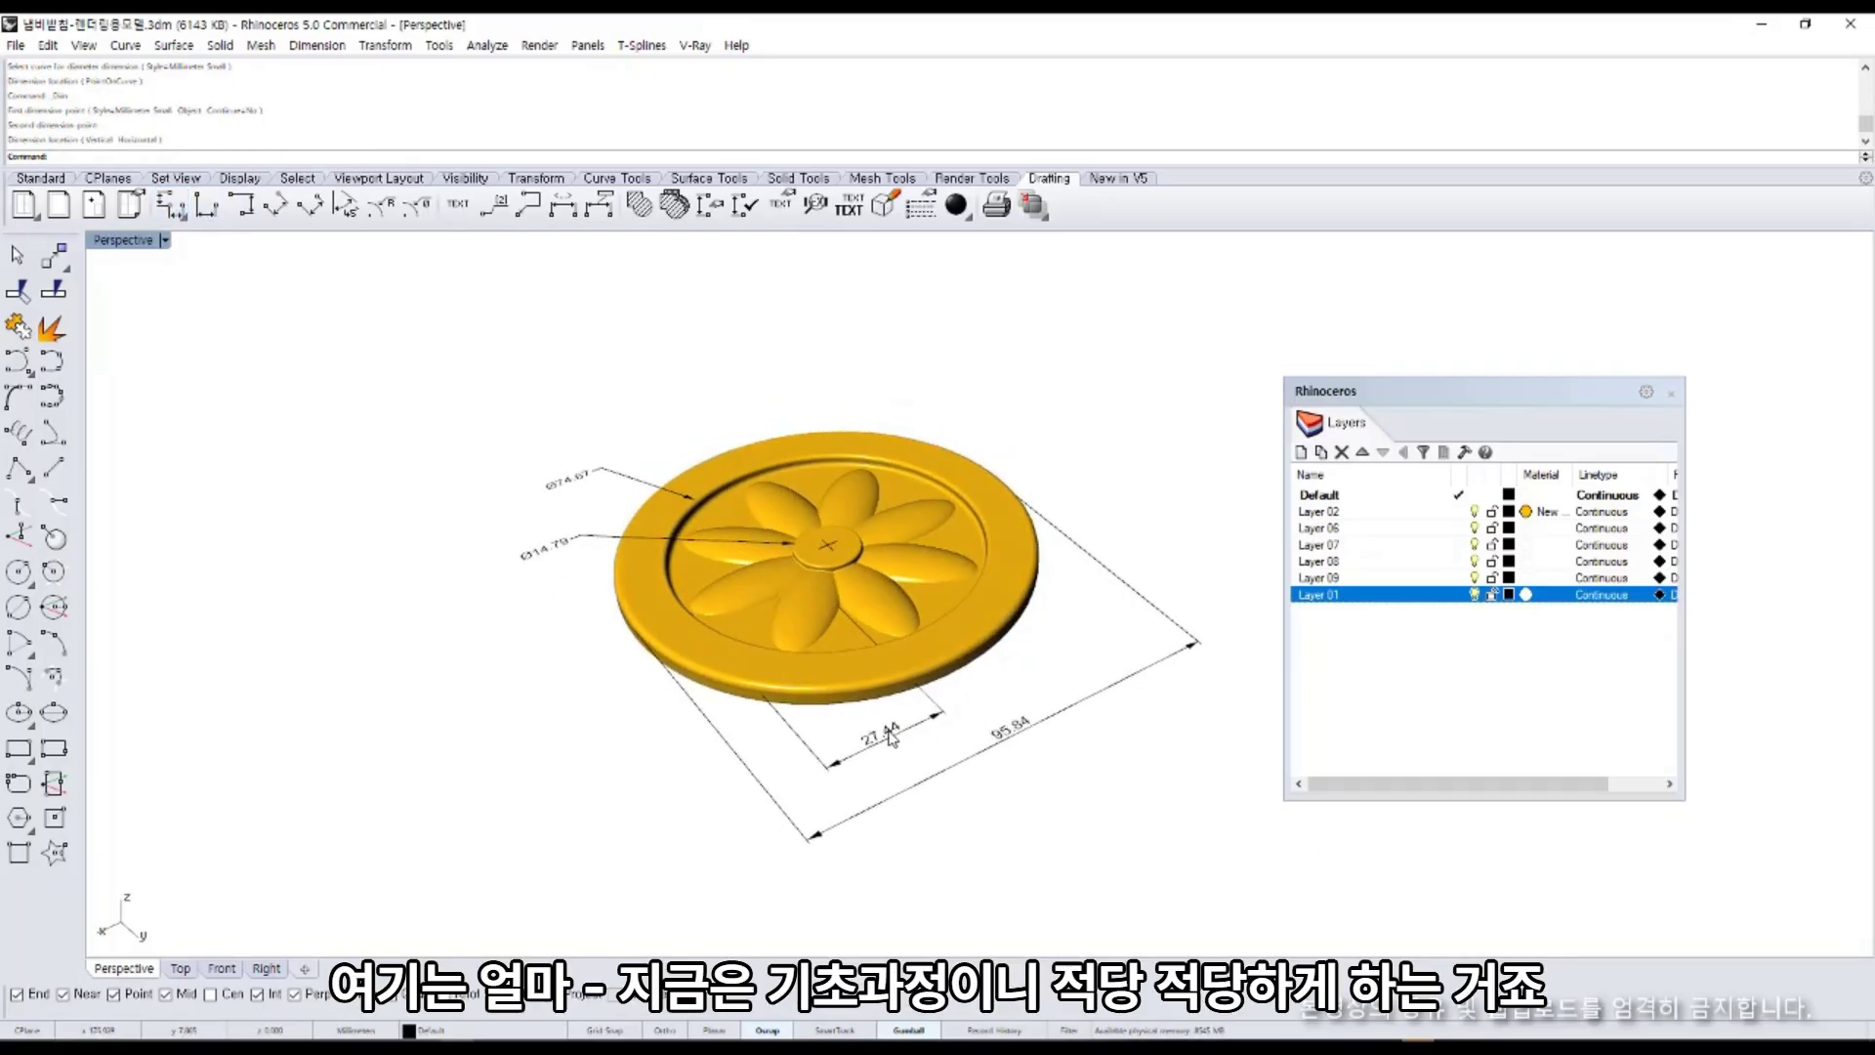
click(828, 637)
drag(828, 637, 813, 617)
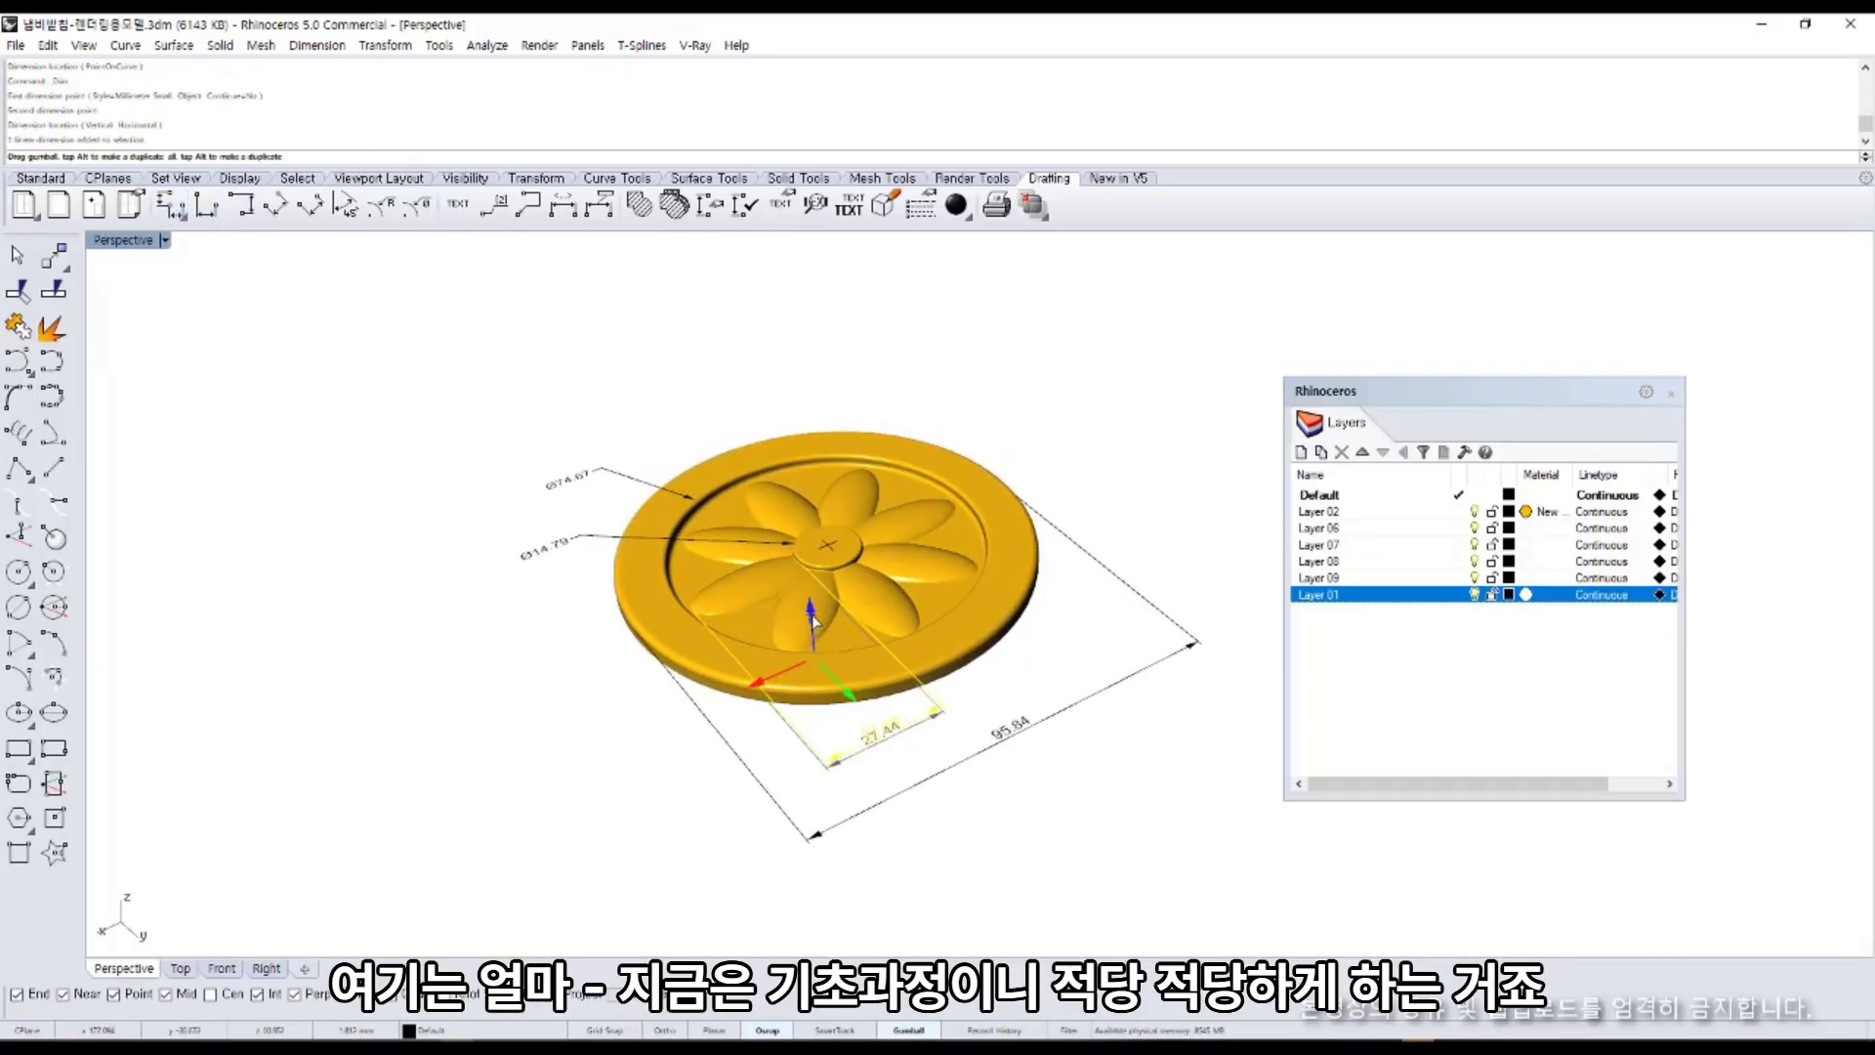
click(919, 759)
Angle the view on the dimensioned disc, capture it with all its dimensions as a screenshot, and copy the image.
right_drag(920, 759, 825, 721)
key(Print)
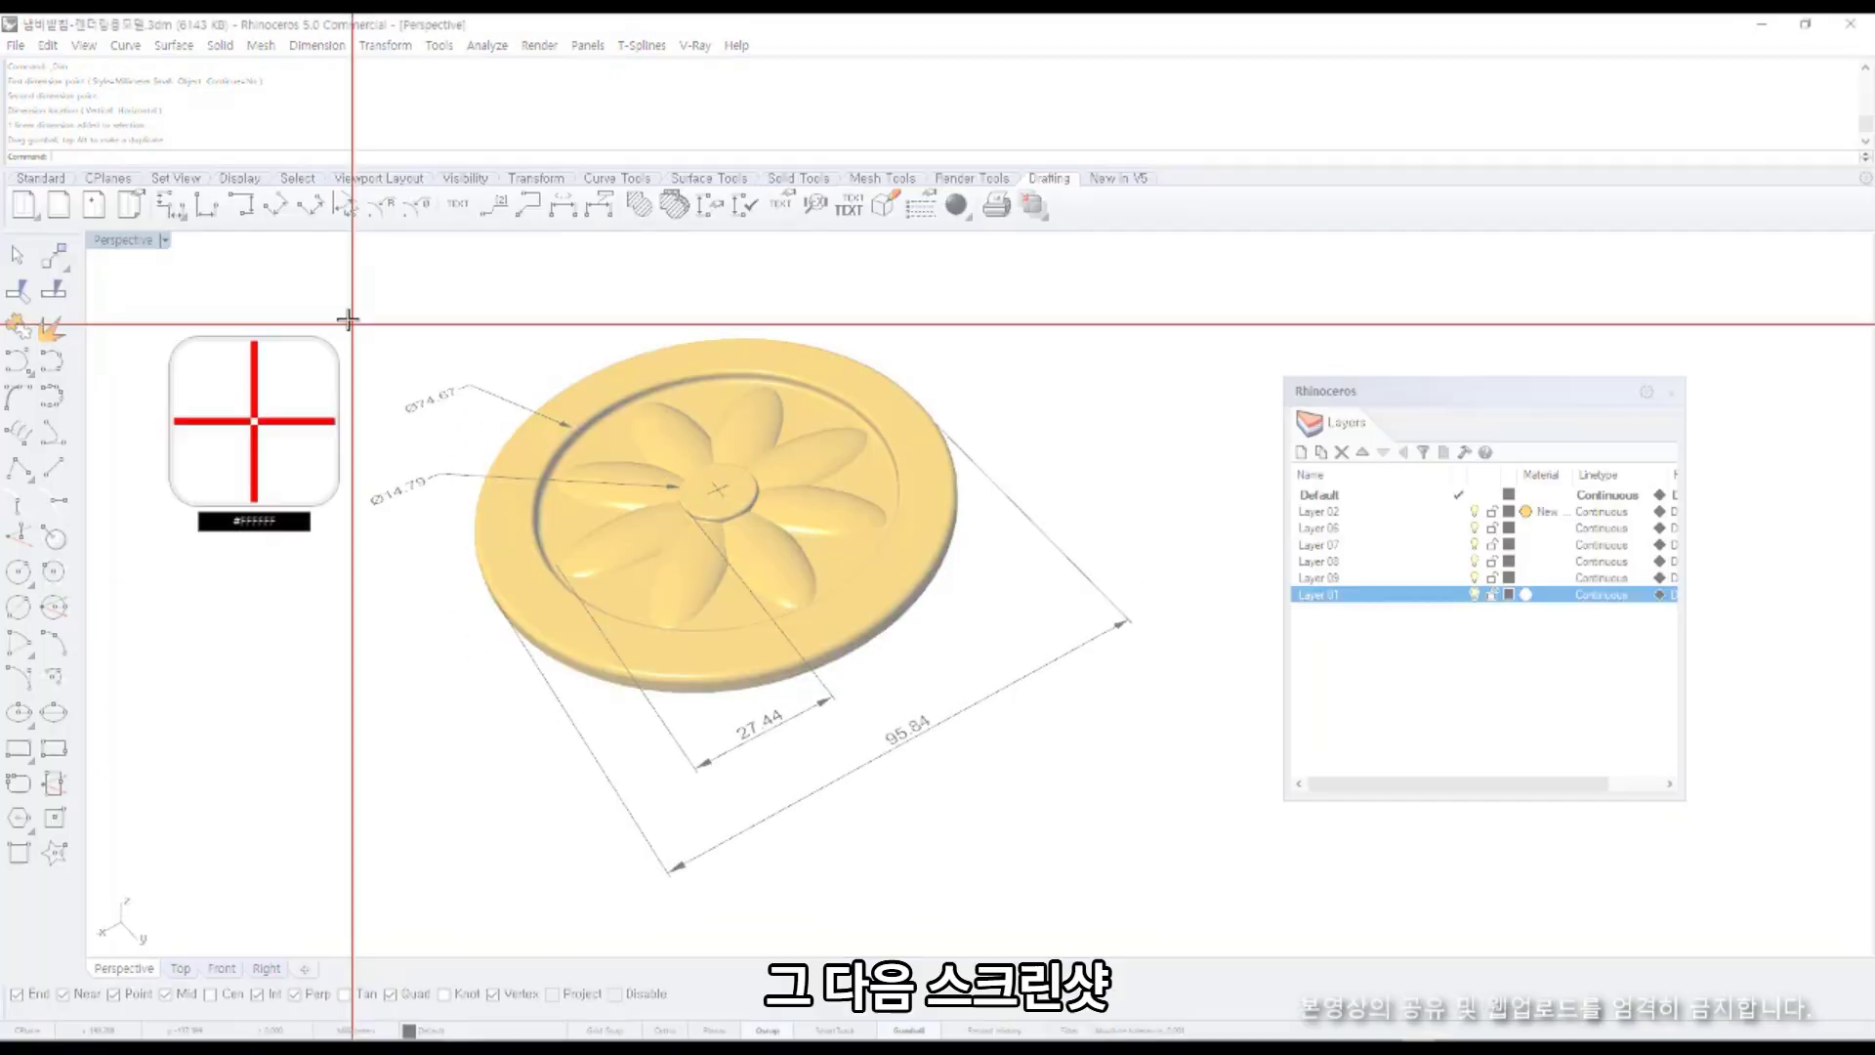
drag(352, 323, 1164, 921)
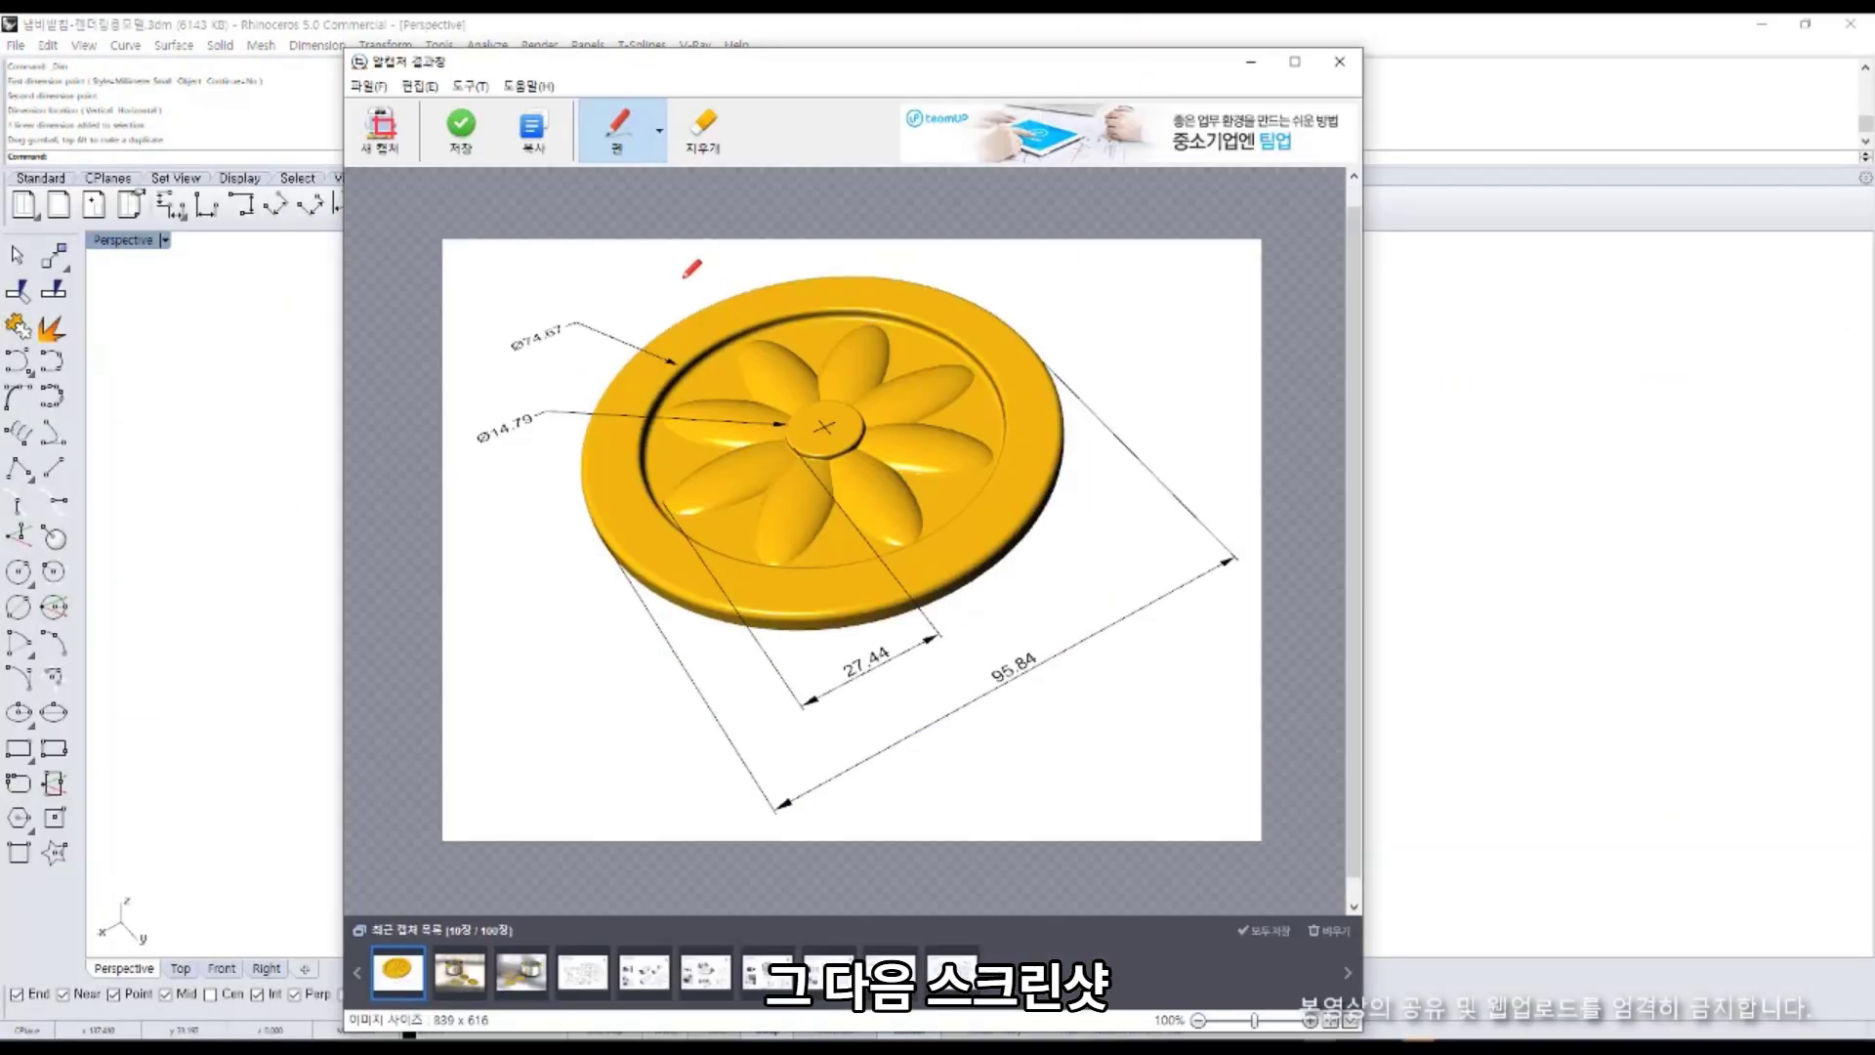
click(542, 130)
Switch to Illustrator, paste the captured disc view on the middle Silicon Coster design page, and scale and place it beneath the text block.
key(alt+Tab)
key(alt+Tab)
key(alt+Tab)
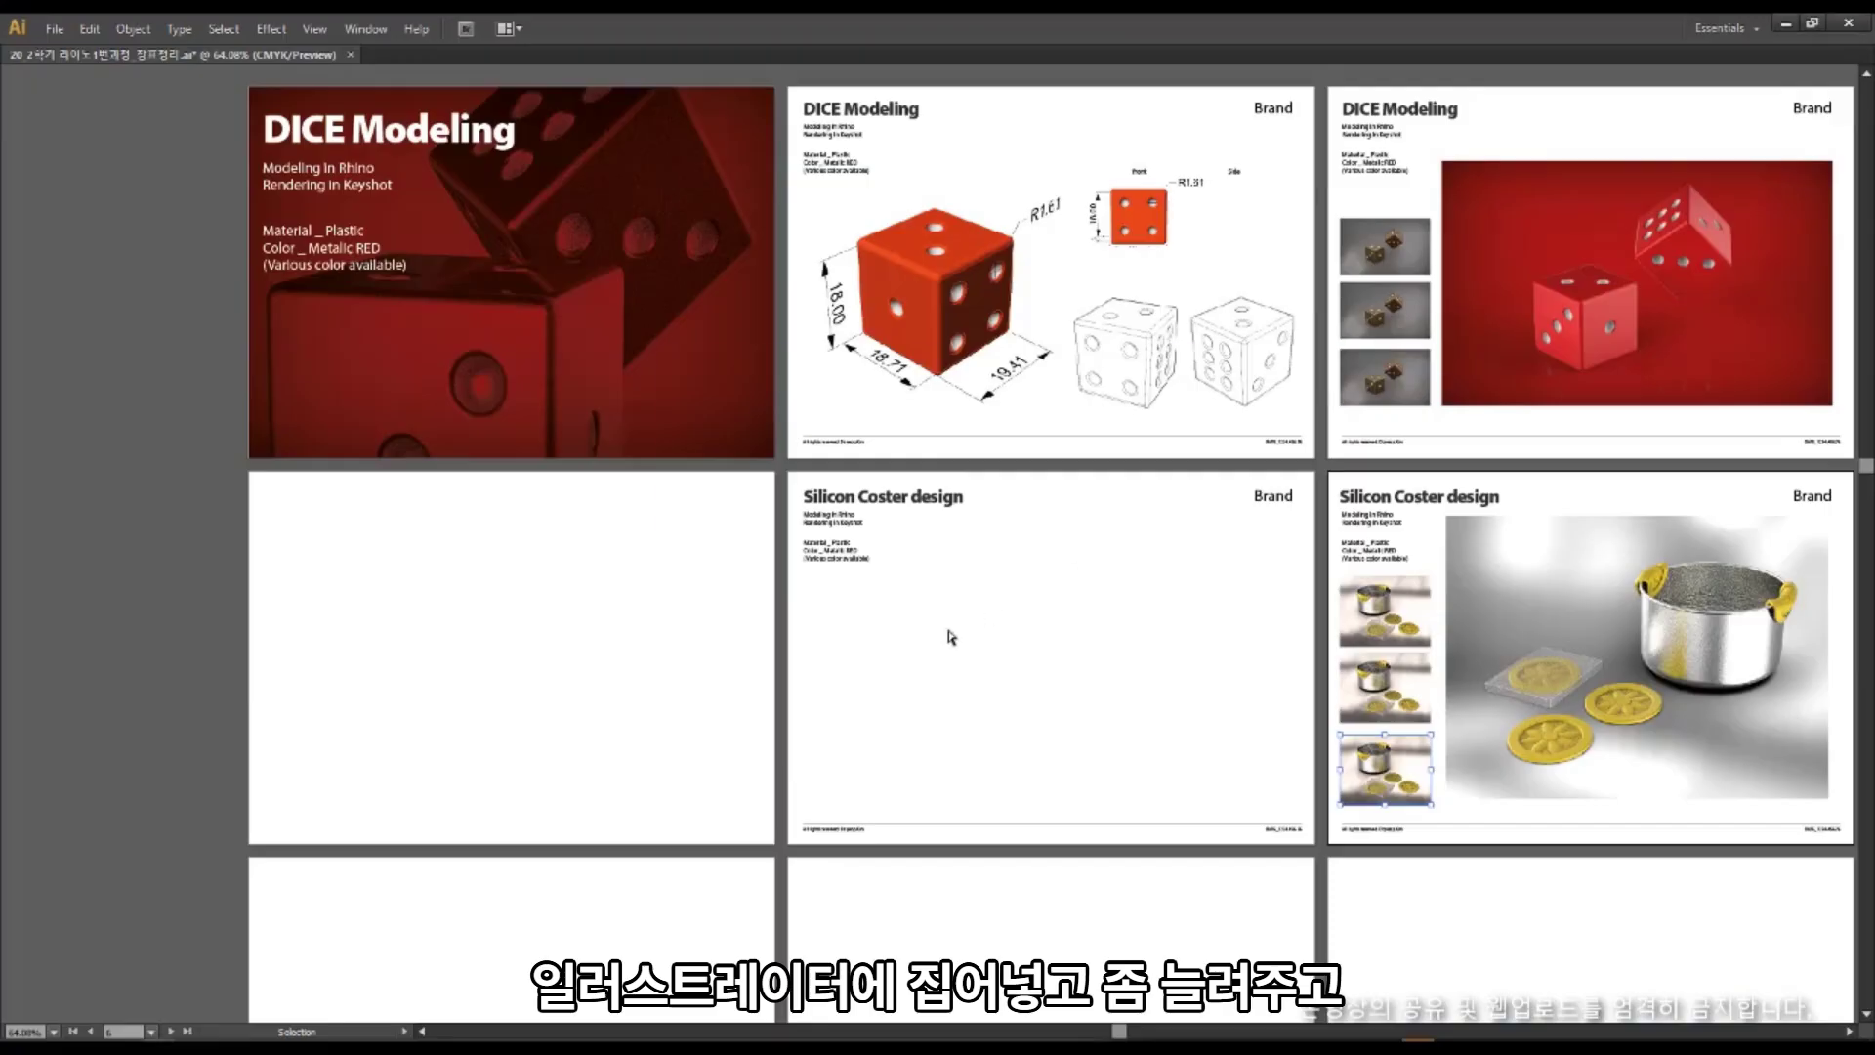
key(ctrl+v)
drag(952, 637, 1073, 791)
drag(1065, 660, 908, 706)
shift+drag(1037, 702, 1079, 691)
Duplicate the Front and Side labels from the dice page to the matching place on the Silicon Coster design page.
click(1130, 228)
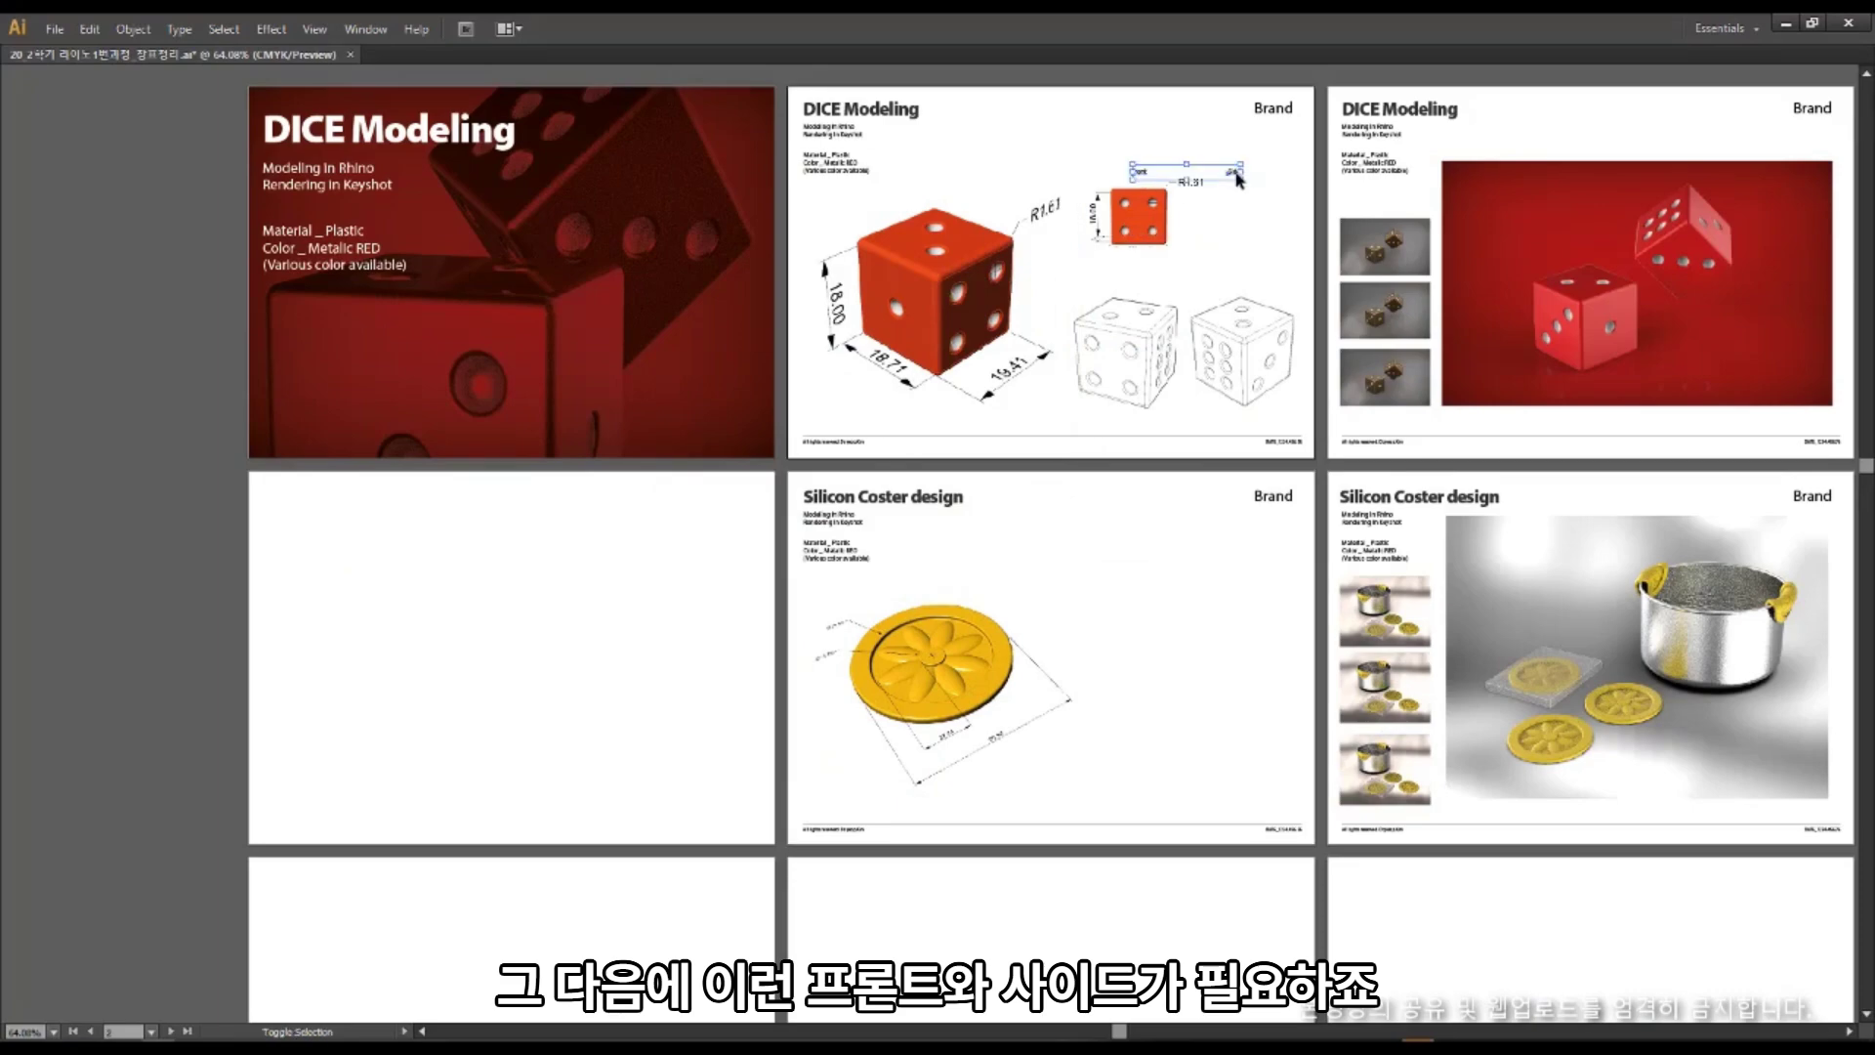
alt+shift+drag(1243, 574, 1243, 574)
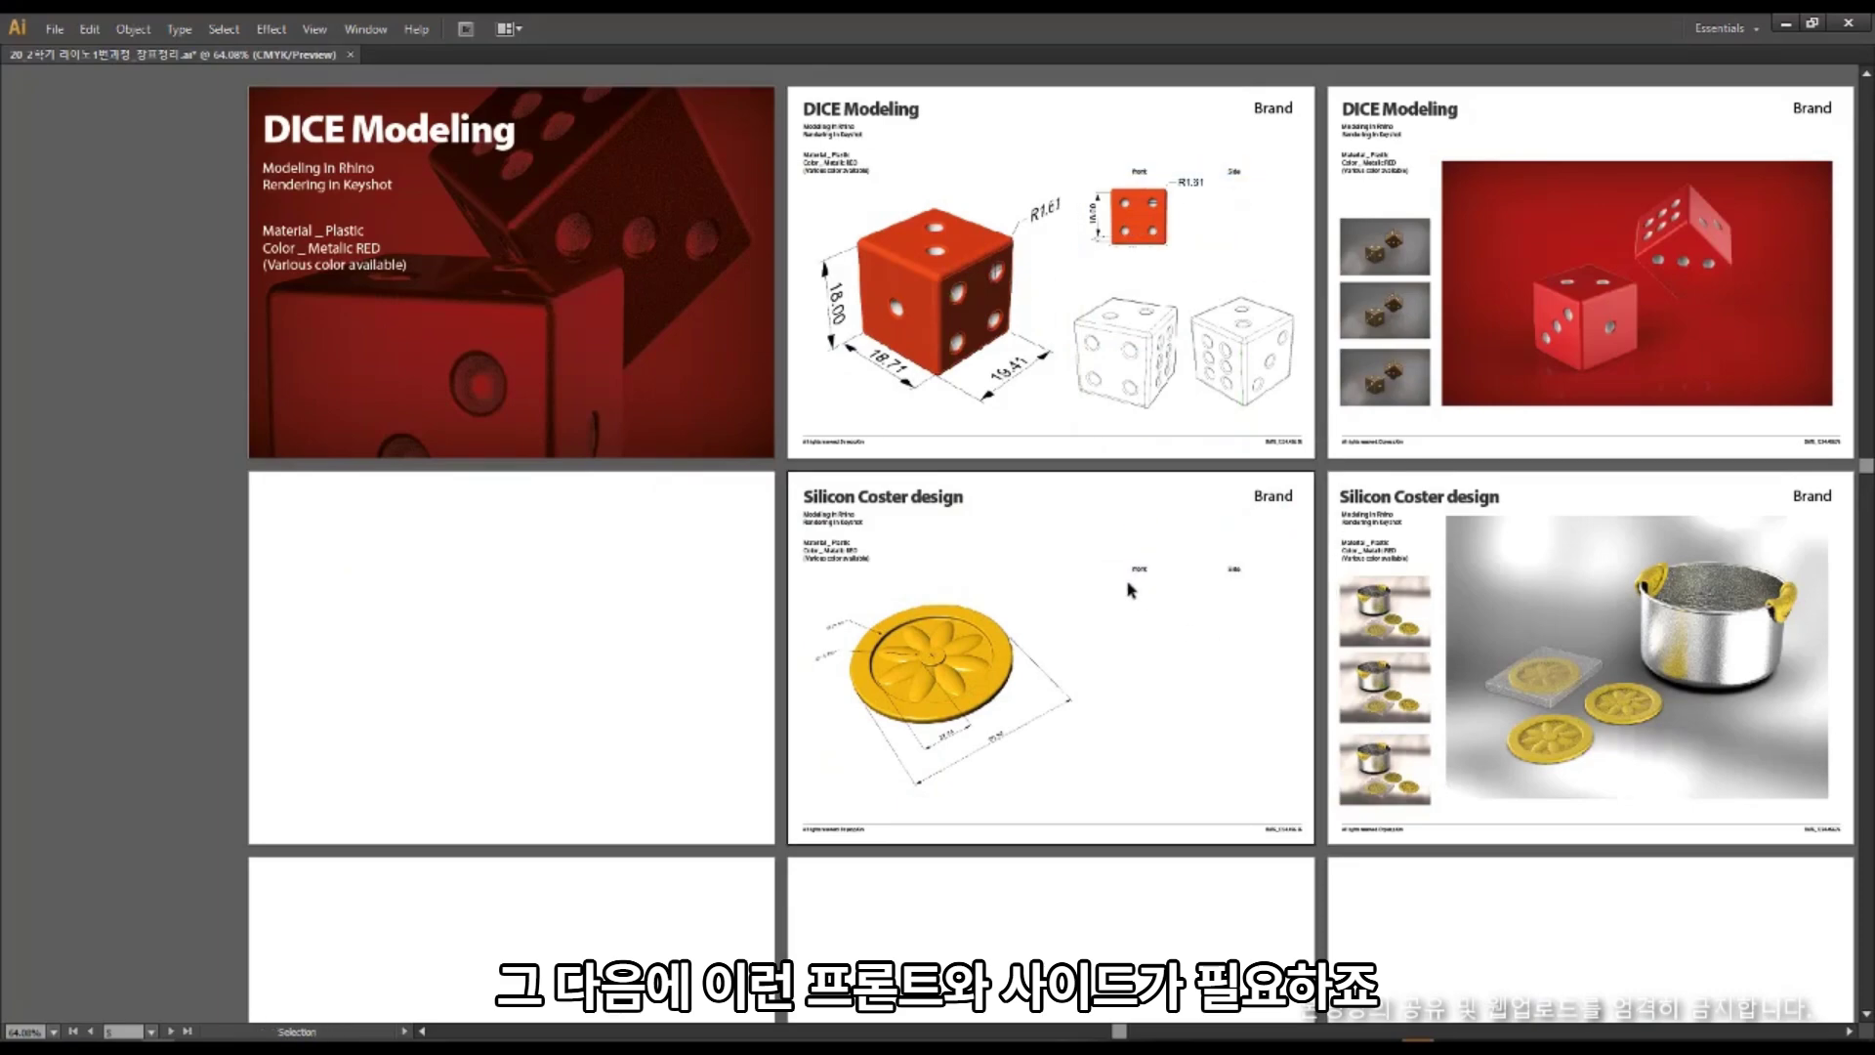
Switch to Rhino, turn the view to look straight down on the dimensioned disc, and capture and copy it as a screenshot.
key(alt+Tab)
right_drag(904, 549, 855, 625)
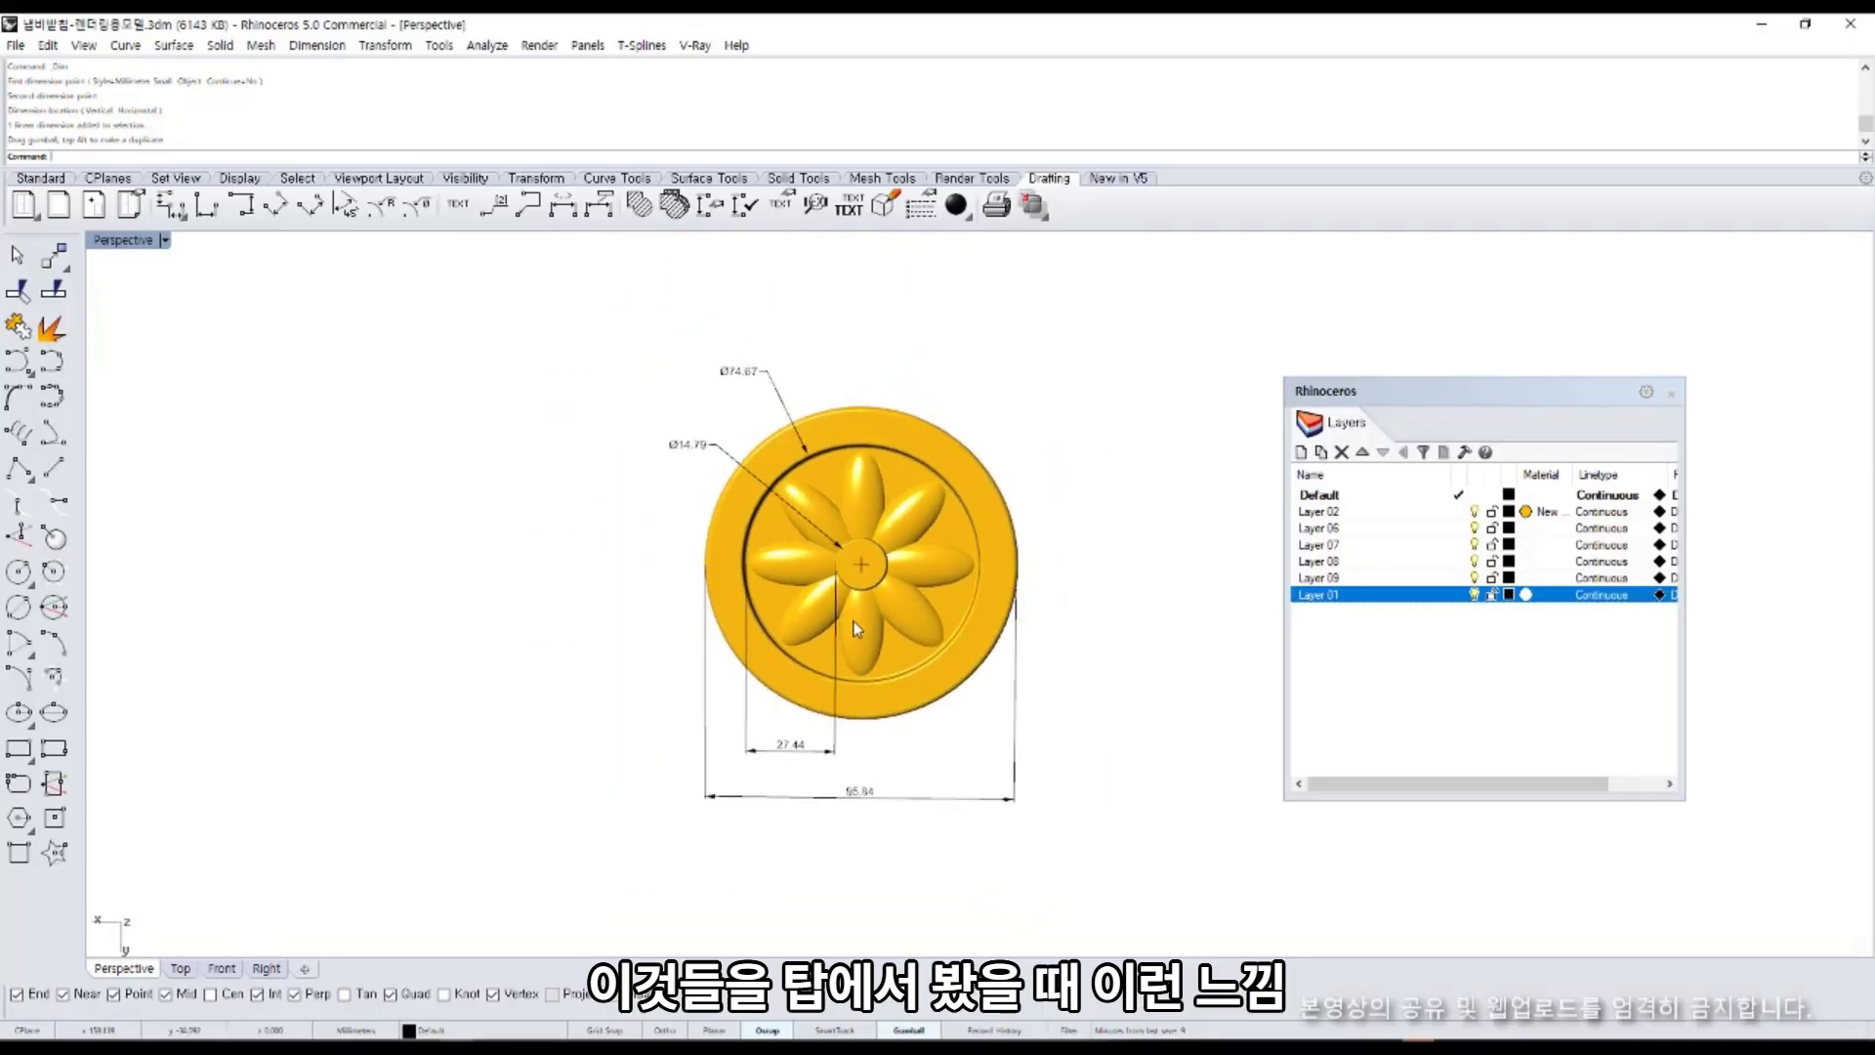
key(ctrl+shift+c)
drag(637, 340, 1043, 828)
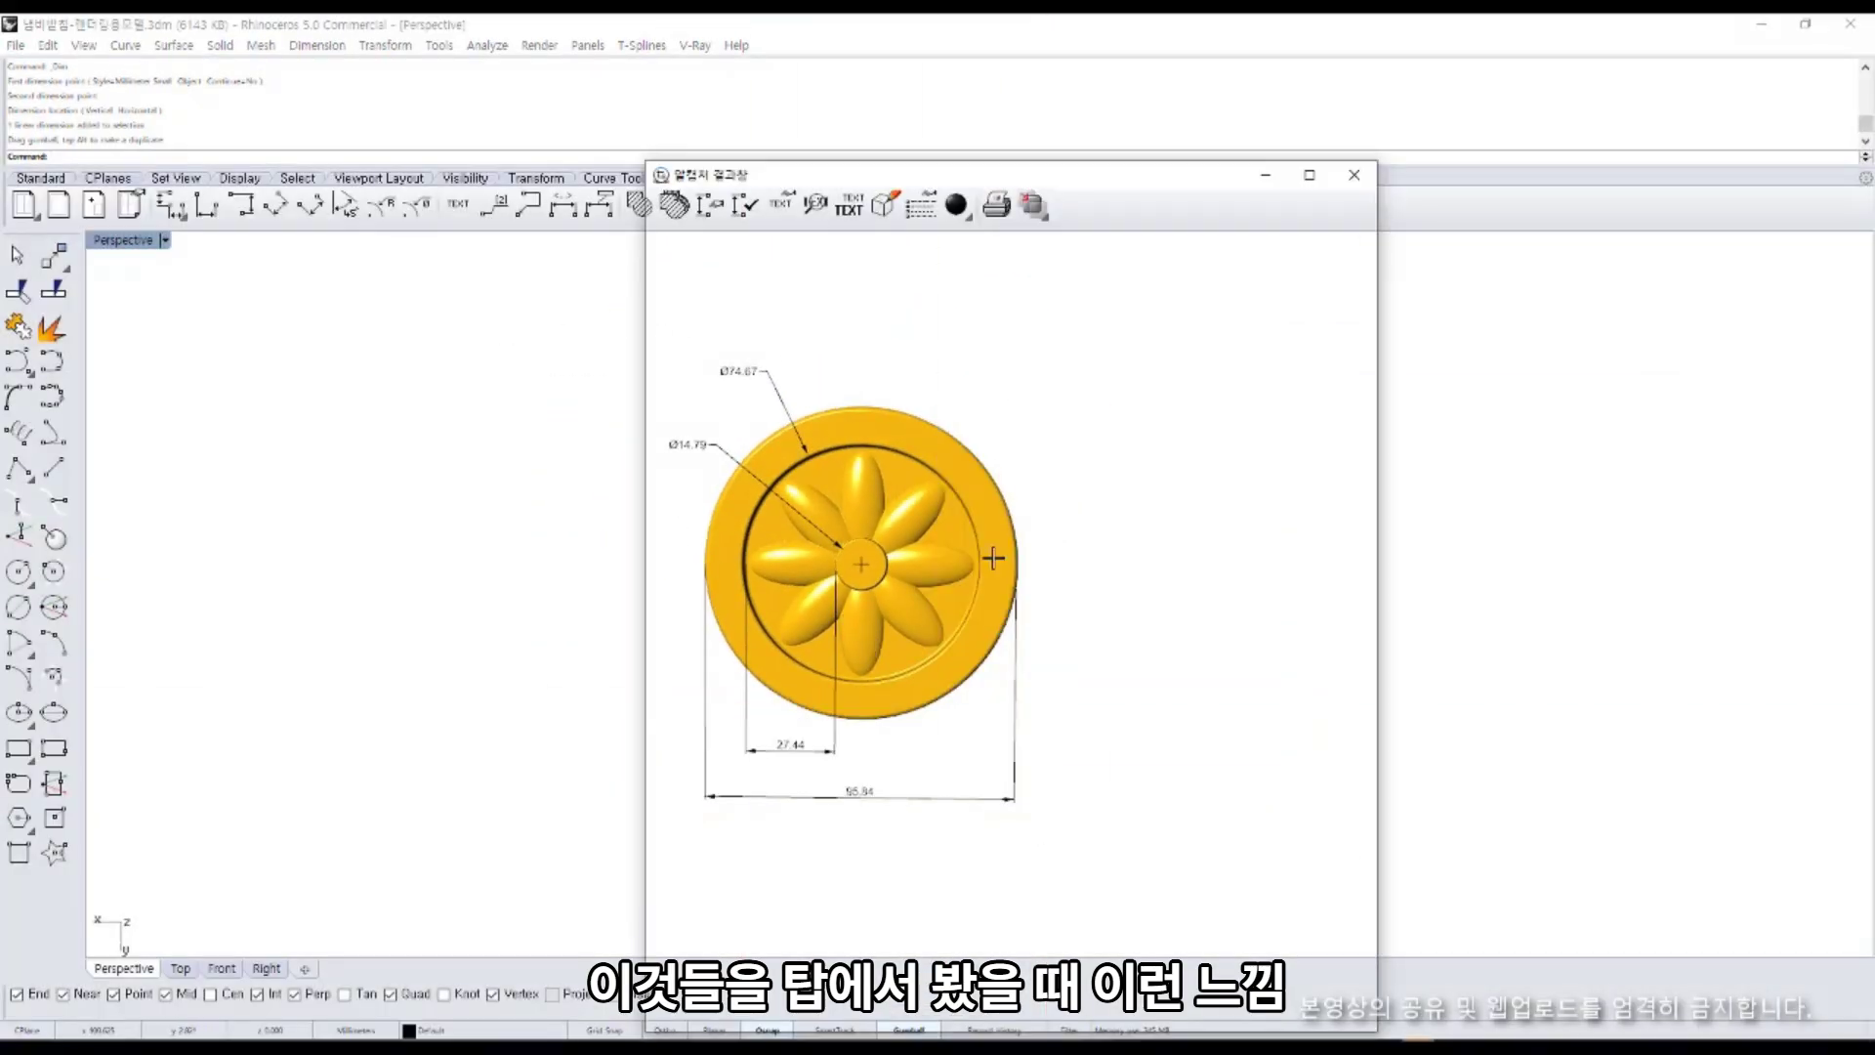
click(837, 261)
Switch to Illustrator, paste the top view of the disc, shrink it, and place it under the Front label.
key(alt+Tab)
key(Tab)
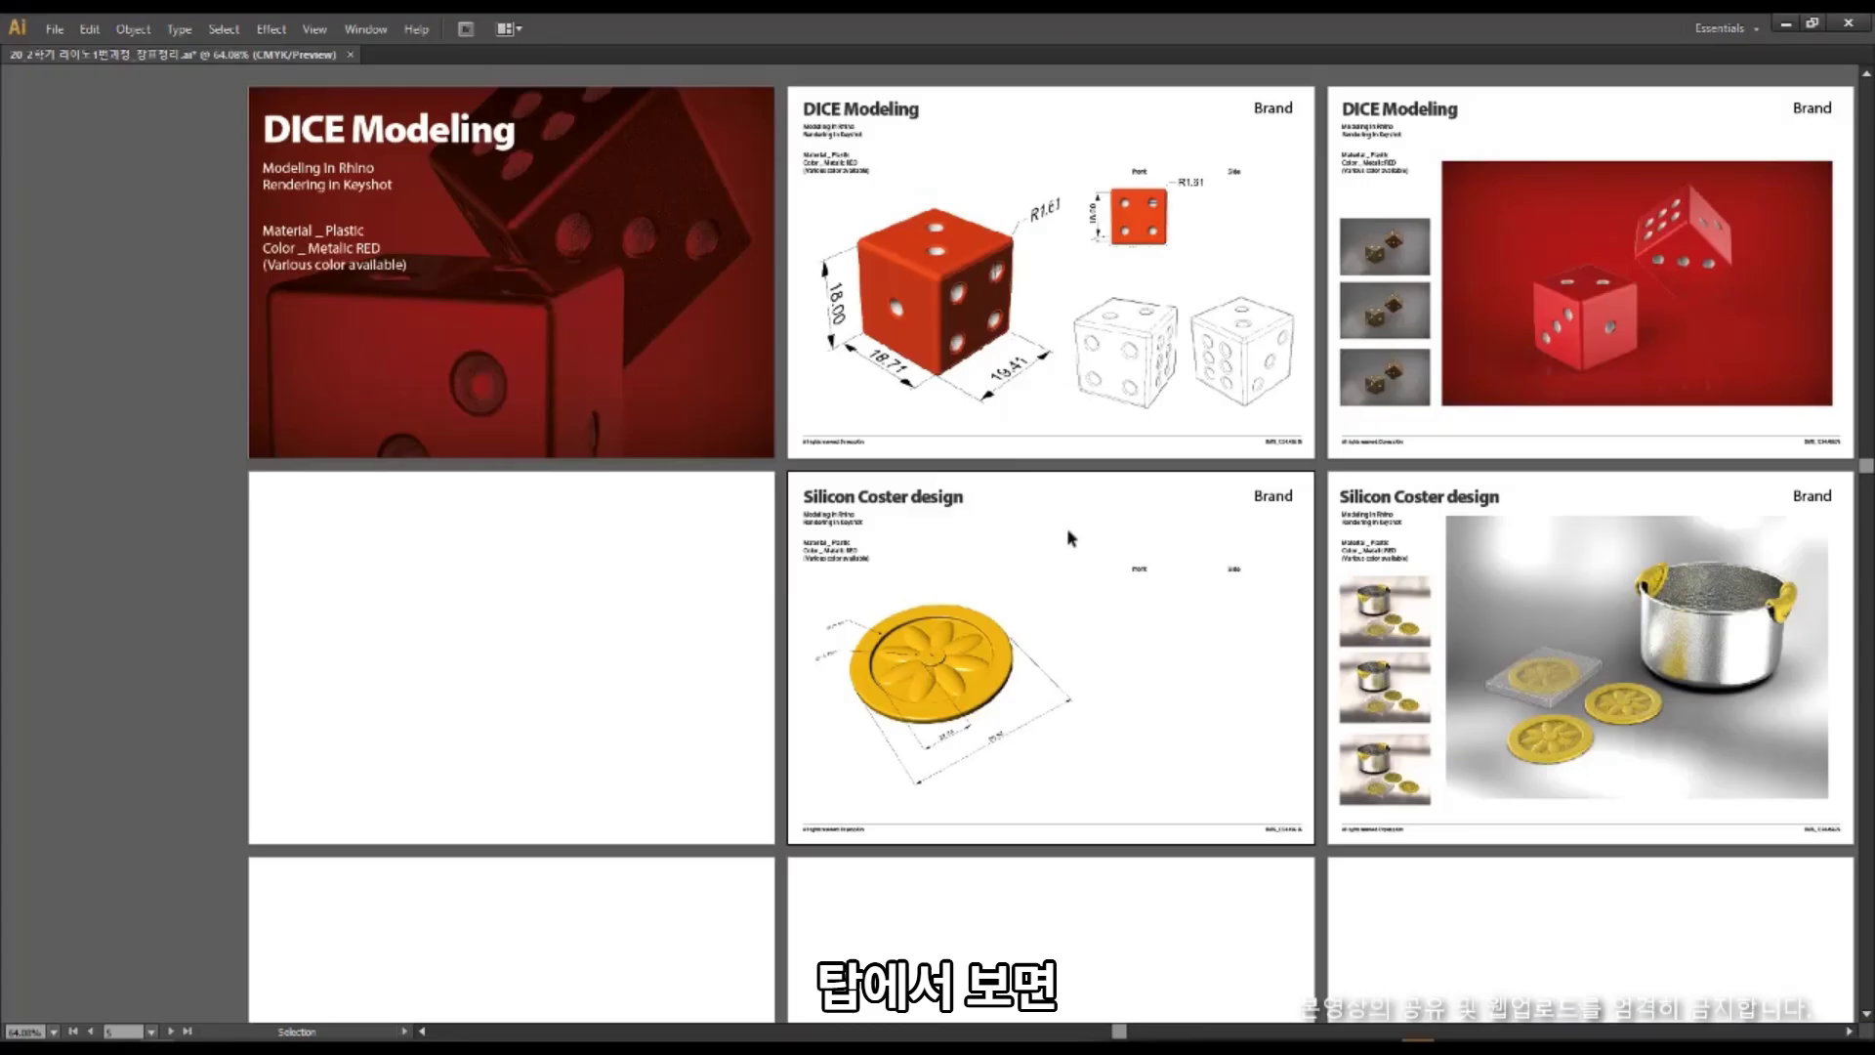
key(ctrl+v)
drag(799, 384, 979, 603)
drag(1022, 657, 1238, 683)
Switch to Rhino, turn the view to the disc's thin side profile, and capture it as a screenshot.
key(alt+Tab)
key(alt+Tab)
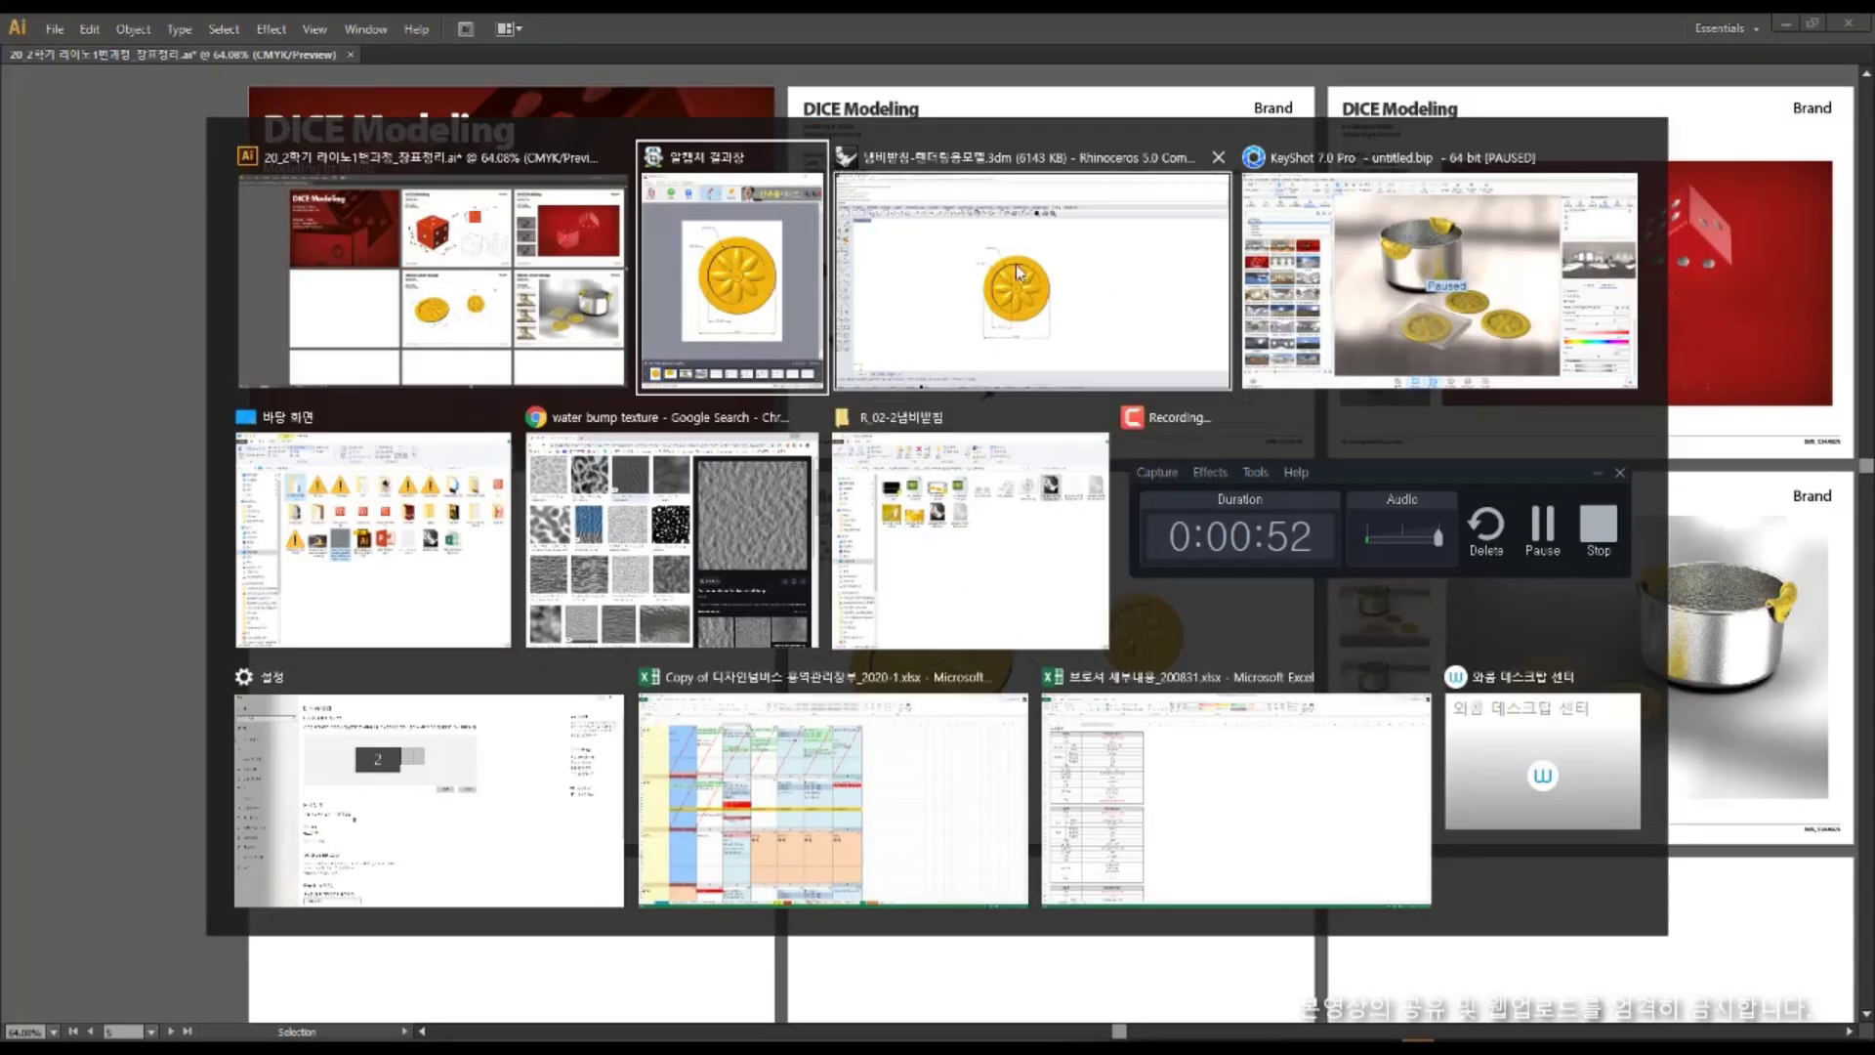
right_drag(1006, 571, 997, 339)
scroll(835, 552, up, 2)
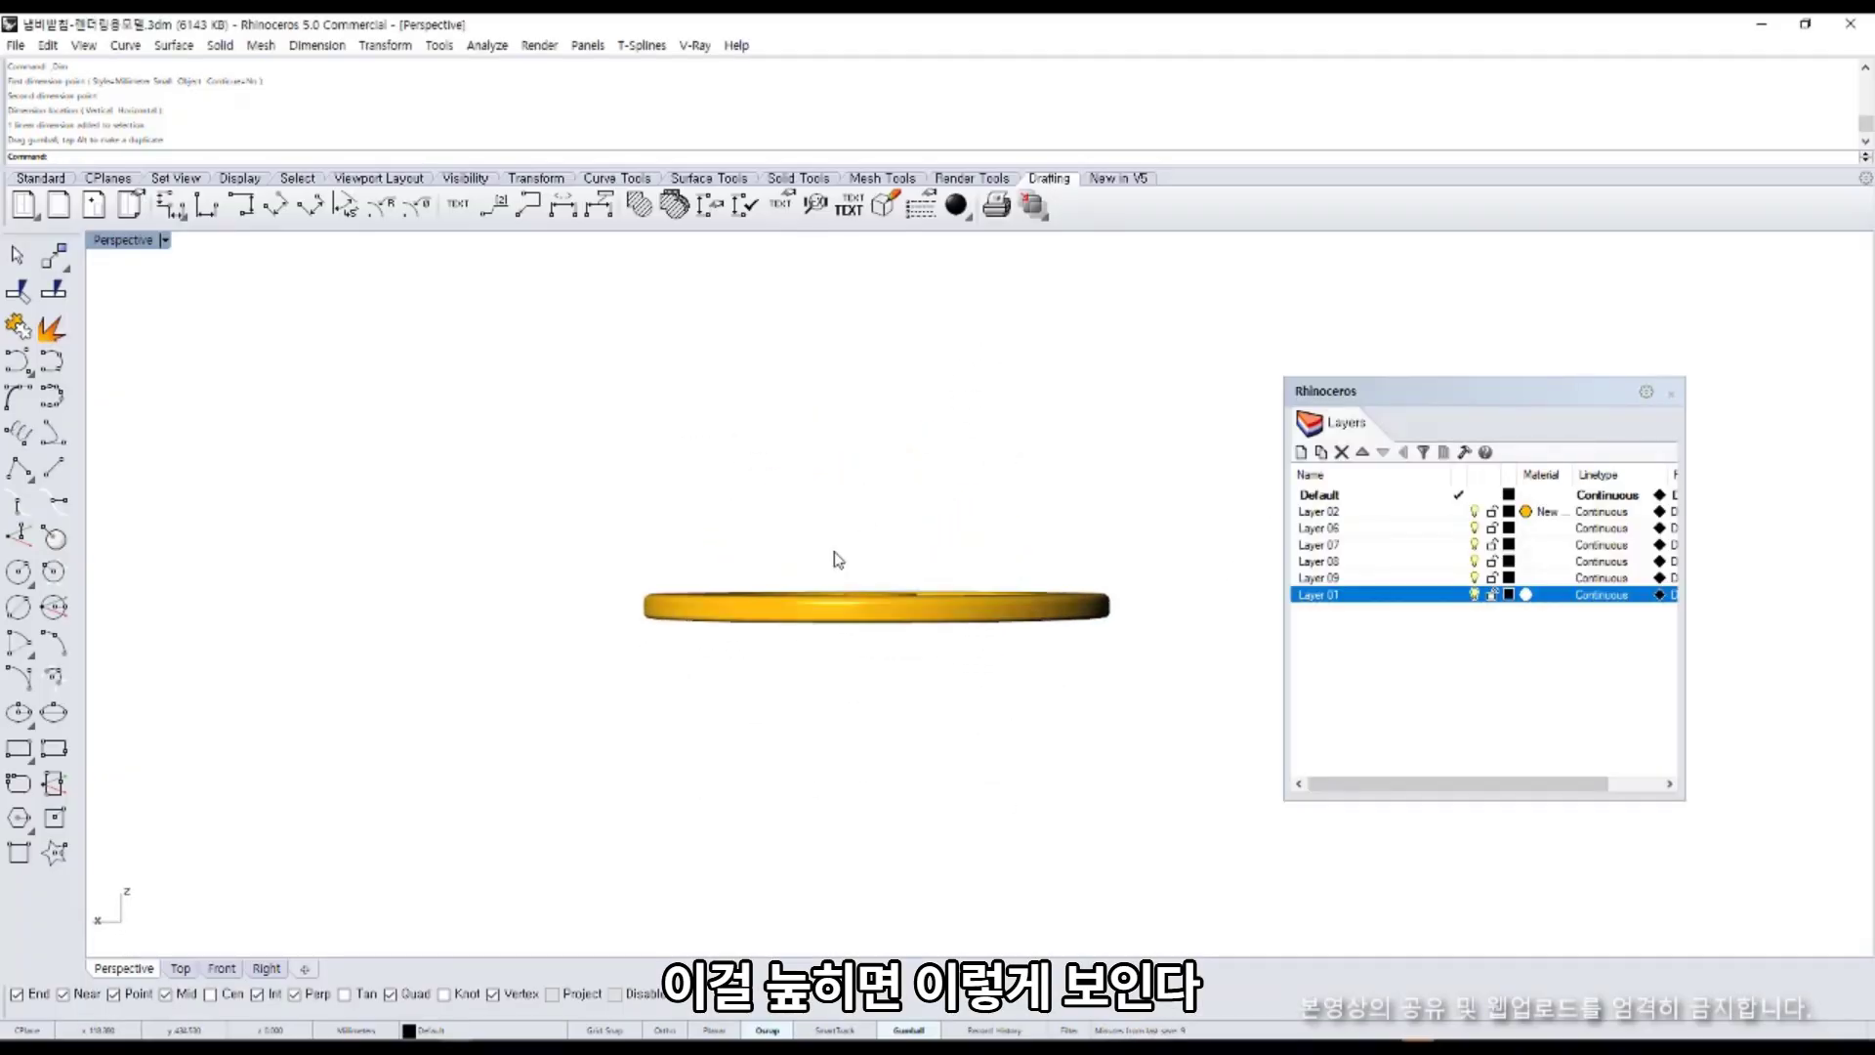
right_drag(833, 557, 746, 602)
key(ctrl+shift+c)
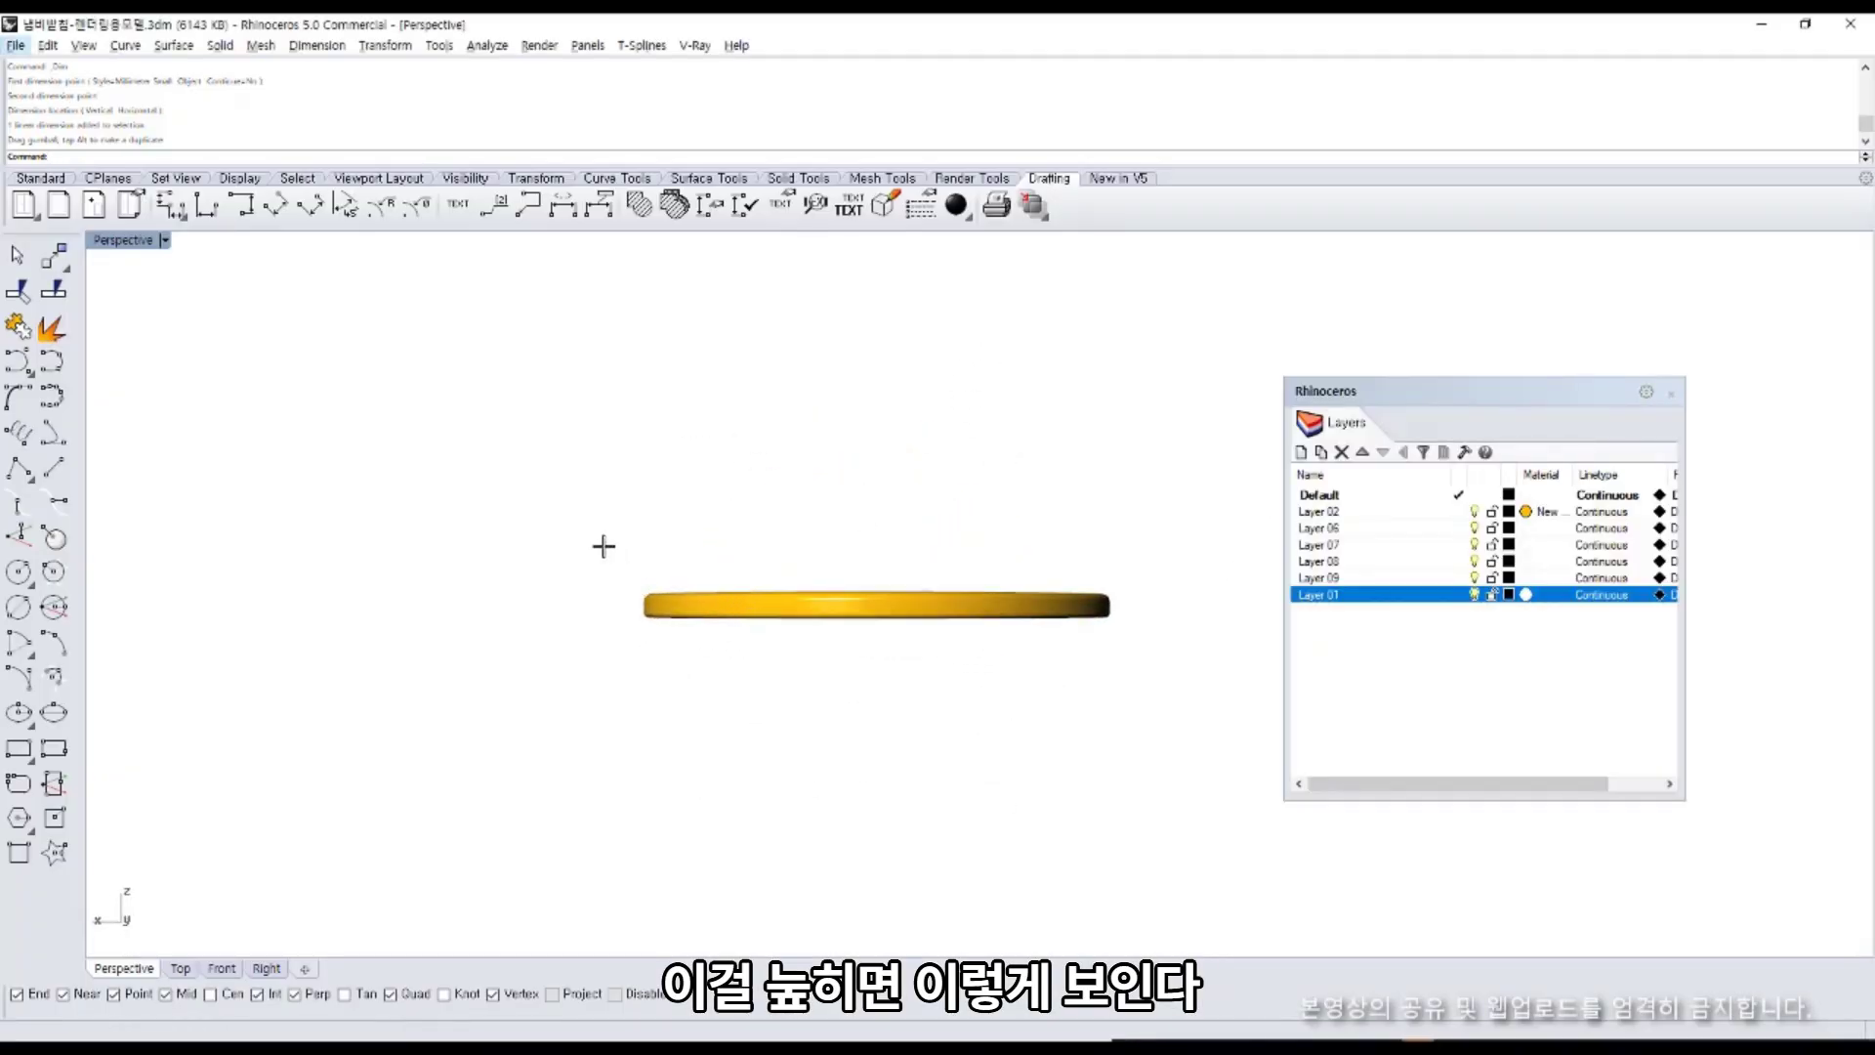
drag(598, 537, 1159, 686)
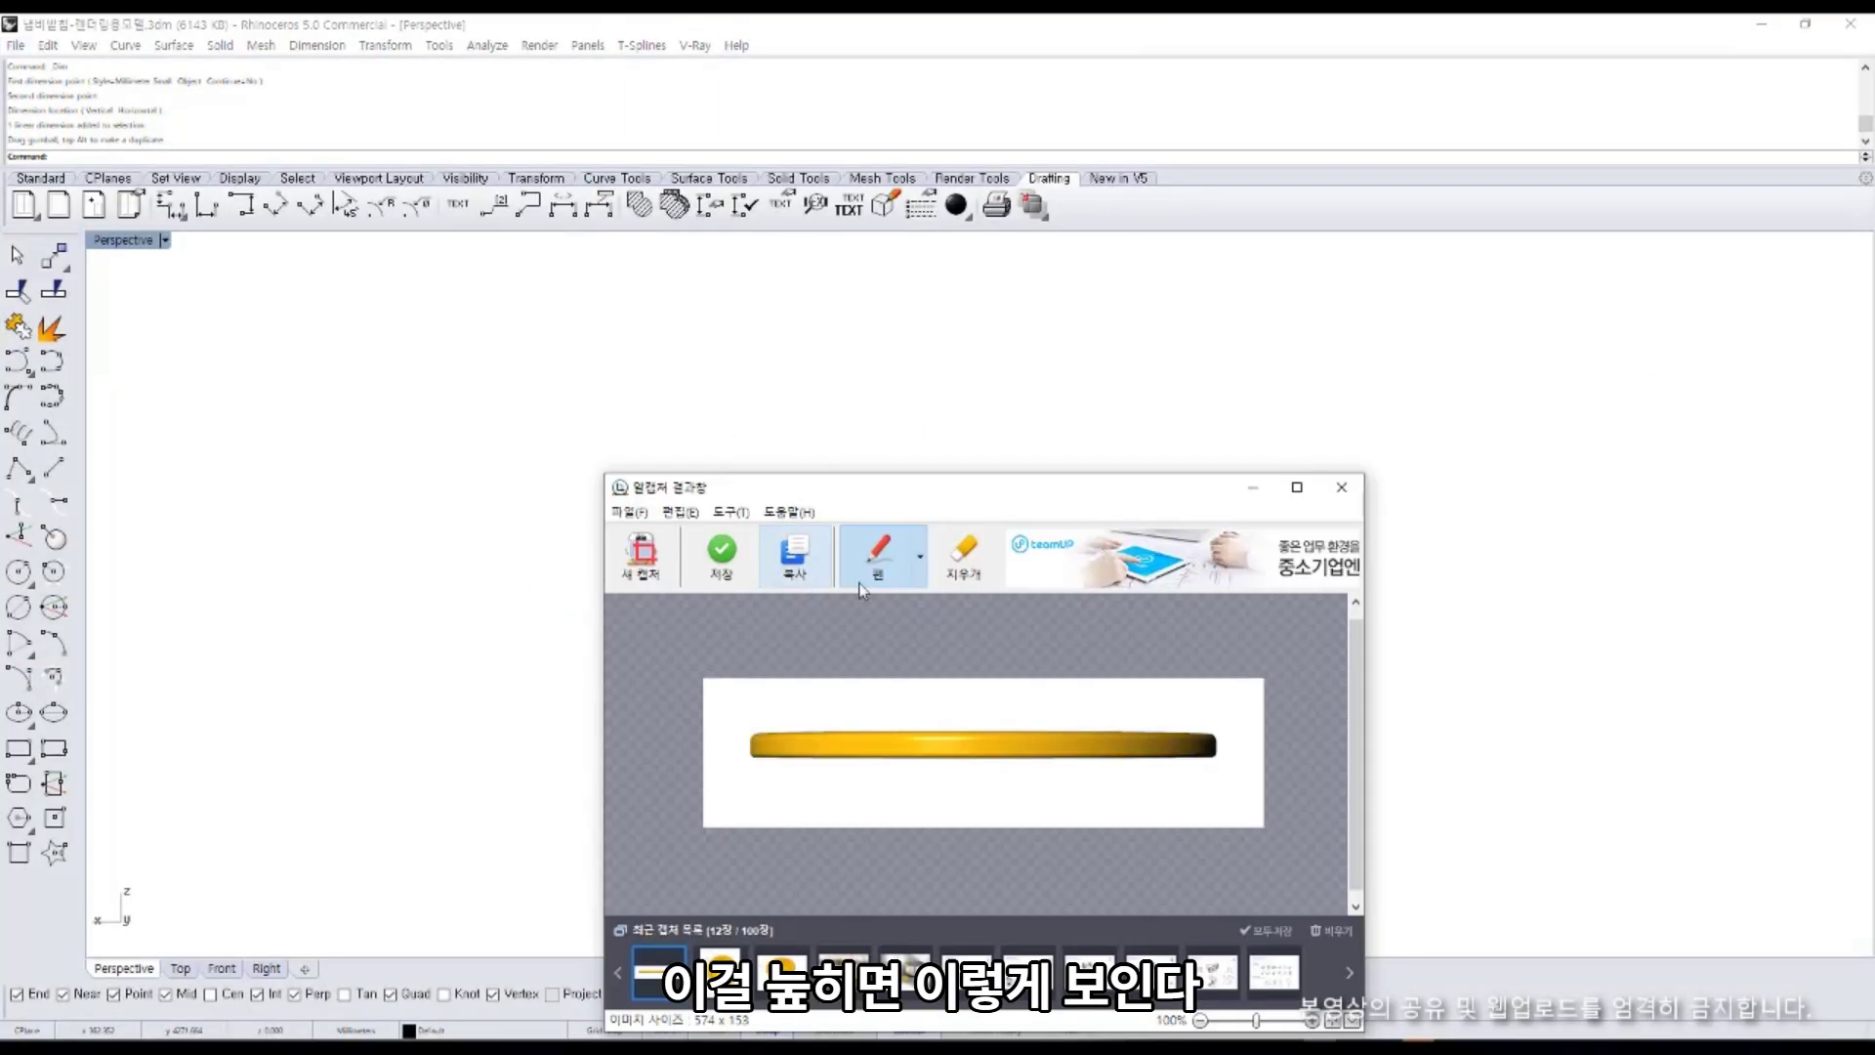
Switch to Illustrator, paste the side profile, shrink it, and place it upright under the Side label.
key(alt+Tab)
key(ctrl+v)
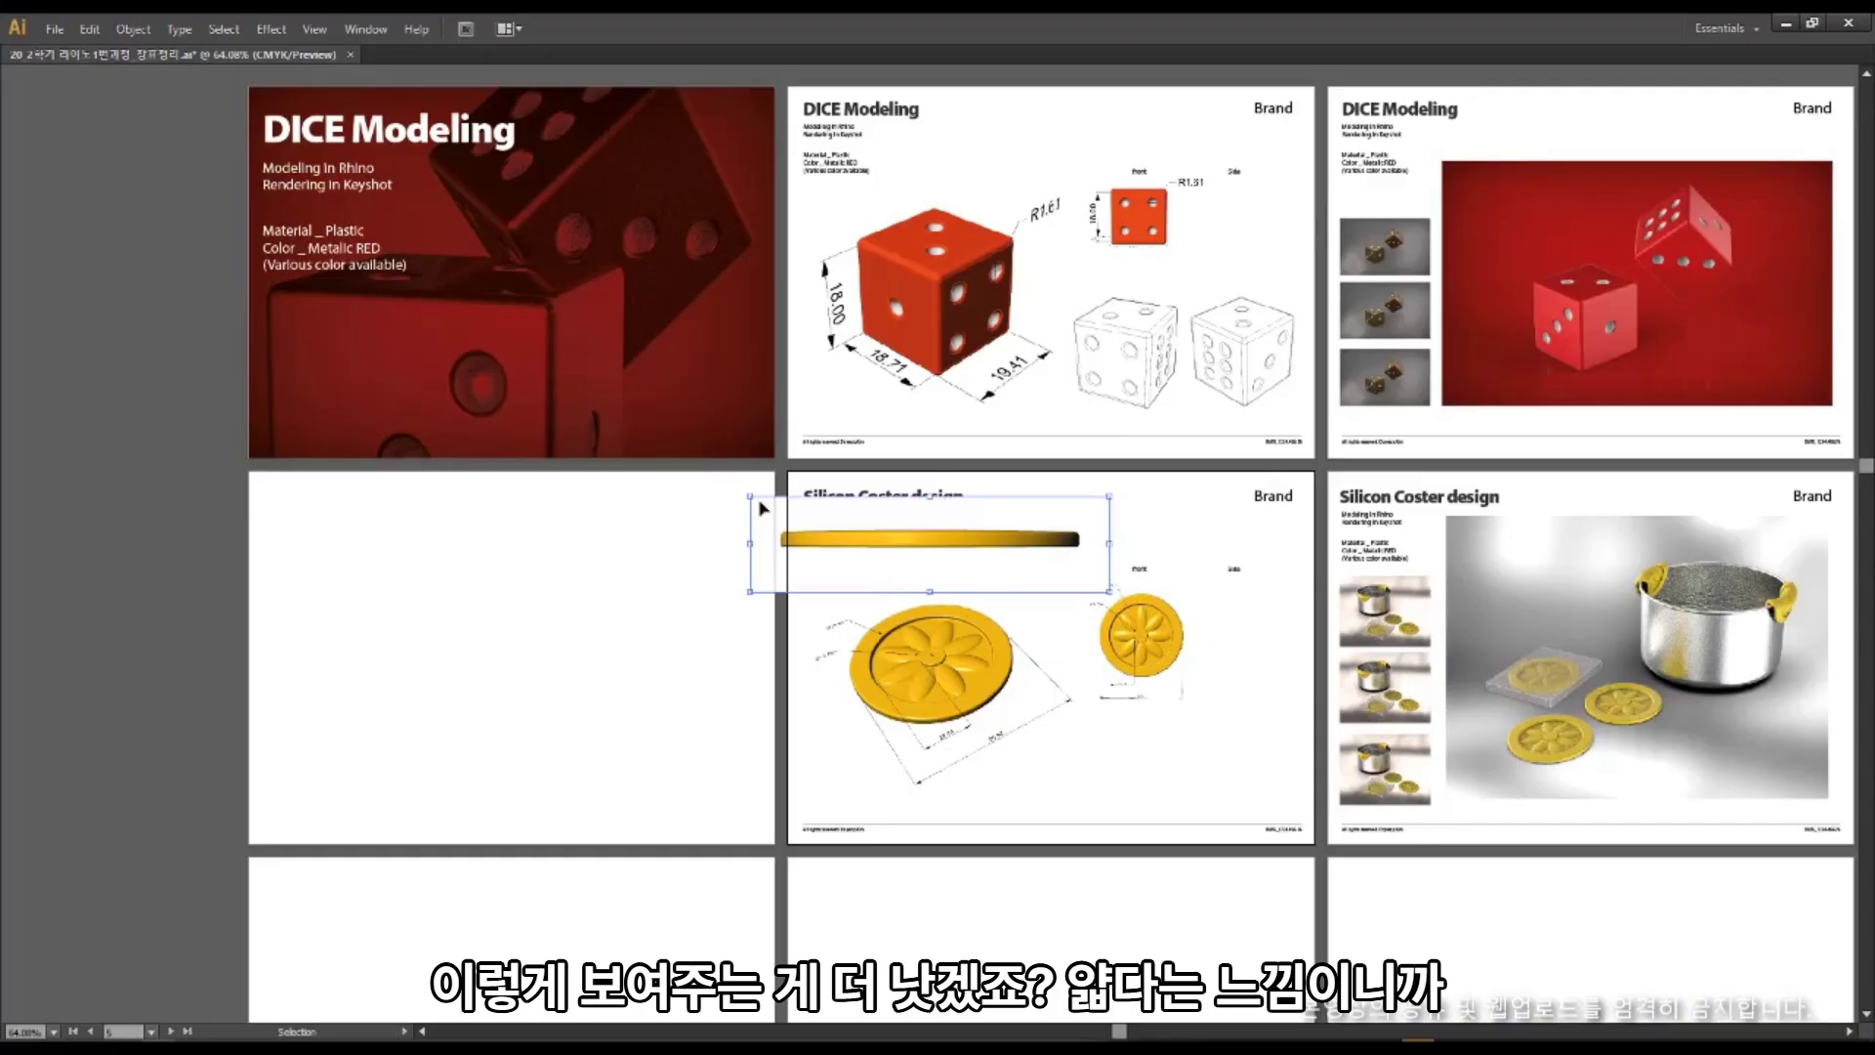
drag(751, 498, 1033, 572)
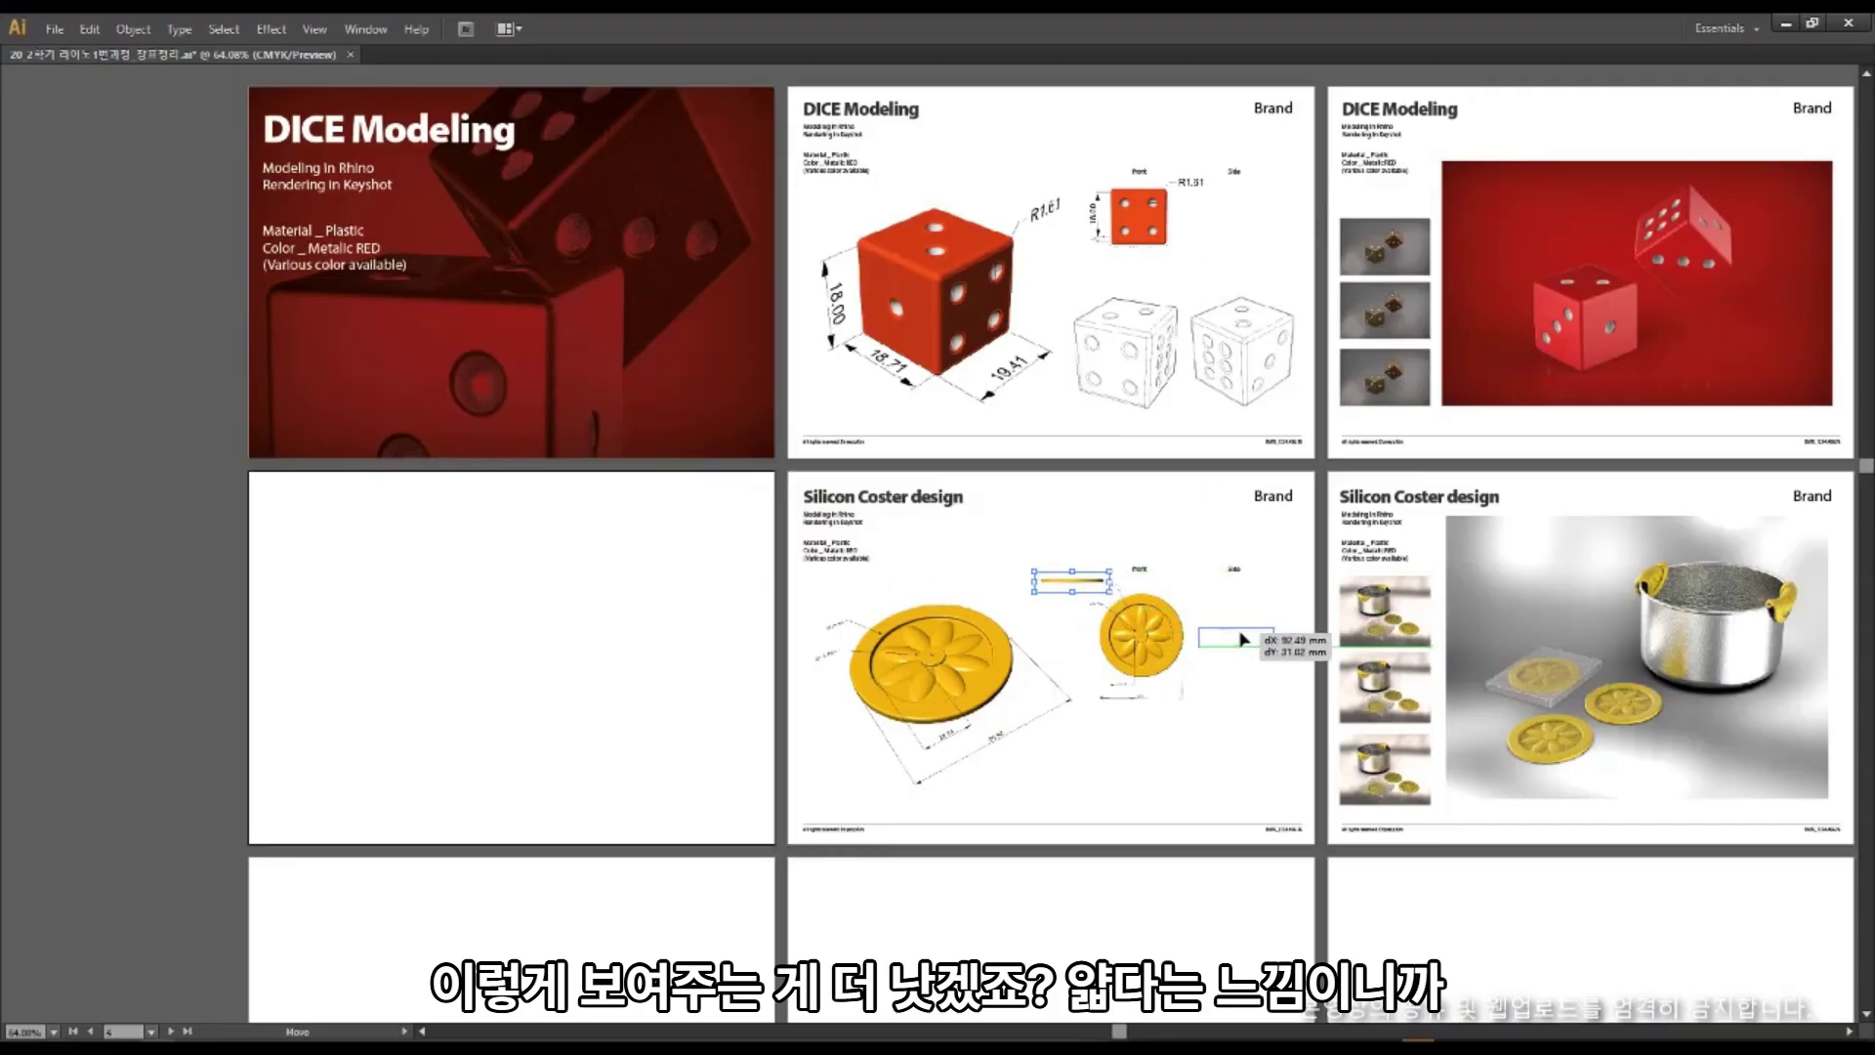
drag(1242, 639, 1240, 667)
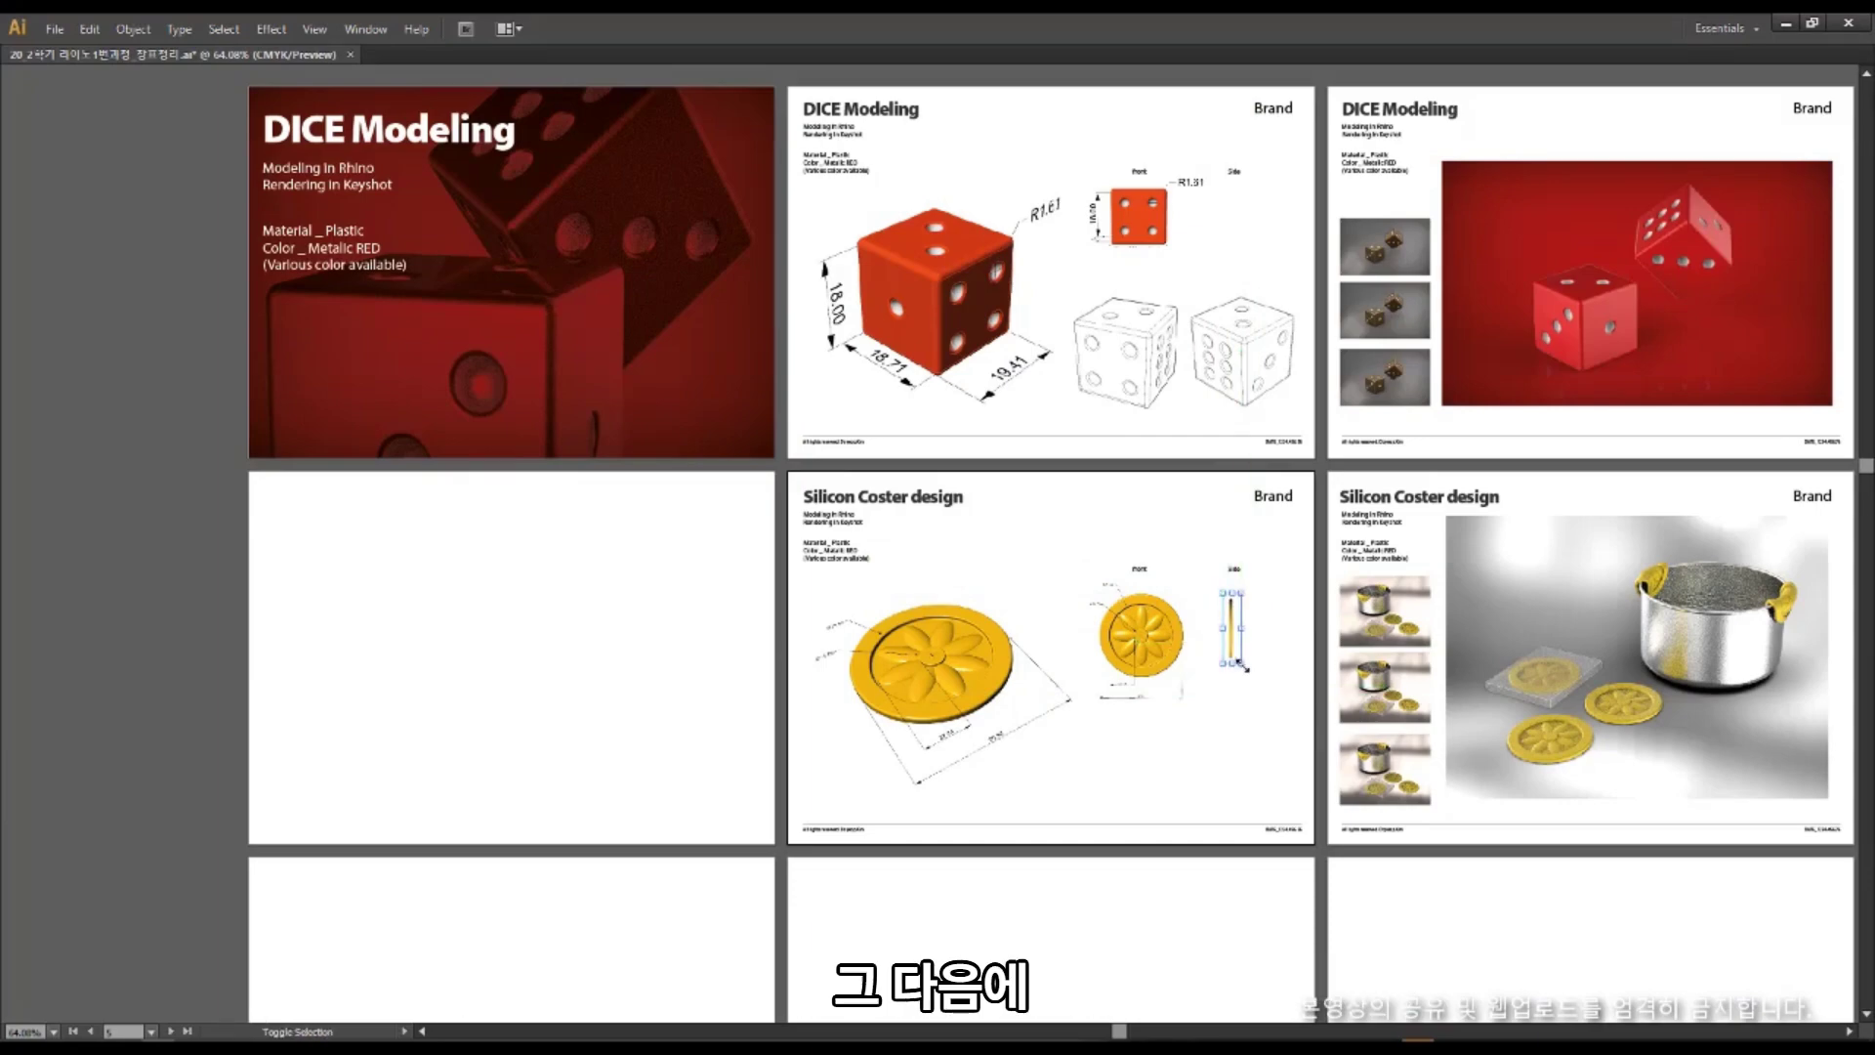
Switch to Rhino and show all hidden objects, with the pot, box and both discs in view.
alt+scroll(1254, 683, up, 5)
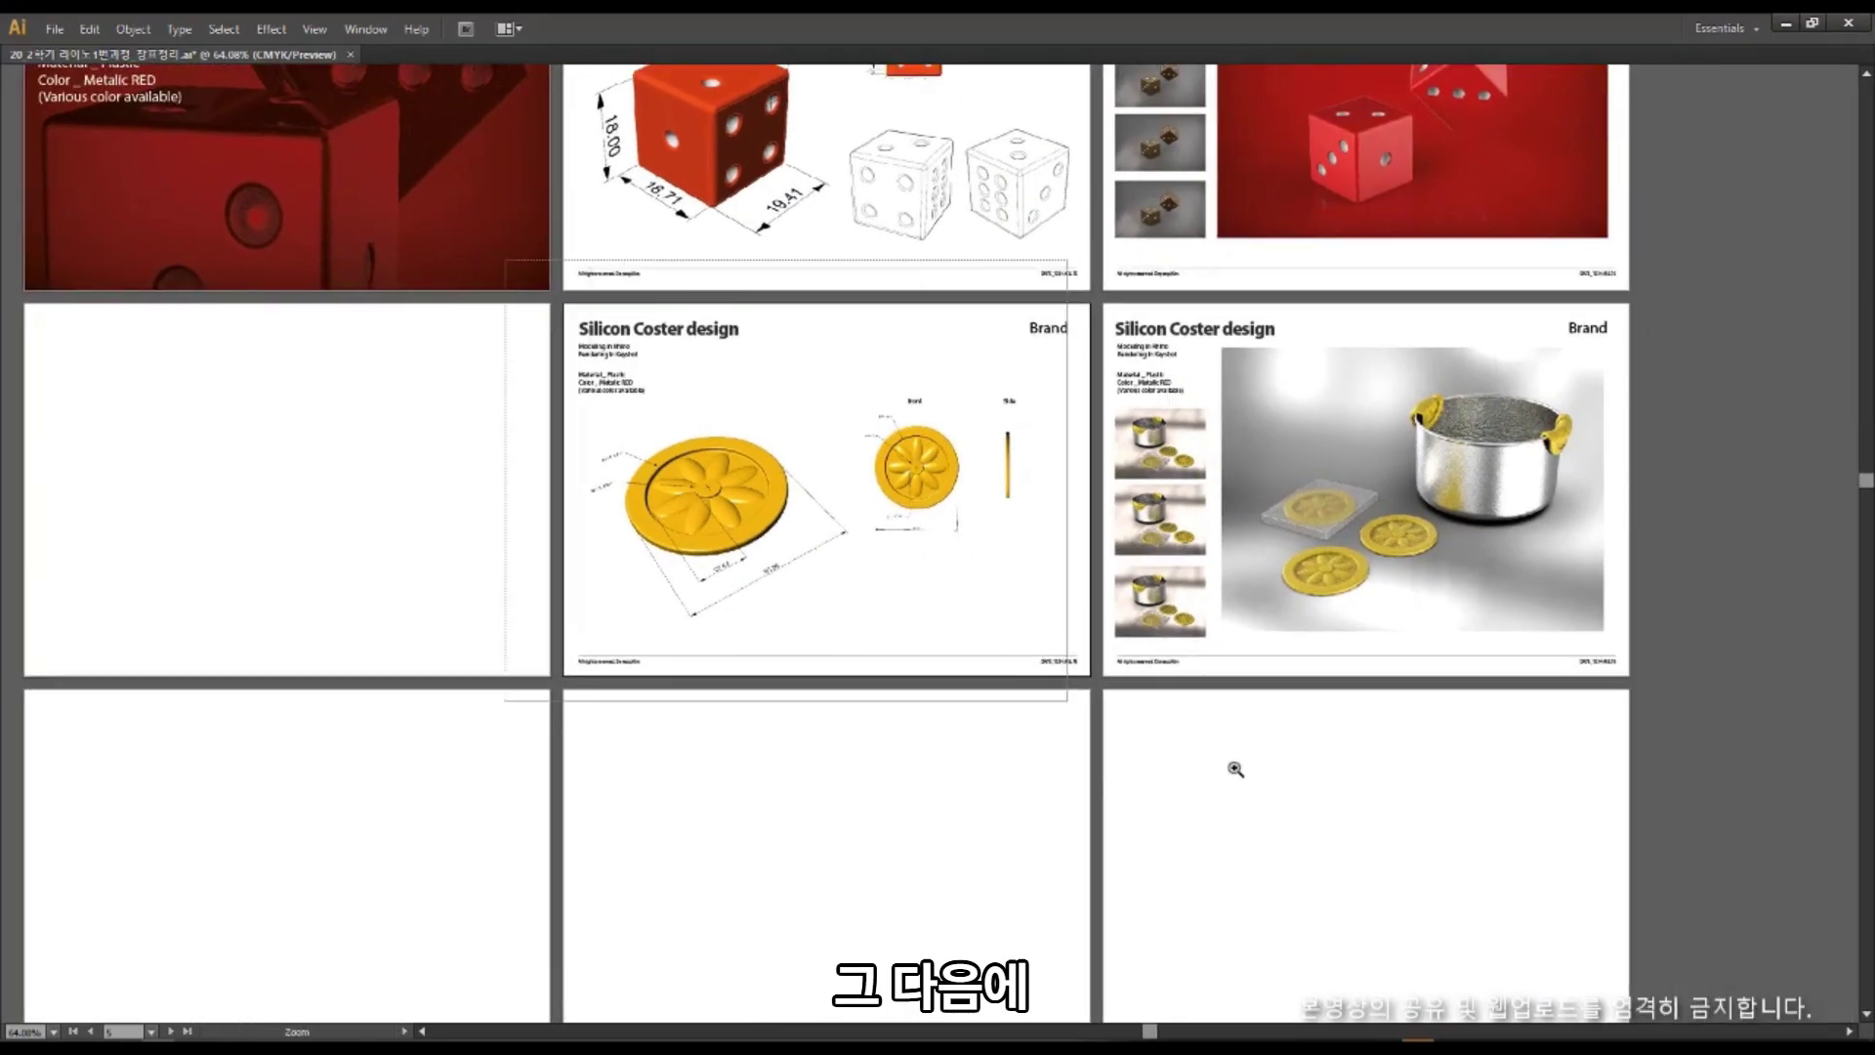
key(alt+Tab)
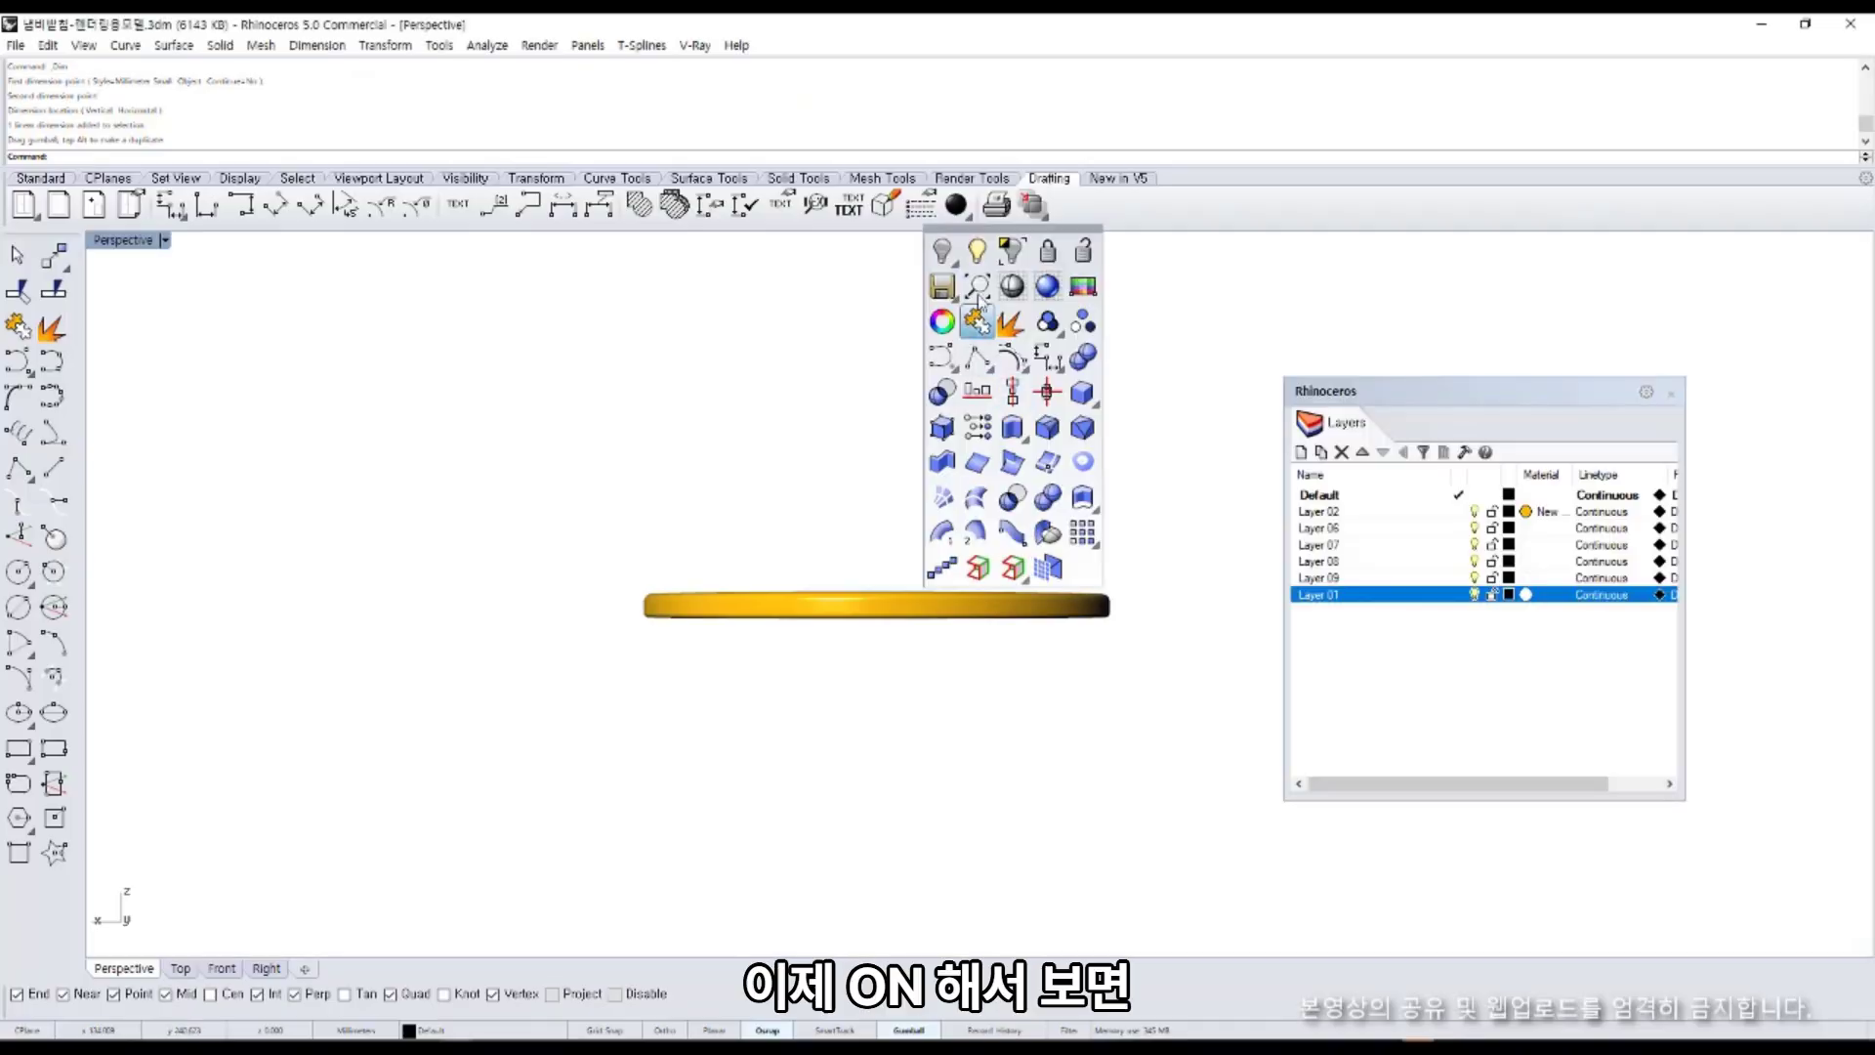
right_drag(981, 269, 945, 531)
scroll(1014, 594, down, 7)
right_drag(1013, 594, 1064, 664)
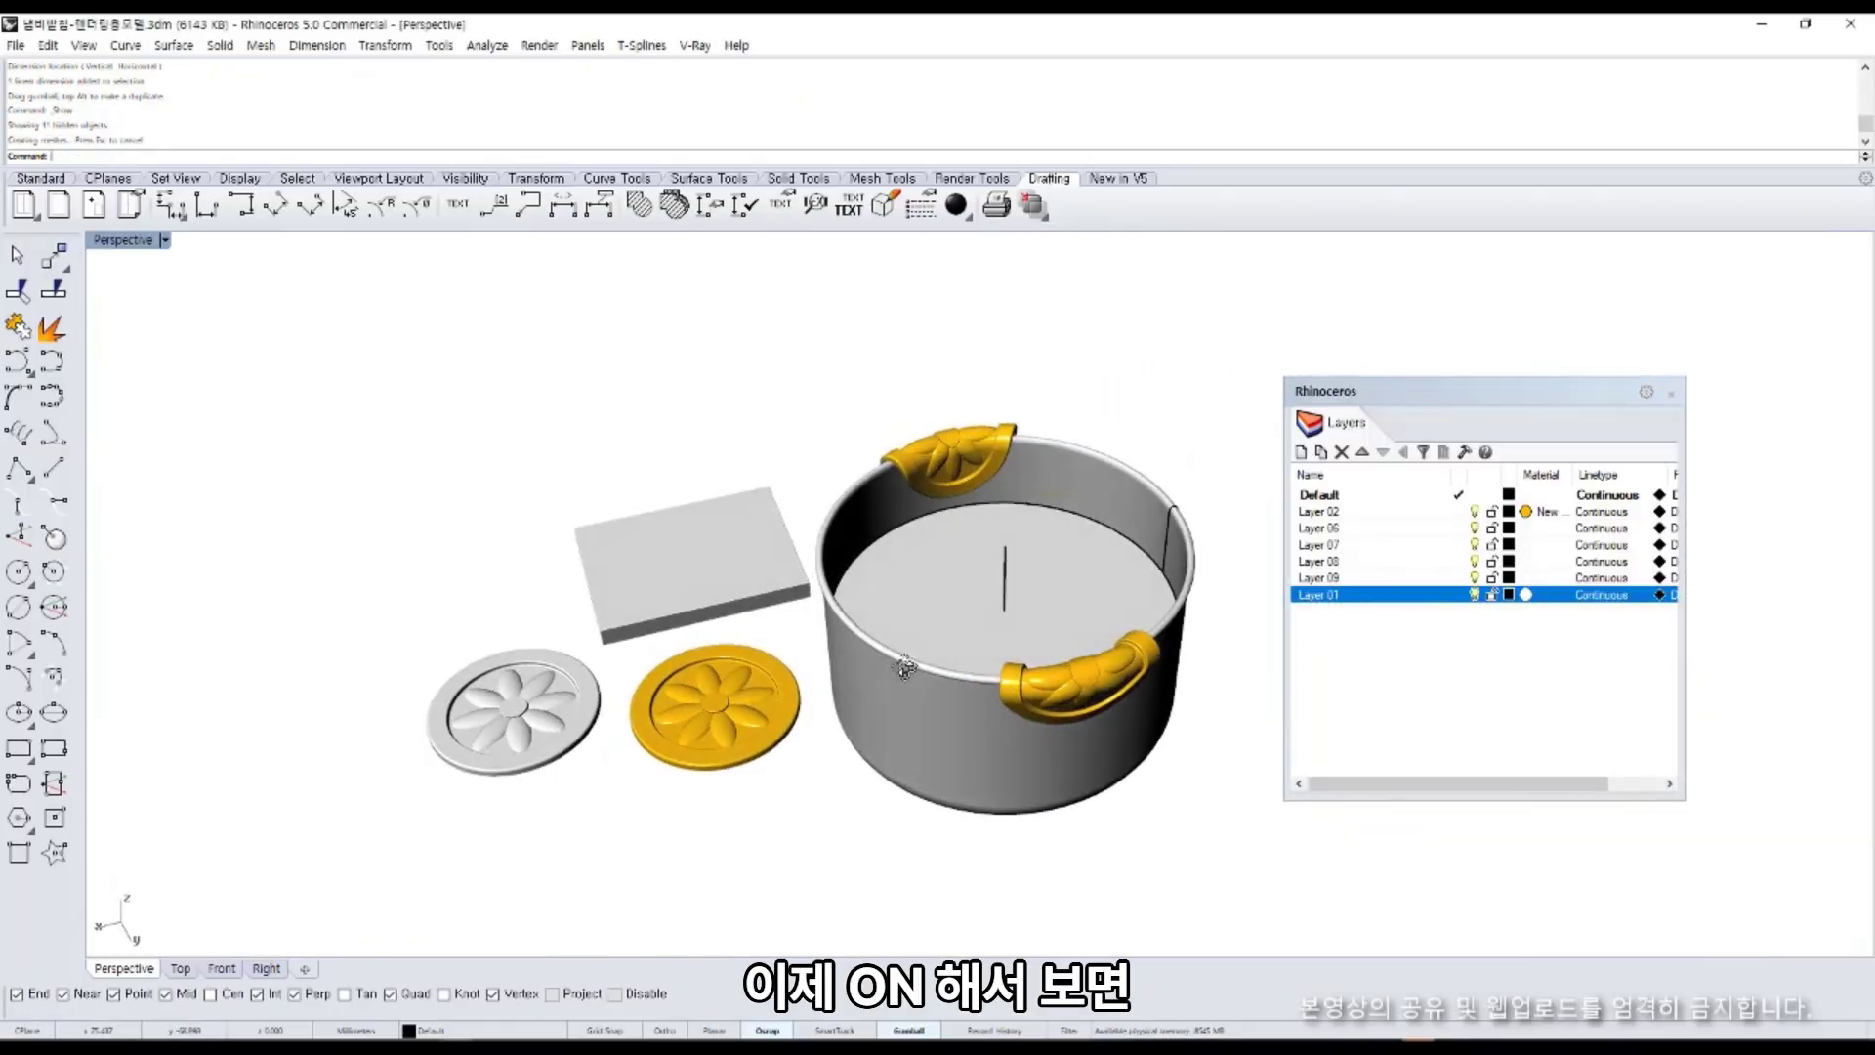
scroll(957, 497, up, 7)
click(957, 497)
middle_click(956, 496)
click(954, 350)
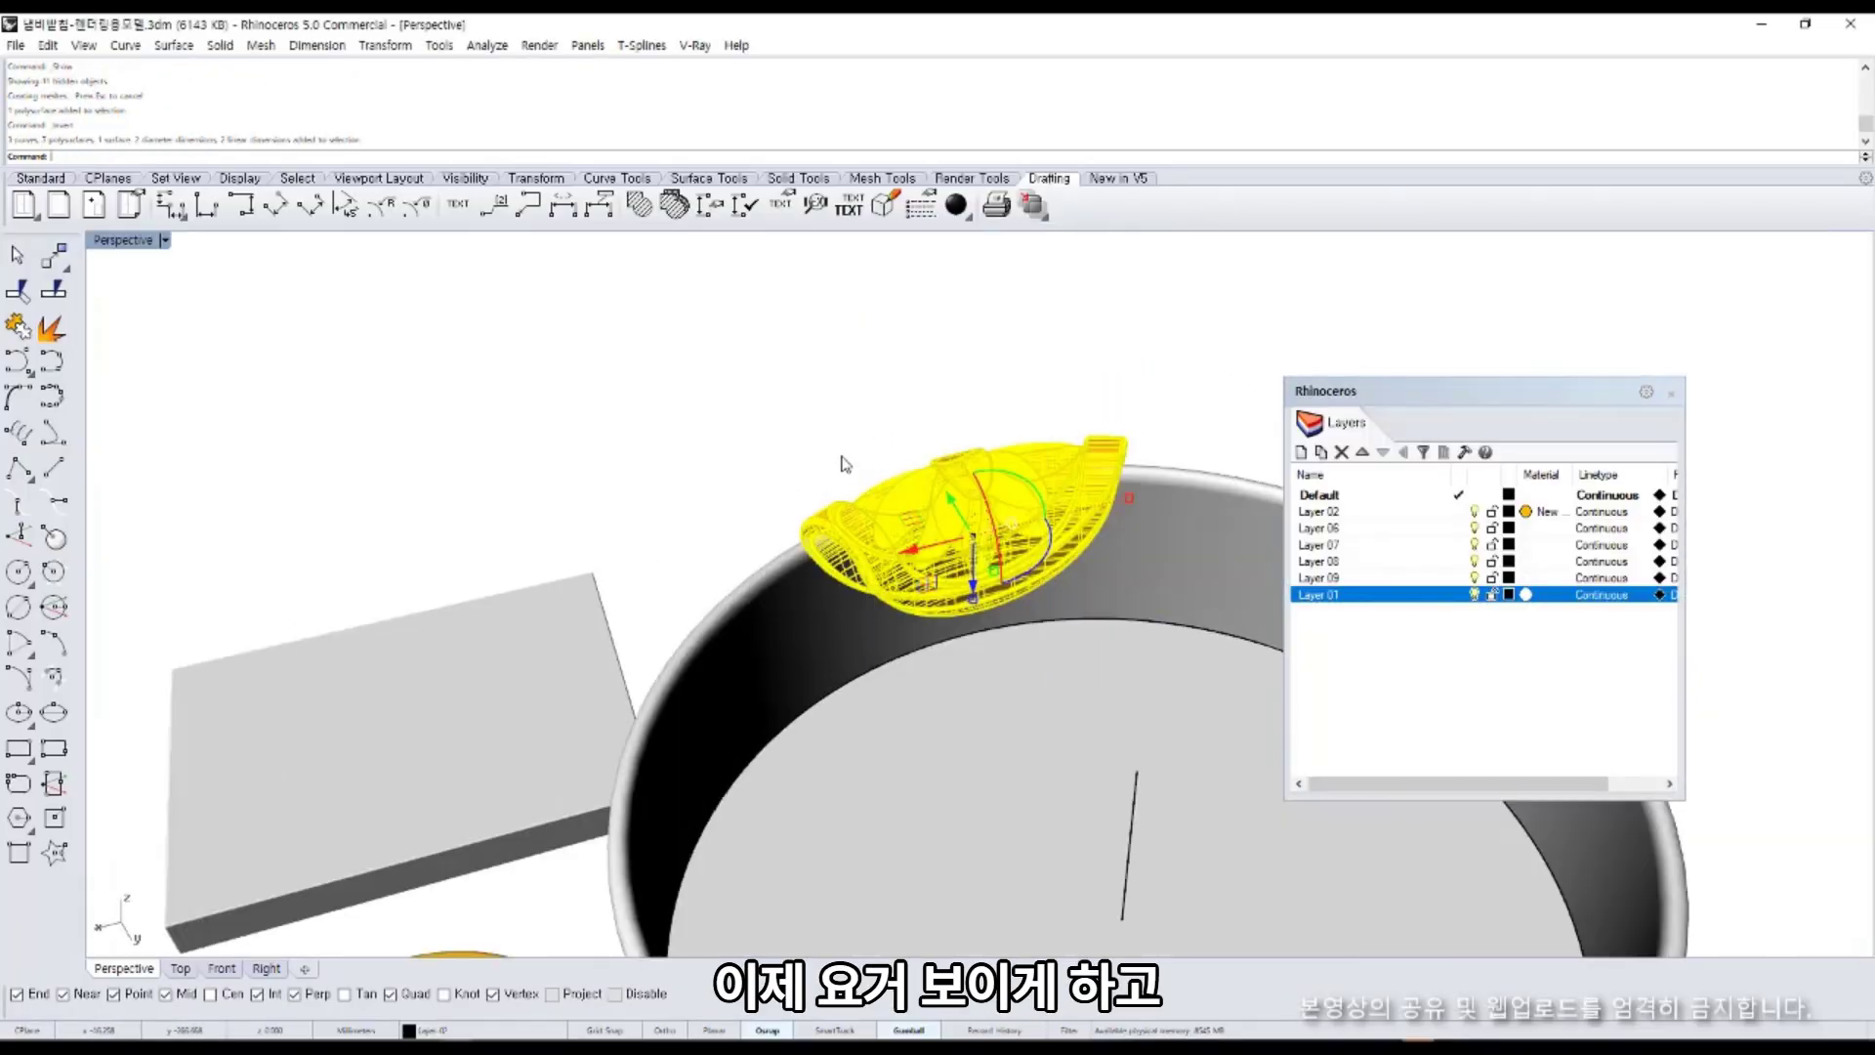
right_drag(840, 465, 784, 588)
click(957, 498)
middle_click(922, 508)
click(921, 364)
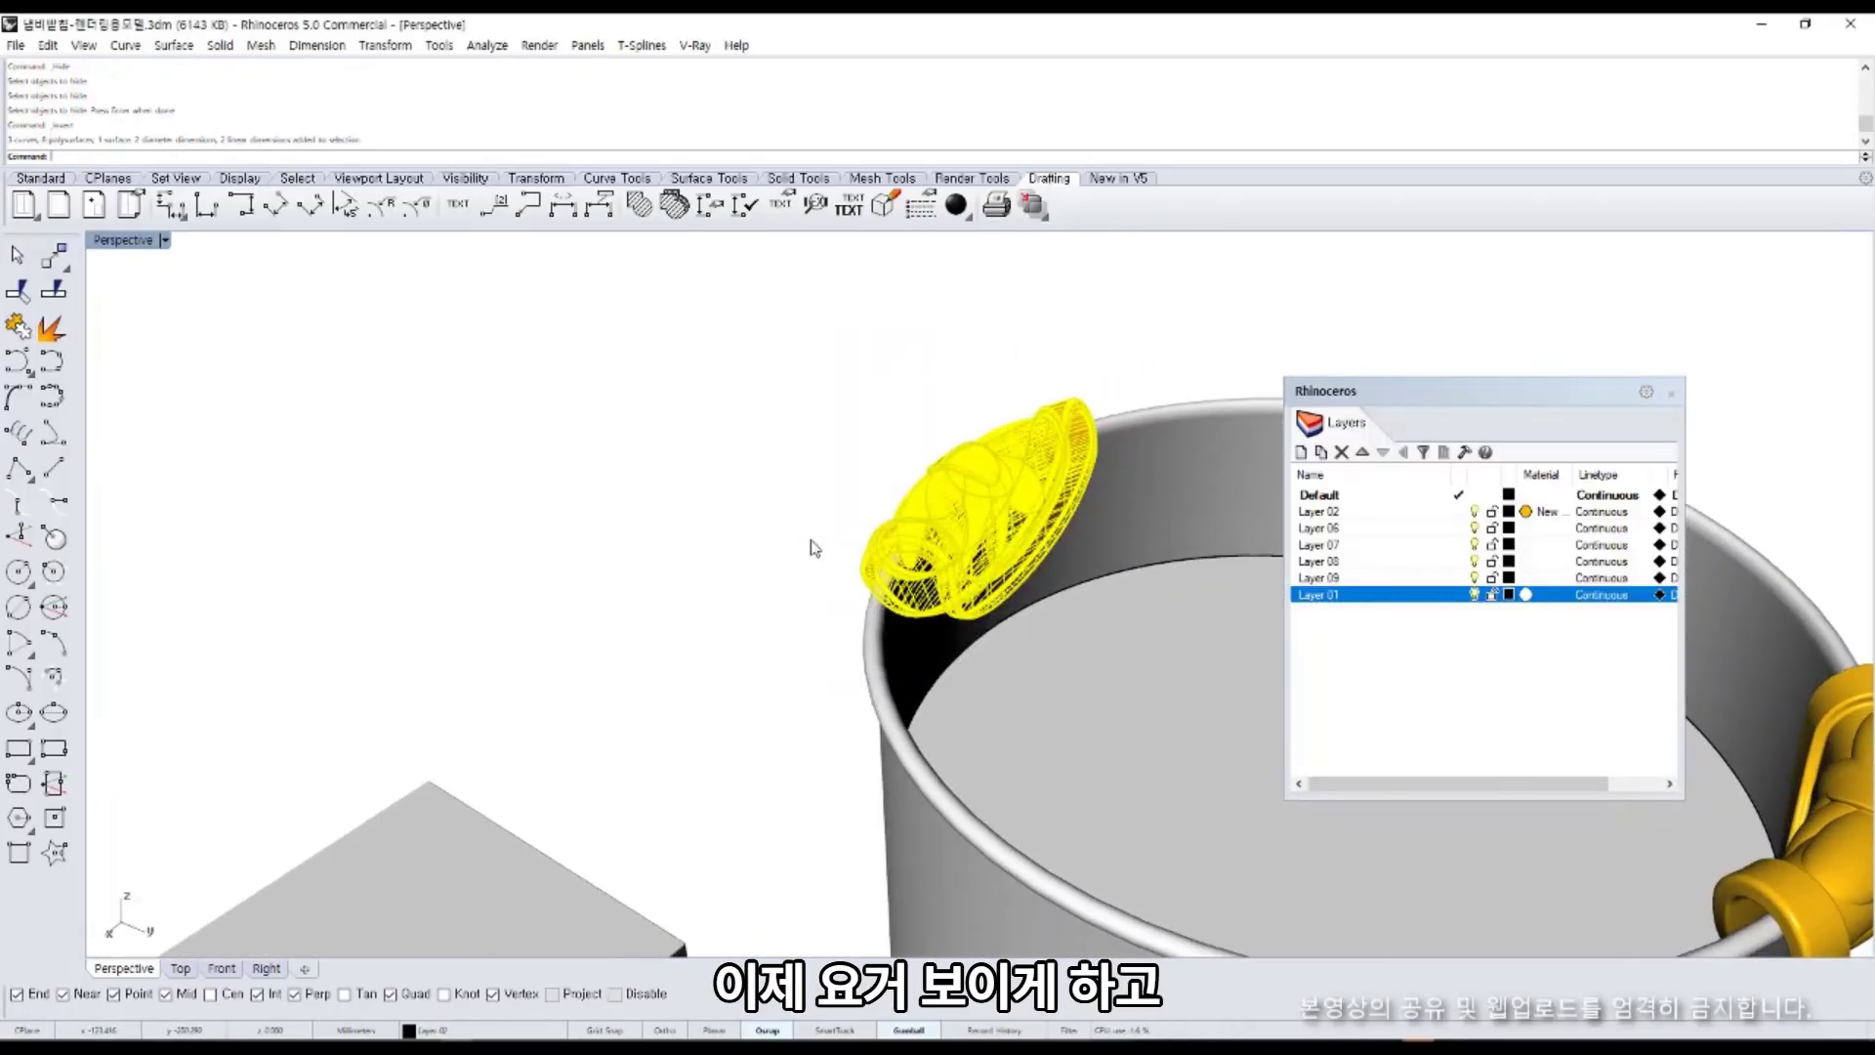
click(784, 363)
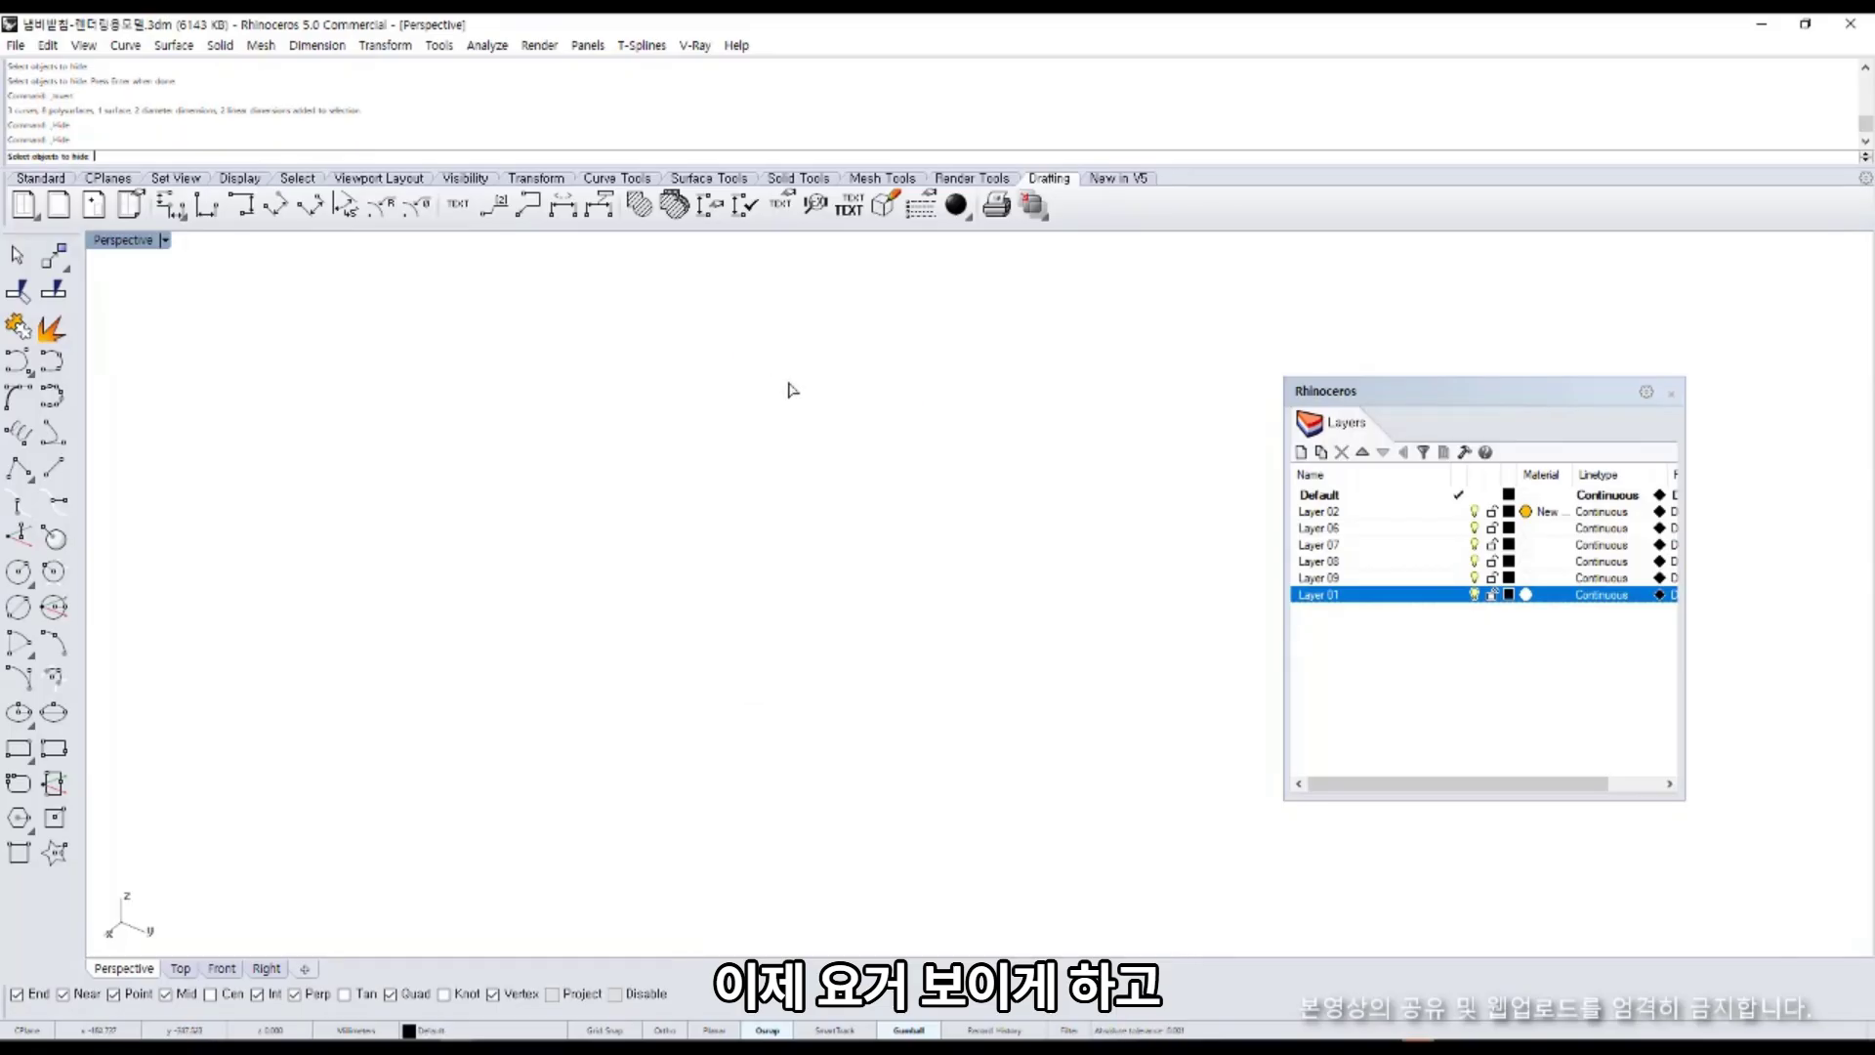
middle_click(797, 392)
right_click(763, 253)
Isolate the yellow flower handle grip on the pot's far rim by hiding all other objects.
click(942, 507)
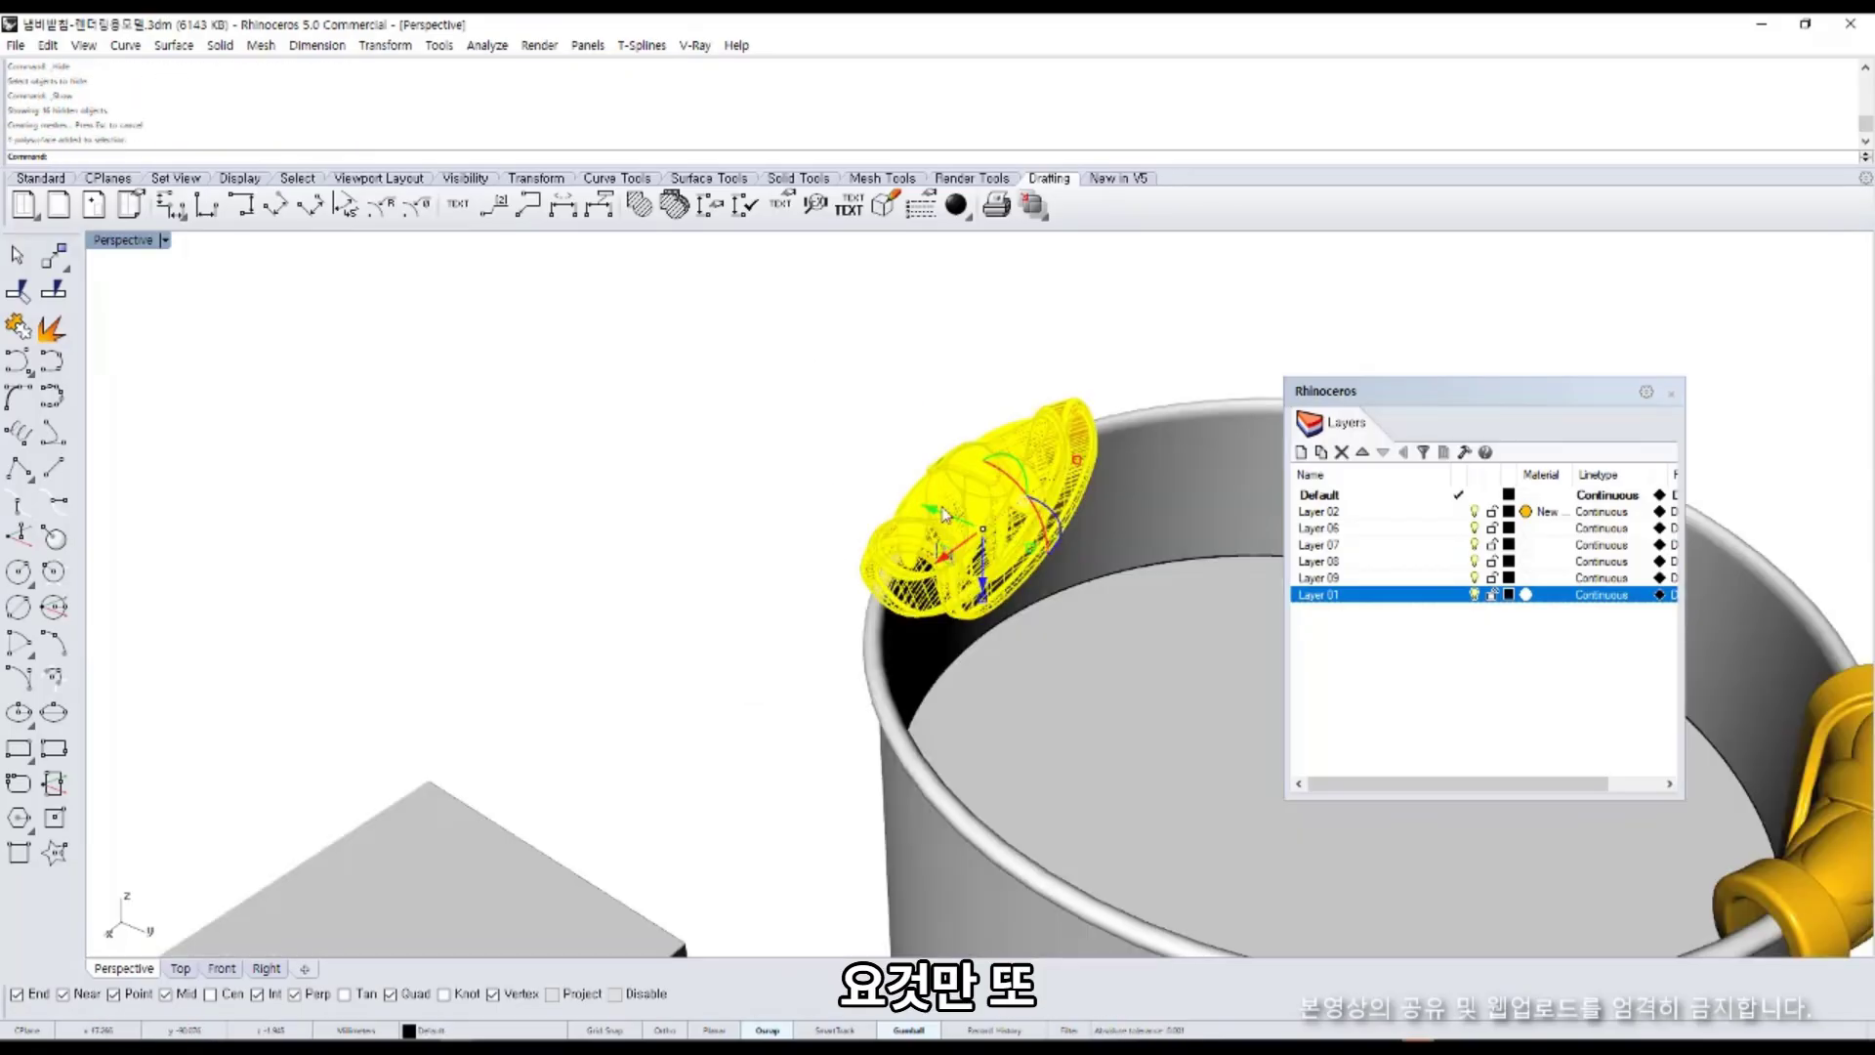
middle_click(942, 507)
click(941, 353)
Frame the folded flower grip at an angle showing its opening and petals, and capture it as a screenshot.
right_drag(818, 518, 745, 637)
scroll(1013, 528, up, 4)
shift+right_drag(730, 555, 661, 642)
key(ctrl+shift+c)
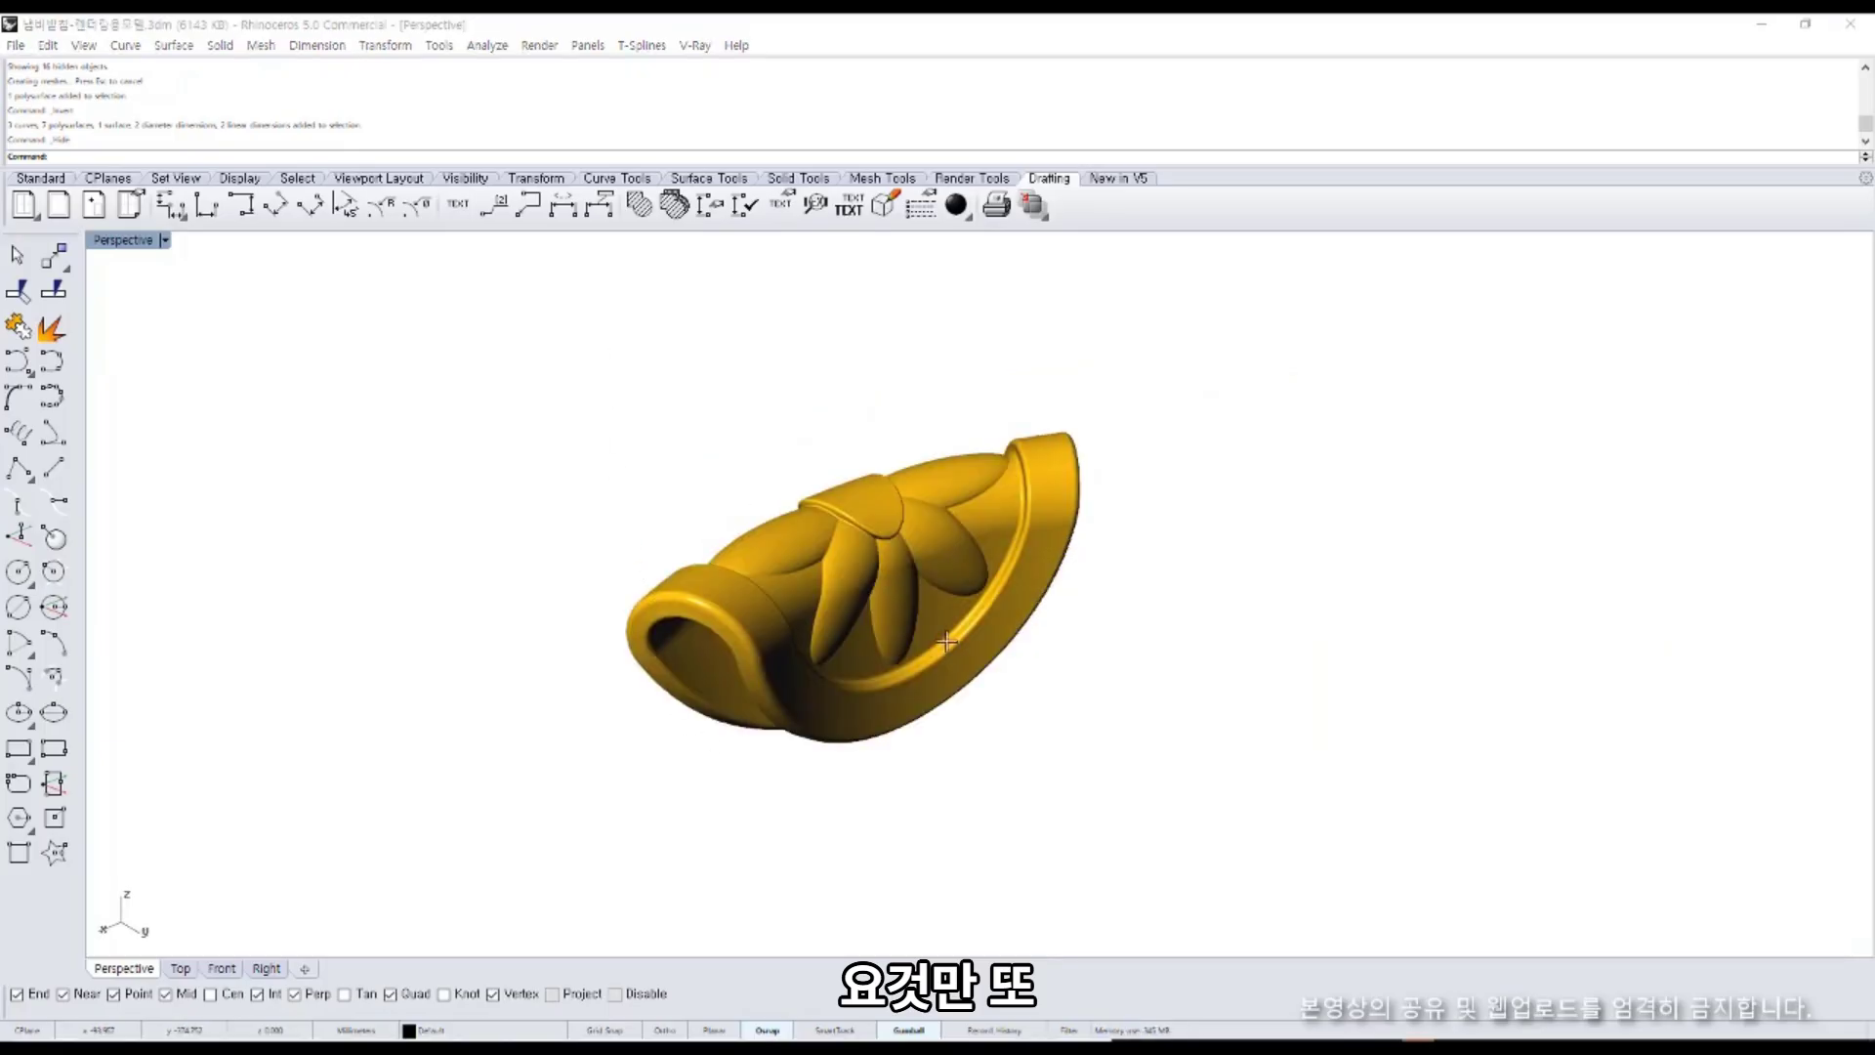
drag(593, 349, 1126, 799)
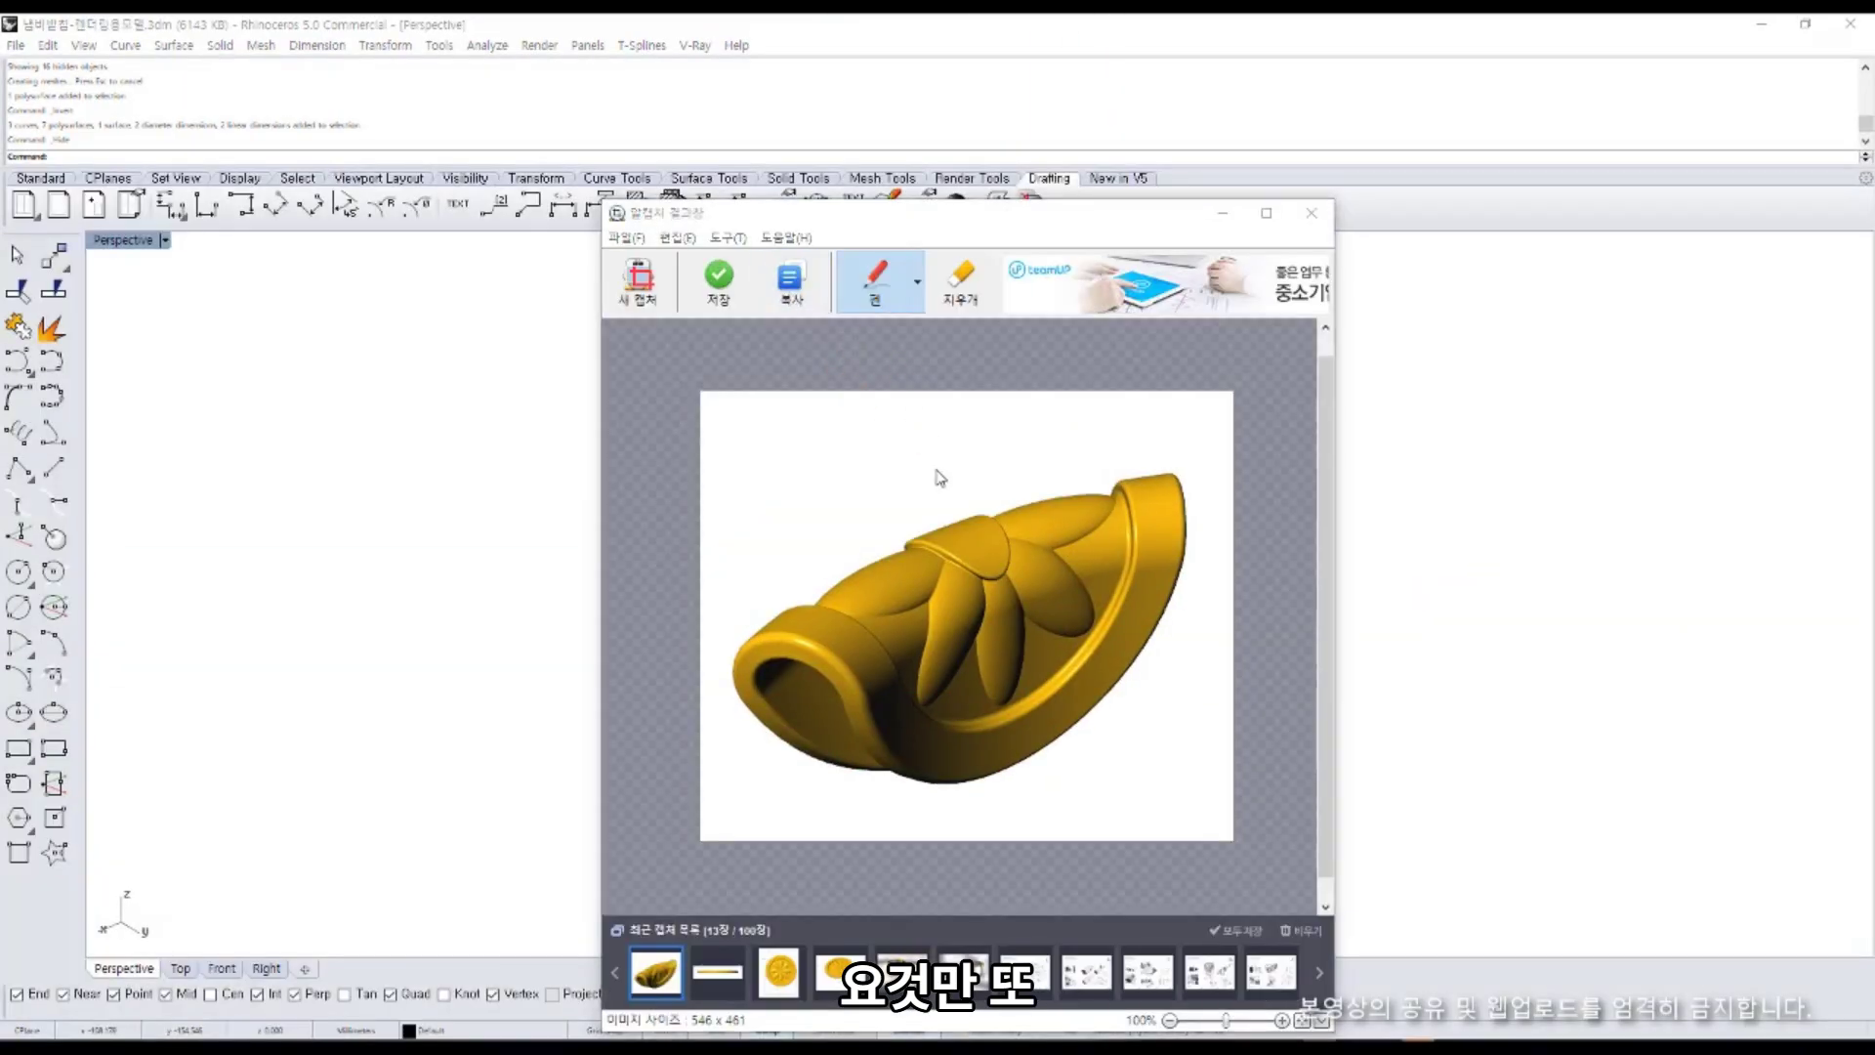
Switch to Illustrator, paste the flower grip image, scale it down, and place it below the front view of the disc.
key(alt+Tab)
key(ctrl+v)
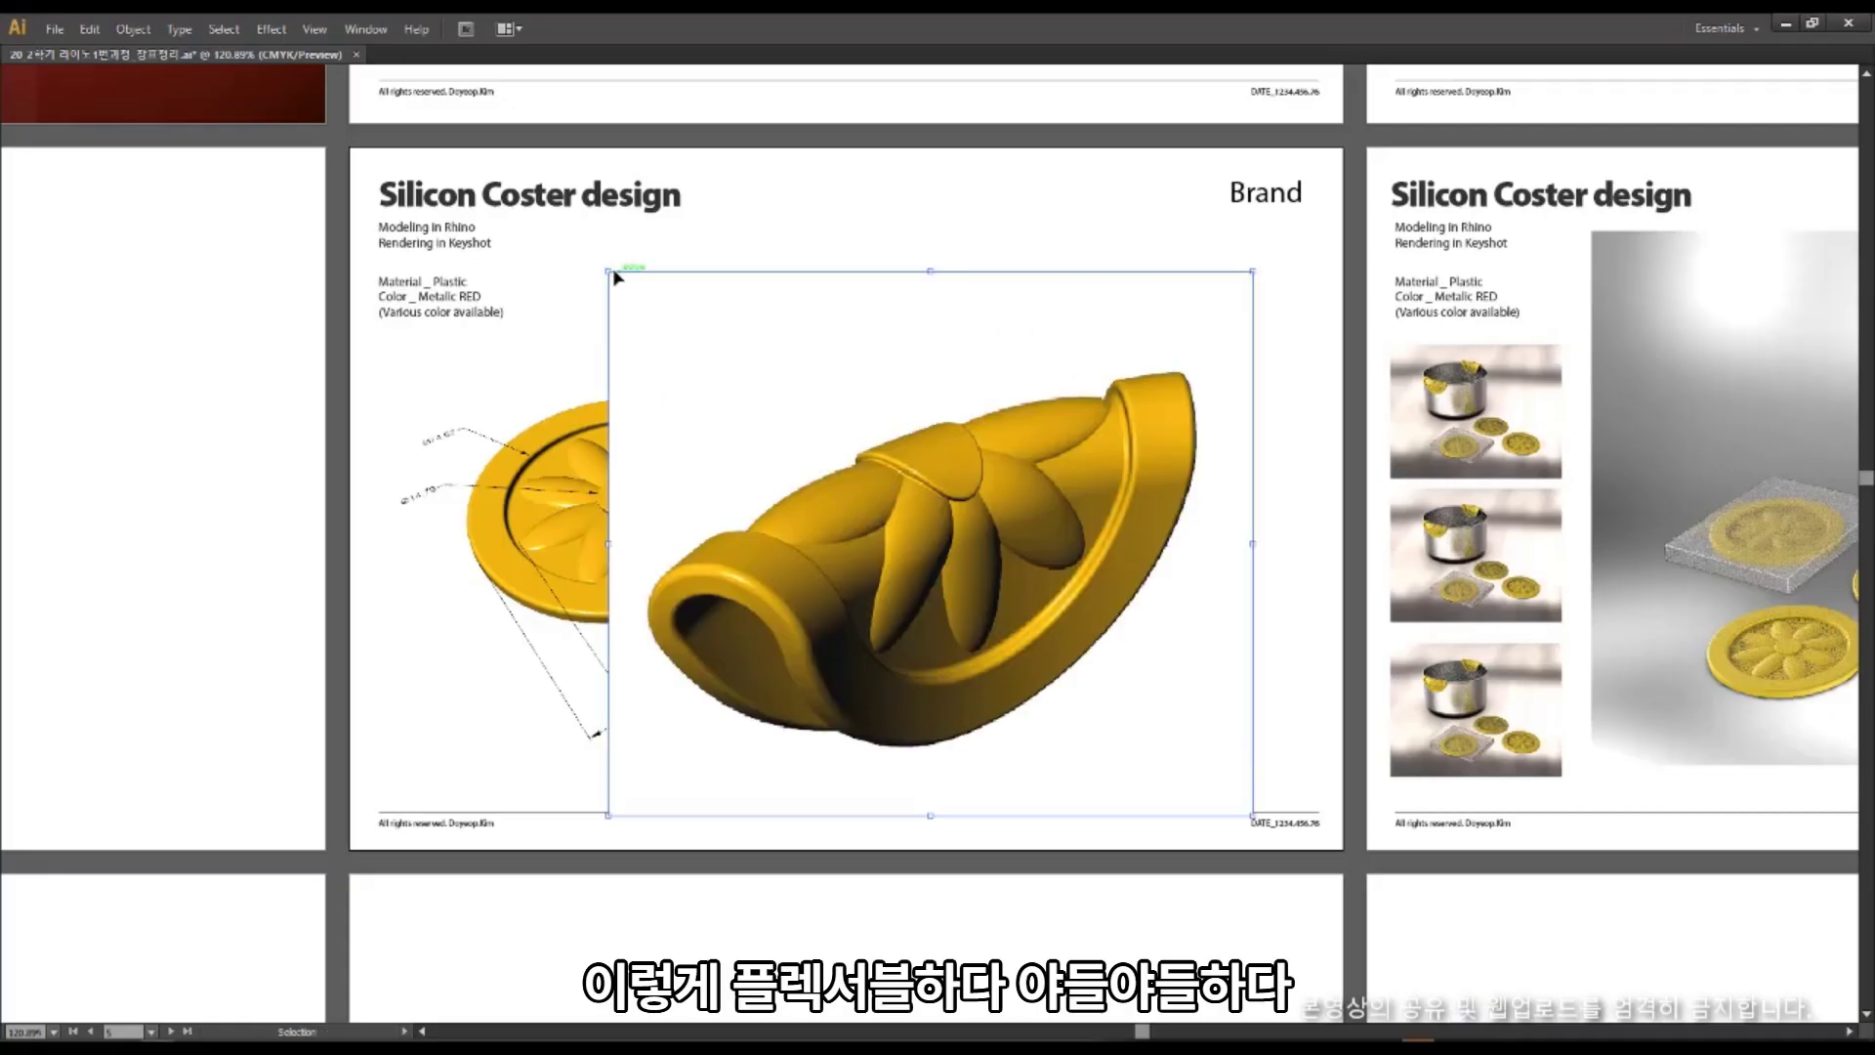
shift+drag(611, 274, 1059, 650)
drag(1152, 713, 1006, 680)
drag(1126, 712, 1043, 700)
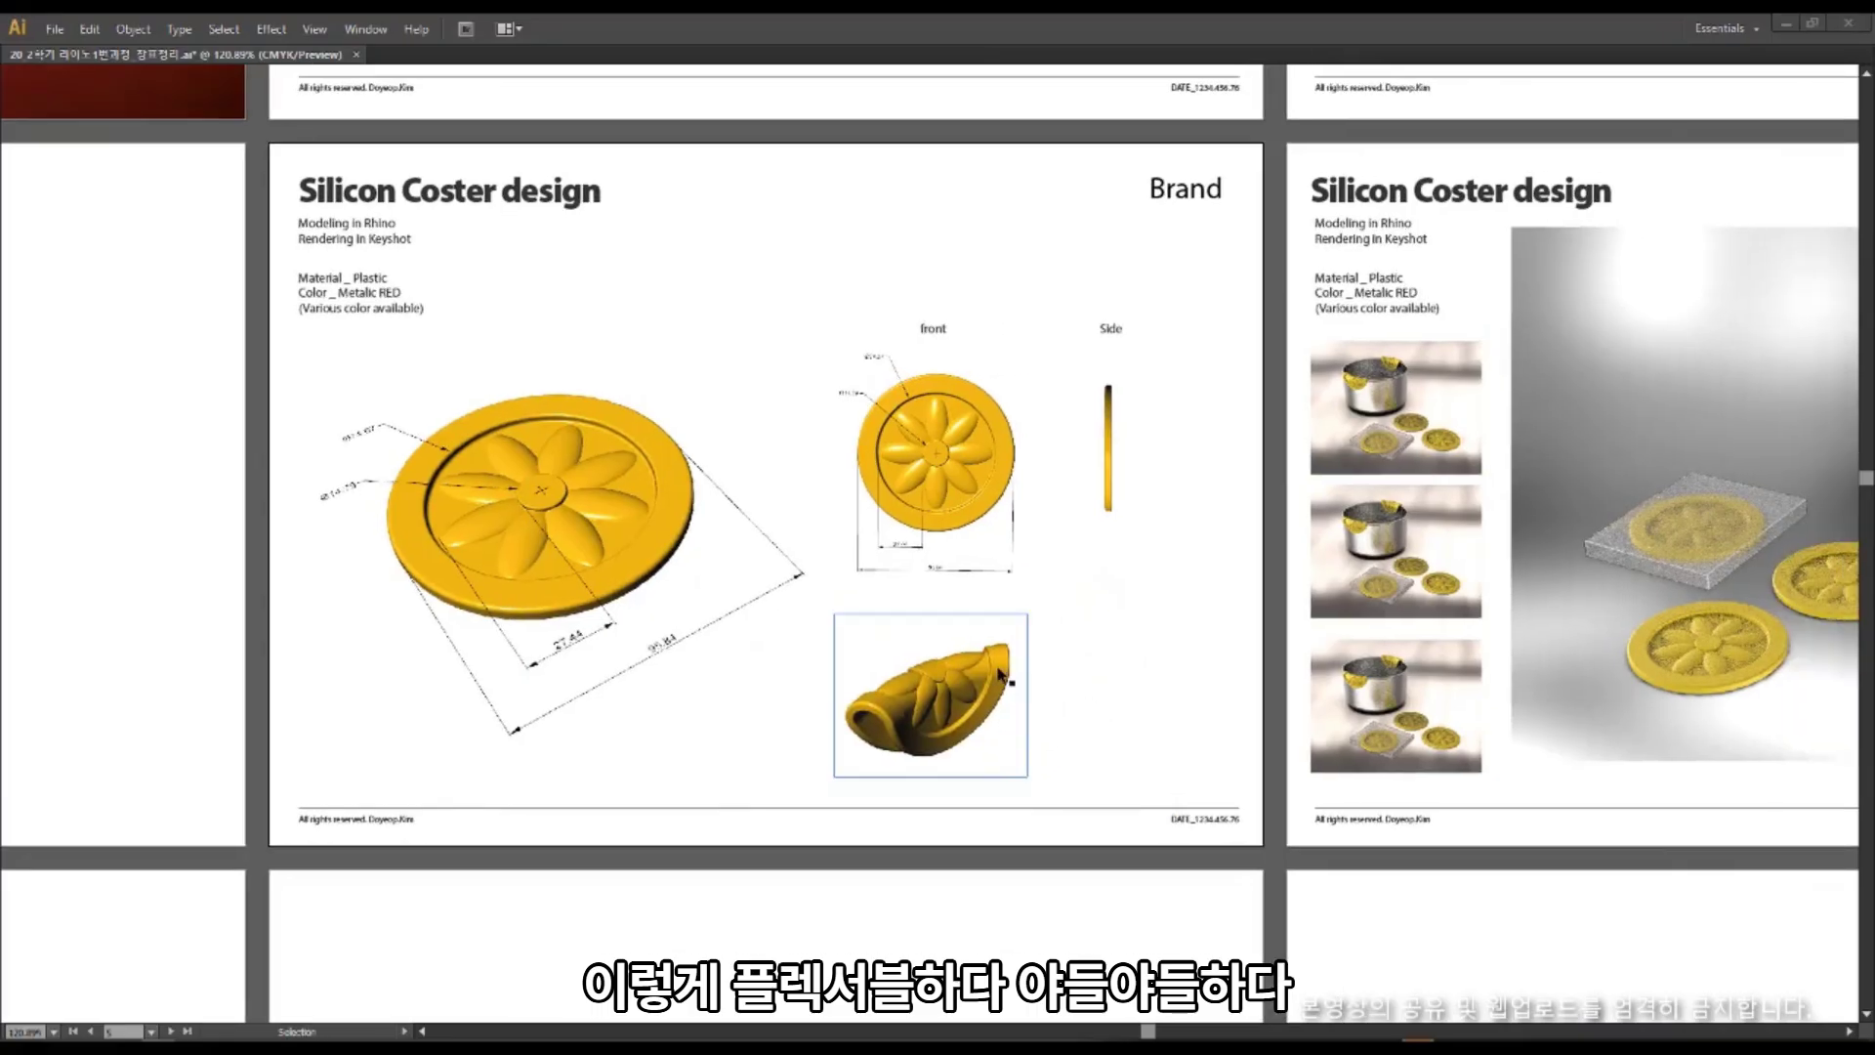
Switch to Rhino, display the folded flower grip in Pen mode, turn it to a new angle and capture it as a screenshot.
key(alt+Tab)
click(114, 244)
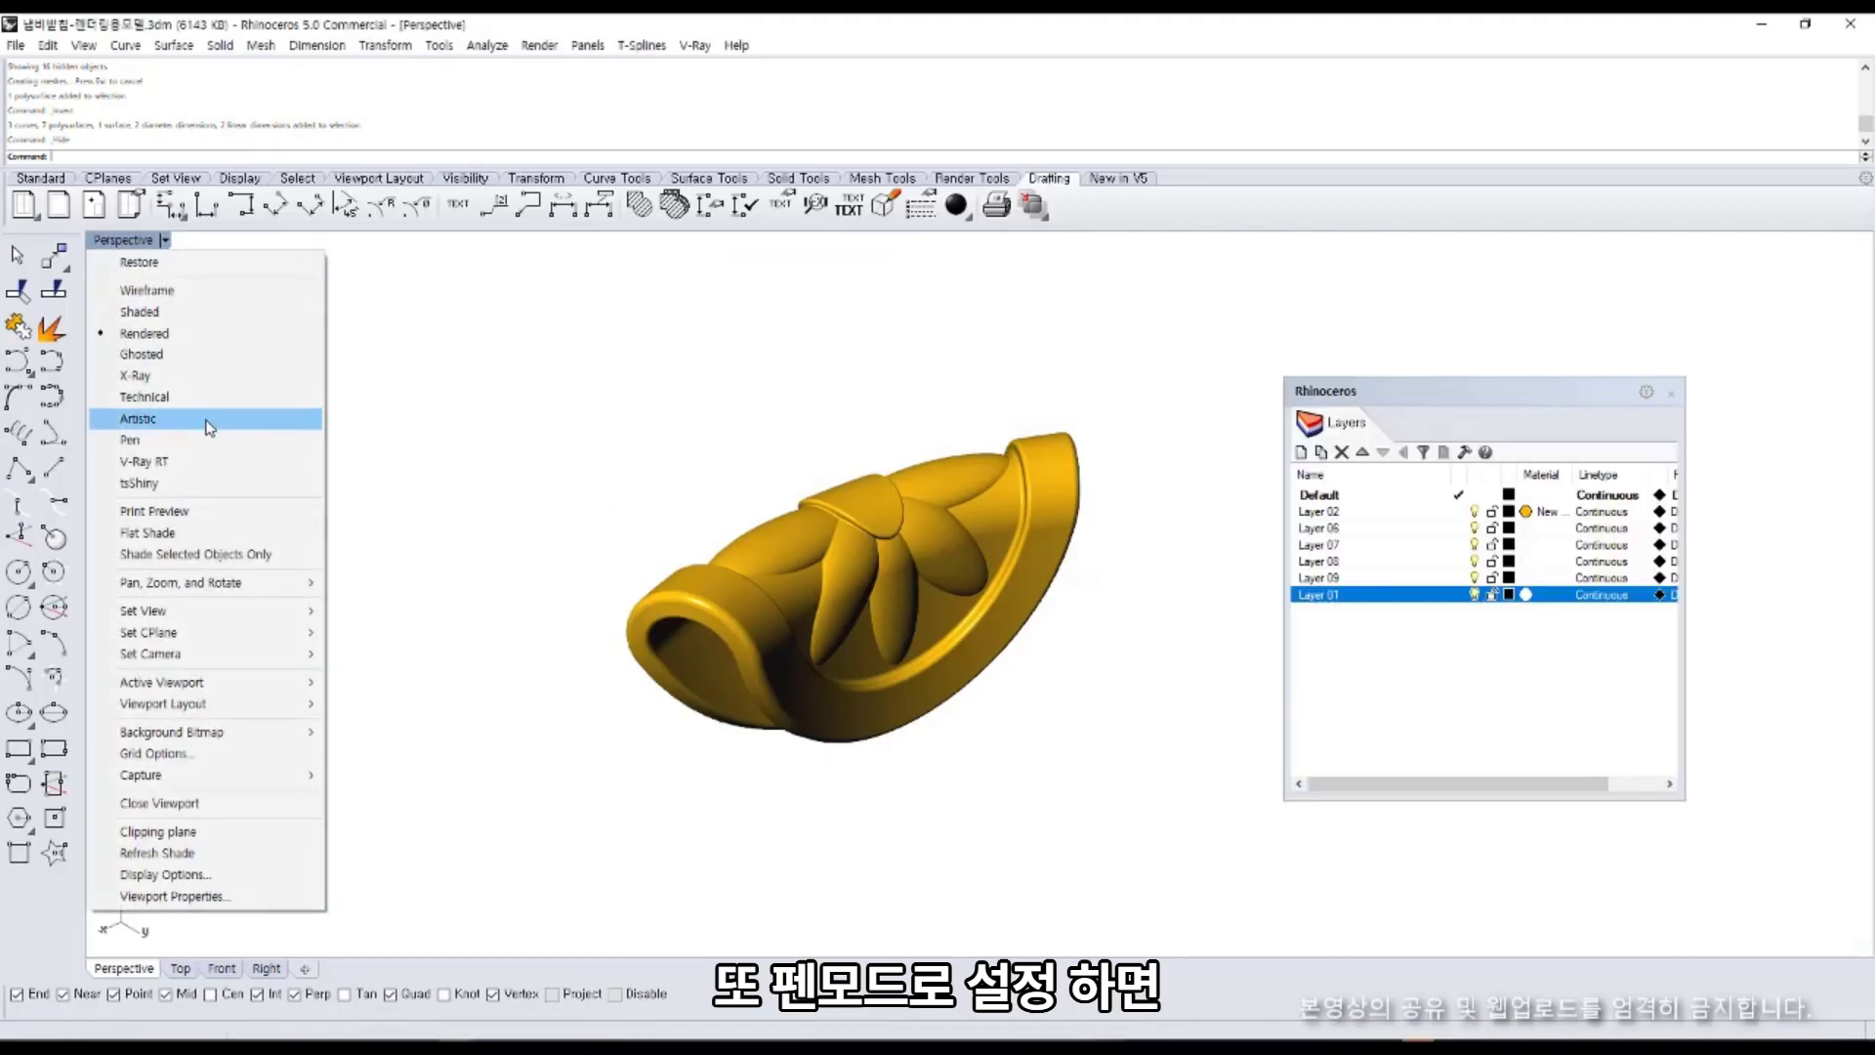
click(147, 439)
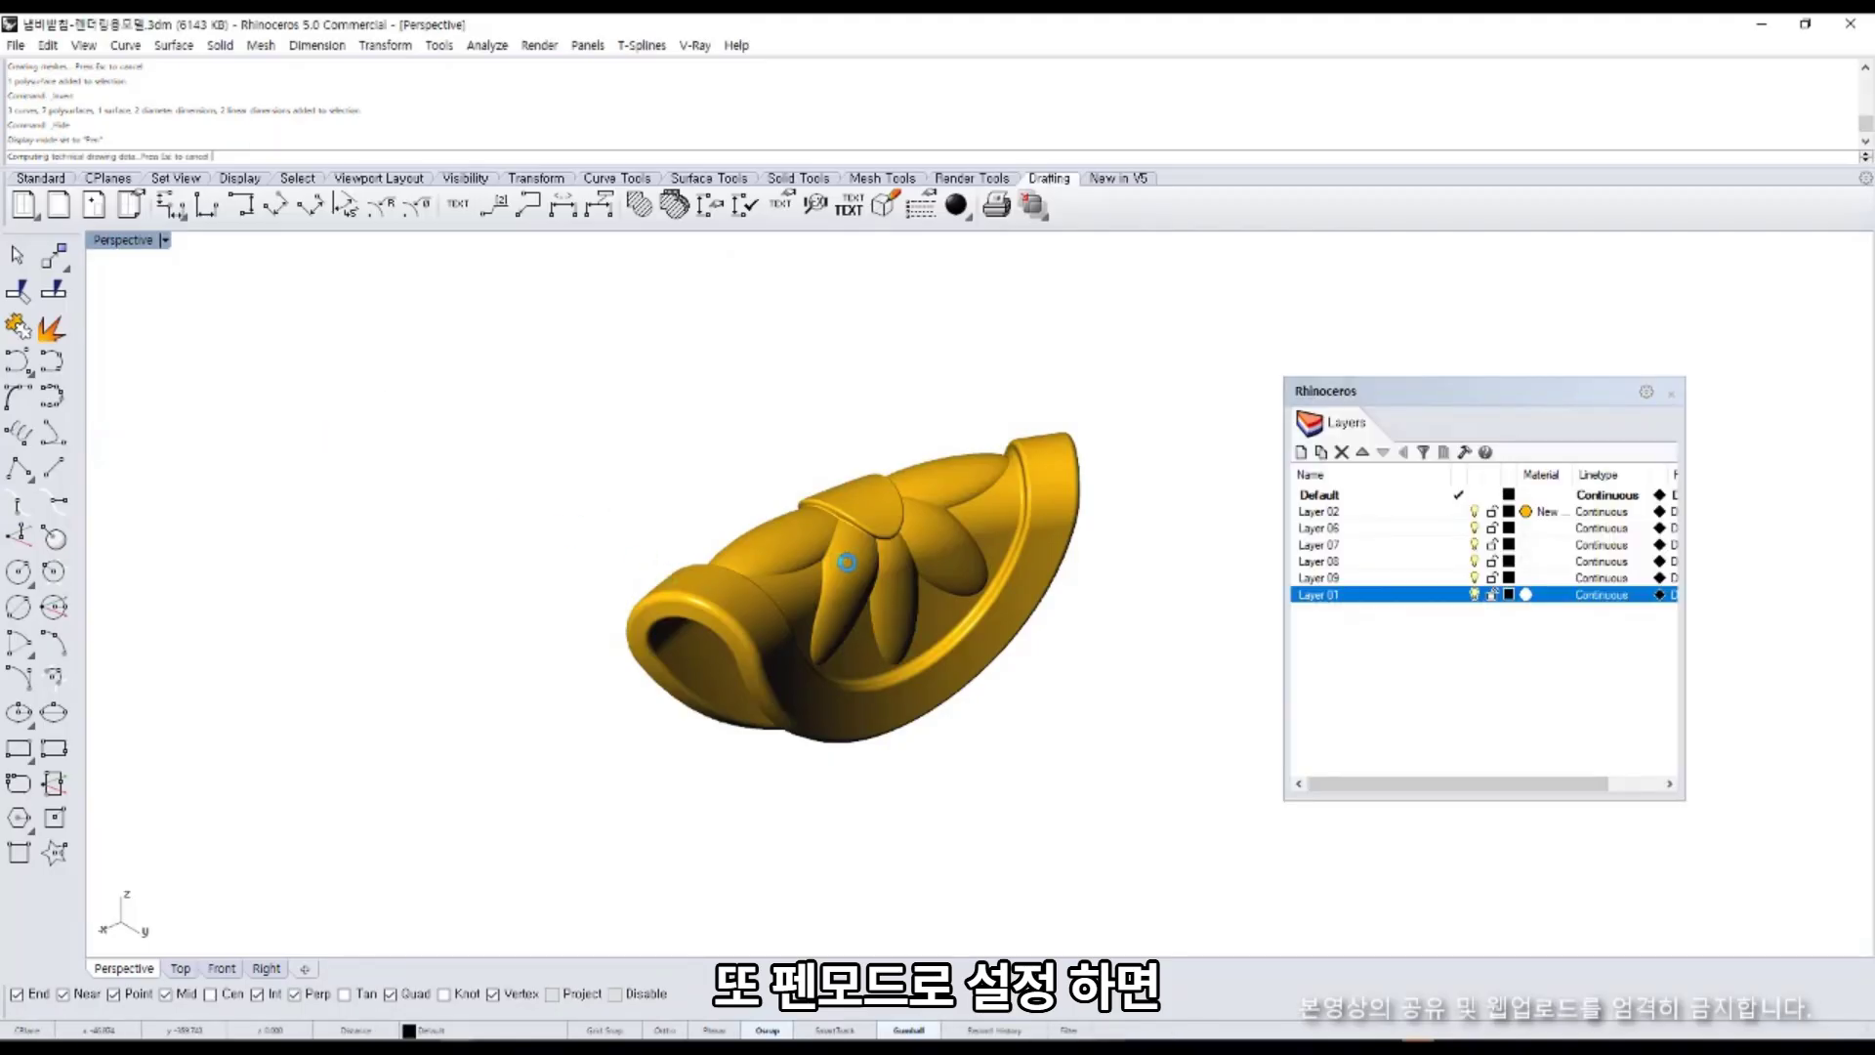
mouse_move(849, 567)
right_down()
mouse_move(787, 603)
mouse_move(800, 634)
mouse_move(781, 615)
right_up()
key(ctrl+shift+c)
drag(500, 403, 888, 769)
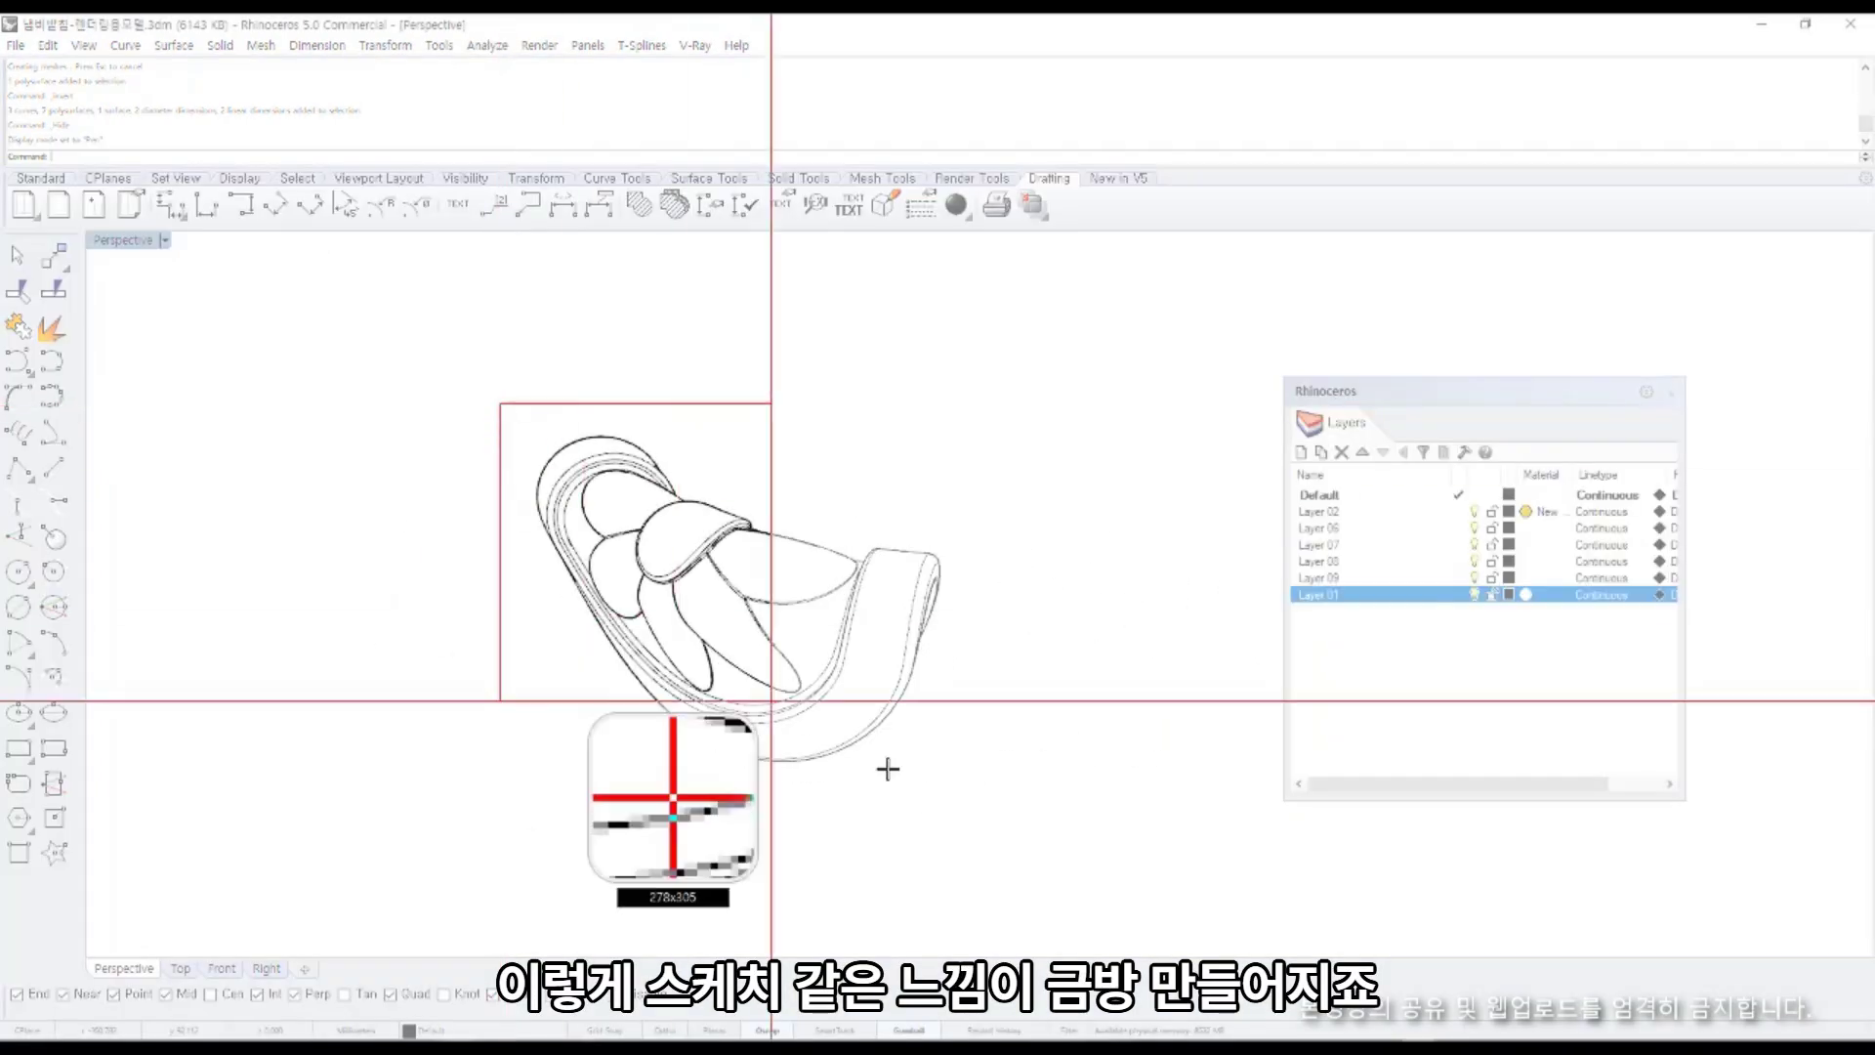
drag(772, 701, 988, 817)
Switch to Illustrator, paste the line-drawn flower grip, scale it down and place it below the side view.
key(alt+Tab)
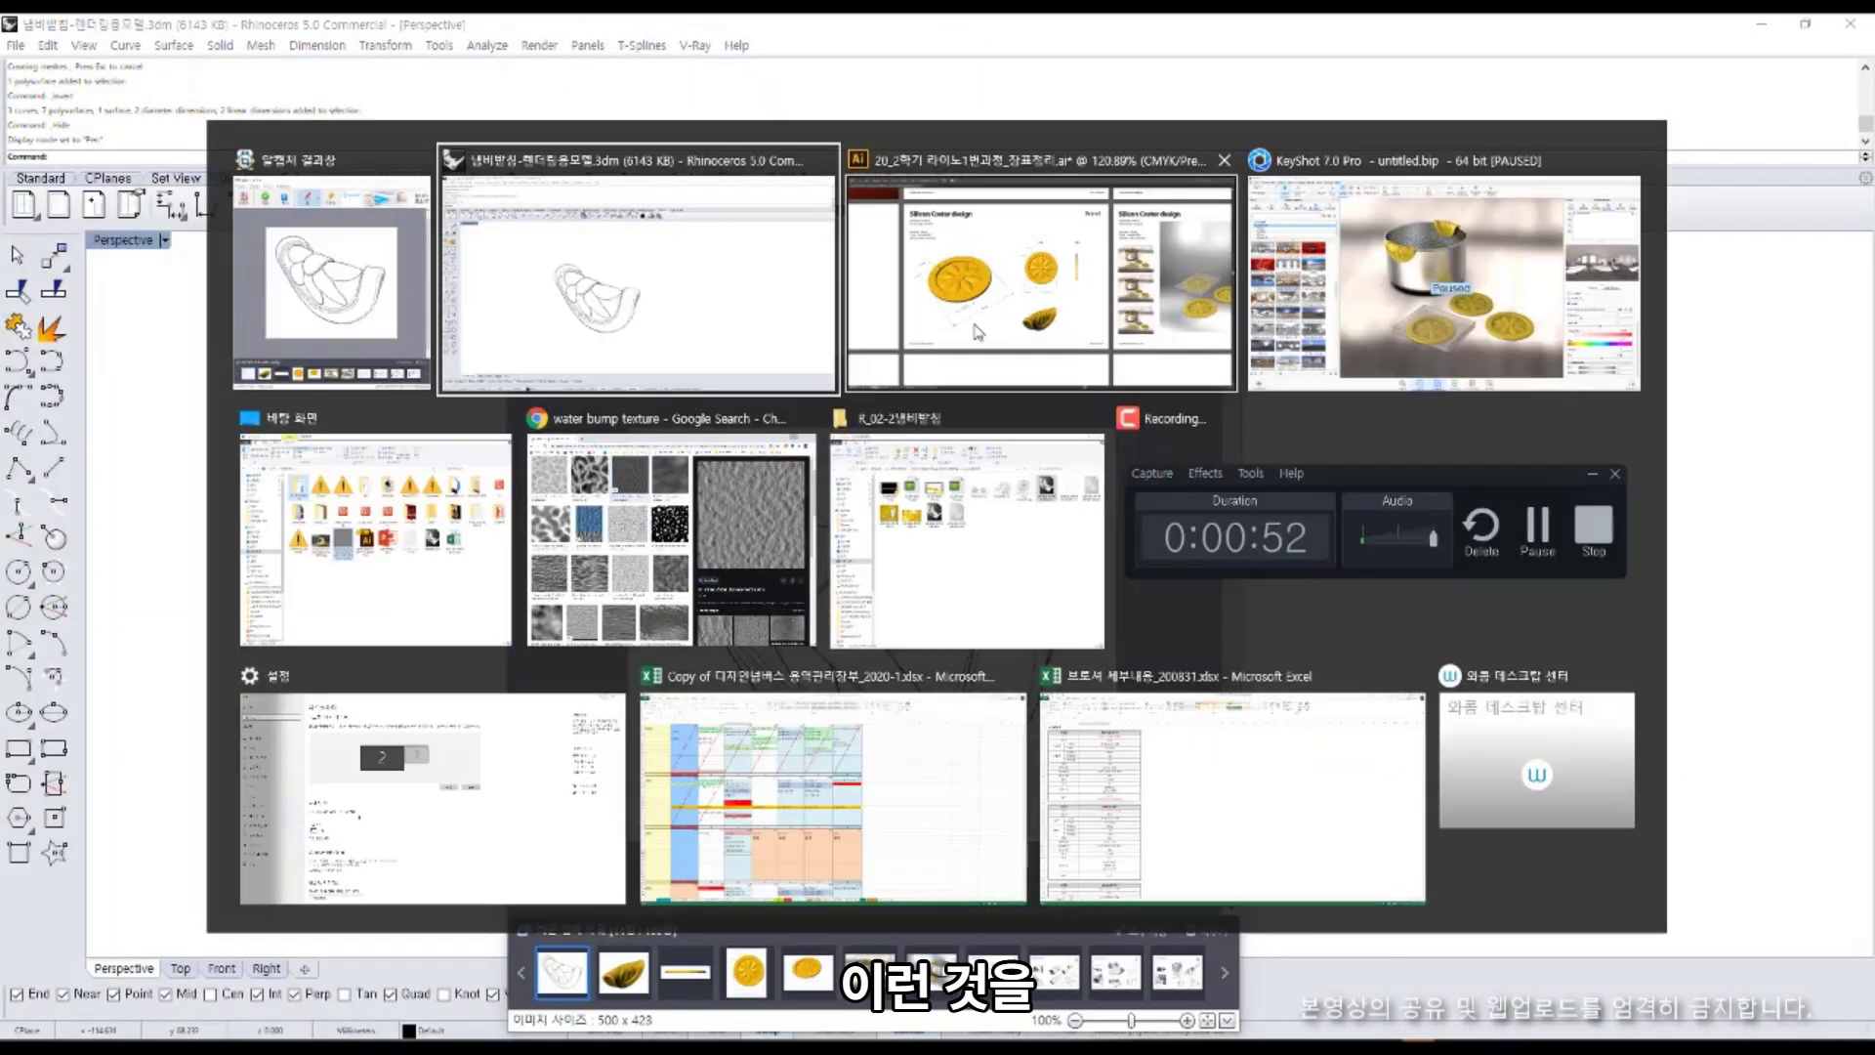
key(ctrl+v)
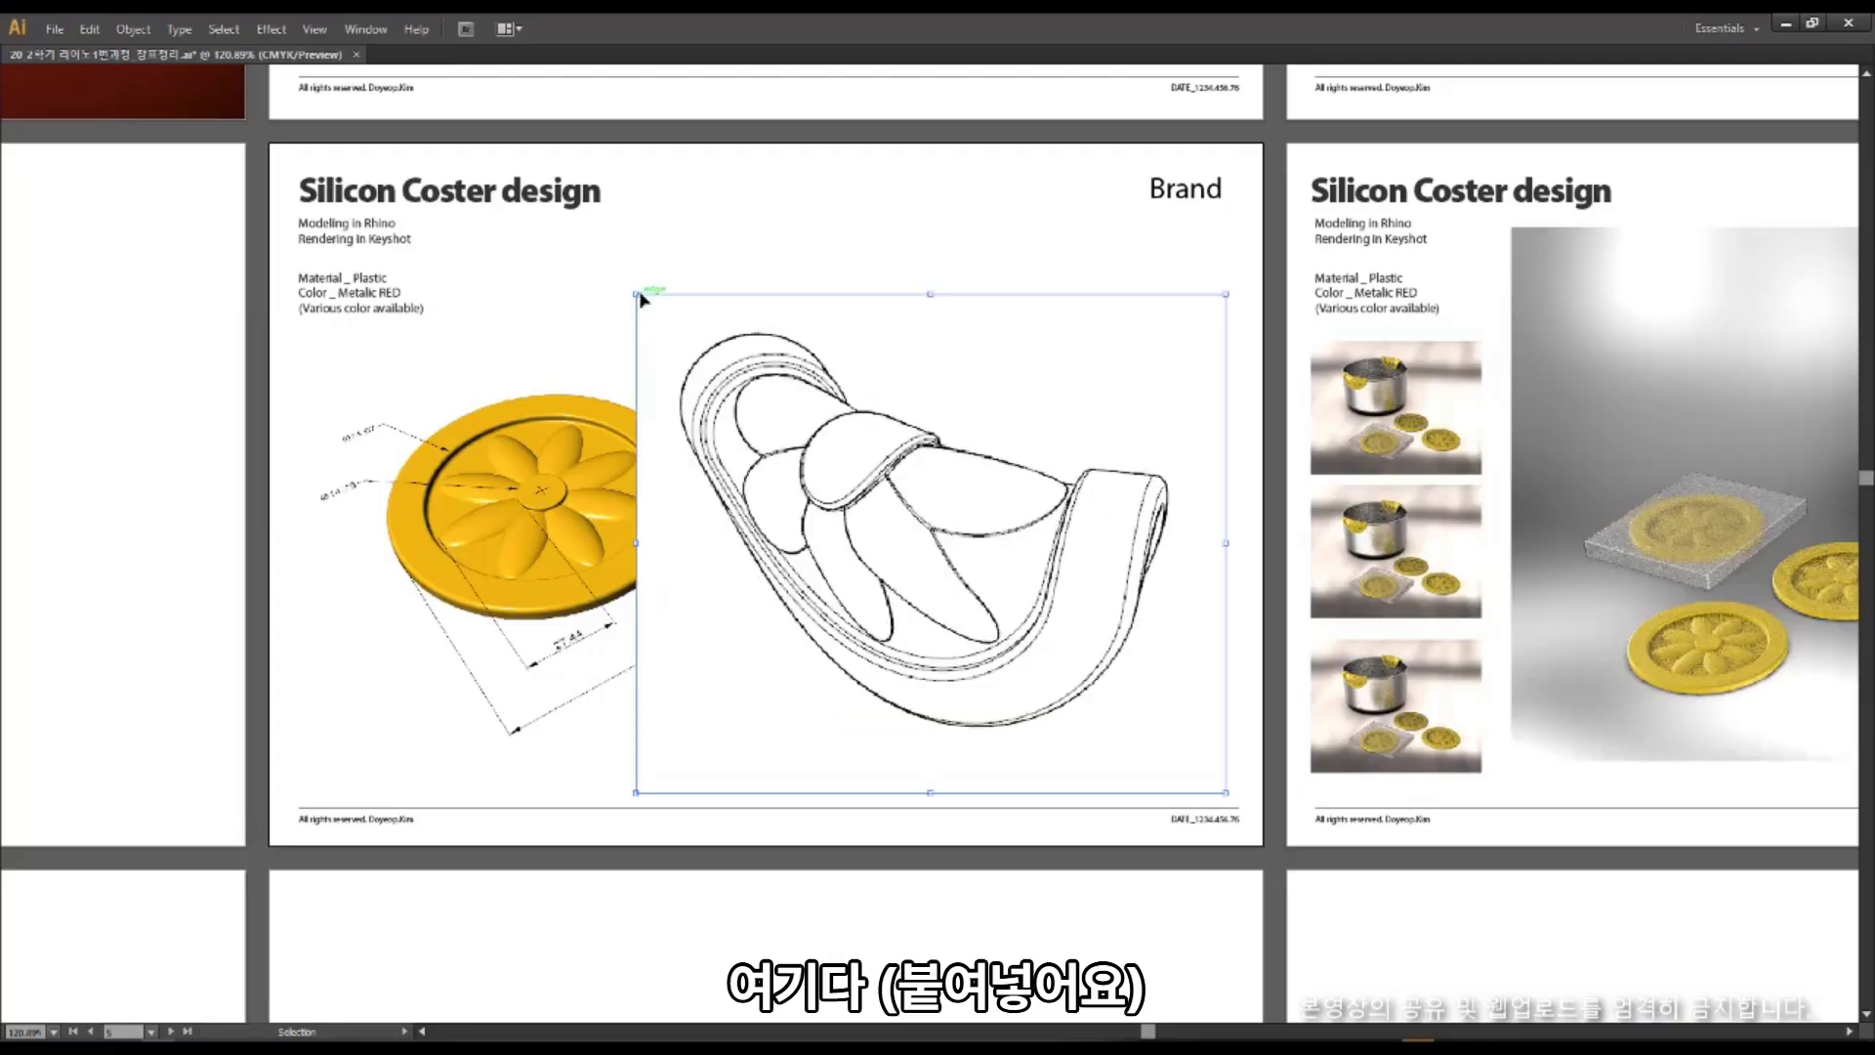
drag(635, 293, 1075, 665)
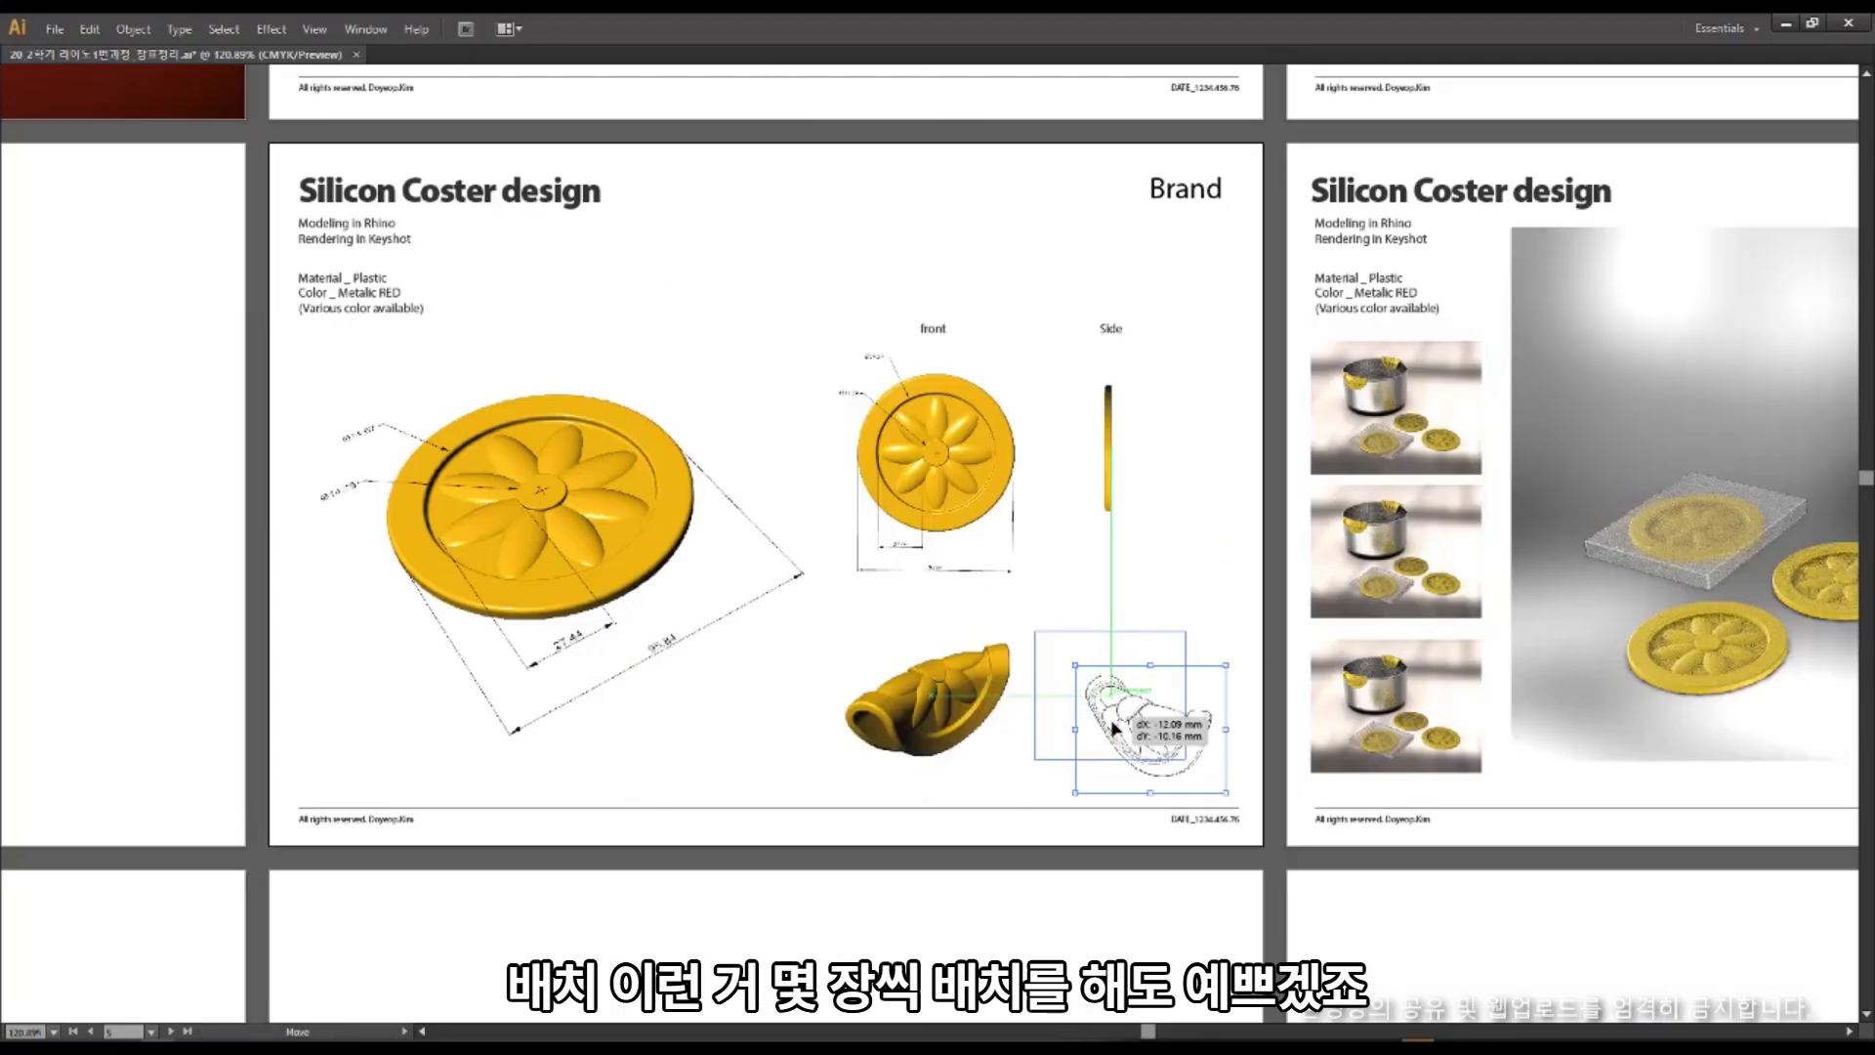
drag(1114, 728, 1085, 617)
Shift the front and side views and both folded grip images upward on the page.
drag(927, 705, 927, 686)
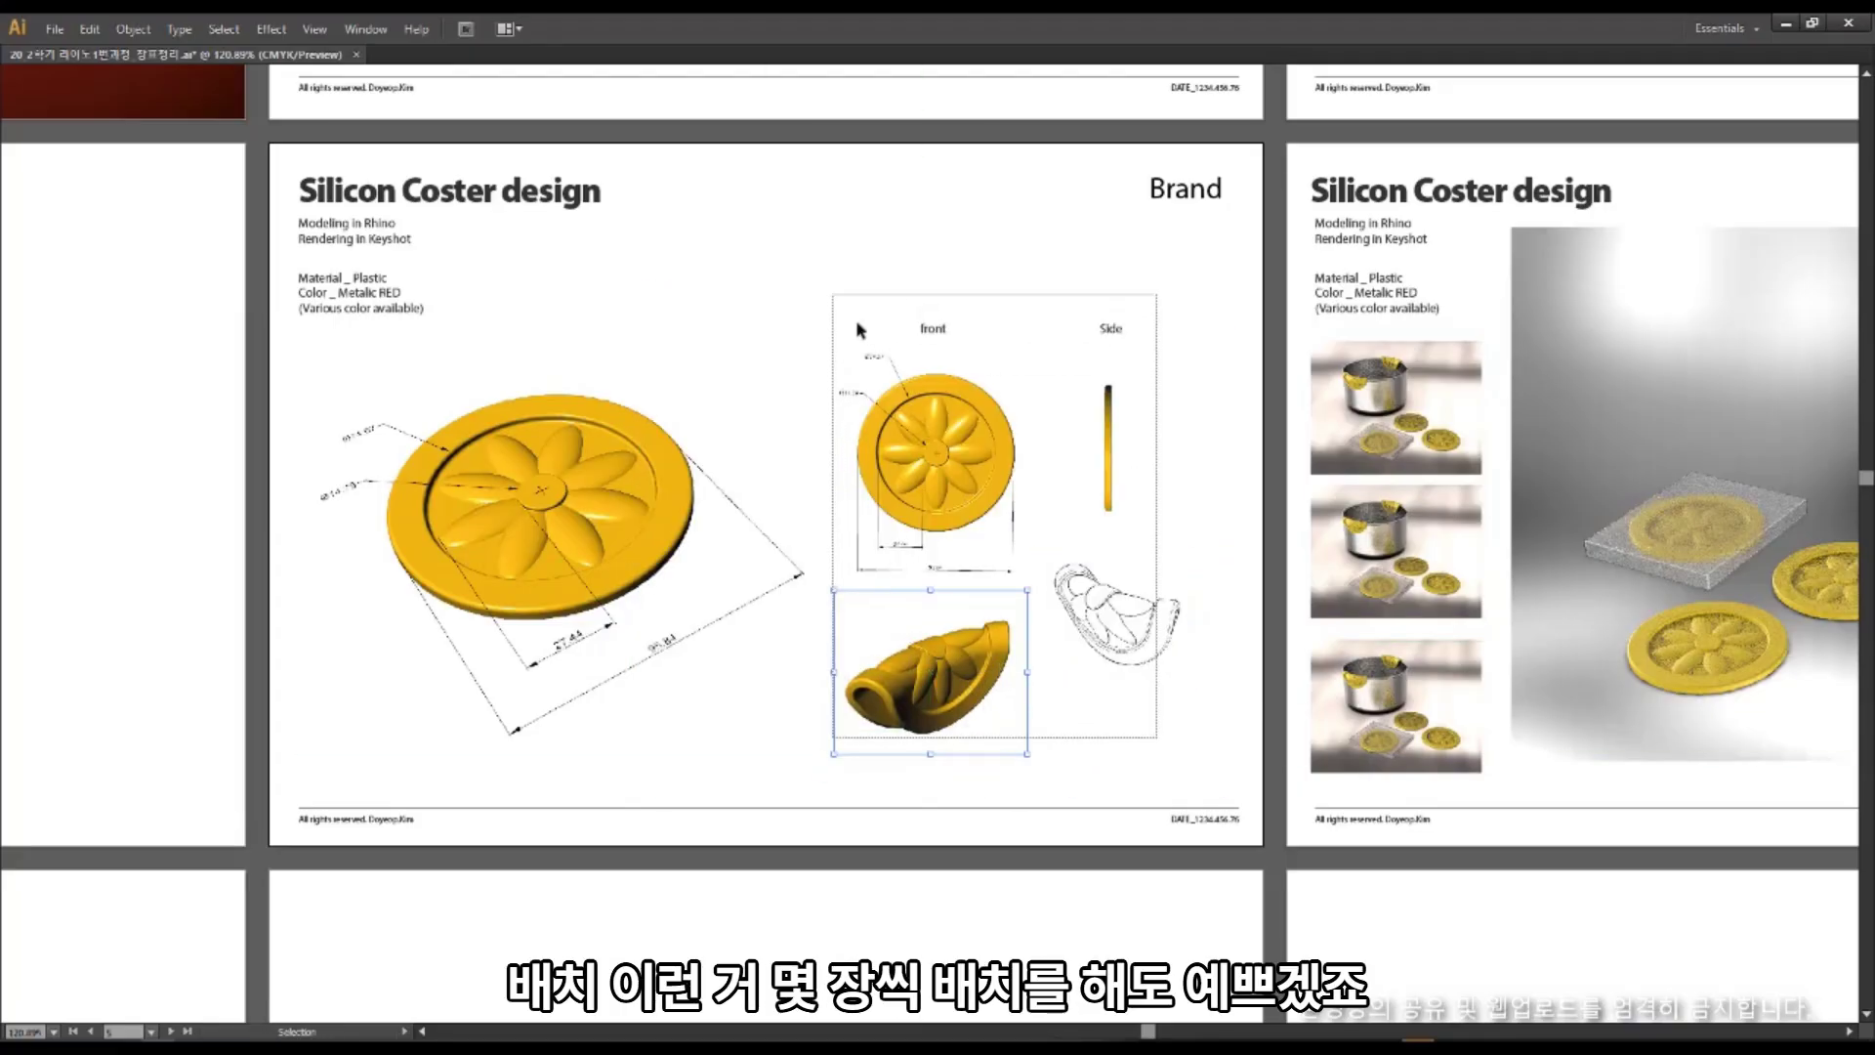
drag(856, 329, 855, 279)
click(1114, 598)
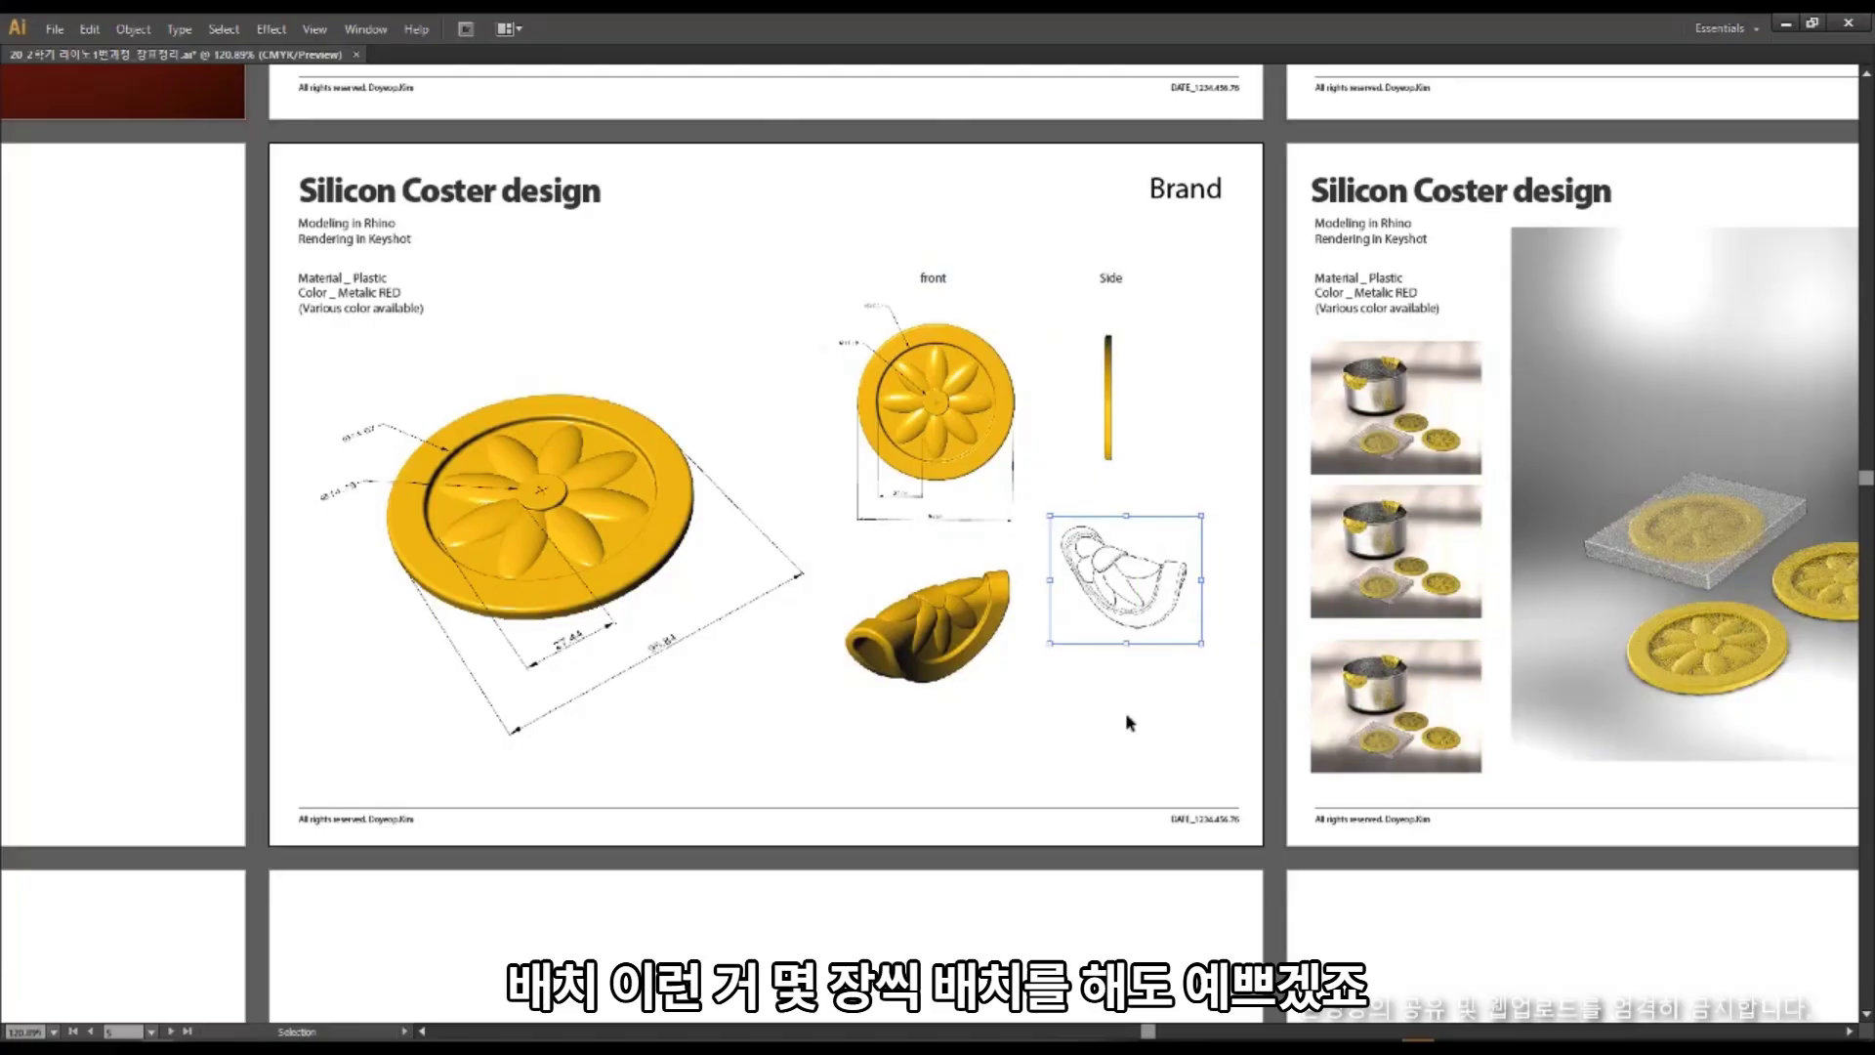
Switch to Rhino, orbit the line-drawn grip to look into its open end, and capture it as a screenshot.
key(alt+Tab)
right_drag(974, 536, 742, 640)
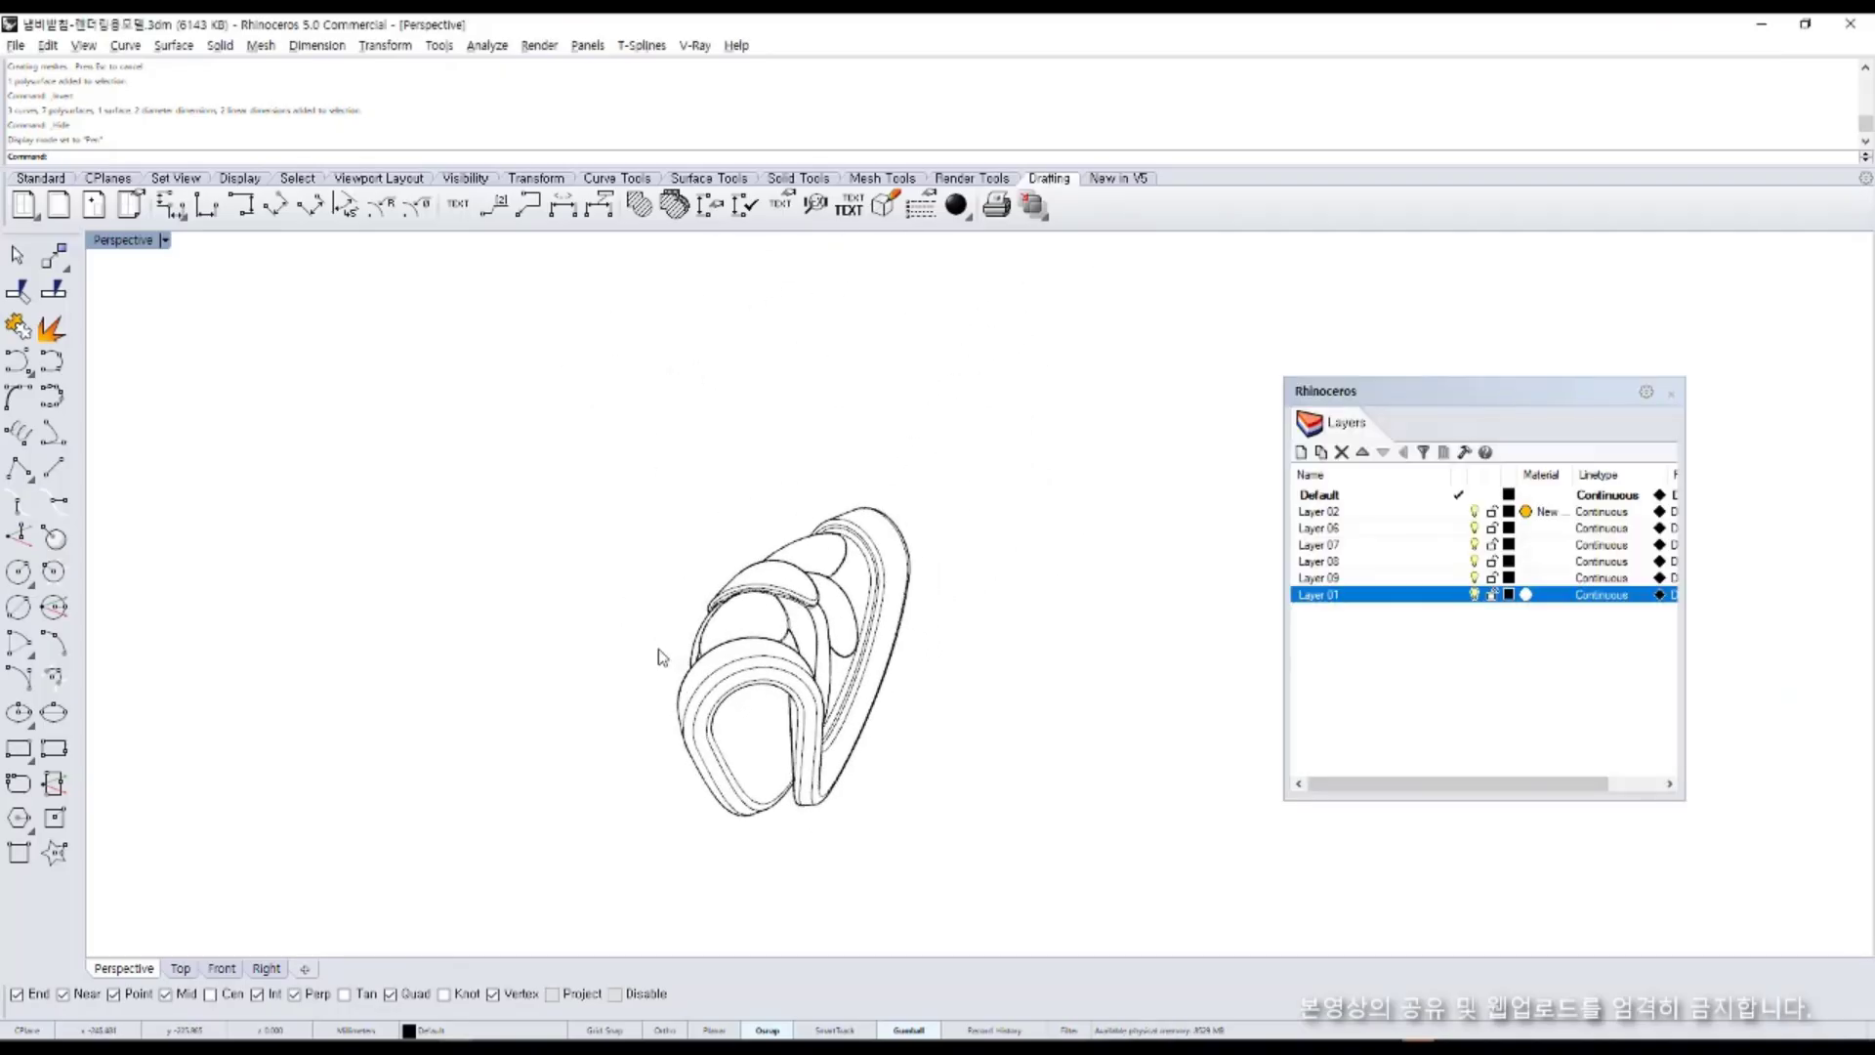
key(ctrl+shift+d)
drag(654, 485, 960, 861)
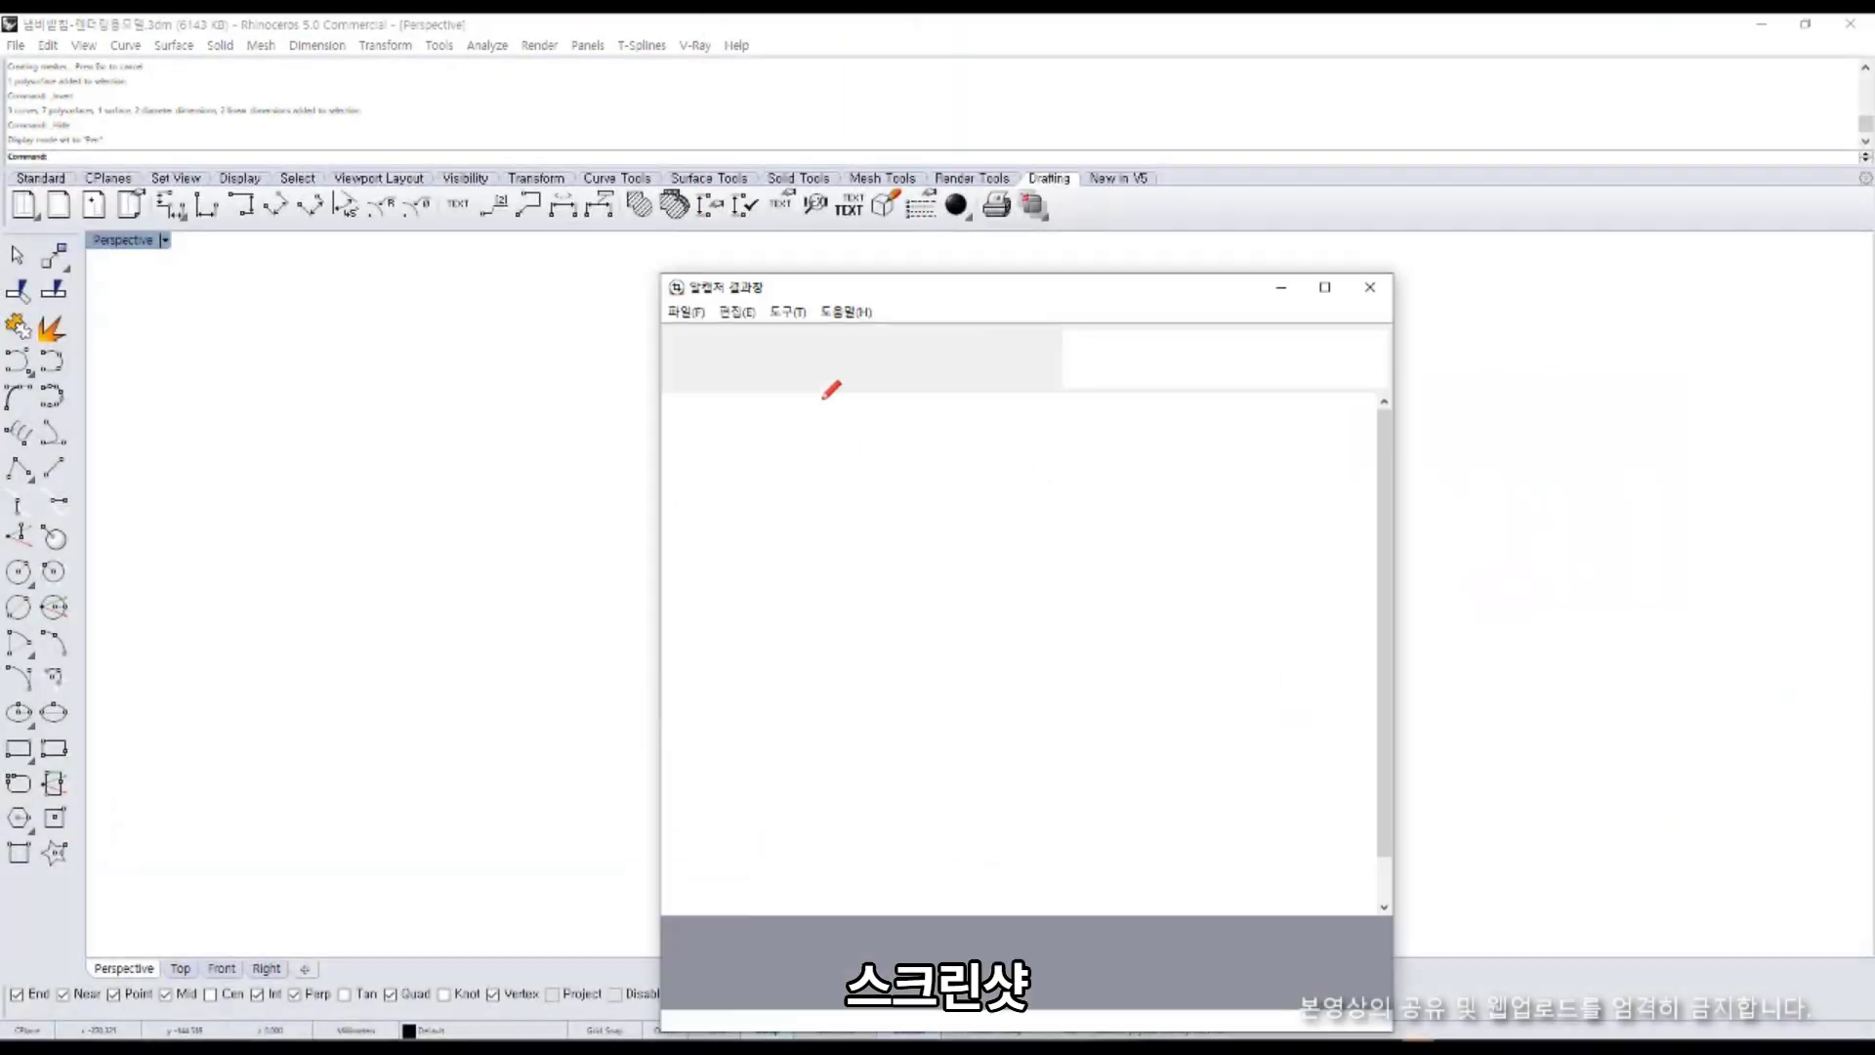
click(833, 358)
Switch to Illustrator, paste the second line-drawn grip, scale it down below the first sketch, and nudge the first sketch up slightly.
key(alt+Tab)
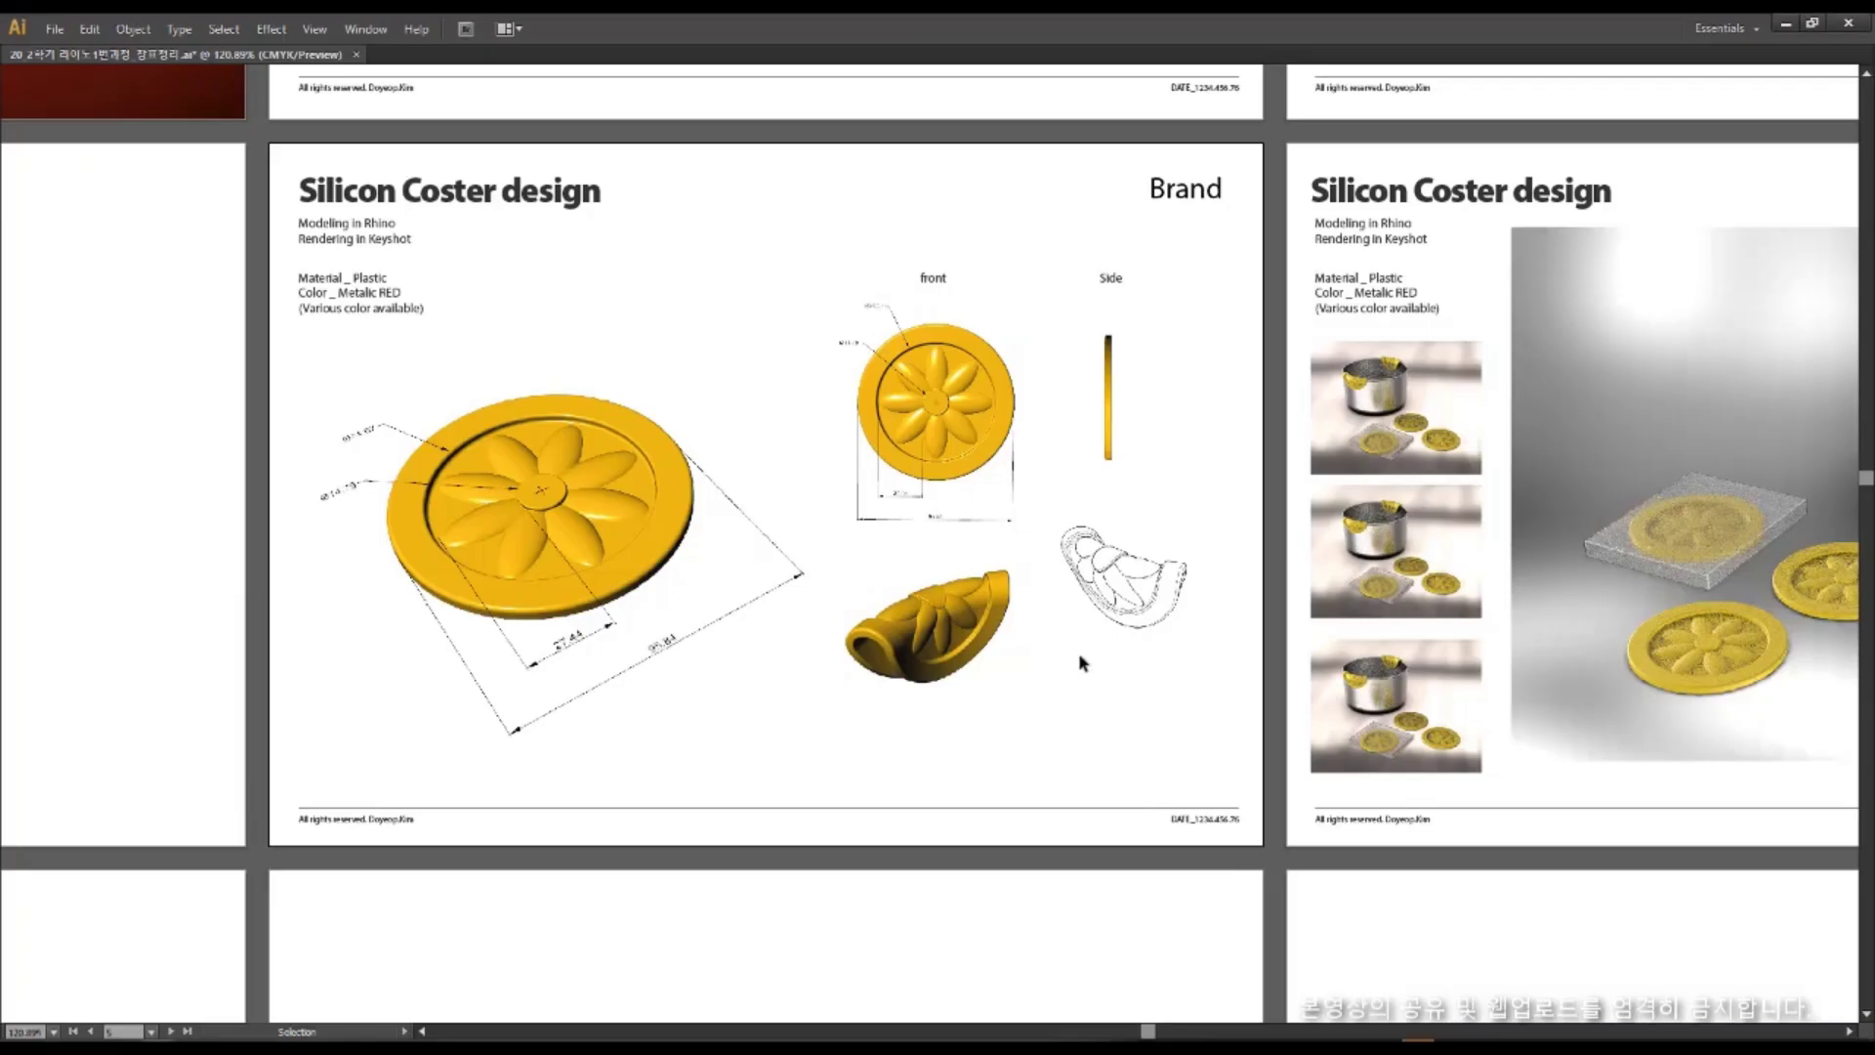
key(ctrl+v)
shift+drag(744, 316, 994, 622)
drag(1061, 712, 1135, 730)
drag(1164, 598, 1164, 585)
click(952, 652)
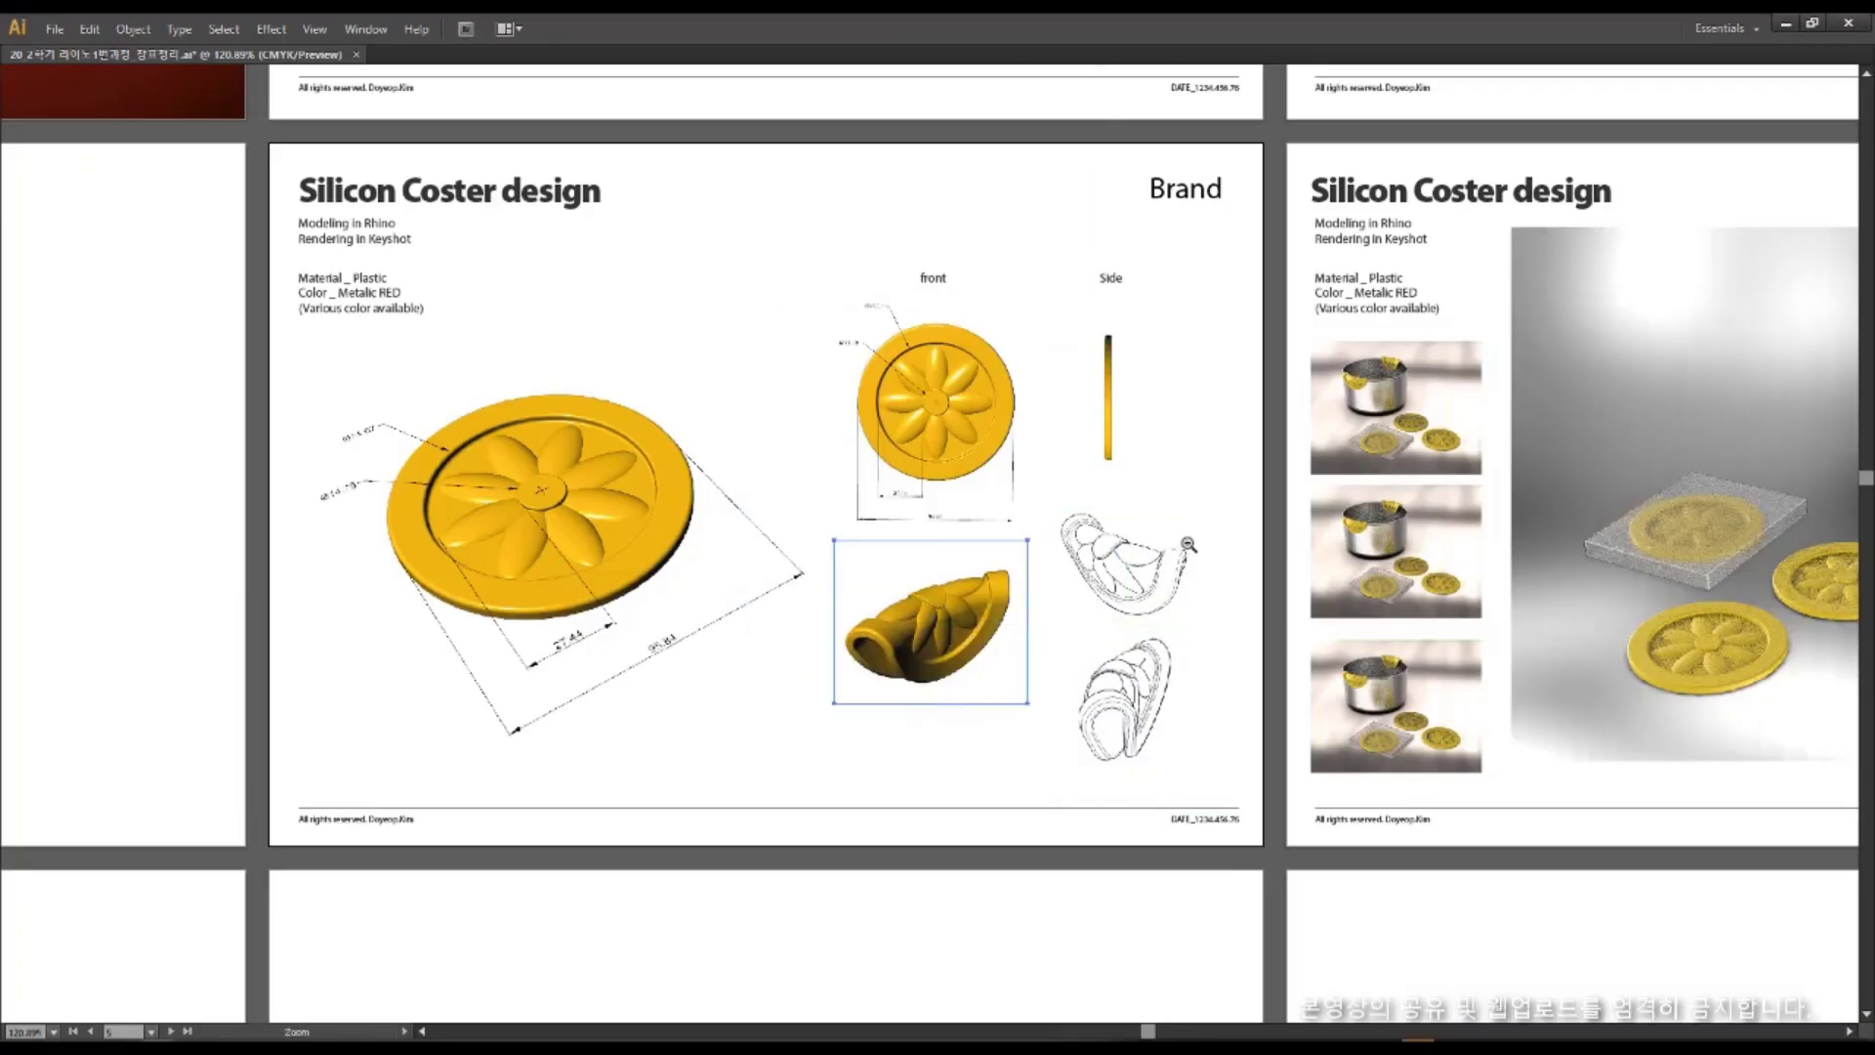
Switch to KeyShot and frame a close-up of the pot with the yellow flower grip centred on its front rim.
ctrl+alt+click(1184, 543)
ctrl+alt+click(913, 527)
drag(646, 548, 883, 636)
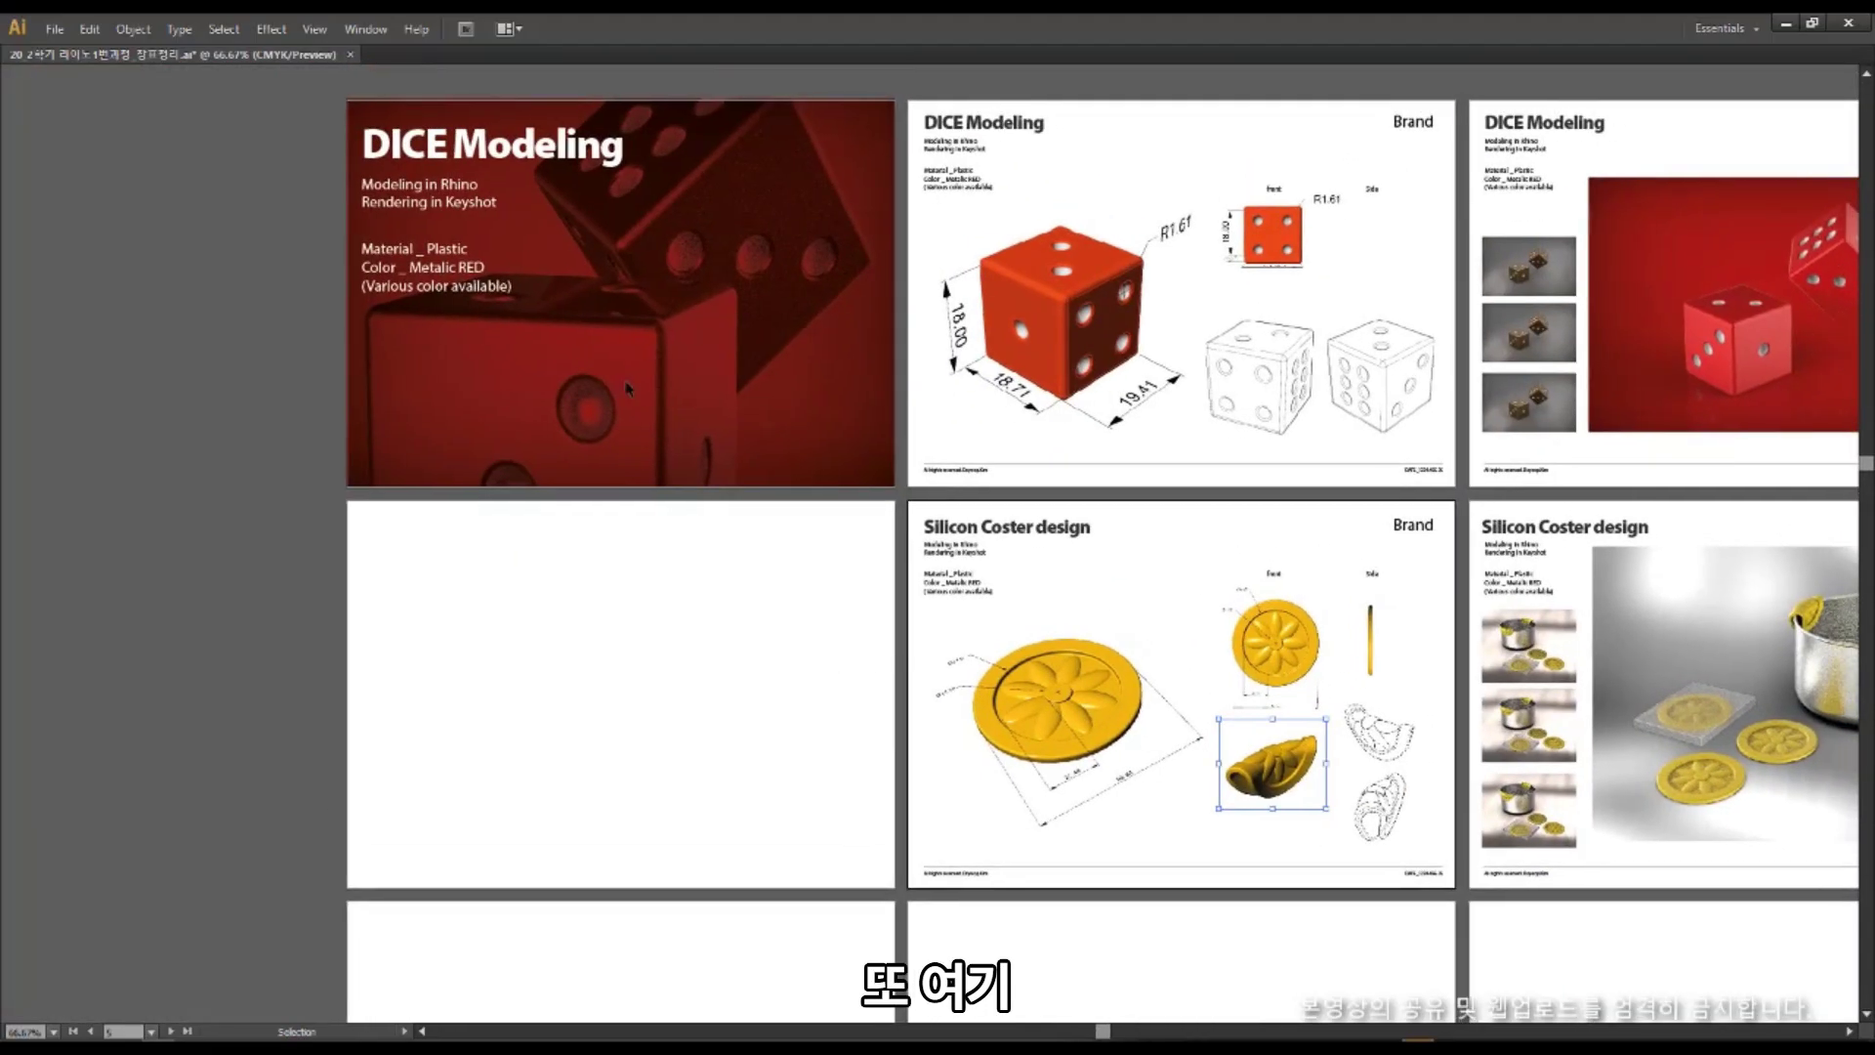
key(alt+Tab)
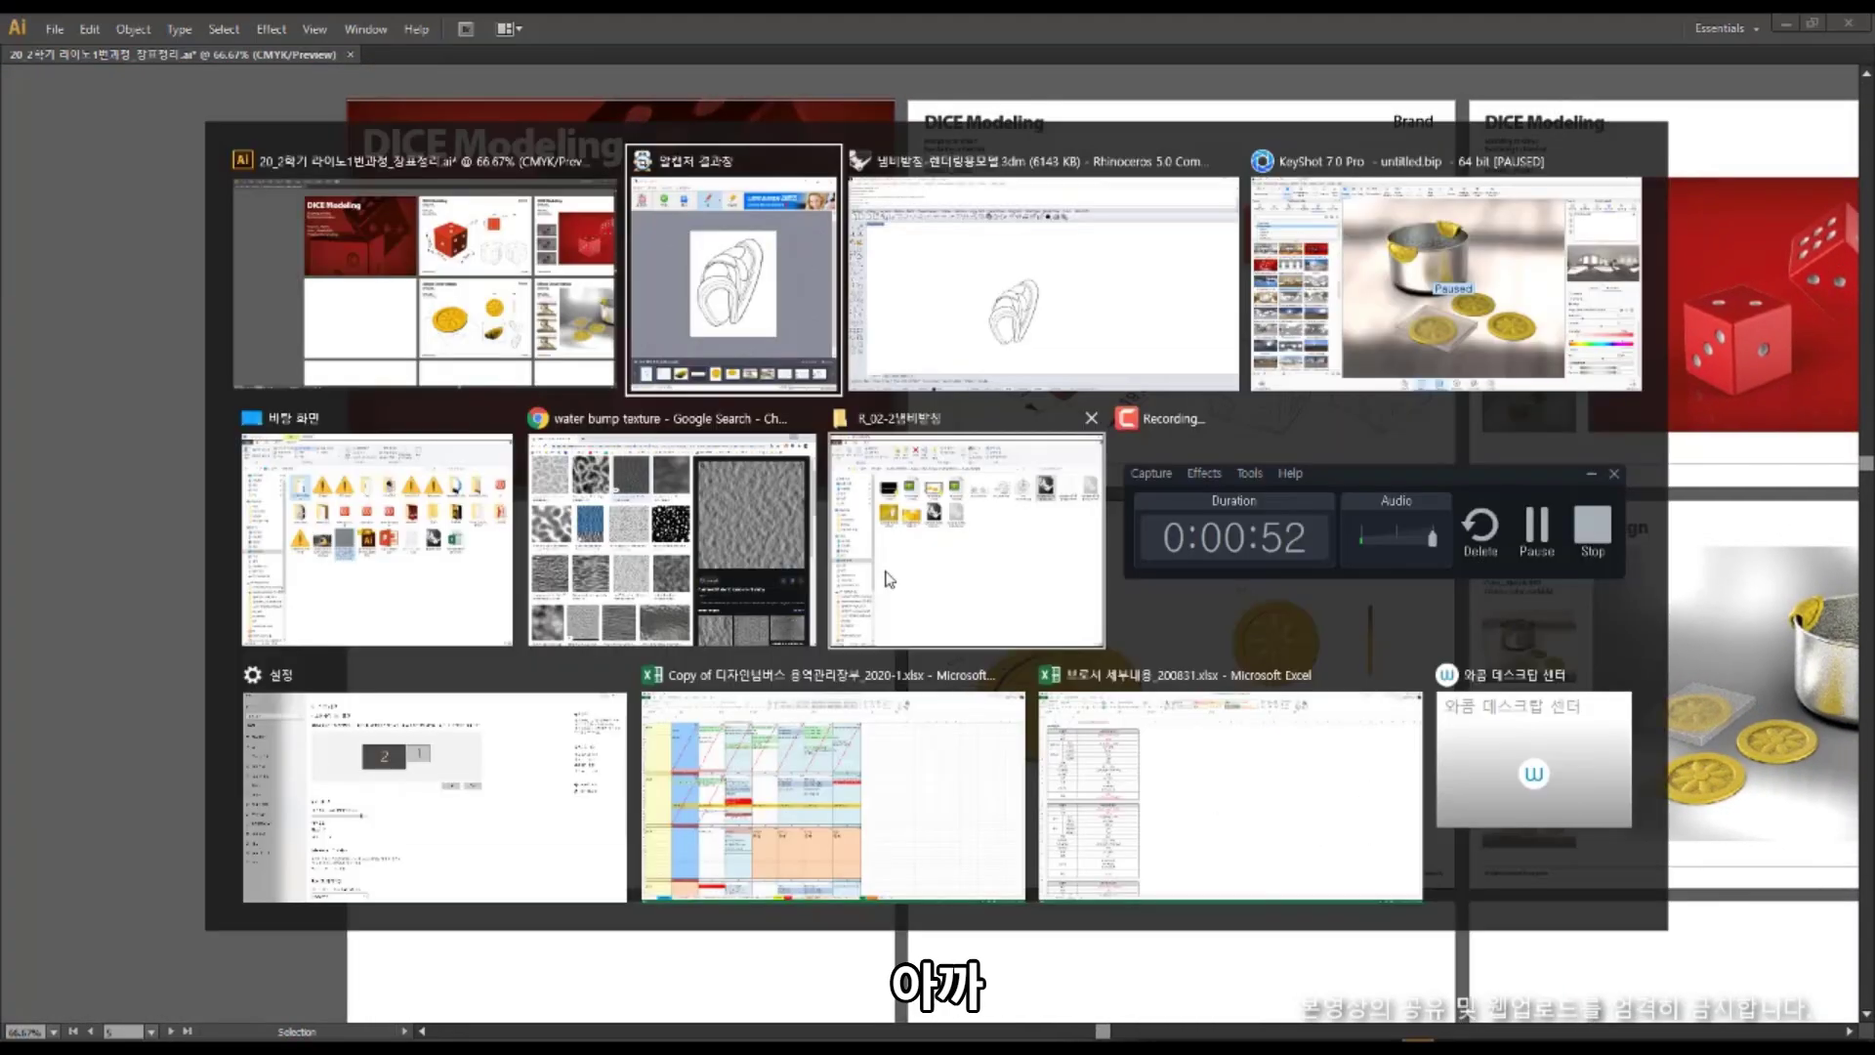
click(1381, 337)
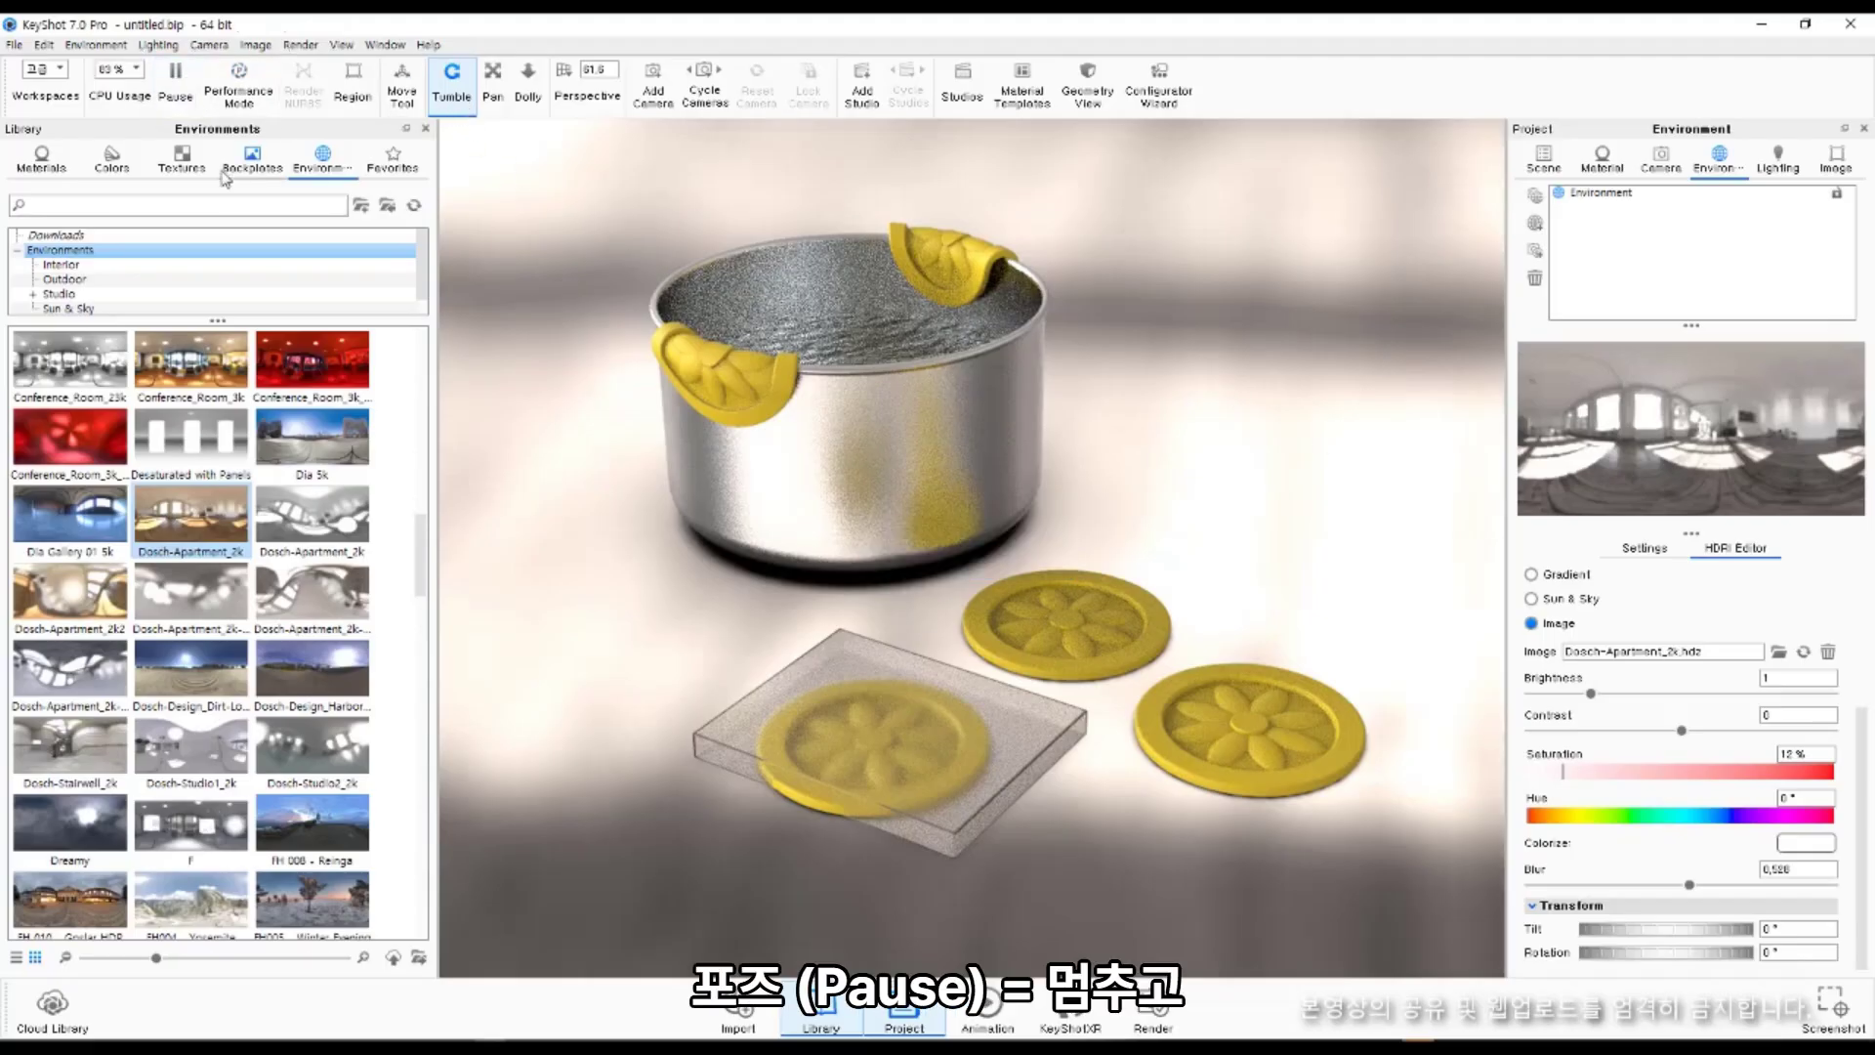
drag(679, 485, 1152, 621)
scroll(1153, 621, up, 5)
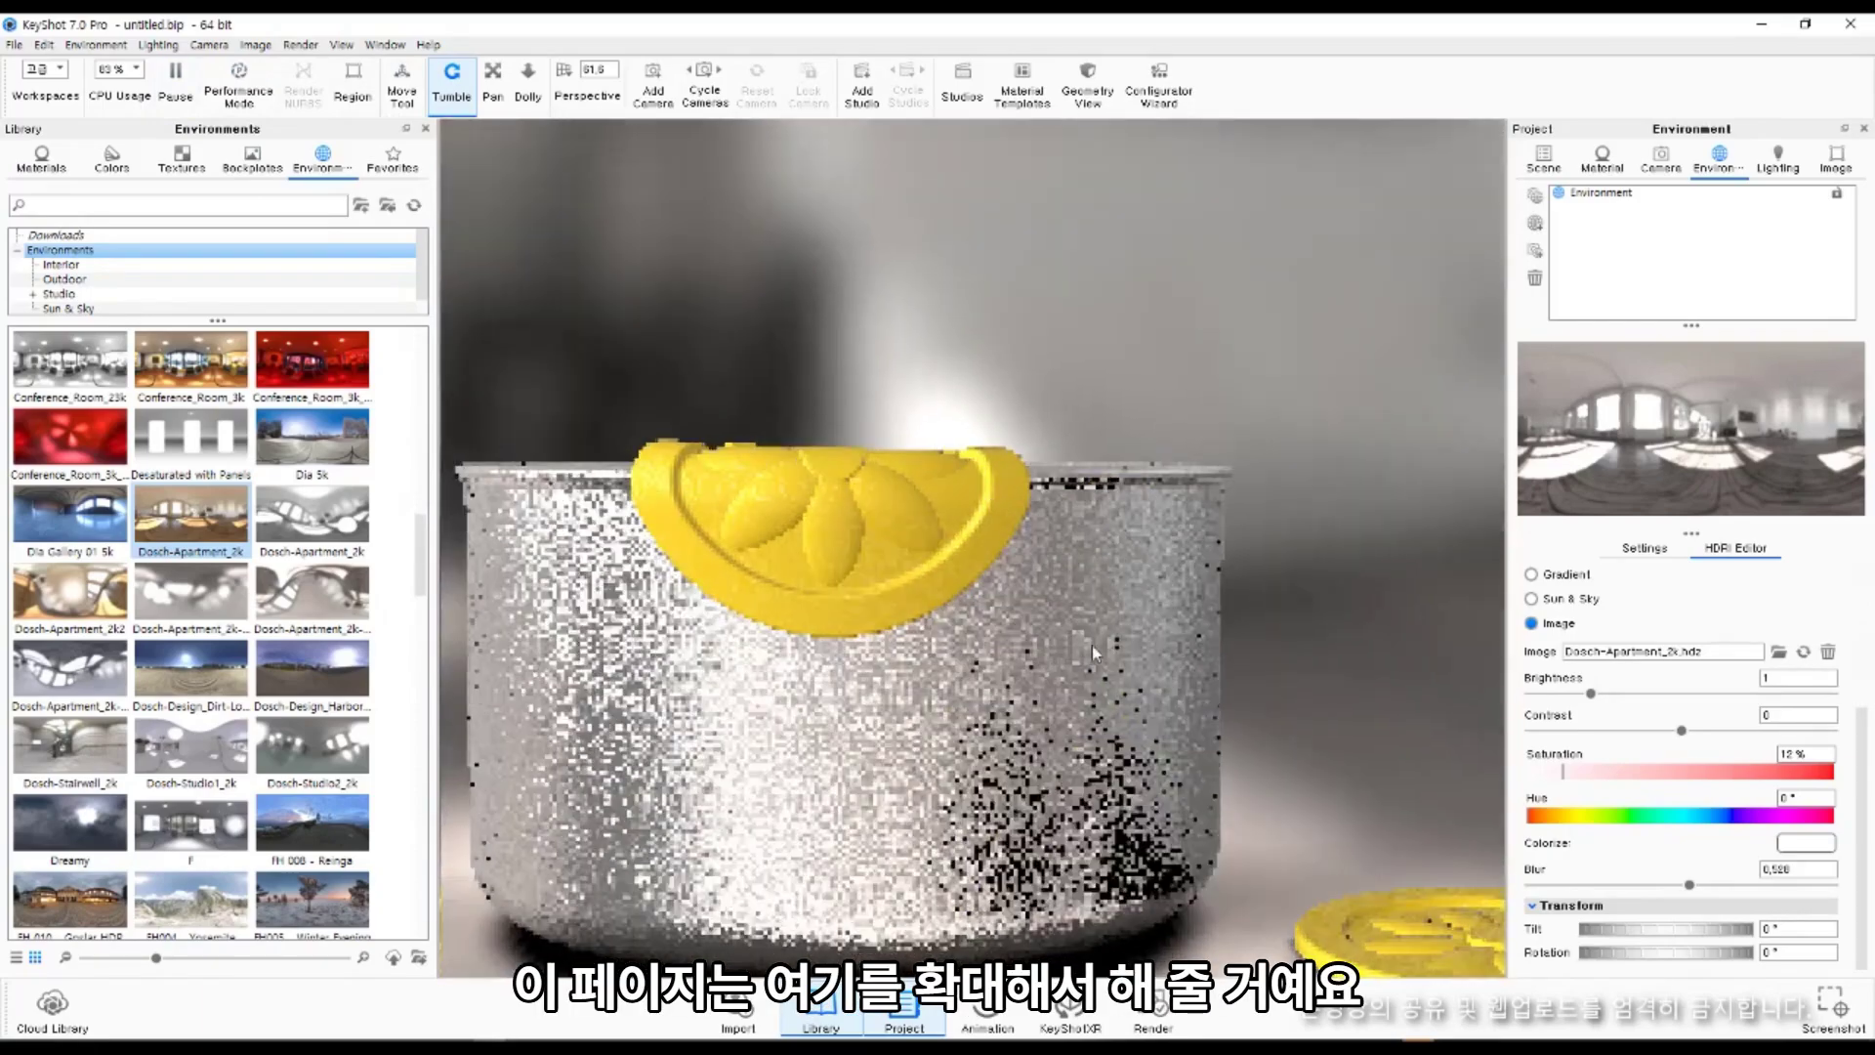
scroll(1098, 674, up, 2)
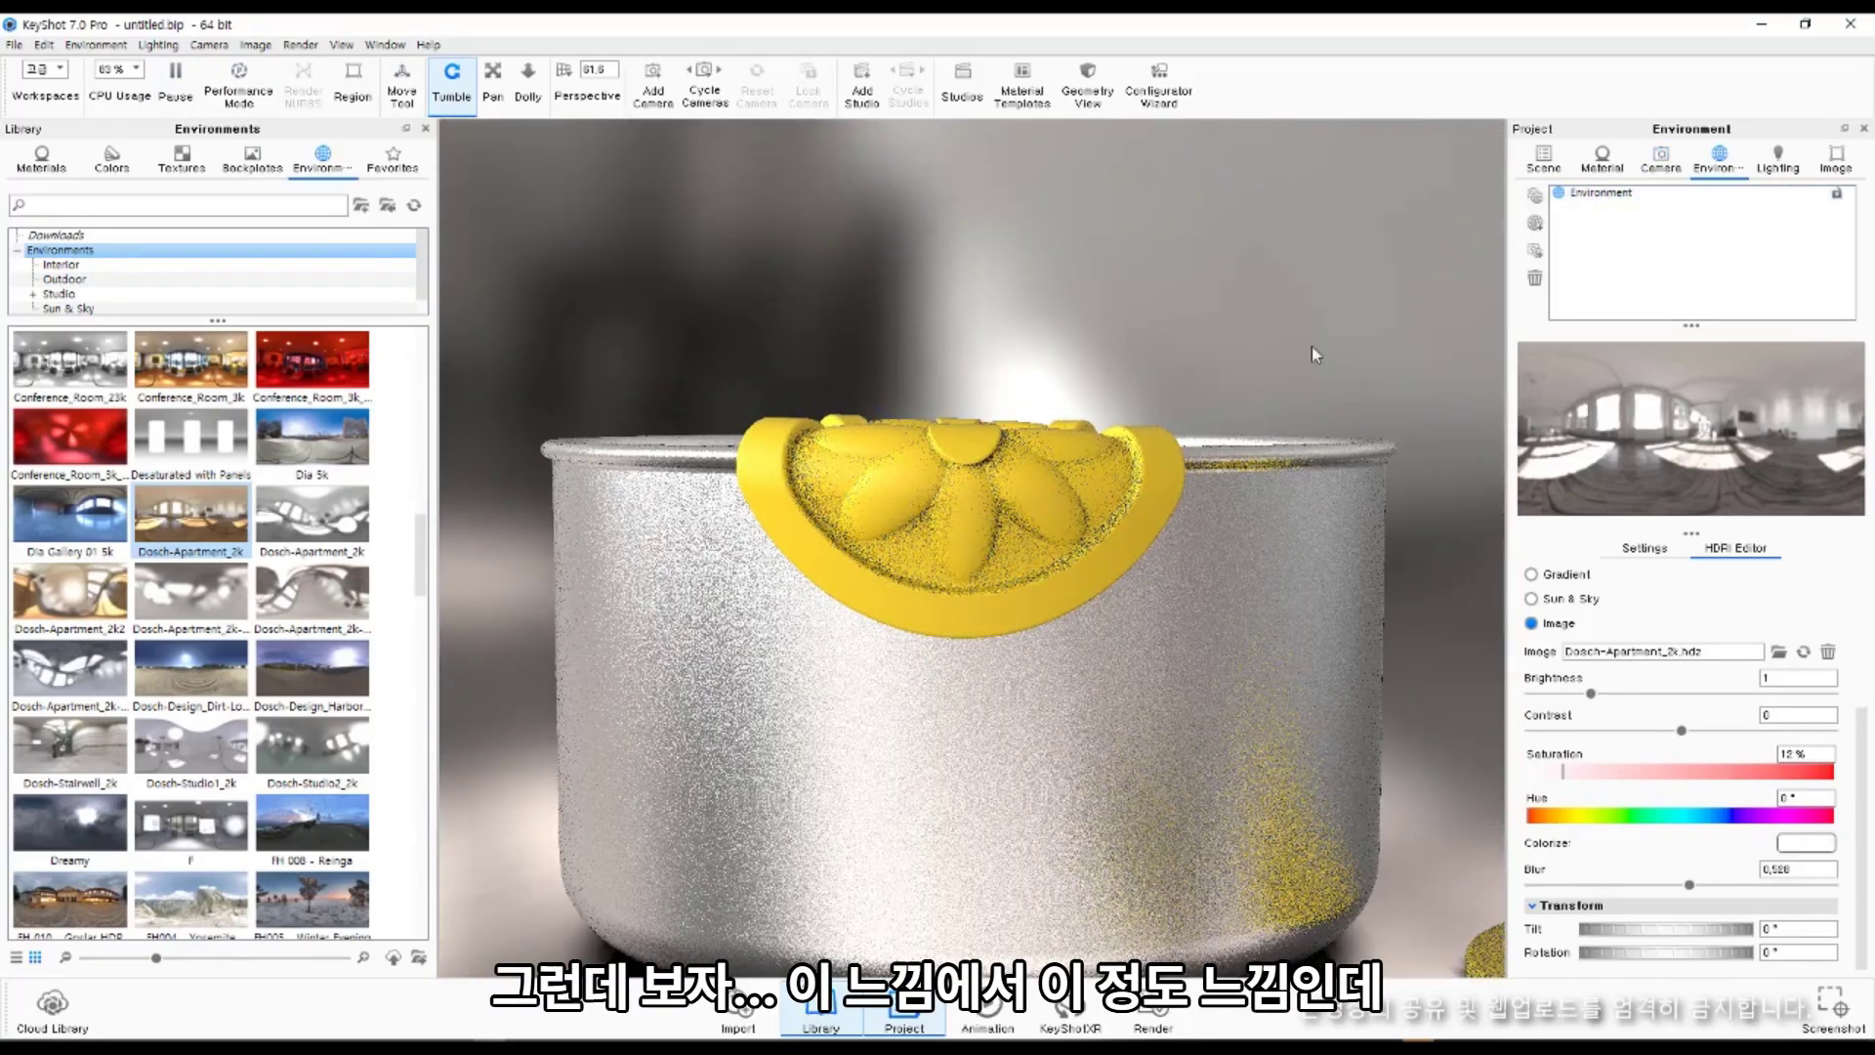
drag(1015, 532, 1166, 285)
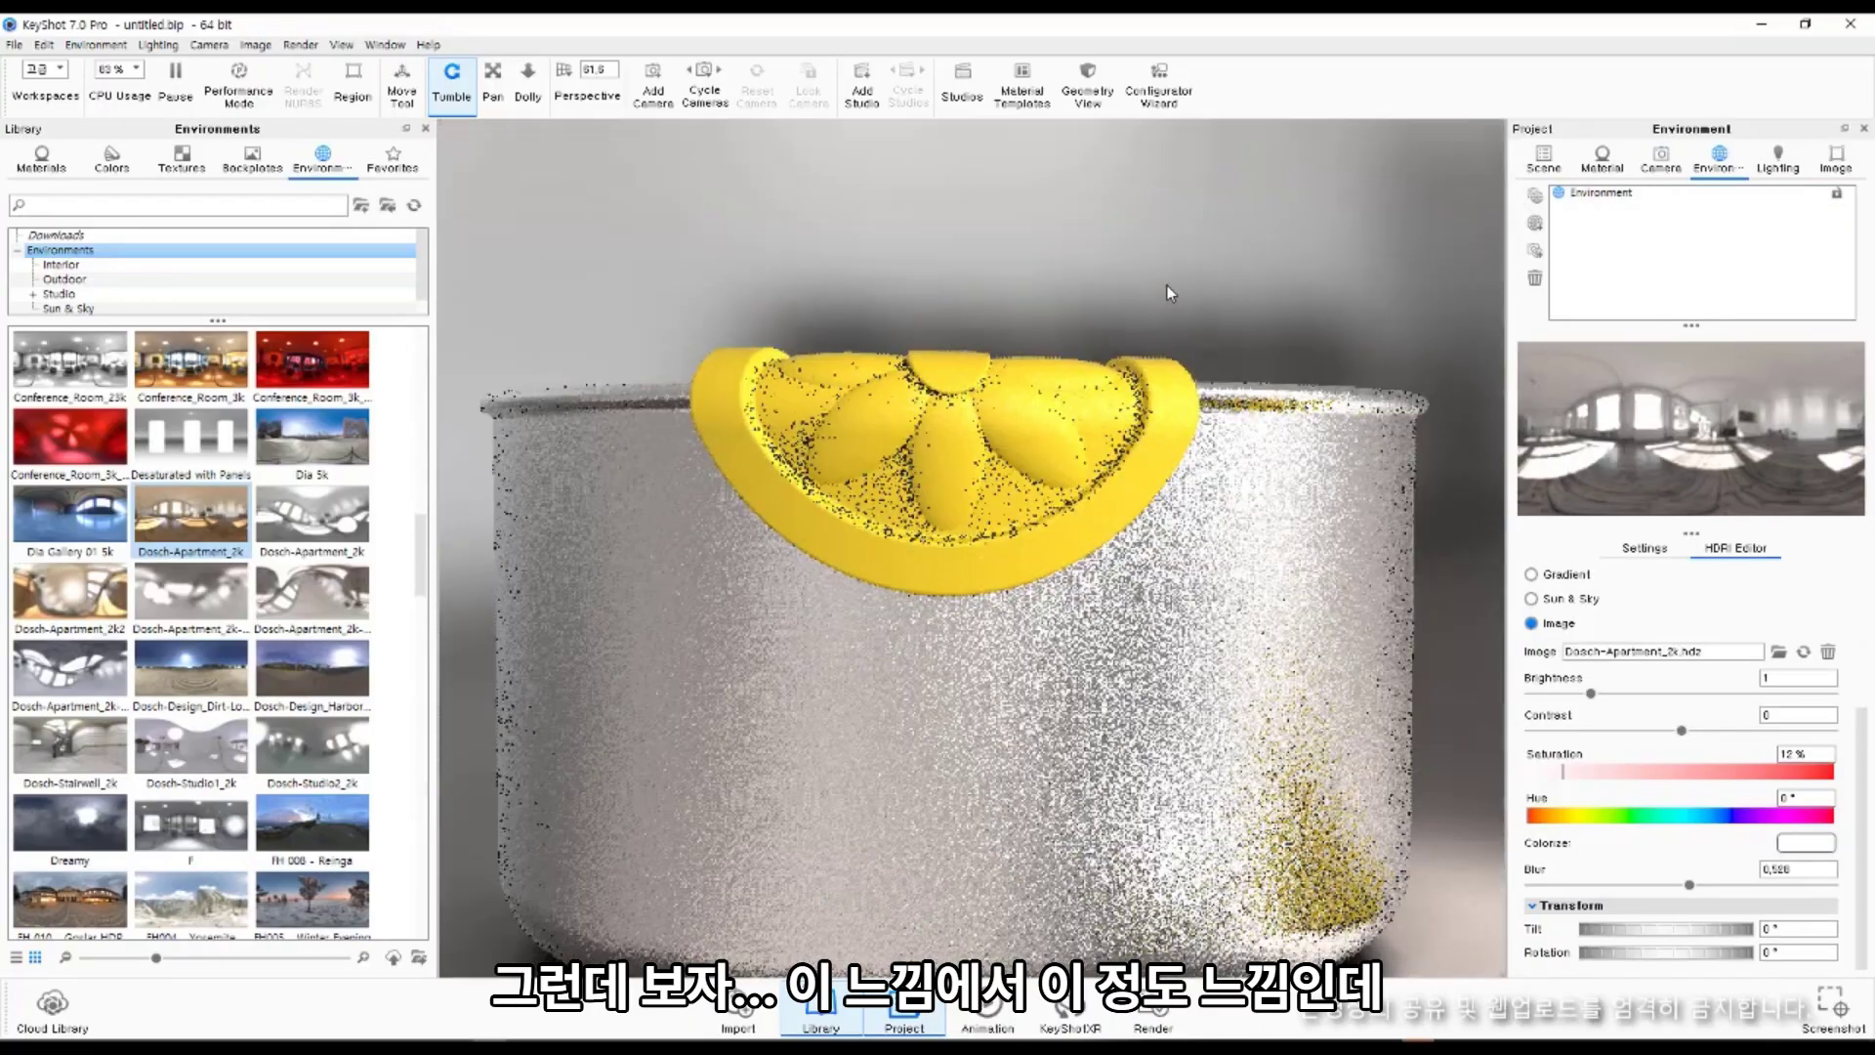
ctrl+drag(1135, 352, 1218, 620)
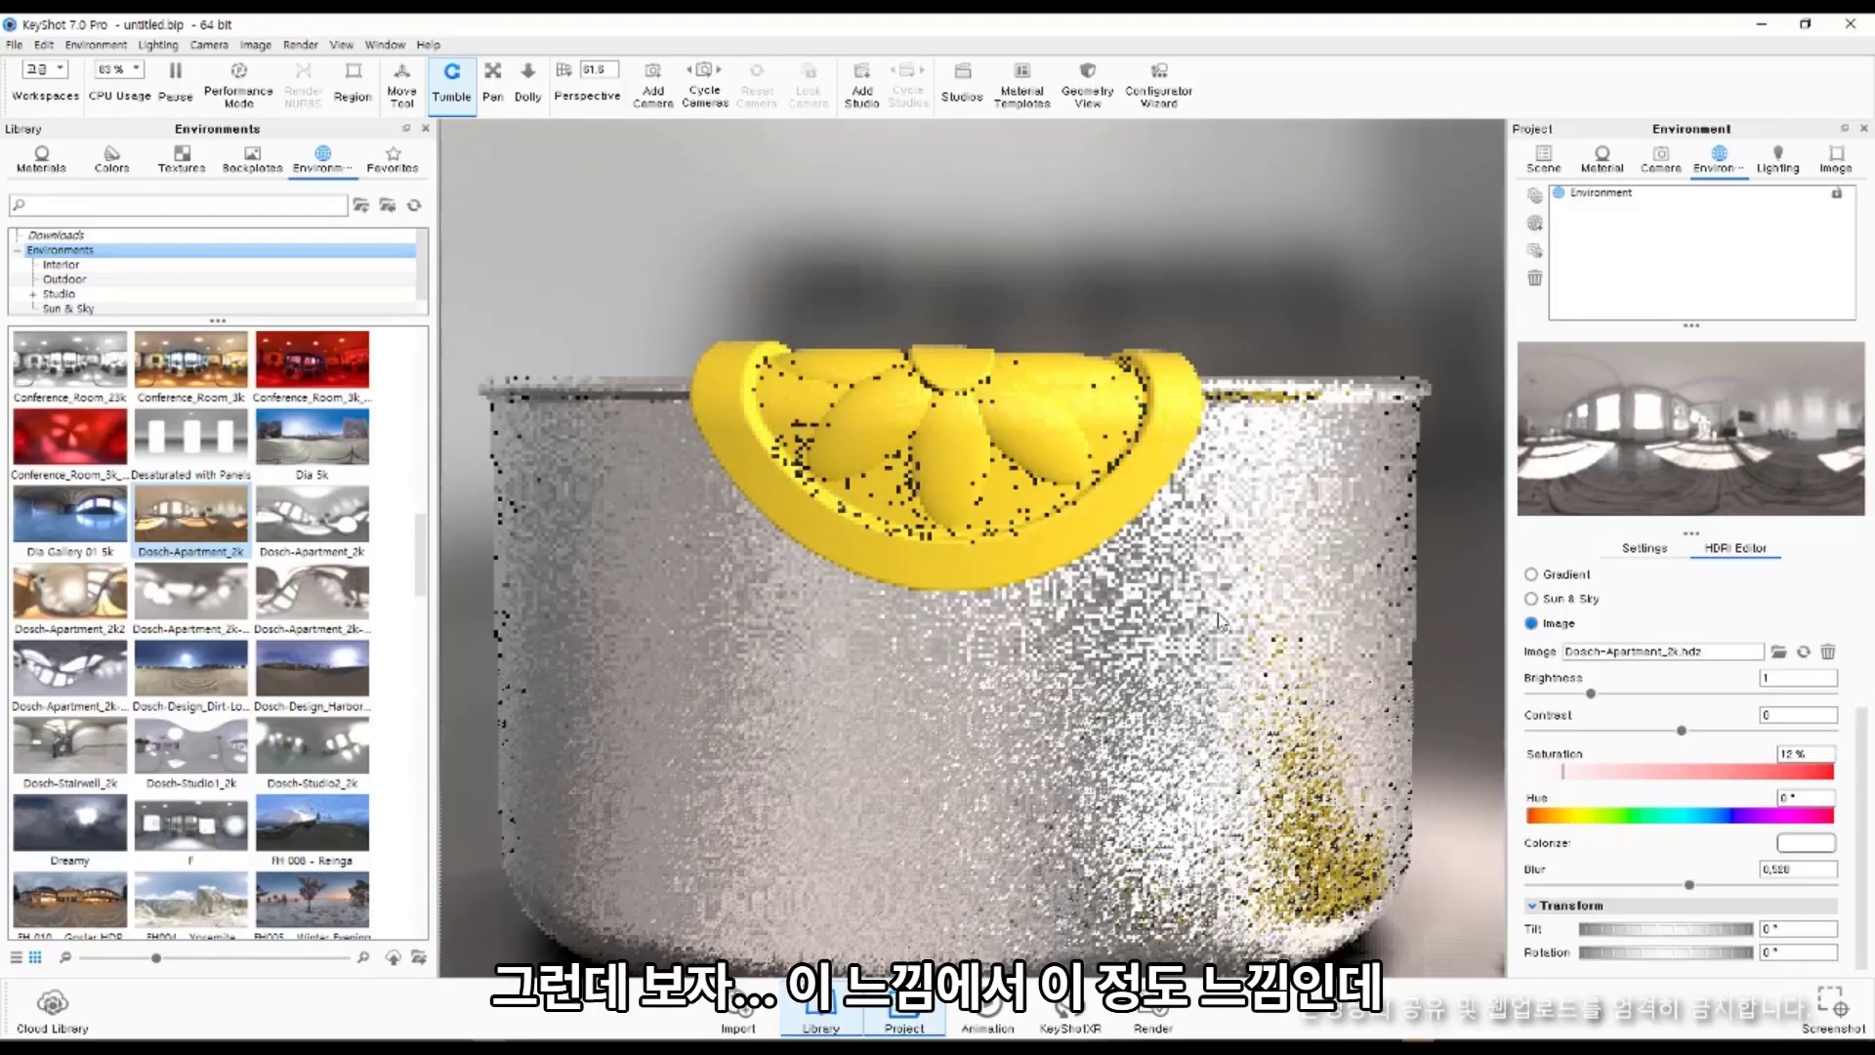
Change the scene background from the lighting environment to a solid golden-yellow colour, using the saved swatch.
double_click(1215, 578)
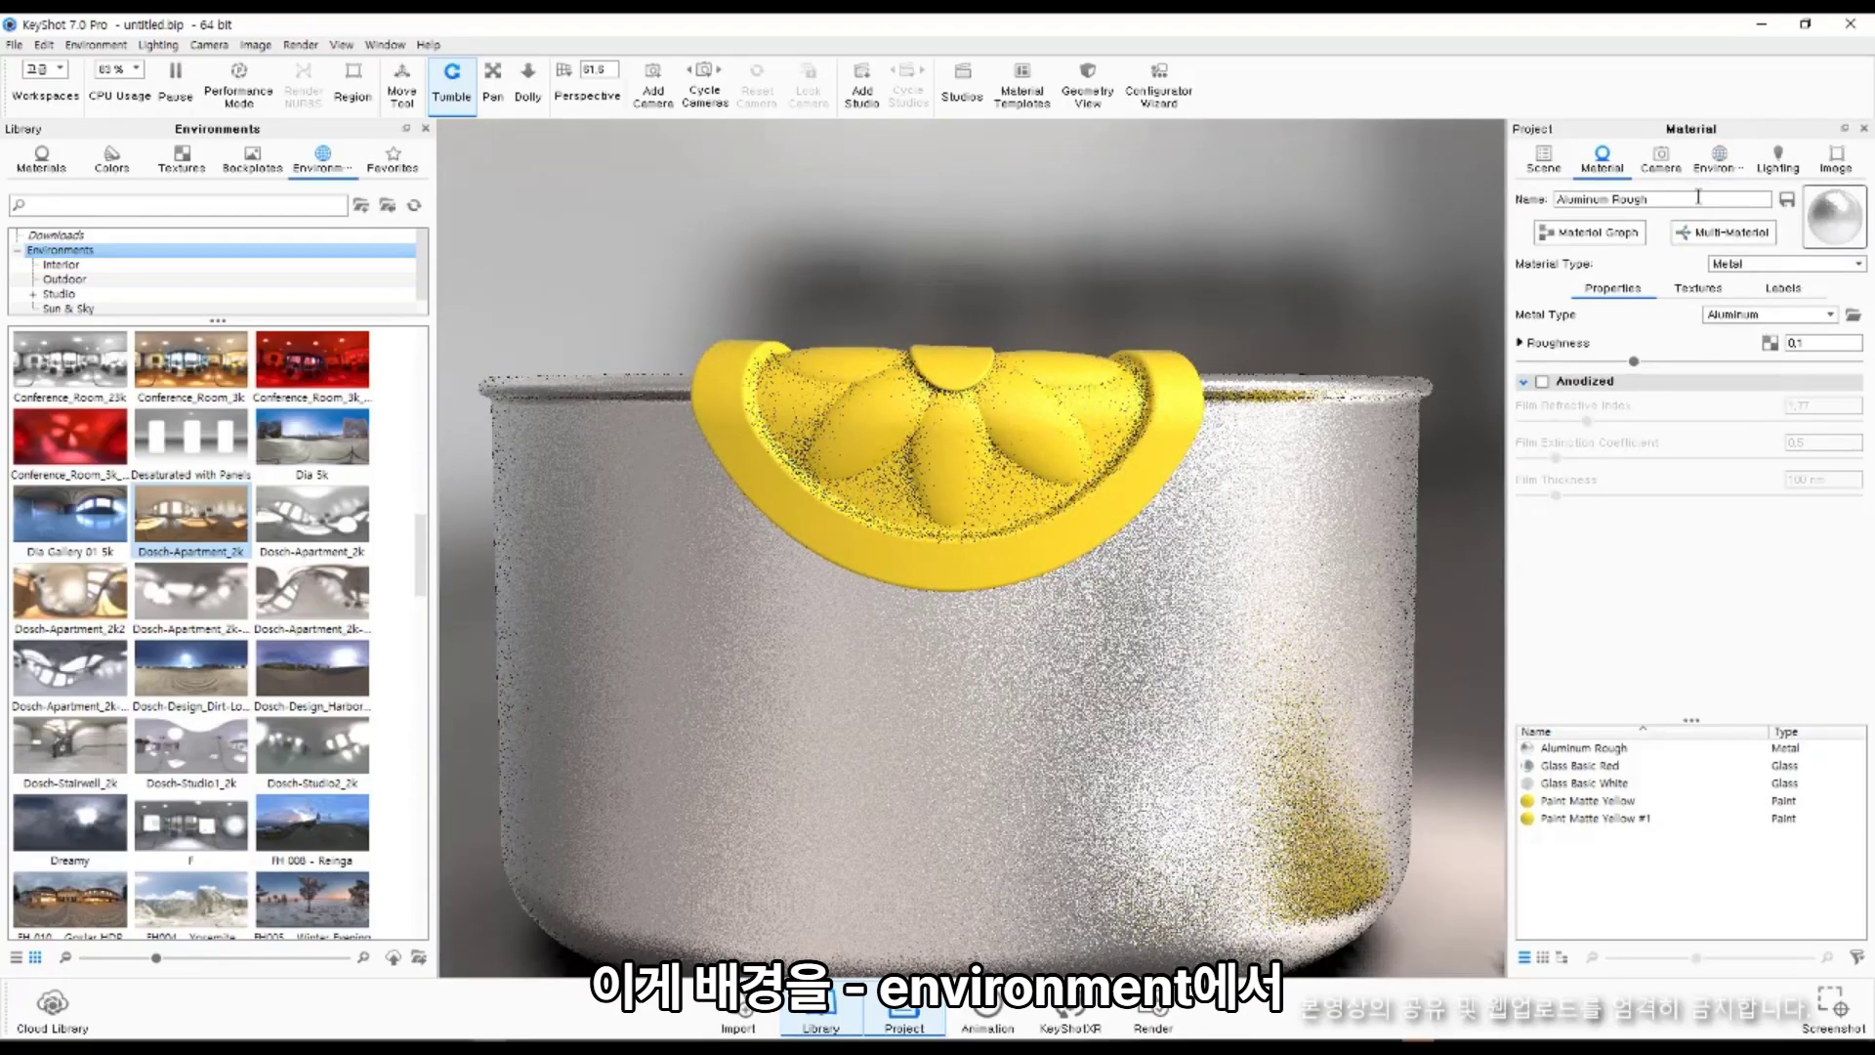
click(1717, 166)
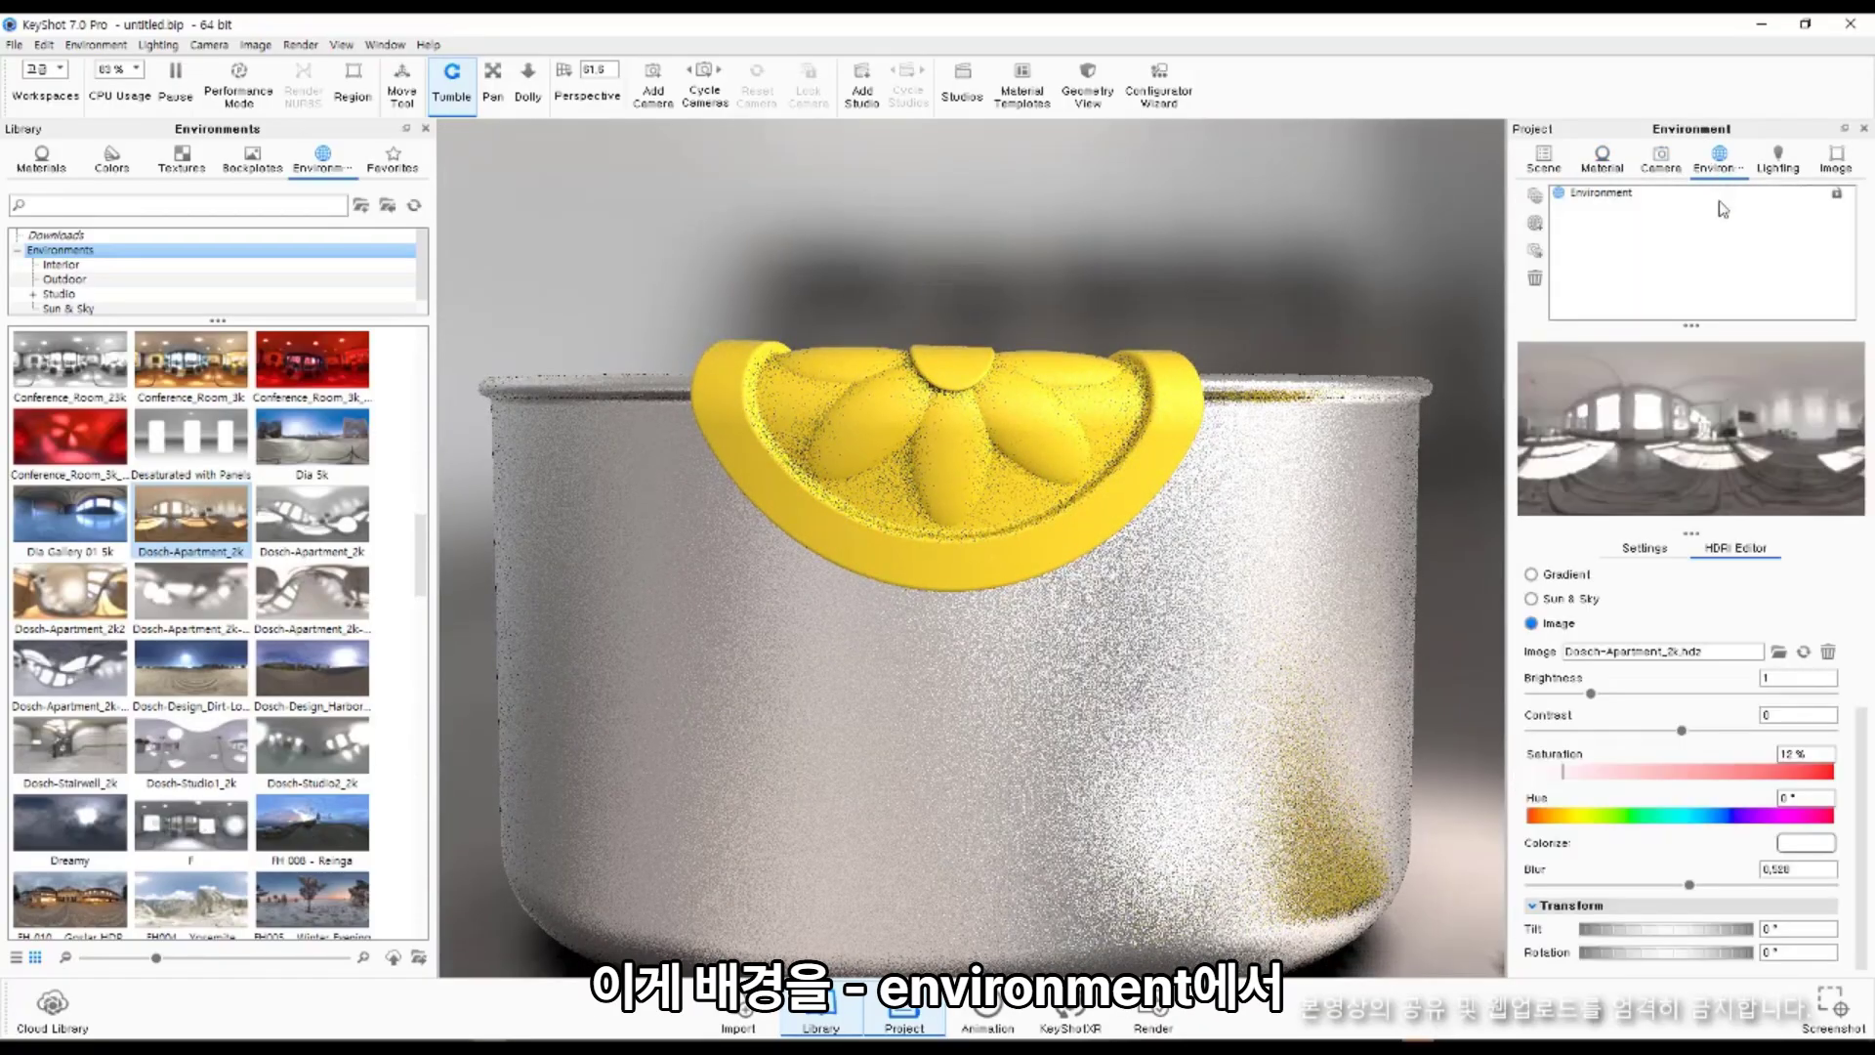
click(1627, 551)
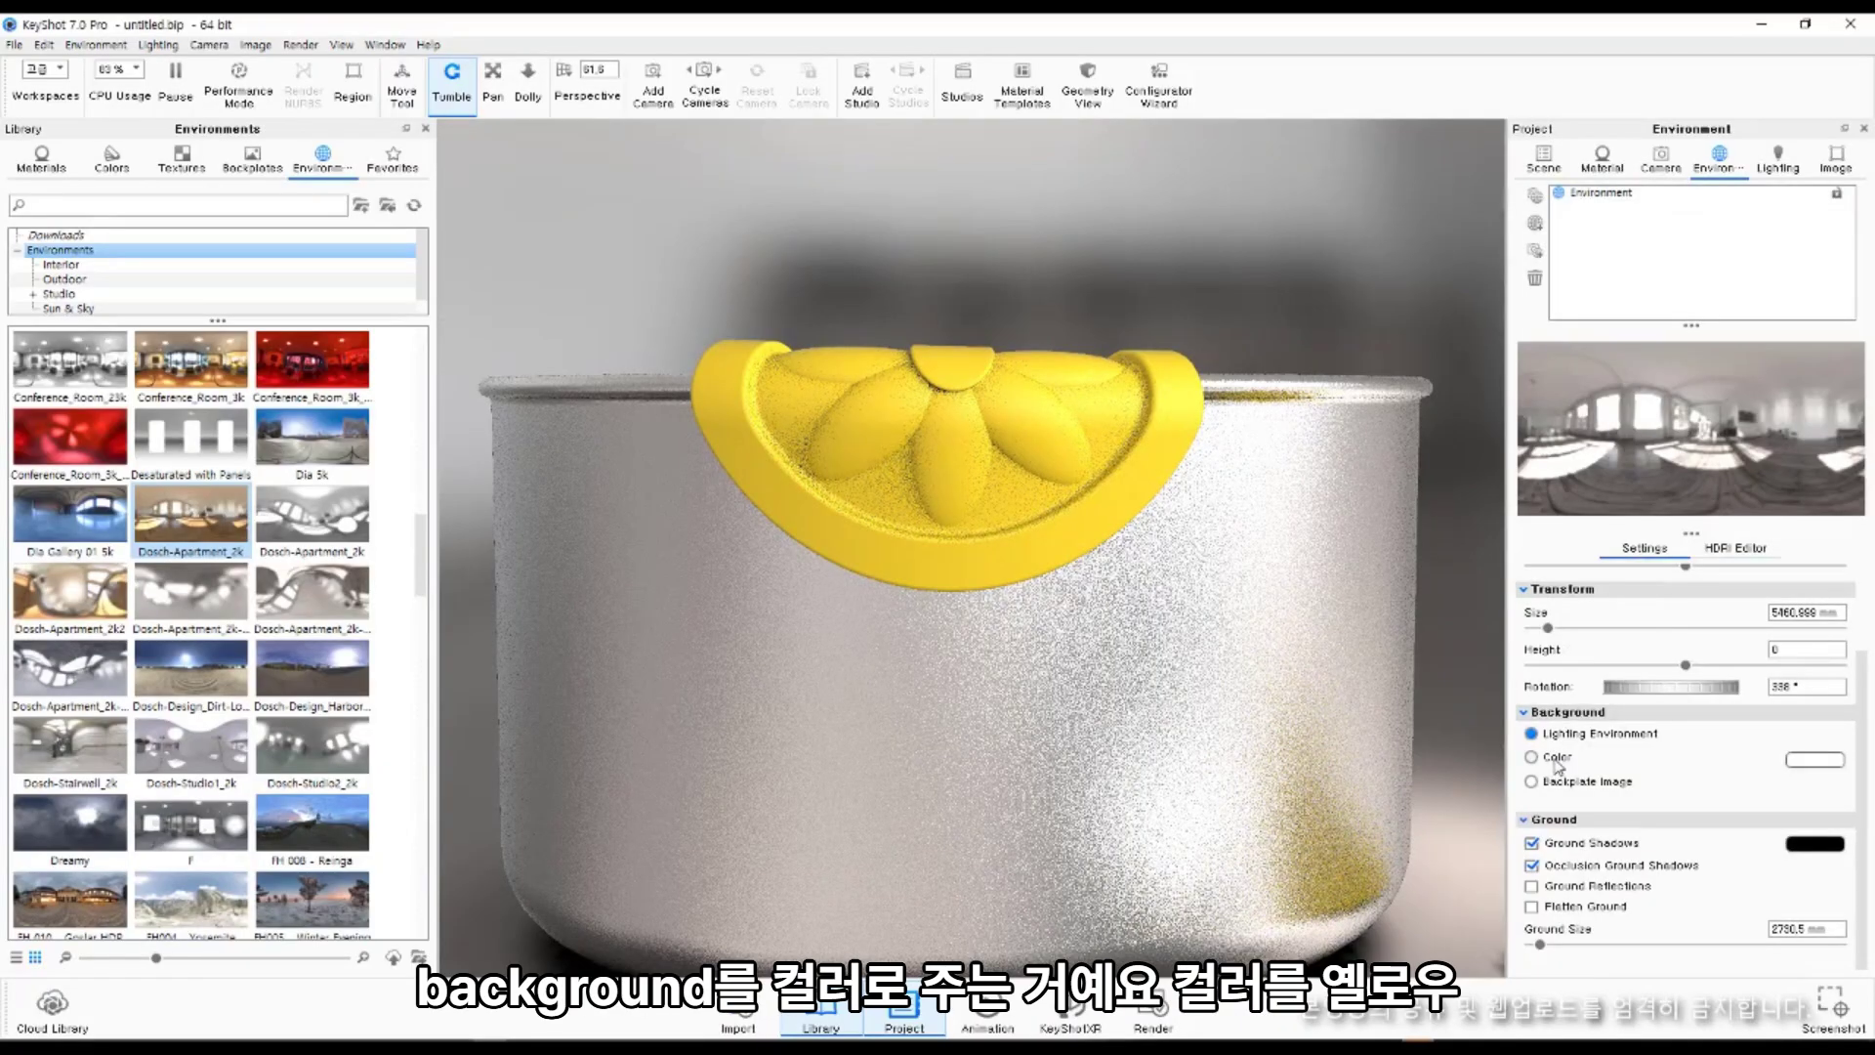
click(1807, 760)
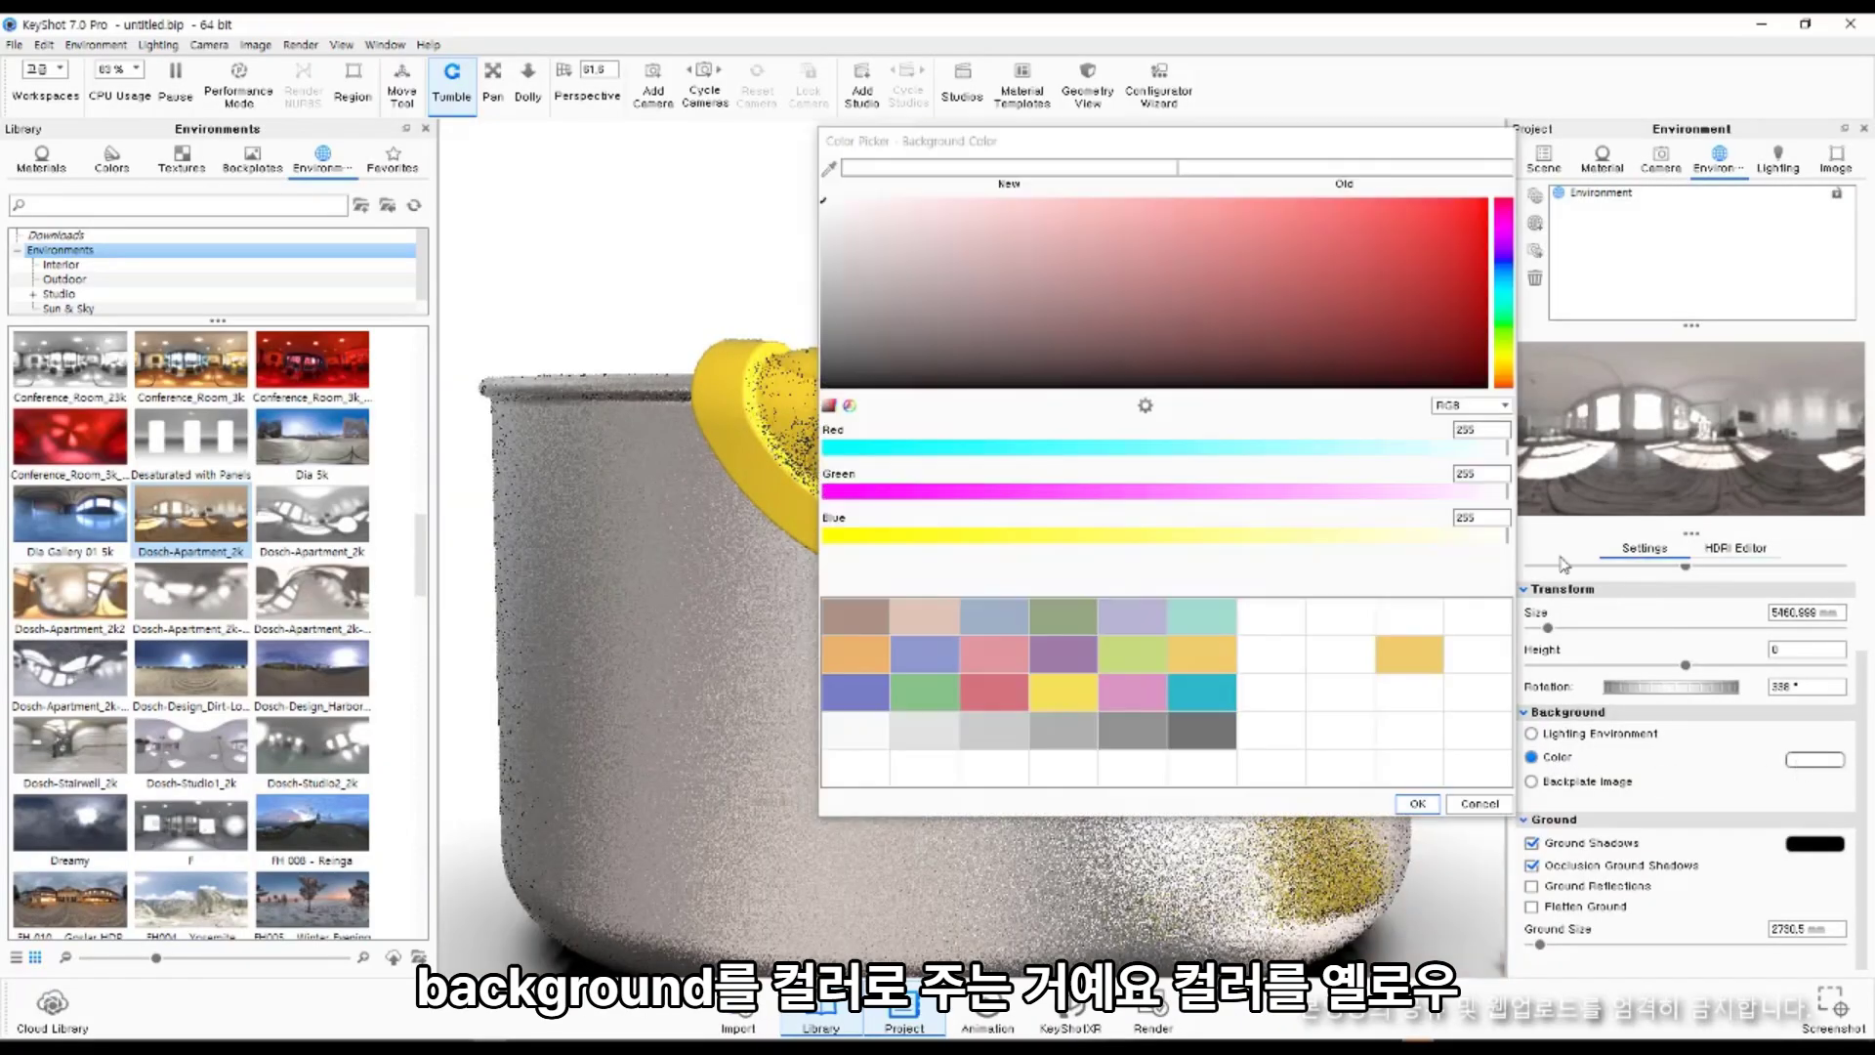
click(1416, 664)
click(1417, 804)
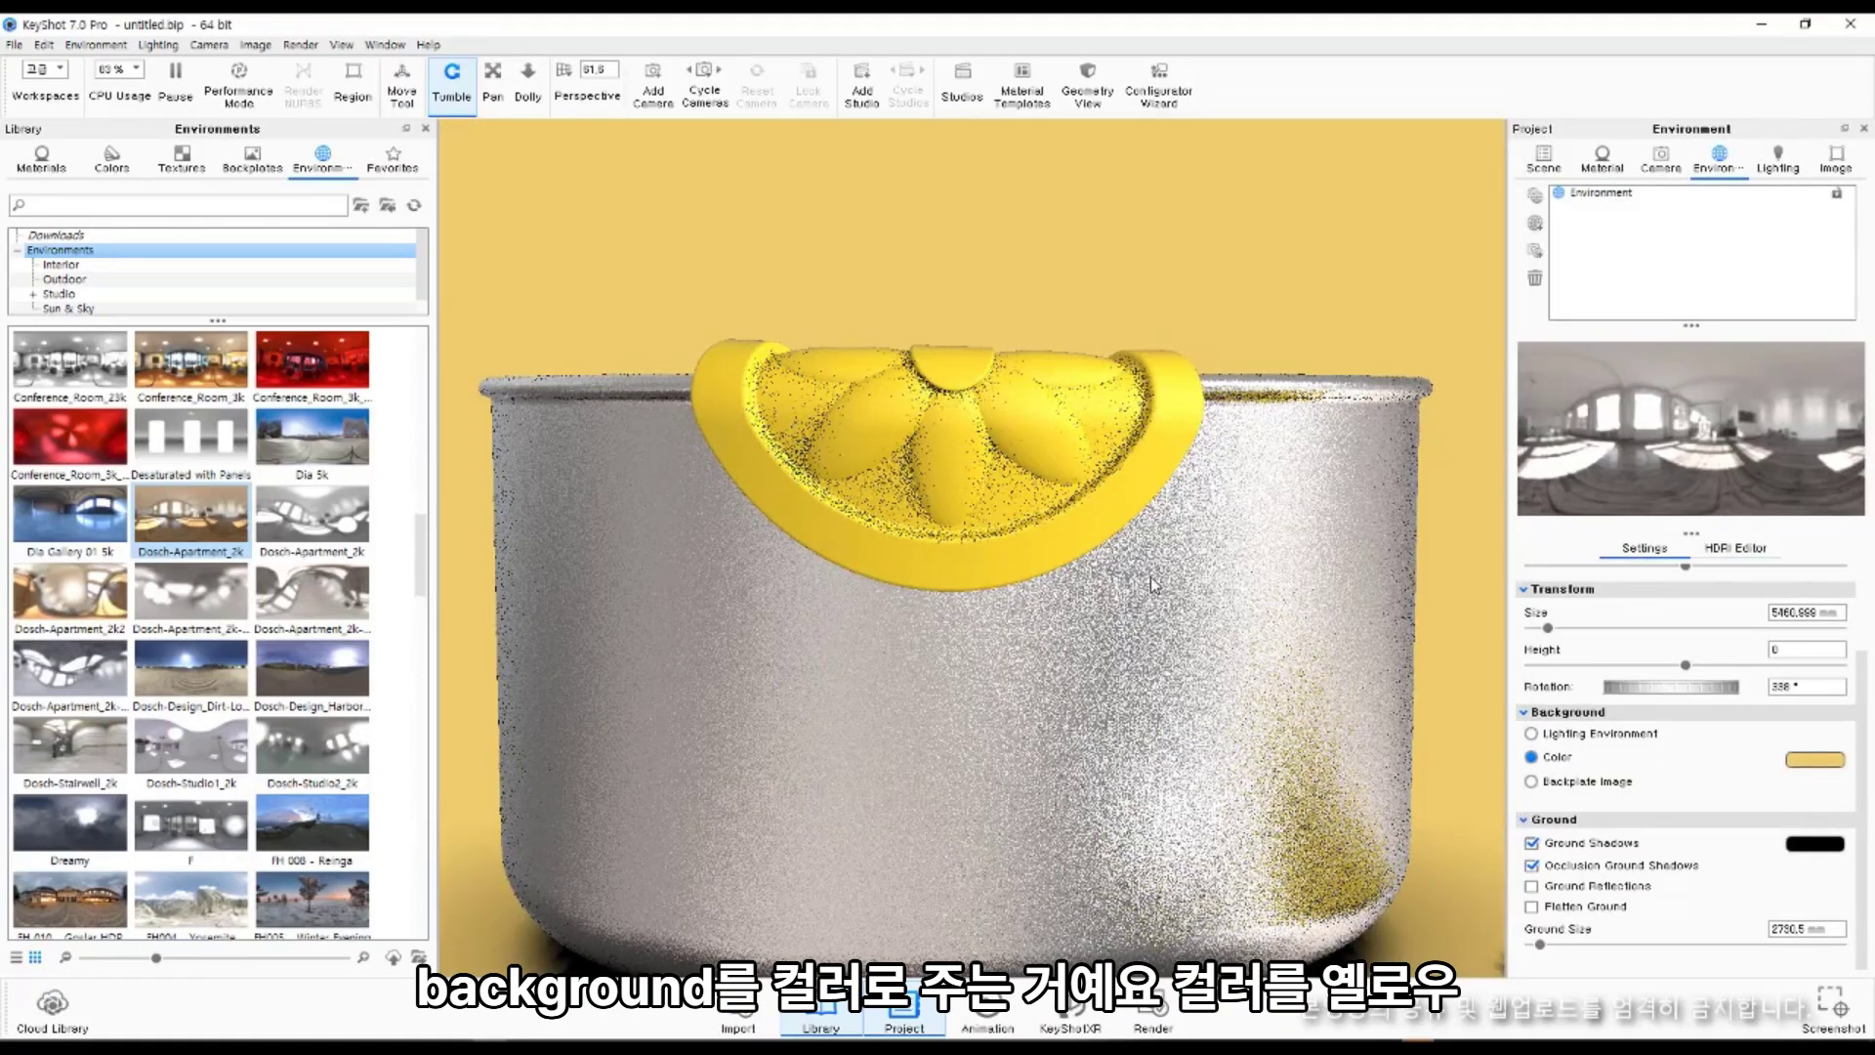
Set the pot's Aluminum Rough material to the Color metal type and apply the saved golden-yellow swatch.
double_click(1196, 577)
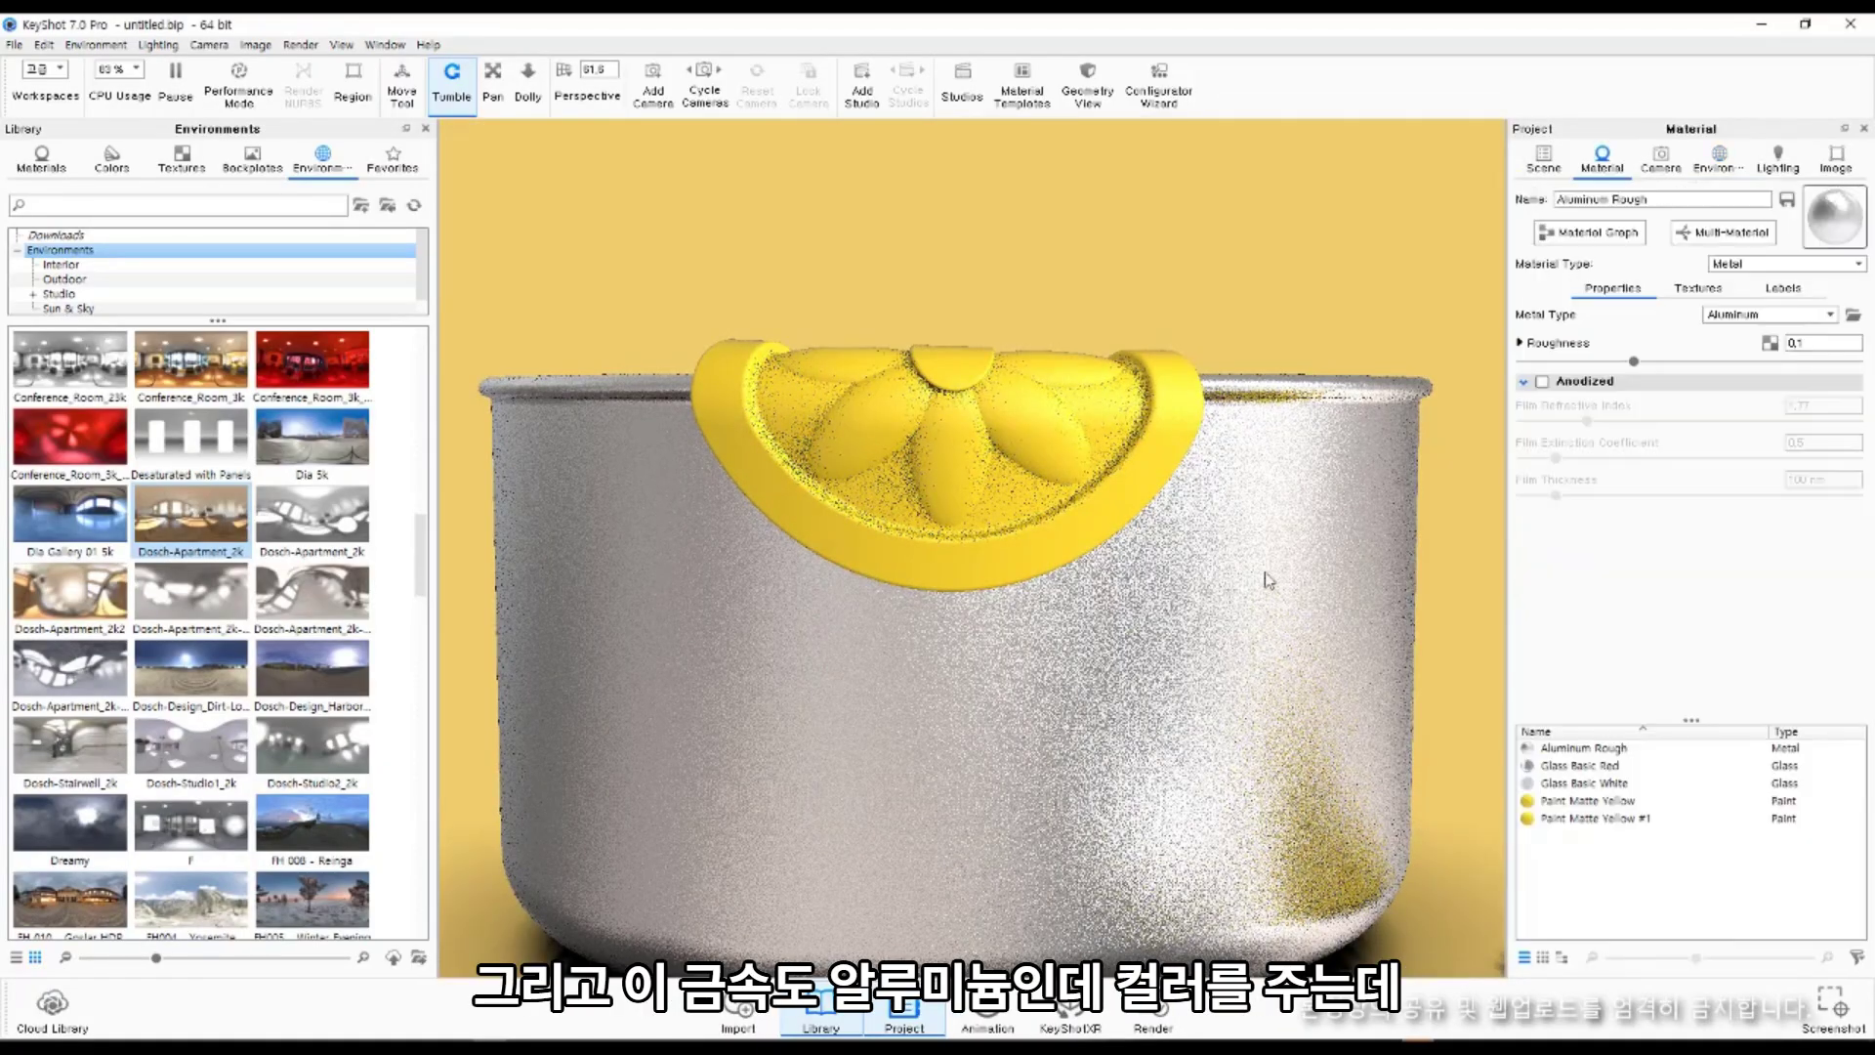
click(1779, 317)
click(1764, 329)
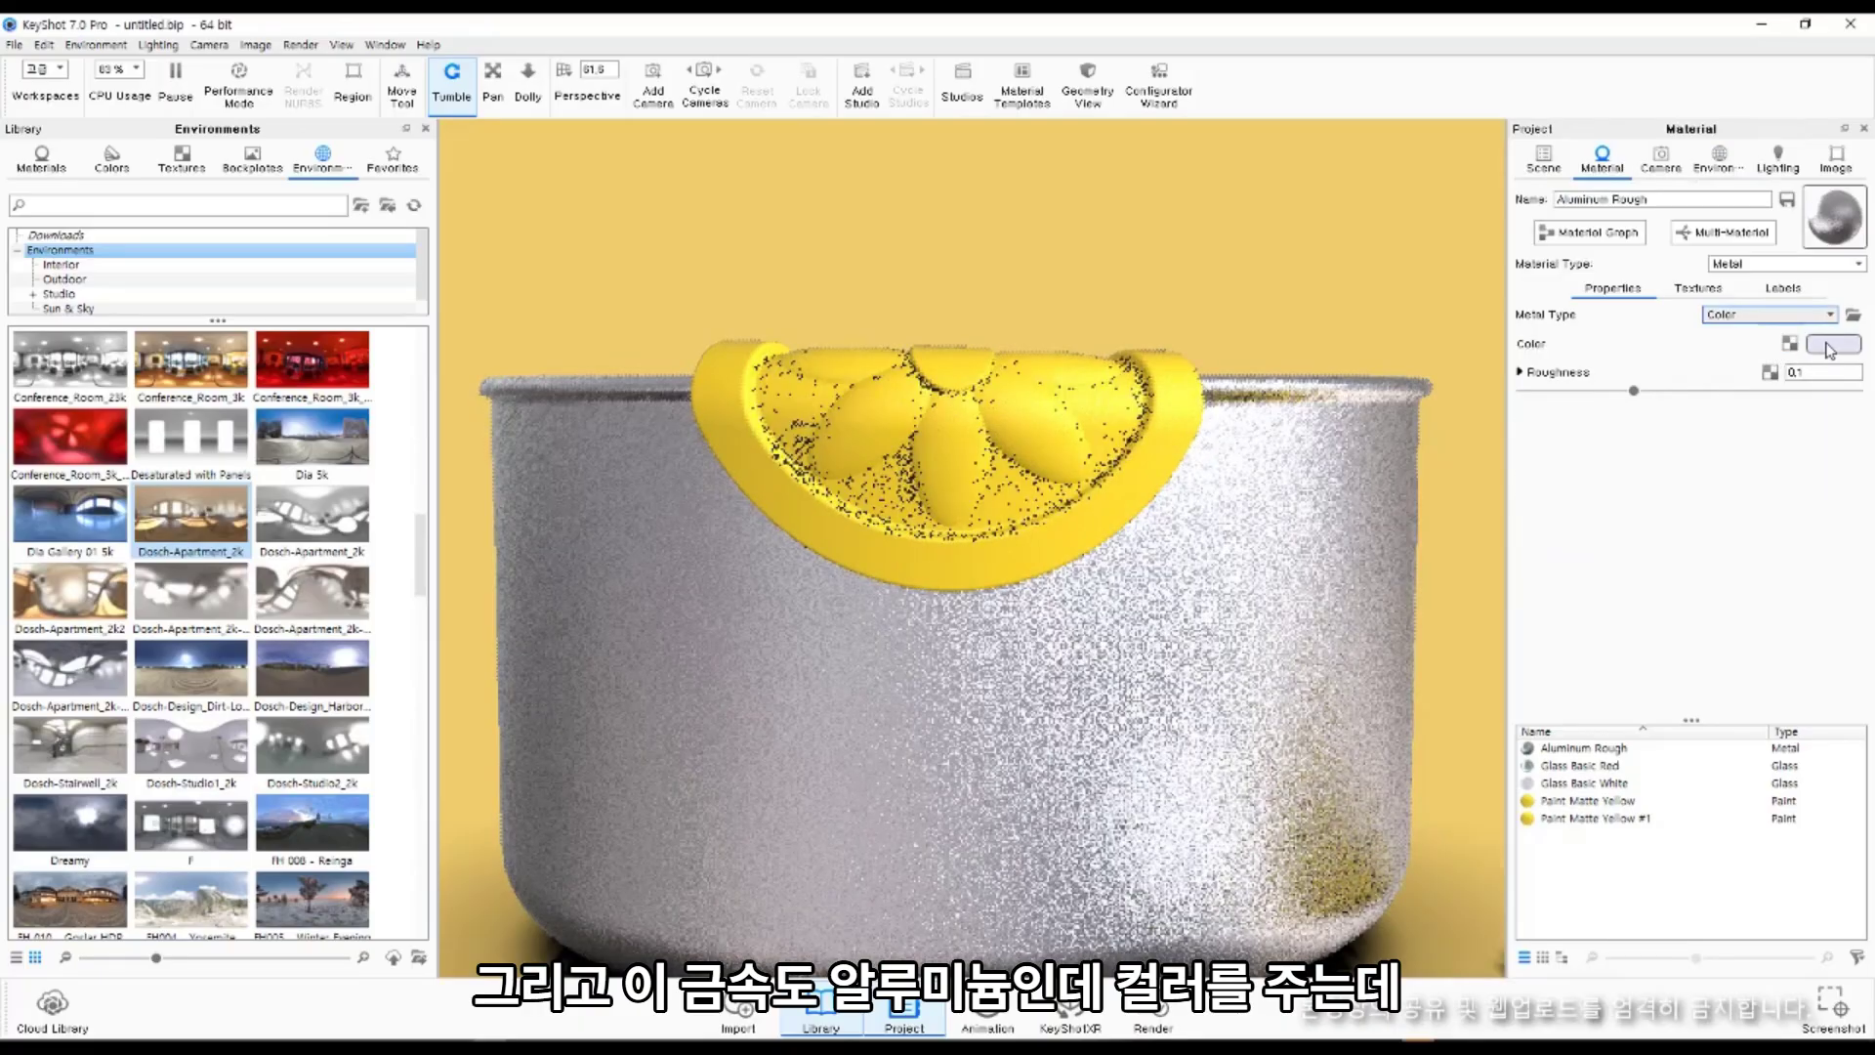
click(1829, 346)
click(1409, 671)
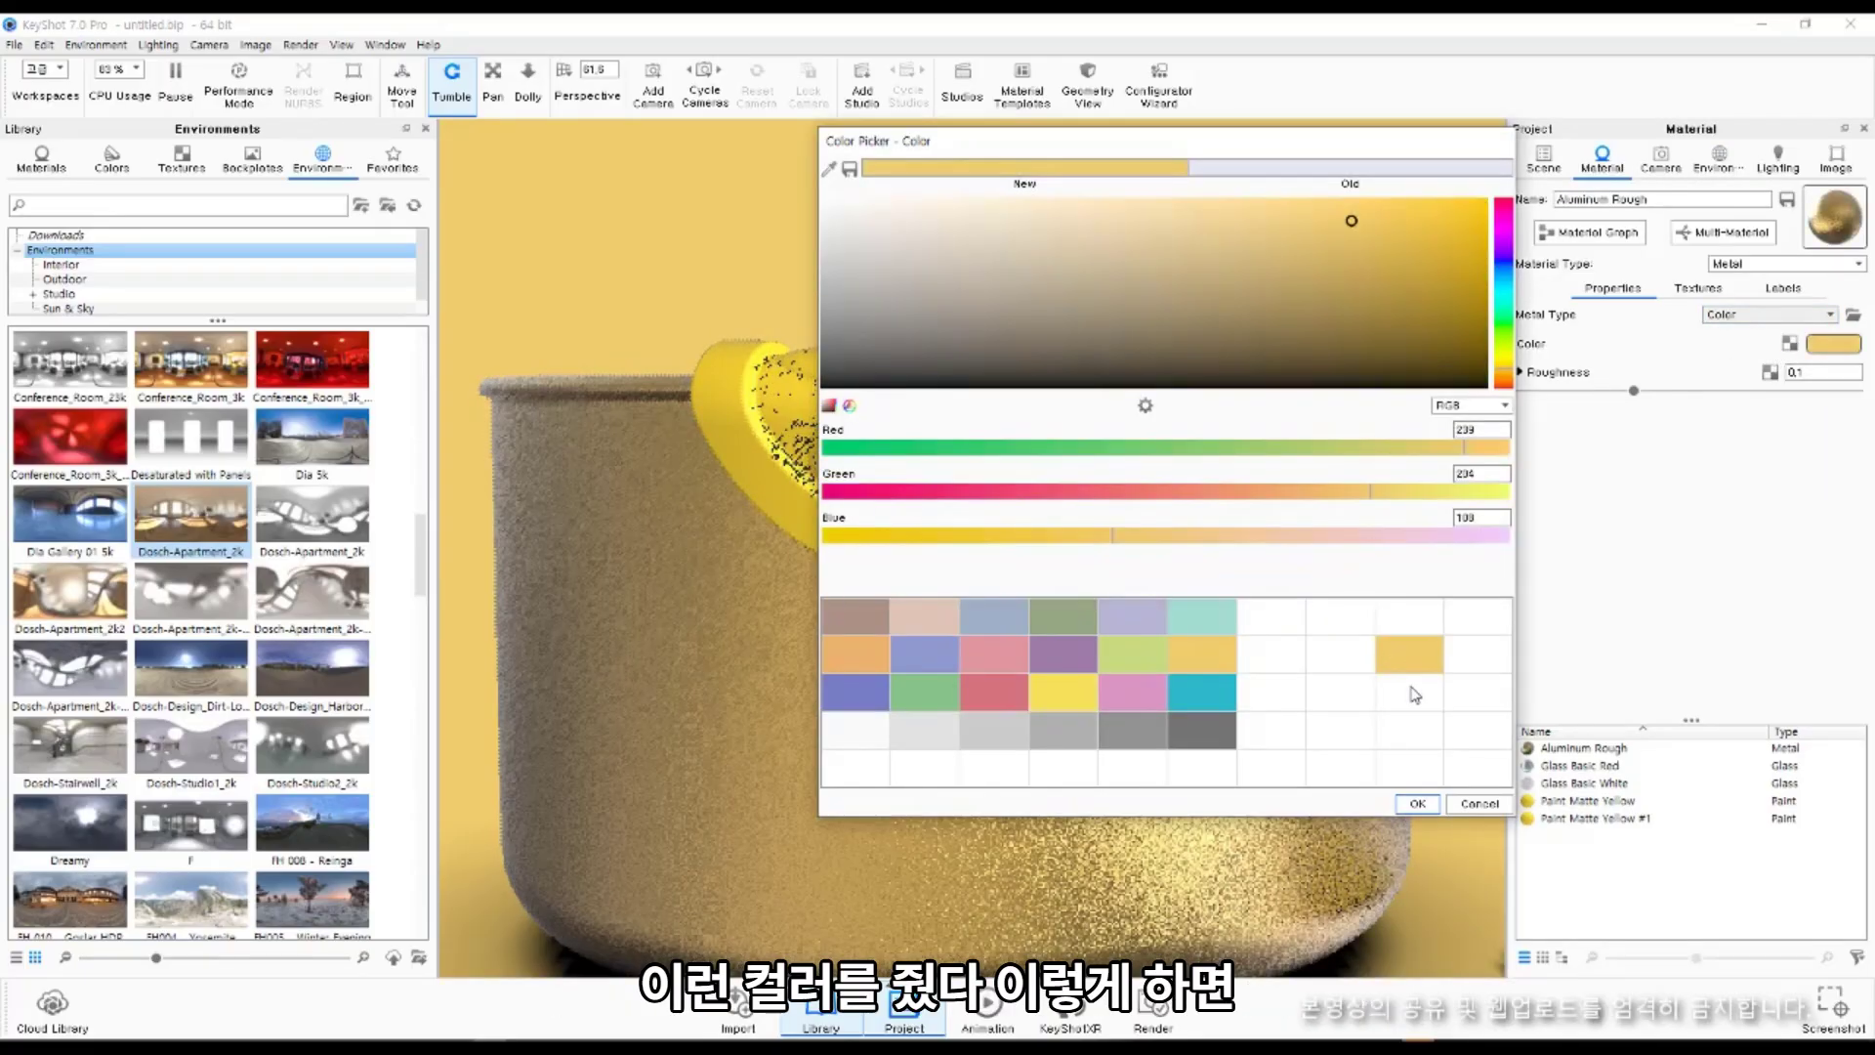
click(1417, 804)
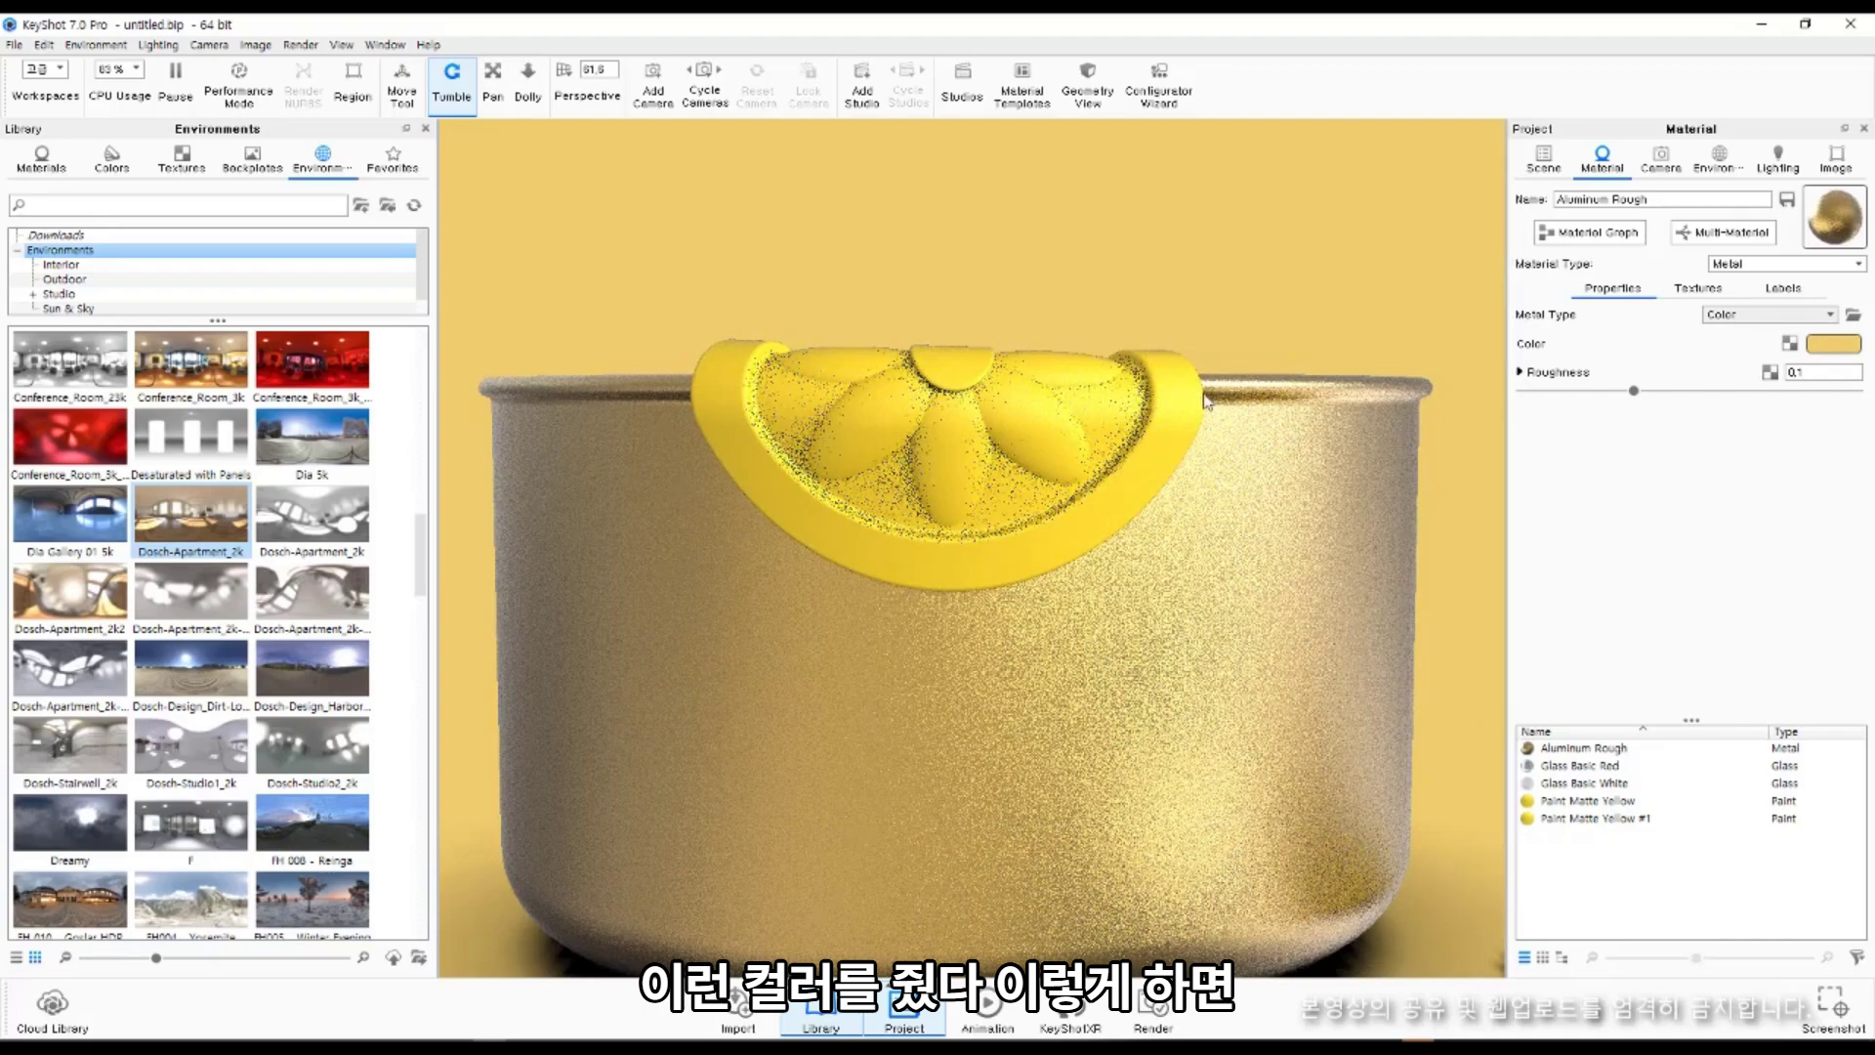
Enable image effects and set the vignetting strength to 0.777.
click(1835, 159)
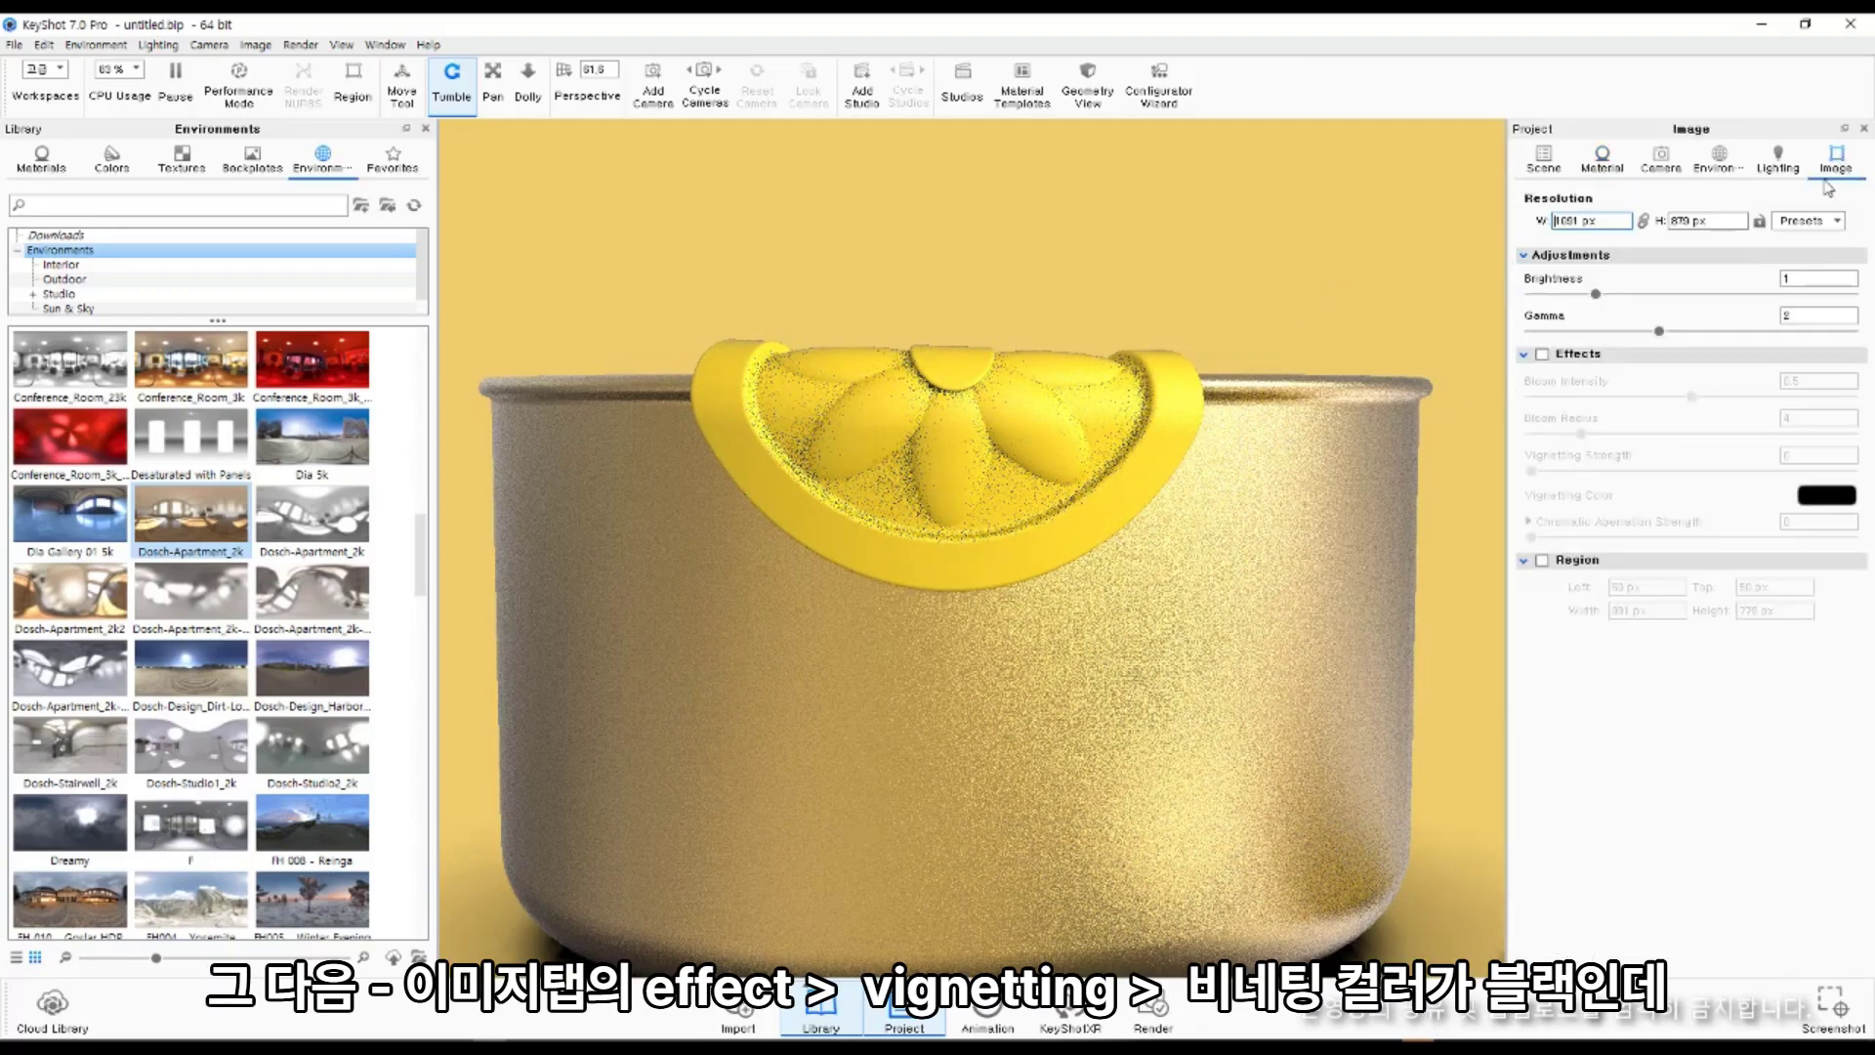
click(1542, 356)
drag(1595, 473, 1779, 473)
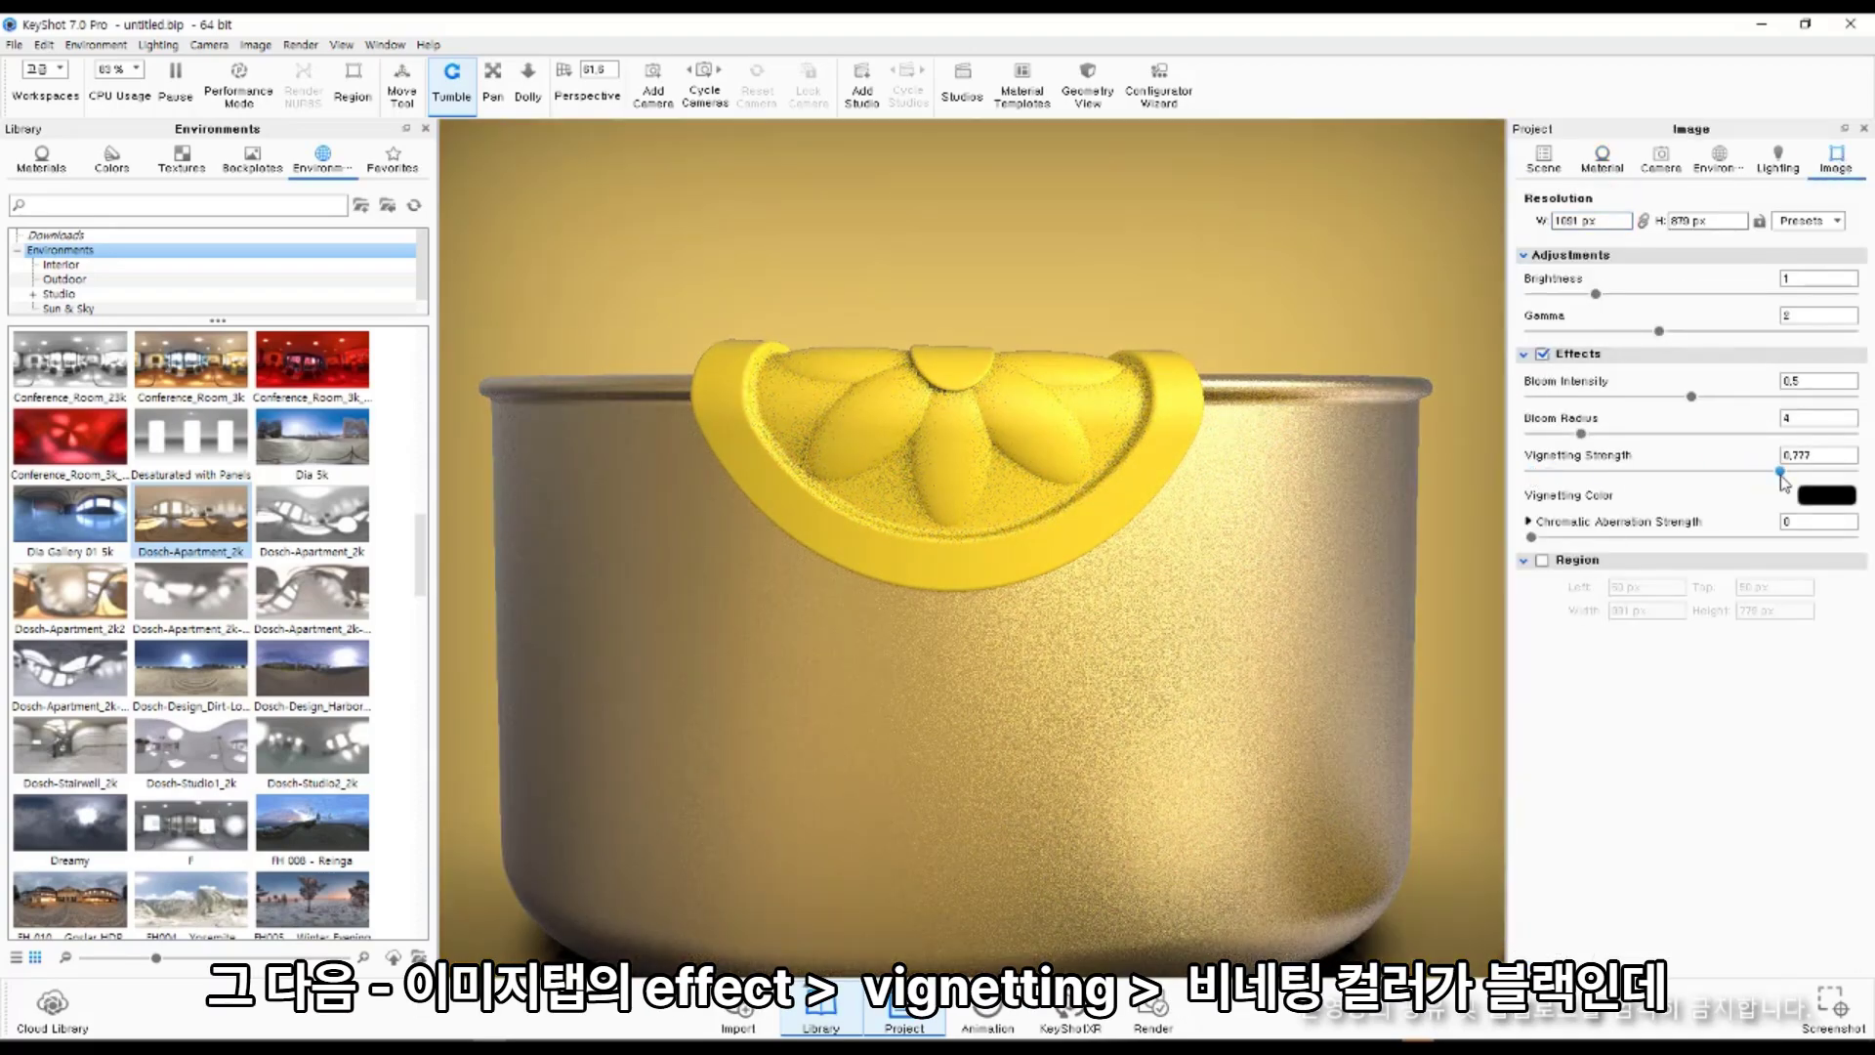
Set the vignetting colour to a dark golden brown, starting from the saved golden-yellow swatch.
click(1830, 500)
click(1410, 654)
click(1447, 284)
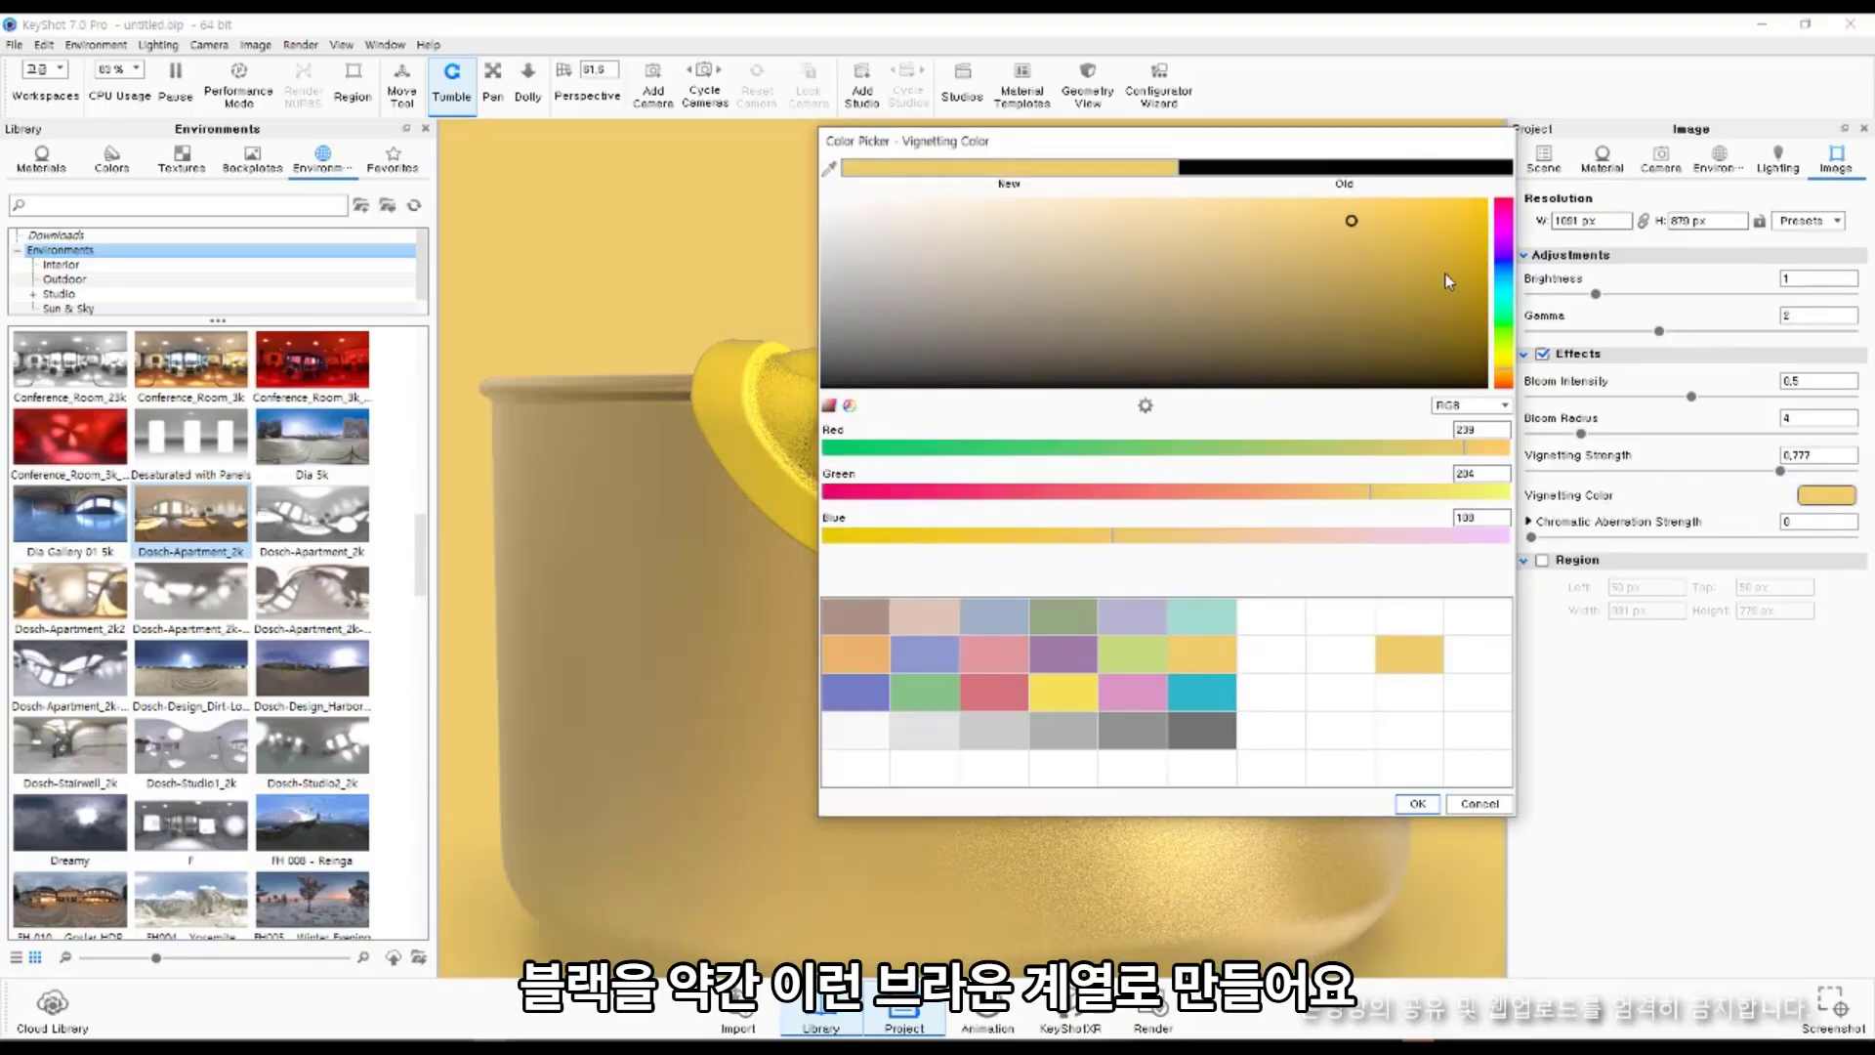
drag(1442, 318, 1521, 326)
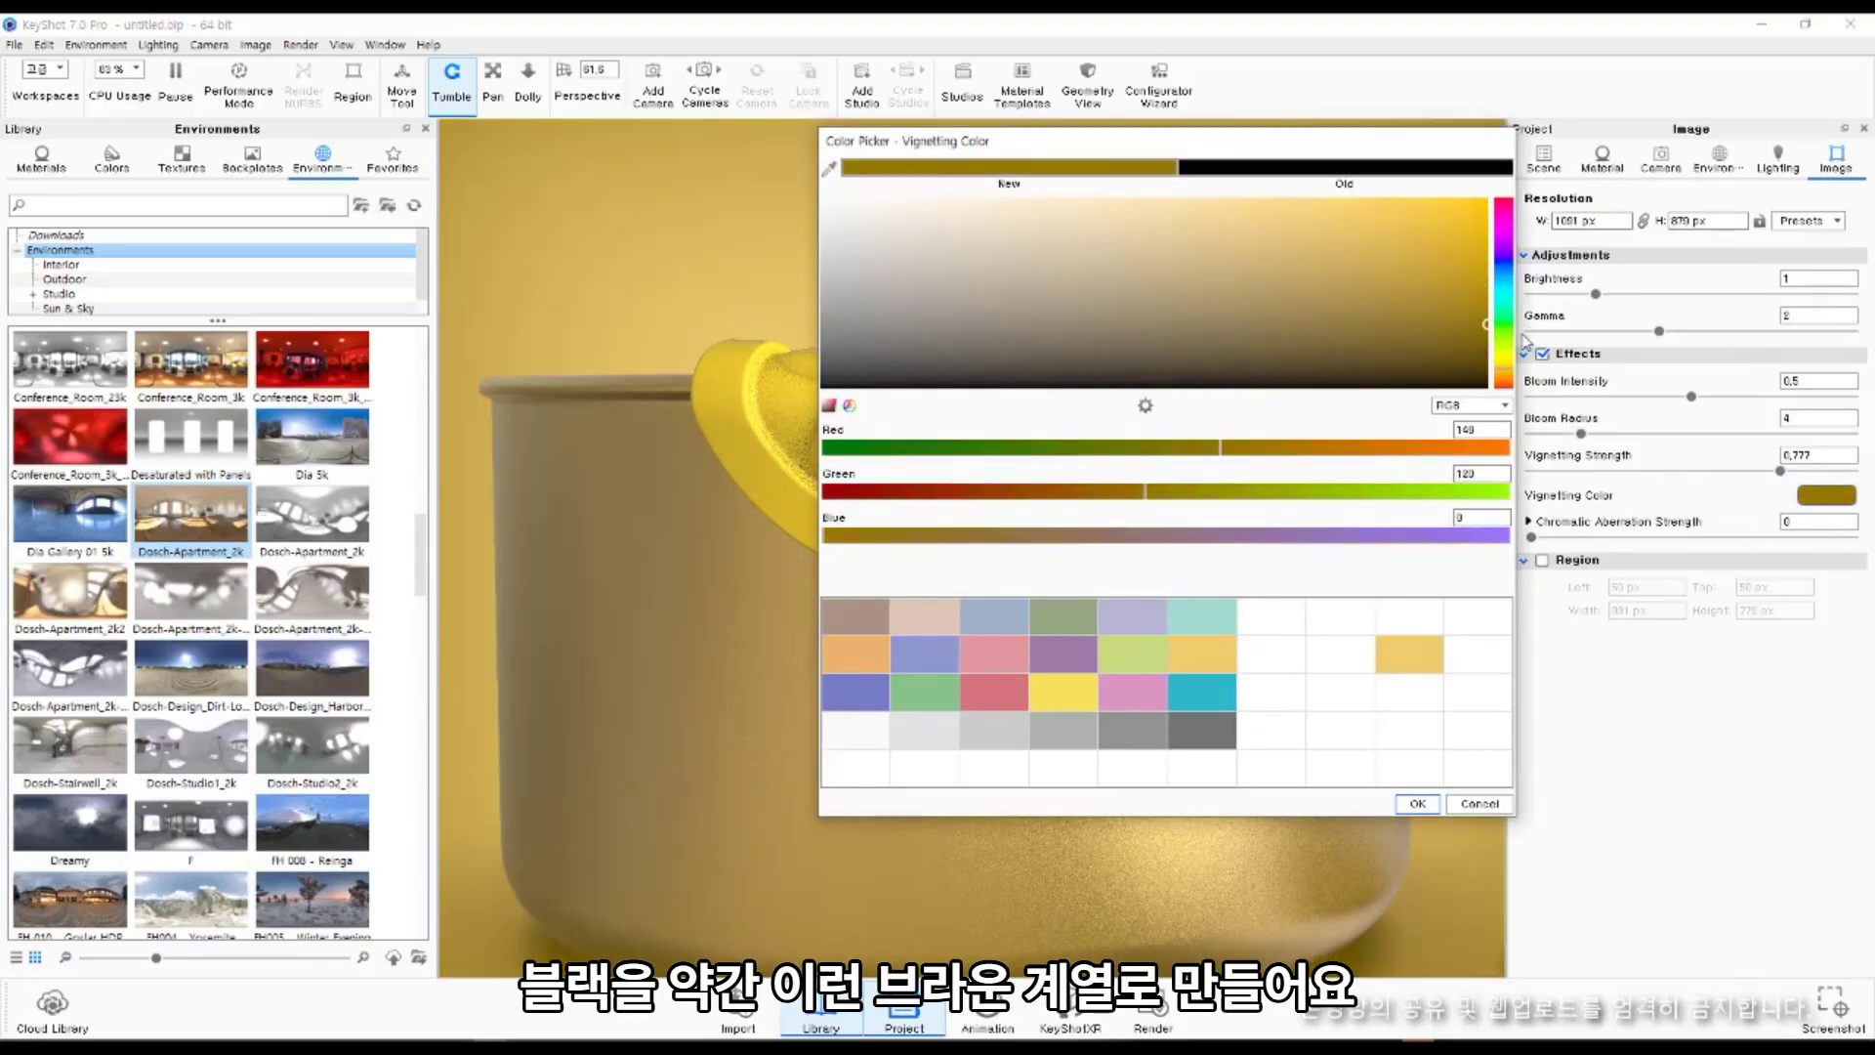
click(1414, 803)
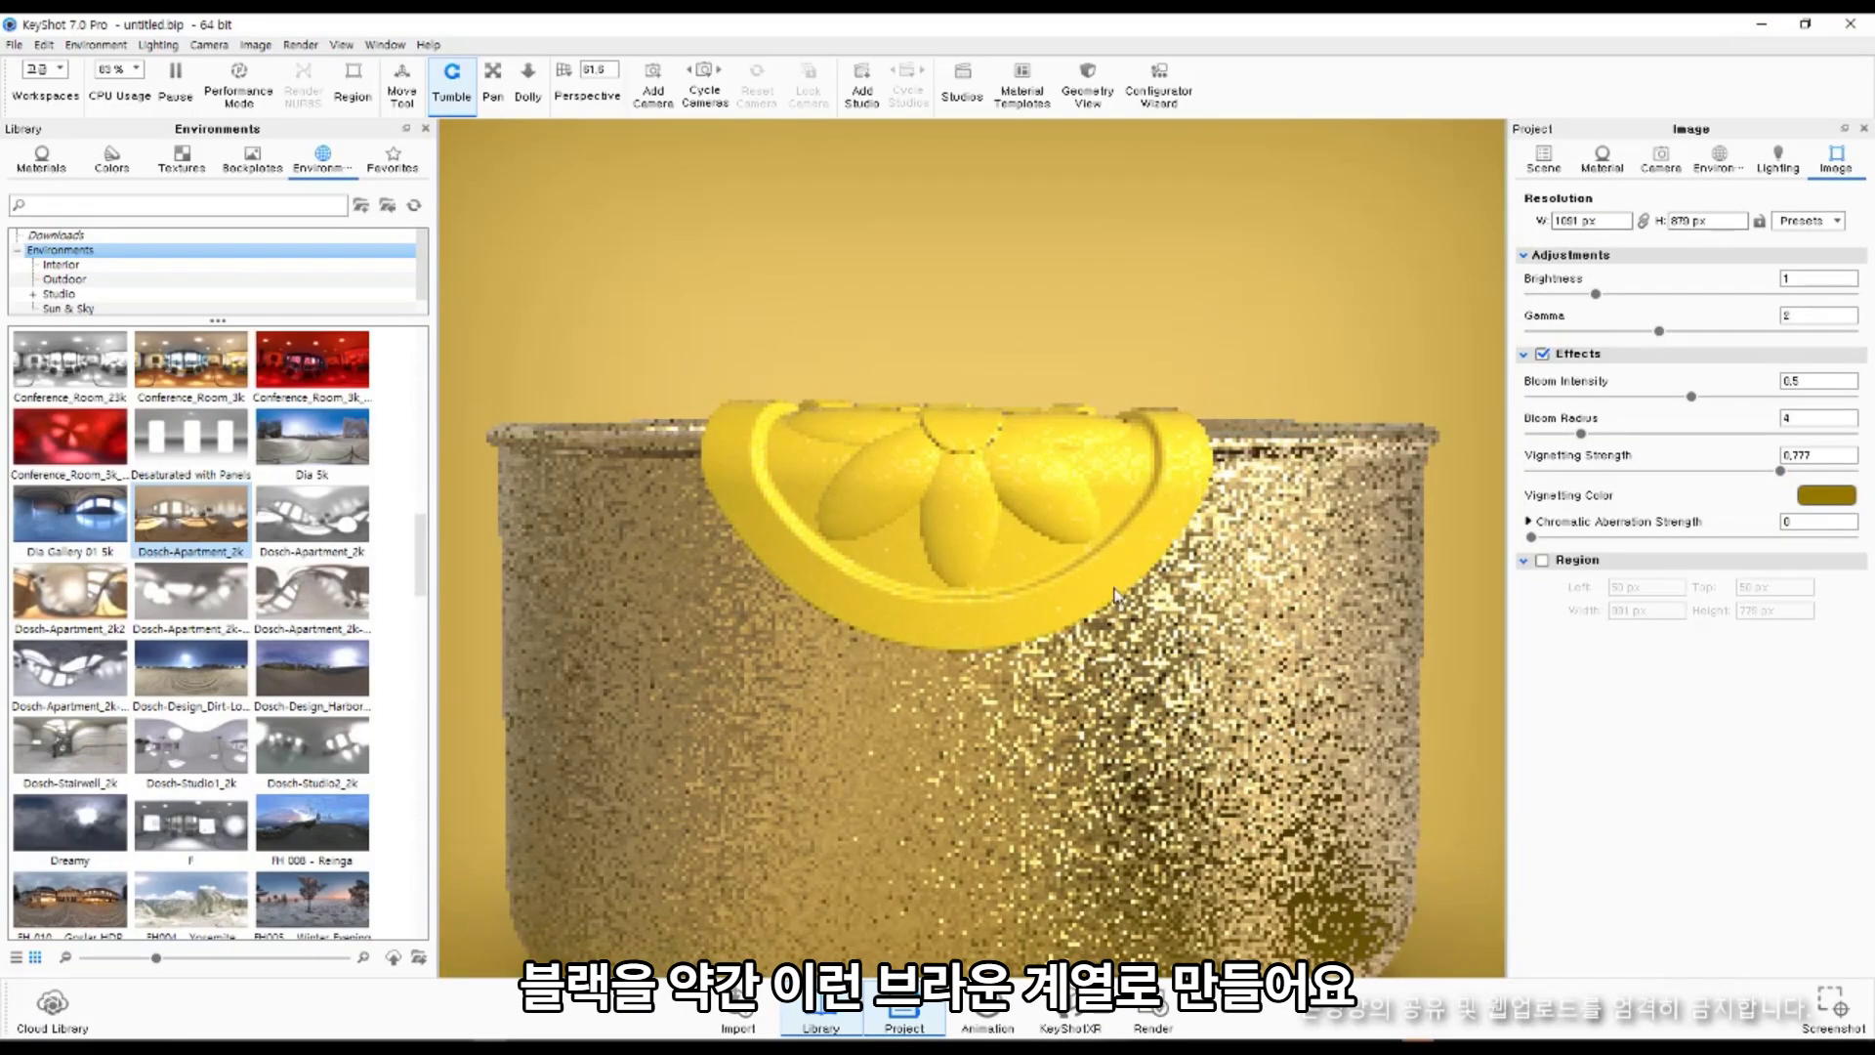
Reframe the pot slightly closer, keeping the flower grip on the front rim centred with background space above it.
alt+middle_drag(1065, 565, 1055, 579)
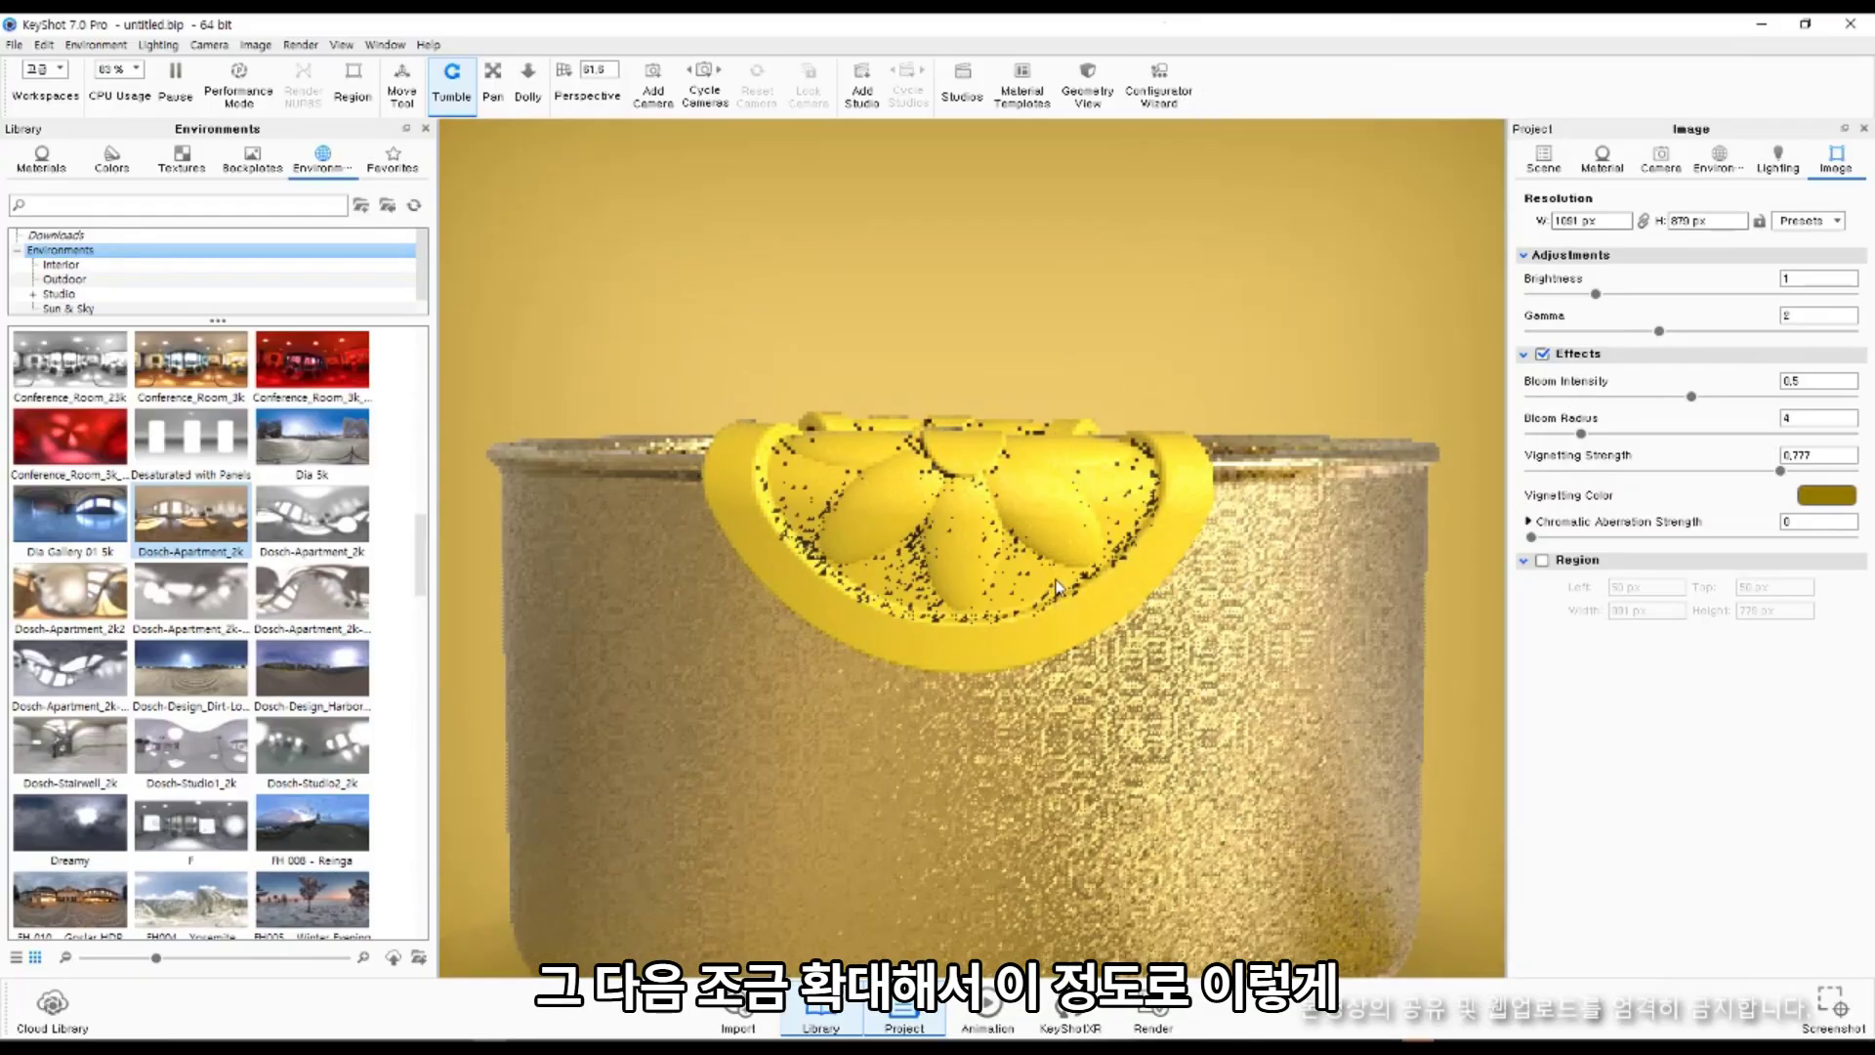
alt+right_drag(1021, 569, 1091, 575)
drag(1092, 576, 1126, 614)
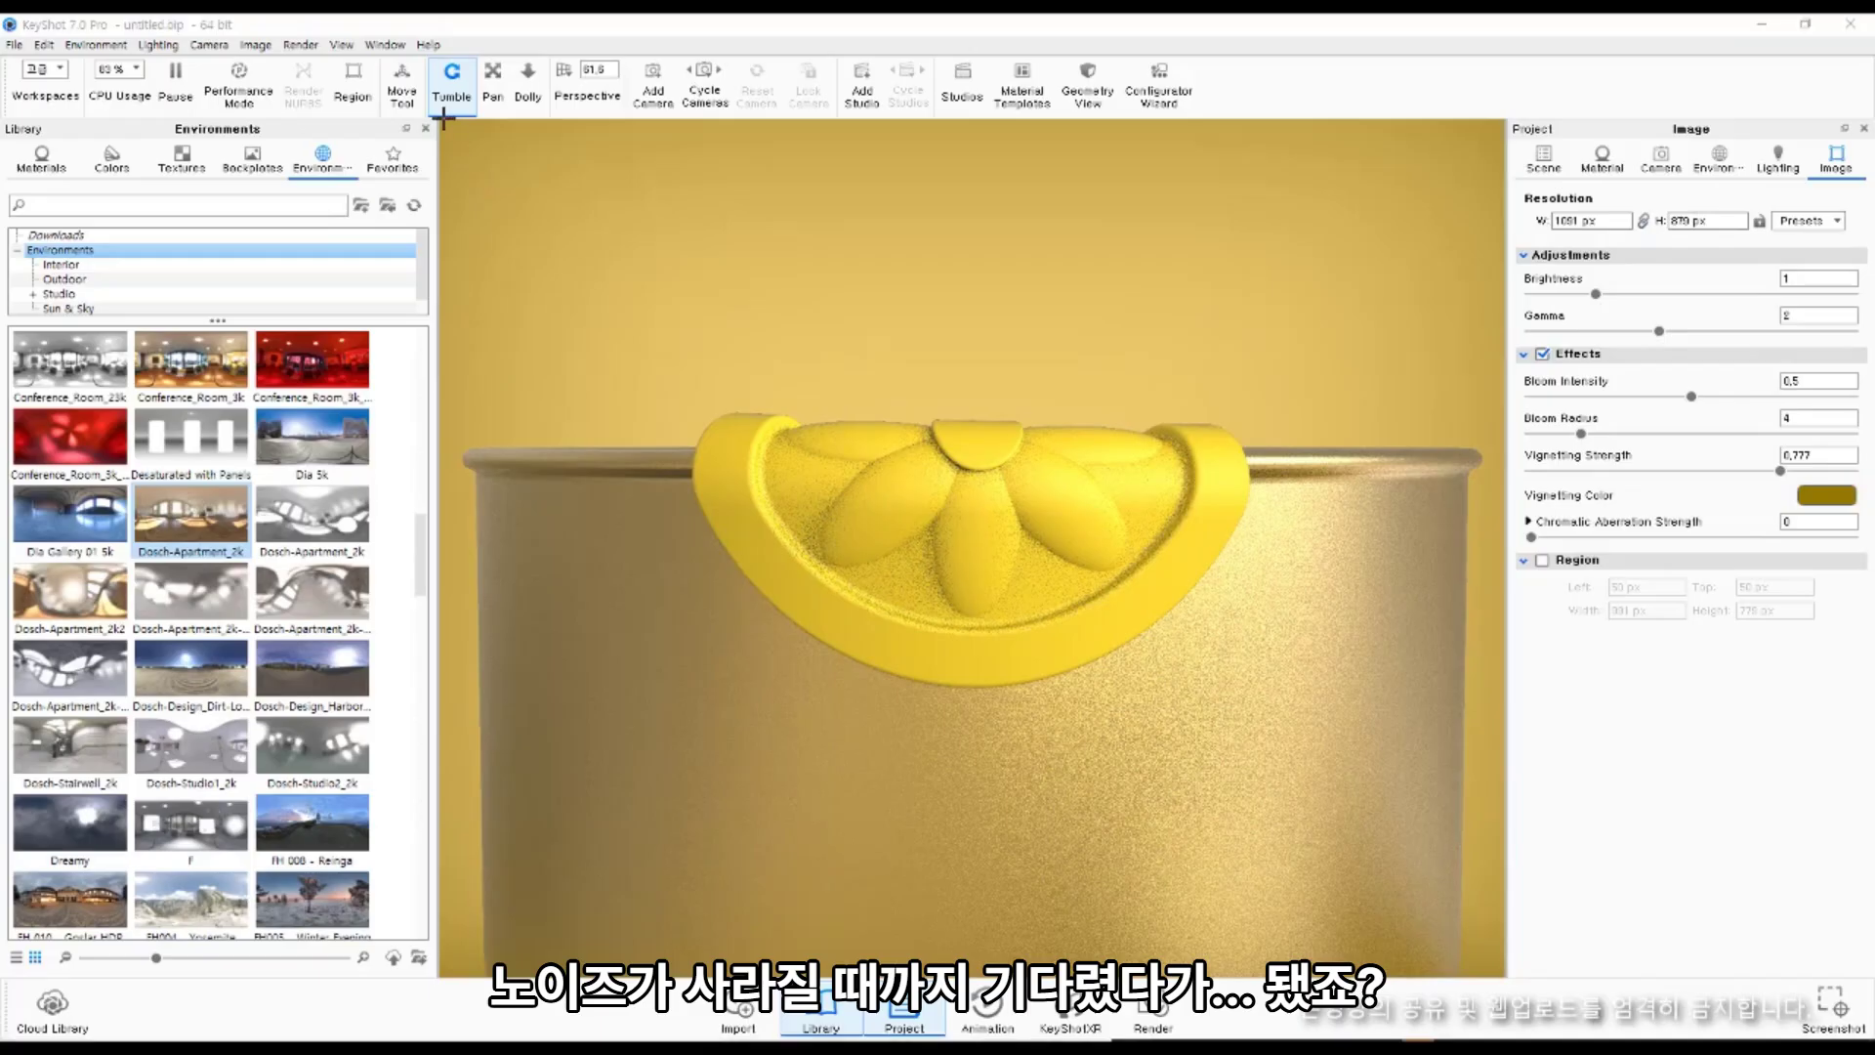
Capture the rendered pot close-up from the viewport as an image, copy it, and switch to Illustrator.
key(ctrl+shift+c)
drag(441, 124, 1509, 885)
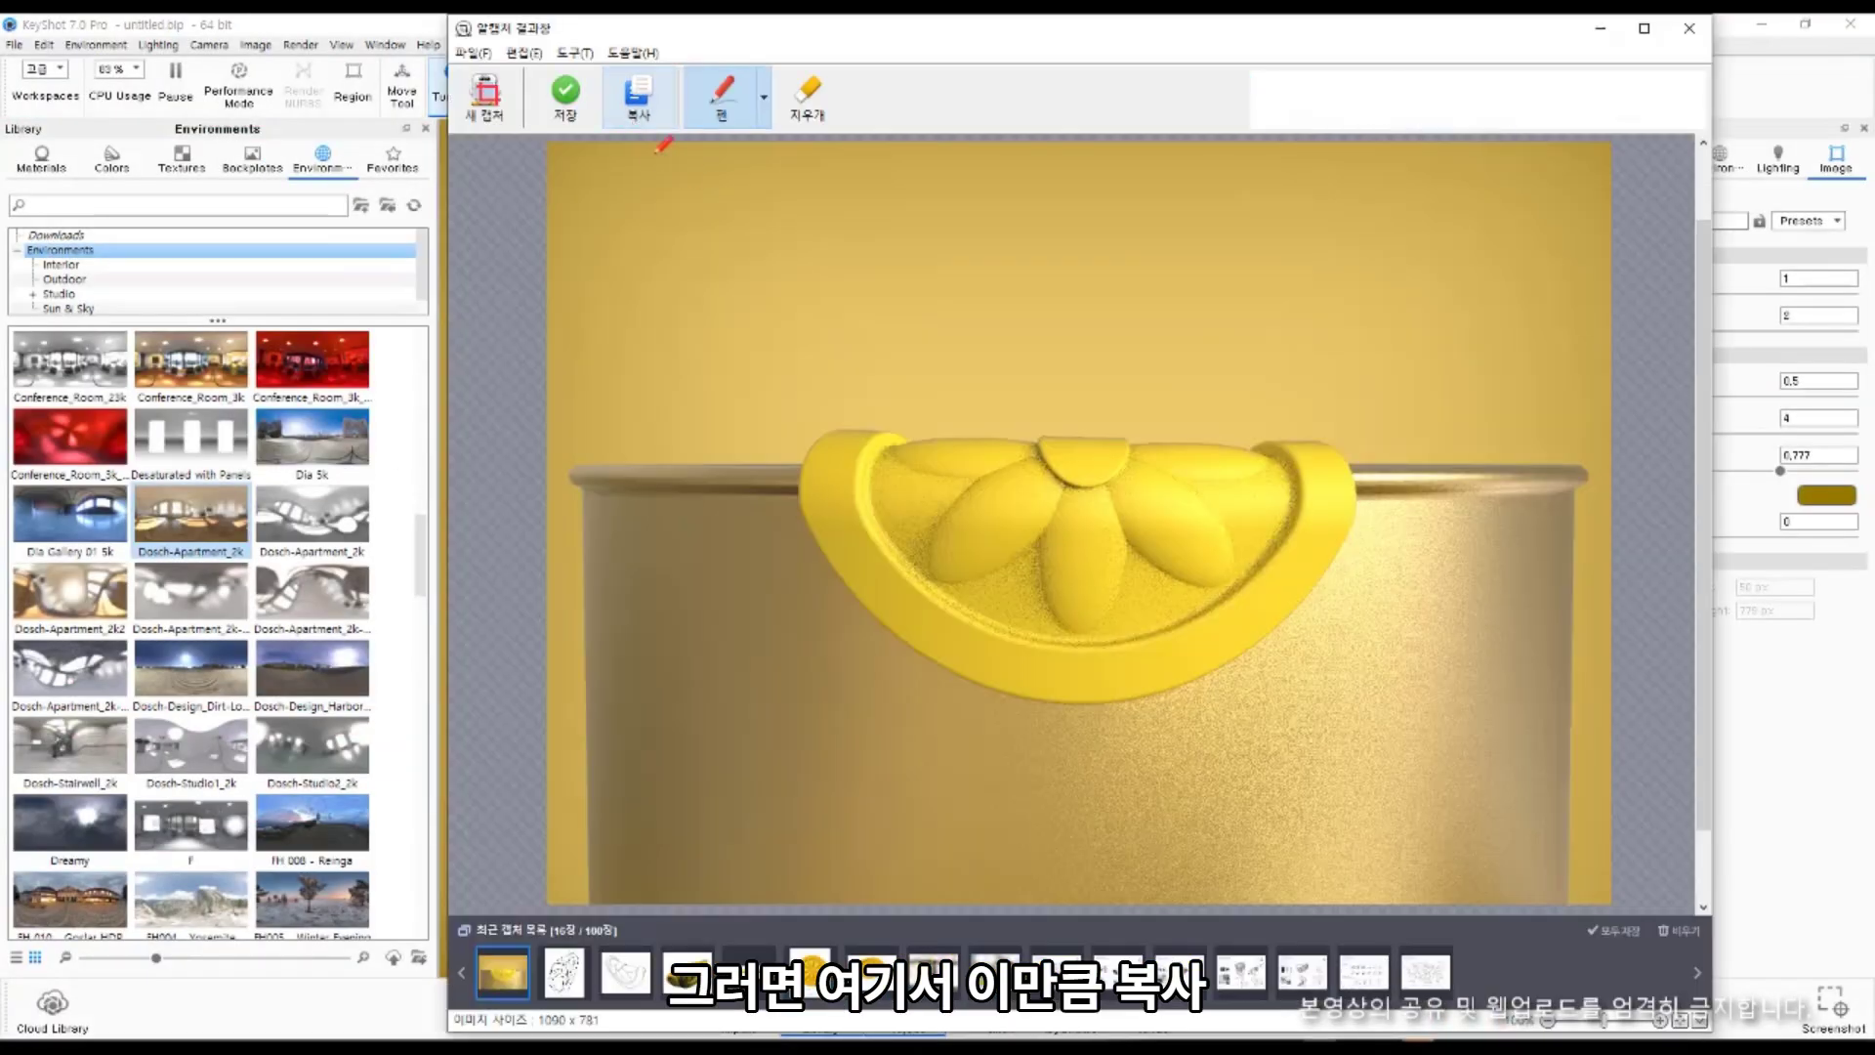
key(alt+Tab)
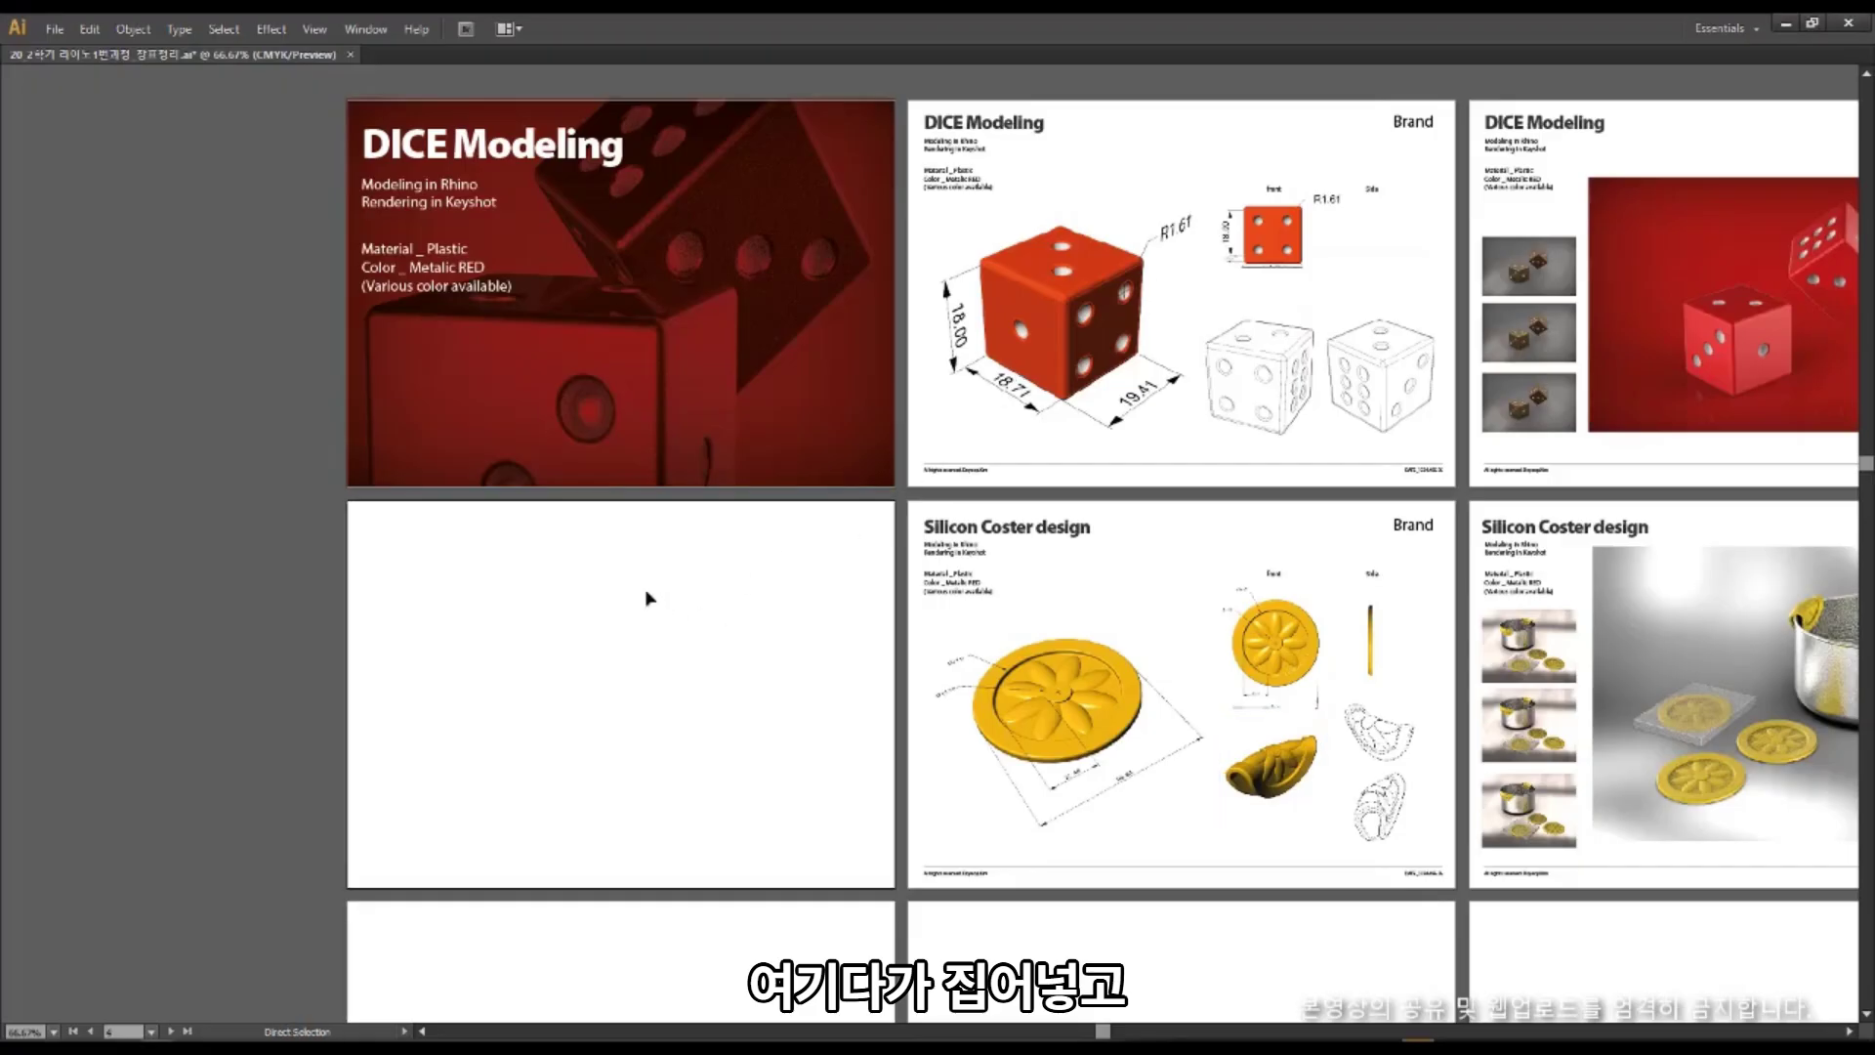
Paste the captured render, scale it to the page width, and align it over the blank page below the dice cover.
key(ctrl+v)
drag(697, 393, 733, 401)
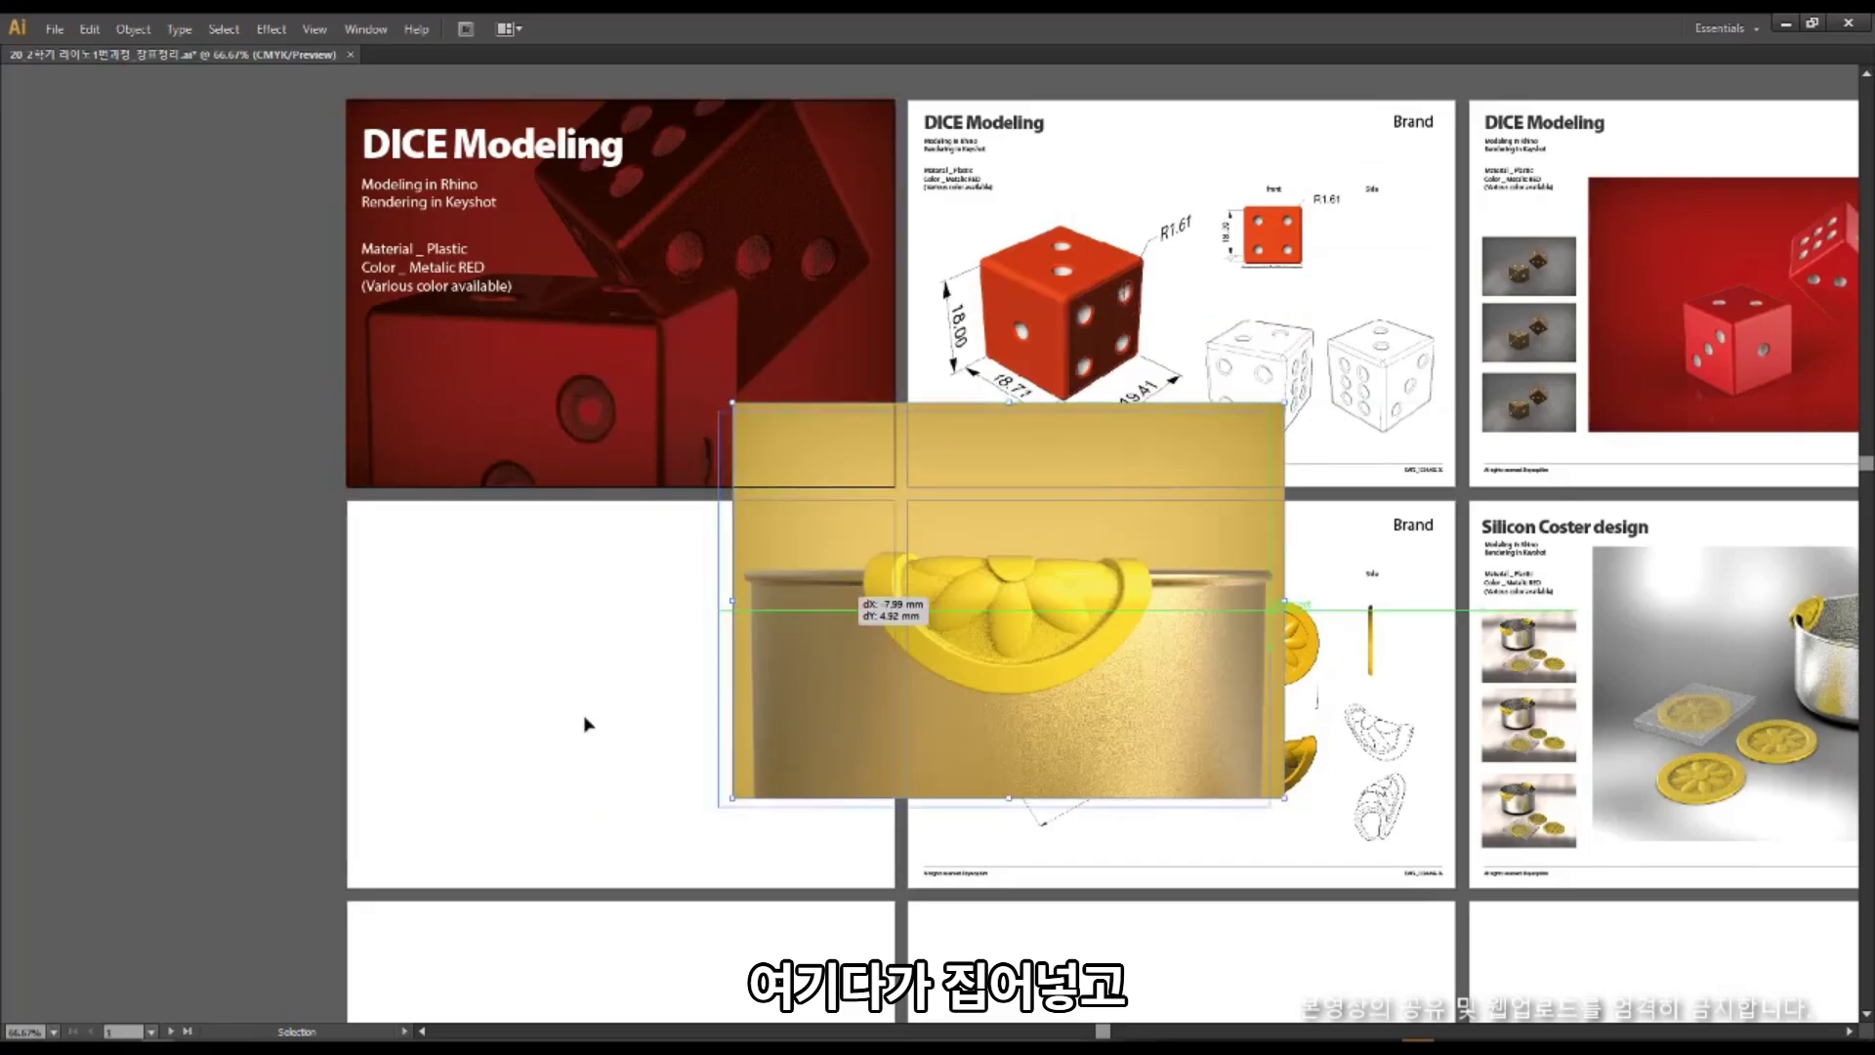
drag(855, 595, 469, 688)
key(Right)
key(Down)
key(Down)
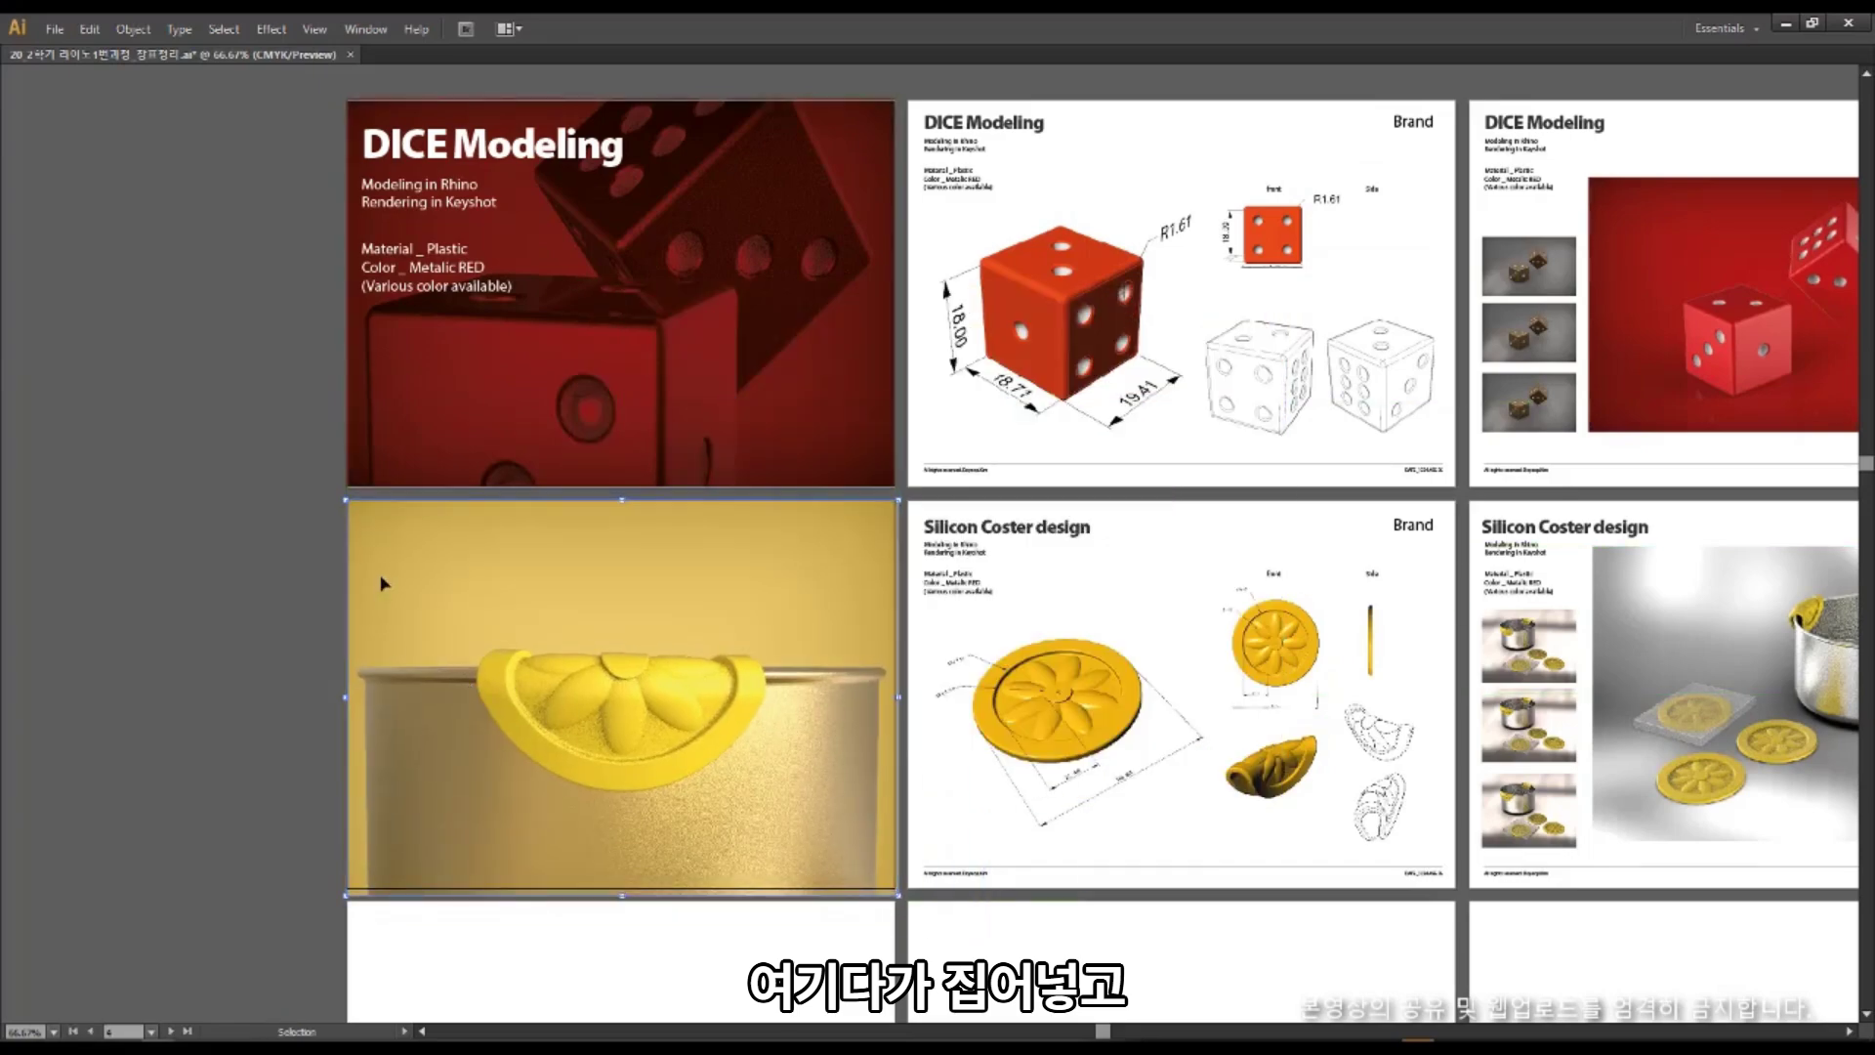
Unlock all objects, duplicate the dice cover's translucent red rectangle, and align the copy over the golden pot render.
click(576, 367)
key(ctrl+alt+2)
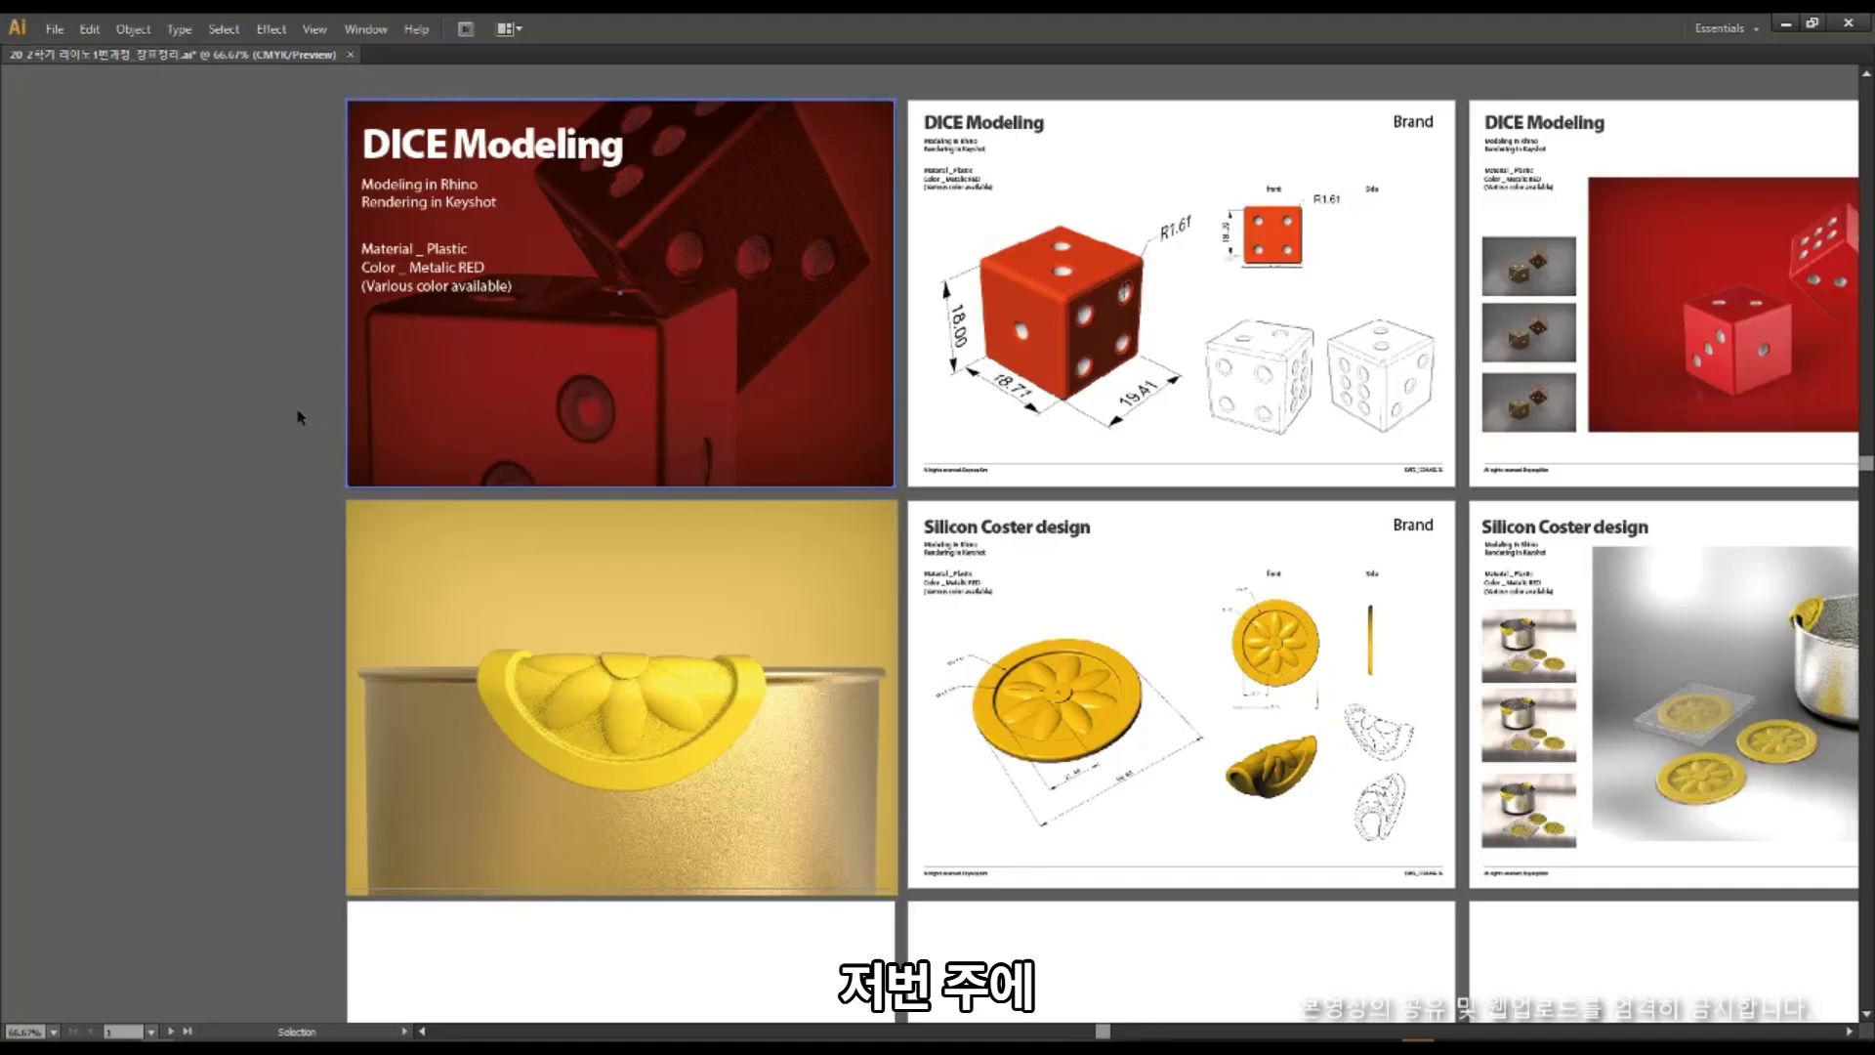
click(301, 414)
click(504, 398)
drag(505, 385, 221, 535)
click(243, 723)
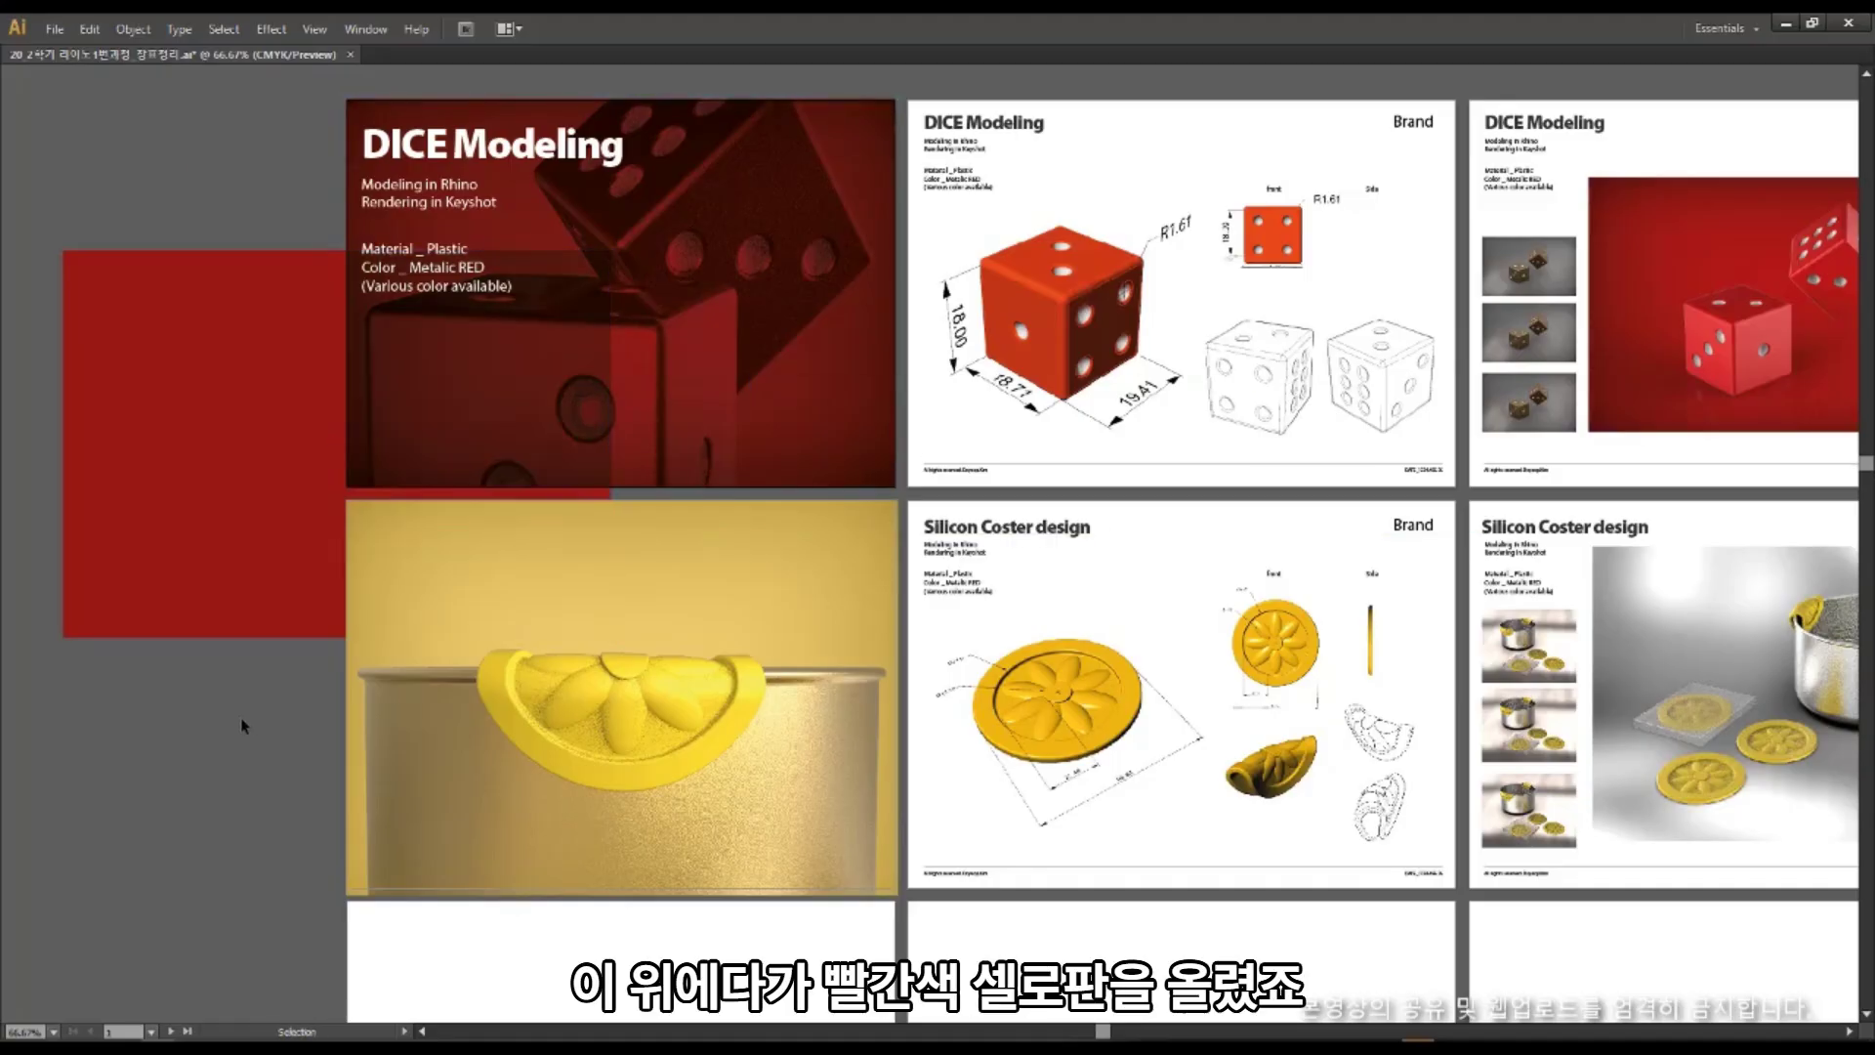
drag(243, 723, 296, 681)
drag(264, 459, 258, 682)
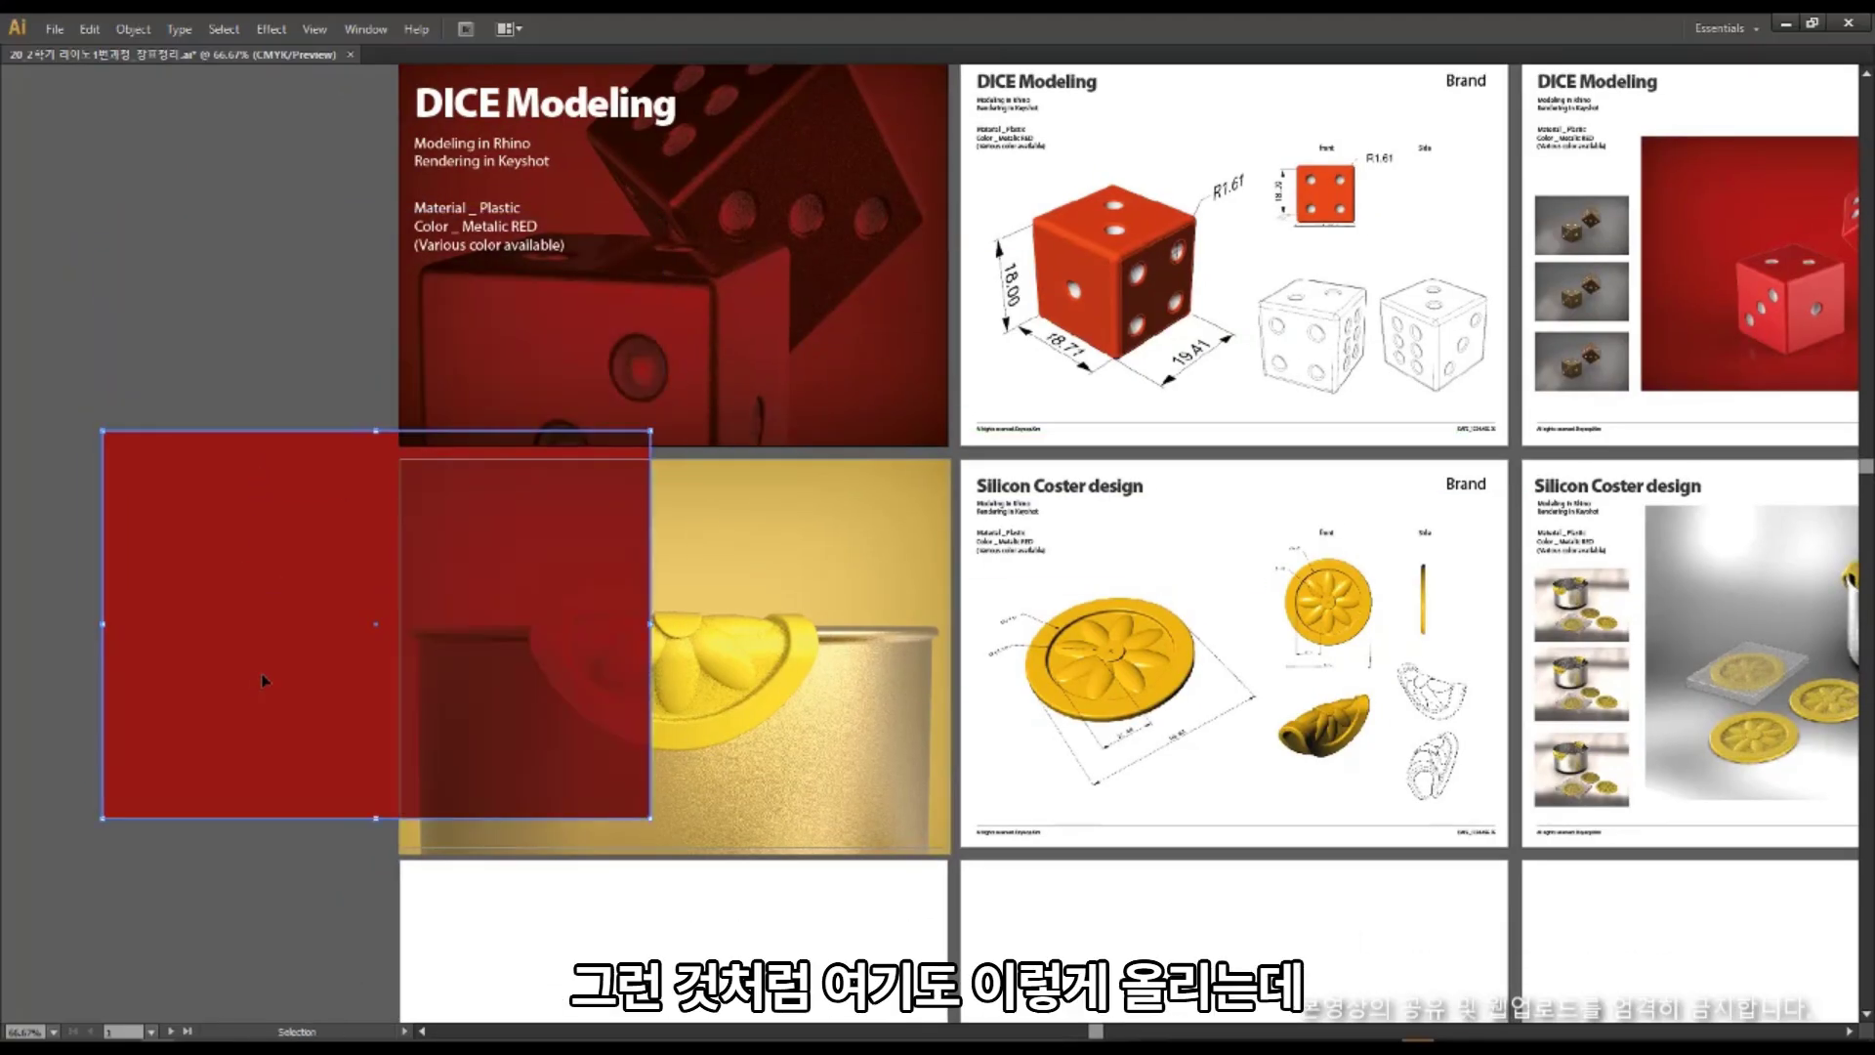
drag(290, 561, 573, 582)
drag(574, 584, 572, 589)
Recolour the translucent overlay with the yellow sampled from the coaster's round front view.
key(i)
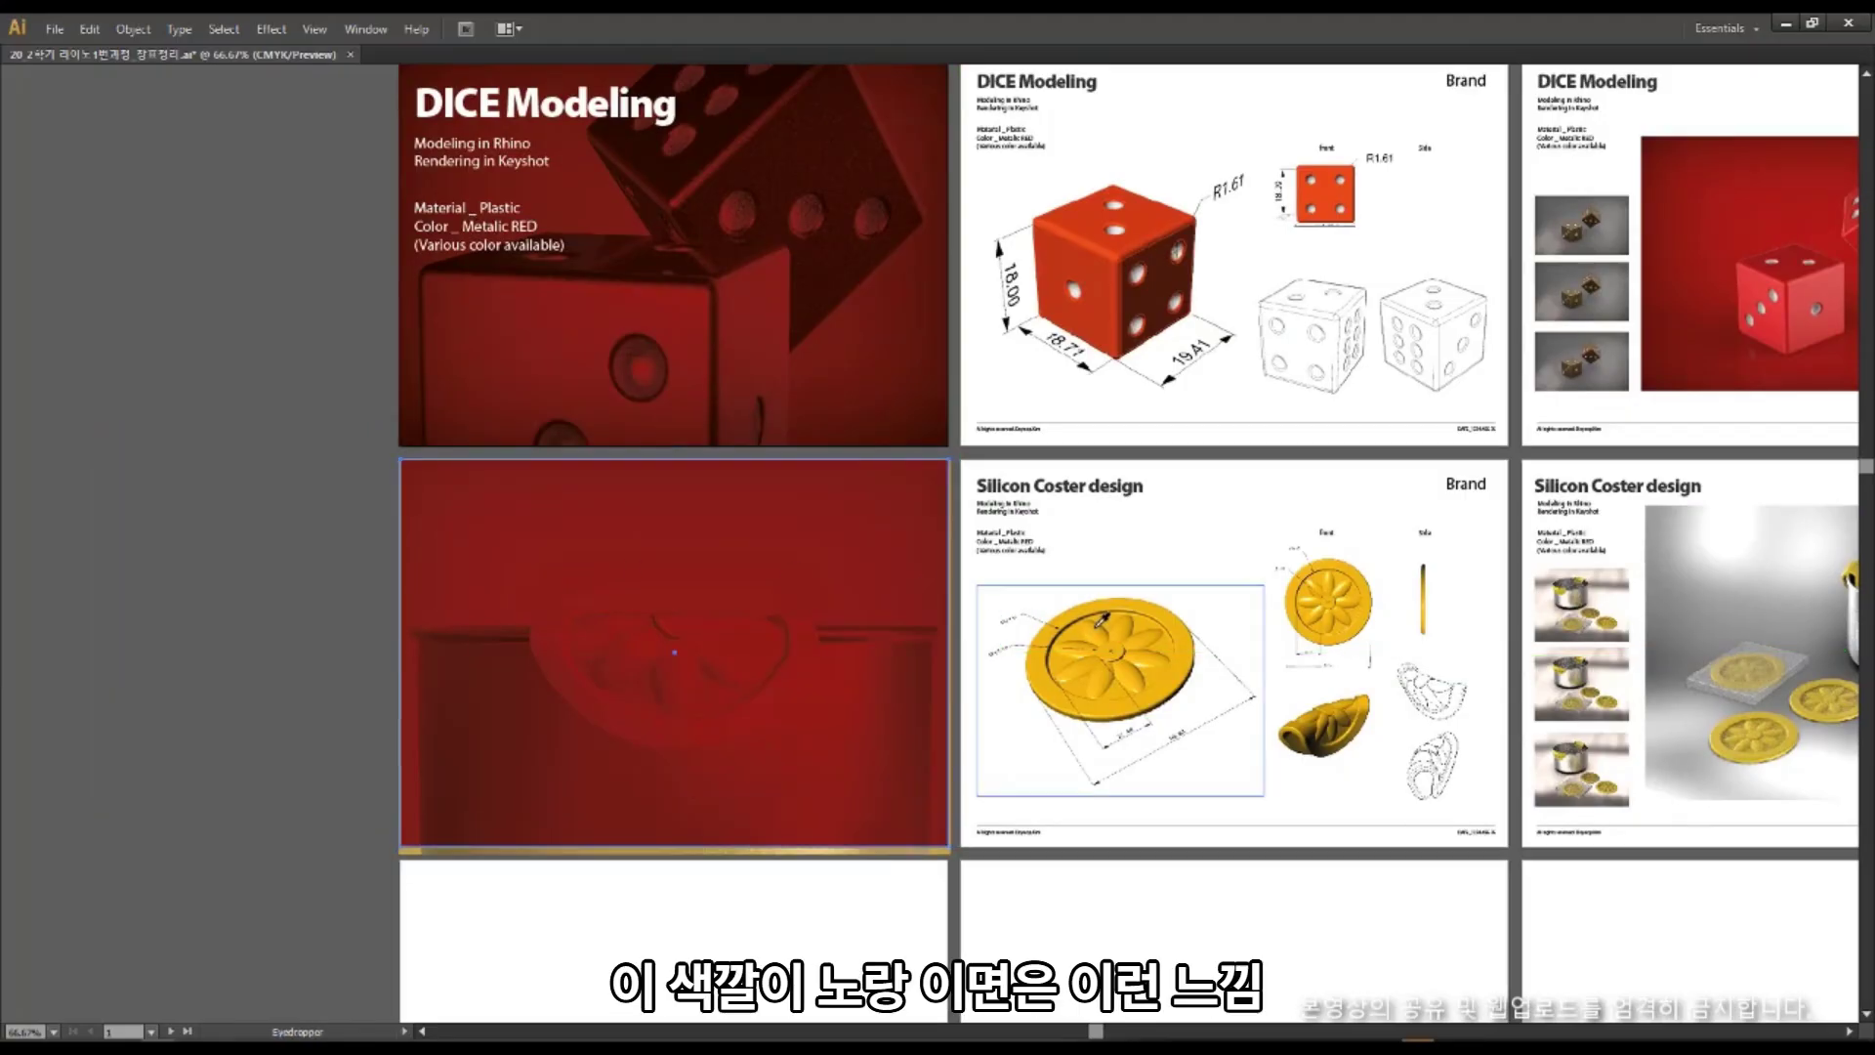
click(1328, 591)
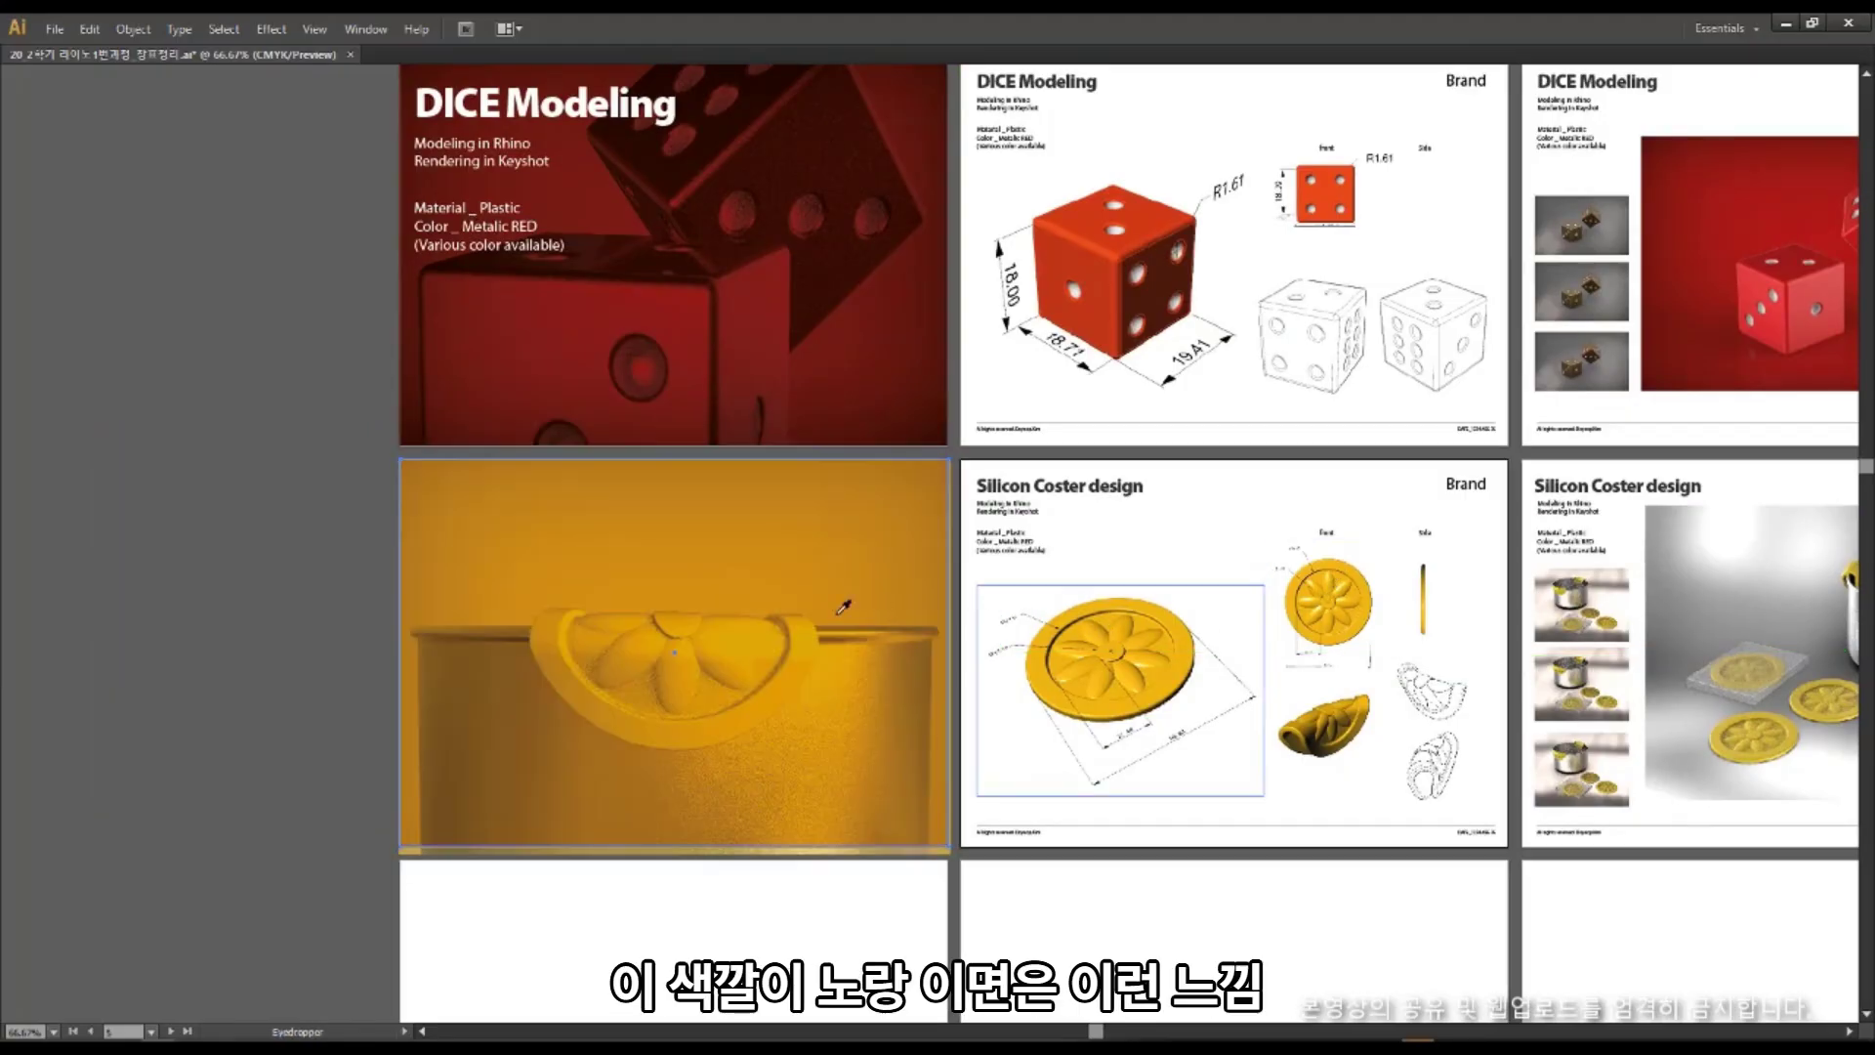
key(v)
Shift the translucent overlay's fill to a lemon yellow.
key(Tab)
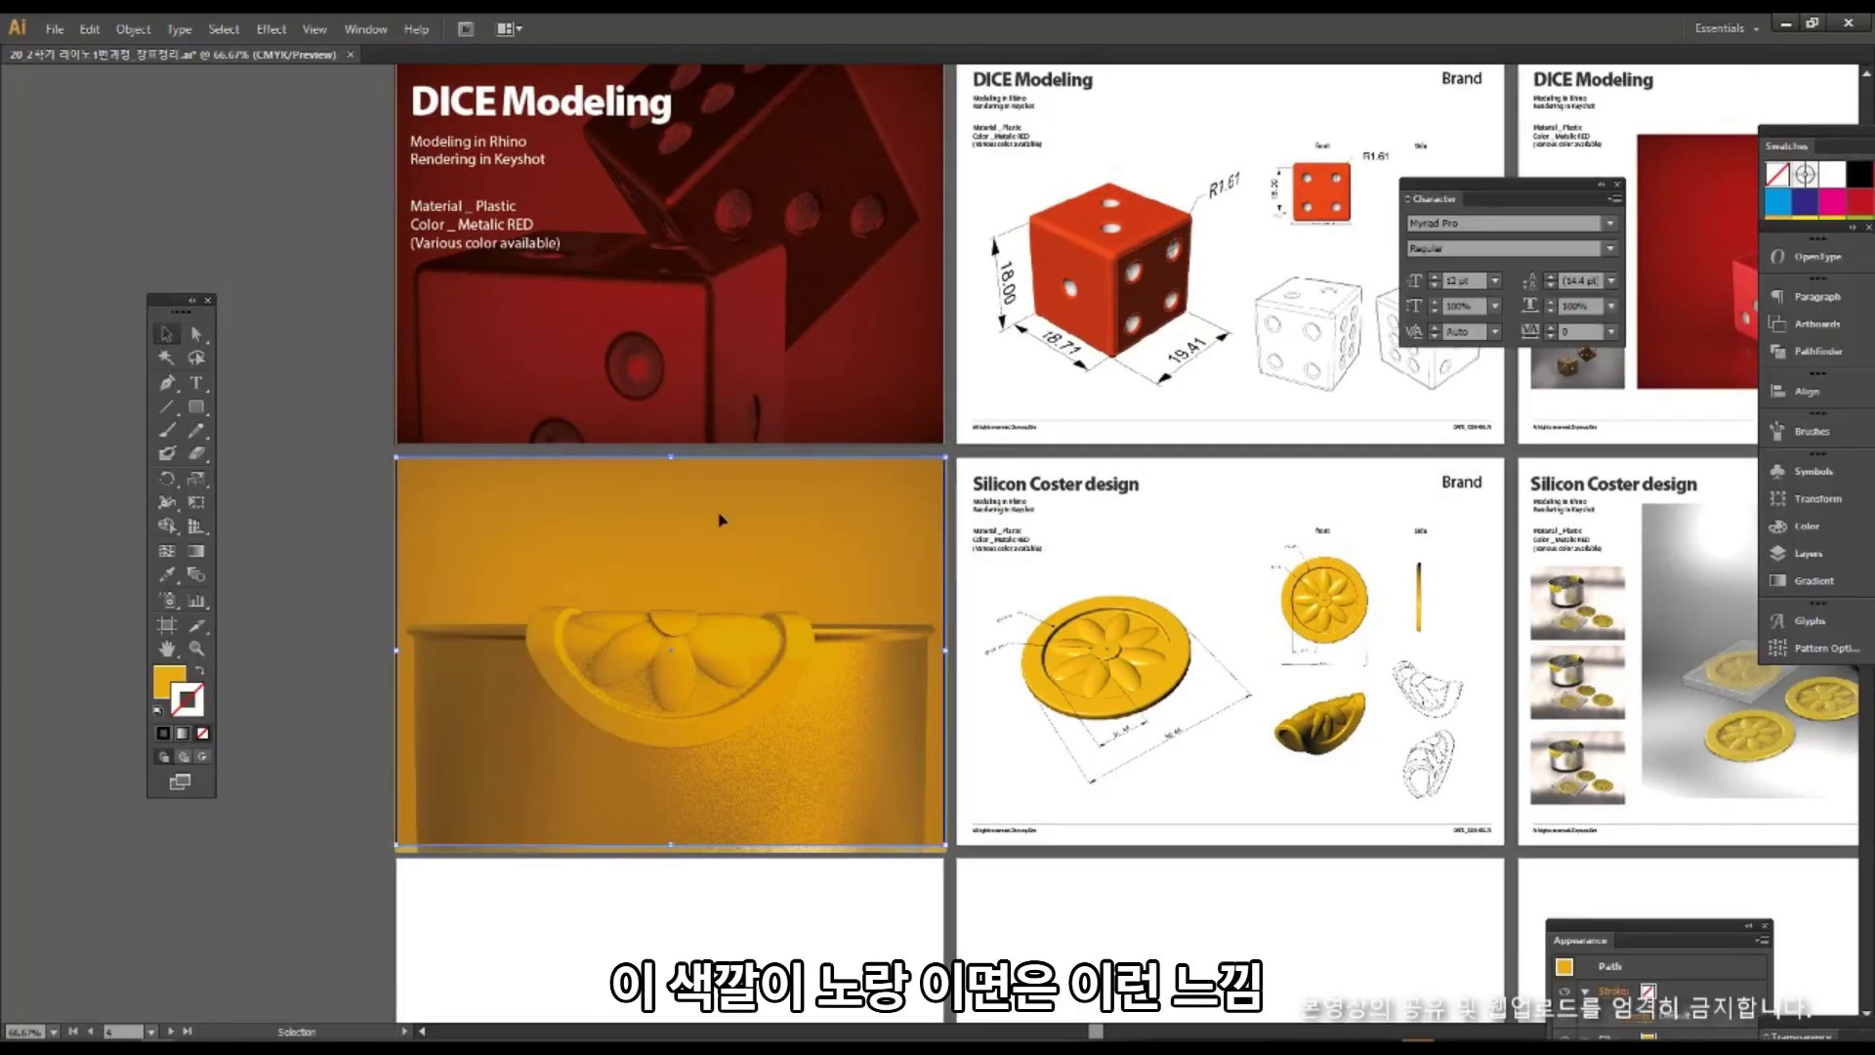
click(171, 686)
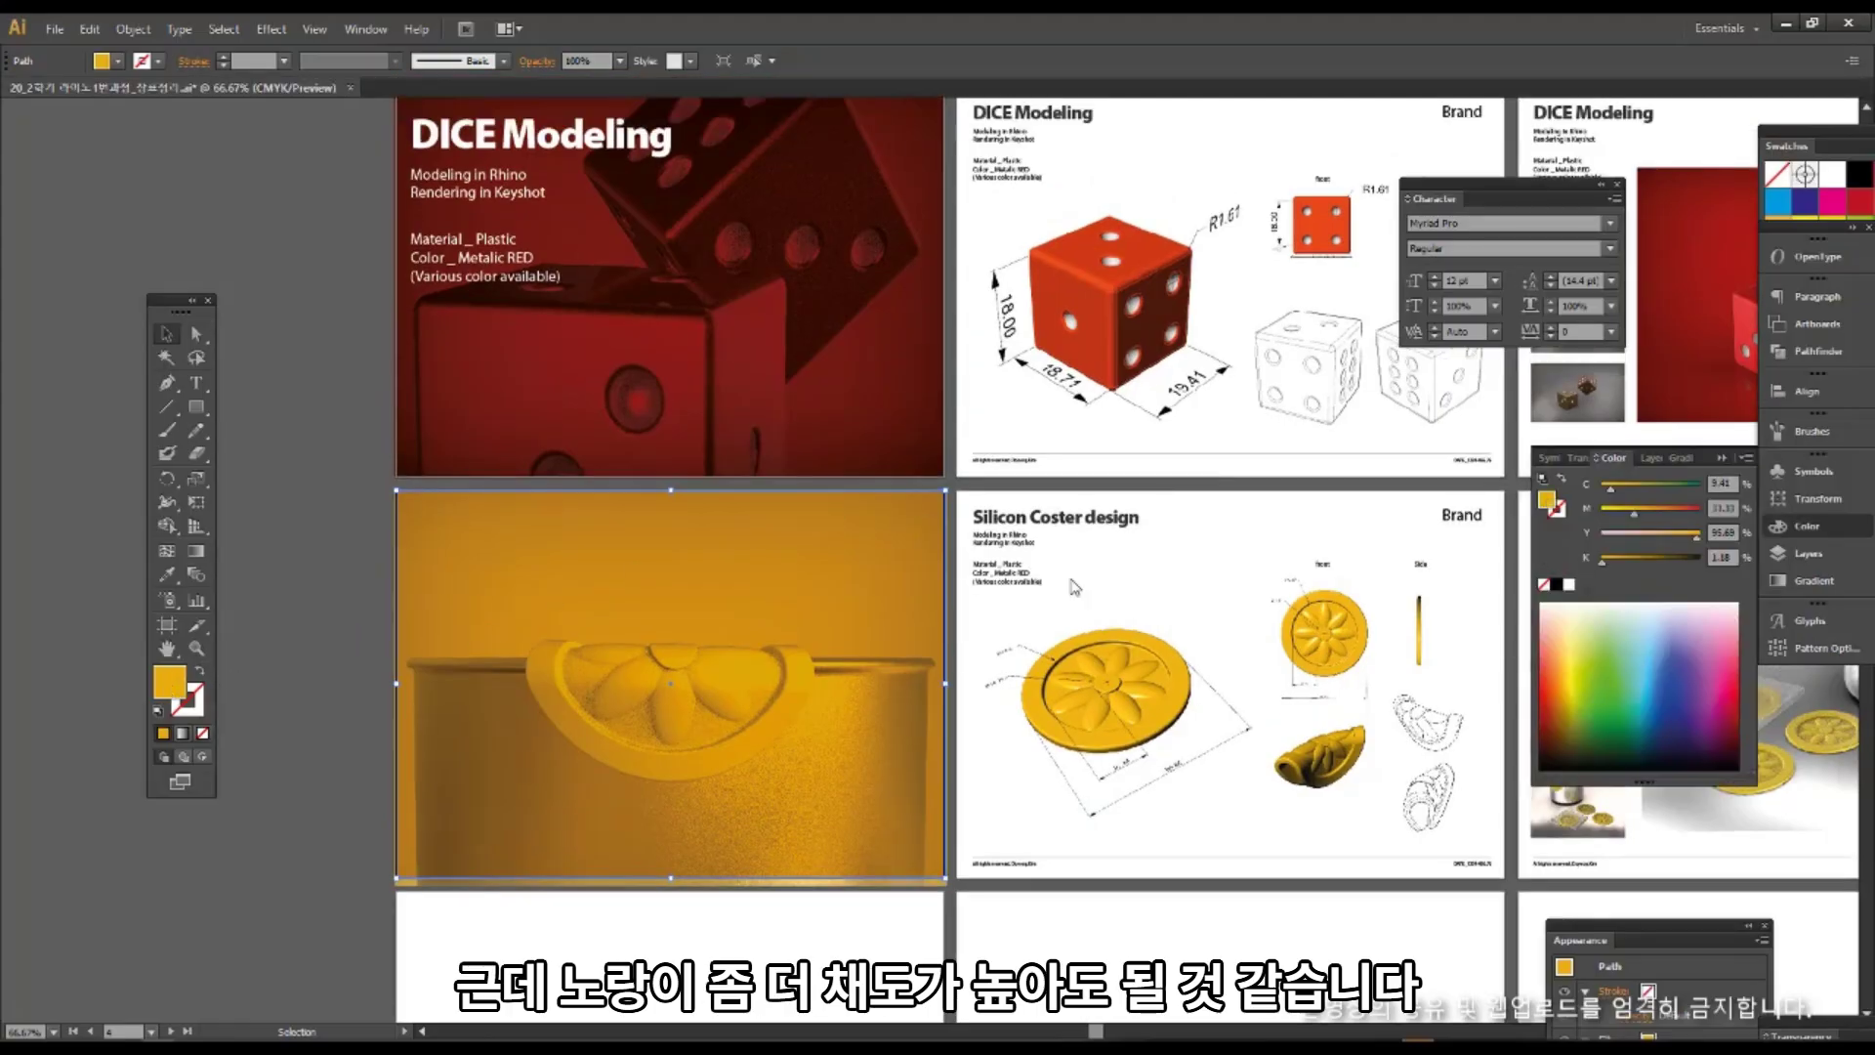
double_click(1547, 500)
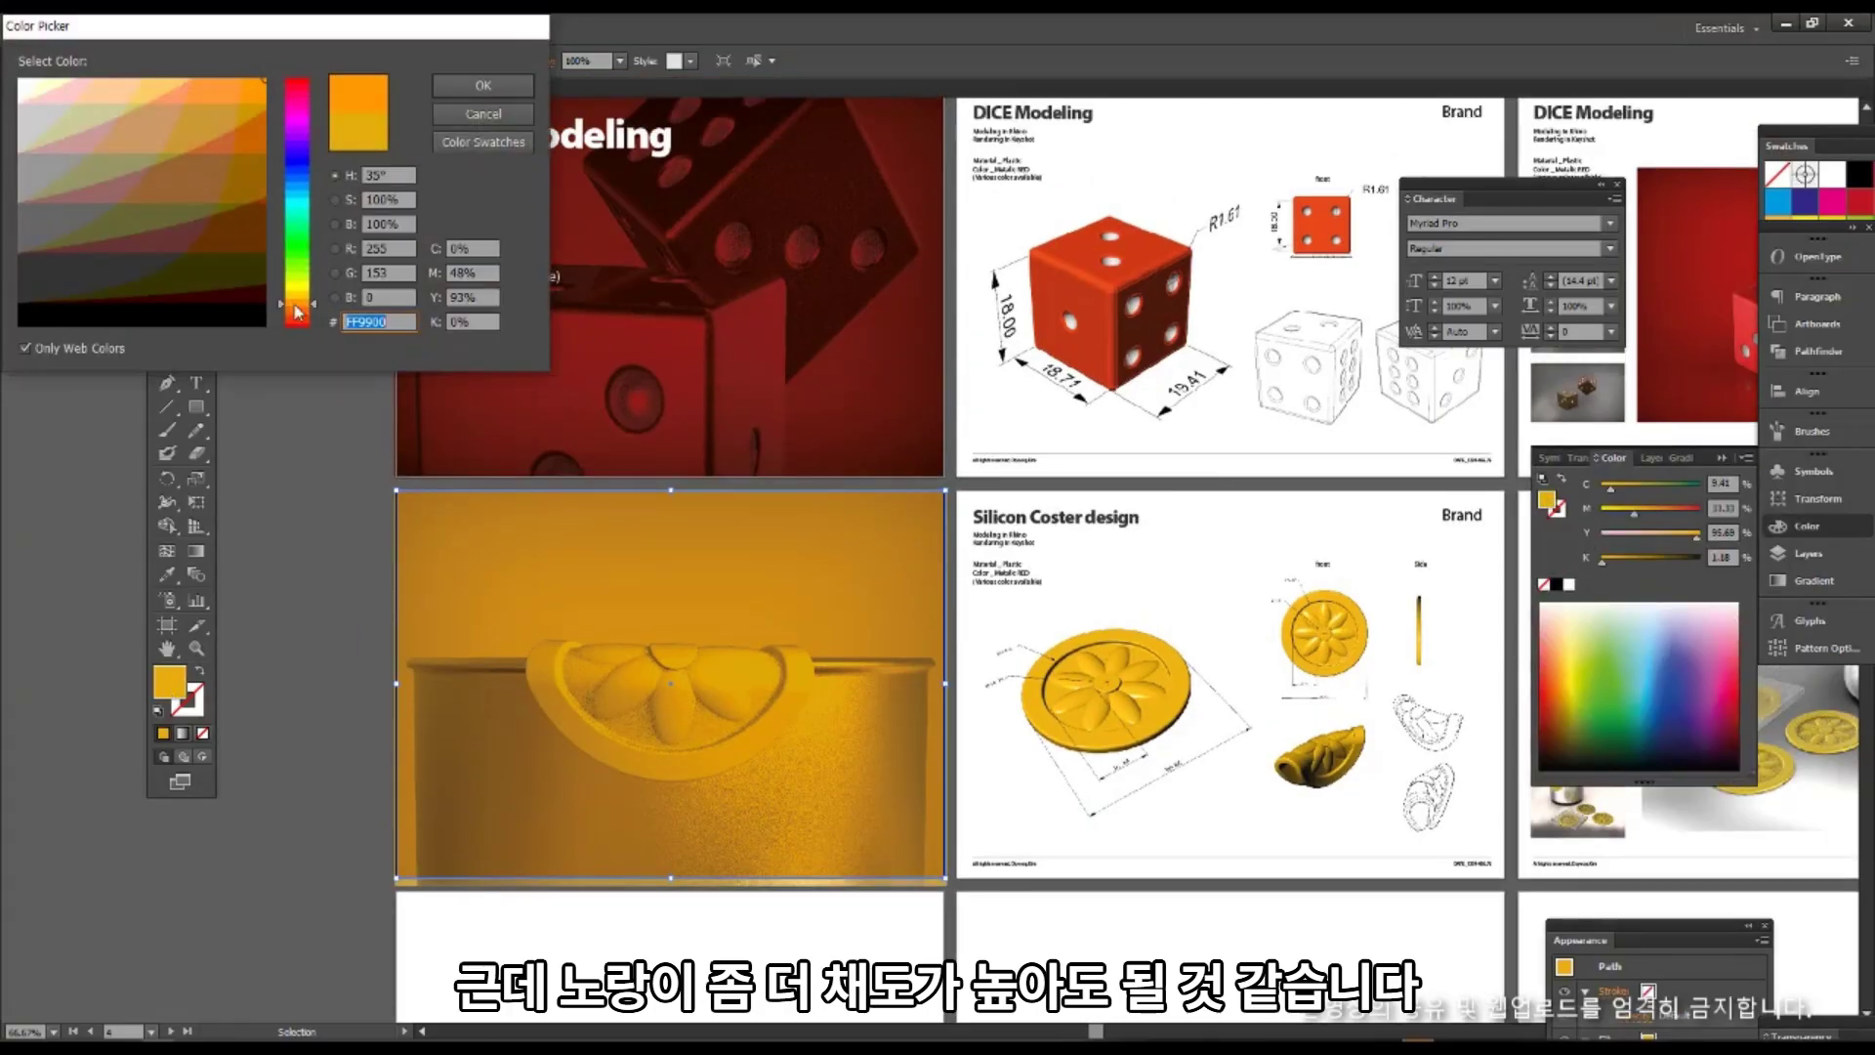
drag(298, 312, 292, 289)
click(461, 85)
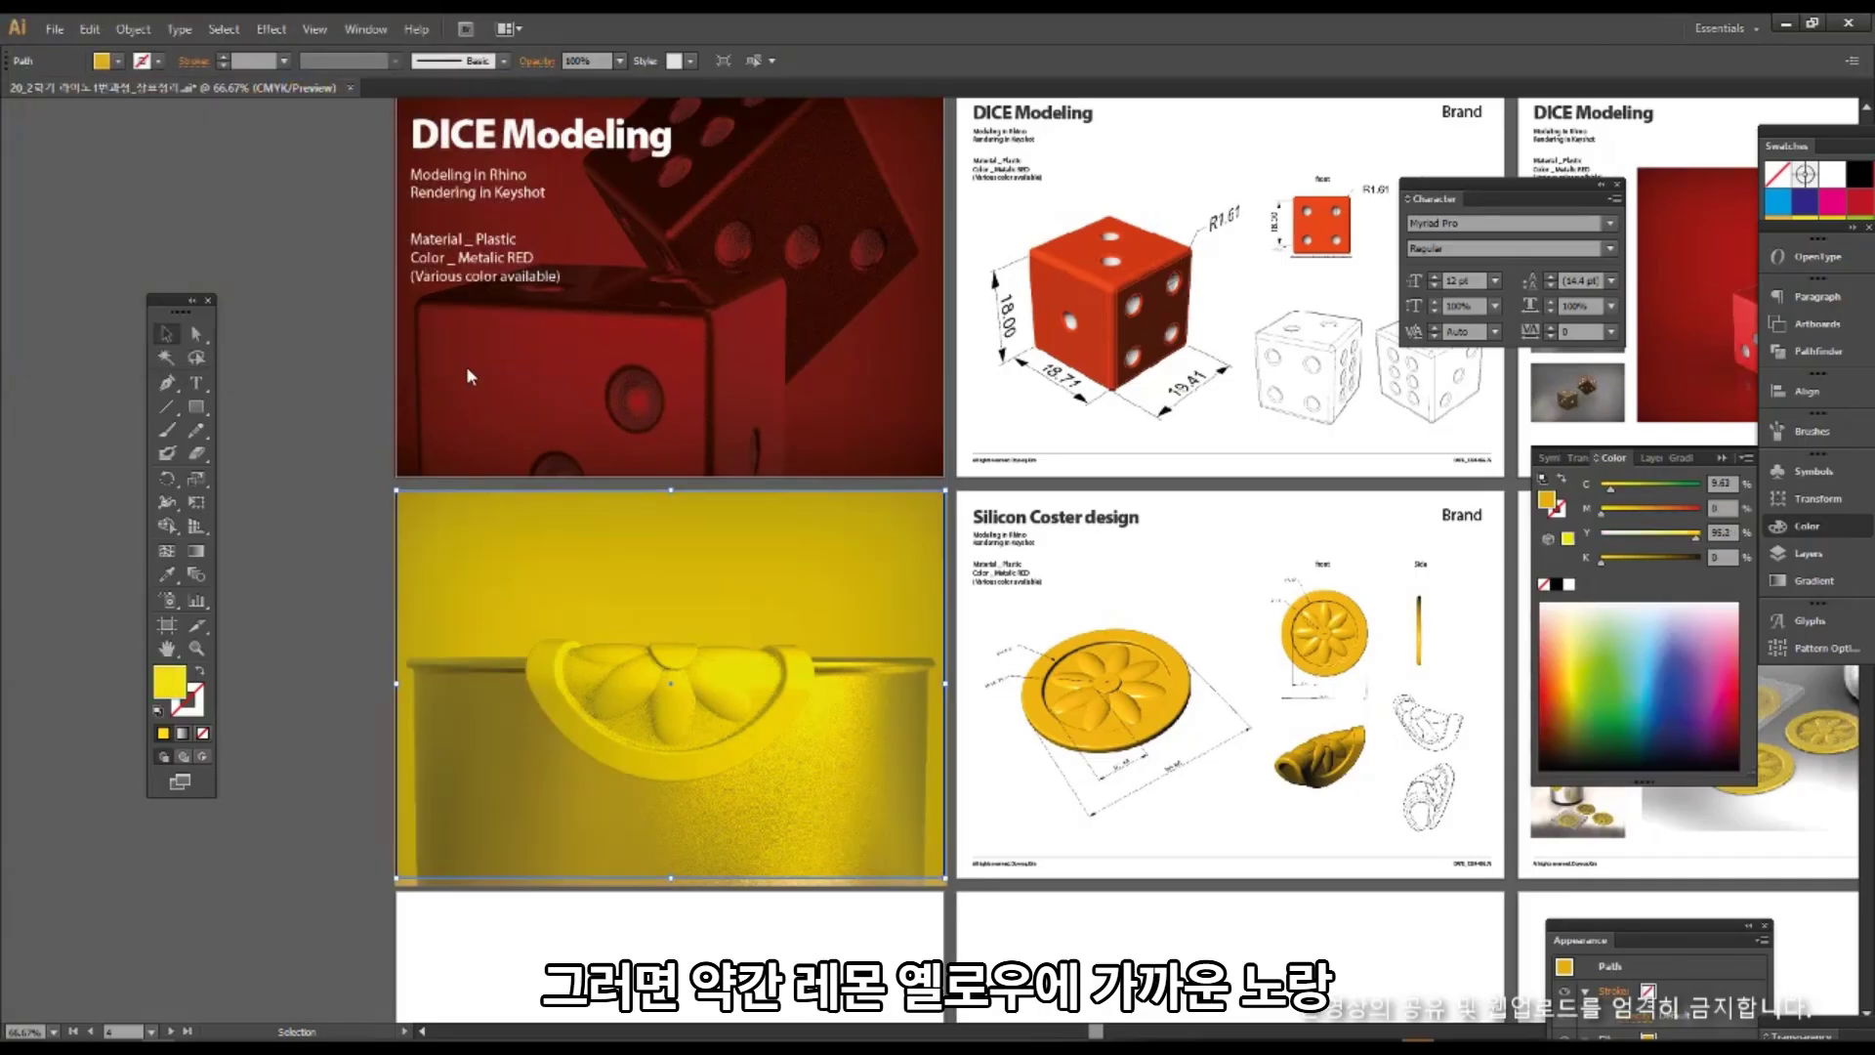
Lock the pot render and its yellow overlay on the coaster cover page.
click(313, 557)
scroll(488, 566, down, 1)
drag(473, 576, 493, 513)
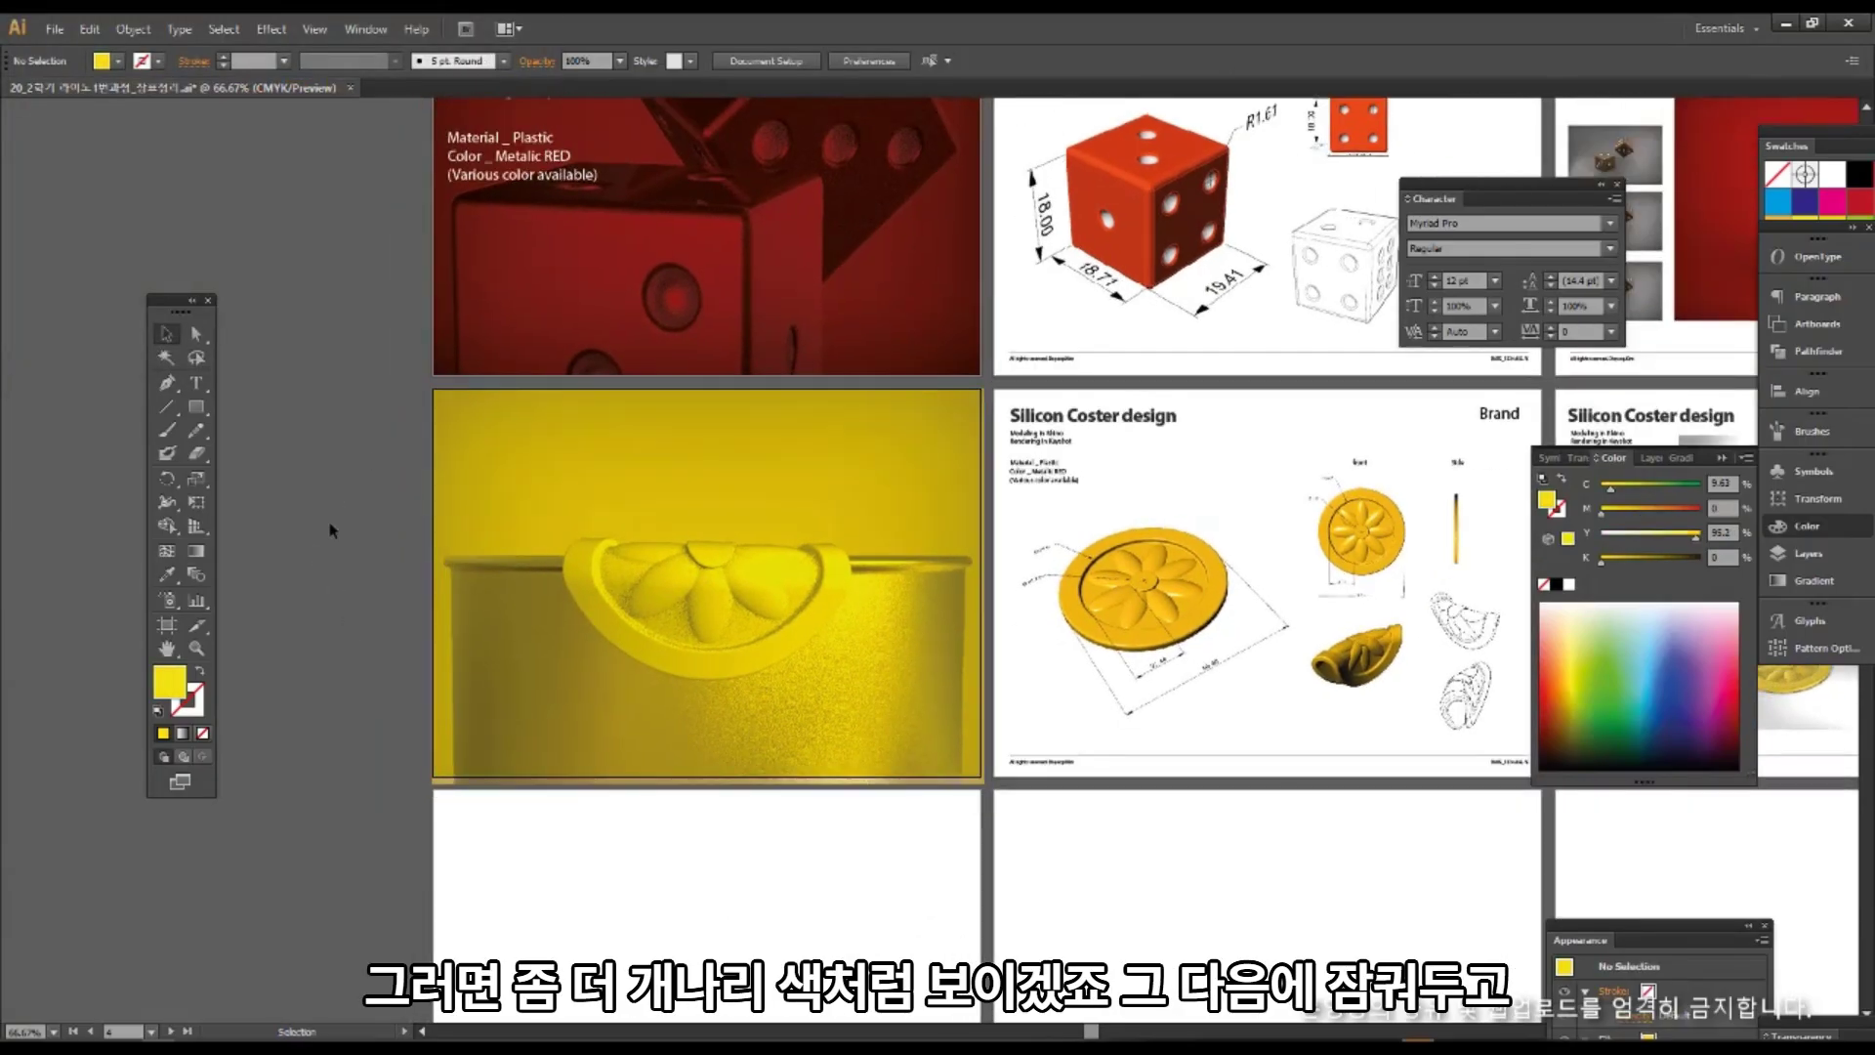
drag(353, 554, 565, 648)
key(ctrl+2)
Copy the white text block from the dice cover straight down onto the coaster cover.
drag(379, 590, 425, 752)
key(v)
click(649, 181)
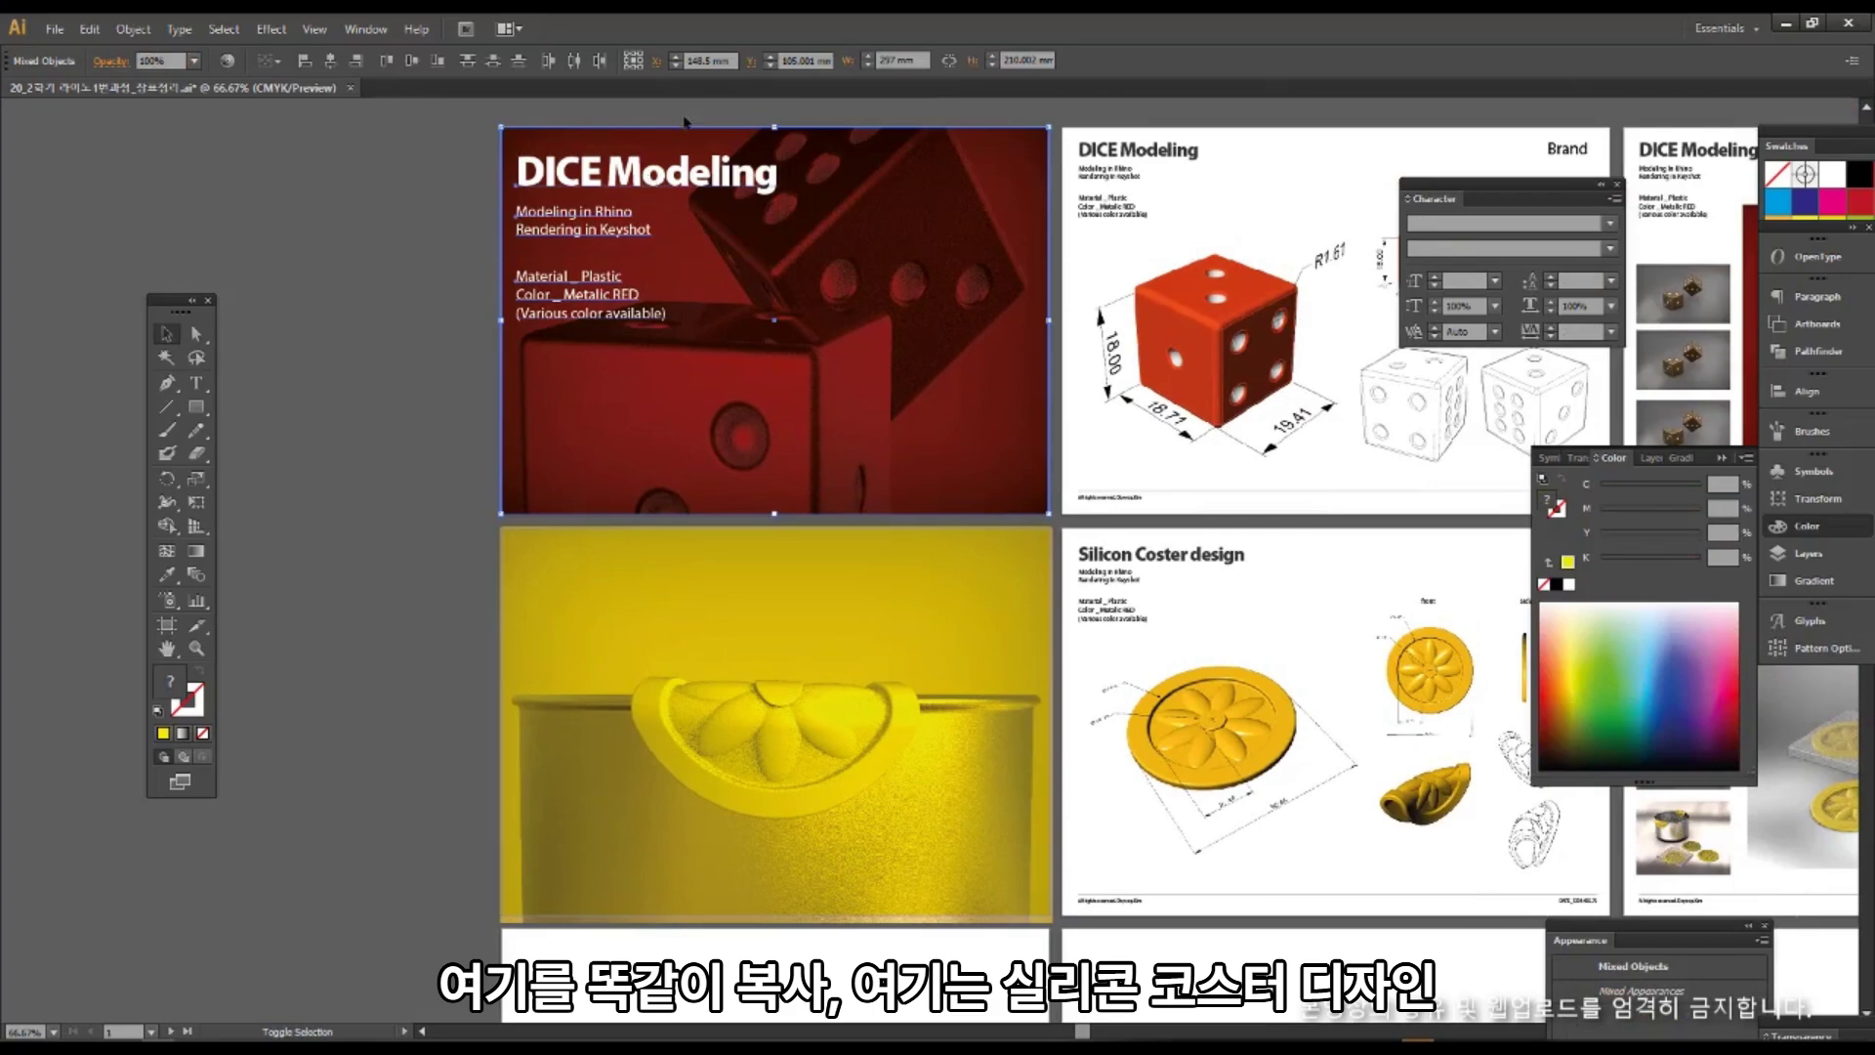
click(684, 121)
click(720, 190)
alt+shift+drag(719, 190, 721, 598)
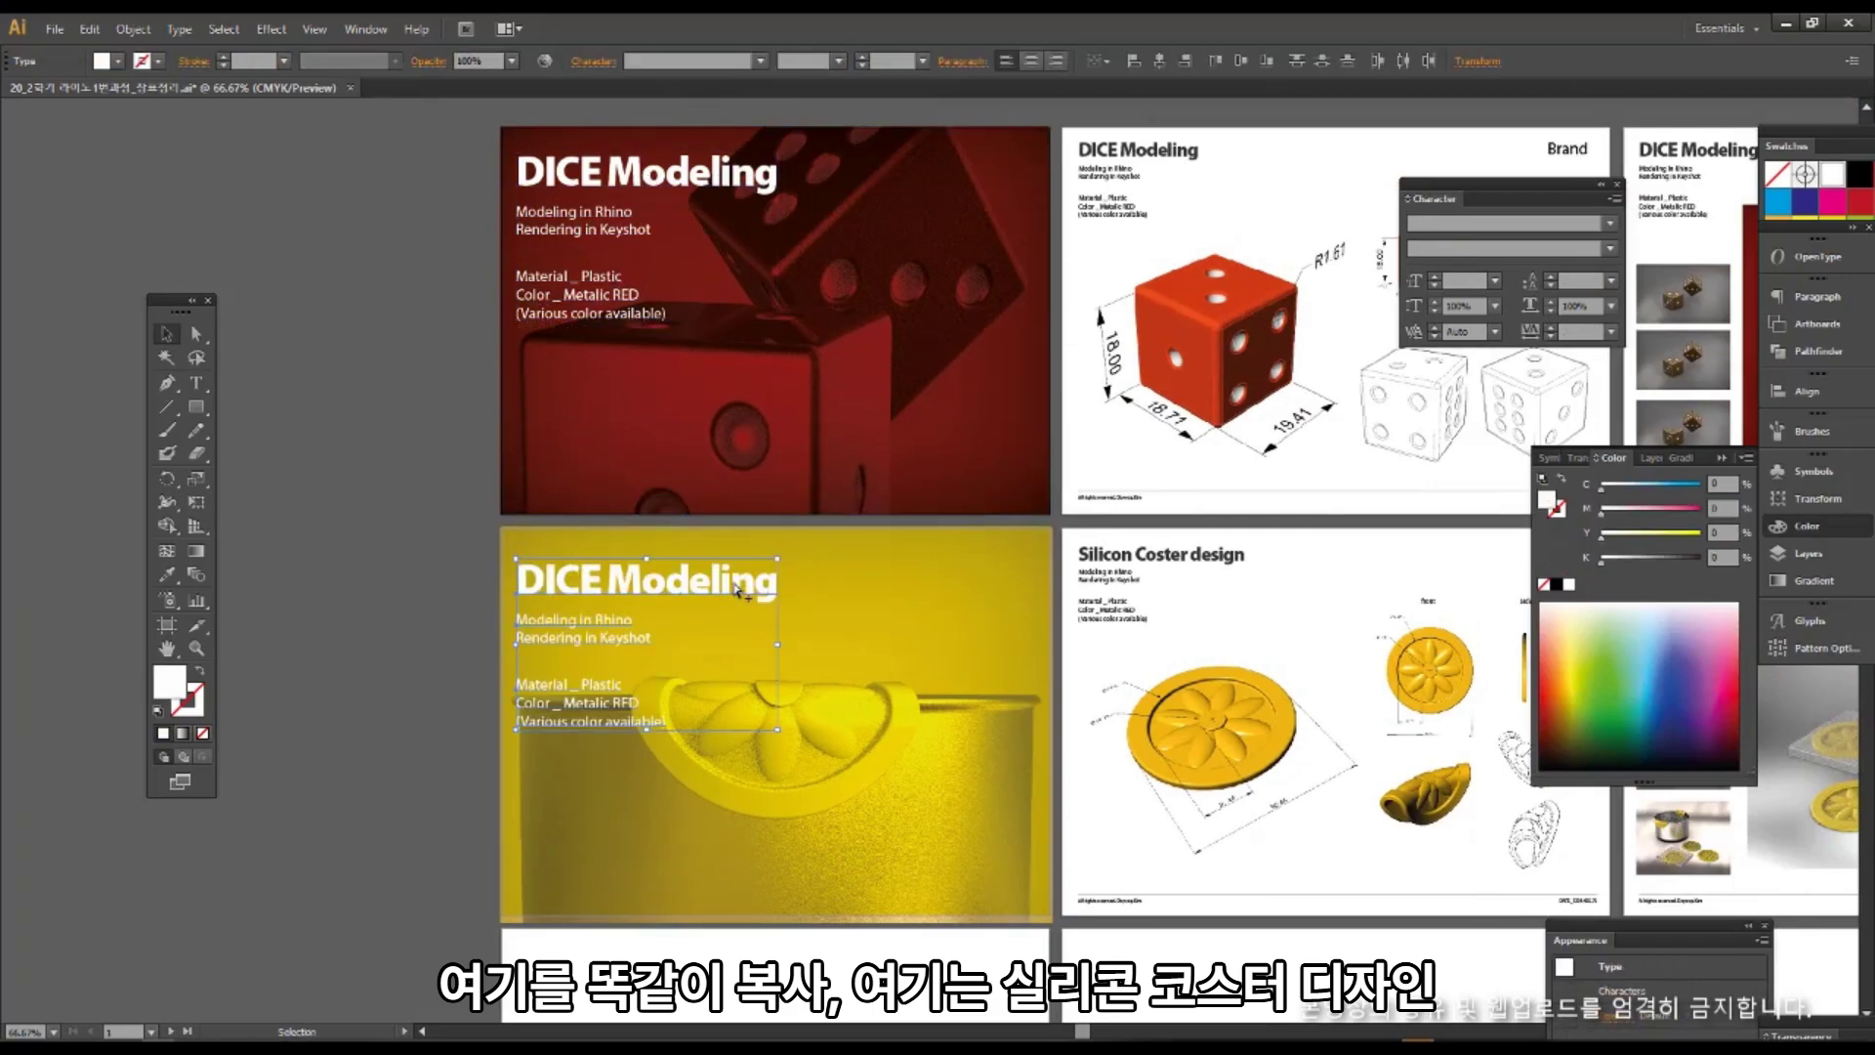
Replace the copied cover title with "Silicon Coster design".
key(t)
triple_click(747, 592)
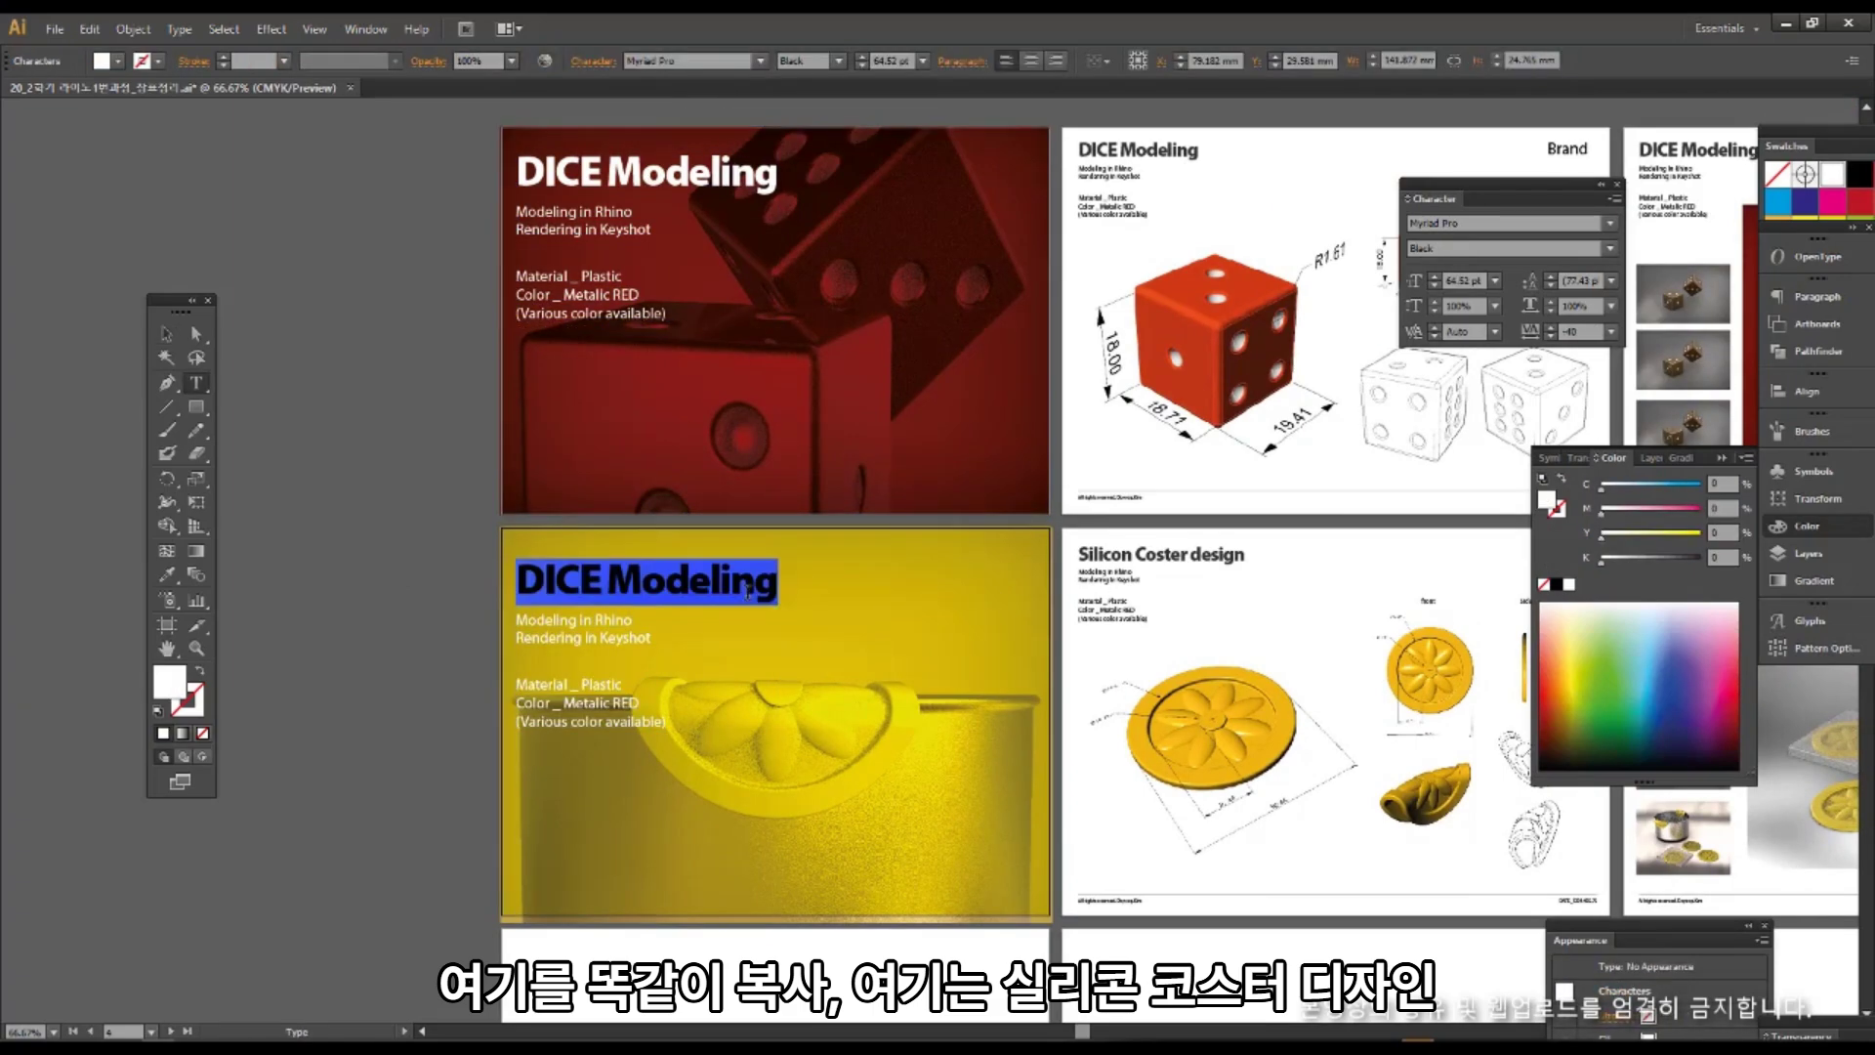
text(Silicon Co)
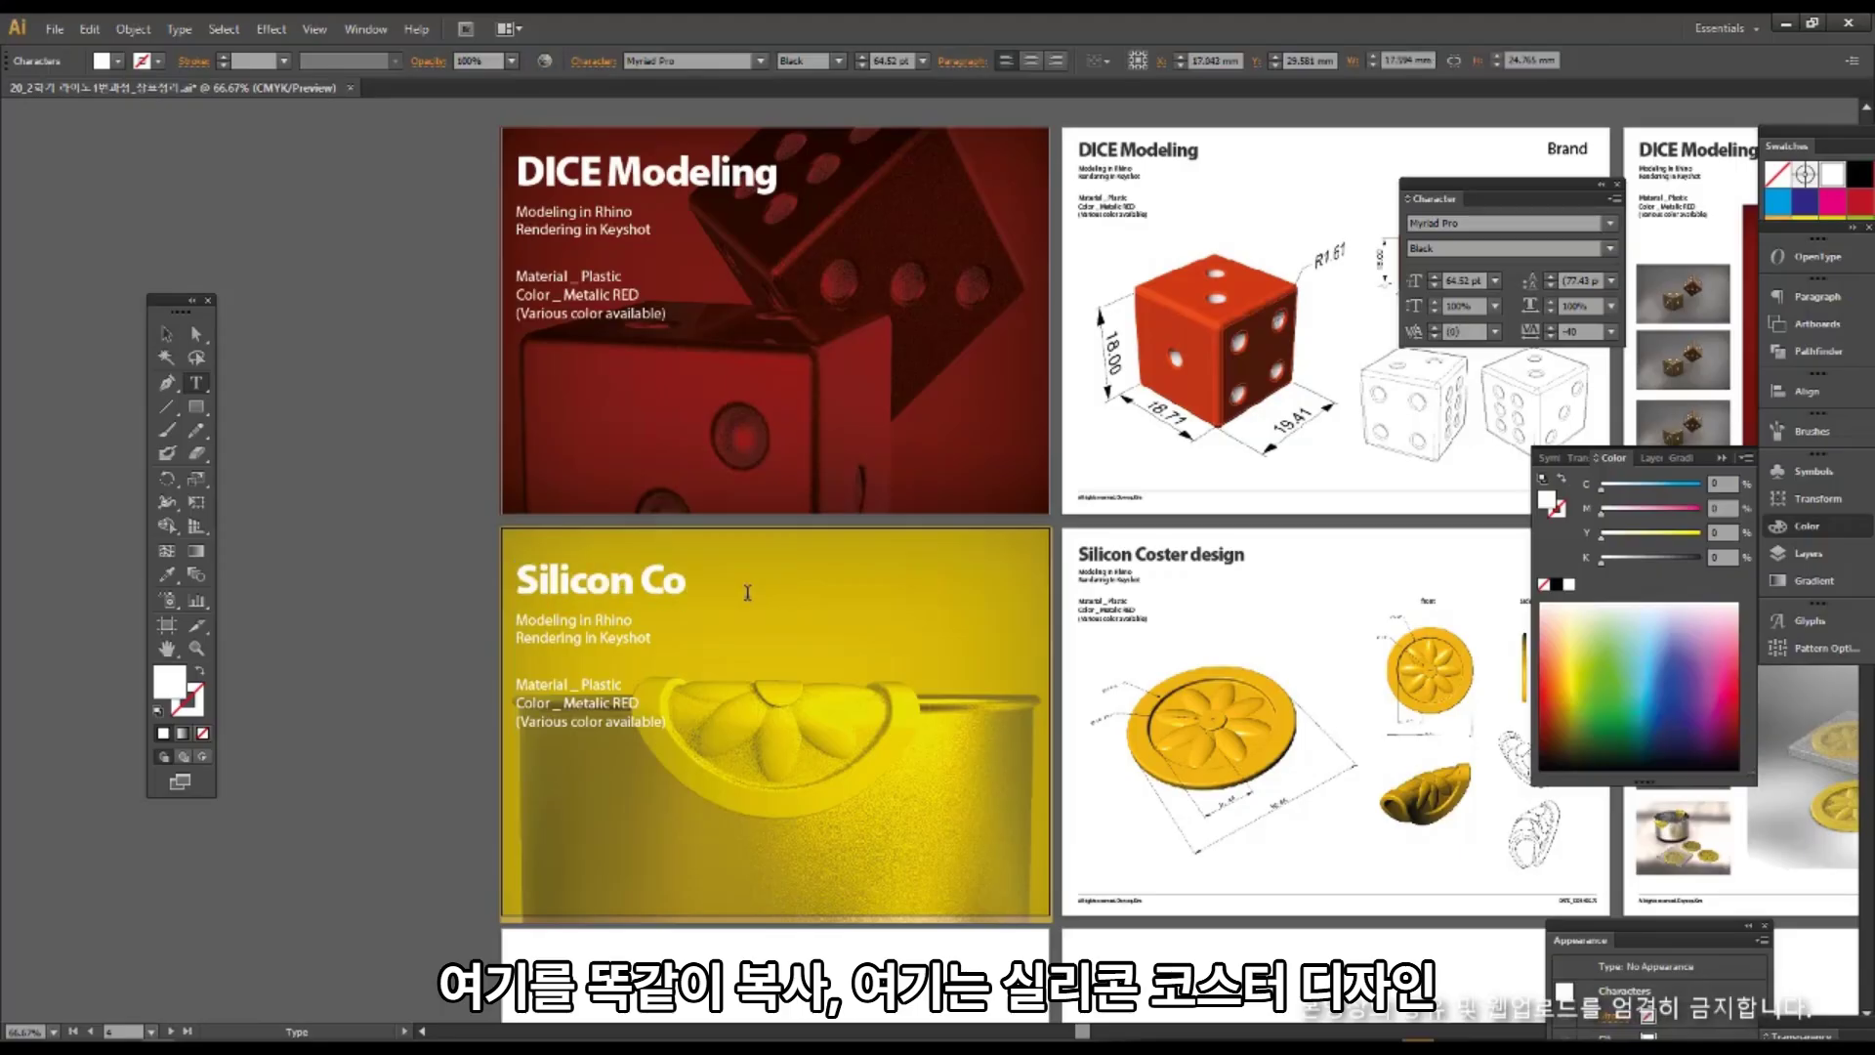
text(ster design)
Change the material entry in the coaster cover's text to "silicon".
scroll(747, 591, down, 2)
shift+scroll(747, 591, right, 1)
click(488, 492)
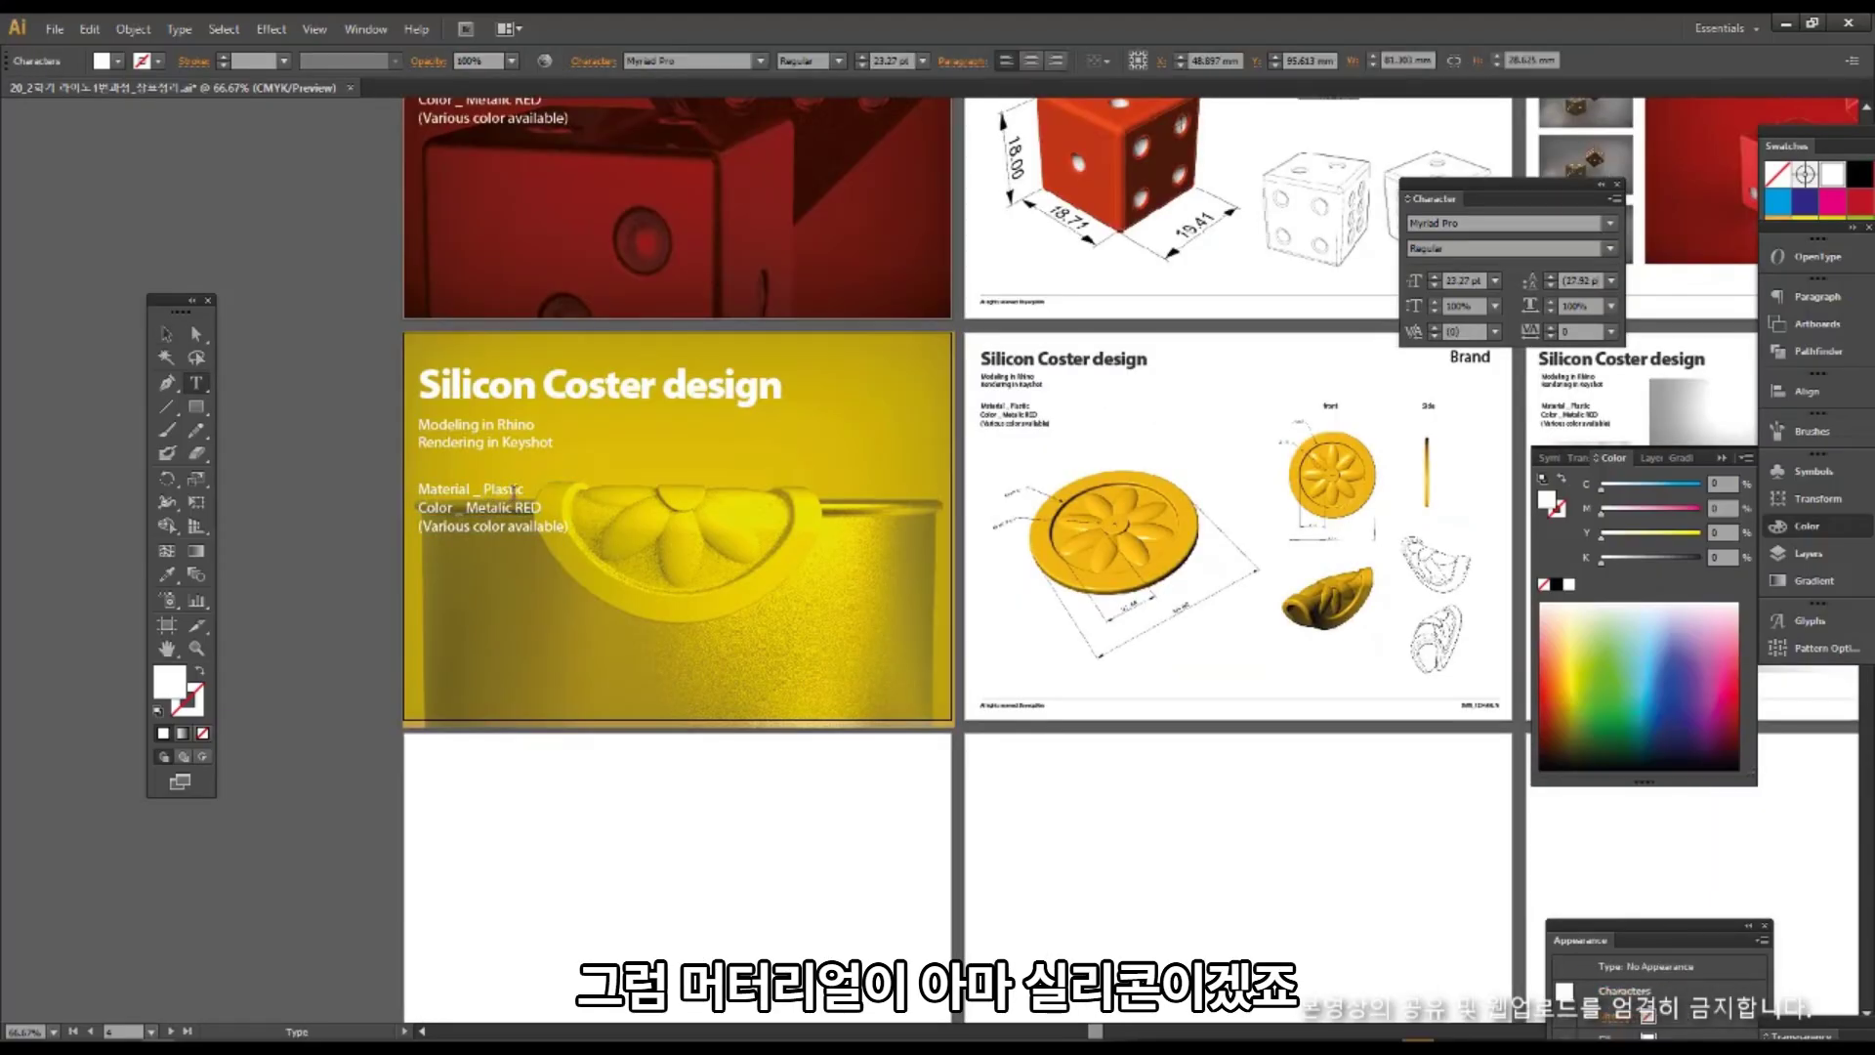
double_click(514, 489)
text(si)
key(Escape)
click(904, 833)
shift+scroll(818, 660, right, 1)
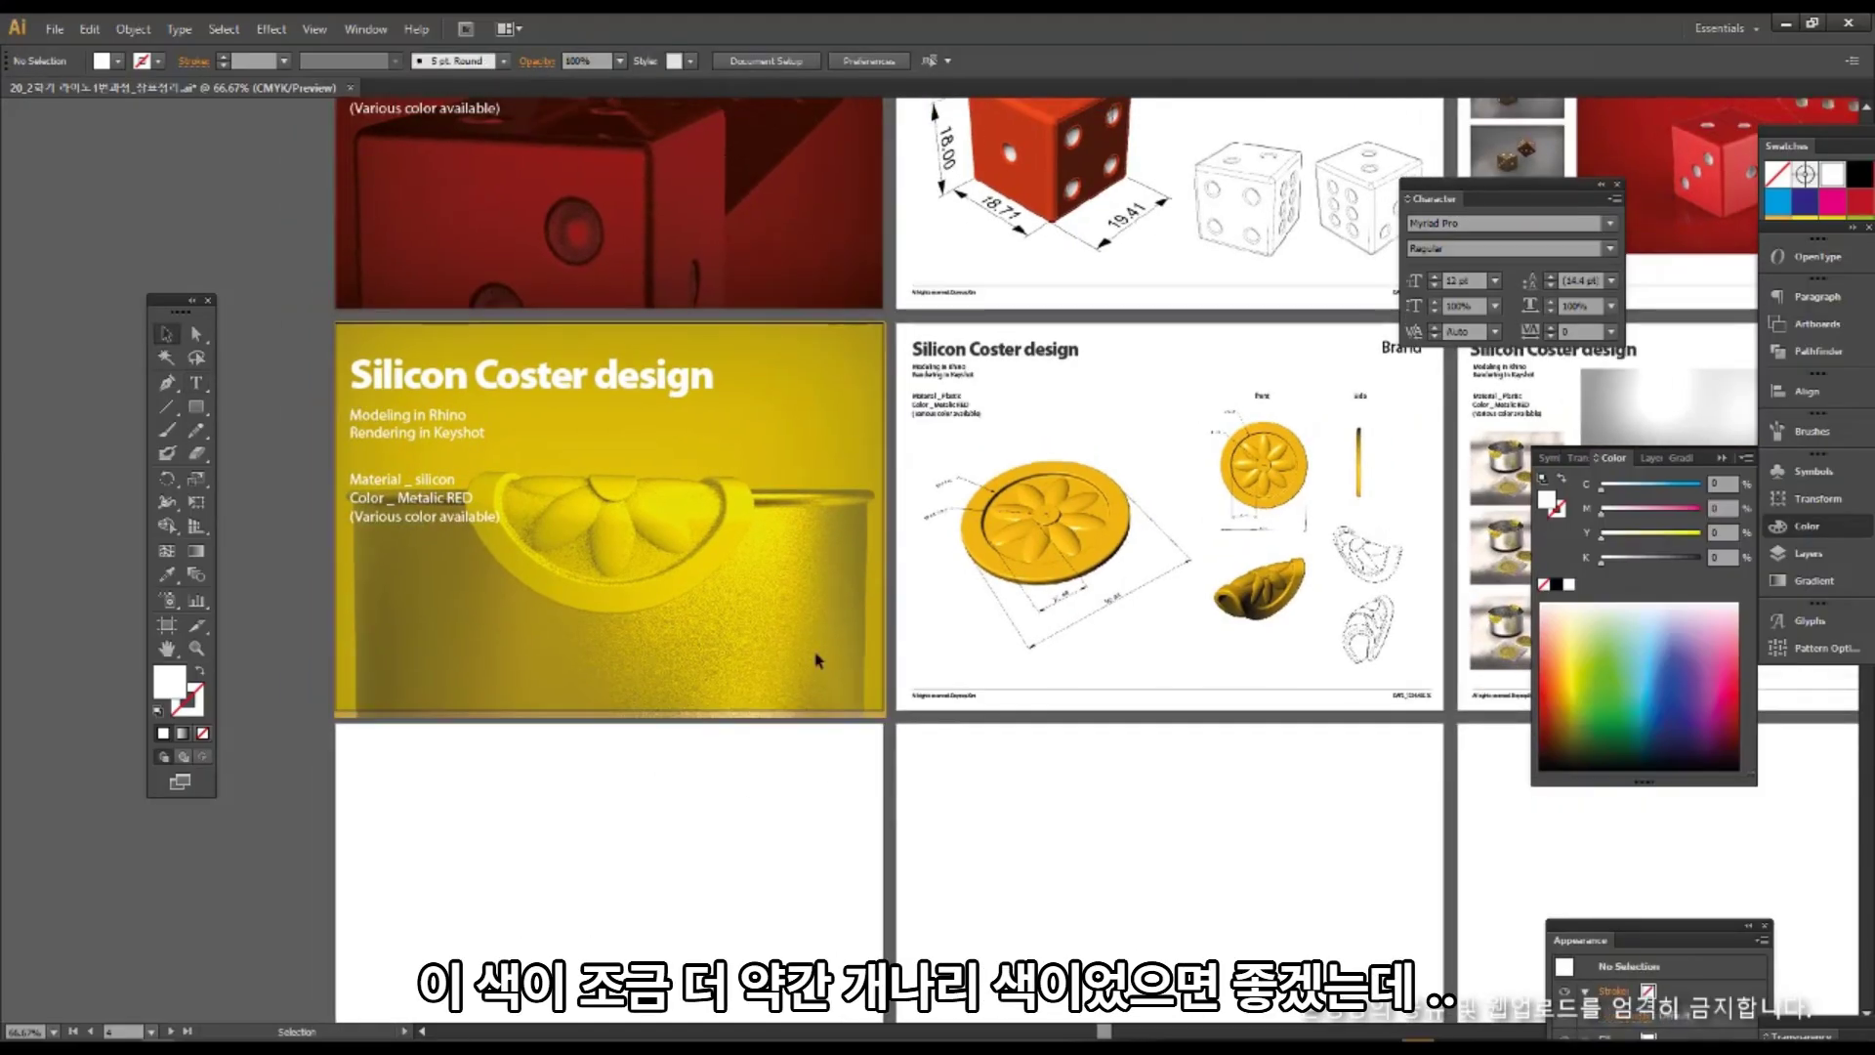
Turn off the web-only colour restriction and set the cover overlay's fill to the golden yellow FFBC00.
click(818, 644)
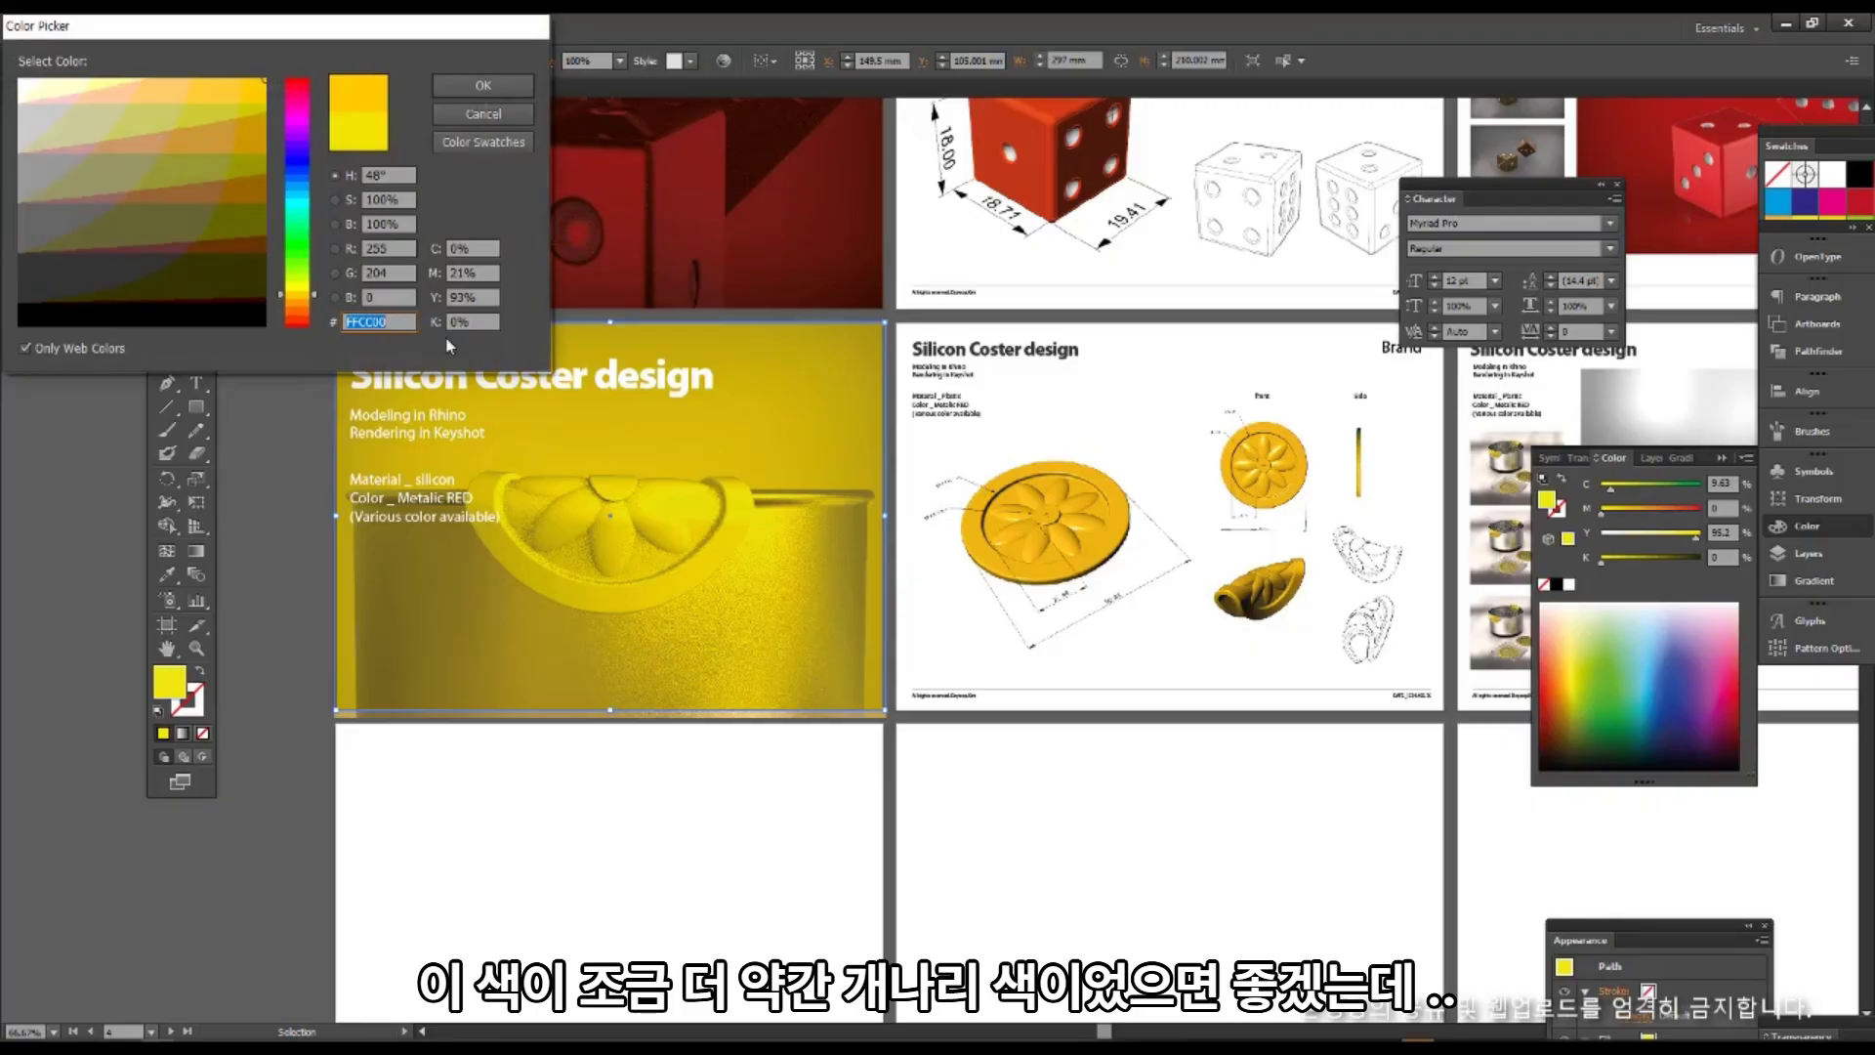
click(25, 348)
click(297, 306)
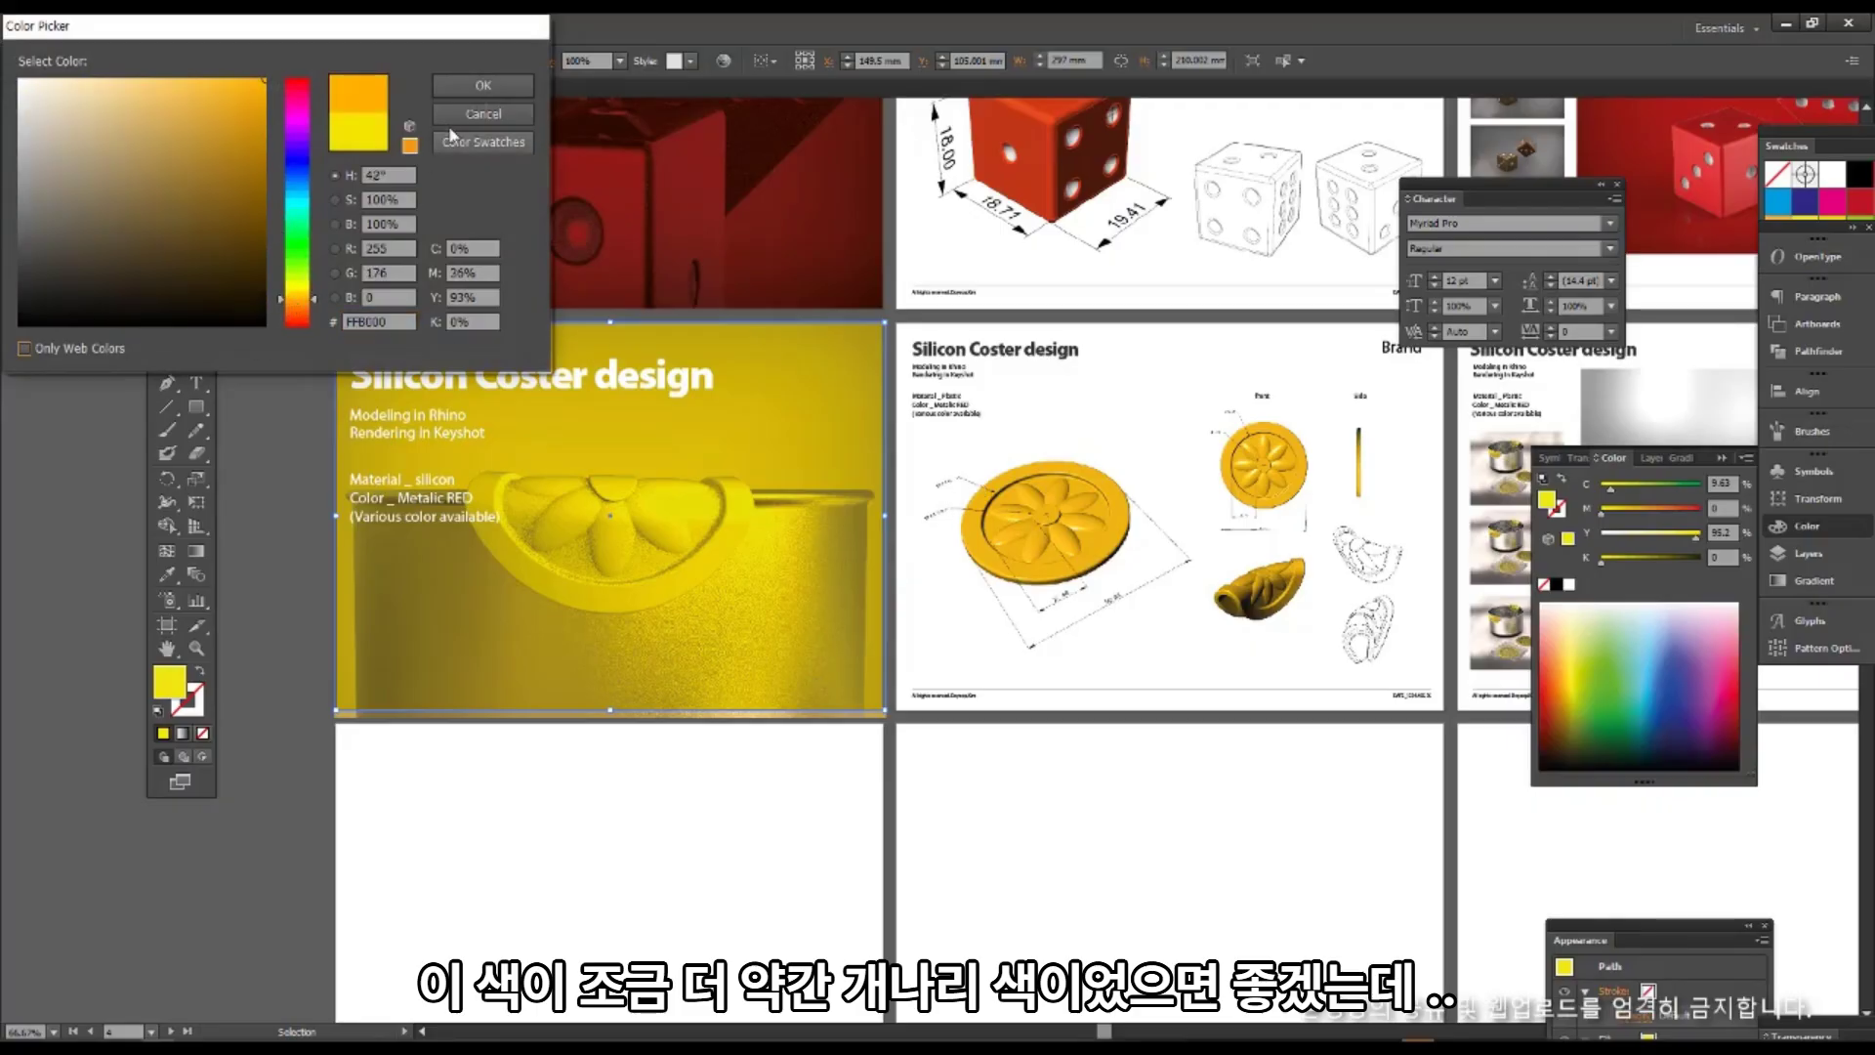
click(472, 84)
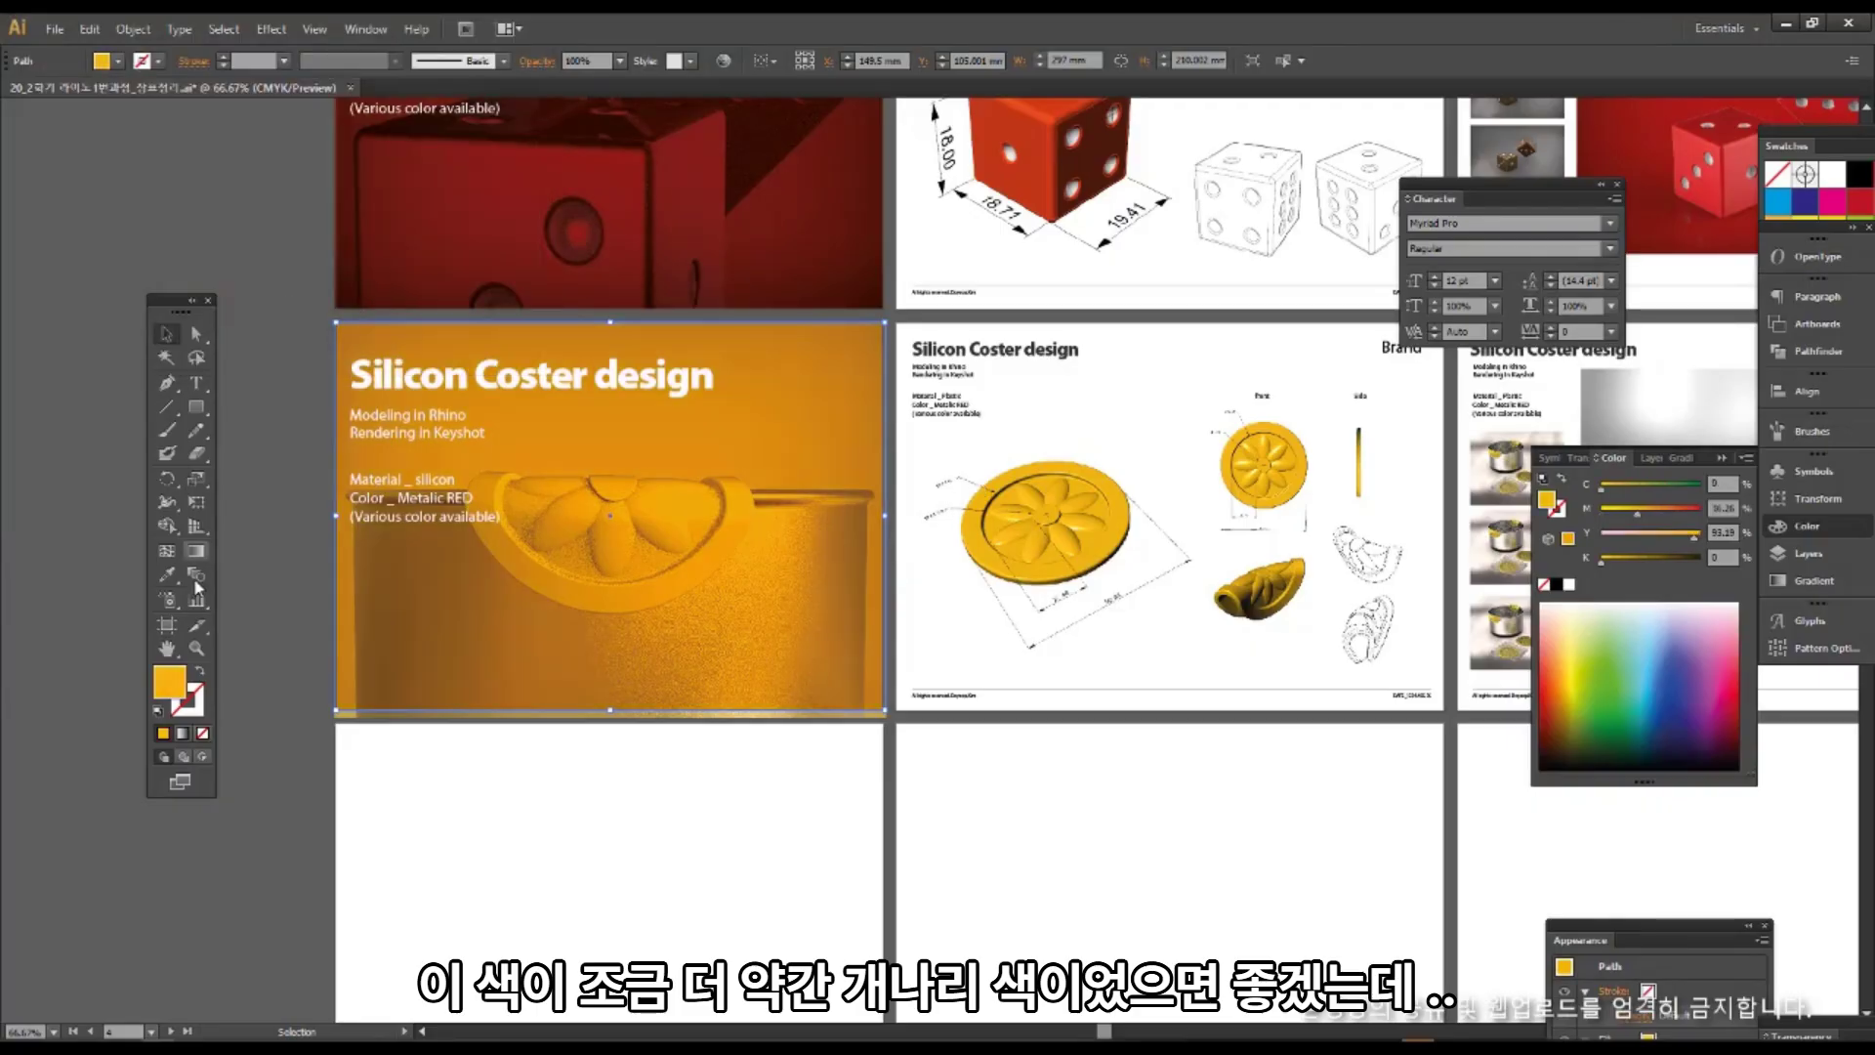
click(290, 301)
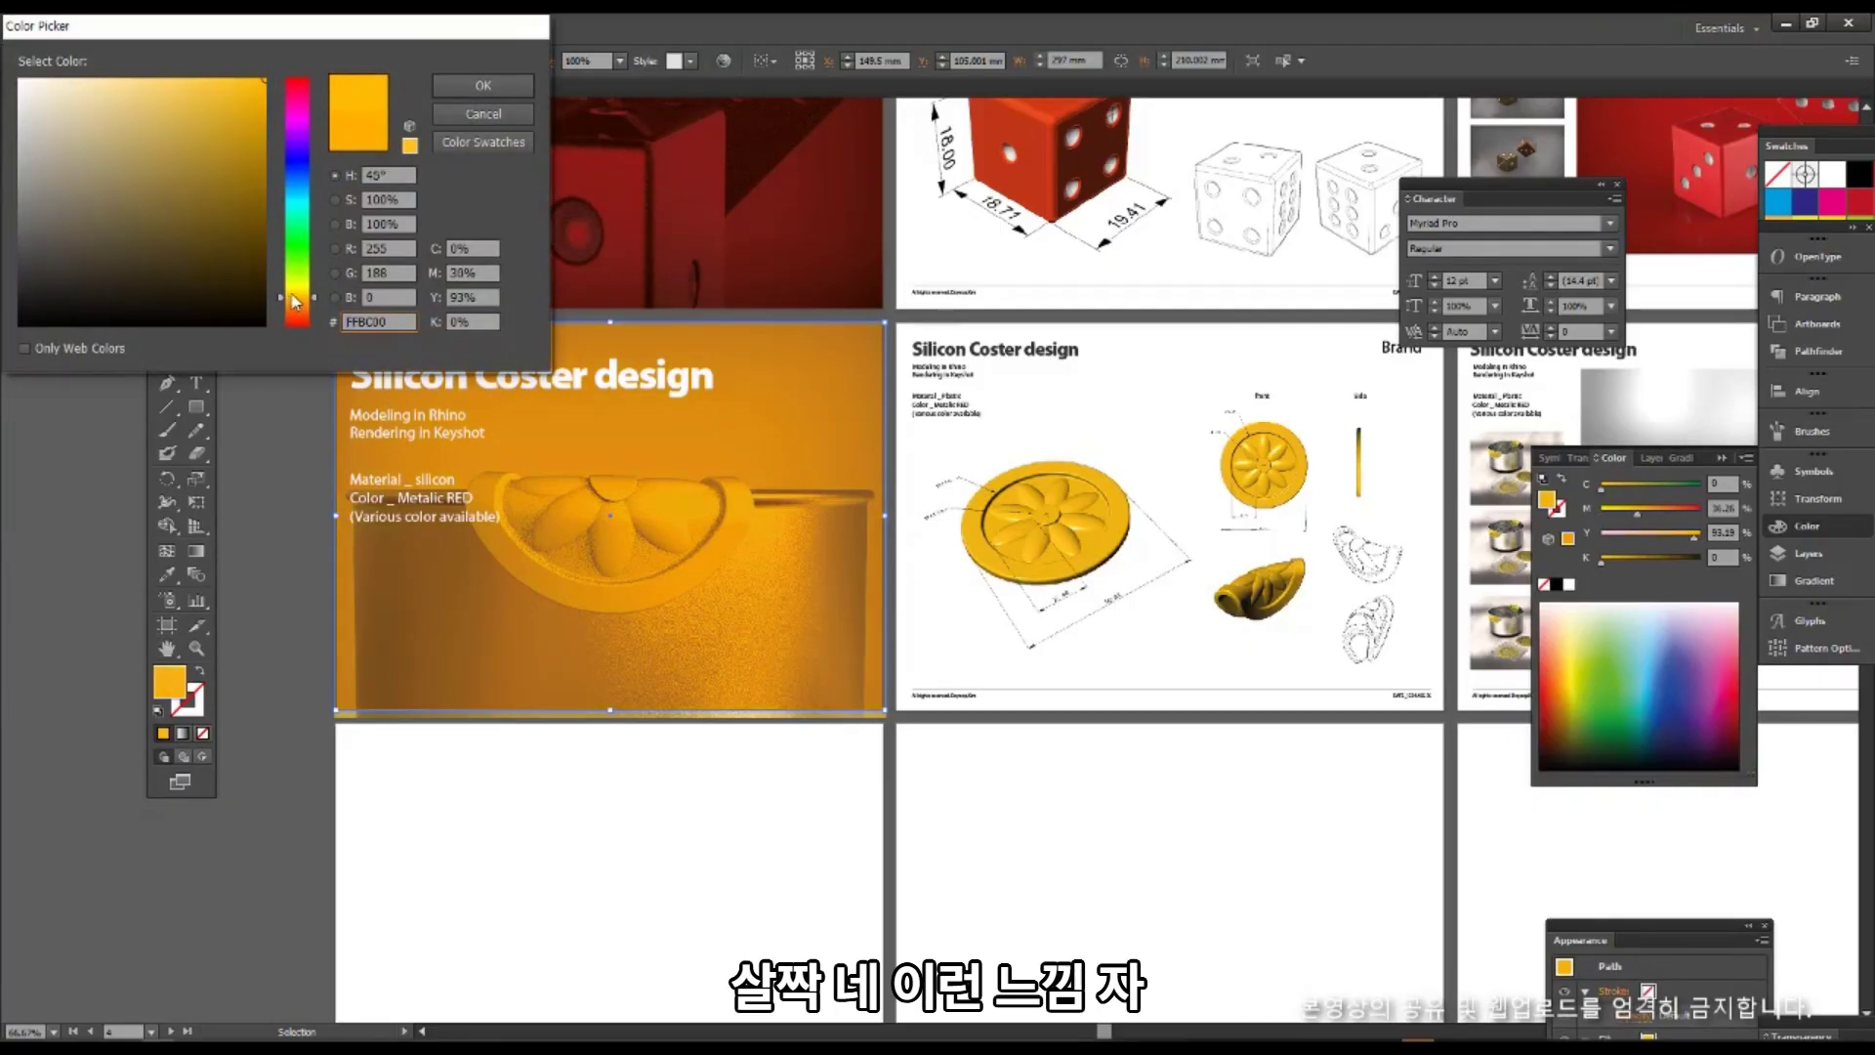
click(463, 85)
Deselect the overlay, hide the panels, and review the dice and coaster pages side by side.
drag(1107, 776, 1006, 806)
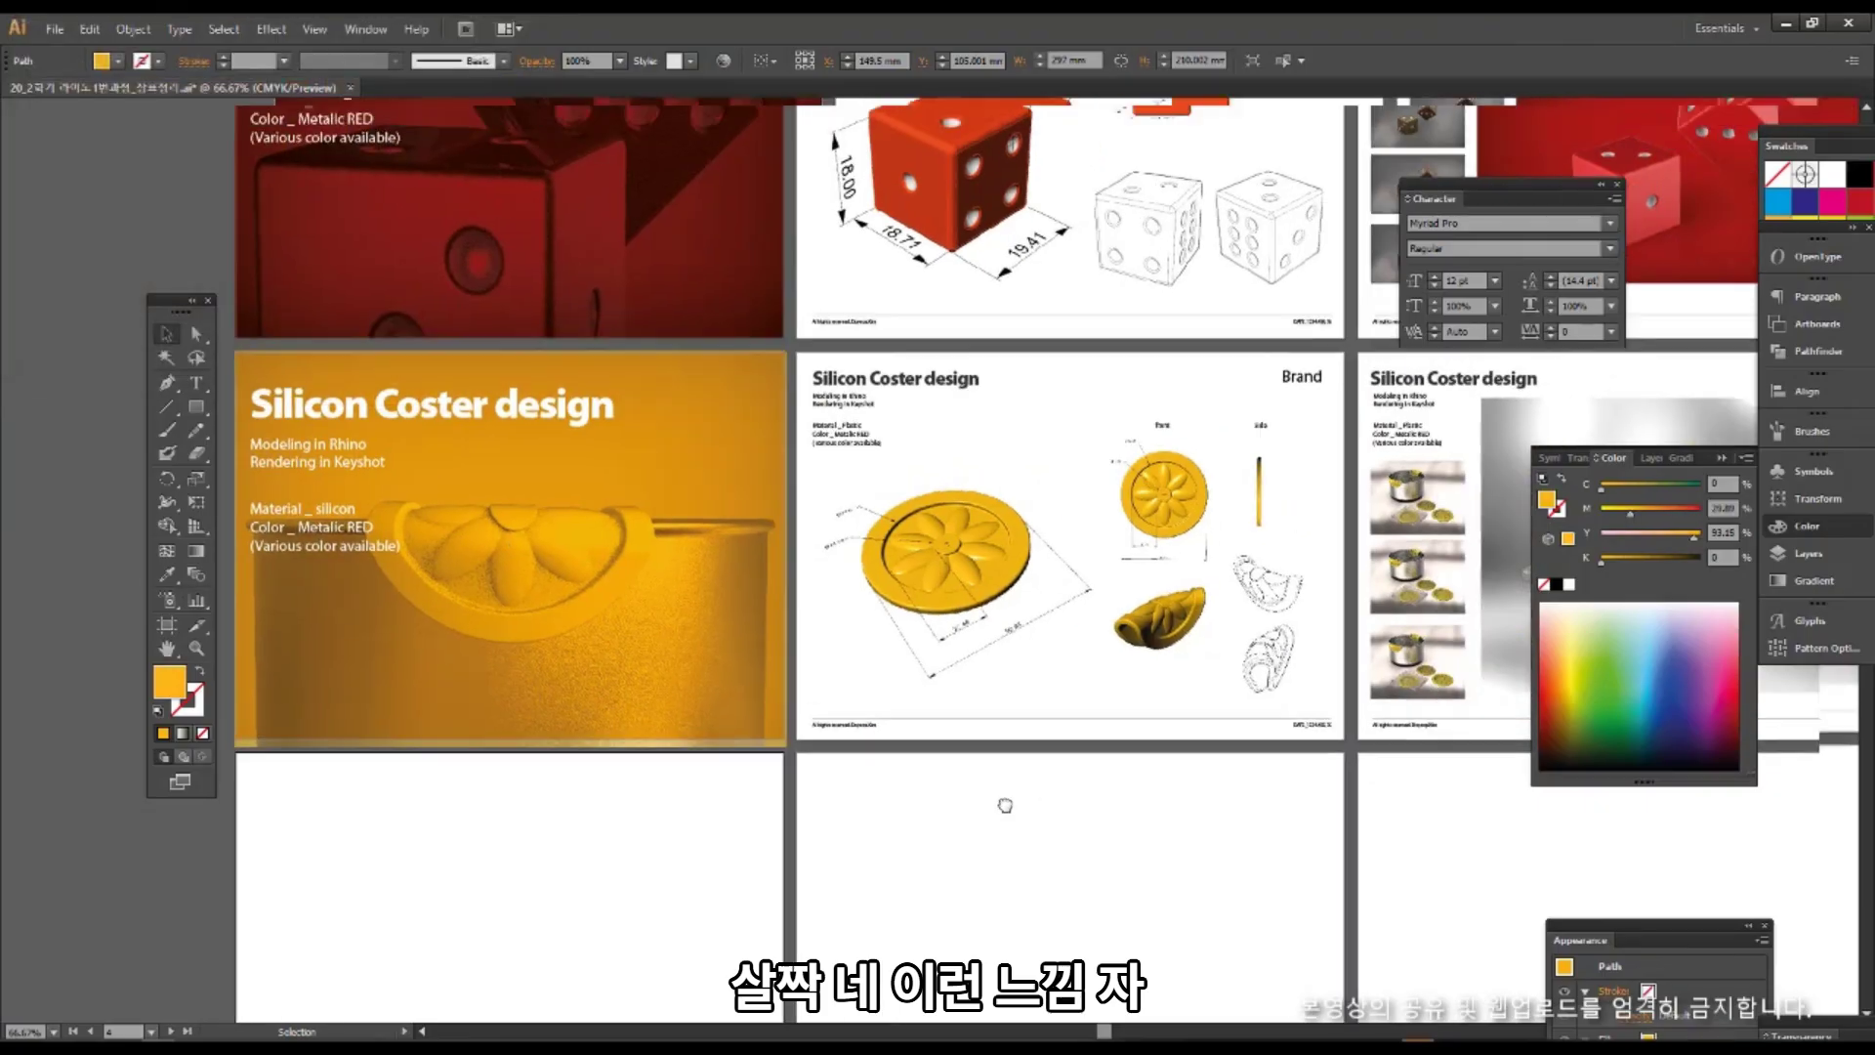
click(1006, 821)
key(Tab)
drag(1058, 715, 860, 807)
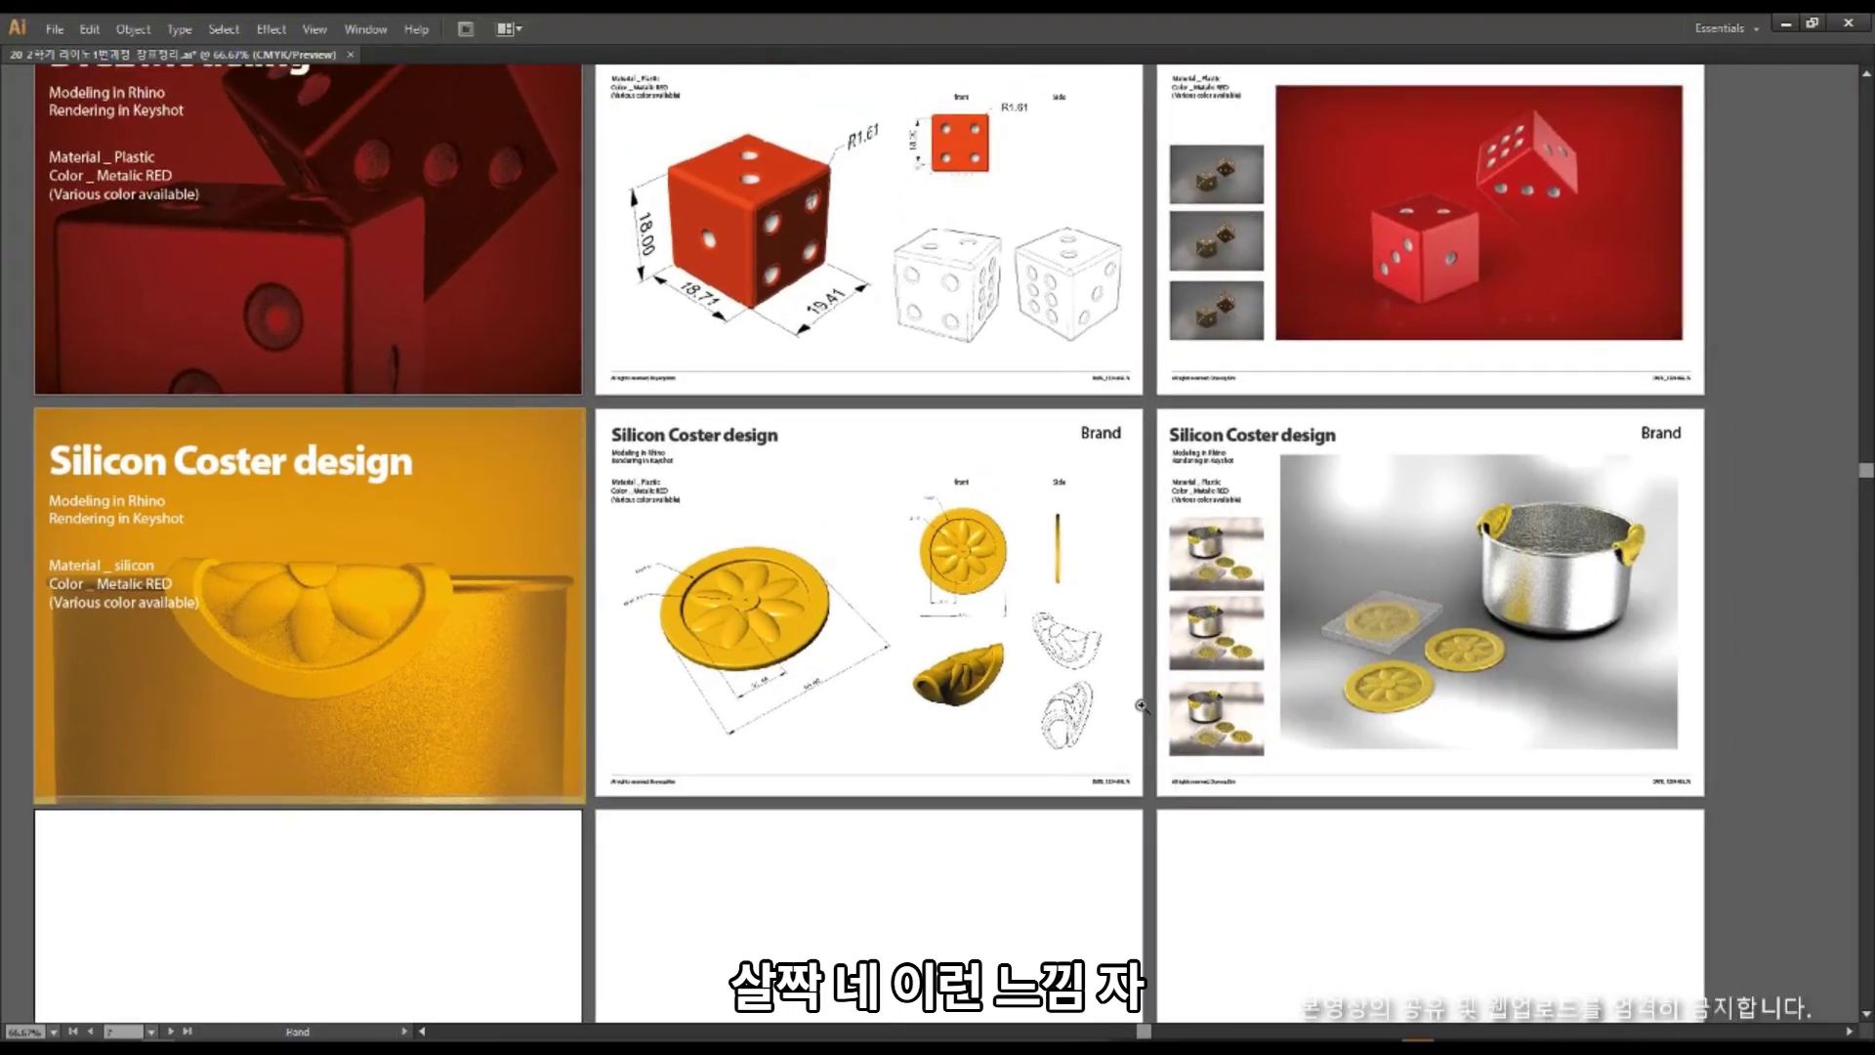
ctrl+alt+click(1141, 697)
drag(1120, 645, 1232, 773)
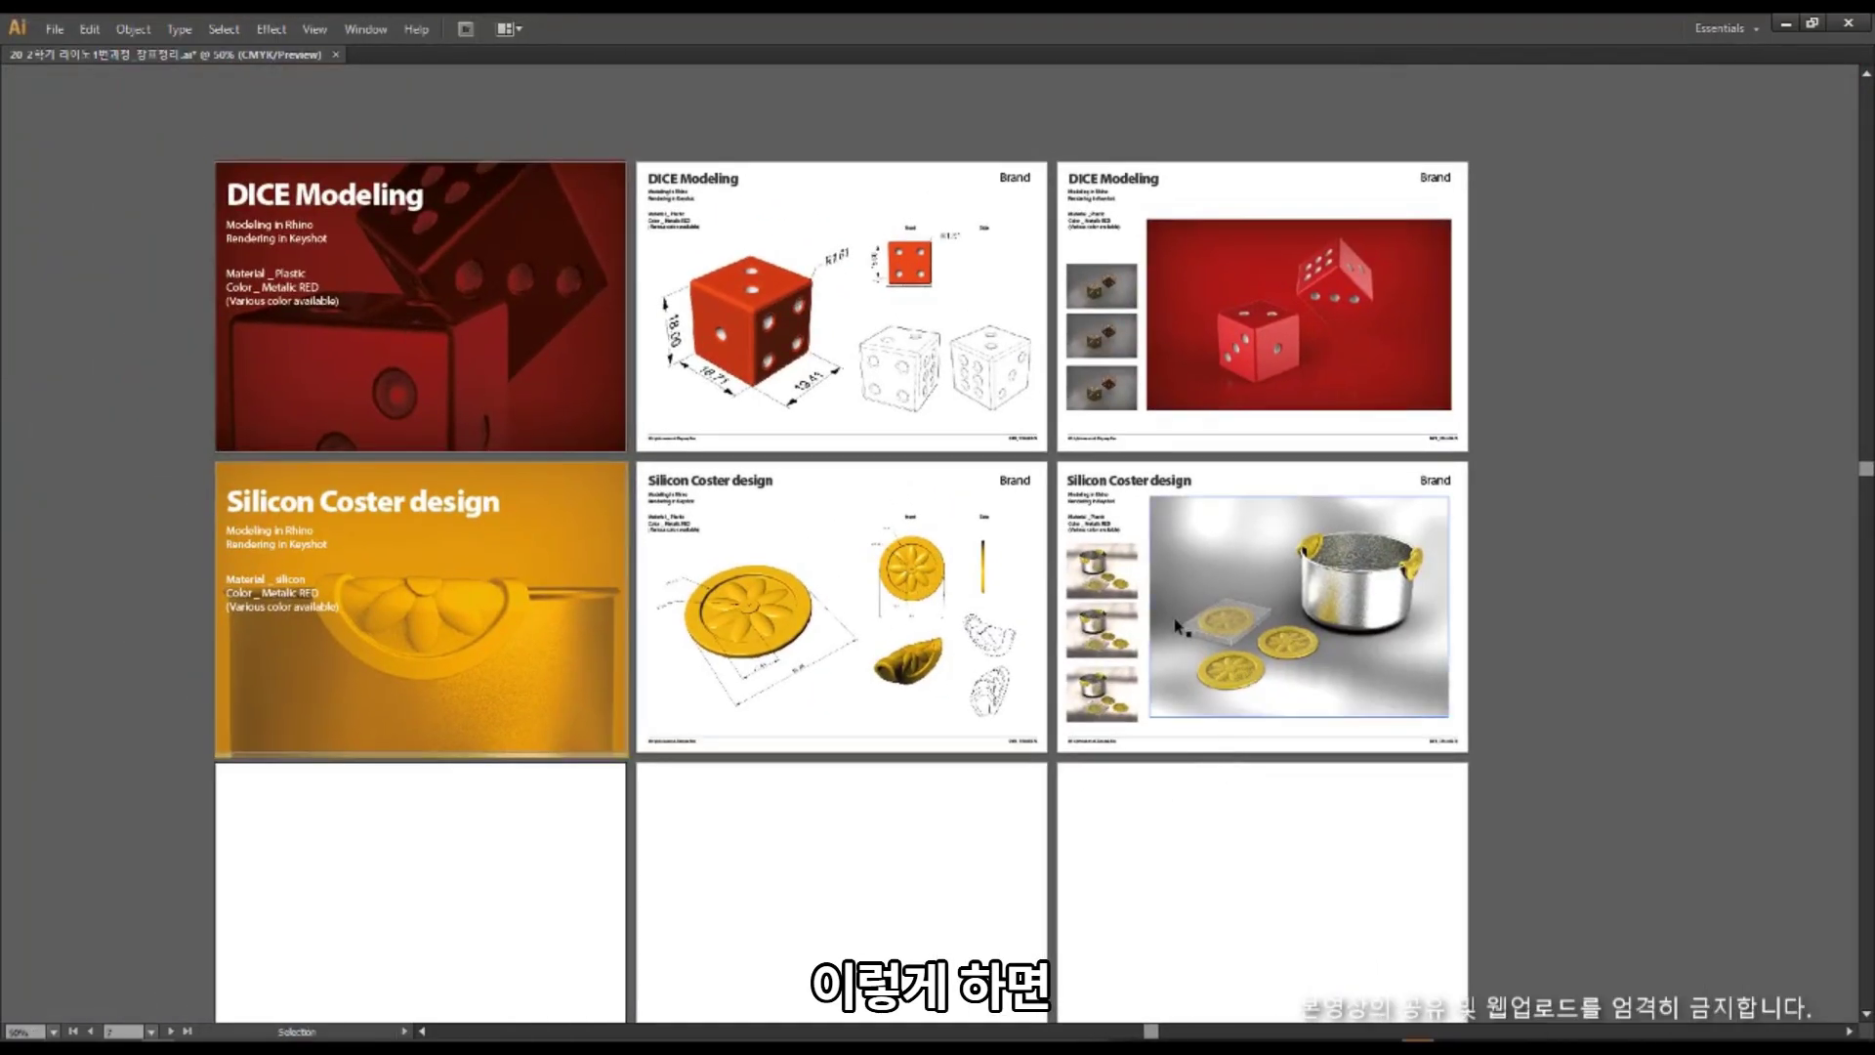
ctrl+drag(146, 130, 1541, 877)
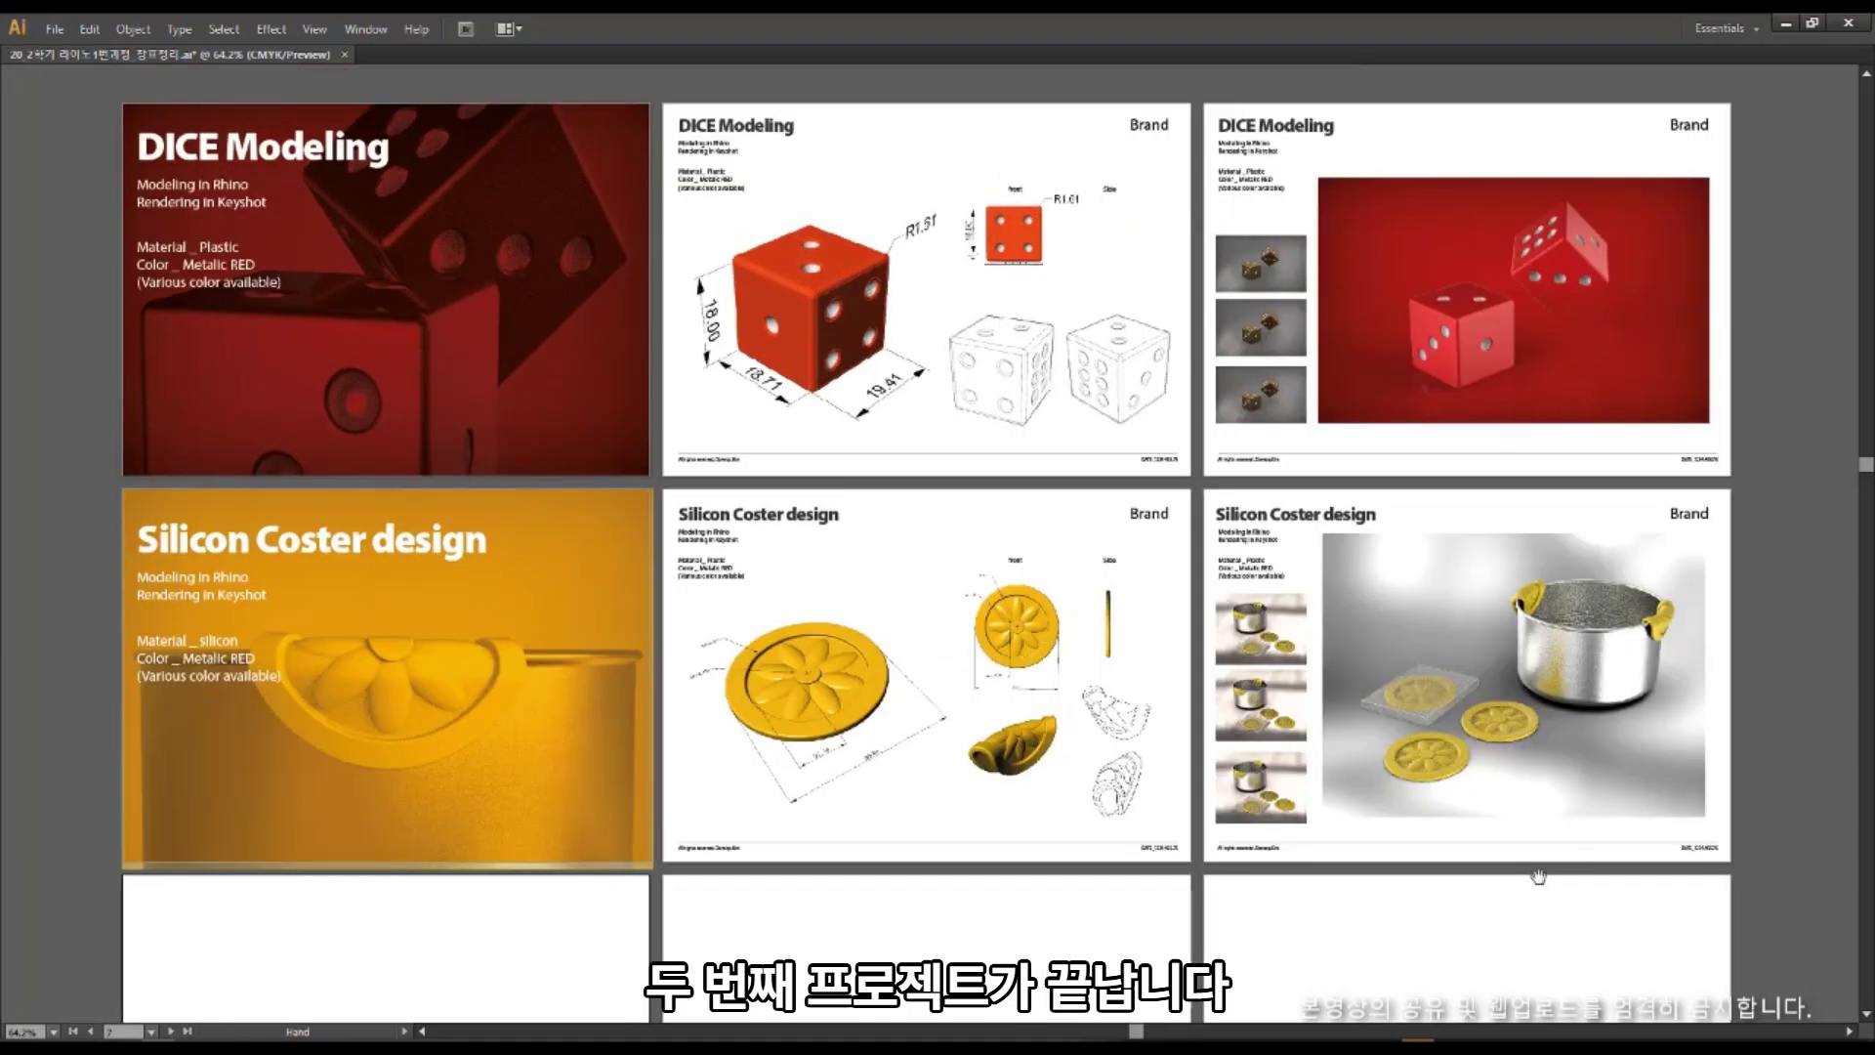
Slightly enlarge and reposition the dimensioned perspective view of the coaster on the second coaster page.
click(901, 801)
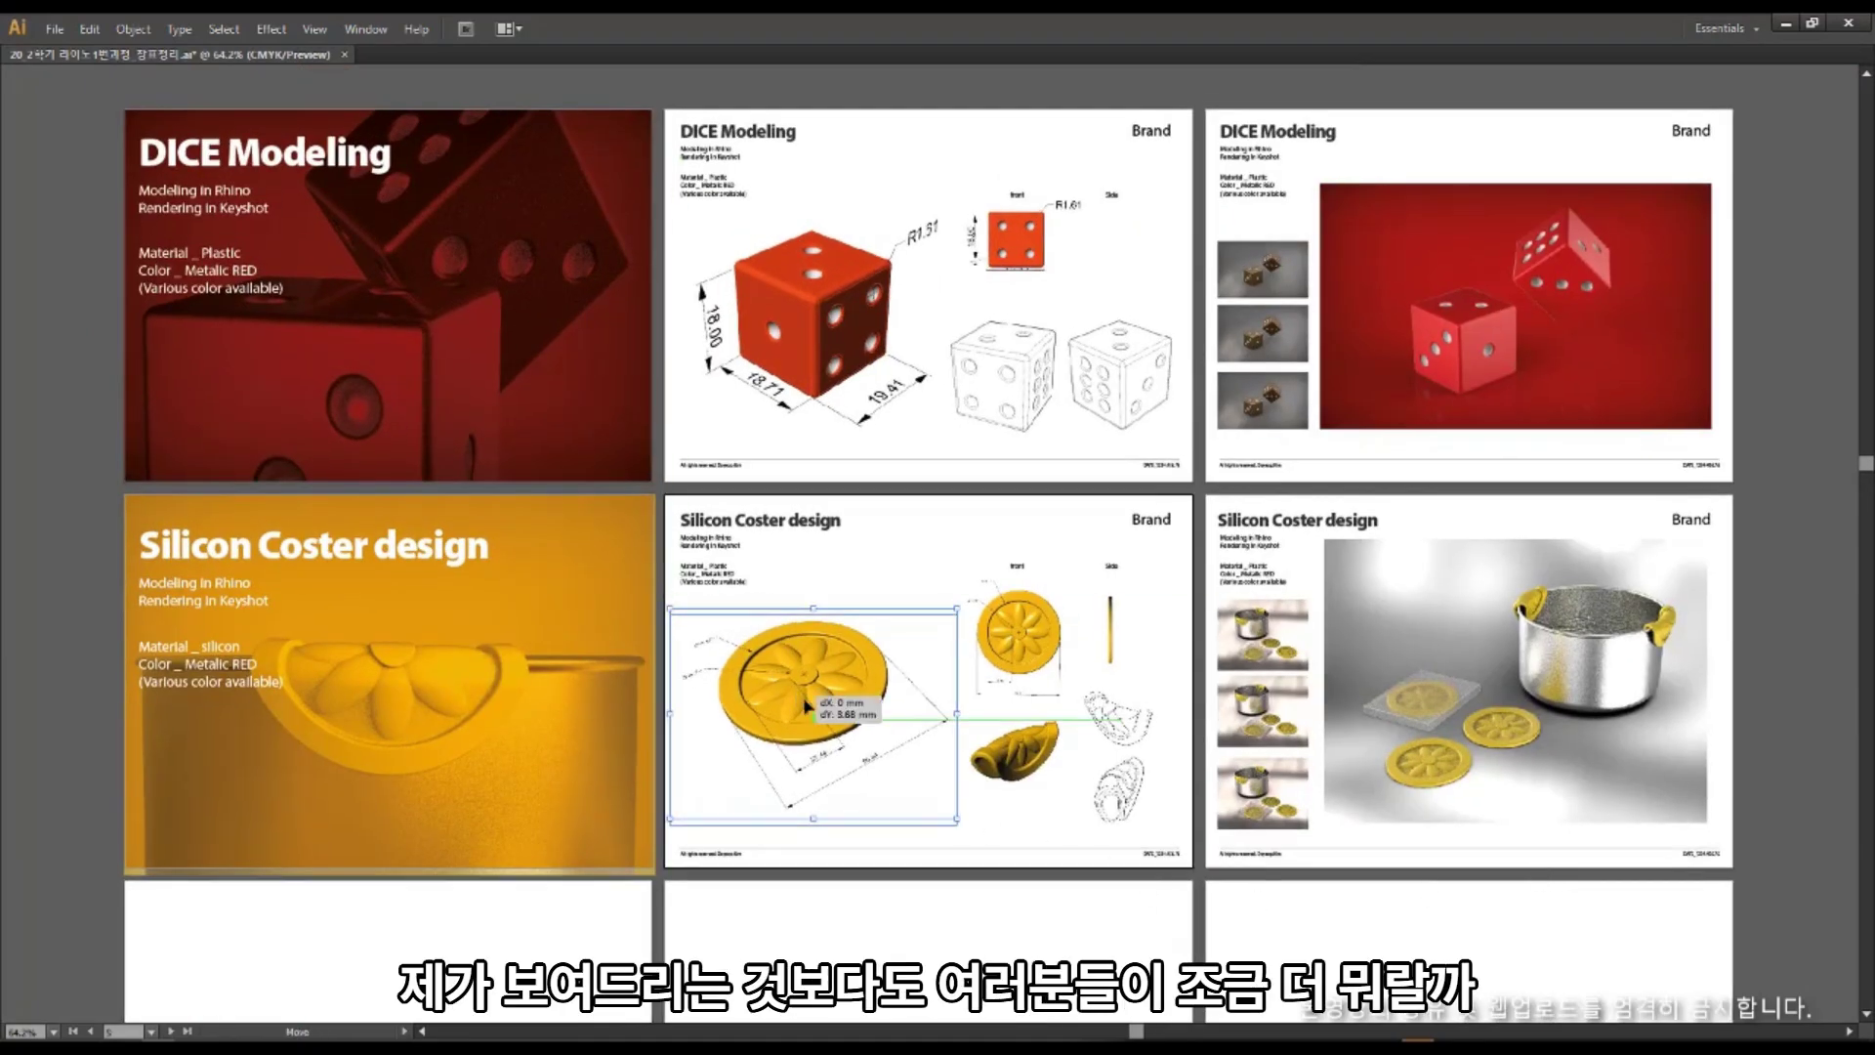
click(1067, 921)
drag(1067, 920, 1056, 889)
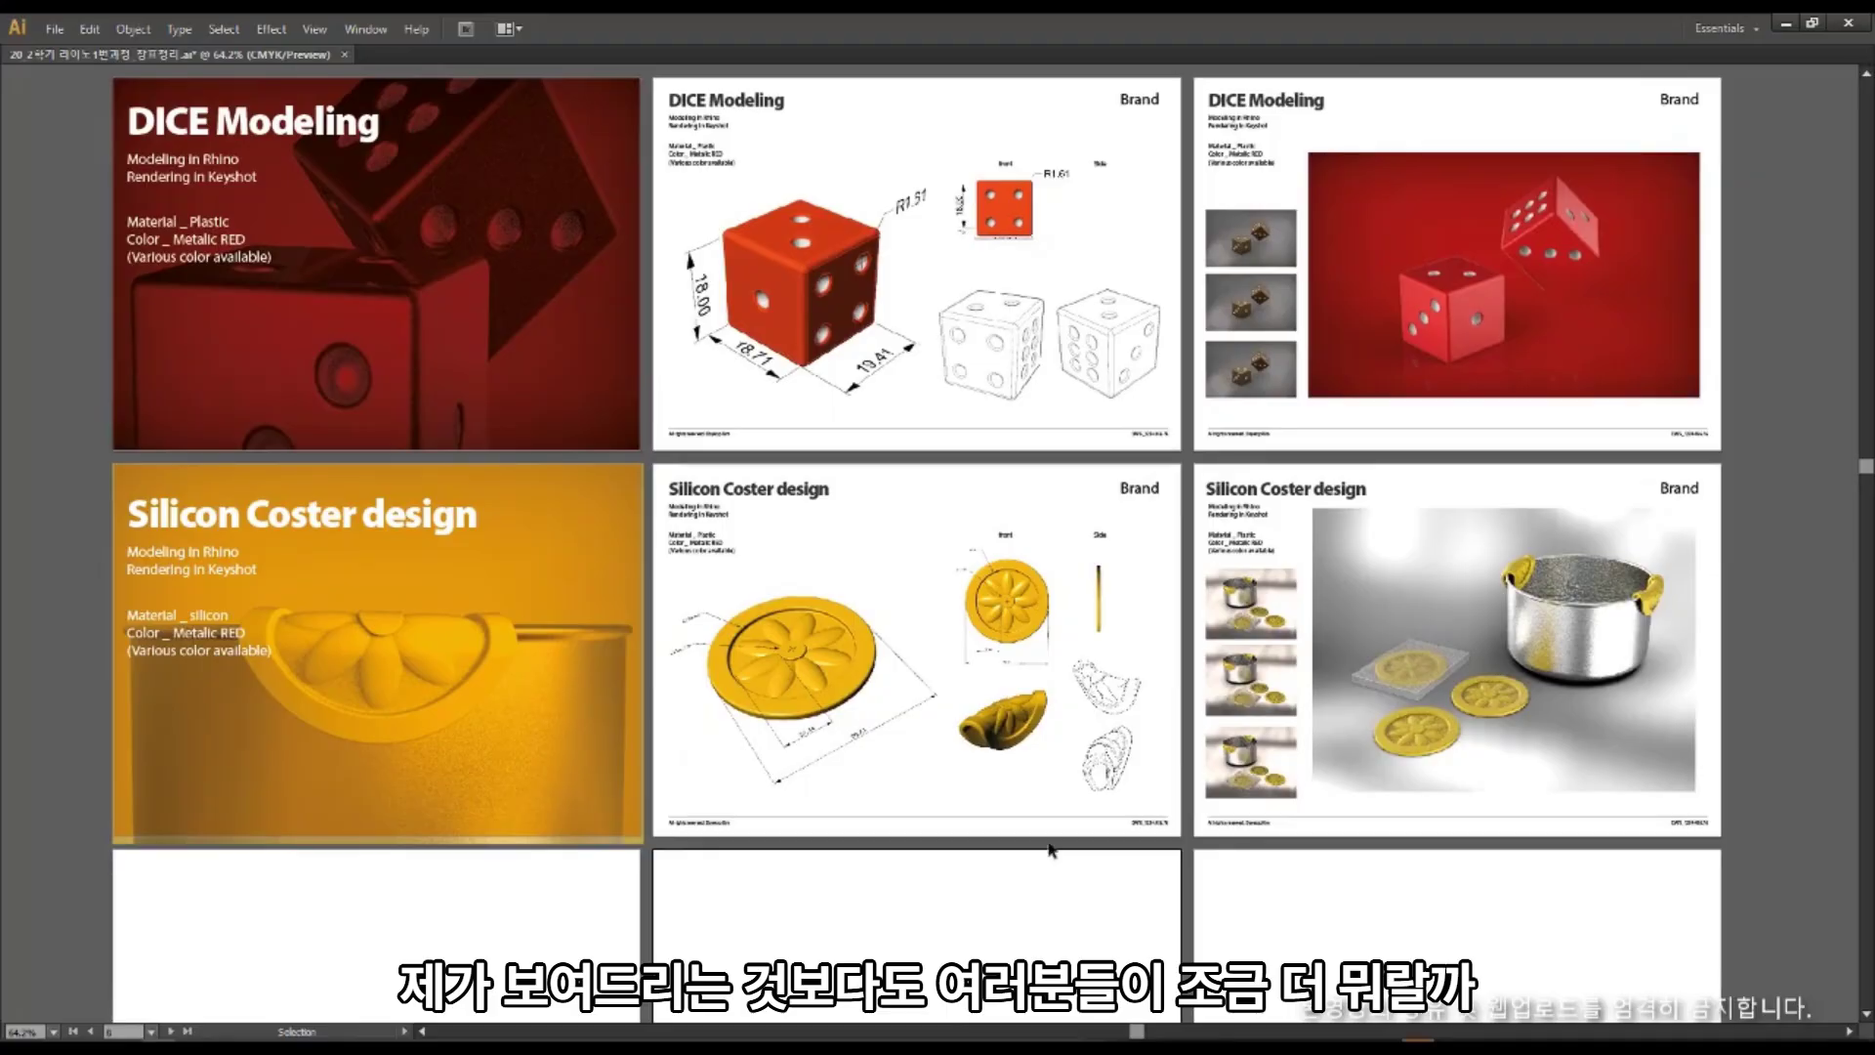
Change the label above the round coaster view on the second coaster page to "Top".
key(t)
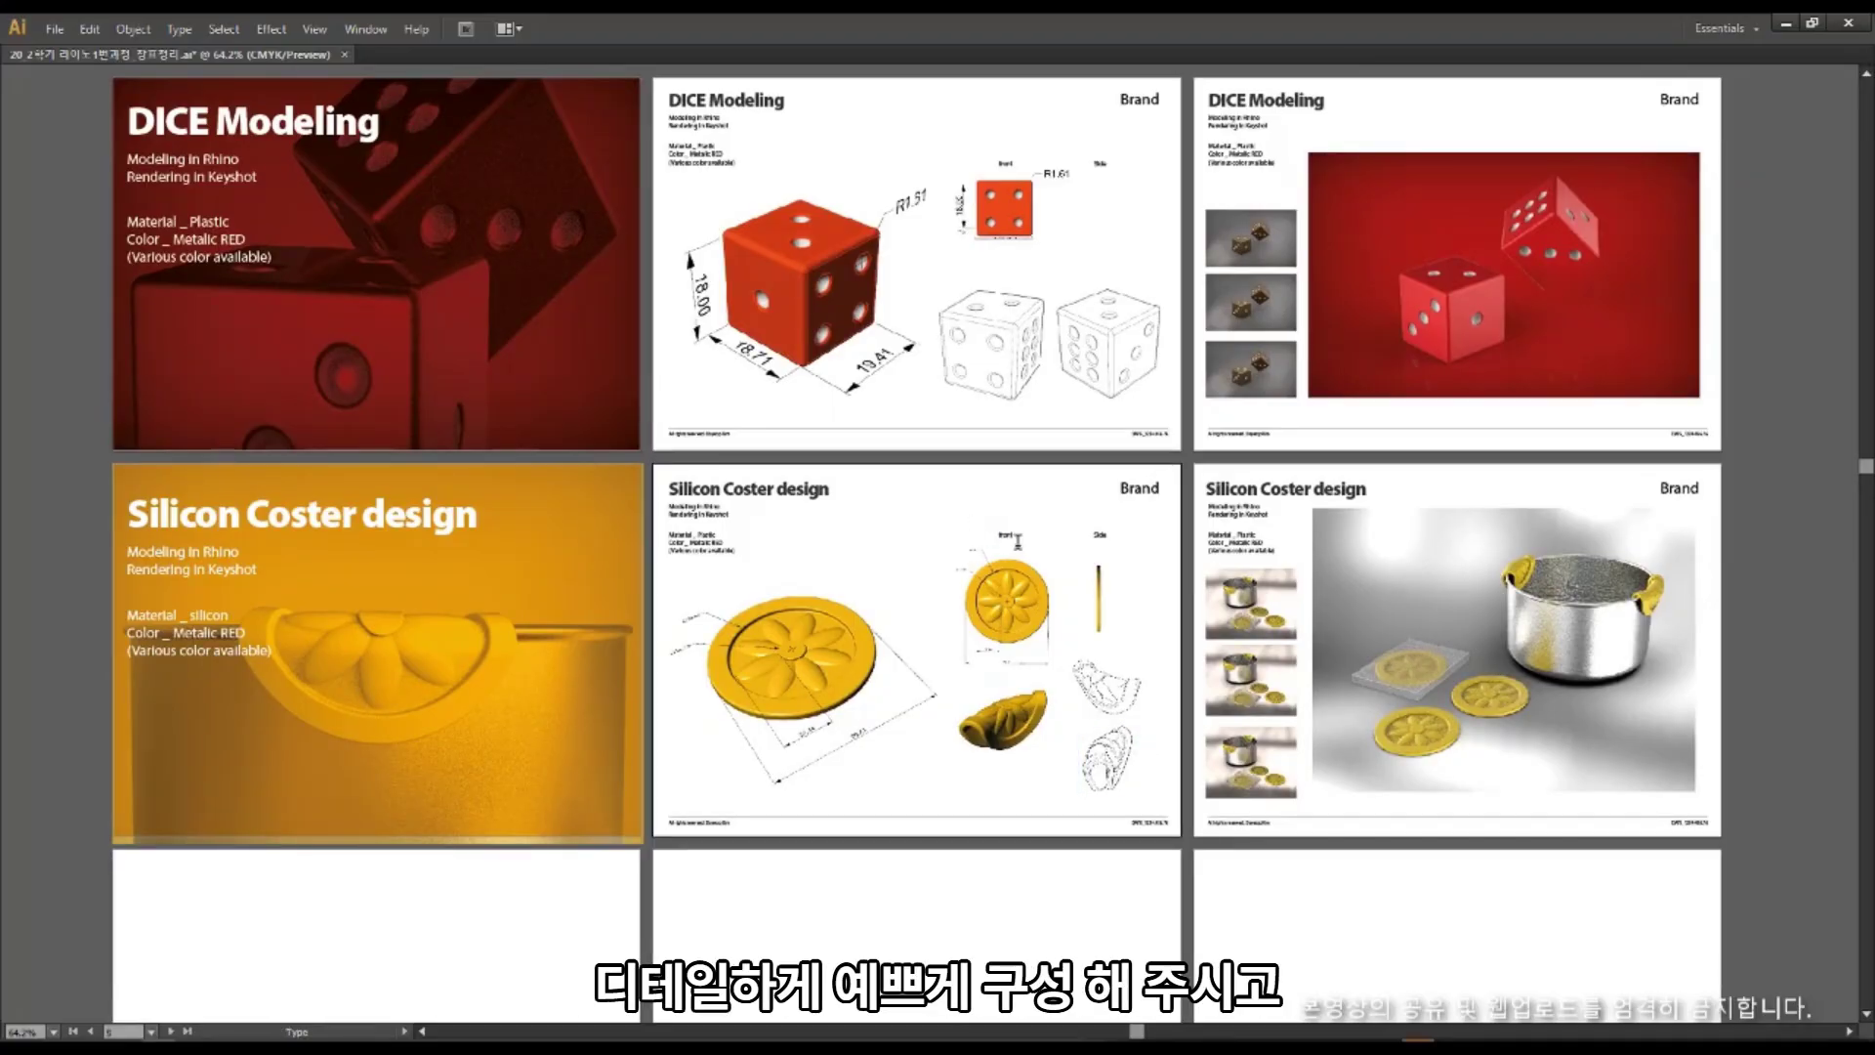
key(v)
drag(911, 590, 940, 522)
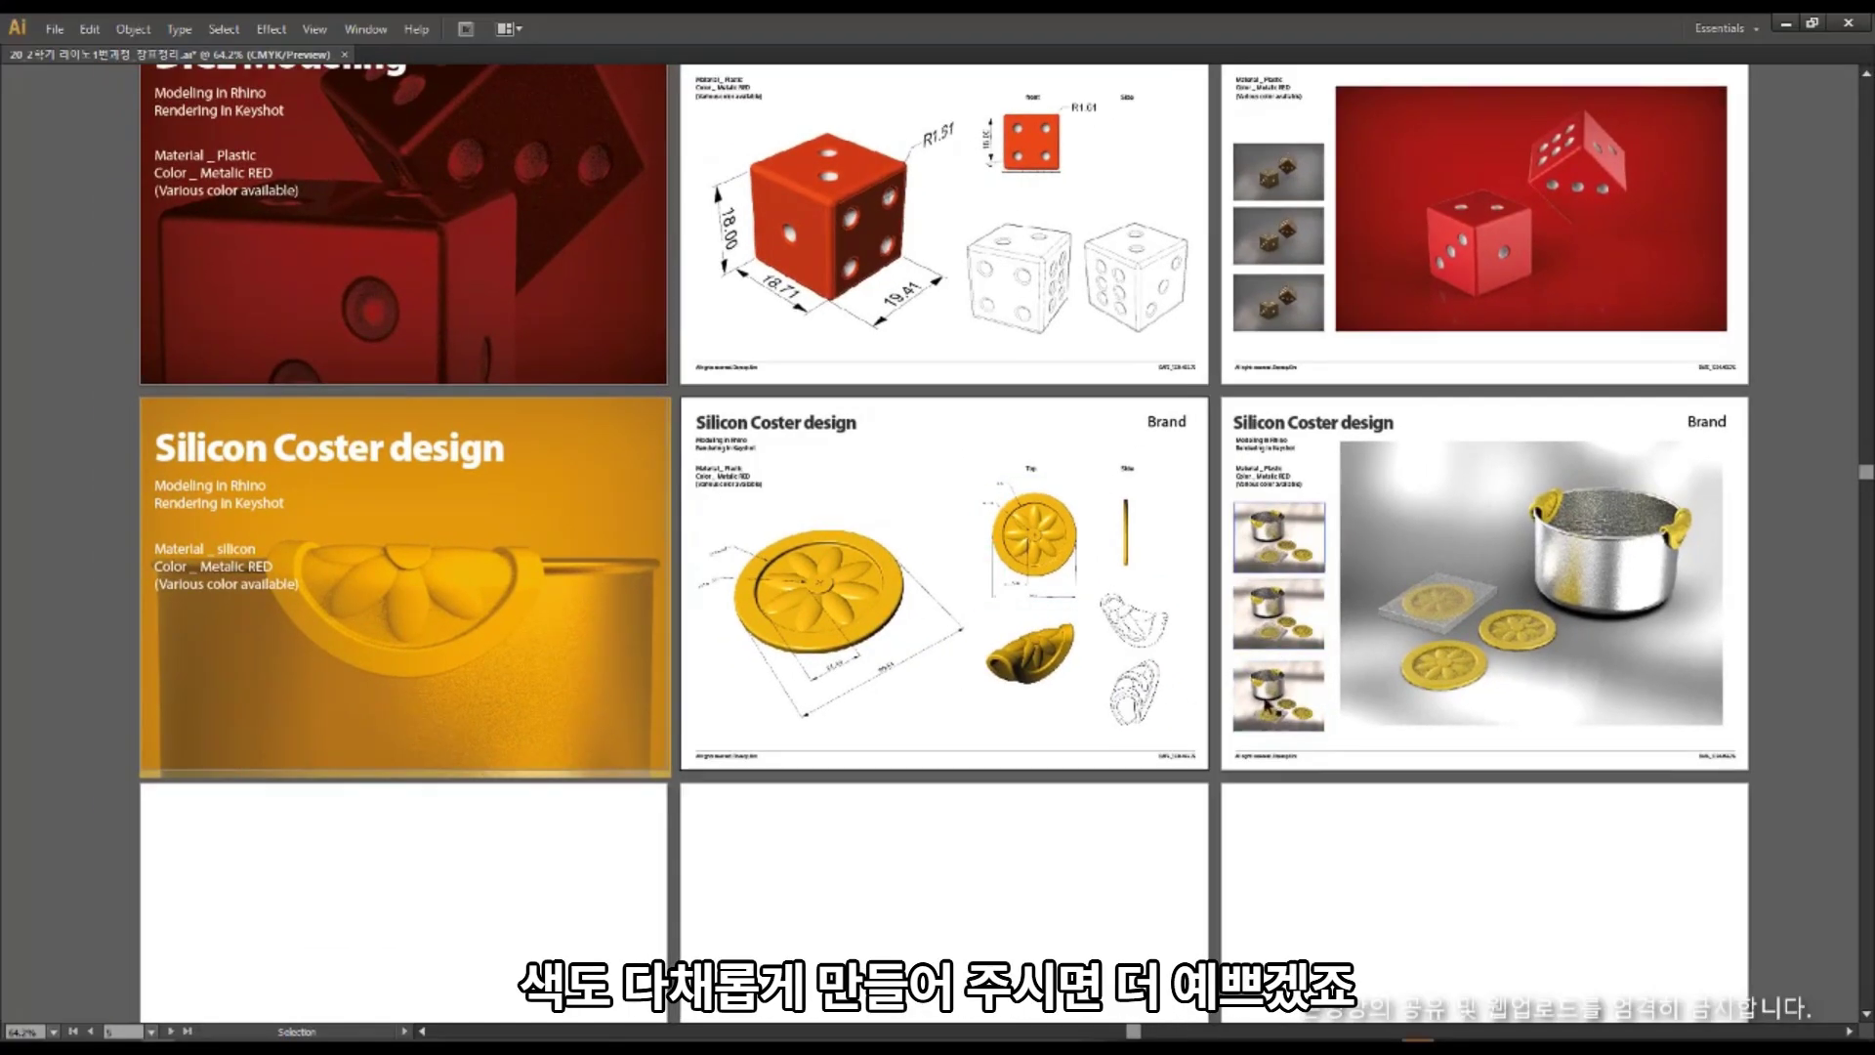
Resize the cover render so its lower-right corner matches the page corner.
drag(991, 675, 977, 696)
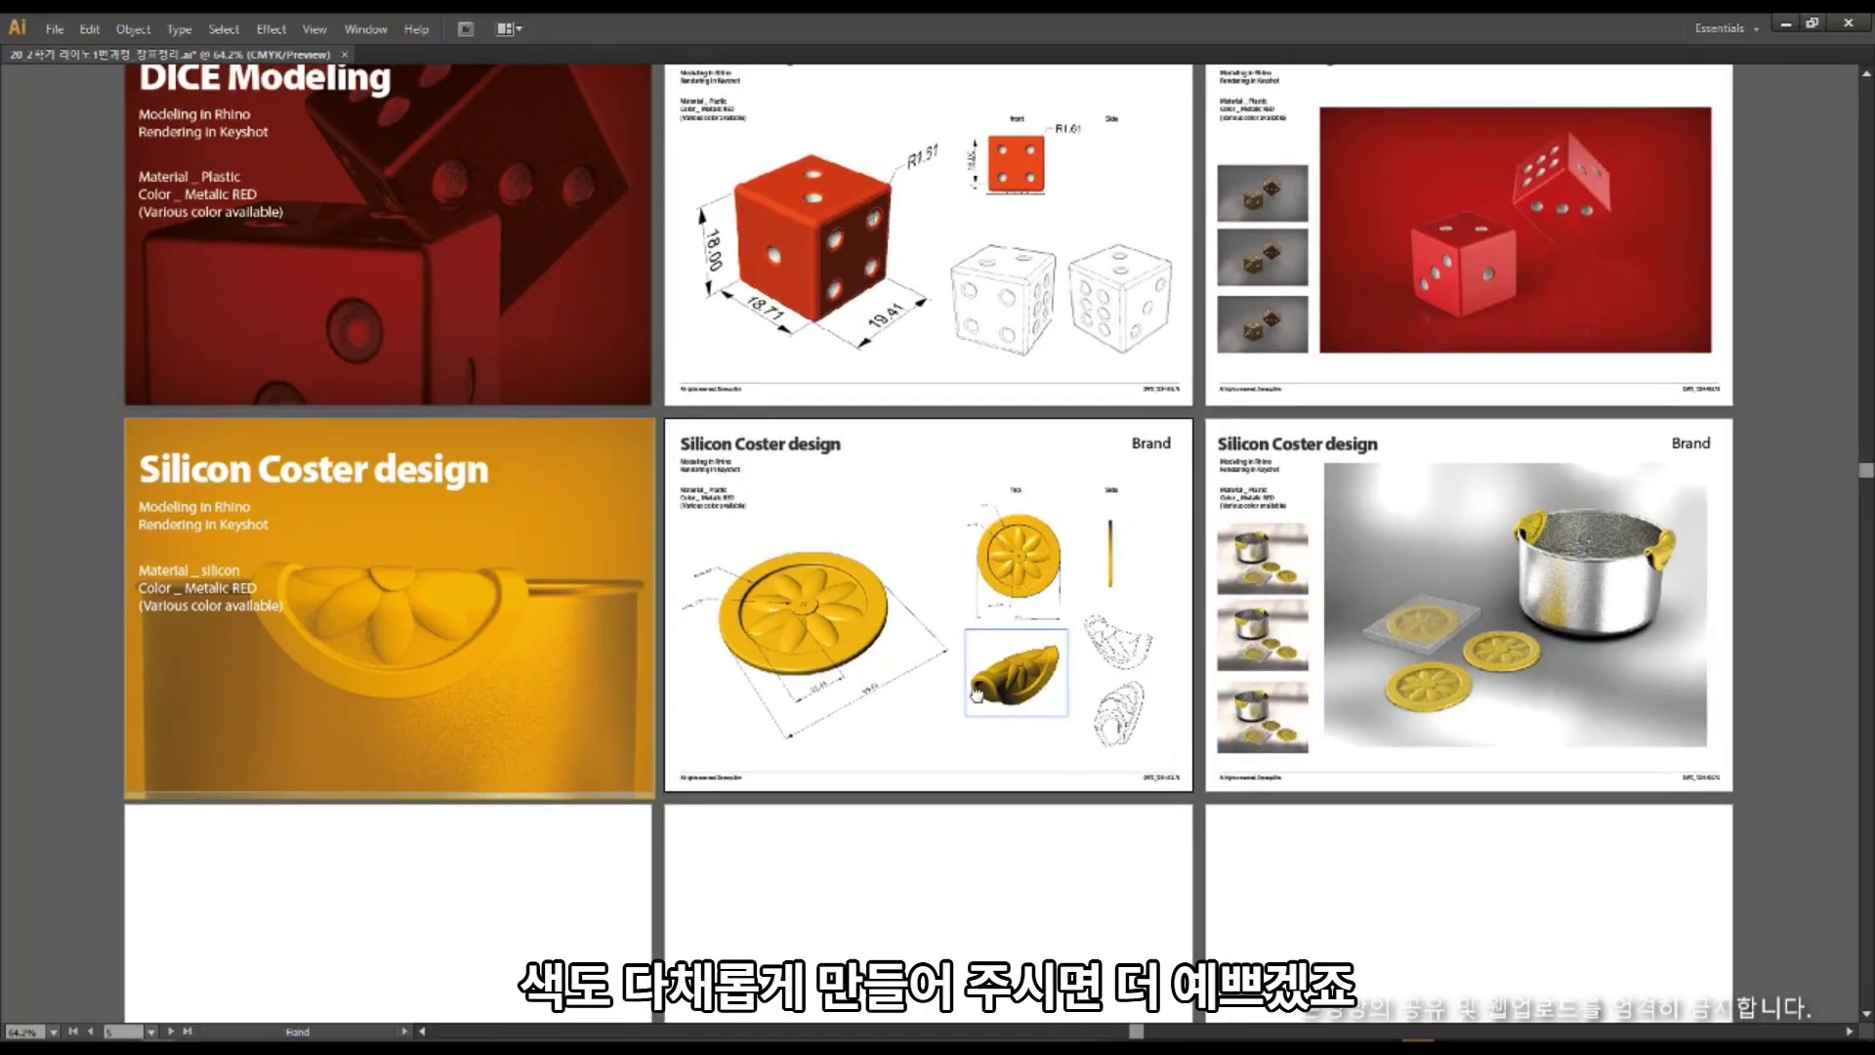
ctrl+drag(486, 667, 821, 890)
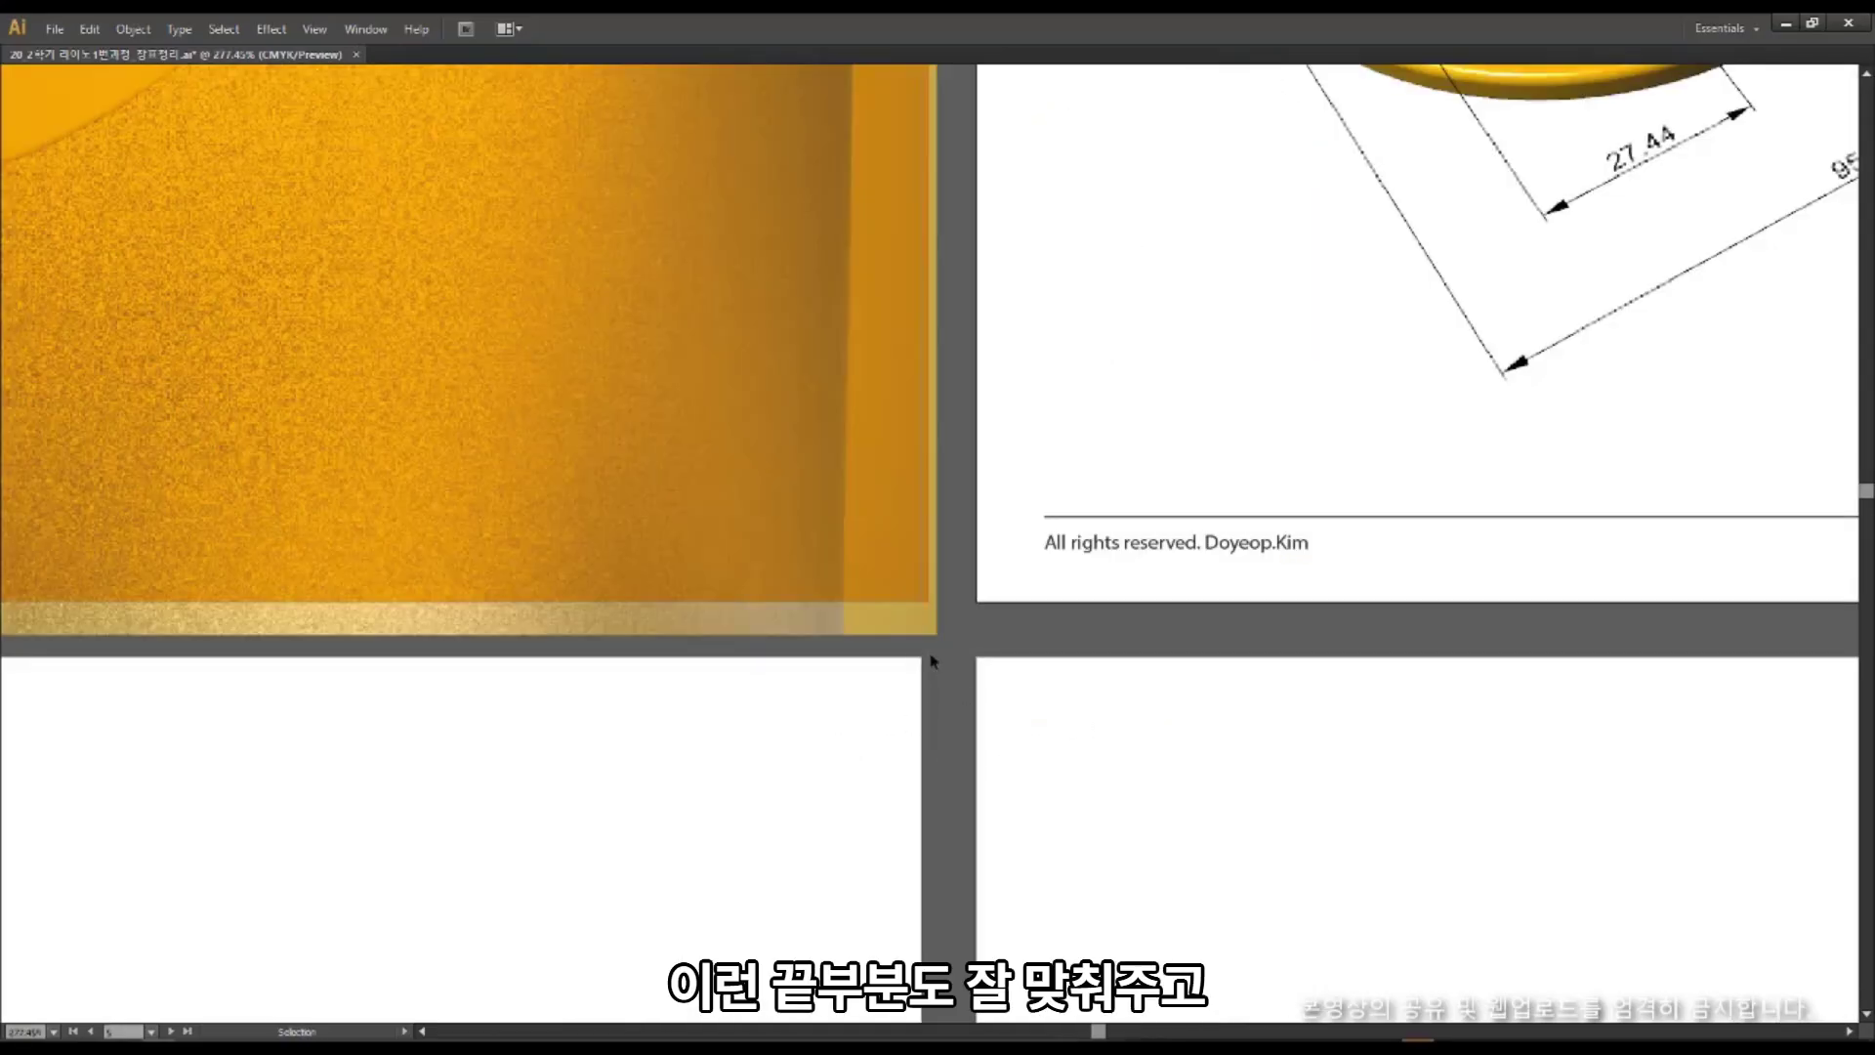
drag(935, 633, 928, 601)
Review the complete layout of dice and coaster pages, including the blank pages below them.
ctrl+alt+click(987, 524)
ctrl+alt+click(987, 525)
ctrl+alt+click(989, 526)
ctrl+alt+click(1012, 534)
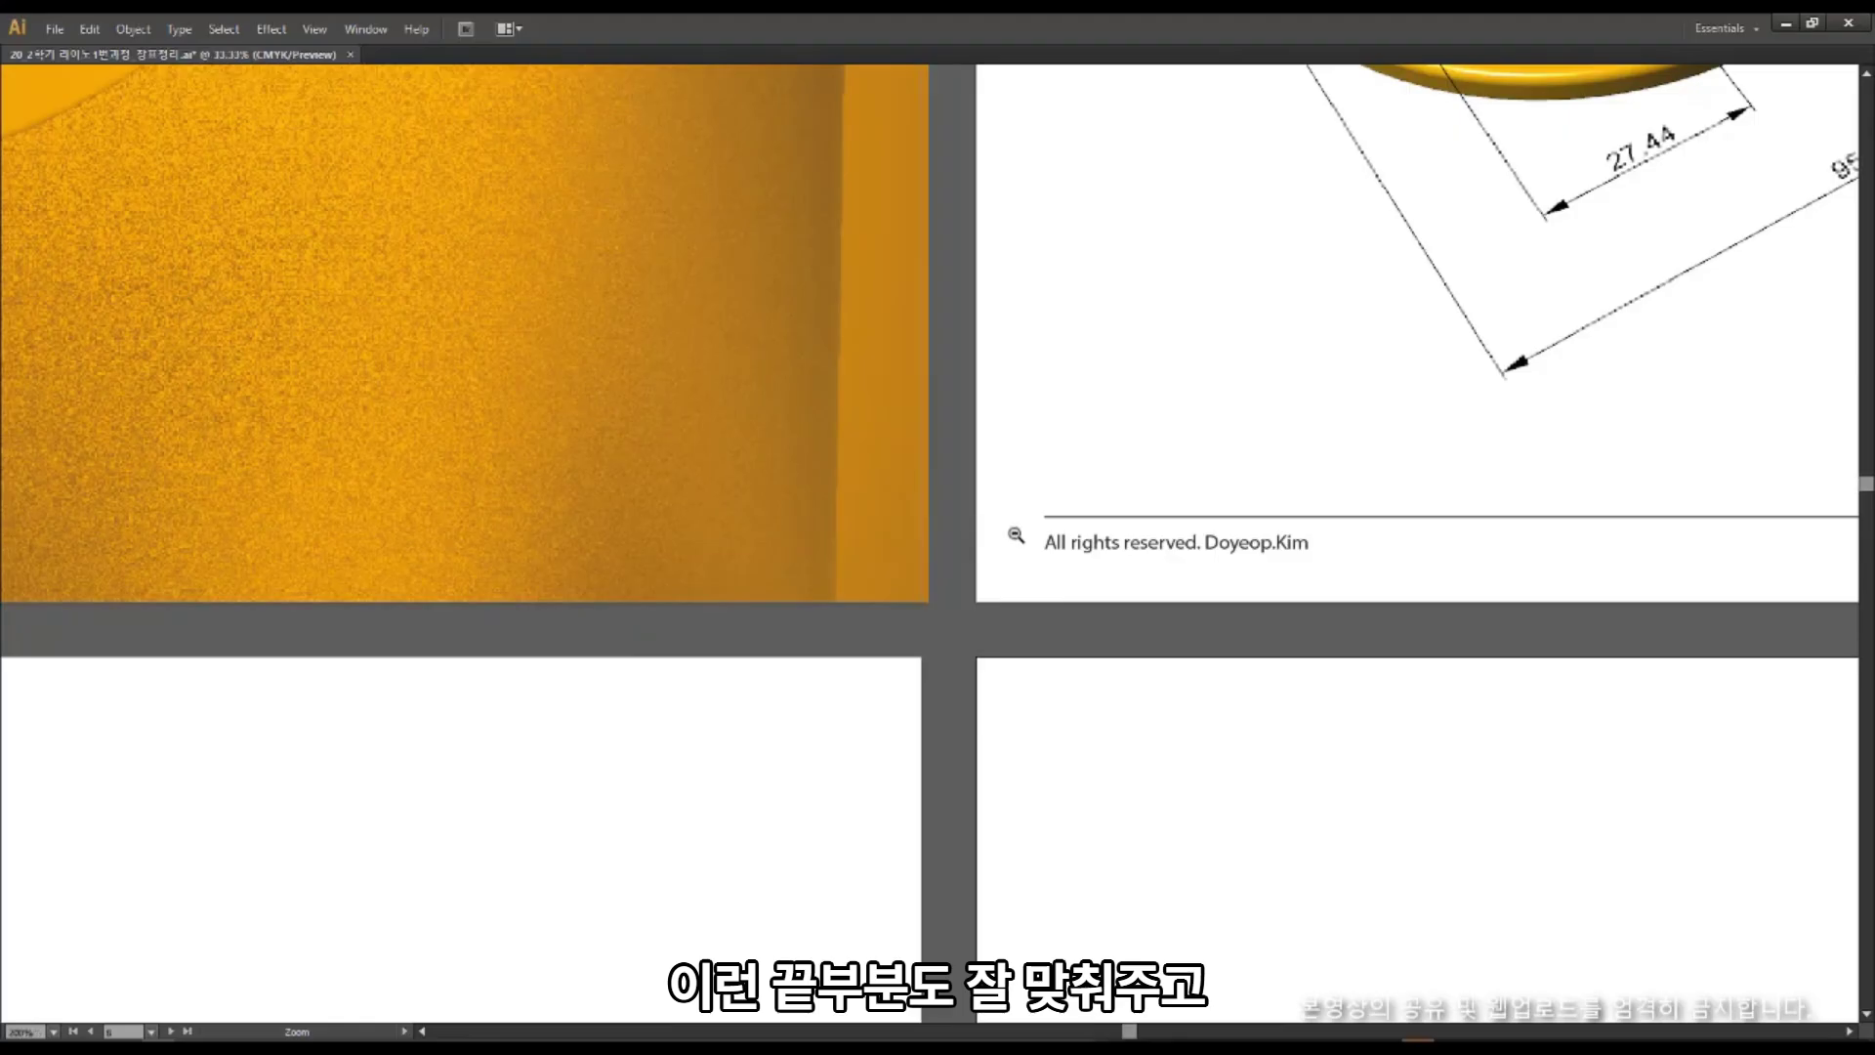
ctrl+alt+click(1013, 537)
ctrl+alt+click(1014, 537)
ctrl+alt+click(1014, 537)
ctrl+drag(564, 284, 1216, 750)
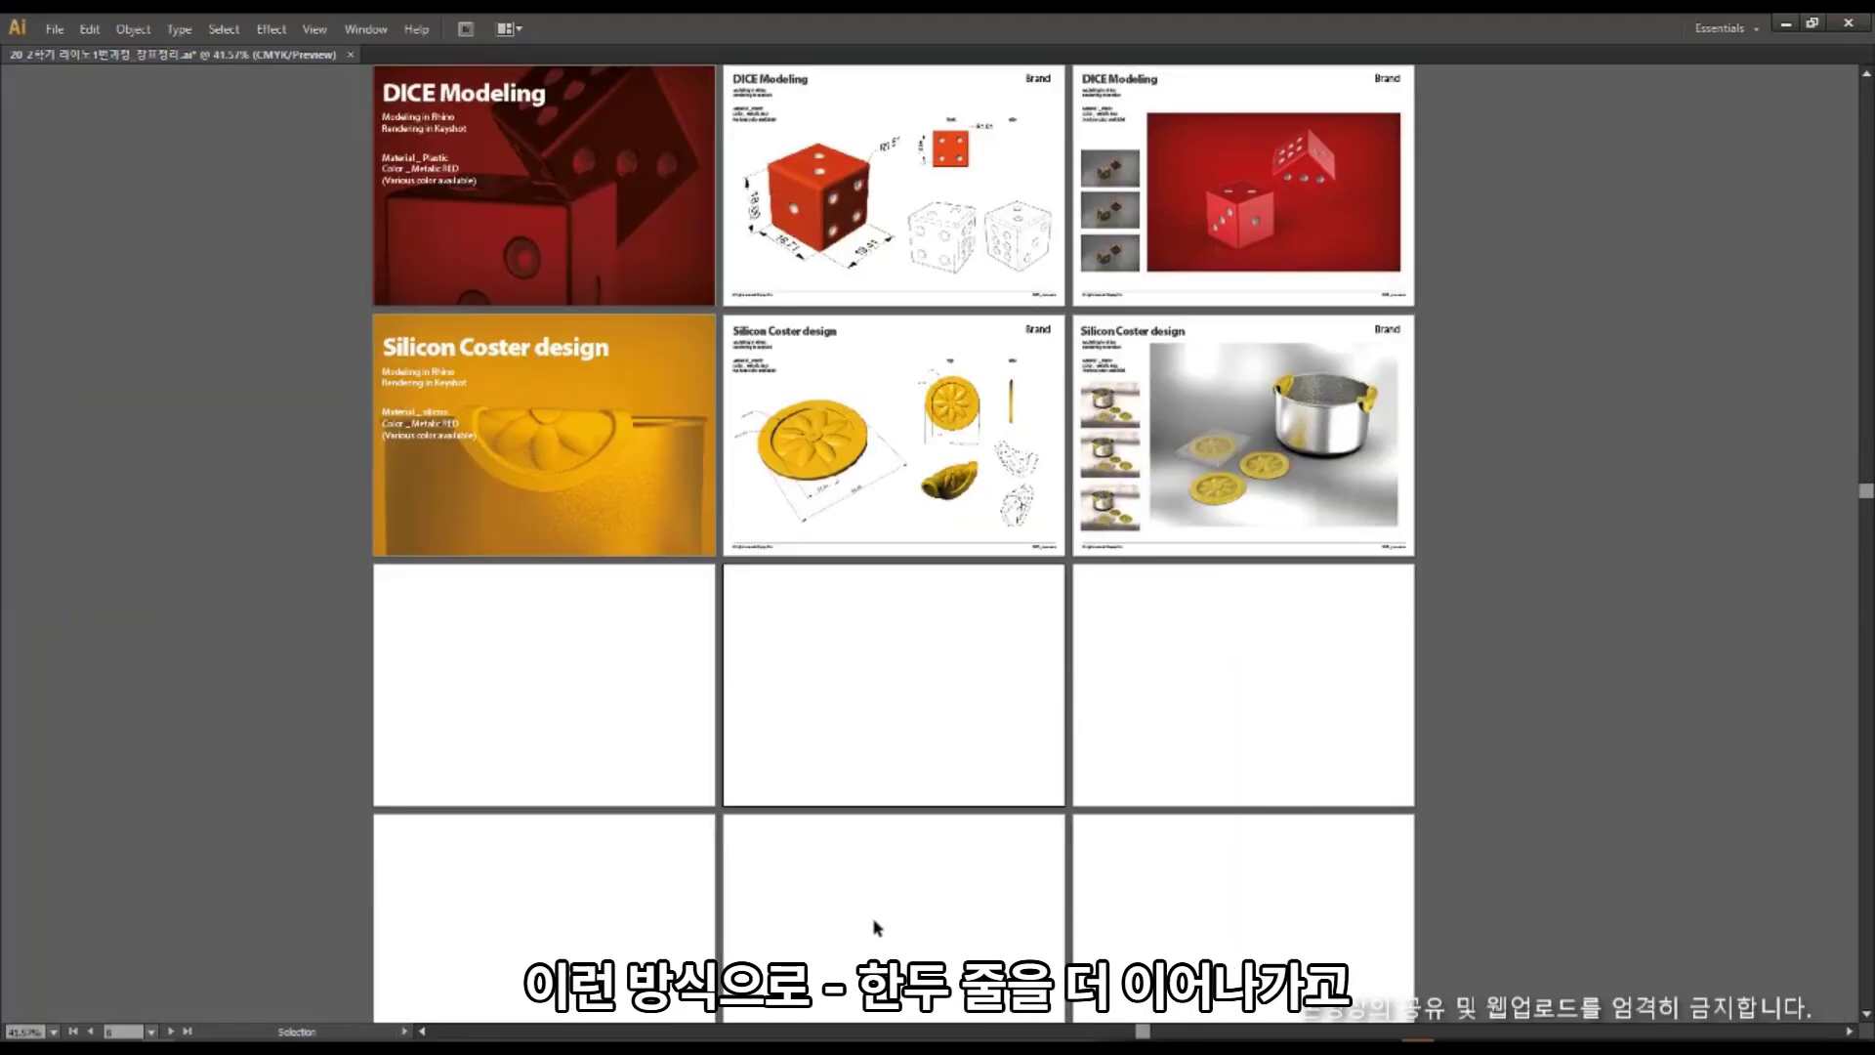
drag(796, 725, 808, 767)
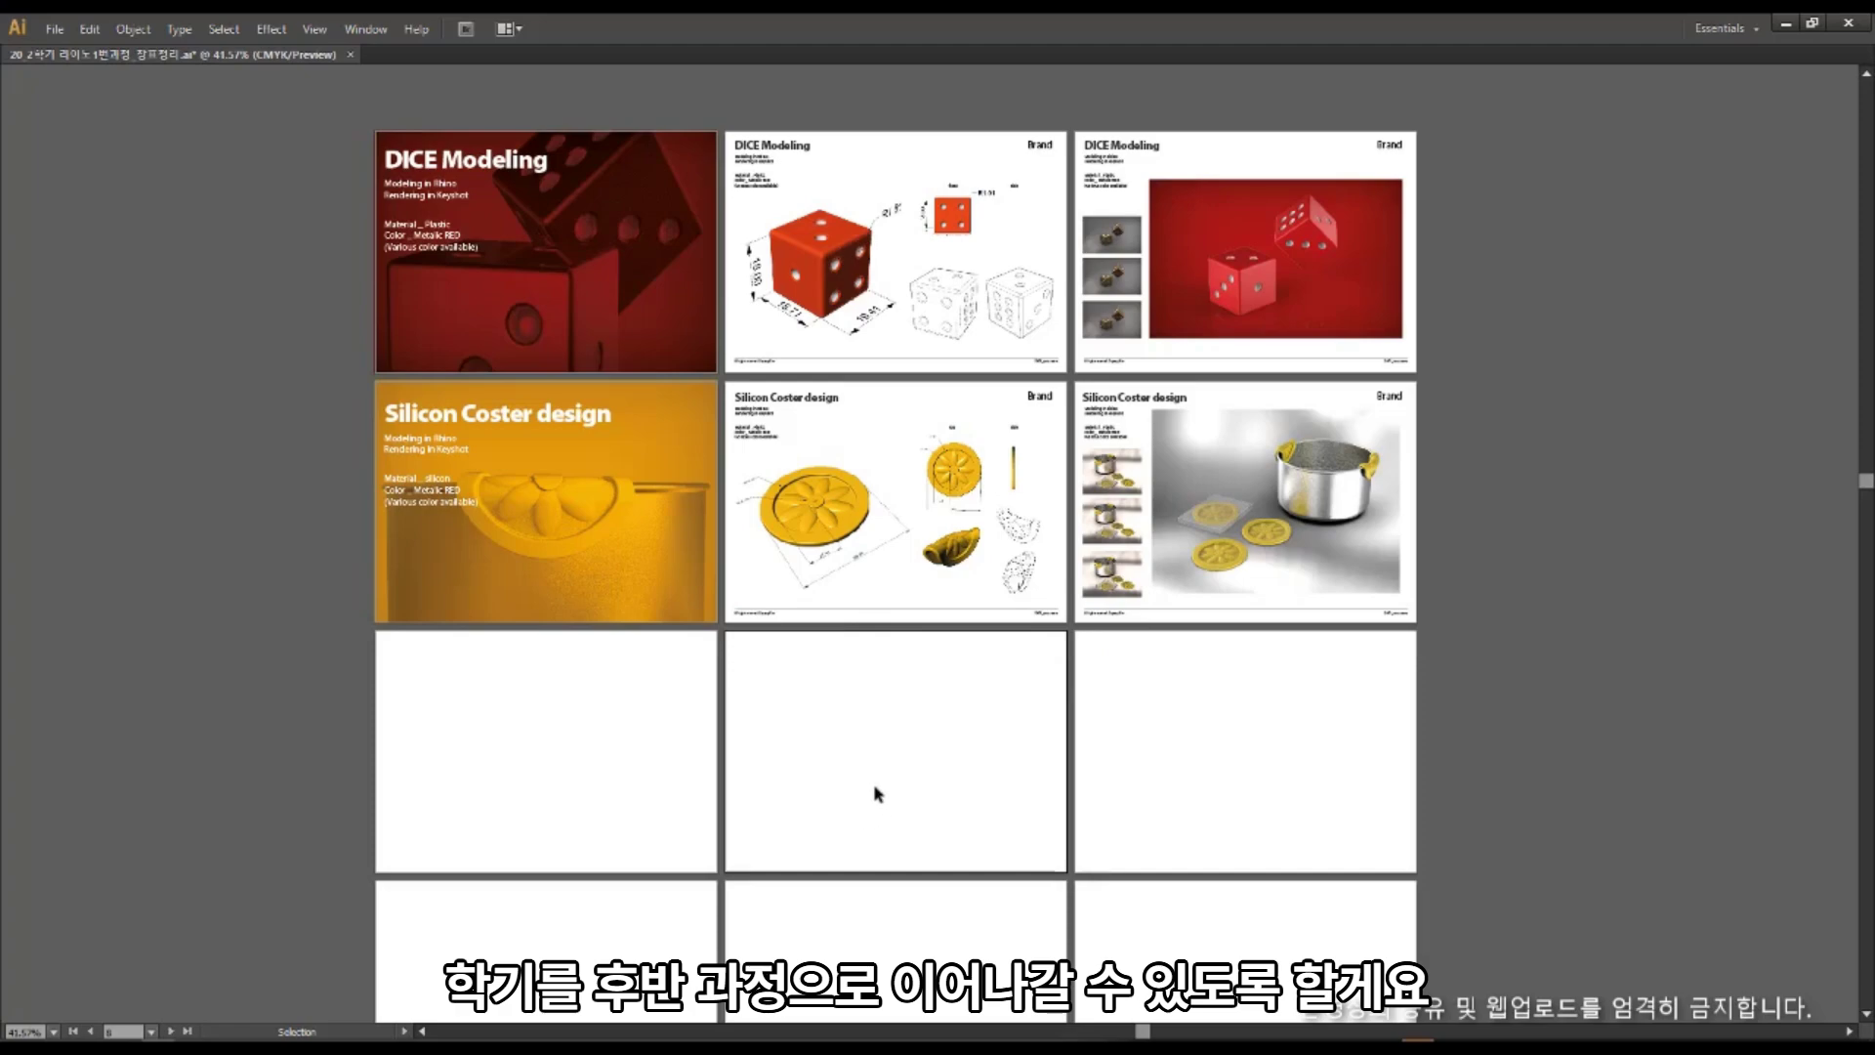
drag(1118, 696, 989, 719)
ctrl+drag(890, 358, 1365, 789)
alt+scroll(1172, 556, down, 3)
ctrl+drag(309, 176, 1327, 755)
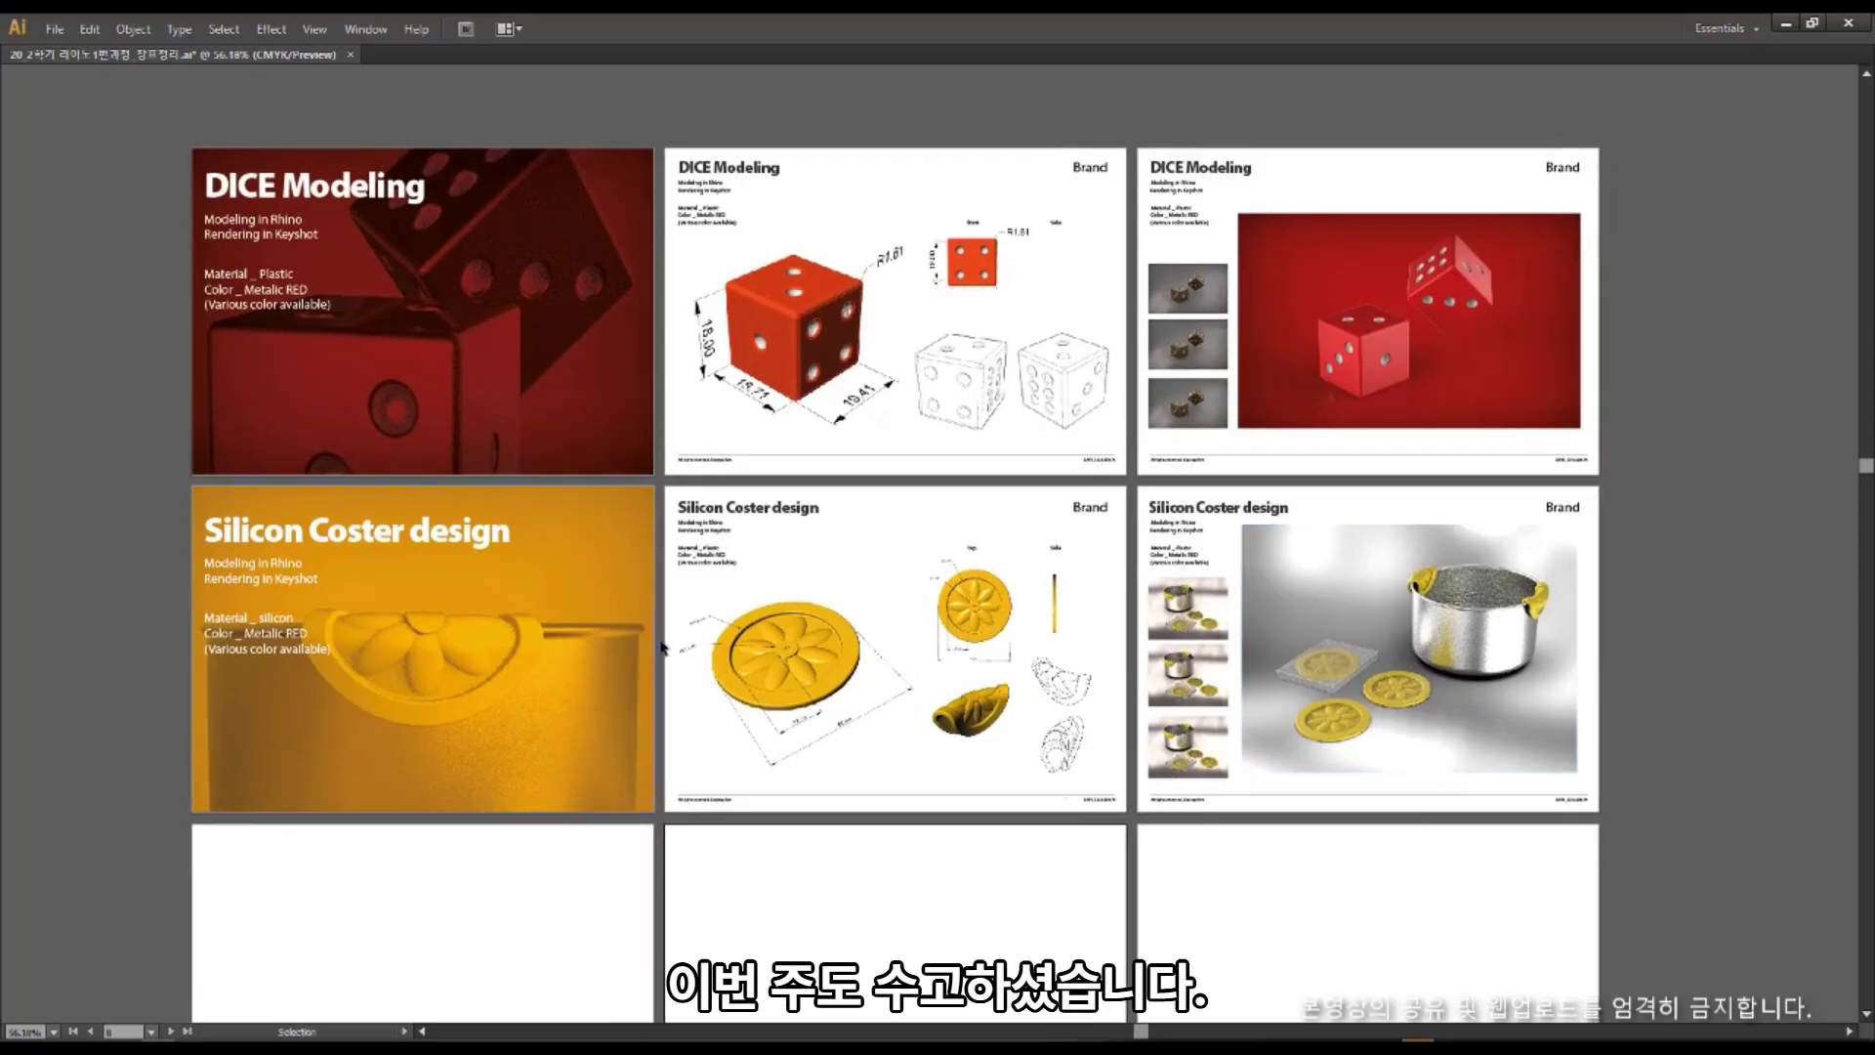
mouse_move(740, 761)
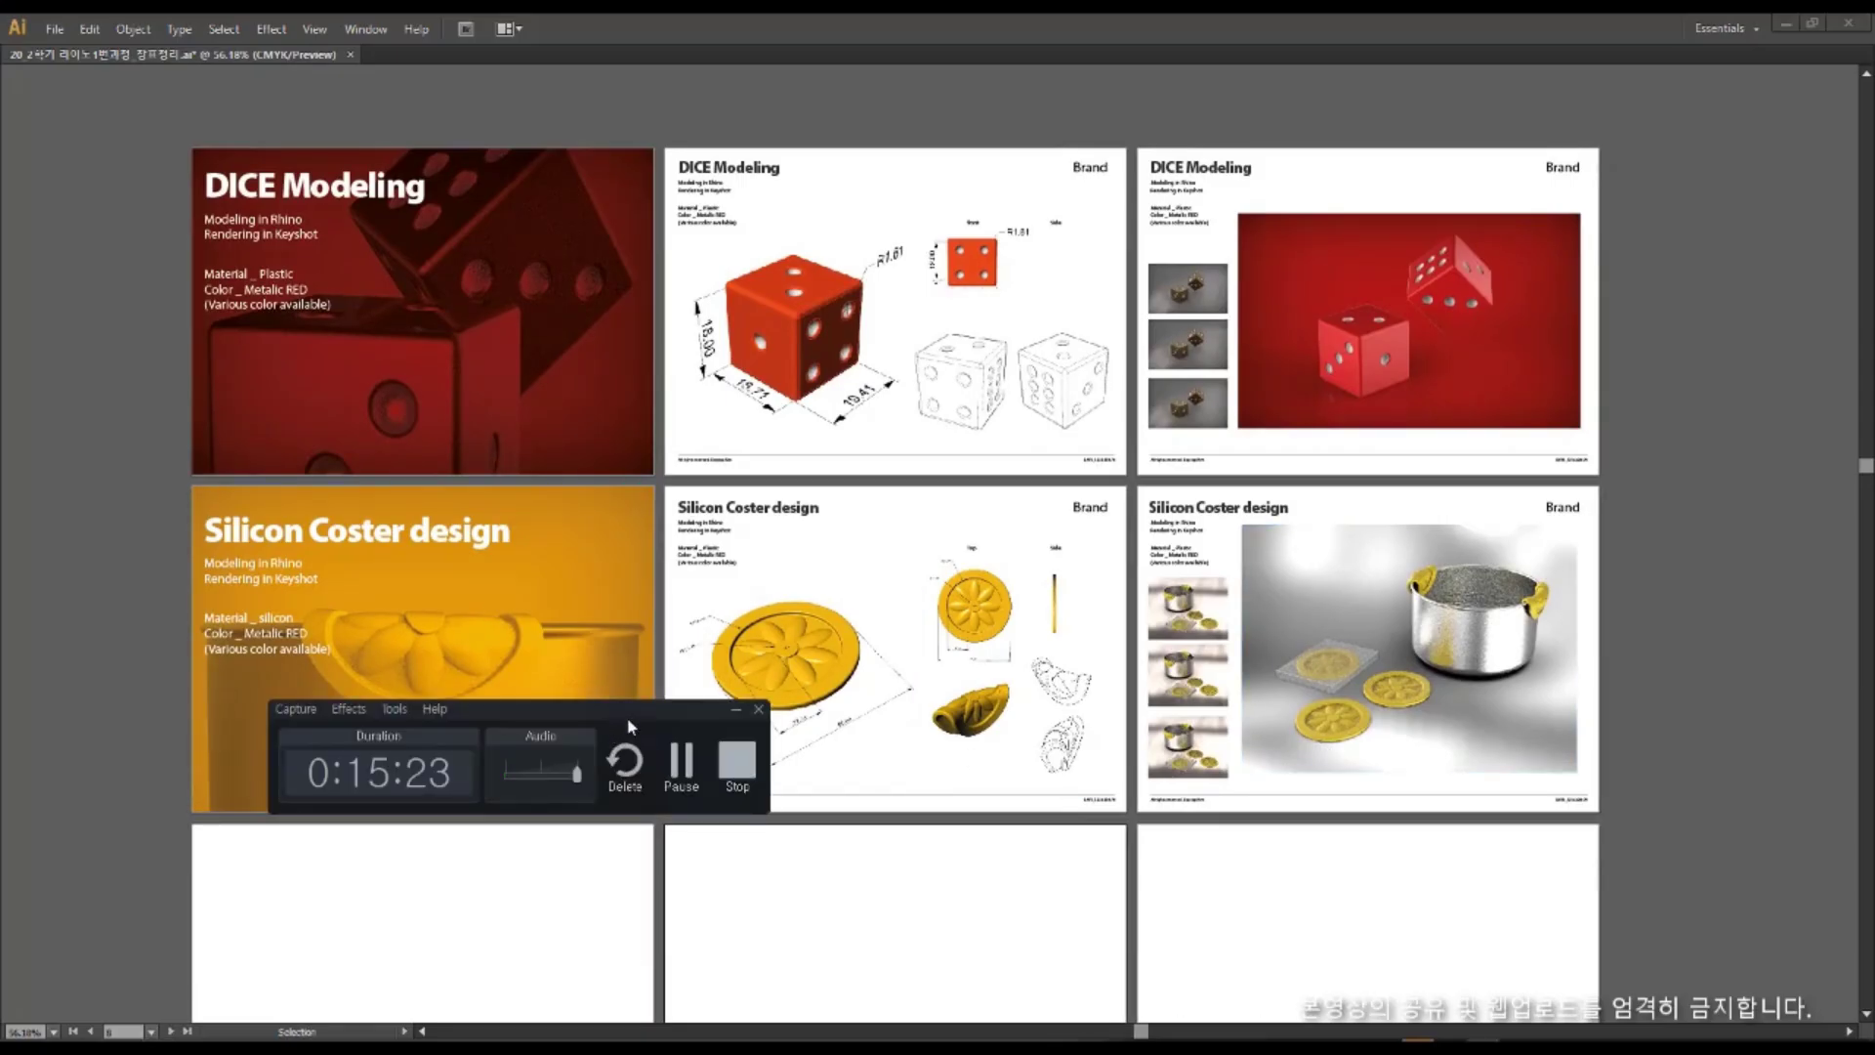